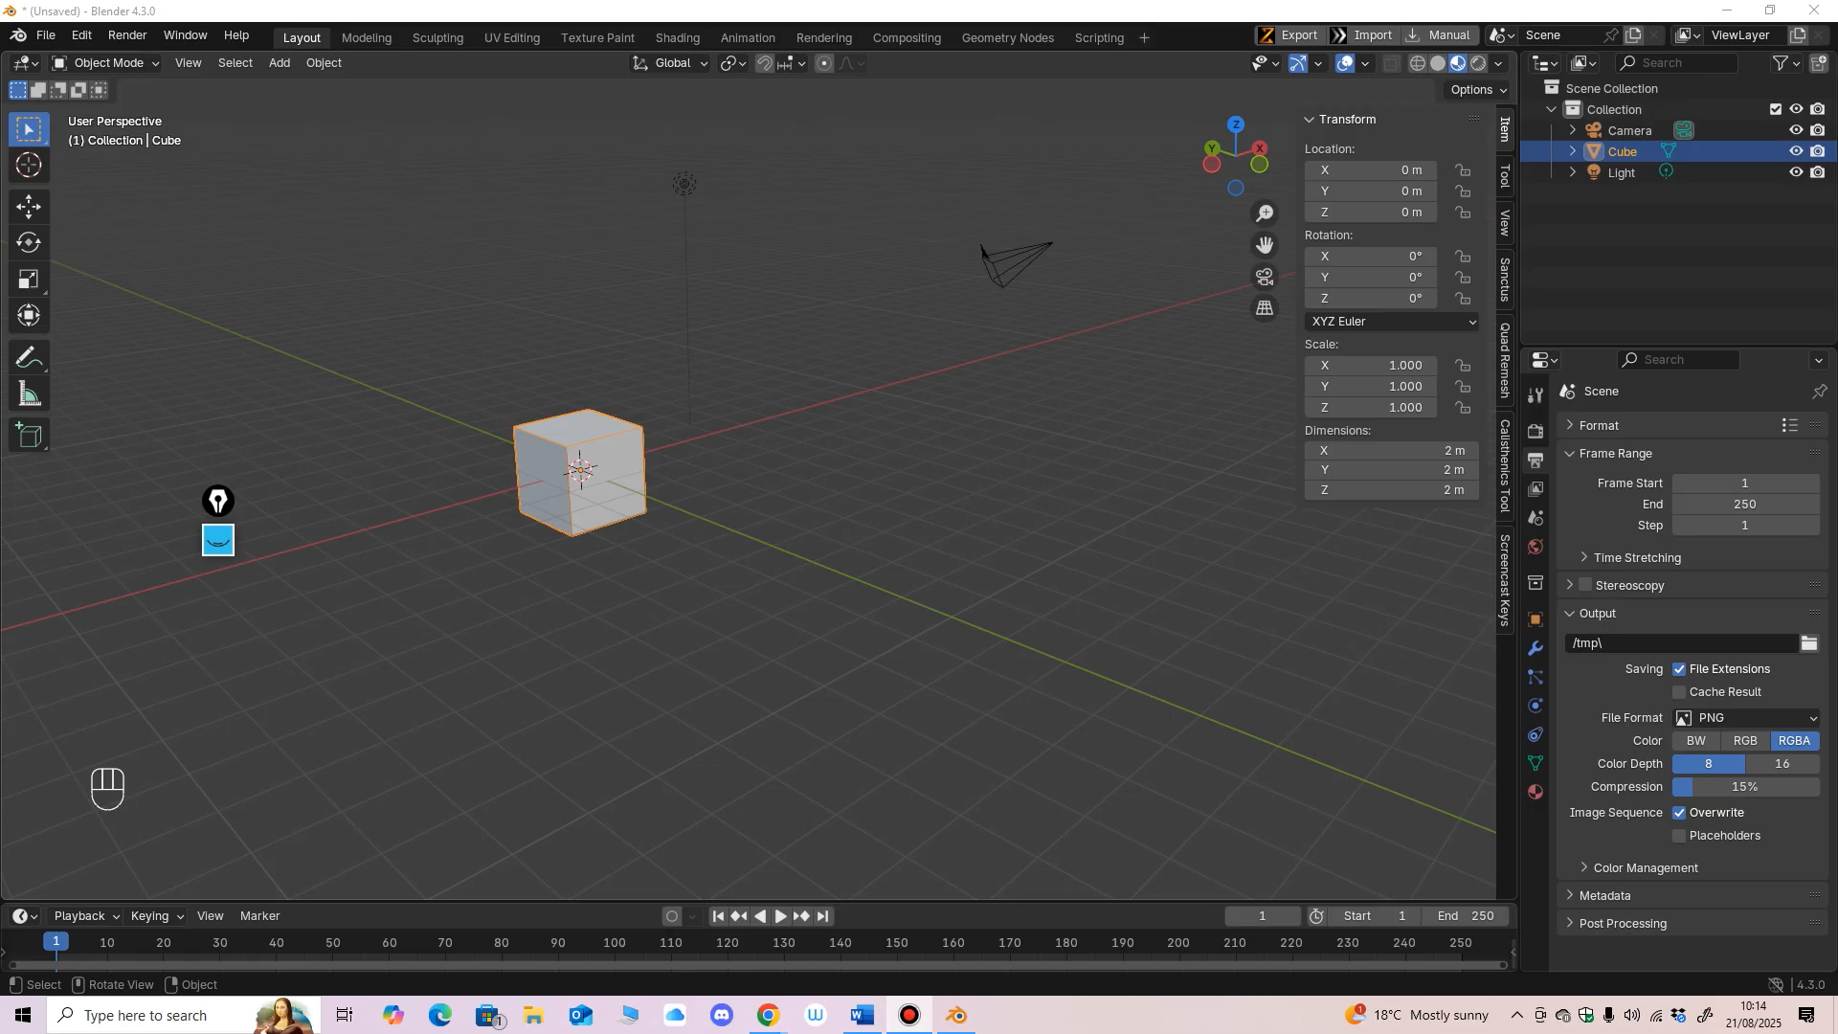
Step: Set the default cube's Z location to 1 m
{"action": "middle_click_drag", "start_coordinate": [593, 478], "coordinate": [684, 460], "text": "shift"}
{"action": "scroll", "coordinate": [735, 472], "scroll_direction": "up", "scroll_amount": 1}
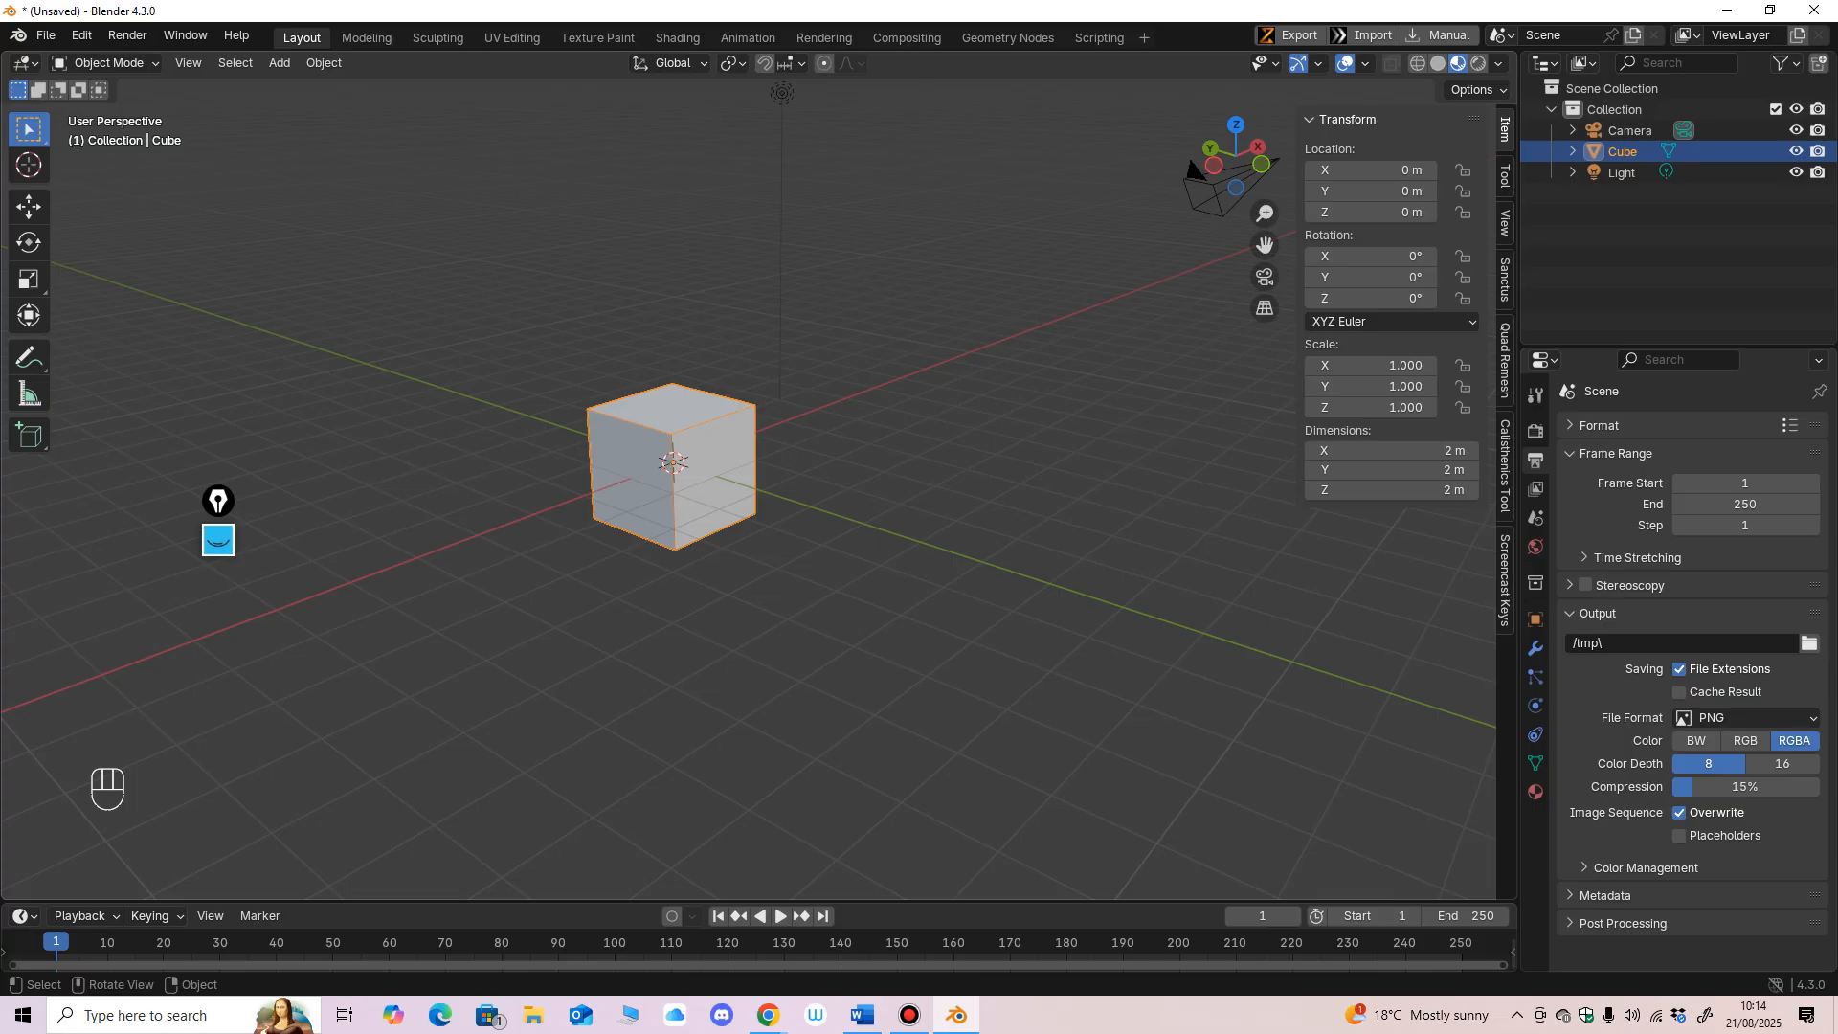
{"action": "middle_click_drag", "start_coordinate": [684, 459], "coordinate": [751, 483], "text": "shift"}
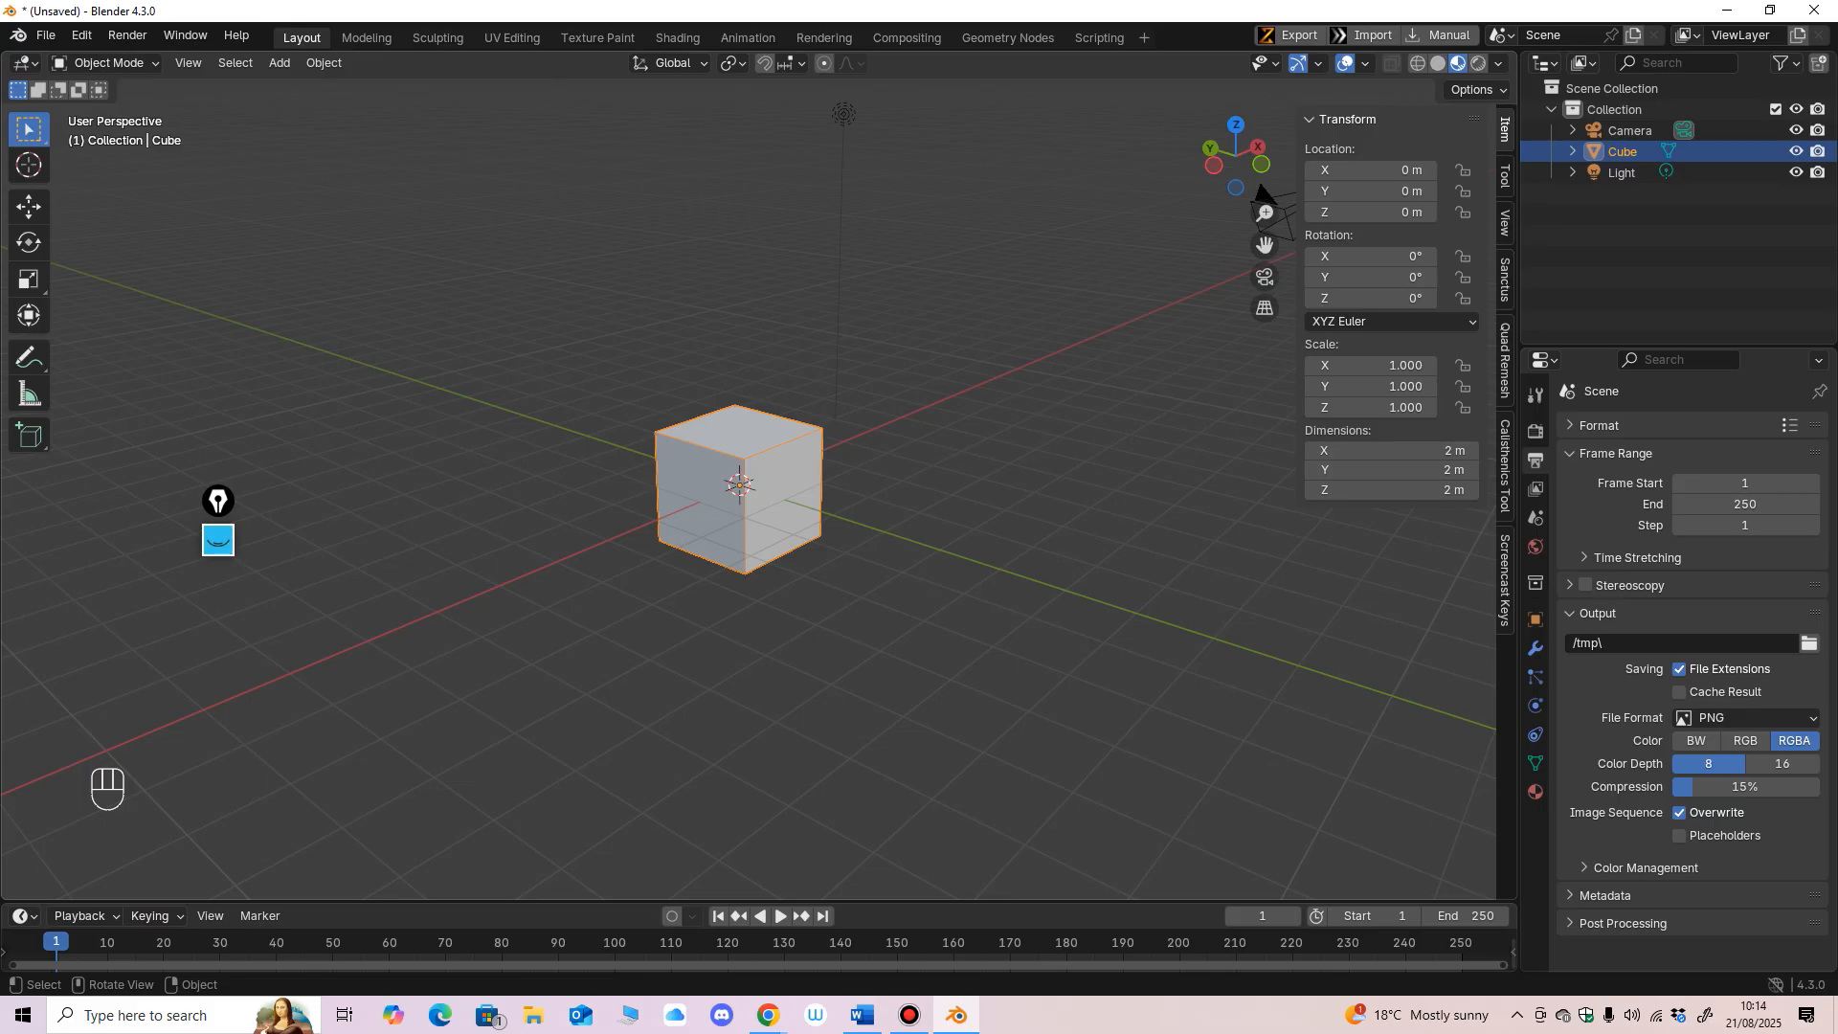
{"action": "middle_click_drag", "start_coordinate": [737, 536], "coordinate": [776, 538]}
{"action": "scroll", "coordinate": [796, 555], "scroll_direction": "up", "scroll_amount": 1}
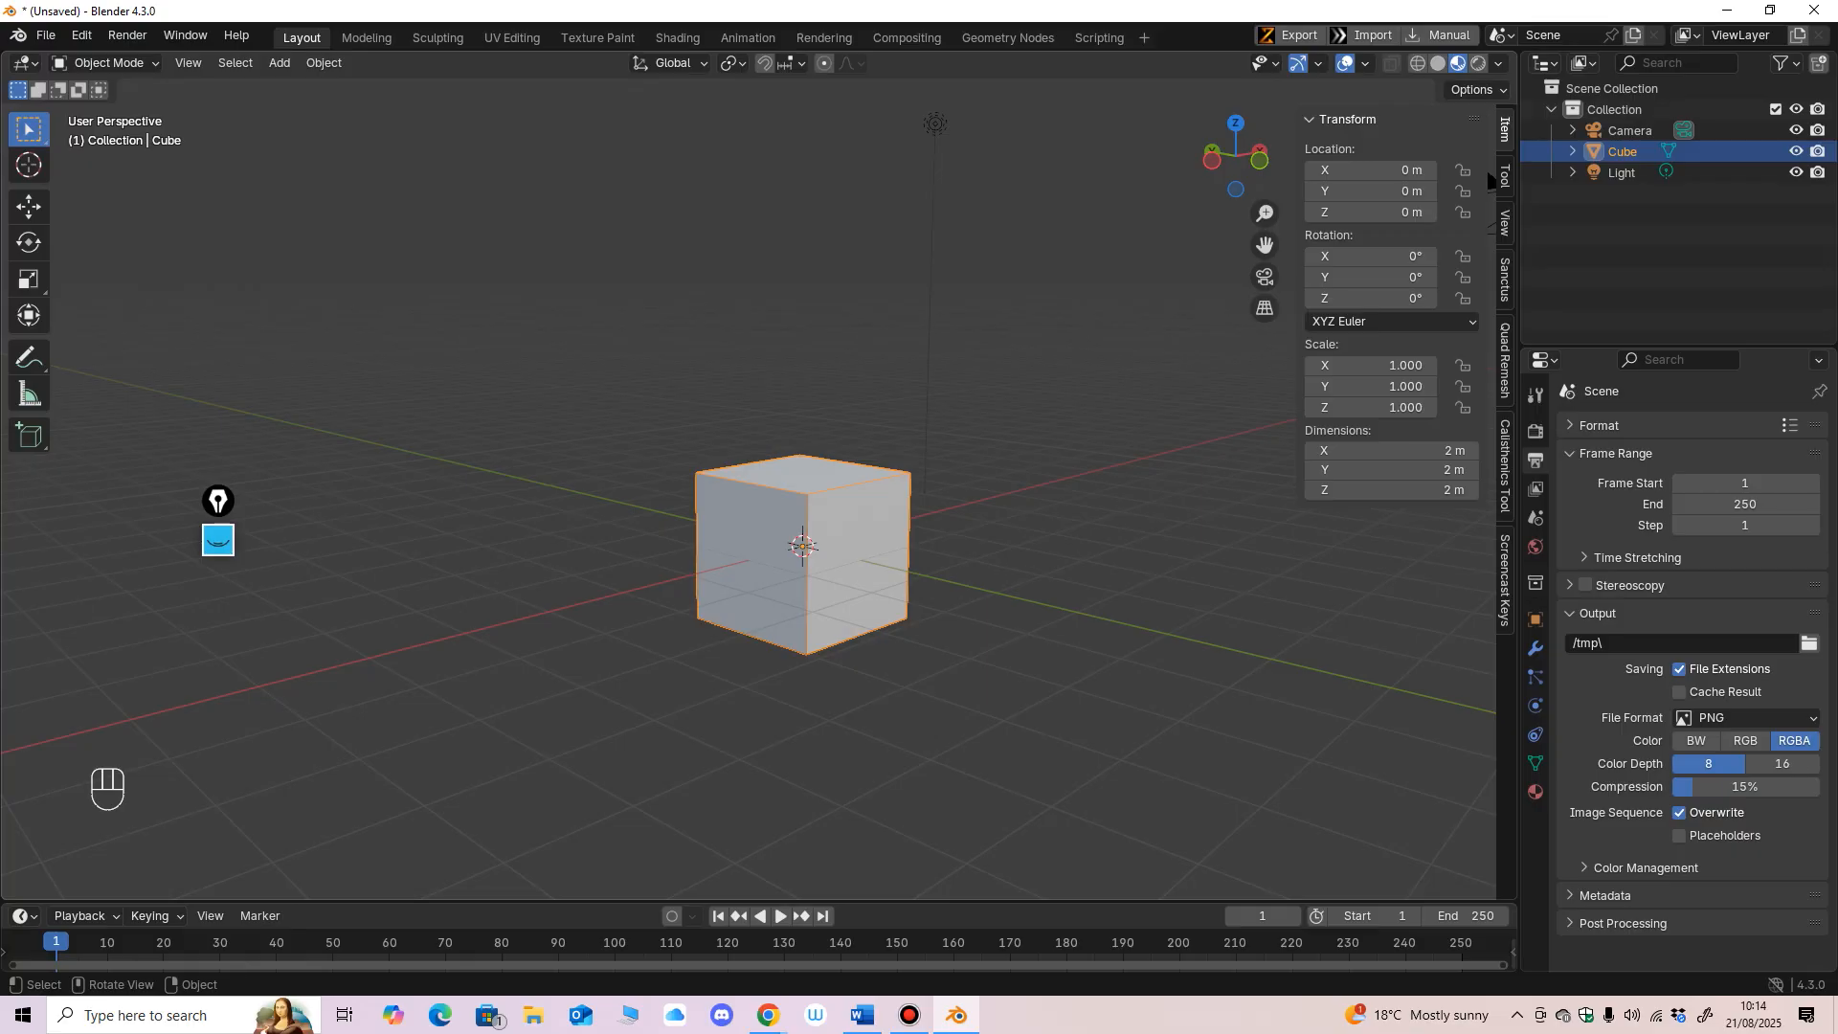
{"action": "middle_click_drag", "start_coordinate": [775, 538], "coordinate": [1005, 550]}
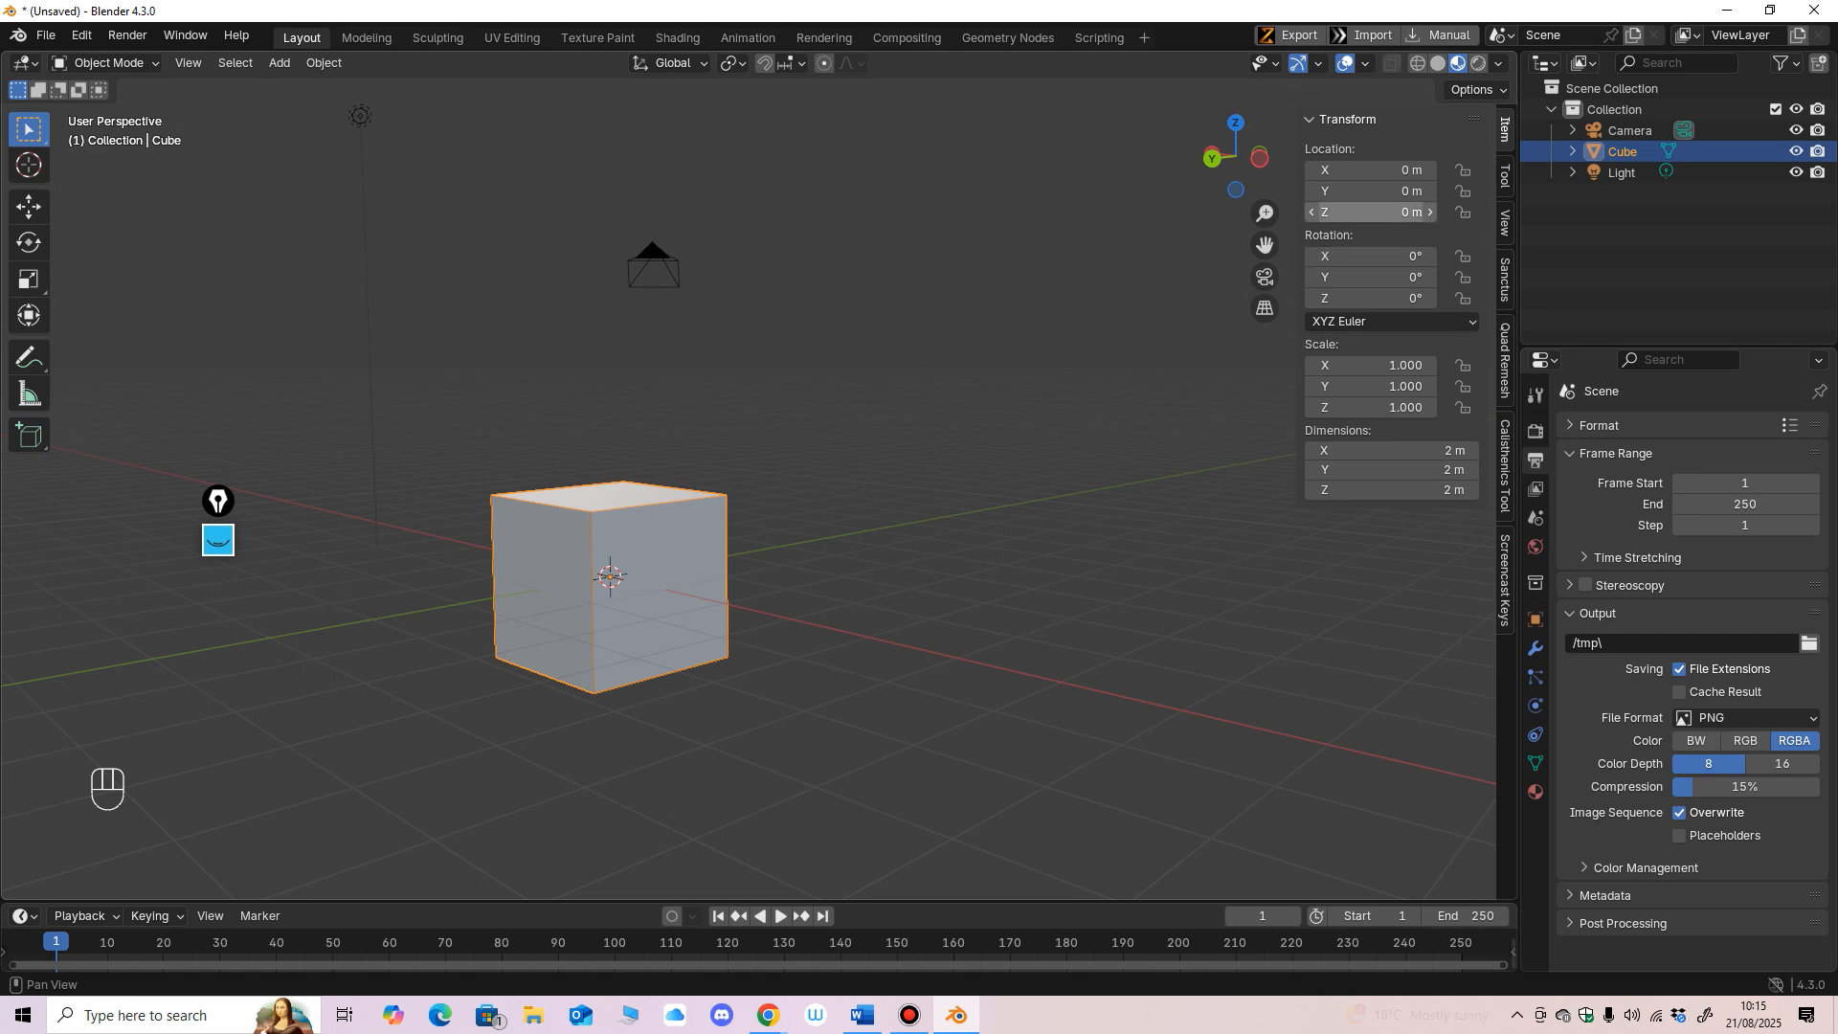
{"action": "left_click", "coordinate": [1371, 211]}
{"action": "type", "text": "1"}
{"action": "key", "text": "Return"}
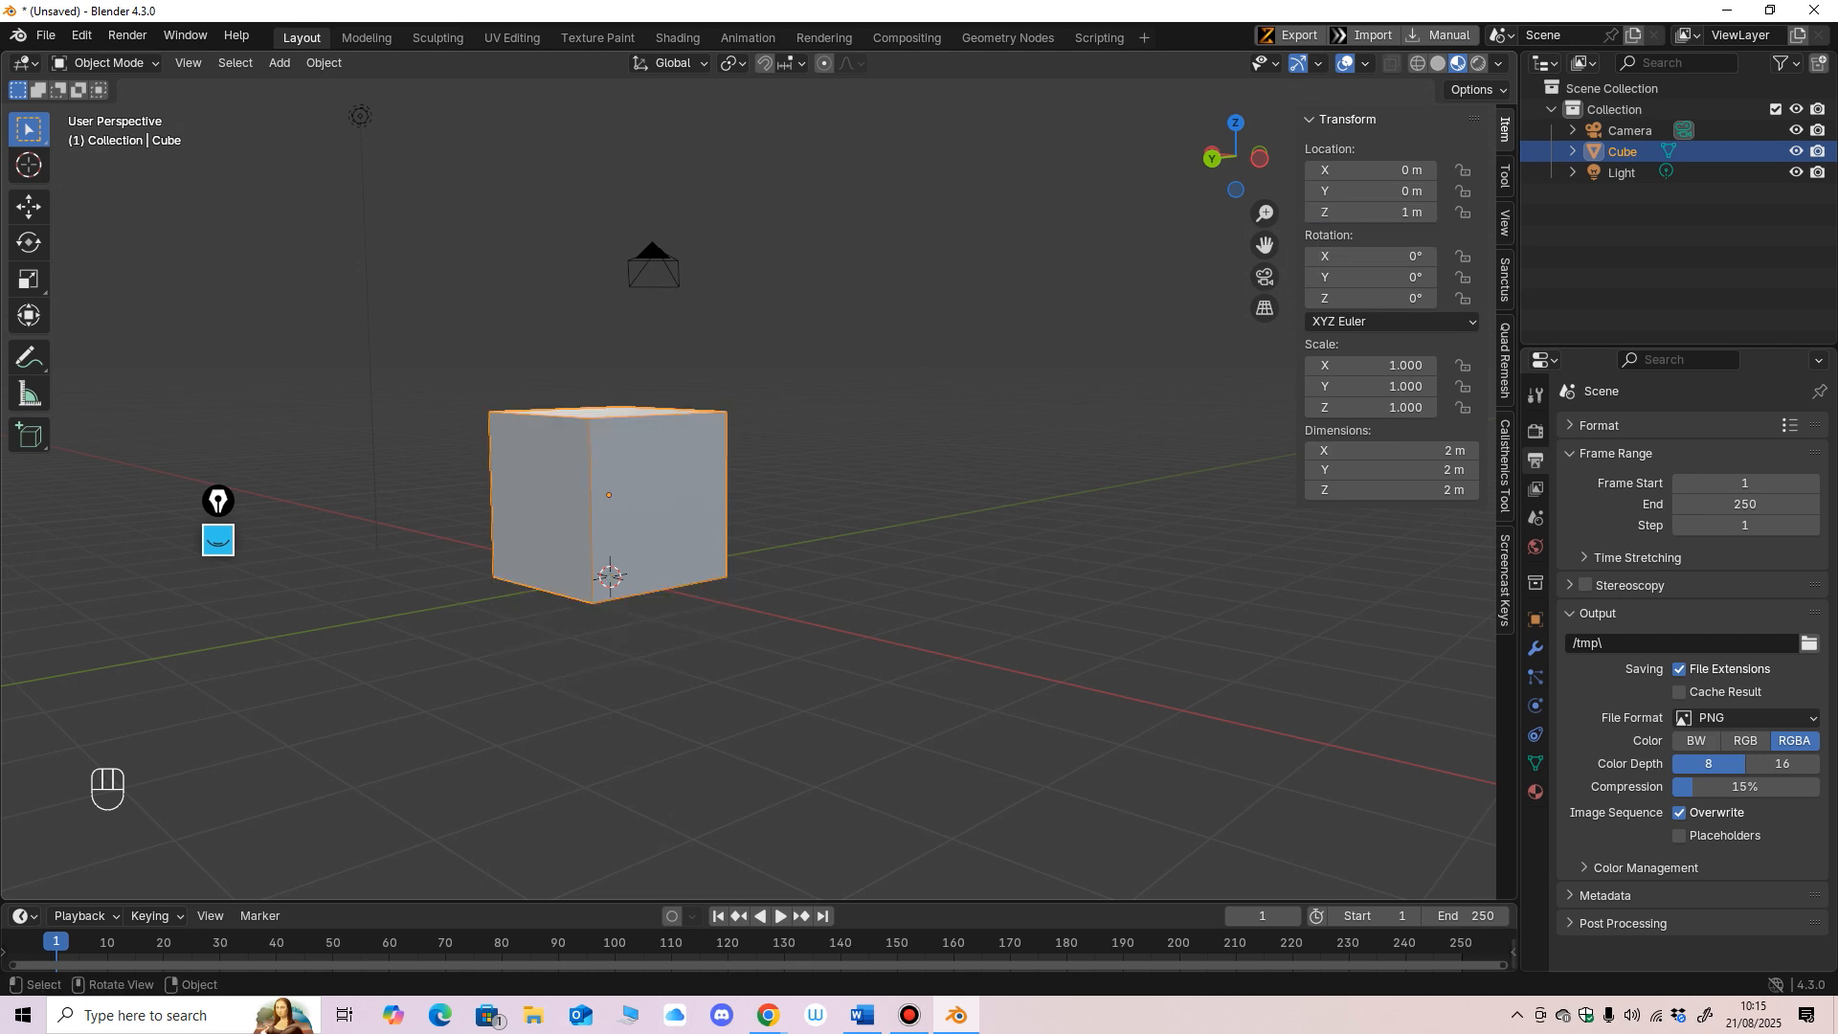
Step: Apply the raised cube's location, rotation and scale with All Transforms to Deltas
{"action": "middle_click_drag", "start_coordinate": [1082, 469], "coordinate": [1091, 544]}
{"action": "middle_click_drag", "start_coordinate": [1092, 544], "coordinate": [1196, 479]}
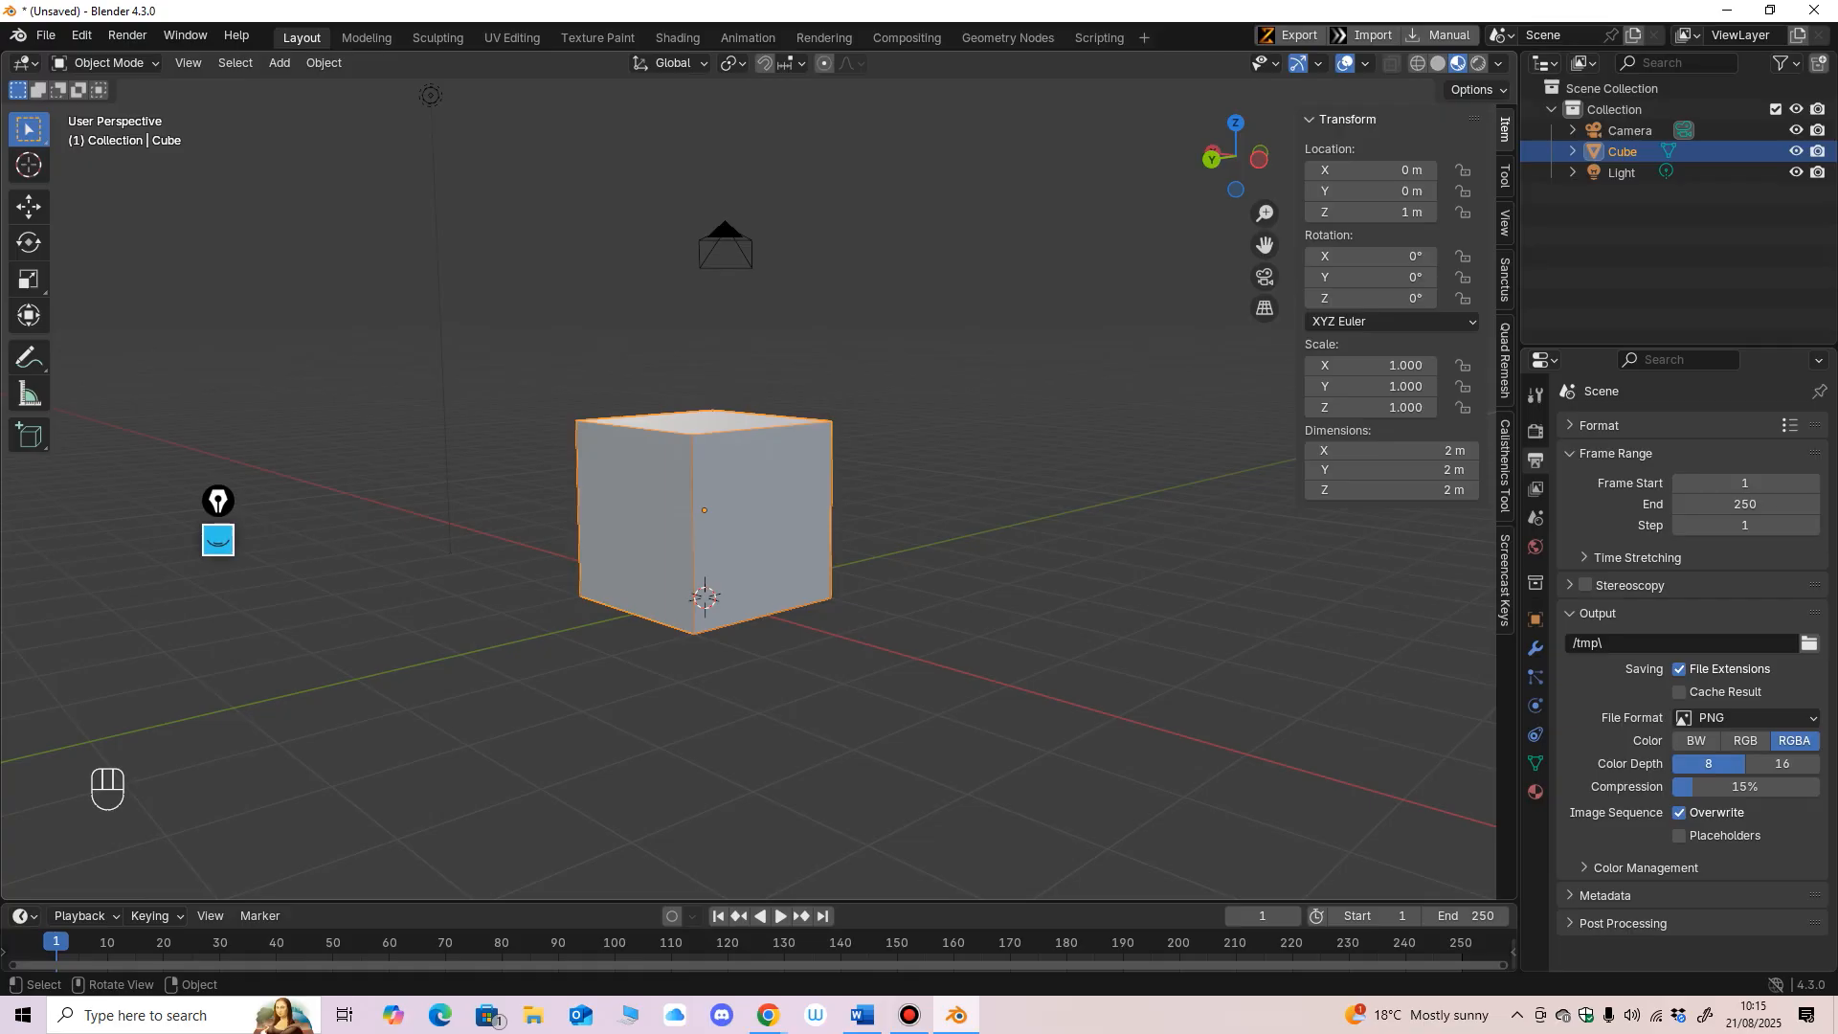
{"action": "key", "text": "ctrl+a"}
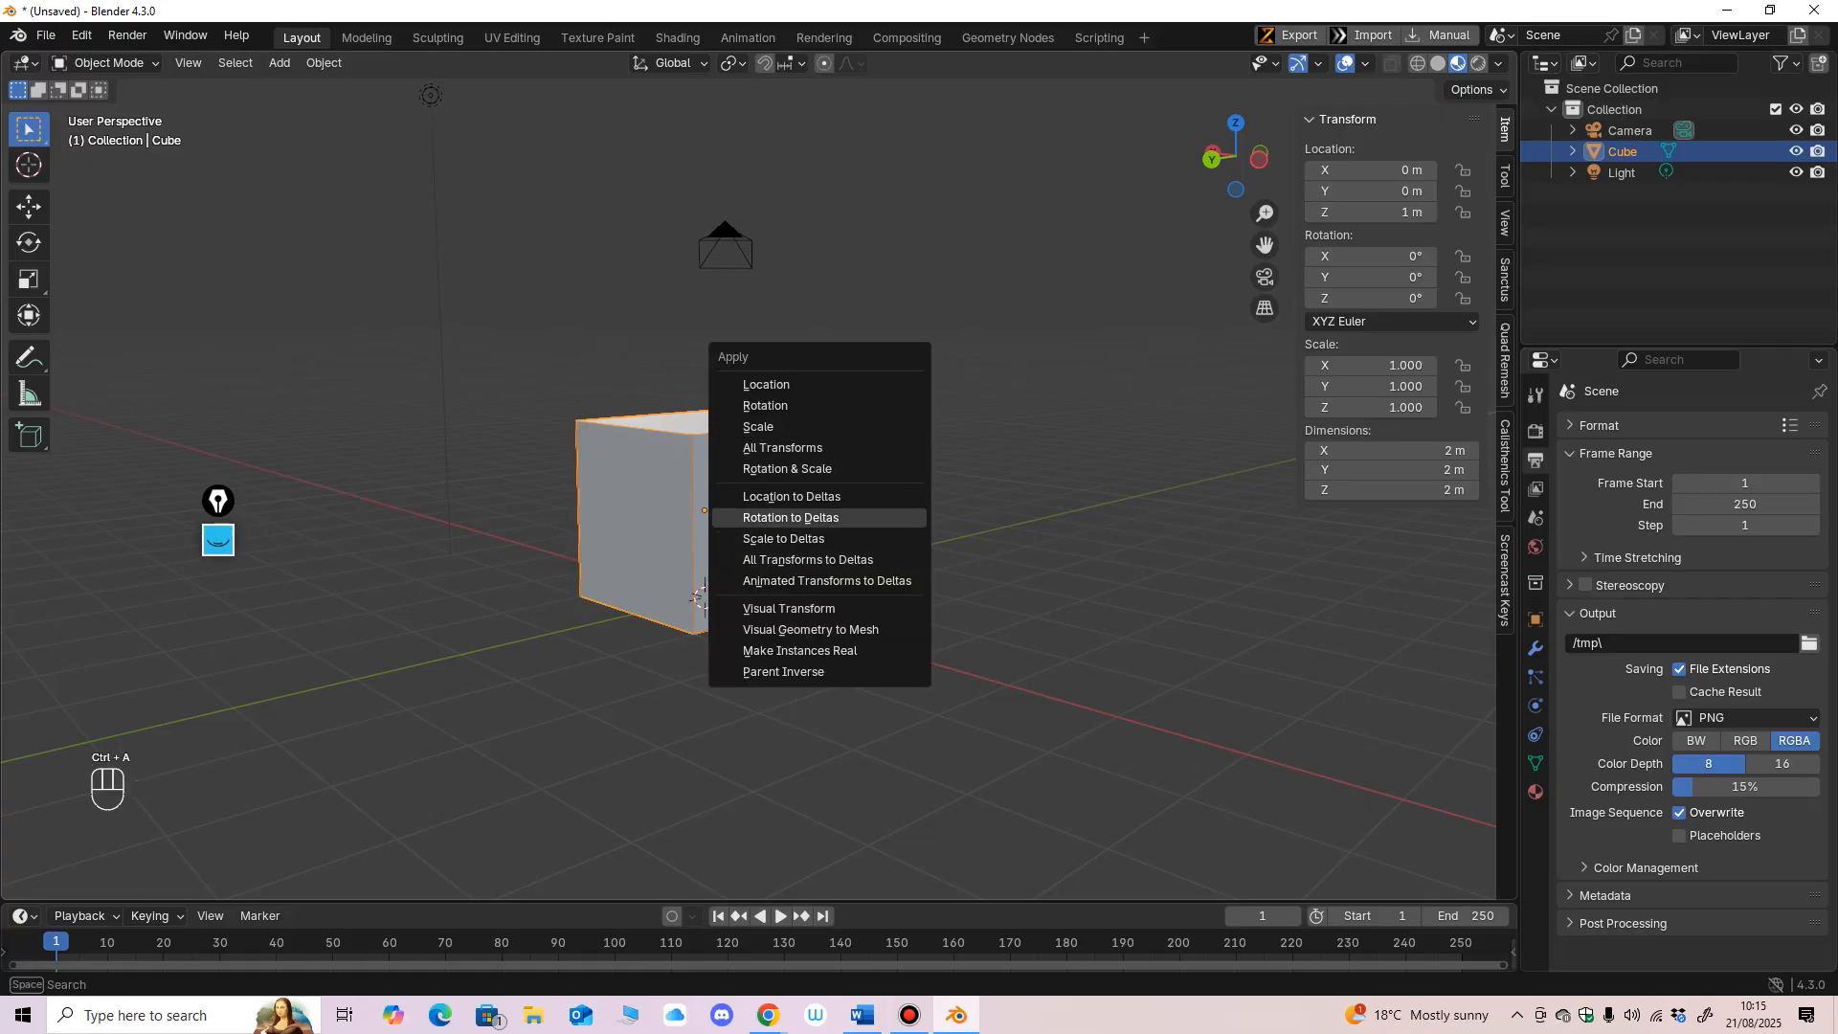
{"action": "left_click", "coordinate": [807, 560]}
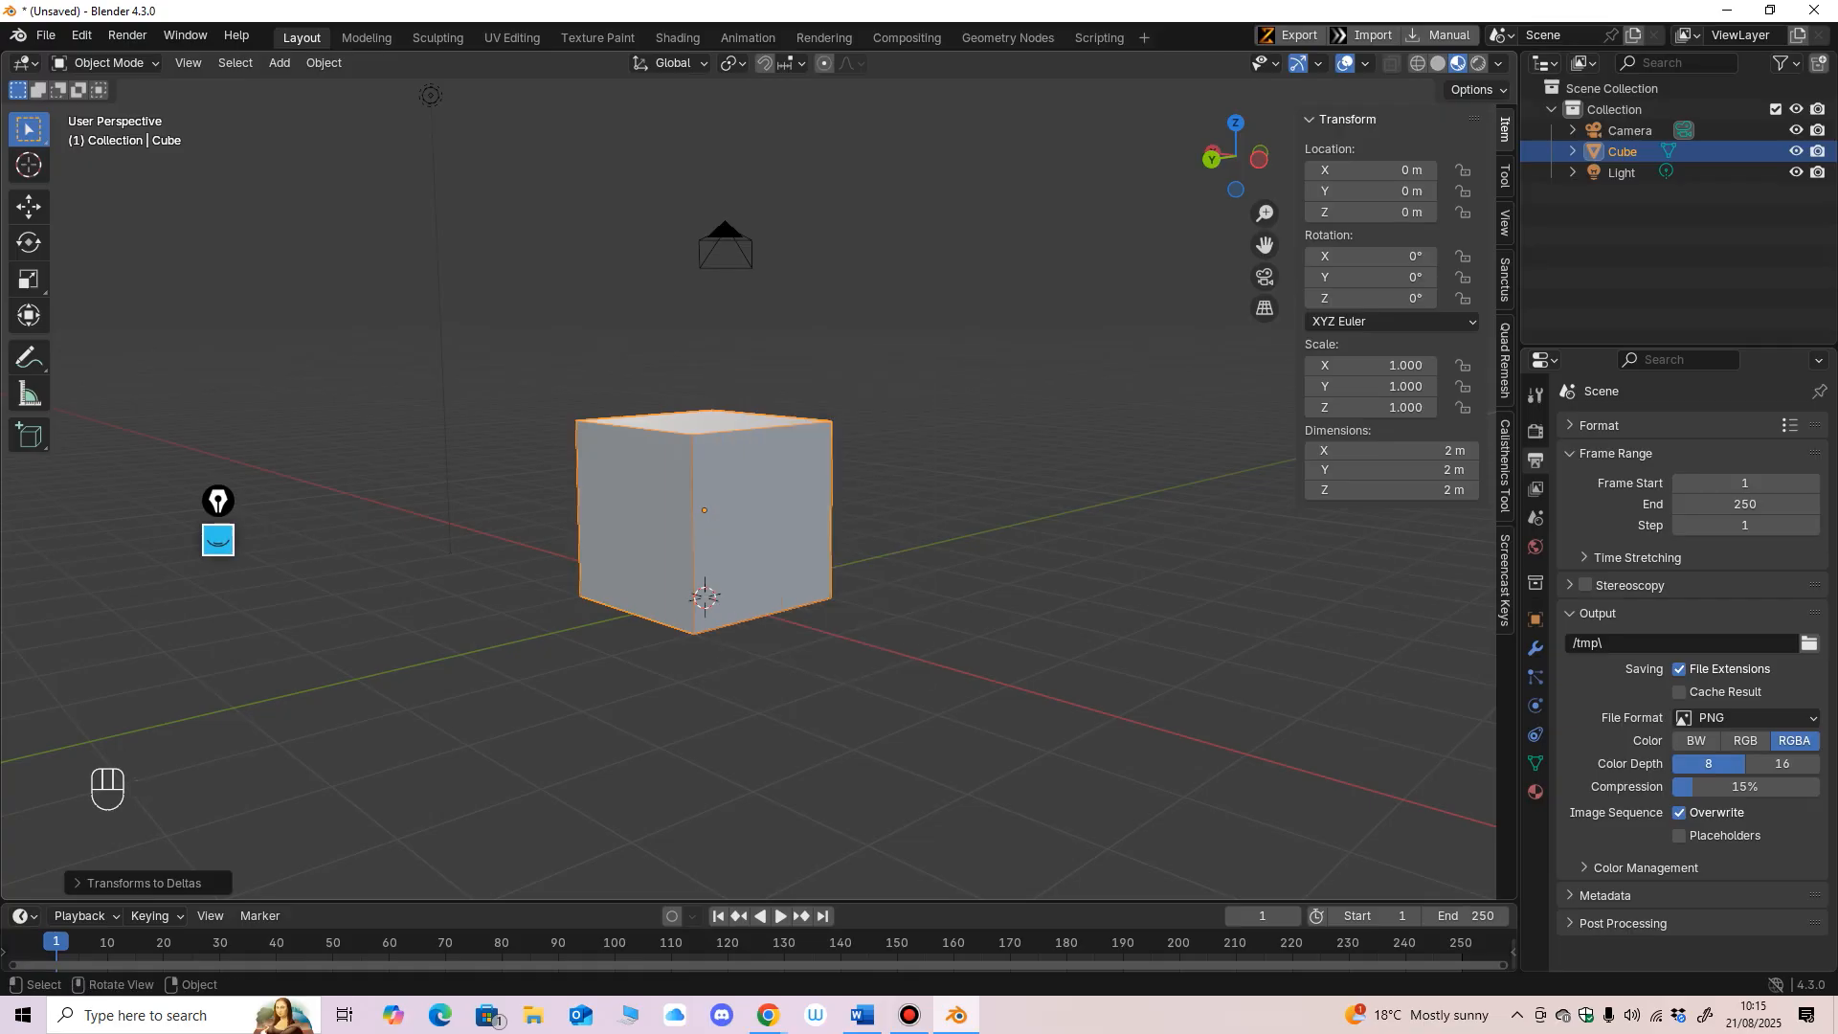
{"action": "middle_click_drag", "start_coordinate": [807, 560], "coordinate": [957, 550]}
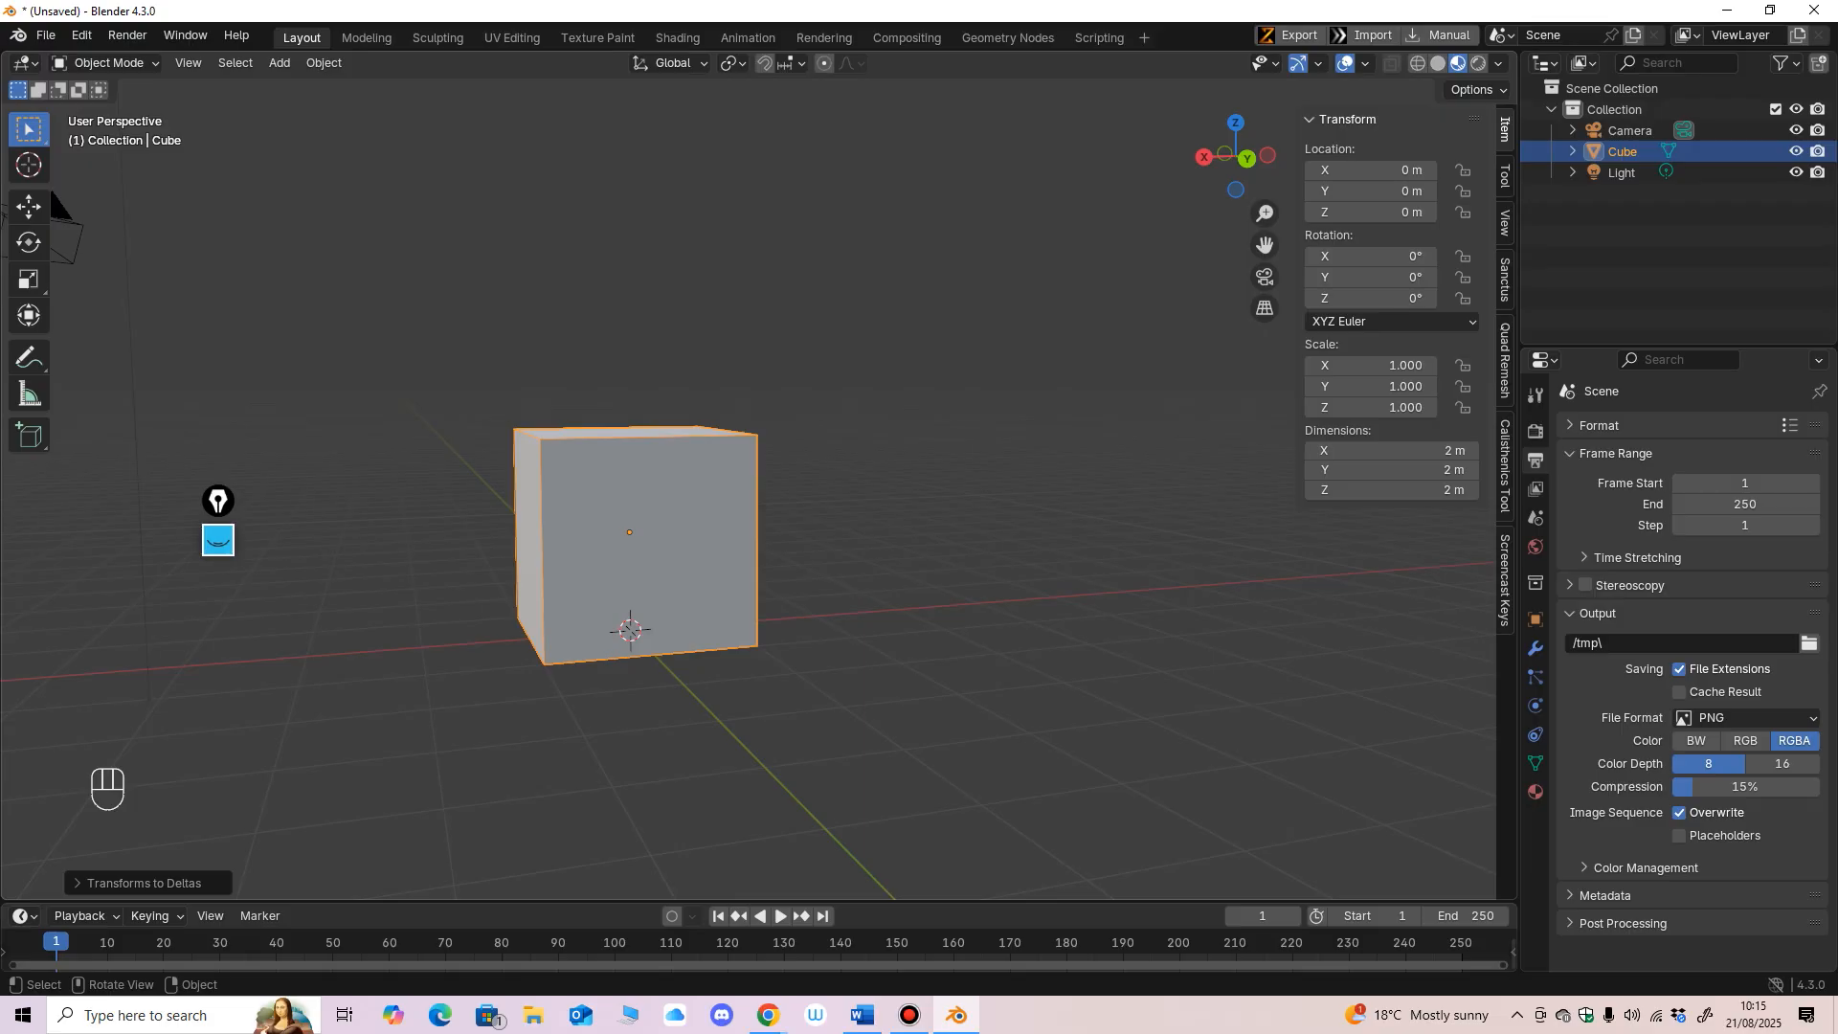
{"action": "middle_click_drag", "start_coordinate": [957, 550], "coordinate": [890, 661]}
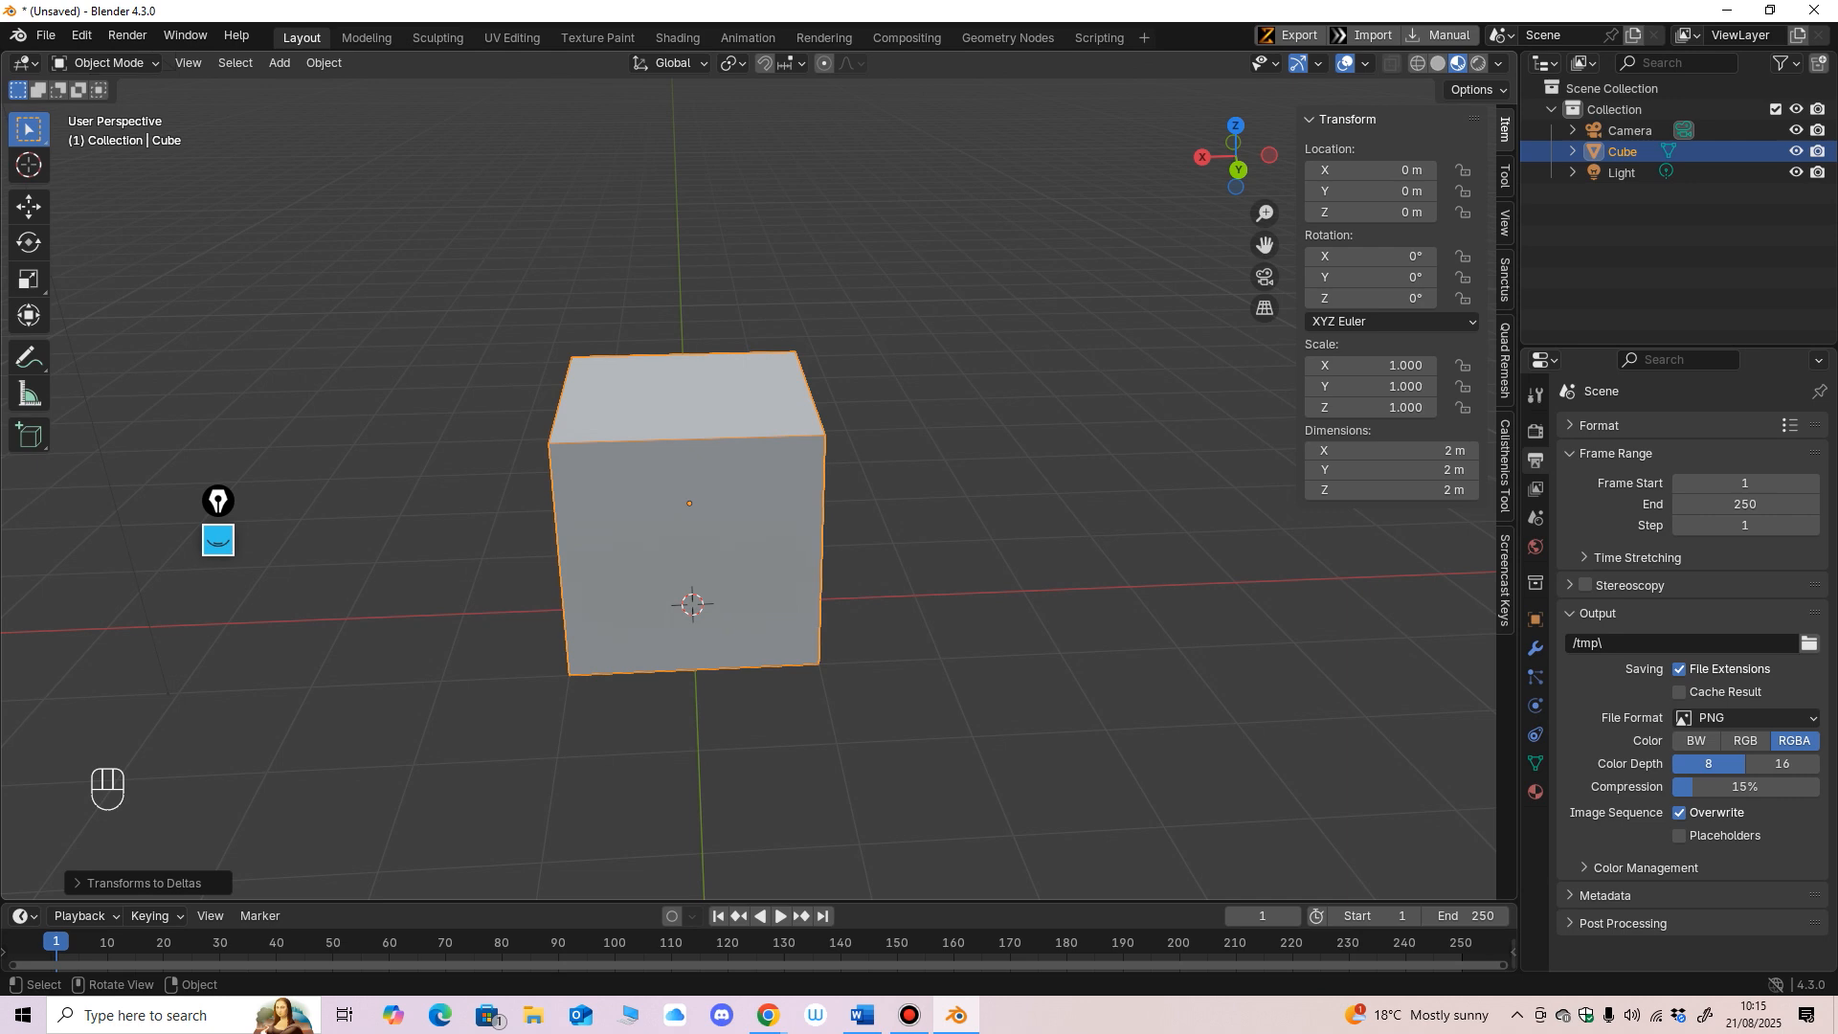
{"action": "middle_click_drag", "start_coordinate": [766, 536], "coordinate": [689, 512]}
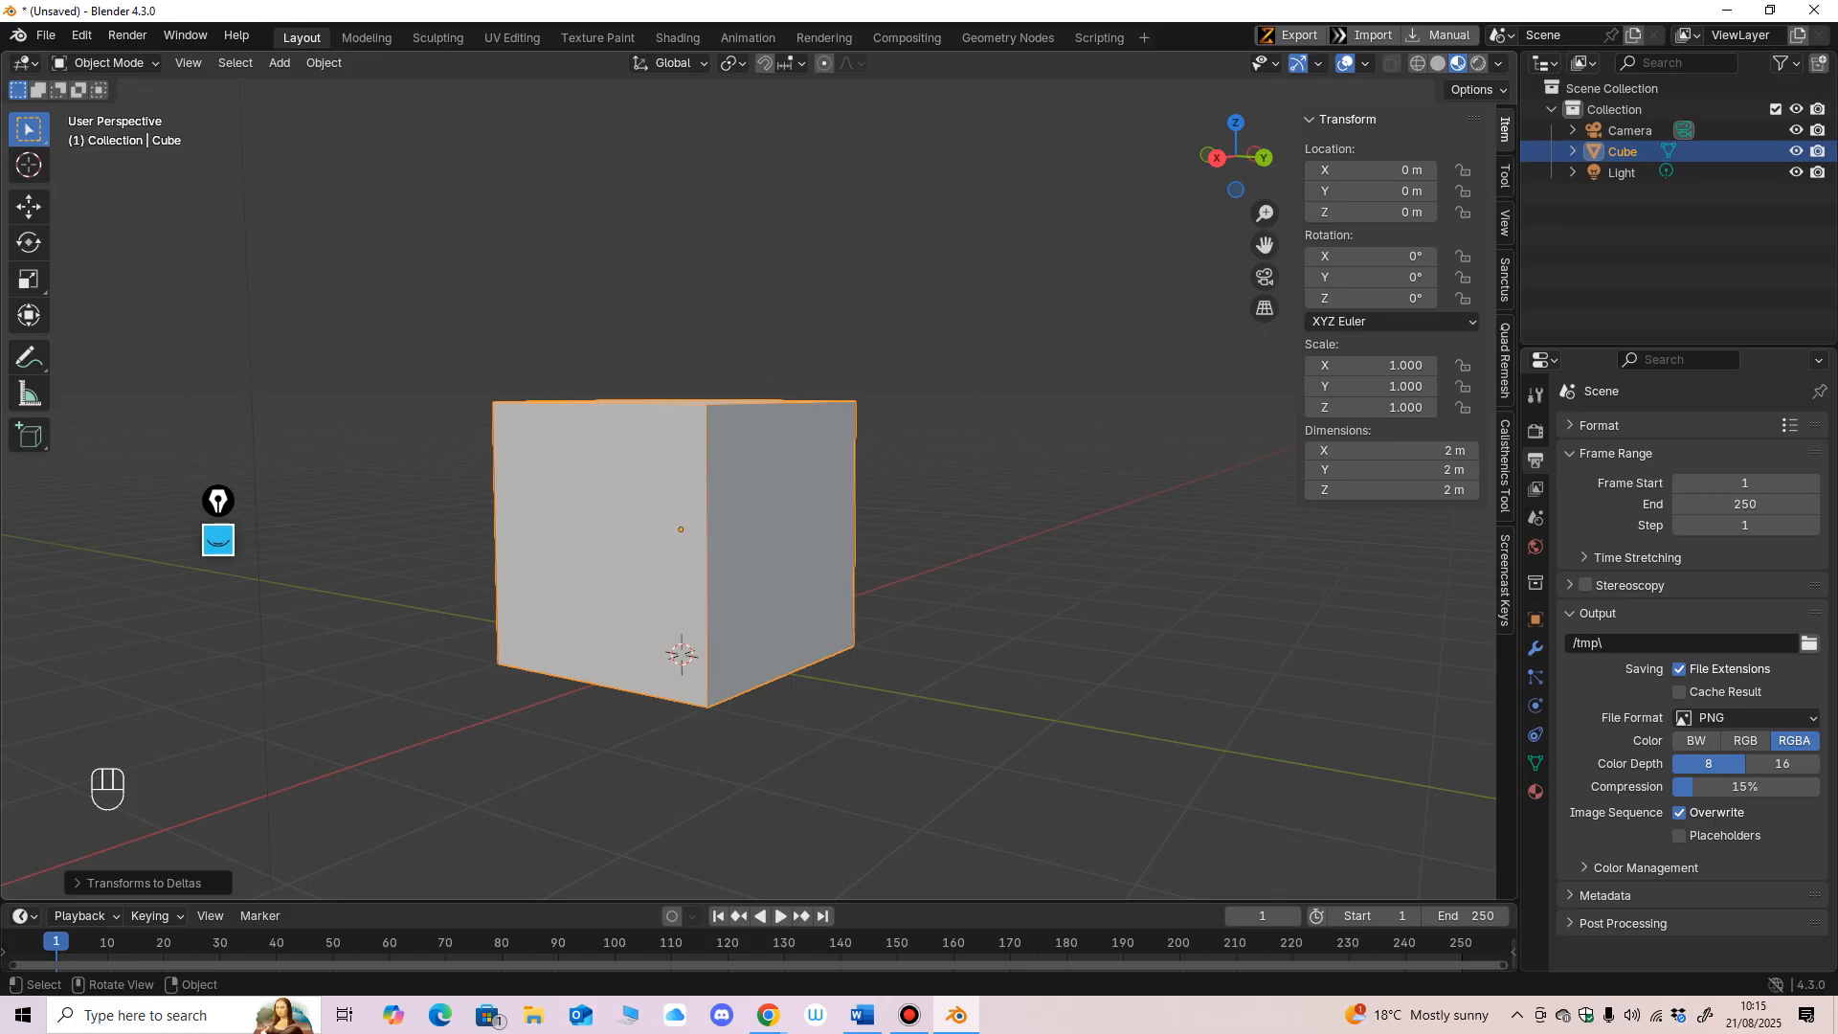
{"action": "middle_click_drag", "start_coordinate": [728, 517], "coordinate": [713, 469]}
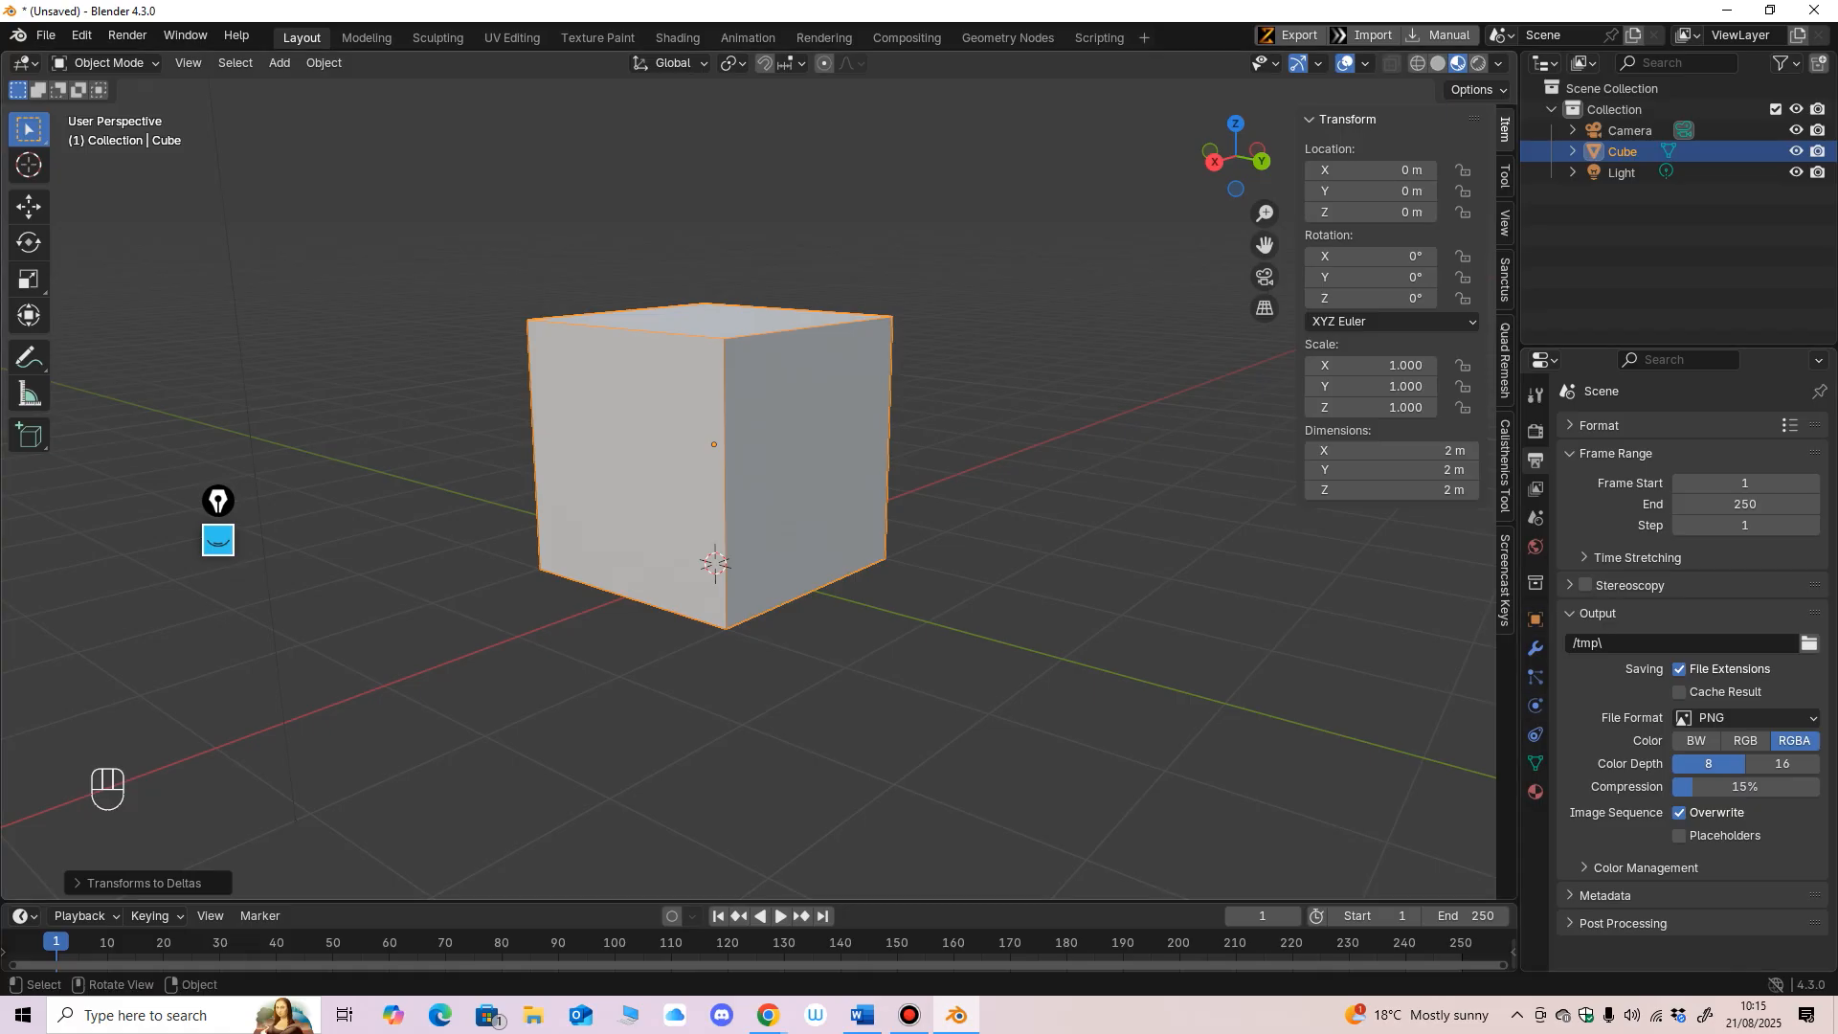
Step: Expand the screen annotation toolbar beside the Transform values and display the cube's material properties
{"action": "left_click", "coordinate": [218, 501]}
{"action": "mouse_move", "coordinate": [218, 501]}
{"action": "left_mouse_down"}
{"action": "mouse_move", "coordinate": [151, 395]}
{"action": "mouse_move", "coordinate": [128, 390]}
{"action": "mouse_move", "coordinate": [1102, 496]}
{"action": "mouse_move", "coordinate": [1267, 407]}
{"action": "left_mouse_up"}
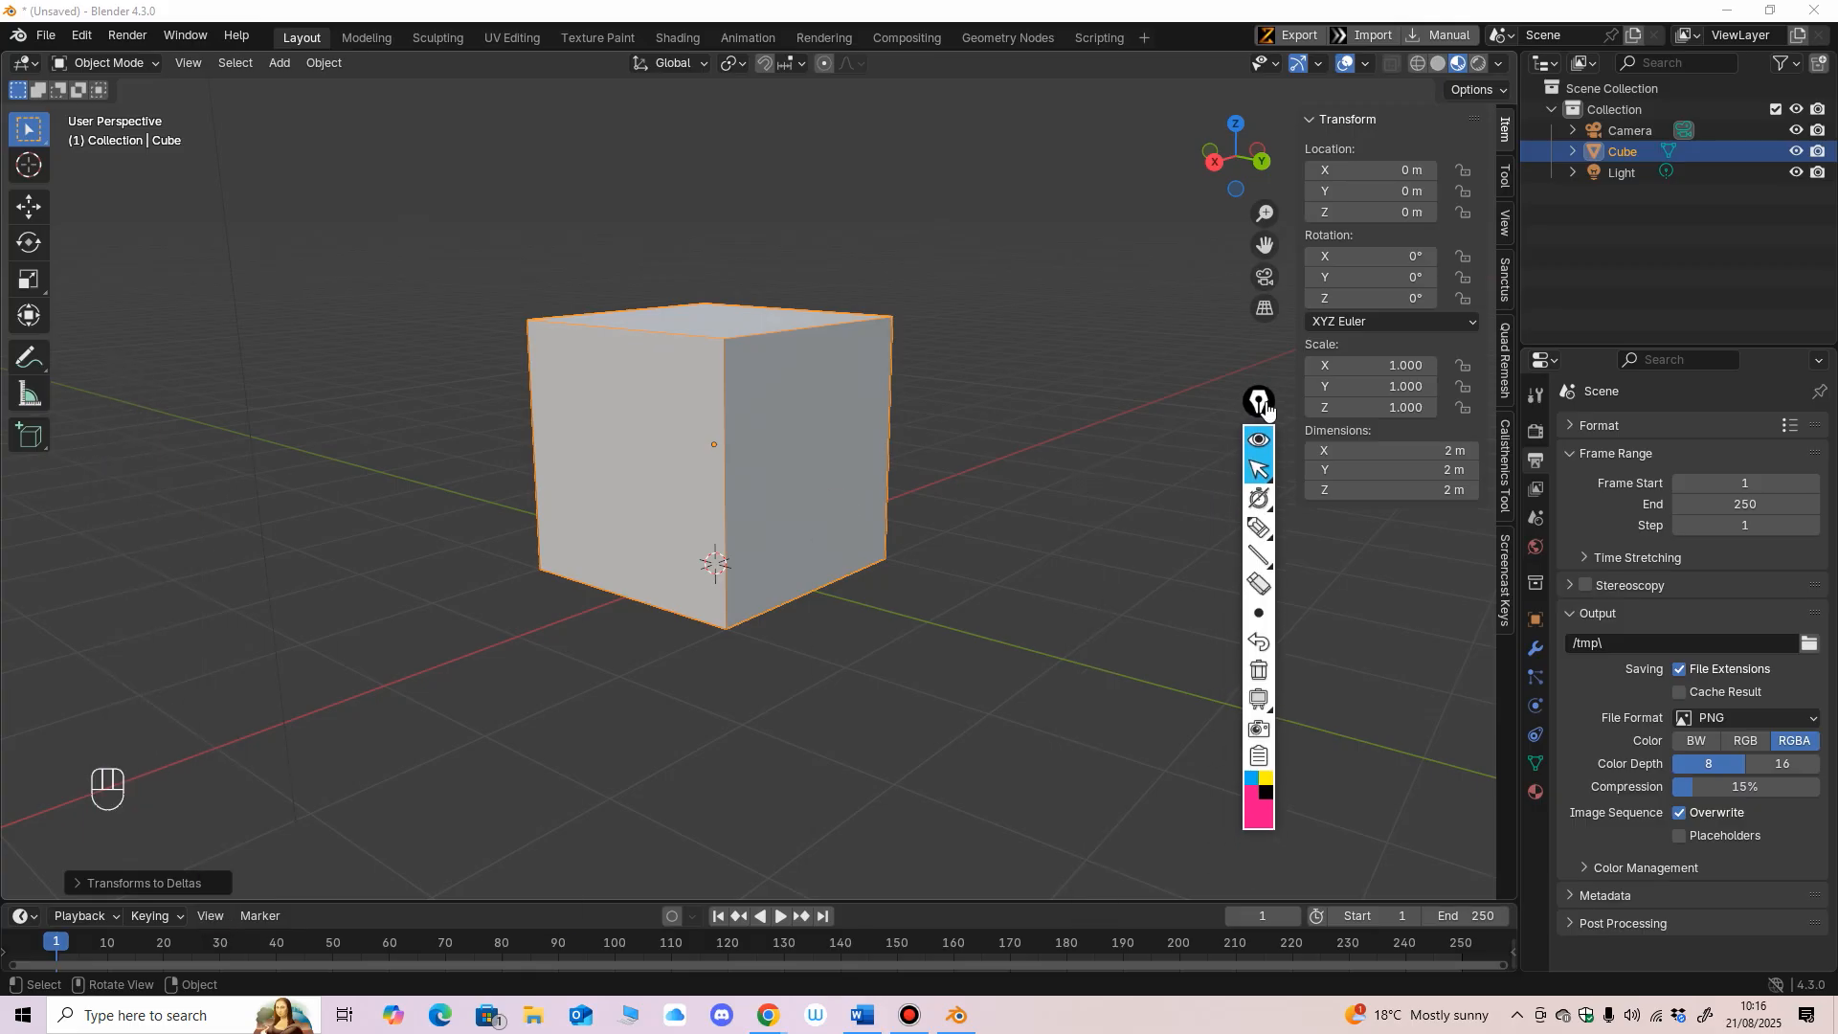
{"action": "left_click", "coordinate": [1257, 612]}
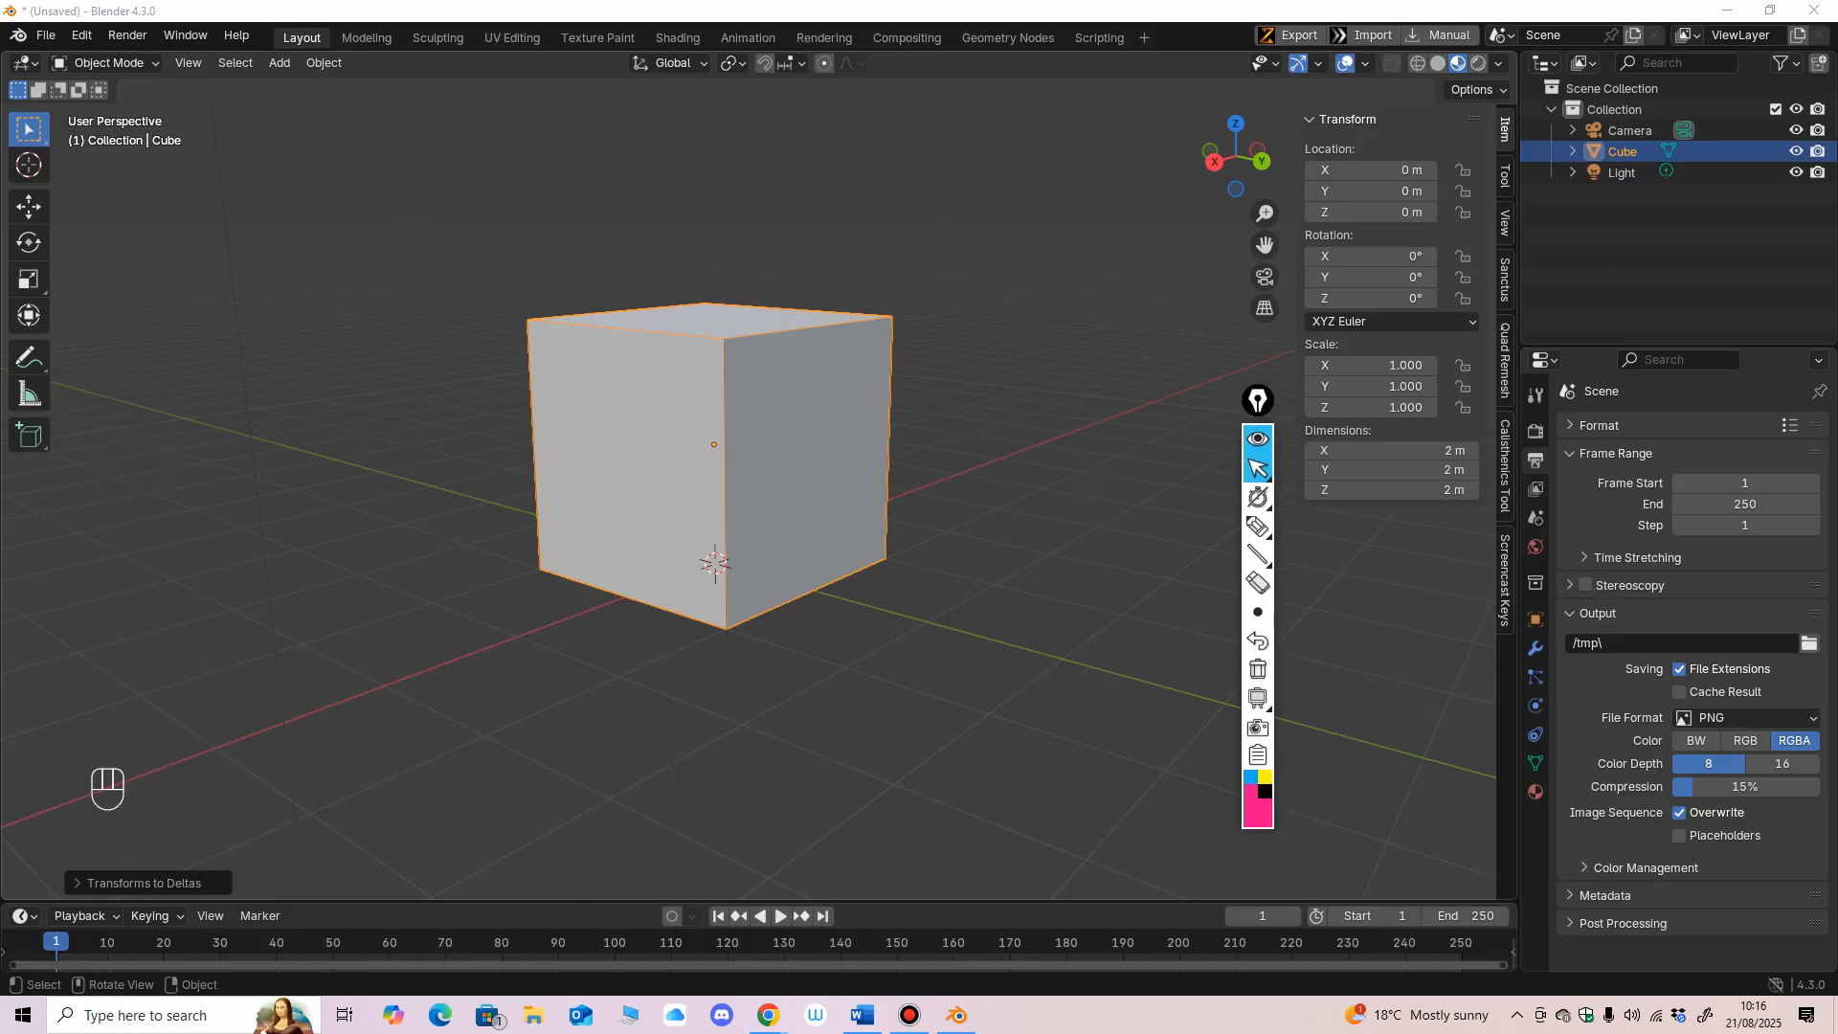
{"action": "left_click", "coordinate": [1535, 792]}
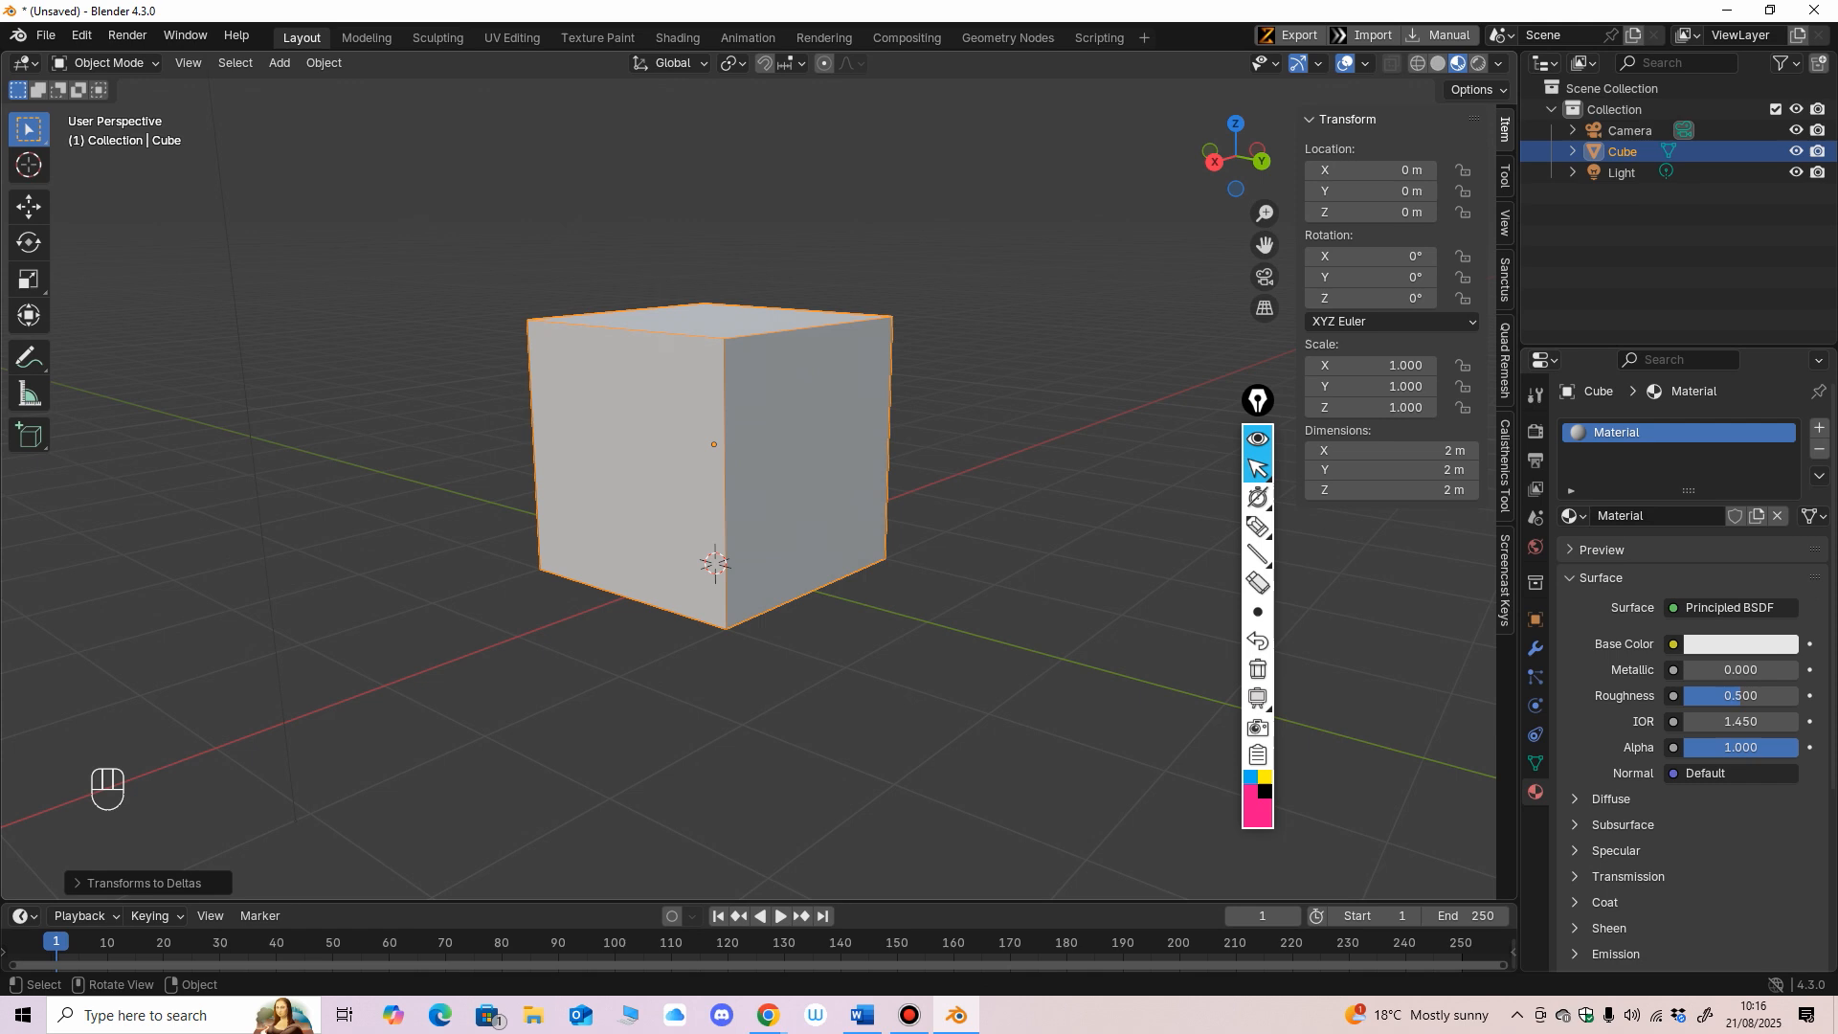
{"action": "middle_click_drag", "start_coordinate": [1101, 556], "coordinate": [1041, 519], "text": "shift"}
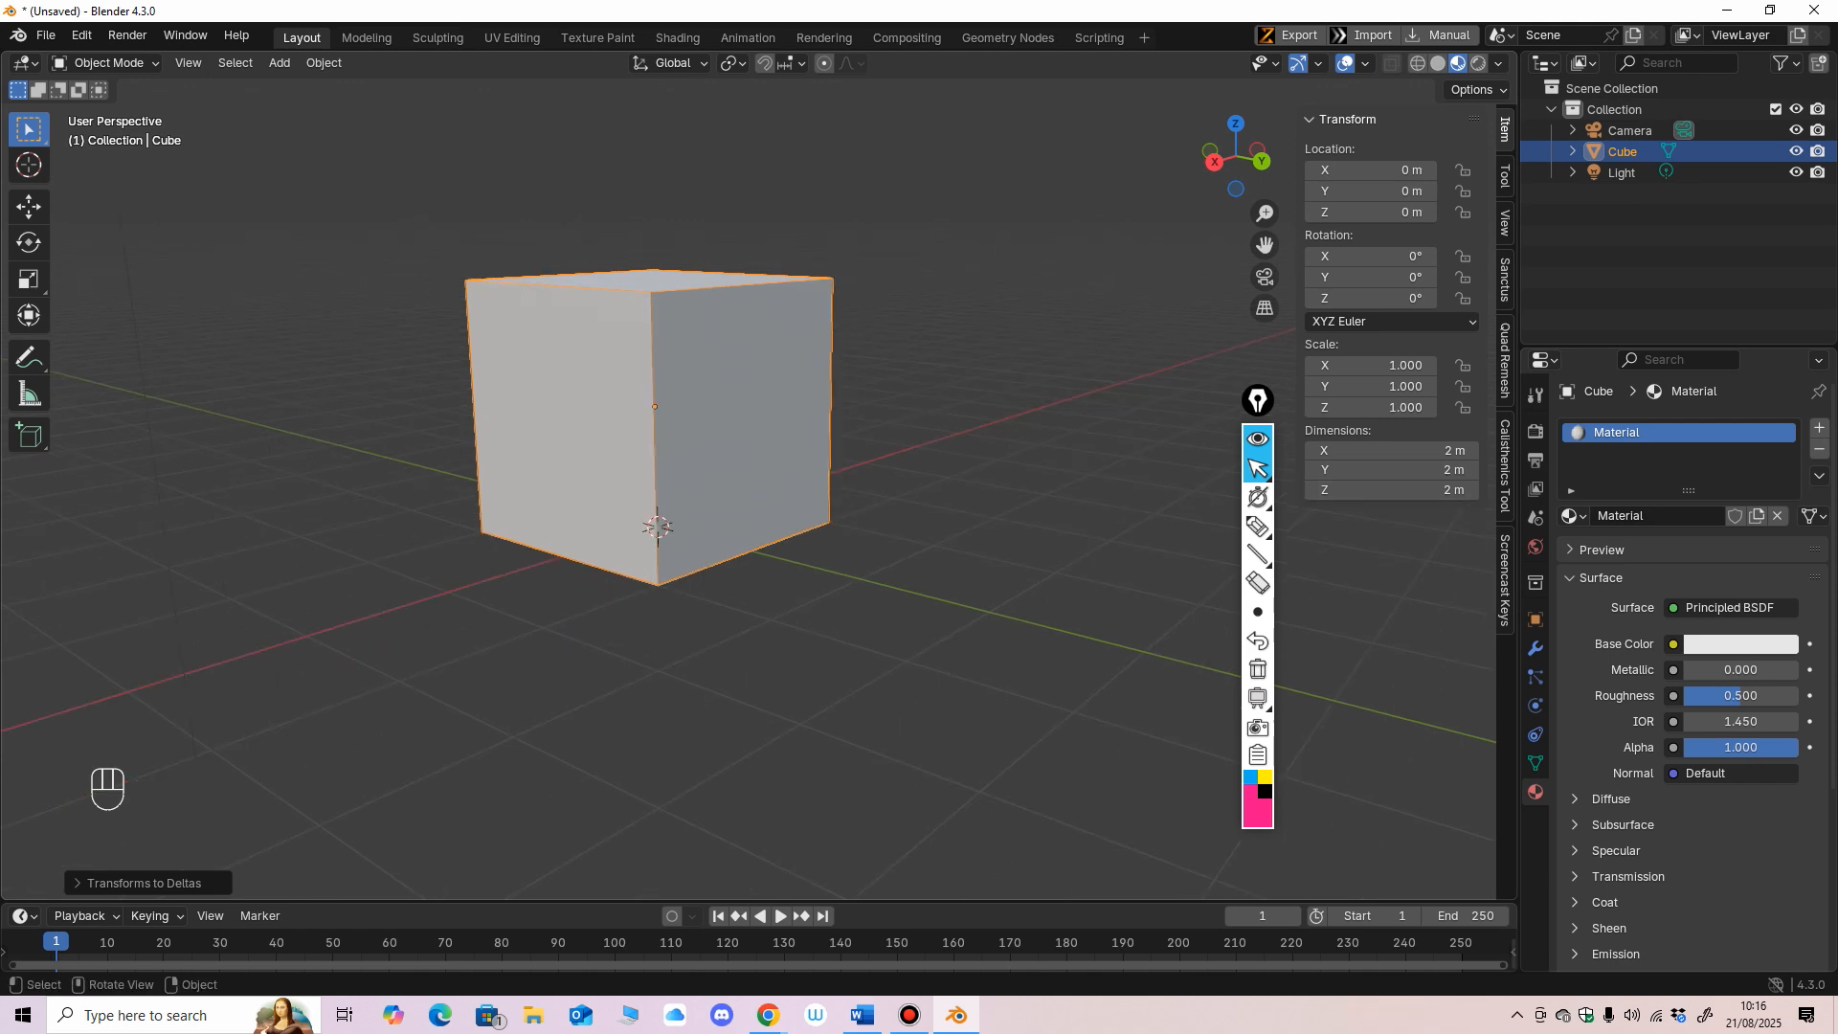
Step: Circle the Material properties icon in yellow with the annotation pen, clearing the first trial stroke
{"action": "left_click", "coordinate": [1258, 526]}
{"action": "mouse_move", "coordinate": [1499, 783]}
{"action": "left_mouse_down"}
{"action": "mouse_move", "coordinate": [1550, 758]}
{"action": "mouse_move", "coordinate": [1495, 780]}
{"action": "mouse_move", "coordinate": [1570, 809]}
{"action": "left_mouse_up"}
{"action": "left_click", "coordinate": [1258, 669]}
{"action": "left_click", "coordinate": [1265, 777]}
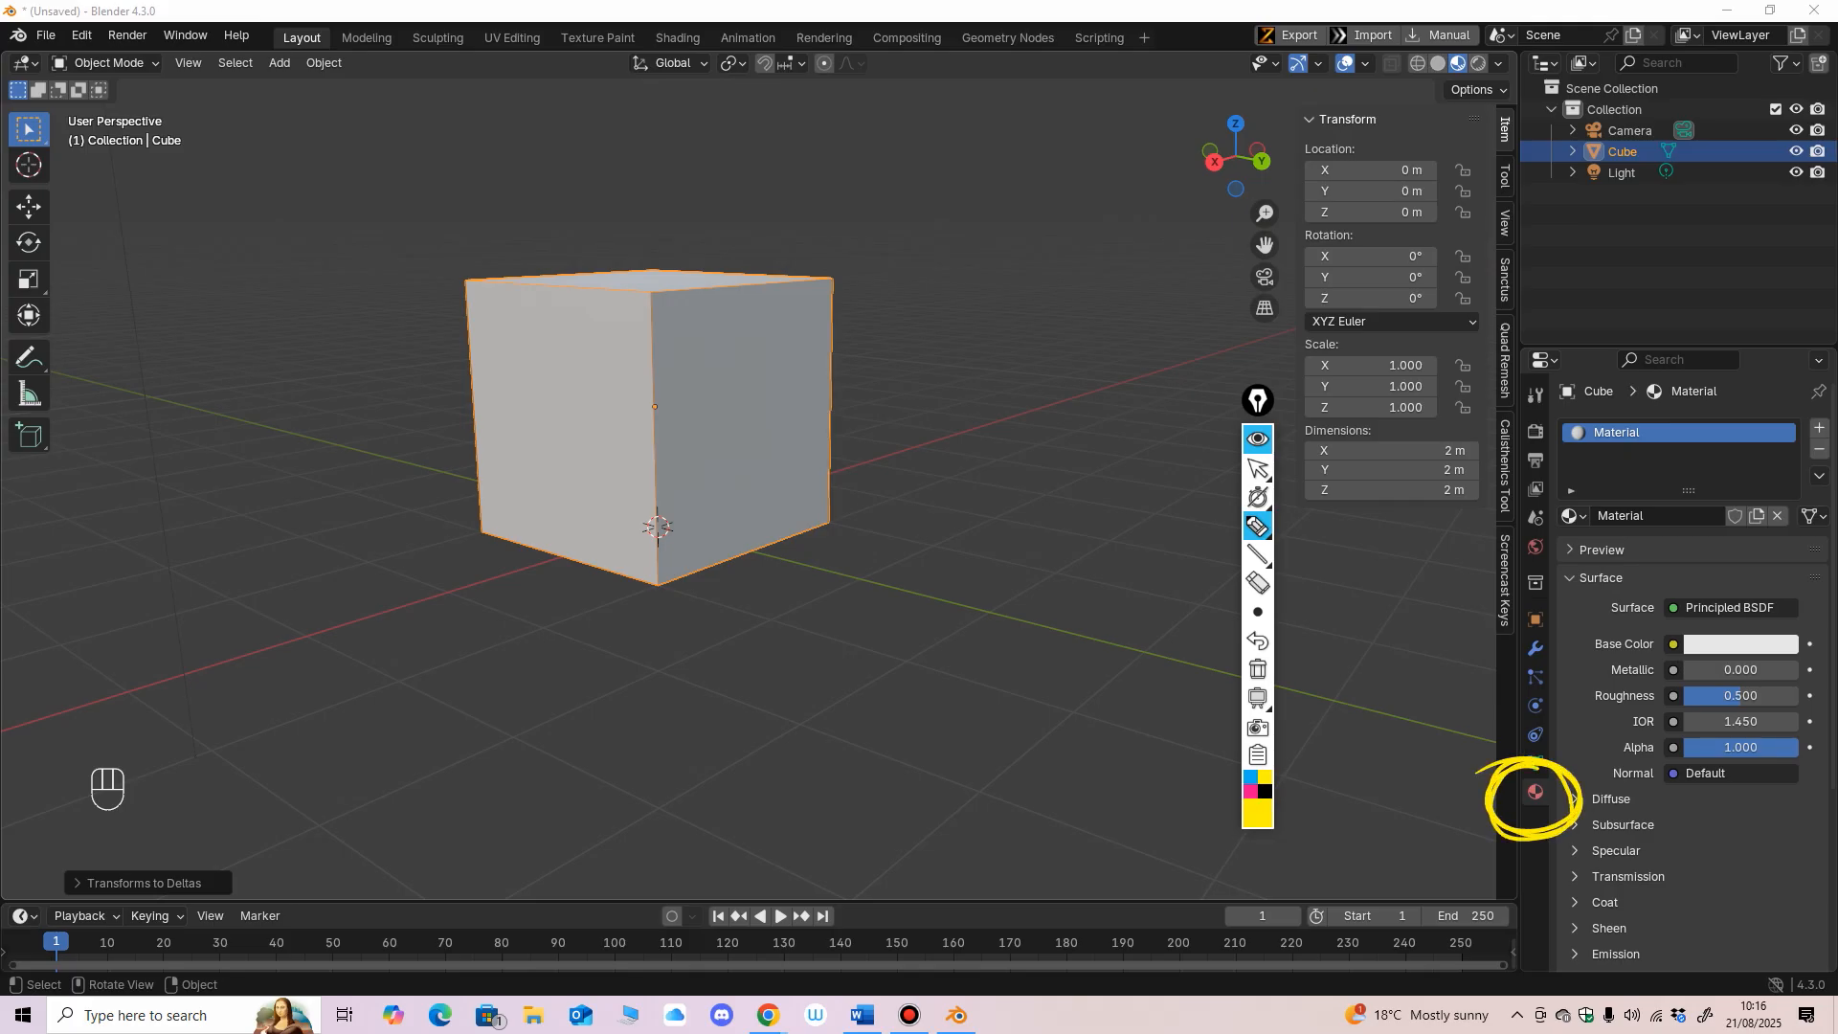
{"action": "left_click", "coordinate": [1257, 469]}
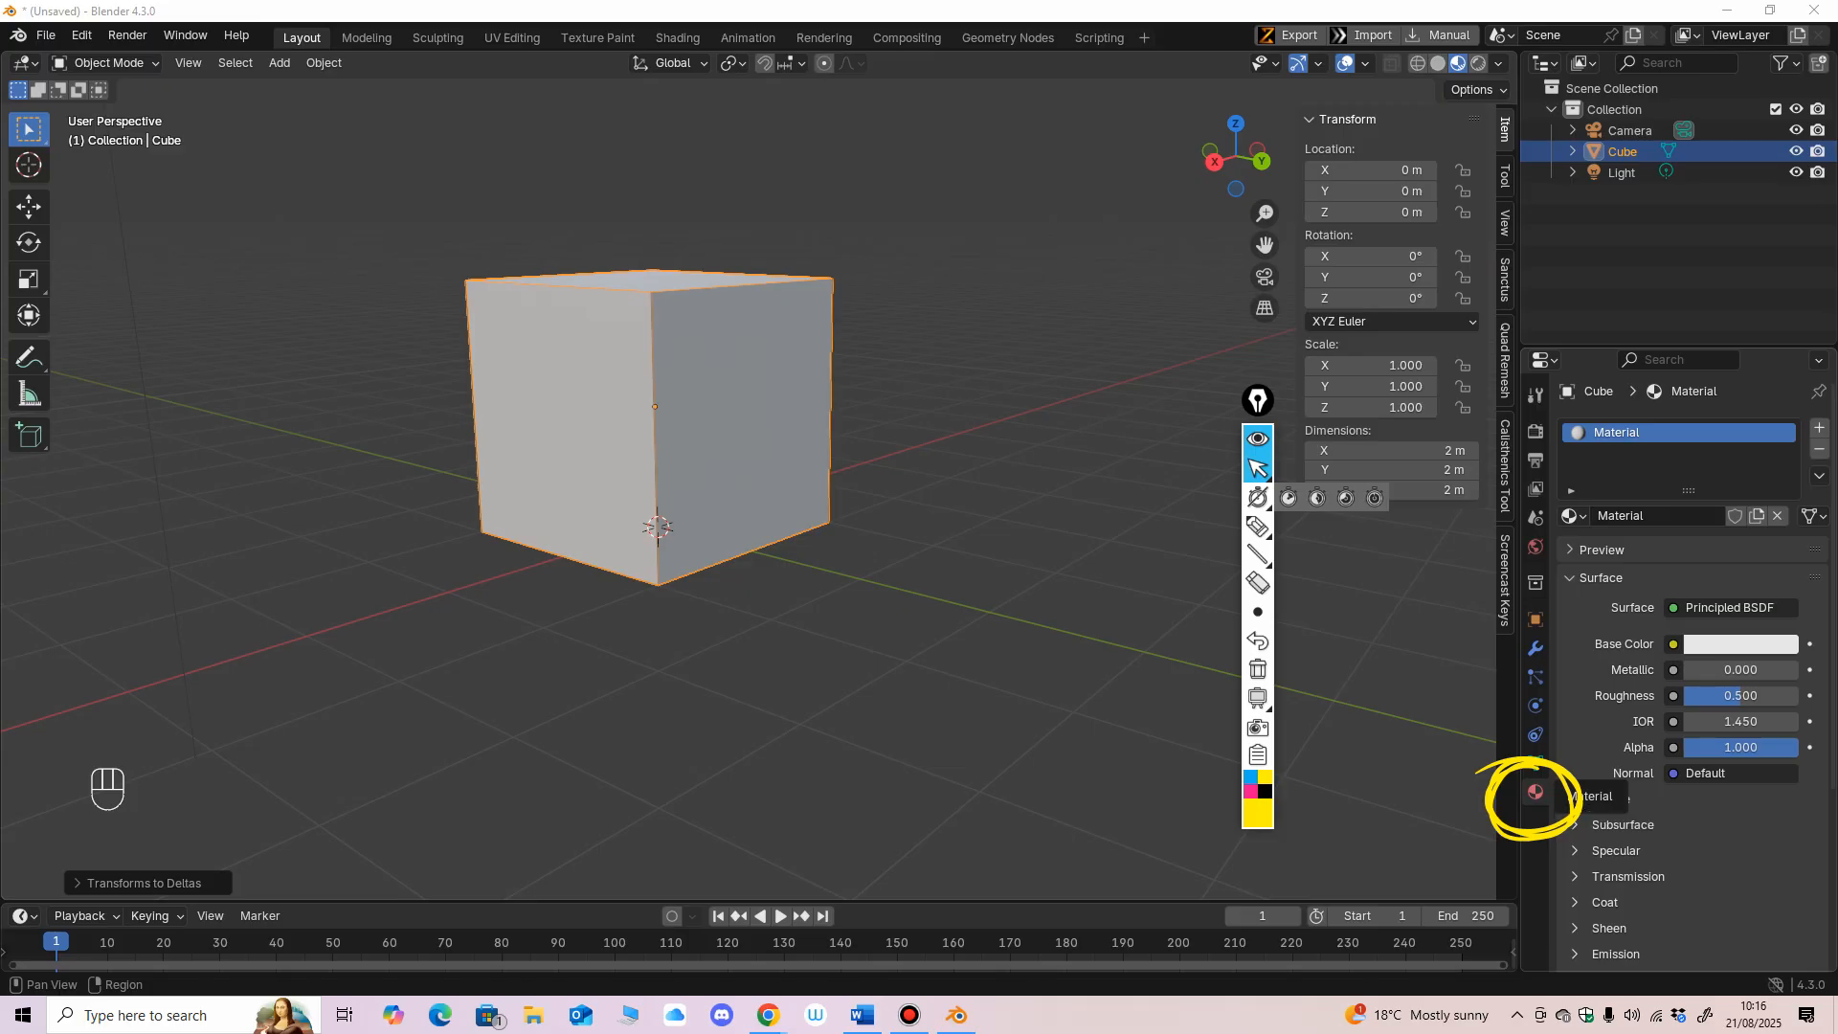
{"action": "middle_click_drag", "start_coordinate": [1148, 612], "coordinate": [1134, 603]}
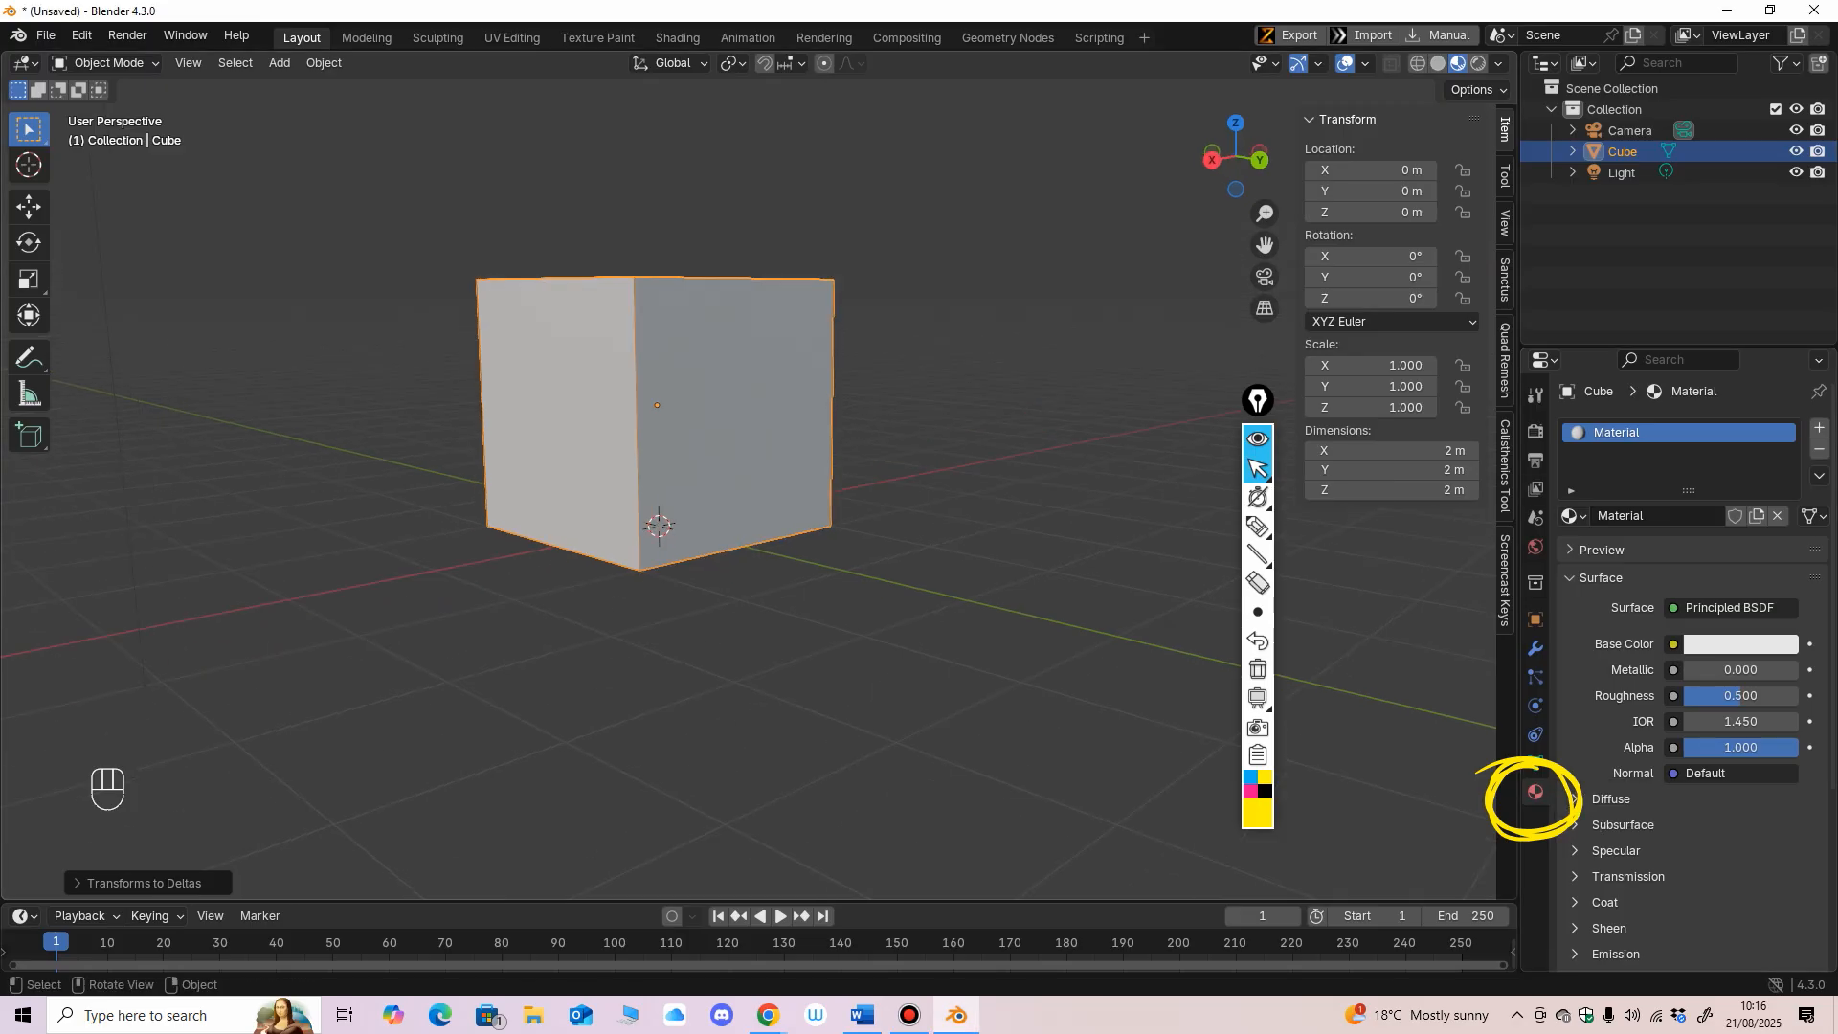
Step: Erase the yellow circle around the Material properties icon and return to the annotation tool's pointer mode
{"action": "left_click", "coordinate": [1258, 583]}
{"action": "left_click", "coordinate": [1493, 799]}
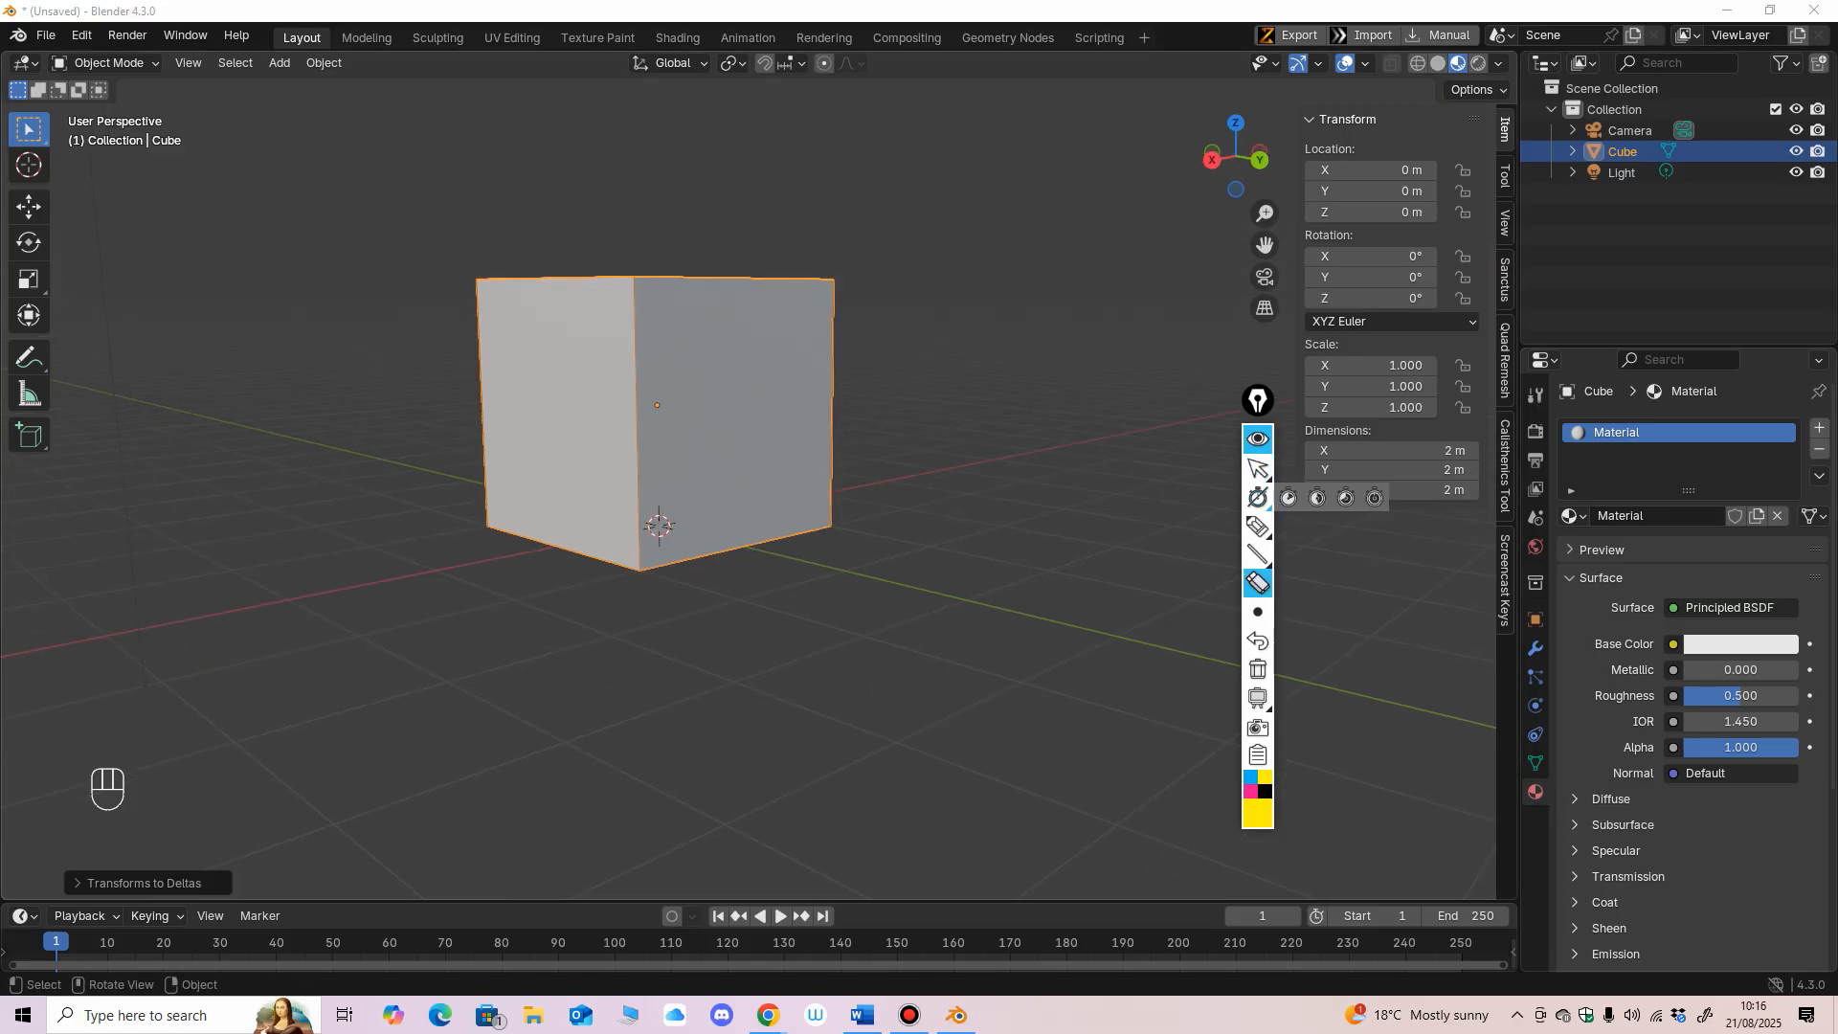
{"action": "left_click", "coordinate": [1258, 468]}
Step: Examine the available editor types for the material settings area and keep the Properties editor
{"action": "scroll", "coordinate": [1680, 670], "scroll_direction": "down", "scroll_amount": 2}
{"action": "left_click", "coordinate": [1544, 361]}
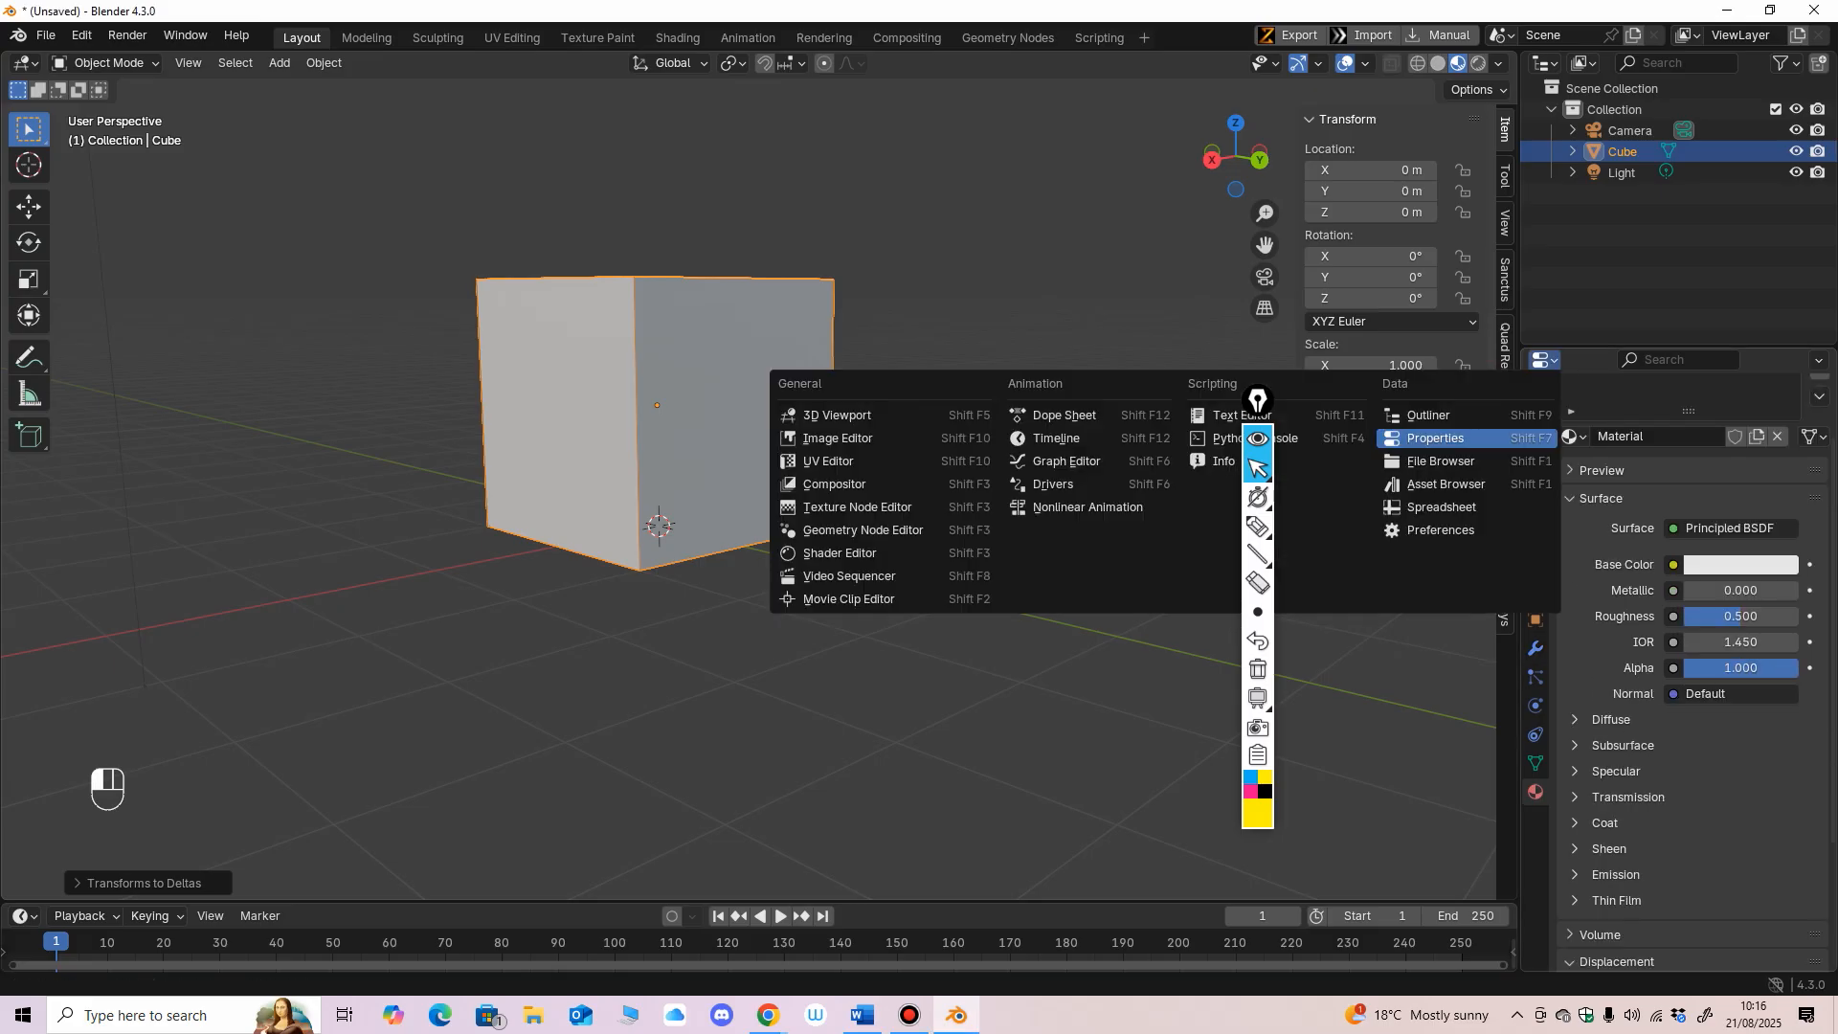
{"action": "left_click", "coordinate": [1435, 437]}
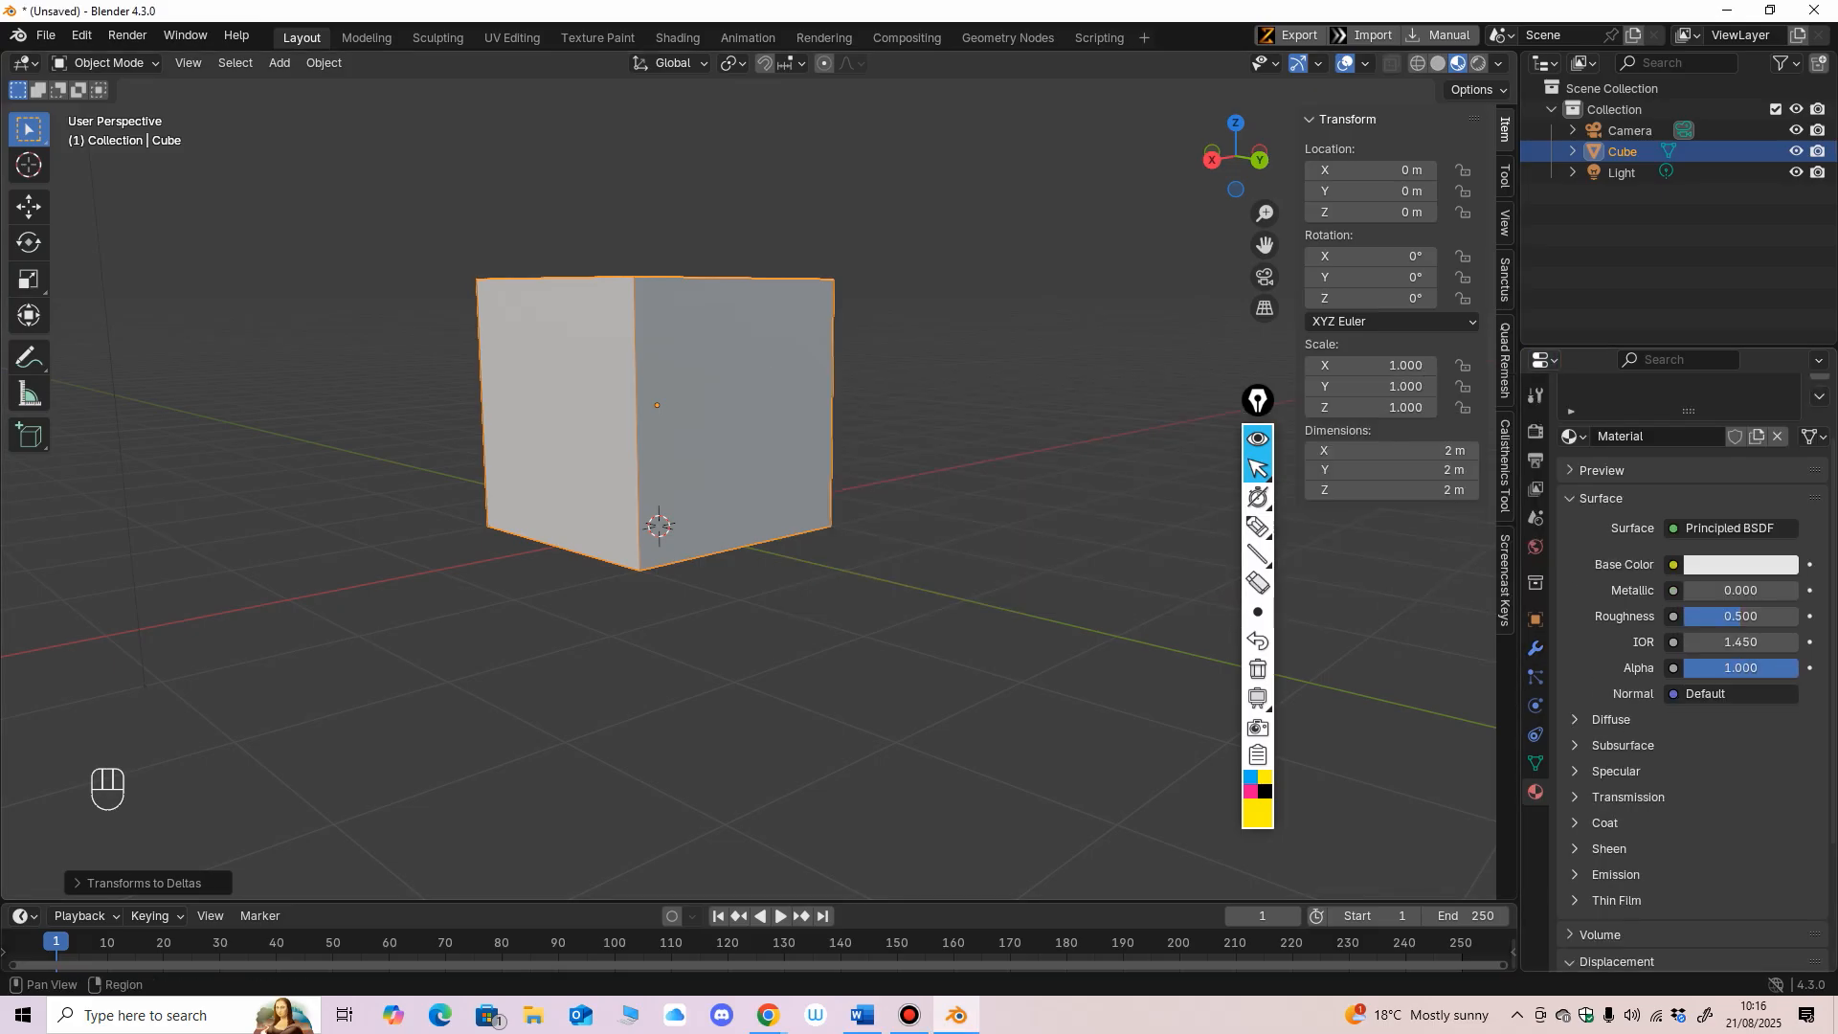
{"action": "left_click", "coordinate": [1544, 360]}
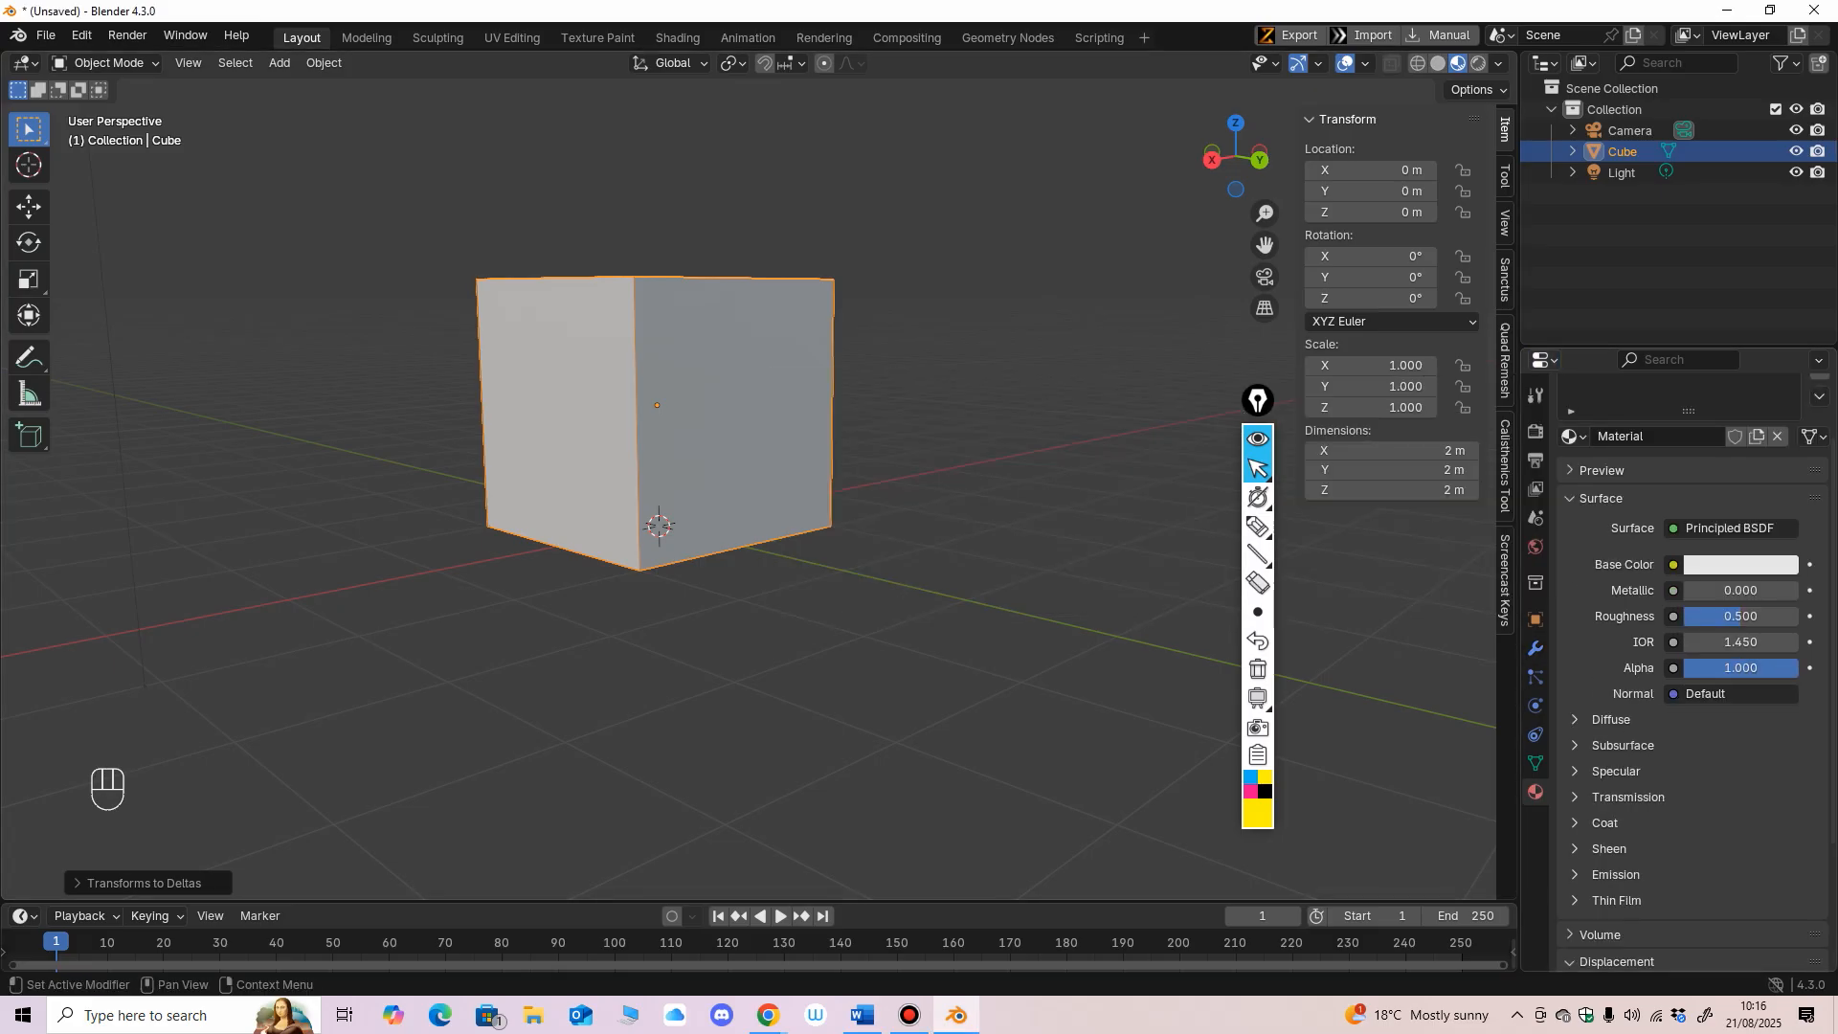
{"action": "mouse_move", "coordinate": [943, 574]}
{"action": "middle_mouse_down"}
{"action": "mouse_move", "coordinate": [933, 595]}
{"action": "mouse_move", "coordinate": [966, 580]}
{"action": "middle_mouse_up"}
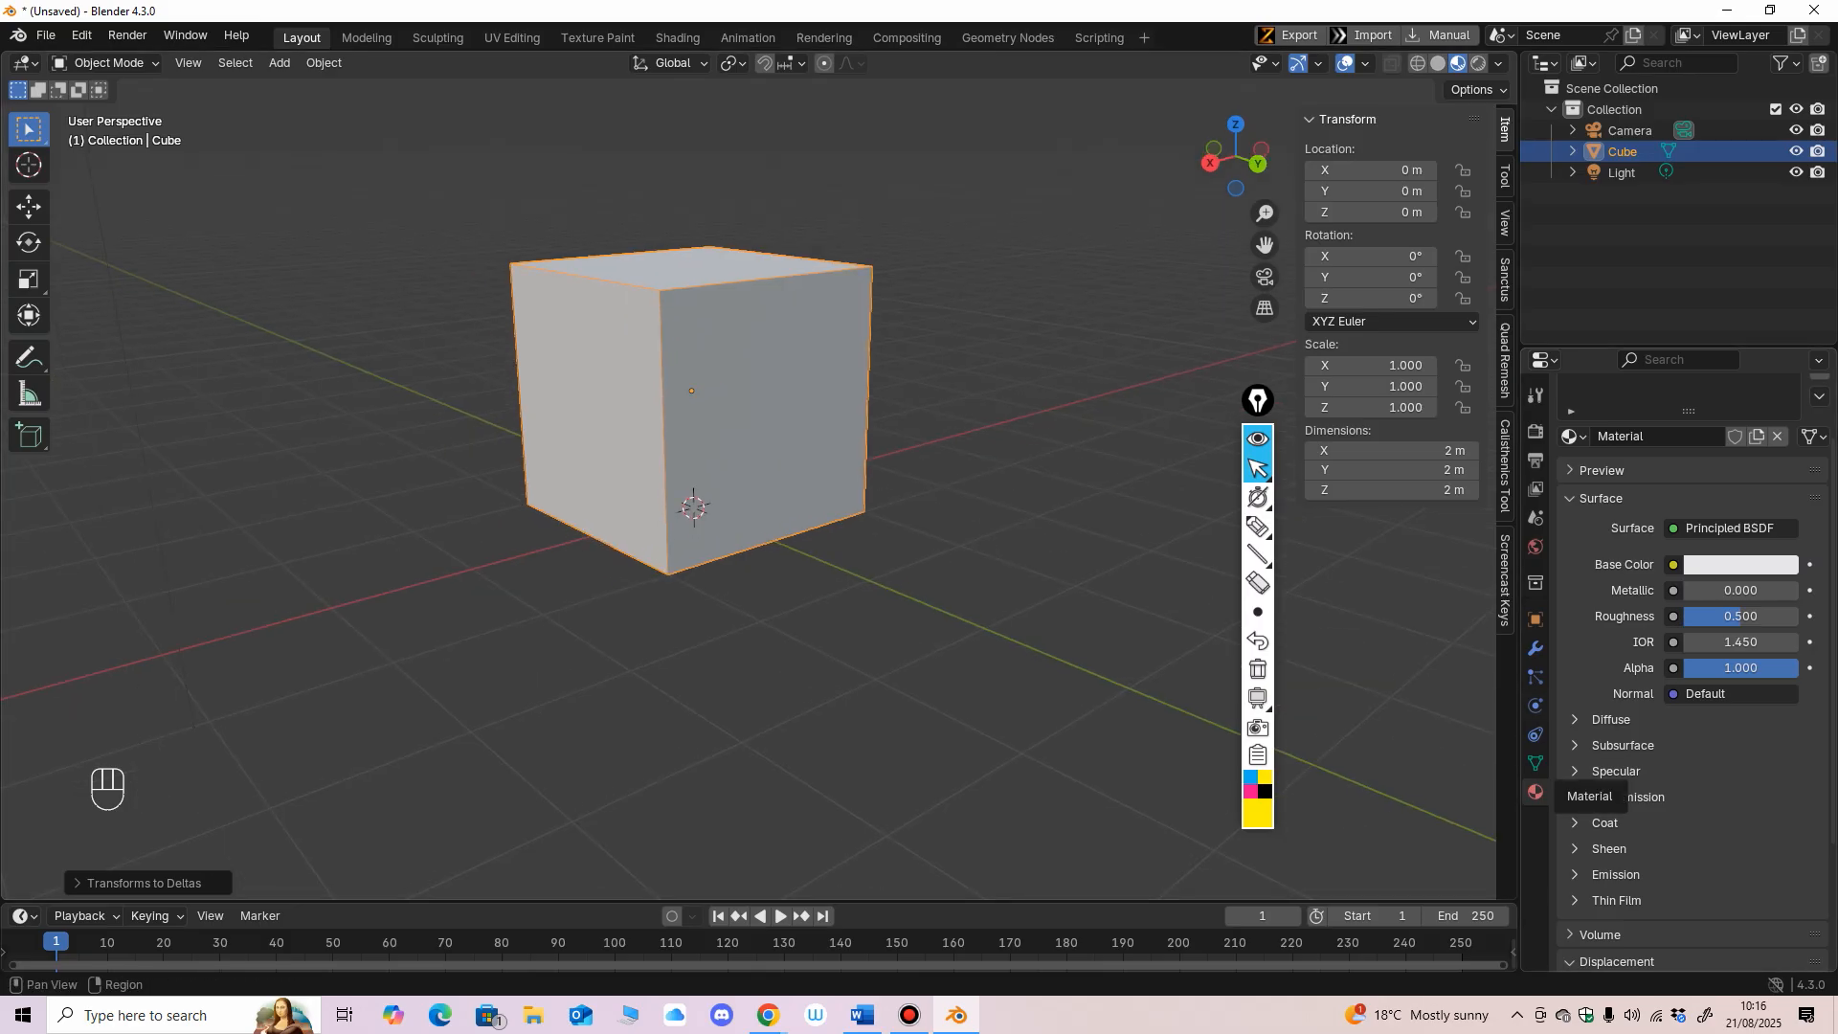
{"action": "scroll", "coordinate": [1692, 623], "scroll_direction": "up", "scroll_amount": 3}
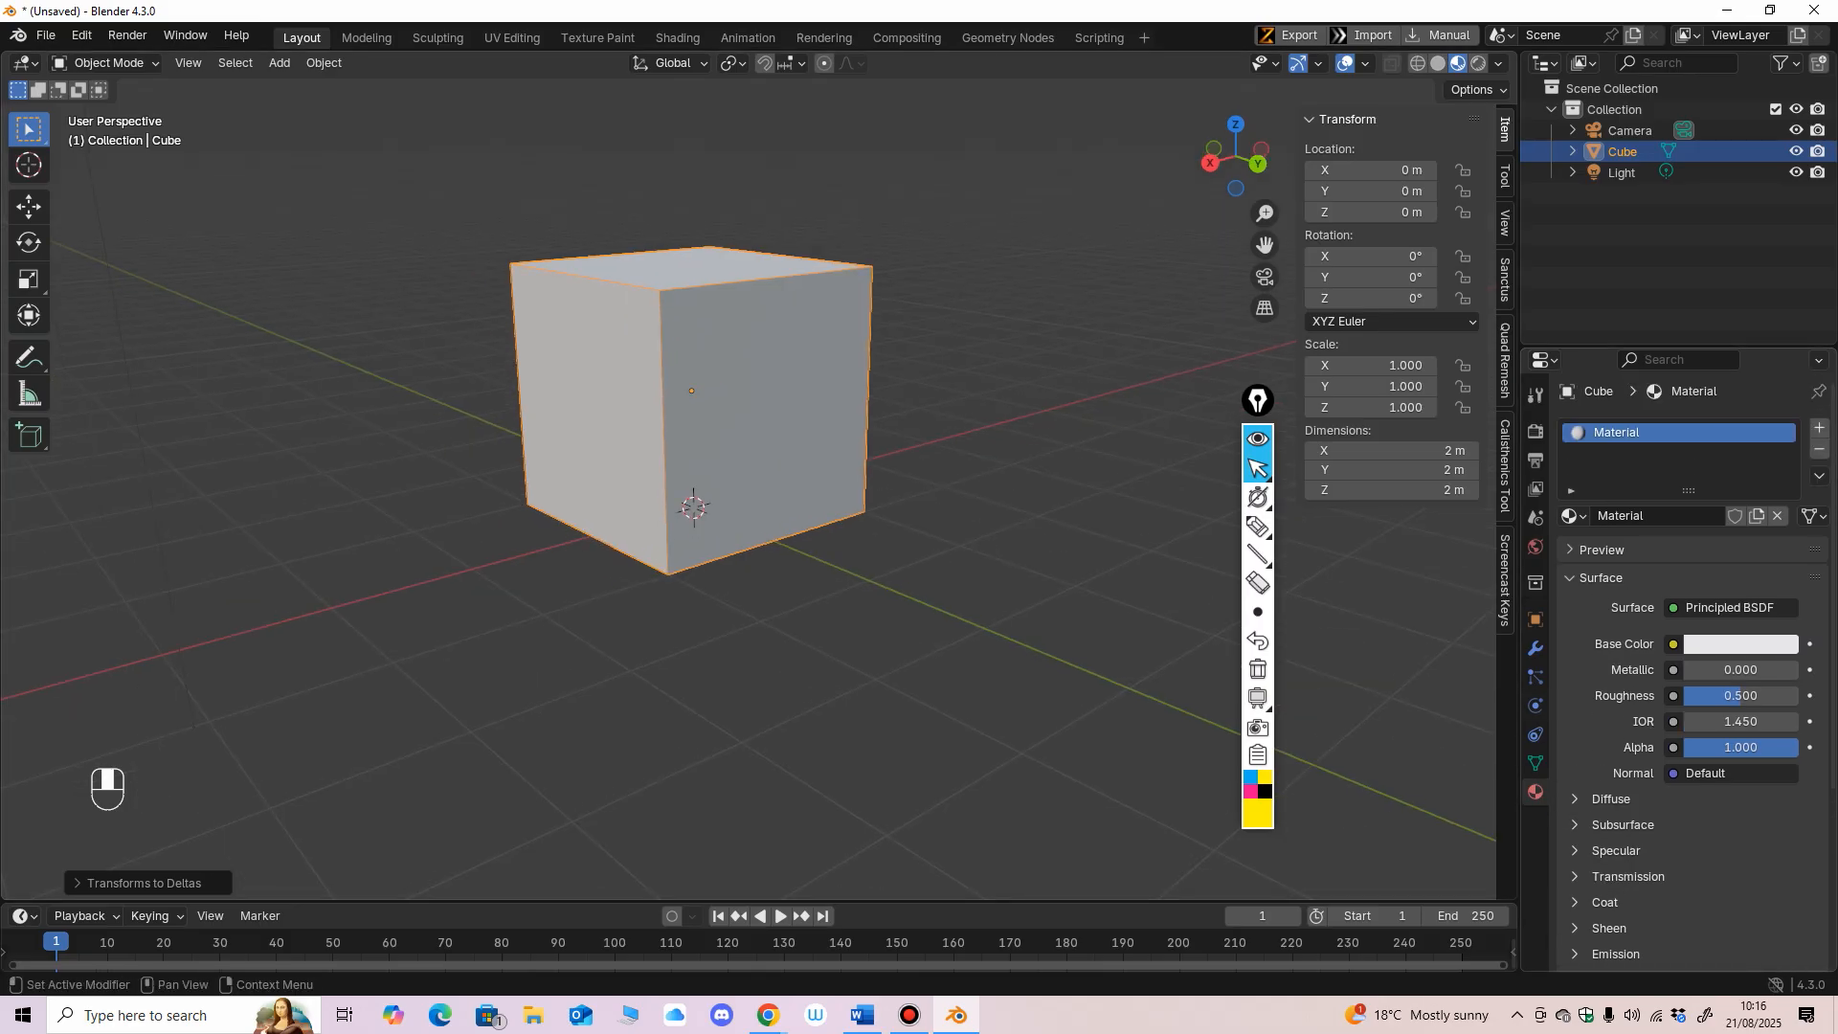
Step: Circle the Principled BSDF surface shader in yellow and underline Base Color, Metallic, Roughness, IOR, Alpha and Normal
{"action": "middle_click_drag", "start_coordinate": [1730, 609], "coordinate": [1730, 605]}
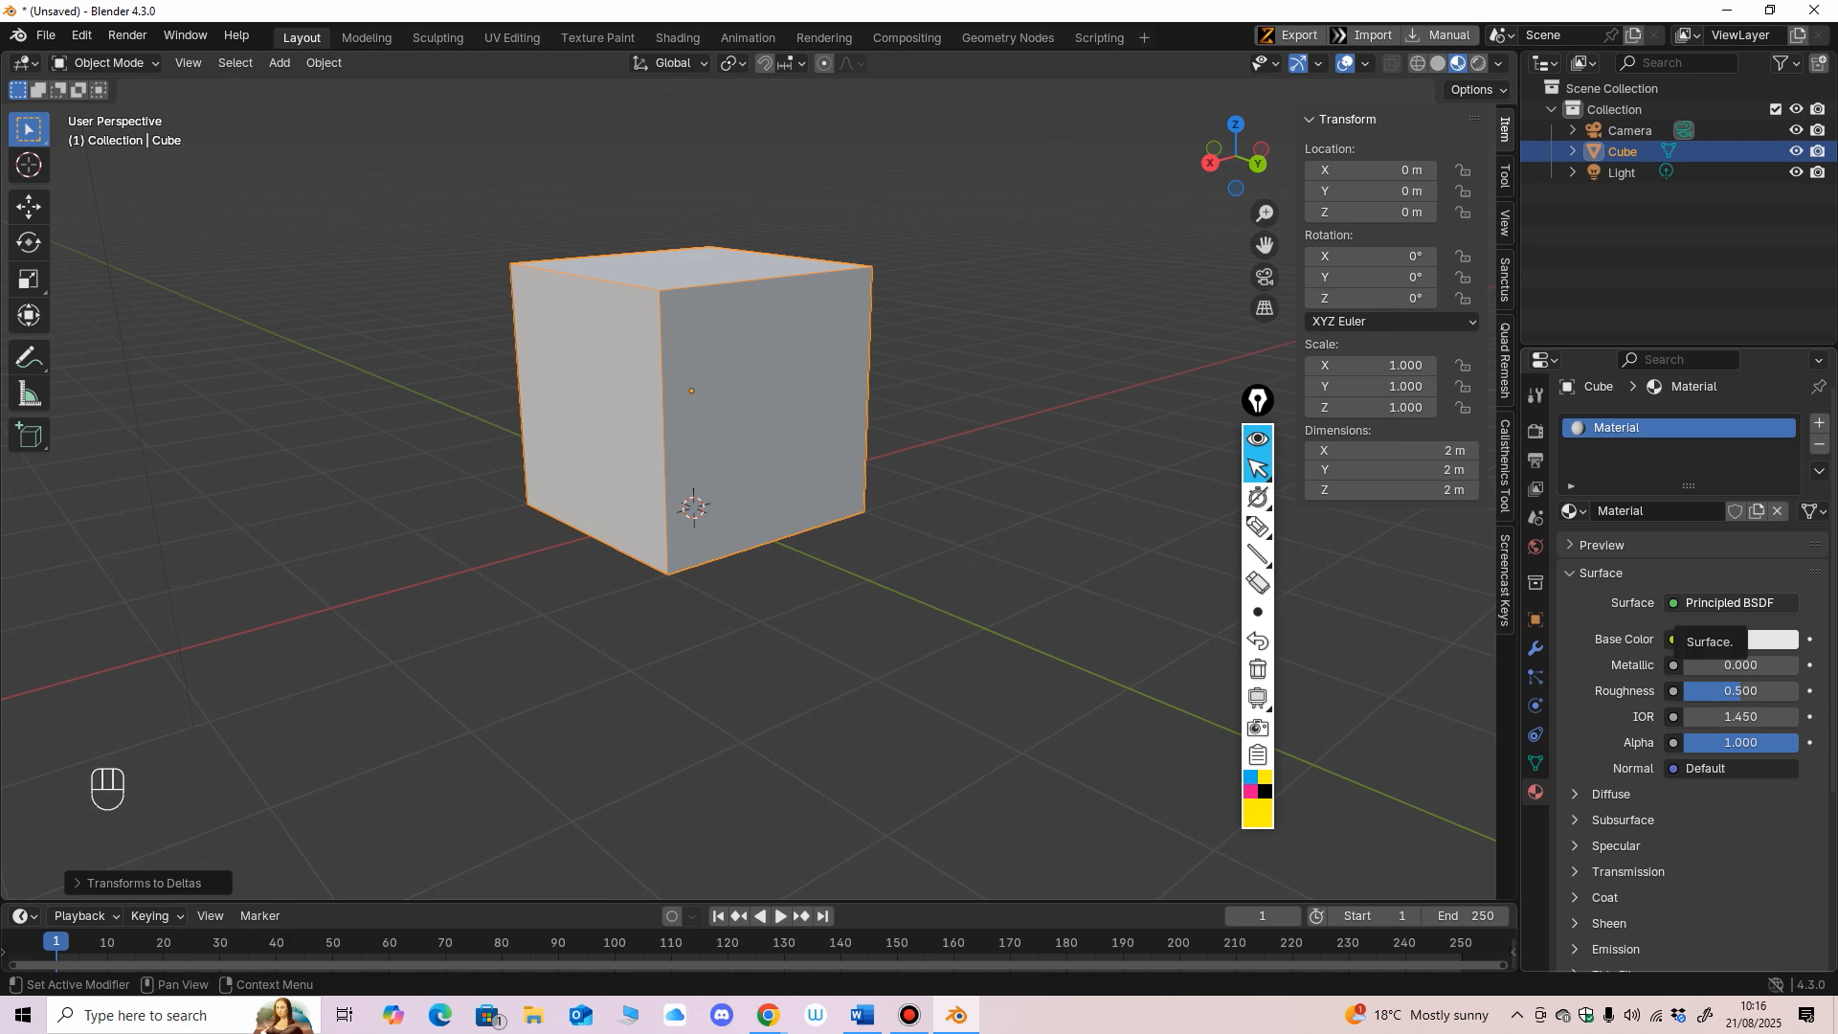
{"action": "mouse_move", "coordinate": [1258, 611]}
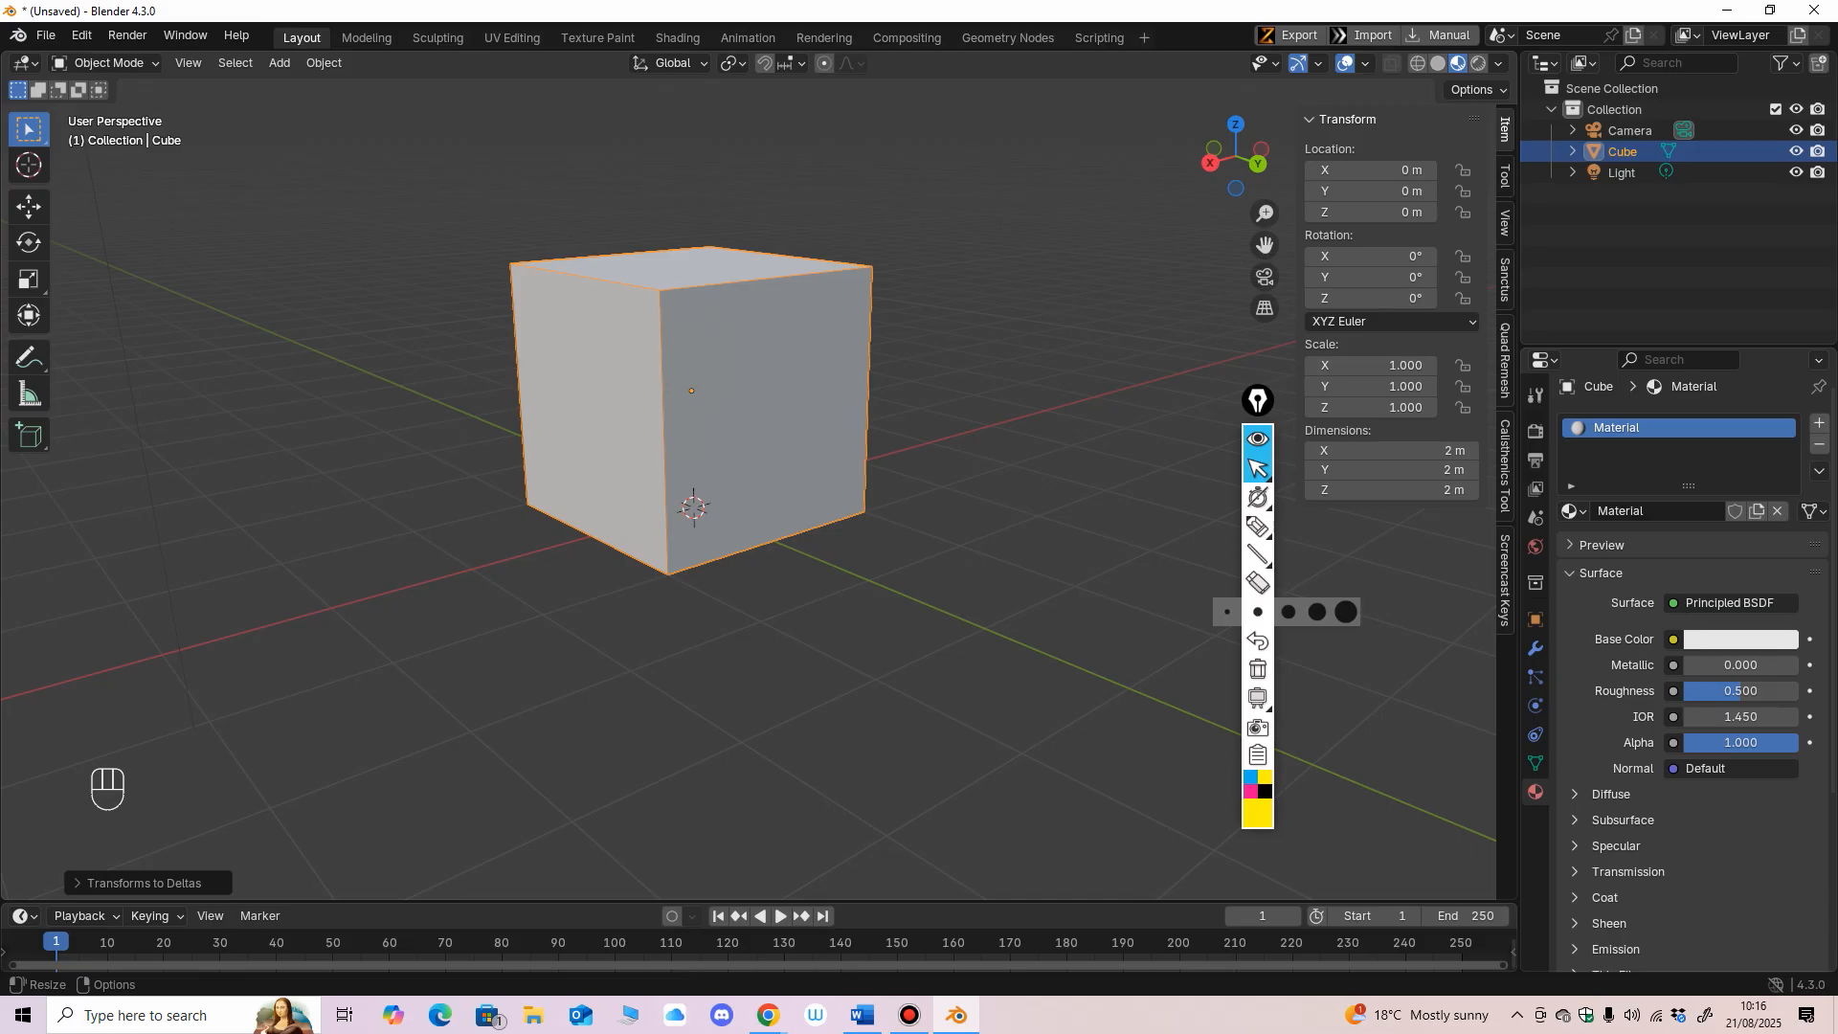
{"action": "mouse_move", "coordinate": [1675, 670]}
{"action": "middle_mouse_down"}
{"action": "mouse_move", "coordinate": [1675, 583]}
{"action": "mouse_move", "coordinate": [1675, 606]}
{"action": "middle_mouse_up"}
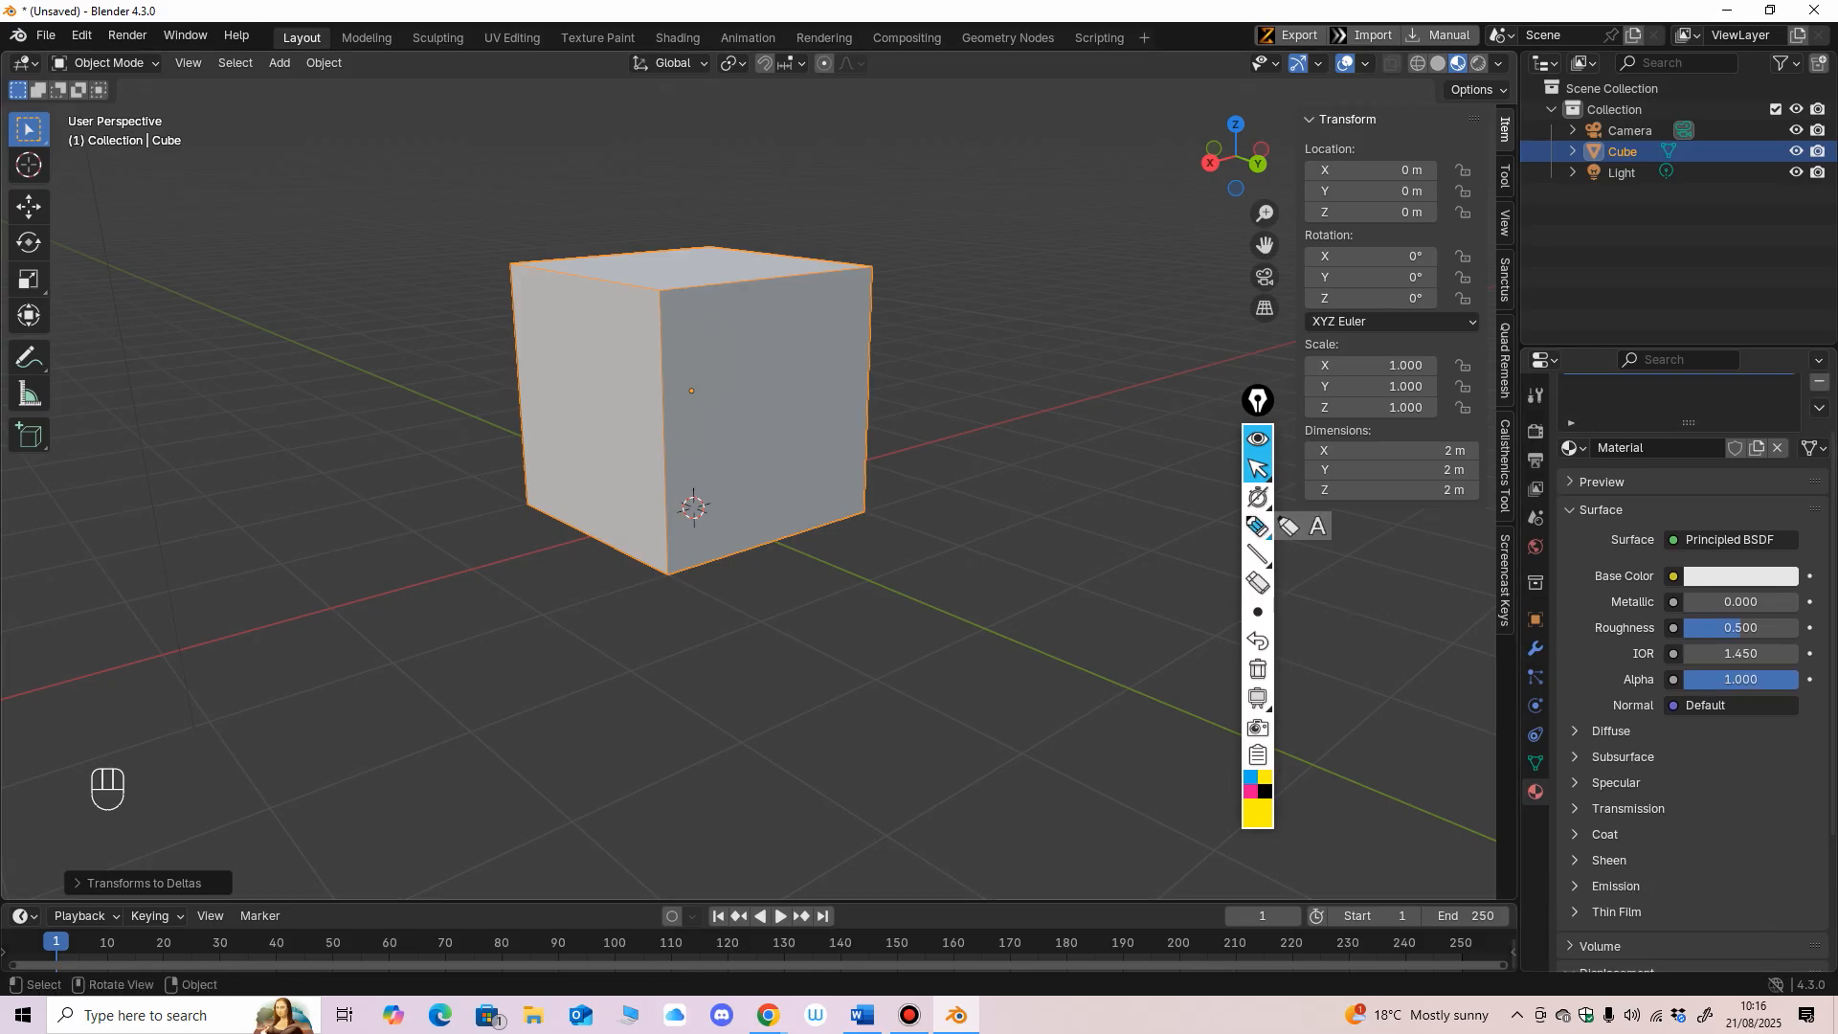
{"action": "left_click", "coordinate": [1257, 526]}
{"action": "mouse_move", "coordinate": [1608, 547]}
{"action": "left_mouse_down"}
{"action": "mouse_move", "coordinate": [1789, 557]}
{"action": "mouse_move", "coordinate": [1685, 509]}
{"action": "mouse_move", "coordinate": [1608, 547]}
{"action": "mouse_move", "coordinate": [1673, 575]}
{"action": "mouse_move", "coordinate": [1639, 606]}
{"action": "mouse_move", "coordinate": [1672, 603]}
{"action": "mouse_move", "coordinate": [1664, 659]}
{"action": "left_mouse_up"}
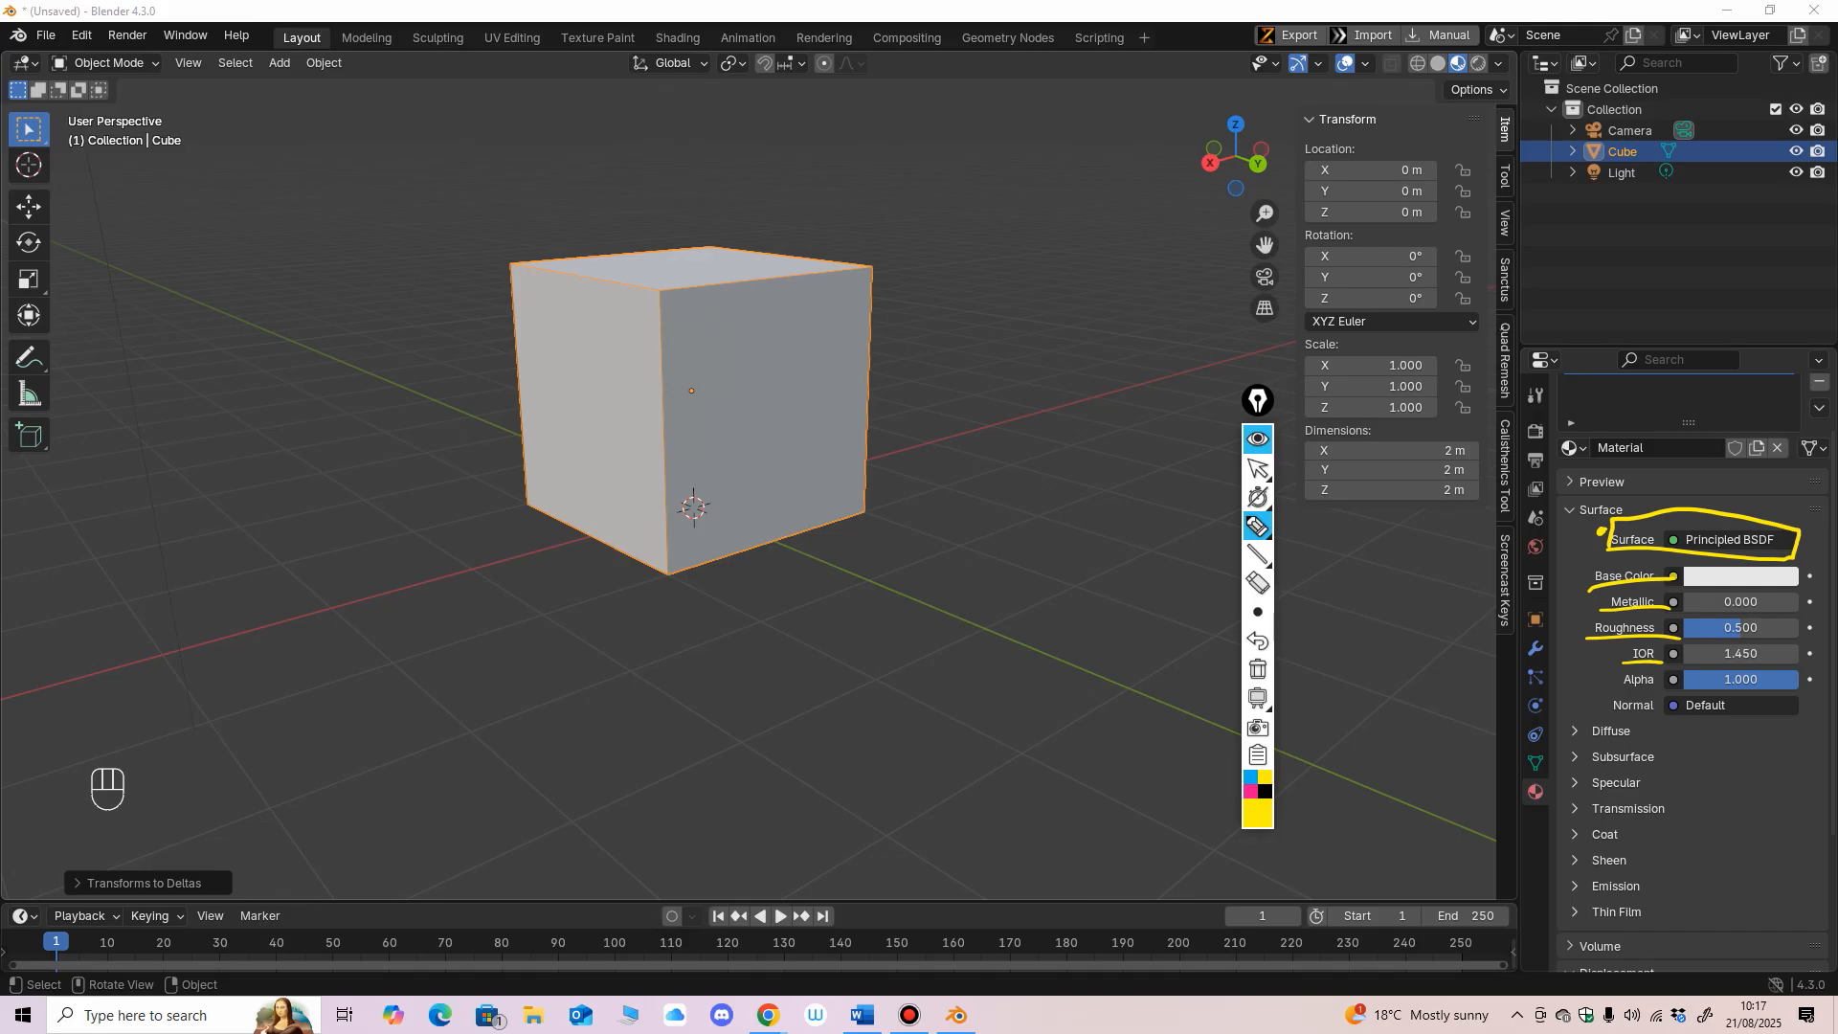
{"action": "mouse_move", "coordinate": [1606, 689]}
{"action": "left_mouse_down"}
{"action": "mouse_move", "coordinate": [1666, 686]}
{"action": "mouse_move", "coordinate": [1622, 718]}
{"action": "mouse_move", "coordinate": [1671, 714]}
{"action": "left_mouse_up"}
{"action": "left_click", "coordinate": [1257, 497]}
{"action": "left_click", "coordinate": [1258, 468]}
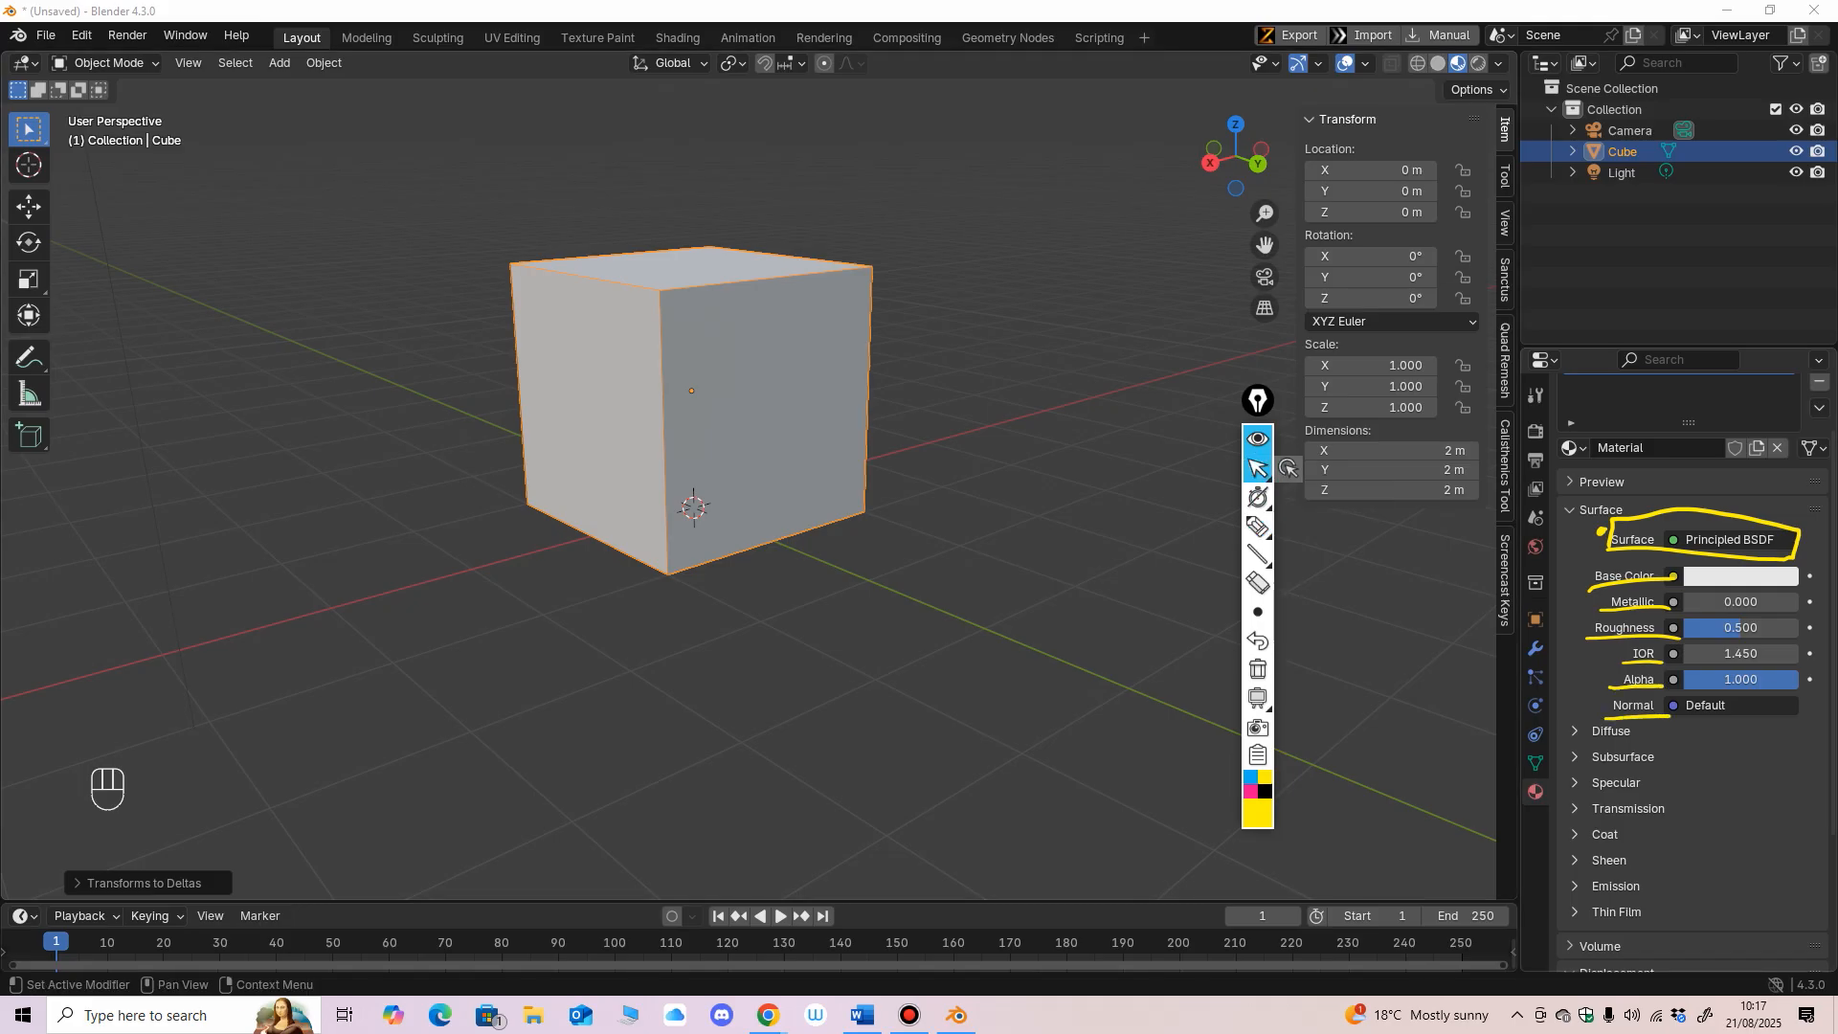
Step: Erase all yellow annotation marks over the material's surface settings and return to pointer mode
{"action": "scroll", "coordinate": [1627, 765], "scroll_direction": "down", "scroll_amount": 3}
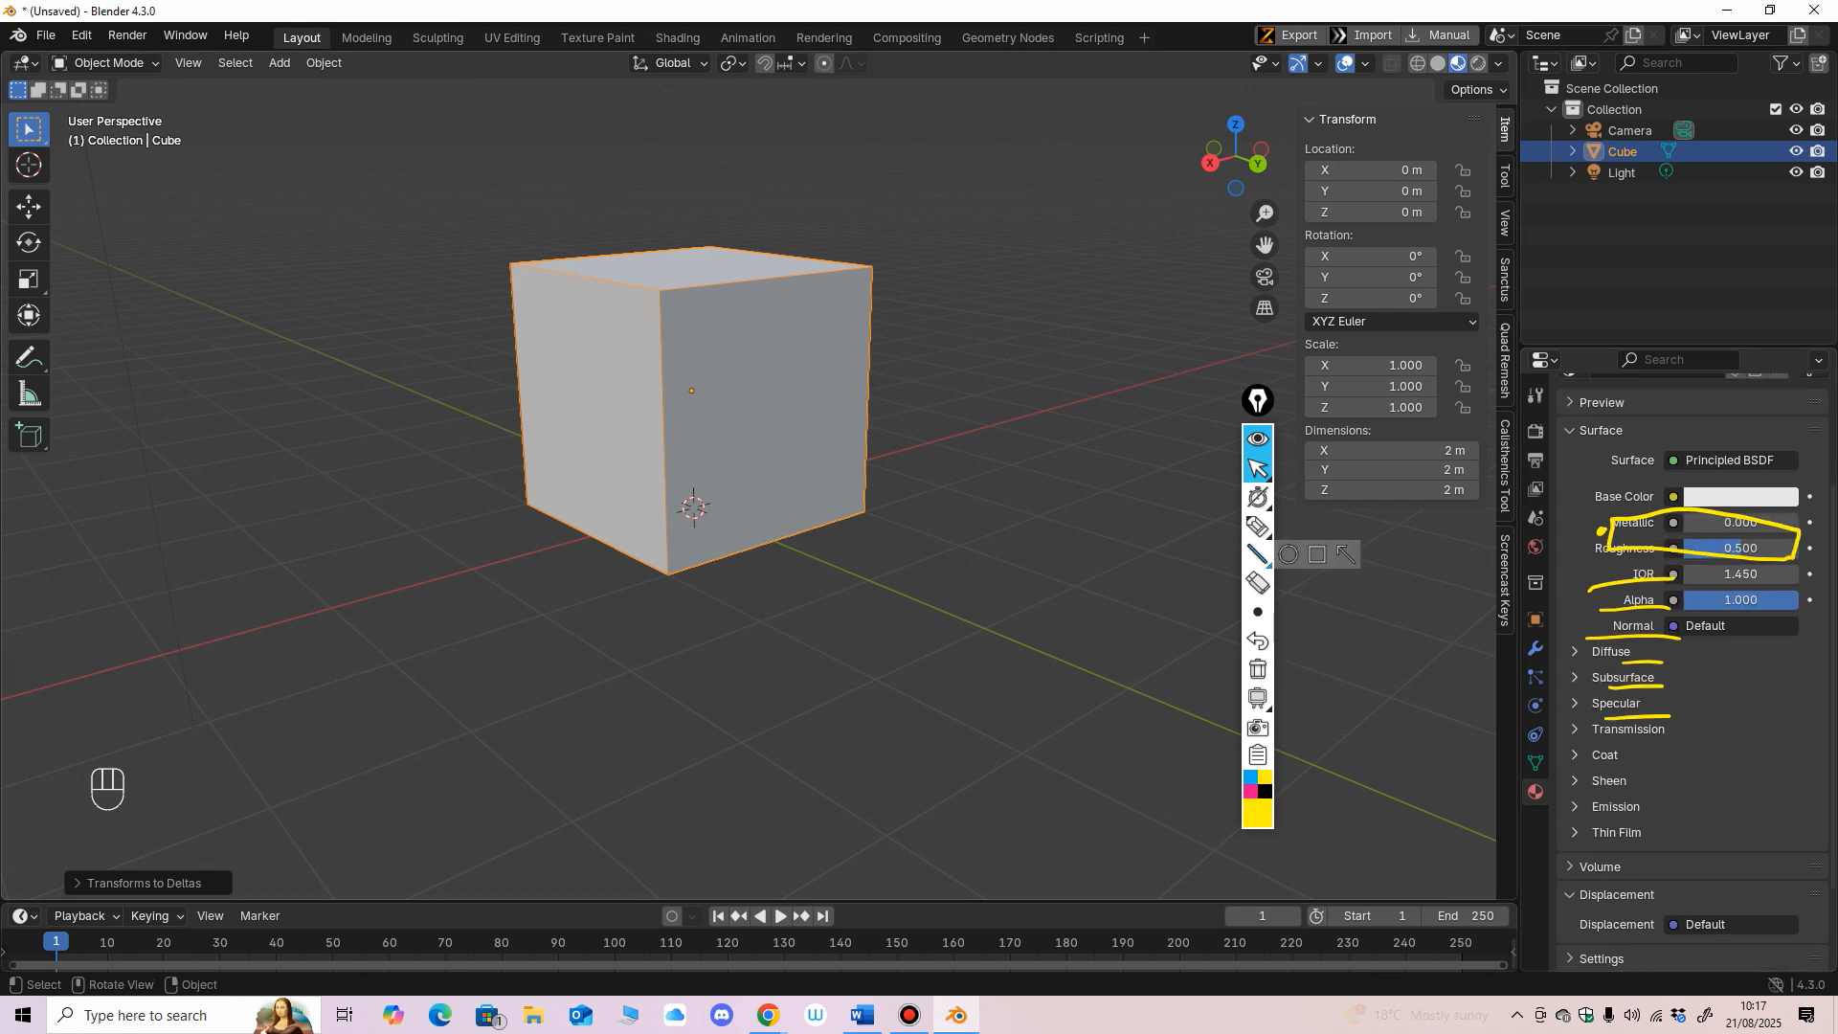
{"action": "left_click", "coordinate": [1257, 583]}
{"action": "left_click_drag", "start_coordinate": [1603, 530], "coordinate": [1637, 714]}
{"action": "left_click", "coordinate": [1257, 468]}
{"action": "scroll", "coordinate": [1684, 670], "scroll_direction": "up", "scroll_amount": 3}
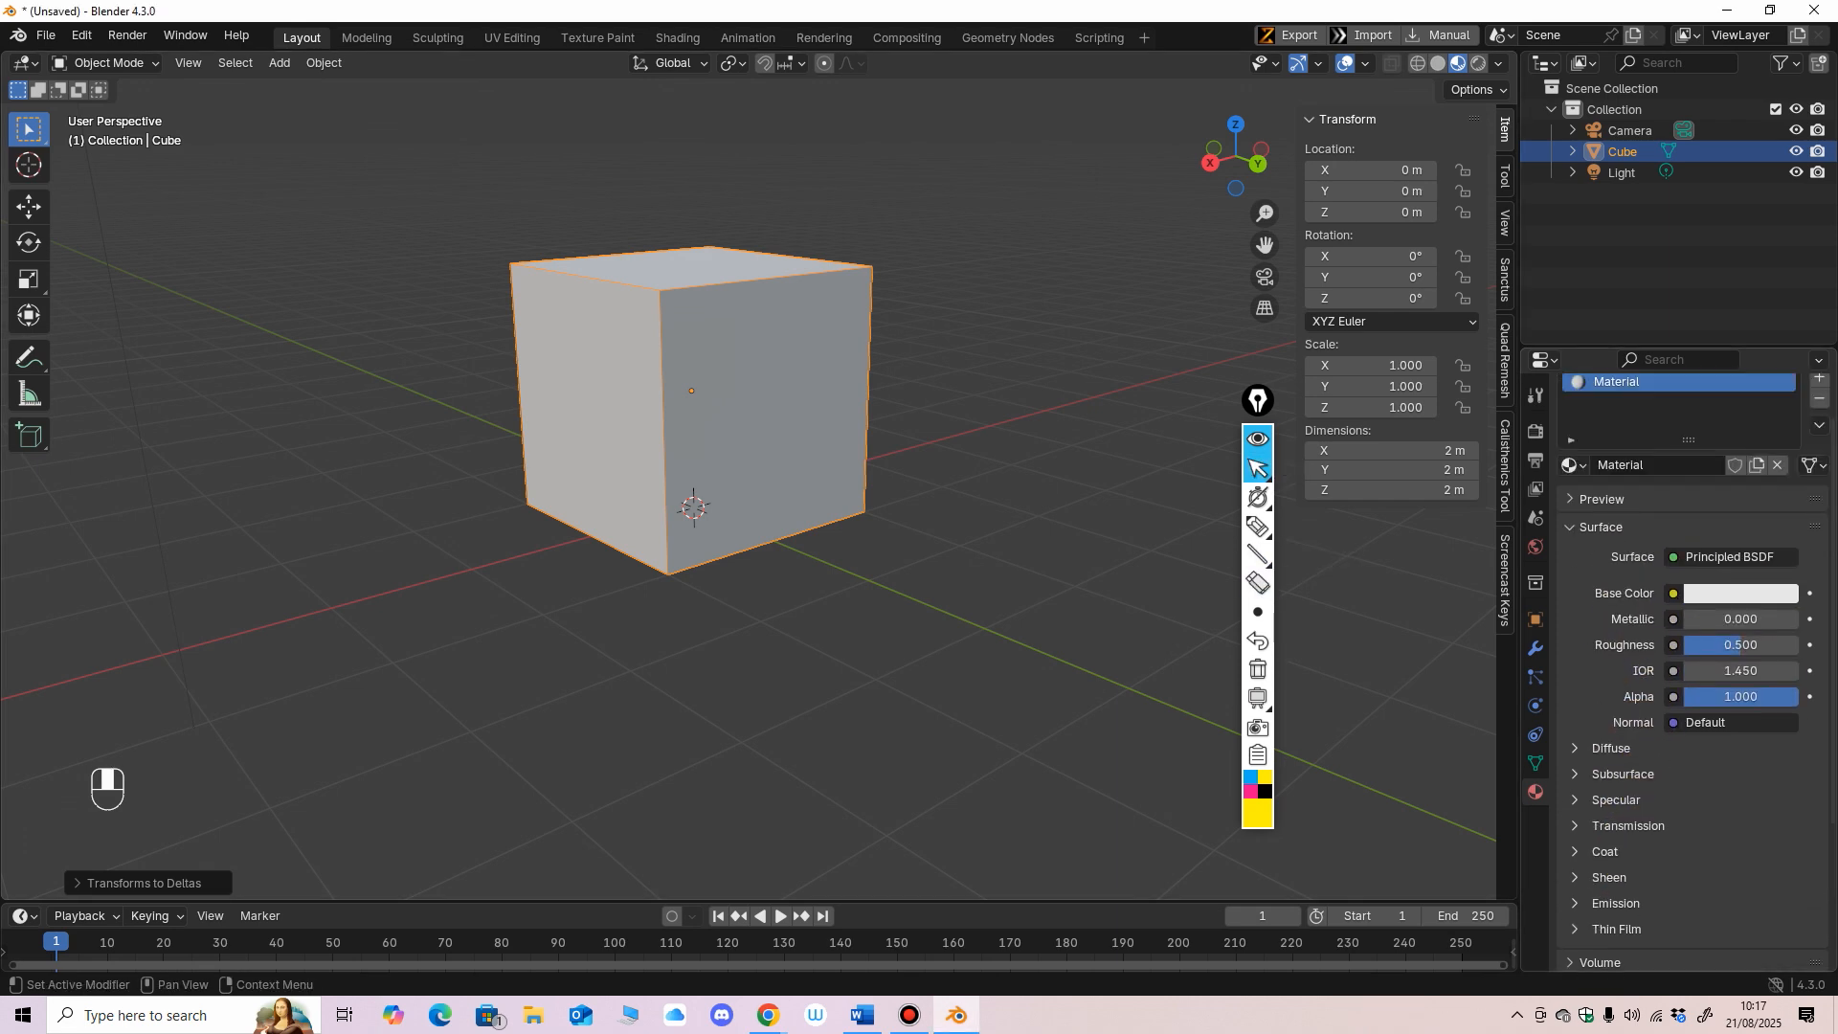
{"action": "scroll", "coordinate": [1685, 670], "scroll_direction": "up", "scroll_amount": 2}
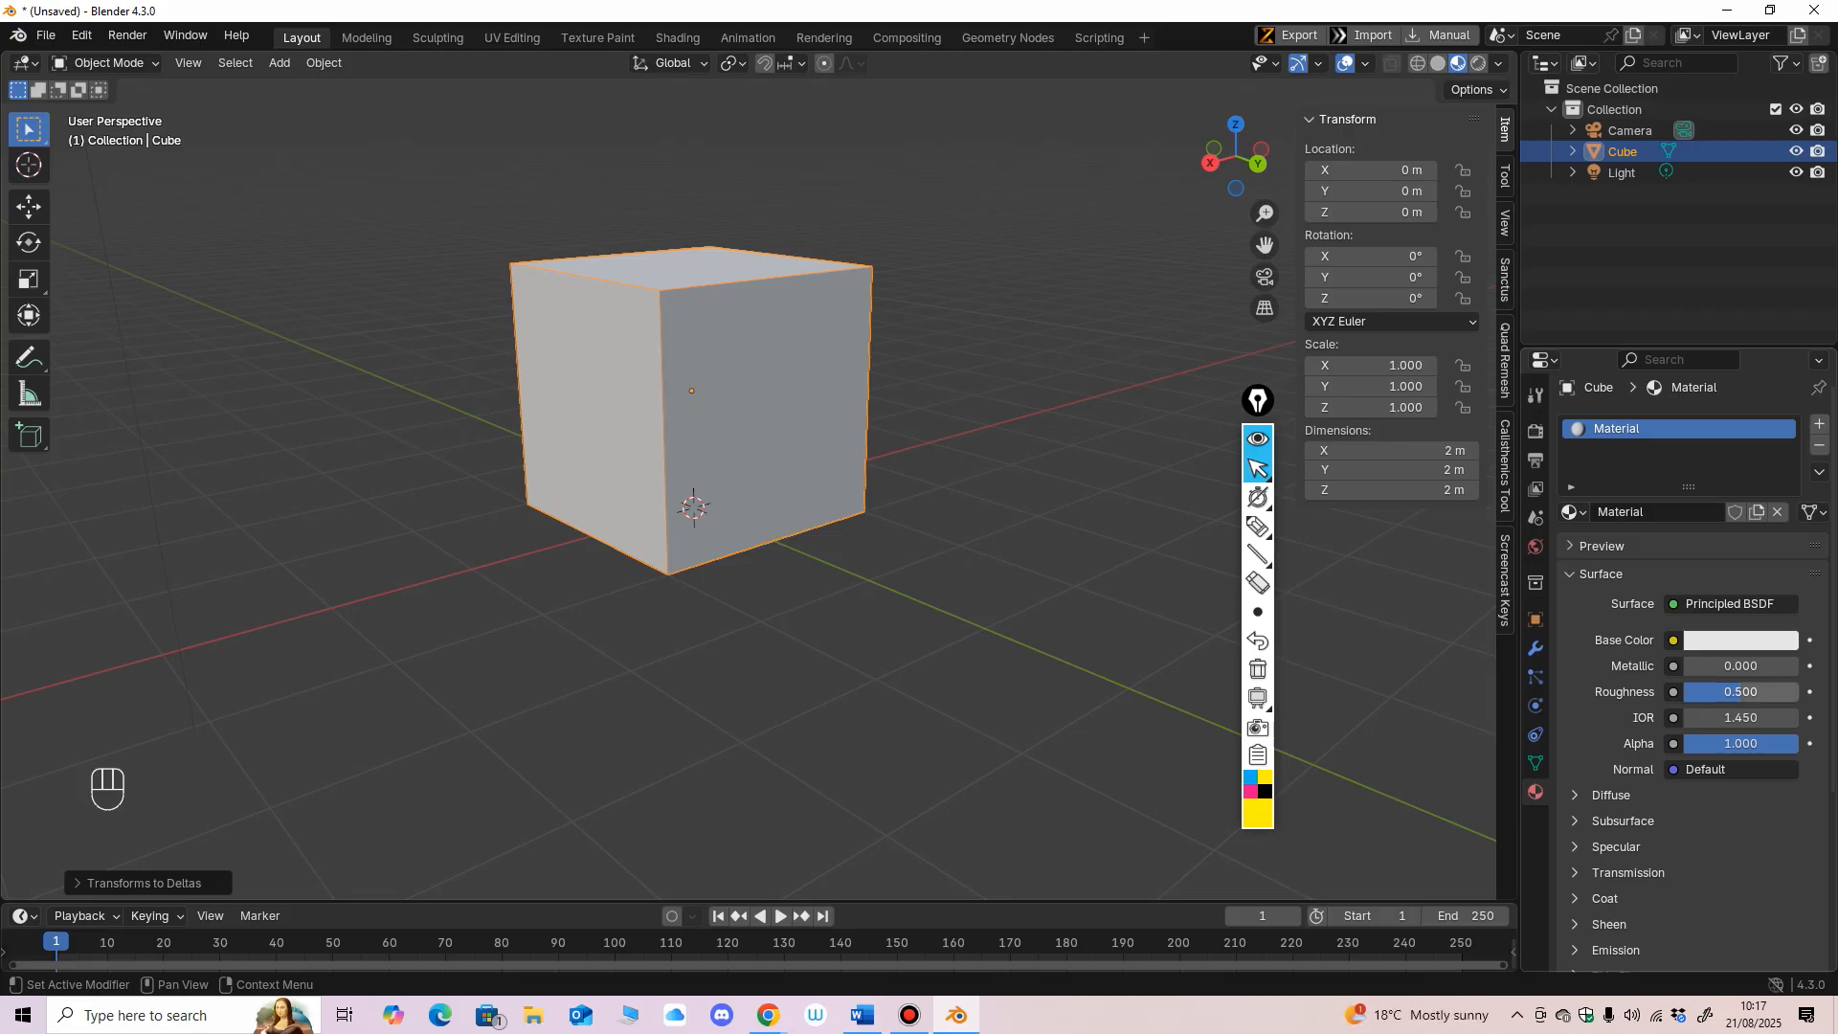
{"action": "scroll", "coordinate": [1694, 670], "scroll_direction": "down", "scroll_amount": 5}
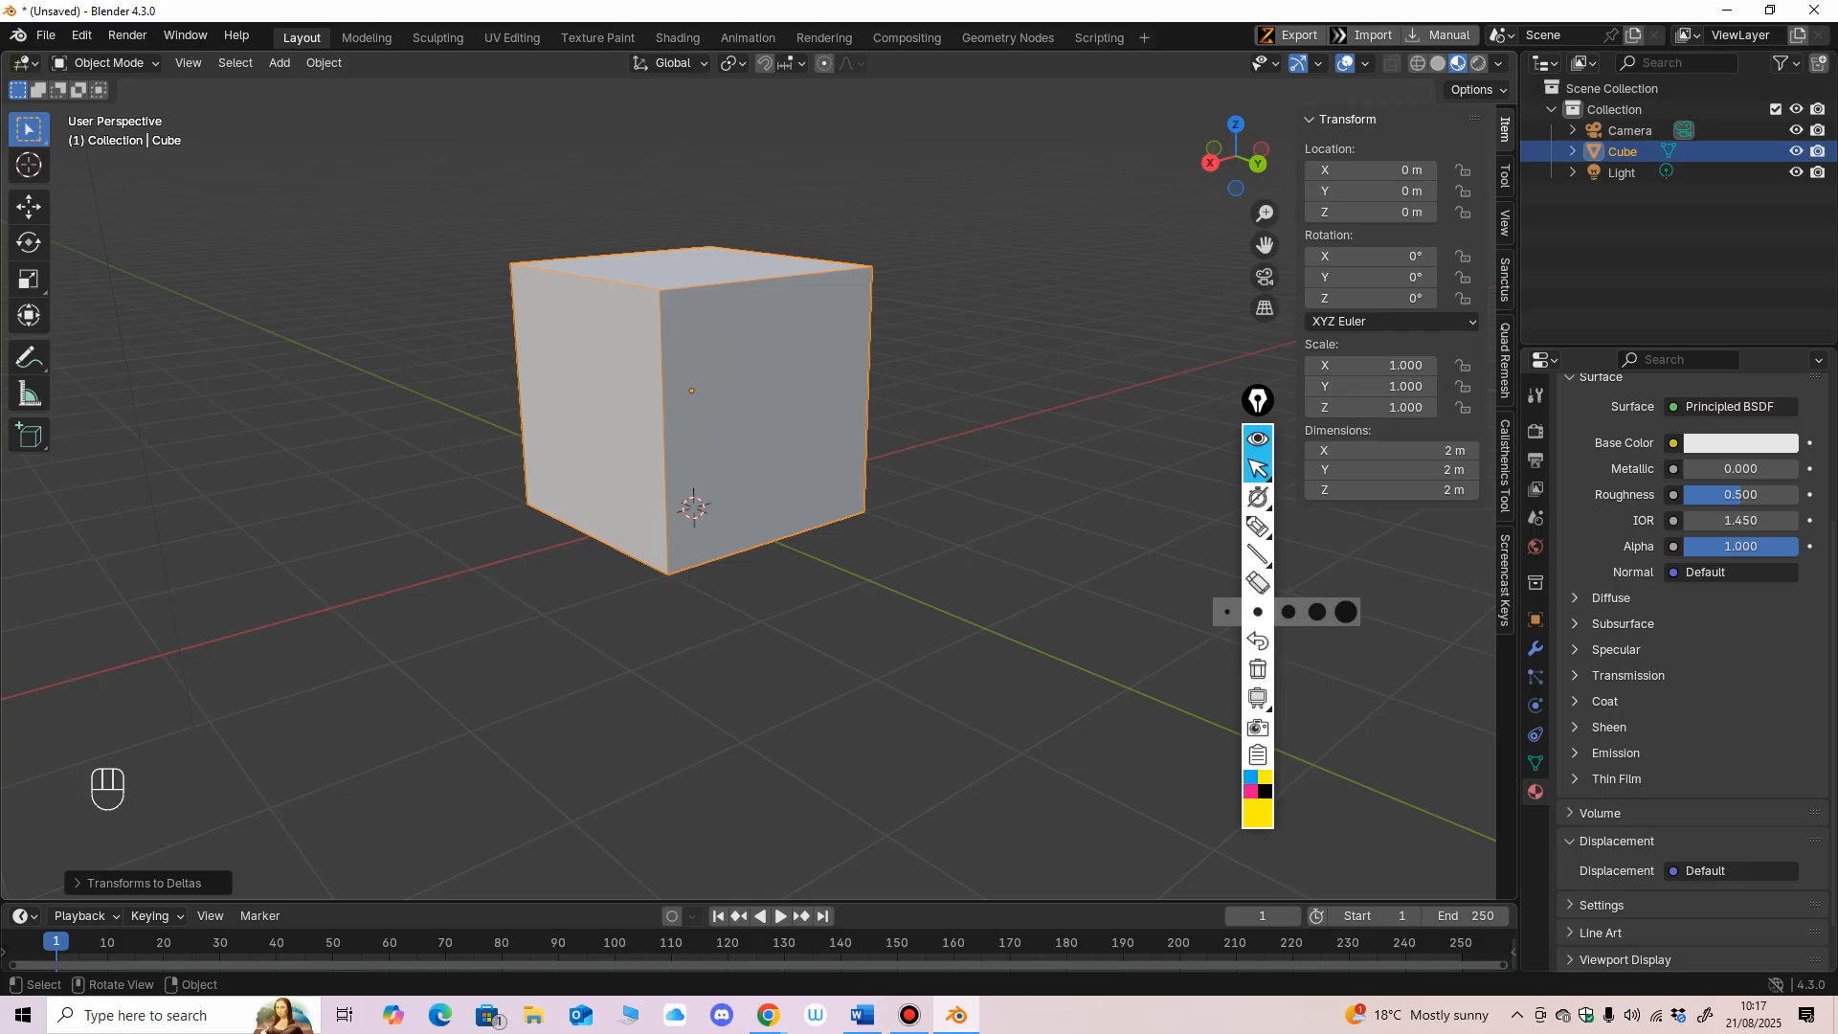
{"action": "scroll", "coordinate": [1694, 670], "scroll_direction": "up", "scroll_amount": 5}
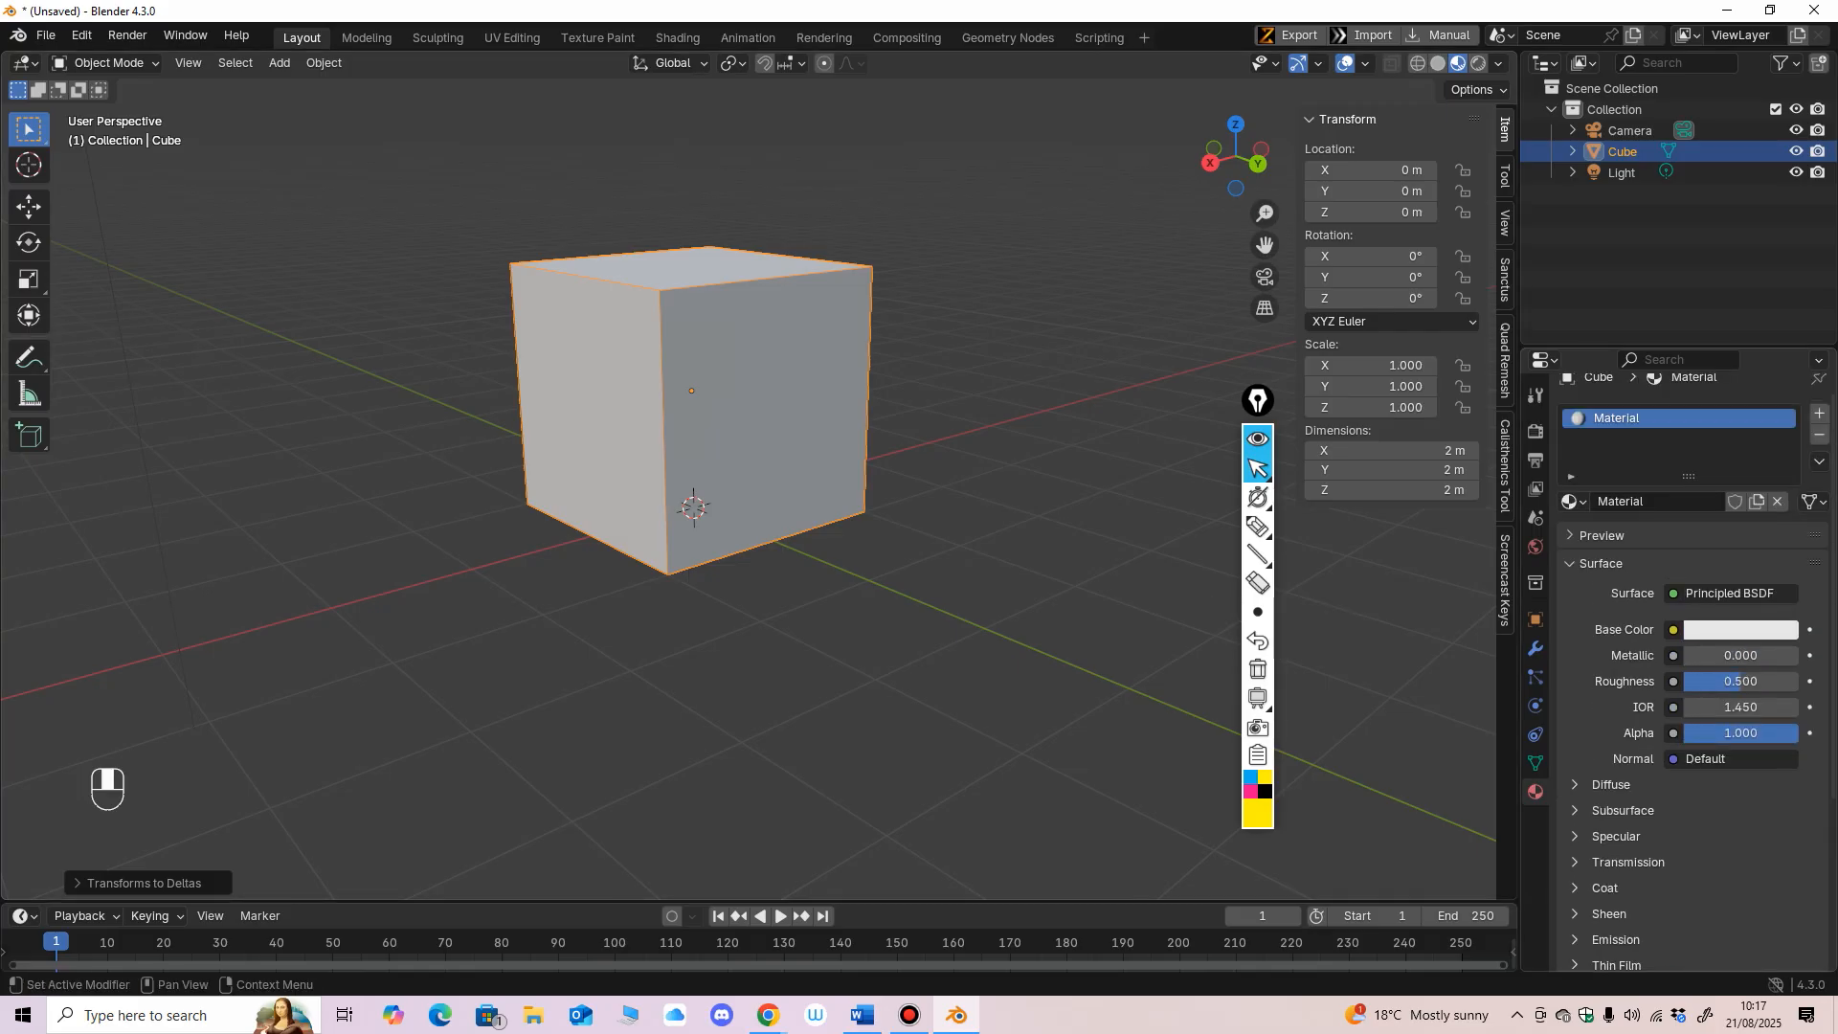
Step: Examine the cube from several sides and look through the material's surface, volume and displacement settings
{"action": "scroll", "coordinate": [1694, 670], "scroll_direction": "down", "scroll_amount": 1}
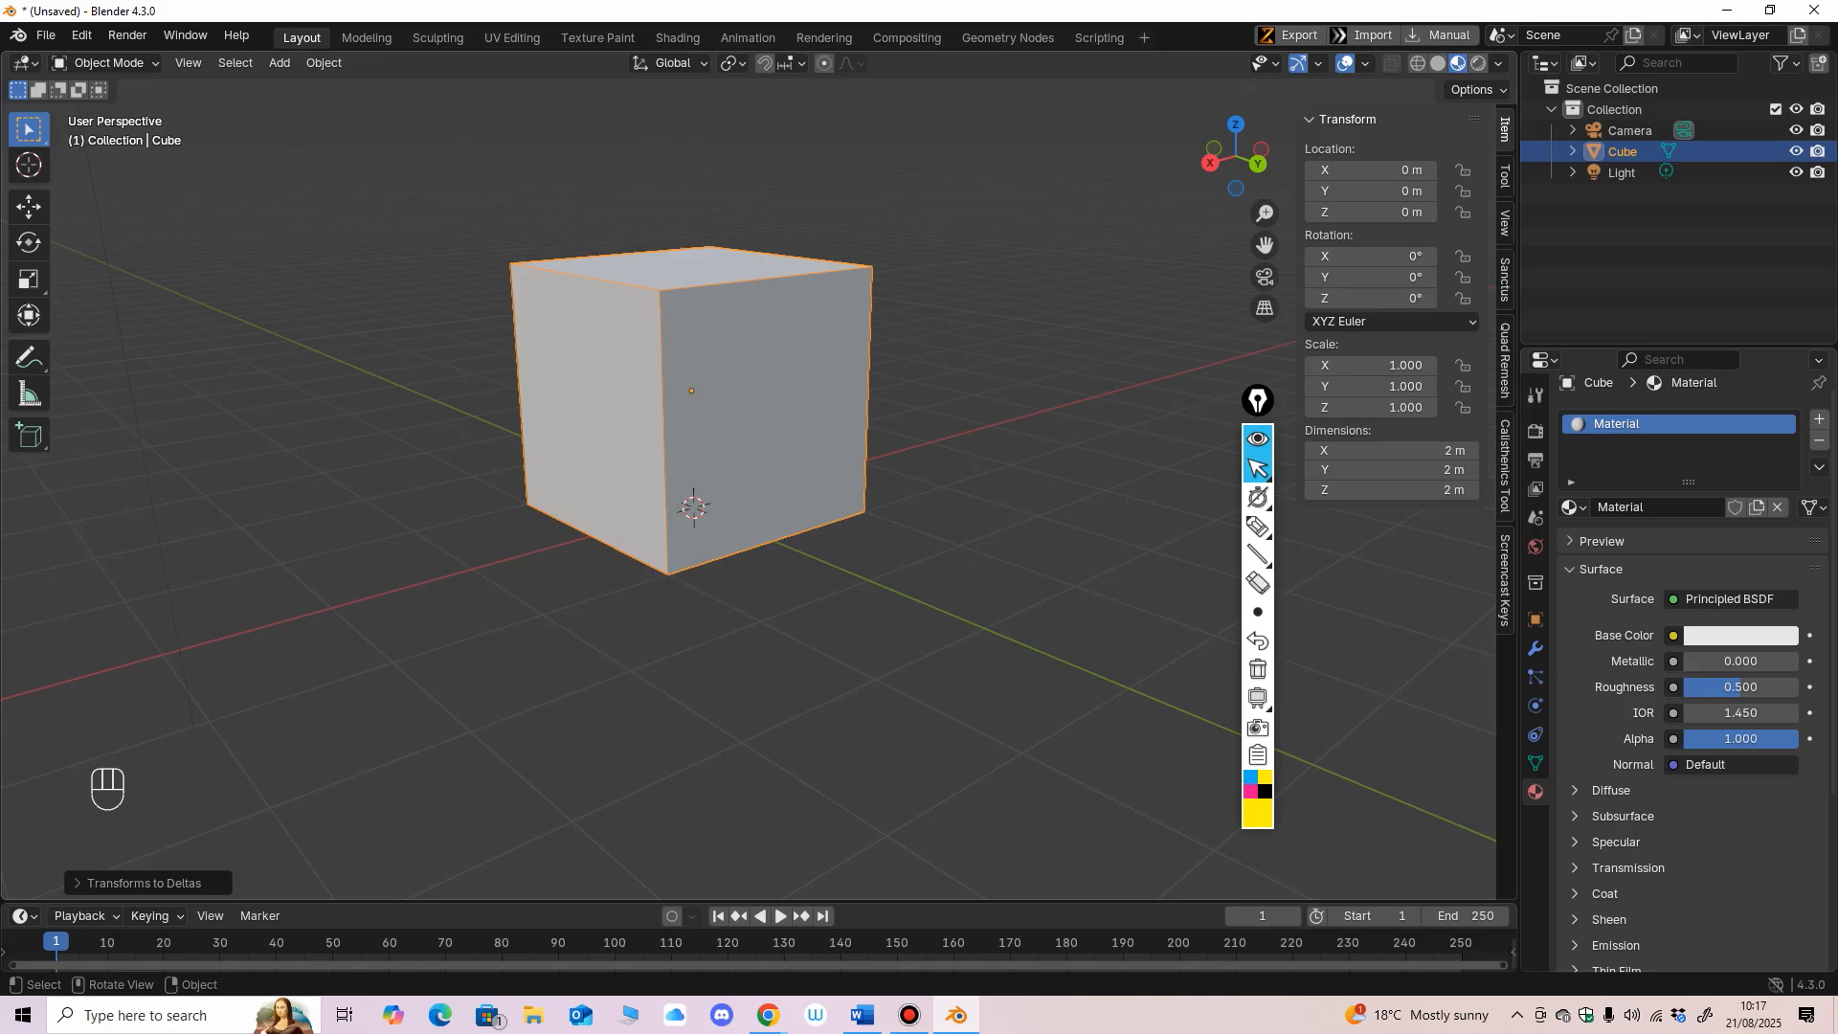
{"action": "middle_click_drag", "start_coordinate": [728, 460], "coordinate": [713, 463]}
{"action": "middle_click_drag", "start_coordinate": [713, 463], "coordinate": [698, 613], "text": "shift"}
{"action": "scroll", "coordinate": [719, 551], "scroll_direction": "up", "scroll_amount": 1}
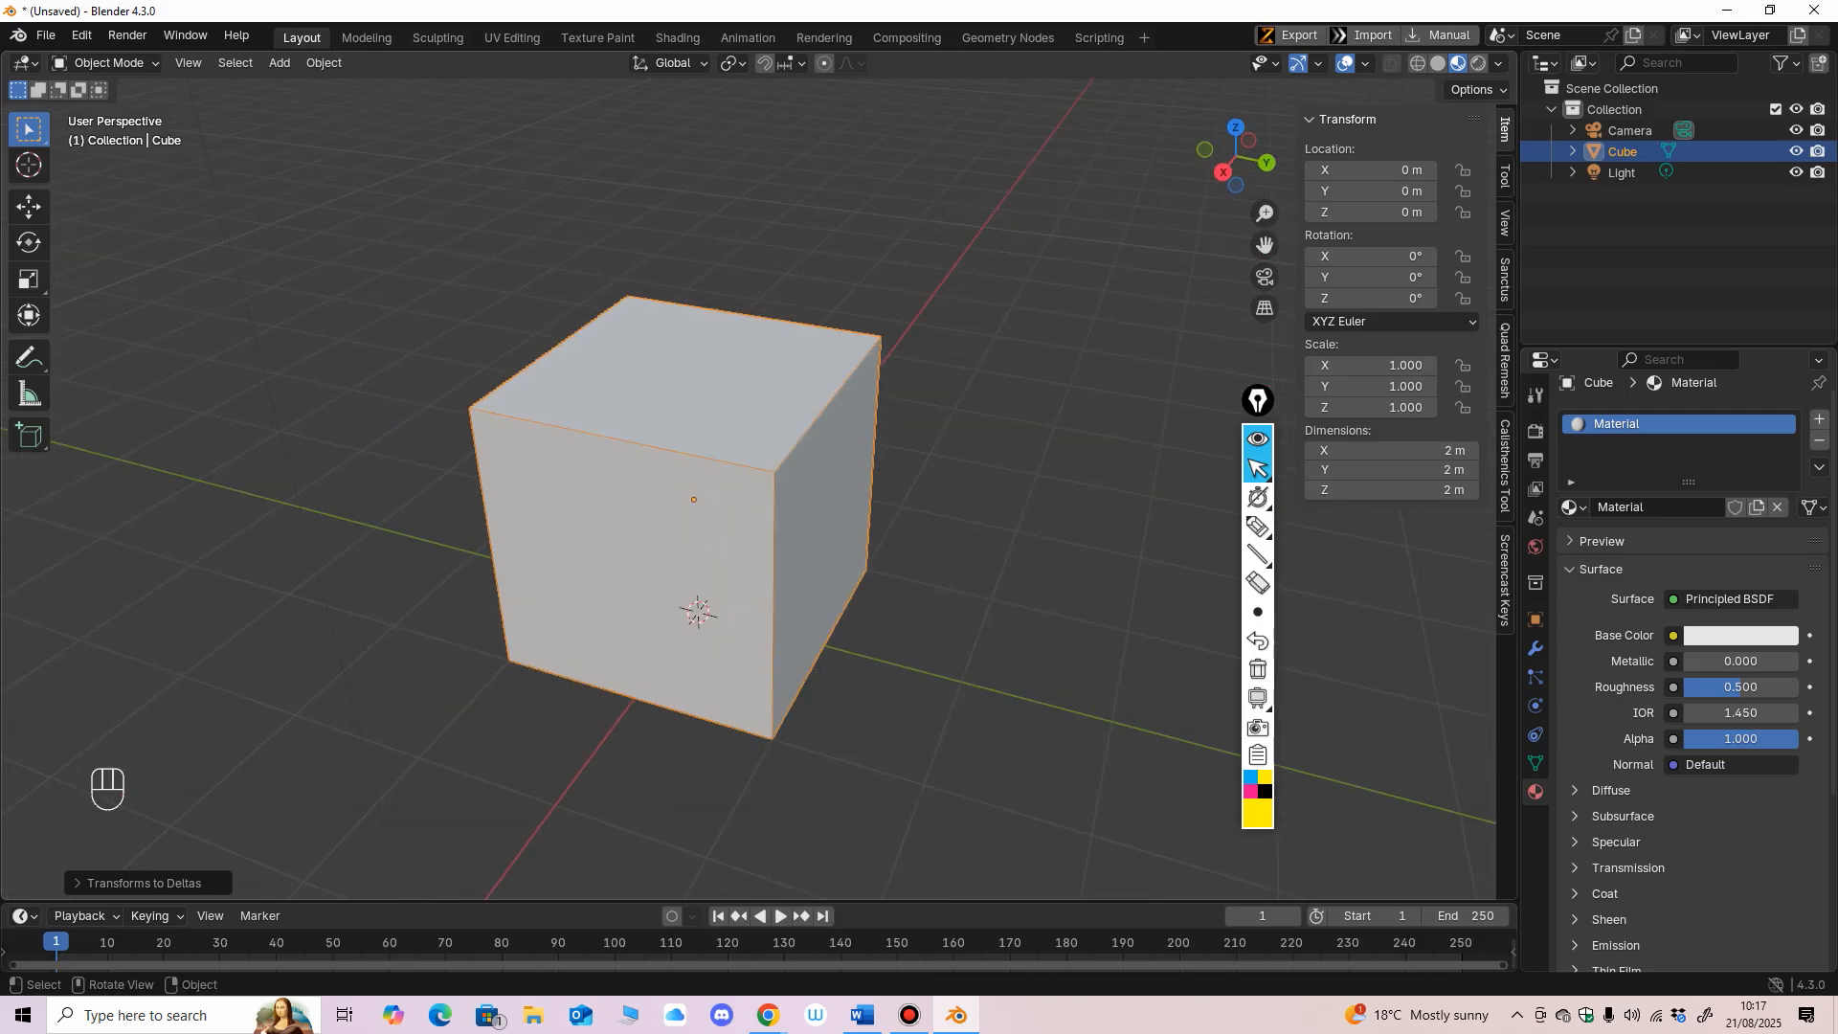
{"action": "mouse_move", "coordinate": [689, 497]}
{"action": "middle_mouse_down"}
{"action": "mouse_move", "coordinate": [651, 499]}
{"action": "mouse_move", "coordinate": [780, 460]}
{"action": "mouse_move", "coordinate": [670, 517]}
{"action": "middle_mouse_up"}
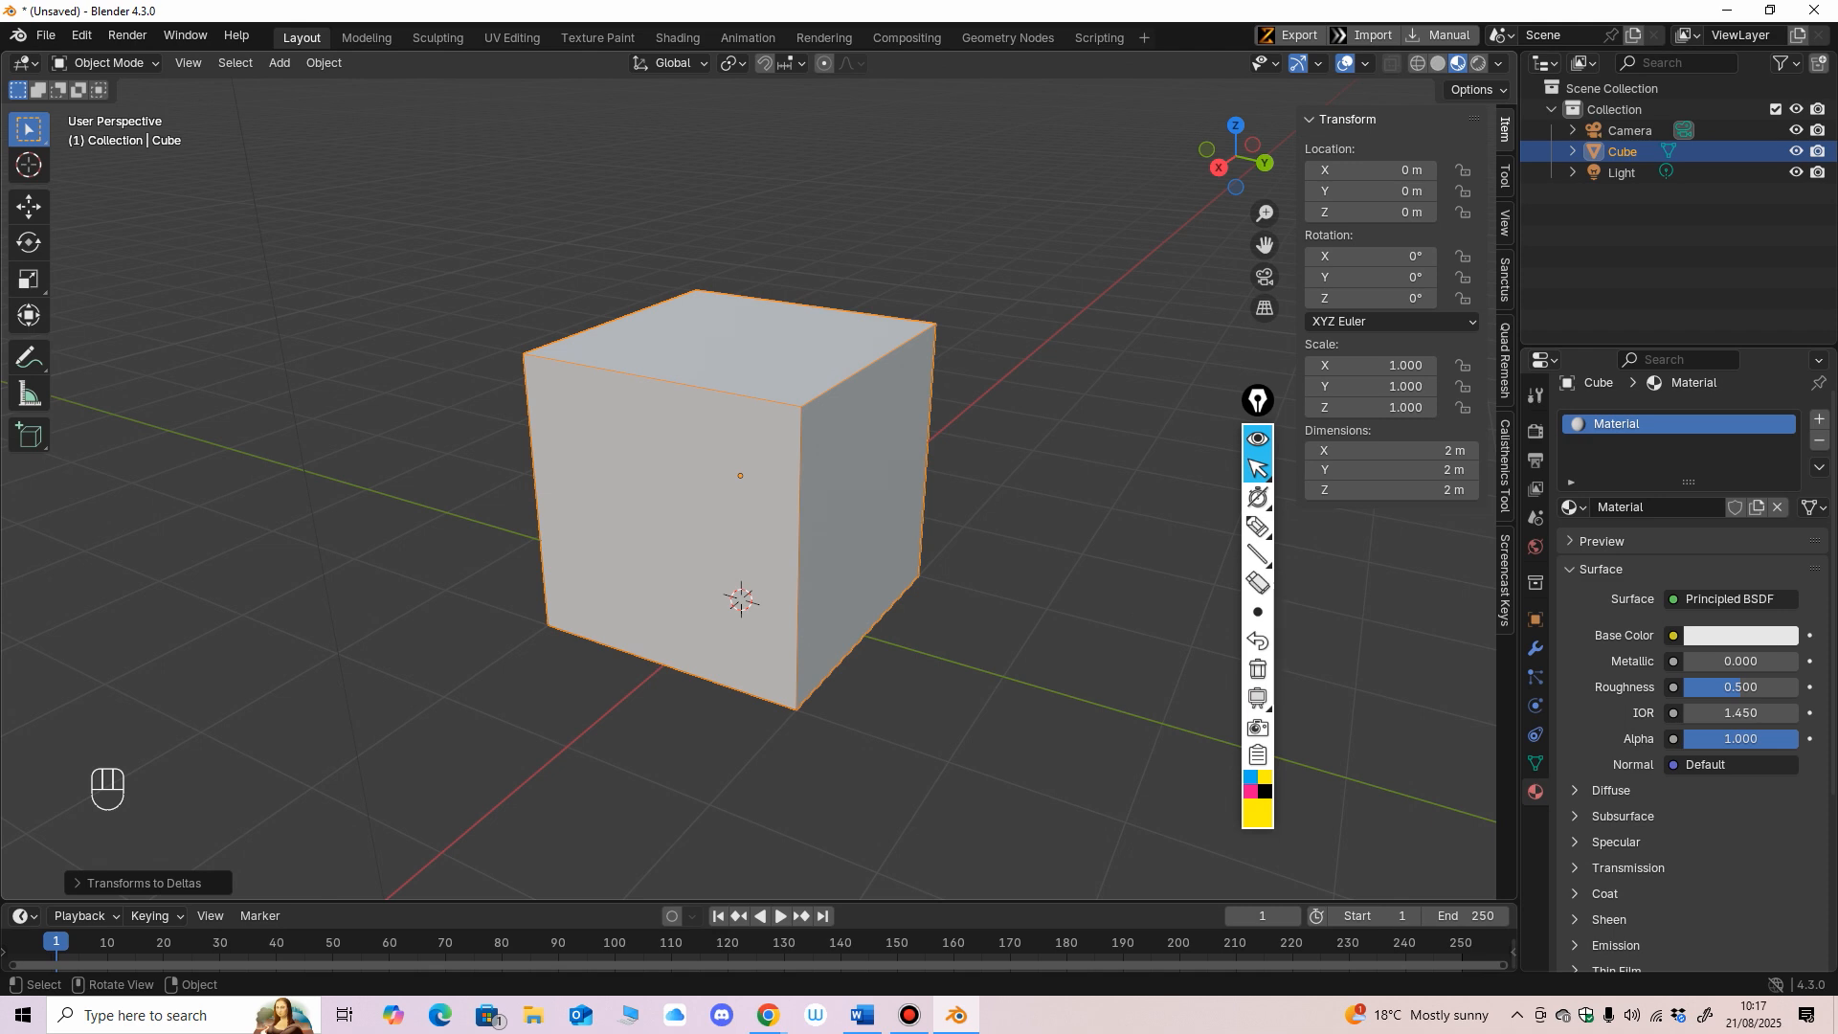
{"action": "middle_click_drag", "start_coordinate": [728, 478], "coordinate": [918, 459]}
{"action": "scroll", "coordinate": [1694, 670], "scroll_direction": "down", "scroll_amount": 5}
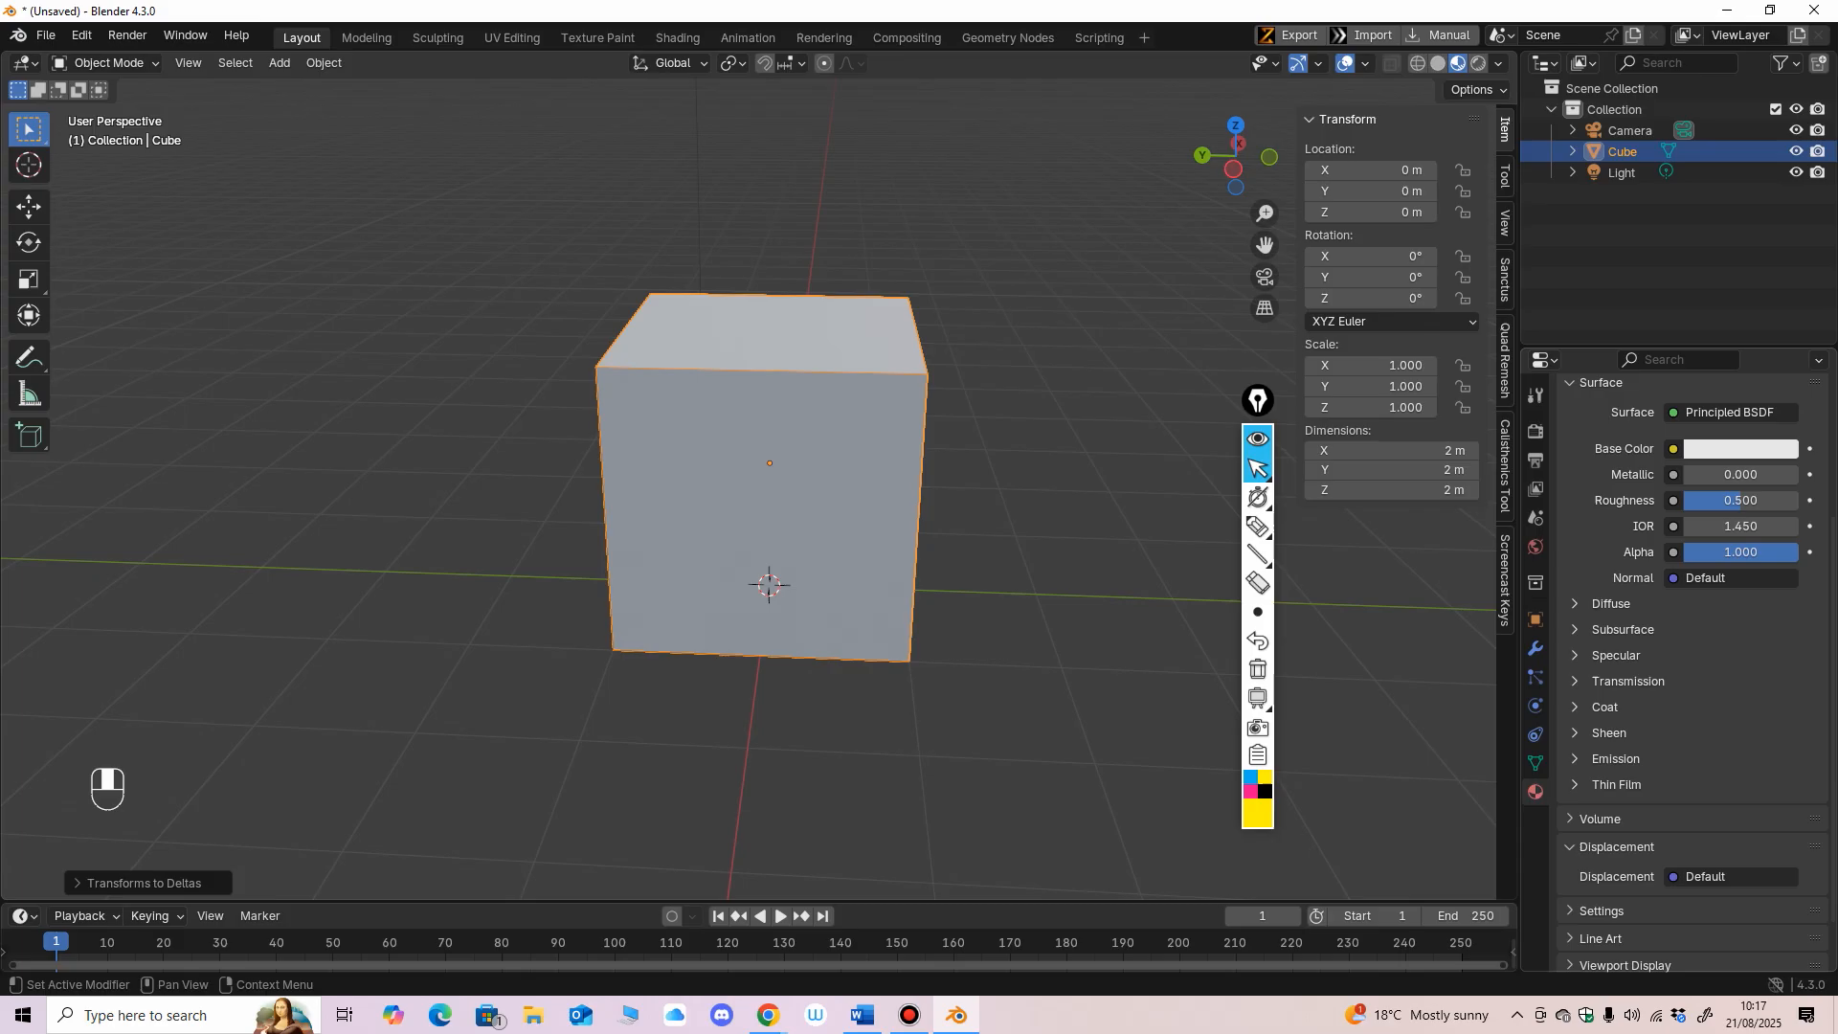
{"action": "scroll", "coordinate": [1694, 670], "scroll_direction": "up", "scroll_amount": 5}
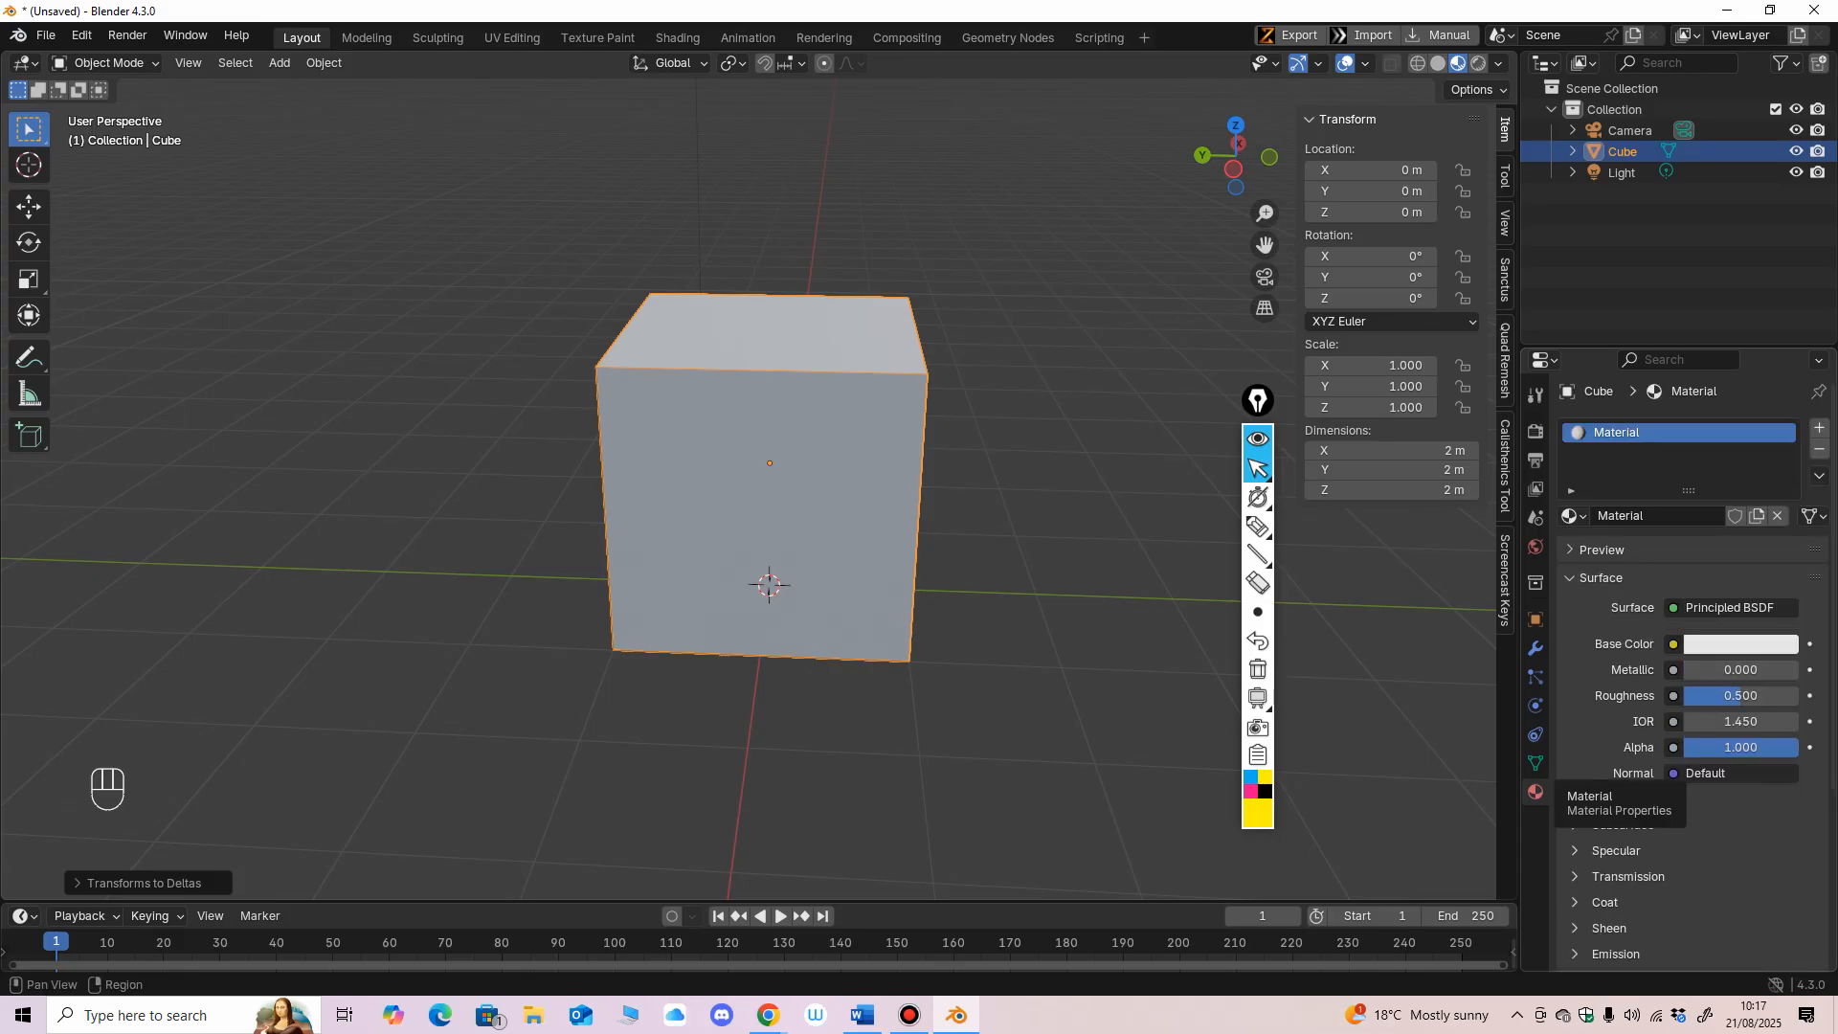
{"action": "middle_click_drag", "start_coordinate": [909, 479], "coordinate": [780, 478]}
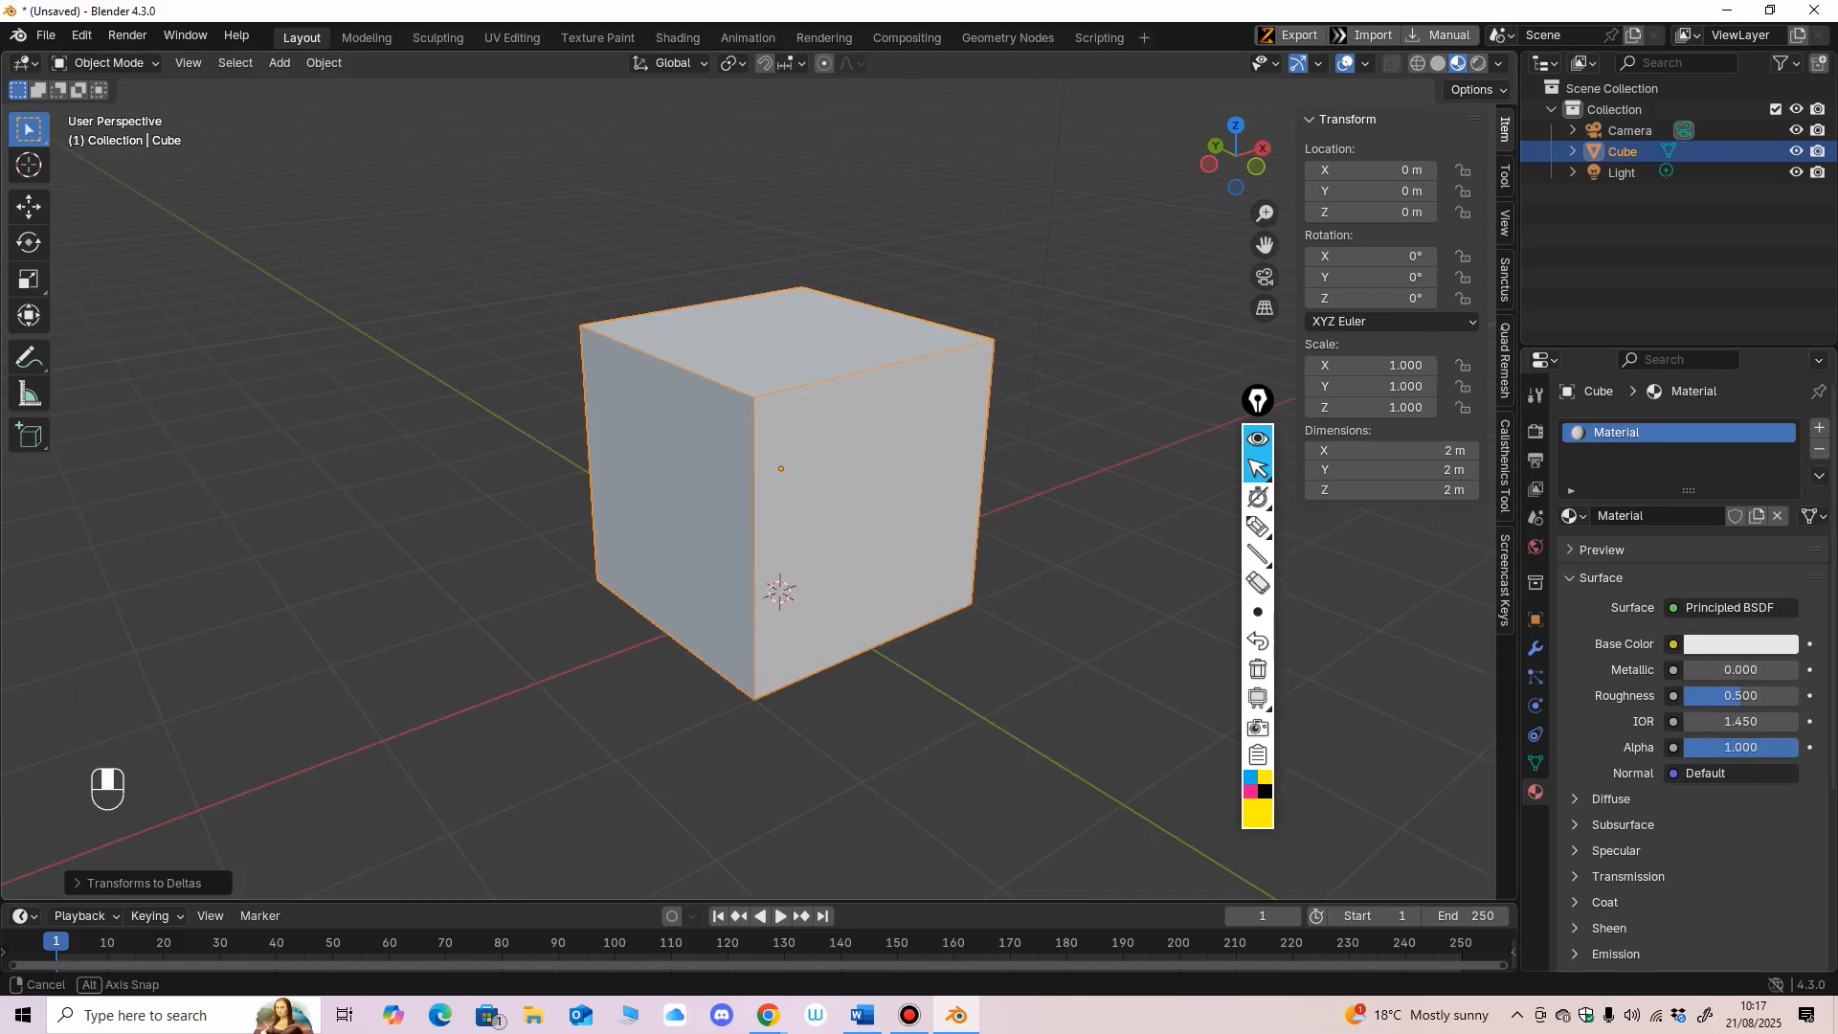
{"action": "scroll", "coordinate": [780, 478], "scroll_direction": "down", "scroll_amount": 2}
{"action": "middle_click_drag", "start_coordinate": [996, 426], "coordinate": [943, 419]}
{"action": "scroll", "coordinate": [943, 420], "scroll_direction": "up", "scroll_amount": 2}
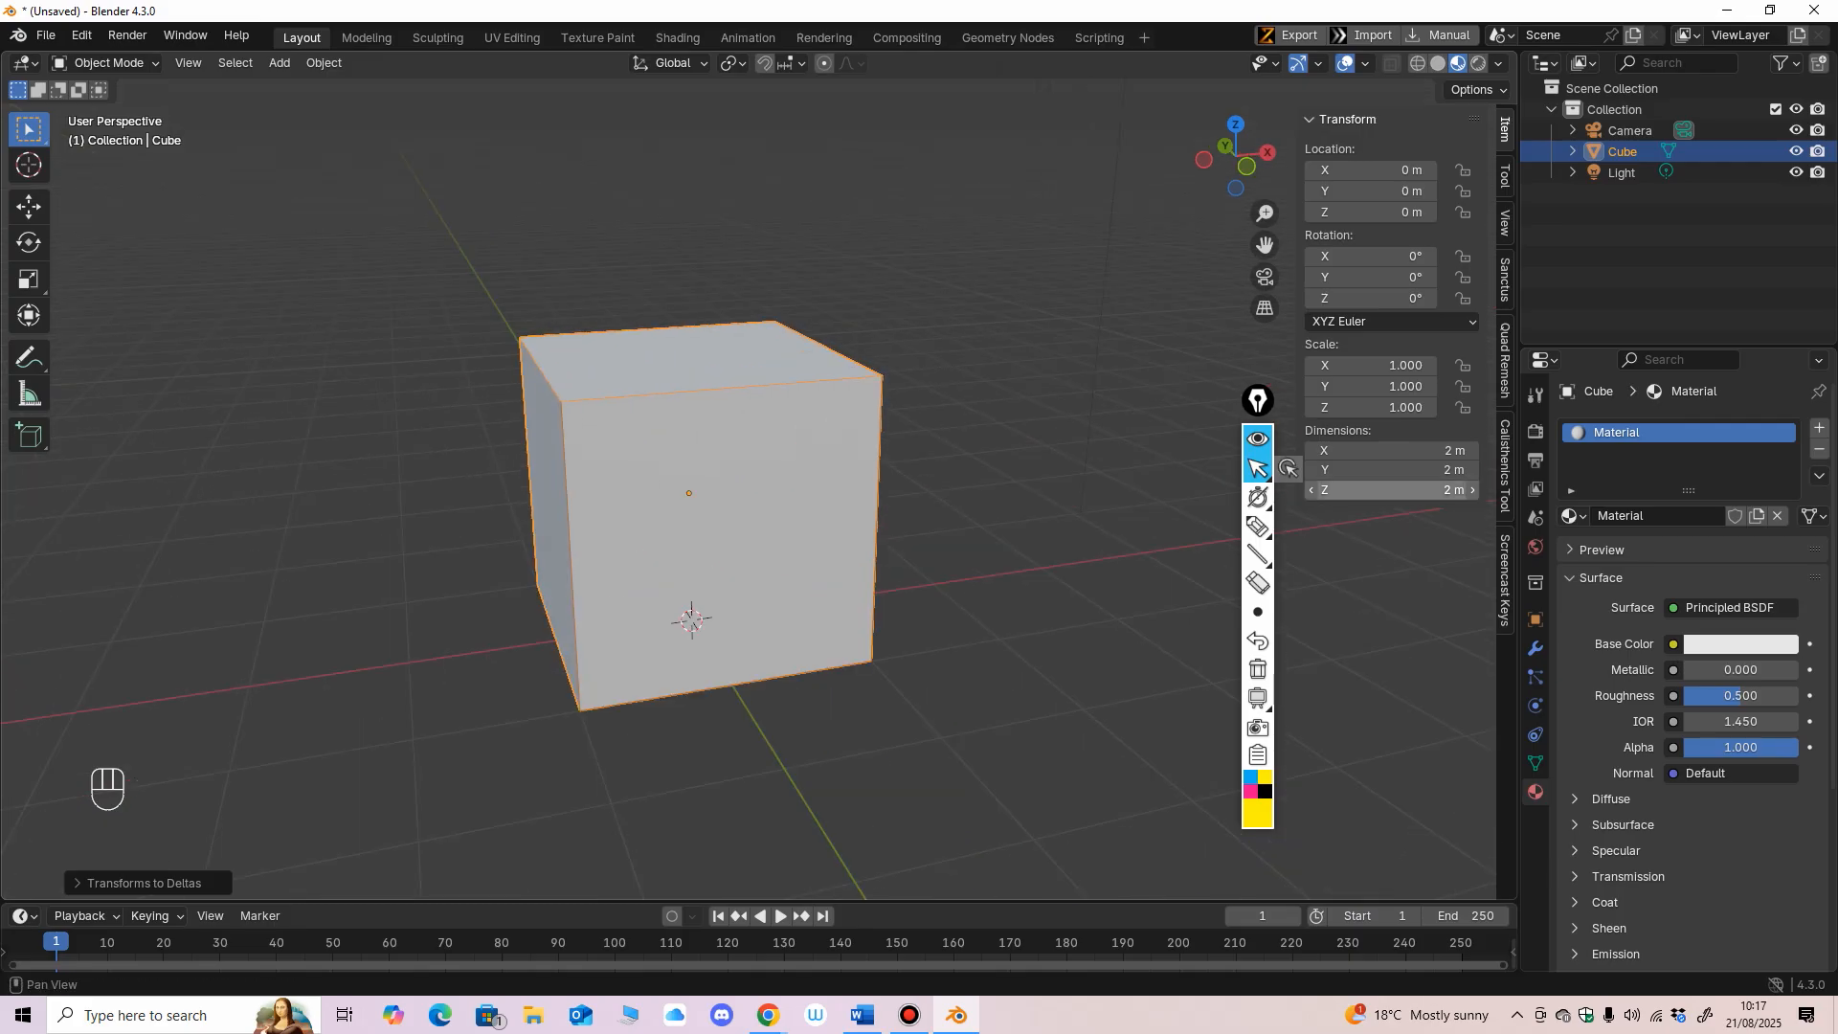
{"action": "mouse_move", "coordinate": [1766, 695]}
{"action": "middle_mouse_down"}
{"action": "mouse_move", "coordinate": [1766, 553]}
{"action": "mouse_move", "coordinate": [1765, 699]}
{"action": "middle_mouse_up"}
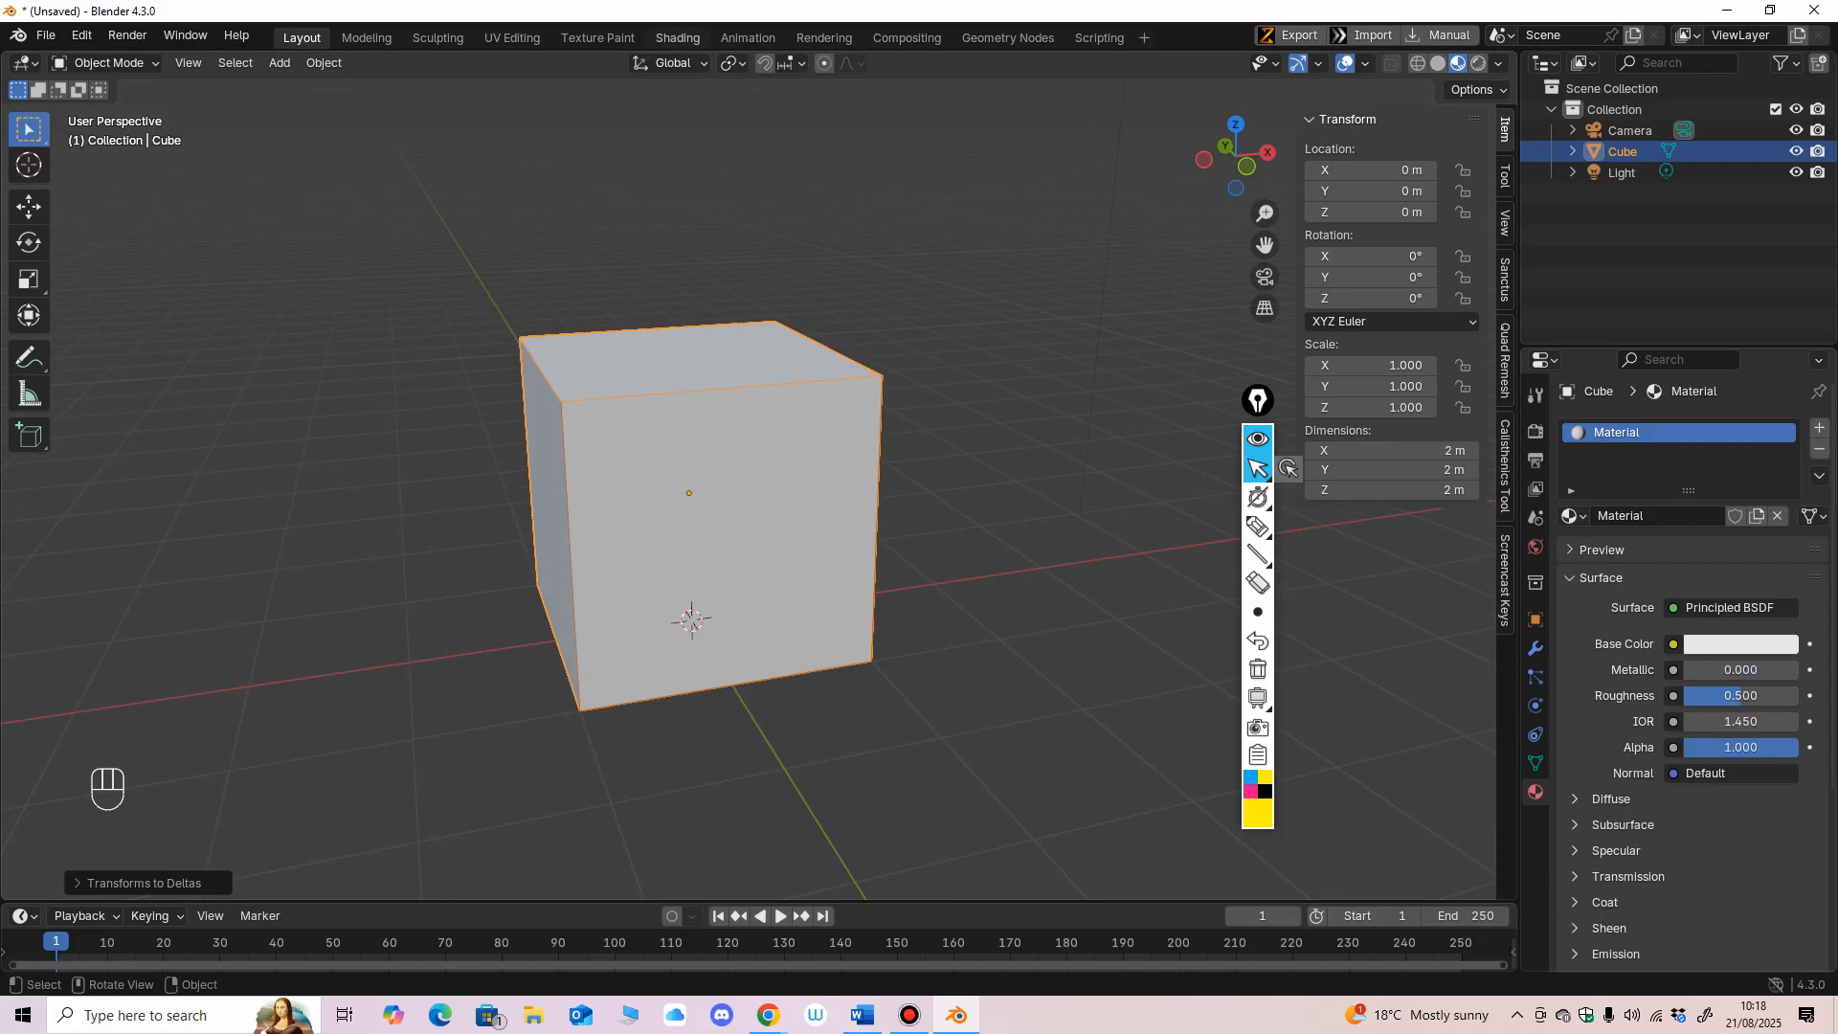
Step: Switch to the Shading workspace and close its File Browser and Image Editor areas
{"action": "left_click", "coordinate": [677, 38]}
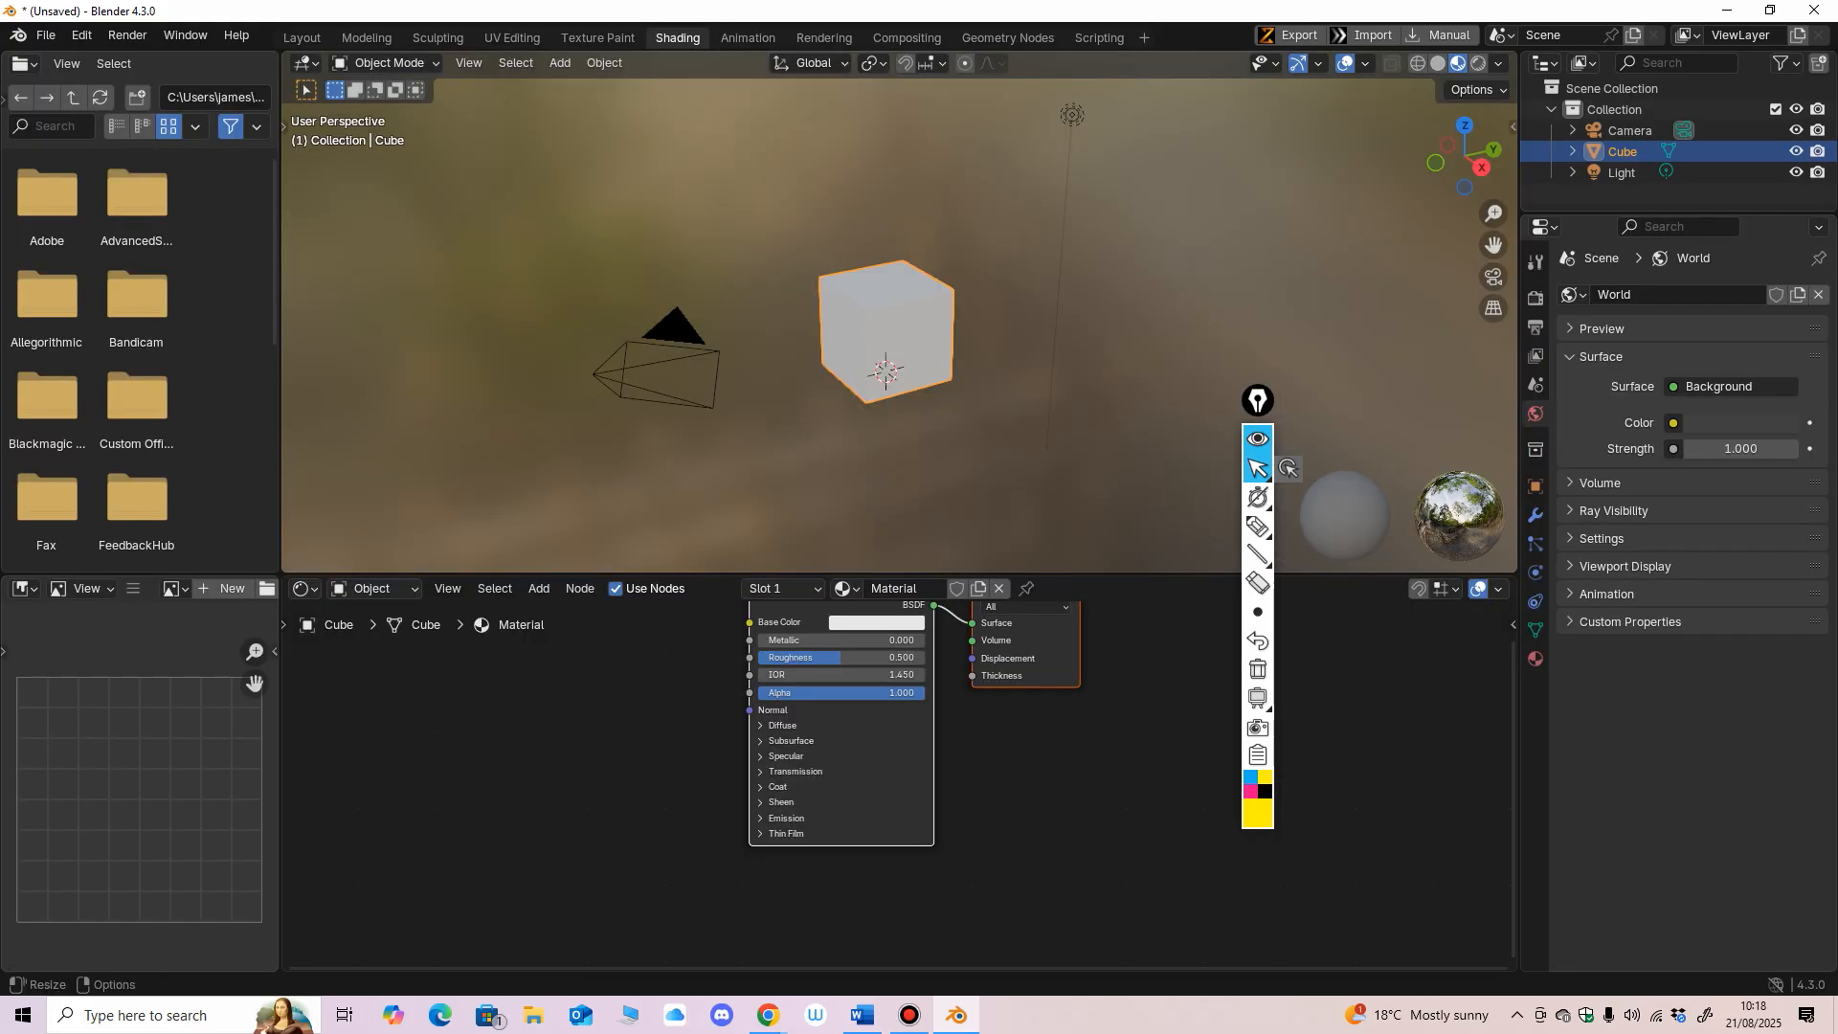
{"action": "right_click", "coordinate": [204, 67]}
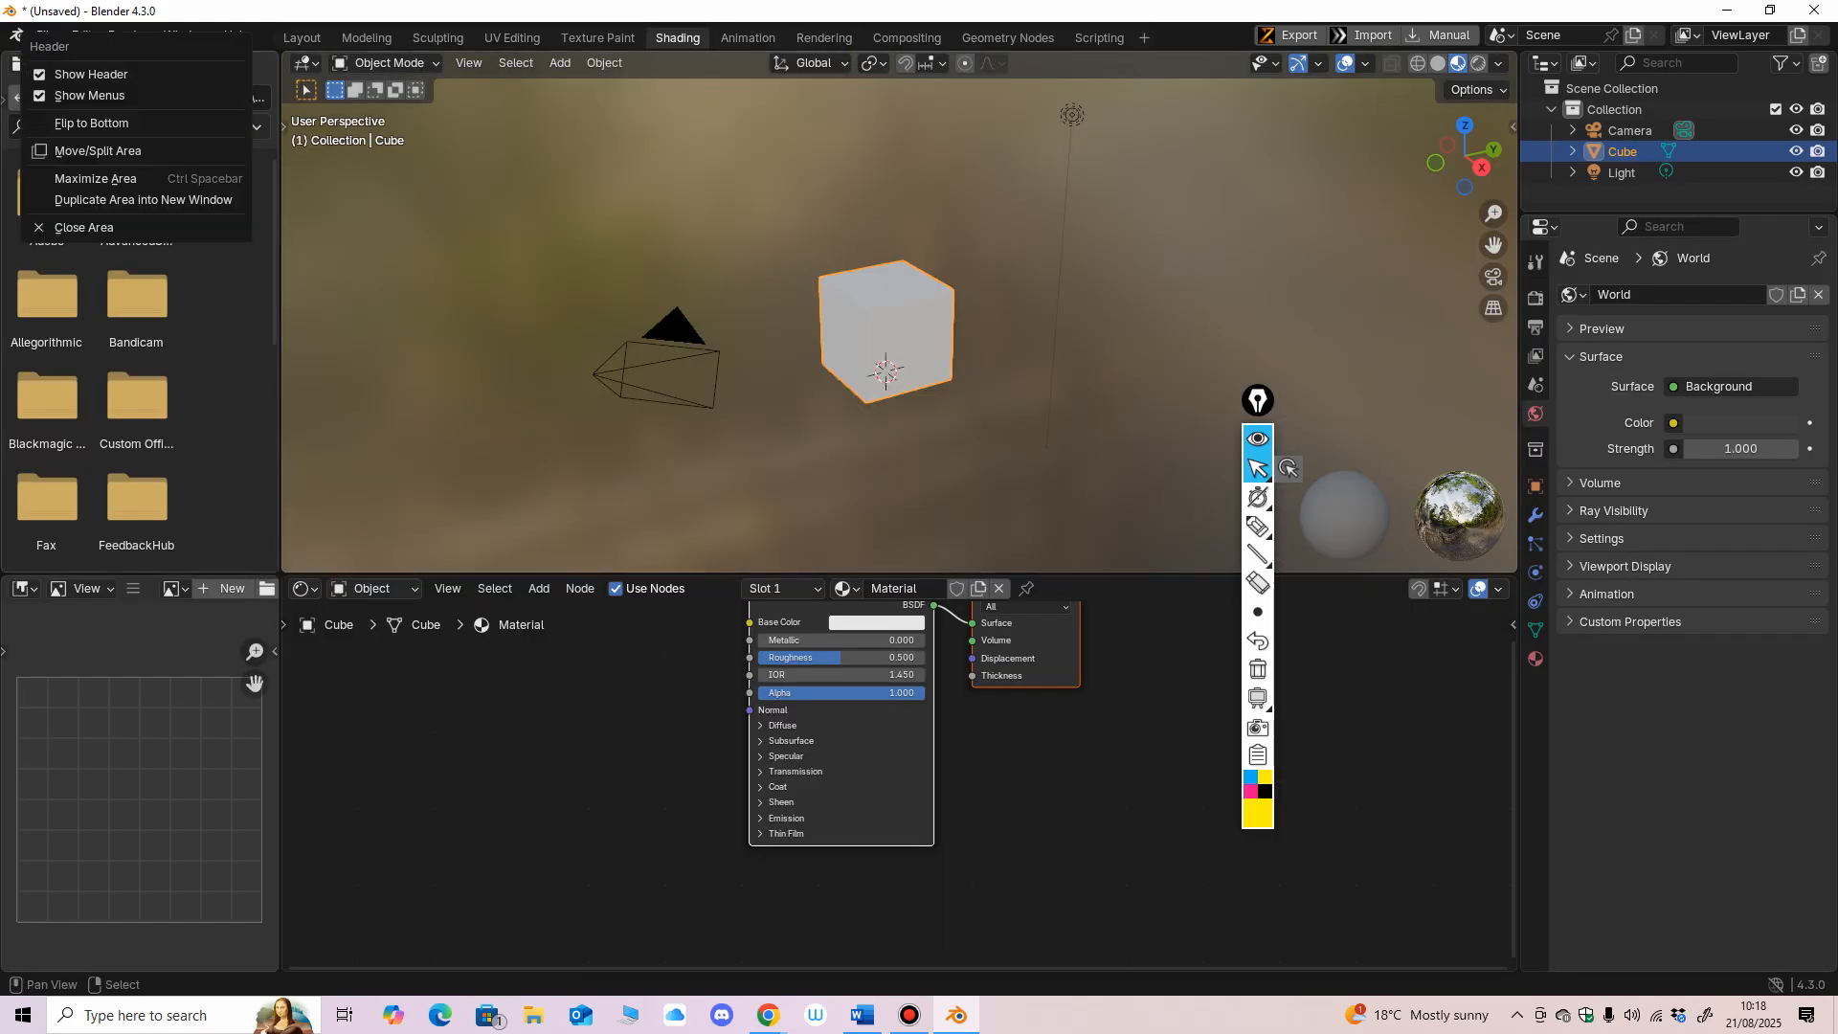
{"action": "left_click", "coordinate": [177, 228]}
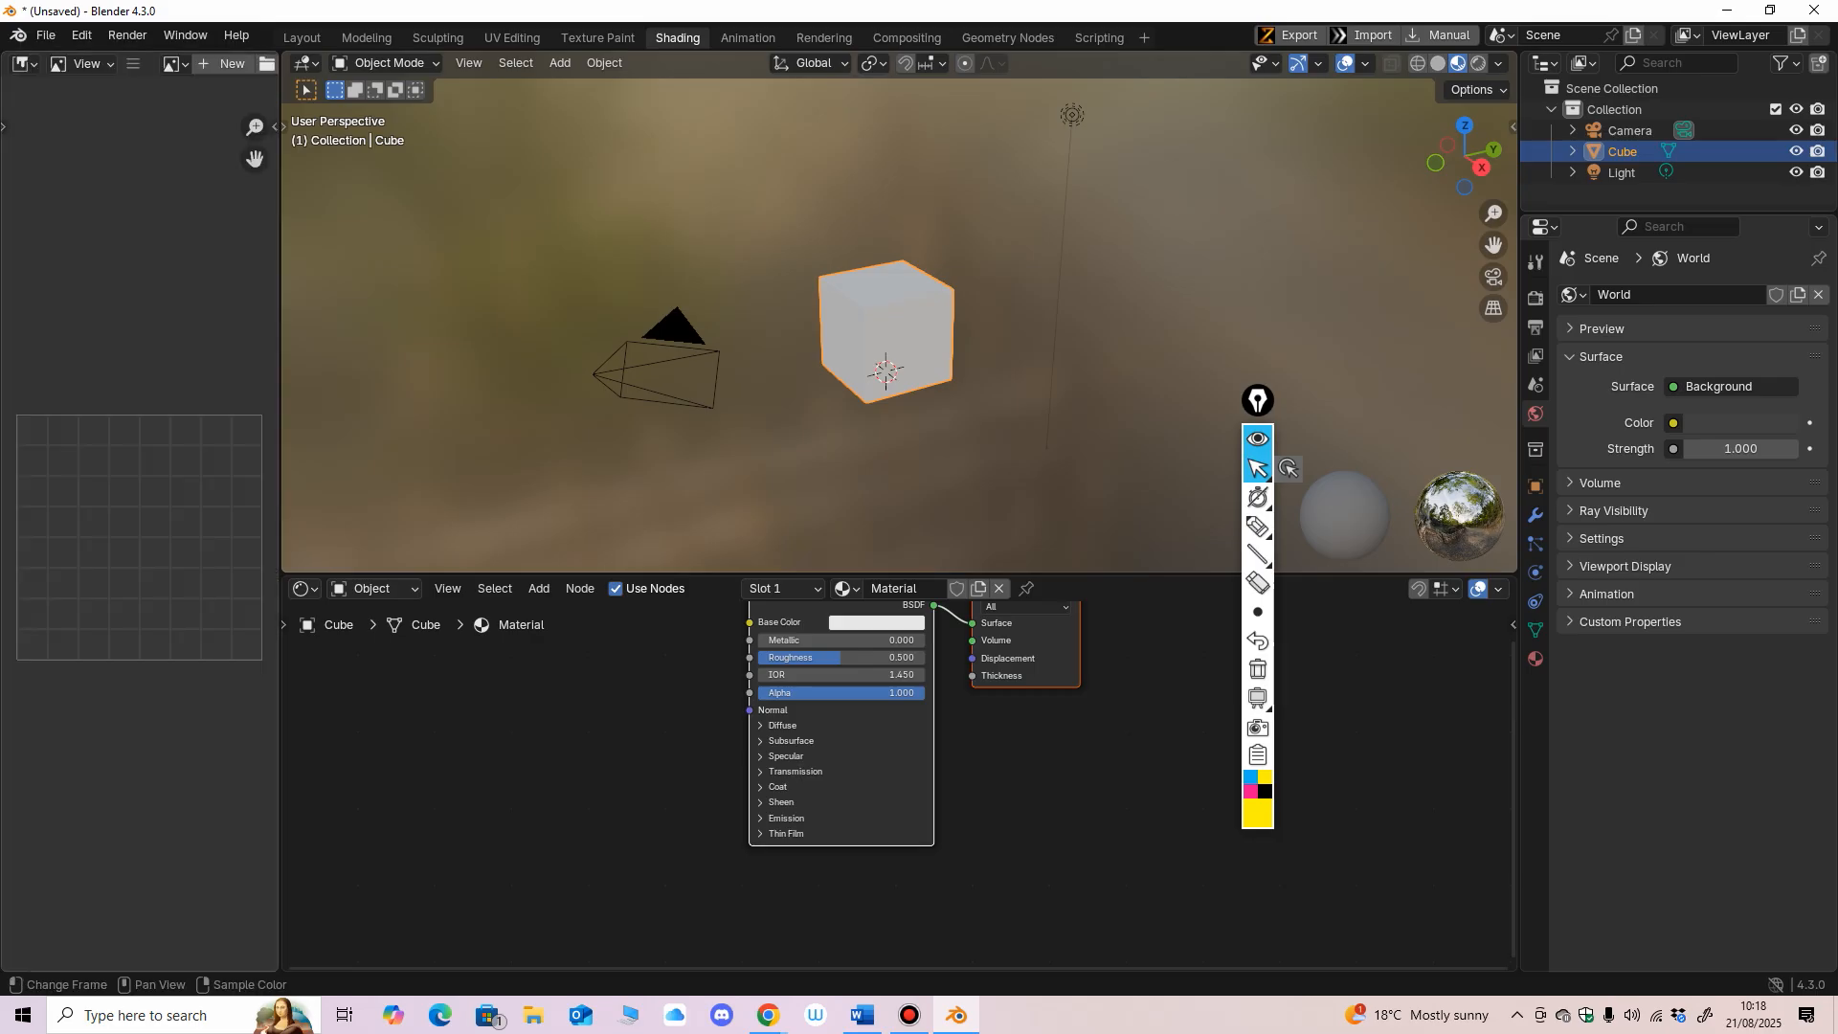
{"action": "right_click", "coordinate": [125, 63]}
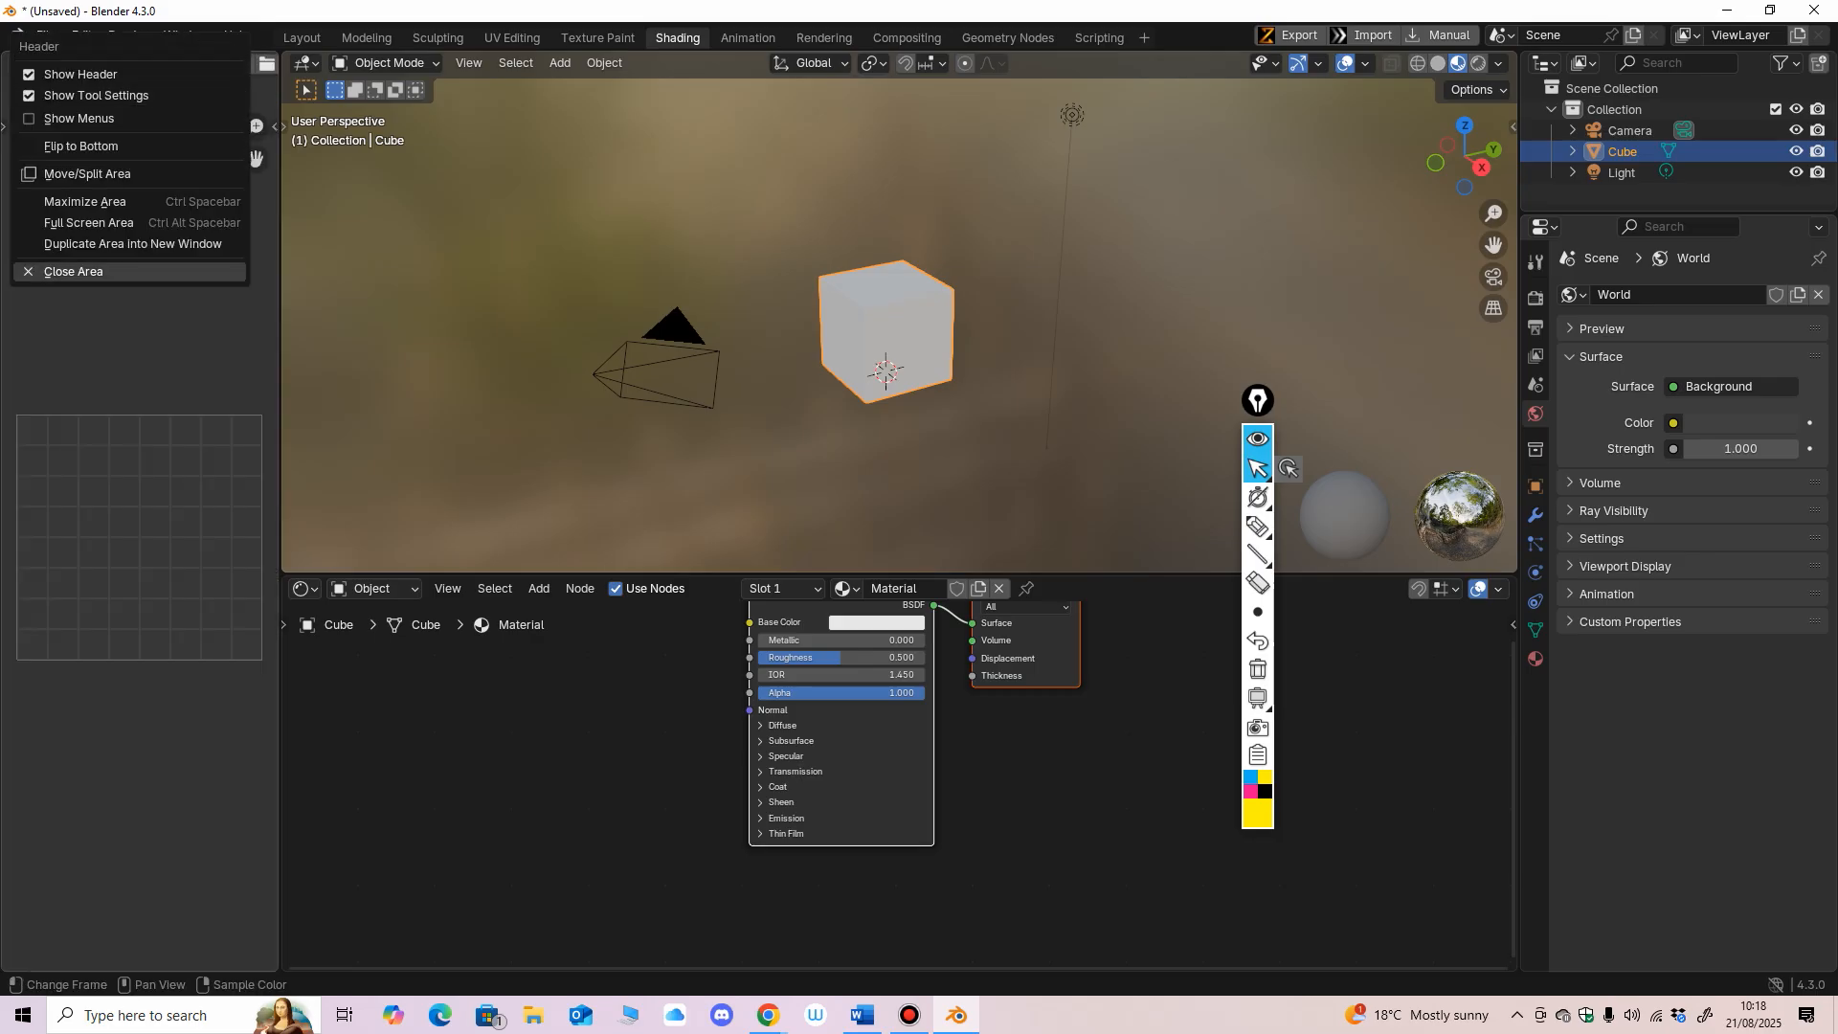
{"action": "left_click", "coordinate": [124, 271]}
{"action": "left_click_drag", "start_coordinate": [899, 574], "coordinate": [900, 609]}
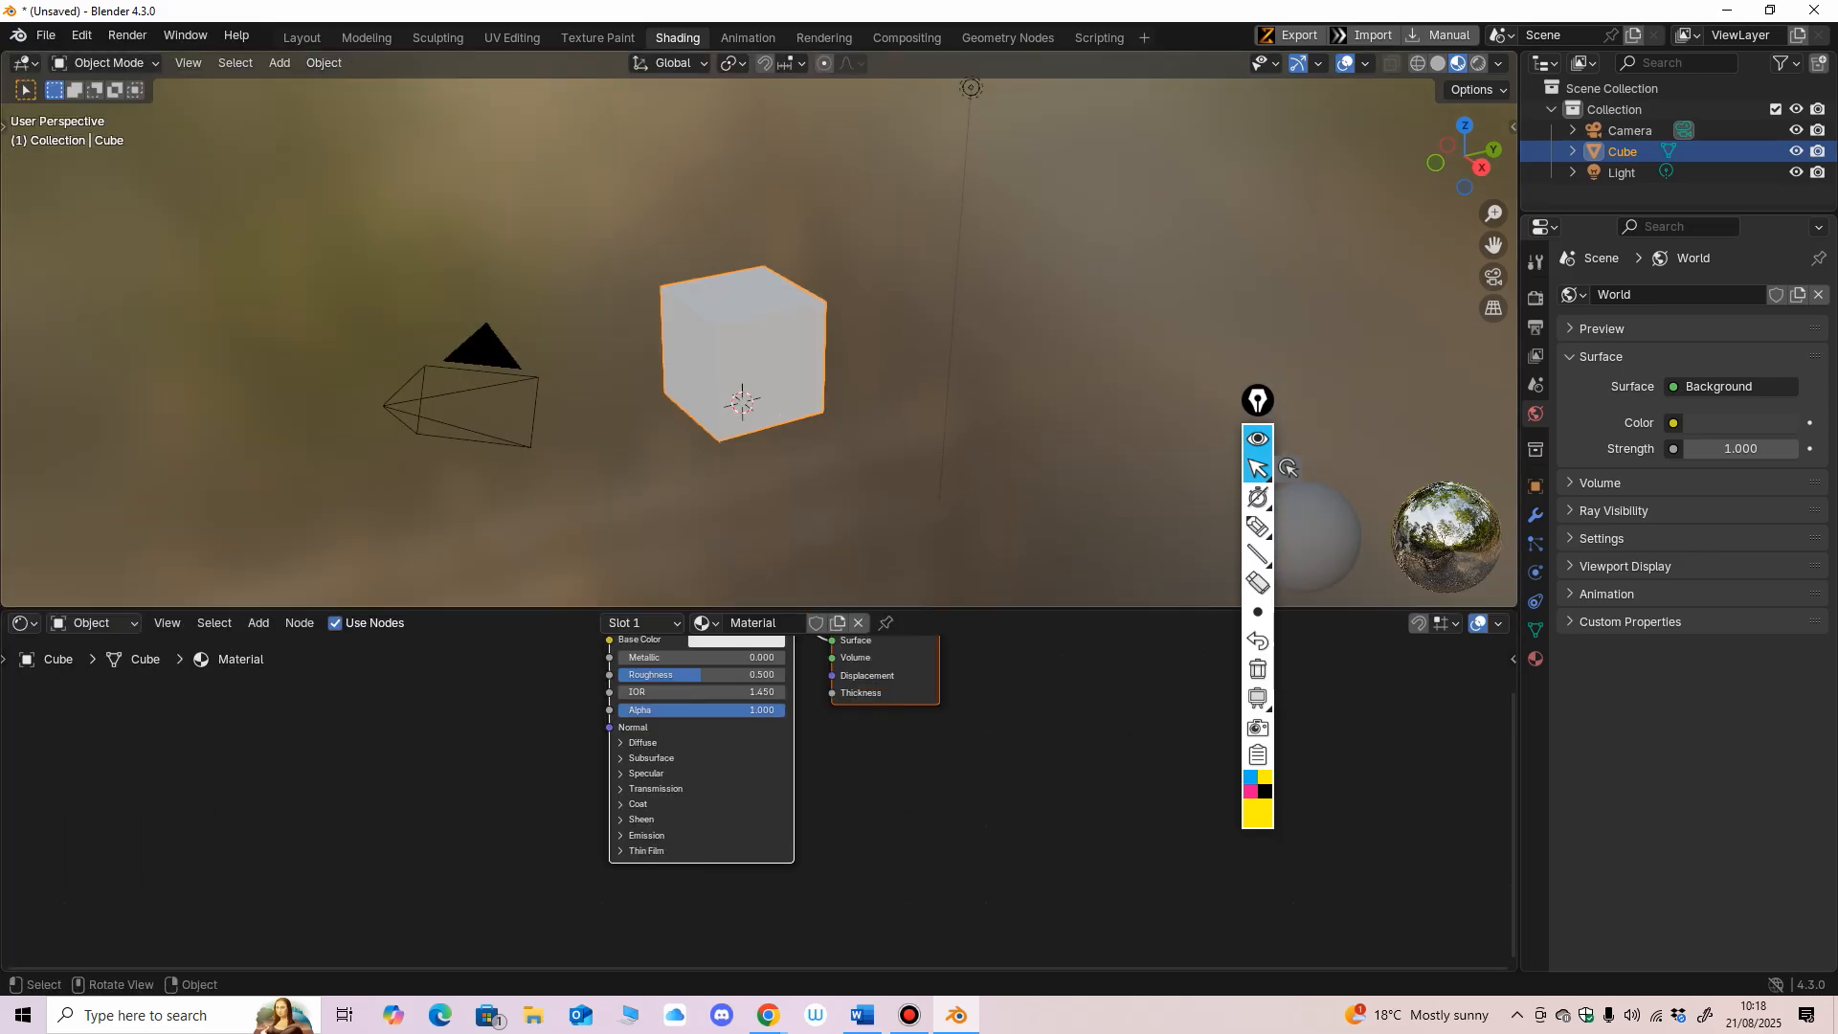
Step: Move the annotation toolbar aside and enable the wireframe overlay in the 3D viewport
{"action": "mouse_move", "coordinate": [1258, 400]}
{"action": "left_mouse_down"}
{"action": "mouse_move", "coordinate": [1362, 460]}
{"action": "mouse_move", "coordinate": [1411, 550]}
{"action": "mouse_move", "coordinate": [1431, 510]}
{"action": "left_mouse_up"}
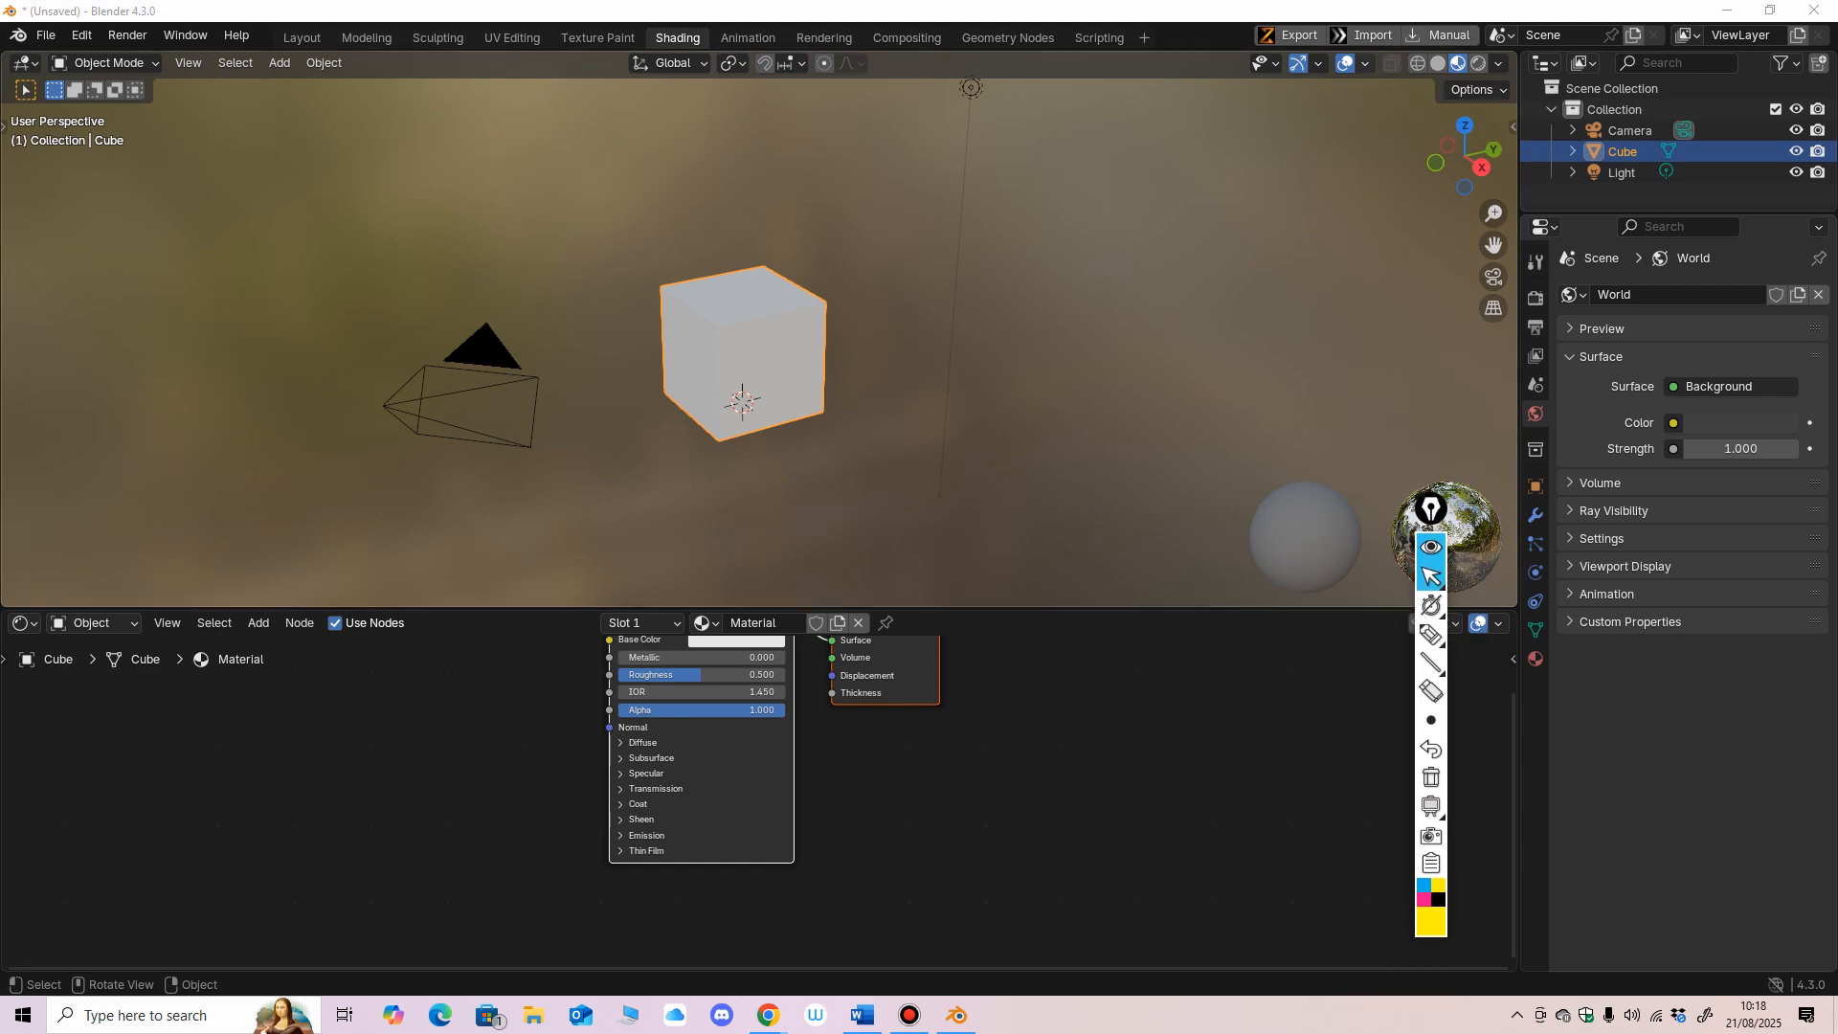
{"action": "left_click", "coordinate": [1365, 63]}
{"action": "left_click", "coordinate": [1235, 438]}
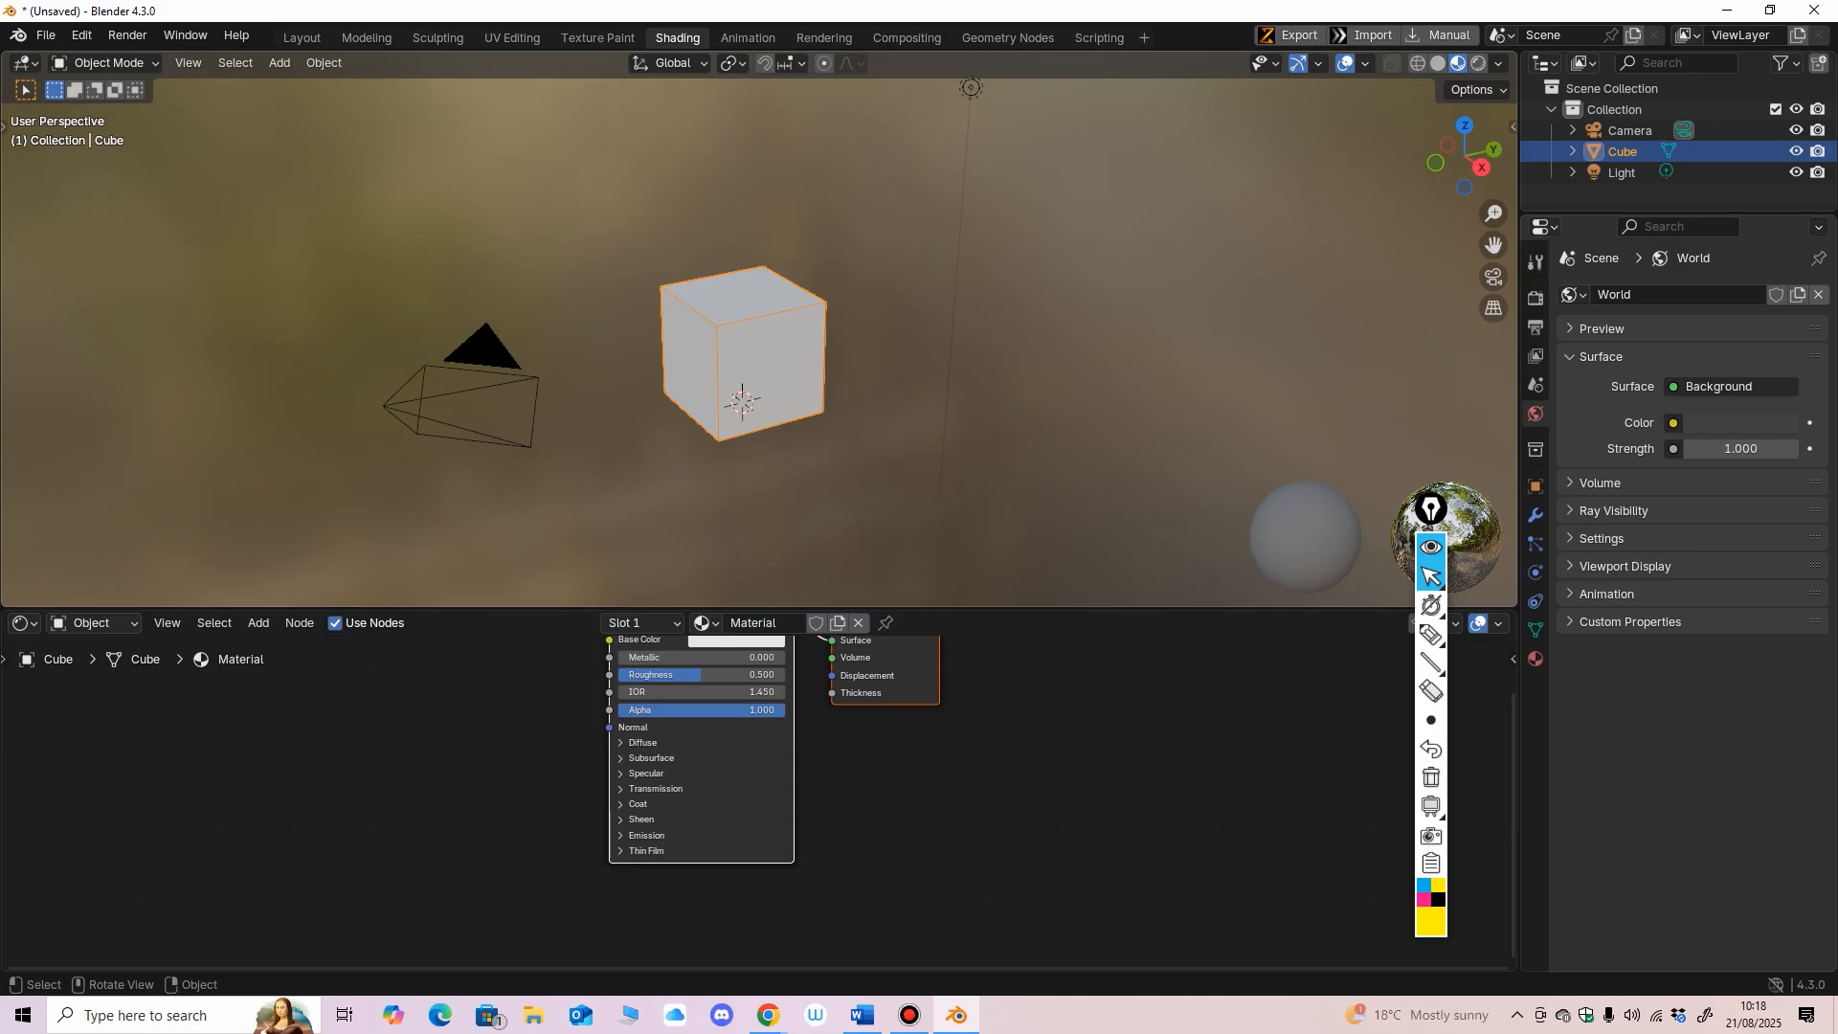
{"action": "middle_click_drag", "start_coordinate": [957, 383], "coordinate": [942, 383]}
{"action": "scroll", "coordinate": [941, 383], "scroll_direction": "down", "scroll_amount": 2}
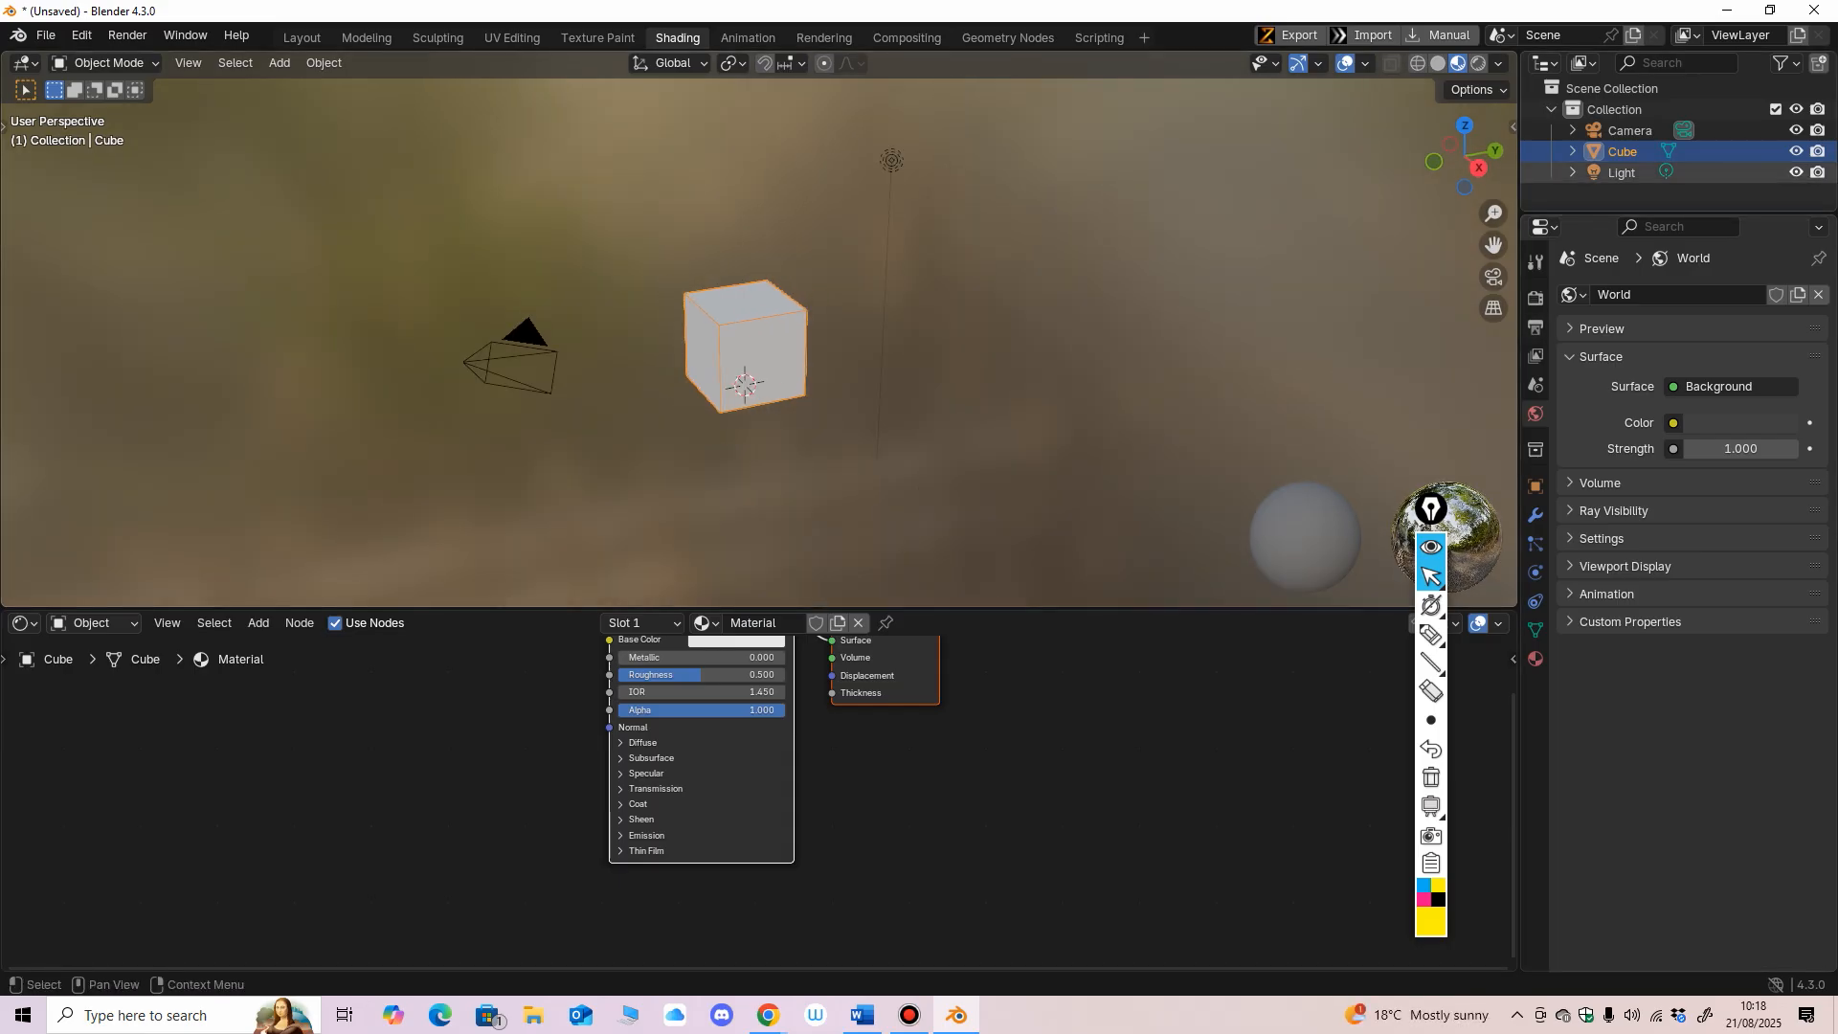
Step: Hide the Light and the Camera in the viewport so only the cube is displayed
{"action": "left_click", "coordinate": [1796, 172]}
{"action": "left_click", "coordinate": [1796, 130]}
{"action": "middle_click_drag", "start_coordinate": [1148, 325], "coordinate": [1178, 311]}
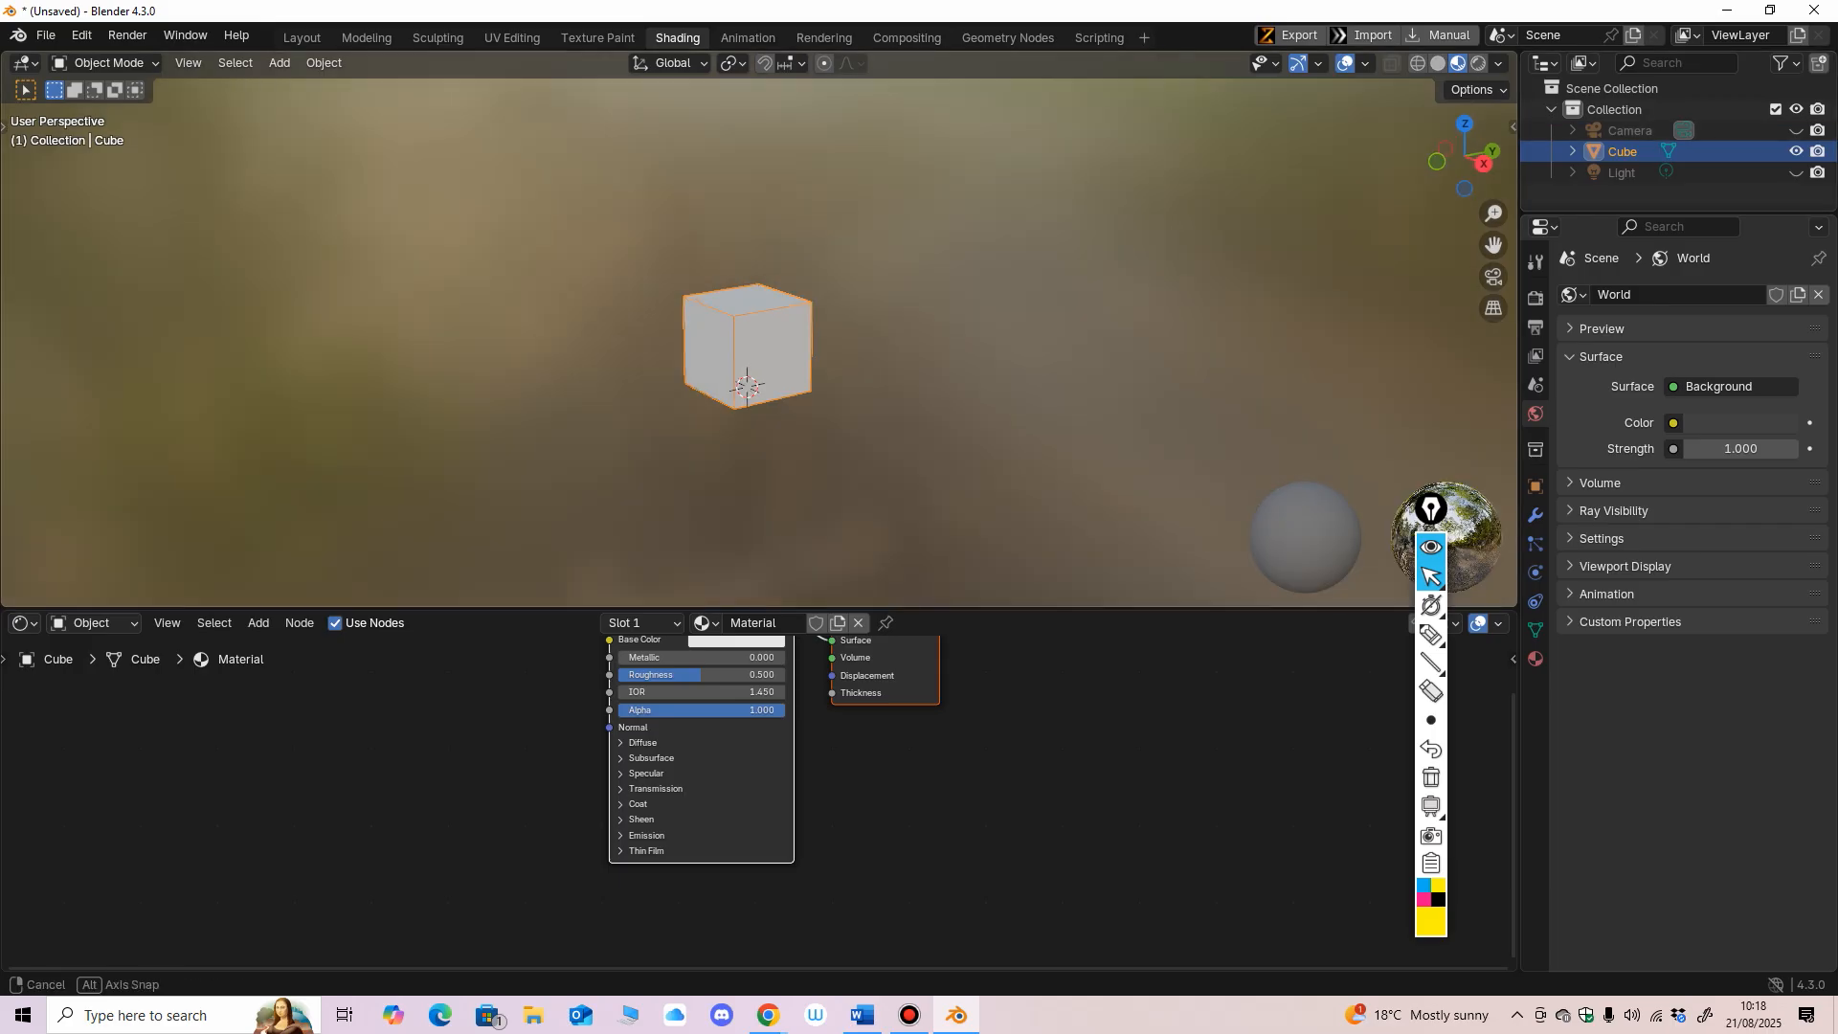
{"action": "middle_click_drag", "start_coordinate": [1015, 383], "coordinate": [1014, 378]}
Step: Enlarge the Shader Editor and space the Principled BSDF and Material Output nodes apart in view
{"action": "left_click_drag", "start_coordinate": [1015, 608], "coordinate": [1014, 559]}
{"action": "scroll", "coordinate": [732, 823], "scroll_direction": "down", "scroll_amount": 1}
{"action": "middle_click_drag", "start_coordinate": [732, 823], "coordinate": [704, 871]}
{"action": "left_click", "coordinate": [703, 622]}
{"action": "left_click_drag", "start_coordinate": [679, 660], "coordinate": [598, 662]}
{"action": "left_click_drag", "start_coordinate": [836, 660], "coordinate": [872, 660]}
{"action": "left_click_drag", "start_coordinate": [601, 660], "coordinate": [607, 660]}
{"action": "scroll", "coordinate": [750, 799], "scroll_direction": "up", "scroll_amount": 2}
{"action": "middle_click_drag", "start_coordinate": [750, 799], "coordinate": [780, 823]}
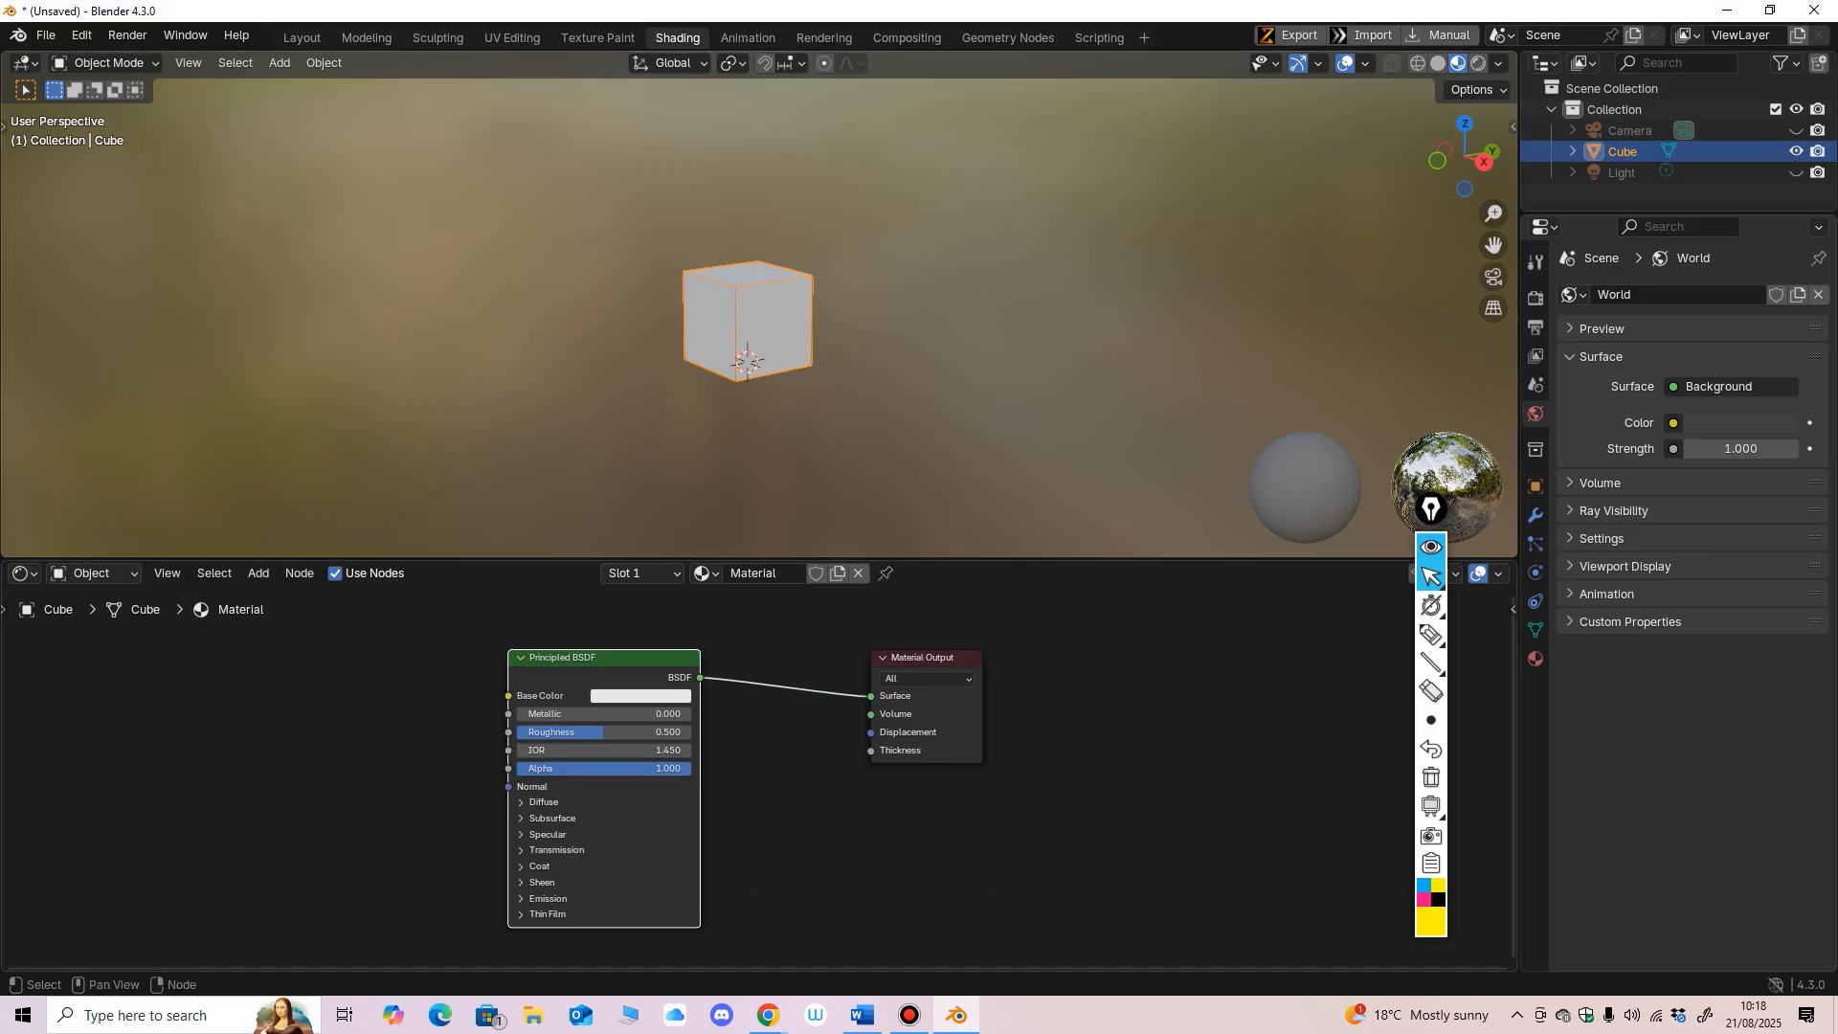
{"action": "left_click_drag", "start_coordinate": [613, 658], "coordinate": [612, 650]}
{"action": "left_click_drag", "start_coordinate": [926, 657], "coordinate": [941, 659]}
{"action": "left_click_drag", "start_coordinate": [611, 650], "coordinate": [619, 650]}
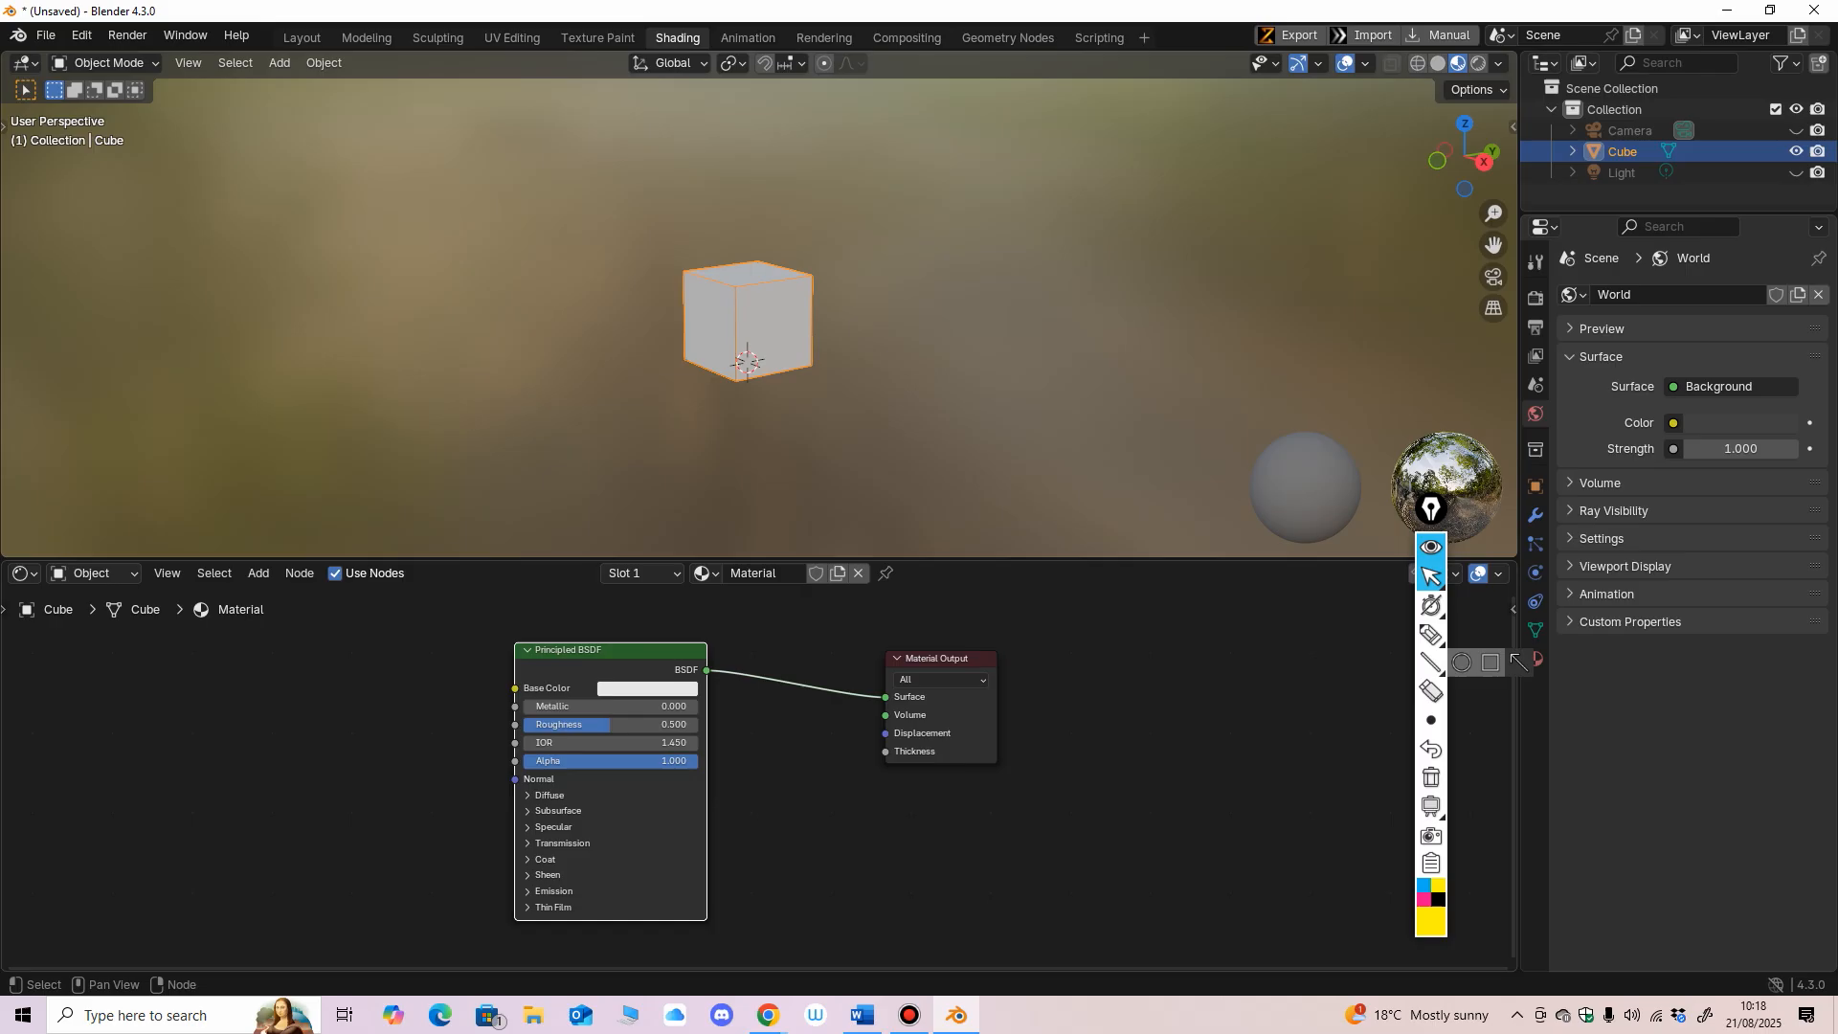
Step: Show the cube's Material properties beside the node editor and spread the two shader nodes further apart
{"action": "left_click", "coordinate": [1536, 659]}
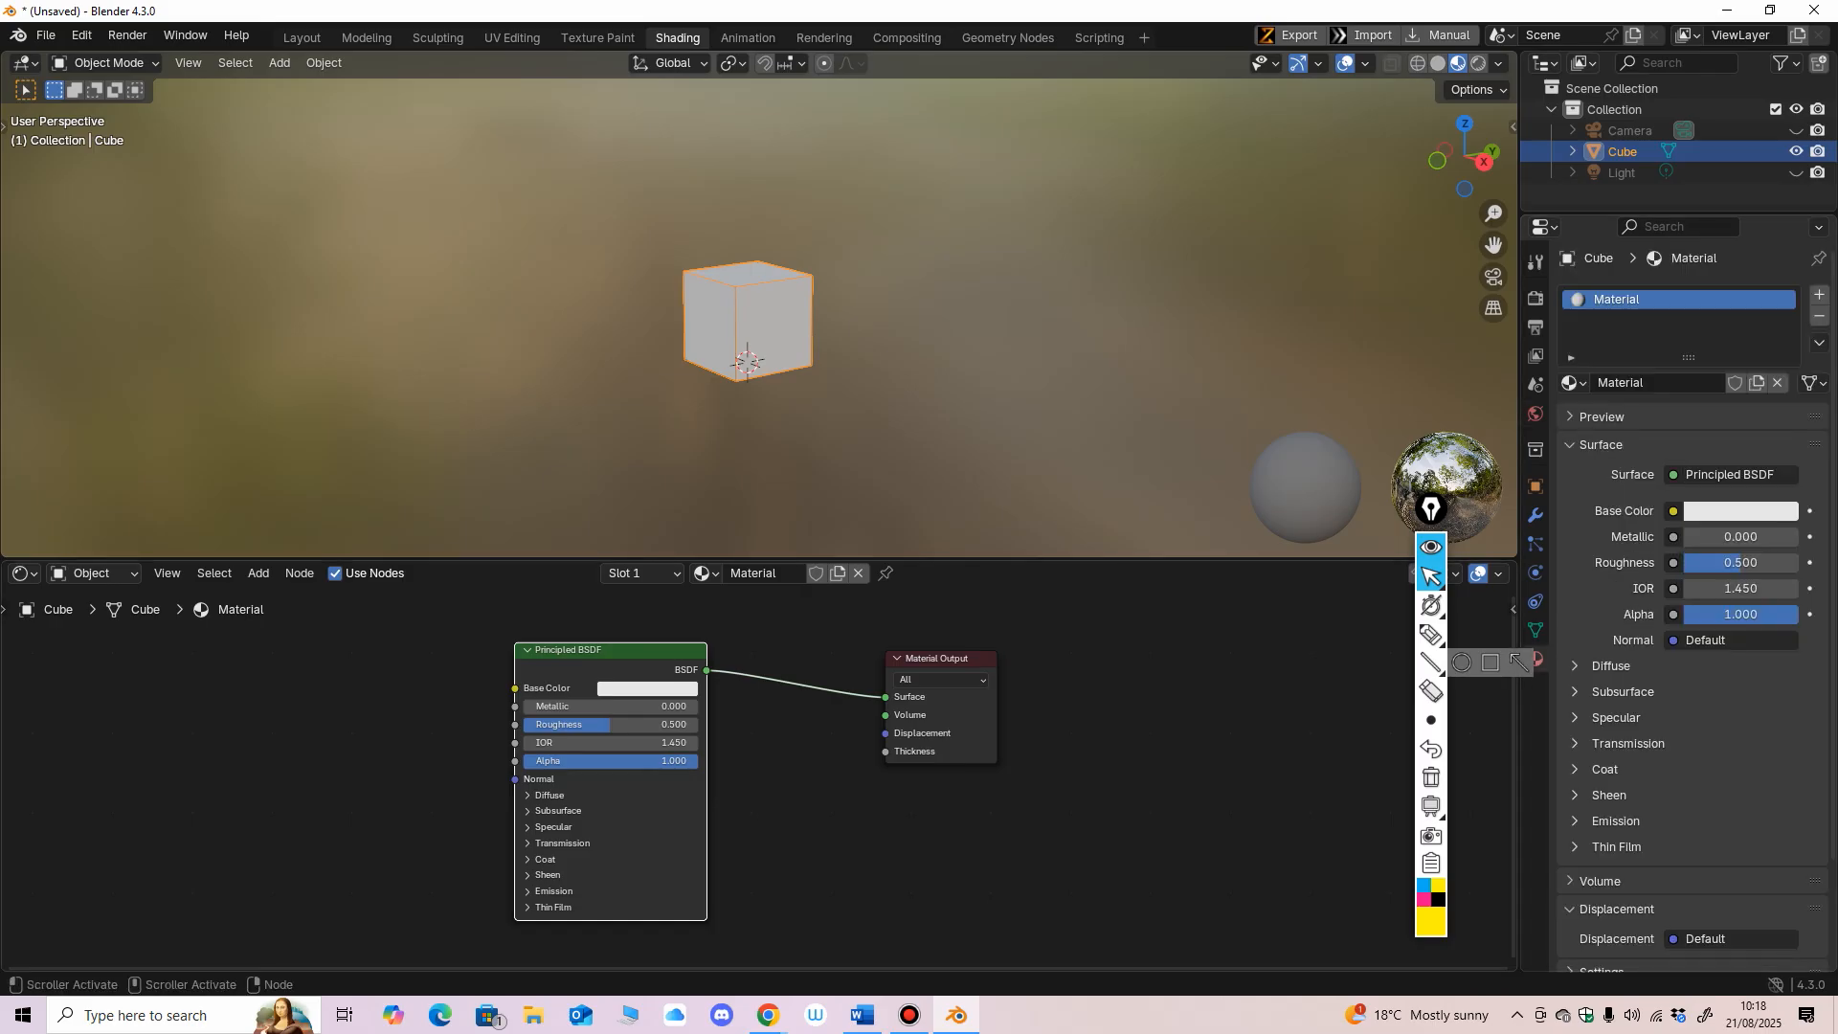
{"action": "left_click_drag", "start_coordinate": [1431, 509], "coordinate": [1393, 512]}
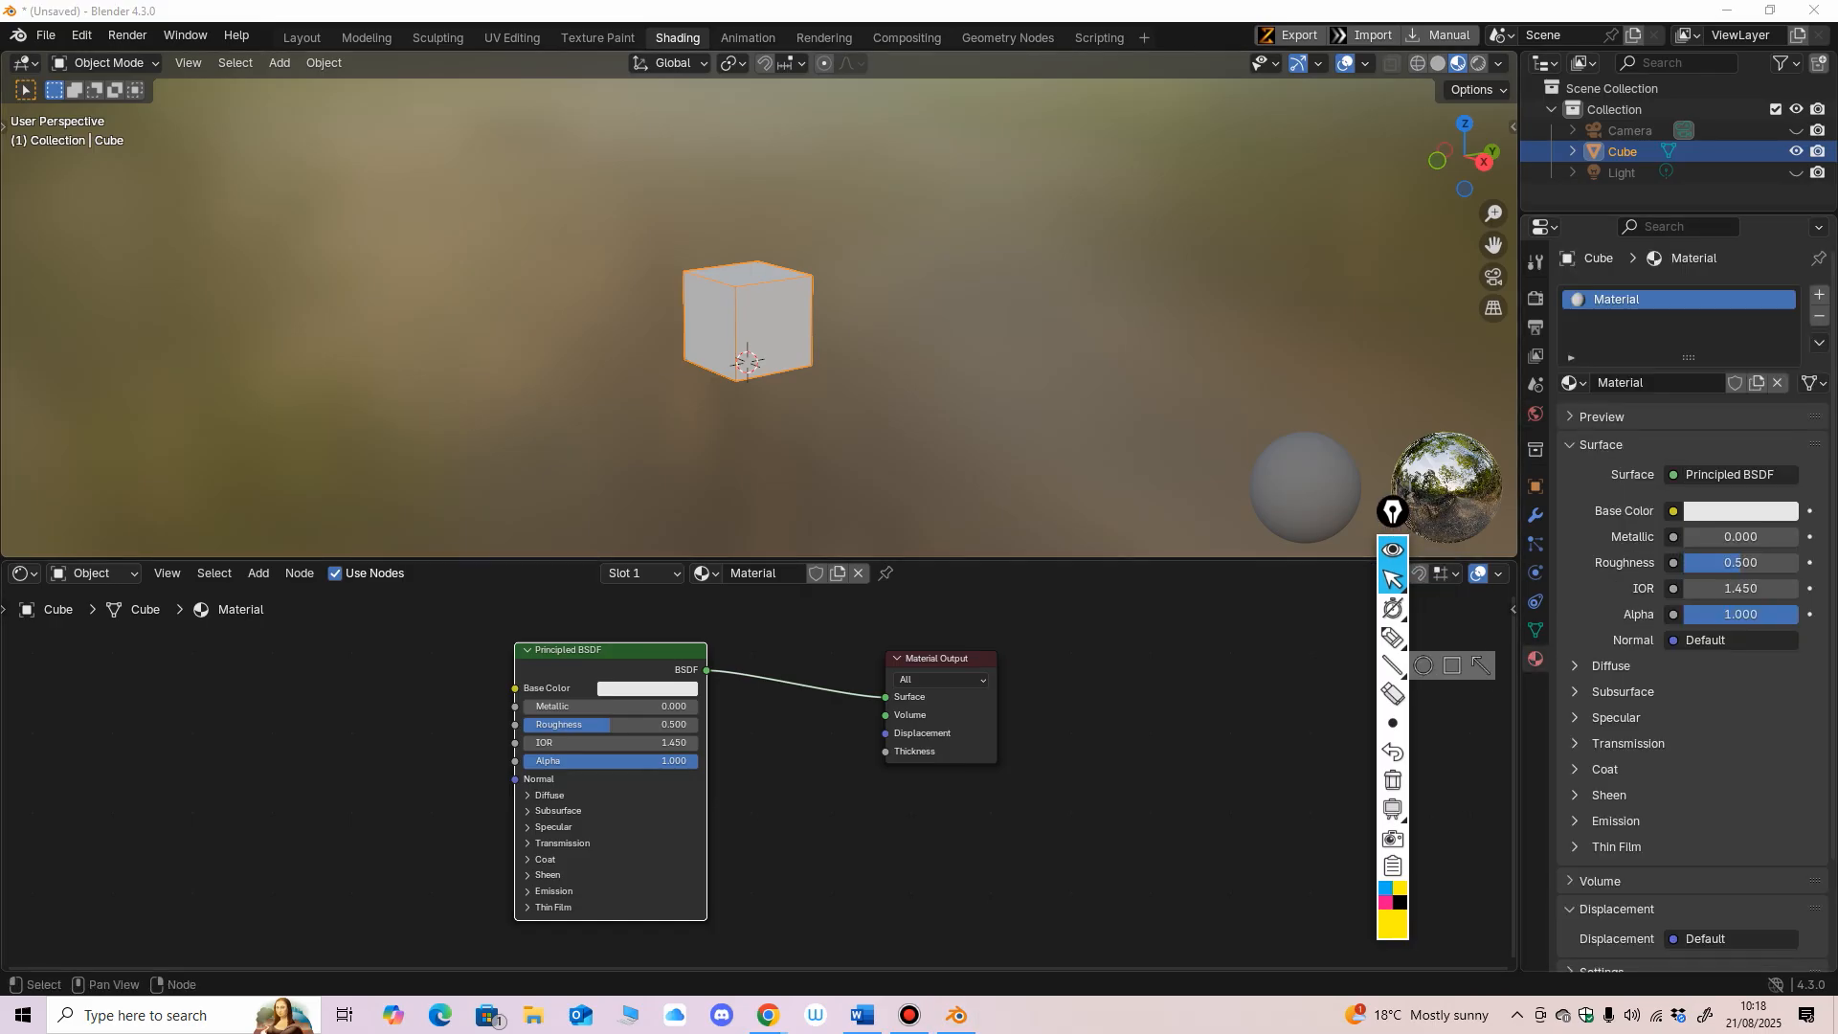
{"action": "left_click_drag", "start_coordinate": [613, 650], "coordinate": [594, 644]}
{"action": "left_click_drag", "start_coordinate": [938, 659], "coordinate": [951, 654]}
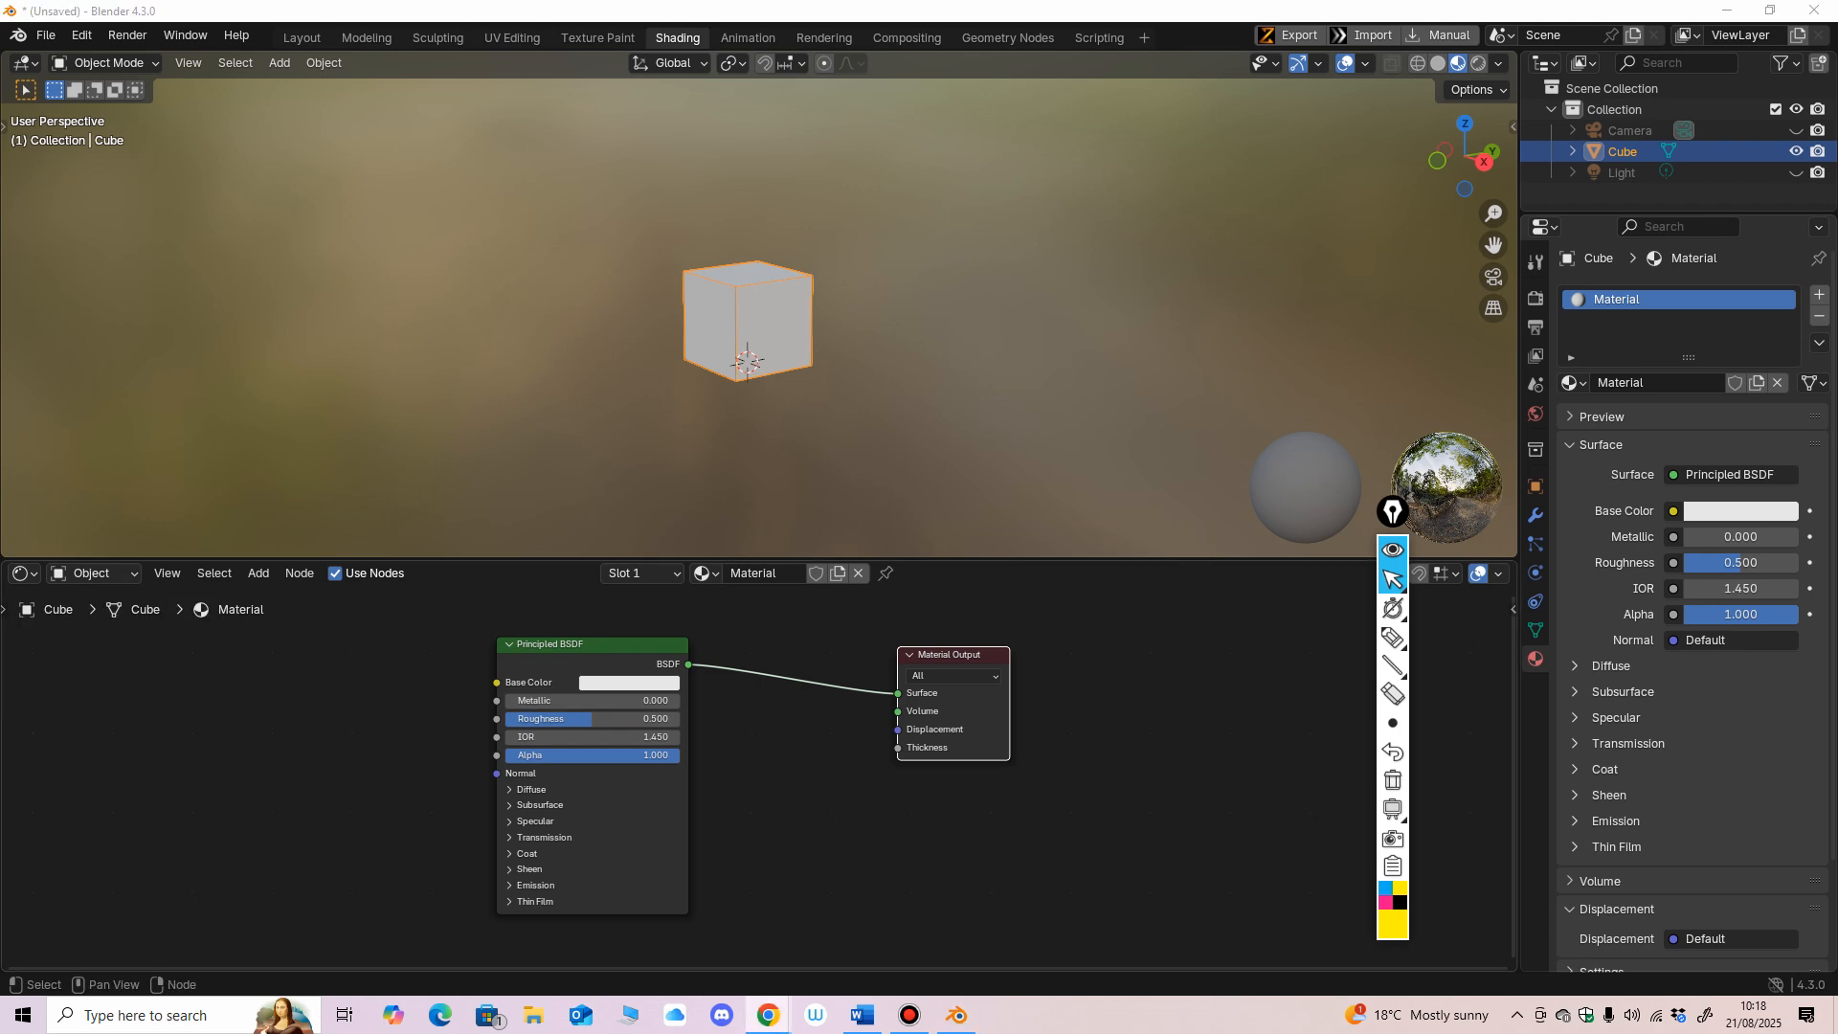
Step: Fine-tune the positions of the Principled BSDF and Material Output nodes and give the cube a larger view
{"action": "middle_click_drag", "start_coordinate": [765, 794], "coordinate": [815, 785]}
{"action": "left_click_drag", "start_coordinate": [639, 636], "coordinate": [612, 643]}
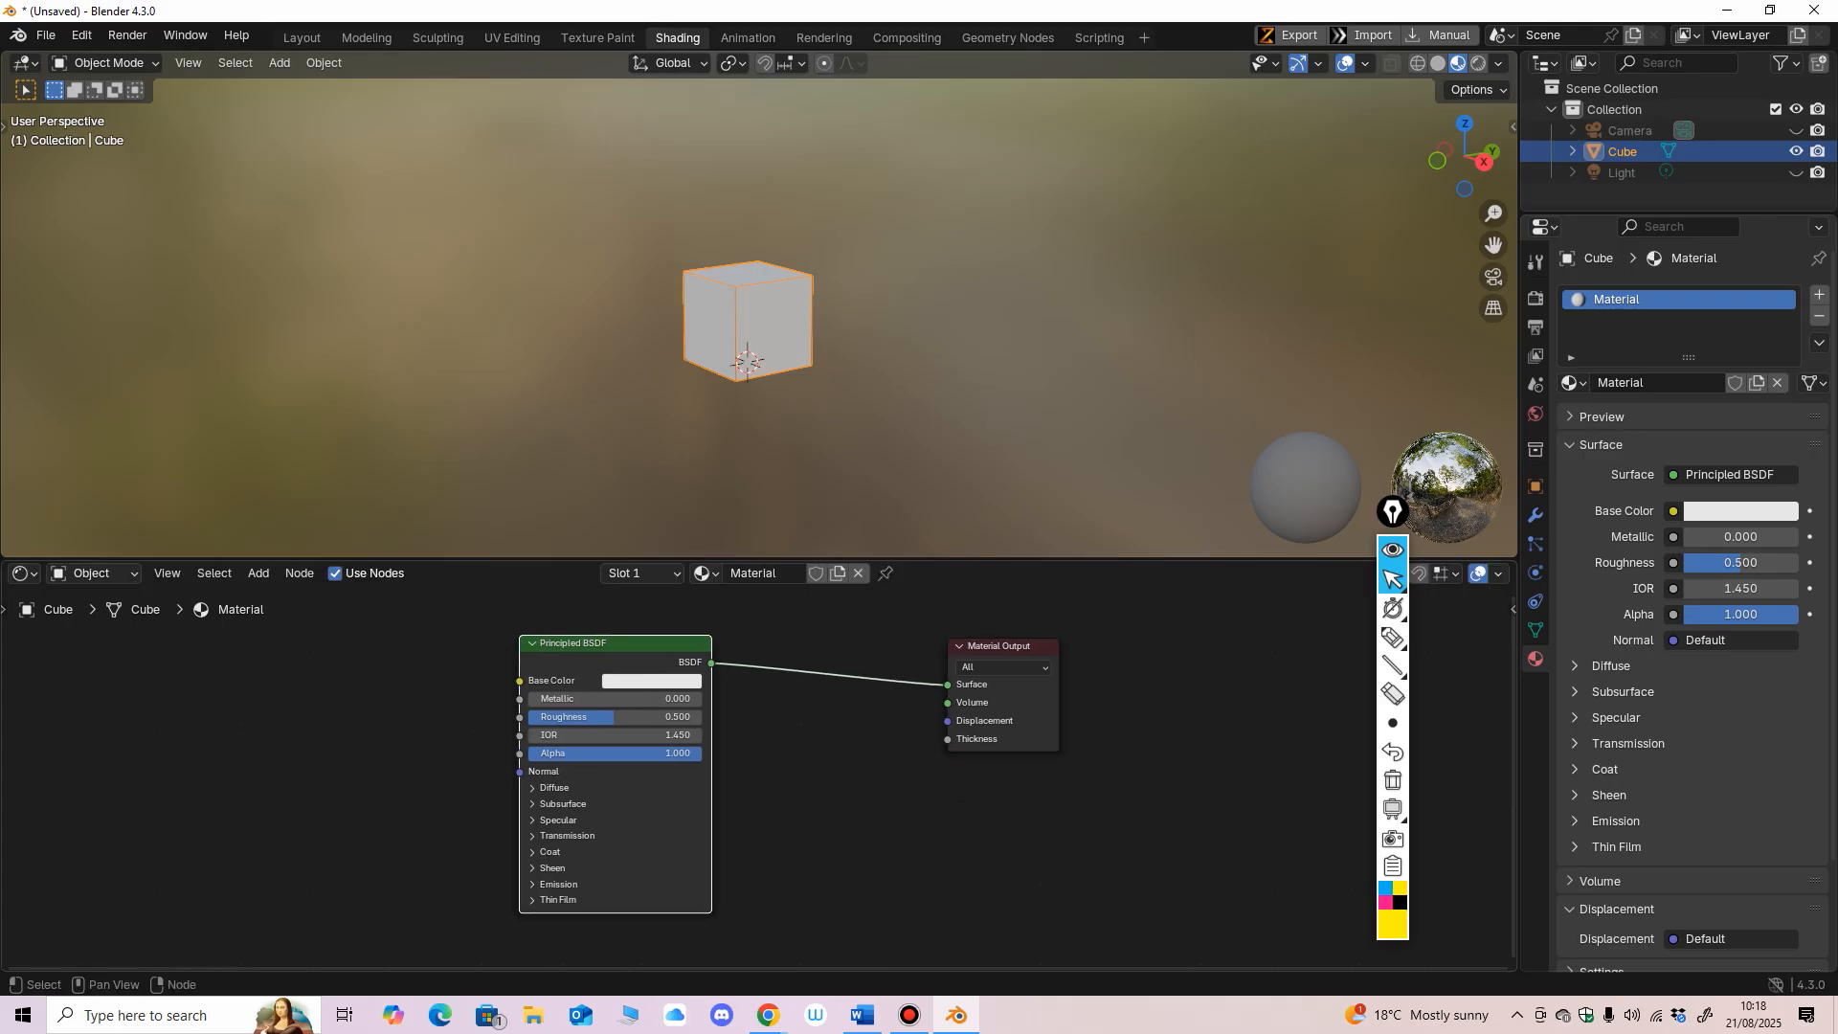
{"action": "mouse_move", "coordinate": [804, 794]}
{"action": "middle_mouse_down"}
{"action": "mouse_move", "coordinate": [810, 779]}
{"action": "mouse_move", "coordinate": [769, 792]}
{"action": "mouse_move", "coordinate": [815, 798]}
{"action": "middle_mouse_up"}
{"action": "left_click_drag", "start_coordinate": [1010, 650], "coordinate": [1019, 647]}
{"action": "left_click_drag", "start_coordinate": [627, 647], "coordinate": [641, 646]}
{"action": "middle_click_drag", "start_coordinate": [842, 373], "coordinate": [843, 287], "text": "ctrl"}
{"action": "left_click_drag", "start_coordinate": [765, 558], "coordinate": [766, 573]}
{"action": "scroll", "coordinate": [760, 783], "scroll_direction": "down", "scroll_amount": 1}
{"action": "middle_click_drag", "start_coordinate": [760, 783], "coordinate": [804, 783]}
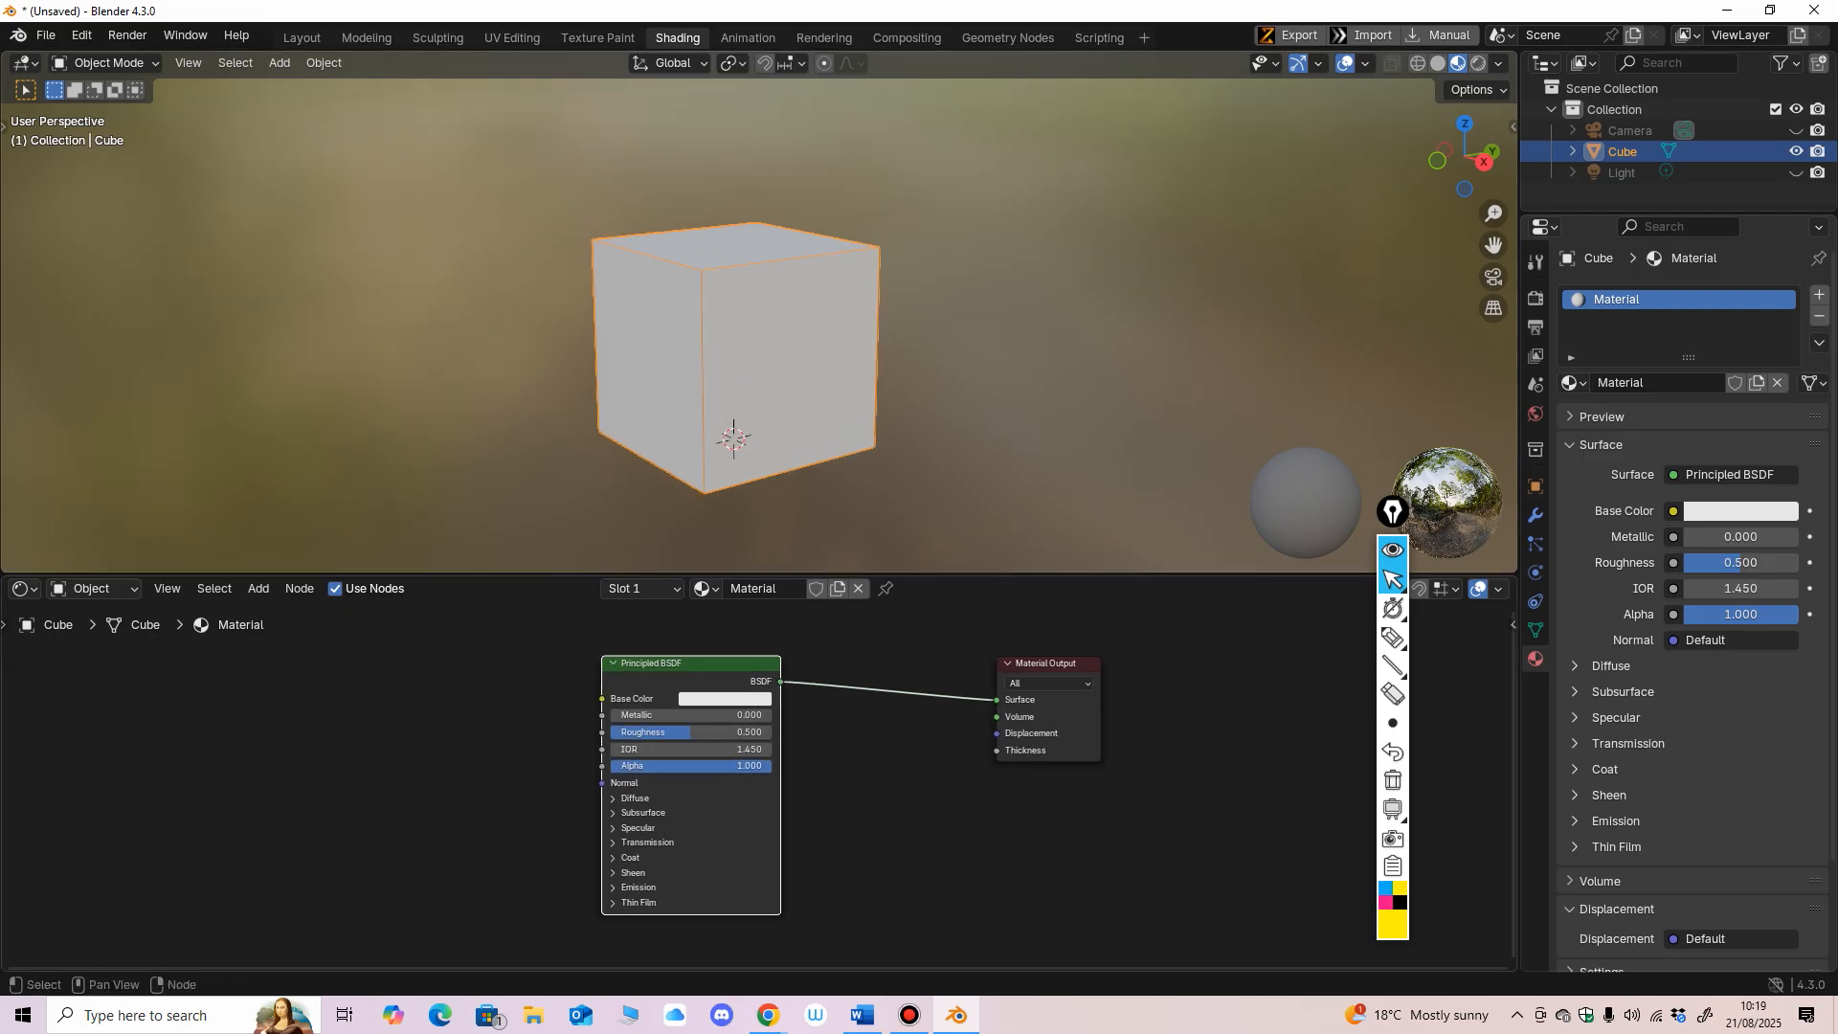
Step: Circle the Use Nodes option of the Shader Editor in yellow
{"action": "left_click", "coordinate": [1392, 636]}
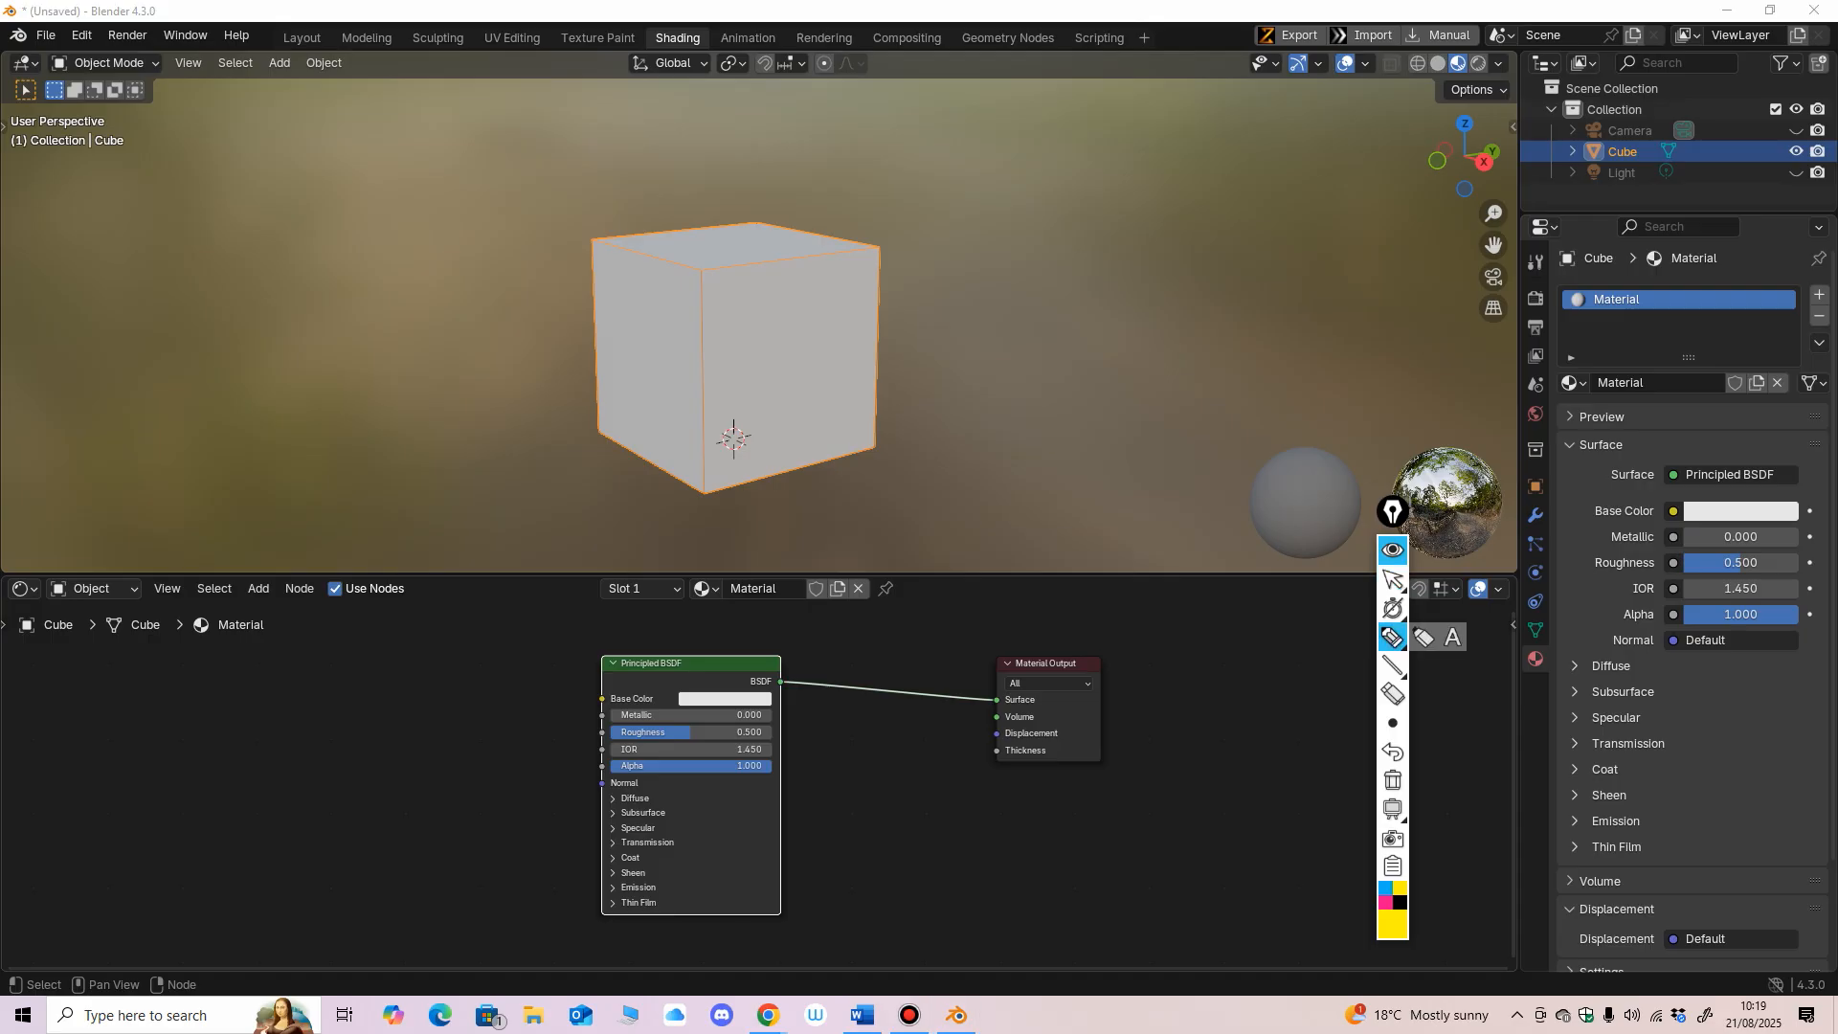
{"action": "mouse_move", "coordinate": [383, 555]}
{"action": "left_mouse_down"}
{"action": "mouse_move", "coordinate": [402, 626]}
{"action": "mouse_move", "coordinate": [373, 554]}
{"action": "left_mouse_up"}
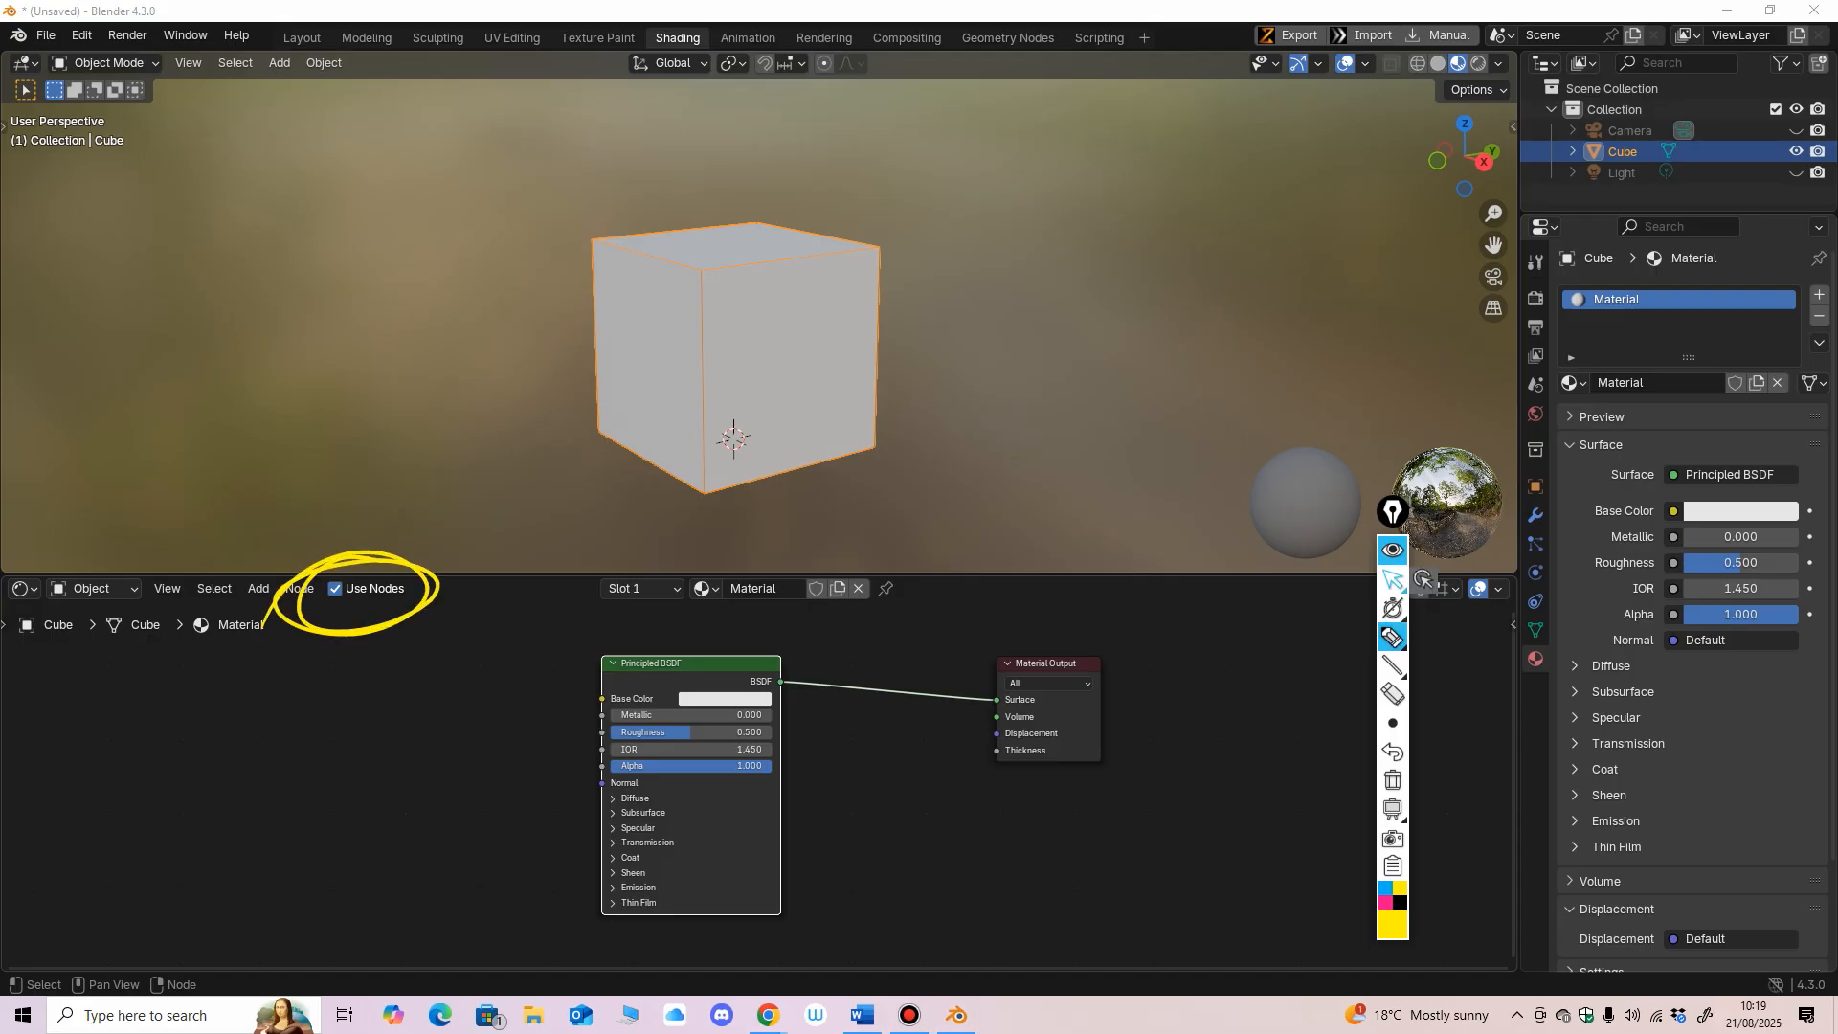
Step: Erase the yellow circle around Use Nodes and return the annotation tool to pointer mode
{"action": "left_click", "coordinate": [1392, 694]}
{"action": "left_click", "coordinate": [434, 595]}
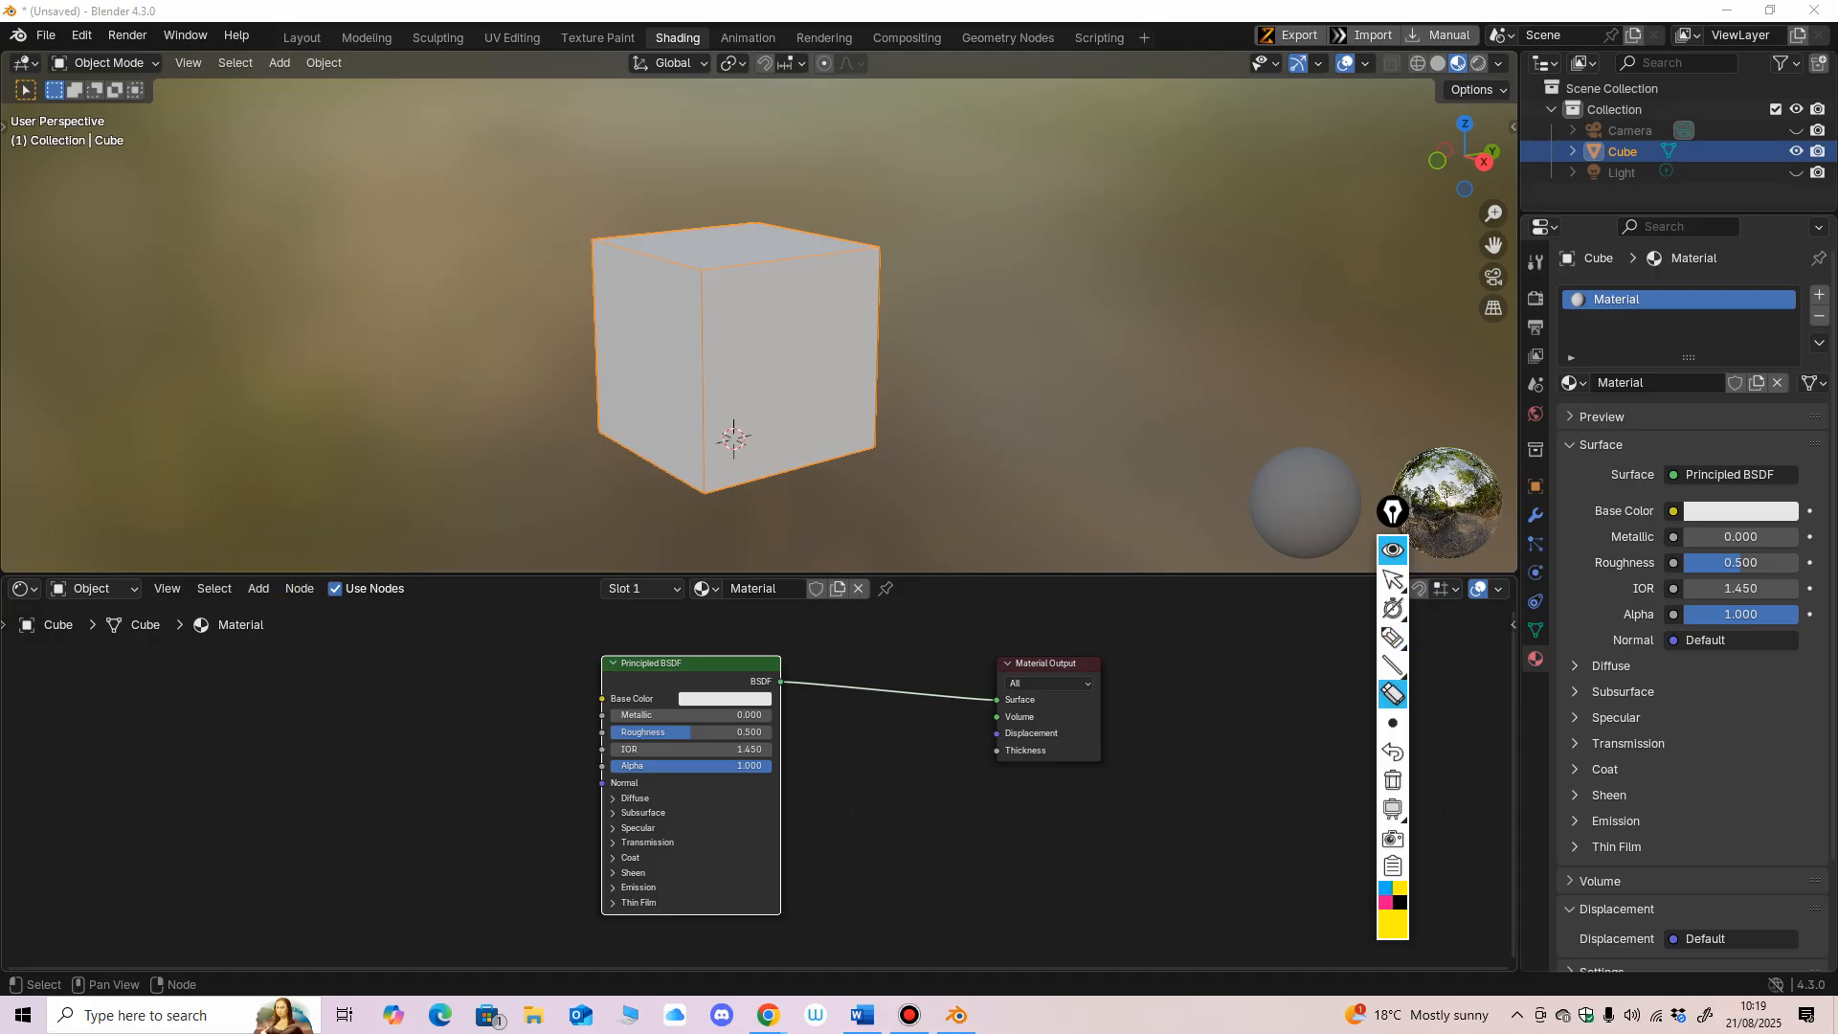
{"action": "left_click", "coordinate": [1393, 579]}
Step: Nudge the Principled BSDF node away from Material Output and enlarge the 3D viewport above the Shader Editor
{"action": "mouse_move", "coordinate": [861, 784]}
{"action": "middle_mouse_down"}
{"action": "mouse_move", "coordinate": [912, 770]}
{"action": "mouse_move", "coordinate": [886, 802]}
{"action": "middle_mouse_up"}
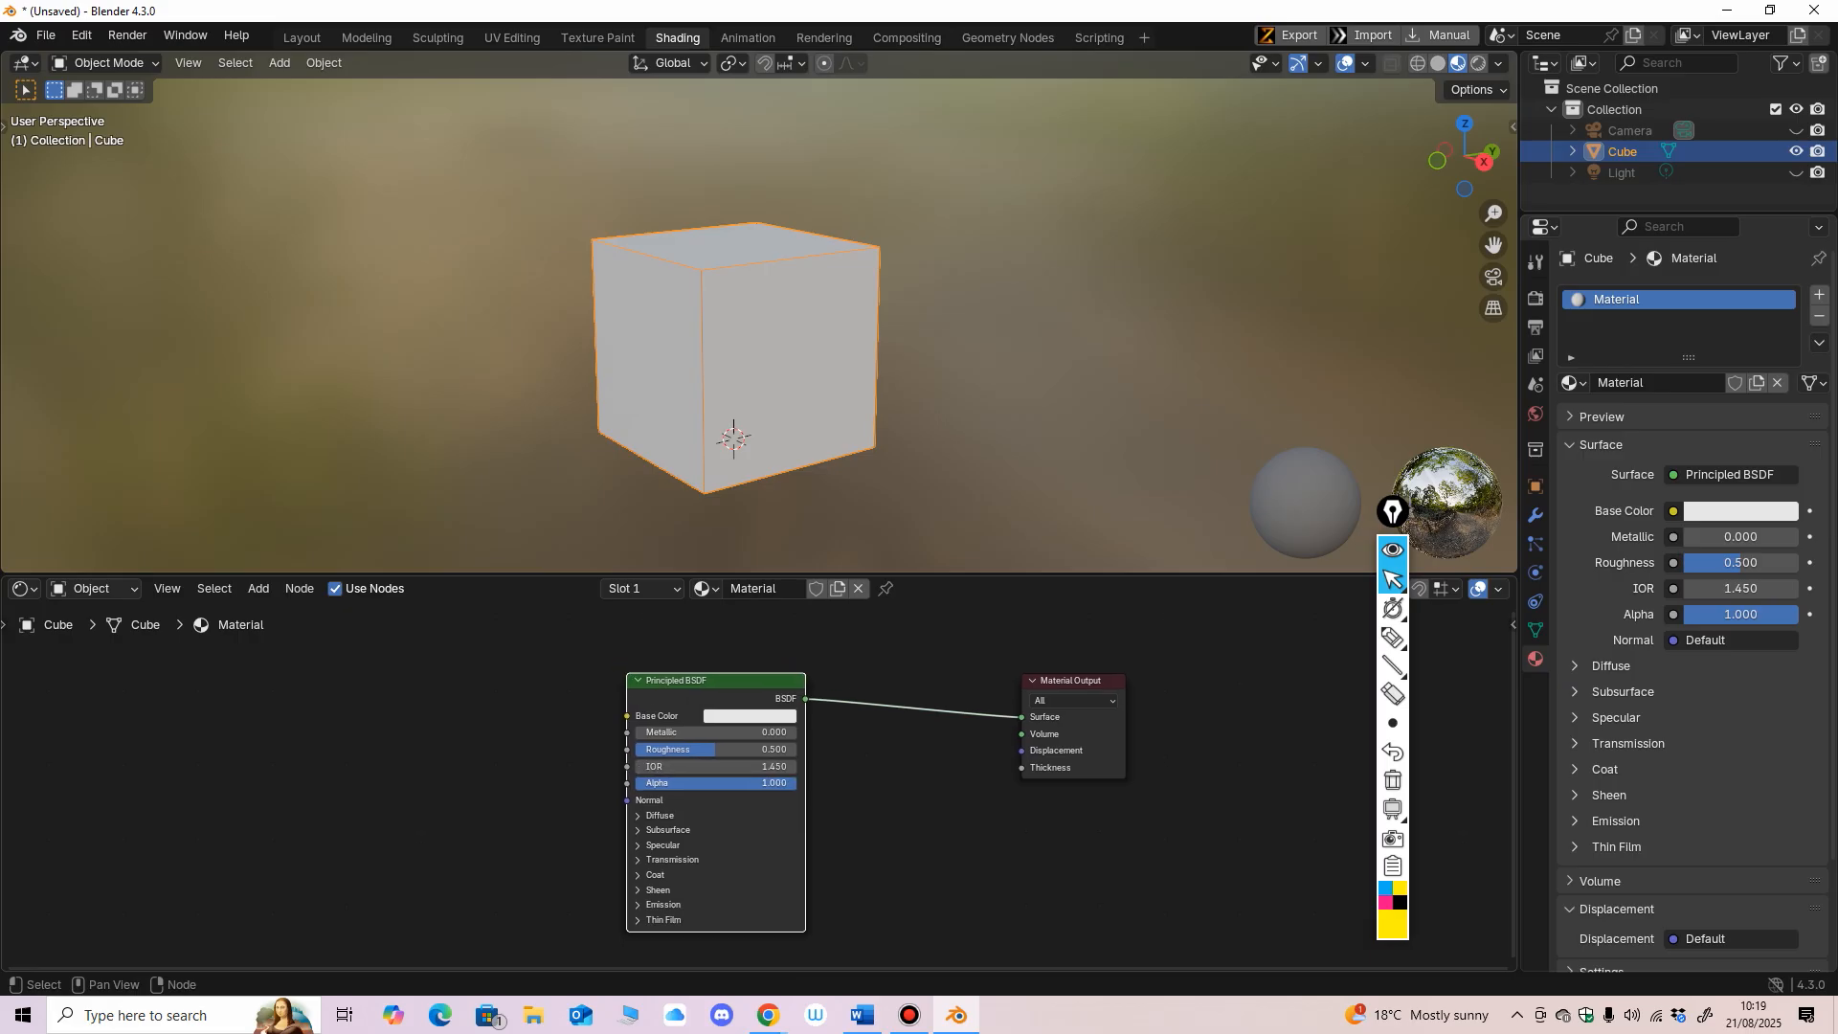
{"action": "left_click_drag", "start_coordinate": [713, 680], "coordinate": [700, 674]}
{"action": "middle_click_drag", "start_coordinate": [886, 802], "coordinate": [896, 794]}
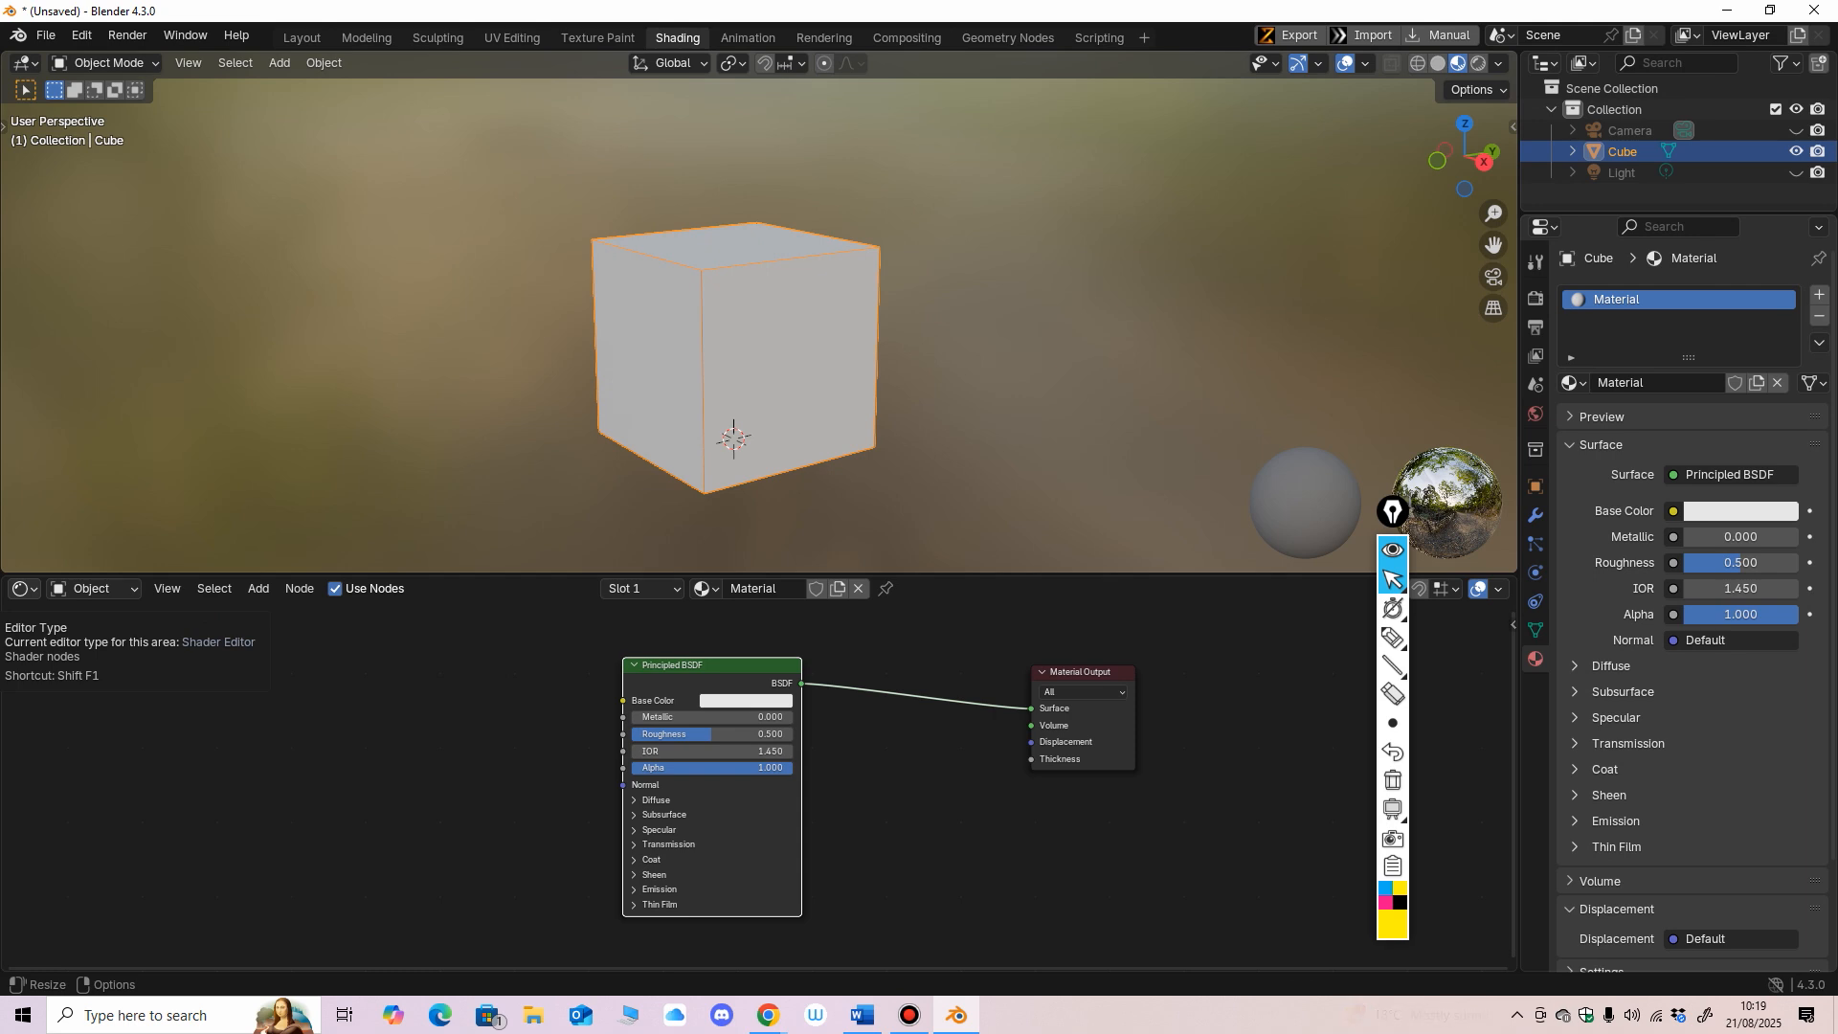
{"action": "left_click_drag", "start_coordinate": [29, 575], "coordinate": [28, 548]}
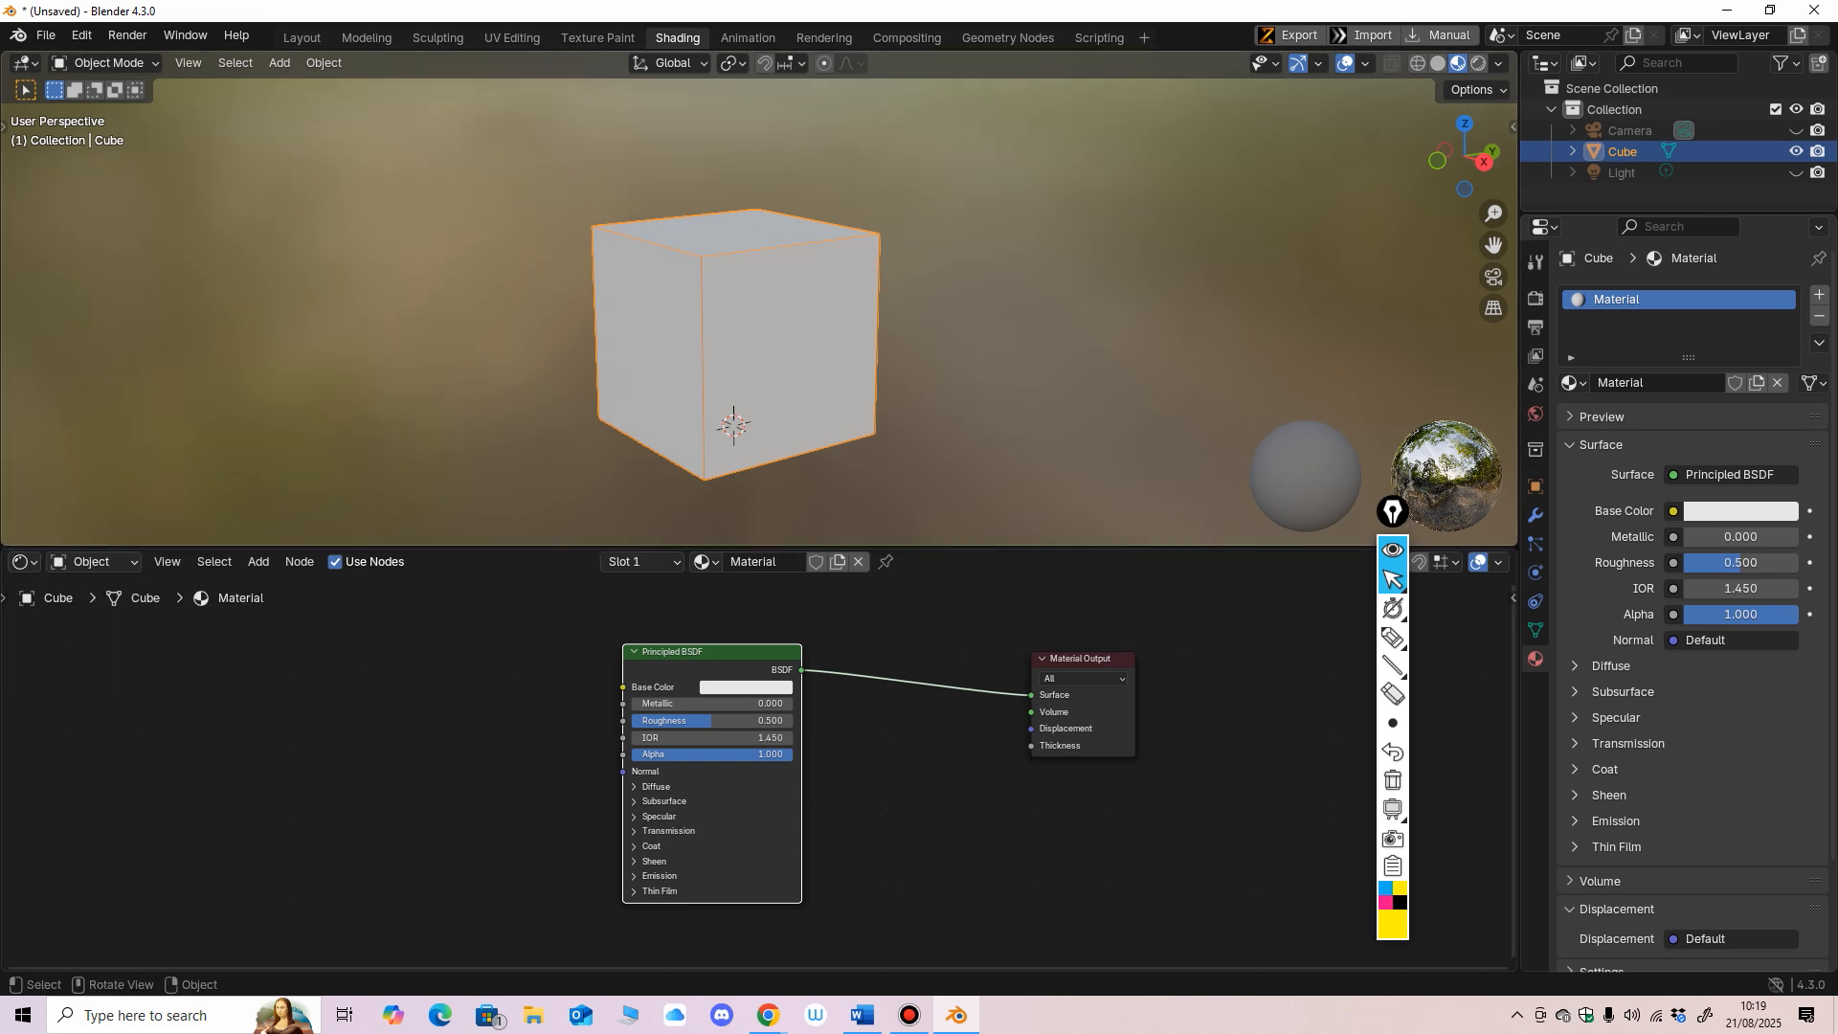
{"action": "left_click_drag", "start_coordinate": [735, 547], "coordinate": [735, 593]}
{"action": "middle_click_drag", "start_coordinate": [766, 430], "coordinate": [699, 435]}
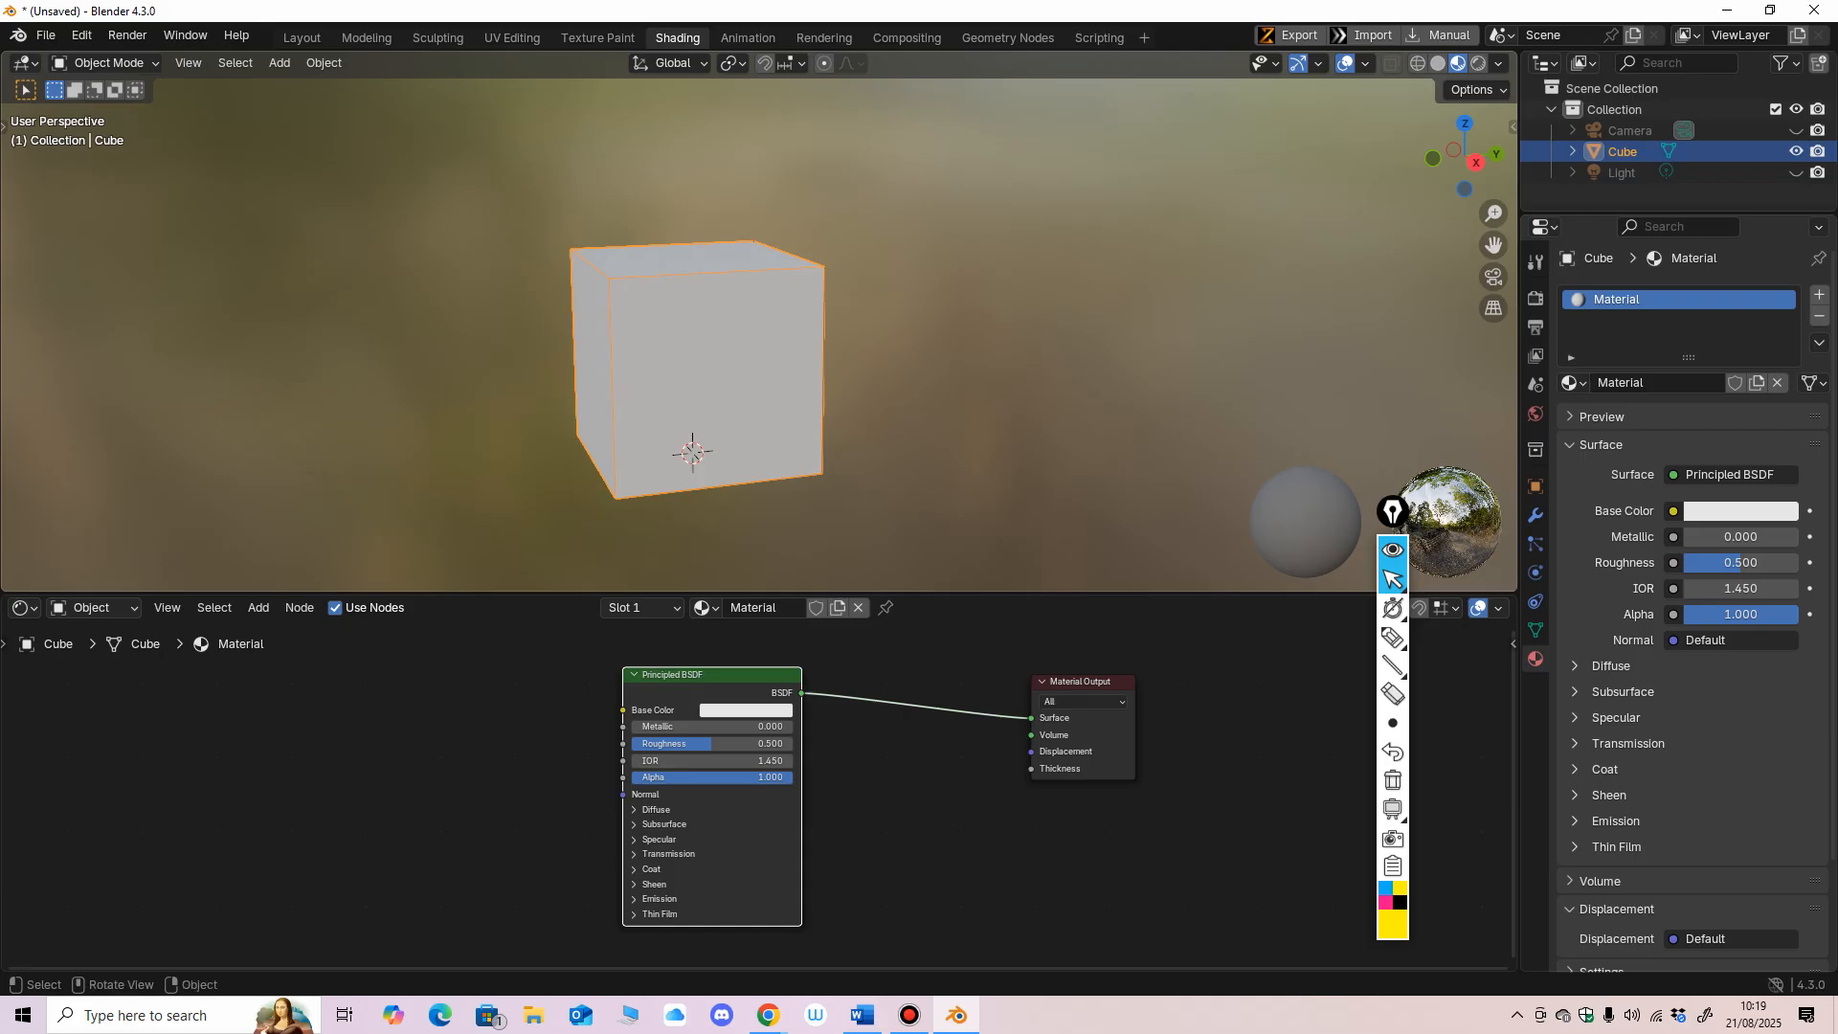
Step: Return to the Layout workspace and set the 3D viewport to Solid shading
{"action": "left_click", "coordinate": [301, 38]}
{"action": "scroll", "coordinate": [747, 488], "scroll_direction": "down", "scroll_amount": 2}
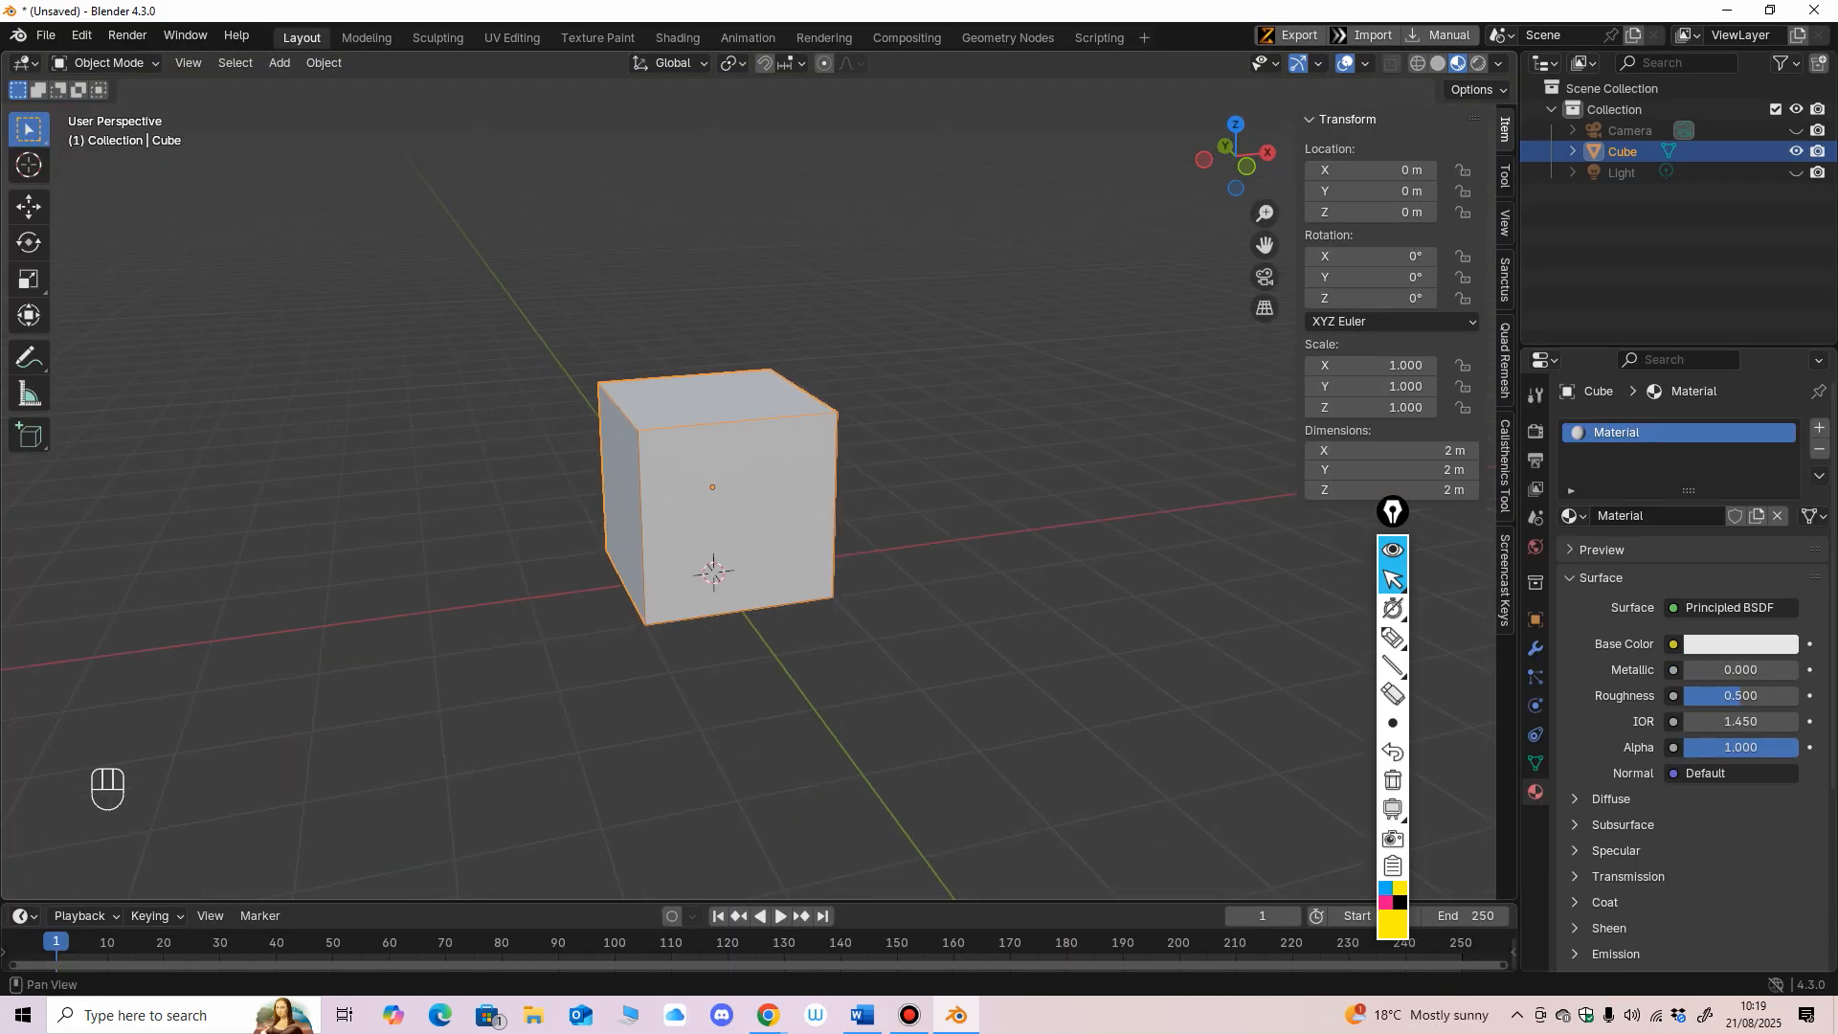
{"action": "left_click", "coordinate": [1438, 63]}
{"action": "middle_click_drag", "start_coordinate": [862, 431], "coordinate": [816, 436]}
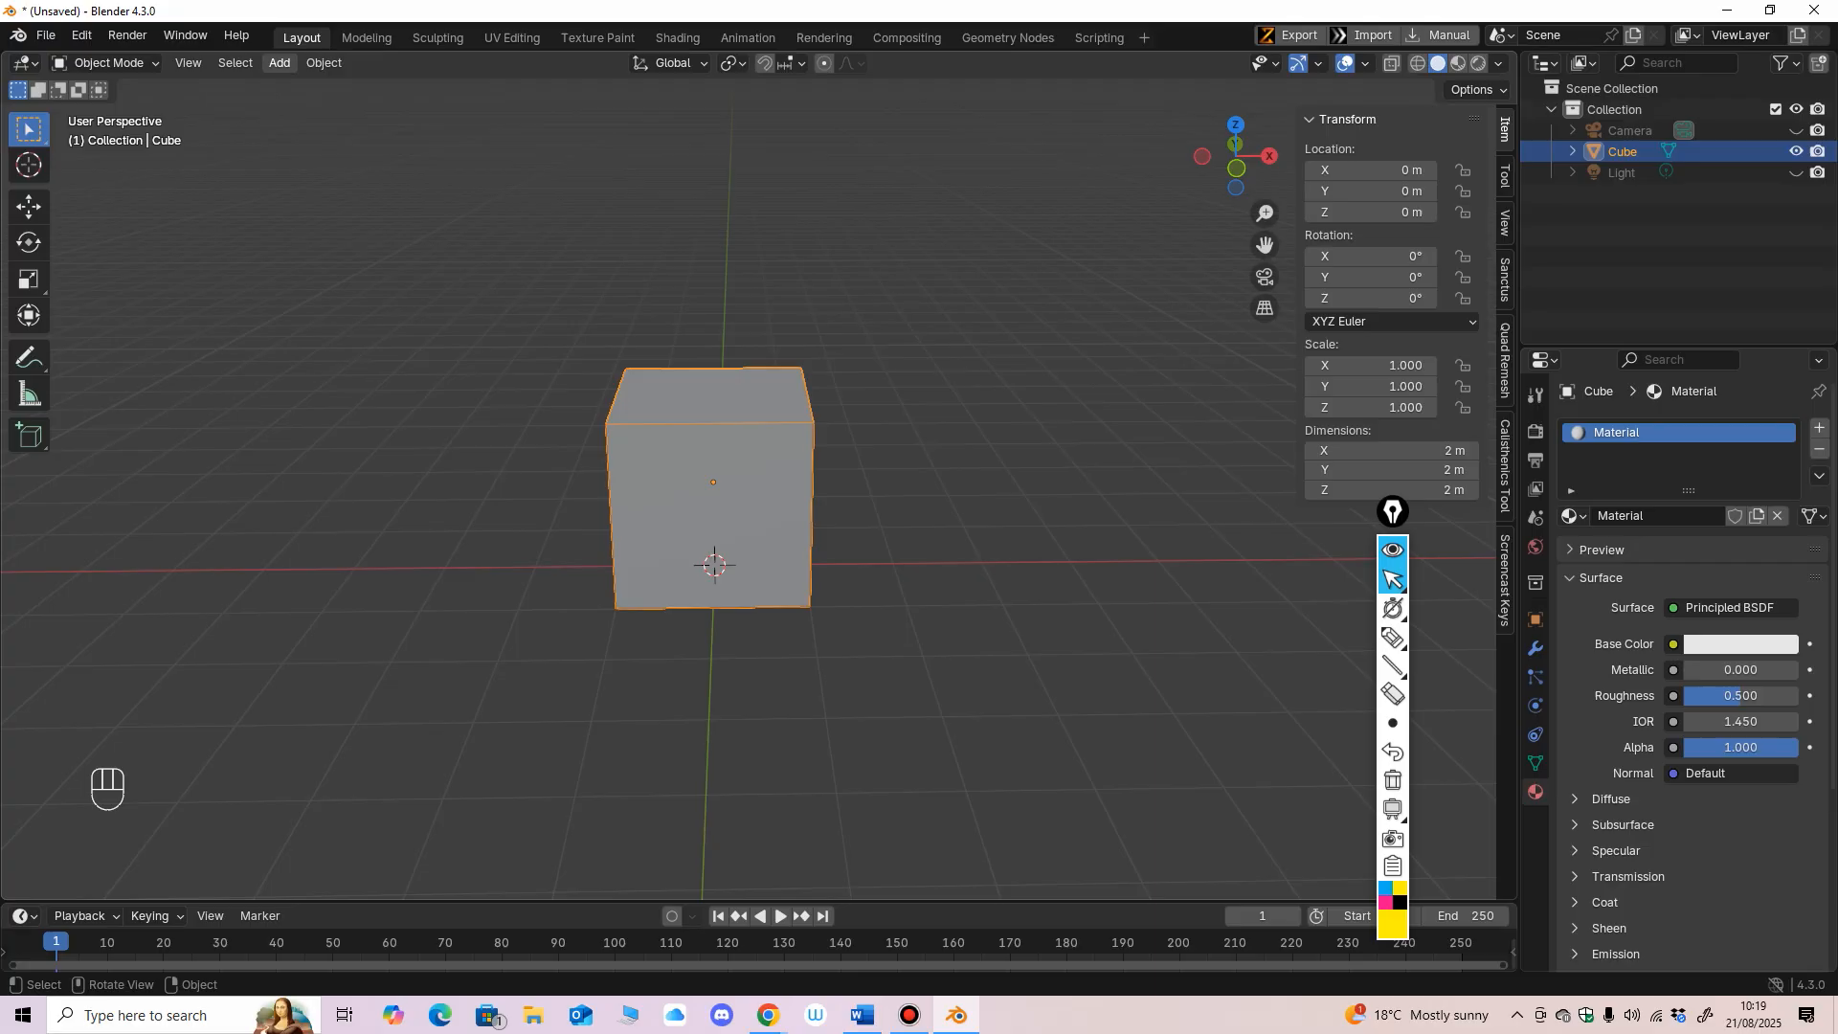
Step: Add a mesh plane at the base of the cube and show the scene in front orthographic view
{"action": "left_click", "coordinate": [279, 62]}
{"action": "mouse_move", "coordinate": [329, 82]}
{"action": "left_click", "coordinate": [479, 83]}
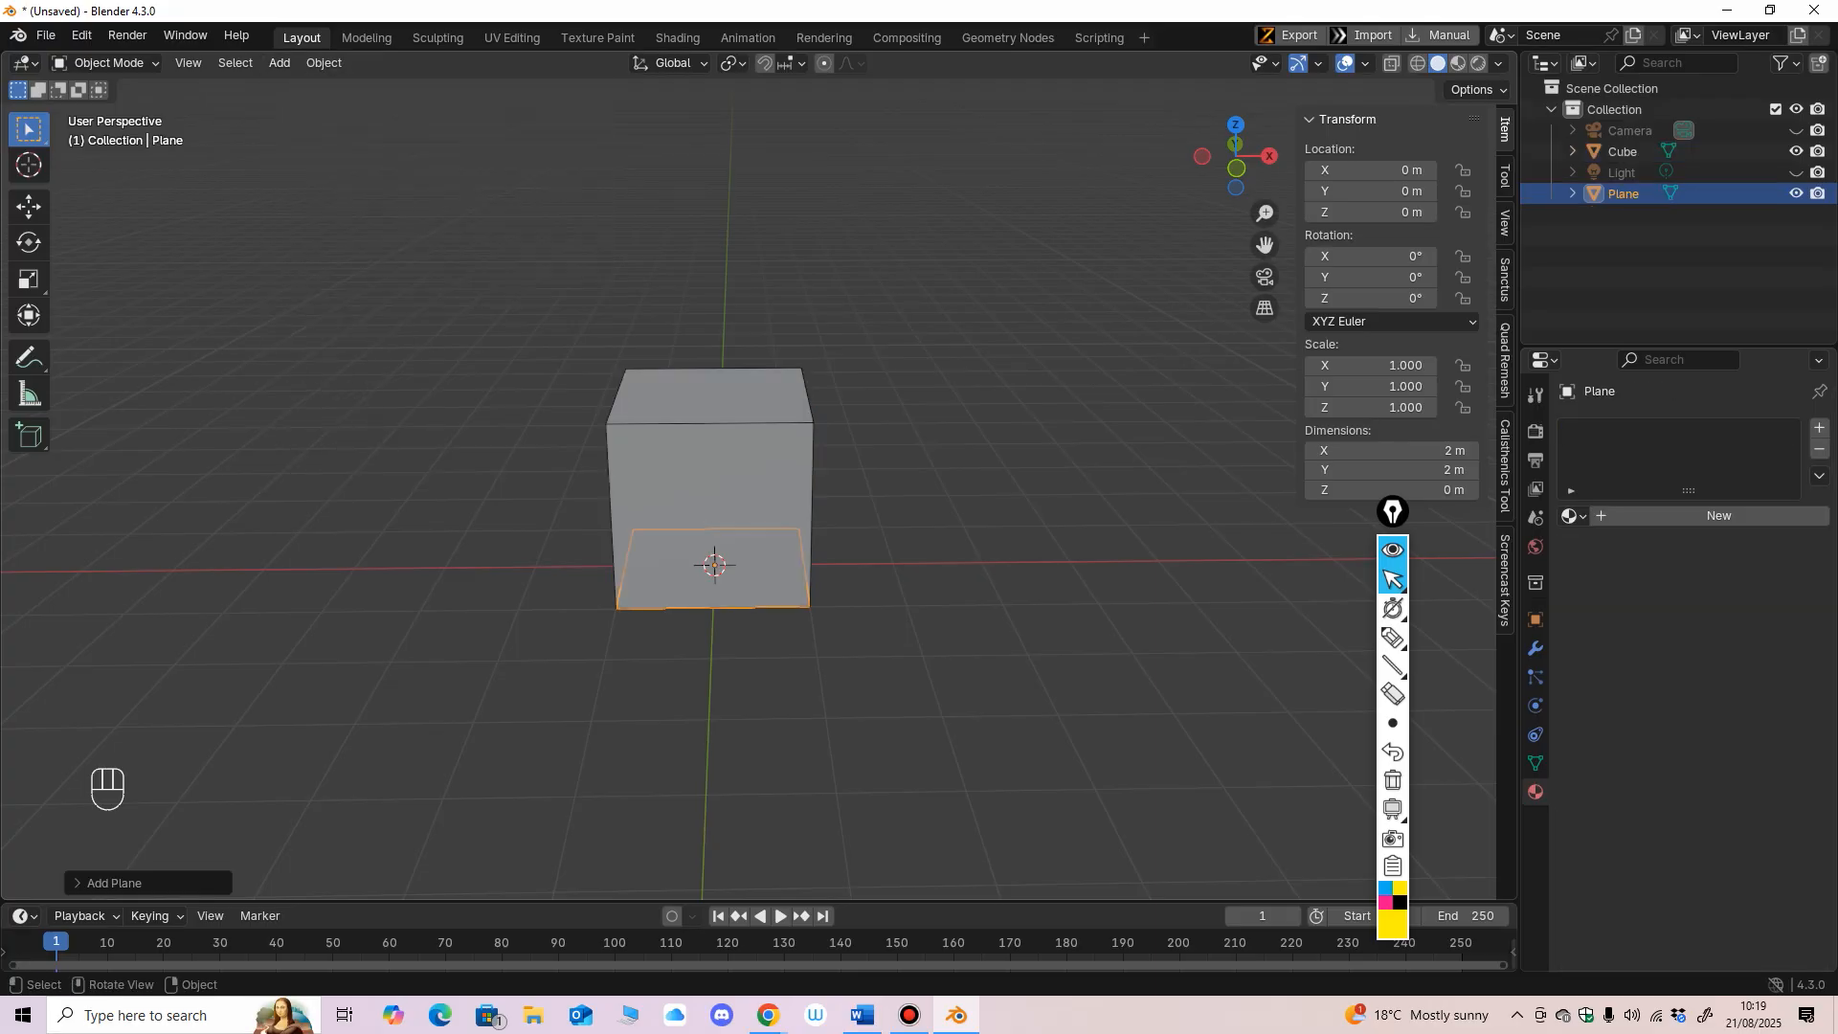
{"action": "middle_click_drag", "start_coordinate": [862, 431], "coordinate": [919, 421]}
{"action": "key", "text": "KP_1"}
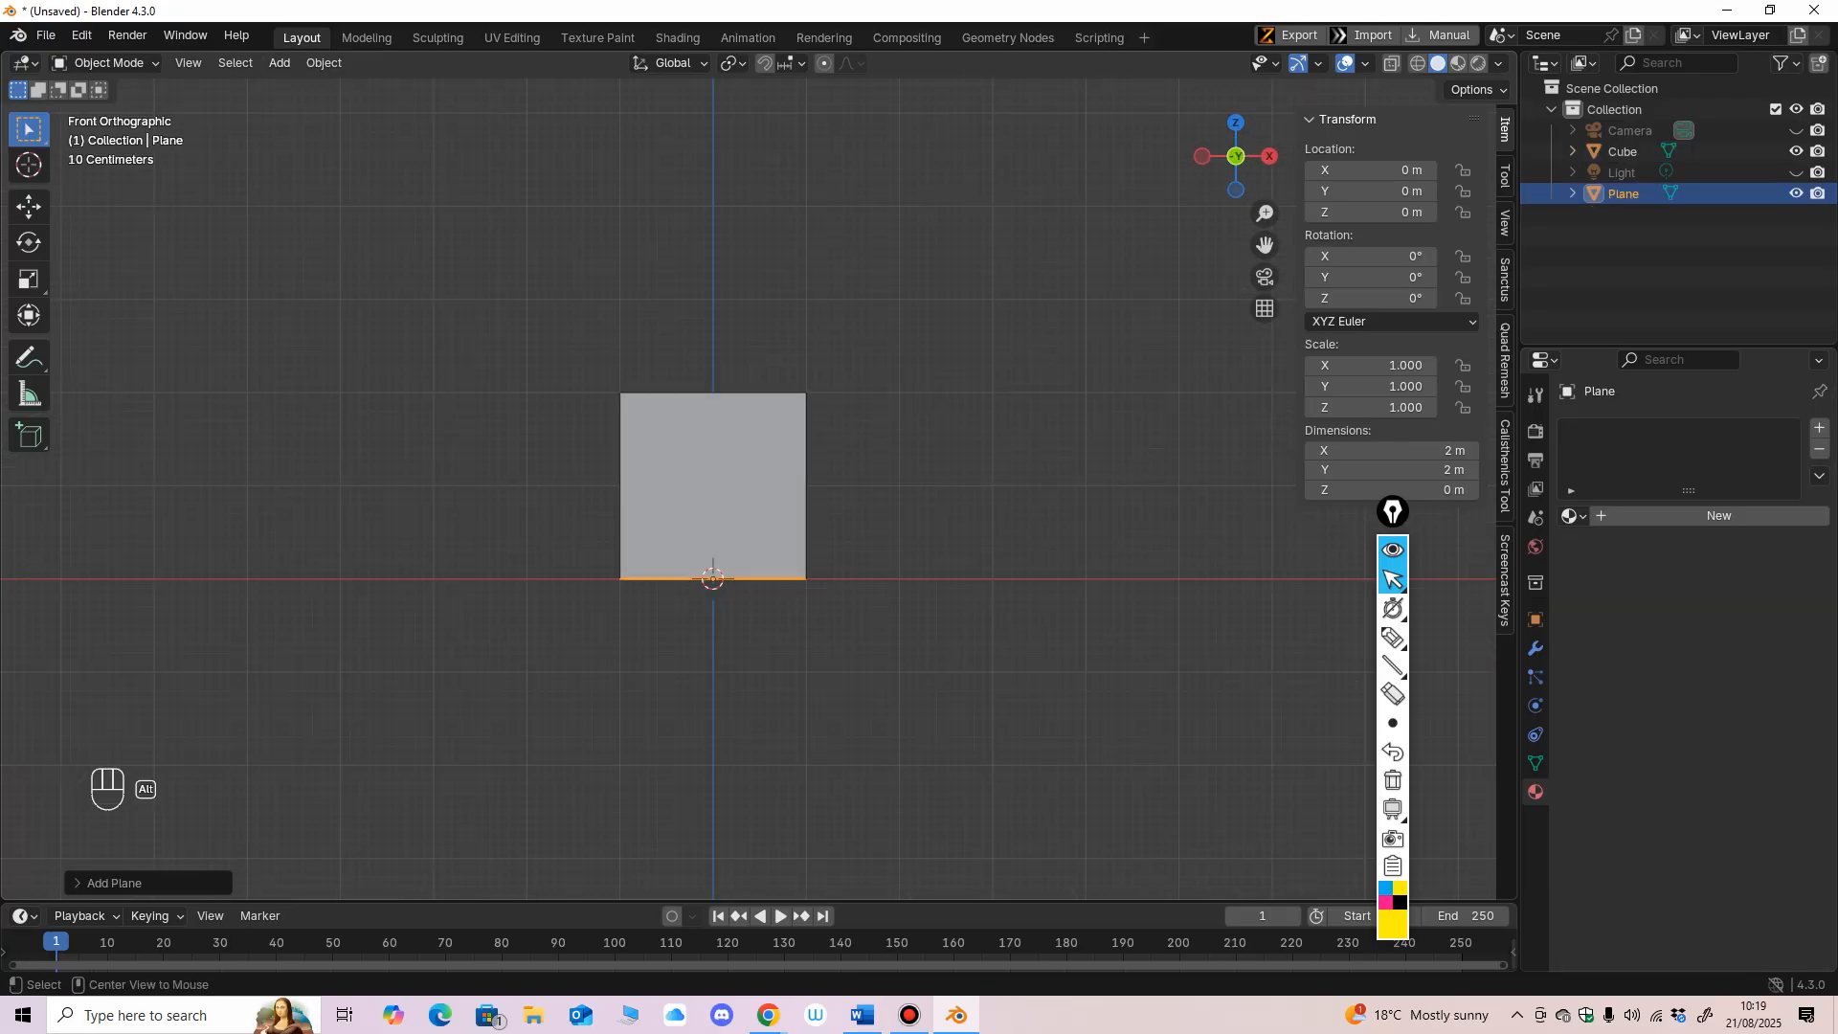
Step: Move the plane up about 0.91 m in Z and out beside the cube to about 2.61 m in X
{"action": "left_click", "coordinate": [29, 208]}
{"action": "left_click_drag", "start_coordinate": [713, 493], "coordinate": [713, 408]}
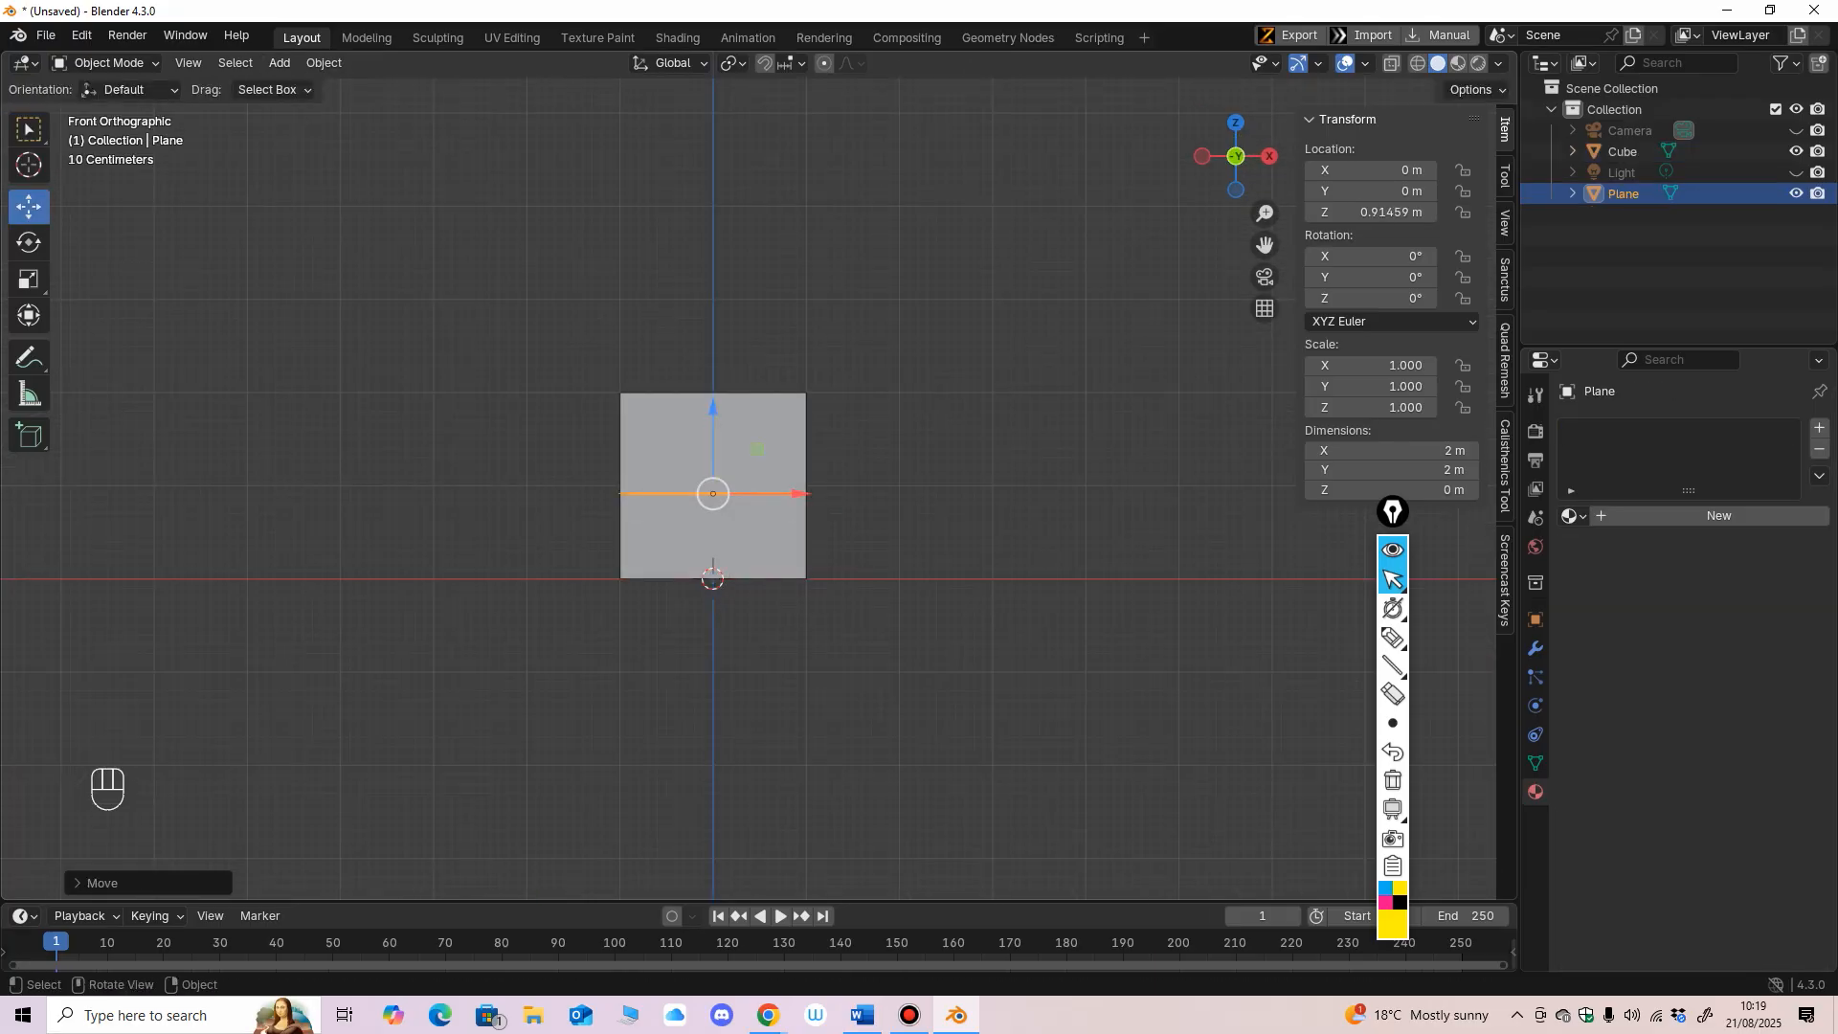
{"action": "left_click_drag", "start_coordinate": [798, 494], "coordinate": [1041, 494]}
{"action": "middle_click_drag", "start_coordinate": [1039, 497], "coordinate": [1028, 563]}
Step: Rotate the plane upright by setting its X rotation to 90°
{"action": "left_click", "coordinate": [28, 242]}
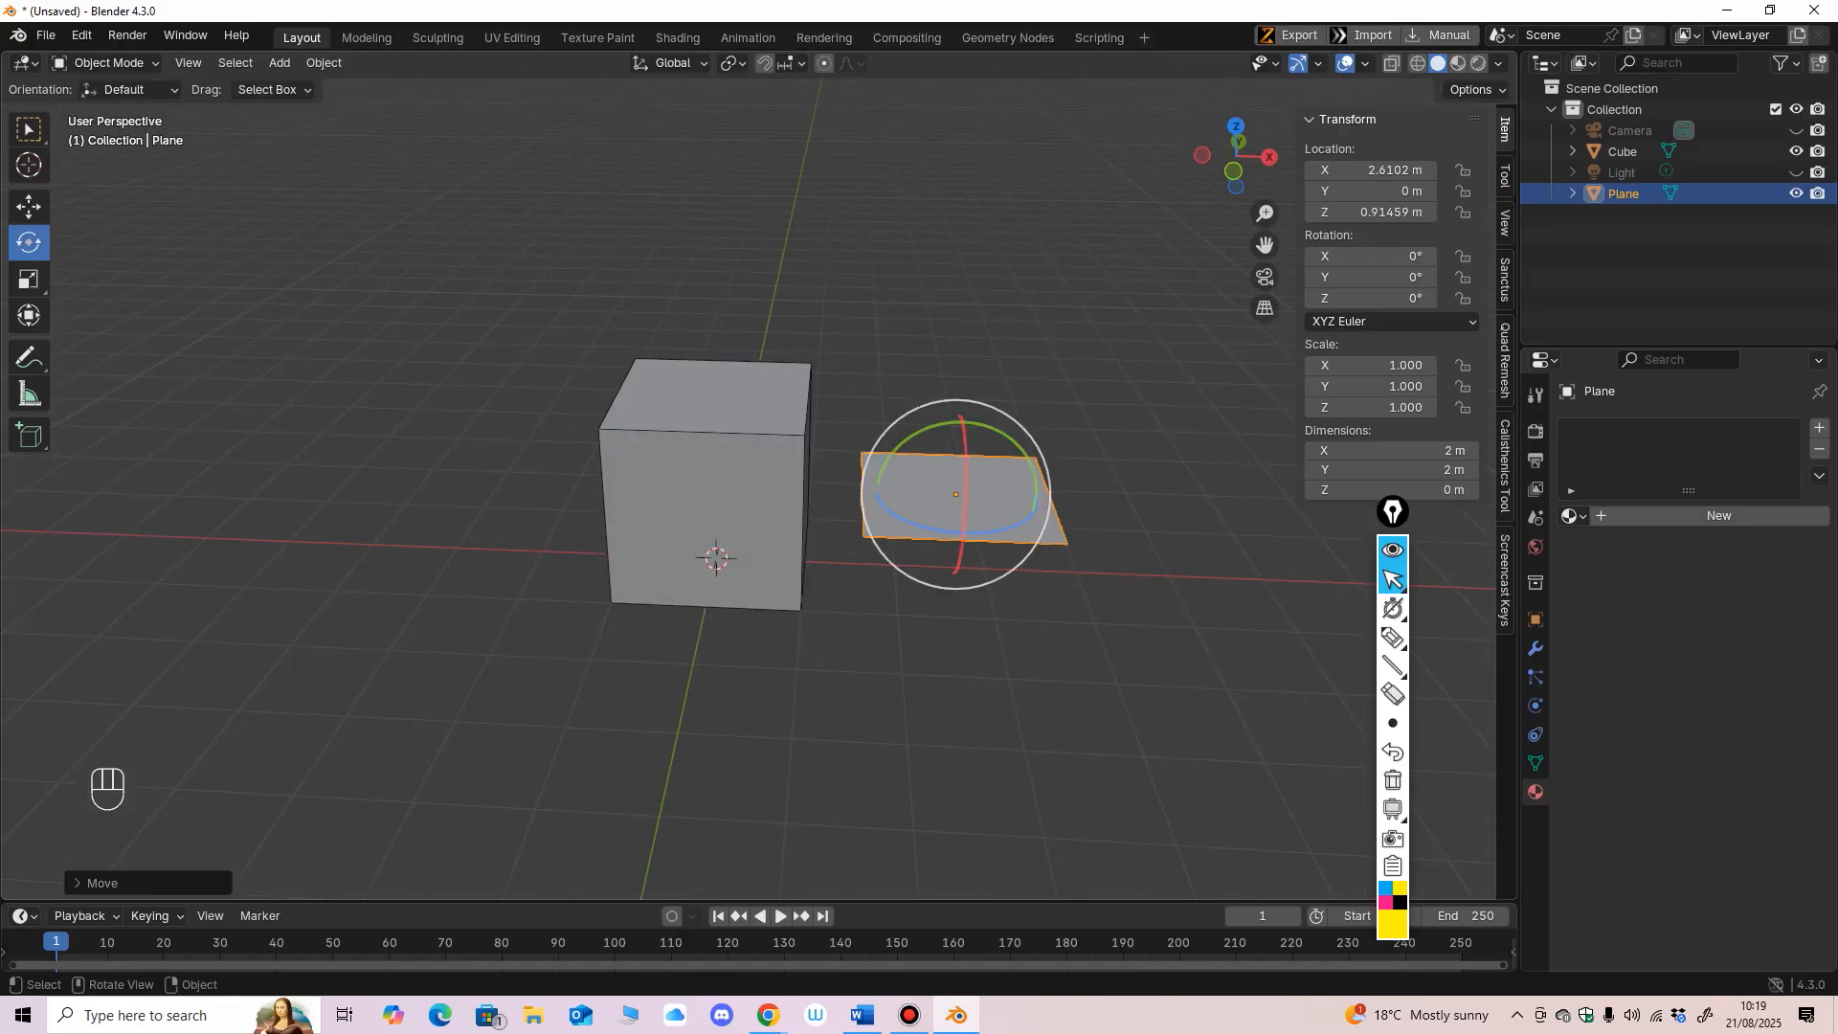
{"action": "key", "text": "KP_3"}
{"action": "left_click_drag", "start_coordinate": [696, 461], "coordinate": [689, 503]}
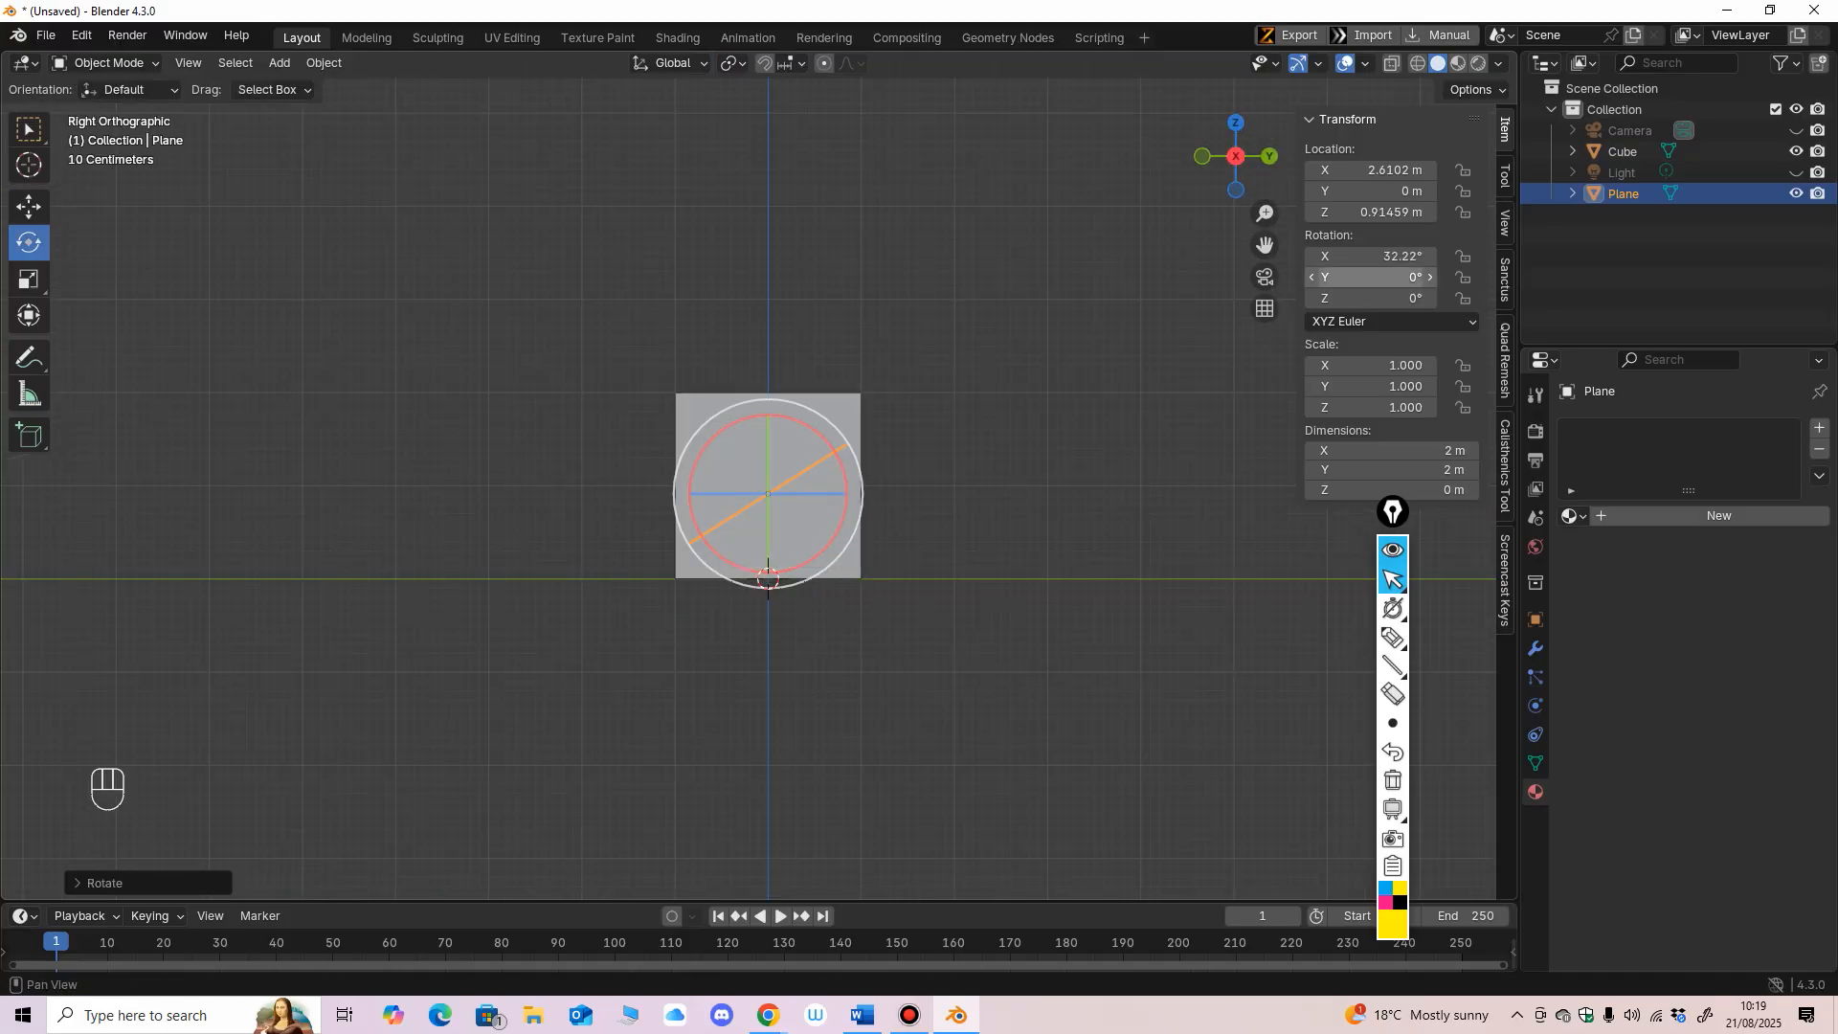
{"action": "double_click", "coordinate": [1369, 255]}
{"action": "type", "text": "90"}
{"action": "key", "text": "Return"}
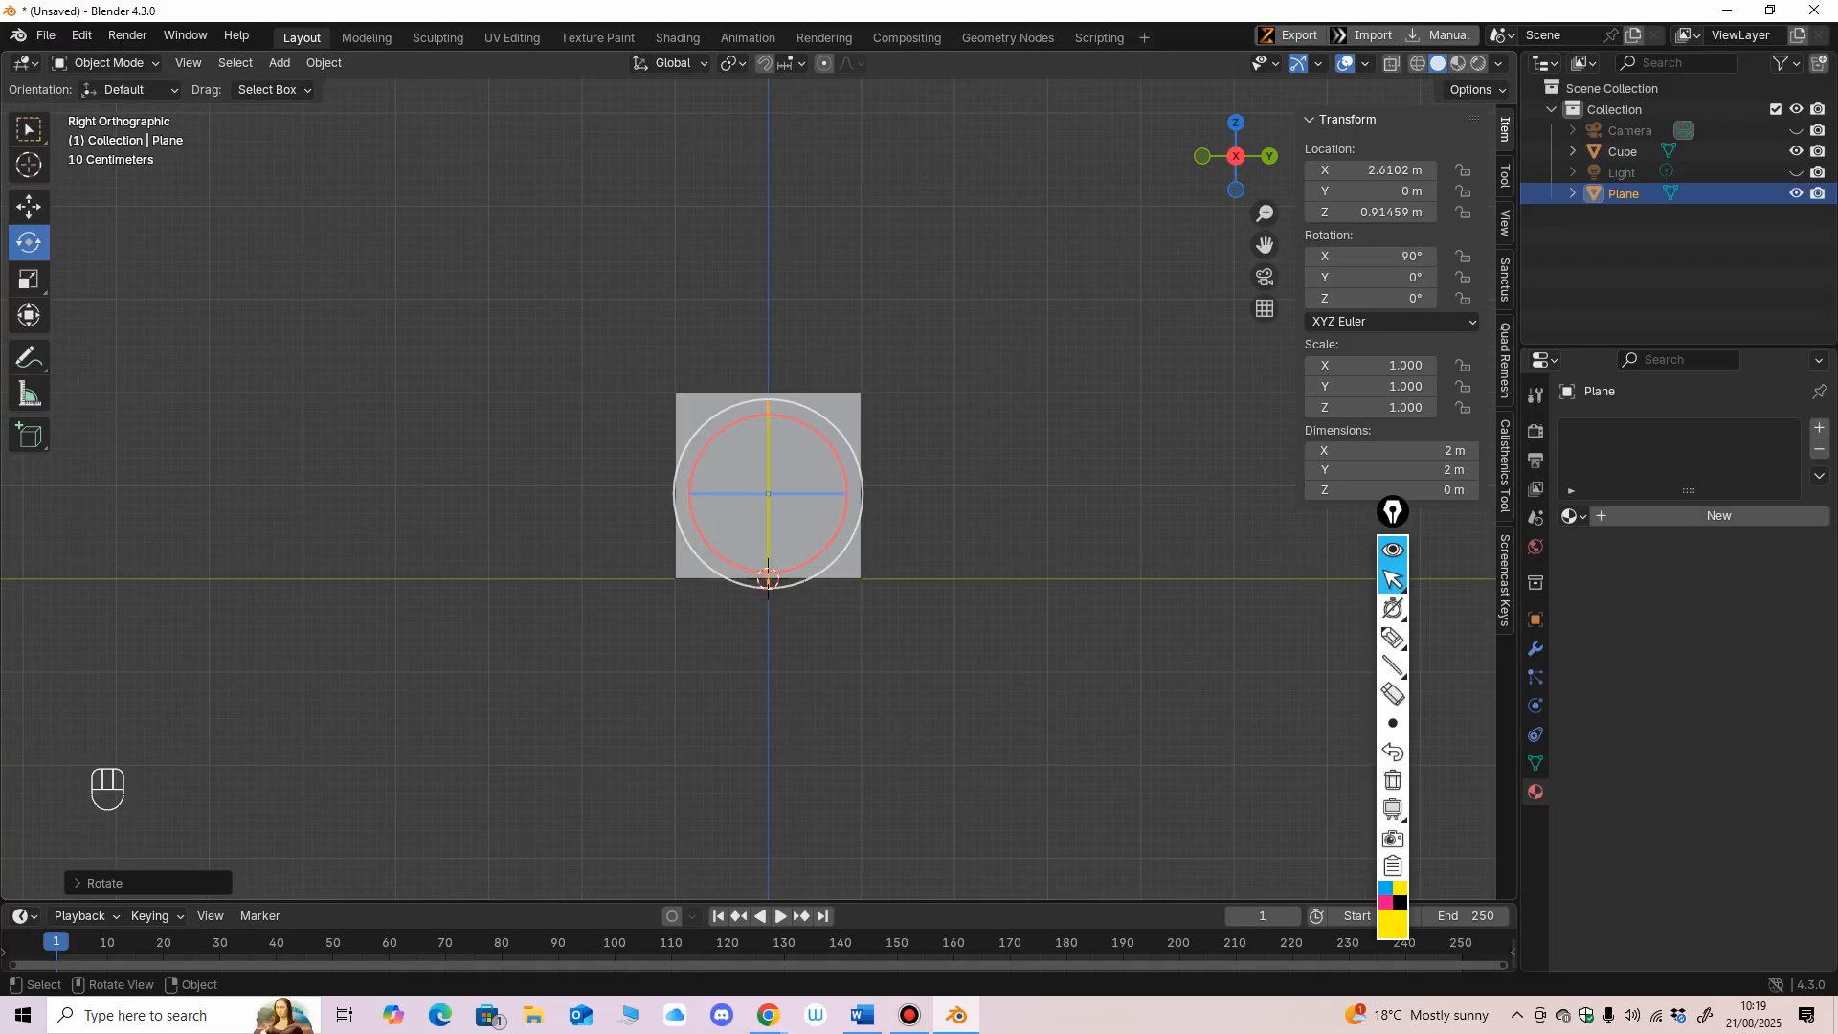
Step: Shift the plane to about X 2.69 m and Y -0.04 m, and set its Z location to 1 m
{"action": "left_click", "coordinate": [29, 207]}
{"action": "left_click_drag", "start_coordinate": [849, 494], "coordinate": [846, 494]}
{"action": "middle_click_drag", "start_coordinate": [845, 494], "coordinate": [1038, 502]}
{"action": "left_click_drag", "start_coordinate": [1039, 492], "coordinate": [1046, 493]}
{"action": "middle_click_drag", "start_coordinate": [1046, 493], "coordinate": [941, 486], "text": "shift"}
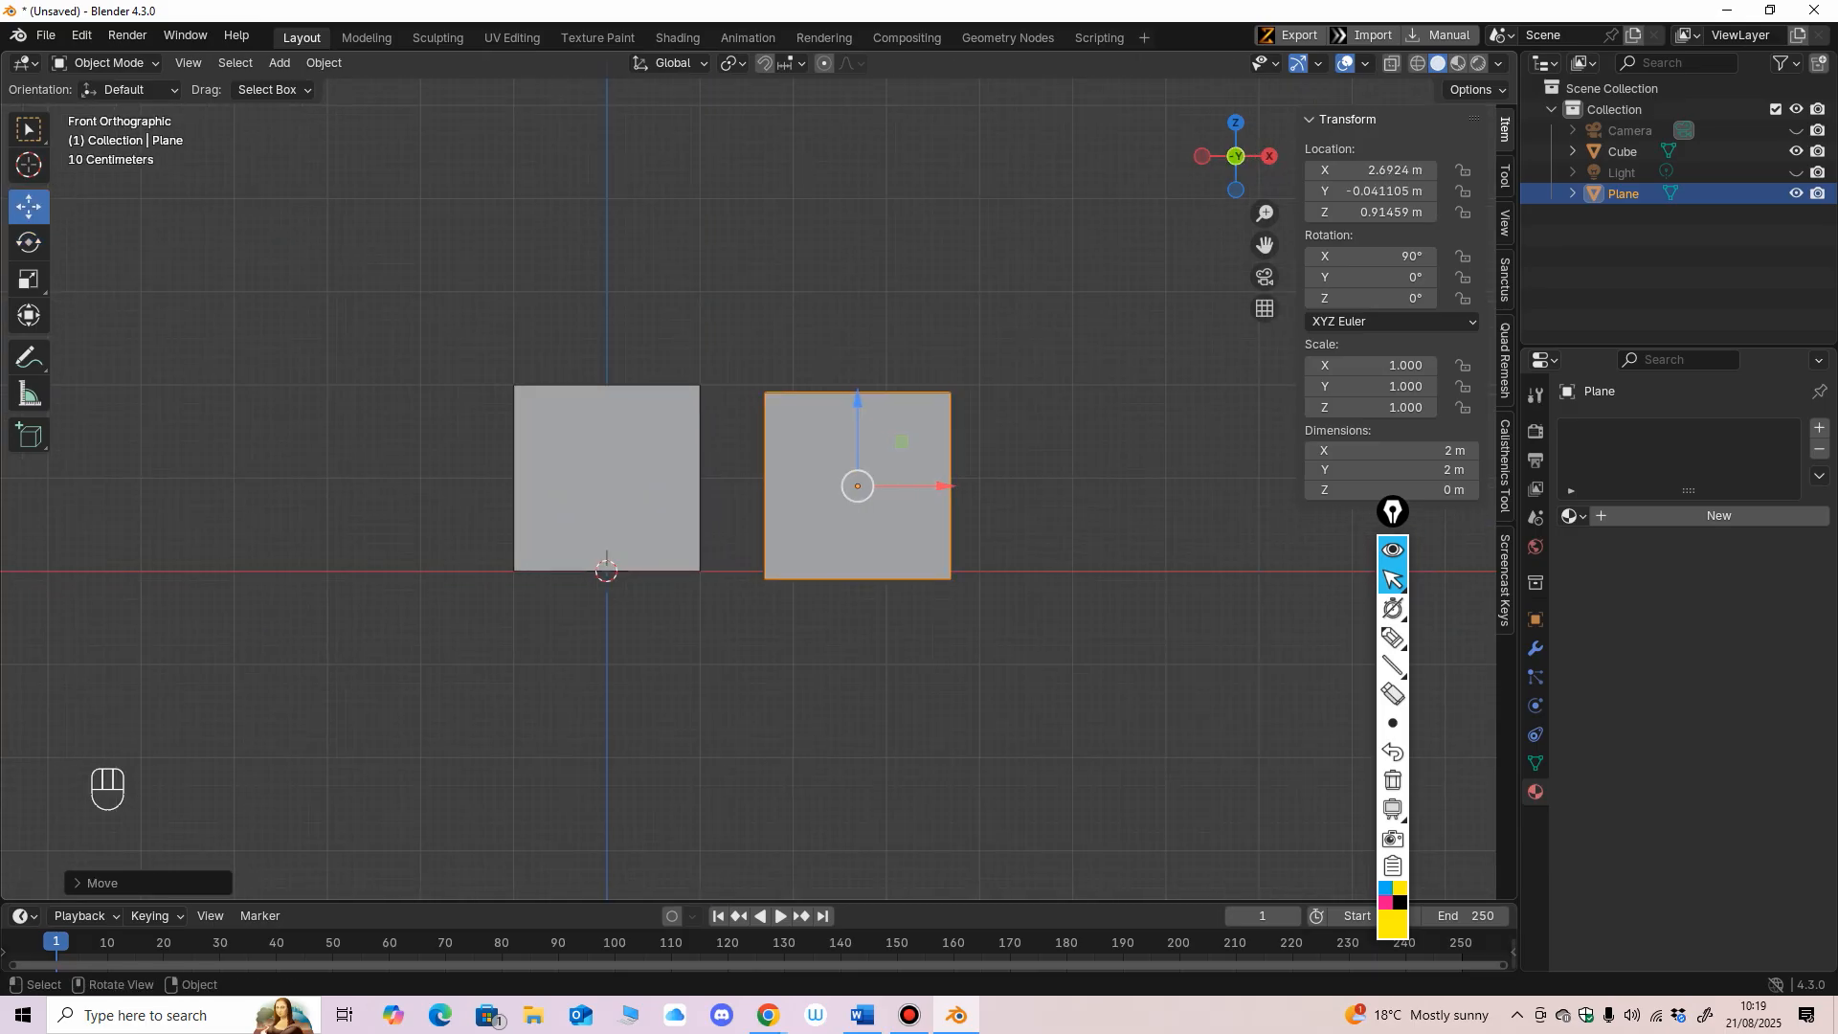
{"action": "left_click_drag", "start_coordinate": [858, 404], "coordinate": [857, 396]}
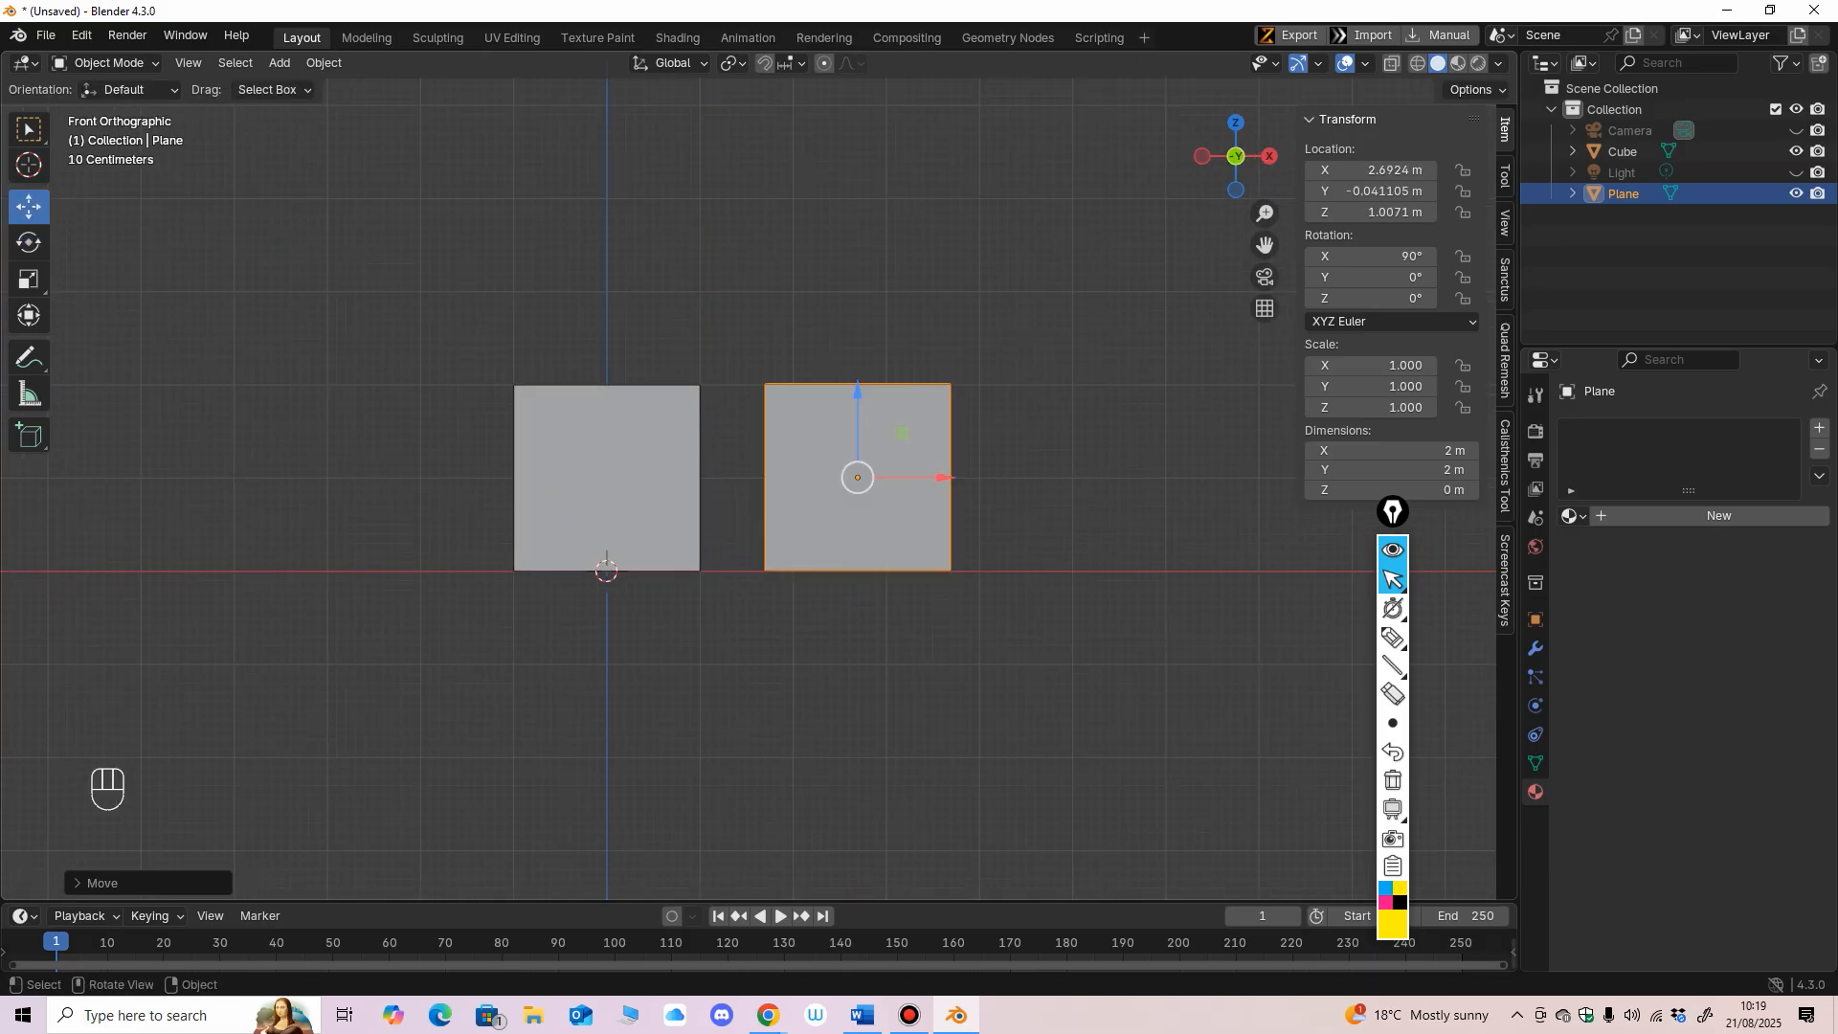
{"action": "double_click", "coordinate": [1378, 211]}
{"action": "type", "text": "1"}
{"action": "key", "text": "Return"}
Step: Apply all of the plane's transforms to deltas, selecting the cube and the plane to compare them
{"action": "key", "text": "ctrl+a"}
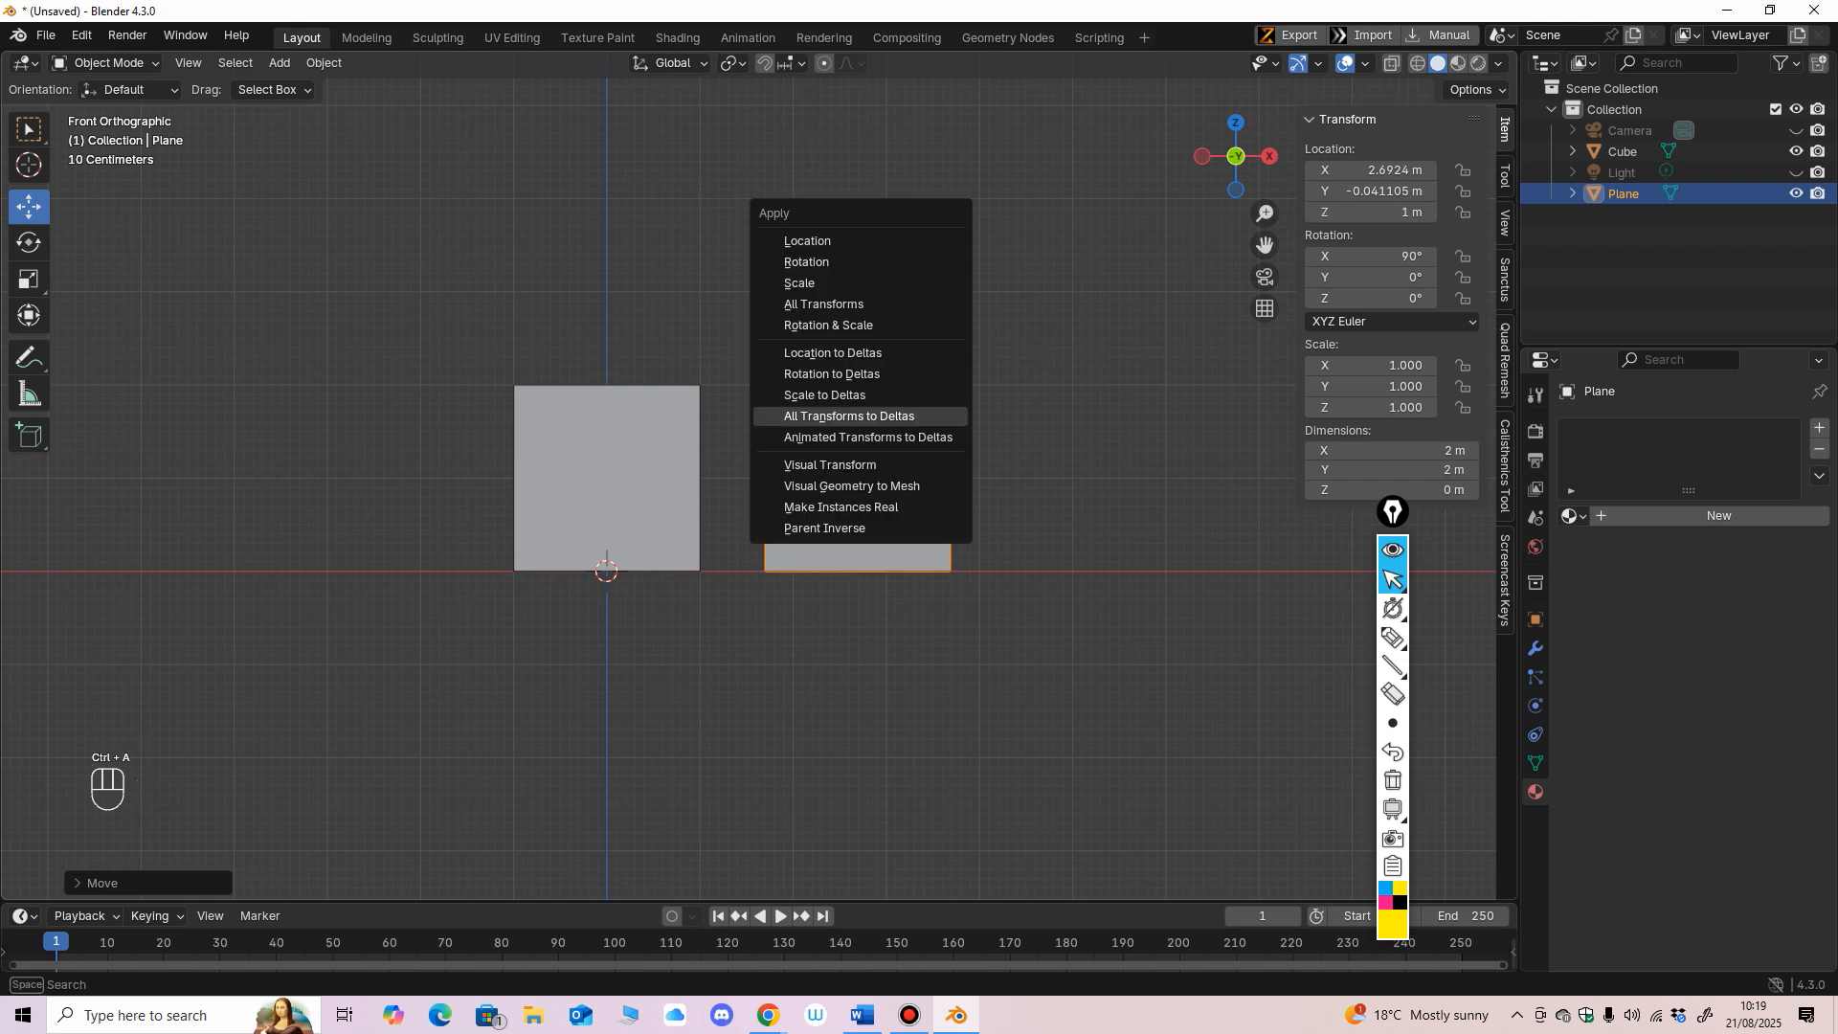
{"action": "left_click", "coordinate": [849, 416]}
{"action": "middle_click_drag", "start_coordinate": [842, 426], "coordinate": [821, 427]}
{"action": "left_click", "coordinate": [622, 455]}
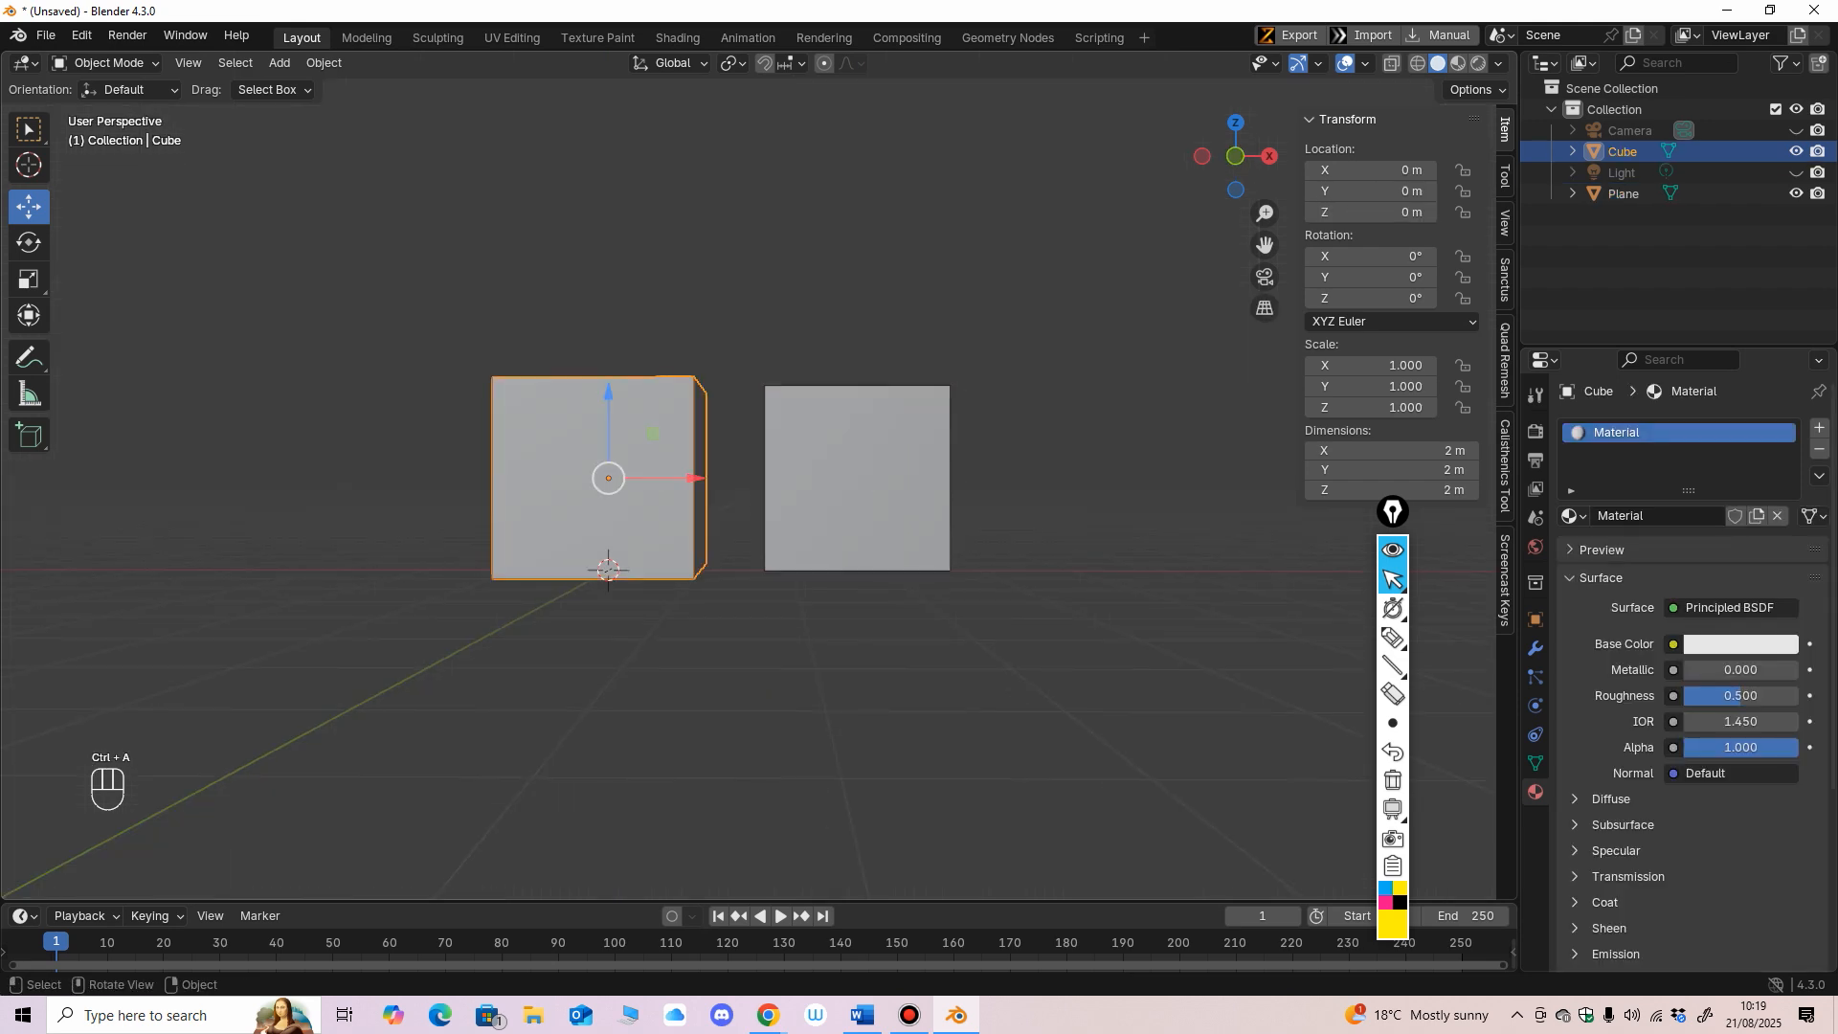
{"action": "left_click", "coordinate": [856, 459]}
Step: Add a UV sphere and move it beyond the plane to about X 5.04 m and Z 1 m
{"action": "left_click", "coordinate": [280, 62]}
{"action": "mouse_move", "coordinate": [310, 86]}
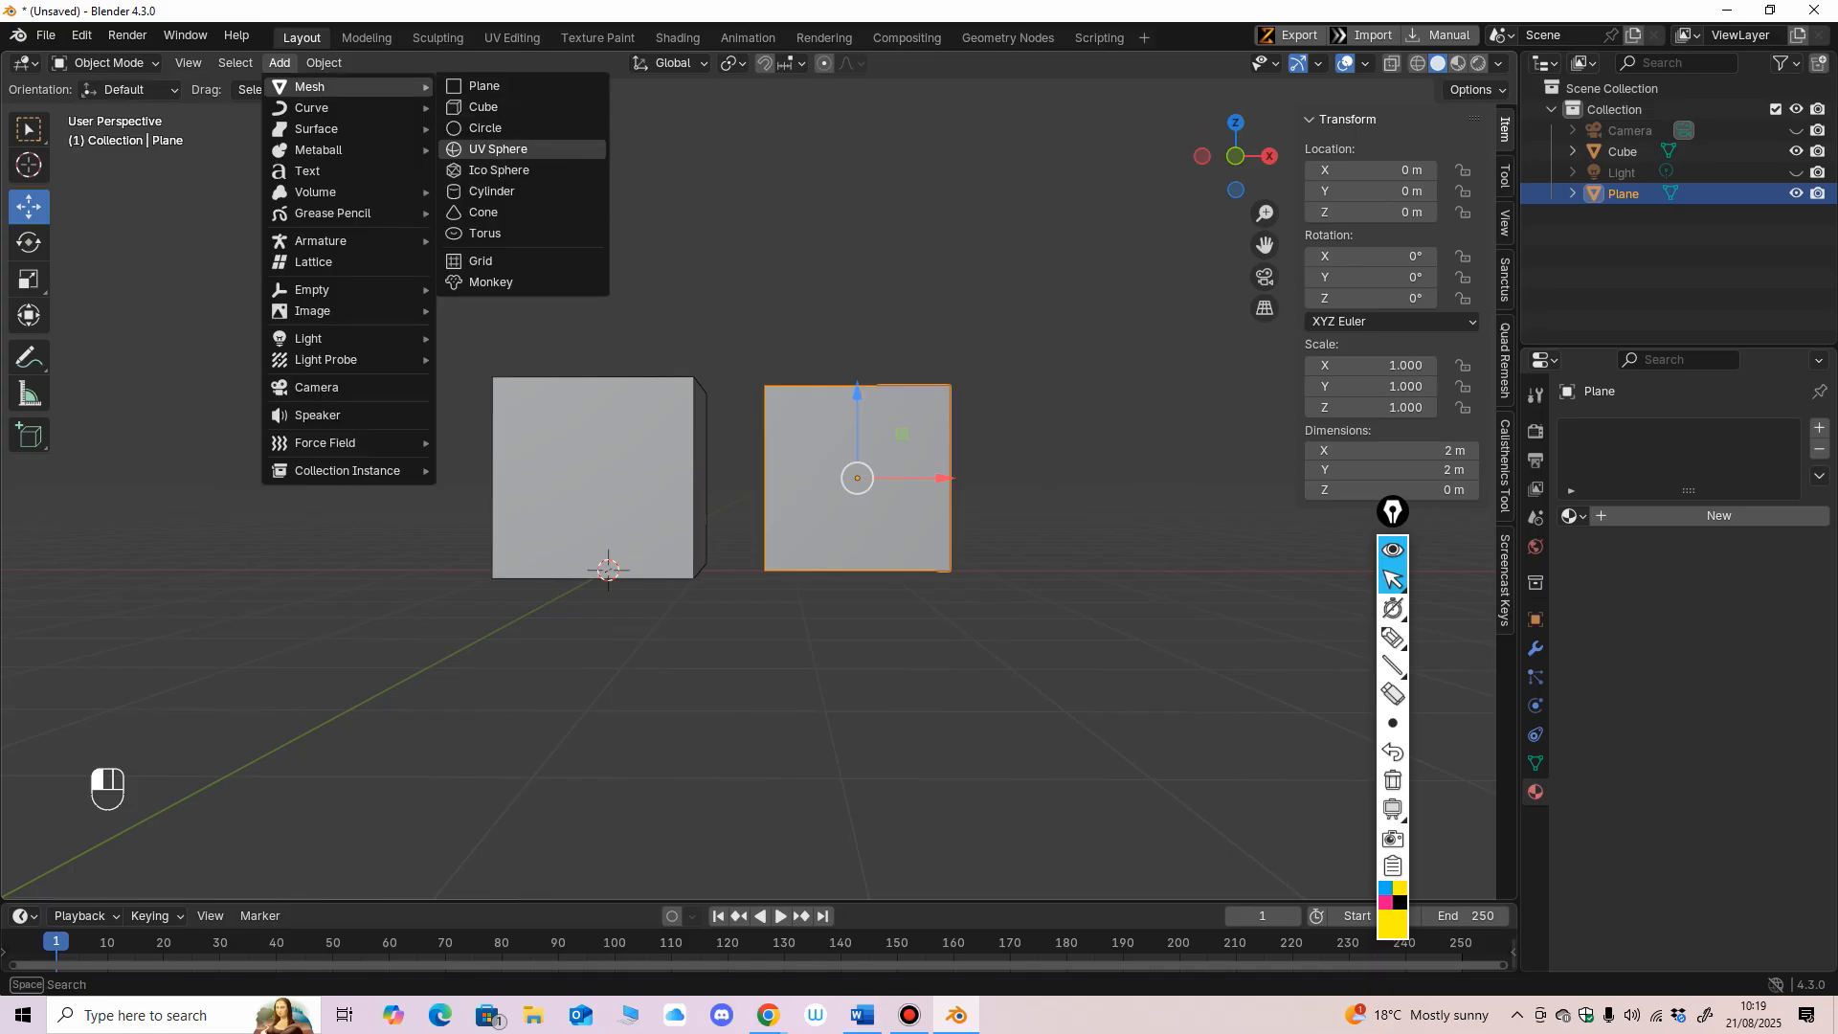
{"action": "left_click", "coordinate": [497, 149]}
{"action": "key", "text": "KP_1"}
{"action": "left_click_drag", "start_coordinate": [737, 541], "coordinate": [1039, 542]}
{"action": "middle_click_drag", "start_coordinate": [1038, 542], "coordinate": [904, 572], "text": "shift"}
{"action": "left_click_drag", "start_coordinate": [905, 573], "coordinate": [928, 572]}
{"action": "left_click_drag", "start_coordinate": [842, 486], "coordinate": [842, 425]}
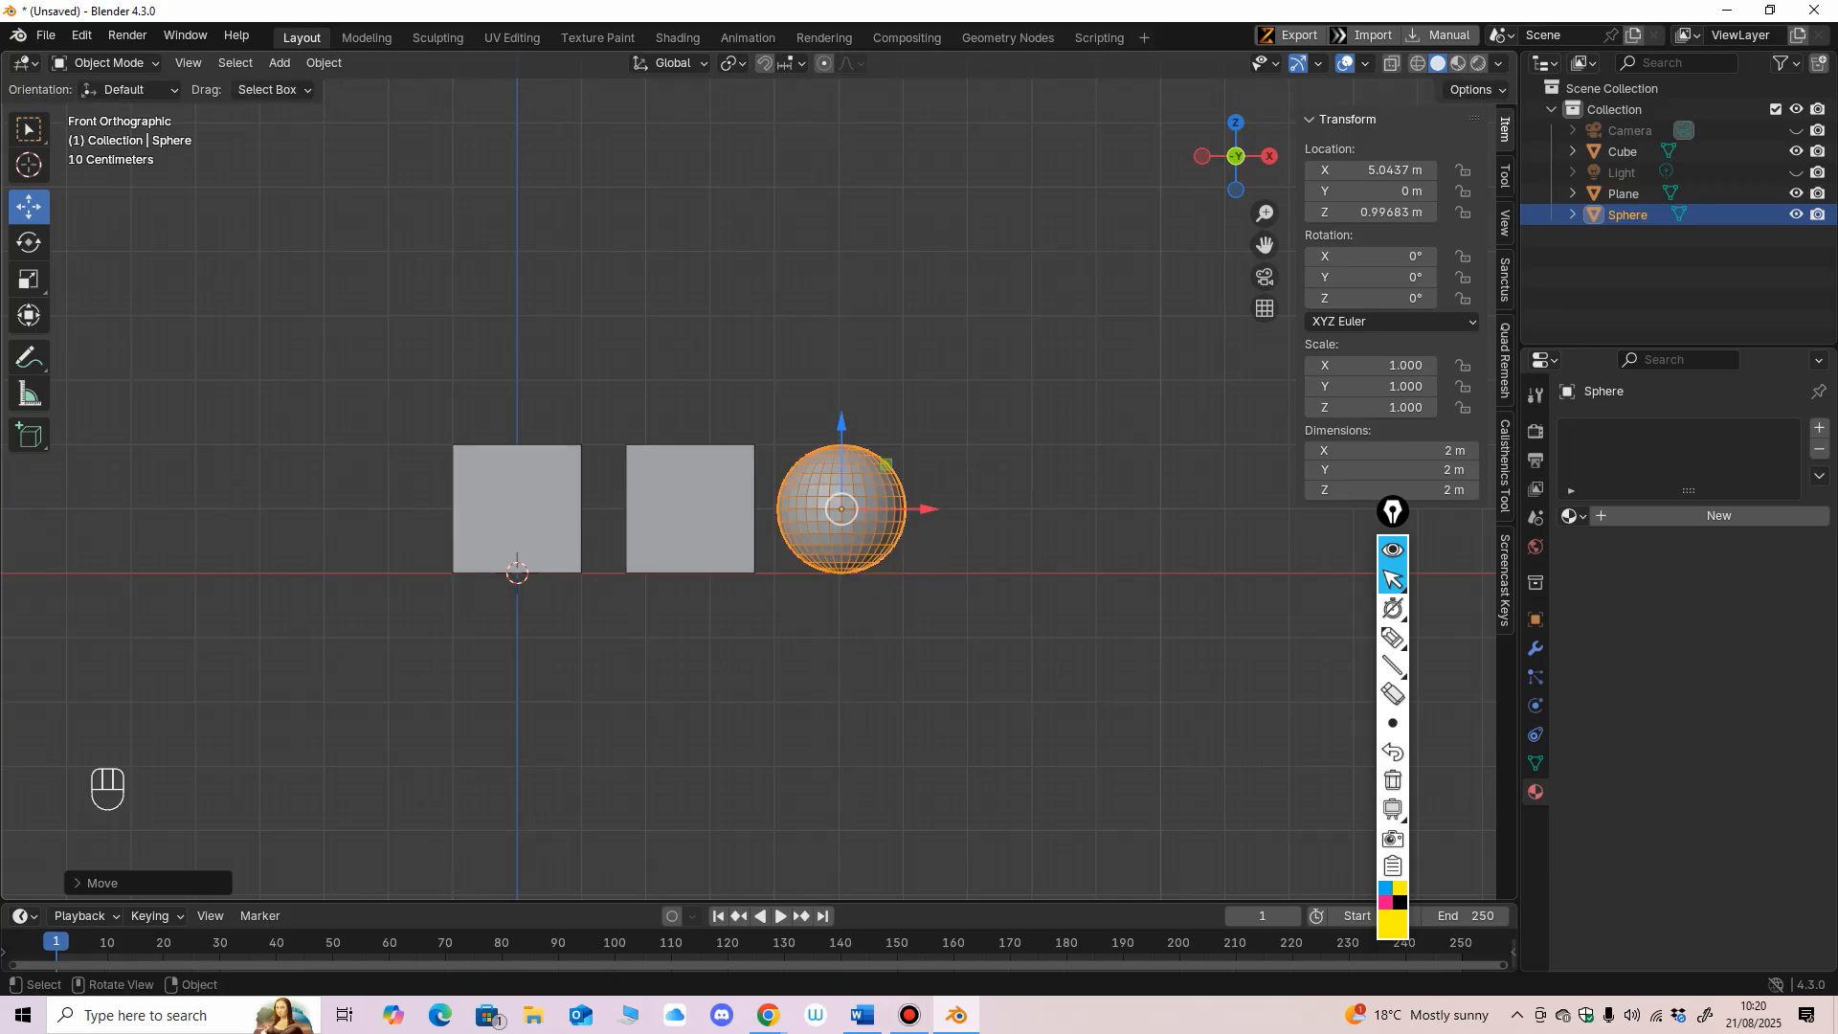
Step: Set the sphere's Z location to 1 m and apply all its transforms to deltas
{"action": "left_click", "coordinate": [1379, 212]}
{"action": "type", "text": "1"}
{"action": "key", "text": "Return"}
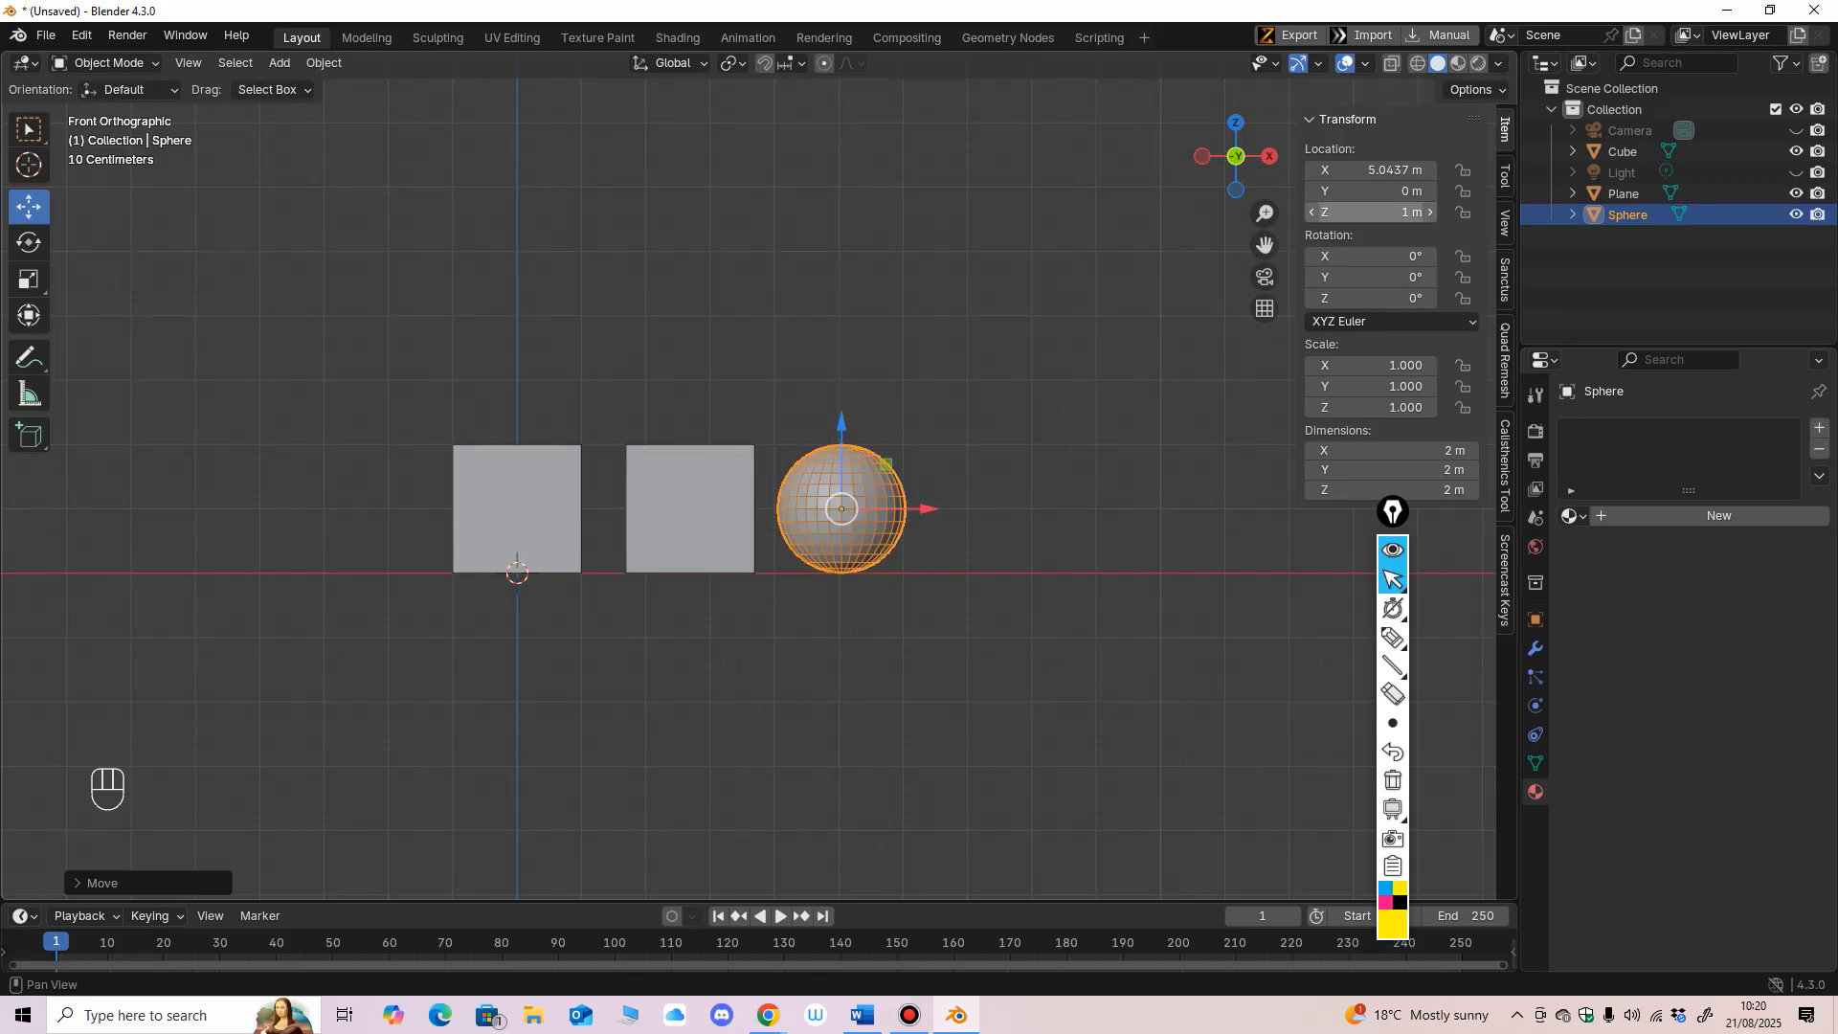
{"action": "key", "text": "ctrl+a"}
{"action": "left_click", "coordinate": [1053, 378]}
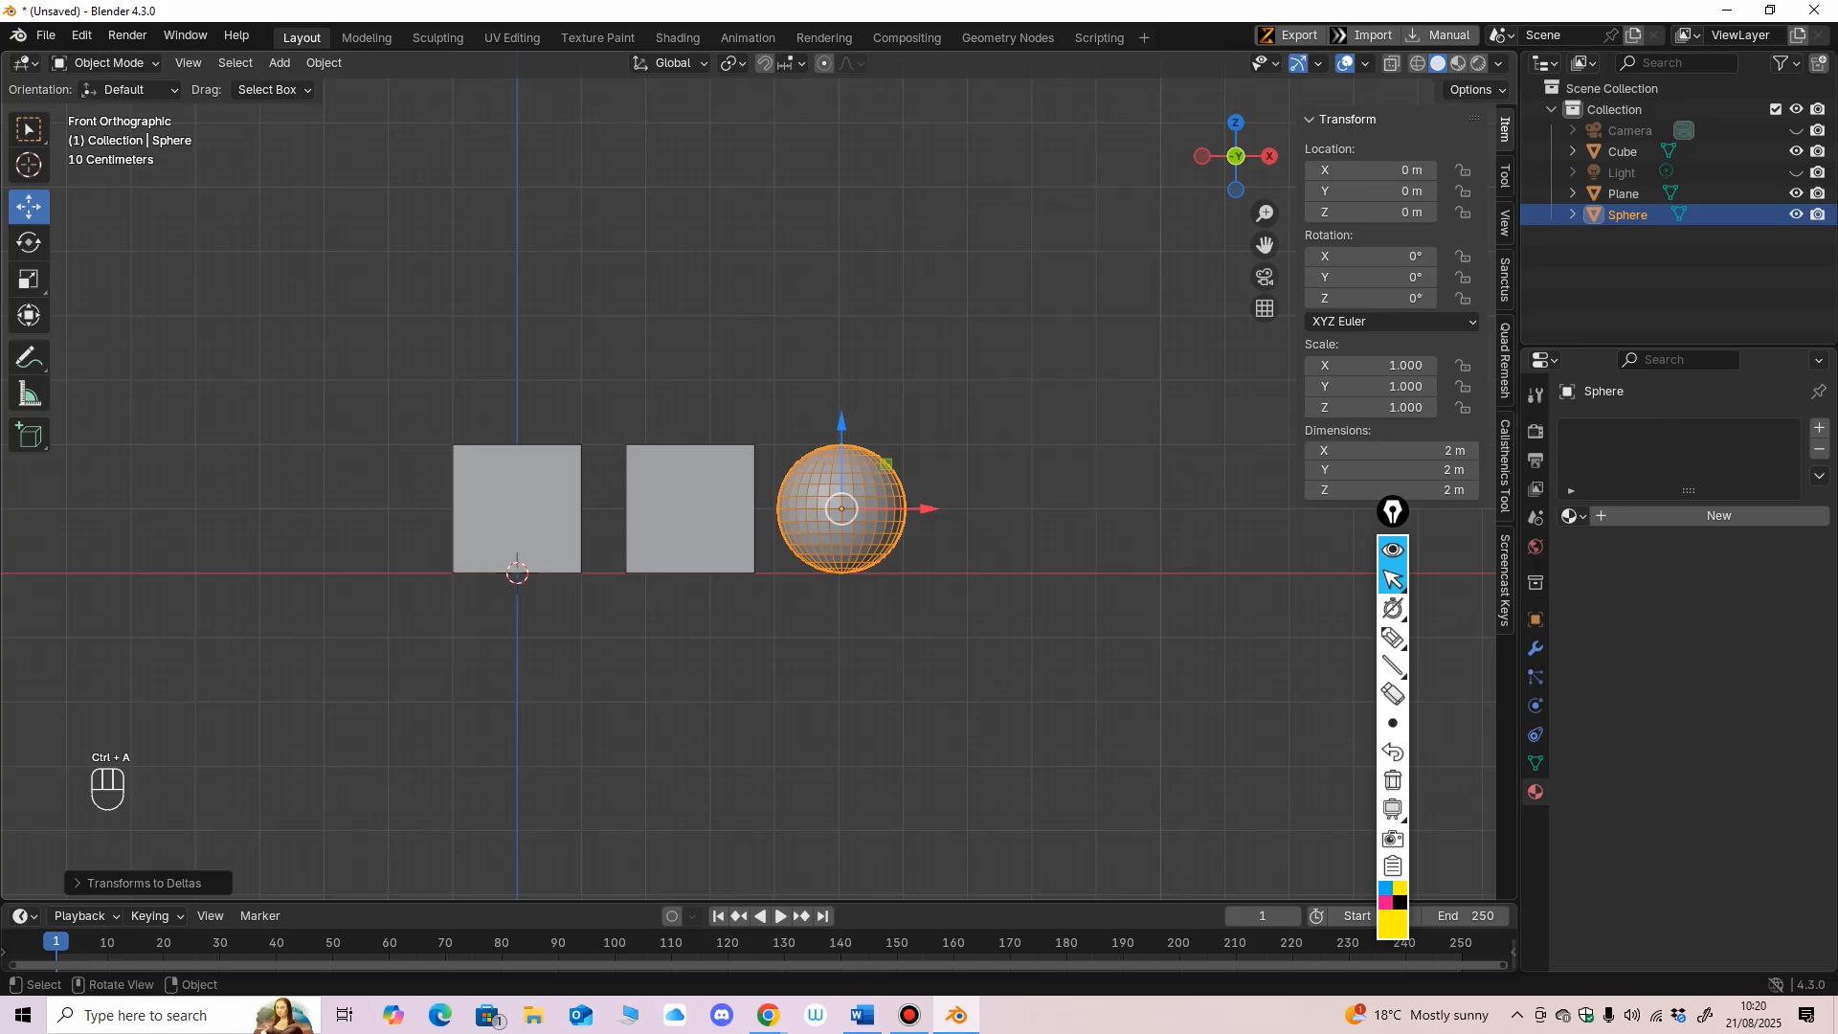
Step: Space the sphere and the plane farther apart along X and apply all transforms to deltas
{"action": "left_click_drag", "start_coordinate": [927, 509], "coordinate": [984, 509]}
{"action": "left_click", "coordinate": [697, 517]}
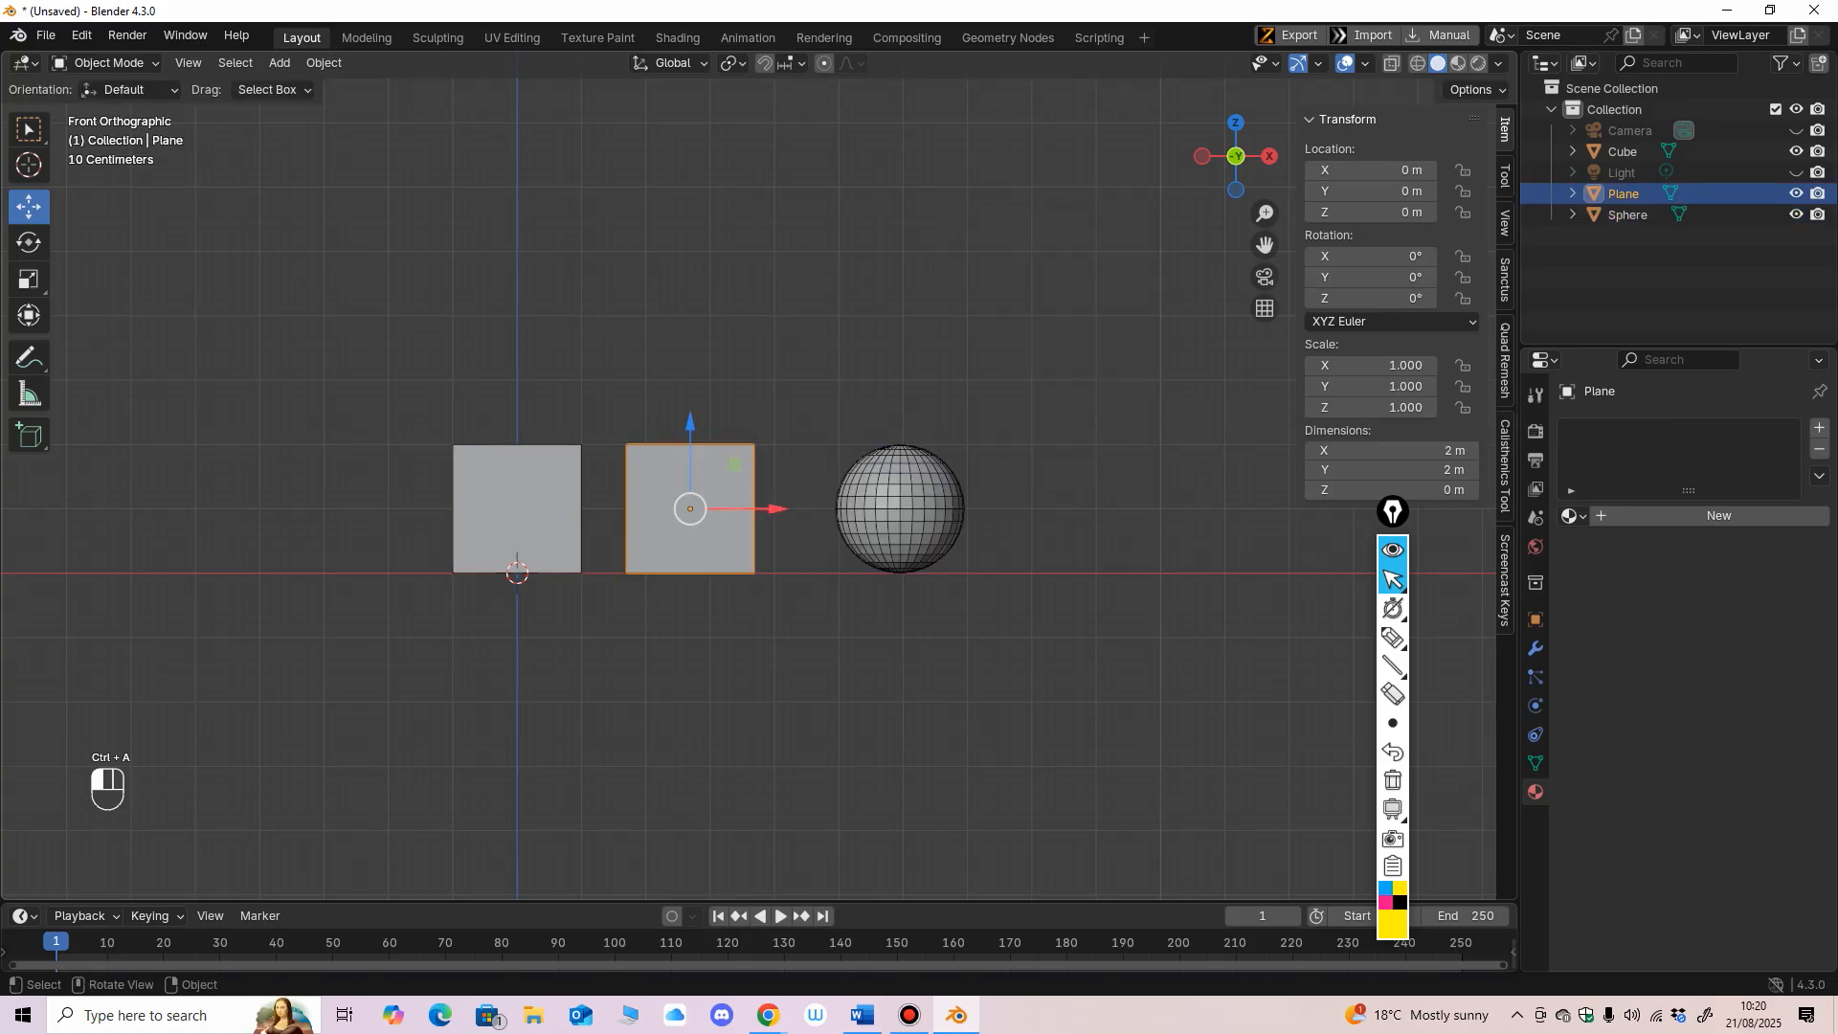
{"action": "left_click_drag", "start_coordinate": [775, 508], "coordinate": [802, 509]}
{"action": "left_click_drag", "start_coordinate": [1031, 394], "coordinate": [574, 566]}
{"action": "key", "text": "ctrl+a"}
{"action": "left_click", "coordinate": [626, 565]}
Step: Select the sphere, plane and cube in turn to compare their transform values and material slots
{"action": "left_click", "coordinate": [890, 503]}
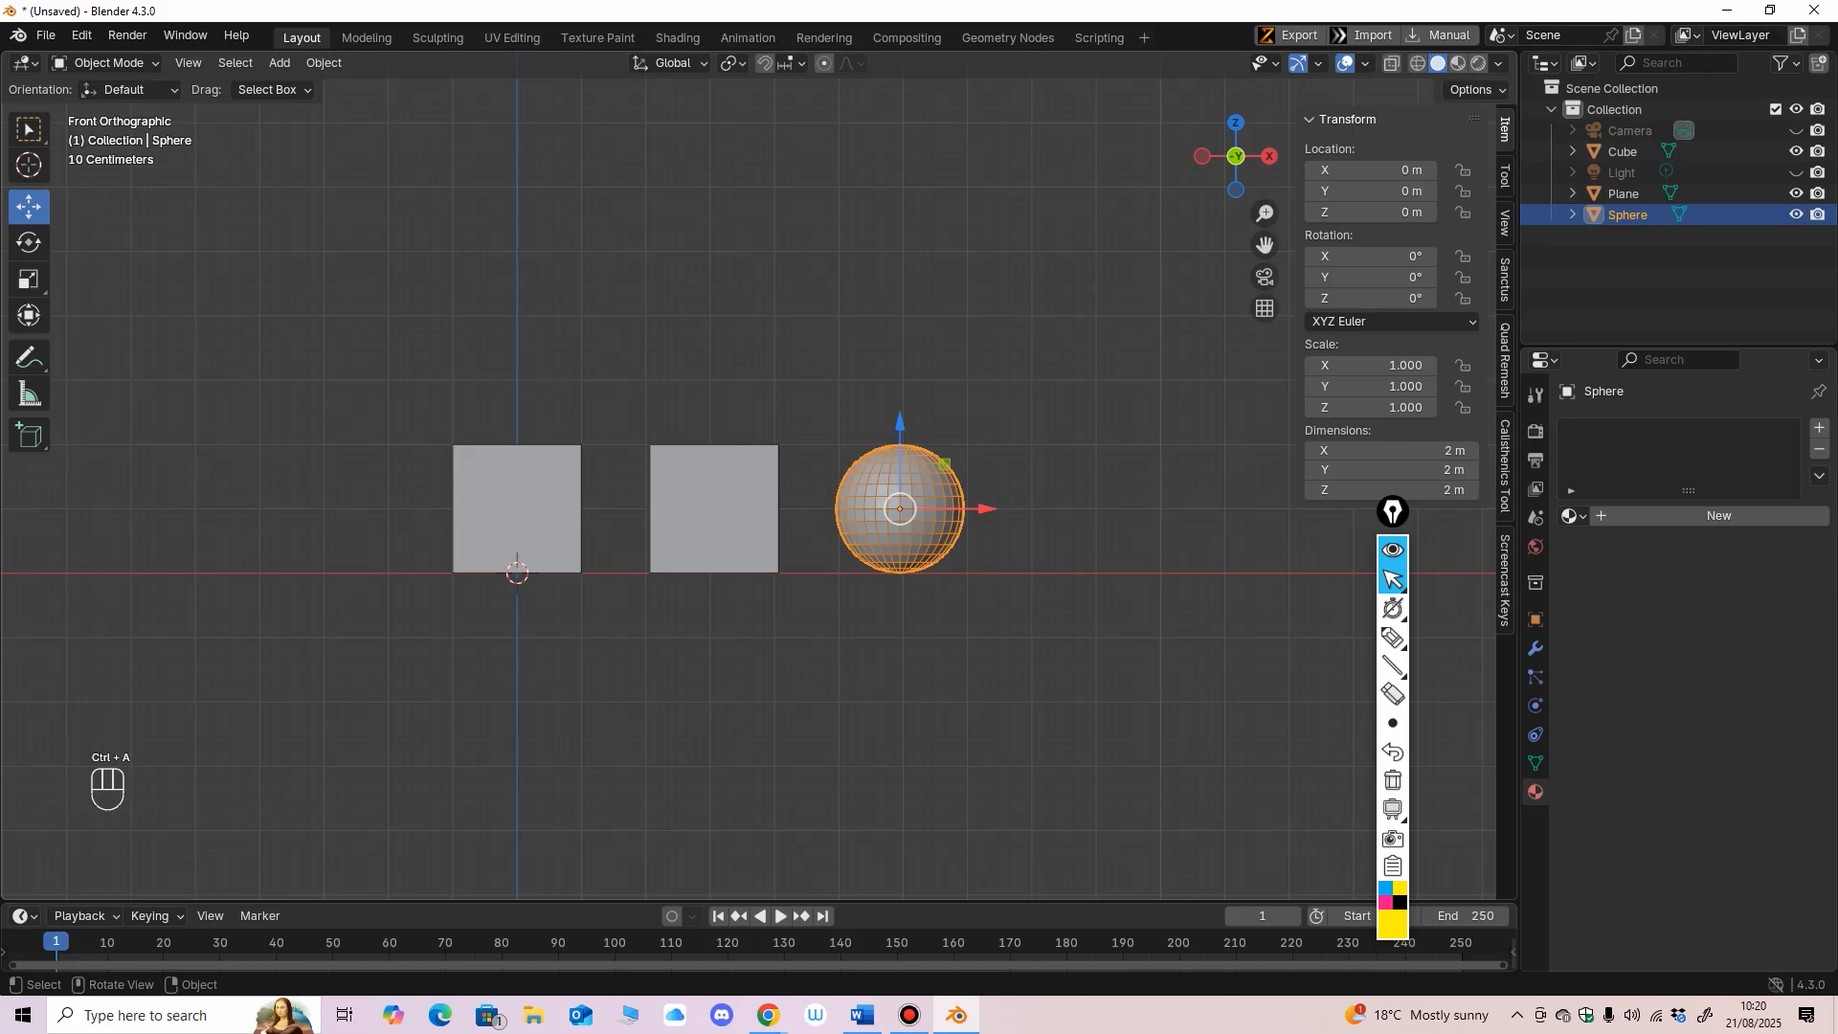
{"action": "left_click", "coordinate": [713, 510]}
{"action": "left_click", "coordinate": [531, 508]}
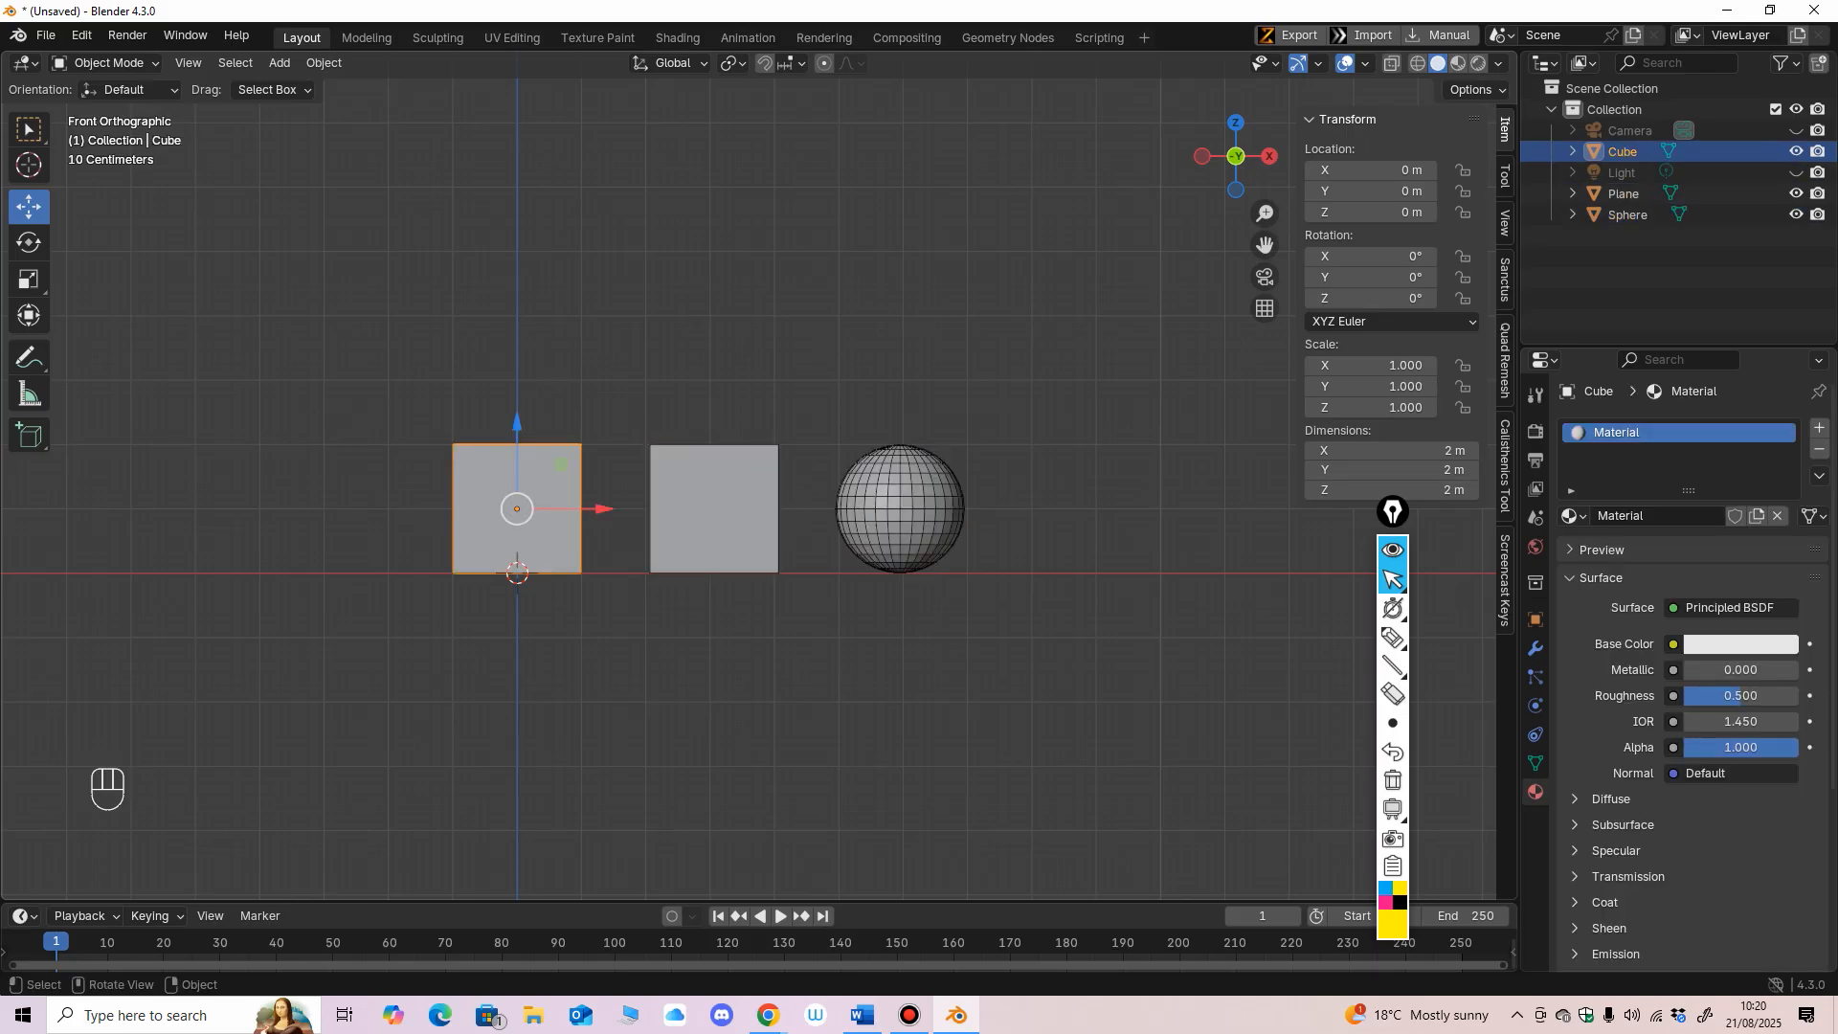
{"action": "left_click", "coordinate": [713, 509]}
{"action": "left_click", "coordinate": [892, 507]}
{"action": "left_click", "coordinate": [531, 508]}
{"action": "left_click", "coordinate": [713, 509]}
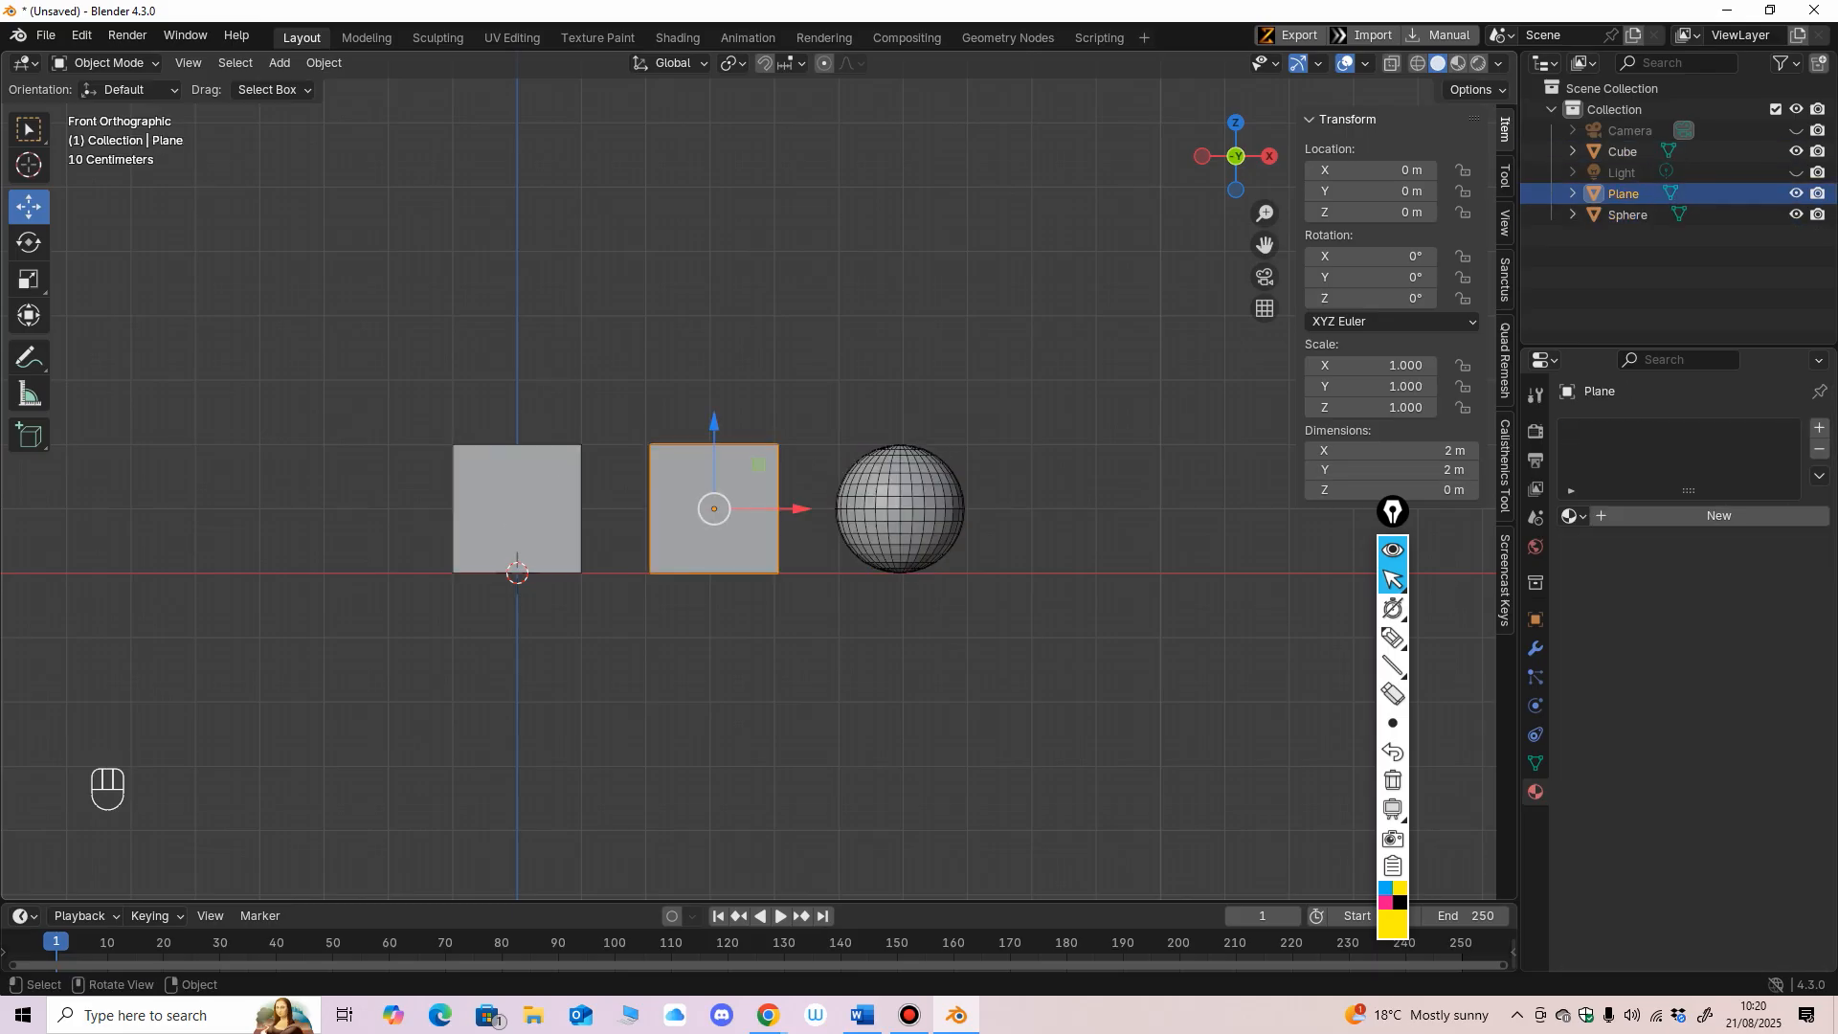
{"action": "left_click", "coordinate": [892, 507]}
{"action": "left_click", "coordinate": [531, 507]}
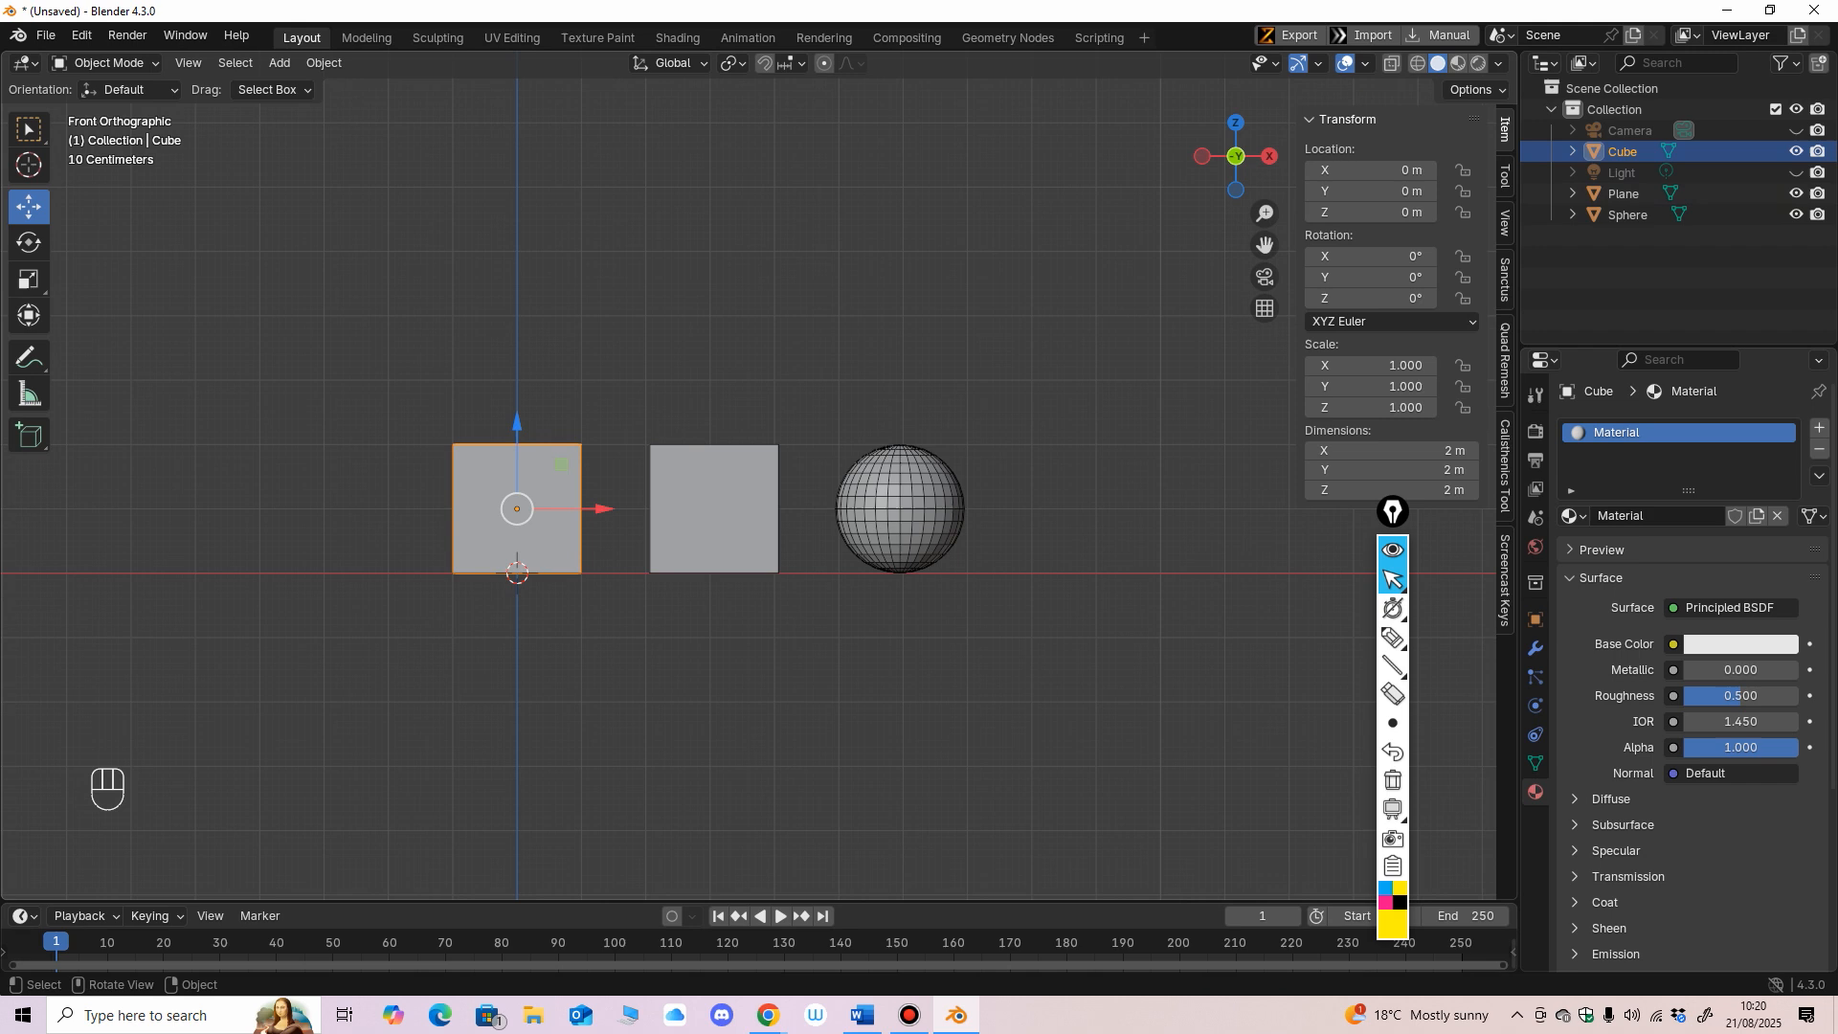
{"action": "left_click", "coordinate": [713, 509]}
{"action": "left_click", "coordinate": [892, 508]}
Step: Apply all transforms to deltas on the plane again
{"action": "left_click", "coordinate": [713, 509]}
{"action": "key", "text": "ctrl+a"}
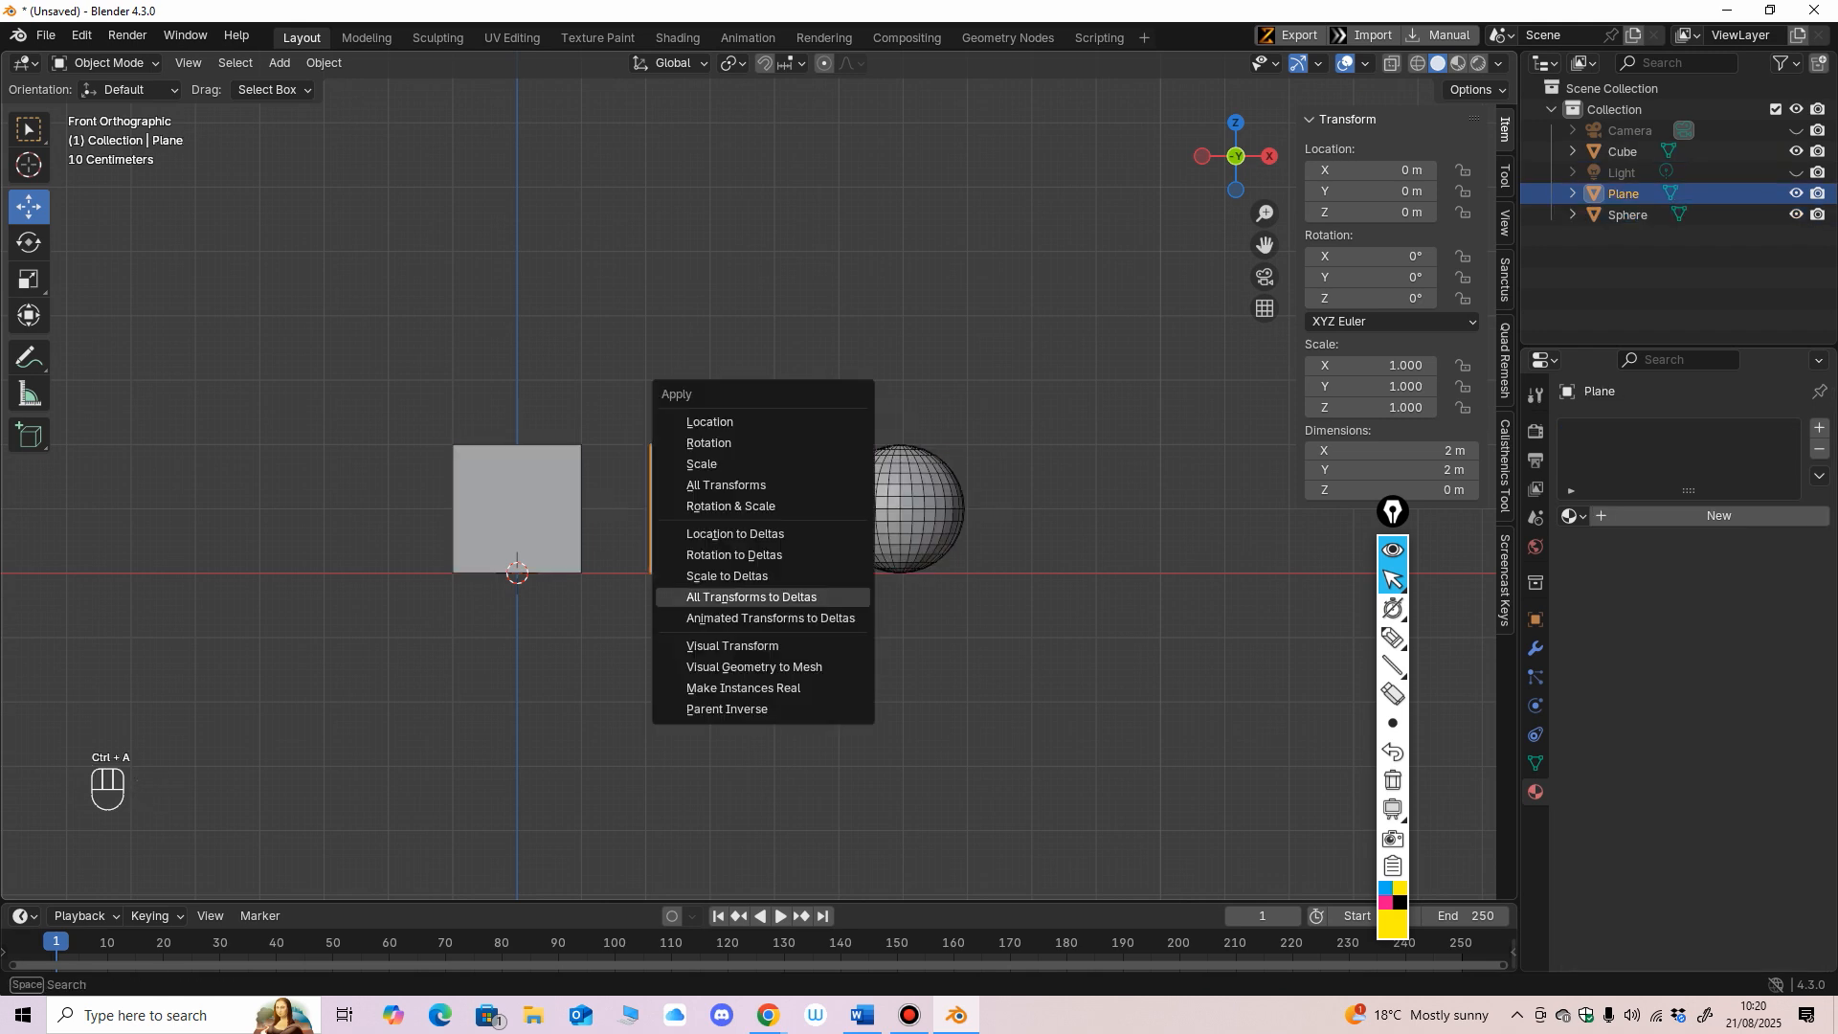
{"action": "left_click", "coordinate": [752, 597]}
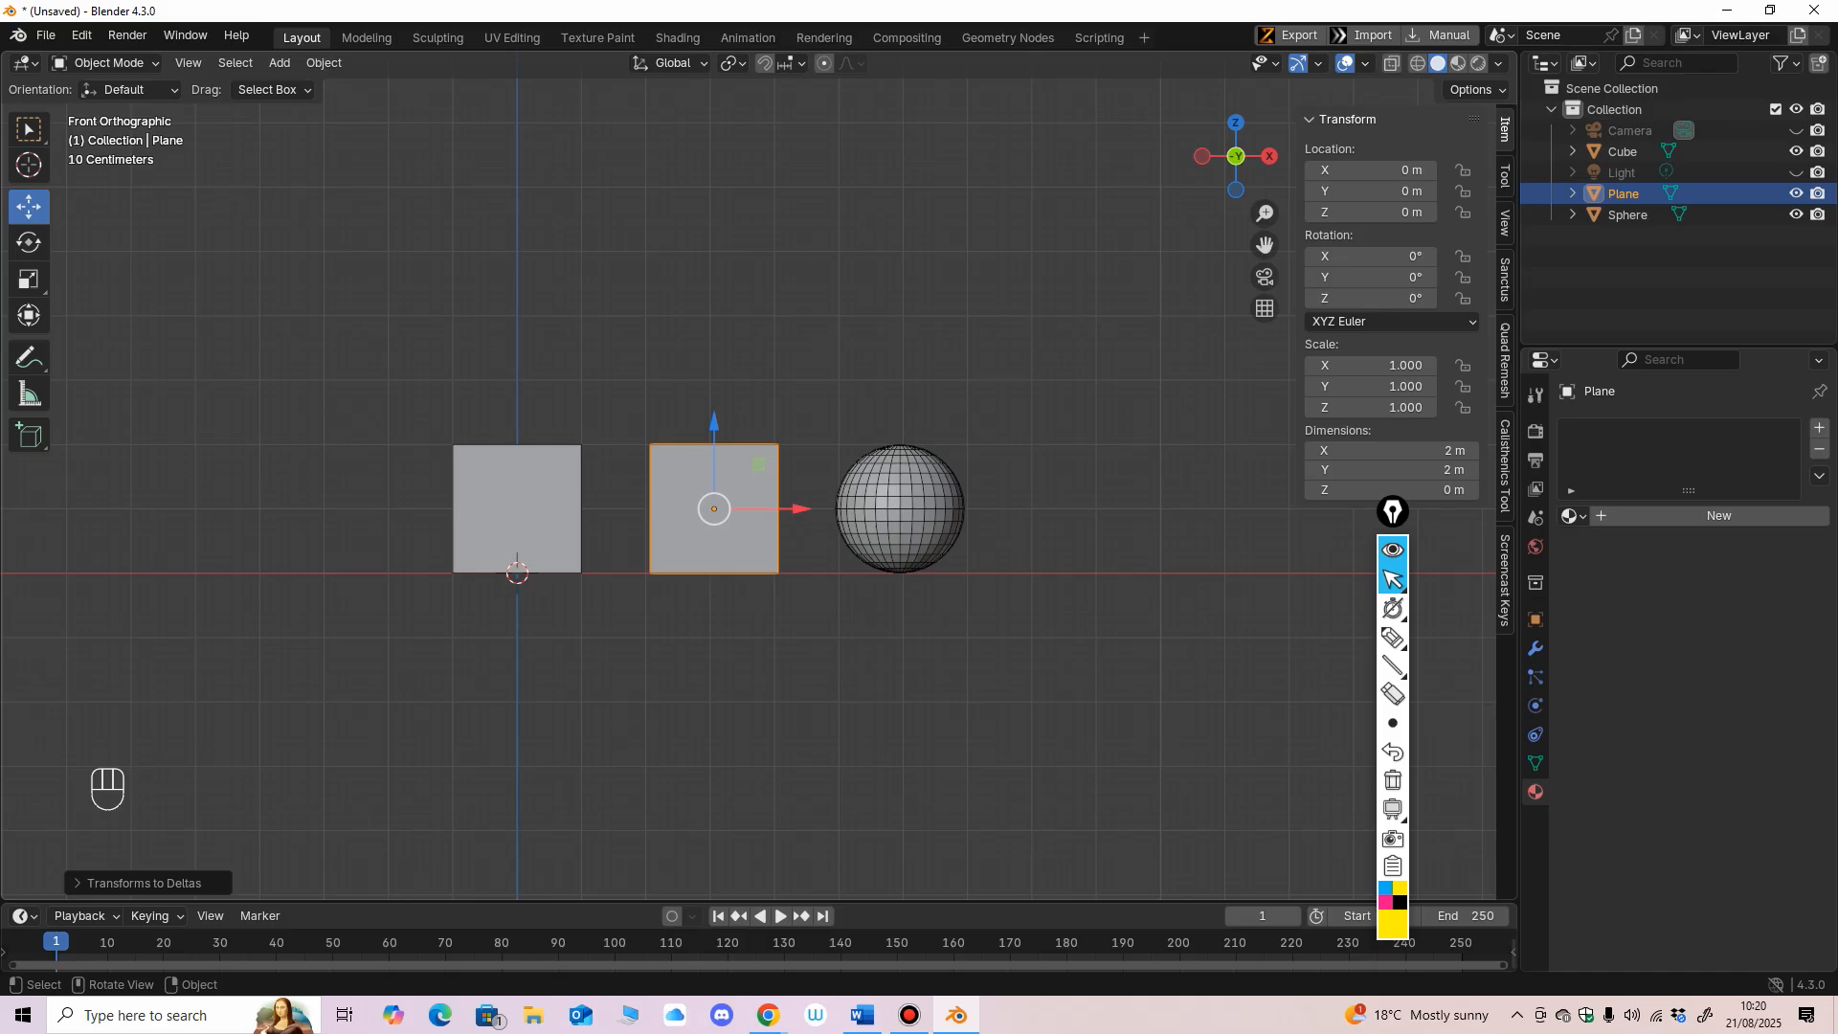
Step: Select the cube in a perspective view of the three objects, leaving the cursor snapping options unused
{"action": "middle_click_drag", "start_coordinate": [746, 536], "coordinate": [830, 580]}
{"action": "left_click", "coordinate": [640, 452]}
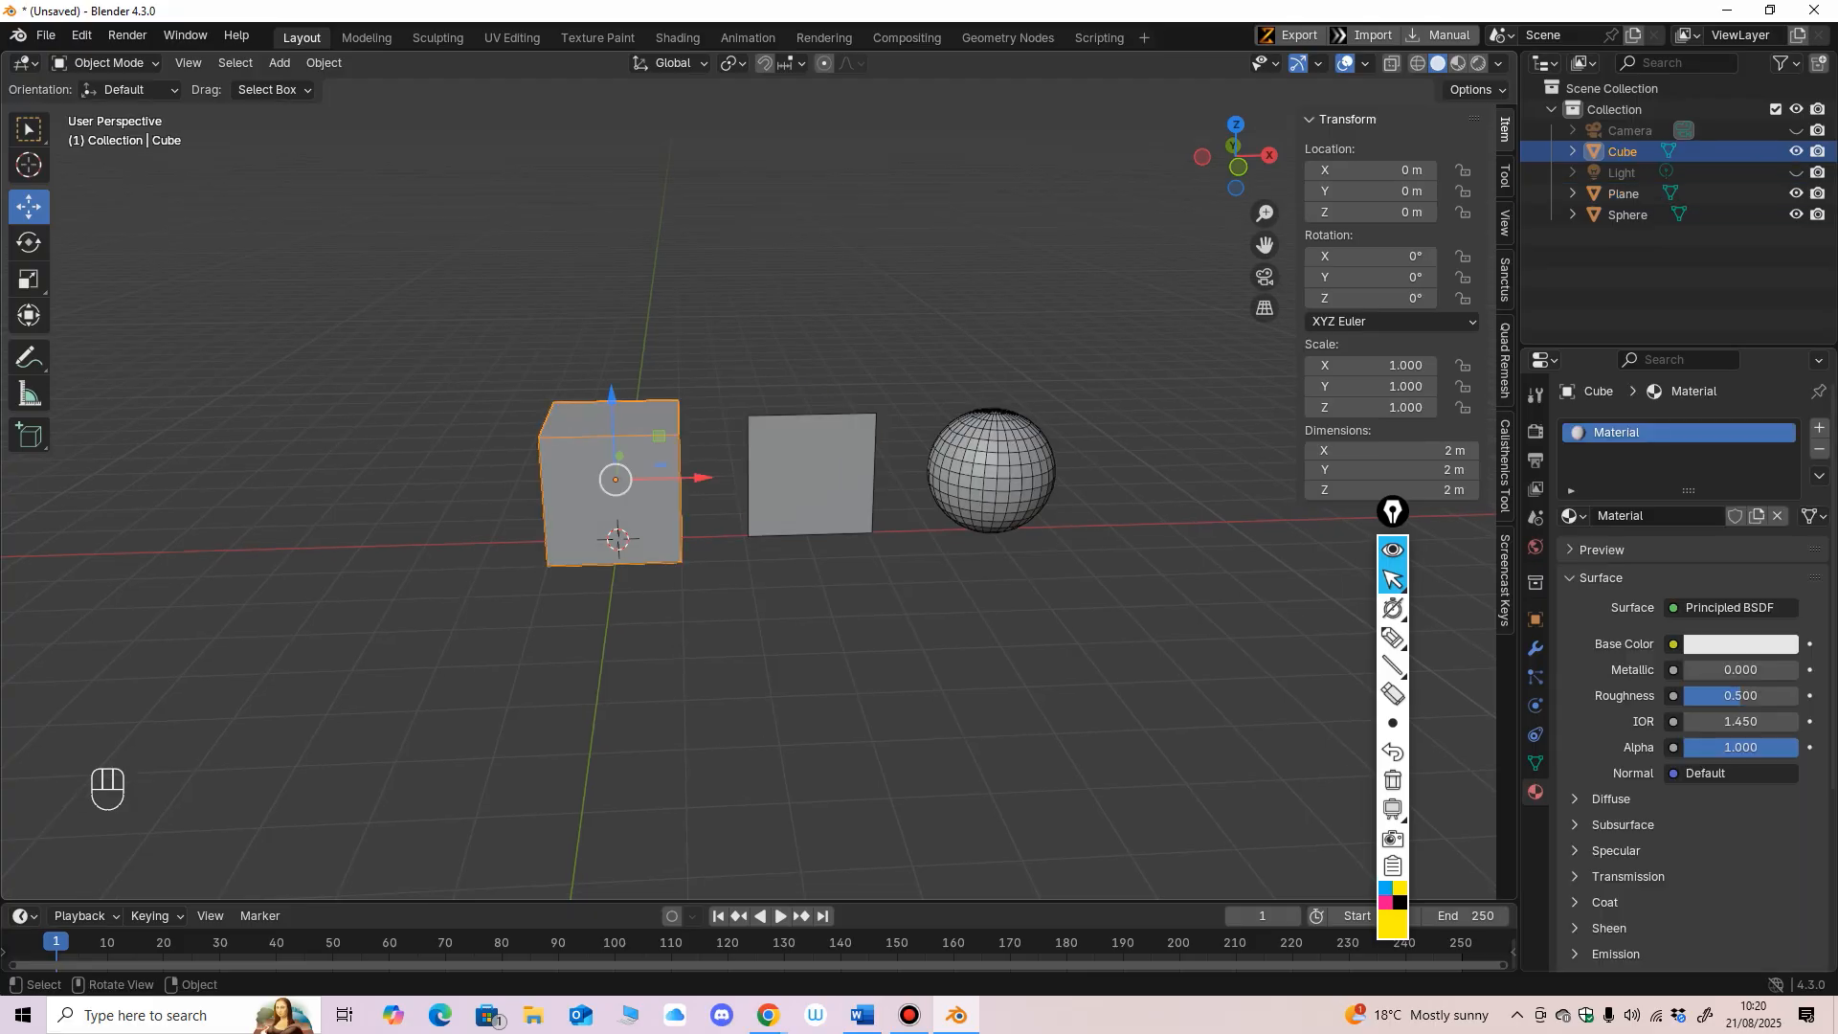
{"action": "key", "text": "shift+s"}
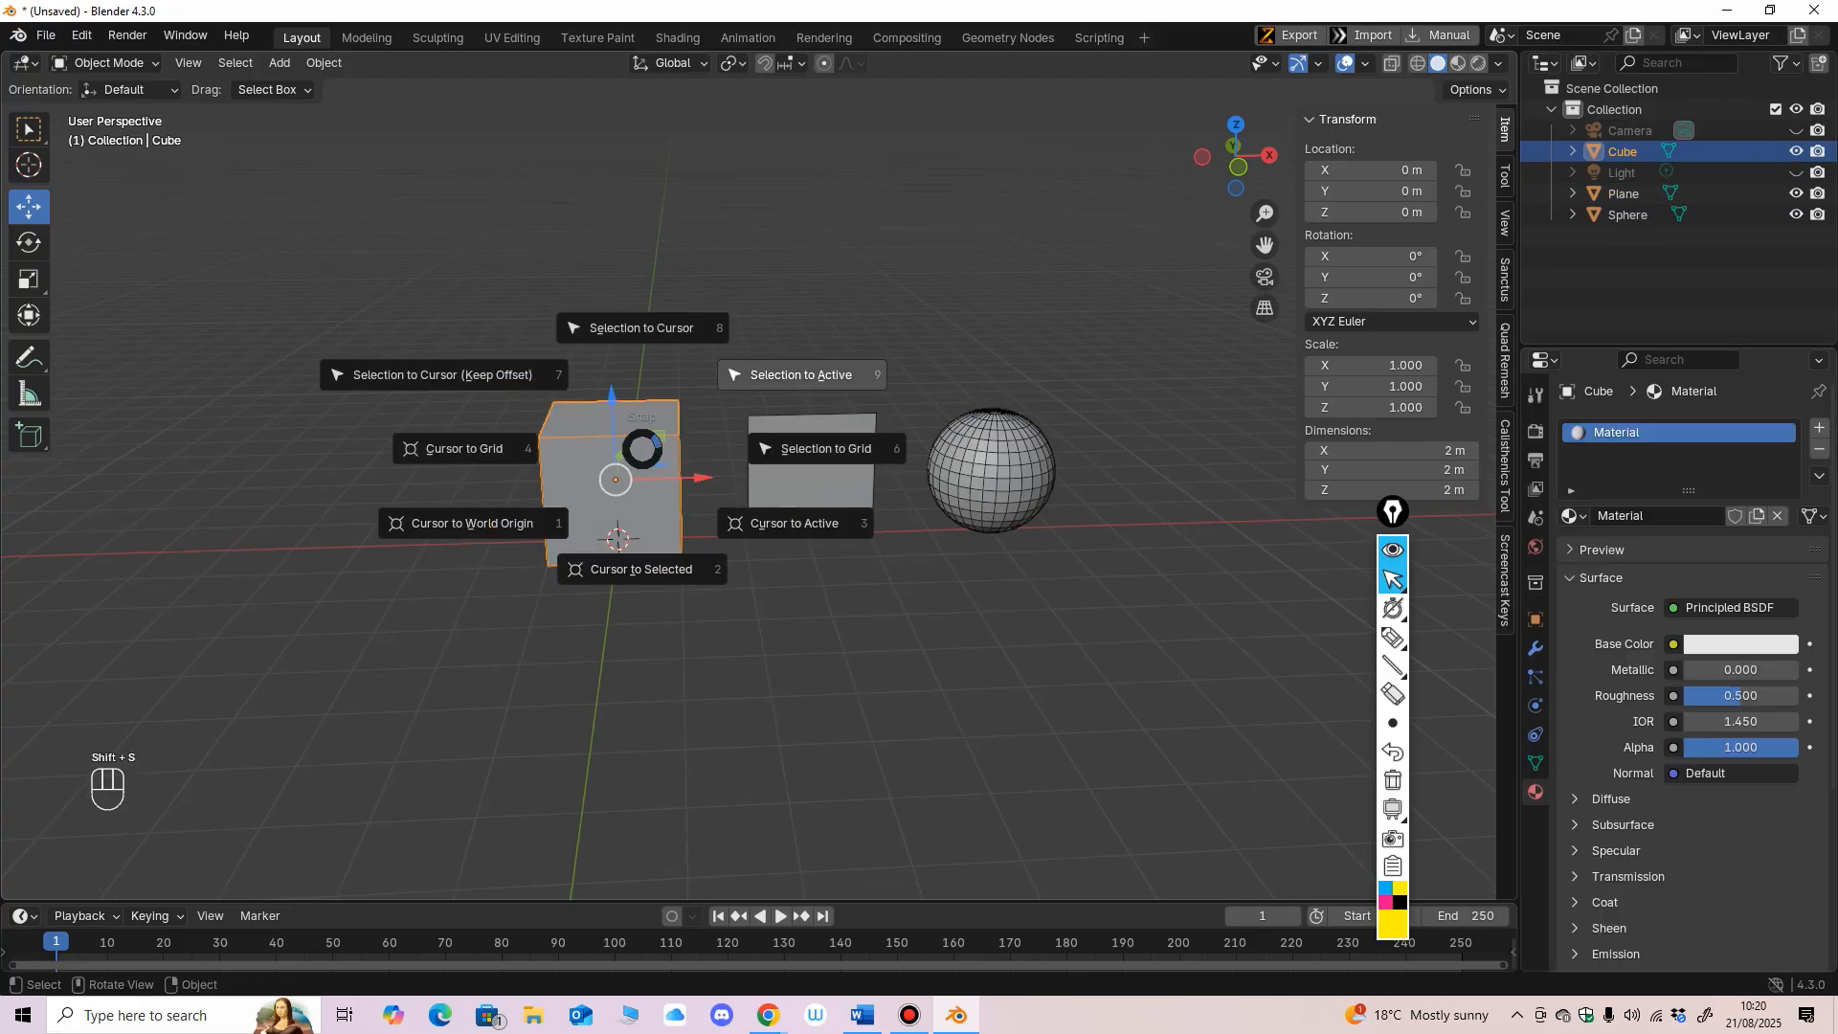
{"action": "key", "text": "Escape"}
{"action": "middle_click_drag", "start_coordinate": [769, 509], "coordinate": [758, 504]}
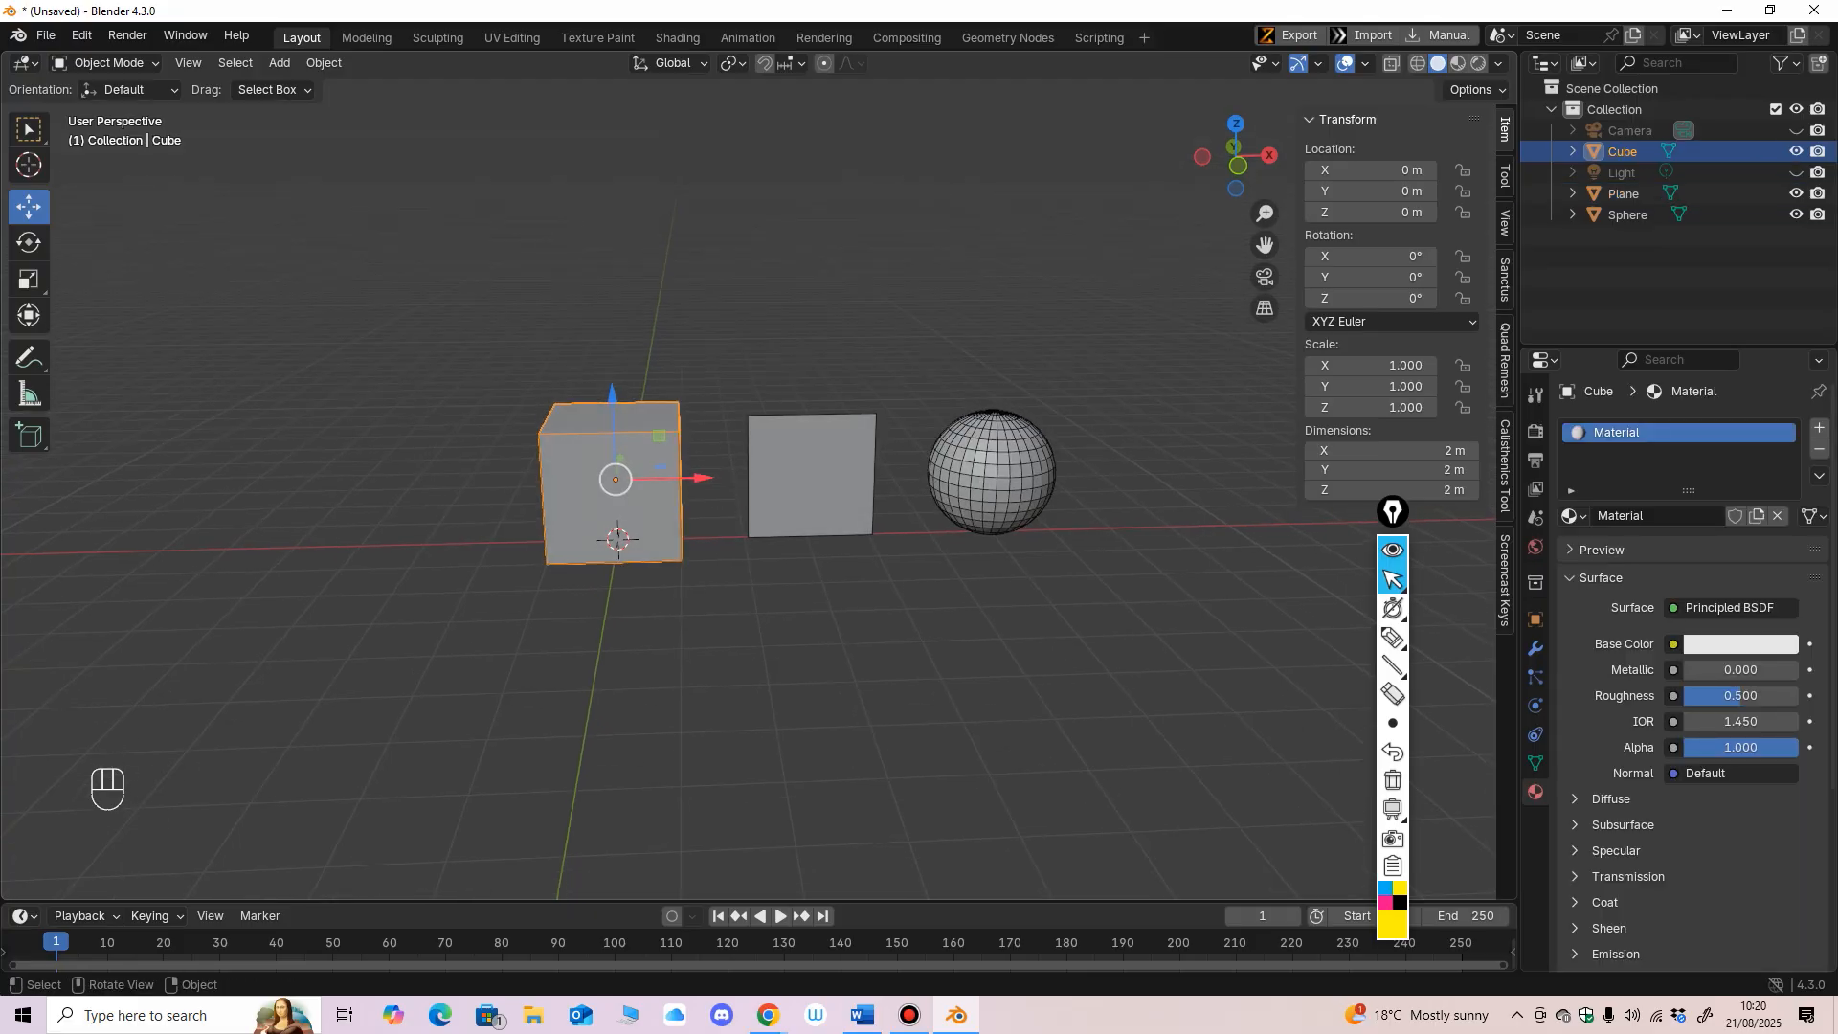
Step: Try to duplicate the cube with a freehand offset, and undo the duplicate
{"action": "key", "text": "shift+d"}
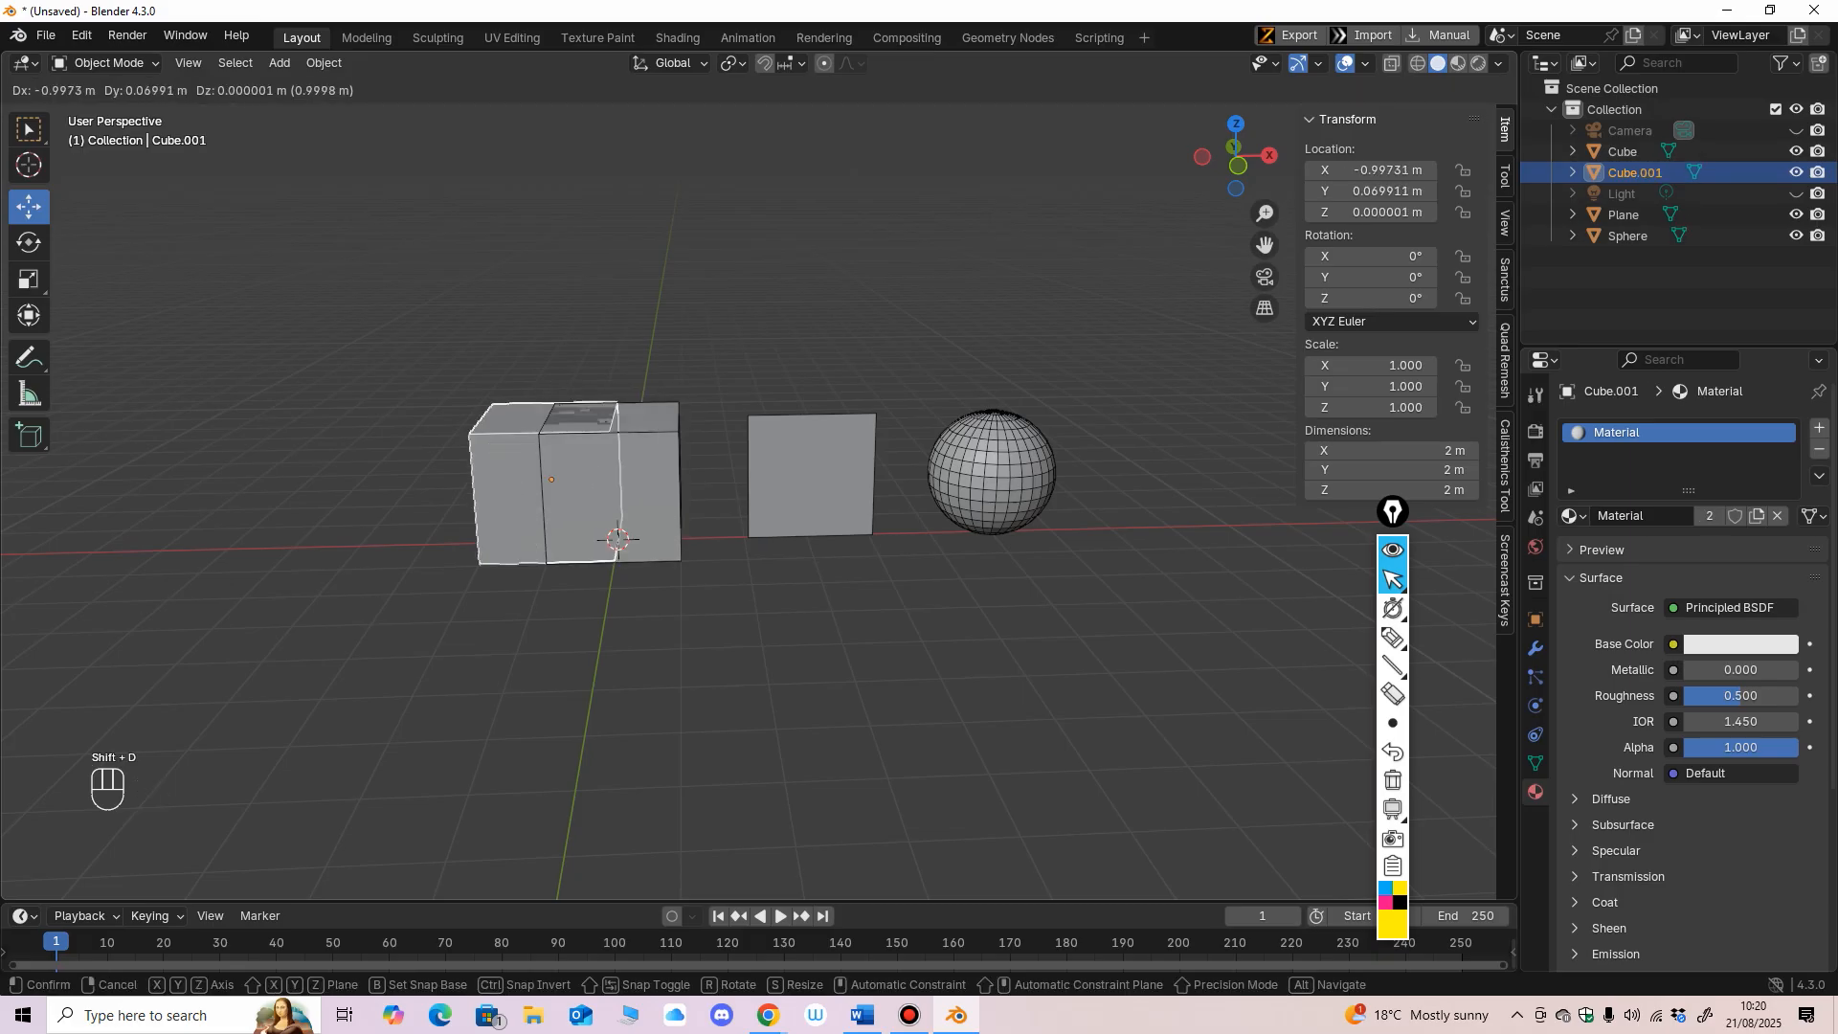
{"action": "left_click", "coordinate": [528, 513]}
{"action": "key", "text": "ctrl+z"}
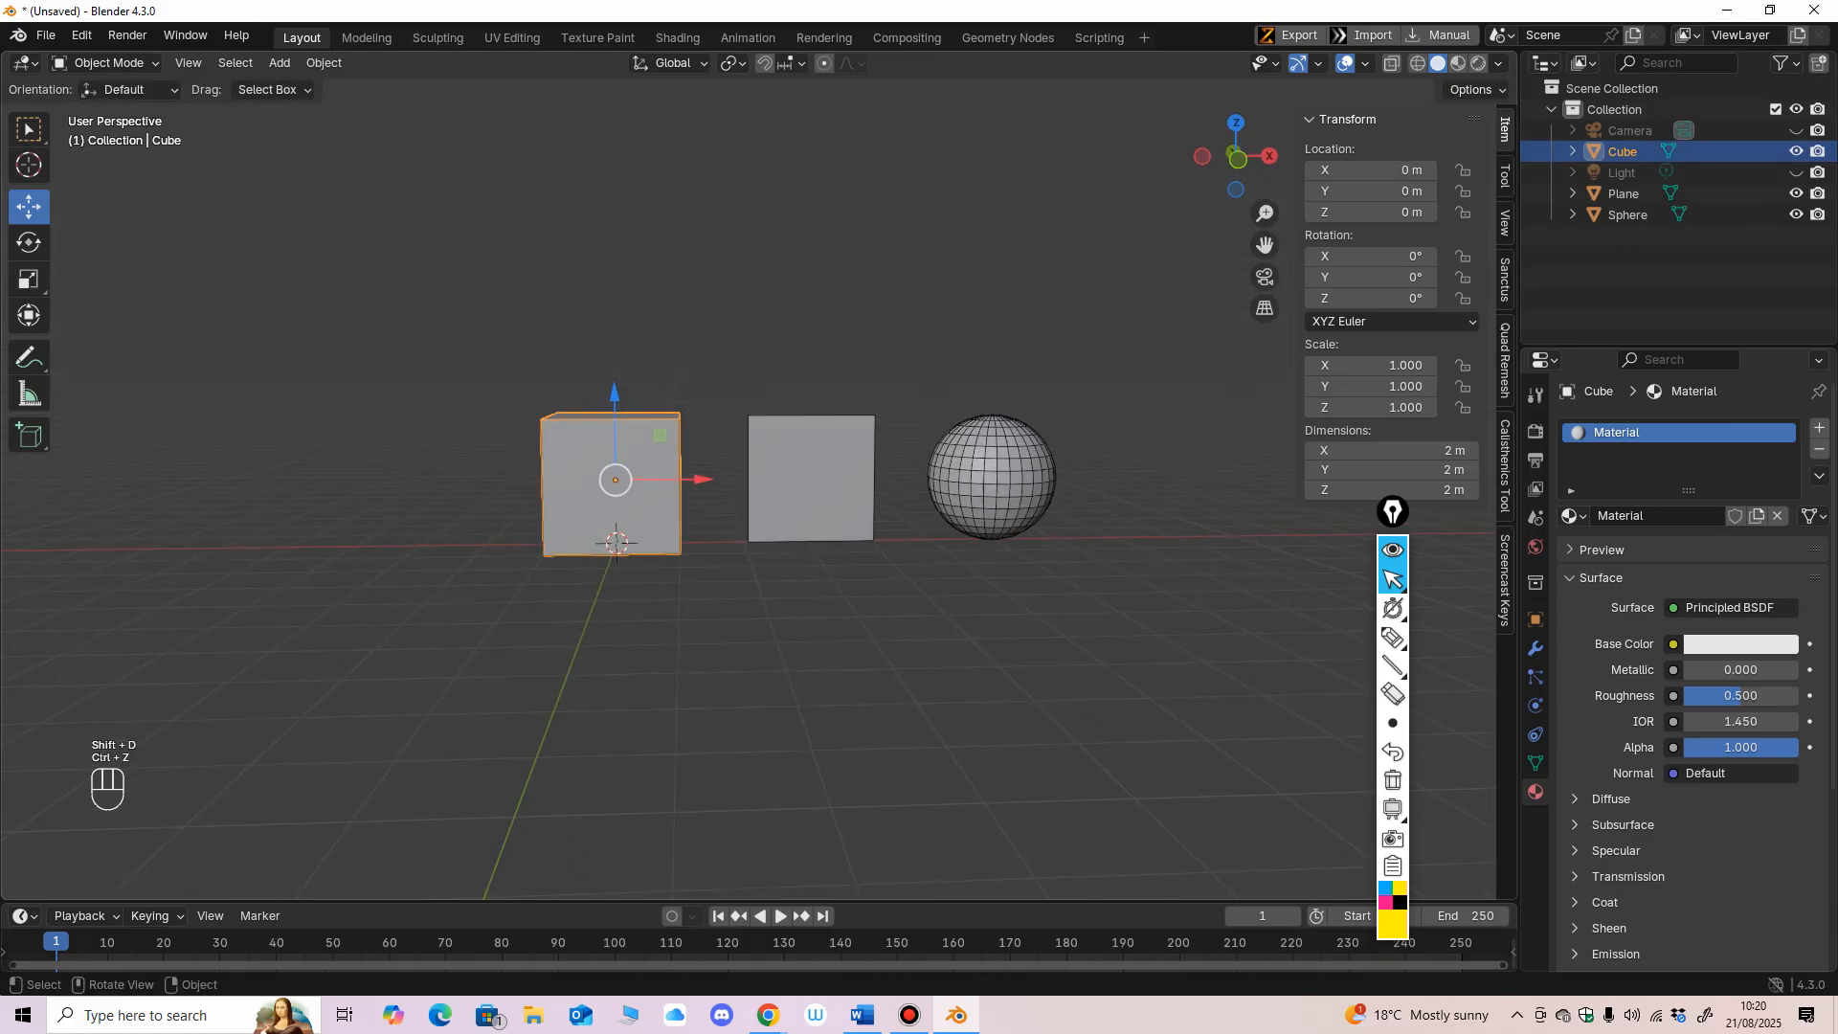
Step: Duplicate the cube in place and move the copy along X to about -3.37 m
{"action": "key", "text": "shift+d"}
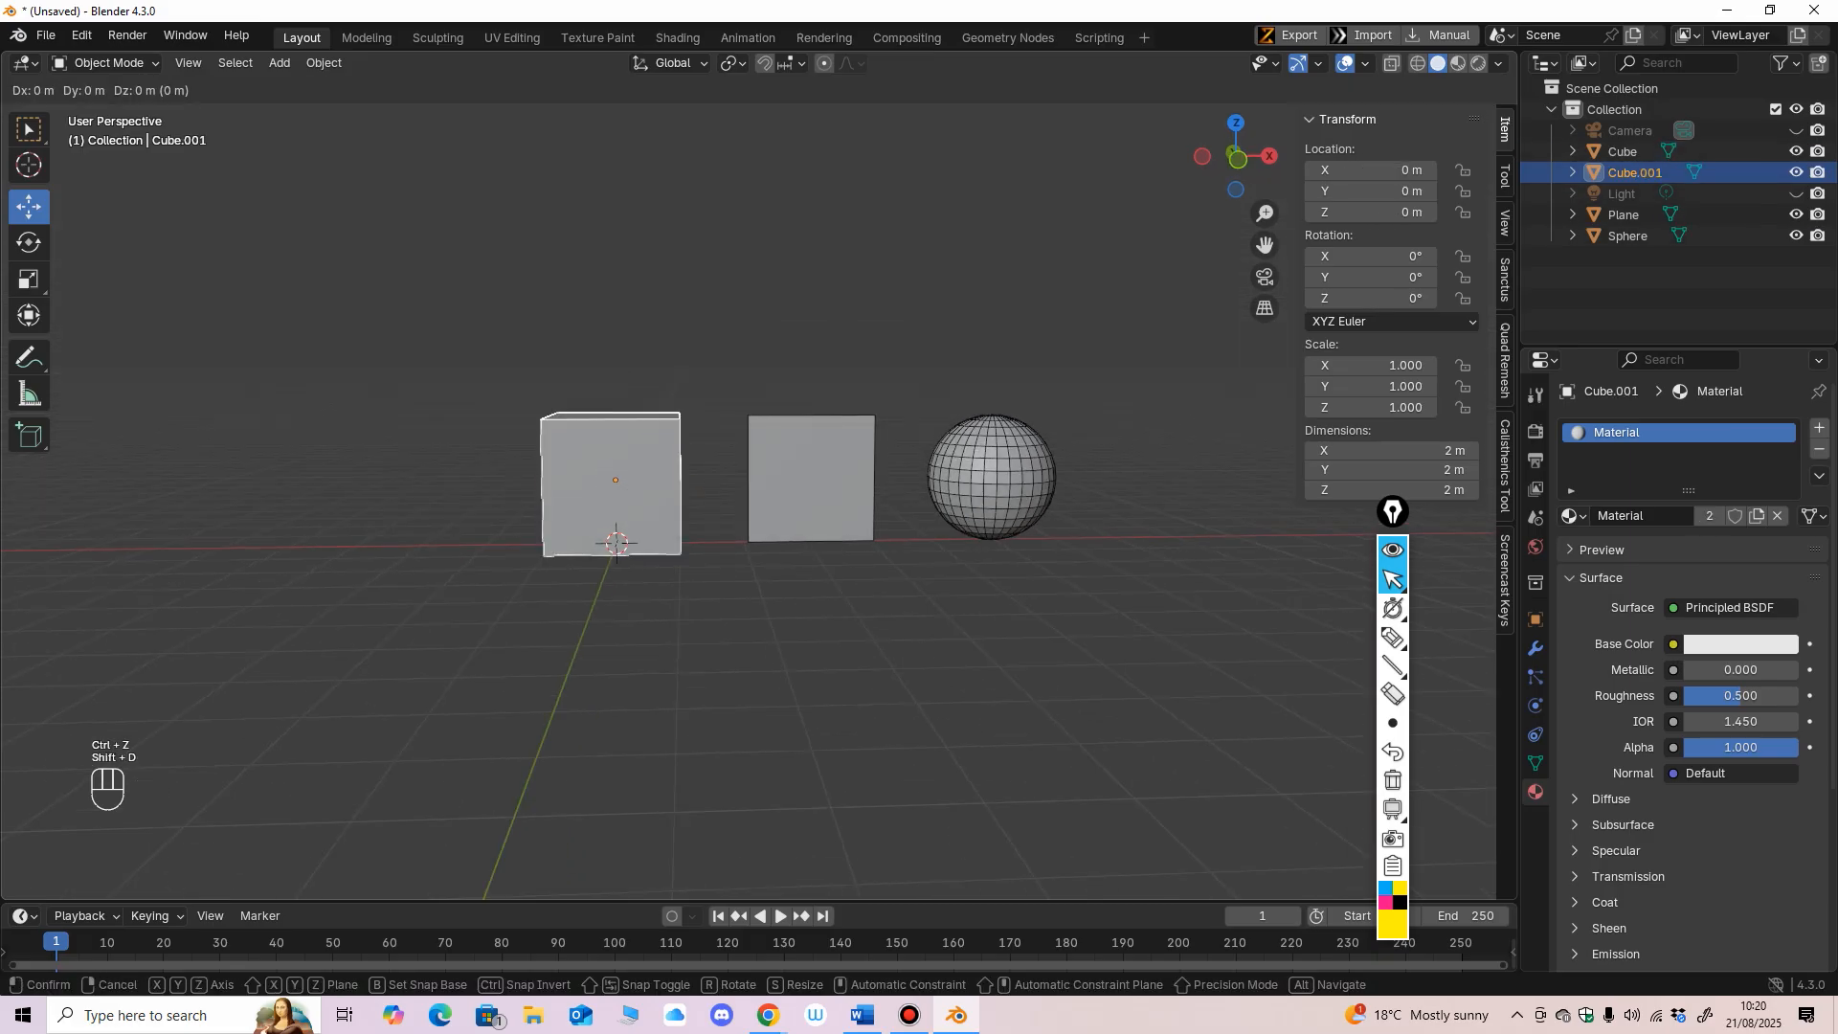
{"action": "key", "text": "Return"}
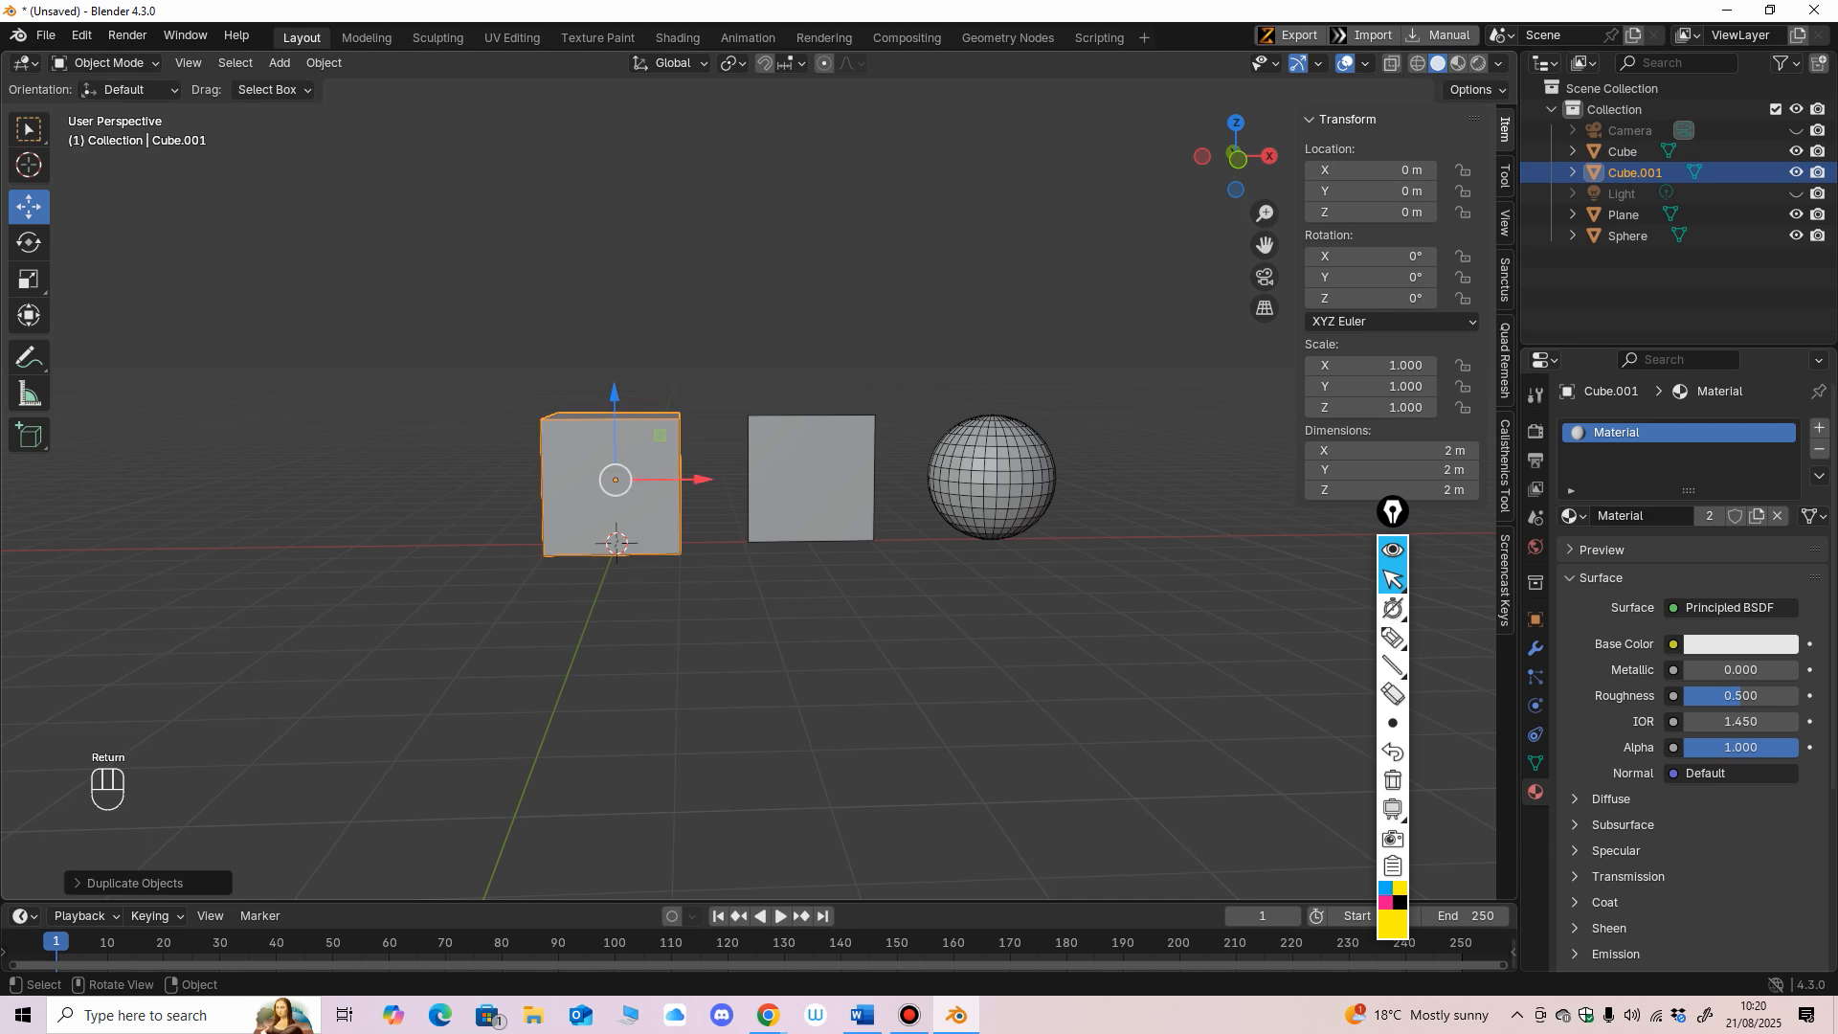
{"action": "left_click_drag", "start_coordinate": [704, 478], "coordinate": [482, 480]}
{"action": "middle_click_drag", "start_coordinate": [482, 483], "coordinate": [584, 491]}
{"action": "middle_click_drag", "start_coordinate": [584, 491], "coordinate": [603, 499]}
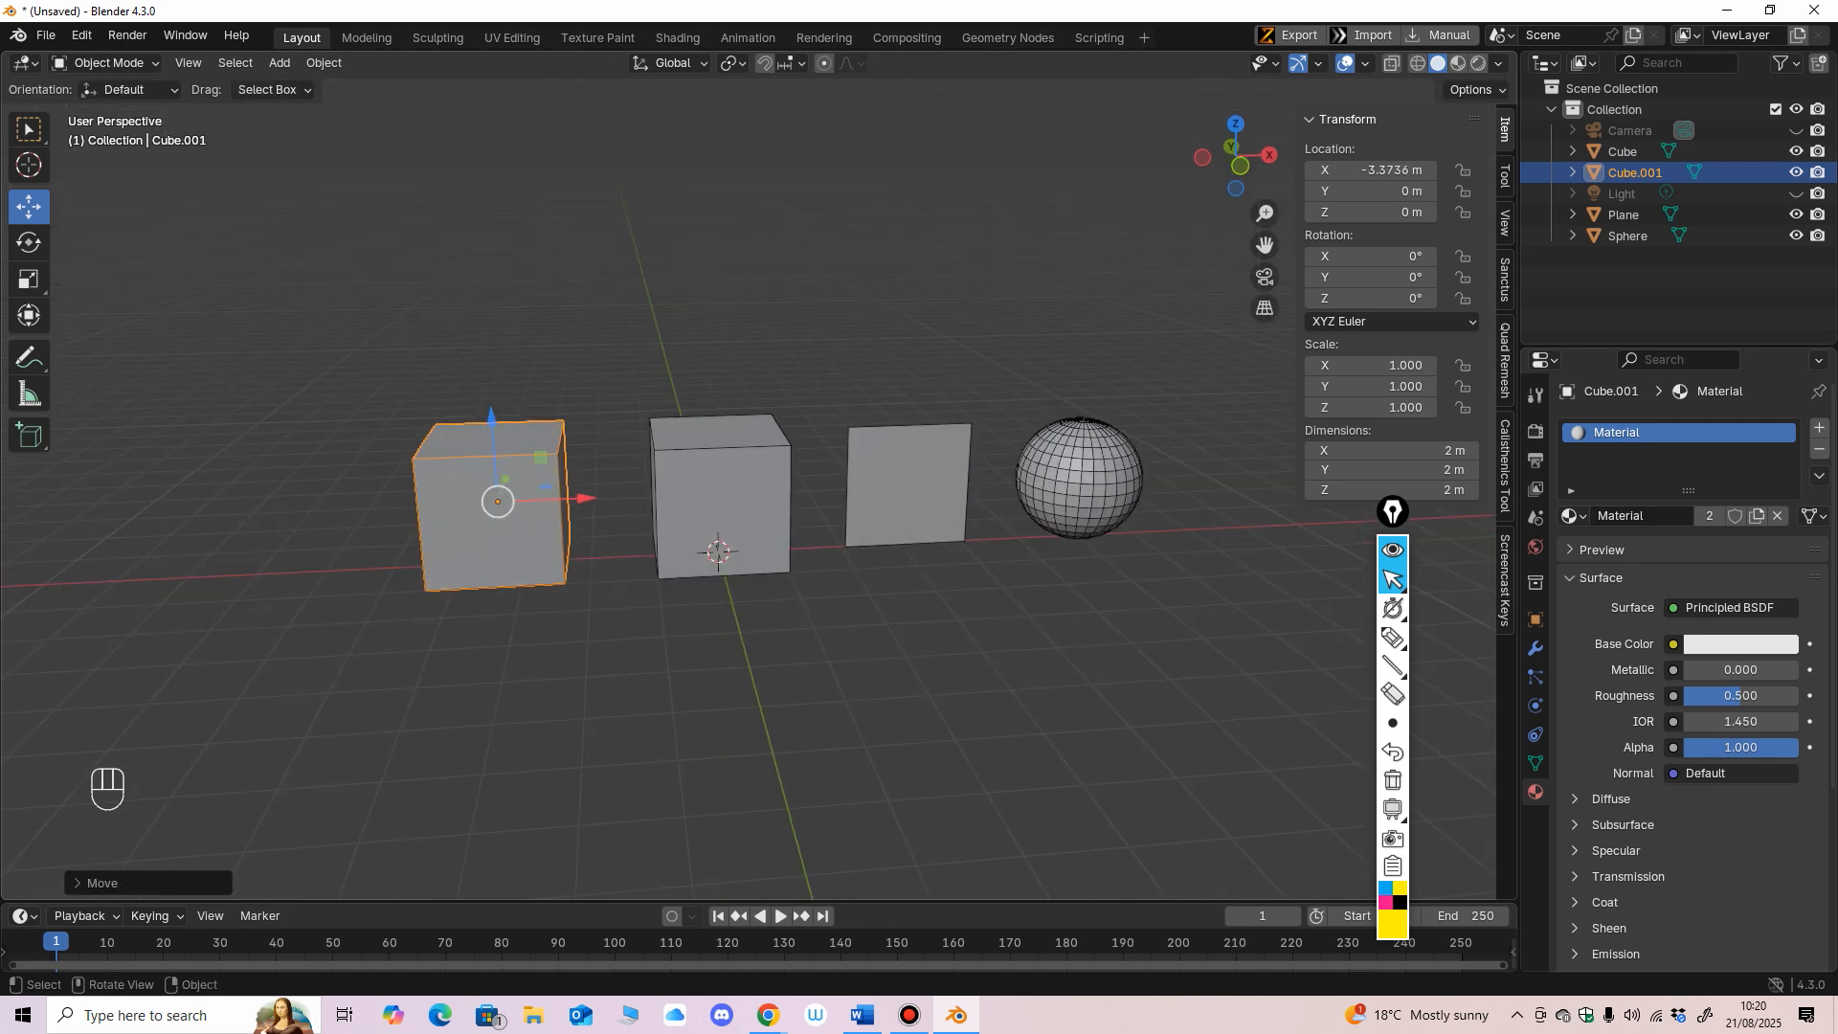
{"action": "mouse_move", "coordinate": [737, 517]}
{"action": "middle_mouse_down"}
{"action": "mouse_move", "coordinate": [846, 533]}
{"action": "mouse_move", "coordinate": [821, 502]}
{"action": "mouse_move", "coordinate": [764, 492]}
{"action": "middle_mouse_up"}
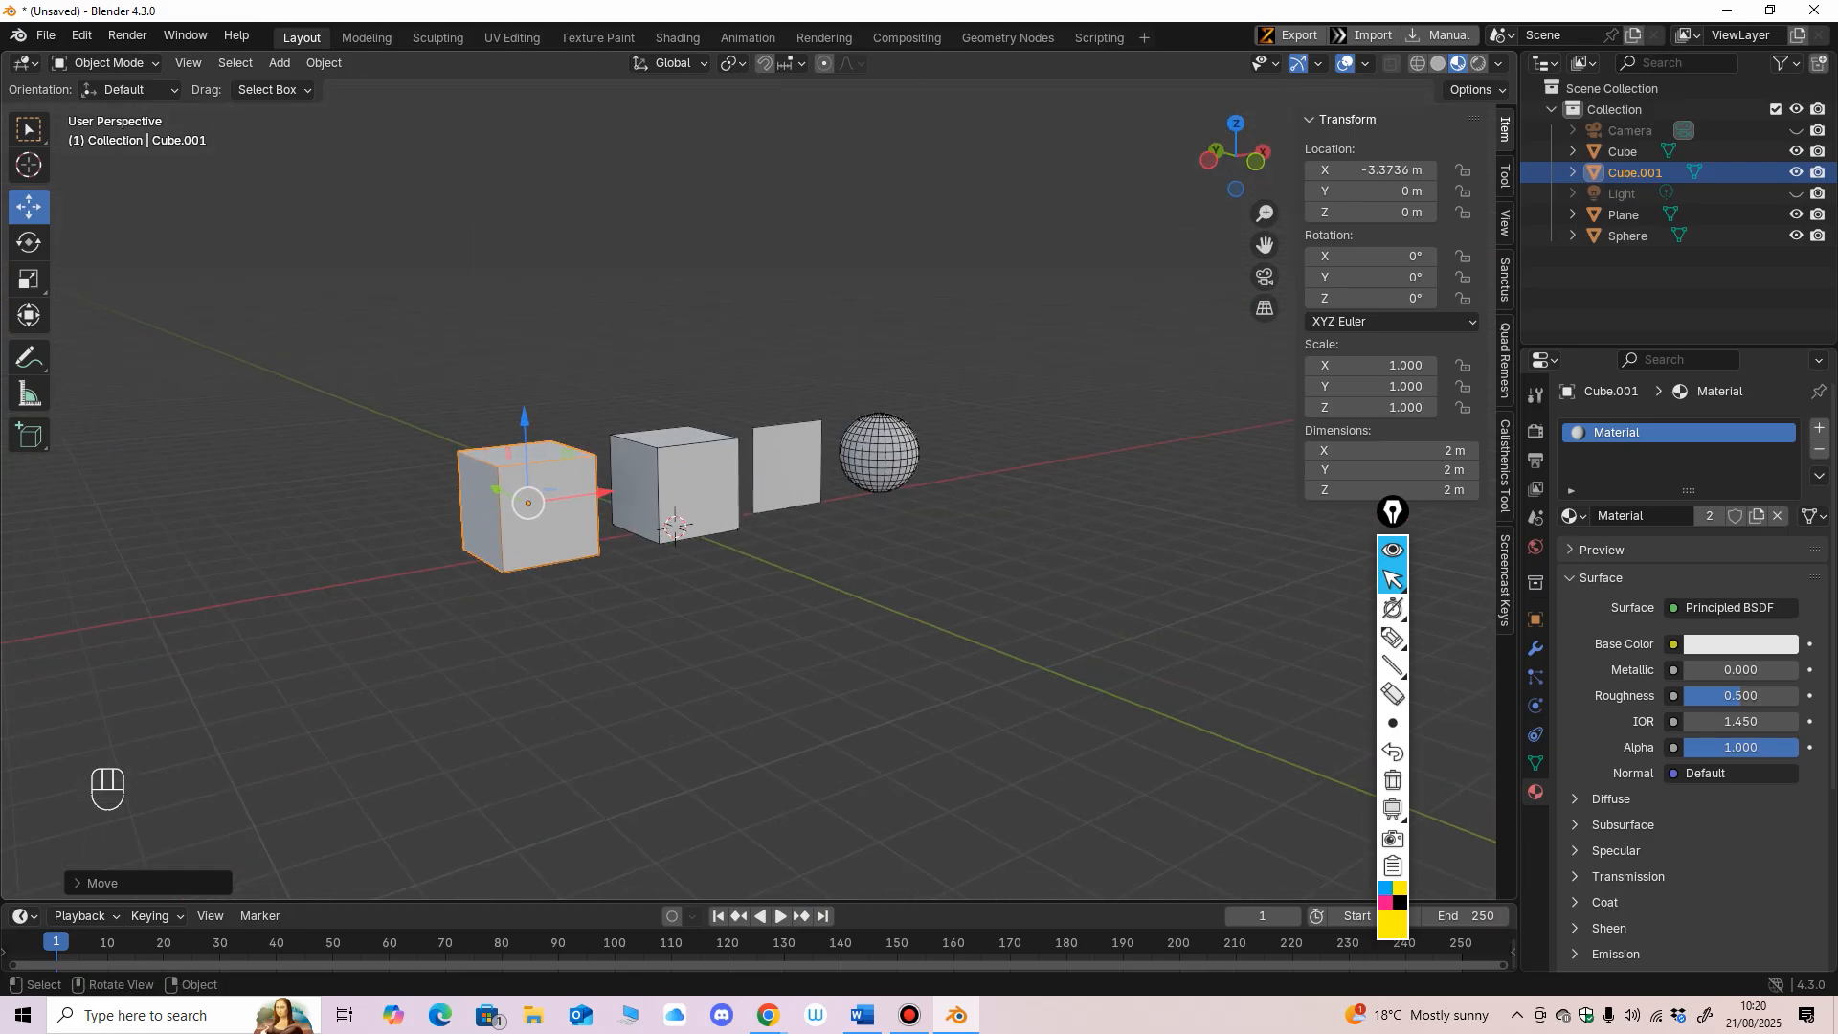
Step: Unhide the camera and the light in the viewport
{"action": "left_click", "coordinate": [1795, 130]}
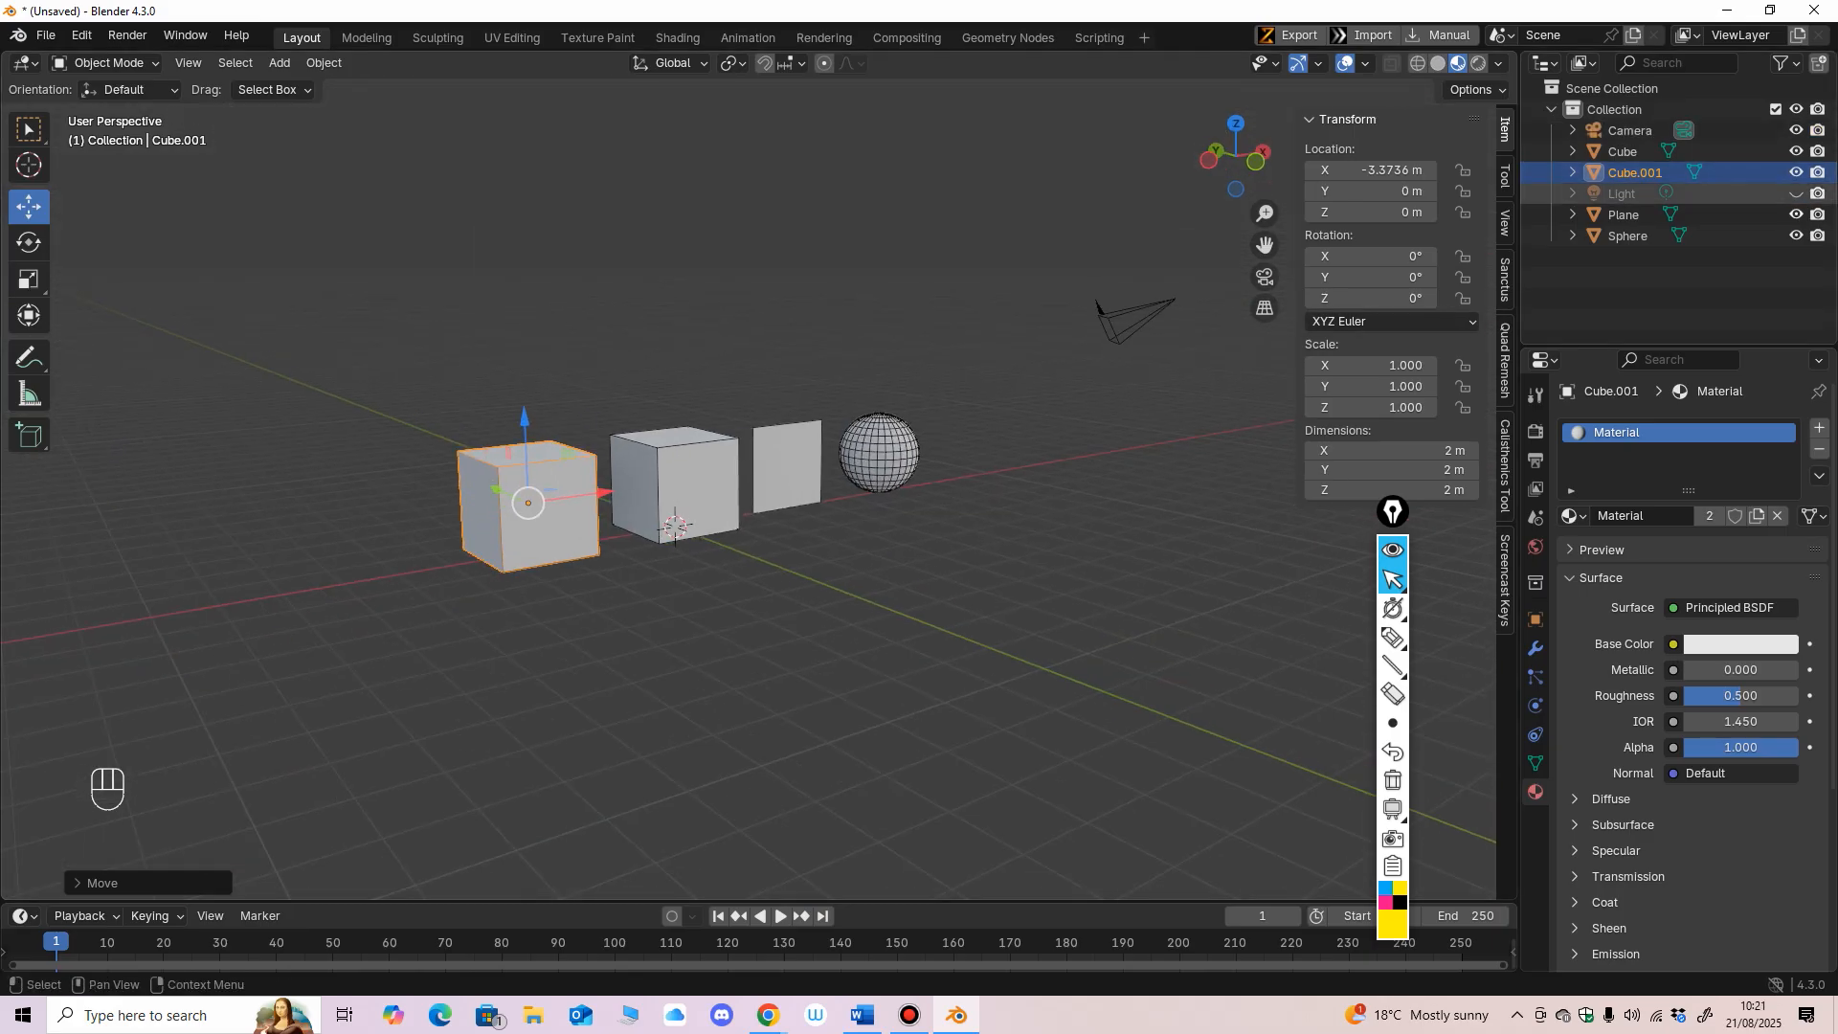
{"action": "left_click", "coordinate": [1795, 193]}
{"action": "scroll", "coordinate": [957, 459], "scroll_direction": "down", "scroll_amount": 3}
Step: Select the light and move it along Y to about -3.92 m, in front of the objects
{"action": "middle_click_drag", "start_coordinate": [957, 460], "coordinate": [1039, 599]}
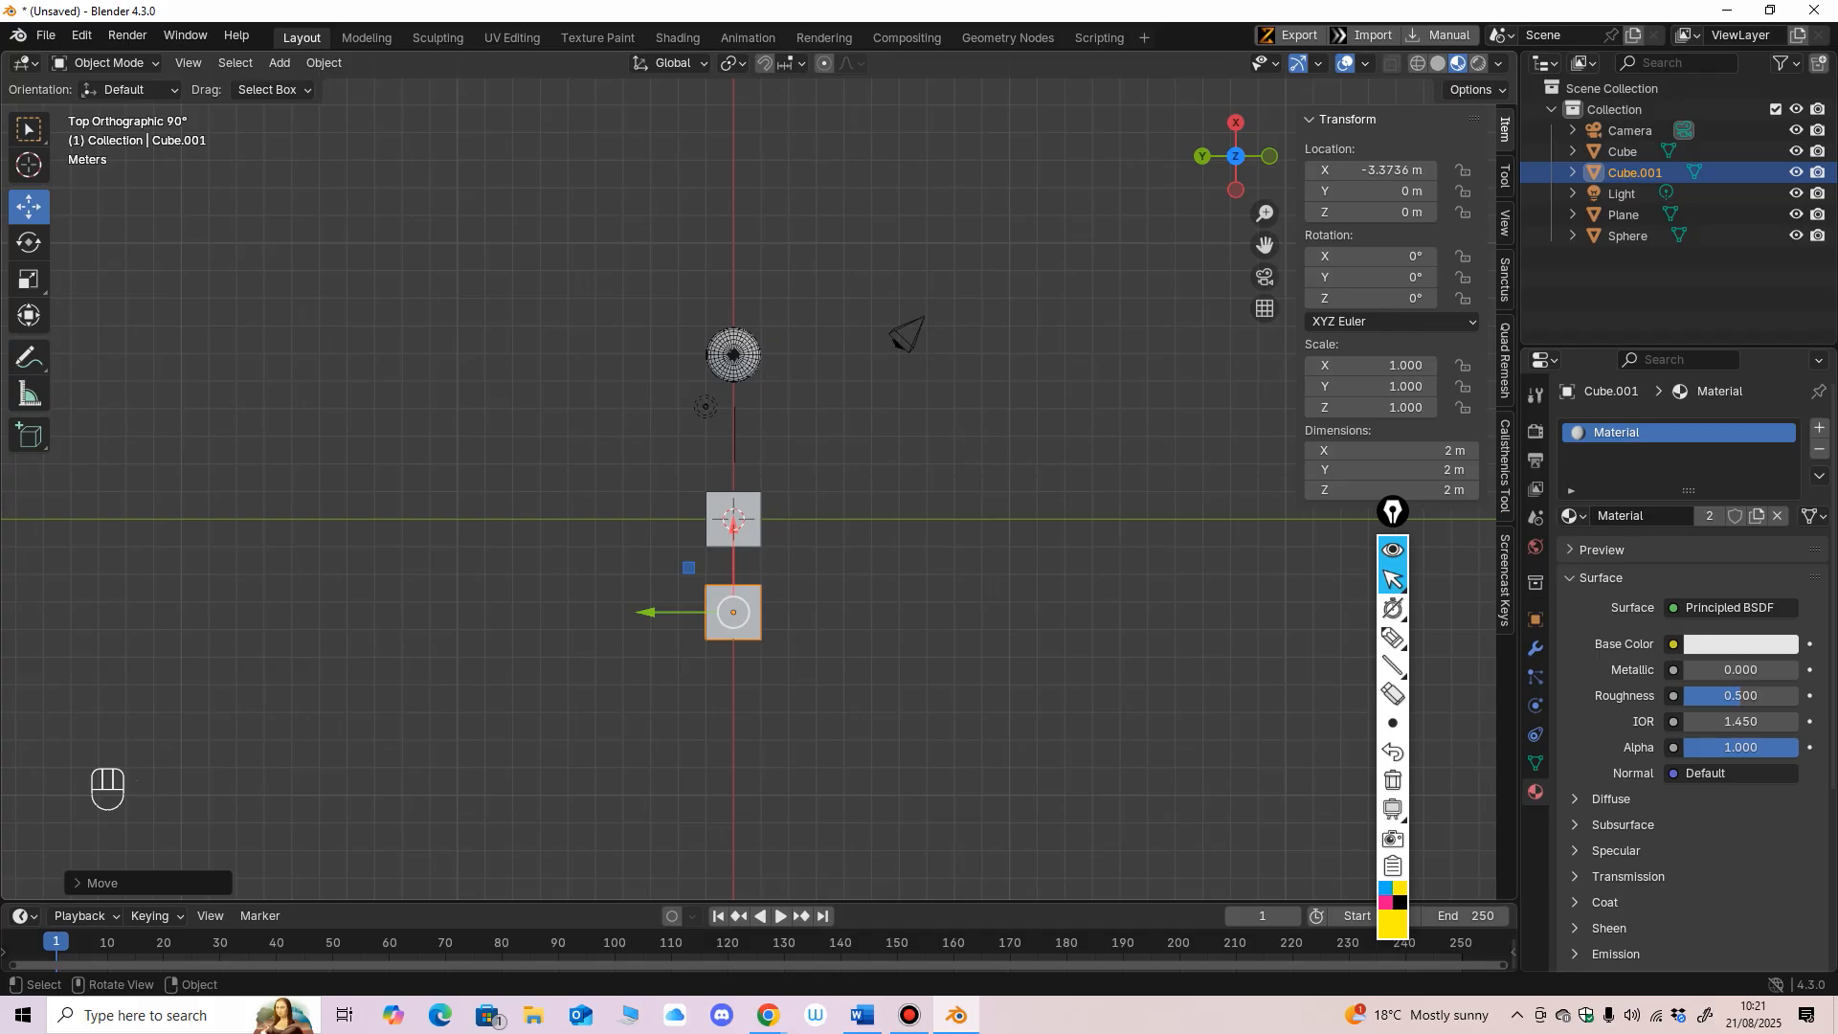
{"action": "left_click", "coordinate": [706, 407]}
{"action": "mouse_move", "coordinate": [705, 407]}
{"action": "middle_mouse_down"}
{"action": "mouse_move", "coordinate": [507, 216]}
{"action": "mouse_move", "coordinate": [613, 282]}
{"action": "mouse_move", "coordinate": [704, 402]}
{"action": "mouse_move", "coordinate": [739, 383]}
{"action": "mouse_move", "coordinate": [723, 412]}
{"action": "middle_mouse_up"}
{"action": "left_click_drag", "start_coordinate": [627, 407], "coordinate": [763, 407]}
{"action": "middle_click_drag", "start_coordinate": [763, 406], "coordinate": [550, 206]}
{"action": "left_click_drag", "start_coordinate": [909, 342], "coordinate": [836, 343]}
{"action": "middle_click_drag", "start_coordinate": [836, 342], "coordinate": [1048, 349]}
Step: Change the light to an Area light and rotate it to about X 12.6°, Y -52.9°, Z 118.8°, aimed towards the cubes
{"action": "left_click", "coordinate": [29, 242]}
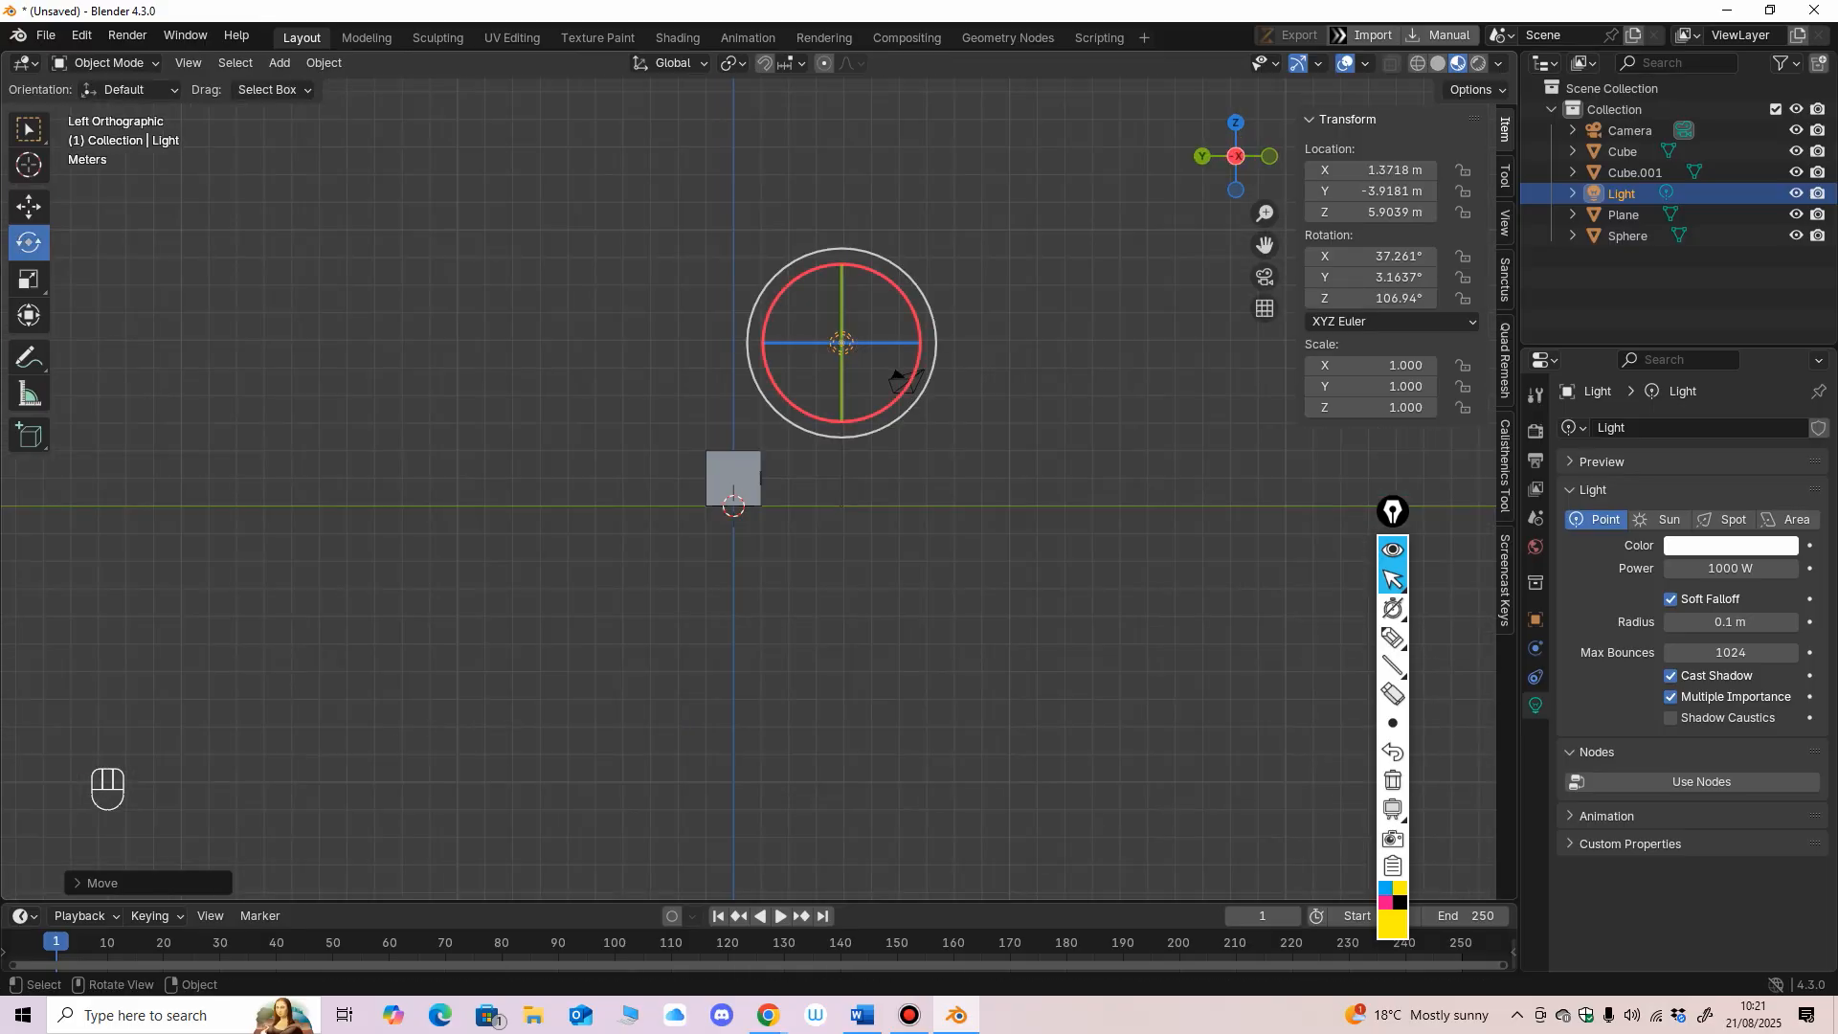
{"action": "left_click_drag", "start_coordinate": [896, 400], "coordinate": [870, 416]}
{"action": "middle_click_drag", "start_coordinate": [870, 417], "coordinate": [750, 441], "text": "shift"}
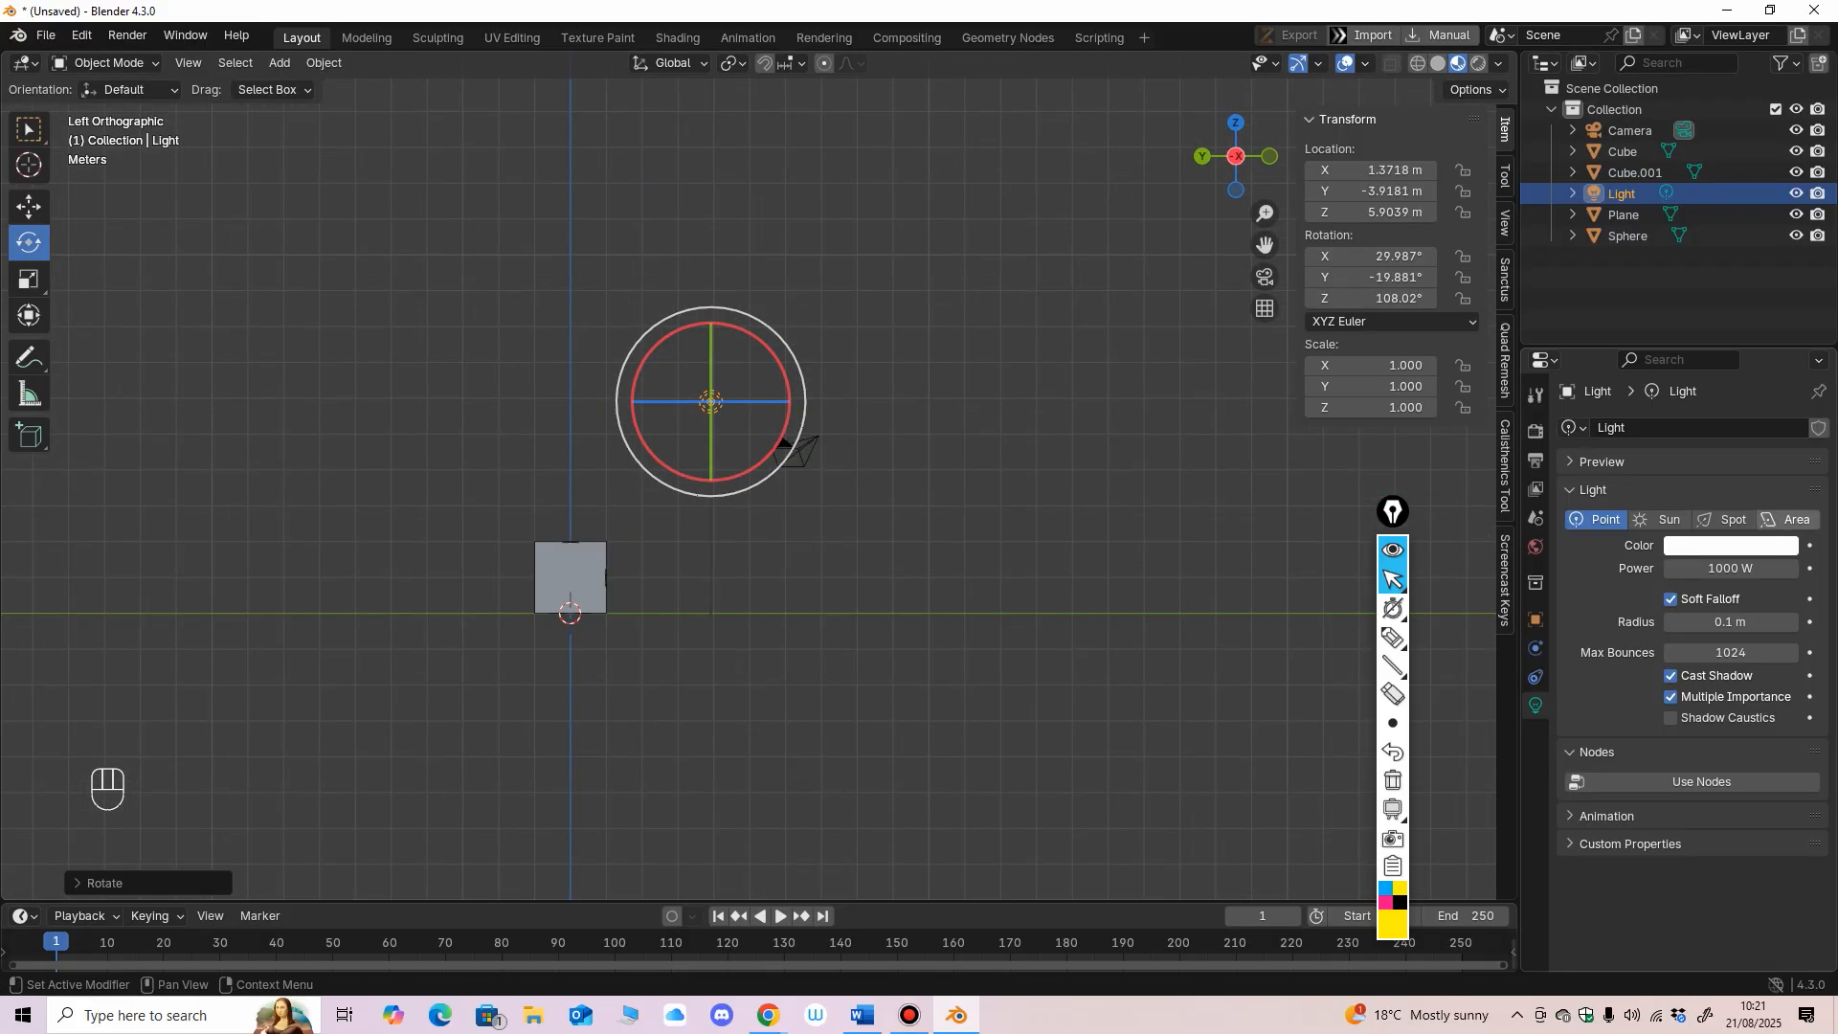
{"action": "left_click", "coordinate": [1788, 519]}
{"action": "left_click_drag", "start_coordinate": [787, 348], "coordinate": [804, 406]}
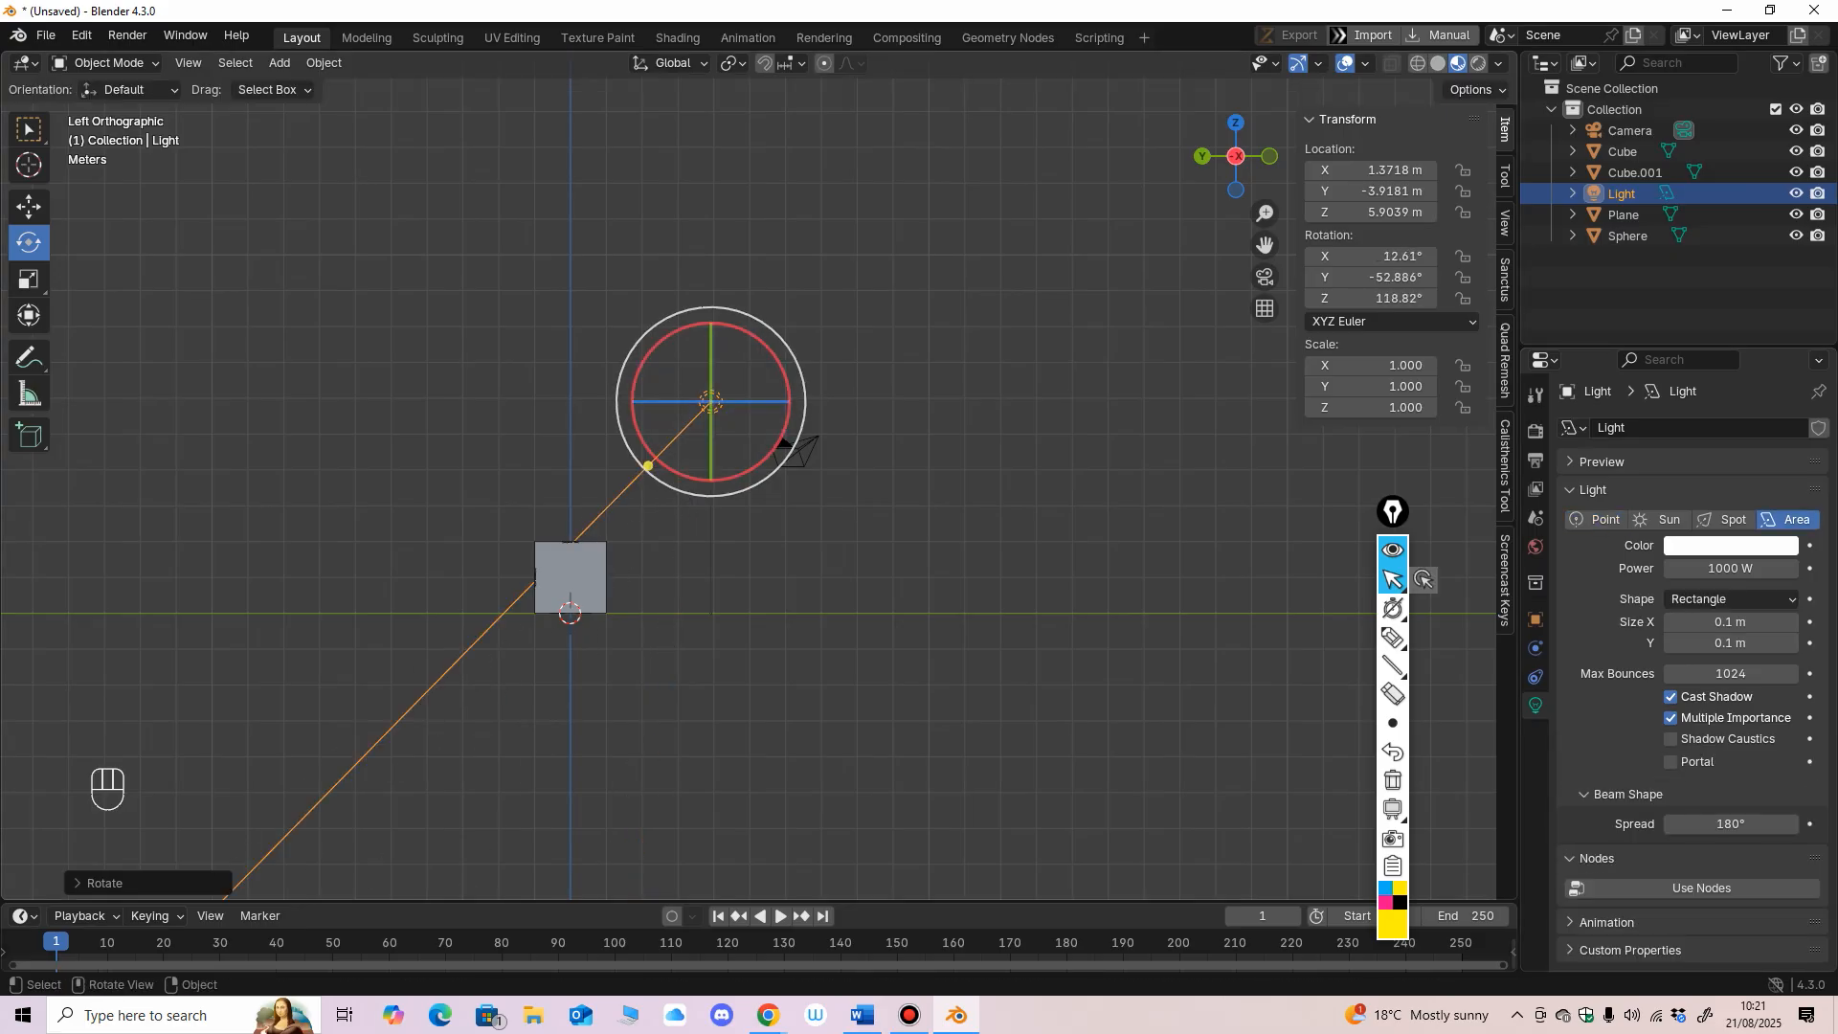
Step: Reposition the area light along Y to about -3.12 m so its beam points at the objects
{"action": "left_click", "coordinate": [29, 206]}
{"action": "left_click_drag", "start_coordinate": [627, 402], "coordinate": [695, 402]}
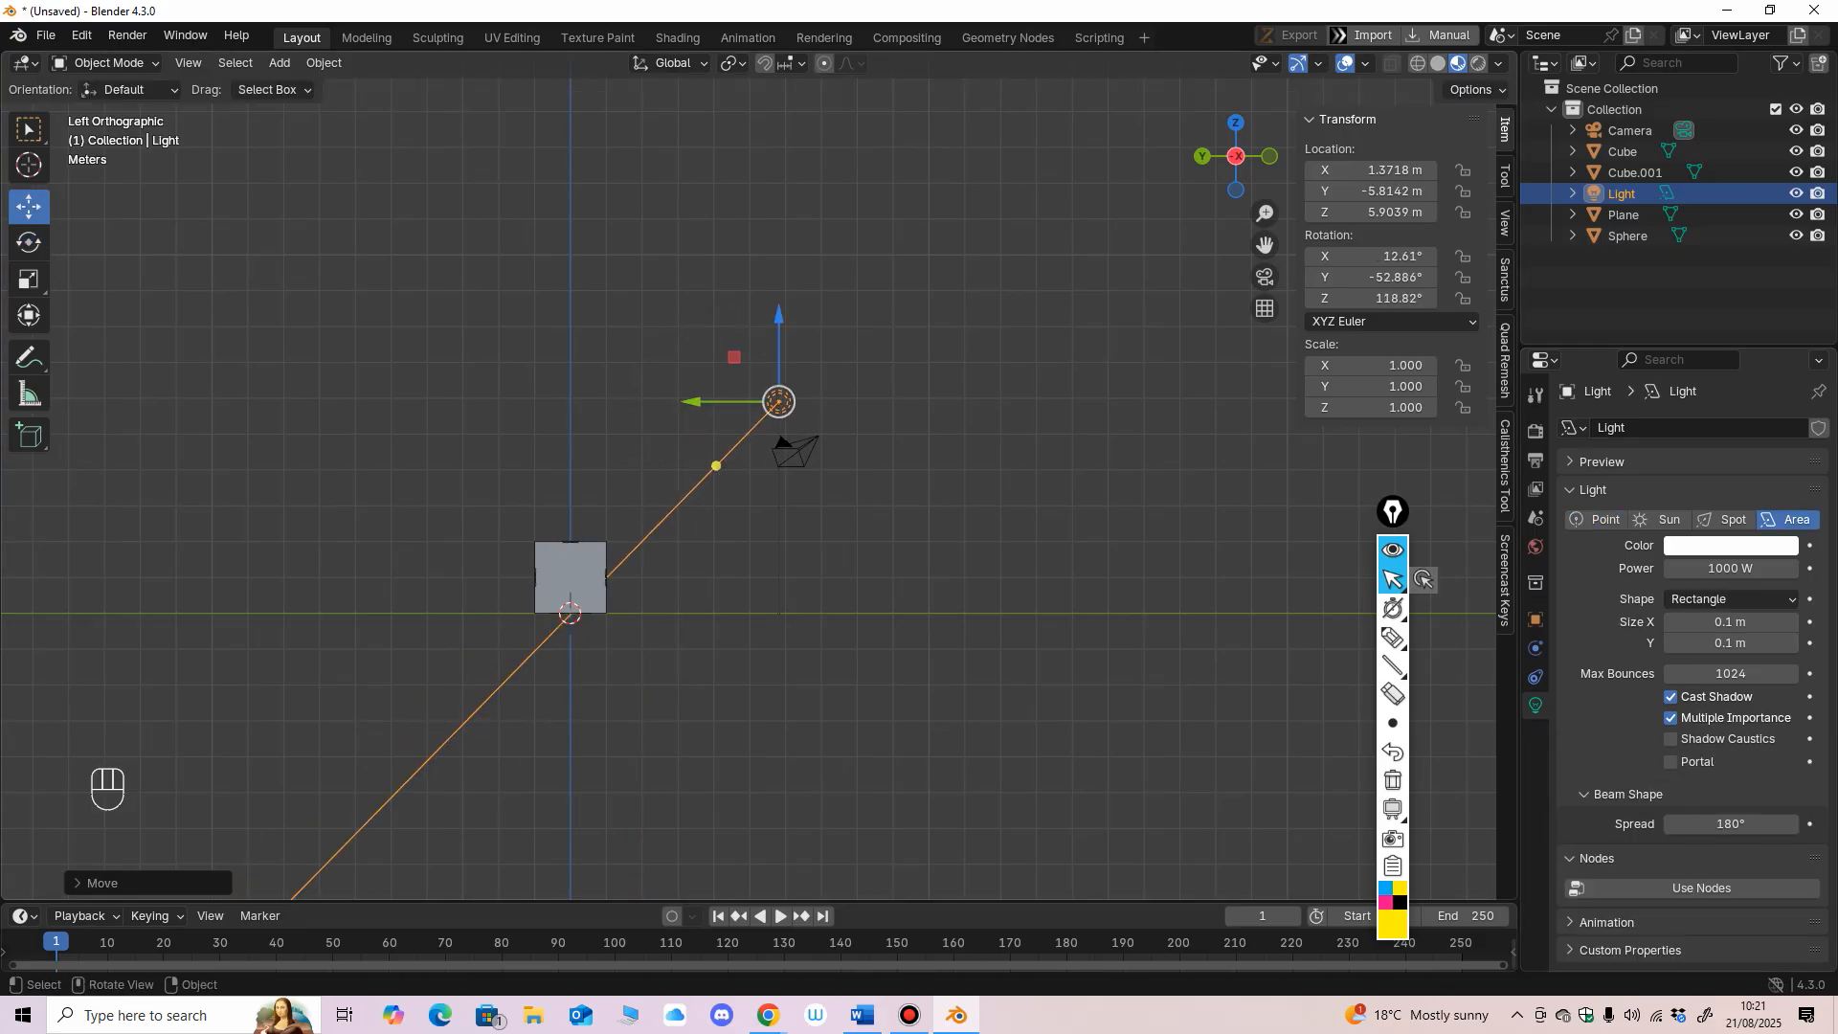
{"action": "mouse_move", "coordinate": [694, 412]}
{"action": "middle_mouse_down"}
{"action": "mouse_move", "coordinate": [555, 435]}
{"action": "mouse_move", "coordinate": [691, 413]}
{"action": "middle_mouse_up"}
{"action": "left_click_drag", "start_coordinate": [692, 402], "coordinate": [593, 402]}
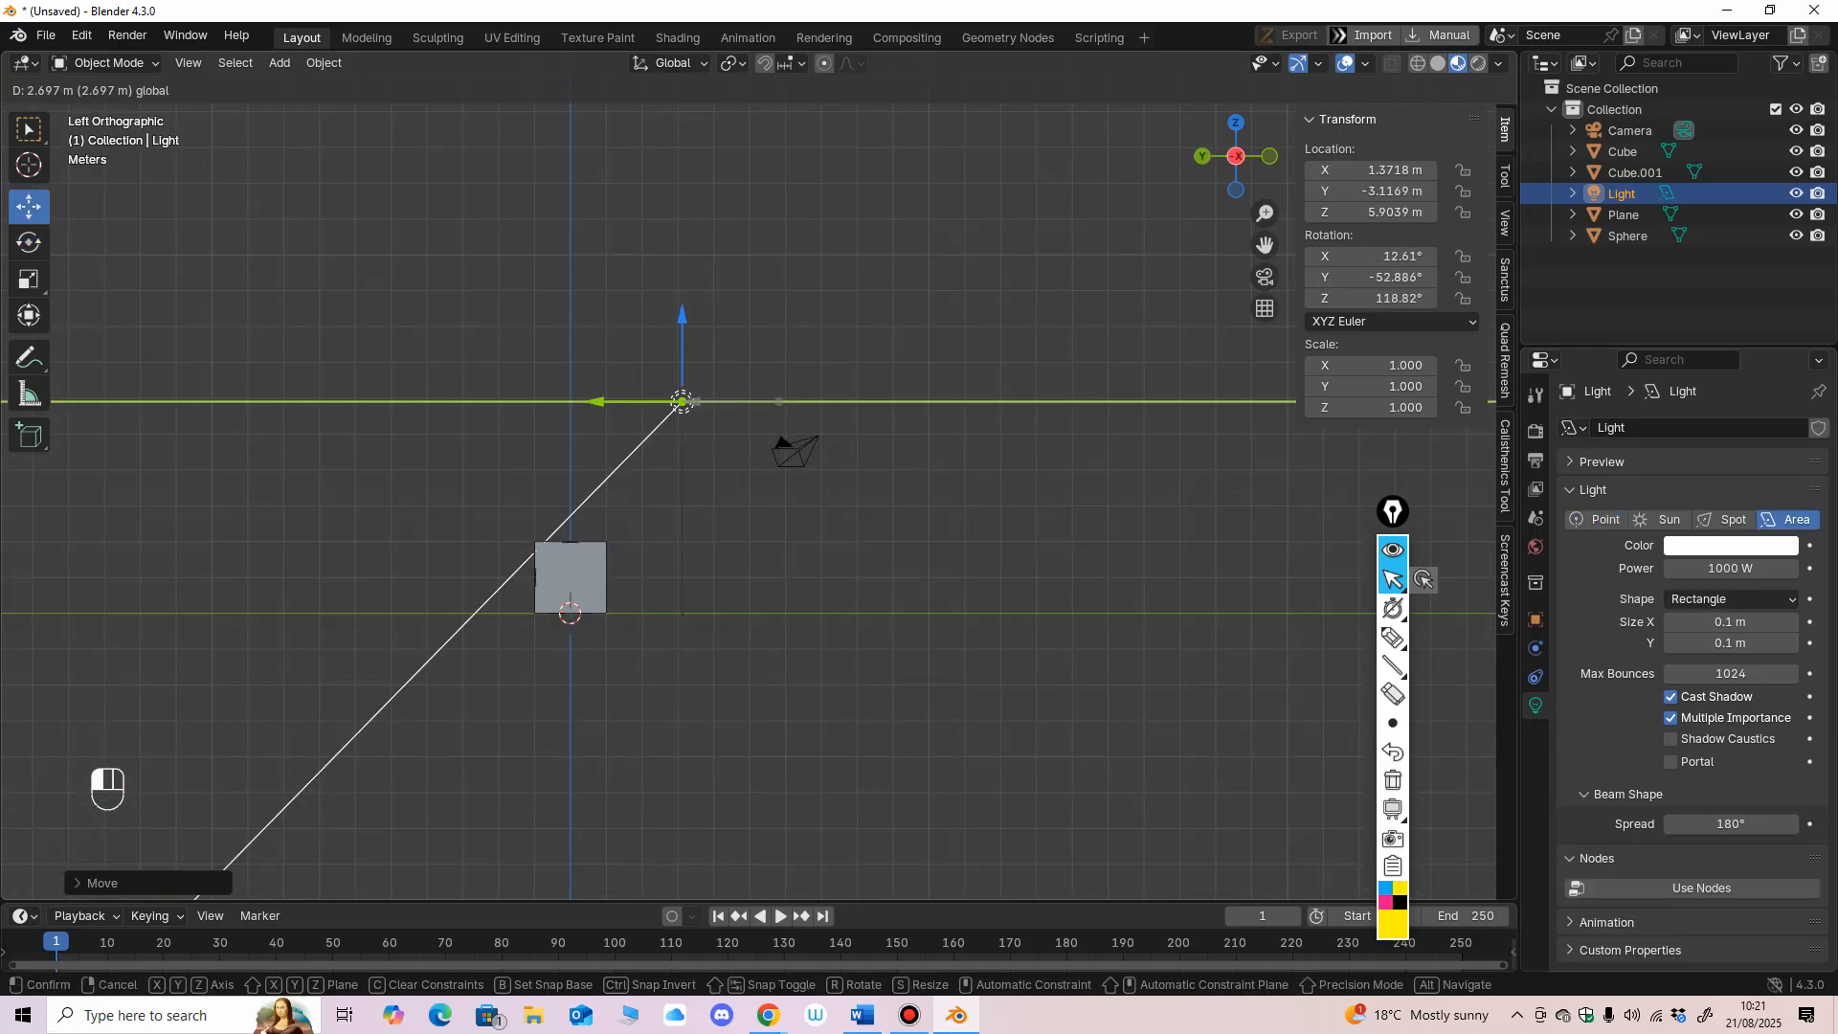
Step: Raise the area light to about Z 8.01 m and rotate it to about X 33.1°, Y -10.5°, Z 107.2°
{"action": "left_click_drag", "start_coordinate": [681, 315], "coordinate": [697, 210]}
{"action": "left_click", "coordinate": [28, 242]}
{"action": "left_click", "coordinate": [28, 207]}
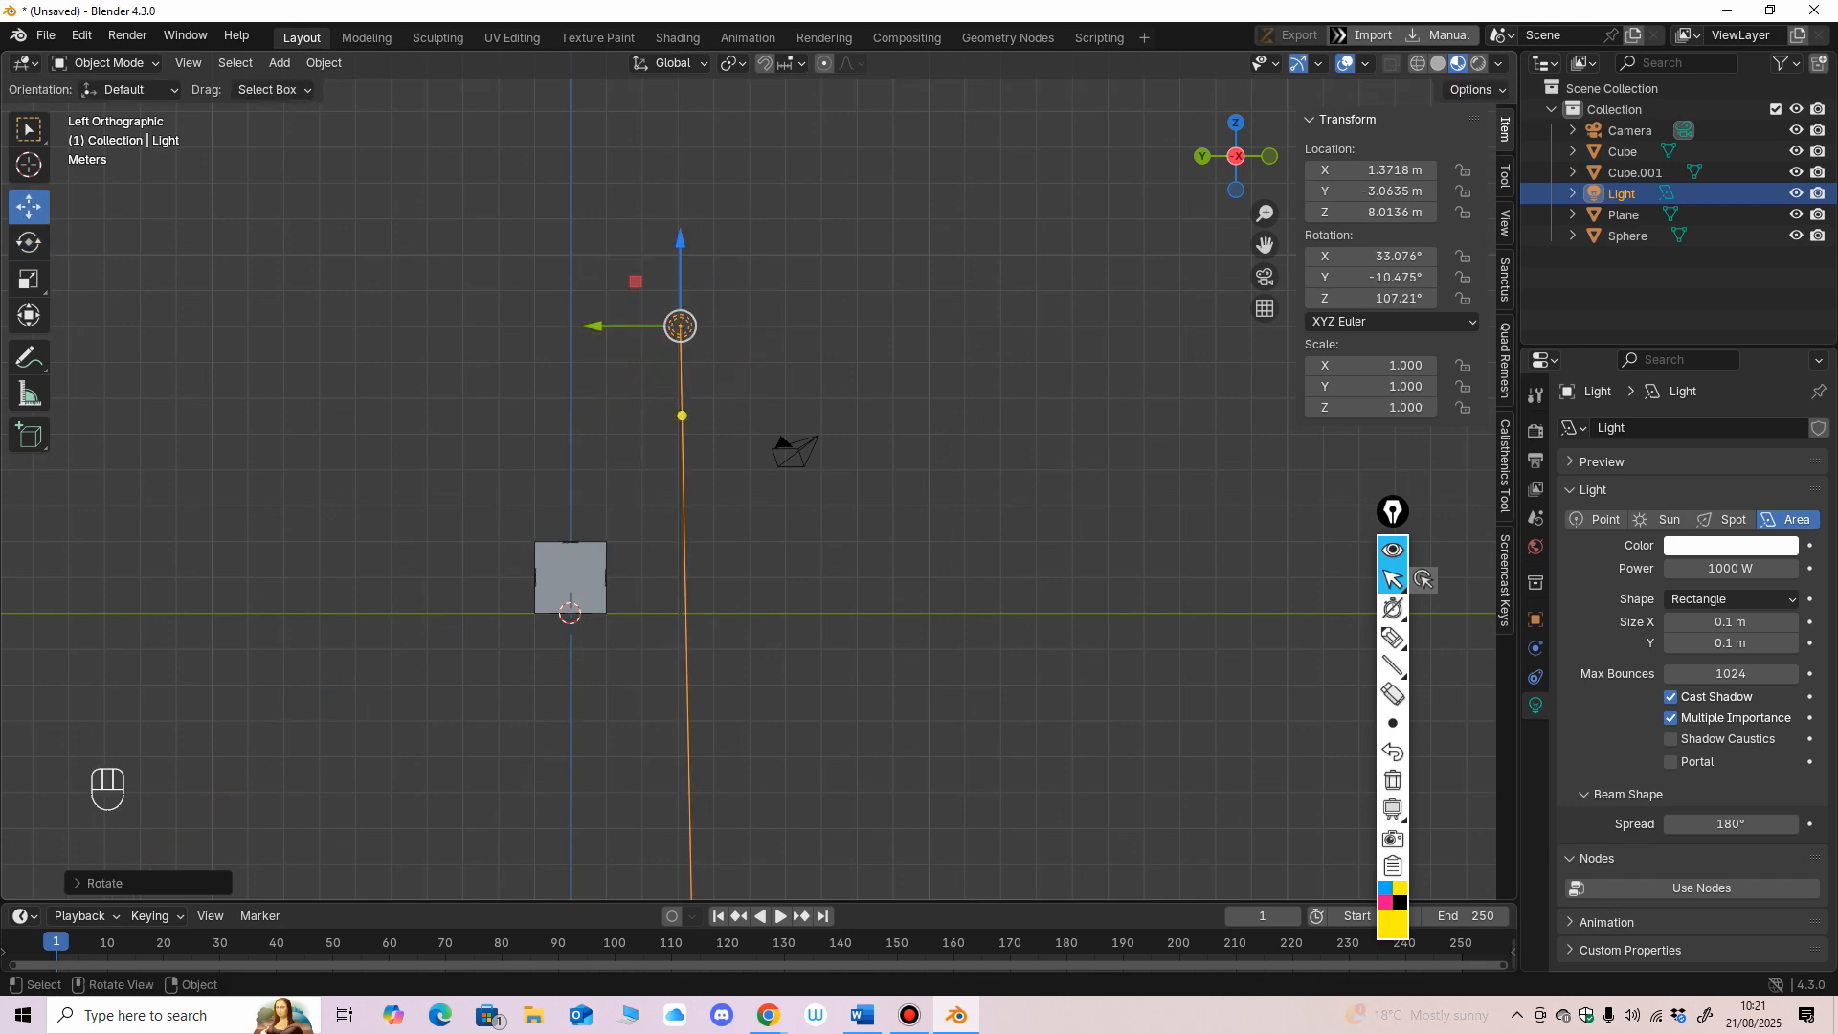
Step: Shift the area light along Y to about -3.17 m and tilt its beam towards the cubes
{"action": "mouse_move", "coordinate": [599, 325]}
{"action": "left_mouse_down"}
{"action": "mouse_move", "coordinate": [513, 326]}
{"action": "mouse_move", "coordinate": [603, 326]}
{"action": "left_mouse_up"}
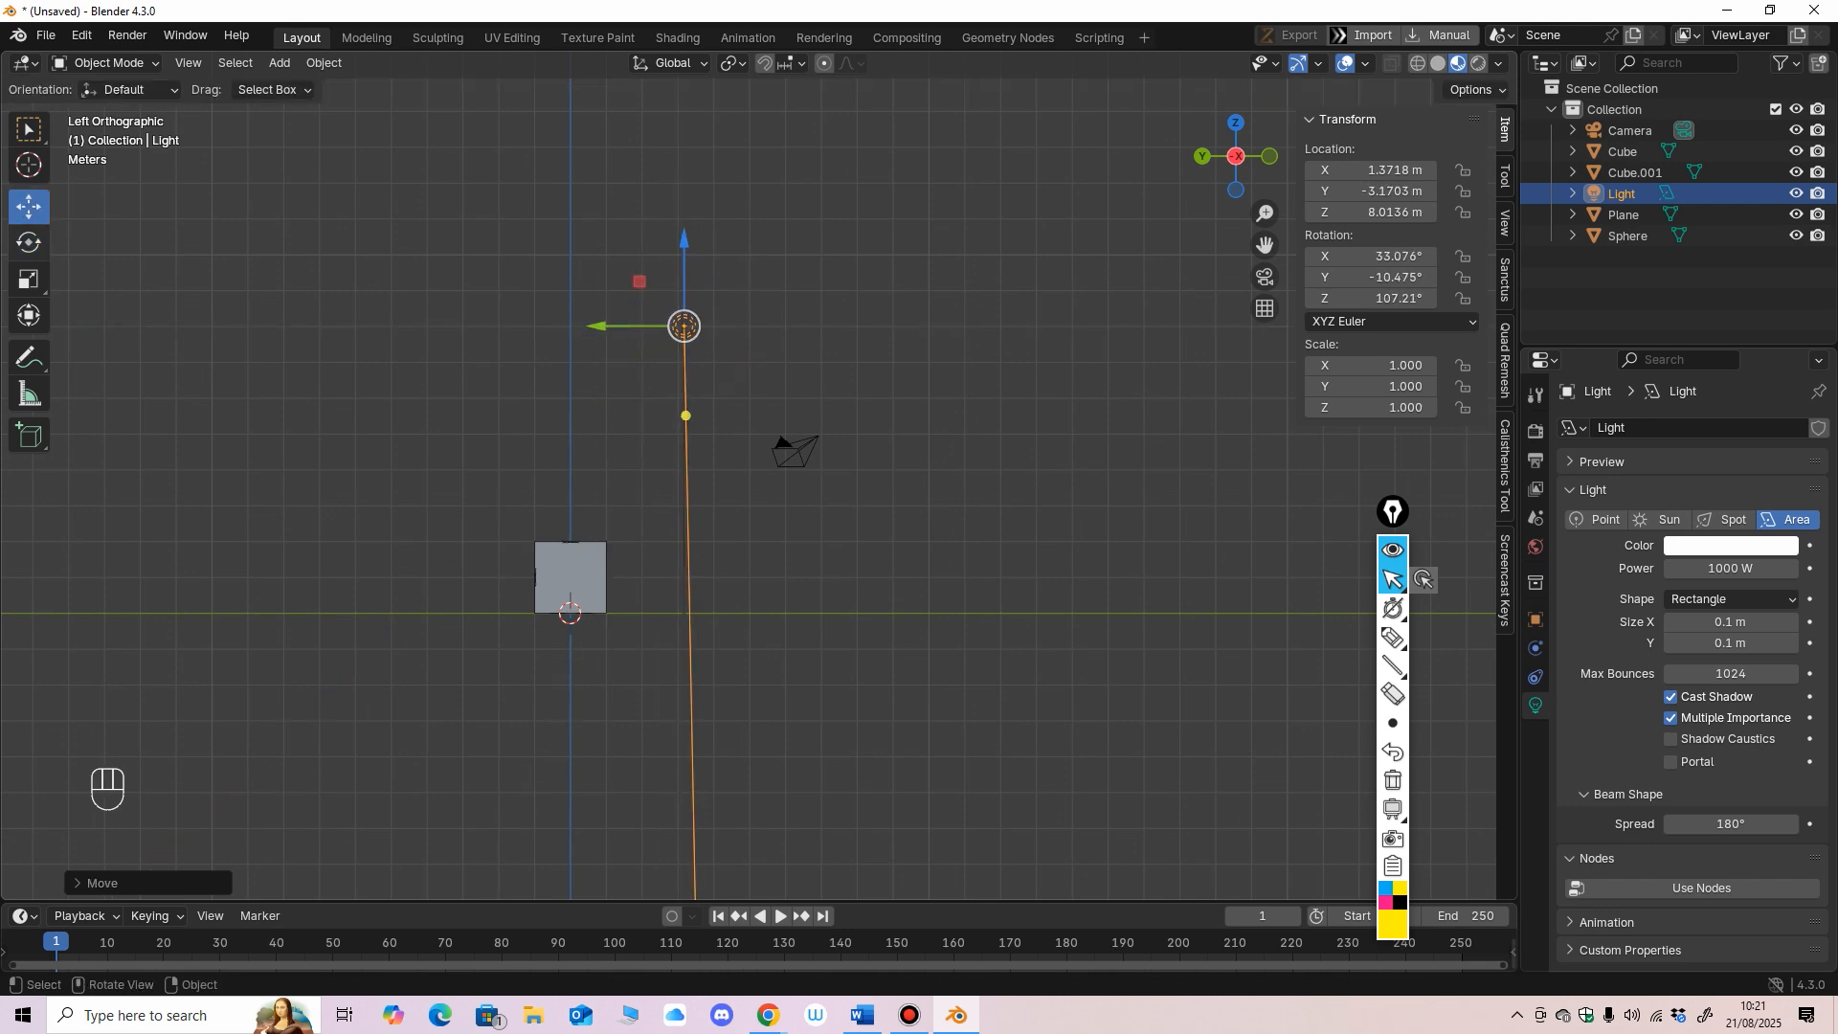
{"action": "left_click", "coordinate": [29, 243]}
{"action": "left_click_drag", "start_coordinate": [744, 276], "coordinate": [758, 300]}
Step: Move the camera along X to about 0.60 m and rotate it to about Z 1.0°, facing the row of objects
{"action": "left_click", "coordinate": [795, 452]}
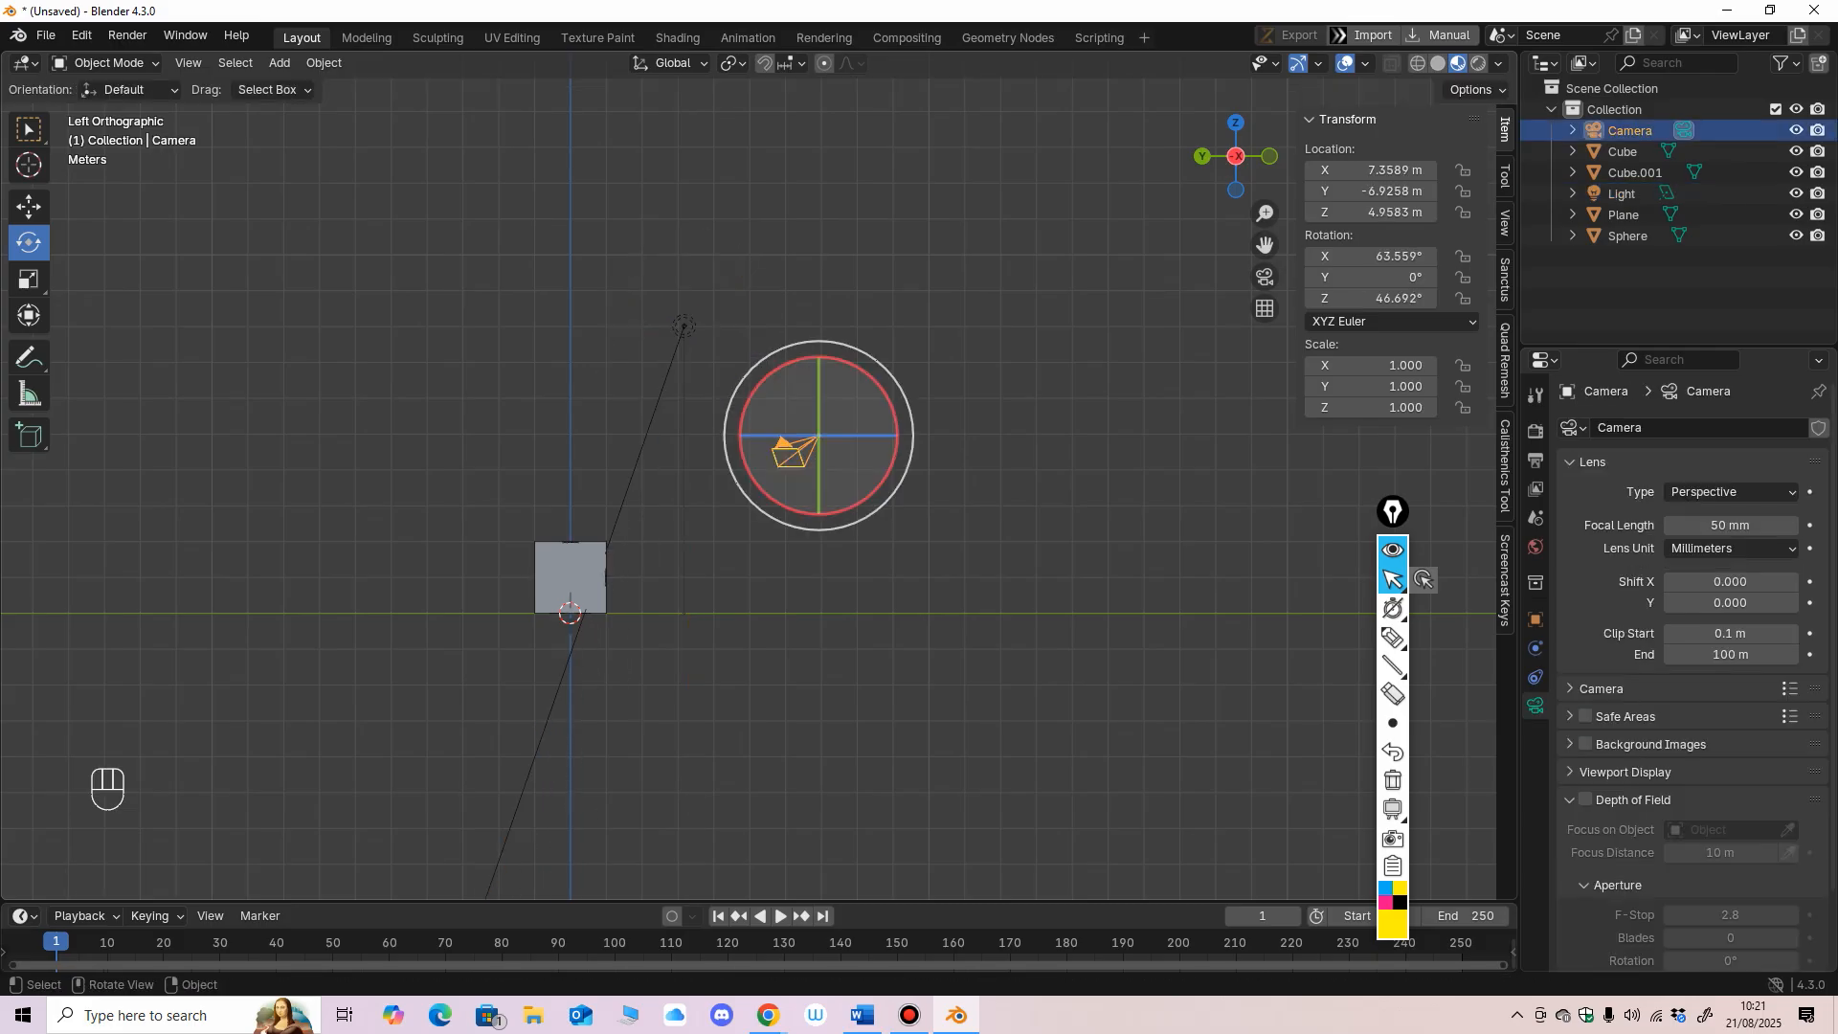
{"action": "middle_click_drag", "start_coordinate": [794, 452], "coordinate": [513, 609]}
{"action": "left_click", "coordinate": [29, 206]}
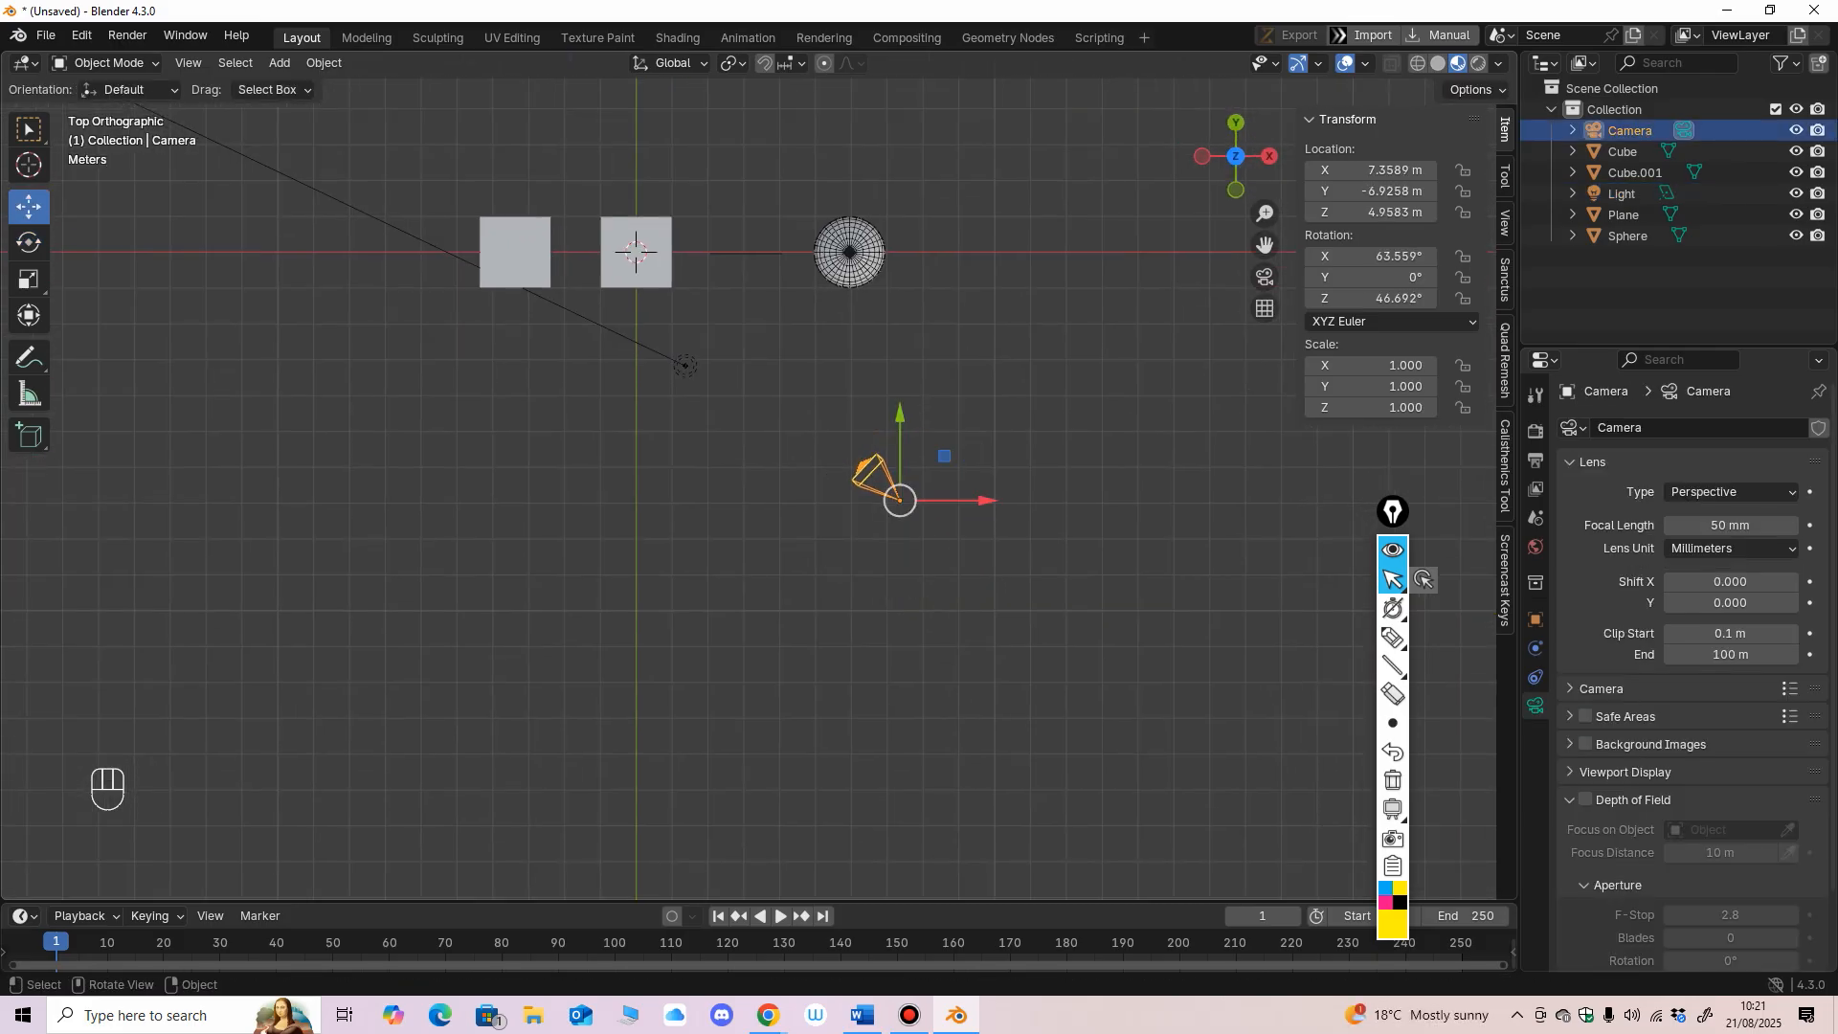
{"action": "left_click_drag", "start_coordinate": [981, 500], "coordinate": [733, 517]}
{"action": "left_click", "coordinate": [29, 242]}
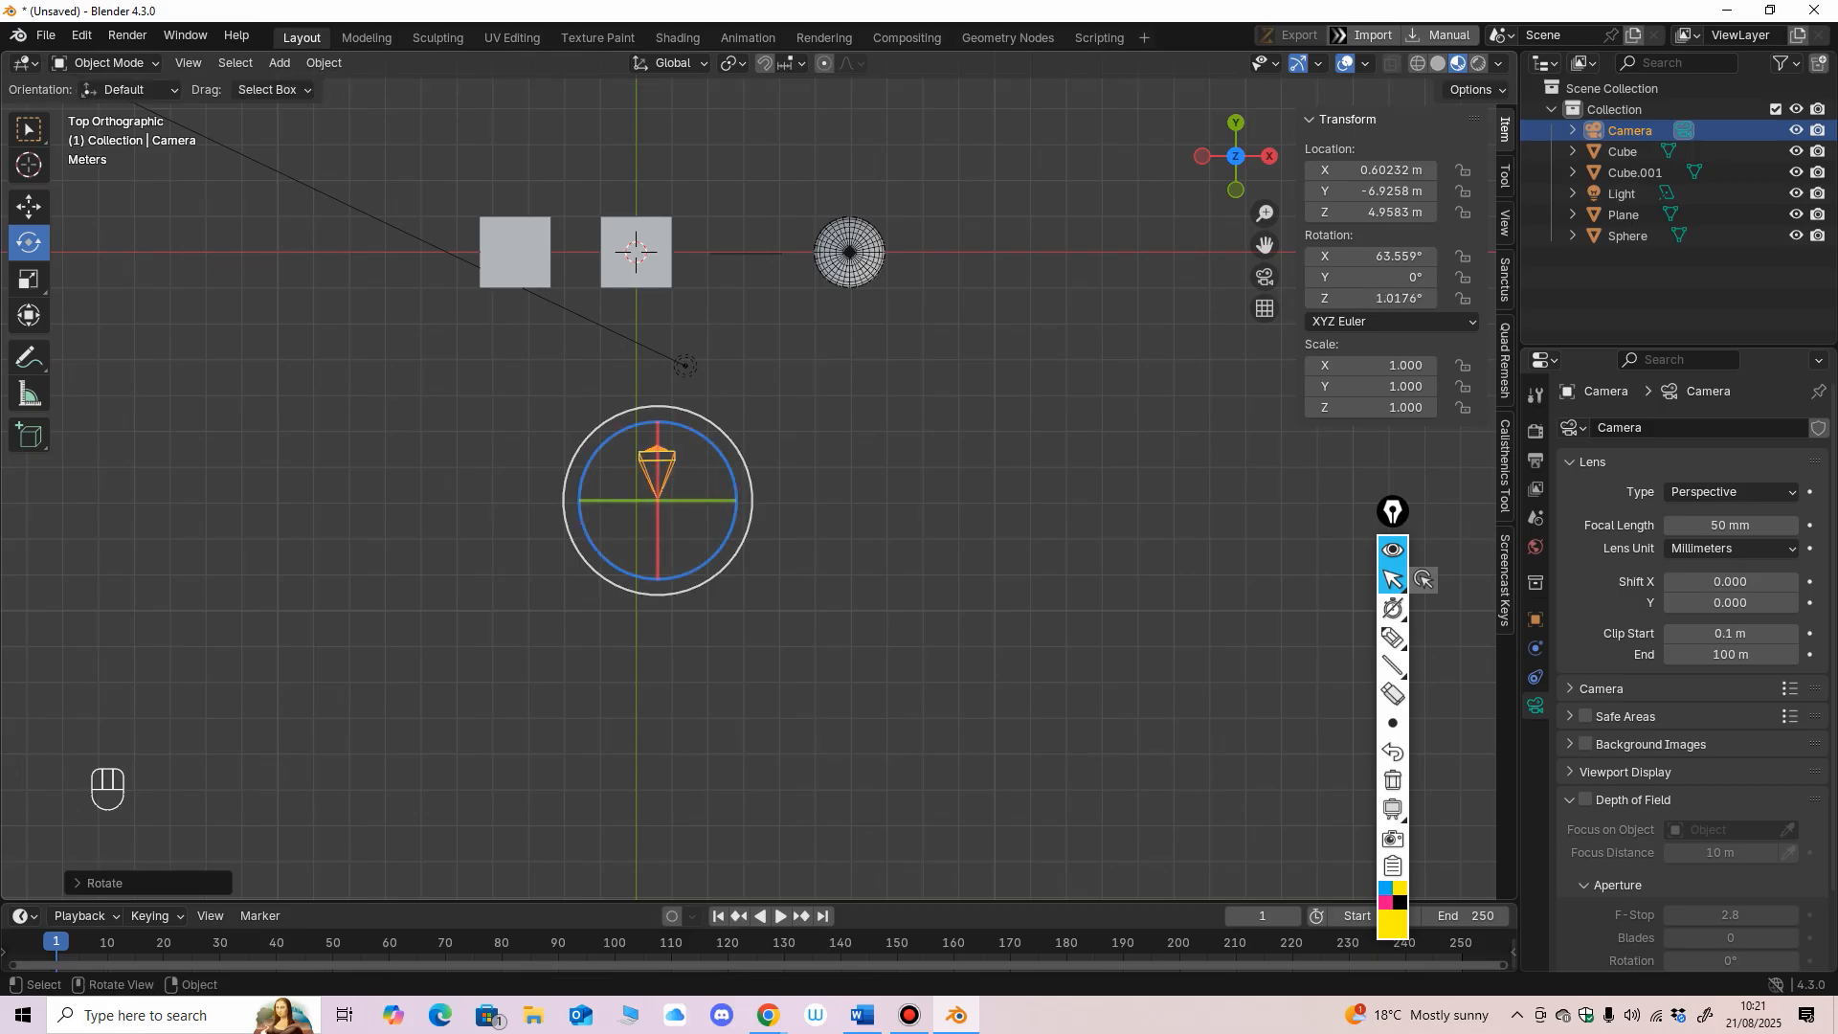
Step: Tilt the camera to about X 79.9° and render the scene to check the framing and lighting
{"action": "middle_click_drag", "start_coordinate": [735, 518], "coordinate": [914, 358]}
{"action": "left_click_drag", "start_coordinate": [851, 394], "coordinate": [861, 415]}
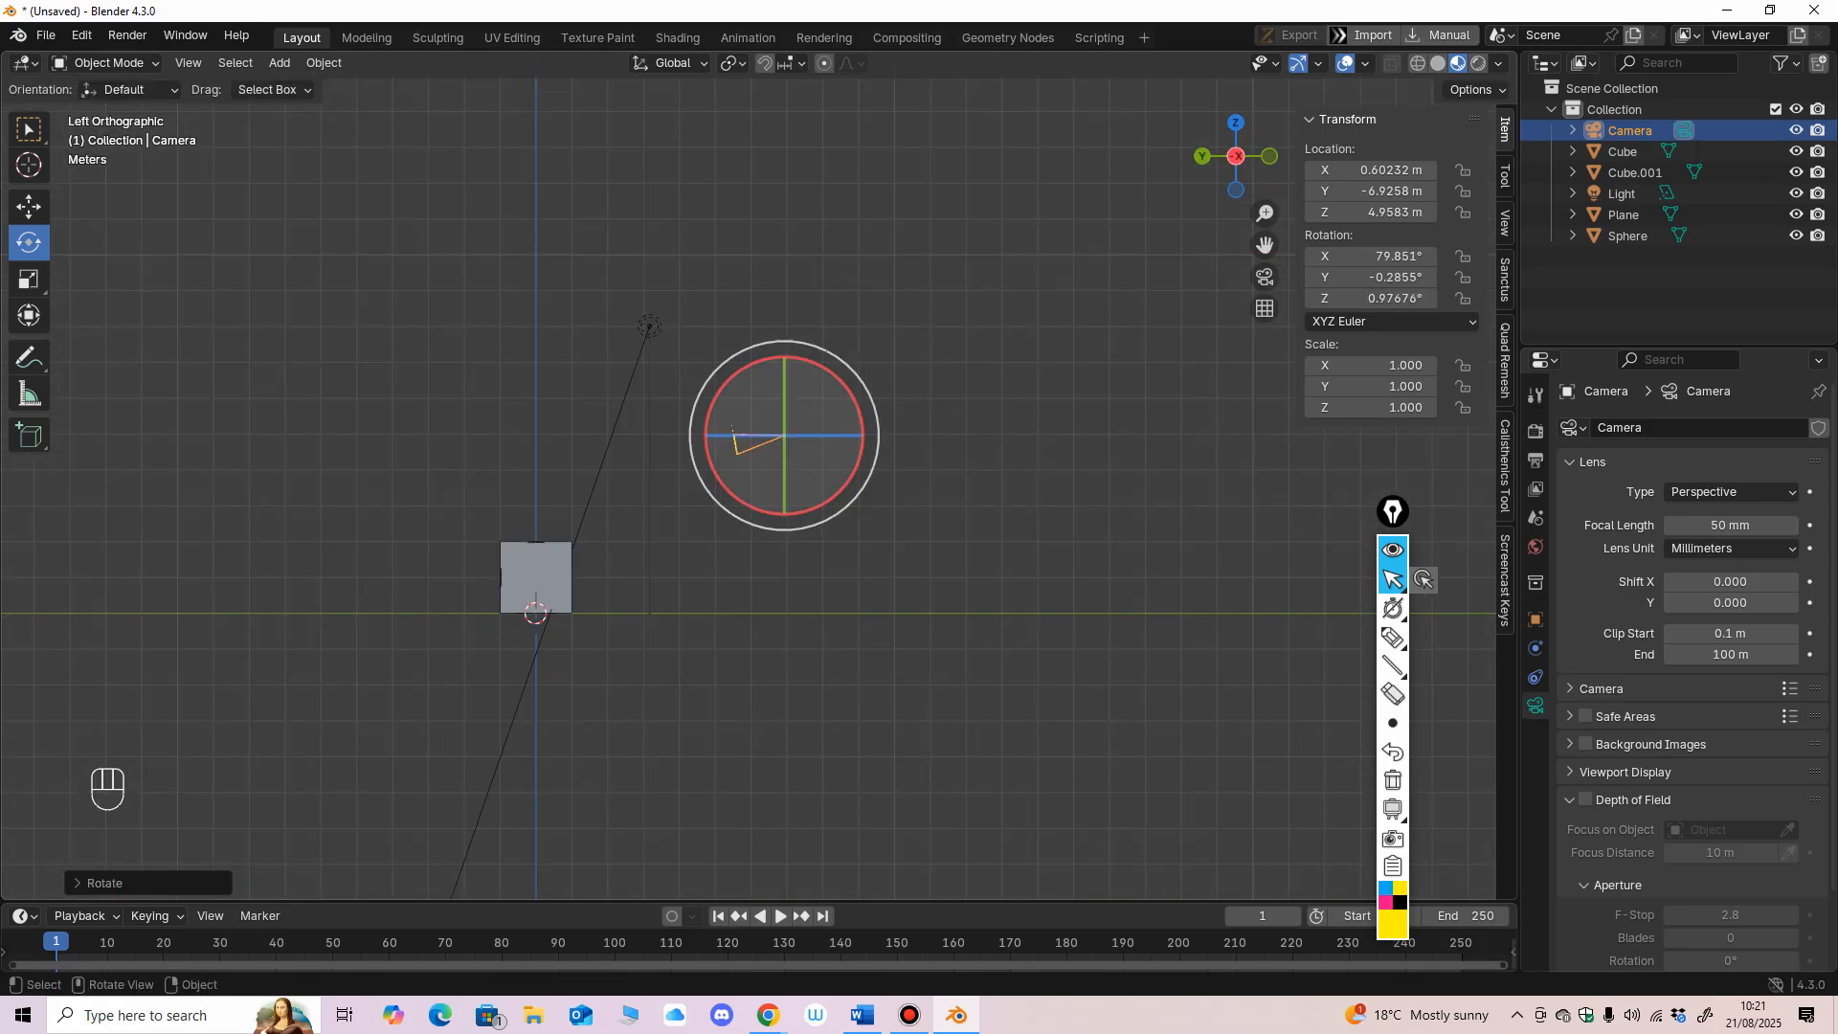
{"action": "key", "text": "F12"}
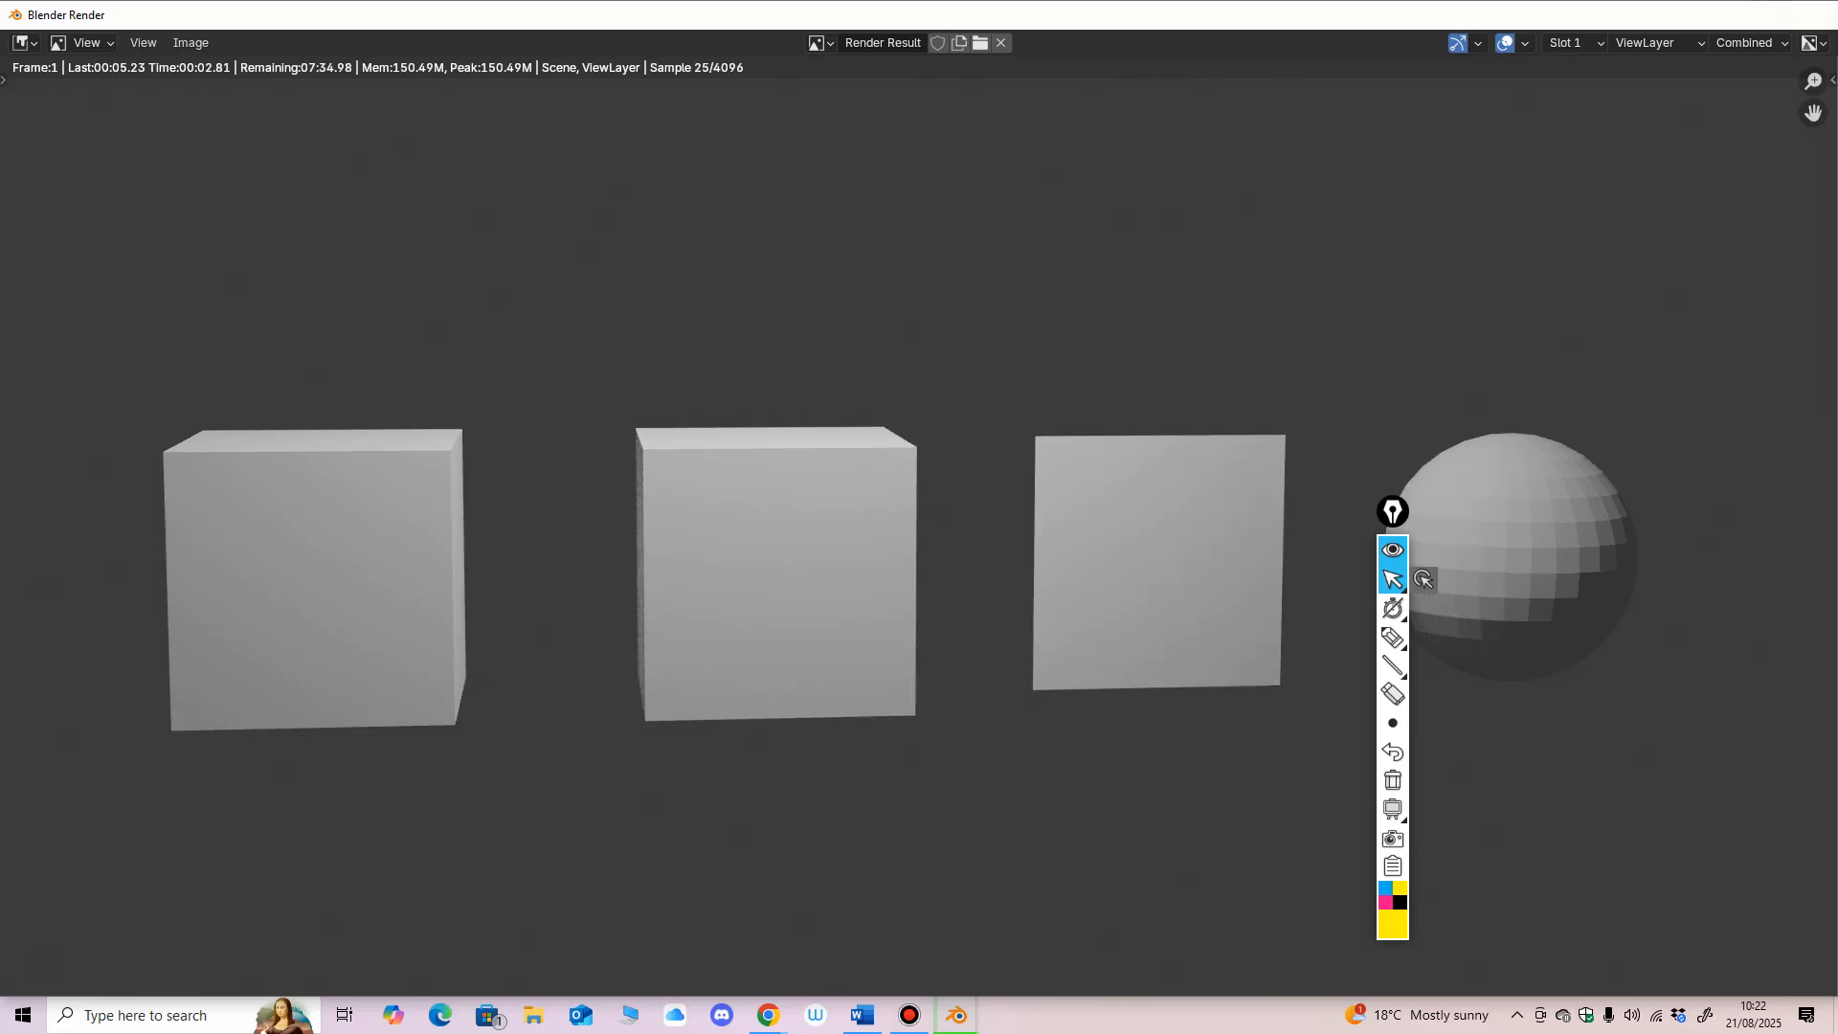
{"action": "key", "text": "Escape"}
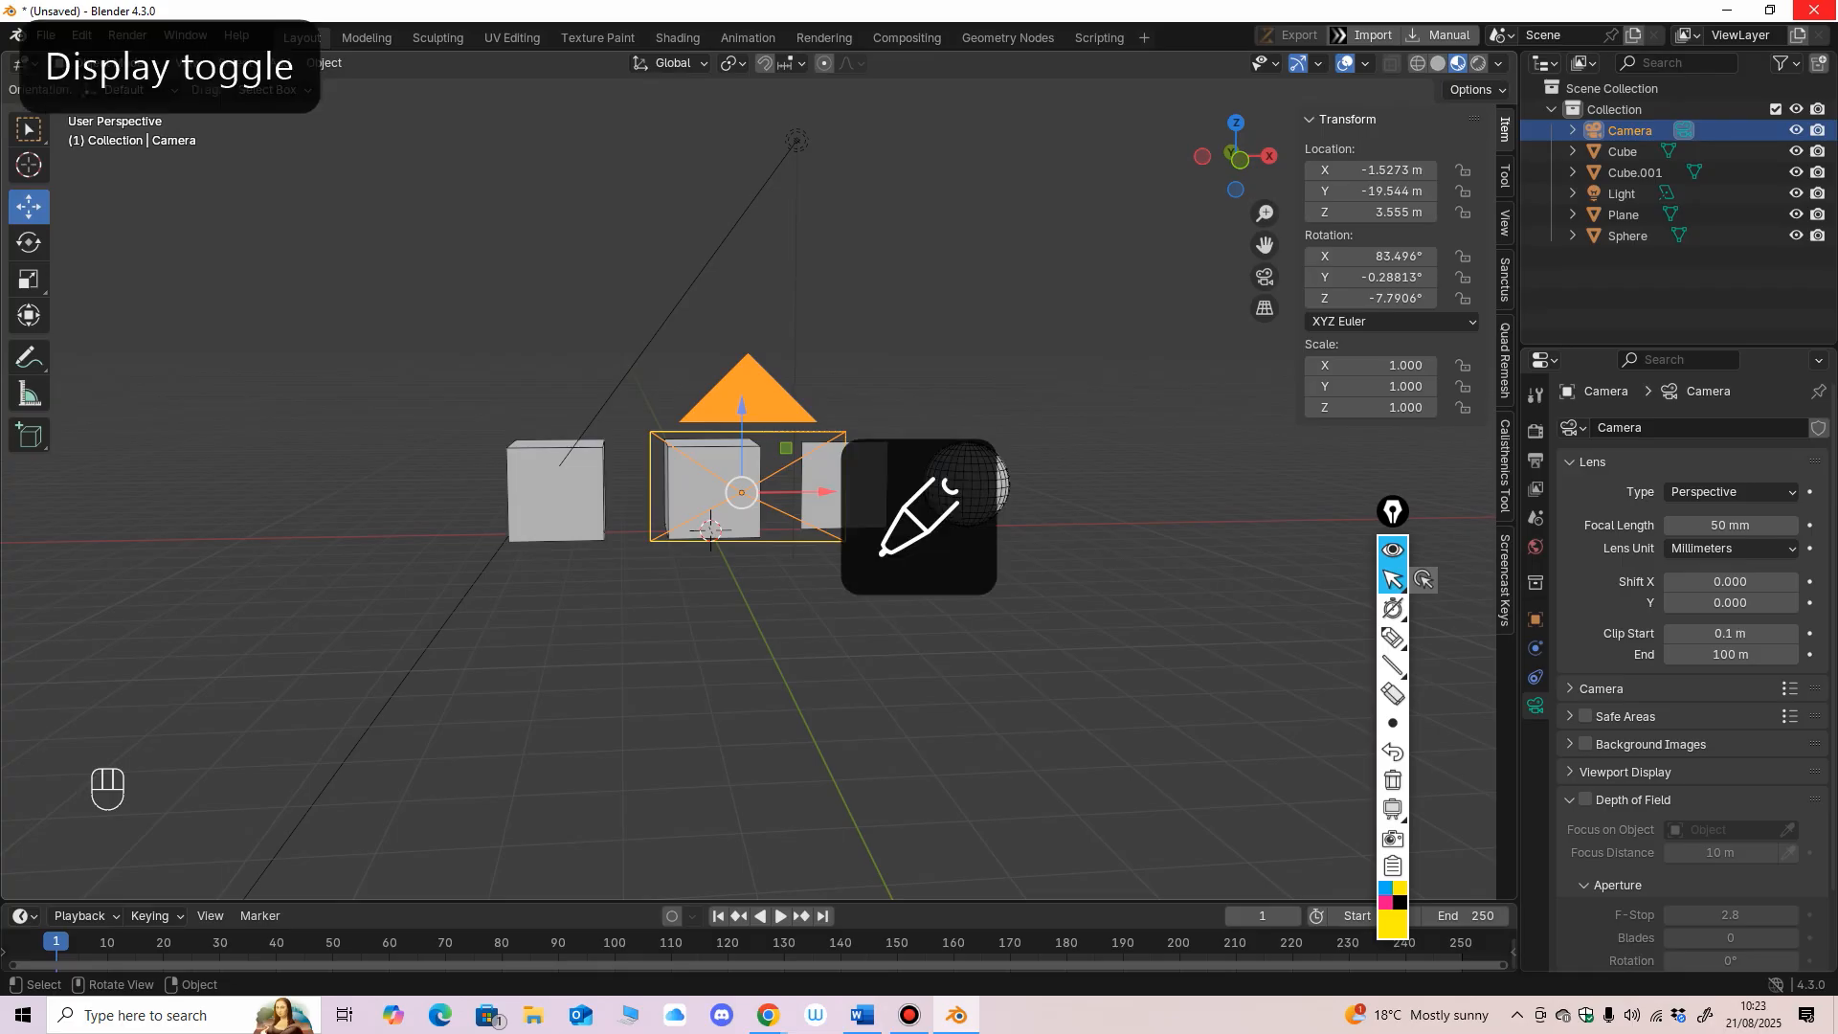
Step: Hide the camera and the light in the viewport
{"action": "middle_click_drag", "start_coordinate": [747, 497], "coordinate": [759, 509]}
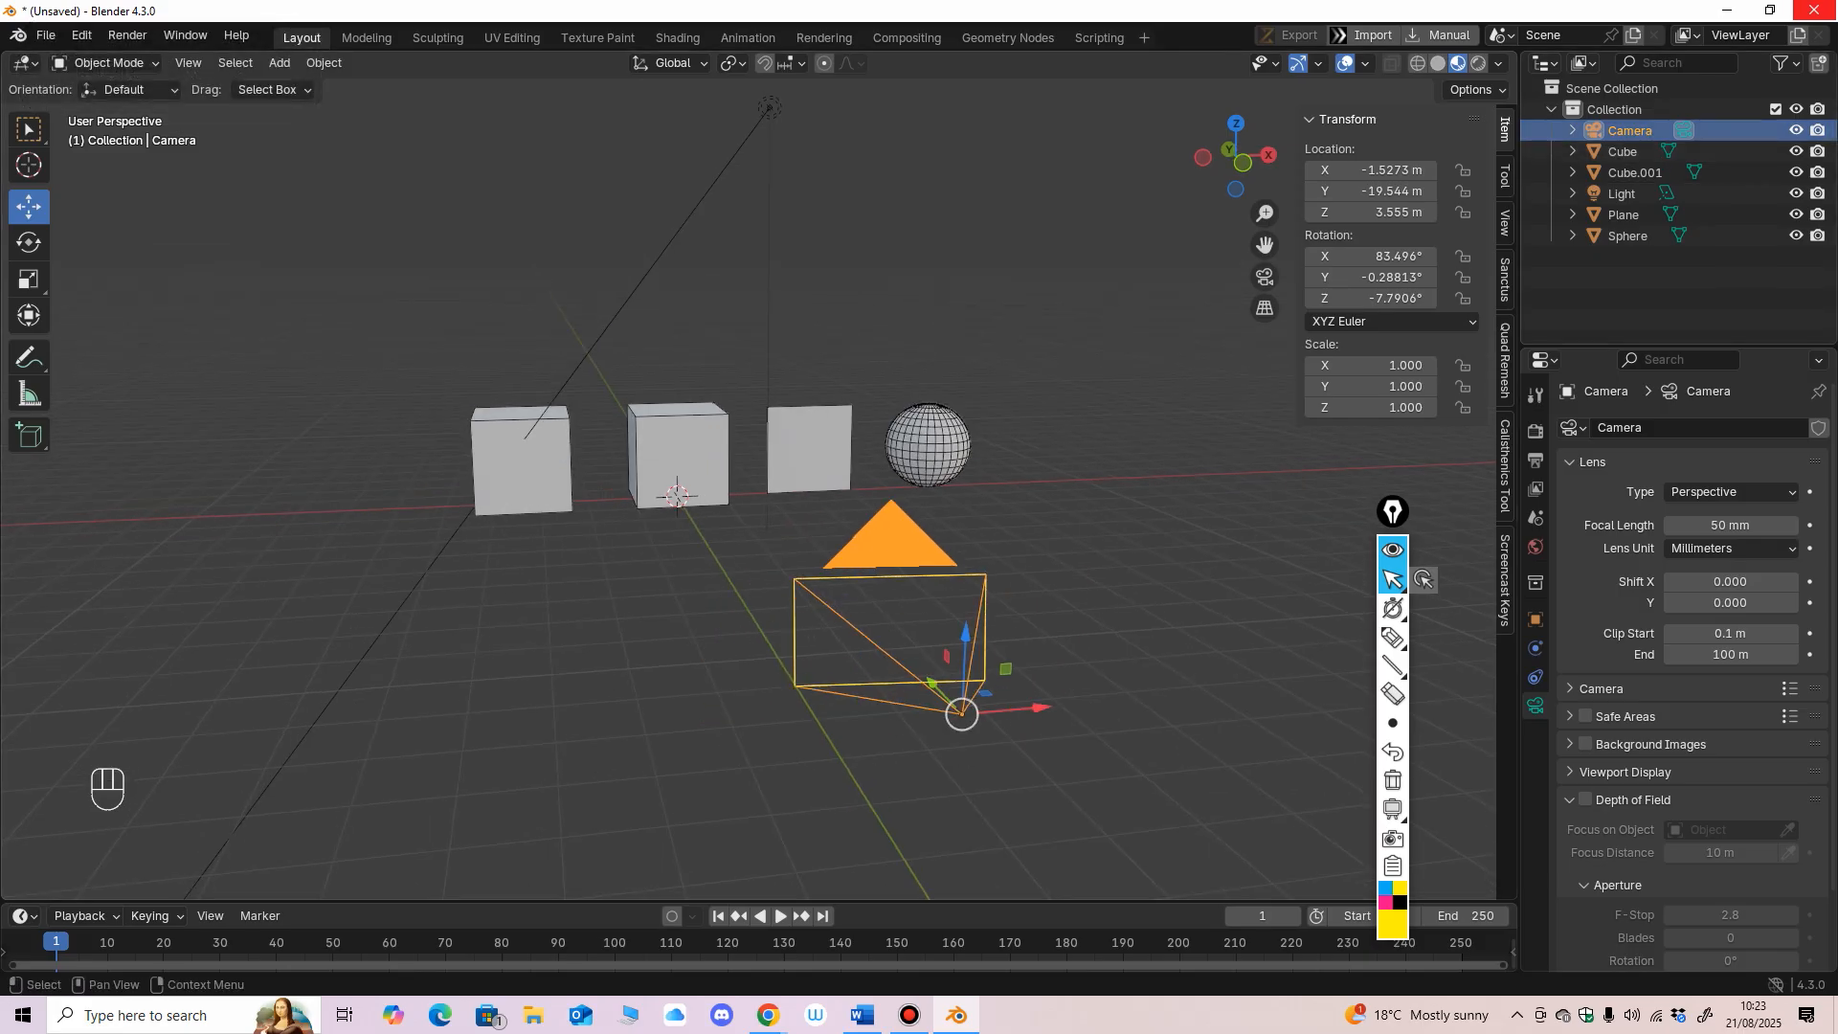
{"action": "key", "text": "h"}
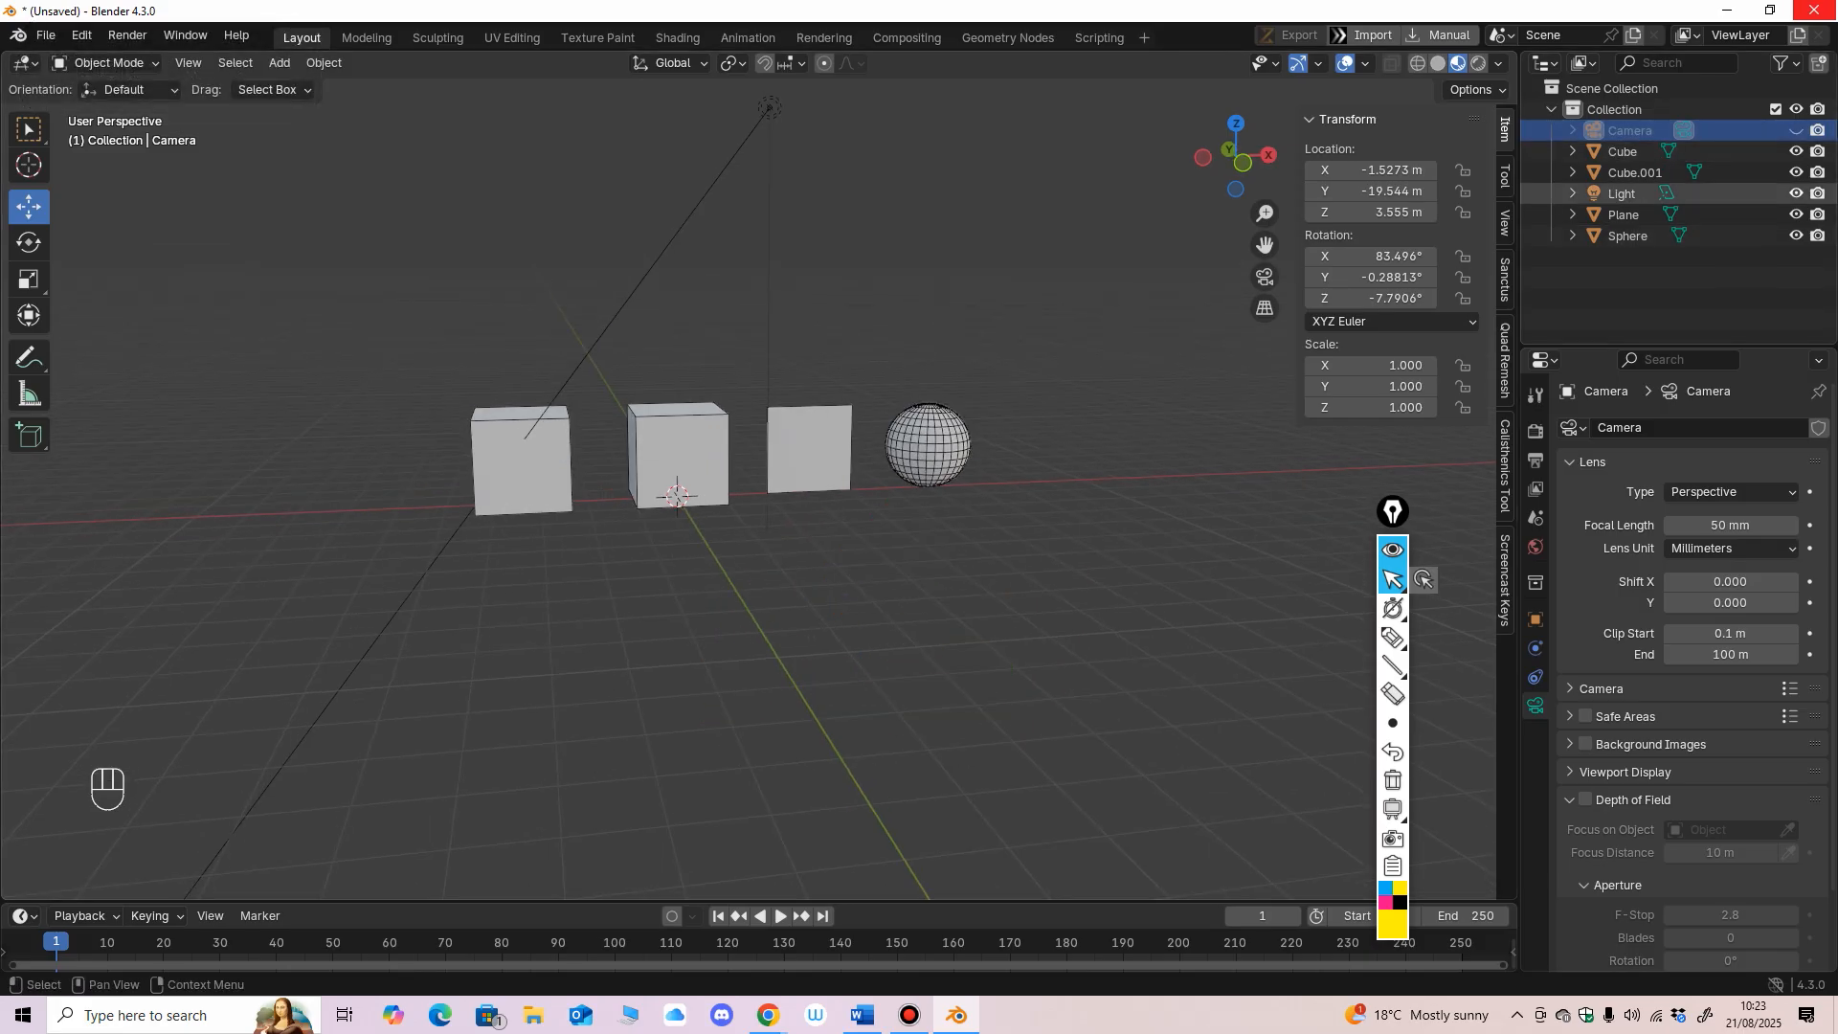
{"action": "left_click", "coordinate": [1795, 193]}
{"action": "middle_click_drag", "start_coordinate": [747, 498], "coordinate": [747, 412], "text": "ctrl"}
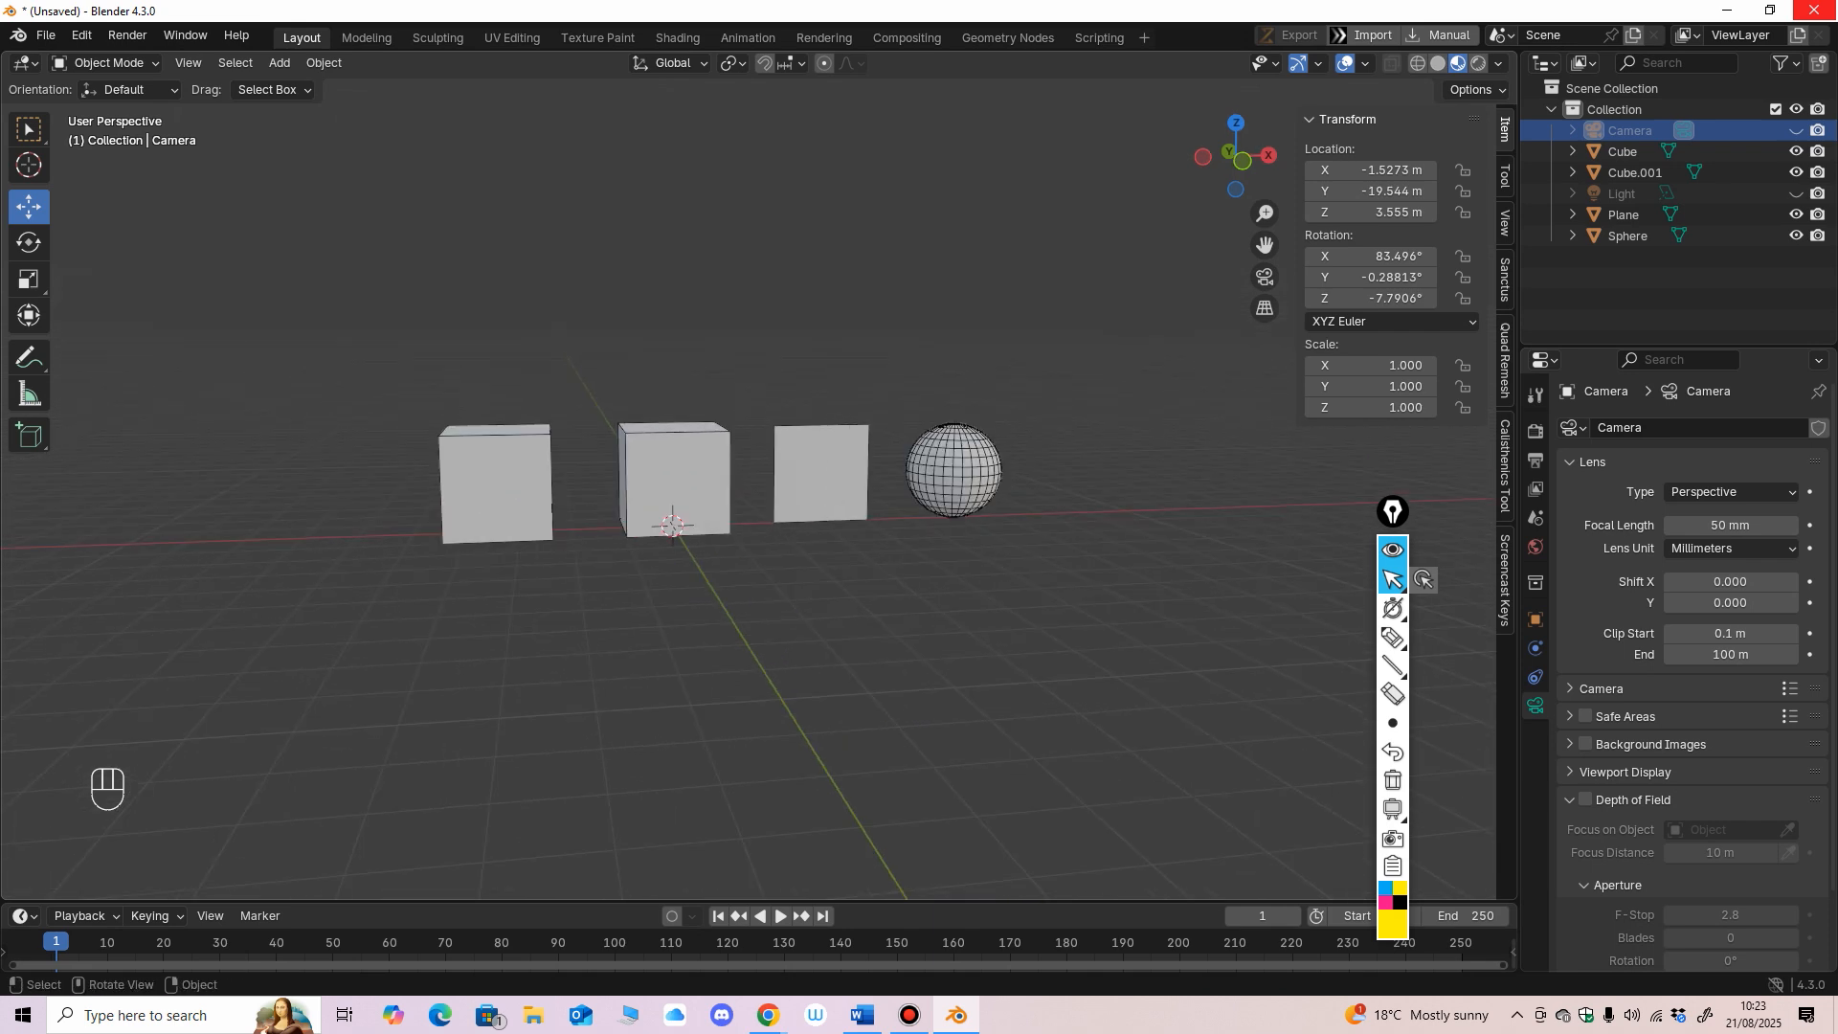
Step: Switch to the Shading workspace and bring up the material nodes of the cube at the far end from the sphere
{"action": "left_click", "coordinate": [678, 37]}
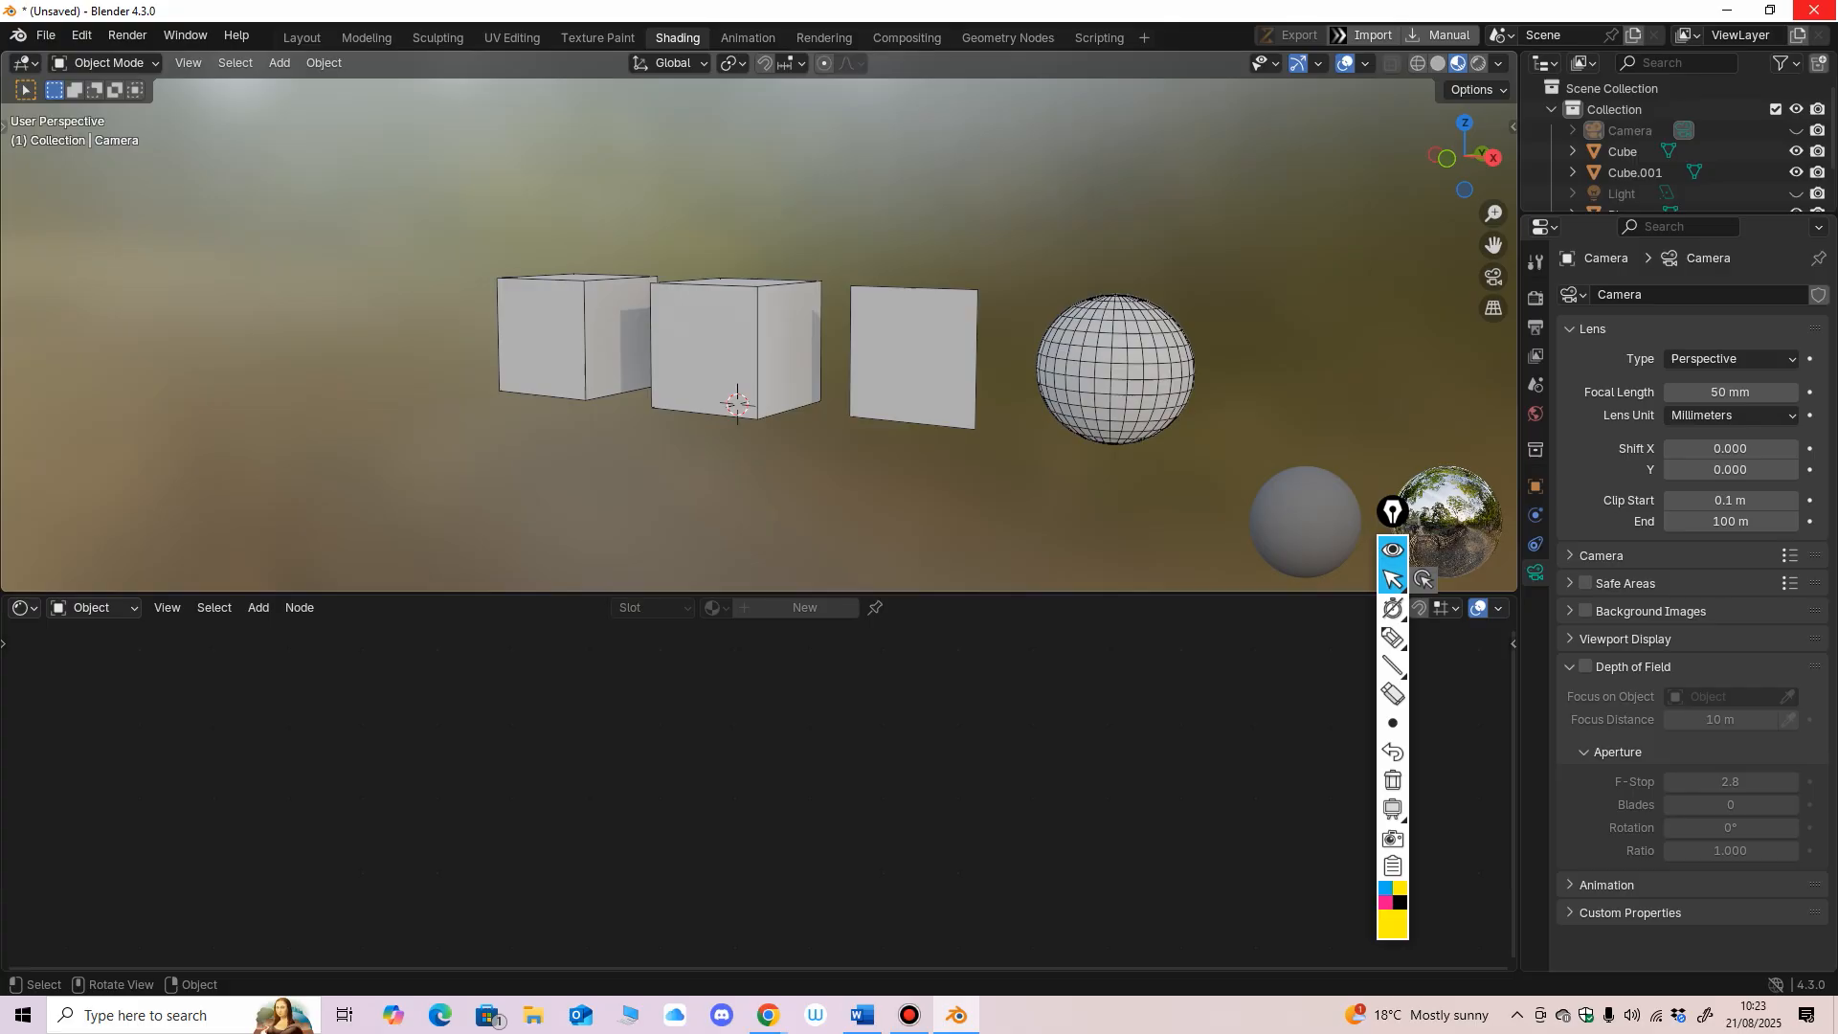
{"action": "left_click", "coordinate": [555, 337]}
{"action": "left_click_drag", "start_coordinate": [709, 593], "coordinate": [709, 547]}
{"action": "middle_click_drag", "start_coordinate": [714, 745], "coordinate": [655, 712]}
{"action": "middle_click_drag", "start_coordinate": [709, 421], "coordinate": [783, 427]}
{"action": "scroll", "coordinate": [783, 427], "scroll_direction": "up", "scroll_amount": 3}
Step: Rearrange the Principled BSDF and Material Output nodes and enlarge the node editor to make room for more nodes
{"action": "left_click_drag", "start_coordinate": [652, 660], "coordinate": [727, 655]}
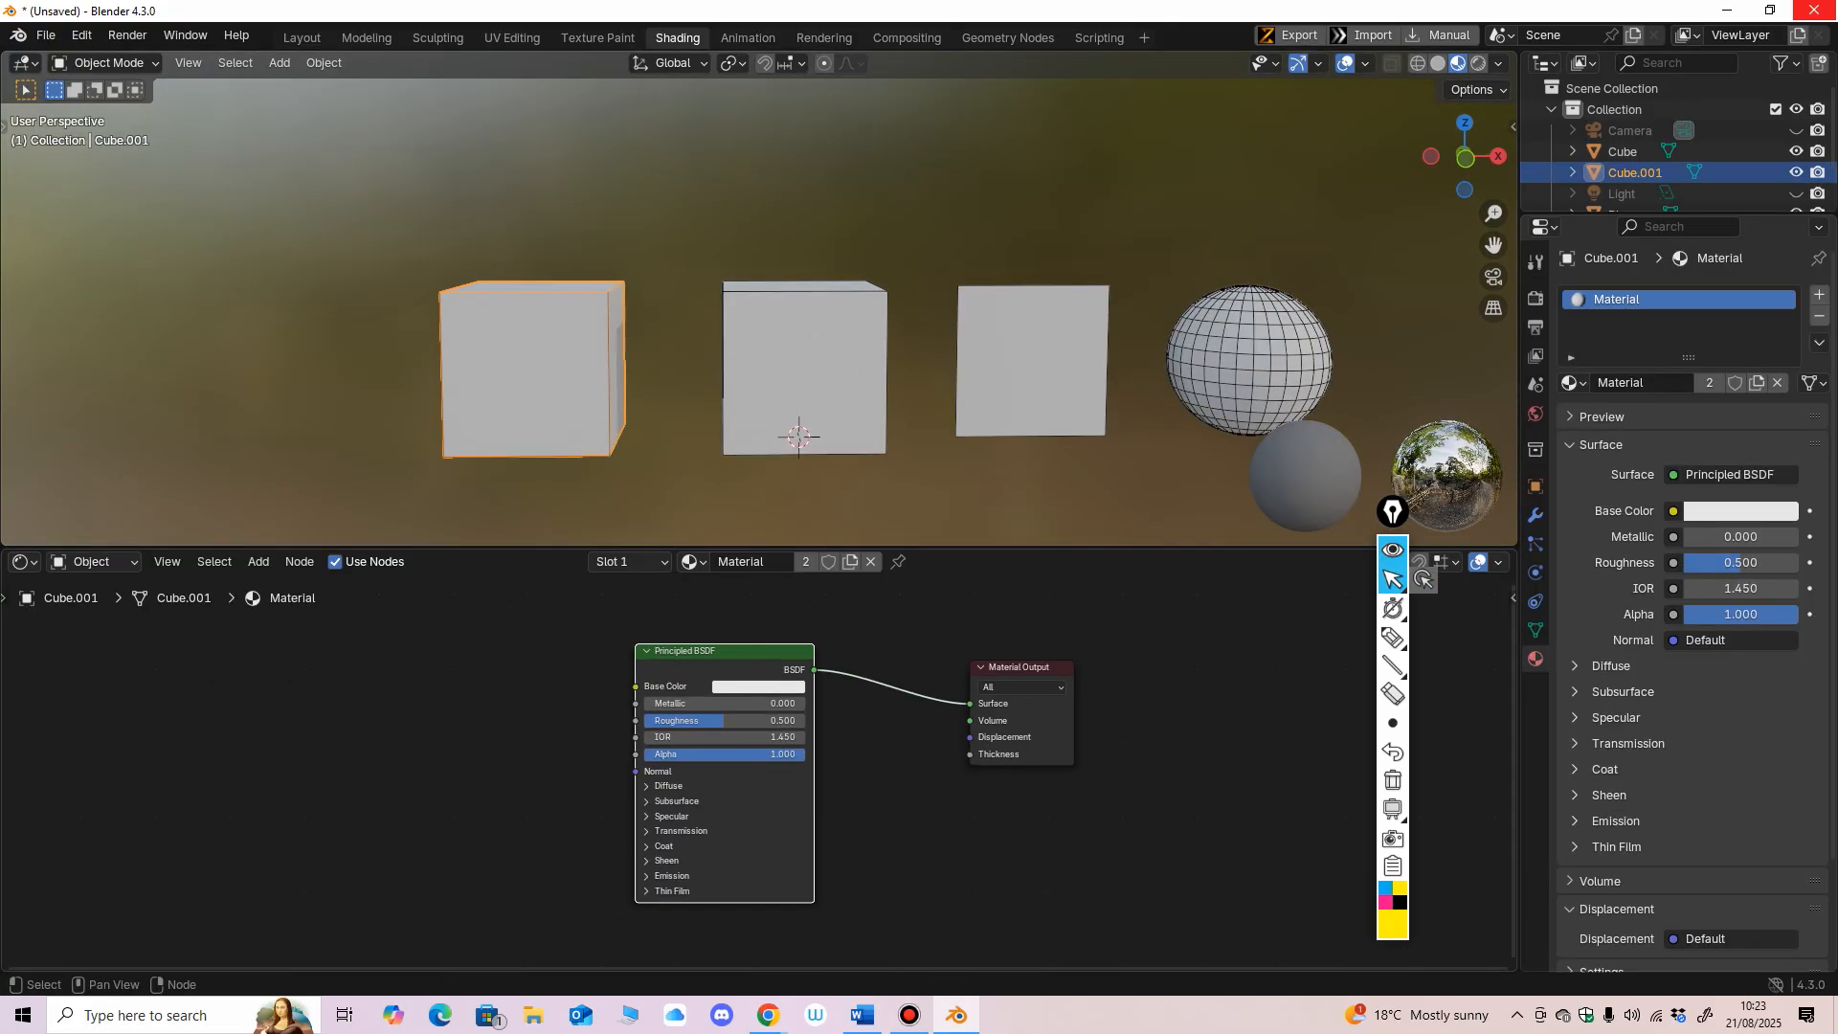
{"action": "left_click_drag", "start_coordinate": [1020, 667], "coordinate": [1039, 665]}
{"action": "left_click_drag", "start_coordinate": [737, 654], "coordinate": [763, 657]}
{"action": "middle_click_drag", "start_coordinate": [763, 656], "coordinate": [780, 647]}
{"action": "left_click_drag", "start_coordinate": [771, 547], "coordinate": [765, 517]}
{"action": "middle_click_drag", "start_coordinate": [761, 421], "coordinate": [619, 337], "text": "shift"}
{"action": "middle_click_drag", "start_coordinate": [660, 713], "coordinate": [674, 712]}
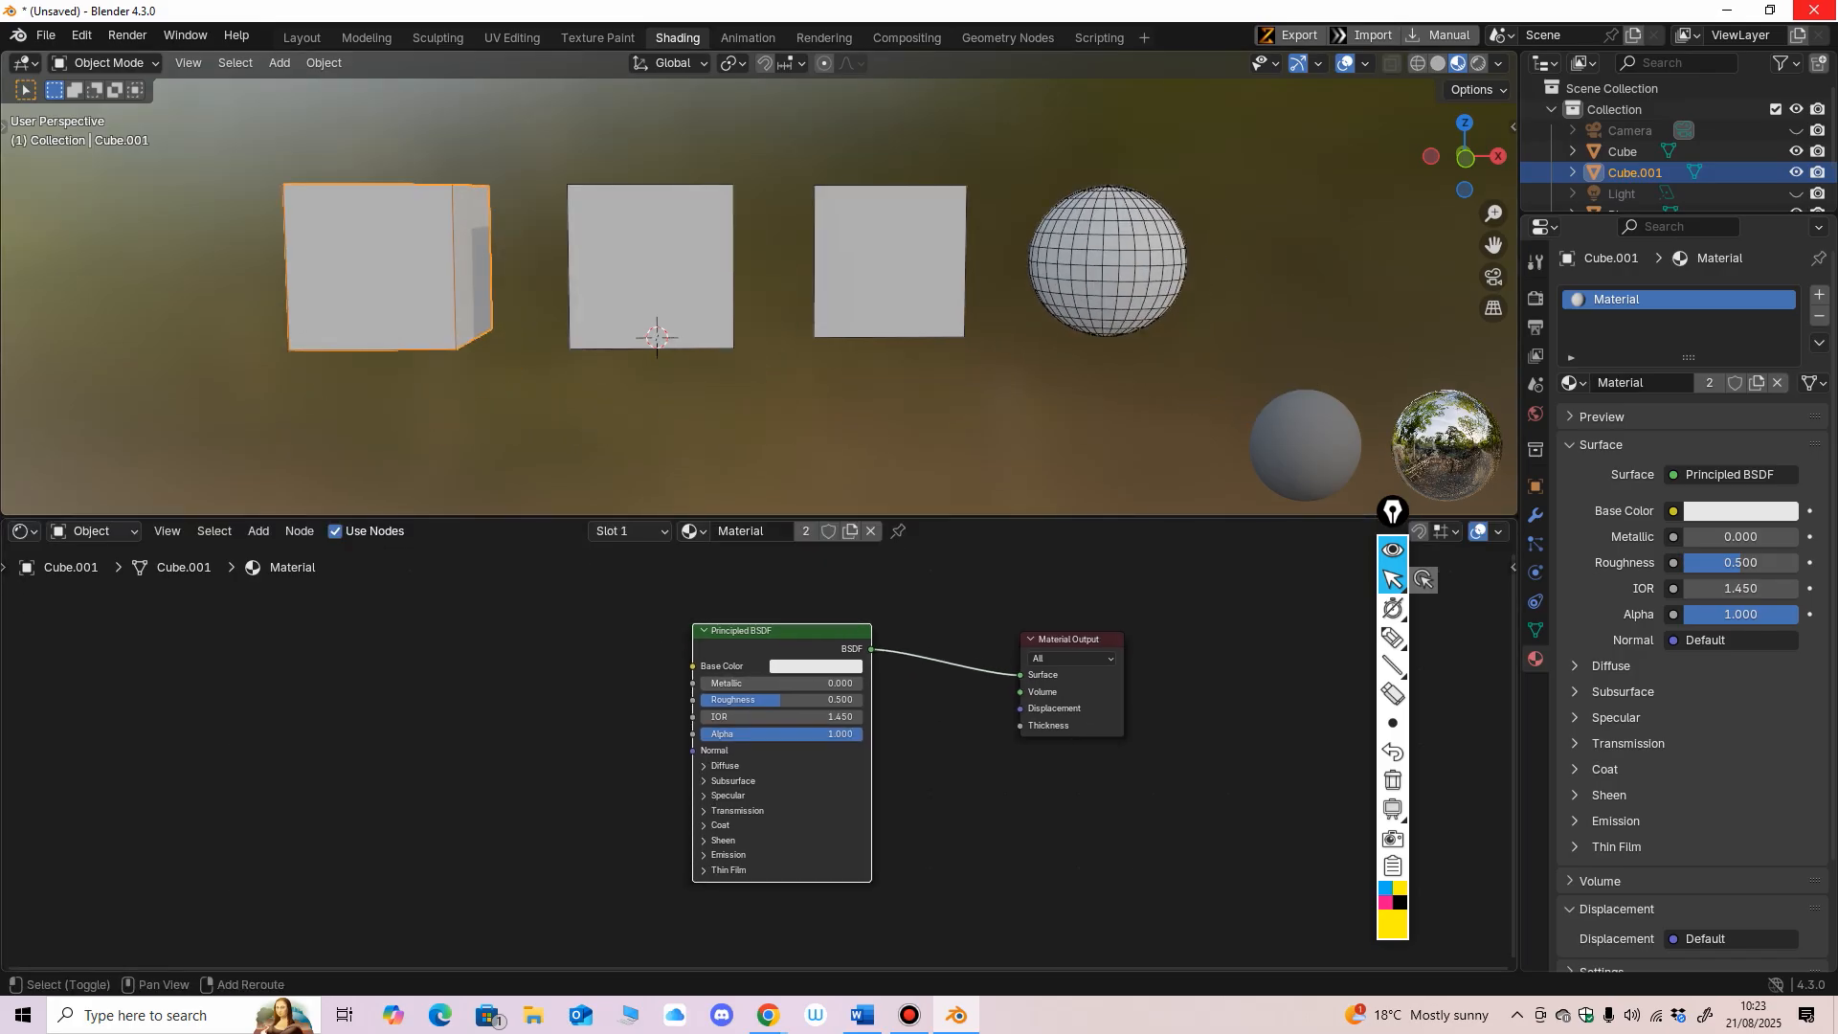
Step: Add a Brick Texture node in front of the Principled BSDF's inputs
{"action": "key", "text": "shift+a"}
{"action": "left_click", "coordinate": [258, 530]}
{"action": "left_click", "coordinate": [478, 660]}
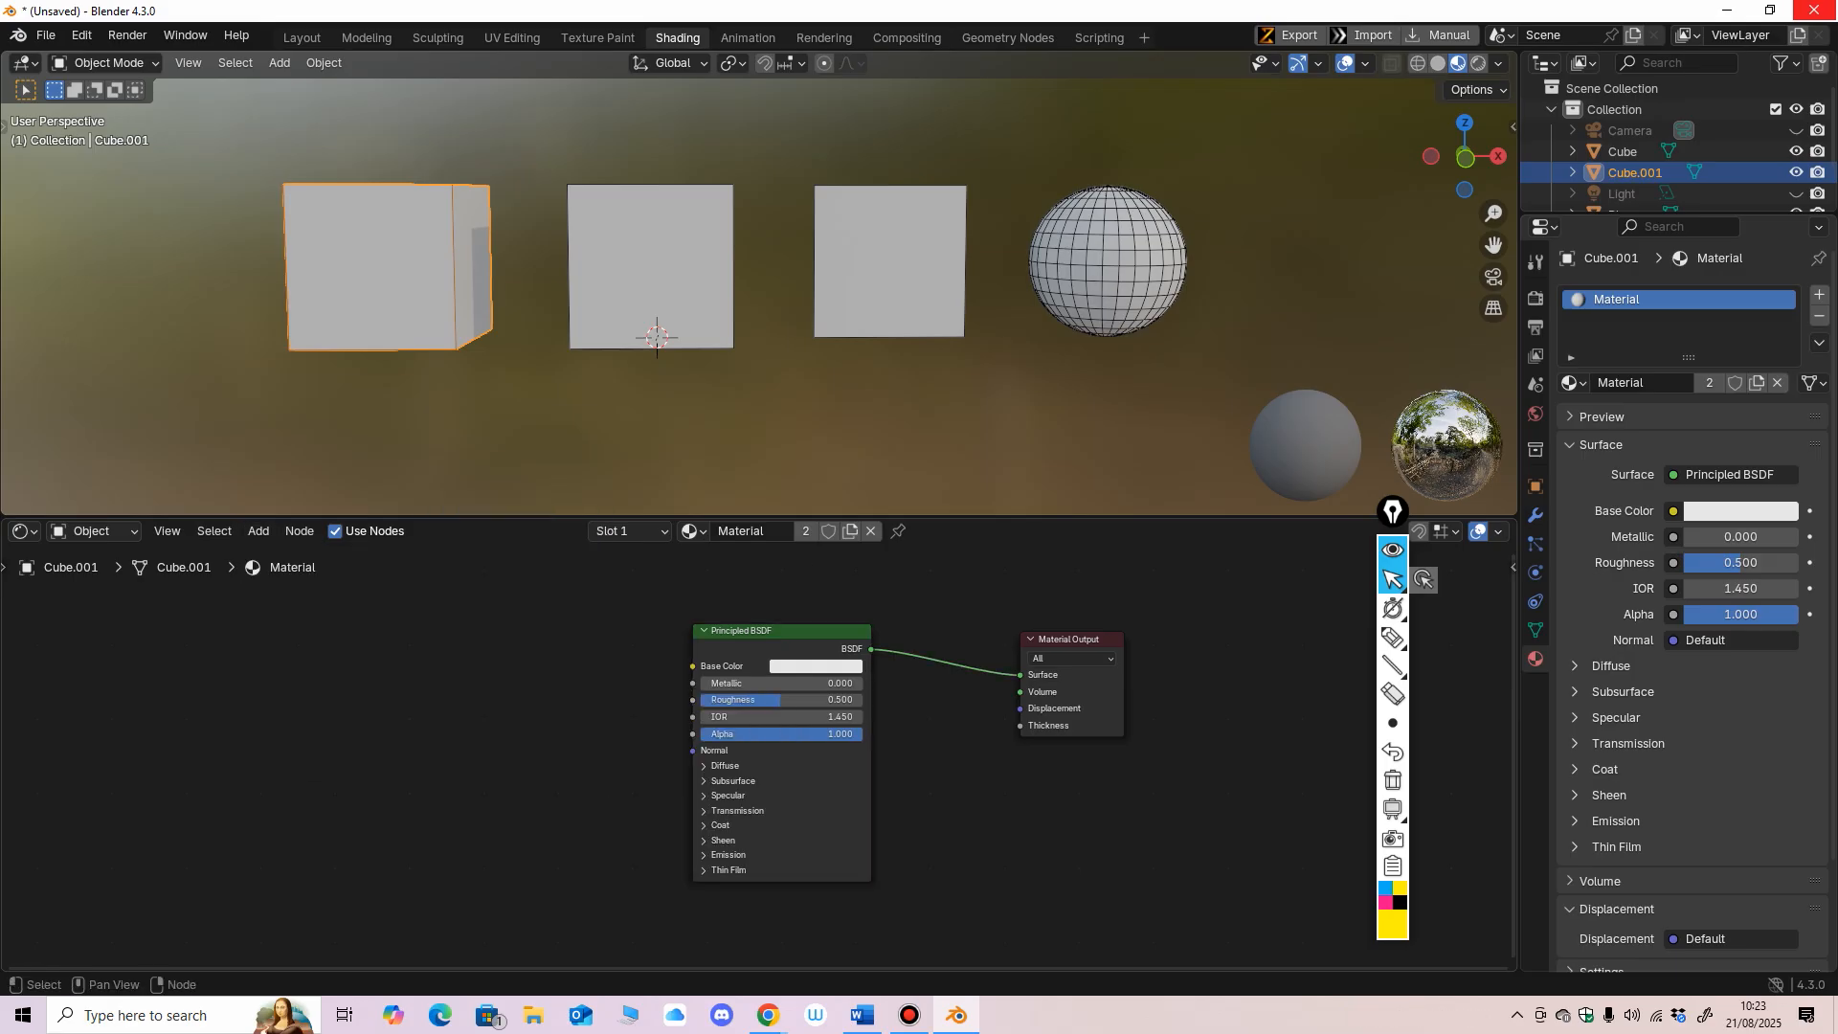
{"action": "key", "text": "shift+a"}
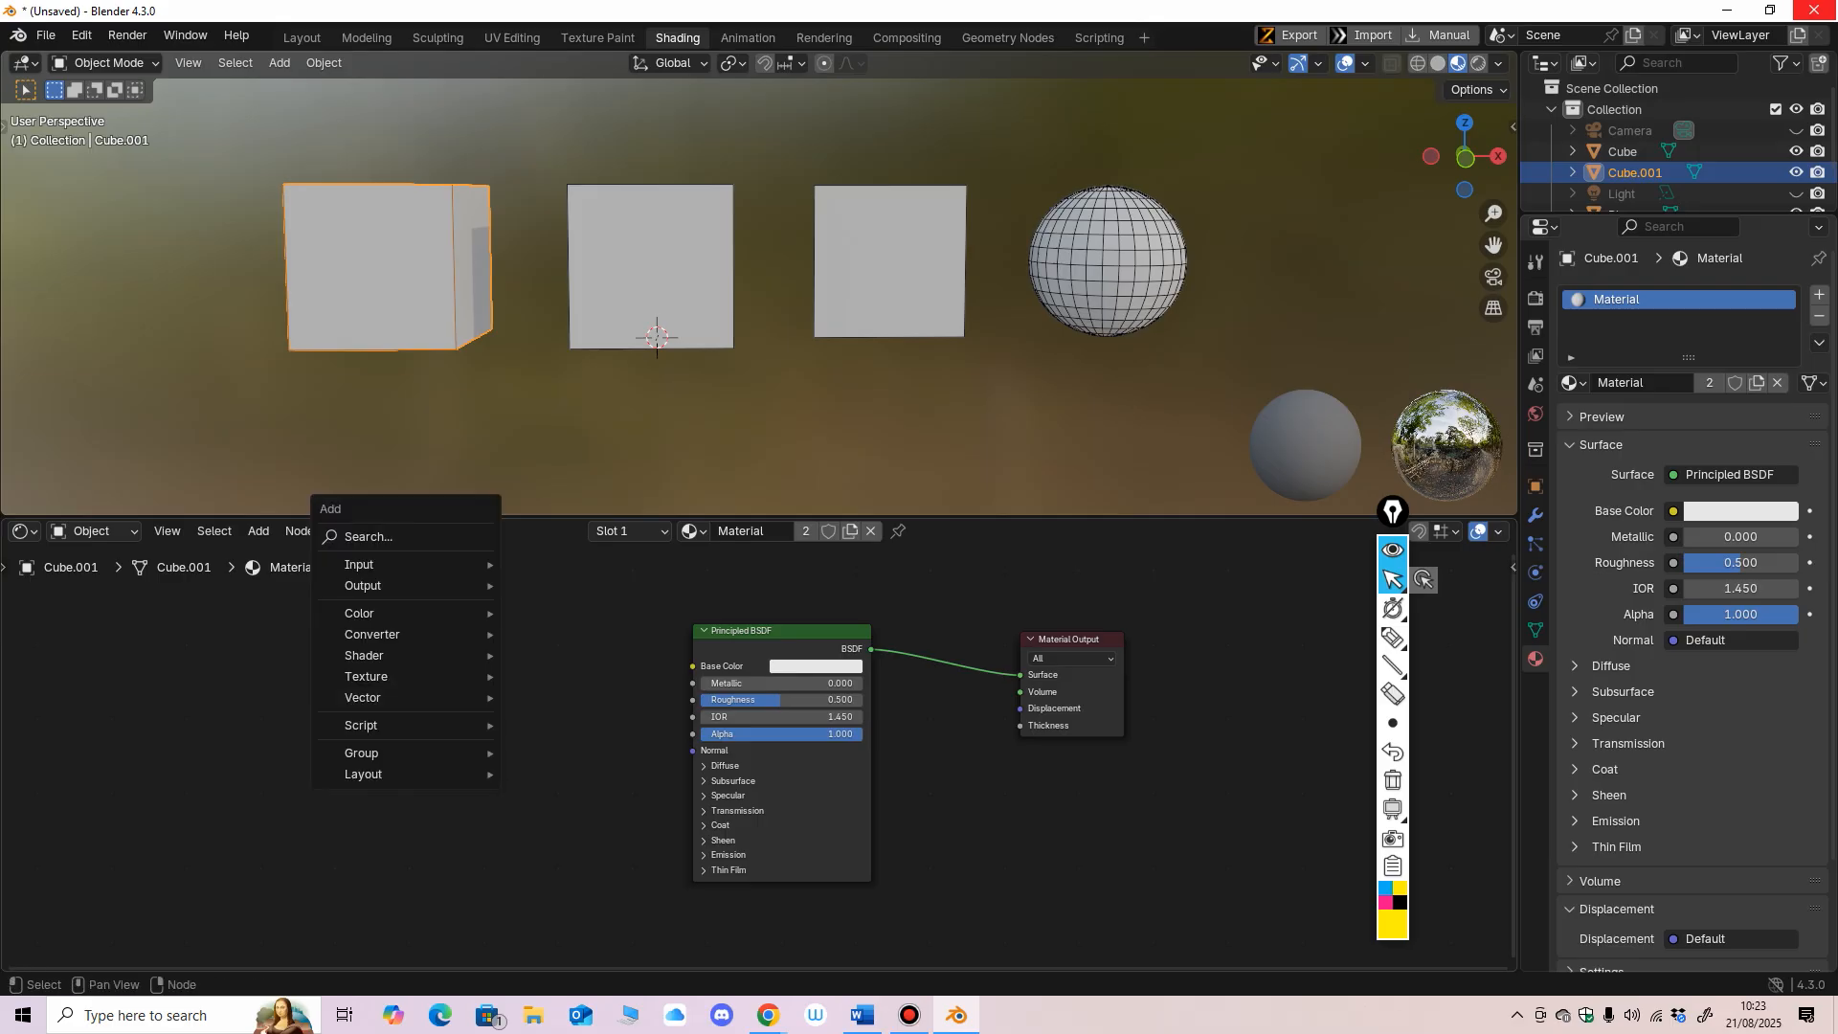
{"action": "mouse_move", "coordinate": [358, 564]}
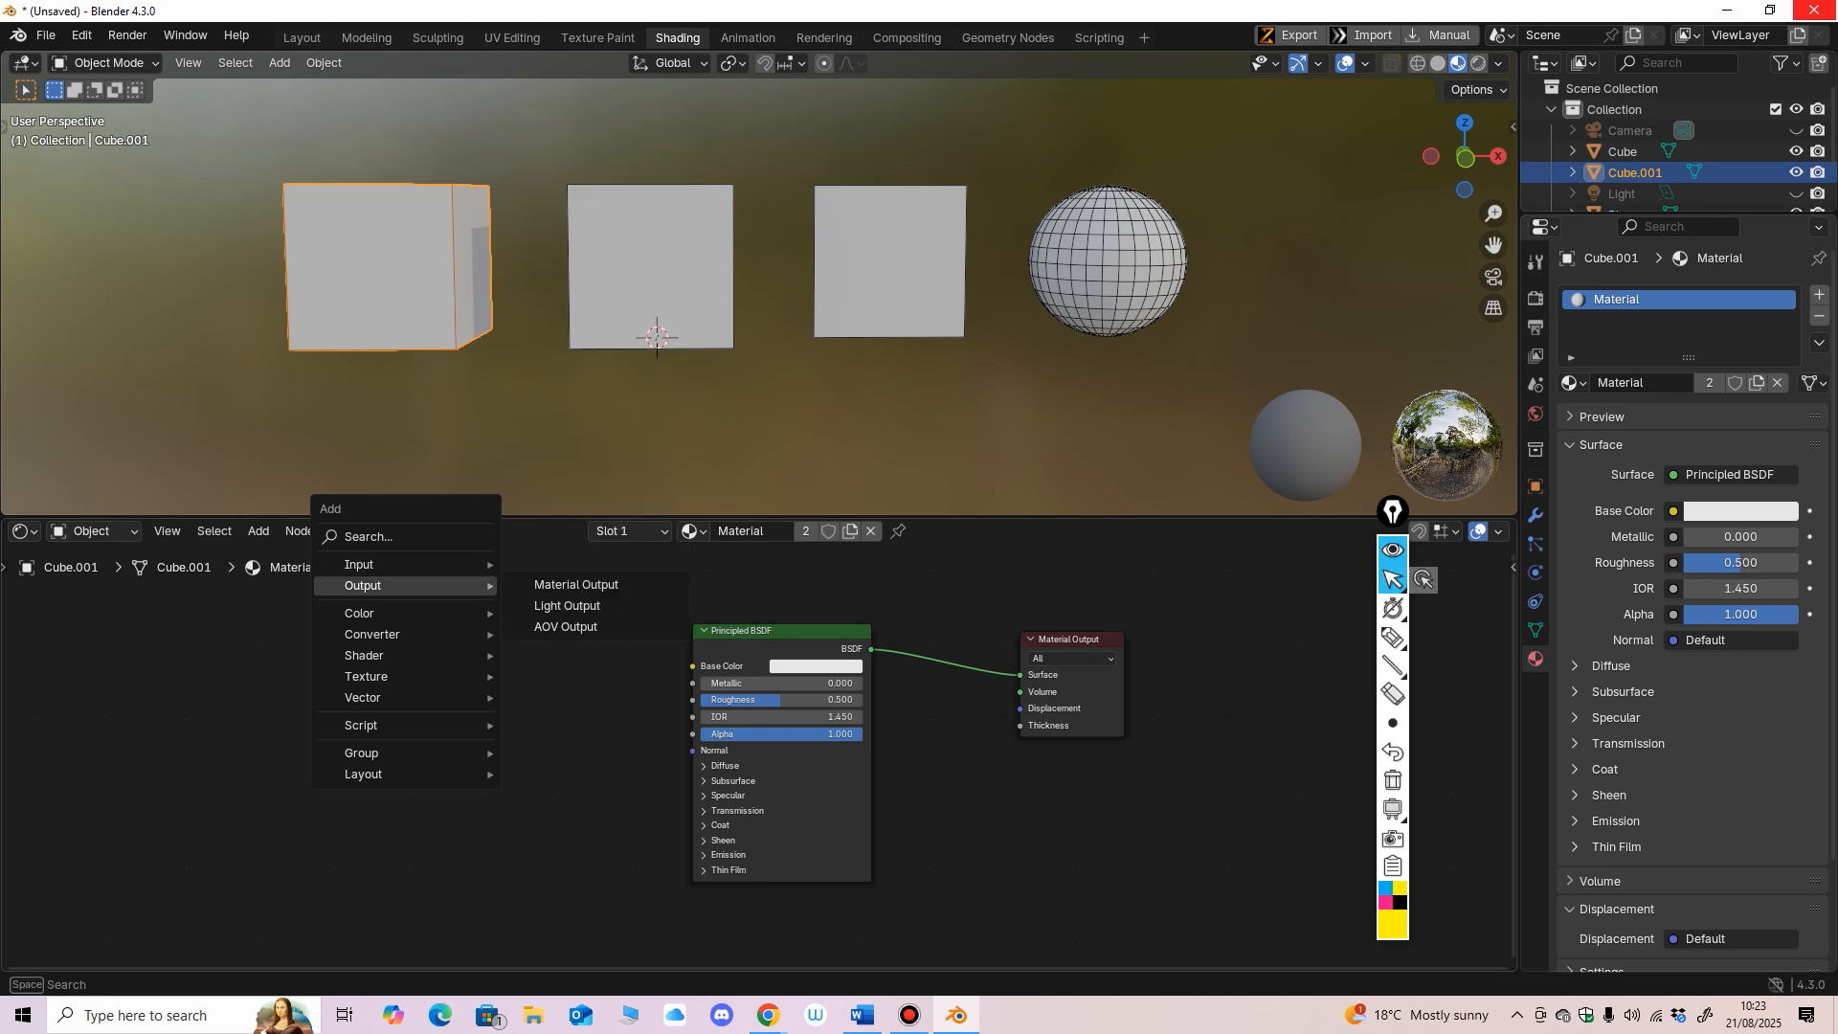
{"action": "mouse_move", "coordinate": [372, 635]}
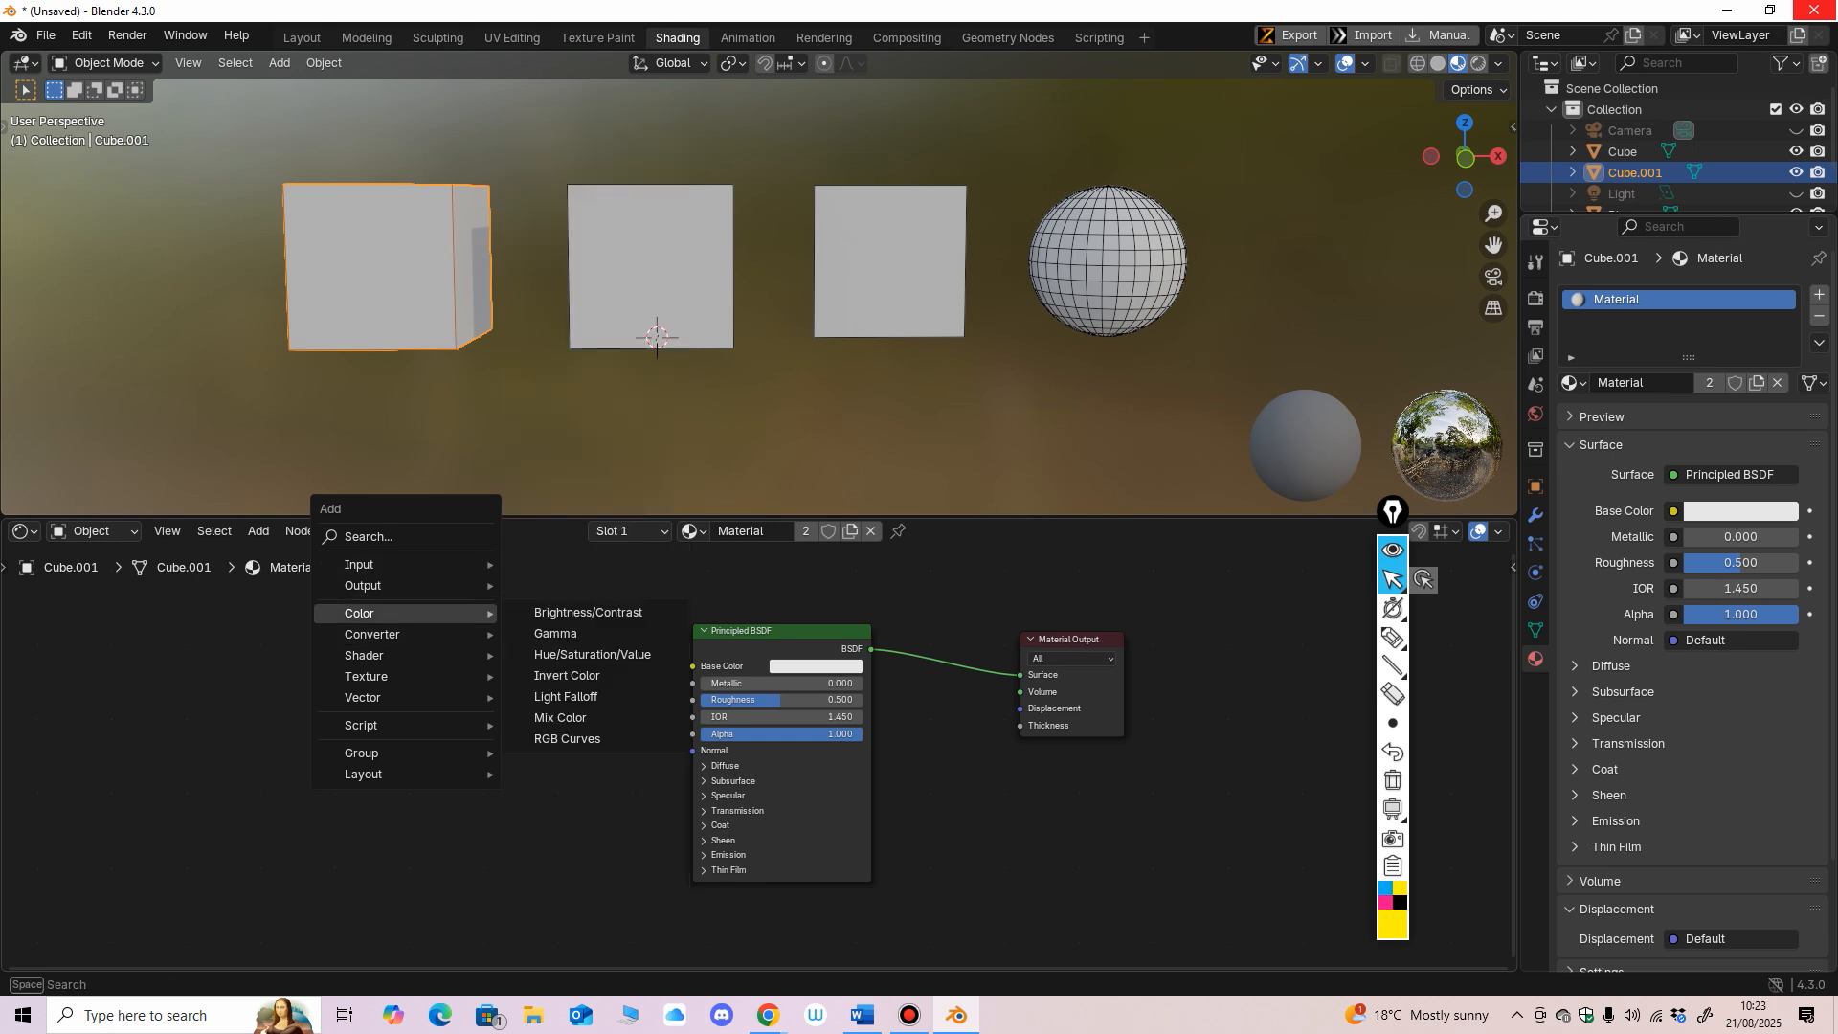
{"action": "mouse_move", "coordinate": [367, 676]}
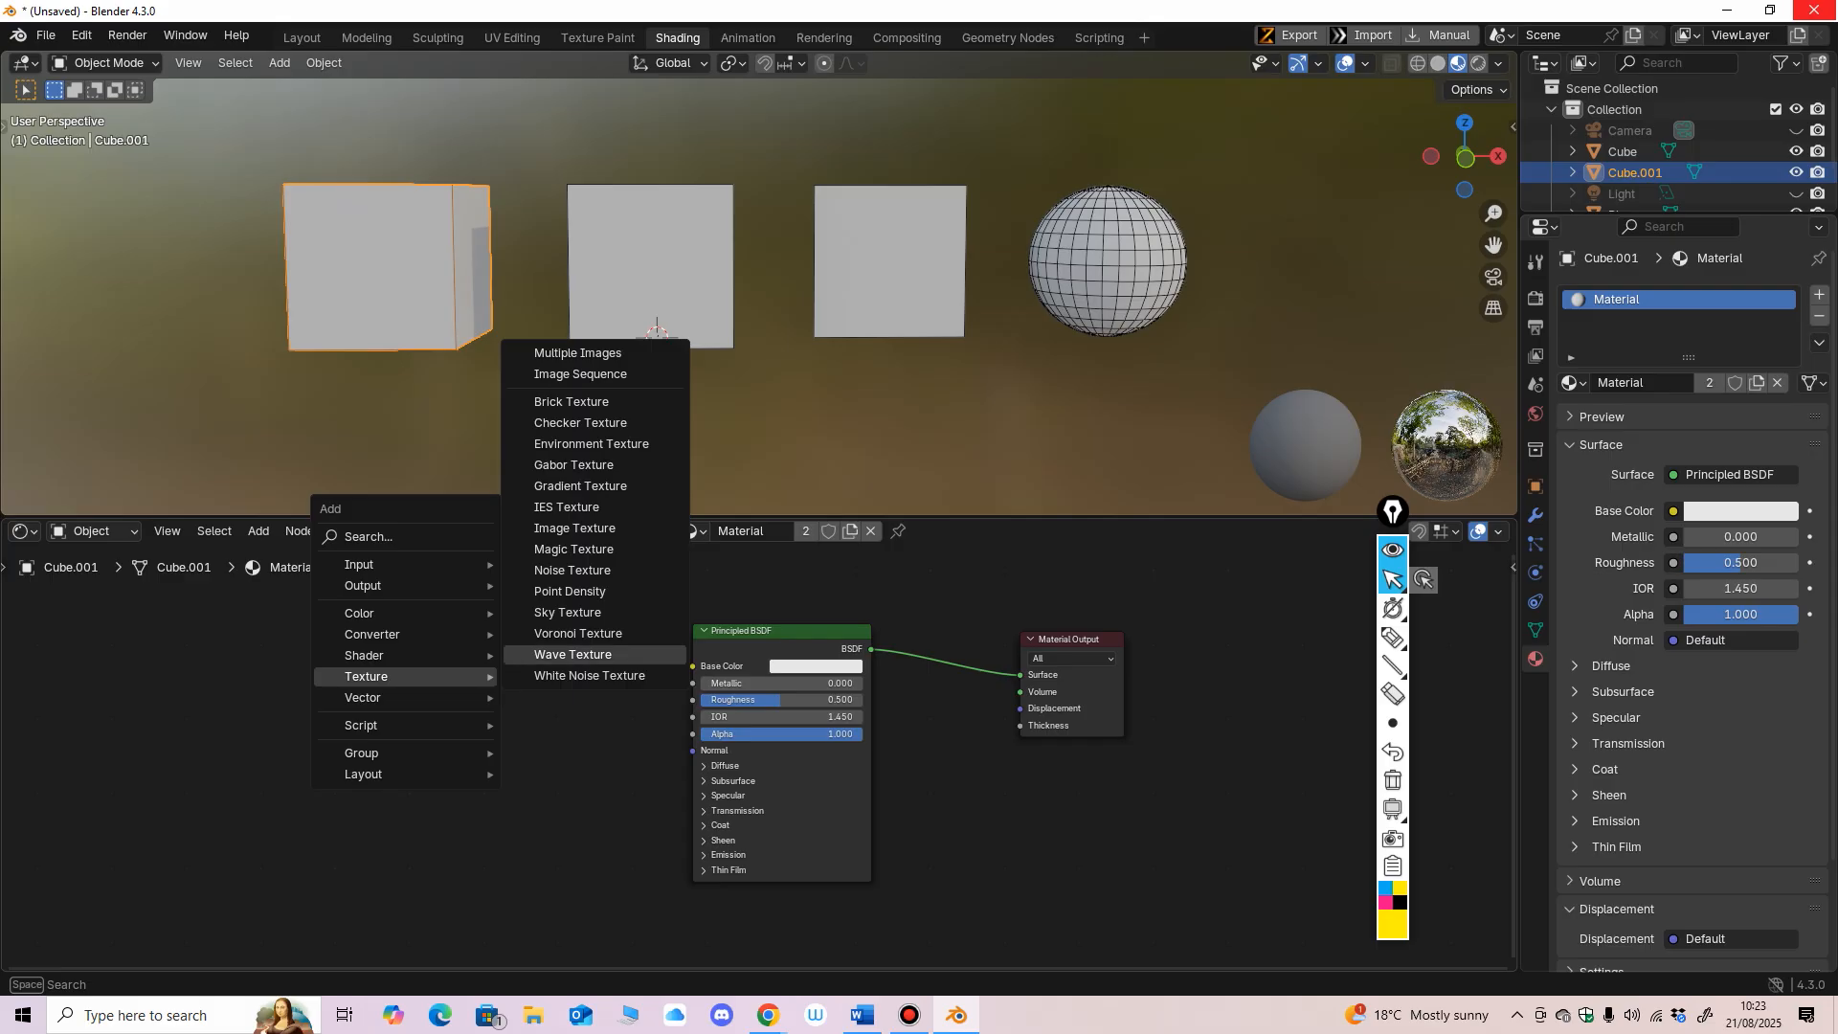
{"action": "left_click", "coordinate": [571, 401]}
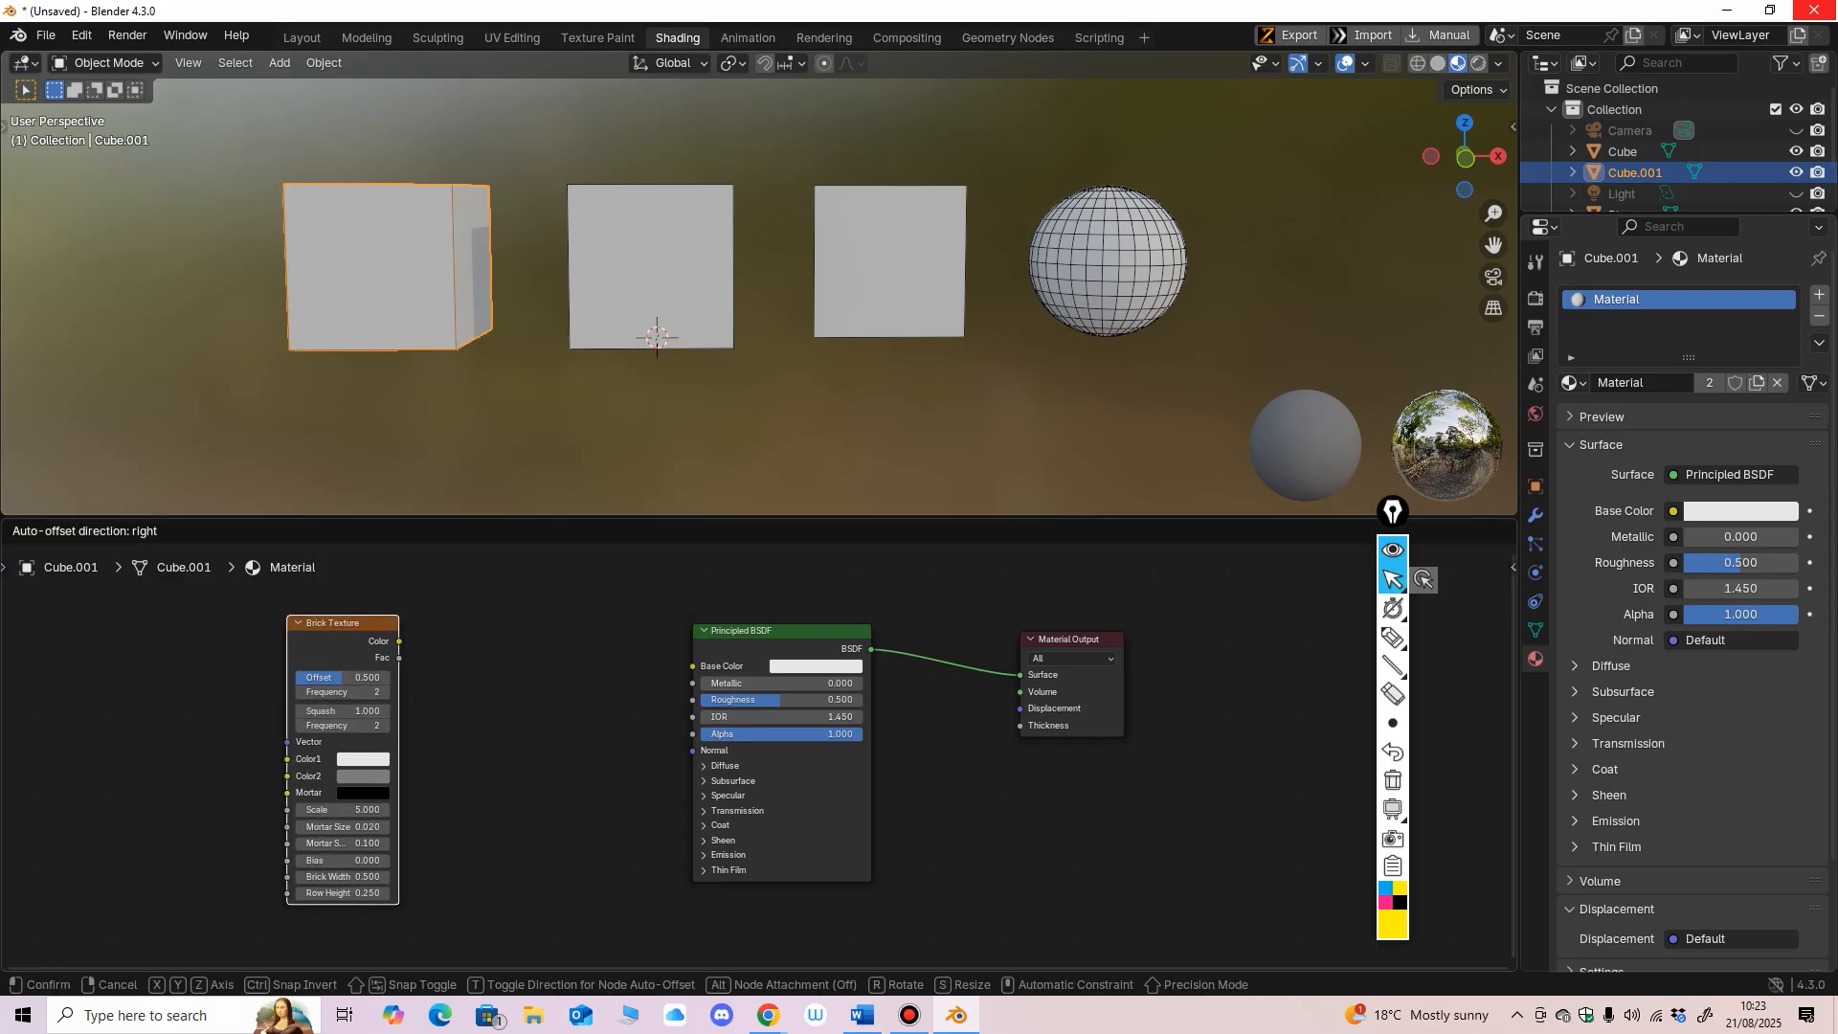
{"action": "left_click", "coordinate": [282, 615]}
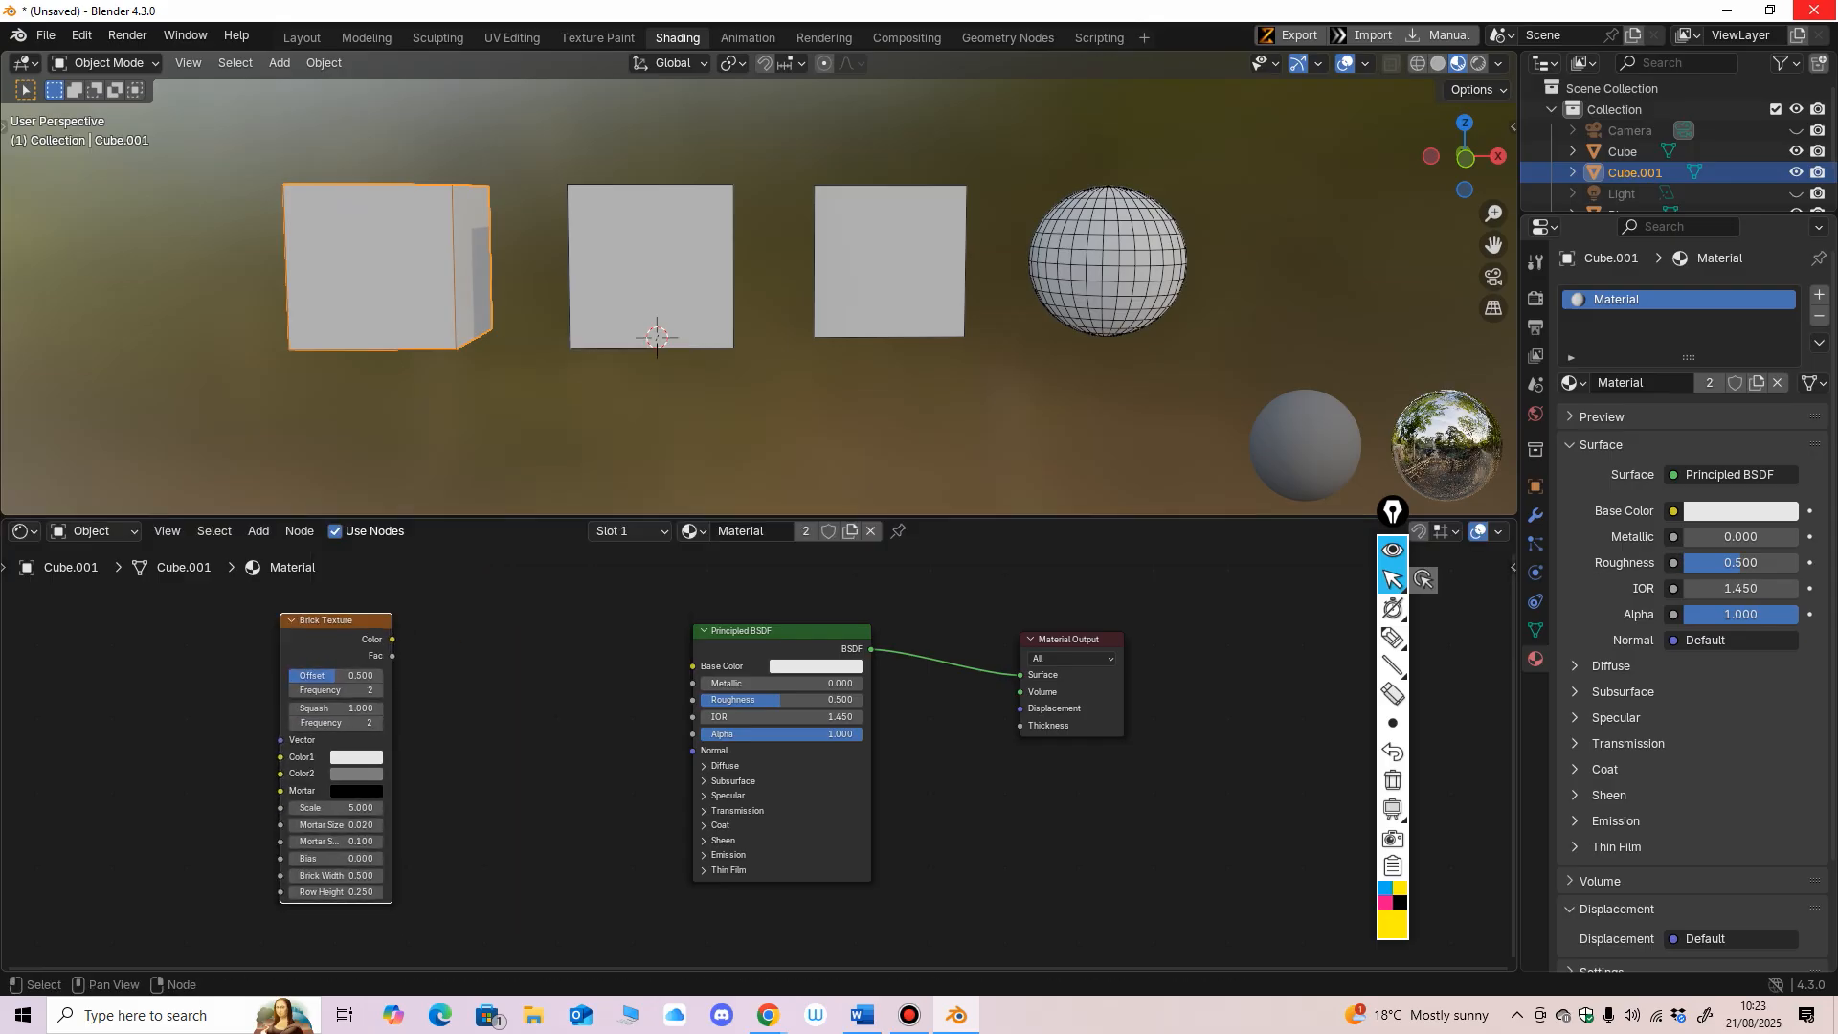
Step: Connect the Brick Texture's Color output to the Principled BSDF's Base Color and inspect the pattern on the cubes
{"action": "left_click_drag", "start_coordinate": [392, 638], "coordinate": [692, 665]}
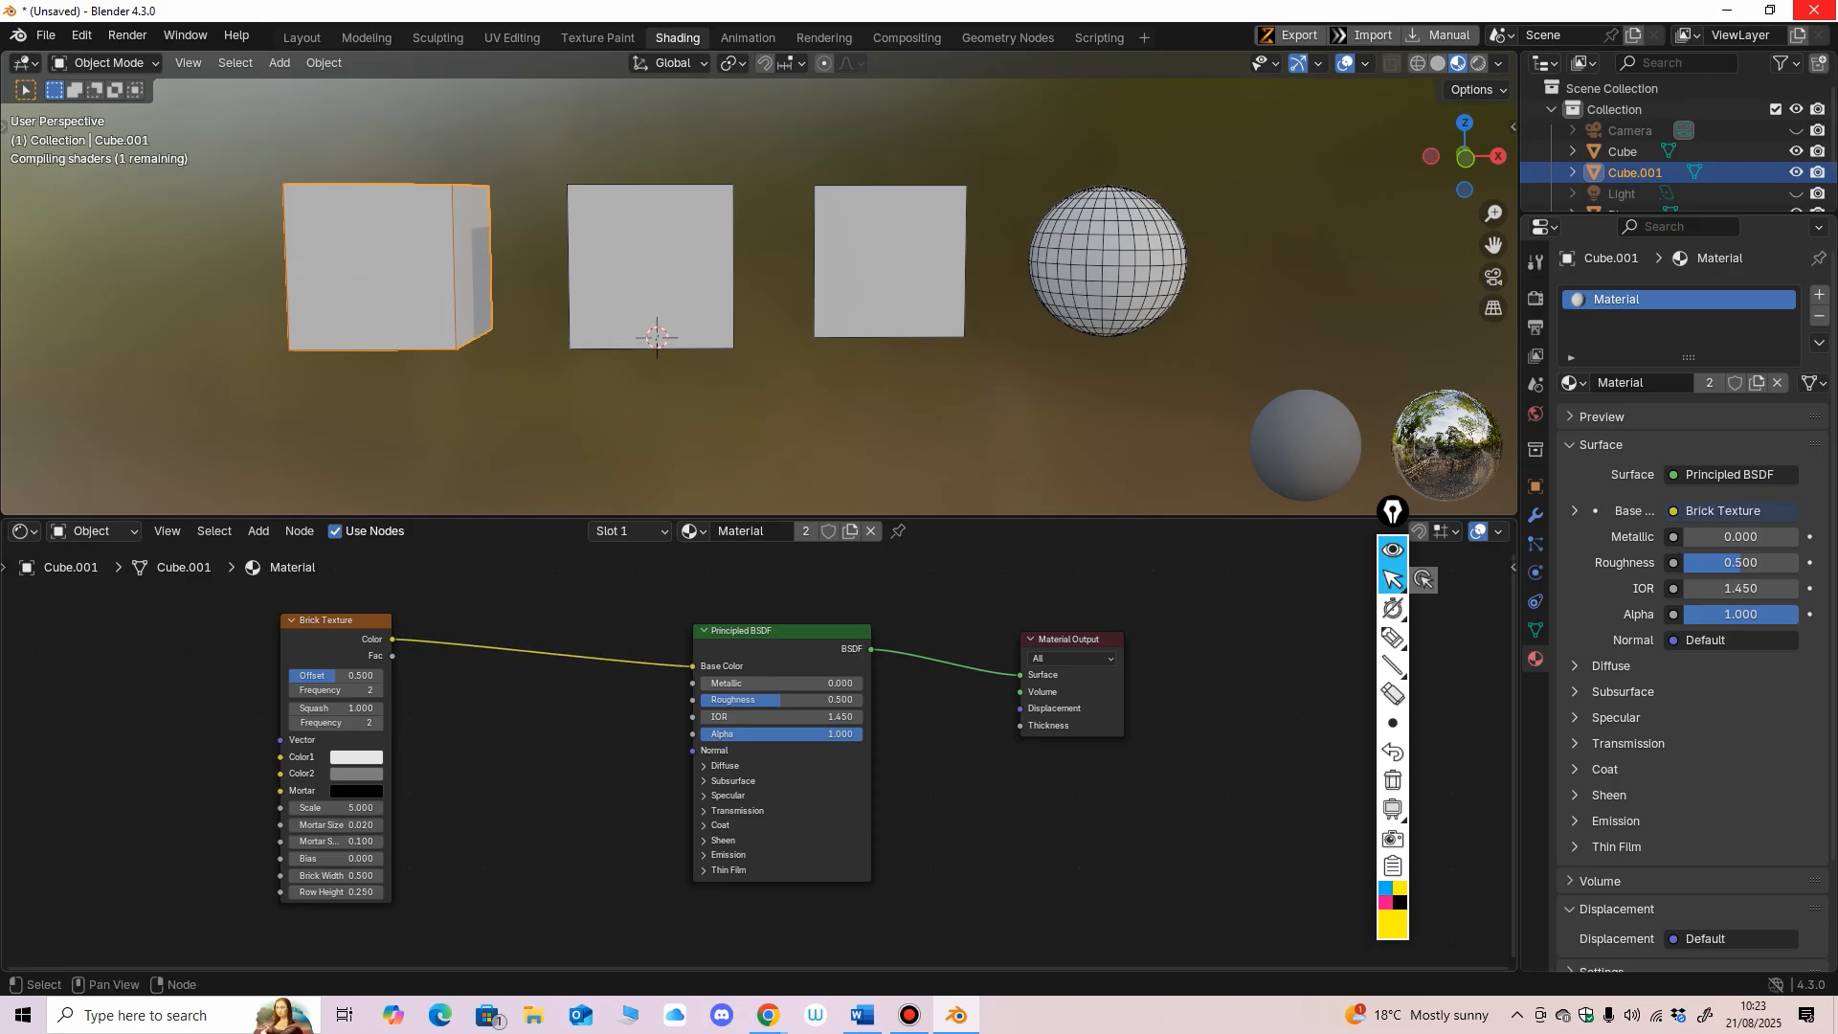
{"action": "middle_click_drag", "start_coordinate": [708, 287], "coordinate": [774, 410]}
{"action": "mouse_move", "coordinate": [774, 335]}
{"action": "middle_mouse_down"}
{"action": "mouse_move", "coordinate": [774, 411]}
{"action": "mouse_move", "coordinate": [803, 316]}
{"action": "middle_mouse_up"}
{"action": "middle_click_drag", "start_coordinate": [804, 316], "coordinate": [810, 239], "text": "ctrl"}
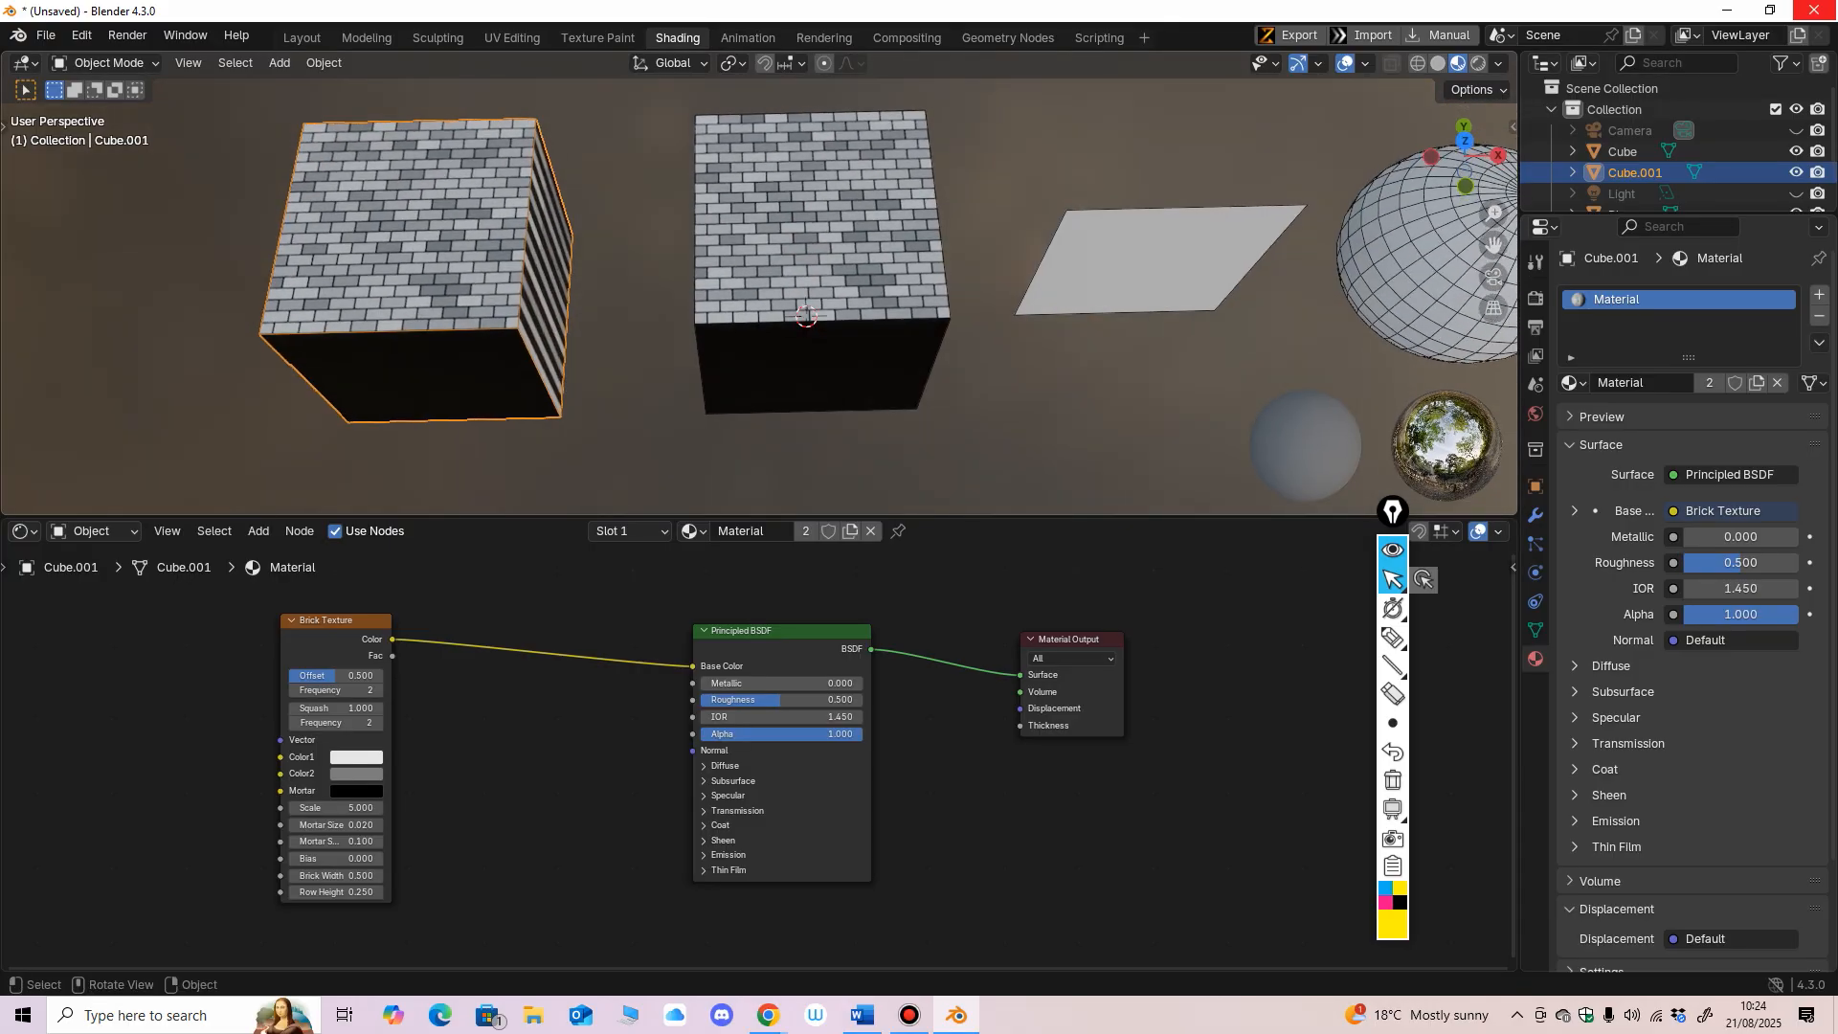
Step: Undo the link between the Brick Texture and the Base Color, and enlarge the 3D viewport
{"action": "key", "text": "ctrl+z"}
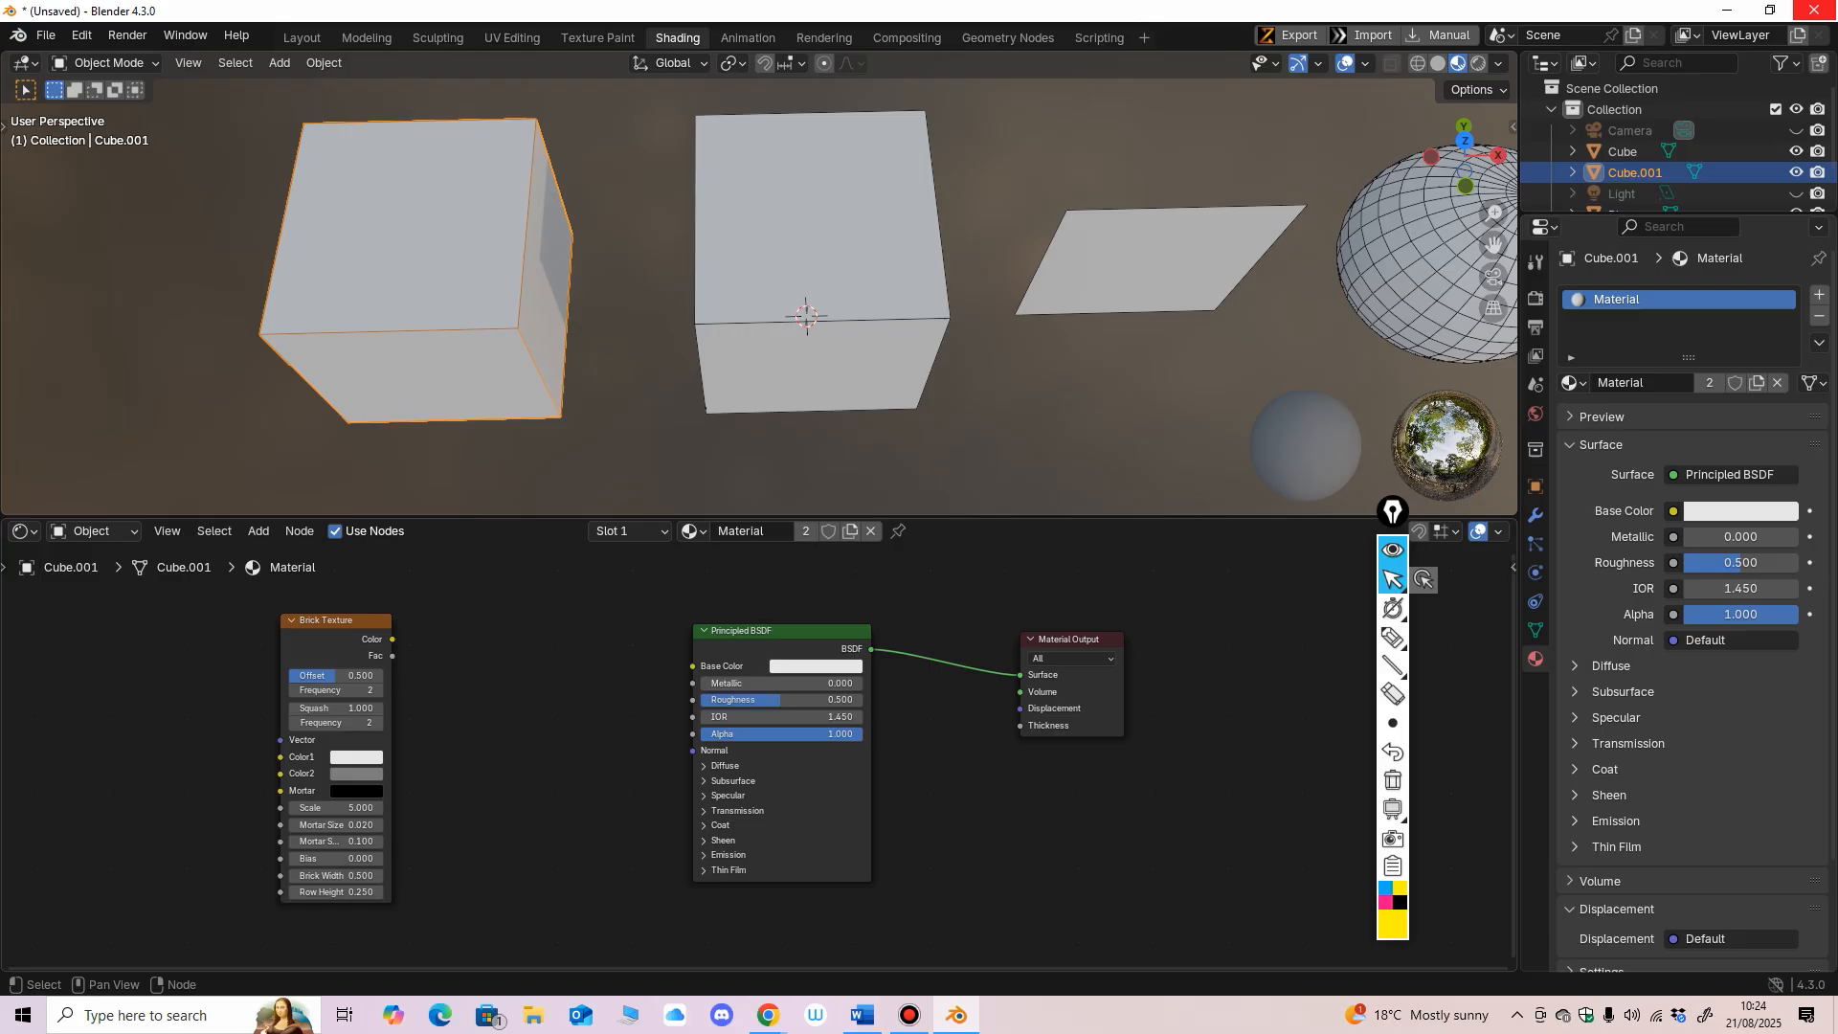
{"action": "middle_click_drag", "start_coordinate": [811, 393], "coordinate": [770, 350]}
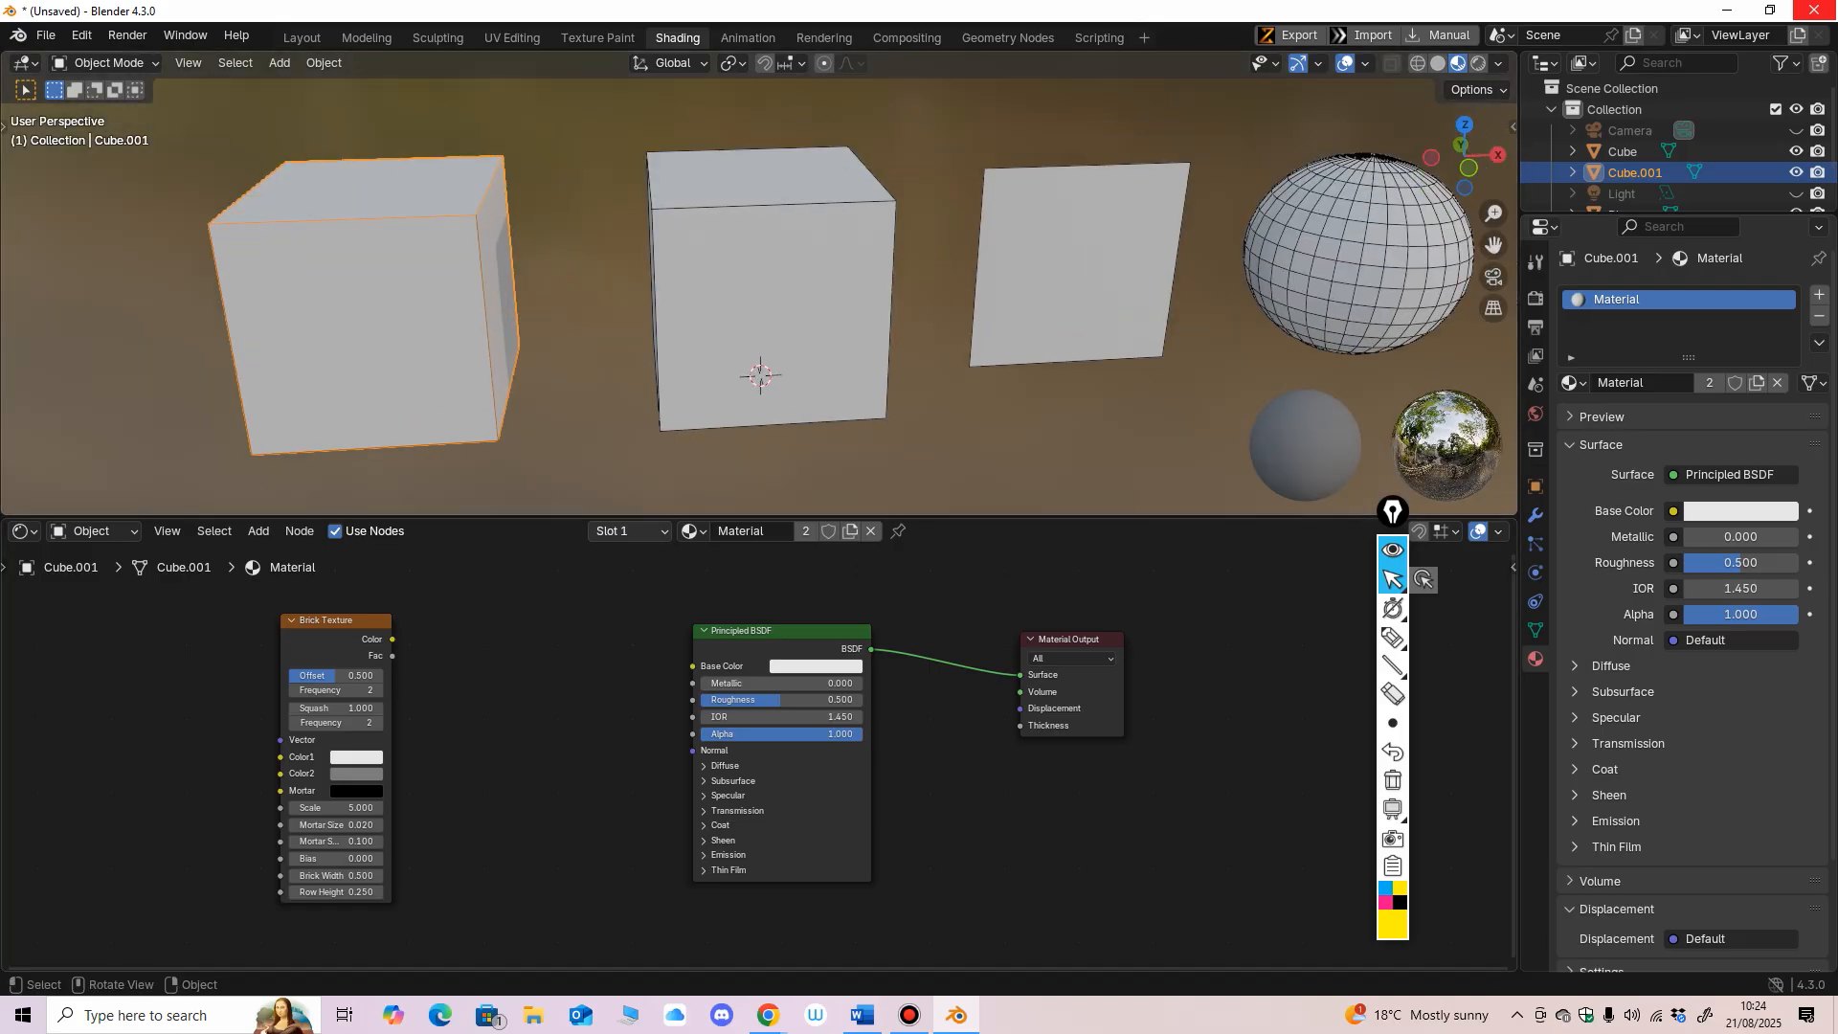
{"action": "left_click_drag", "start_coordinate": [770, 516], "coordinate": [770, 577]}
{"action": "scroll", "coordinate": [770, 402], "scroll_direction": "down", "scroll_amount": 1}
{"action": "middle_click_drag", "start_coordinate": [770, 402], "coordinate": [756, 391]}
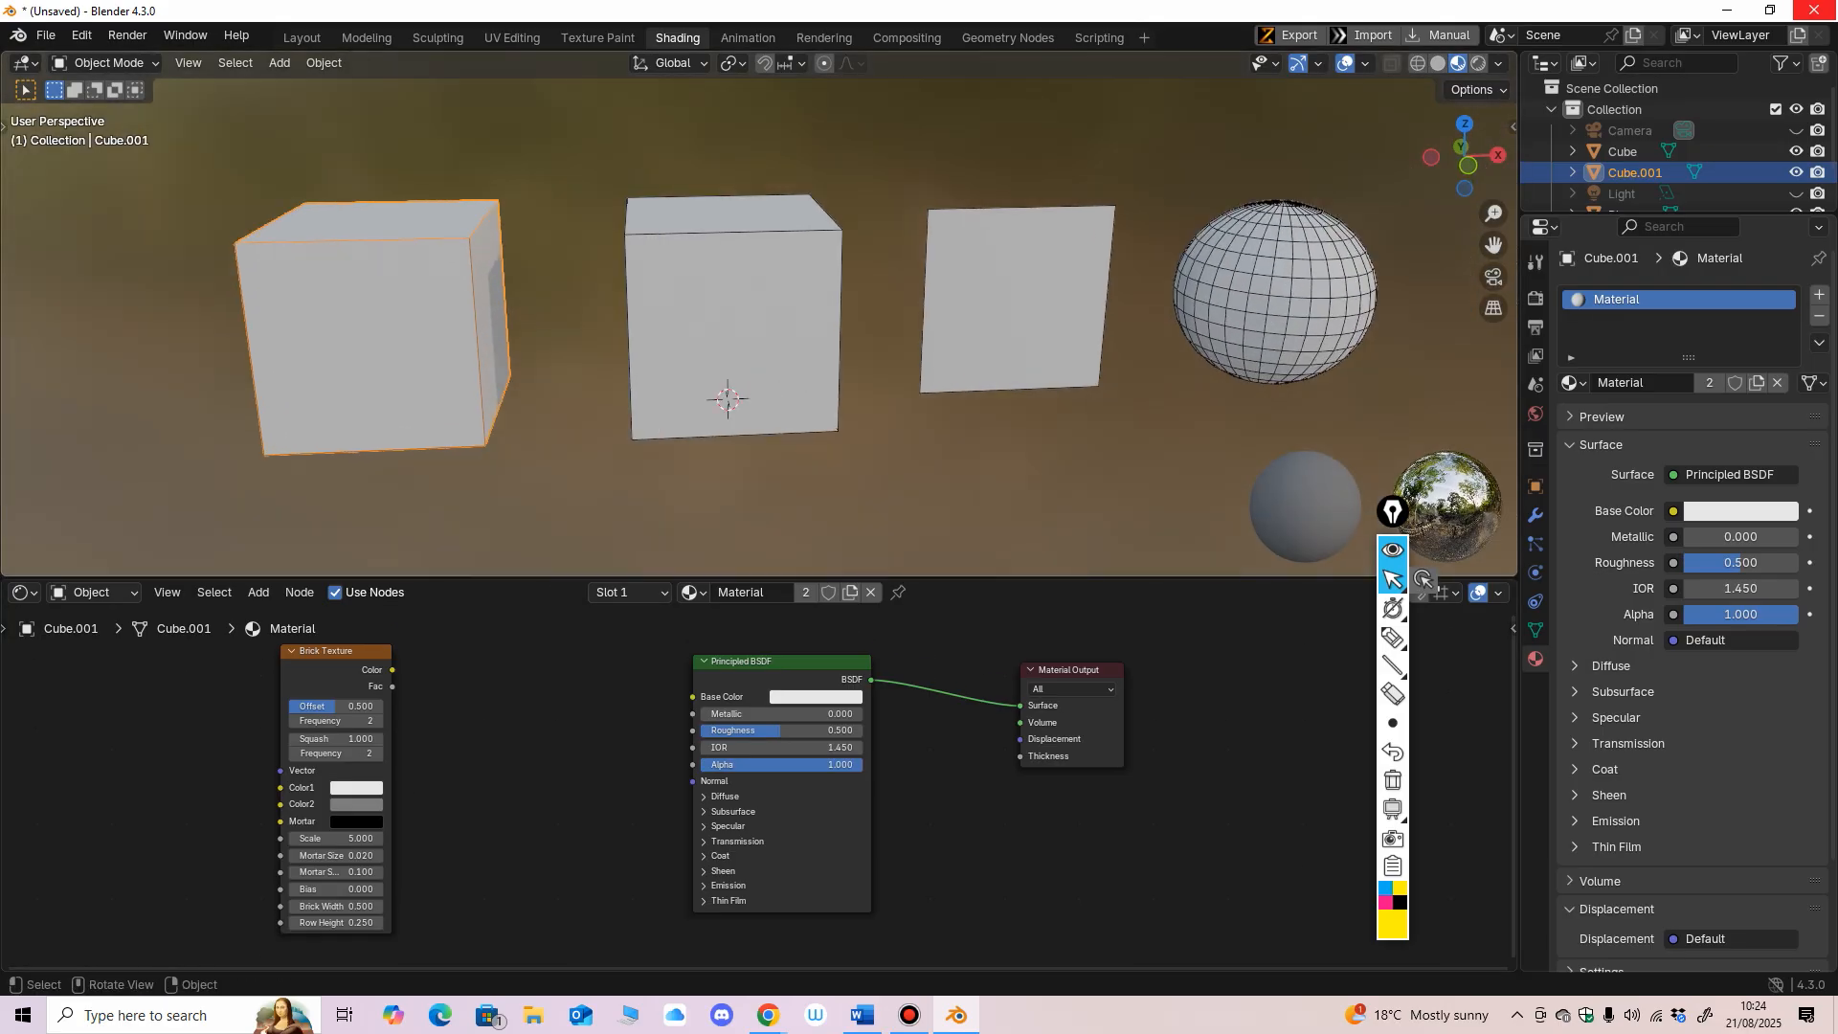
Step: In the Layout workspace, unwrap the whole mesh of the outer cube with Cube Projection and return to Object Mode
{"action": "left_click", "coordinate": [302, 38]}
{"action": "mouse_move", "coordinate": [689, 574]}
{"action": "middle_mouse_down"}
{"action": "mouse_move", "coordinate": [684, 536]}
{"action": "mouse_move", "coordinate": [773, 532]}
{"action": "middle_mouse_up"}
{"action": "scroll", "coordinate": [773, 532], "scroll_direction": "up", "scroll_amount": 2}
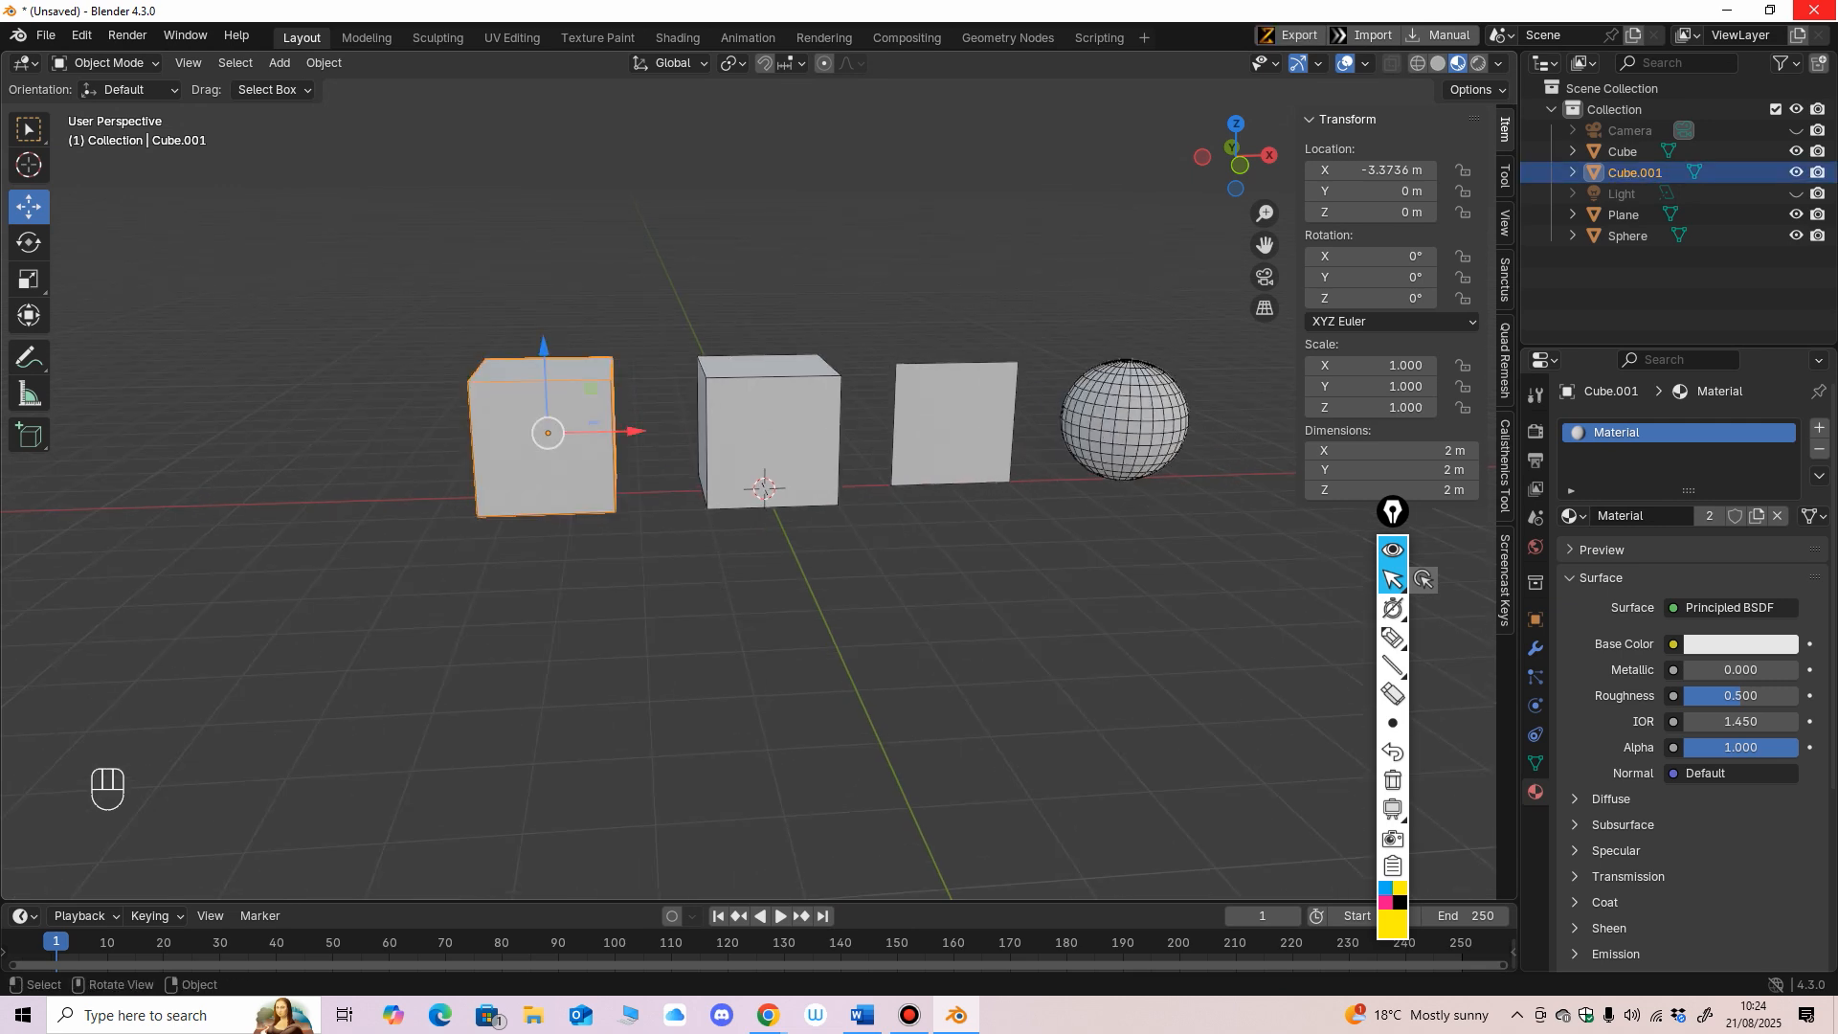
{"action": "left_click", "coordinate": [105, 63]}
{"action": "left_click", "coordinate": [105, 110]}
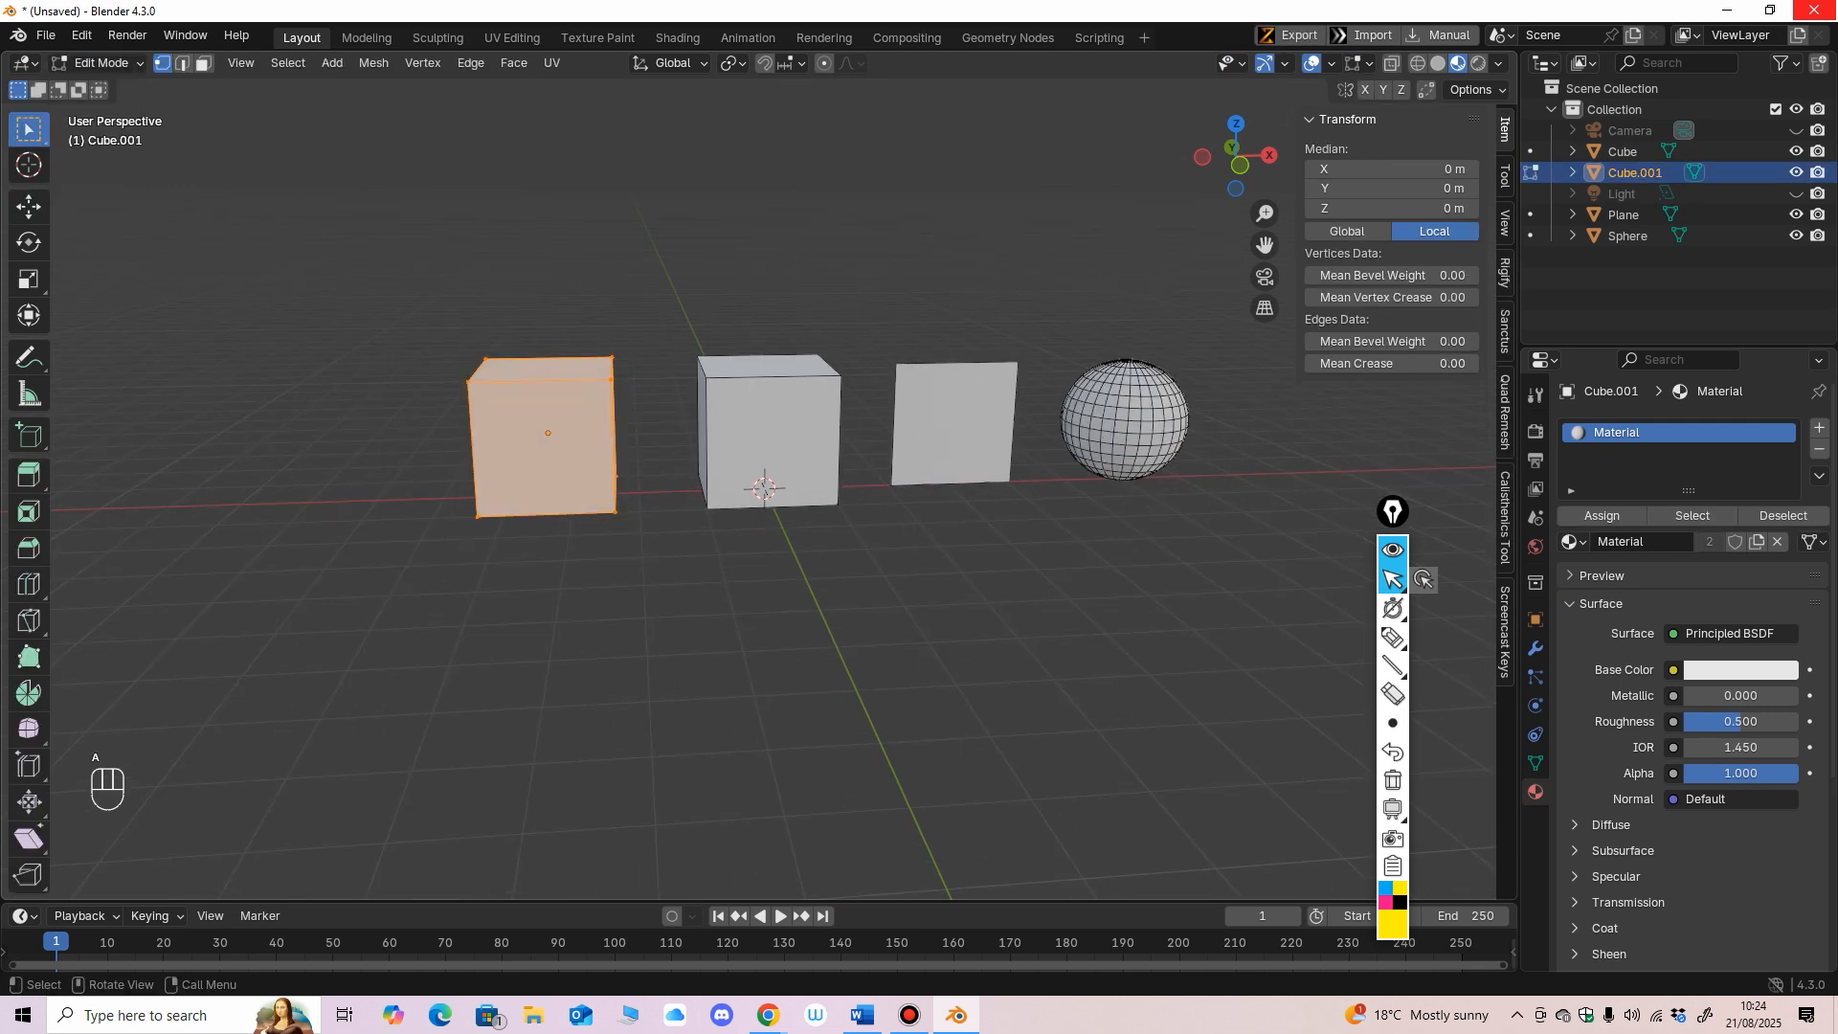
{"action": "right_click", "coordinate": [549, 467]}
{"action": "key", "text": "u"}
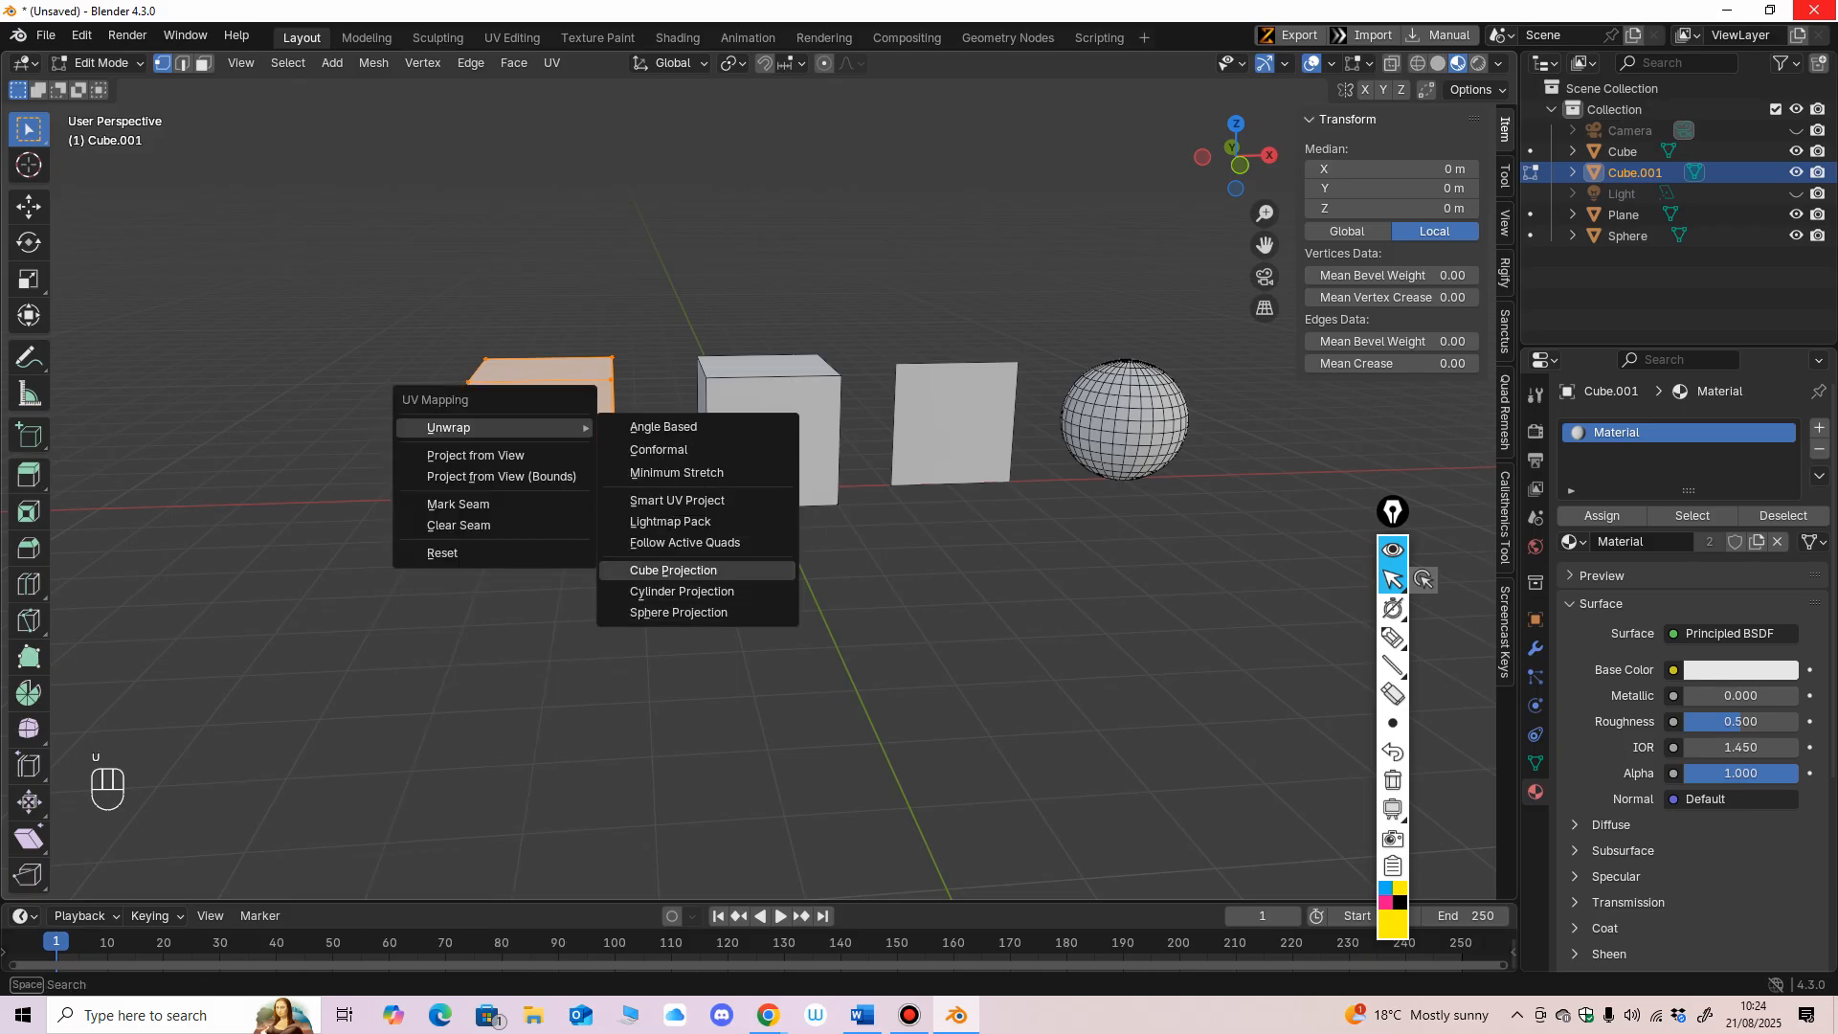
{"action": "left_click", "coordinate": [673, 571]}
{"action": "left_click", "coordinate": [104, 64]}
{"action": "left_click", "coordinate": [108, 87]}
Step: Unwrap all faces of the cube at the world origin with Cube Projection and return to Object Mode
{"action": "left_click", "coordinate": [768, 440]}
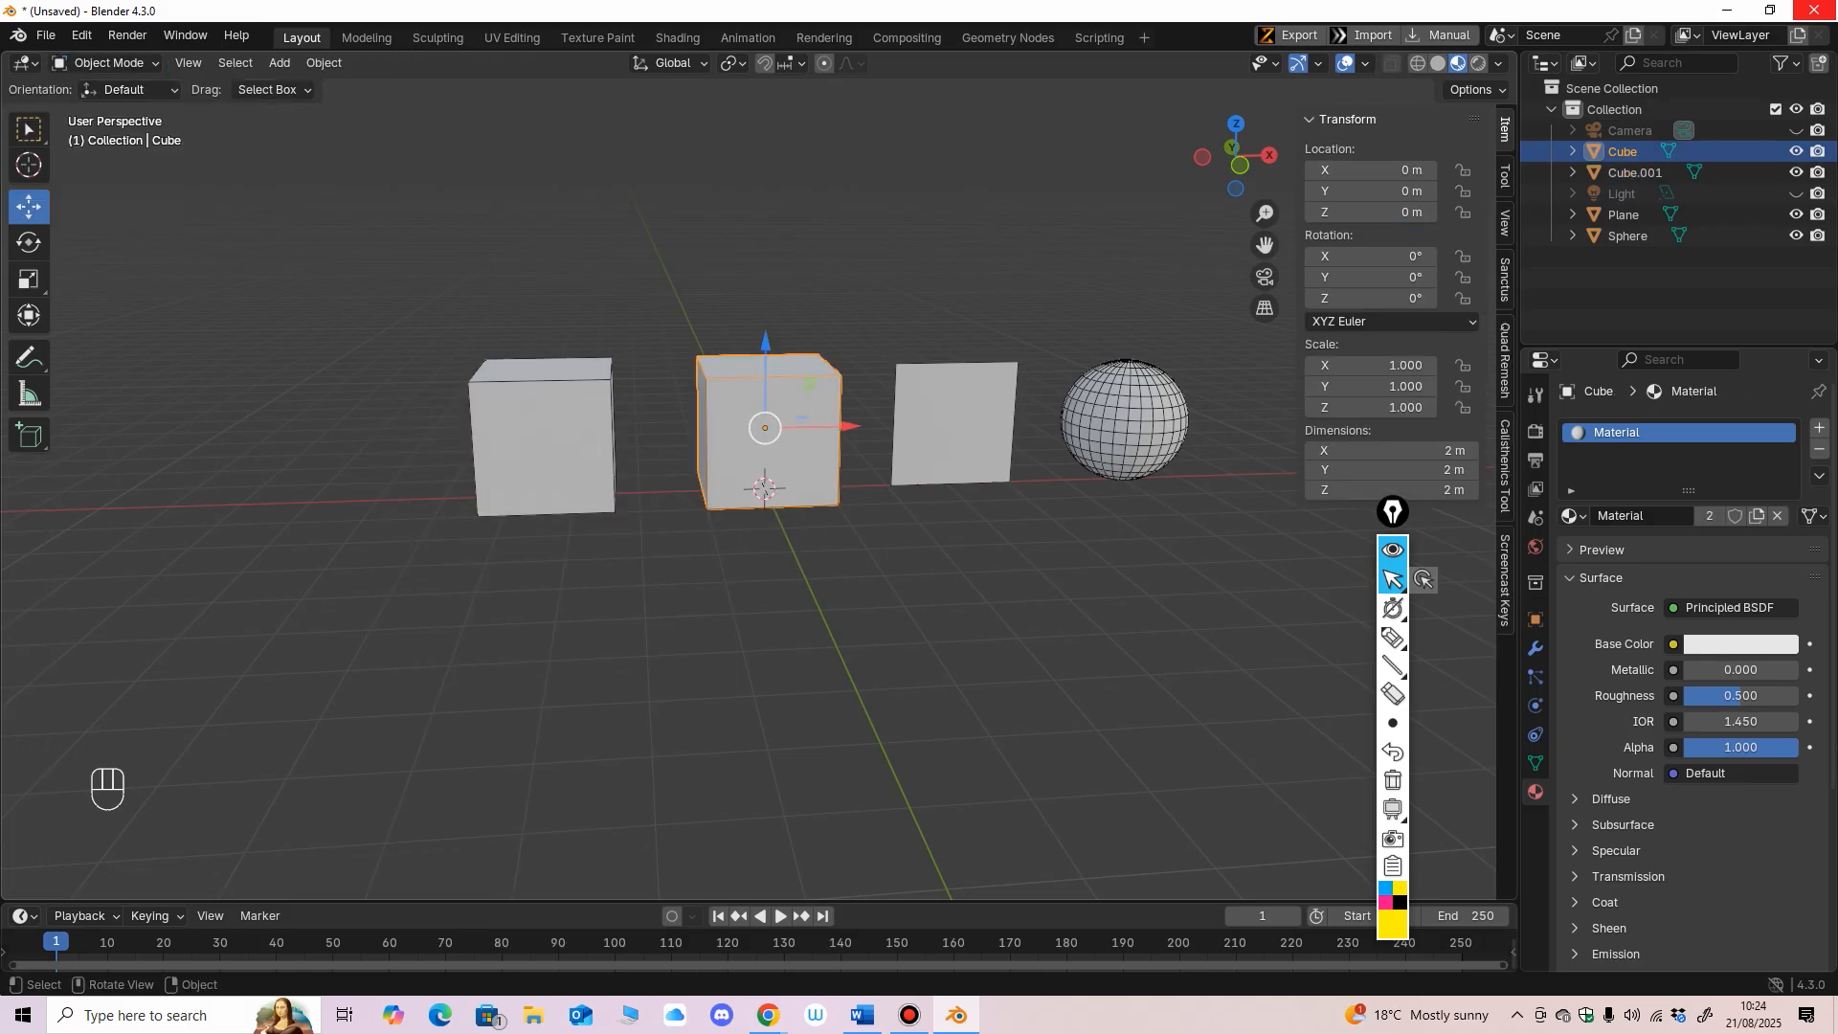
{"action": "left_click", "coordinate": [103, 63]}
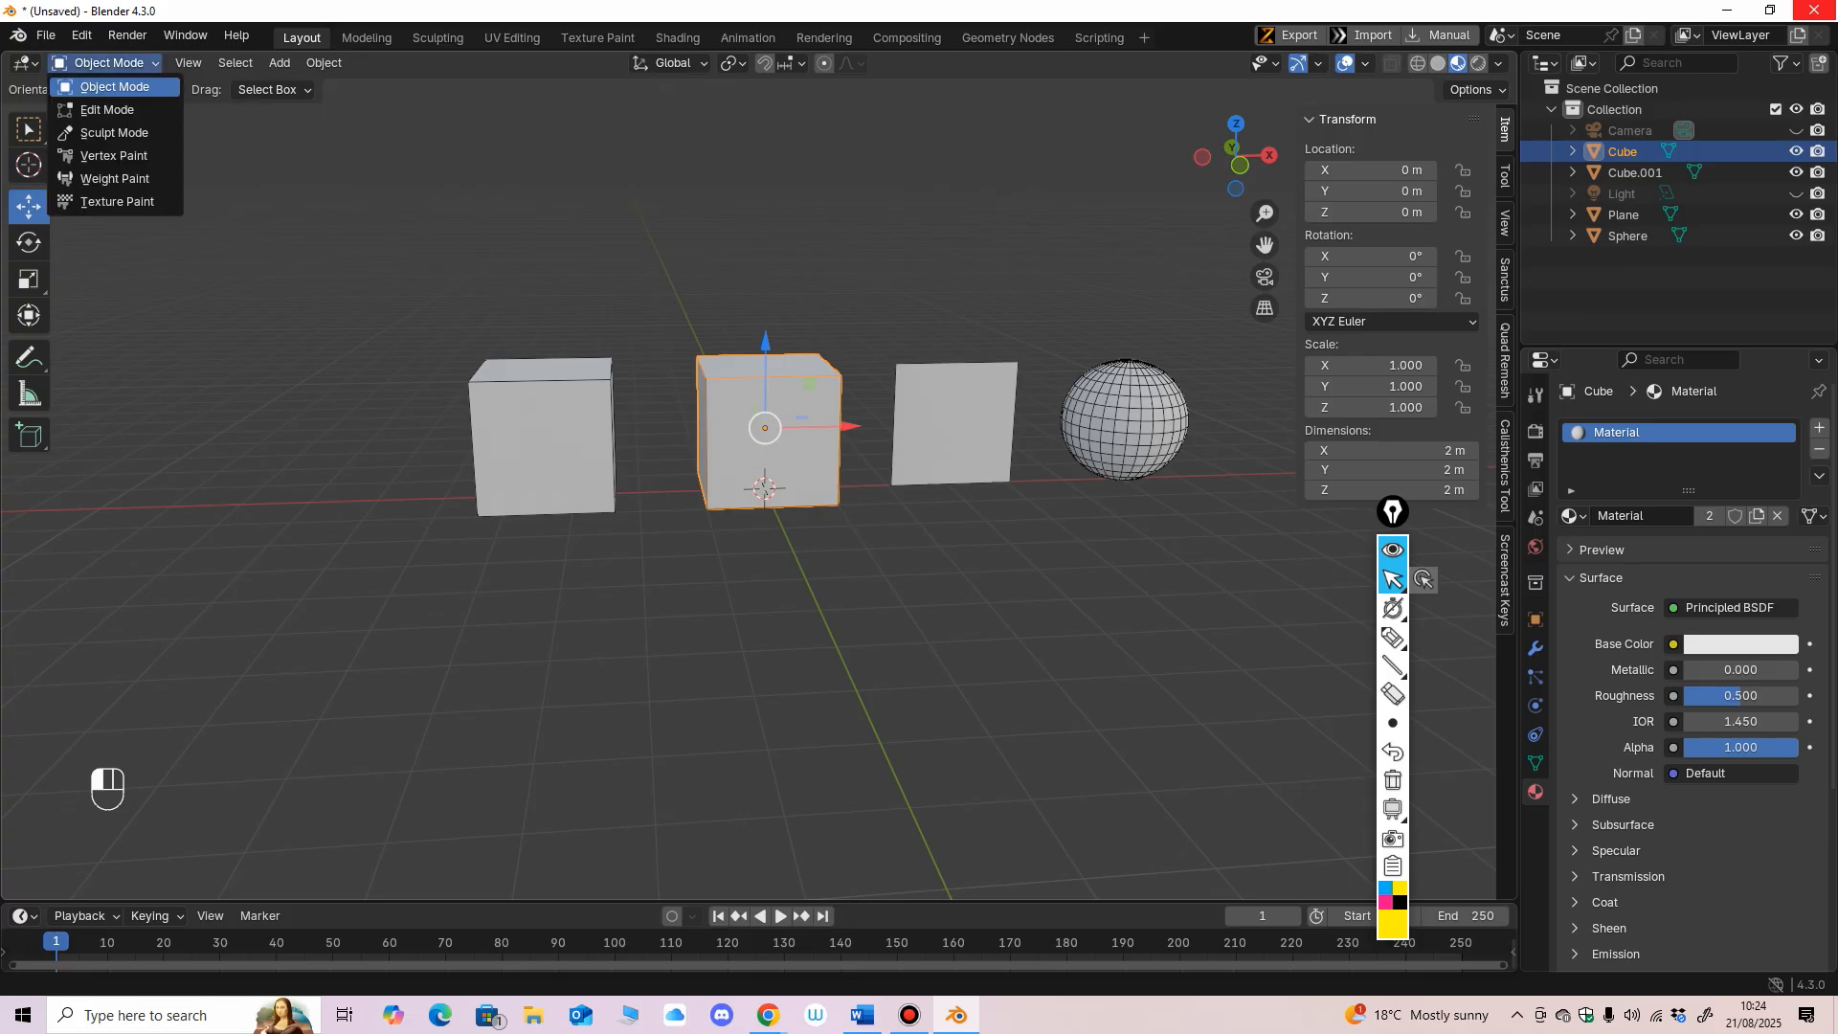
{"action": "left_click", "coordinate": [107, 110]}
{"action": "key", "text": "alt+a"}
{"action": "key", "text": "a"}
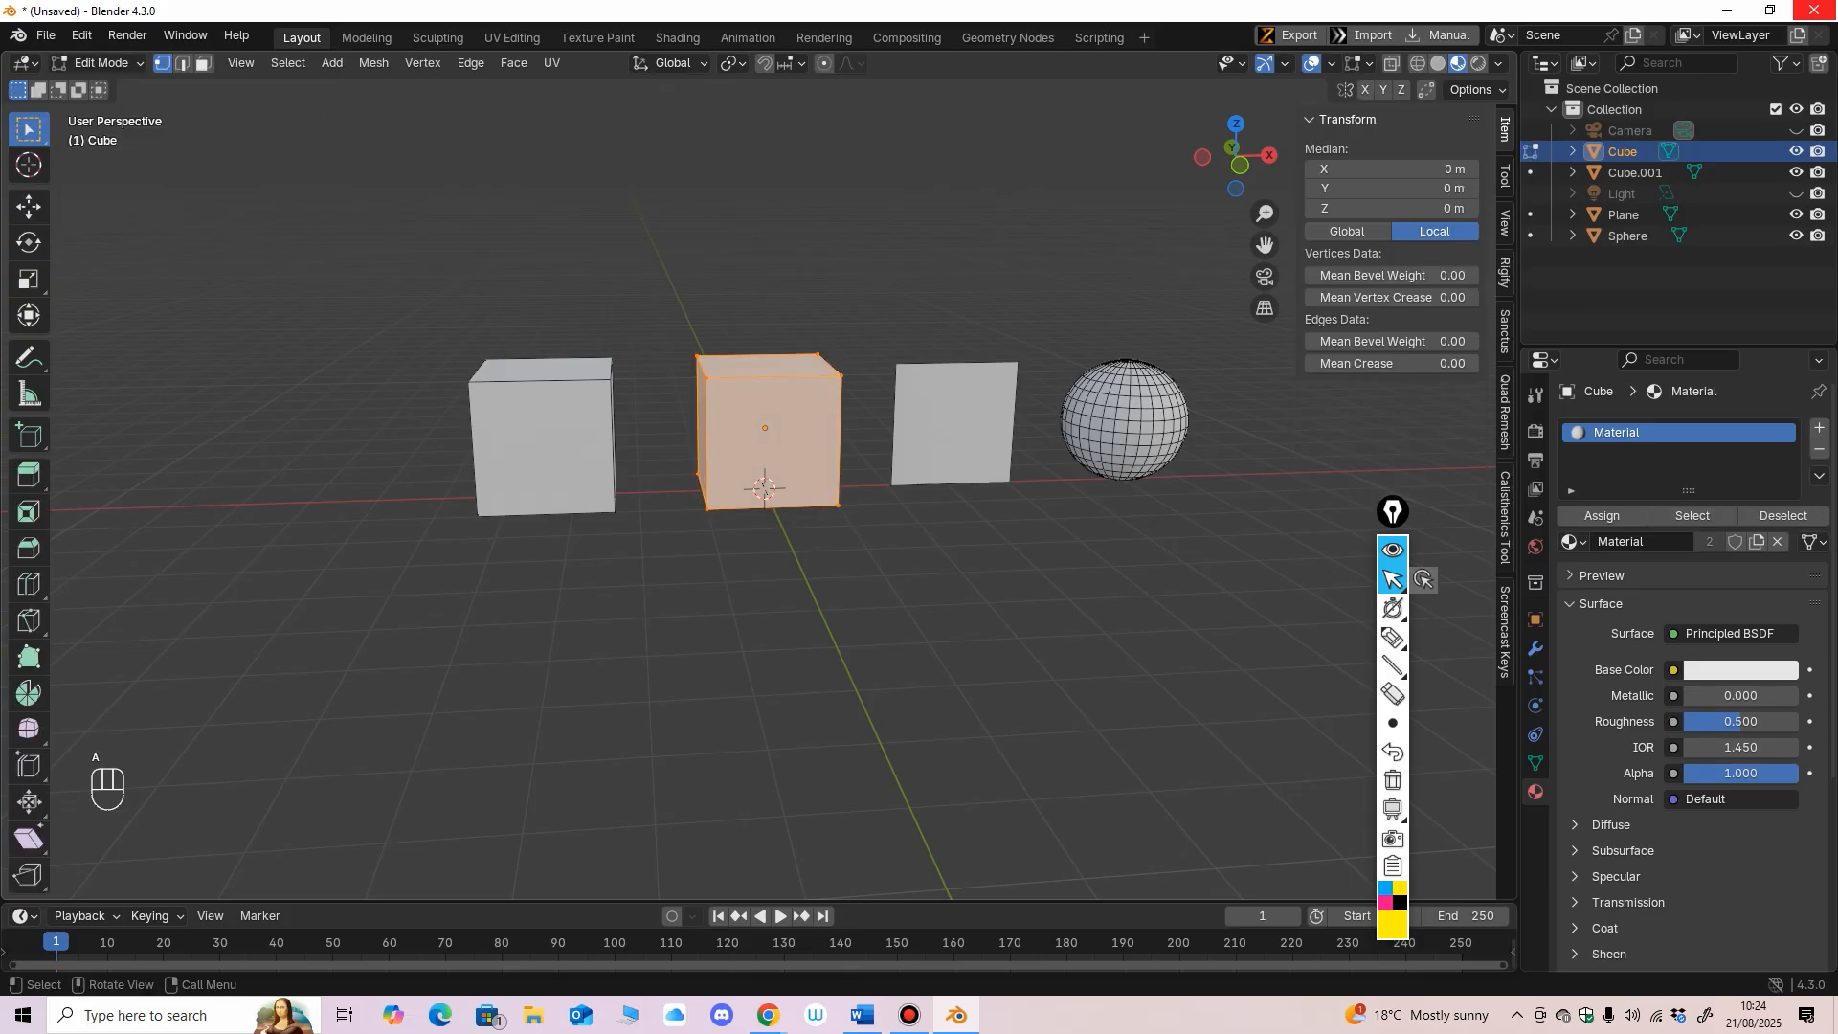
{"action": "key", "text": "u"}
{"action": "mouse_move", "coordinate": [670, 398]}
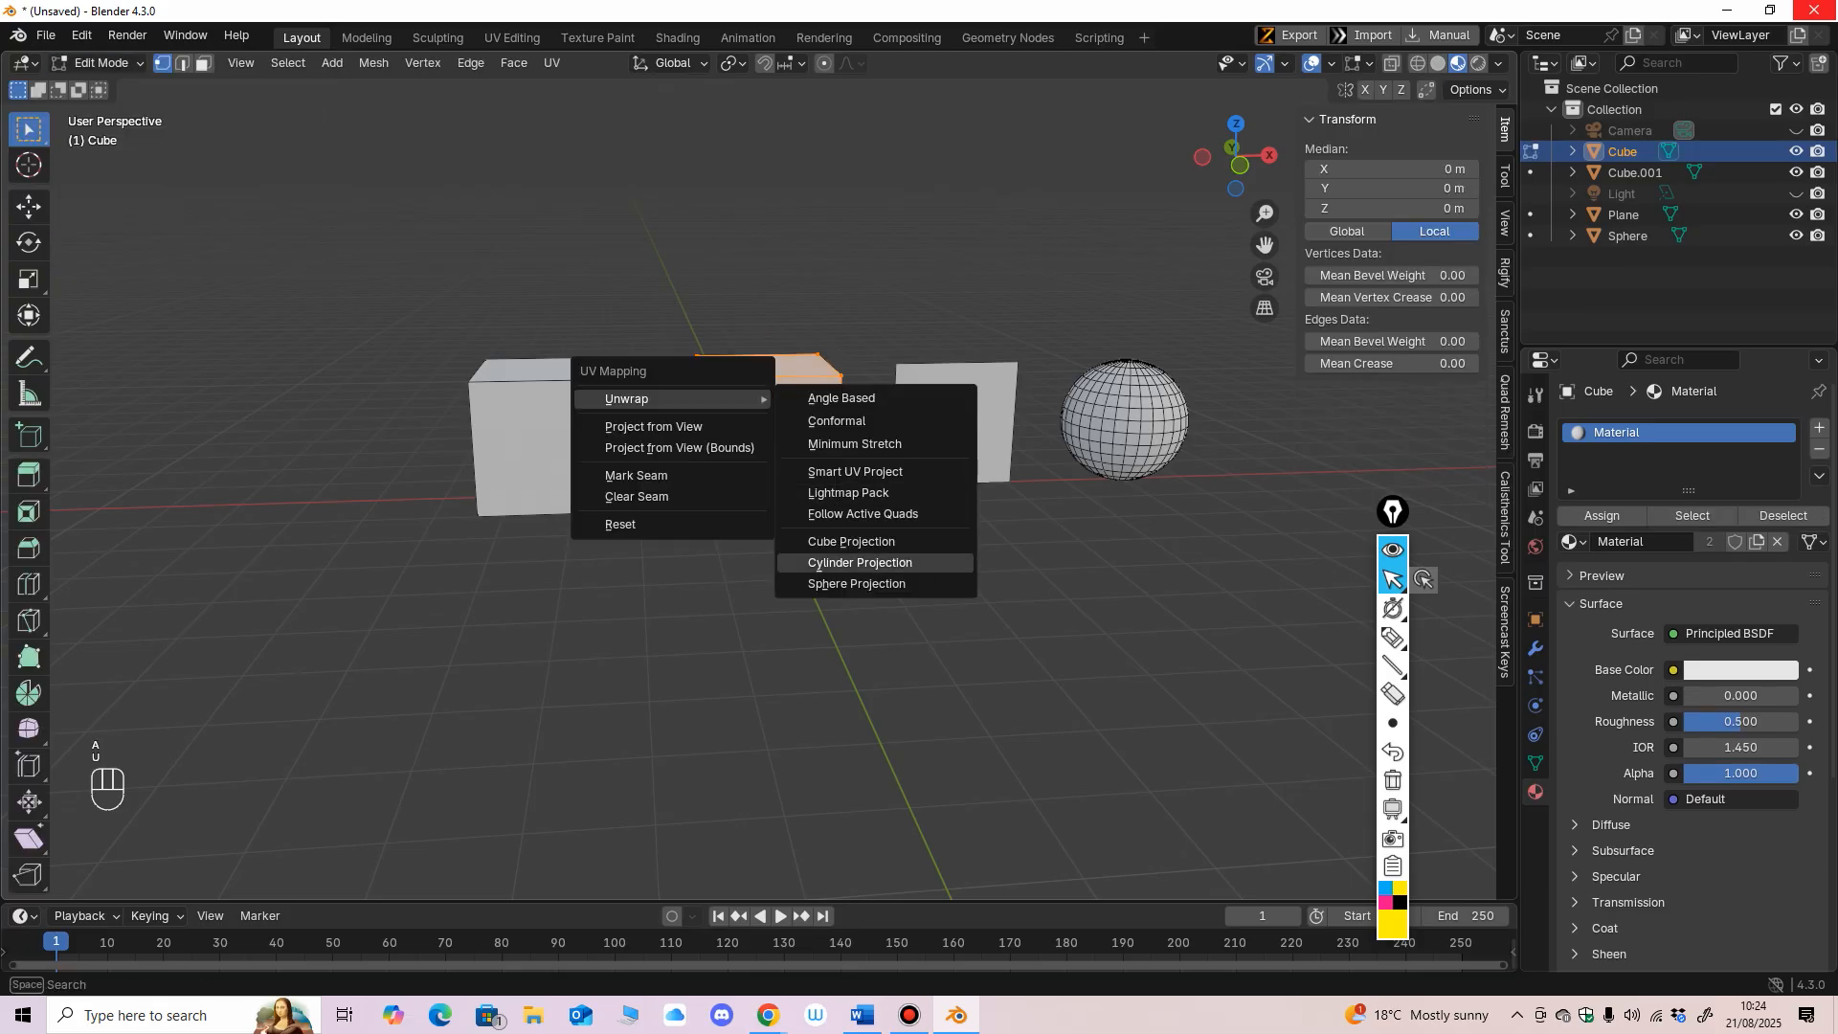
{"action": "left_click", "coordinate": [851, 542]}
{"action": "middle_click_drag", "start_coordinate": [842, 542], "coordinate": [759, 568], "text": "shift"}
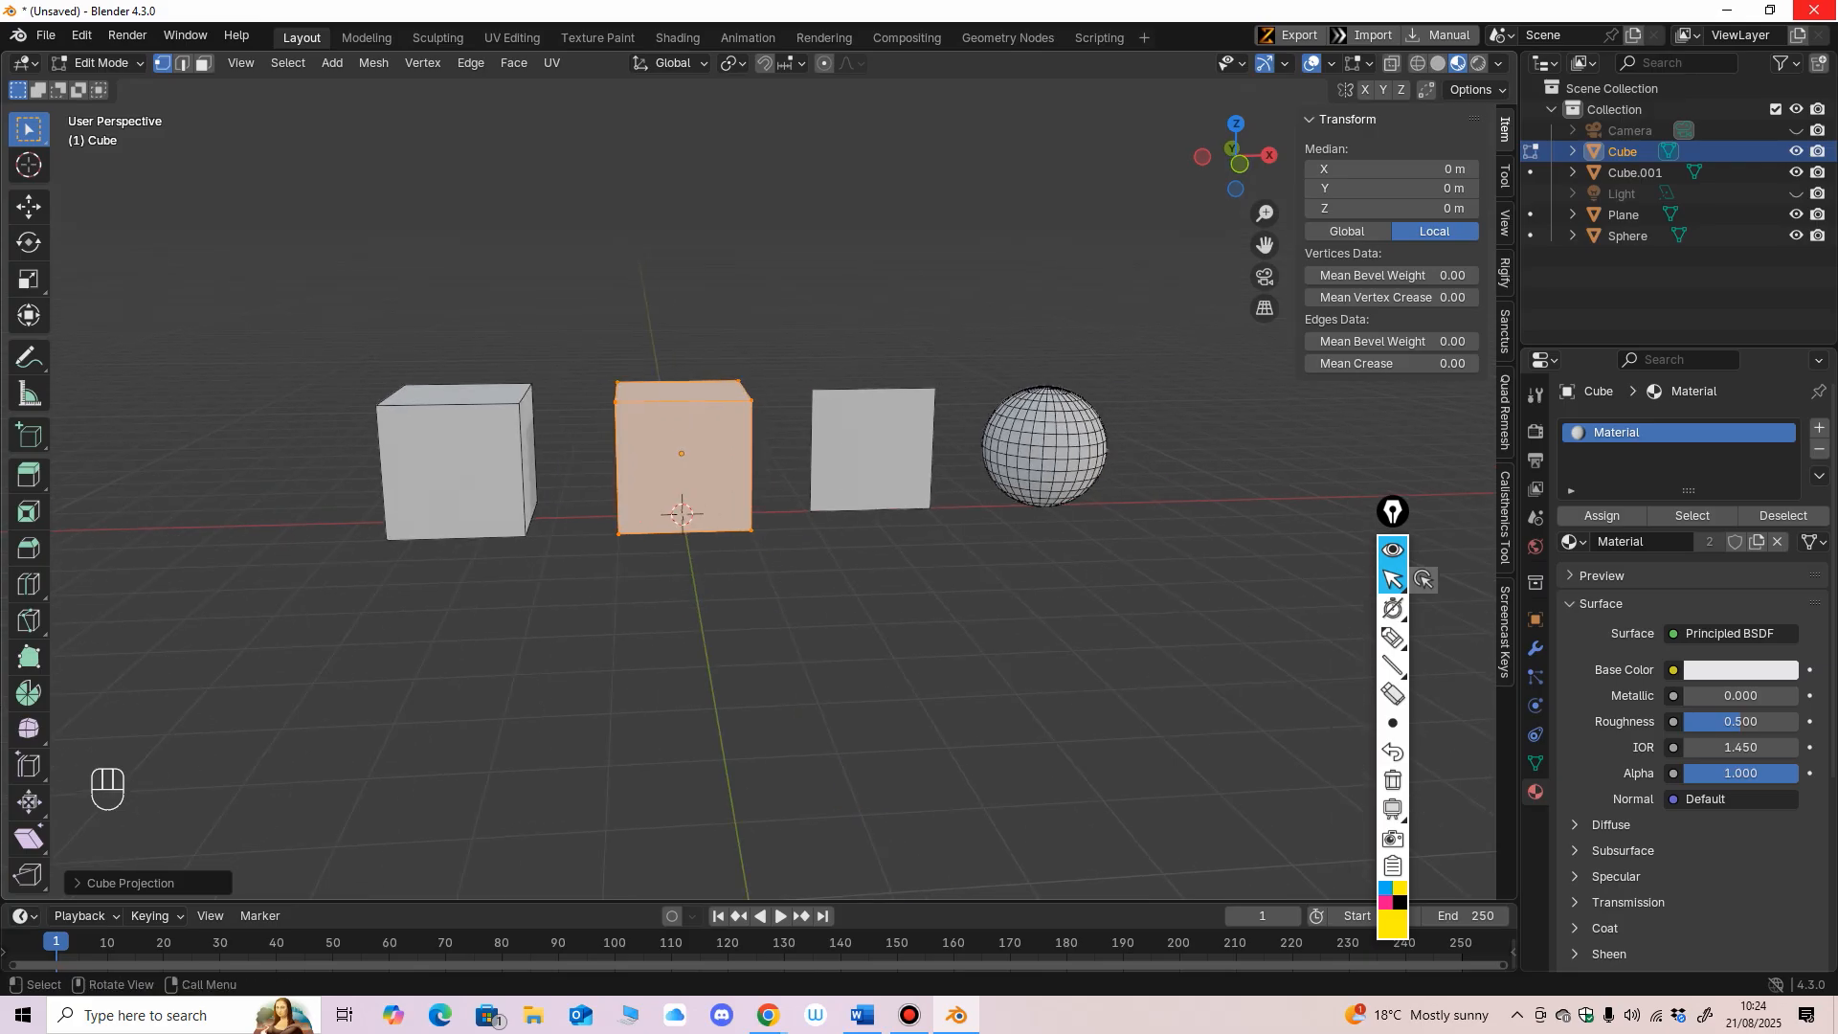
{"action": "left_click", "coordinate": [104, 63]}
{"action": "left_click", "coordinate": [114, 87]}
Step: Unwrap the whole mesh of the sphere with Sphere Projection and return to Object Mode
{"action": "left_click", "coordinate": [1043, 448]}
{"action": "middle_click_drag", "start_coordinate": [1043, 459], "coordinate": [948, 467], "text": "shift"}
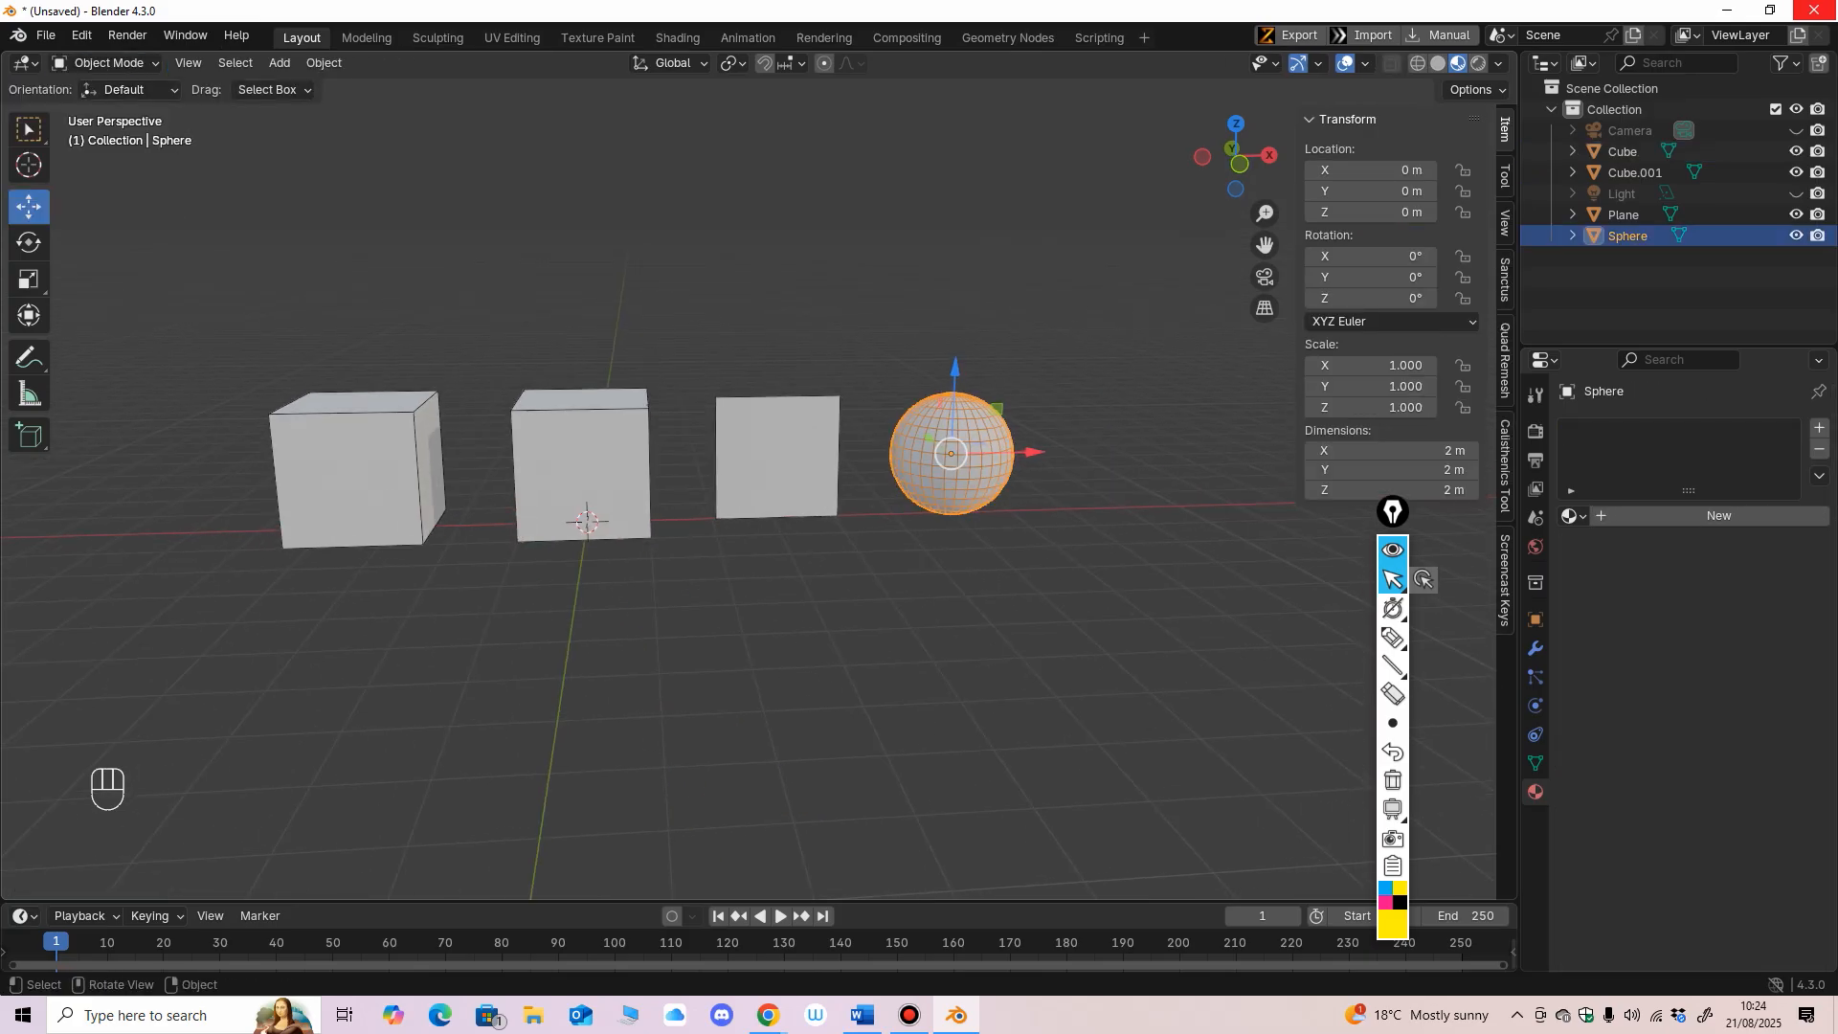
{"action": "left_click", "coordinate": [103, 63]}
{"action": "left_click", "coordinate": [114, 108]}
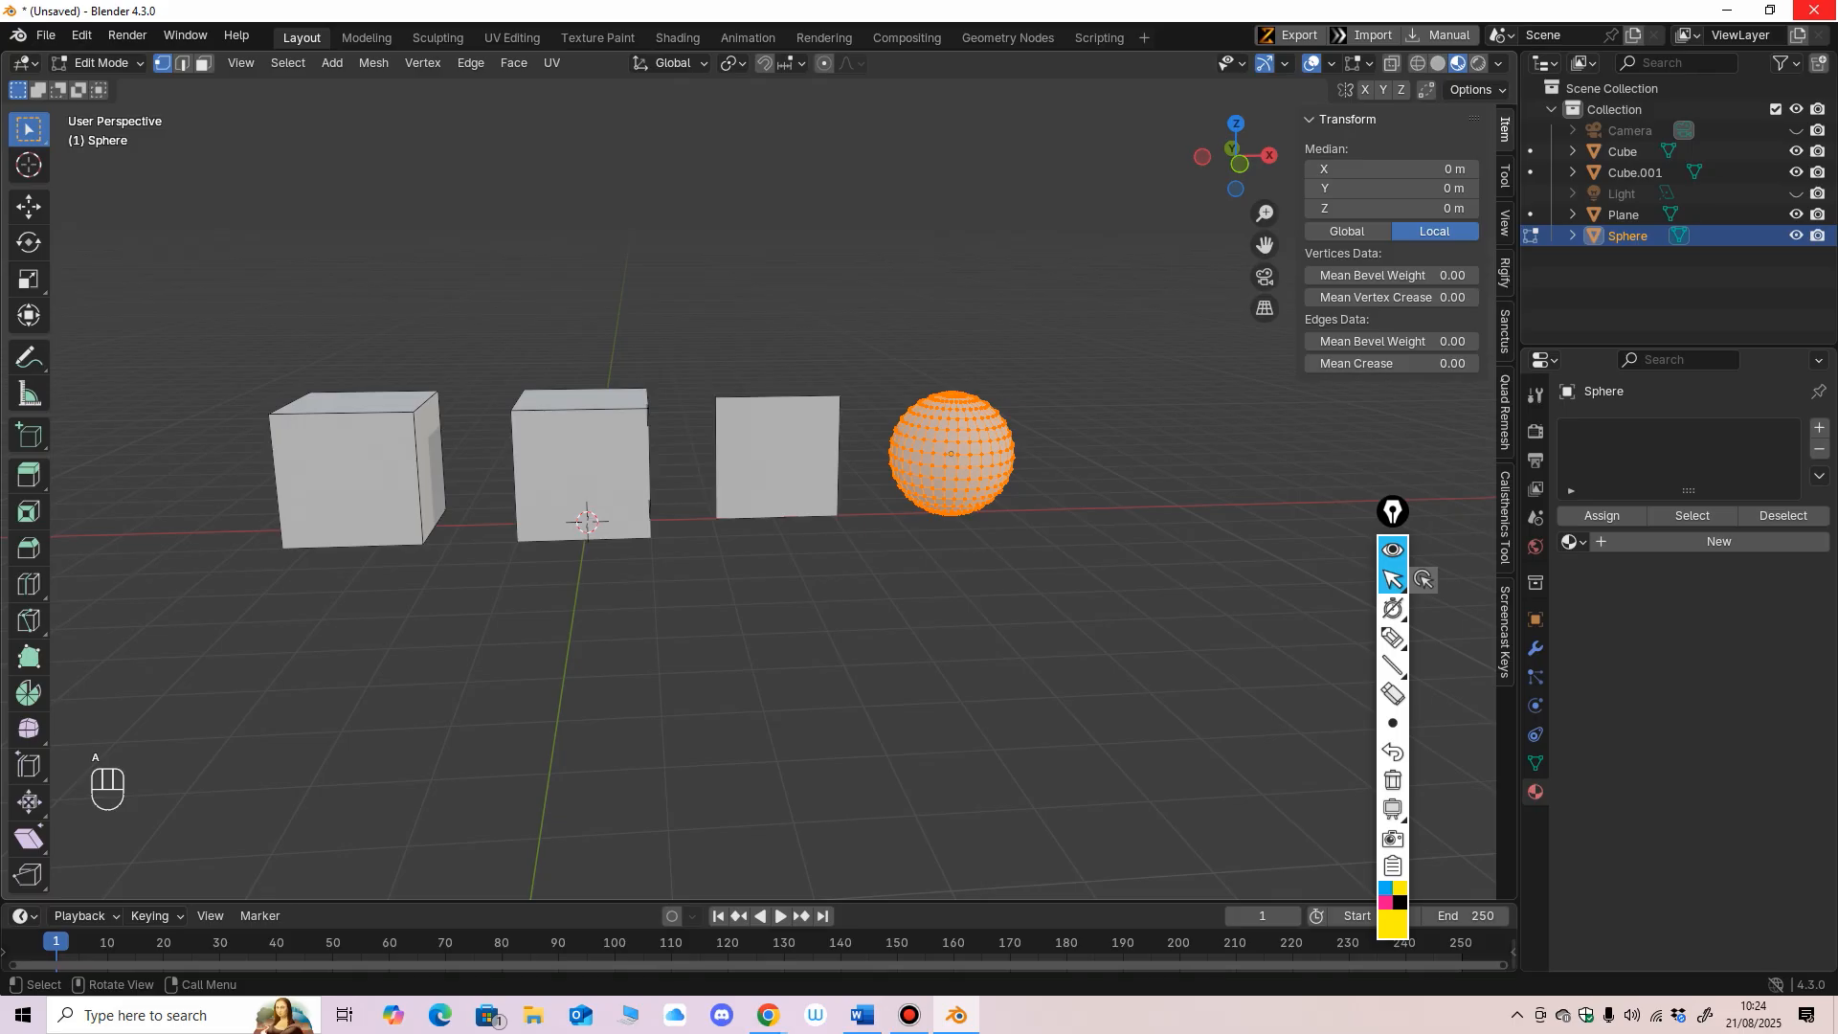
{"action": "key", "text": "u"}
{"action": "left_click", "coordinate": [1103, 609]}
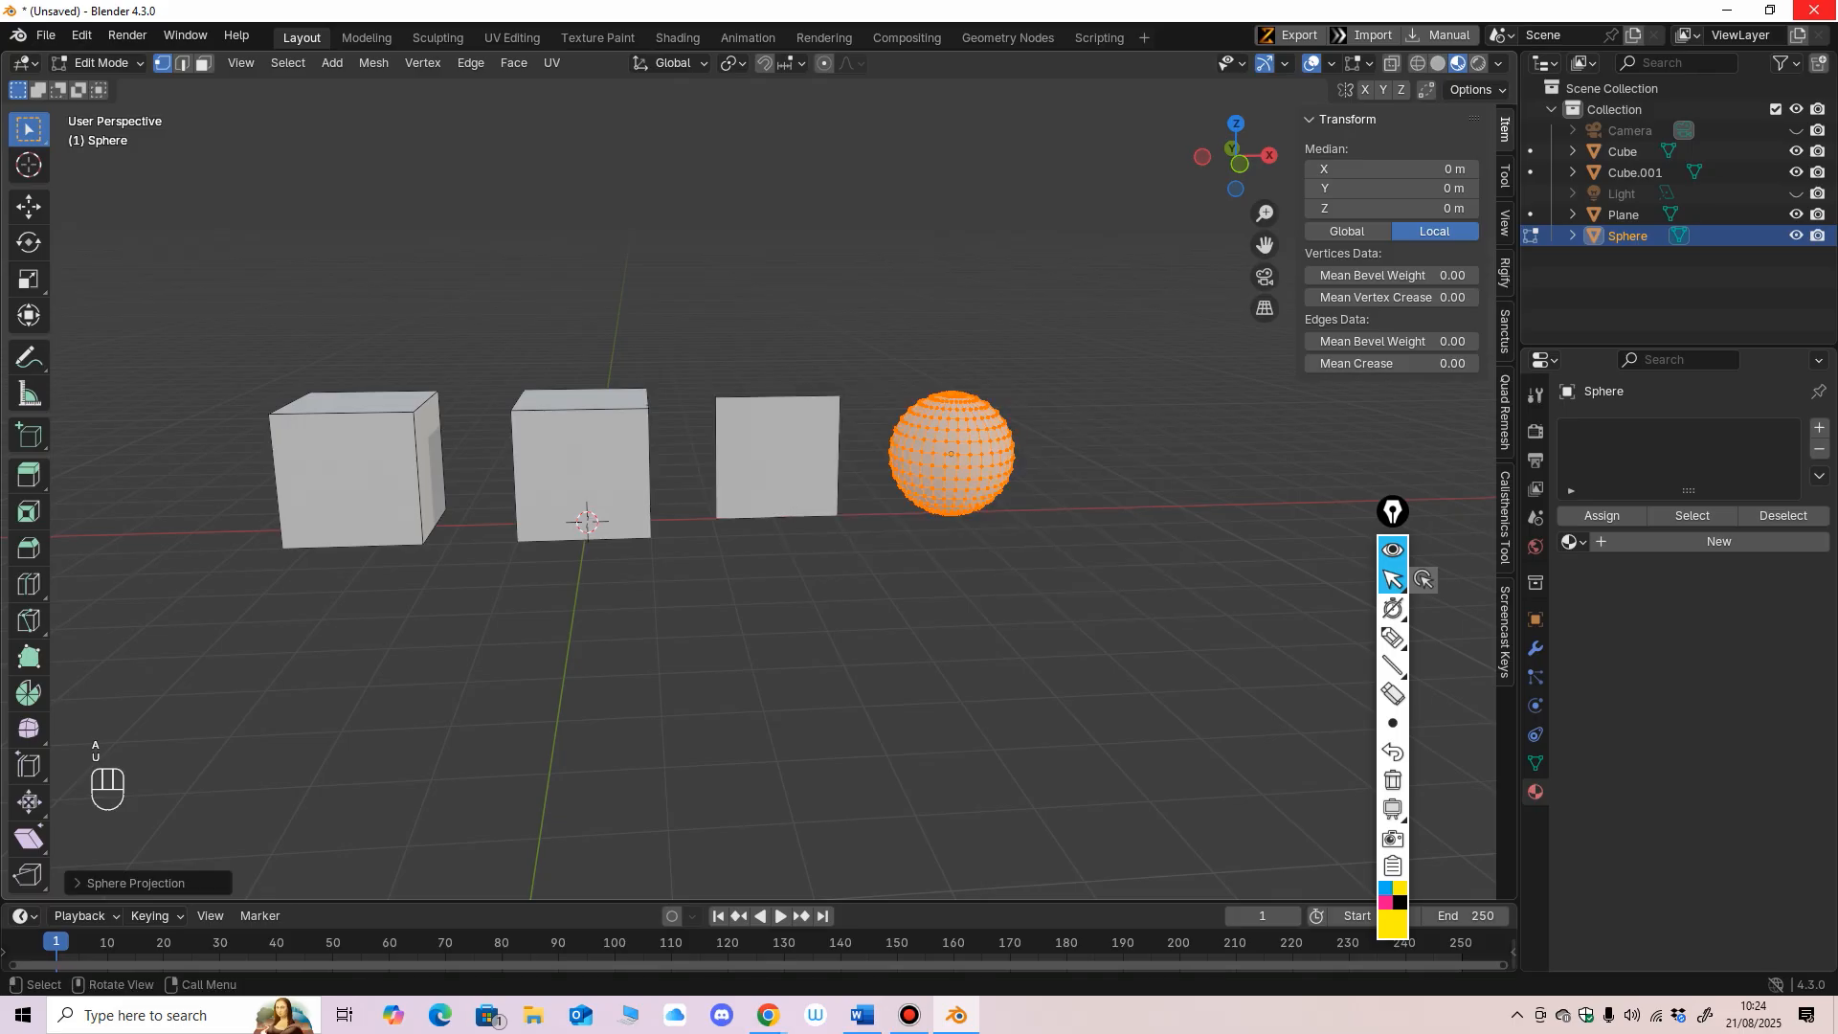
{"action": "left_click", "coordinate": [103, 64]}
{"action": "left_click", "coordinate": [114, 87]}
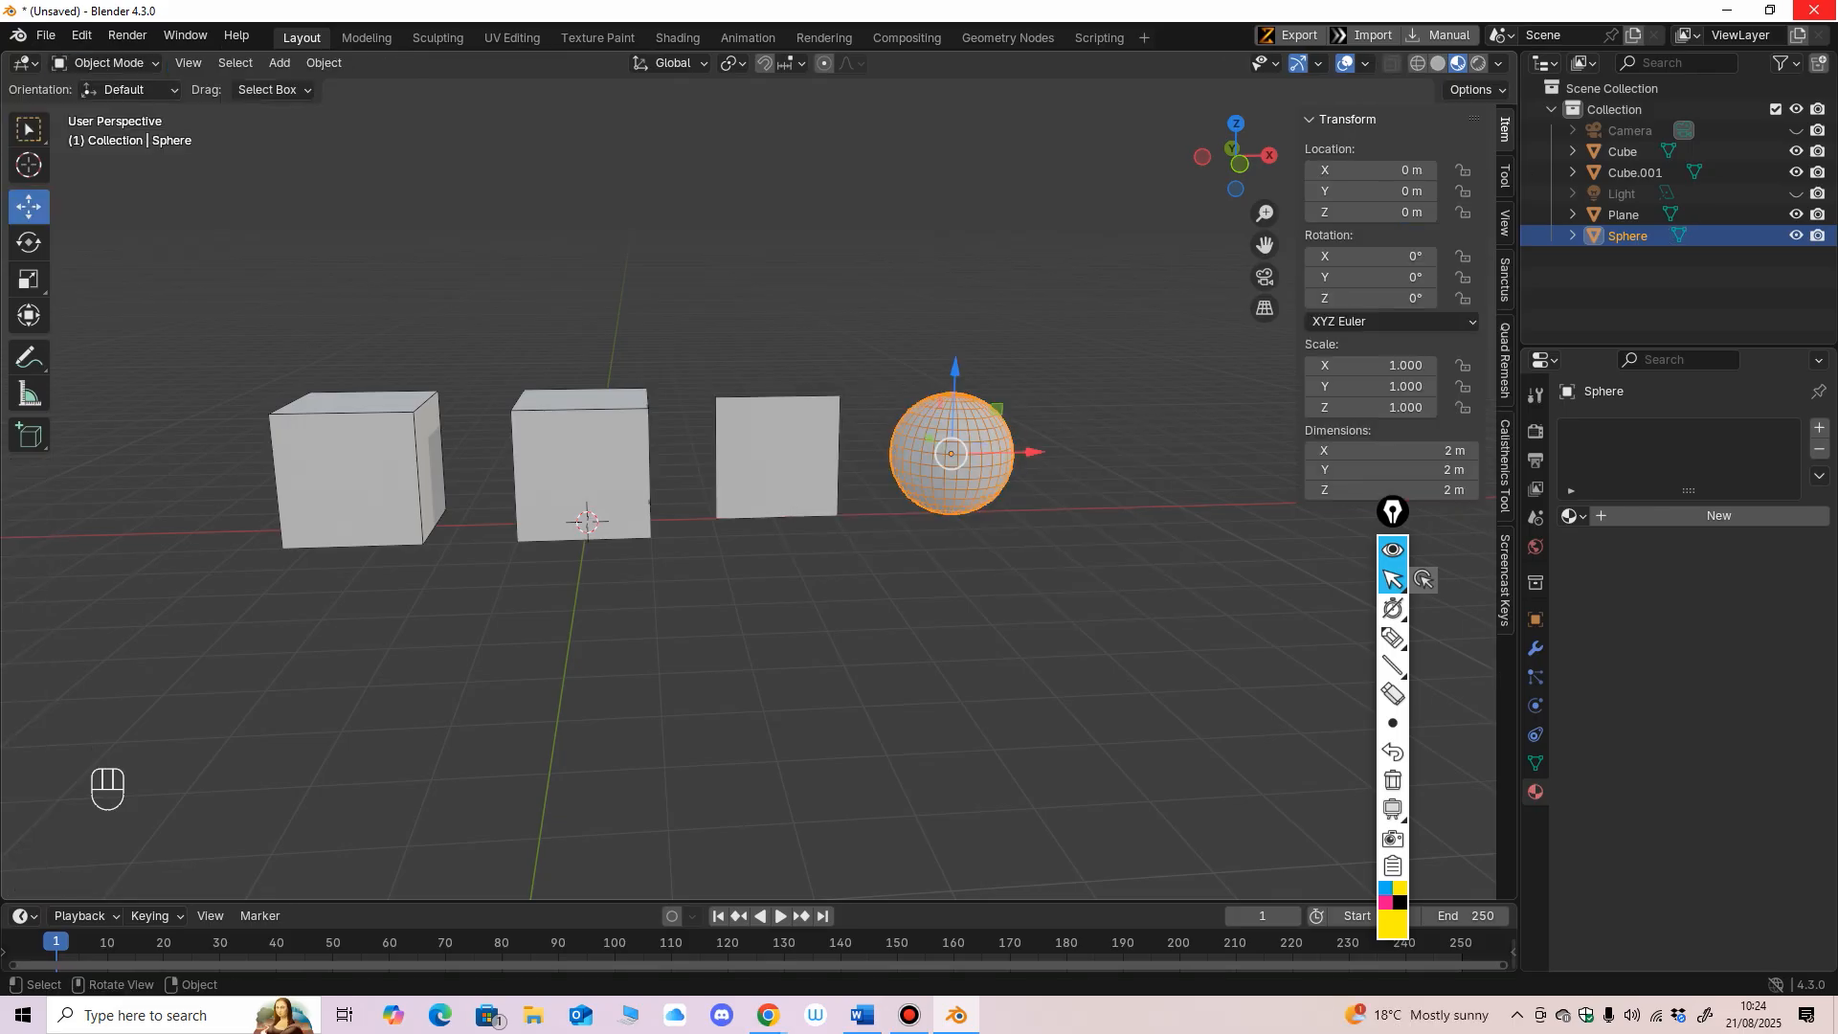
Step: Switch to the Shading workspace, enlarge the 3D viewport, and select the upright plane
{"action": "left_click", "coordinate": [677, 39]}
{"action": "middle_click_drag", "start_coordinate": [747, 402], "coordinate": [747, 383]}
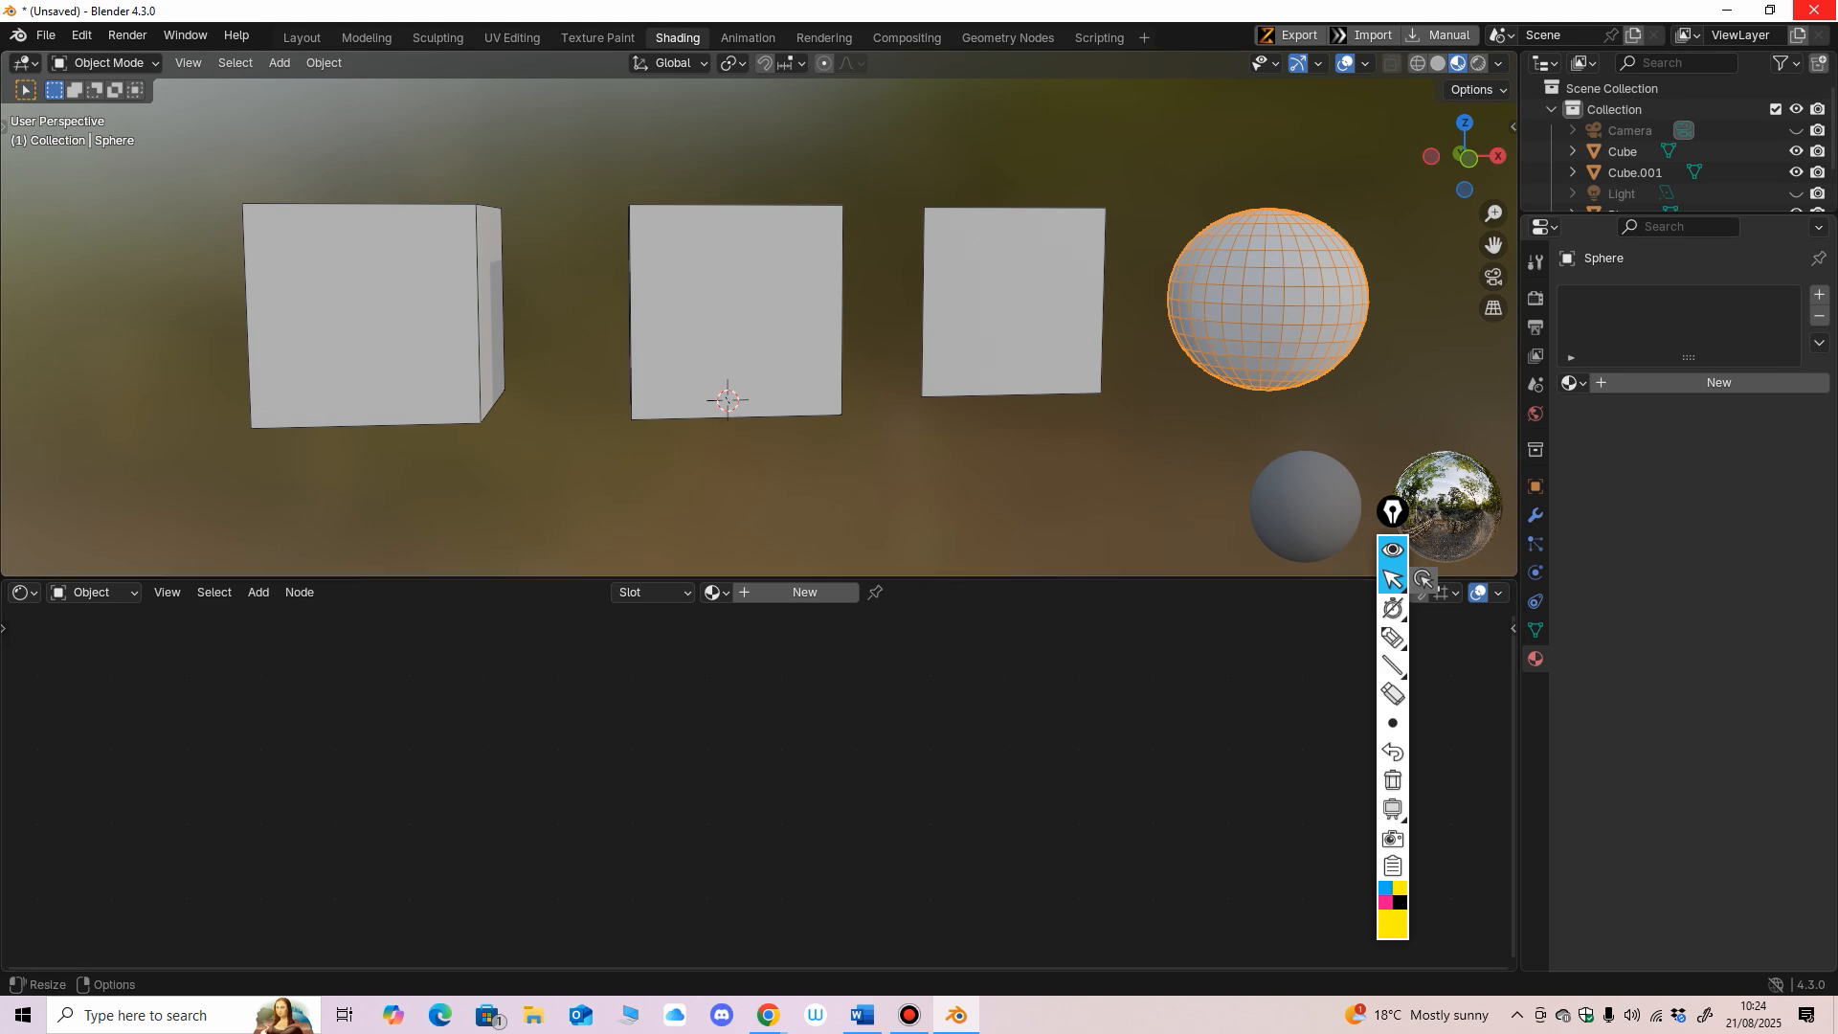
{"action": "left_click_drag", "start_coordinate": [746, 578], "coordinate": [746, 652]}
{"action": "middle_click_drag", "start_coordinate": [986, 364], "coordinate": [838, 397], "text": "shift"}
{"action": "left_click", "coordinate": [835, 364]}
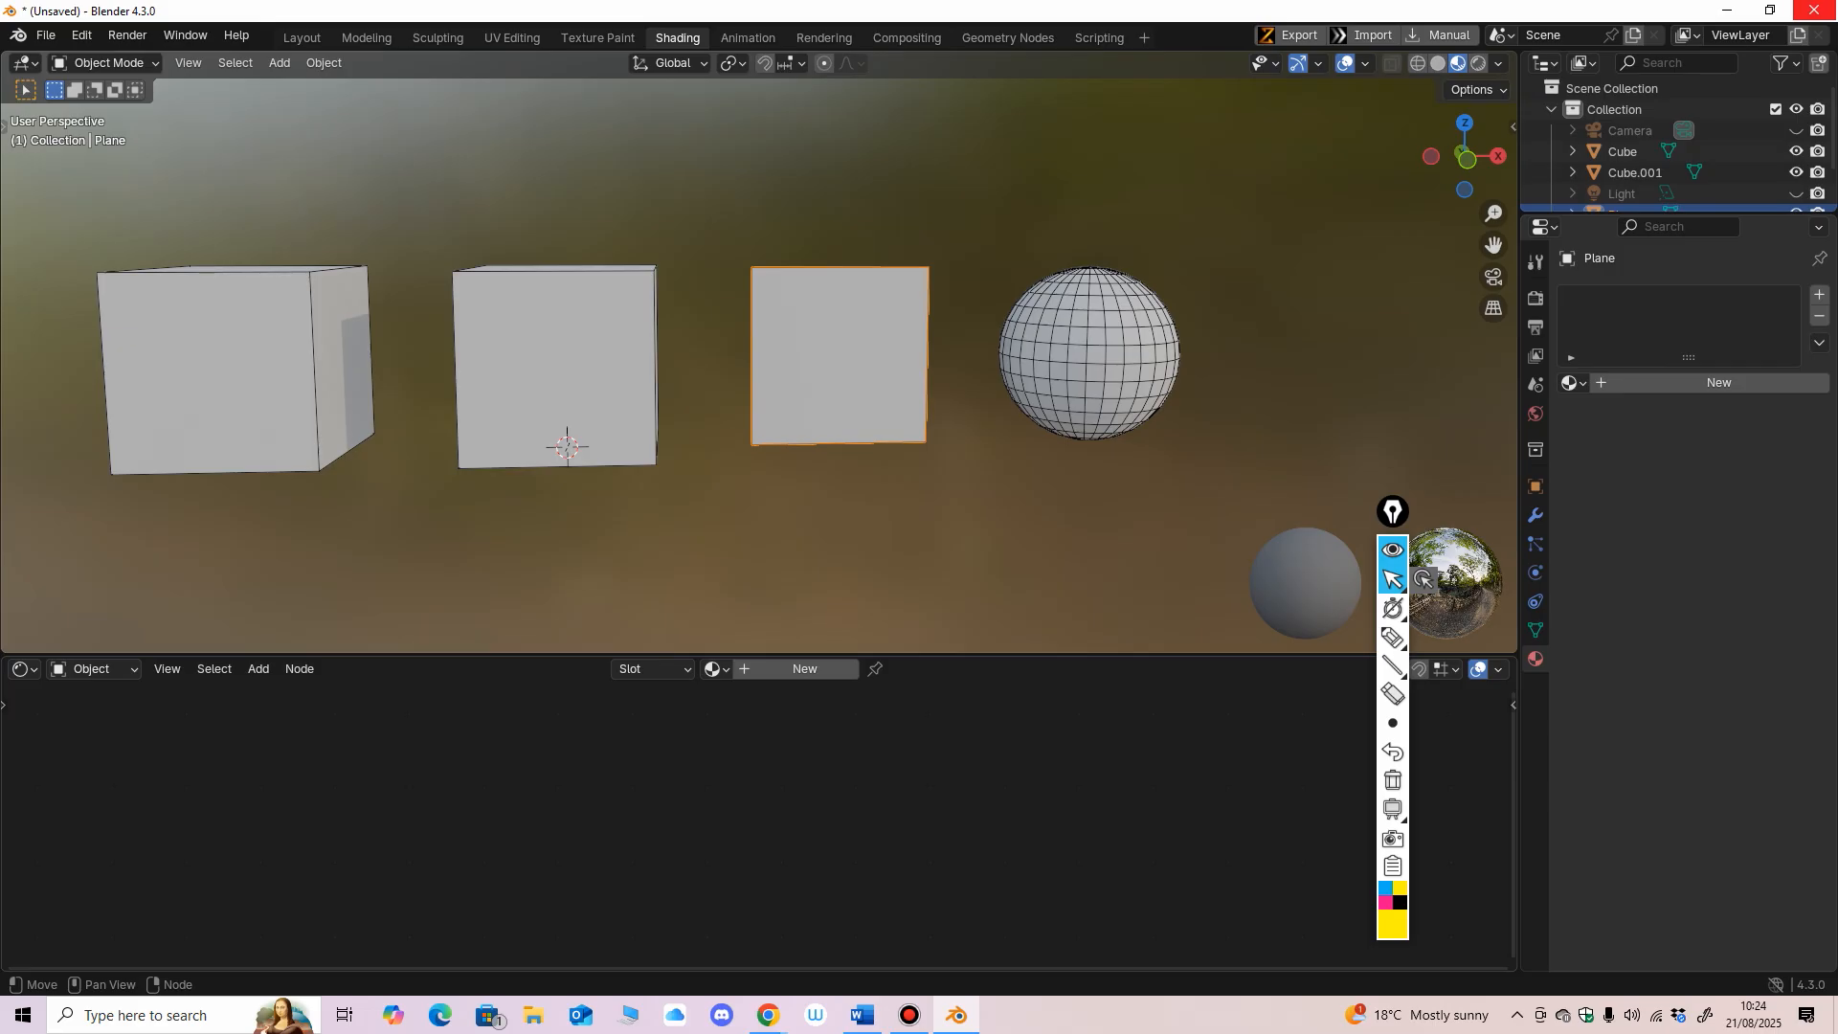
{"action": "middle_click_drag", "start_coordinate": [1077, 379], "coordinate": [1085, 363]}
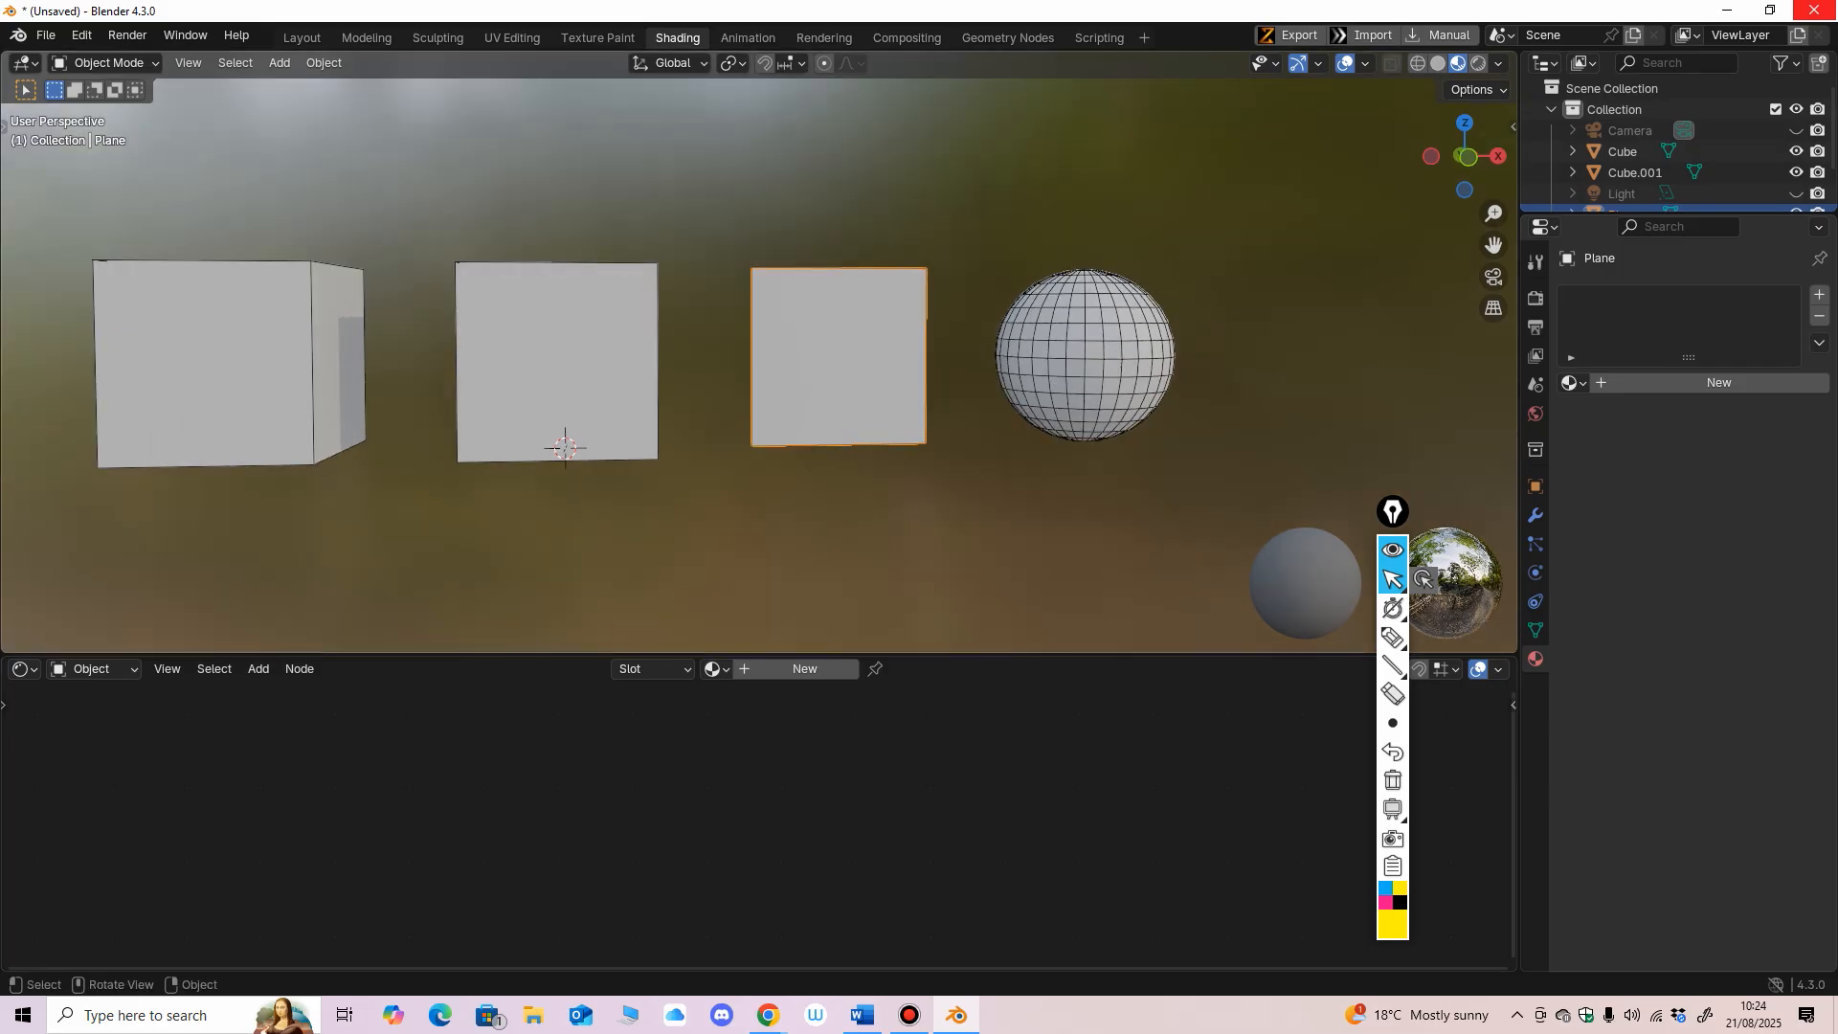
{"action": "left_click", "coordinate": [1084, 360]}
{"action": "left_click", "coordinate": [230, 378]}
{"action": "left_click", "coordinate": [839, 368]}
{"action": "left_click", "coordinate": [1085, 359]}
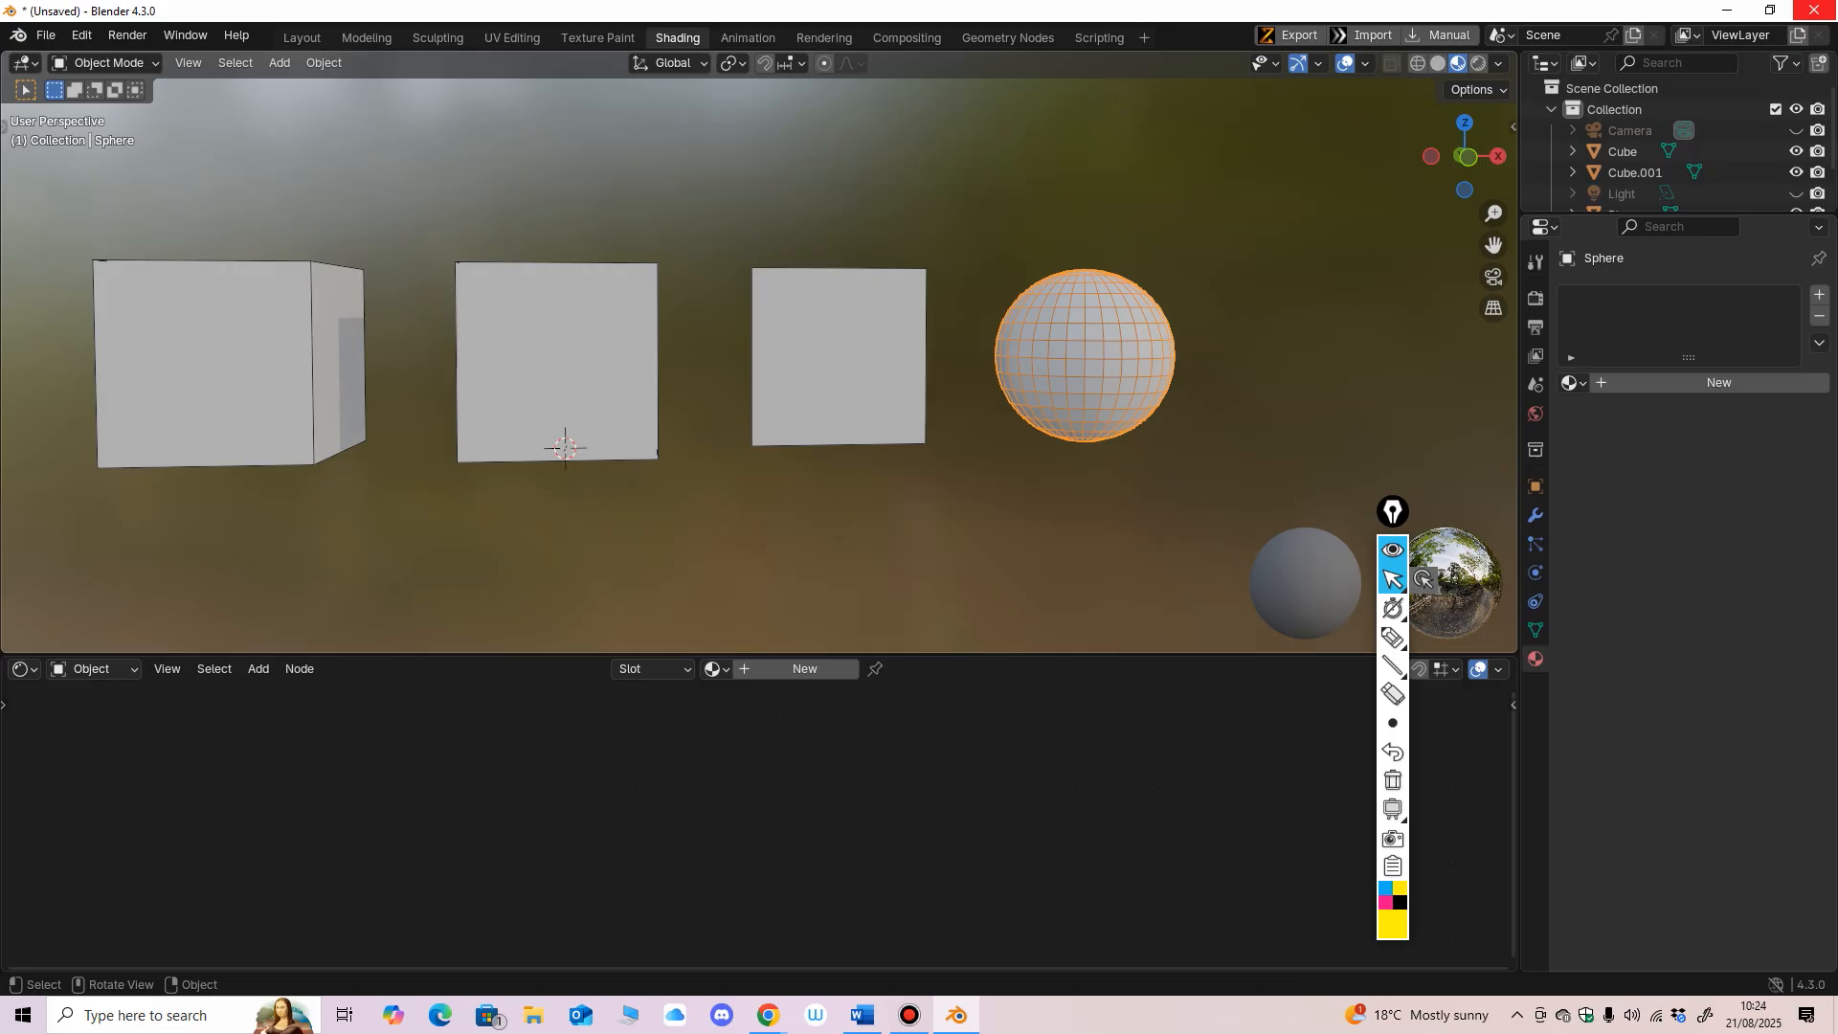
{"action": "left_click", "coordinate": [838, 369]}
{"action": "left_click", "coordinate": [804, 669]}
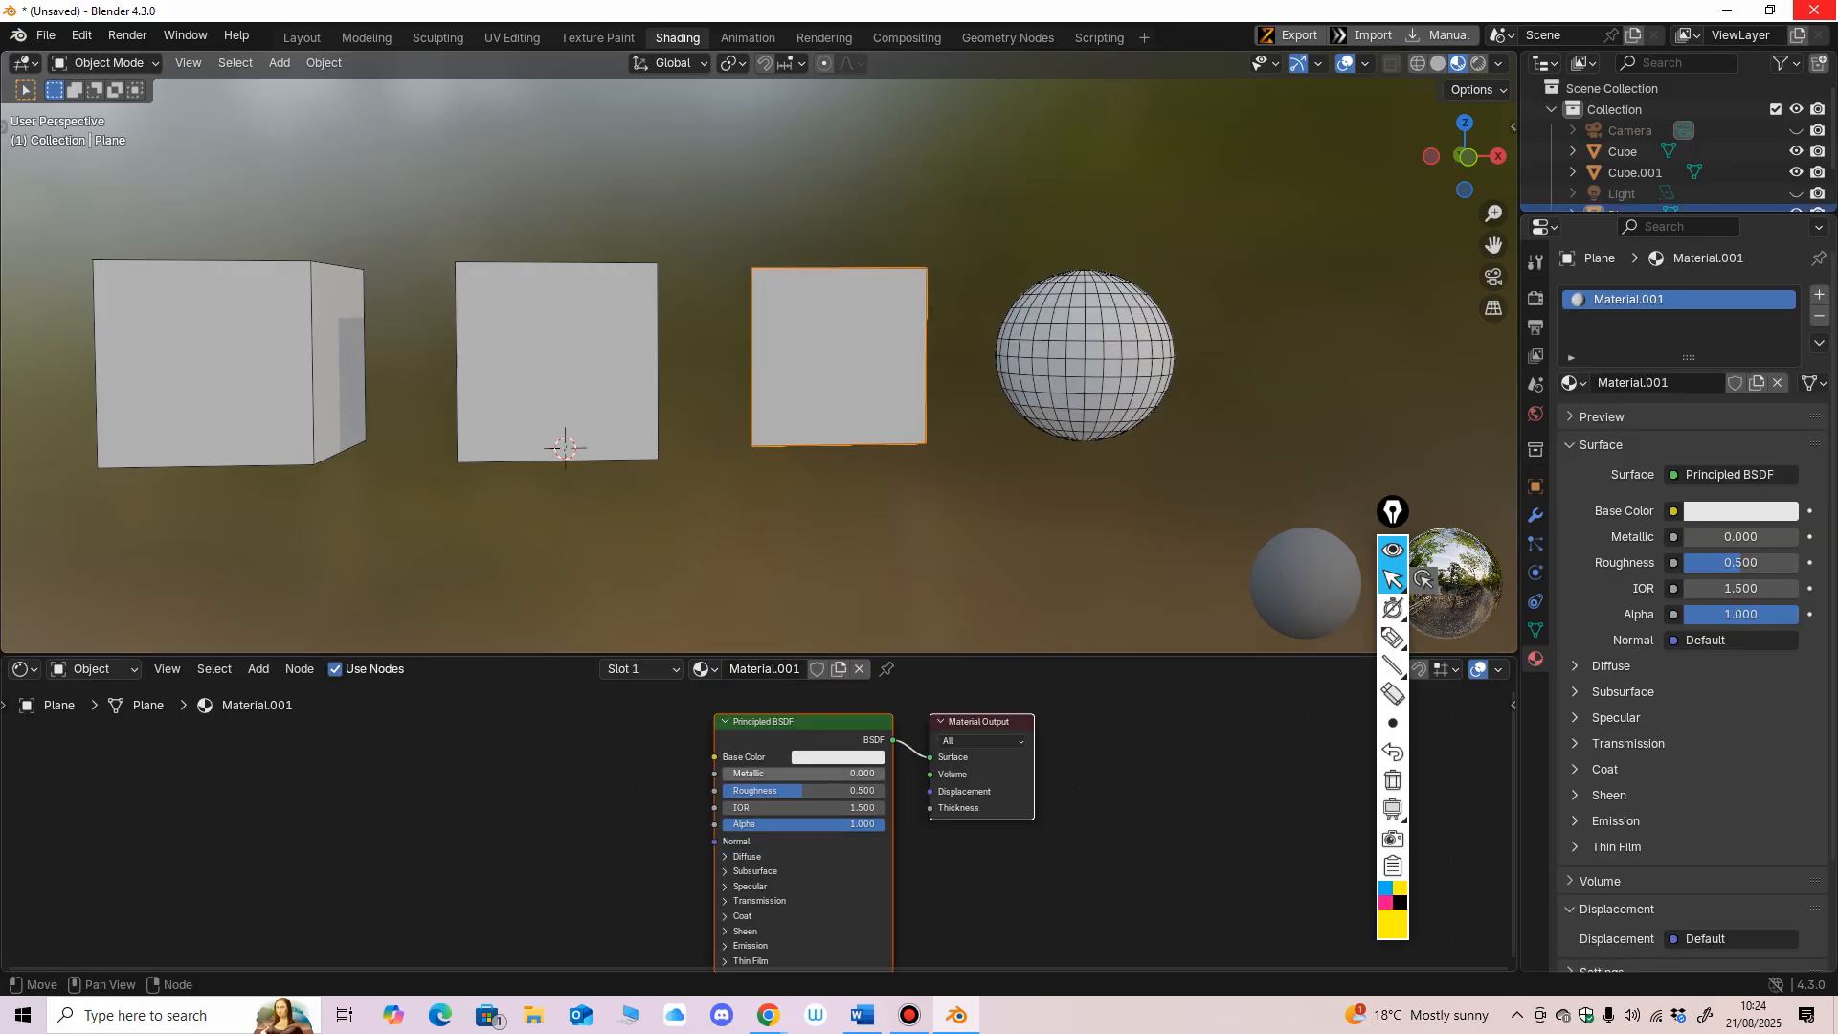
{"action": "left_click_drag", "start_coordinate": [813, 654], "coordinate": [814, 604]}
{"action": "key", "text": "ctrl+z"}
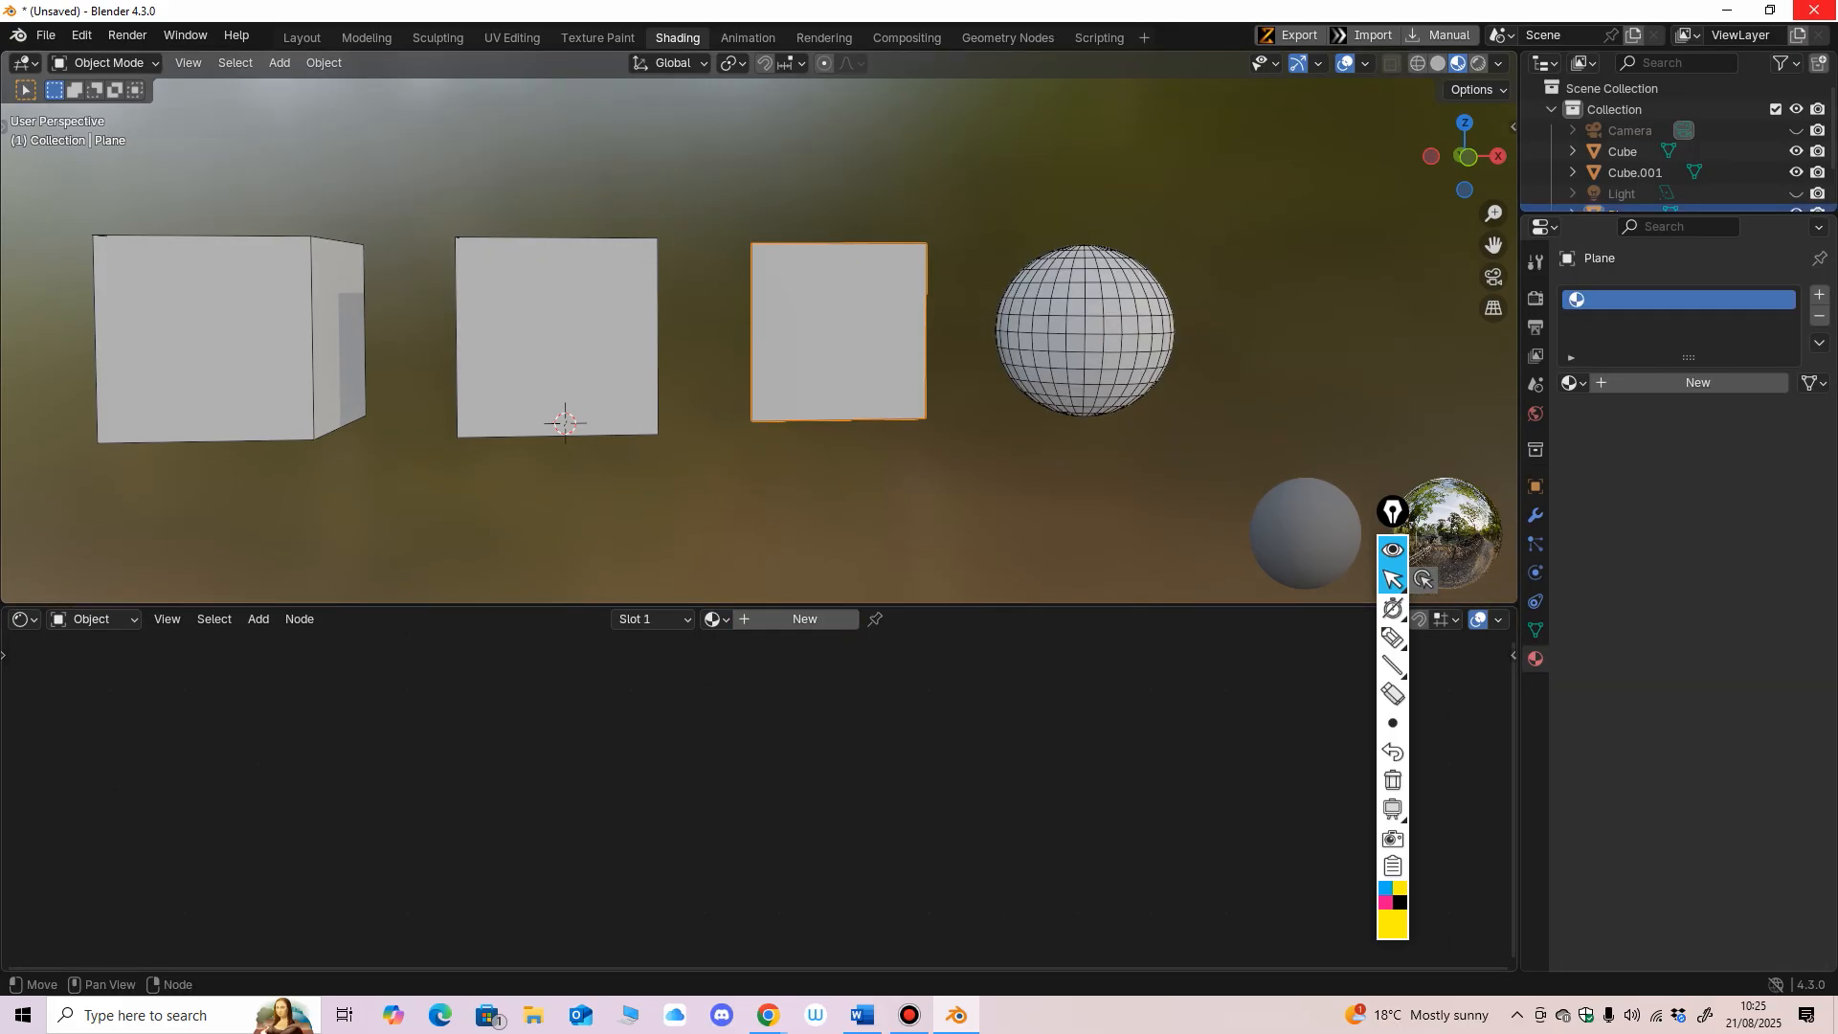
Step: Circle the shader editor's material controls with a temporary yellow annotation, create a new material for the plane, and erase the circle
{"action": "left_click", "coordinate": [1392, 637]}
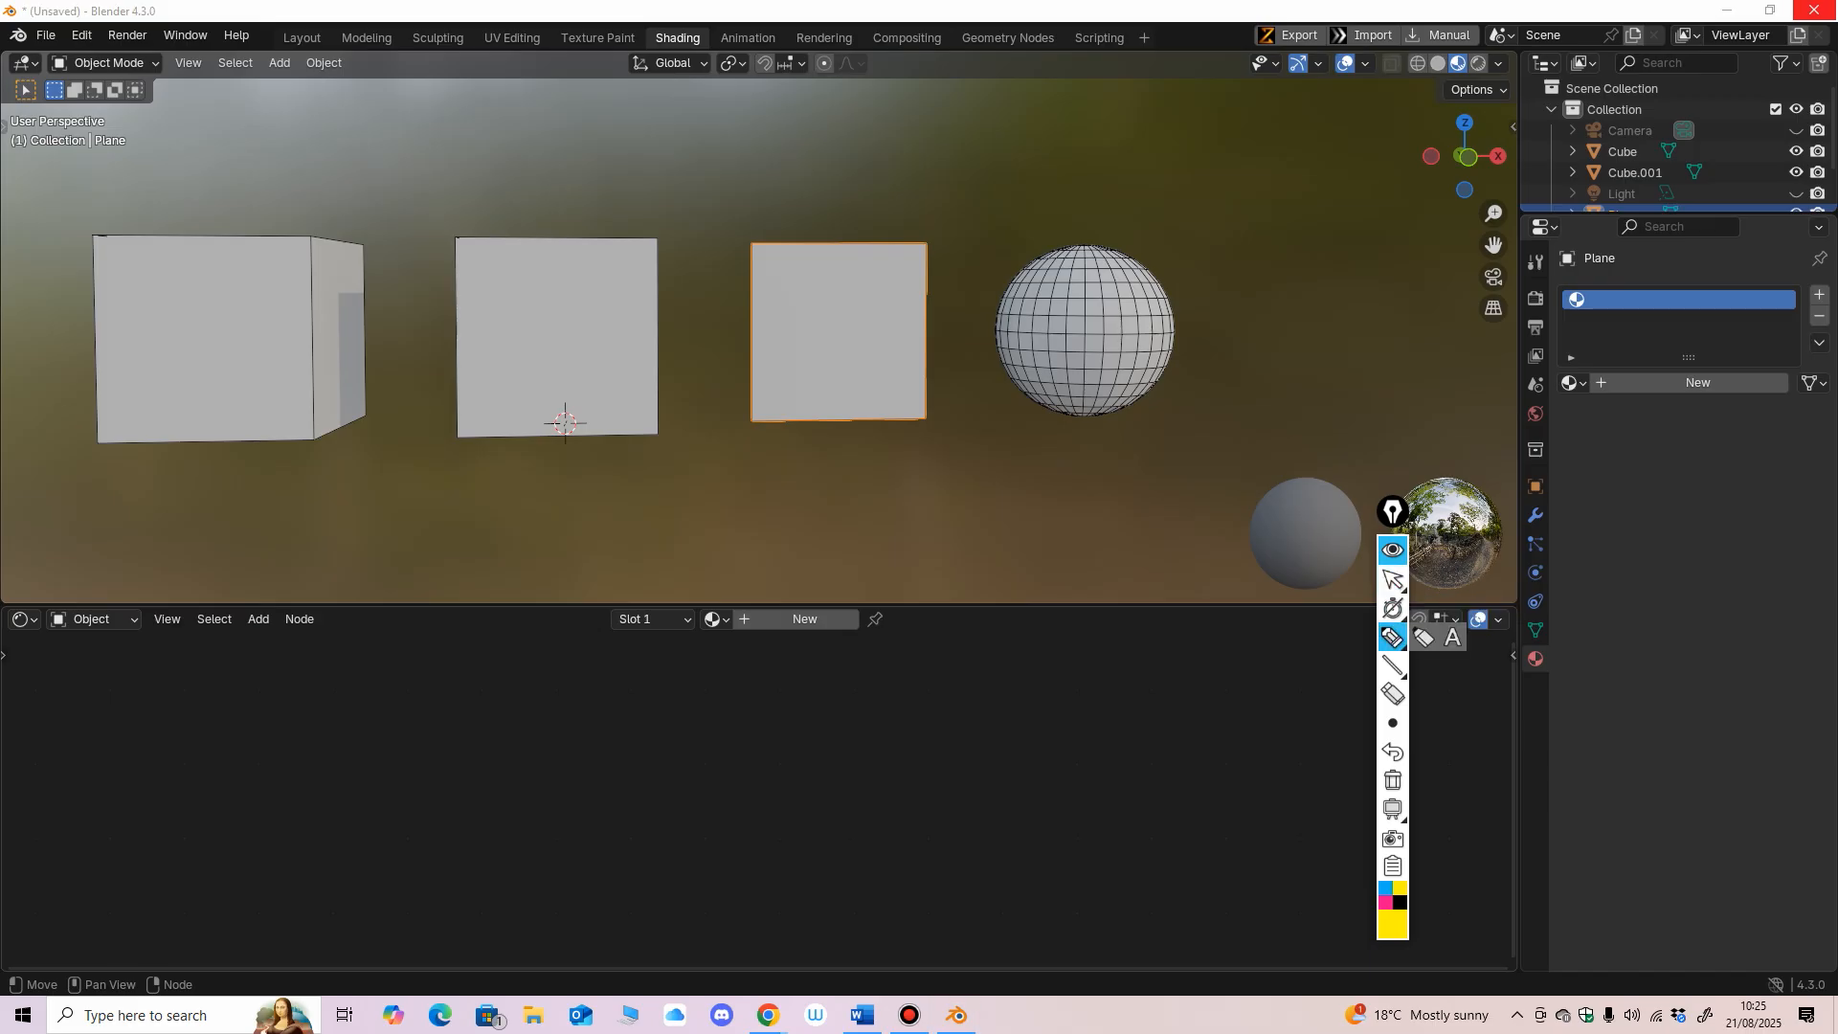
{"action": "left_click_drag", "start_coordinate": [856, 582], "coordinate": [854, 676]}
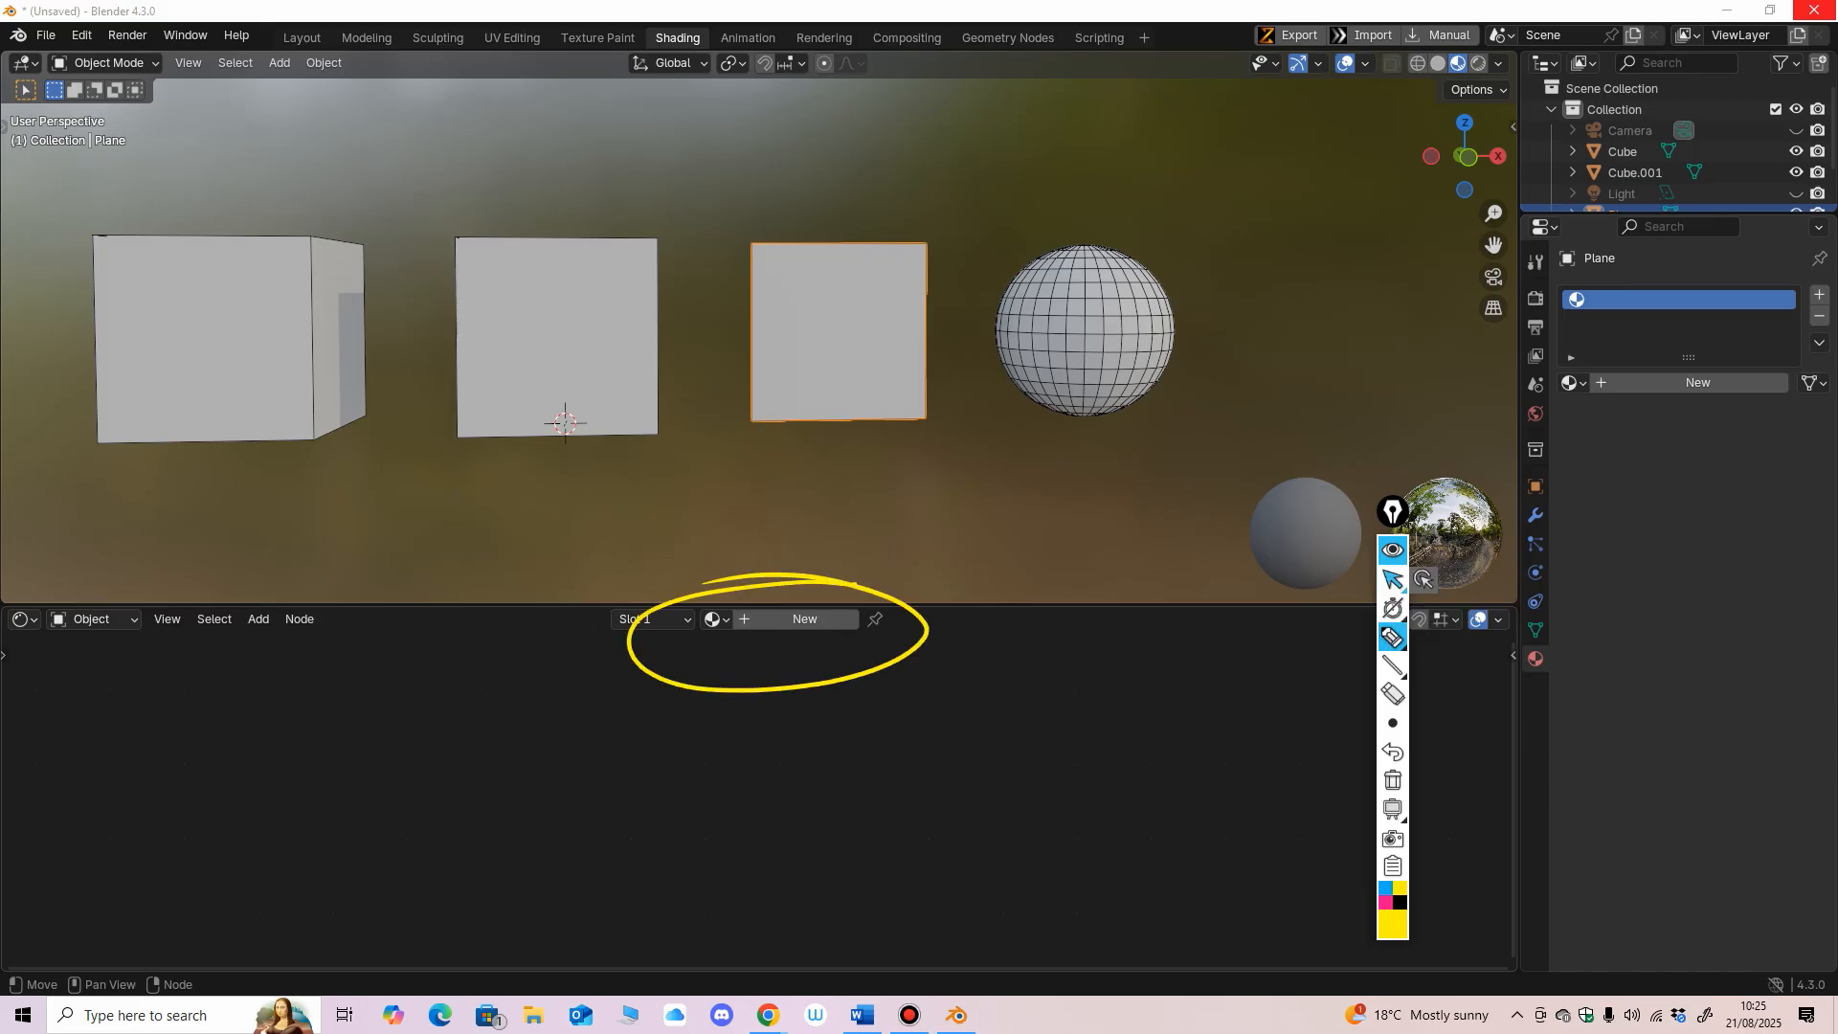
{"action": "left_click", "coordinate": [1393, 579]}
{"action": "left_click", "coordinate": [804, 619]}
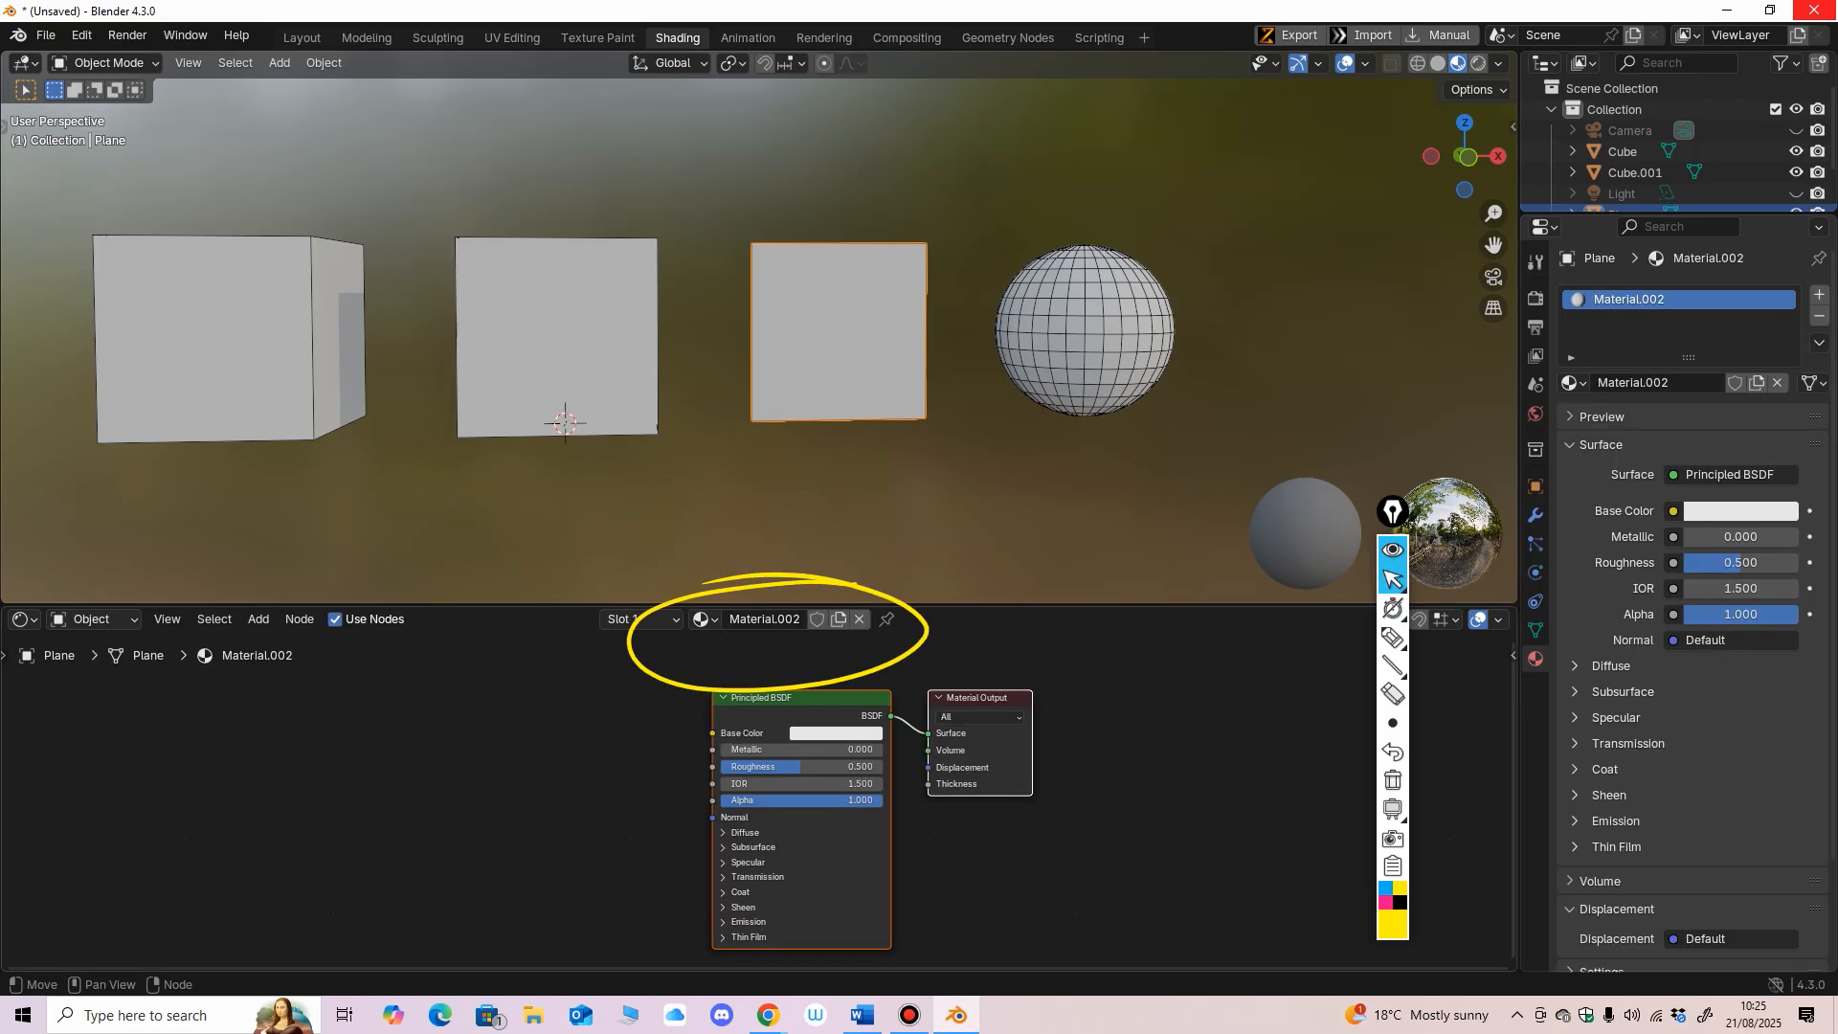
{"action": "left_click", "coordinate": [1393, 694]}
{"action": "left_click", "coordinate": [925, 637]}
{"action": "left_click", "coordinate": [1393, 579]}
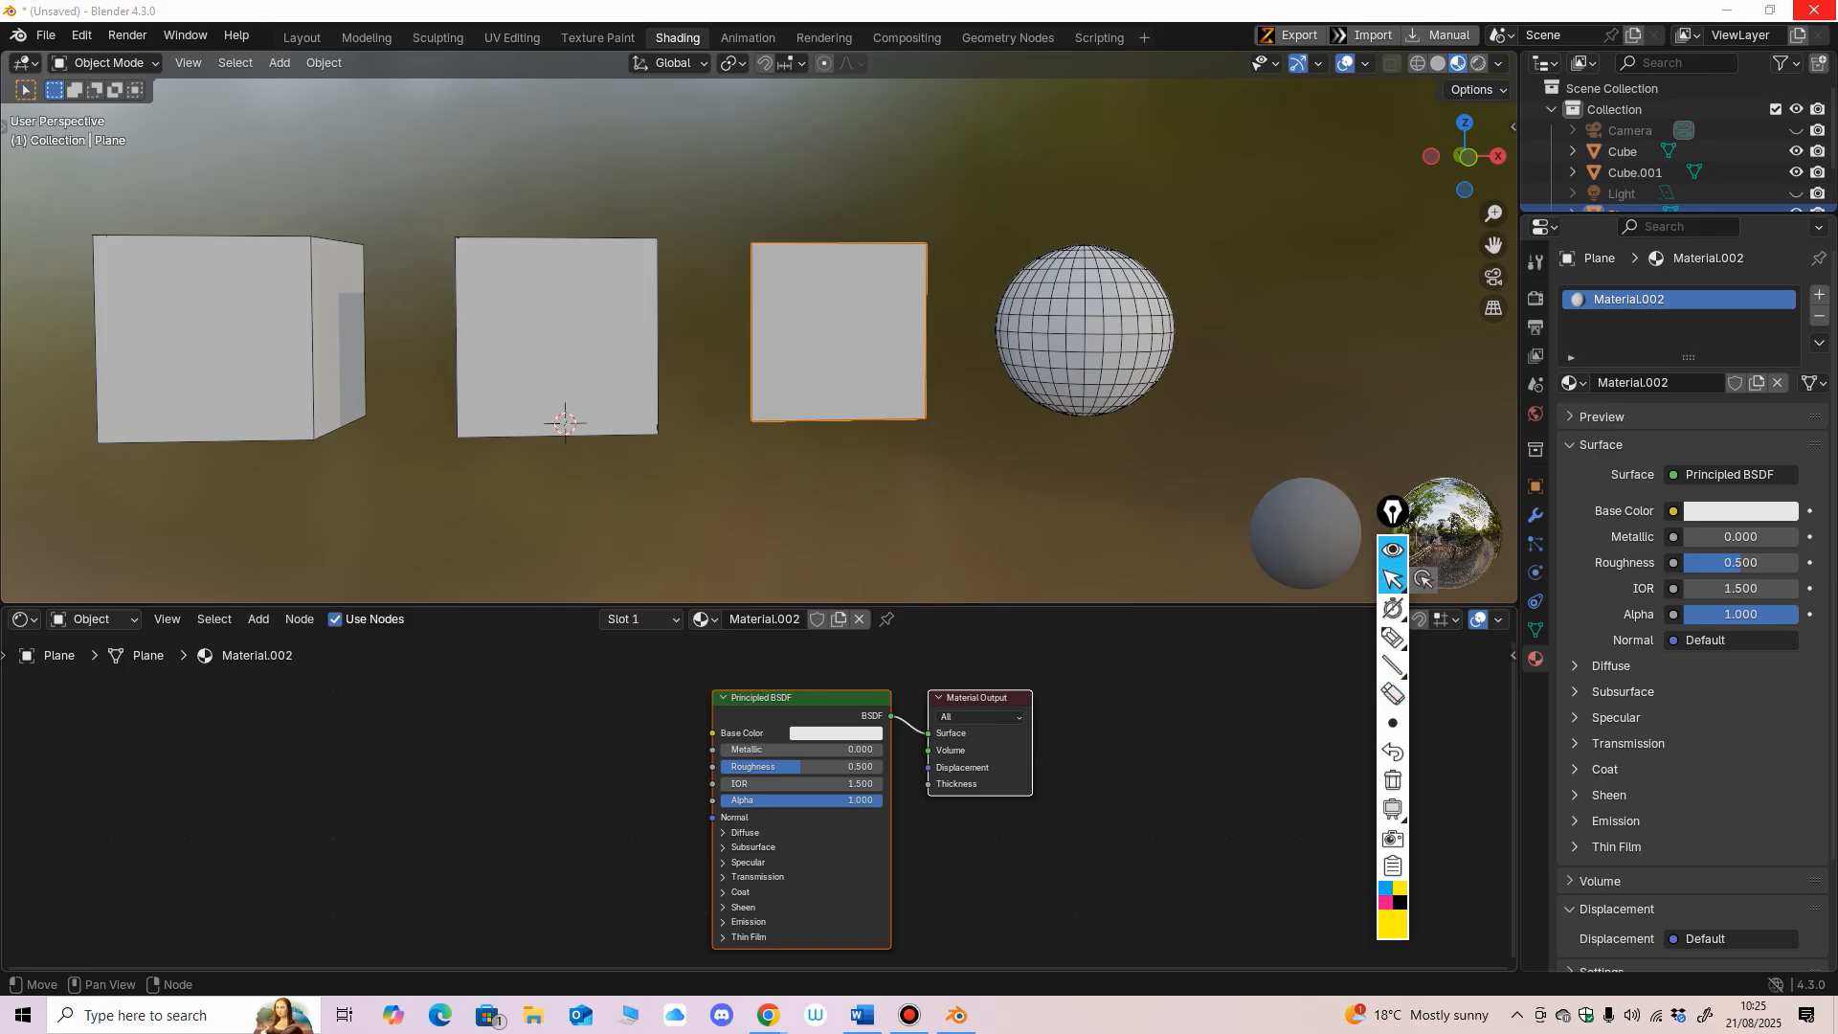
Step: Space the Principled BSDF and Material Output nodes further apart and give the shader editor more height
{"action": "left_click_drag", "start_coordinate": [809, 698], "coordinate": [966, 671]}
{"action": "left_click", "coordinate": [852, 688]}
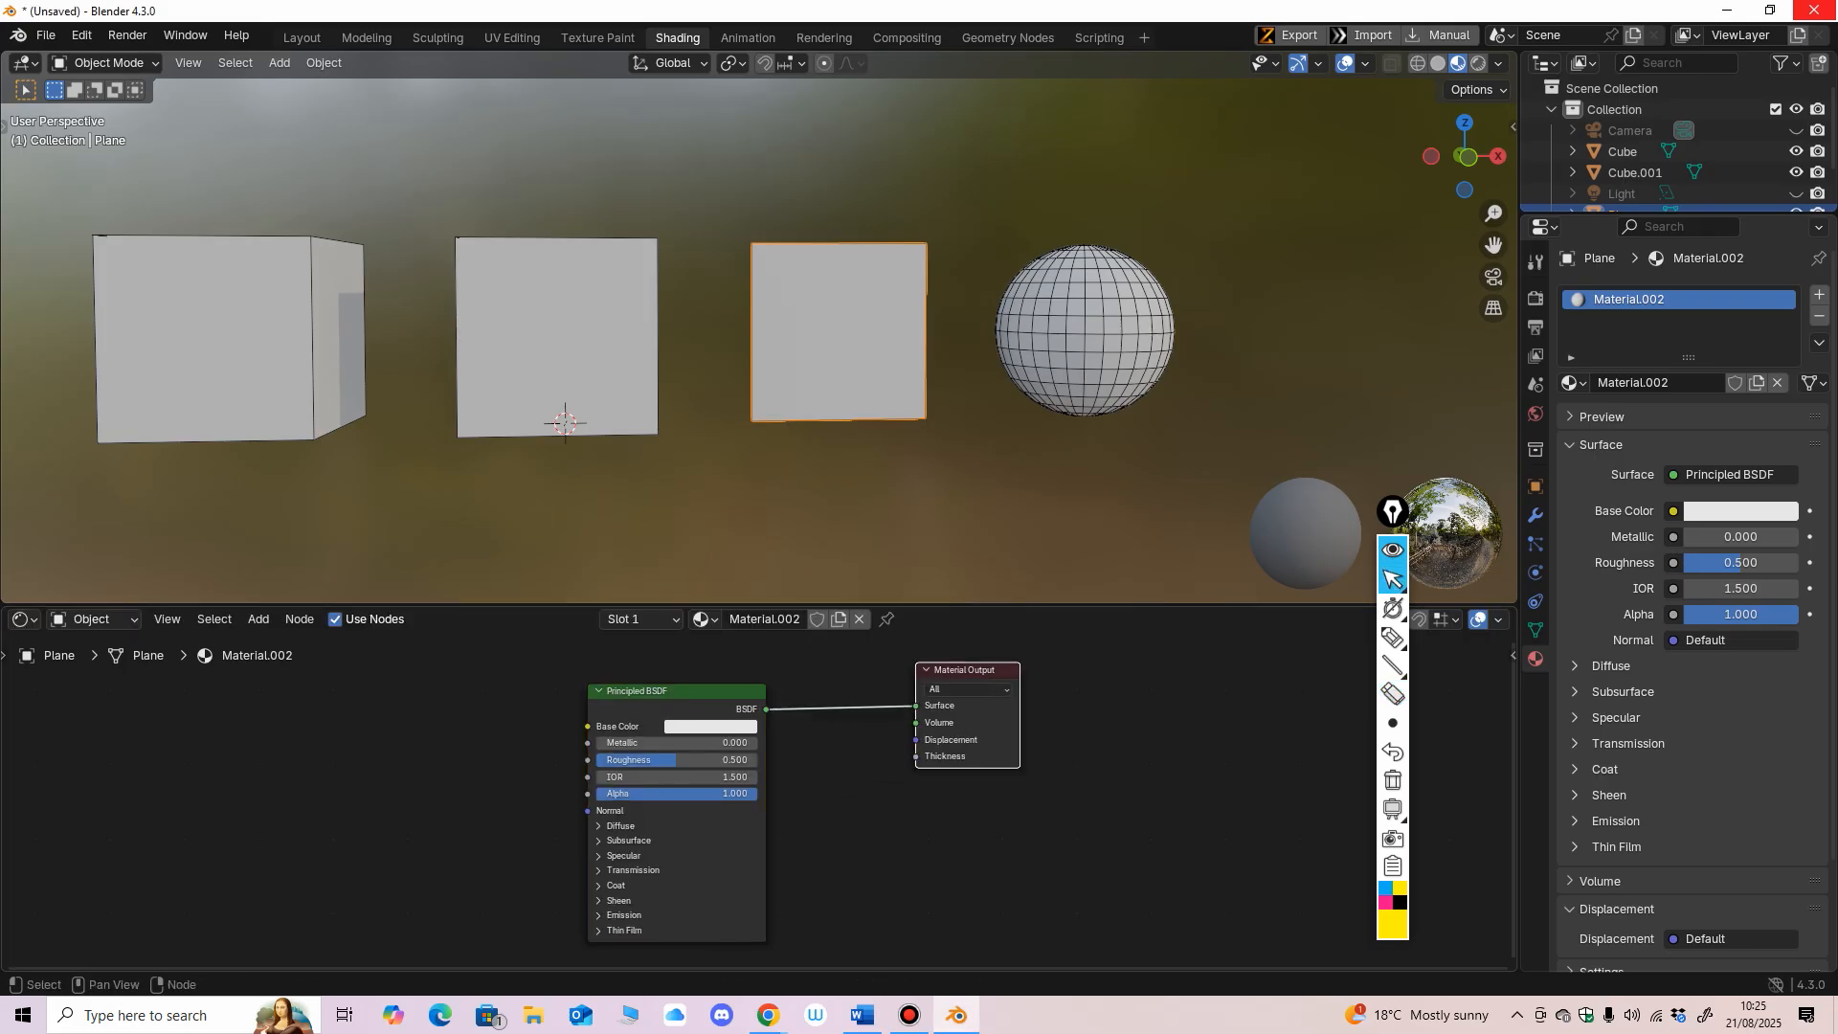
{"action": "left_click_drag", "start_coordinate": [685, 687], "coordinate": [675, 690]}
{"action": "left_click_drag", "start_coordinate": [612, 604], "coordinate": [613, 631]}
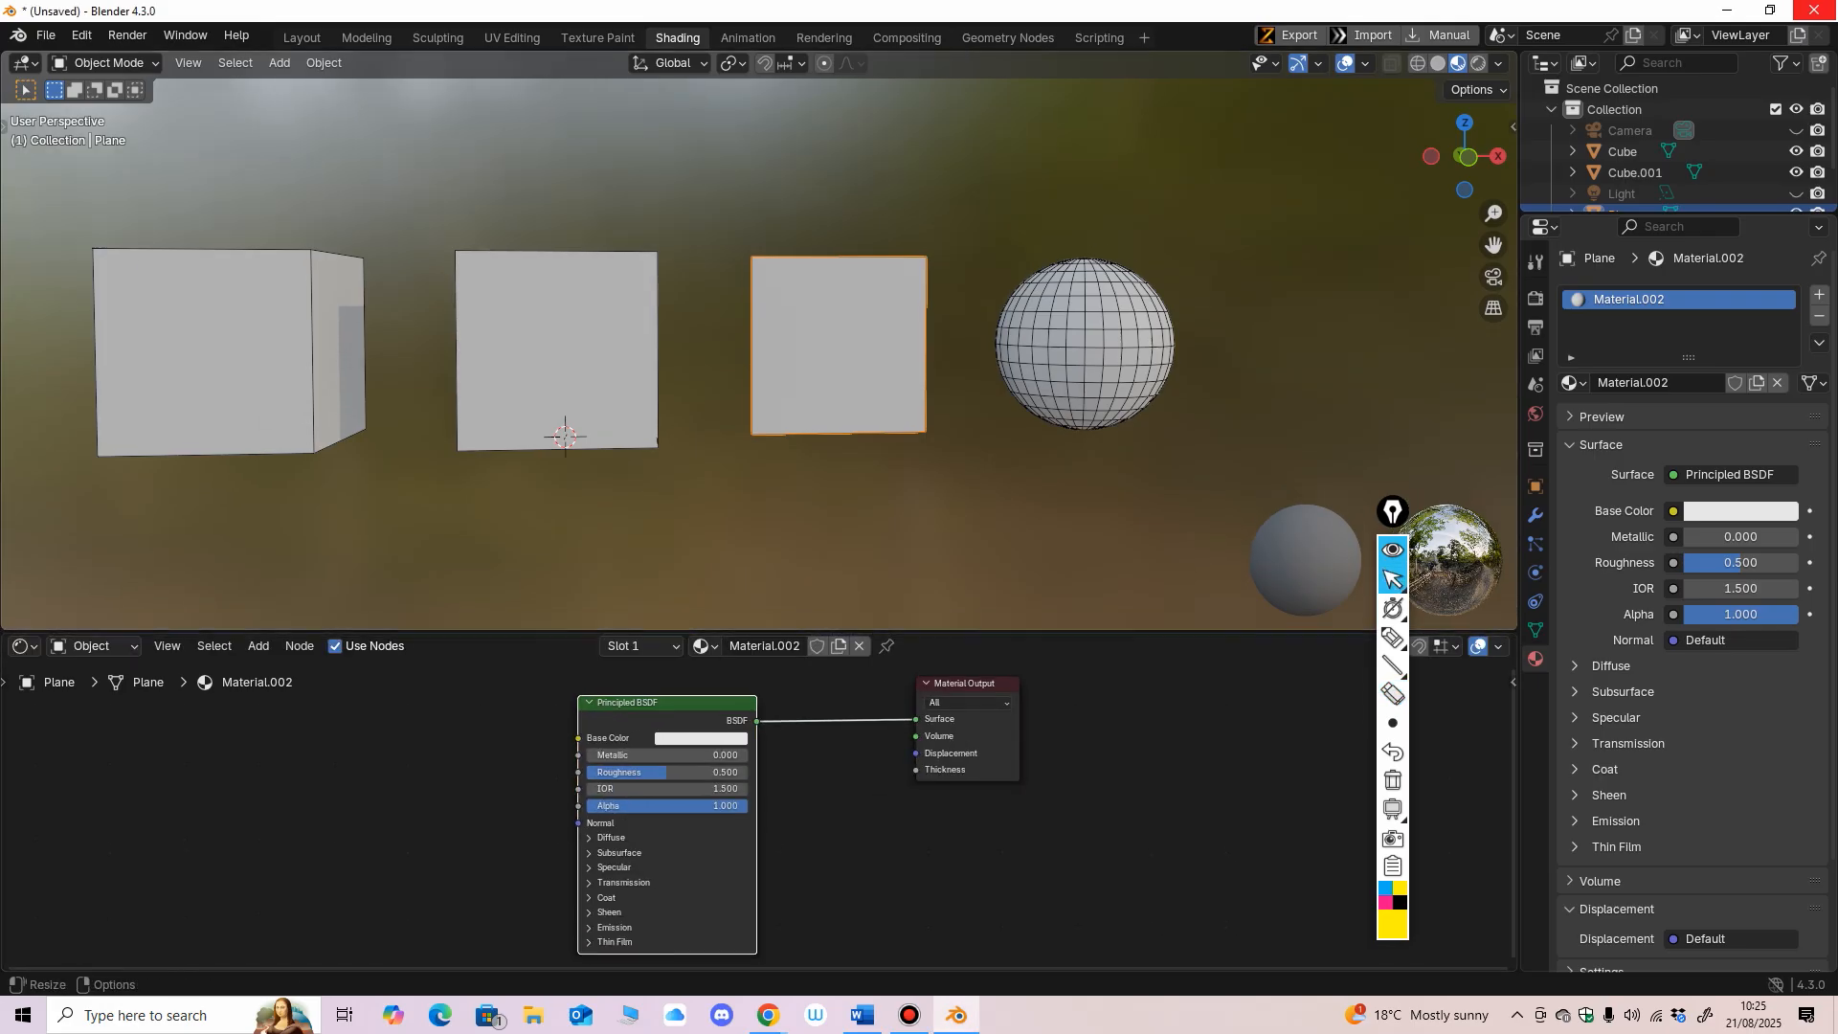
{"action": "mouse_move", "coordinate": [612, 517]}
{"action": "middle_mouse_down"}
{"action": "mouse_move", "coordinate": [667, 405]}
{"action": "mouse_move", "coordinate": [620, 483]}
{"action": "middle_mouse_up"}
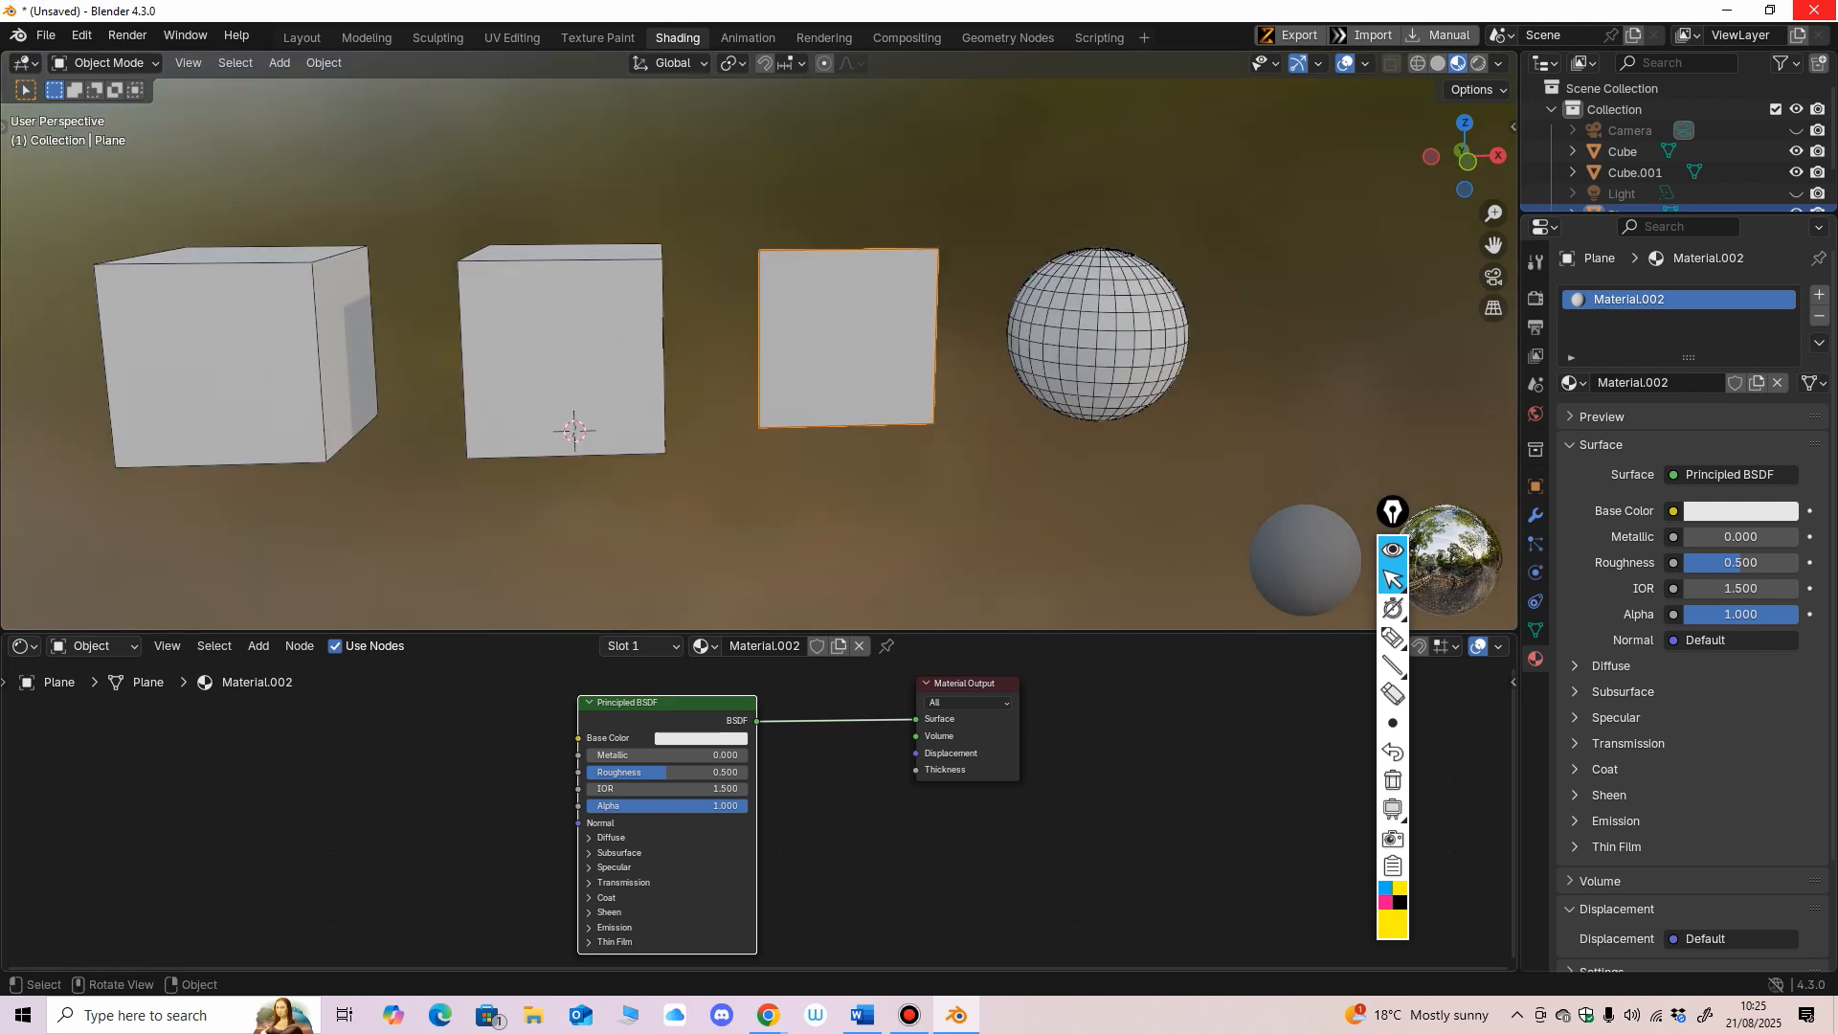
{"action": "left_click_drag", "start_coordinate": [621, 631], "coordinate": [621, 531]}
{"action": "middle_click_drag", "start_coordinate": [414, 709], "coordinate": [459, 705]}
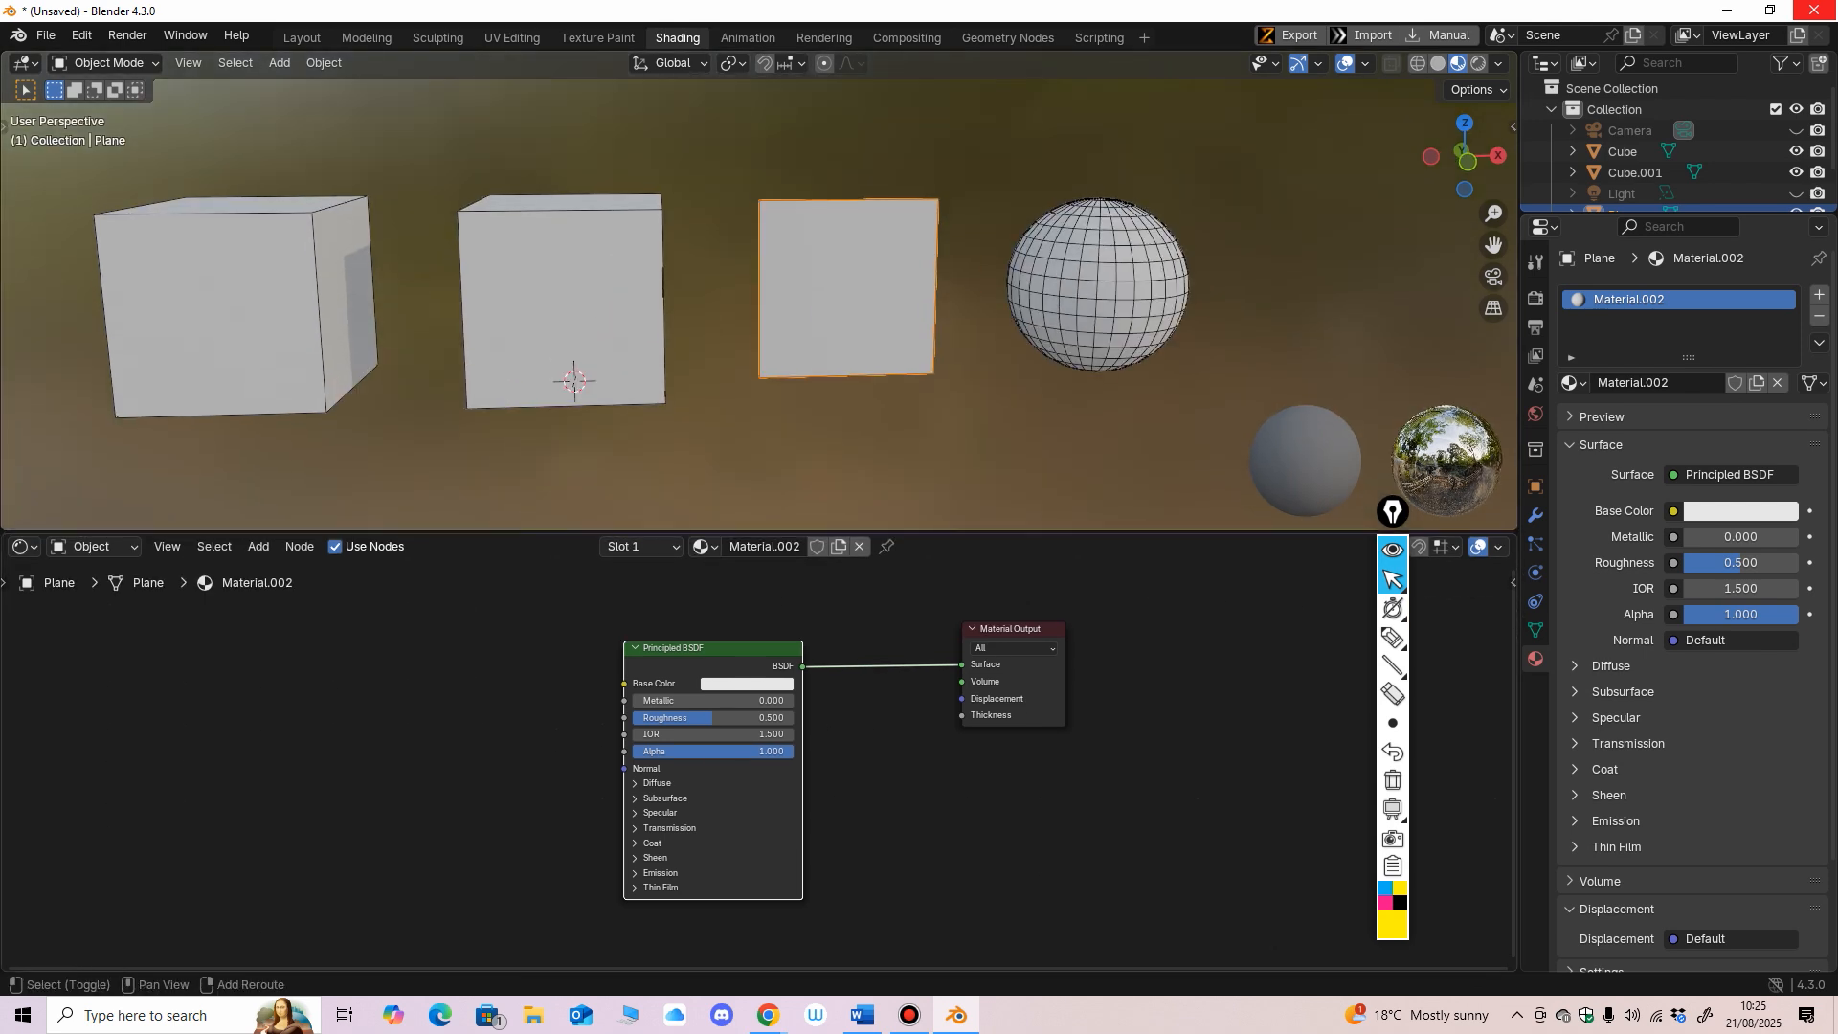
Step: Add a Brick Texture node on the input side of the plane material's Principled BSDF
{"action": "key", "text": "shift+a"}
{"action": "mouse_move", "coordinate": [460, 704]}
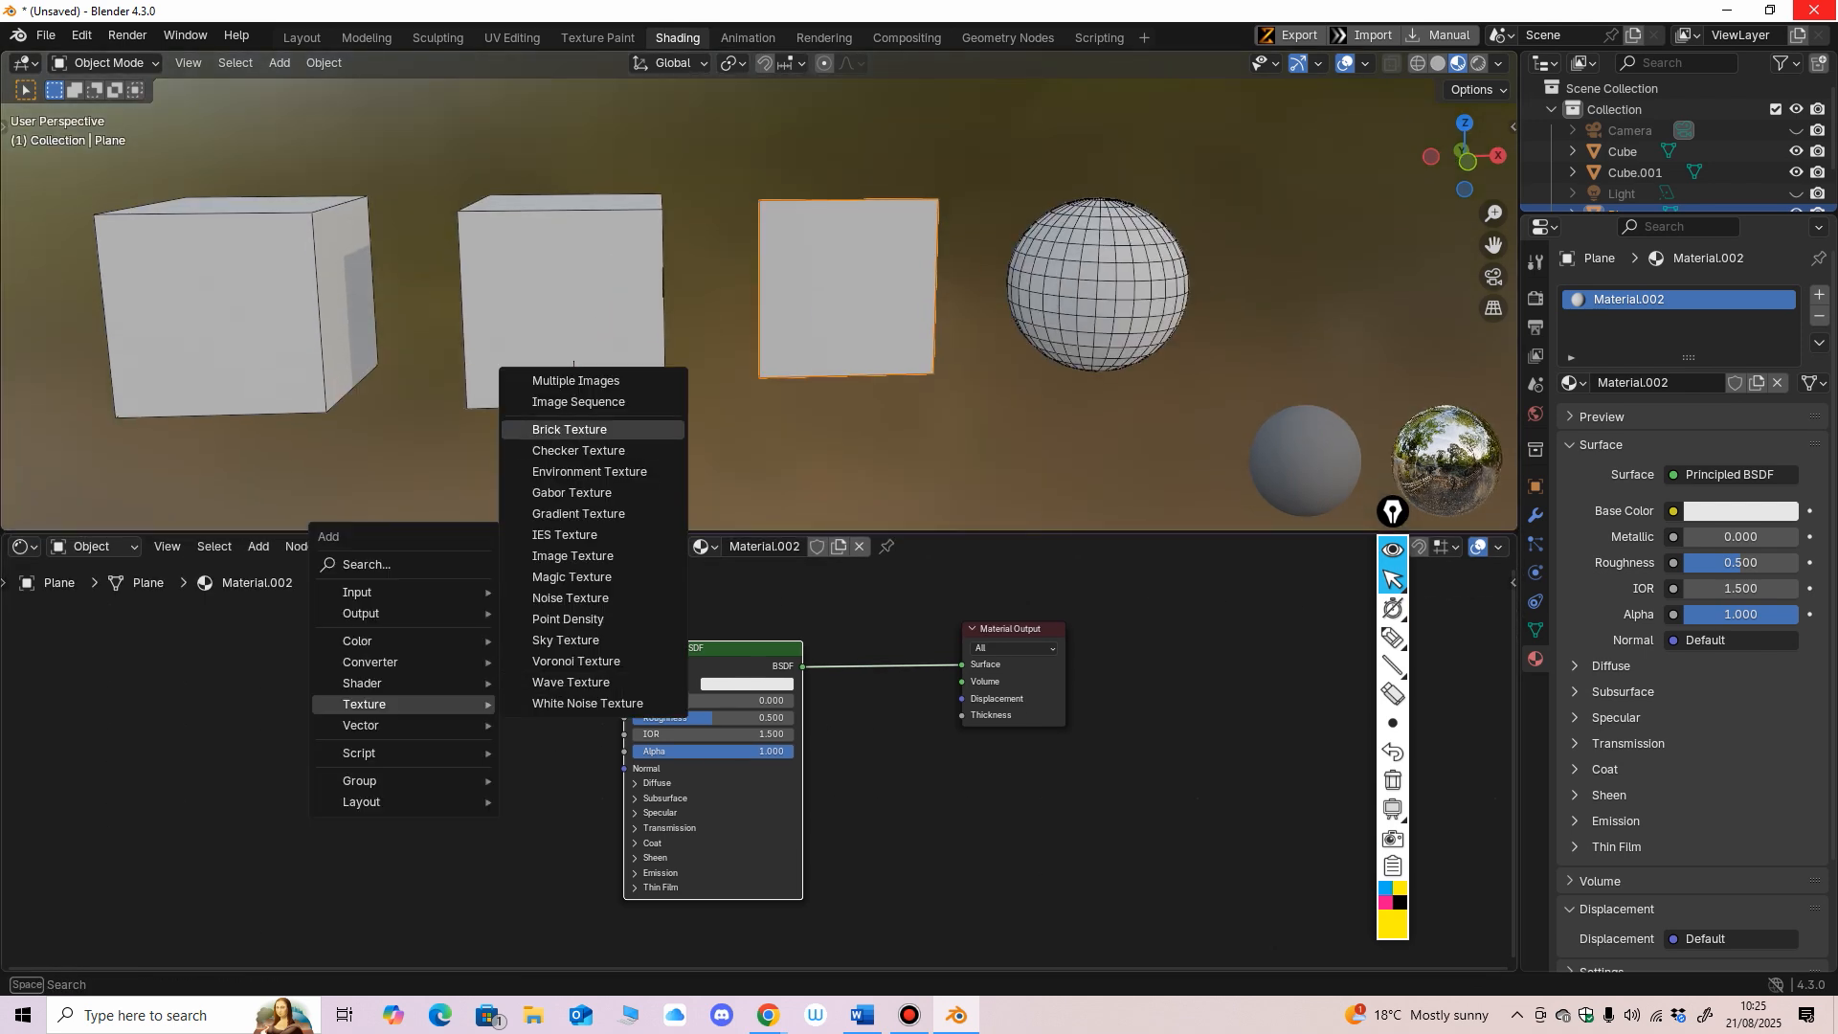
{"action": "left_click", "coordinate": [570, 429]}
{"action": "left_click", "coordinate": [246, 628]}
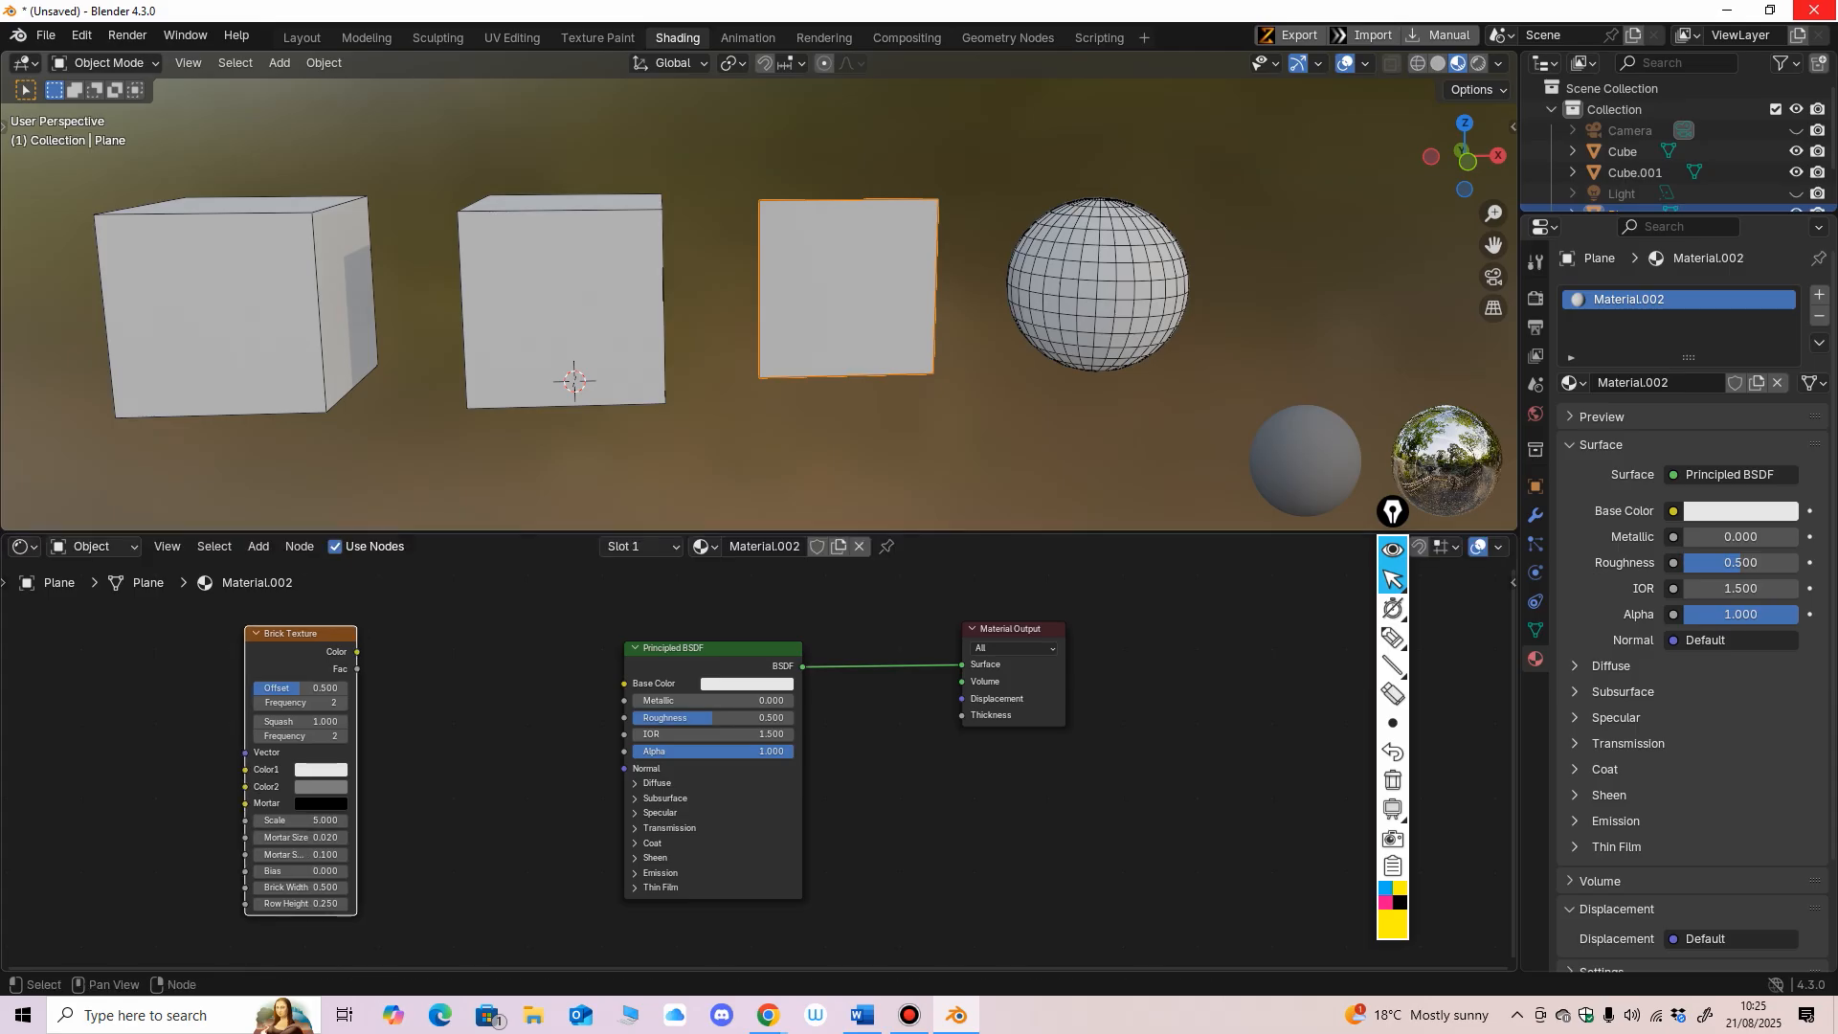
Step: Mark the Brick Texture's Color and Principled BSDF's Base Color sockets temporarily, connect them, and inspect the bricks on the plane
{"action": "left_click", "coordinate": [1392, 637]}
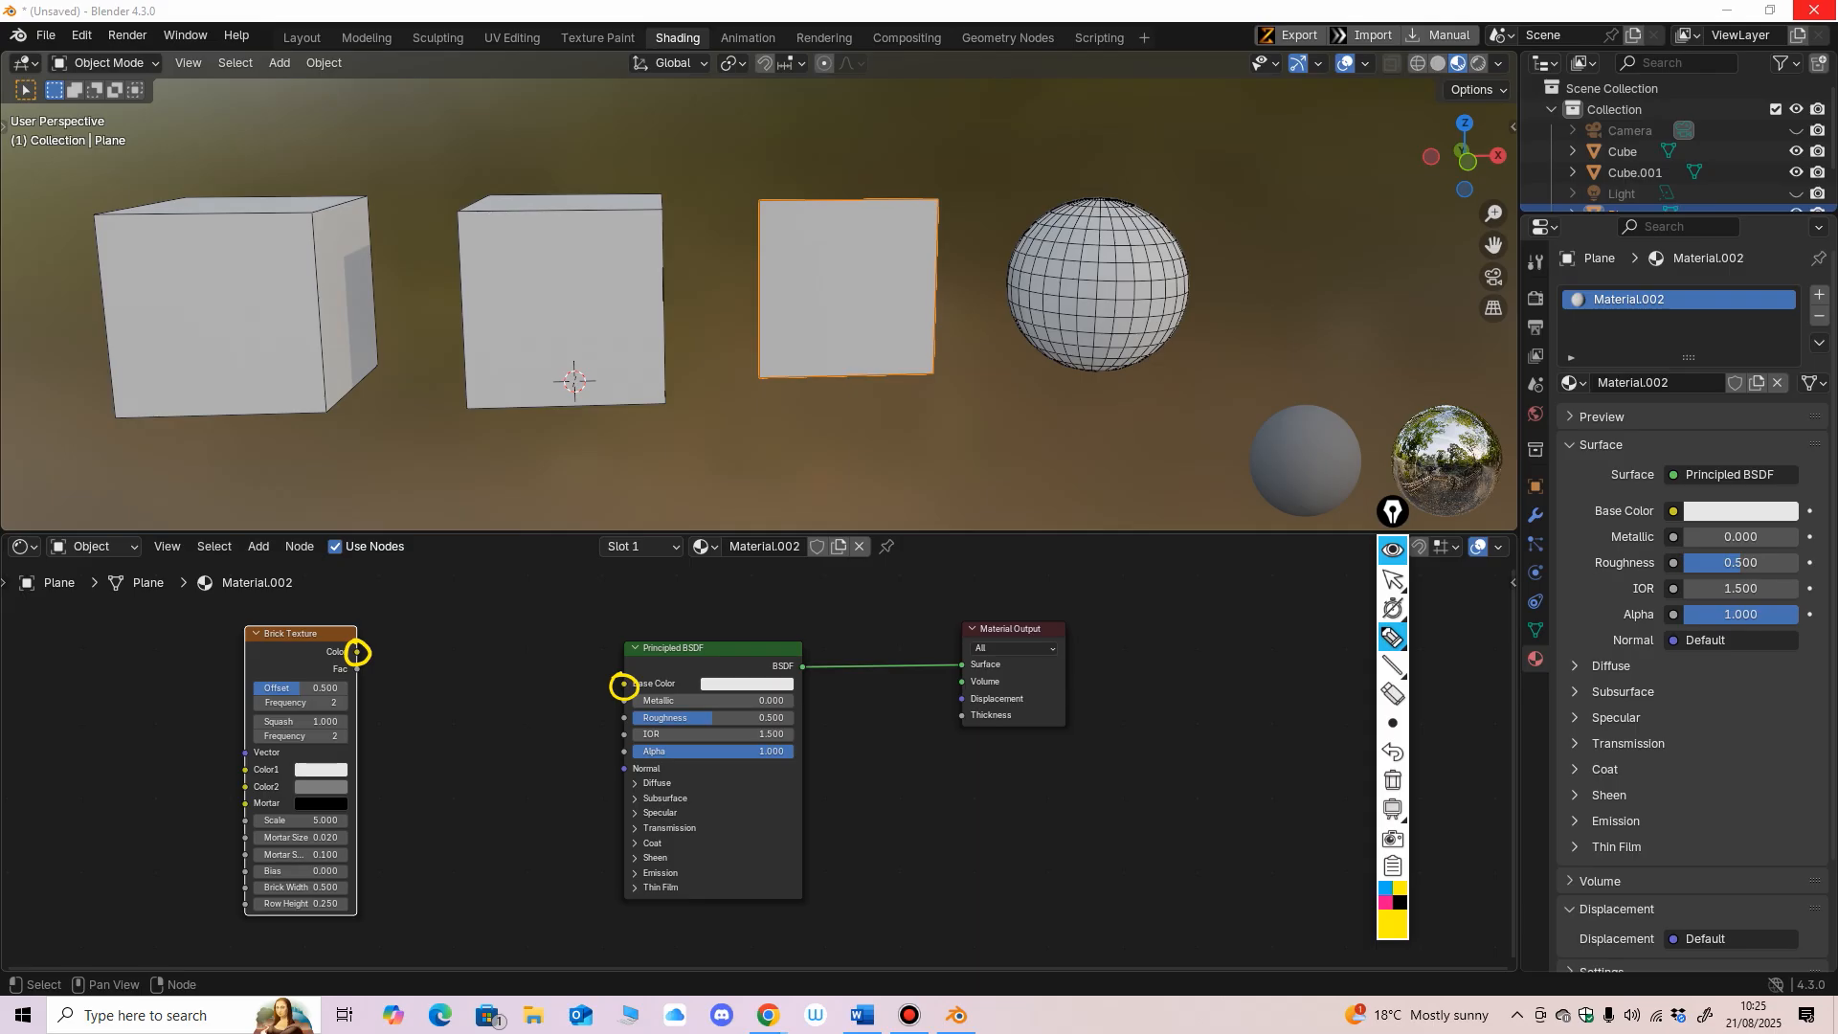
{"action": "left_click", "coordinate": [1393, 694]}
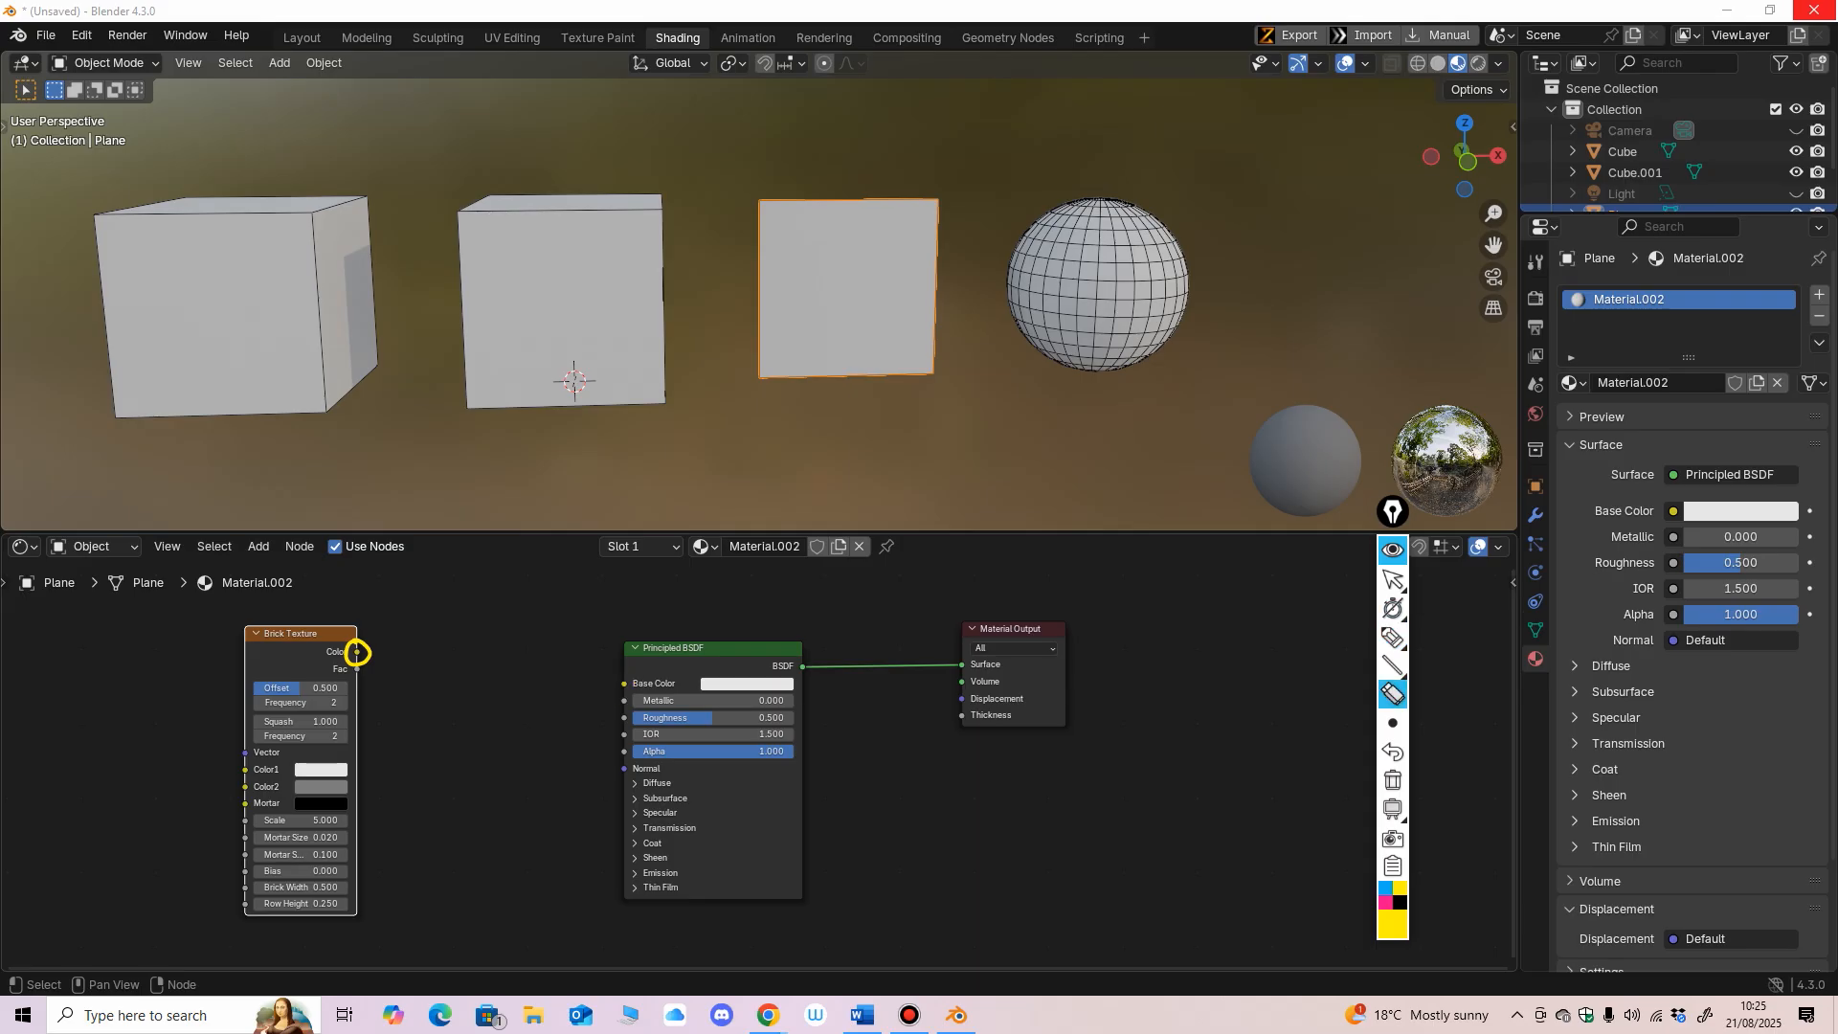
{"action": "left_click", "coordinate": [1393, 579]}
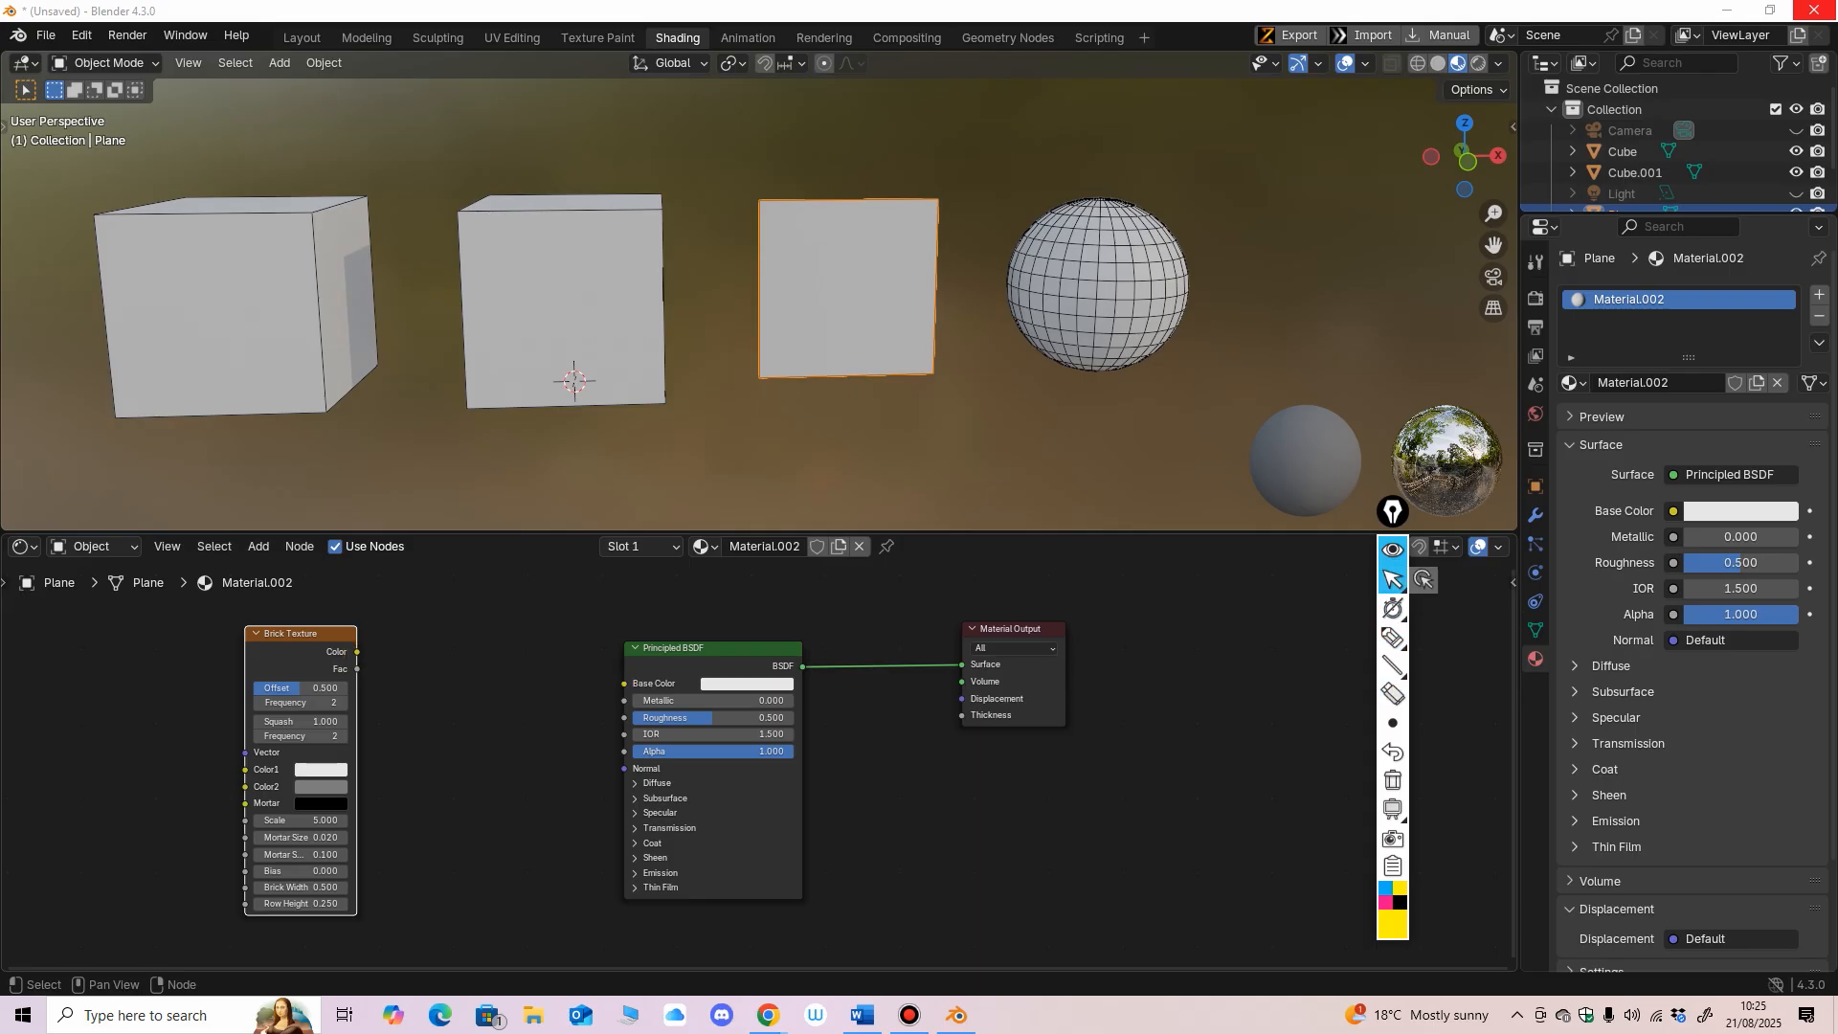
{"action": "left_click_drag", "start_coordinate": [356, 651], "coordinate": [428, 638]}
{"action": "mouse_move", "coordinate": [557, 660]}
{"action": "left_mouse_down"}
{"action": "mouse_move", "coordinate": [623, 682]}
{"action": "mouse_move", "coordinate": [530, 657]}
{"action": "left_mouse_up"}
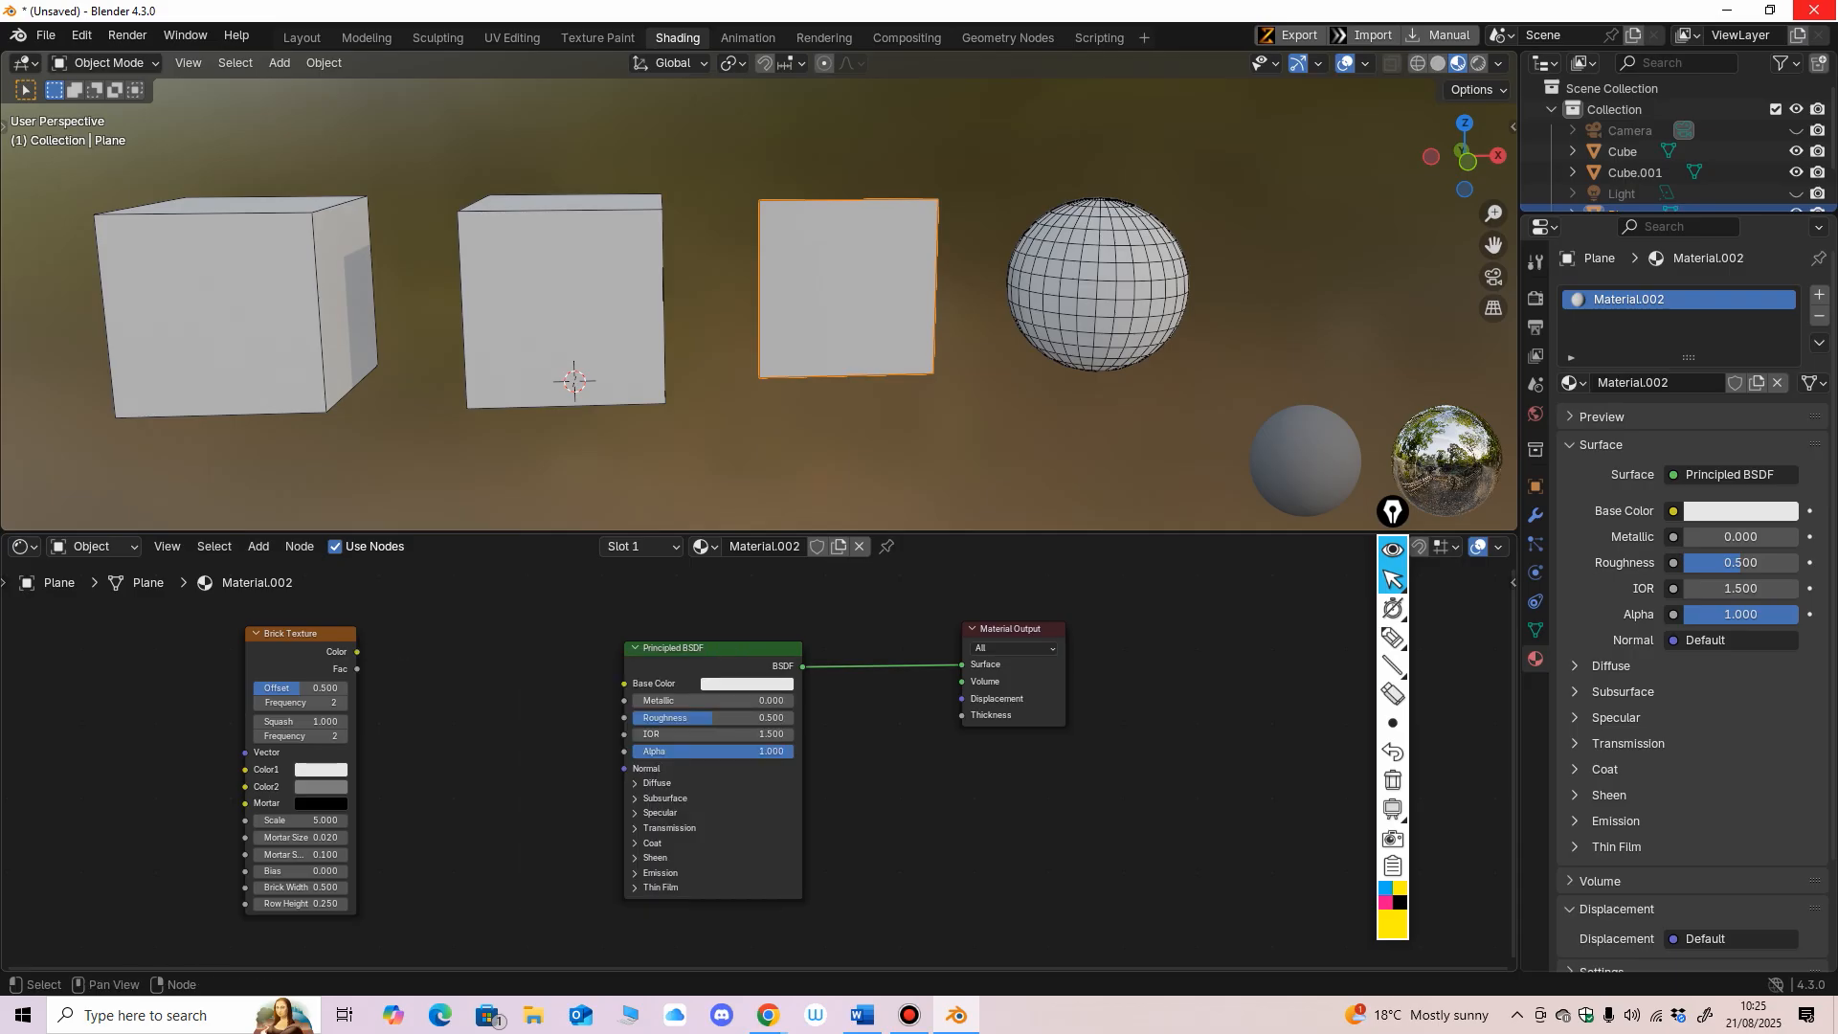
{"action": "left_click_drag", "start_coordinate": [357, 651], "coordinate": [624, 682]}
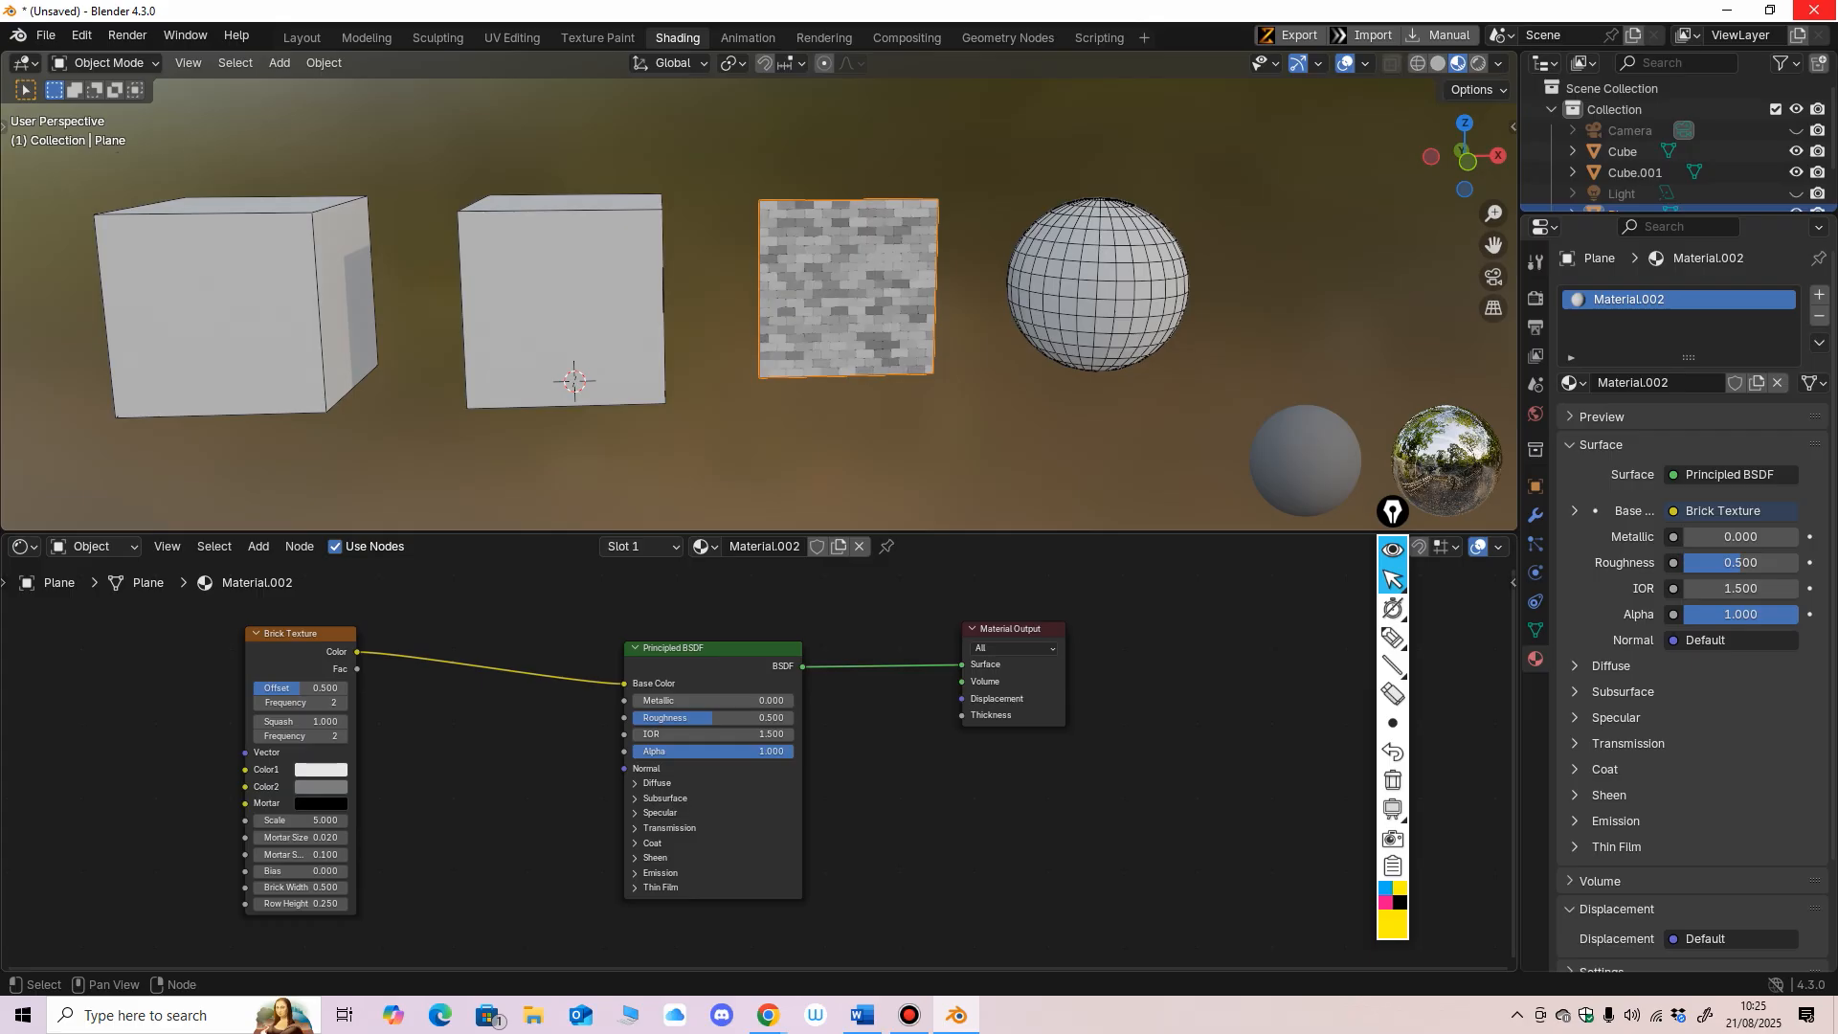
{"action": "scroll", "coordinate": [756, 296], "scroll_direction": "up", "scroll_amount": 2}
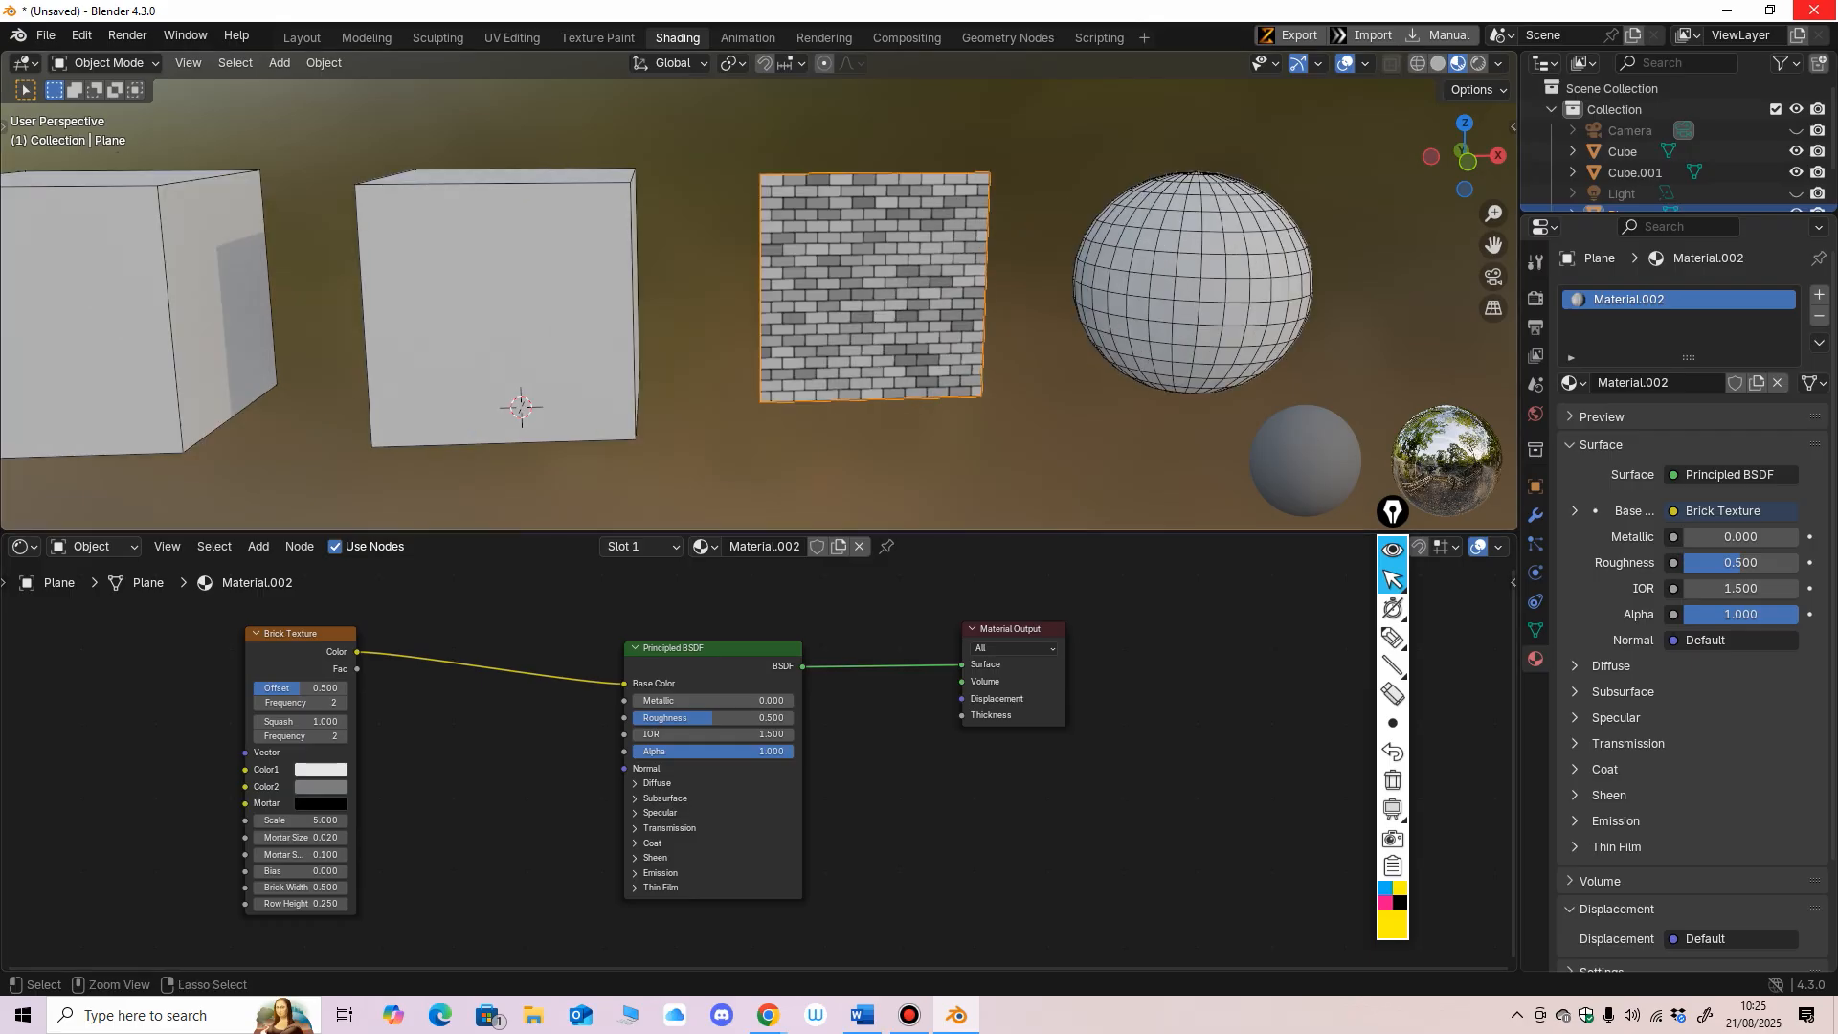
{"action": "mouse_move", "coordinate": [757, 531]}
{"action": "left_mouse_down"}
{"action": "mouse_move", "coordinate": [756, 569]}
{"action": "mouse_move", "coordinate": [756, 533]}
{"action": "left_mouse_up"}
{"action": "scroll", "coordinate": [756, 326], "scroll_direction": "up", "scroll_amount": 1}
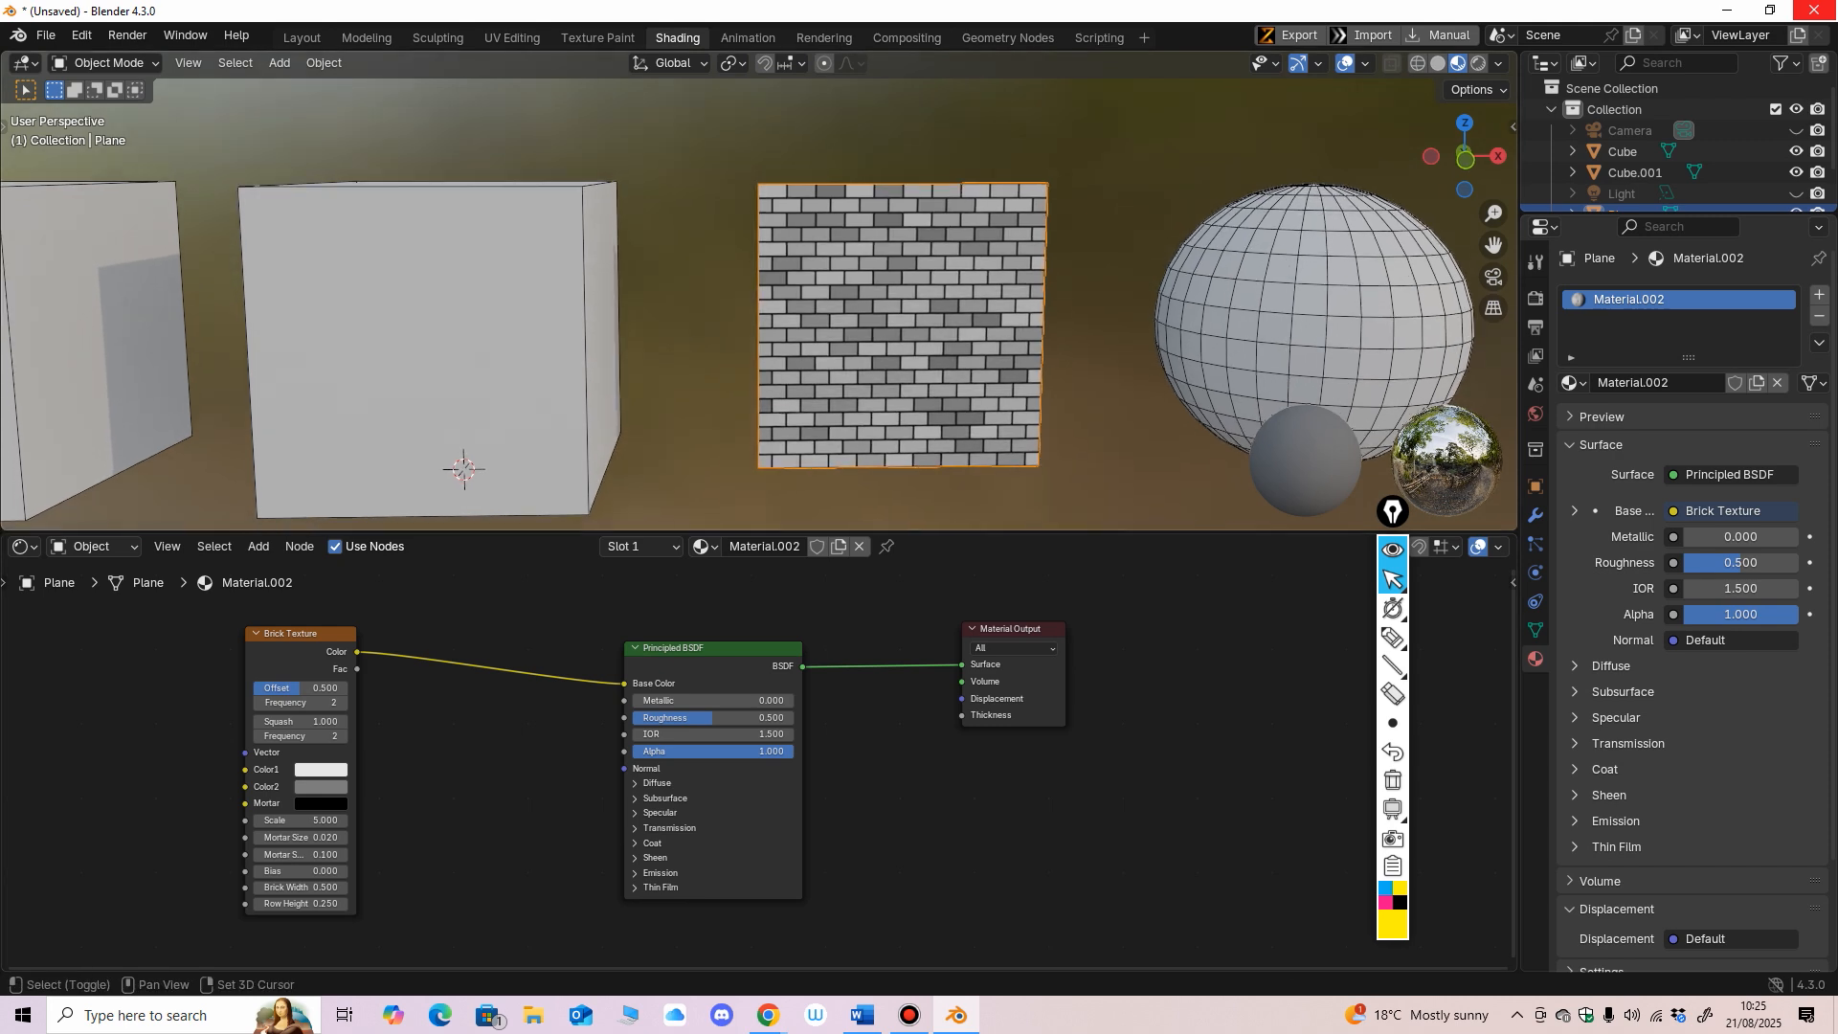
{"action": "middle_click_drag", "start_coordinate": [756, 402], "coordinate": [743, 396]}
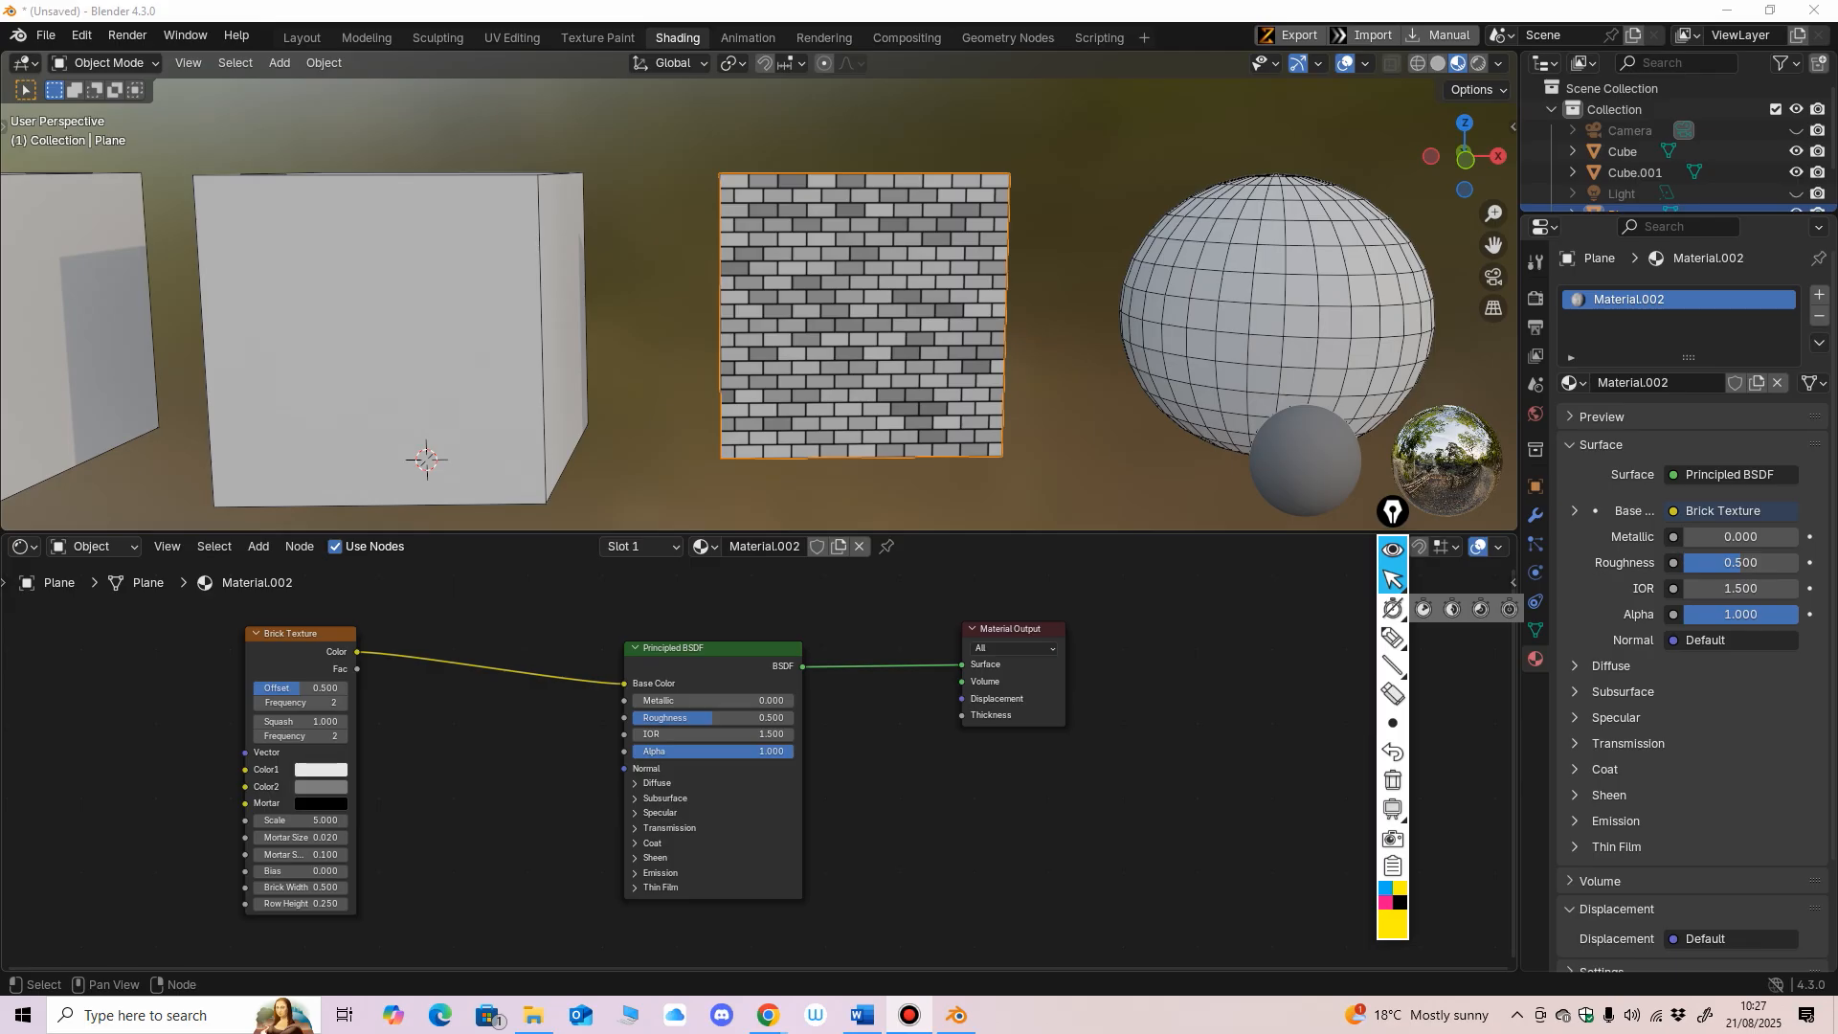
Step: Enlarge the shader editor and reposition the Brick Texture node so that all its settings are easy to read
{"action": "middle_click_drag", "start_coordinate": [497, 785], "coordinate": [534, 779]}
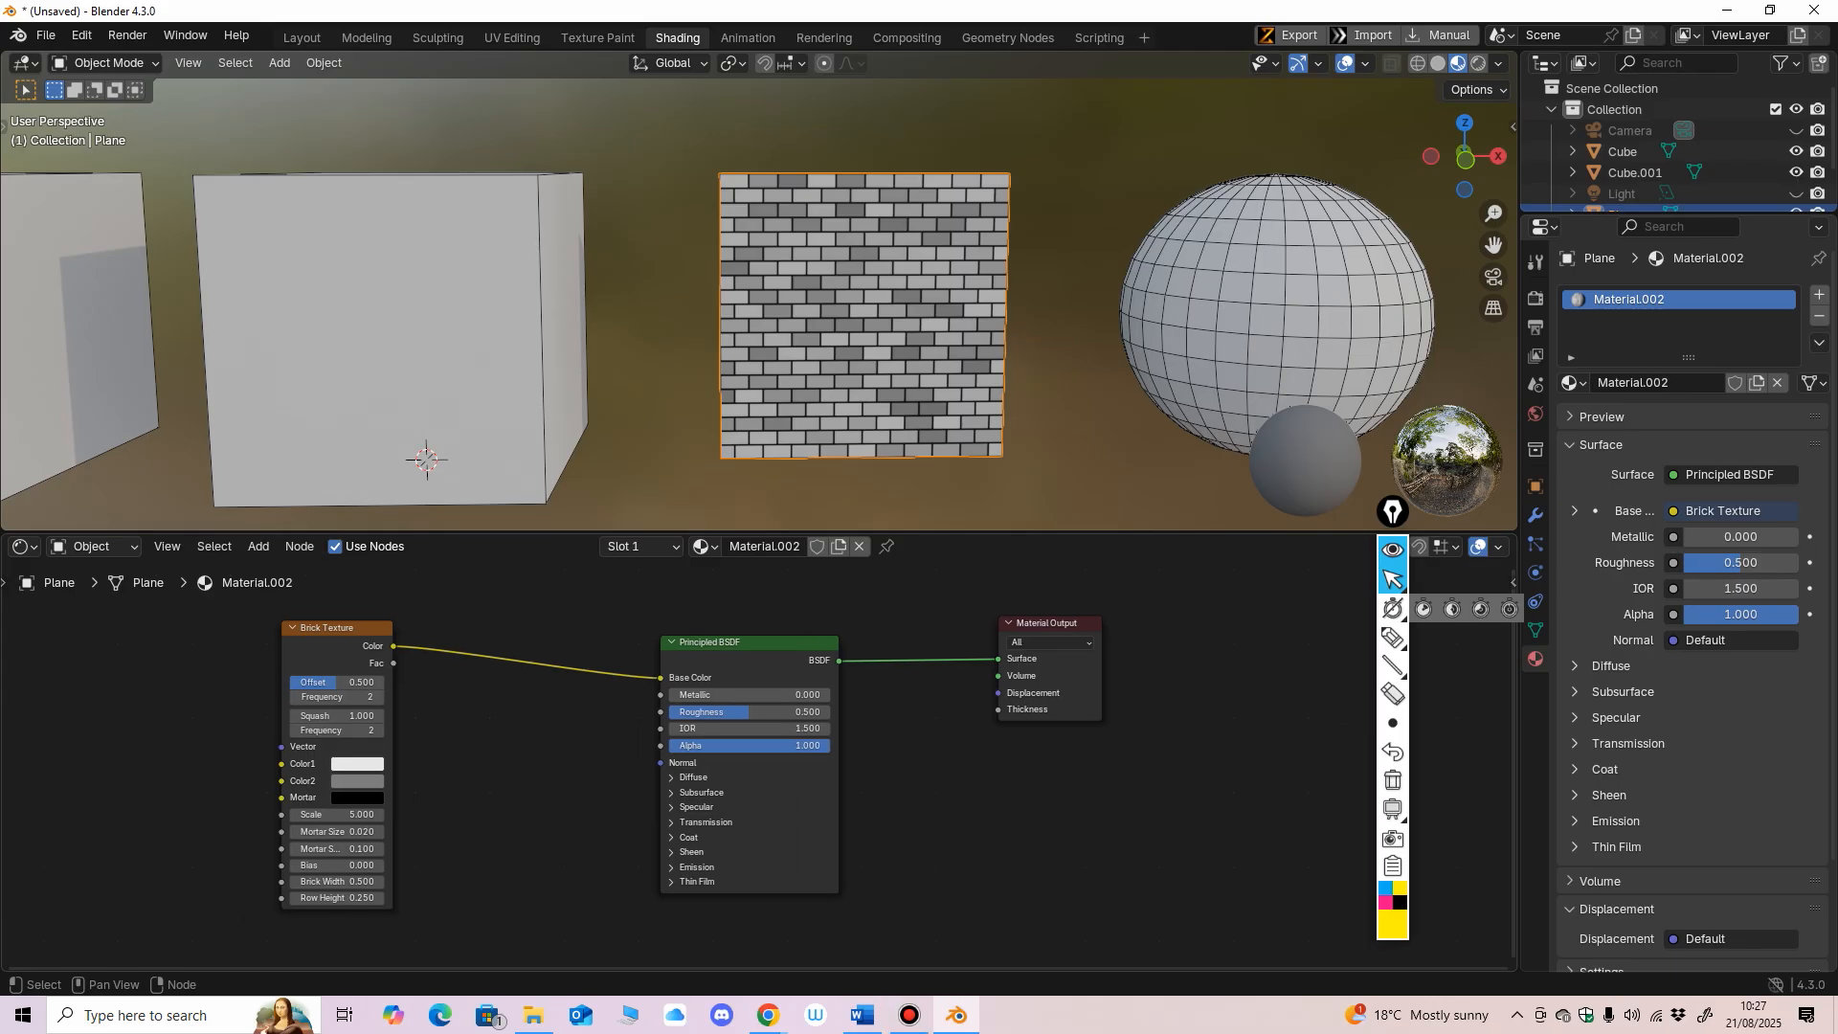
{"action": "left_click_drag", "start_coordinate": [349, 628], "coordinate": [355, 637]}
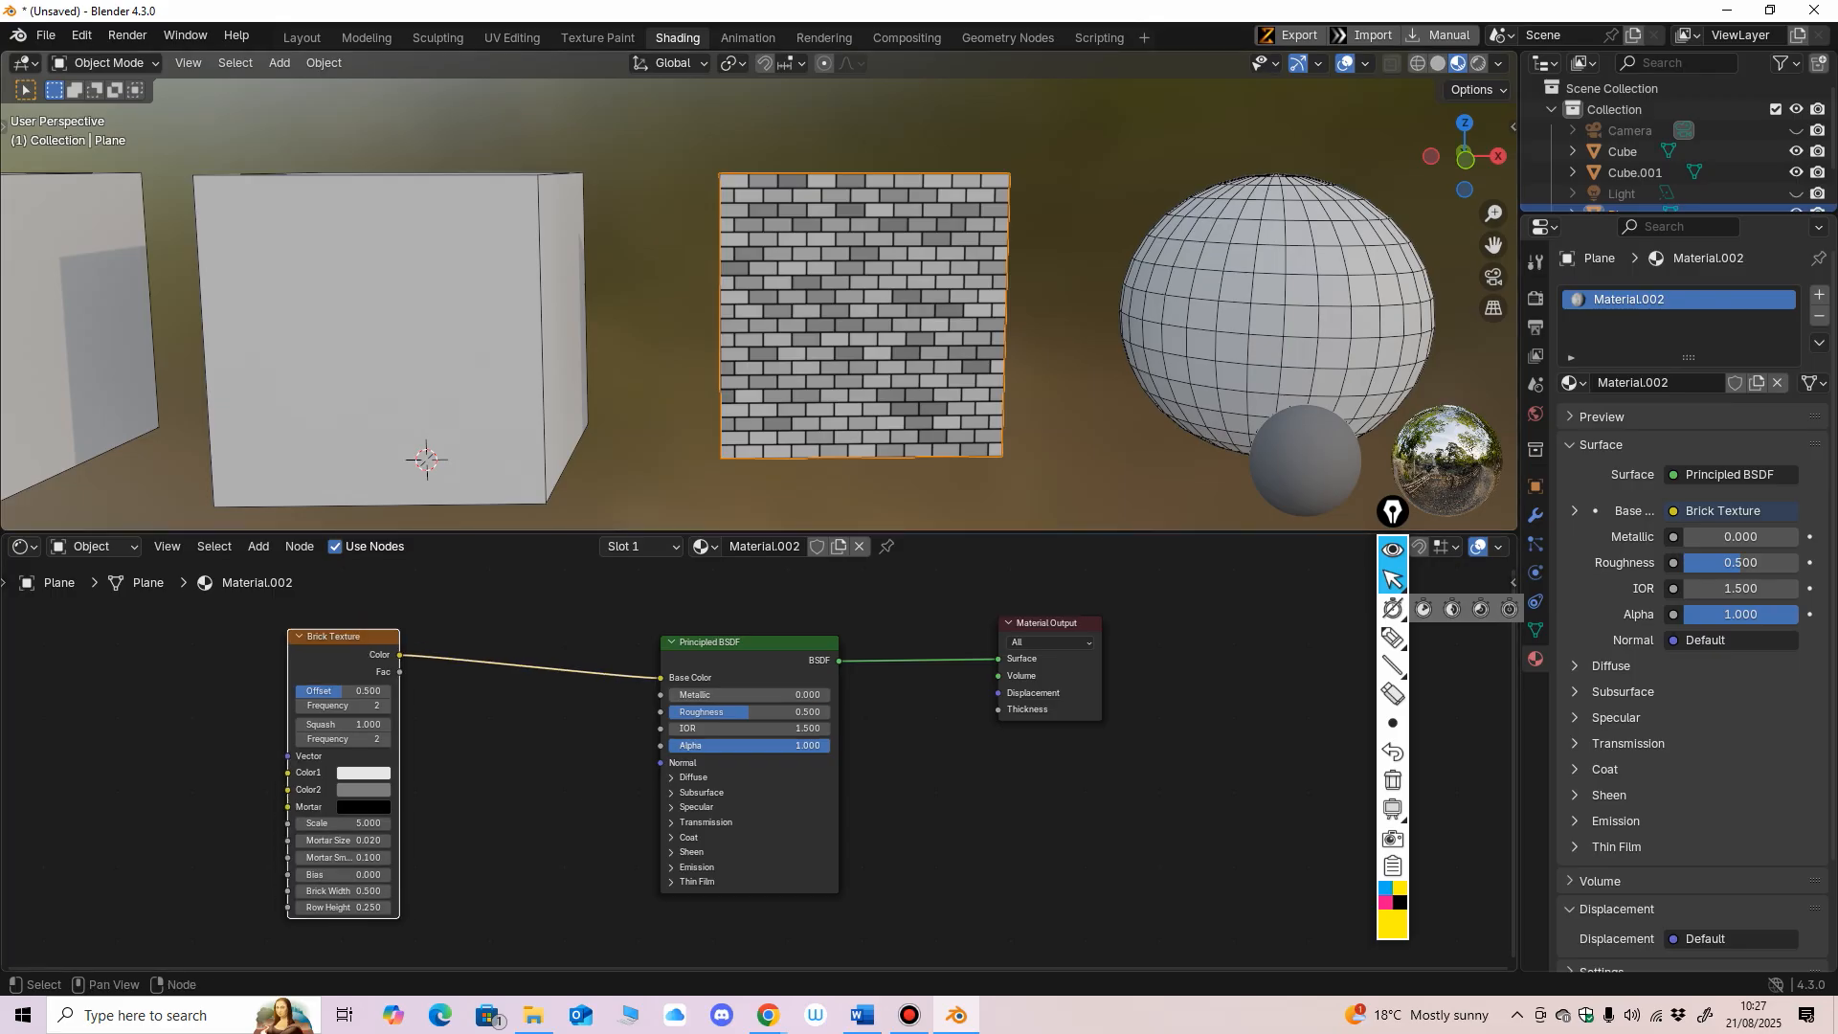
{"action": "left_click_drag", "start_coordinate": [593, 531], "coordinate": [595, 492]}
{"action": "middle_click_drag", "start_coordinate": [748, 695], "coordinate": [814, 666]}
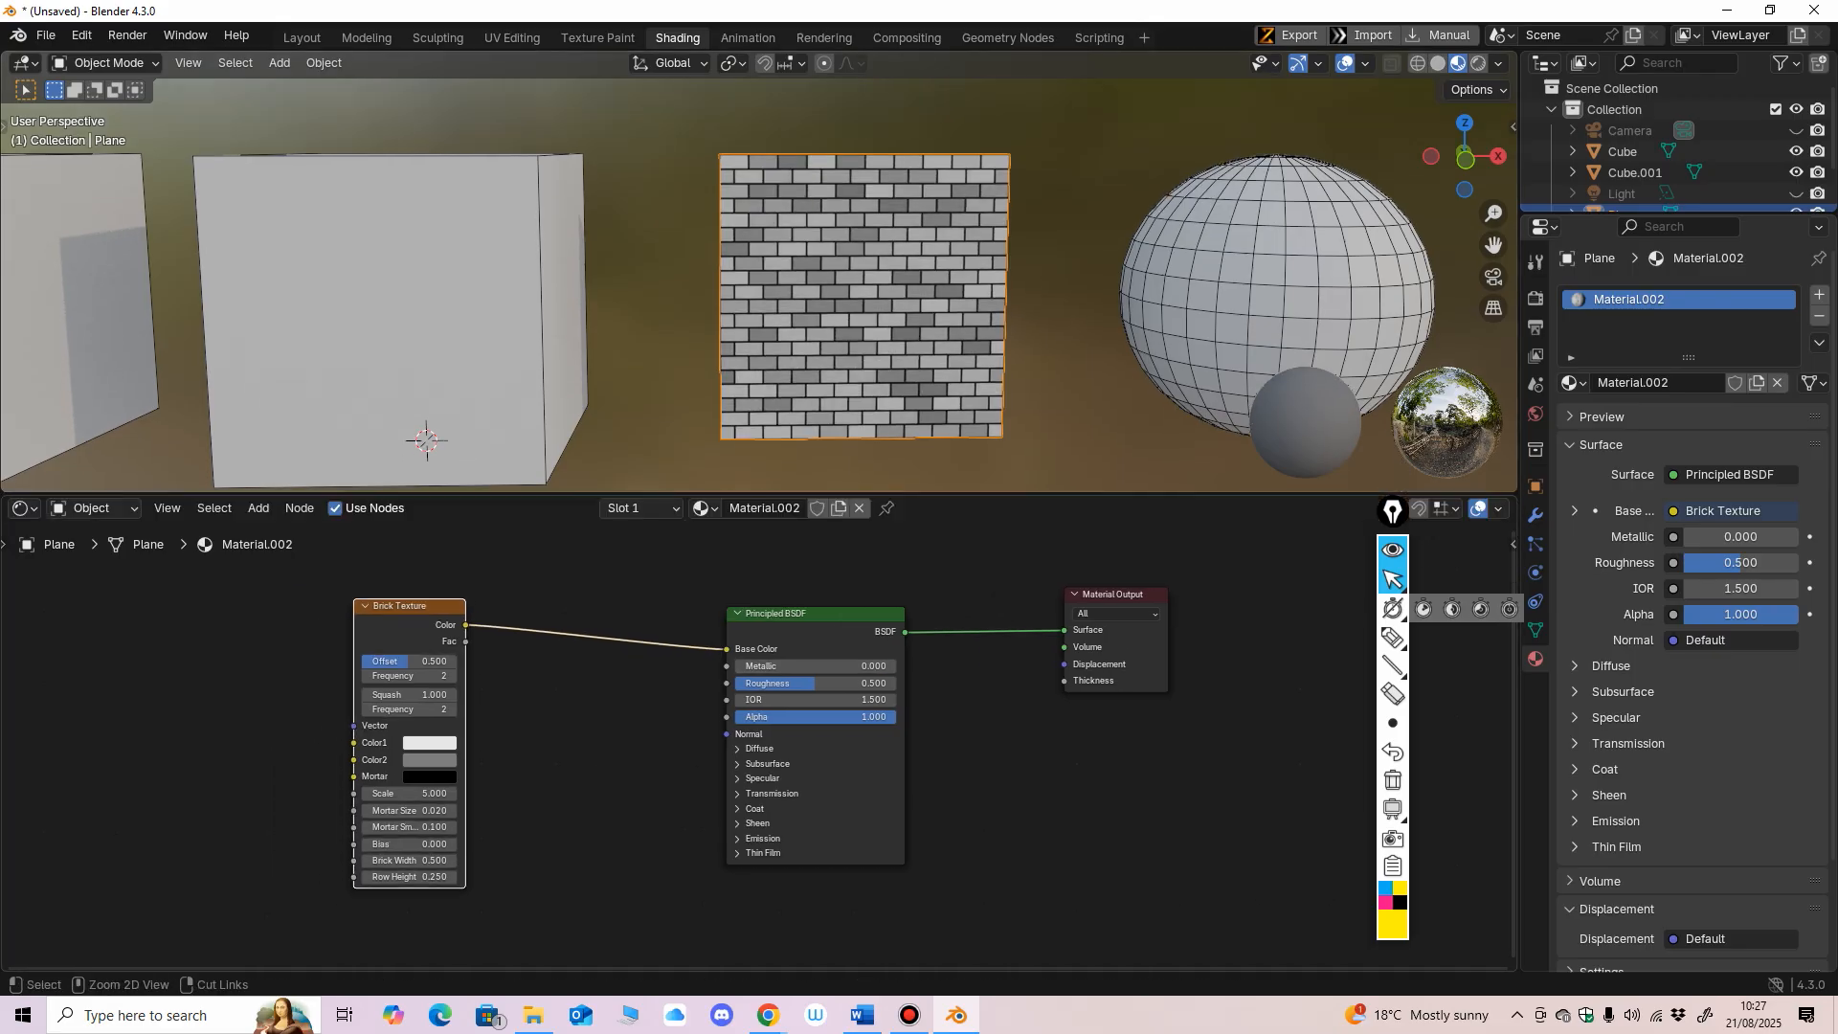
{"action": "scroll", "coordinate": [641, 738], "scroll_direction": "up", "scroll_amount": 2}
{"action": "scroll", "coordinate": [1032, 783], "scroll_direction": "down", "scroll_amount": 1}
{"action": "left_click_drag", "start_coordinate": [419, 595], "coordinate": [439, 575]}
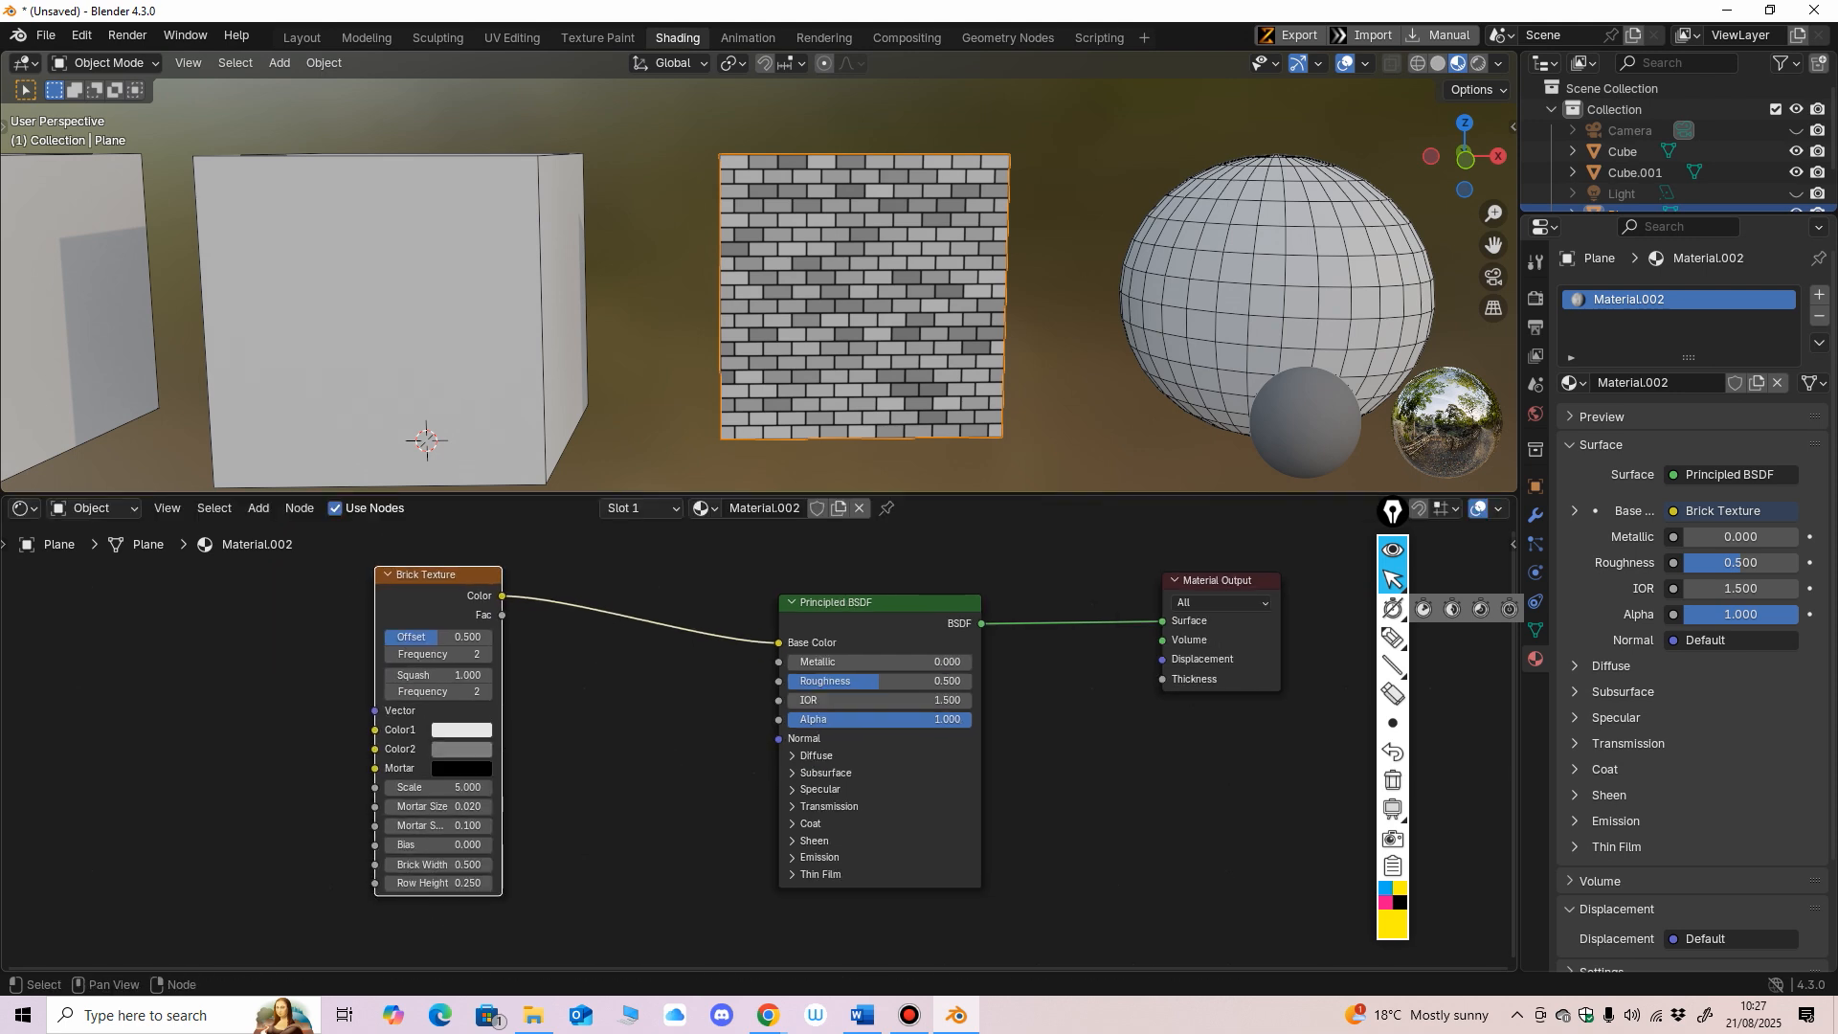
Step: Set the Brick Texture's Color1 to the red #E7565BFF
{"action": "left_click", "coordinate": [461, 729]}
{"action": "left_click", "coordinate": [509, 534]}
{"action": "left_click_drag", "start_coordinate": [509, 535], "coordinate": [507, 559]}
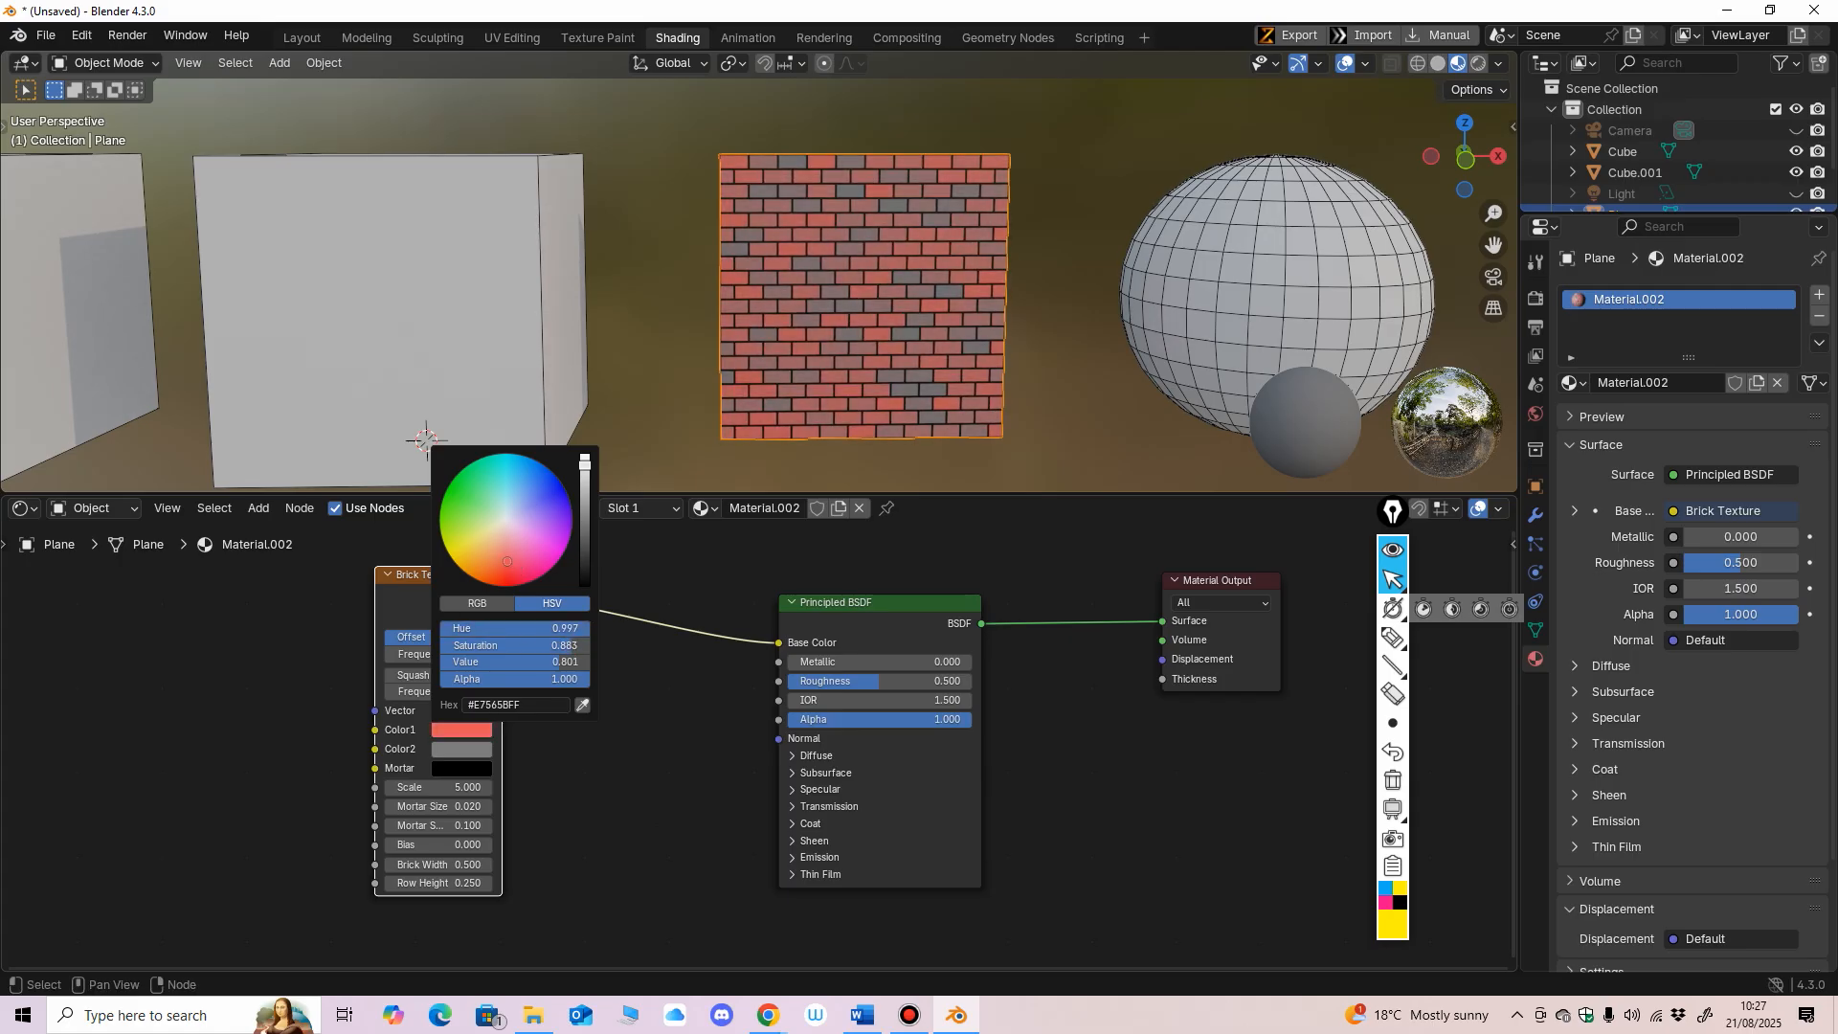
Step: Sample Color1's red into the Brick Texture's Color2 and adjust it to a slightly paler red
{"action": "left_click", "coordinate": [461, 748]}
{"action": "left_click", "coordinate": [582, 724]}
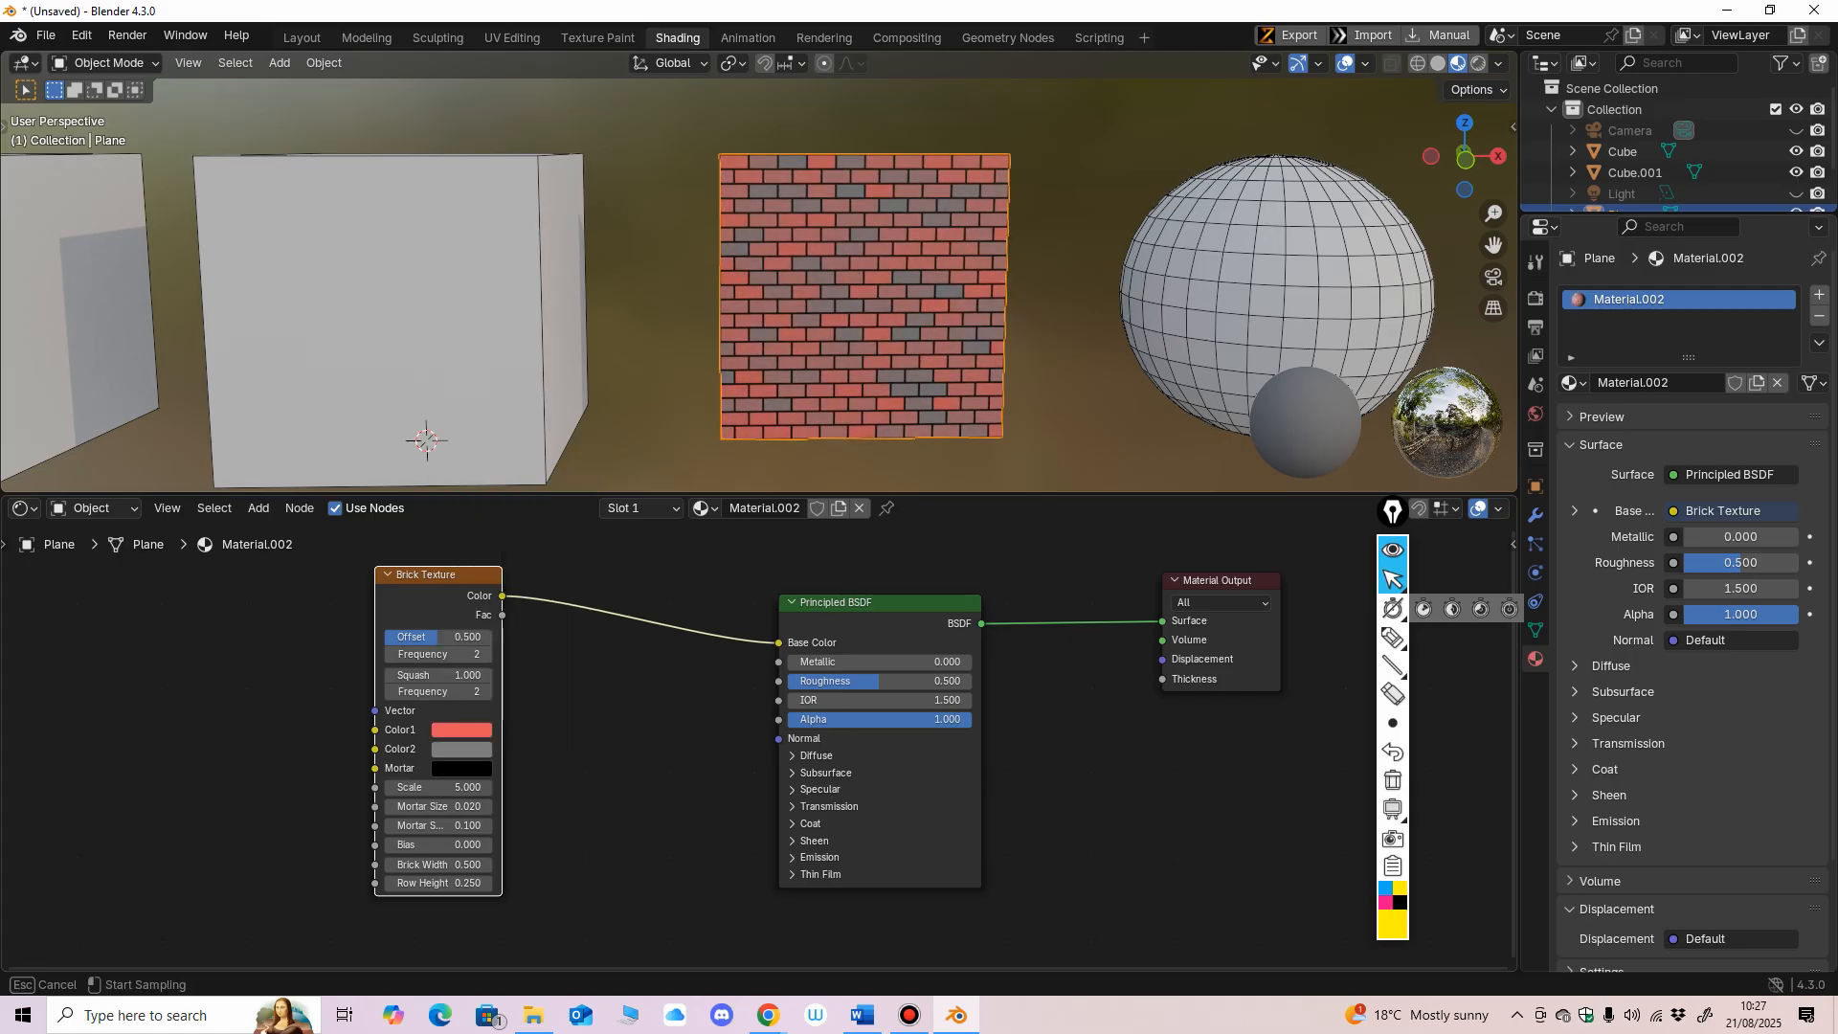
{"action": "left_click", "coordinate": [461, 730]}
{"action": "left_click", "coordinate": [461, 749]}
{"action": "left_click_drag", "start_coordinate": [507, 581], "coordinate": [508, 575]}
{"action": "left_click_drag", "start_coordinate": [585, 486], "coordinate": [585, 492]}
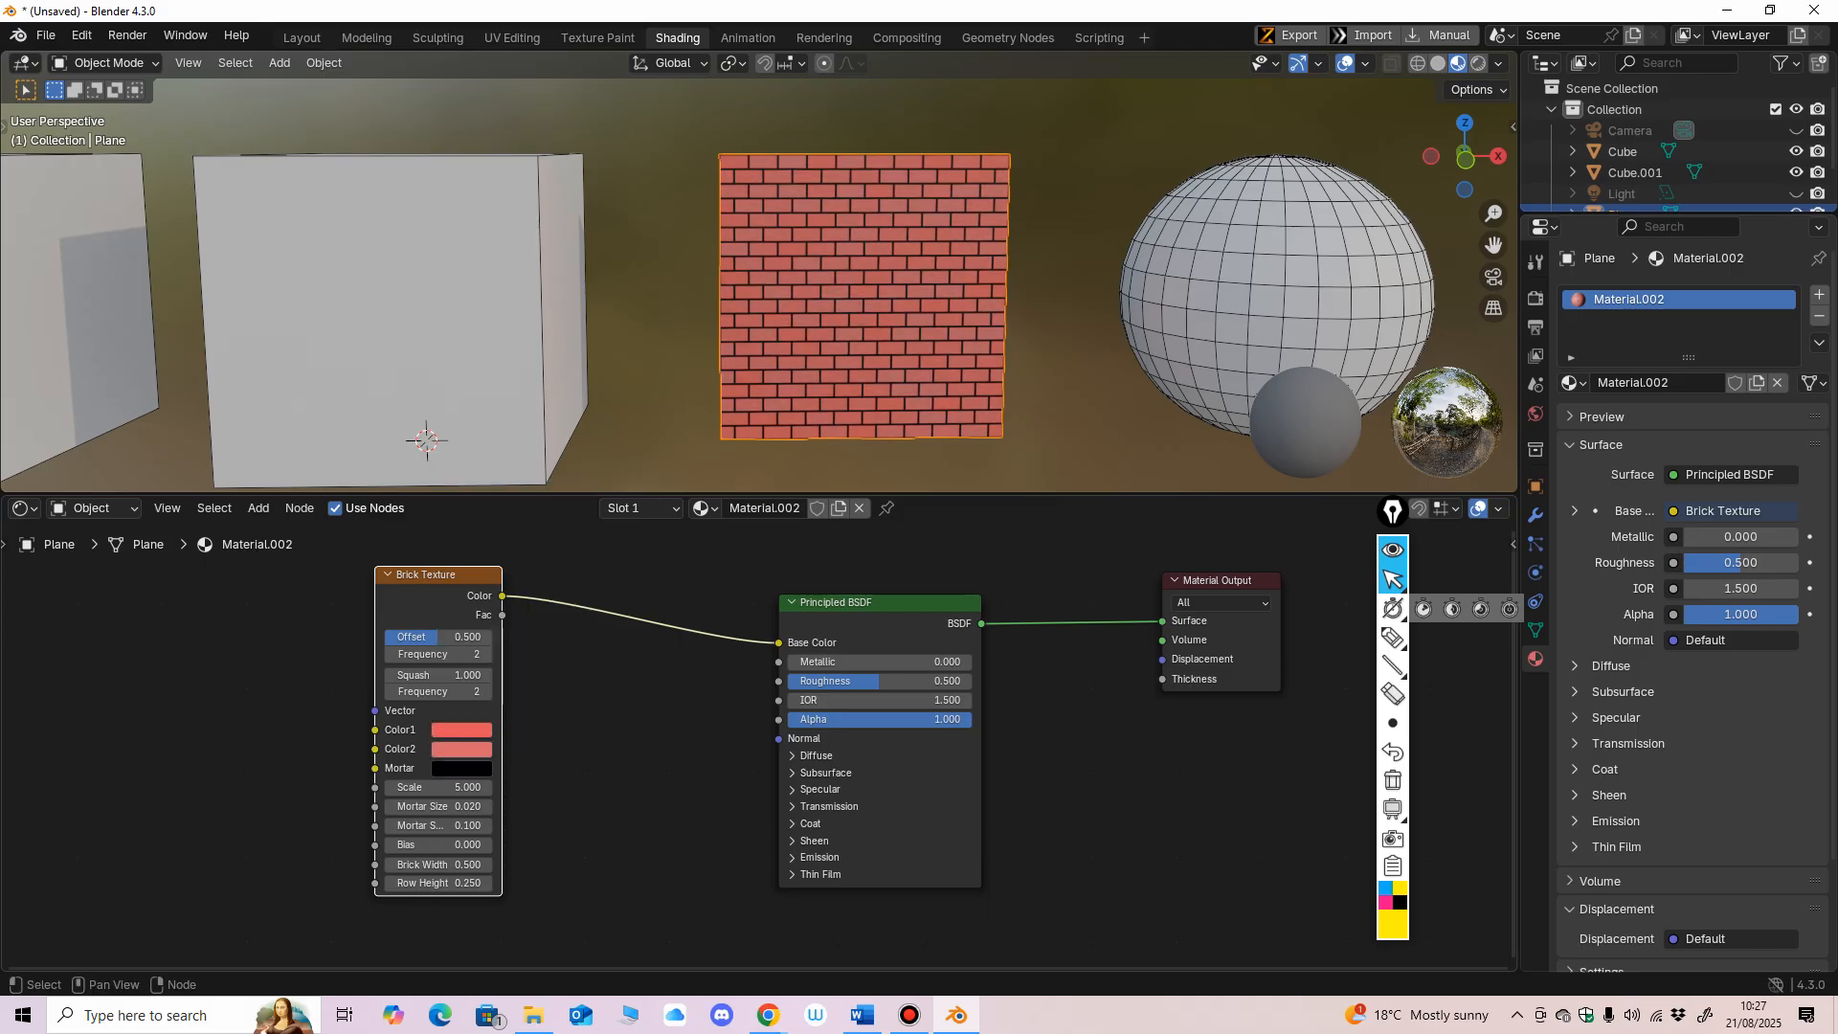
Step: Sample Color1's red into the Brick Texture's Mortar color and darken it to #511B20FF
{"action": "left_click", "coordinate": [442, 768]}
{"action": "left_click", "coordinate": [582, 744]}
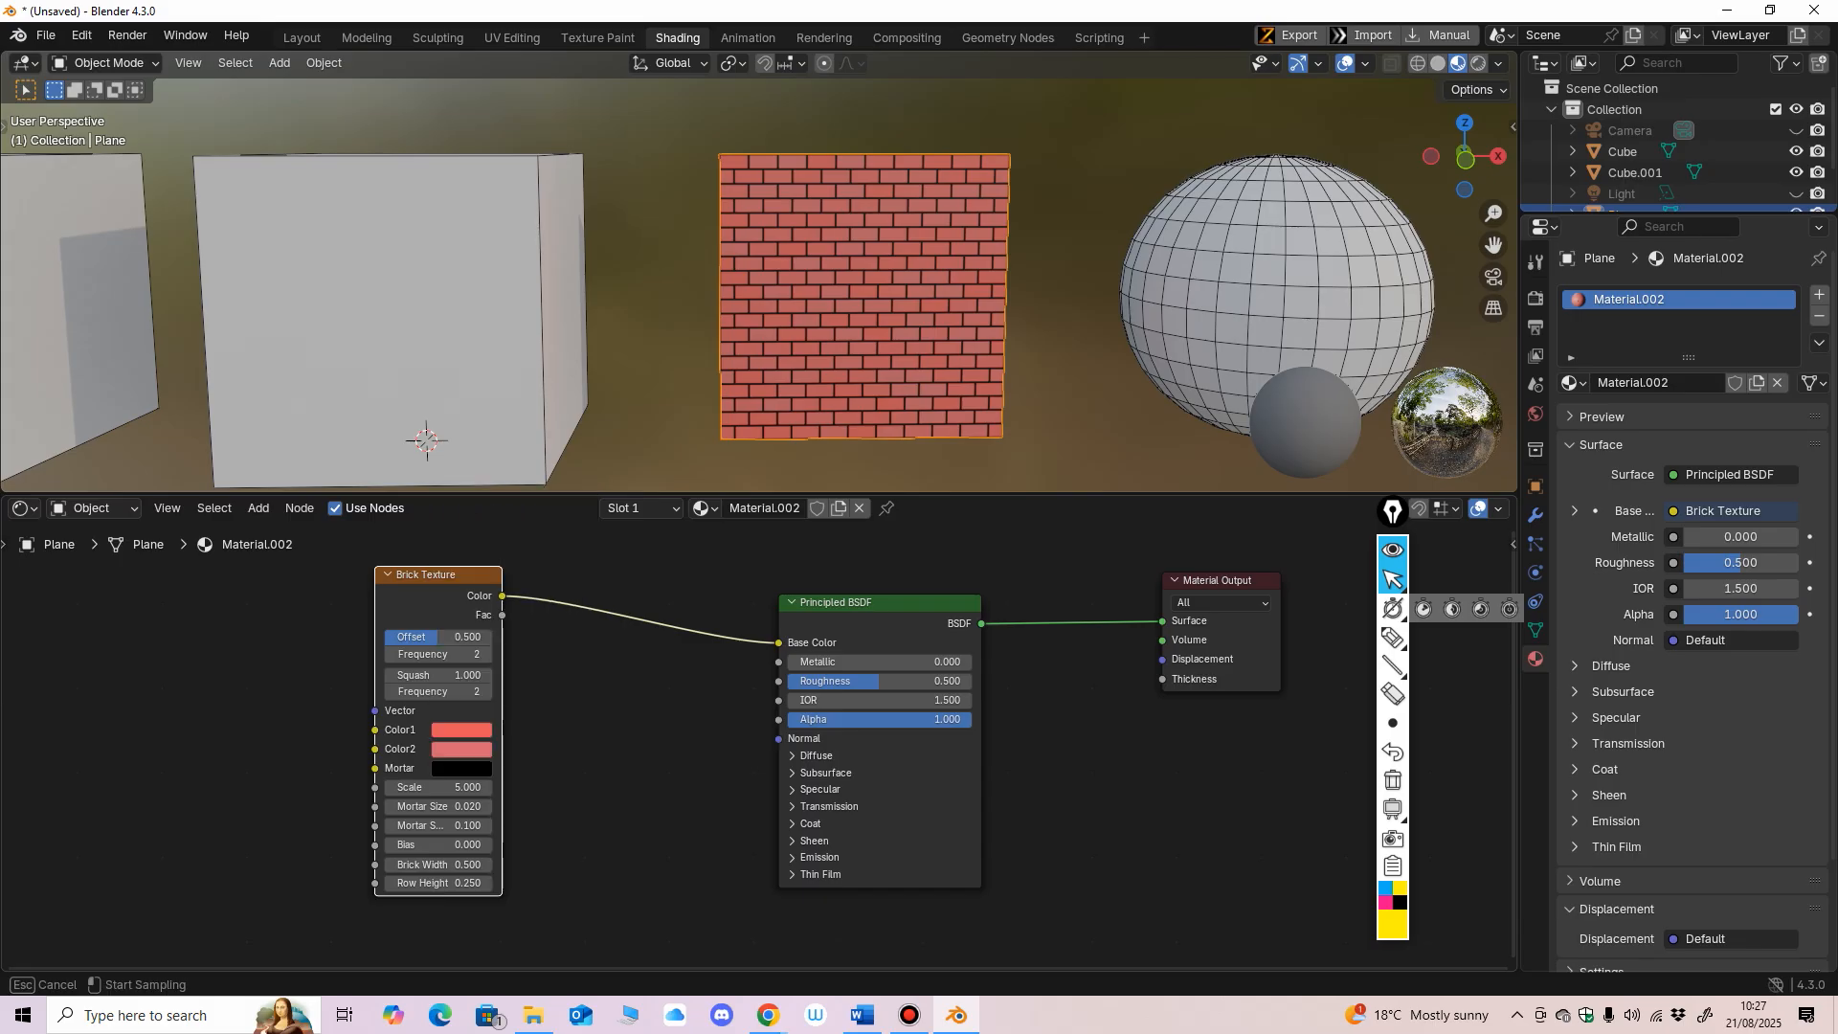
{"action": "left_click", "coordinate": [461, 730]}
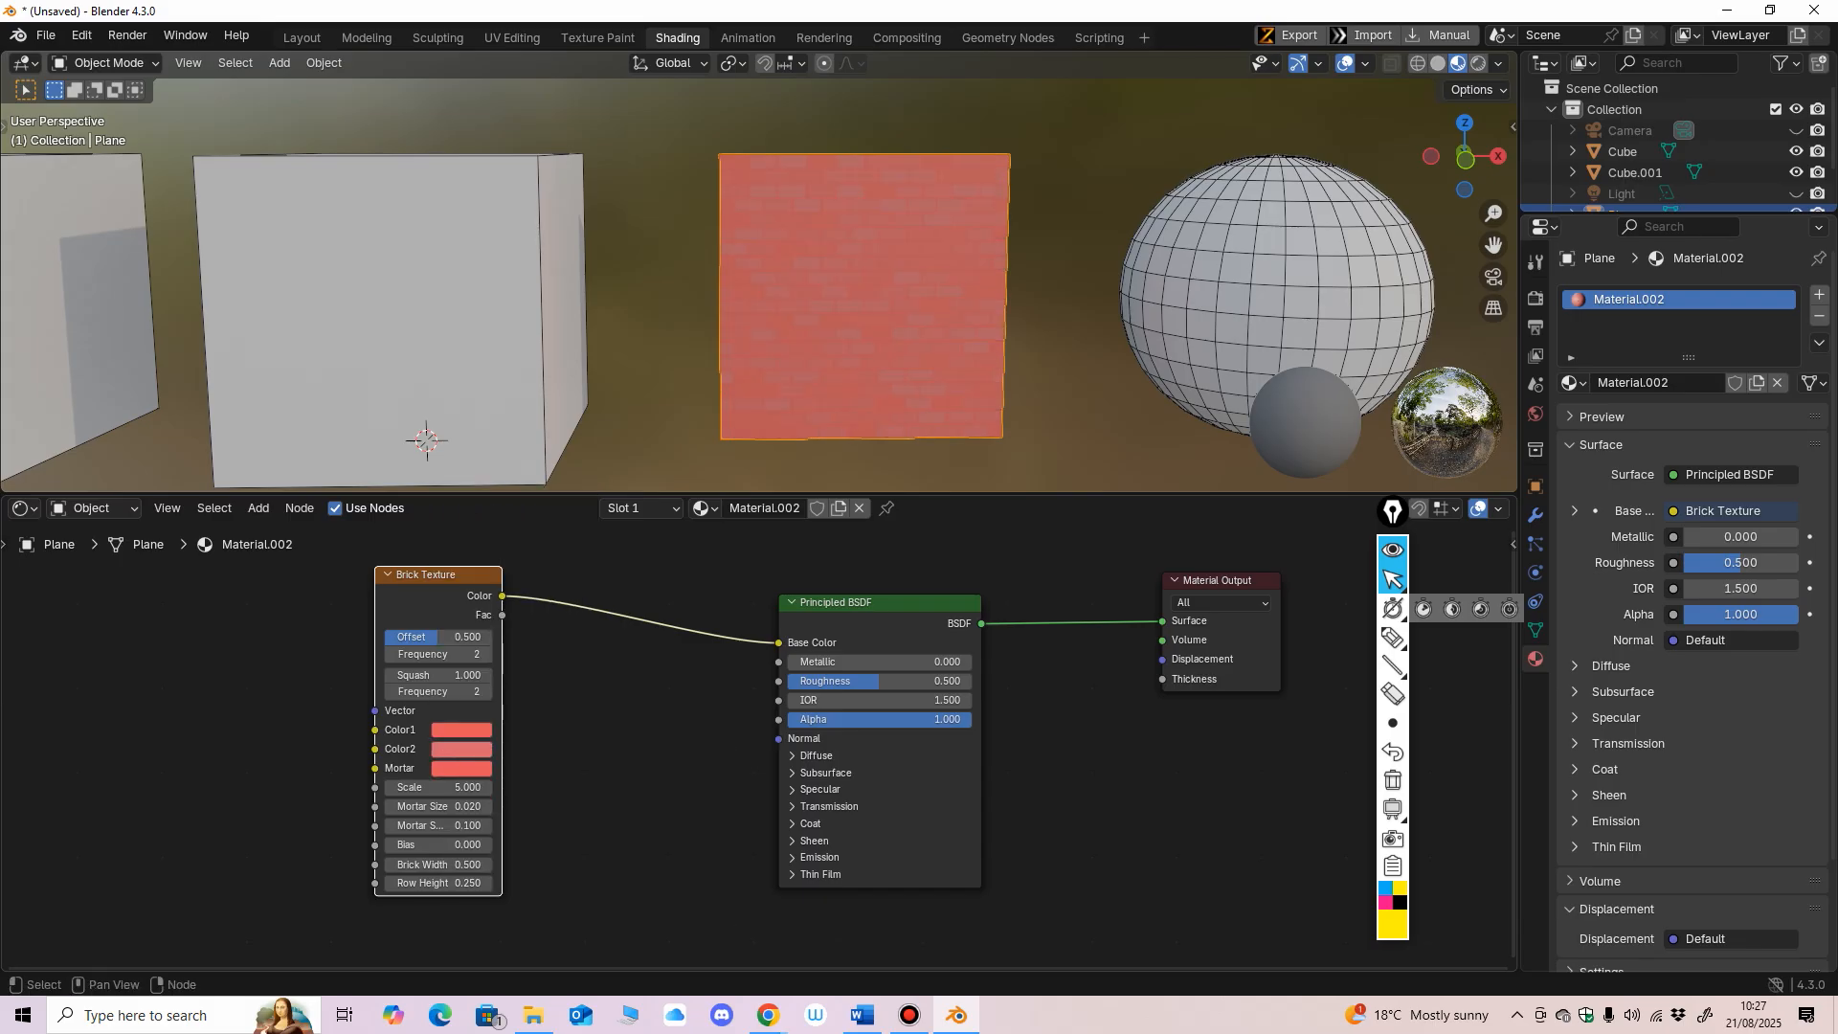
{"action": "left_click", "coordinate": [461, 769]}
{"action": "left_click_drag", "start_coordinate": [585, 500], "coordinate": [585, 573]}
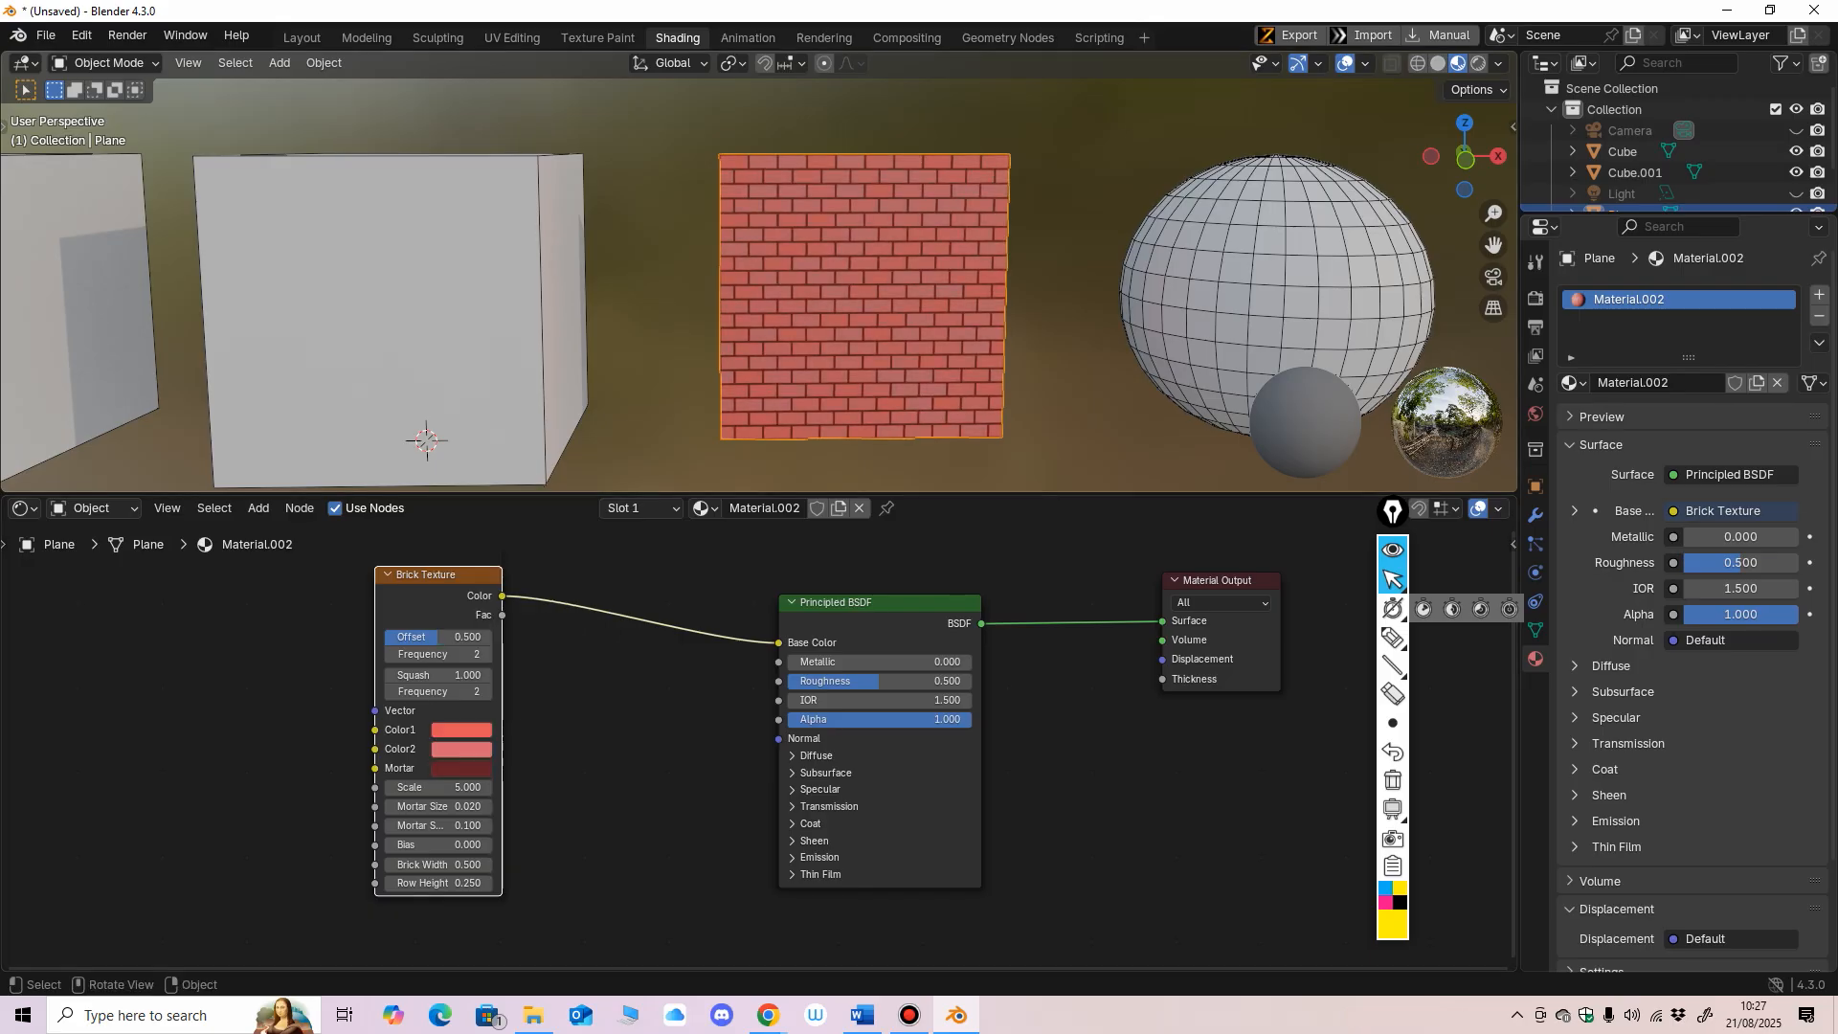
{"action": "mouse_move", "coordinate": [765, 288]}
{"action": "middle_mouse_down", "text": "ctrl"}
{"action": "mouse_move", "coordinate": [766, 223]}
{"action": "mouse_move", "coordinate": [765, 274]}
{"action": "middle_mouse_up", "text": "ctrl"}
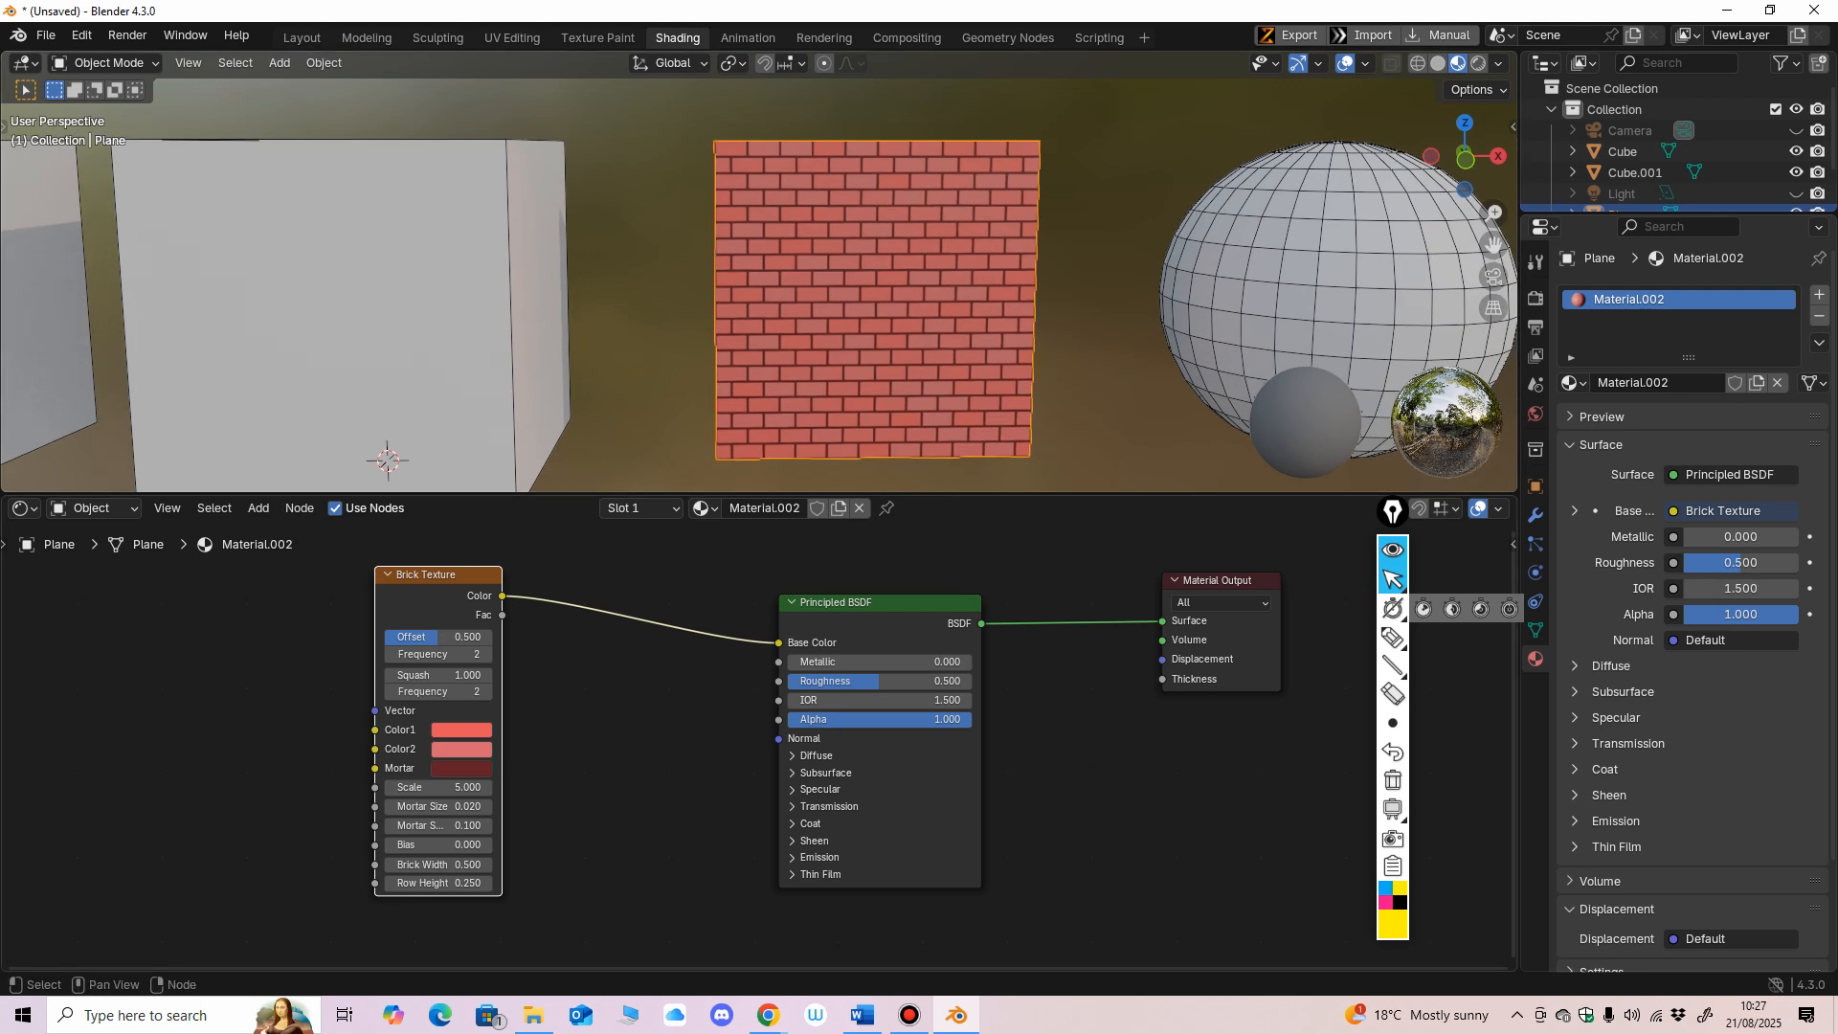
{"action": "left_click", "coordinate": [461, 768]}
{"action": "left_click_drag", "start_coordinate": [584, 573], "coordinate": [585, 583]}
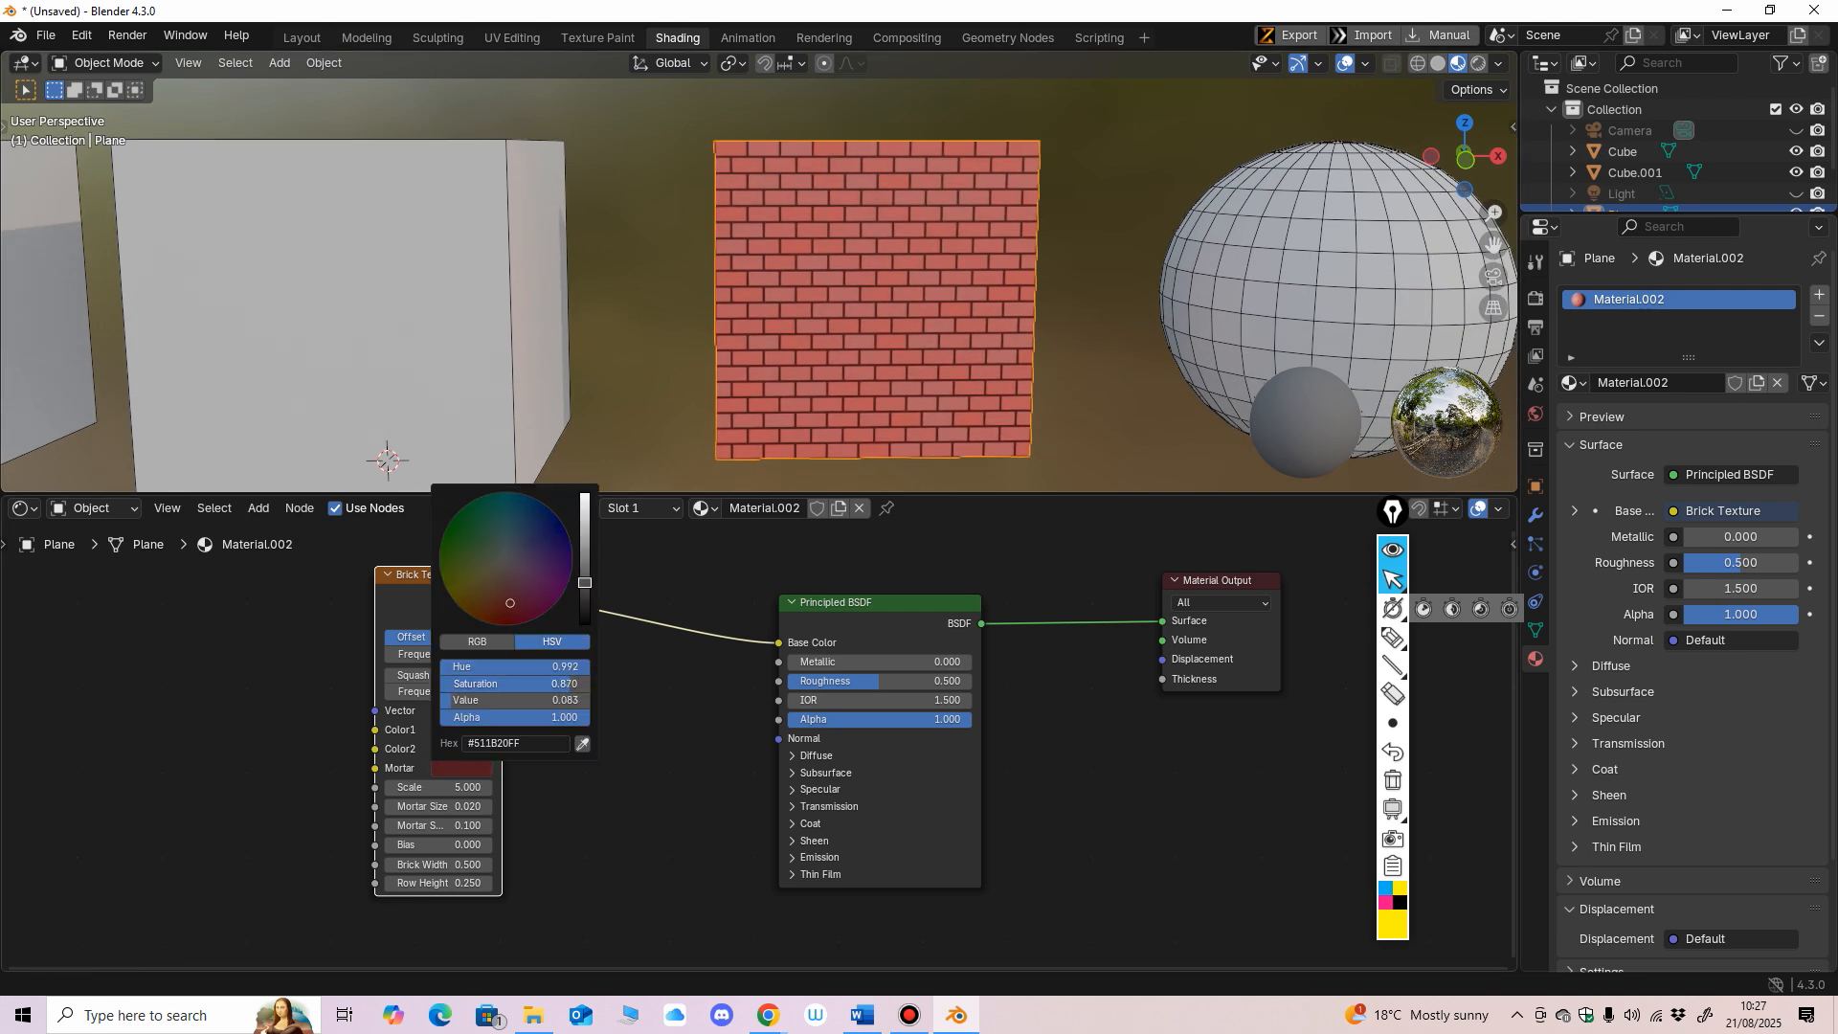
Step: Reposition the Brick Texture and Principled BSDF nodes and enlarge the 3D viewport so all four objects fit
{"action": "left_click", "coordinate": [670, 728]}
{"action": "left_click_drag", "start_coordinate": [438, 575], "coordinate": [398, 587]}
{"action": "middle_click_drag", "start_coordinate": [788, 738], "coordinate": [900, 742], "text": "ctrl"}
{"action": "left_click_drag", "start_coordinate": [967, 610], "coordinate": [958, 598]}
{"action": "middle_click_drag", "start_coordinate": [919, 613], "coordinate": [863, 621]}
{"action": "left_click_drag", "start_coordinate": [507, 604], "coordinate": [527, 609]}
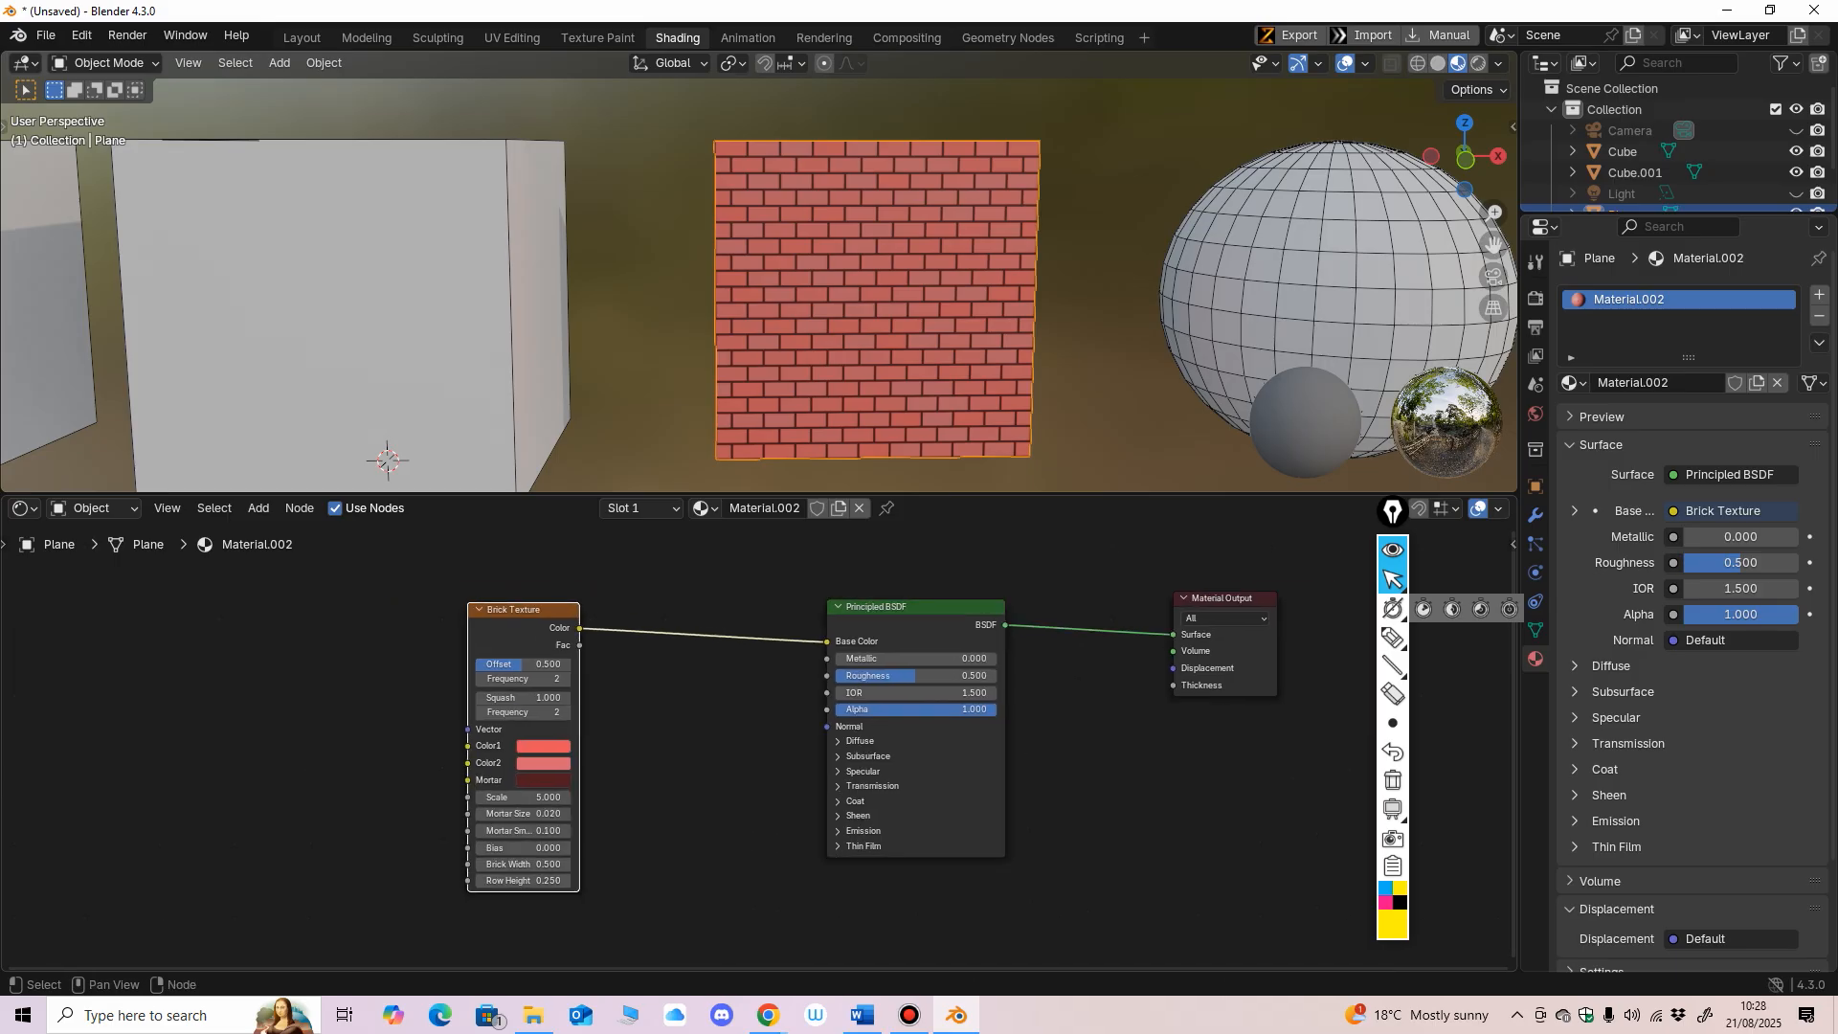
{"action": "left_click_drag", "start_coordinate": [670, 494], "coordinate": [670, 532]}
{"action": "middle_click_drag", "start_coordinate": [728, 383], "coordinate": [833, 469]}
{"action": "left_click_drag", "start_coordinate": [526, 629], "coordinate": [599, 658]}
Step: Select the outer cube, Cube.001, and delete the unconnected Brick Texture node from its material
{"action": "left_click", "coordinate": [206, 320]}
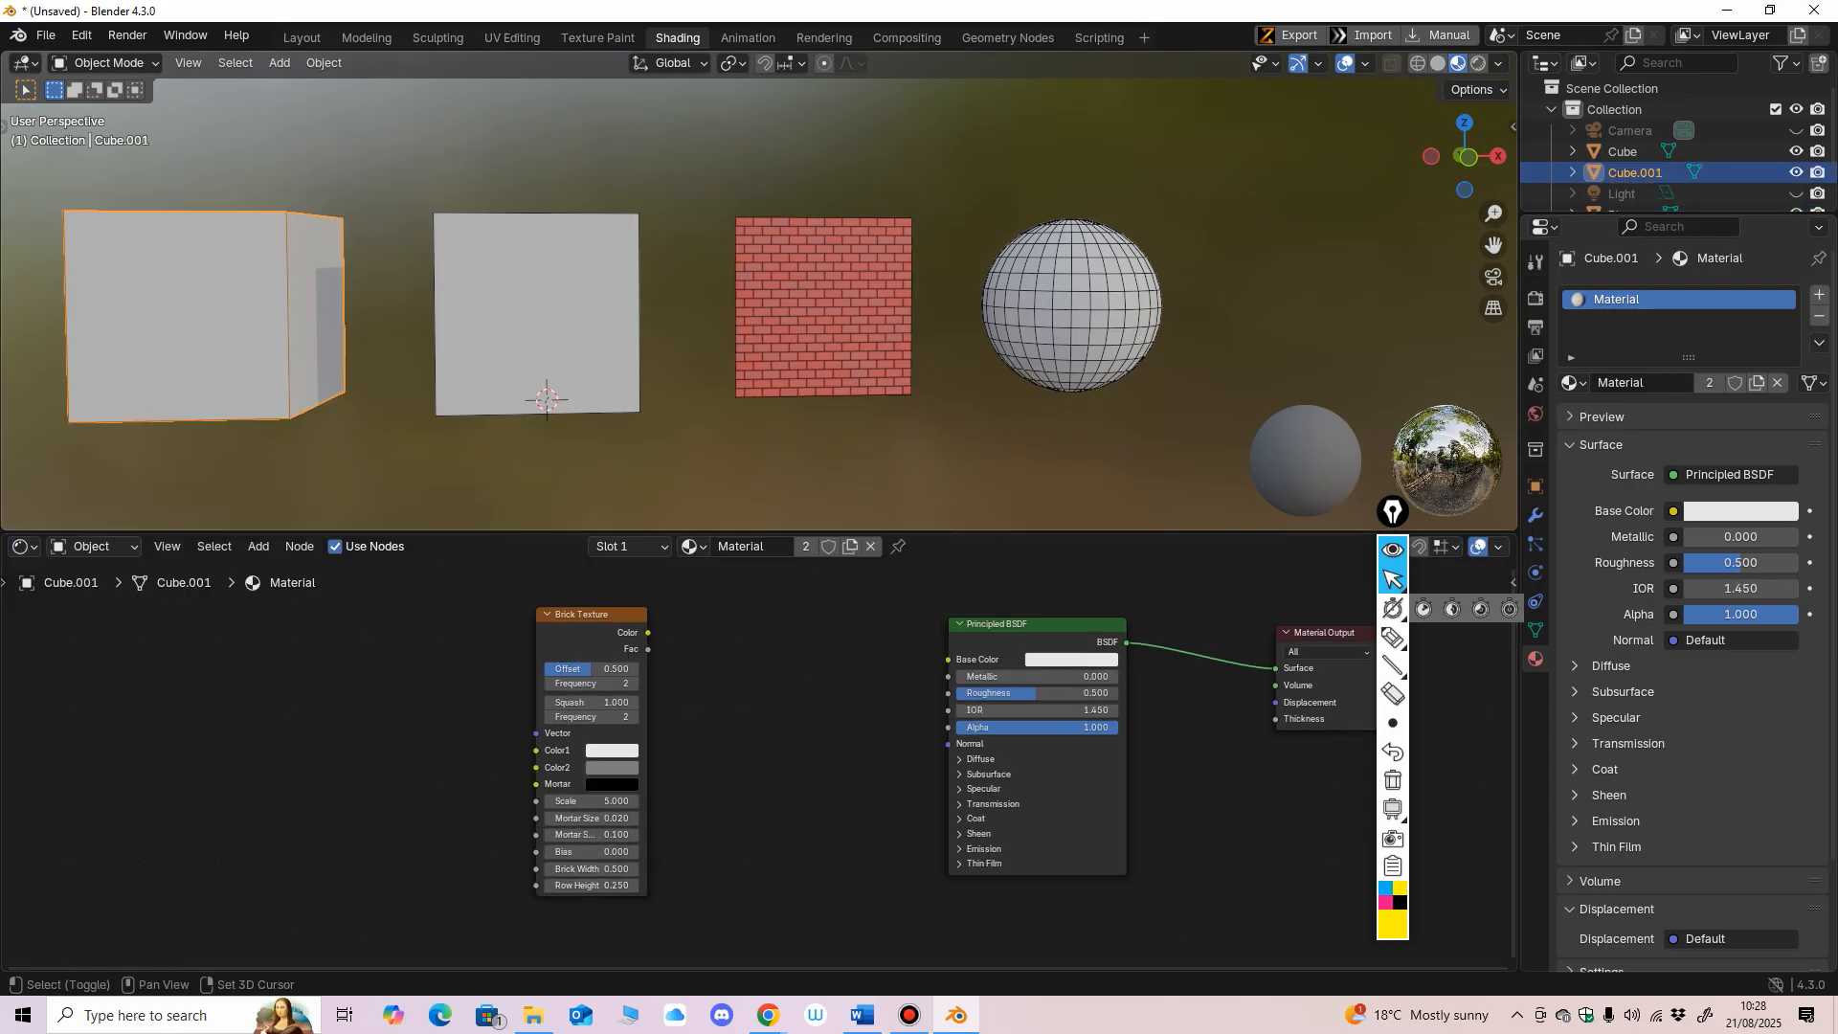
{"action": "middle_click_drag", "start_coordinate": [206, 321], "coordinate": [368, 286], "text": "shift"}
{"action": "left_click_drag", "start_coordinate": [584, 615], "coordinate": [715, 624]}
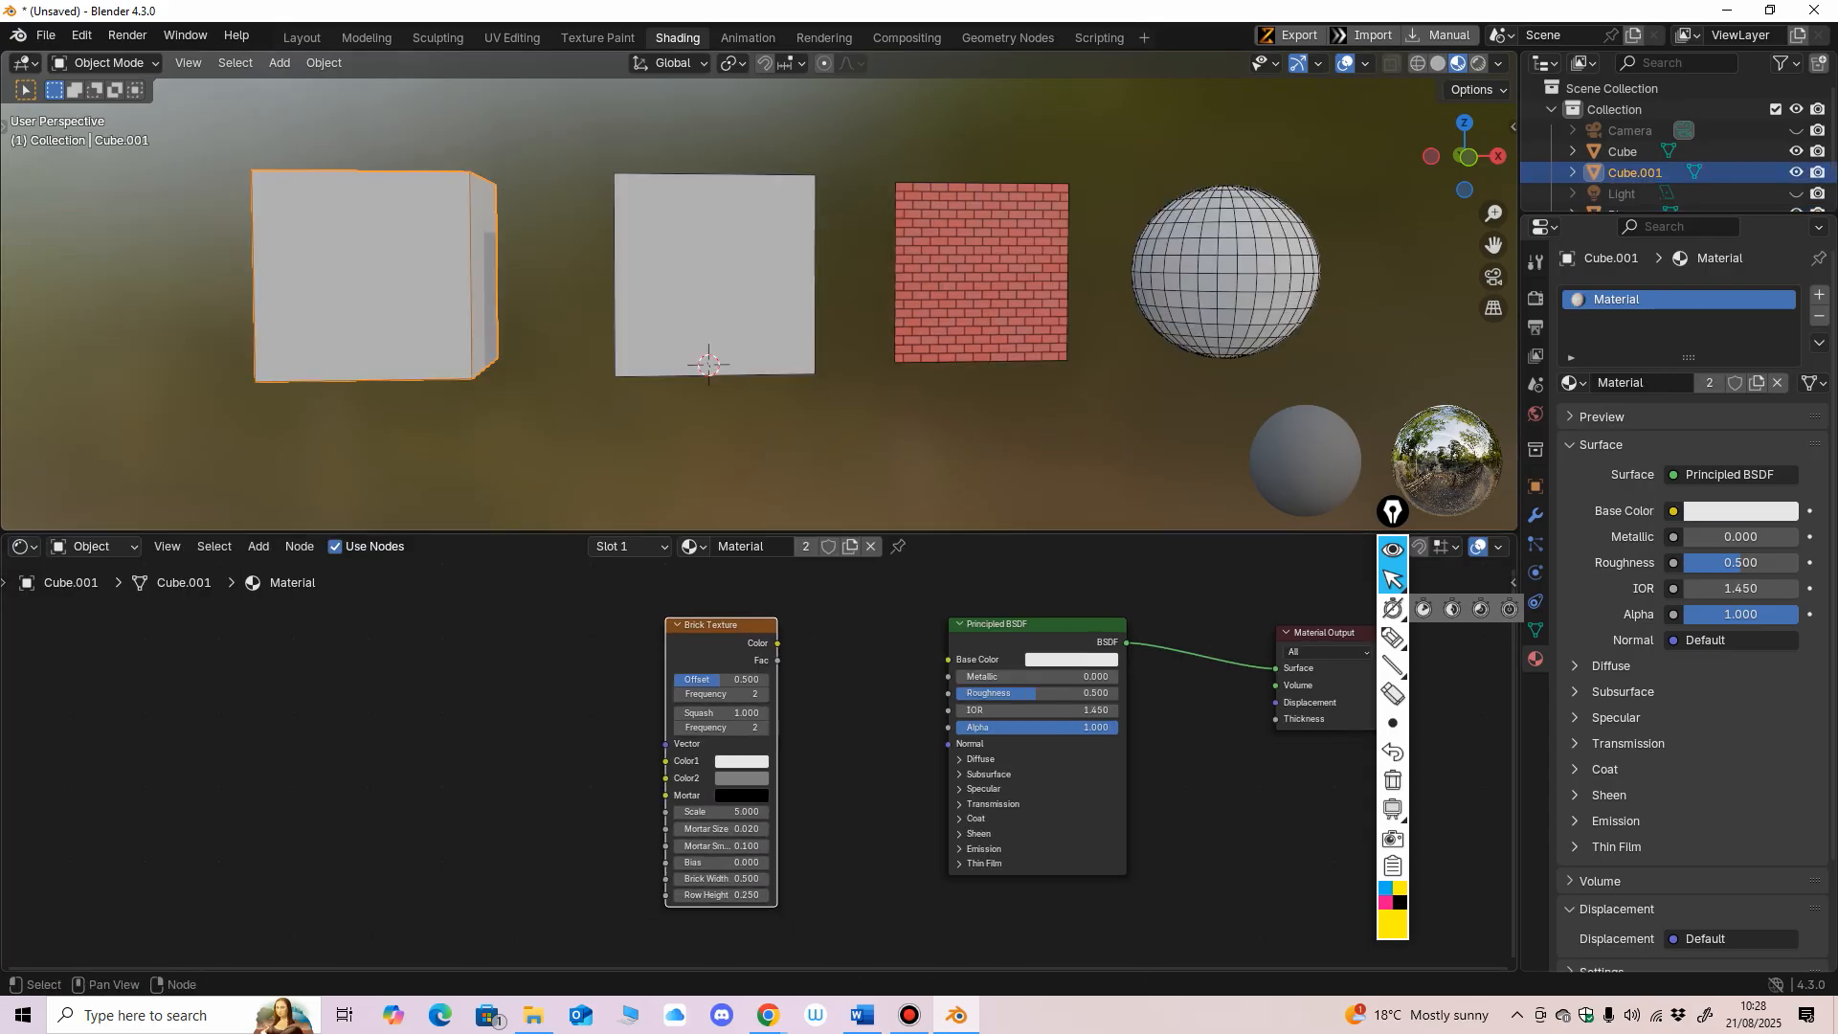
{"action": "key", "text": "x"}
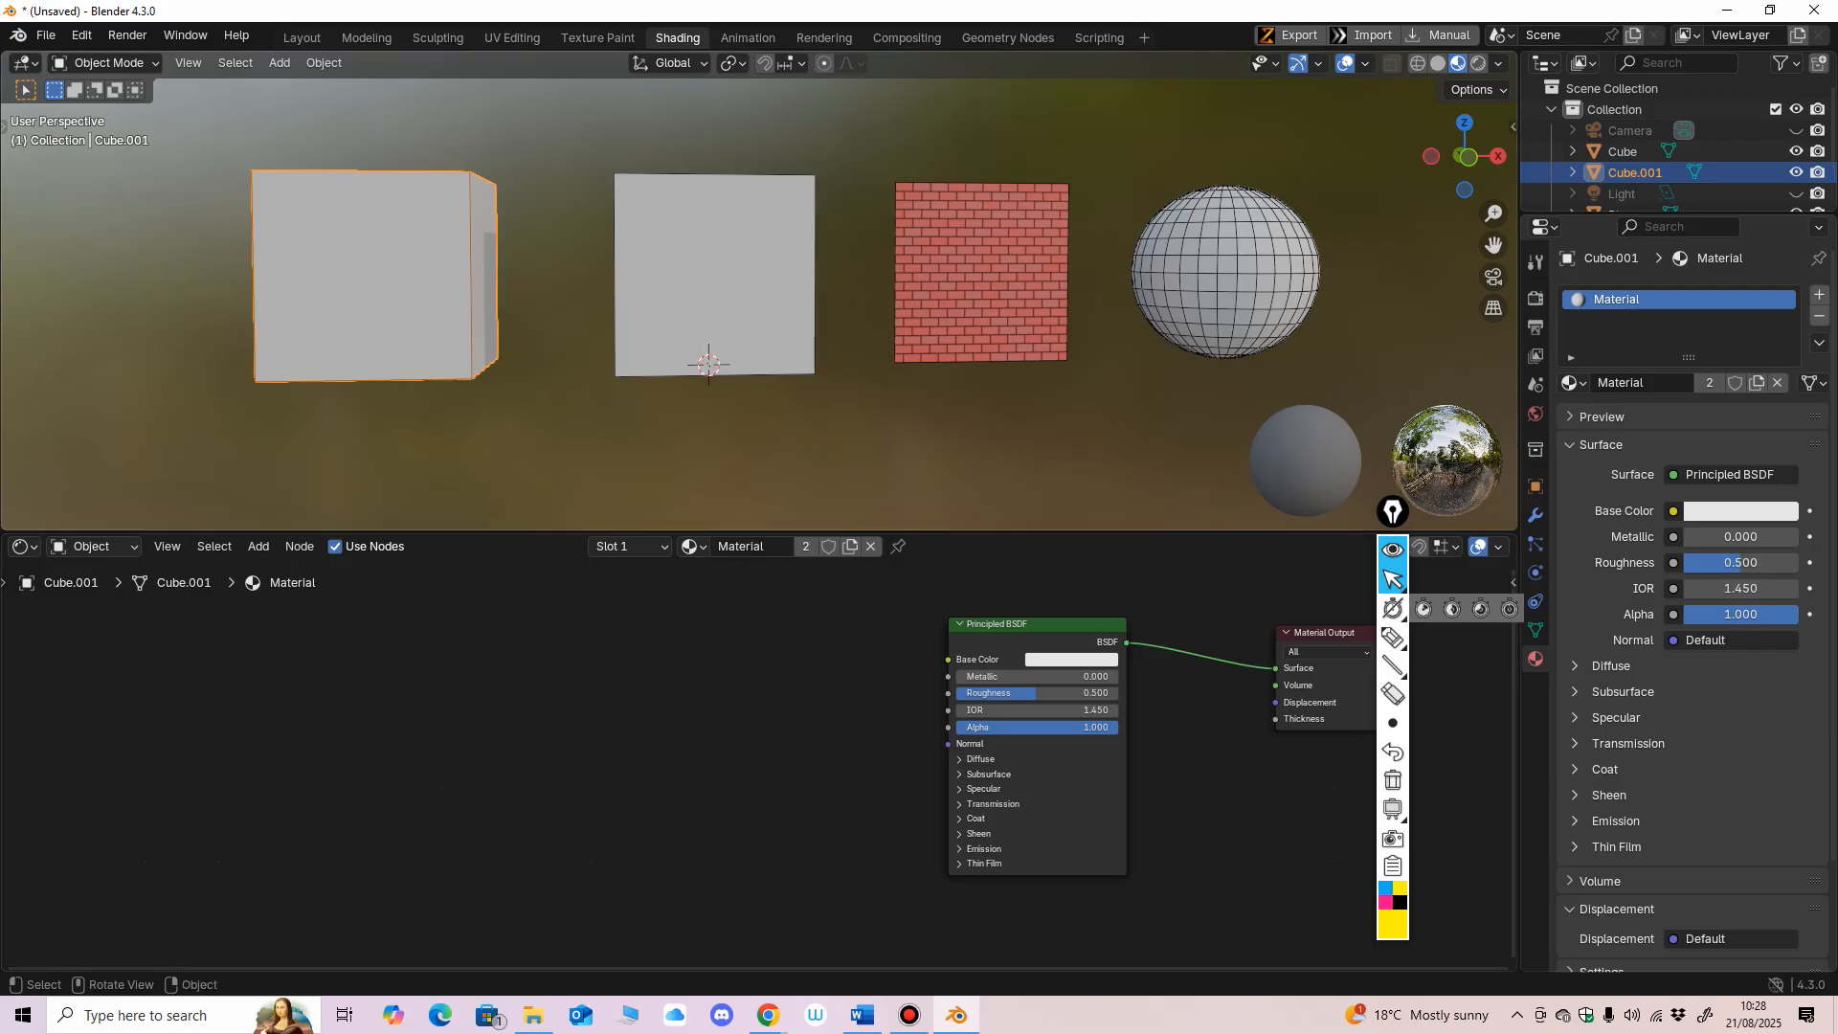
Step: Select the cube beside the brick plane and add a Gradient Texture node ahead of its Principled BSDF
{"action": "left_click", "coordinate": [980, 283]}
{"action": "left_click", "coordinate": [713, 280]}
{"action": "middle_click_drag", "start_coordinate": [1082, 785], "coordinate": [894, 790], "text": "shift"}
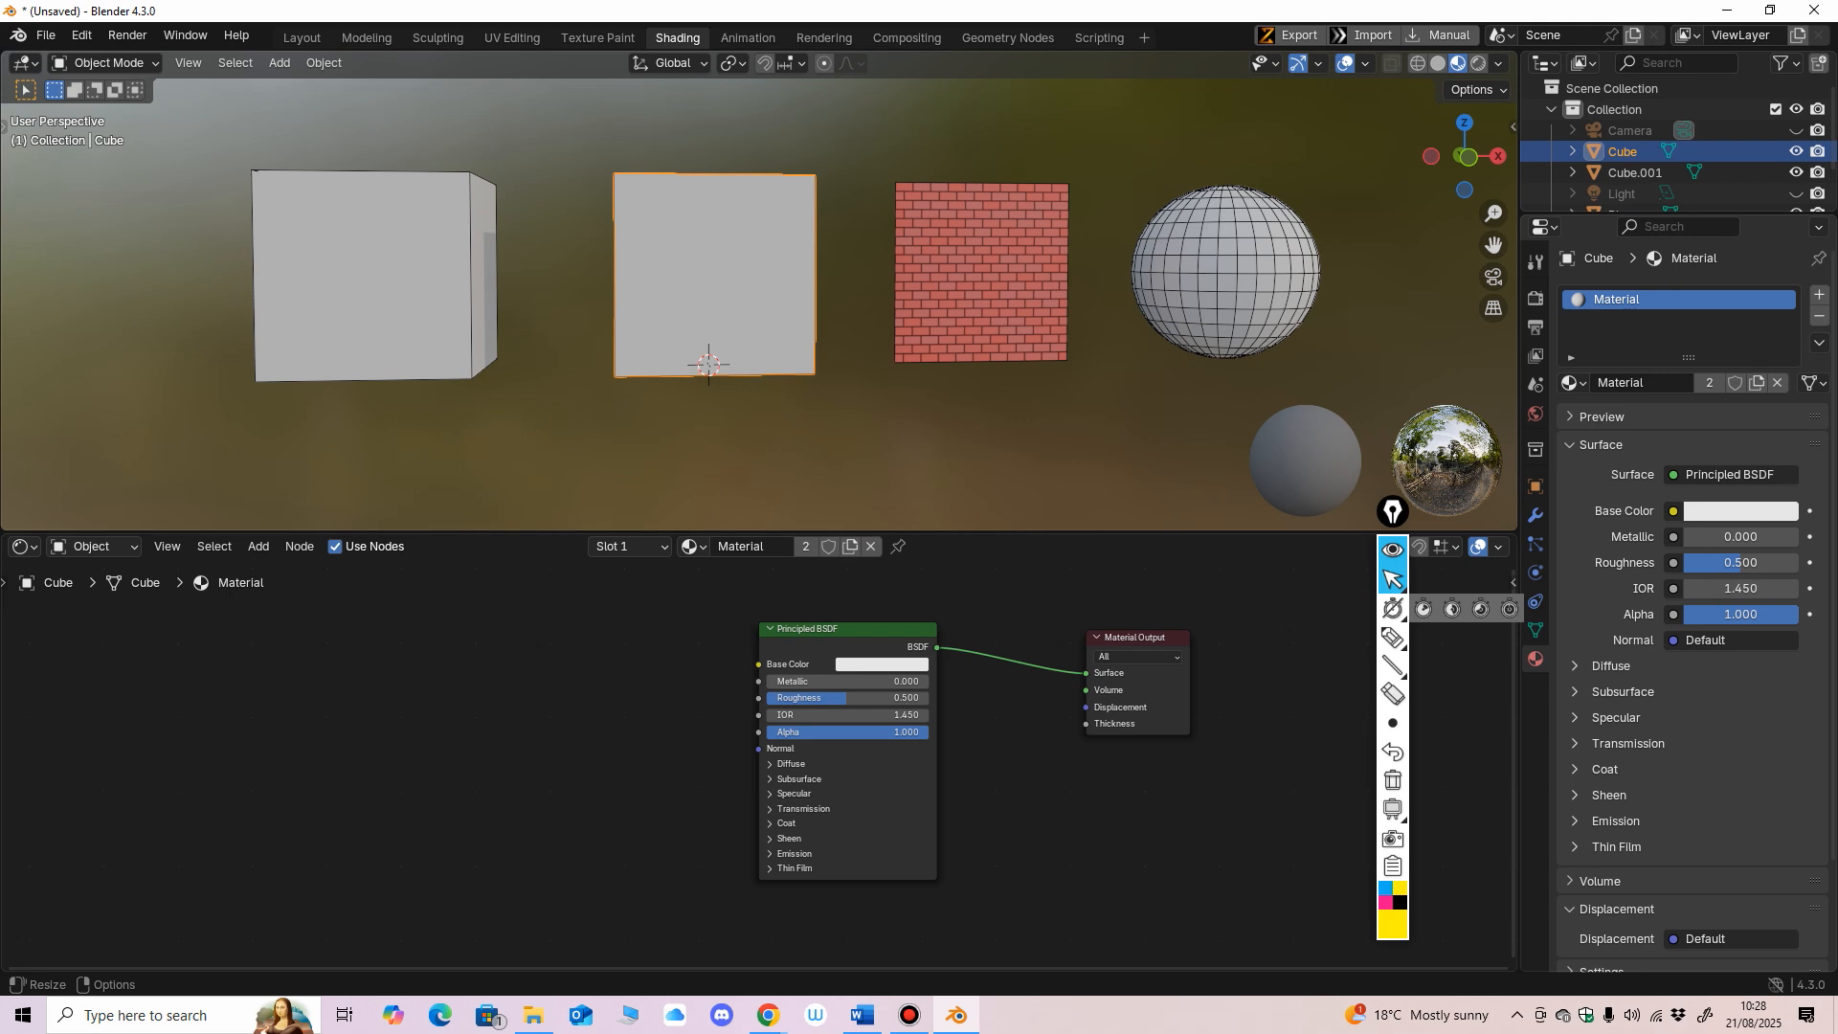
{"action": "middle_click_drag", "start_coordinate": [691, 713], "coordinate": [634, 747]}
{"action": "key", "text": "shift+a"}
{"action": "mouse_move", "coordinate": [574, 683]}
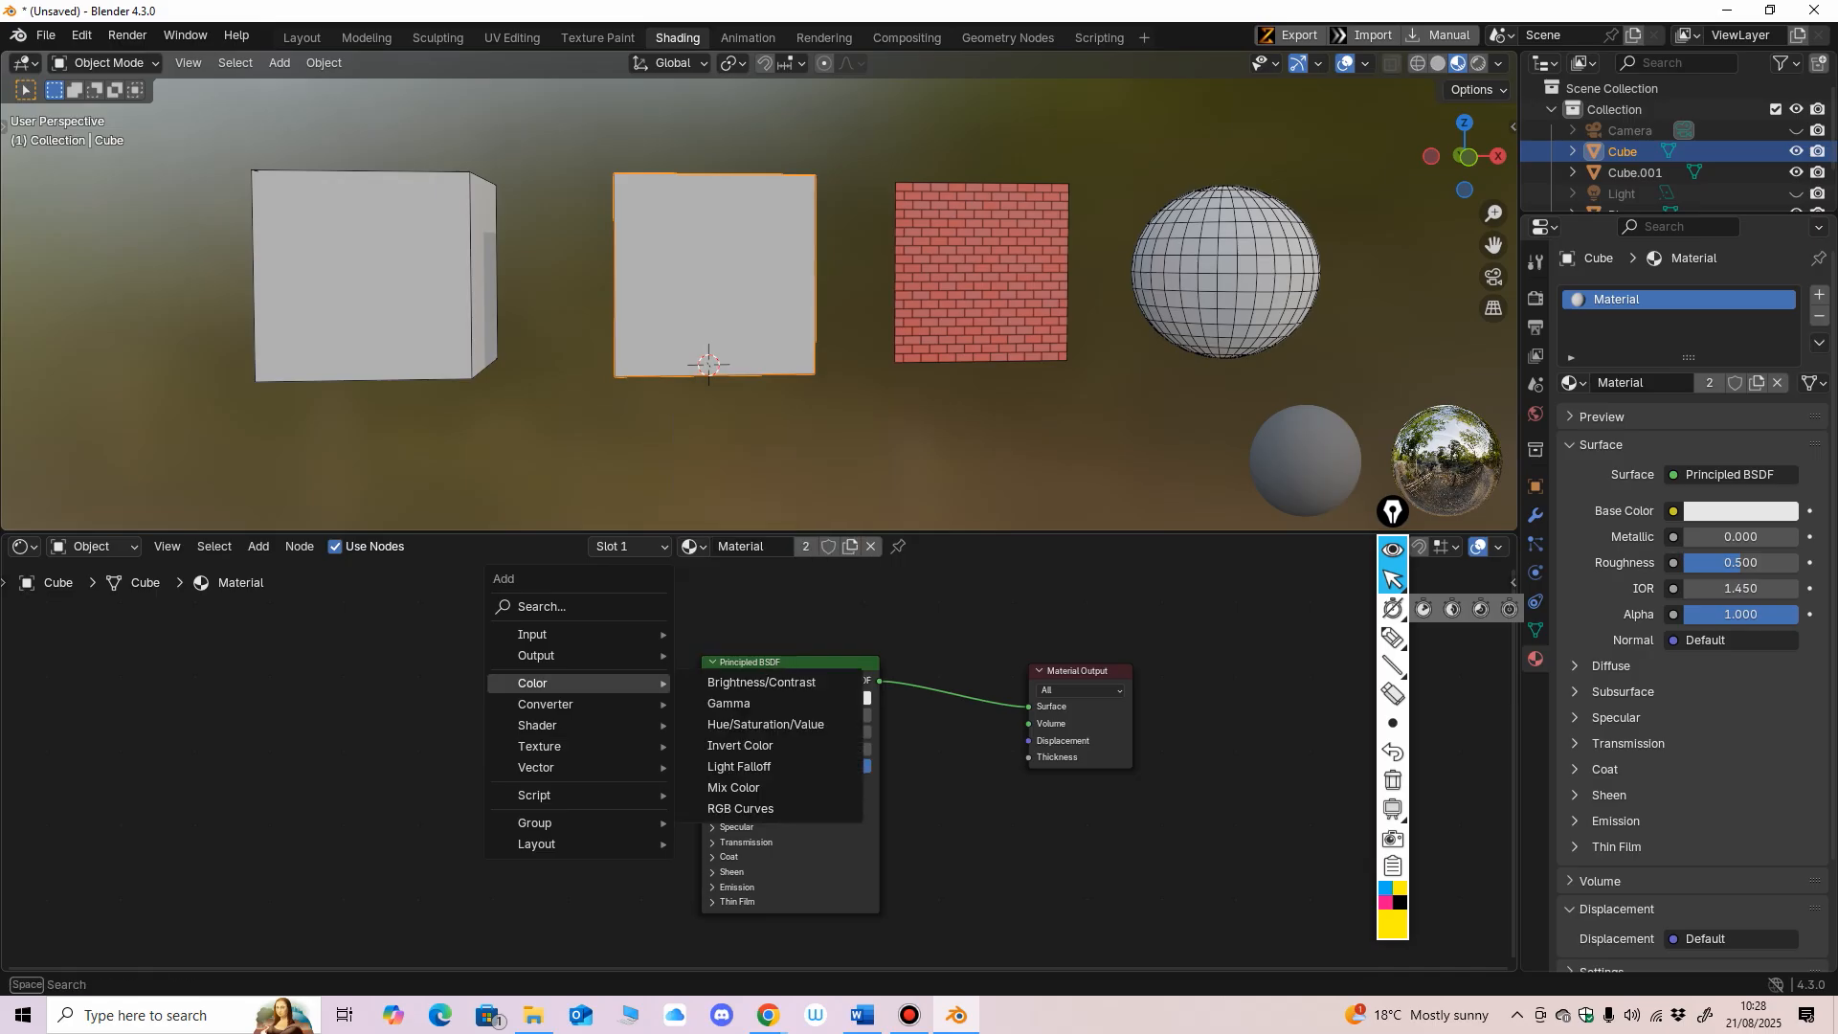
{"action": "mouse_move", "coordinate": [575, 724]}
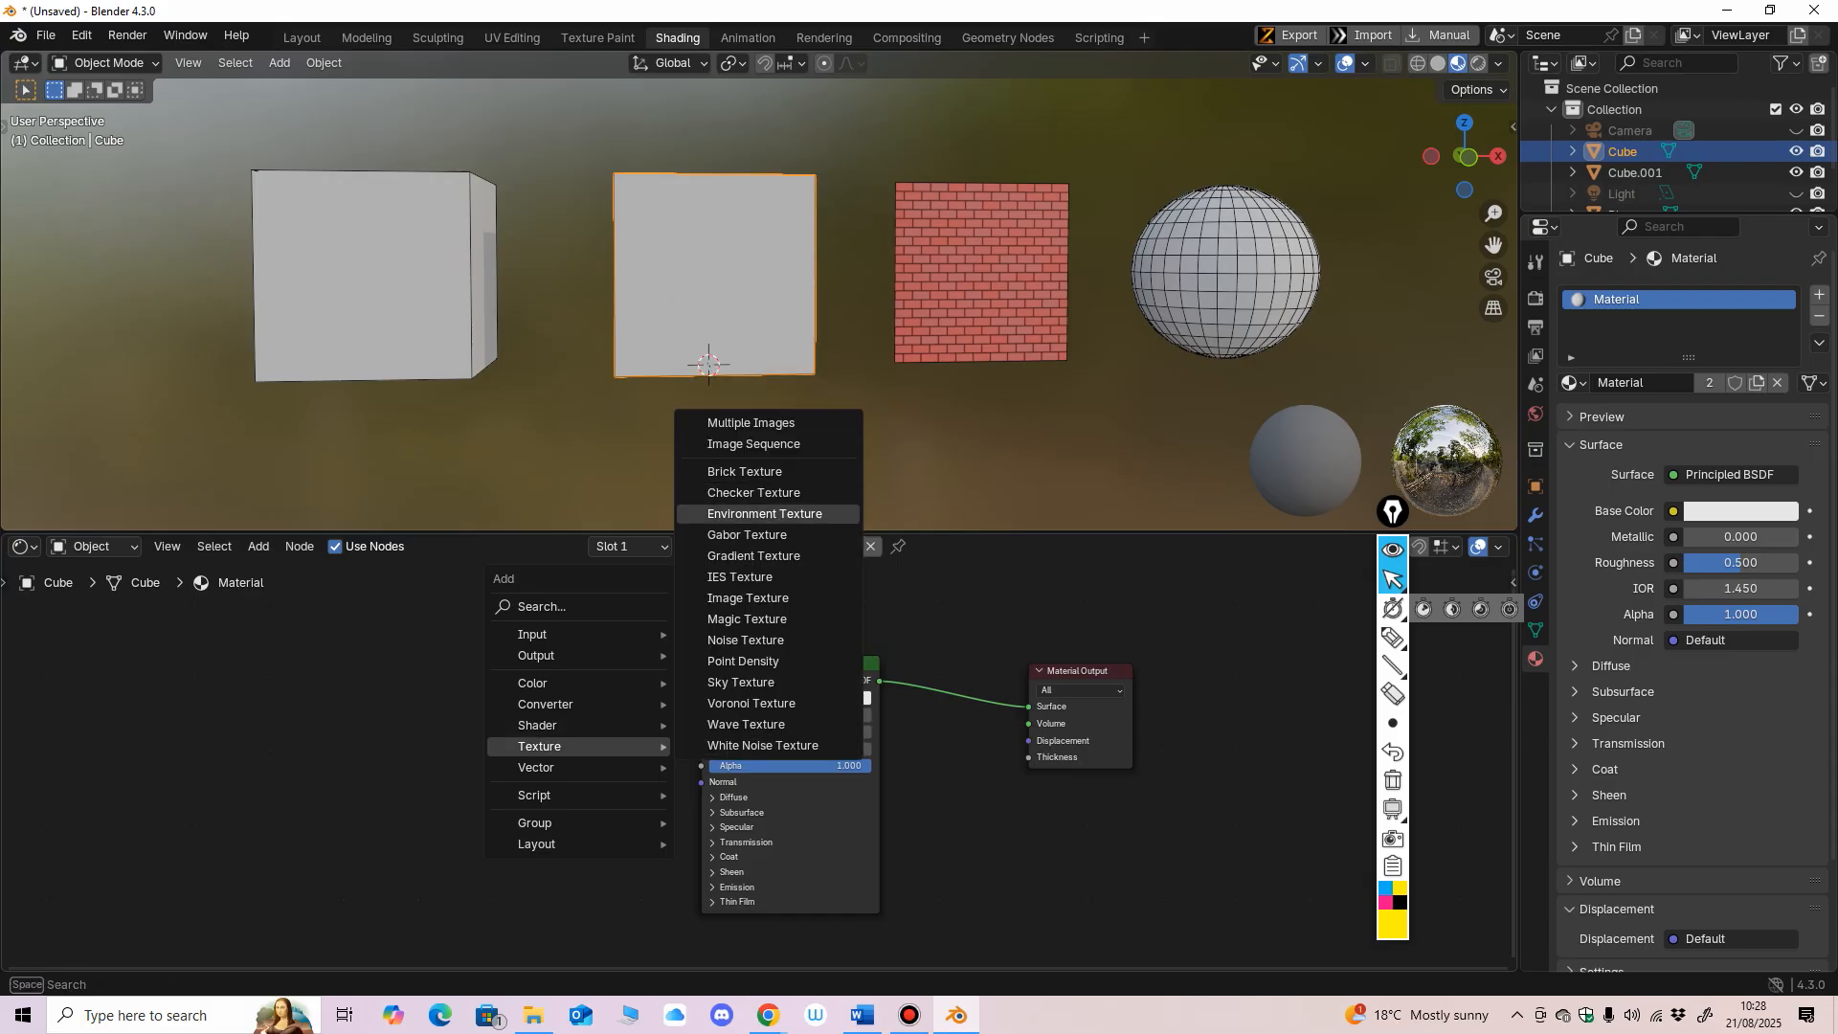
{"action": "left_click", "coordinate": [753, 555]}
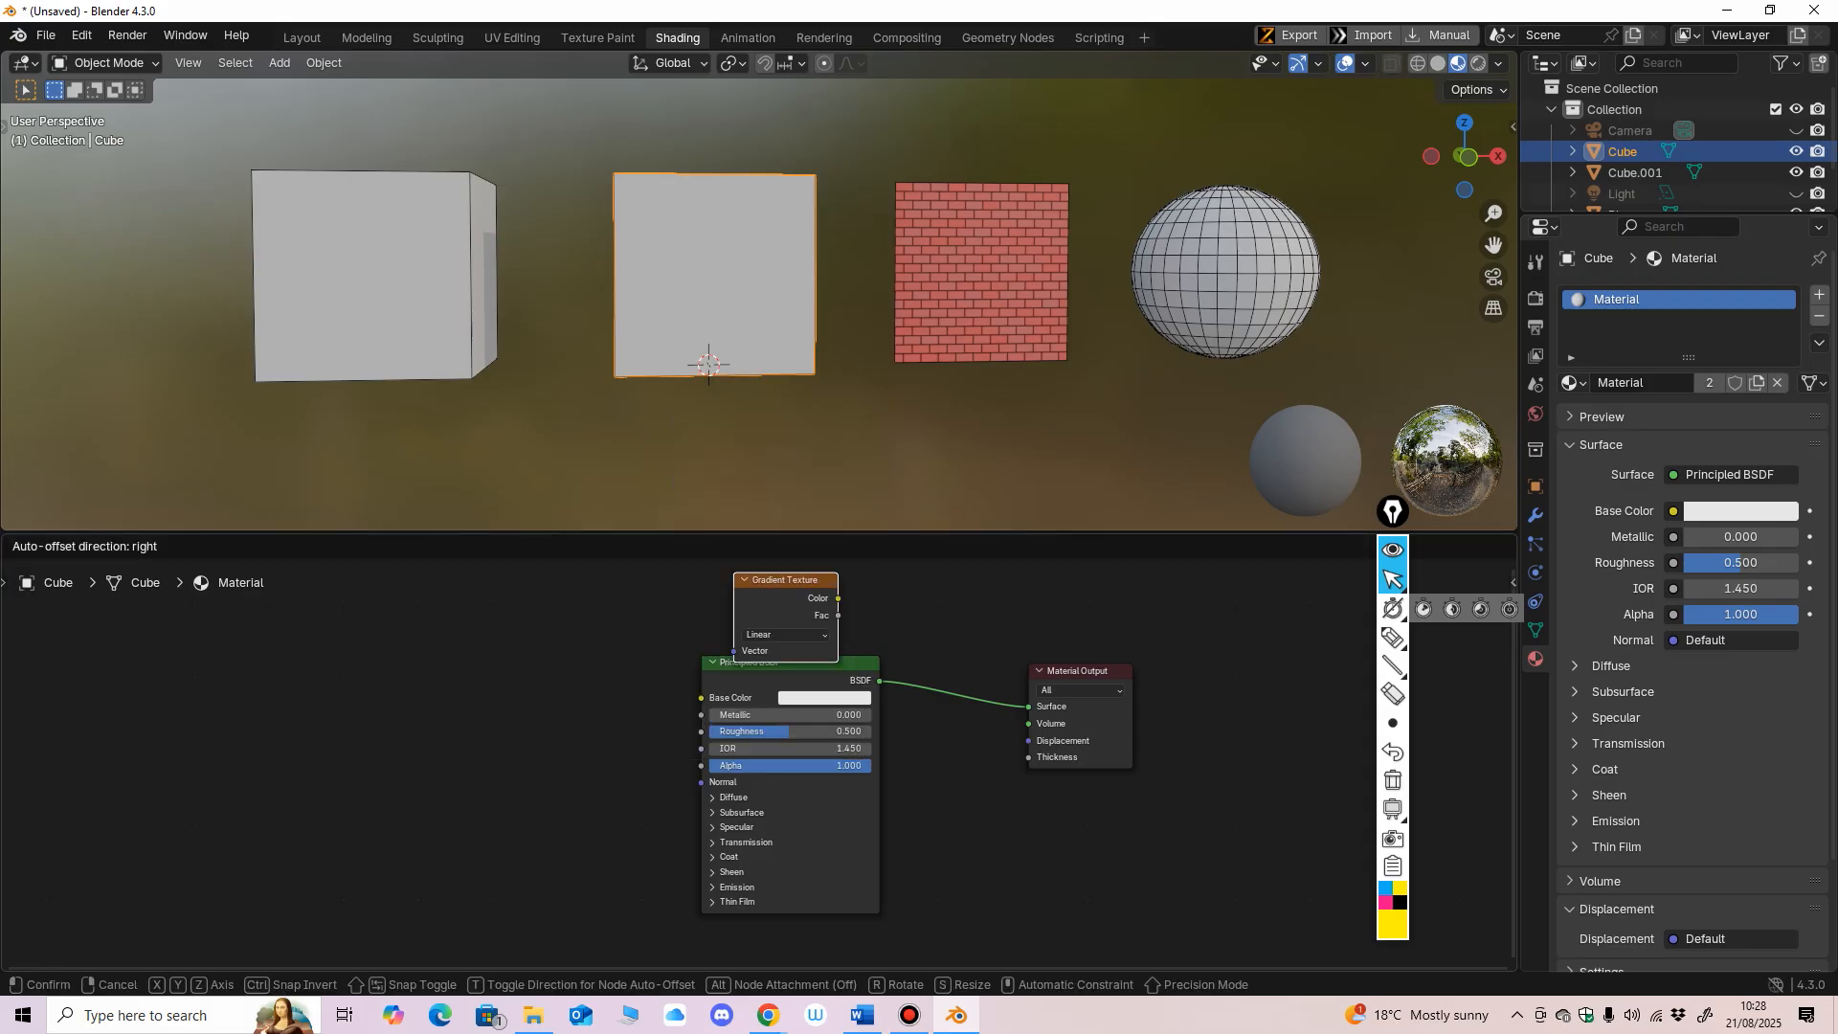
{"action": "left_click", "coordinate": [300, 689]}
Step: Connect the Gradient Texture's Color output to the Principled BSDF's Base Color and inspect the gradient on the cubes
{"action": "middle_click_drag", "start_coordinate": [718, 804], "coordinate": [741, 815]}
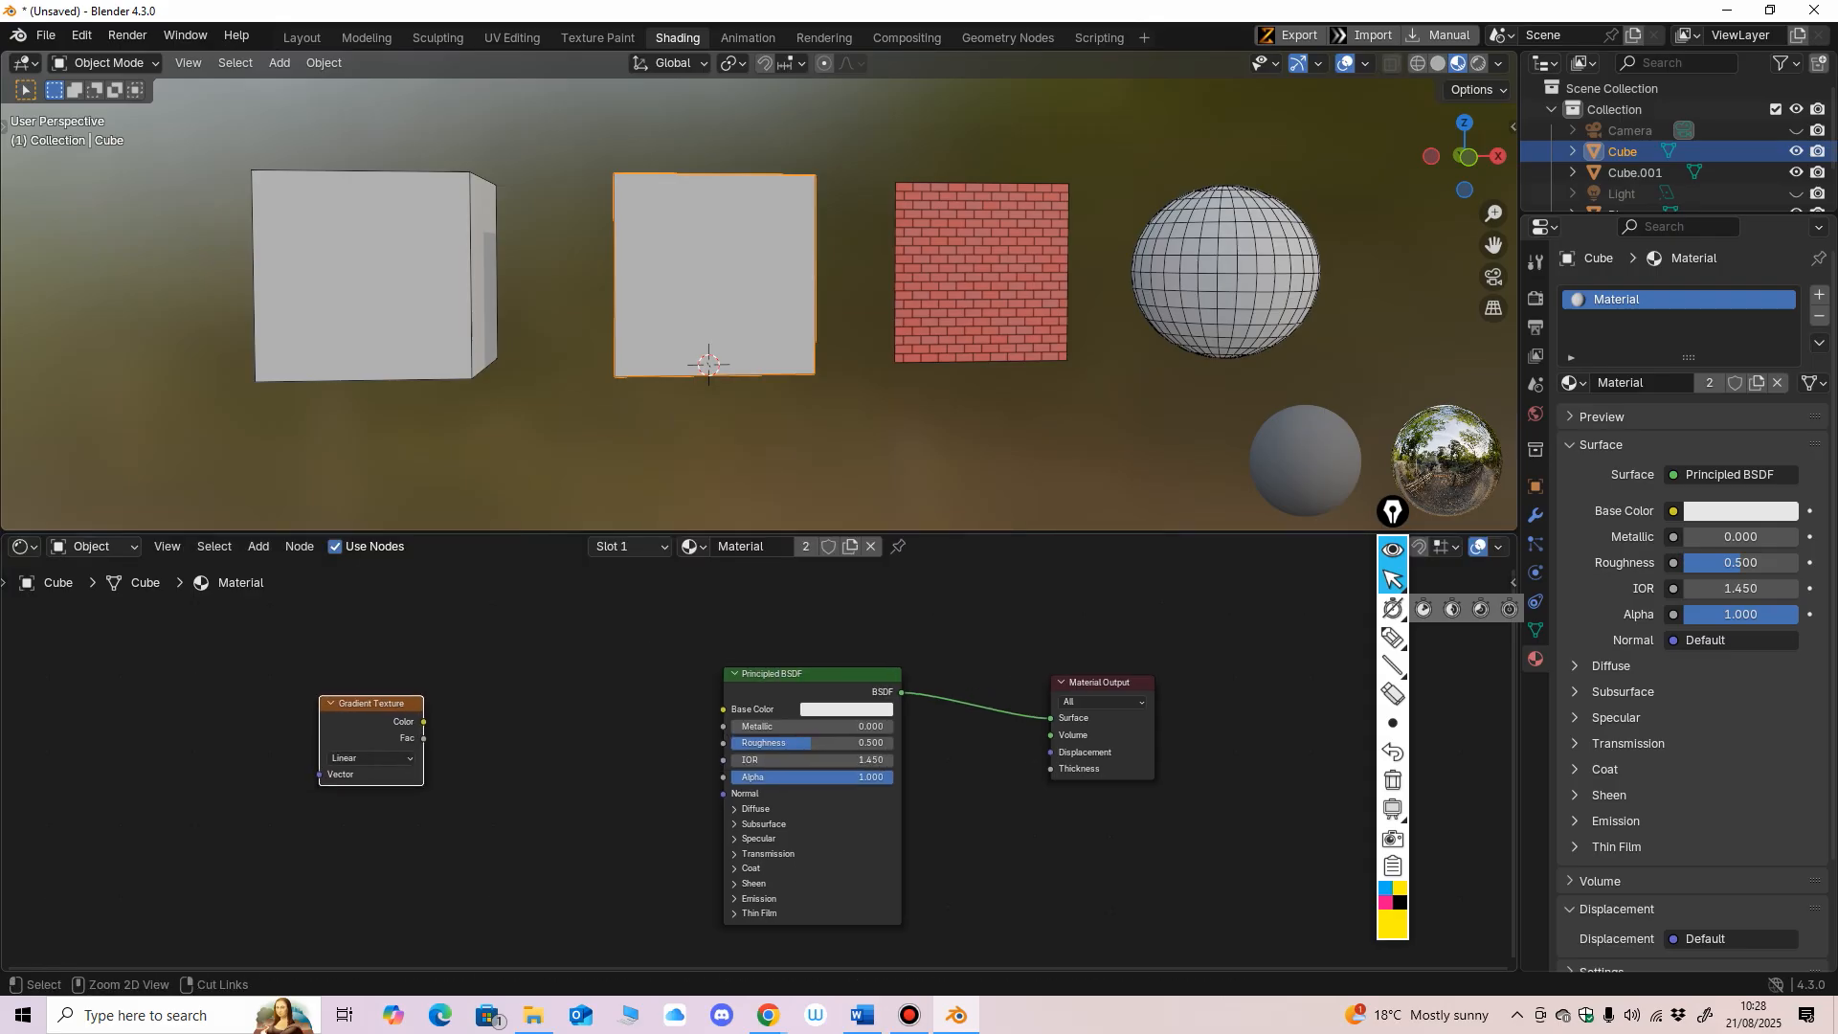
{"action": "scroll", "coordinate": [746, 813], "scroll_direction": "up", "scroll_amount": 2}
{"action": "scroll", "coordinate": [756, 795], "scroll_direction": "down", "scroll_amount": 1}
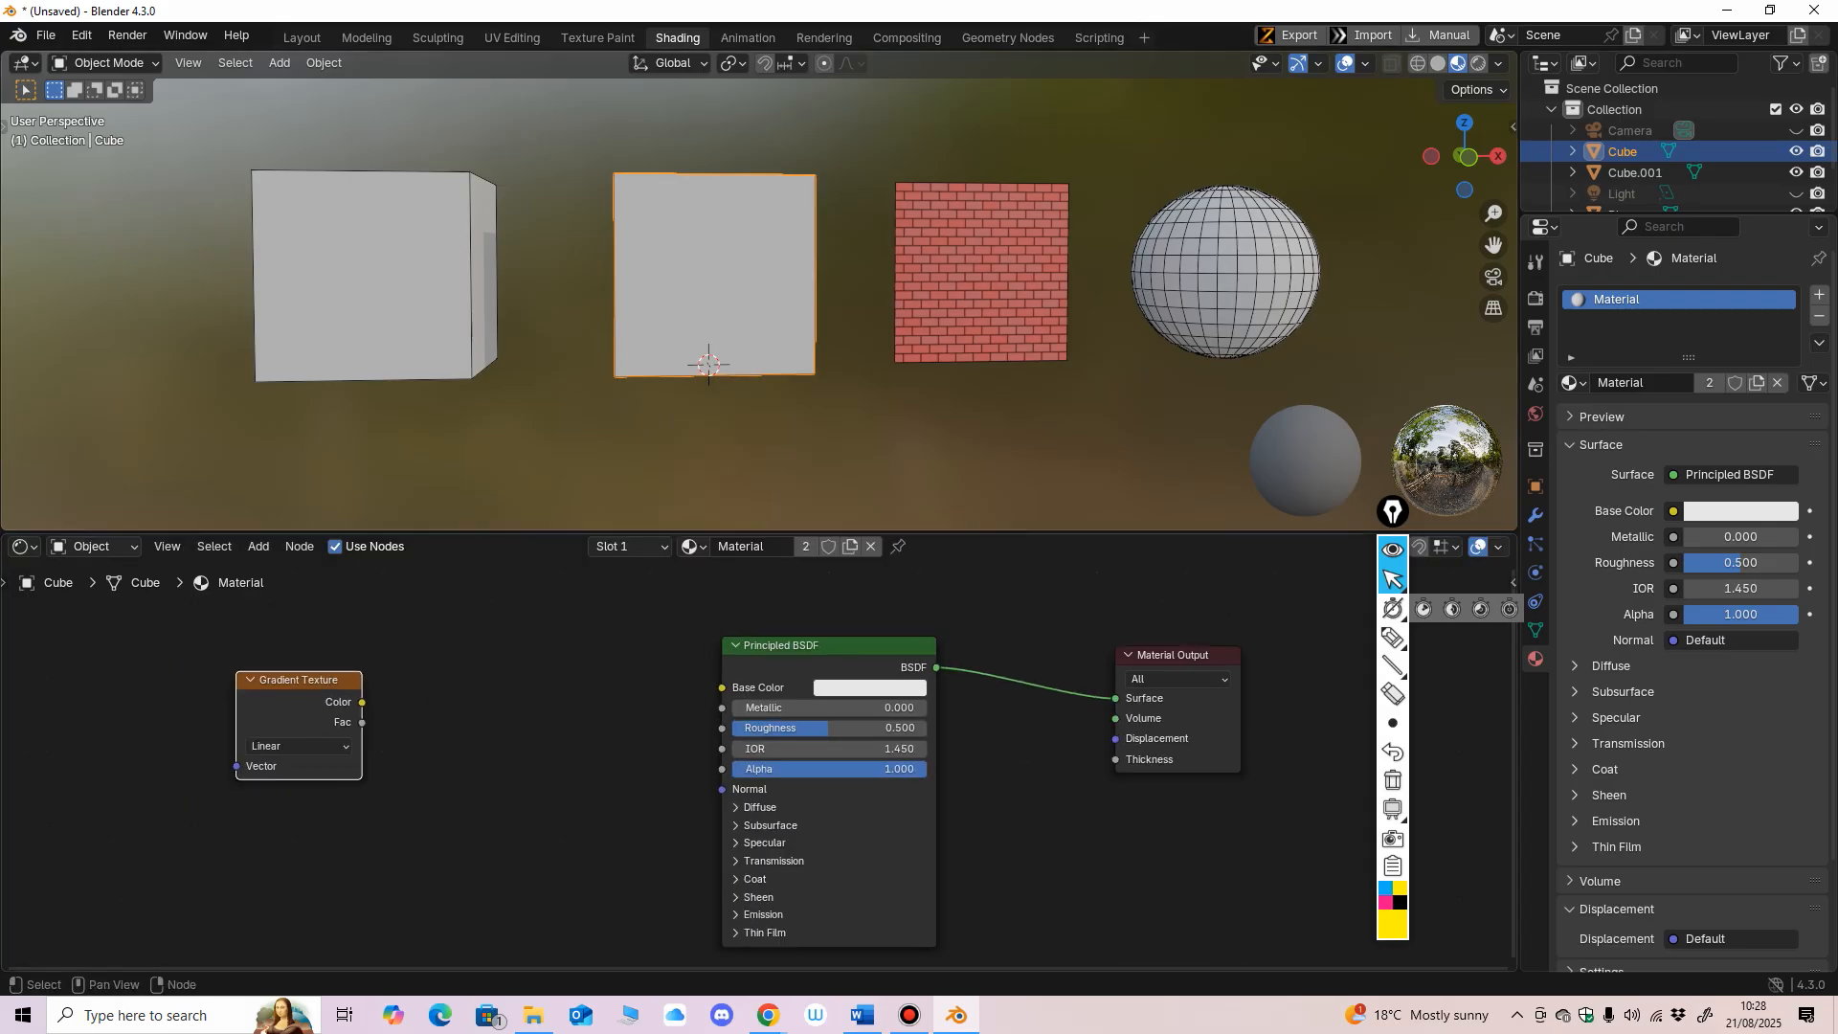
{"action": "left_click_drag", "start_coordinate": [362, 701], "coordinate": [722, 687]}
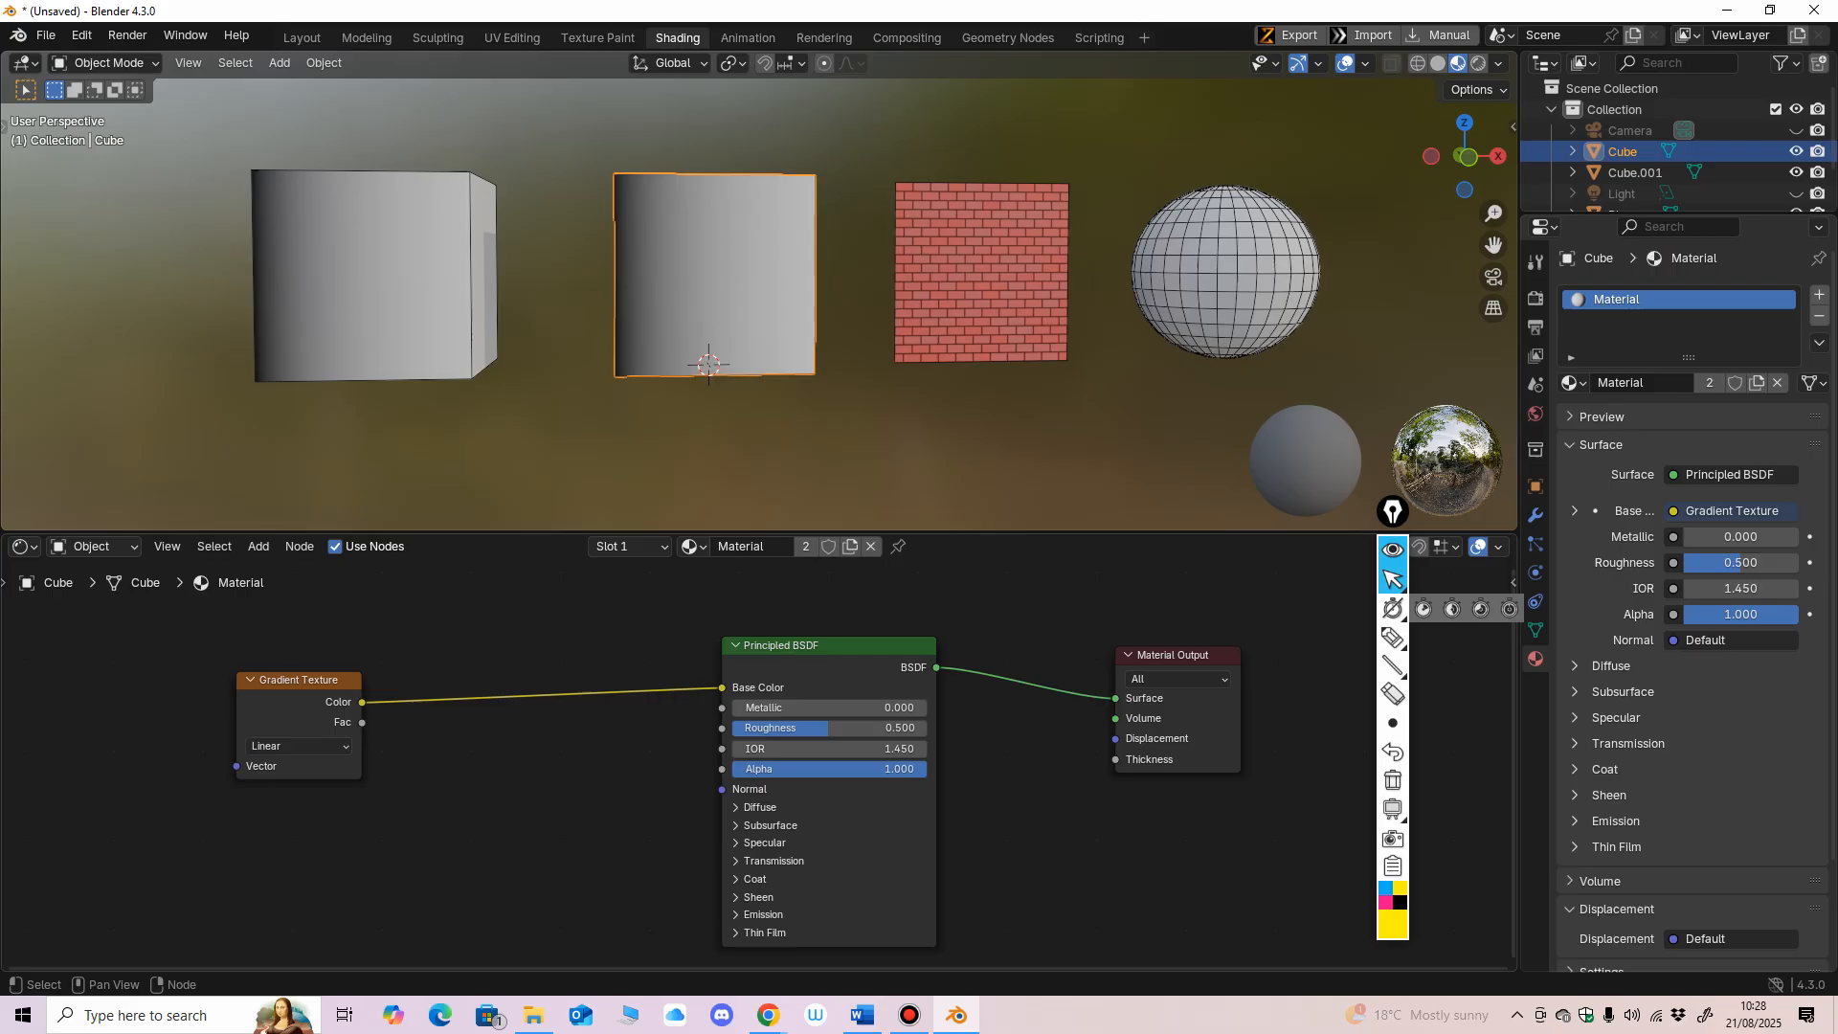
{"action": "middle_click_drag", "start_coordinate": [747, 296], "coordinate": [740, 330]}
Step: Unlink the shared material from the cube beside the brick plane and reselect the outer cube, Cube.001
{"action": "left_click", "coordinate": [375, 304]}
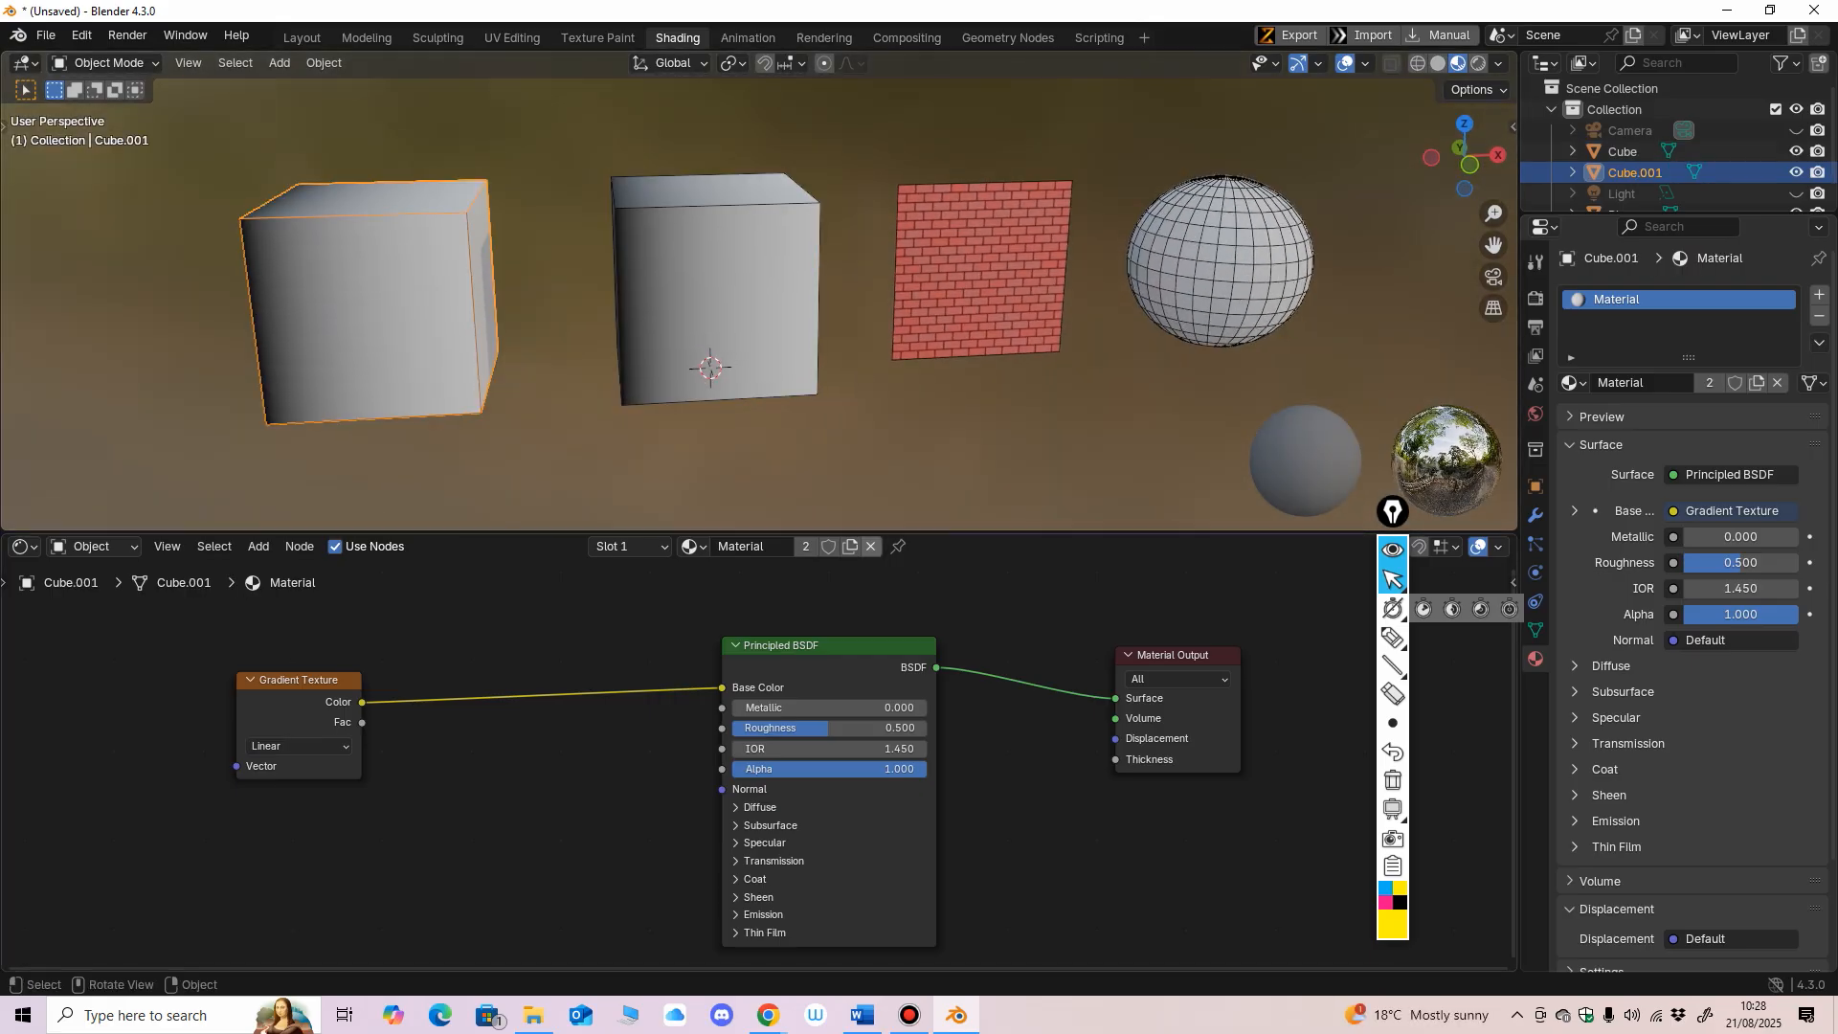
{"action": "left_click", "coordinate": [719, 298]}
{"action": "left_click", "coordinate": [870, 546]}
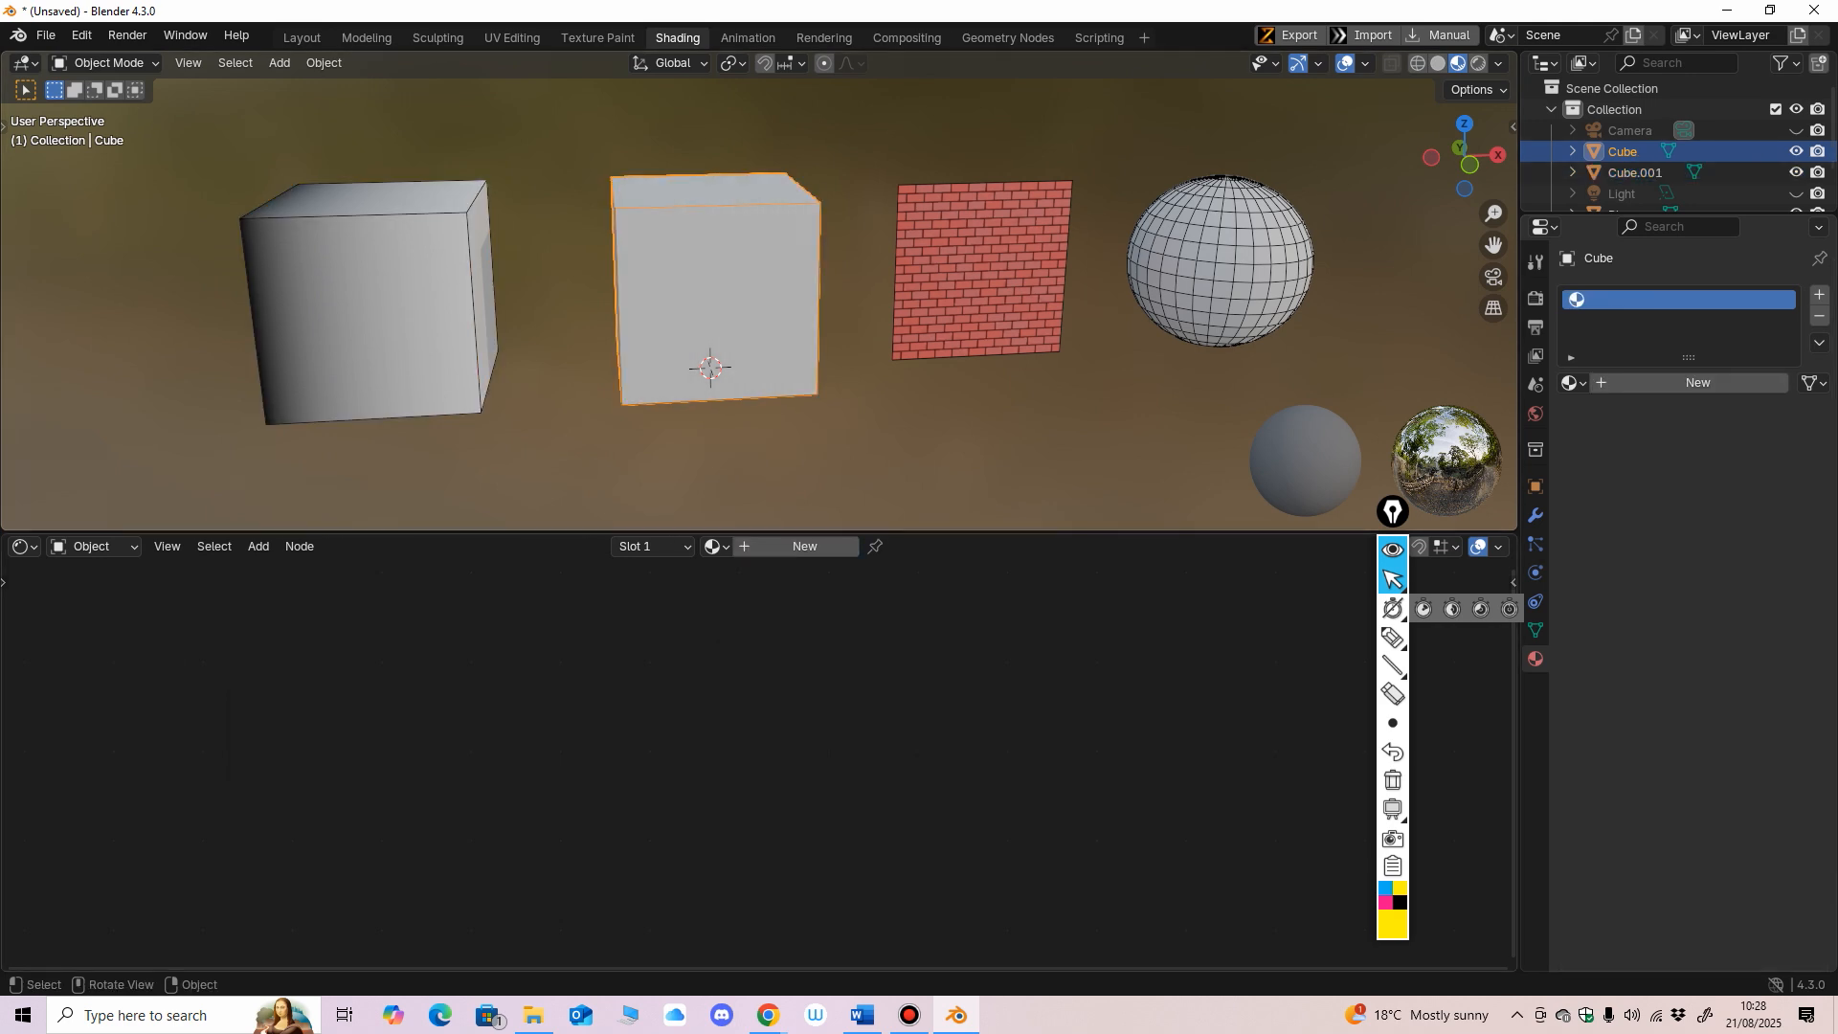
{"action": "middle_click_drag", "start_coordinate": [729, 335], "coordinate": [823, 344]}
{"action": "left_click", "coordinate": [512, 311]}
{"action": "middle_click_drag", "start_coordinate": [512, 311], "coordinate": [509, 305]}
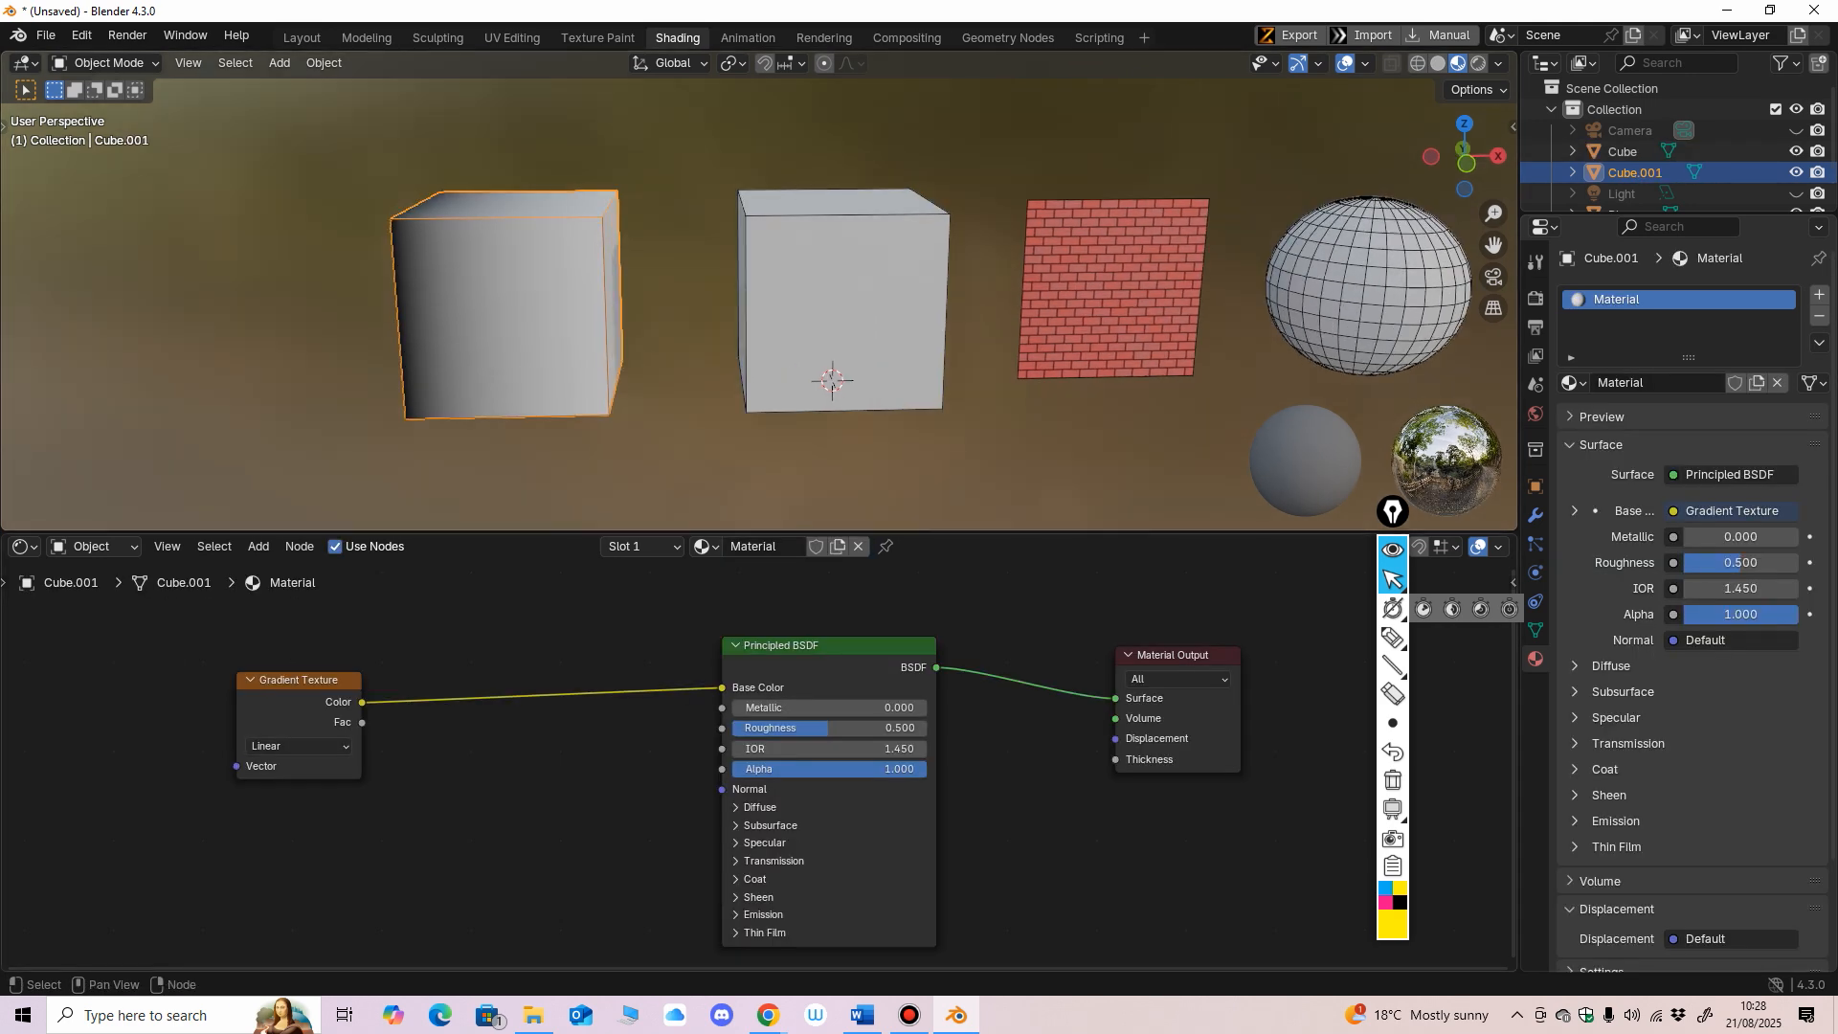
Step: Space the Gradient Texture and Principled BSDF nodes slightly differently in Cube.001's node tree
{"action": "middle_click_drag", "start_coordinate": [536, 766], "coordinate": [526, 766]}
{"action": "left_click", "coordinate": [290, 679]}
{"action": "left_click_drag", "start_coordinate": [814, 646], "coordinate": [798, 648]}
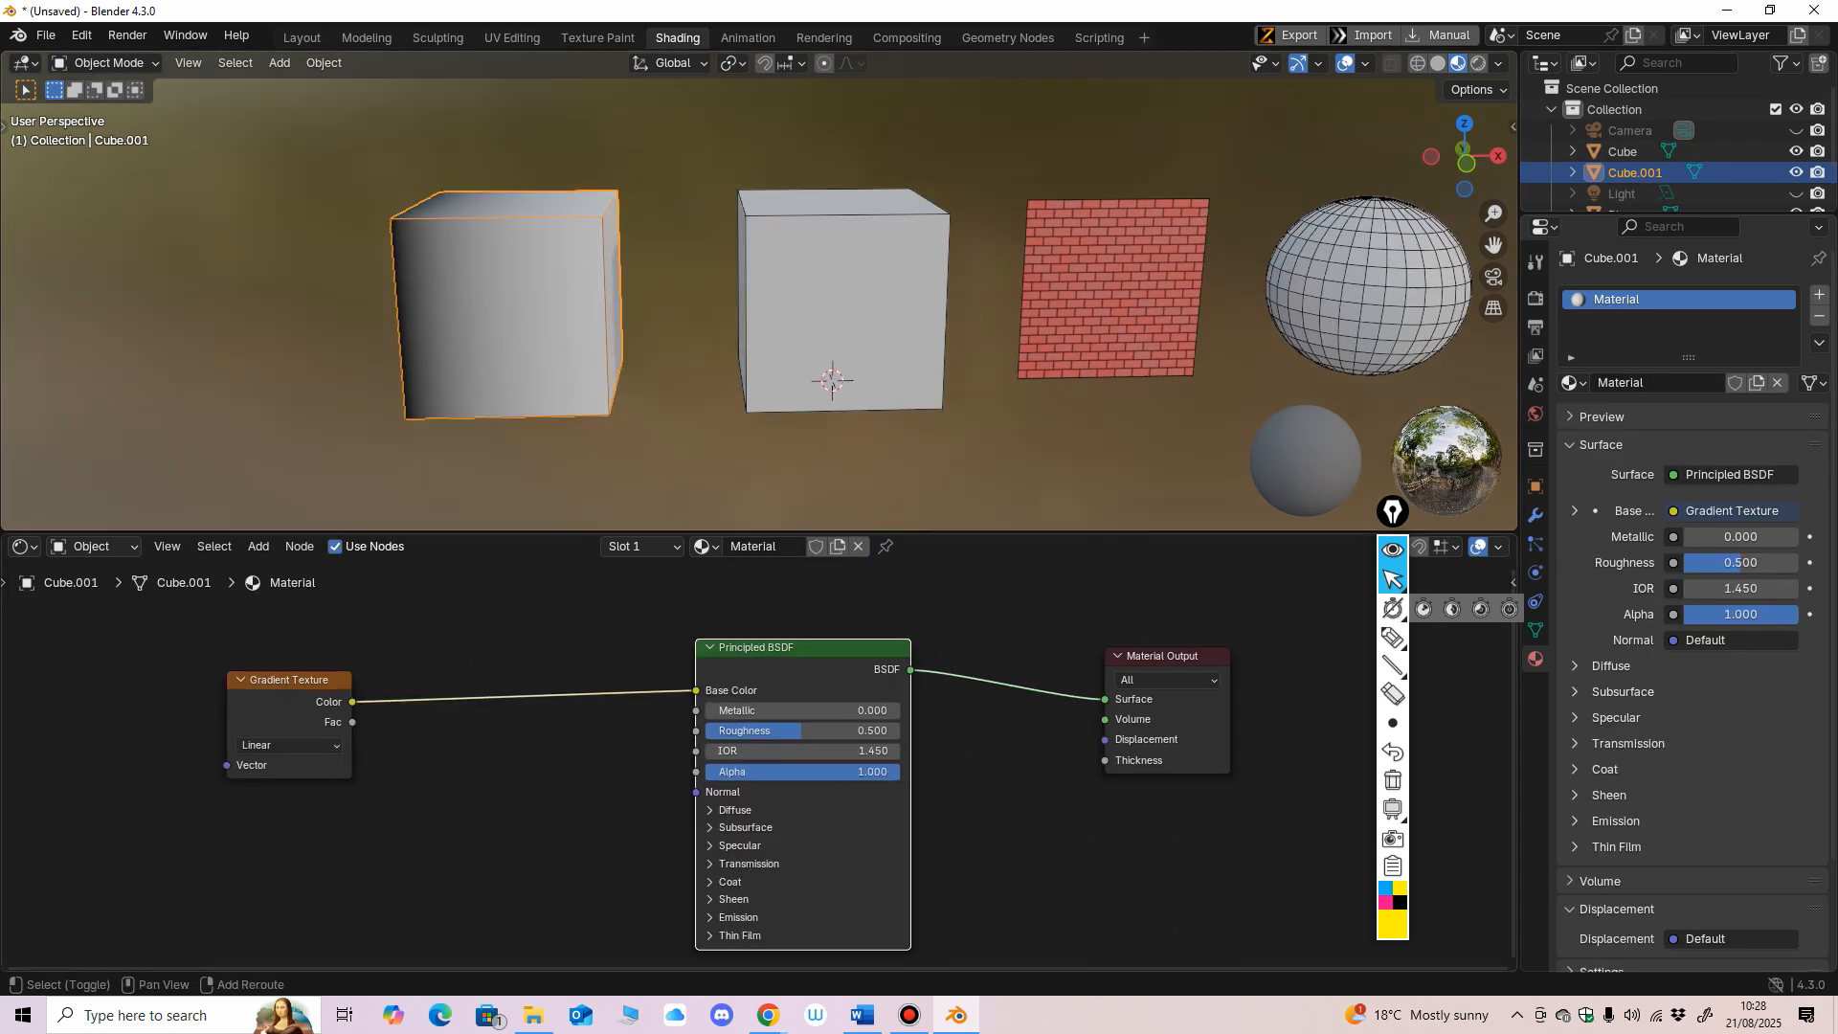
{"action": "middle_click_drag", "start_coordinate": [593, 651], "coordinate": [593, 648]}
{"action": "left_click_drag", "start_coordinate": [290, 677], "coordinate": [289, 676]}
{"action": "middle_click_drag", "start_coordinate": [460, 756], "coordinate": [459, 754]}
{"action": "left_click_drag", "start_coordinate": [288, 675], "coordinate": [277, 673]}
Step: Try the Gradient Texture's Quadratic, Easing, Diagonal, Spherical and Radial types on the cube, then return it to Linear
{"action": "left_click", "coordinate": [276, 739]}
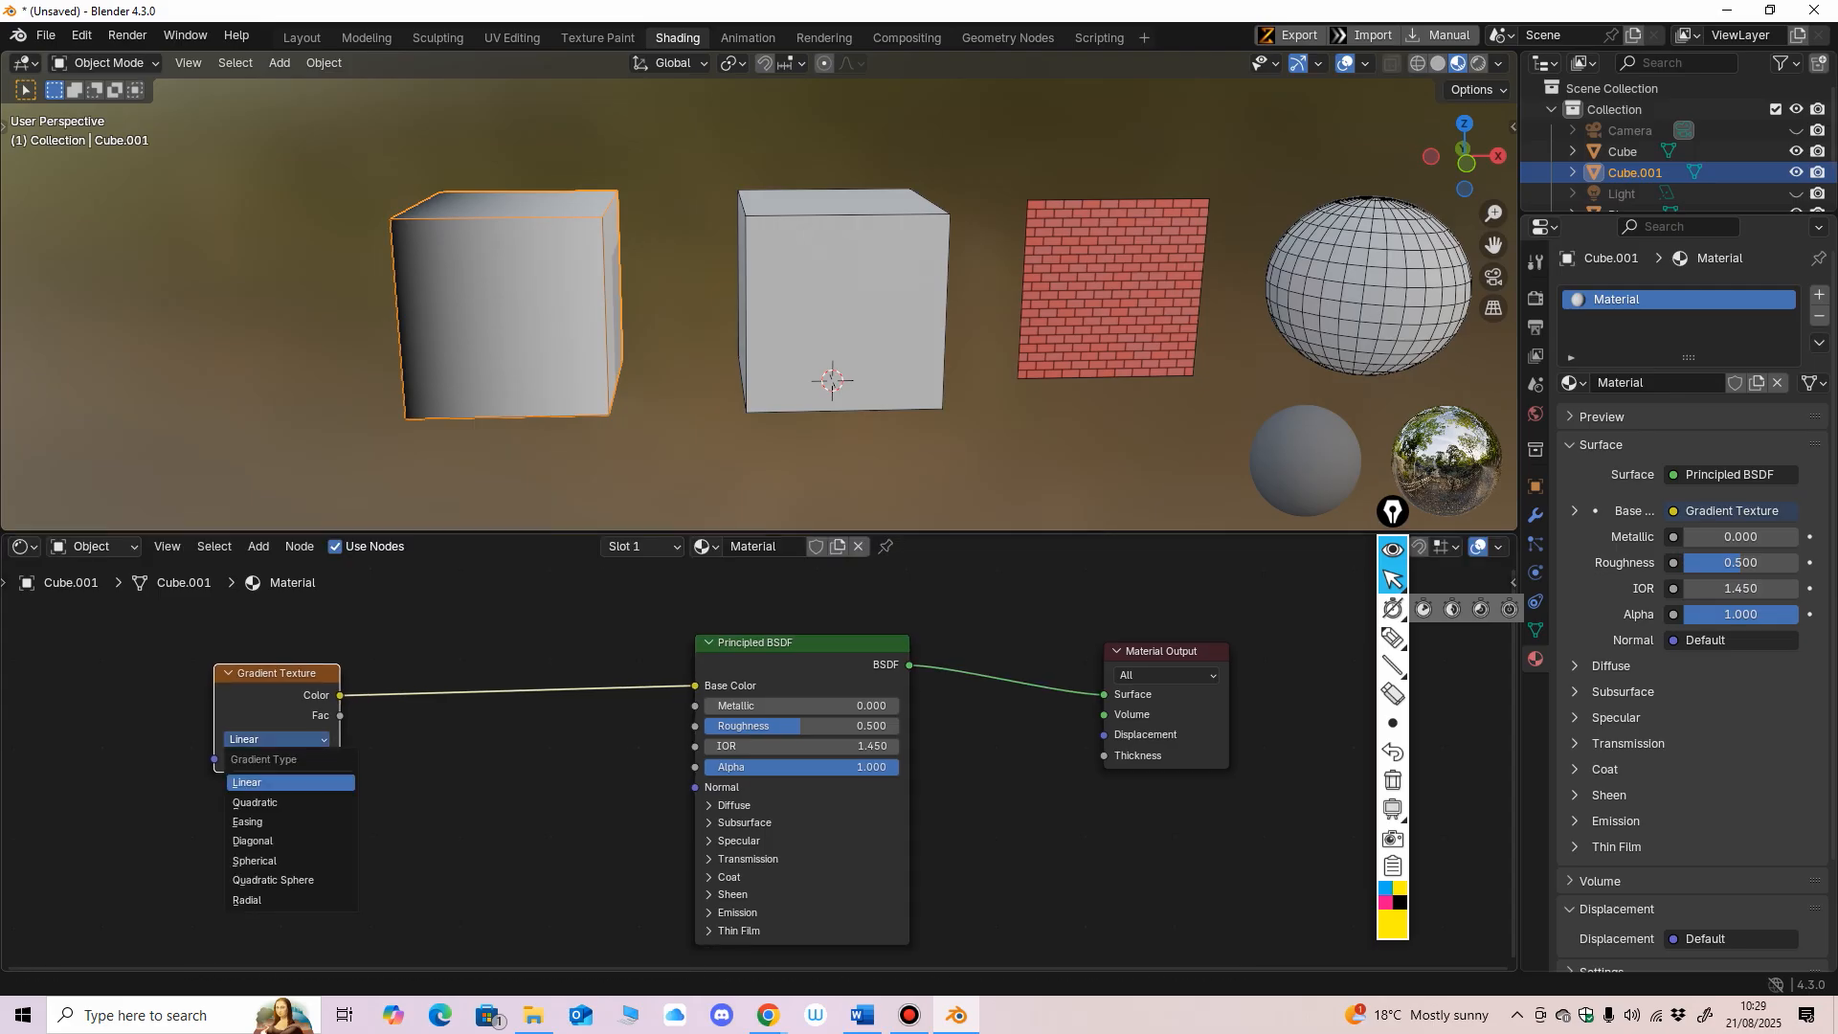
{"action": "left_click", "coordinate": [254, 802]}
{"action": "left_click", "coordinate": [277, 739]}
{"action": "left_click", "coordinate": [251, 821]}
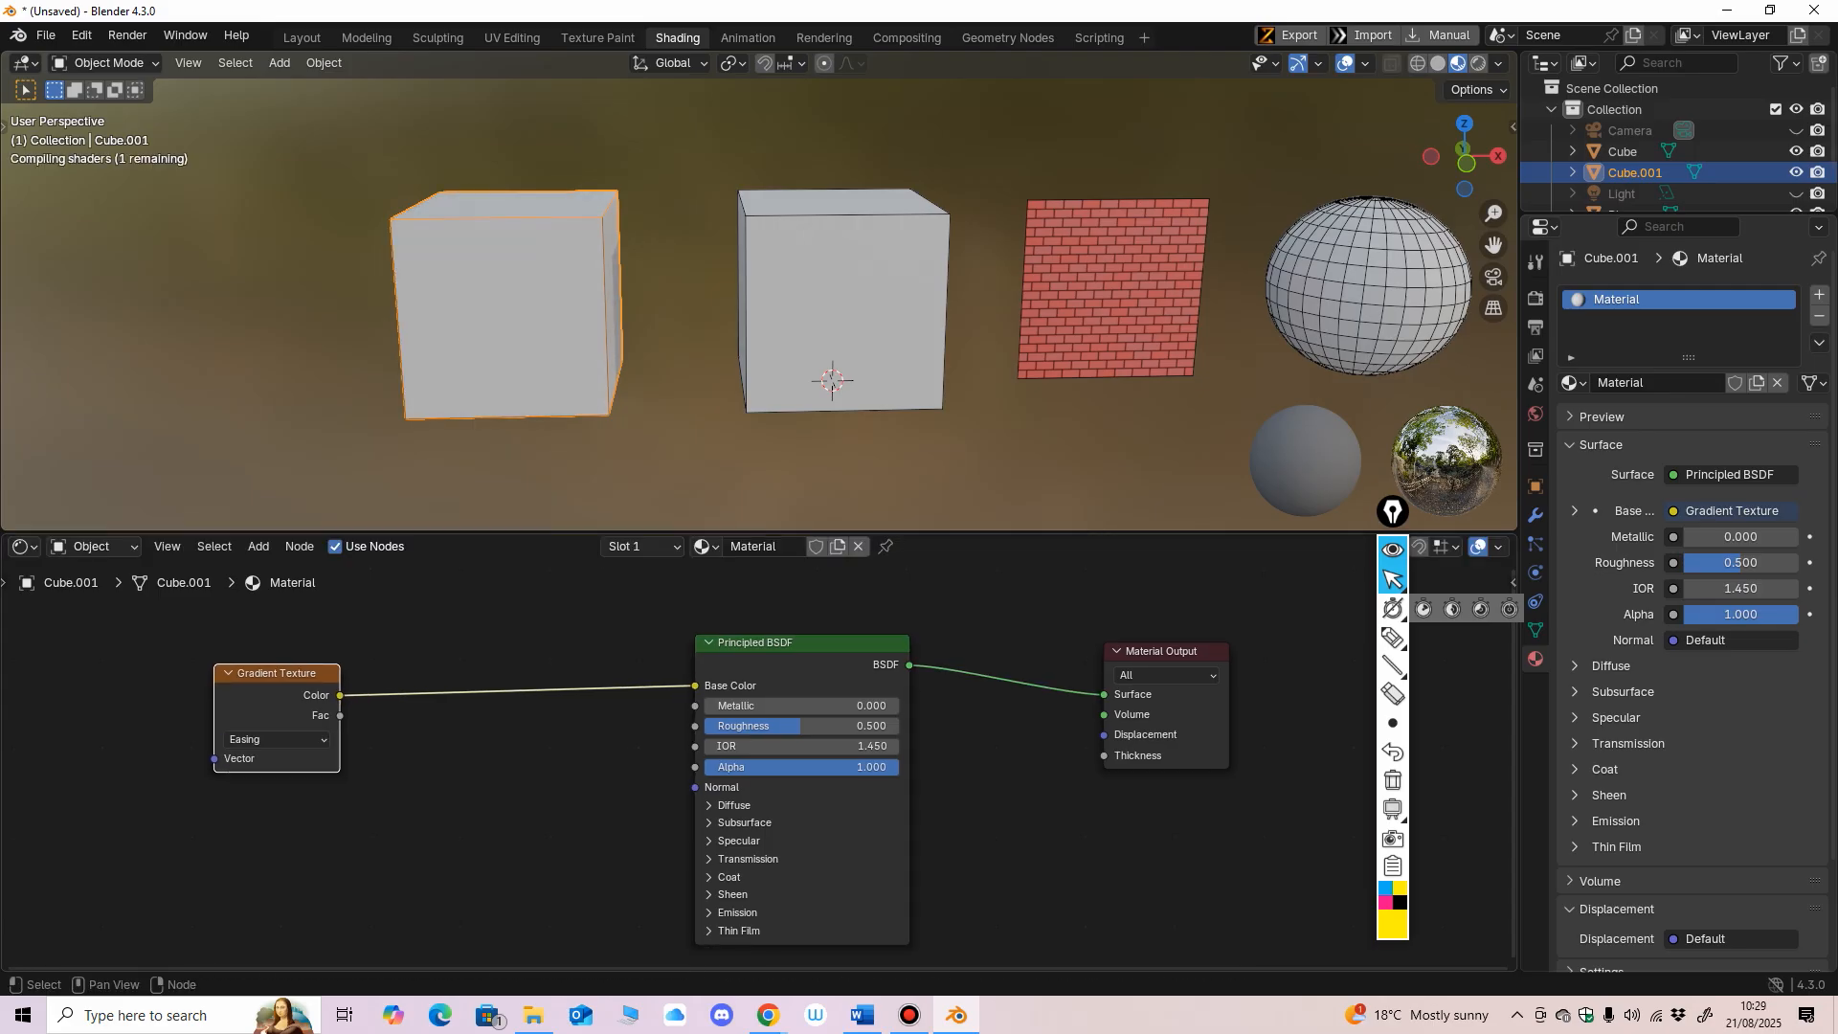
{"action": "left_click", "coordinate": [276, 739]}
{"action": "left_click", "coordinate": [250, 841]}
{"action": "left_click", "coordinate": [276, 739]}
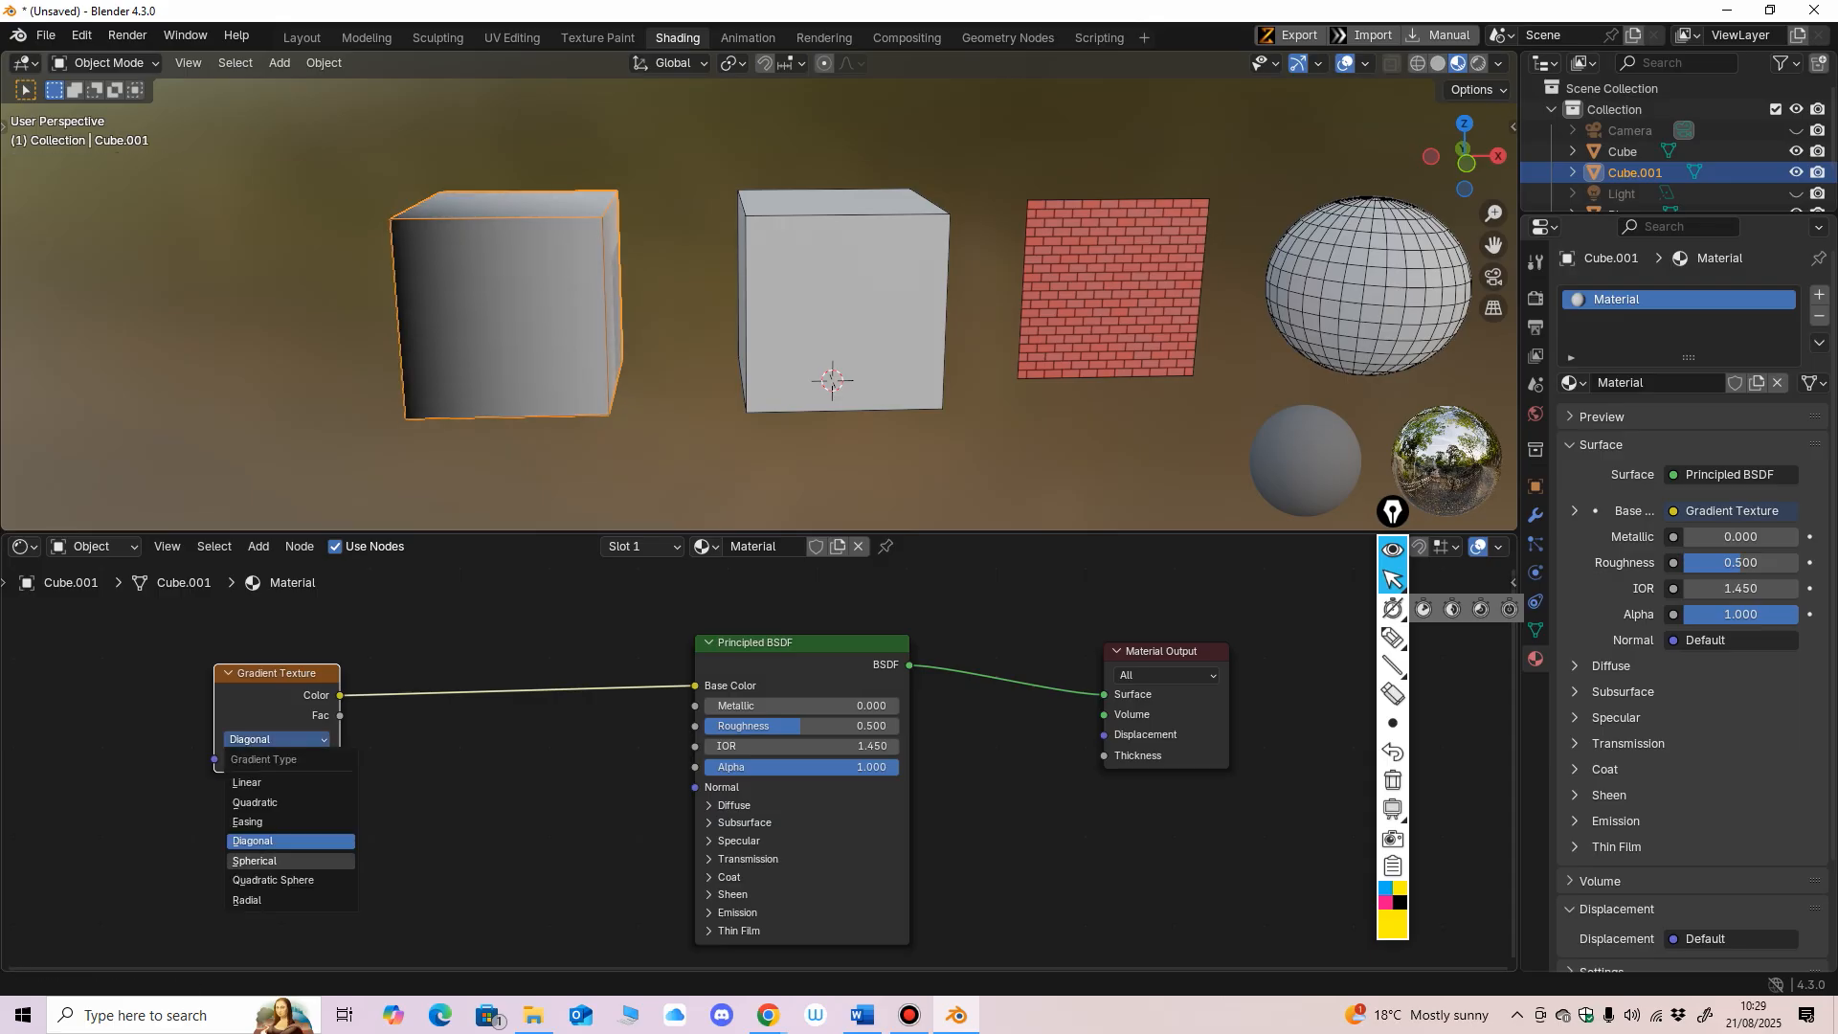
{"action": "left_click", "coordinate": [254, 860]}
{"action": "left_click", "coordinate": [277, 739]}
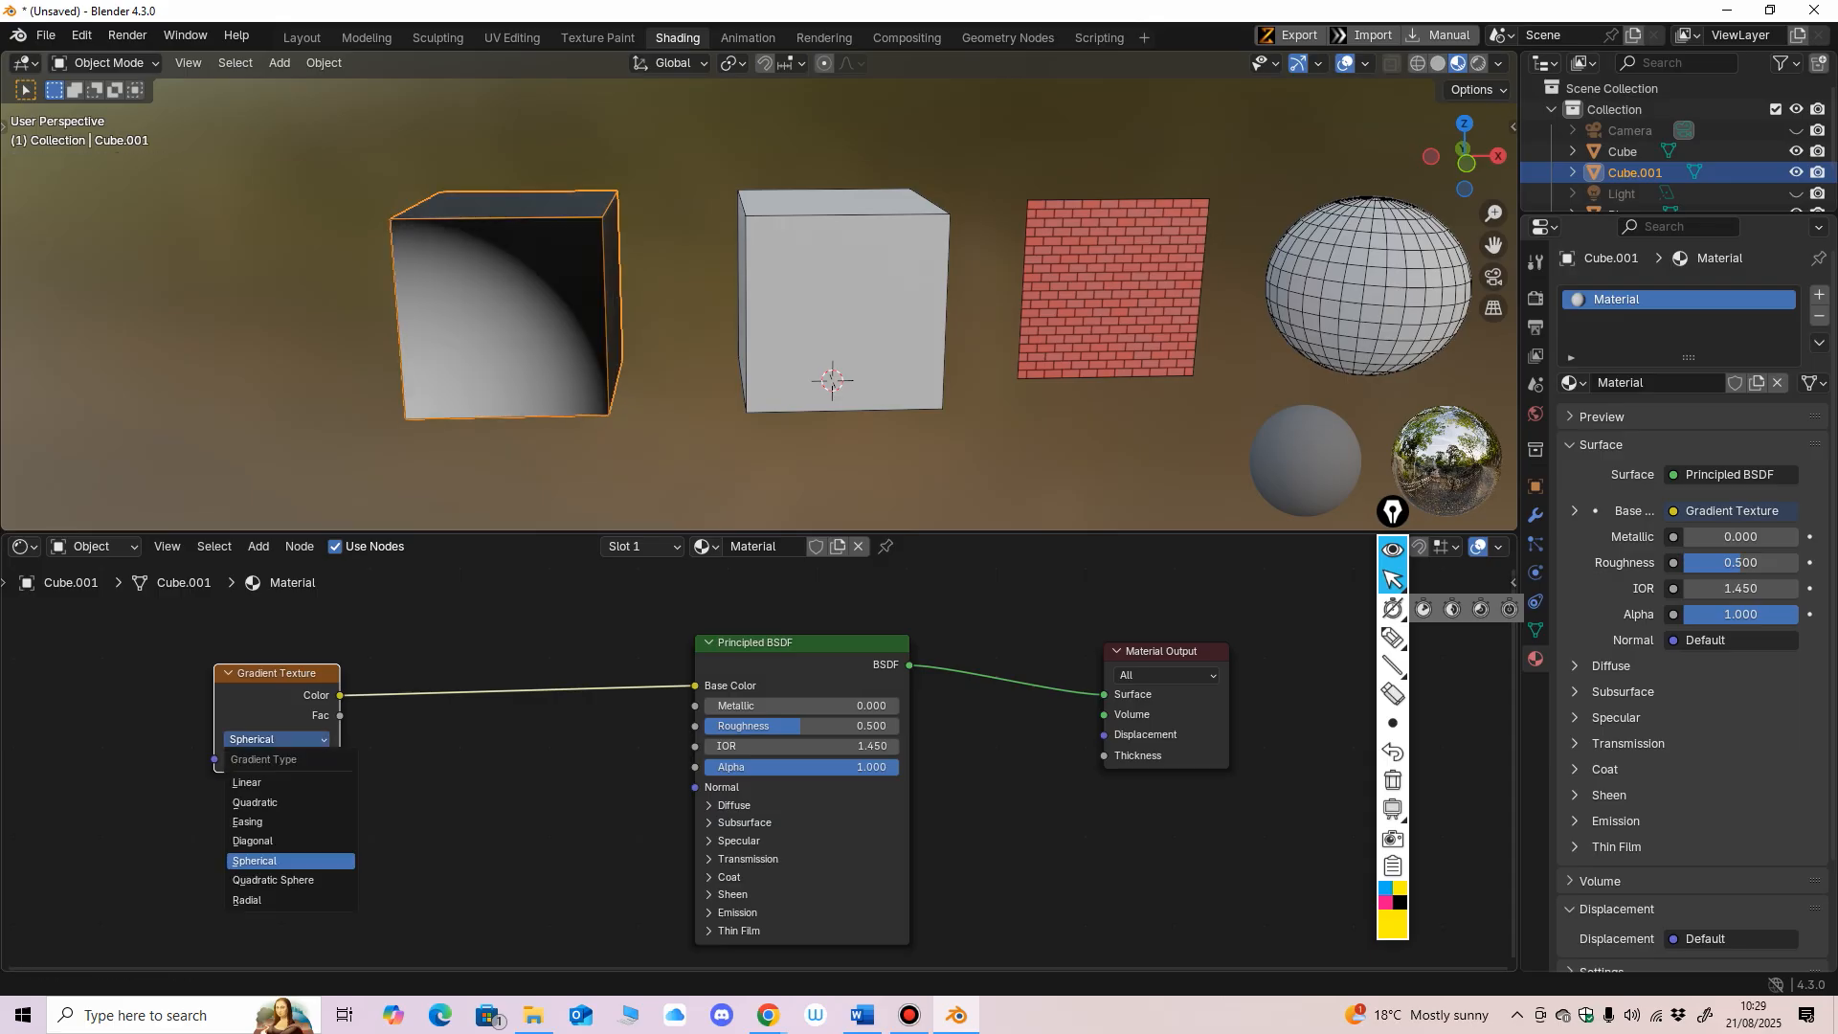
{"action": "left_click", "coordinate": [247, 900]}
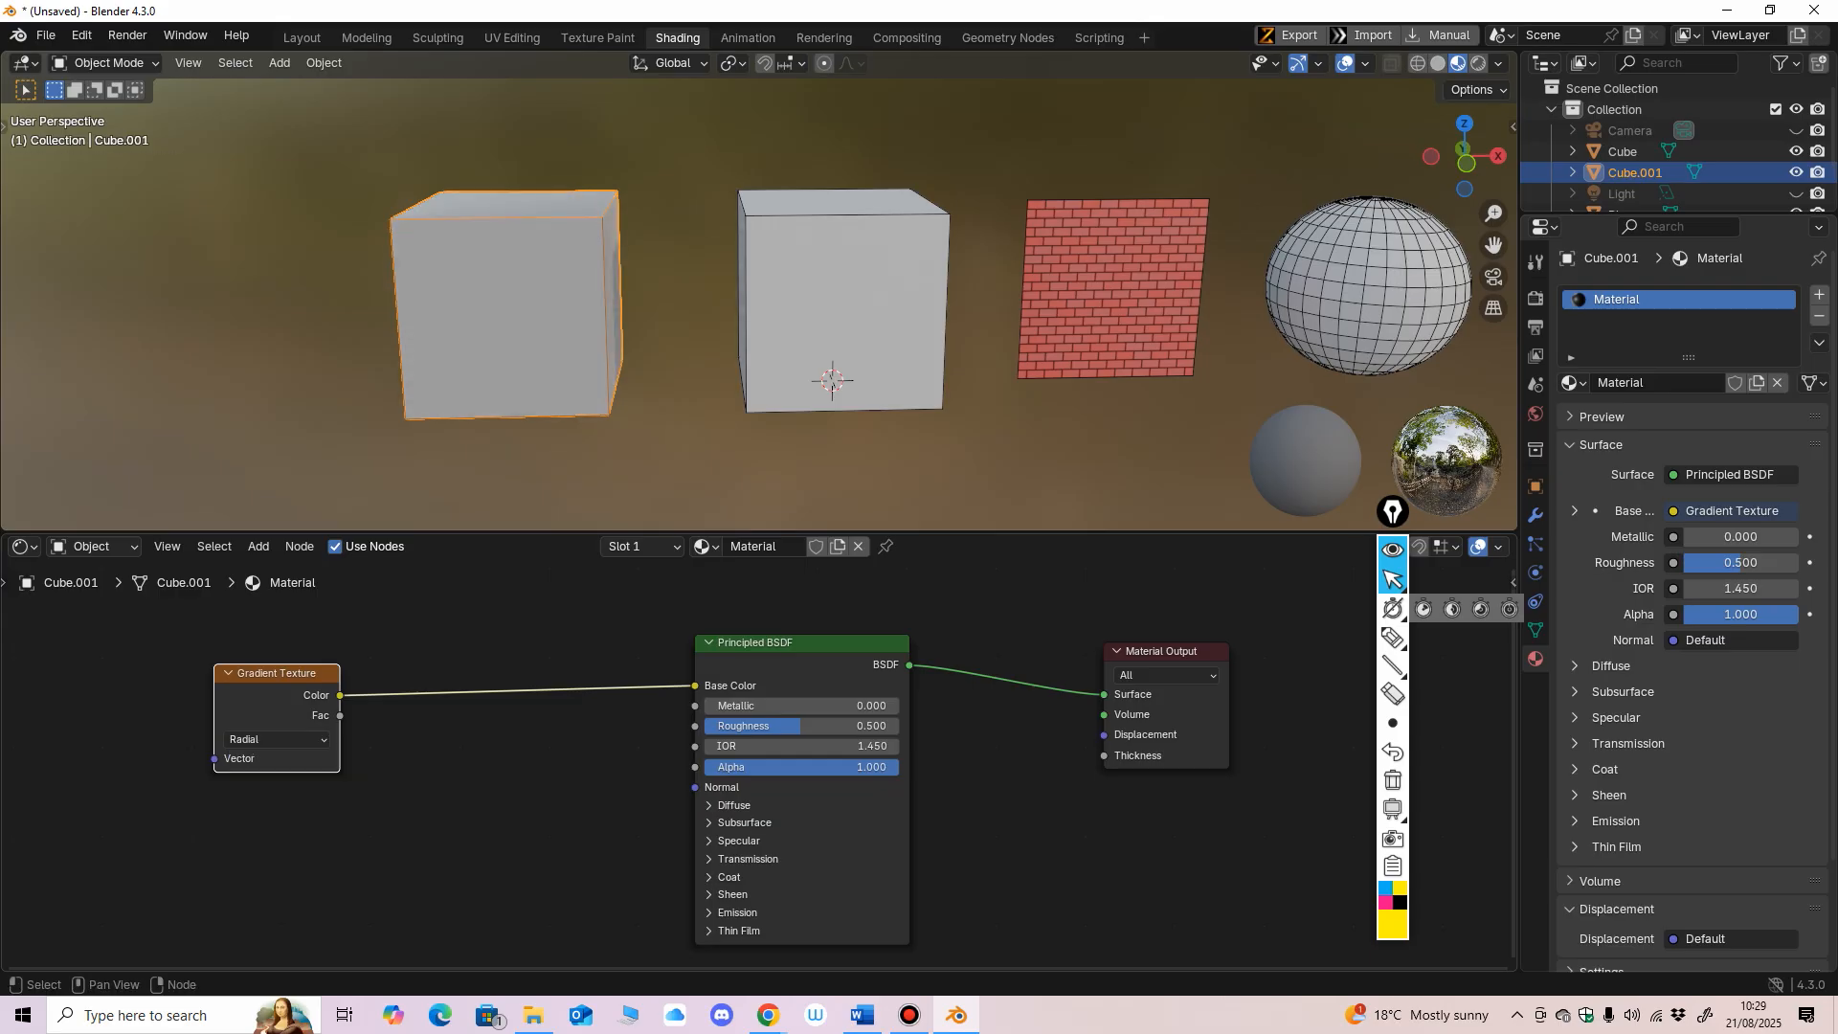
{"action": "left_click", "coordinate": [277, 739]}
{"action": "left_click", "coordinate": [247, 782]}
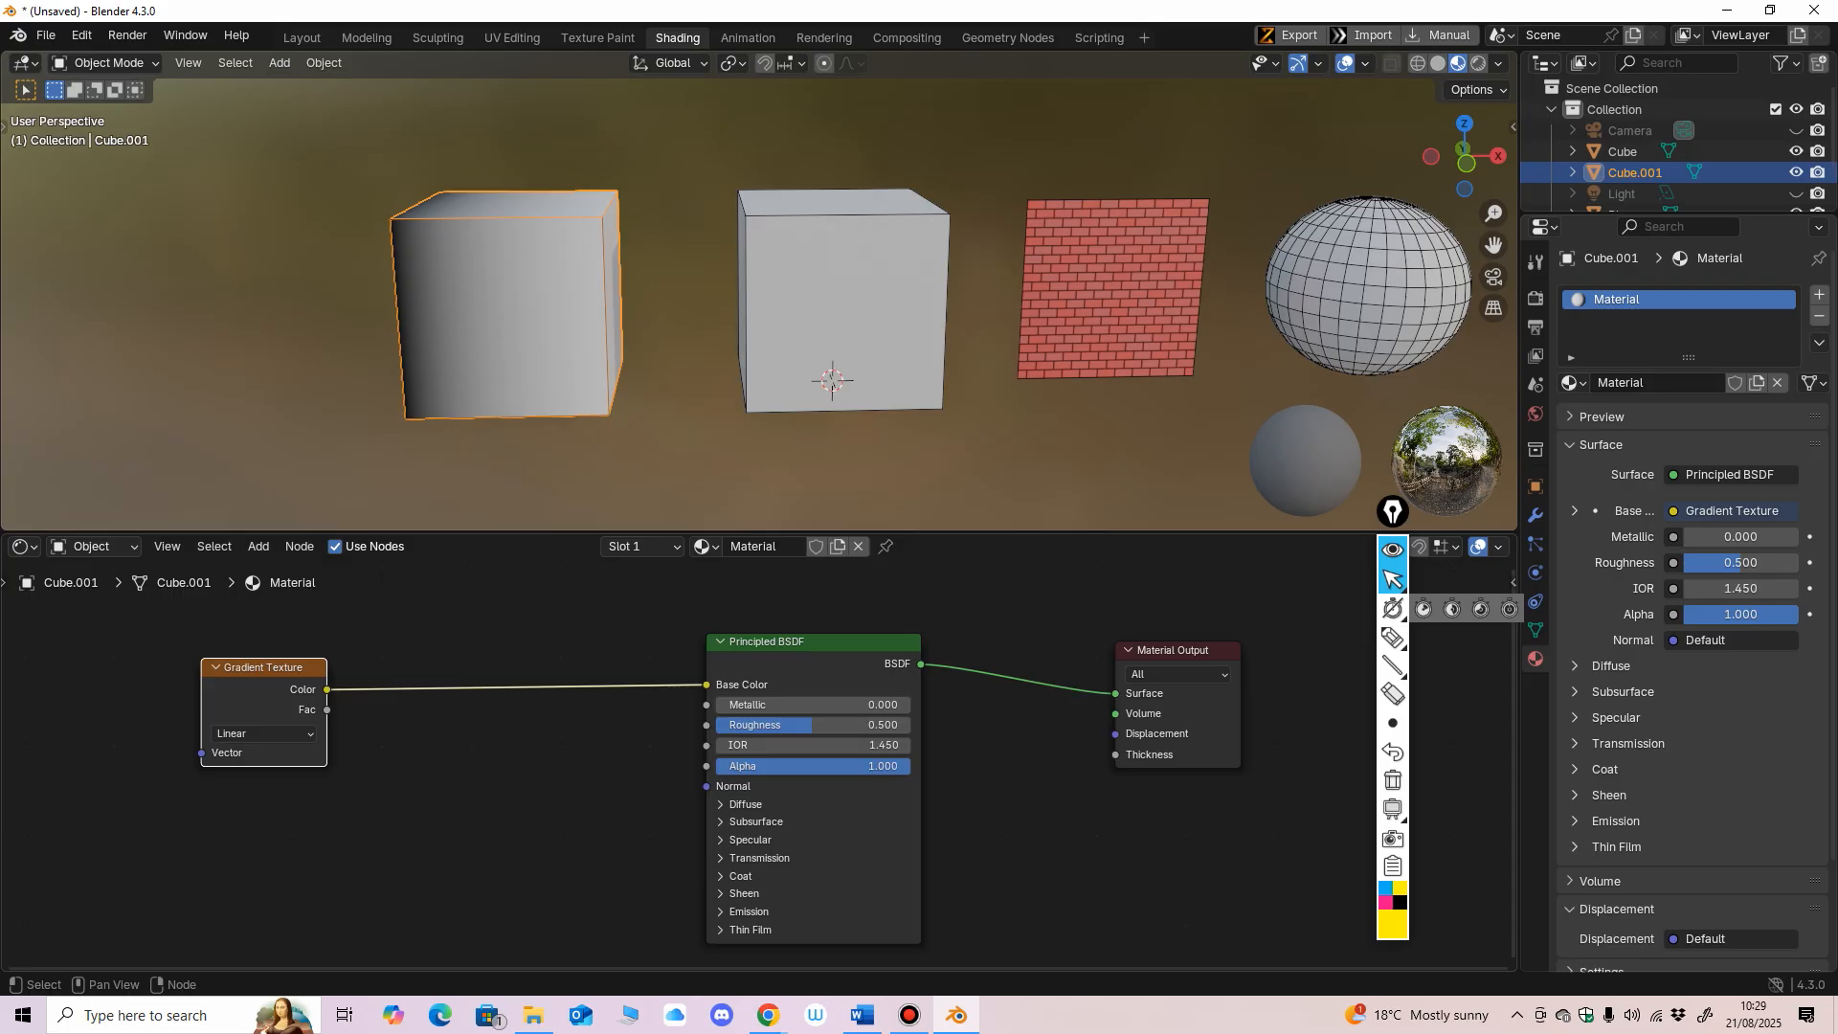
Step: Cut the link from the Gradient Texture to Base Color and move the gradient node further aside
{"action": "right_click_drag", "start_coordinate": [434, 657], "coordinate": [438, 731], "text": "ctrl"}
{"action": "left_click_drag", "start_coordinate": [265, 667], "coordinate": [176, 645]}
{"action": "left_click", "coordinate": [116, 642]}
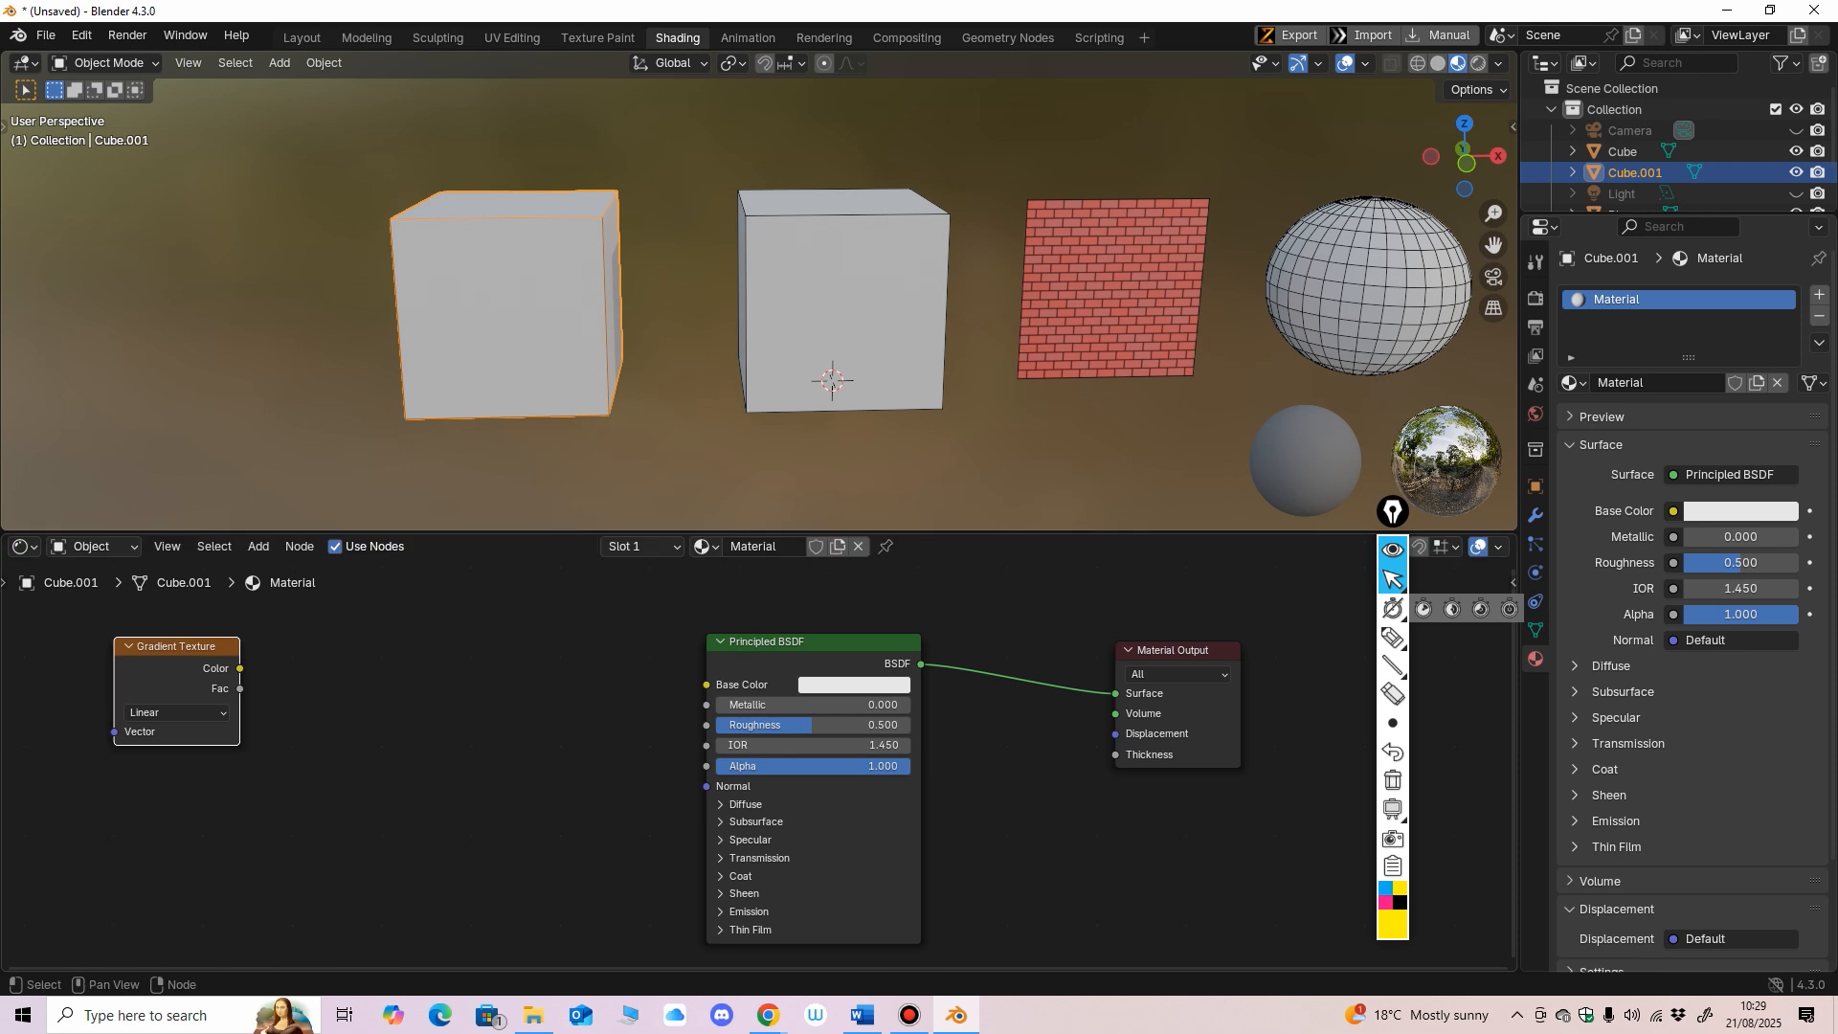
Step: Add a Checker Texture node, connect its Color to Base Color, and inspect the checker pattern on the cube
{"action": "key", "text": "shift+a"}
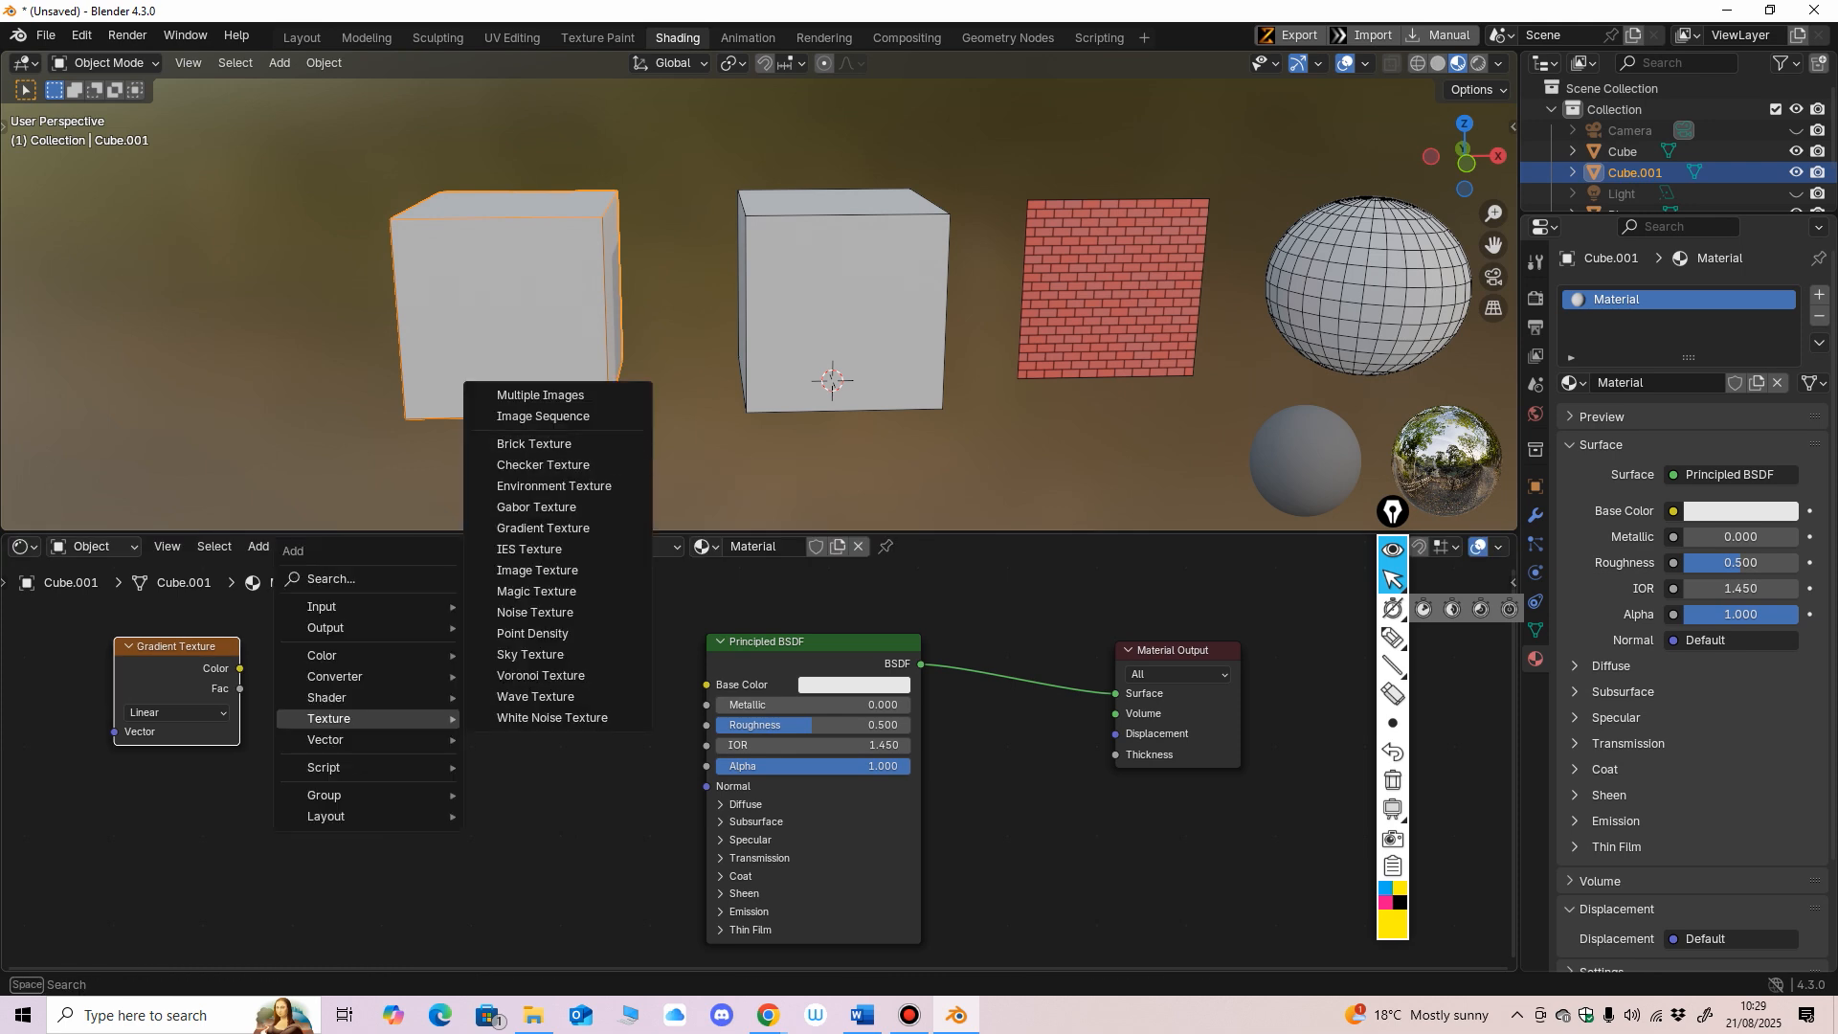
{"action": "left_click", "coordinate": [542, 465]}
{"action": "left_click", "coordinate": [301, 673]}
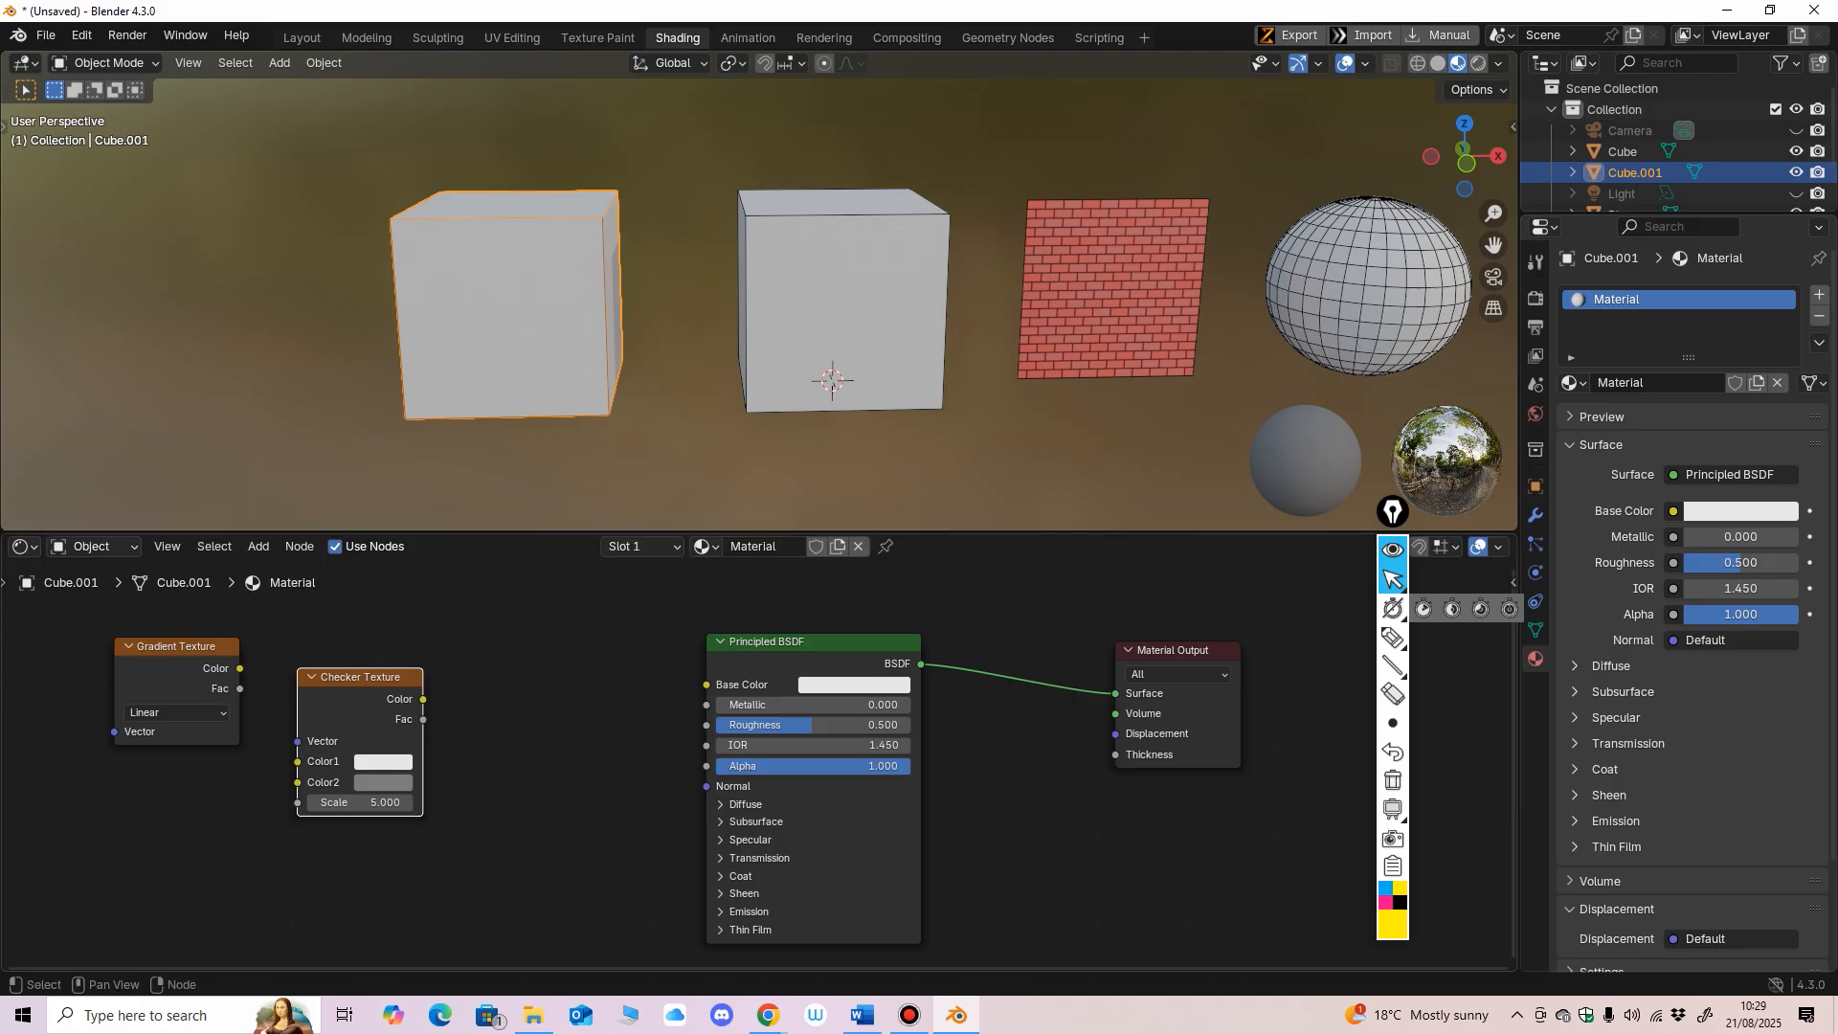
{"action": "left_click_drag", "start_coordinate": [422, 699], "coordinate": [487, 677]}
{"action": "left_click_drag", "start_coordinate": [706, 684], "coordinate": [706, 684]}
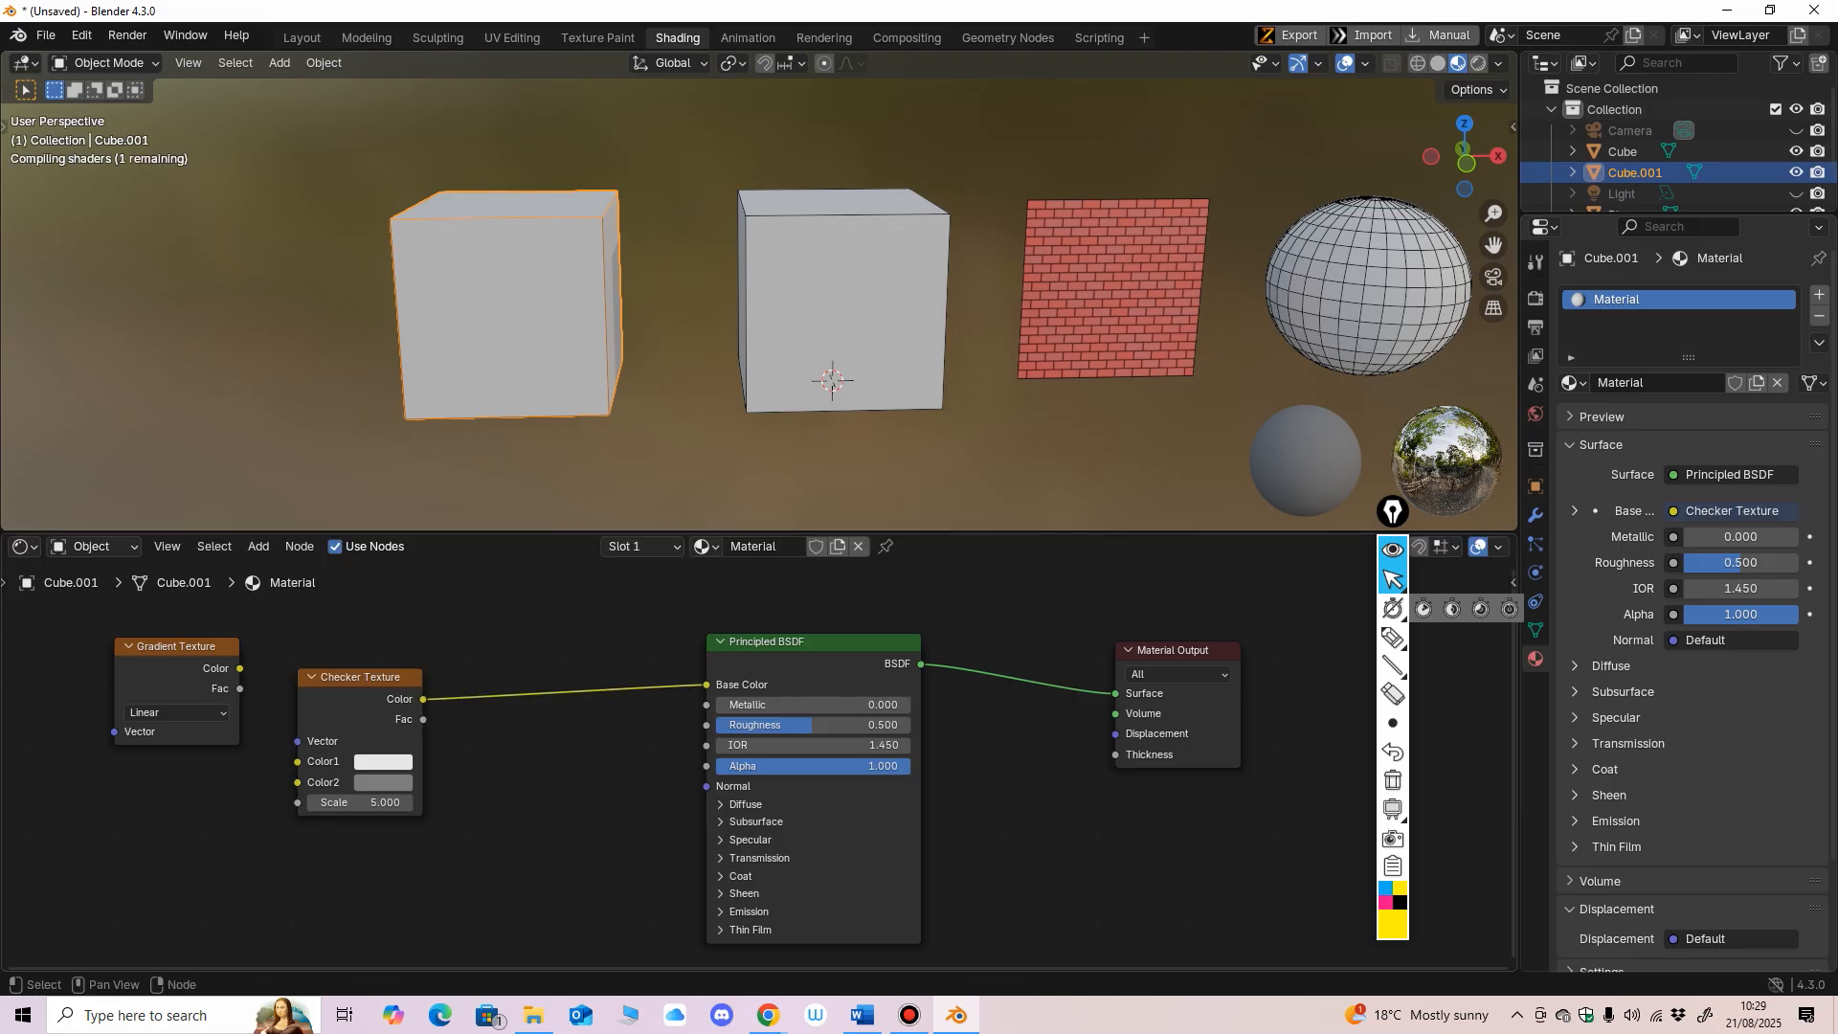
{"action": "middle_click_drag", "start_coordinate": [697, 421], "coordinate": [1206, 431]}
{"action": "middle_click_drag", "start_coordinate": [938, 383], "coordinate": [888, 413]}
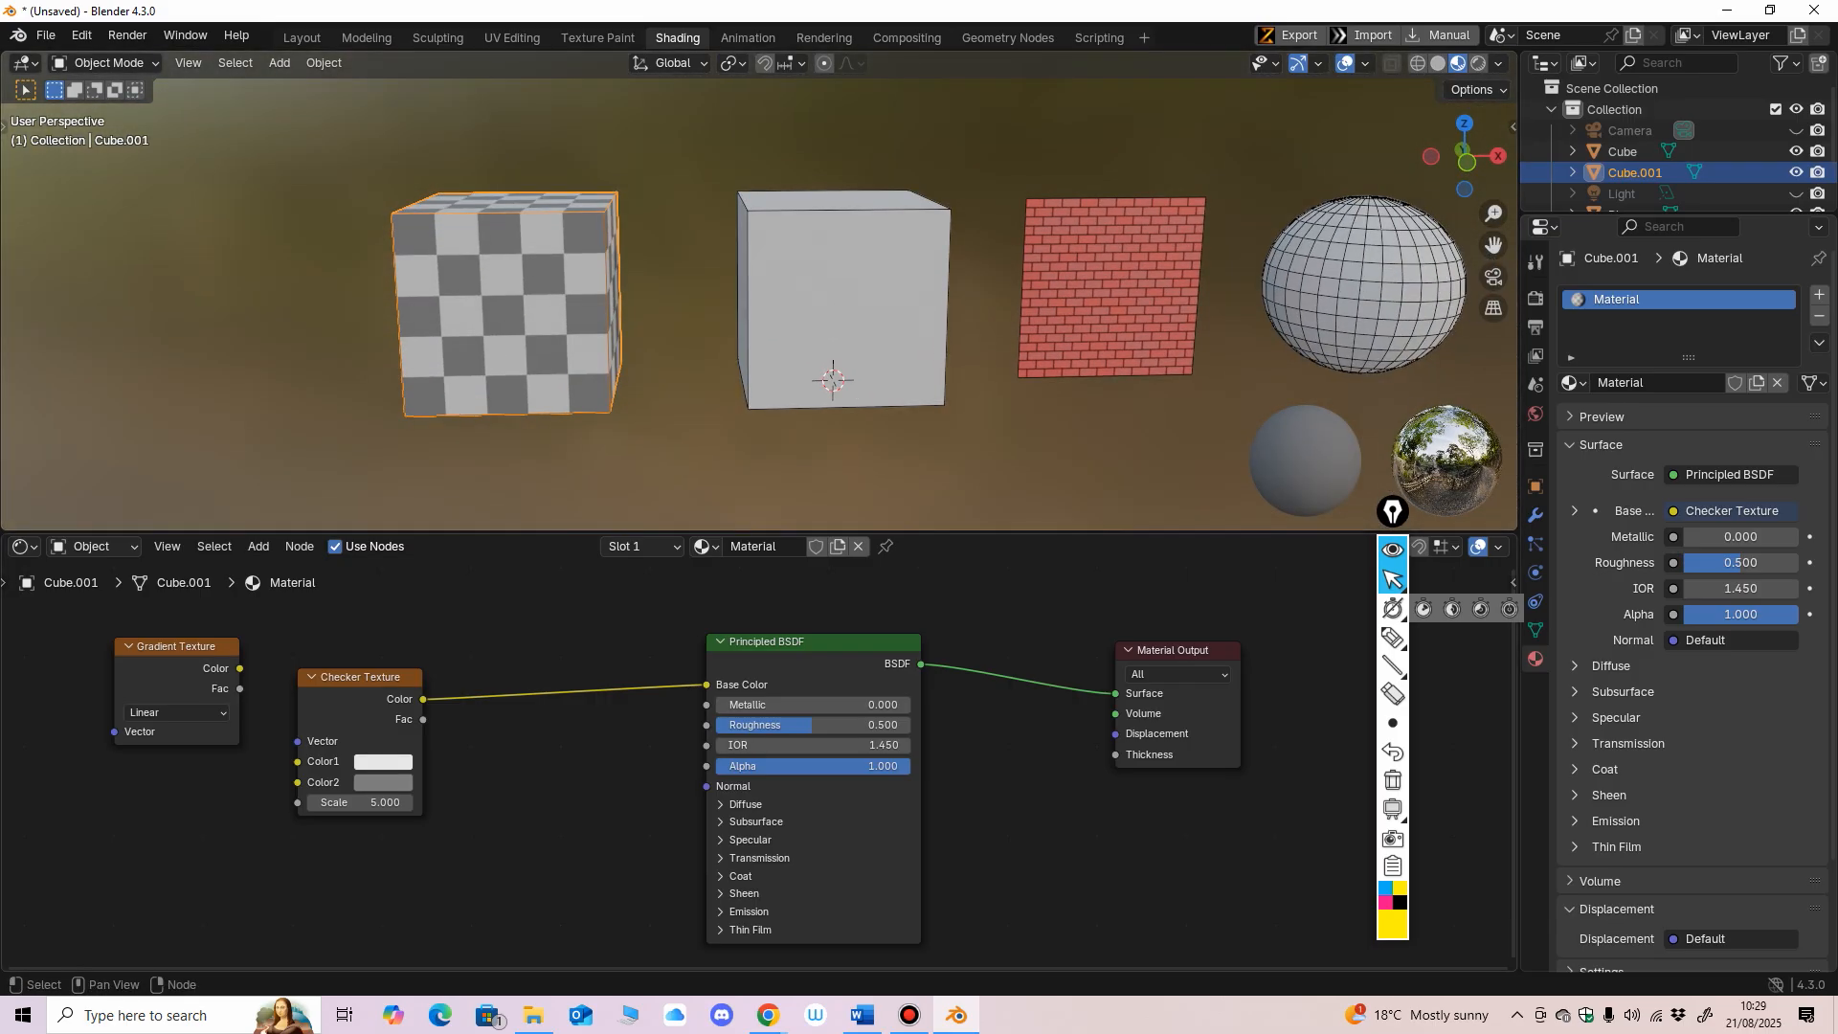
Step: Set the Checker Texture's Color2 to the near-black #1E1E1EFF and shift the node slightly
{"action": "left_click", "coordinate": [383, 782]}
{"action": "left_click_drag", "start_coordinate": [516, 565], "coordinate": [516, 613]}
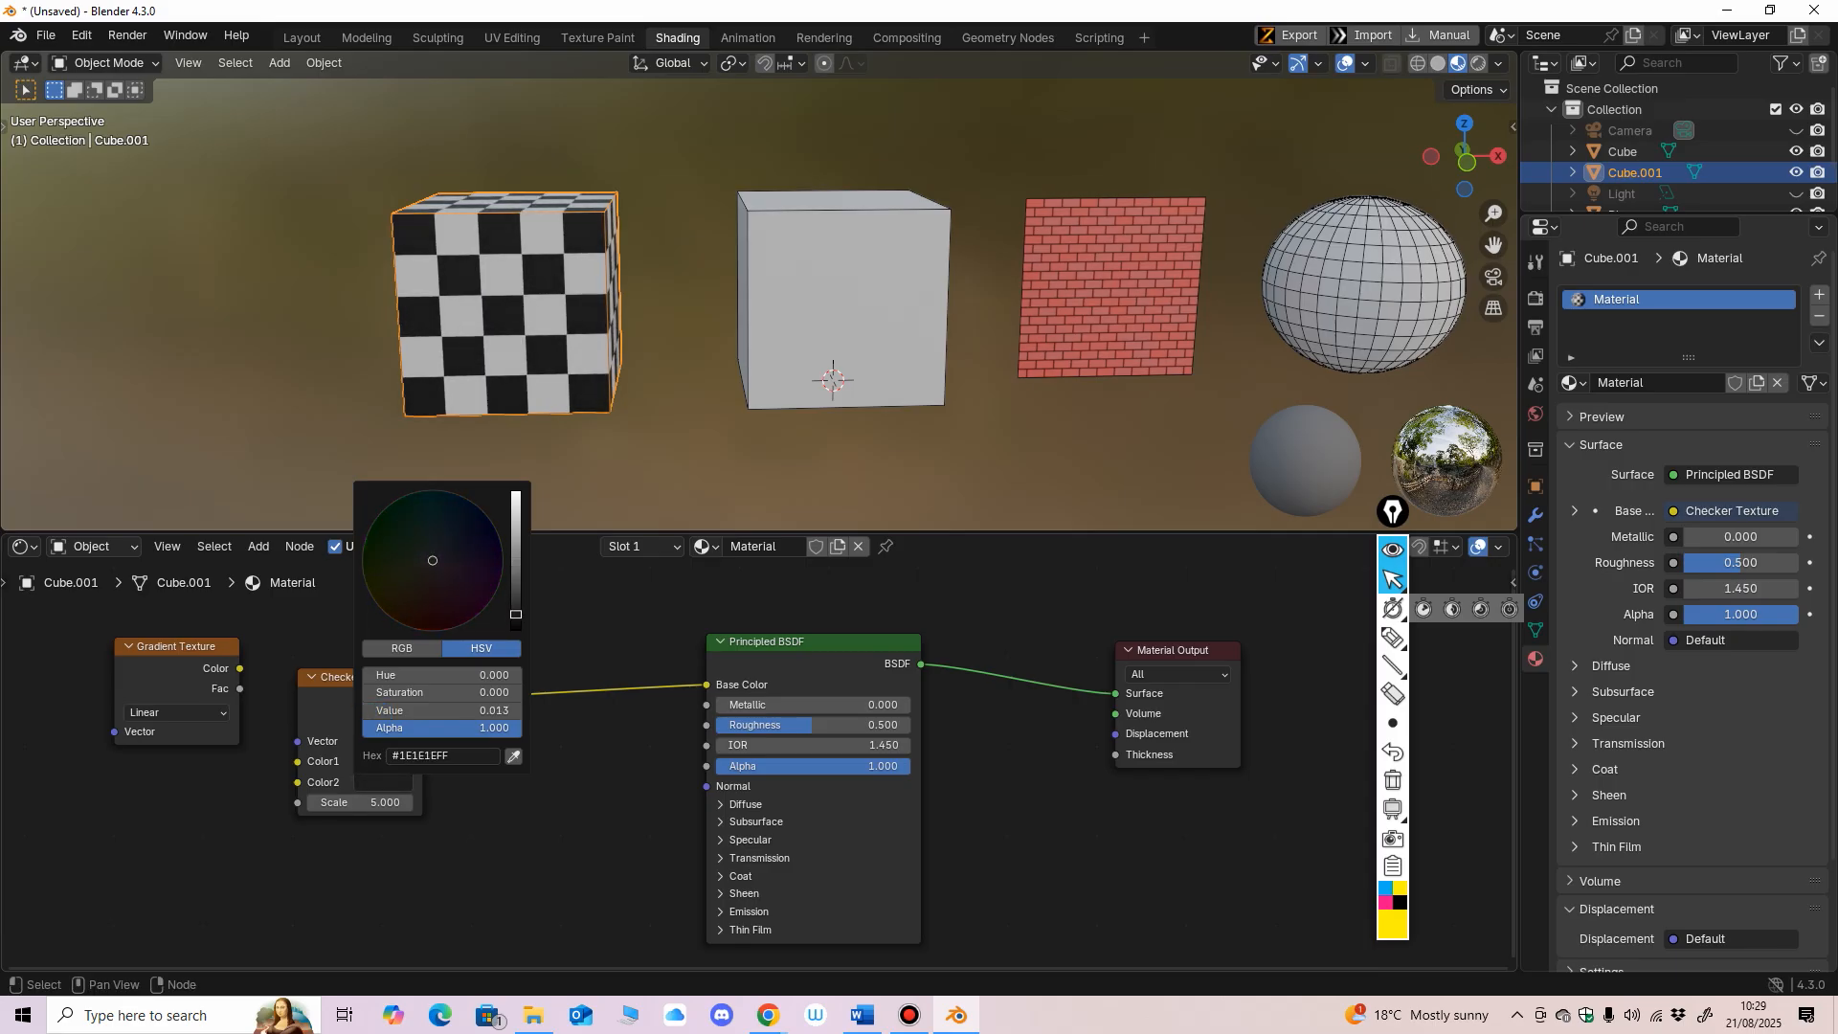
{"action": "mouse_move", "coordinate": [766, 421]}
{"action": "middle_mouse_down"}
{"action": "mouse_move", "coordinate": [869, 418]}
{"action": "mouse_move", "coordinate": [780, 410]}
{"action": "middle_mouse_up"}
{"action": "left_click_drag", "start_coordinate": [356, 677], "coordinate": [343, 689]}
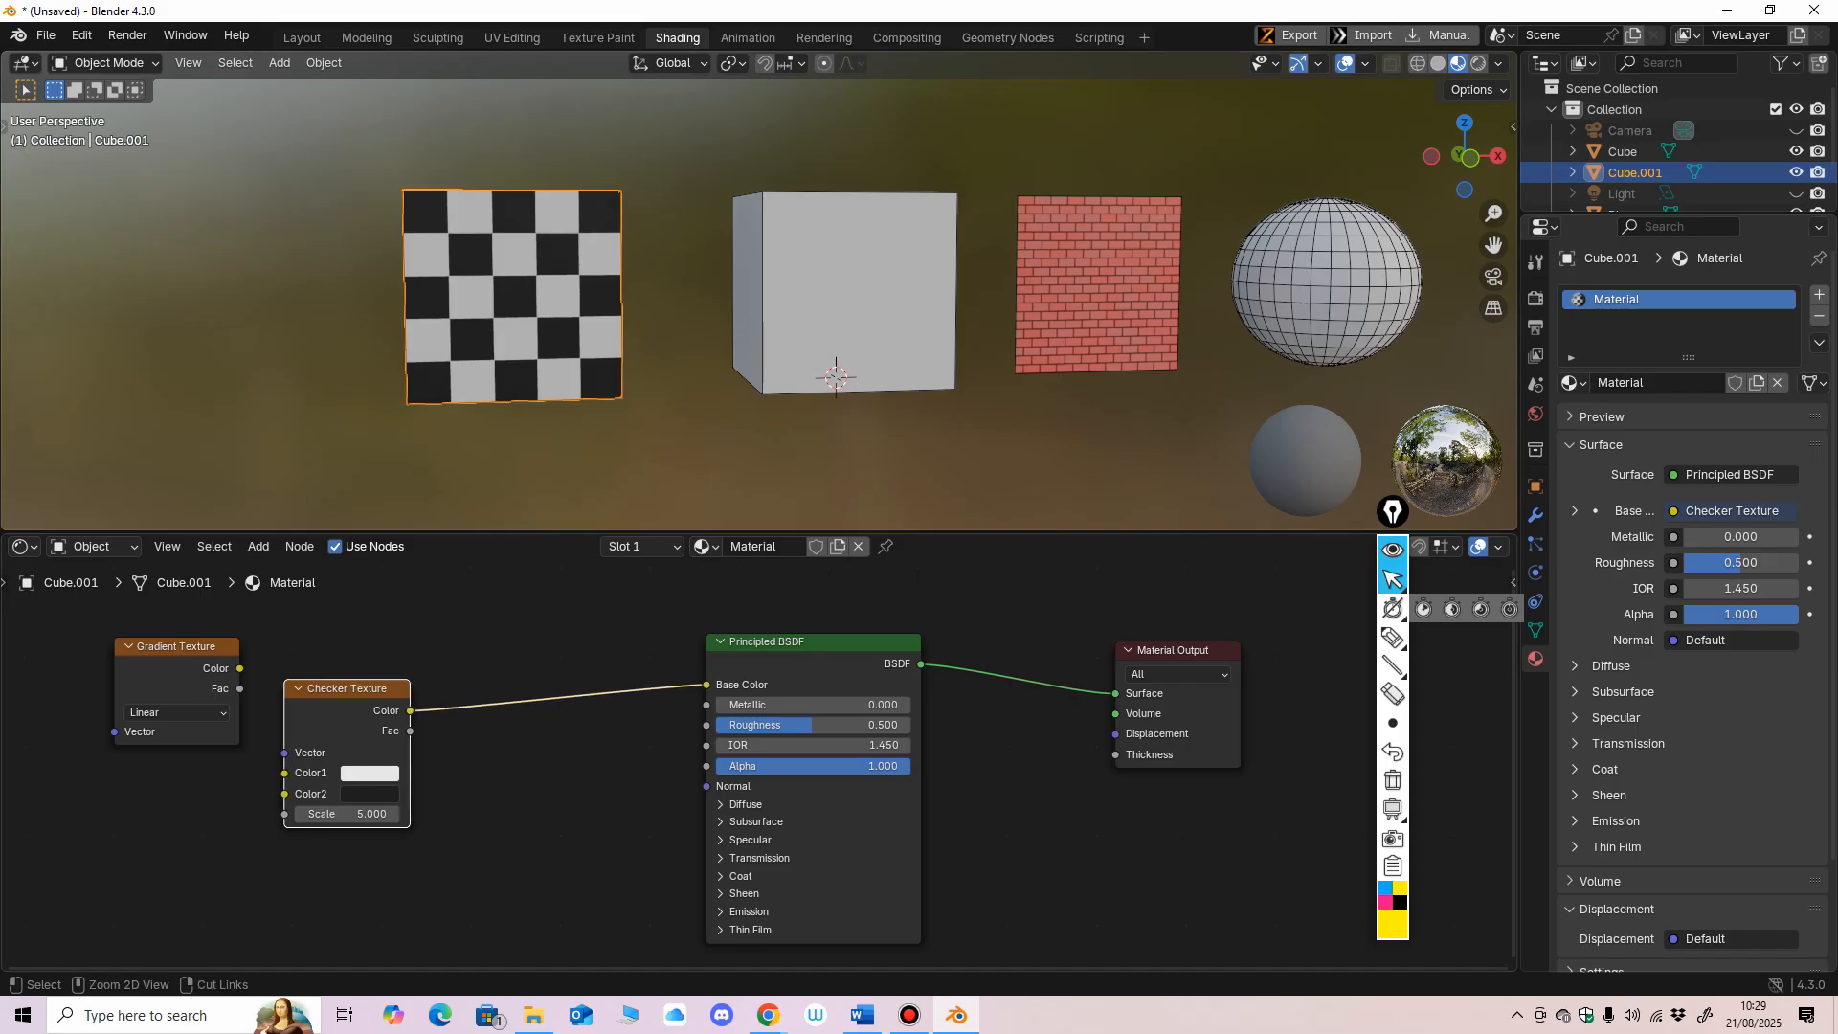
Step: Cut the Checker Texture's link to Base Color and place the node directly below the Gradient Texture
{"action": "right_click_drag", "start_coordinate": [512, 660], "coordinate": [507, 742], "text": "ctrl"}
{"action": "left_click_drag", "start_coordinate": [350, 689], "coordinate": [173, 778]}
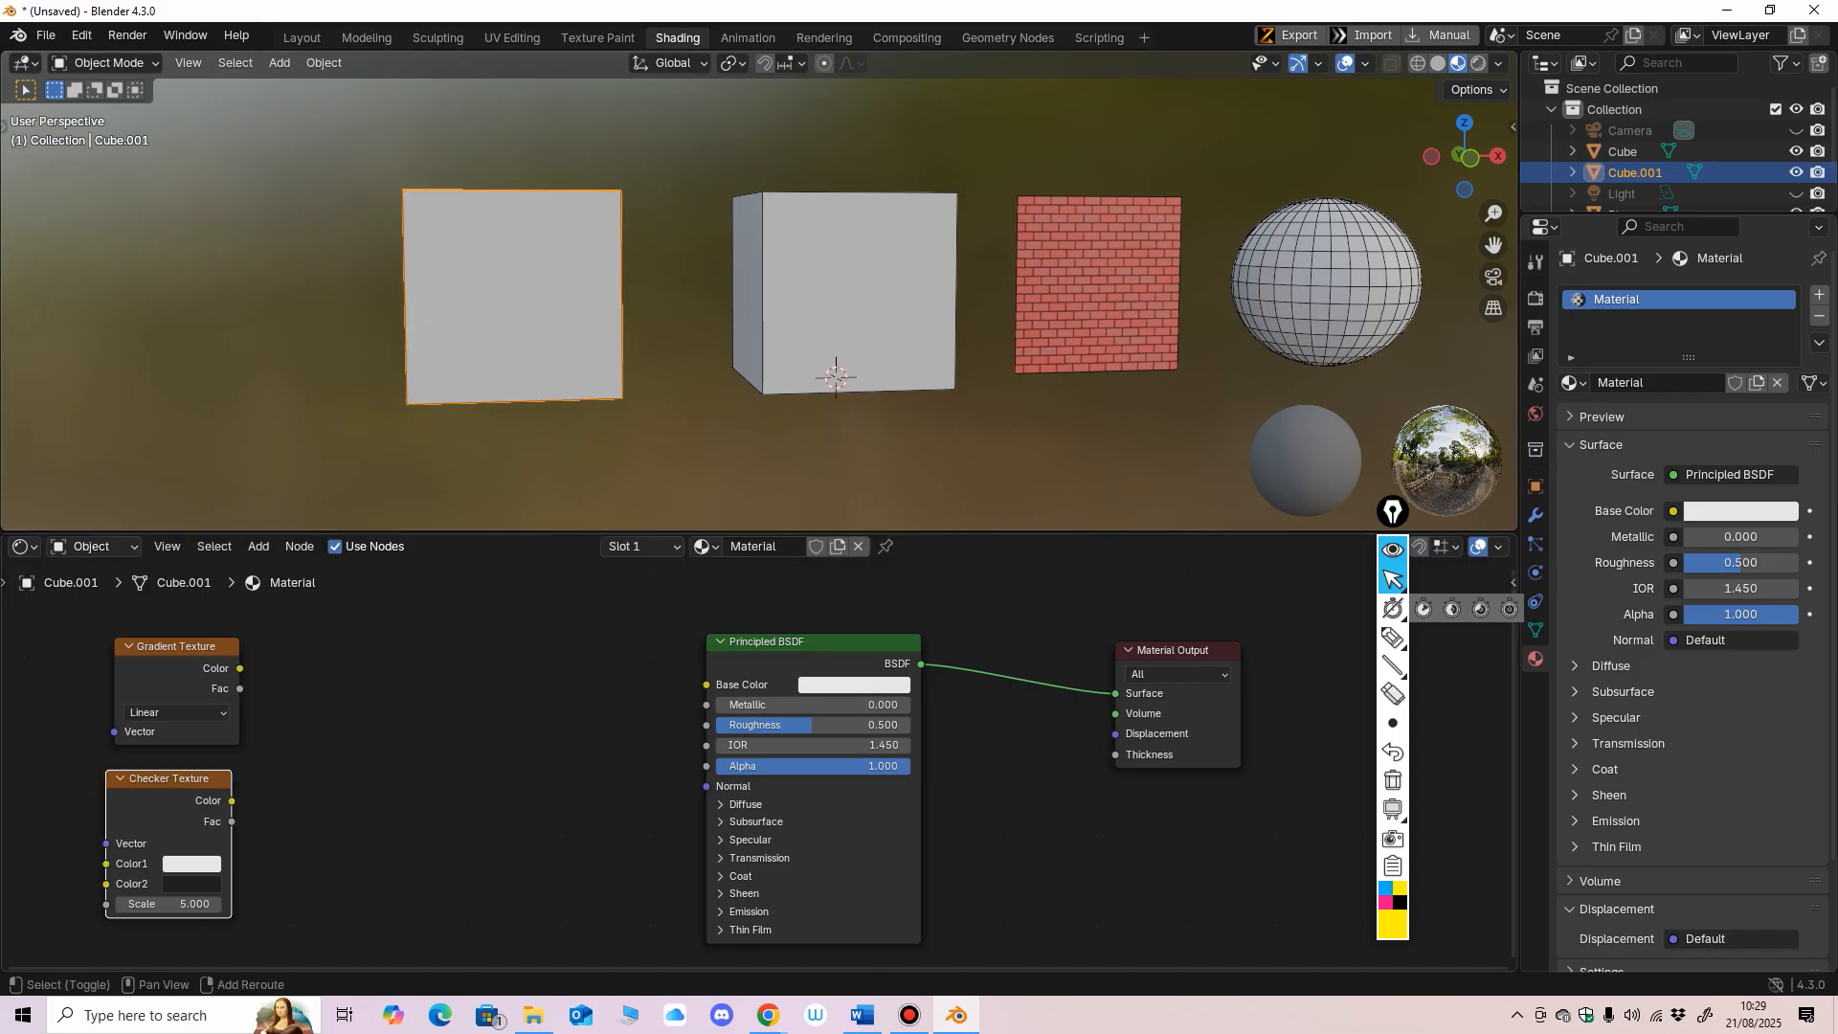
Step: Add a Voronoi Texture node and connect its Color output to the Principled BSDF's Base Color
{"action": "key", "text": "shift+a"}
{"action": "mouse_move", "coordinate": [331, 716]}
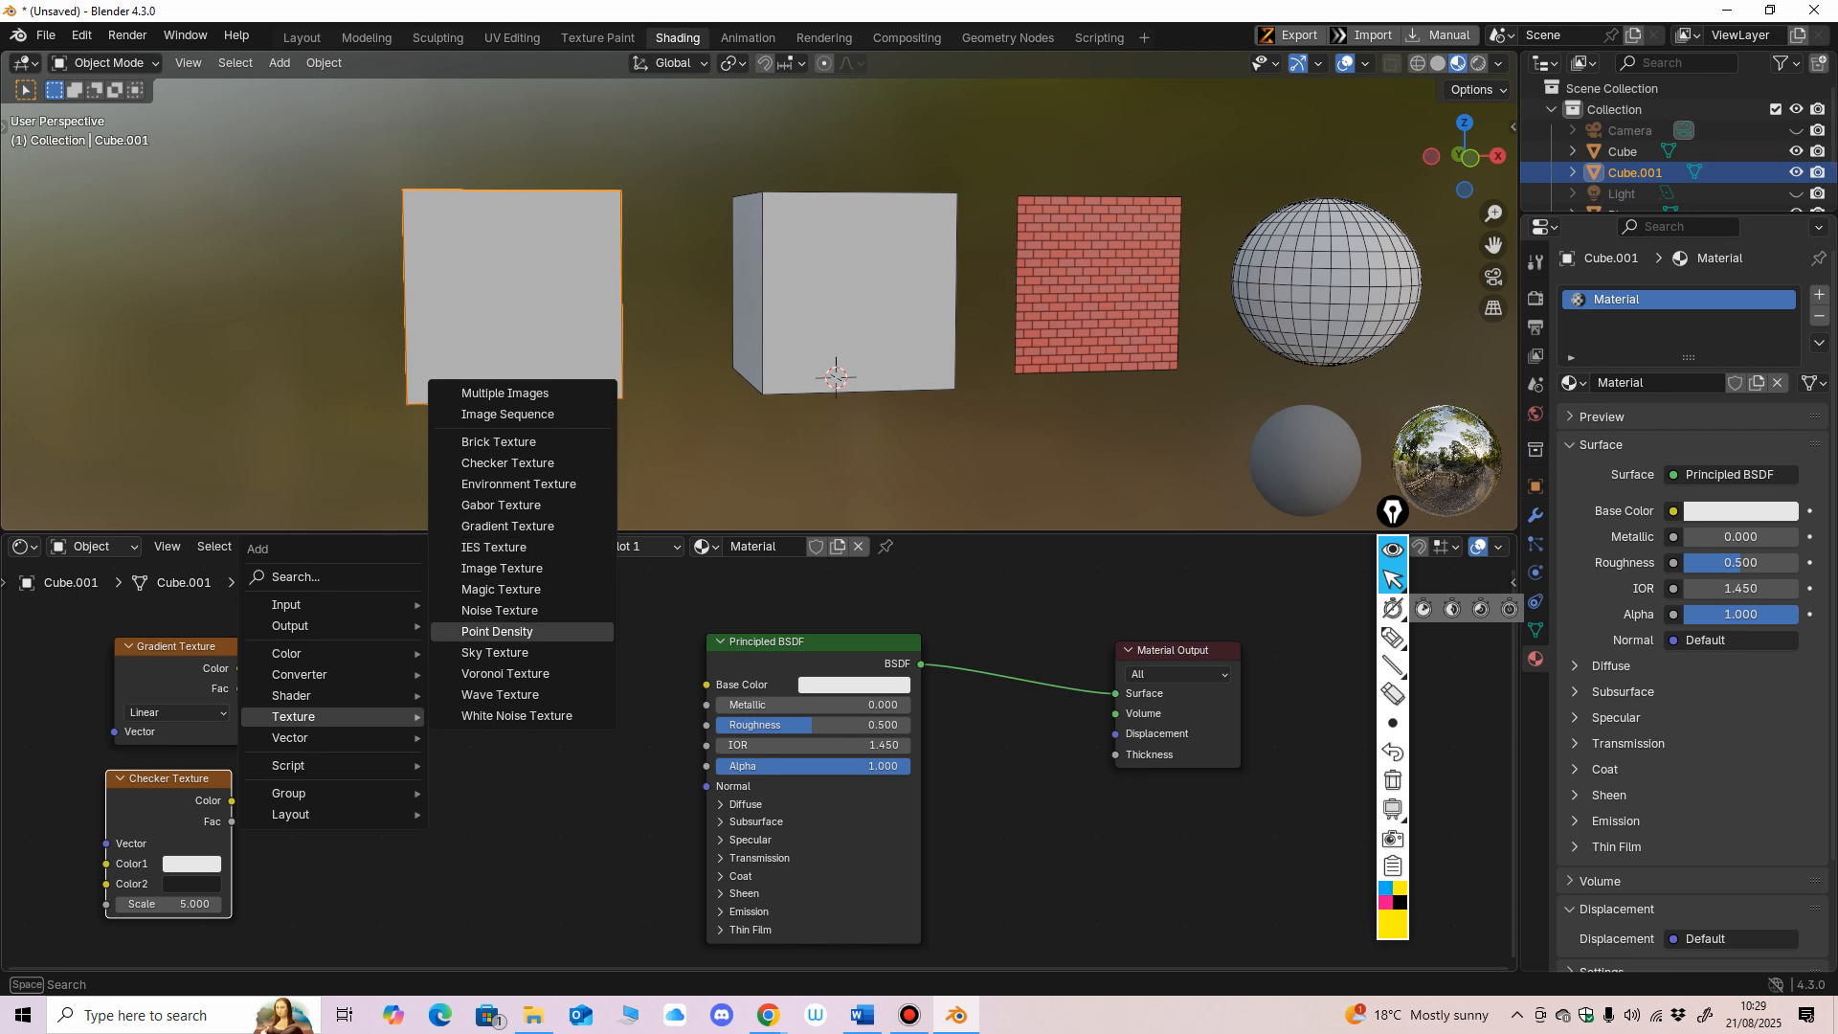
{"action": "left_click", "coordinate": [505, 673]}
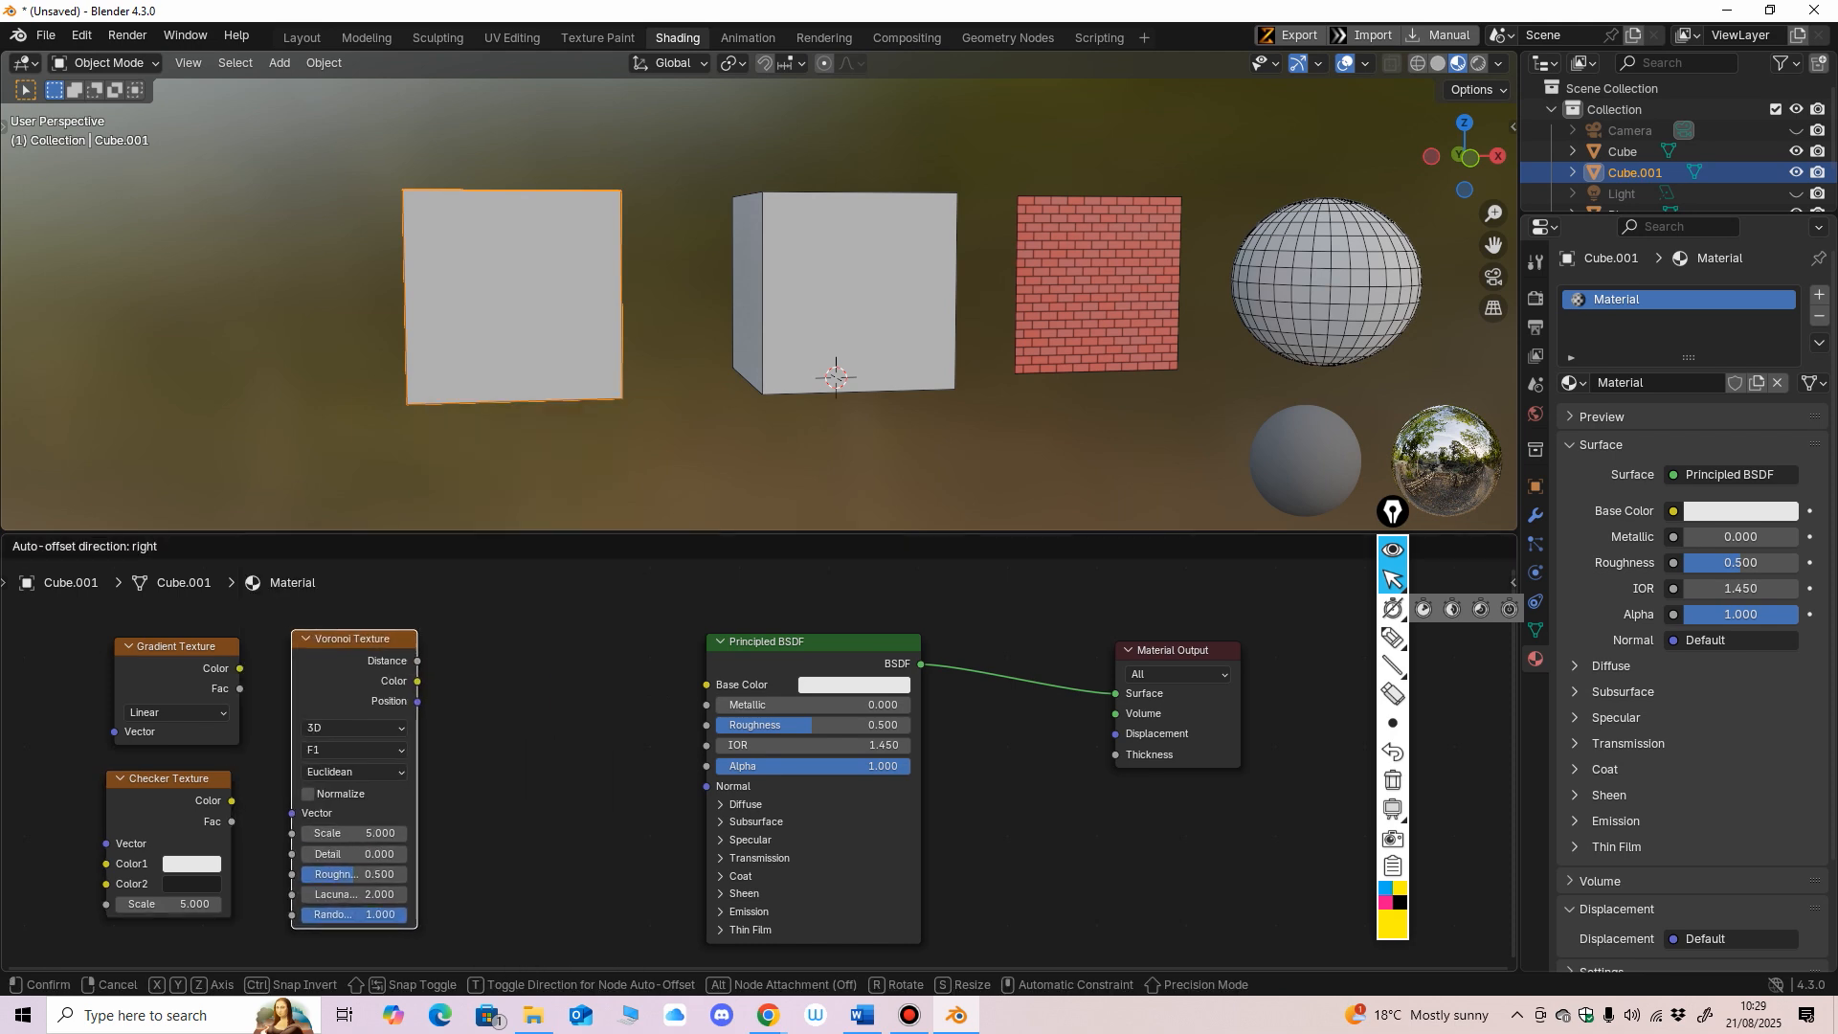
{"action": "left_click", "coordinate": [370, 647]}
{"action": "left_click_drag", "start_coordinate": [421, 679], "coordinate": [707, 684]}
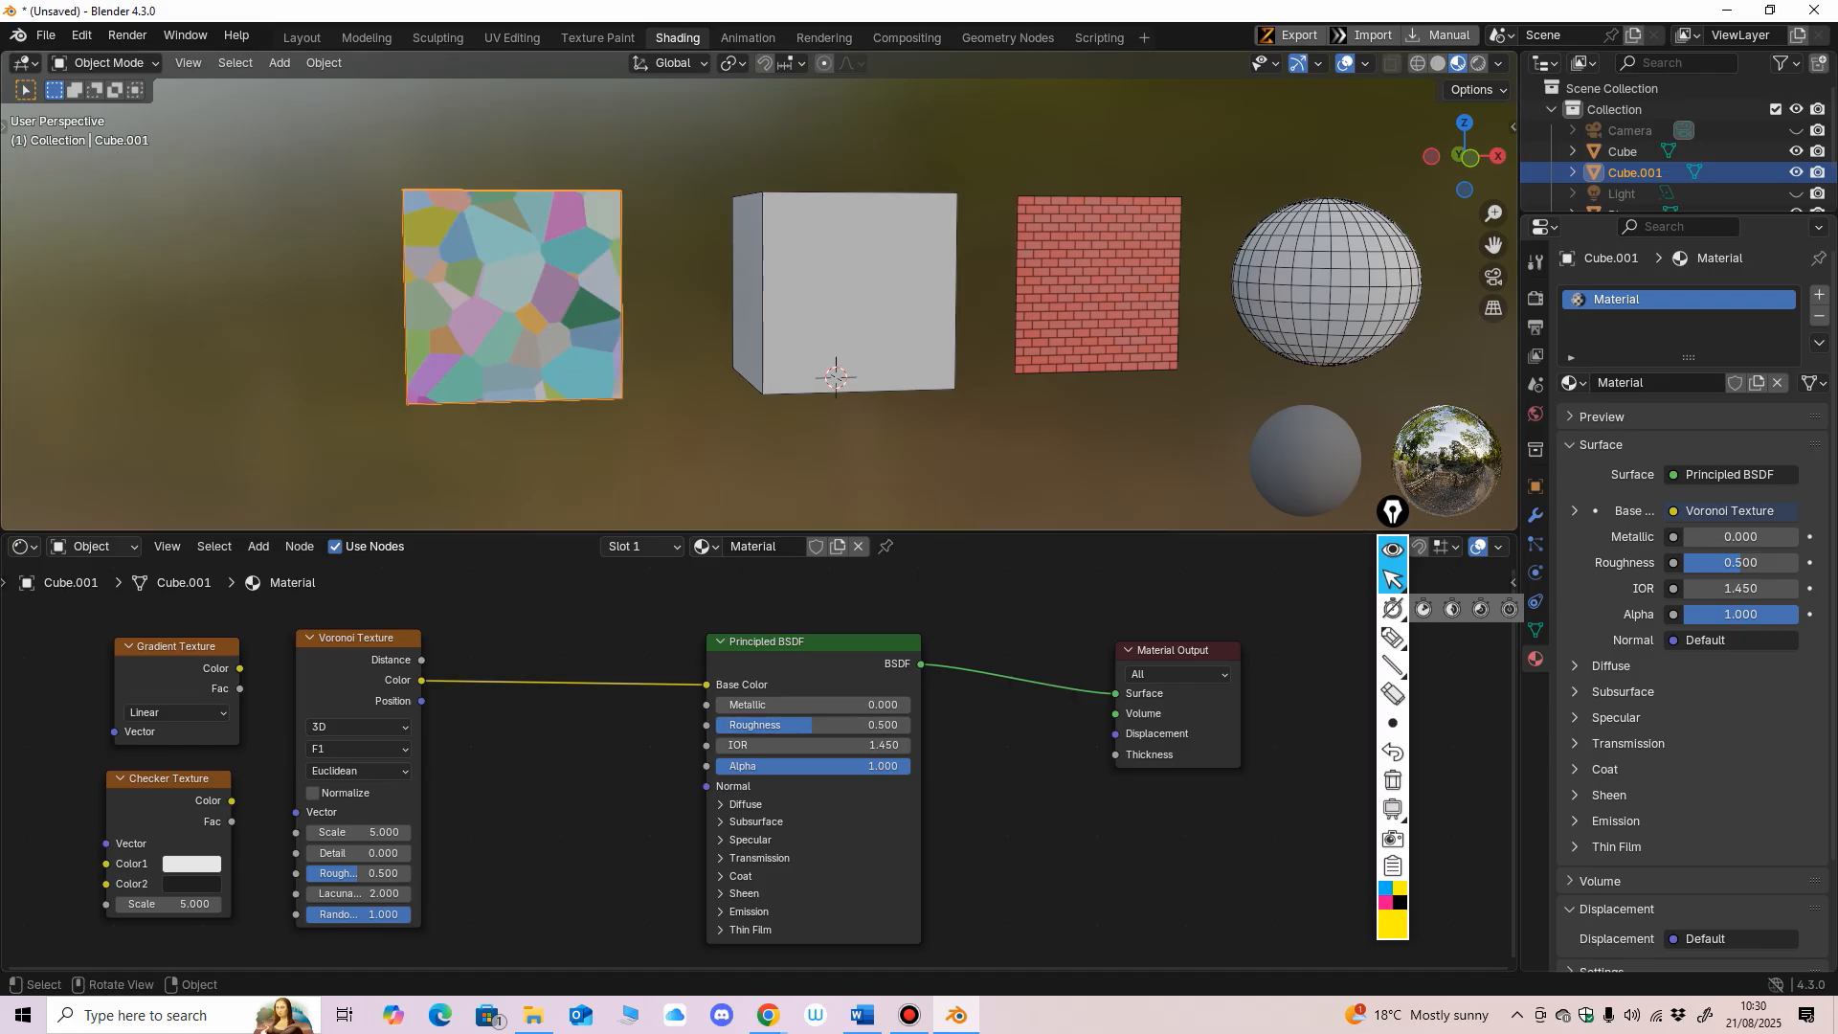
Step: Move the Principled BSDF and Voronoi Texture nodes away from the unused texture nodes and enlarge the 3D viewport slightly
{"action": "scroll", "coordinate": [759, 304], "scroll_direction": "down", "scroll_amount": 2, "text": "ctrl"}
{"action": "scroll", "coordinate": [759, 304], "scroll_direction": "up", "scroll_amount": 2}
{"action": "left_click_drag", "start_coordinate": [813, 643], "coordinate": [866, 623]}
{"action": "left_click_drag", "start_coordinate": [359, 639], "coordinate": [499, 630]}
{"action": "mouse_move", "coordinate": [708, 326]}
{"action": "middle_mouse_down"}
{"action": "mouse_move", "coordinate": [672, 328]}
{"action": "mouse_move", "coordinate": [691, 358]}
{"action": "mouse_move", "coordinate": [800, 356]}
{"action": "mouse_move", "coordinate": [843, 323]}
{"action": "mouse_move", "coordinate": [705, 336]}
{"action": "mouse_move", "coordinate": [731, 346]}
{"action": "middle_mouse_up"}
{"action": "scroll", "coordinate": [706, 337], "scroll_direction": "down", "scroll_amount": 5}
{"action": "scroll", "coordinate": [706, 337], "scroll_direction": "up", "scroll_amount": 4}
{"action": "scroll", "coordinate": [706, 337], "scroll_direction": "down", "scroll_amount": 4}
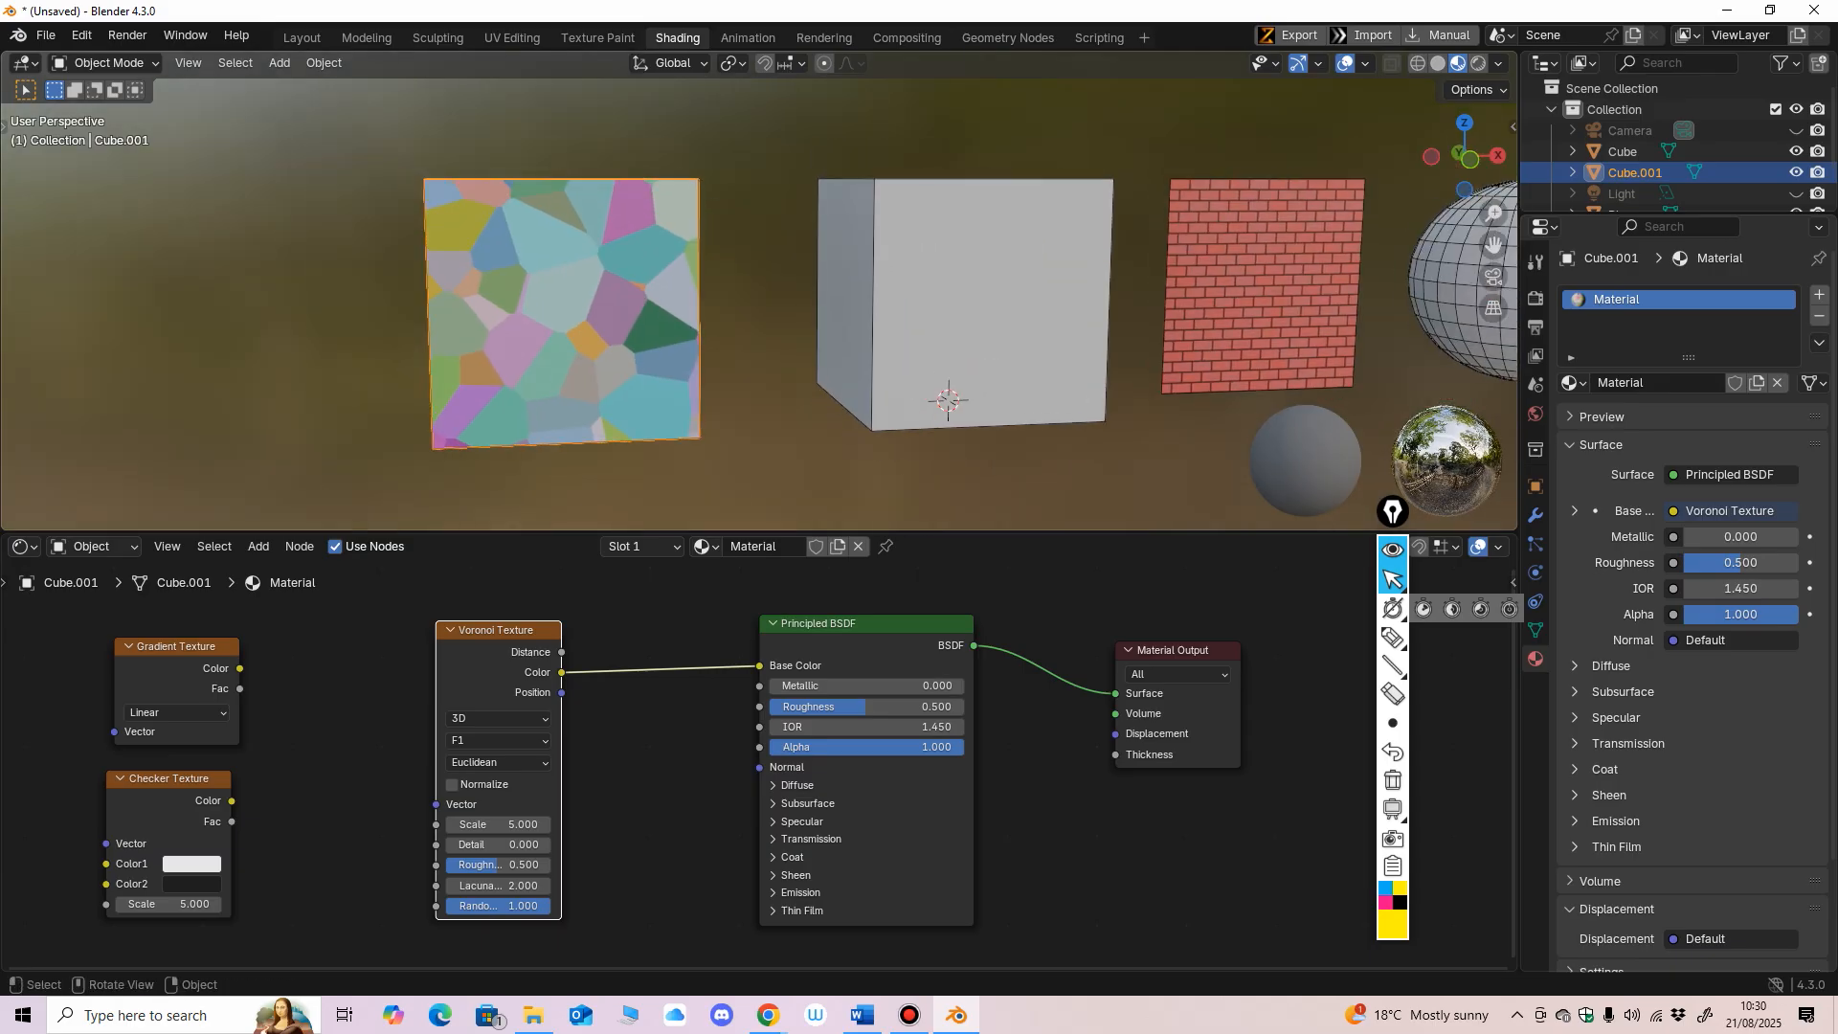
{"action": "left_click_drag", "start_coordinate": [728, 532], "coordinate": [728, 559]}
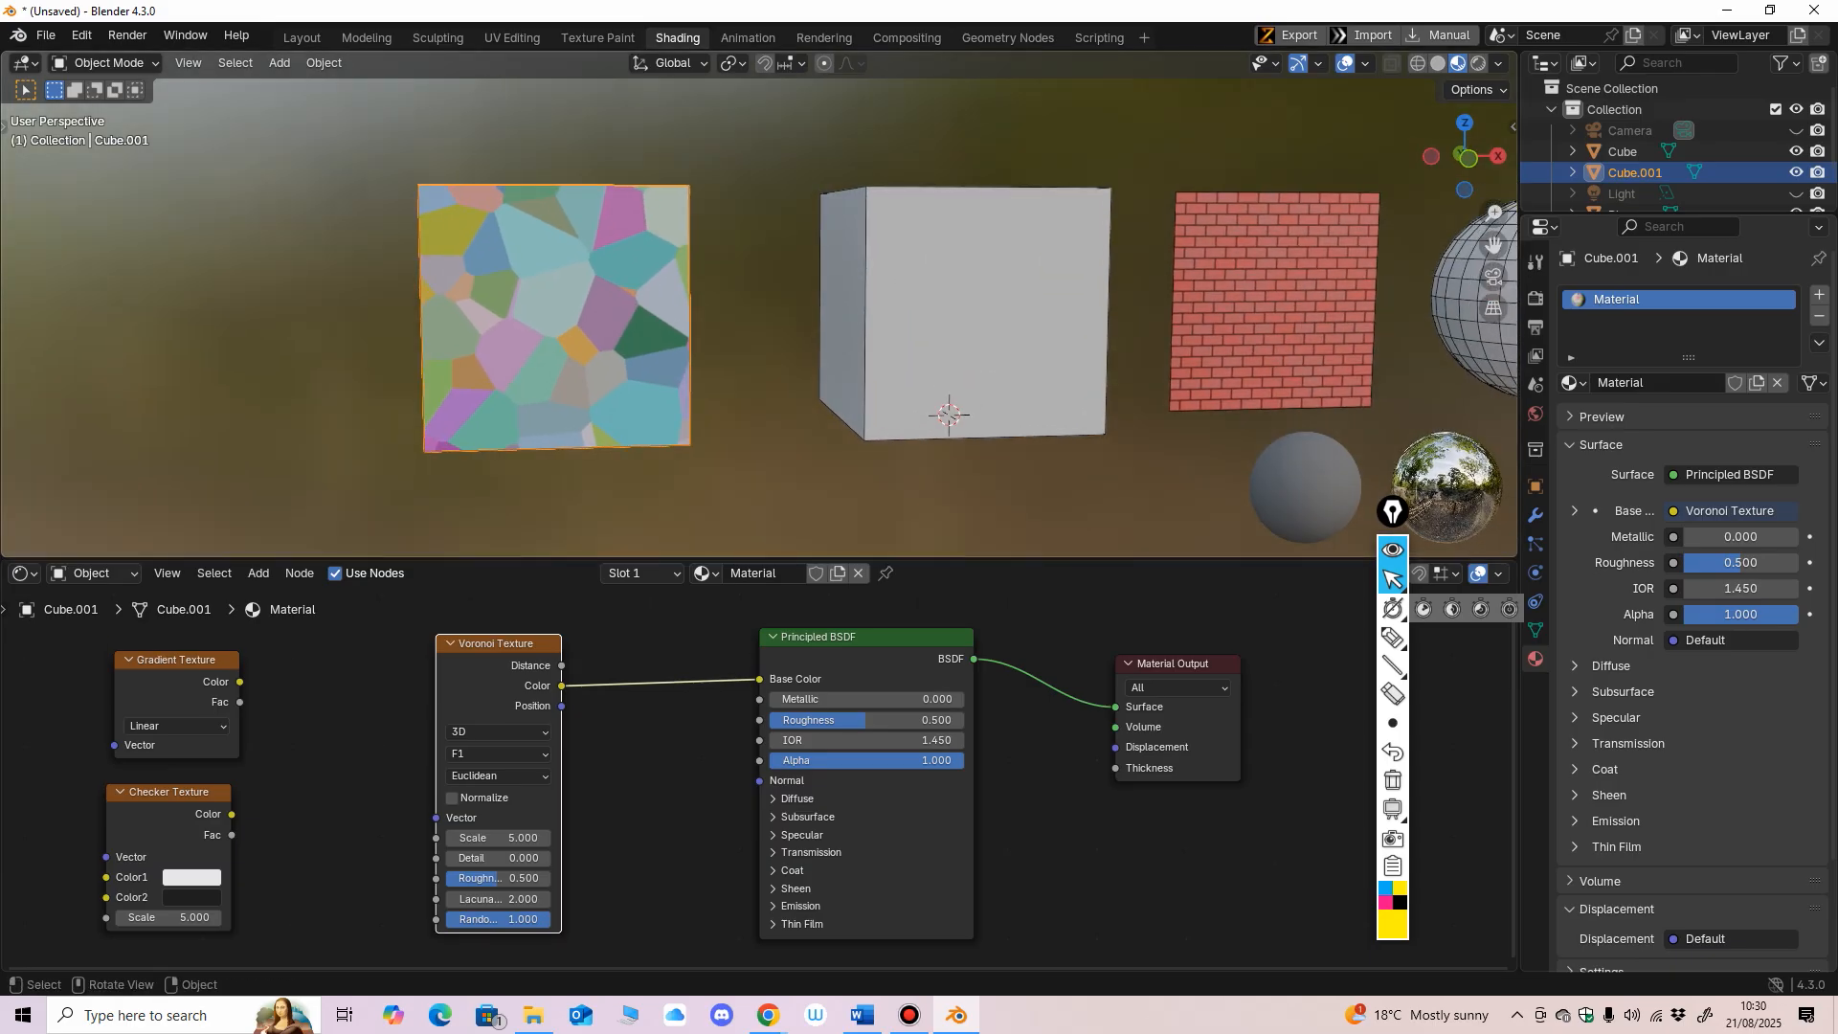
Step: Move the Gradient Texture and Checker Texture nodes well away from the Voronoi Texture node to free space before it
{"action": "left_click_drag", "start_coordinate": [179, 660], "coordinate": [72, 664]}
{"action": "left_click_drag", "start_coordinate": [170, 792], "coordinate": [163, 793]}
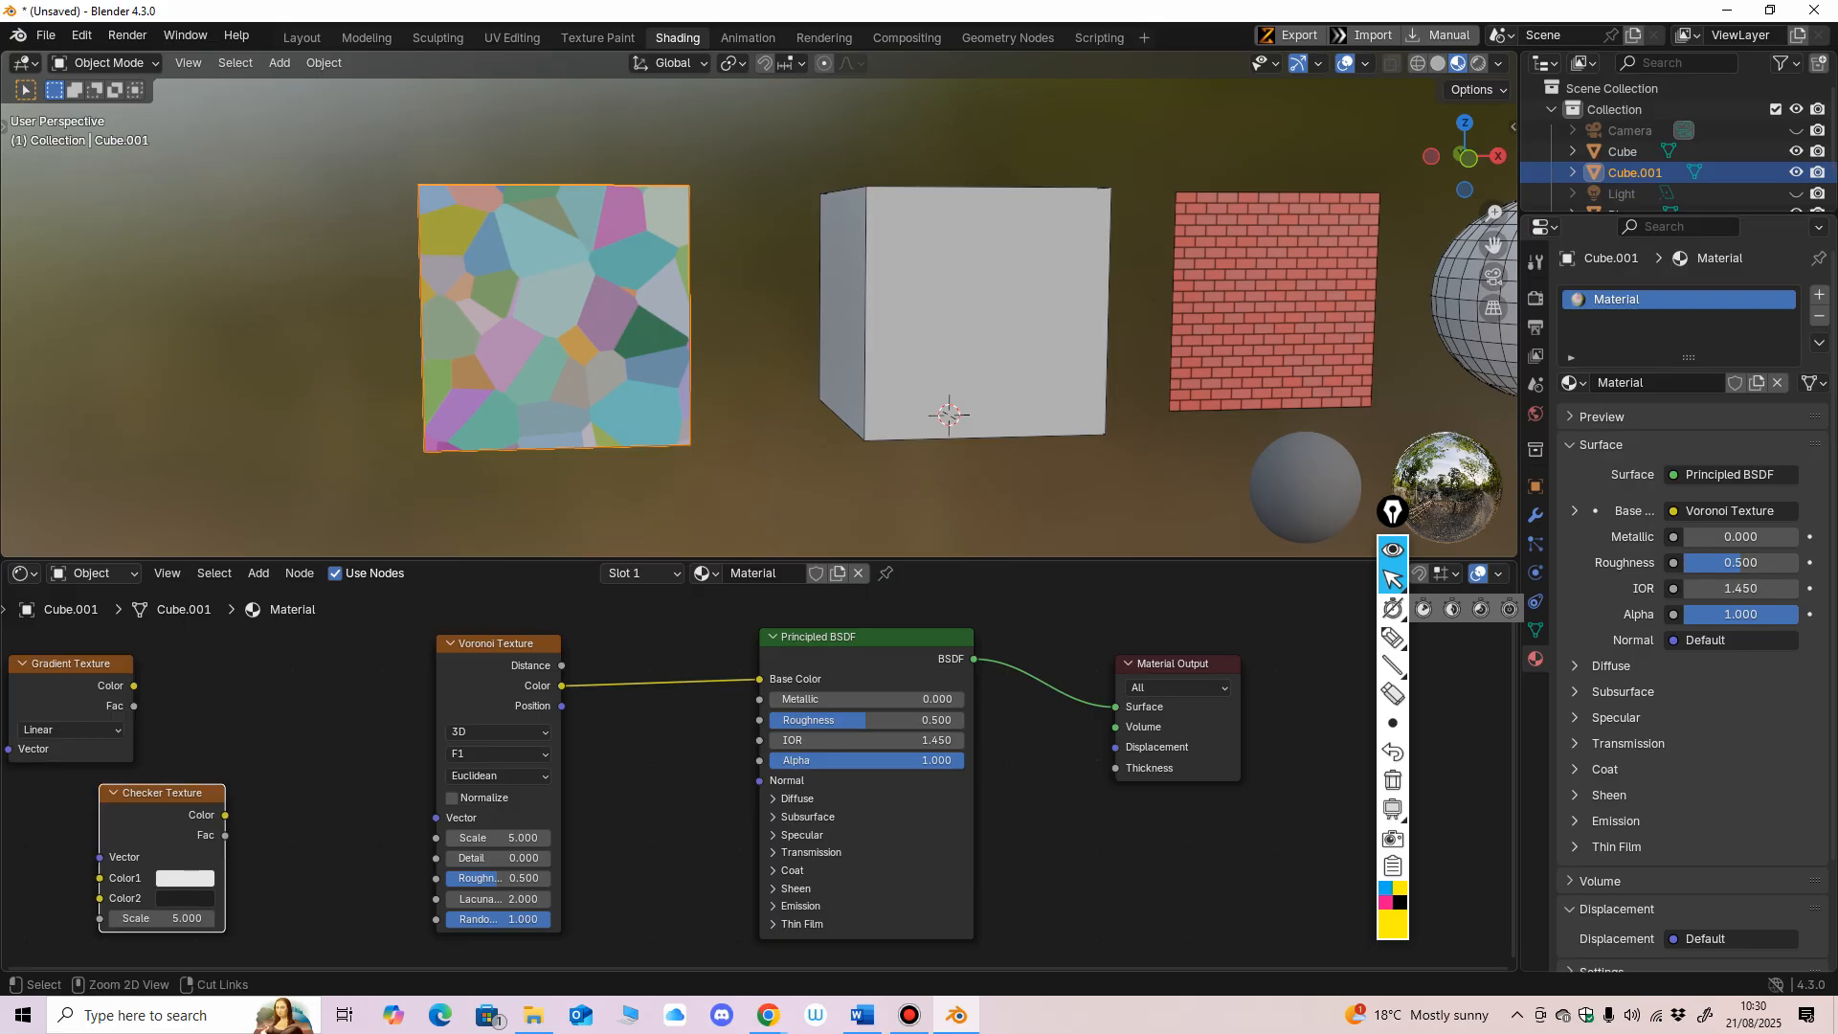
{"action": "scroll", "coordinate": [751, 780], "scroll_direction": "down", "scroll_amount": 5}
{"action": "middle_click_drag", "start_coordinate": [751, 780], "coordinate": [741, 762], "text": "shift"}
{"action": "left_click_drag", "start_coordinate": [288, 685], "coordinate": [212, 681]}
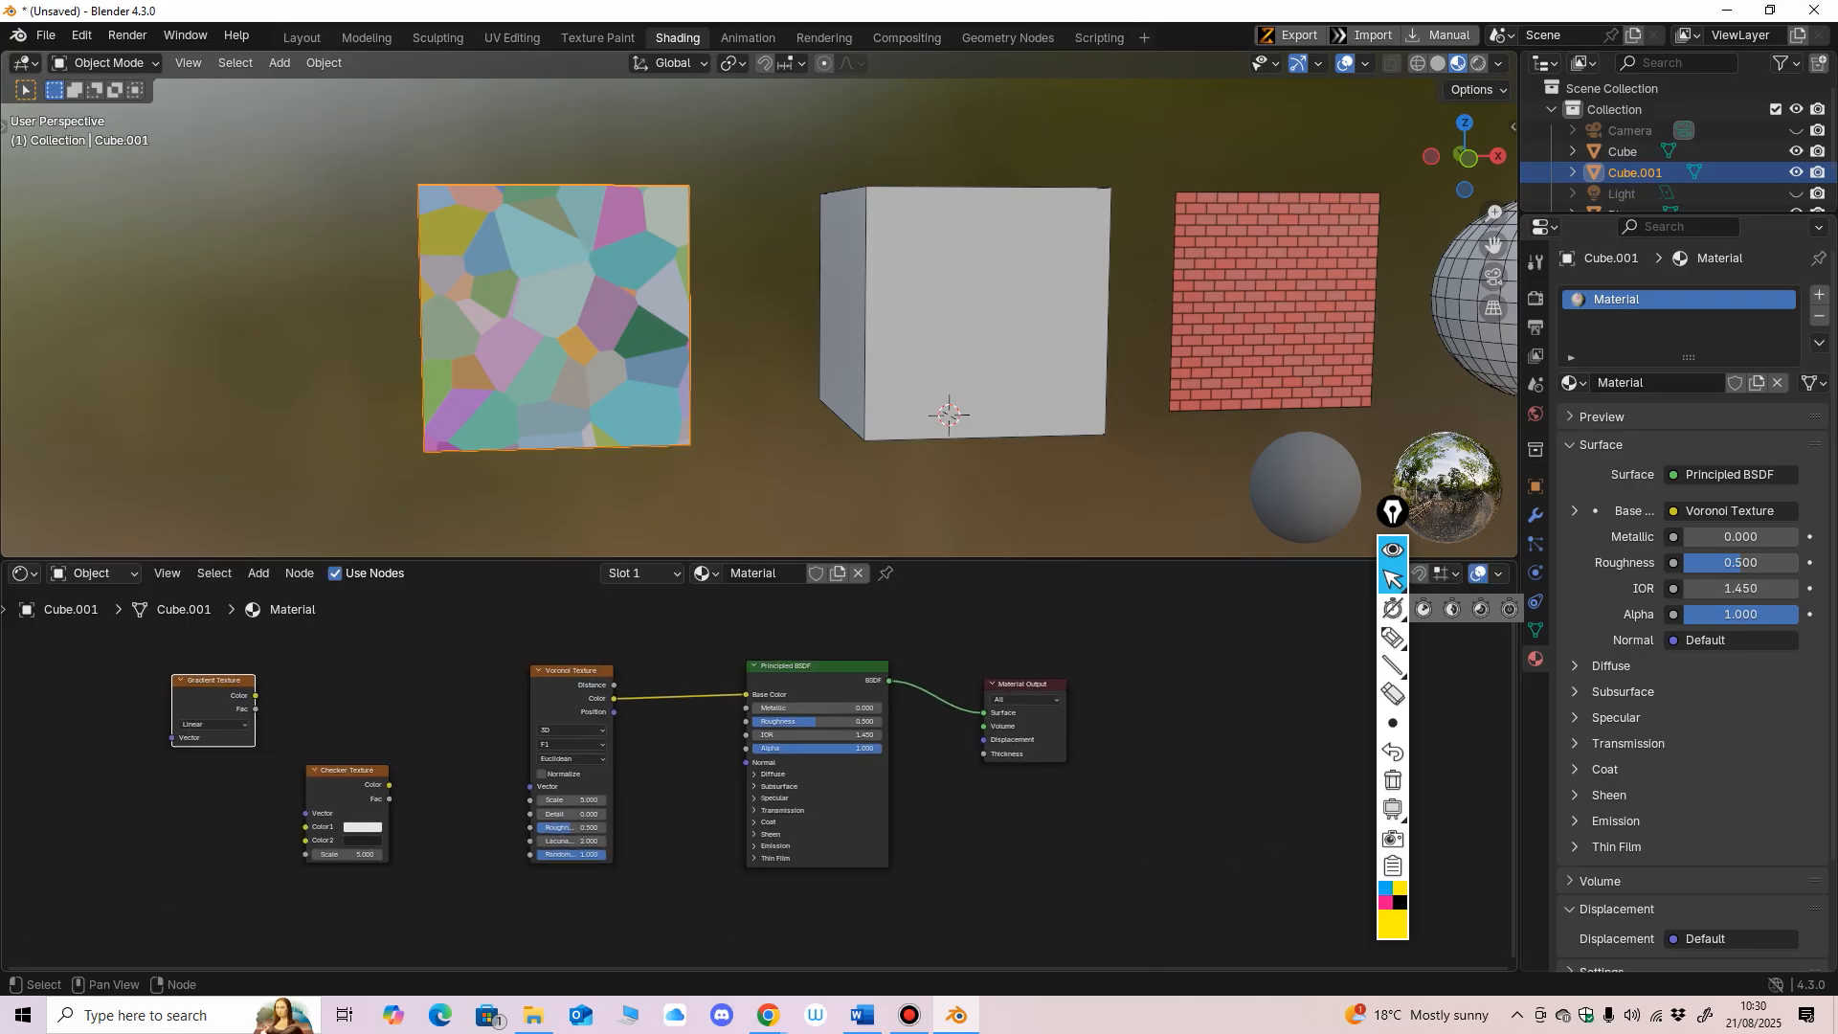
{"action": "mouse_move", "coordinate": [759, 797]}
{"action": "middle_mouse_down", "text": "ctrl"}
{"action": "mouse_move", "coordinate": [759, 735]}
{"action": "mouse_move", "coordinate": [759, 780]}
{"action": "middle_mouse_up", "text": "ctrl"}
{"action": "left_click_drag", "start_coordinate": [261, 768], "coordinate": [115, 776]}
Step: Reposition the Principled BSDF and Voronoi Texture nodes closer to the Material Output and view the textured cube up close
{"action": "middle_click_drag", "start_coordinate": [660, 765], "coordinate": [738, 772], "text": "shift"}
{"action": "left_click", "coordinate": [905, 649]}
{"action": "left_click_drag", "start_coordinate": [904, 650], "coordinate": [916, 646]}
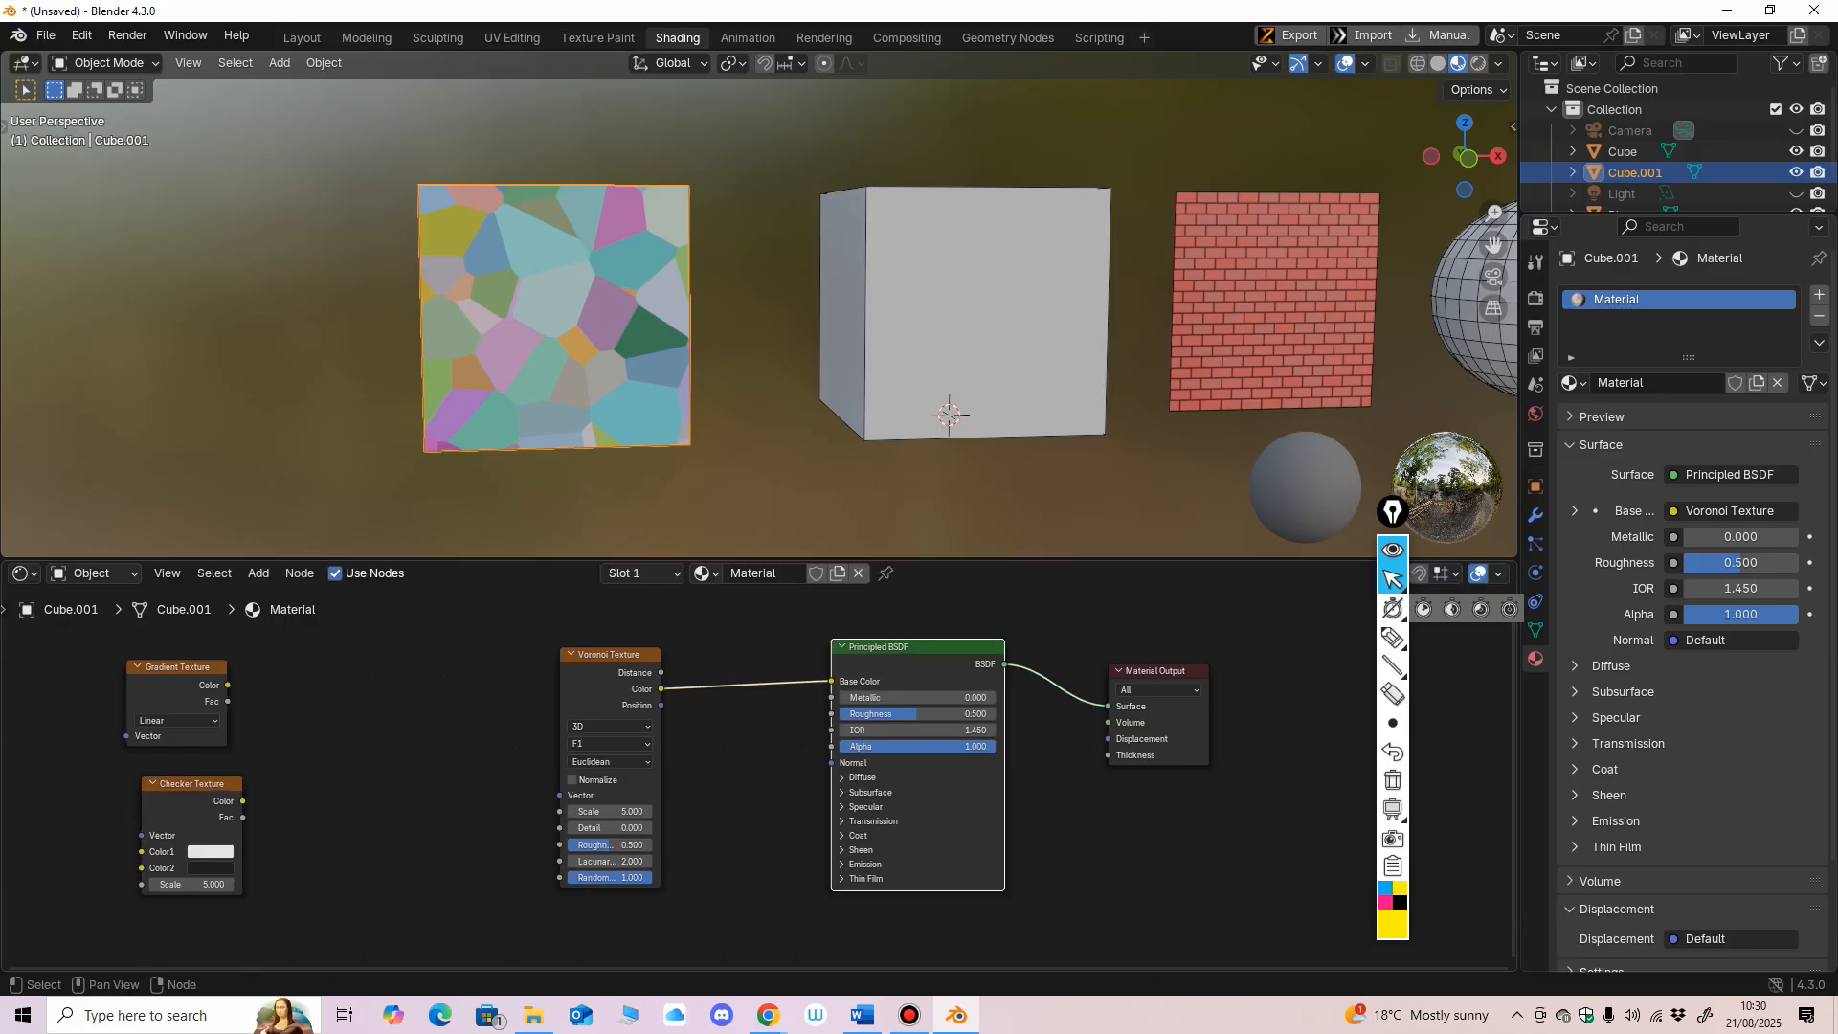
{"action": "left_click_drag", "start_coordinate": [613, 654], "coordinate": [654, 655]}
{"action": "middle_click_drag", "start_coordinate": [728, 765], "coordinate": [717, 767], "text": "ctrl"}
{"action": "left_click", "coordinate": [756, 787]}
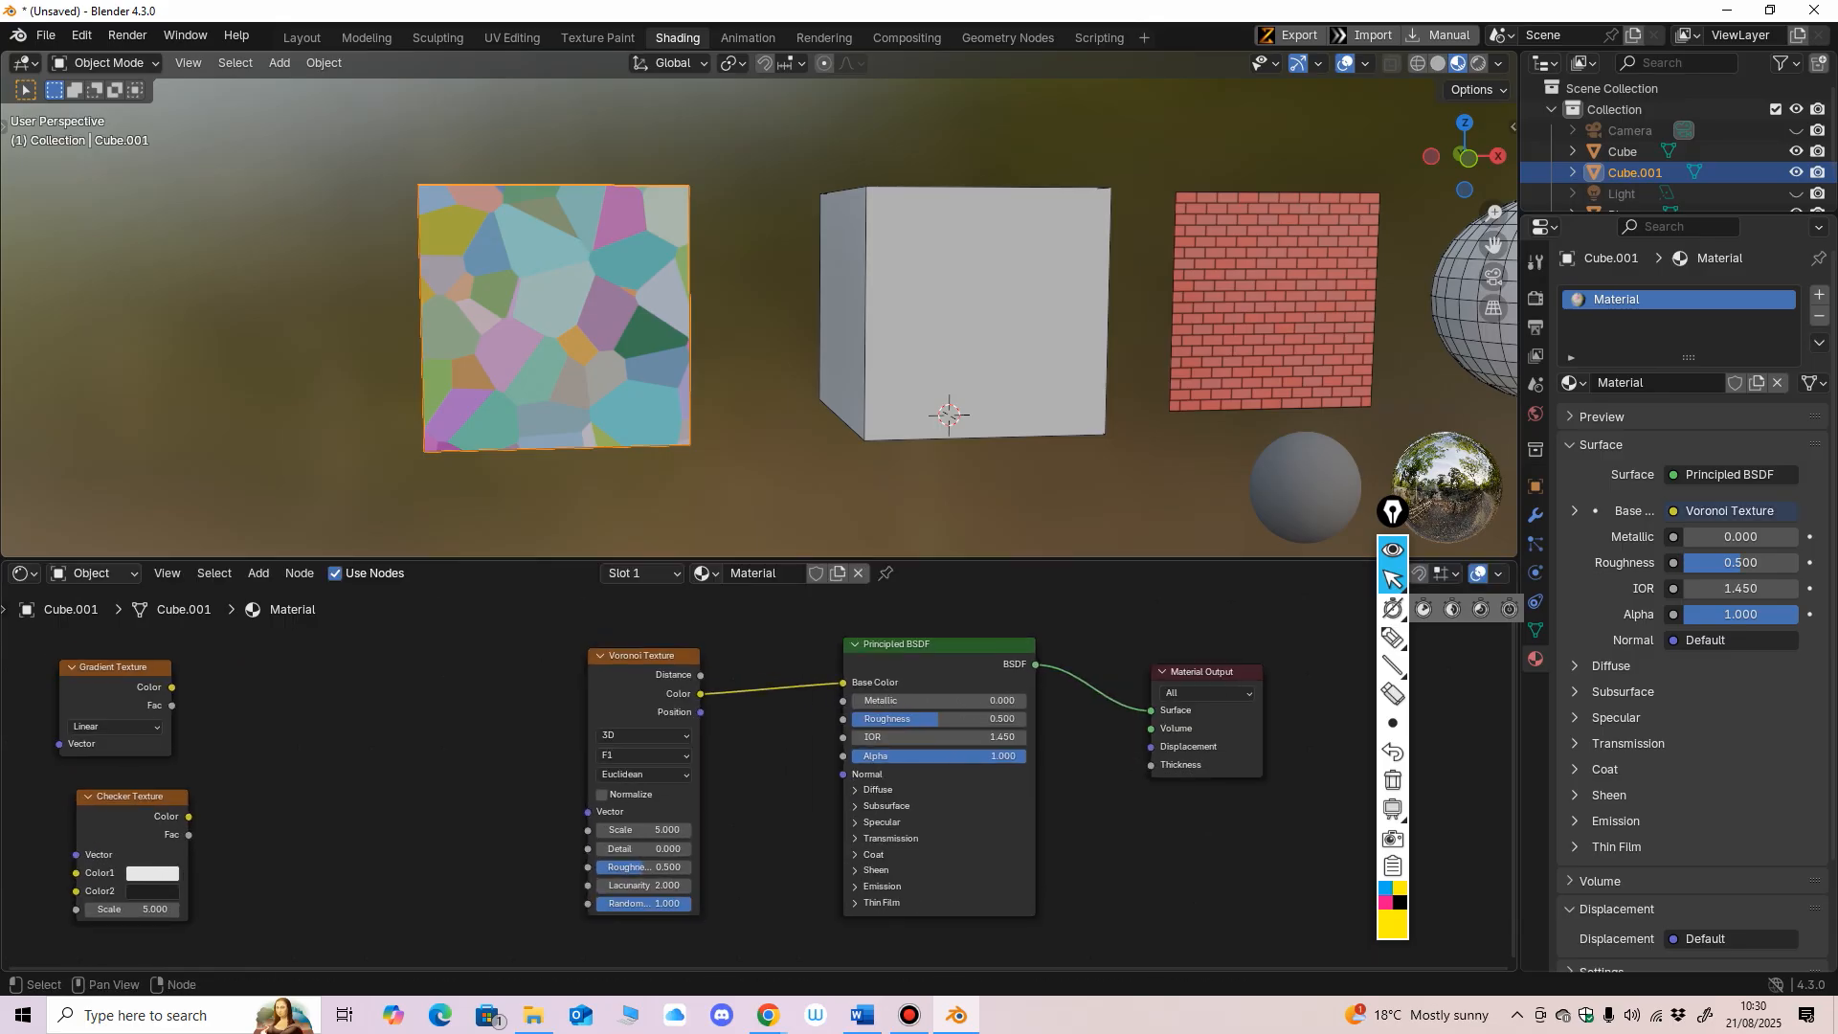
{"action": "middle_click_drag", "start_coordinate": [759, 325], "coordinate": [811, 318], "text": "shift"}
{"action": "scroll", "coordinate": [811, 318], "scroll_direction": "up", "scroll_amount": 1}
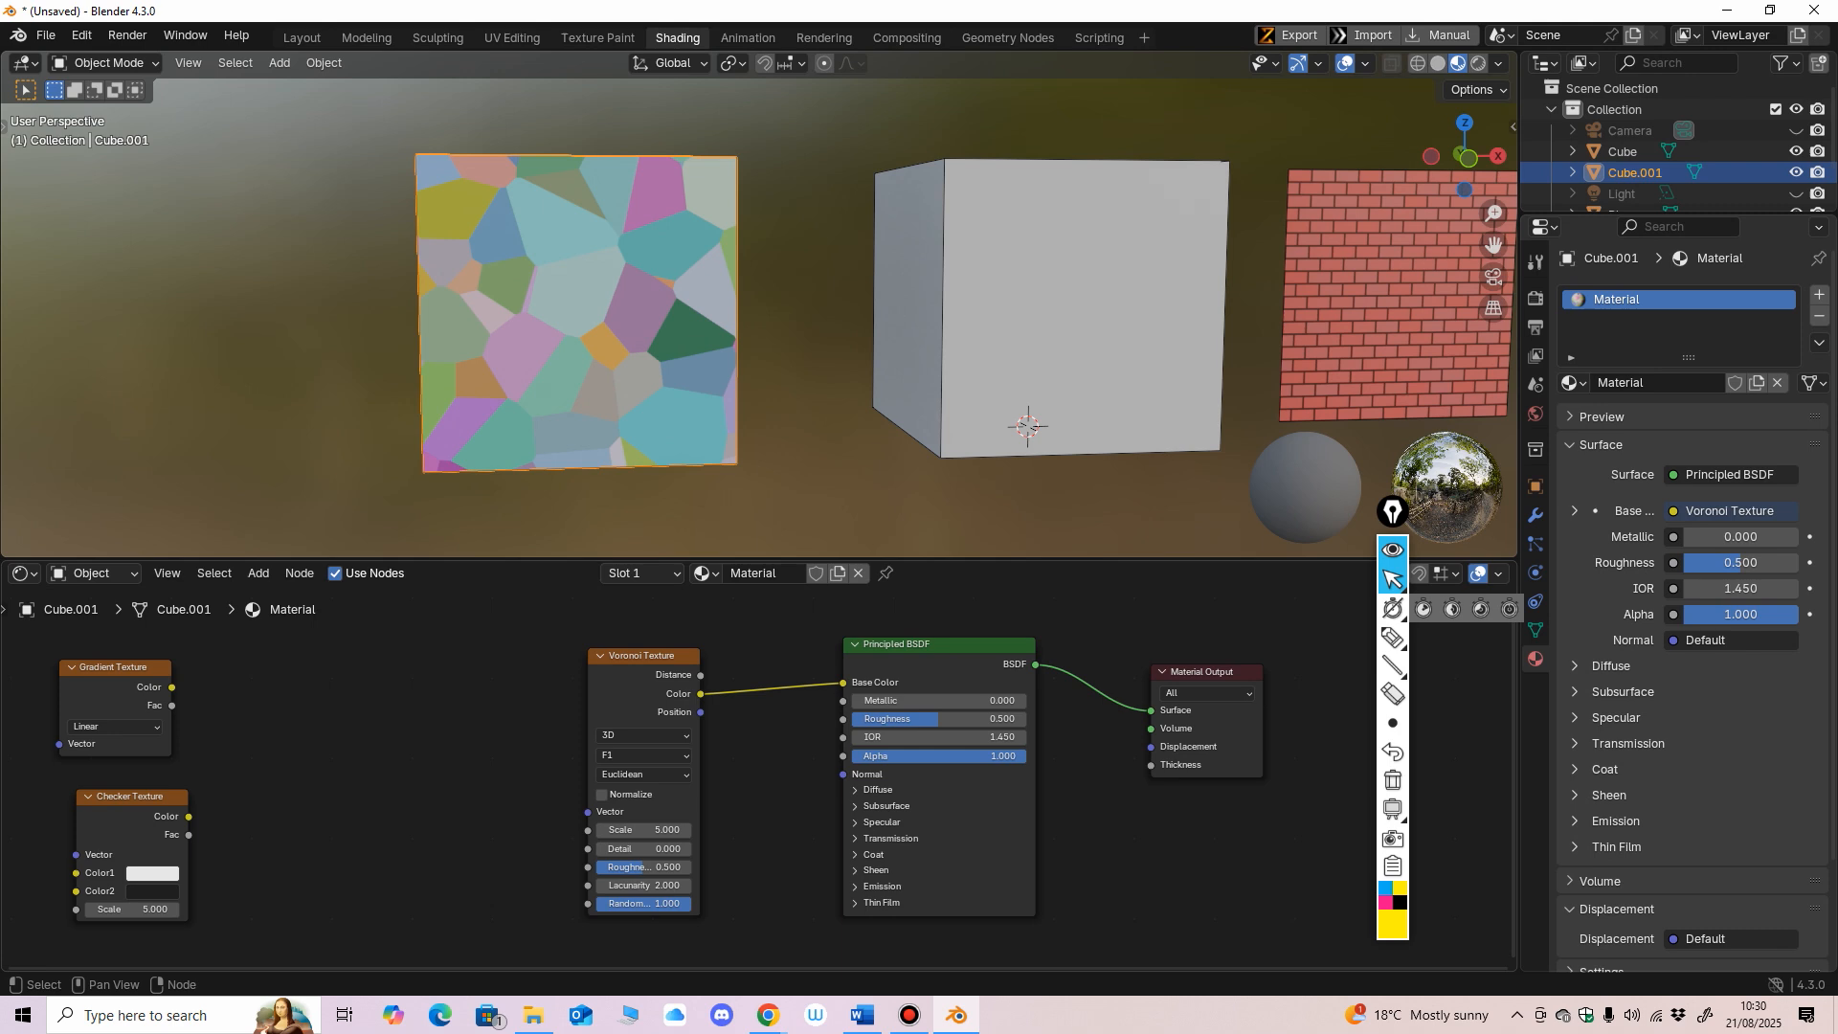
Step: Add linked Texture Coordinate and Mapping nodes to the Voronoi Texture with Node Wrangler and move the pair away from it
{"action": "left_click", "coordinate": [643, 655]}
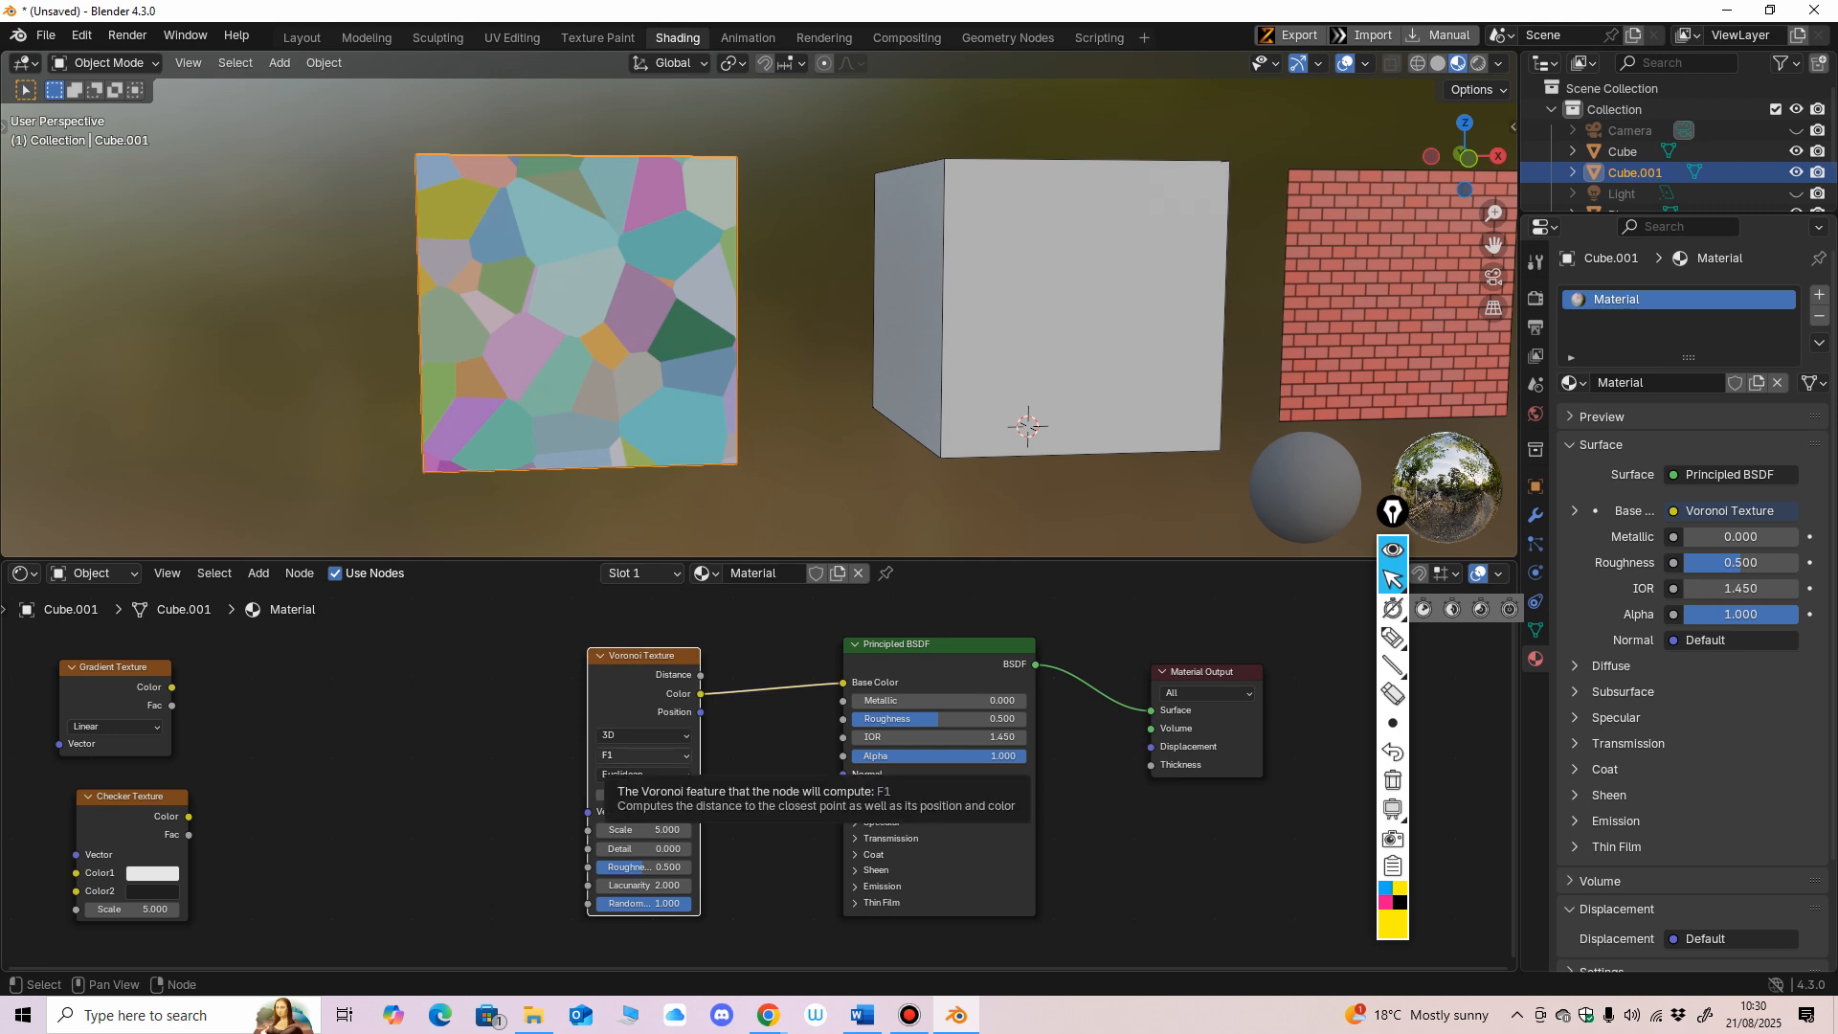
{"action": "key", "text": "ctrl+t"}
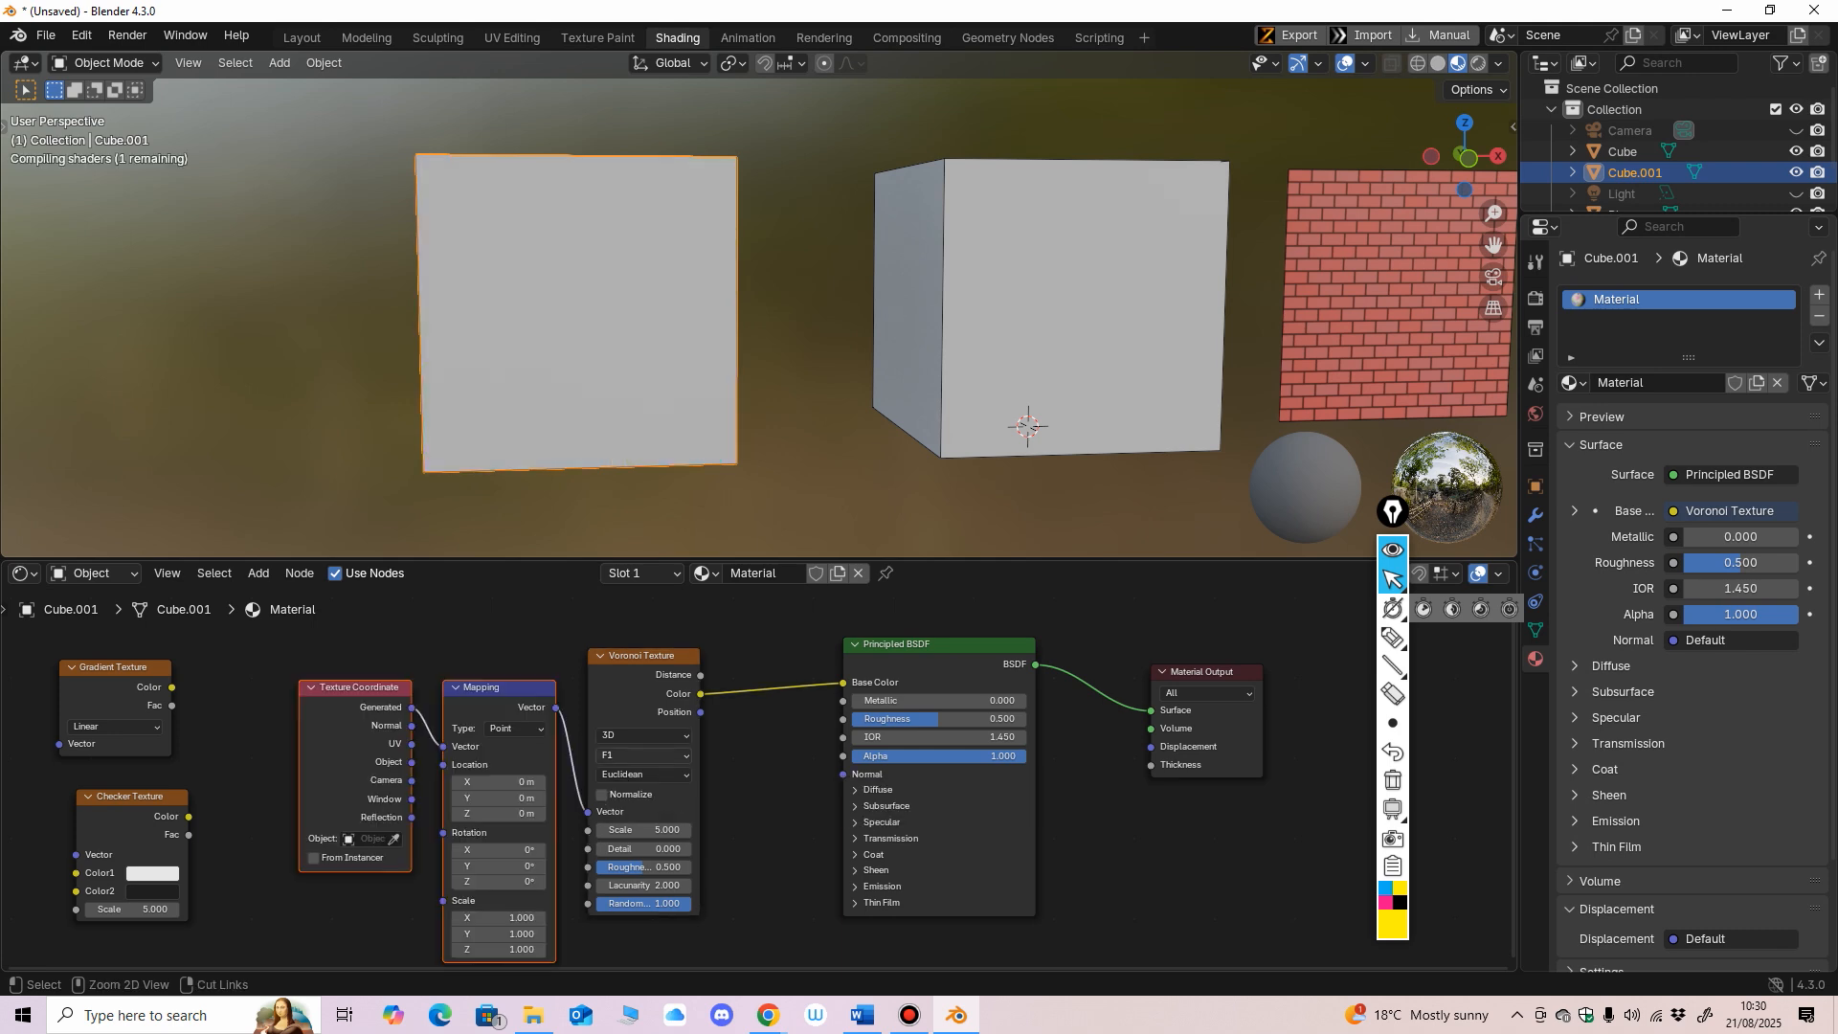
{"action": "left_click_drag", "start_coordinate": [506, 687], "coordinate": [459, 673]}
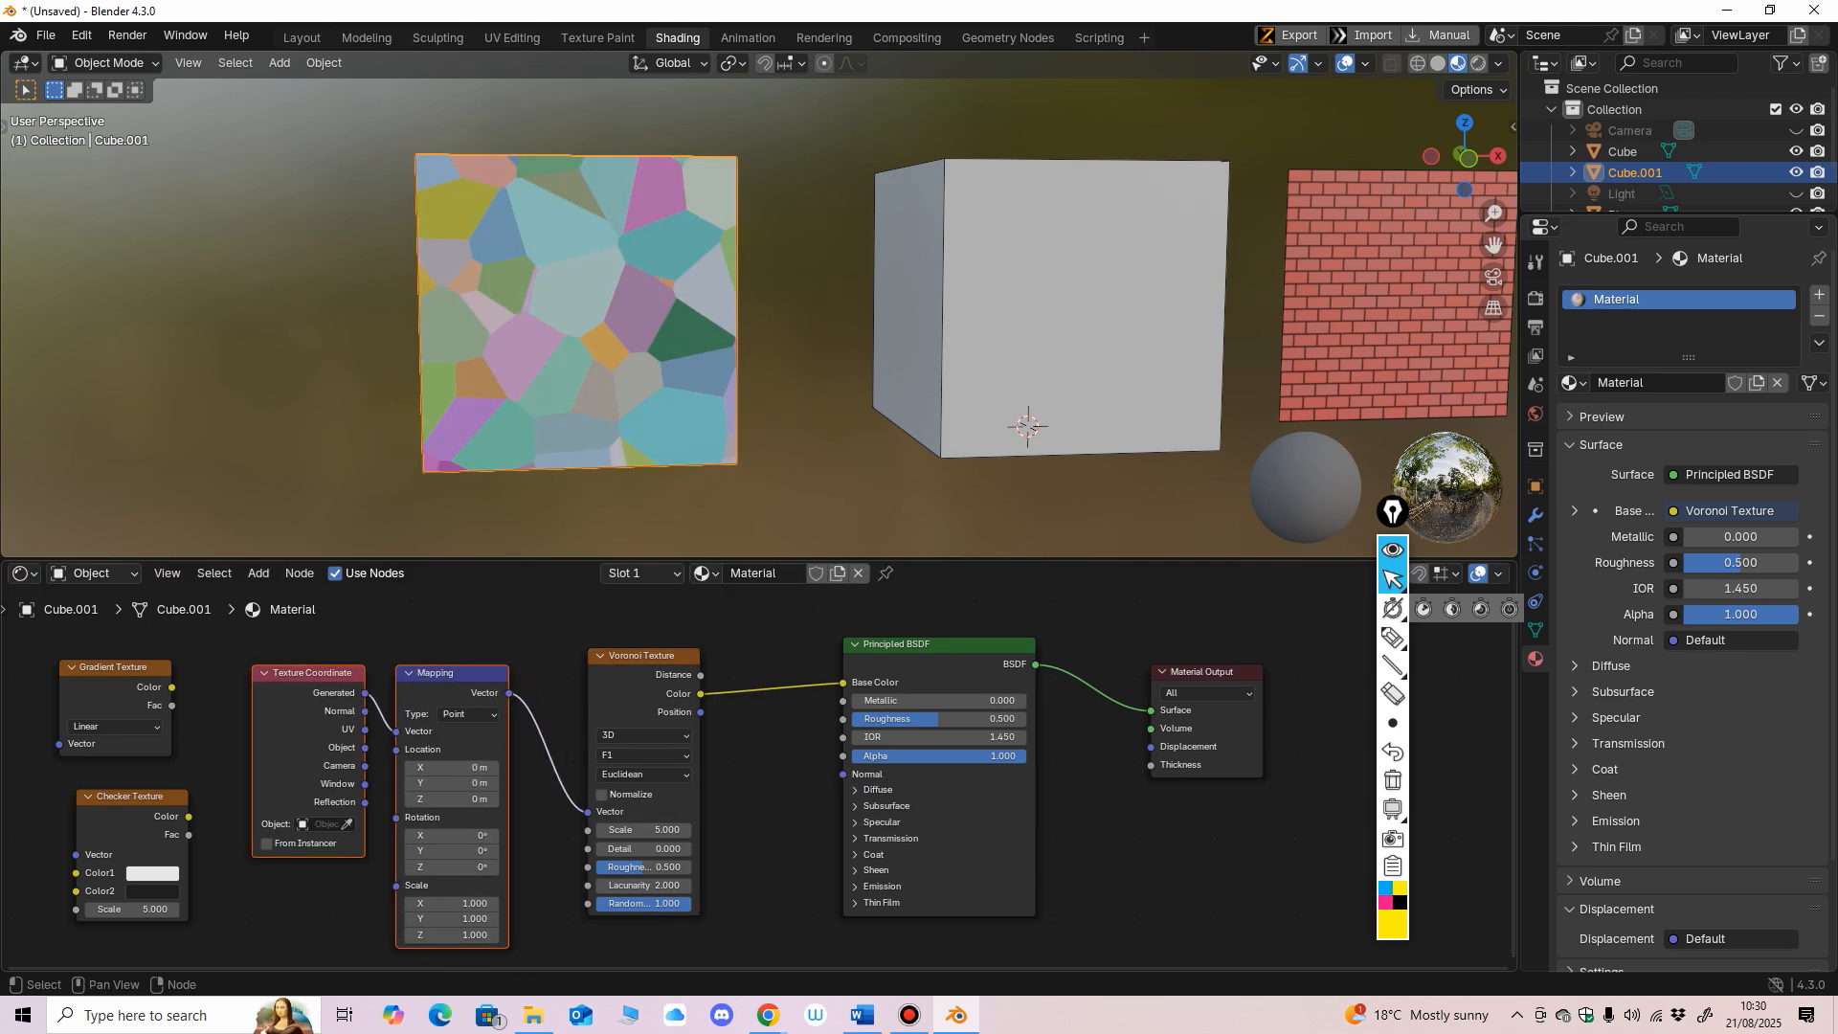
Step: Space out the Texture Coordinate, Mapping and Voronoi Texture nodes so their connections are clearly separated
{"action": "left_click", "coordinate": [458, 673]}
{"action": "left_click_drag", "start_coordinate": [643, 657], "coordinate": [666, 648]}
{"action": "left_click_drag", "start_coordinate": [454, 674], "coordinate": [472, 666]}
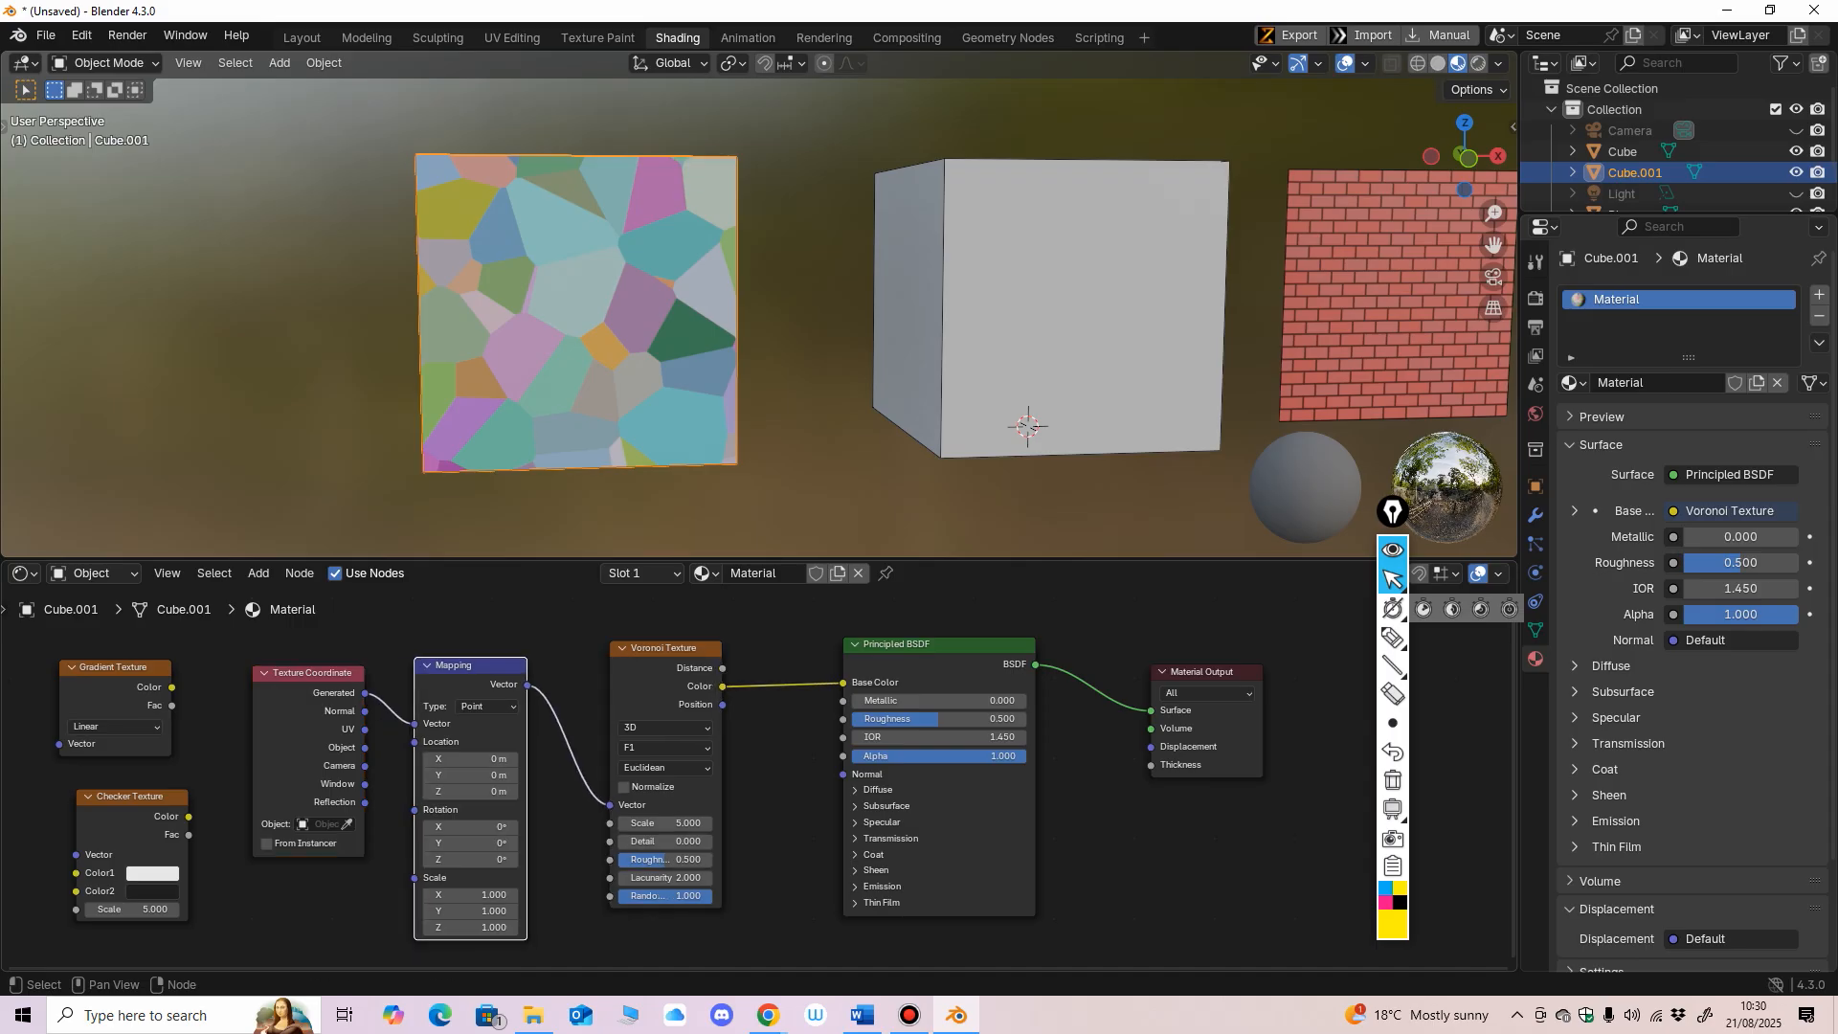
{"action": "left_click_drag", "start_coordinate": [310, 674], "coordinate": [293, 678]}
{"action": "left_click", "coordinate": [465, 666]}
{"action": "left_click_drag", "start_coordinate": [465, 666], "coordinate": [475, 660]}
{"action": "left_click_drag", "start_coordinate": [296, 677], "coordinate": [299, 676]}
{"action": "left_click_drag", "start_coordinate": [474, 660], "coordinate": [468, 654]}
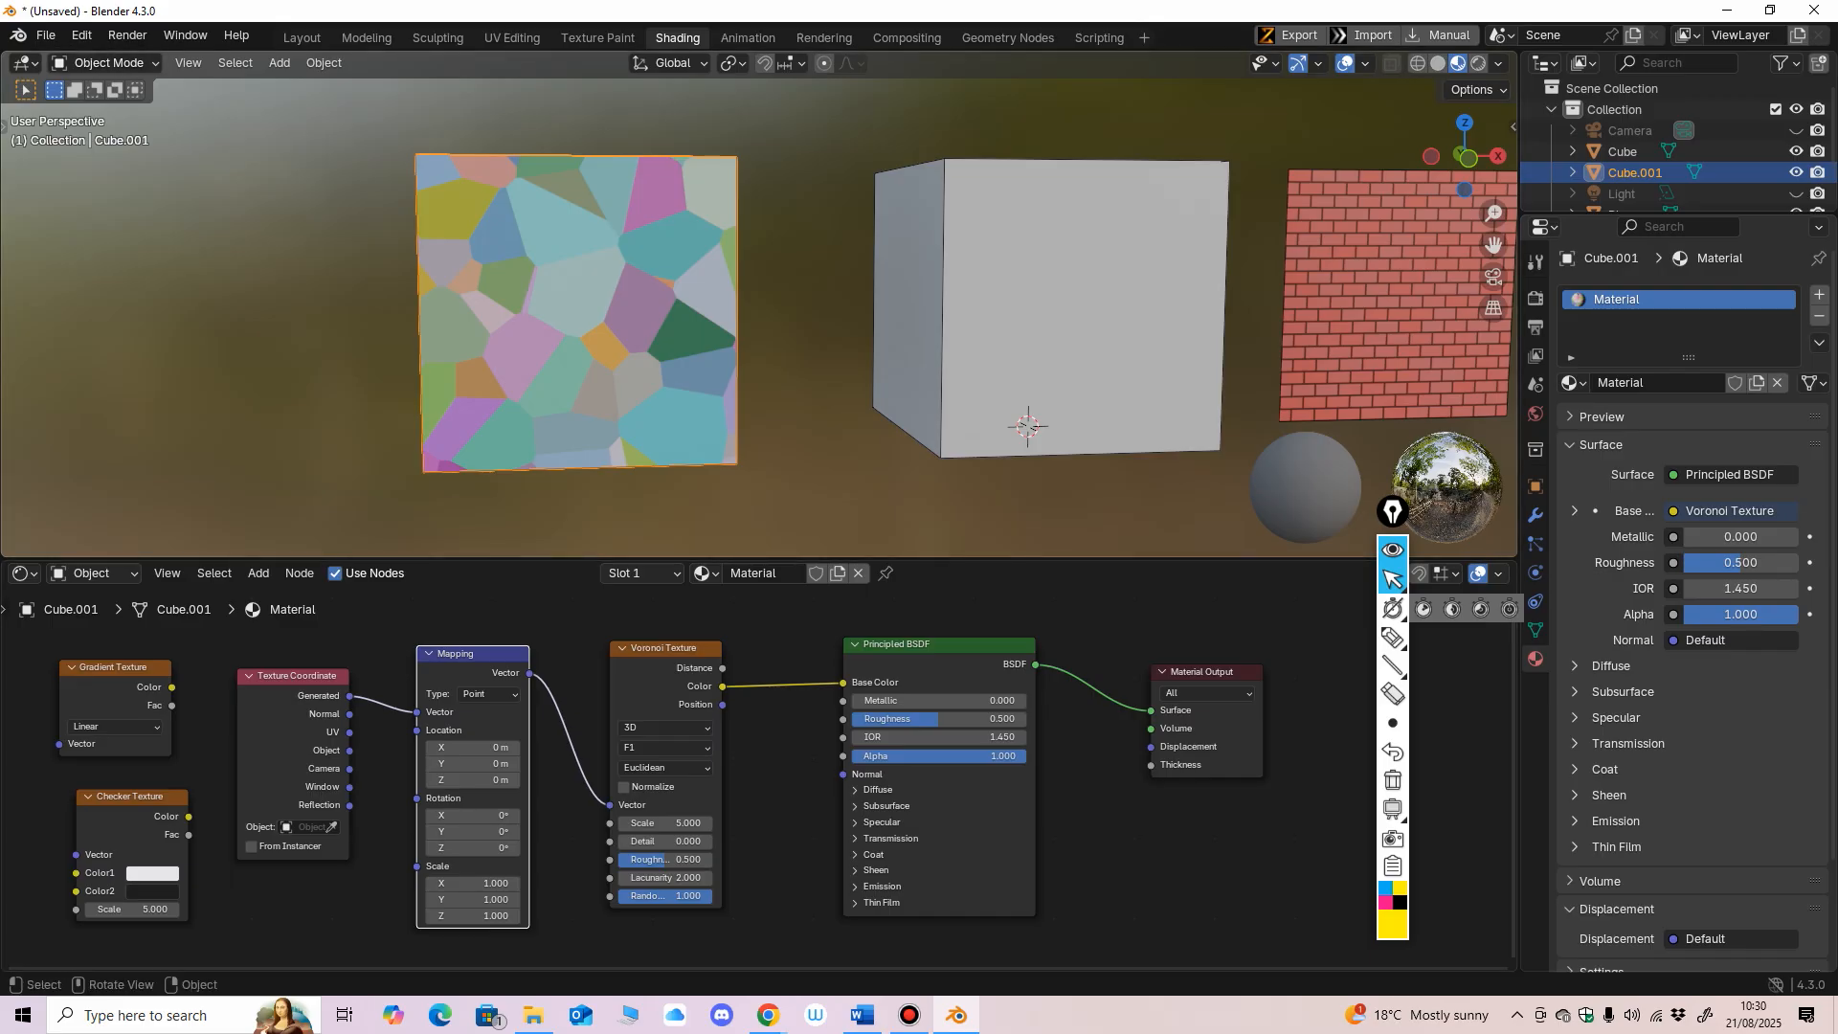
Step: Search the add-ons in Preferences for "node" to check that Node Wrangler is enabled, and close Preferences
{"action": "left_click", "coordinate": [665, 649]}
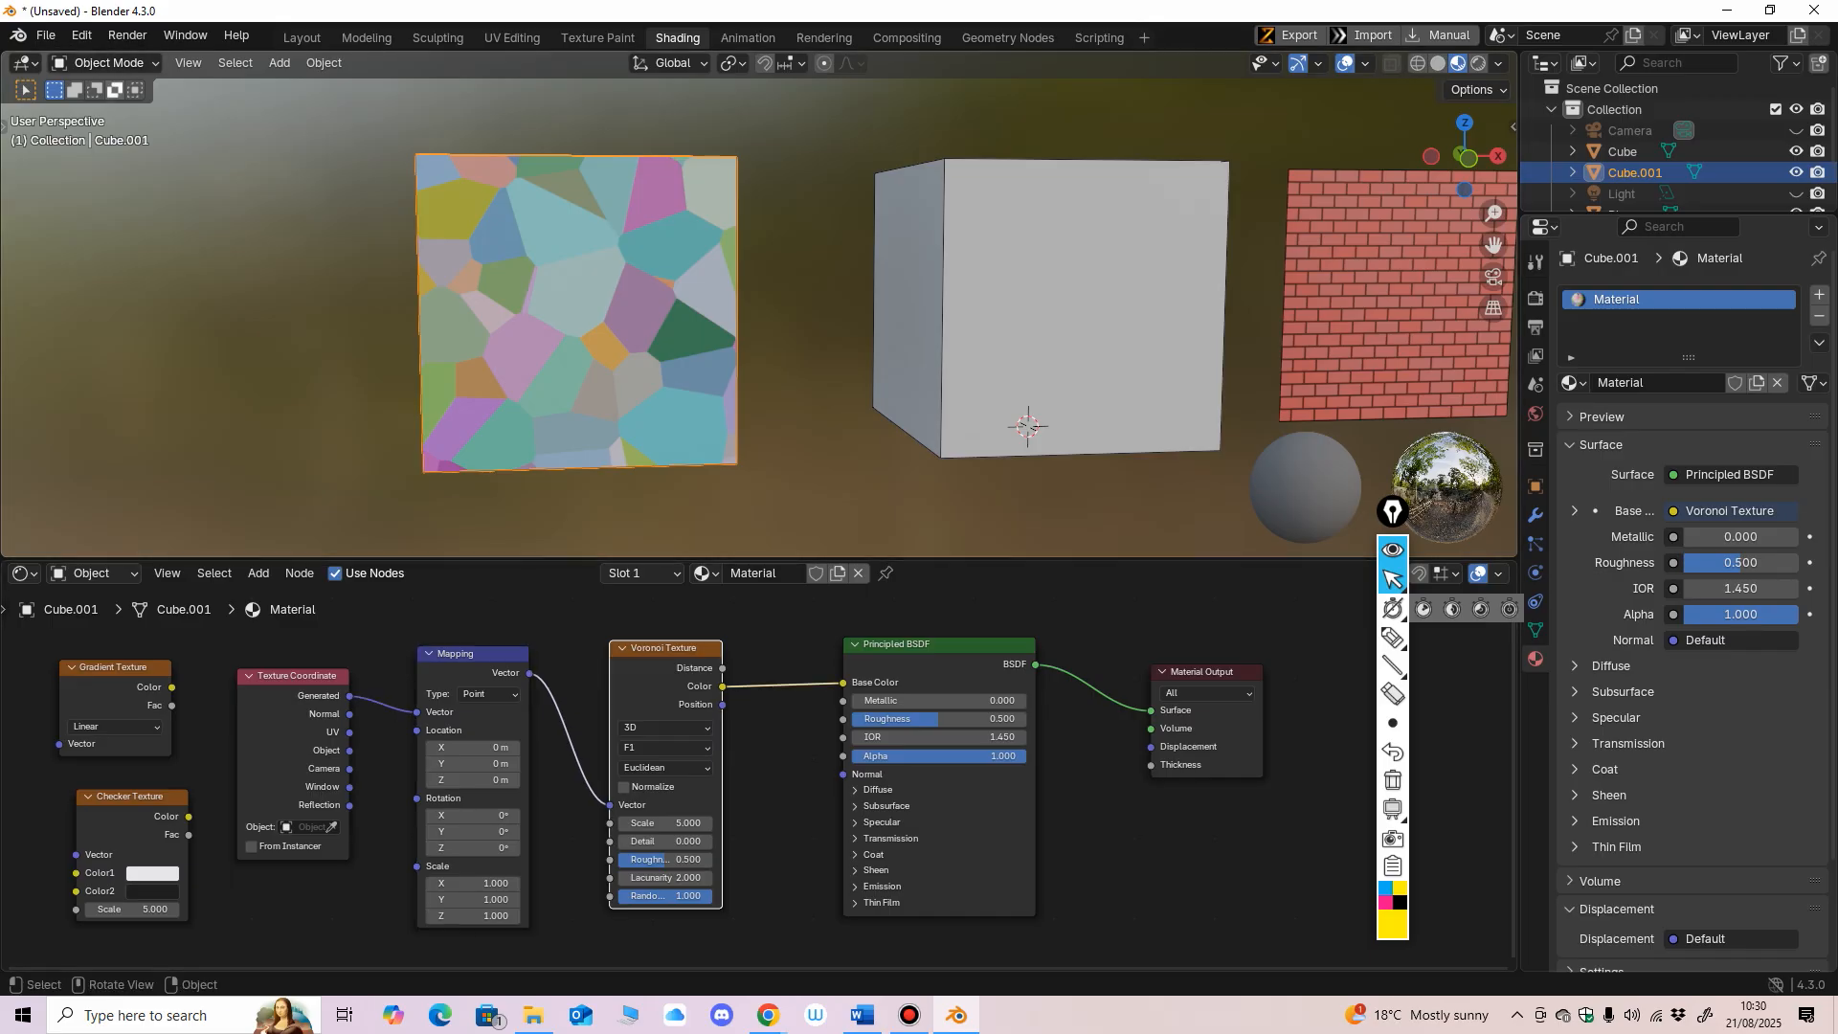
{"action": "left_click", "coordinate": [81, 34]}
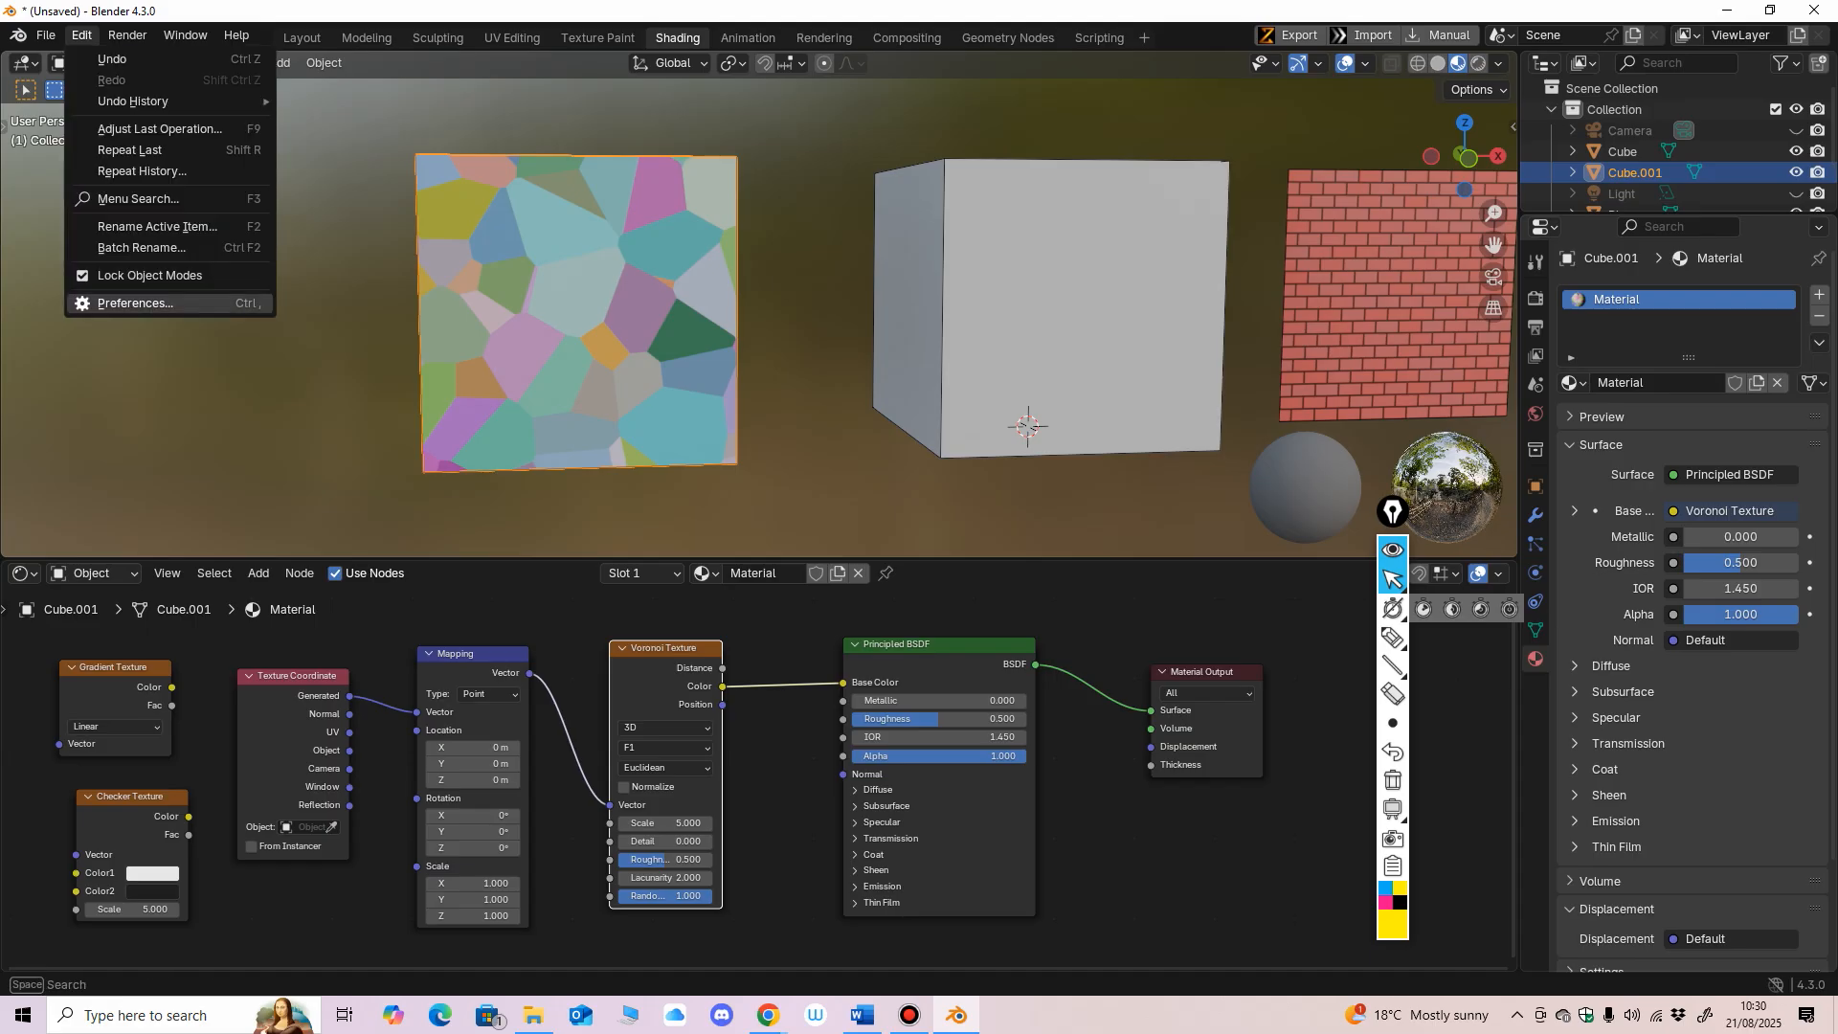
{"action": "left_click", "coordinate": [134, 303]}
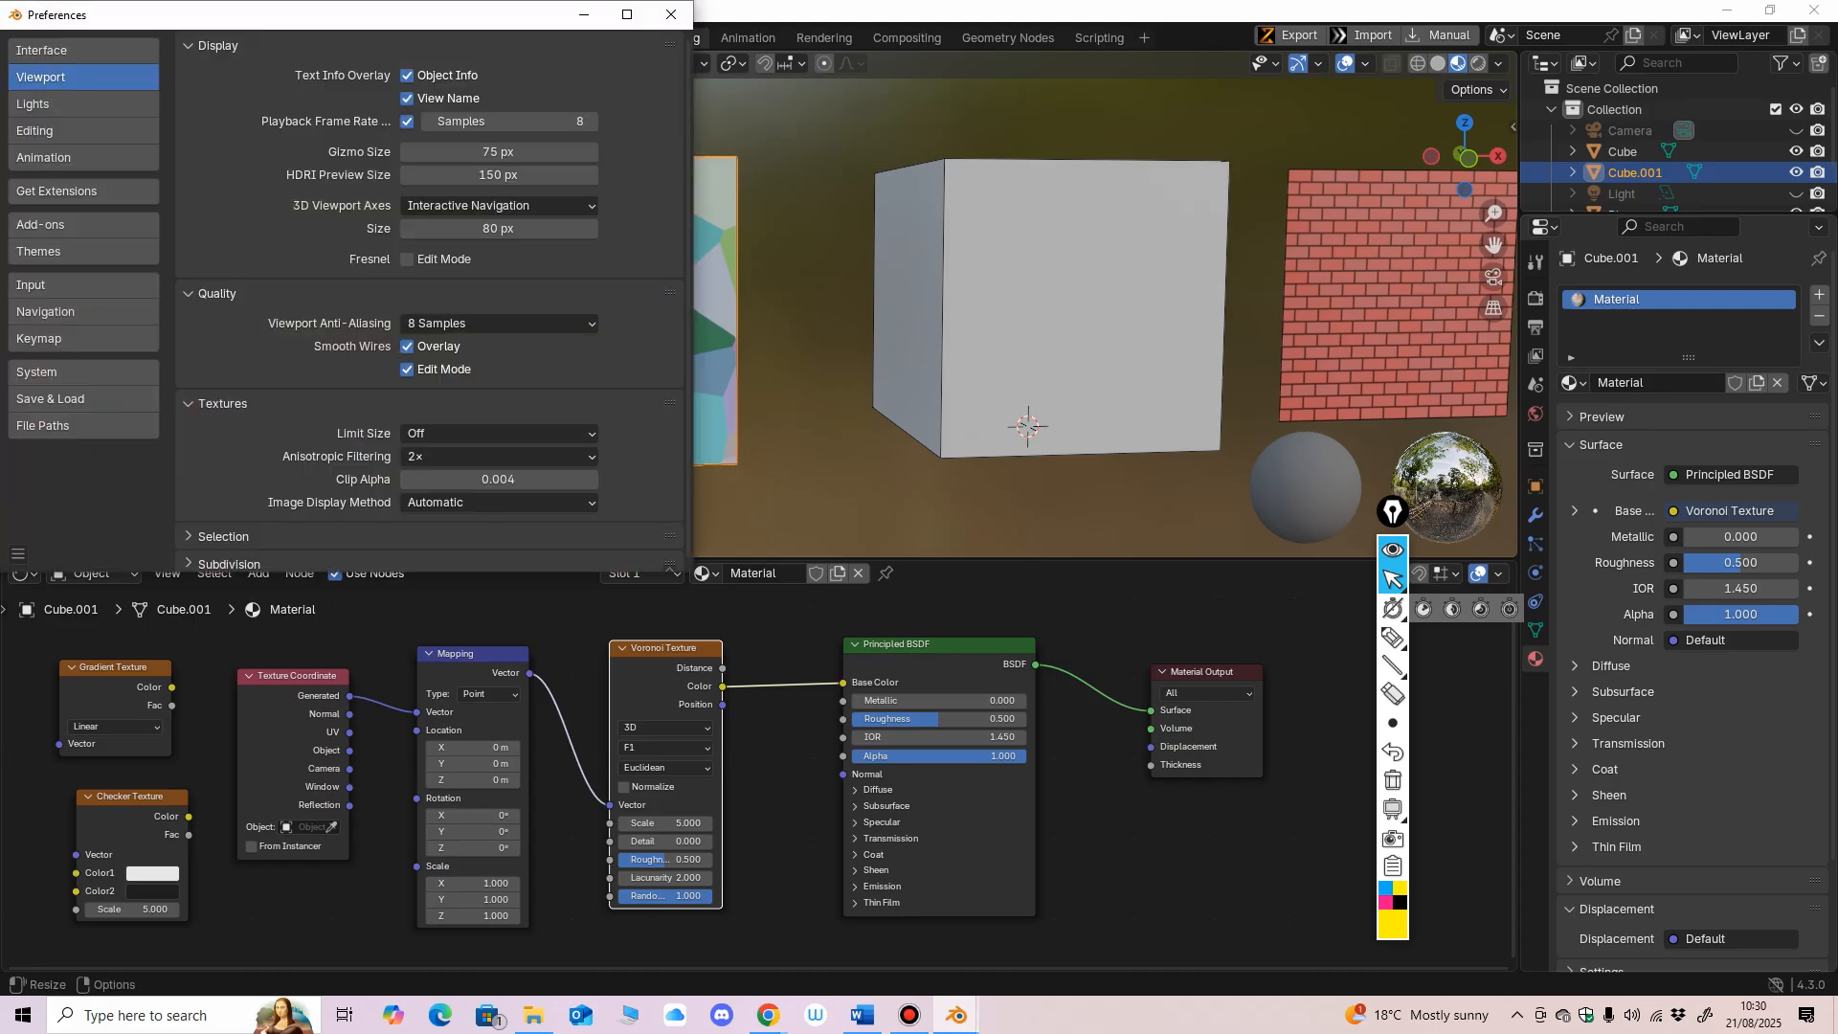
{"action": "left_click", "coordinate": [83, 224]}
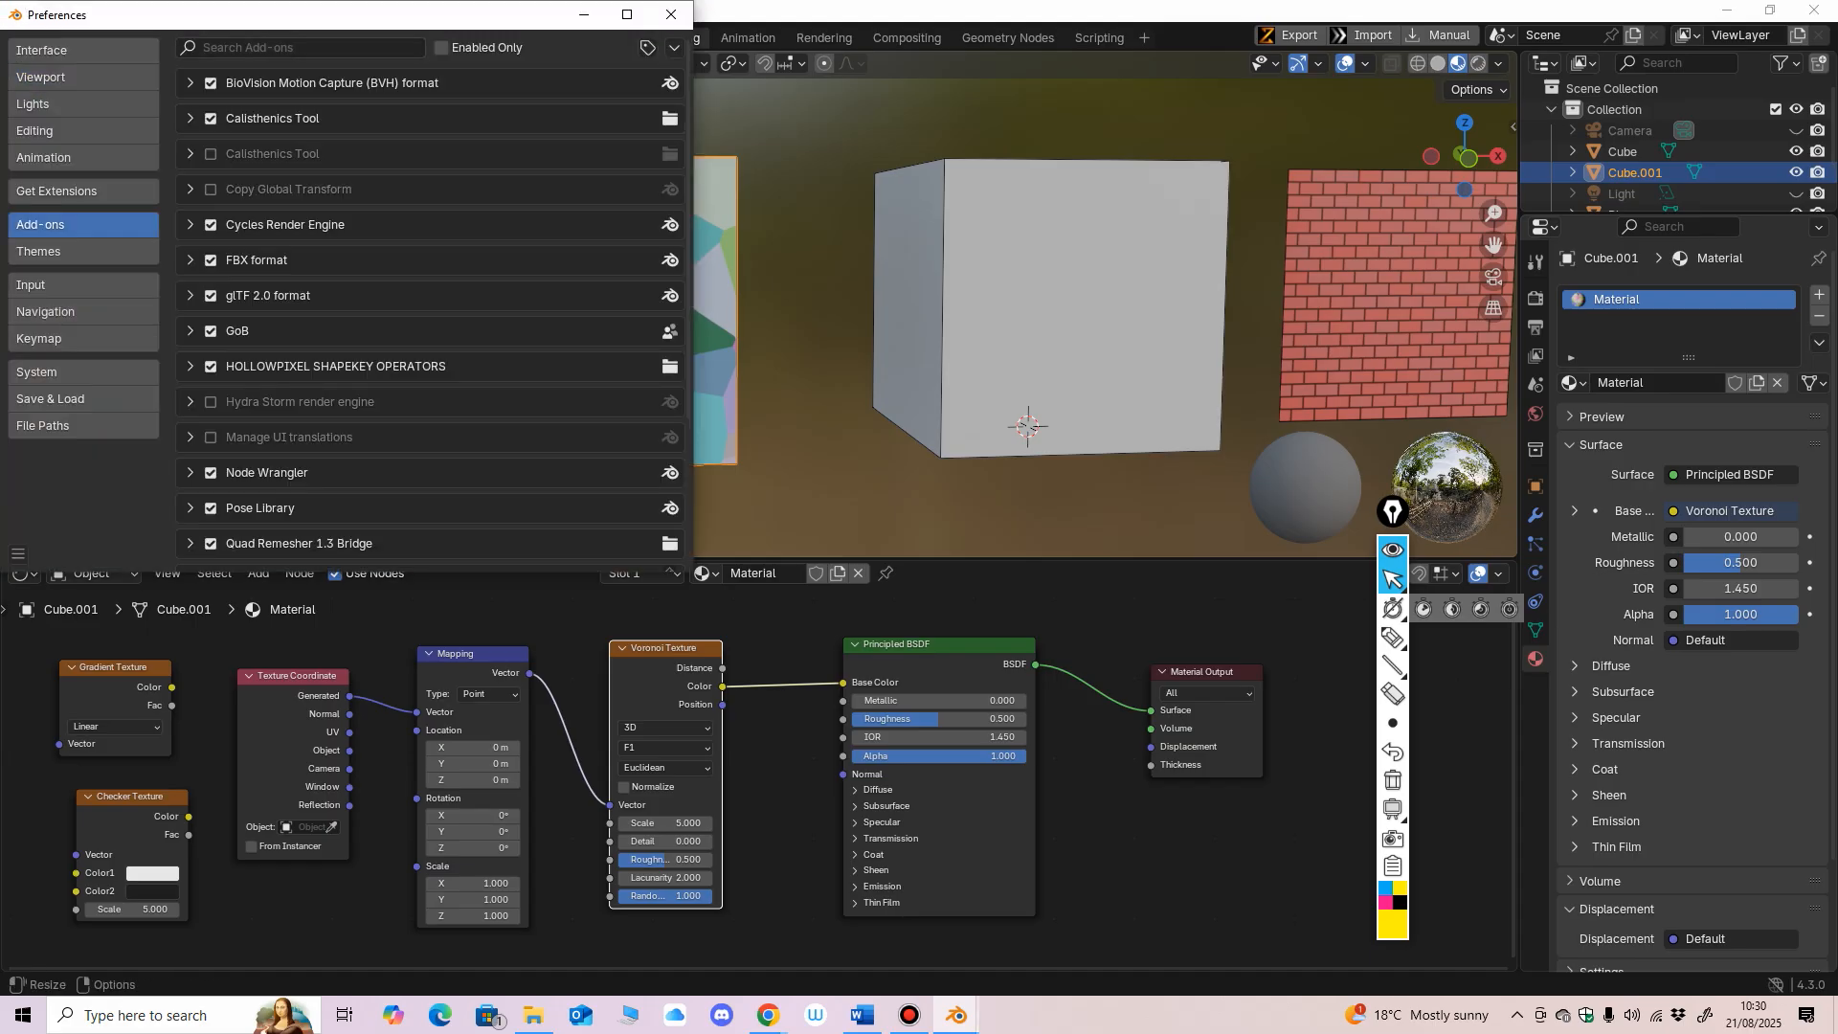
{"action": "left_click", "coordinate": [301, 48]}
{"action": "type", "text": "node"}
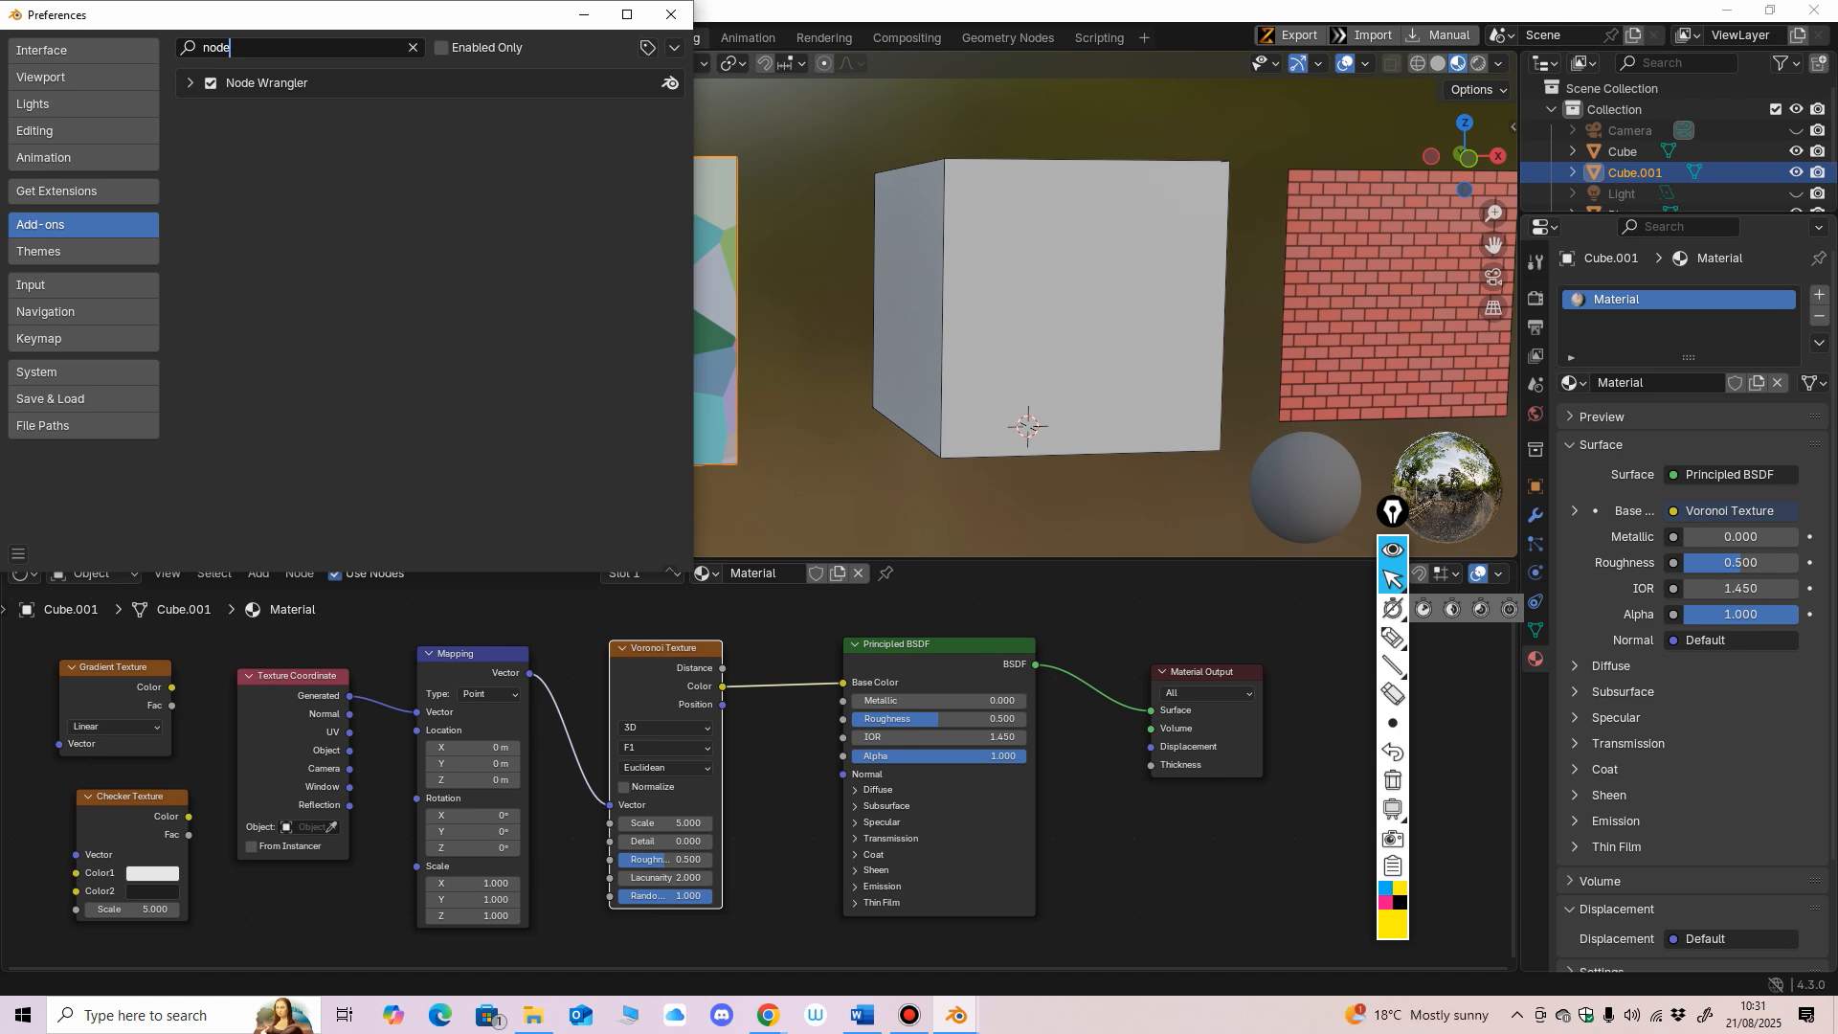
{"action": "left_click", "coordinate": [671, 14]}
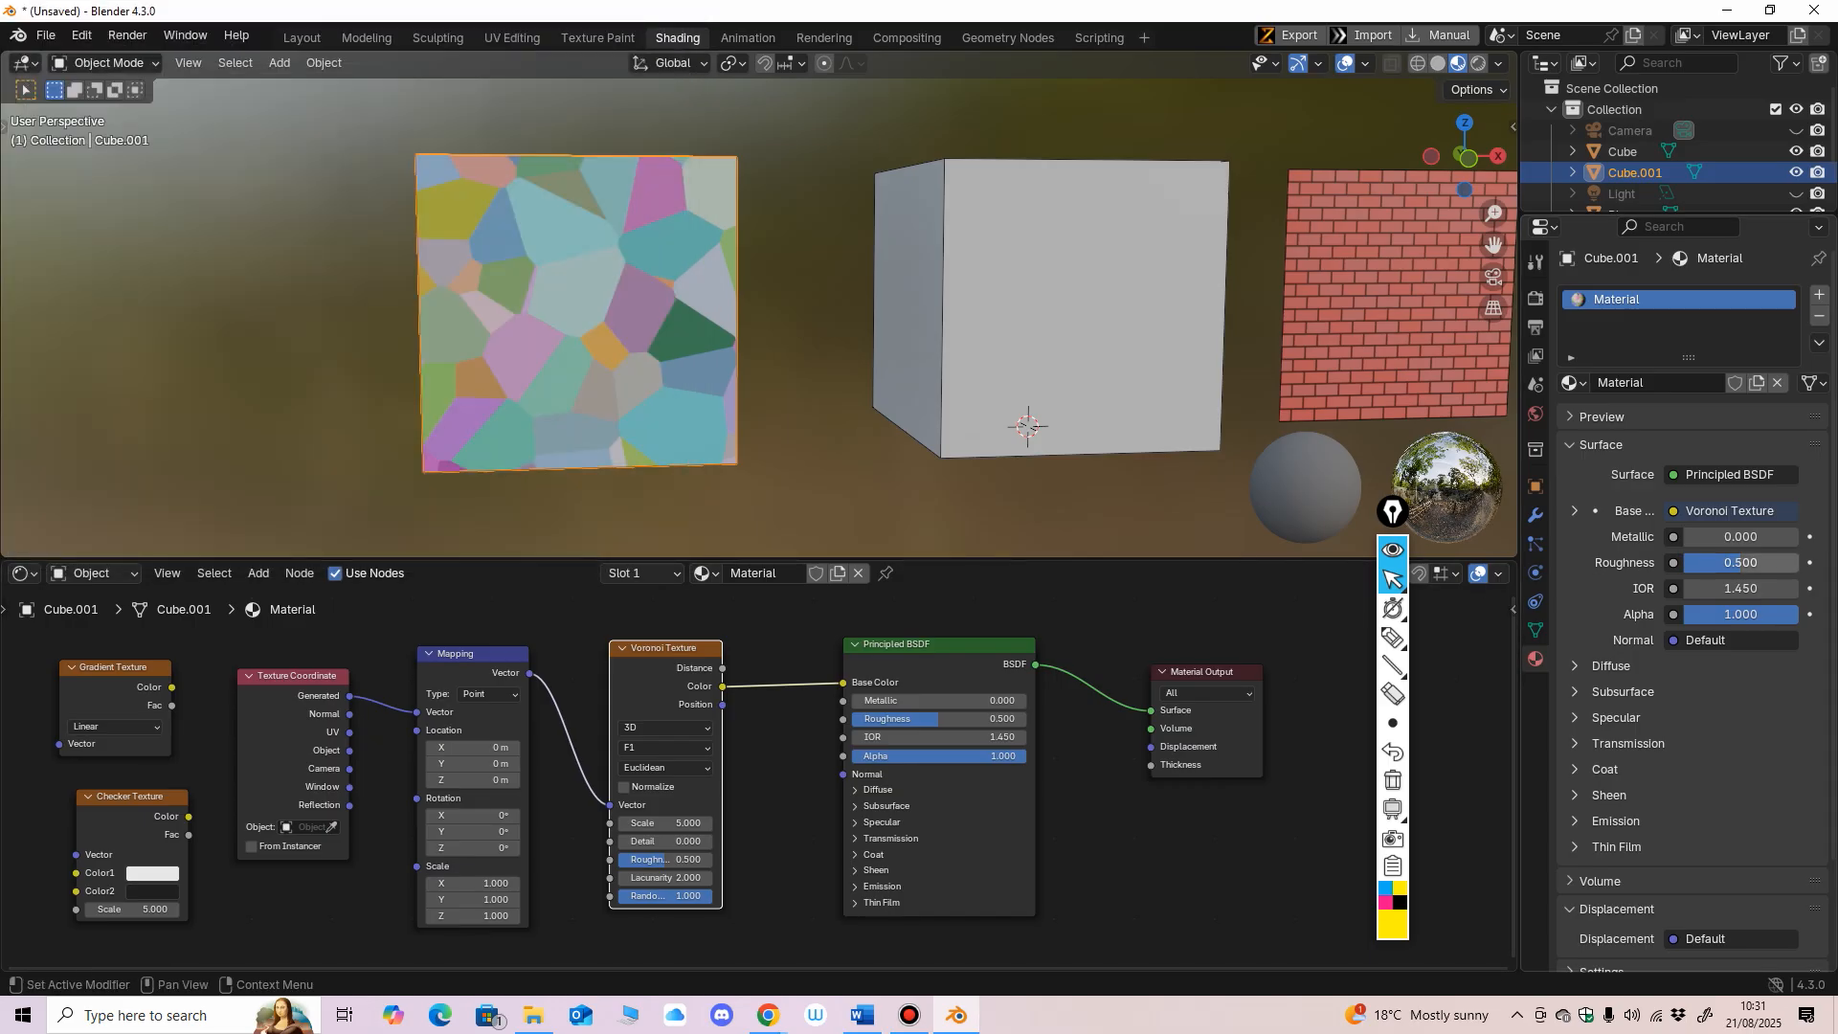
Step: Enlarge the node editor and rearrange the Texture Coordinate, Mapping and Voronoi Texture nodes within it
{"action": "left_click_drag", "start_coordinate": [765, 558], "coordinate": [765, 494]}
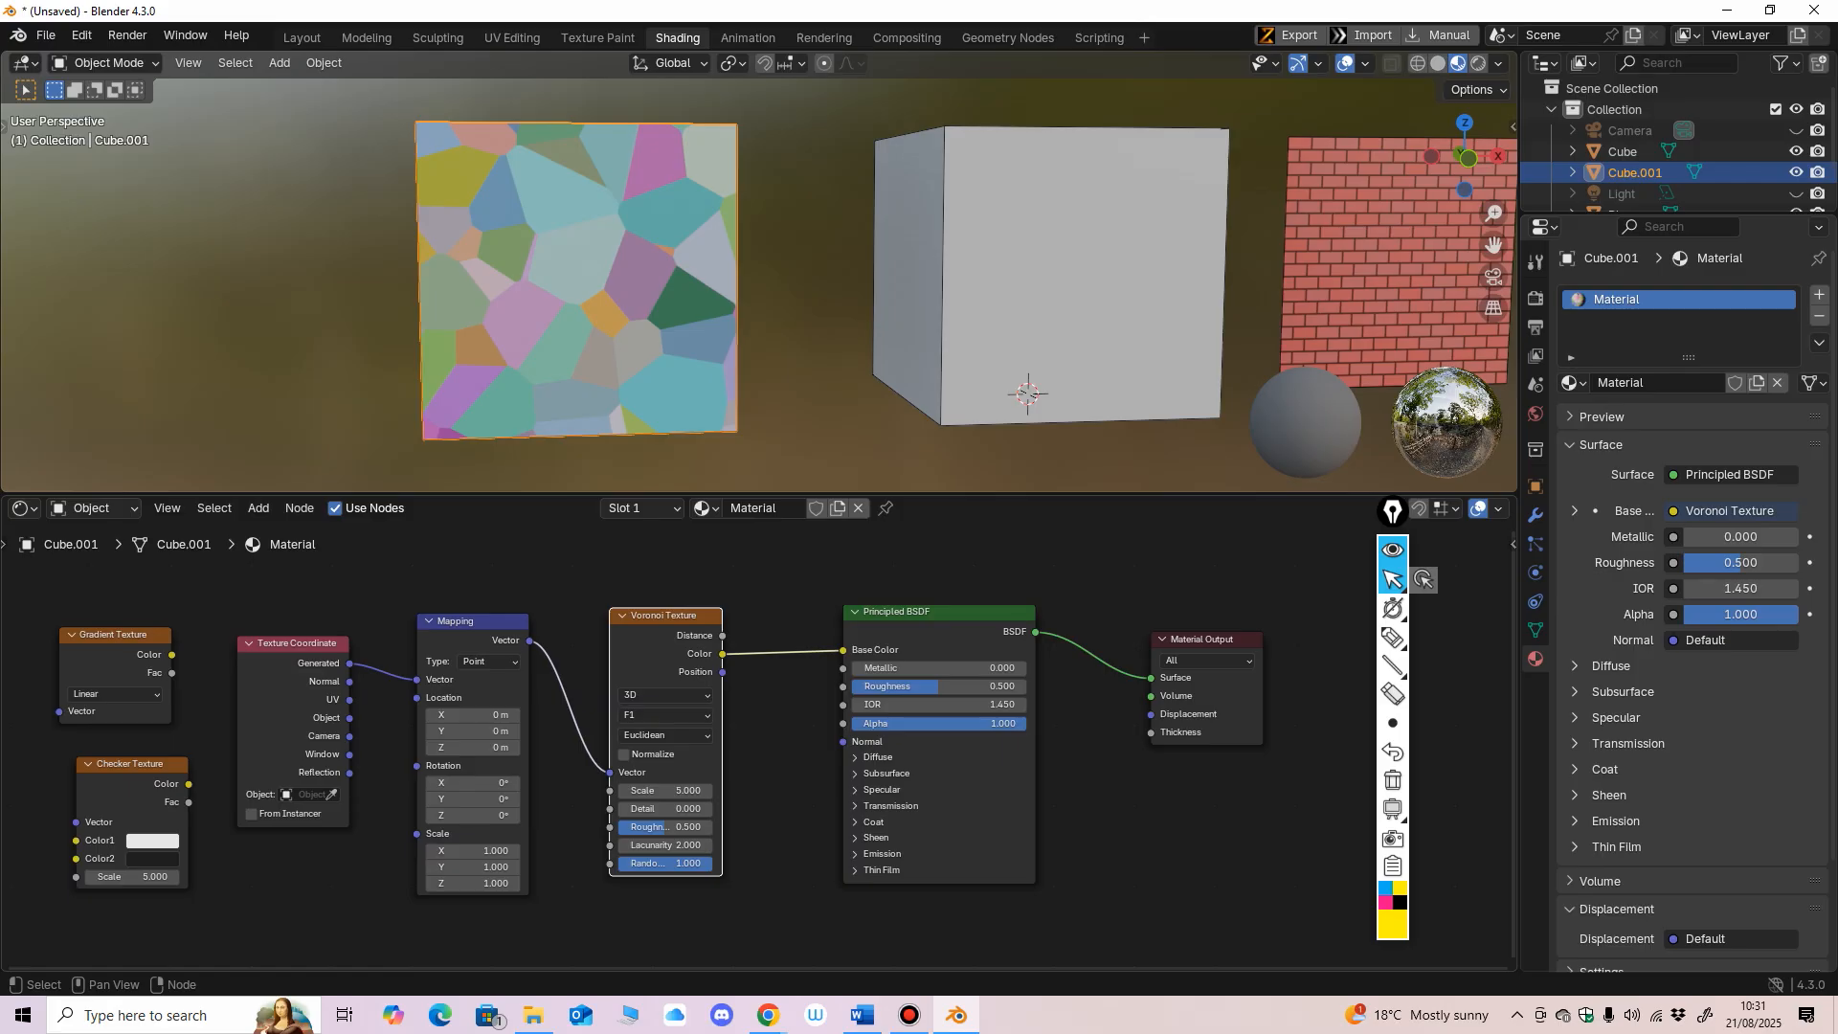
{"action": "left_click_drag", "start_coordinate": [293, 643], "coordinate": [268, 617]}
{"action": "left_click_drag", "start_coordinate": [666, 616], "coordinate": [656, 610]}
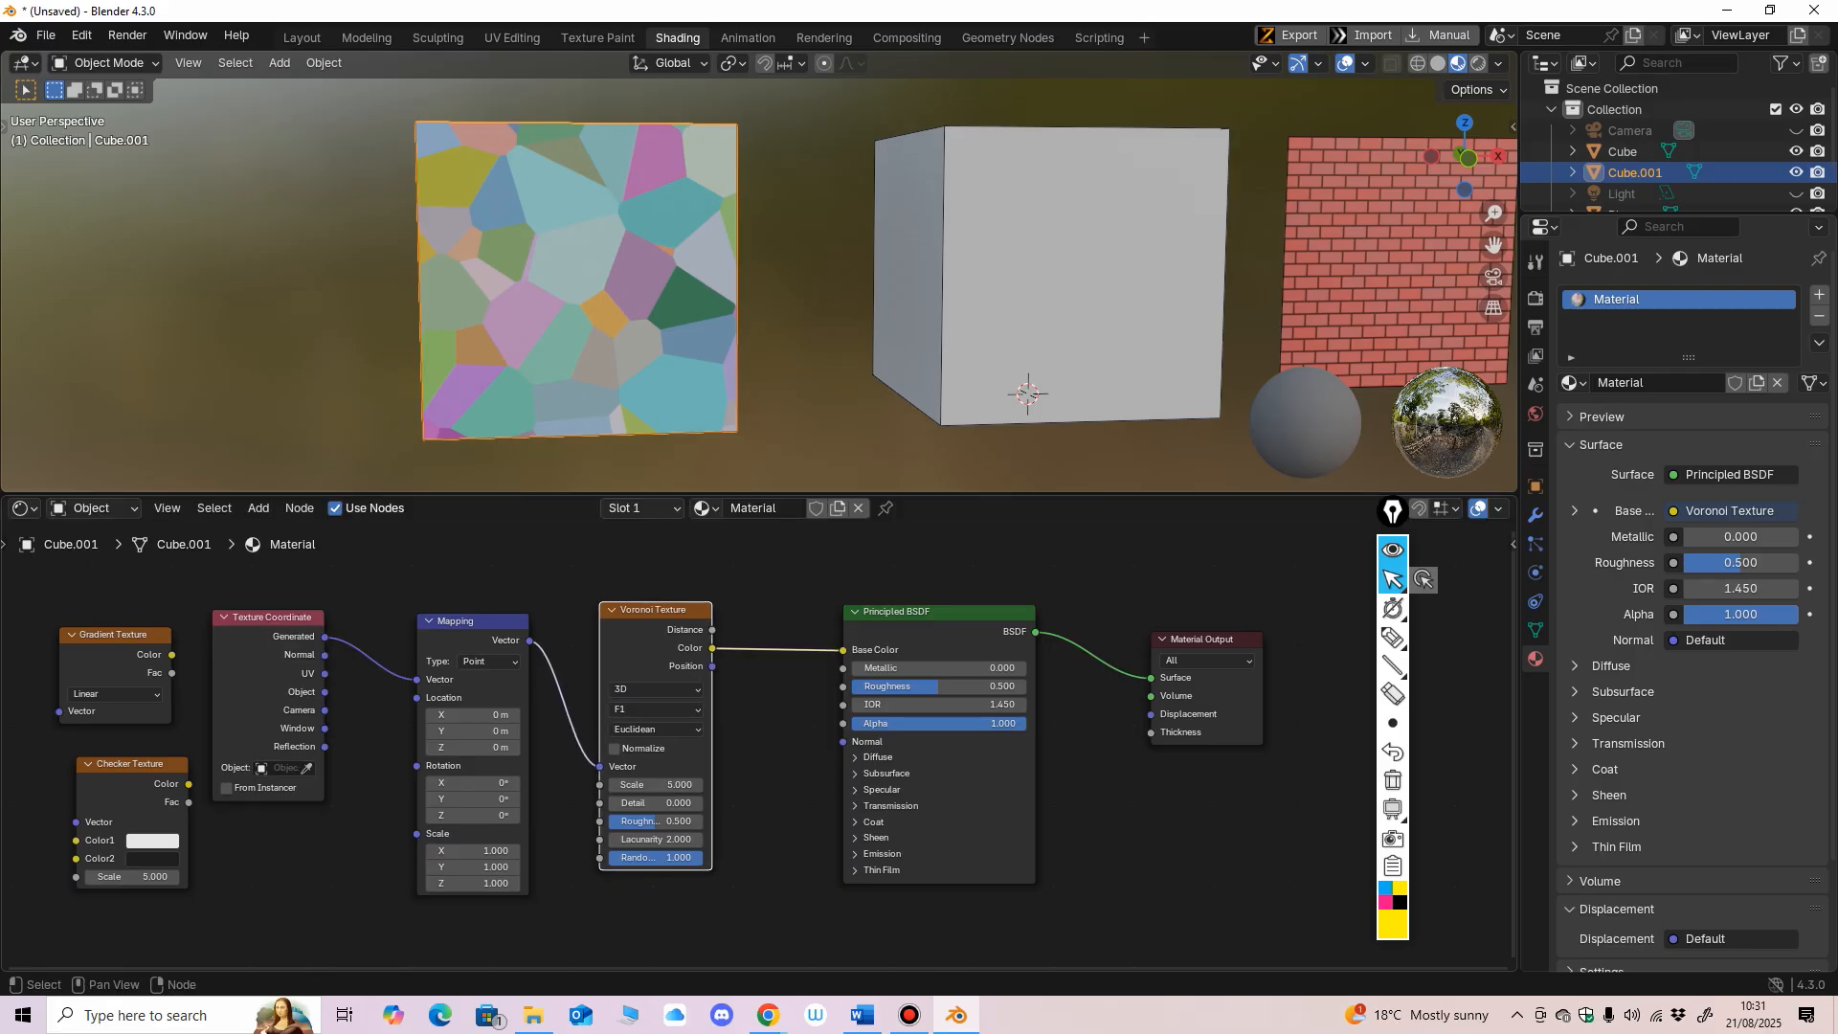
{"action": "left_click_drag", "start_coordinate": [473, 621], "coordinate": [469, 614]}
{"action": "middle_click_drag", "start_coordinate": [565, 689], "coordinate": [658, 658], "text": "shift"}
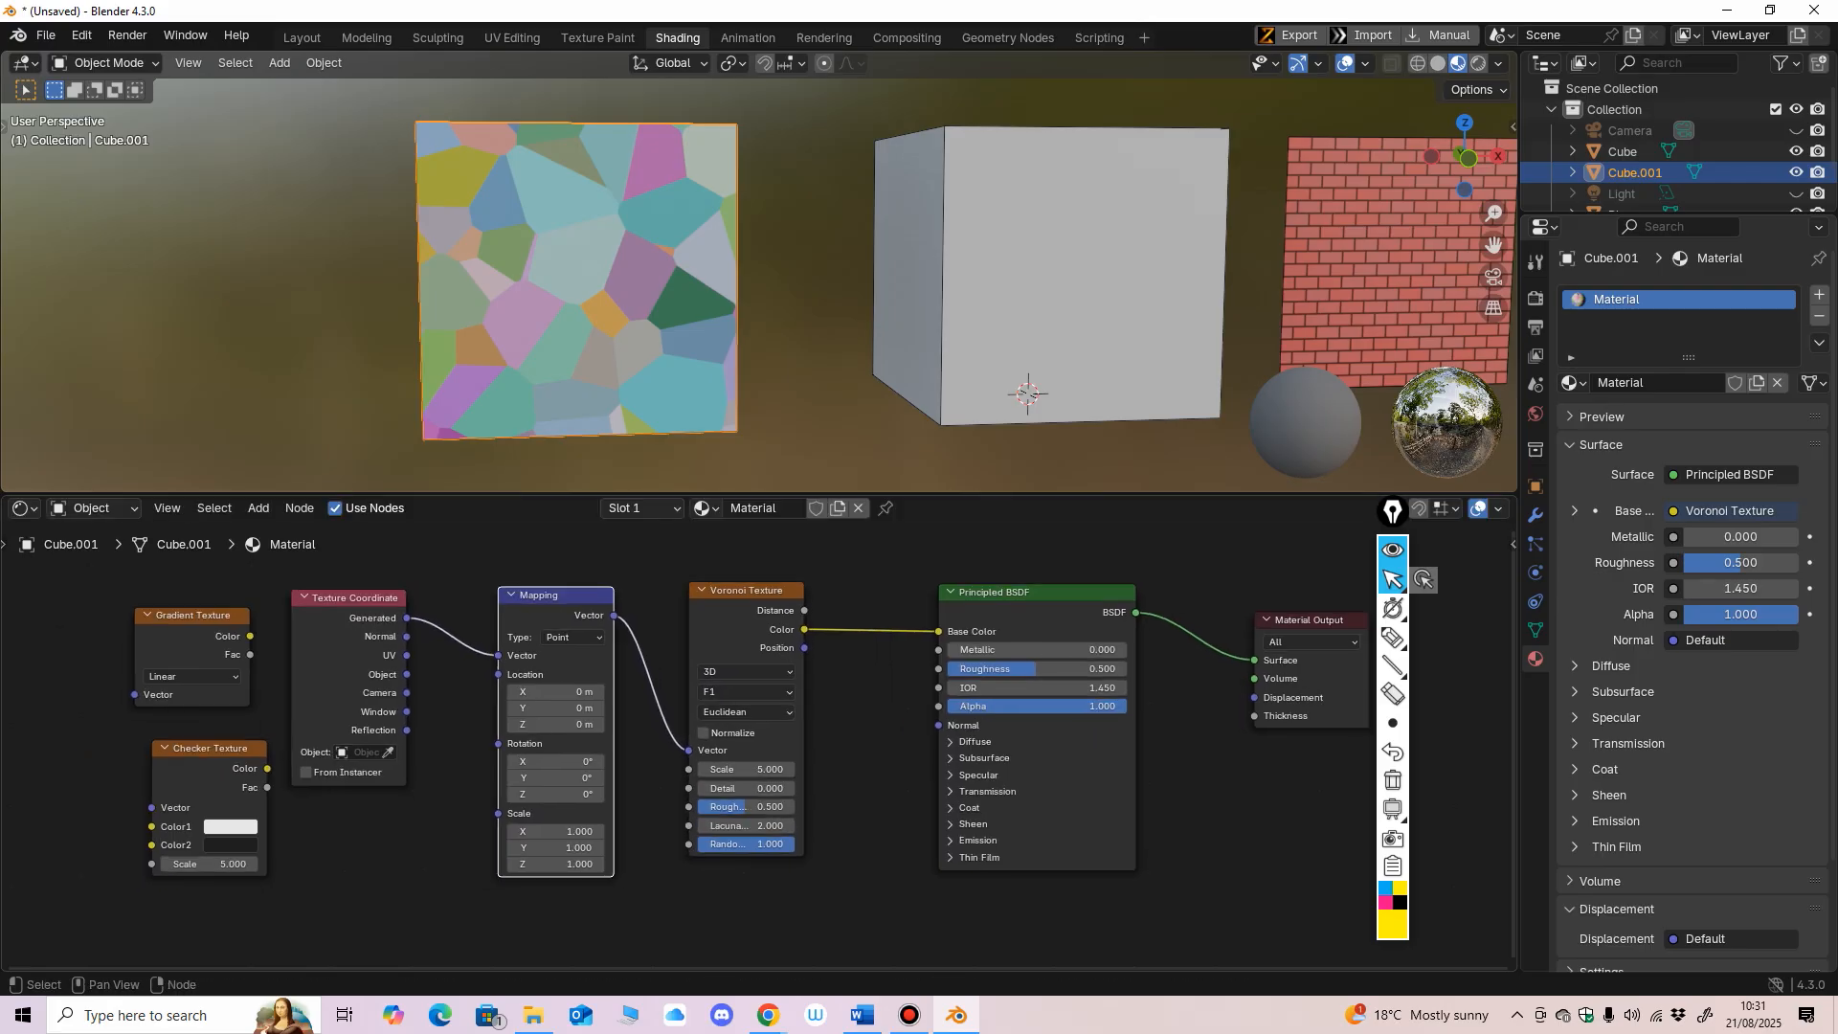
{"action": "left_click_drag", "start_coordinate": [349, 597], "coordinate": [363, 598]}
{"action": "middle_click_drag", "start_coordinate": [556, 721], "coordinate": [553, 710], "text": "shift"}
{"action": "middle_click_drag", "start_coordinate": [553, 710], "coordinate": [553, 705], "text": "ctrl"}
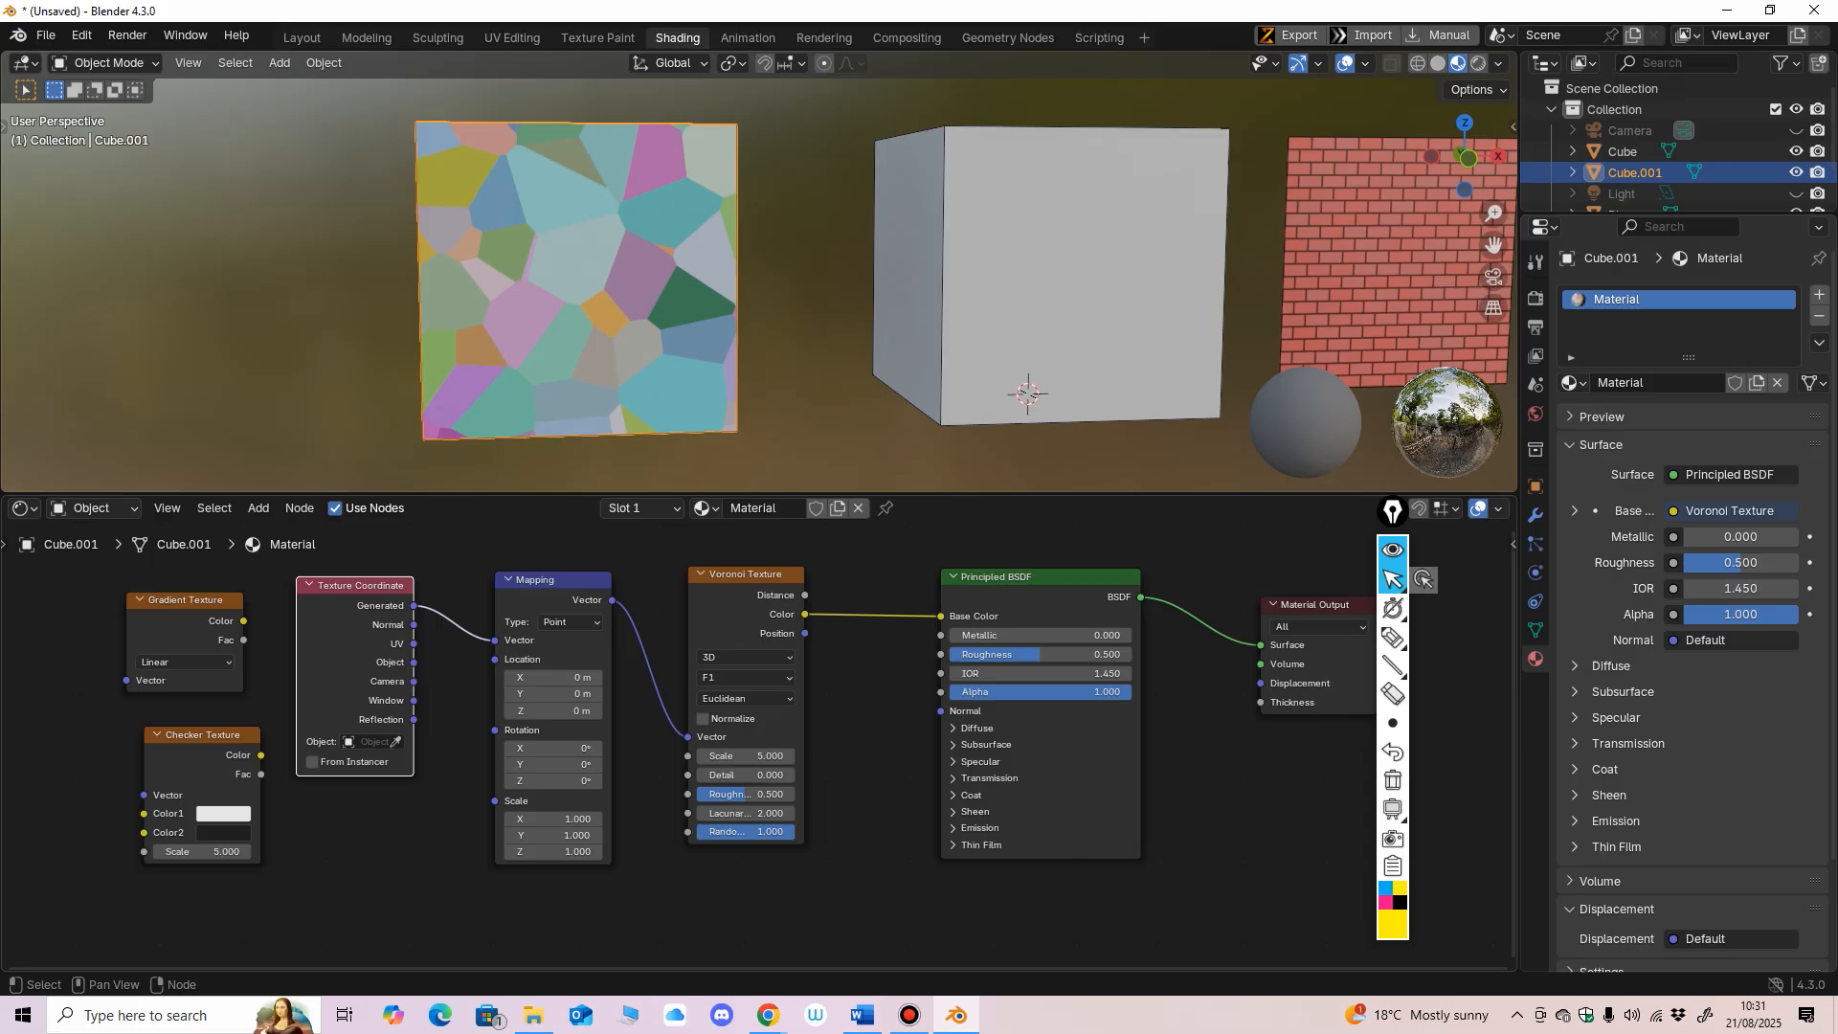
{"action": "left_click_drag", "start_coordinate": [354, 586], "coordinate": [367, 585]}
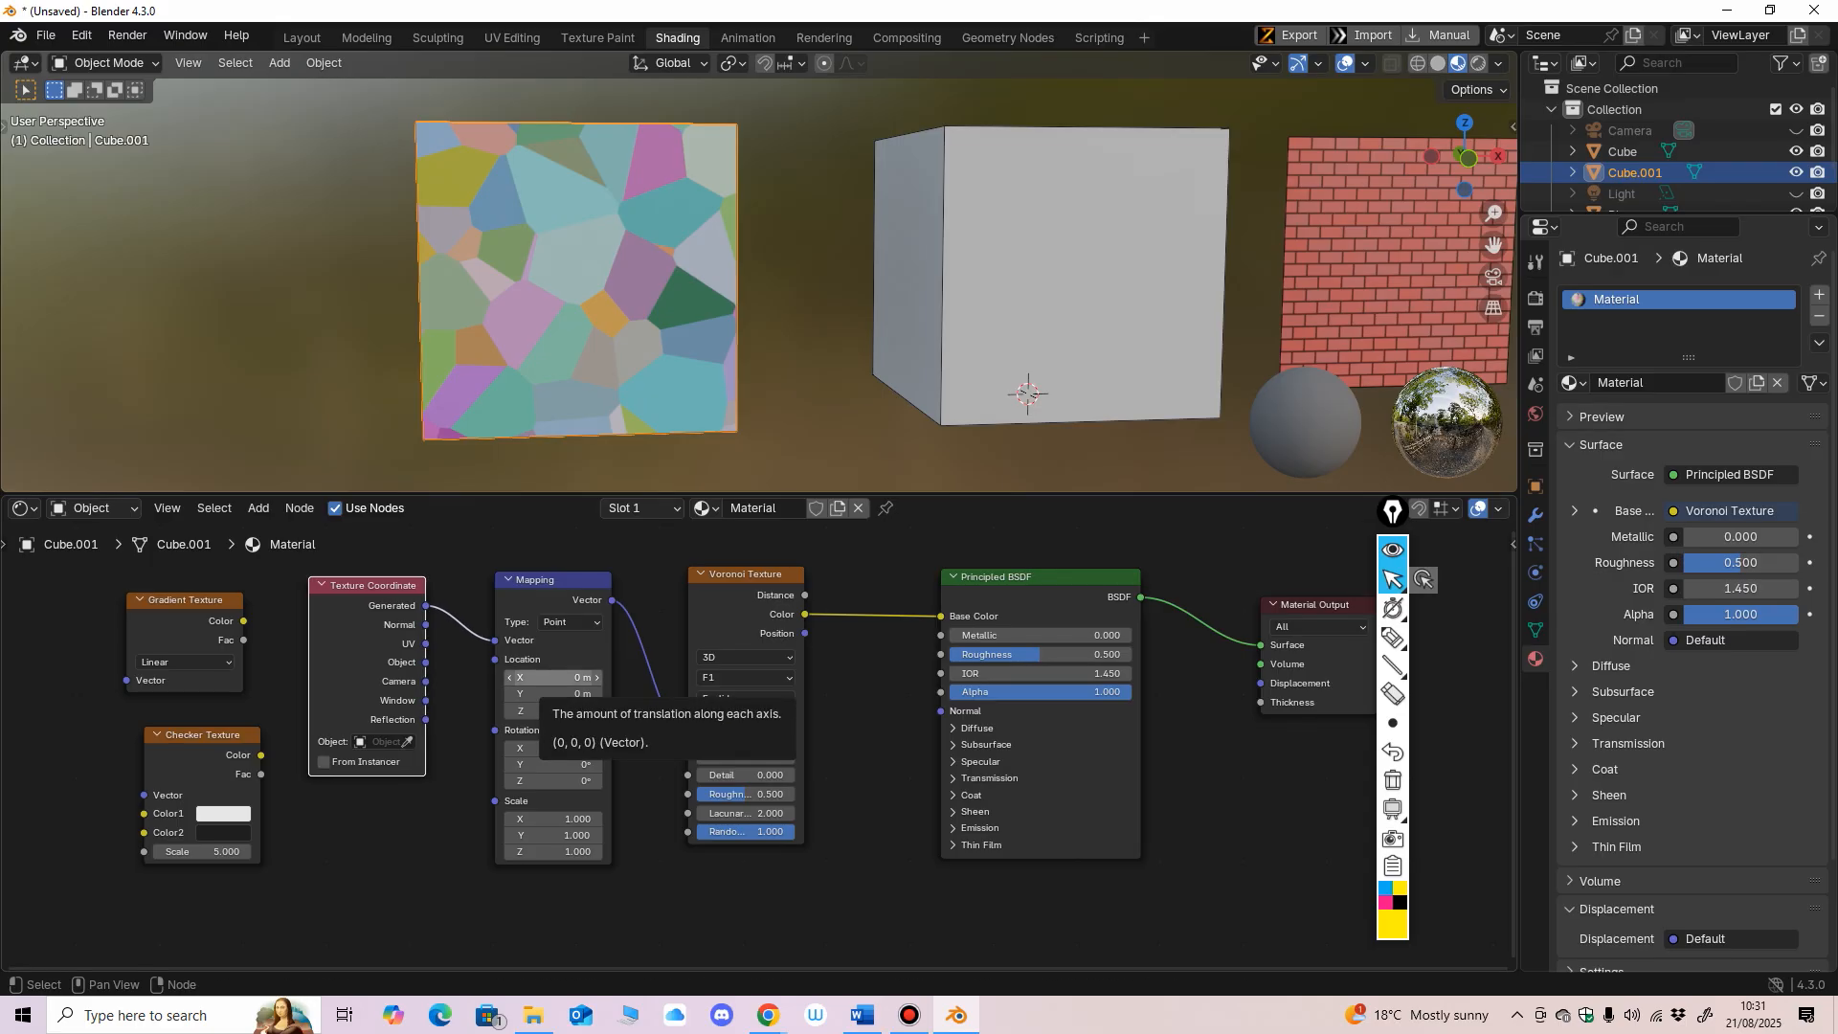
Step: Try Mapping scales of 5 and 2 on all three axes to compare the Voronoi cell sizes
{"action": "left_click_drag", "start_coordinate": [564, 580], "coordinate": [569, 574]}
{"action": "left_click_drag", "start_coordinate": [557, 812], "coordinate": [557, 845]}
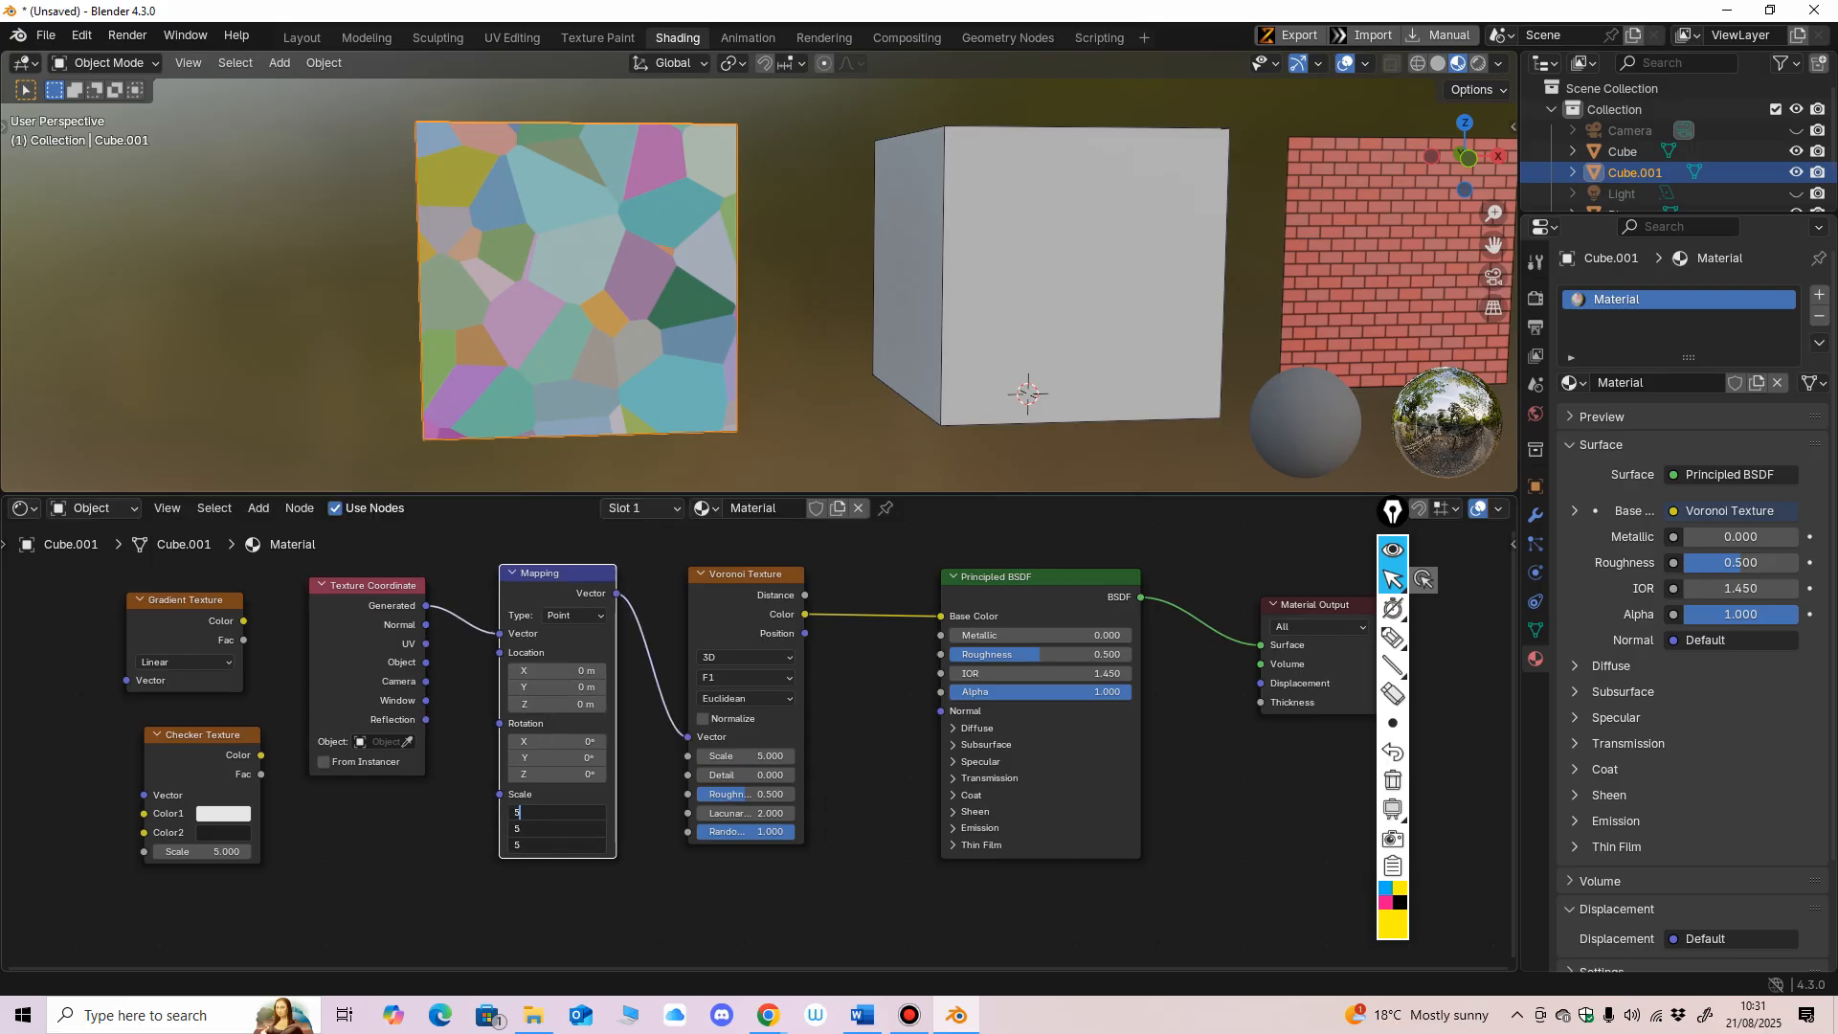
{"action": "key", "text": "Return"}
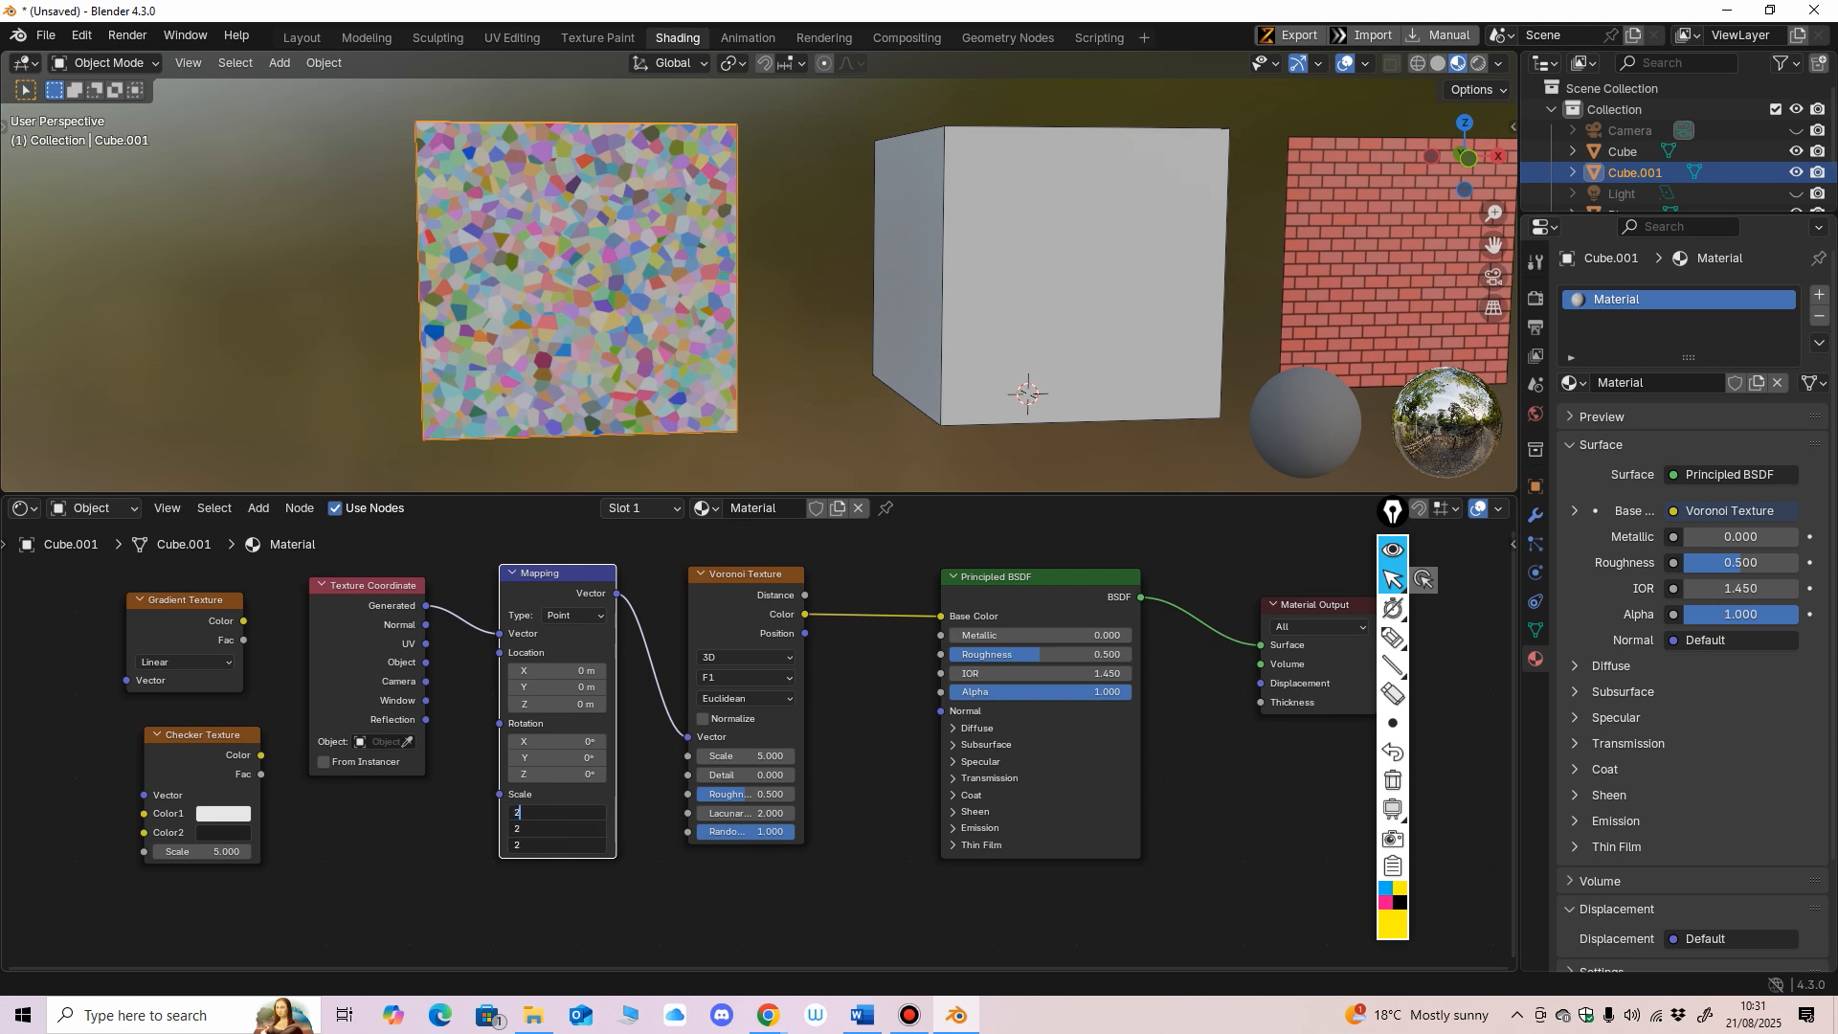
{"action": "key", "text": "Return"}
Step: Try Mapping scales of 0.5 and 3 on all three axes
{"action": "left_click_drag", "start_coordinate": [558, 811], "coordinate": [558, 845]}
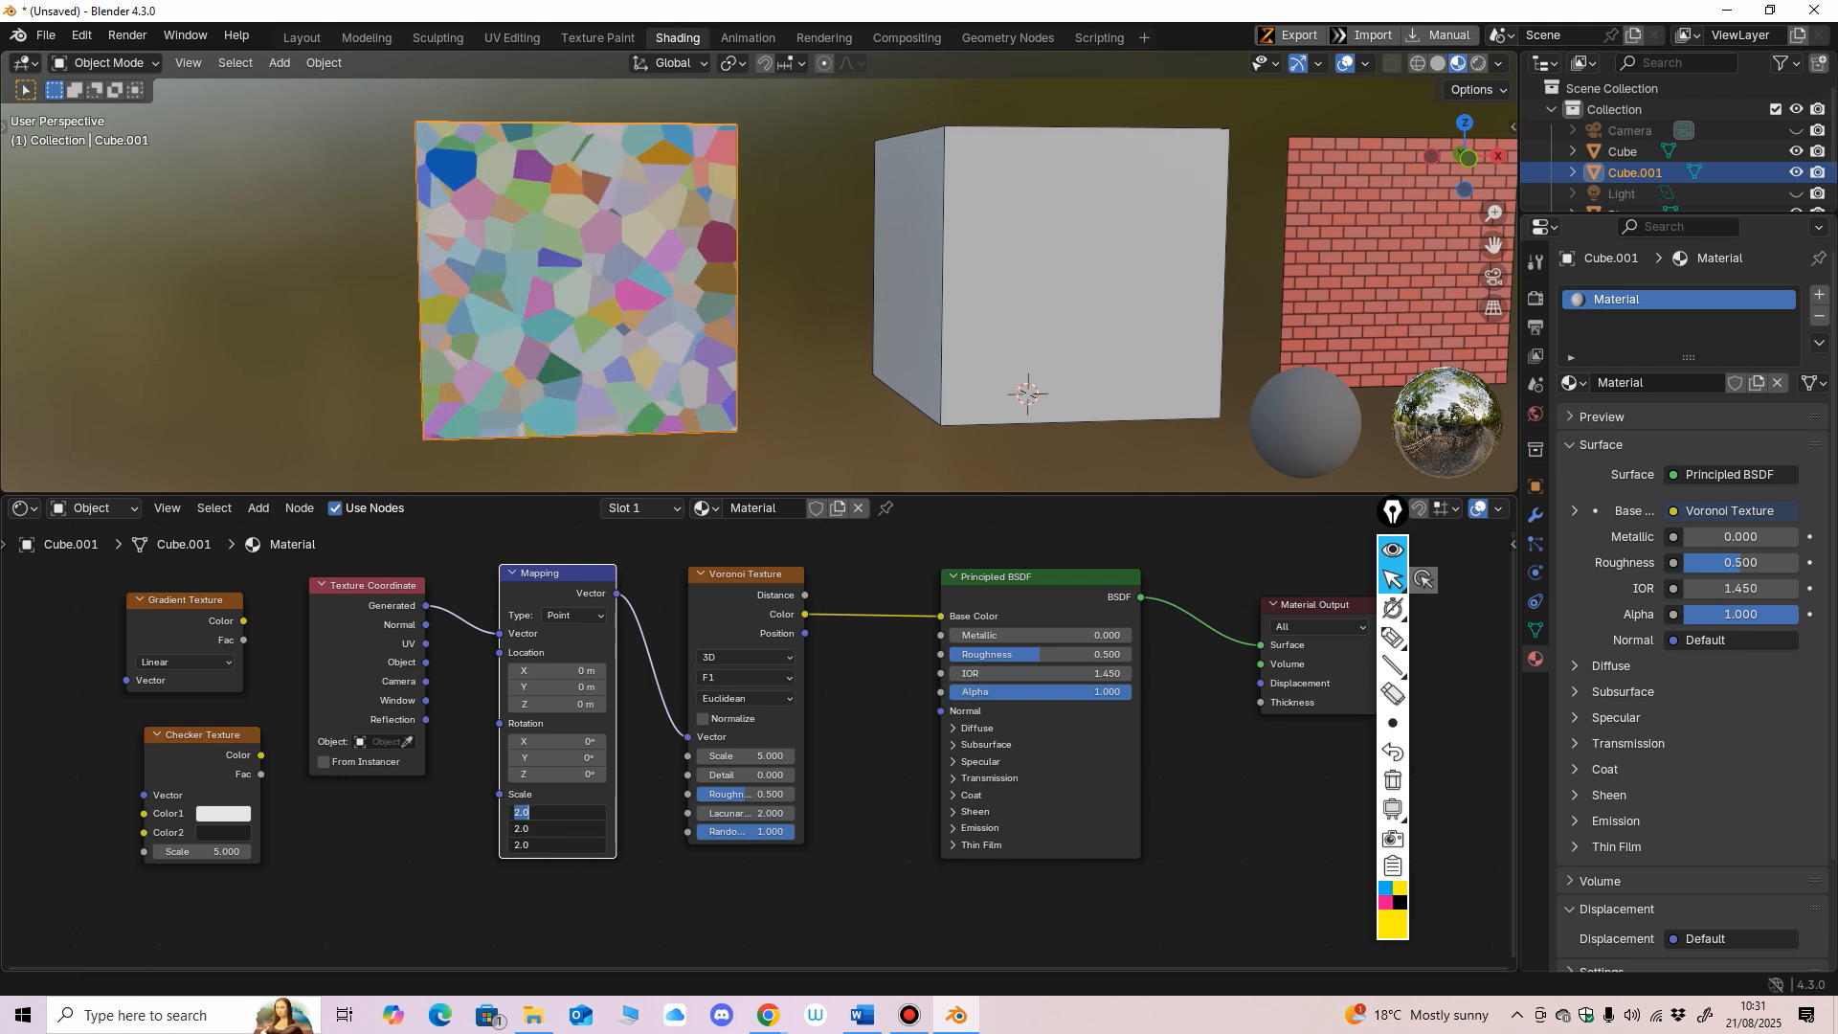
{"action": "type", "text": ".5"}
{"action": "key", "text": "Return"}
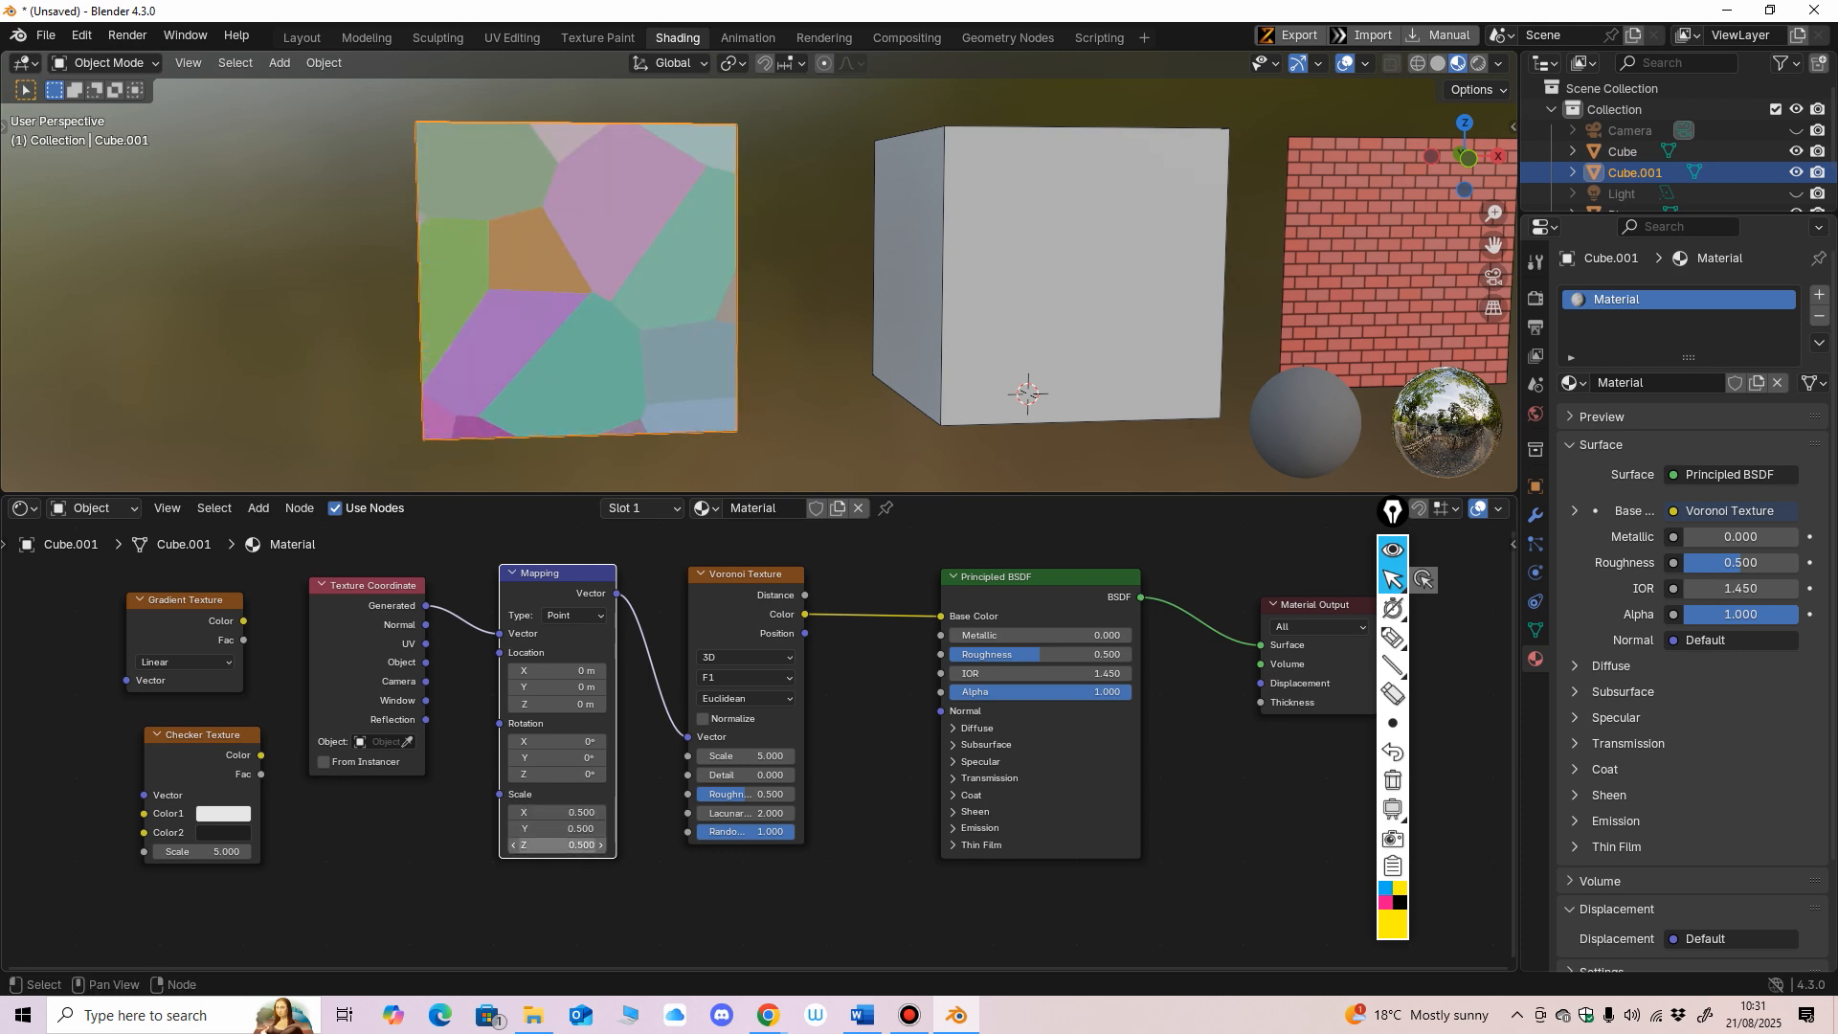
{"action": "left_click_drag", "start_coordinate": [558, 812], "coordinate": [558, 844]}
{"action": "type", "text": "3"}
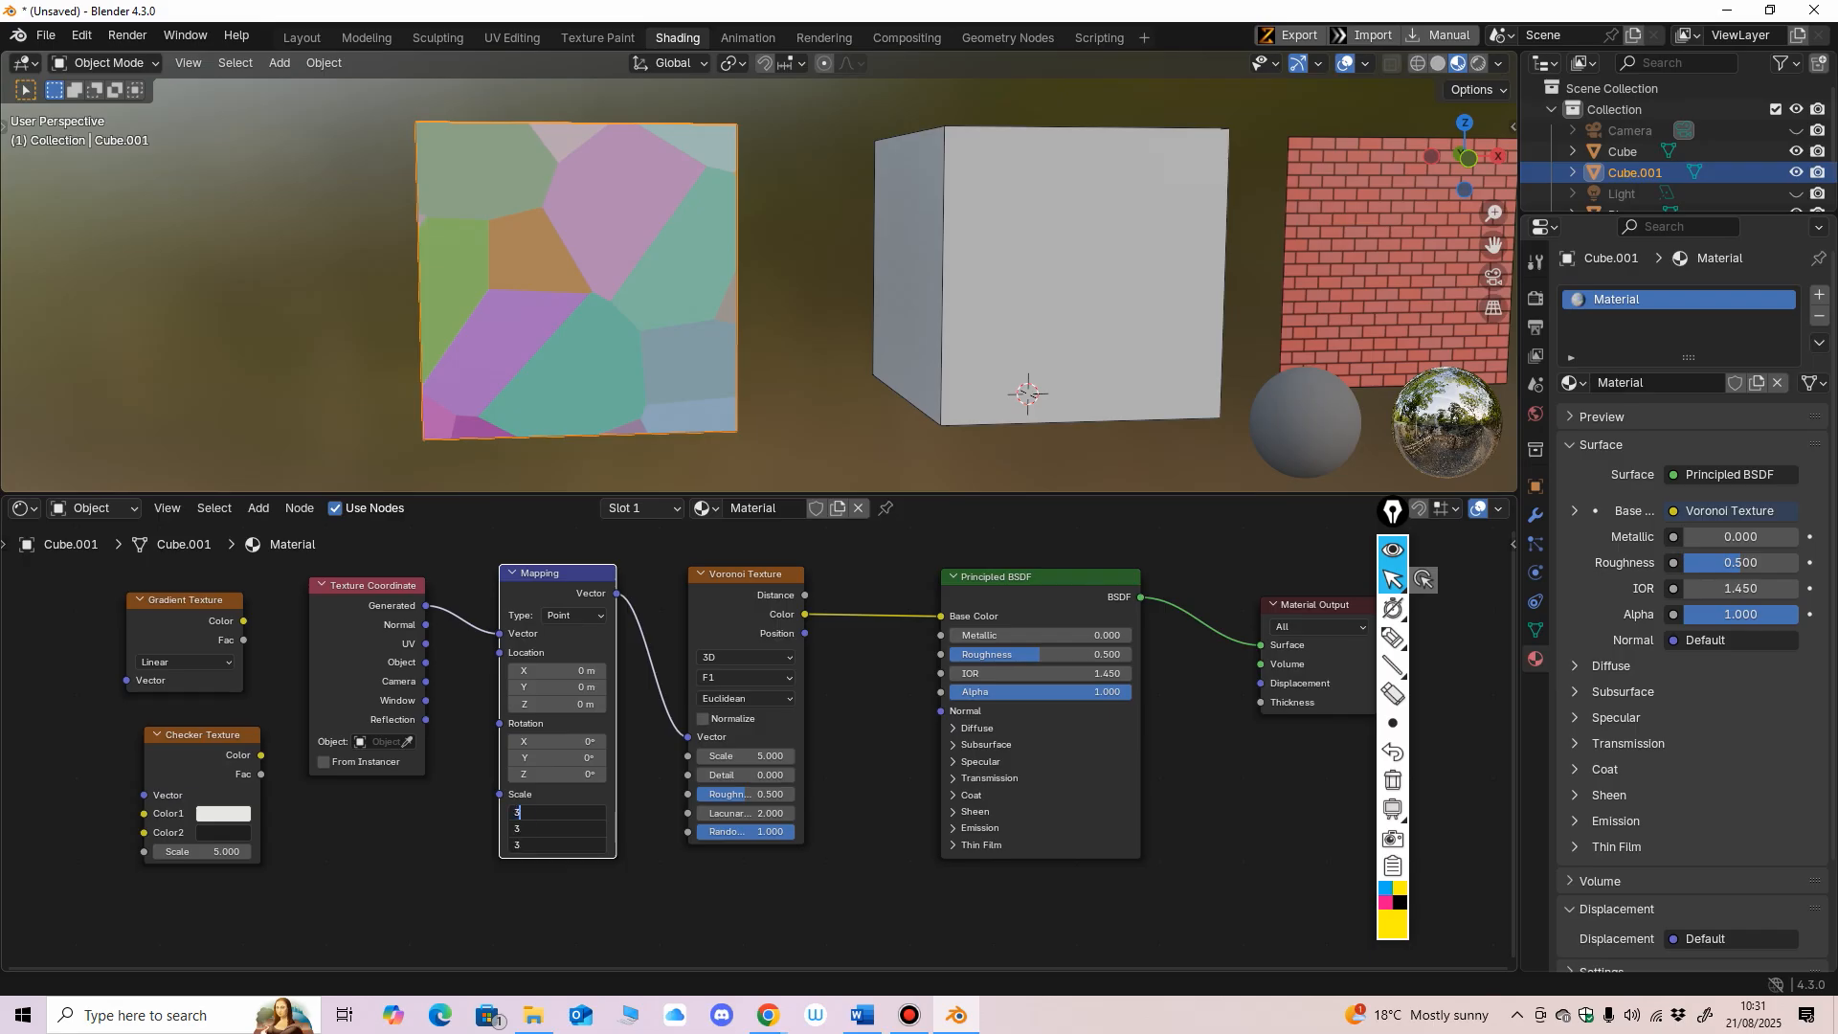
{"action": "key", "text": "Return"}
Step: Shift the Checker, Gradient, Texture Coordinate and Mapping nodes further aside and set the Mapping scale to 5 on all axes
{"action": "left_click_drag", "start_coordinate": [203, 735], "coordinate": [140, 740]}
{"action": "left_click_drag", "start_coordinate": [373, 585], "coordinate": [353, 601]}
{"action": "left_click_drag", "start_coordinate": [565, 574], "coordinate": [545, 578]}
{"action": "left_click_drag", "start_coordinate": [185, 600], "coordinate": [109, 600]}
{"action": "left_click_drag", "start_coordinate": [353, 601], "coordinate": [317, 596]}
{"action": "left_click_drag", "start_coordinate": [521, 577], "coordinate": [497, 577]}
{"action": "left_click", "coordinate": [517, 817]}
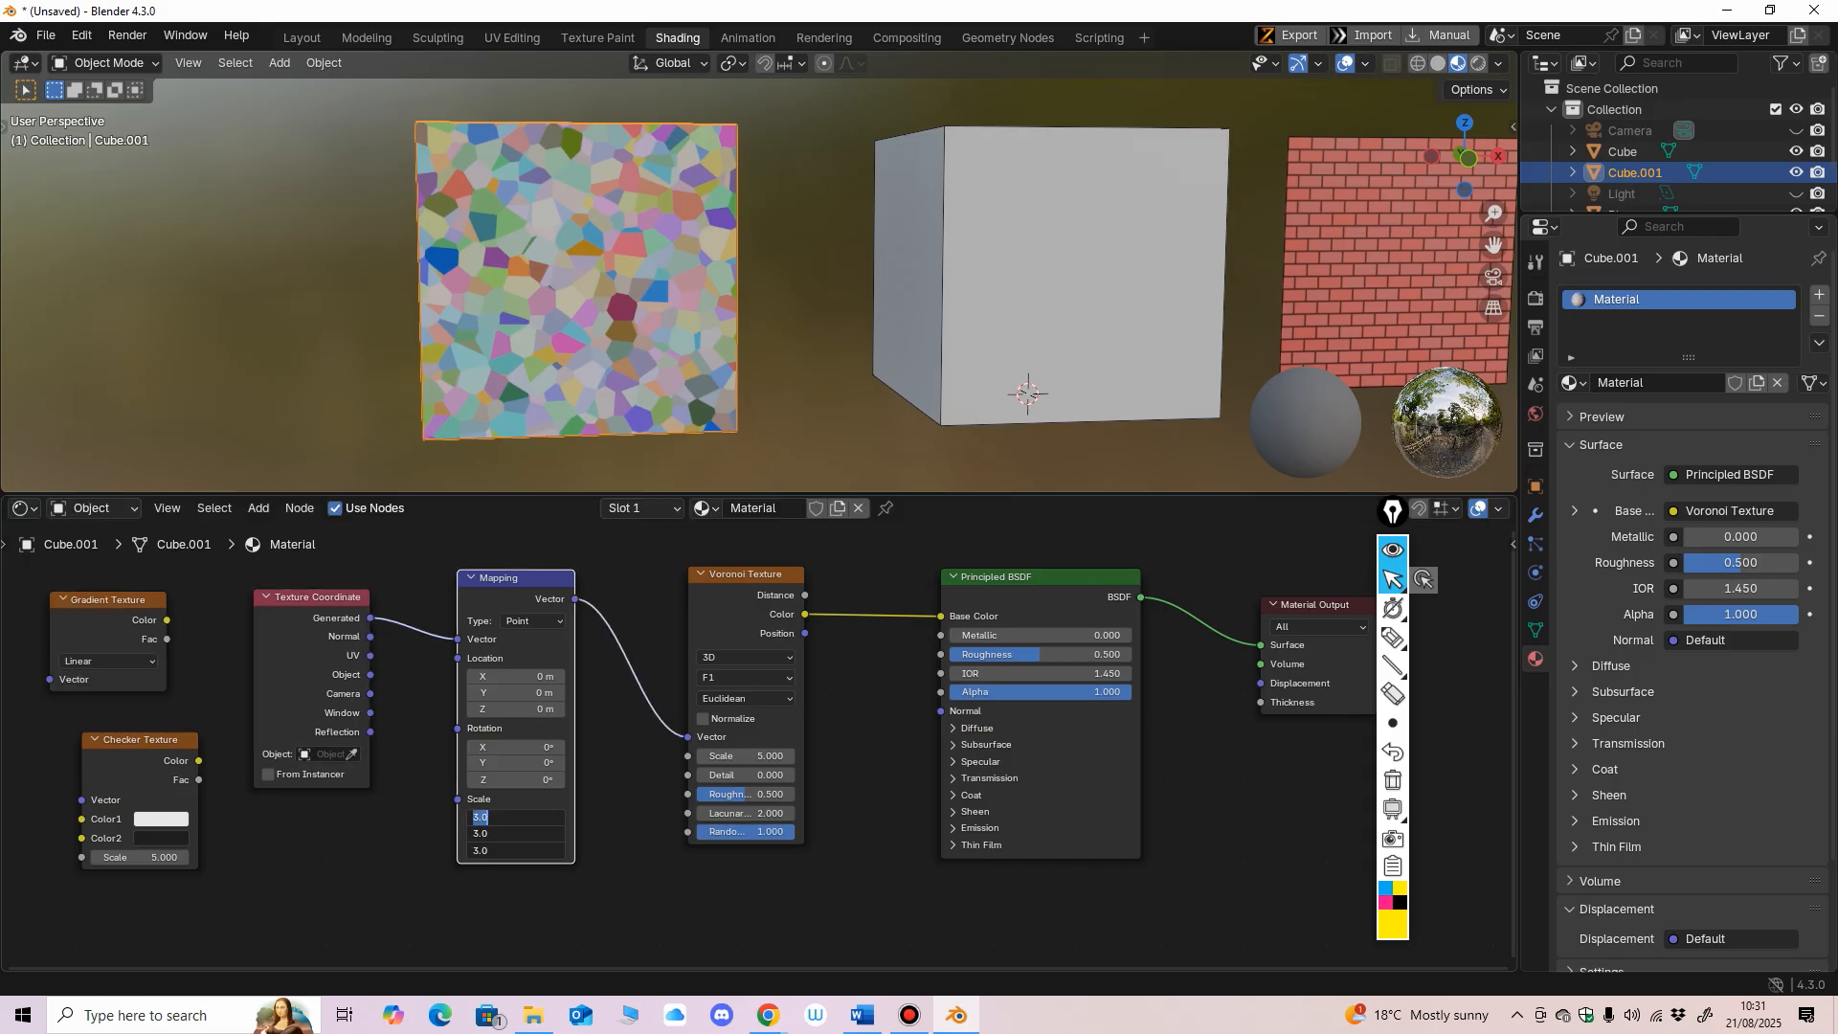
{"action": "key", "text": "Return"}
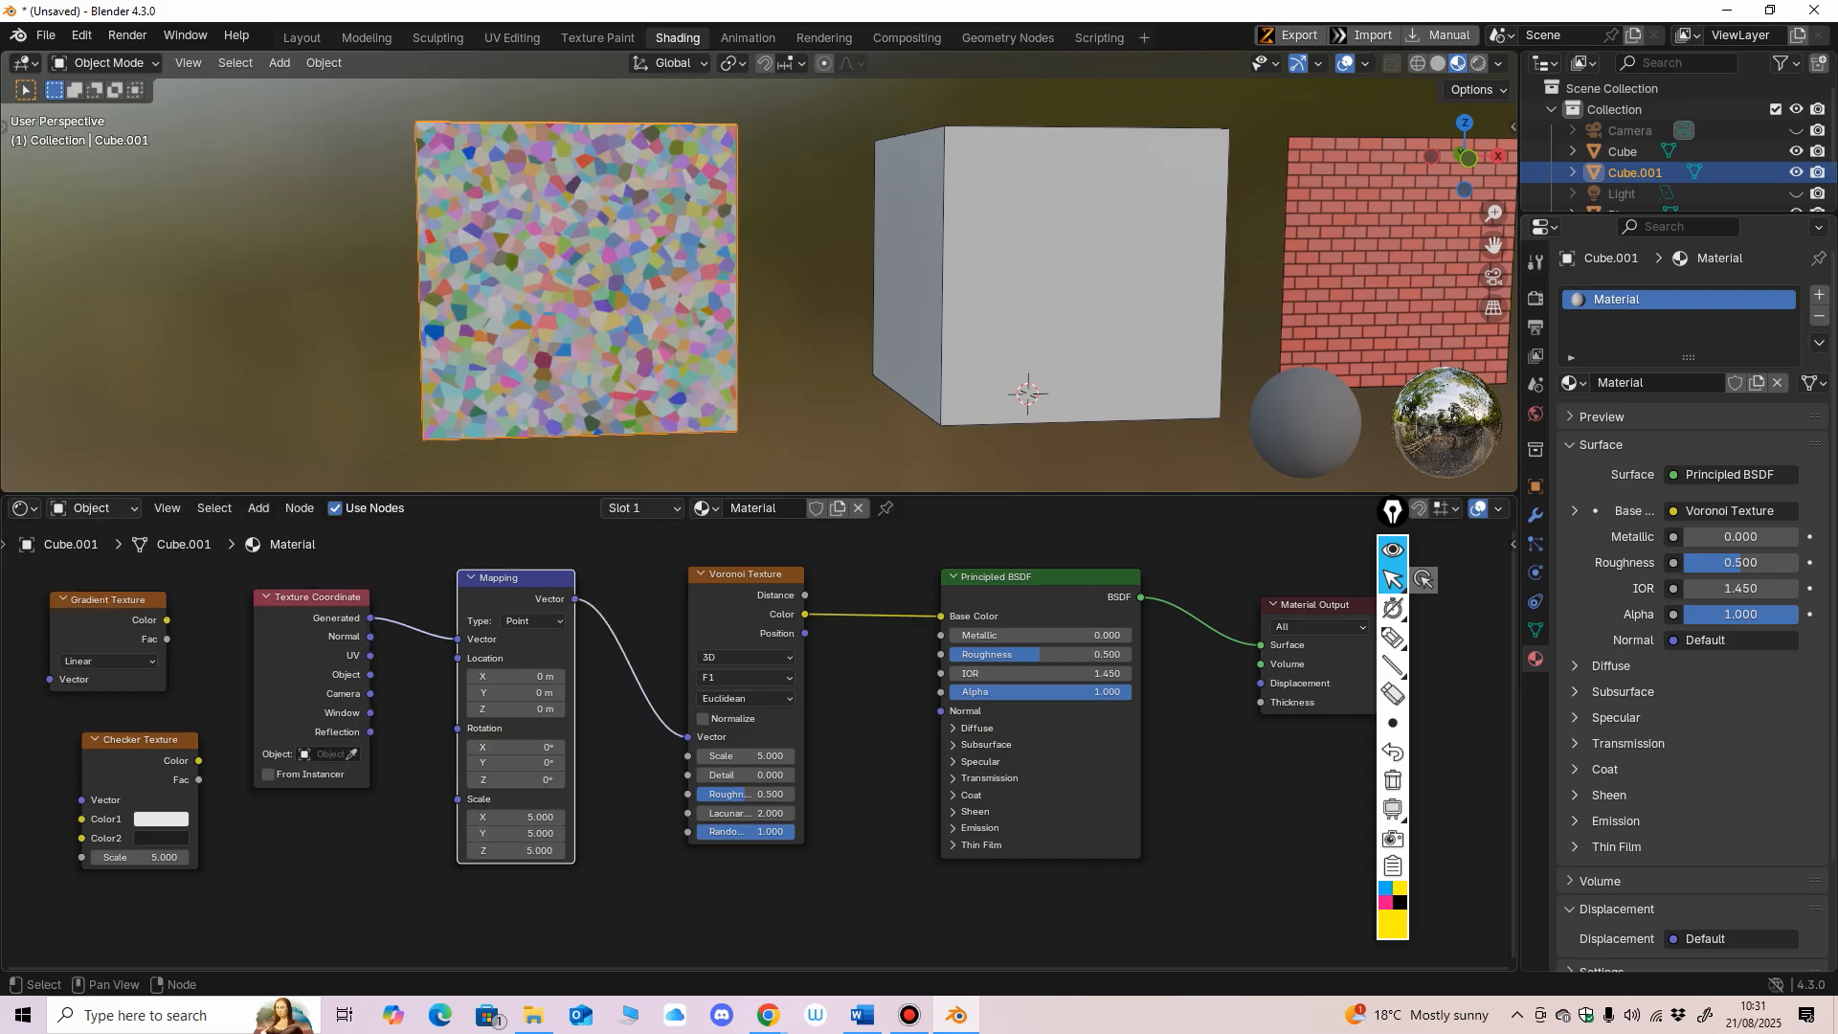
Step: Cut the Voronoi Texture's link to Base Color and move the Texture Coordinate and Mapping nodes further from it
{"action": "right_click_drag", "start_coordinate": [873, 582], "coordinate": [869, 654], "text": "ctrl"}
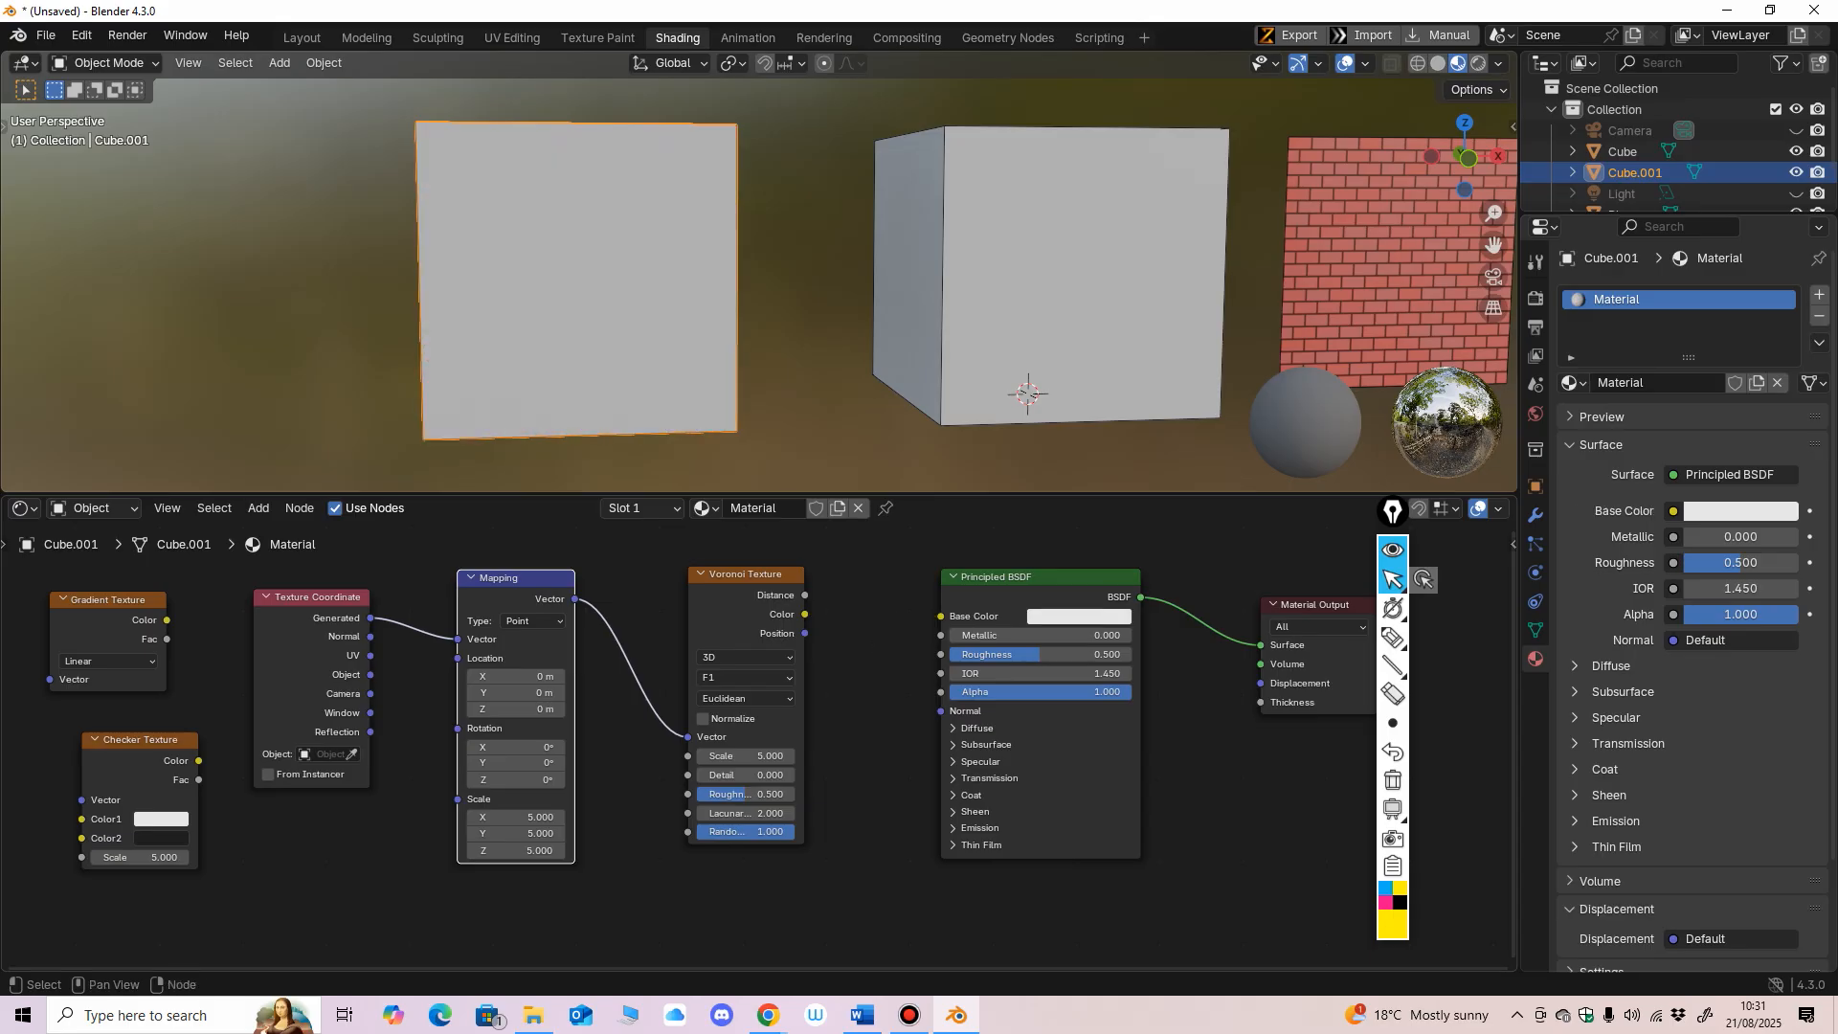
{"action": "left_click_drag", "start_coordinate": [322, 597], "coordinate": [296, 597]}
{"action": "left_click_drag", "start_coordinate": [528, 578], "coordinate": [502, 576]}
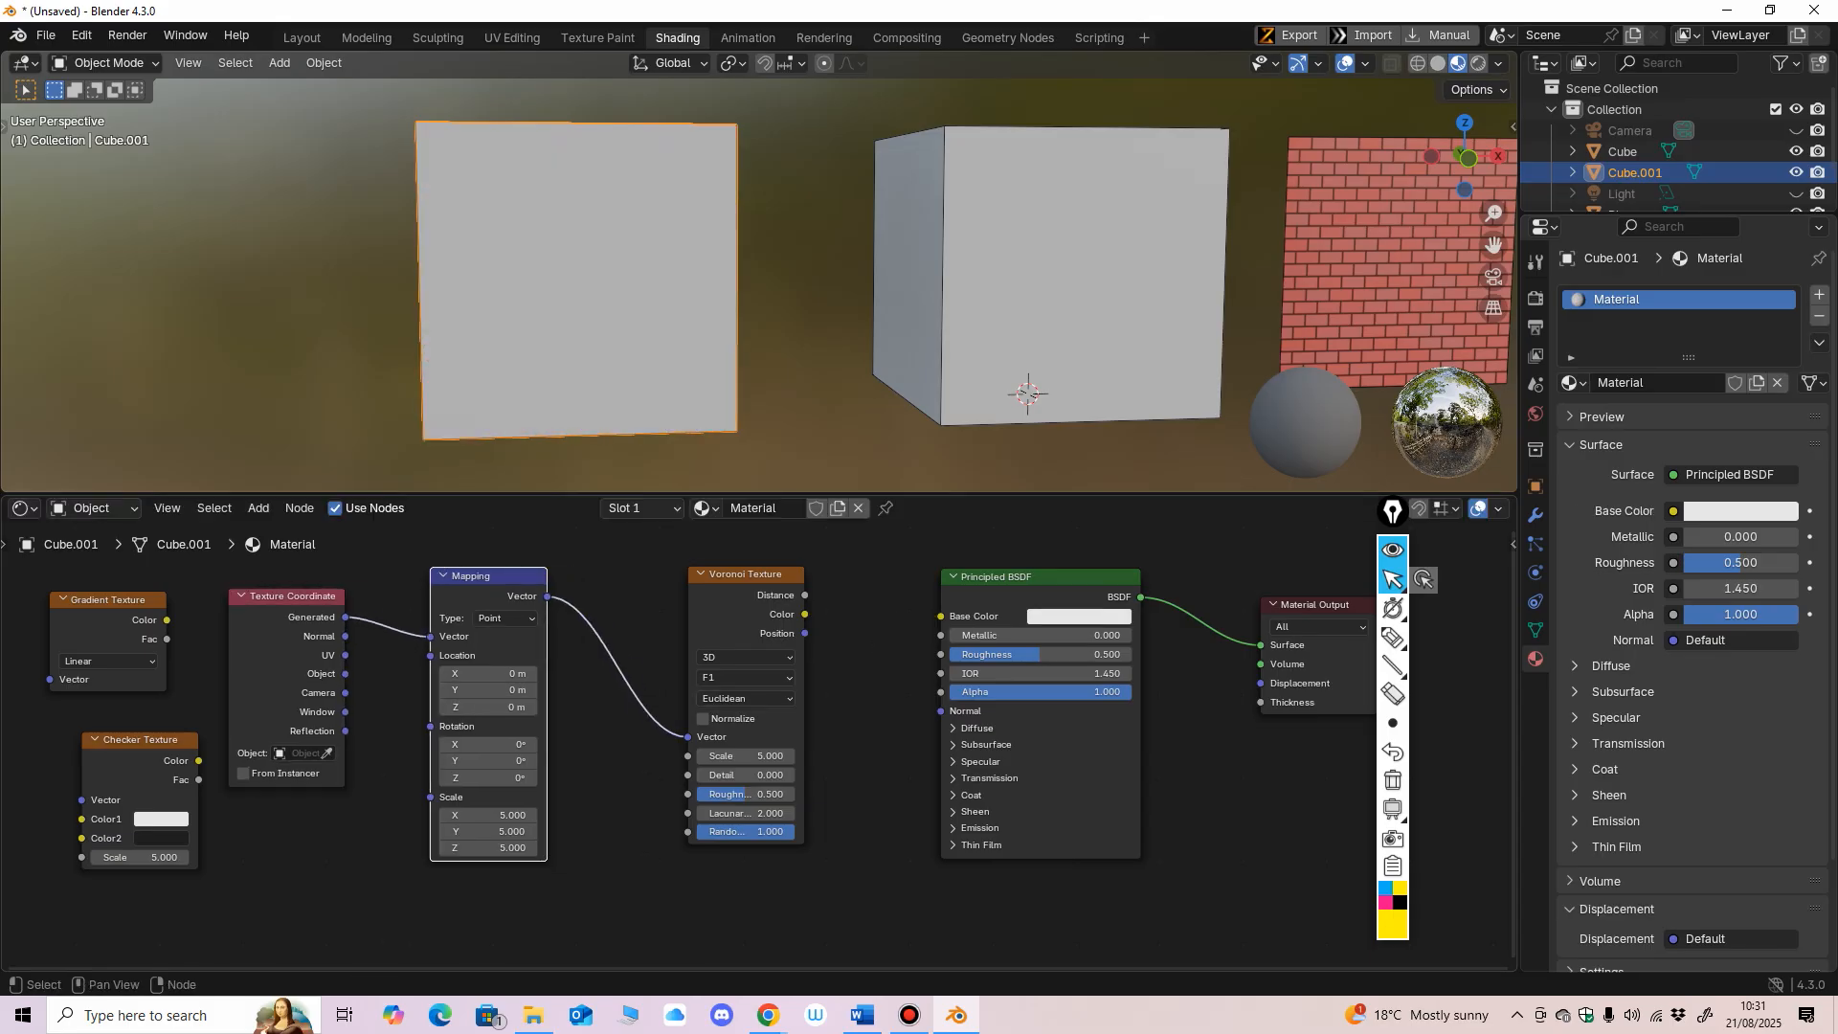
Step: Move the Voronoi Texture closer to Mapping and shift the Principled BSDF and Material Output away to make room for another node
{"action": "left_click_drag", "start_coordinate": [750, 574], "coordinate": [685, 579]}
{"action": "middle_click_drag", "start_coordinate": [842, 689], "coordinate": [607, 690]}
{"action": "scroll", "coordinate": [607, 690], "scroll_direction": "down", "scroll_amount": 2}
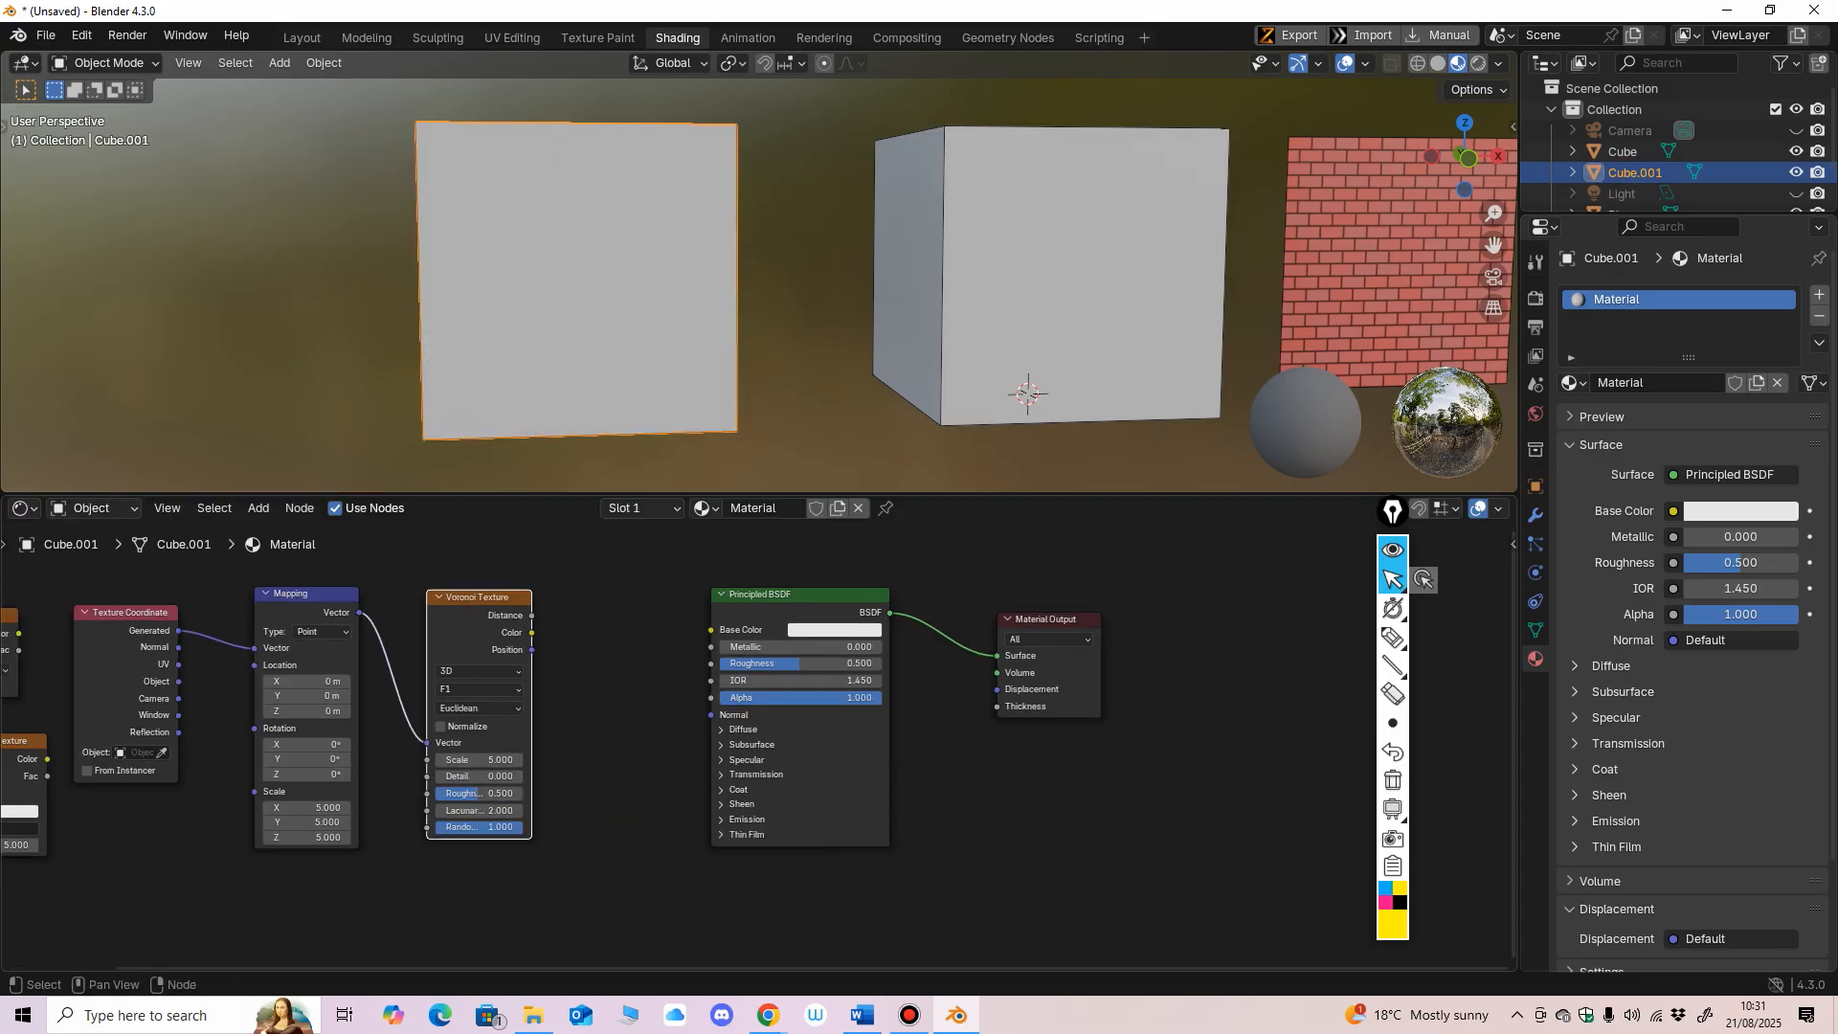
{"action": "left_click_drag", "start_coordinate": [1055, 620], "coordinate": [1154, 603]}
{"action": "left_click_drag", "start_coordinate": [813, 594], "coordinate": [944, 594]}
{"action": "middle_click_drag", "start_coordinate": [701, 665], "coordinate": [639, 657]}
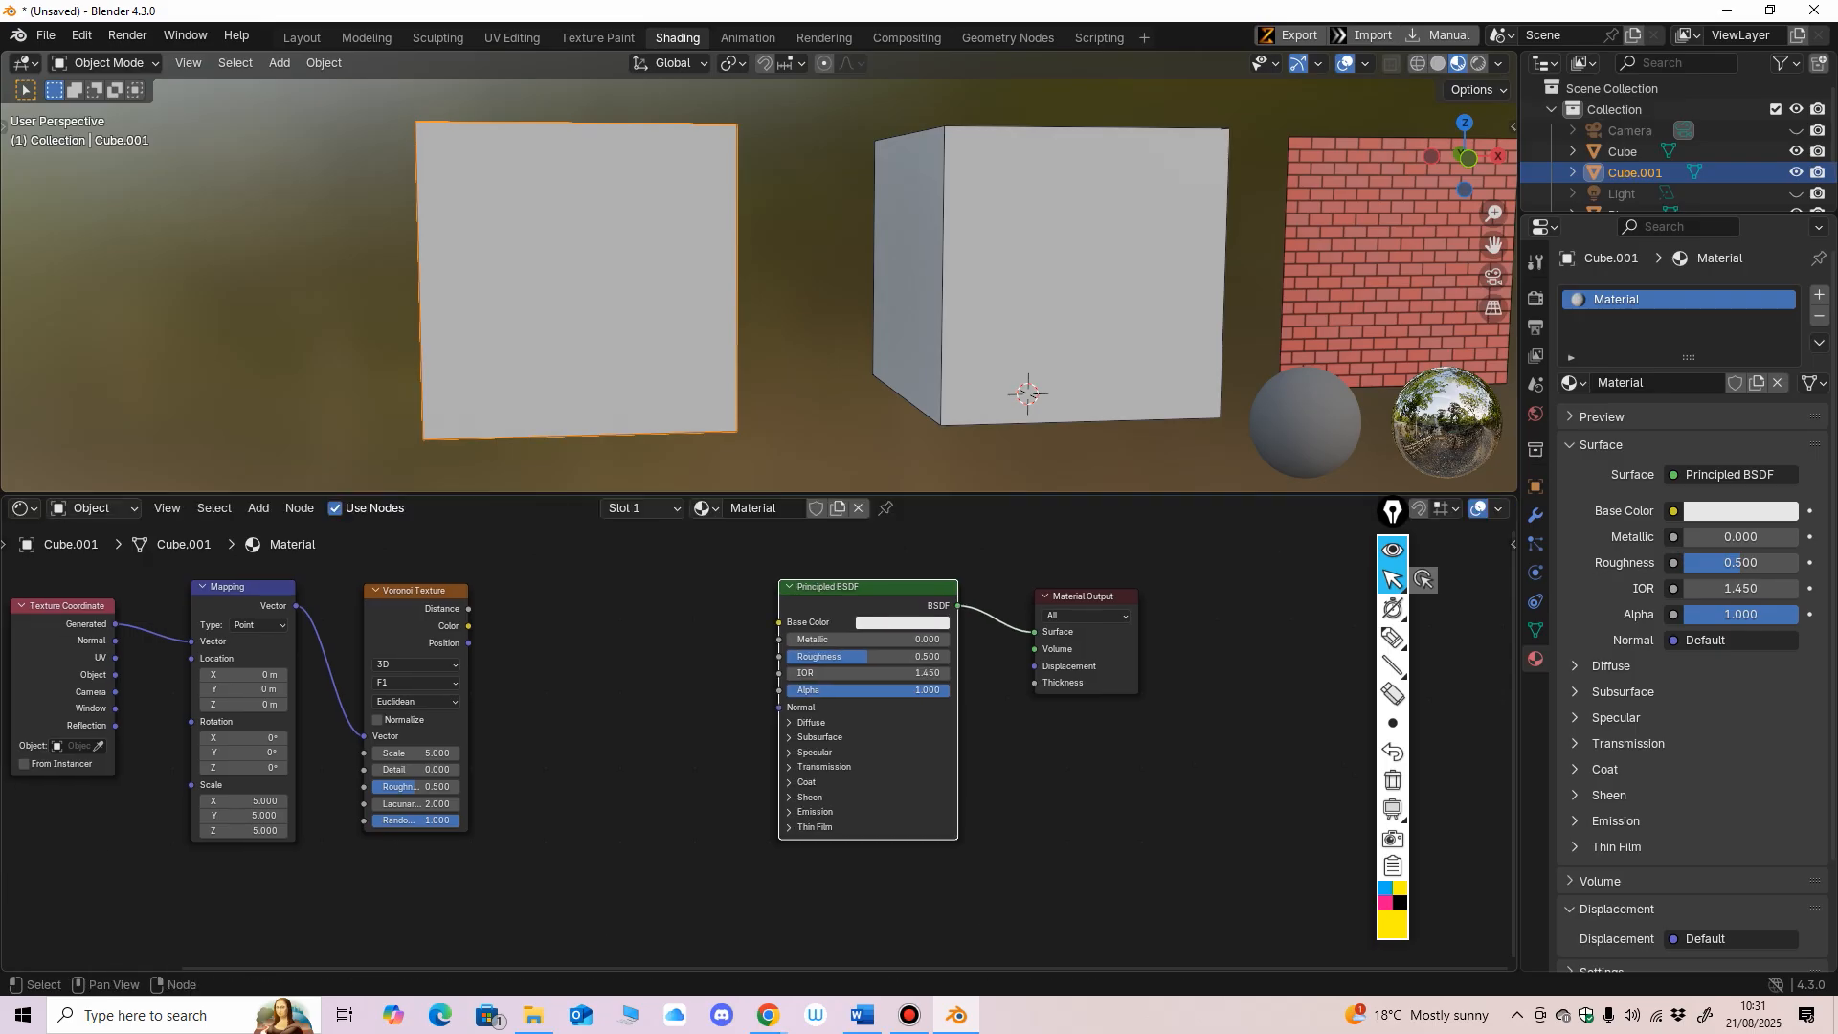
Step: Add a Noise Texture node, link its Color to Base Color and enlarge the 3D viewport to view the cube
{"action": "key", "text": "shift+a"}
{"action": "mouse_move", "coordinate": [638, 658]}
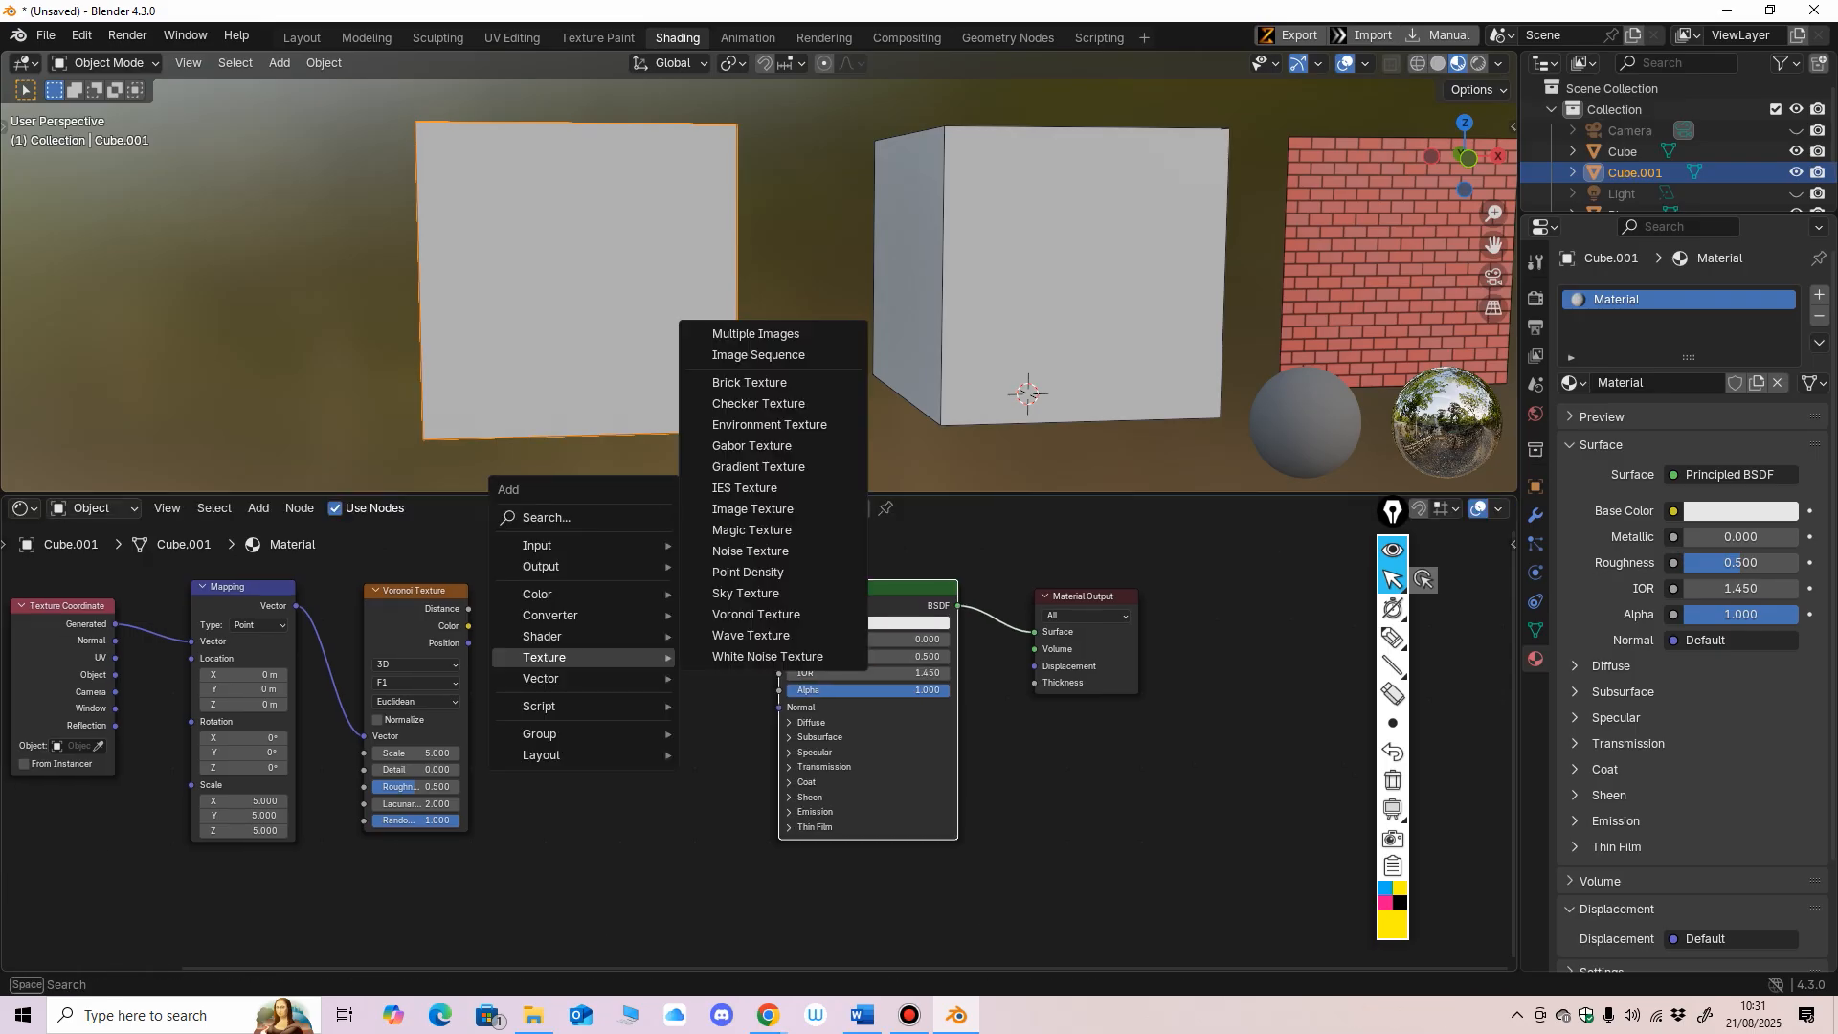
{"action": "left_click", "coordinate": [751, 550]}
{"action": "left_click", "coordinate": [524, 603]}
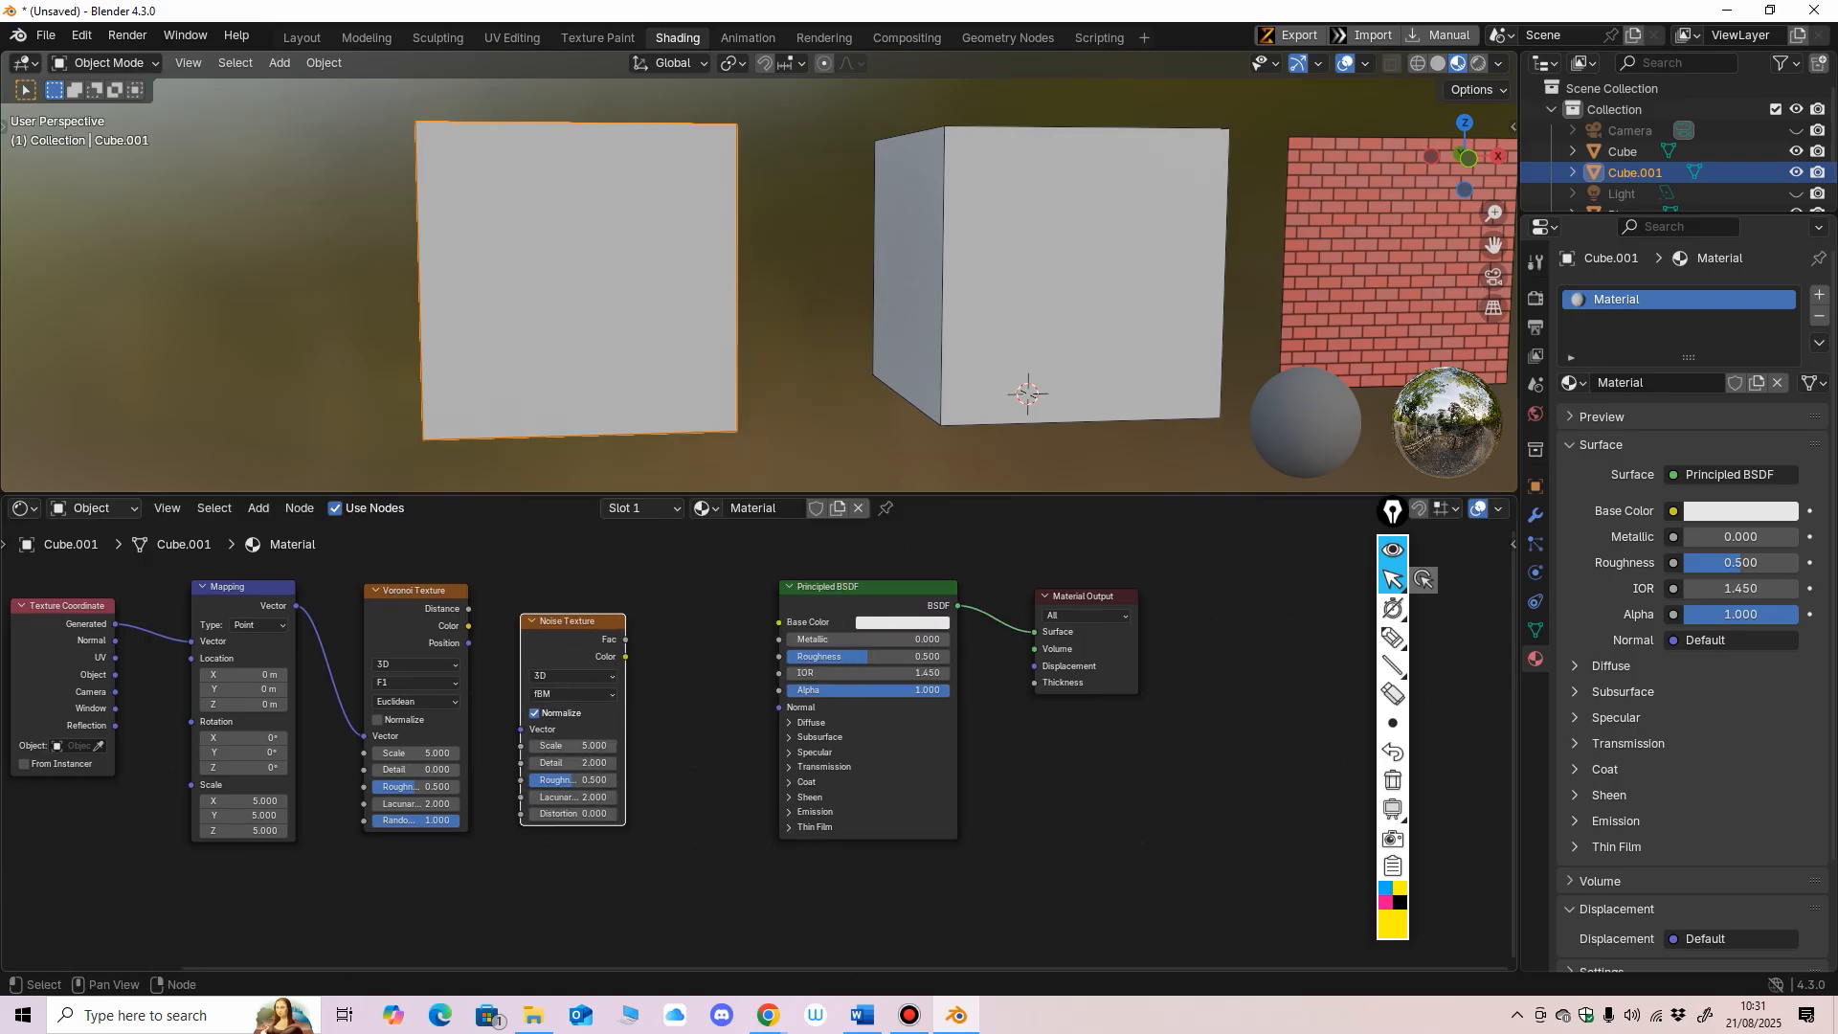
{"action": "left_click_drag", "start_coordinate": [625, 657], "coordinate": [668, 644]}
{"action": "left_click_drag", "start_coordinate": [777, 624], "coordinate": [779, 622]}
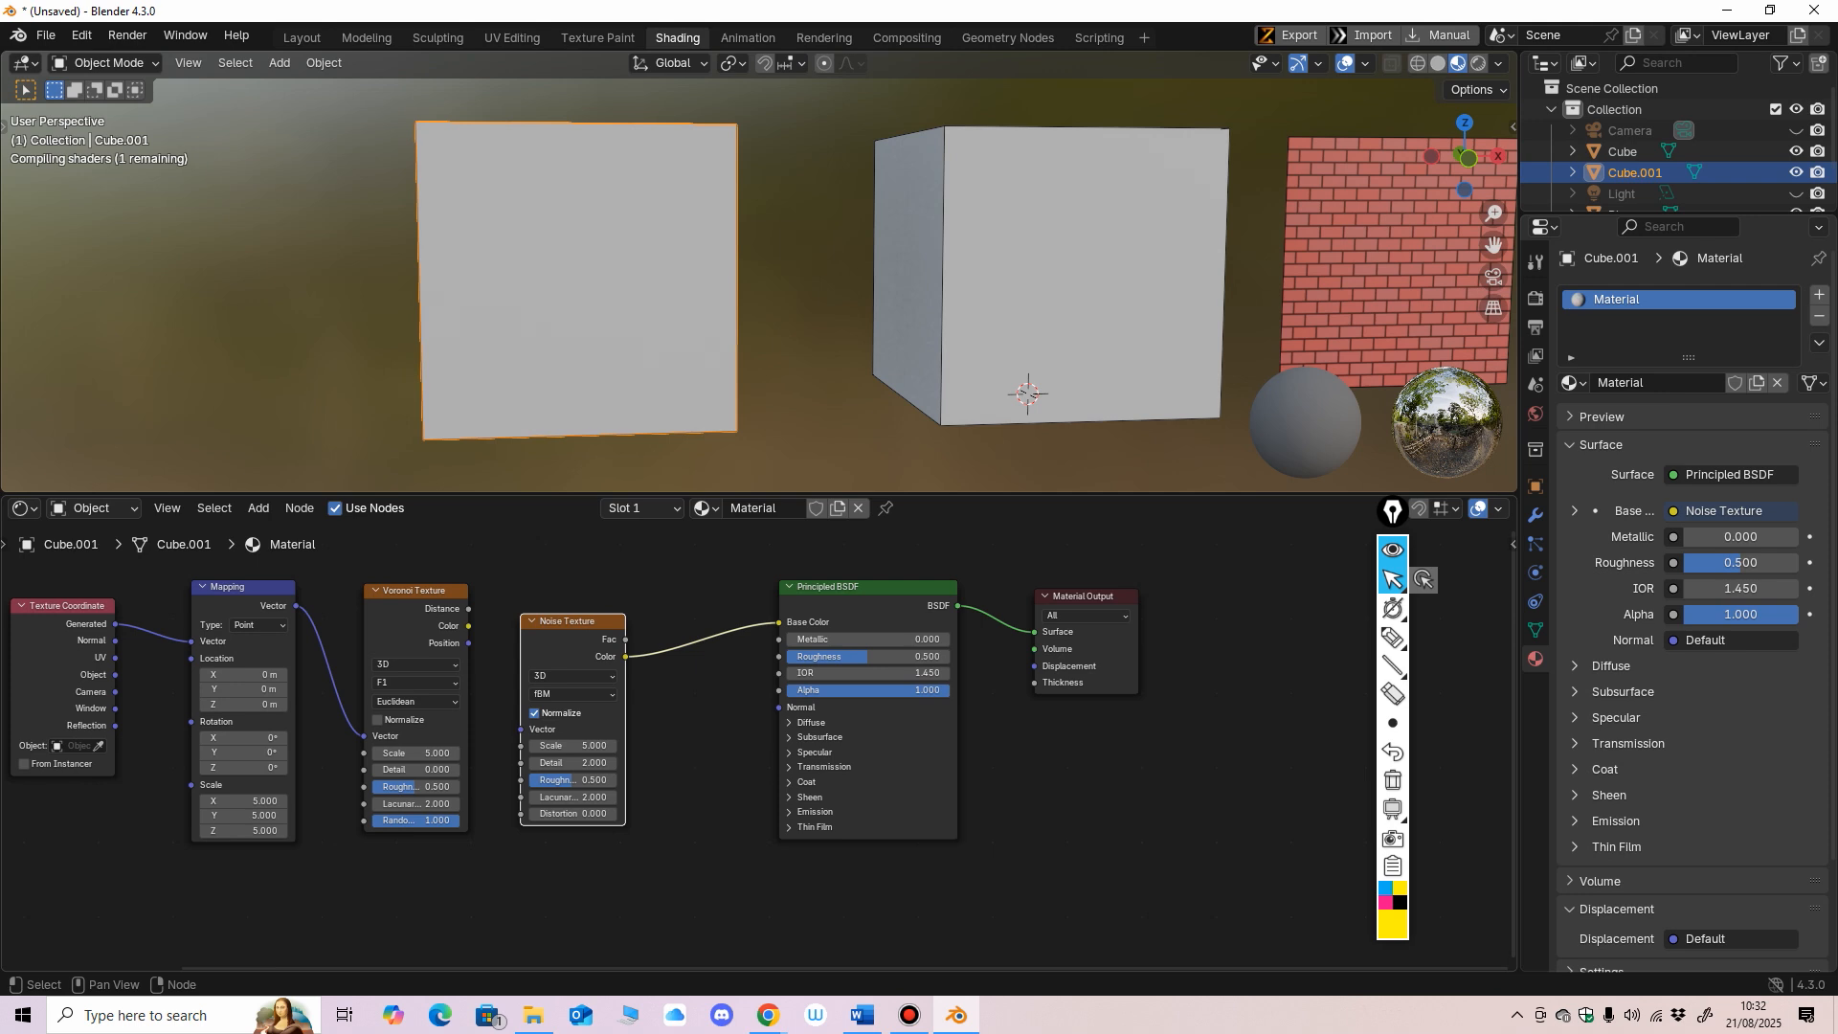
{"action": "scroll", "coordinate": [759, 287], "scroll_direction": "up", "scroll_amount": 3}
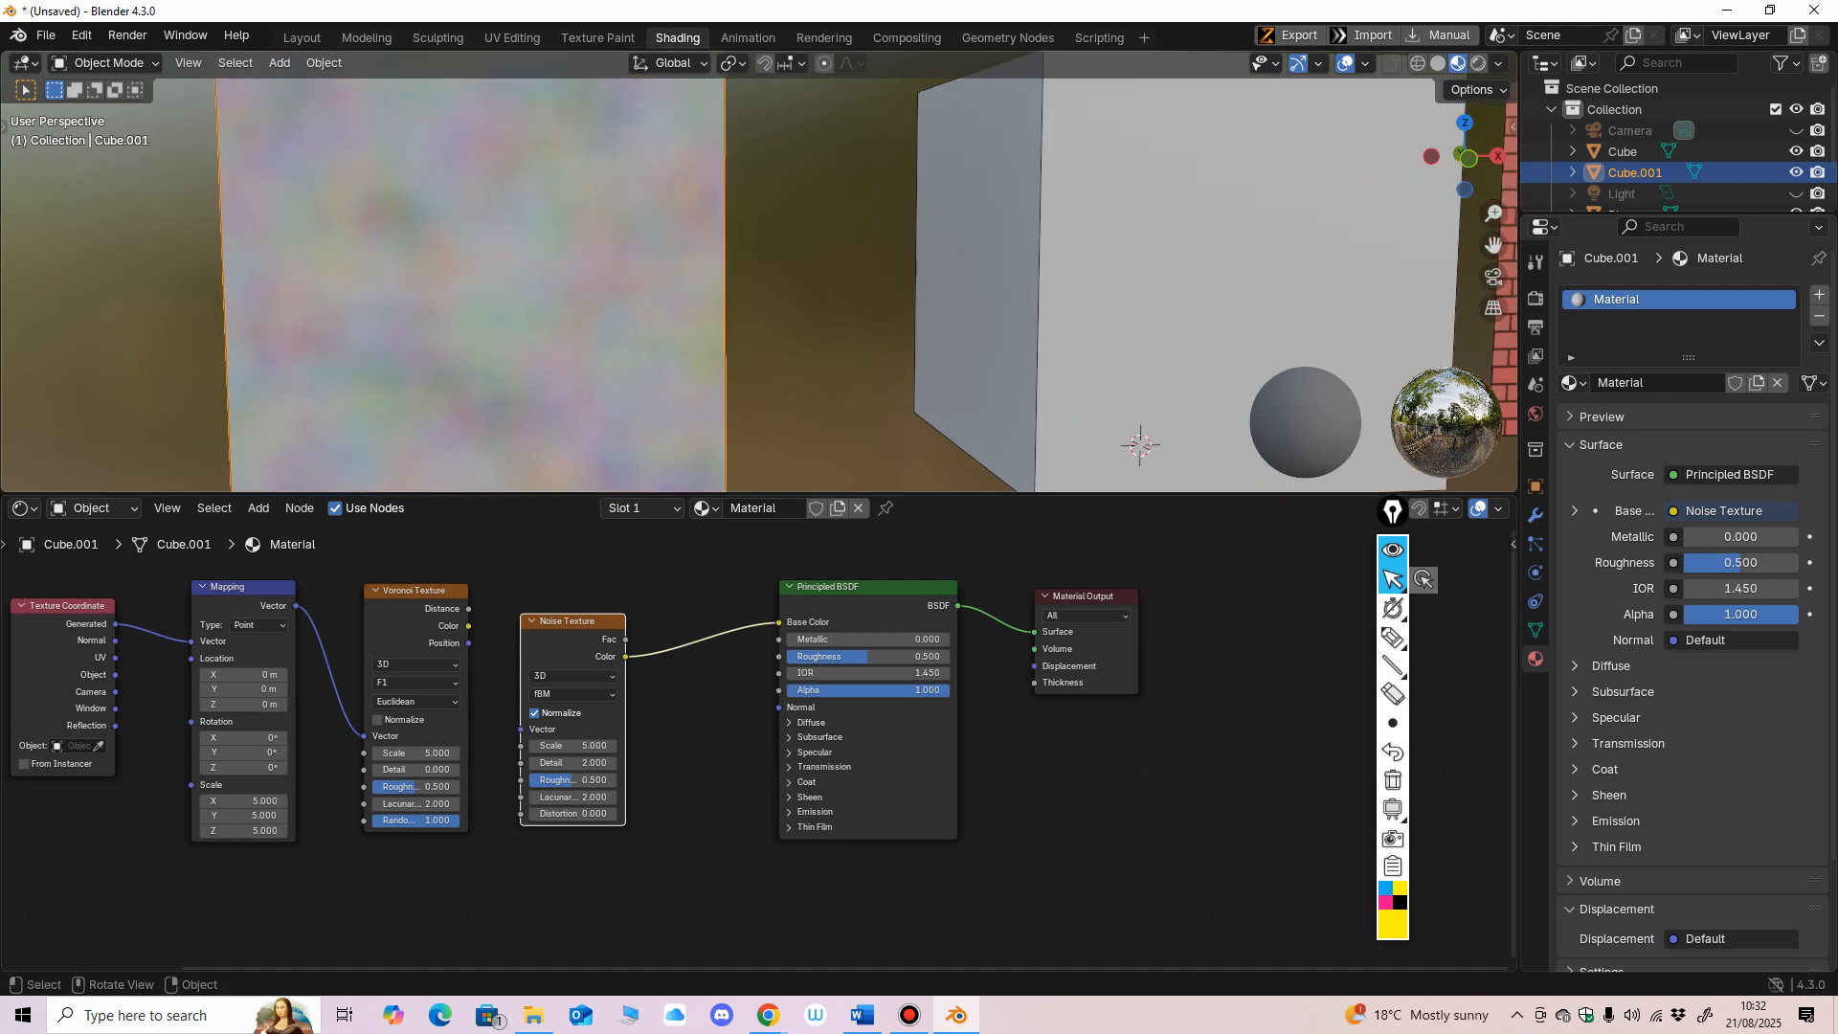
{"action": "scroll", "coordinate": [759, 287], "scroll_direction": "down", "scroll_amount": 3}
{"action": "left_click_drag", "start_coordinate": [766, 493], "coordinate": [766, 554]}
{"action": "mouse_move", "coordinate": [765, 431]}
{"action": "middle_mouse_down"}
{"action": "mouse_move", "coordinate": [780, 427]}
{"action": "mouse_move", "coordinate": [670, 429]}
{"action": "mouse_move", "coordinate": [780, 427]}
{"action": "mouse_move", "coordinate": [668, 456]}
{"action": "mouse_move", "coordinate": [715, 467]}
{"action": "mouse_move", "coordinate": [690, 453]}
{"action": "mouse_move", "coordinate": [797, 432]}
{"action": "middle_mouse_up"}
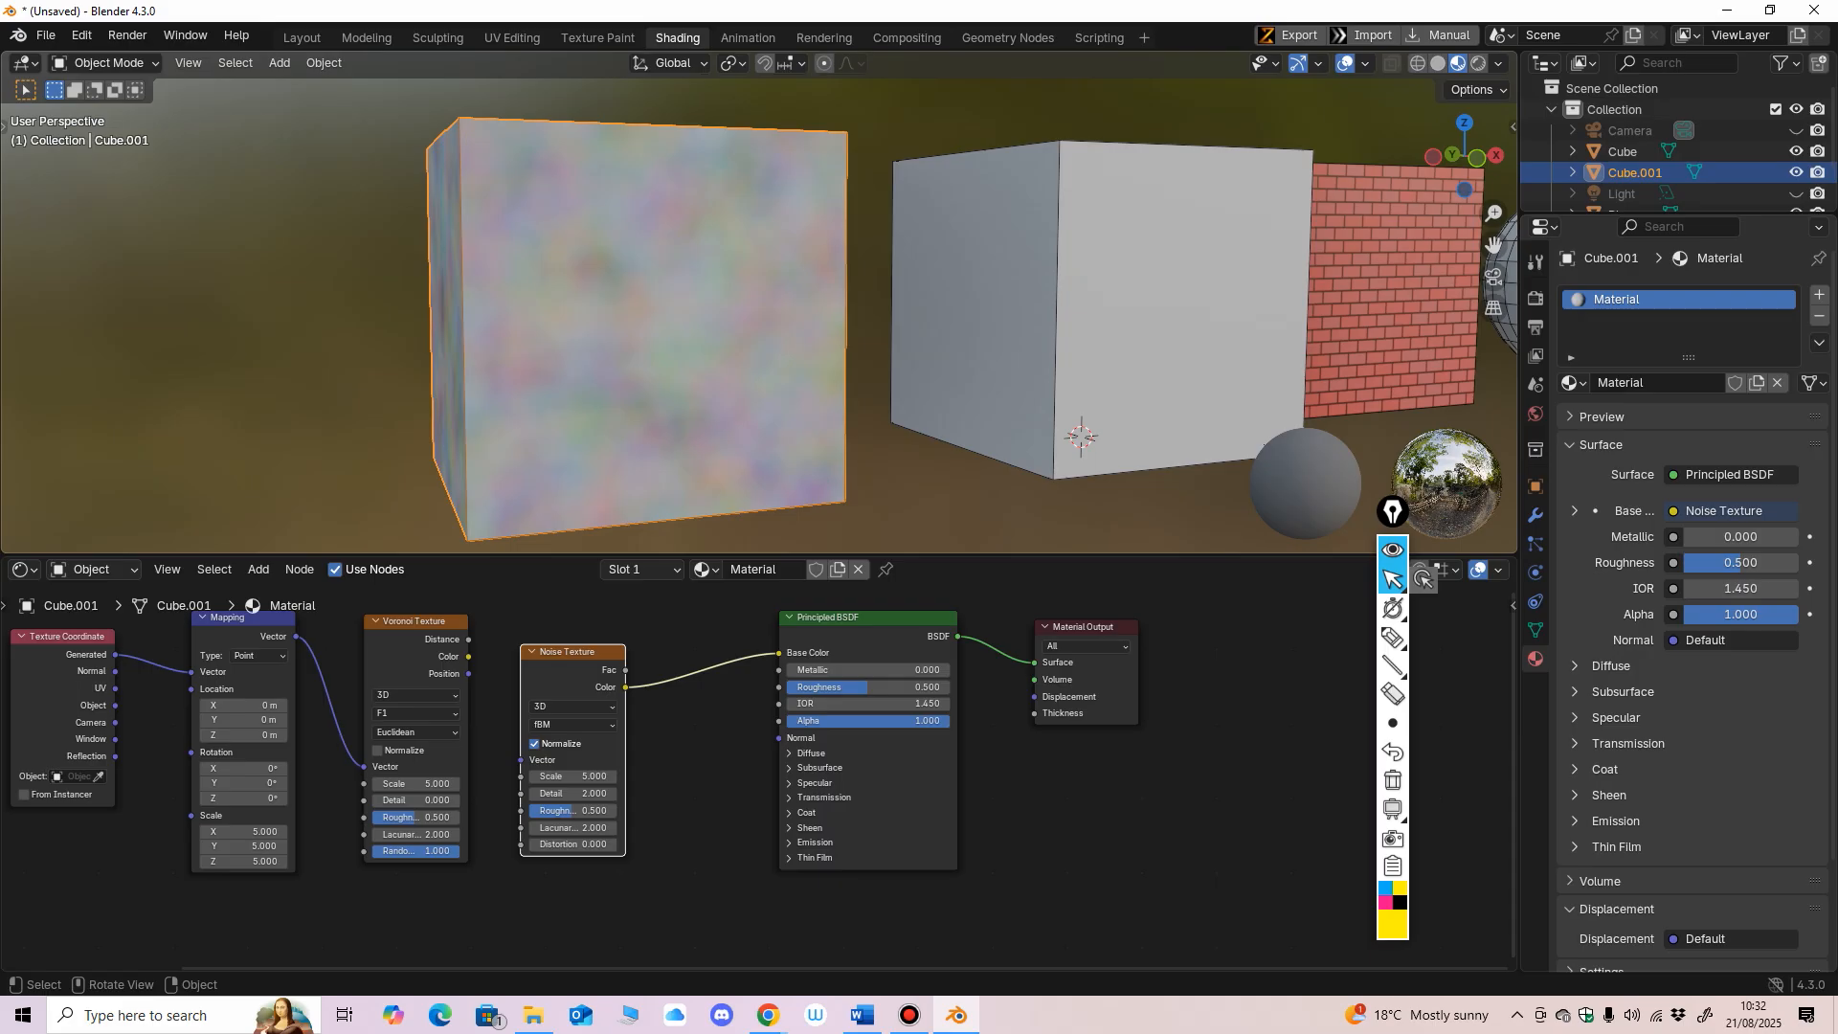
Step: Cut the Noise Texture's link to Base Color and move the node aside beneath the Texture Coordinate node
{"action": "middle_click_drag", "start_coordinate": [766, 306], "coordinate": [819, 381], "text": "ctrl"}
{"action": "scroll", "coordinate": [802, 378], "scroll_direction": "up", "scroll_amount": 2}
{"action": "right_click_drag", "start_coordinate": [679, 696], "coordinate": [681, 707], "text": "ctrl"}
{"action": "left_click_drag", "start_coordinate": [569, 652], "coordinate": [264, 827]}
Step: Add a Magic Texture node between the Voronoi Texture and Principled BSDF and link its Color to Base Color
{"action": "scroll", "coordinate": [760, 777], "scroll_direction": "down", "scroll_amount": 4}
{"action": "key", "text": "shift+a"}
{"action": "mouse_move", "coordinate": [516, 713]}
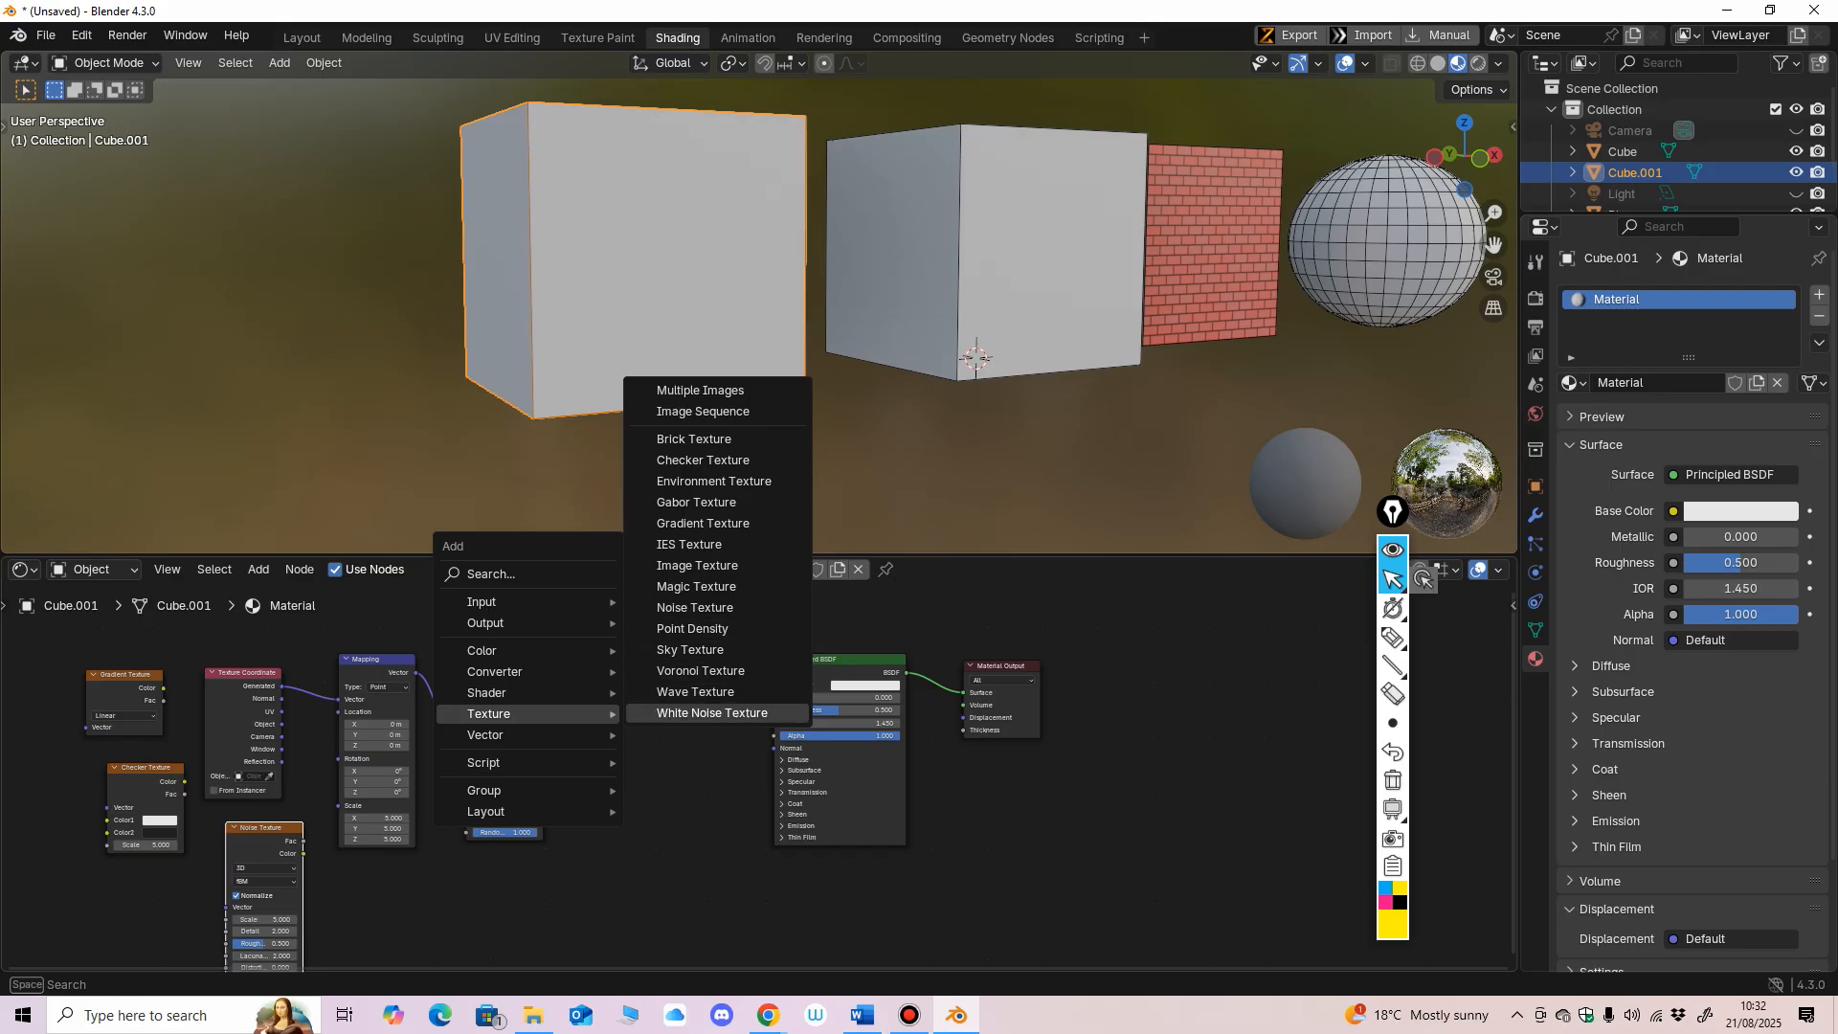
{"action": "left_click", "coordinate": [696, 586]}
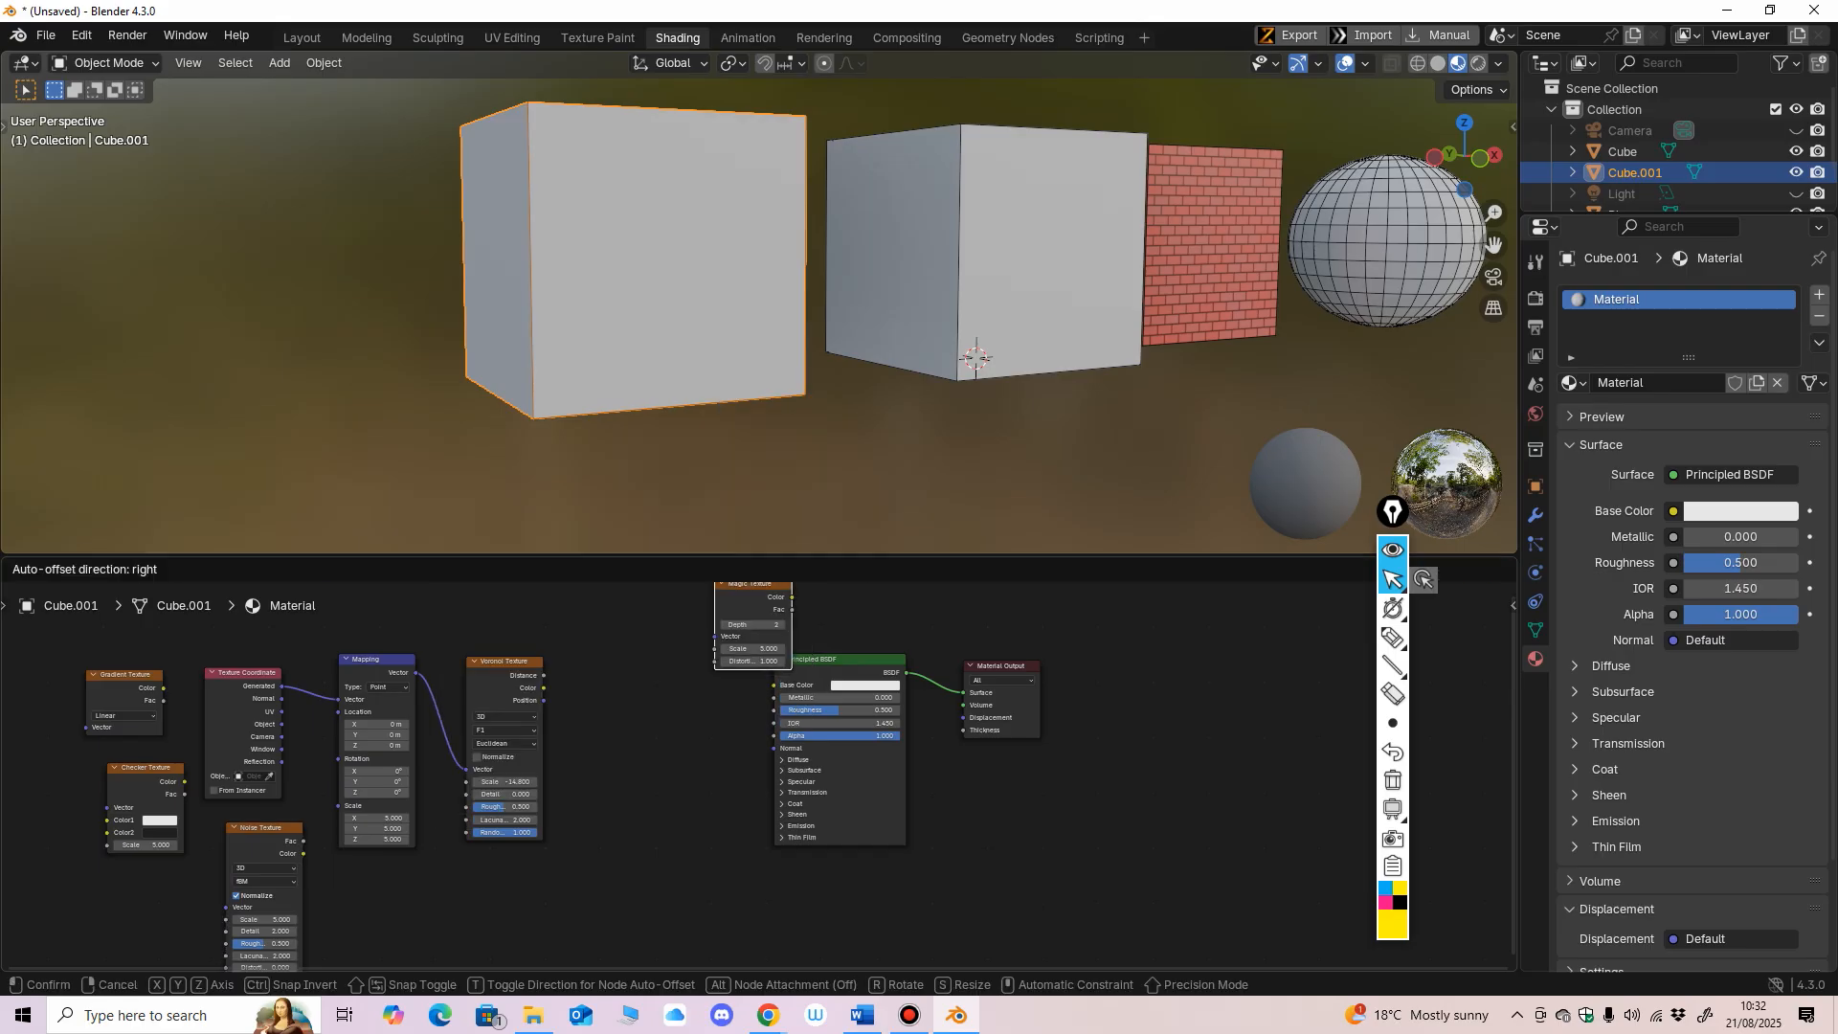
{"action": "left_click", "coordinate": [597, 709]}
{"action": "scroll", "coordinate": [752, 765], "scroll_direction": "up", "scroll_amount": 8}
{"action": "middle_click_drag", "start_coordinate": [751, 765], "coordinate": [740, 819]}
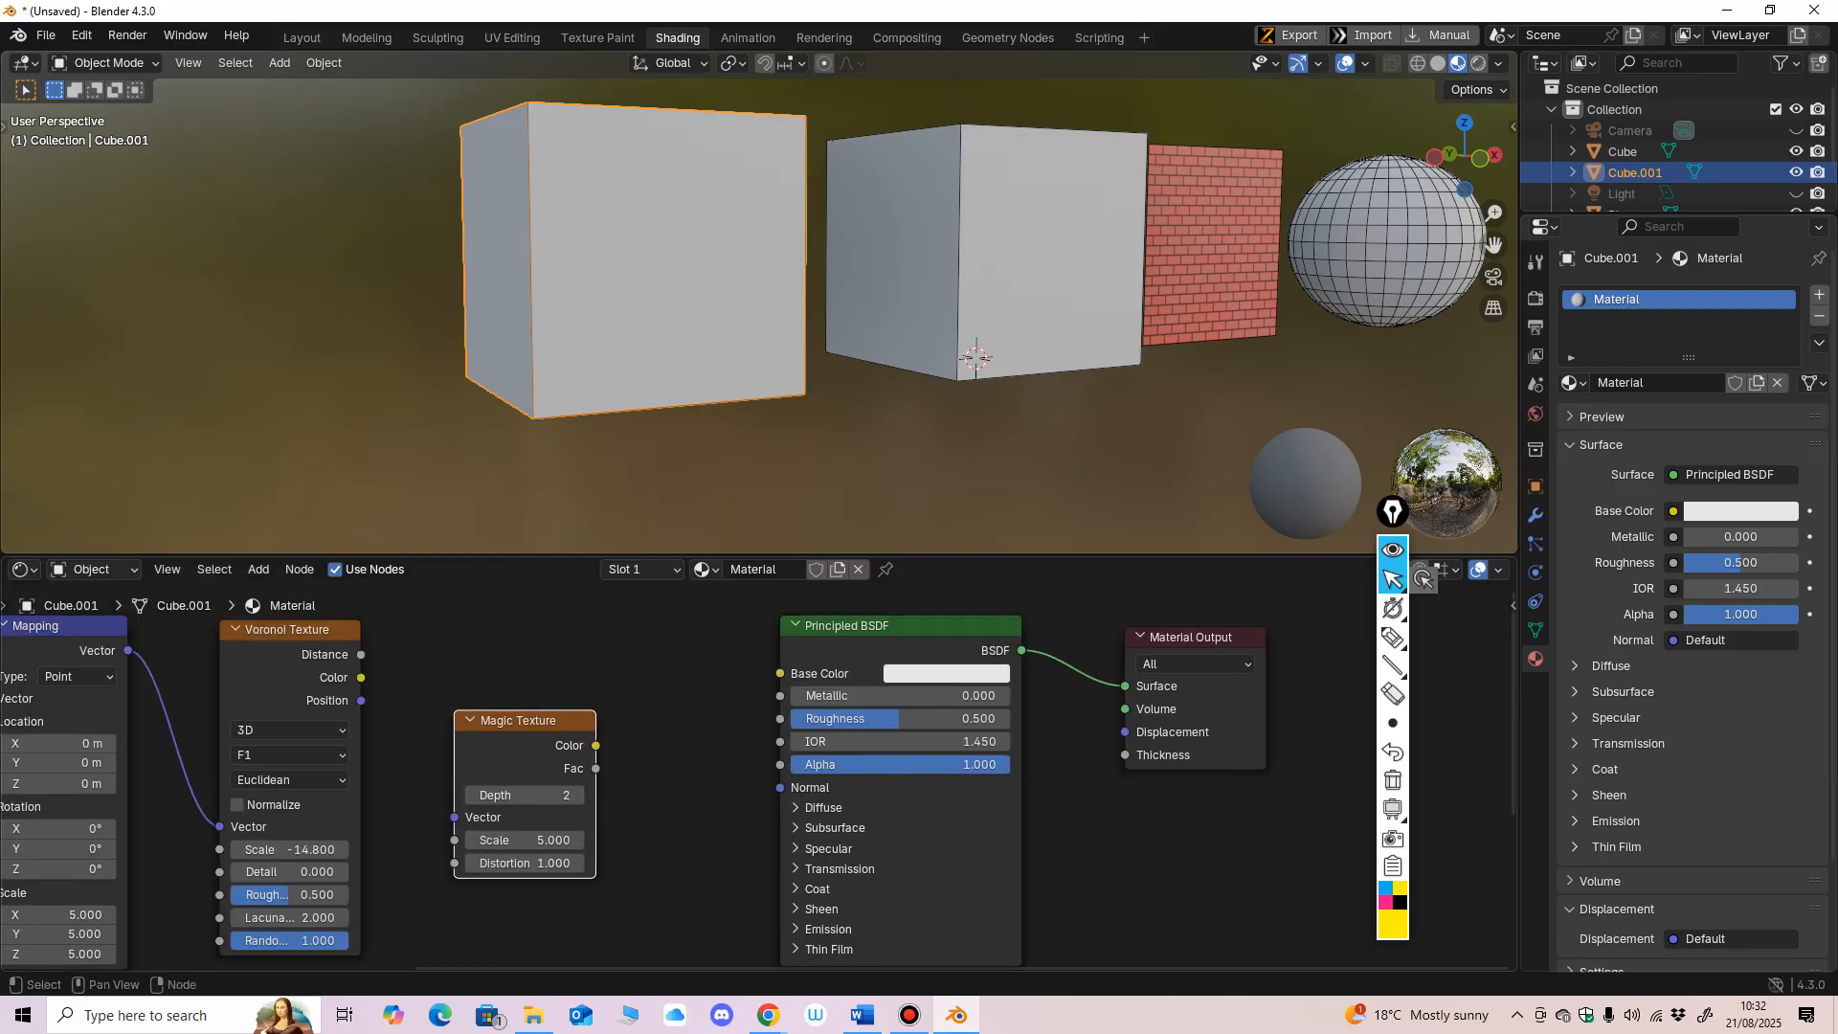
{"action": "left_click_drag", "start_coordinate": [595, 745], "coordinate": [780, 673]}
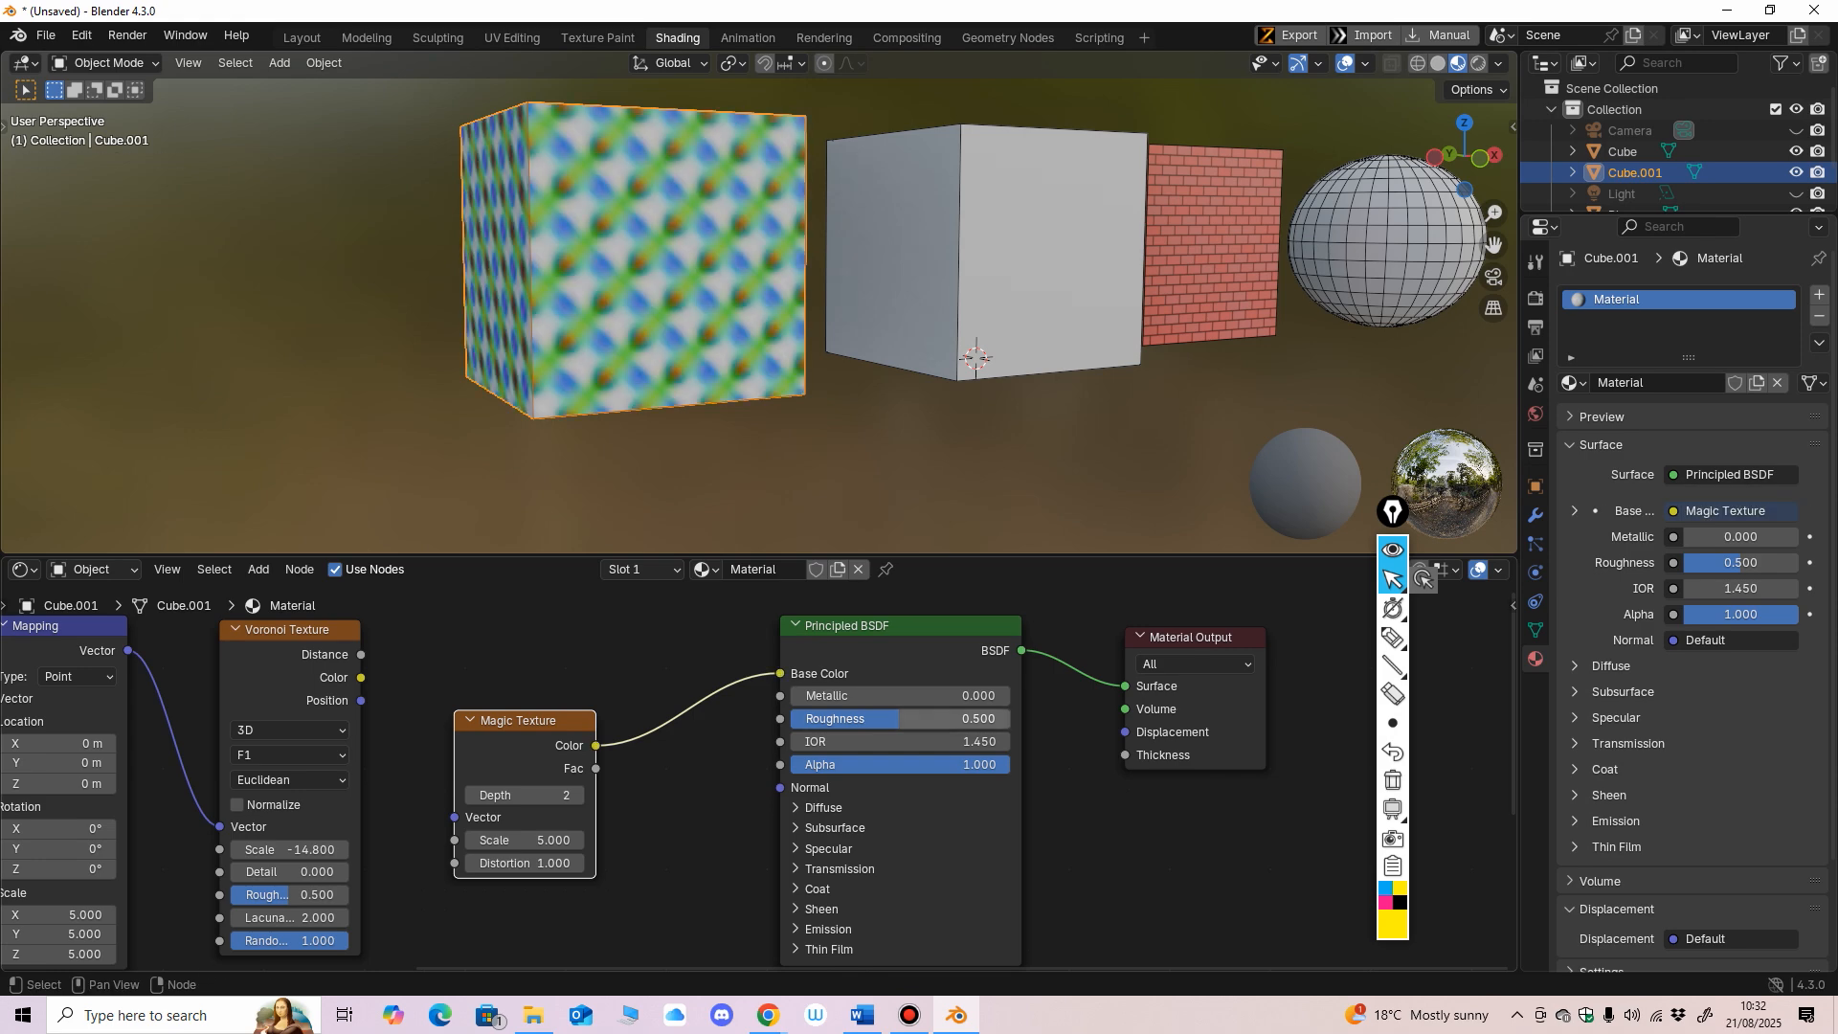
Step: Try Magic Texture scales of 10 and 1 to compare the pattern size on the cube
{"action": "middle_click_drag", "start_coordinate": [957, 430], "coordinate": [876, 433]}
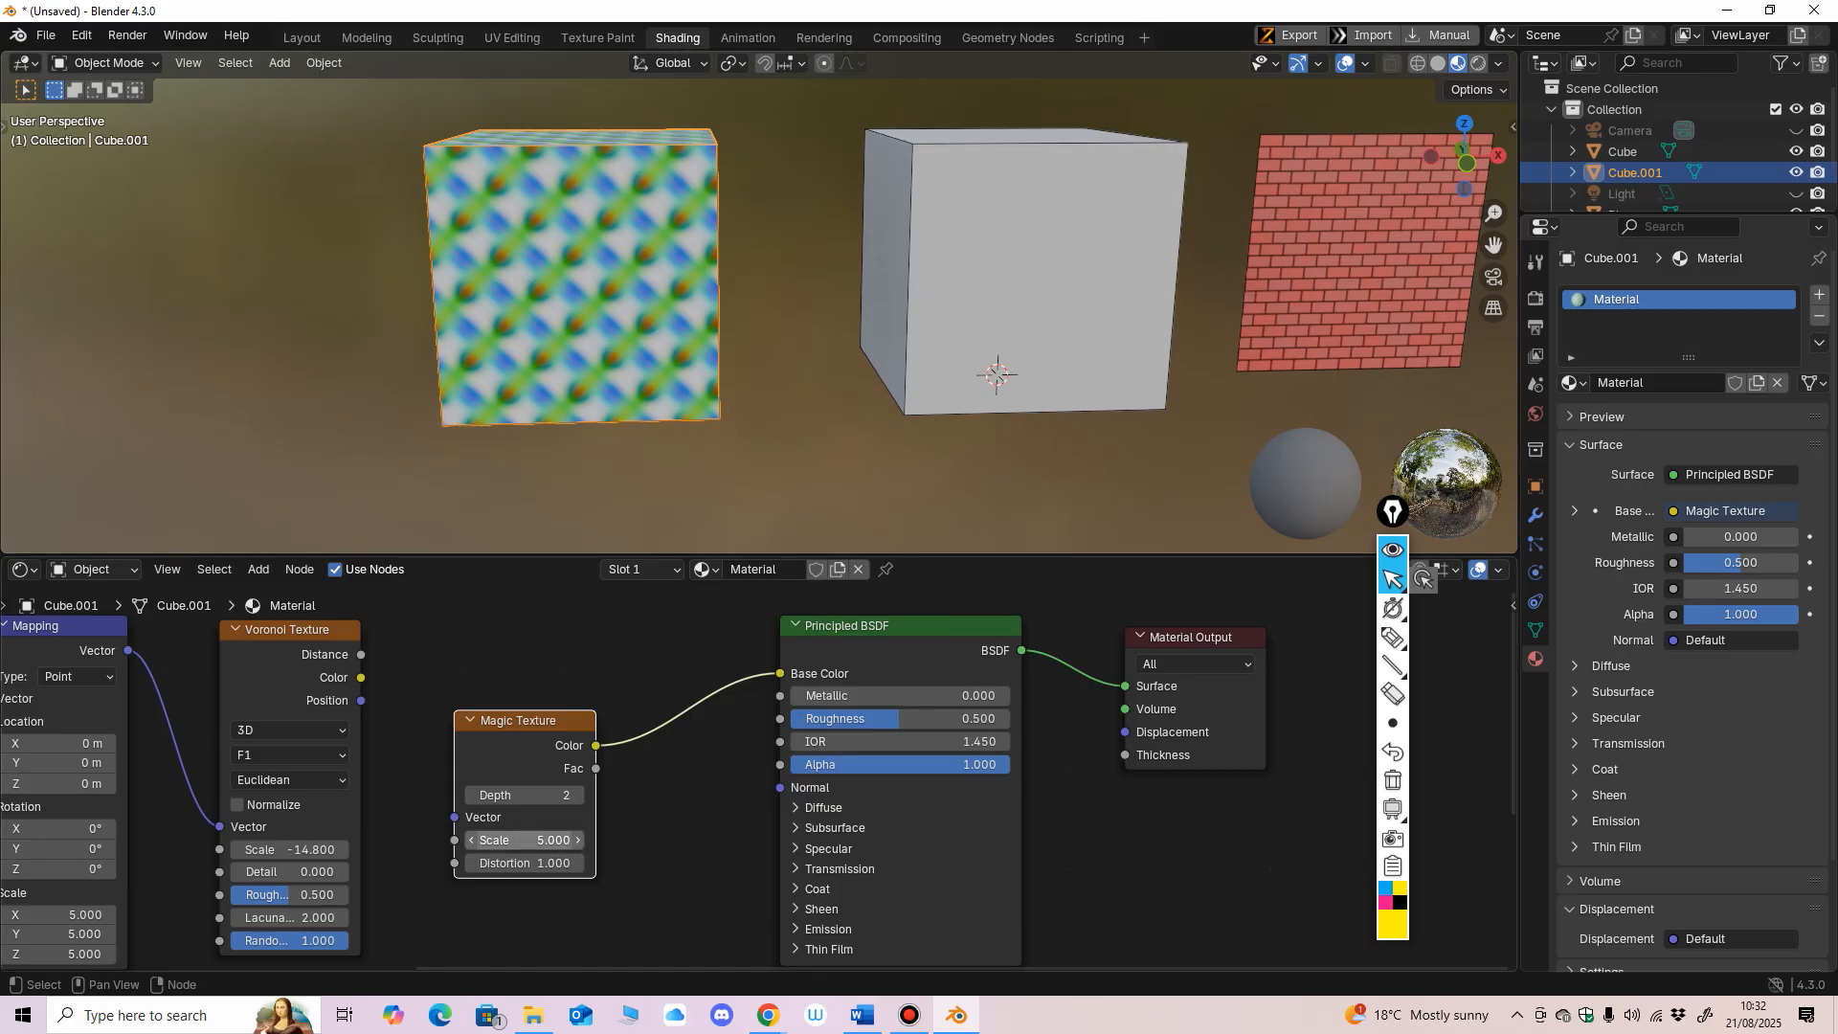
{"action": "key", "text": "Return"}
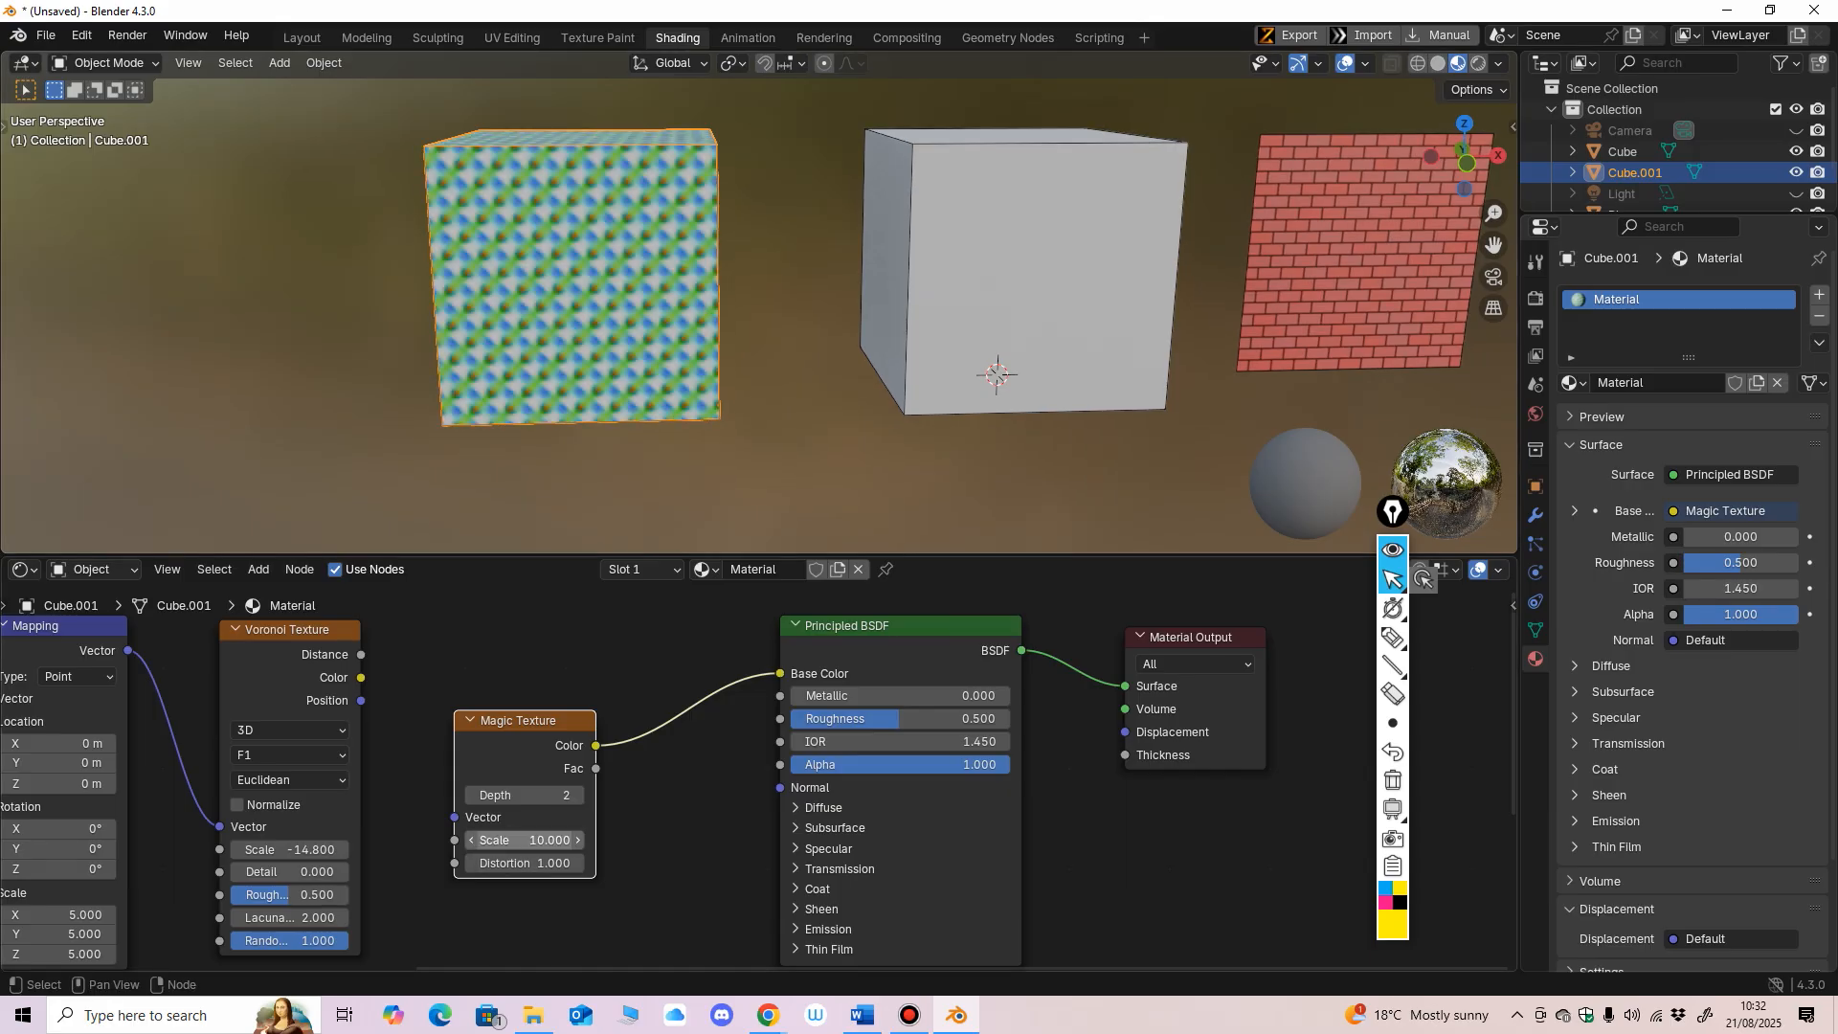
{"action": "left_click", "coordinate": [525, 840]}
{"action": "type", "text": "1"}
{"action": "key", "text": "Return"}
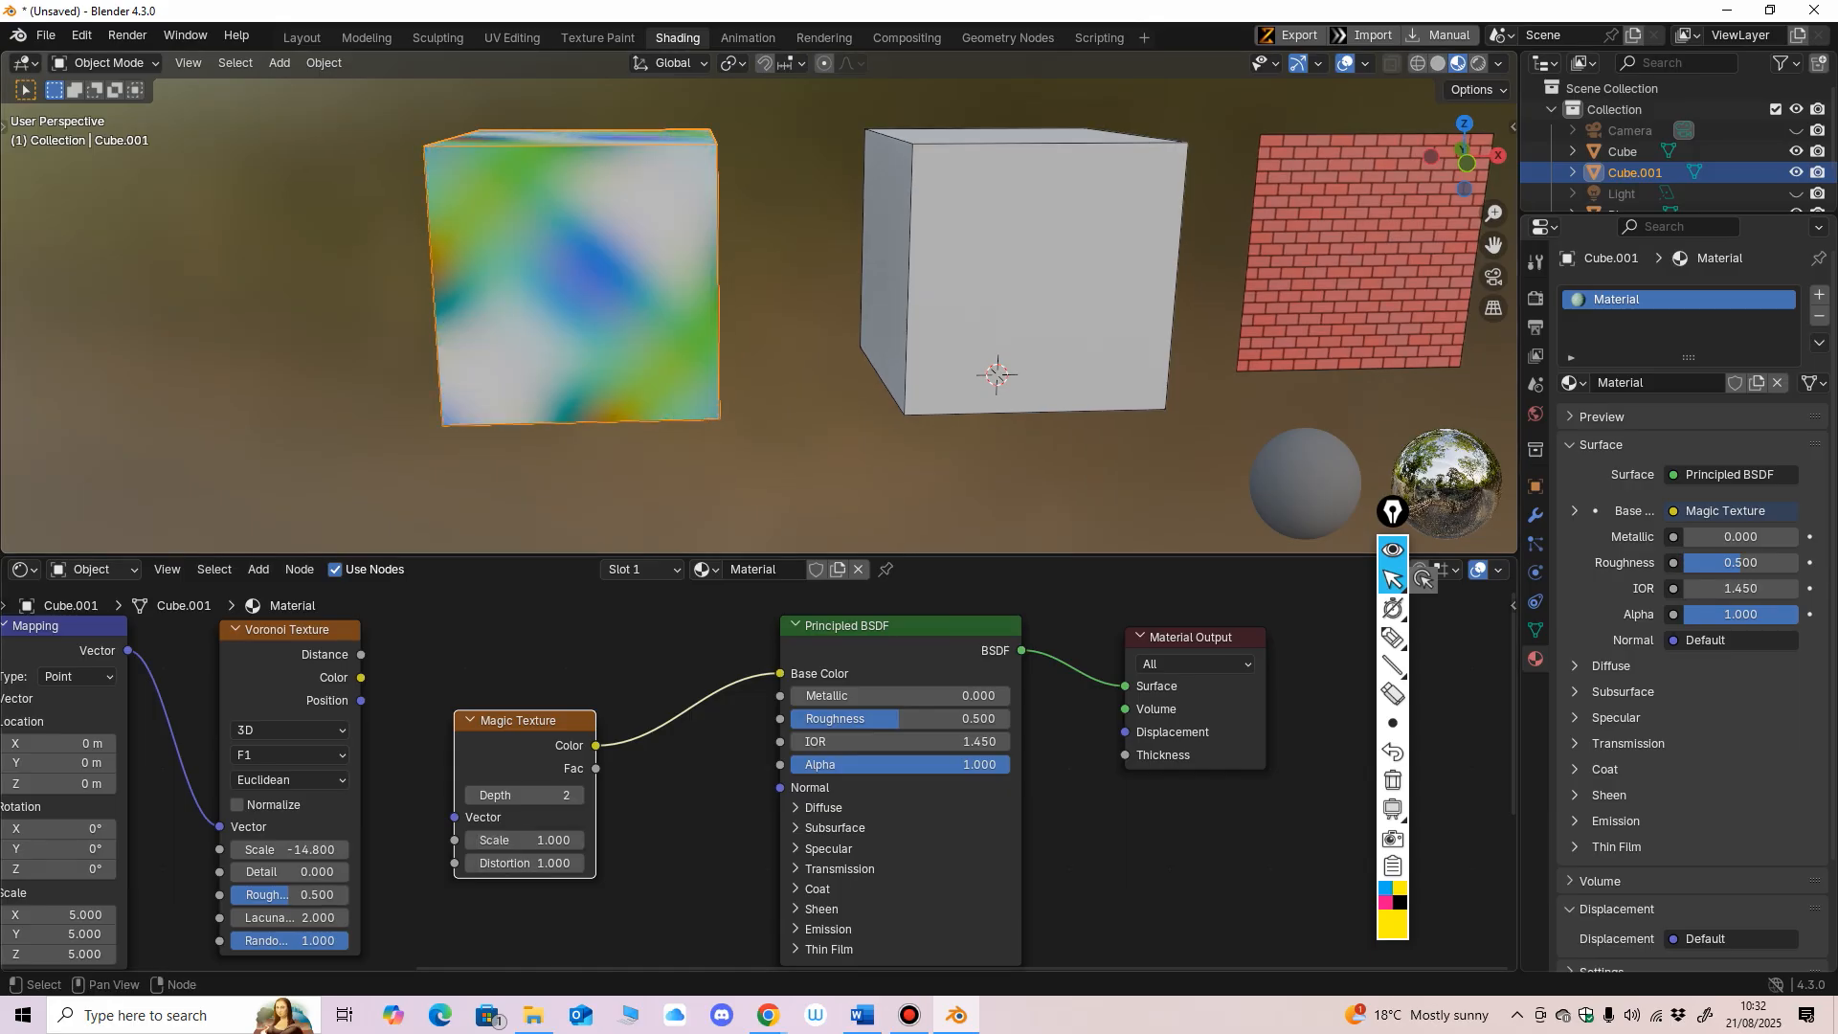
Step: Move the Magic Texture closer to the Principled BSDF and attach Texture Coordinate and Mapping nodes to its Vector input
{"action": "scroll", "coordinate": [789, 736], "scroll_direction": "down", "scroll_amount": 2}
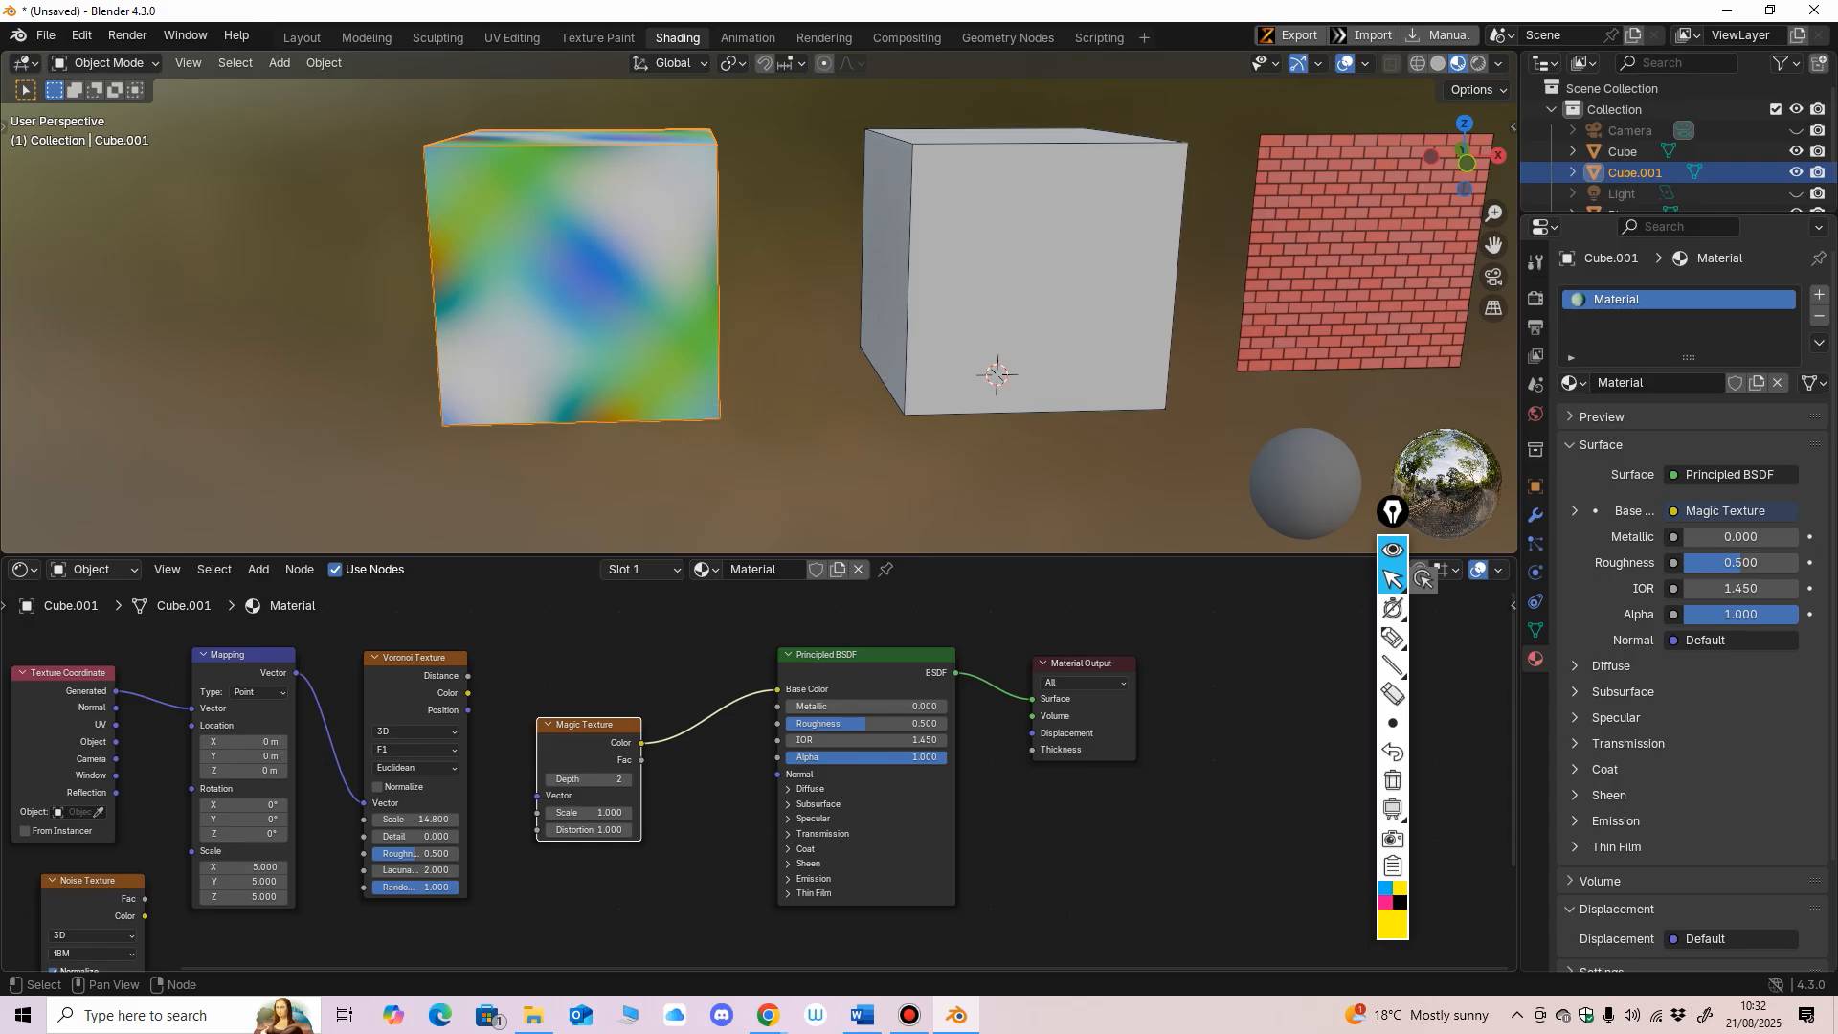
{"action": "left_click_drag", "start_coordinate": [589, 725], "coordinate": [651, 707]}
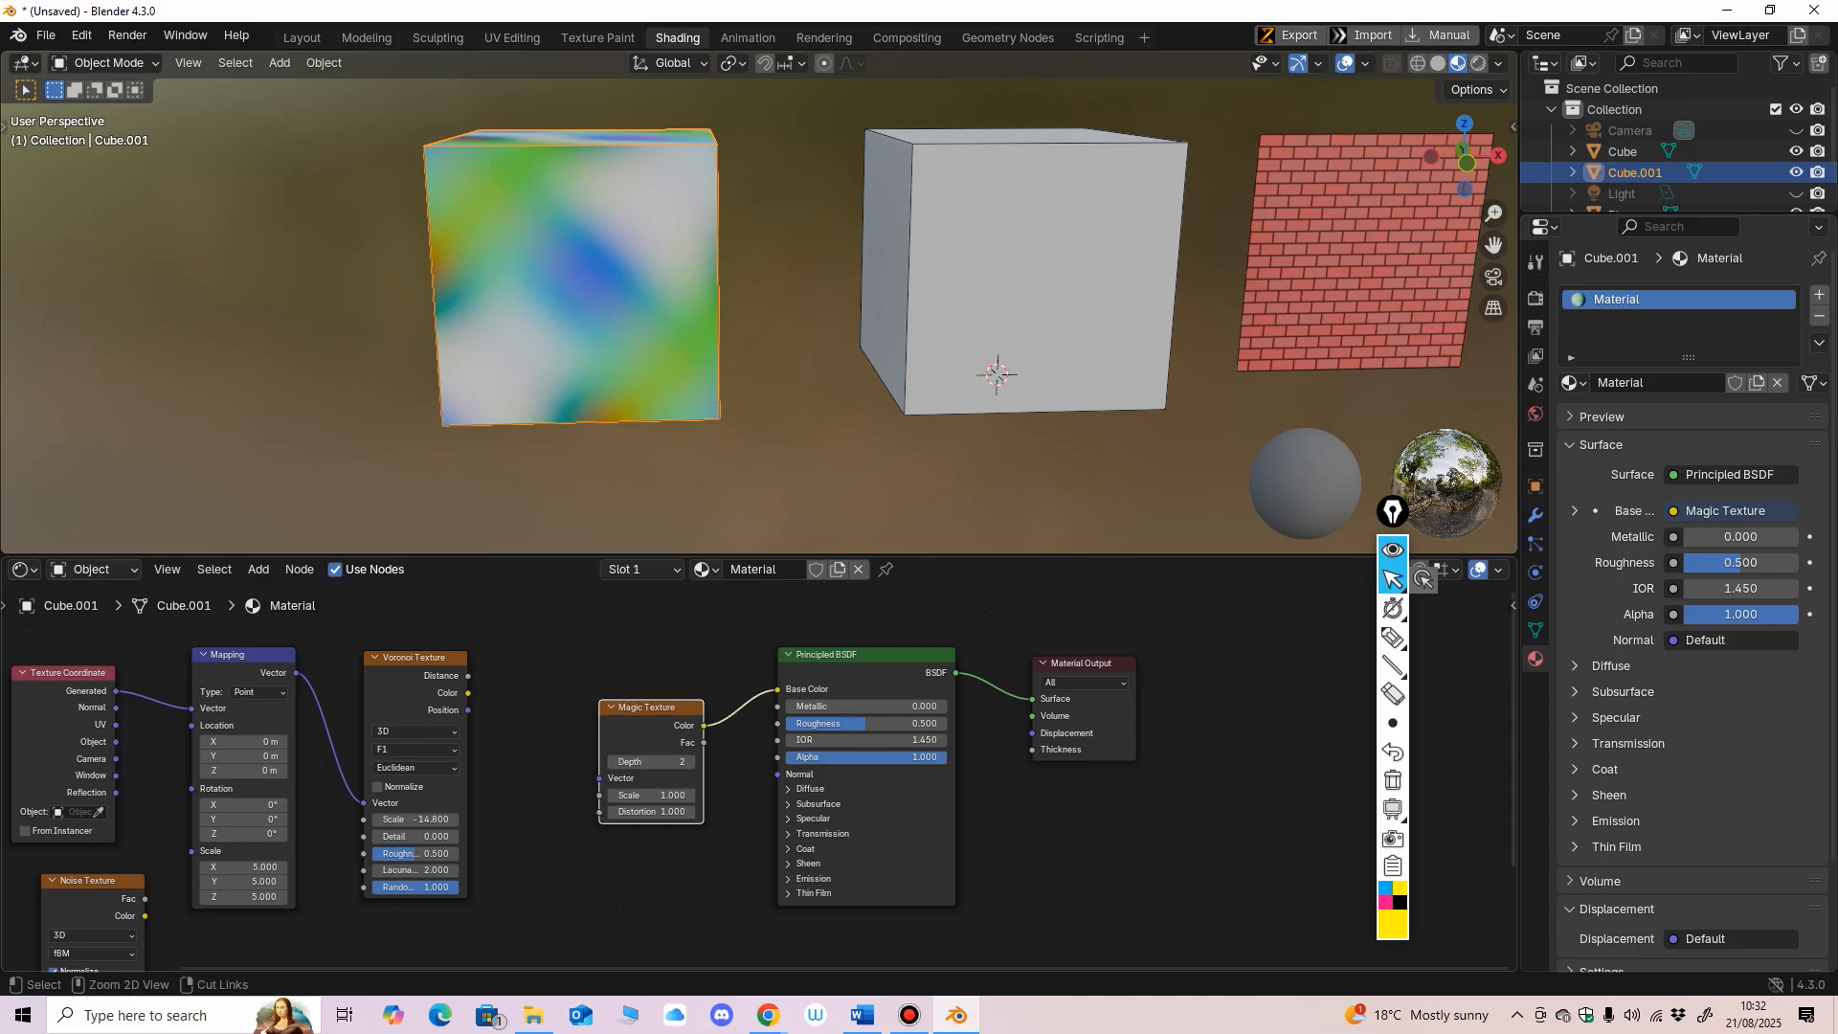
{"action": "key", "text": "ctrl+t"}
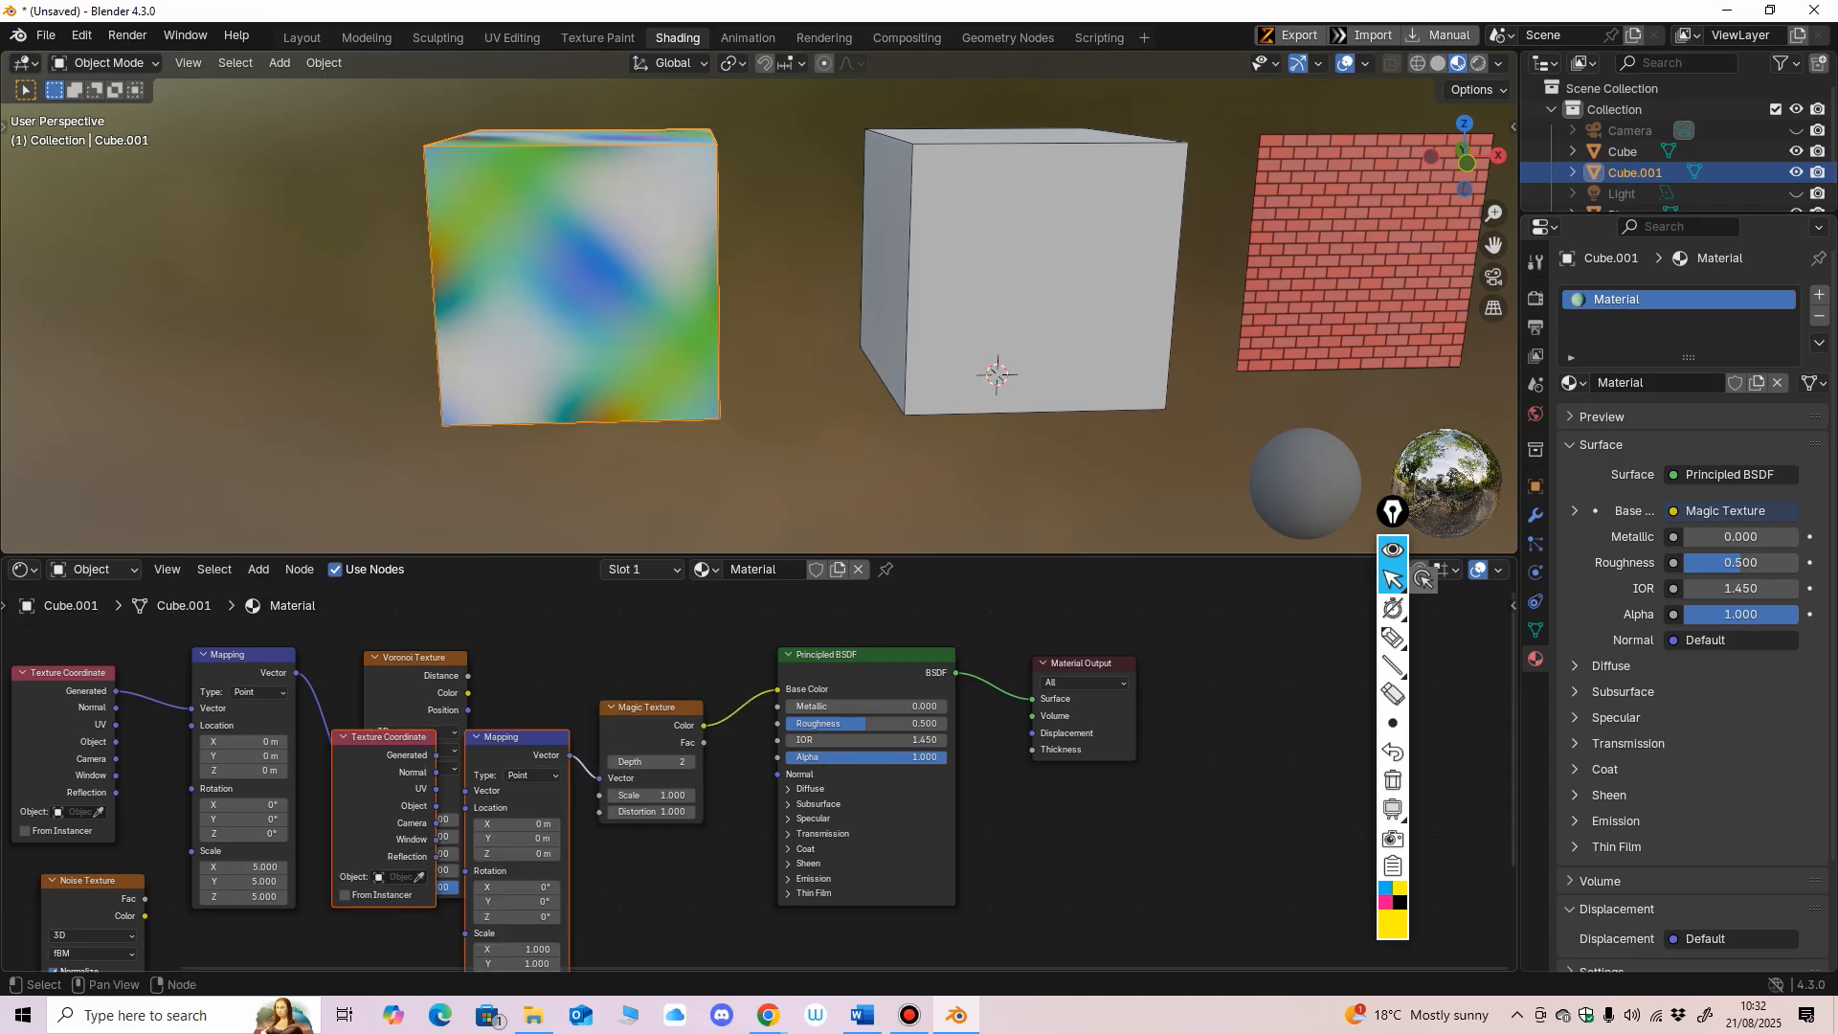
{"action": "left_click_drag", "start_coordinate": [522, 737], "coordinate": [516, 715]}
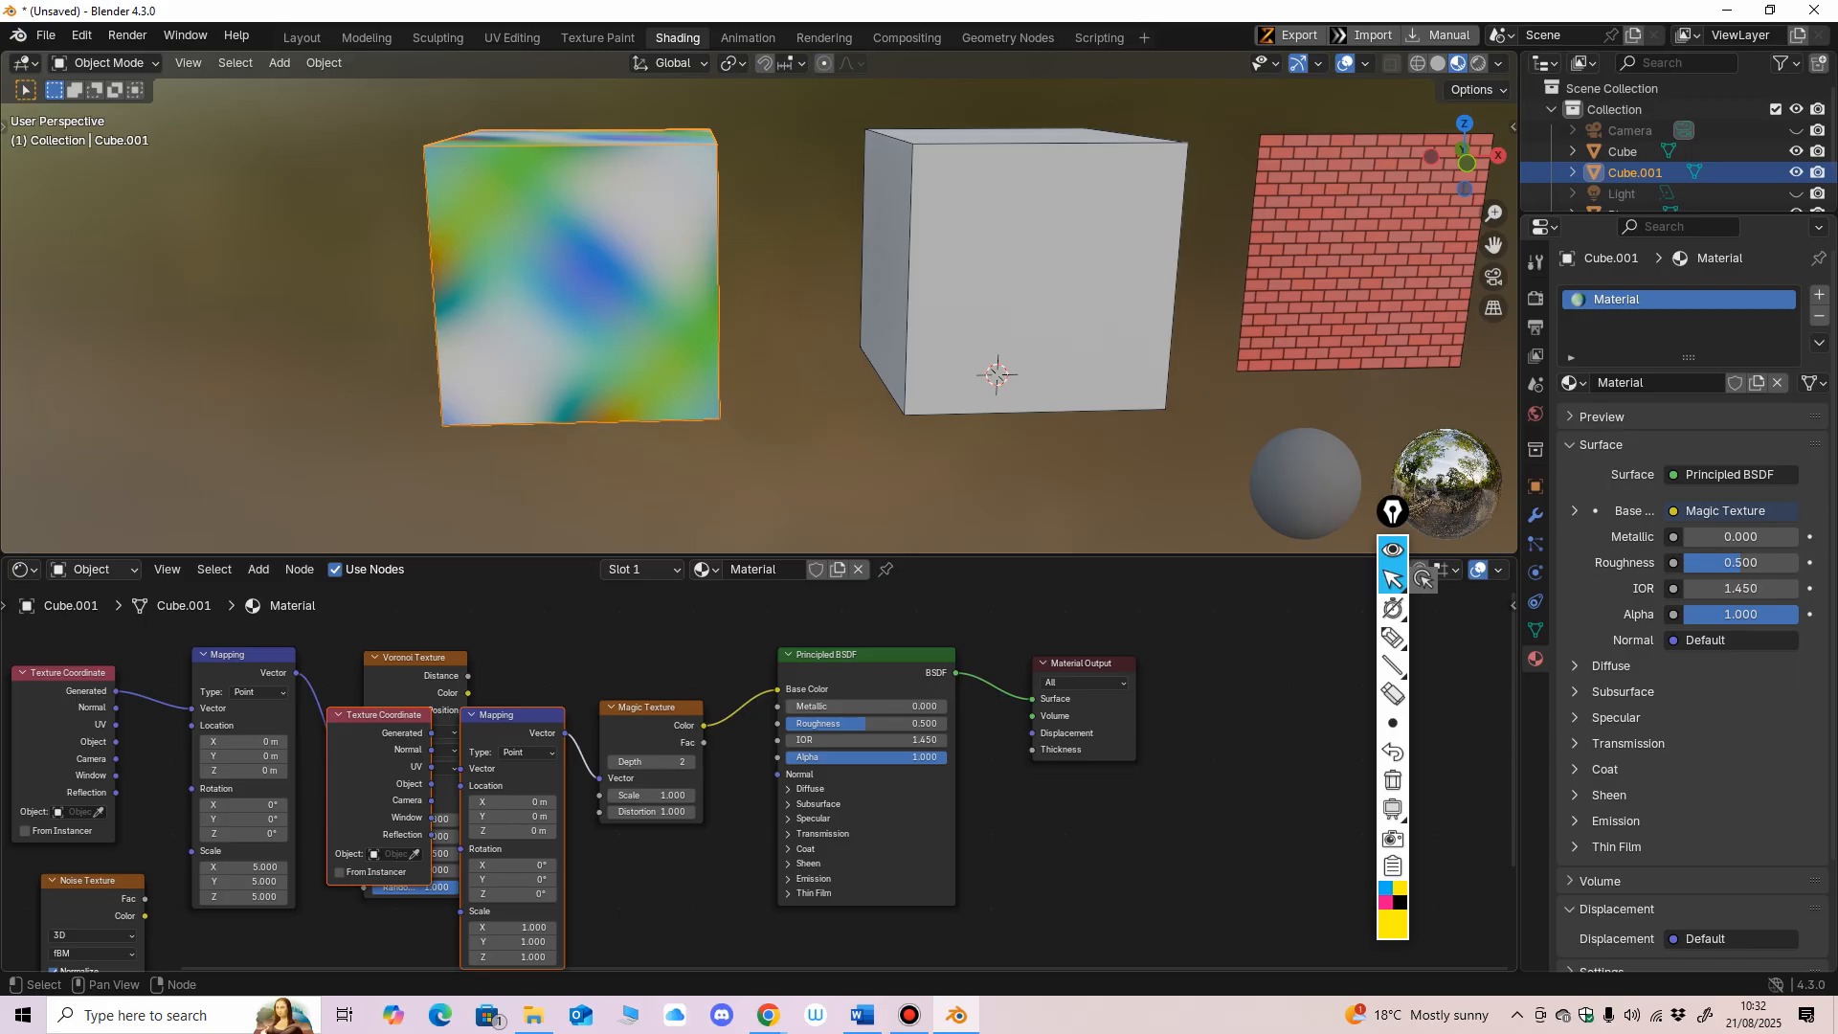
Step: Spread out the Material Output, Principled BSDF, Magic Texture and its Mapping and Texture Coordinate nodes to reduce their overlap with the Voronoi Texture
{"action": "left_click_drag", "start_coordinate": [1081, 663], "coordinate": [1137, 652]}
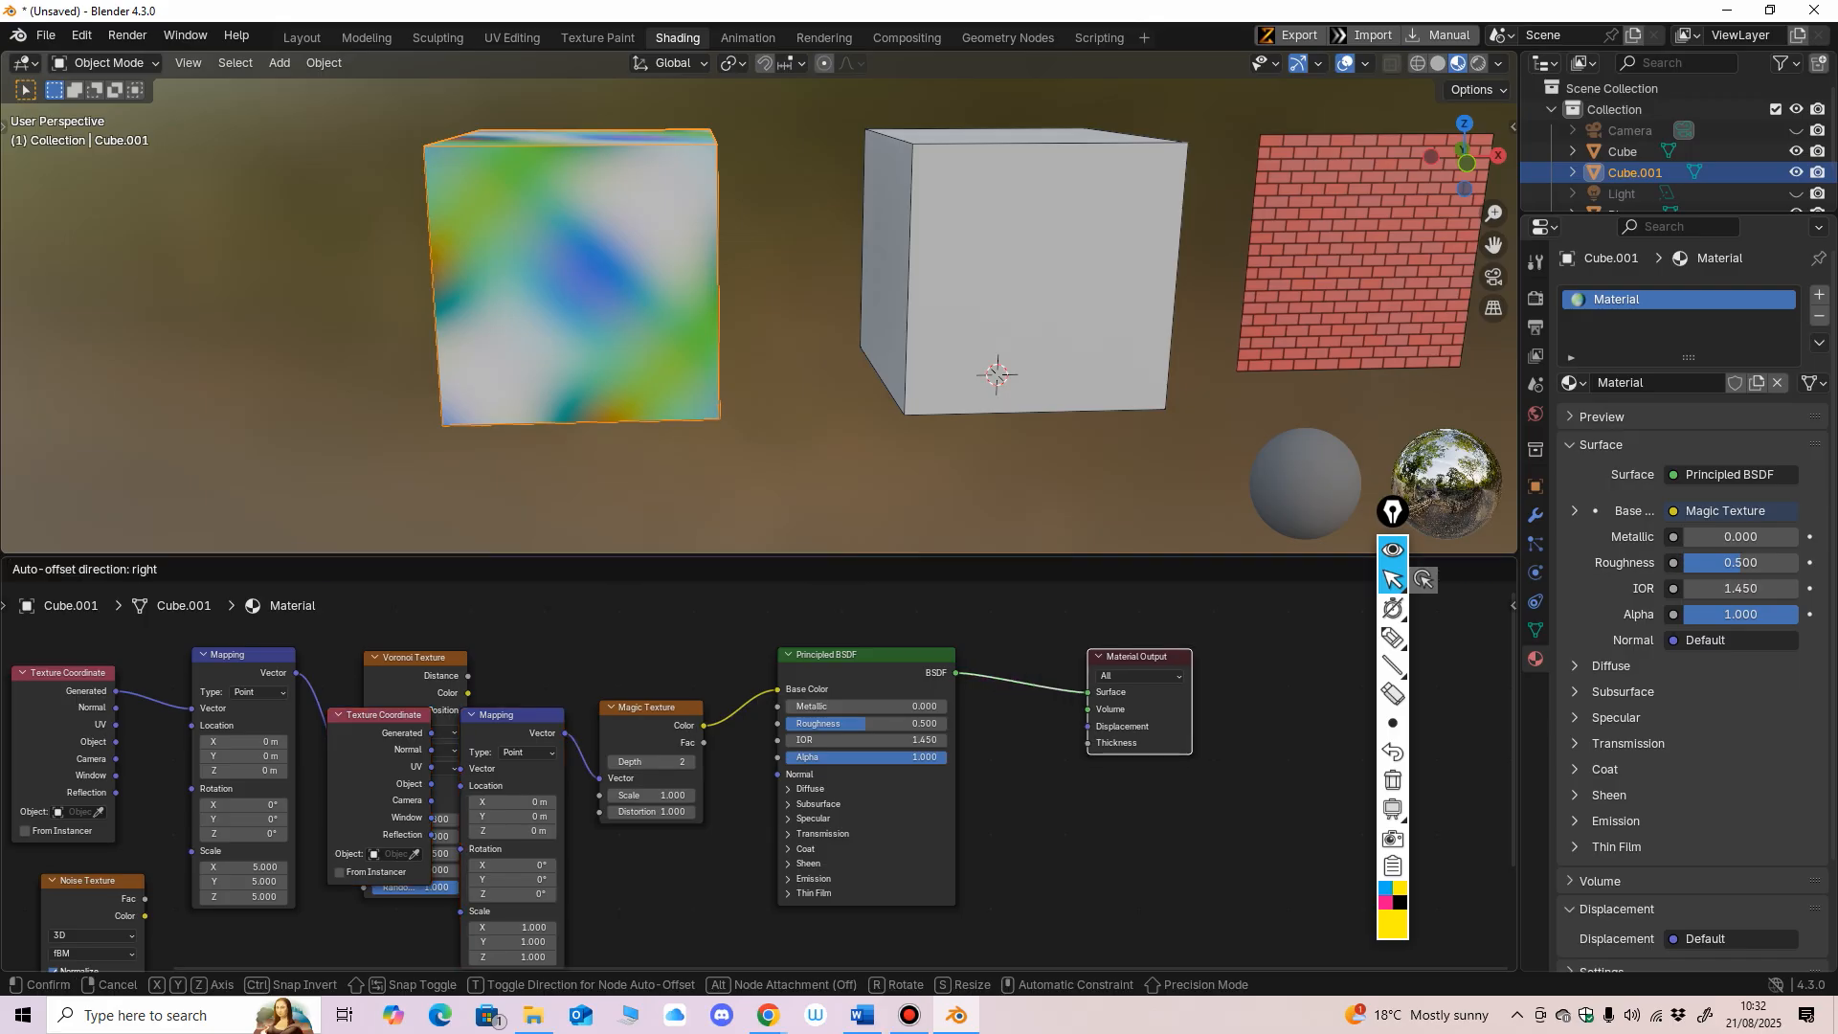
{"action": "left_click_drag", "start_coordinate": [861, 655], "coordinate": [963, 643]}
{"action": "left_click_drag", "start_coordinate": [653, 707], "coordinate": [762, 678]}
{"action": "left_click_drag", "start_coordinate": [511, 715], "coordinate": [585, 700]}
{"action": "left_click_drag", "start_coordinate": [383, 715], "coordinate": [448, 709]}
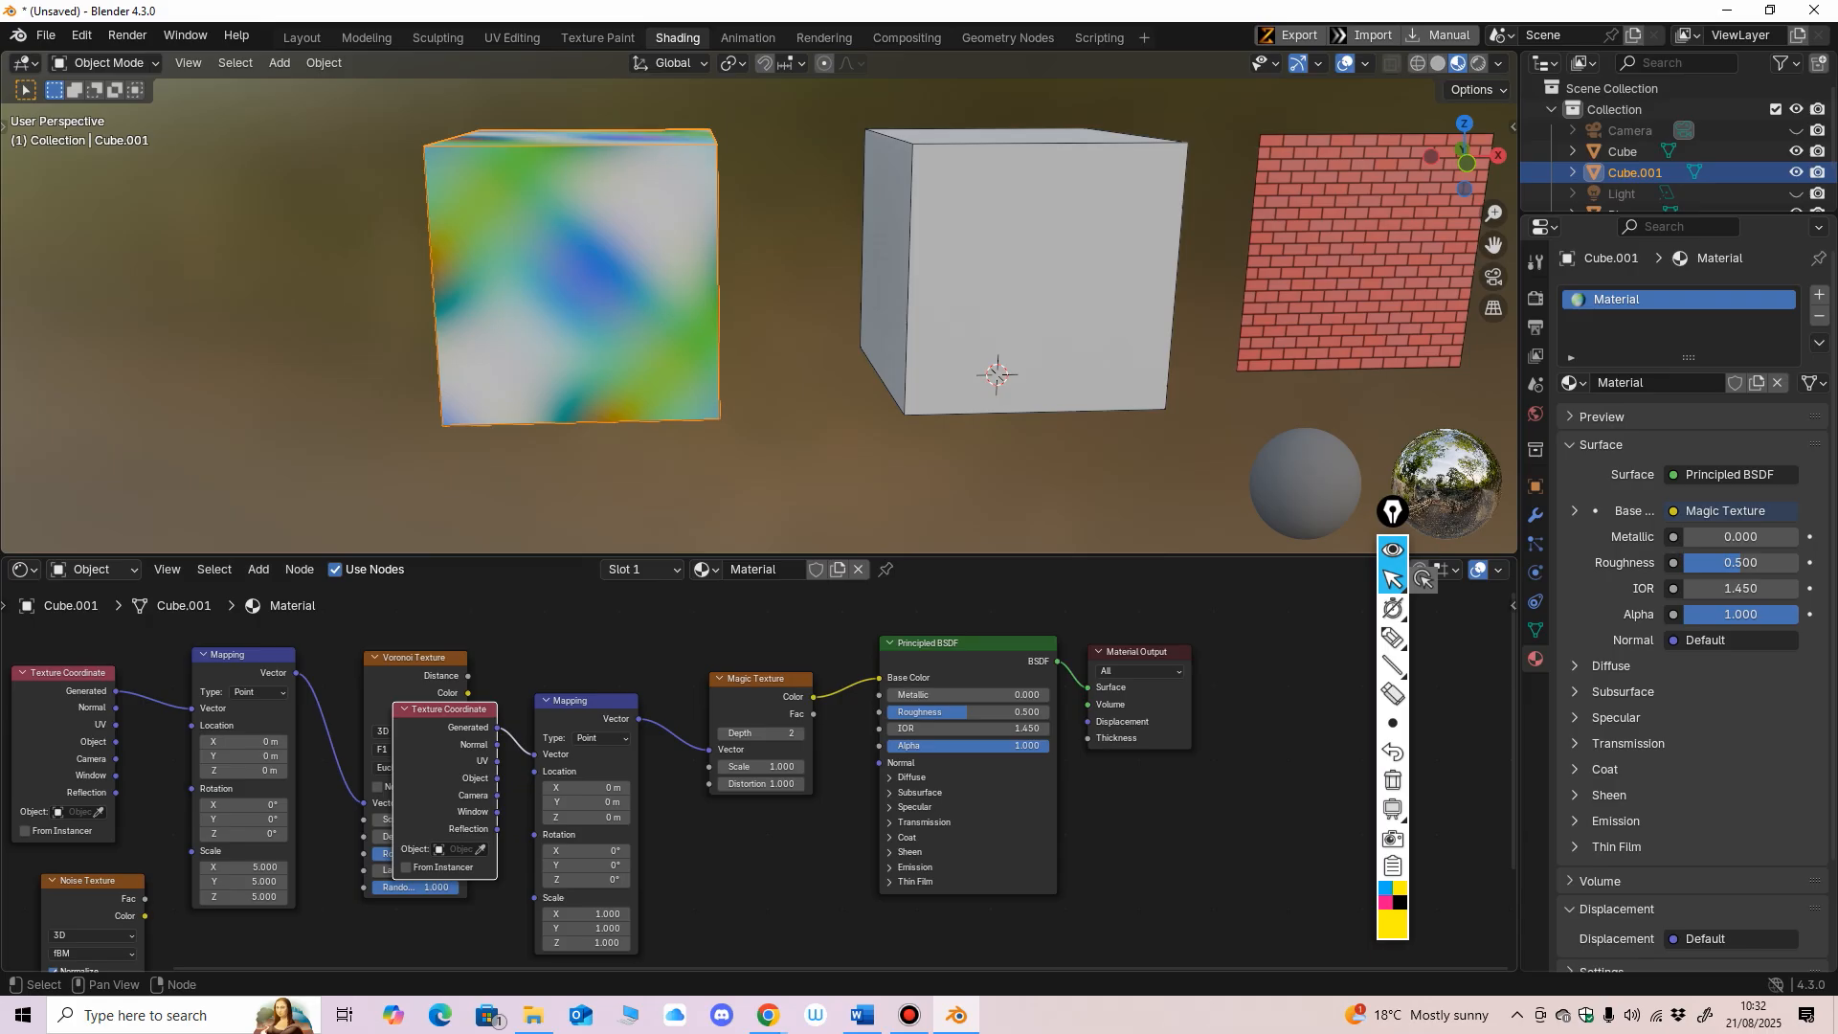
Step: Delete the Magic Texture node together with its Mapping and Texture Coordinate nodes
{"action": "left_click", "coordinate": [585, 701]}
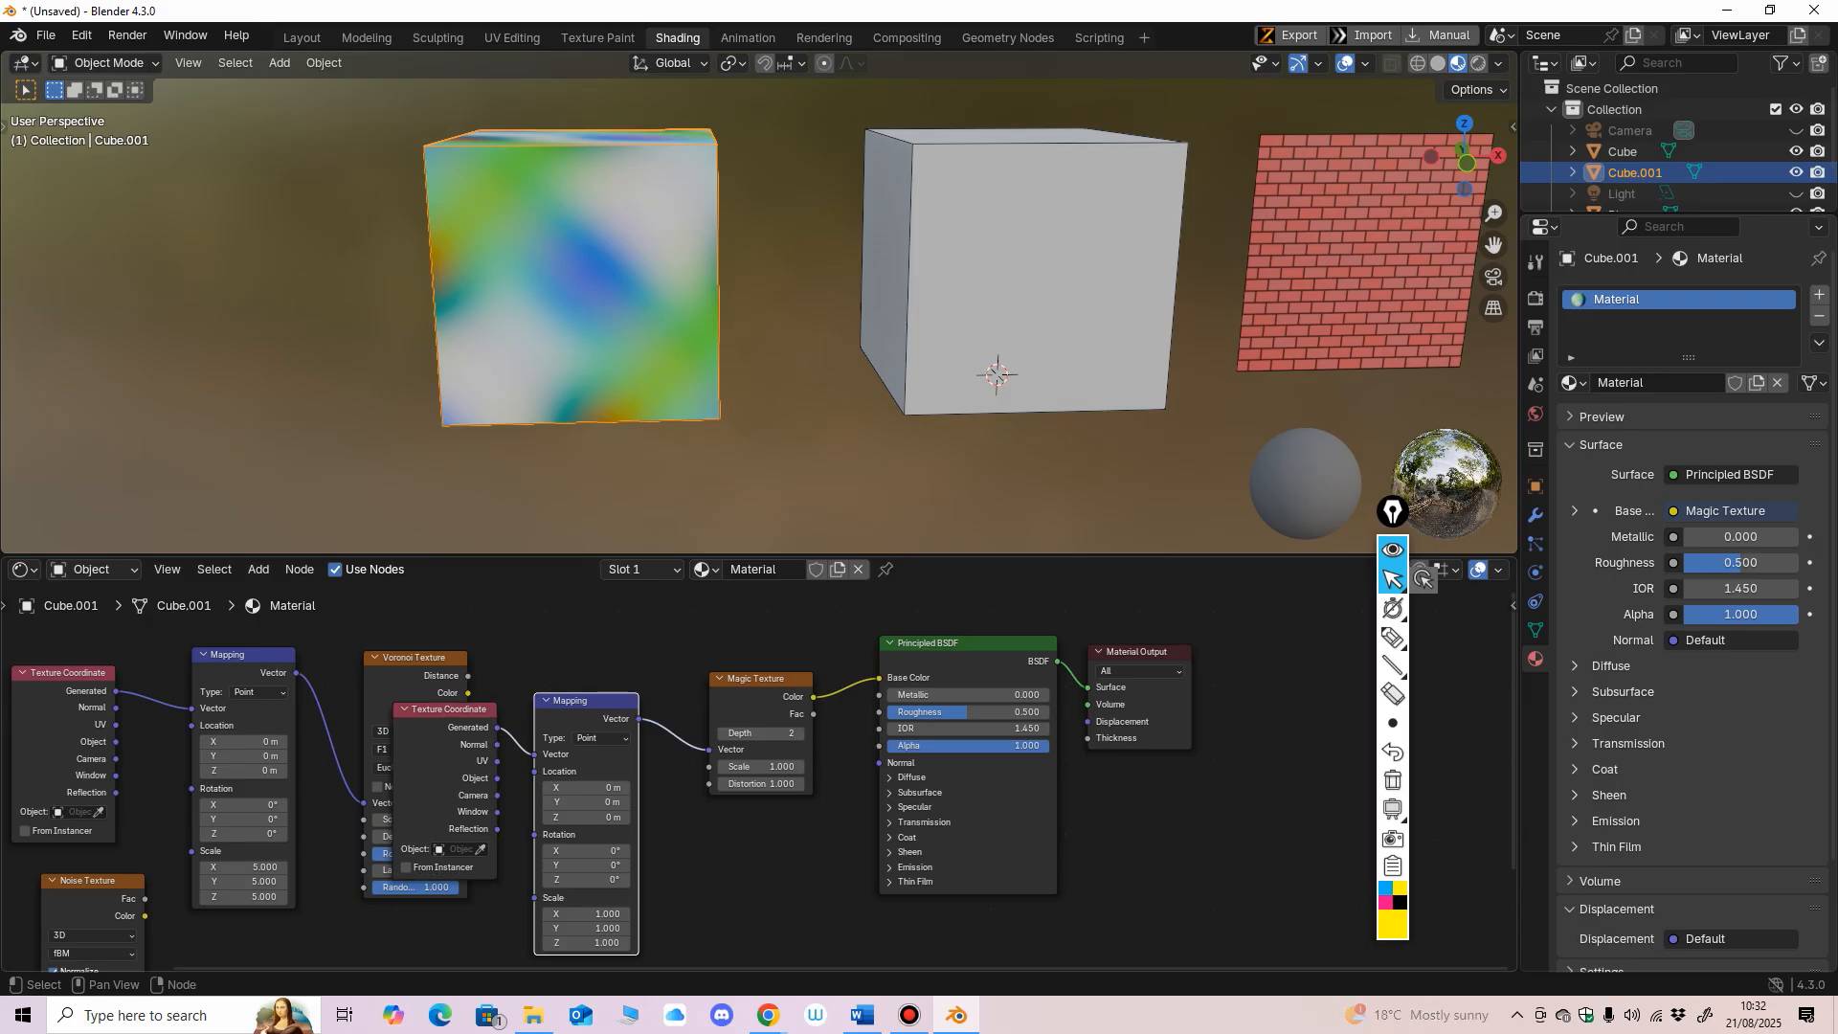
{"action": "key", "text": "Delete"}
{"action": "left_click", "coordinate": [448, 710]}
{"action": "key", "text": "Delete"}
{"action": "left_click", "coordinate": [756, 680]}
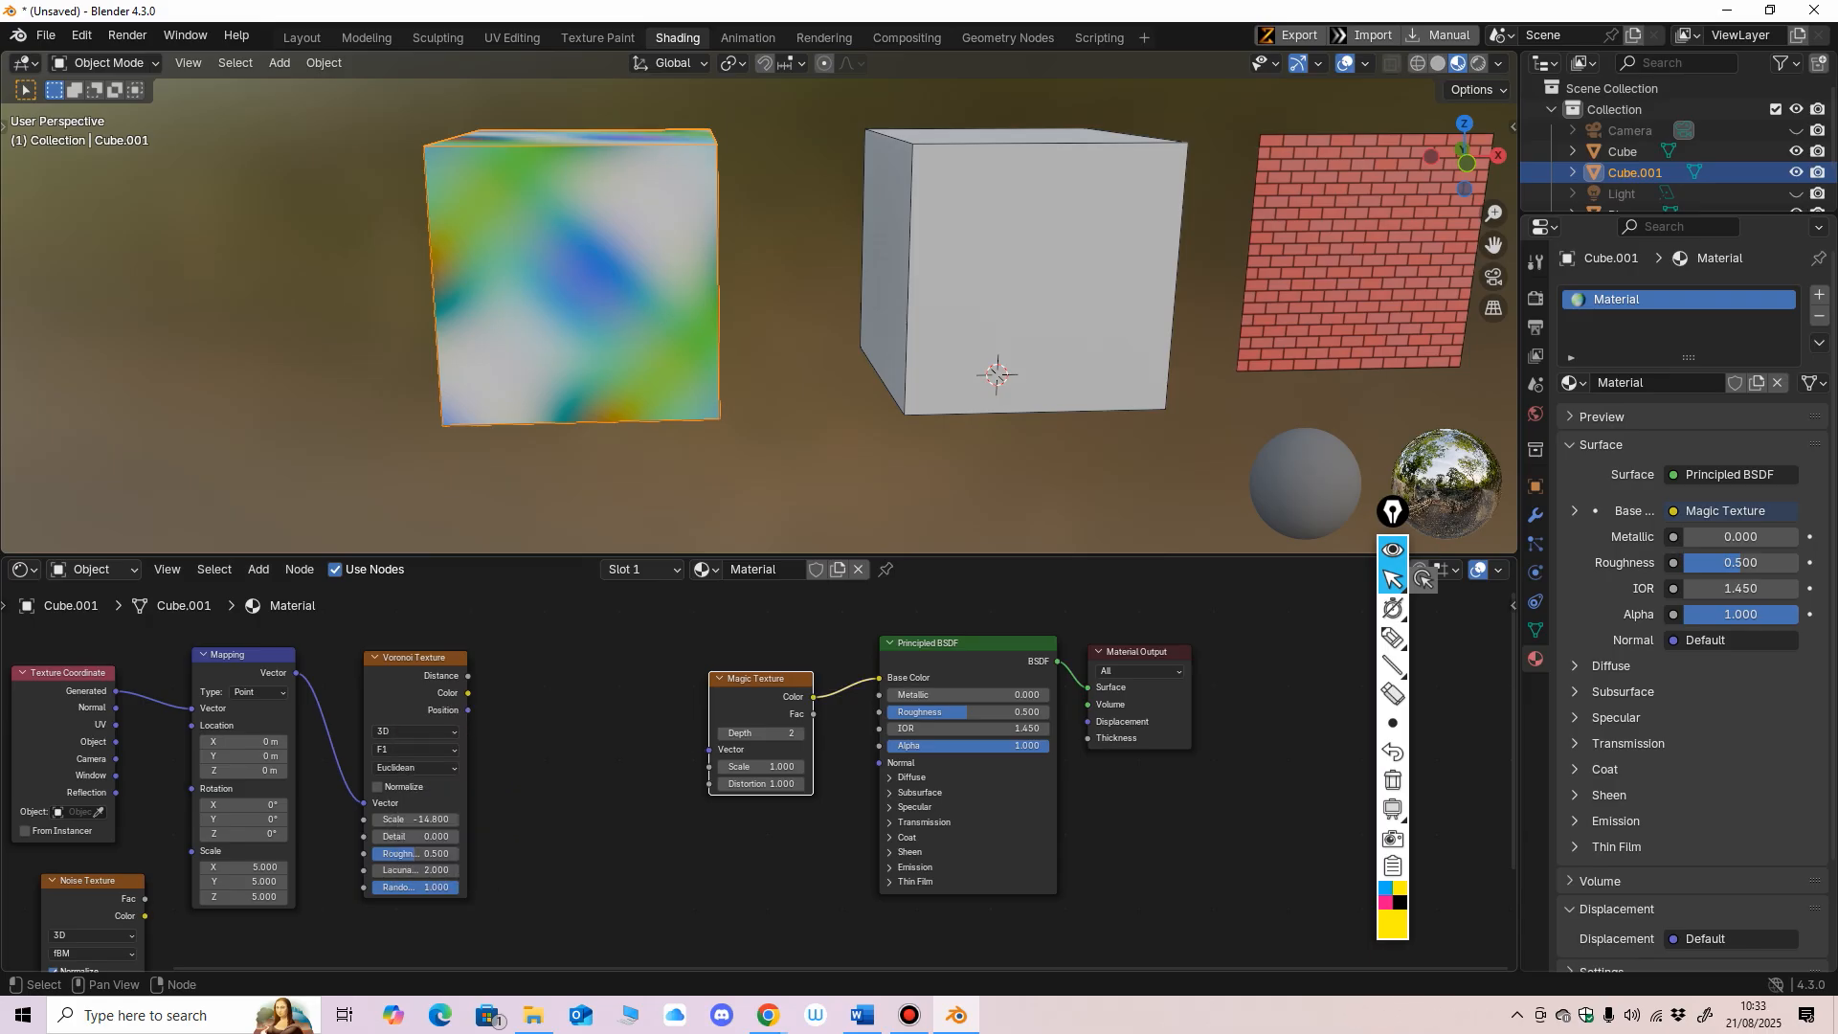
{"action": "key", "text": "Delete"}
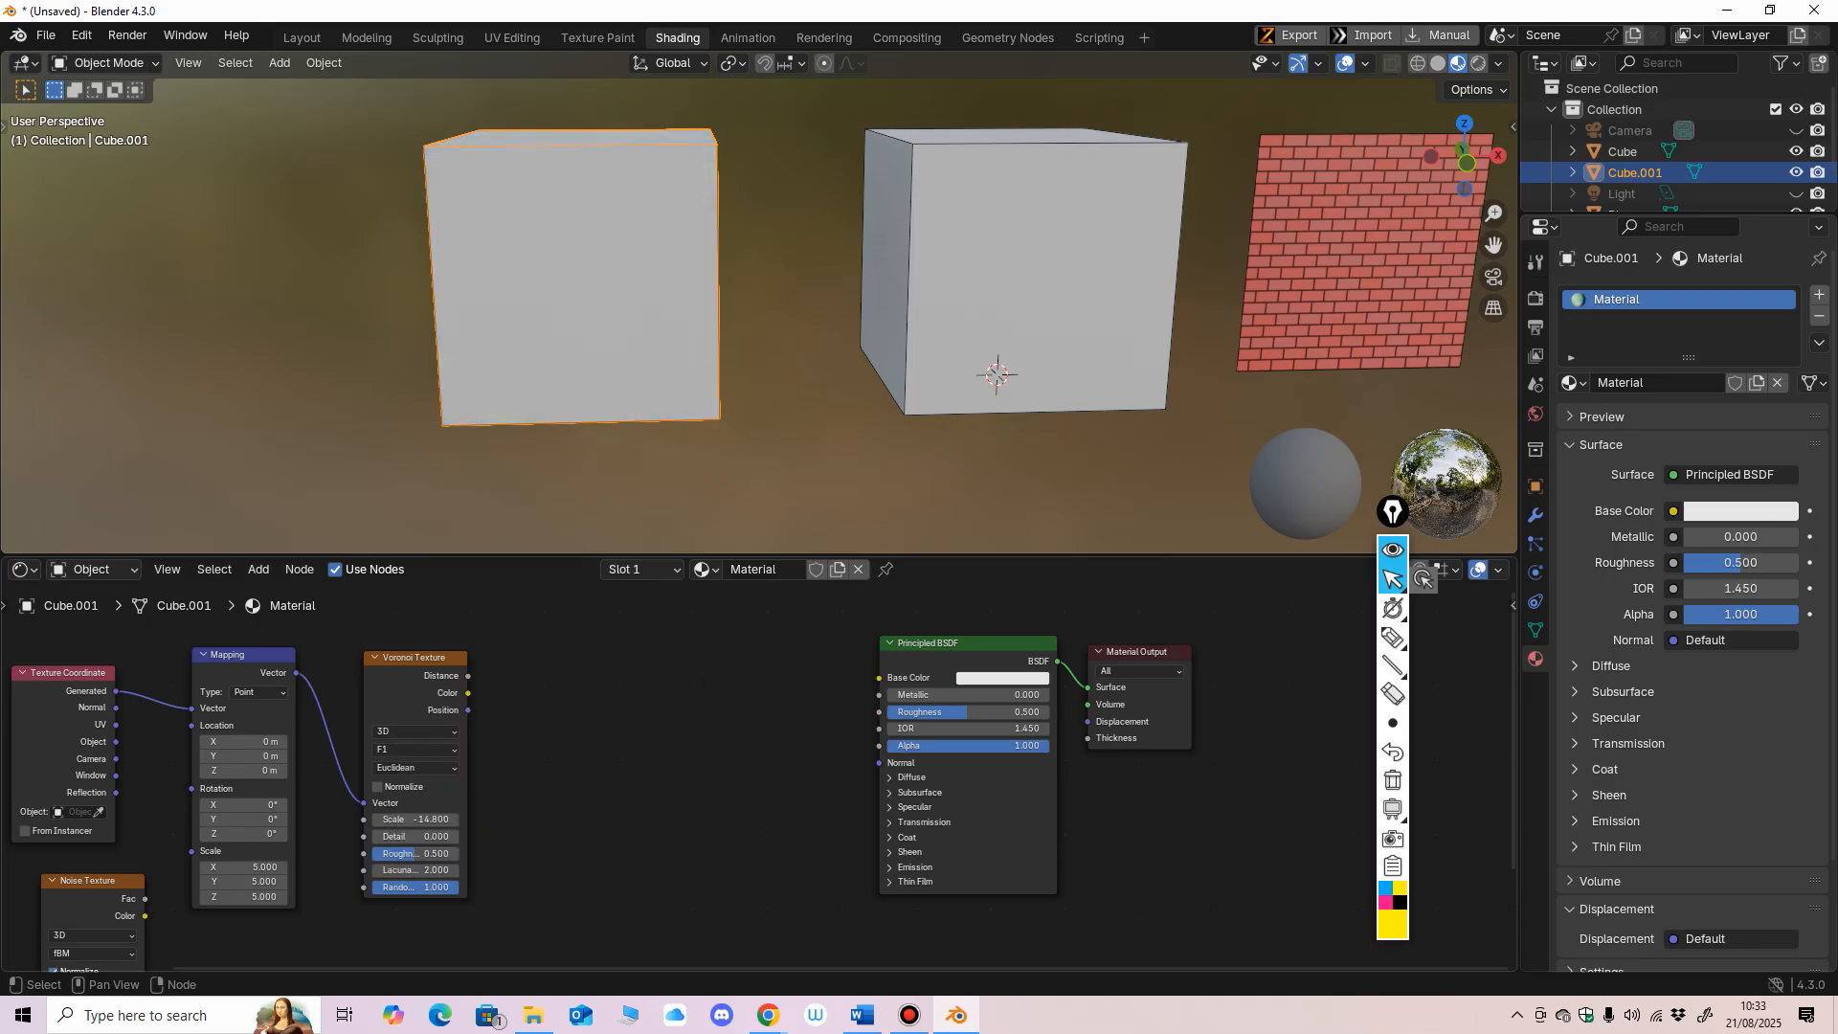
Step: Create a new material for the middle cube and move its Principled BSDF node further from the Material Output
{"action": "middle_click_drag", "start_coordinate": [756, 727], "coordinate": [661, 736]}
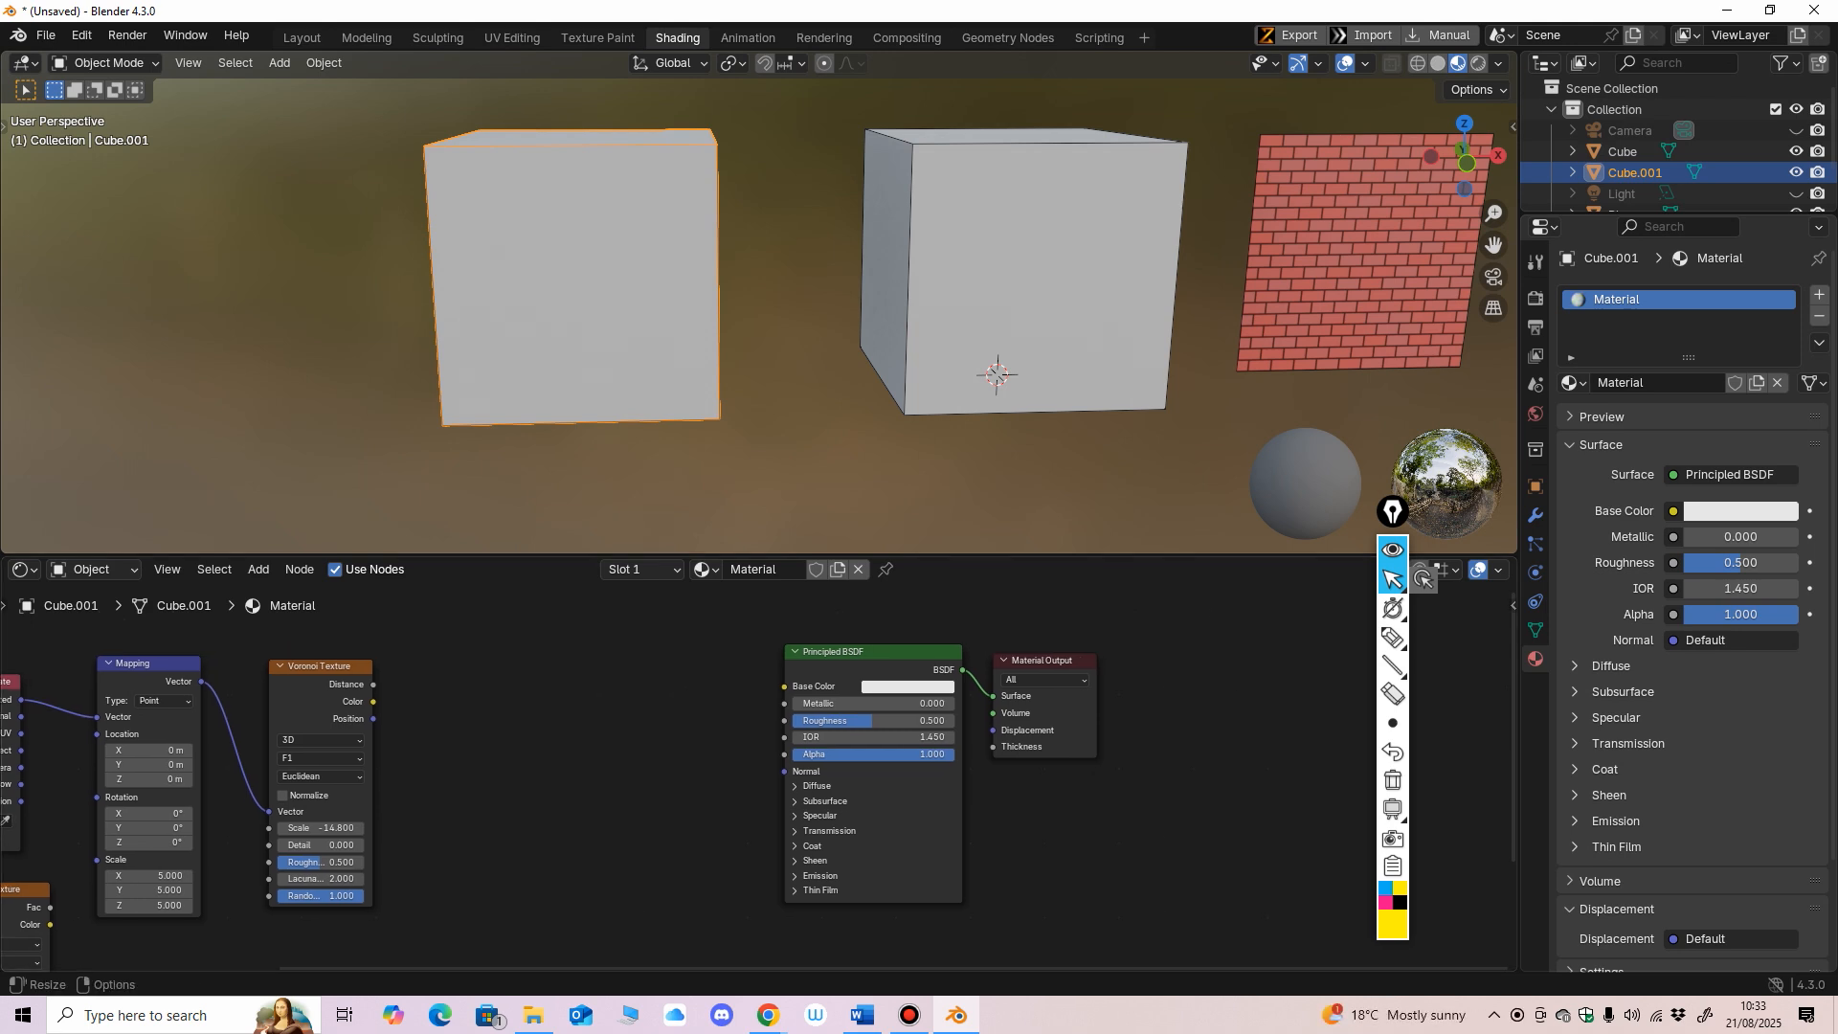
{"action": "middle_click_drag", "start_coordinate": [661, 713], "coordinate": [680, 731]}
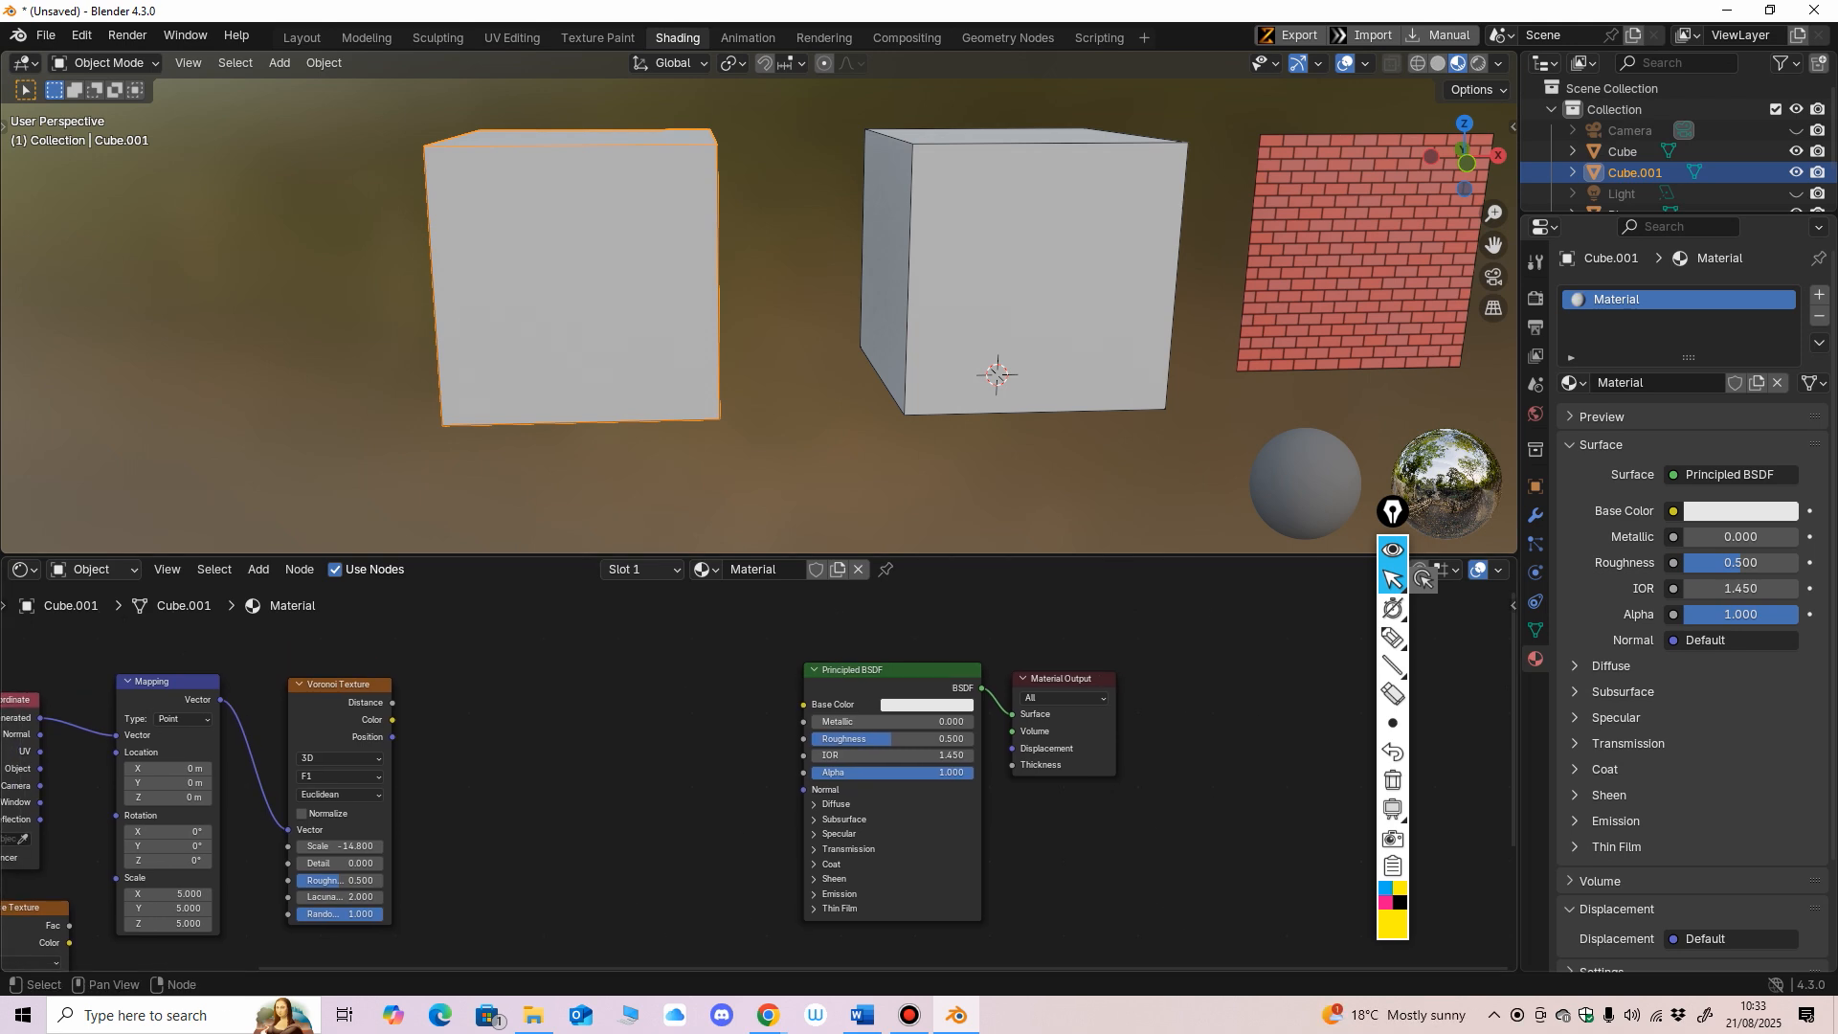
{"action": "middle_click_drag", "start_coordinate": [814, 316], "coordinate": [726, 308], "text": "shift"}
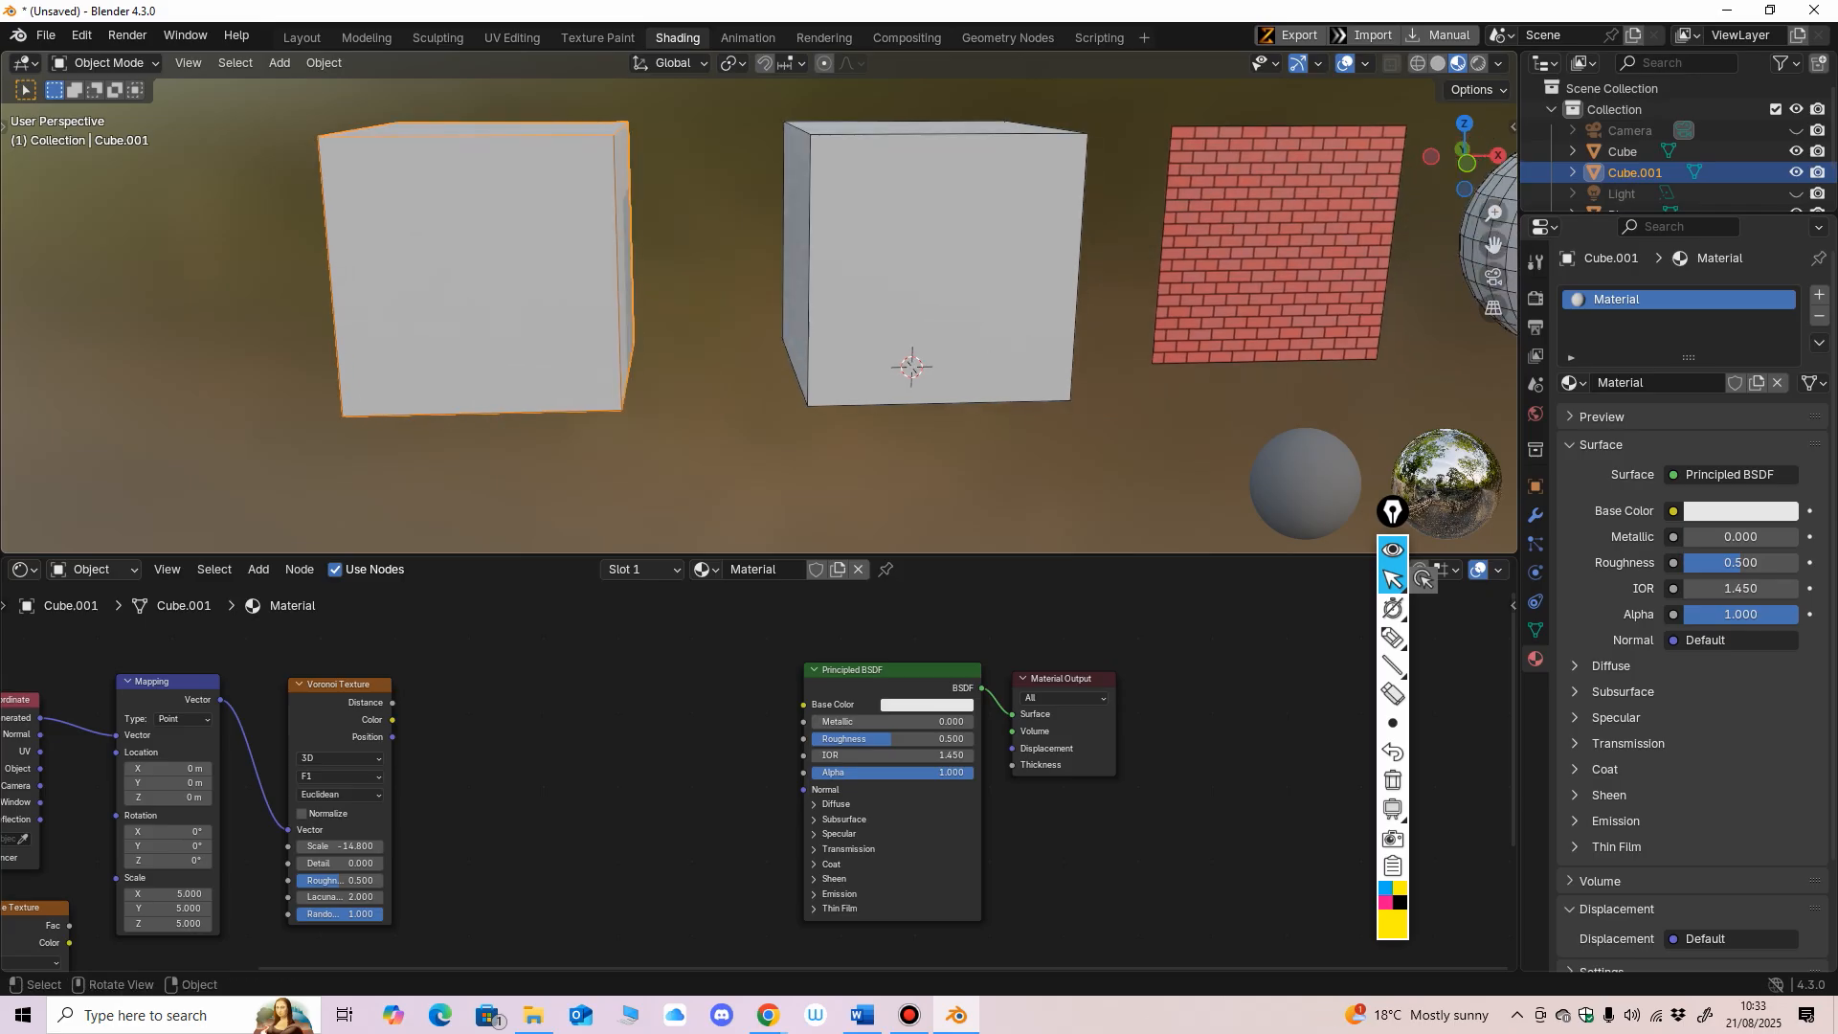
{"action": "left_click", "coordinate": [921, 288]}
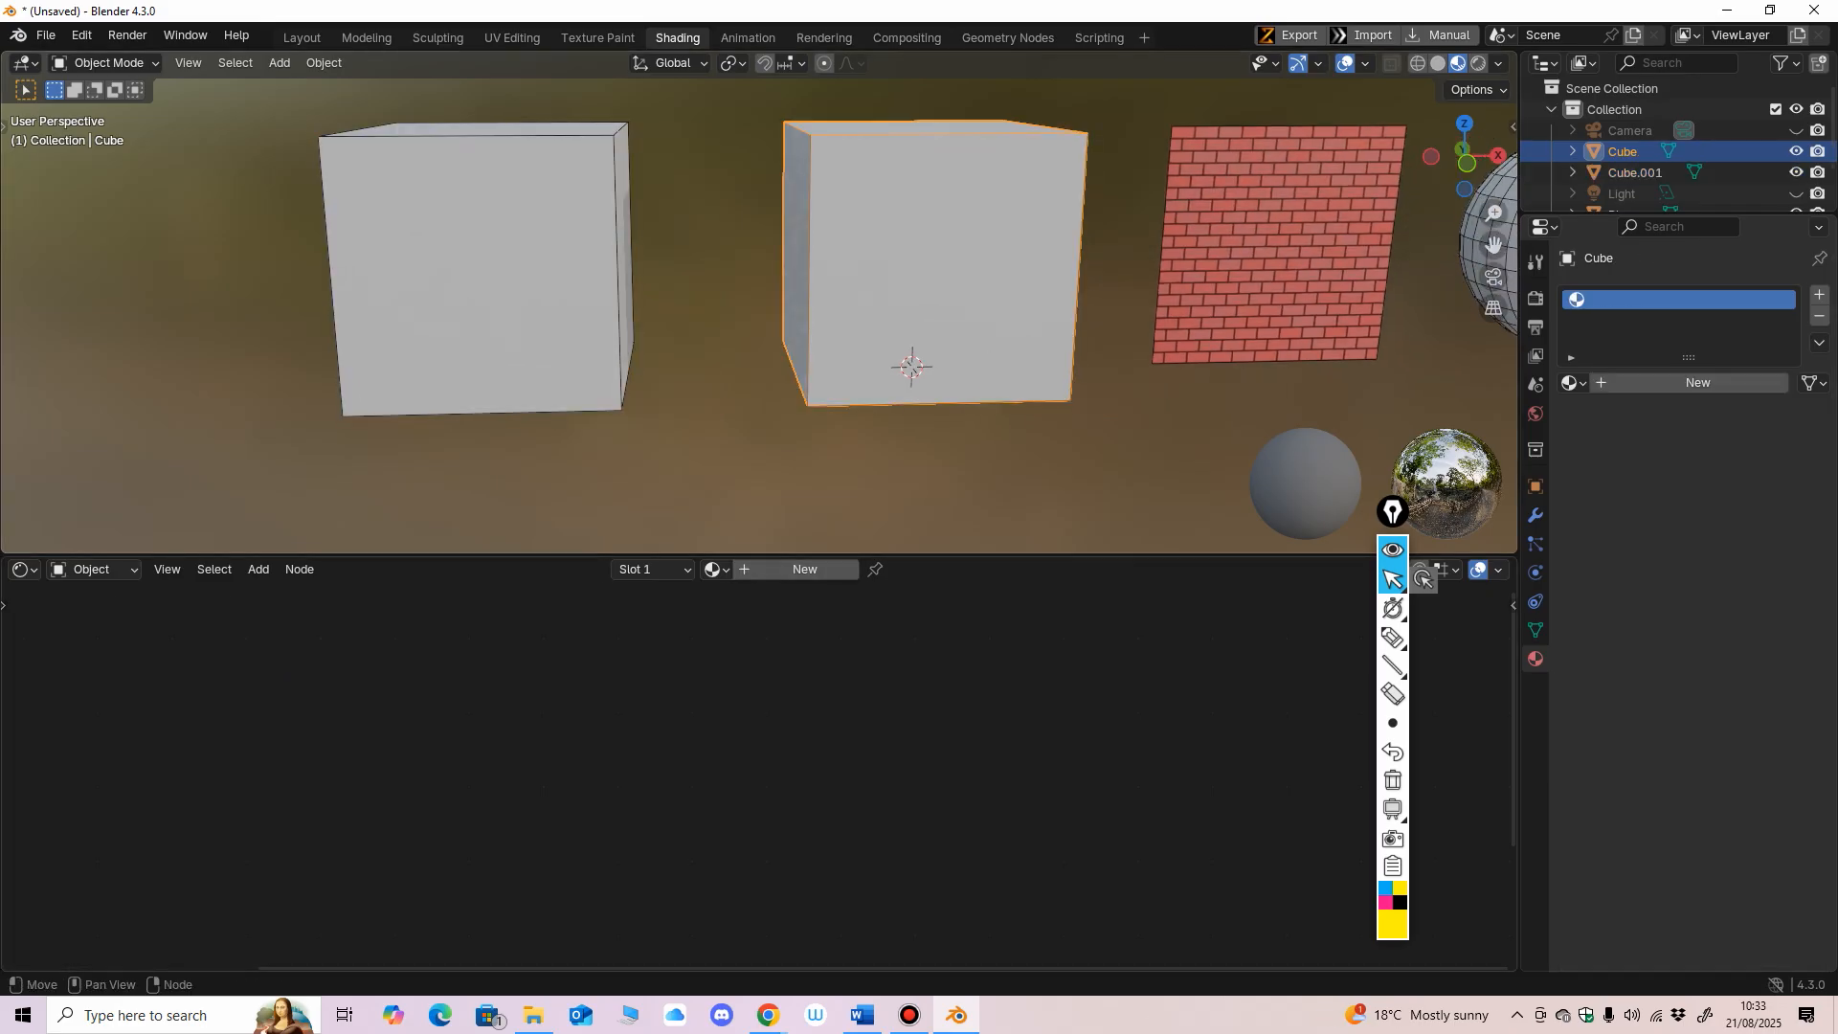
{"action": "left_click", "coordinate": [804, 569]}
{"action": "left_click_drag", "start_coordinate": [818, 720], "coordinate": [974, 649]}
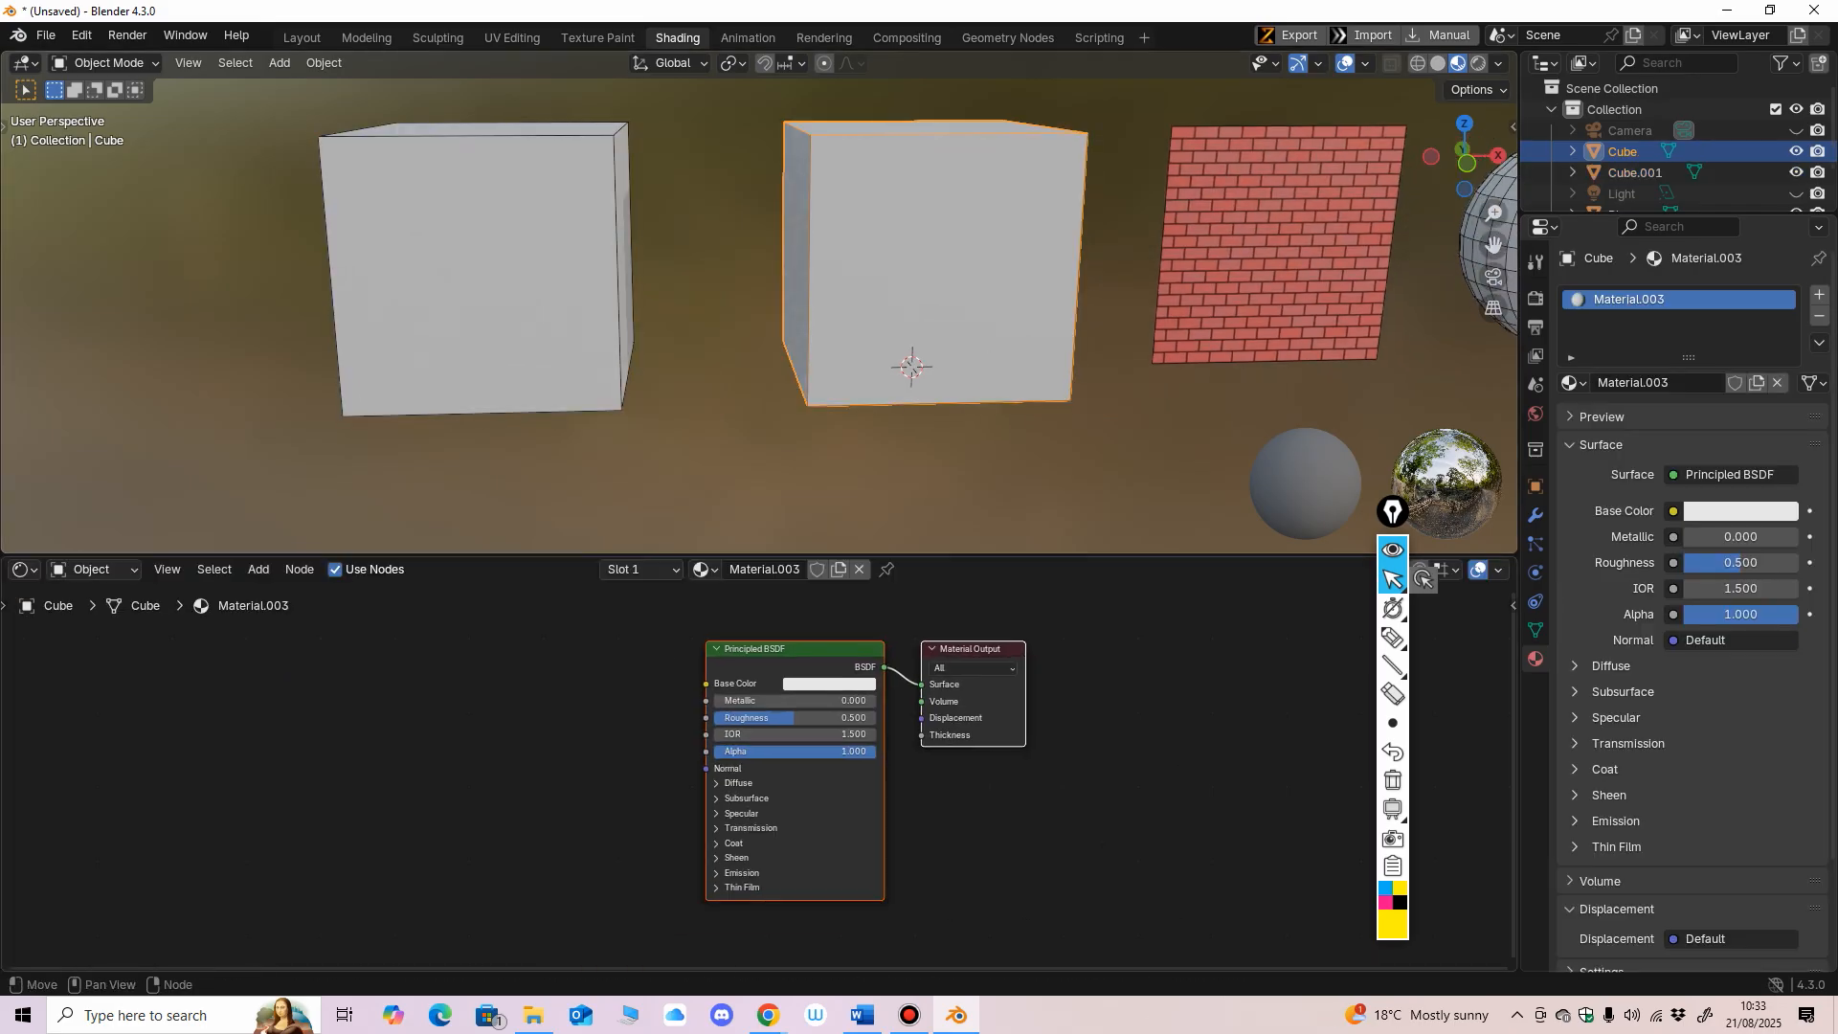
{"action": "left_click", "coordinate": [914, 790]}
{"action": "left_click_drag", "start_coordinate": [795, 649], "coordinate": [690, 656]}
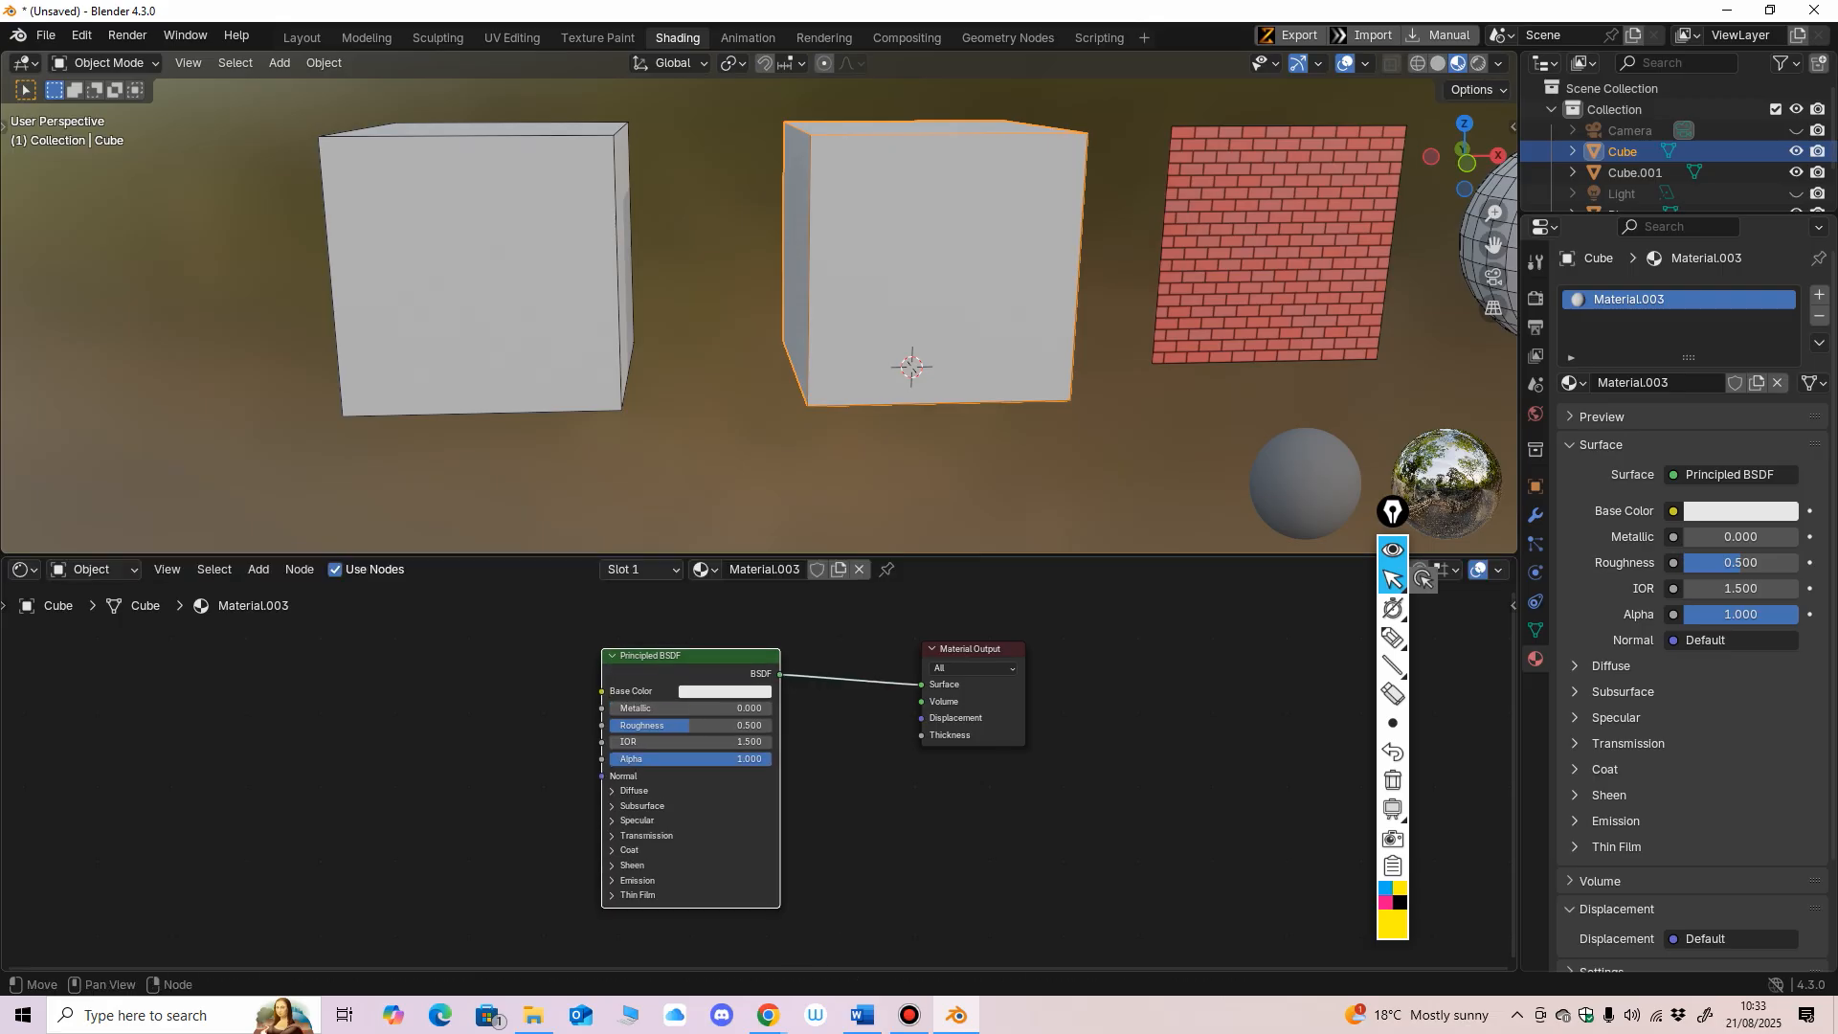
Step: Add an RGB input node beside the Principled BSDF and link its Color to Base Color
{"action": "key", "text": "shift+a"}
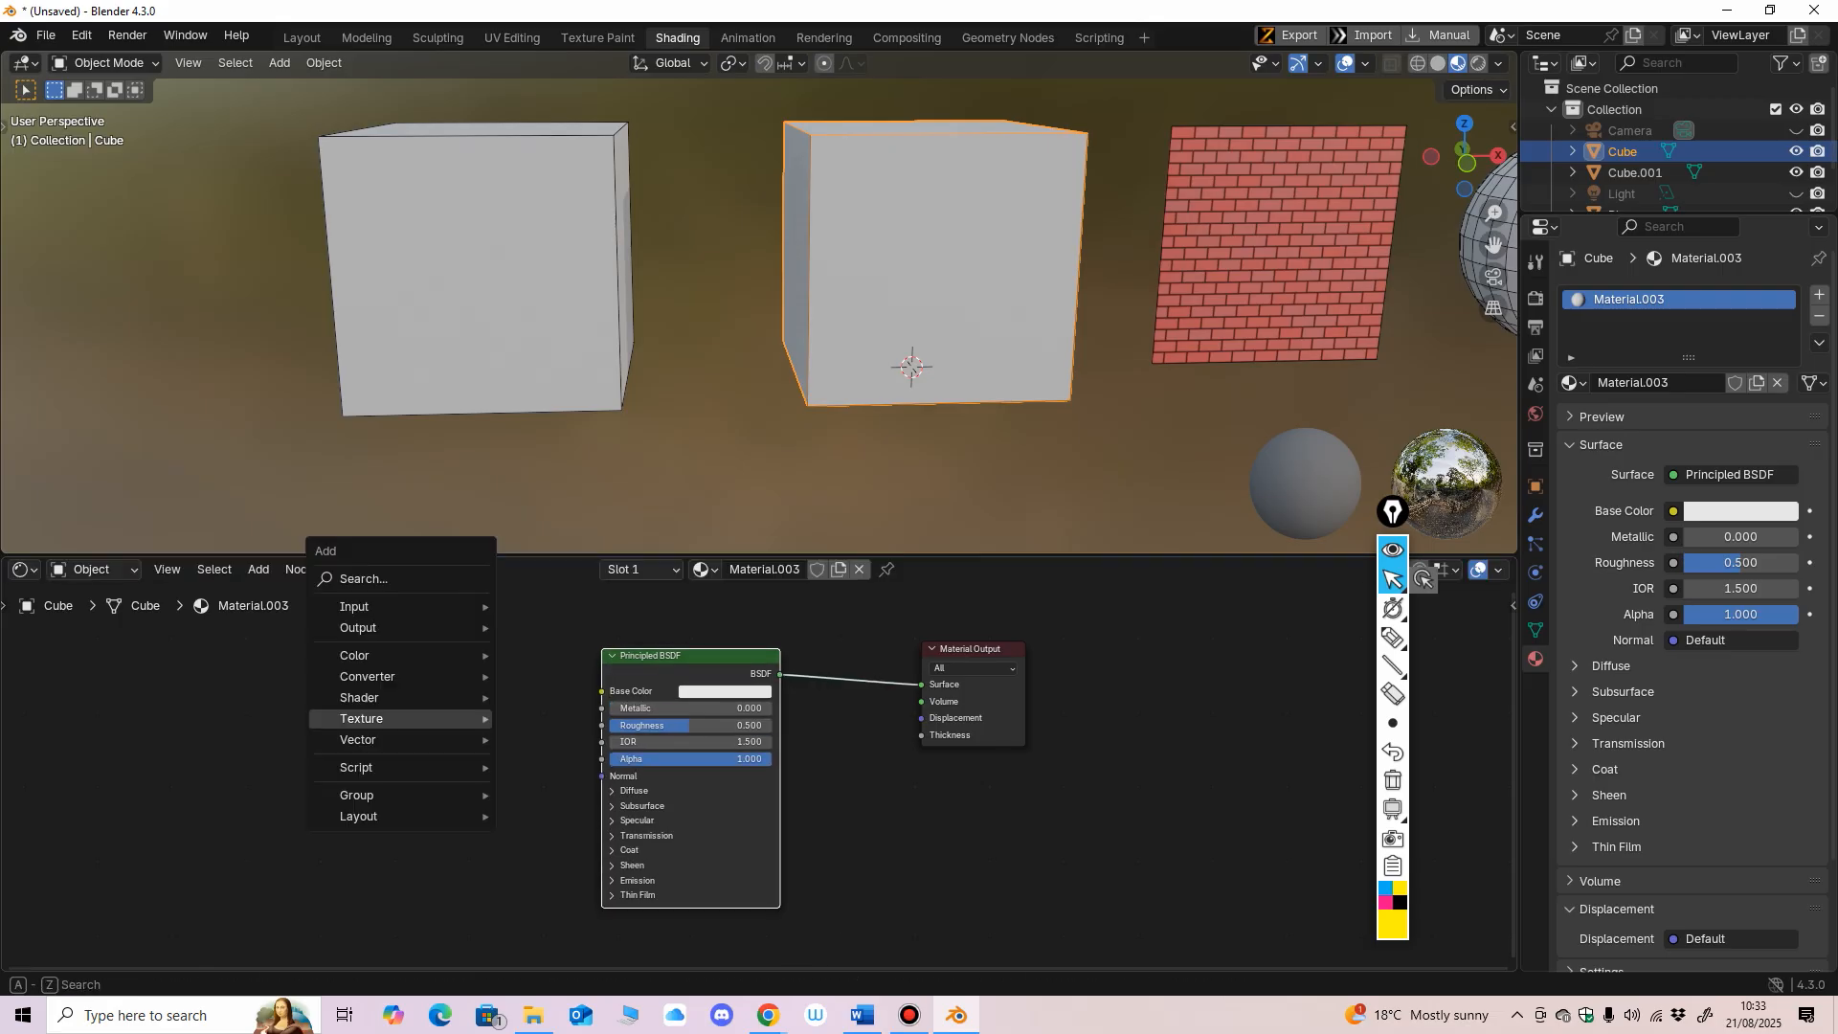
{"action": "mouse_move", "coordinate": [402, 654]}
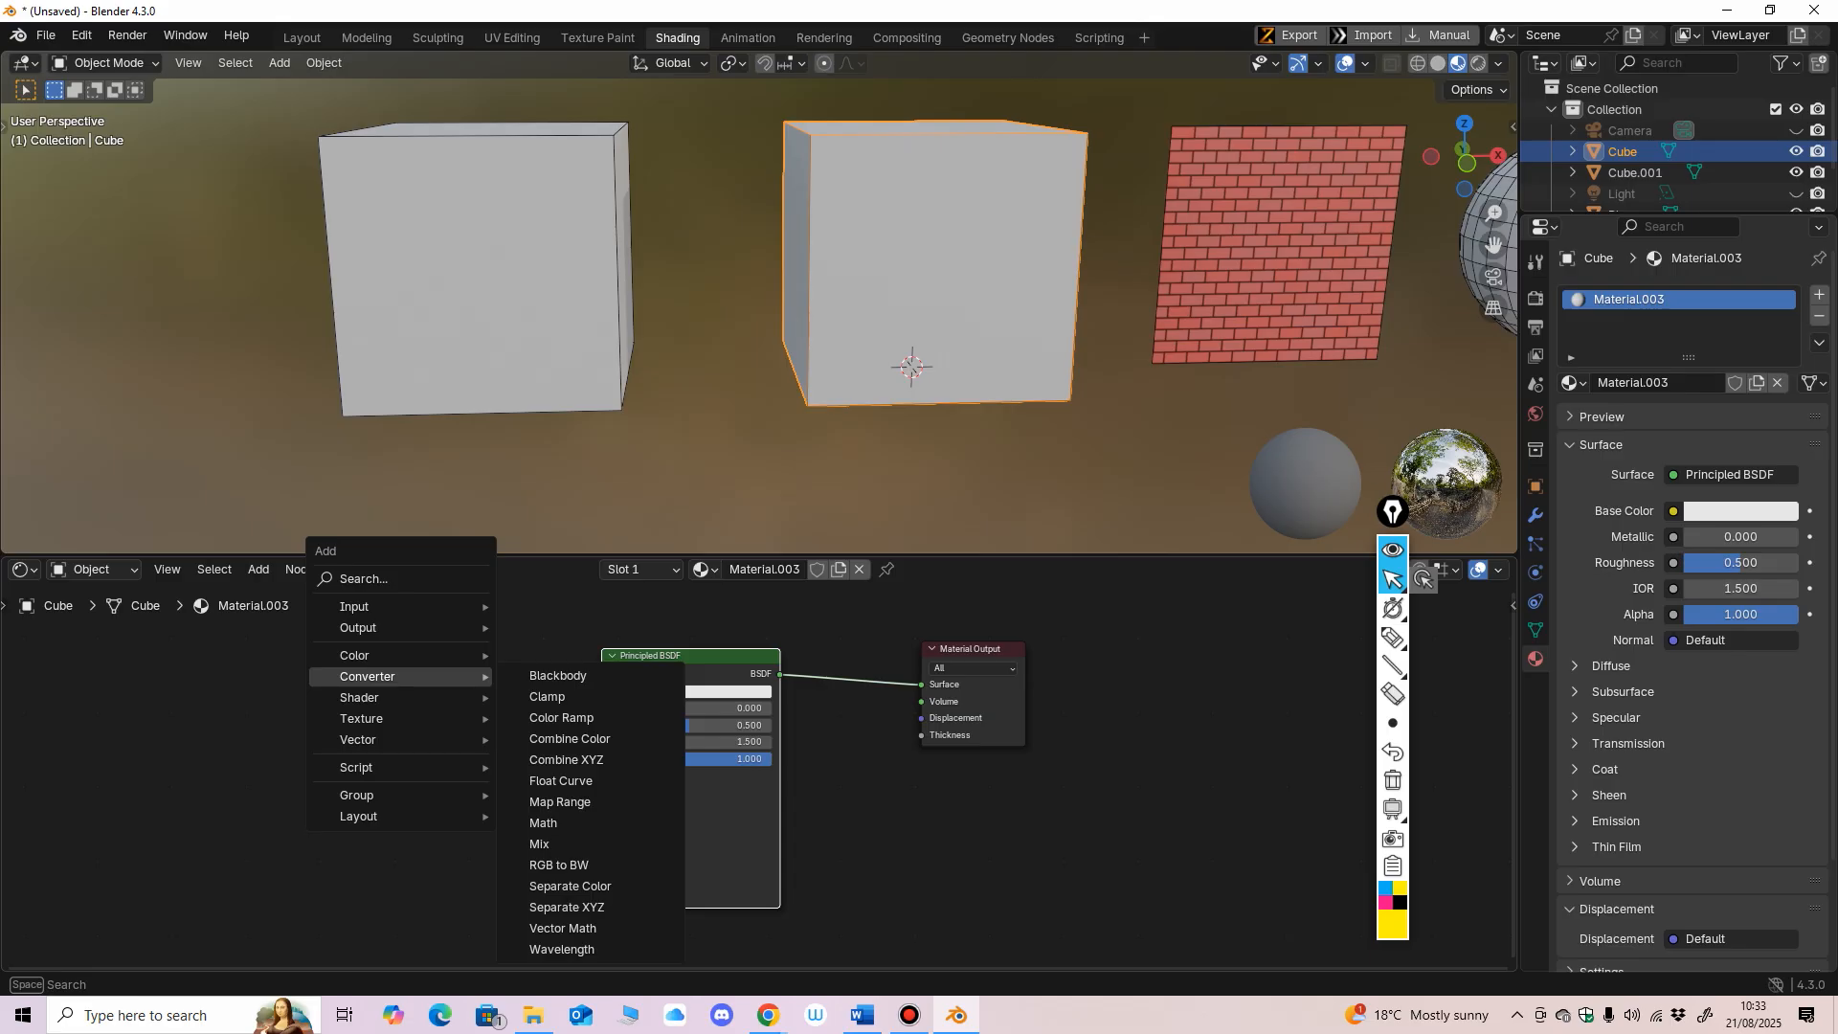
{"action": "mouse_move", "coordinate": [364, 605]}
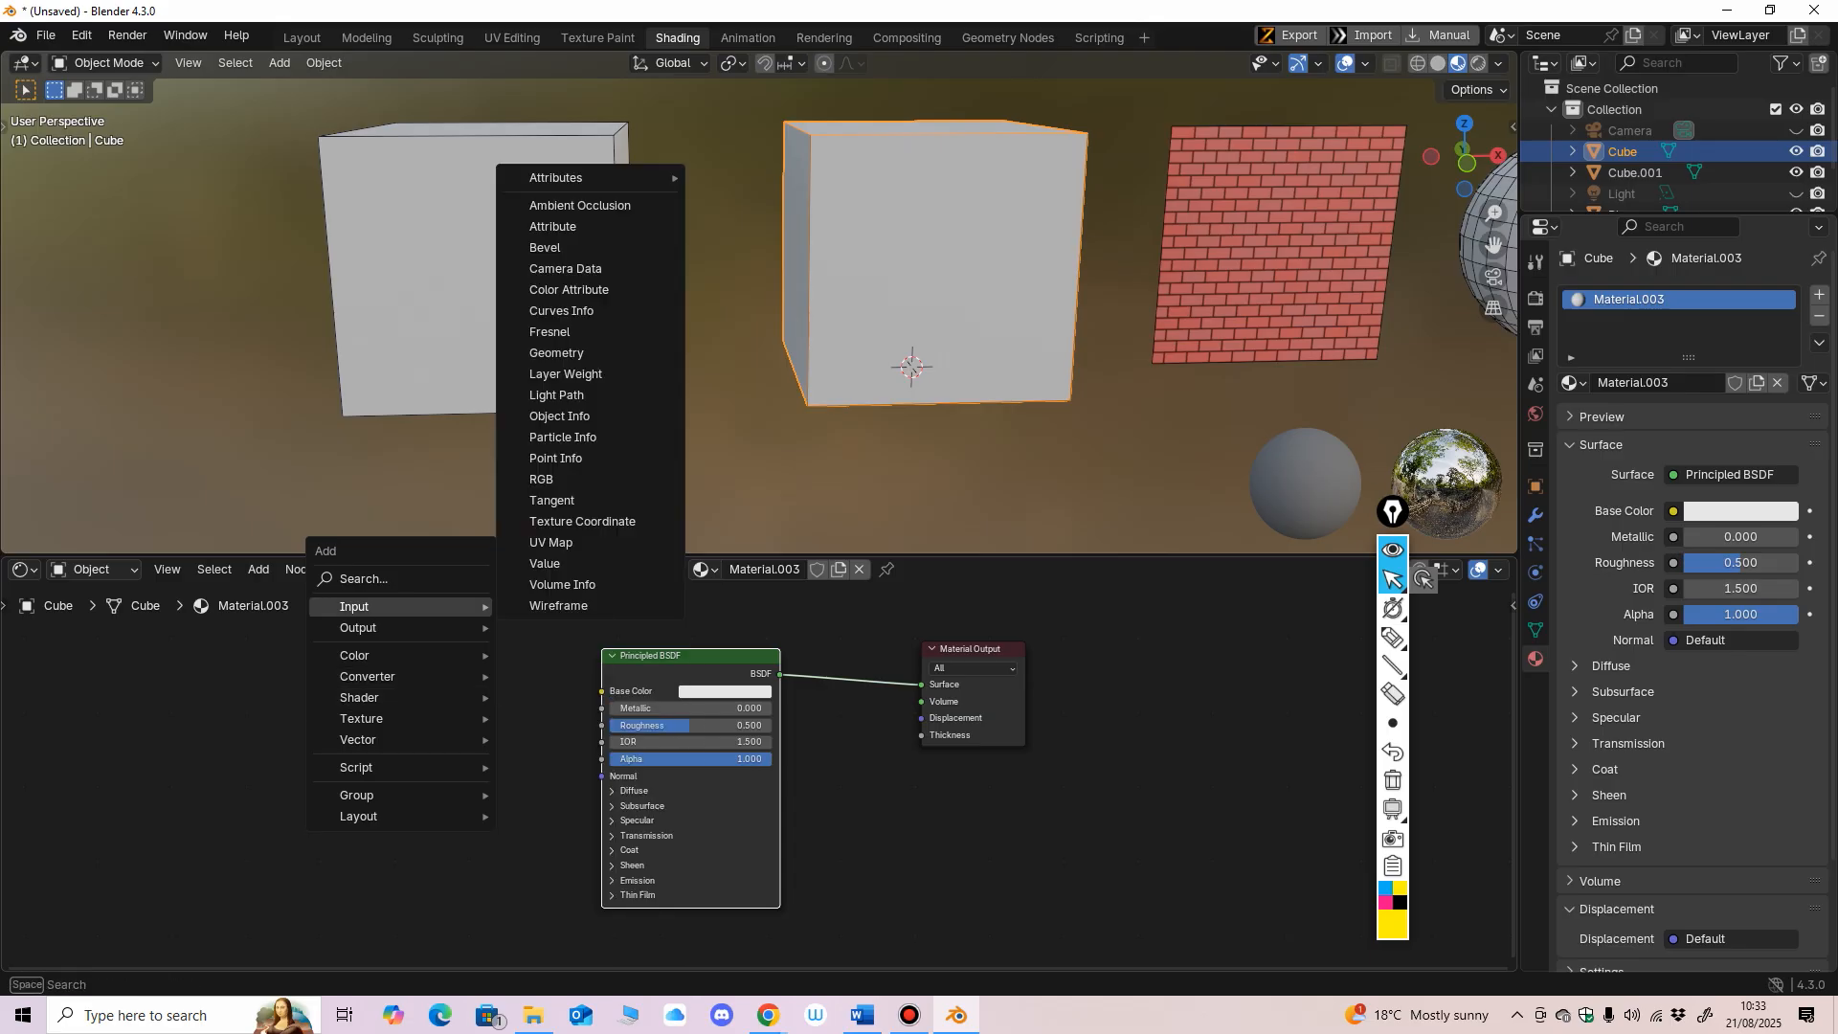
{"action": "left_click", "coordinate": [541, 479]}
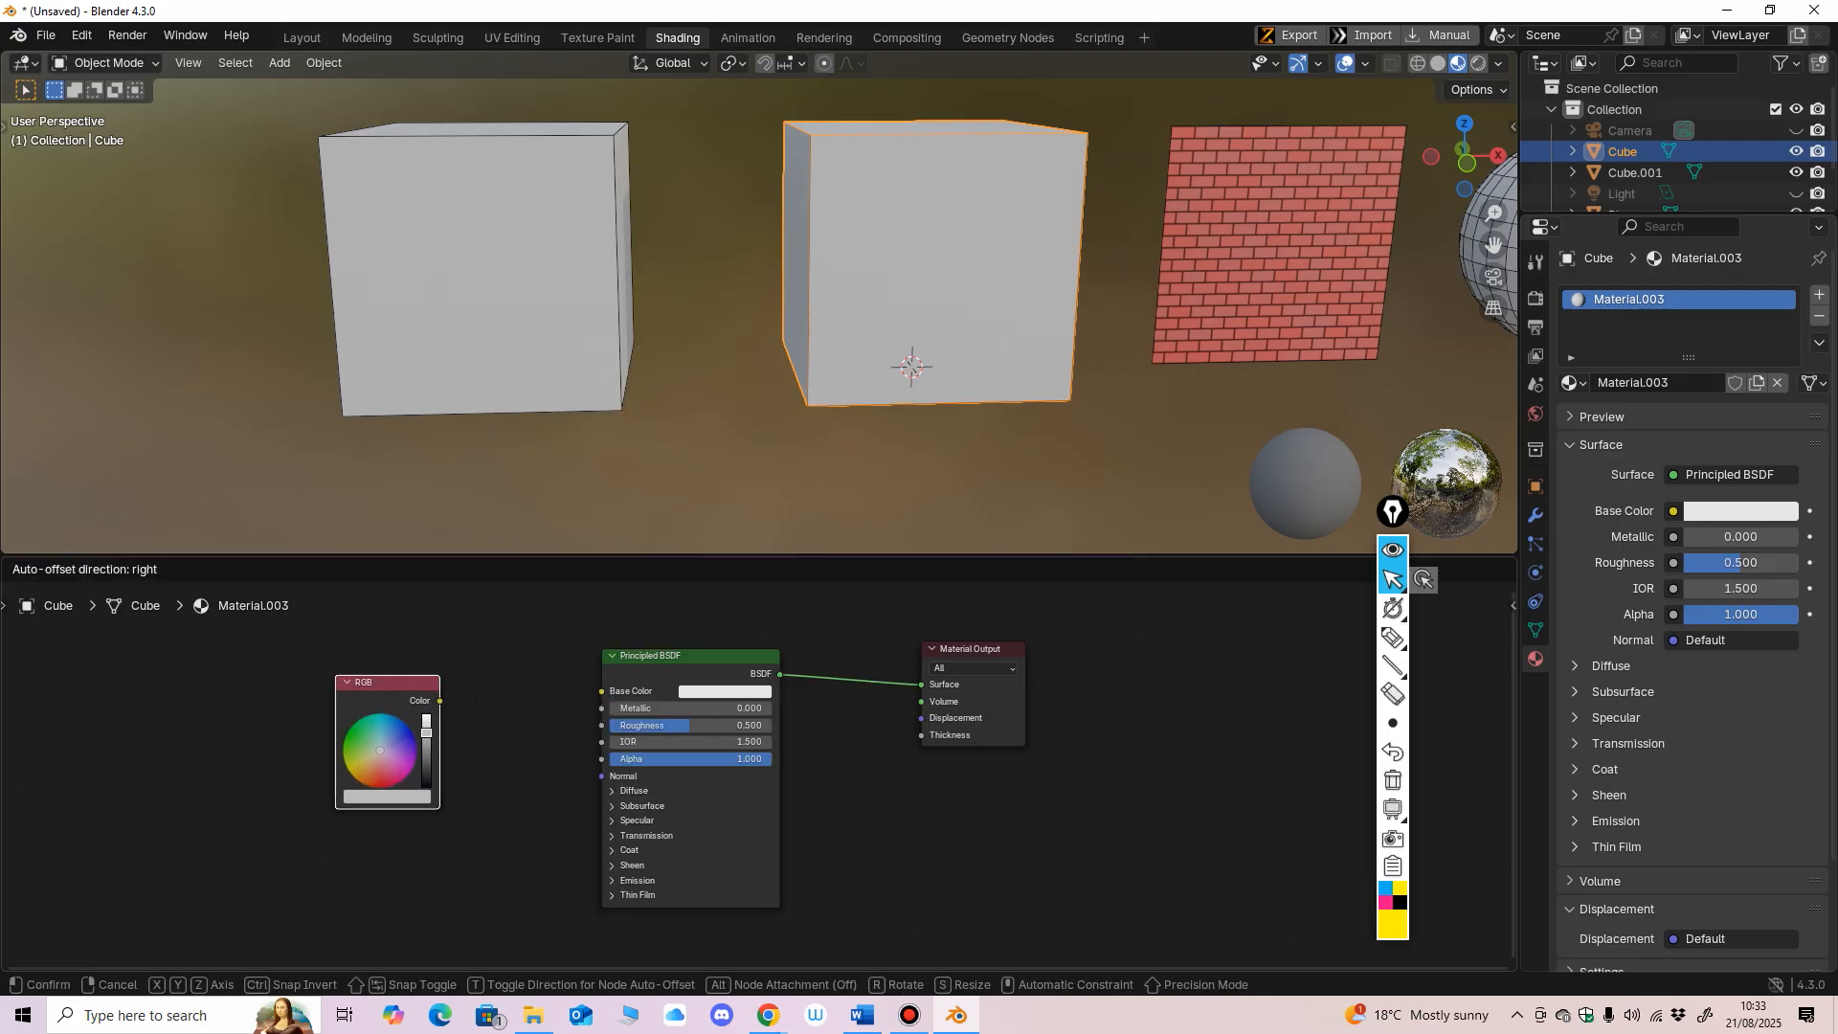
{"action": "left_click", "coordinate": [326, 663]}
{"action": "middle_click_drag", "start_coordinate": [651, 748], "coordinate": [747, 769]}
{"action": "scroll", "coordinate": [747, 770], "scroll_direction": "up", "scroll_amount": 3}
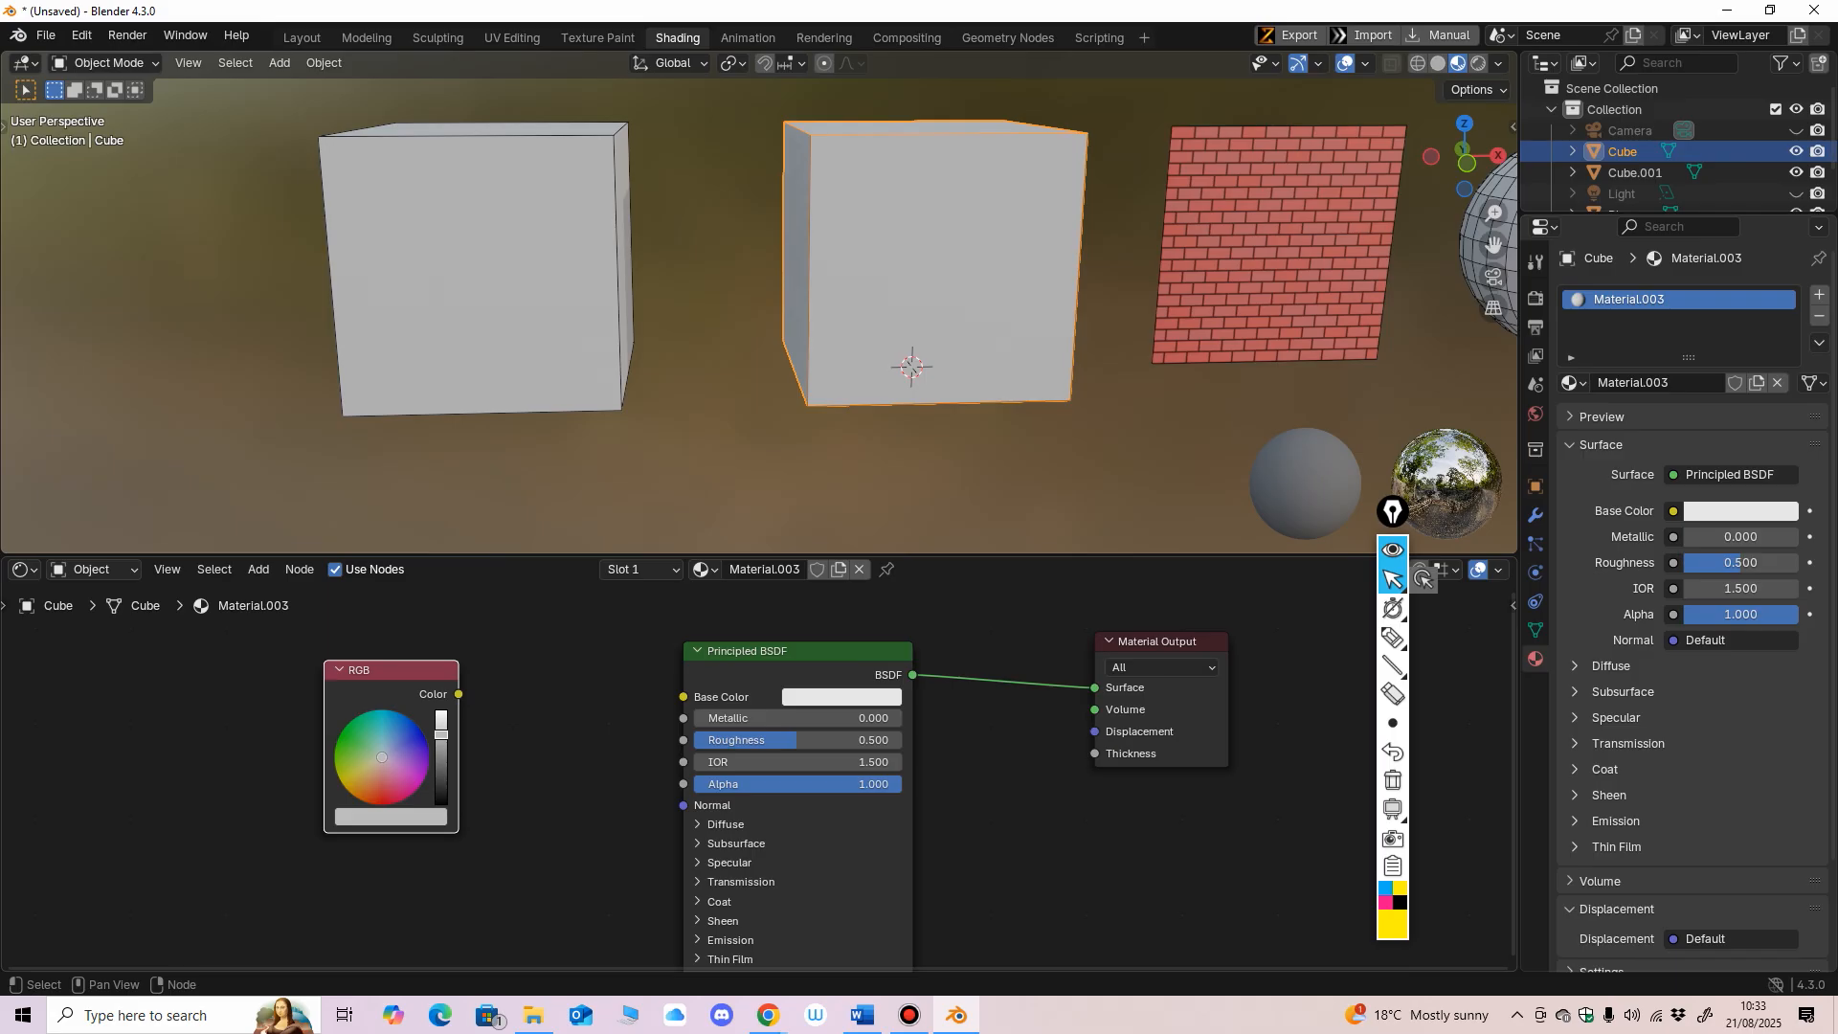
{"action": "mouse_move", "coordinate": [453, 695]}
{"action": "left_mouse_down"}
{"action": "mouse_move", "coordinate": [646, 671]}
{"action": "mouse_move", "coordinate": [683, 696]}
{"action": "left_mouse_up"}
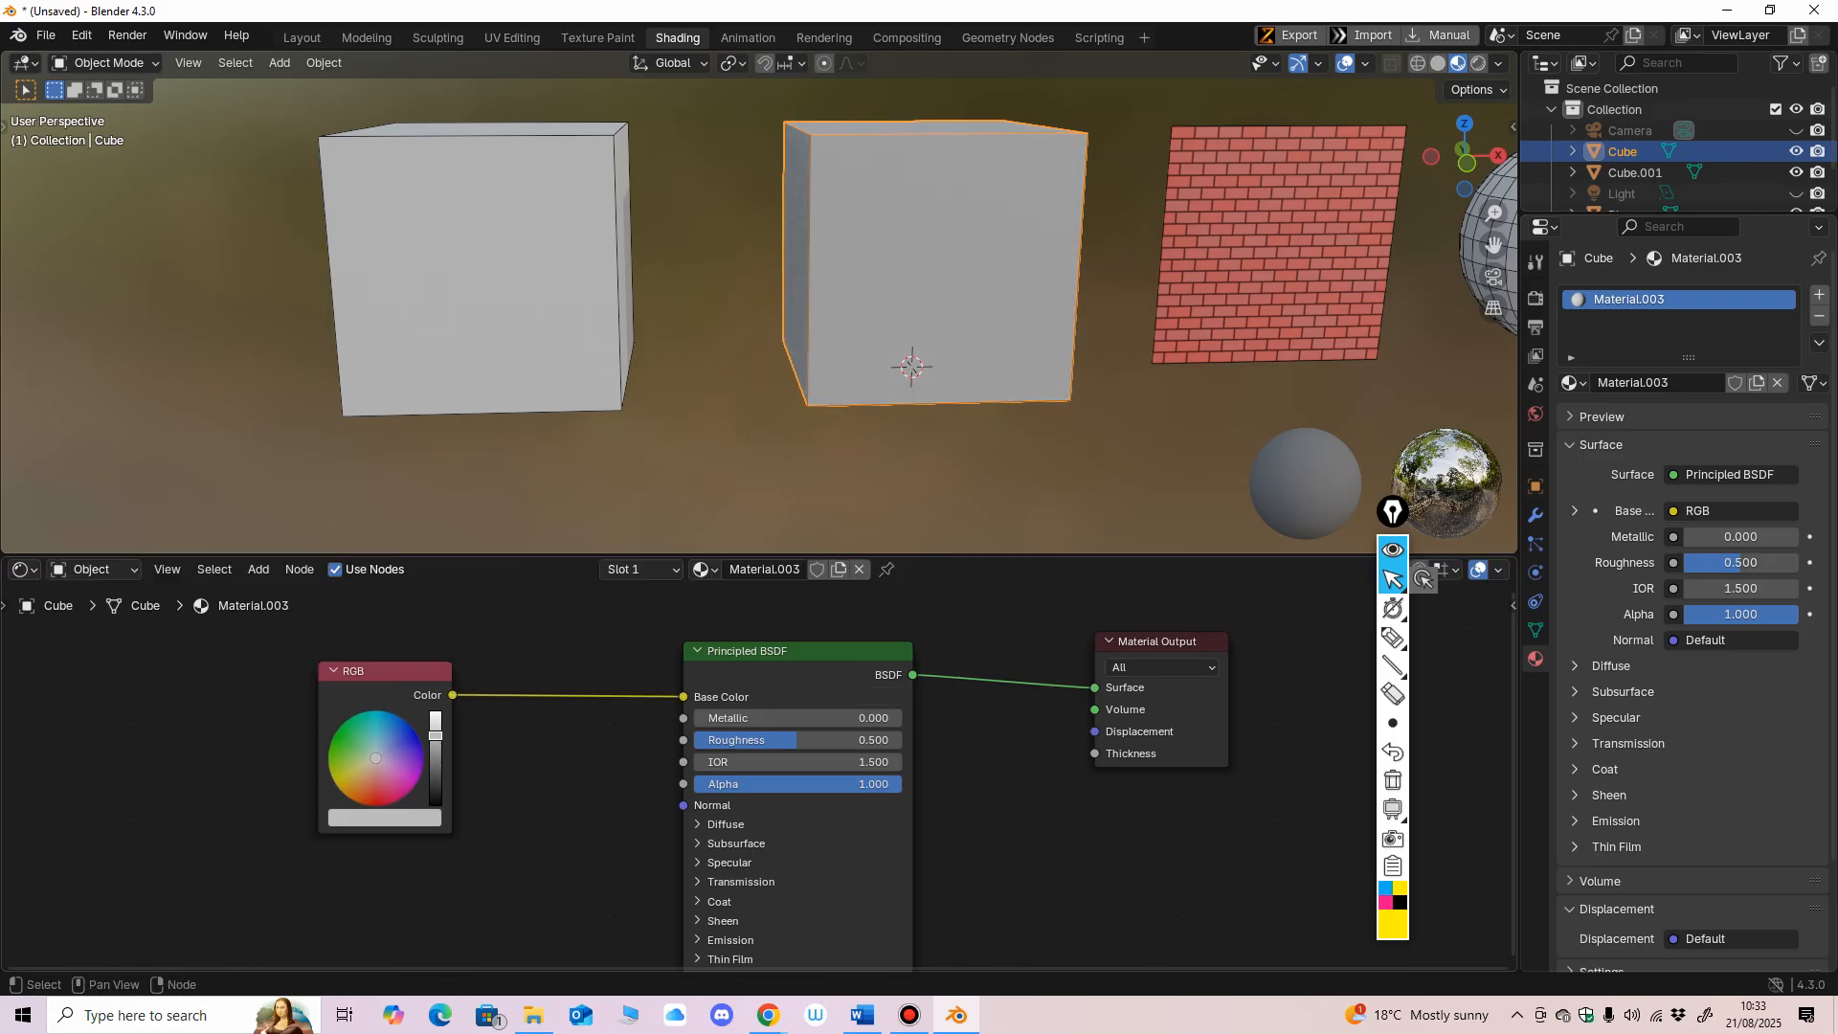
Step: Set the RGB node's colour to a light red and shift the node slightly closer to the Principled BSDF
{"action": "mouse_move", "coordinate": [435, 735]}
{"action": "left_mouse_down"}
{"action": "mouse_move", "coordinate": [402, 722]}
{"action": "mouse_move", "coordinate": [418, 766]}
{"action": "mouse_move", "coordinate": [371, 797]}
{"action": "mouse_move", "coordinate": [352, 781]}
{"action": "mouse_move", "coordinate": [356, 716]}
{"action": "mouse_move", "coordinate": [379, 712]}
{"action": "mouse_move", "coordinate": [378, 780]}
{"action": "left_mouse_up"}
{"action": "left_click_drag", "start_coordinate": [385, 671], "coordinate": [408, 678]}
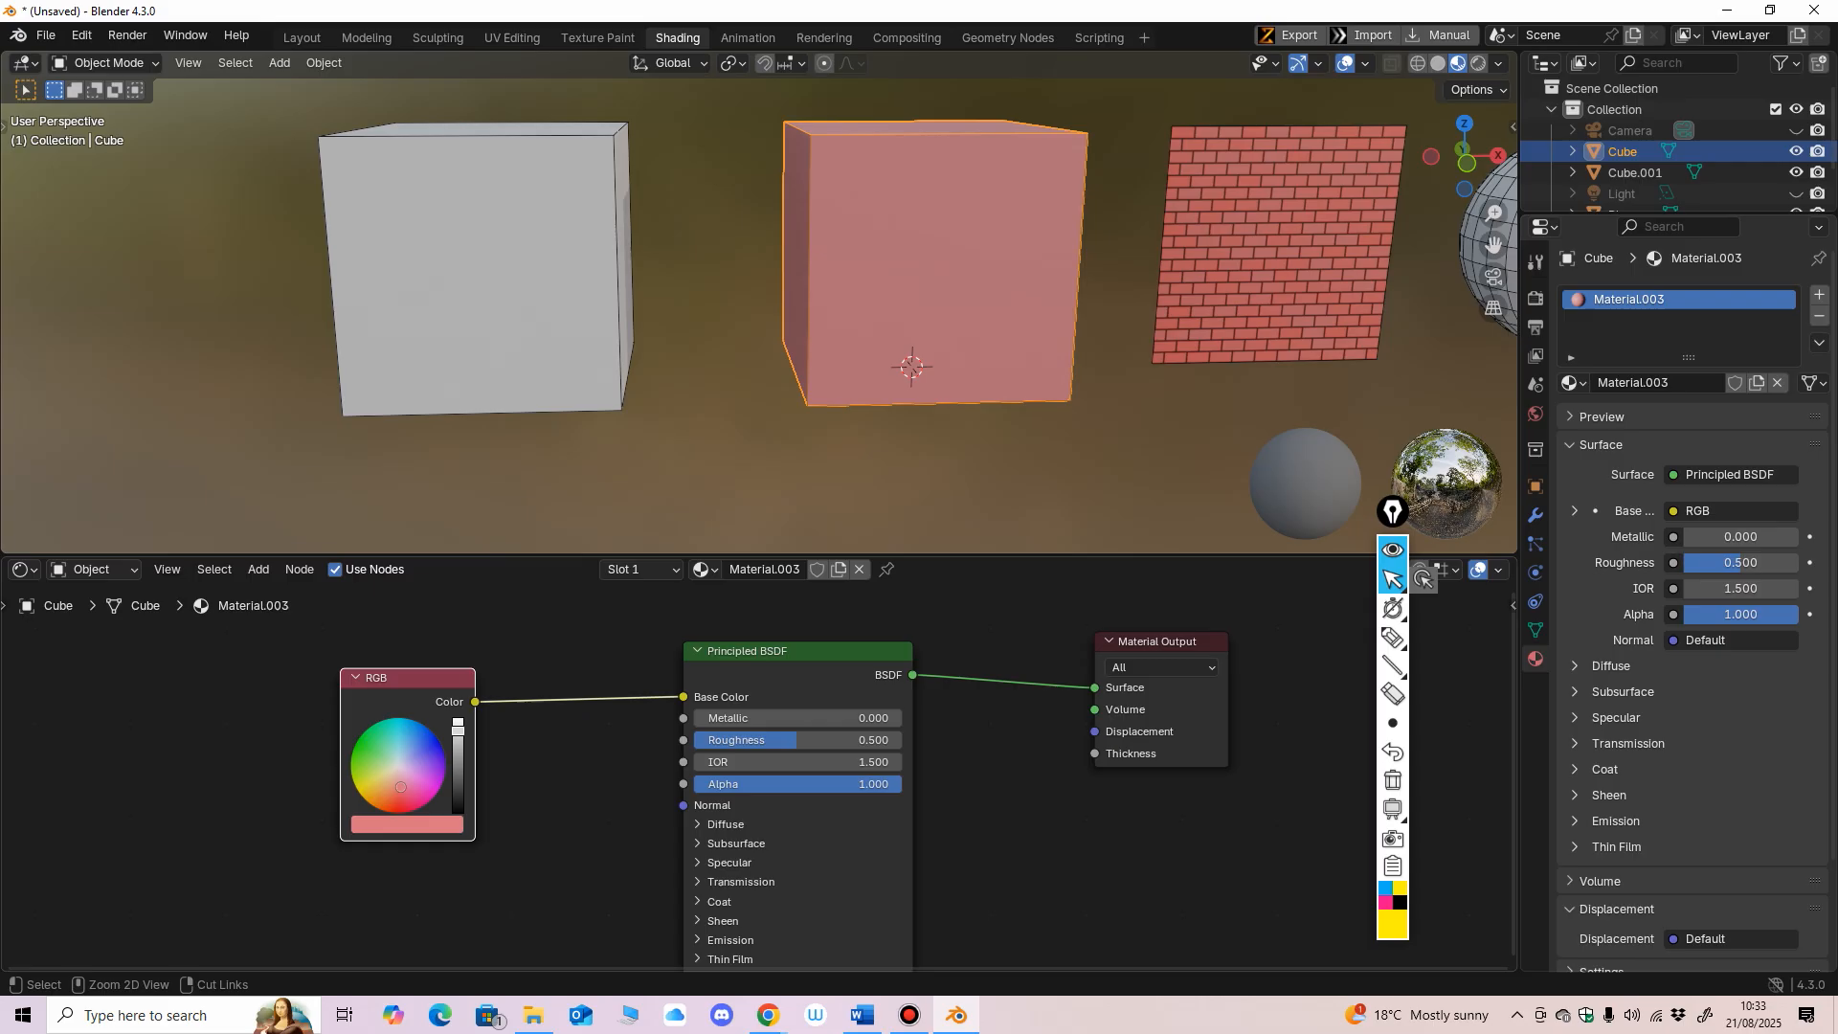
Step: Cut the link between the RGB node and the Principled BSDF, and set the shader's own Base Color to light pink
{"action": "right_click_drag", "start_coordinate": [577, 660], "coordinate": [580, 744], "text": "ctrl"}
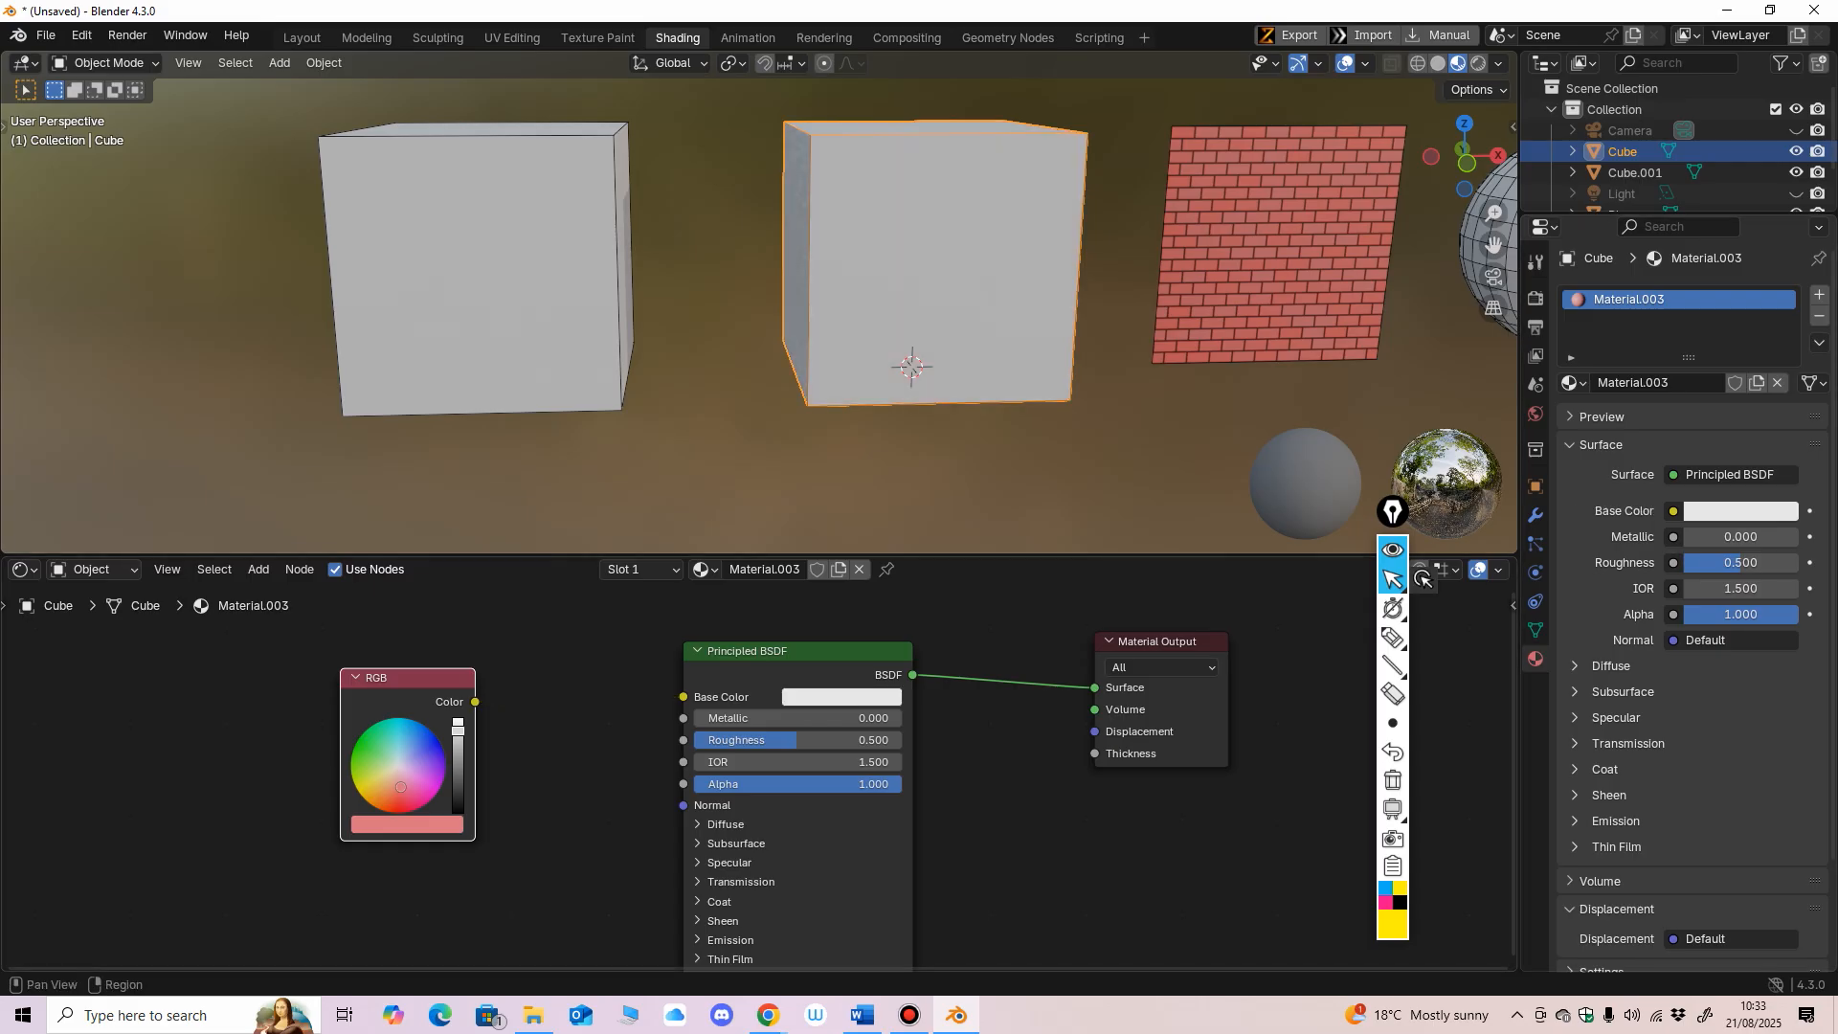
{"action": "left_click", "coordinate": [841, 697]}
{"action": "left_click_drag", "start_coordinate": [866, 460], "coordinate": [874, 475]}
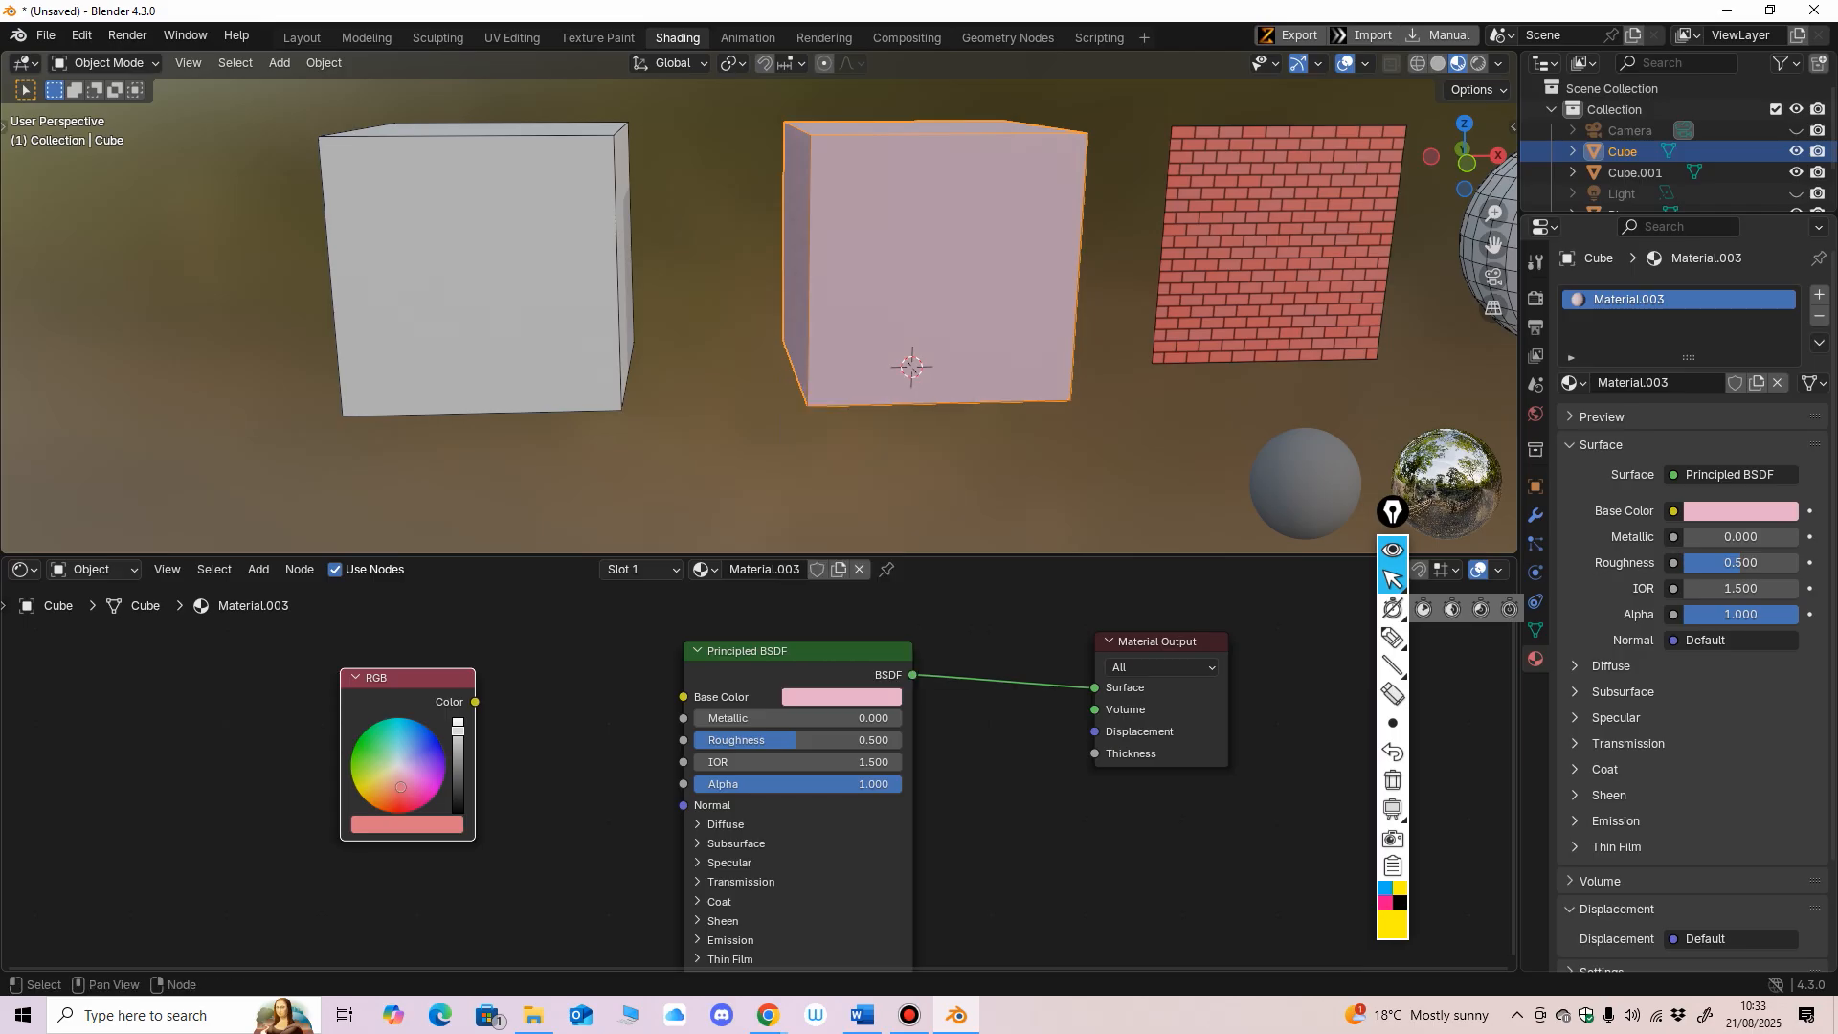
Step: Link the RGB node's Color back to Base Color and change the RGB colour to a saturated blue
{"action": "left_click_drag", "start_coordinate": [475, 701], "coordinate": [682, 696]}
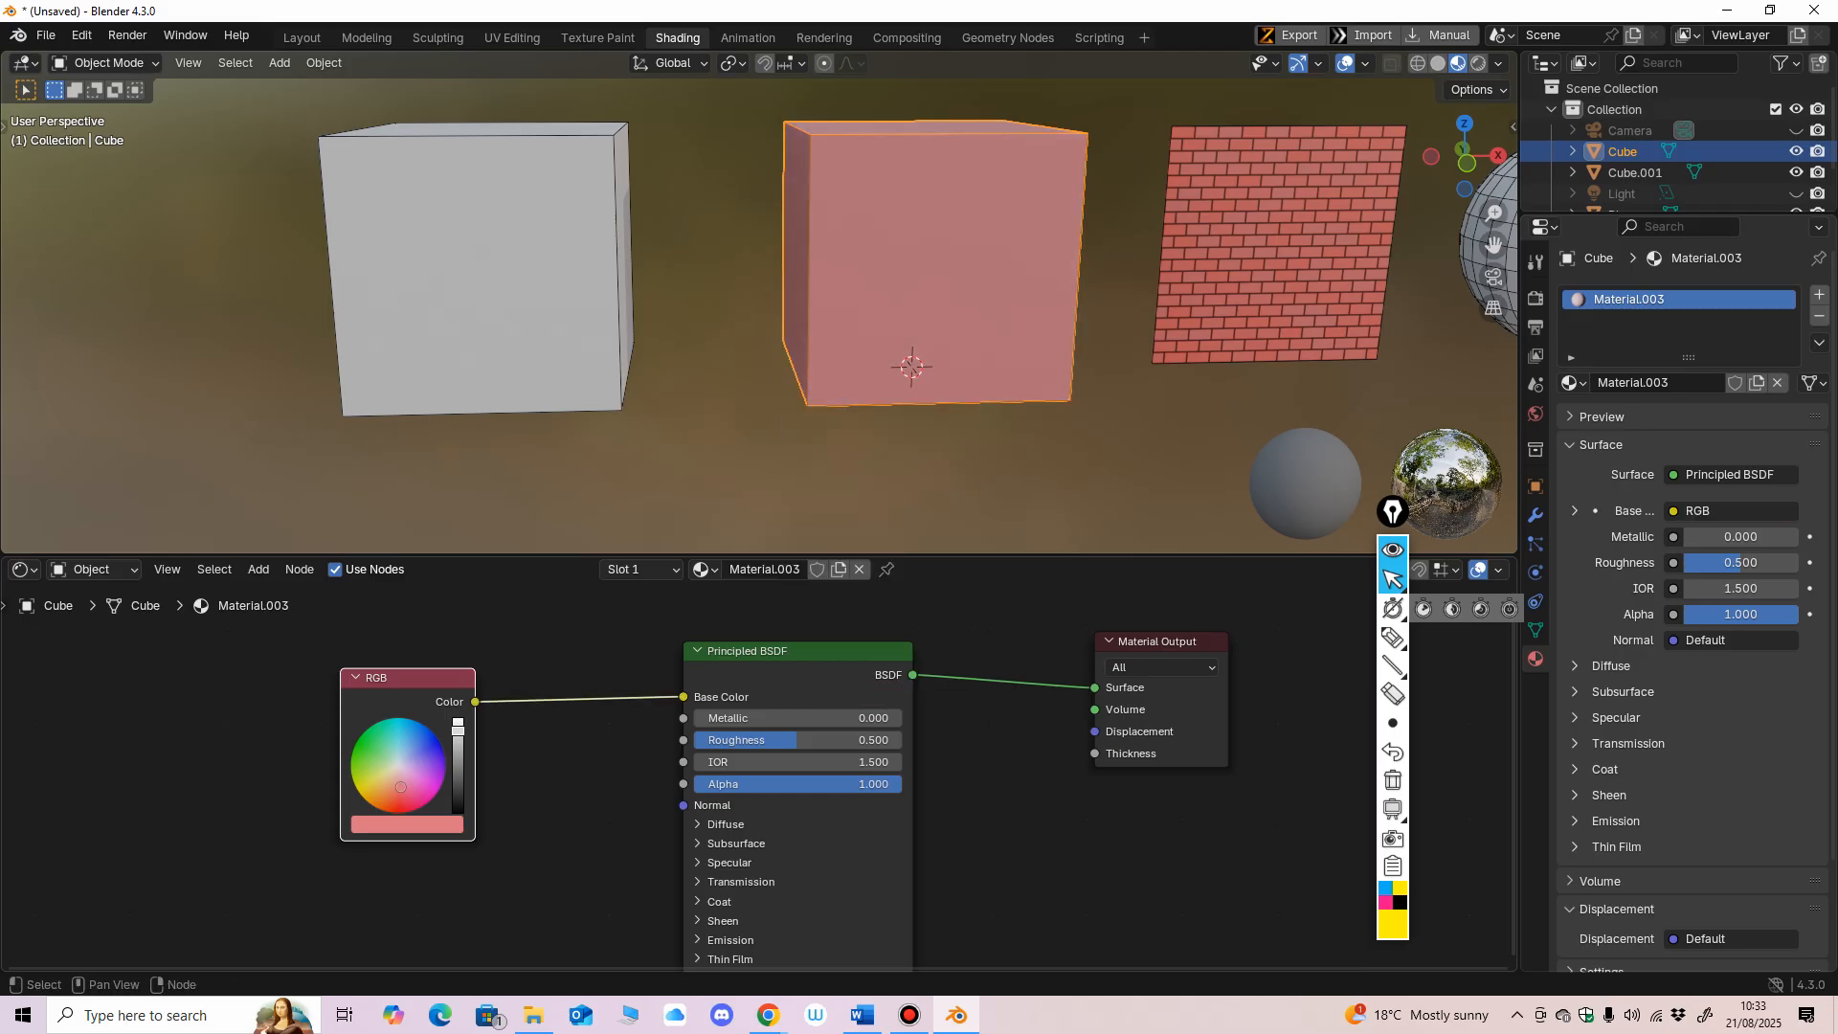
{"action": "left_click_drag", "start_coordinate": [406, 677], "coordinate": [374, 666]}
{"action": "left_click_drag", "start_coordinate": [370, 774], "coordinate": [405, 726]}
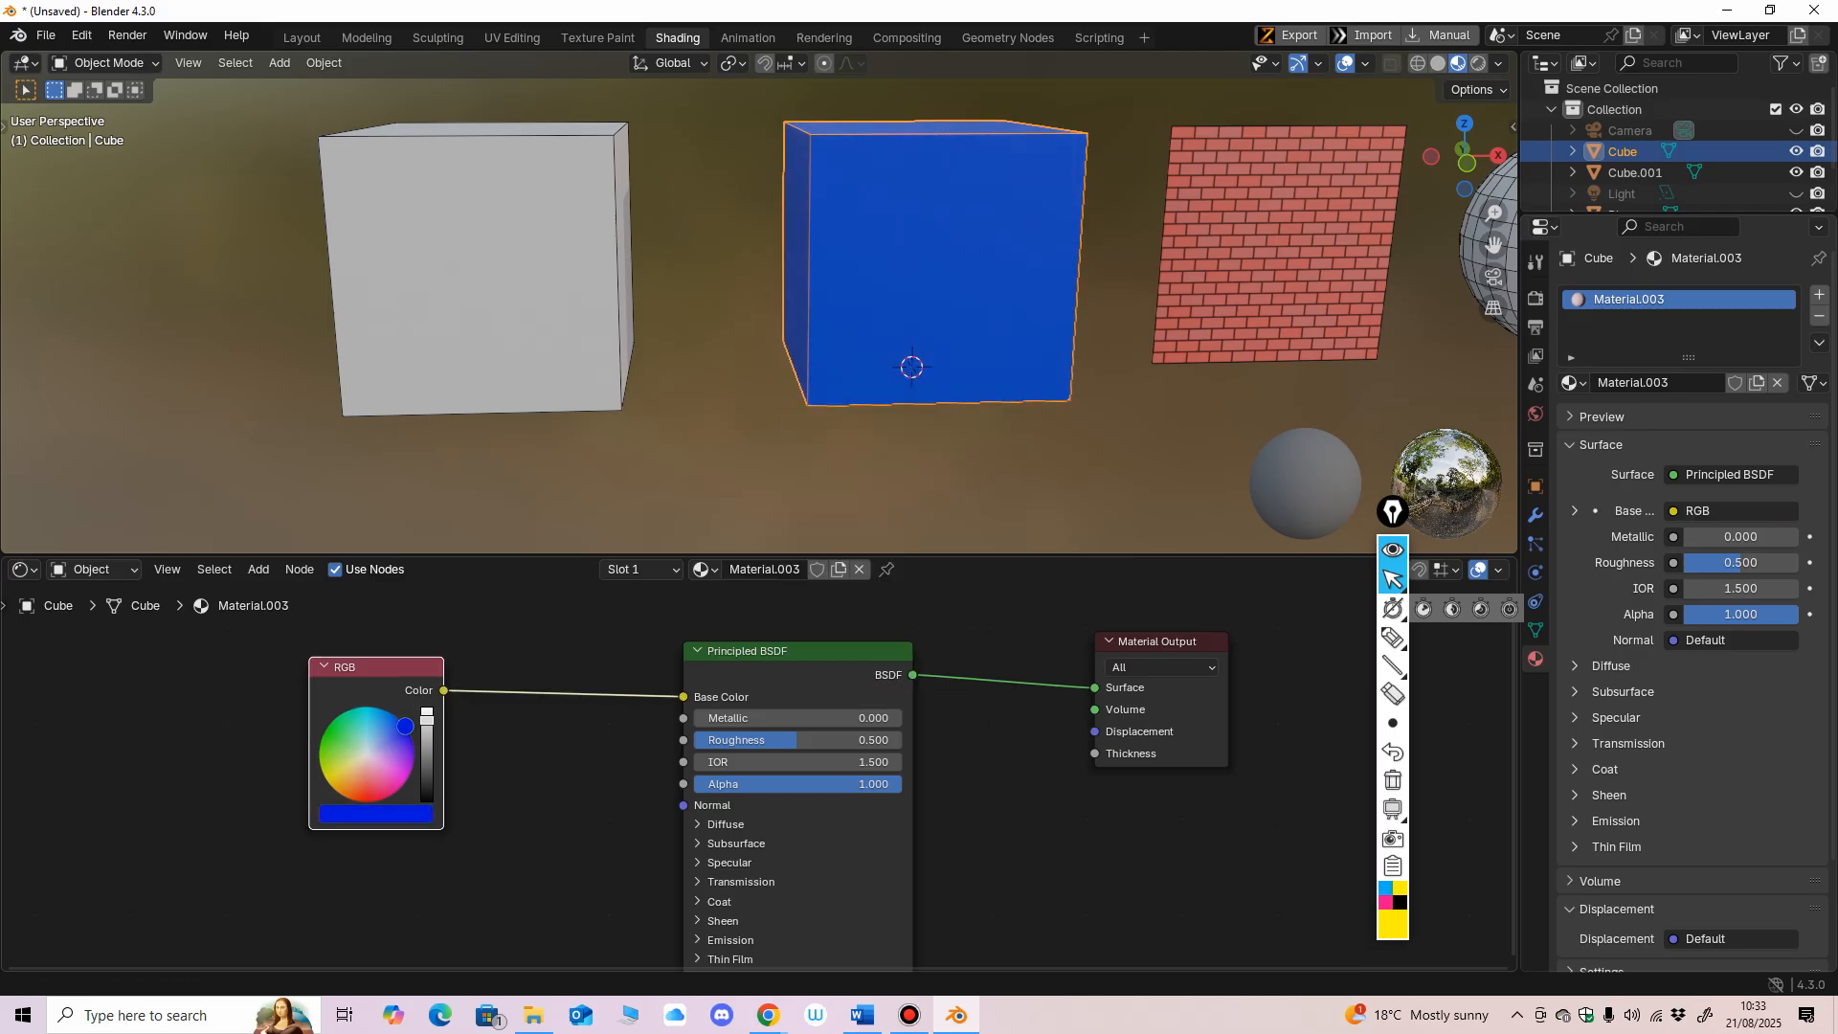
{"action": "left_click", "coordinate": [541, 766]}
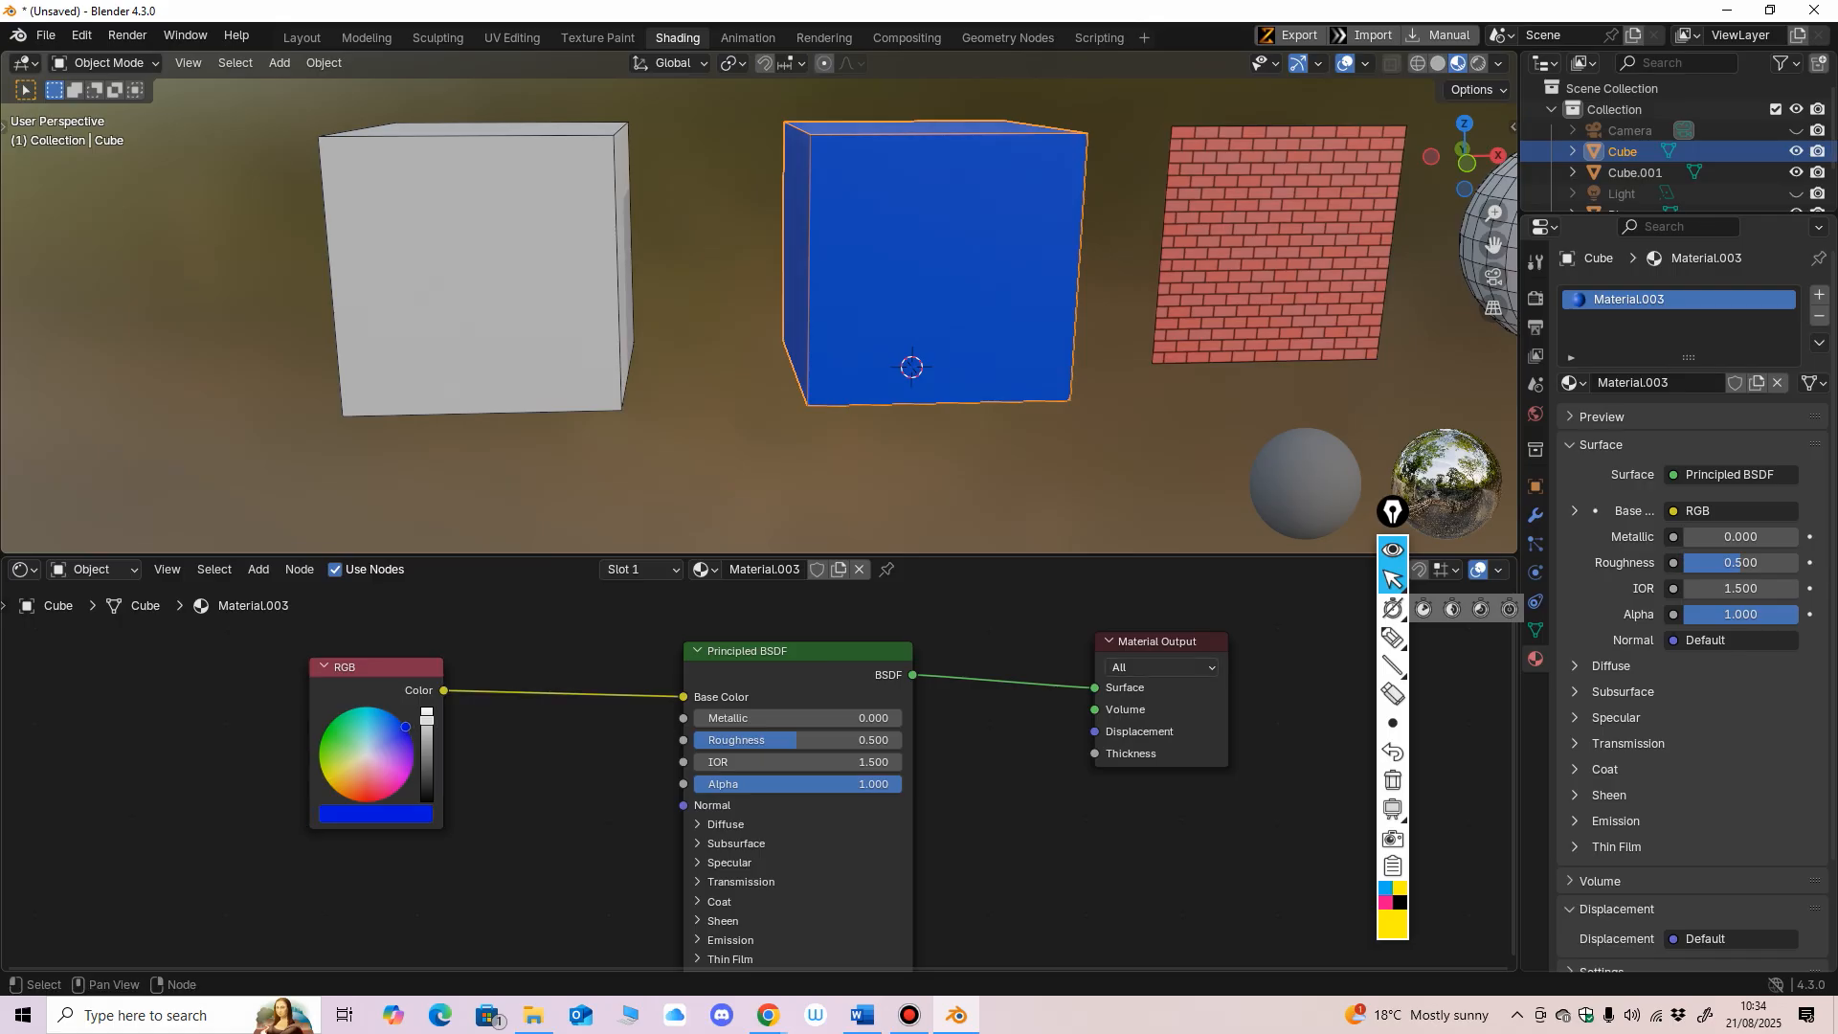
Step: Reposition the Material Output, Principled BSDF and RGB nodes of the middle cube's material
{"action": "left_click_drag", "start_coordinate": [1154, 641], "coordinate": [1218, 624]}
{"action": "left_click_drag", "start_coordinate": [797, 650], "coordinate": [904, 637]}
{"action": "left_click_drag", "start_coordinate": [376, 667], "coordinate": [524, 654]}
Step: Nudge the Mapping and Voronoi Texture nodes in the left cube's material and the RGB node in the middle cube's material
{"action": "left_click", "coordinate": [512, 325]}
{"action": "scroll", "coordinate": [746, 761], "scroll_direction": "down", "scroll_amount": 1}
{"action": "middle_click_drag", "start_coordinate": [747, 761], "coordinate": [691, 742]}
{"action": "scroll", "coordinate": [751, 761], "scroll_direction": "down", "scroll_amount": 3}
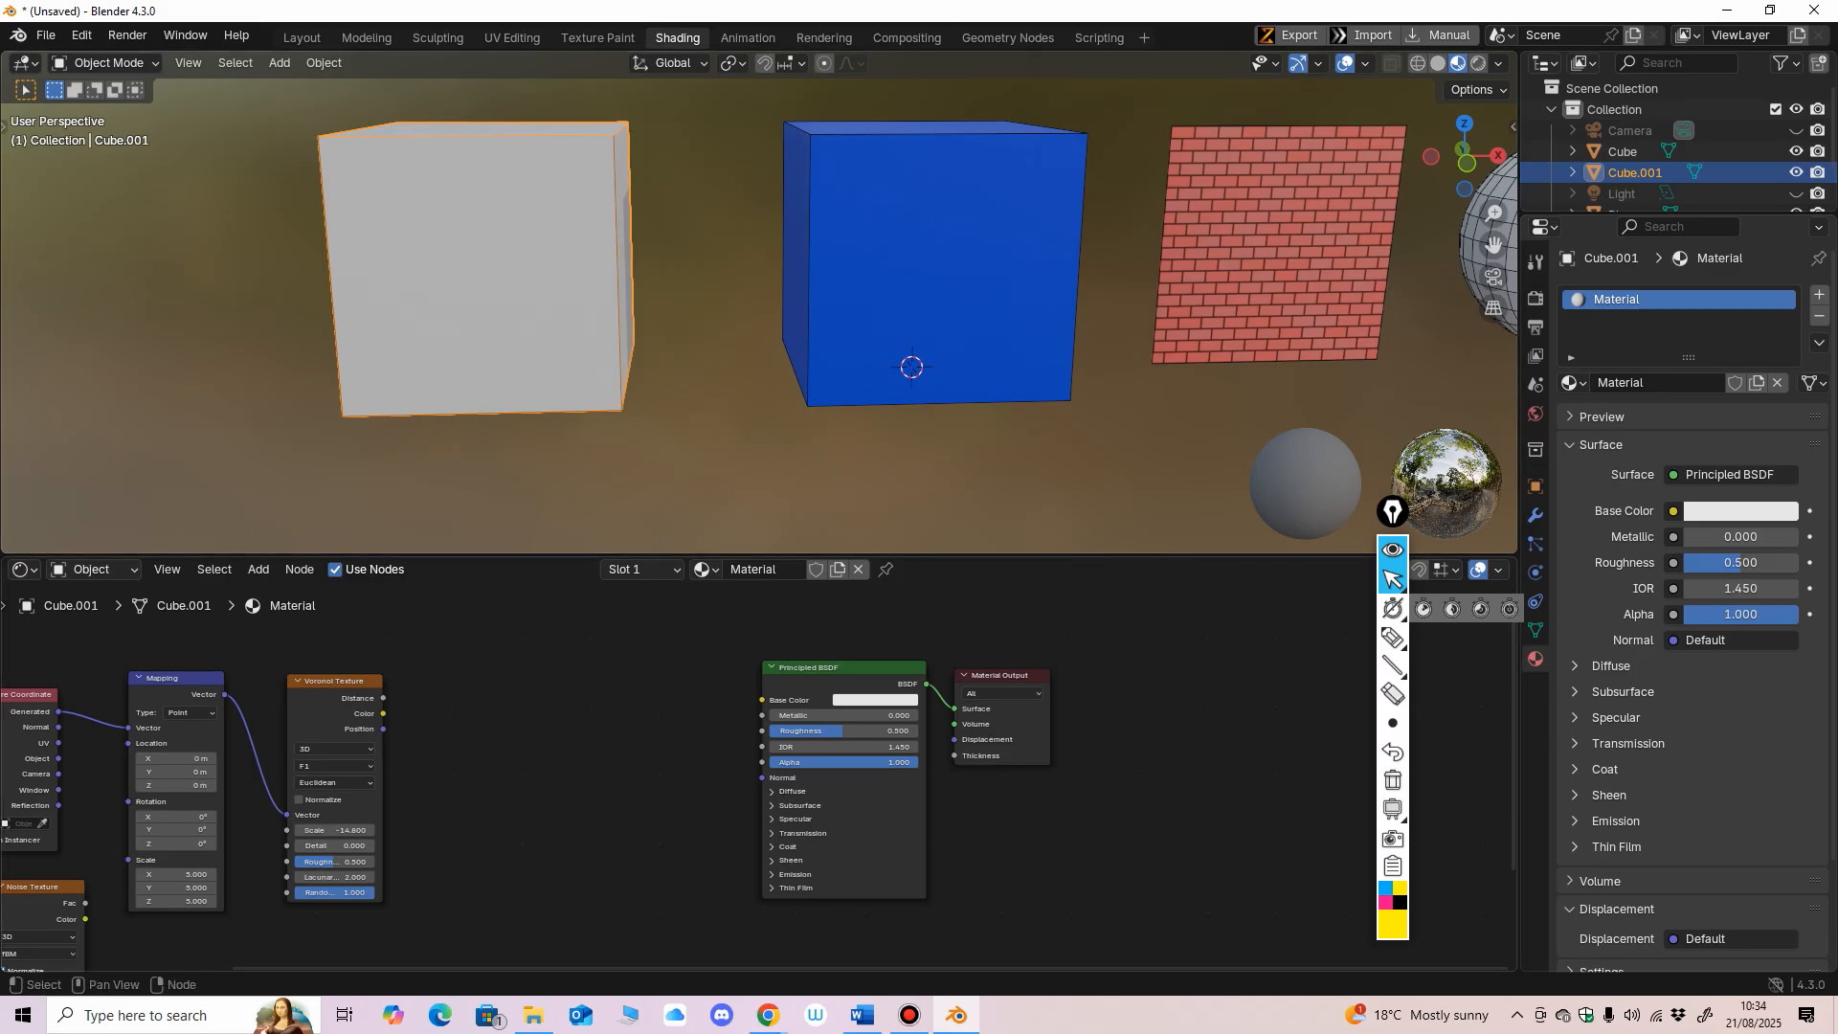
{"action": "left_click_drag", "start_coordinate": [180, 679], "coordinate": [158, 671]}
{"action": "left_click_drag", "start_coordinate": [335, 681], "coordinate": [330, 677]}
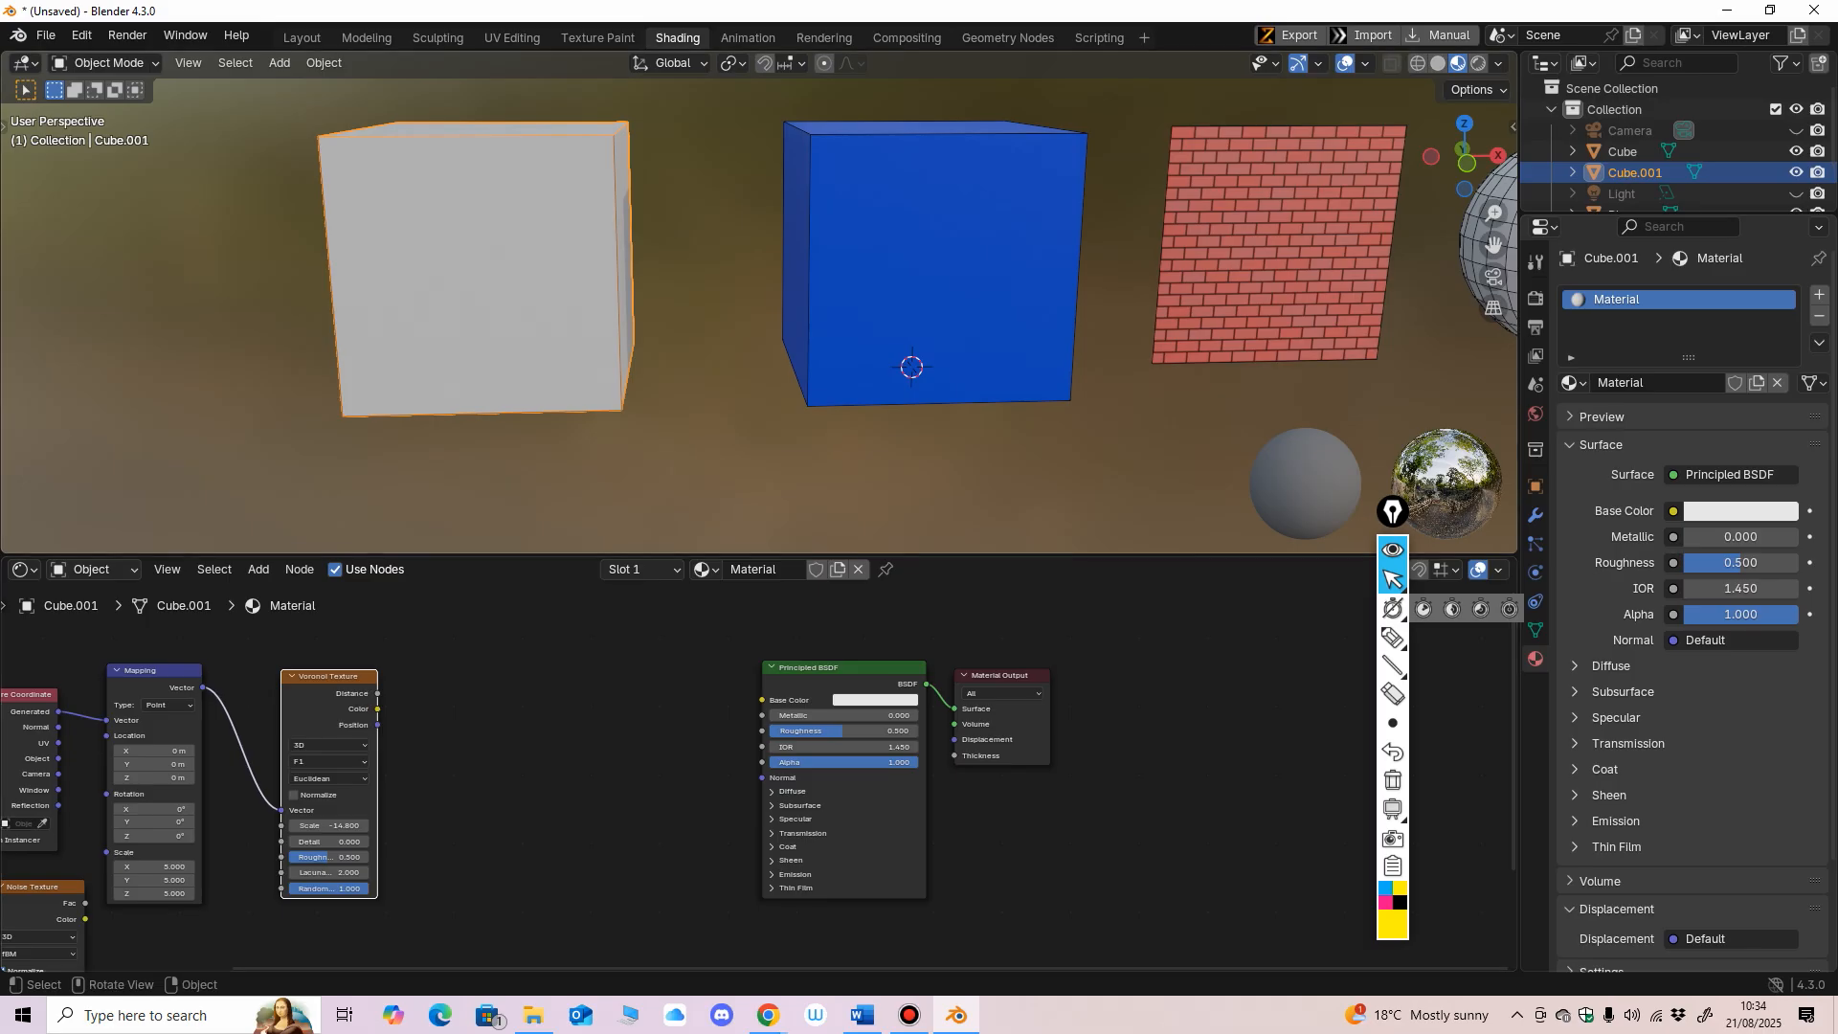
{"action": "left_click", "coordinate": [890, 306]}
{"action": "left_click_drag", "start_coordinate": [460, 656], "coordinate": [466, 696]}
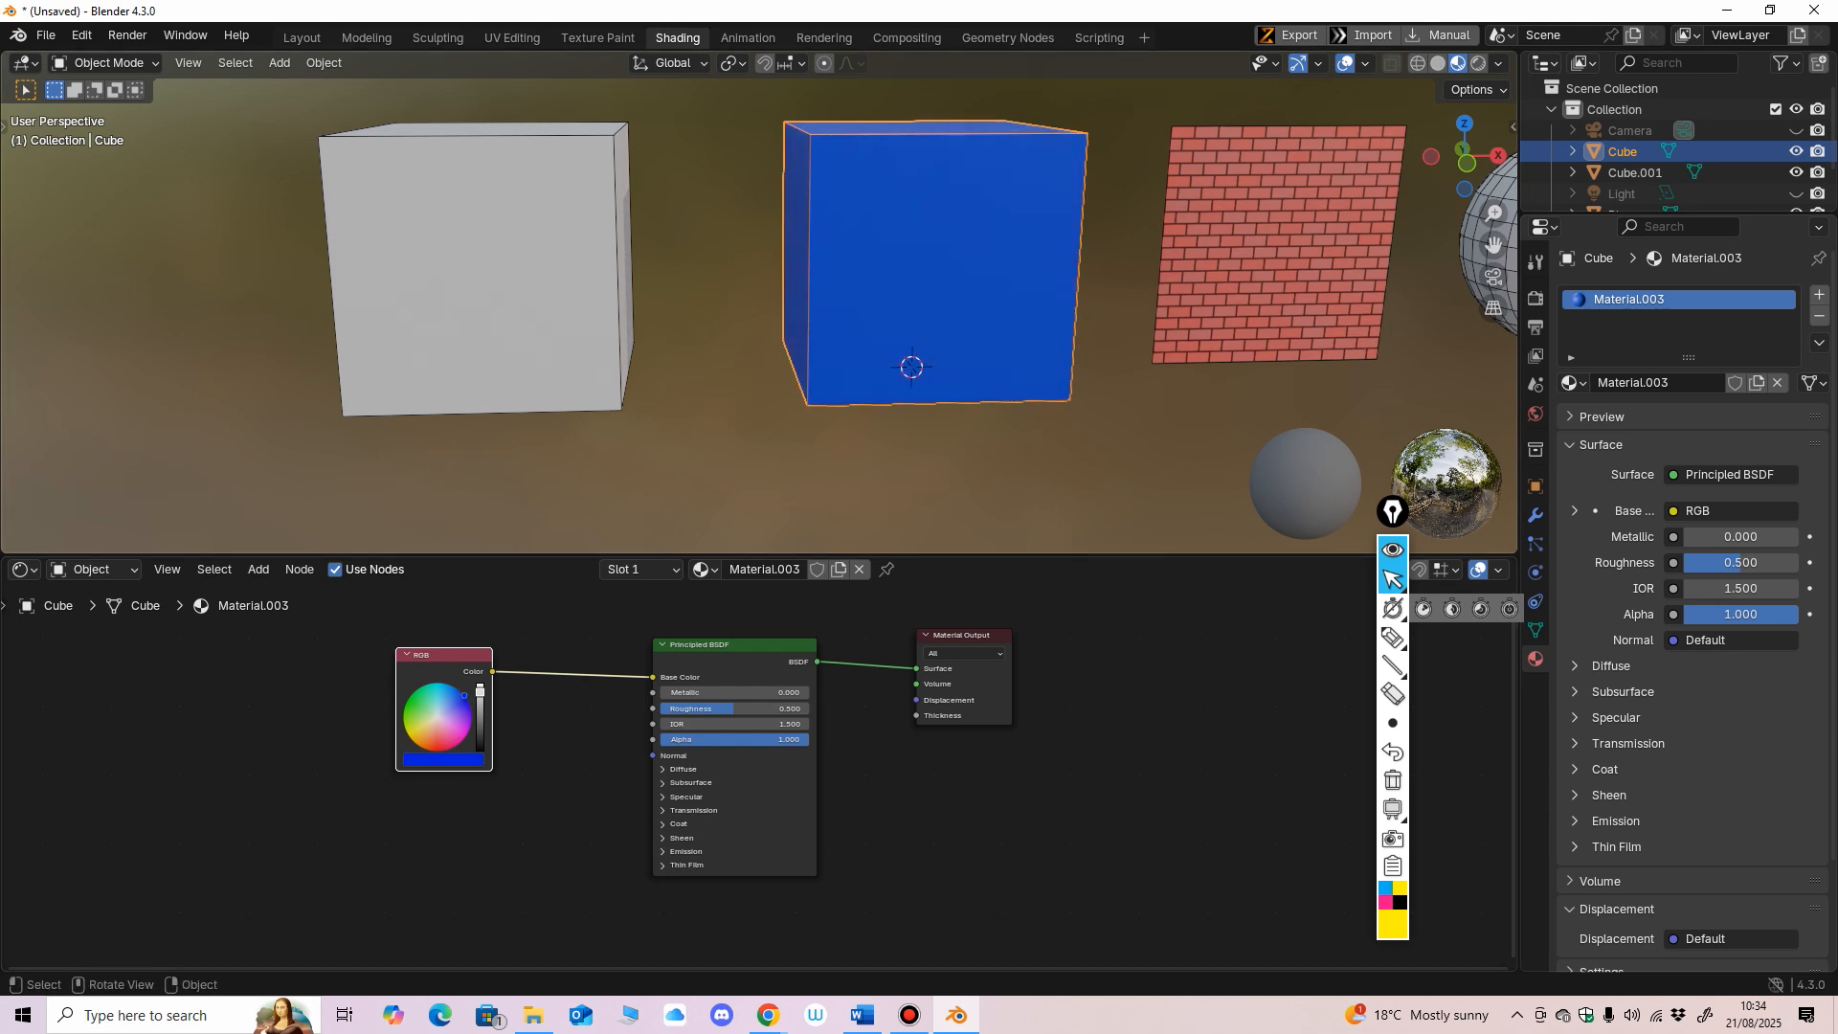
Step: In the left cube's material, bring the Gradient Texture node nearer the Principled BSDF and move the other texture nodes and their mapping nodes away
{"action": "left_click", "coordinate": [488, 311]}
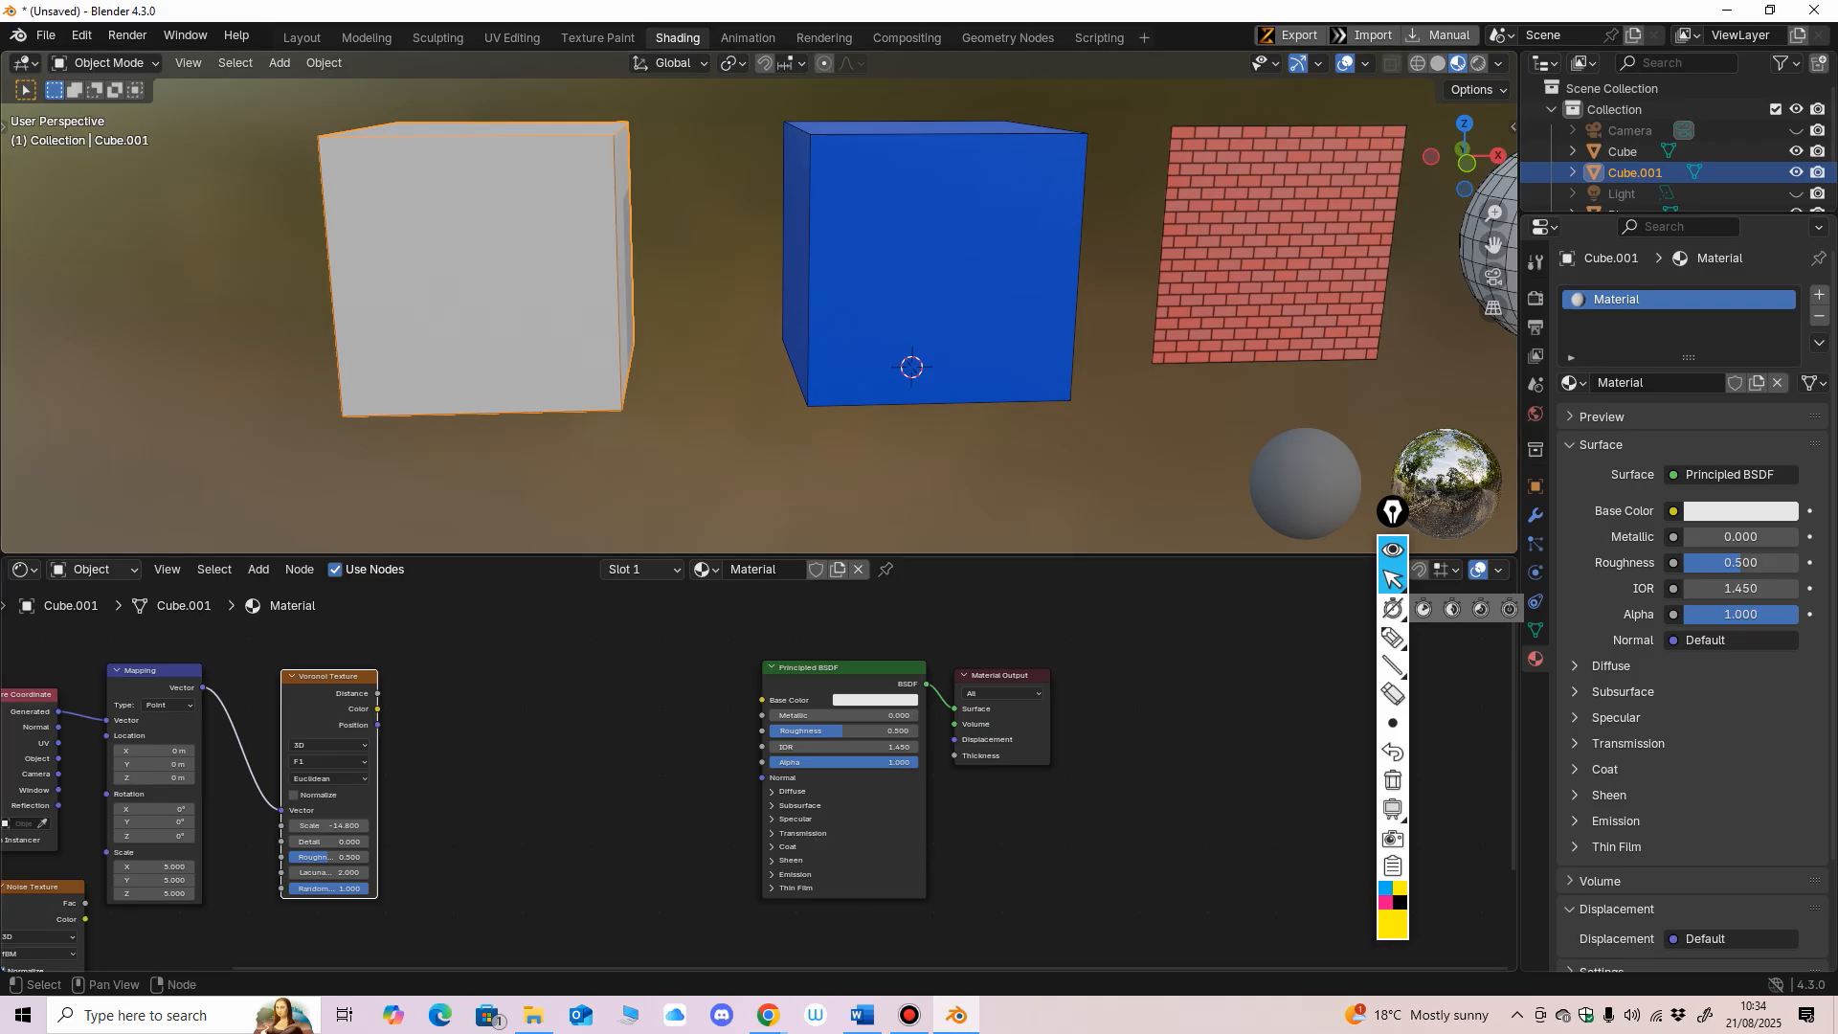
{"action": "middle_click_drag", "start_coordinate": [575, 794], "coordinate": [741, 757]}
{"action": "left_click_drag", "start_coordinate": [38, 660], "coordinate": [625, 655]}
{"action": "scroll", "coordinate": [625, 655], "scroll_direction": "down", "scroll_amount": 5}
{"action": "left_click_drag", "start_coordinate": [164, 657], "coordinate": [606, 962]}
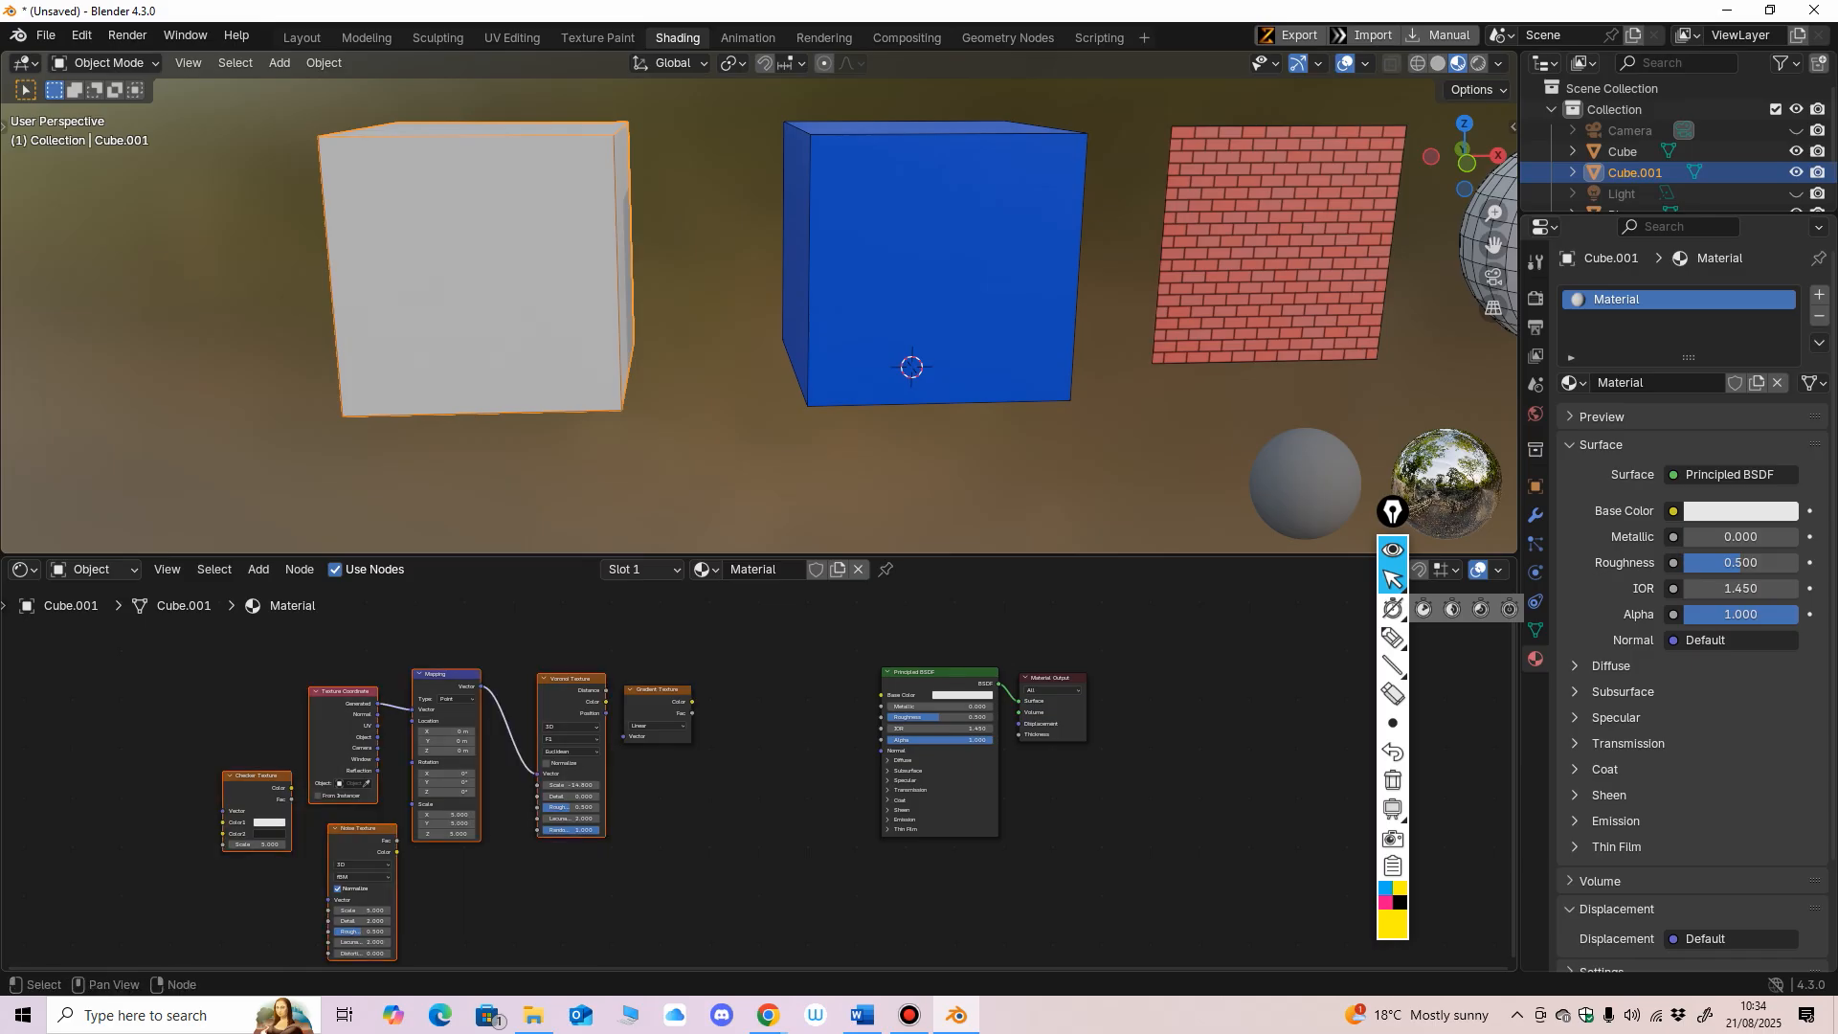
{"action": "left_click_drag", "start_coordinate": [575, 678], "coordinate": [341, 667]}
Step: Space out the Gradient Texture, Principled BSDF and Material Output nodes in a clear row
{"action": "middle_click_drag", "start_coordinate": [857, 769], "coordinate": [723, 839]}
{"action": "scroll", "coordinate": [759, 780], "scroll_direction": "up", "scroll_amount": 6}
{"action": "left_click_drag", "start_coordinate": [411, 713], "coordinate": [431, 695]}
{"action": "middle_click_drag", "start_coordinate": [819, 688], "coordinate": [785, 660]}
{"action": "scroll", "coordinate": [785, 661], "scroll_direction": "up", "scroll_amount": 2}
{"action": "left_click_drag", "start_coordinate": [786, 657], "coordinate": [692, 660]}
{"action": "left_click_drag", "start_coordinate": [1038, 668], "coordinate": [1105, 653]}
{"action": "left_click_drag", "start_coordinate": [766, 659], "coordinate": [785, 658]}
{"action": "middle_click_drag", "start_coordinate": [814, 632], "coordinate": [852, 625]}
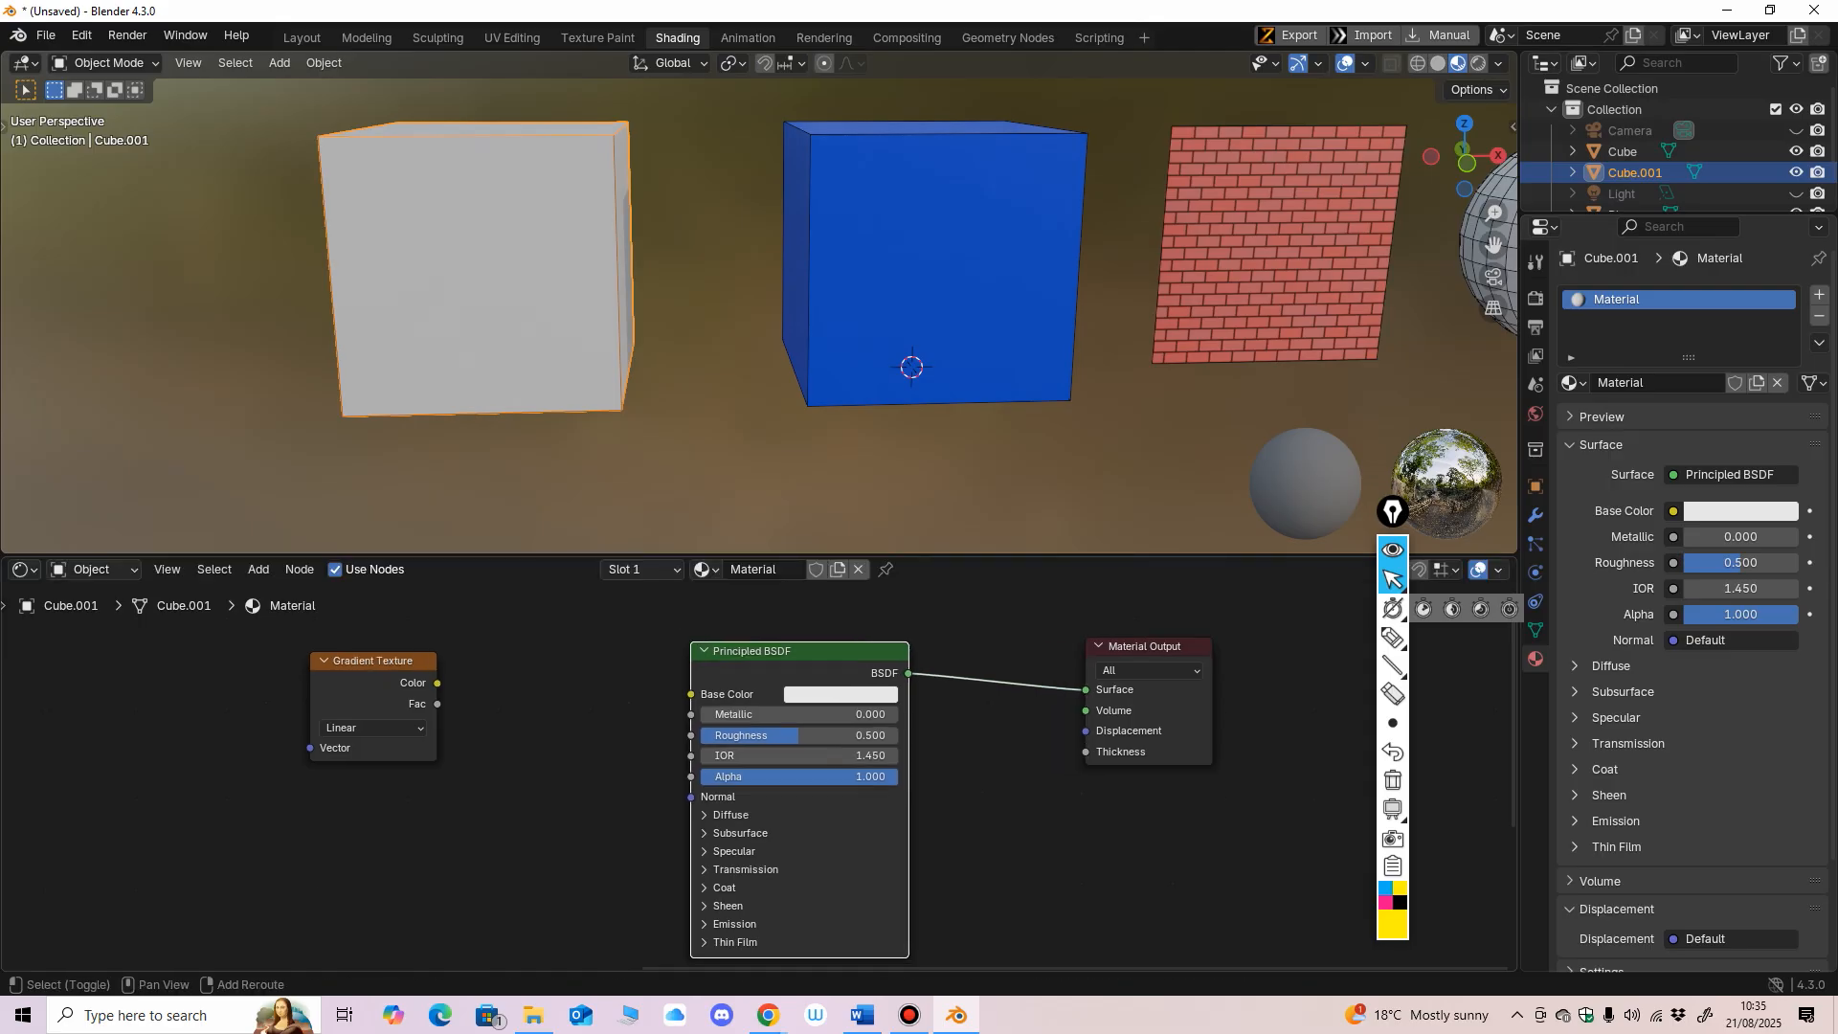
Step: Enlarge the node editor, move the Gradient Texture node further from the shader and link its Color to Base Color
{"action": "left_click_drag", "start_coordinate": [766, 555], "coordinate": [765, 517]}
{"action": "left_click_drag", "start_coordinate": [375, 642], "coordinate": [690, 675]}
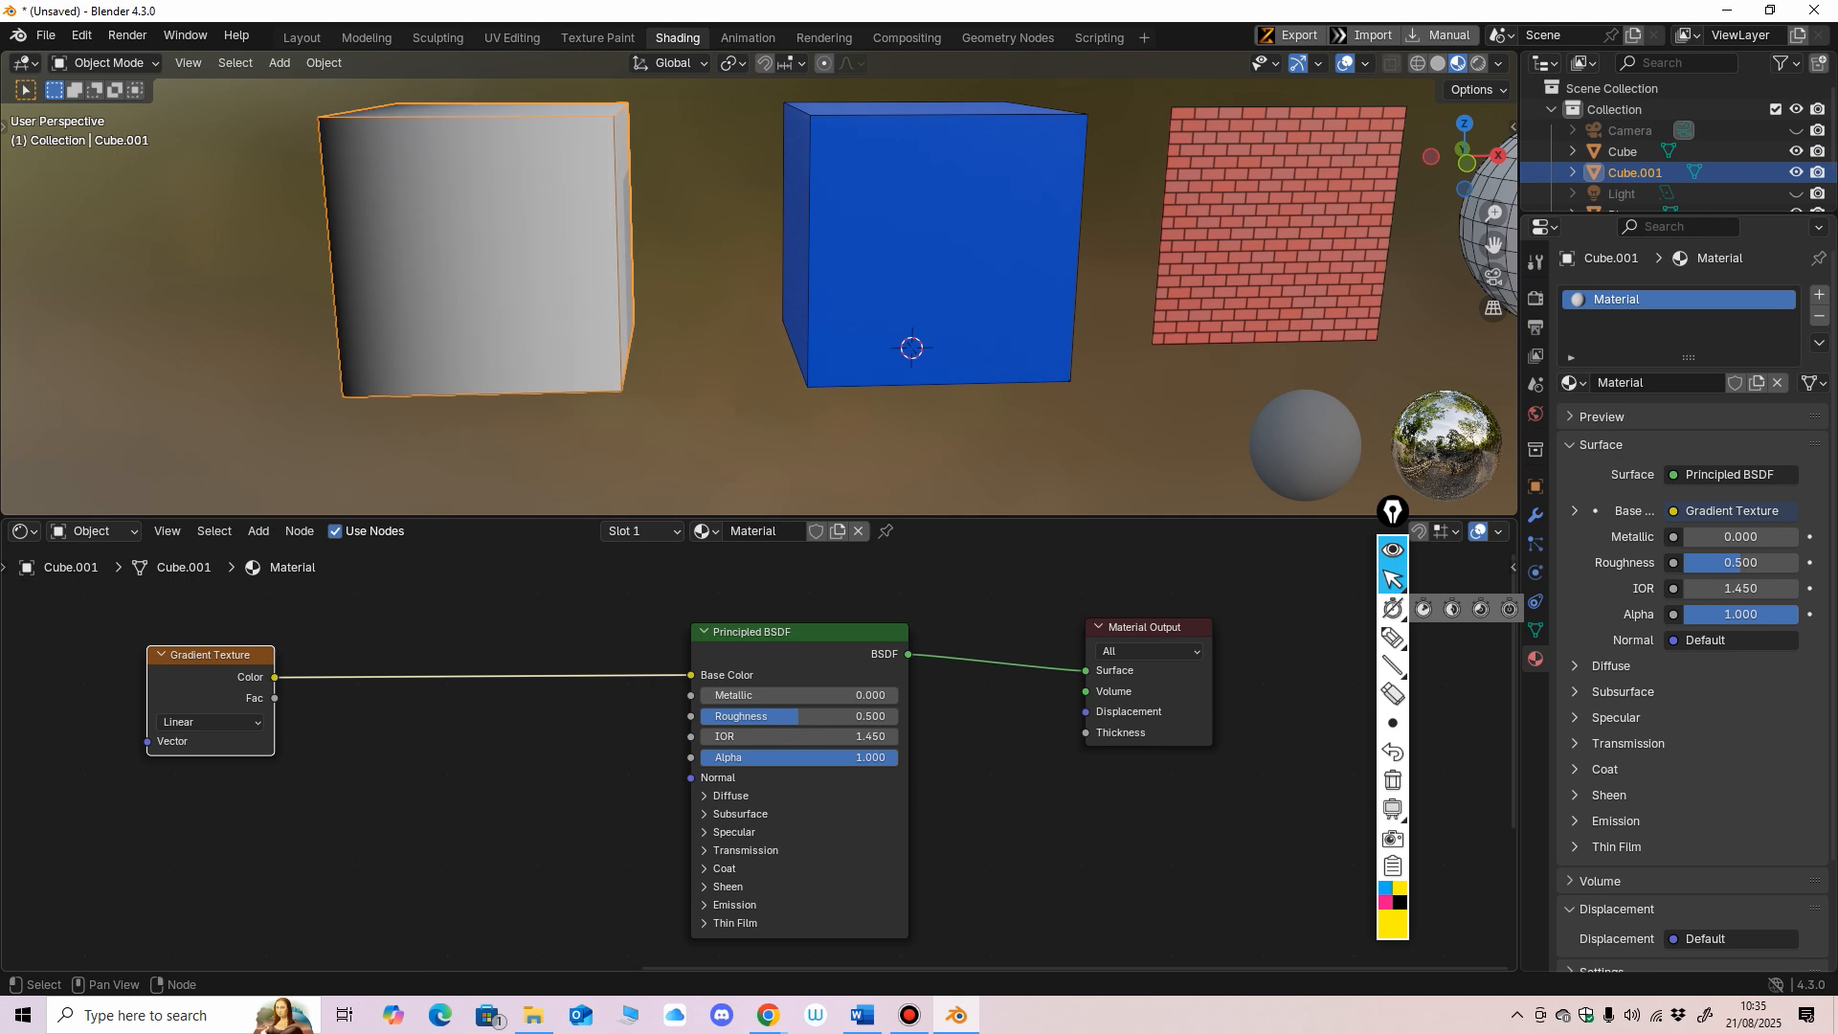
{"action": "middle_click_drag", "start_coordinate": [498, 727], "coordinate": [475, 725]}
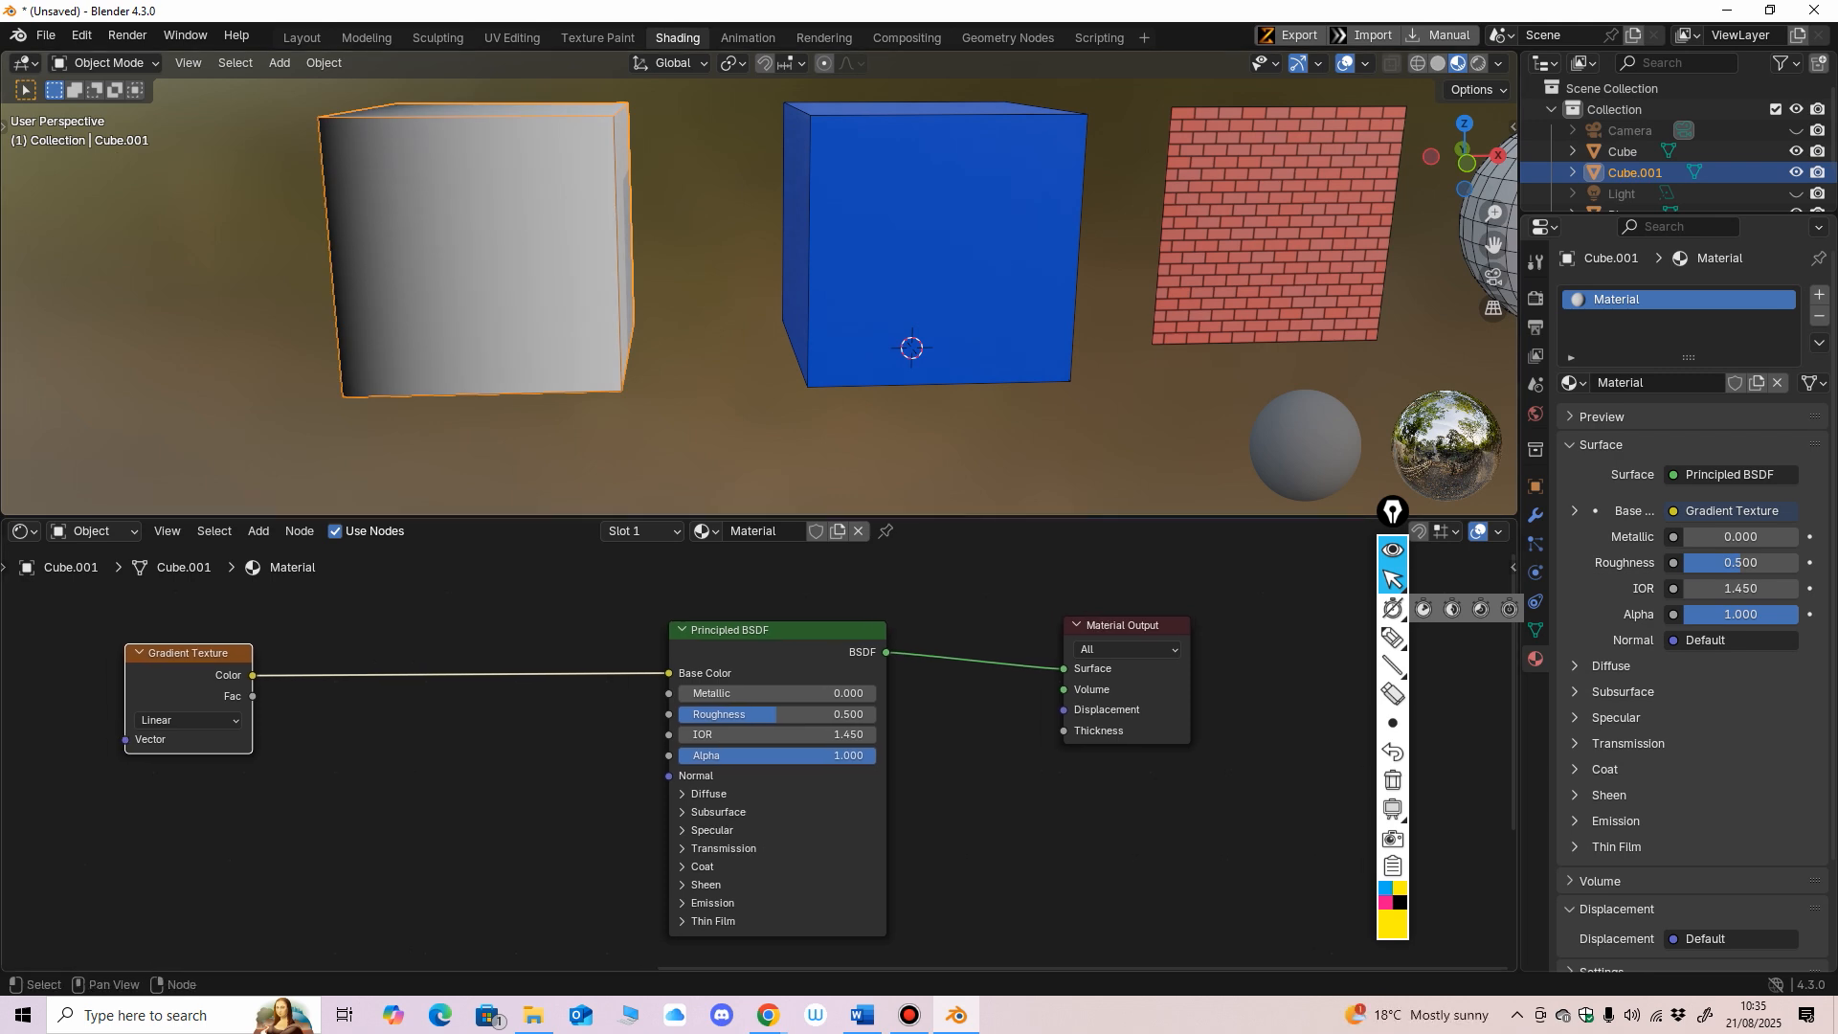
Step: Add a Color Ramp converter node and insert it on the link between the Gradient Texture and the Principled BSDF
{"action": "key", "text": "shift"}
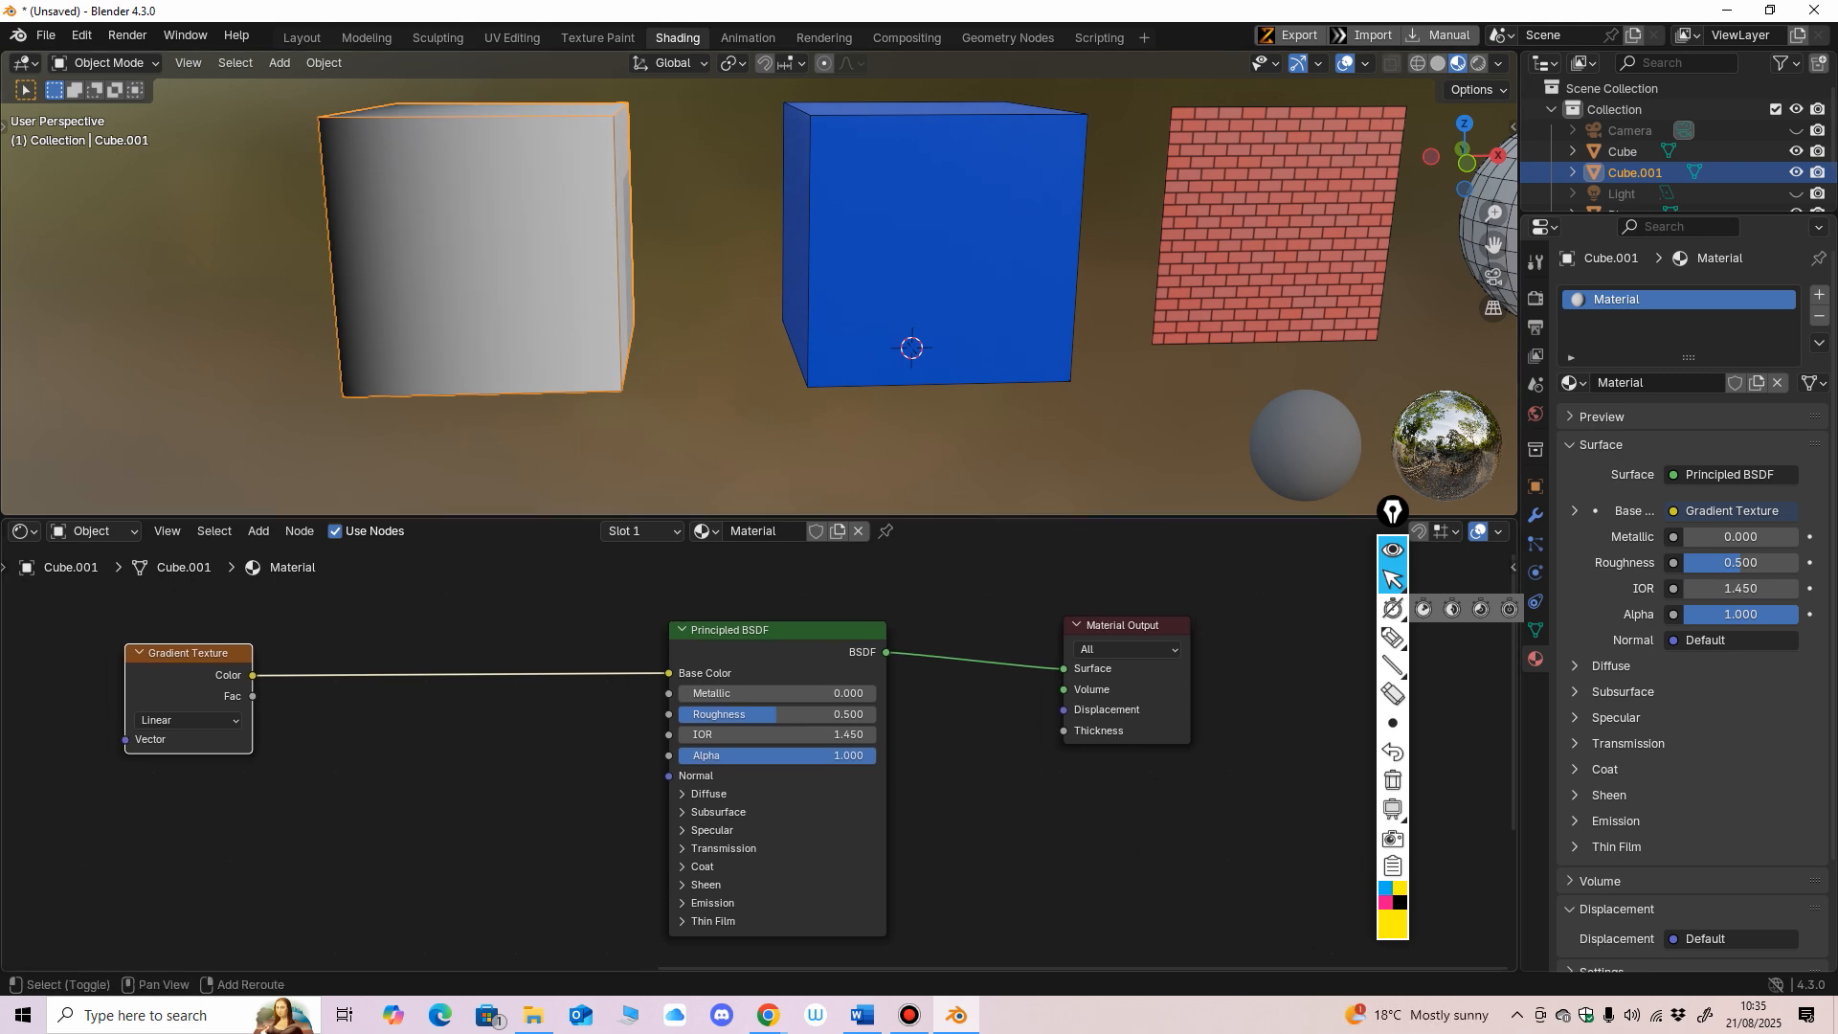
{"action": "key", "text": "shift+a"}
{"action": "mouse_move", "coordinate": [402, 714]}
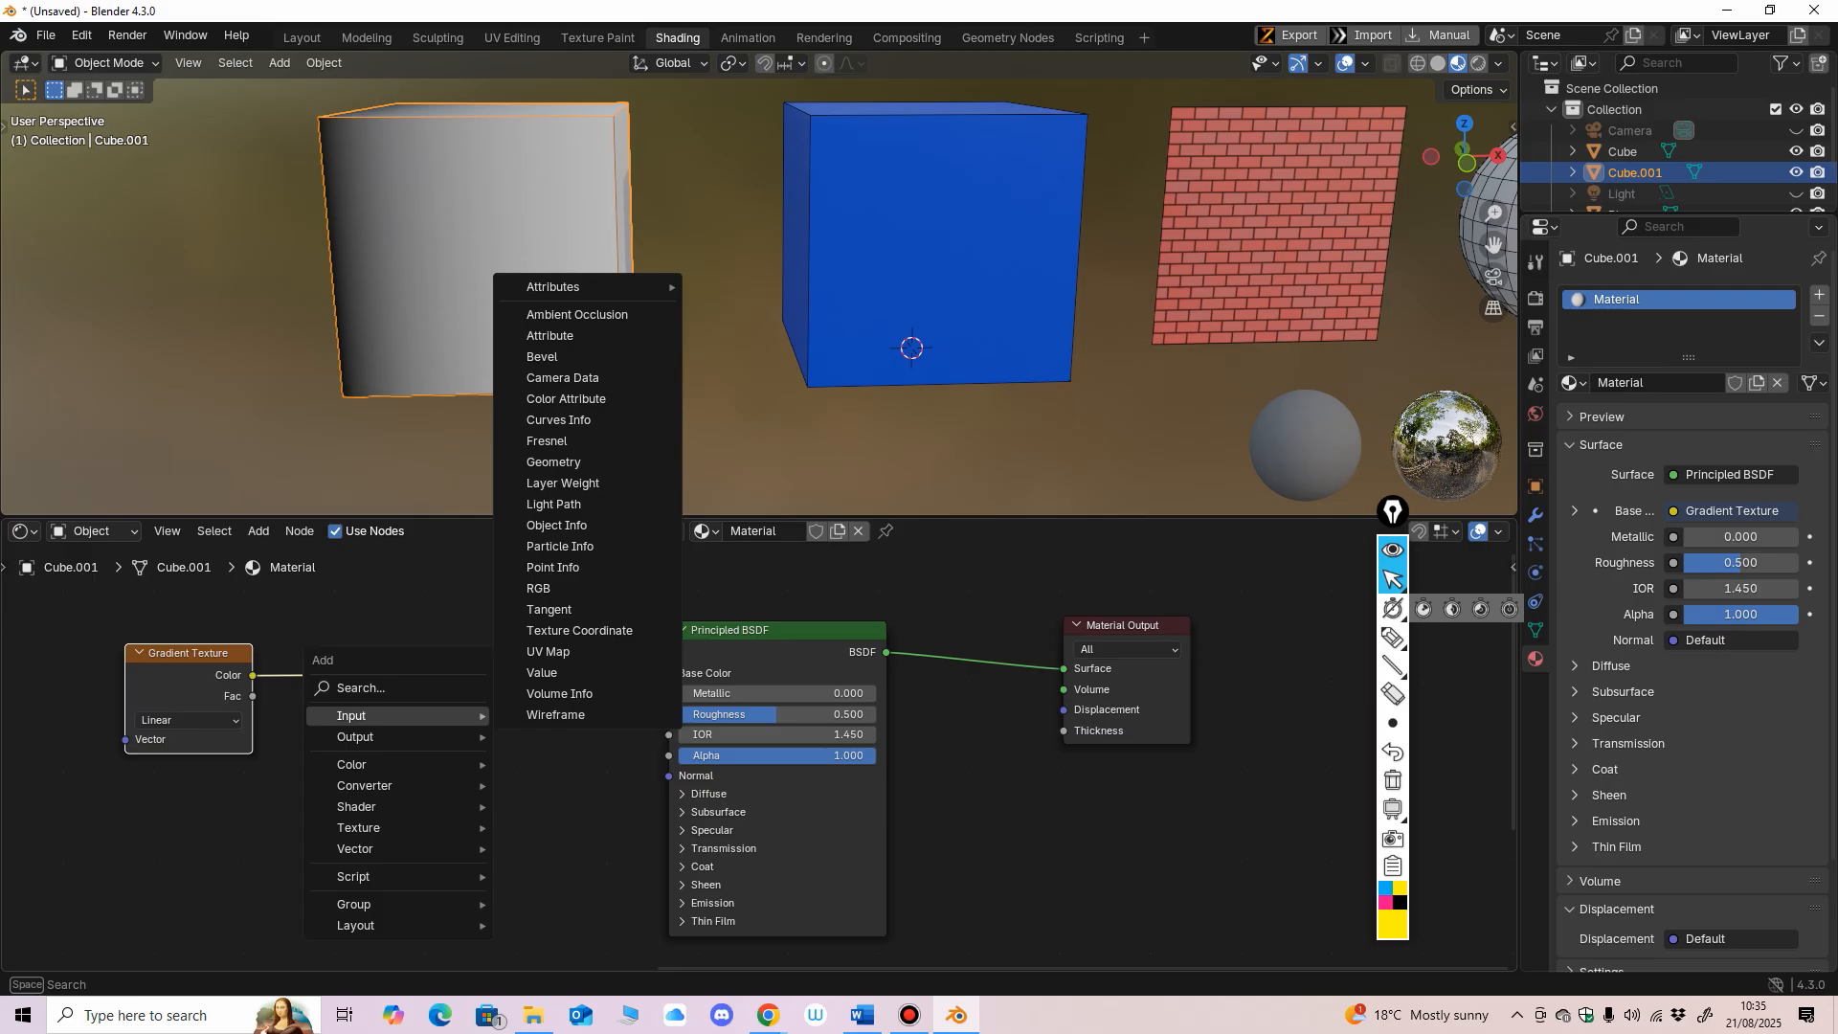
{"action": "mouse_move", "coordinate": [402, 785]}
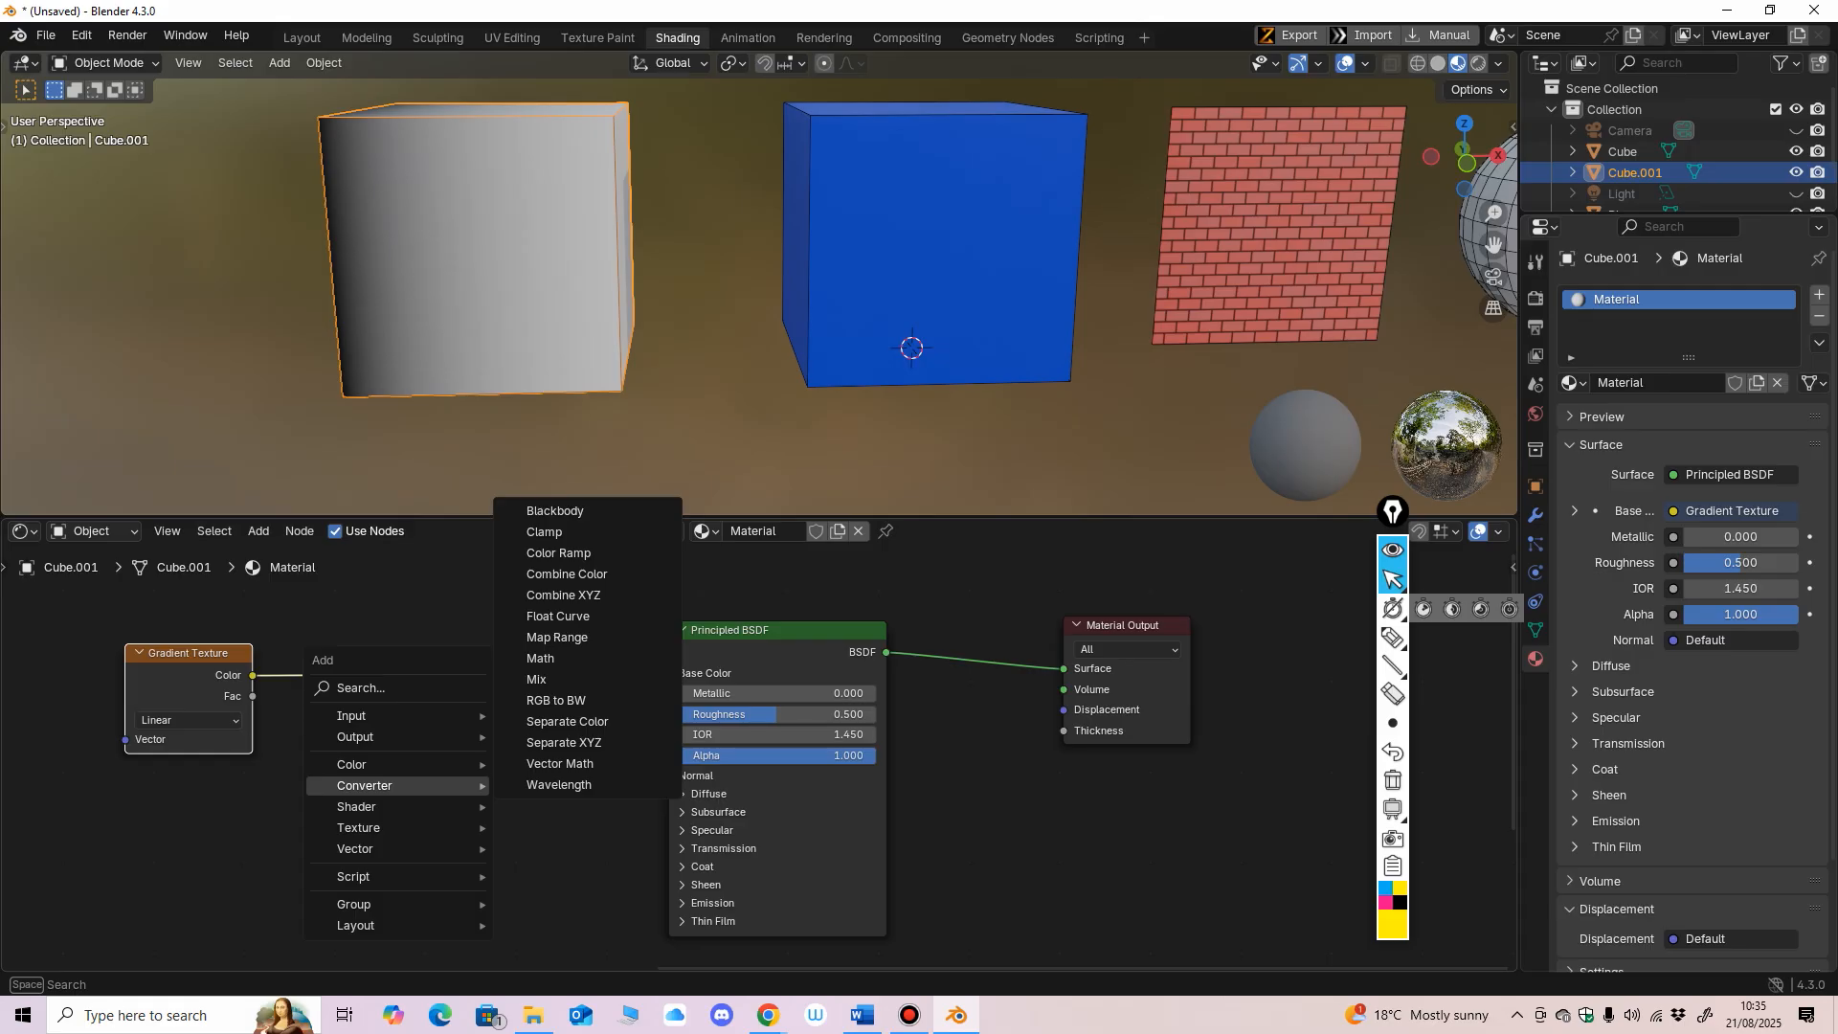
{"action": "left_click", "coordinate": [558, 552]}
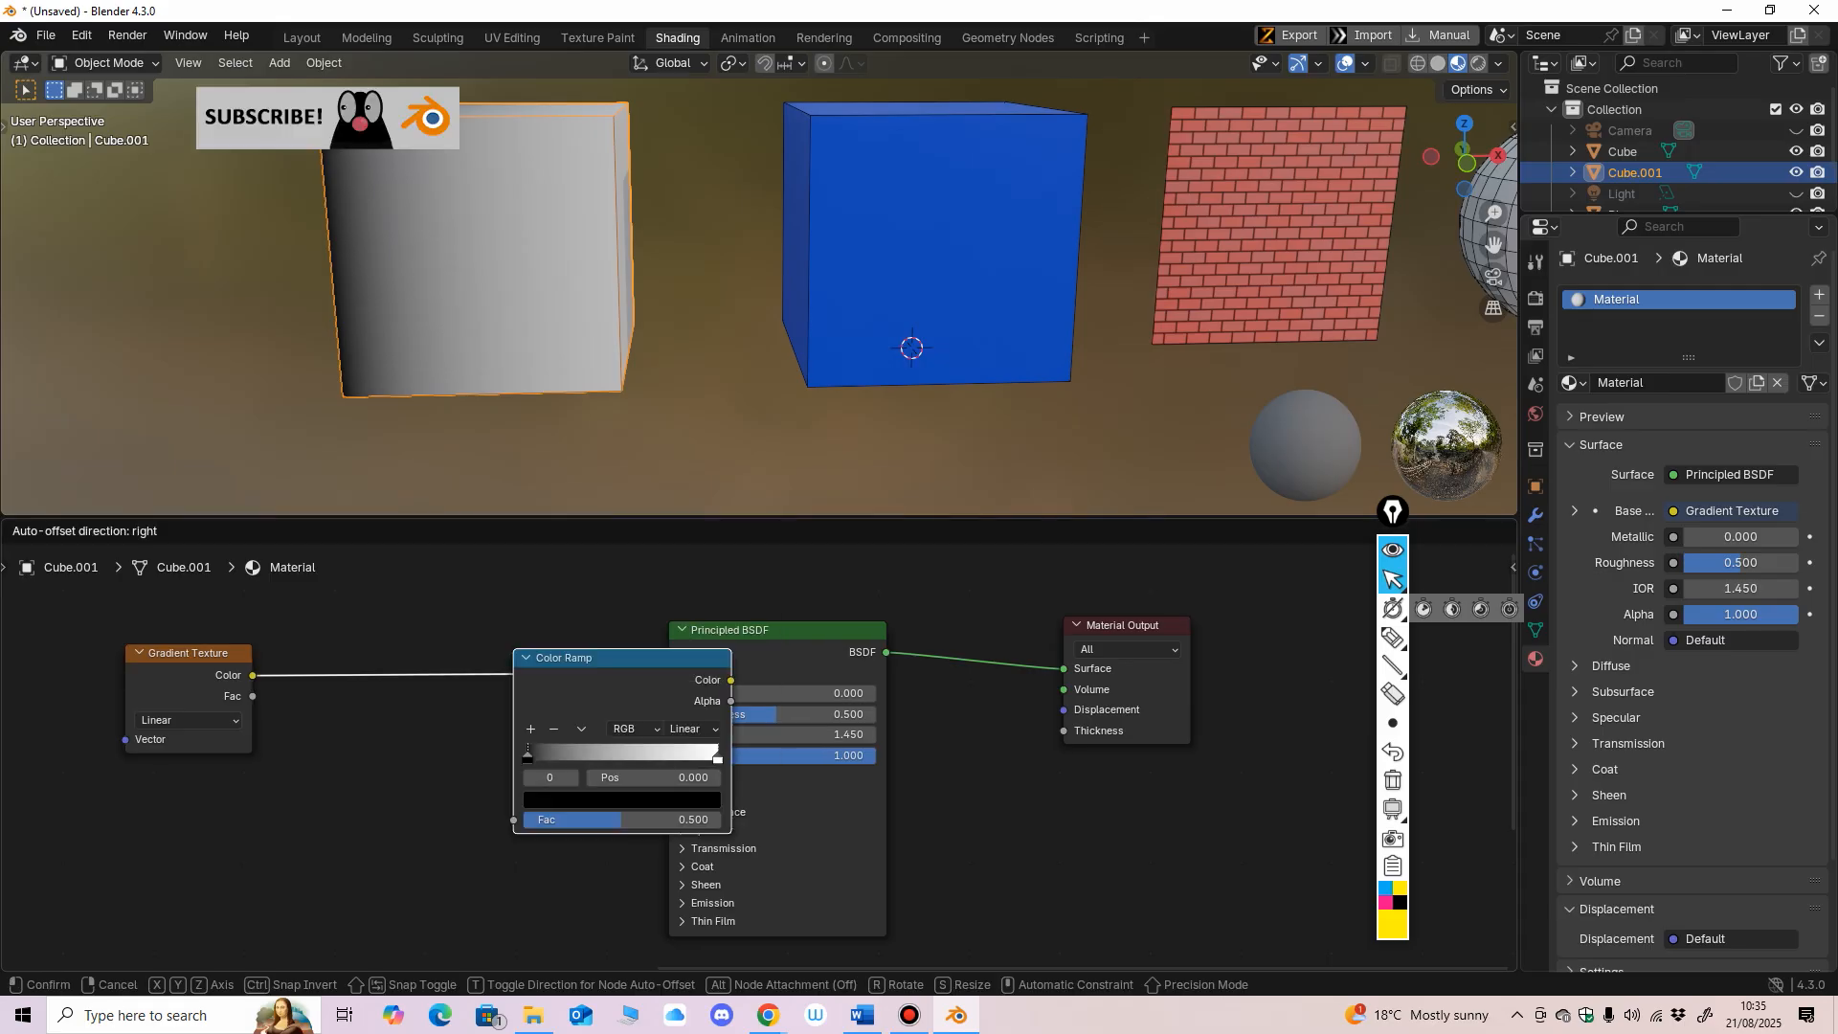
{"action": "left_click", "coordinate": [326, 756]}
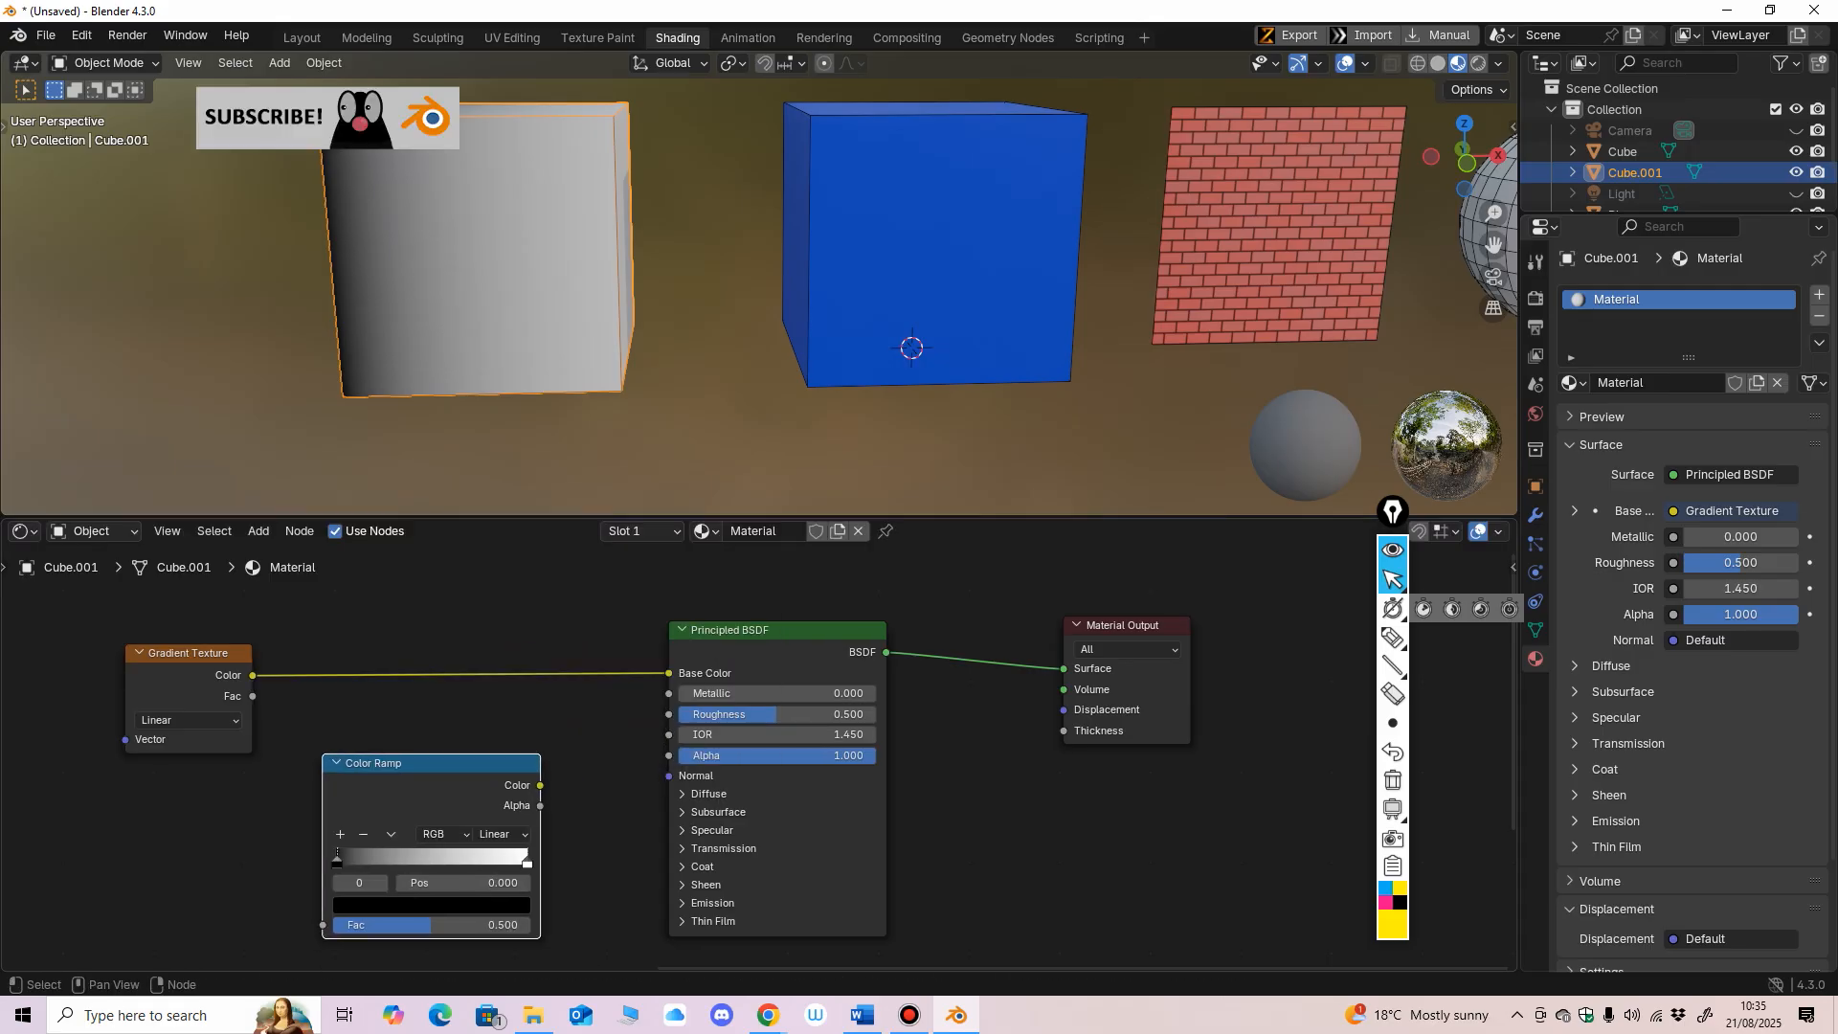
{"action": "left_click_drag", "start_coordinate": [327, 760], "coordinate": [425, 660]}
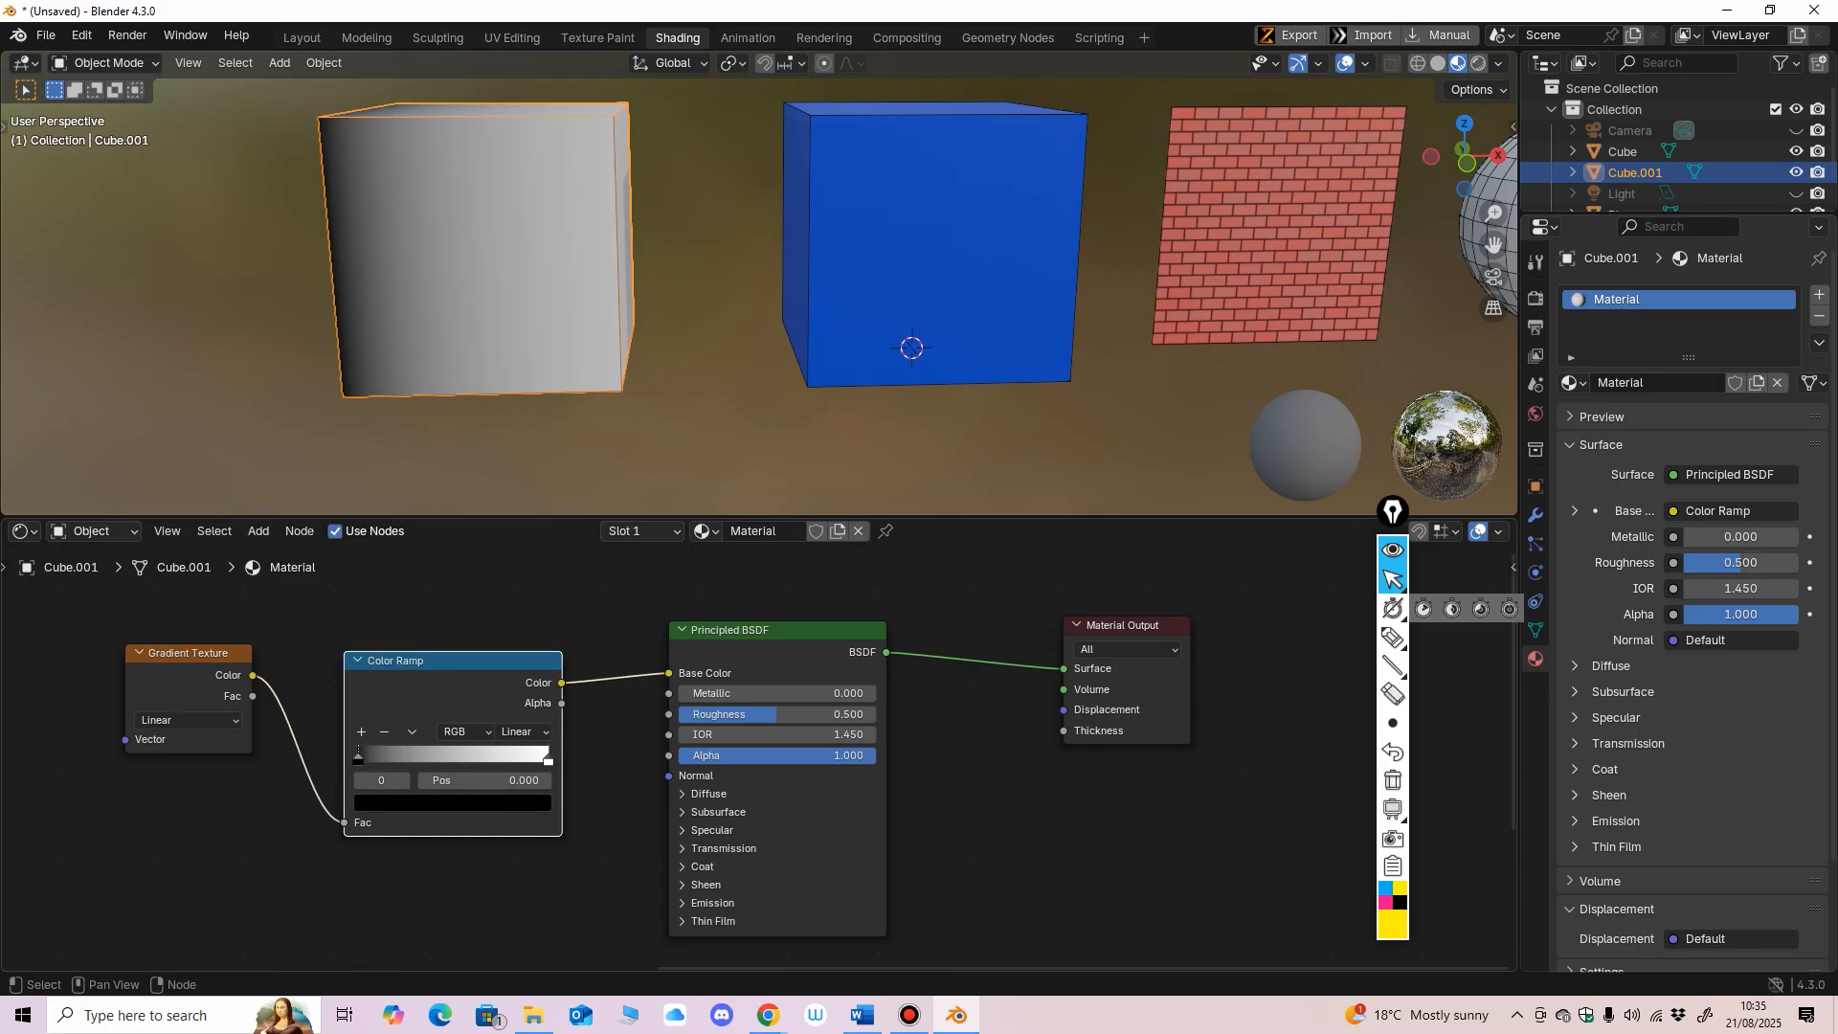
Step: Move the Gradient Texture node further from the Color Ramp and nudge the Color Ramp to tidy the node chain
{"action": "left_click_drag", "start_coordinate": [191, 653], "coordinate": [158, 656]}
{"action": "left_click_drag", "start_coordinate": [358, 752], "coordinate": [354, 742]}
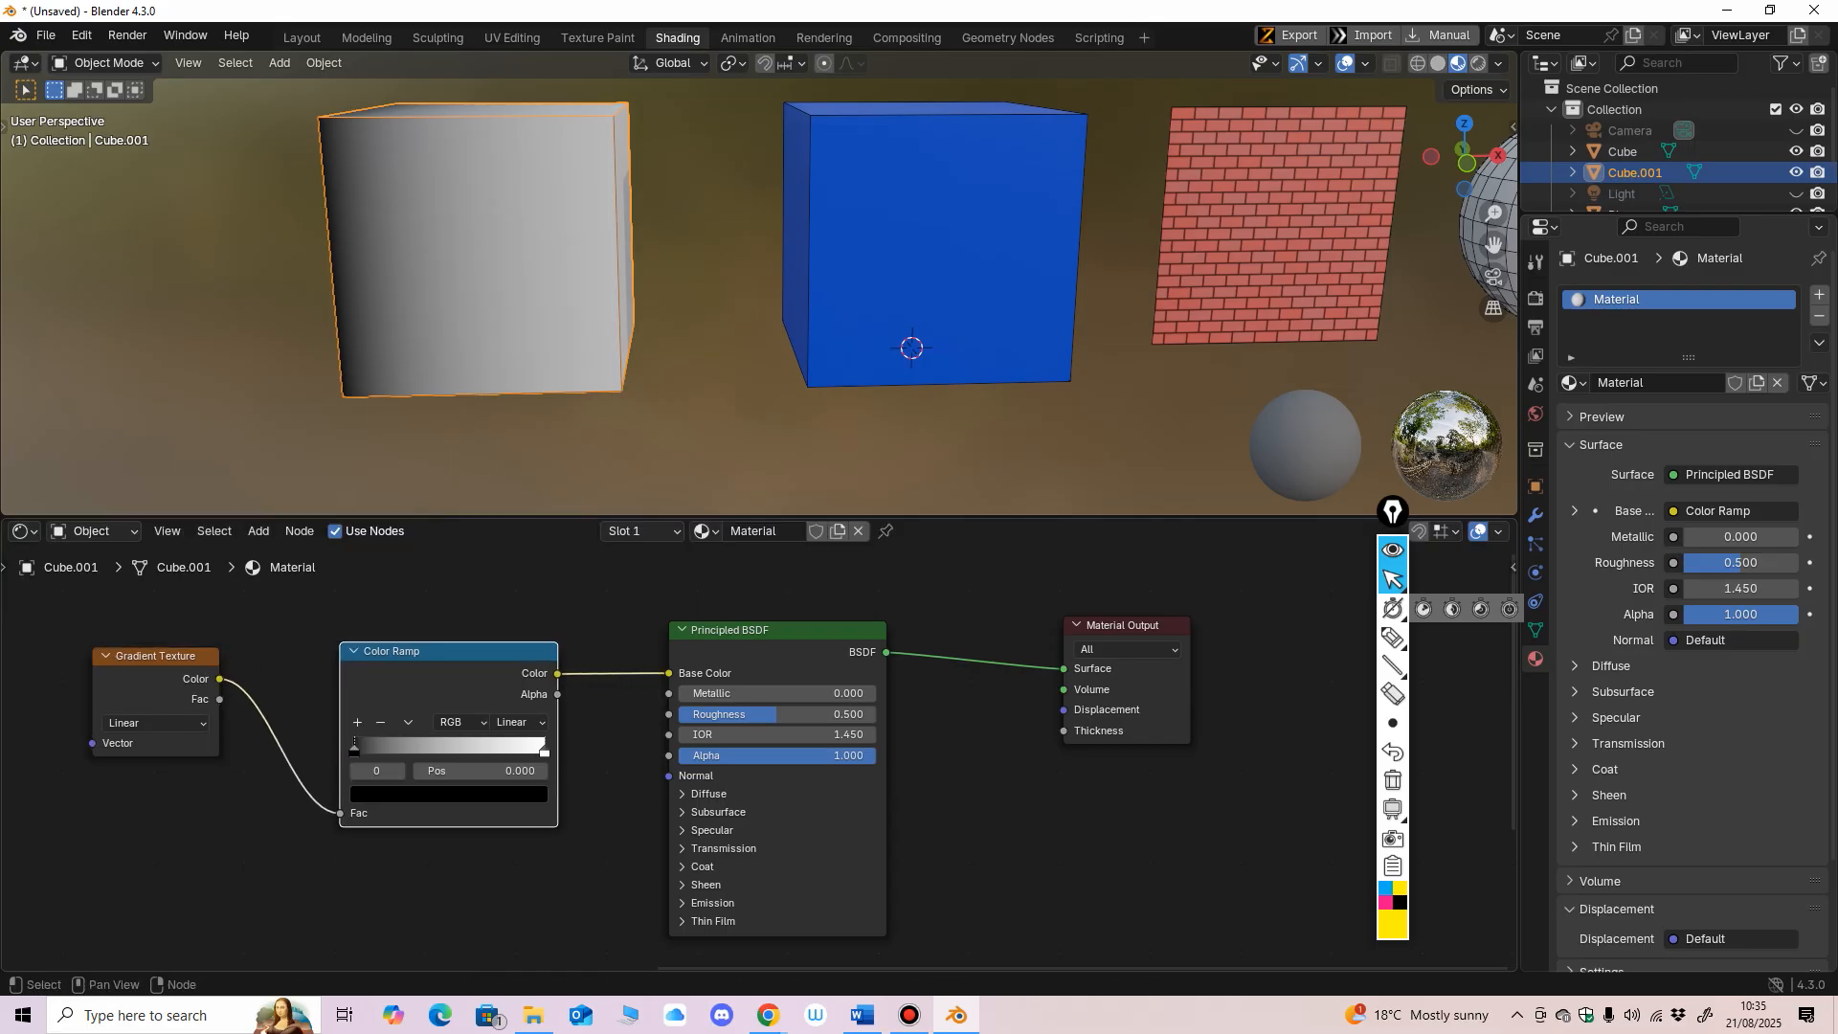
{"action": "left_click_drag", "start_coordinate": [157, 656], "coordinate": [150, 655]}
{"action": "left_click", "coordinate": [777, 630]}
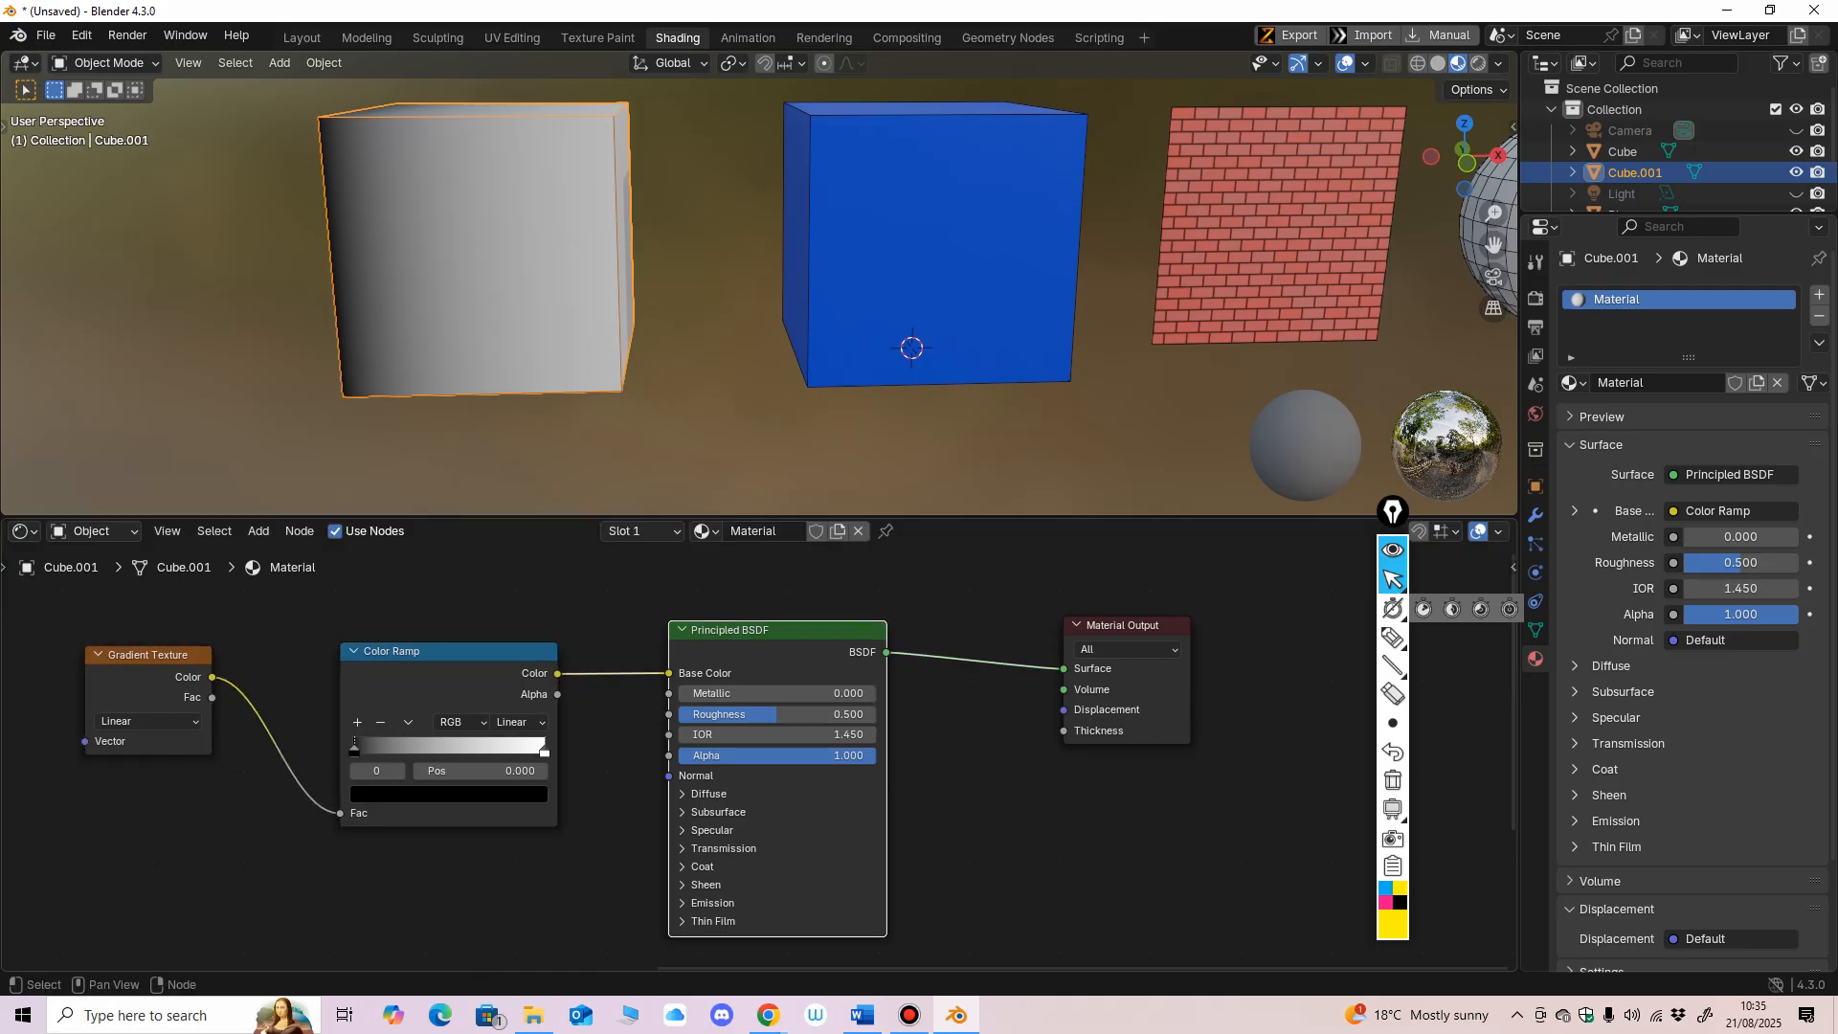
Step: Move the Principled BSDF node slightly farther from the Color Ramp node
{"action": "left_click_drag", "start_coordinate": [777, 631], "coordinate": [811, 624]}
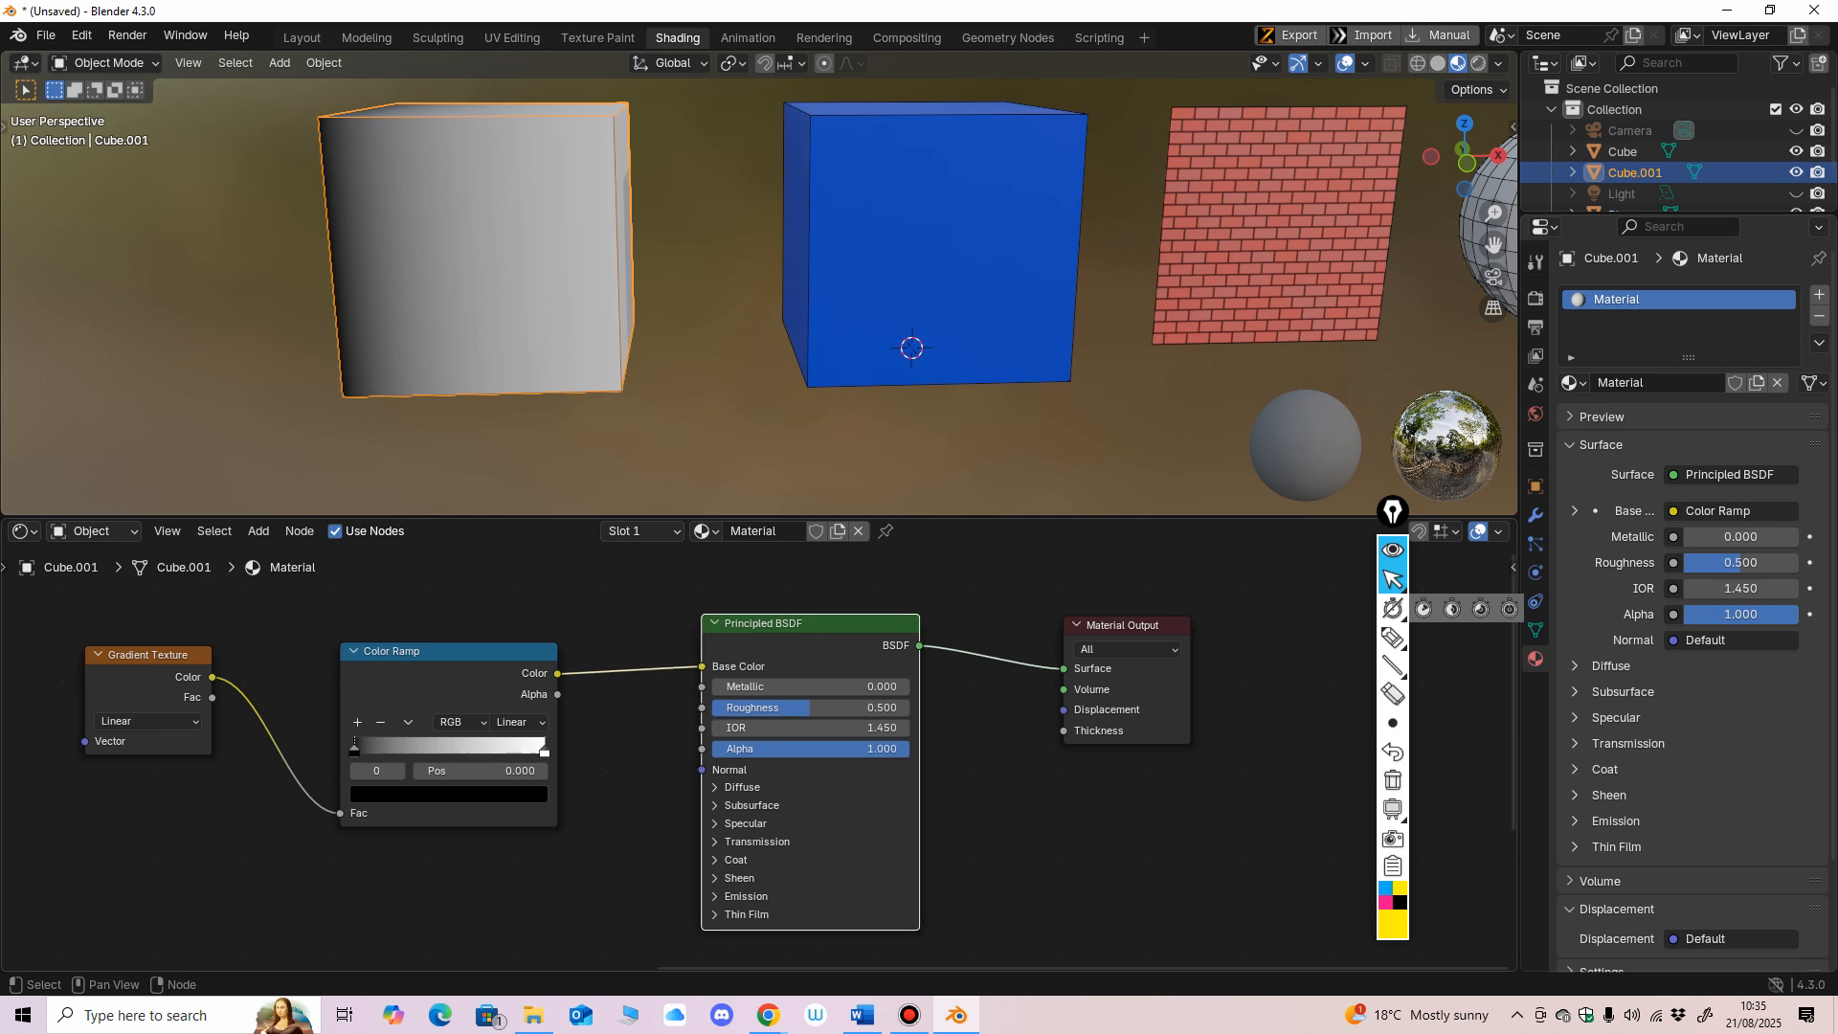
Step: Mark the Gradient Texture to Color Ramp link and the Color Ramp to Base Color link with yellow pen strokes, and erase them
{"action": "left_click", "coordinate": [1393, 636]}
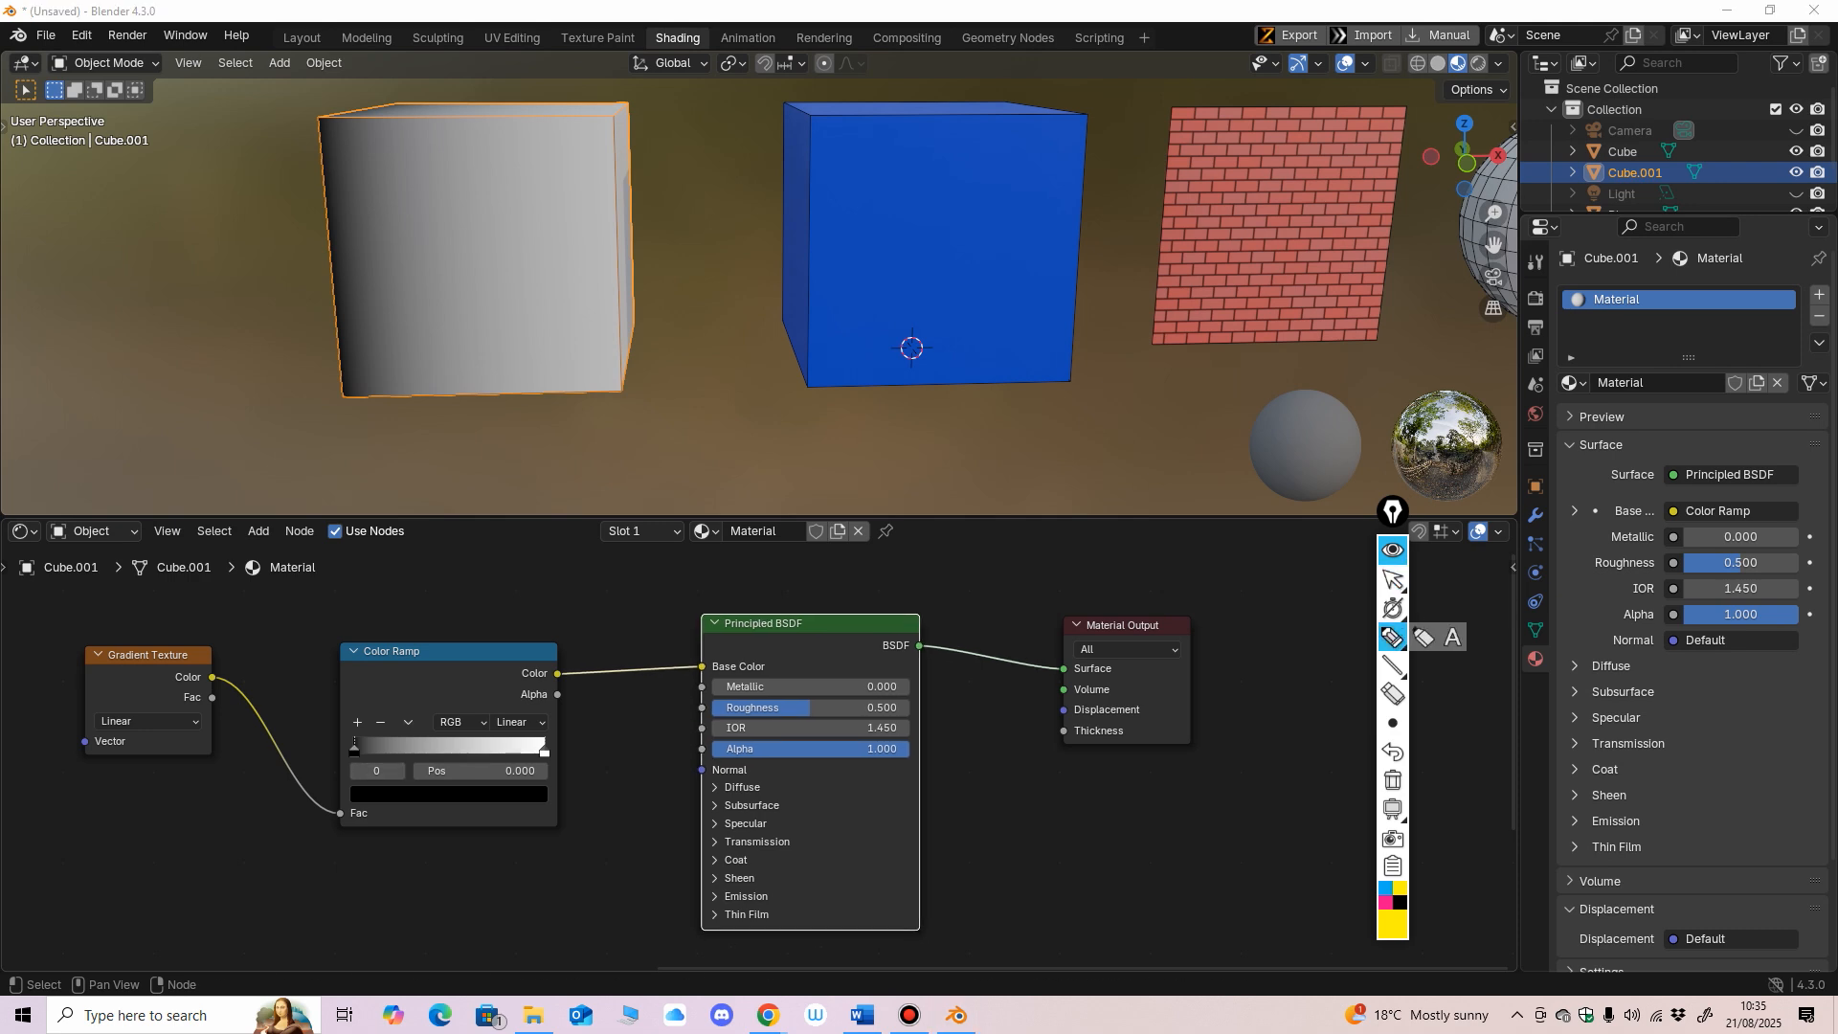
{"action": "left_click_drag", "start_coordinate": [220, 671], "coordinate": [340, 796]}
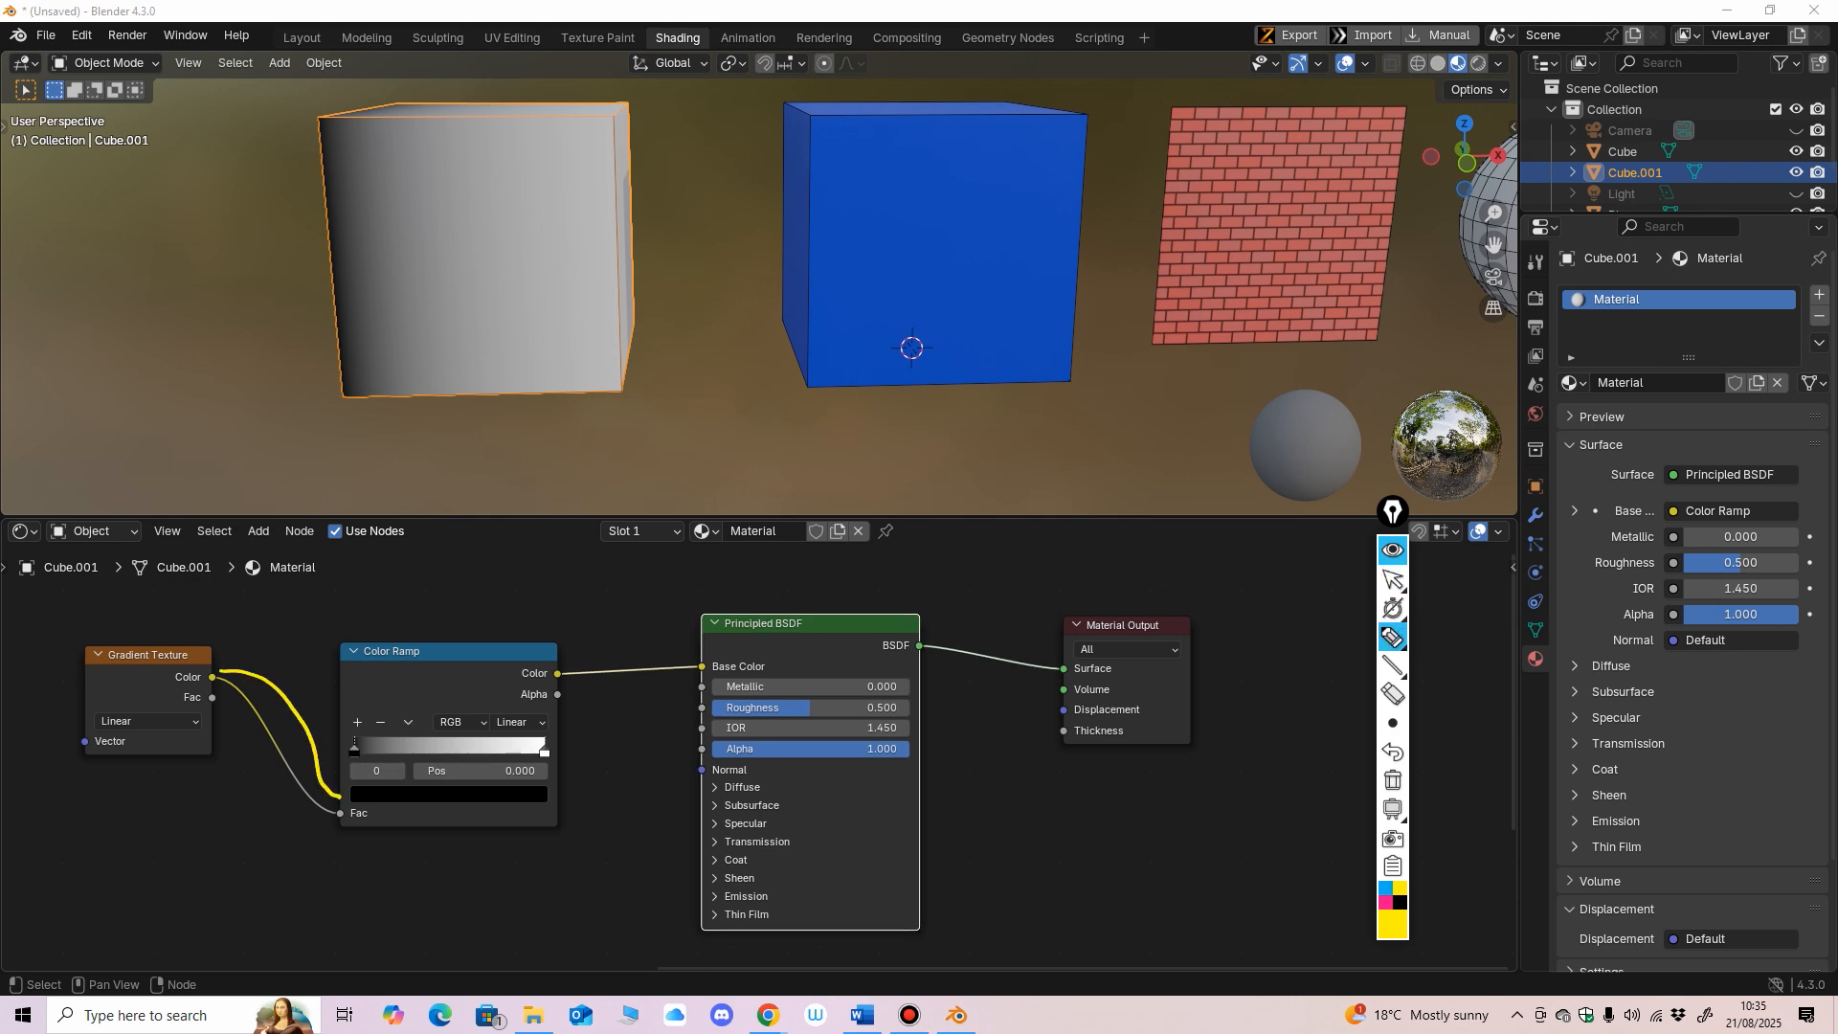
{"action": "left_click_drag", "start_coordinate": [562, 680], "coordinate": [698, 669]}
{"action": "left_click", "coordinate": [1393, 693]}
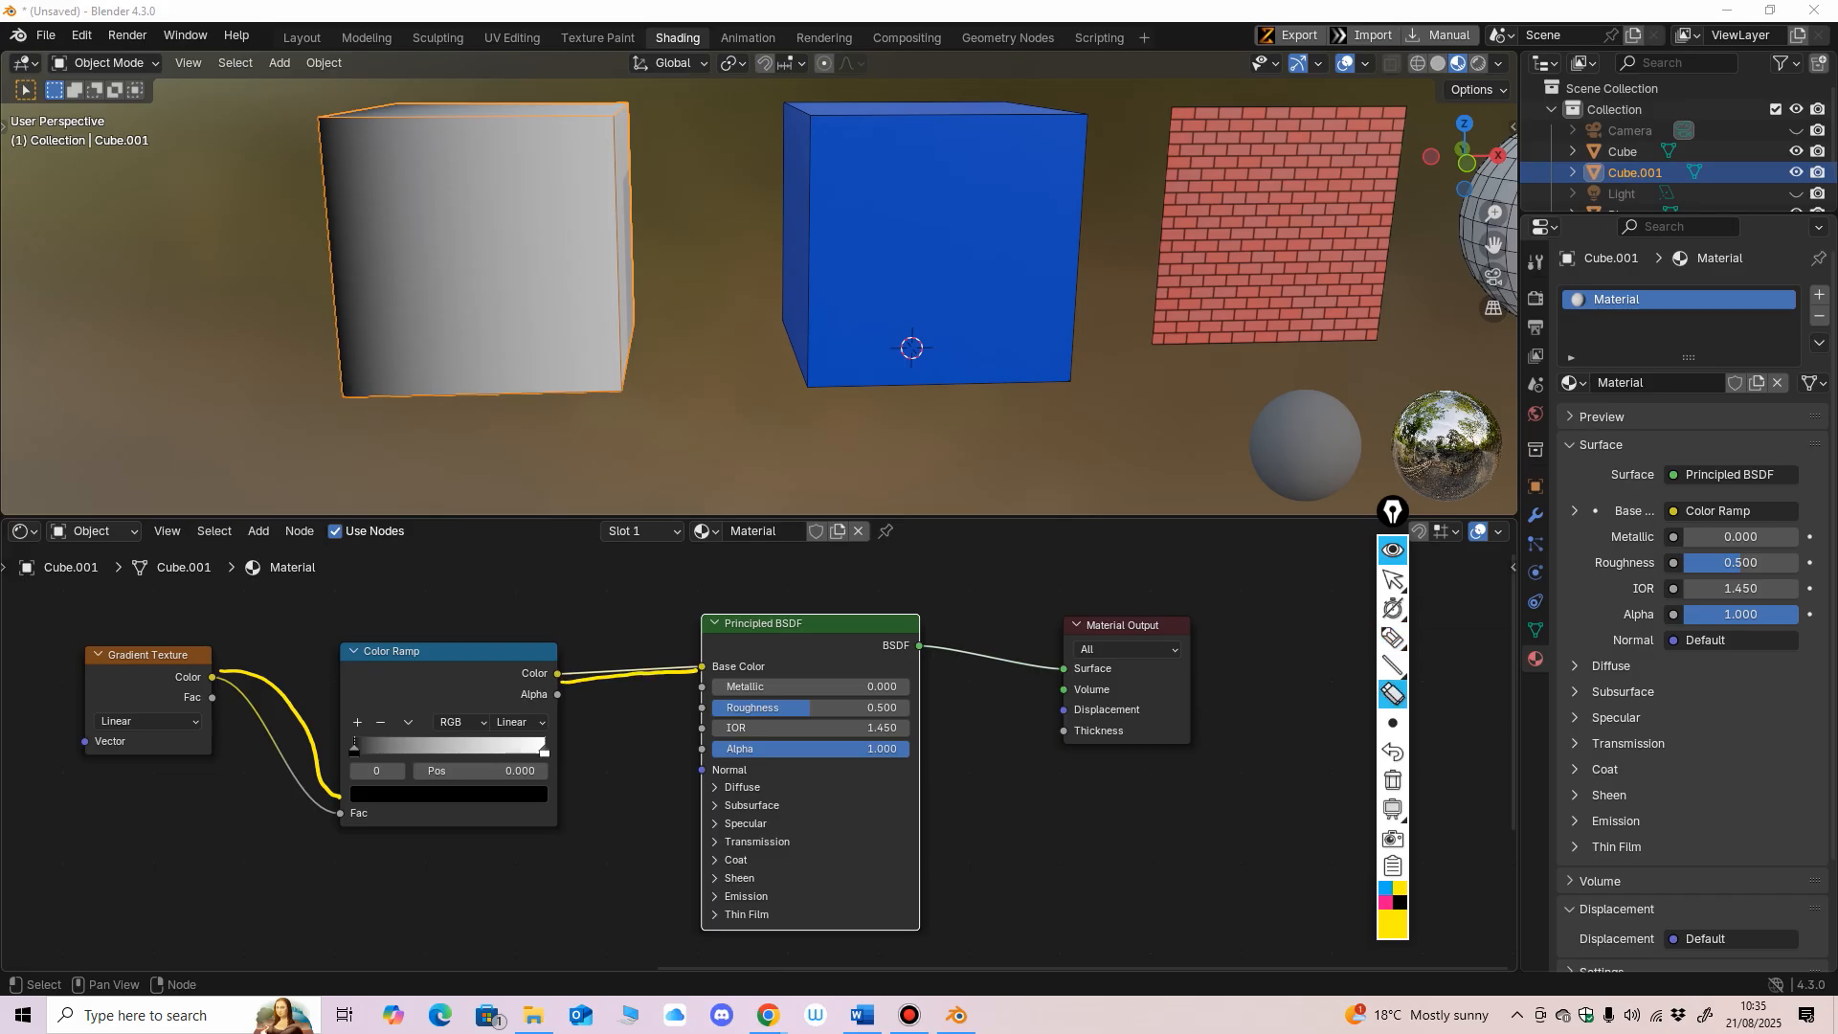
{"action": "left_click", "coordinate": [627, 675]}
{"action": "left_click", "coordinate": [292, 728]}
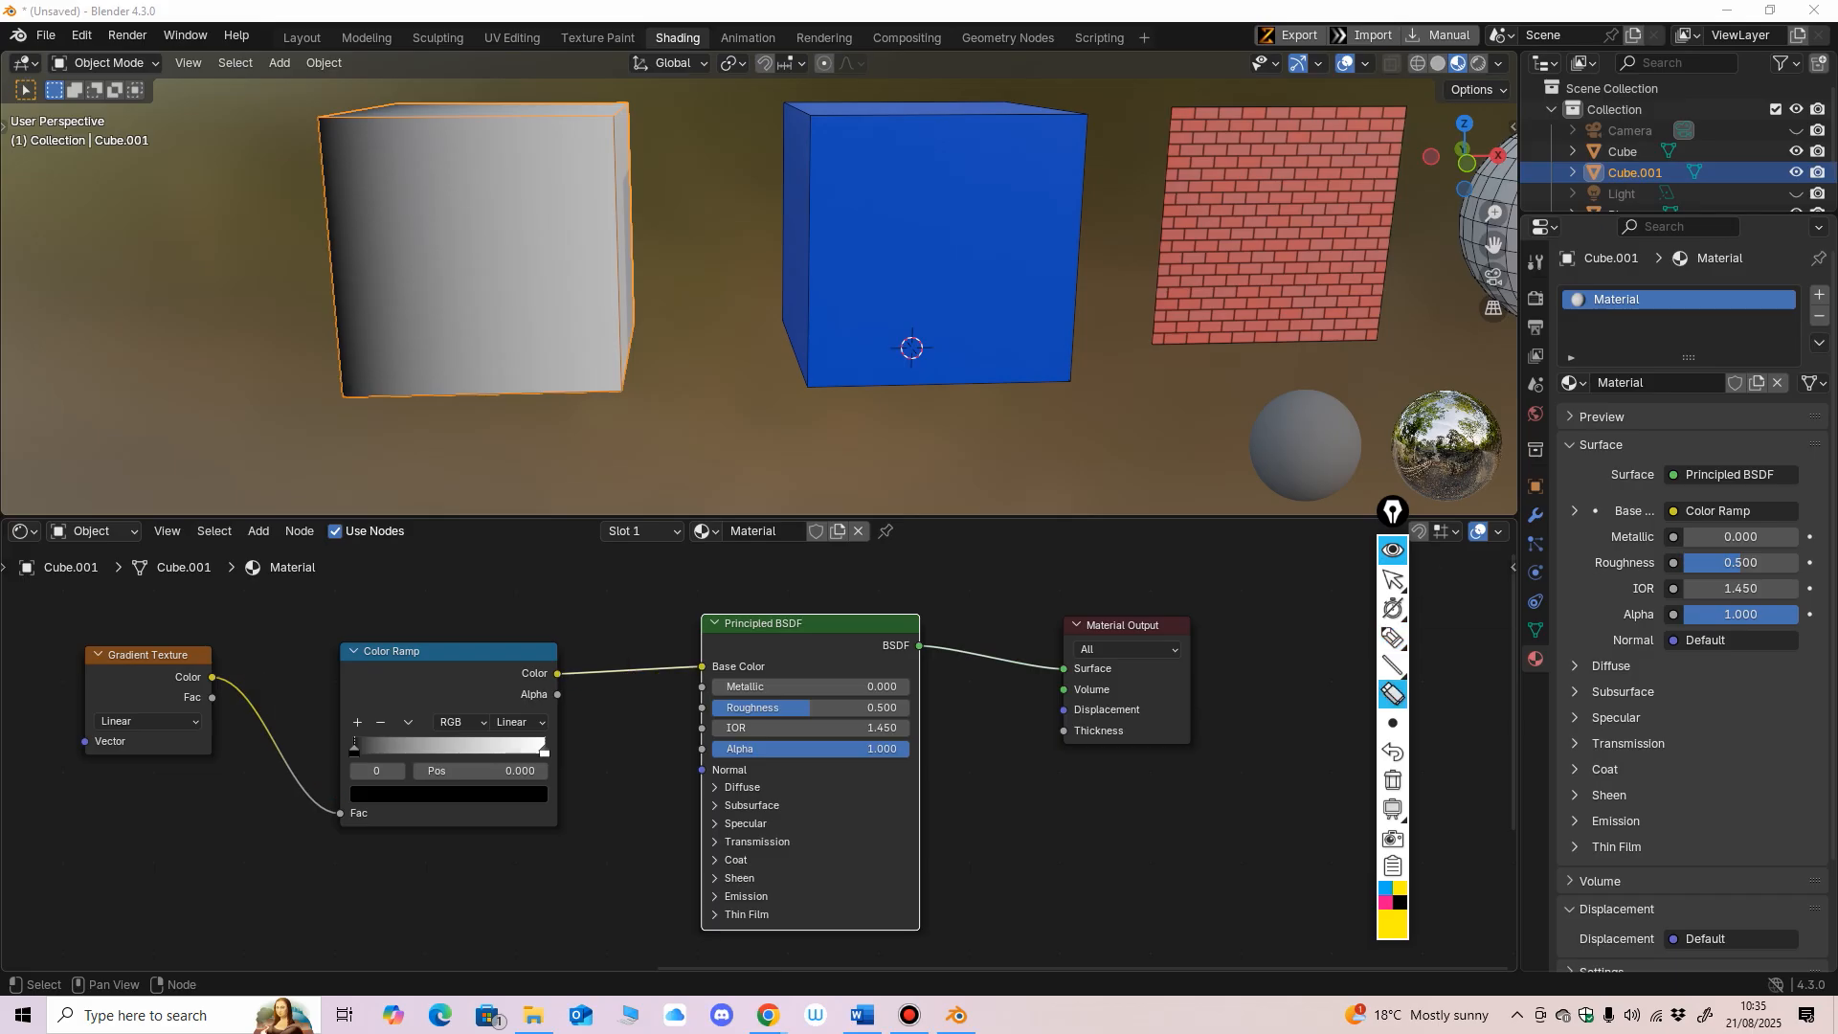
{"action": "left_click", "coordinate": [1393, 579]}
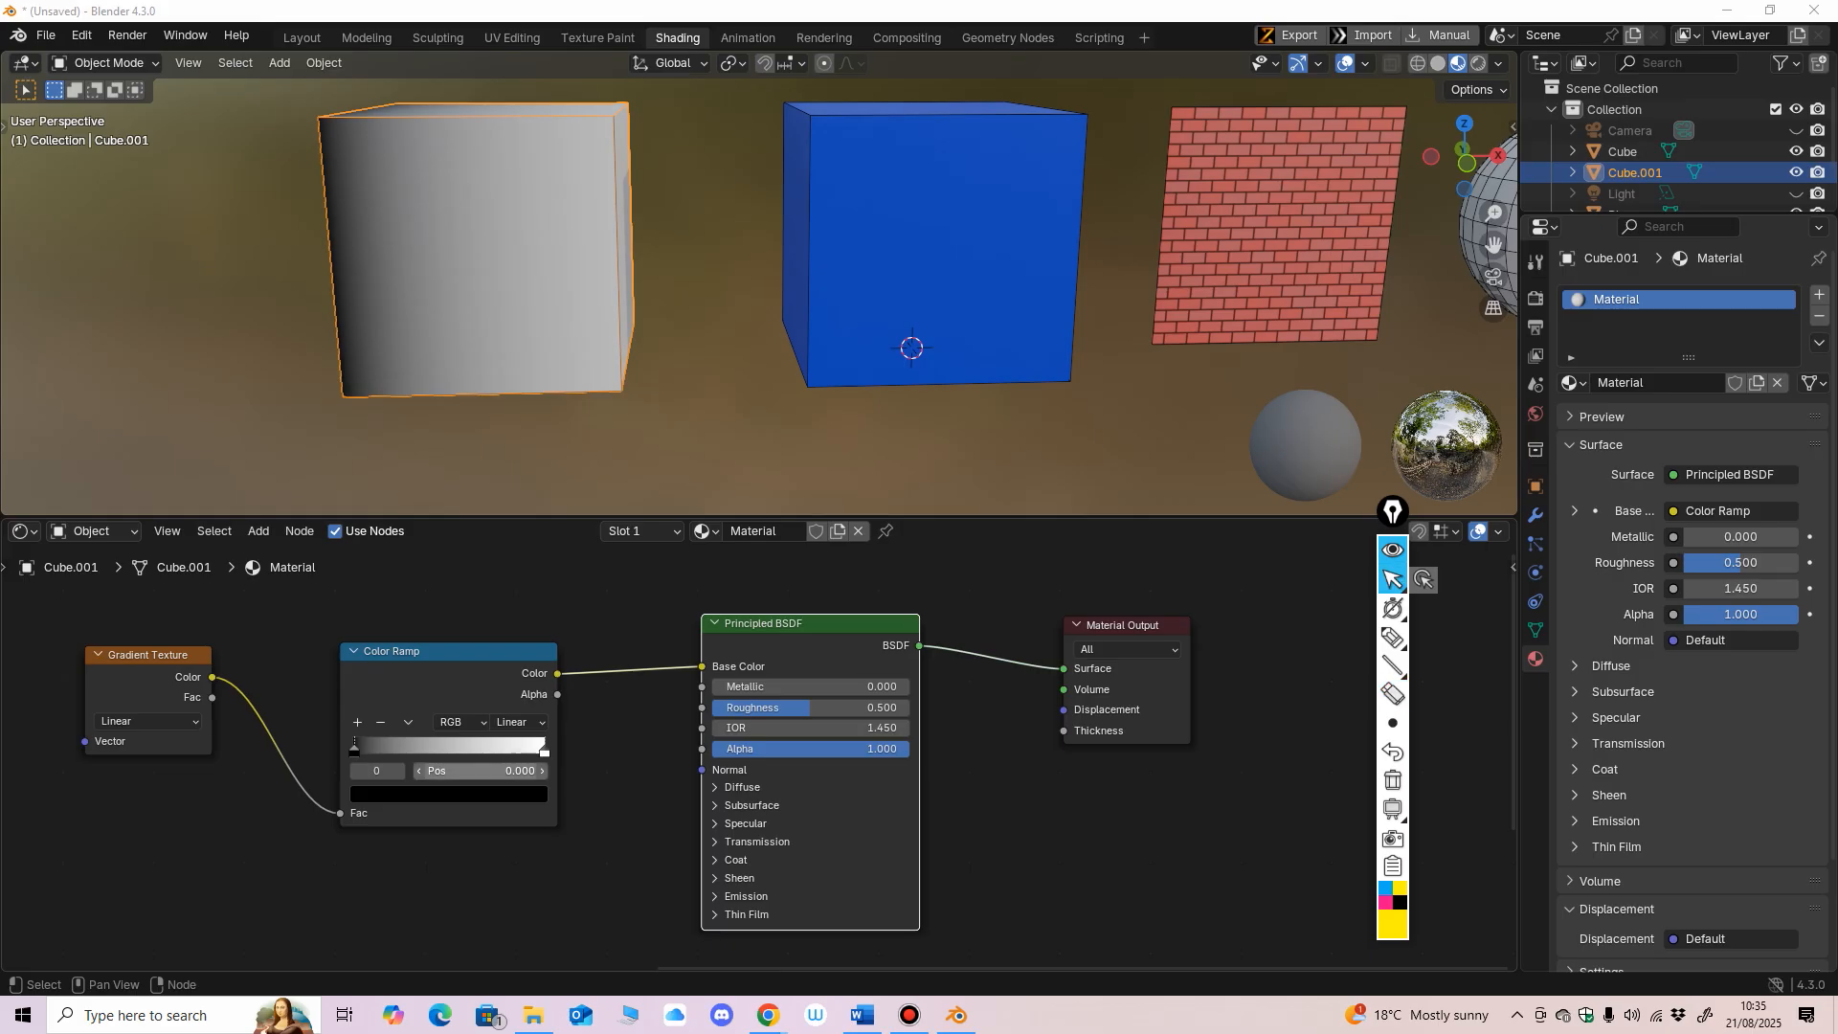
Step: Change the Color Ramp's first stop from black to a bright blue, hex #0021EAFF
{"action": "left_click", "coordinate": [447, 793]}
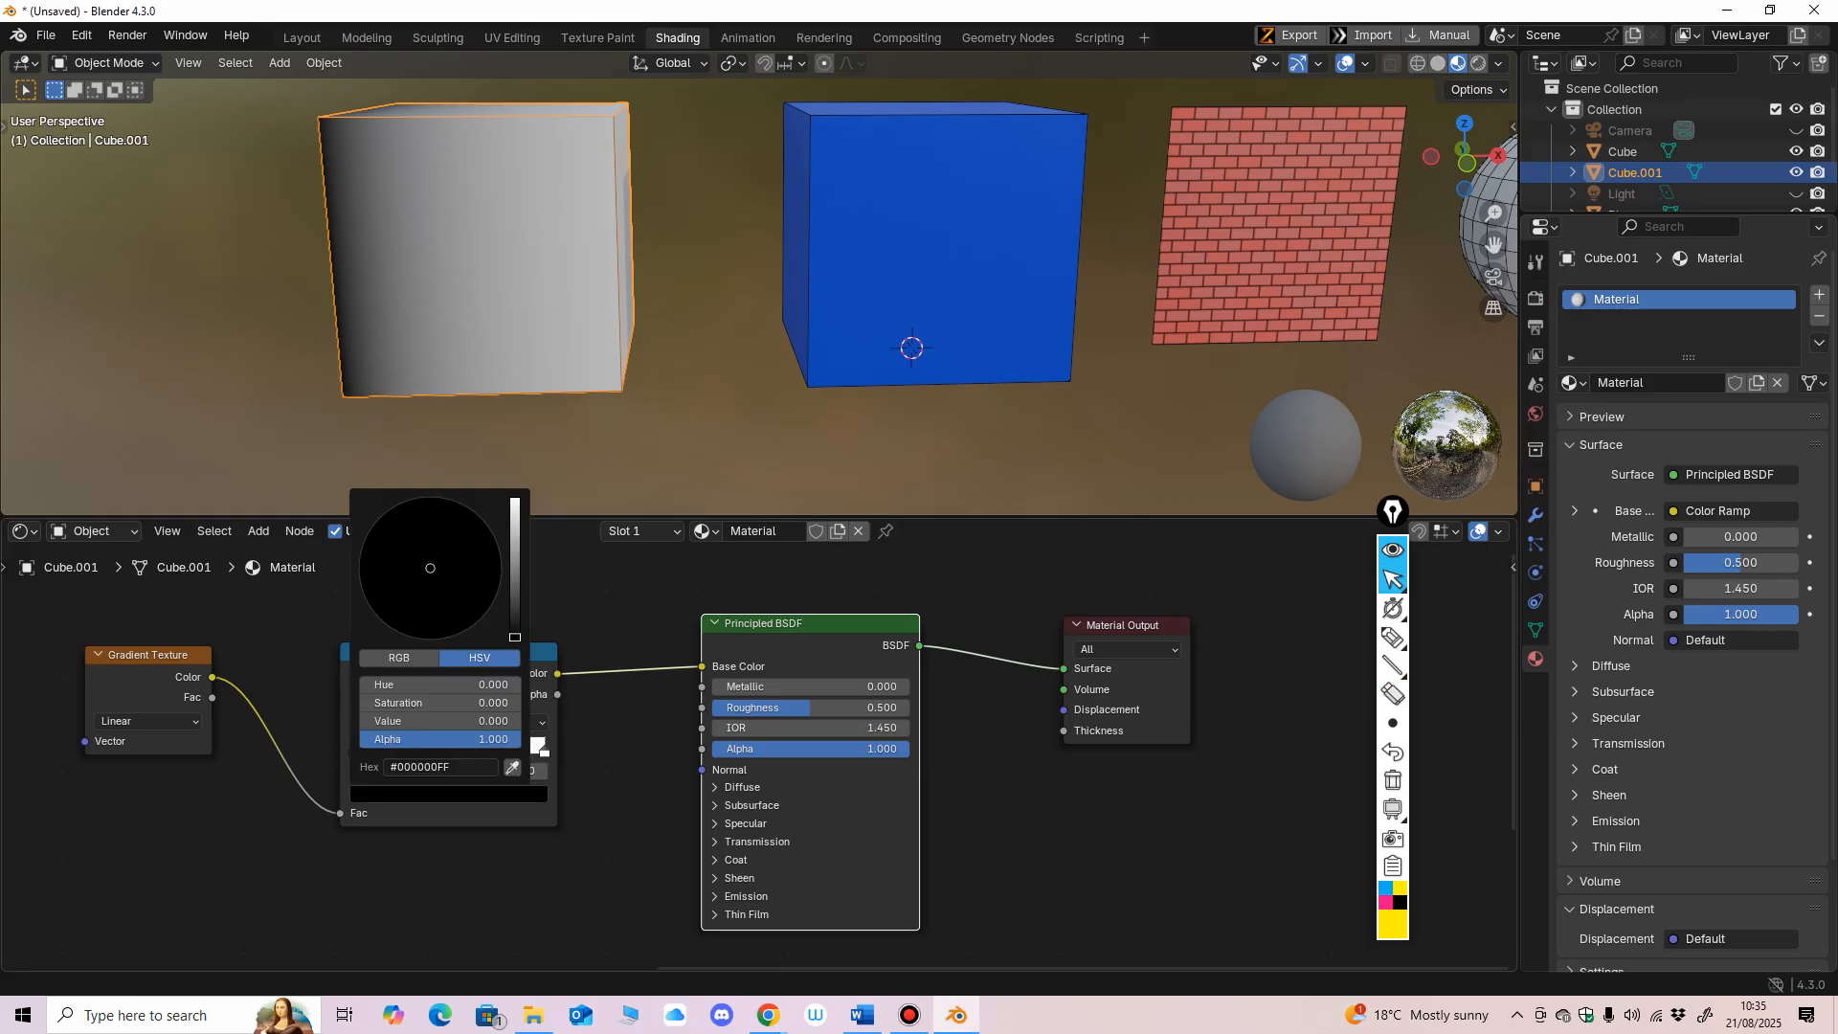
{"action": "left_click_drag", "start_coordinate": [515, 632], "coordinate": [515, 503]}
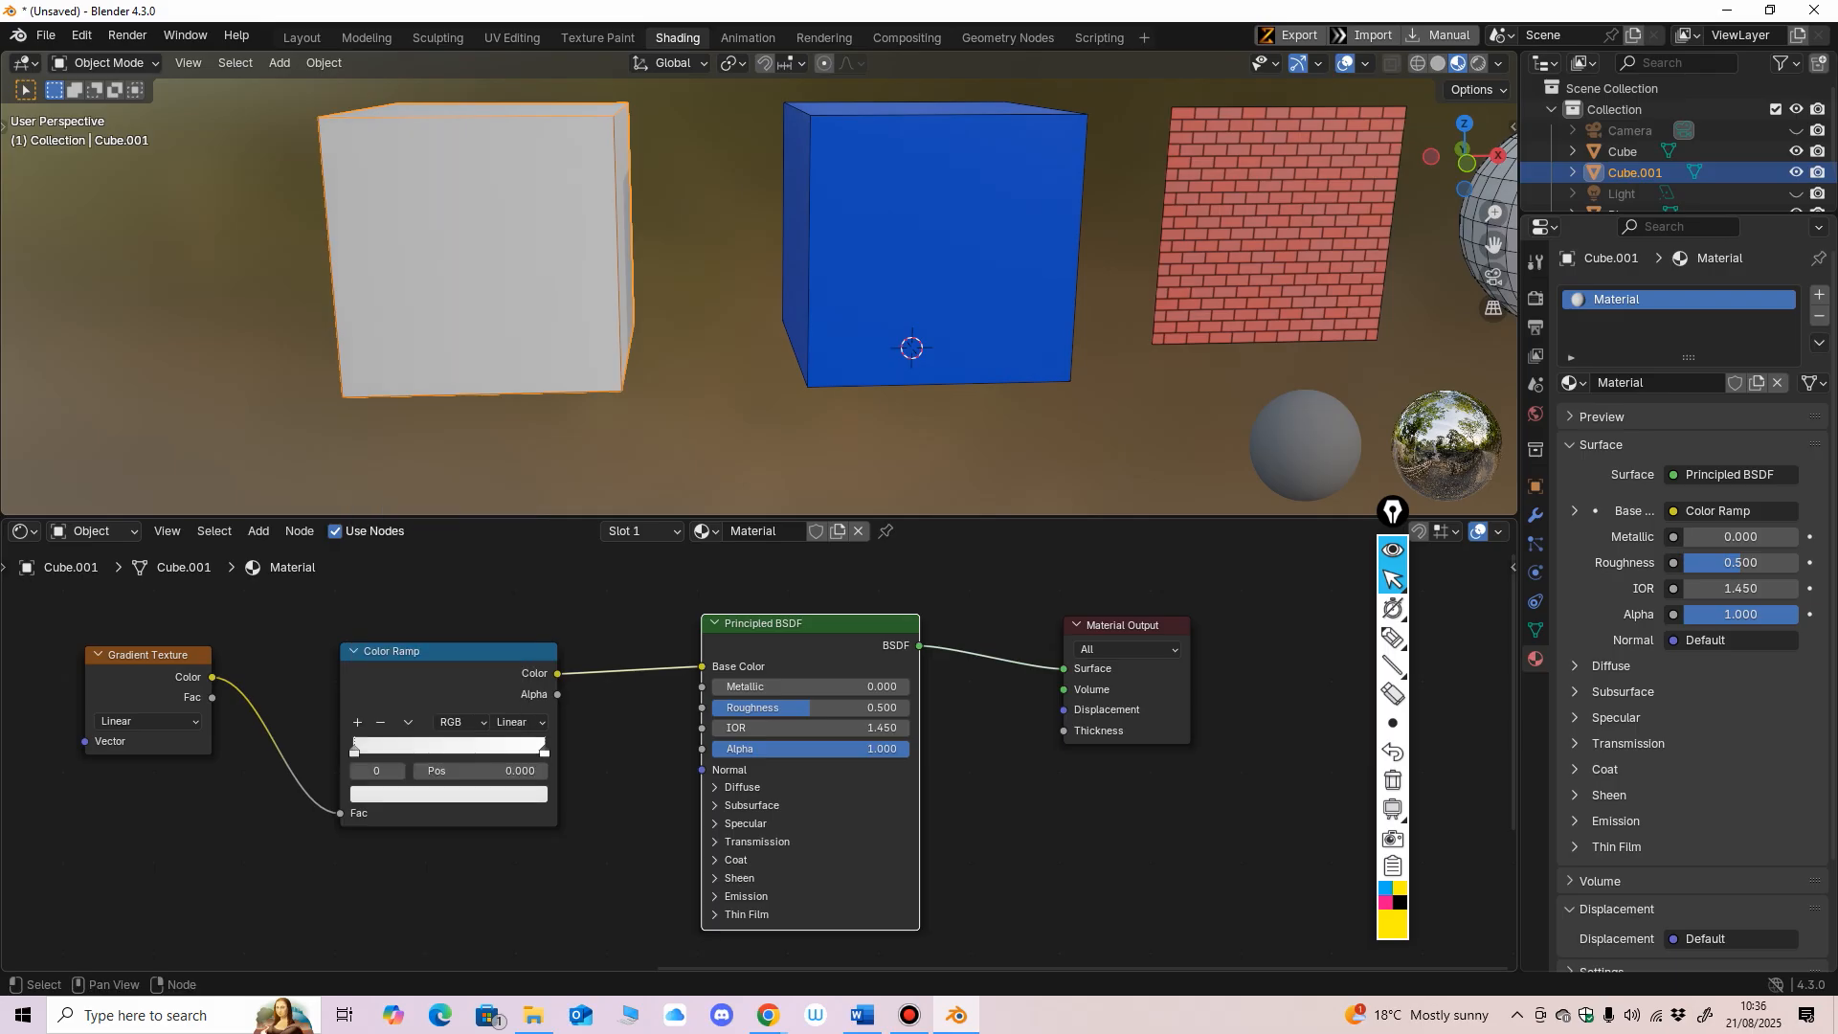
{"action": "left_click", "coordinate": [355, 742]}
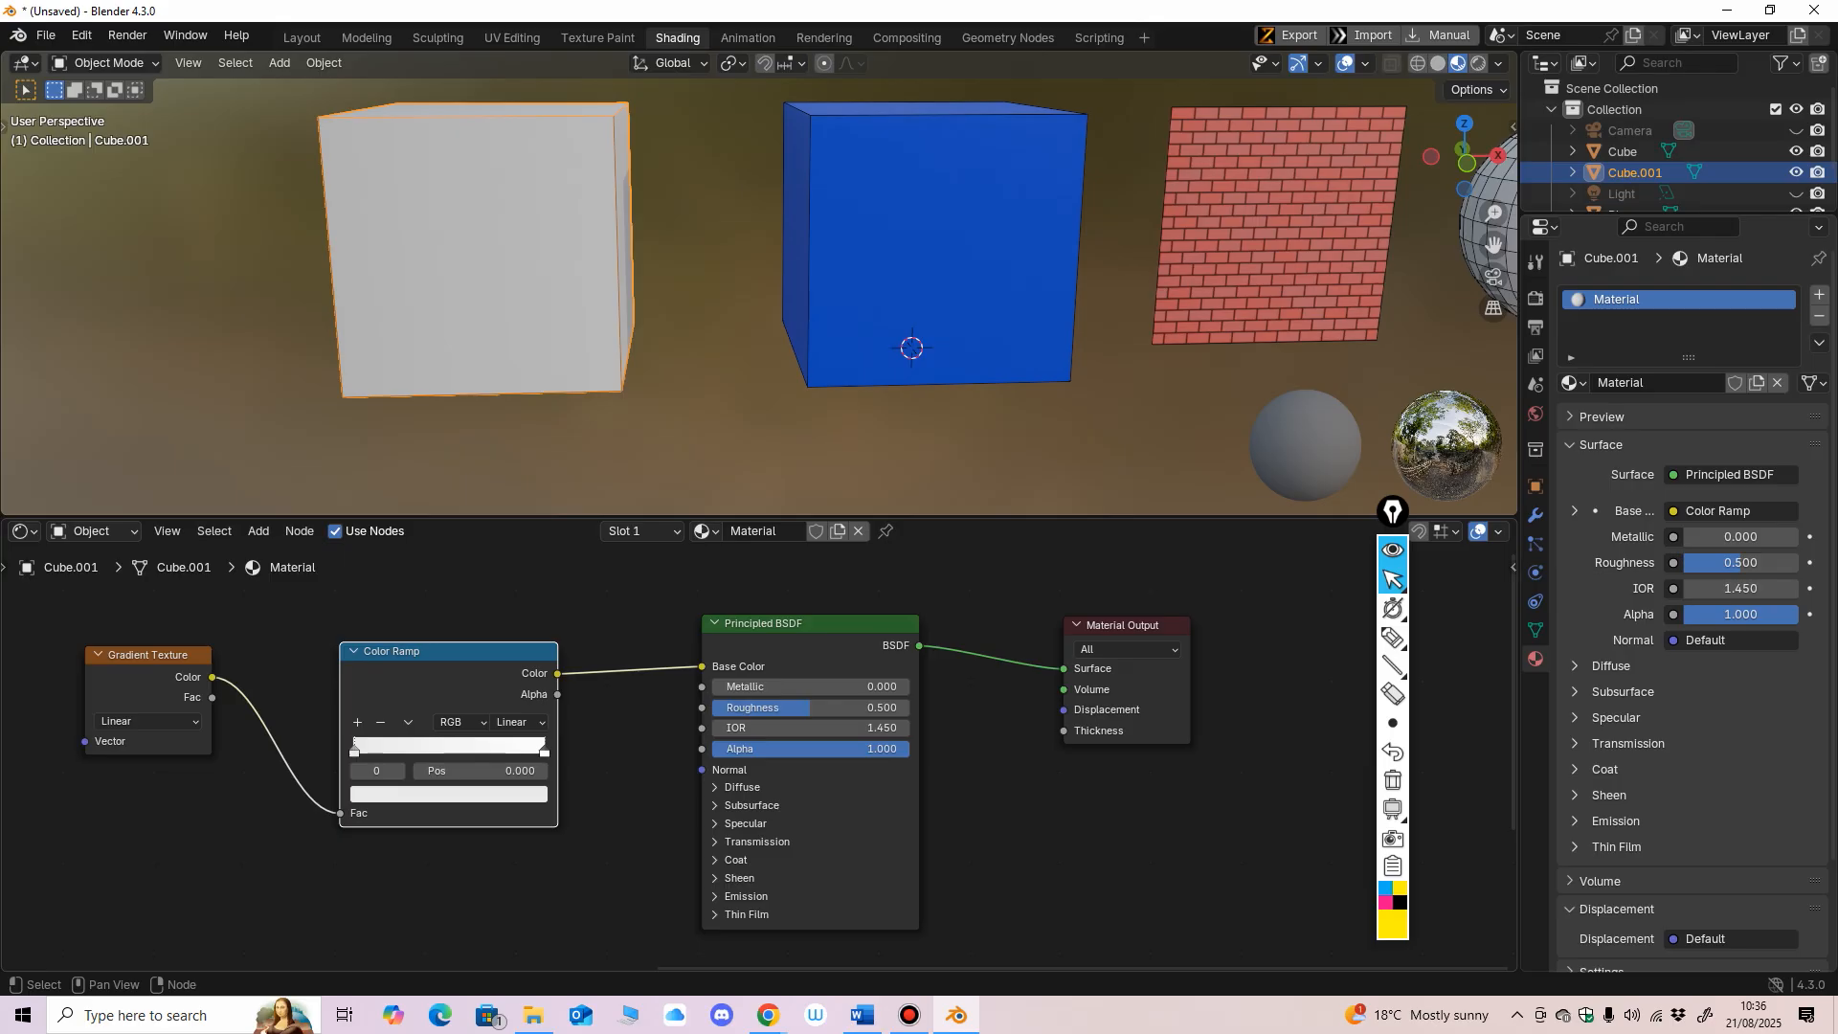
{"action": "left_click", "coordinate": [440, 793]}
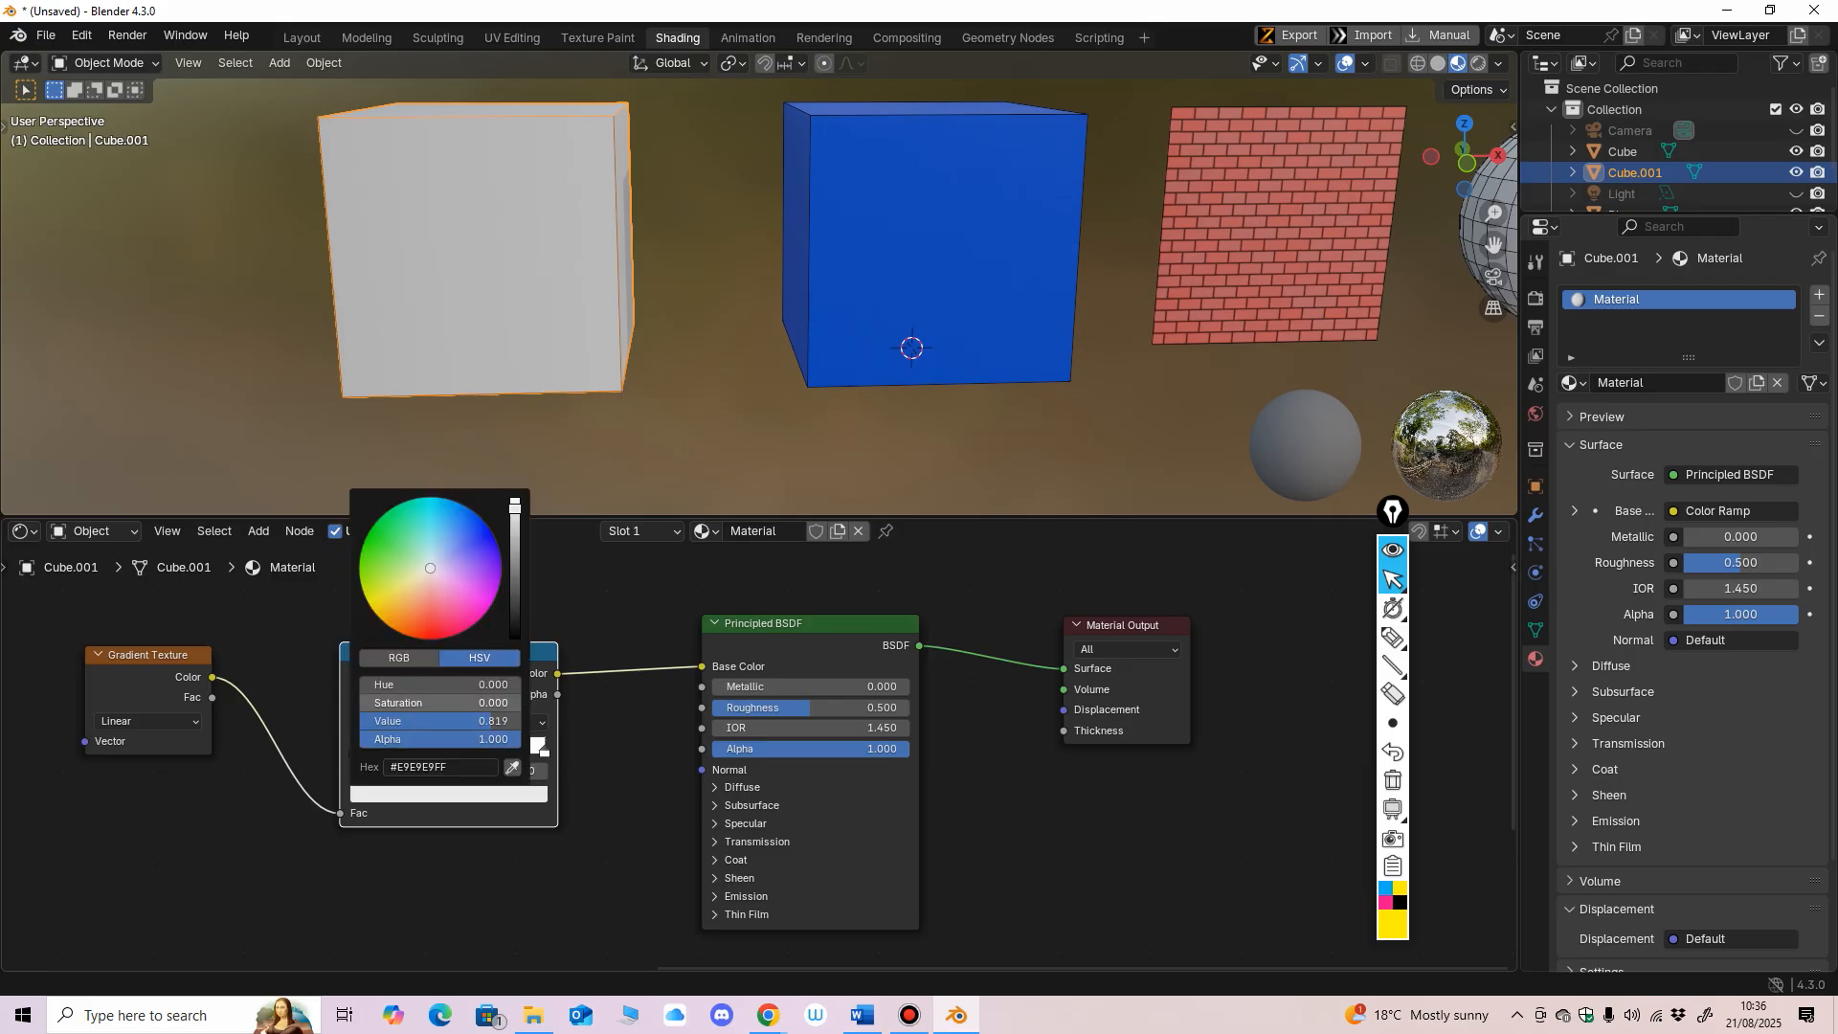
{"action": "left_click_drag", "start_coordinate": [430, 571], "coordinate": [489, 529]}
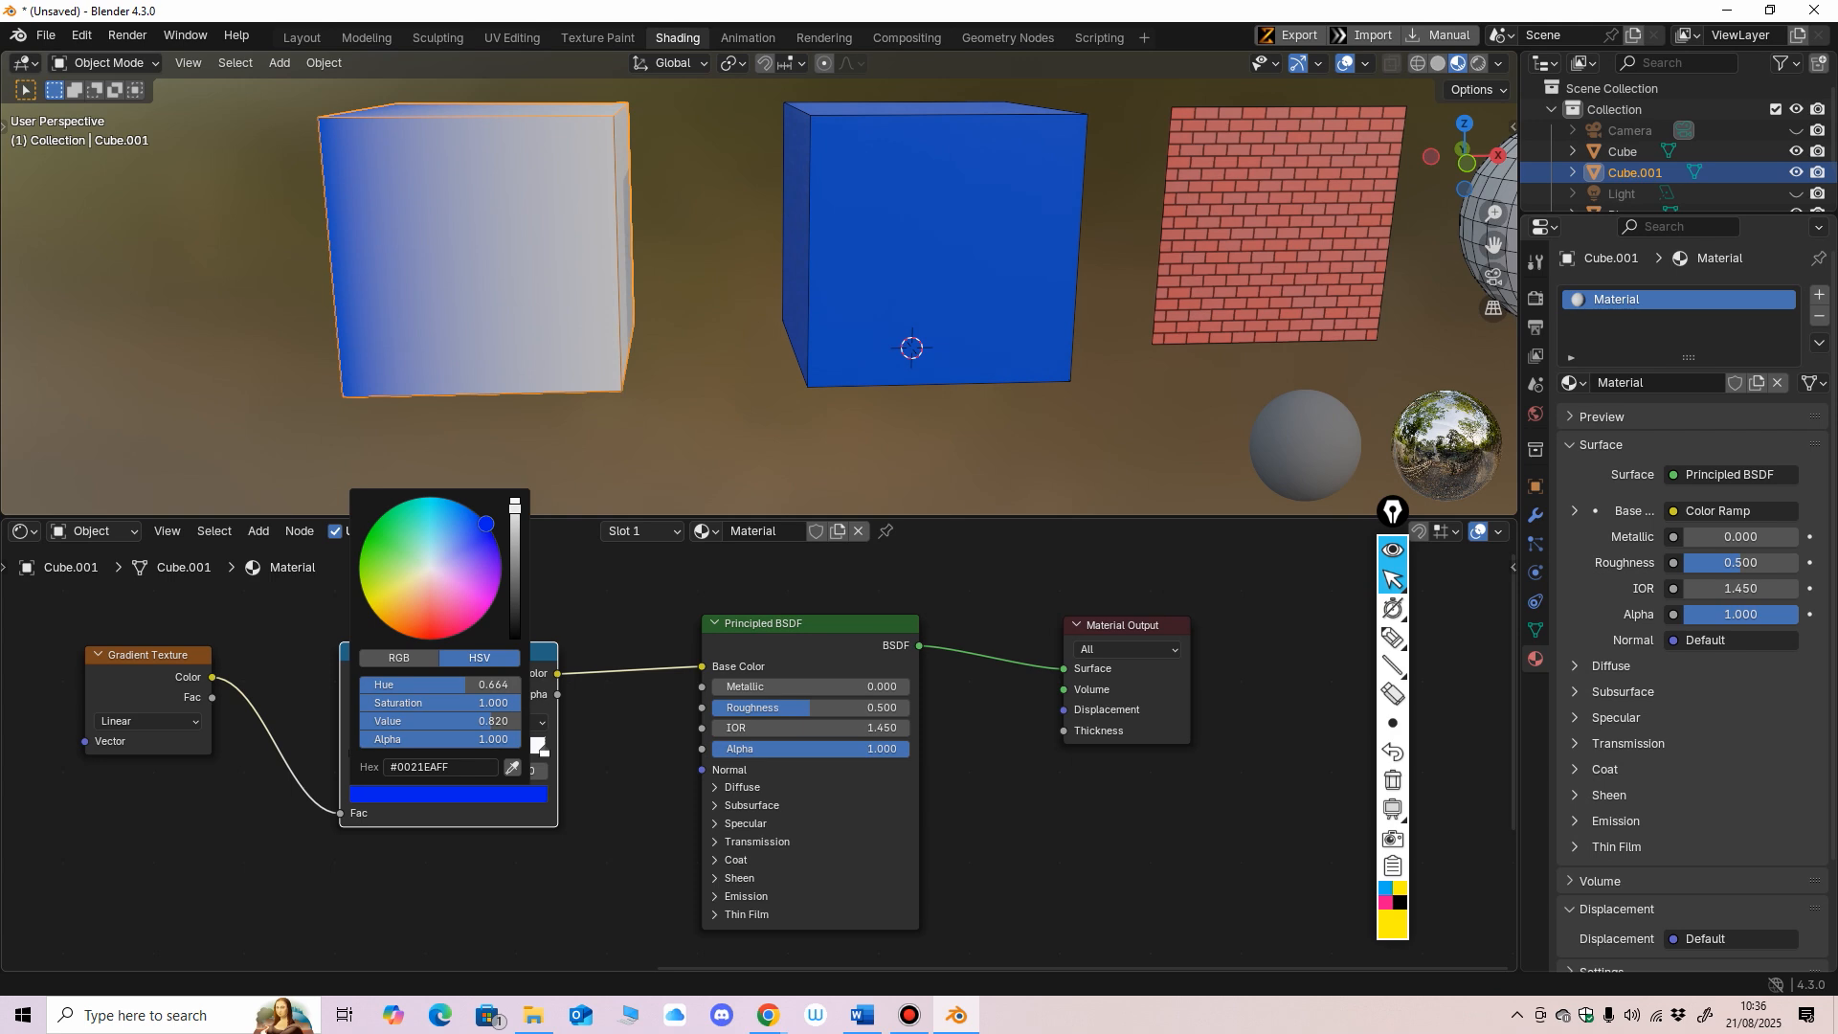
Step: Change the Color Ramp's second stop to yellow, hex #FFDC00FF, at position 0.996
{"action": "left_click", "coordinate": [544, 752]}
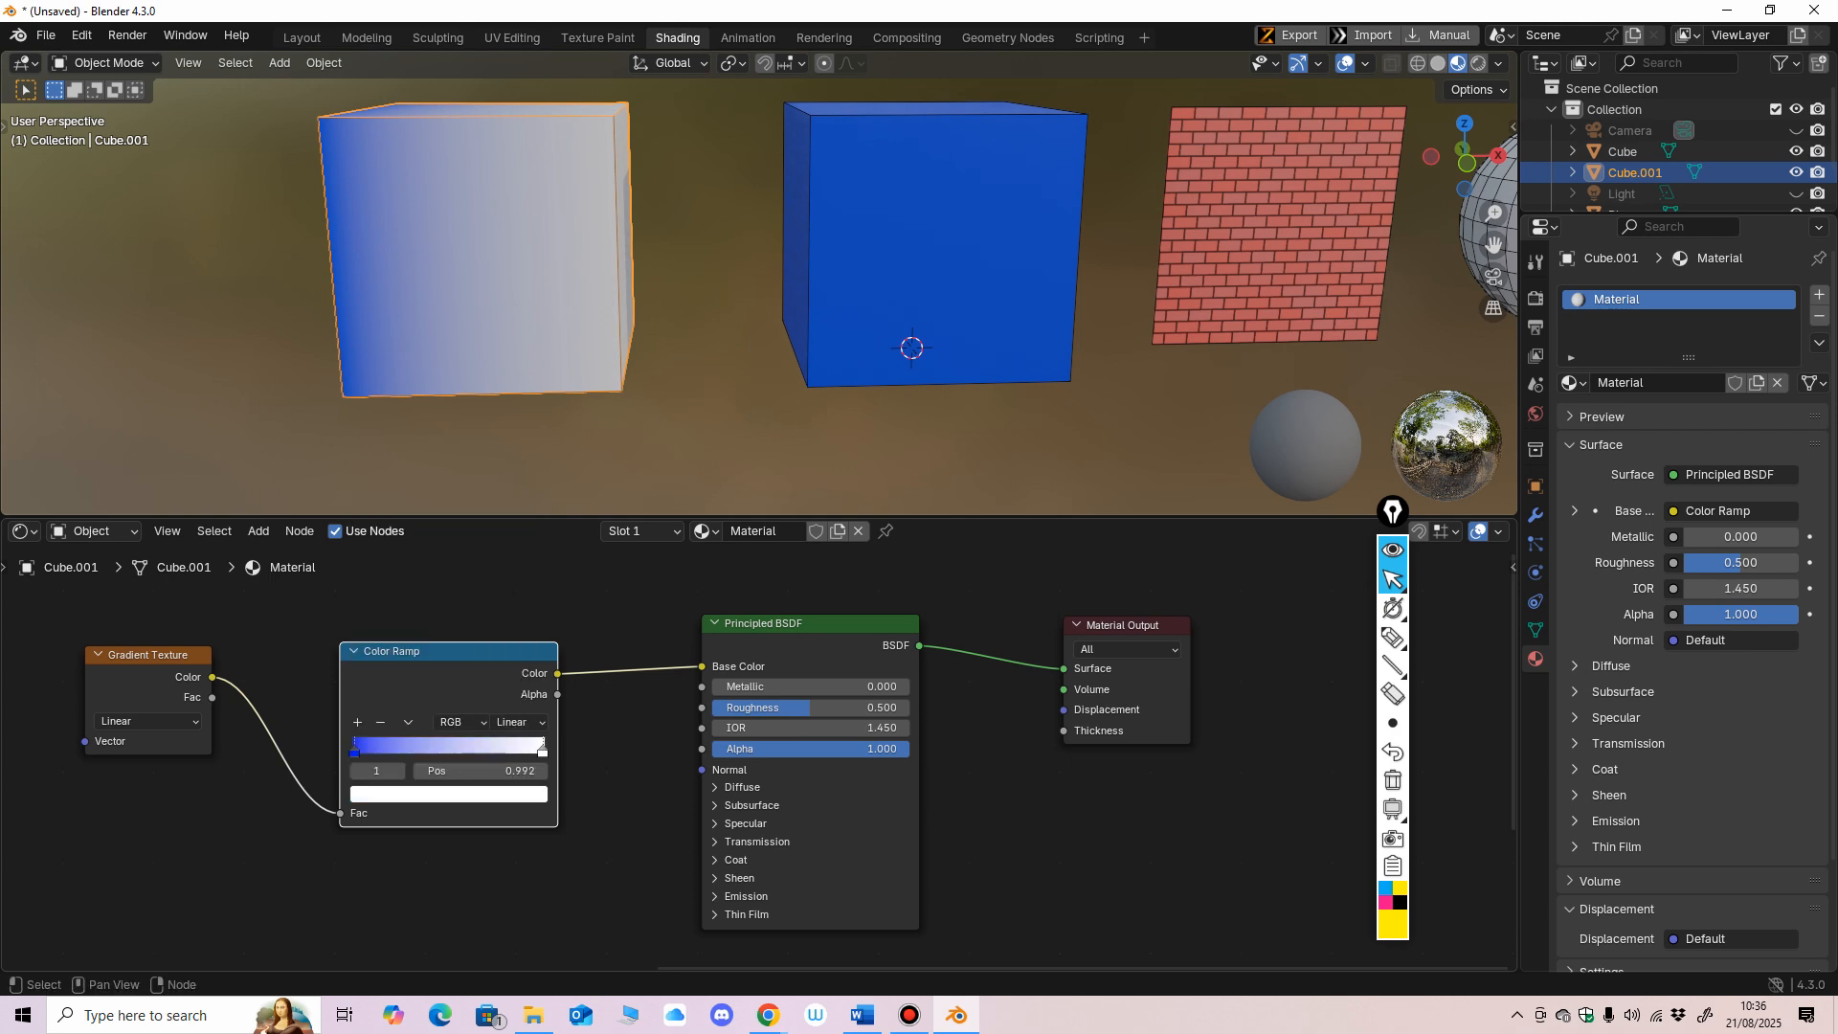
{"action": "left_click_drag", "start_coordinate": [542, 752], "coordinate": [545, 752]}
{"action": "left_click", "coordinate": [448, 794]}
{"action": "left_click_drag", "start_coordinate": [430, 567], "coordinate": [374, 612]}
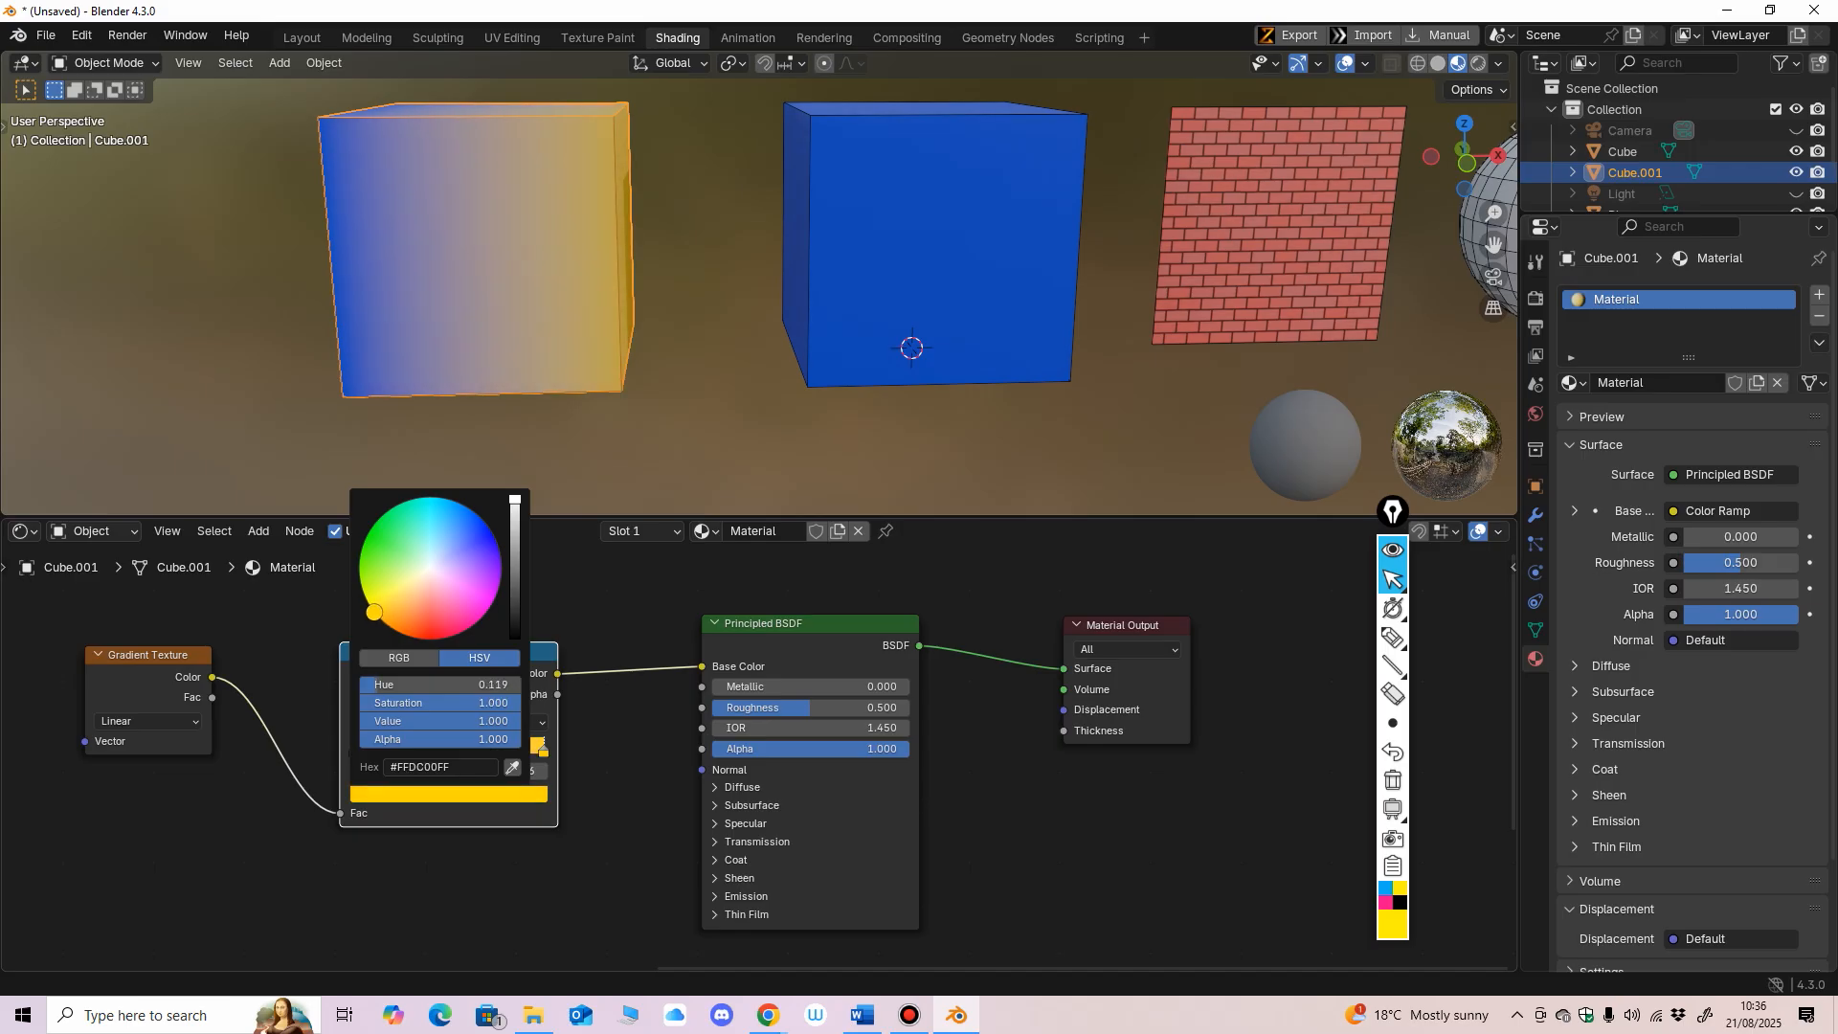
{"action": "left_click", "coordinate": [288, 627]}
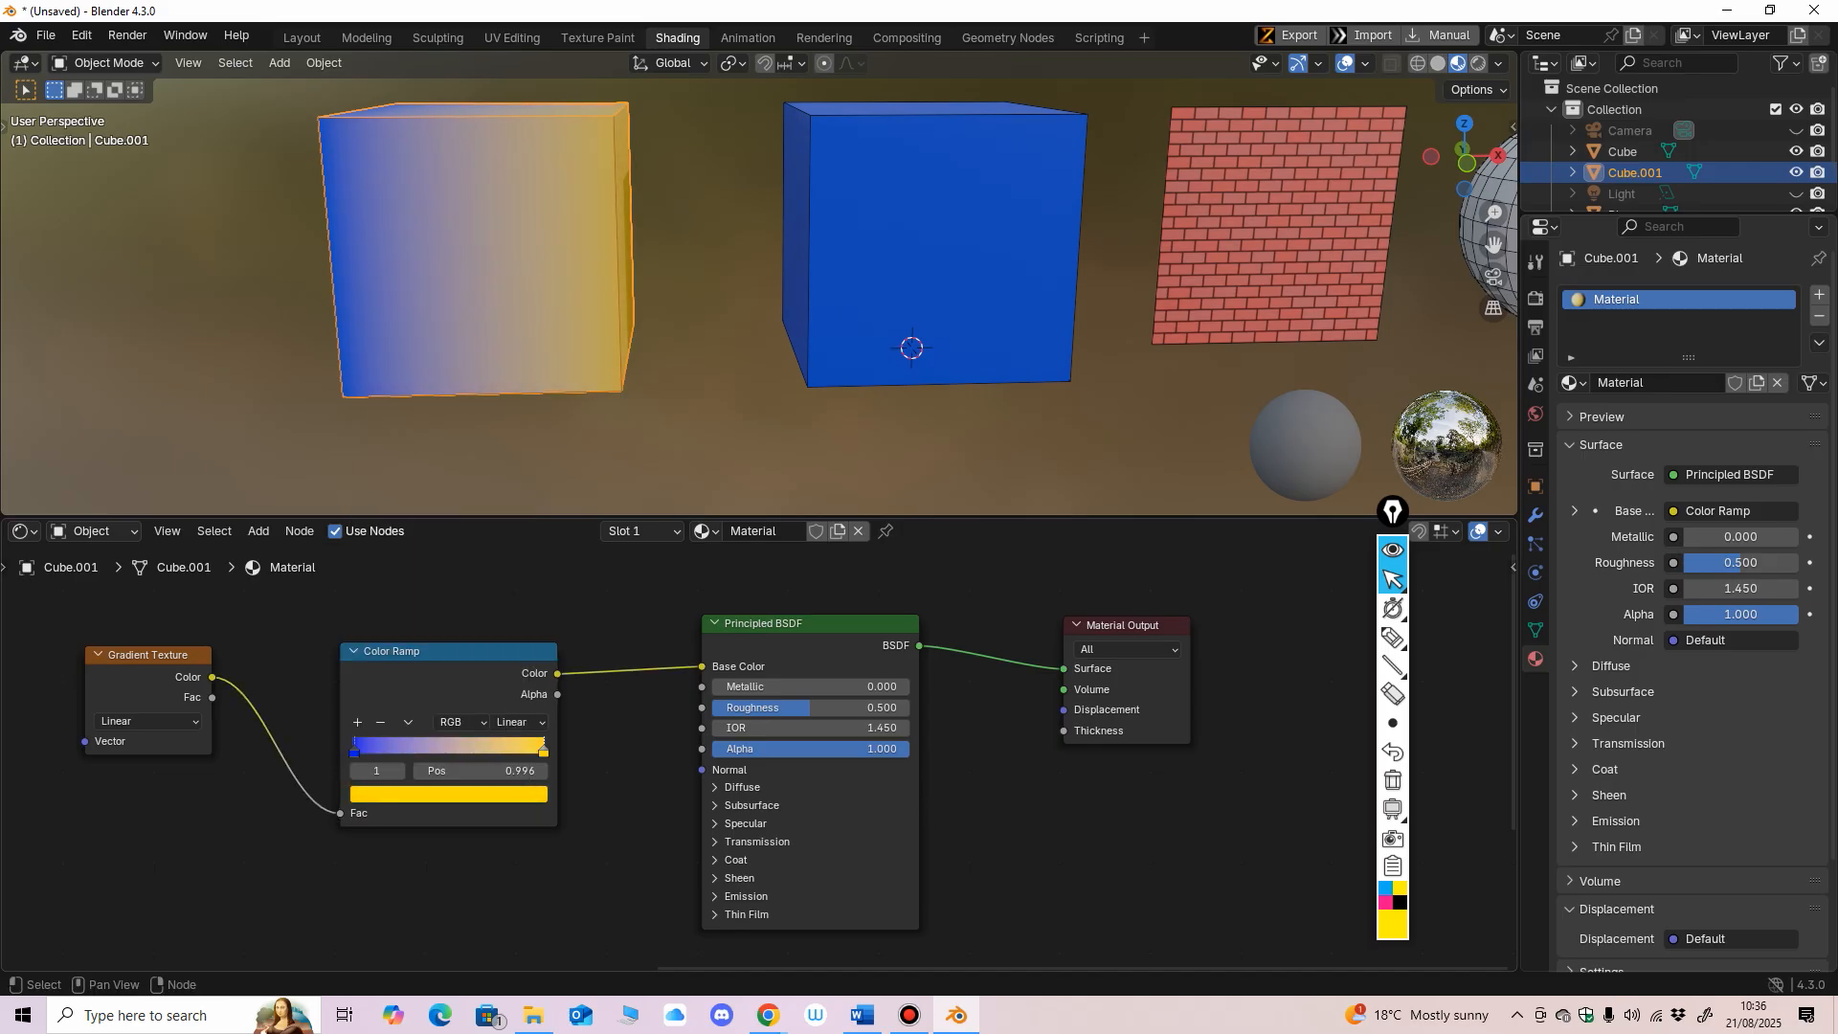
Step: Set the blue stop's position to 0.5 and bring the yellow stop close to it at about 0.556
{"action": "left_click_drag", "start_coordinate": [440, 652], "coordinate": [440, 653]}
{"action": "left_click_drag", "start_coordinate": [354, 747], "coordinate": [451, 742]}
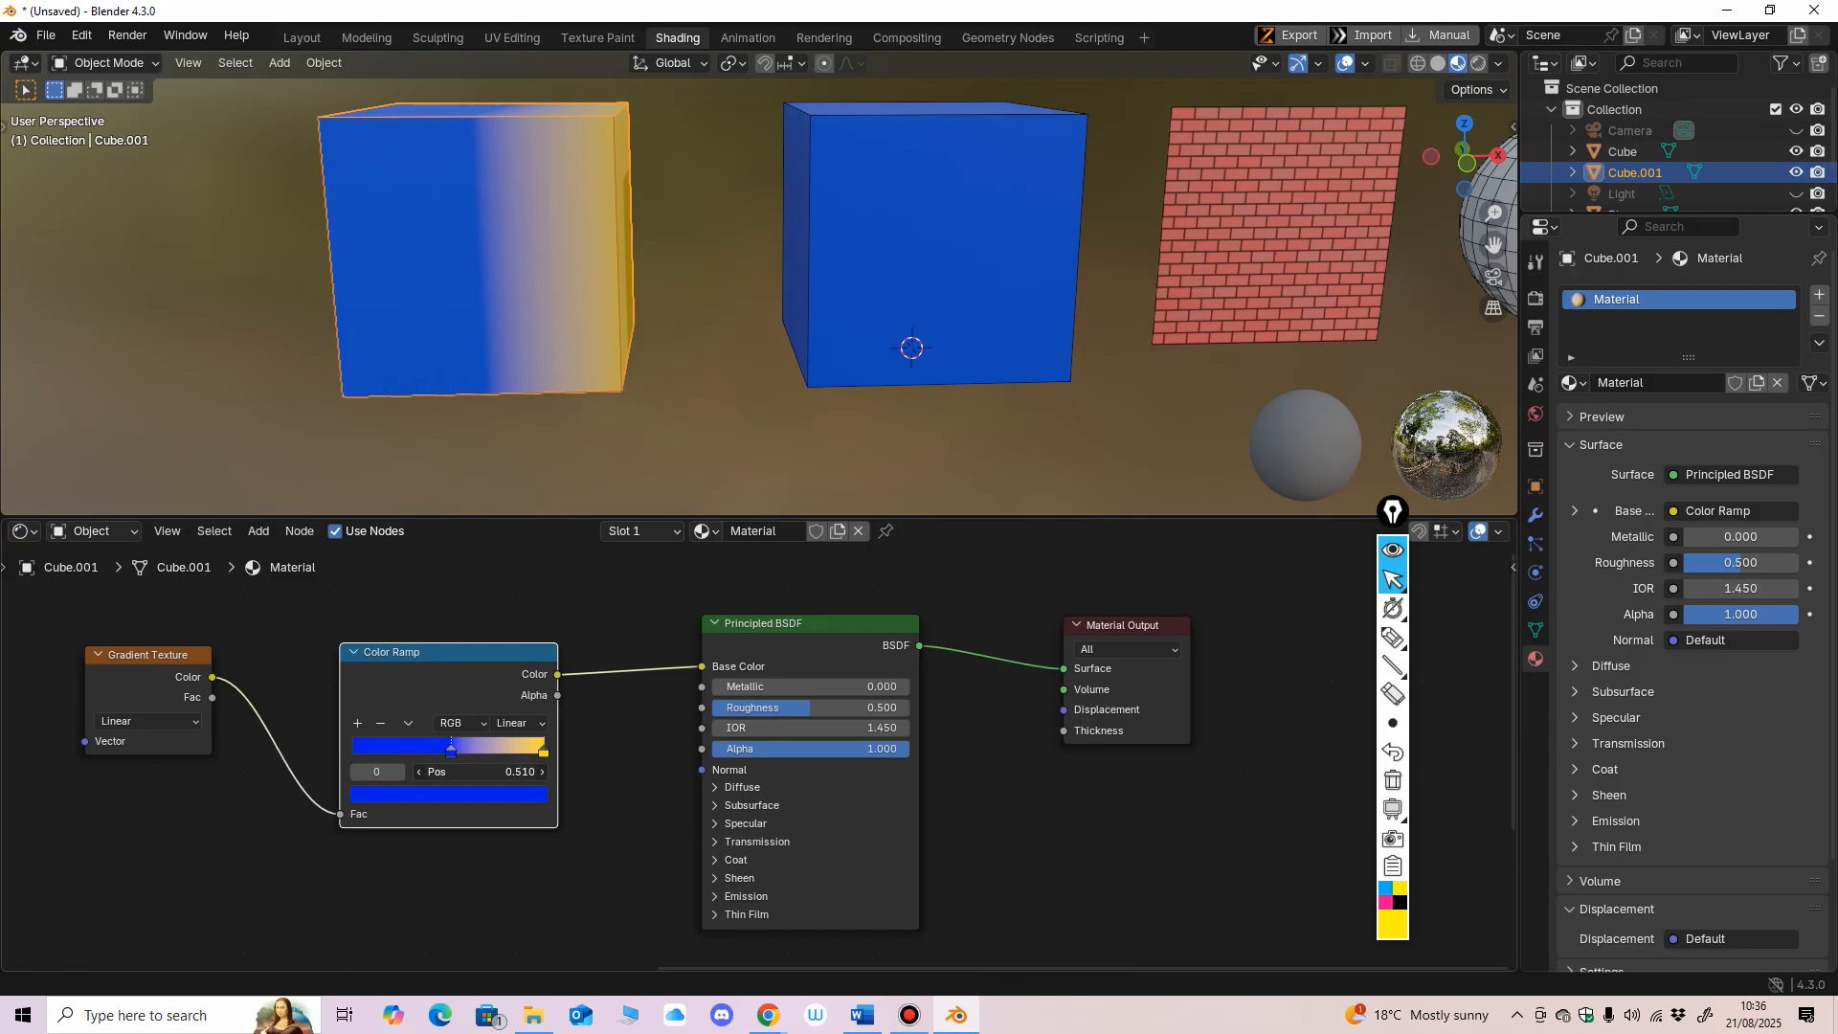
{"action": "key", "text": "Return"}
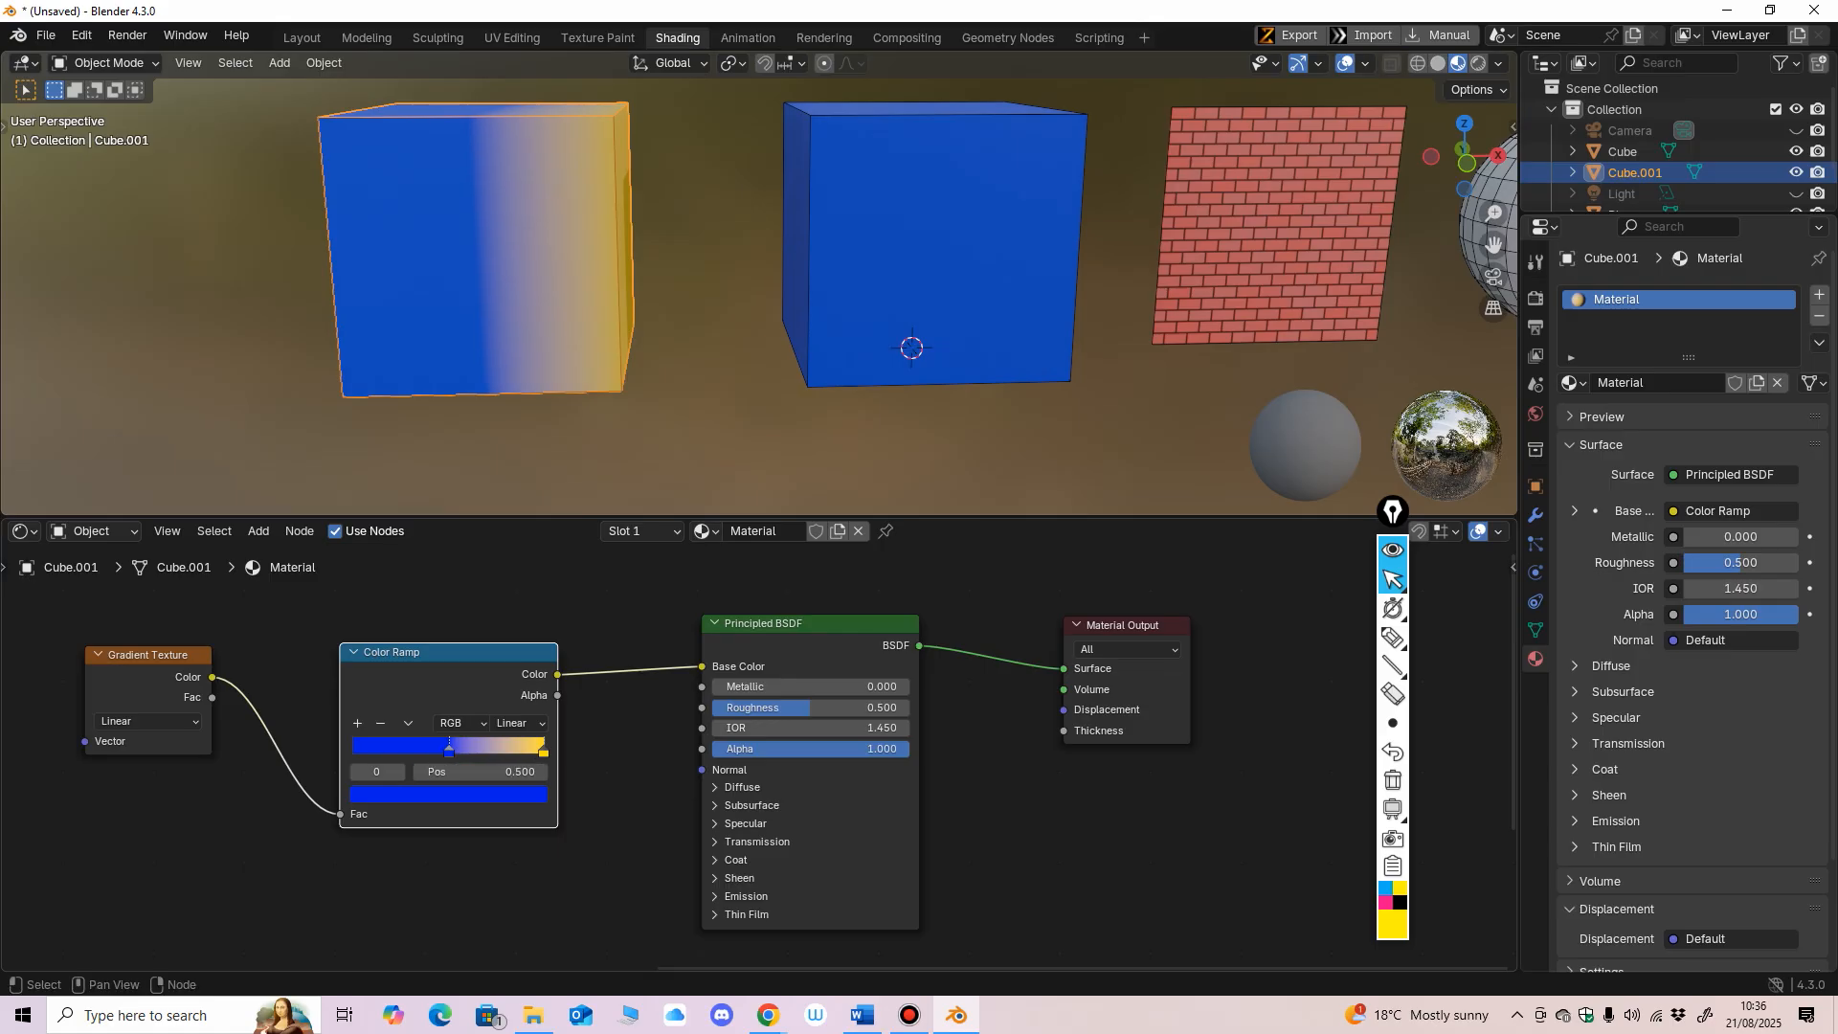
{"action": "left_click_drag", "start_coordinate": [543, 750], "coordinate": [459, 750]}
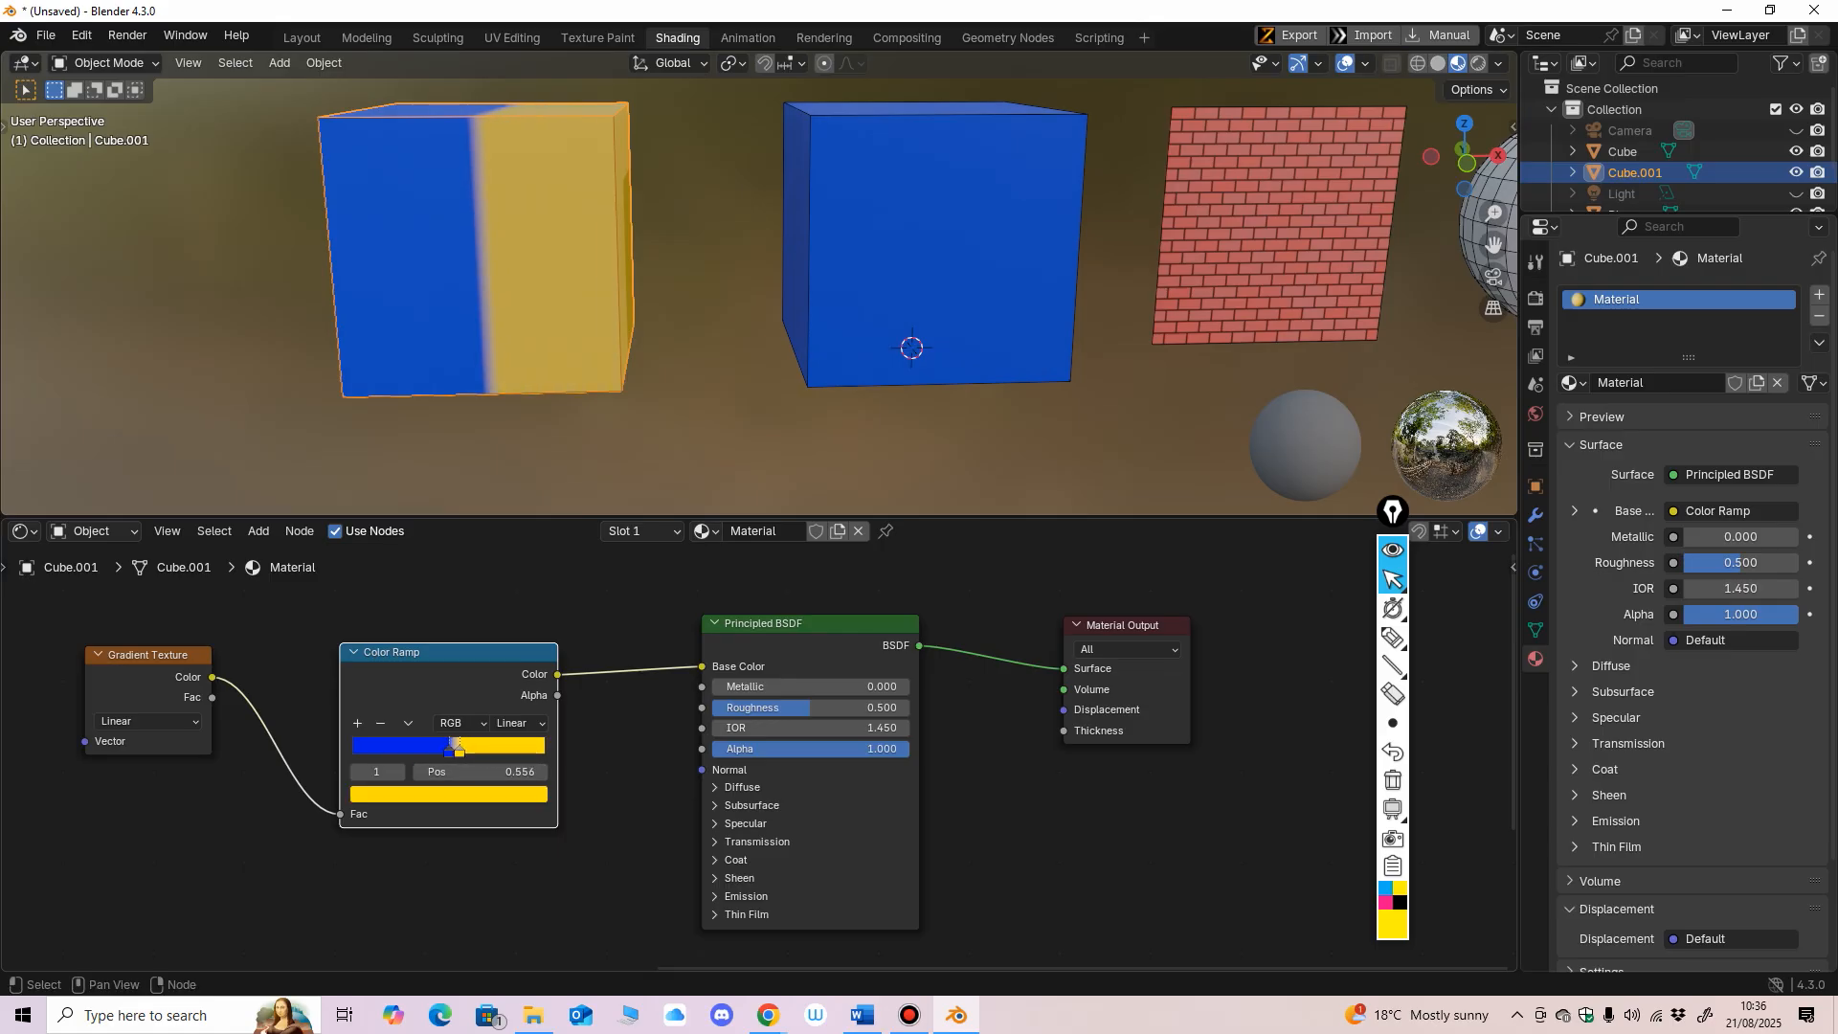
Step: Try to set the yellow stop's position to exactly 0.5, and undo the change
{"action": "left_click", "coordinate": [460, 772]}
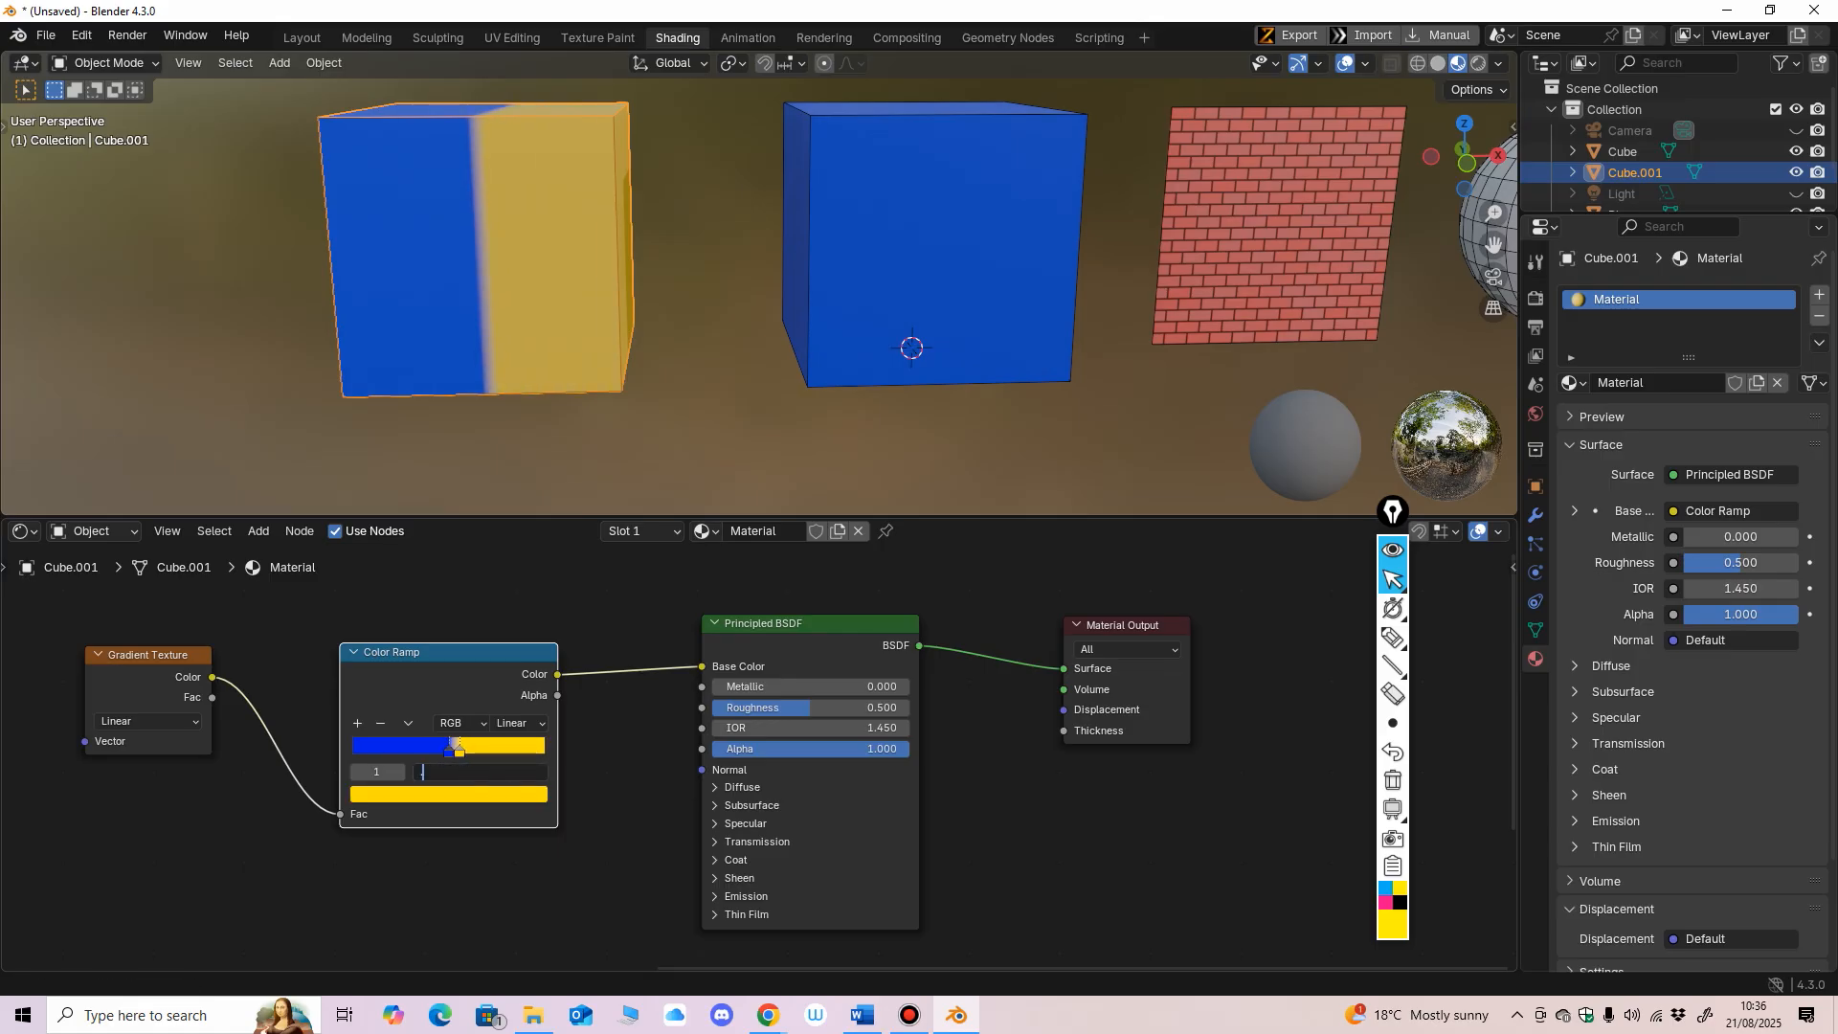
{"action": "type", "text": ".5"}
{"action": "key", "text": "Return"}
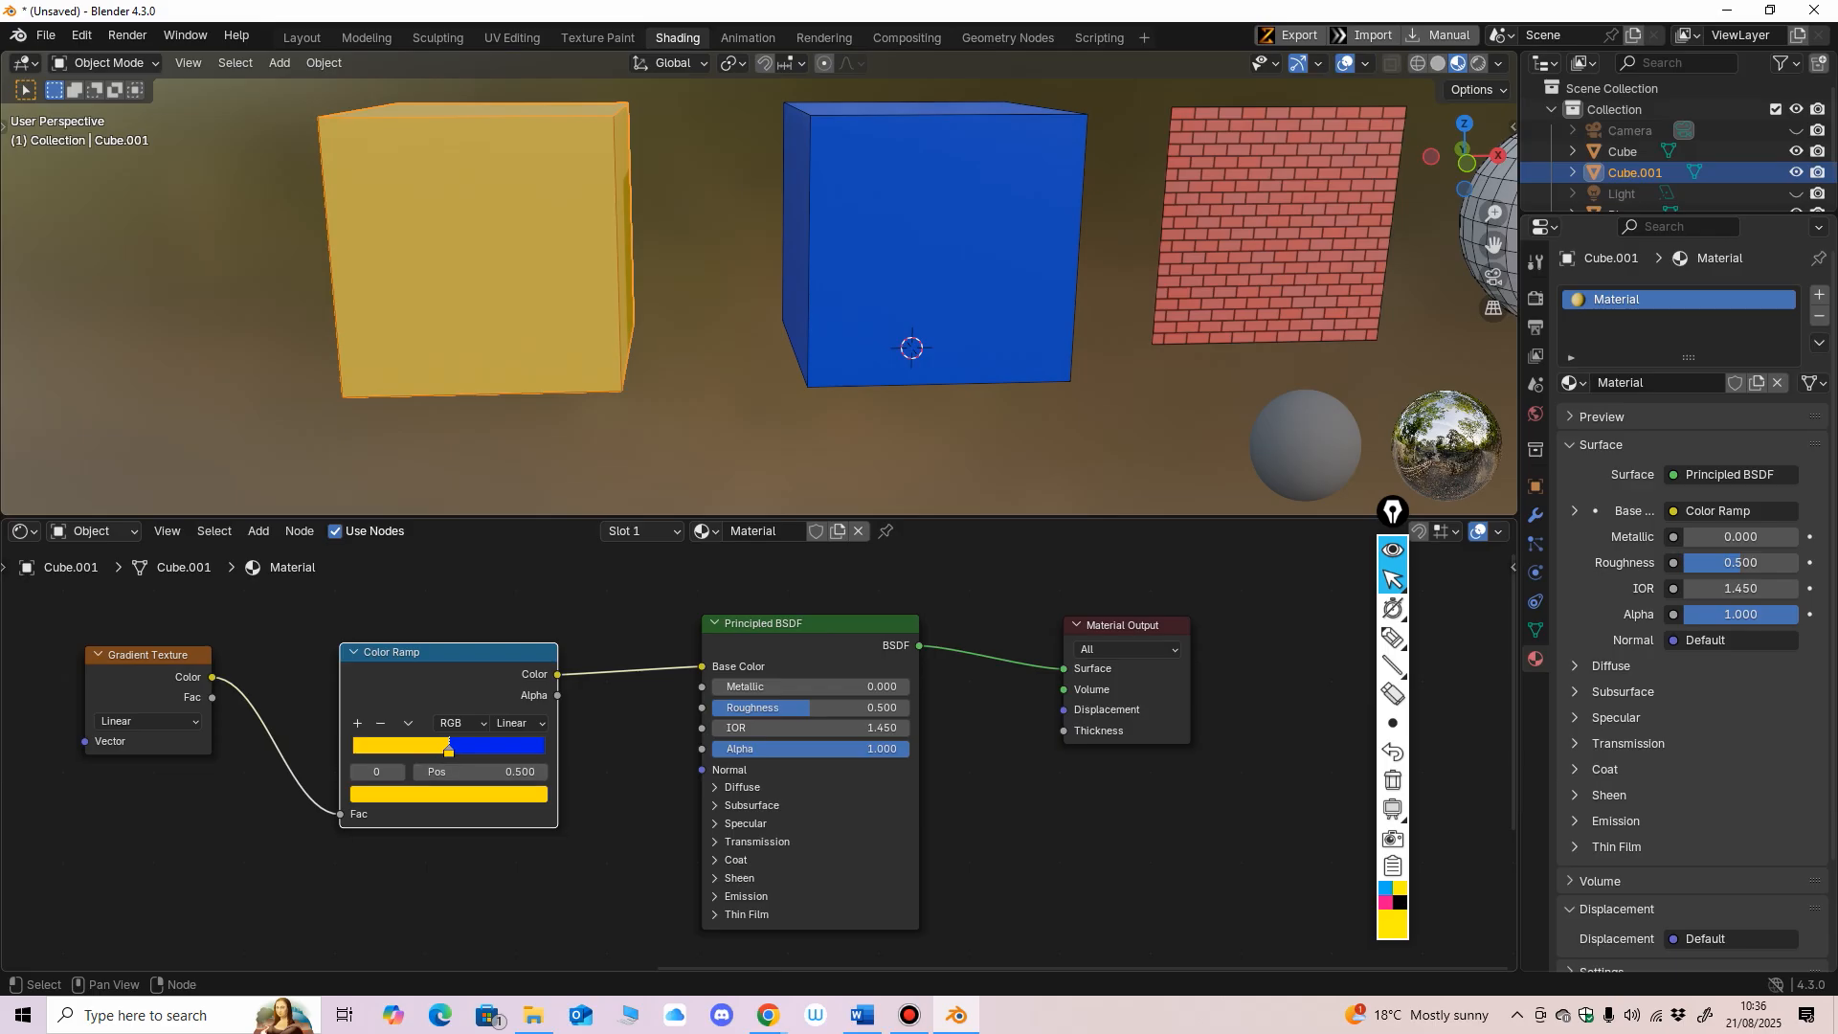
{"action": "key", "text": "ctrl+z"}
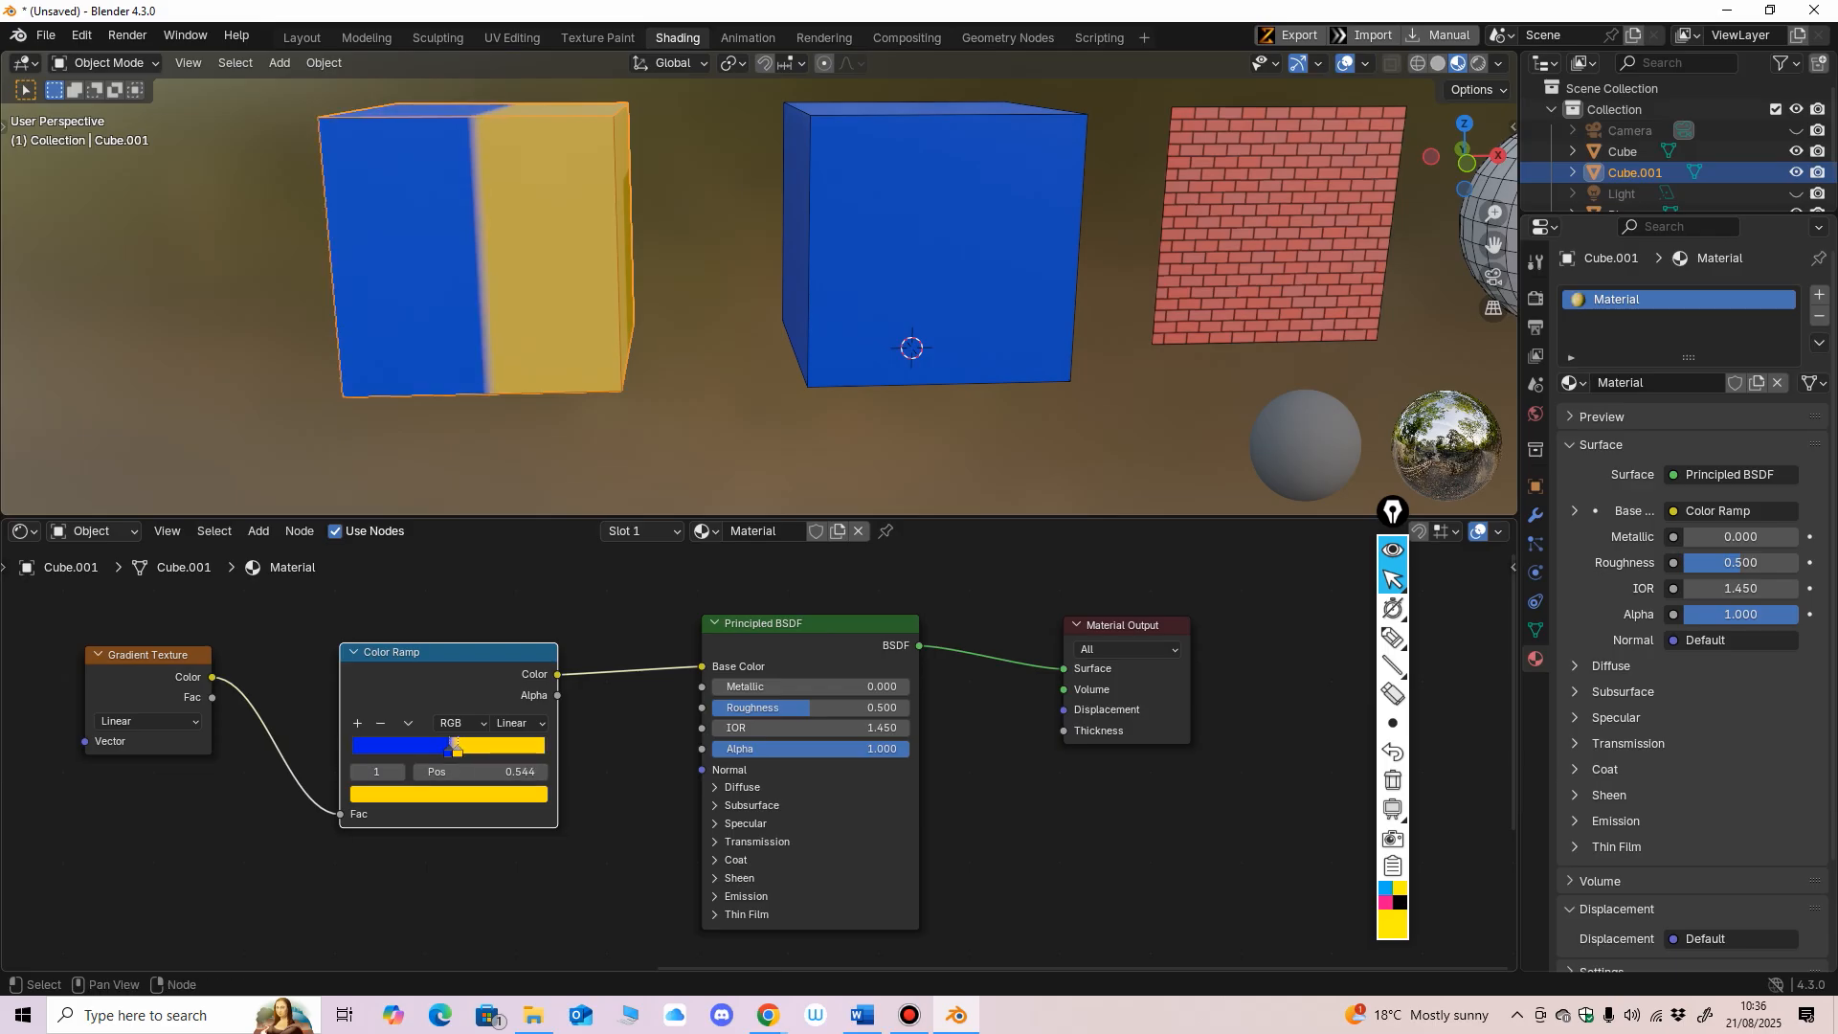
Step: Set the yellow stop's position to 0.501, just past the blue stop, for a sharp colour edge
{"action": "left_click_drag", "start_coordinate": [456, 747], "coordinate": [452, 751]}
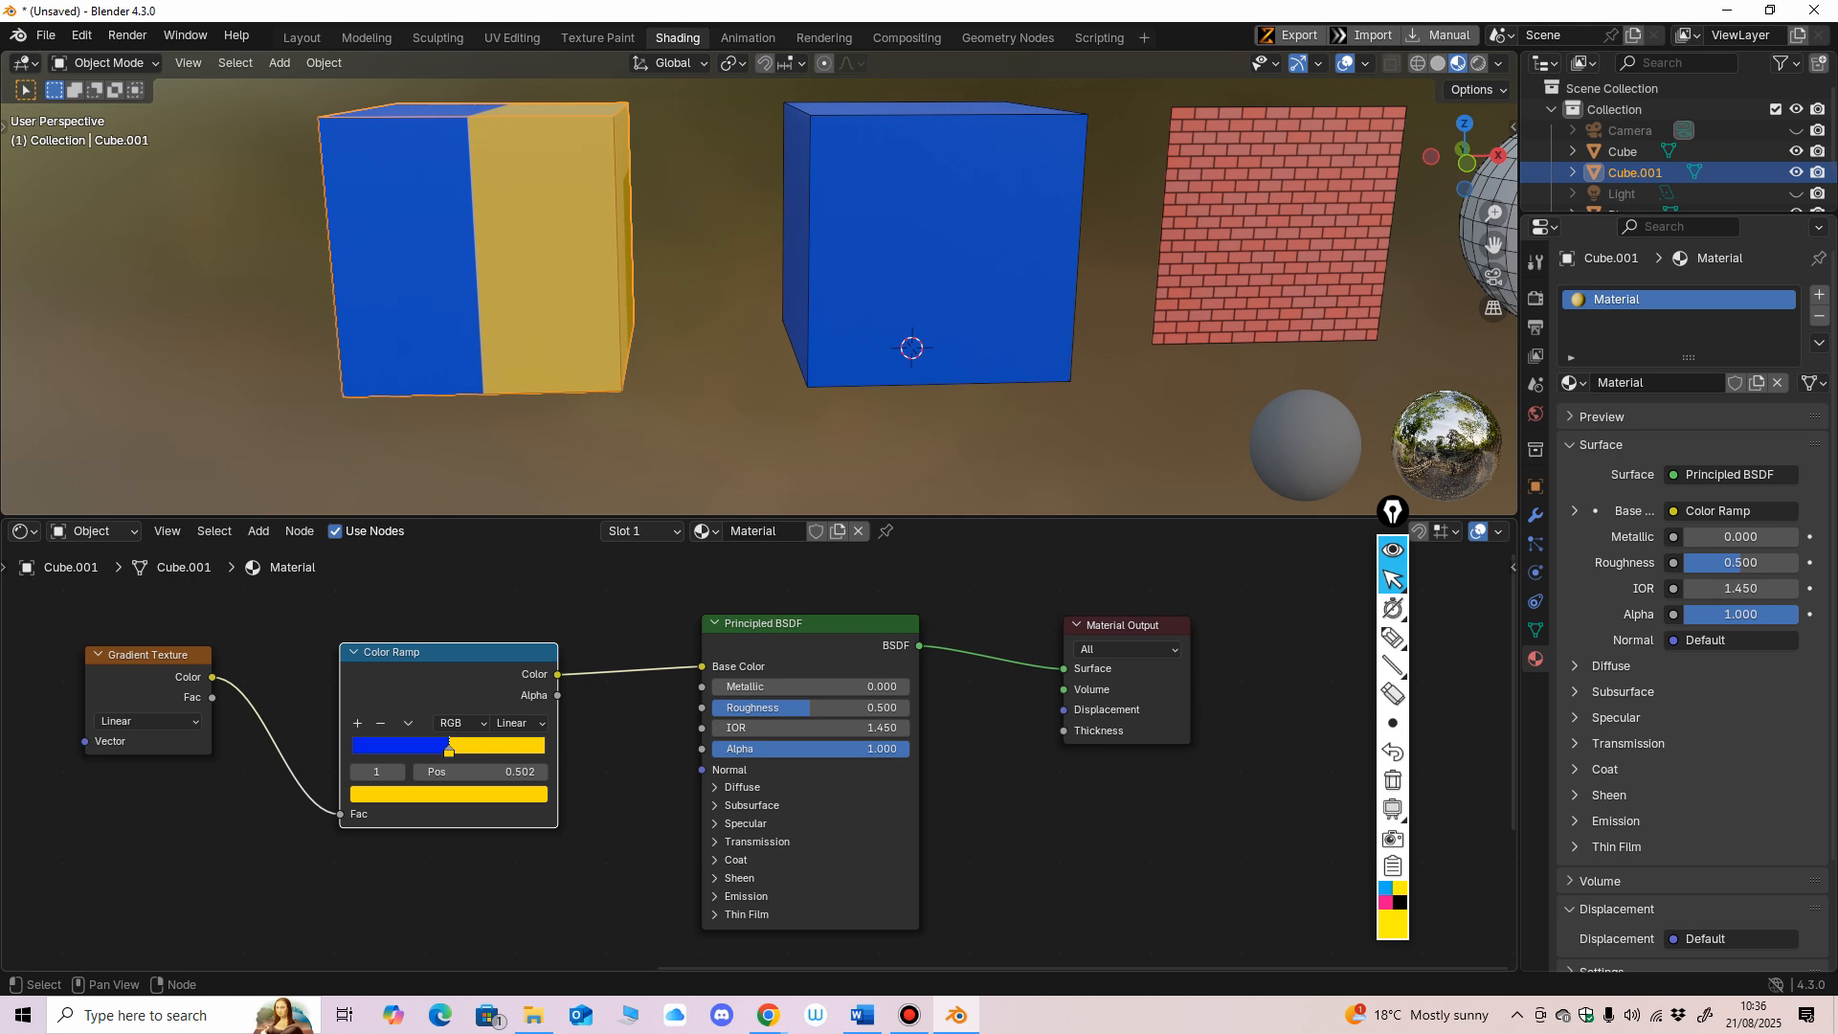
{"action": "left_click", "coordinate": [481, 771]}
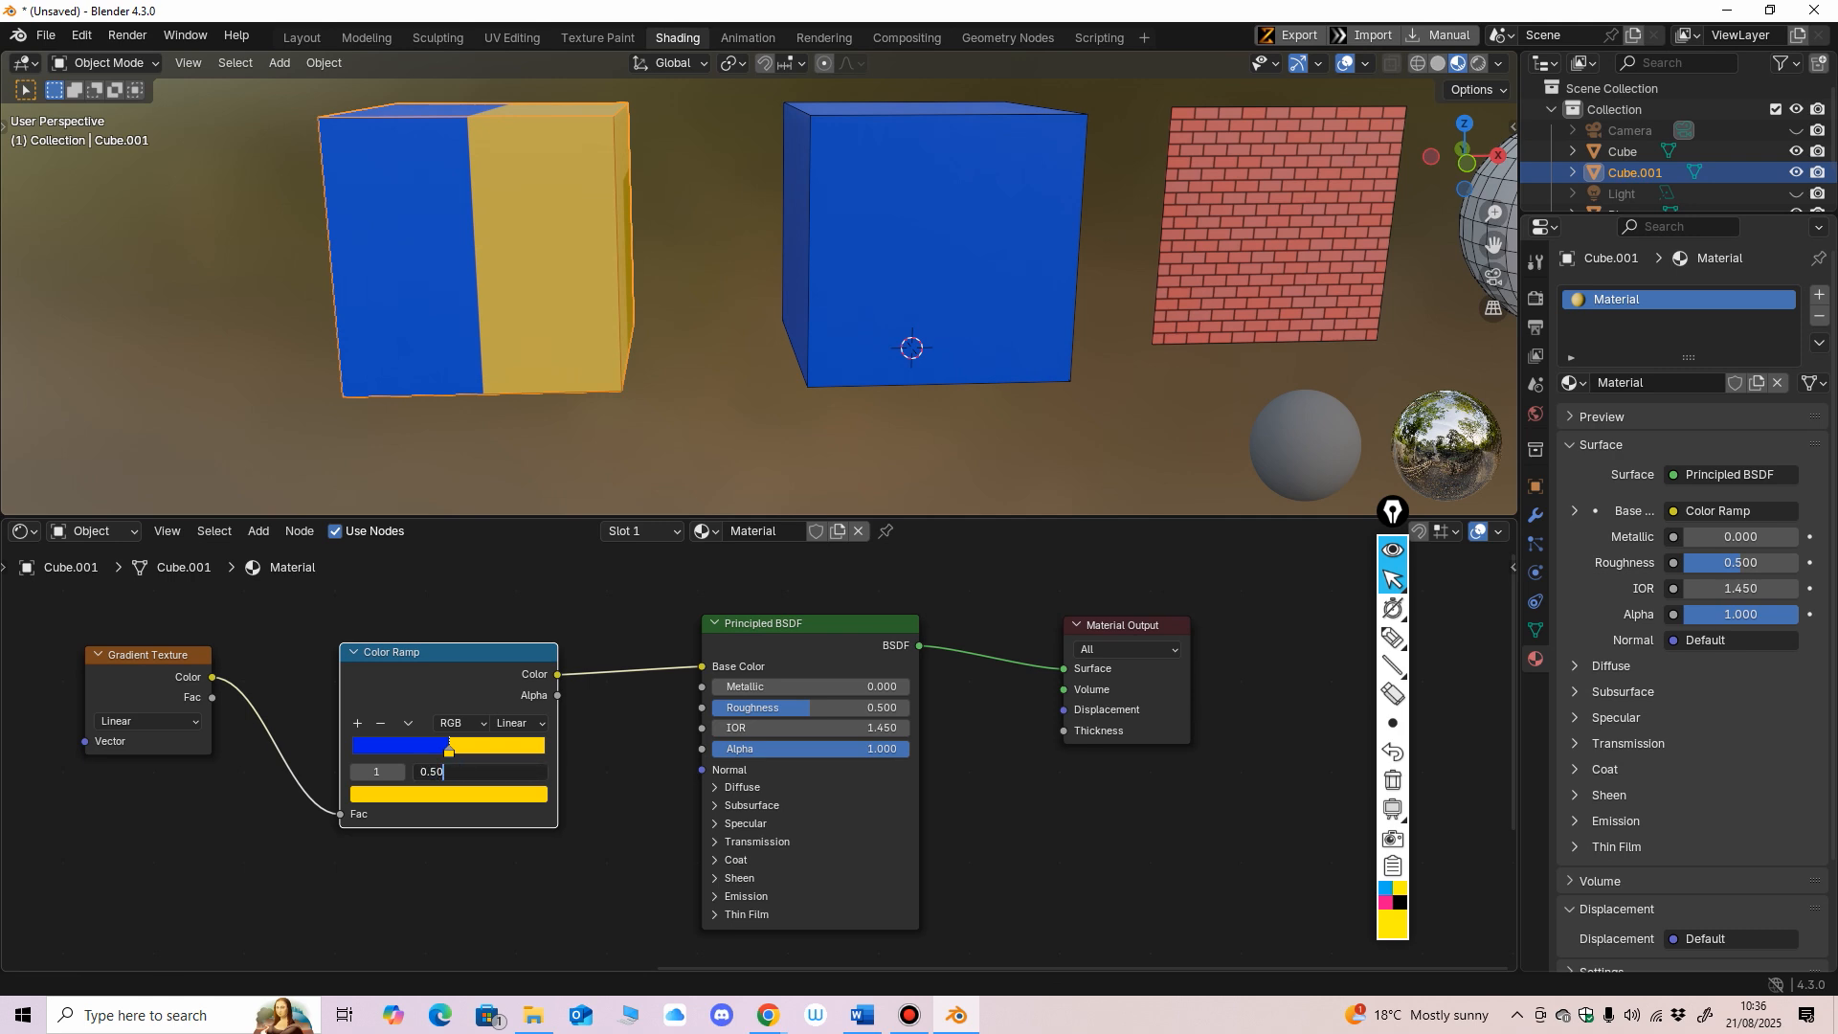
{"action": "key", "text": "Return"}
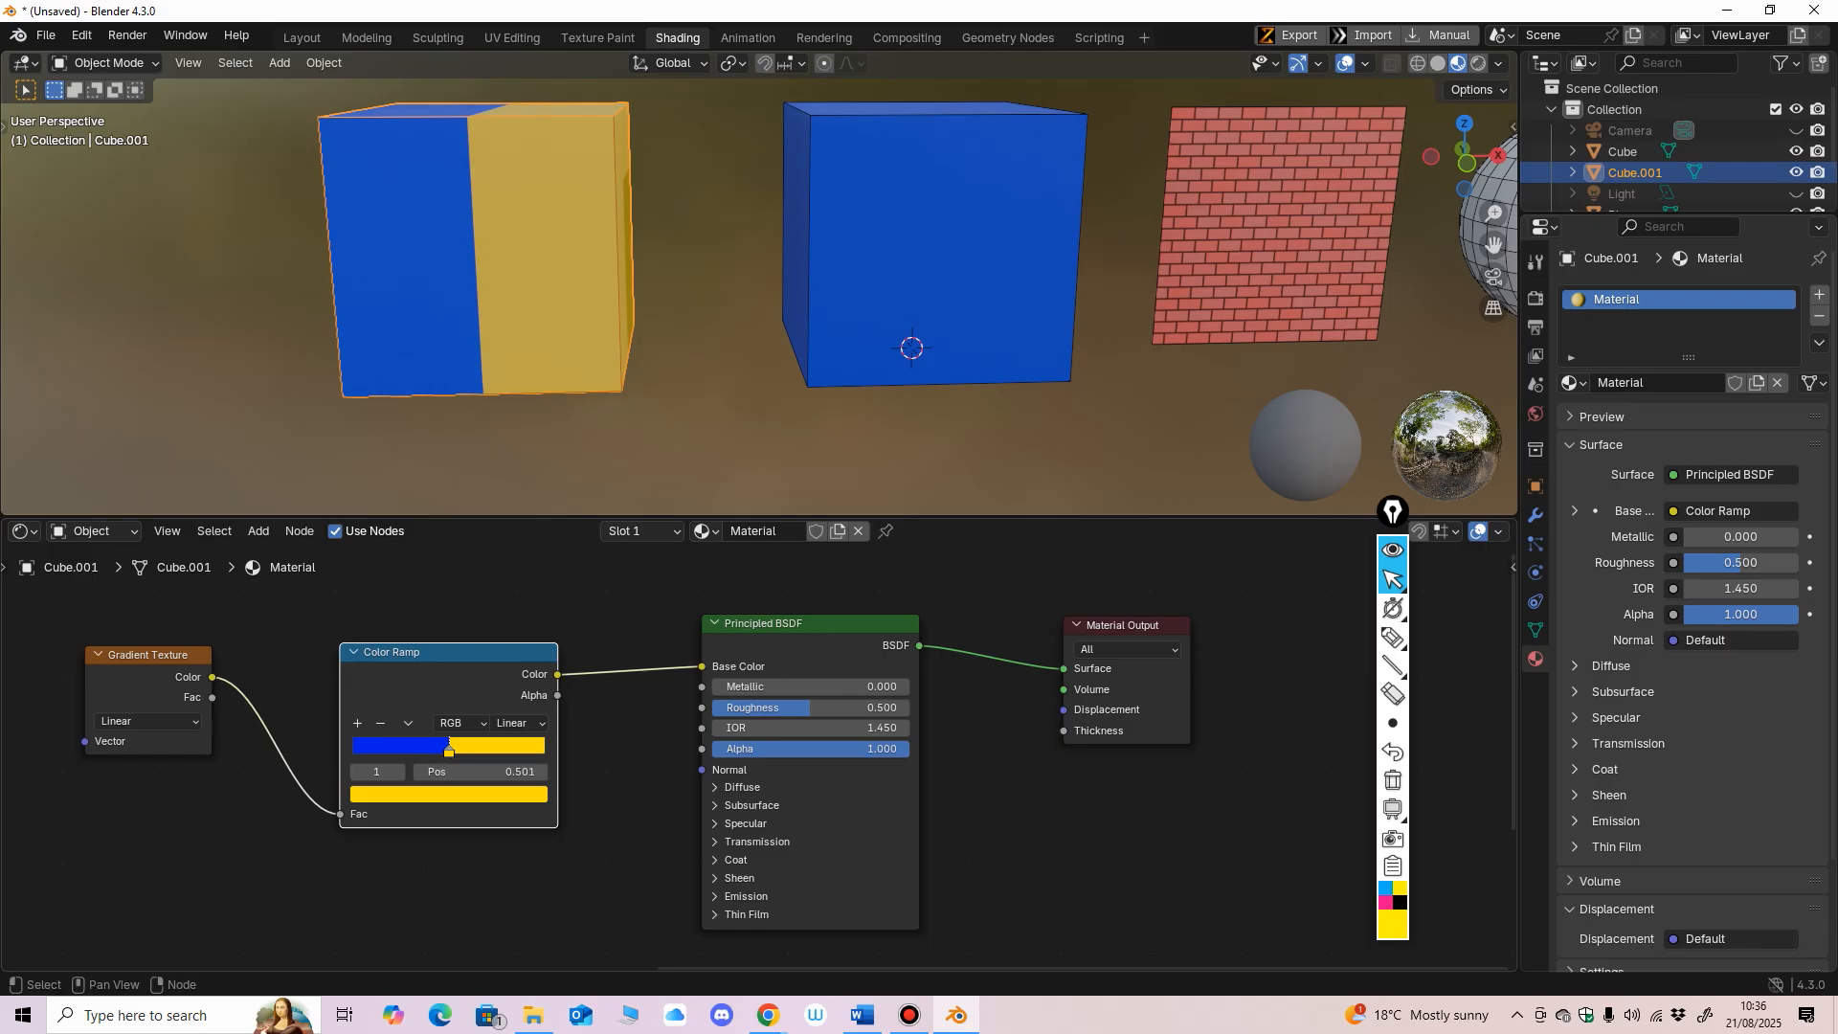
Step: Examine the blue and yellow split on the cube's faces from several angles and distances
{"action": "left_click_drag", "start_coordinate": [446, 653], "coordinate": [455, 680]}
{"action": "mouse_move", "coordinate": [613, 421]}
{"action": "middle_mouse_down"}
{"action": "mouse_move", "coordinate": [660, 421]}
{"action": "mouse_move", "coordinate": [623, 421]}
{"action": "middle_mouse_up"}
{"action": "scroll", "coordinate": [661, 421], "scroll_direction": "down", "scroll_amount": 2}
{"action": "left_click_drag", "start_coordinate": [456, 678], "coordinate": [455, 655]}
{"action": "middle_click_drag", "start_coordinate": [613, 421], "coordinate": [654, 427]}
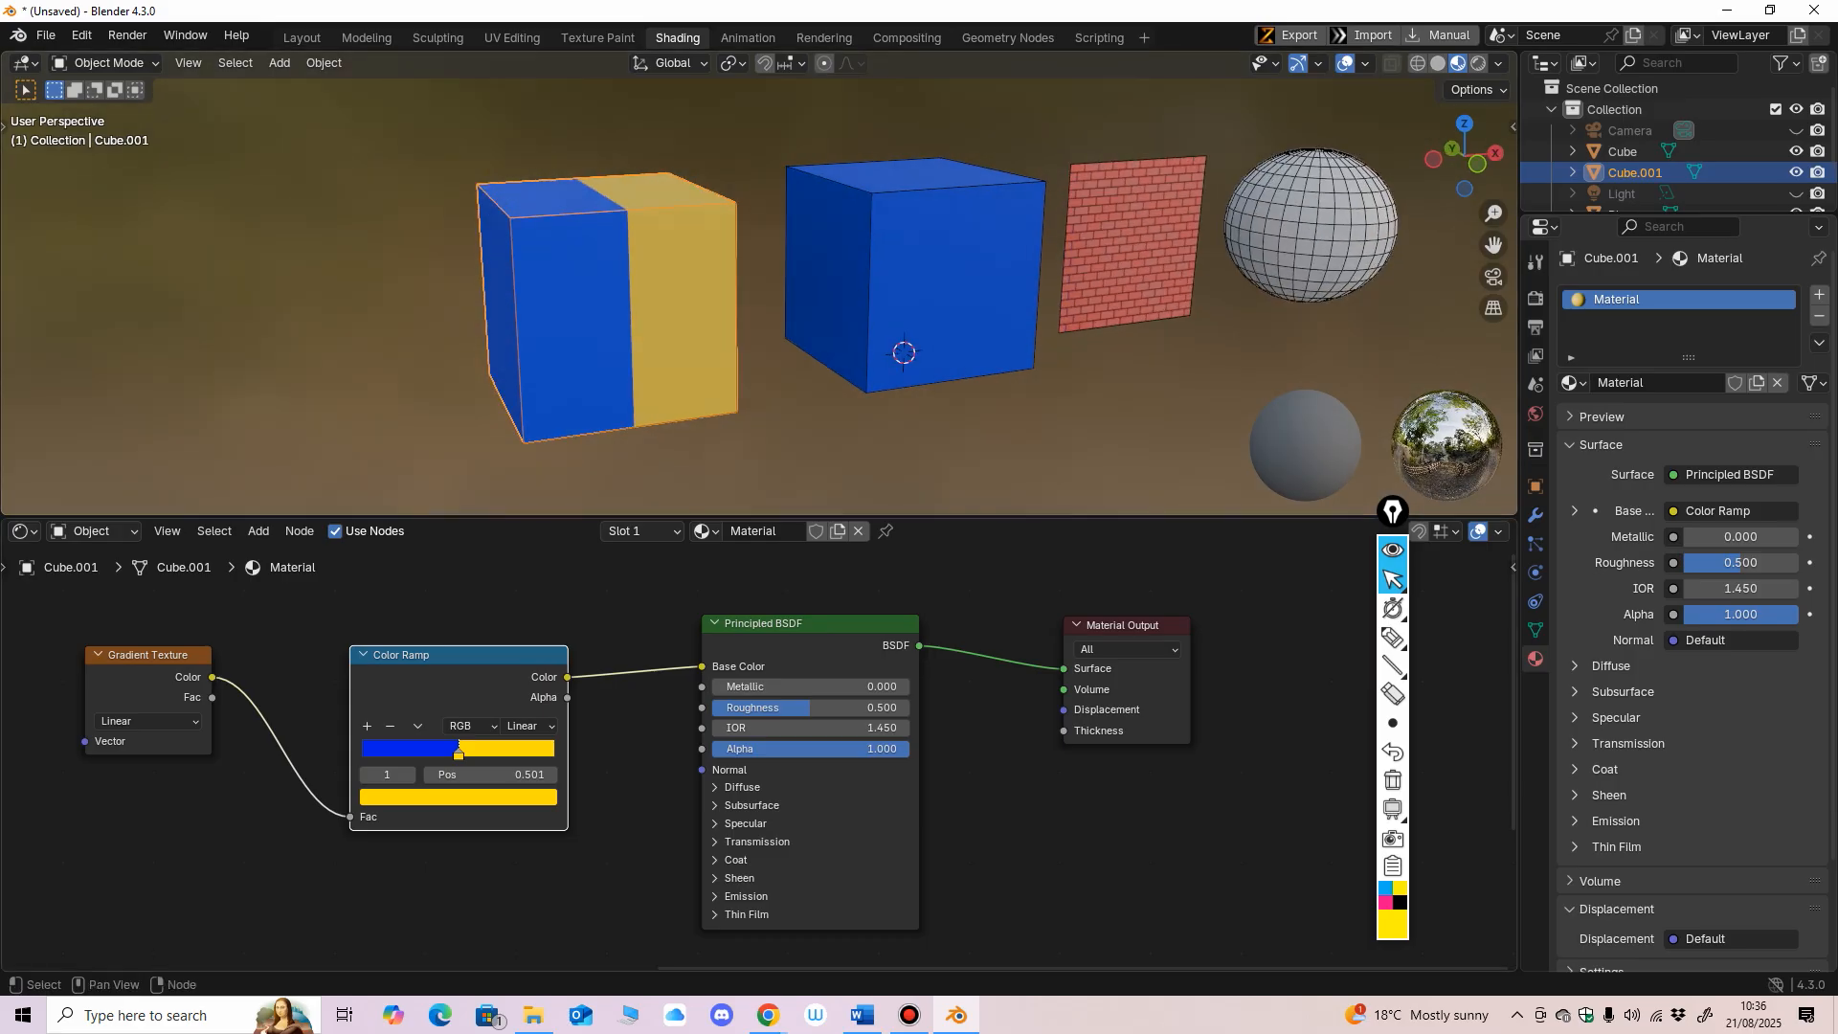
{"action": "left_click_drag", "start_coordinate": [456, 654], "coordinate": [442, 661]}
{"action": "middle_click_drag", "start_coordinate": [535, 603], "coordinate": [523, 592]}
{"action": "mouse_move", "coordinate": [632, 383]}
{"action": "middle_mouse_down"}
{"action": "mouse_move", "coordinate": [594, 453]}
{"action": "mouse_move", "coordinate": [697, 365]}
{"action": "mouse_move", "coordinate": [536, 402]}
{"action": "mouse_move", "coordinate": [699, 382]}
{"action": "mouse_move", "coordinate": [613, 443]}
{"action": "mouse_move", "coordinate": [620, 381]}
{"action": "middle_mouse_up"}
{"action": "scroll", "coordinate": [613, 442], "scroll_direction": "down", "scroll_amount": 1}
{"action": "scroll", "coordinate": [632, 391], "scroll_direction": "up", "scroll_amount": 2}
{"action": "scroll", "coordinate": [624, 381], "scroll_direction": "down", "scroll_amount": 3}
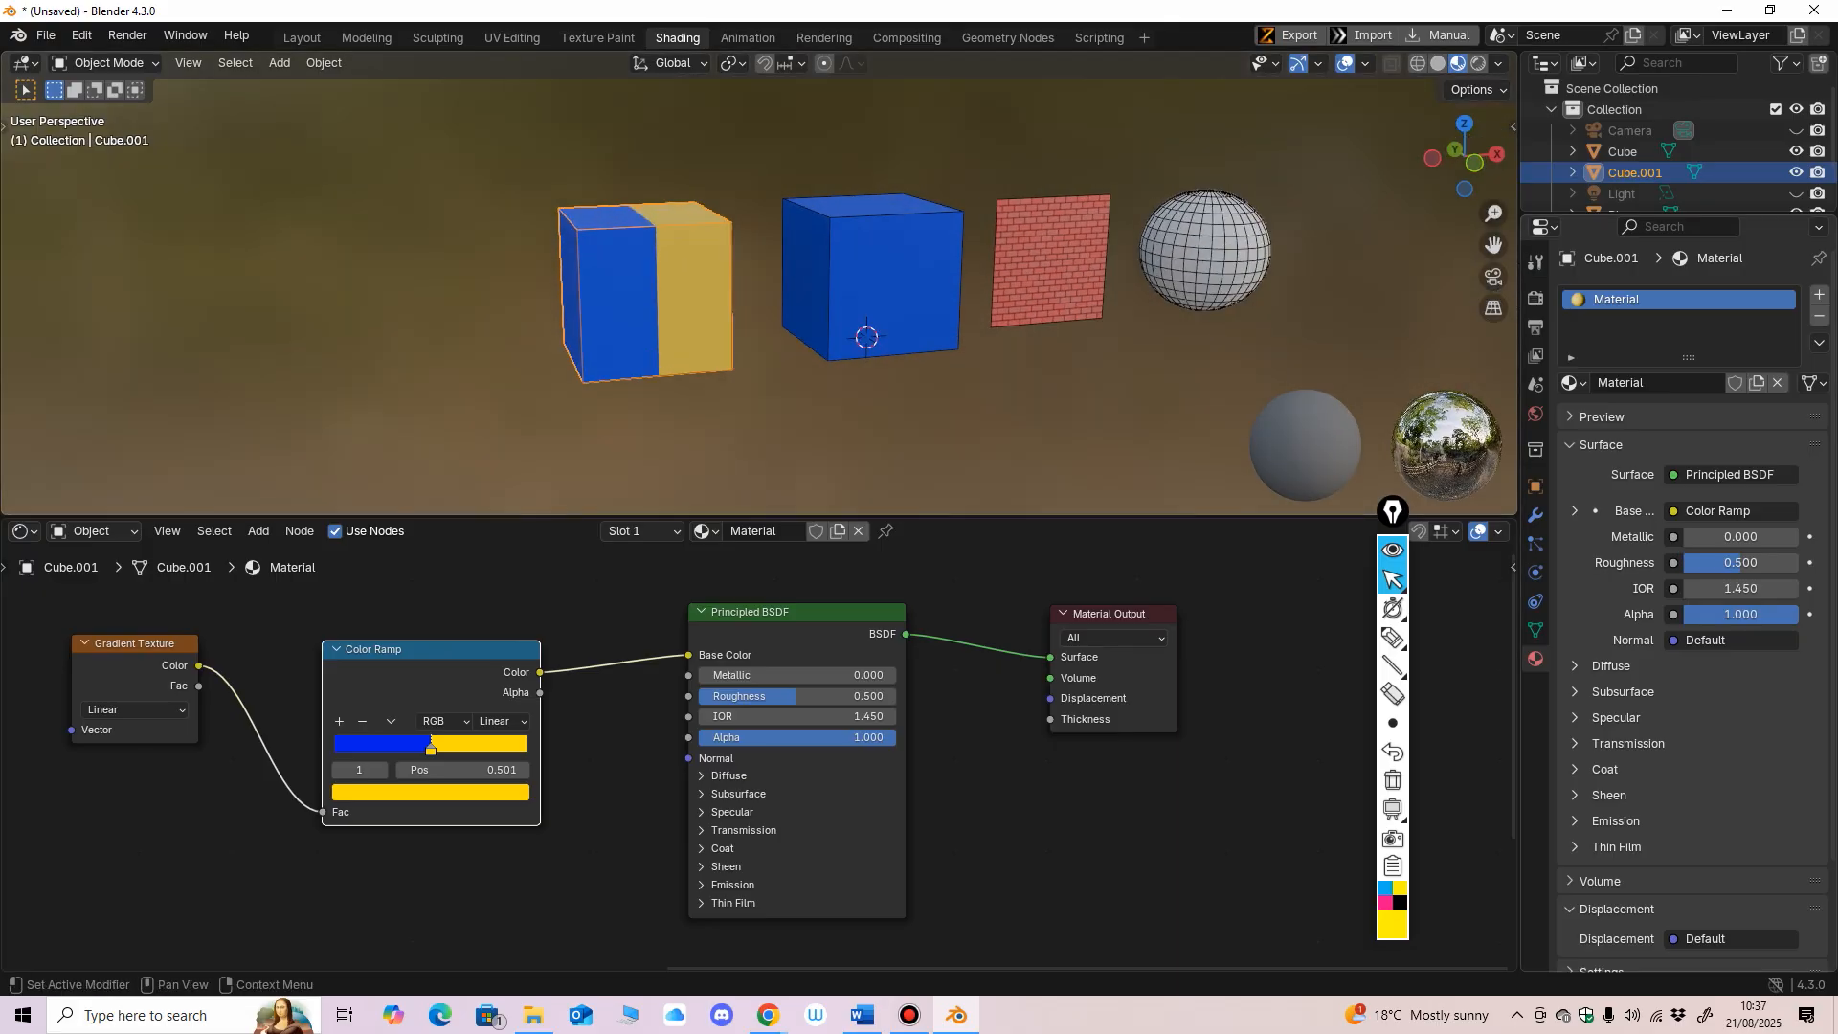
{"action": "left_click", "coordinate": [909, 1014]}
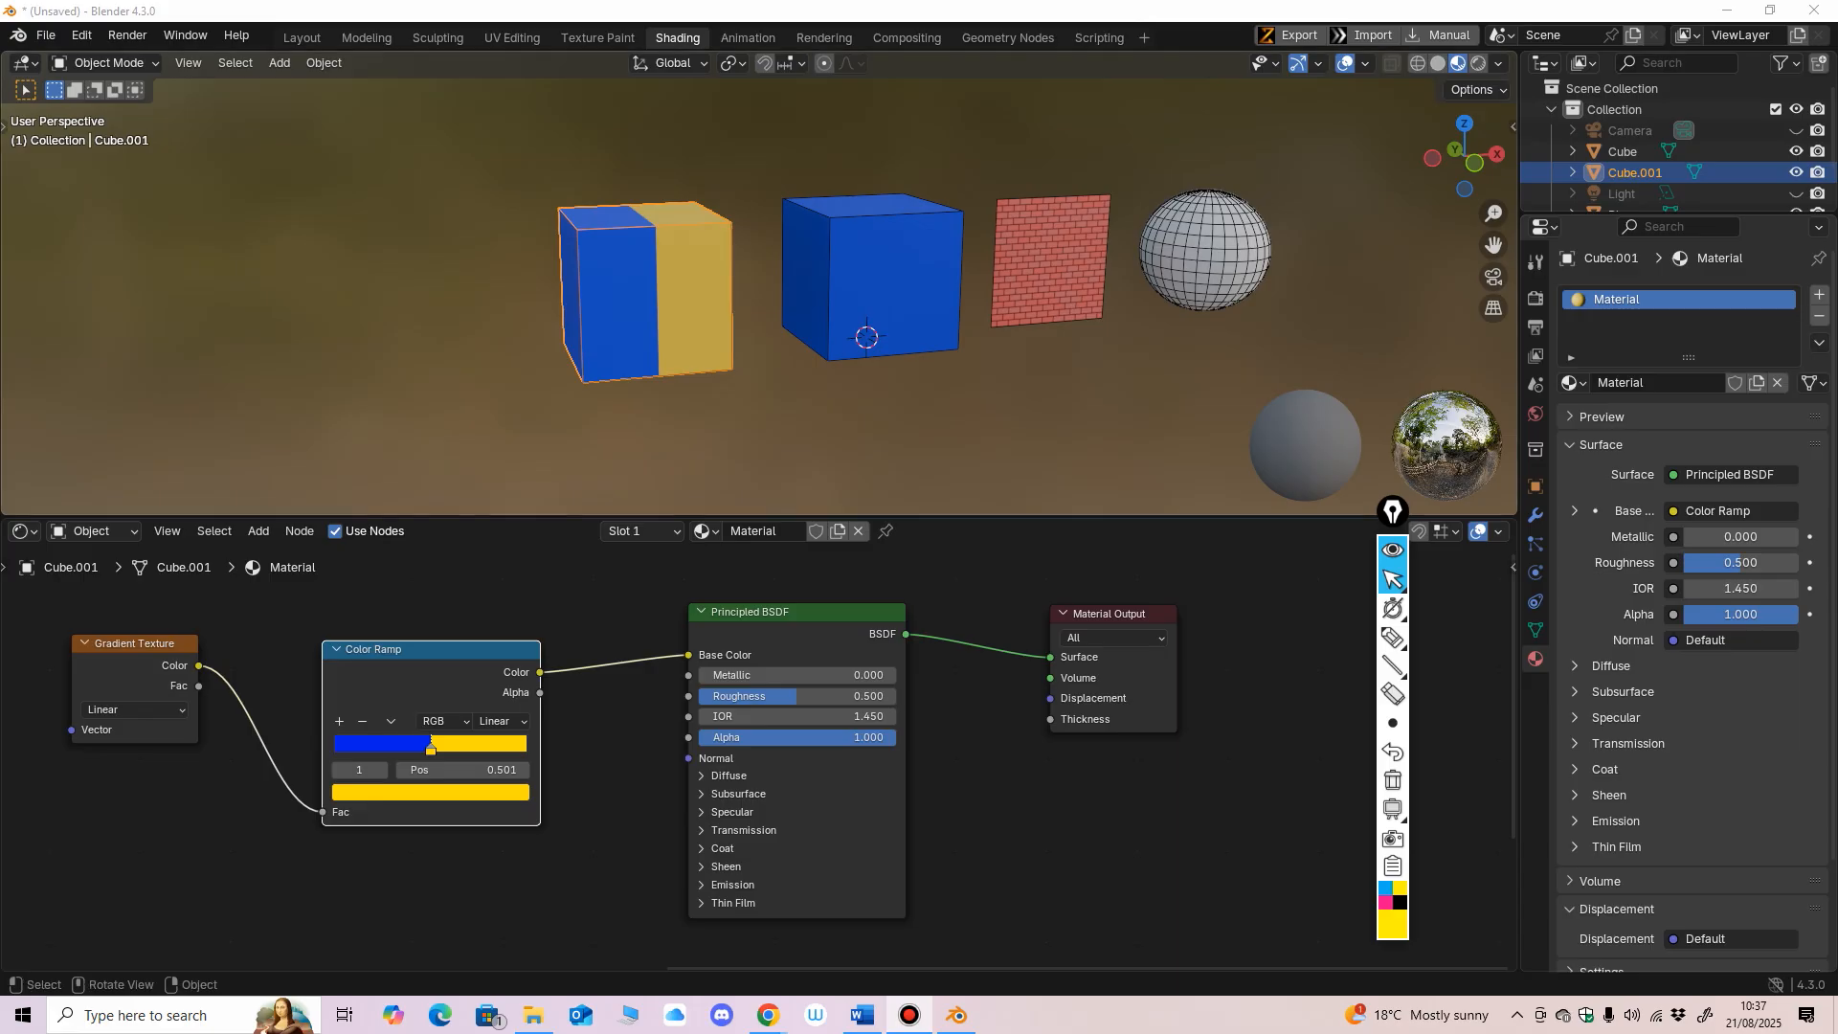
{"action": "middle_click_drag", "start_coordinate": [689, 392], "coordinate": [834, 398]}
{"action": "scroll", "coordinate": [835, 398], "scroll_direction": "up", "scroll_amount": 2}
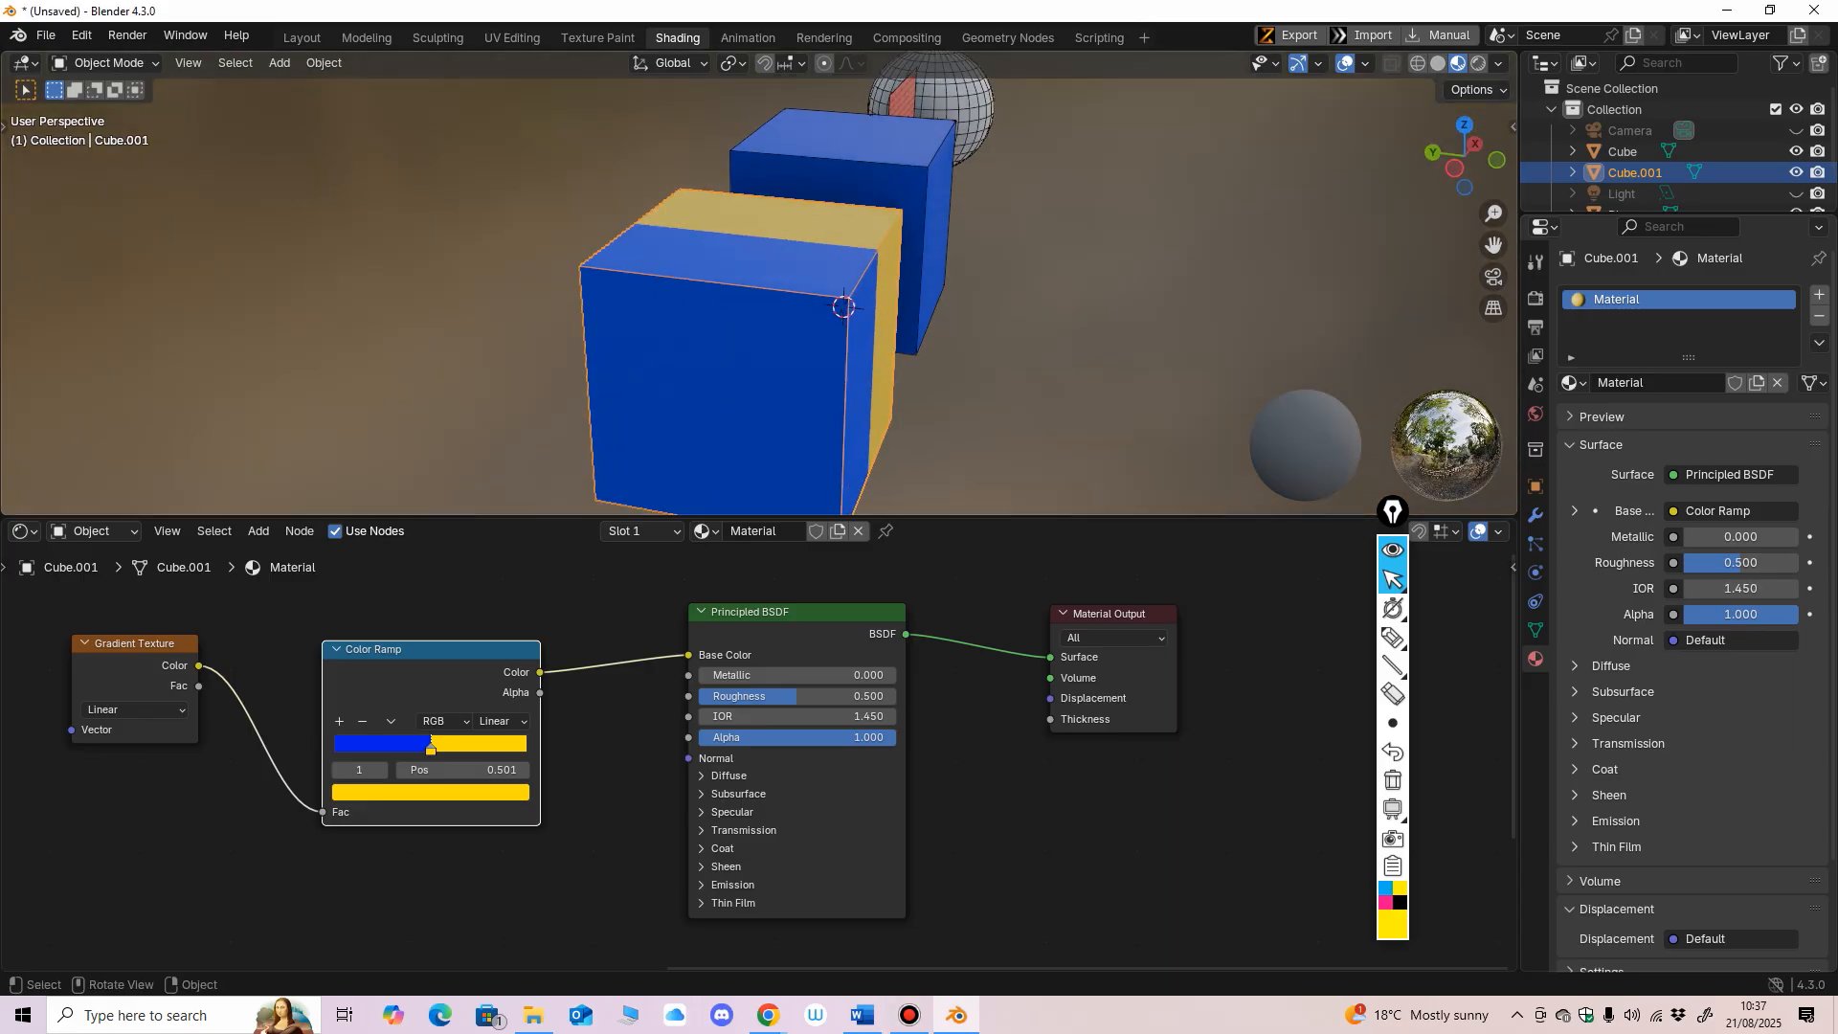
{"action": "middle_click_drag", "start_coordinate": [843, 306], "coordinate": [876, 345]}
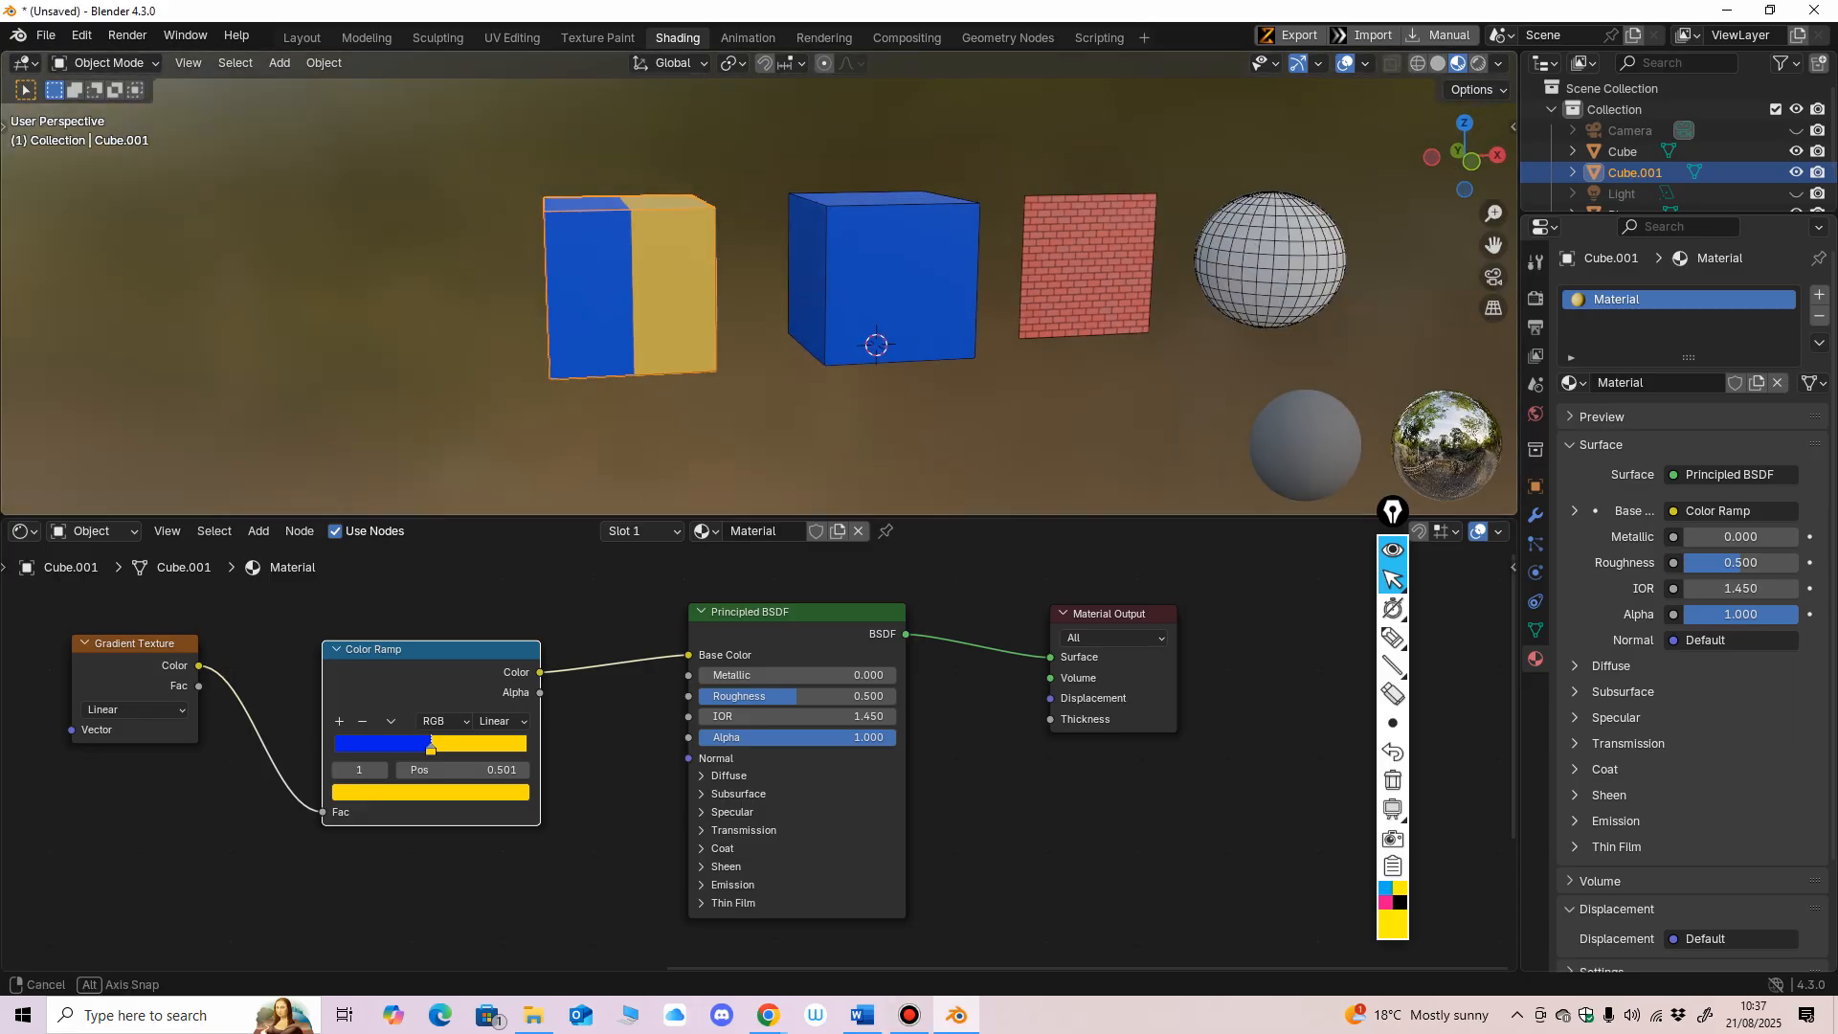
Step: Try moving the yellow stop to about 0.277, ahead of the blue stop, and undo the stop changes
{"action": "left_click_drag", "start_coordinate": [421, 651], "coordinate": [407, 638]}
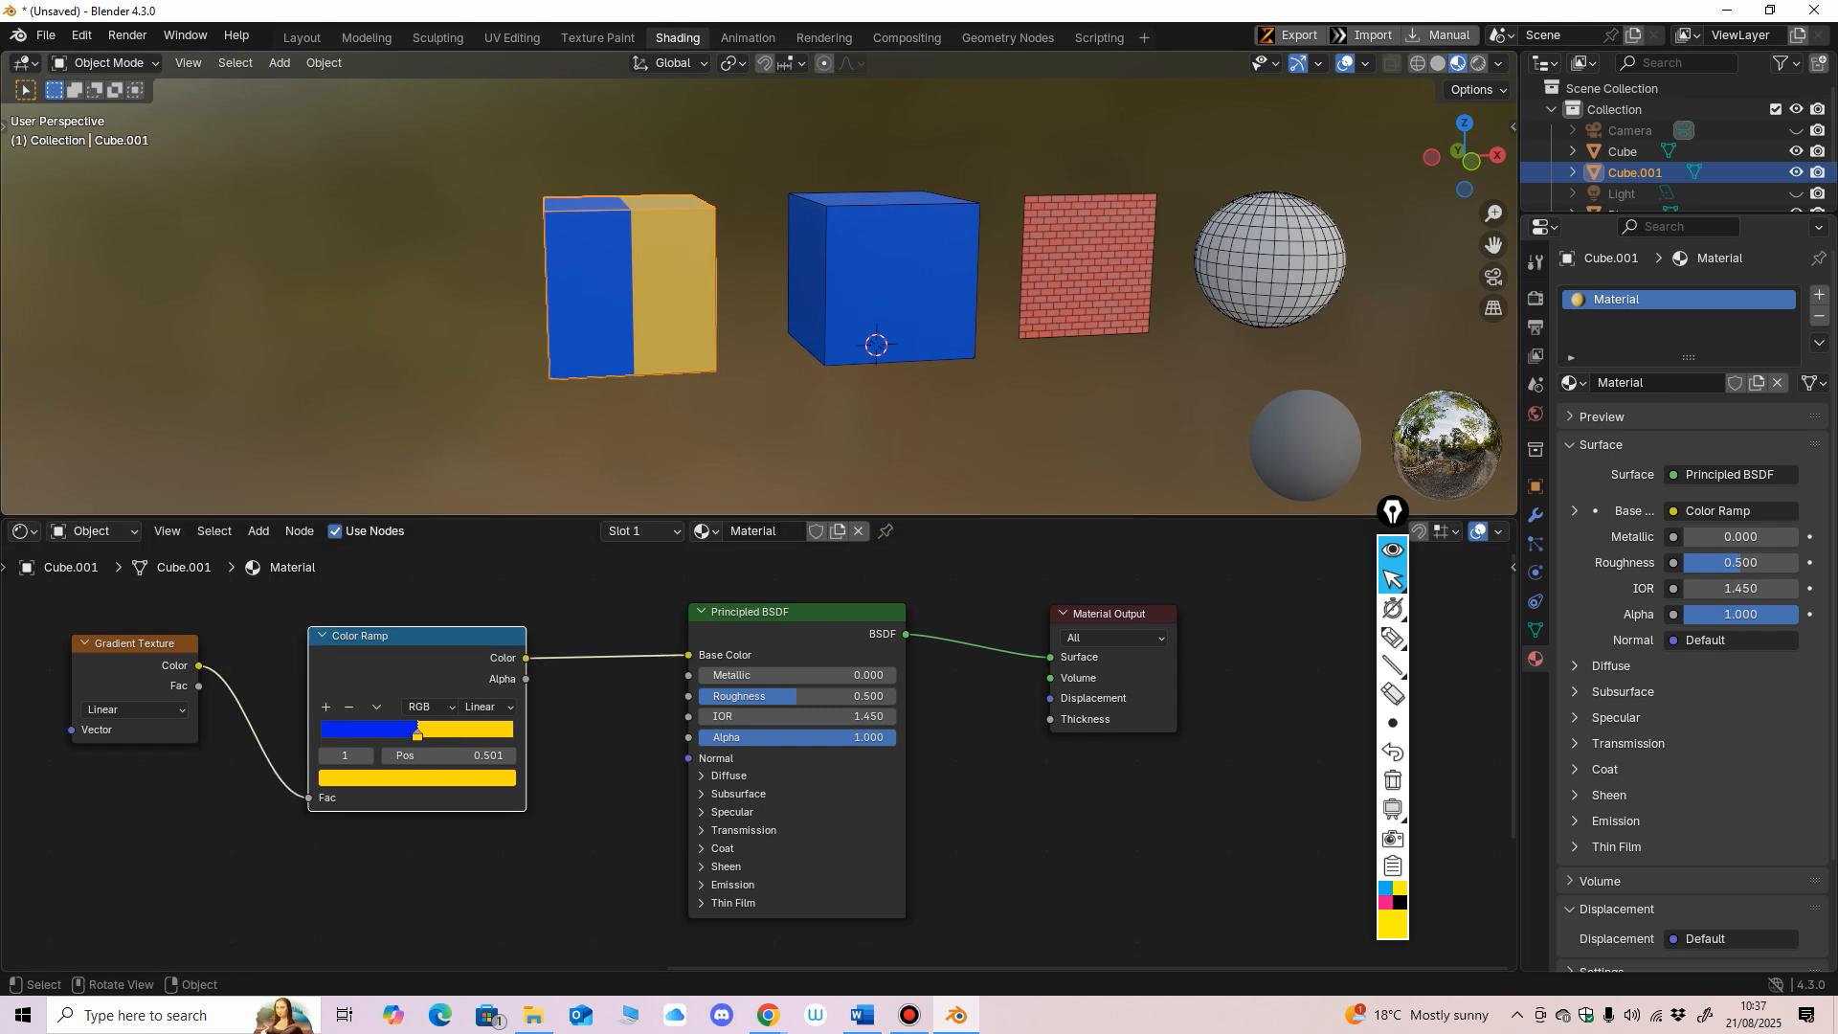
{"action": "scroll", "coordinate": [613, 392], "scroll_direction": "up", "scroll_amount": 2}
{"action": "mouse_move", "coordinate": [417, 729]}
{"action": "left_mouse_down"}
{"action": "mouse_move", "coordinate": [438, 730]}
{"action": "mouse_move", "coordinate": [387, 732]}
{"action": "left_mouse_up"}
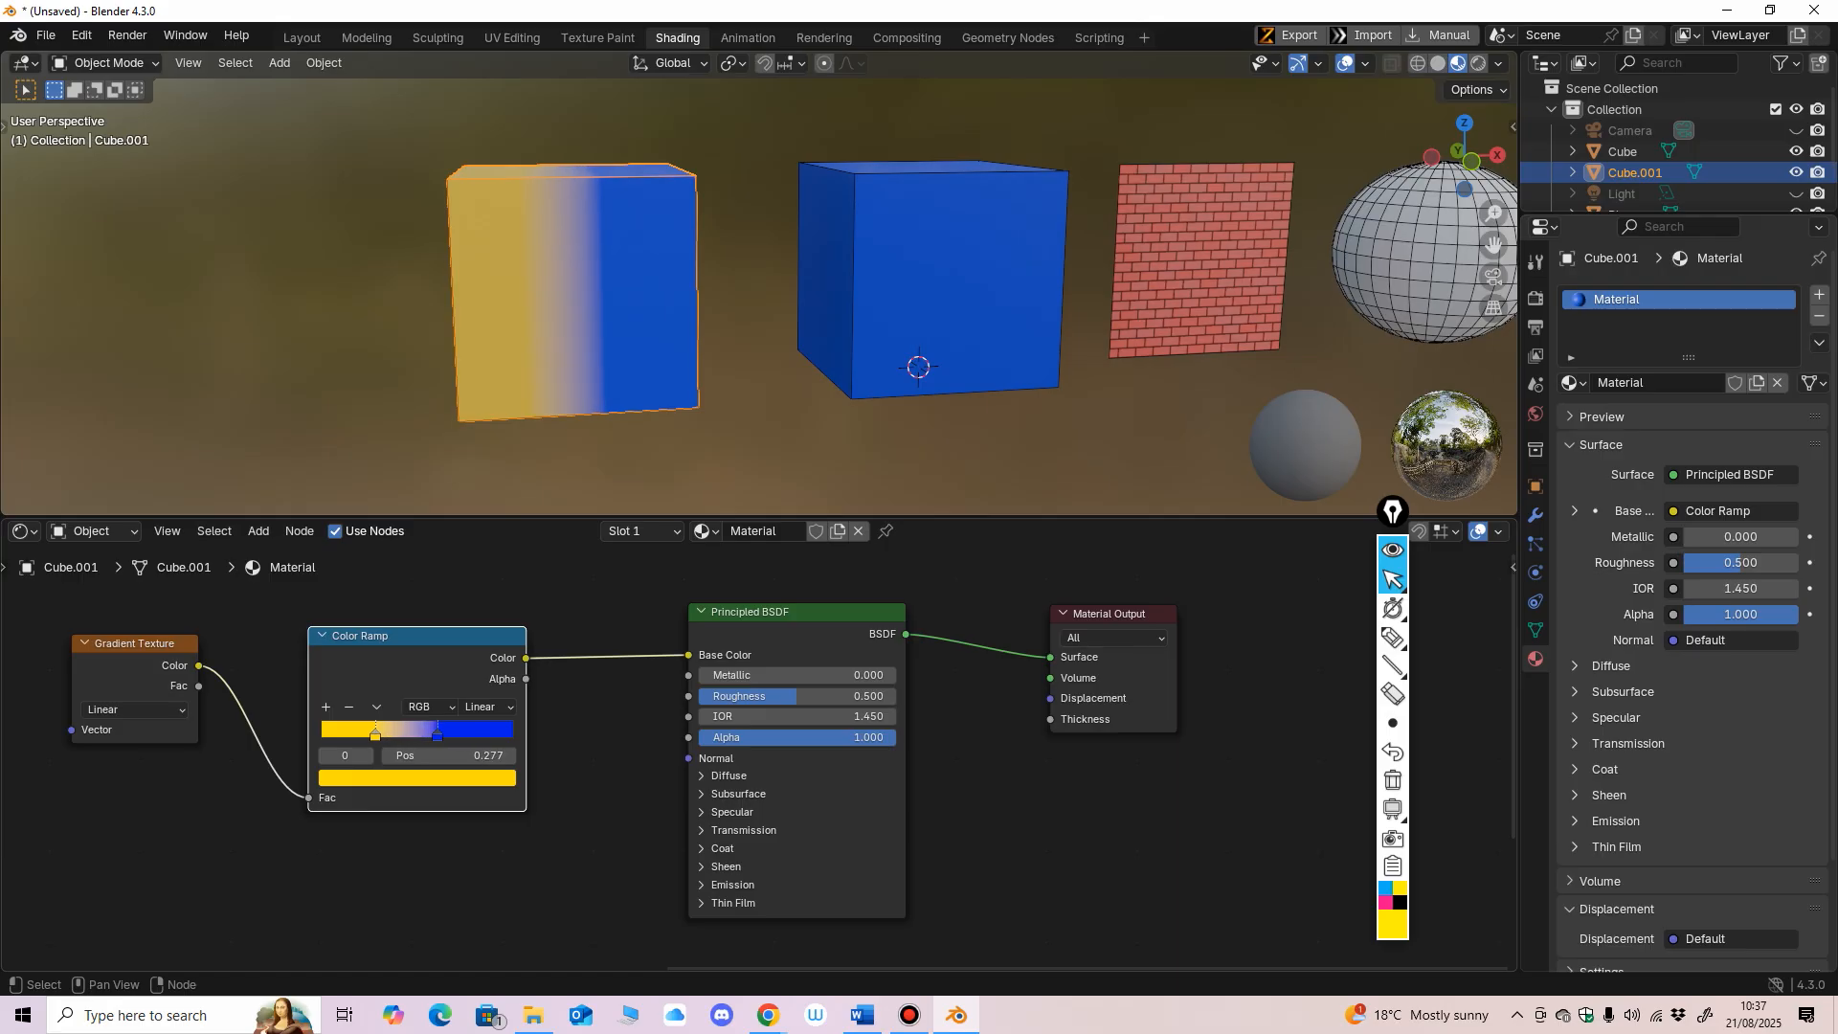
{"action": "key", "text": "ctrl+z"}
{"action": "key", "text": "ctrl+z"}
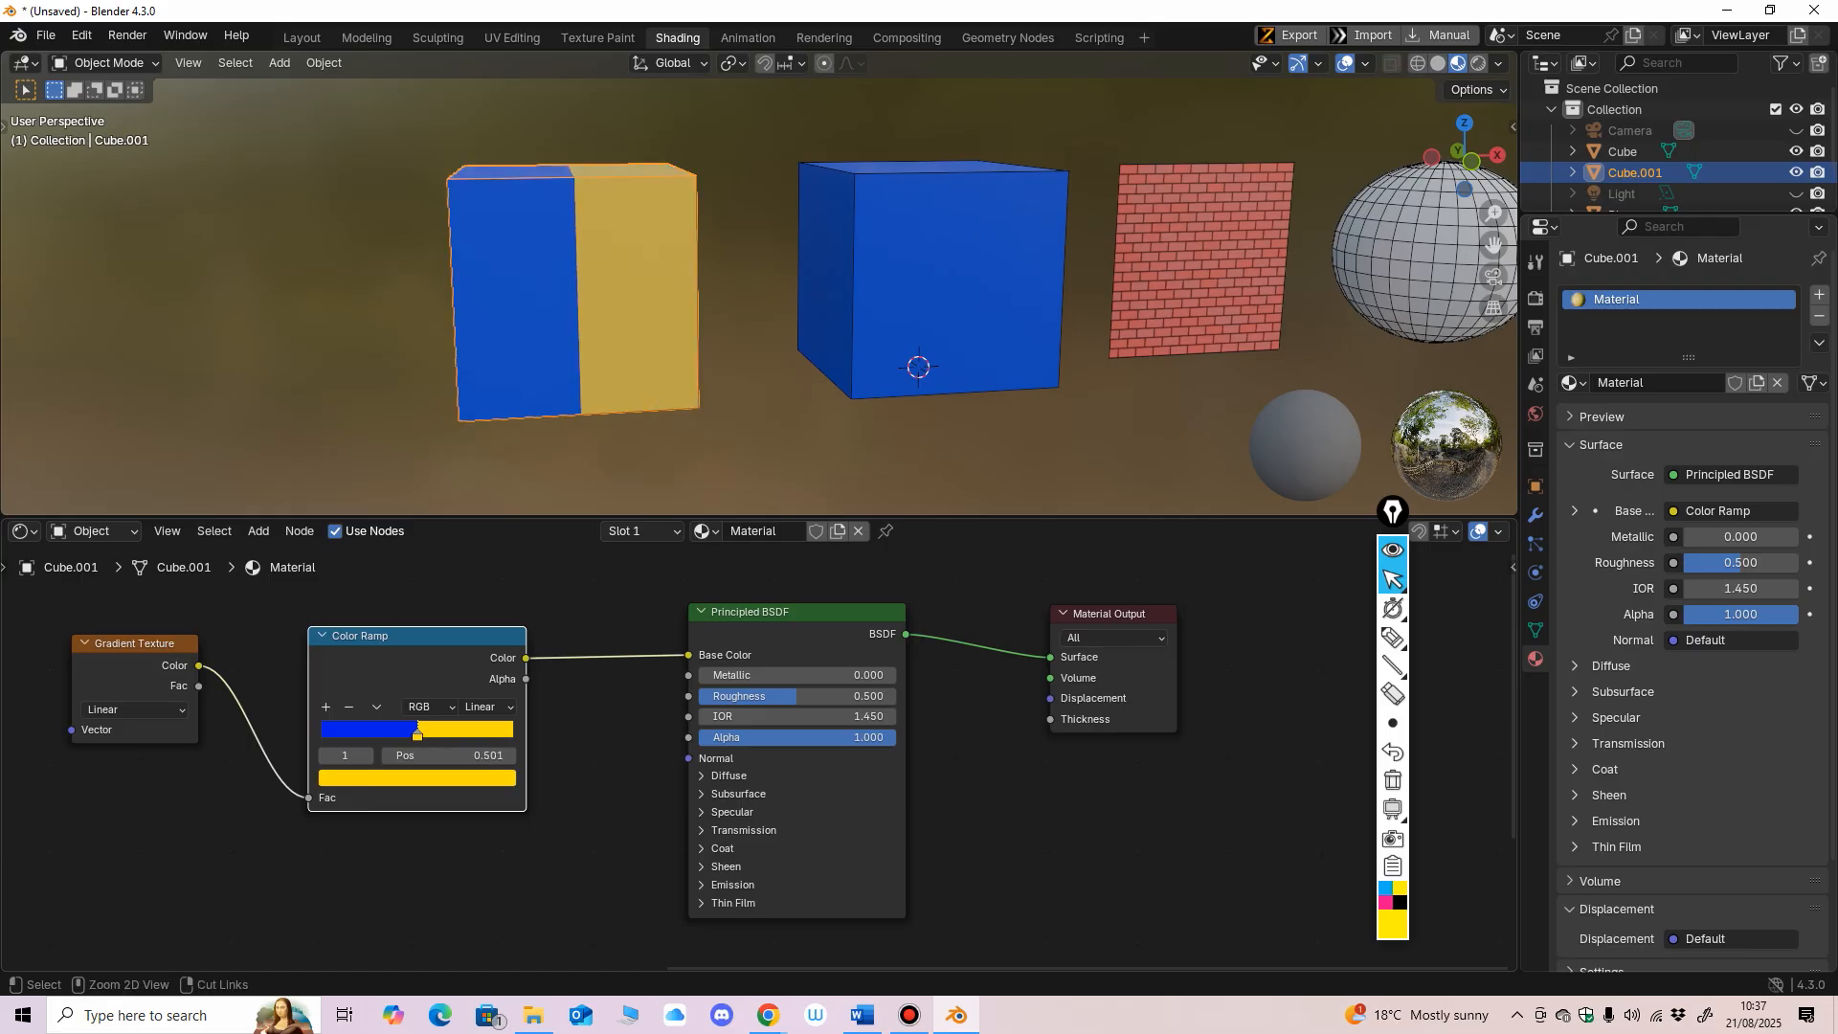
Step: Space out the Gradient Texture and Color Ramp nodes and enlarge the node editor area upward
{"action": "key", "text": "g"}
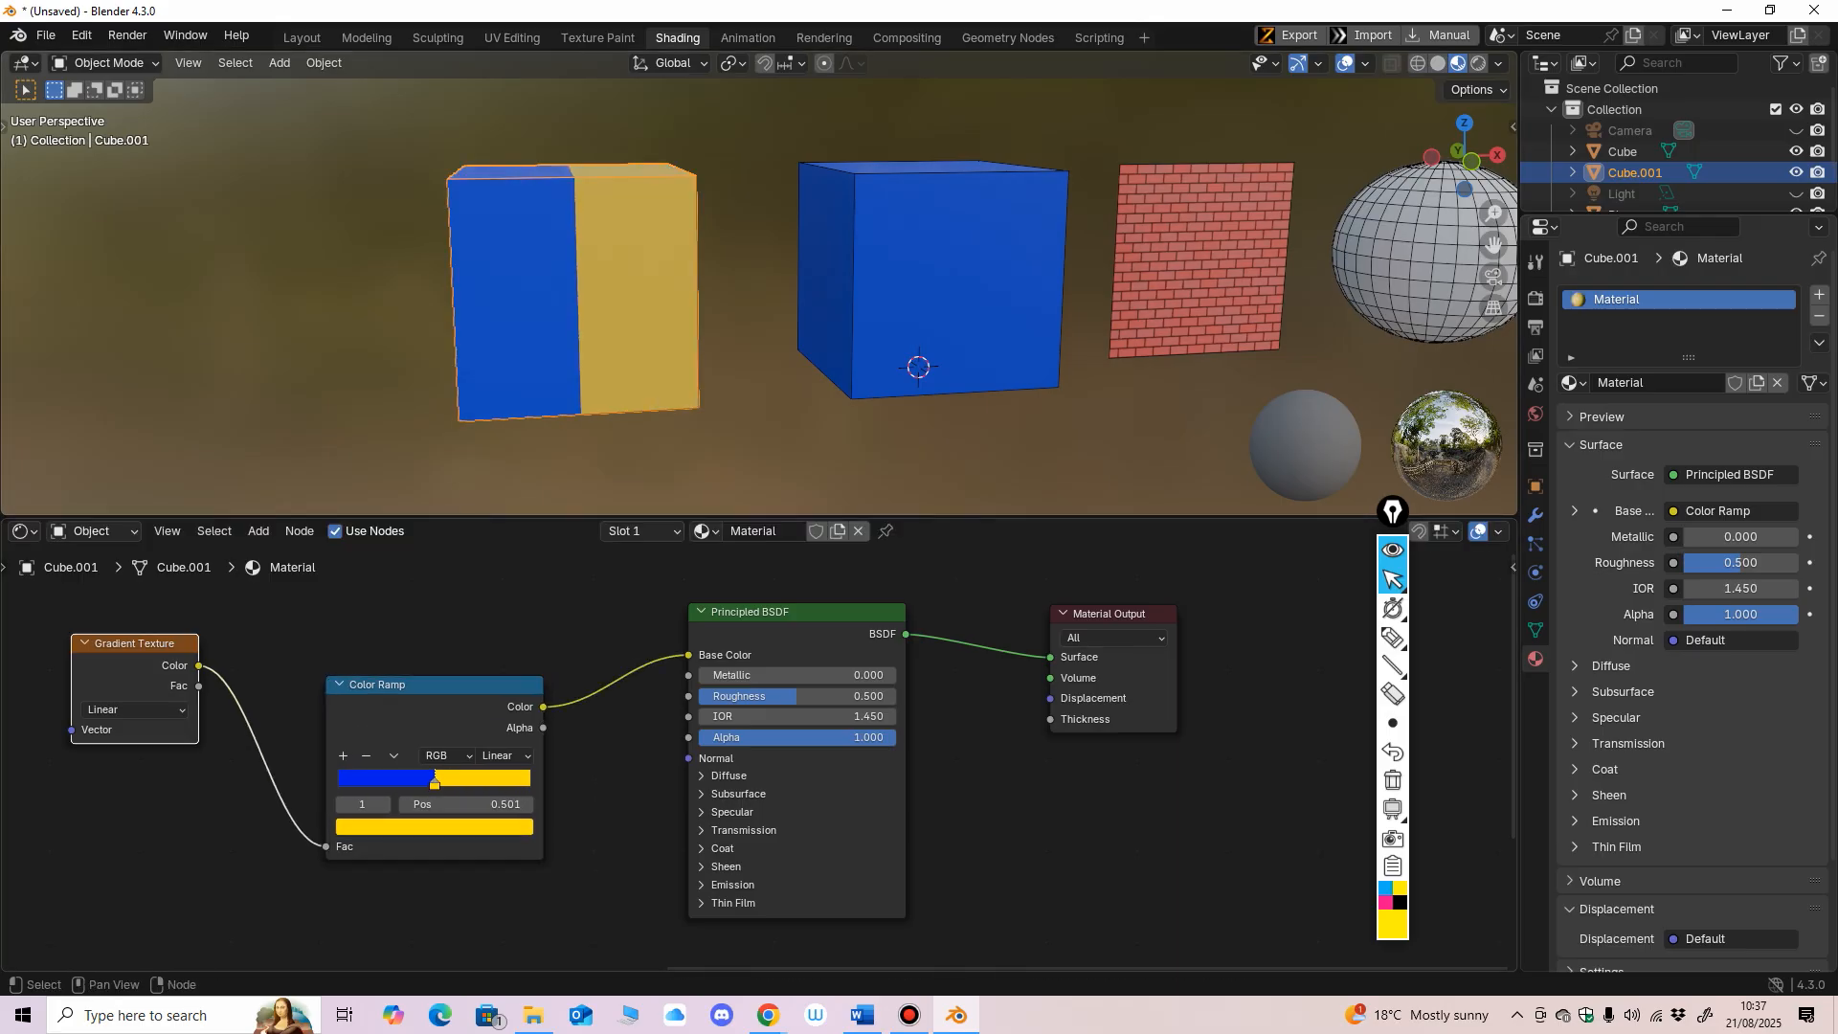
{"action": "left_click_drag", "start_coordinate": [107, 640], "coordinate": [100, 639]}
{"action": "left_click_drag", "start_coordinate": [439, 686], "coordinate": [422, 668]}
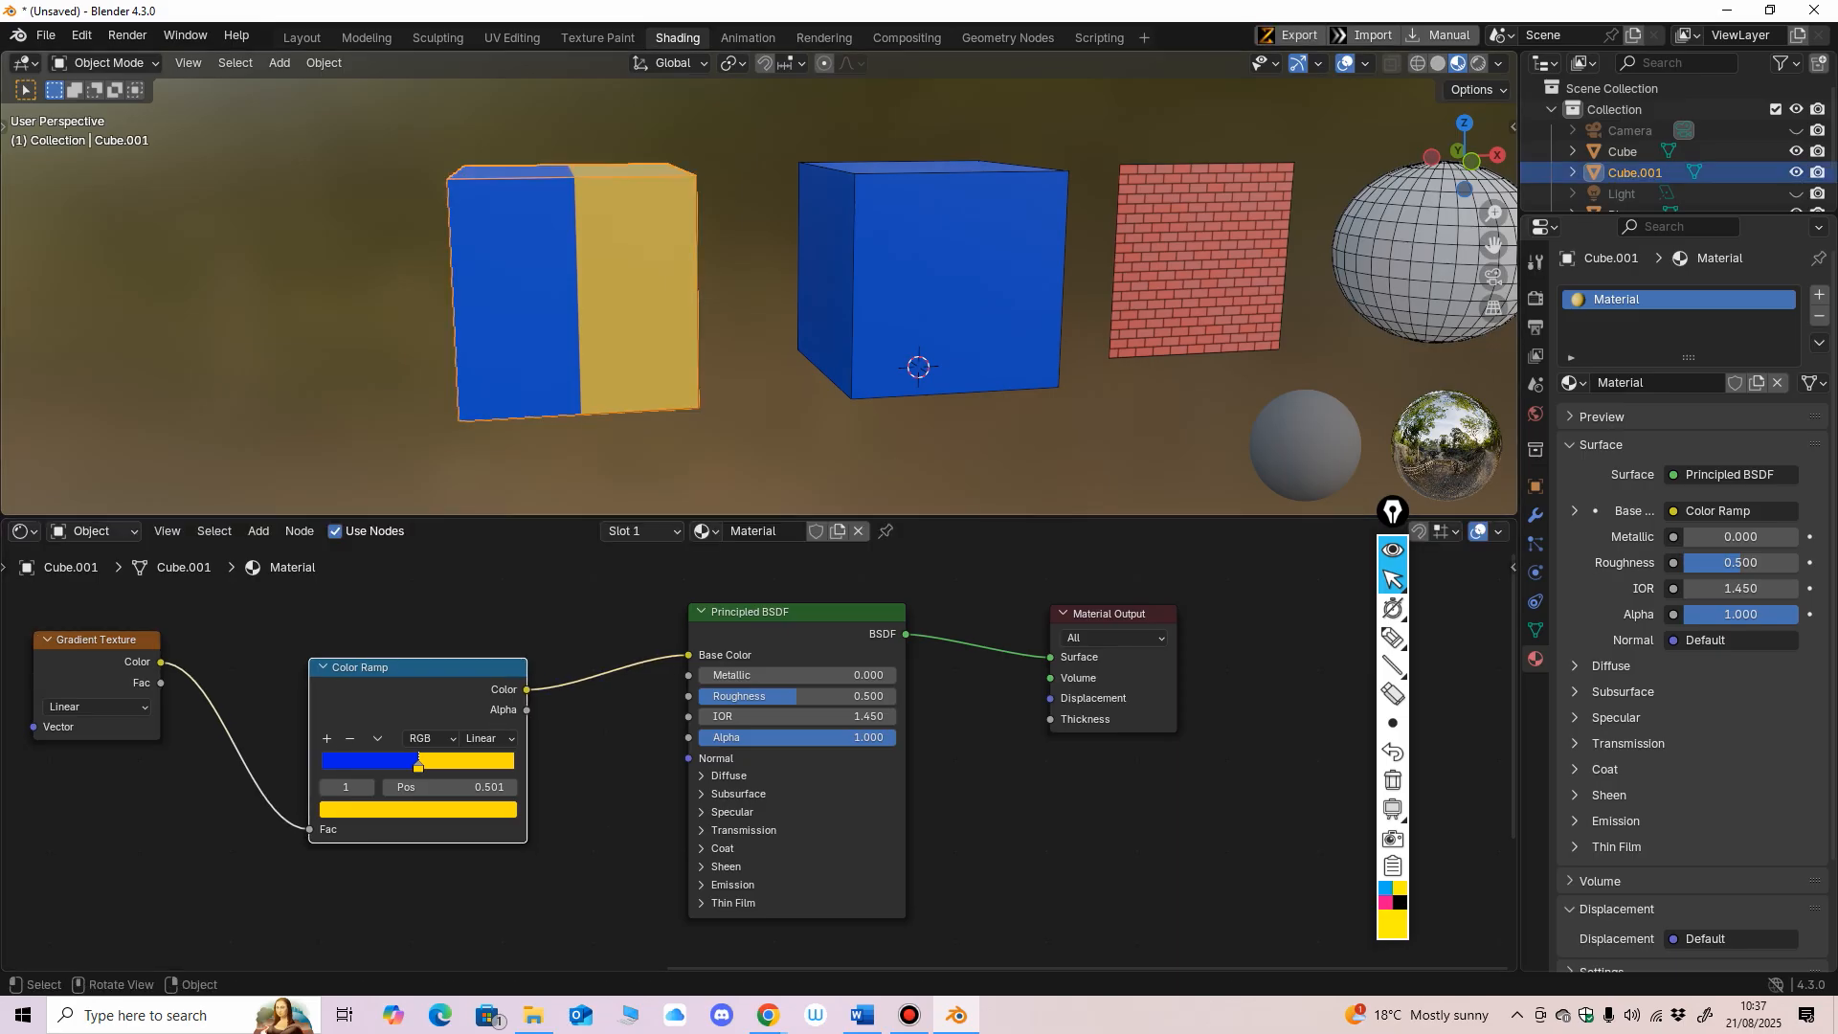
{"action": "scroll", "coordinate": [512, 761], "scroll_direction": "down", "scroll_amount": 2}
{"action": "middle_click_drag", "start_coordinate": [728, 756], "coordinate": [727, 746], "text": "ctrl"}
{"action": "left_click_drag", "start_coordinate": [728, 516], "coordinate": [727, 470]}
{"action": "middle_click_drag", "start_coordinate": [670, 593], "coordinate": [766, 585]}
{"action": "left_click_drag", "start_coordinate": [356, 648], "coordinate": [292, 622]}
{"action": "left_click_drag", "start_coordinate": [593, 674], "coordinate": [563, 651]}
{"action": "left_click_drag", "start_coordinate": [292, 621], "coordinate": [287, 610]}
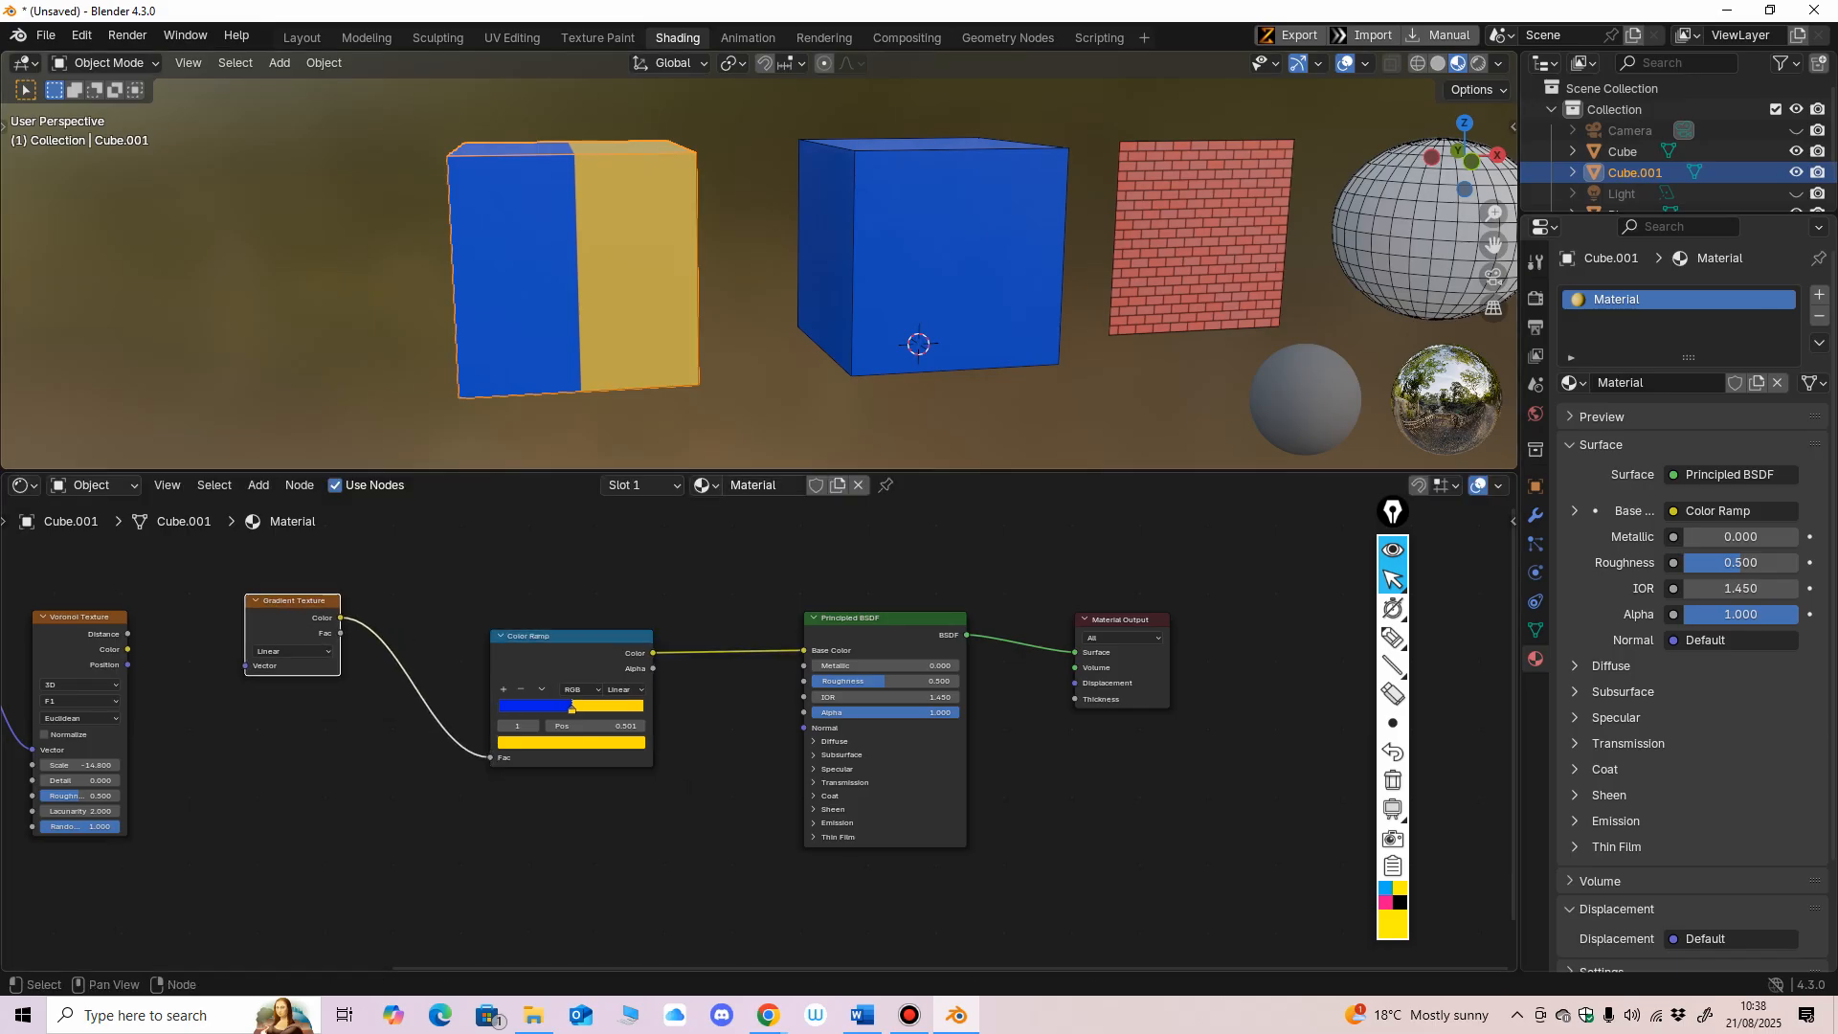
Step: Select the plain blue cube to bring up its material's RGB, Principled BSDF and Material Output nodes
{"action": "left_click", "coordinate": [938, 258]}
{"action": "scroll", "coordinate": [938, 258], "scroll_direction": "down", "scroll_amount": 2}
{"action": "middle_click_drag", "start_coordinate": [938, 259], "coordinate": [909, 264]}
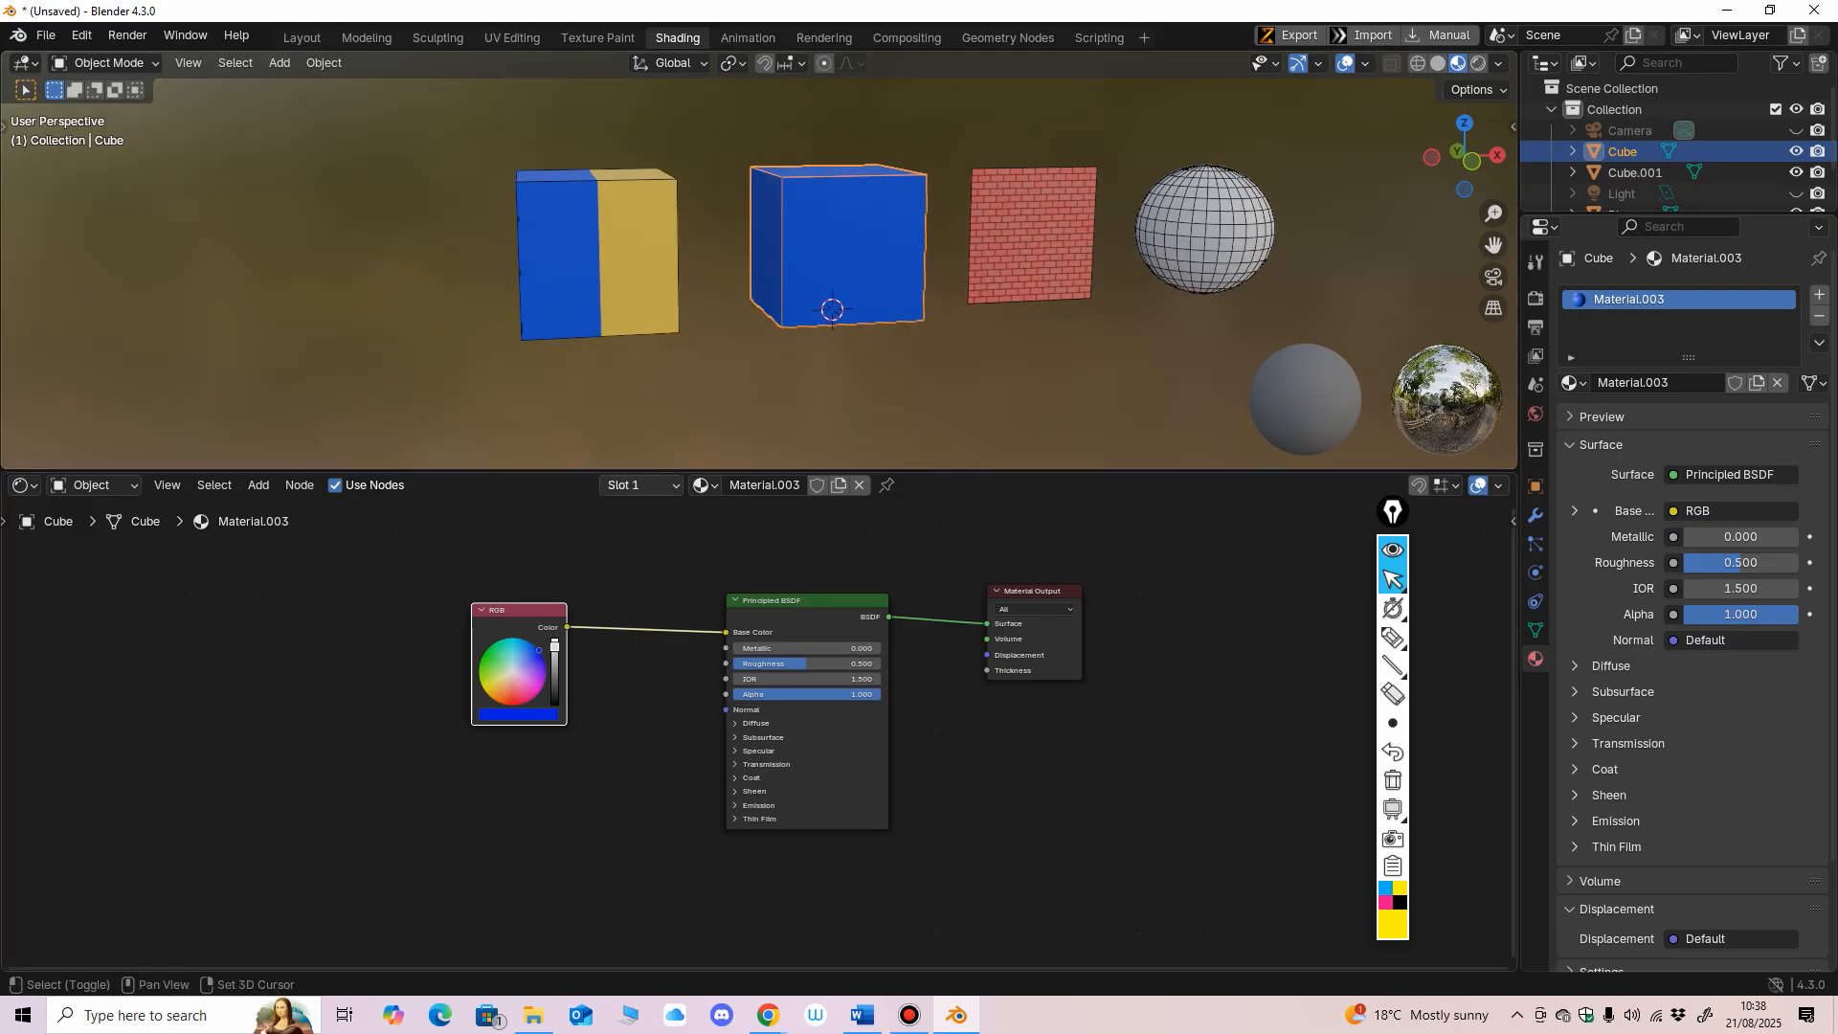
Step: Move the cube's RGB node away from the Principled BSDF and change its colour to green
{"action": "left_click_drag", "start_coordinate": [522, 610], "coordinate": [434, 595]}
{"action": "middle_click_drag", "start_coordinate": [651, 383], "coordinate": [633, 358]}
{"action": "left_click_drag", "start_coordinate": [452, 634], "coordinate": [396, 661]}
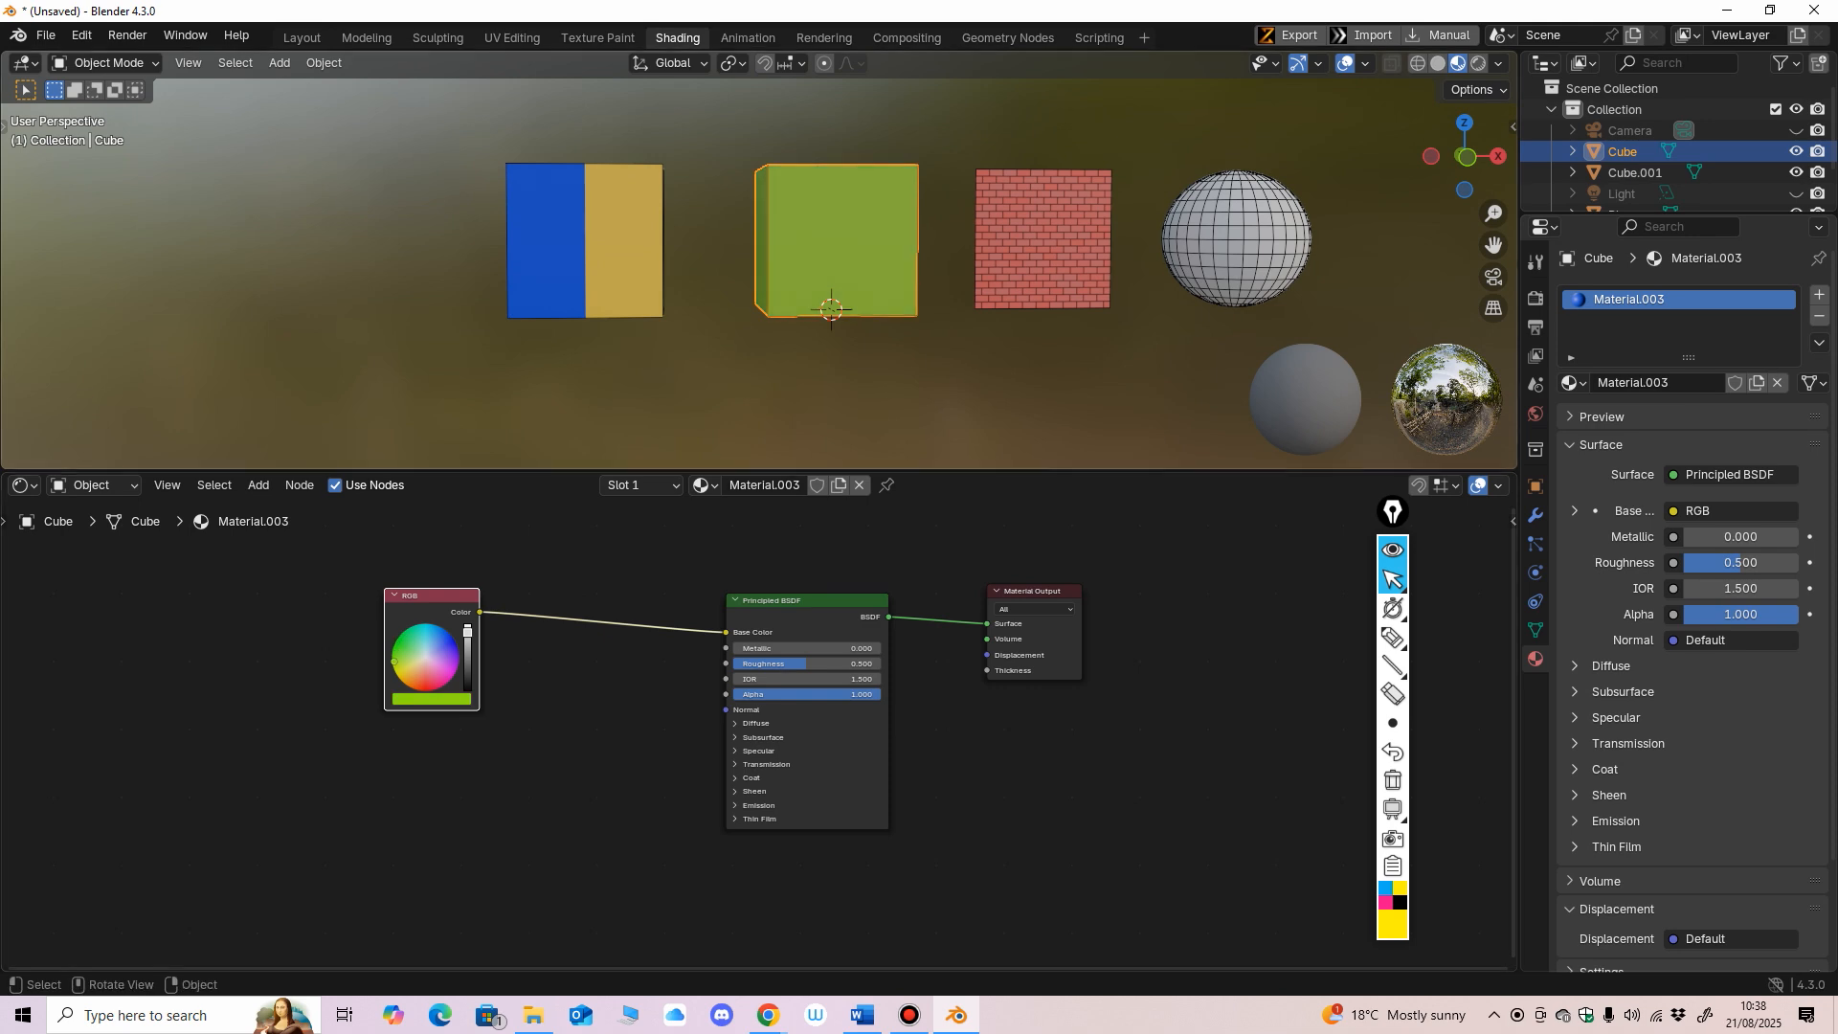
Step: Select the sphere and create a new material for it
{"action": "left_click", "coordinate": [1233, 240]}
{"action": "middle_click_drag", "start_coordinate": [1129, 330], "coordinate": [1125, 344]}
{"action": "middle_click_drag", "start_coordinate": [1125, 344], "coordinate": [963, 353], "text": "shift"}
{"action": "left_click", "coordinate": [804, 484]}
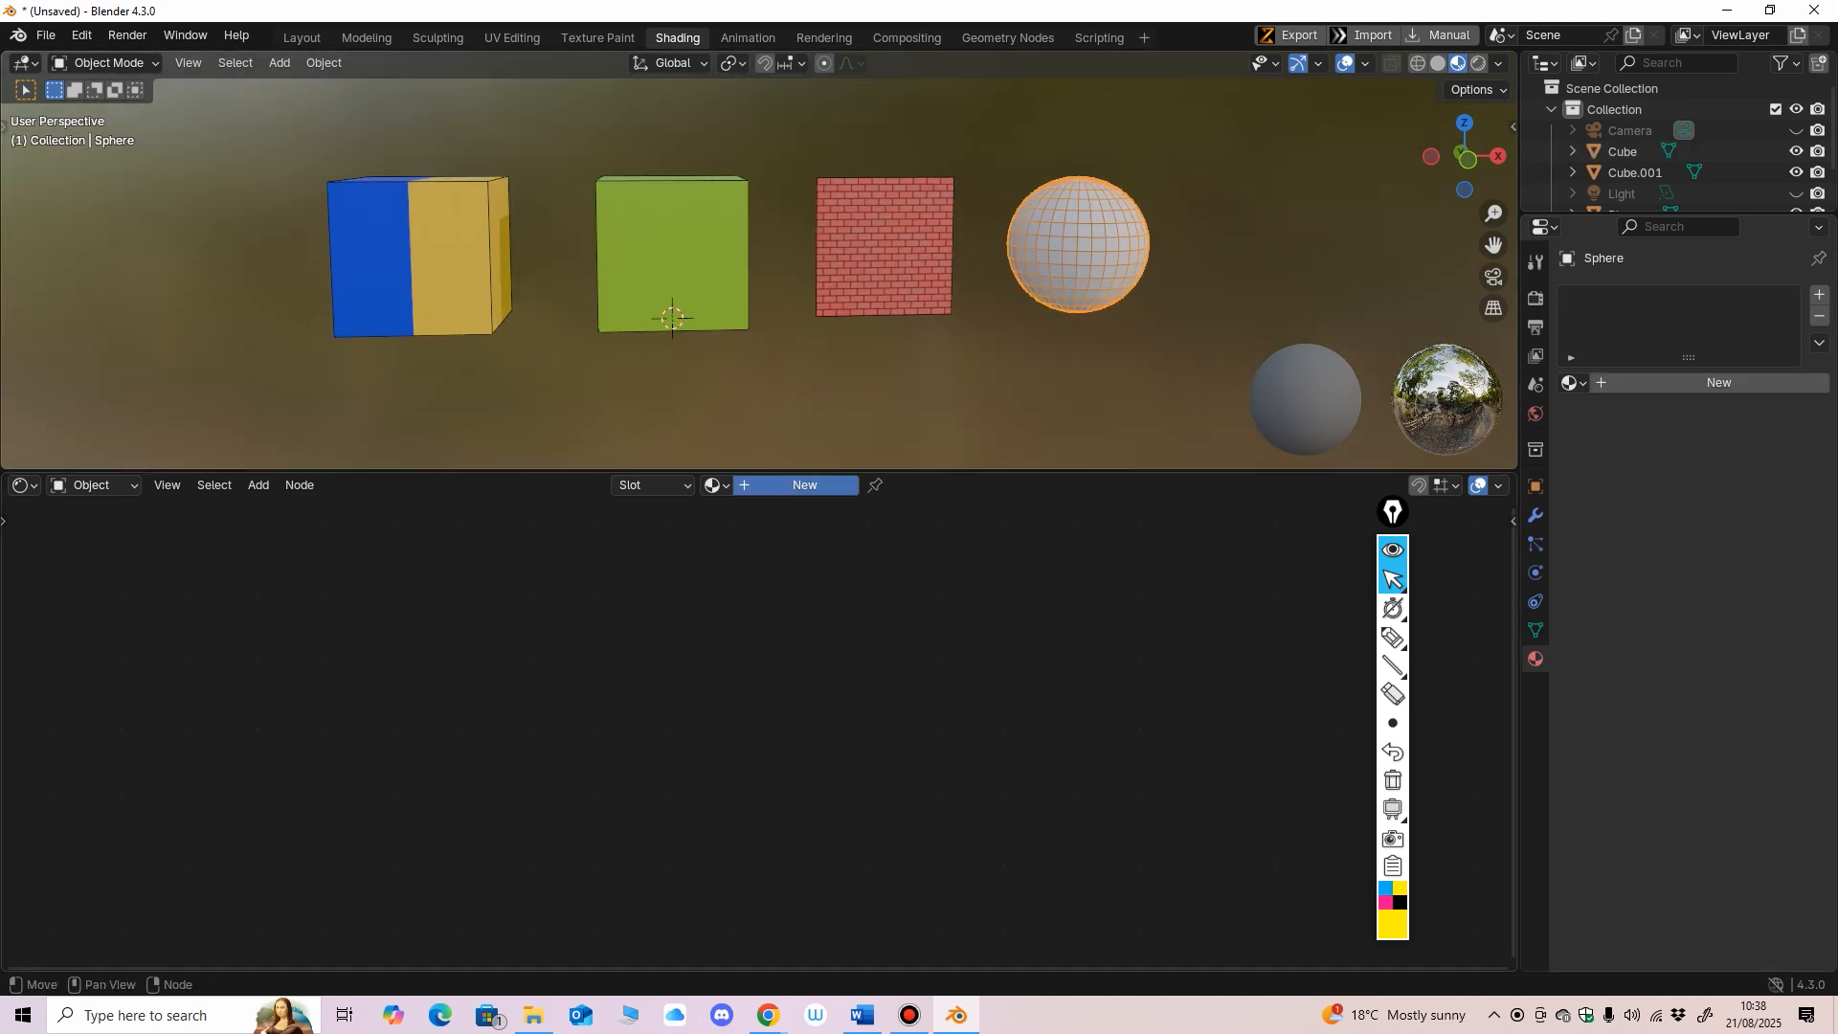
Step: Space out the sphere material's Principled BSDF and Material Output nodes, leaving free room before the Principled BSDF
{"action": "left_click_drag", "start_coordinate": [780, 630], "coordinate": [900, 599]}
{"action": "left_click_drag", "start_coordinate": [622, 630], "coordinate": [624, 625]}
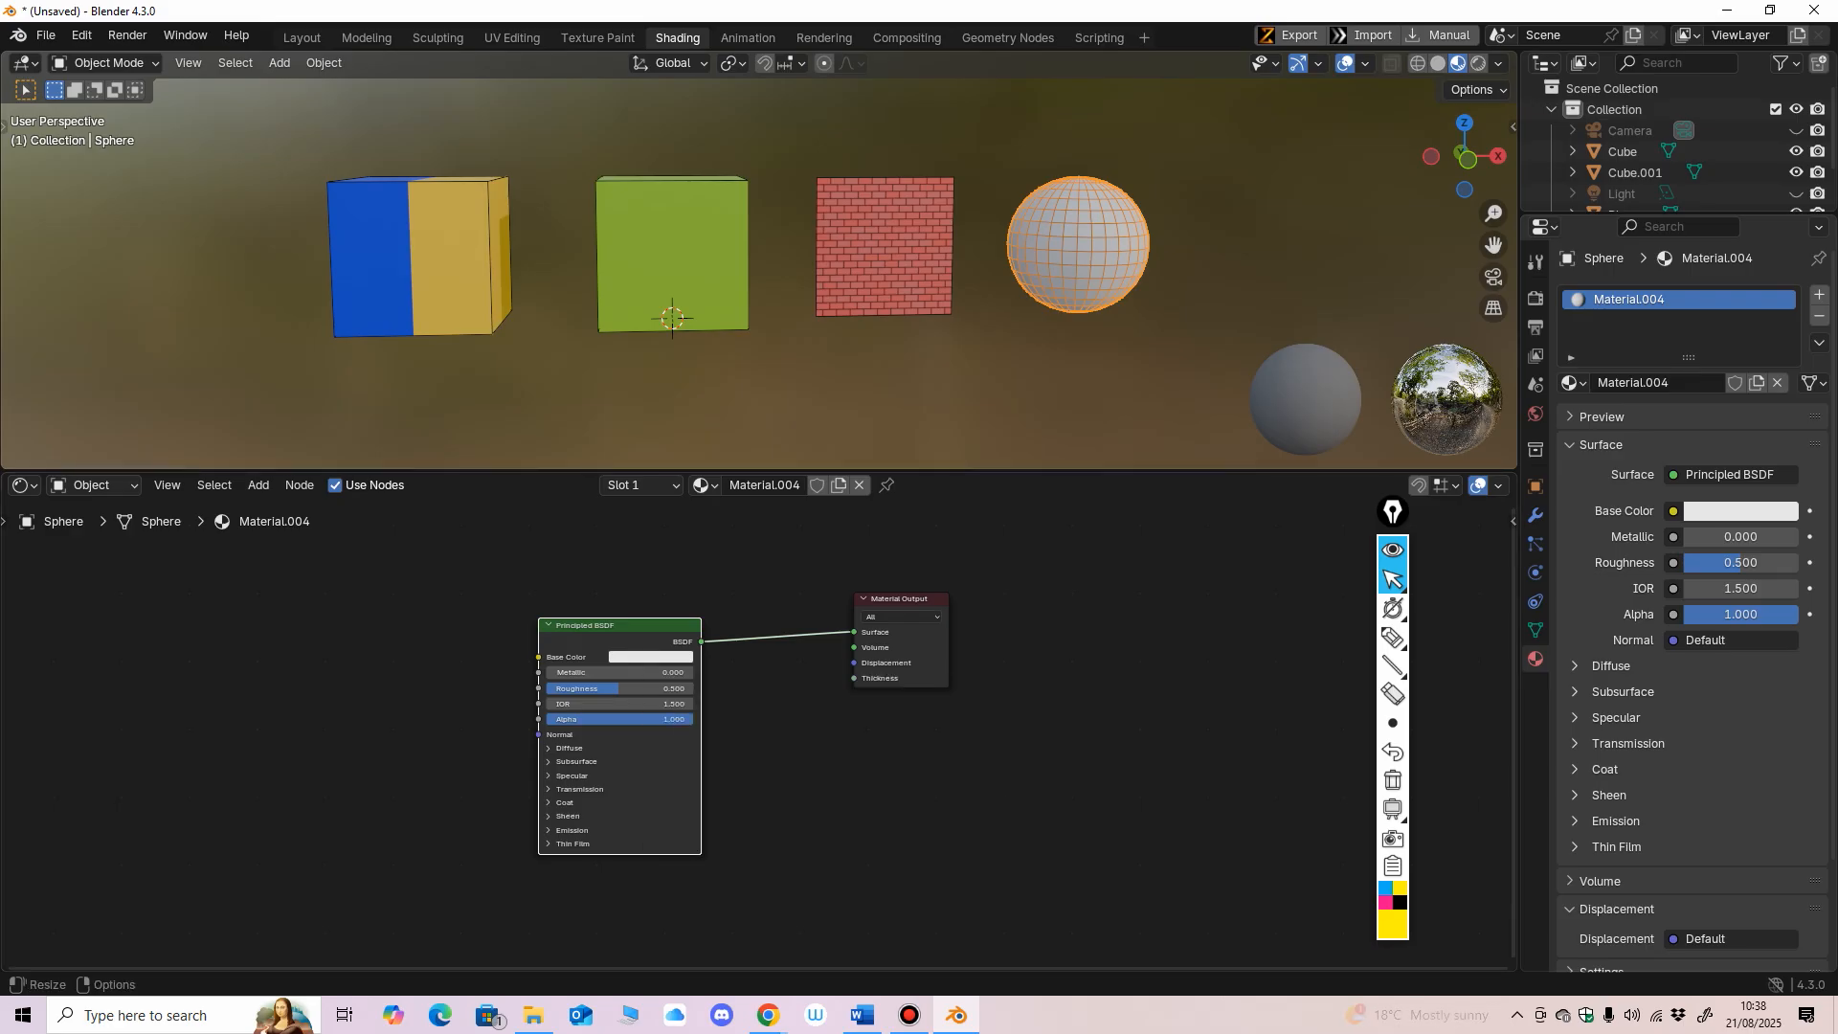
{"action": "middle_click_drag", "start_coordinate": [756, 752], "coordinate": [807, 709]}
{"action": "left_click_drag", "start_coordinate": [950, 557], "coordinate": [970, 556]}
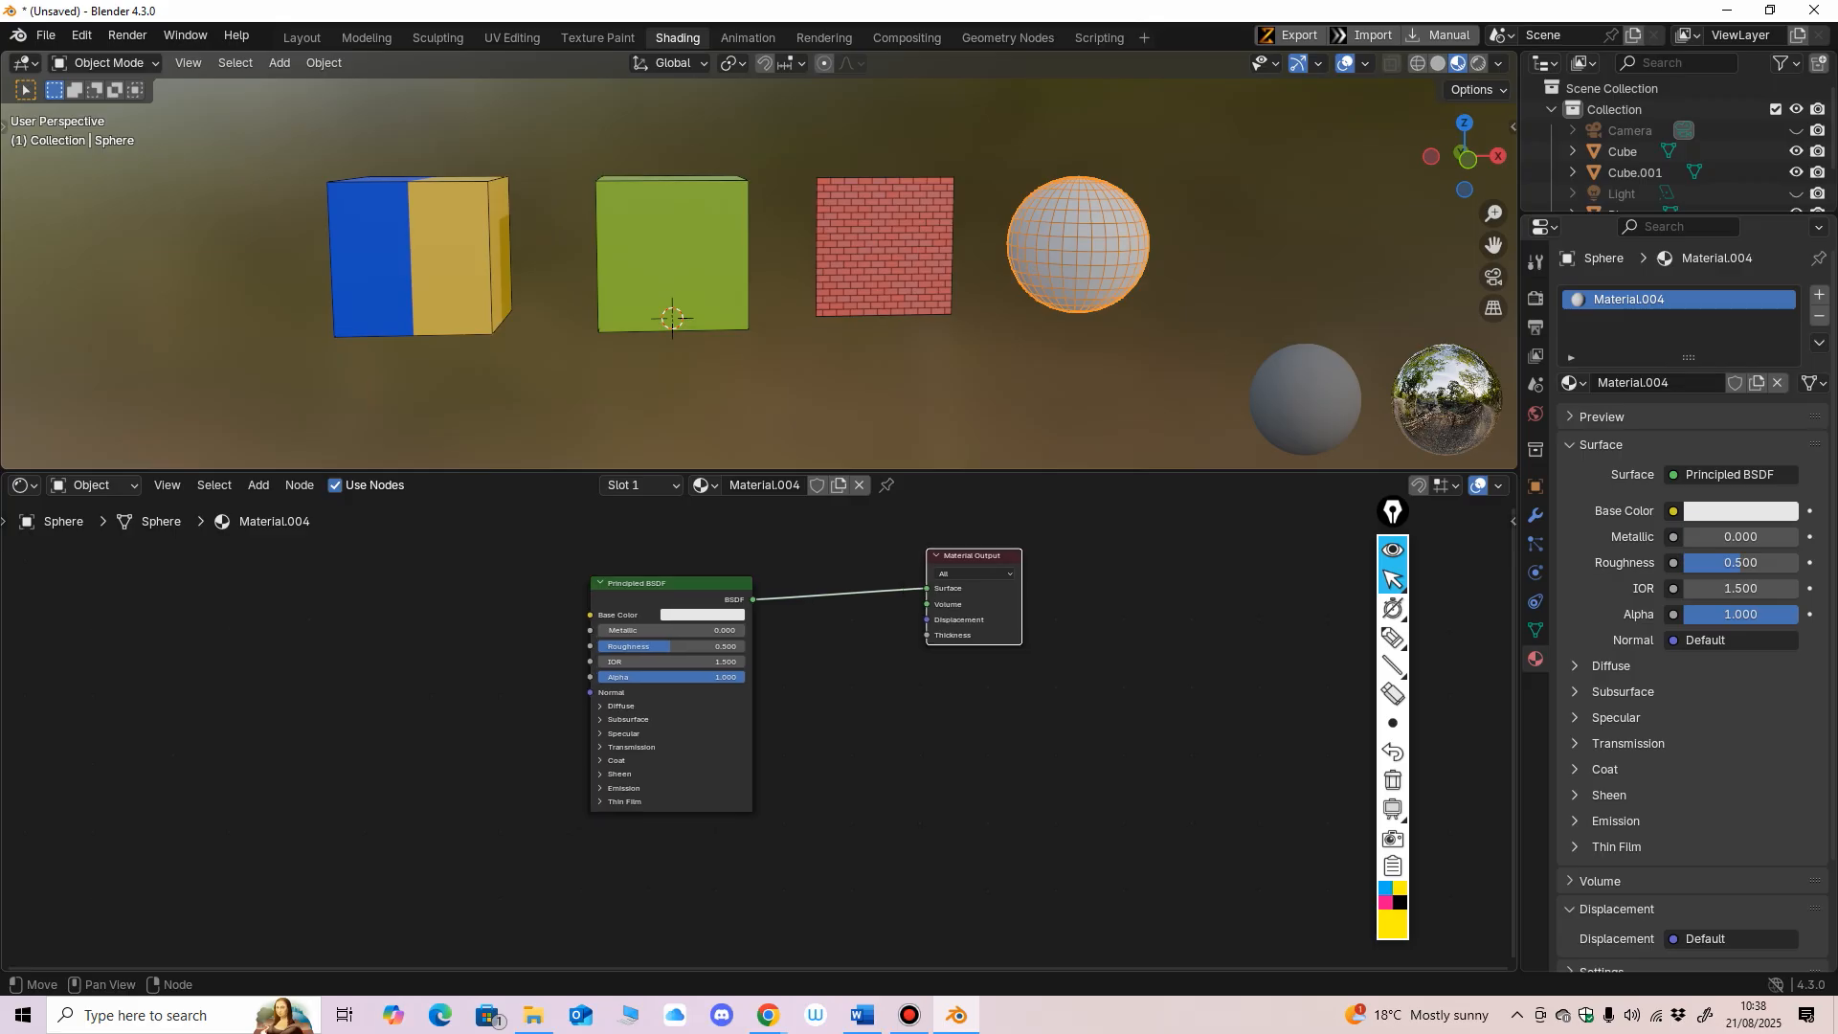
{"action": "scroll", "coordinate": [862, 383], "scroll_direction": "up", "scroll_amount": 1}
{"action": "middle_click_drag", "start_coordinate": [862, 382], "coordinate": [836, 381], "text": "shift"}
{"action": "left_click_drag", "start_coordinate": [672, 583], "coordinate": [648, 579]}
{"action": "left_click_drag", "start_coordinate": [969, 556], "coordinate": [978, 555]}
{"action": "left_click_drag", "start_coordinate": [648, 578], "coordinate": [698, 572]}
{"action": "middle_click_drag", "start_coordinate": [804, 651], "coordinate": [815, 665]}
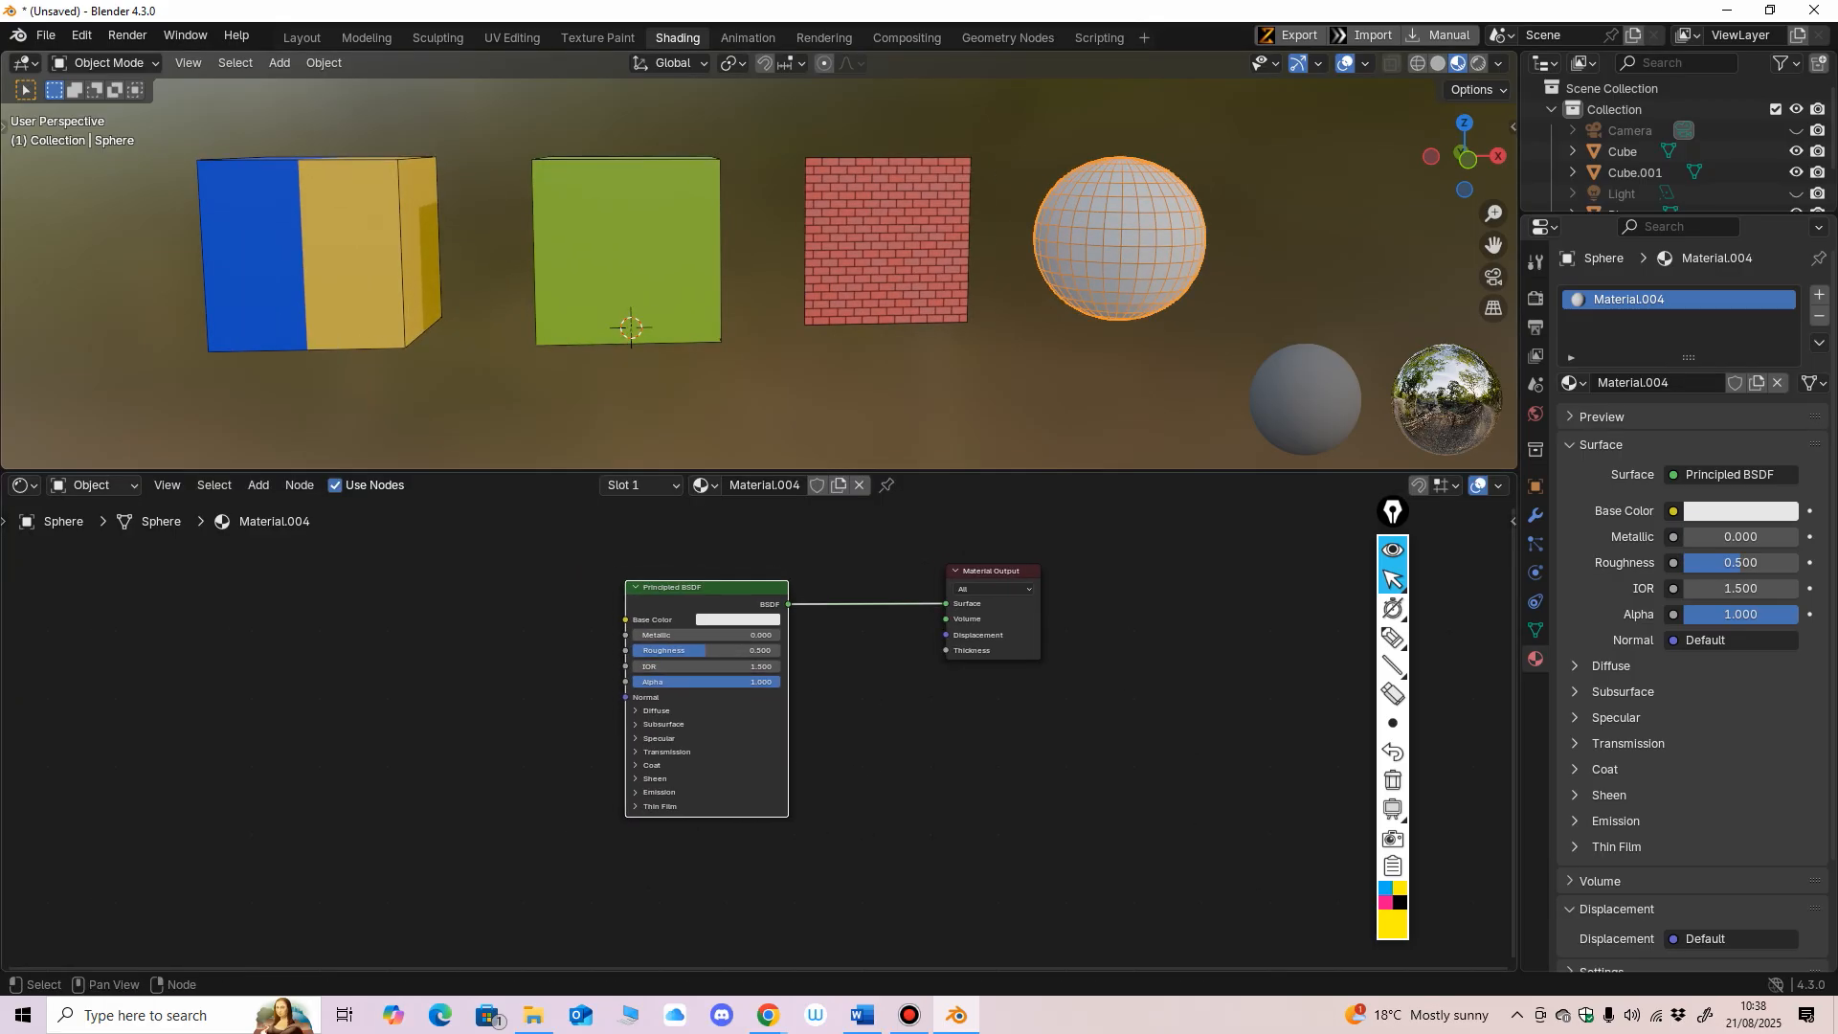
{"action": "key", "text": "shift+a"}
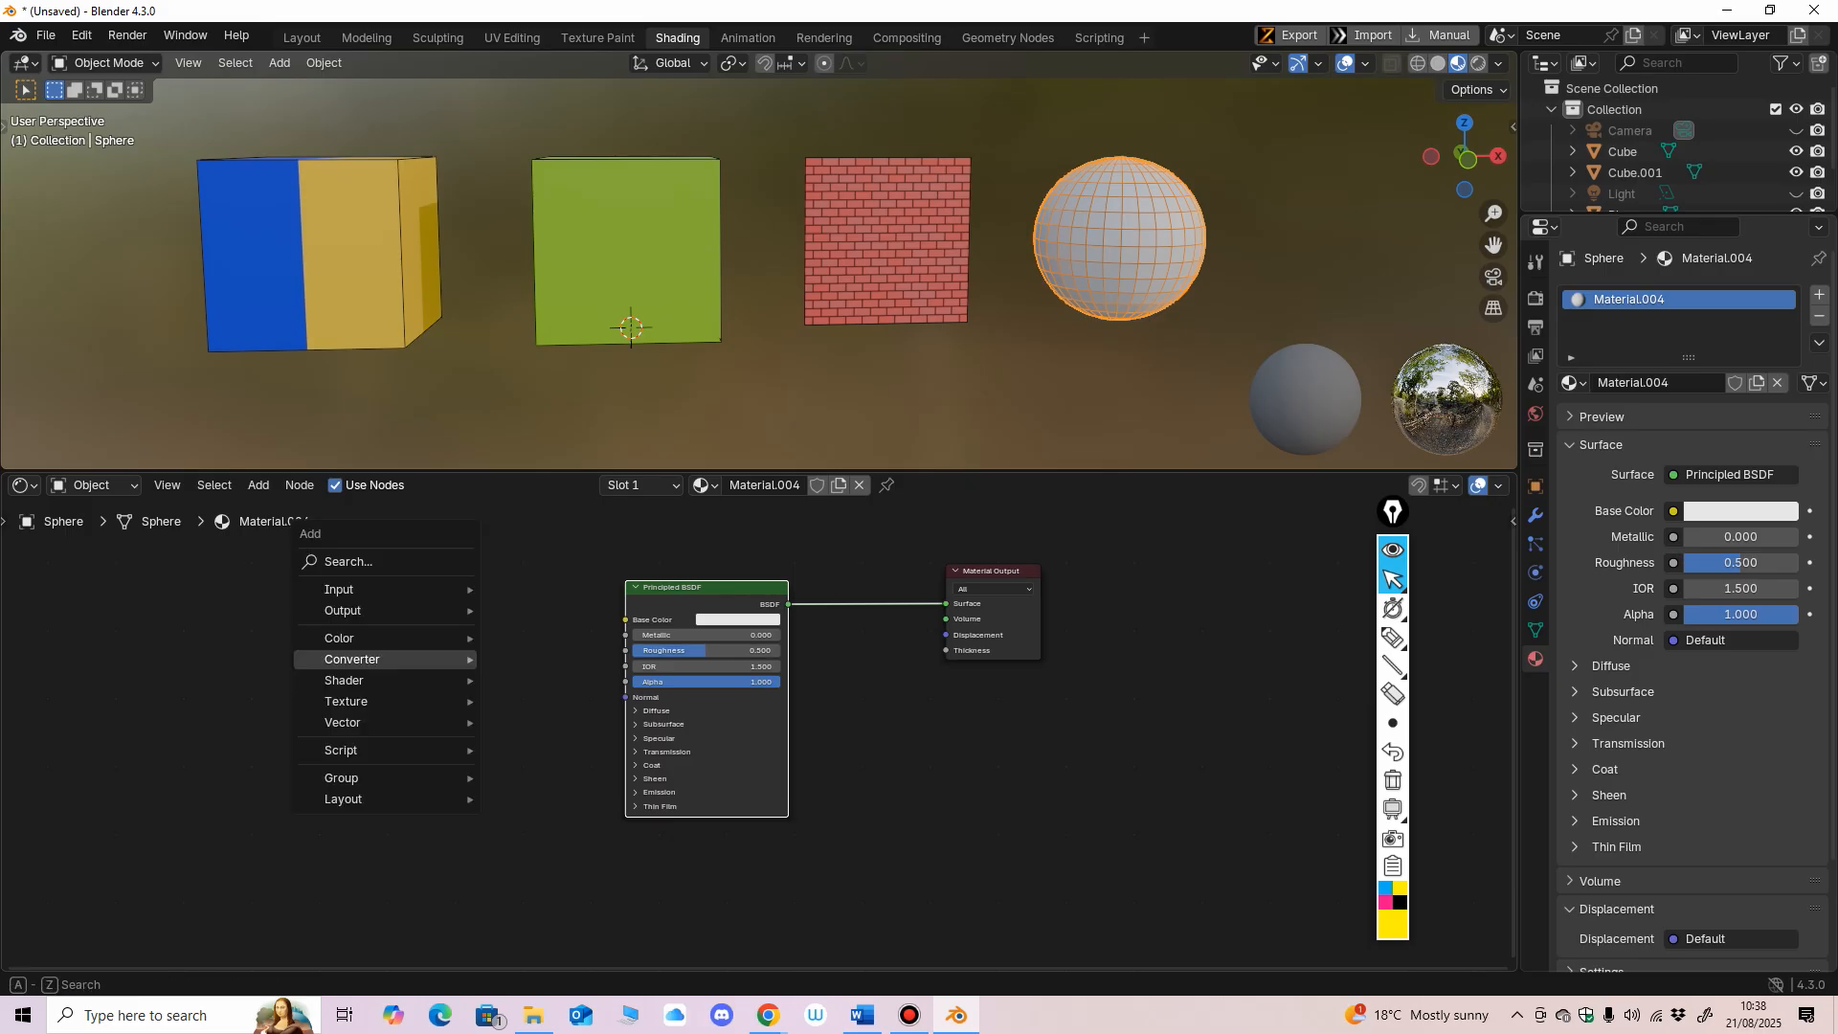
{"action": "mouse_move", "coordinate": [383, 659]}
{"action": "mouse_move", "coordinate": [383, 588]}
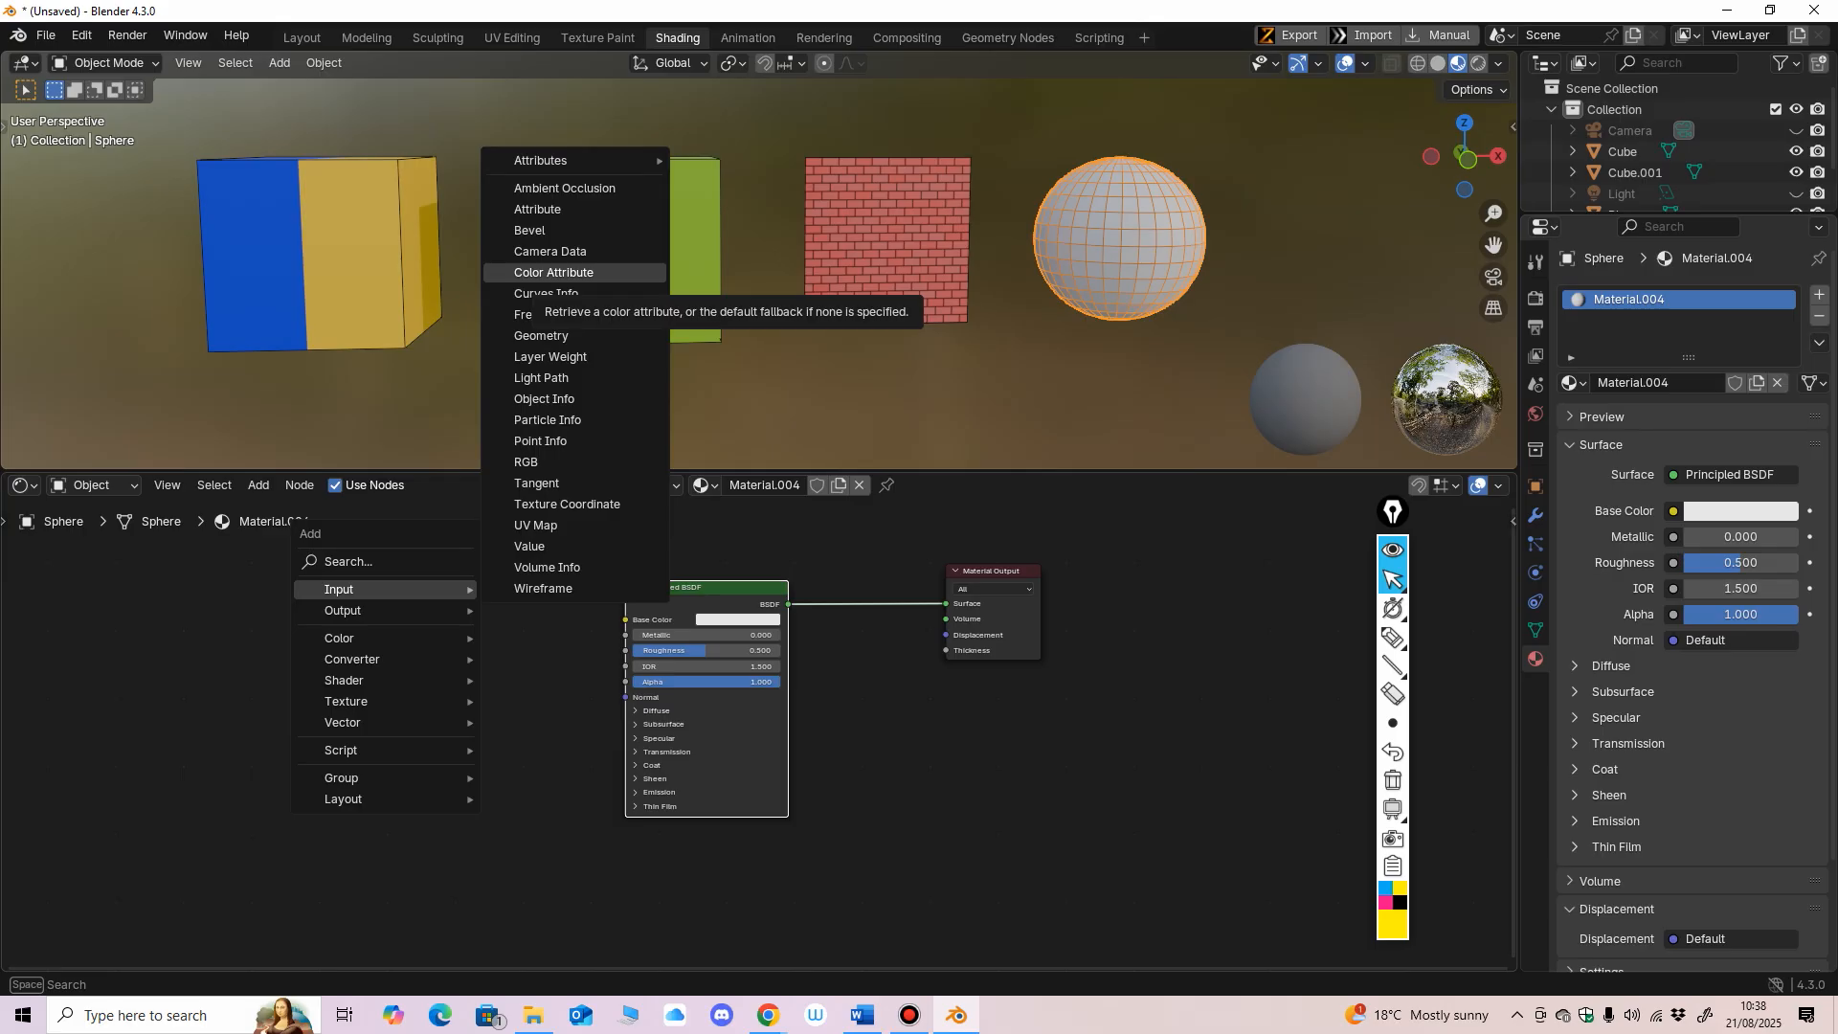
{"action": "key", "text": "Escape"}
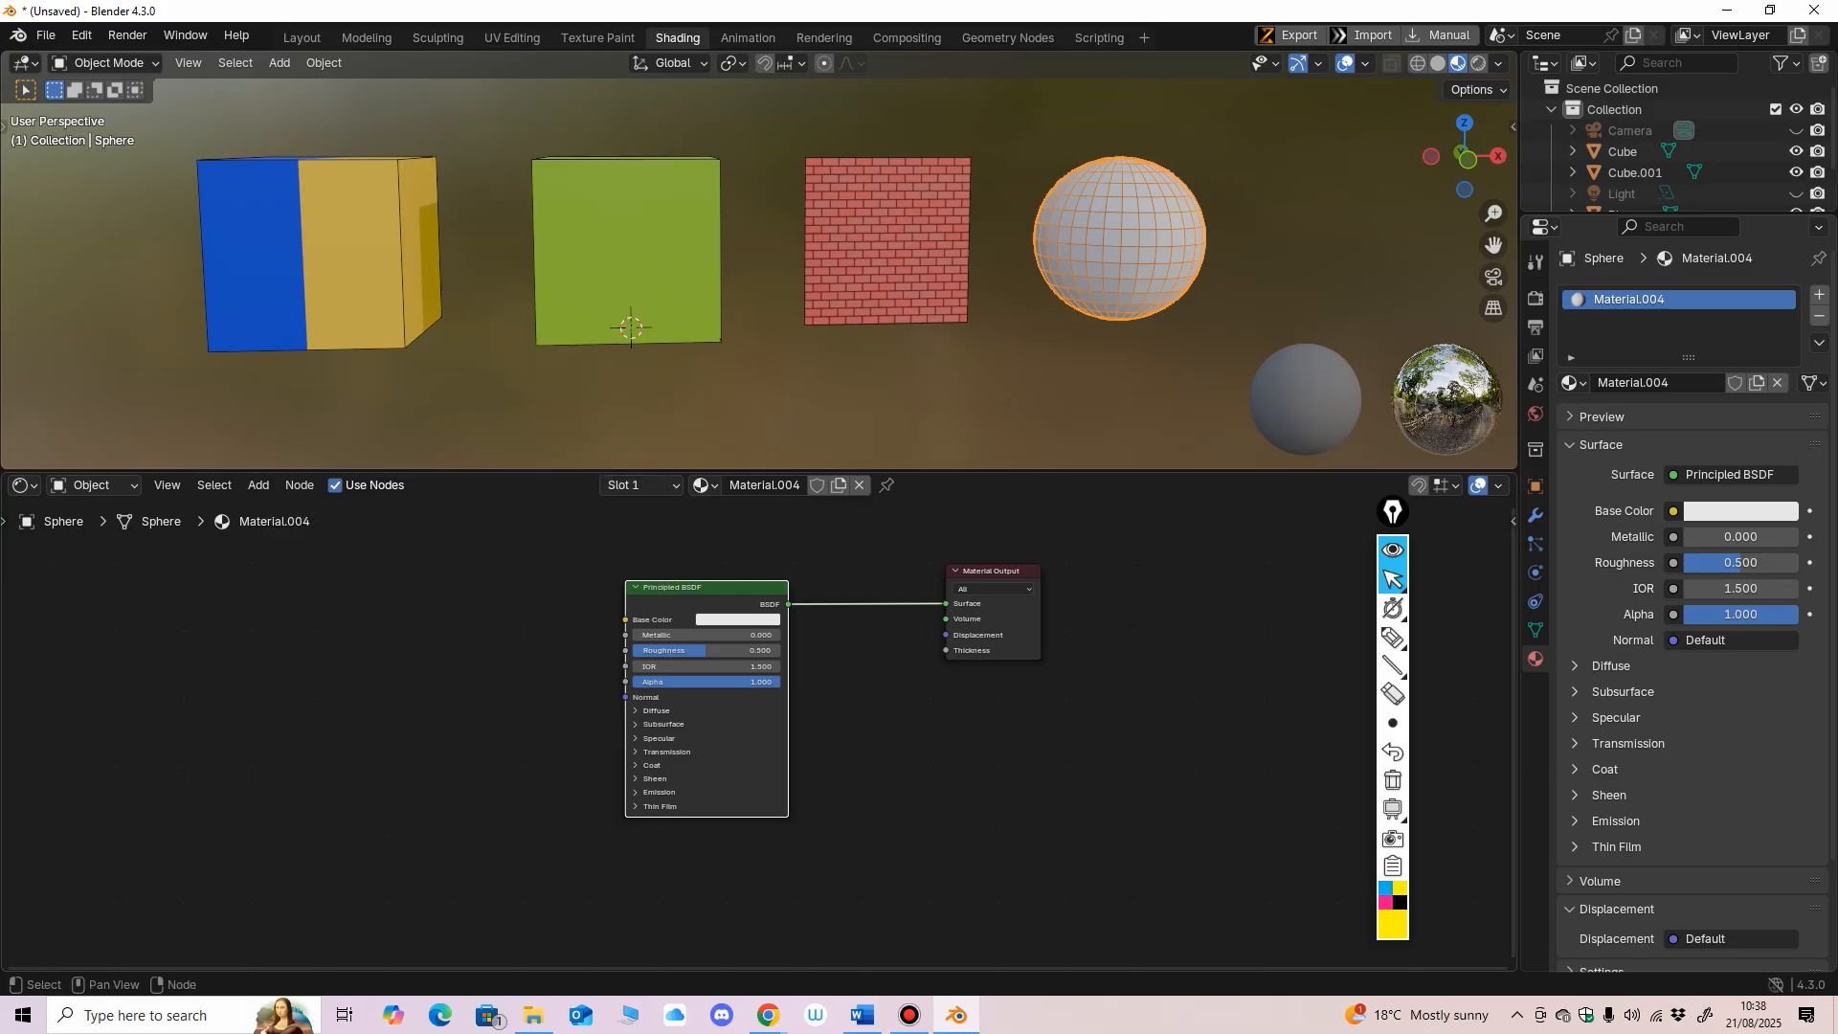
{"action": "mouse_move", "coordinate": [1393, 638]}
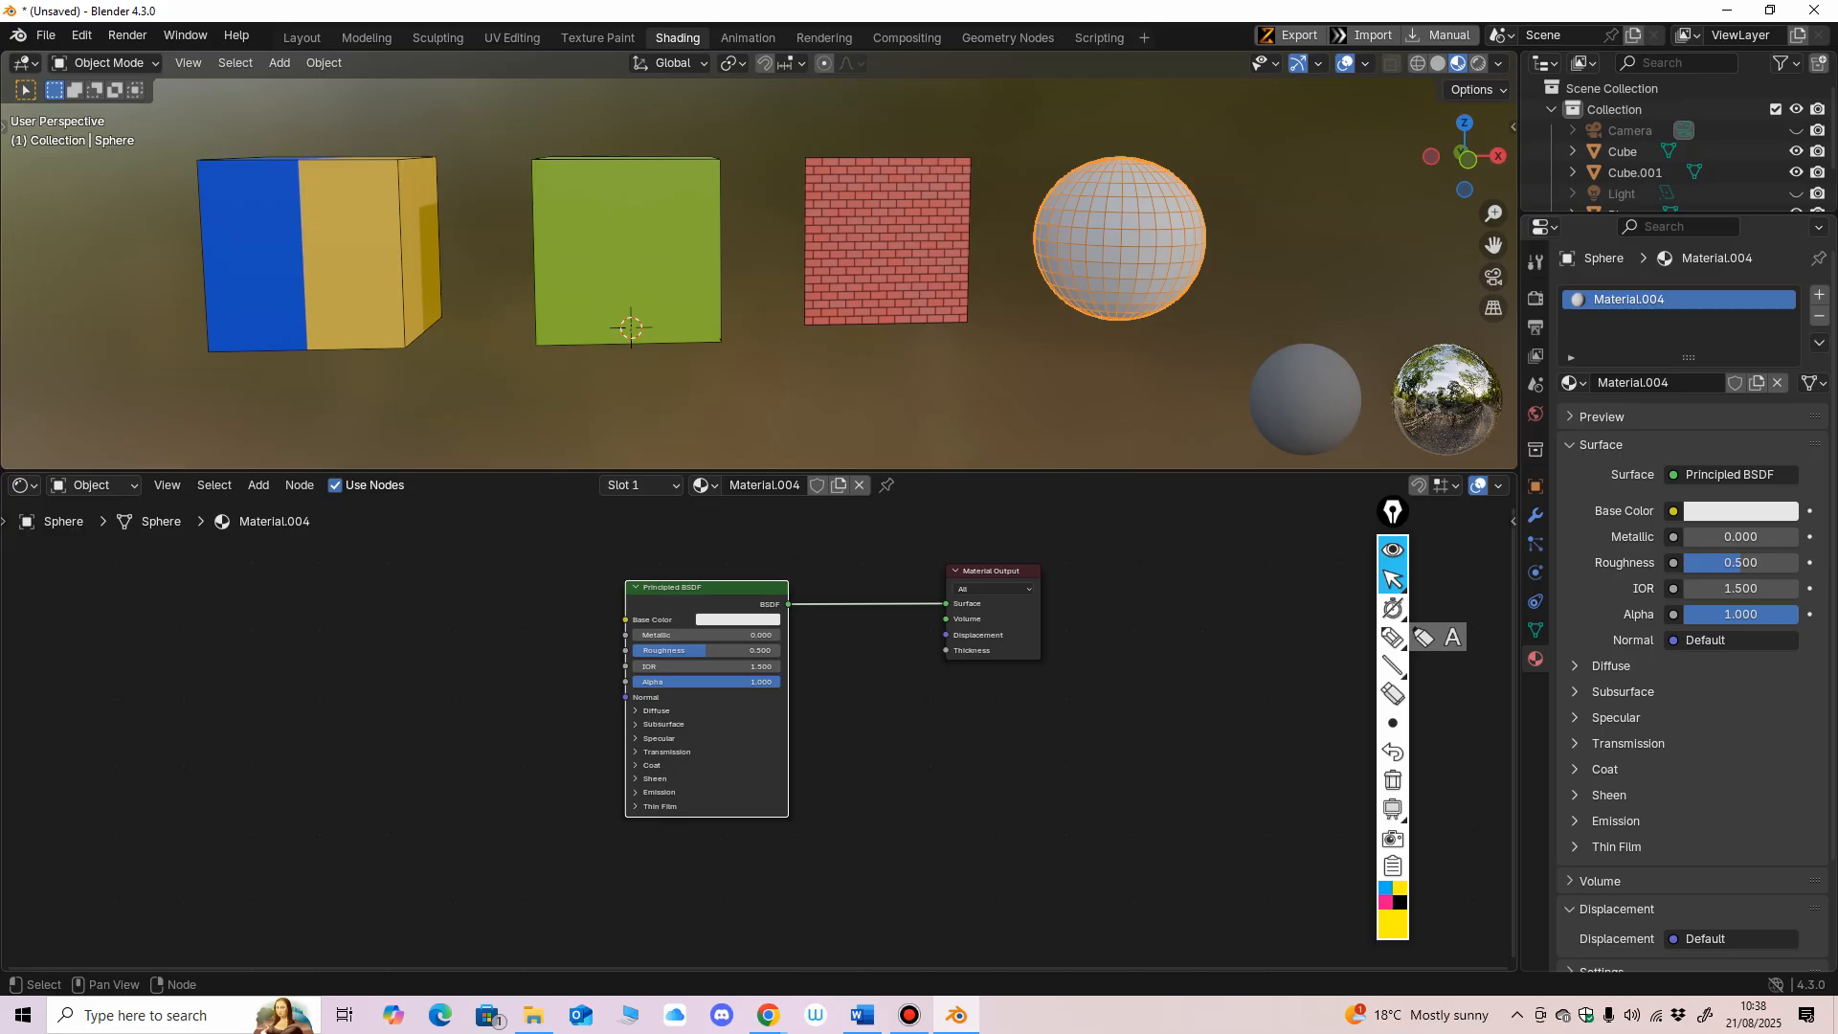
Step: Add a Color Attribute input node to the sphere's material, placed ahead of the Principled BSDF
{"action": "key", "text": "shift+a"}
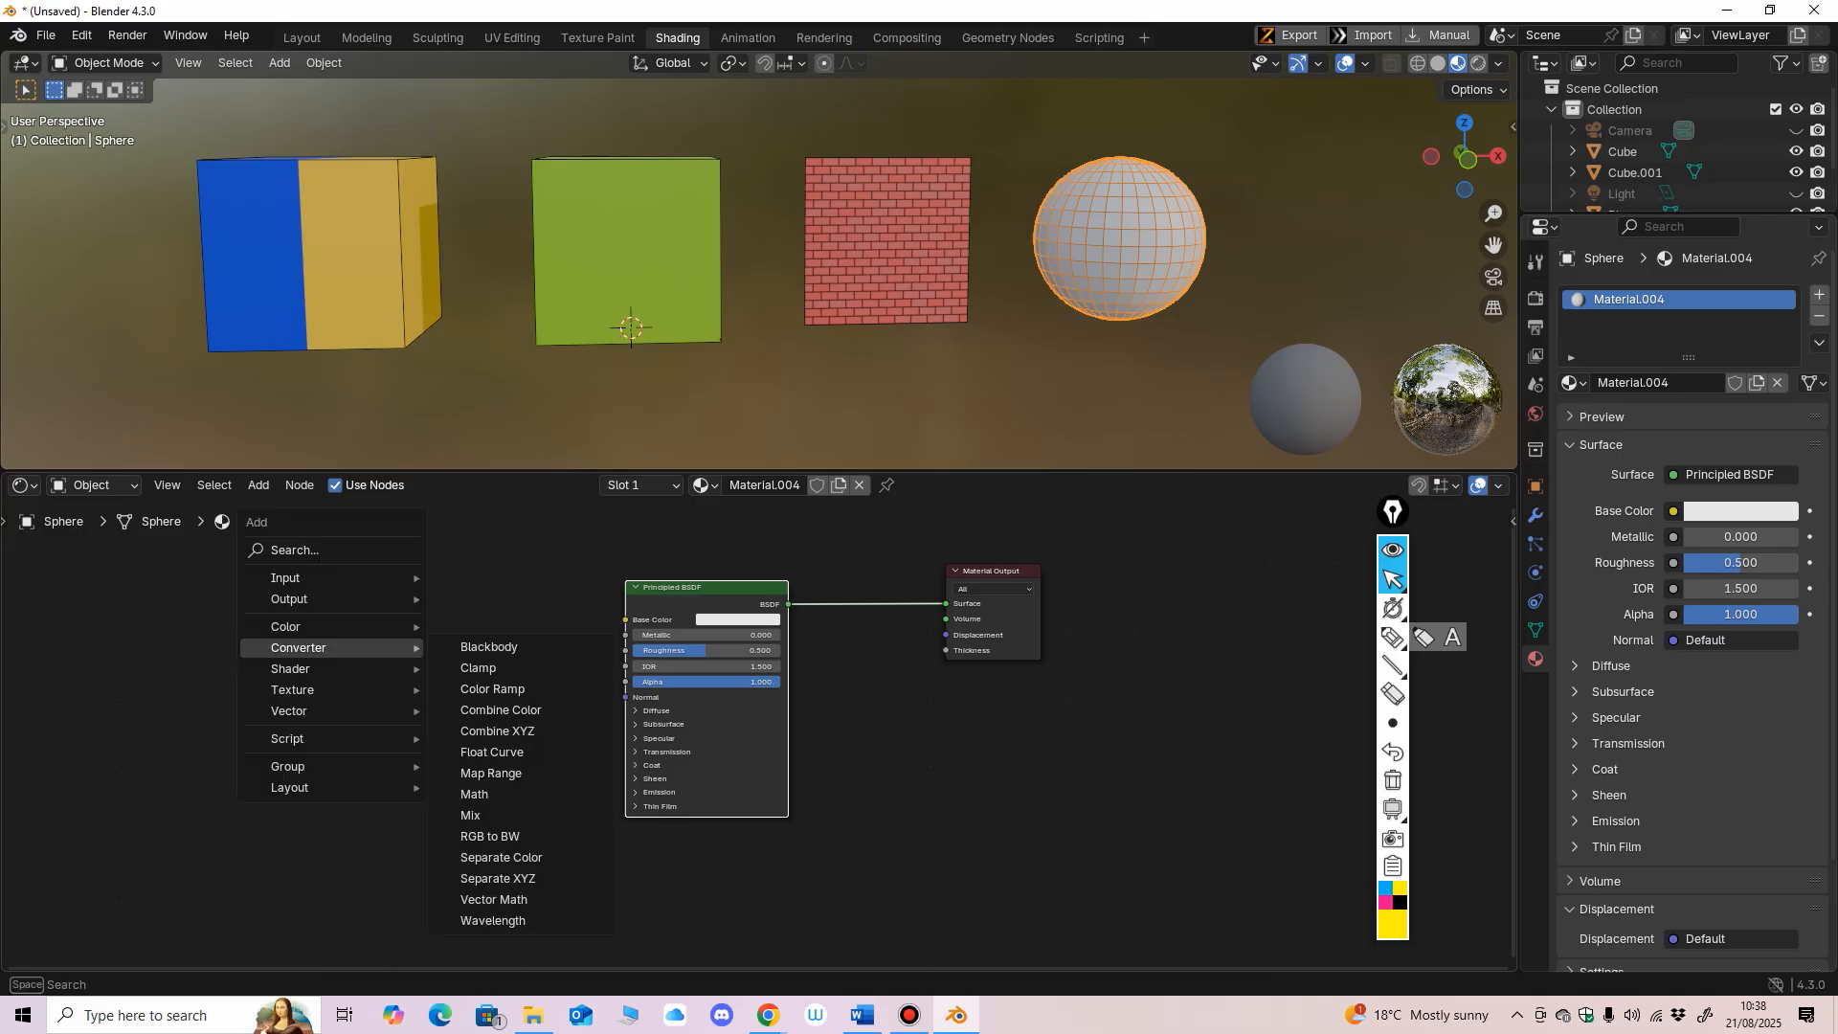
{"action": "mouse_move", "coordinate": [326, 578]}
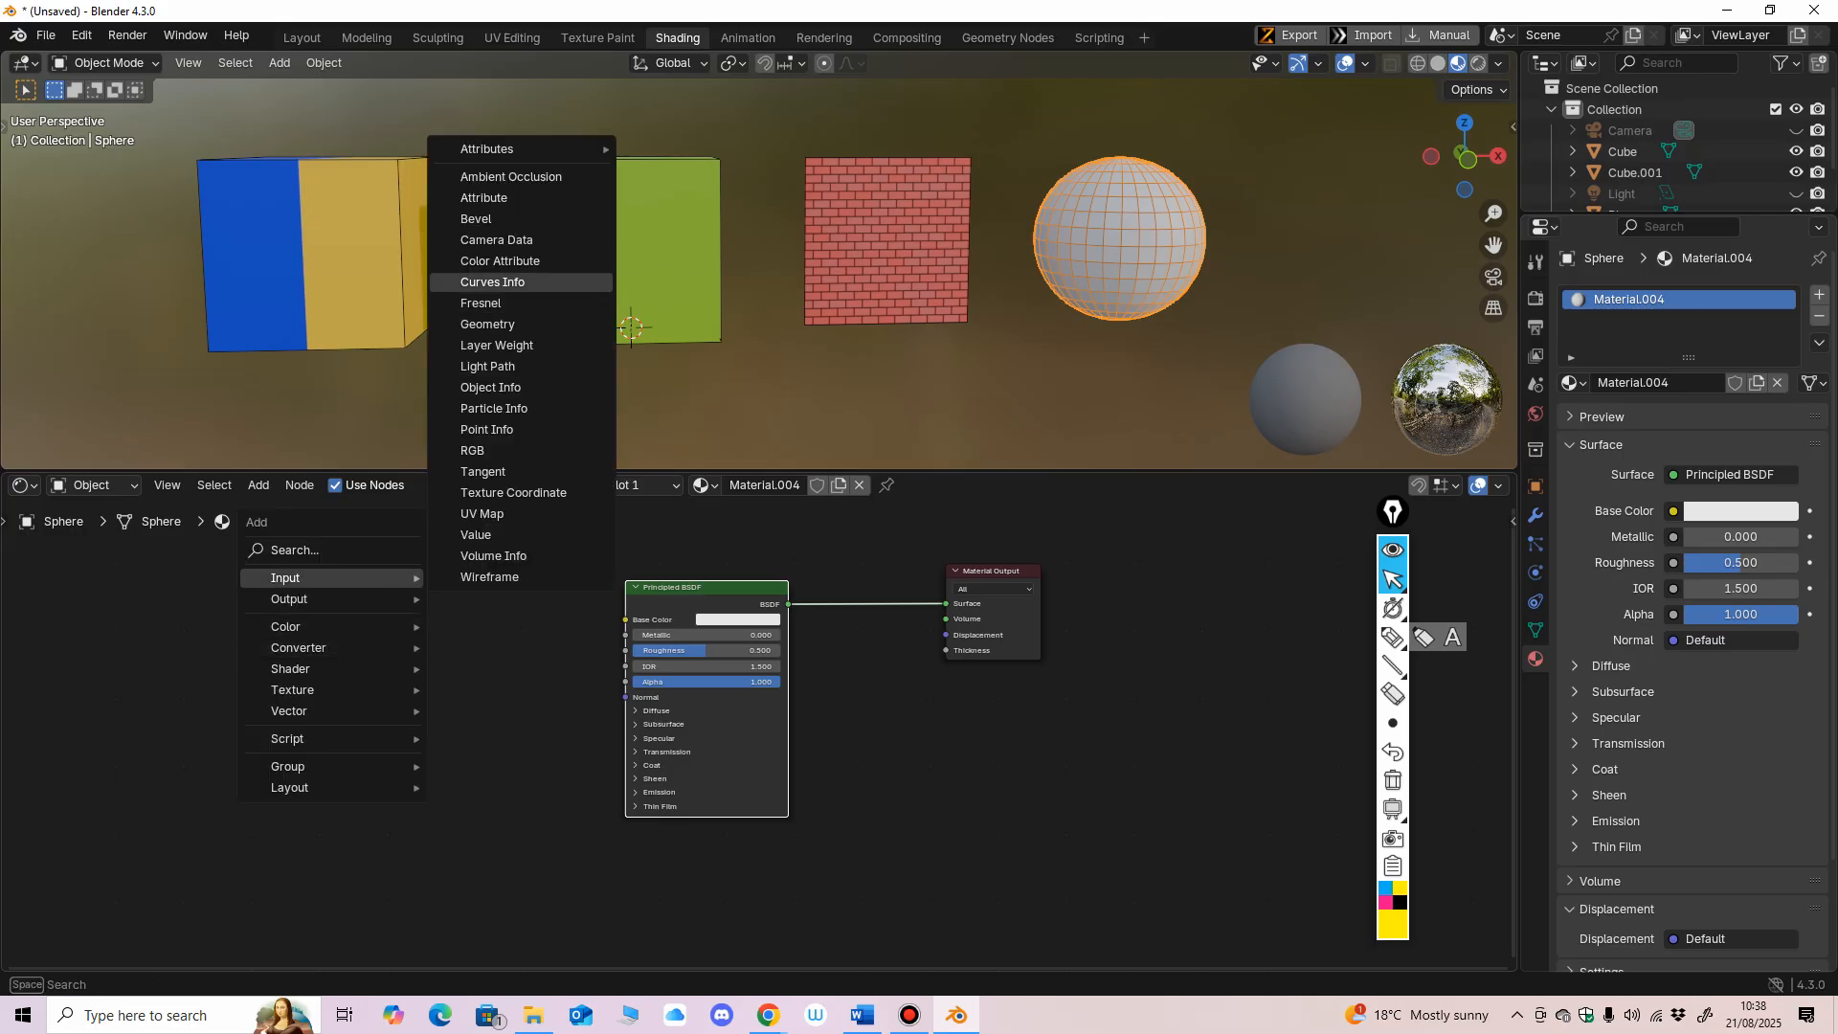
{"action": "left_click", "coordinate": [507, 261]}
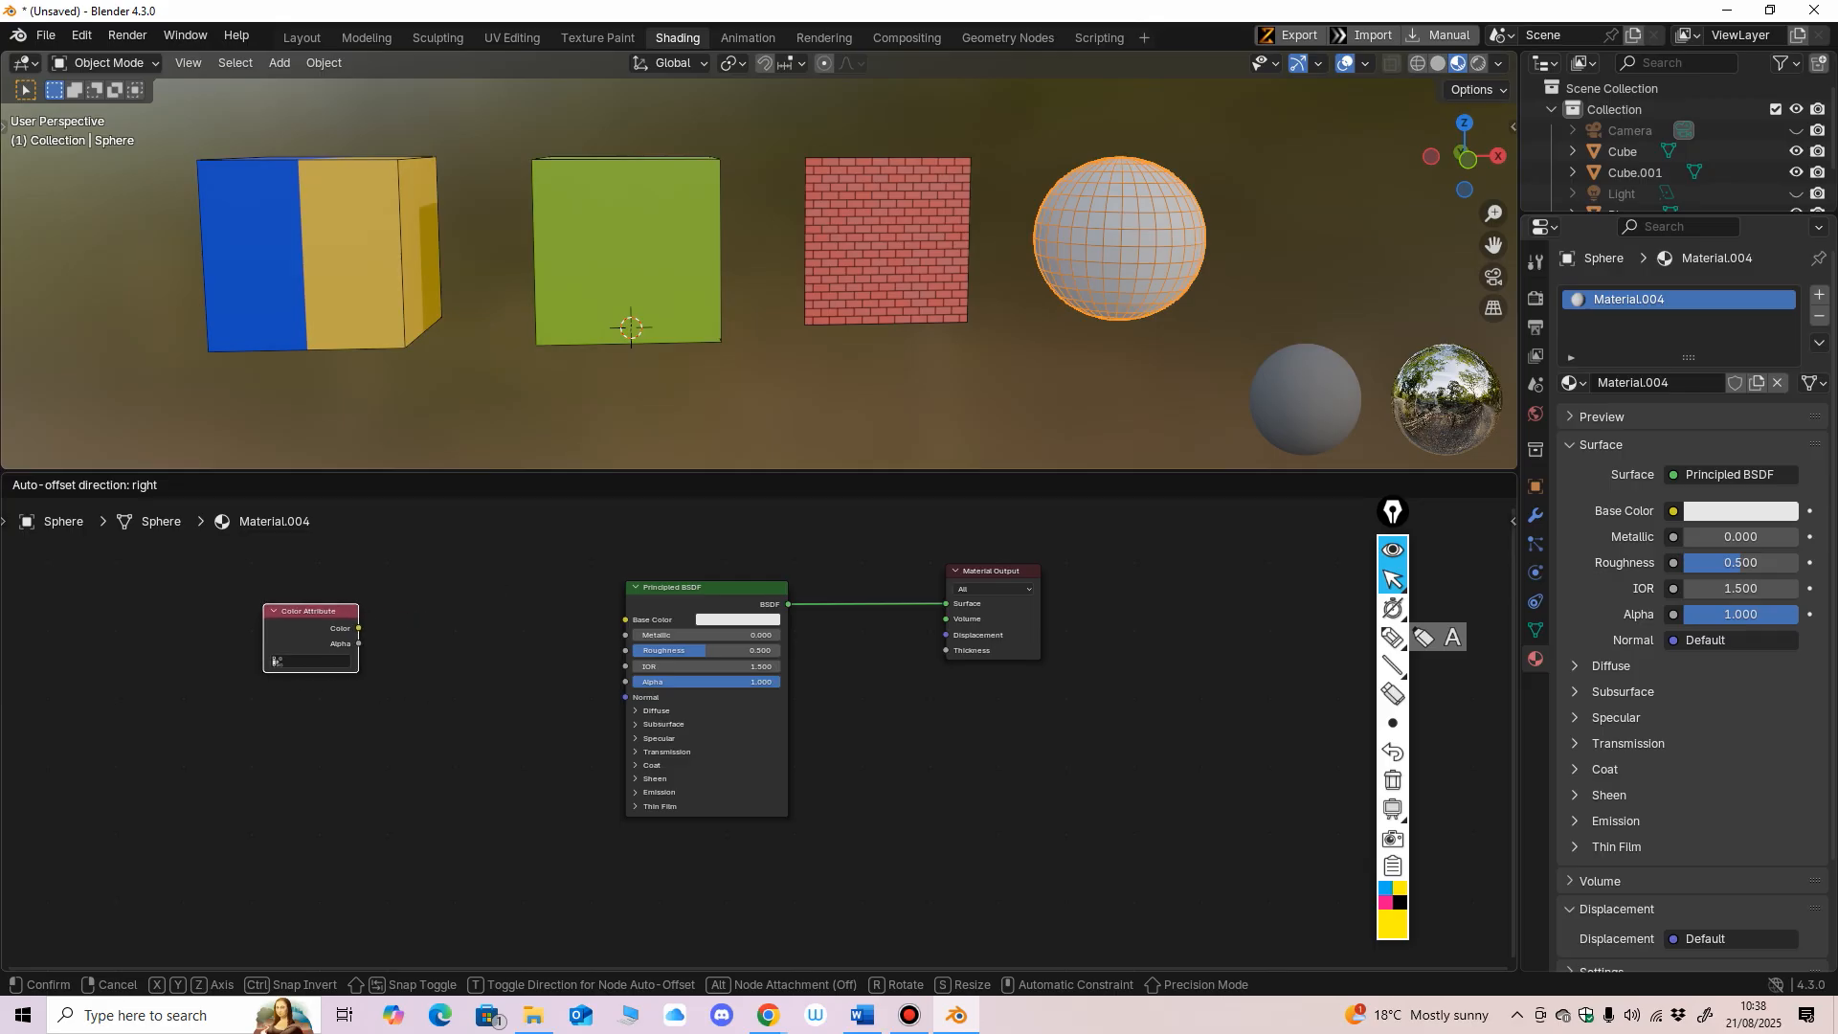
{"action": "left_click", "coordinate": [276, 659]}
{"action": "scroll", "coordinate": [771, 746], "scroll_direction": "up", "scroll_amount": 2}
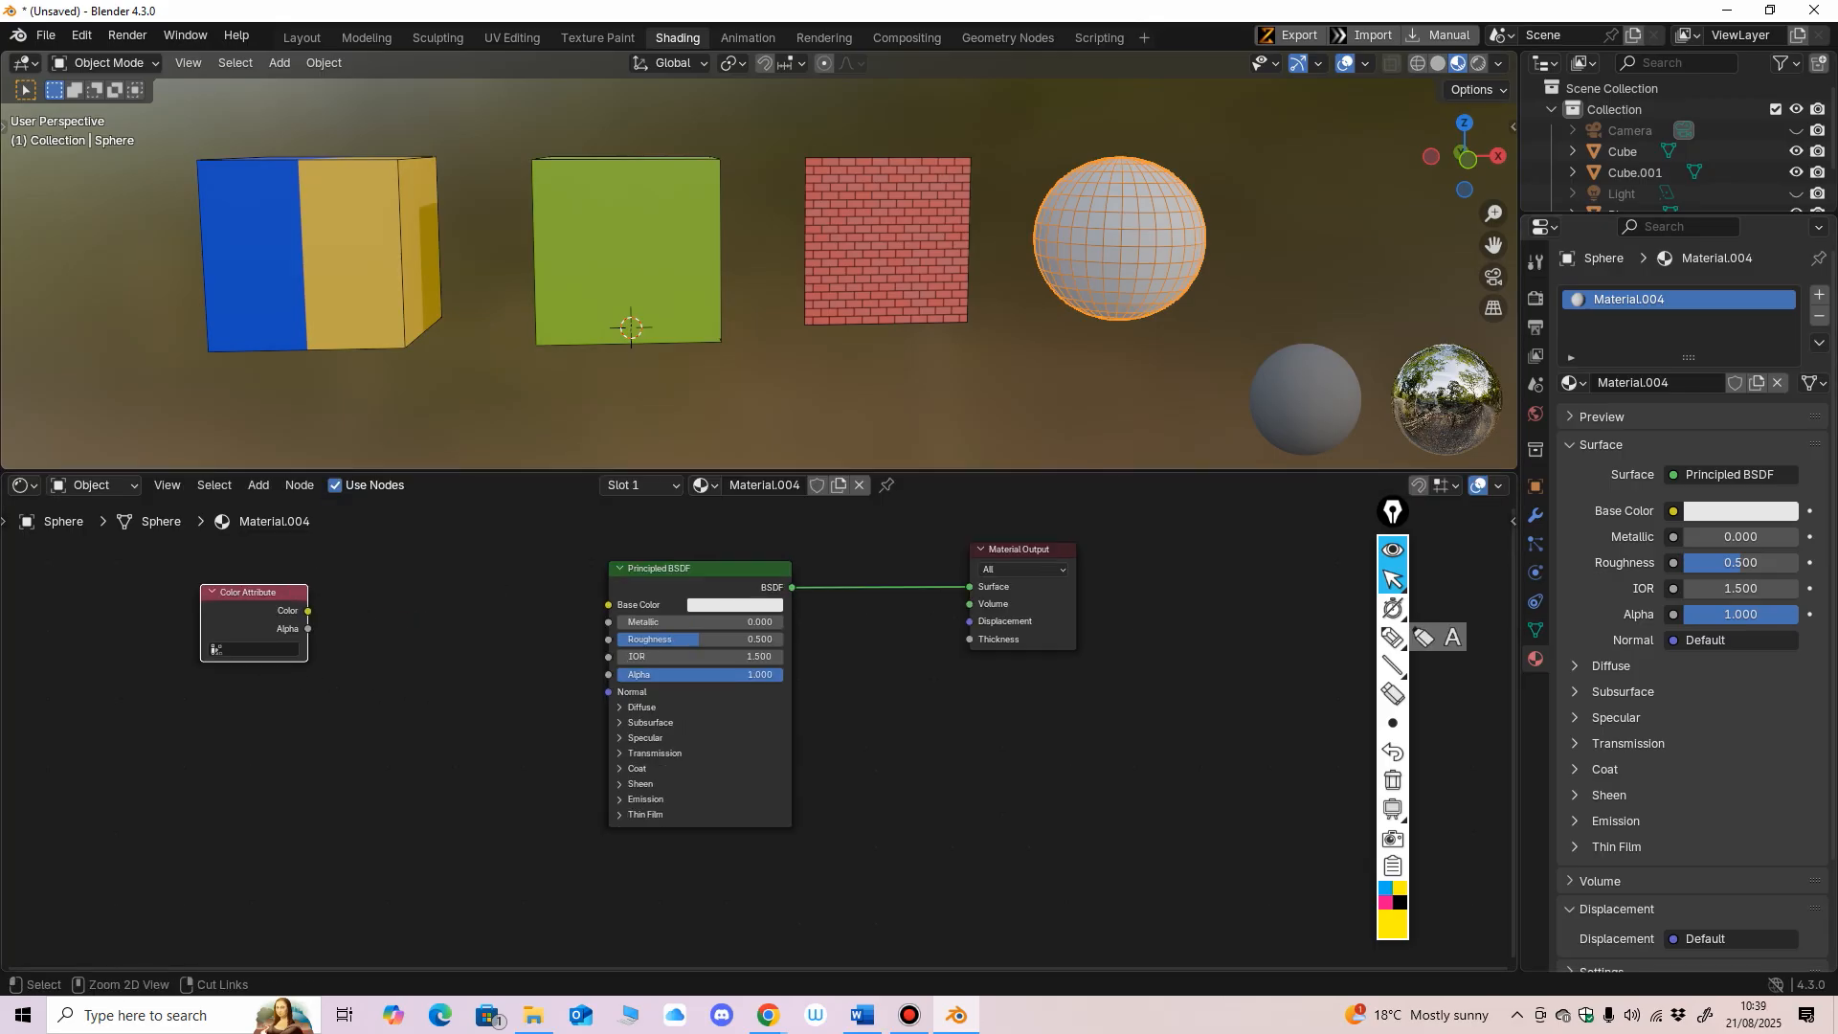
{"action": "middle_click_drag", "start_coordinate": [771, 746], "coordinate": [793, 770]}
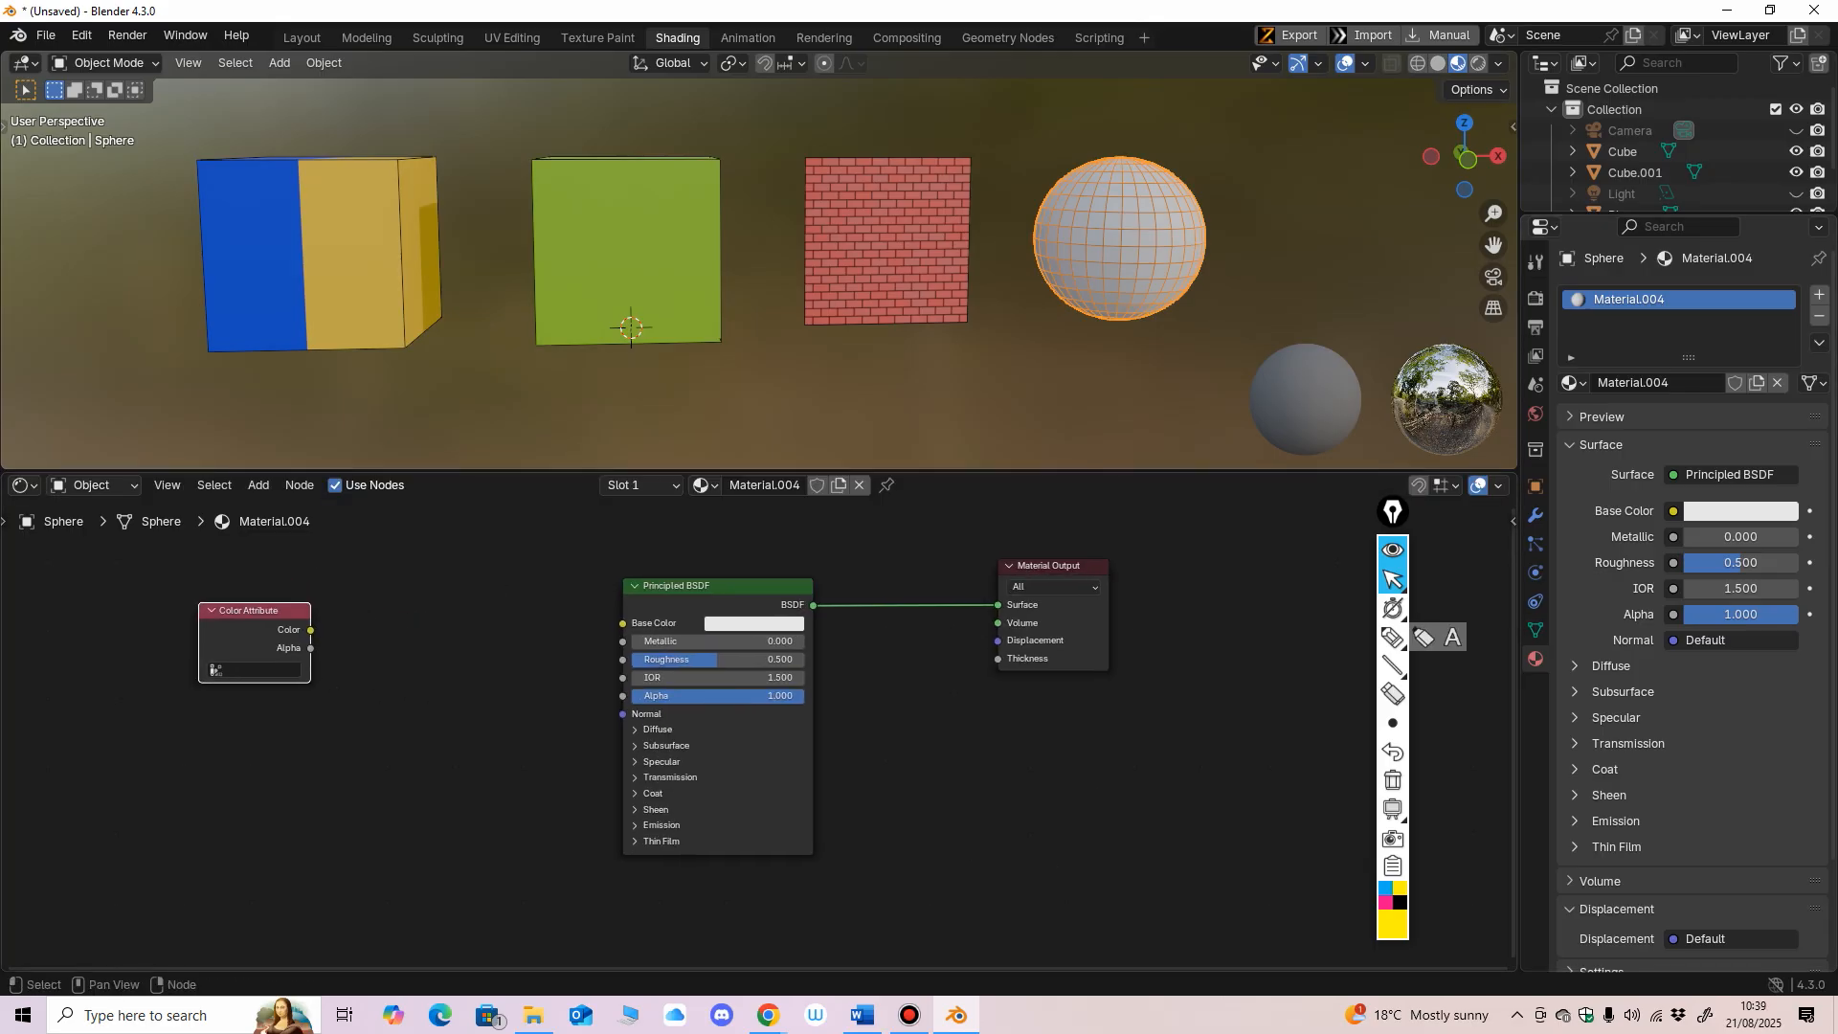
{"action": "scroll", "coordinate": [1621, 693], "scroll_direction": "down", "scroll_amount": 2}
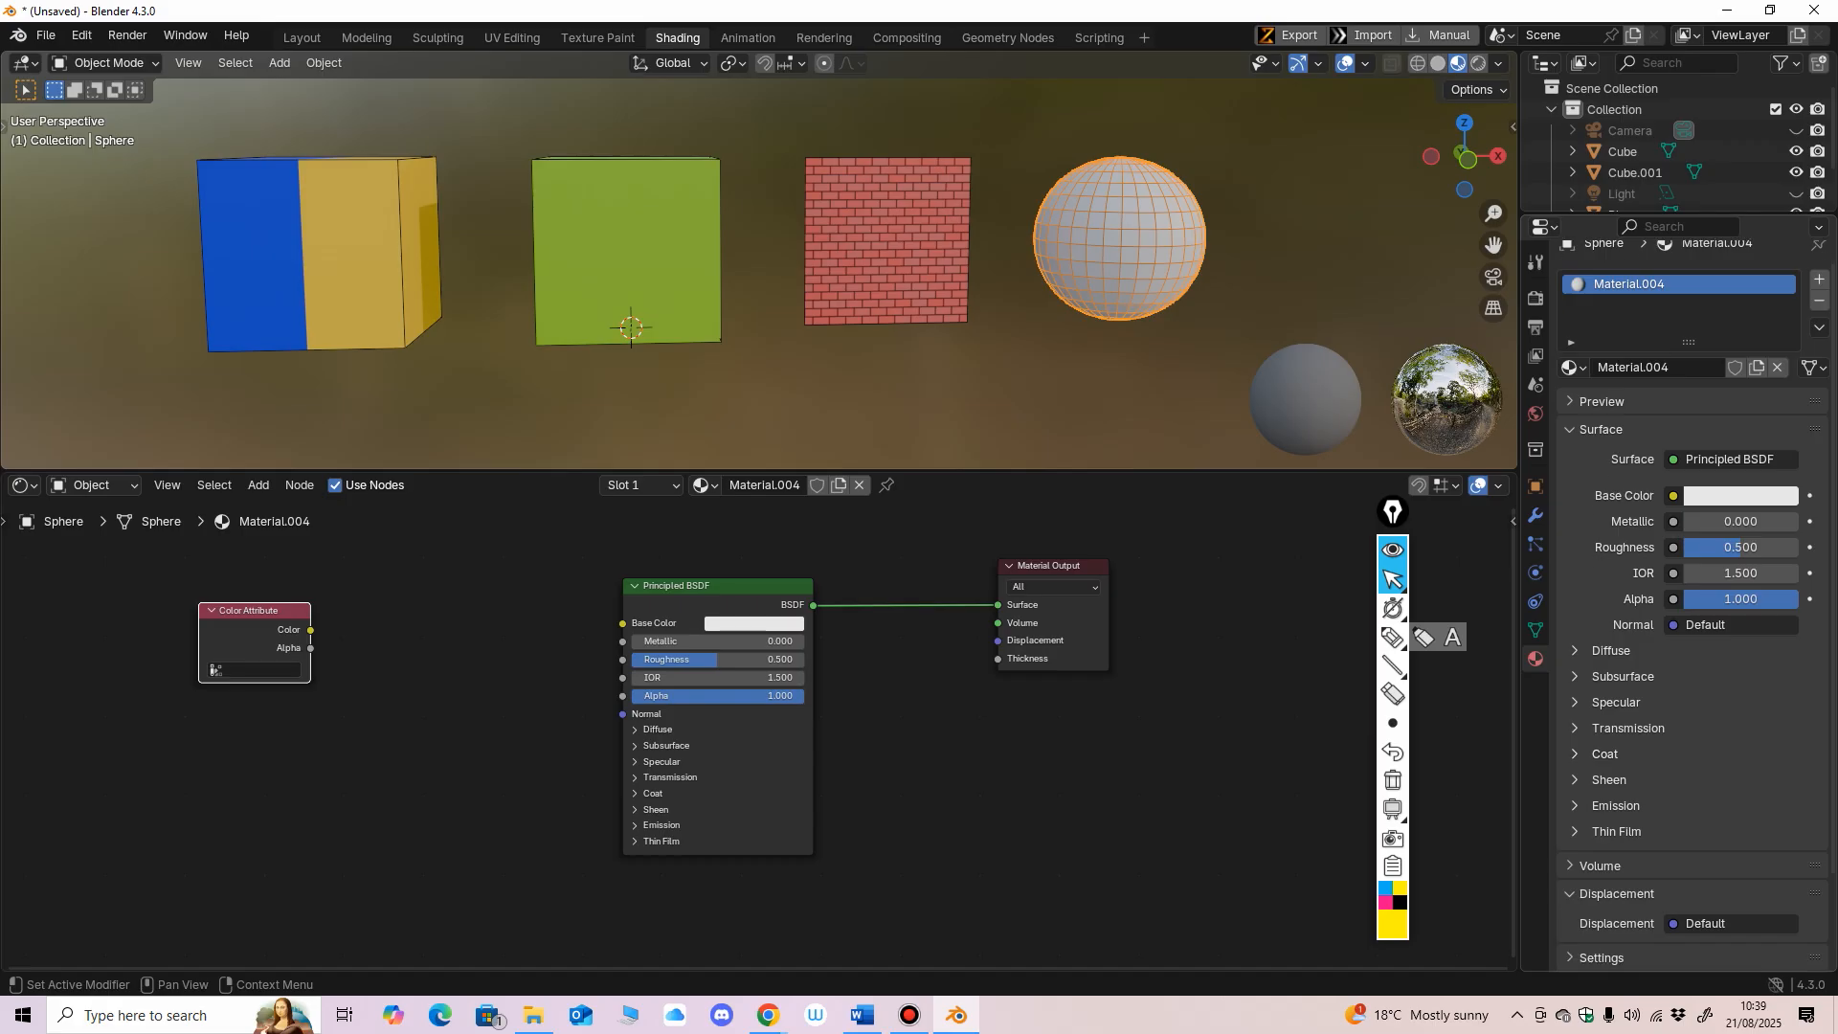
Step: Try linking the Color Attribute node's Color output to the Principled BSDF's Base Color, and undo the link
{"action": "left_click_drag", "start_coordinate": [310, 630], "coordinate": [623, 623]}
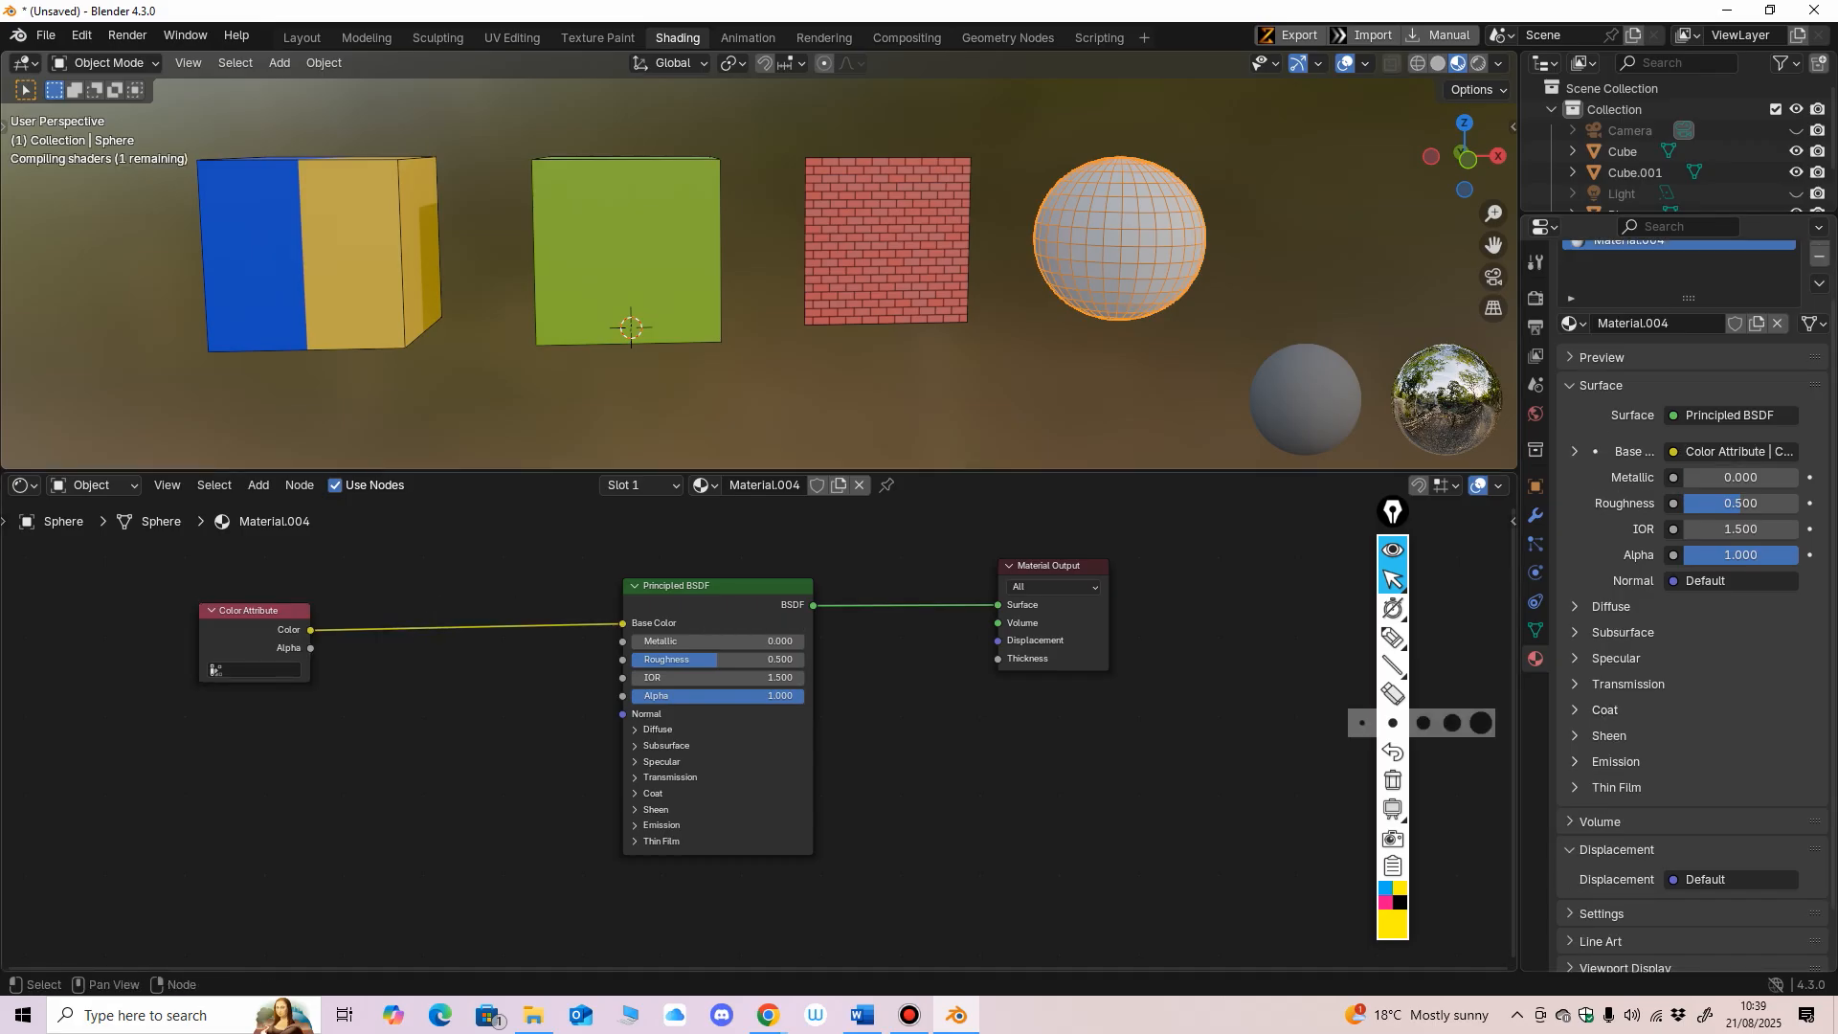
{"action": "key", "text": "ctrl+z"}
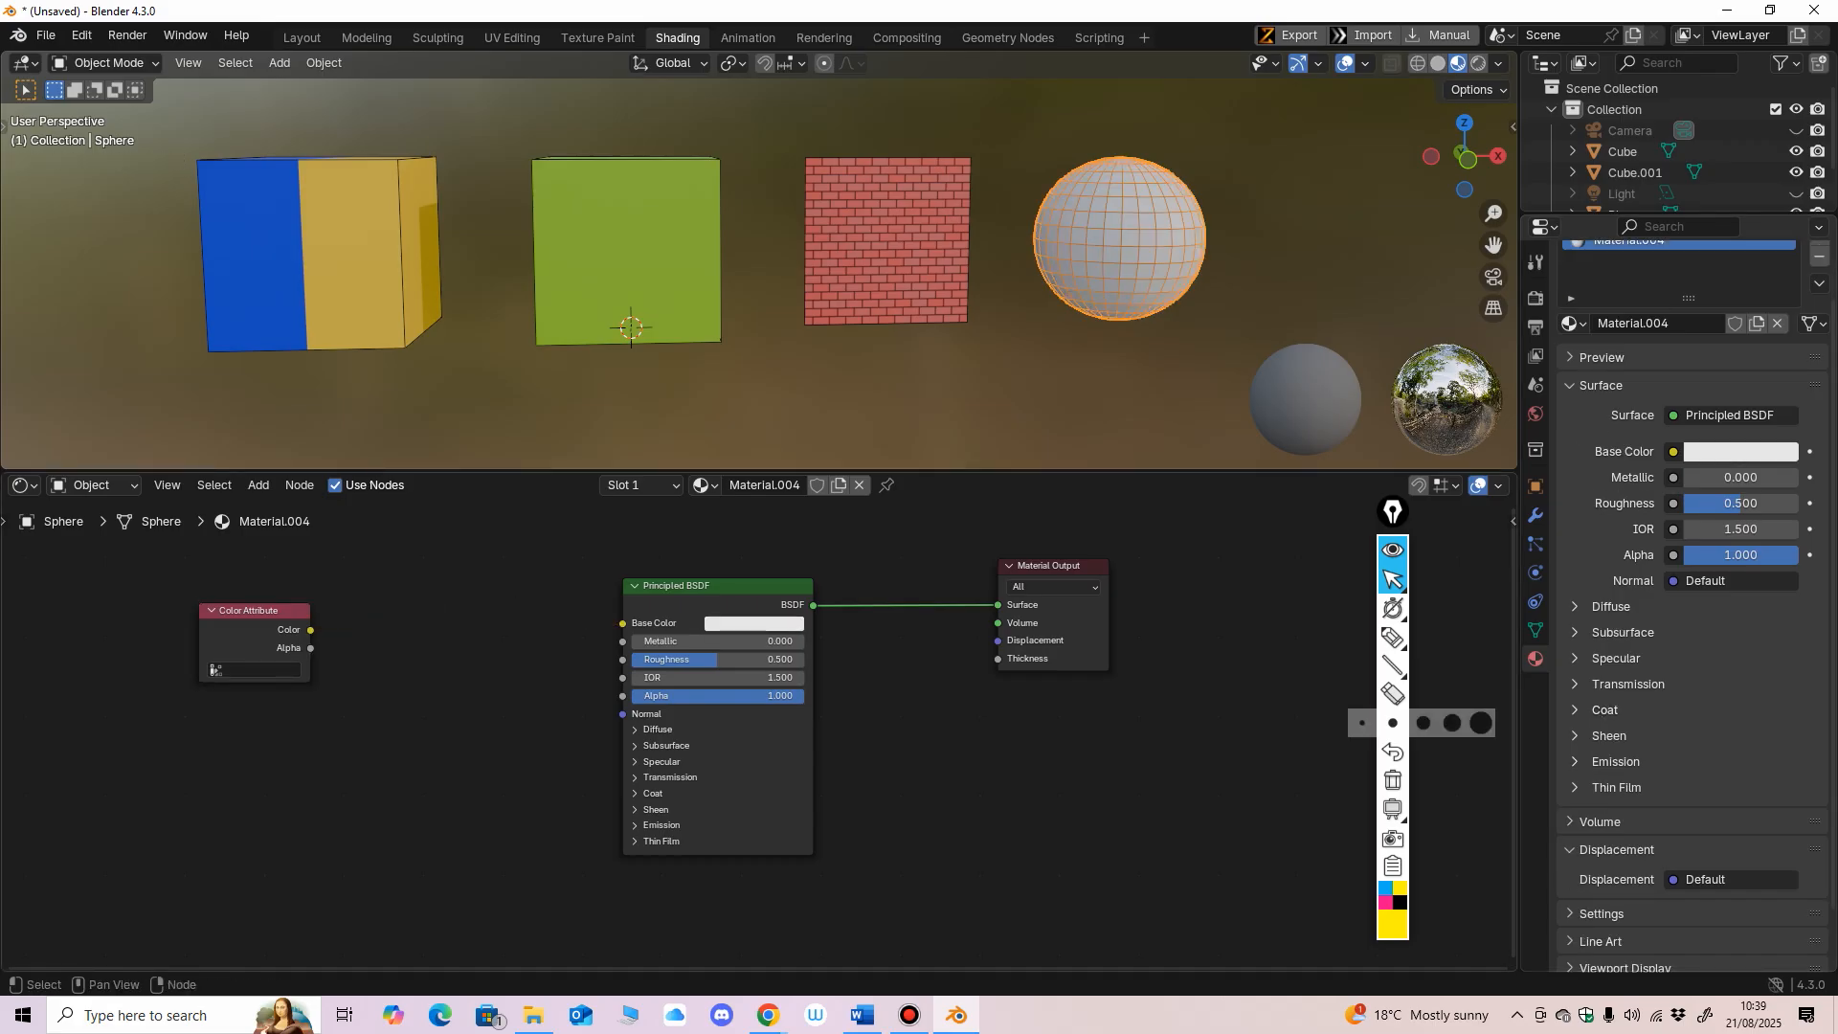
Step: Move the Color Attribute node aside and place an Ambient Occlusion input node between it and the Principled BSDF
{"action": "left_click_drag", "start_coordinate": [253, 611], "coordinate": [140, 578]}
{"action": "key", "text": "shift+a"}
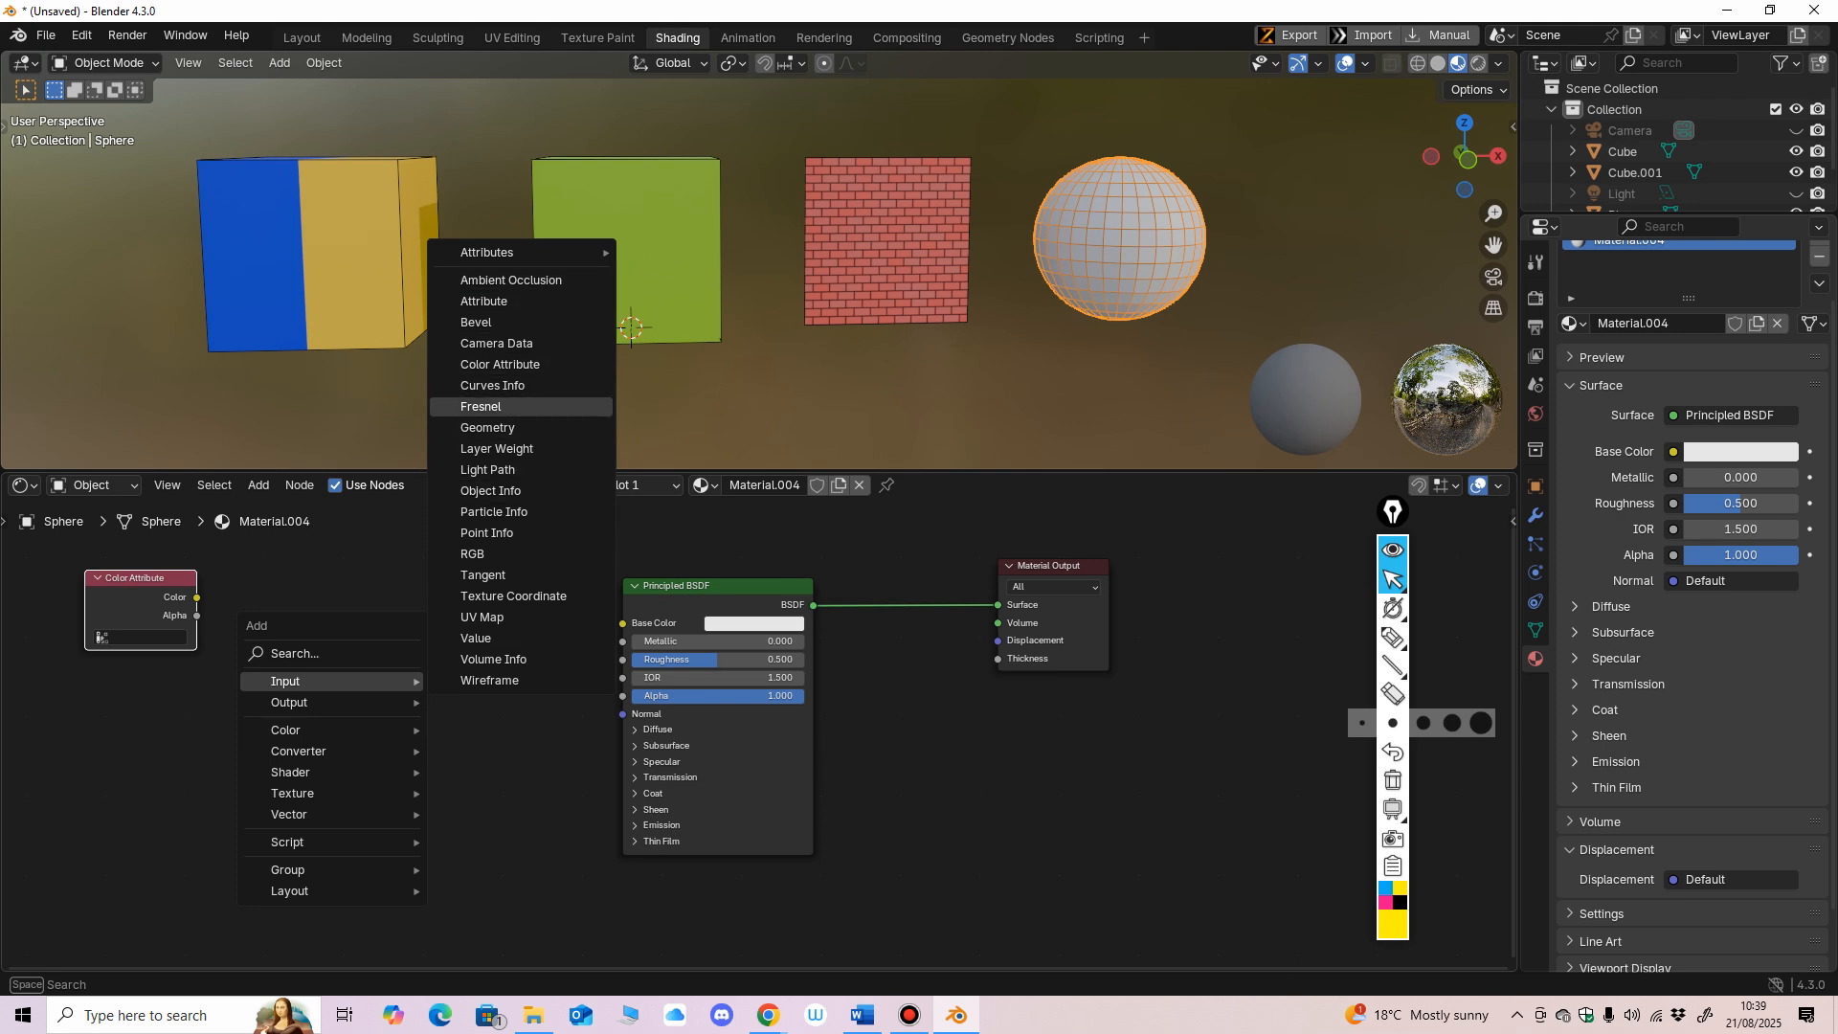
{"action": "left_click", "coordinate": [511, 279]}
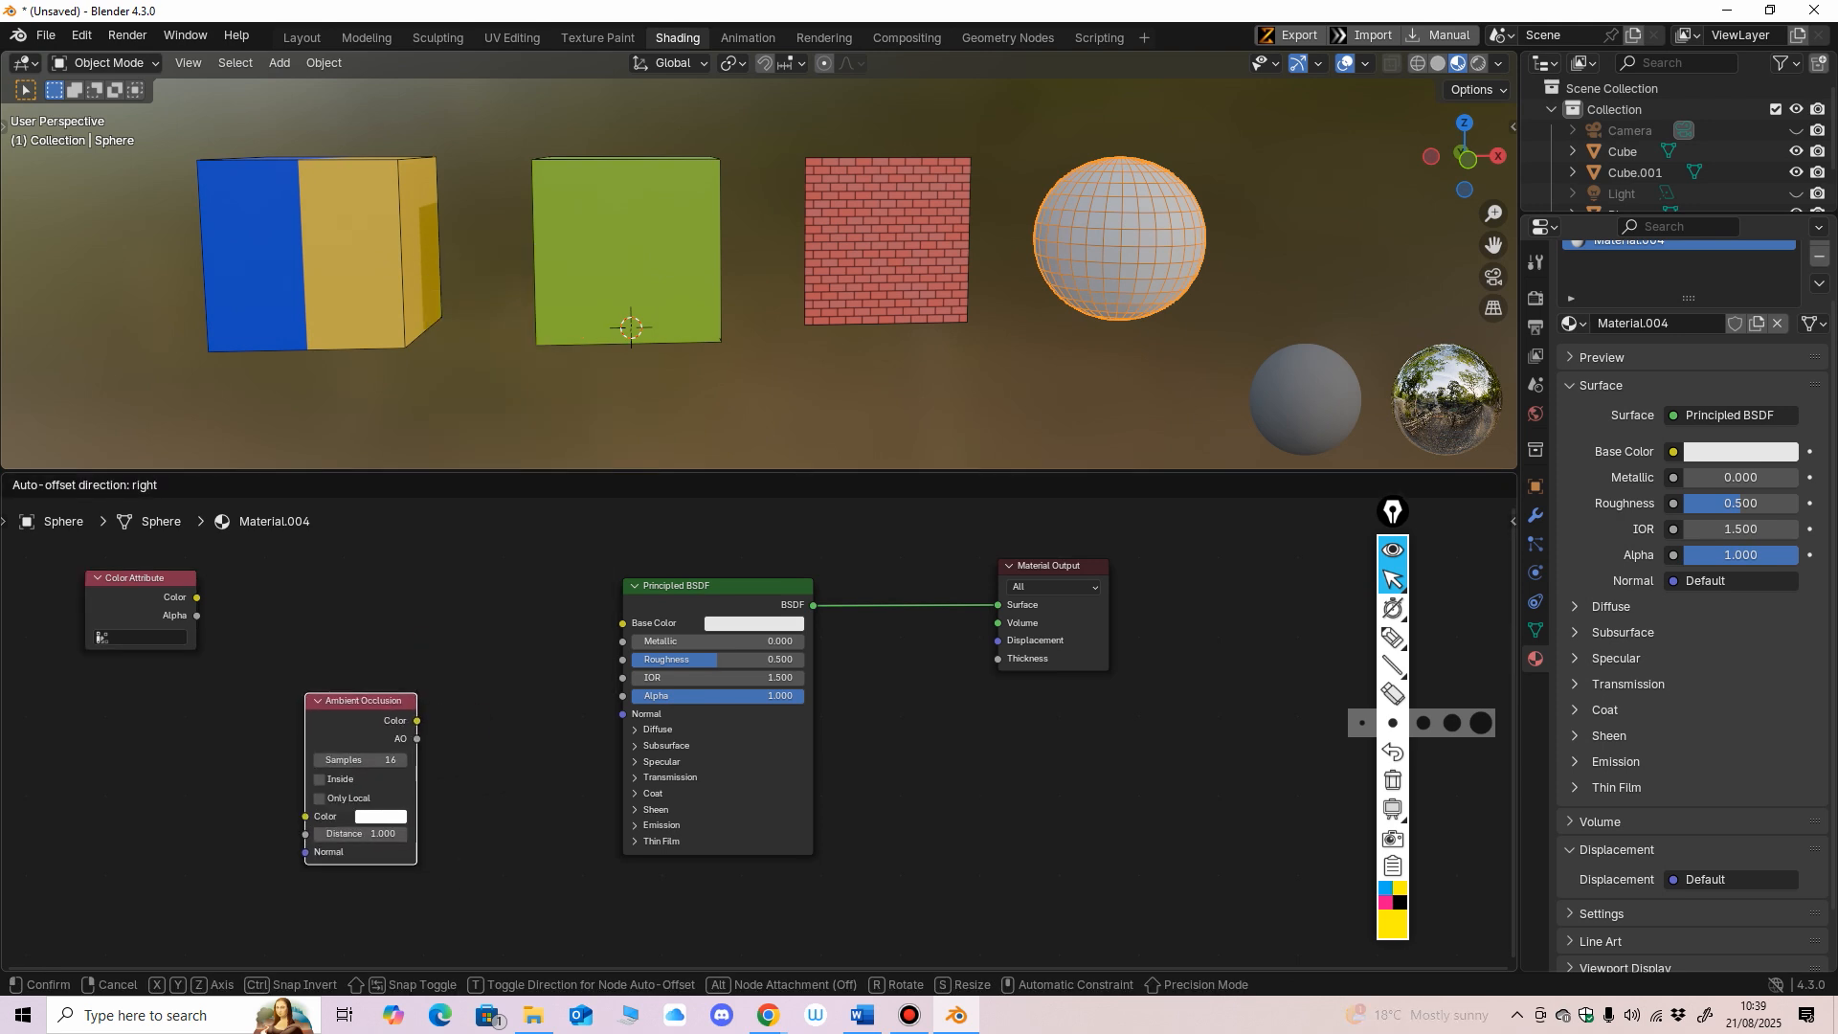
{"action": "left_click", "coordinate": [300, 687]}
Step: Switch to the Layout workspace and enter Edit Mode on the sphere
{"action": "scroll", "coordinate": [761, 261], "scroll_direction": "up", "scroll_amount": 1}
{"action": "middle_click_drag", "start_coordinate": [823, 239], "coordinate": [574, 285], "text": "shift"}
{"action": "scroll", "coordinate": [575, 284], "scroll_direction": "up", "scroll_amount": 1}
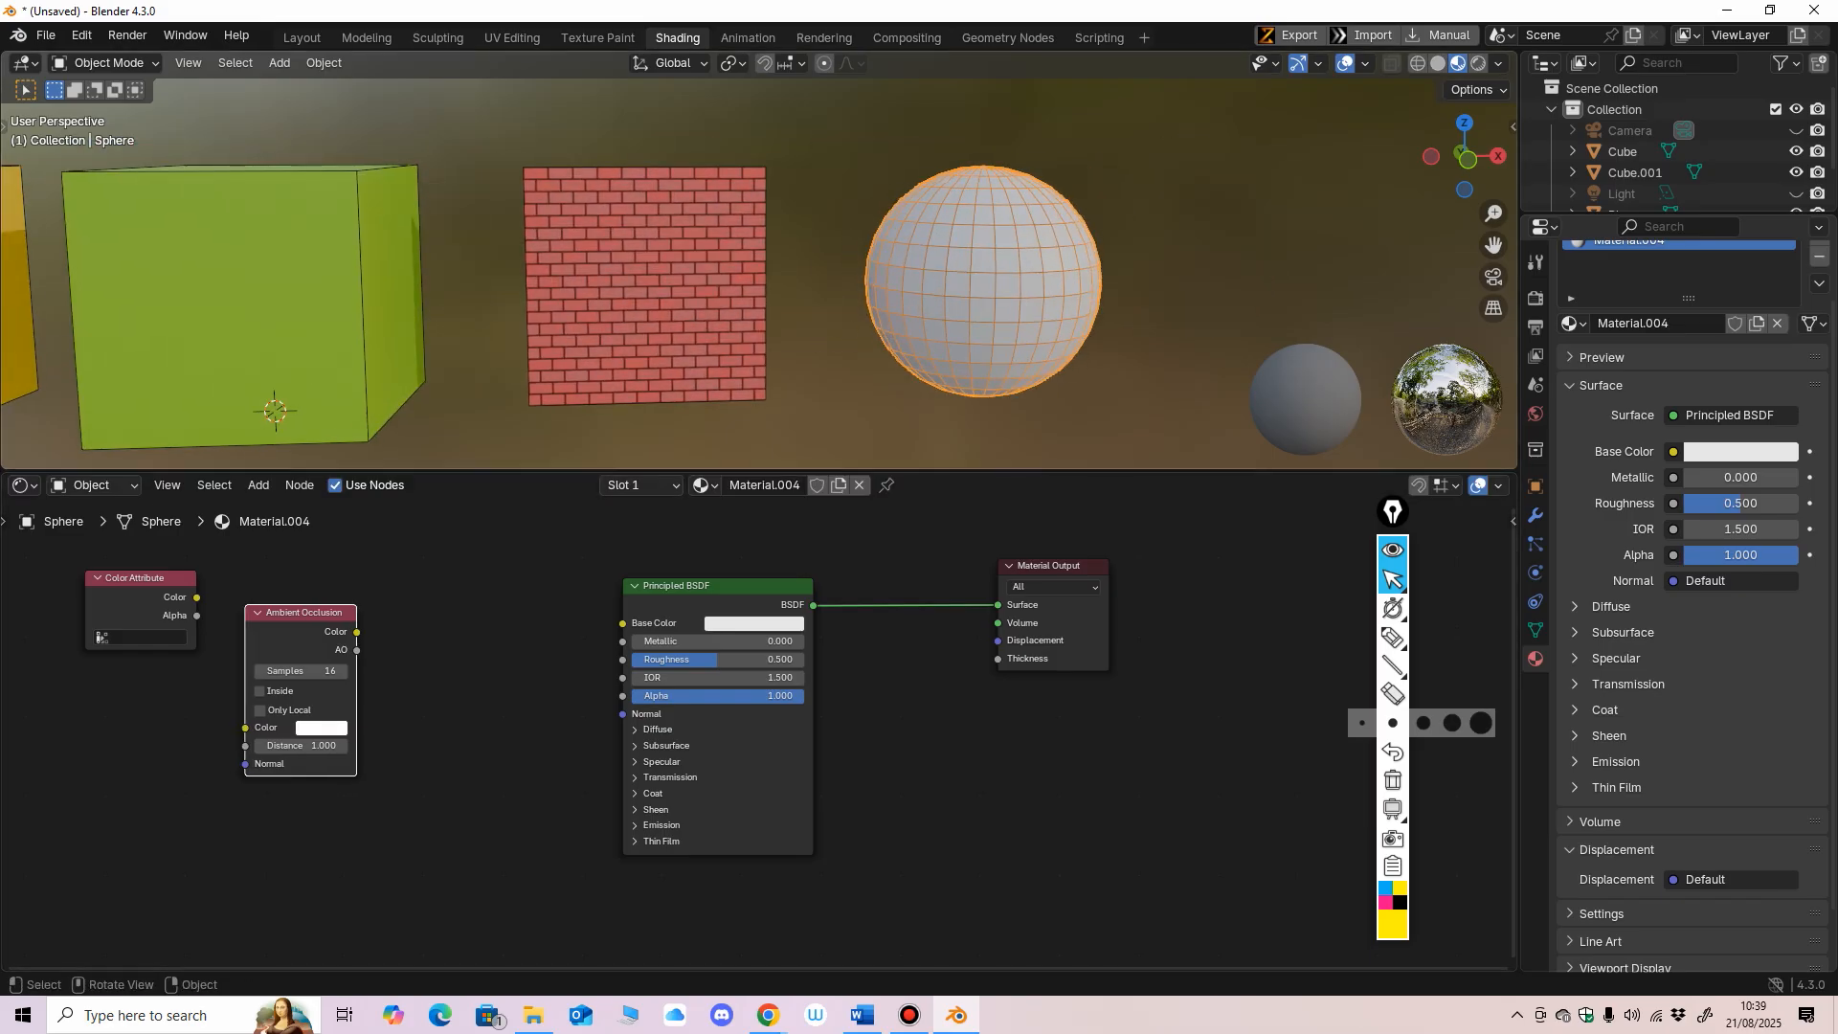
{"action": "left_click", "coordinate": [302, 37]}
{"action": "middle_click_drag", "start_coordinate": [670, 431], "coordinate": [577, 447], "text": "shift"}
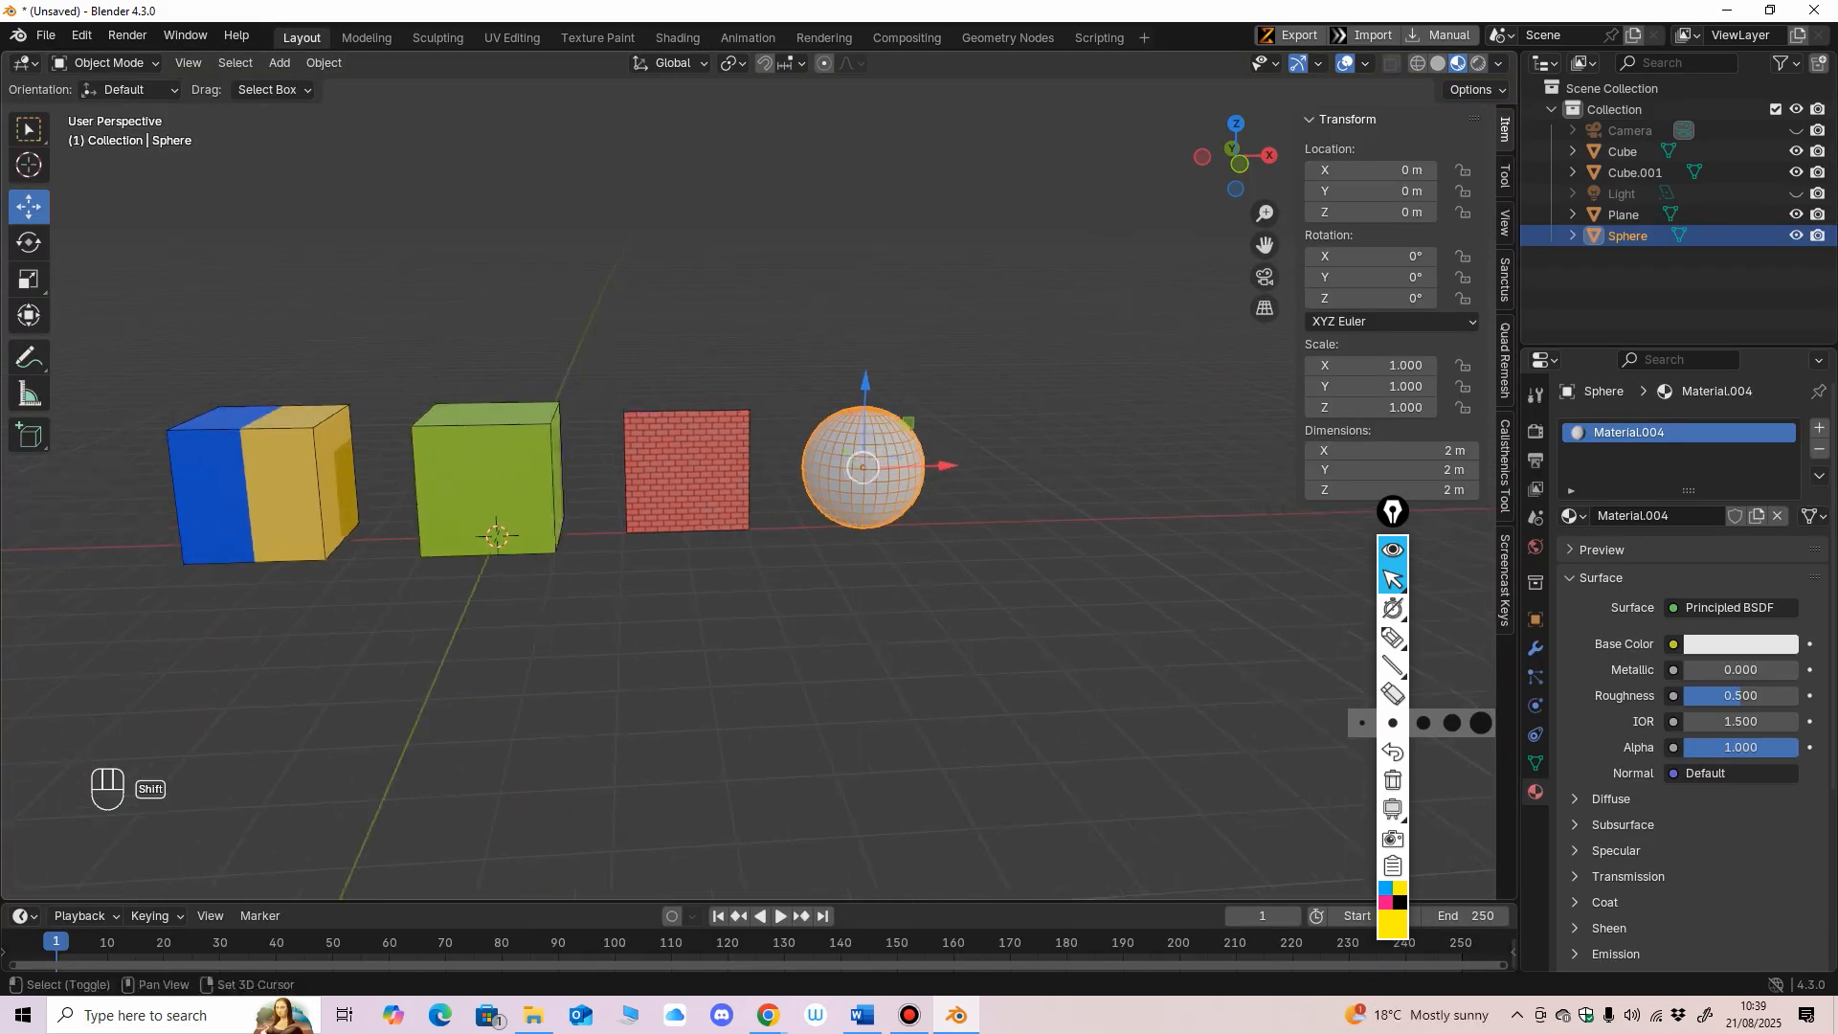
{"action": "scroll", "coordinate": [578, 447], "scroll_direction": "up", "scroll_amount": 1}
{"action": "left_click", "coordinate": [107, 63]}
{"action": "left_click", "coordinate": [107, 109]}
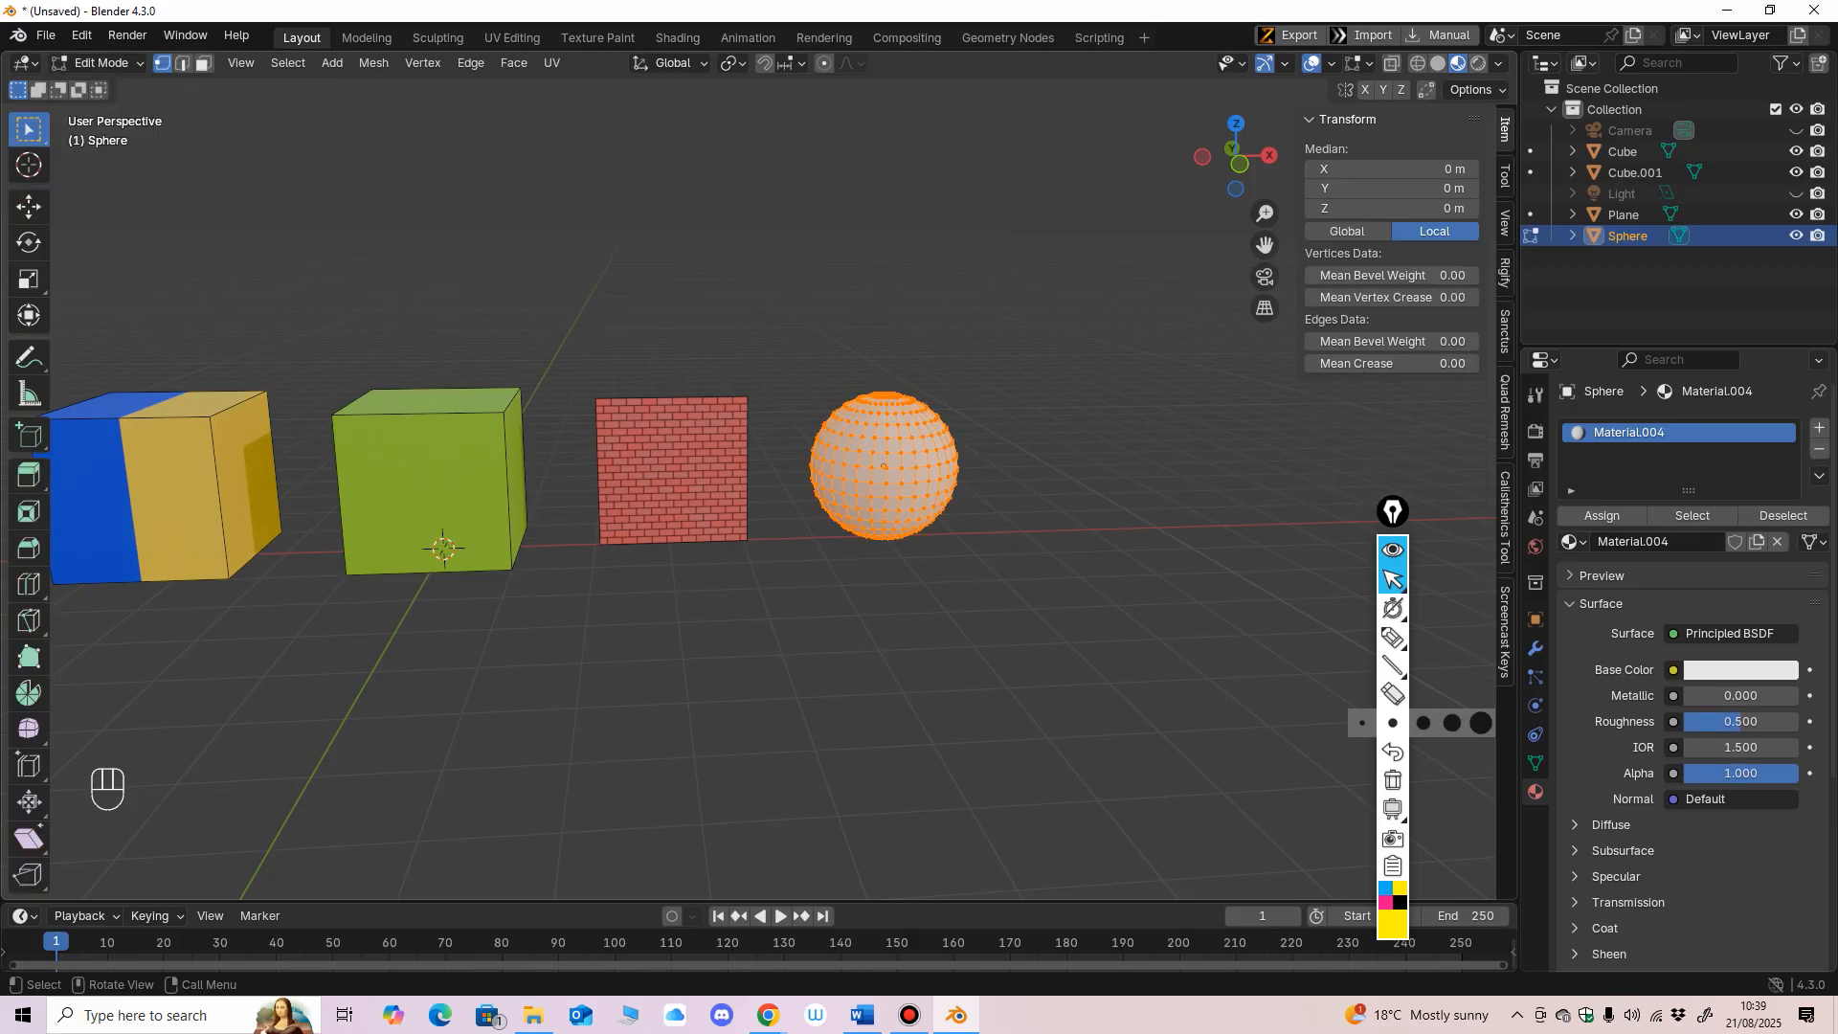
Step: Using face selection and X-ray in front view, select the three-row band of faces around the sphere's middle
{"action": "key", "text": "KP_1"}
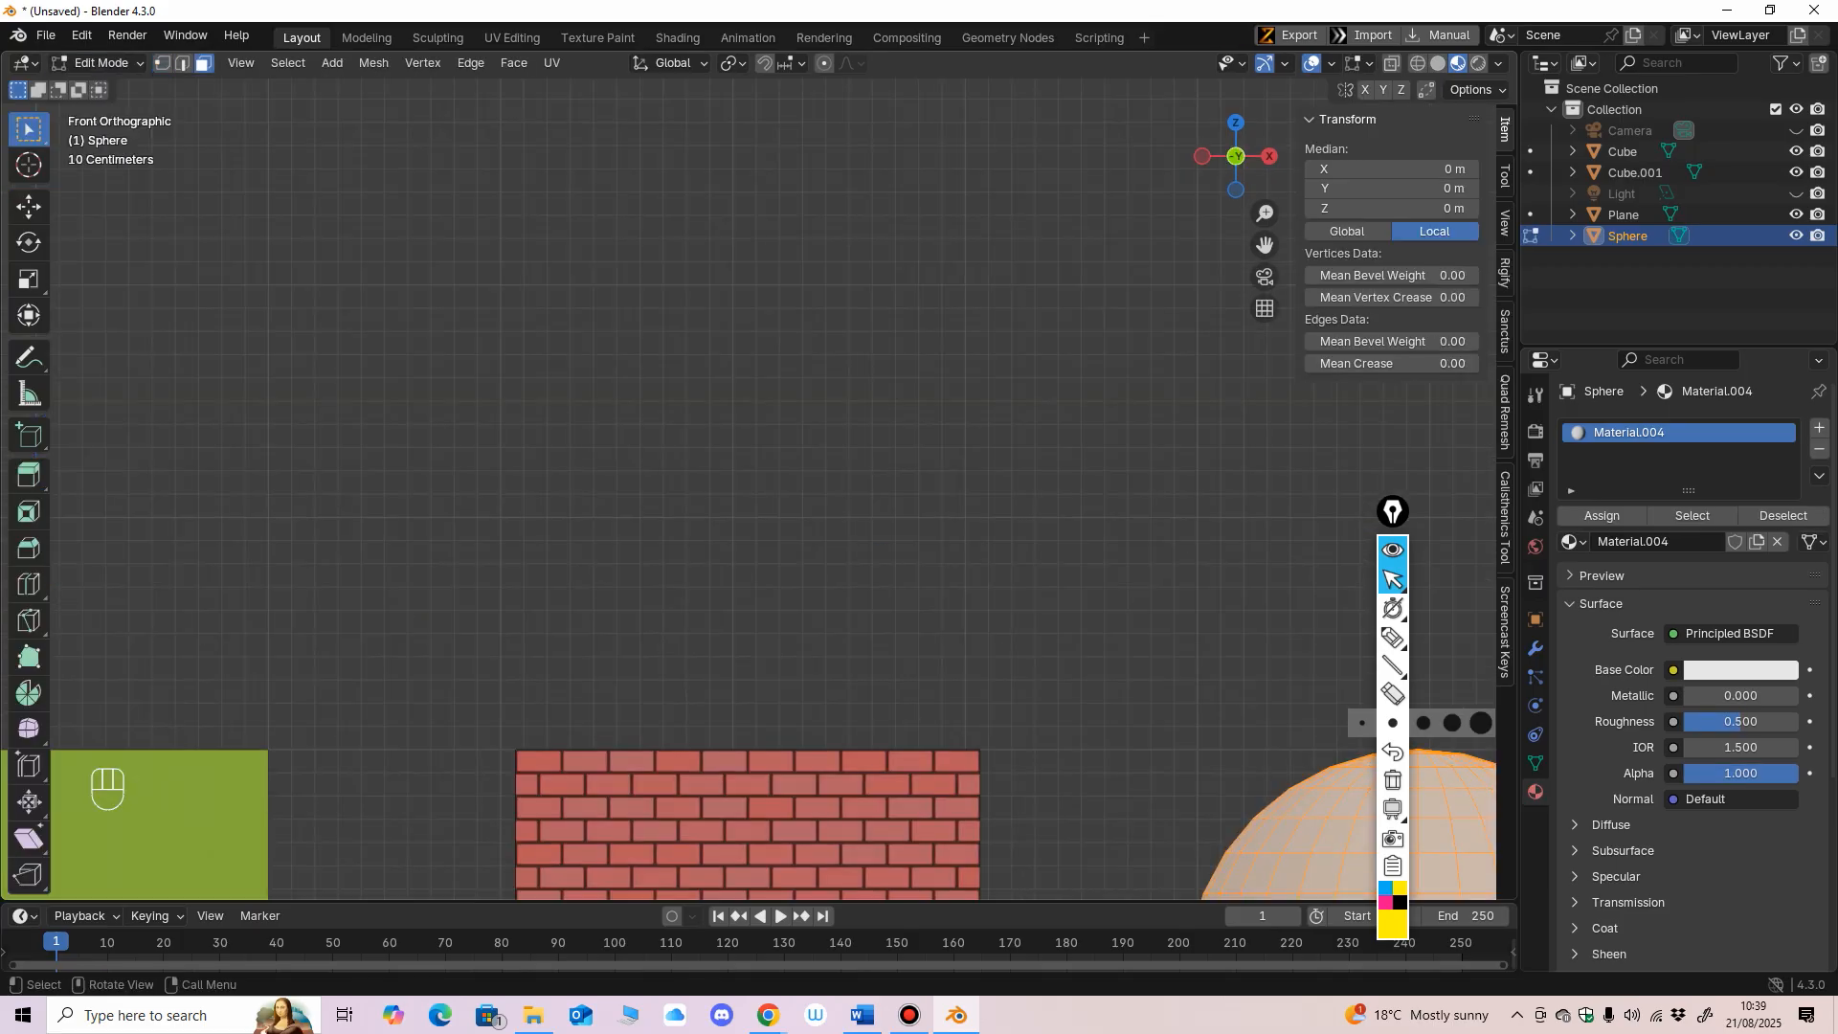
{"action": "key", "text": "KP_Decimal"}
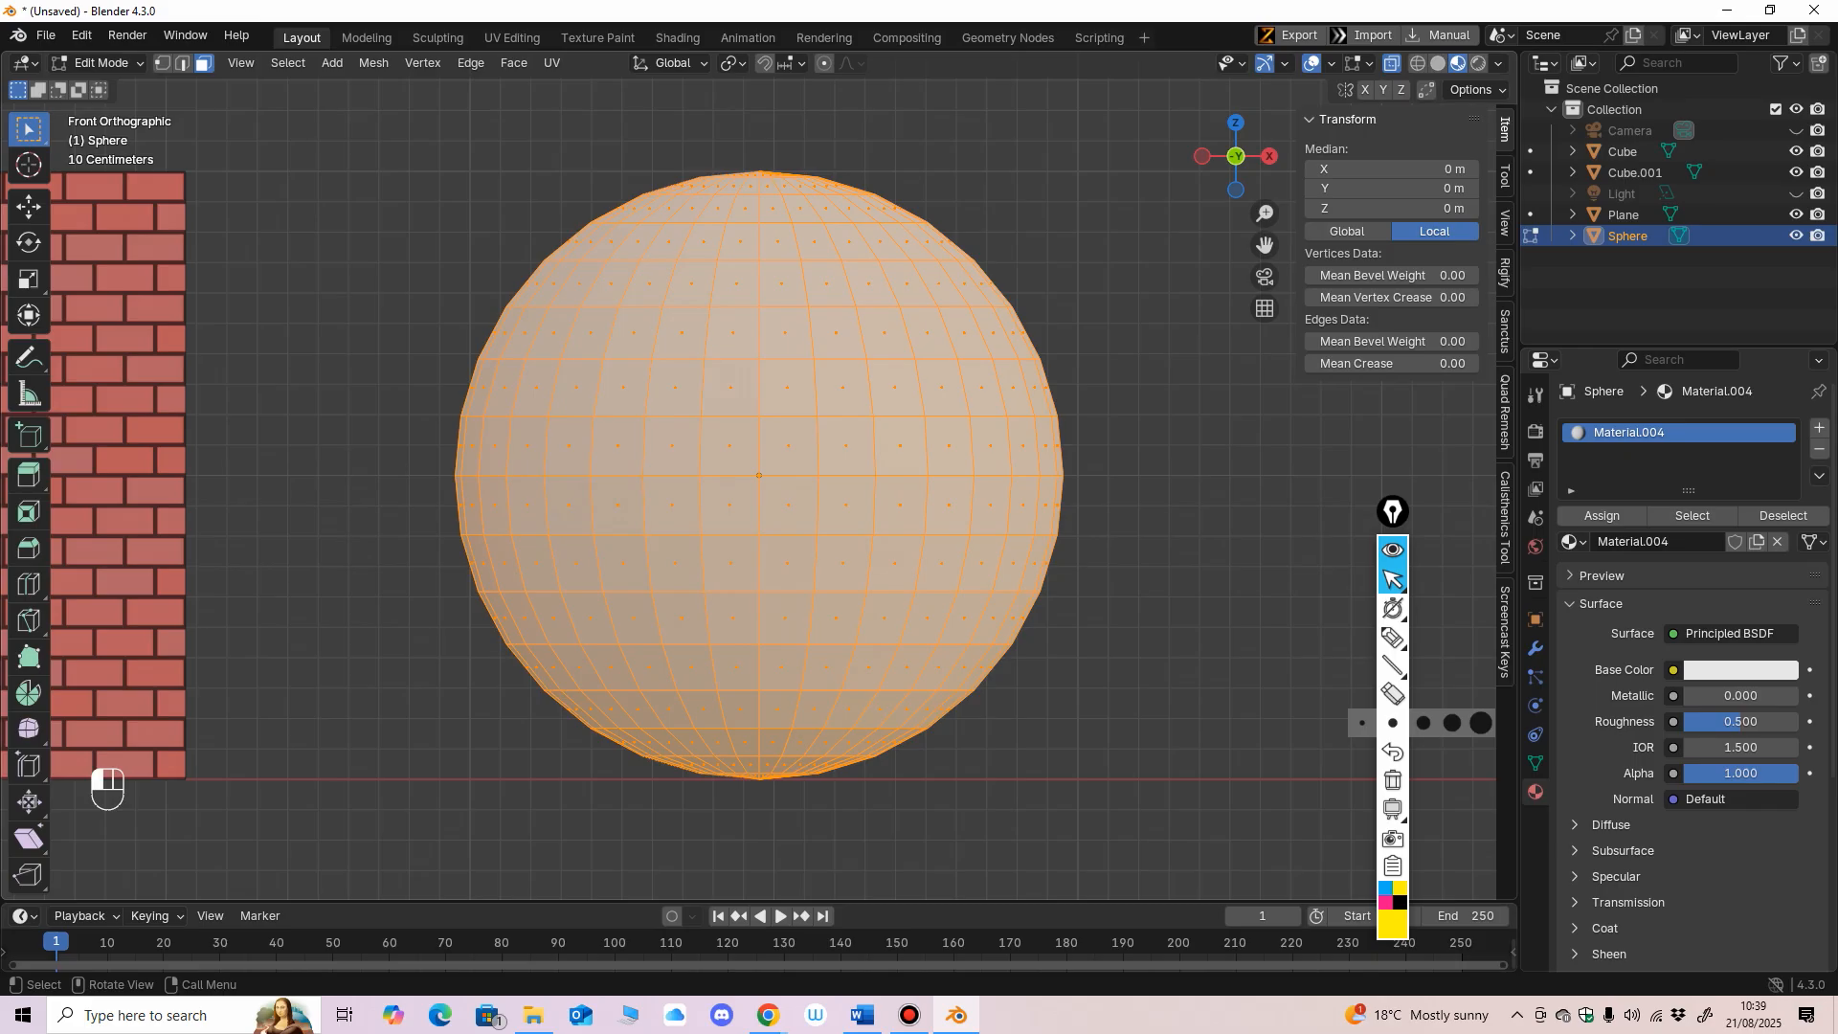
{"action": "left_click_drag", "start_coordinate": [422, 376], "coordinate": [1180, 528]}
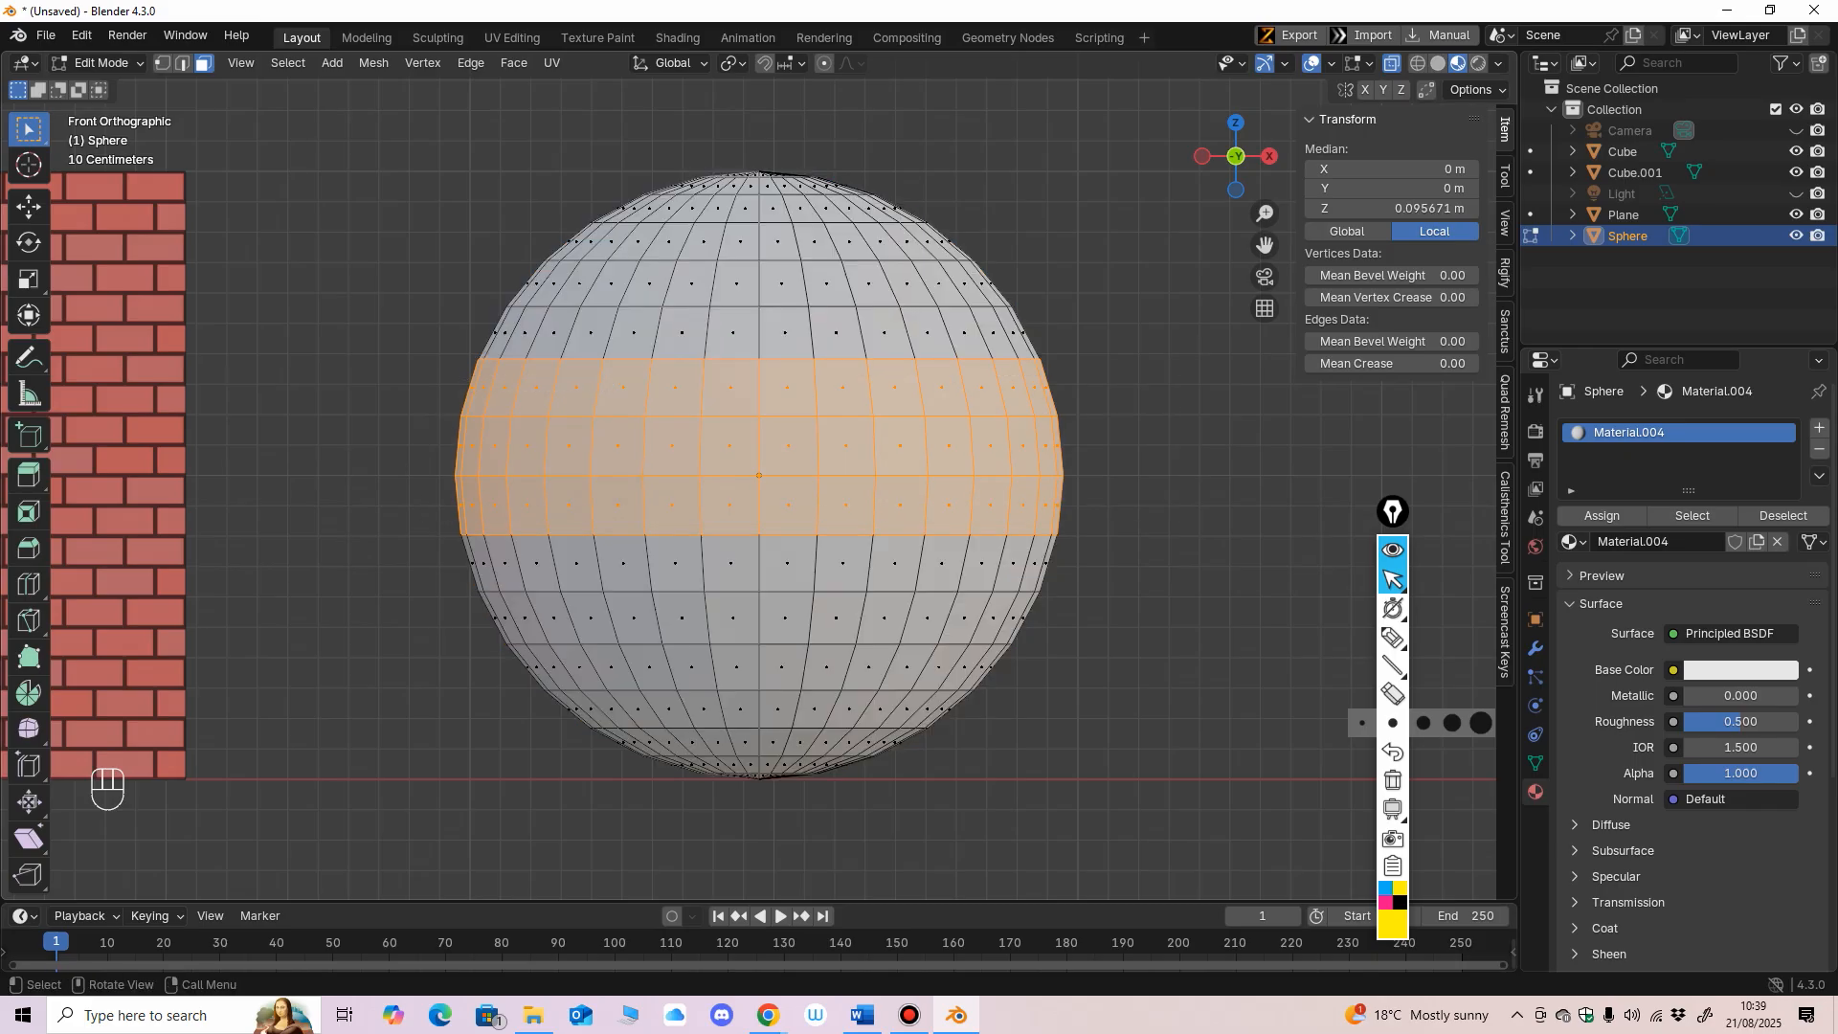
Step: Extrude the selected band of faces inward along its normals to form a shallow recess around the sphere
{"action": "middle_click_drag", "start_coordinate": [1180, 528], "coordinate": [1115, 570], "text": "ctrl"}
{"action": "key", "text": "ctrl+f"}
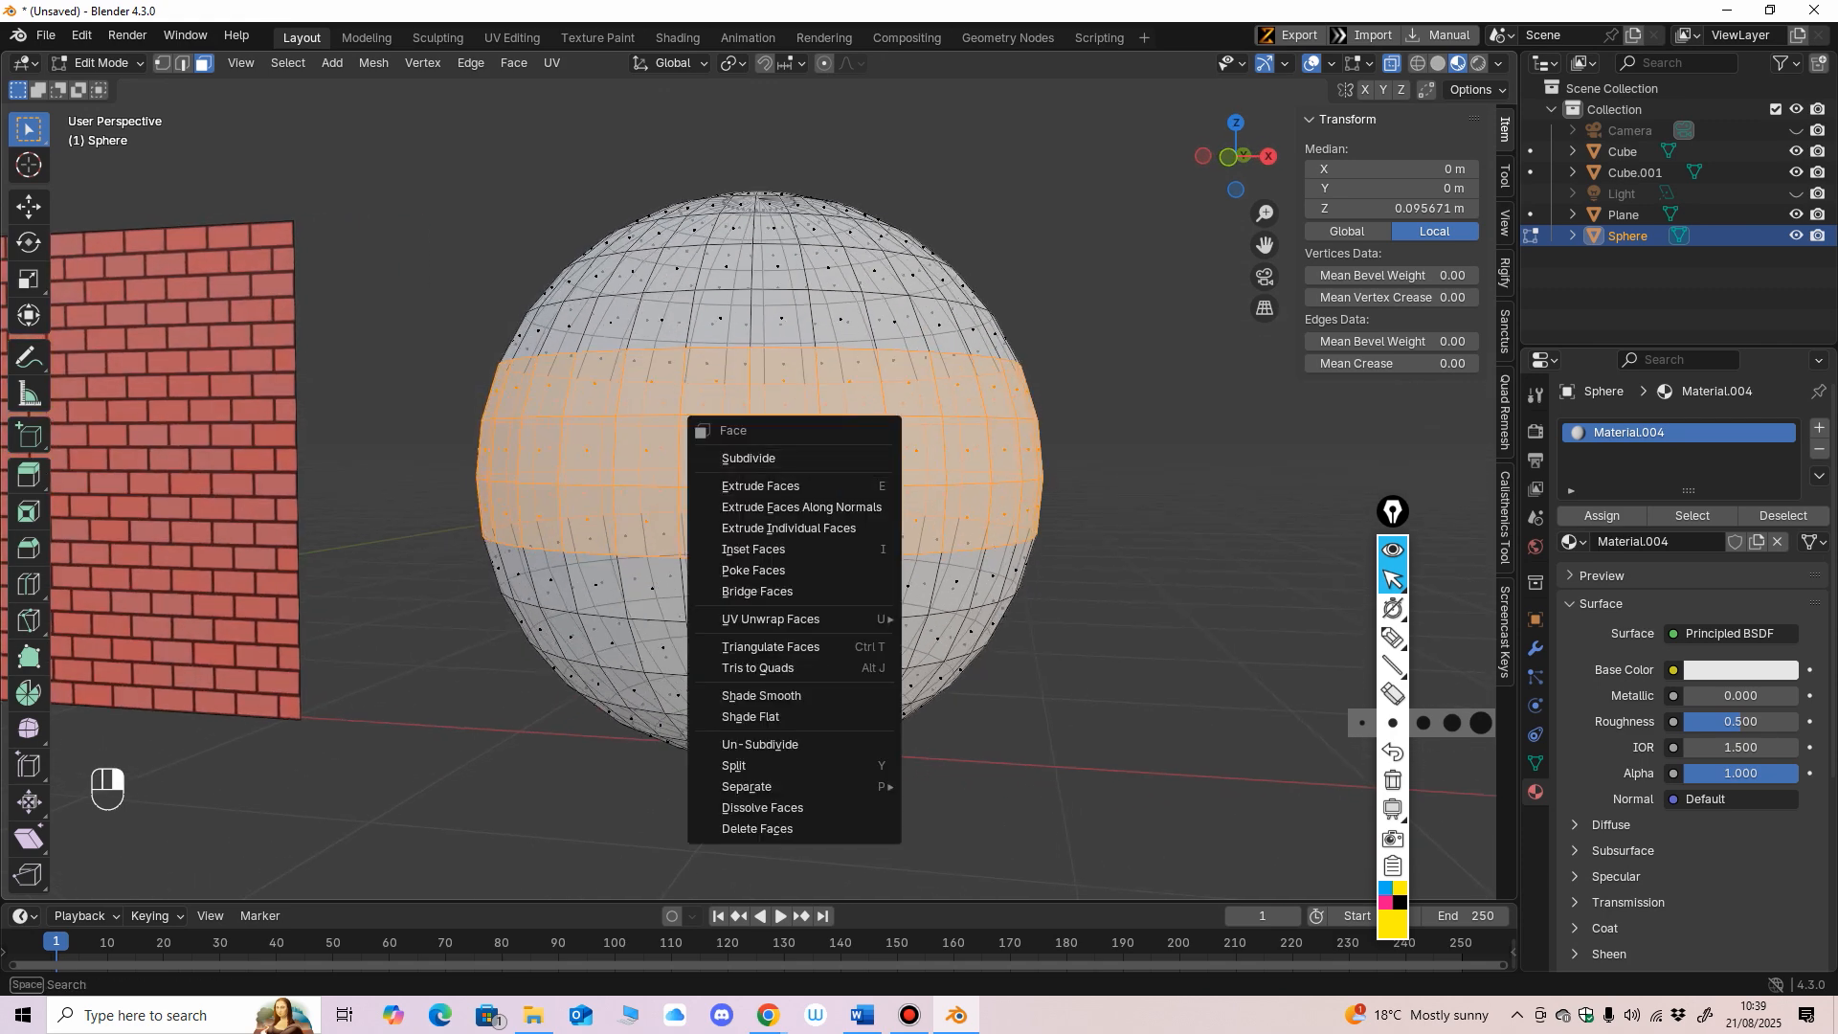
{"action": "left_click", "coordinate": [795, 506]}
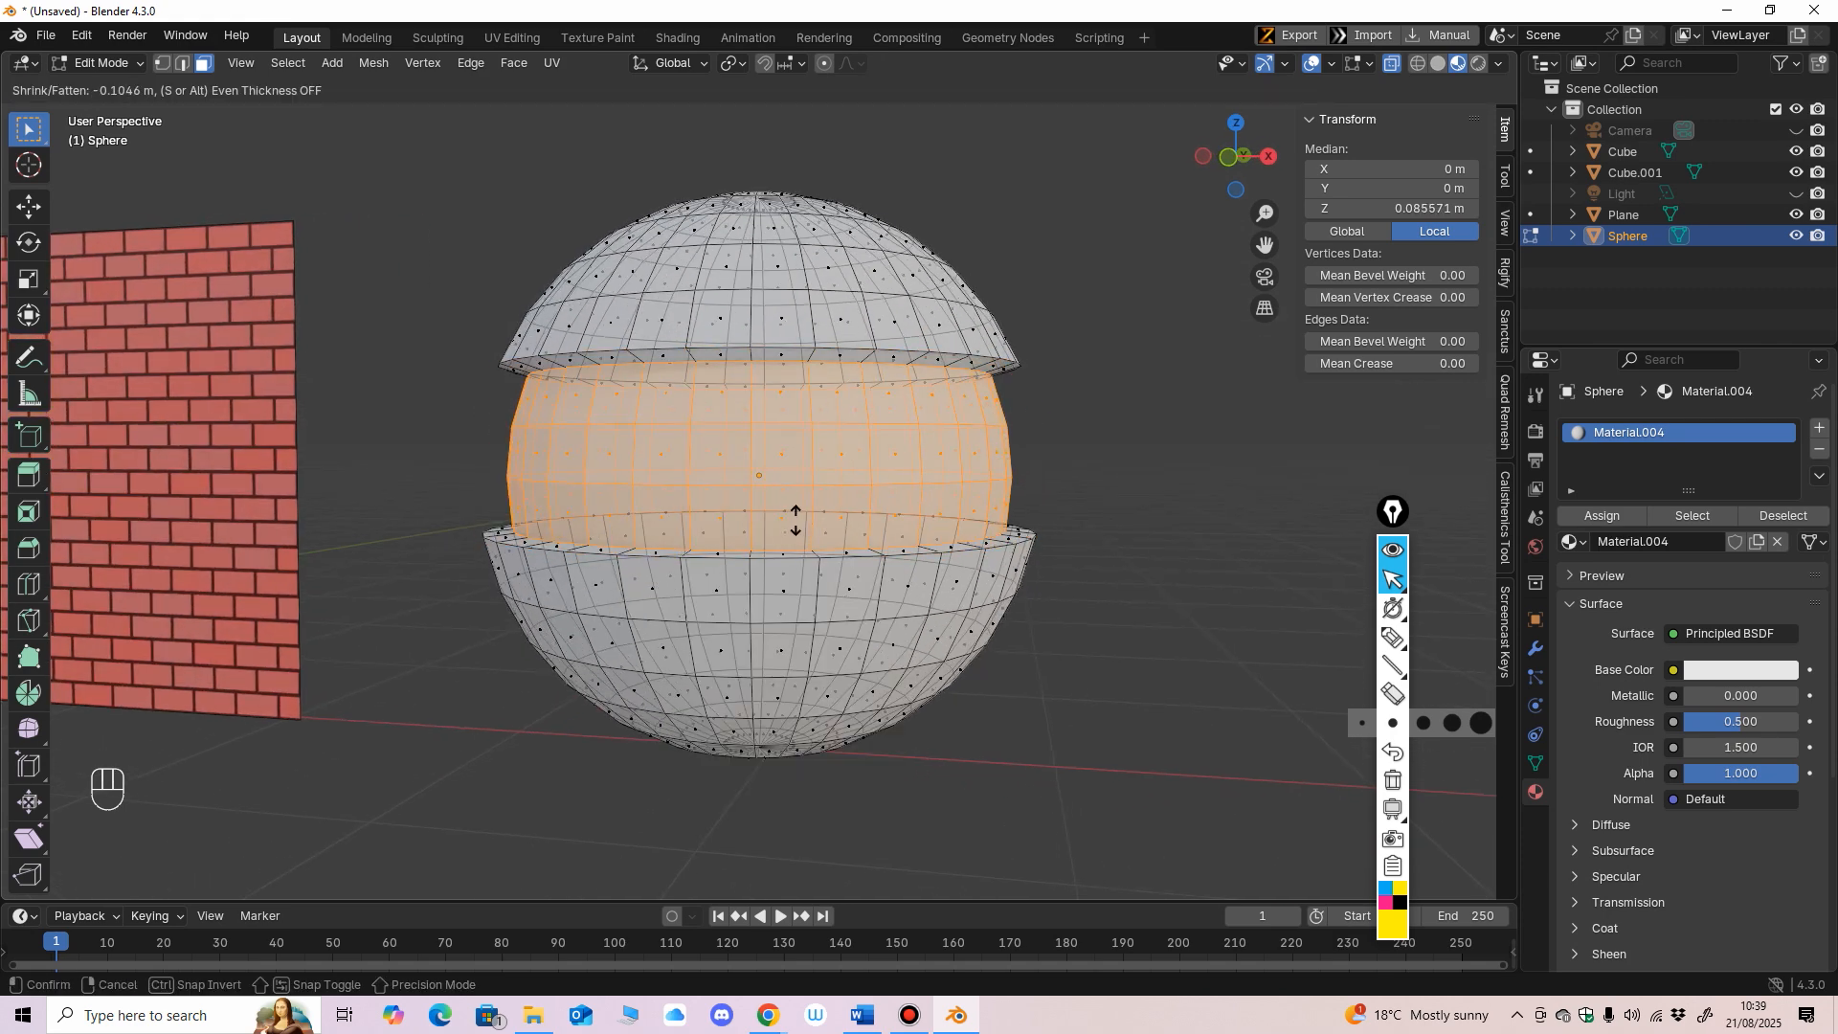
{"action": "left_click", "coordinate": [804, 514]}
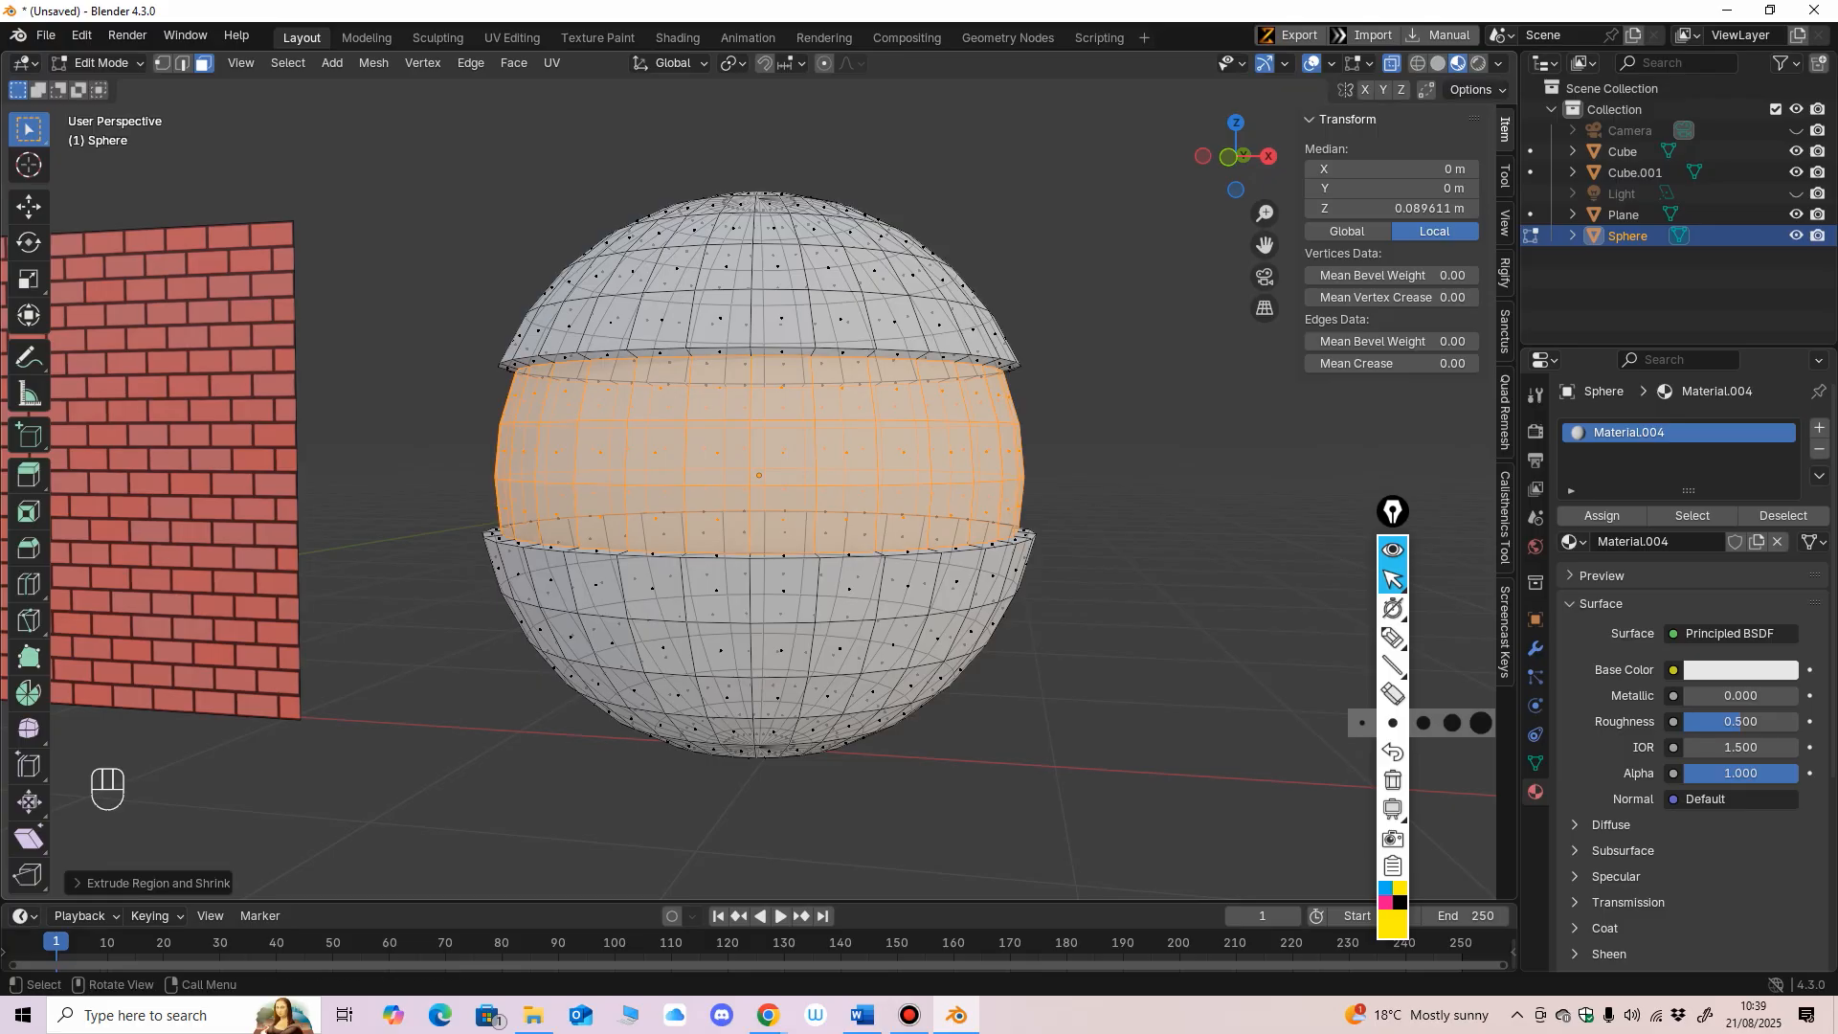
Step: Return the sphere to Object Mode and switch back to the Shading workspace
{"action": "left_click", "coordinate": [100, 63]}
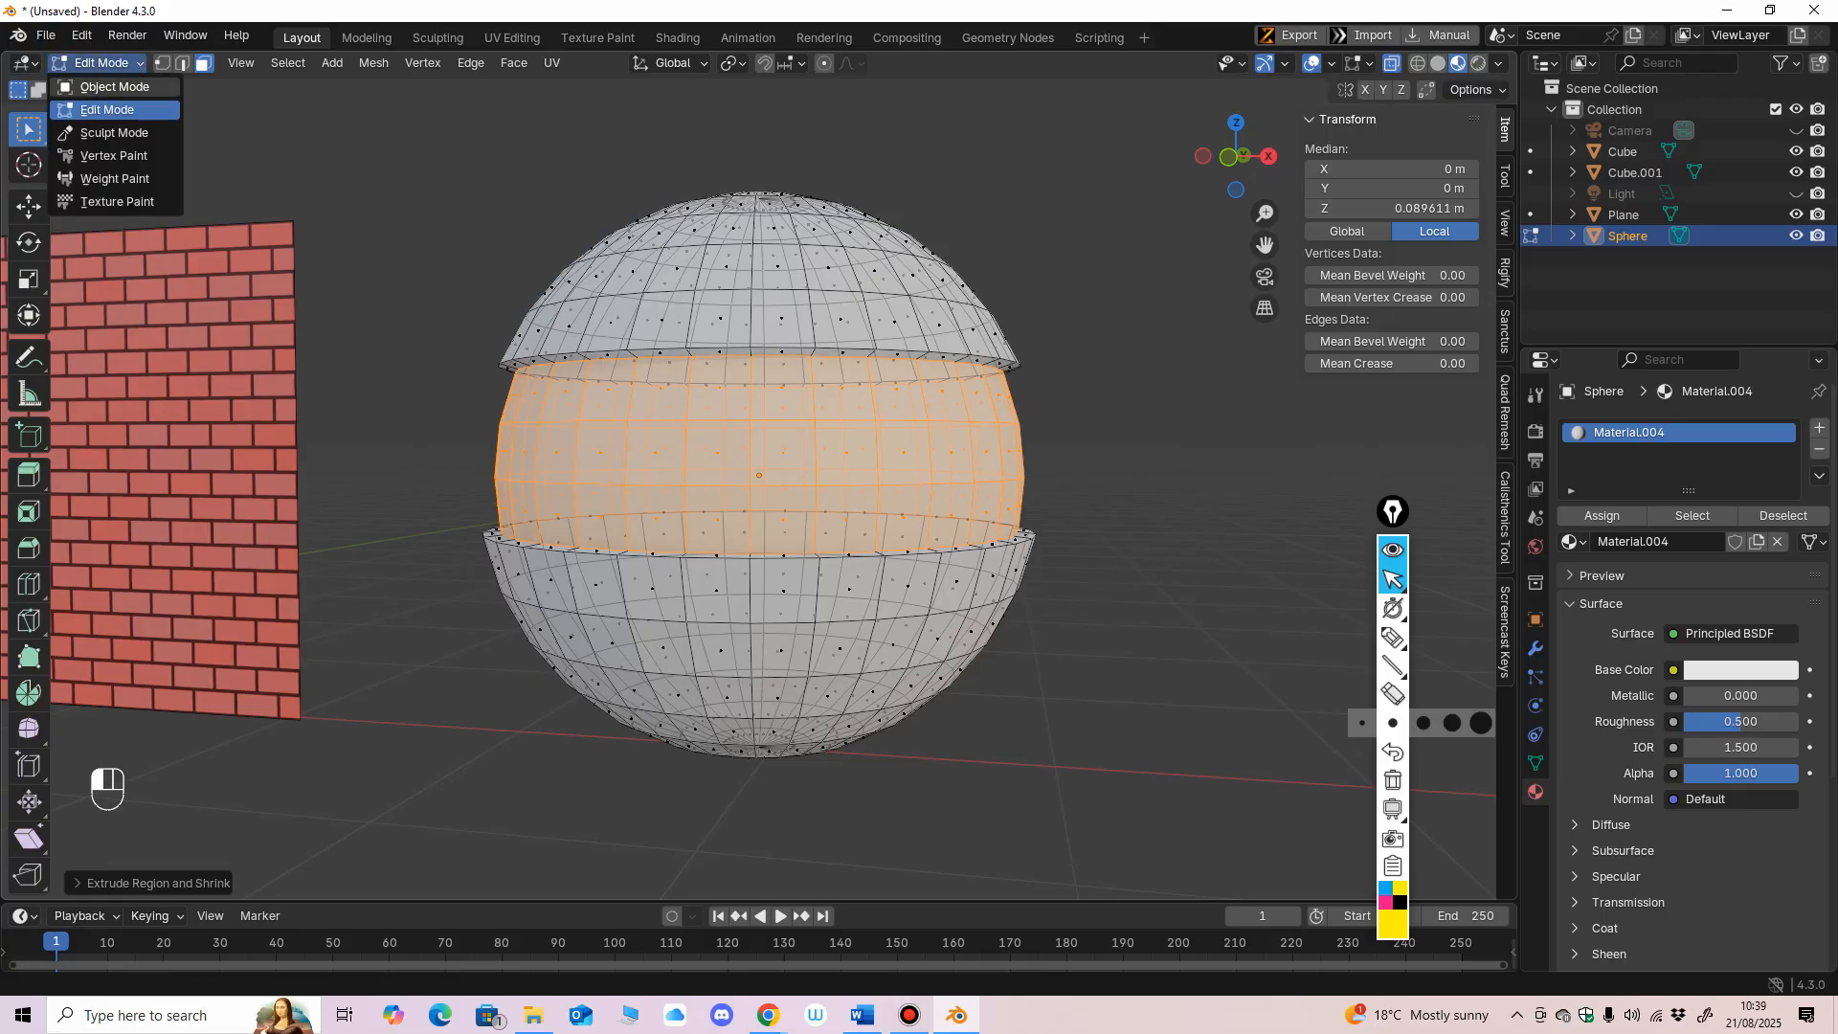
{"action": "left_click", "coordinate": [105, 87]}
{"action": "left_click", "coordinate": [677, 38]}
{"action": "scroll", "coordinate": [955, 132], "scroll_direction": "up", "scroll_amount": 2}
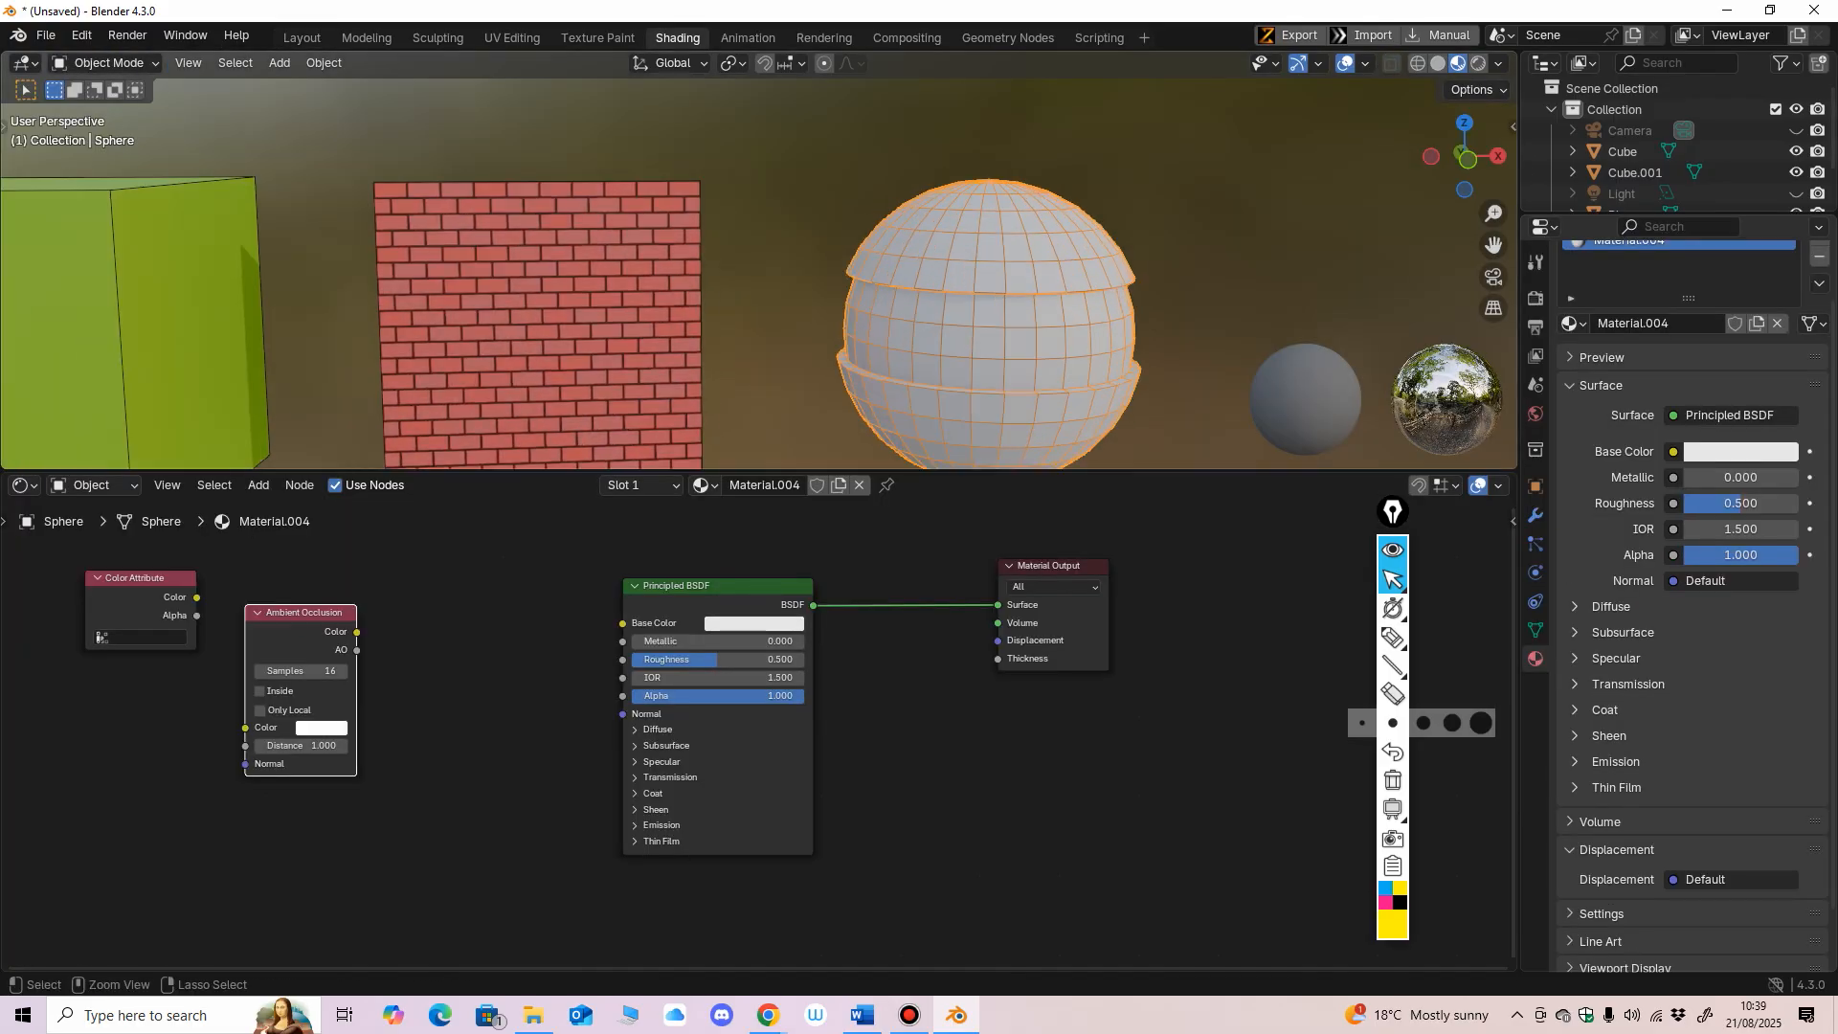
{"action": "middle_click_drag", "start_coordinate": [956, 132], "coordinate": [958, 117]}
Step: Add a Subdivision Surface modifier to the sphere and set its viewport levels to 2
{"action": "left_click", "coordinate": [1536, 515]}
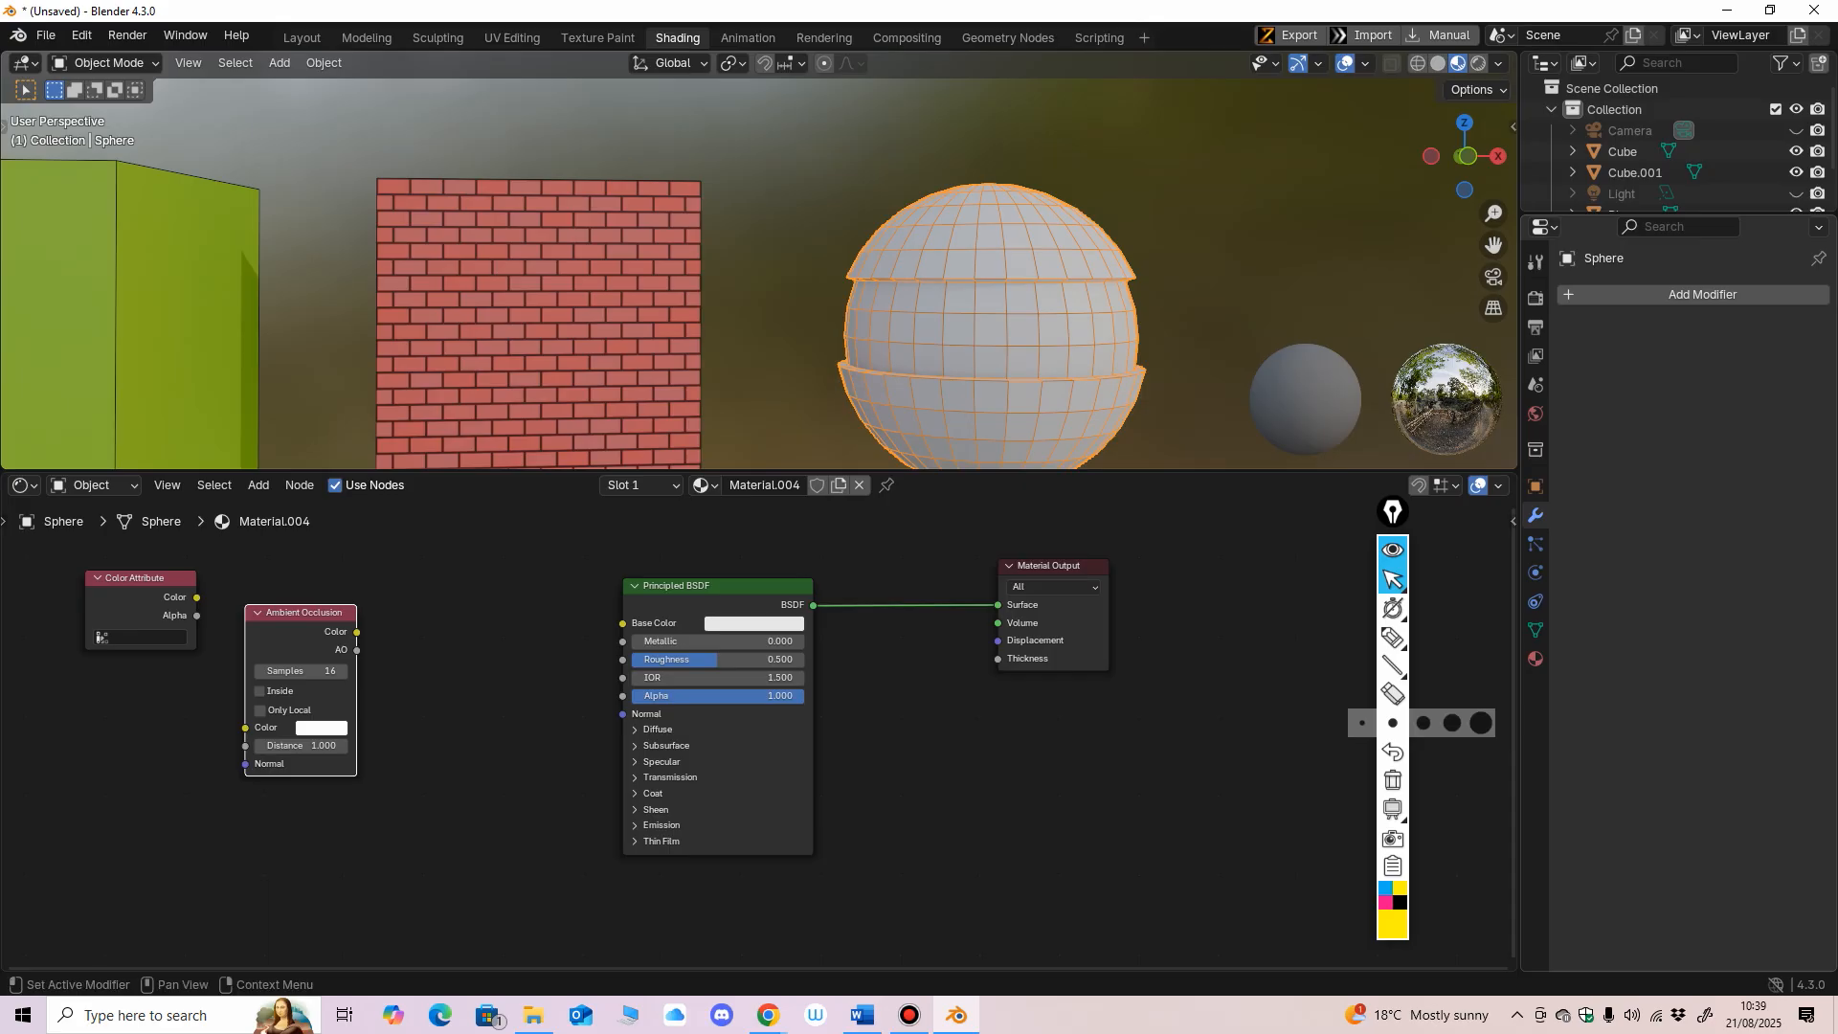
{"action": "left_click", "coordinate": [1607, 294]}
{"action": "mouse_move", "coordinate": [1570, 371]}
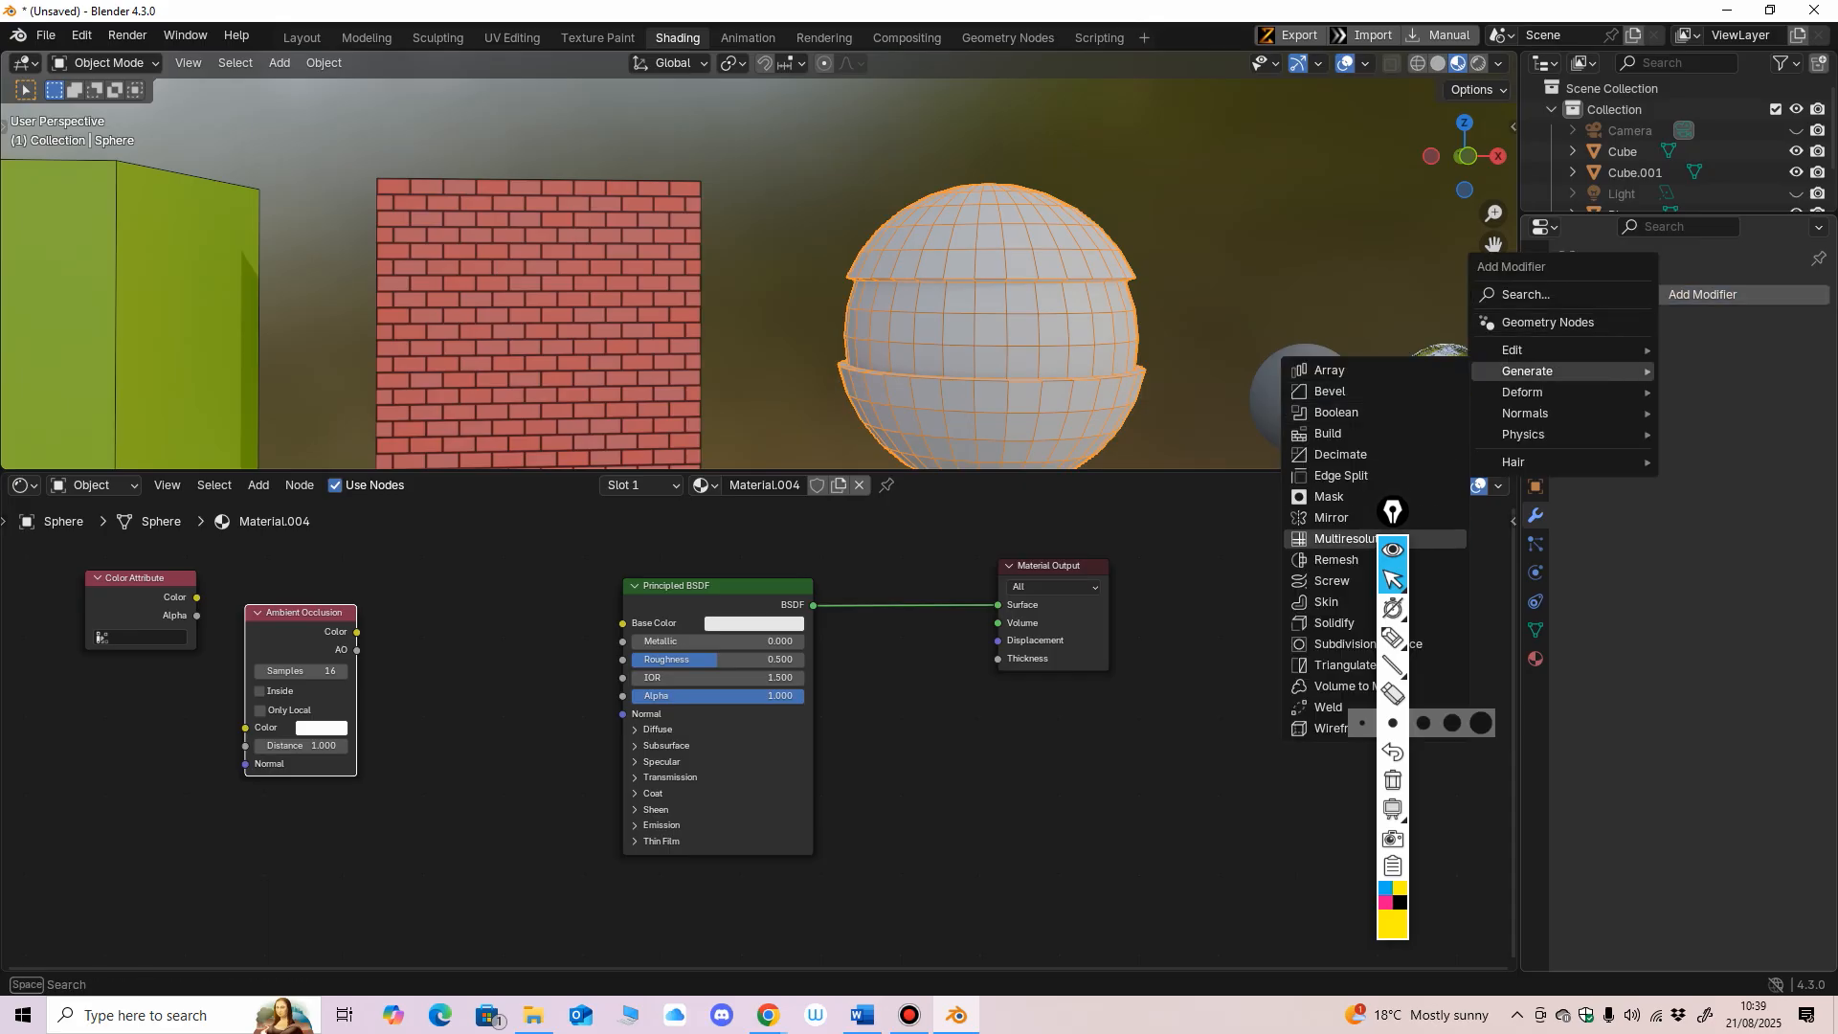
{"action": "left_click", "coordinate": [1340, 643]}
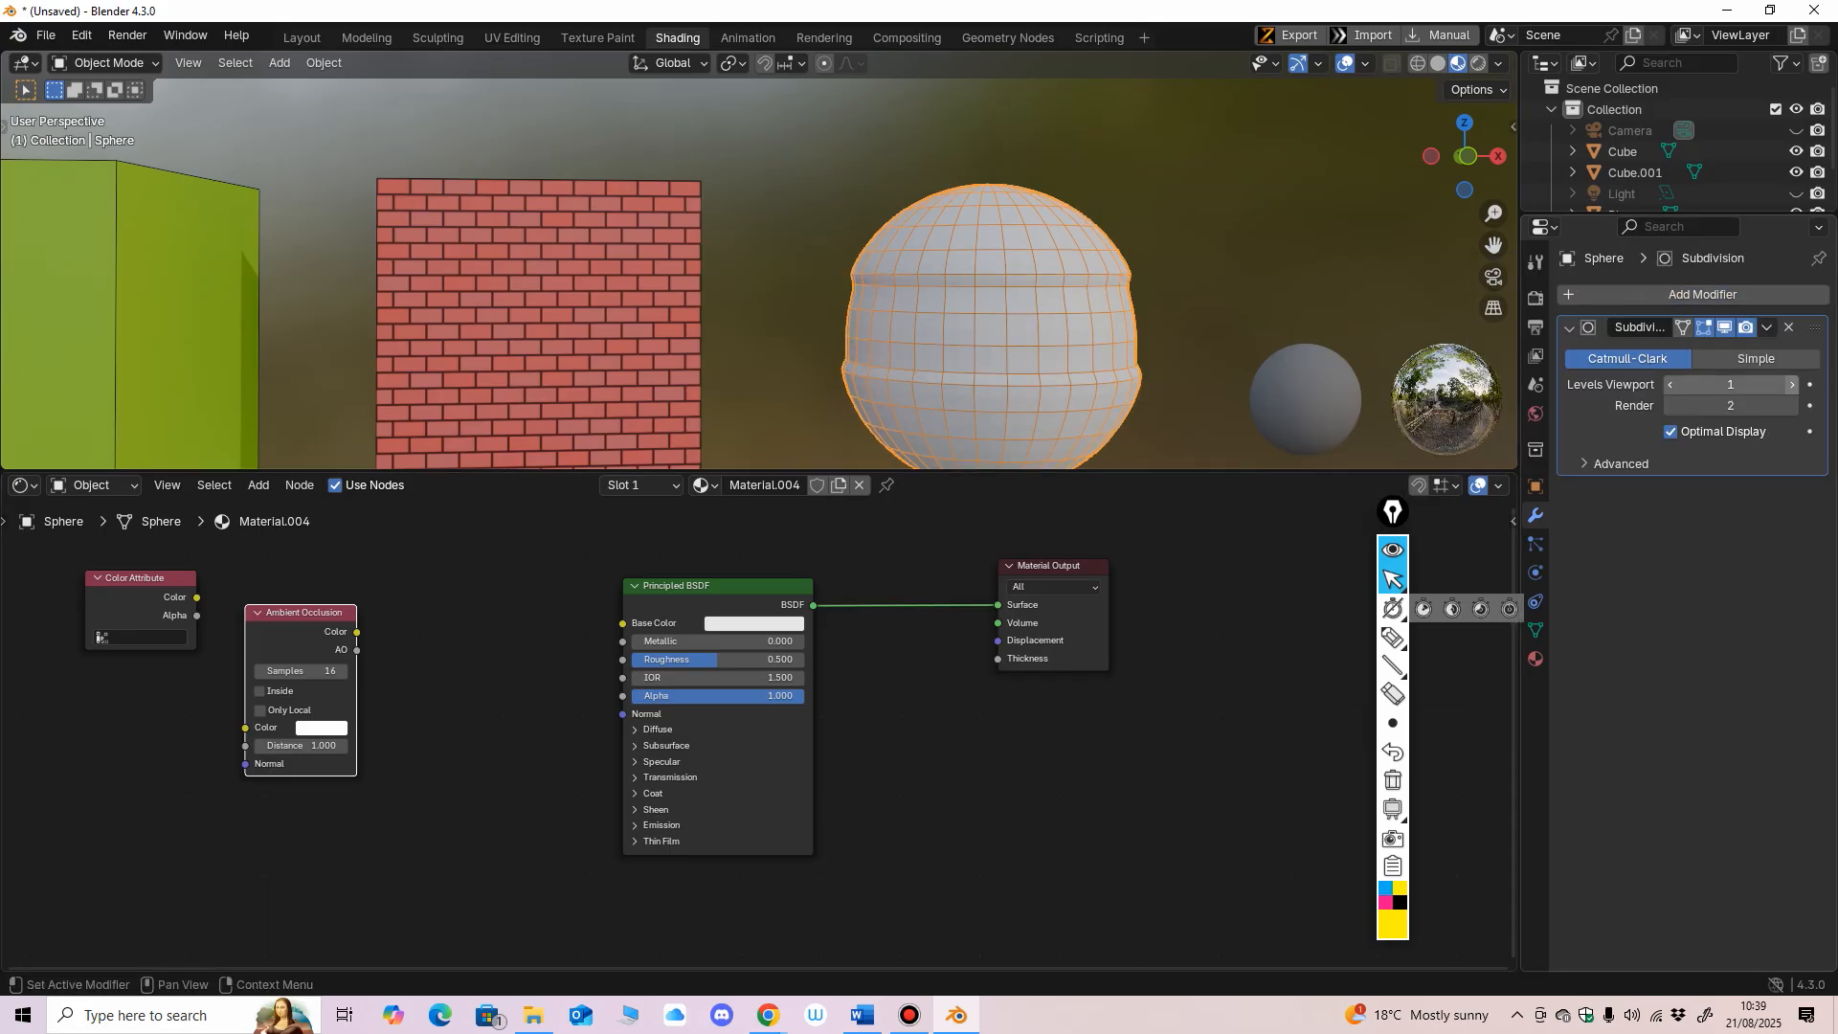
{"action": "left_click_drag", "start_coordinate": [1731, 384], "coordinate": [1761, 384]}
{"action": "middle_click_drag", "start_coordinate": [794, 287], "coordinate": [756, 287]}
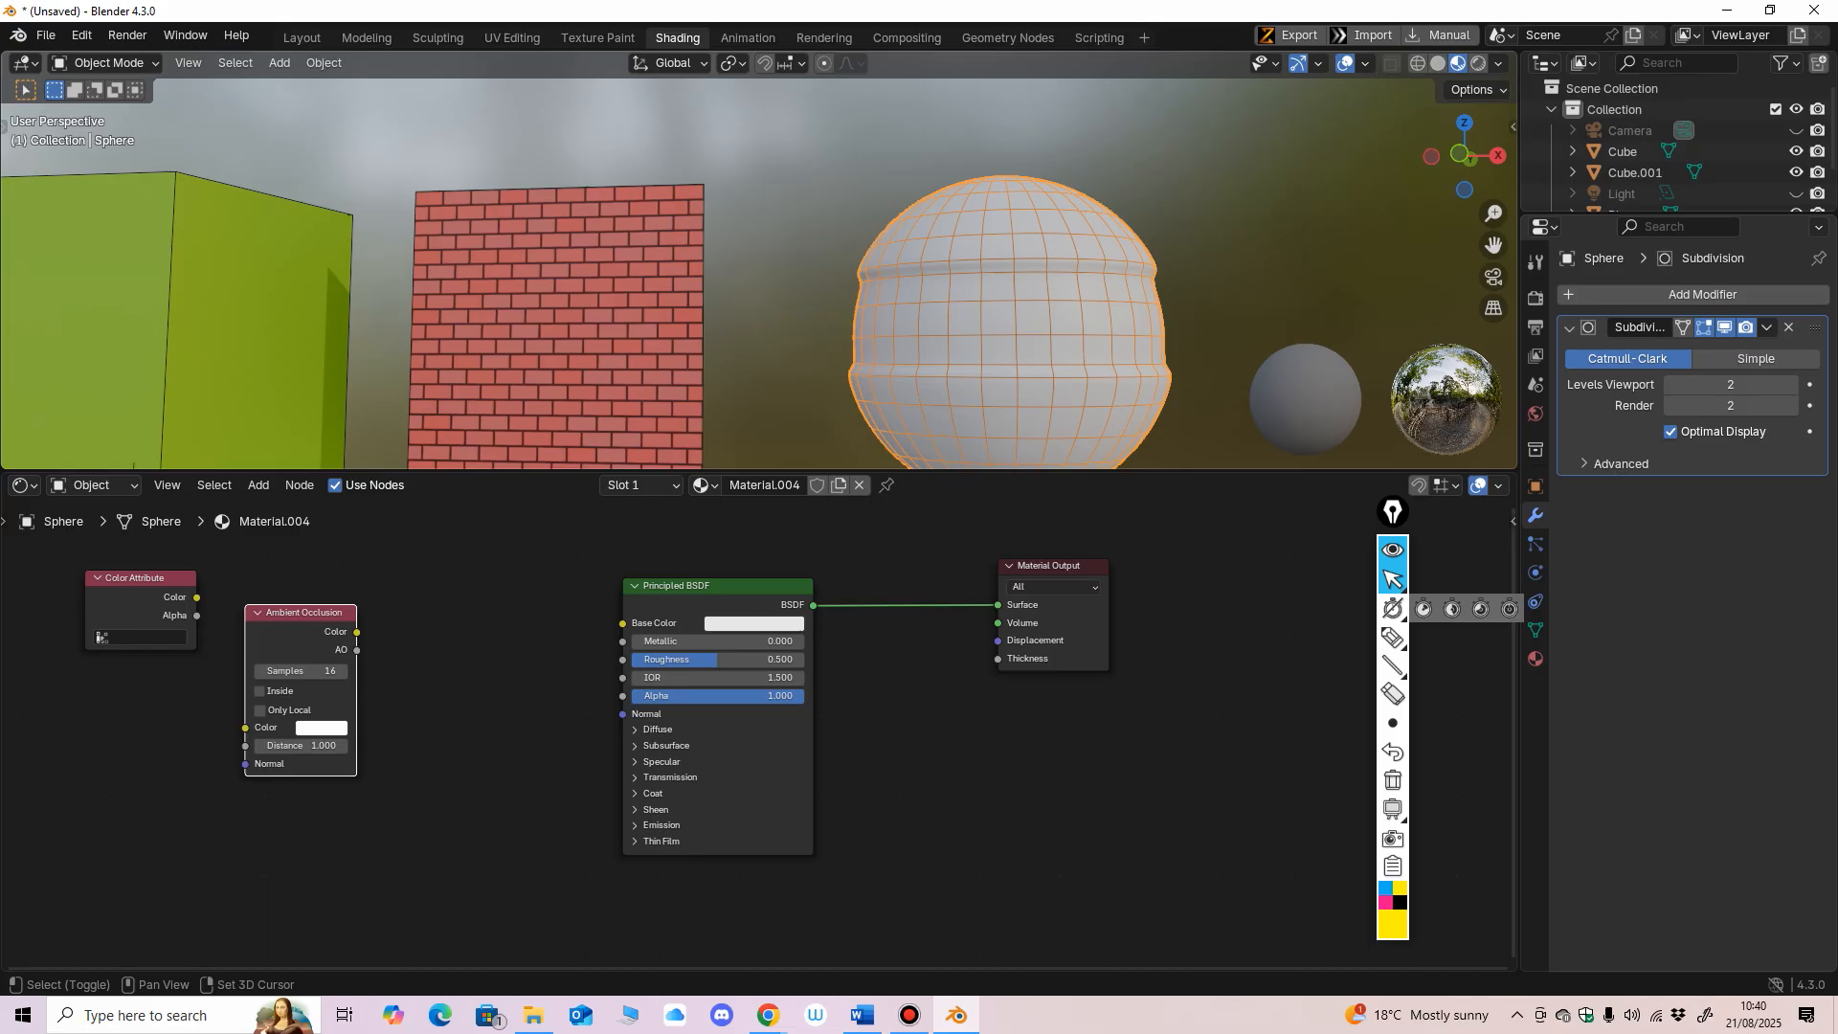
{"action": "middle_click_drag", "start_coordinate": [1014, 296], "coordinate": [740, 225], "text": "shift"}
{"action": "key", "text": "KP_1"}
{"action": "scroll", "coordinate": [780, 298], "scroll_direction": "down", "scroll_amount": 2}
{"action": "scroll", "coordinate": [780, 298], "scroll_direction": "up", "scroll_amount": 1}
{"action": "scroll", "coordinate": [727, 277], "scroll_direction": "up", "scroll_amount": 3}
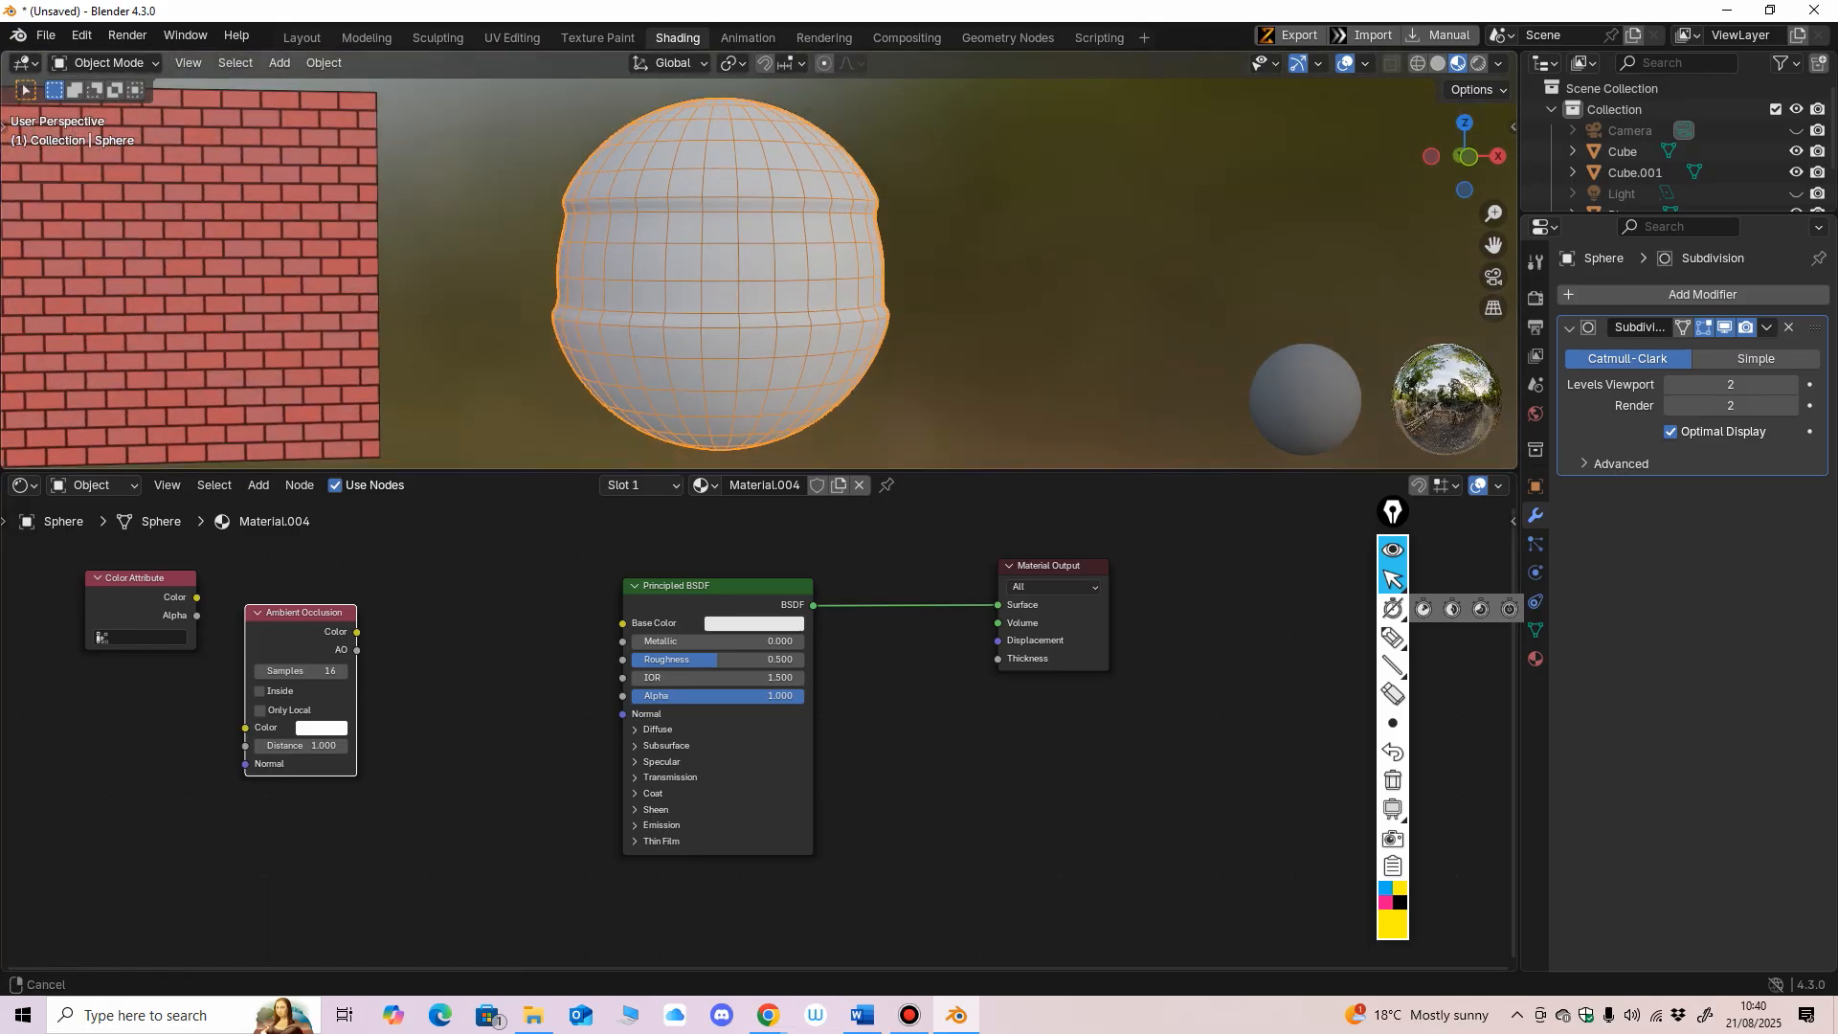
Step: Connect the Ambient Occlusion node's Color output to the Principled BSDF's Base Color and turn off the viewport overlays
{"action": "left_click_drag", "start_coordinate": [302, 612], "coordinate": [622, 623]}
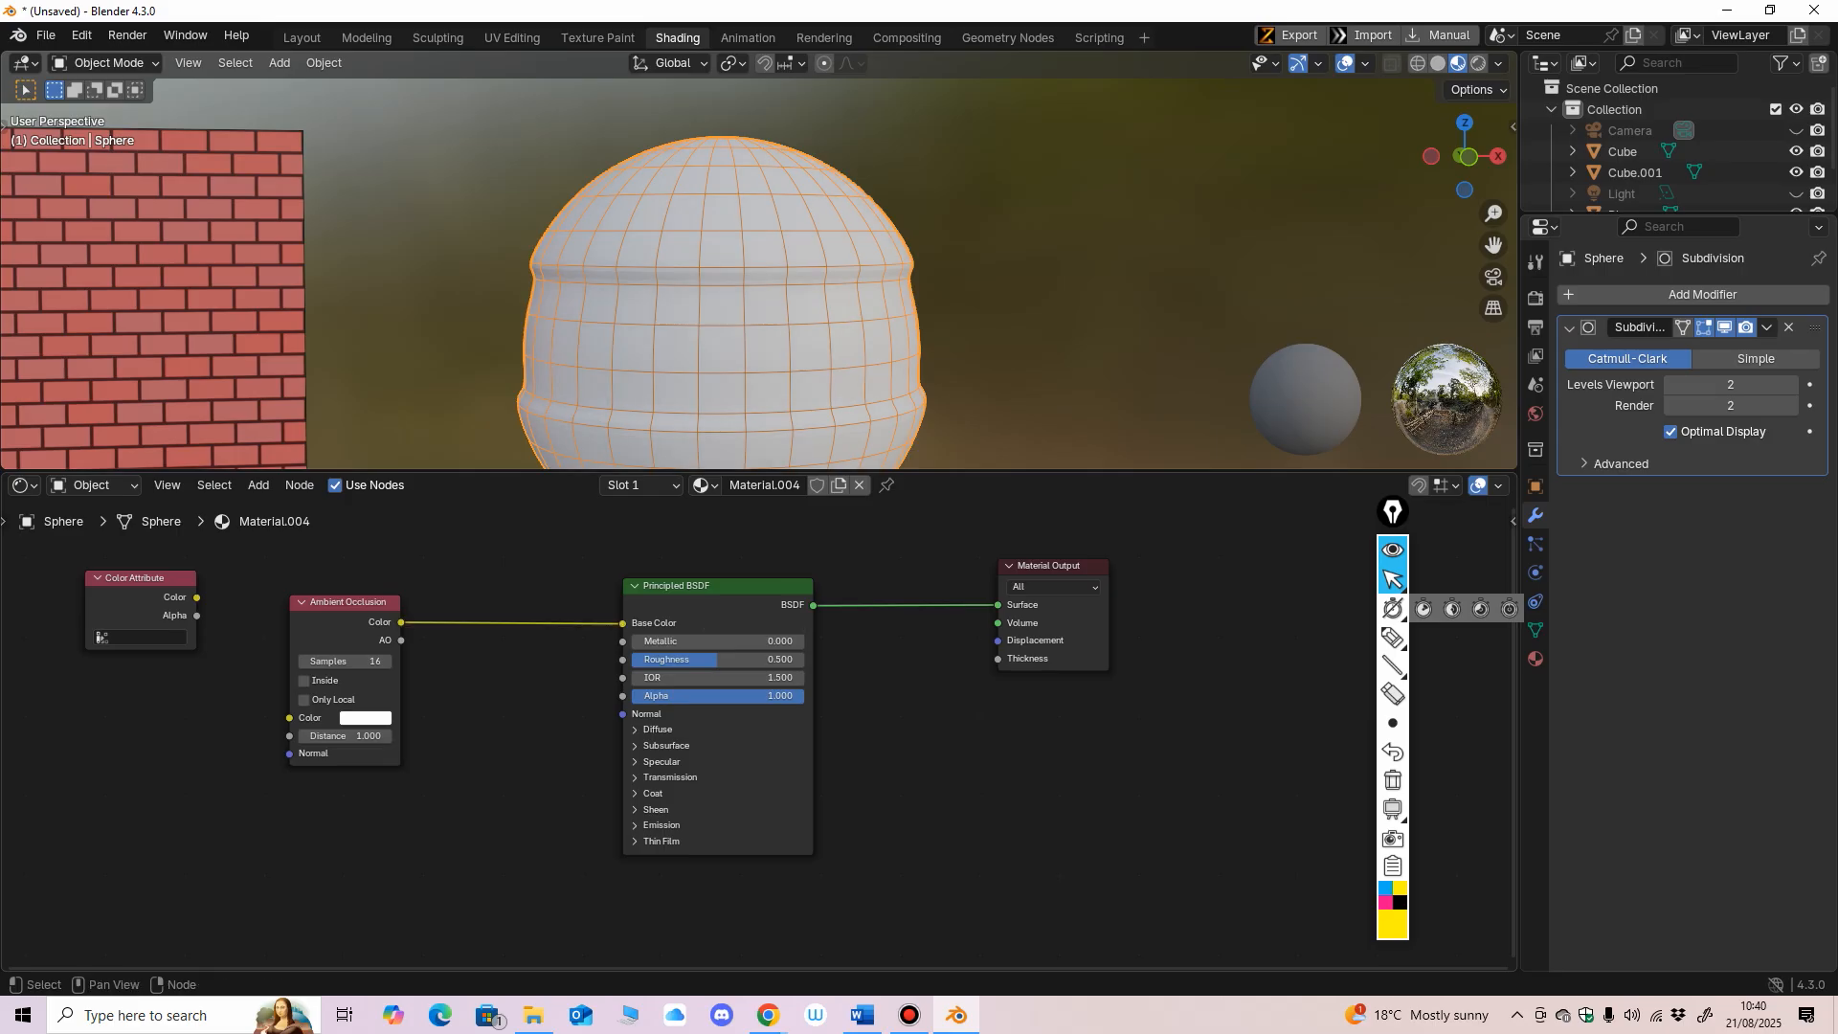
{"action": "scroll", "coordinate": [732, 277], "scroll_direction": "up", "scroll_amount": 3}
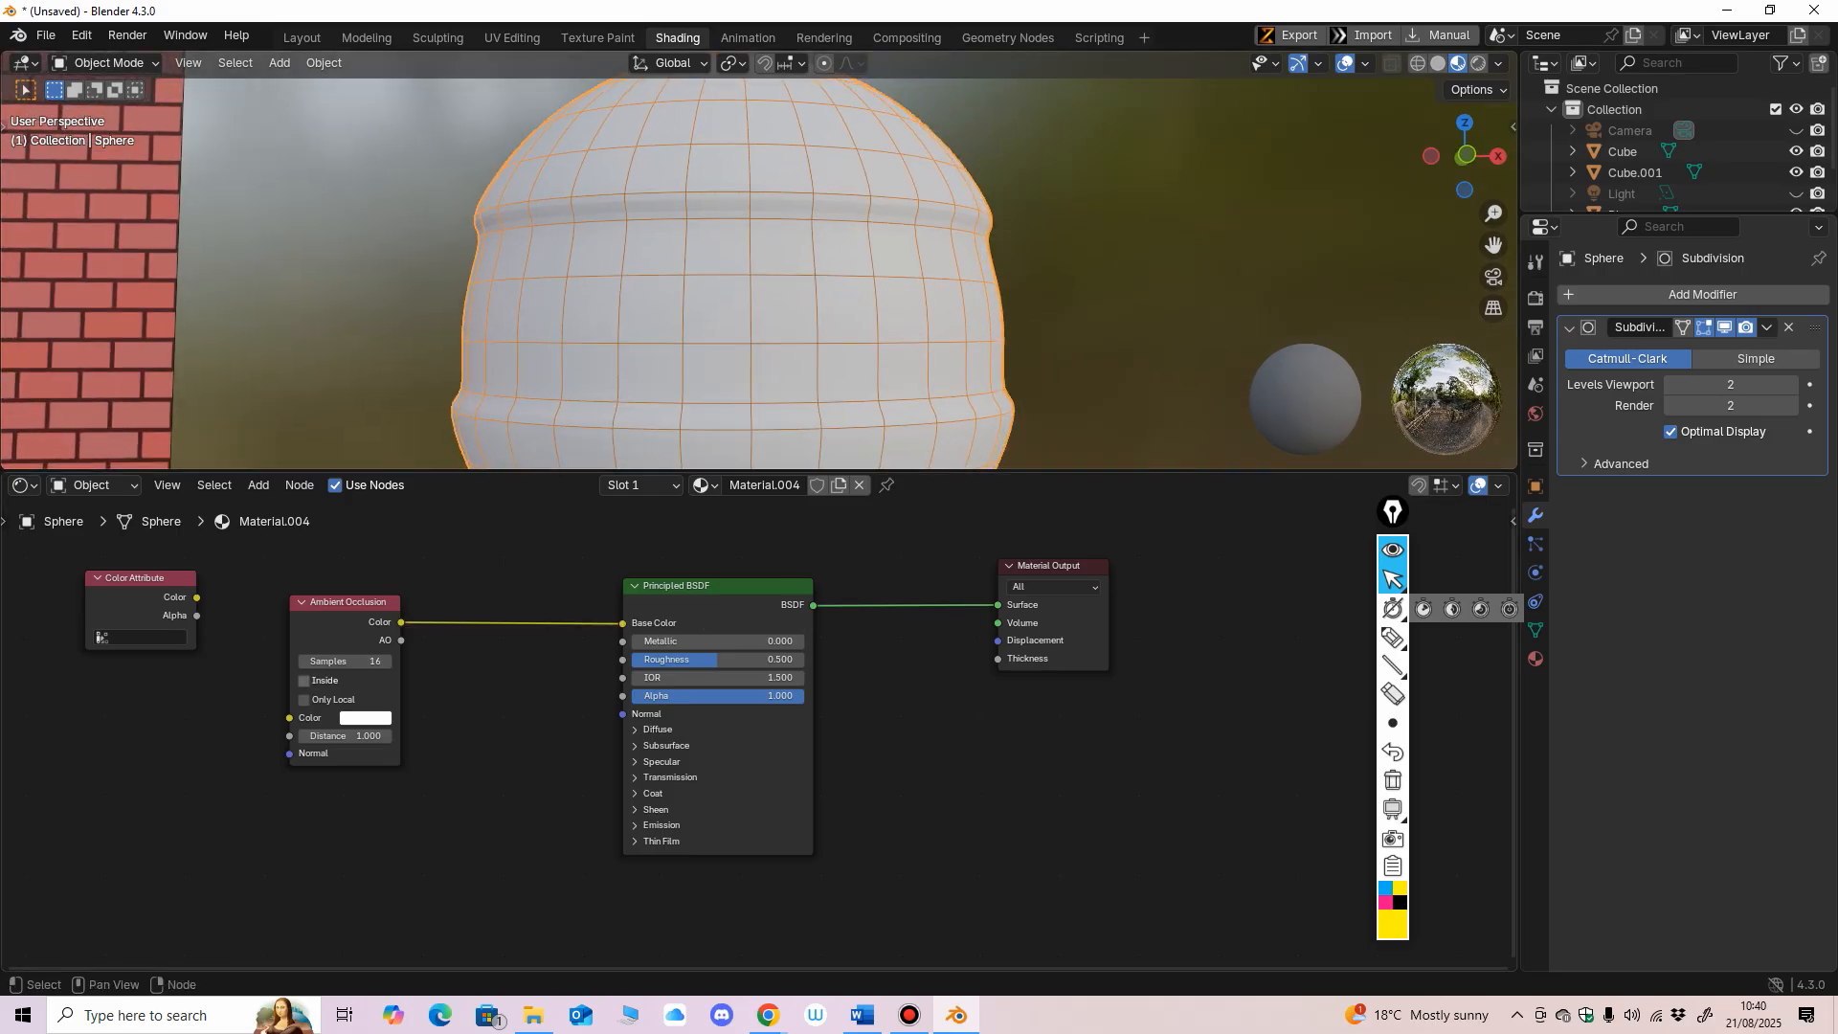
{"action": "middle_click_drag", "start_coordinate": [732, 287], "coordinate": [855, 281]}
{"action": "left_click", "coordinate": [1345, 63]}
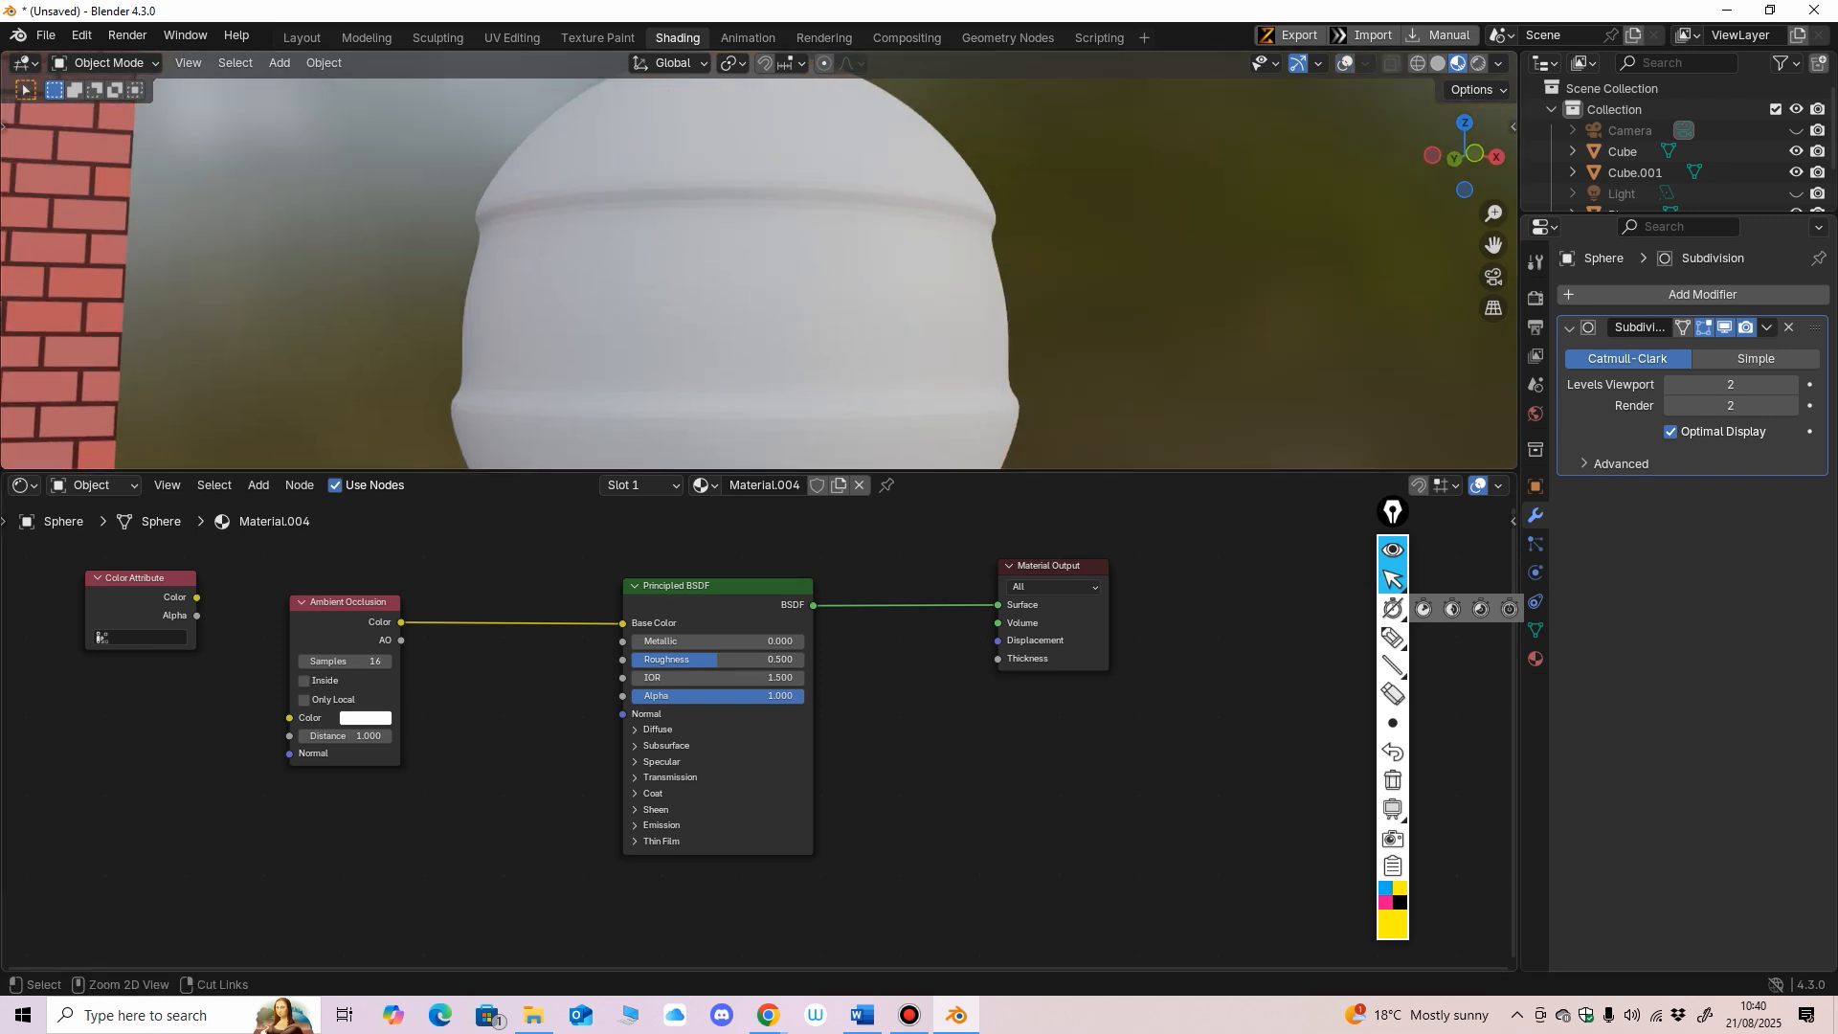
Step: Cut and reconnect the Ambient Occlusion link to Base Color twice, comparing the sphere's shading with and without it
{"action": "right_click_drag", "start_coordinate": [494, 589], "coordinate": [494, 649], "text": "ctrl"}
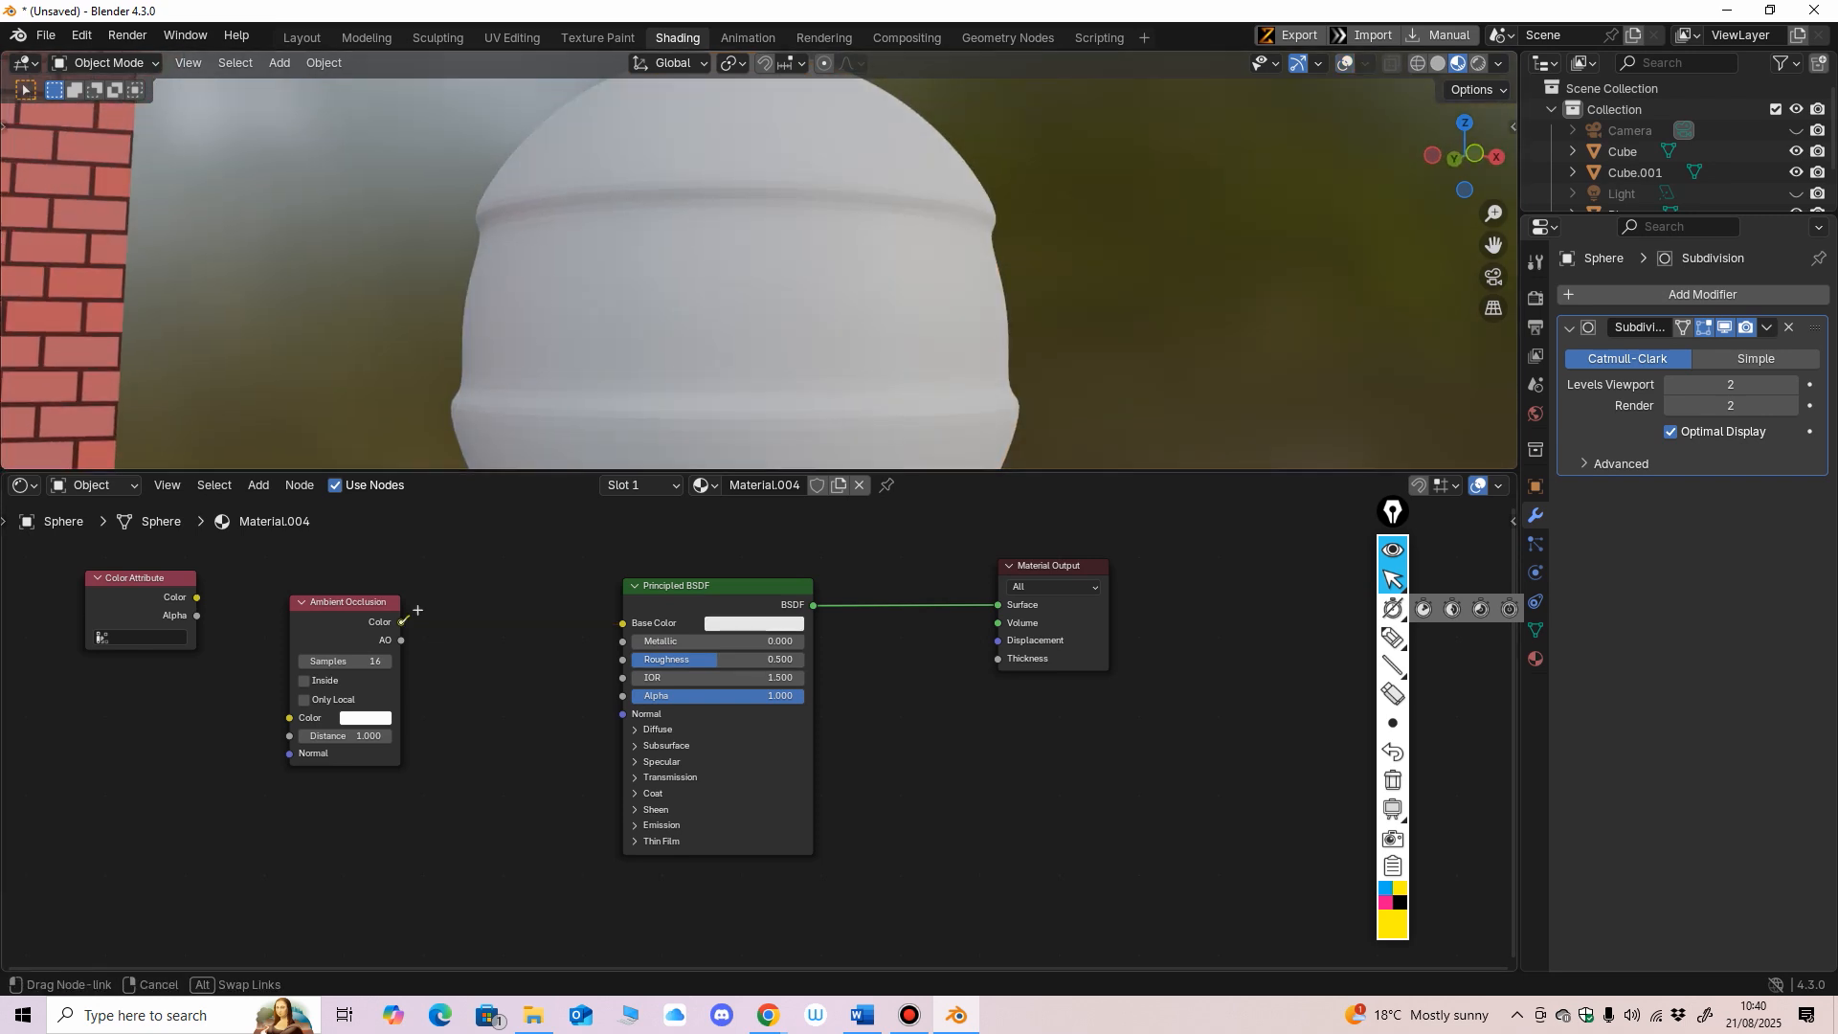
{"action": "left_click_drag", "start_coordinate": [401, 622], "coordinate": [622, 623]}
{"action": "mouse_move", "coordinate": [766, 278]}
{"action": "middle_mouse_down"}
{"action": "mouse_move", "coordinate": [709, 276]}
{"action": "mouse_move", "coordinate": [752, 251]}
{"action": "mouse_move", "coordinate": [790, 294]}
{"action": "mouse_move", "coordinate": [751, 287]}
{"action": "mouse_move", "coordinate": [790, 278]}
{"action": "mouse_move", "coordinate": [761, 276]}
{"action": "middle_mouse_up"}
{"action": "scroll", "coordinate": [780, 292], "scroll_direction": "down", "scroll_amount": 3}
{"action": "scroll", "coordinate": [780, 287], "scroll_direction": "down", "scroll_amount": 3}
{"action": "scroll", "coordinate": [756, 276], "scroll_direction": "up", "scroll_amount": 2}
{"action": "scroll", "coordinate": [756, 276], "scroll_direction": "up", "scroll_amount": 2}
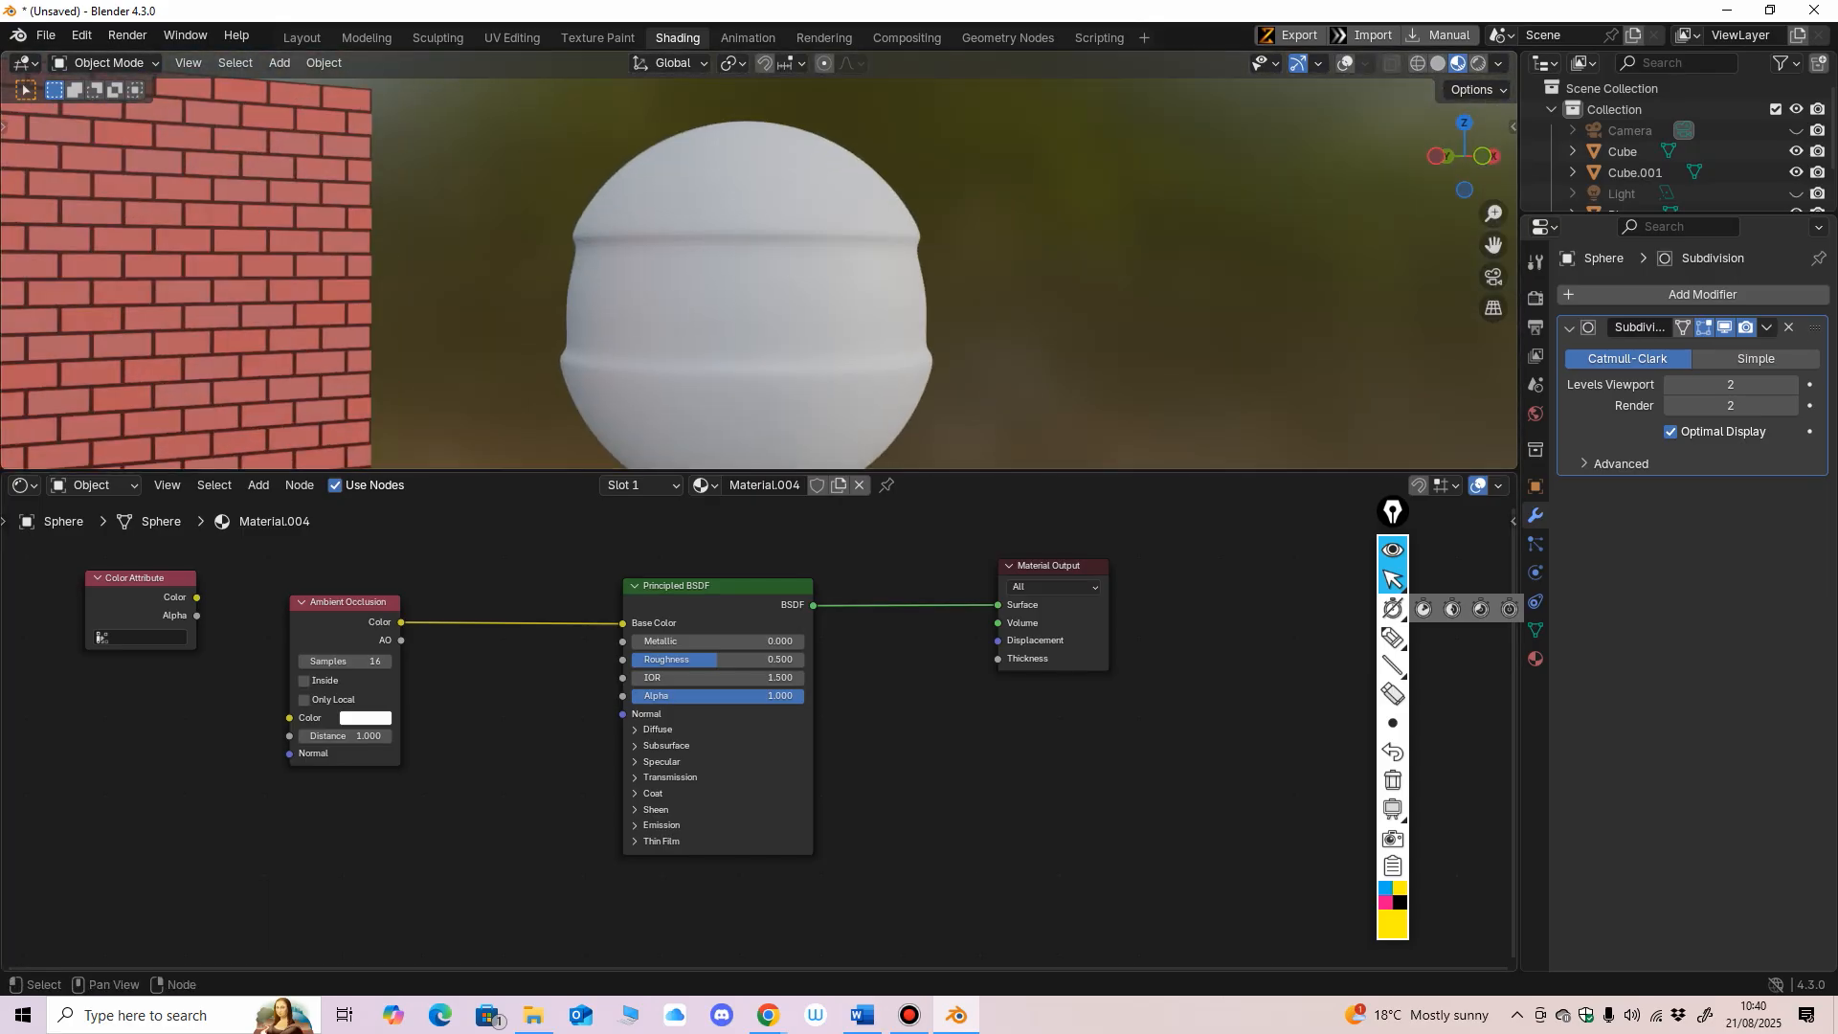
{"action": "right_click_drag", "start_coordinate": [451, 626], "coordinate": [452, 631], "text": "ctrl"}
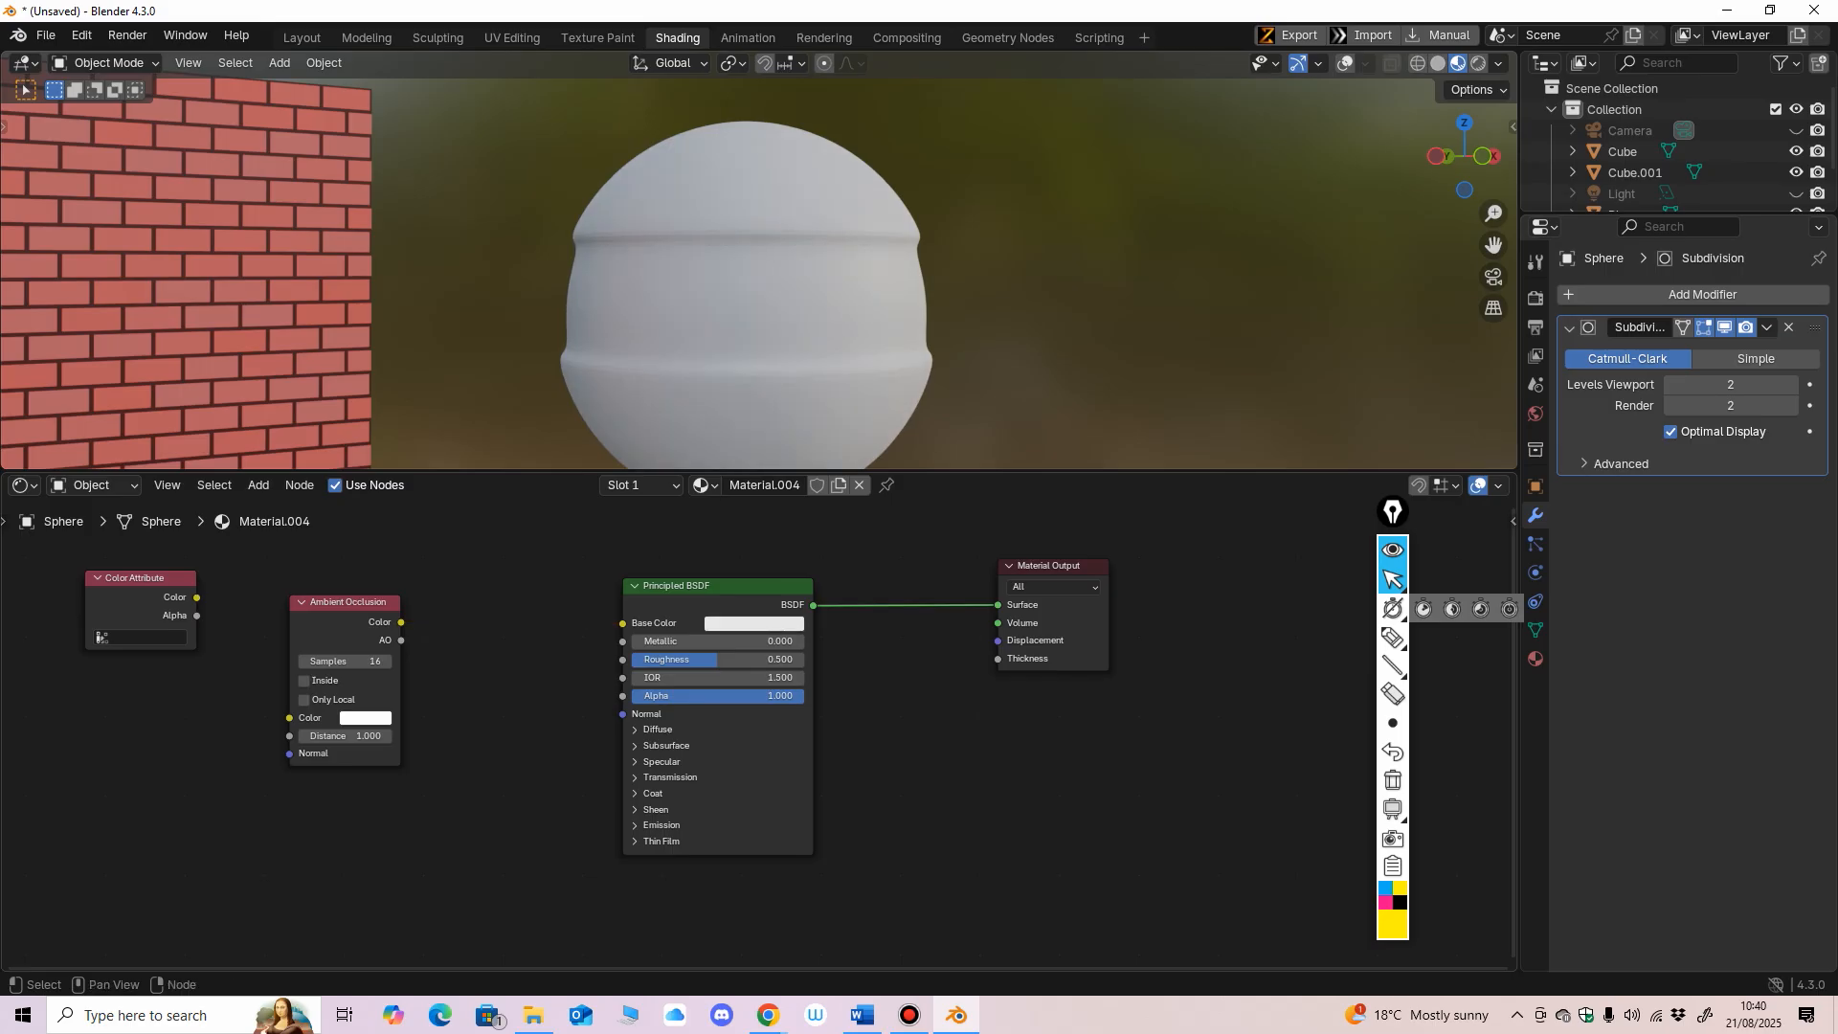
{"action": "left_click_drag", "start_coordinate": [401, 622], "coordinate": [622, 623]}
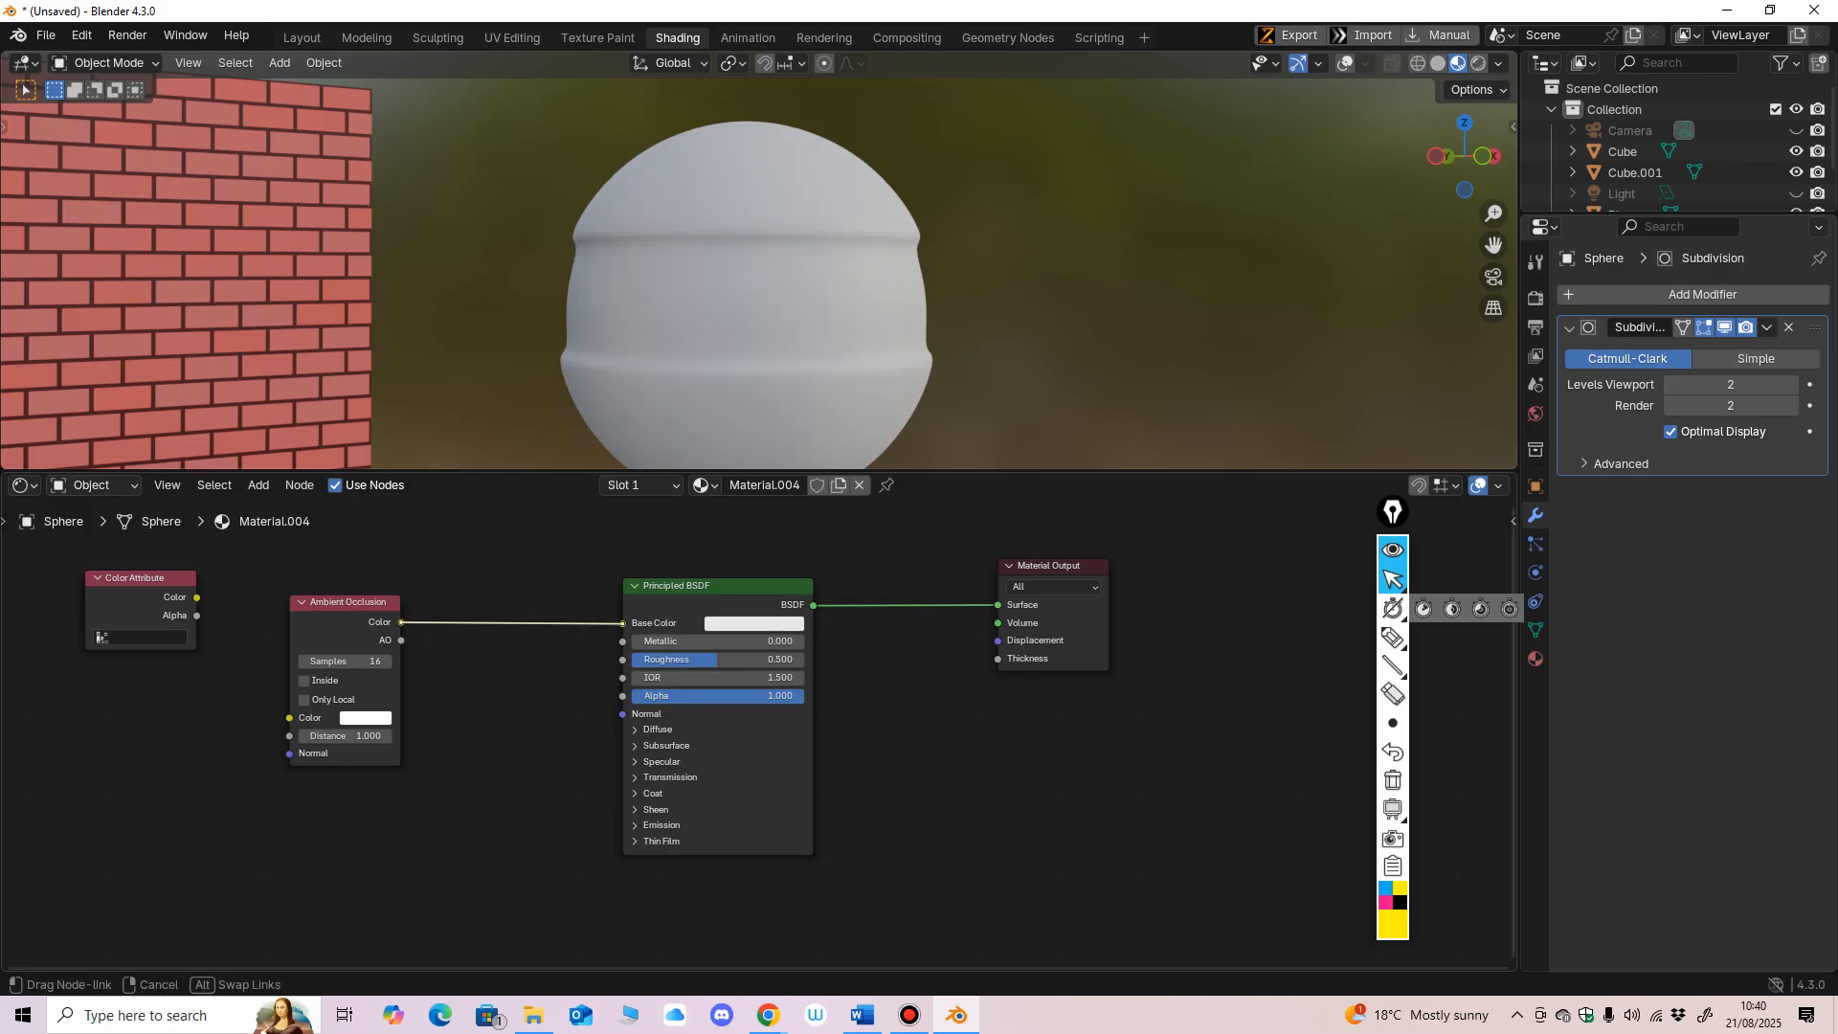
{"action": "middle_click_drag", "start_coordinate": [746, 278], "coordinate": [672, 313]}
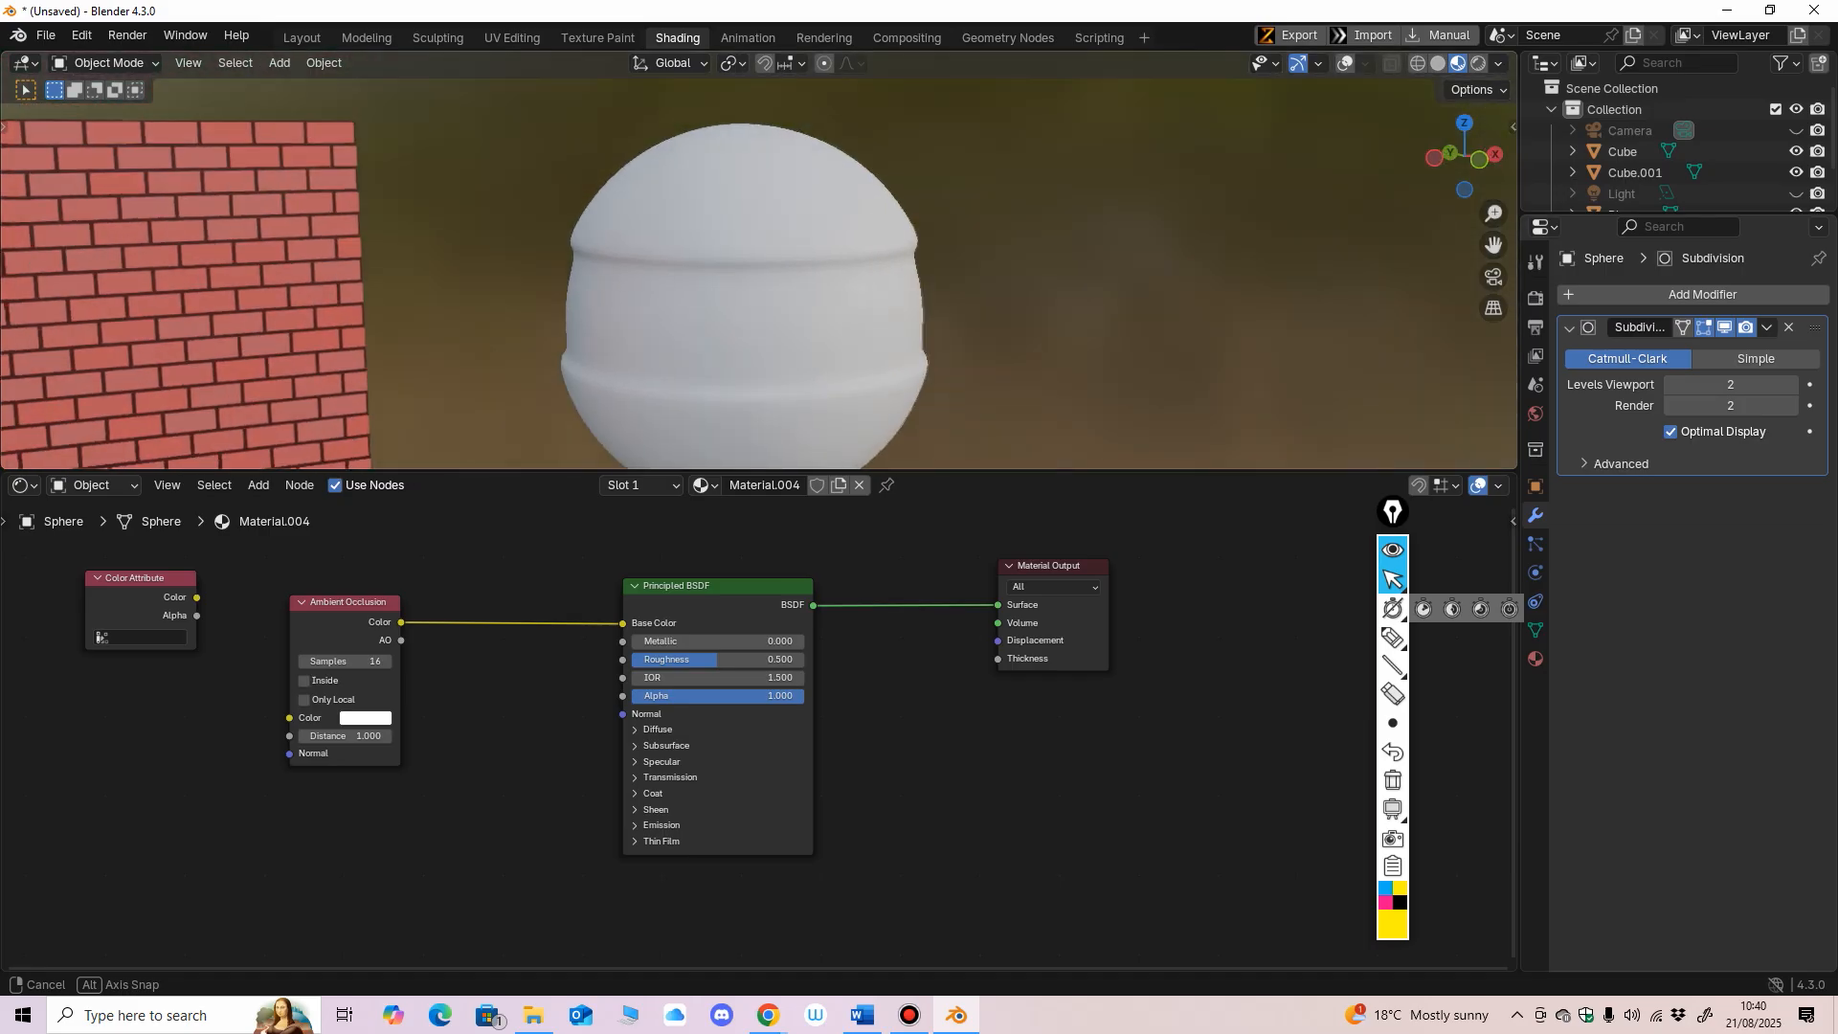
{"action": "scroll", "coordinate": [757, 277], "scroll_direction": "down", "scroll_amount": 6}
{"action": "scroll", "coordinate": [756, 273], "scroll_direction": "up", "scroll_amount": 4}
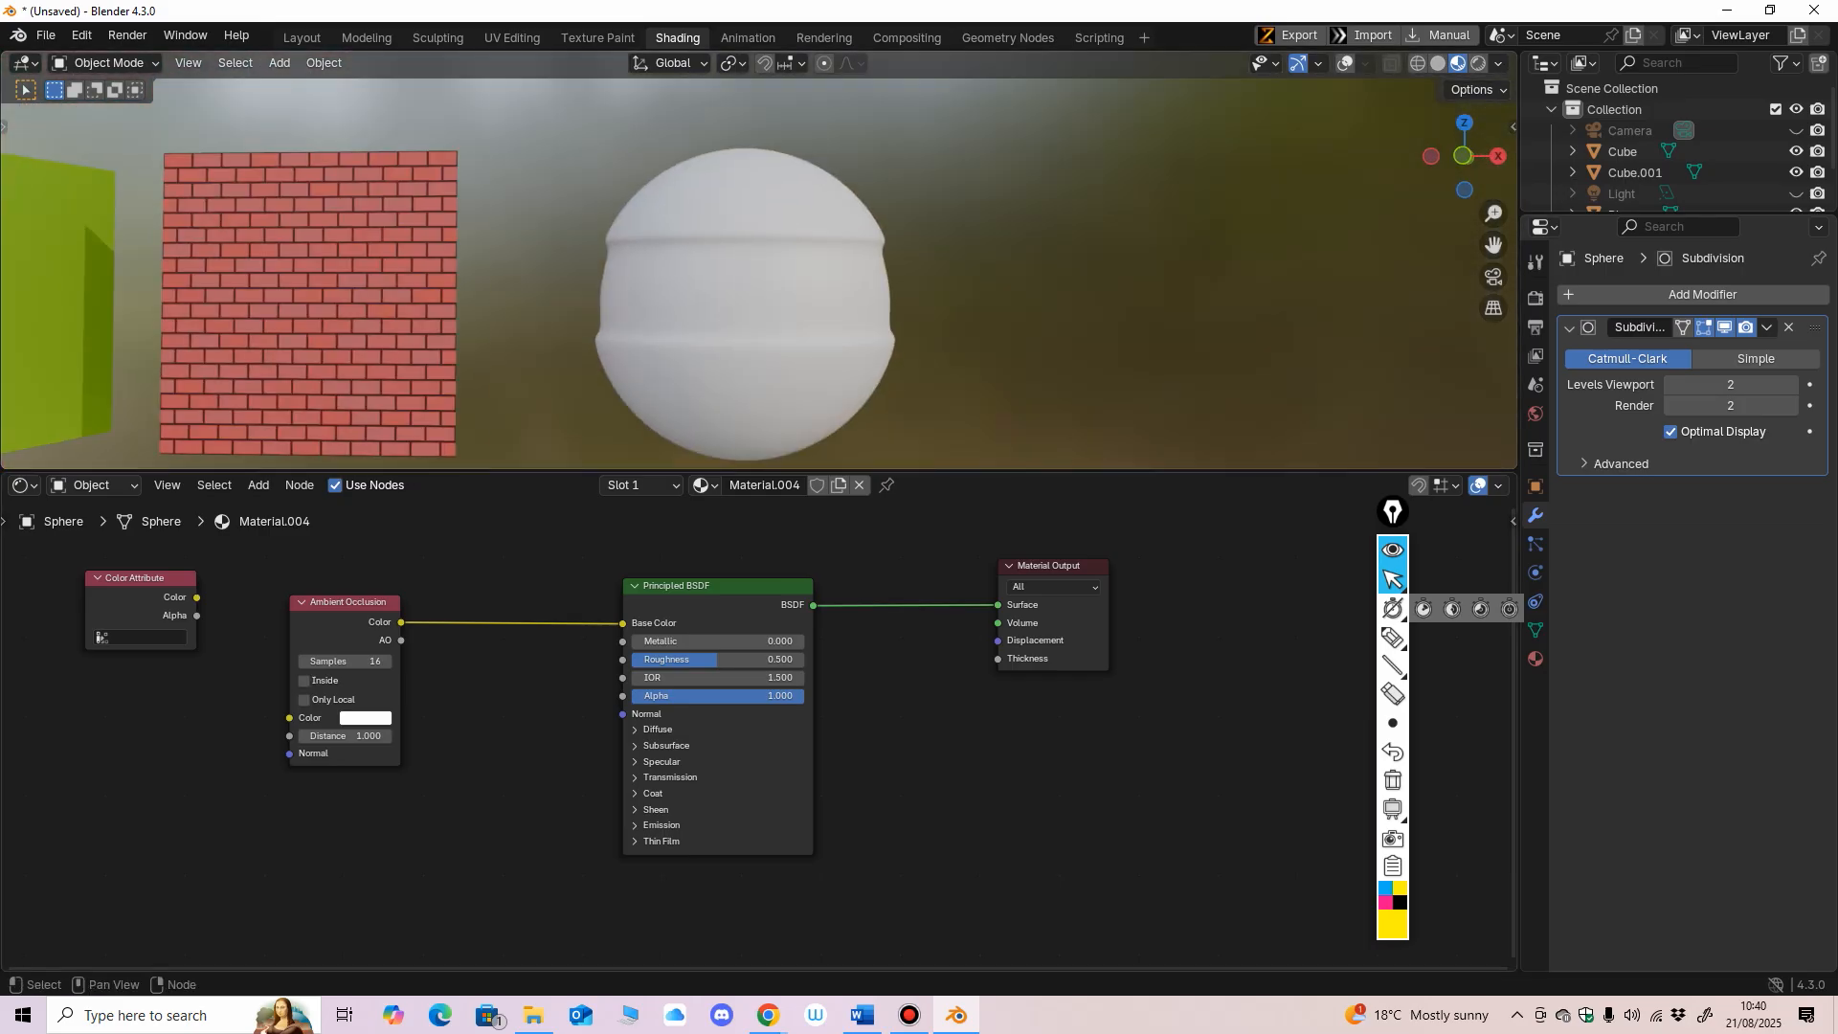
Step: Disconnect the Ambient Occlusion node from Base Color and set it aside below the Color Attribute node
{"action": "right_click_drag", "start_coordinate": [476, 601], "coordinate": [481, 660], "text": "ctrl"}
{"action": "left_click_drag", "start_coordinate": [348, 622], "coordinate": [158, 698]}
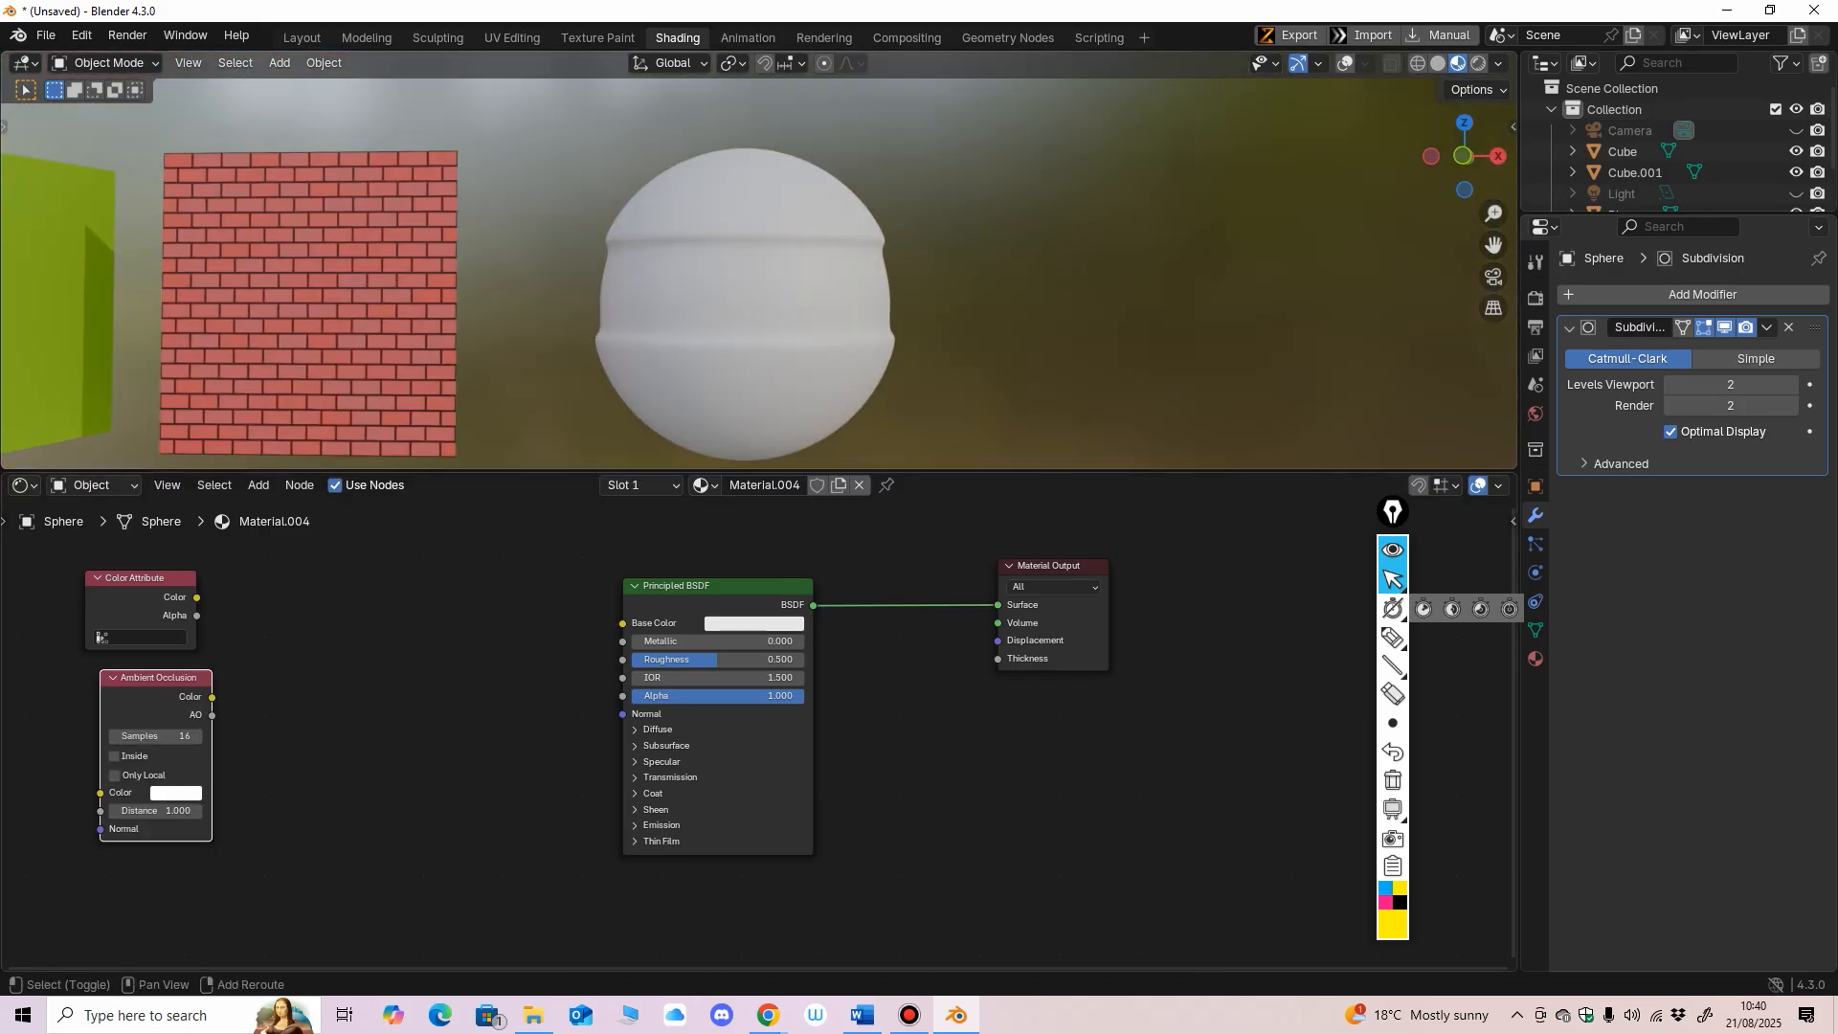
{"action": "key", "text": "shift+a"}
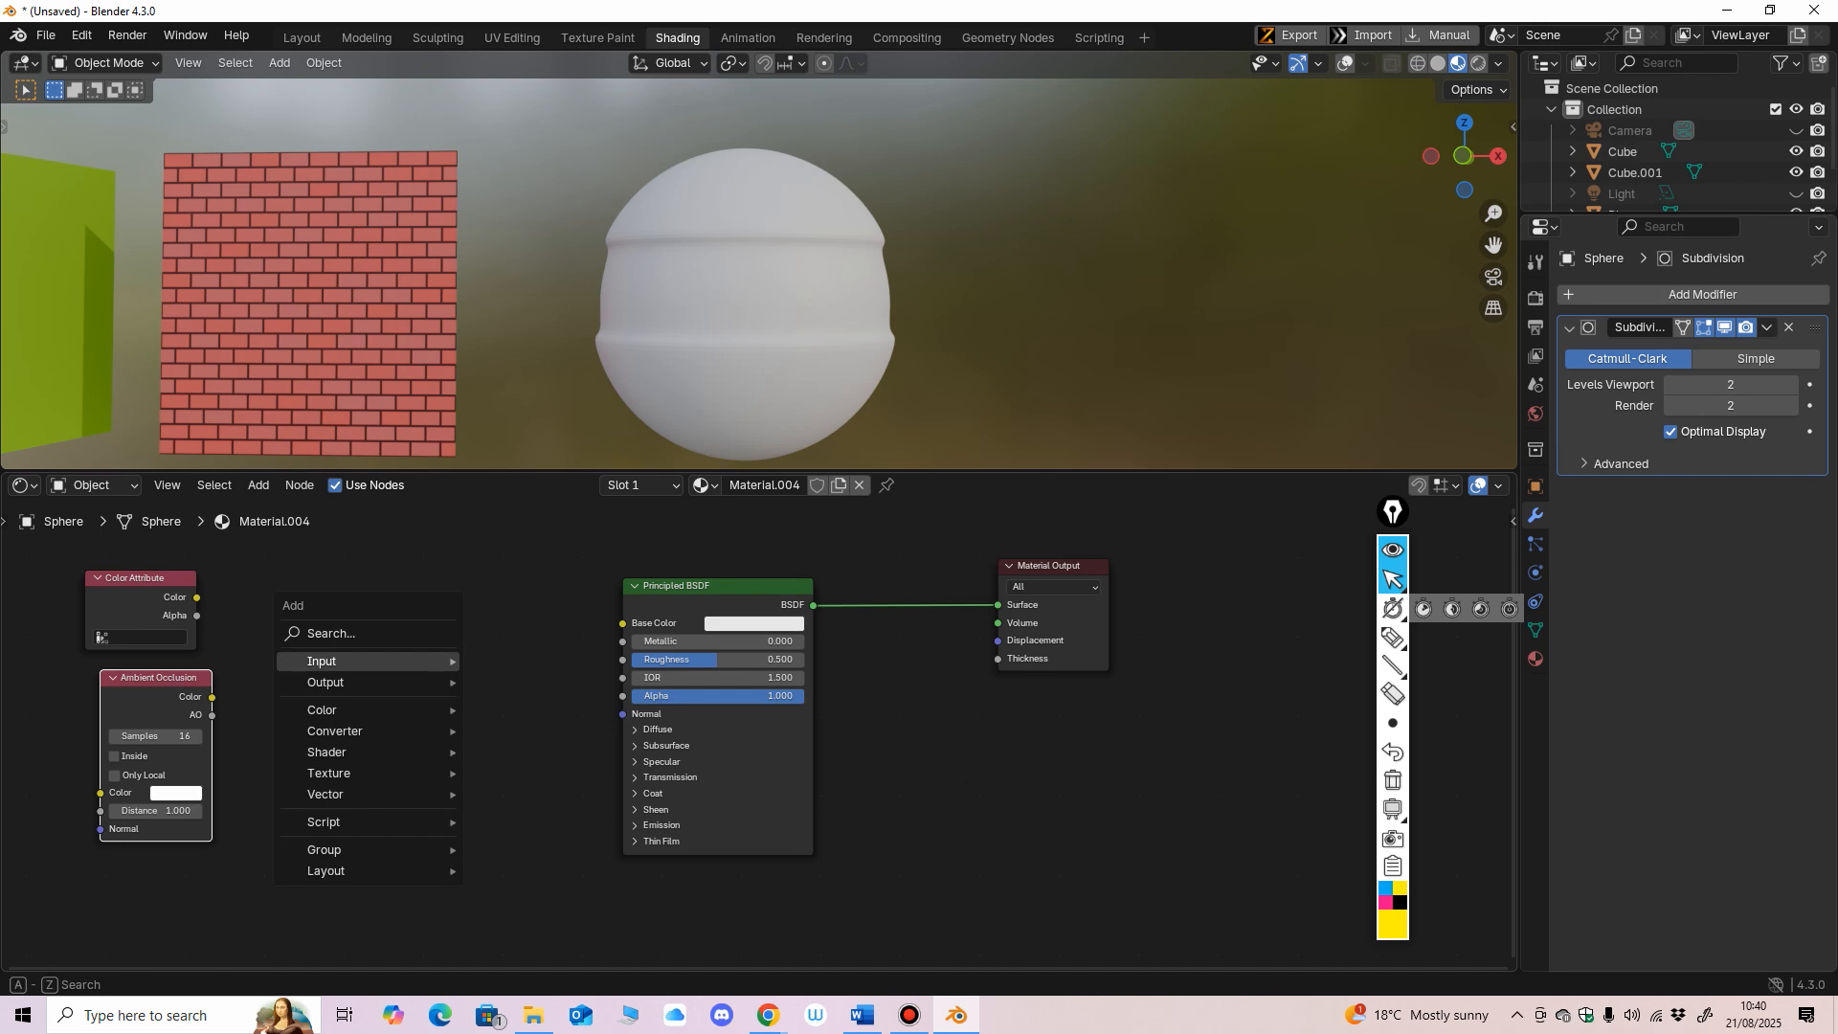
{"action": "mouse_move", "coordinate": [364, 661]}
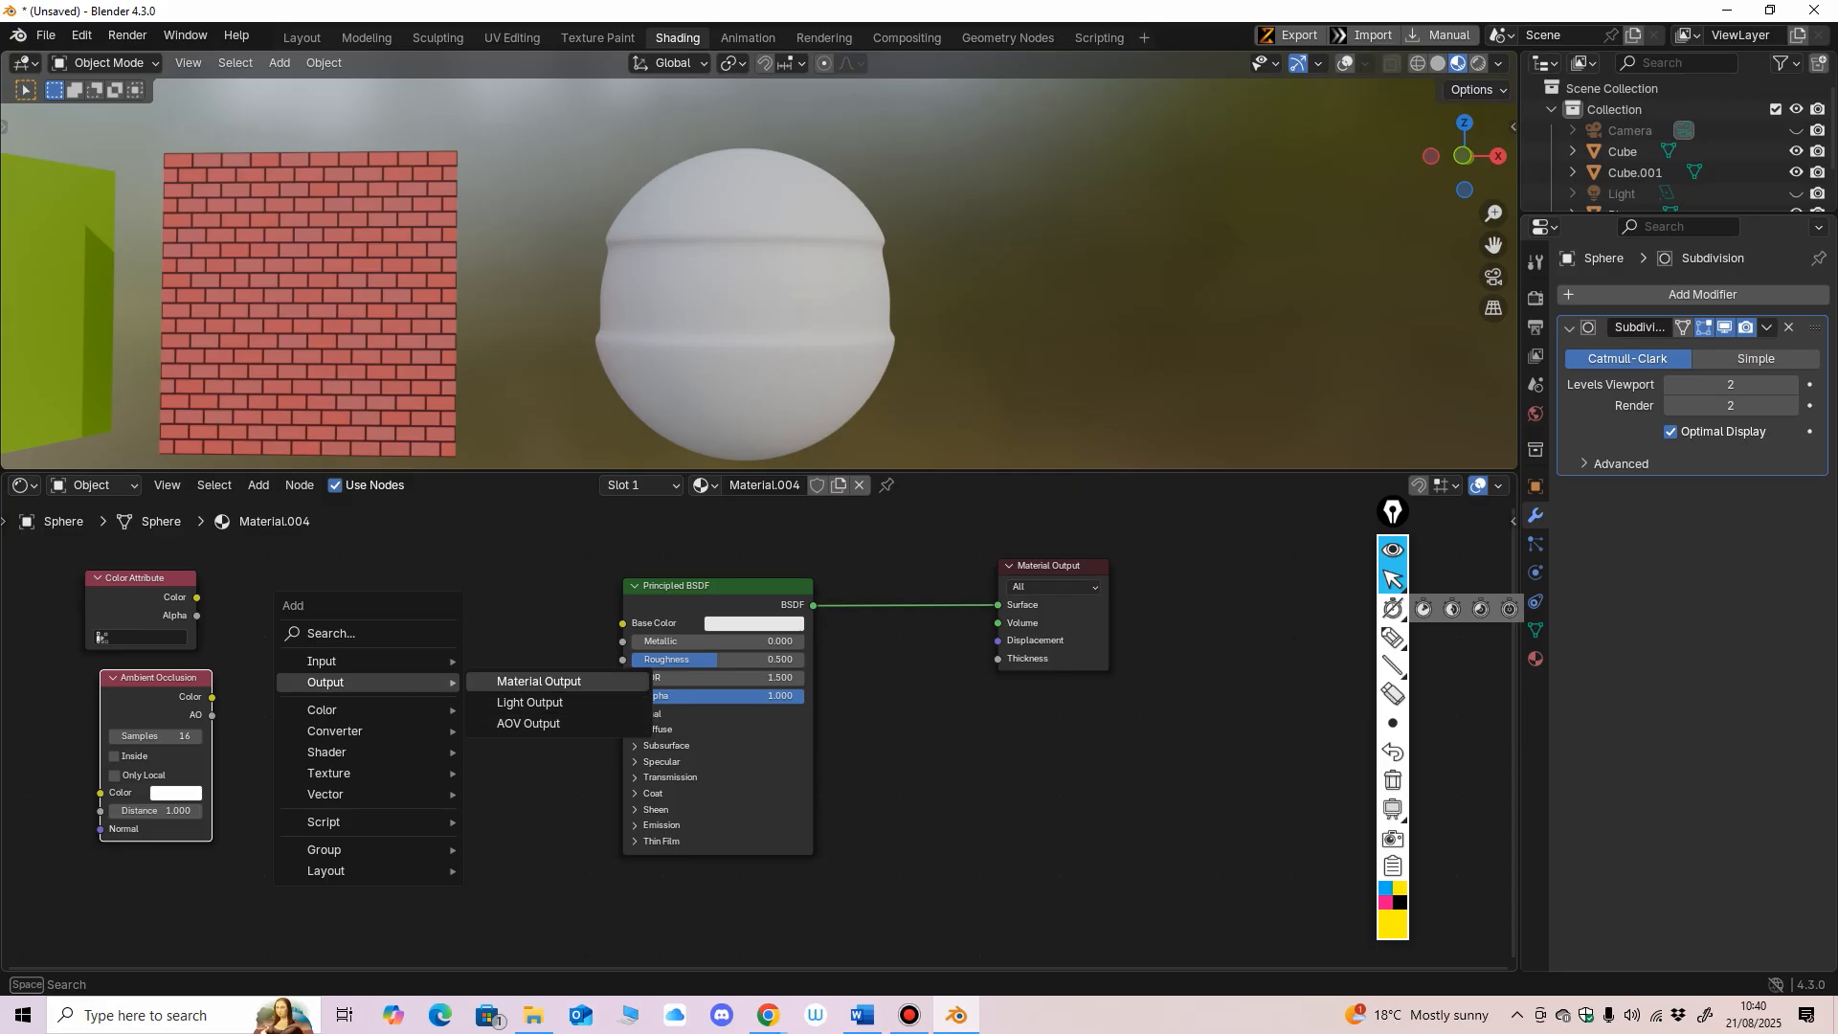
Step: Circle the Material Output node with a yellow pen annotation, erase the drawing and return to the normal pointer
{"action": "mouse_move", "coordinate": [1061, 565]}
{"action": "left_mouse_down"}
{"action": "mouse_move", "coordinate": [1034, 525]}
{"action": "mouse_move", "coordinate": [1215, 565]}
{"action": "mouse_move", "coordinate": [1244, 622]}
{"action": "mouse_move", "coordinate": [965, 533]}
{"action": "left_mouse_up"}
{"action": "left_click", "coordinate": [1393, 638]}
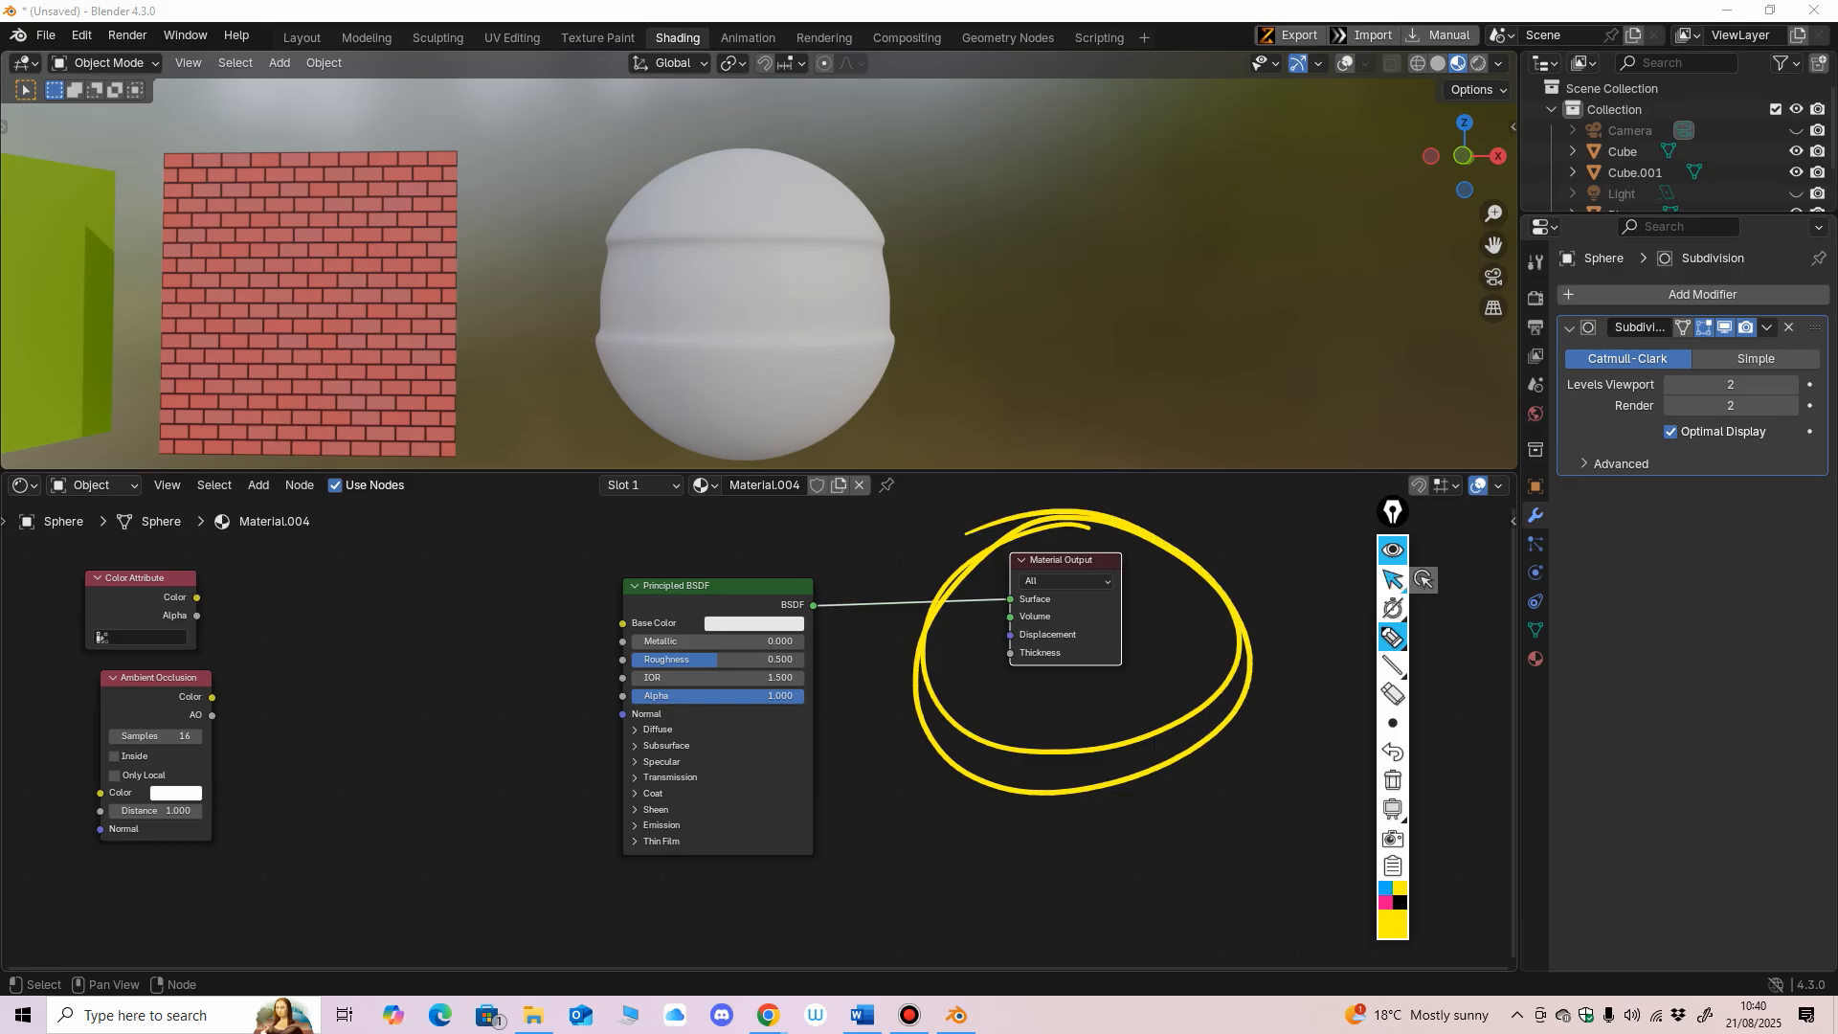
{"action": "left_click", "coordinate": [1392, 694]}
{"action": "left_click_drag", "start_coordinate": [1266, 663], "coordinate": [1230, 660]}
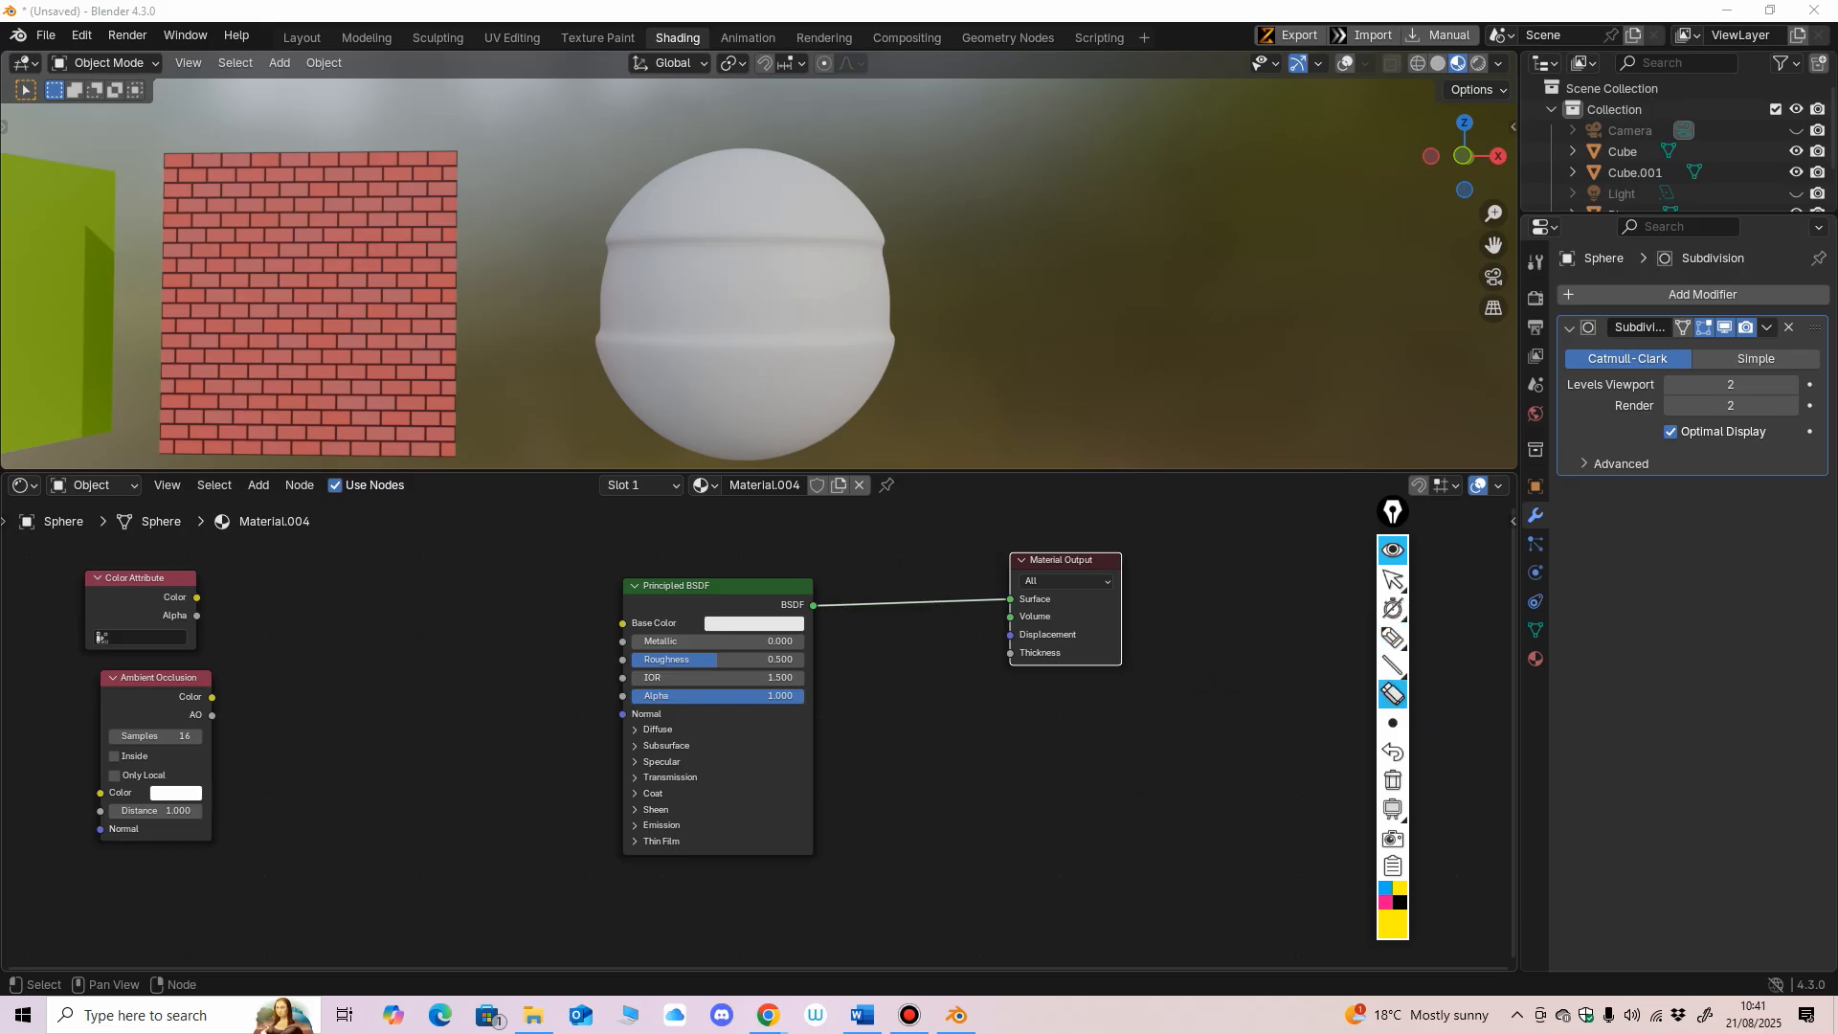
{"action": "left_click", "coordinate": [1392, 579]}
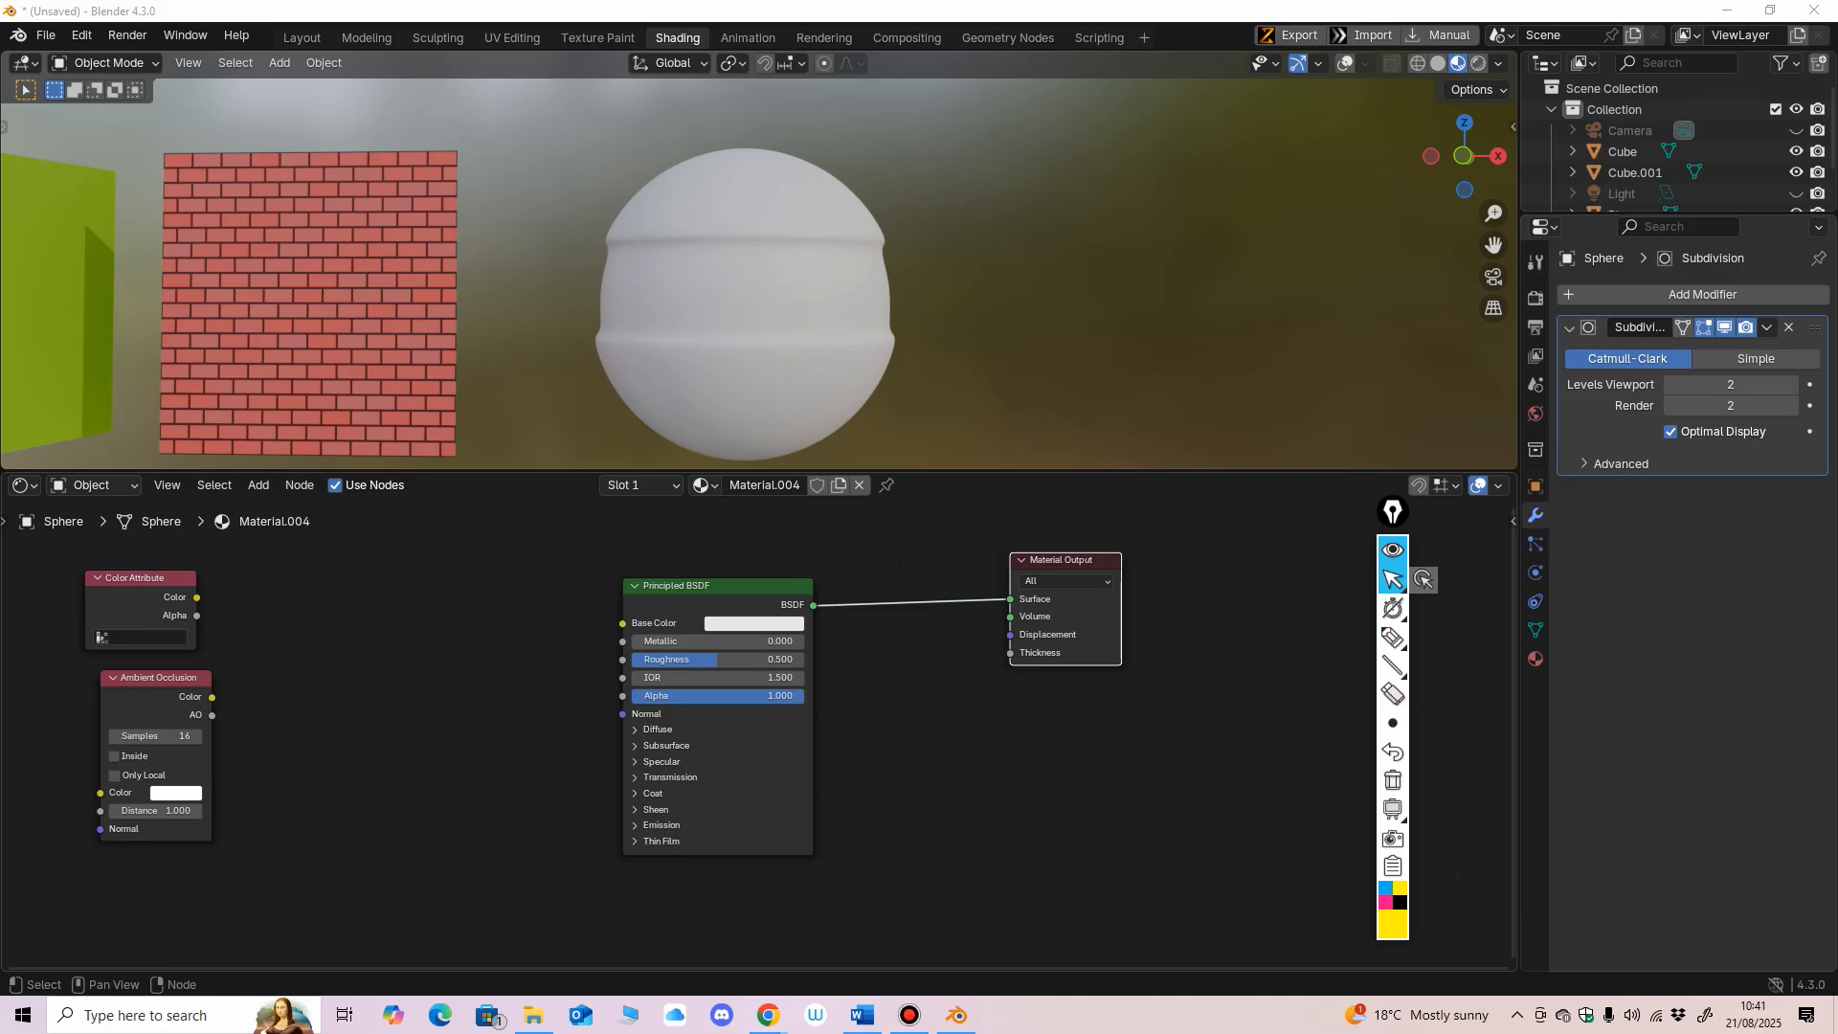
{"action": "key", "text": "shift+a"}
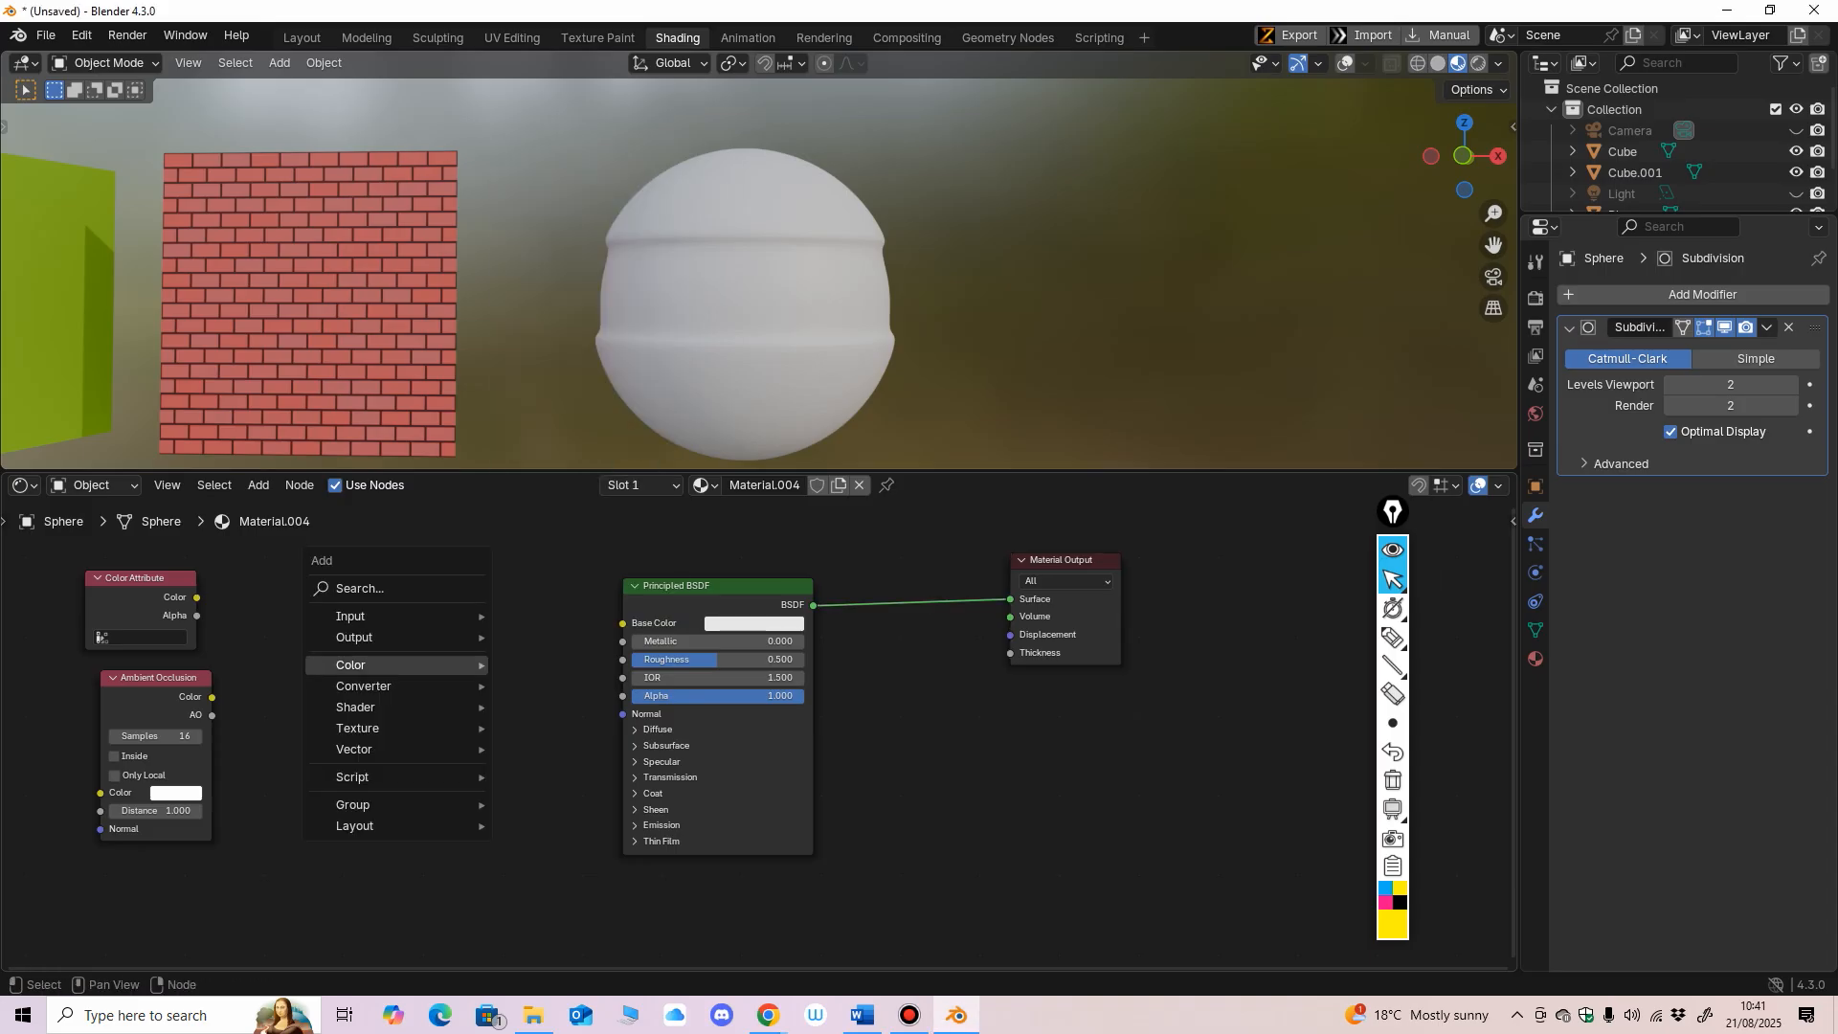
{"action": "mouse_move", "coordinate": [350, 665]}
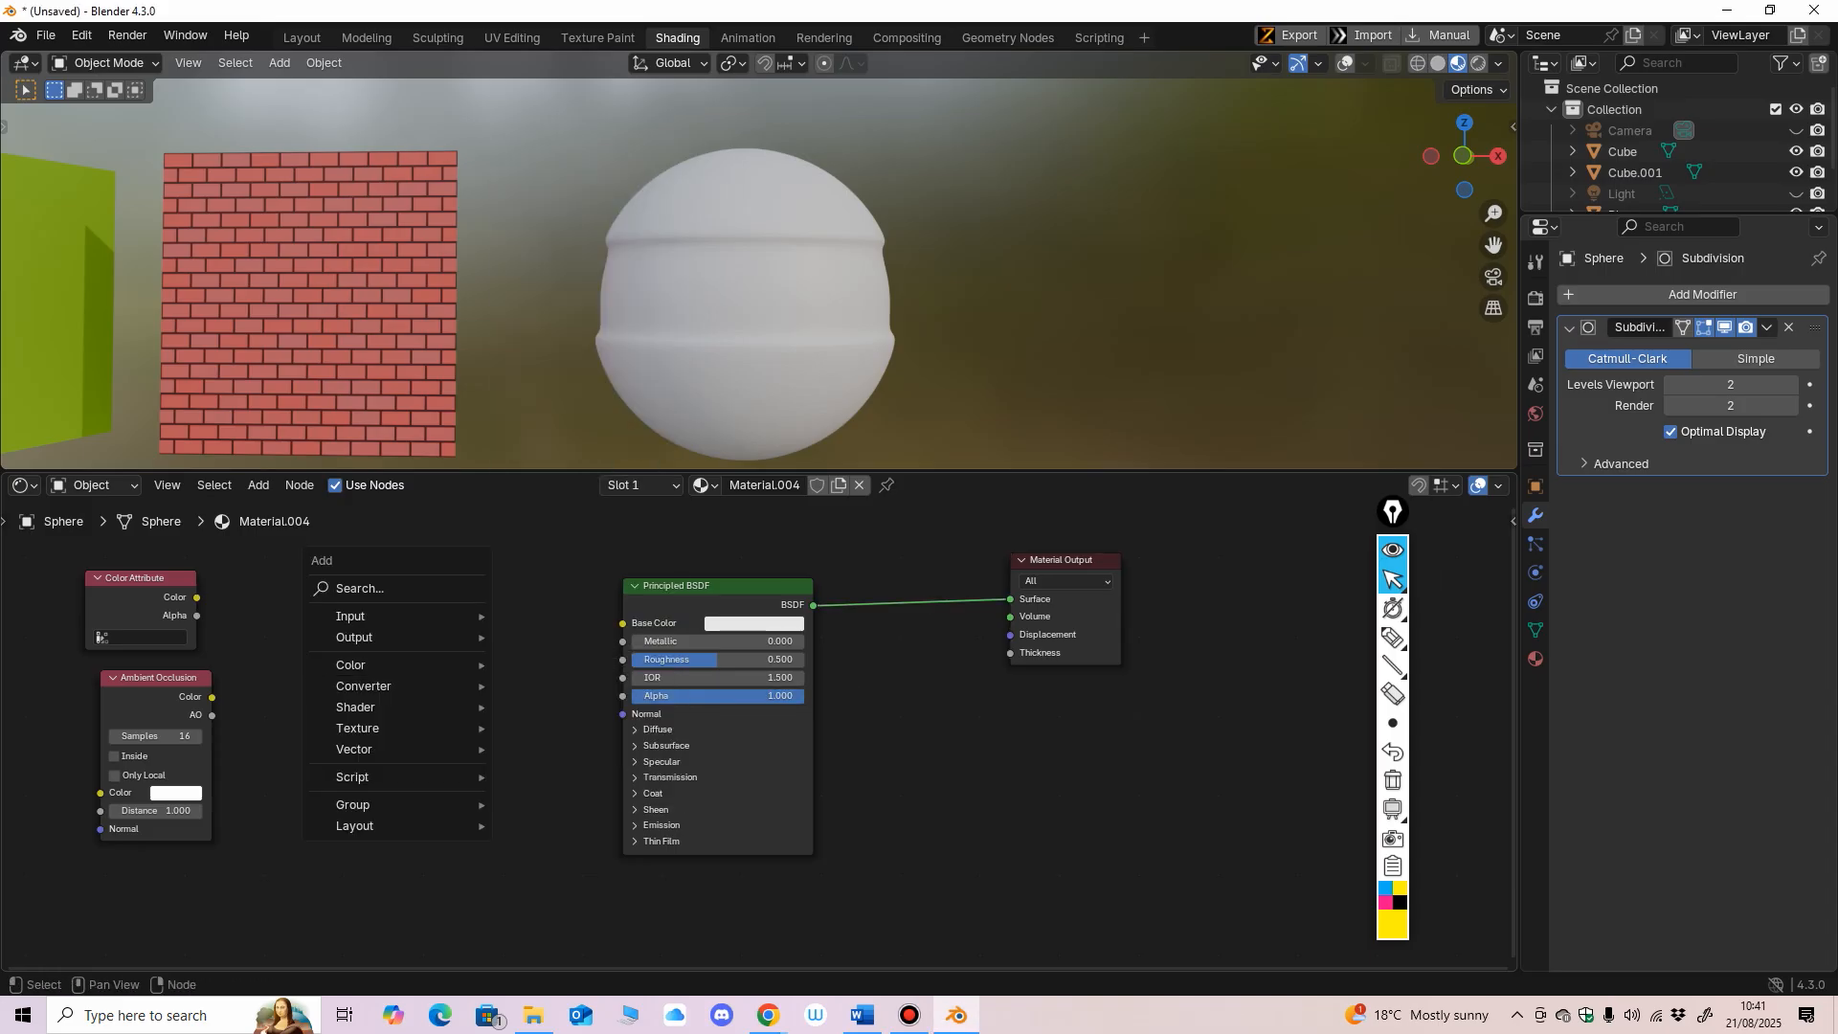
{"action": "key", "text": "shift"}
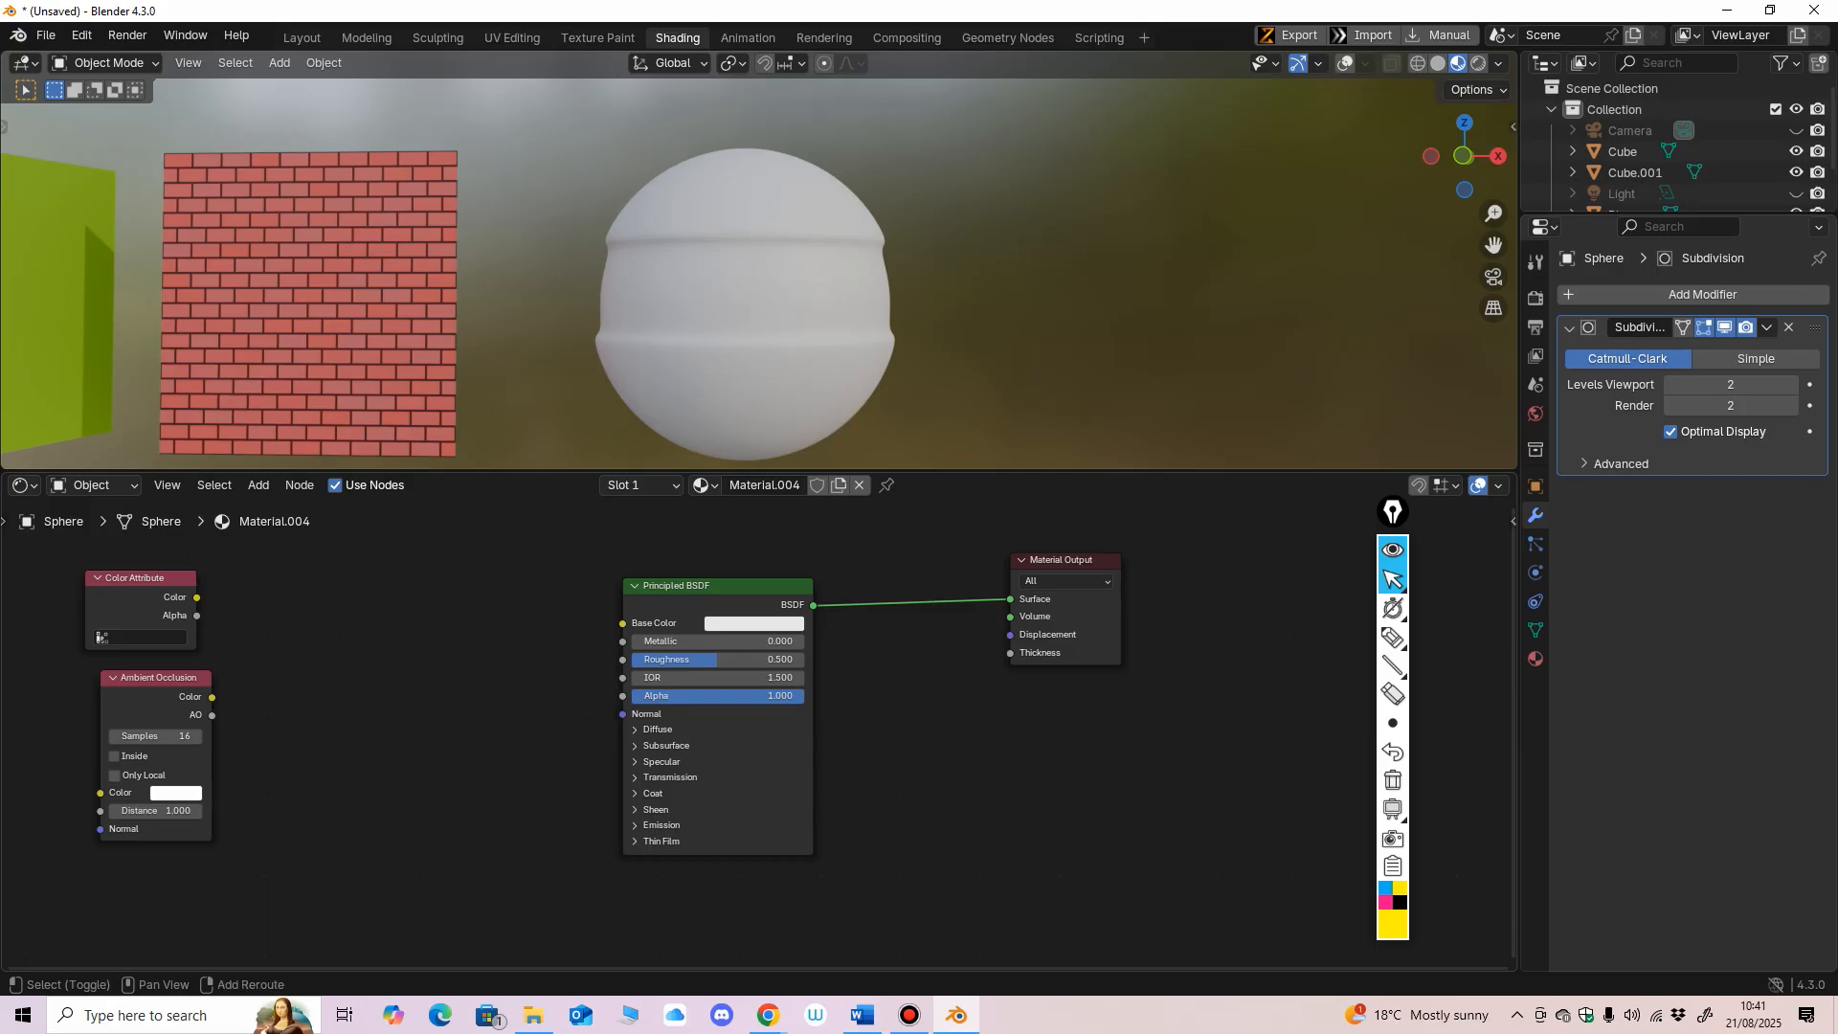
Step: Add an RGB node set to red and connect its Color output to the Principled BSDF's Base Color
{"action": "left_click_drag", "start_coordinate": [139, 578], "coordinate": [93, 574]}
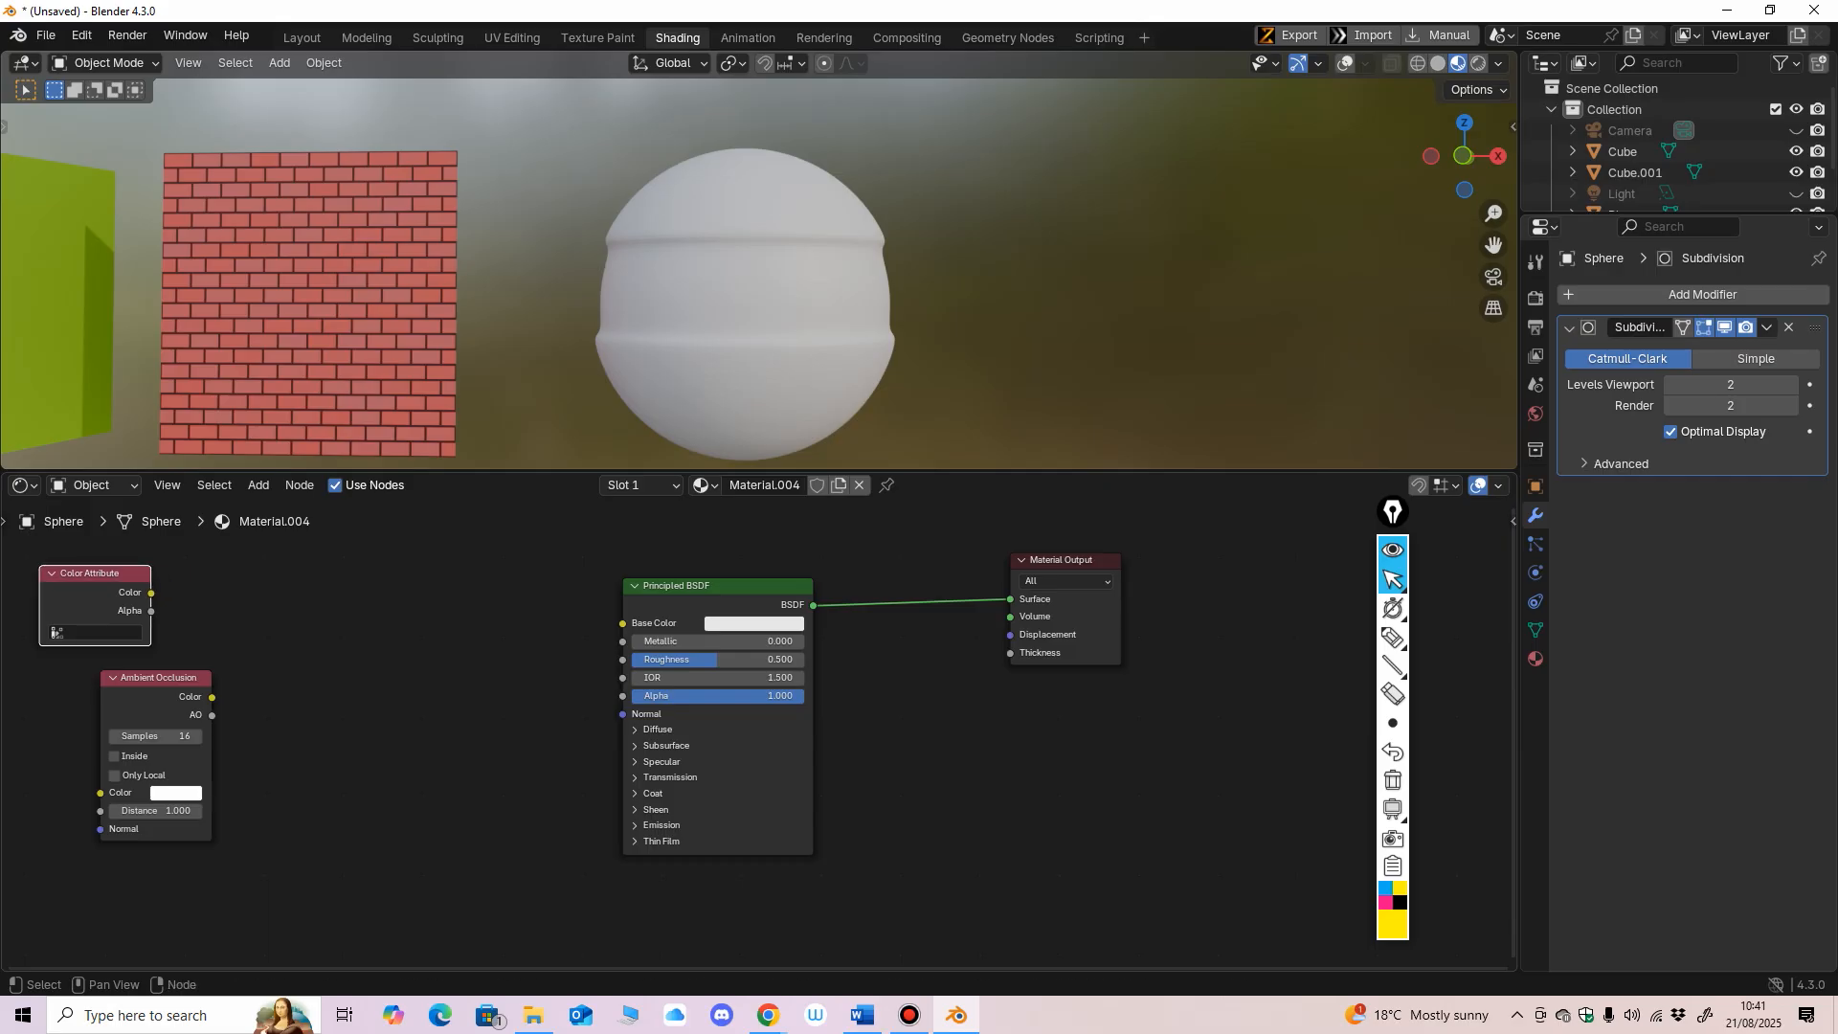
{"action": "key", "text": "shift"}
{"action": "key", "text": "shift+a"}
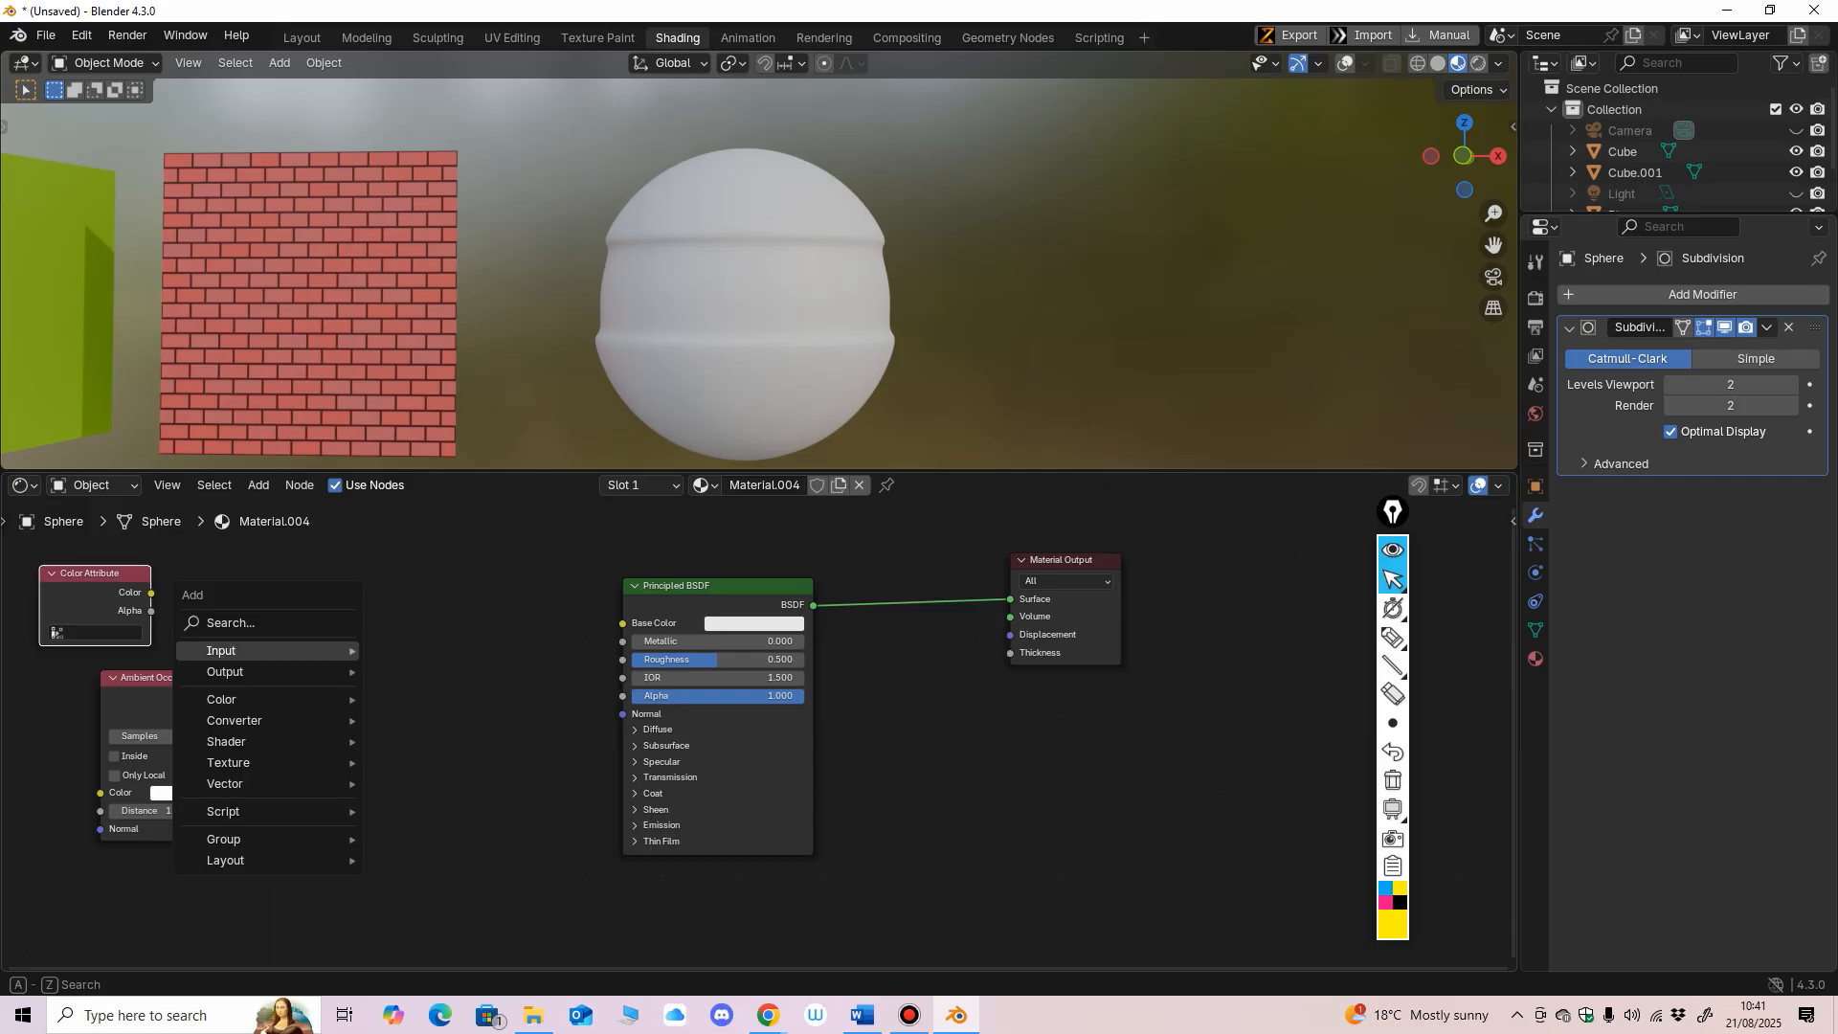
{"action": "mouse_move", "coordinate": [222, 650]}
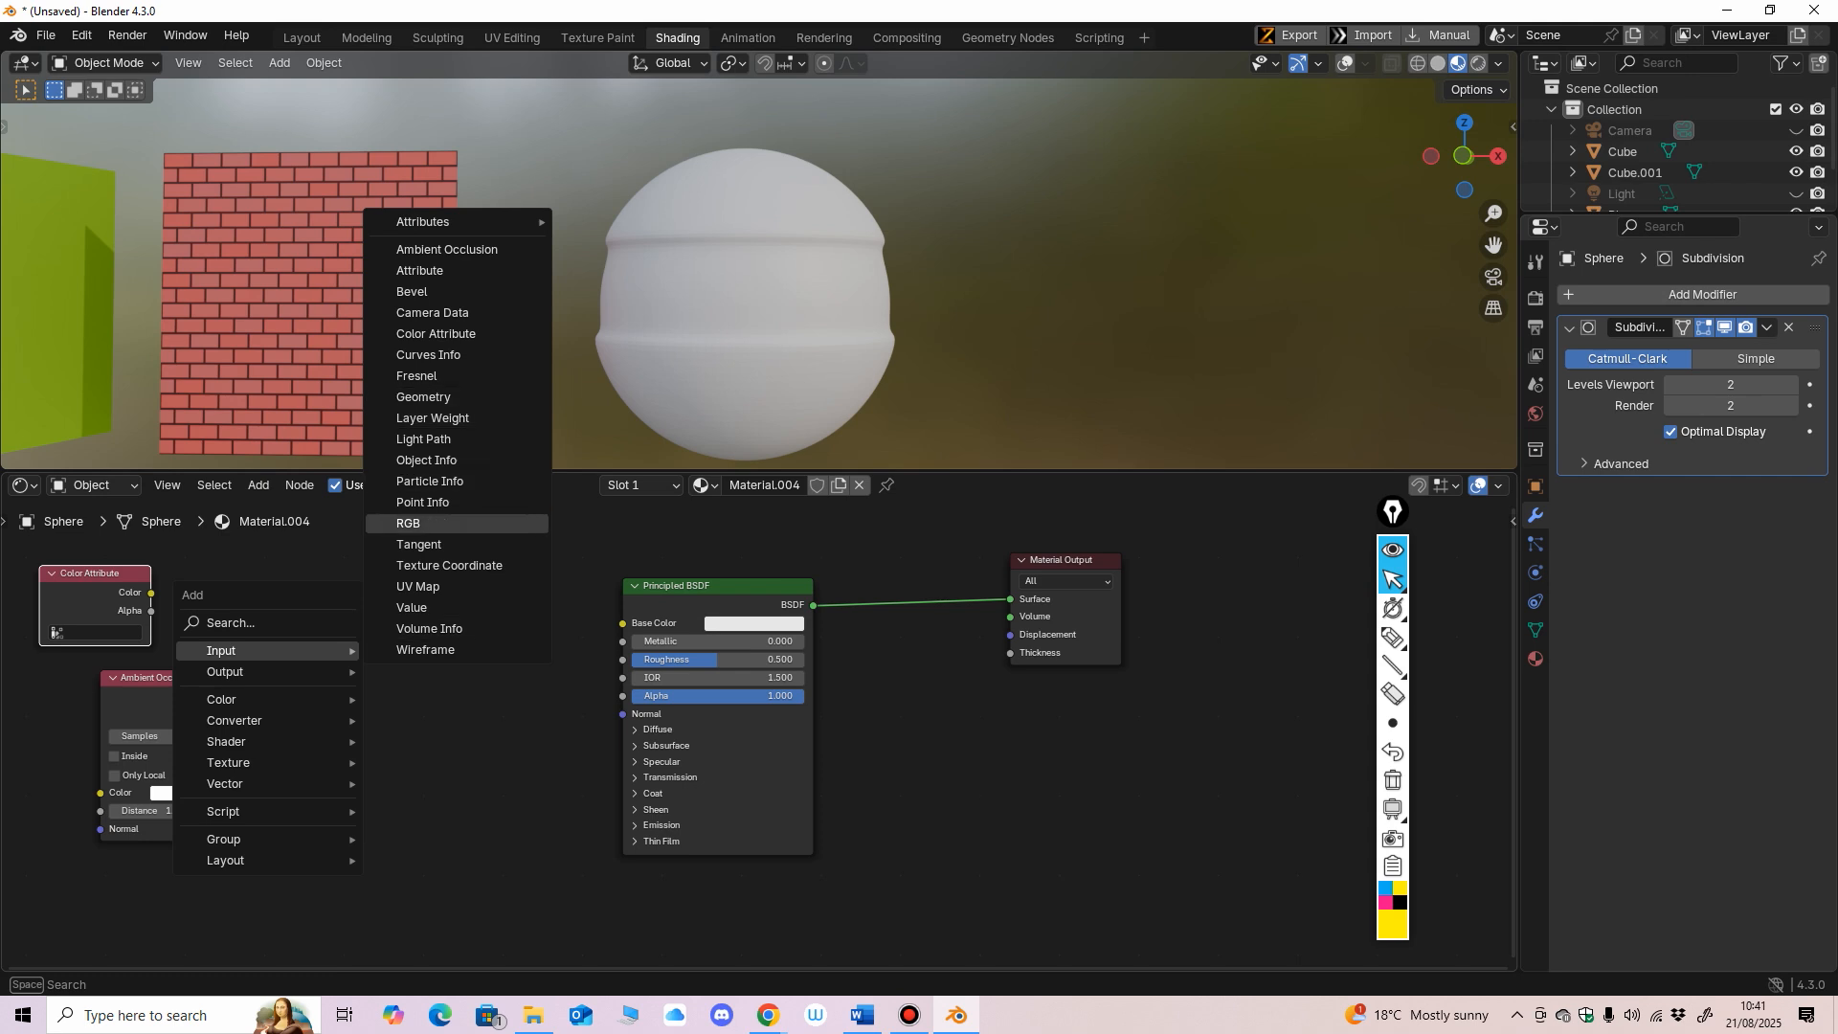
{"action": "left_click", "coordinate": [408, 522]}
{"action": "left_click", "coordinate": [341, 613]}
{"action": "left_click_drag", "start_coordinate": [397, 622], "coordinate": [622, 623]}
{"action": "mouse_move", "coordinate": [335, 674]}
{"action": "left_mouse_down"}
{"action": "mouse_move", "coordinate": [358, 645]}
{"action": "mouse_move", "coordinate": [317, 705]}
{"action": "mouse_move", "coordinate": [330, 712]}
{"action": "left_mouse_up"}
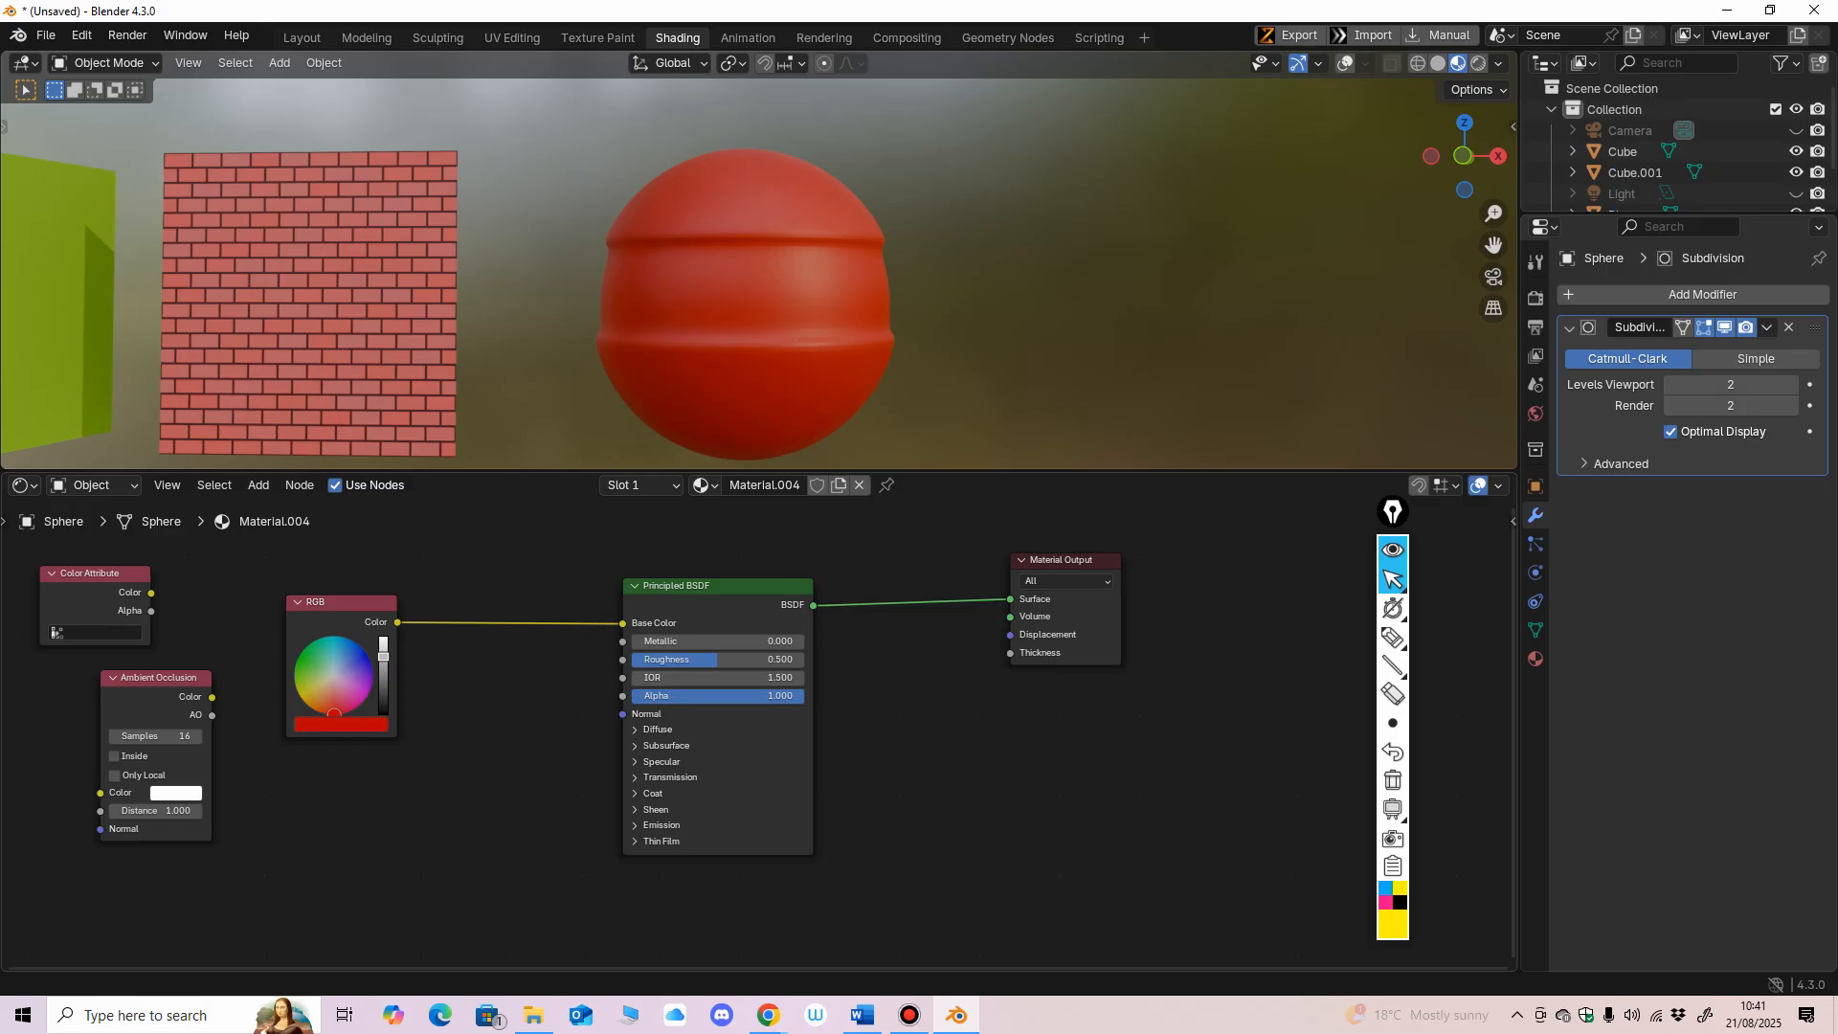
Step: Insert a Brightness/Contrast node into the link between the RGB and Principled BSDF nodes, spacing the nodes apart
{"action": "left_click_drag", "start_coordinate": [344, 602], "coordinate": [333, 600]}
{"action": "left_click_drag", "start_coordinate": [704, 586], "coordinate": [728, 578]}
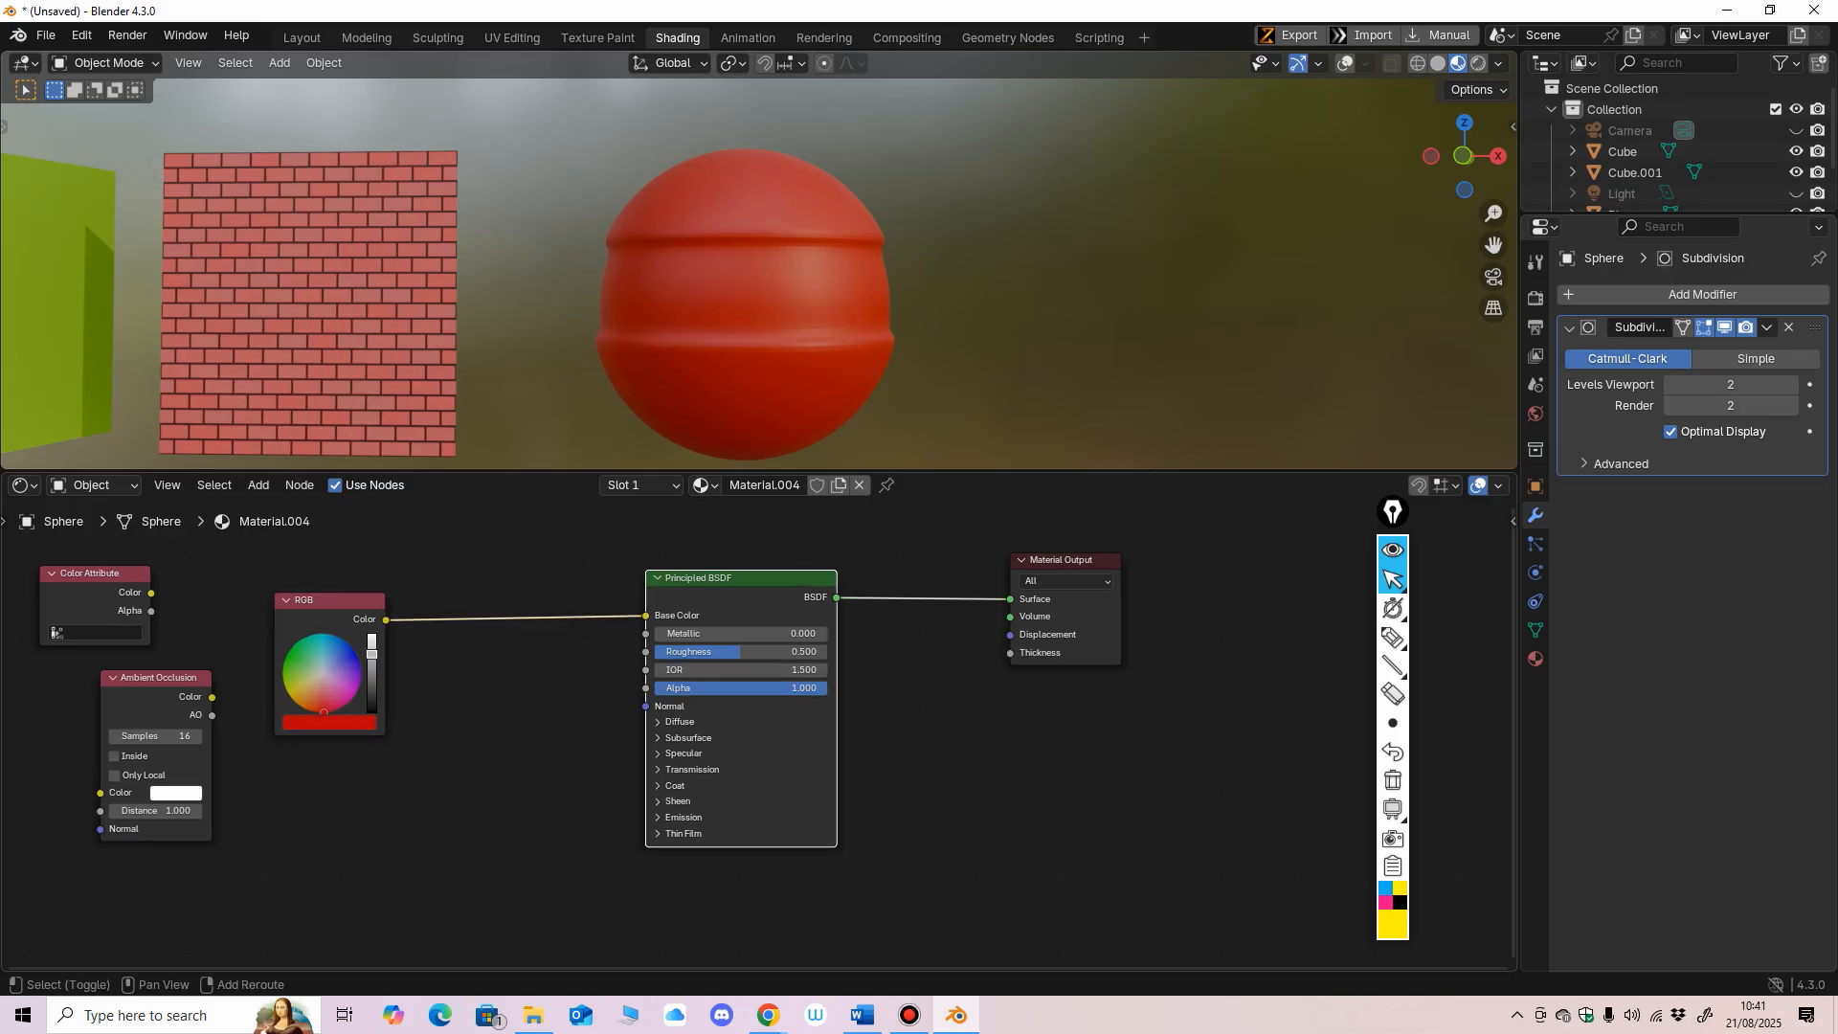
{"action": "key", "text": "shift+a"}
{"action": "mouse_move", "coordinate": [450, 684]}
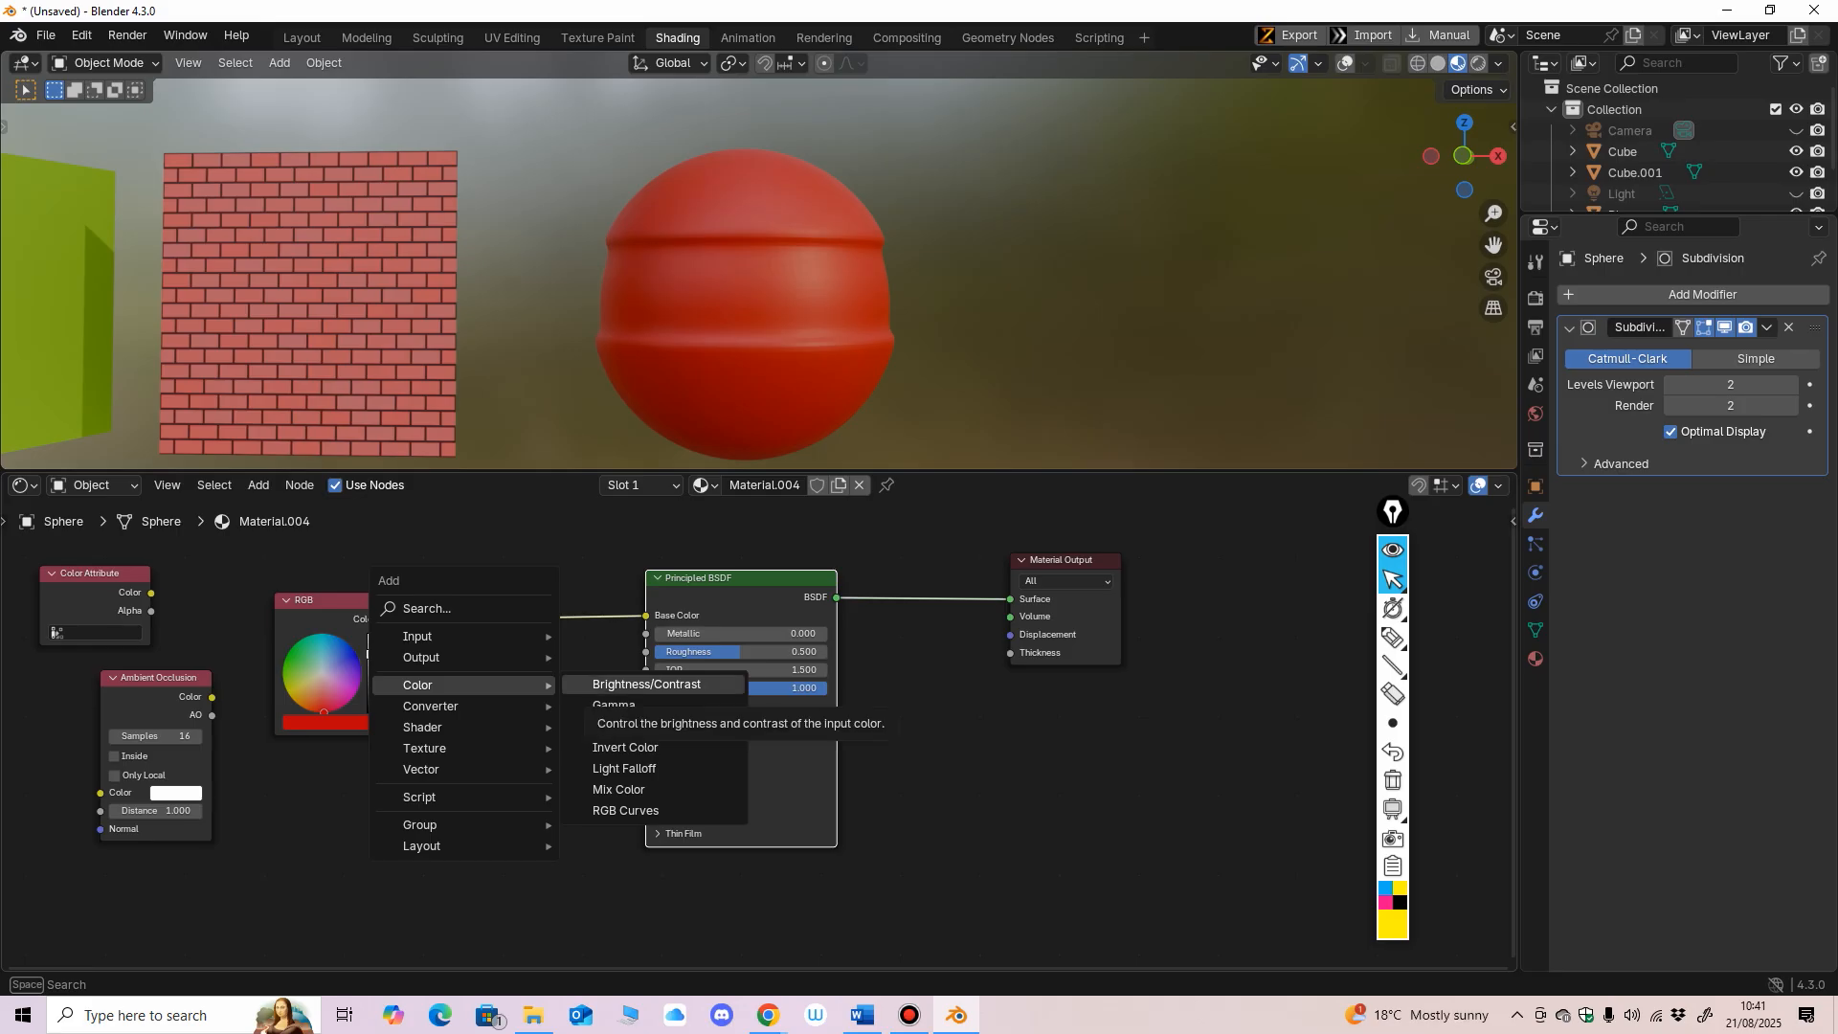
{"action": "left_click", "coordinate": [646, 684]}
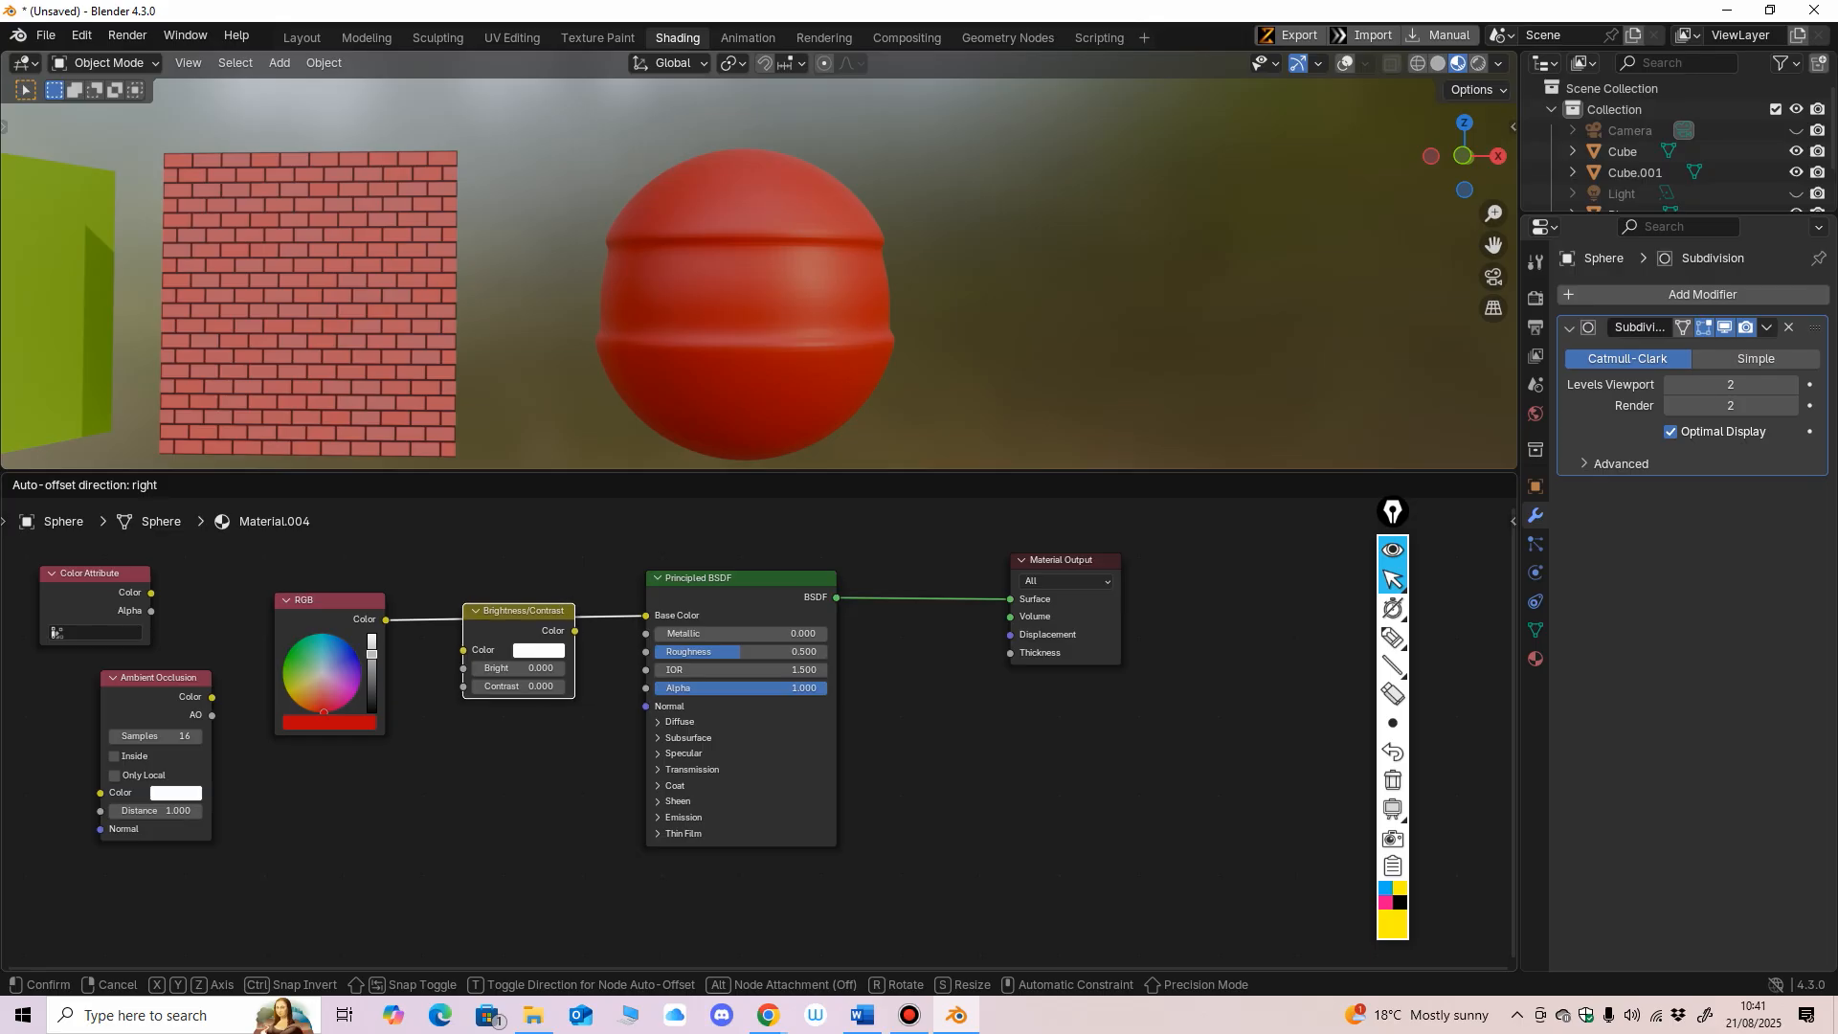
{"action": "left_click", "coordinate": [467, 605]}
{"action": "scroll", "coordinate": [697, 577], "scroll_direction": "up", "scroll_amount": 1}
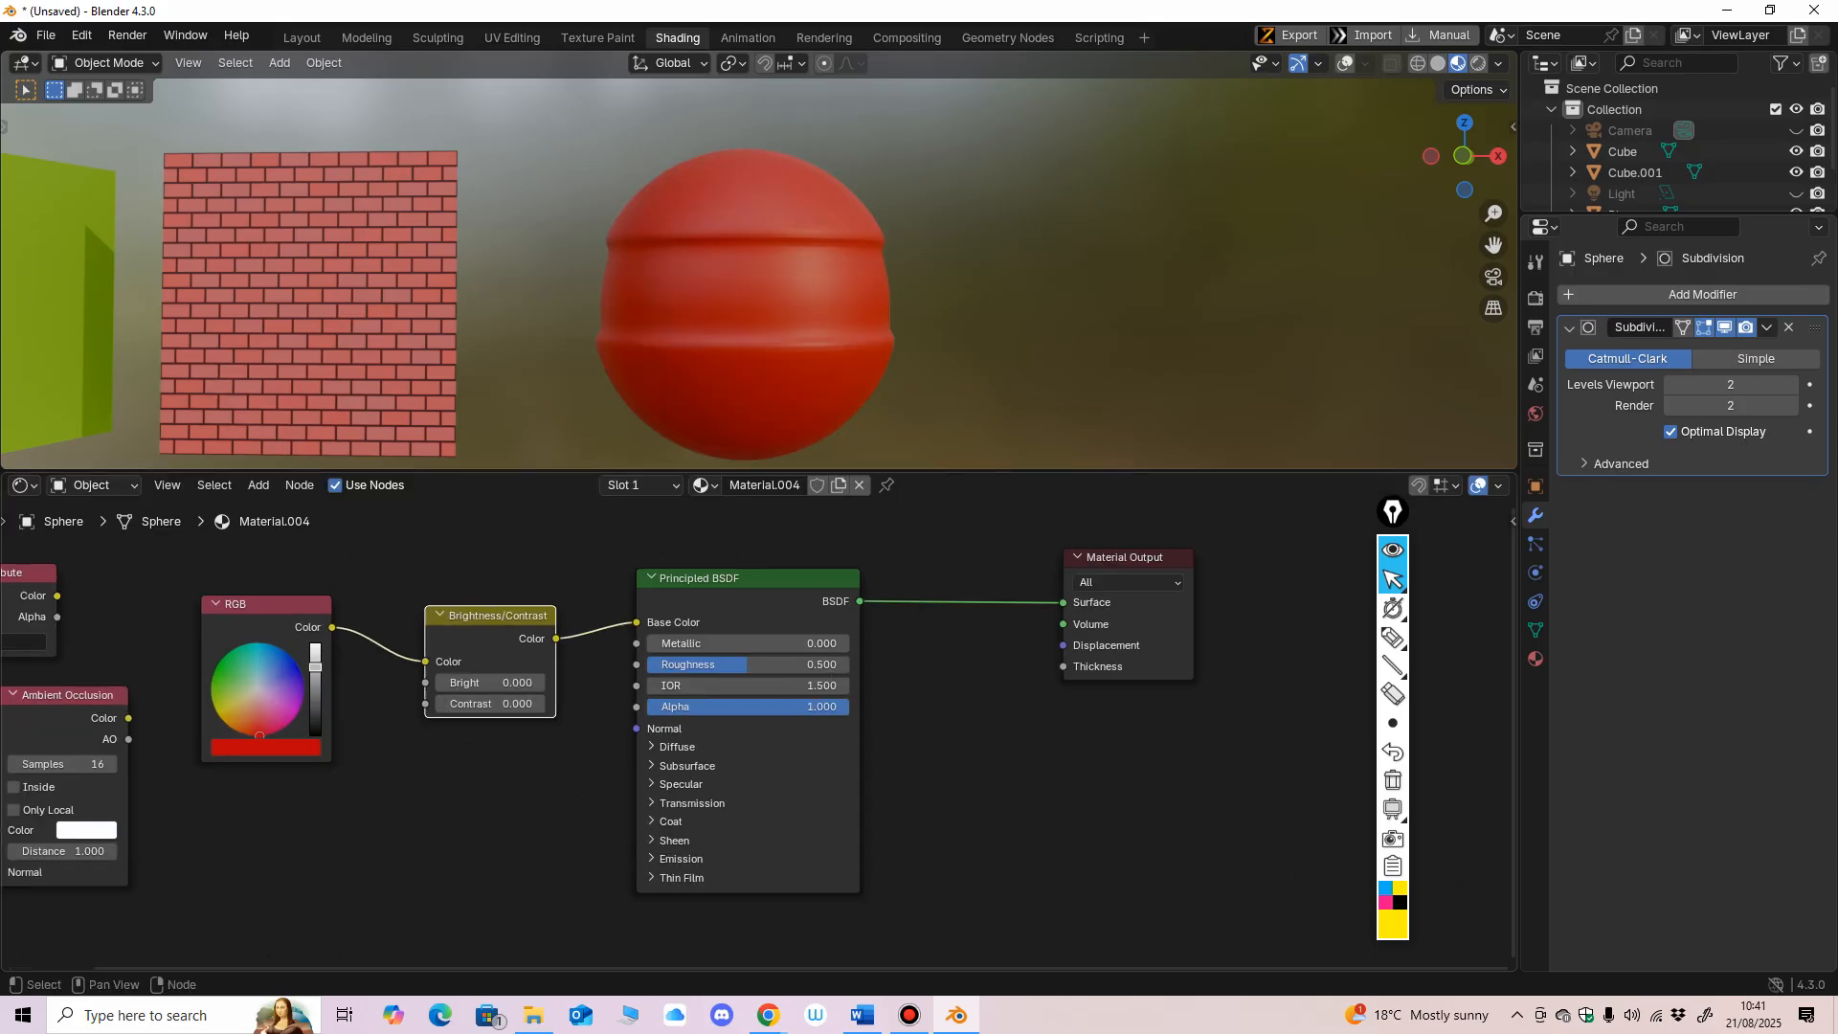
{"action": "left_click_drag", "start_coordinate": [492, 616], "coordinate": [483, 609]}
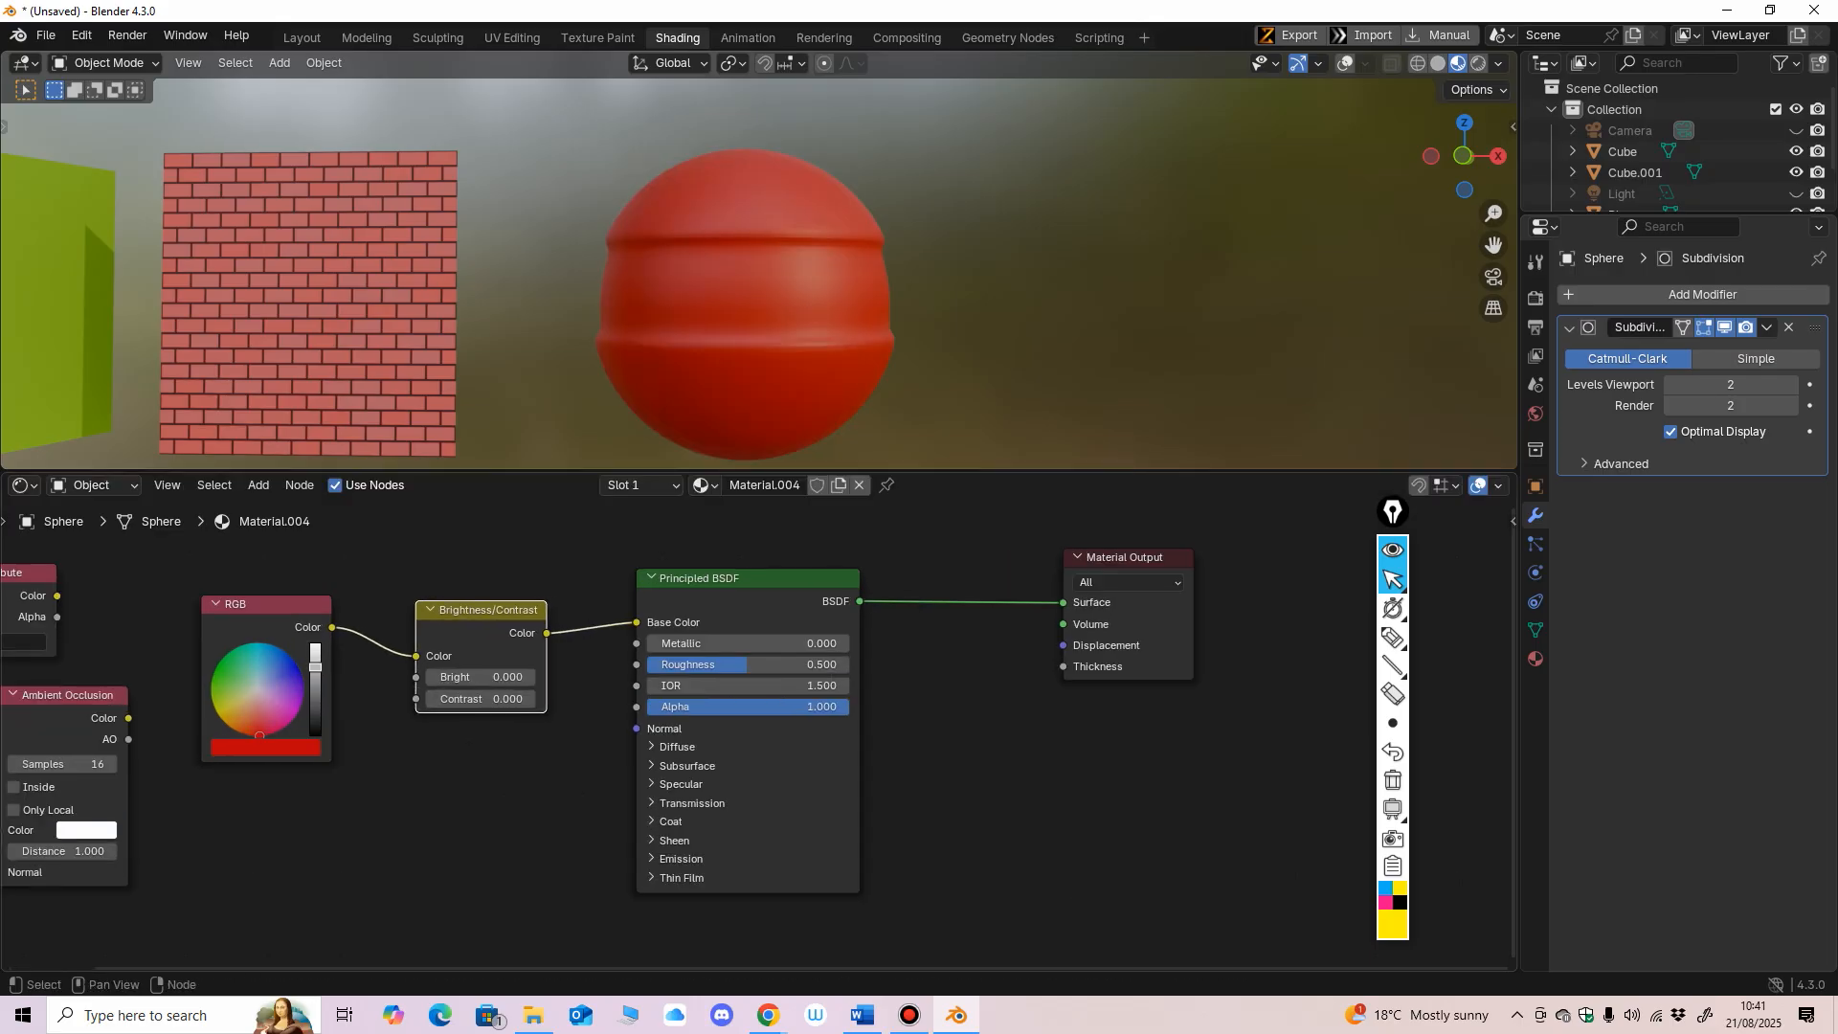
{"action": "left_click_drag", "start_coordinate": [265, 604], "coordinate": [256, 603]}
{"action": "scroll", "coordinate": [757, 733], "scroll_direction": "up", "scroll_amount": 2}
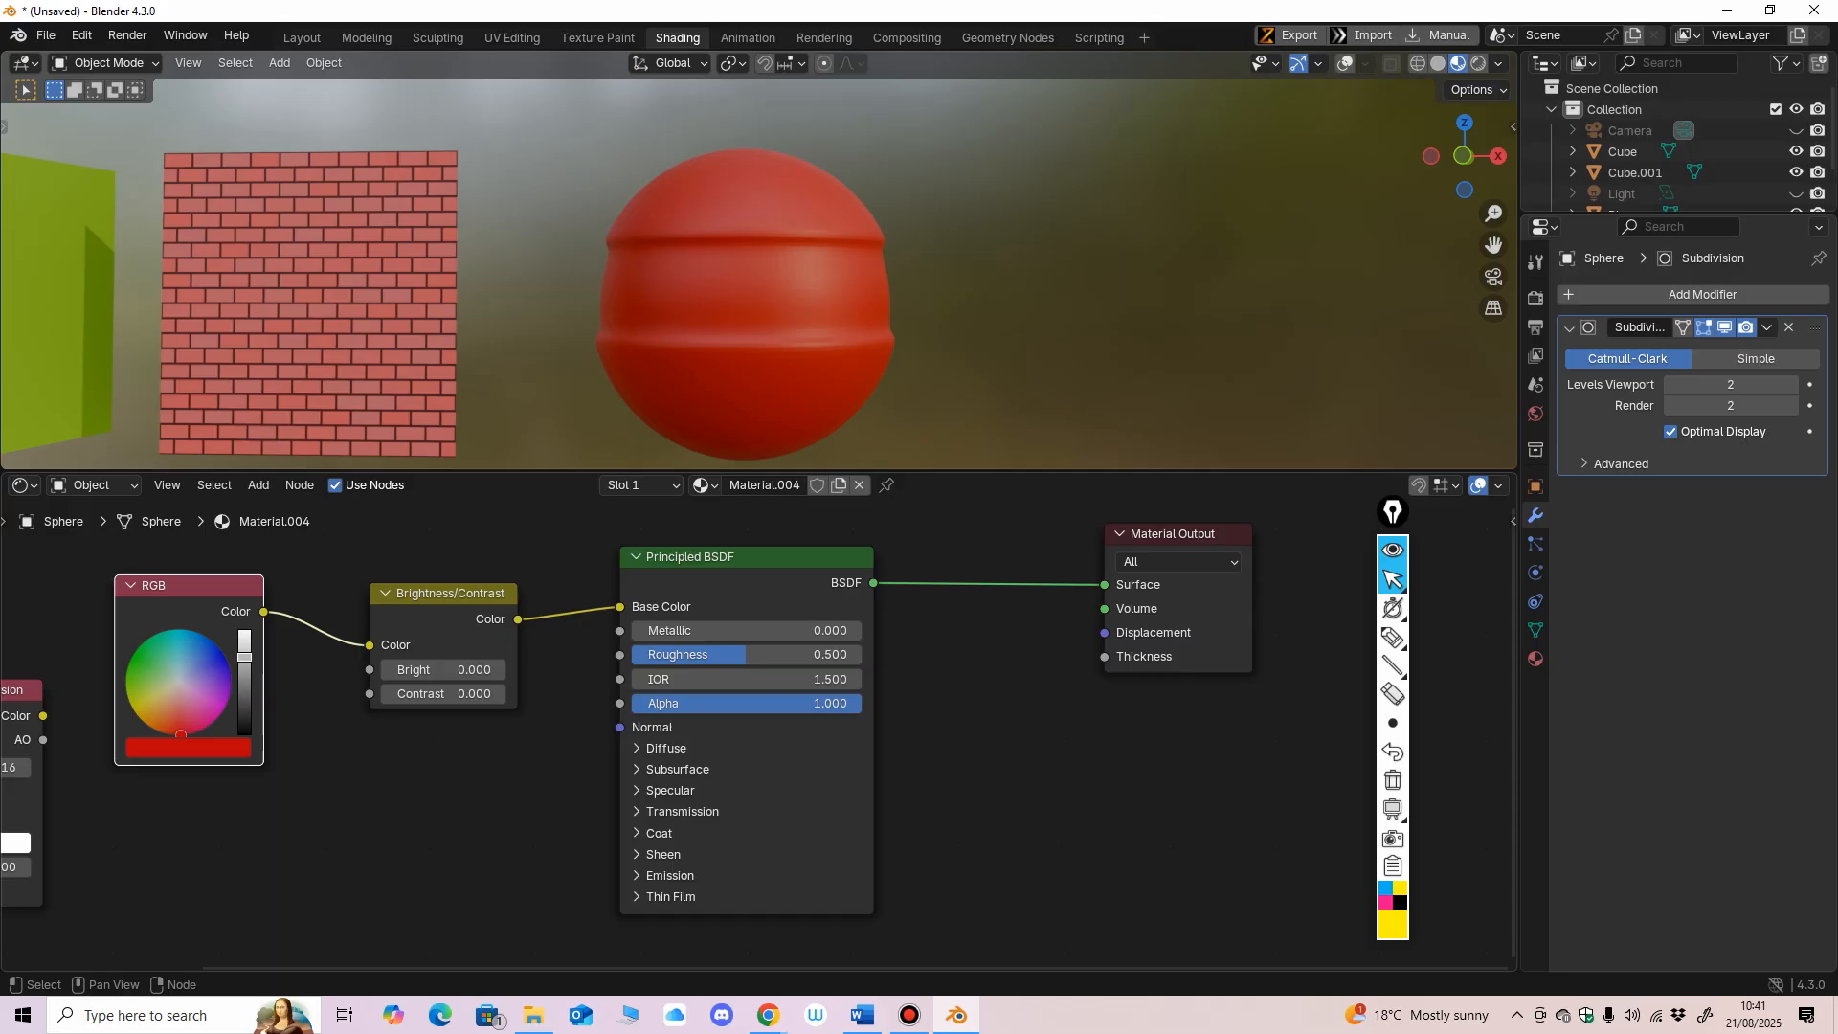
Step: Raise the Brightness/Contrast node's Bright value to 0.200
{"action": "mouse_move", "coordinate": [443, 670]}
{"action": "left_mouse_down"}
{"action": "mouse_move", "coordinate": [472, 670]}
{"action": "mouse_move", "coordinate": [424, 670]}
{"action": "mouse_move", "coordinate": [443, 670]}
{"action": "left_mouse_up"}
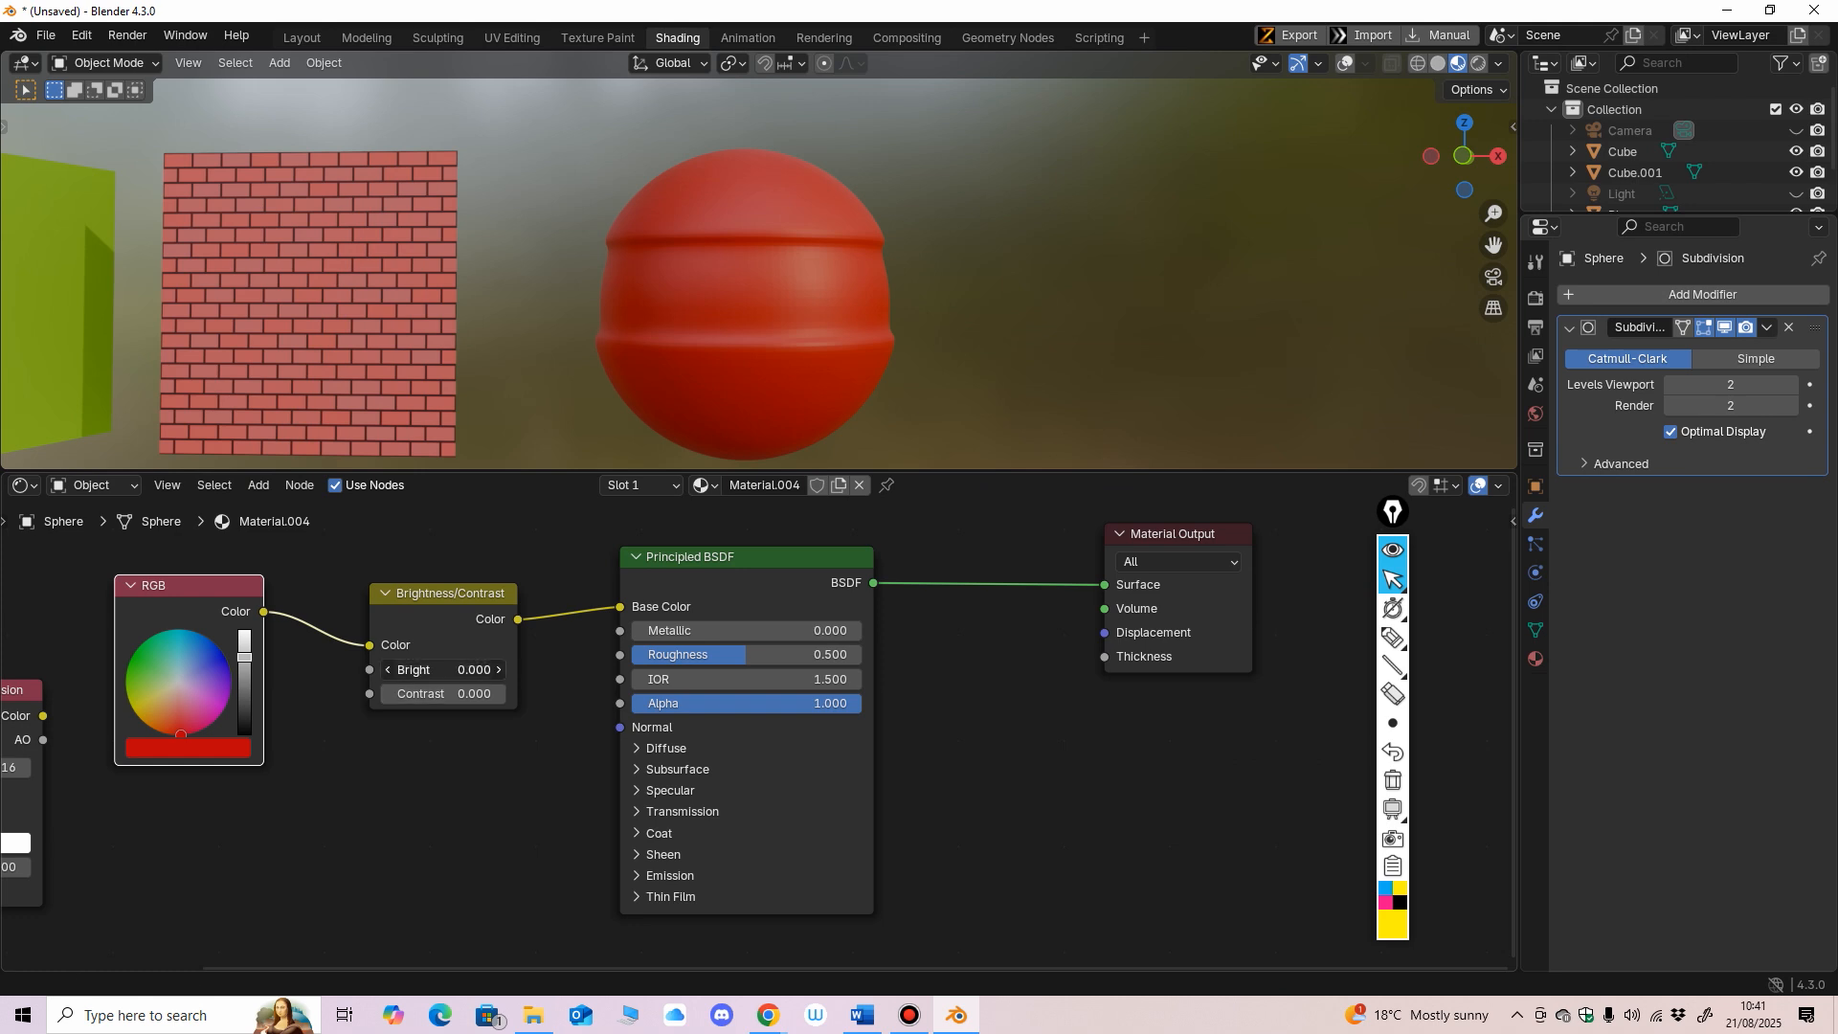
{"action": "mouse_move", "coordinate": [443, 670]}
{"action": "left_mouse_down"}
{"action": "mouse_move", "coordinate": [486, 670]}
{"action": "mouse_move", "coordinate": [452, 670]}
{"action": "left_mouse_up"}
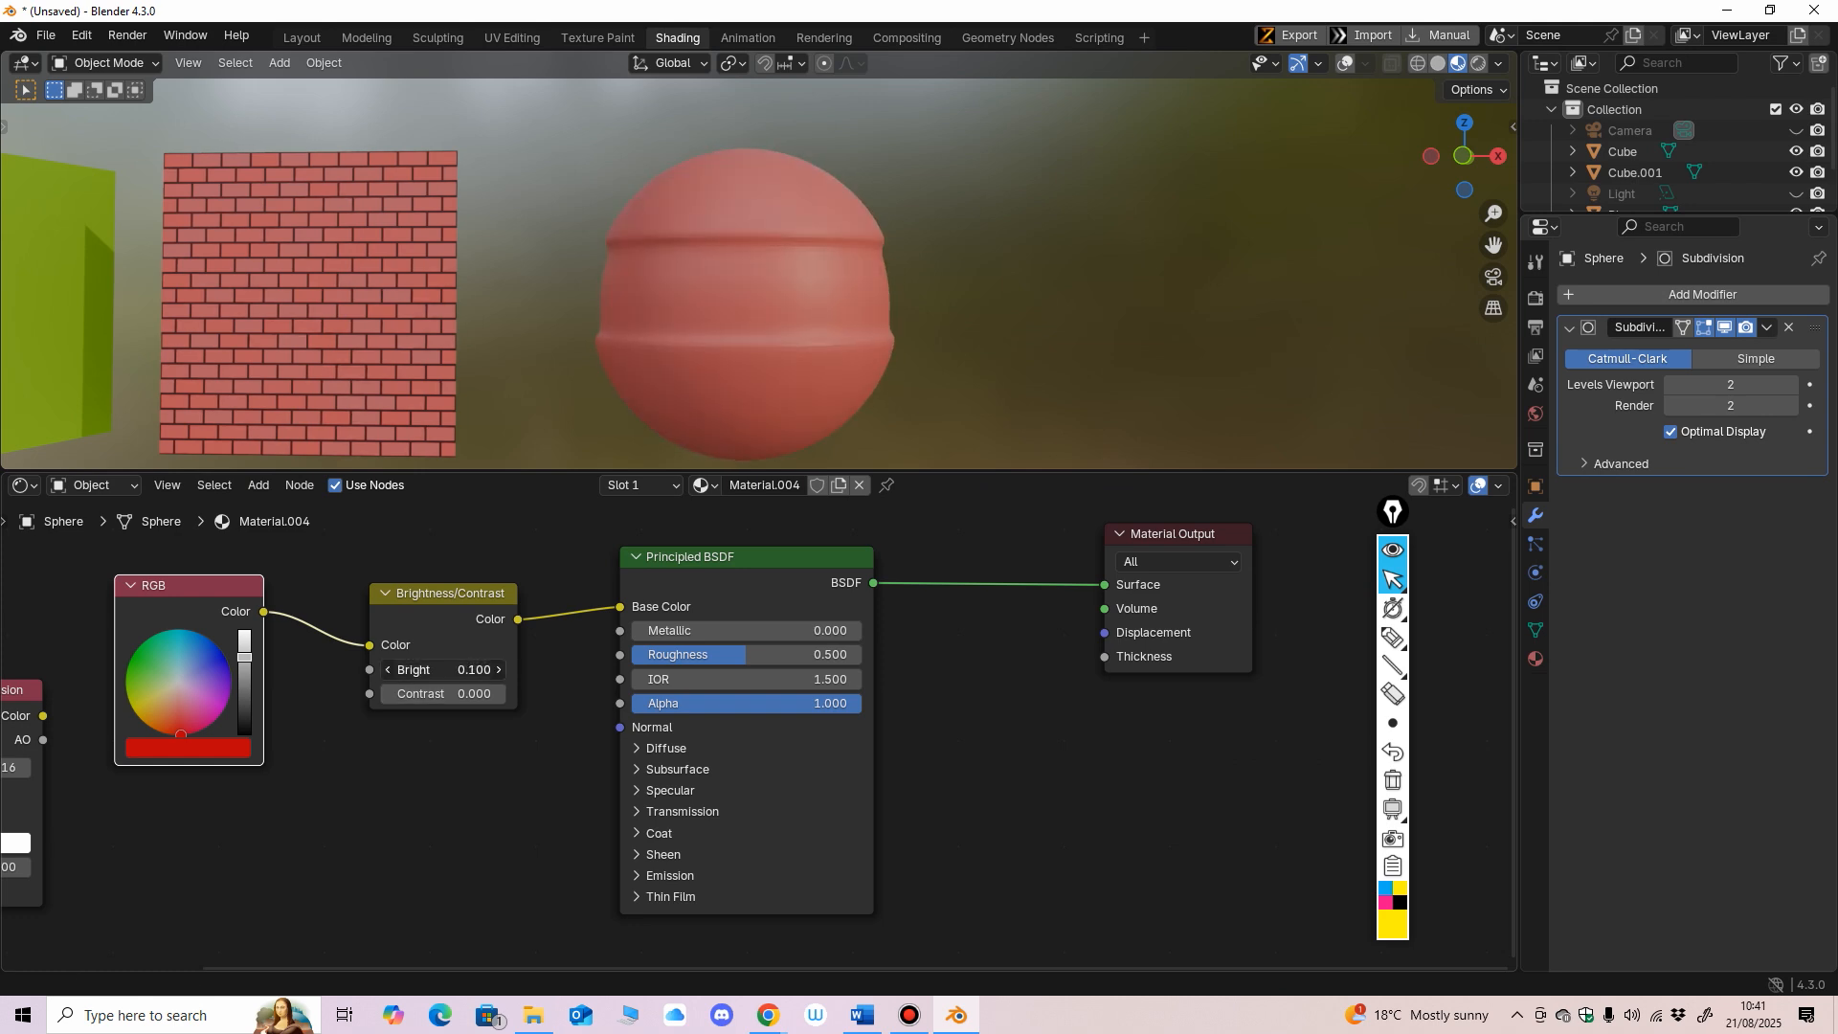
{"action": "left_click", "coordinate": [499, 669]}
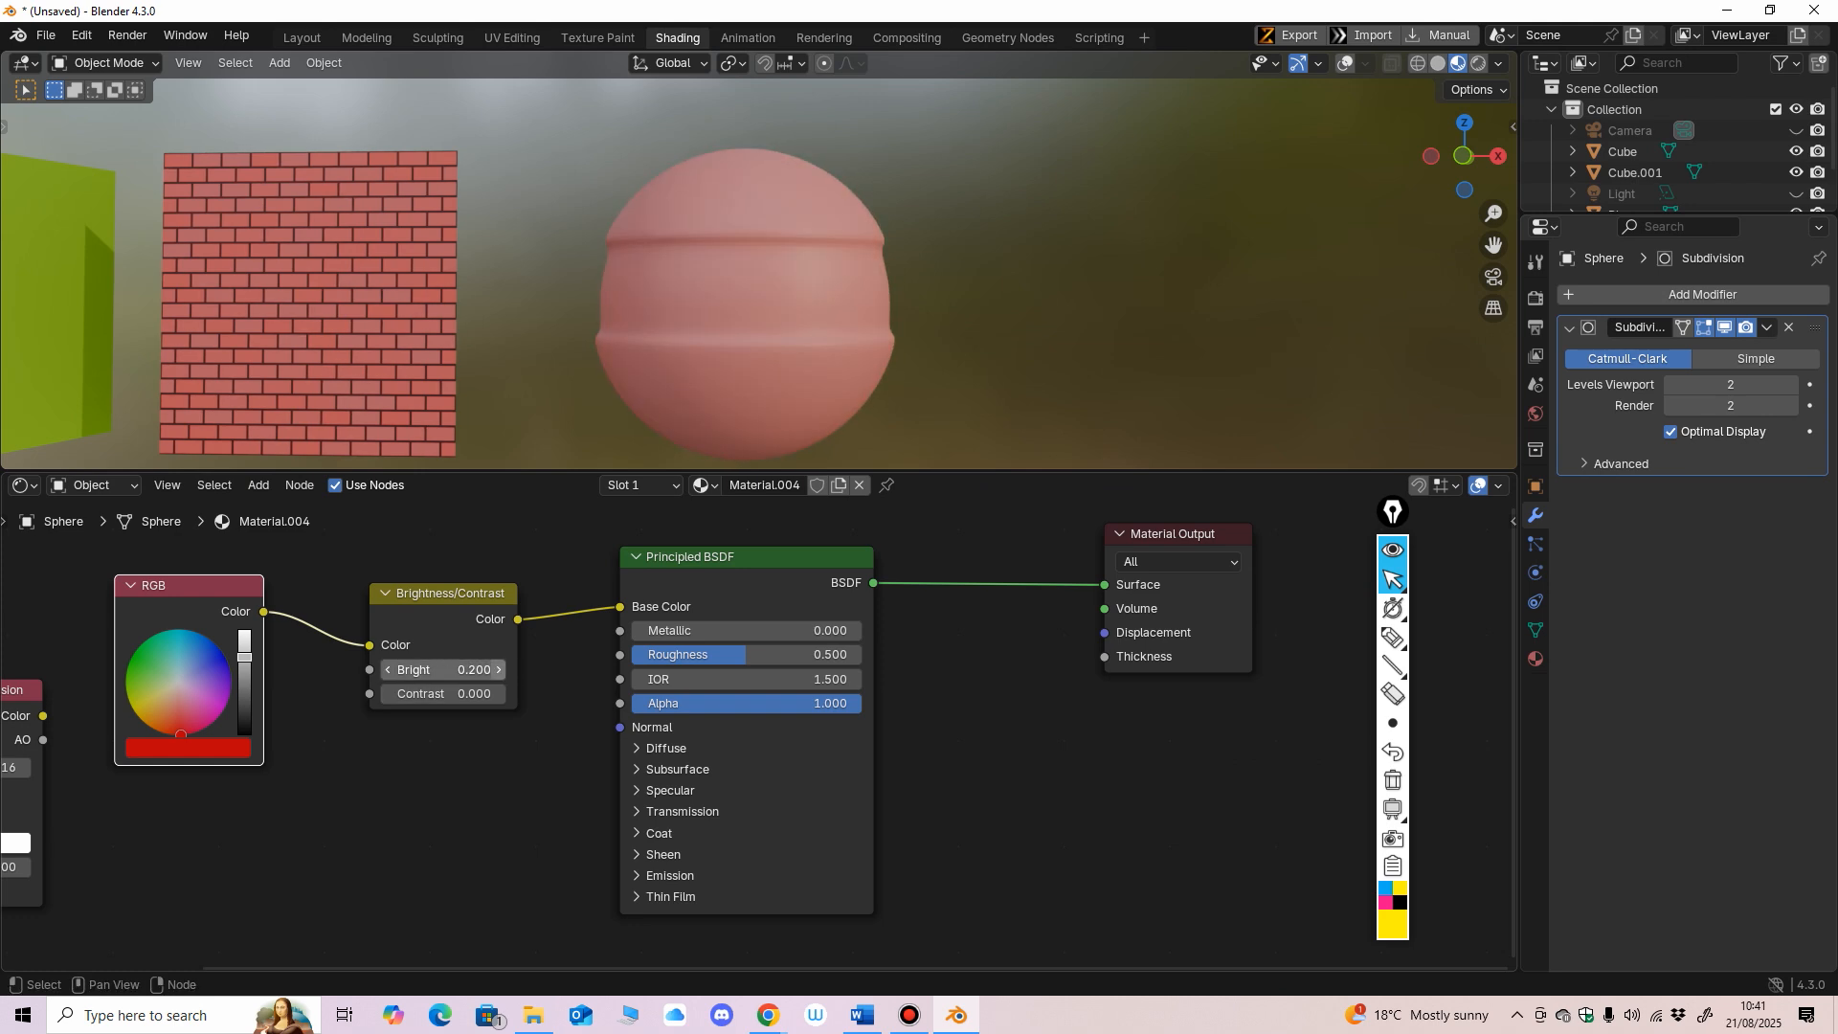
Step: Lower the Brightness/Contrast node's Bright value past -0.300 to darken the sphere and reset it to 0
{"action": "left_click", "coordinate": [387, 670]}
{"action": "left_click", "coordinate": [388, 669]}
{"action": "left_click", "coordinate": [387, 670]}
{"action": "left_click", "coordinate": [387, 670]}
{"action": "left_click", "coordinate": [388, 670]}
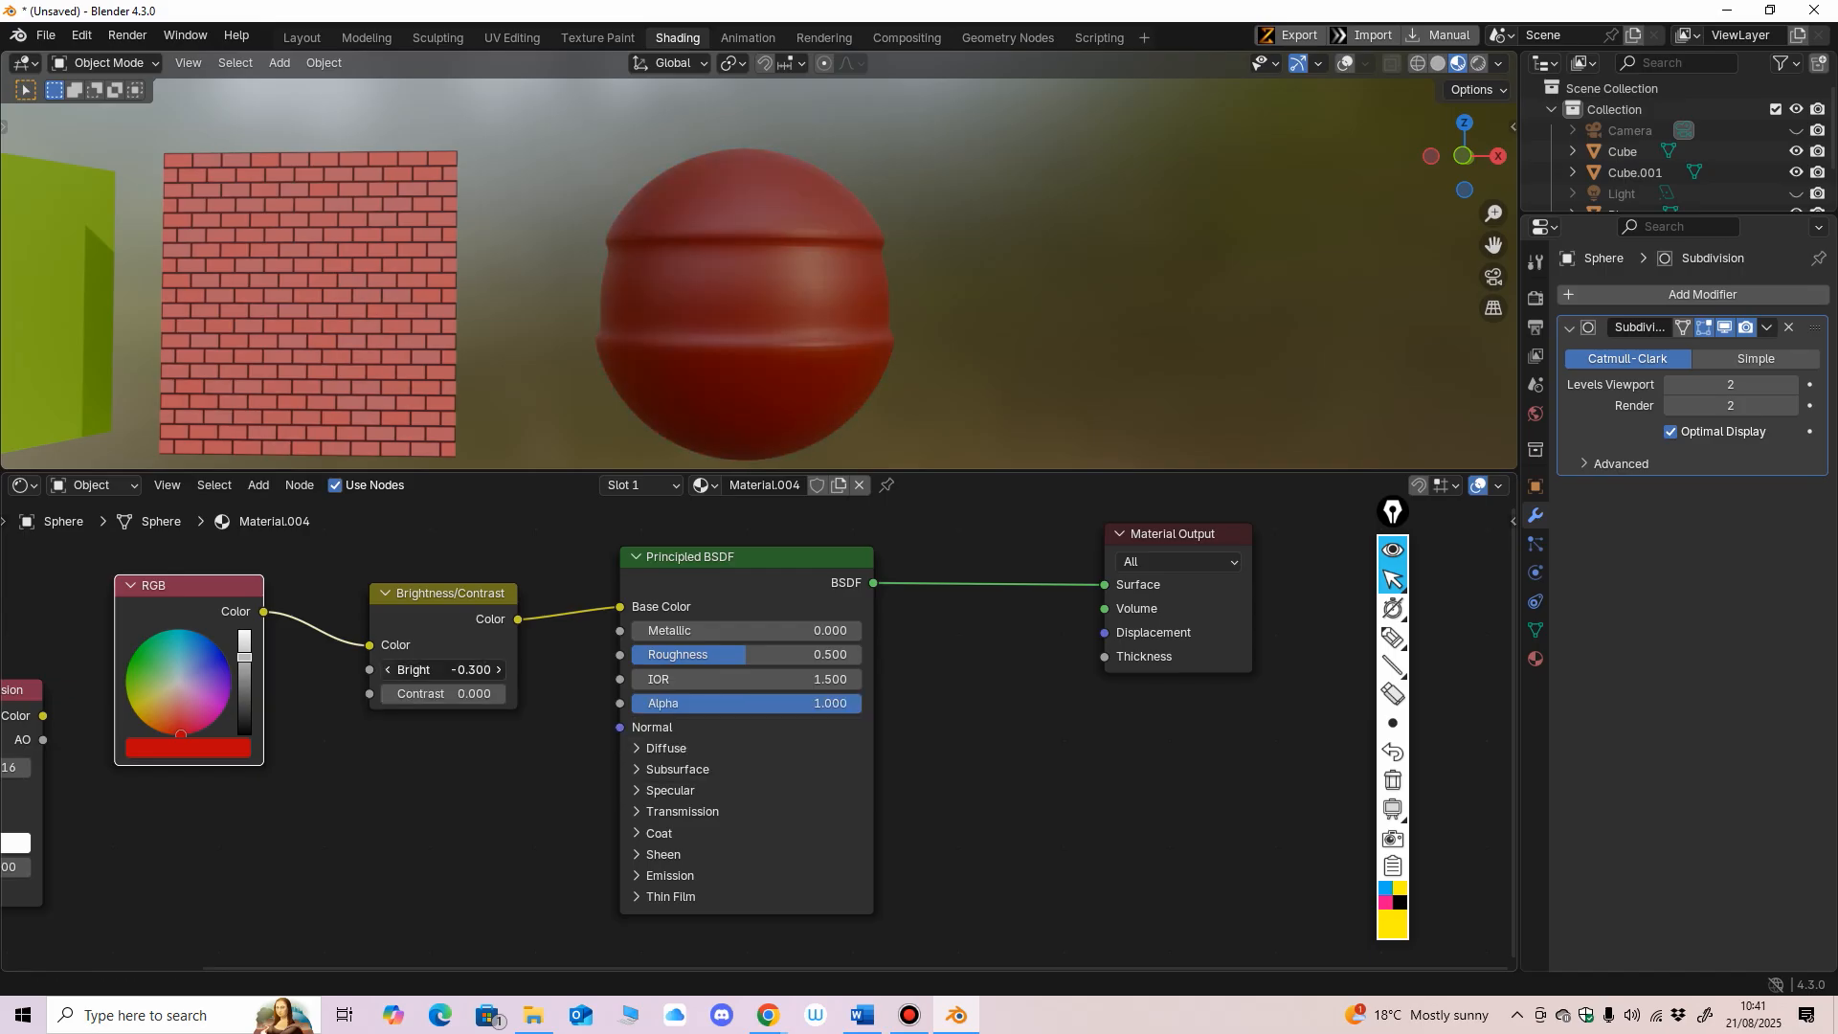
{"action": "left_click", "coordinate": [388, 670]}
{"action": "left_click", "coordinate": [388, 670]}
{"action": "left_click", "coordinate": [443, 669]}
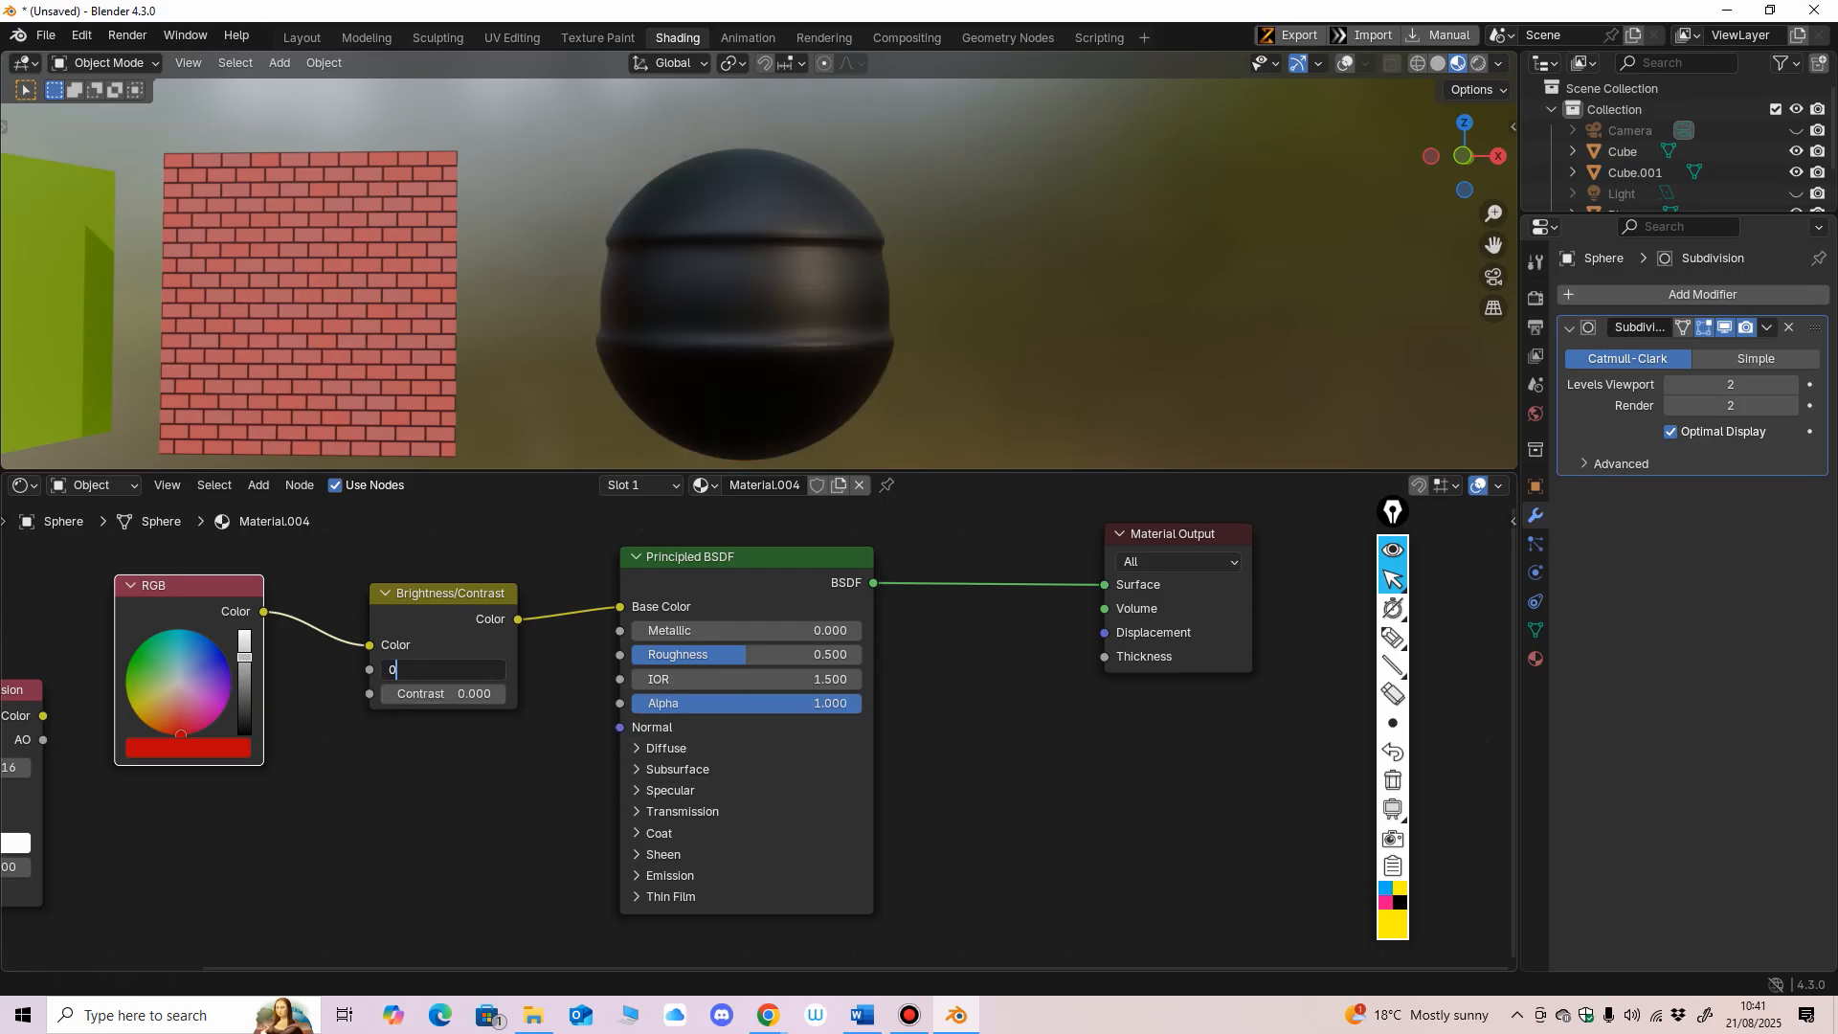
{"action": "type", "text": "0"}
{"action": "key", "text": "Return"}
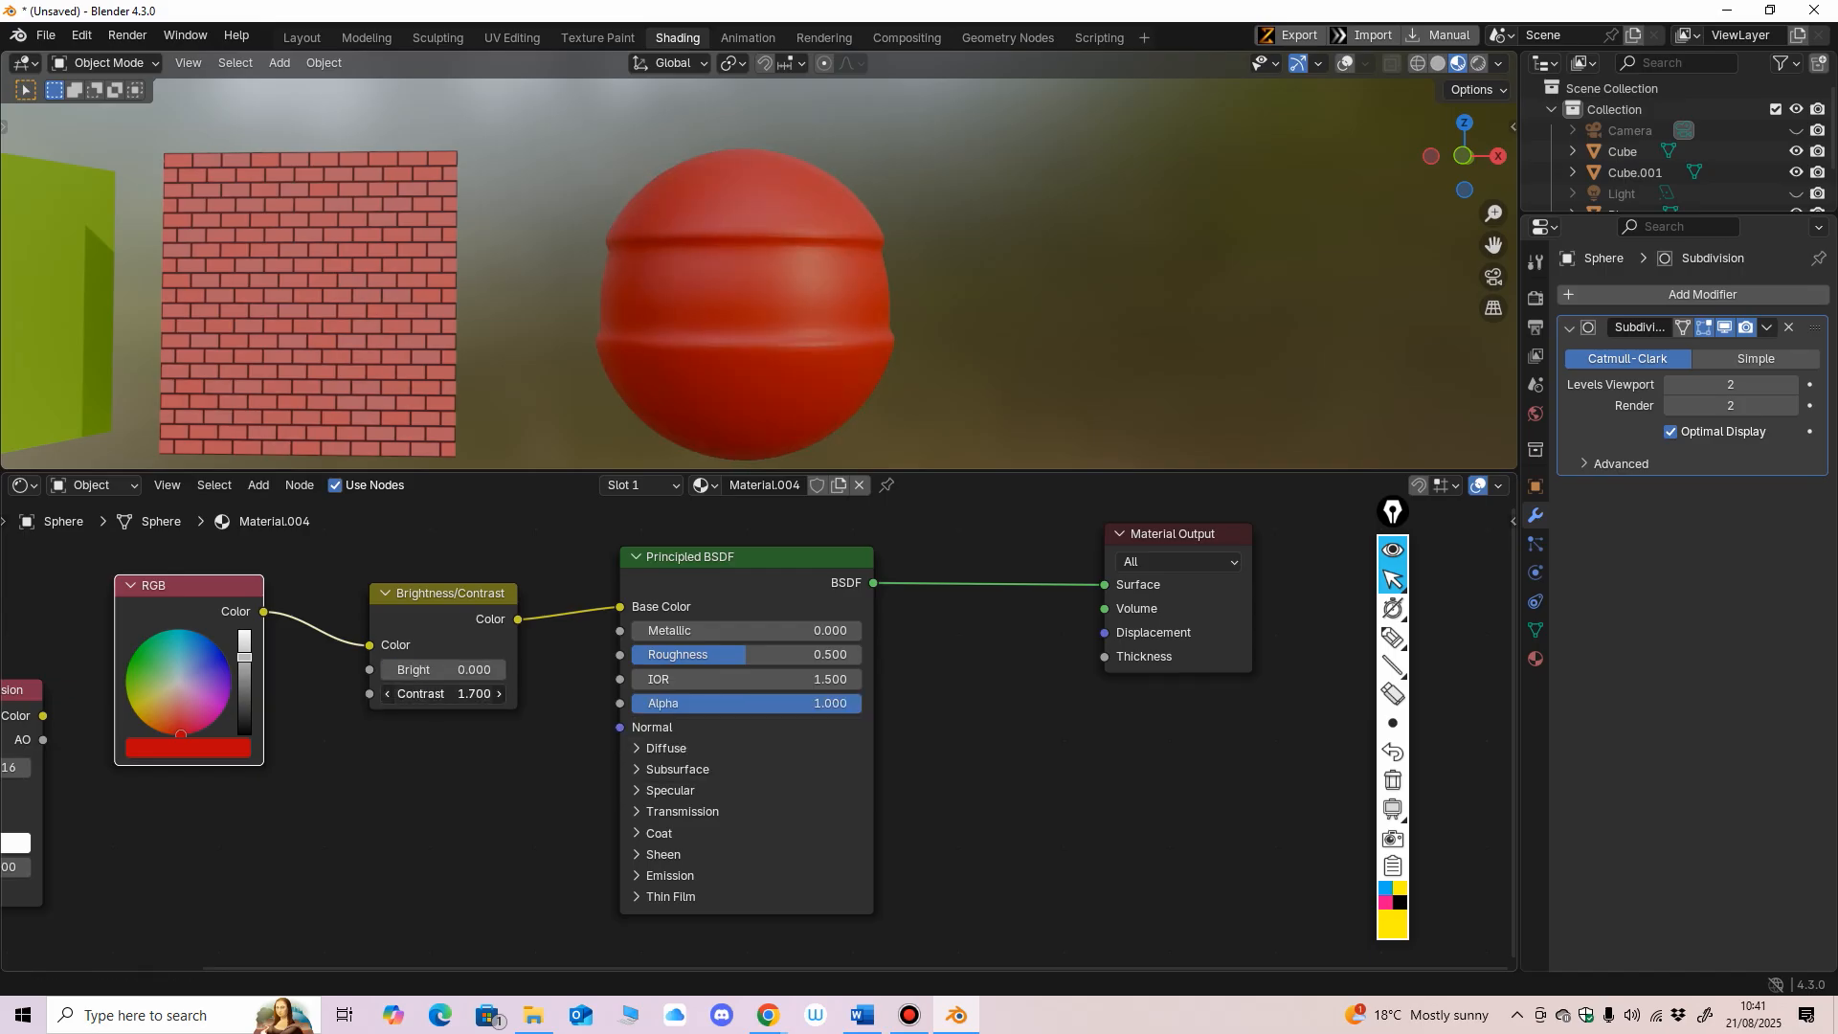
Step: Test the Brightness/Contrast node's Contrast value at up to 1.700 and bring it down to 0.100
{"action": "mouse_move", "coordinate": [460, 694]}
{"action": "left_mouse_down"}
{"action": "mouse_move", "coordinate": [401, 694]}
{"action": "mouse_move", "coordinate": [444, 694]}
{"action": "left_mouse_up"}
{"action": "left_click_drag", "start_coordinate": [525, 694], "coordinate": [443, 694]}
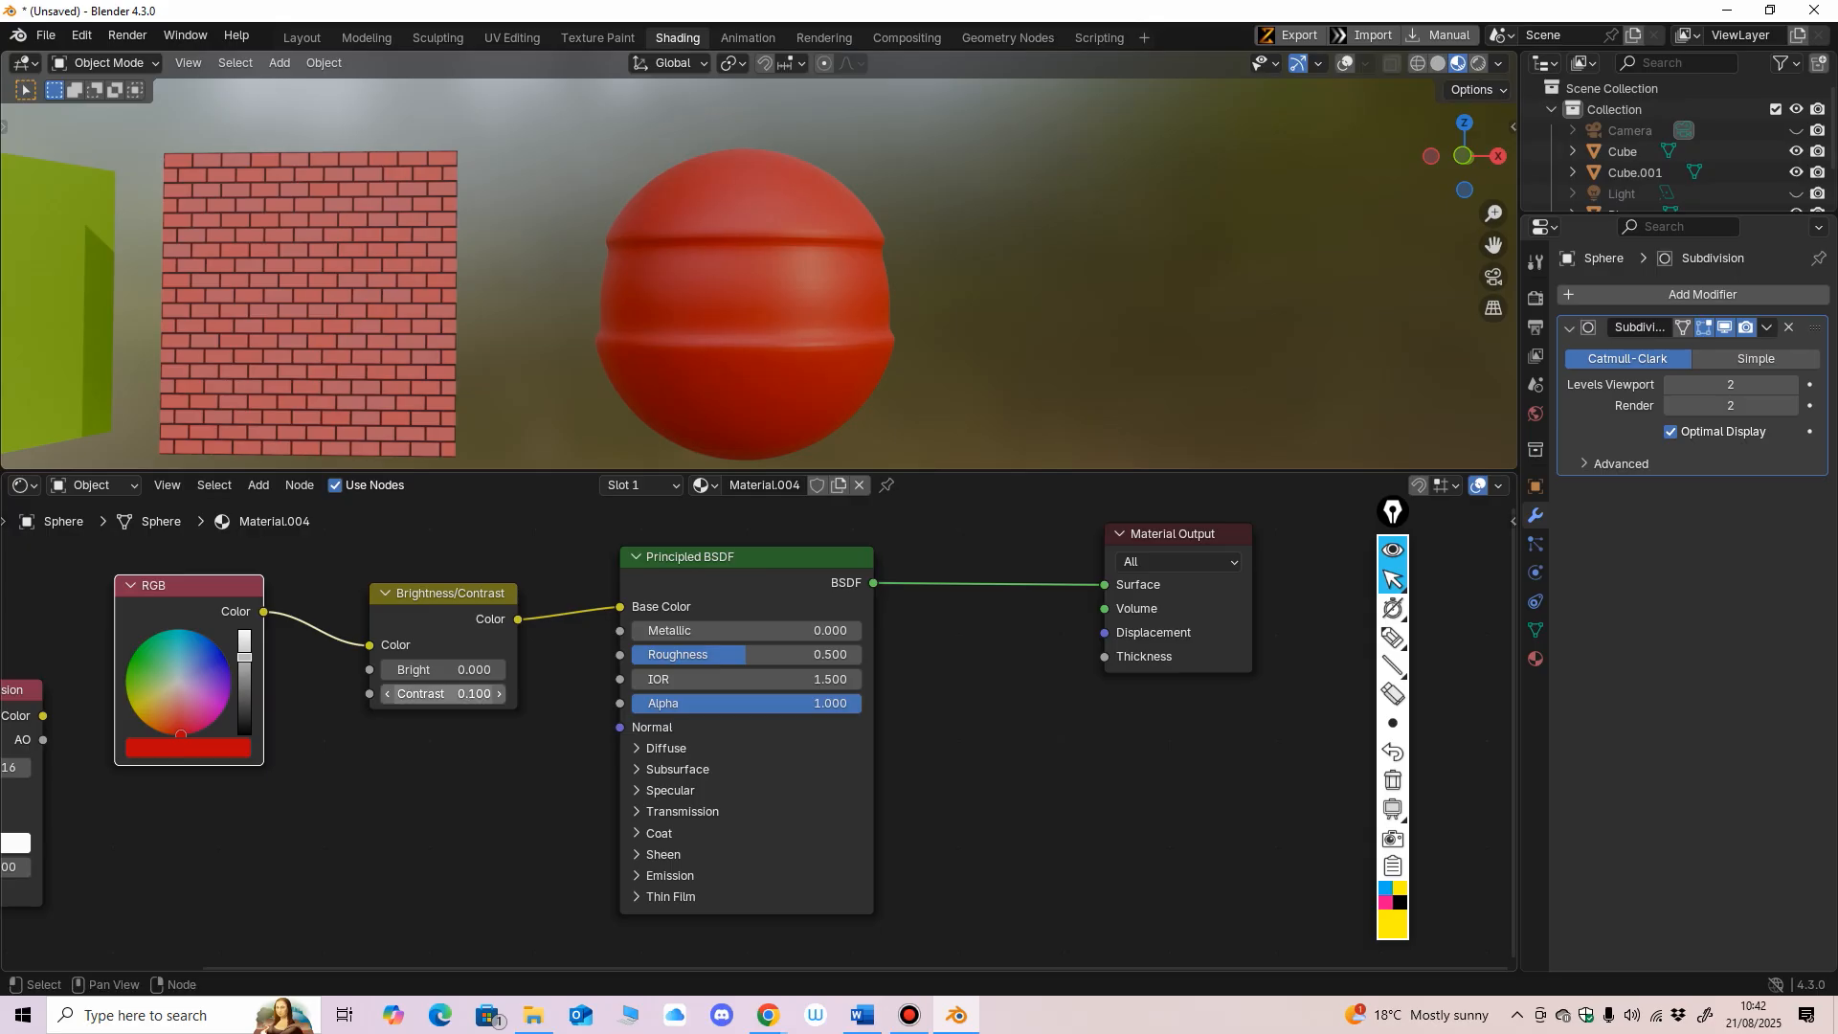
Step: Reset Contrast to 0, then replace the Brightness/Contrast node with a direct link from RGB's Color to the Principled BSDF's Base Color
{"action": "type", "text": "0"}
{"action": "key", "text": "Return"}
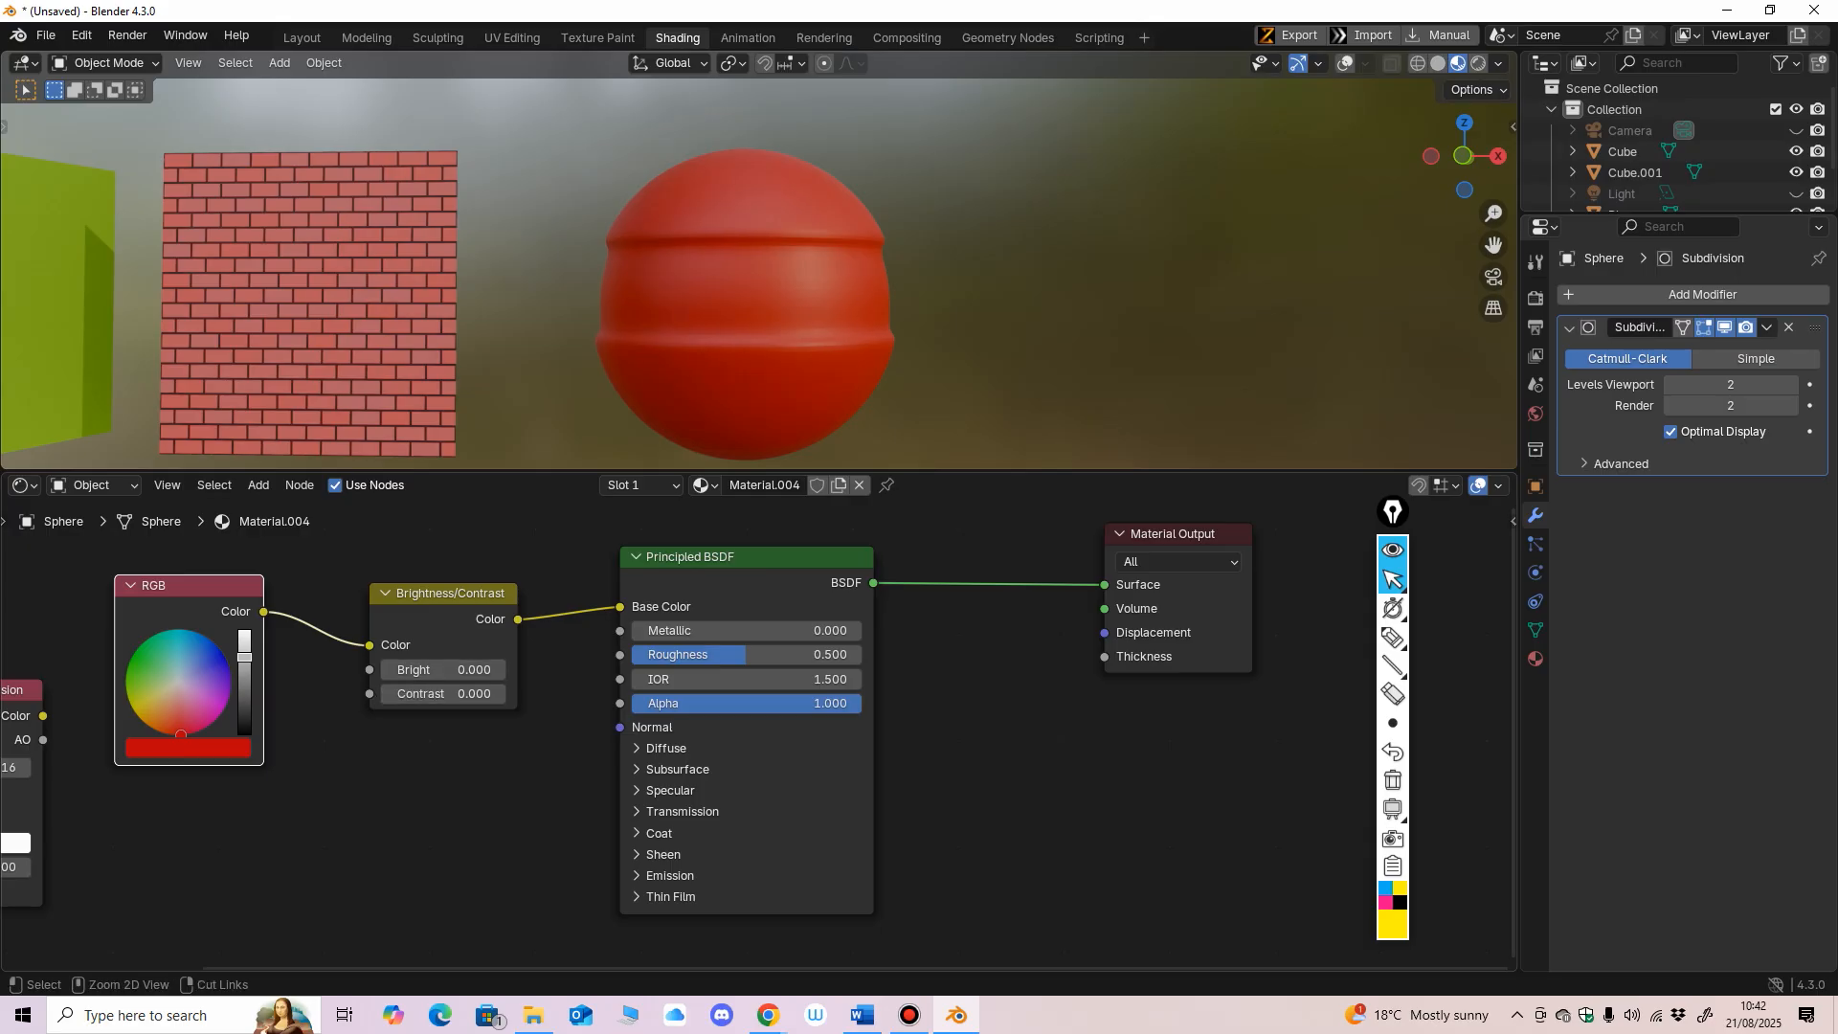
{"action": "scroll", "coordinate": [856, 744], "scroll_direction": "down", "scroll_amount": 2}
{"action": "left_click_drag", "start_coordinate": [552, 634], "coordinate": [559, 623]}
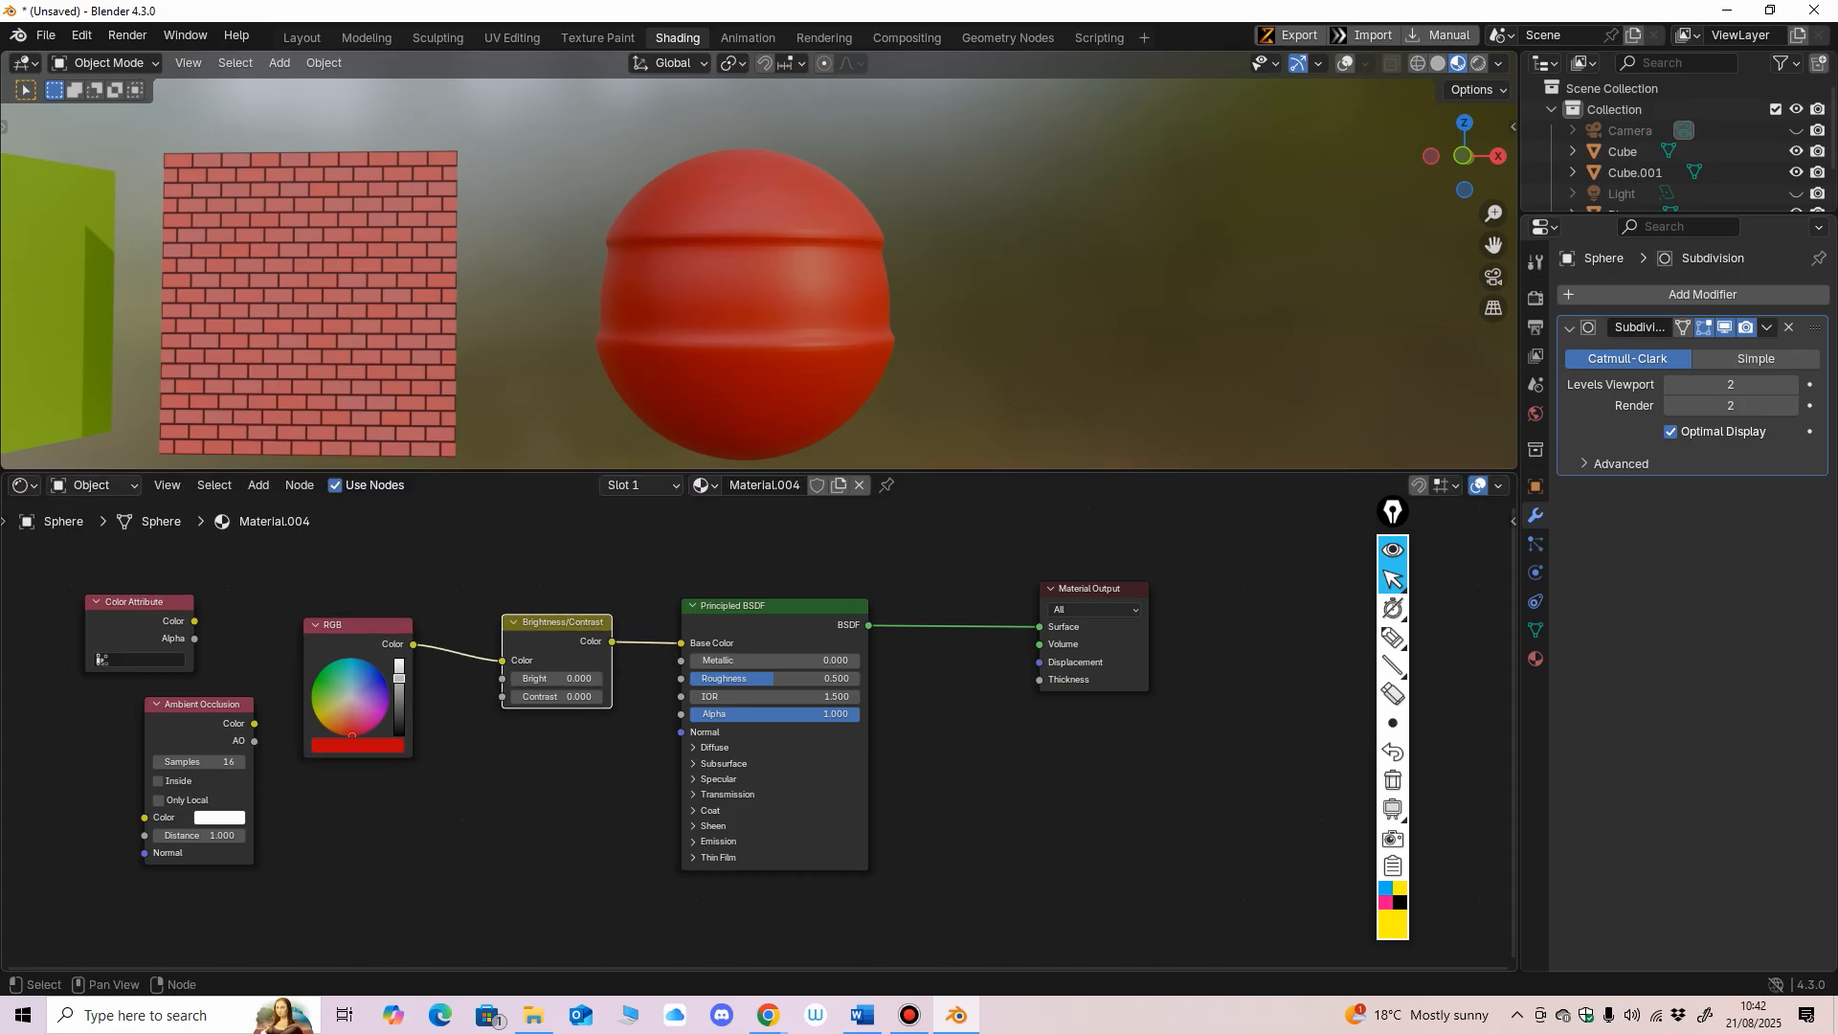
{"action": "key", "text": "Delete"}
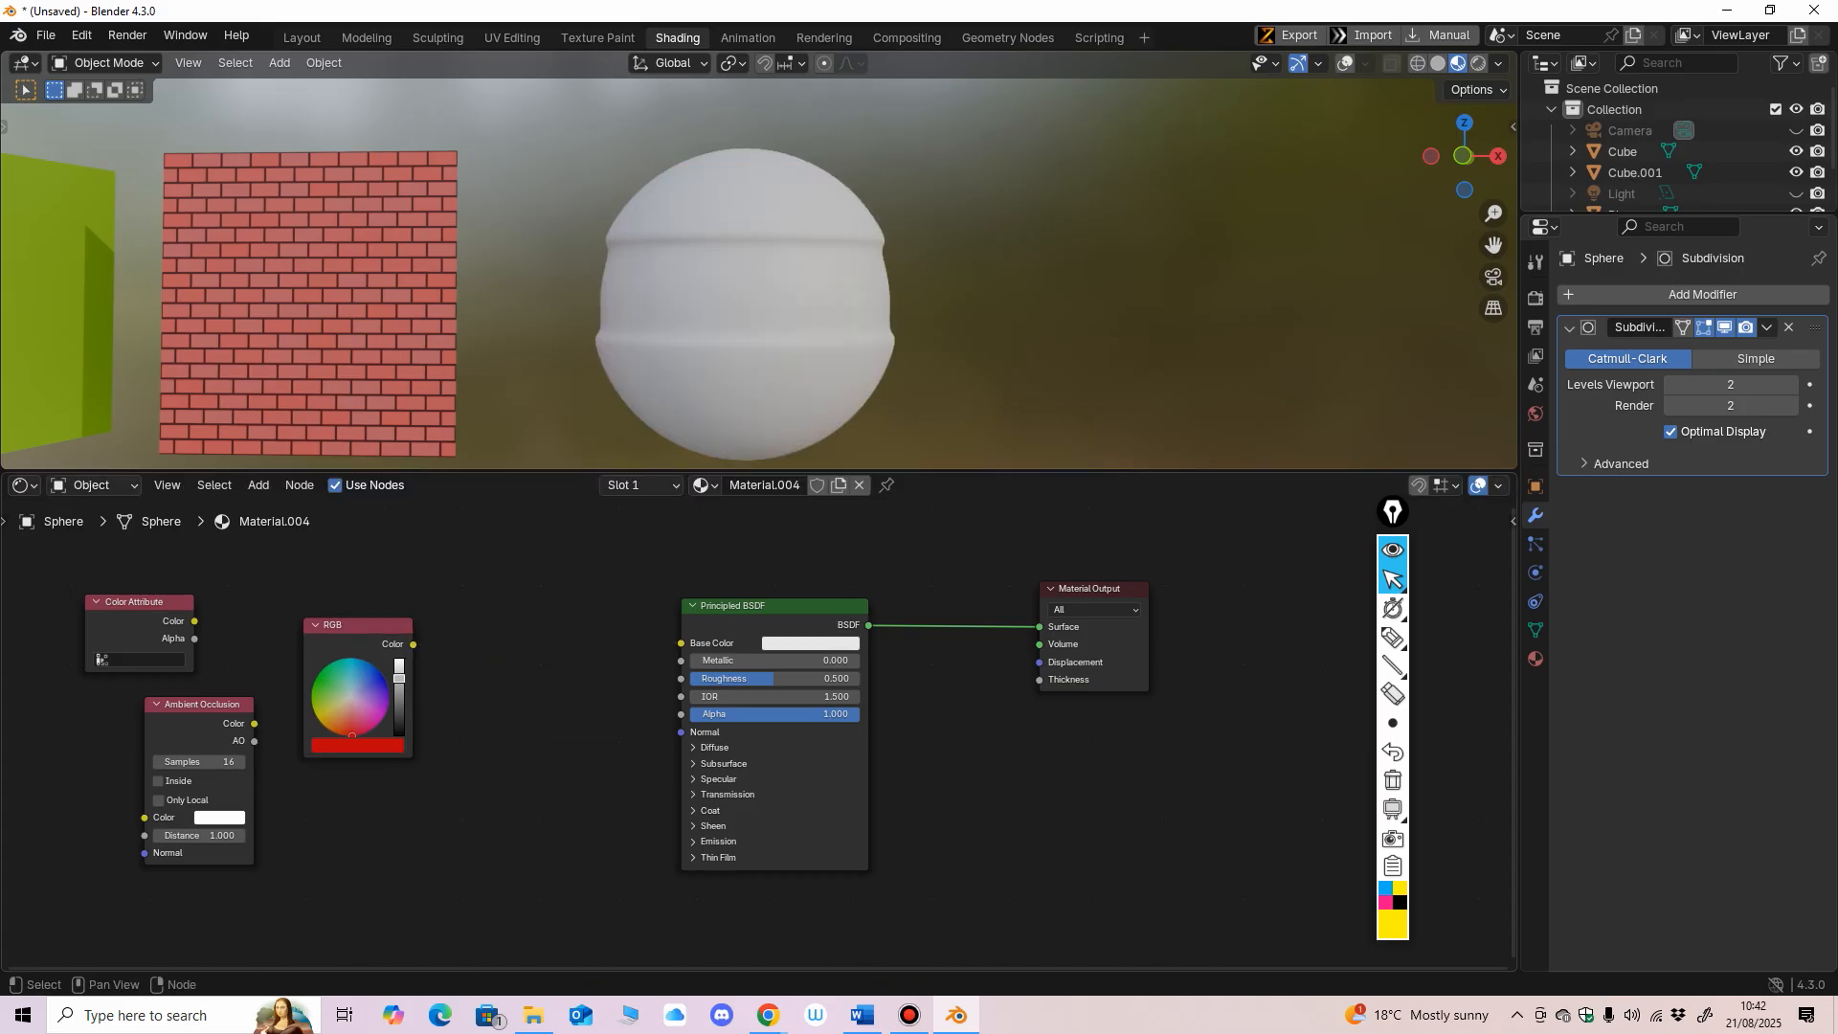
{"action": "left_click_drag", "start_coordinate": [412, 643], "coordinate": [680, 642]}
Step: Insert a Hue/Saturation/Value node into the link between the RGB and Principled BSDF nodes
{"action": "key", "text": "shift+a"}
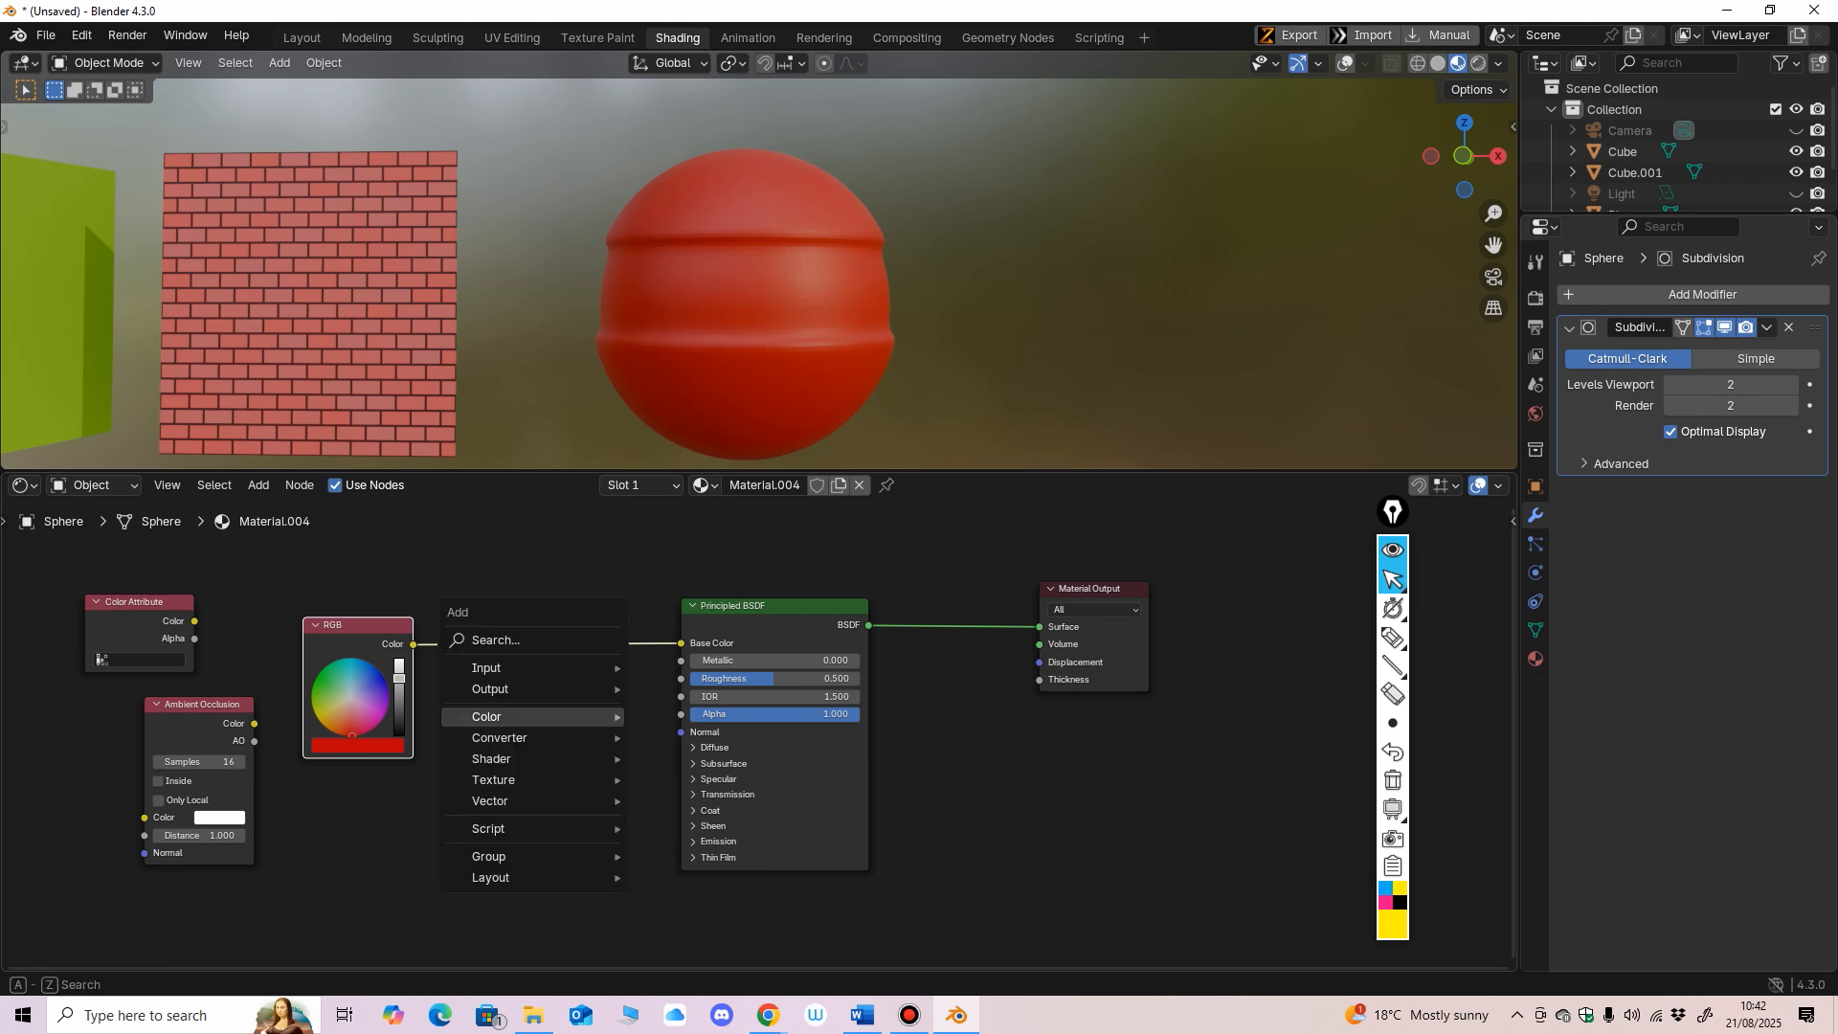
{"action": "mouse_move", "coordinate": [526, 716]}
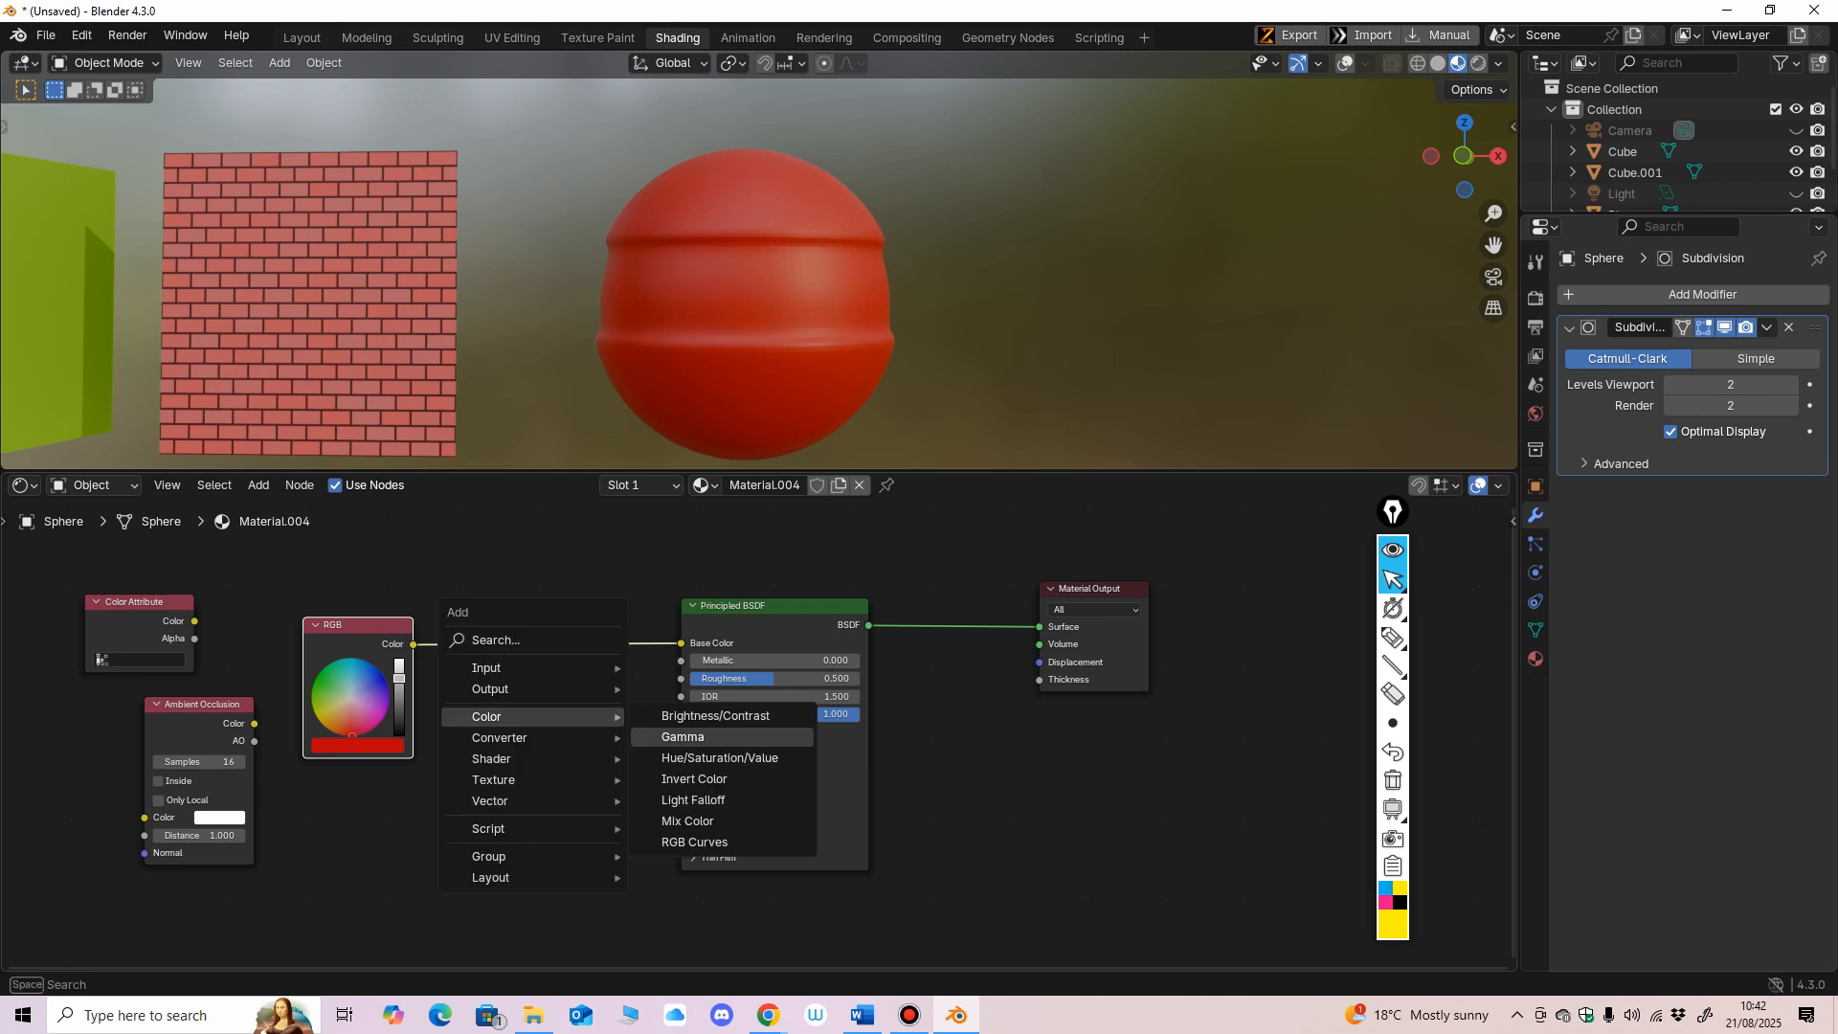
{"action": "left_click", "coordinate": [720, 757]}
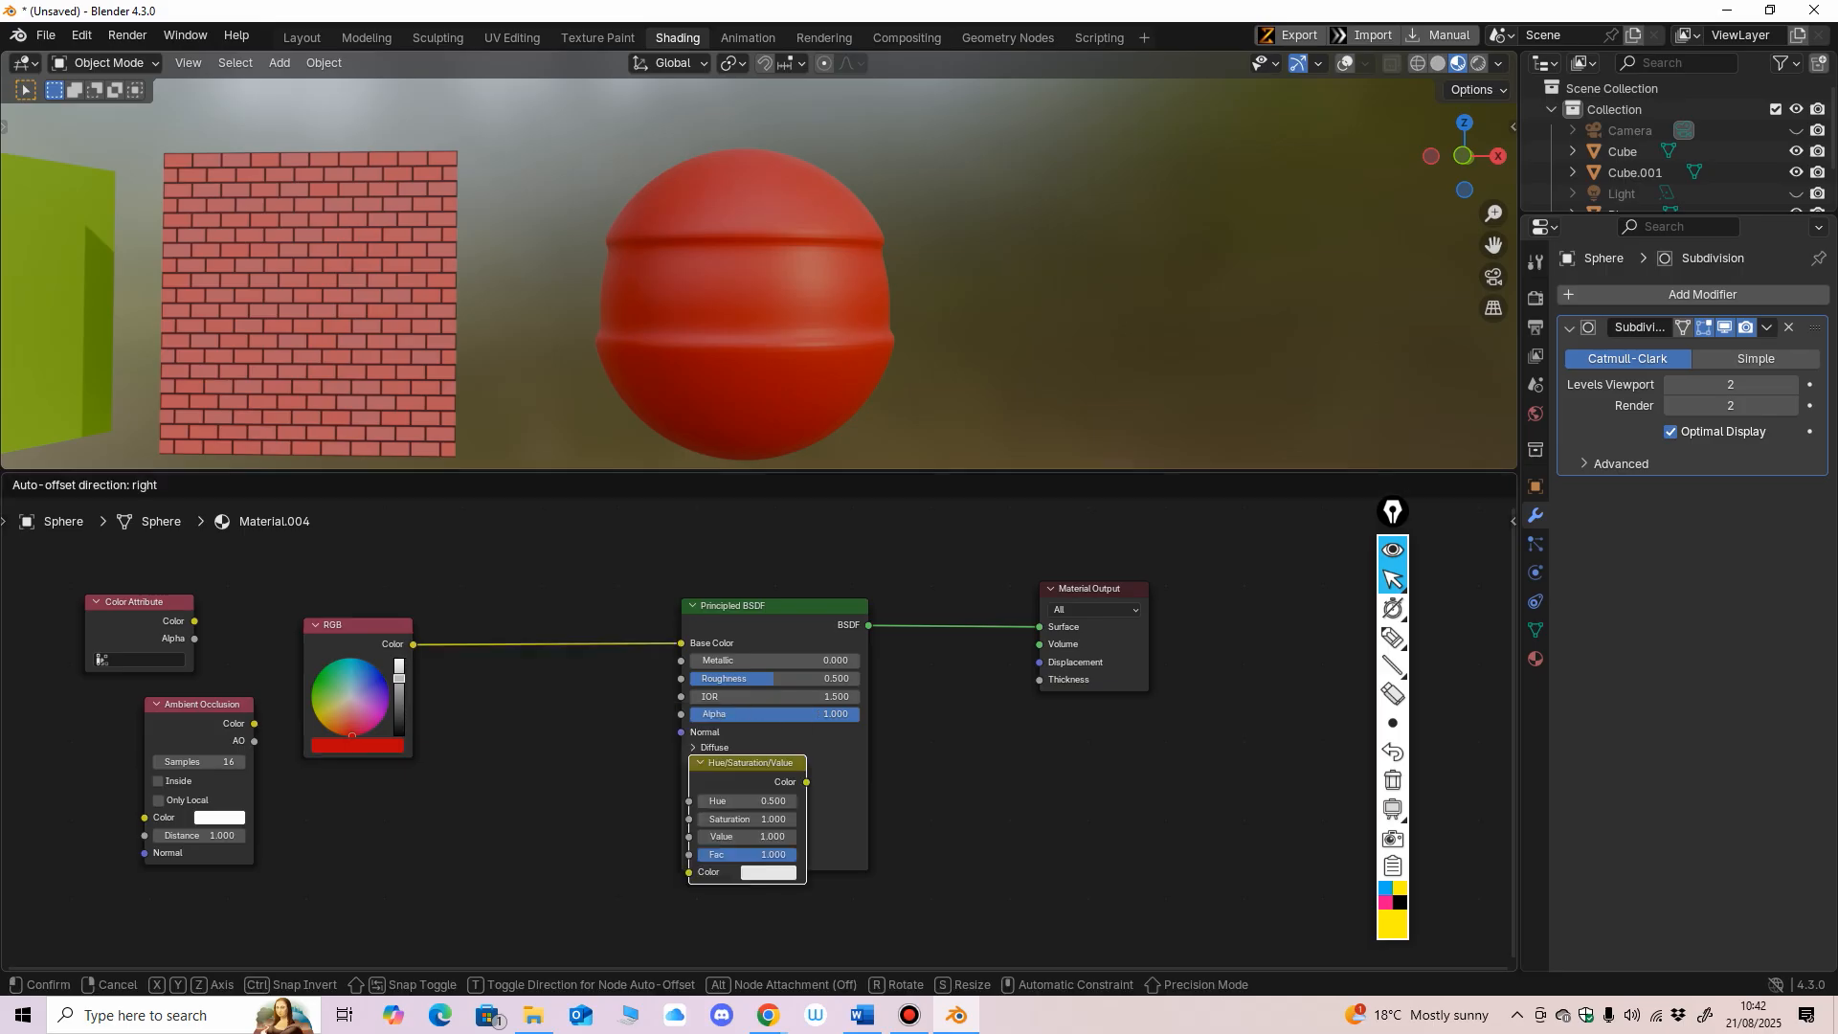
{"action": "left_click", "coordinate": [529, 693]}
{"action": "left_click_drag", "start_coordinate": [531, 695], "coordinate": [526, 637]}
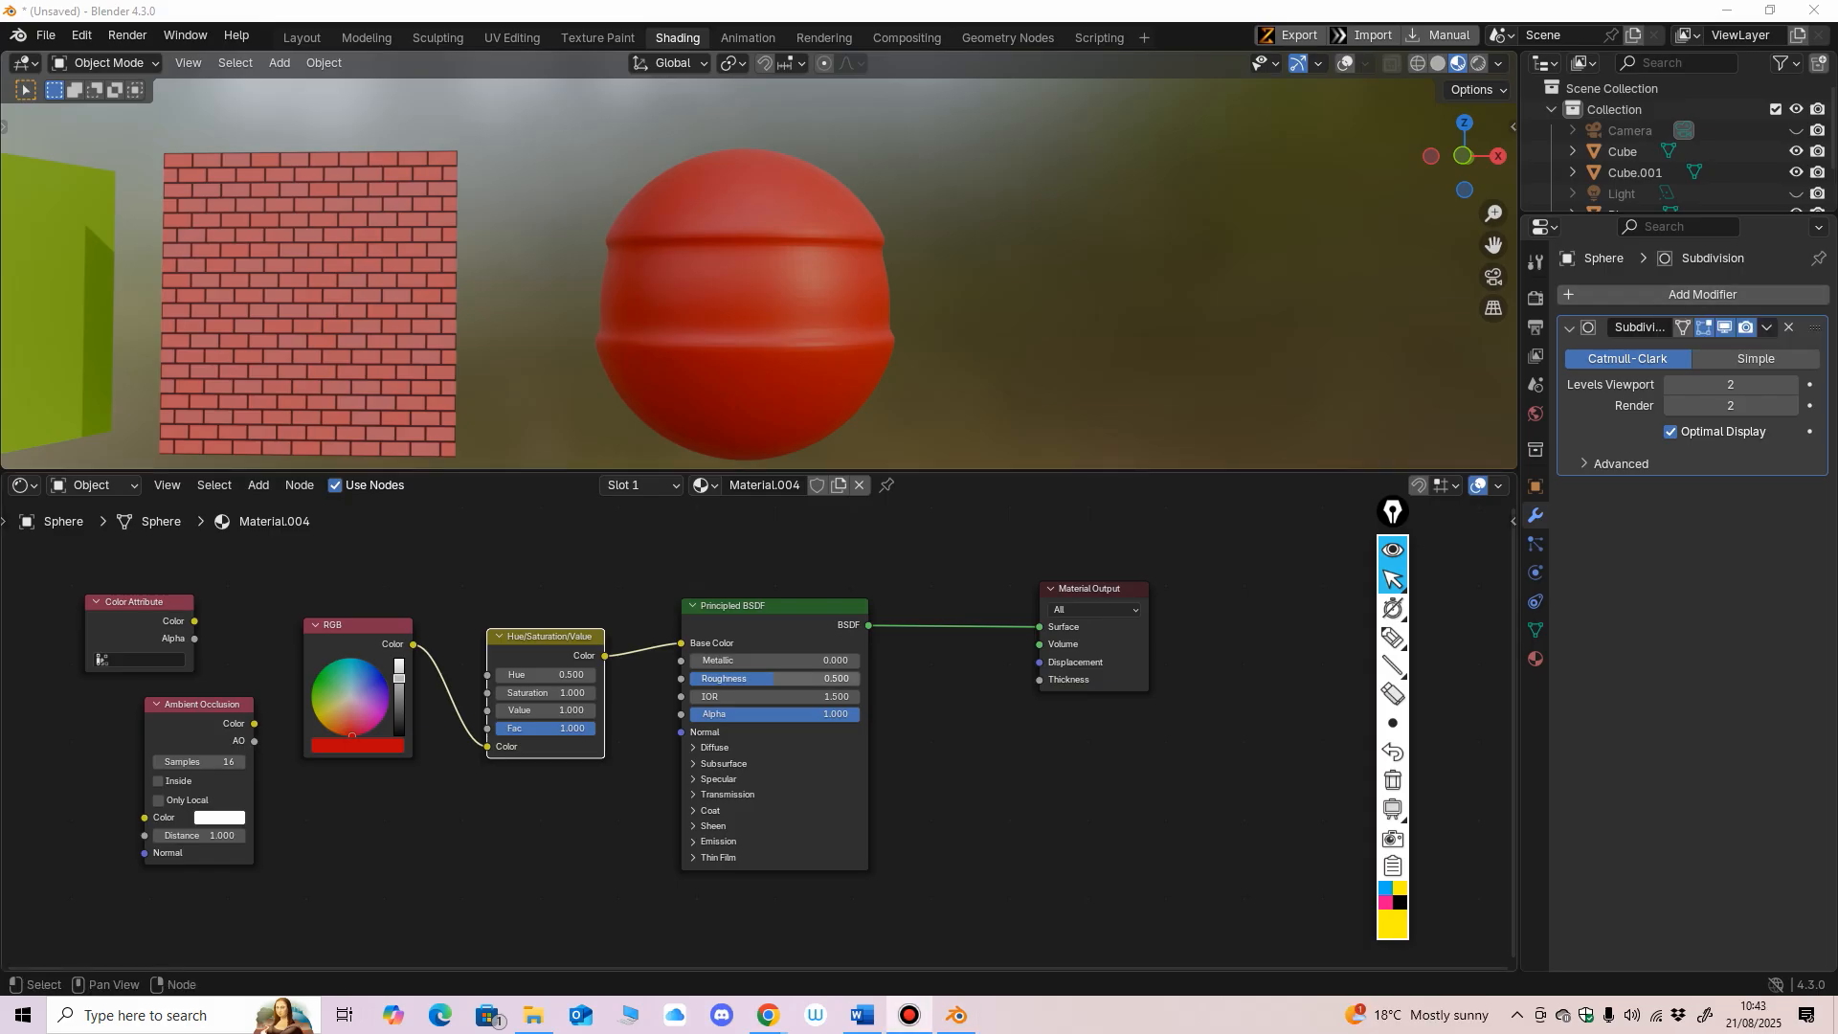
Step: Test the Hue/Saturation/Value node's Hue value at 1.000
{"action": "scroll", "coordinate": [756, 722], "scroll_direction": "up", "scroll_amount": 1}
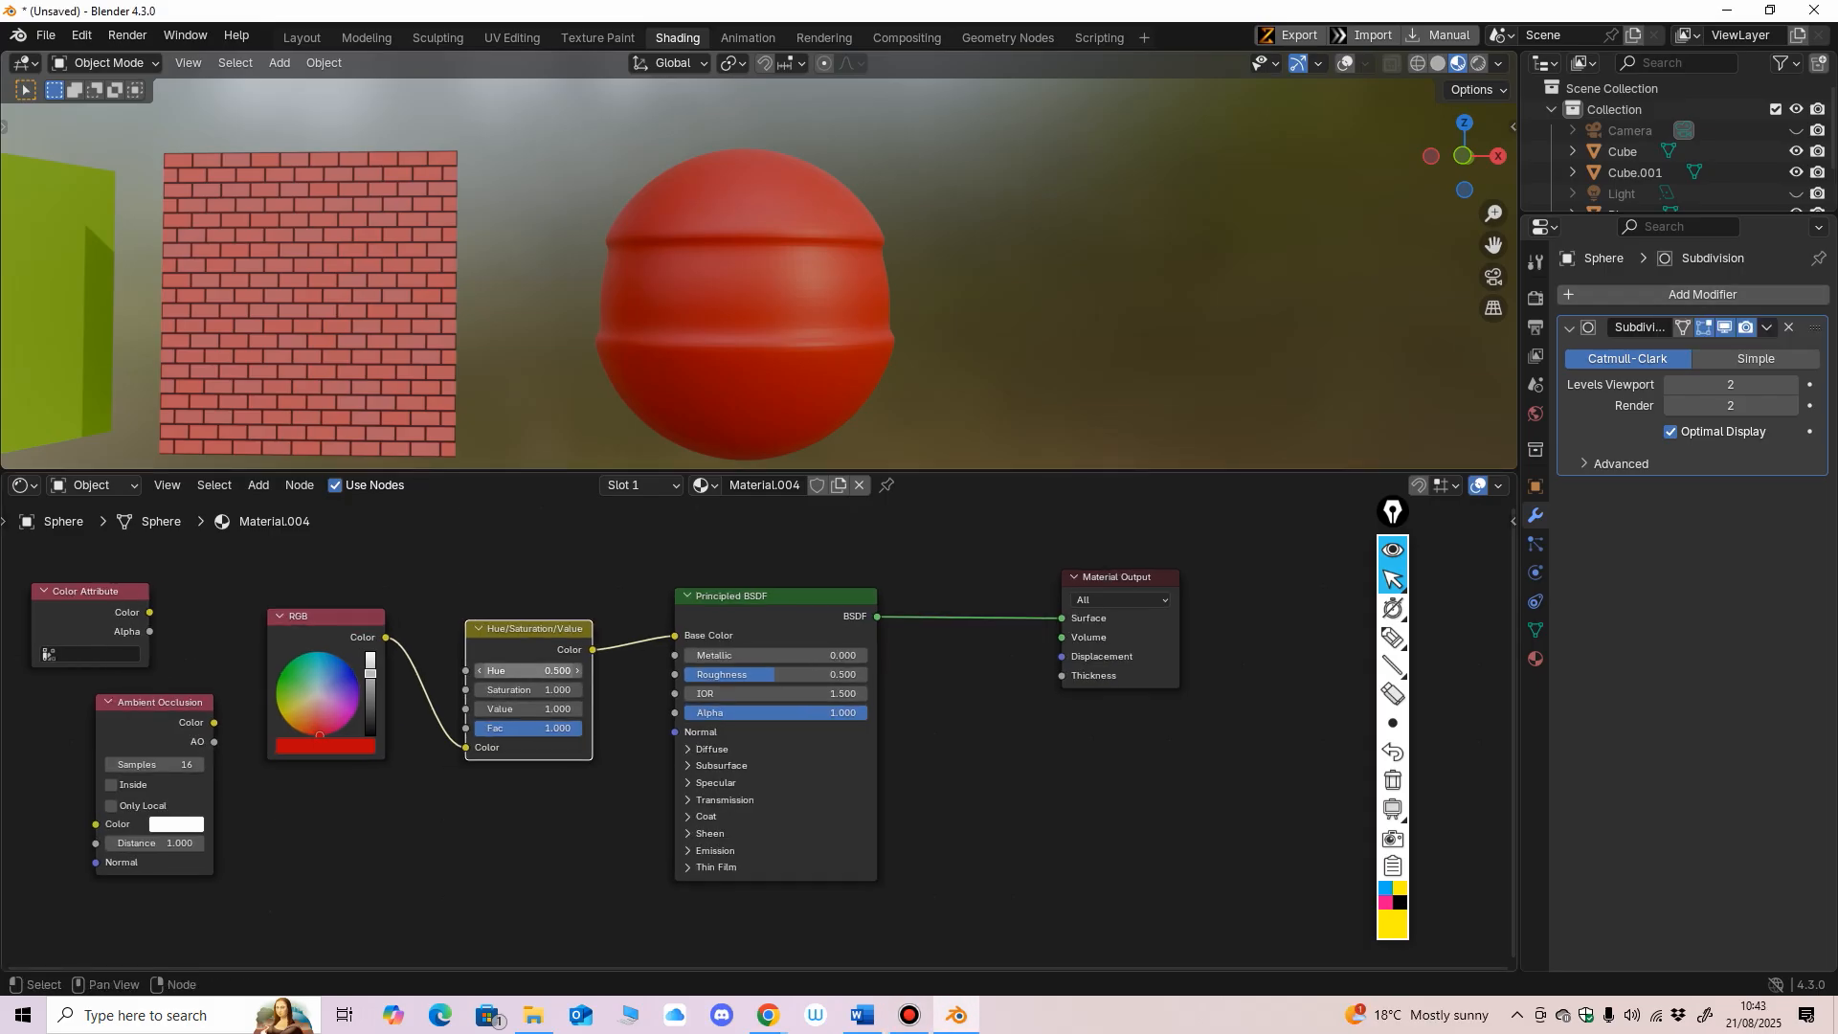
{"action": "left_click_drag", "start_coordinate": [529, 671], "coordinate": [519, 728]}
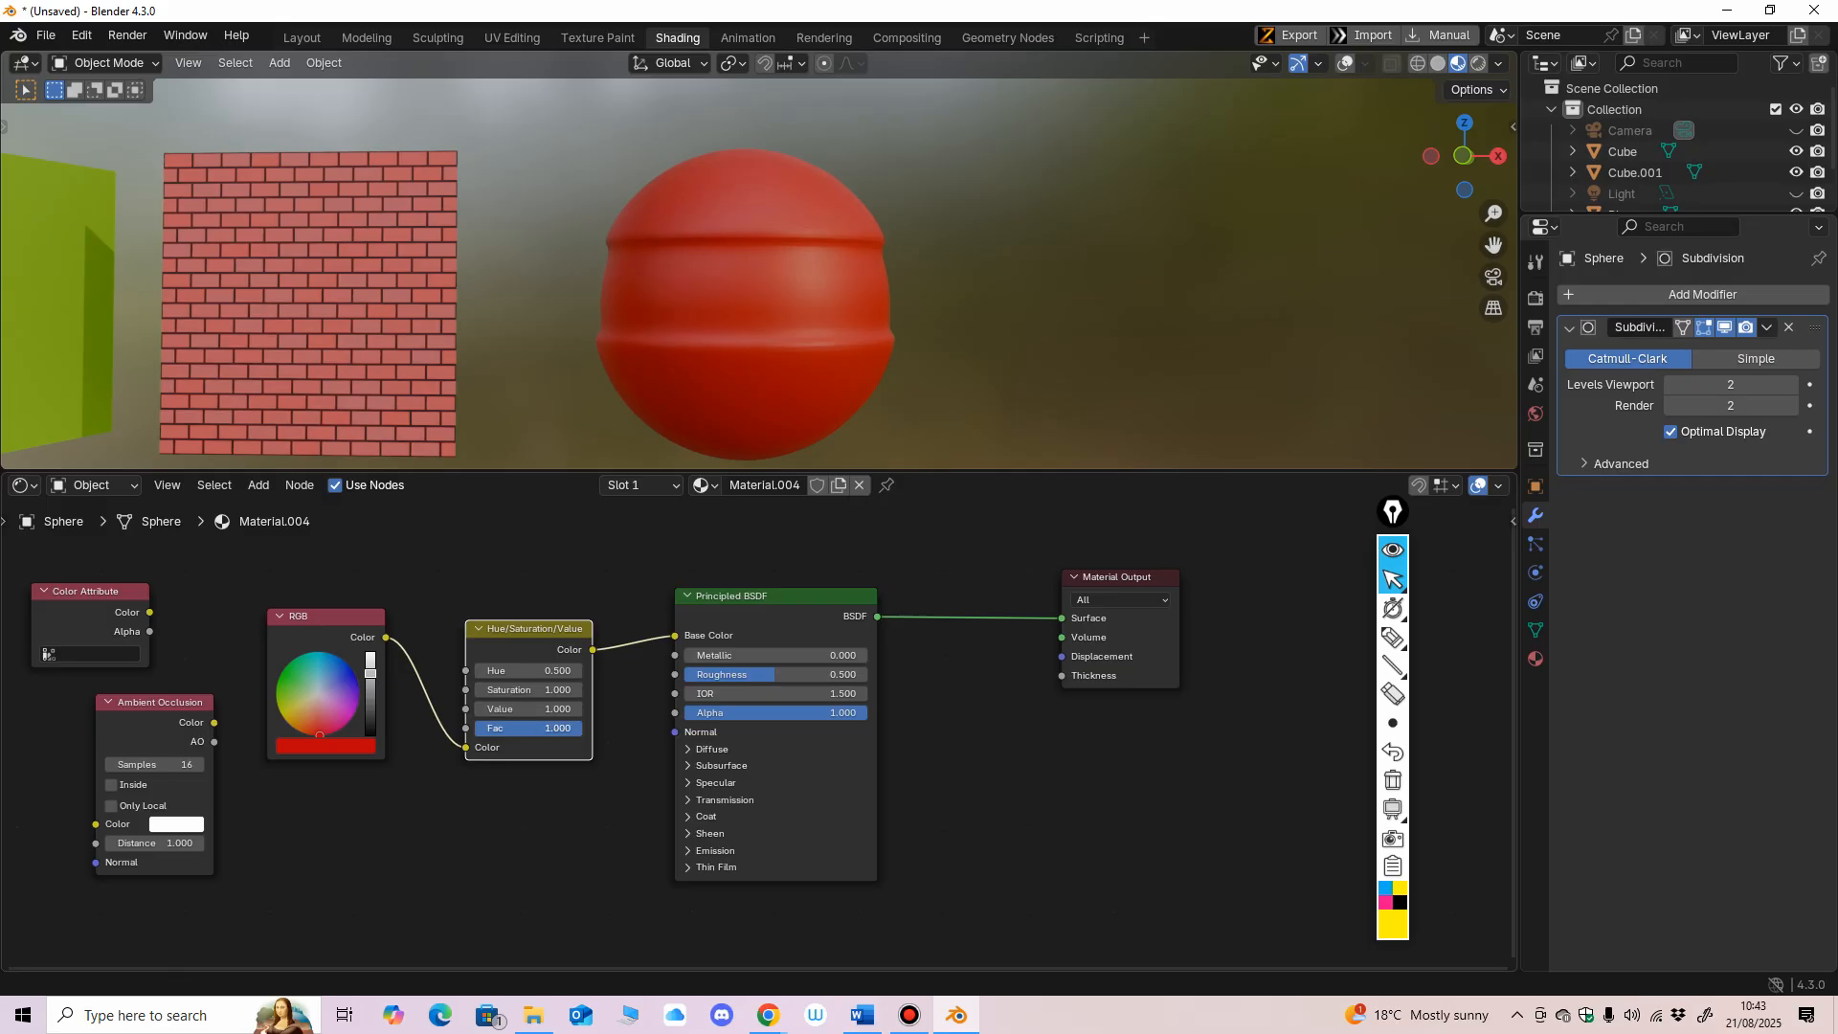
{"action": "left_click_drag", "start_coordinate": [485, 728], "coordinate": [584, 671]}
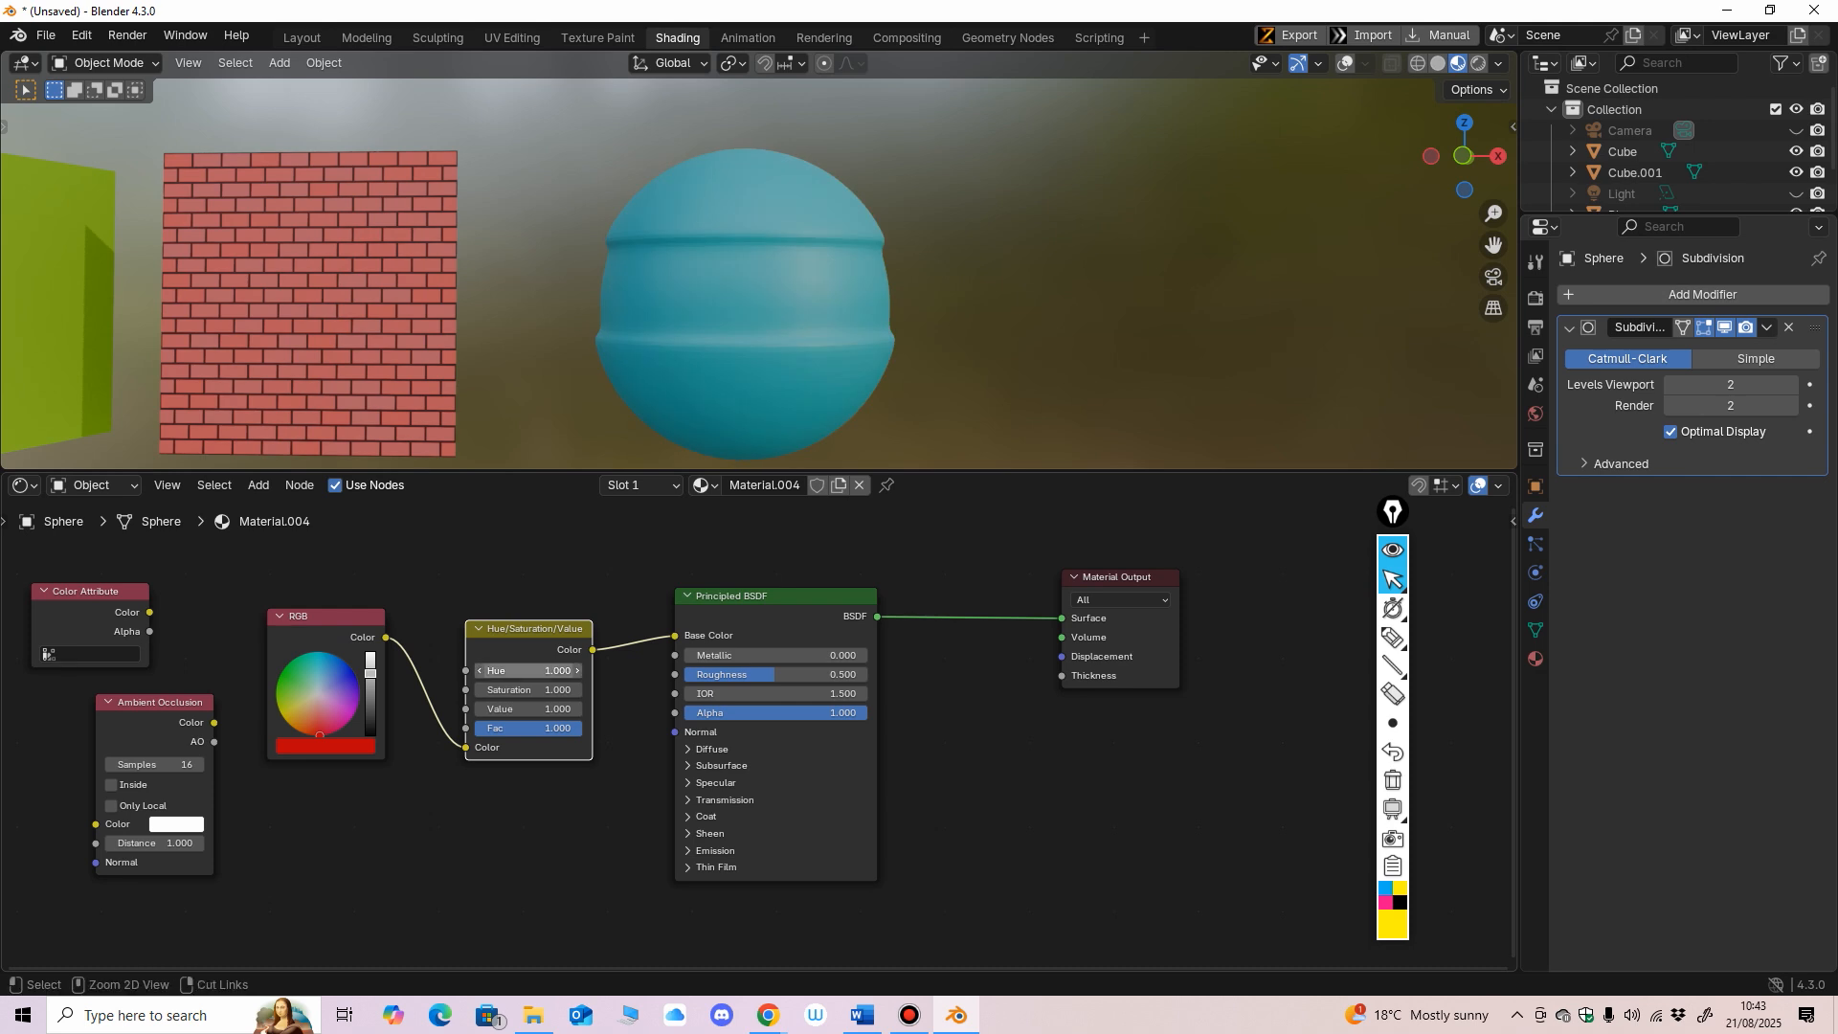
Step: Undo the Hue change and replace the Hue/Saturation/Value node with a direct link from RGB to the Principled BSDF's Base Color
{"action": "key", "text": "ctrl+z"}
{"action": "key", "text": "Delete"}
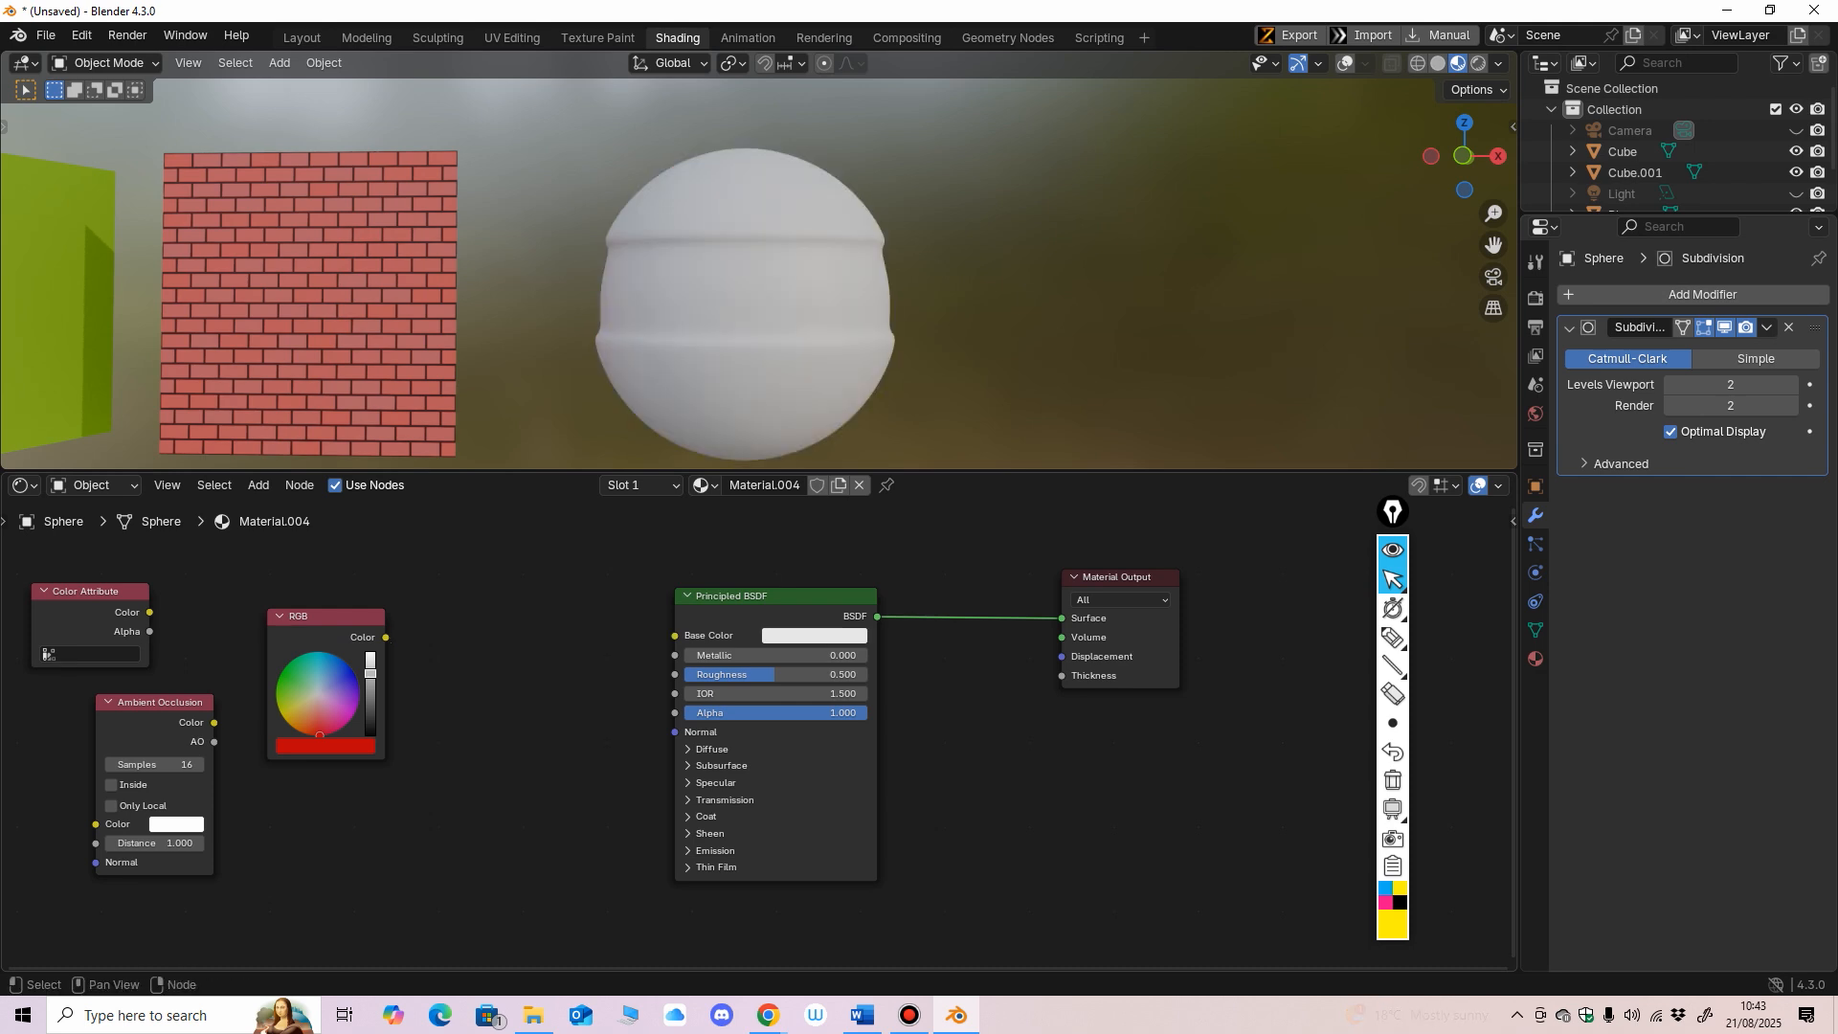
{"action": "left_click_drag", "start_coordinate": [316, 615], "coordinate": [675, 634]}
Step: Insert a Gamma node between the RGB and Principled BSDF nodes and set its Gamma to 1.900
{"action": "key", "text": "shift+a"}
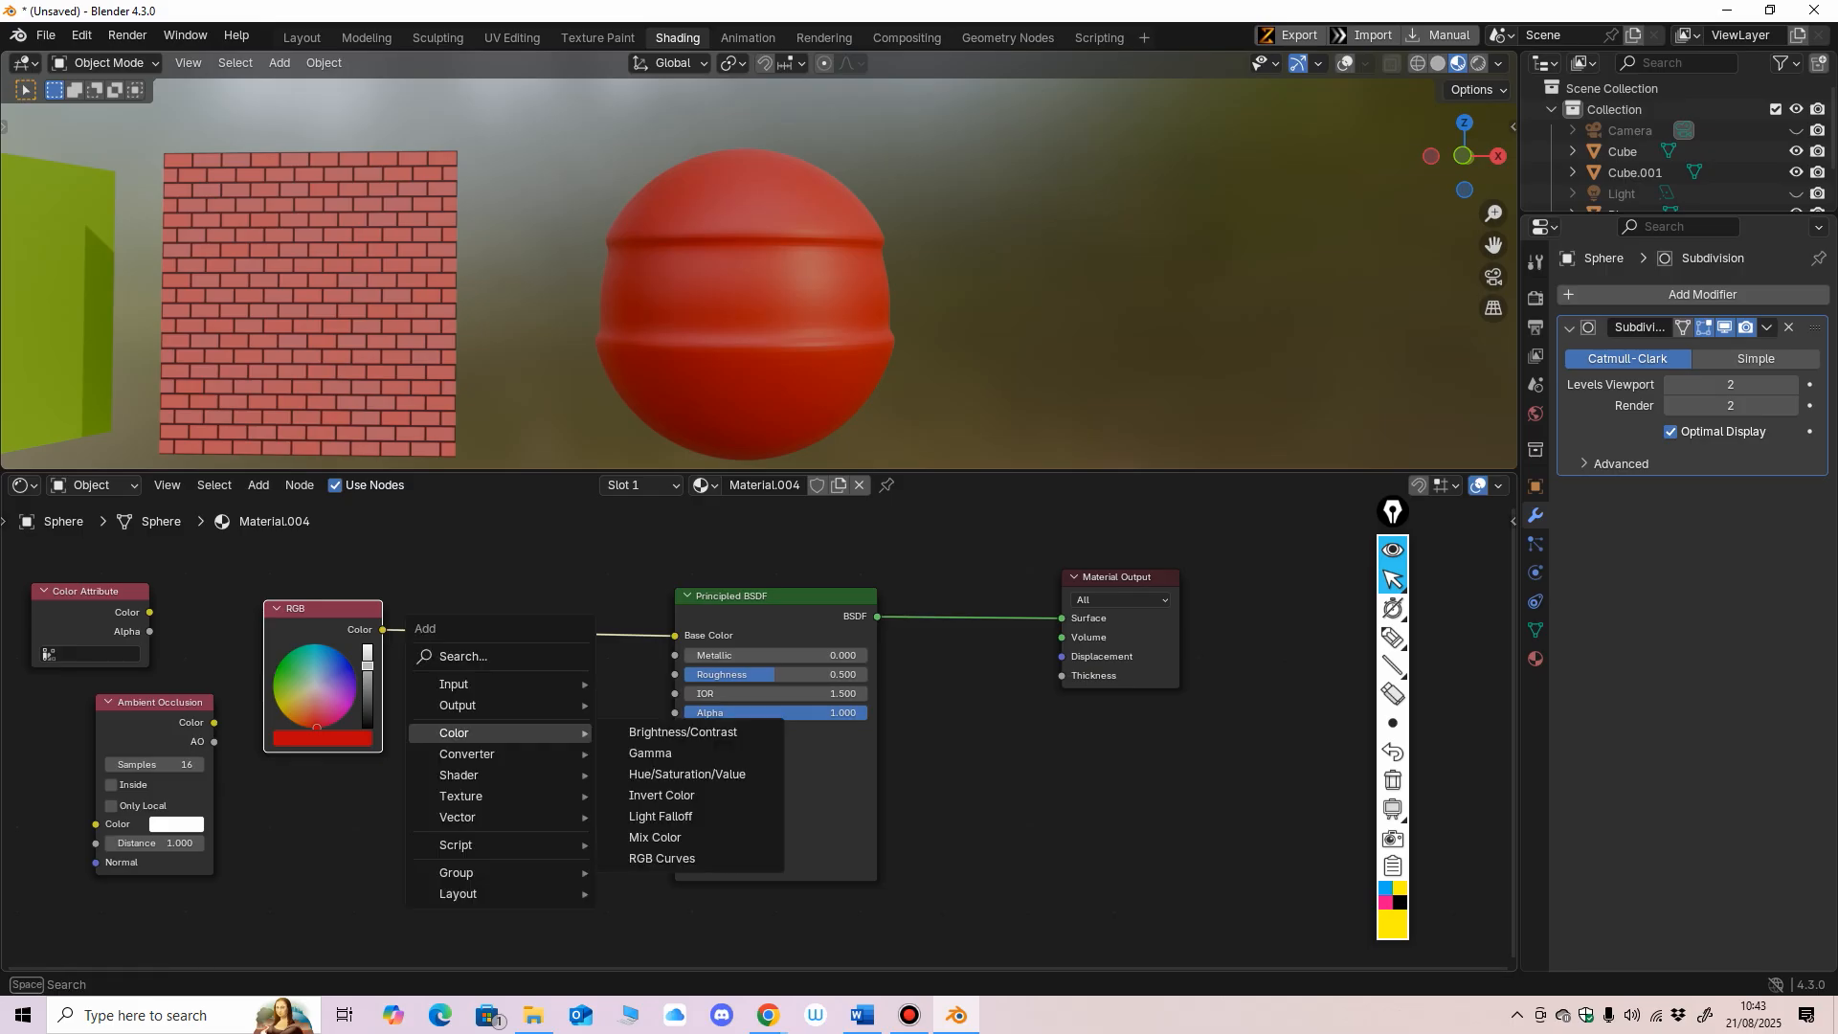
{"action": "left_click", "coordinate": [656, 752]}
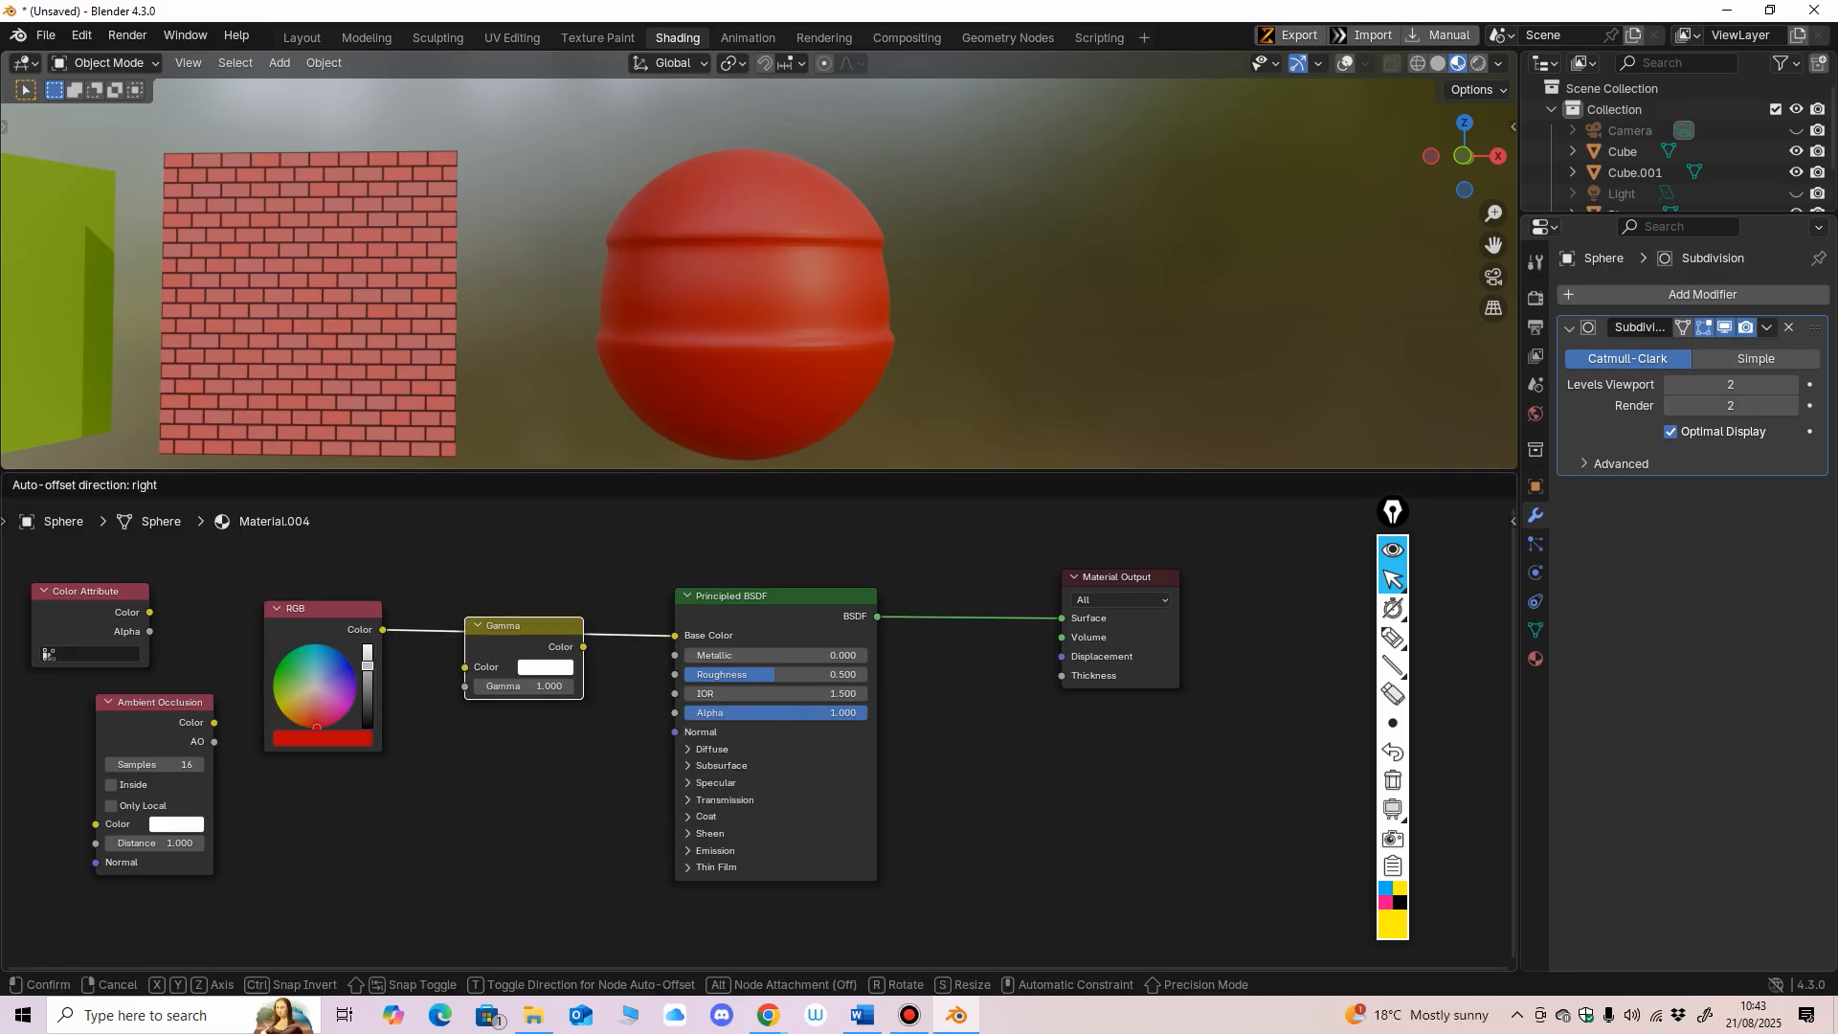
{"action": "left_click", "coordinate": [529, 639]}
{"action": "left_click_drag", "start_coordinate": [532, 682], "coordinate": [574, 682]}
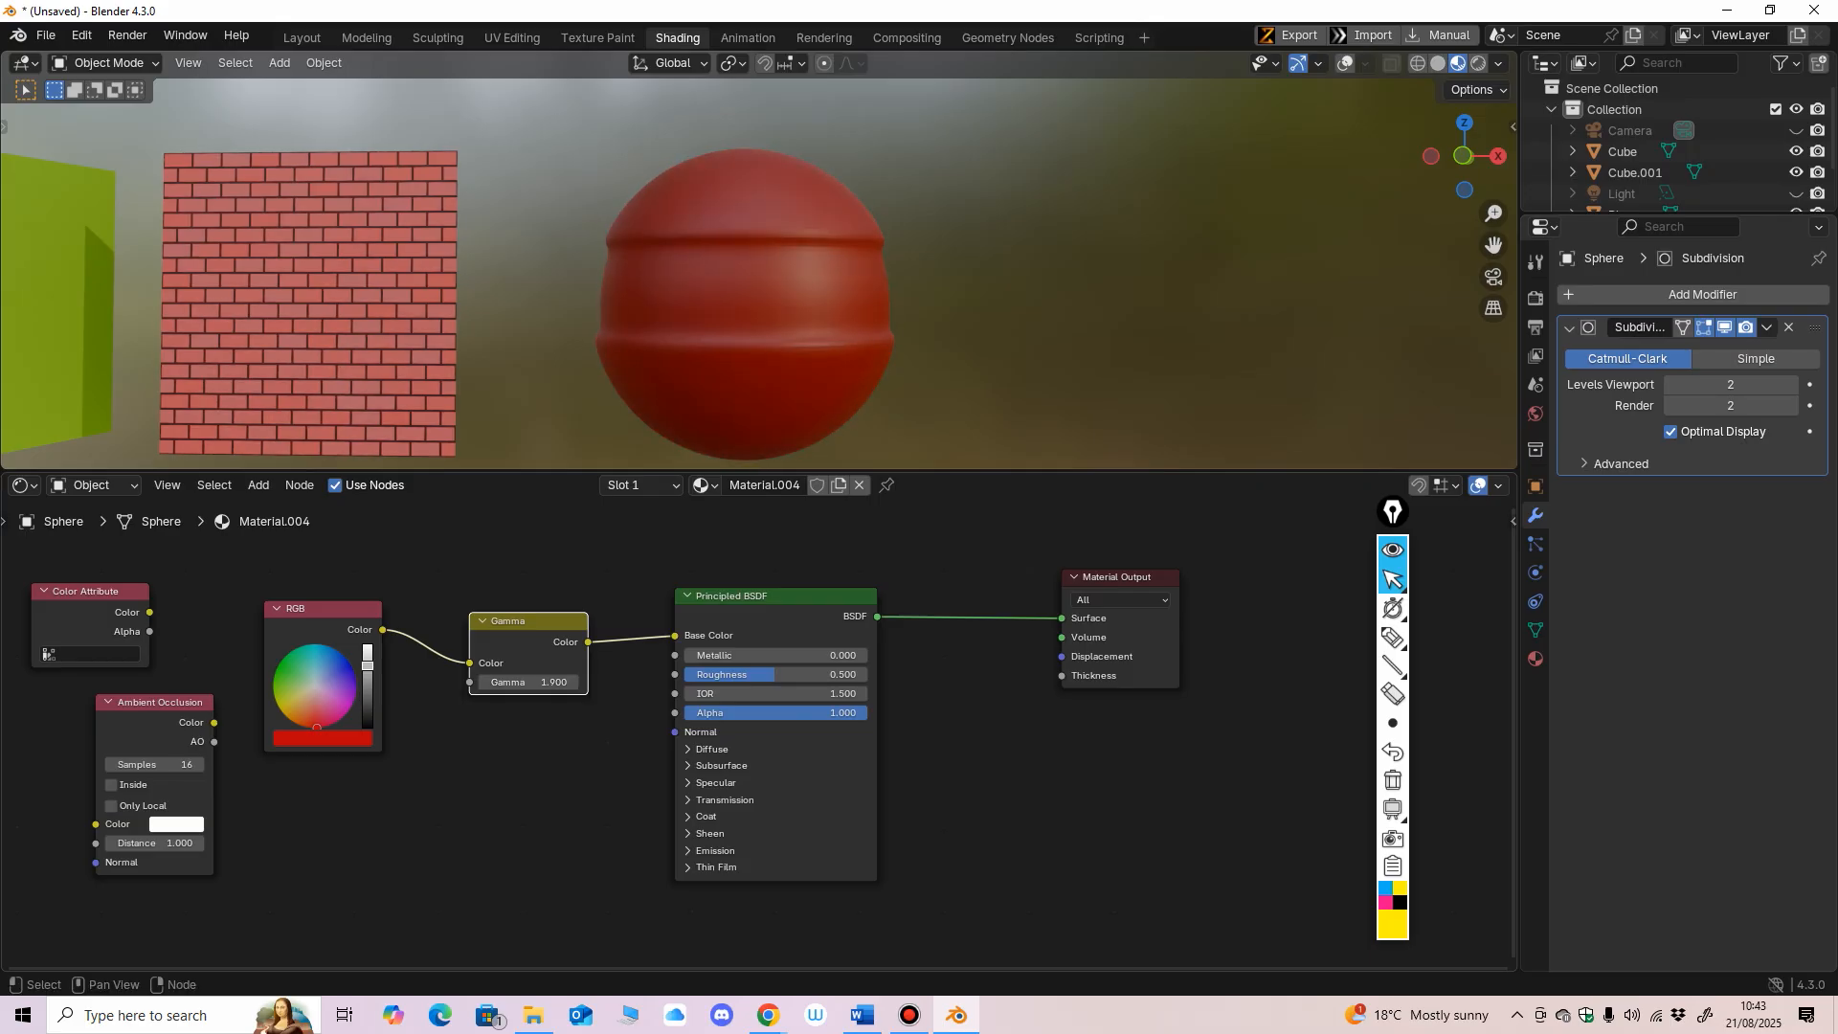
Step: Delete the Gamma node and reconnect RGB's Color output to the Principled BSDF's Base Color
{"action": "key", "text": "Delete"}
{"action": "left_click_drag", "start_coordinate": [383, 630], "coordinate": [675, 635]}
{"action": "key", "text": "shift+a"}
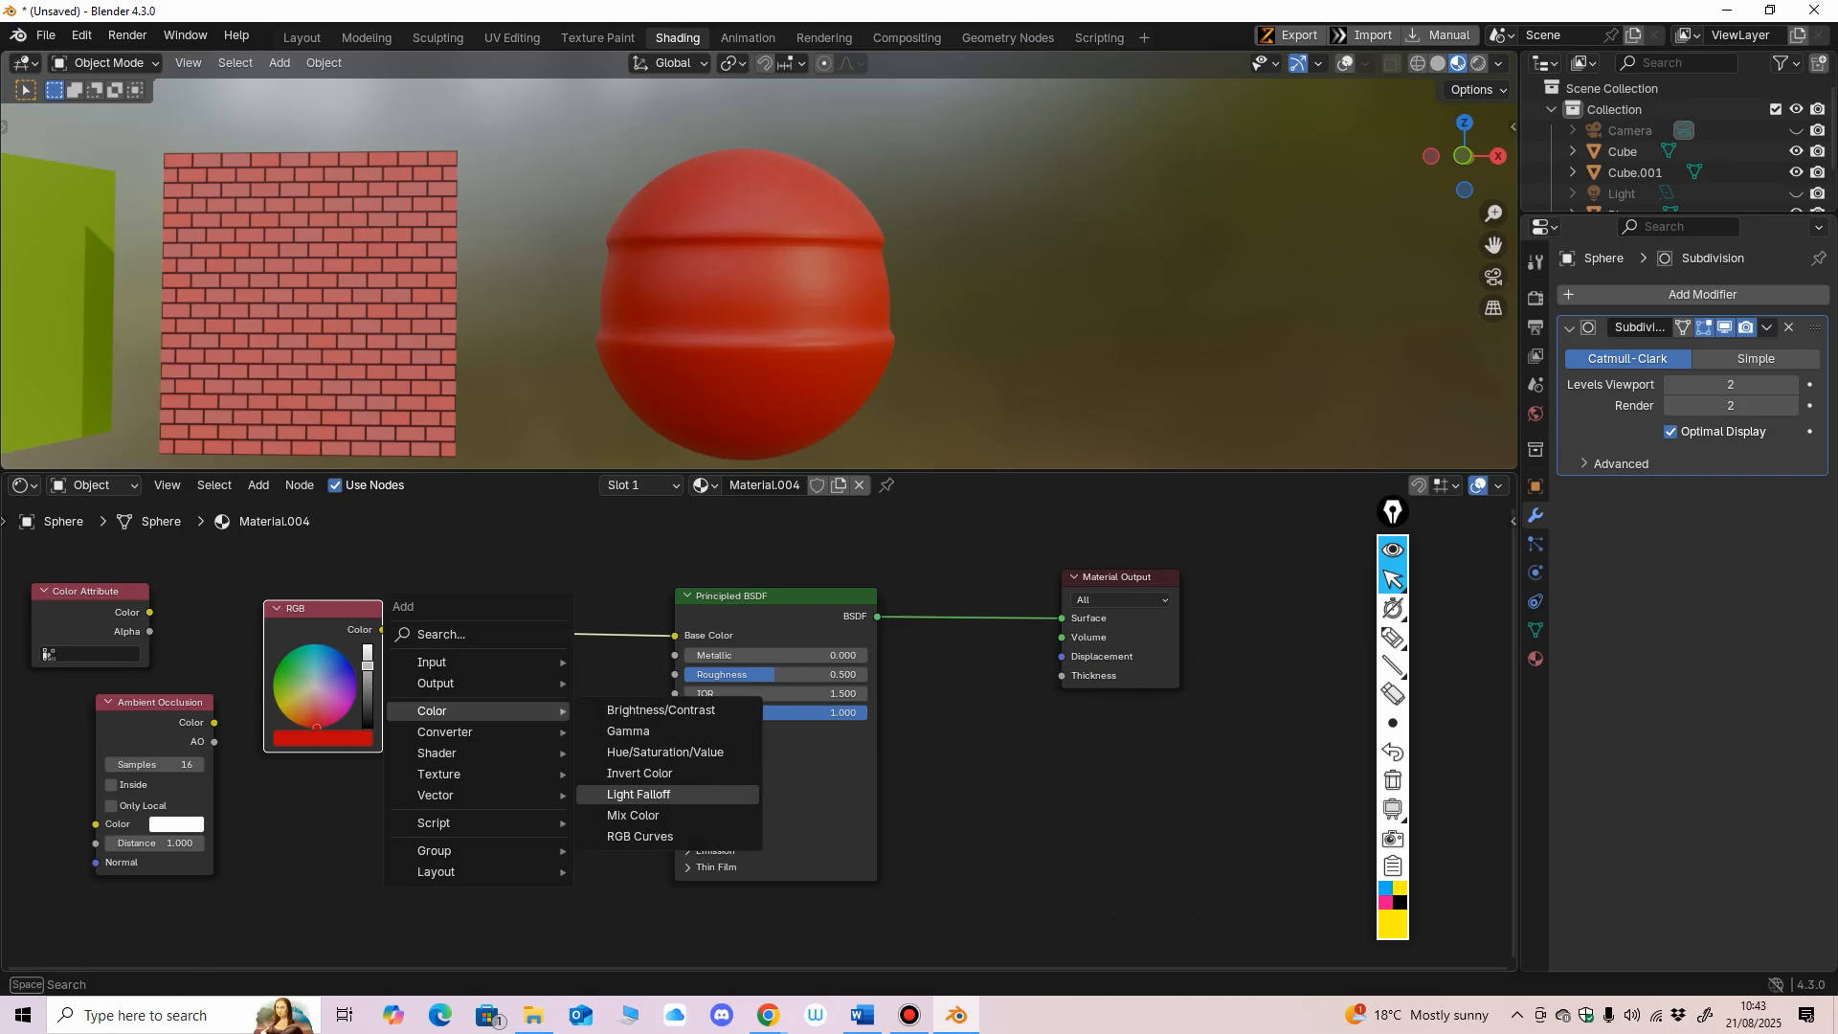
{"action": "mouse_move", "coordinate": [450, 711]}
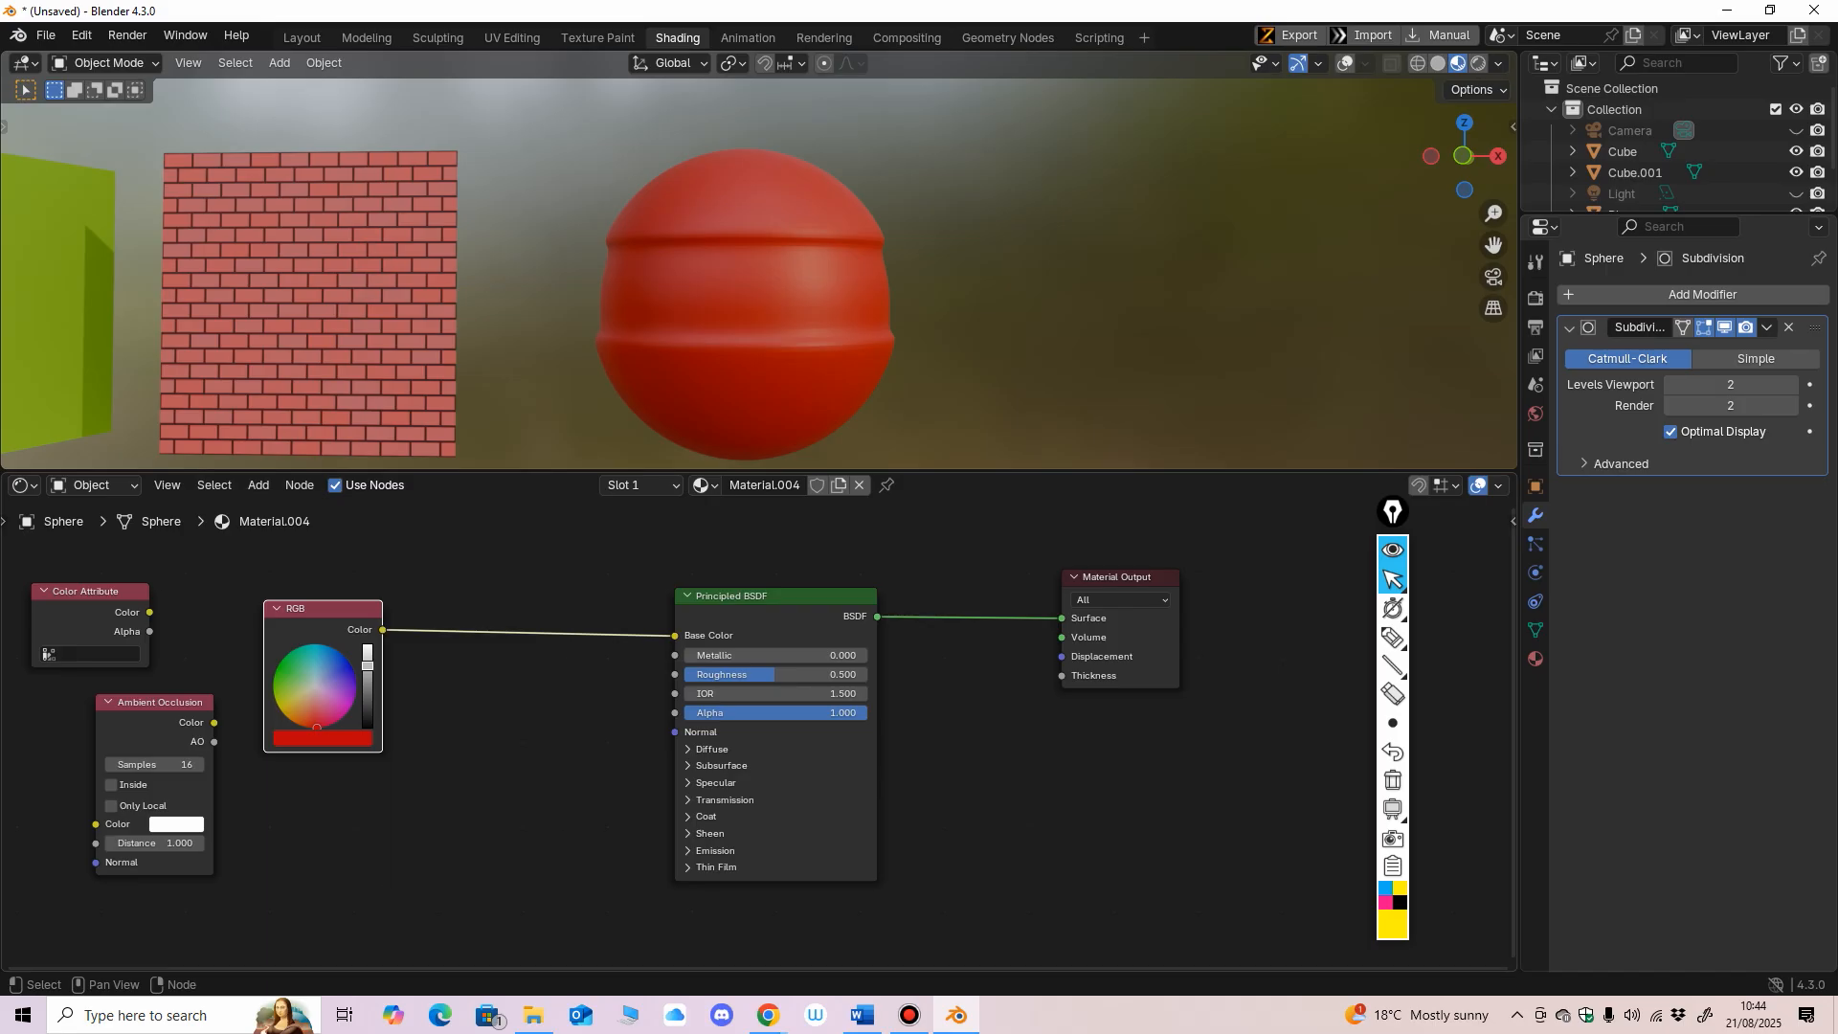
{"action": "key", "text": "shift+a"}
Step: Unlink the RGB node from the Principled BSDF's Base Color and add a Glass BSDF node between the two nodes
{"action": "mouse_move", "coordinate": [402, 689]}
{"action": "key", "text": "alt+d"}
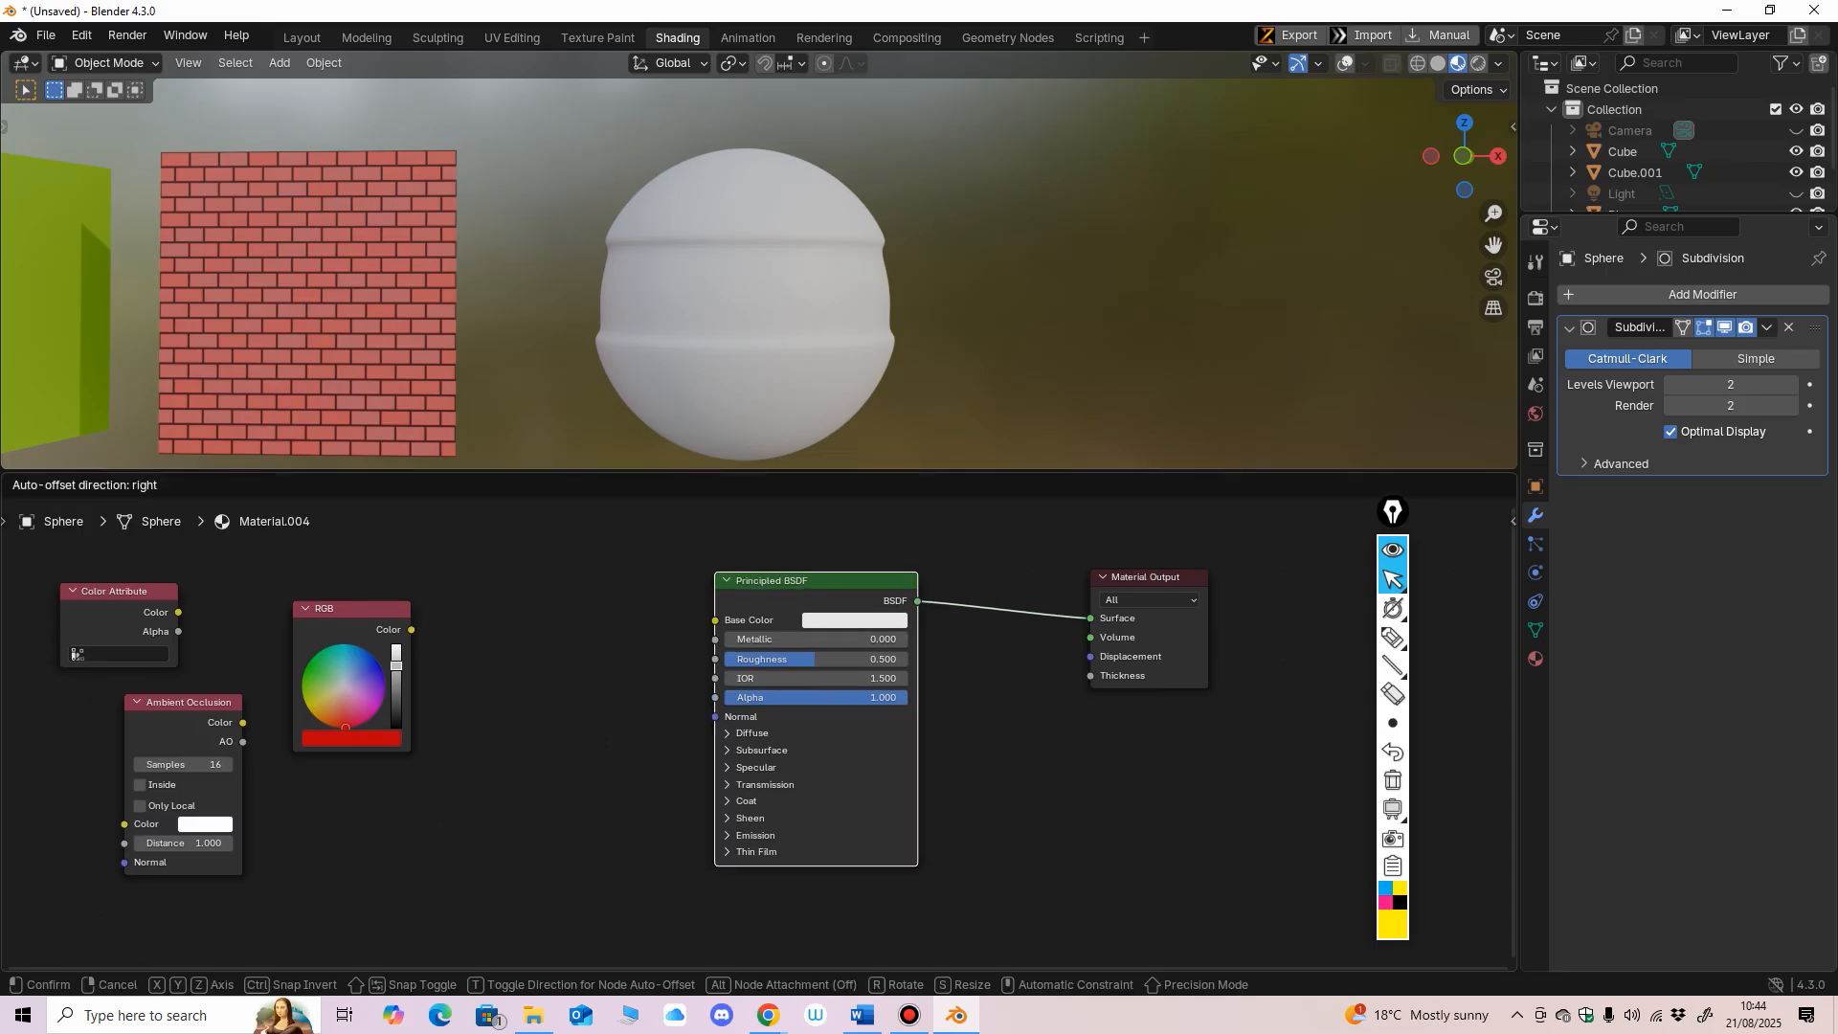
{"action": "left_click_drag", "start_coordinate": [782, 581], "coordinate": [785, 580]}
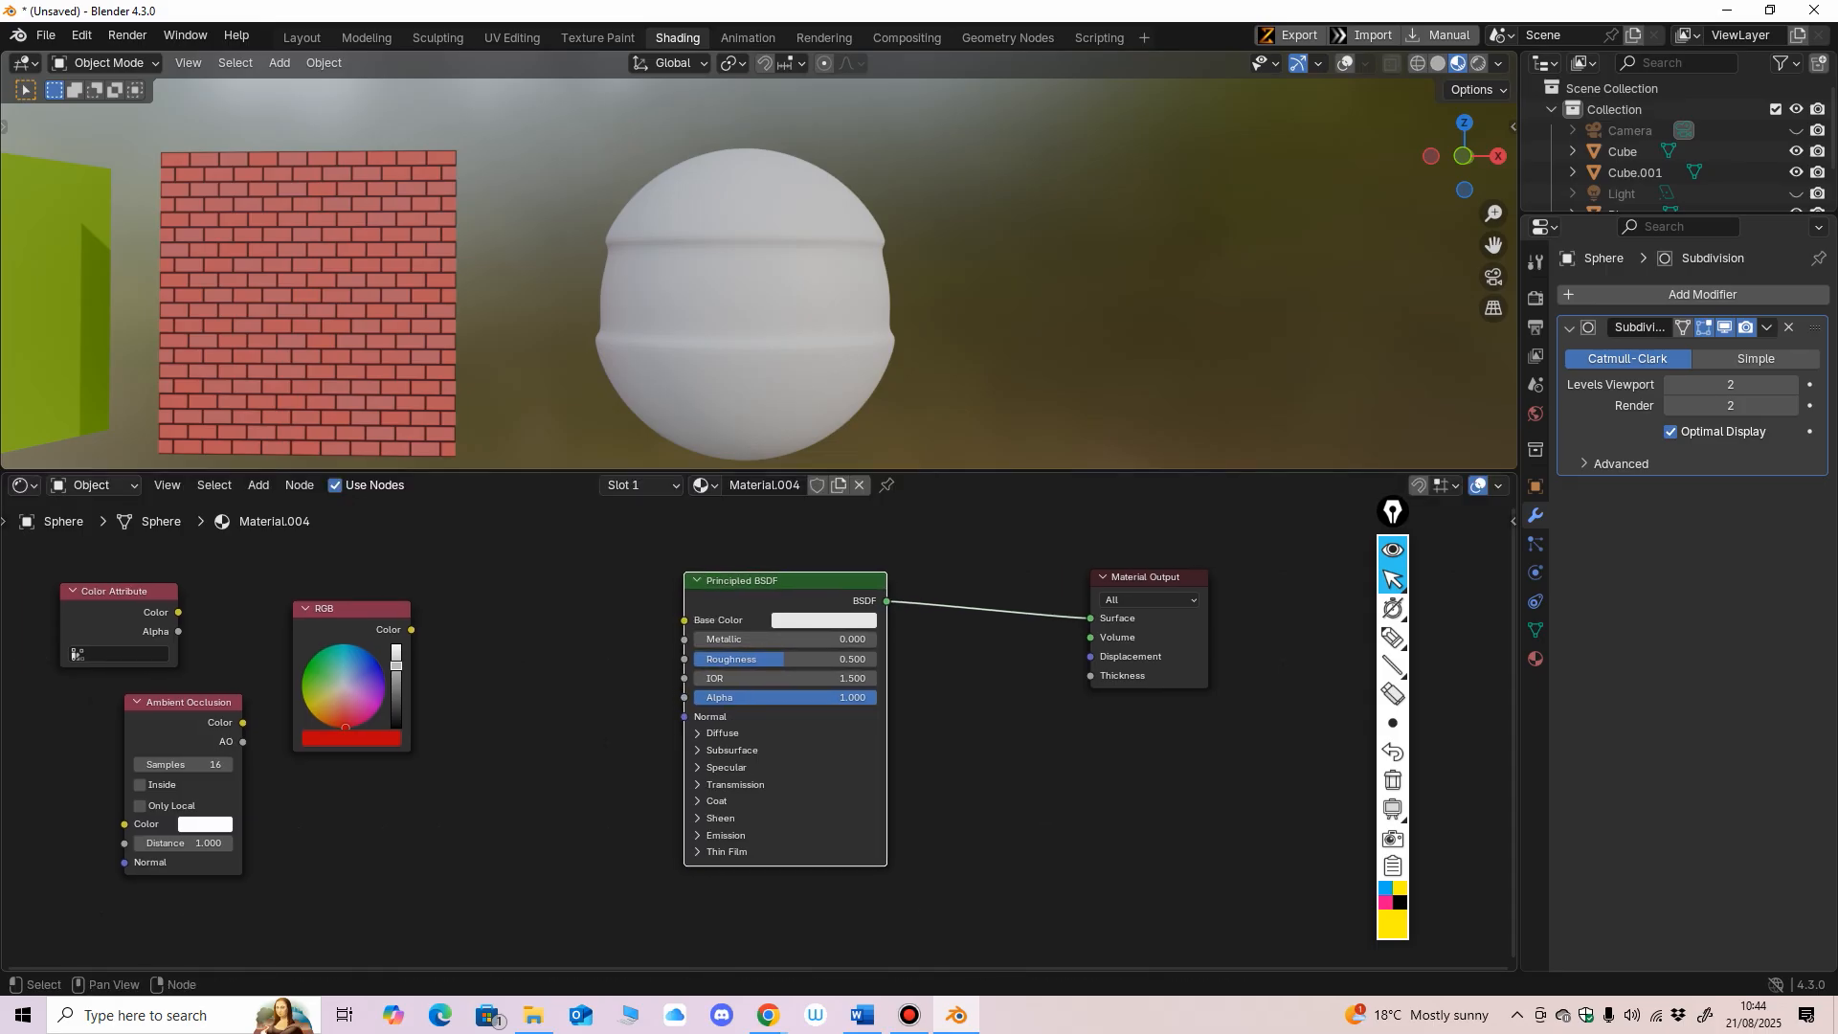
{"action": "key", "text": "shift+a"}
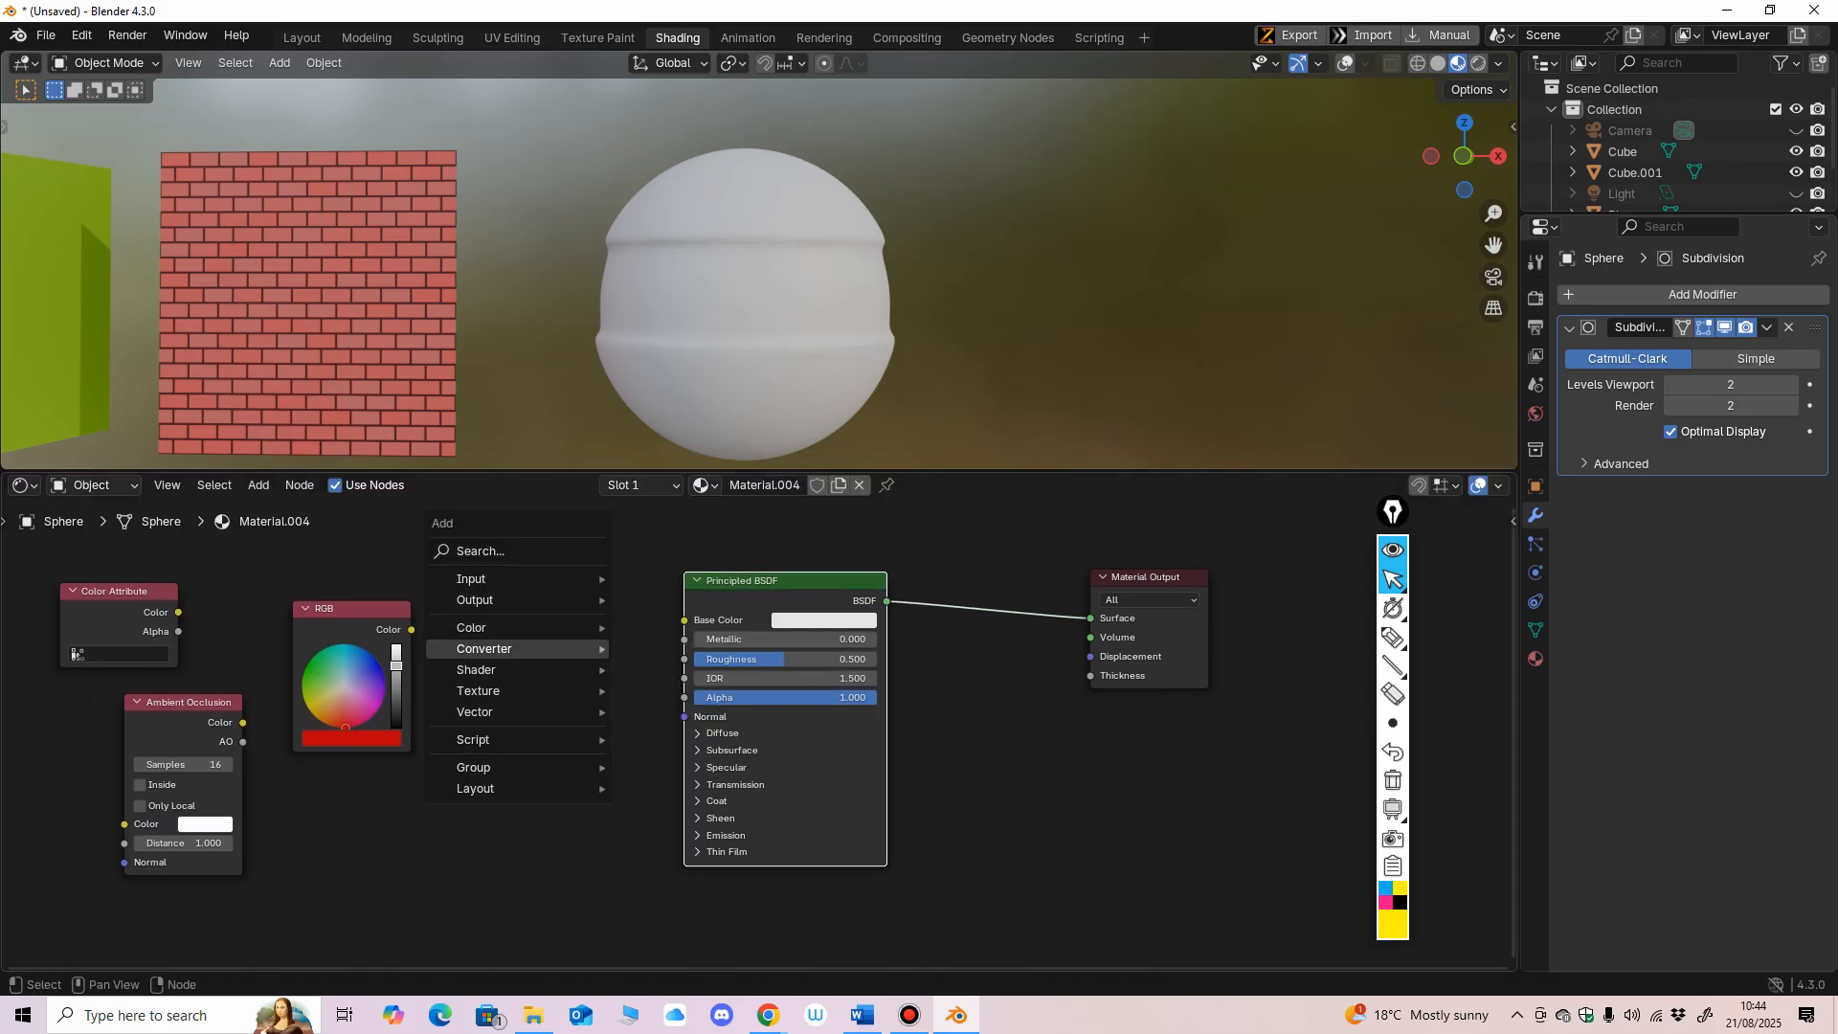
{"action": "mouse_move", "coordinate": [517, 669]}
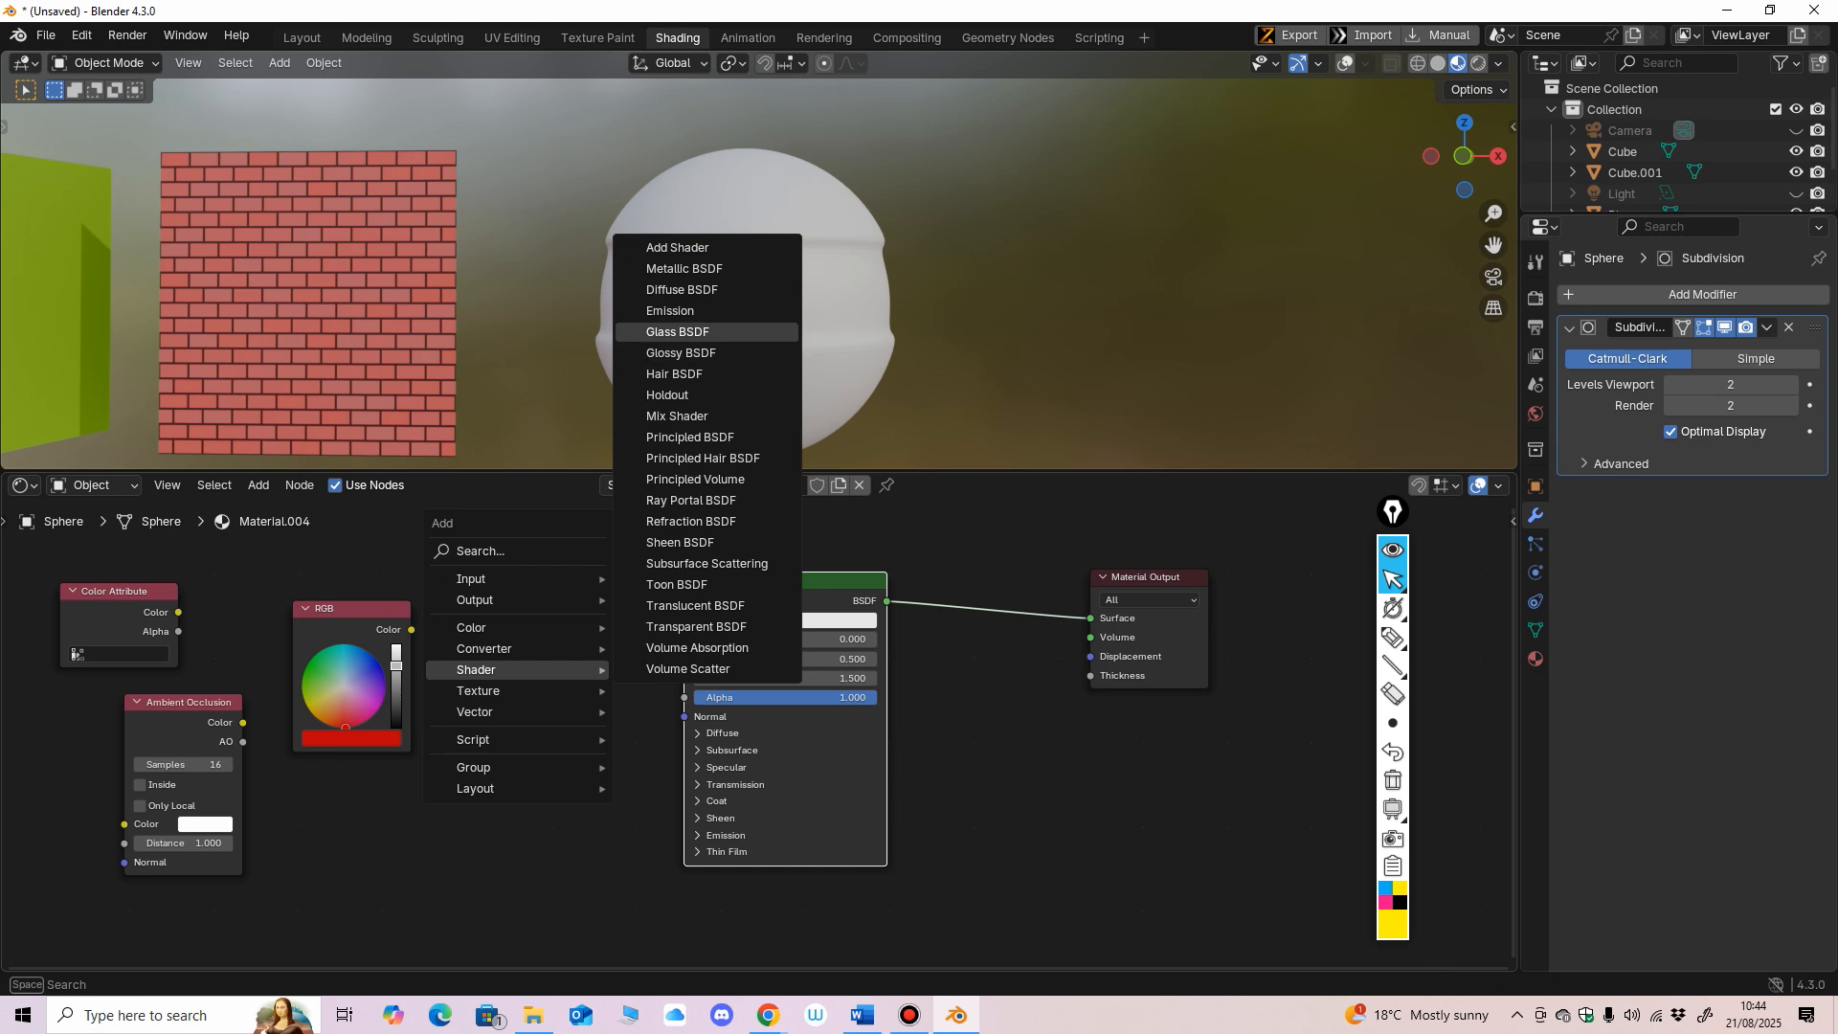
{"action": "left_click", "coordinate": [677, 332]}
{"action": "left_click", "coordinate": [502, 586]}
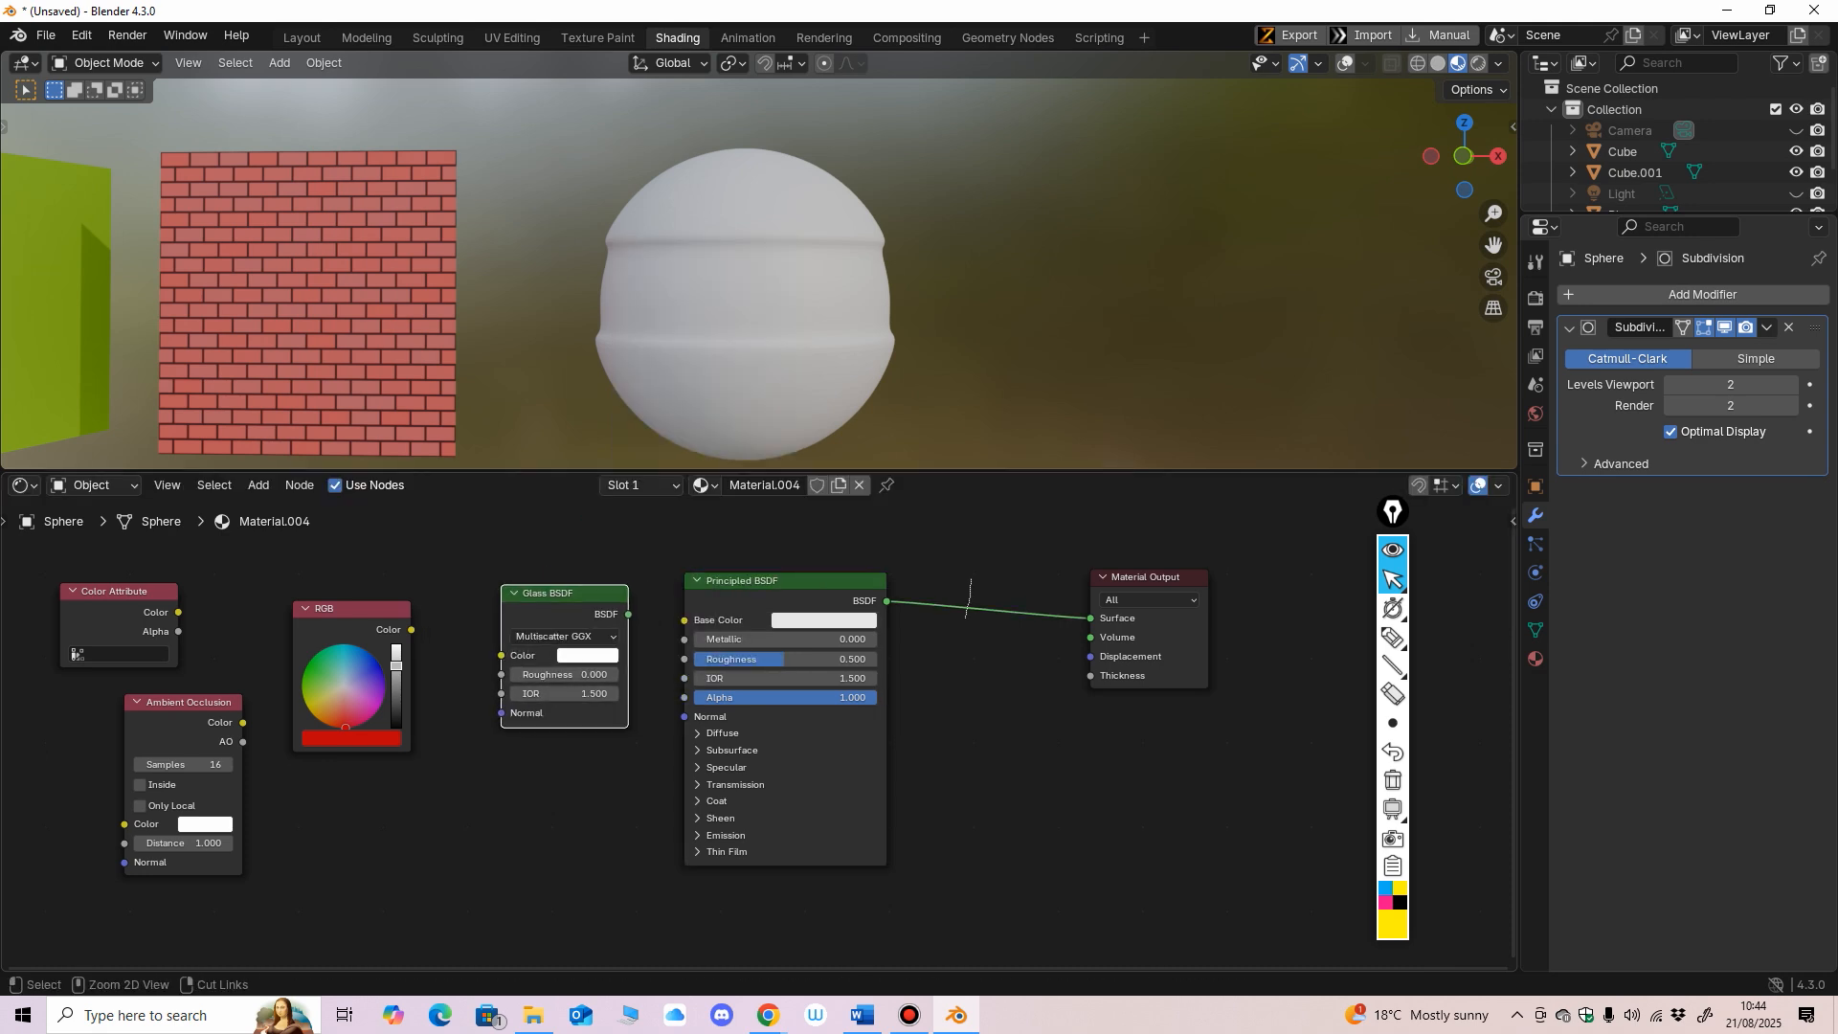
Step: Cut the Principled BSDF's link to the Material Output, swap the two shaders' places, and connect the Glass BSDF to Surface
{"action": "right_click_drag", "start_coordinate": [966, 617], "coordinate": [966, 619], "text": "ctrl"}
{"action": "left_click_drag", "start_coordinate": [785, 580], "coordinate": [548, 710]}
{"action": "left_click_drag", "start_coordinate": [555, 593], "coordinate": [788, 572]}
{"action": "middle_click_drag", "start_coordinate": [789, 617], "coordinate": [711, 610], "text": "shift"}
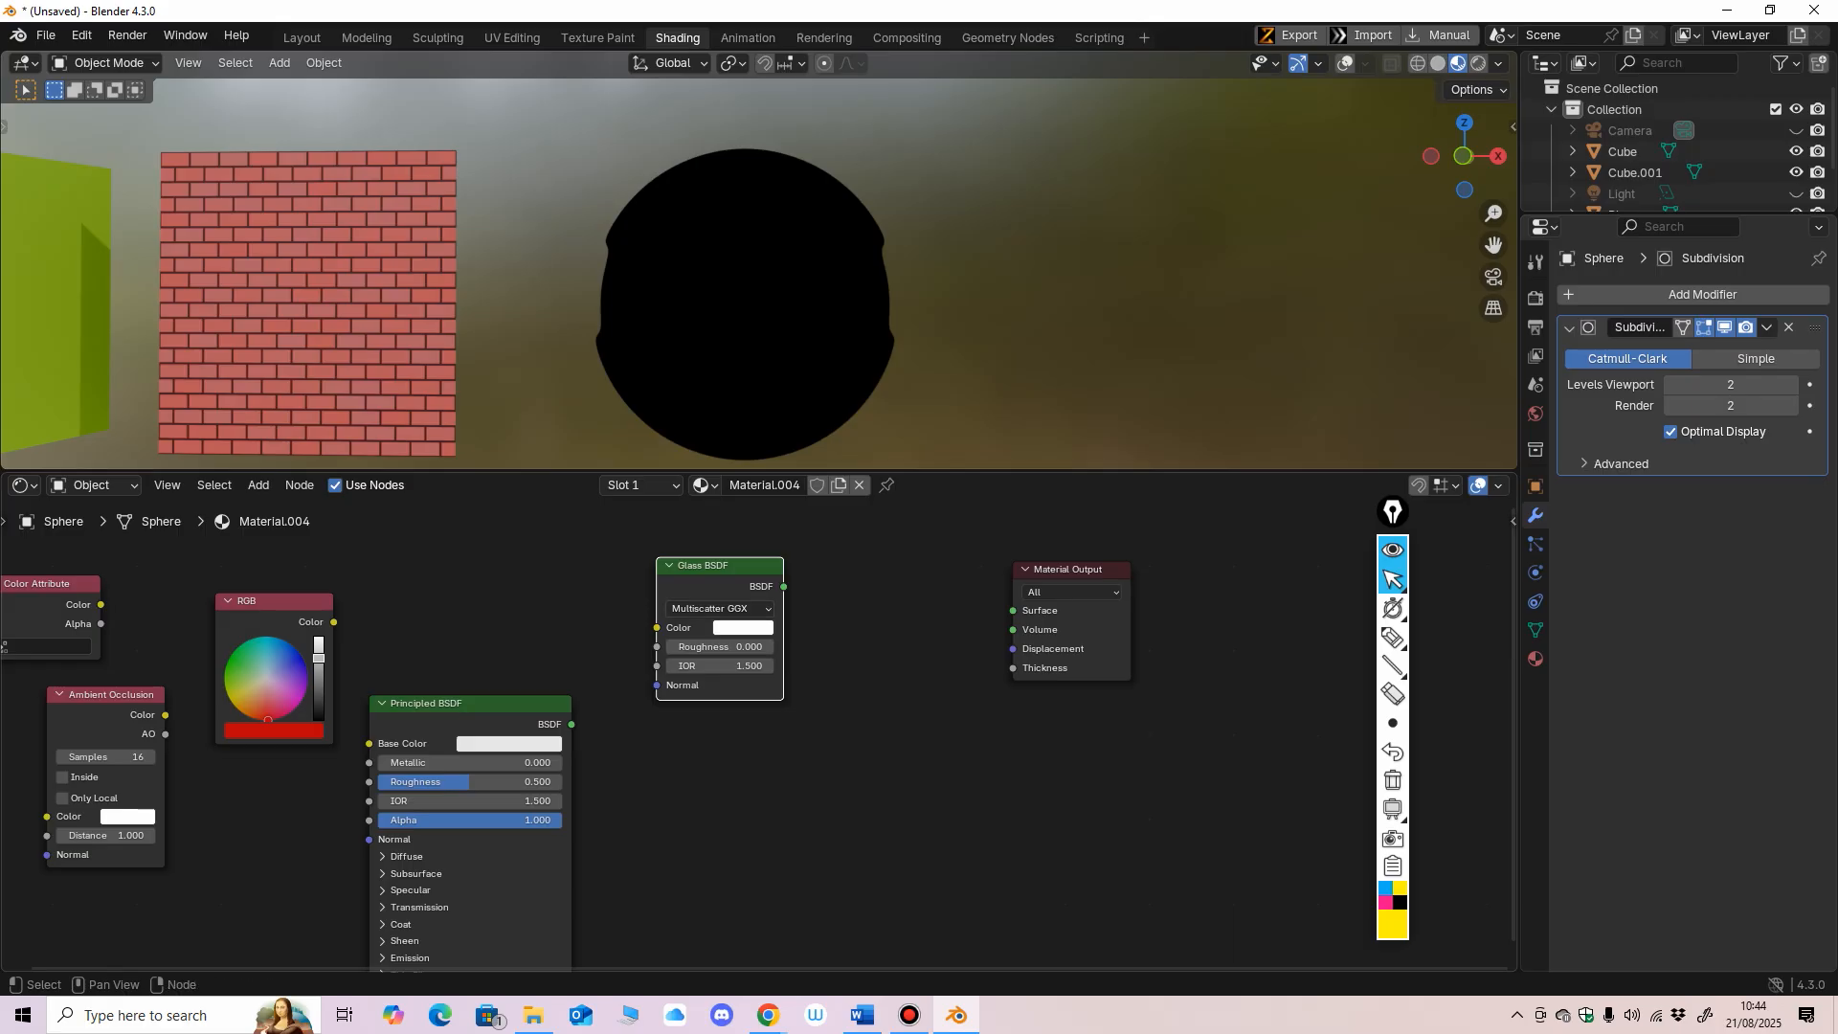
{"action": "left_click_drag", "start_coordinate": [1012, 610], "coordinate": [1012, 610]}
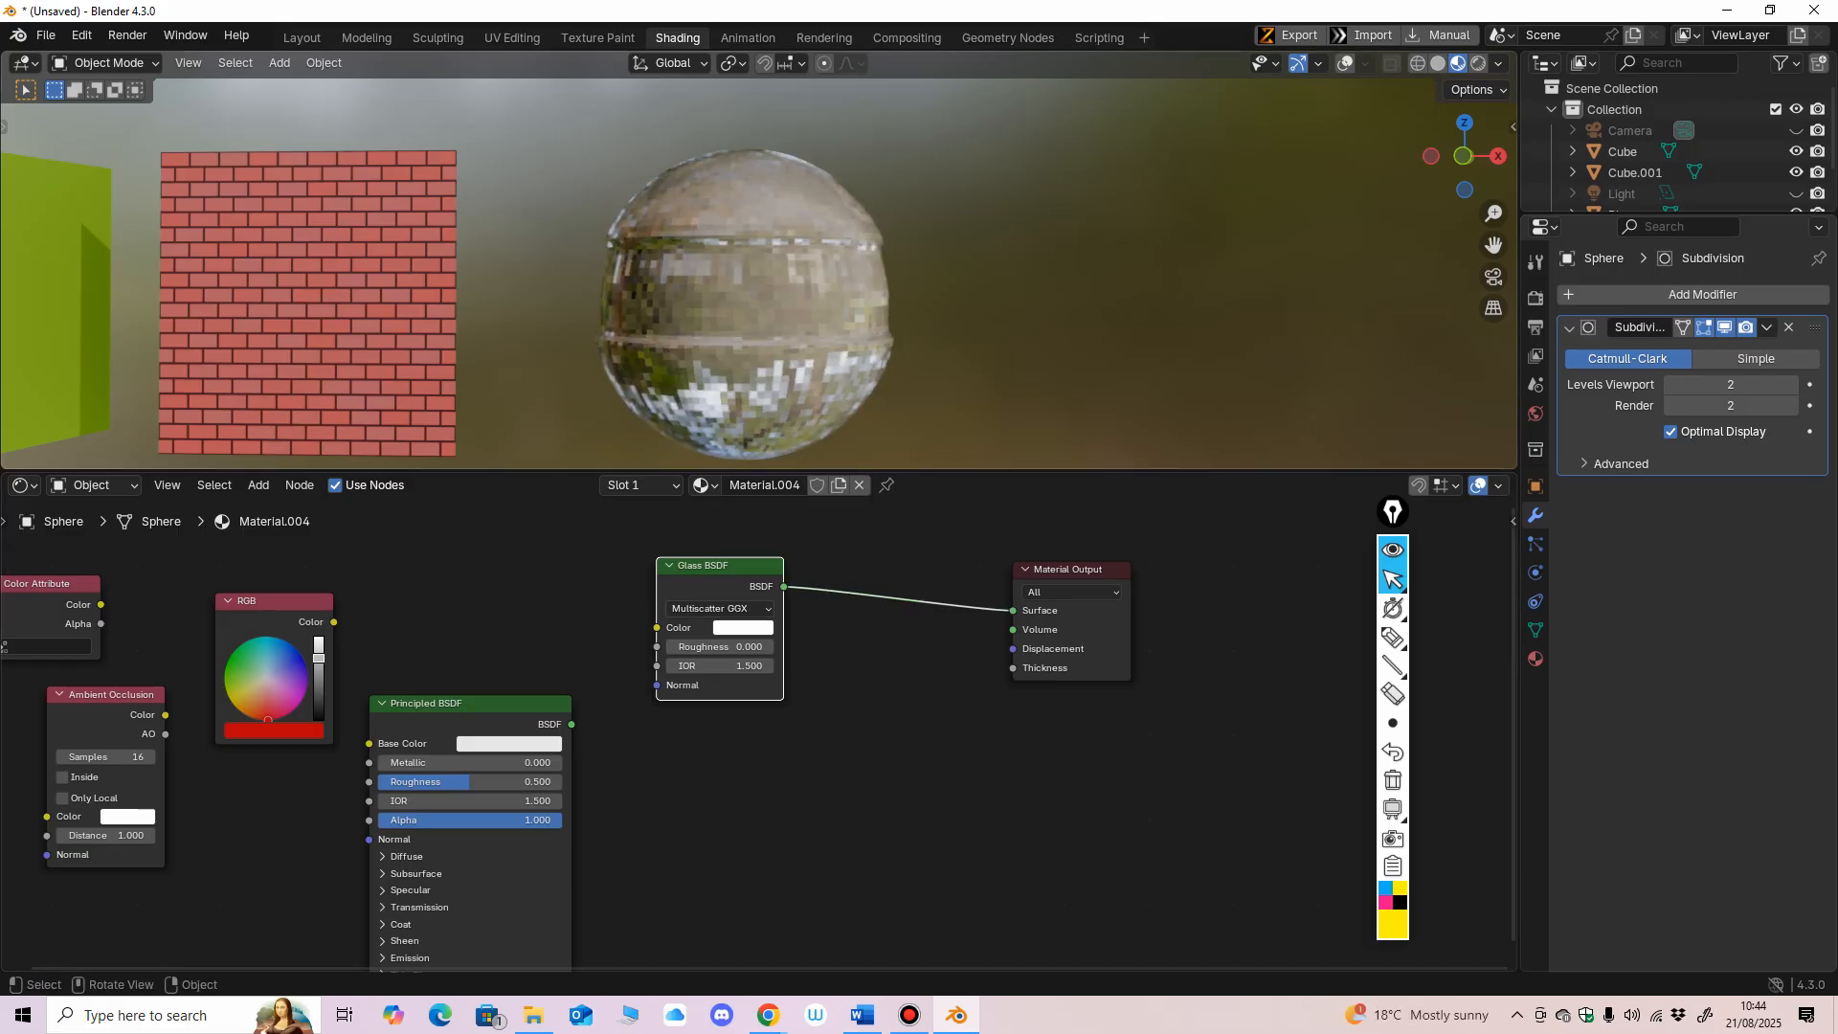
Step: Enlarge the 3D viewport slightly and apply Shade Smooth to the glass sphere
{"action": "left_click_drag", "start_coordinate": [957, 470], "coordinate": [957, 500]}
{"action": "mouse_move", "coordinate": [957, 382]}
{"action": "middle_mouse_down"}
{"action": "mouse_move", "coordinate": [813, 383]}
{"action": "mouse_move", "coordinate": [976, 388]}
{"action": "middle_mouse_up"}
{"action": "middle_click_drag", "start_coordinate": [957, 315], "coordinate": [957, 383], "text": "ctrl"}
{"action": "middle_click_drag", "start_coordinate": [957, 383], "coordinate": [1110, 321]}
{"action": "middle_click_drag", "start_coordinate": [1111, 320], "coordinate": [1020, 325]}
{"action": "mouse_move", "coordinate": [862, 766]}
{"action": "middle_mouse_down"}
{"action": "mouse_move", "coordinate": [833, 773]}
{"action": "mouse_move", "coordinate": [833, 818]}
{"action": "mouse_move", "coordinate": [834, 790]}
{"action": "middle_mouse_up"}
{"action": "middle_click_drag", "start_coordinate": [919, 364], "coordinate": [866, 363]}
{"action": "right_click", "coordinate": [708, 335]}
{"action": "left_click", "coordinate": [709, 335]}
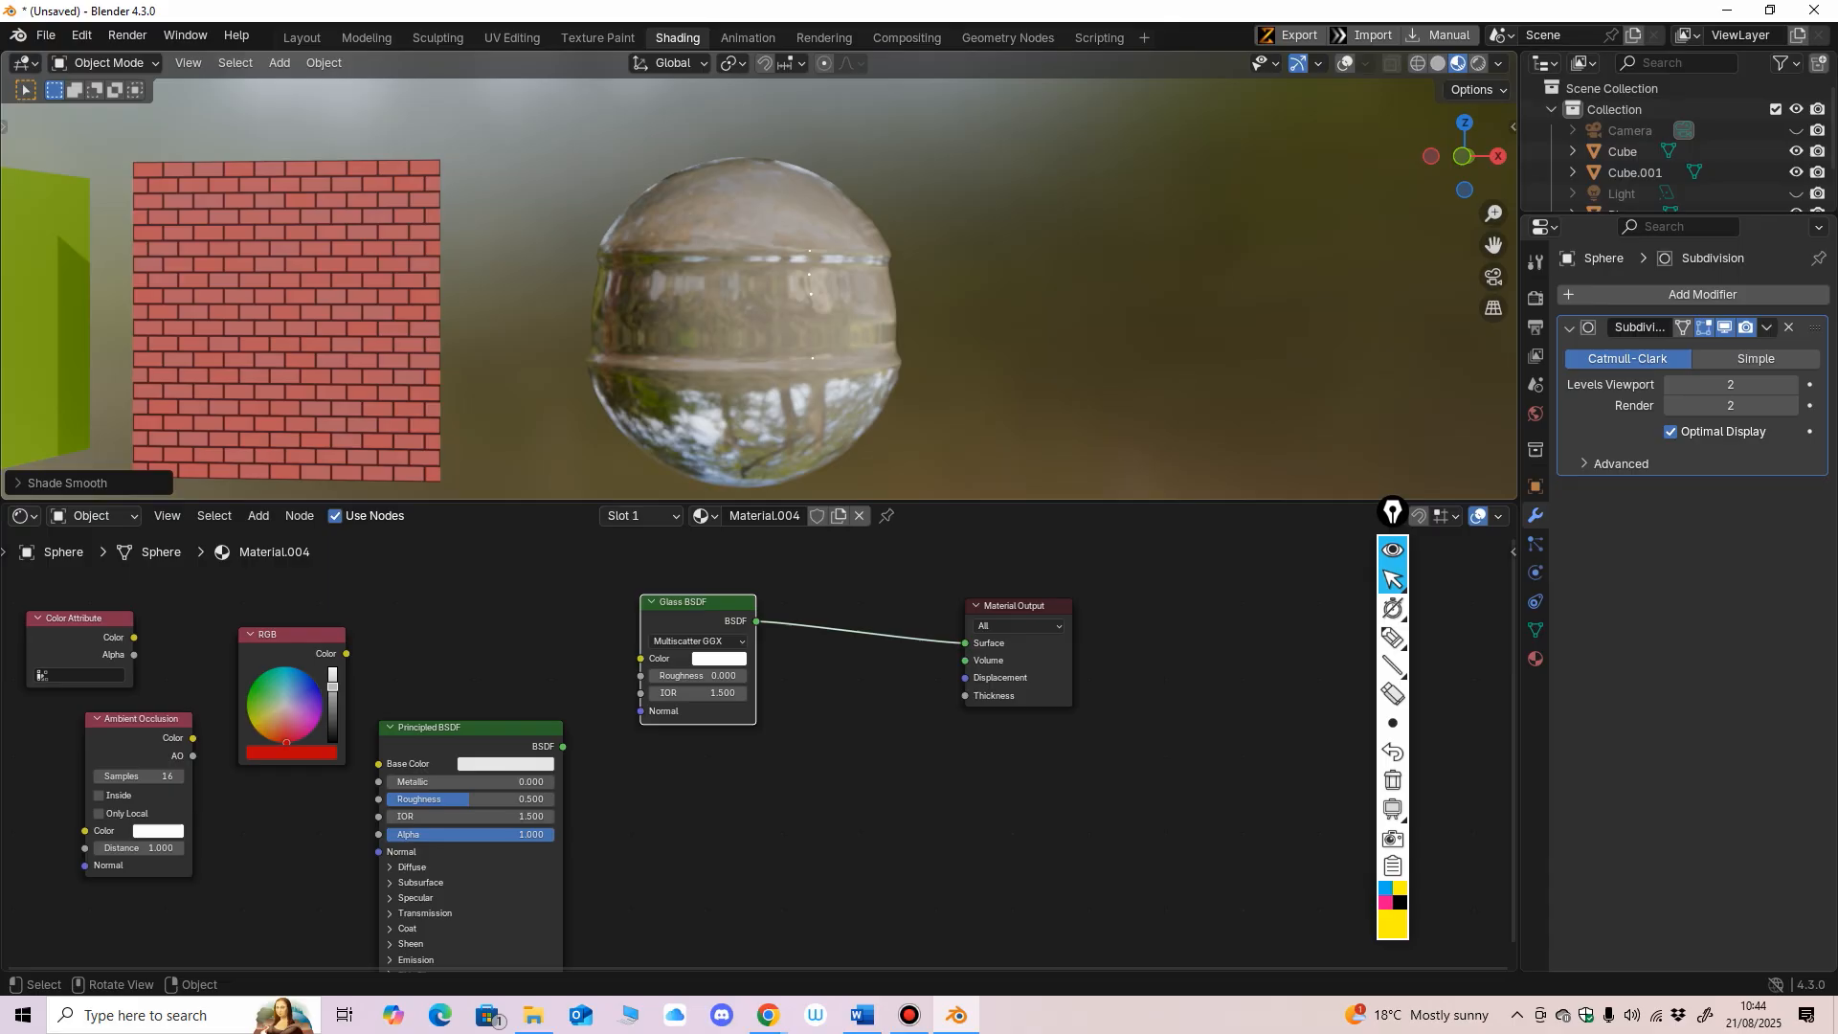
Step: Add a UV sphere mesh to the scene
{"action": "middle_click_drag", "start_coordinate": [709, 335], "coordinate": [815, 352]}
{"action": "scroll", "coordinate": [758, 343], "scroll_direction": "down", "scroll_amount": 6}
{"action": "scroll", "coordinate": [758, 342], "scroll_direction": "up", "scroll_amount": 4}
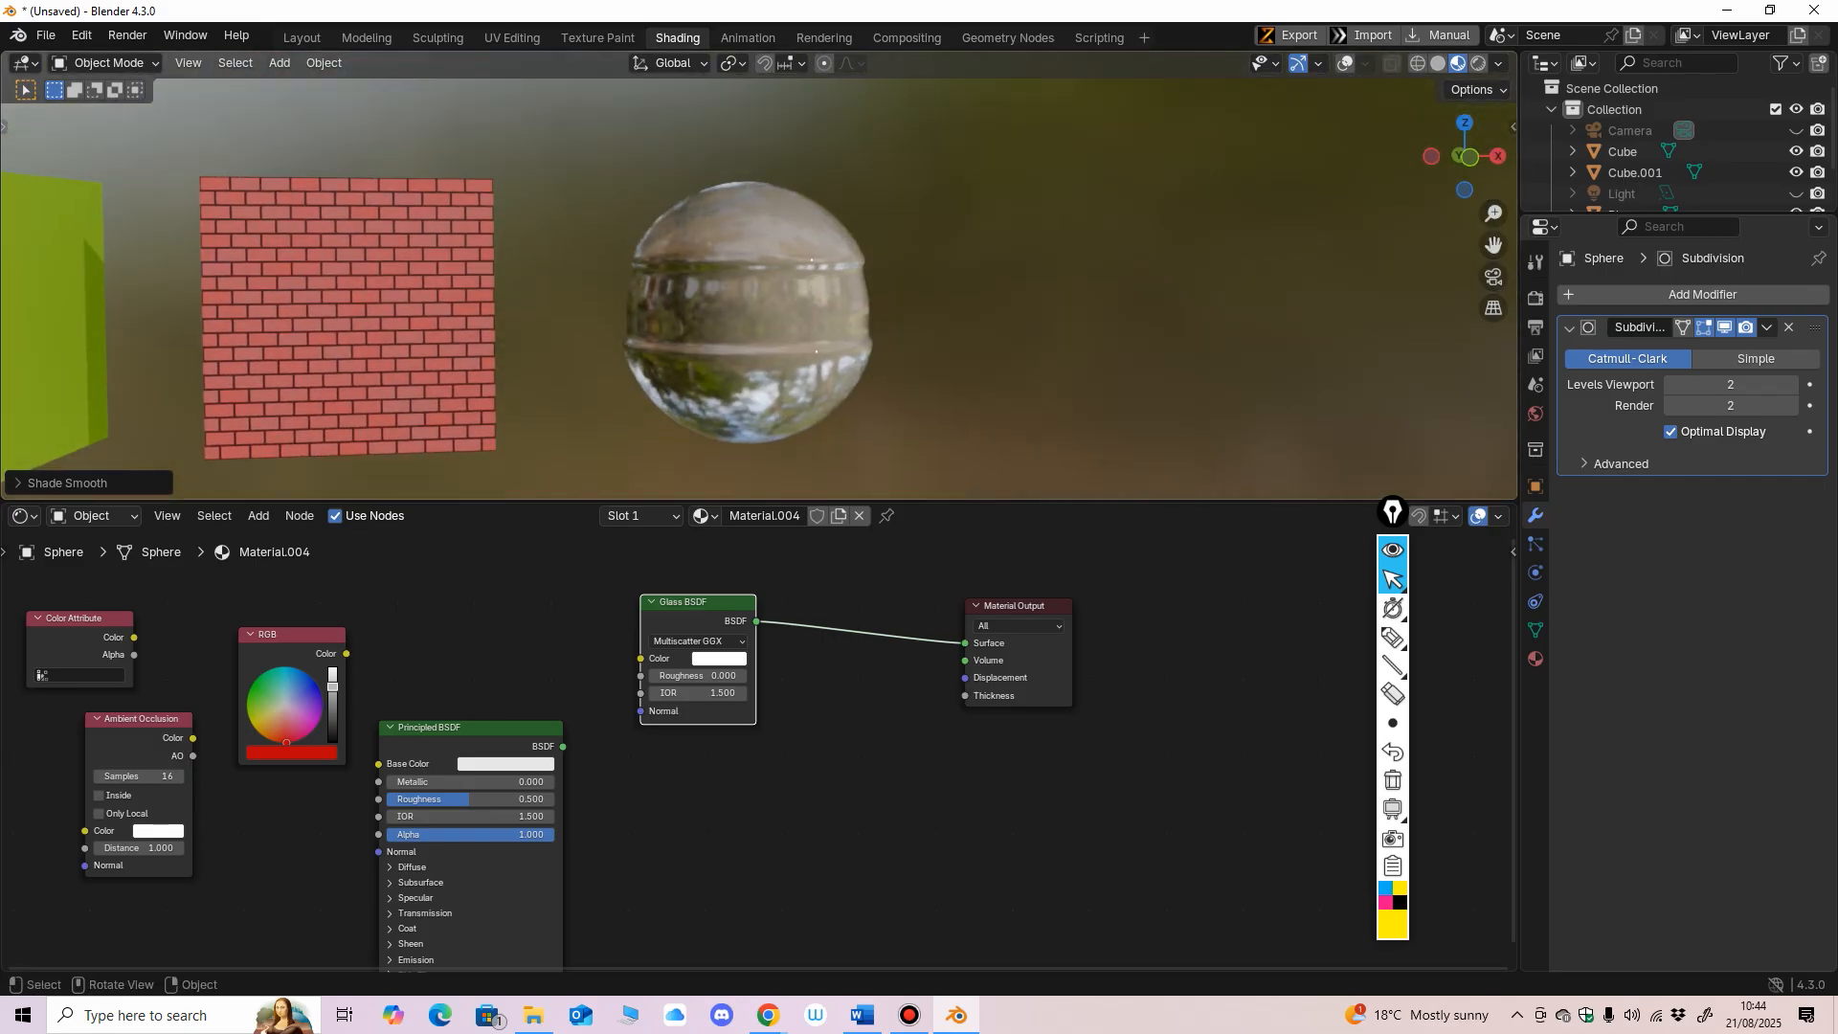
{"action": "left_click", "coordinate": [280, 62]}
{"action": "mouse_move", "coordinate": [309, 86]}
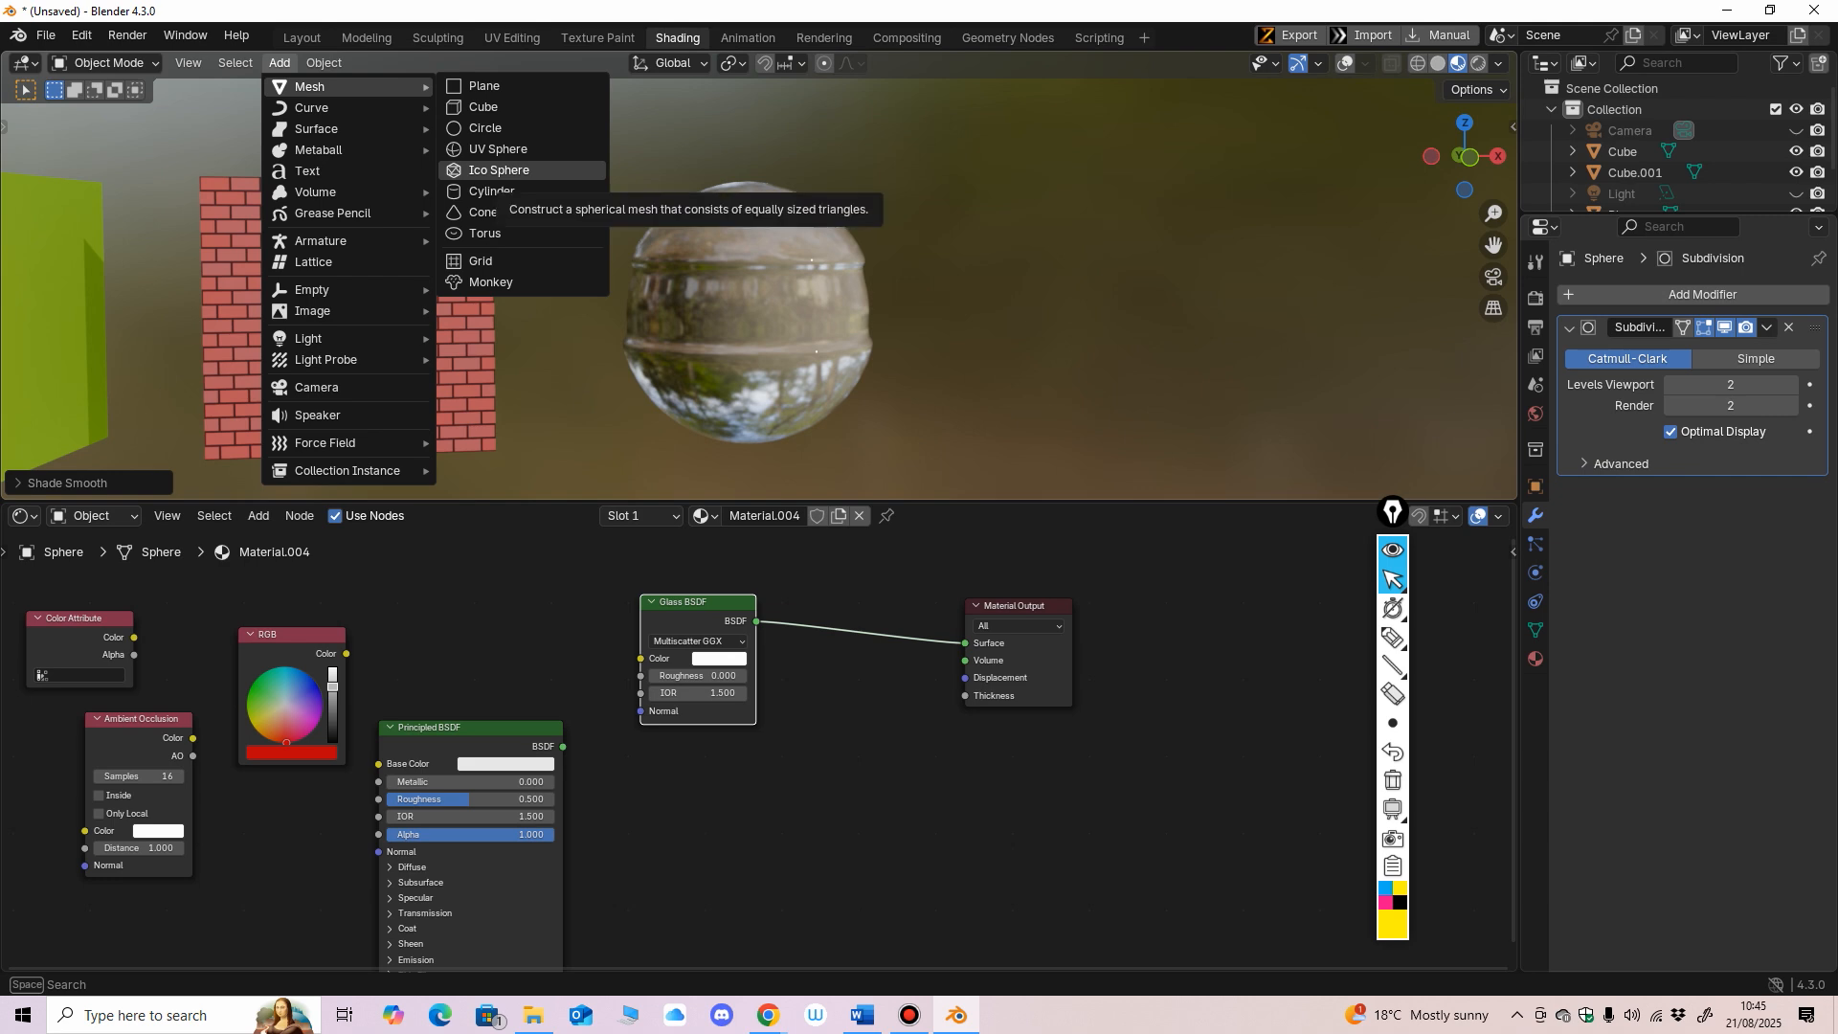
{"action": "left_click", "coordinate": [497, 149]}
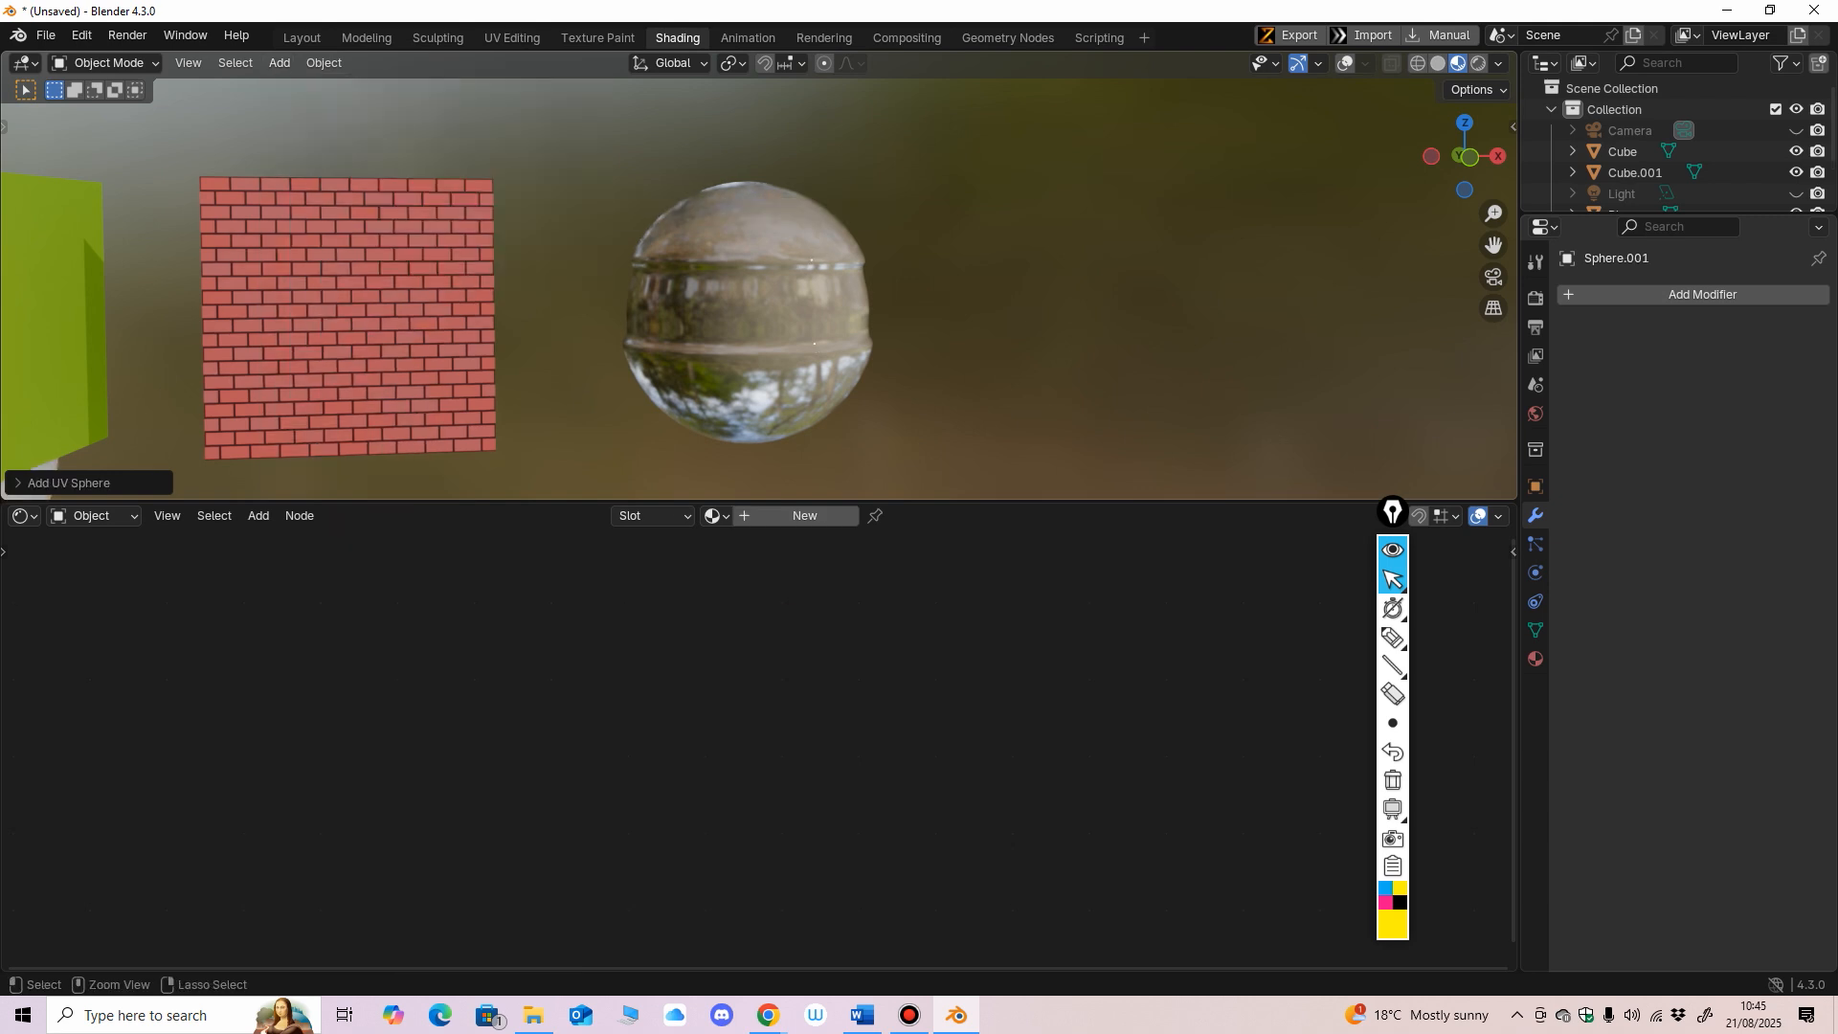
Step: Move the new UV sphere along X and Z to stand beside the glass sphere, and apply Shade Smooth to it
{"action": "middle_click_drag", "start_coordinate": [756, 249], "coordinate": [756, 383], "text": "ctrl"}
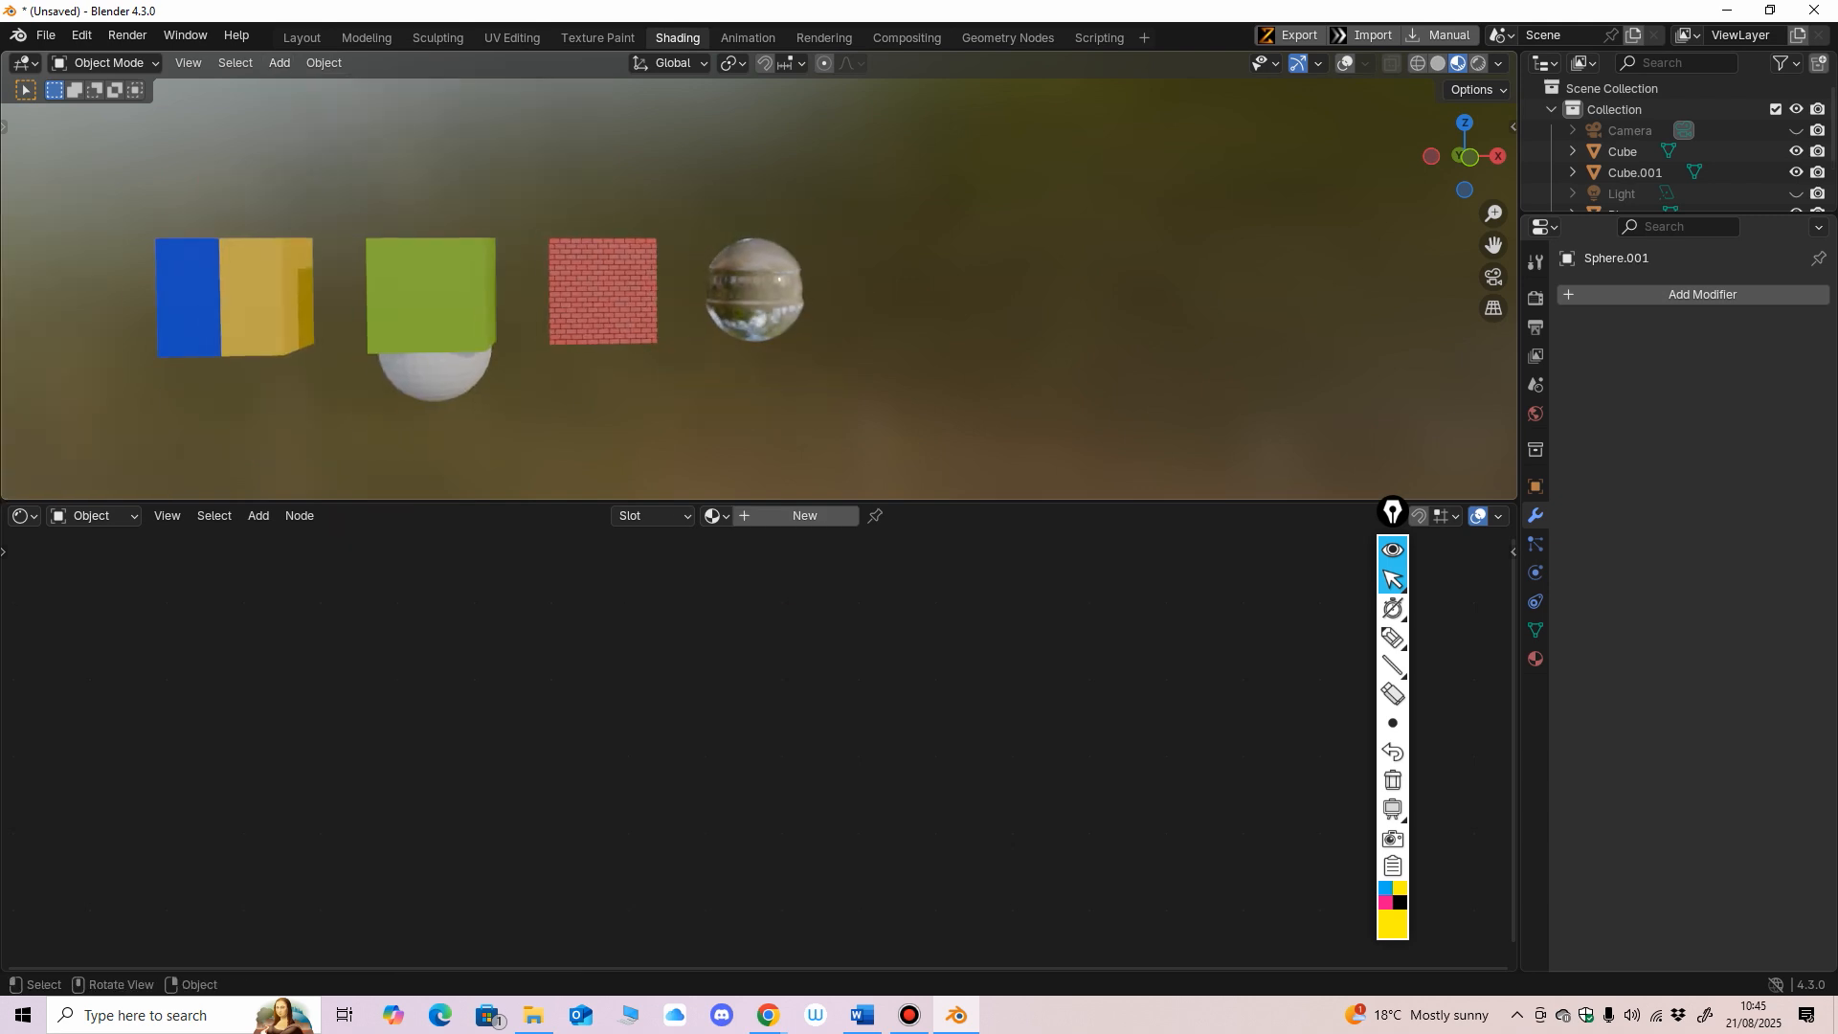
{"action": "key", "text": "t"}
{"action": "left_click", "coordinate": [29, 207]}
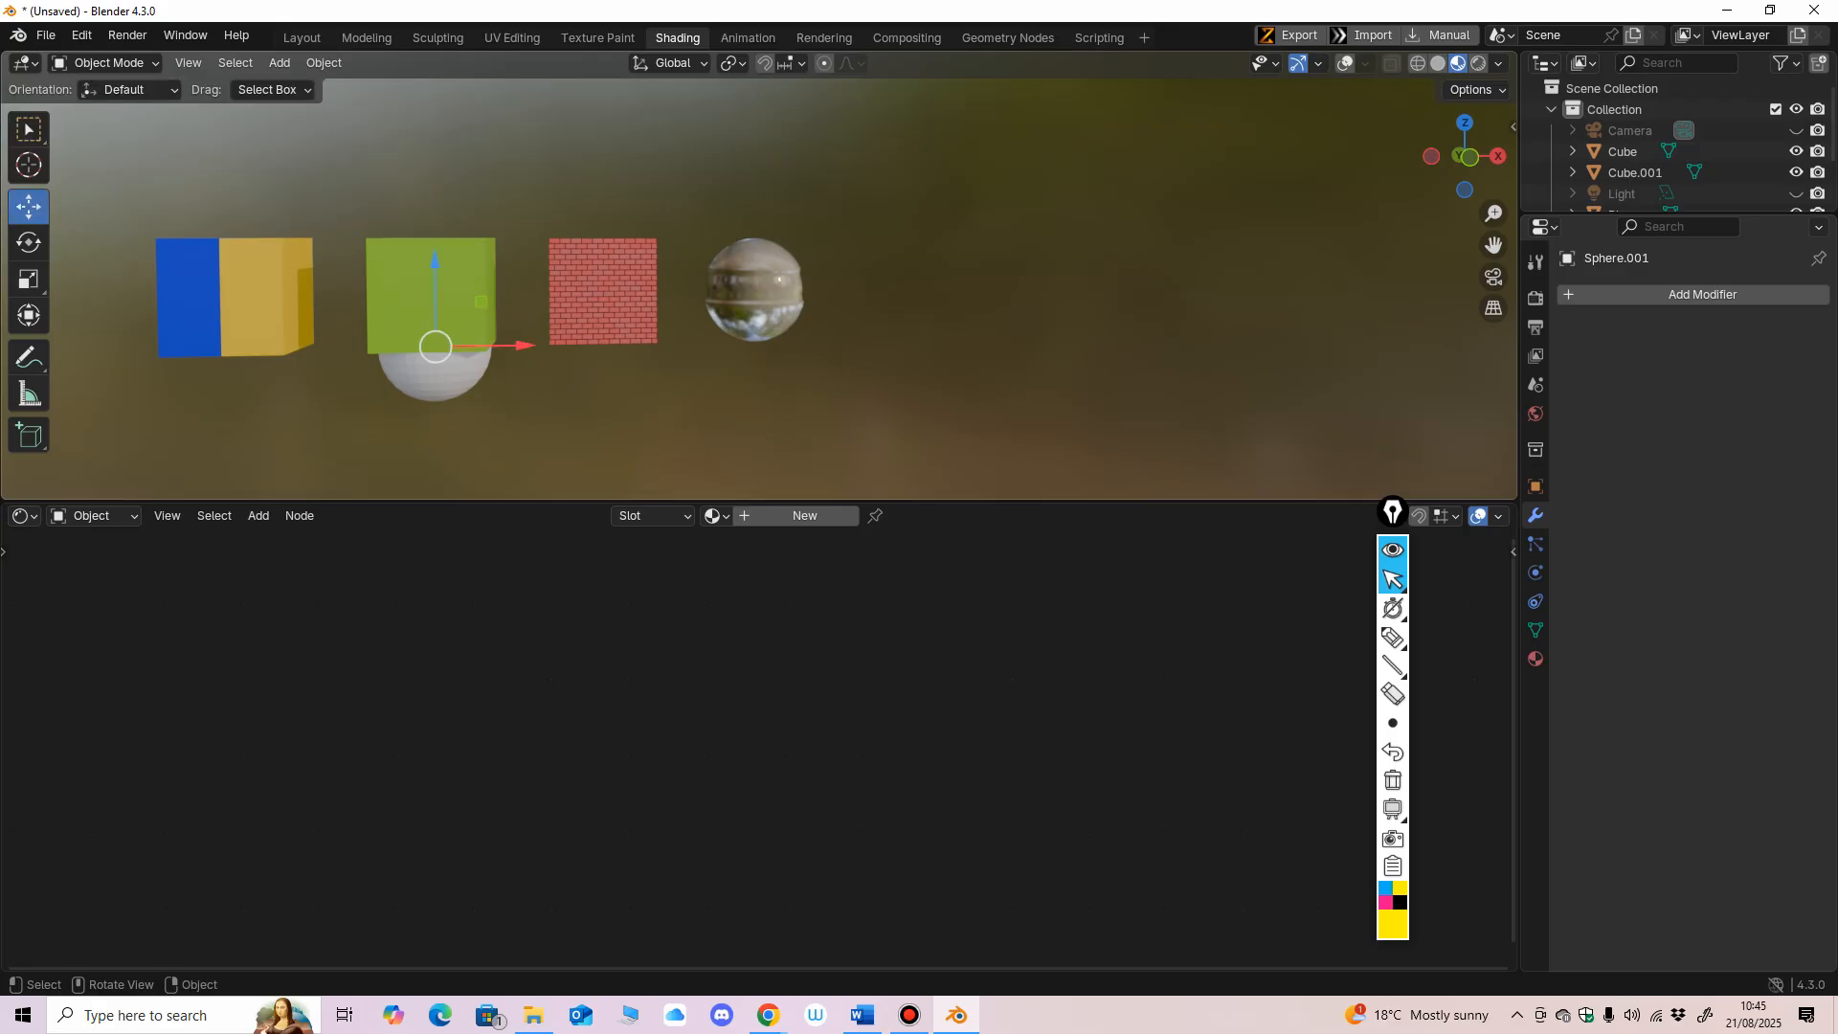
{"action": "left_click_drag", "start_coordinate": [523, 345], "coordinate": [961, 342]}
{"action": "left_click_drag", "start_coordinate": [874, 253], "coordinate": [873, 211]}
{"action": "right_click", "coordinate": [880, 303]}
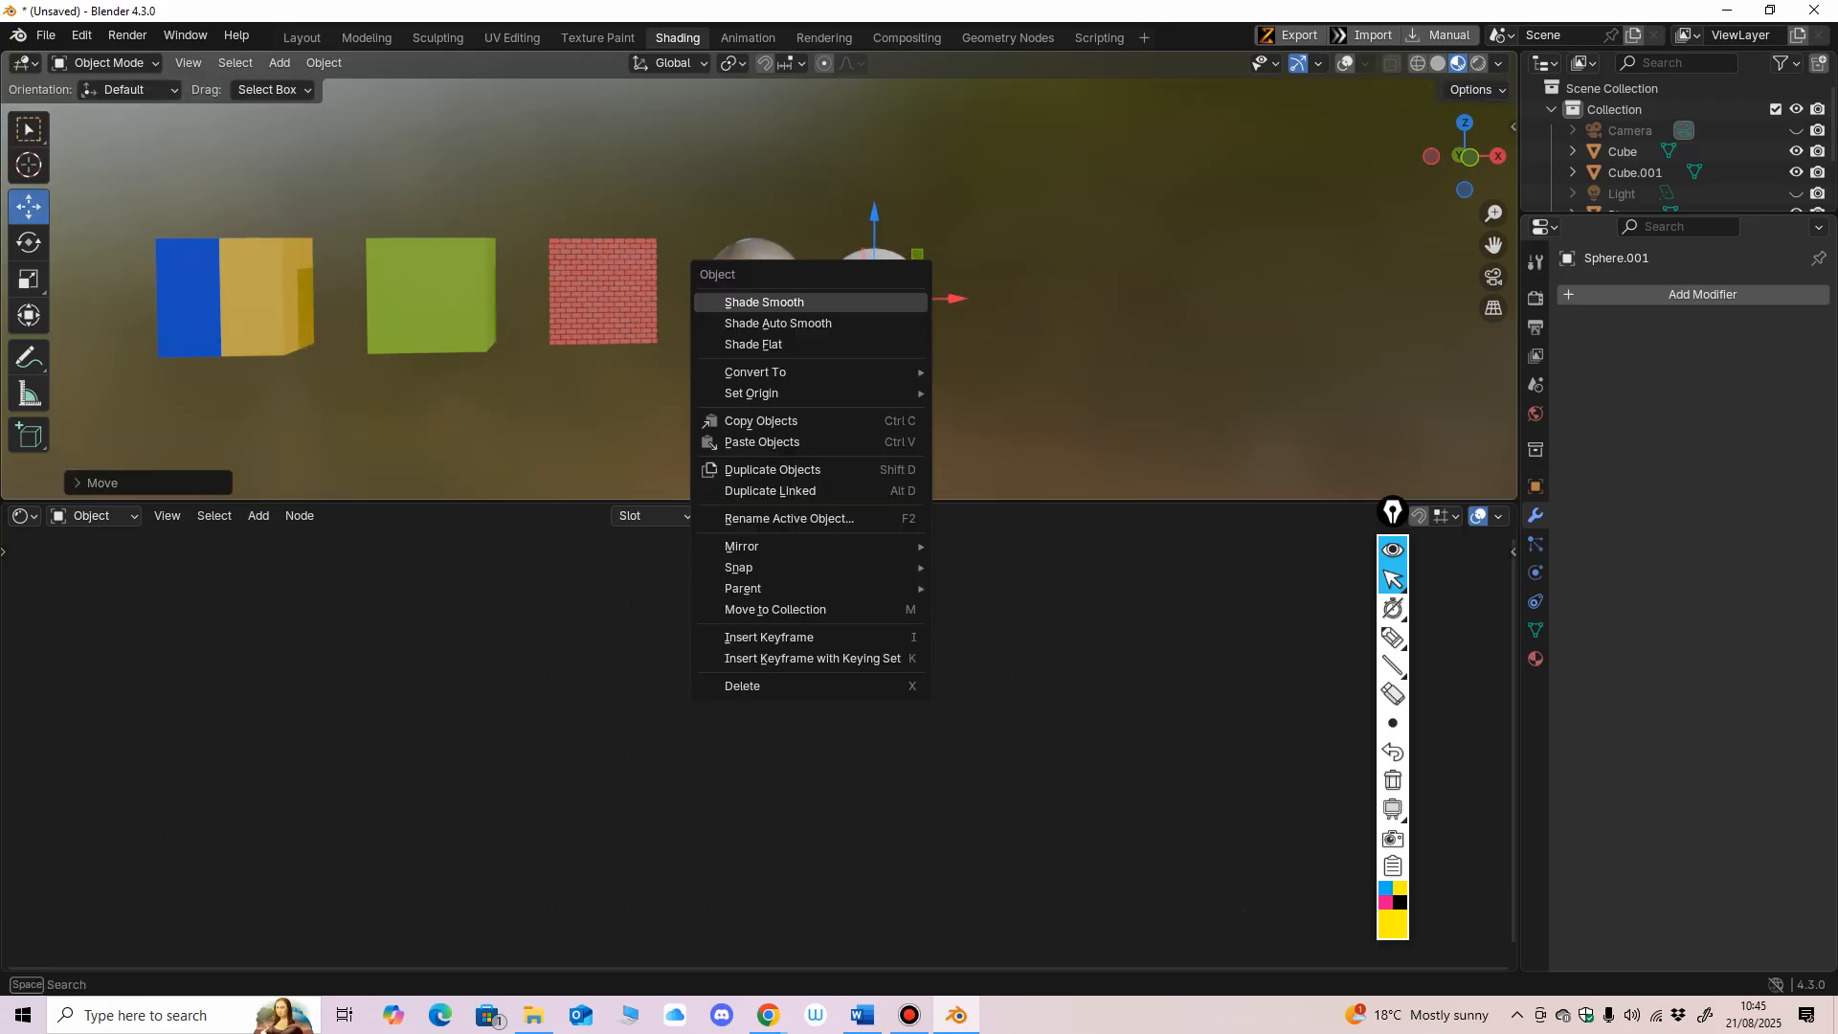
{"action": "left_click", "coordinate": [881, 302]}
Step: Fine-tune the new sphere's X position and raise it level with the glass sphere
{"action": "scroll", "coordinate": [881, 302], "scroll_direction": "up", "scroll_amount": 4}
{"action": "left_click_drag", "start_coordinate": [1033, 317], "coordinate": [1057, 316]}
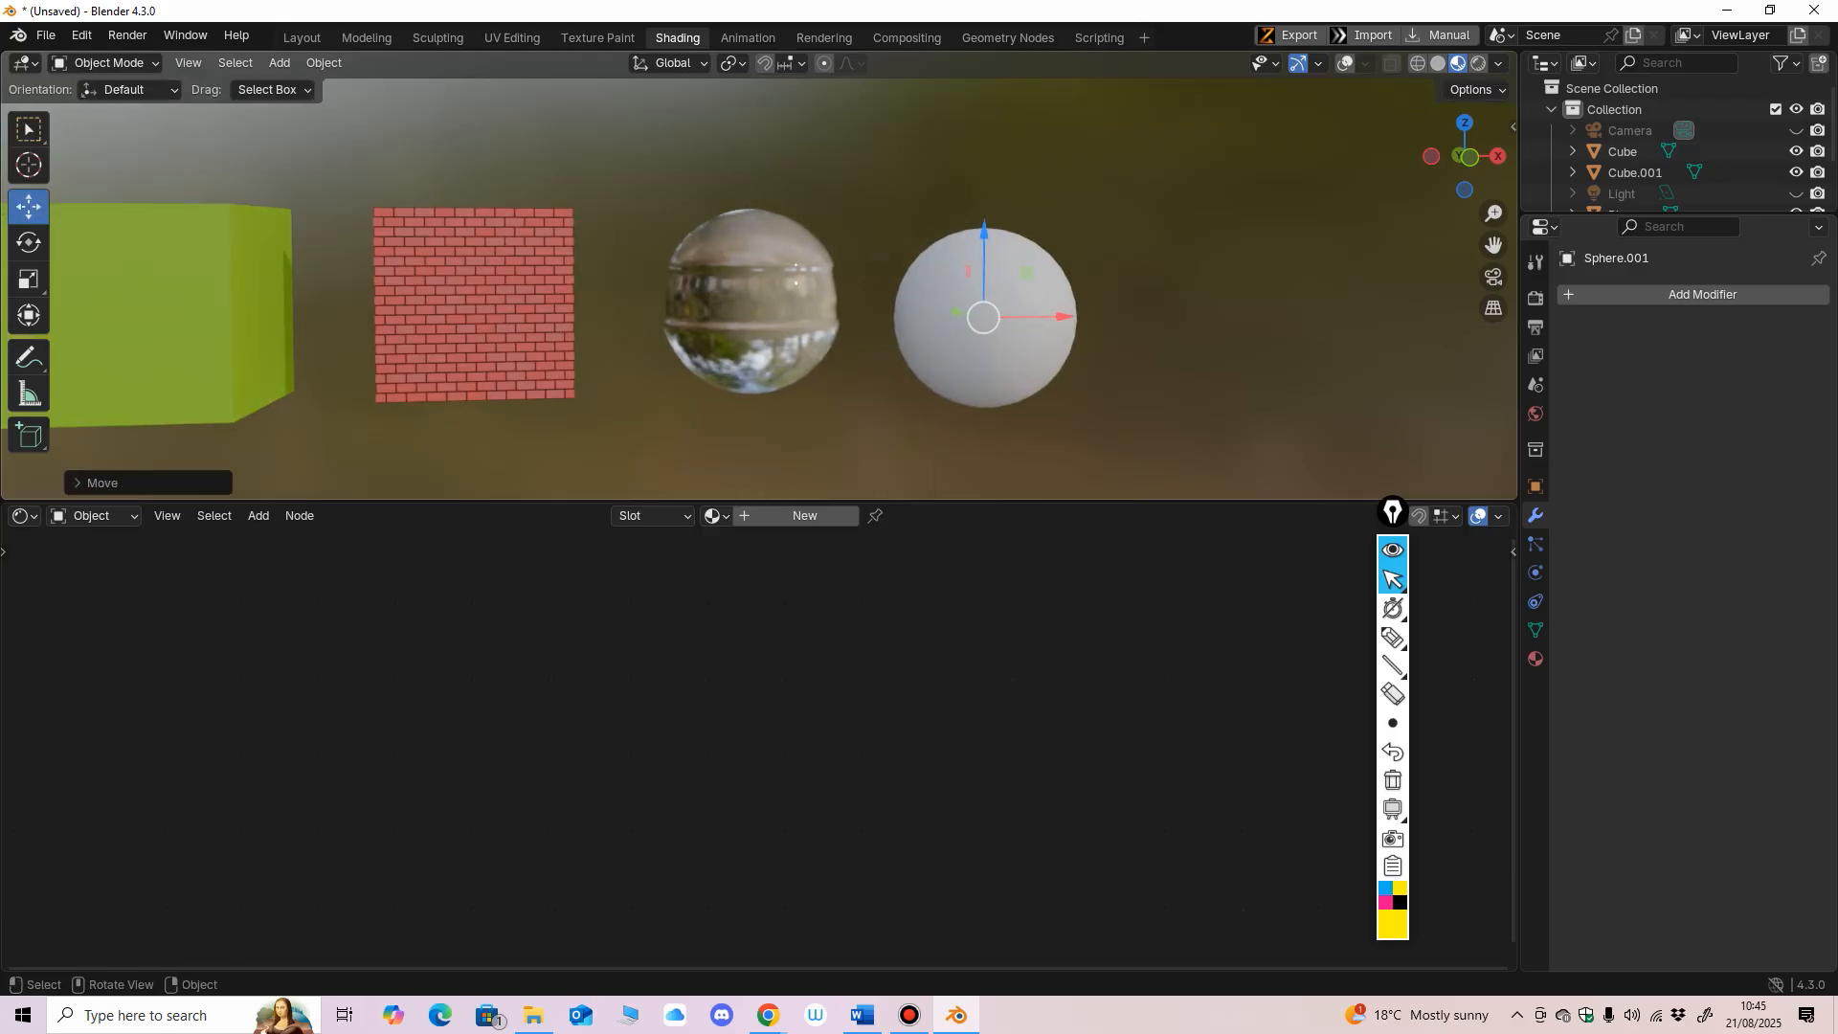
{"action": "left_click_drag", "start_coordinate": [983, 237], "coordinate": [984, 208]}
Step: Try to share the glass sphere's material with the new UV sphere using Link Materials
{"action": "middle_click_drag", "start_coordinate": [1005, 277], "coordinate": [937, 257], "text": "shift"}
{"action": "left_click", "coordinate": [723, 253]}
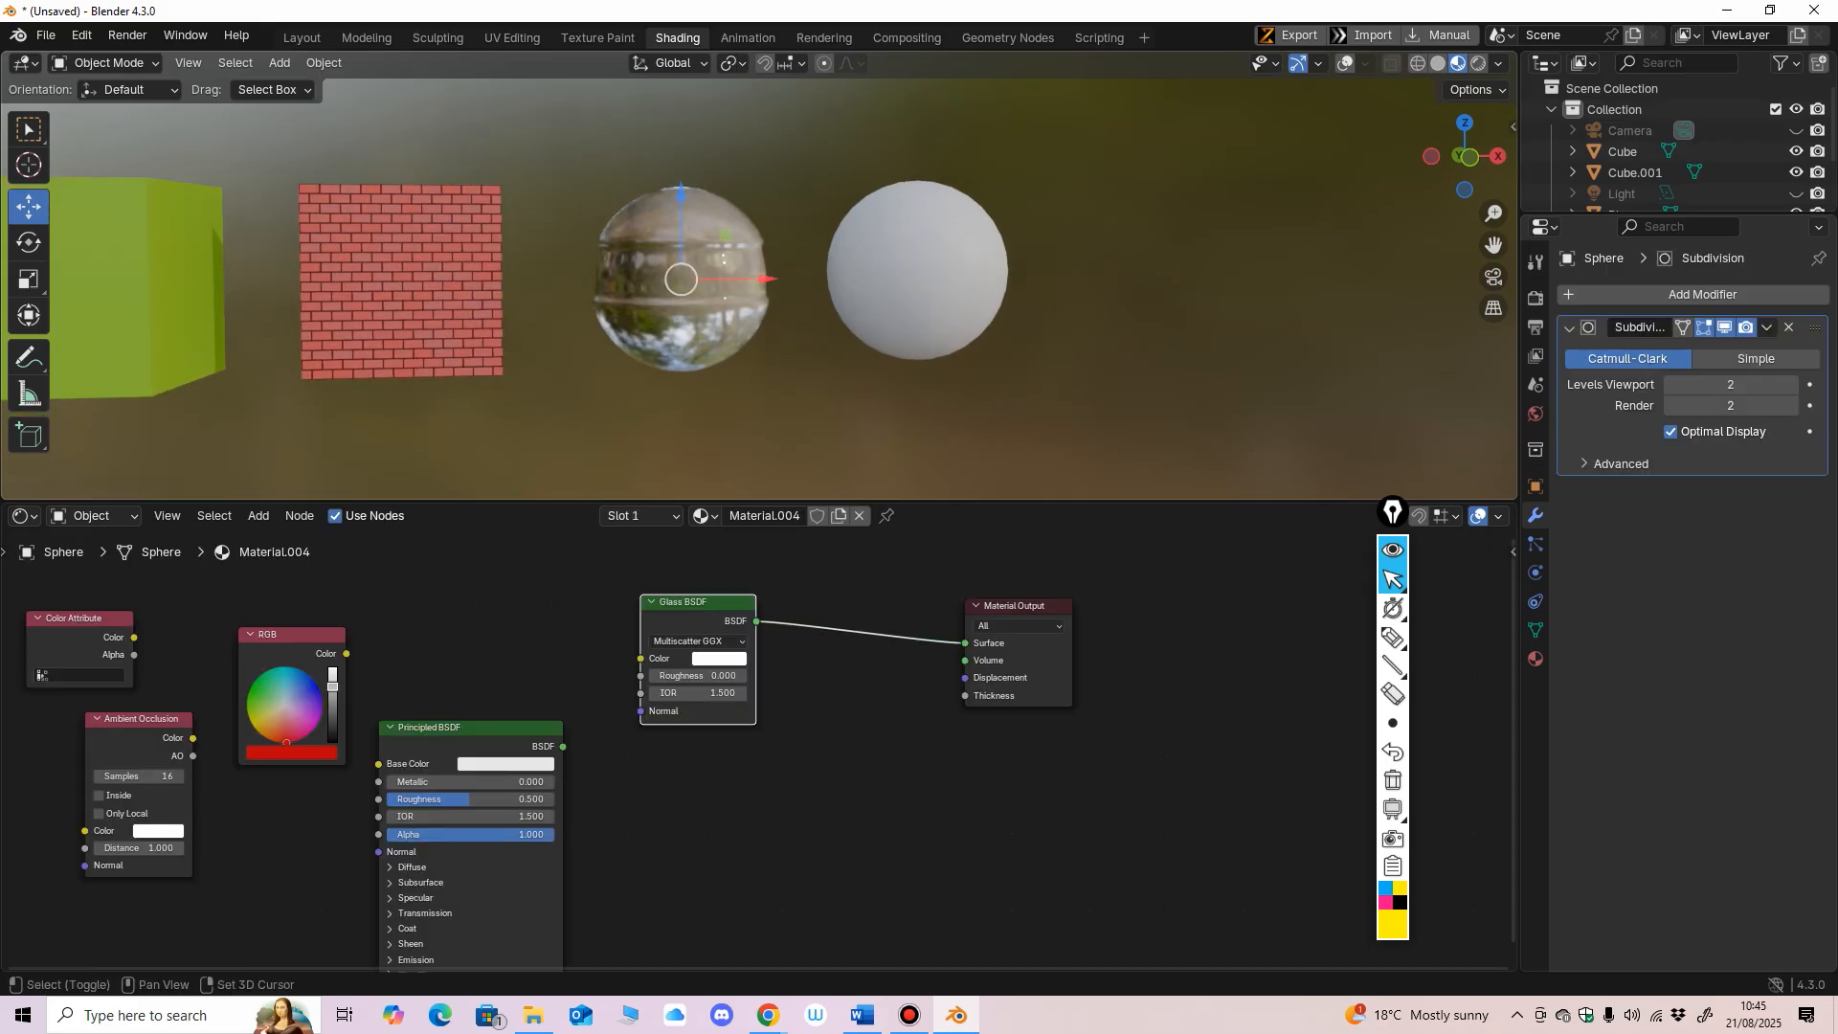
{"action": "left_click", "coordinate": [915, 270], "text": "shift"}
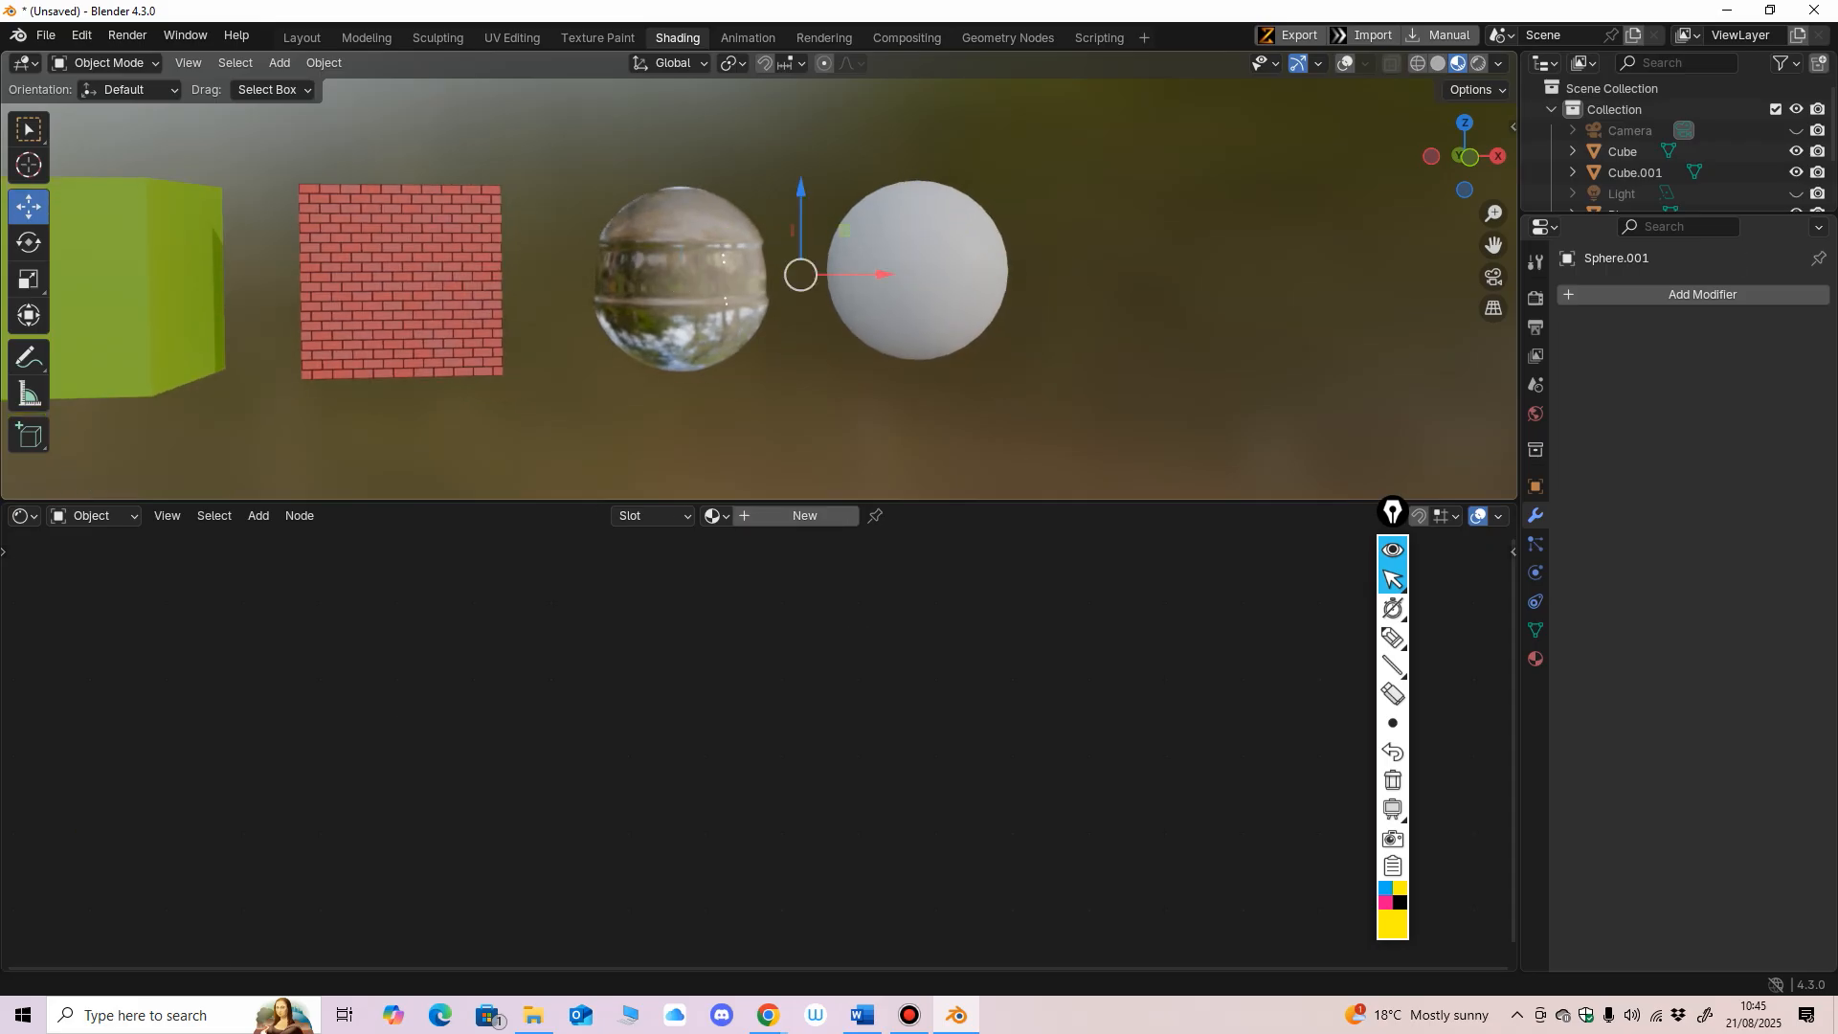
{"action": "key", "text": "ctrl+l"}
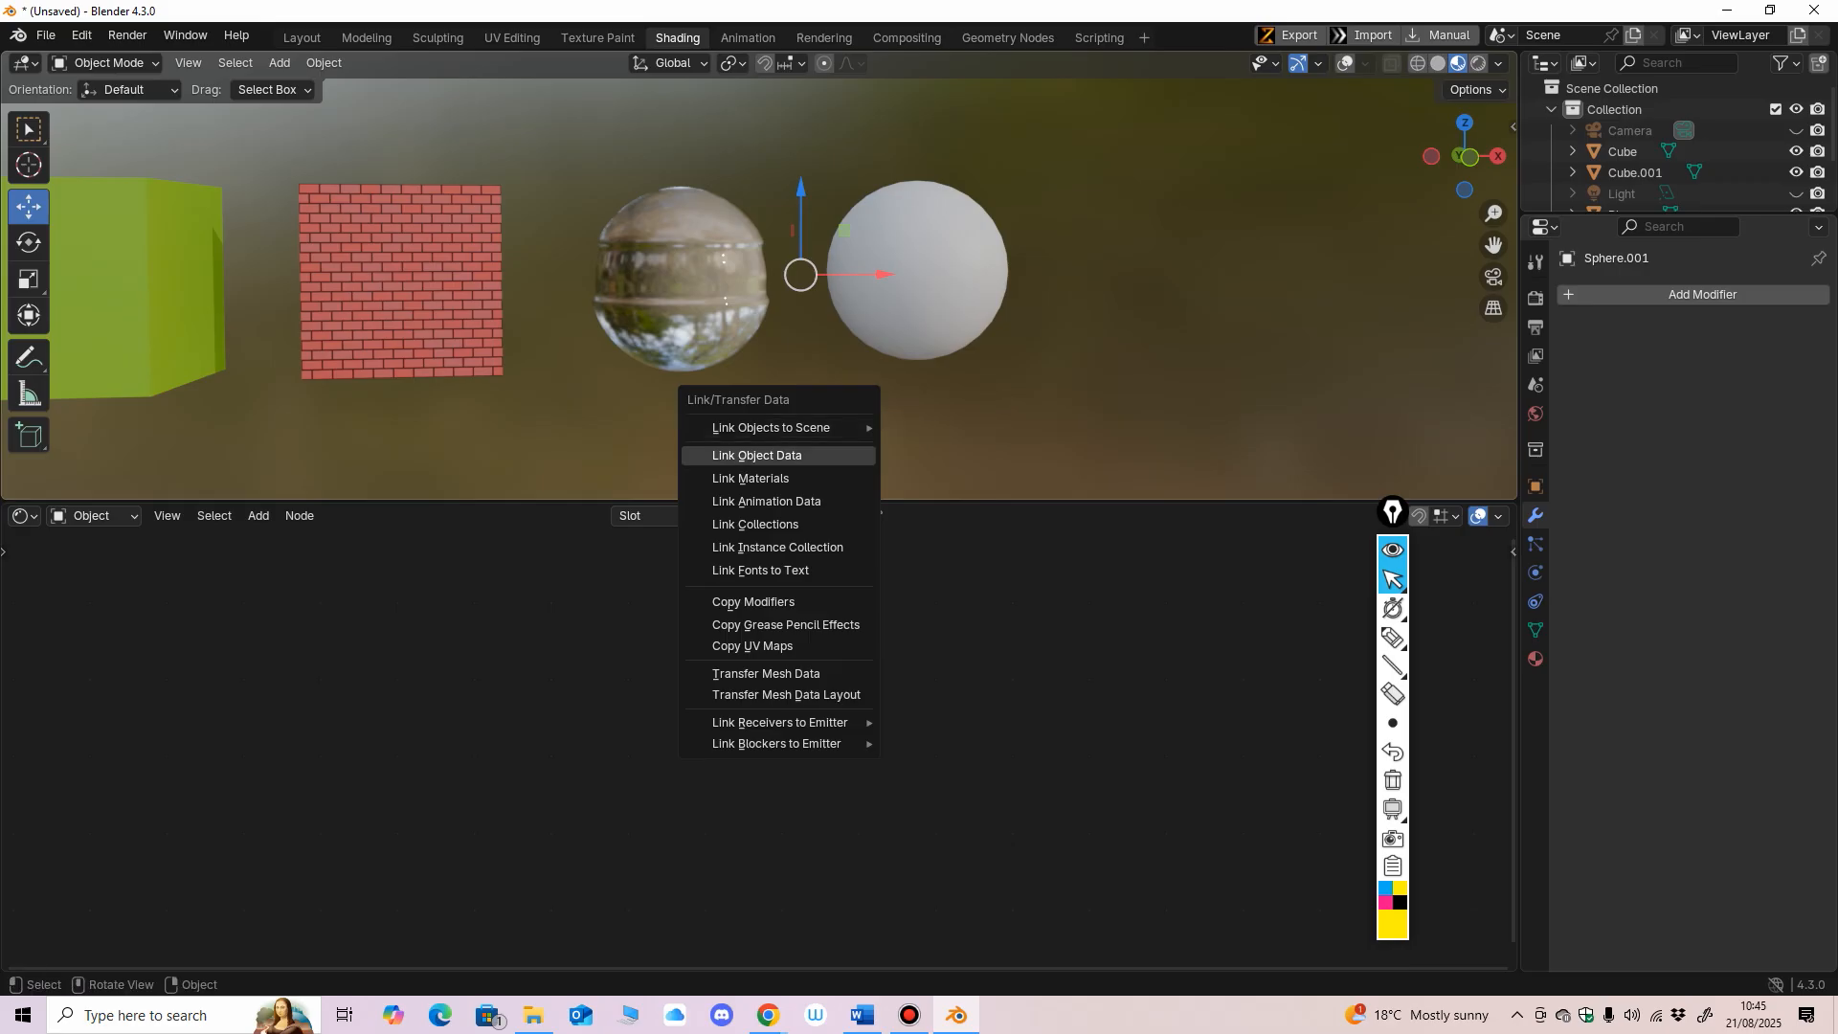
{"action": "left_click", "coordinate": [785, 478]}
{"action": "left_click", "coordinate": [919, 283]}
{"action": "scroll", "coordinate": [919, 283], "scroll_direction": "up", "scroll_amount": 1}
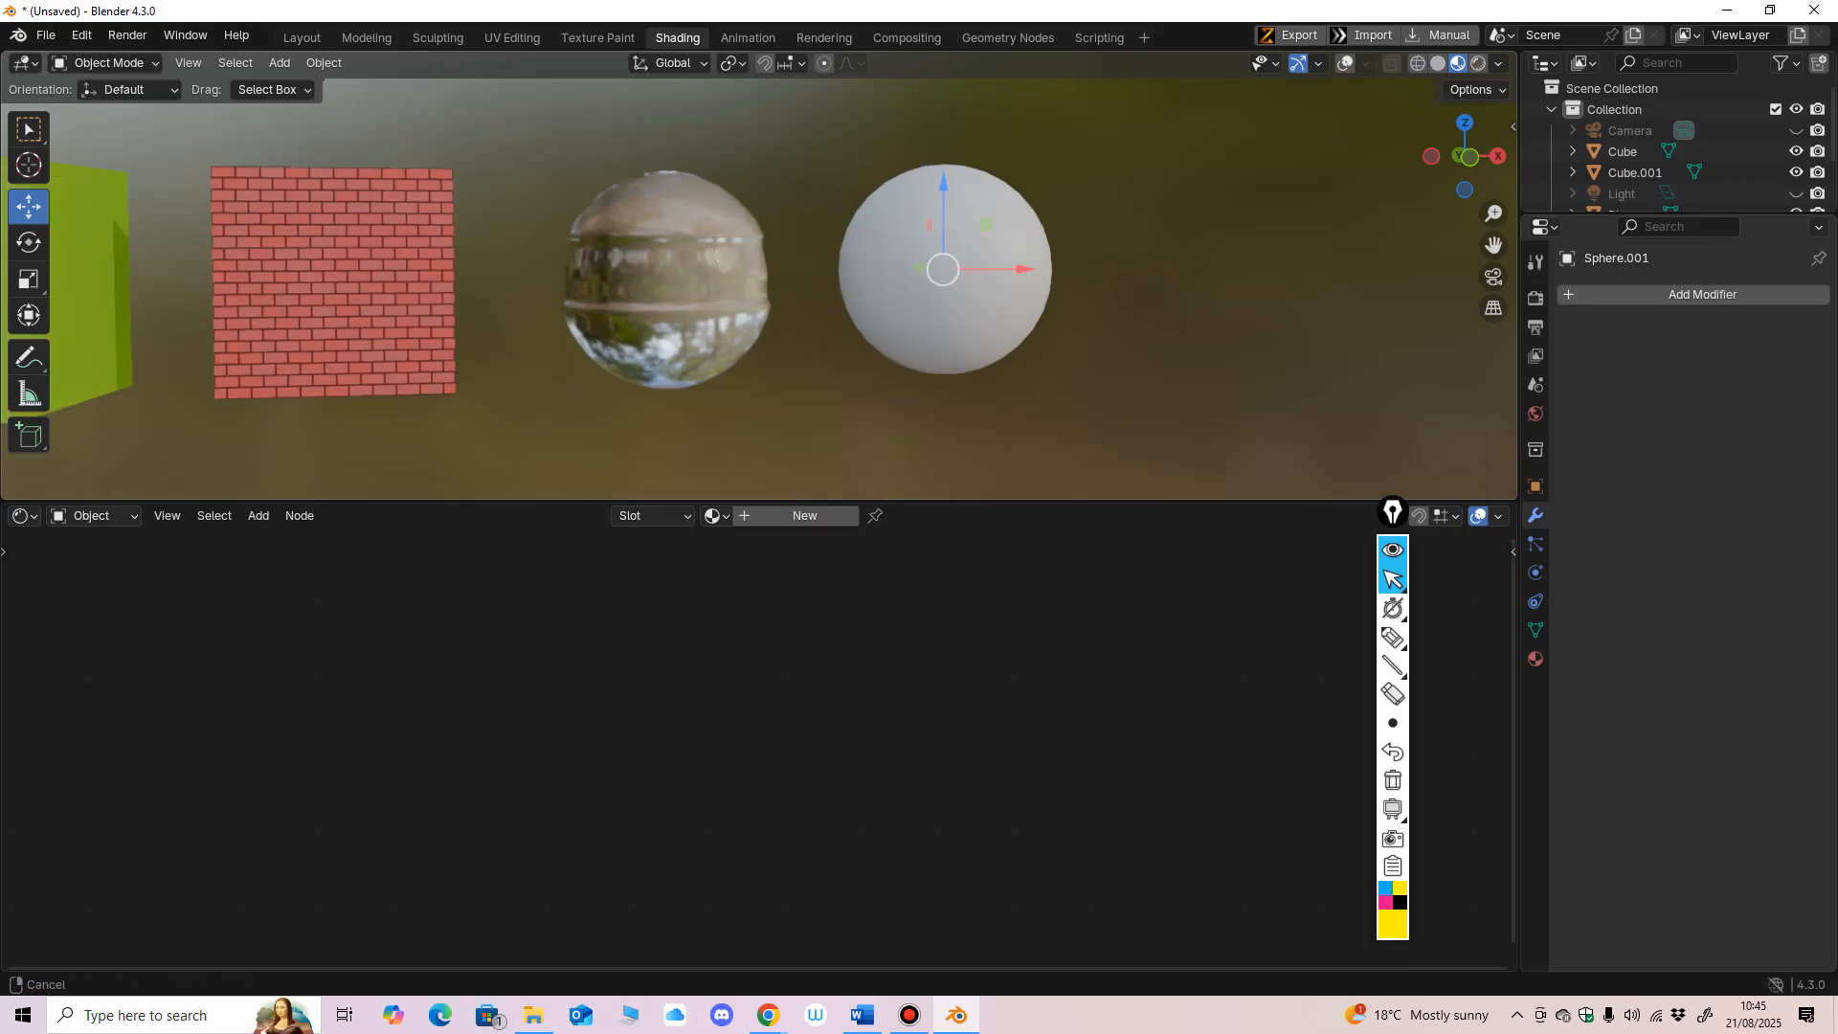
Step: Assign the banded glass sphere's existing material, Material.004, to the new UV sphere
{"action": "middle_click_drag", "start_coordinate": [919, 284], "coordinate": [718, 285]}
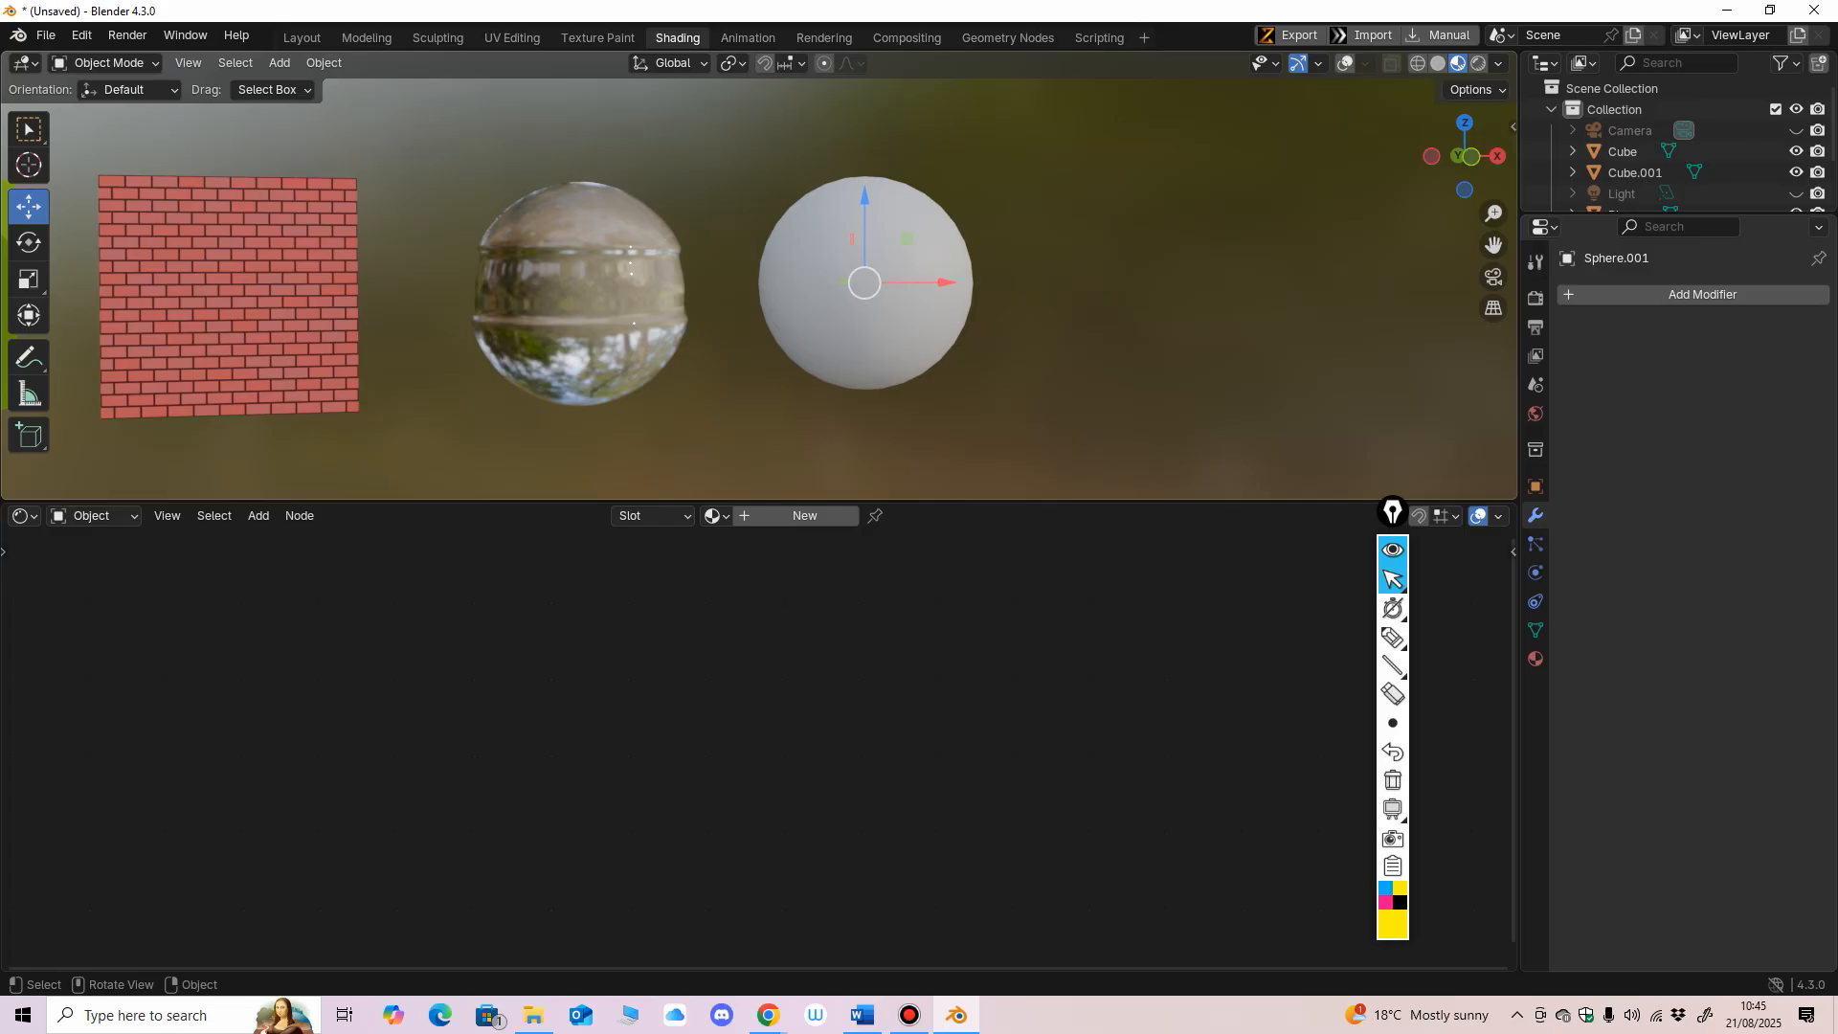
{"action": "left_click", "coordinate": [580, 293]}
{"action": "left_click", "coordinate": [864, 297]}
{"action": "left_click", "coordinate": [713, 515]}
{"action": "left_click", "coordinate": [580, 293]}
{"action": "left_click", "coordinate": [864, 287]}
{"action": "left_click", "coordinate": [713, 515]}
{"action": "left_click", "coordinate": [773, 629]}
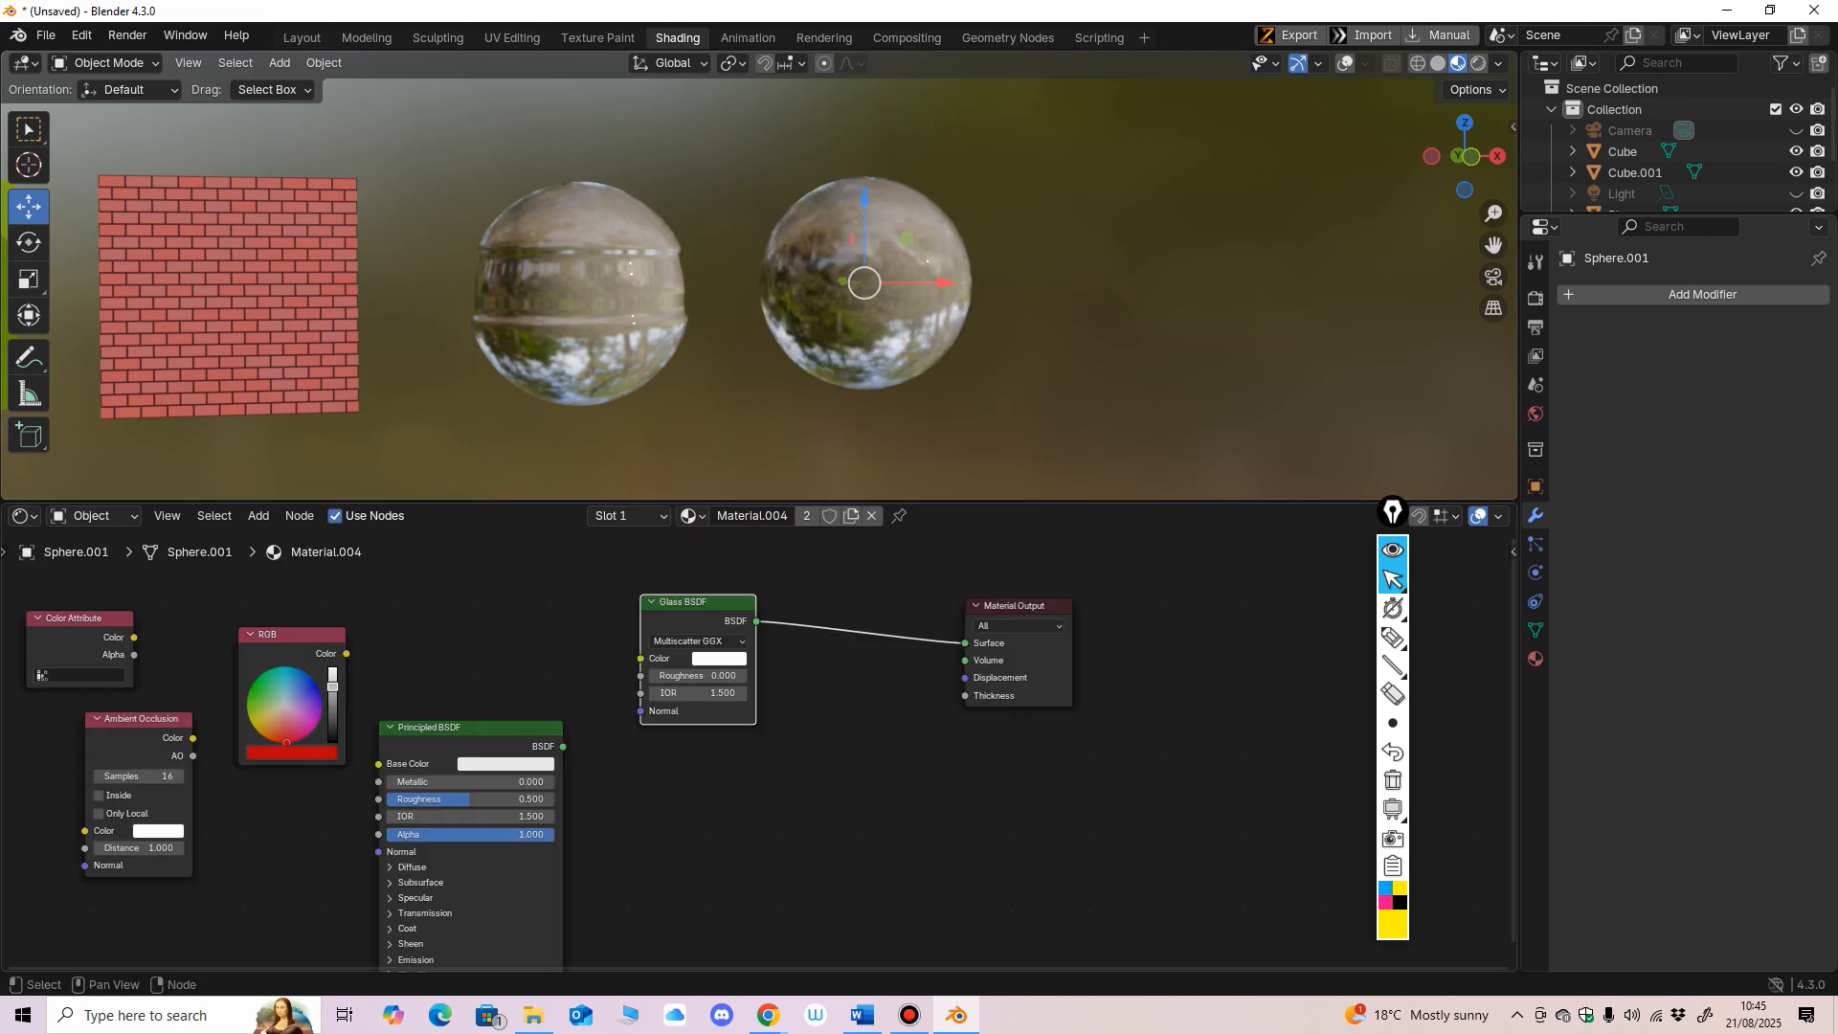
Step: Nudge the Glass BSDF node closer to the Material Output and examine both glass spheres from different angles and distances
{"action": "middle_click_drag", "start_coordinate": [842, 383], "coordinate": [797, 383]}
{"action": "left_click_drag", "start_coordinate": [709, 602], "coordinate": [738, 608]}
{"action": "middle_click_drag", "start_coordinate": [842, 335], "coordinate": [842, 287]}
{"action": "middle_click_drag", "start_coordinate": [990, 259], "coordinate": [978, 261]}
{"action": "middle_click_drag", "start_coordinate": [586, 354], "coordinate": [990, 249]}
{"action": "scroll", "coordinate": [990, 285], "scroll_direction": "down", "scroll_amount": 6}
{"action": "scroll", "coordinate": [966, 235], "scroll_direction": "up", "scroll_amount": 5}
{"action": "scroll", "coordinate": [993, 291], "scroll_direction": "down", "scroll_amount": 3}
Step: Try moving the new glass sphere across to the brick plane, and undo the move
{"action": "key", "text": "g"}
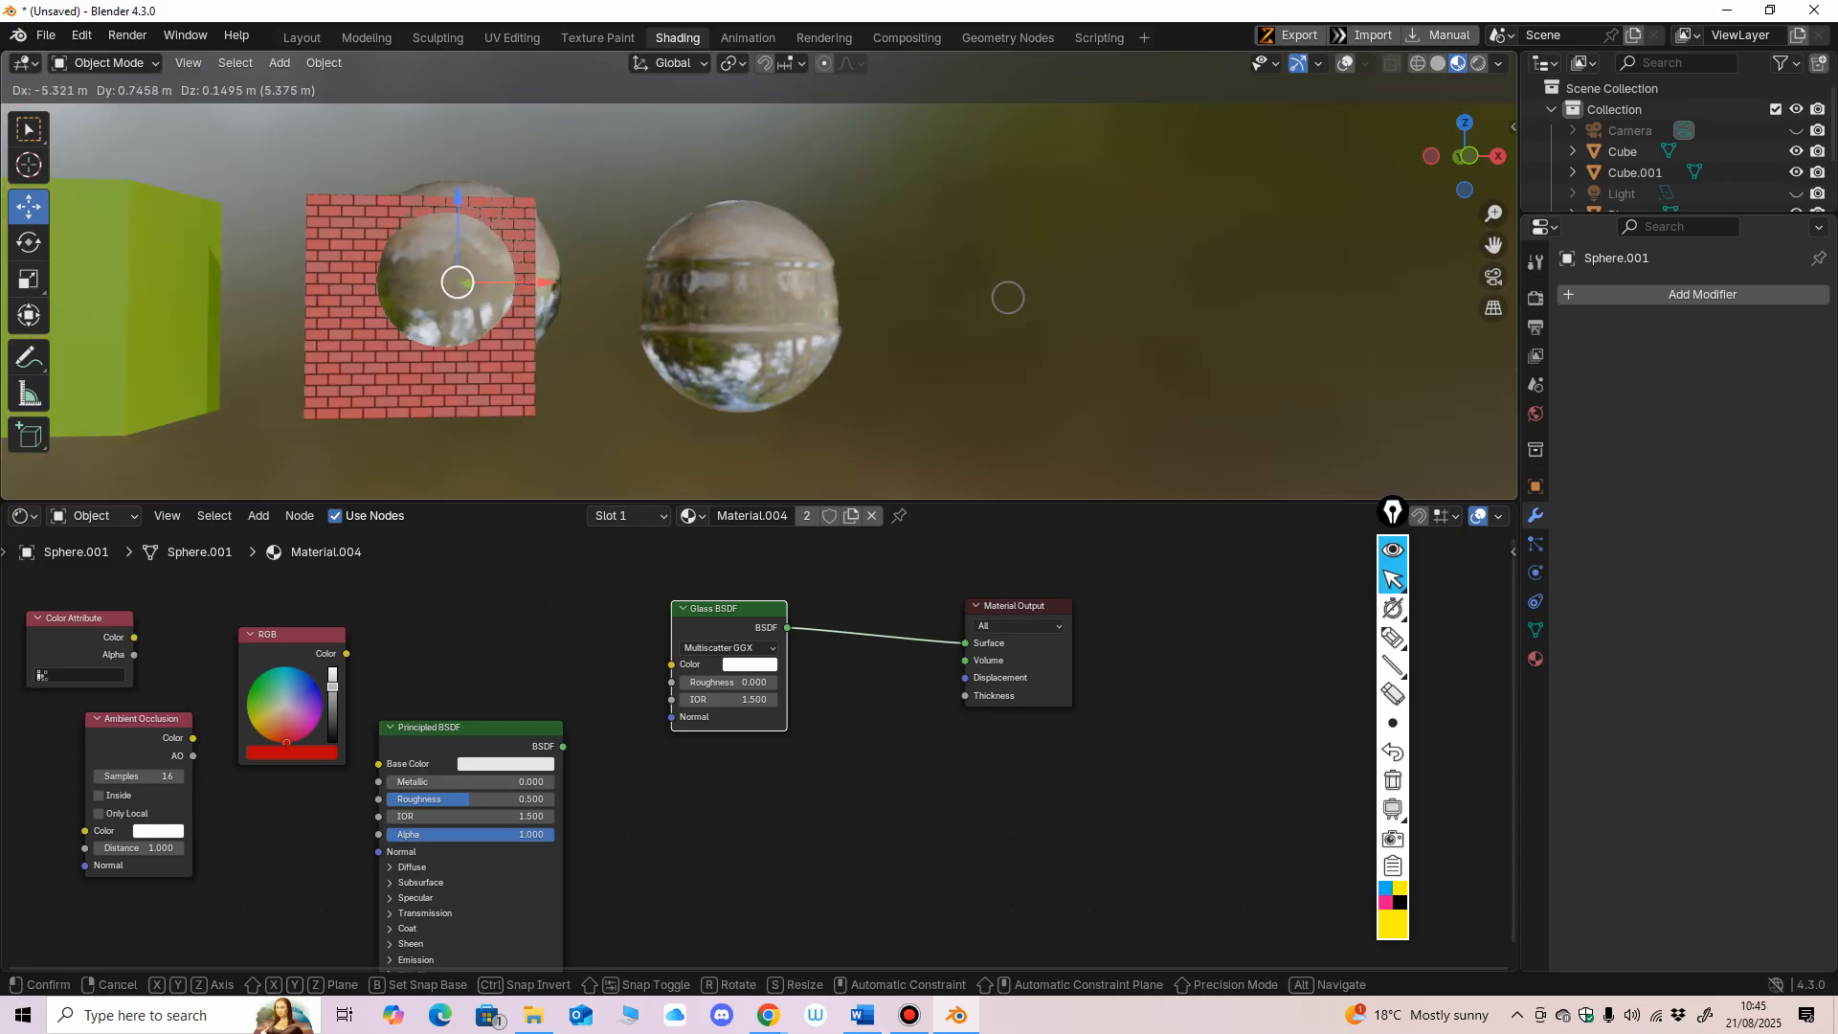
{"action": "left_click_drag", "start_coordinate": [971, 286], "coordinate": [1010, 309]}
{"action": "key", "text": "ctrl+z"}
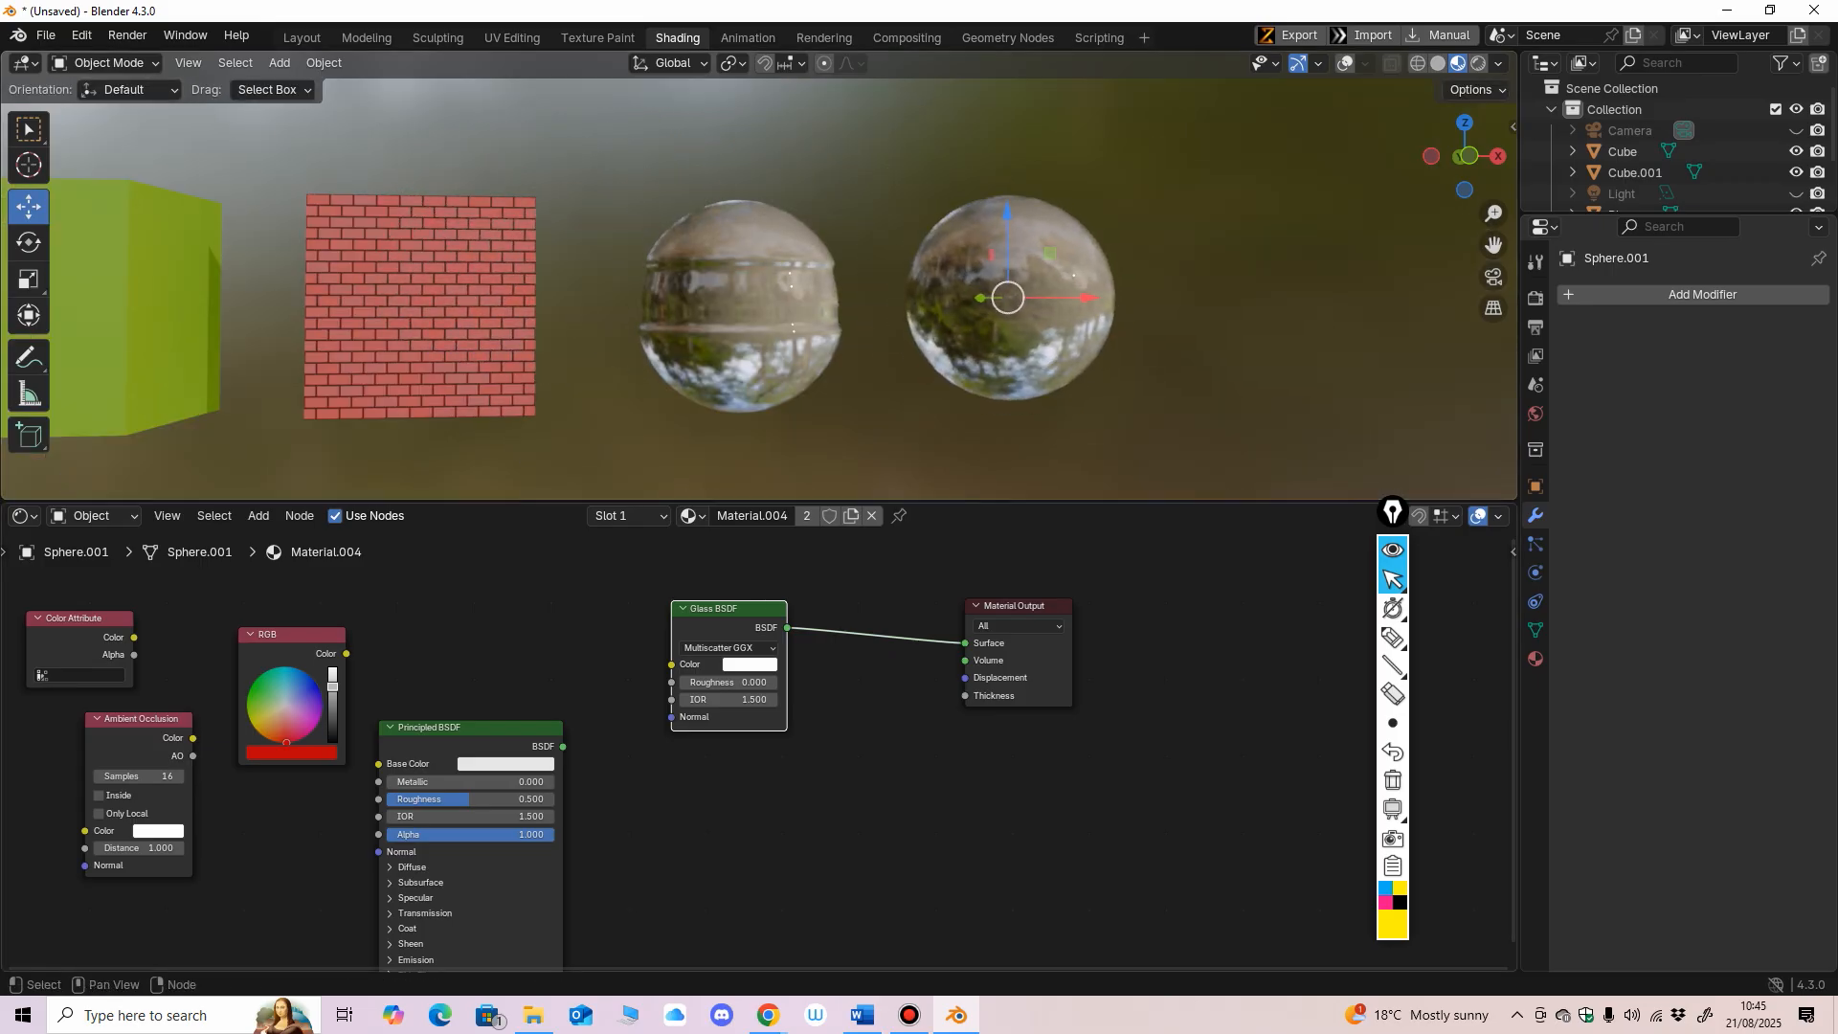
Step: Cut the link between Glass BSDF and Material Output, and shift the Glass BSDF node away to make room
{"action": "middle_click_drag", "start_coordinate": [881, 756], "coordinate": [906, 730]}
{"action": "right_click_drag", "start_coordinate": [871, 572], "coordinate": [863, 642], "text": "ctrl"}
{"action": "left_click_drag", "start_coordinate": [778, 586], "coordinate": [738, 585]}
Step: Add an Emission shader node before the Material Output and connect its Emission output to Surface
{"action": "key", "text": "shift+a"}
{"action": "mouse_move", "coordinate": [680, 631]}
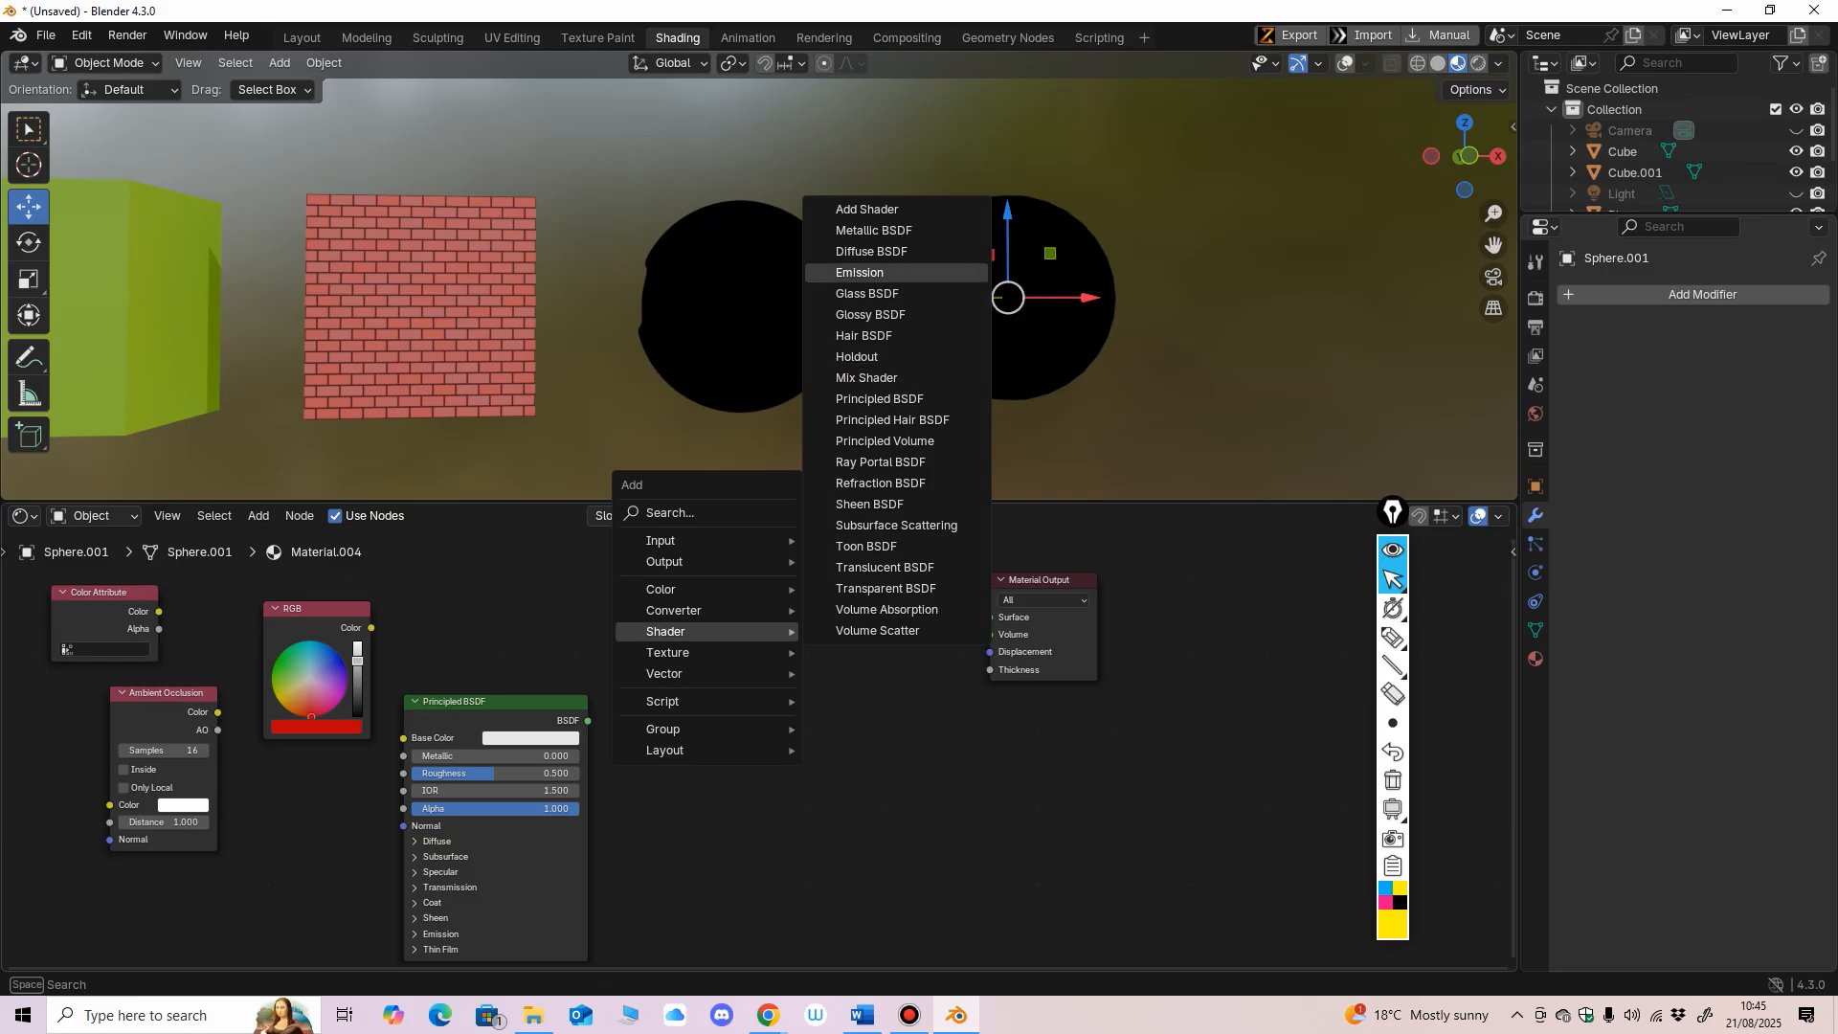
{"action": "left_click", "coordinate": [859, 272]}
{"action": "left_click", "coordinate": [864, 622]}
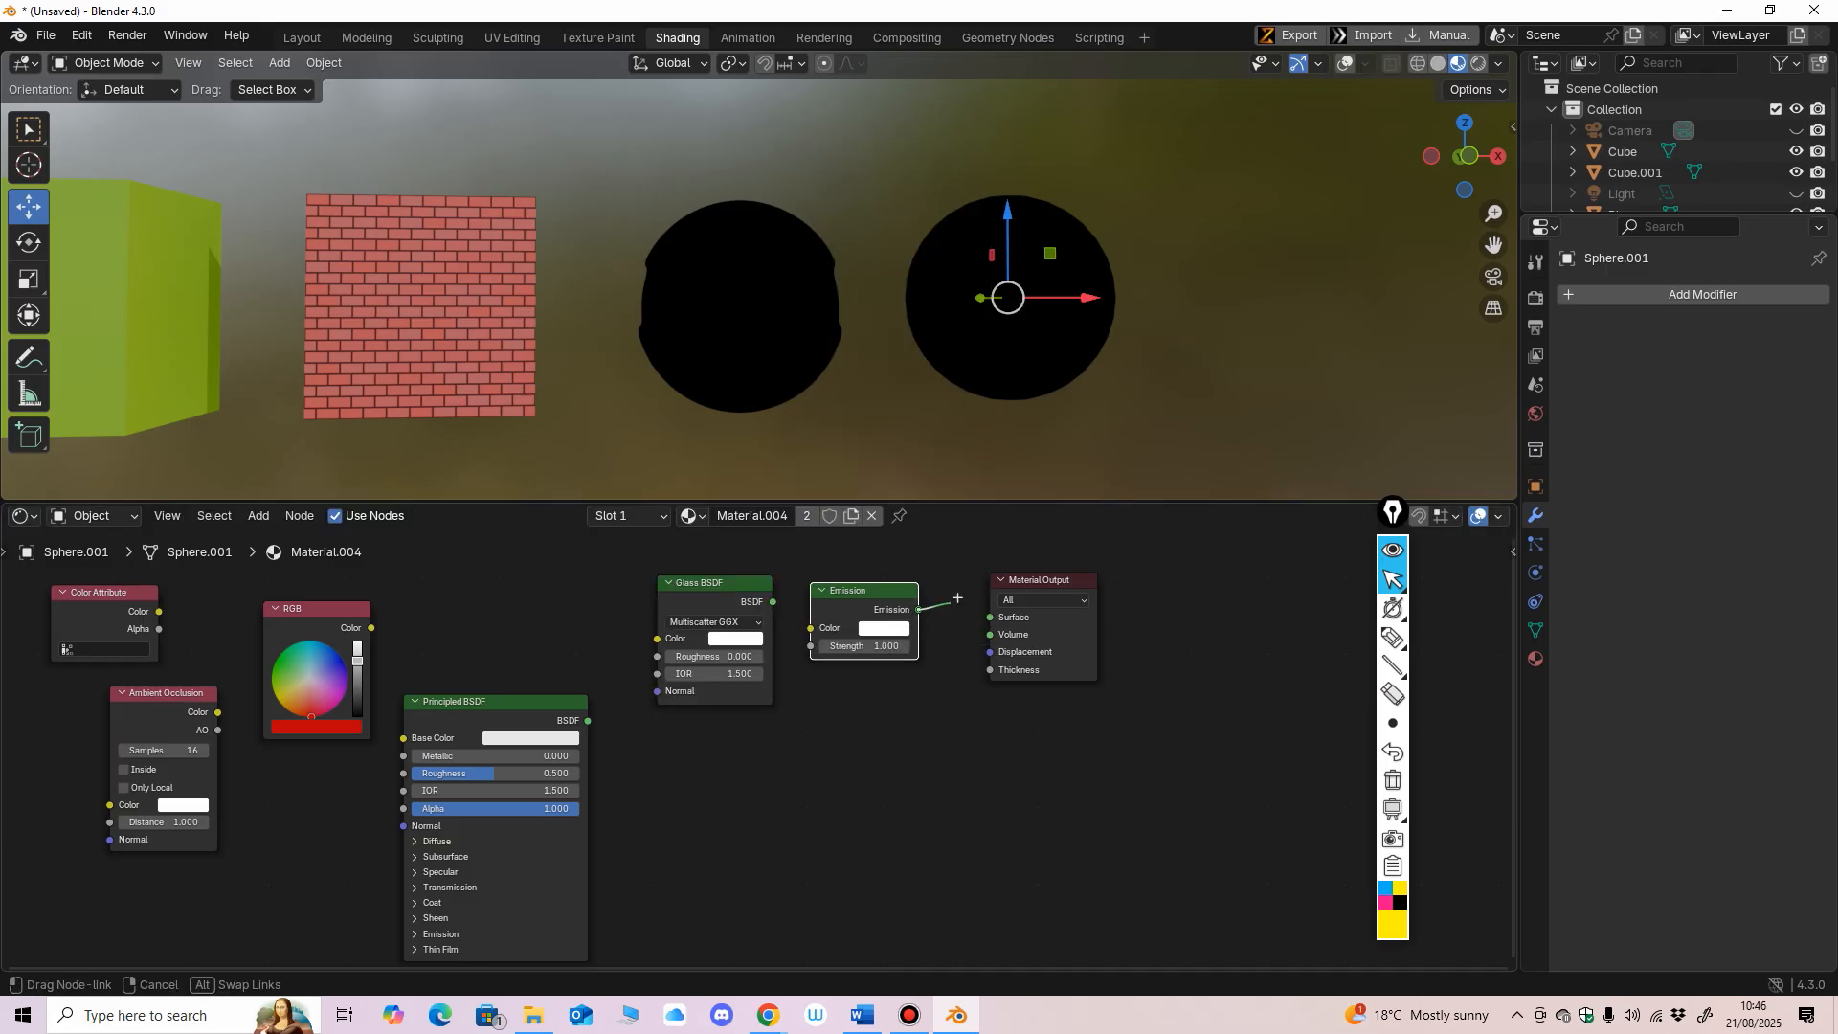
{"action": "left_click_drag", "start_coordinate": [957, 599], "coordinate": [989, 616]}
Step: Set the Emission node's Strength to 3.300
{"action": "middle_click_drag", "start_coordinate": [823, 356], "coordinate": [764, 344], "text": "shift"}
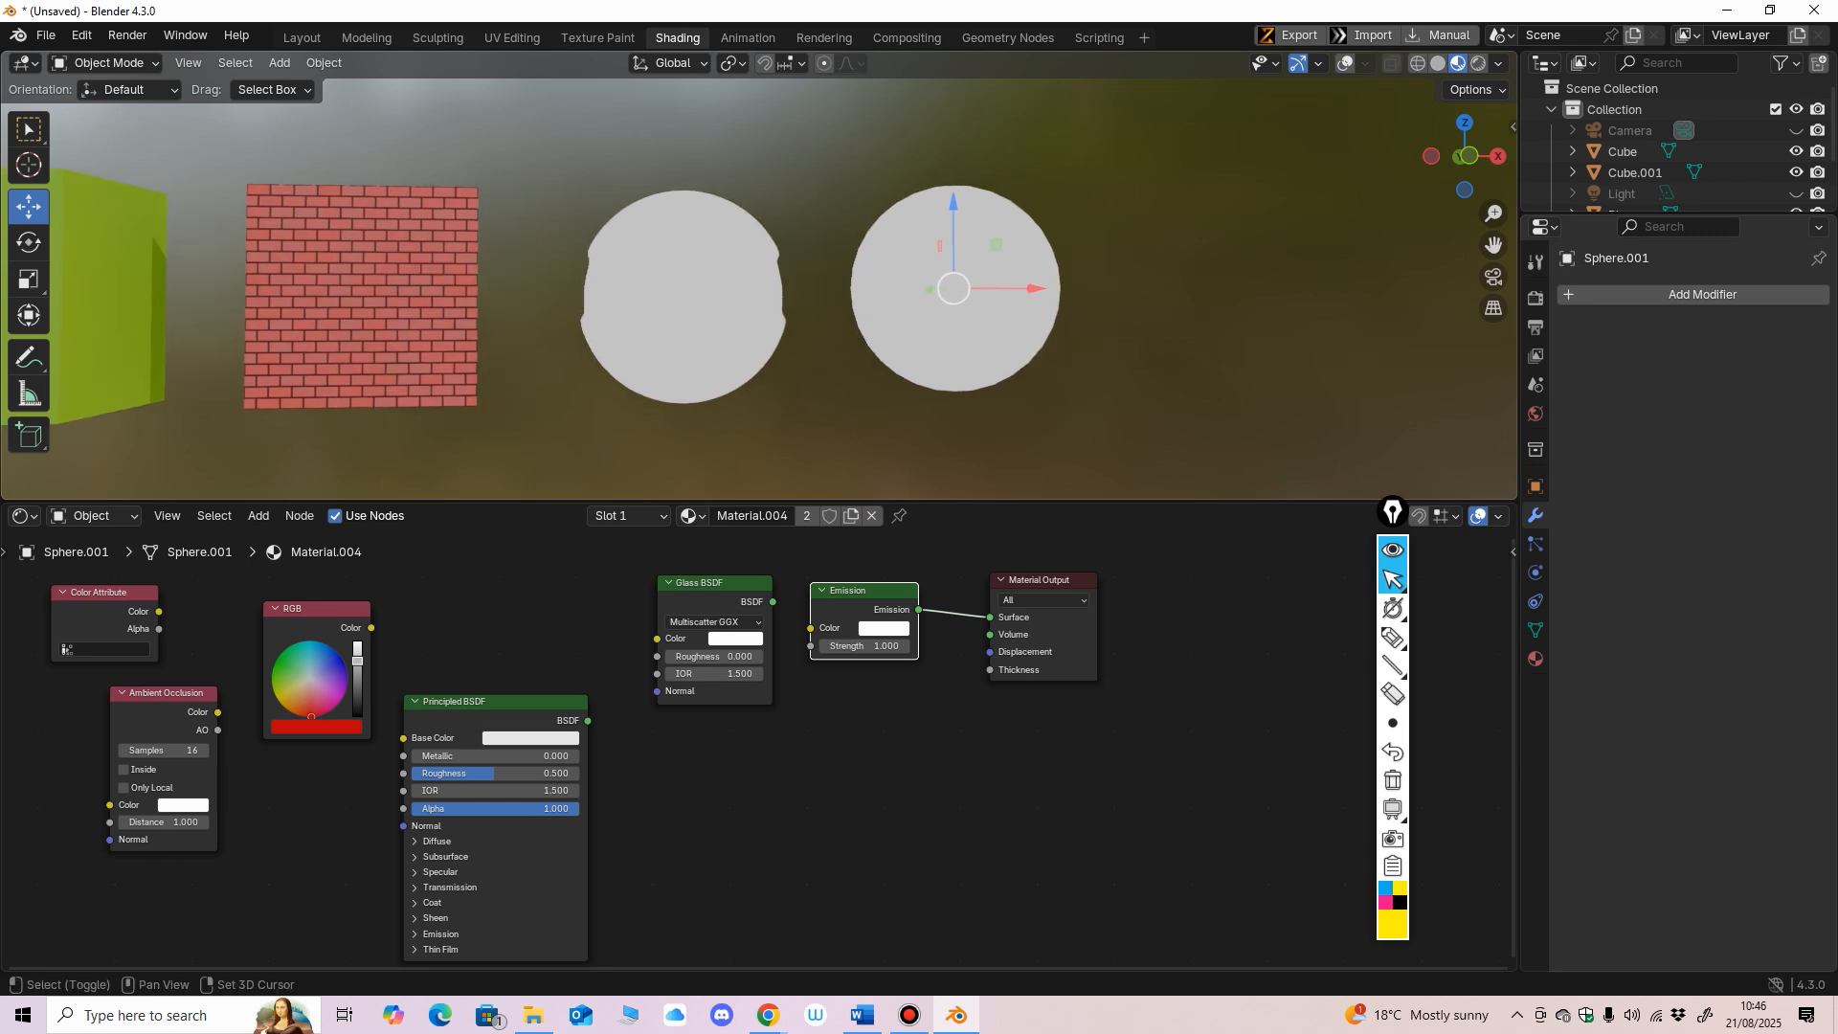
{"action": "scroll", "coordinate": [765, 345], "scroll_direction": "up", "scroll_amount": 1}
{"action": "mouse_move", "coordinate": [866, 646]}
{"action": "left_mouse_down"}
{"action": "mouse_move", "coordinate": [914, 646]}
{"action": "mouse_move", "coordinate": [886, 646]}
{"action": "left_mouse_up"}
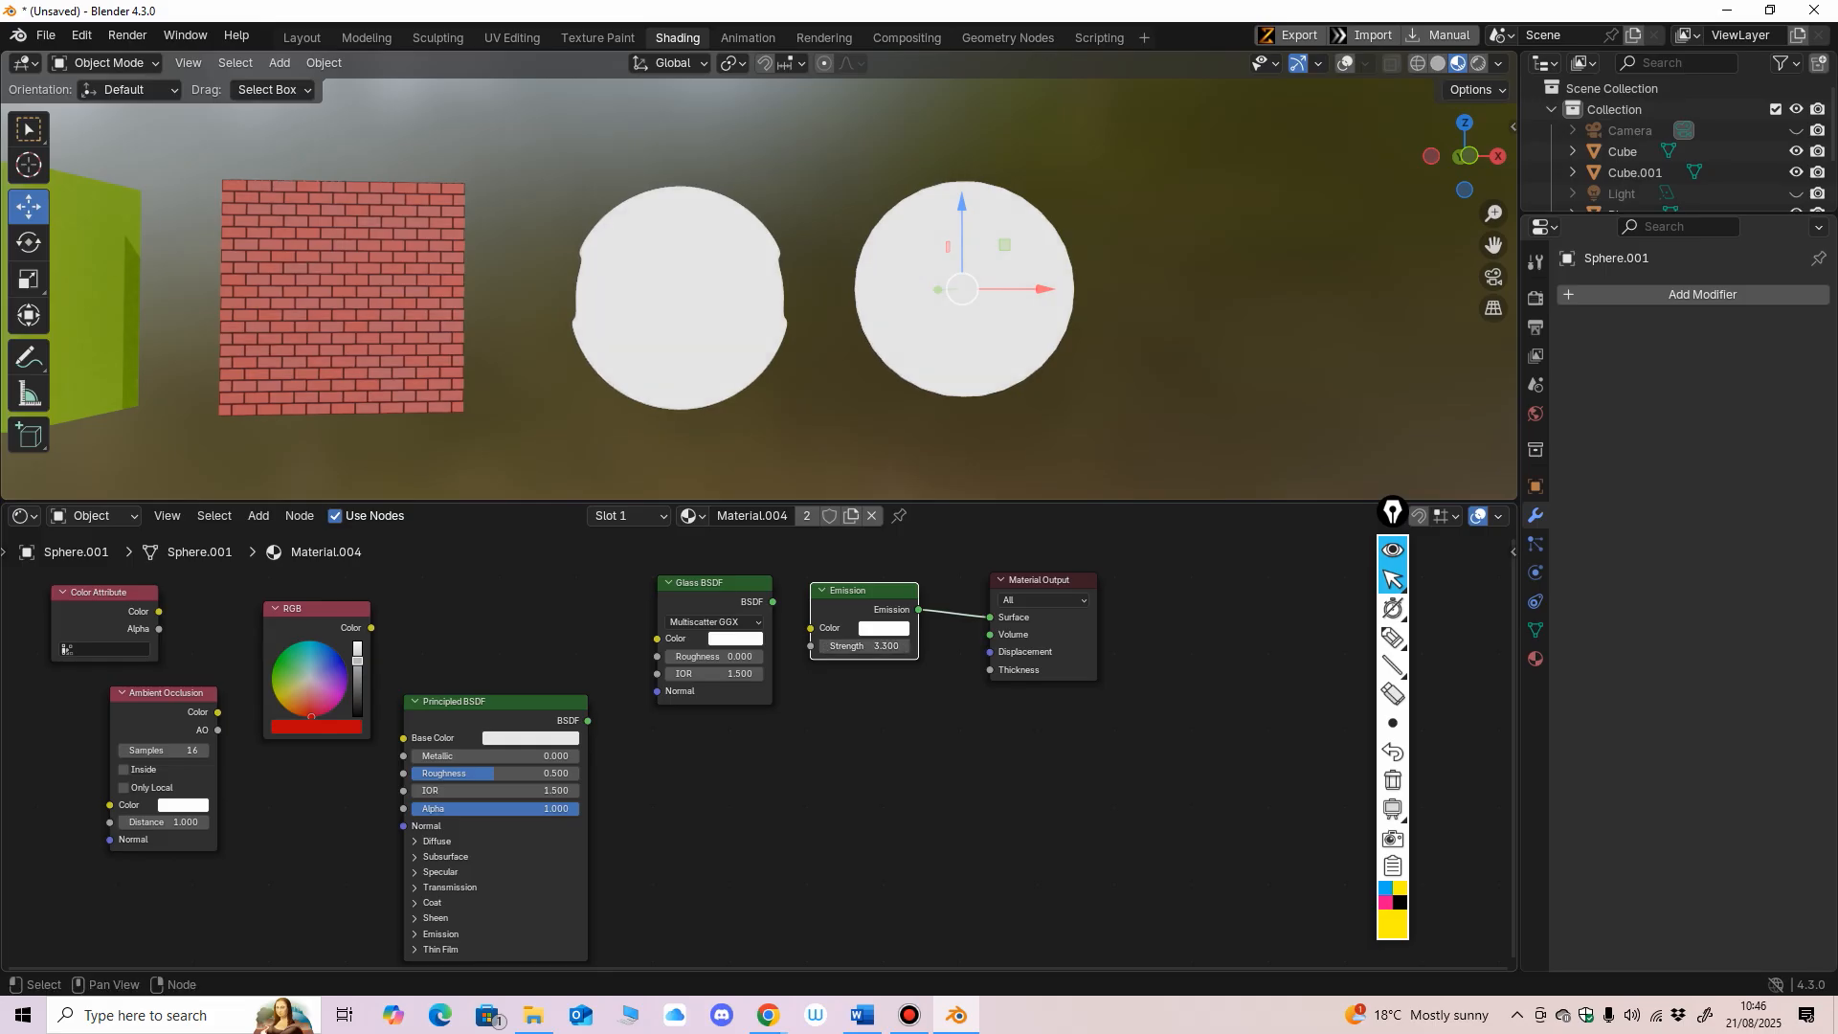
Step: Disconnect the Emission node from the Material Output and connect the Principled BSDF to Surface instead
{"action": "left_click_drag", "start_coordinate": [708, 582], "coordinate": [676, 580]}
{"action": "left_click_drag", "start_coordinate": [872, 591], "coordinate": [867, 590]}
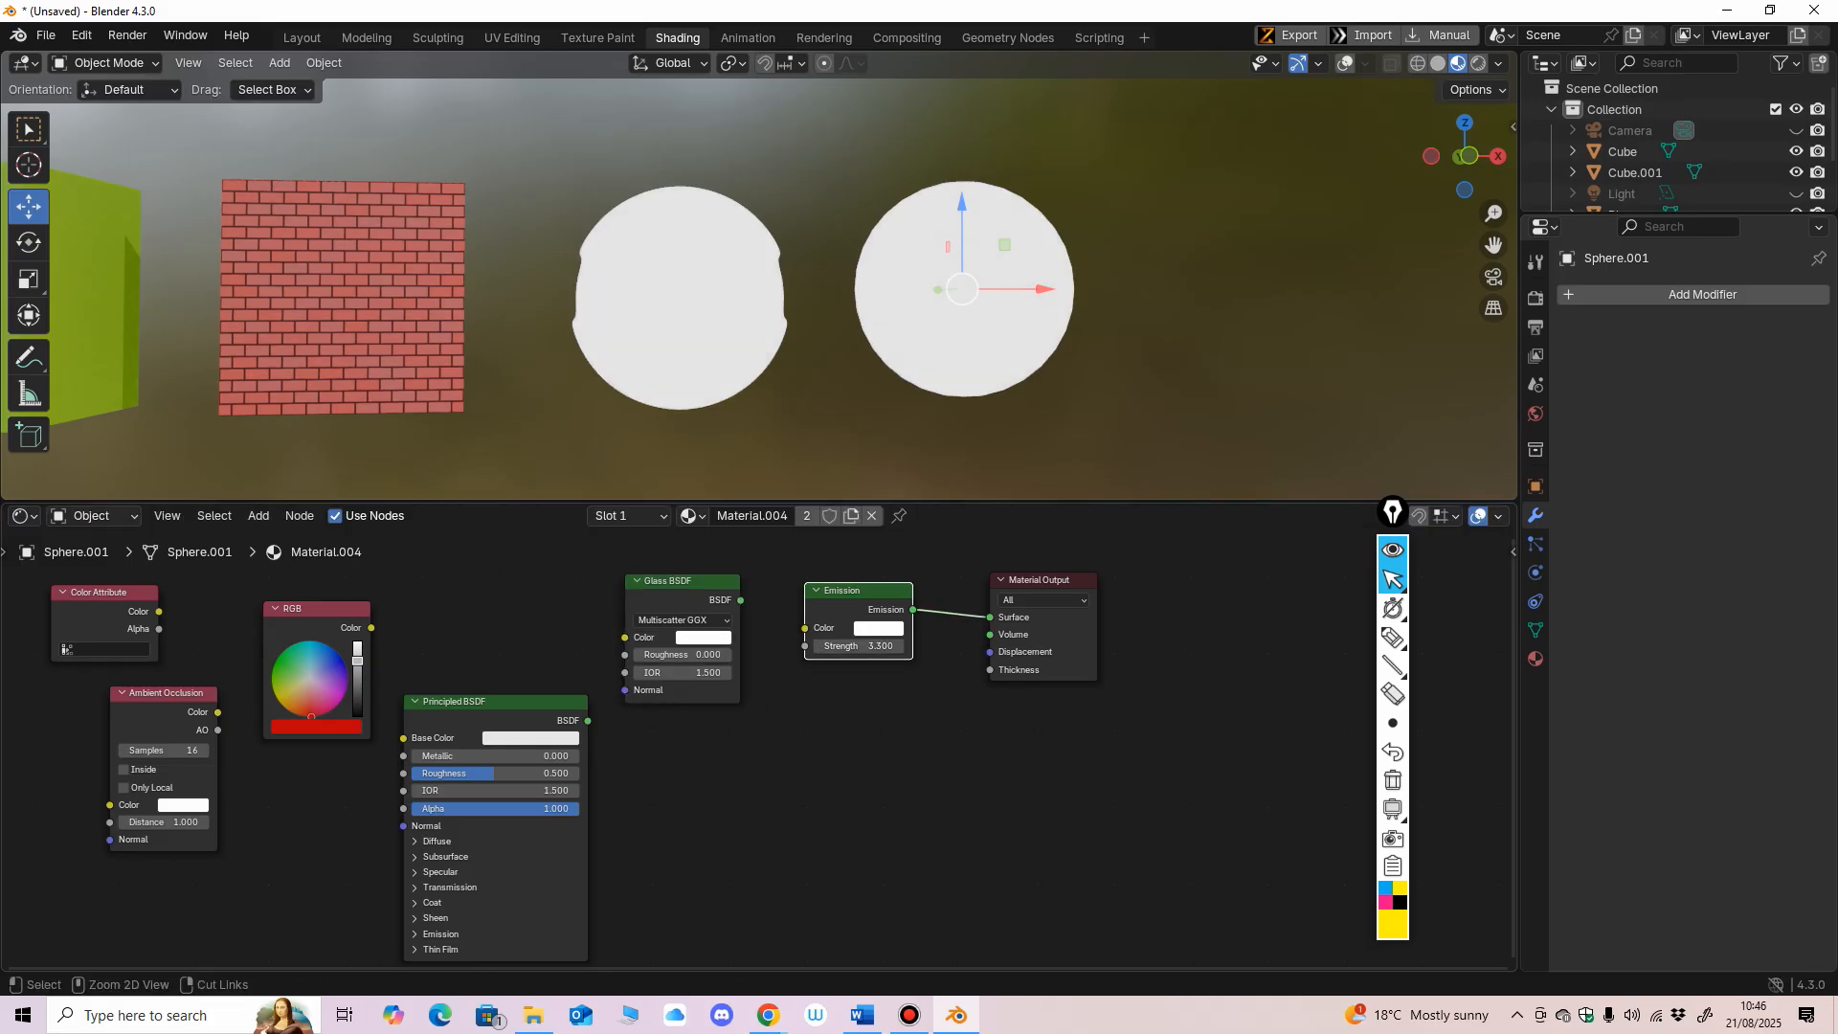
{"action": "right_click_drag", "start_coordinate": [955, 586], "coordinate": [948, 641], "text": "ctrl"}
{"action": "left_click_drag", "start_coordinate": [1040, 580], "coordinate": [1106, 576]}
{"action": "left_click", "coordinate": [488, 702]}
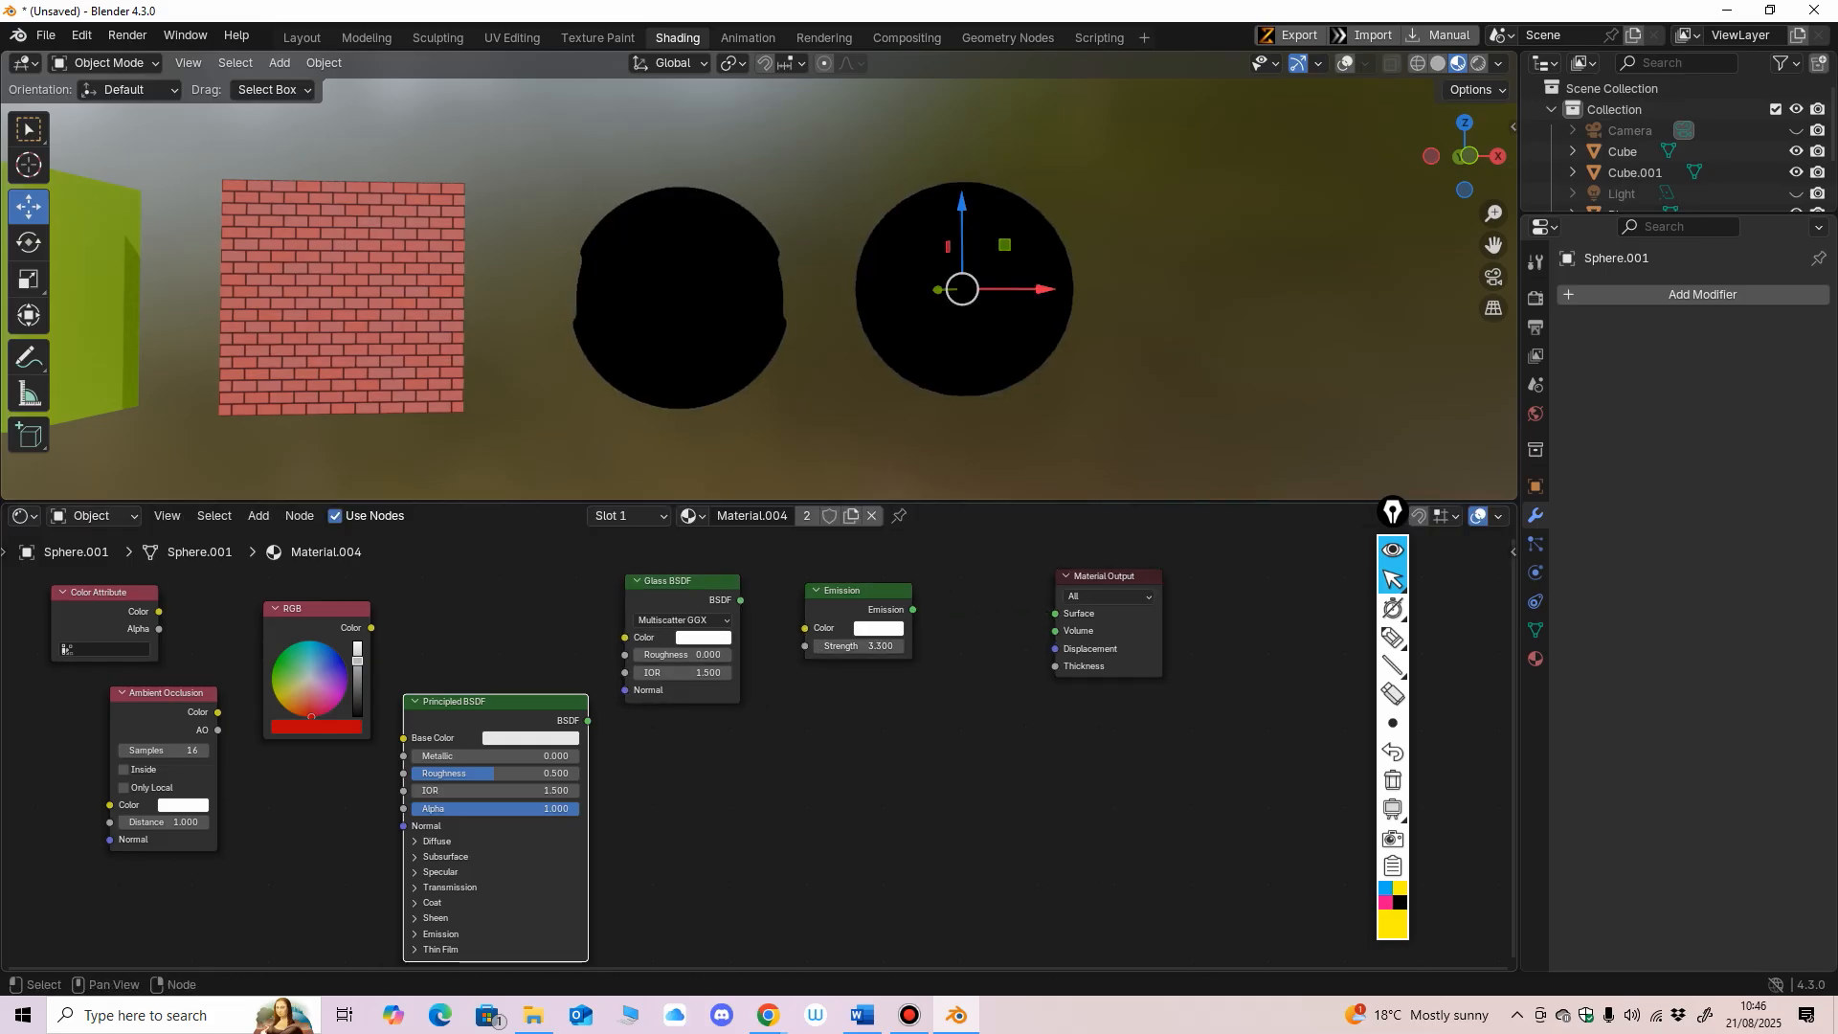
{"action": "left_click_drag", "start_coordinate": [1029, 662], "coordinate": [1055, 614]}
Step: Rearrange the unused Glass BSDF and Emission nodes side by side above the Principled BSDF node
{"action": "left_click_drag", "start_coordinate": [670, 581], "coordinate": [573, 573]}
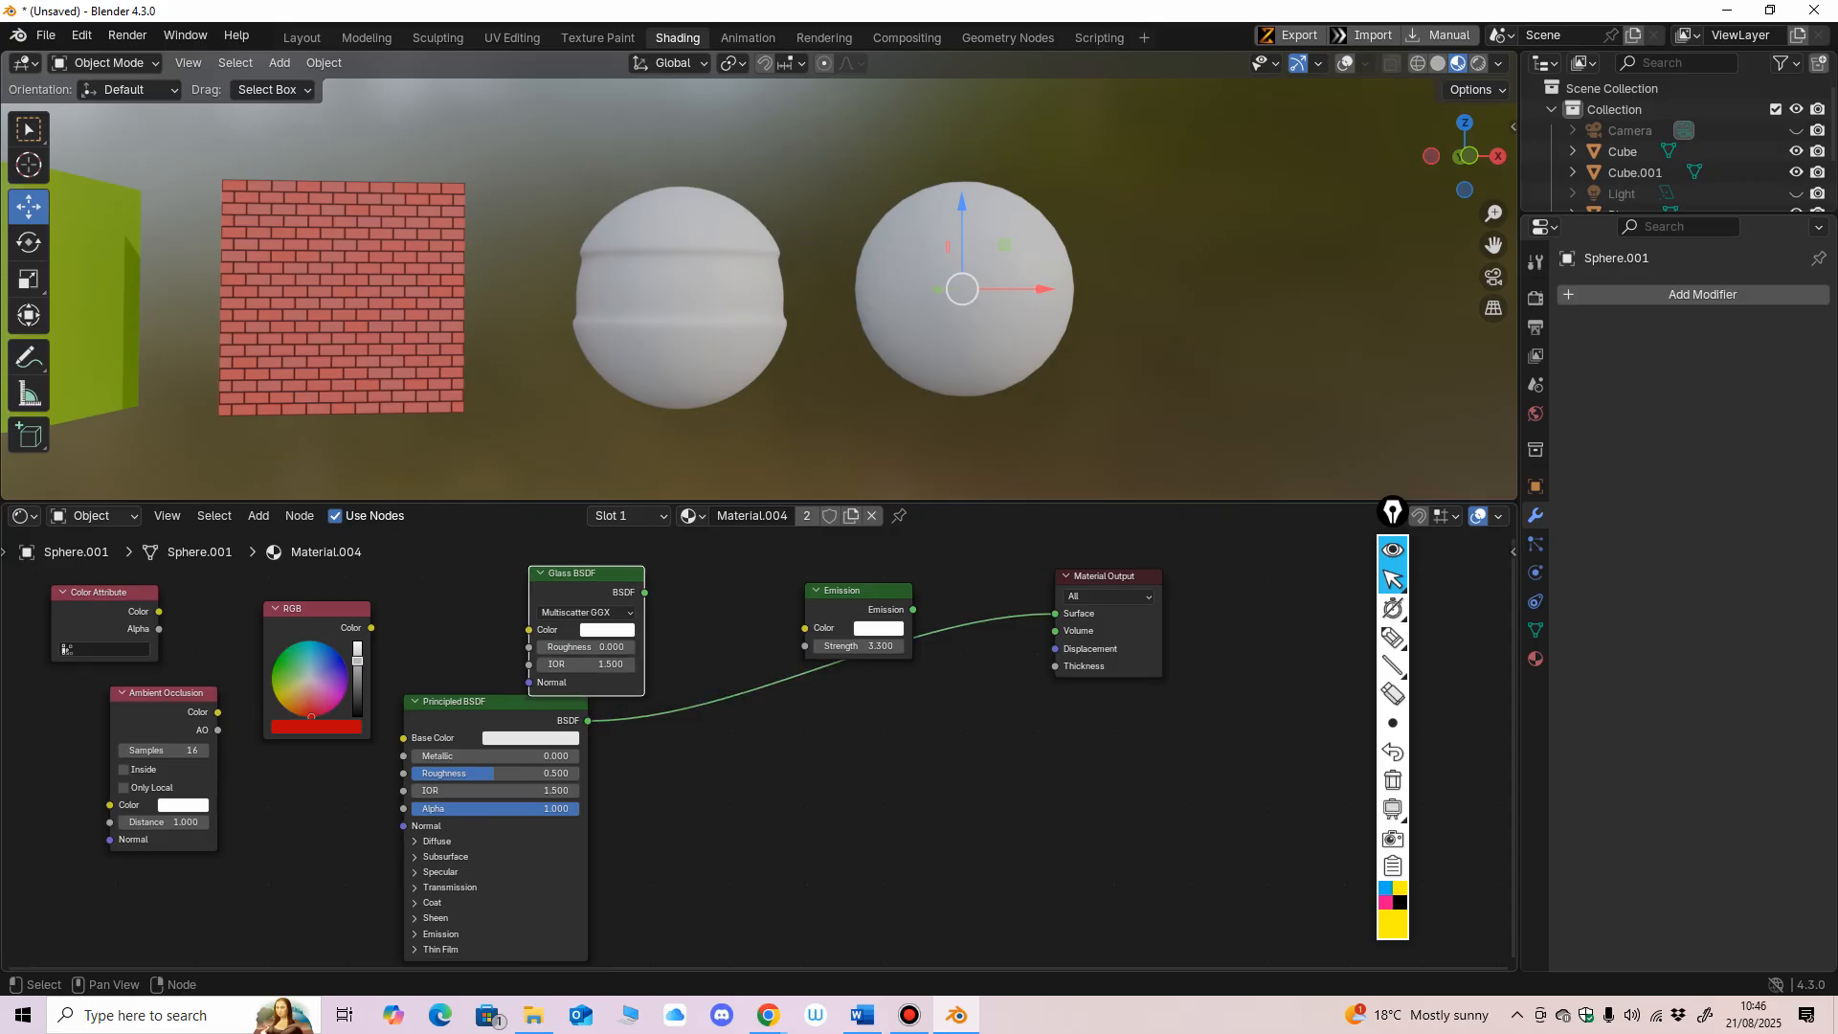
{"action": "middle_click_drag", "start_coordinate": [708, 651], "coordinate": [726, 669]}
{"action": "left_click_drag", "start_coordinate": [867, 609], "coordinate": [474, 593]}
{"action": "middle_click_drag", "start_coordinate": [474, 592], "coordinate": [553, 635]}
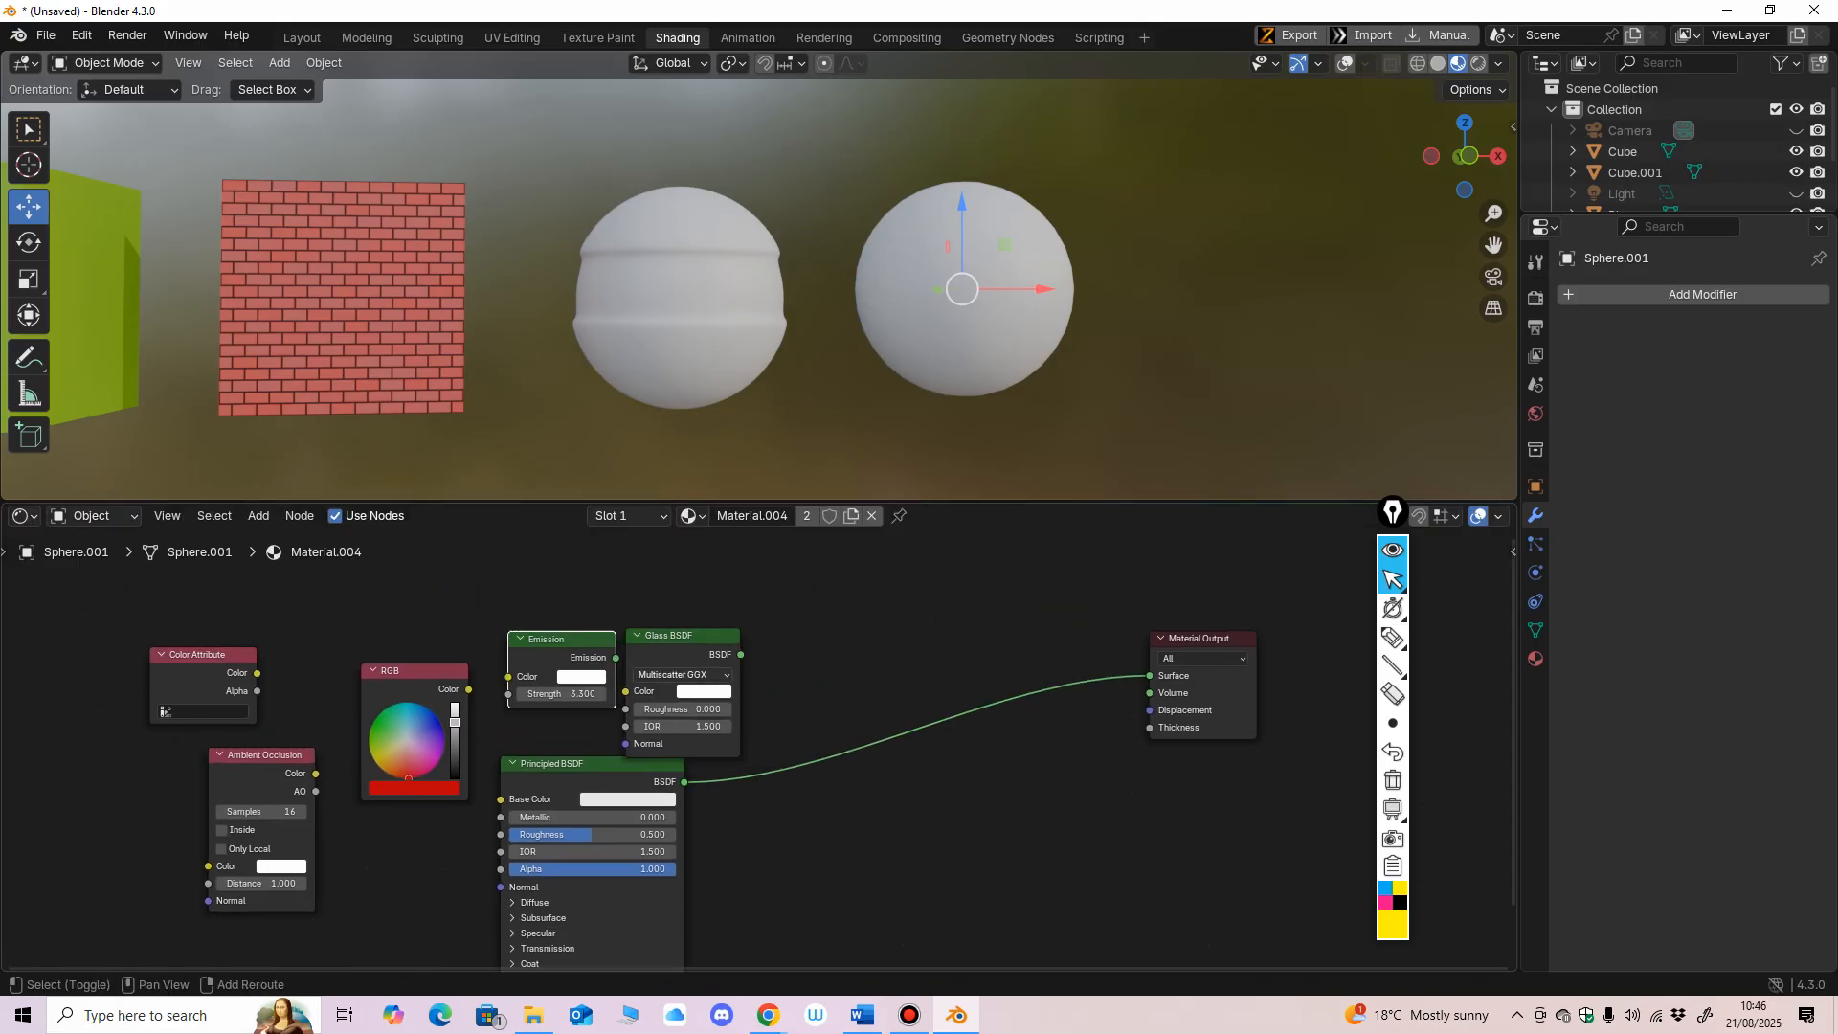
{"action": "left_click_drag", "start_coordinate": [552, 636], "coordinate": [533, 598]}
{"action": "left_click_drag", "start_coordinate": [677, 636], "coordinate": [666, 591]}
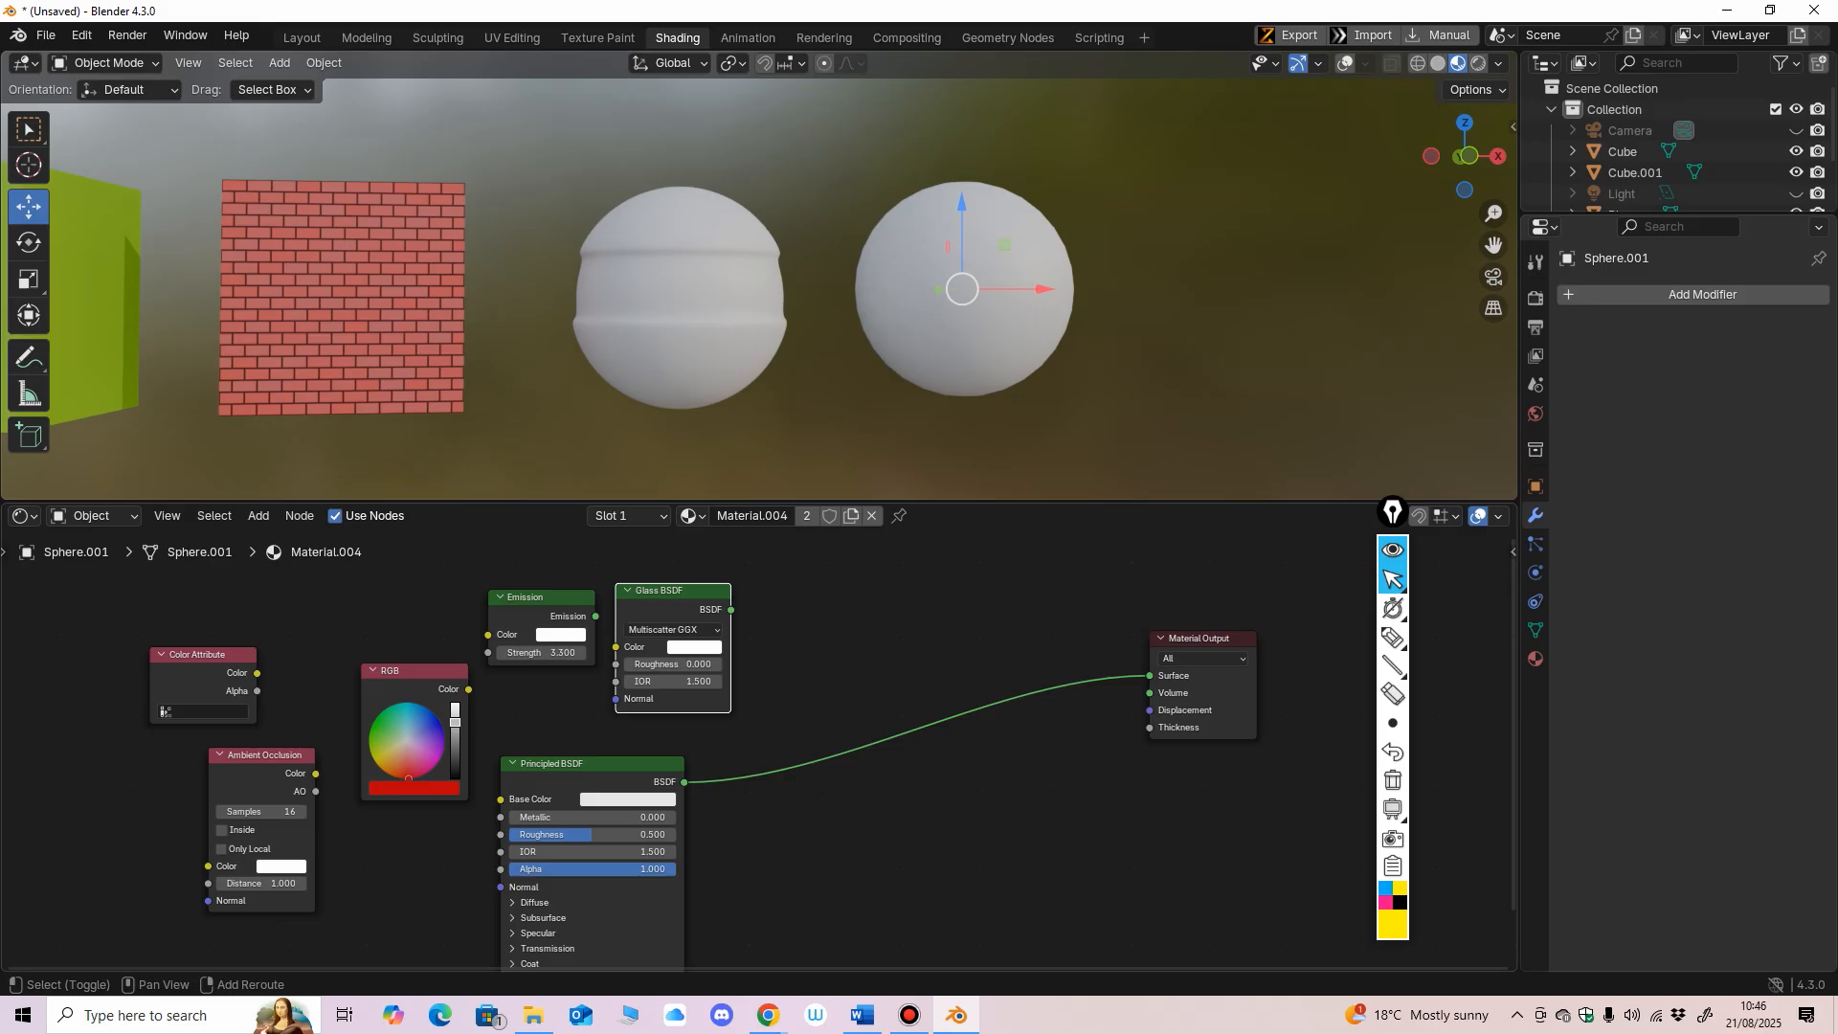
Step: Add a Metallic BSDF node and connect it to the Material Output's Surface in place of the Principled BSDF
{"action": "key", "text": "shift+a"}
{"action": "mouse_move", "coordinate": [727, 627]}
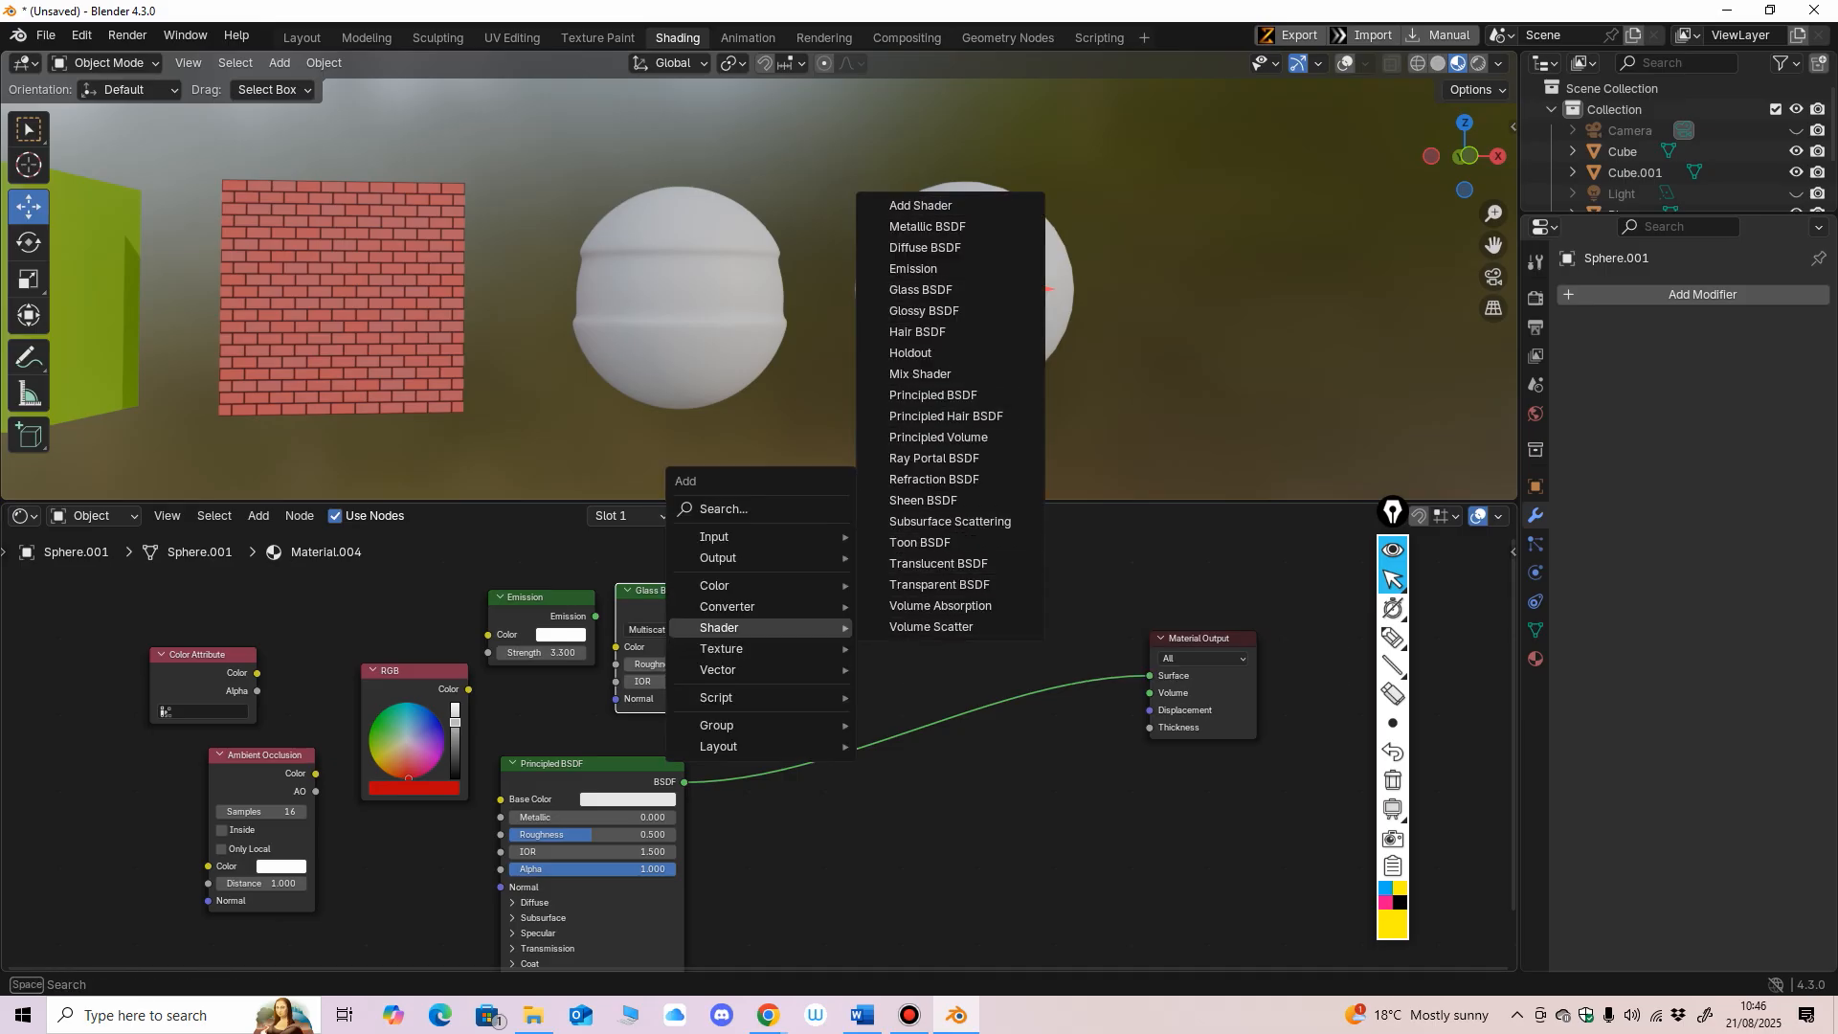
{"action": "left_click", "coordinate": [926, 226]}
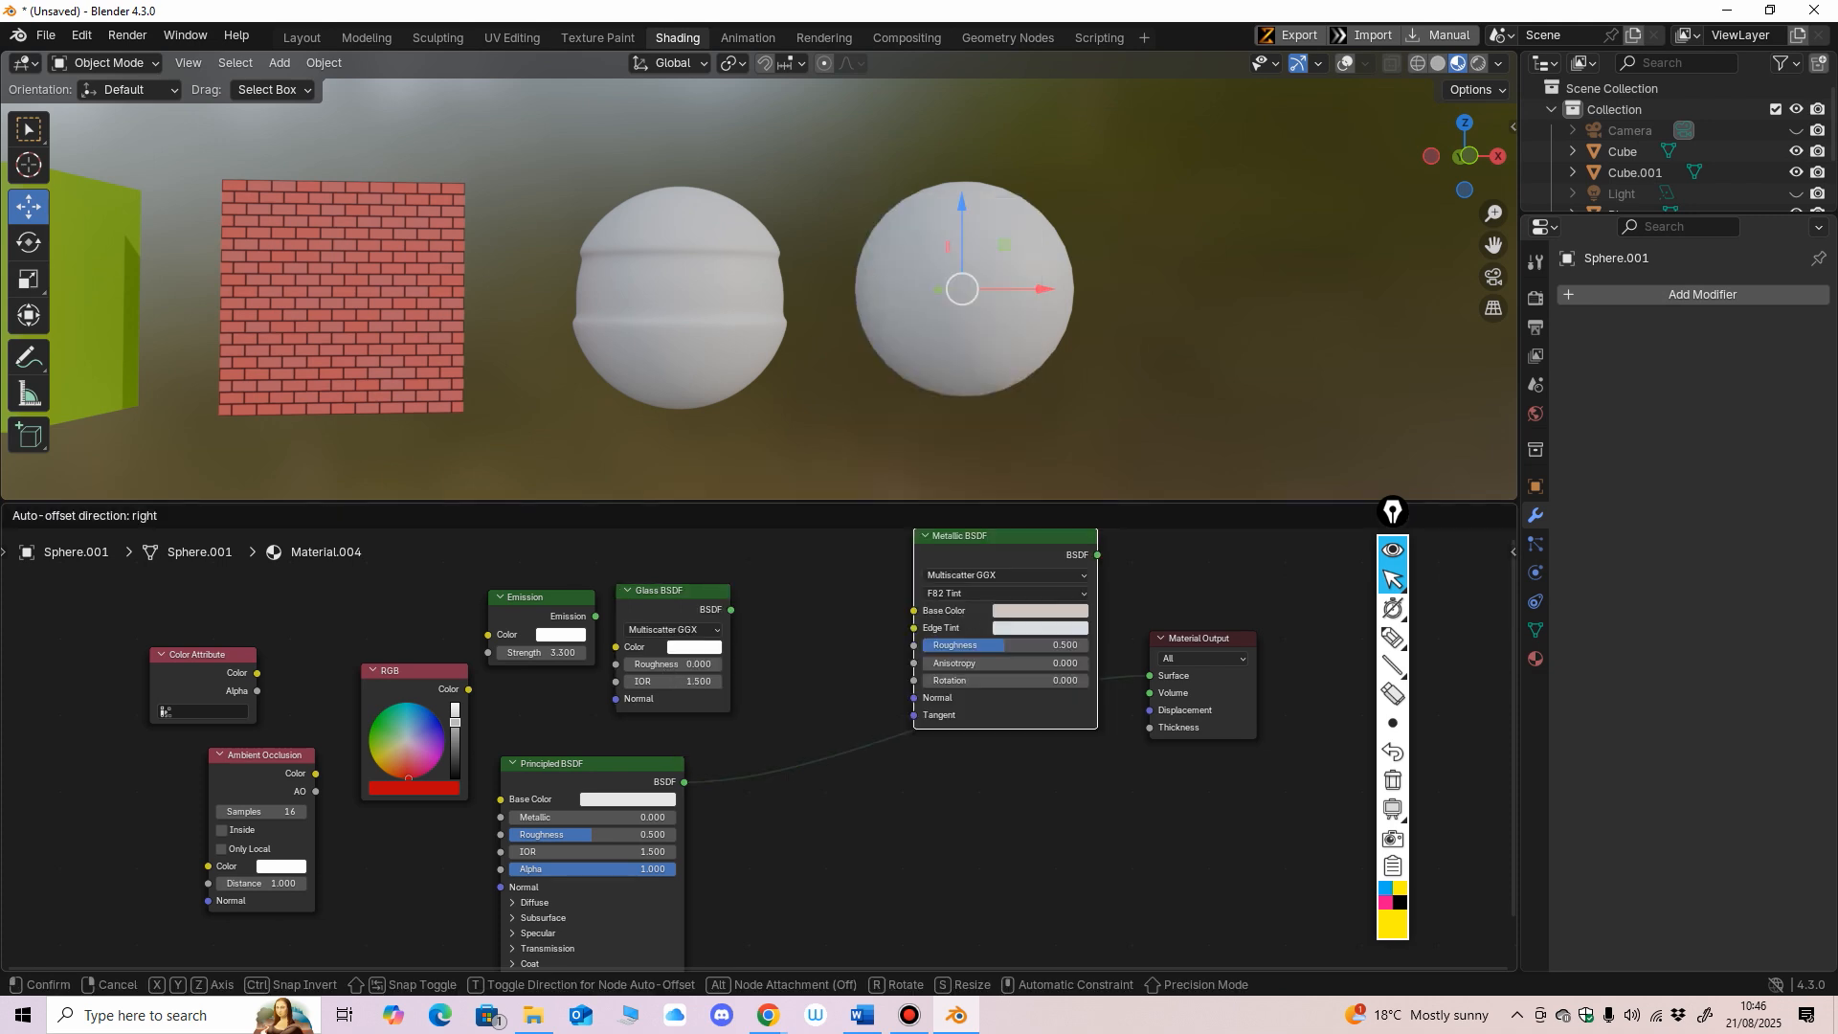
{"action": "left_click", "coordinate": [905, 787]}
{"action": "middle_click_drag", "start_coordinate": [905, 787], "coordinate": [738, 731], "text": "shift"}
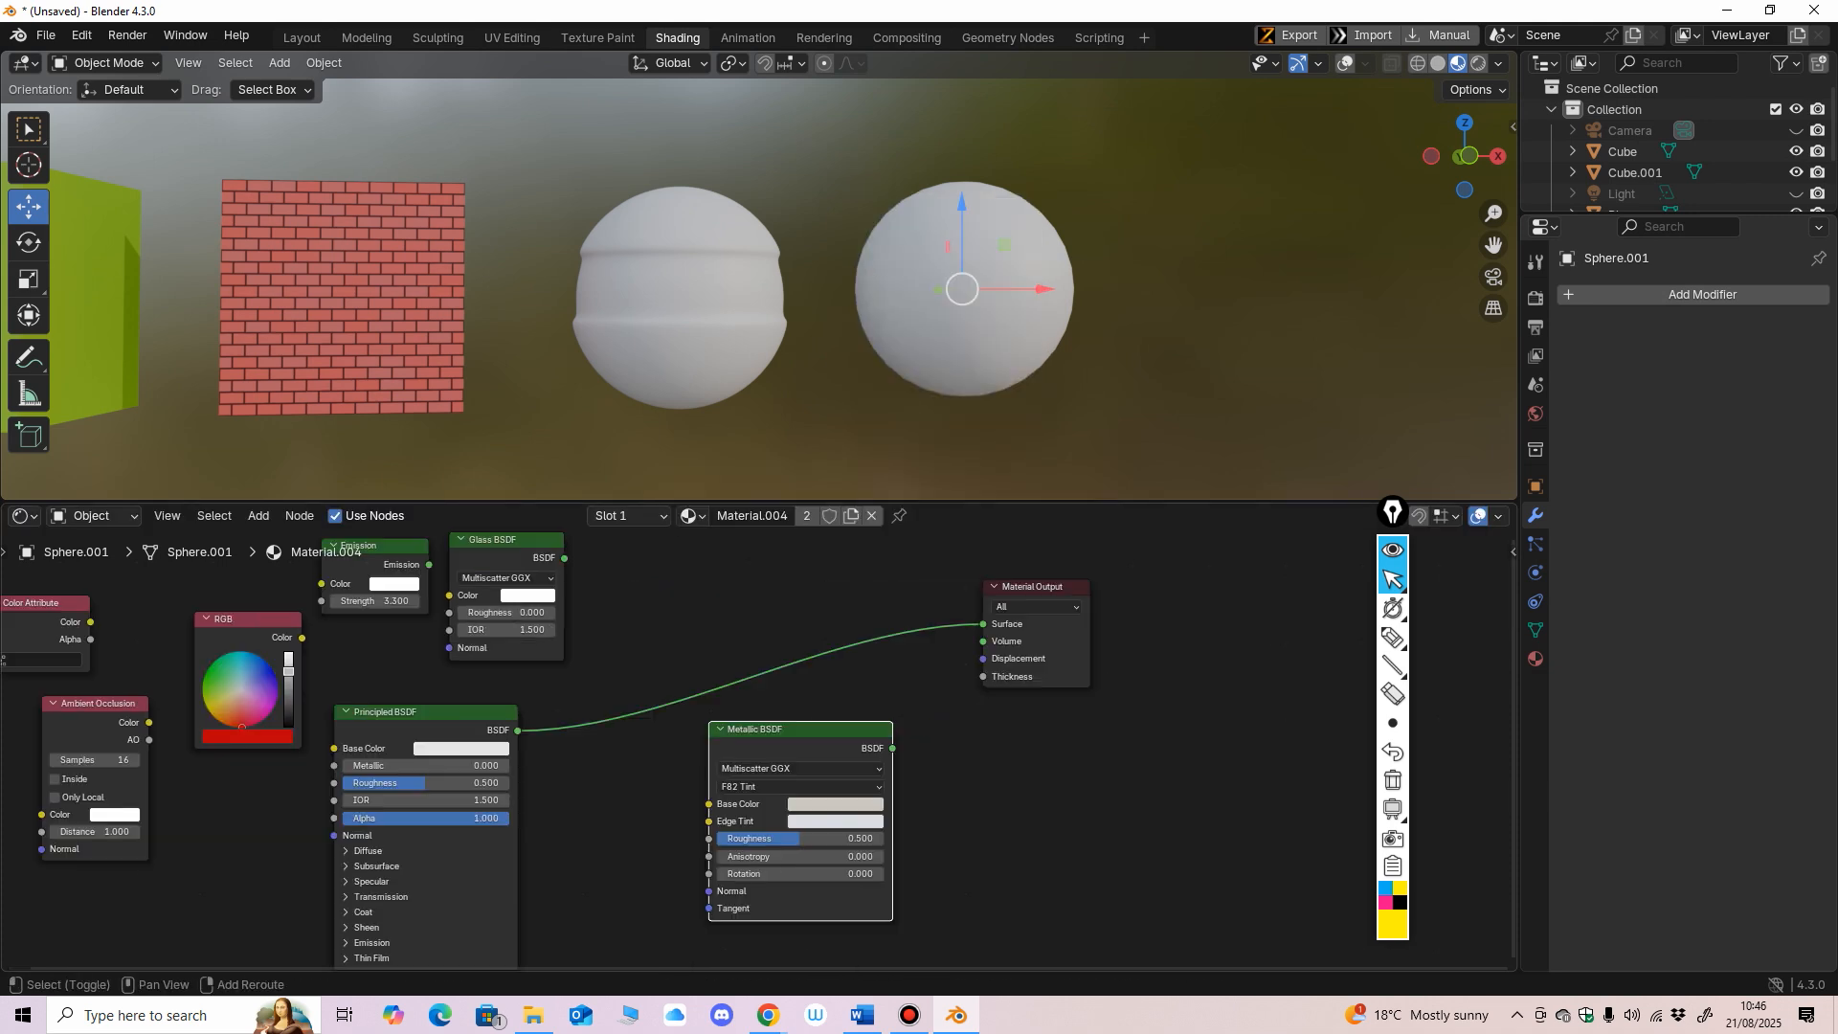
{"action": "right_click_drag", "start_coordinate": [836, 616], "coordinate": [845, 684], "text": "ctrl"}
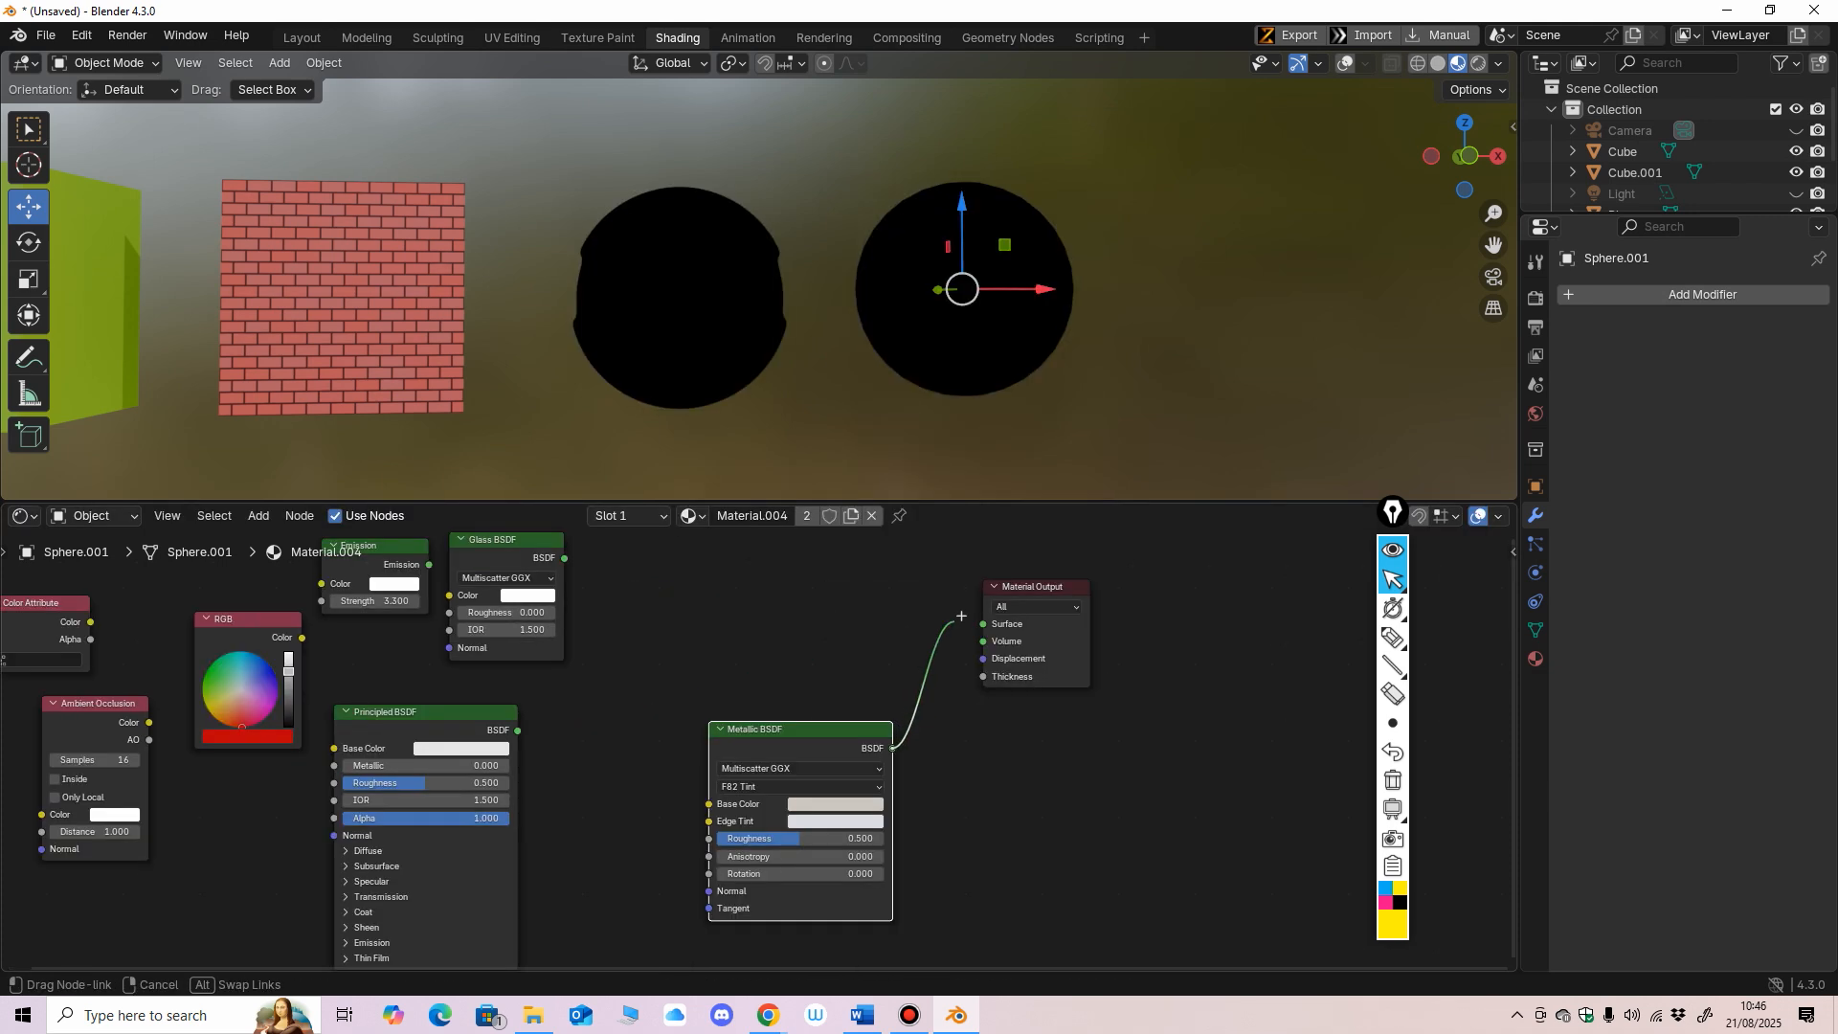
{"action": "left_click_drag", "start_coordinate": [961, 615], "coordinate": [983, 623]}
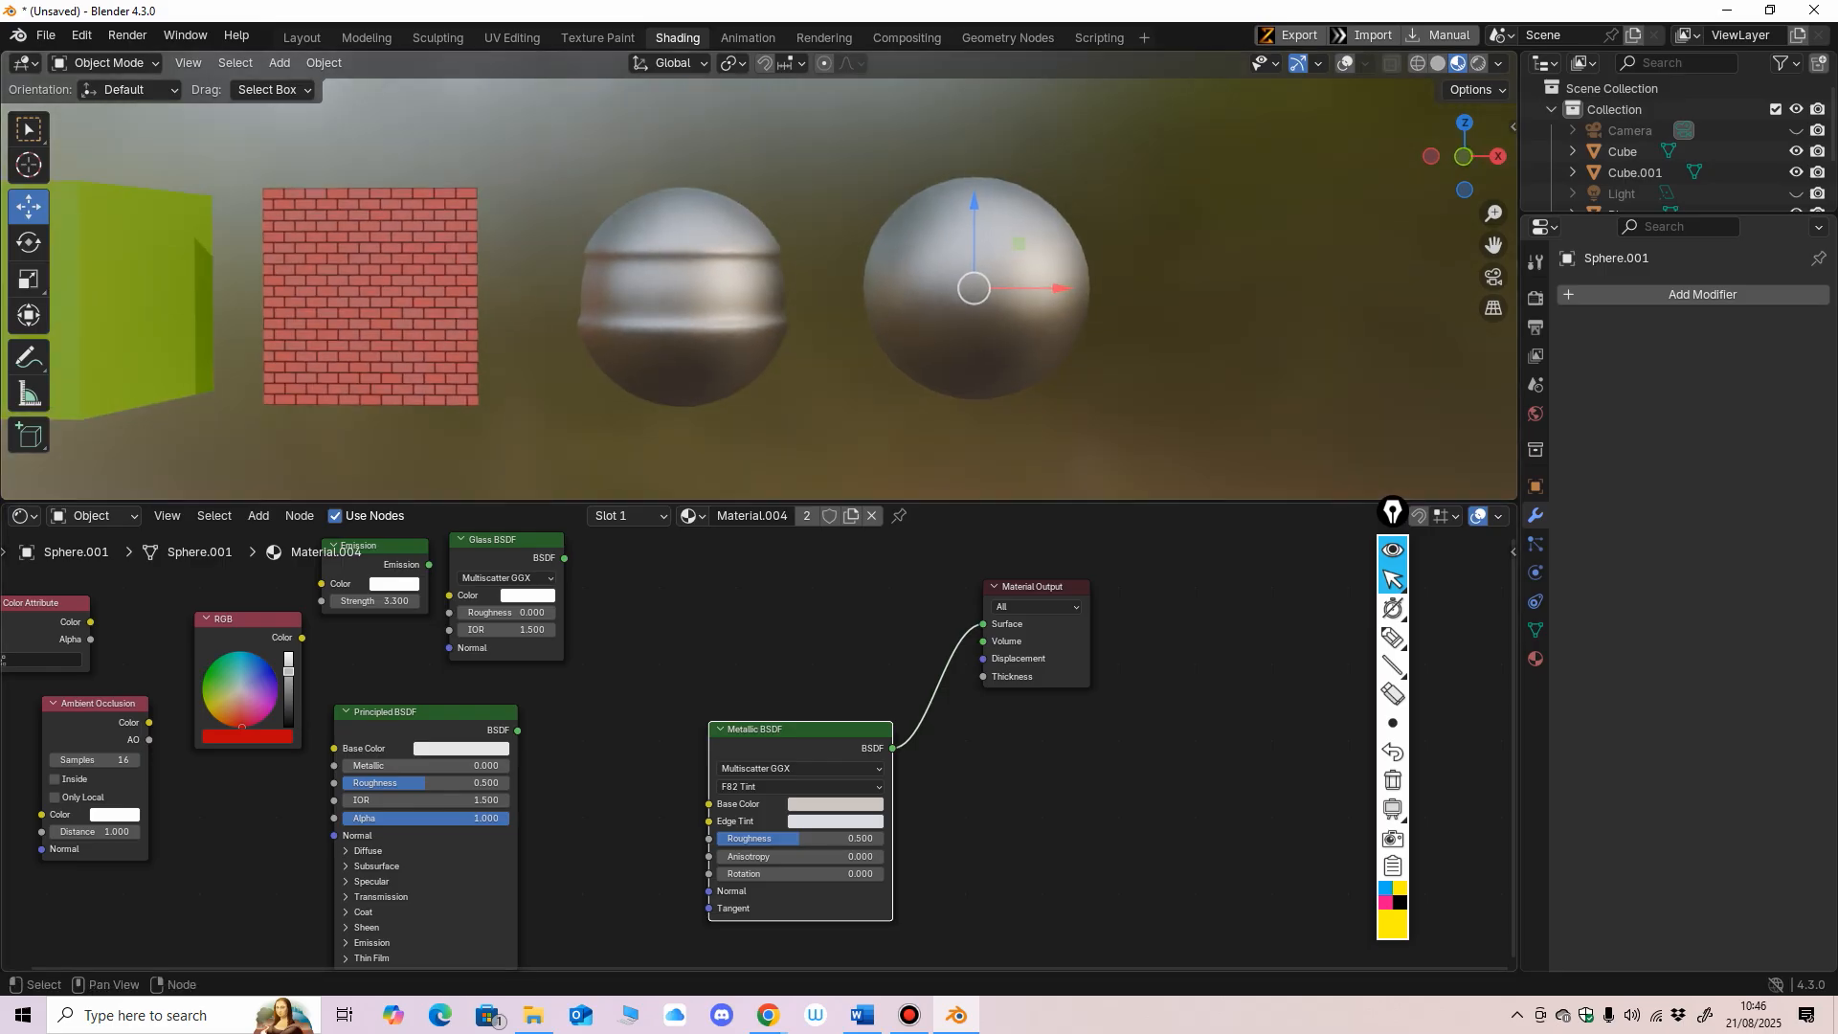
Step: Set the Metallic BSDF's Roughness to 0.000 and view the reflections on both spheres
{"action": "middle_click_drag", "start_coordinate": [976, 737], "coordinate": [938, 675], "text": "shift"}
{"action": "mouse_move", "coordinate": [762, 775]}
{"action": "left_mouse_down"}
{"action": "mouse_move", "coordinate": [697, 776]}
{"action": "mouse_move", "coordinate": [831, 777]}
{"action": "mouse_move", "coordinate": [736, 777]}
{"action": "left_mouse_up"}
{"action": "middle_click_drag", "start_coordinate": [842, 383], "coordinate": [780, 388]}
{"action": "middle_click_drag", "start_coordinate": [785, 613], "coordinate": [776, 688]}
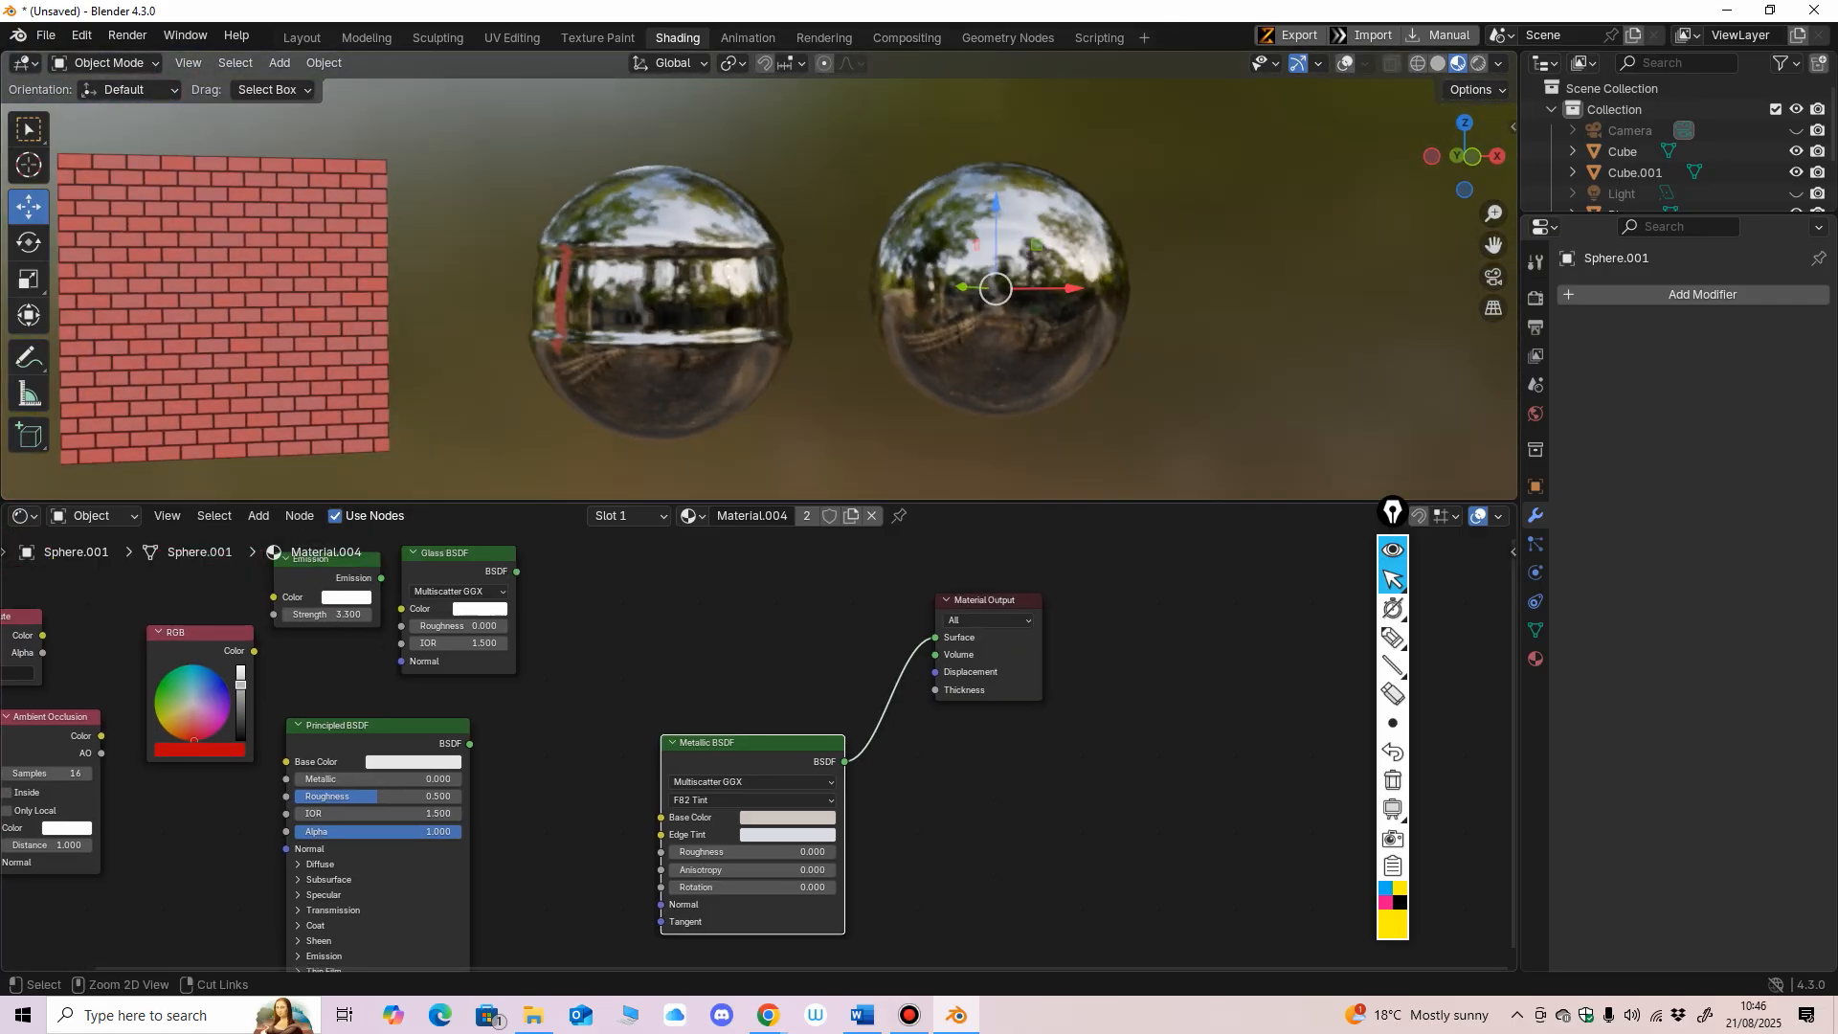
Step: Disconnect the Metallic BSDF, move it aside, and reconnect the Principled BSDF to the Material Output's Surface
{"action": "left_click_drag", "start_coordinate": [935, 638], "coordinate": [885, 670]}
{"action": "left_click_drag", "start_coordinate": [732, 743], "coordinate": [694, 759]}
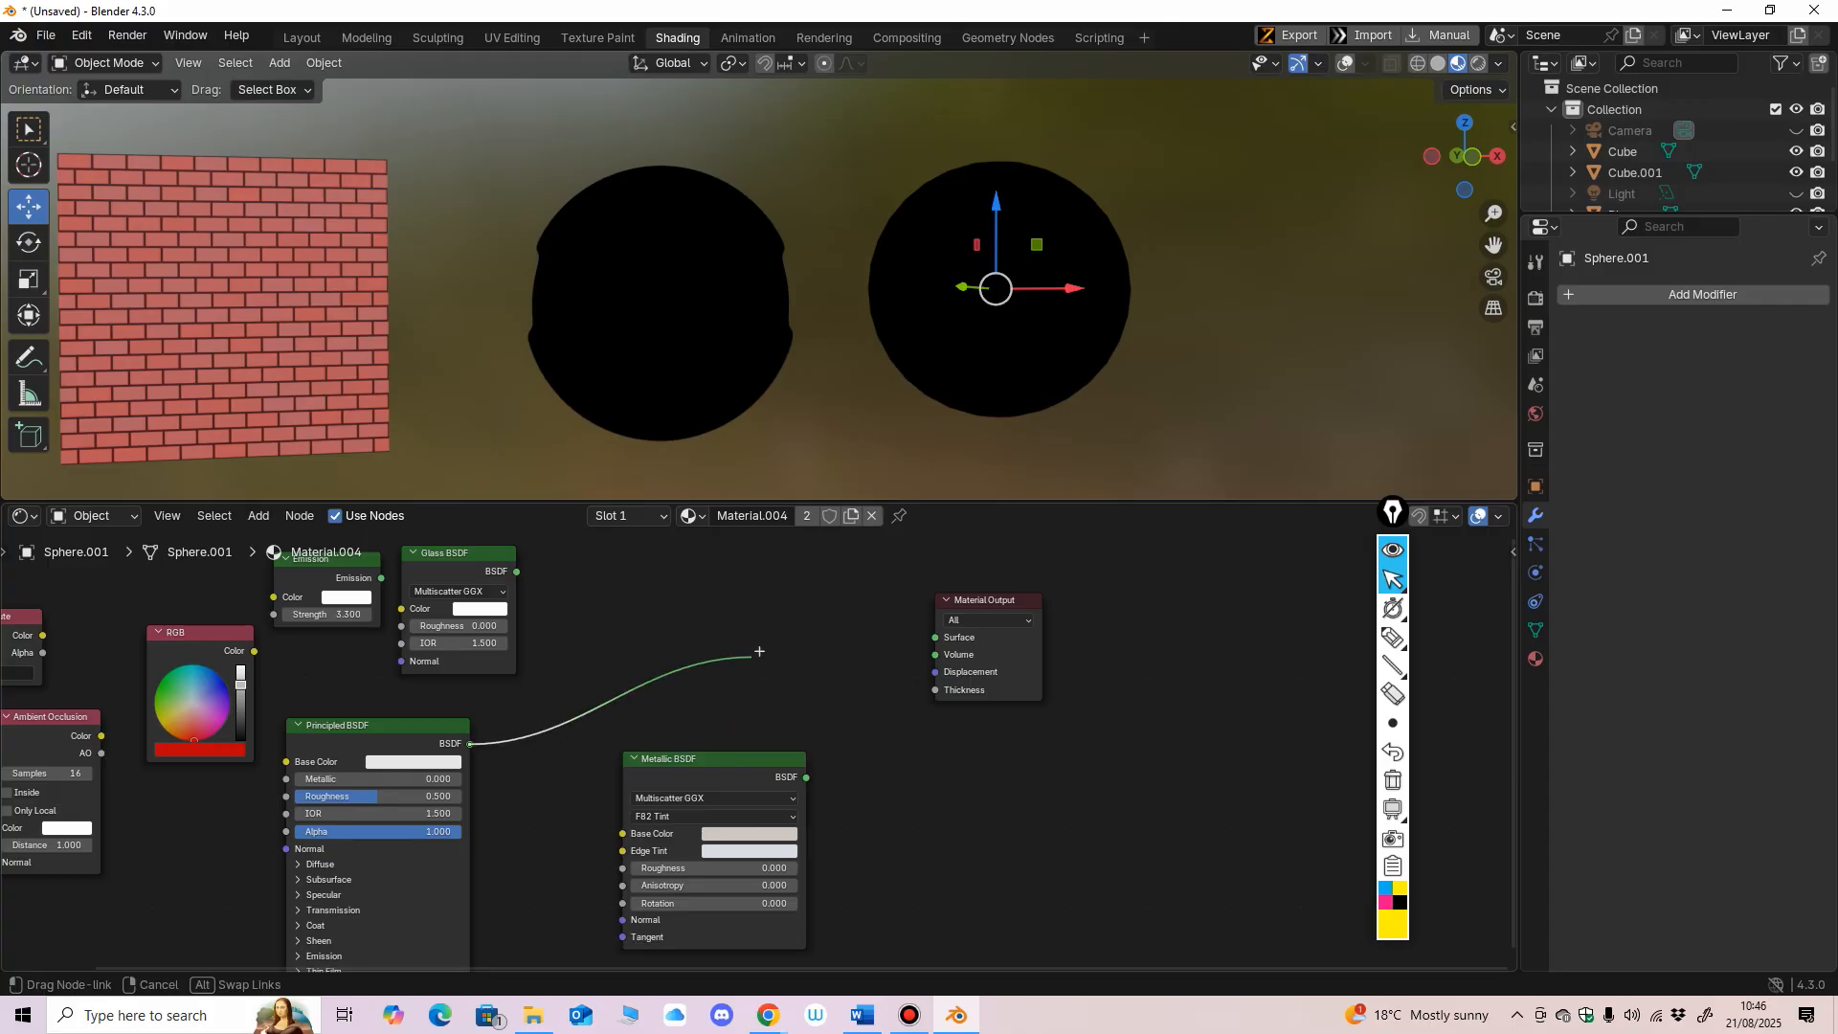
{"action": "left_click_drag", "start_coordinate": [935, 638], "coordinate": [935, 638]}
{"action": "scroll", "coordinate": [862, 670], "scroll_direction": "down", "scroll_amount": 2}
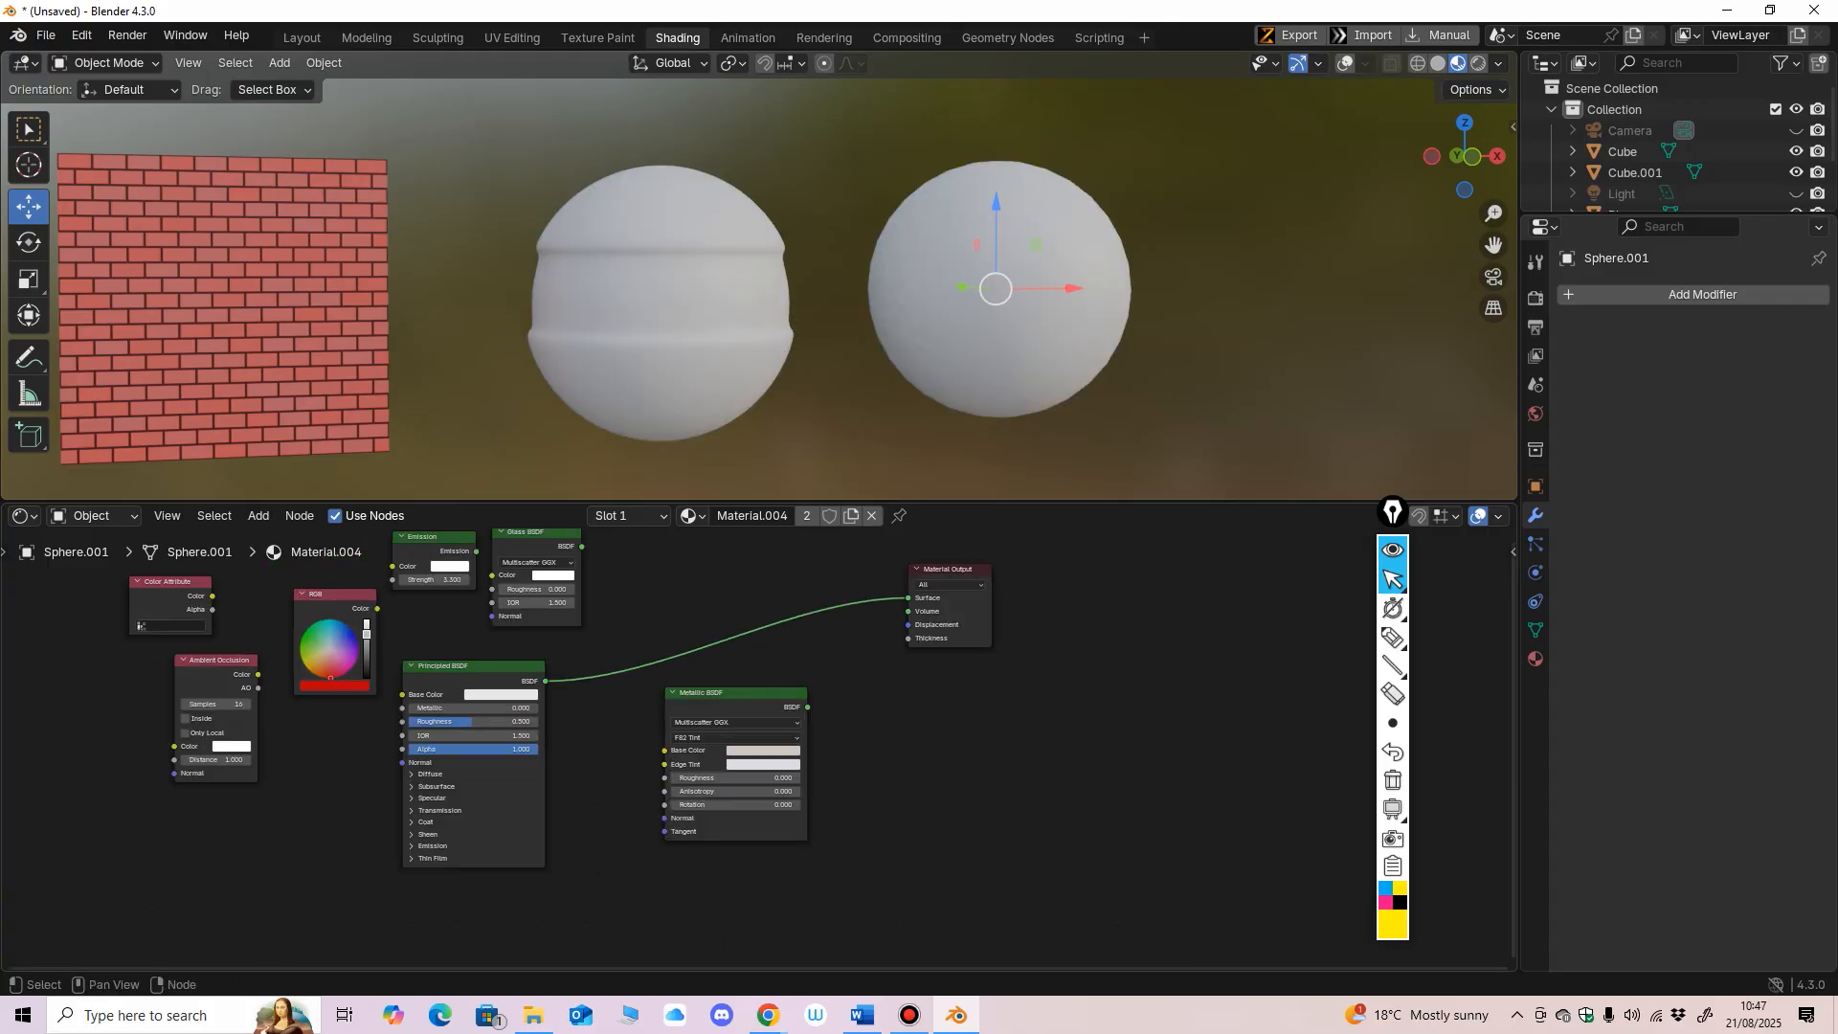
Step: Move the unused Emission, Glass BSDF and Metallic BSDF nodes to the far side of the Material Output node
{"action": "middle_click_drag", "start_coordinate": [823, 661], "coordinate": [889, 699]}
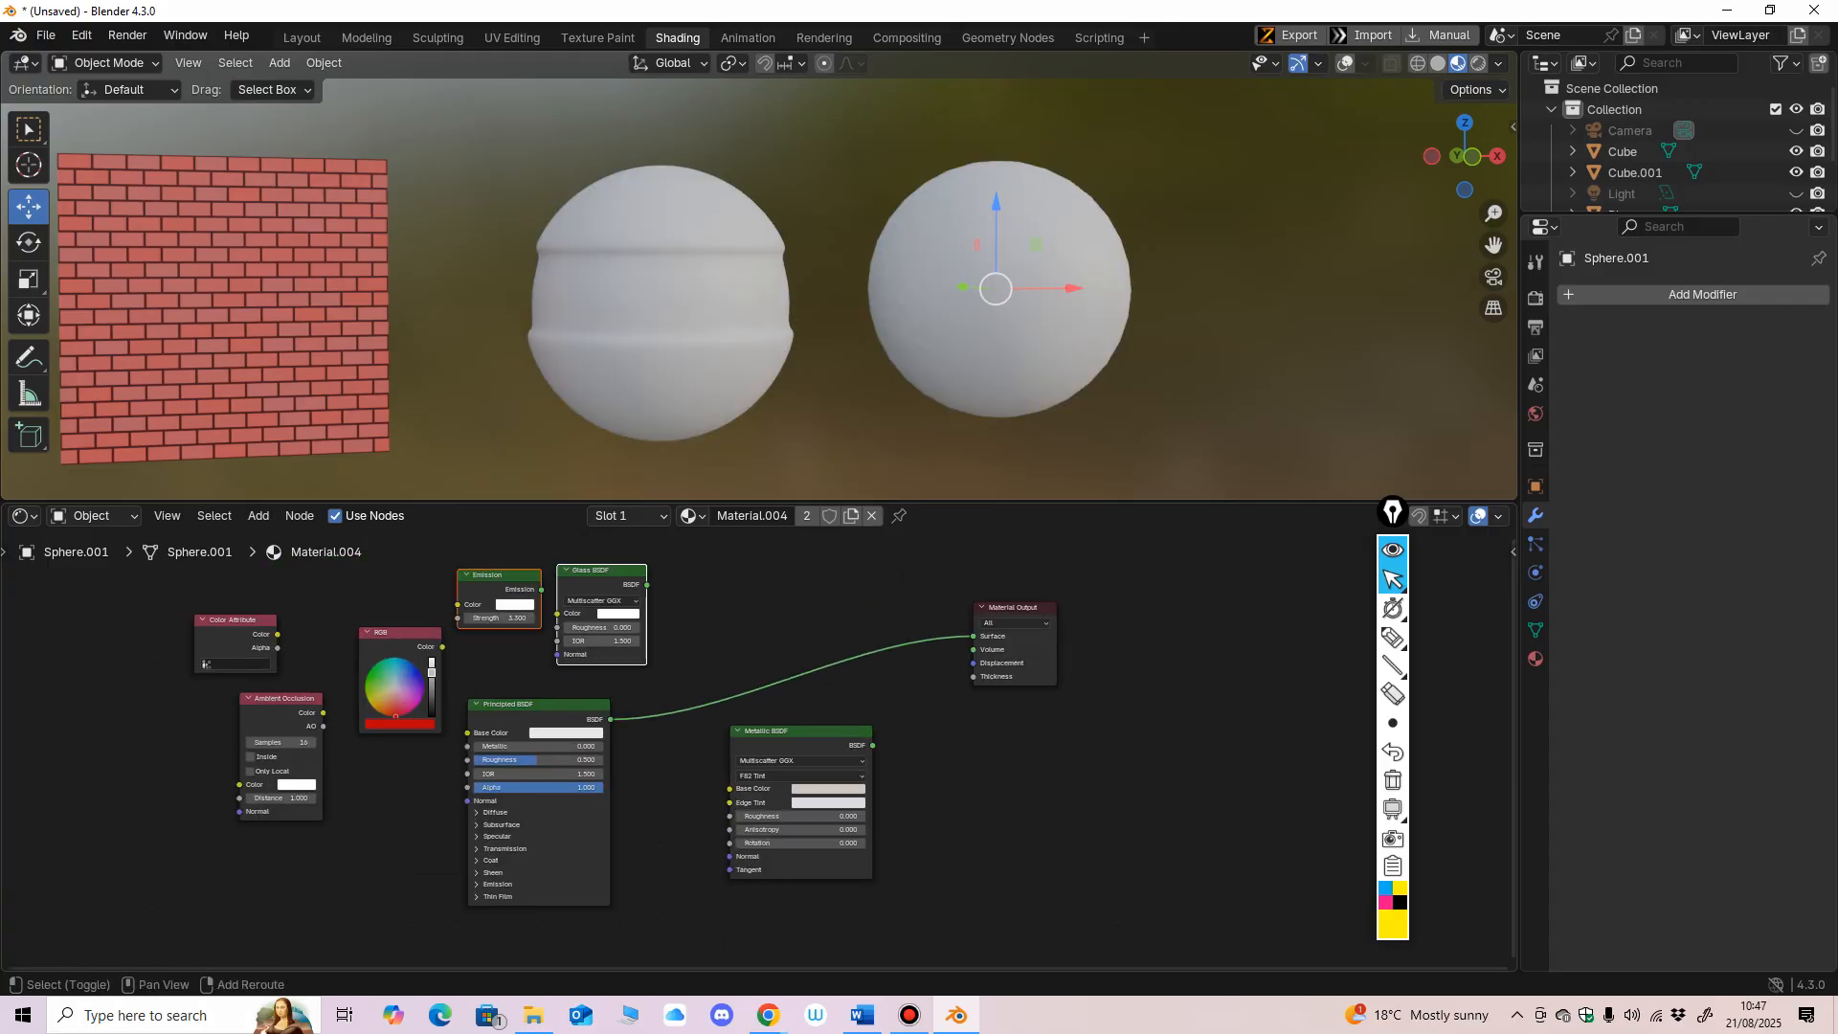
{"action": "key", "text": "g"}
{"action": "middle_click_drag", "start_coordinate": [1187, 661], "coordinate": [959, 685], "text": "shift"}
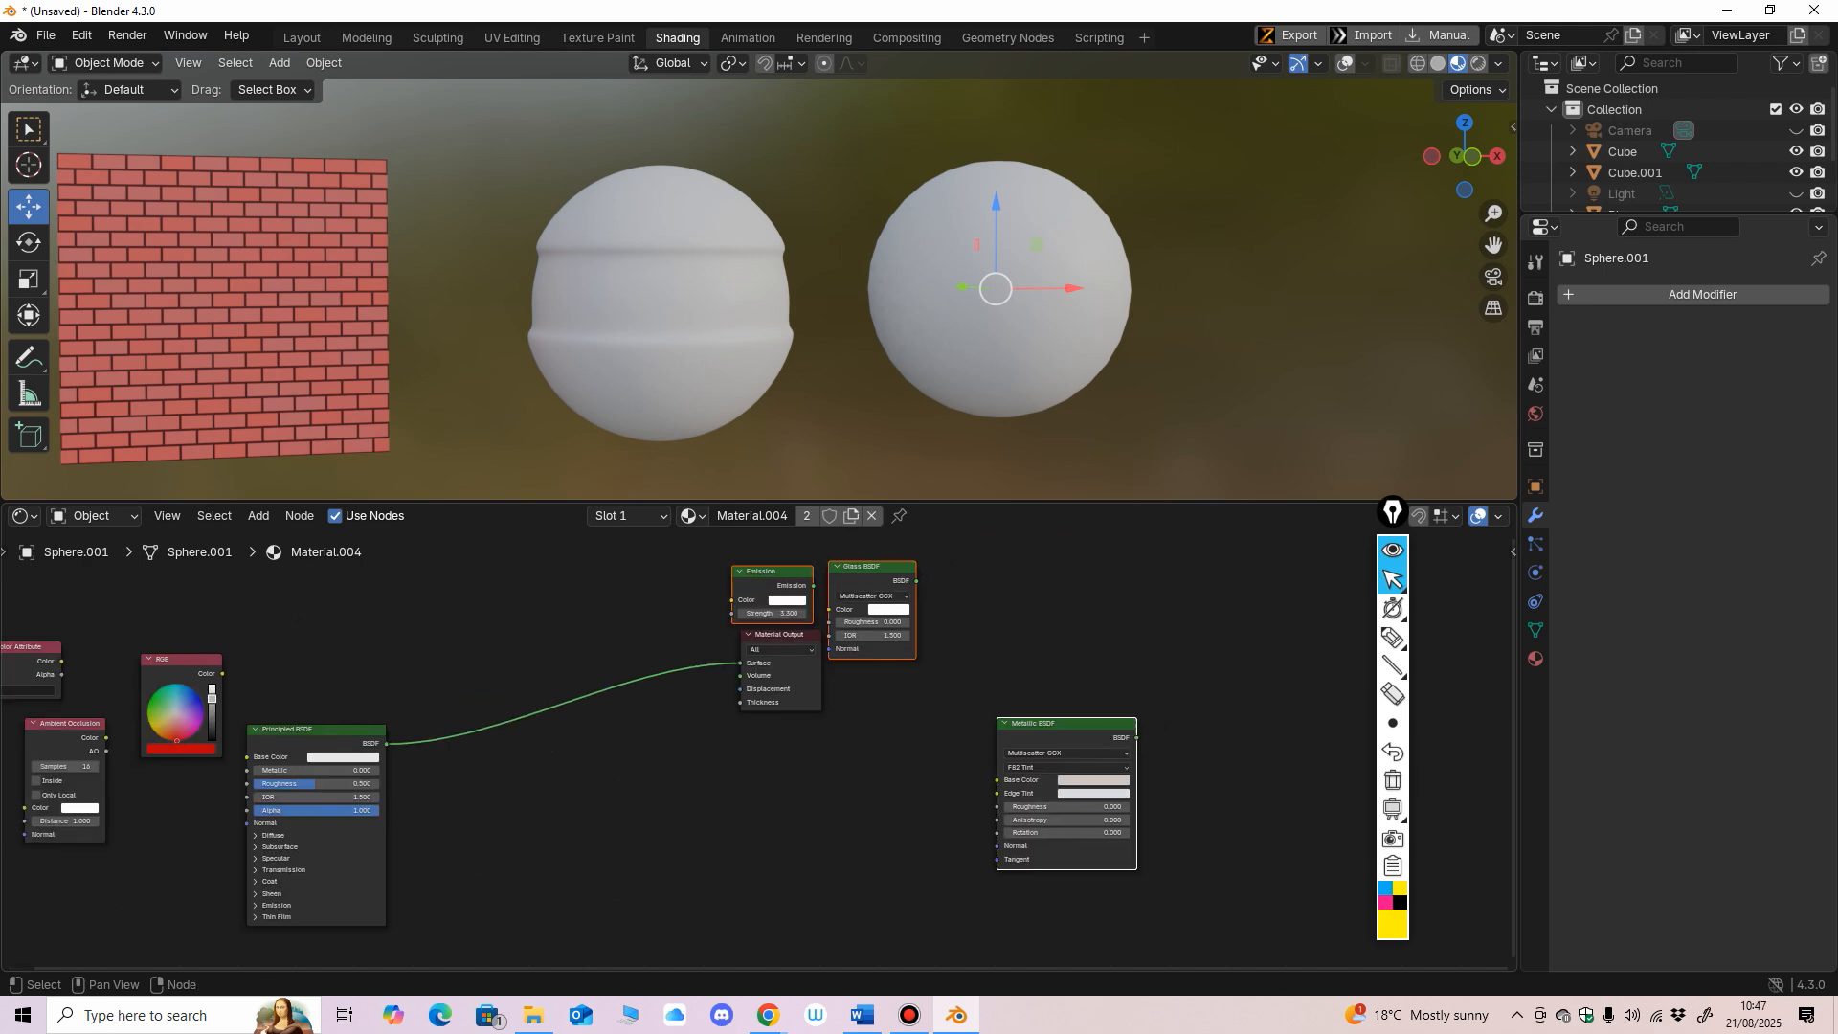
{"action": "left_click", "coordinate": [957, 678]}
{"action": "left_click_drag", "start_coordinate": [875, 567], "coordinate": [1094, 596]}
{"action": "left_click_drag", "start_coordinate": [780, 571], "coordinate": [1218, 623]}
{"action": "middle_click_drag", "start_coordinate": [1216, 641], "coordinate": [1117, 620]}
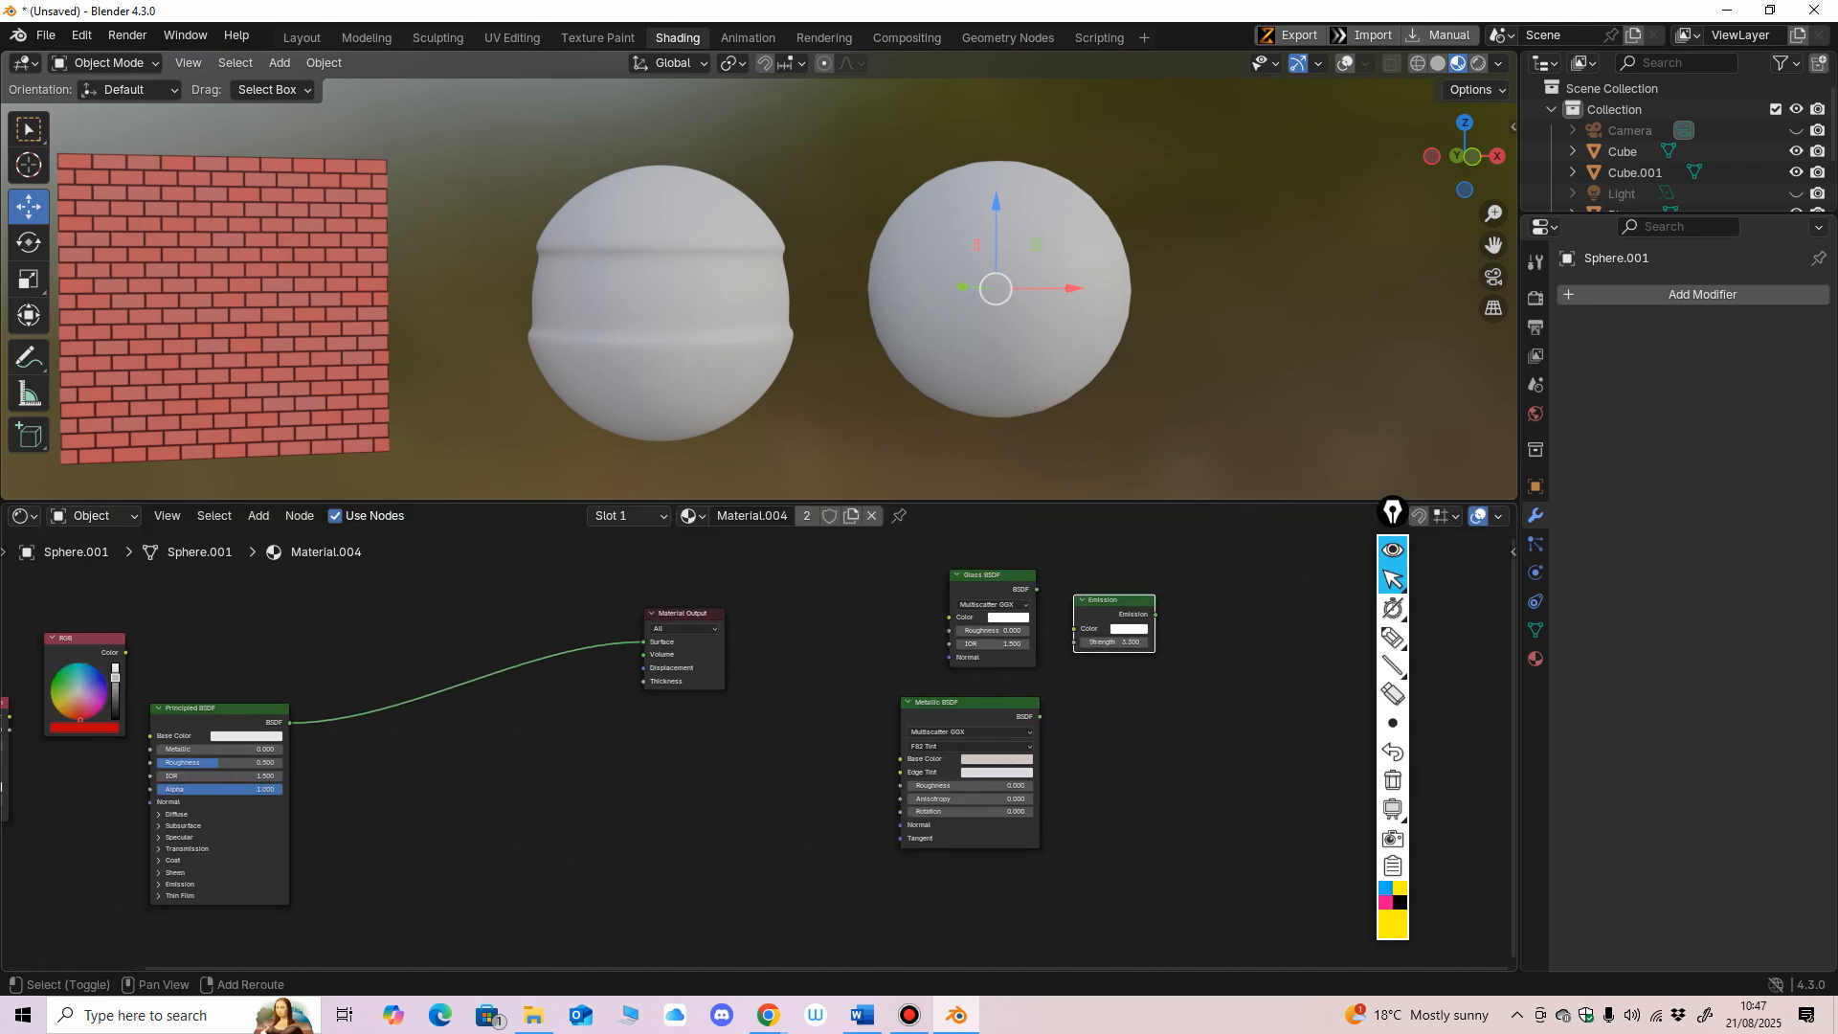
{"action": "left_click_drag", "start_coordinate": [967, 703], "coordinate": [1046, 689]}
Step: Move the Principled BSDF closer to the Material Output and shift the color nodes farther away from it
{"action": "middle_click_drag", "start_coordinate": [1044, 691], "coordinate": [1166, 695]}
{"action": "left_click_drag", "start_coordinate": [330, 713], "coordinate": [449, 659]}
{"action": "middle_click_drag", "start_coordinate": [449, 659], "coordinate": [605, 660]}
{"action": "left_click_drag", "start_coordinate": [459, 610], "coordinate": [105, 688]}
Step: Add an Image Texture node in the free space between the RGB and Principled BSDF nodes
{"action": "scroll", "coordinate": [316, 368], "scroll_direction": "down", "scroll_amount": 3}
{"action": "middle_click_drag", "start_coordinate": [316, 369], "coordinate": [586, 366], "text": "shift"}
{"action": "scroll", "coordinate": [588, 382], "scroll_direction": "down", "scroll_amount": 1}
{"action": "mouse_move", "coordinate": [586, 365]}
{"action": "middle_mouse_down", "text": "shift"}
{"action": "mouse_move", "coordinate": [622, 375]}
{"action": "mouse_move", "coordinate": [612, 351]}
{"action": "middle_mouse_up", "text": "shift"}
{"action": "scroll", "coordinate": [622, 375], "scroll_direction": "up", "scroll_amount": 2}
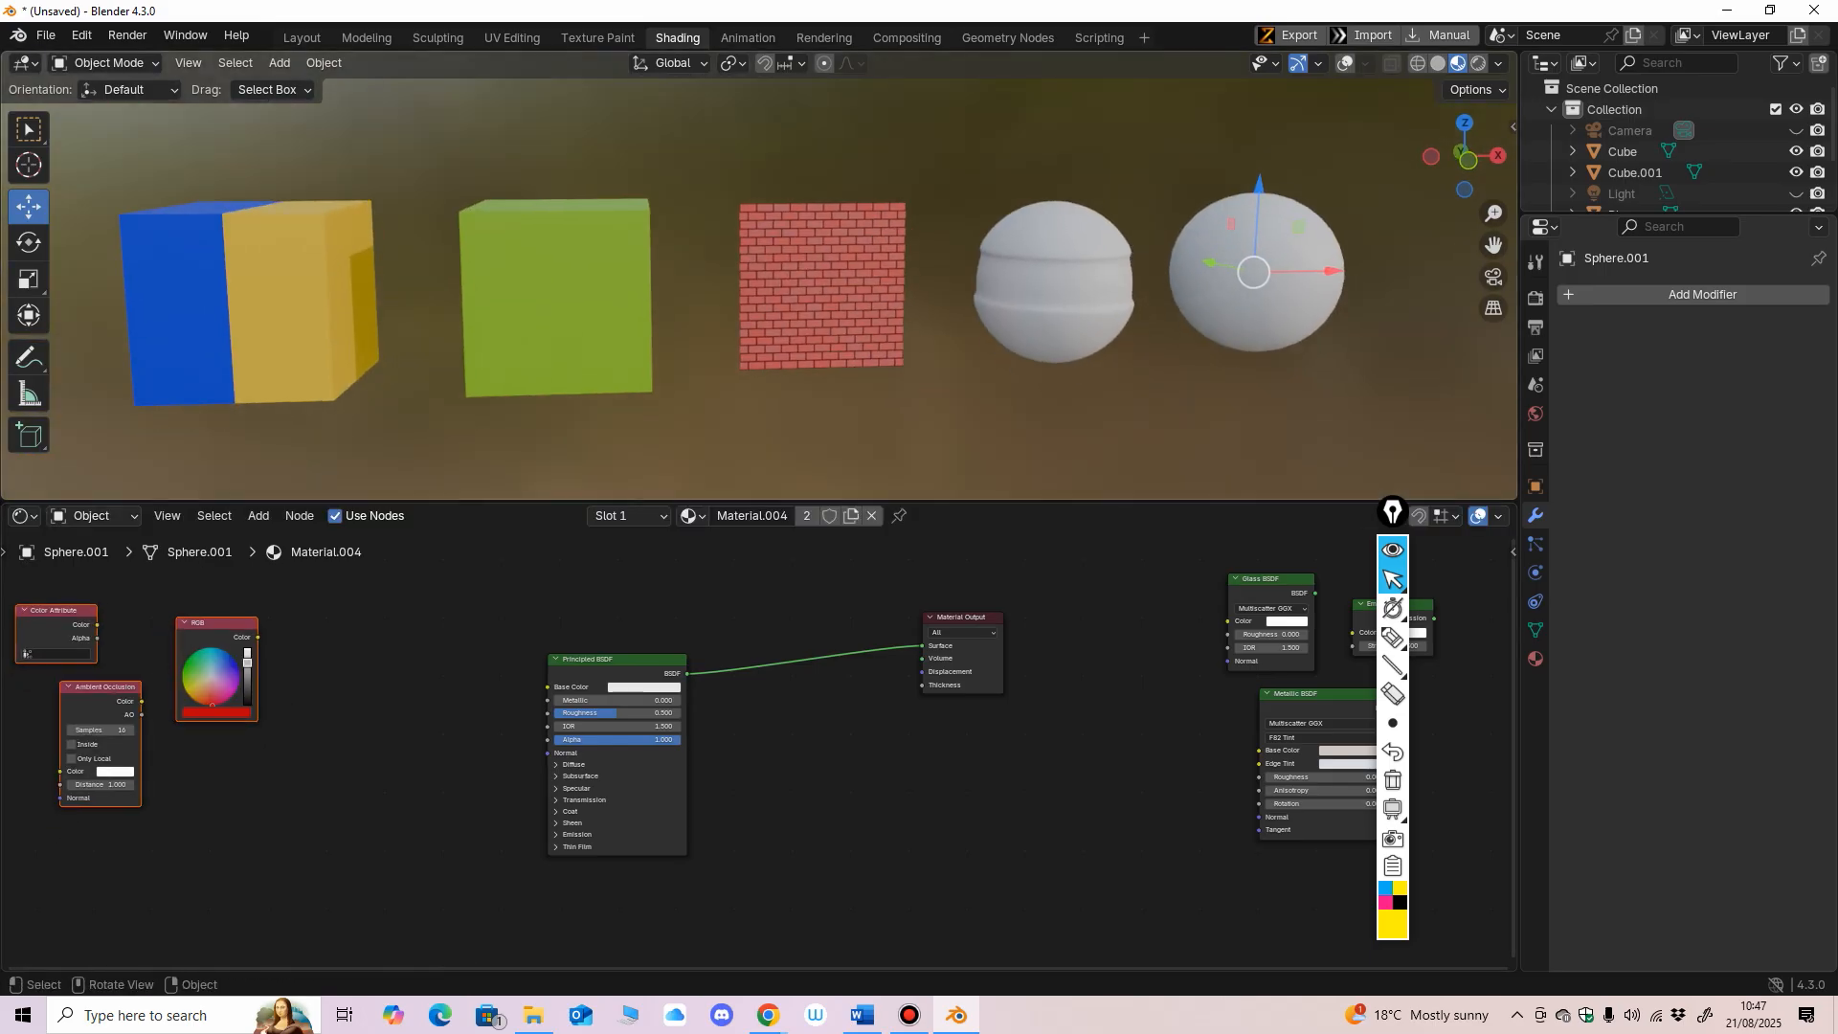
{"action": "key", "text": "shift+a"}
{"action": "mouse_move", "coordinate": [584, 657]}
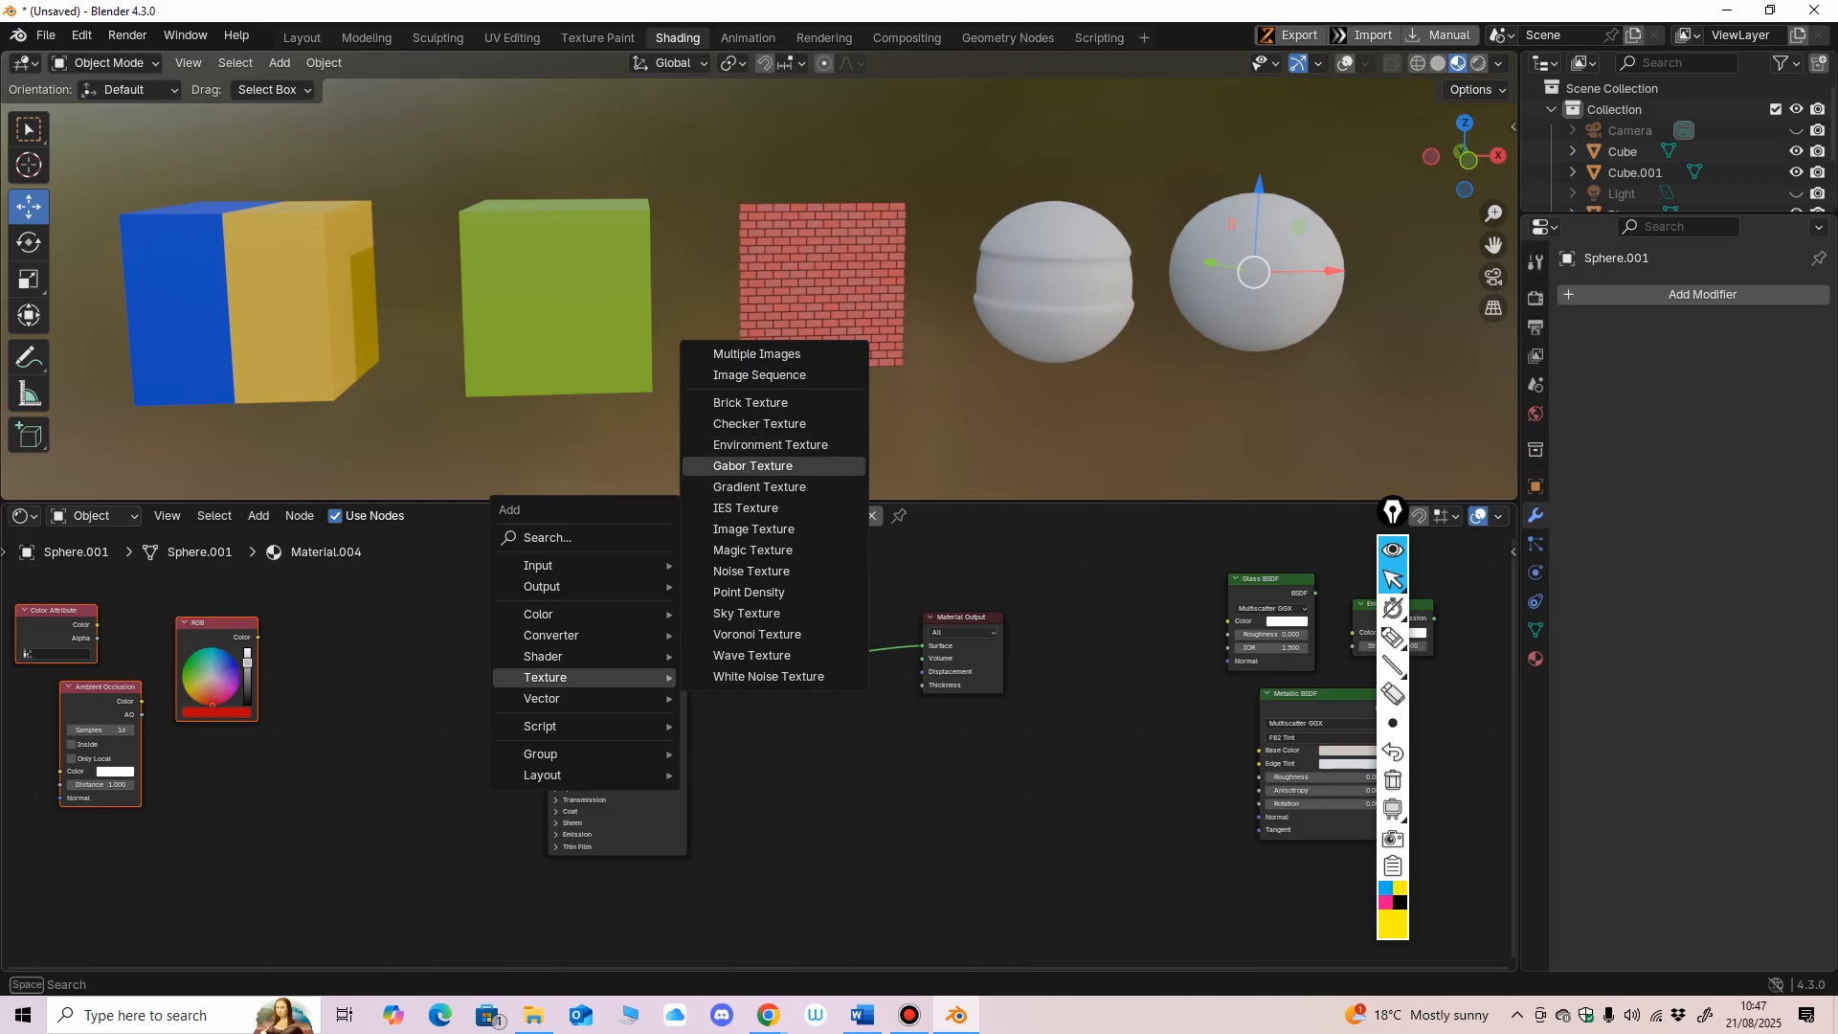
{"action": "left_click", "coordinate": [756, 529]}
{"action": "left_click", "coordinate": [344, 681]}
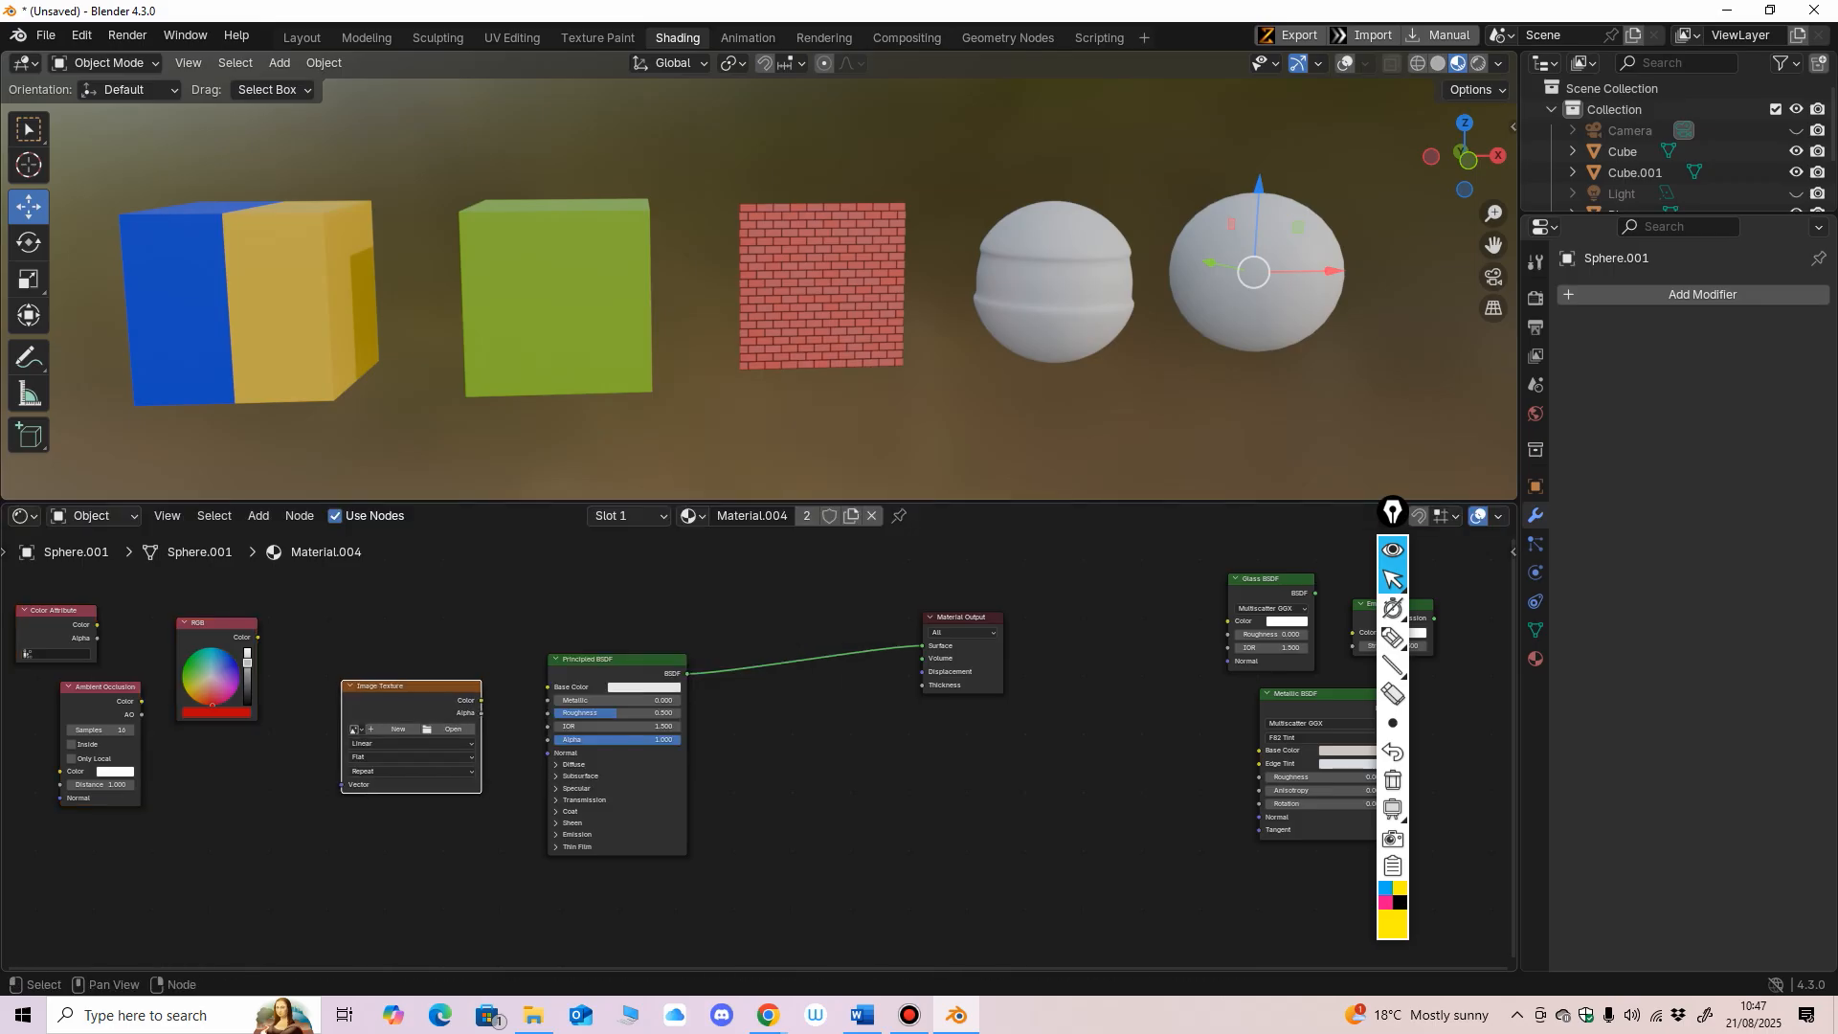
{"action": "scroll", "coordinate": [431, 689], "scroll_direction": "up", "scroll_amount": 3}
{"action": "left_click_drag", "start_coordinate": [421, 620], "coordinate": [371, 634]}
{"action": "middle_click_drag", "start_coordinate": [372, 634], "coordinate": [407, 651]}
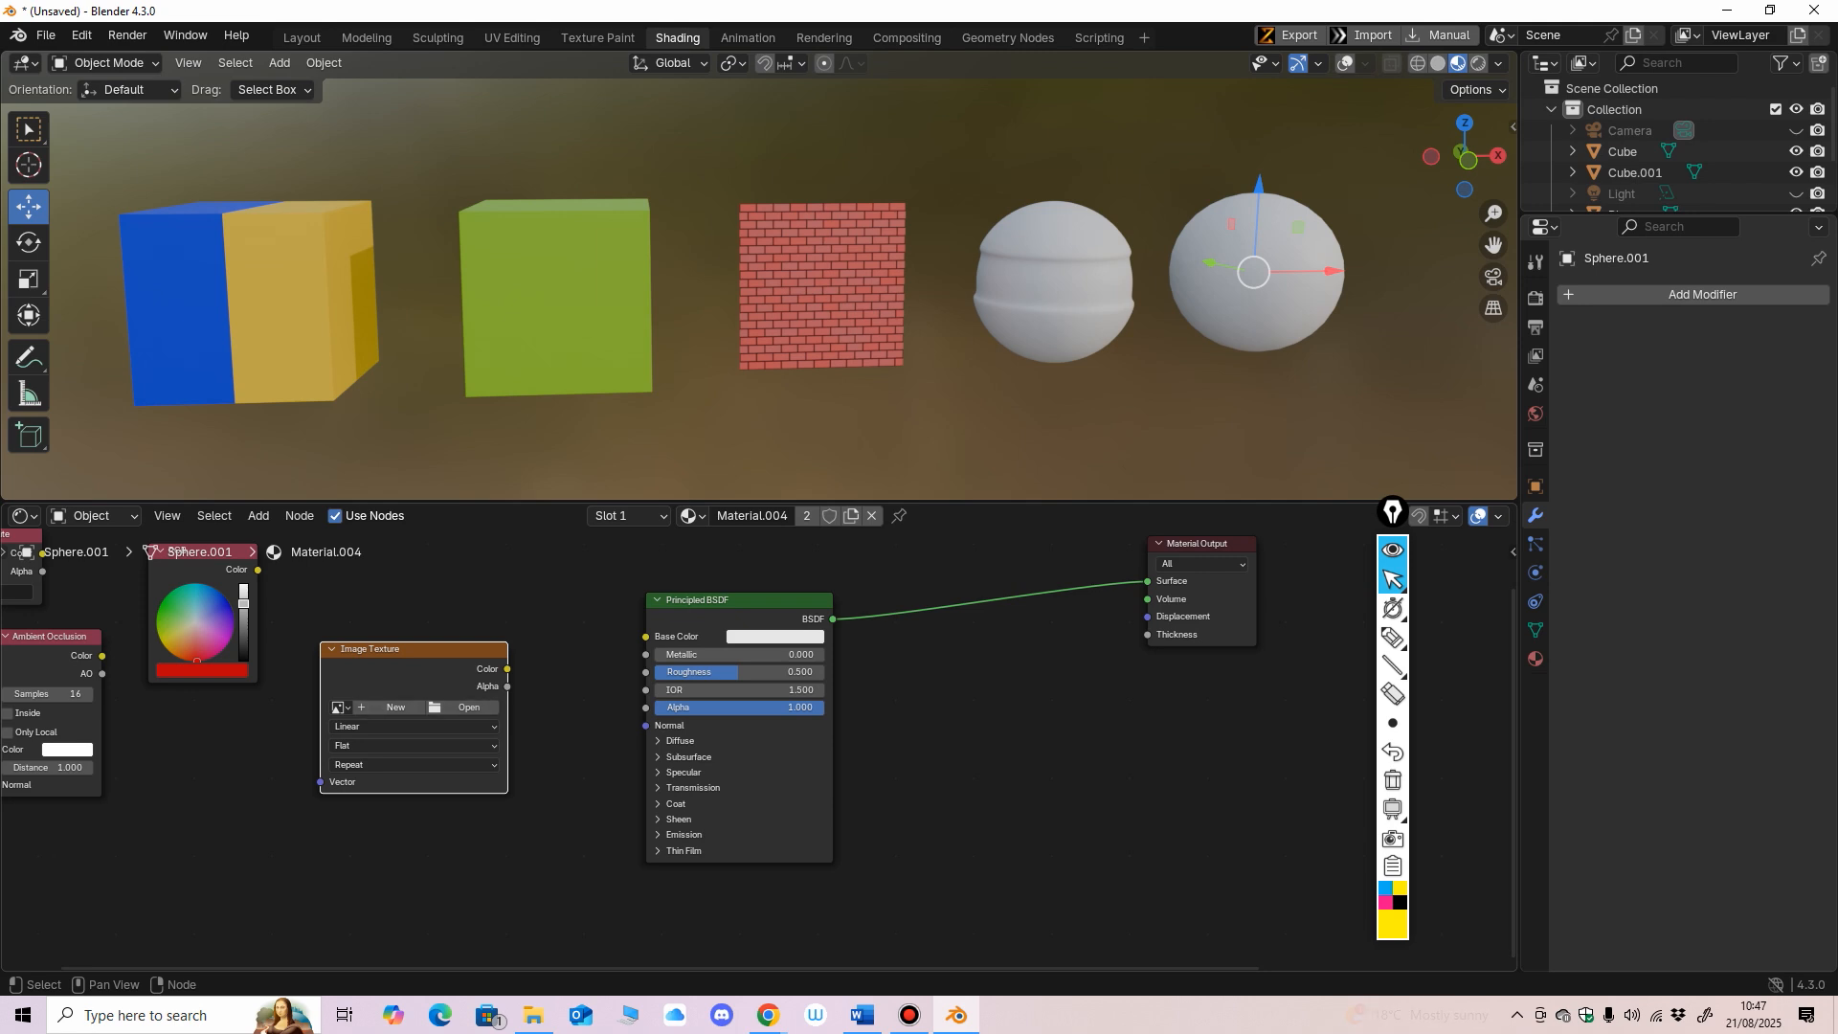
Step: Set up a new image named "texture" with a blue fill in the Image Texture node, cancel it, and reposition the node
{"action": "left_click", "coordinate": [392, 707]}
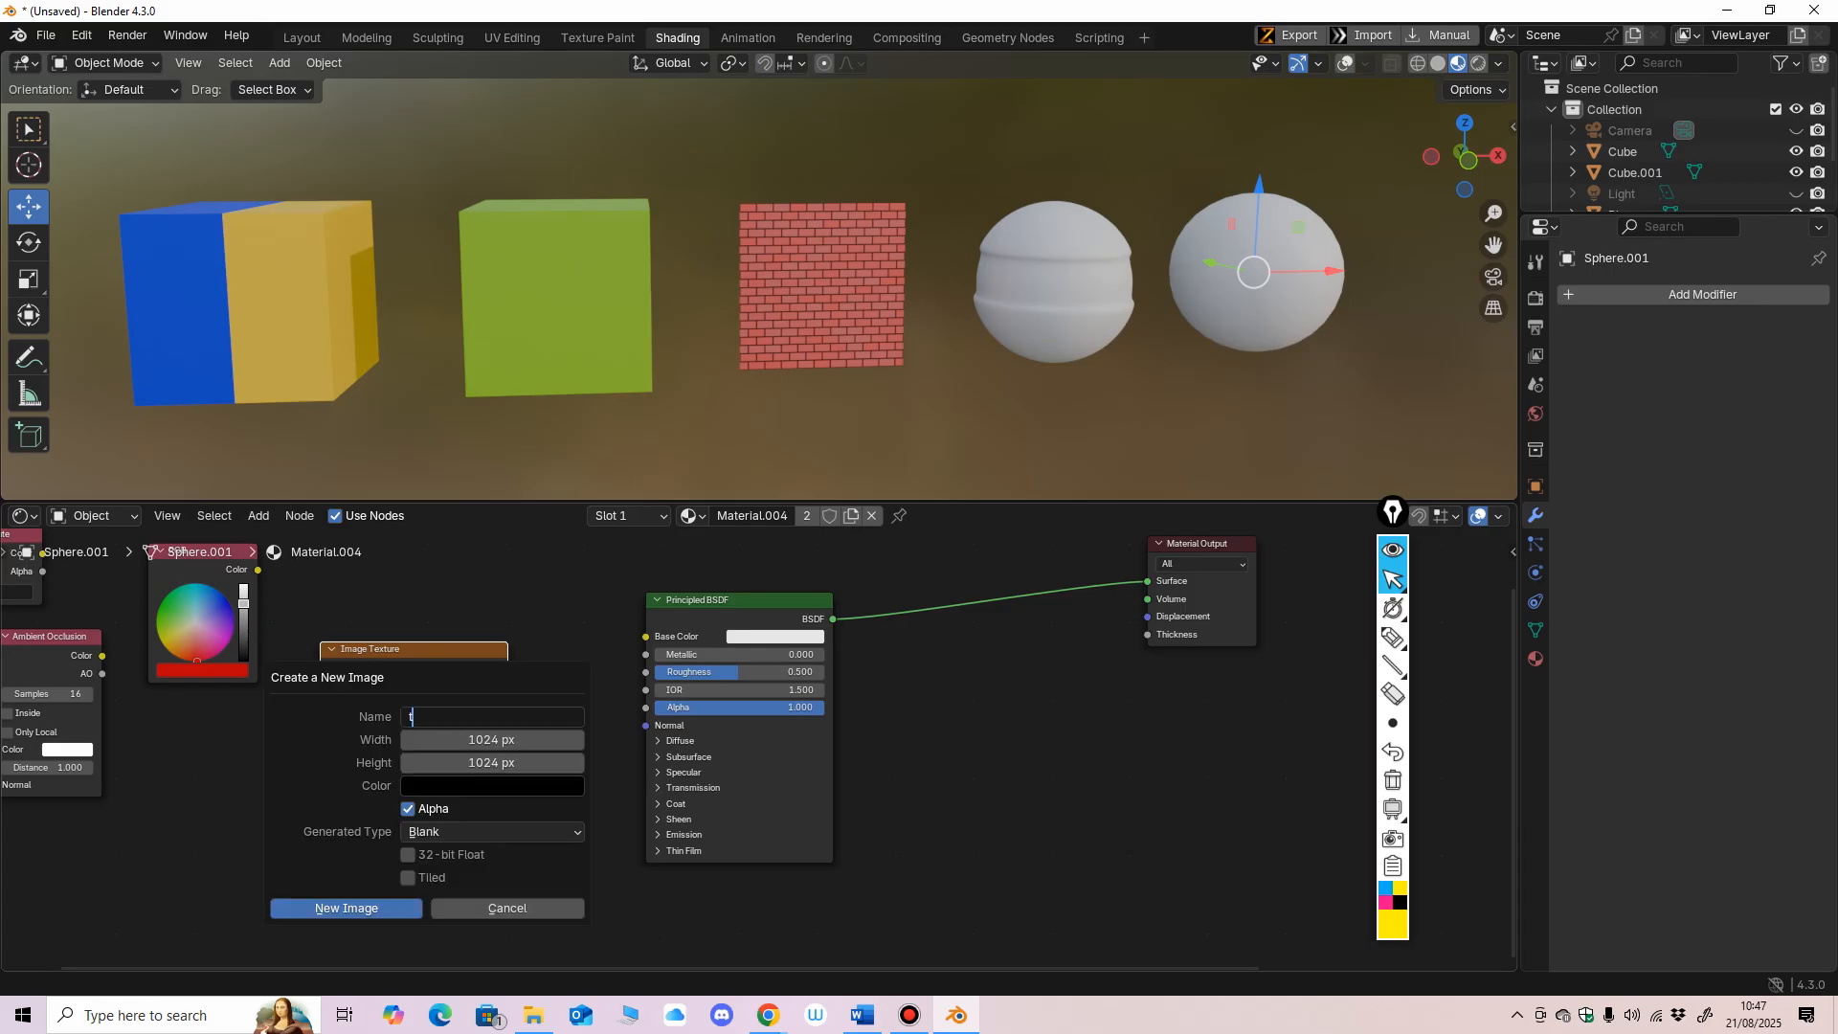
{"action": "type", "text": "texture"}
{"action": "key", "text": "Return"}
{"action": "left_click", "coordinate": [492, 786]}
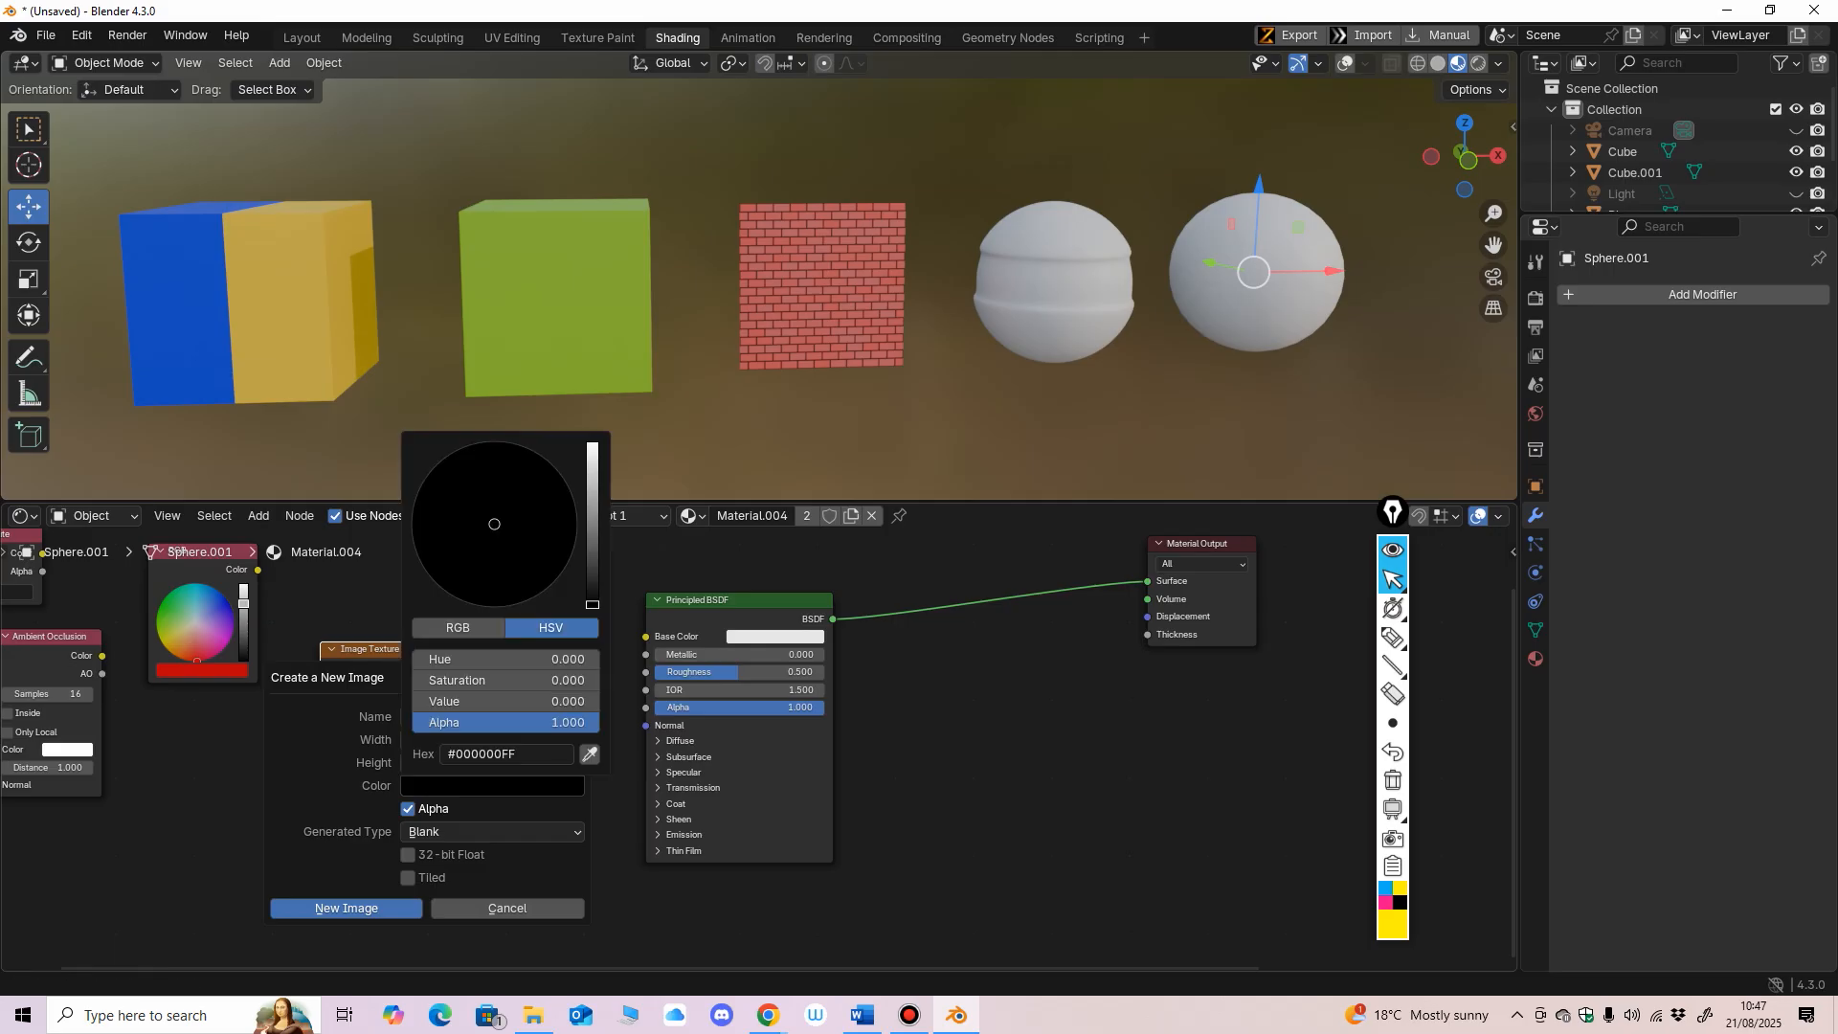
{"action": "left_click_drag", "start_coordinate": [593, 599], "coordinate": [593, 442]}
{"action": "left_click", "coordinate": [563, 480]}
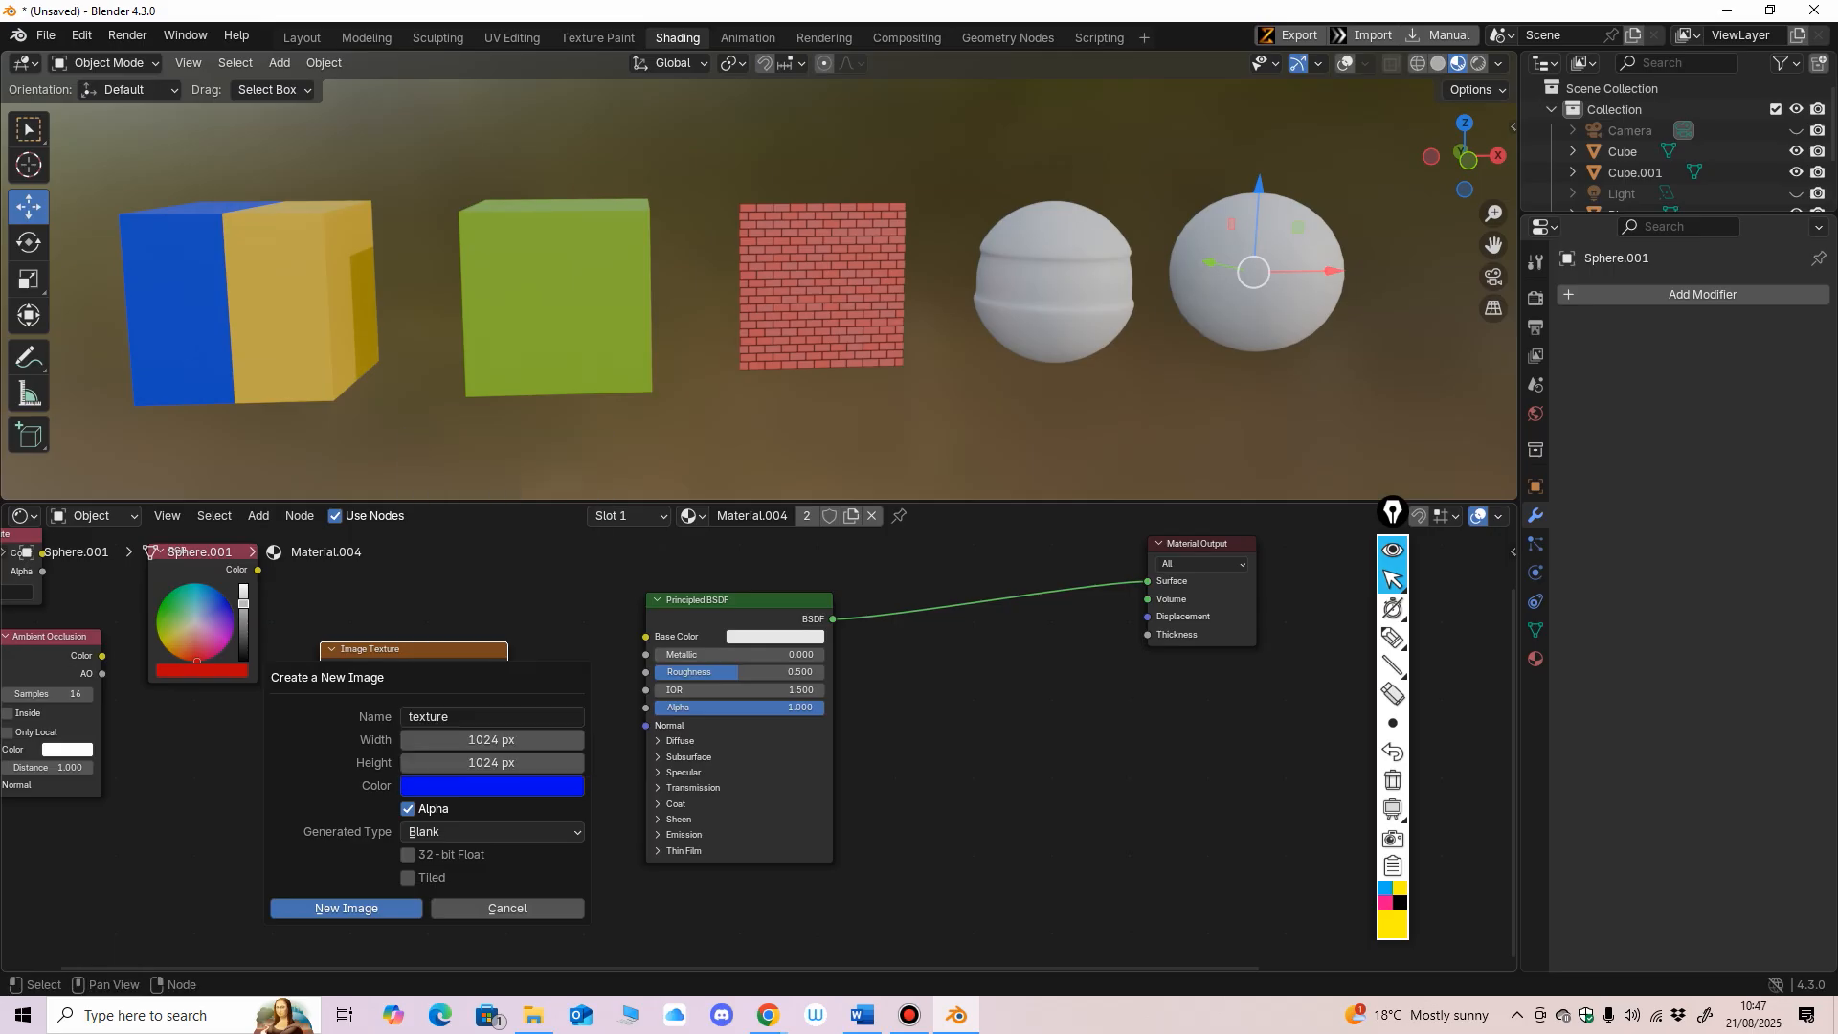
{"action": "left_click", "coordinate": [507, 907]}
{"action": "left_click_drag", "start_coordinate": [412, 650], "coordinate": [382, 686]}
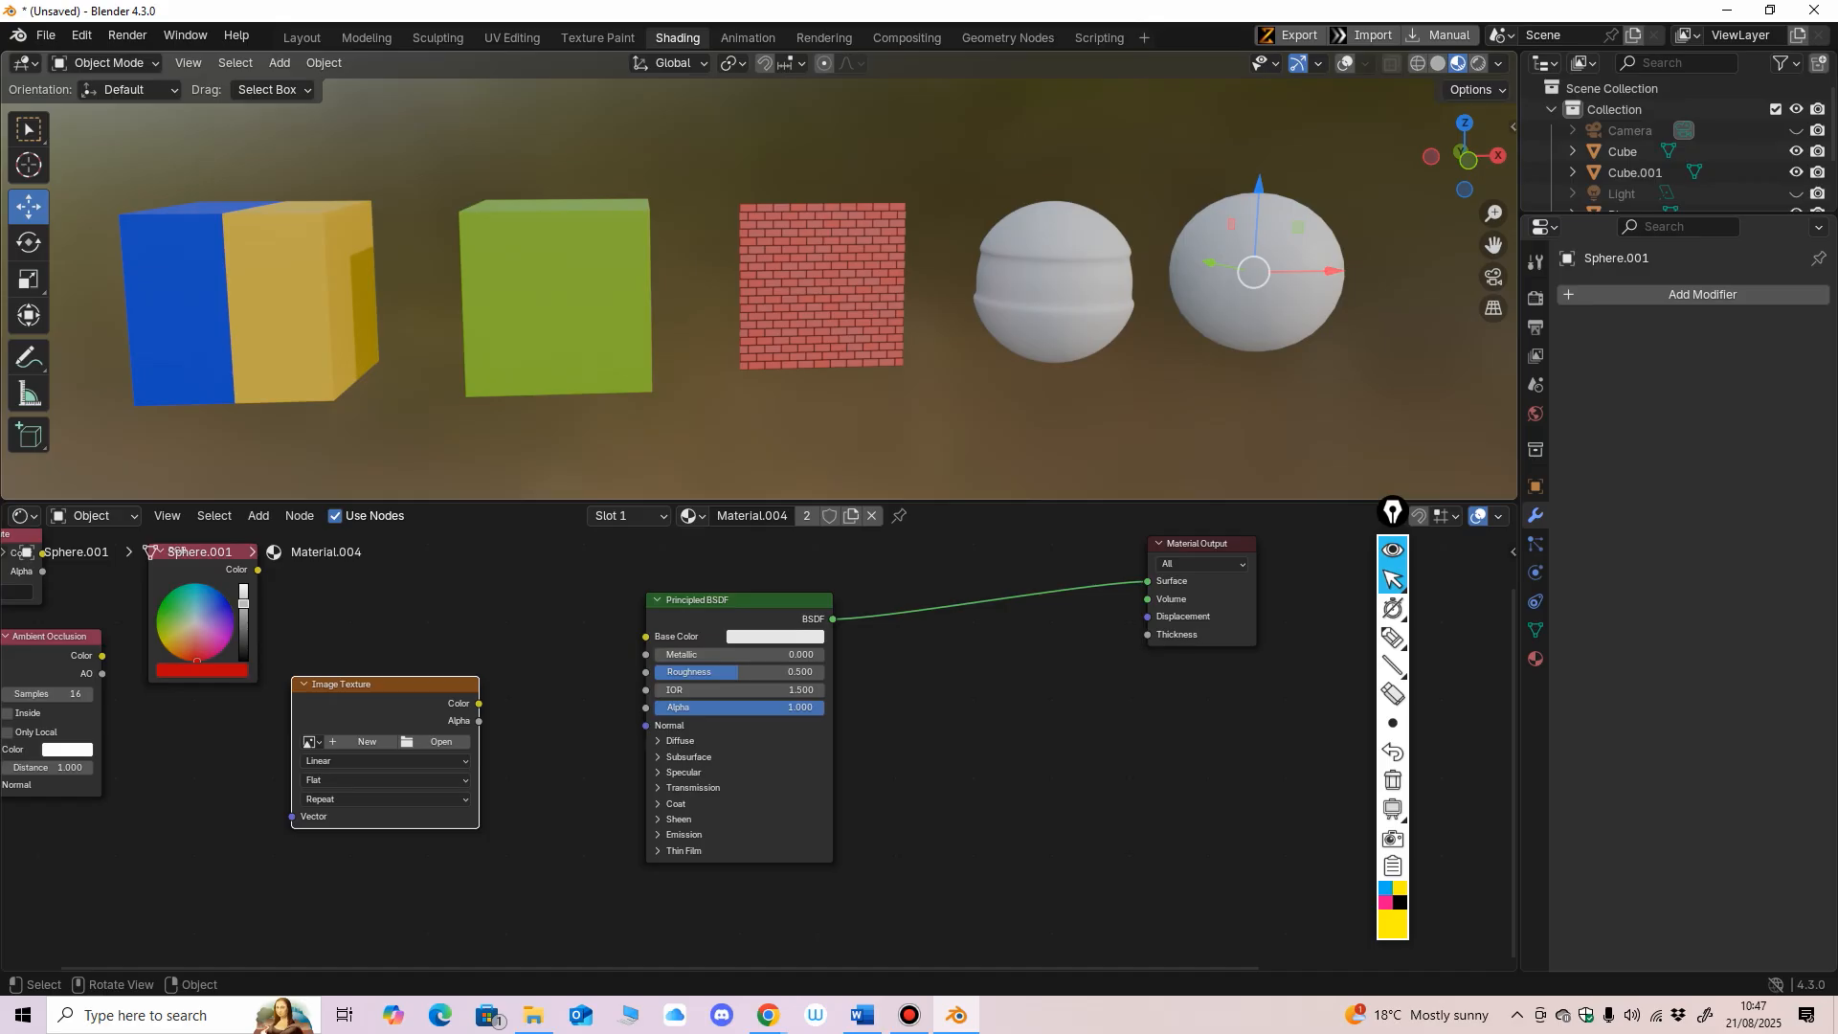
Step: Examine the node setups of the green cube, two-colored cube, brick plane and new sphere, finishing on the green cube
{"action": "left_click", "coordinate": [555, 330]}
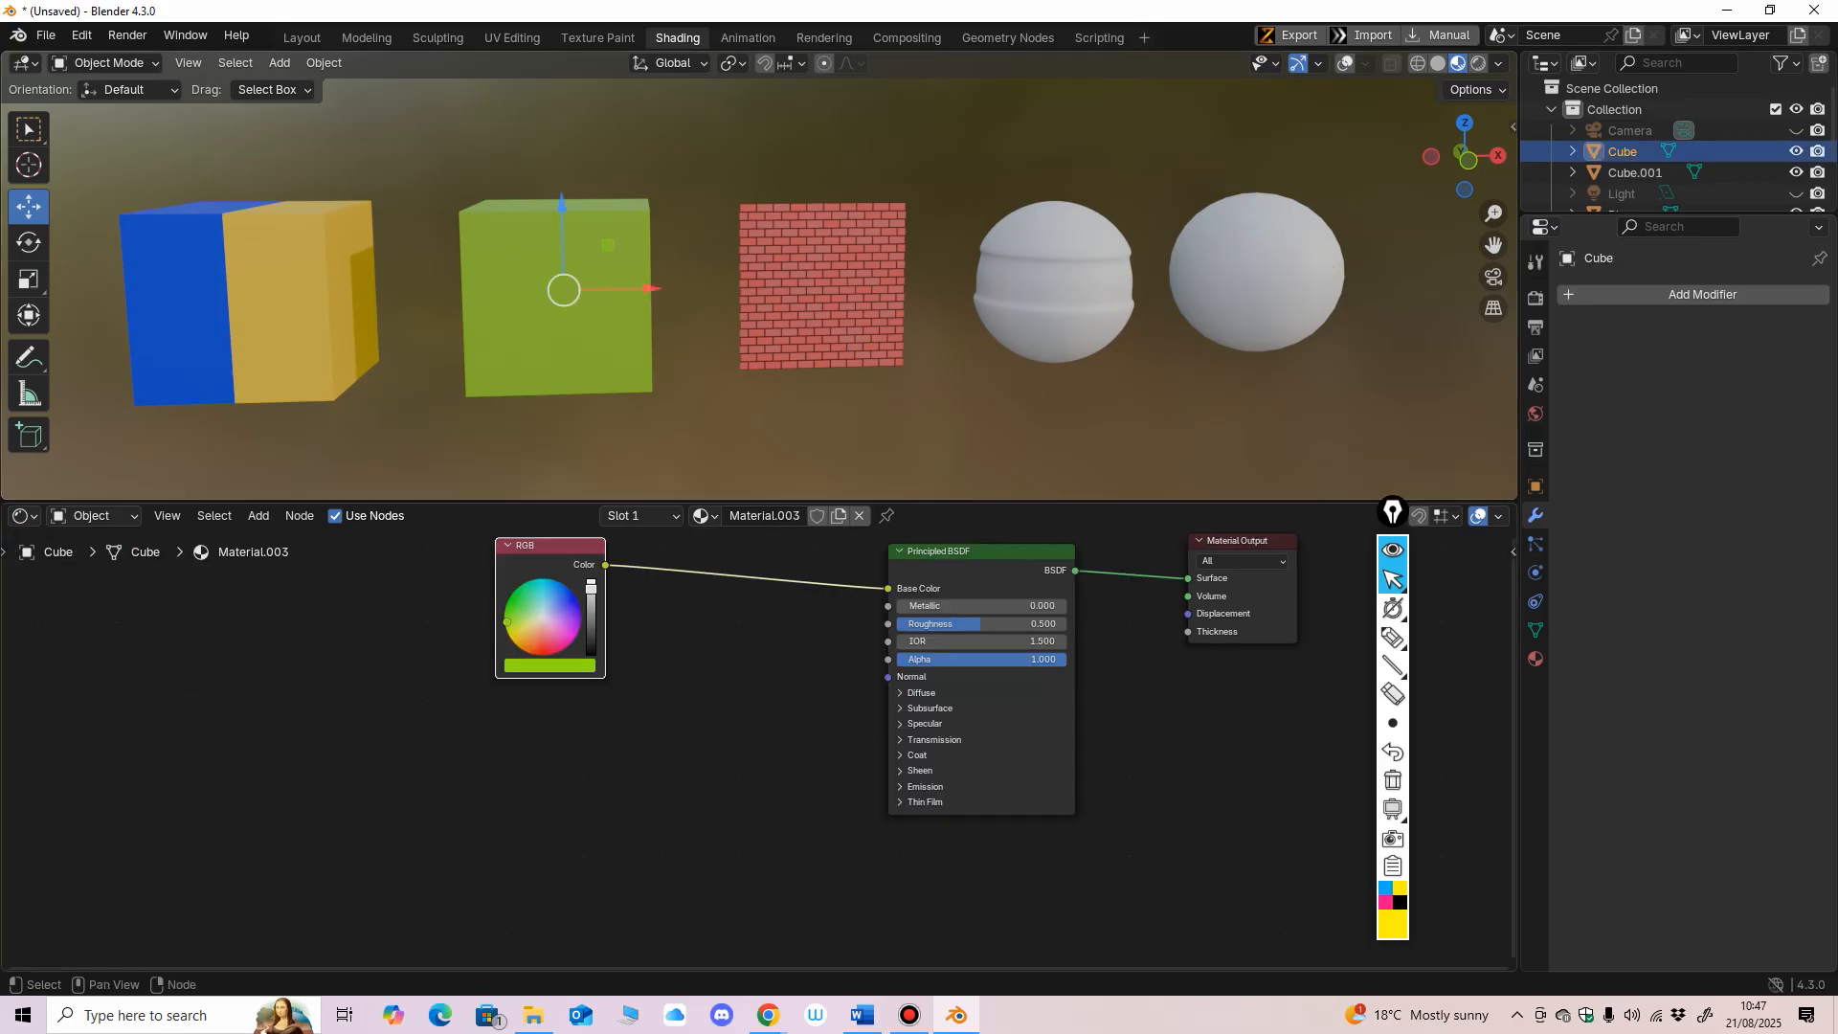
{"action": "middle_click_drag", "start_coordinate": [689, 708], "coordinate": [617, 754]}
{"action": "left_click", "coordinate": [263, 320]}
{"action": "middle_click_drag", "start_coordinate": [612, 689], "coordinate": [585, 746]}
{"action": "left_click", "coordinate": [820, 287]}
{"action": "left_click", "coordinate": [1254, 273]}
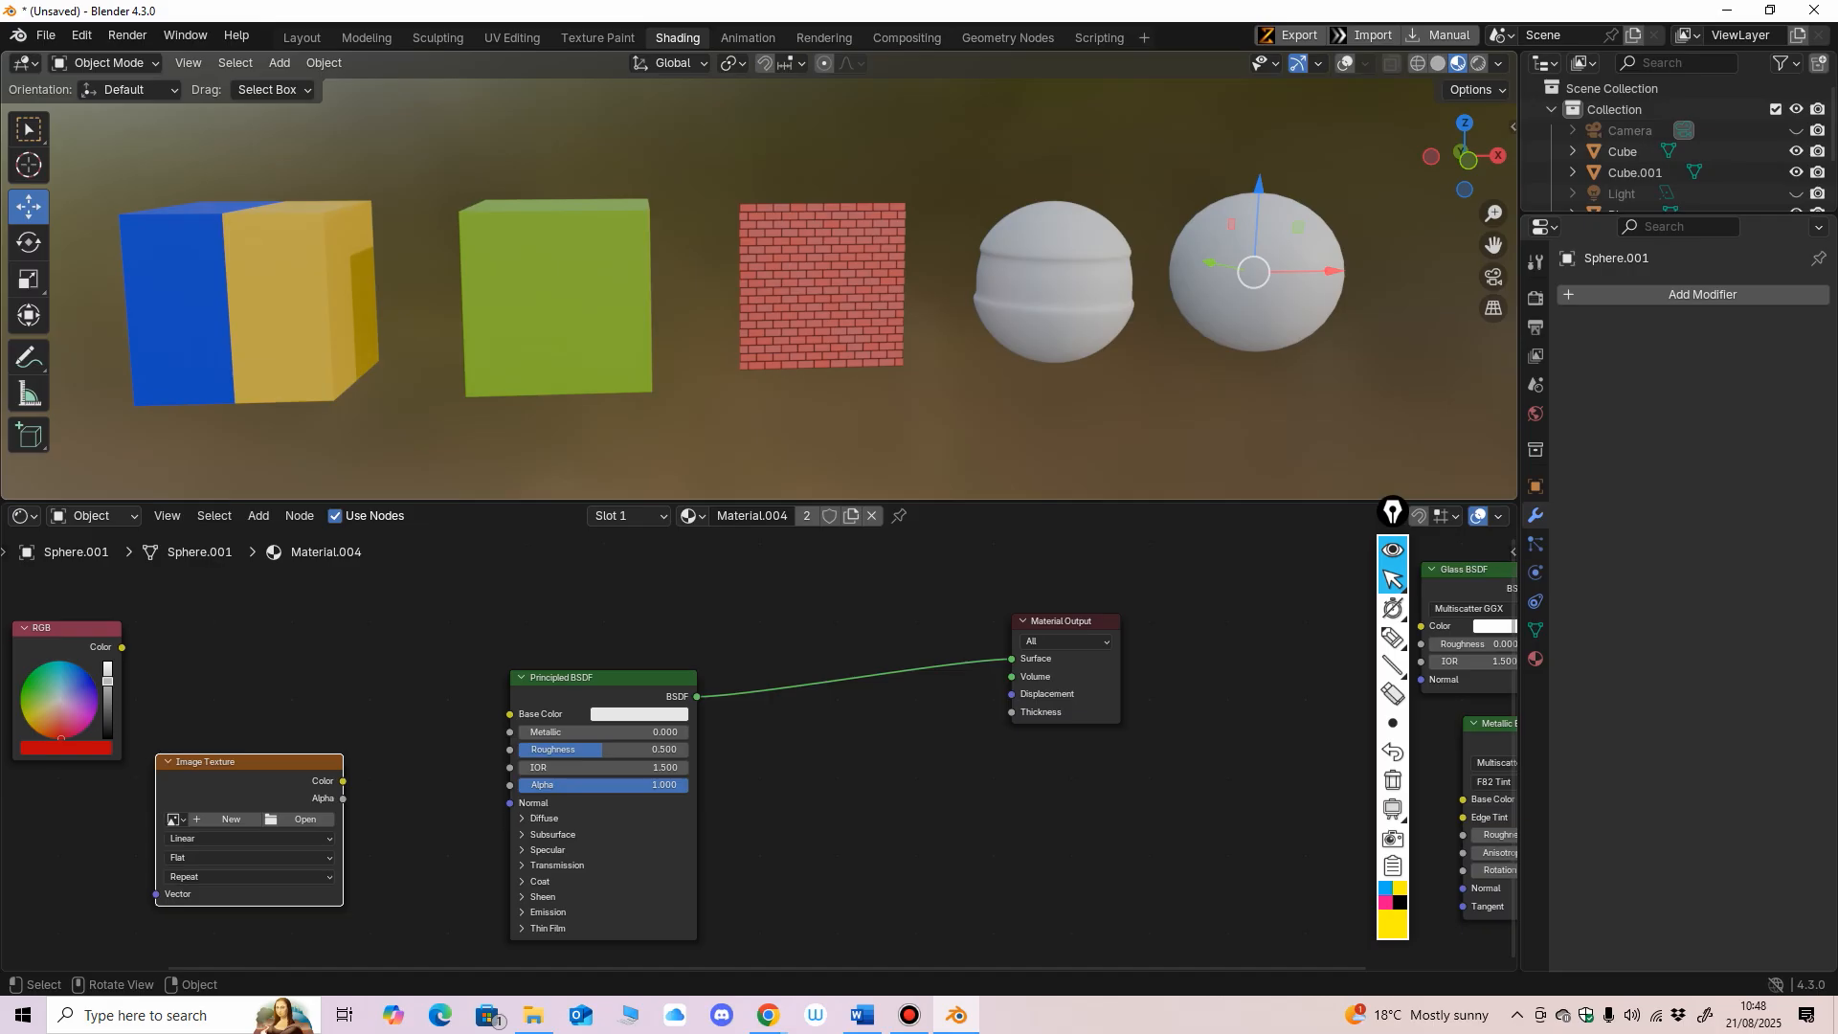
{"action": "left_click", "coordinate": [560, 325]}
{"action": "middle_click_drag", "start_coordinate": [626, 785], "coordinate": [609, 886]}
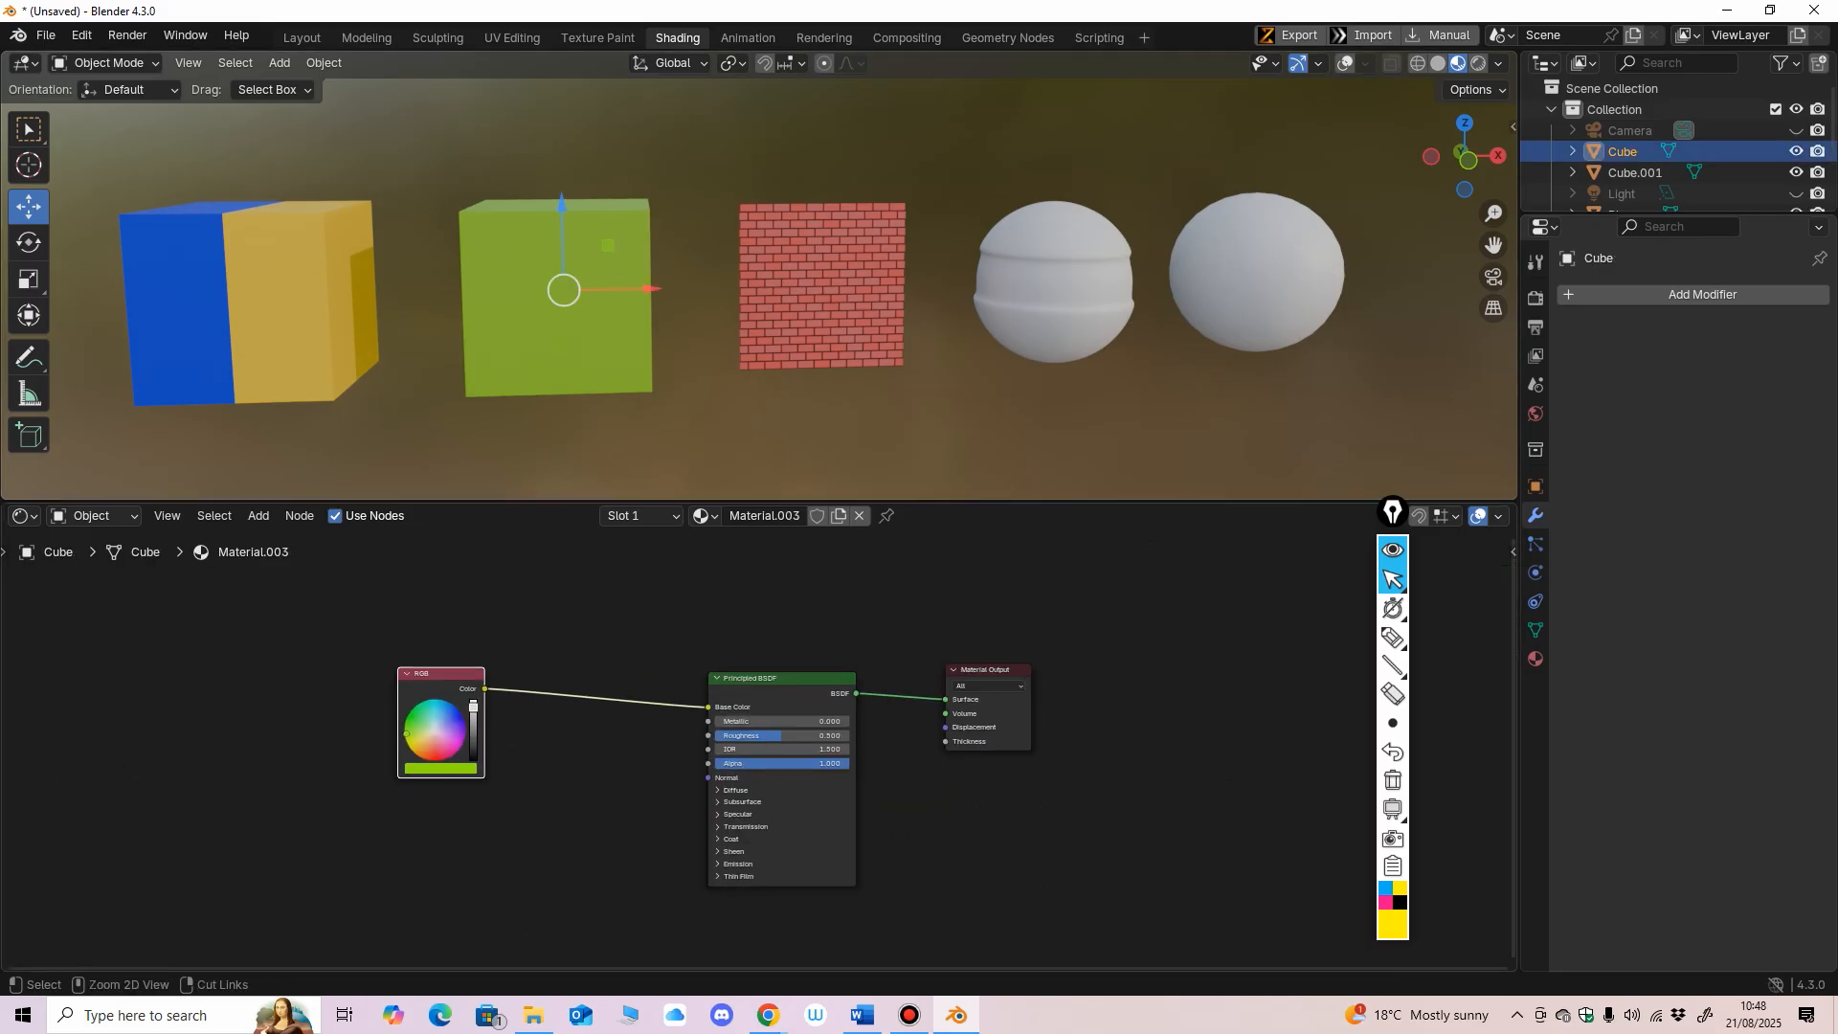
Step: Disconnect the RGB node from the green cube's Principled BSDF, set it aside, and add an Image Texture node in the gap
{"action": "right_click_drag", "start_coordinate": [544, 694], "coordinate": [547, 724], "text": "ctrl"}
{"action": "left_click_drag", "start_coordinate": [442, 674], "coordinate": [340, 672]}
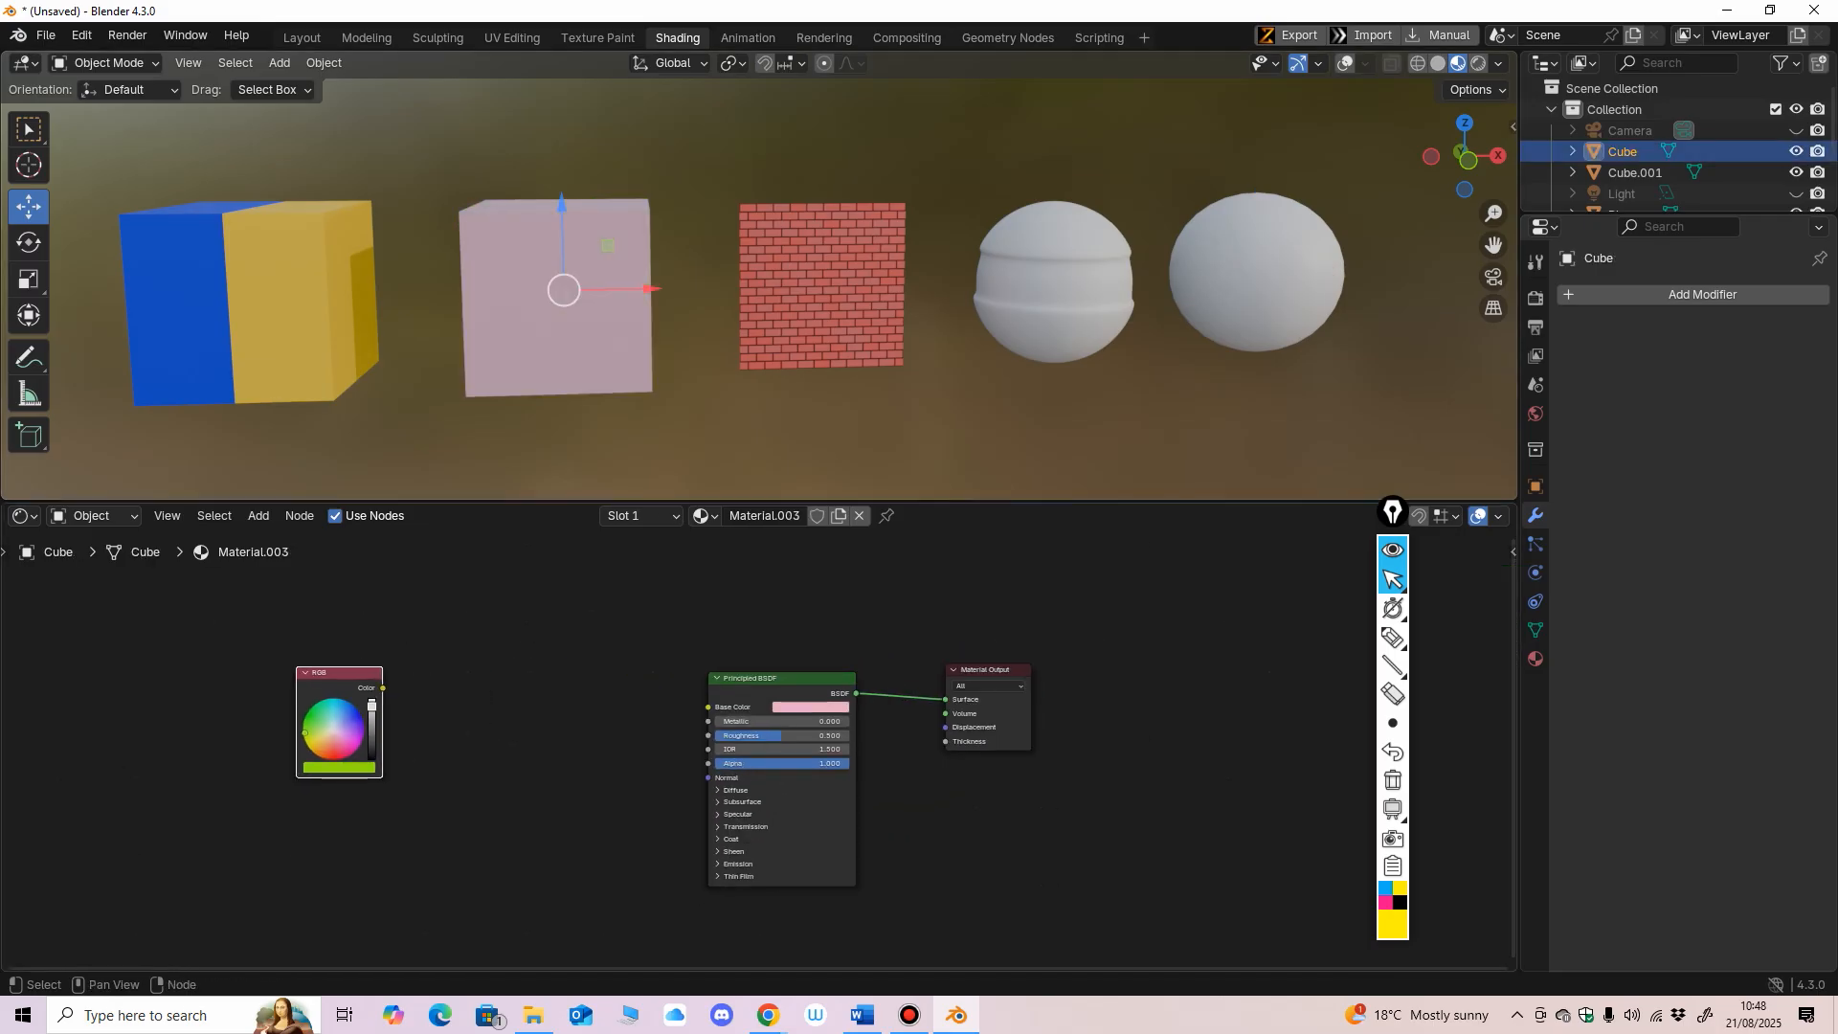
{"action": "key", "text": "shift+a"}
{"action": "mouse_move", "coordinate": [421, 689]}
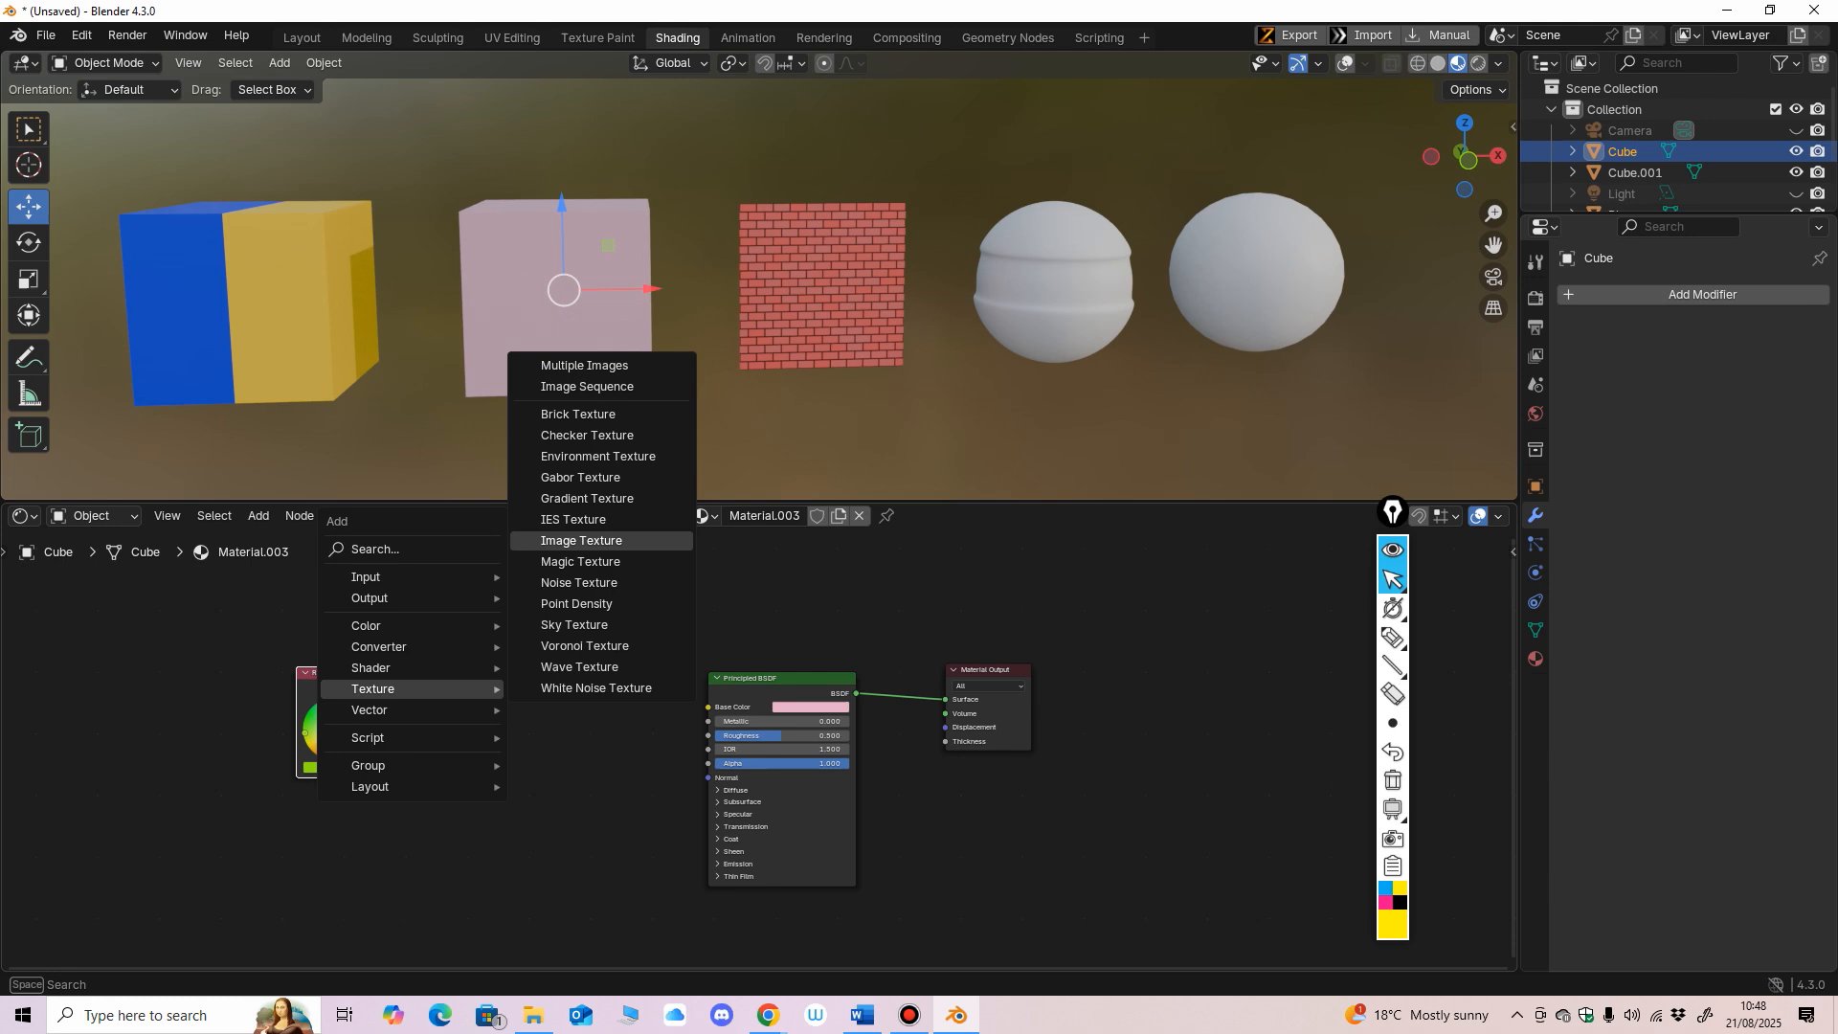
{"action": "left_click", "coordinate": [580, 540]}
{"action": "left_click", "coordinate": [529, 699]}
{"action": "scroll", "coordinate": [758, 751], "scroll_direction": "up", "scroll_amount": 1}
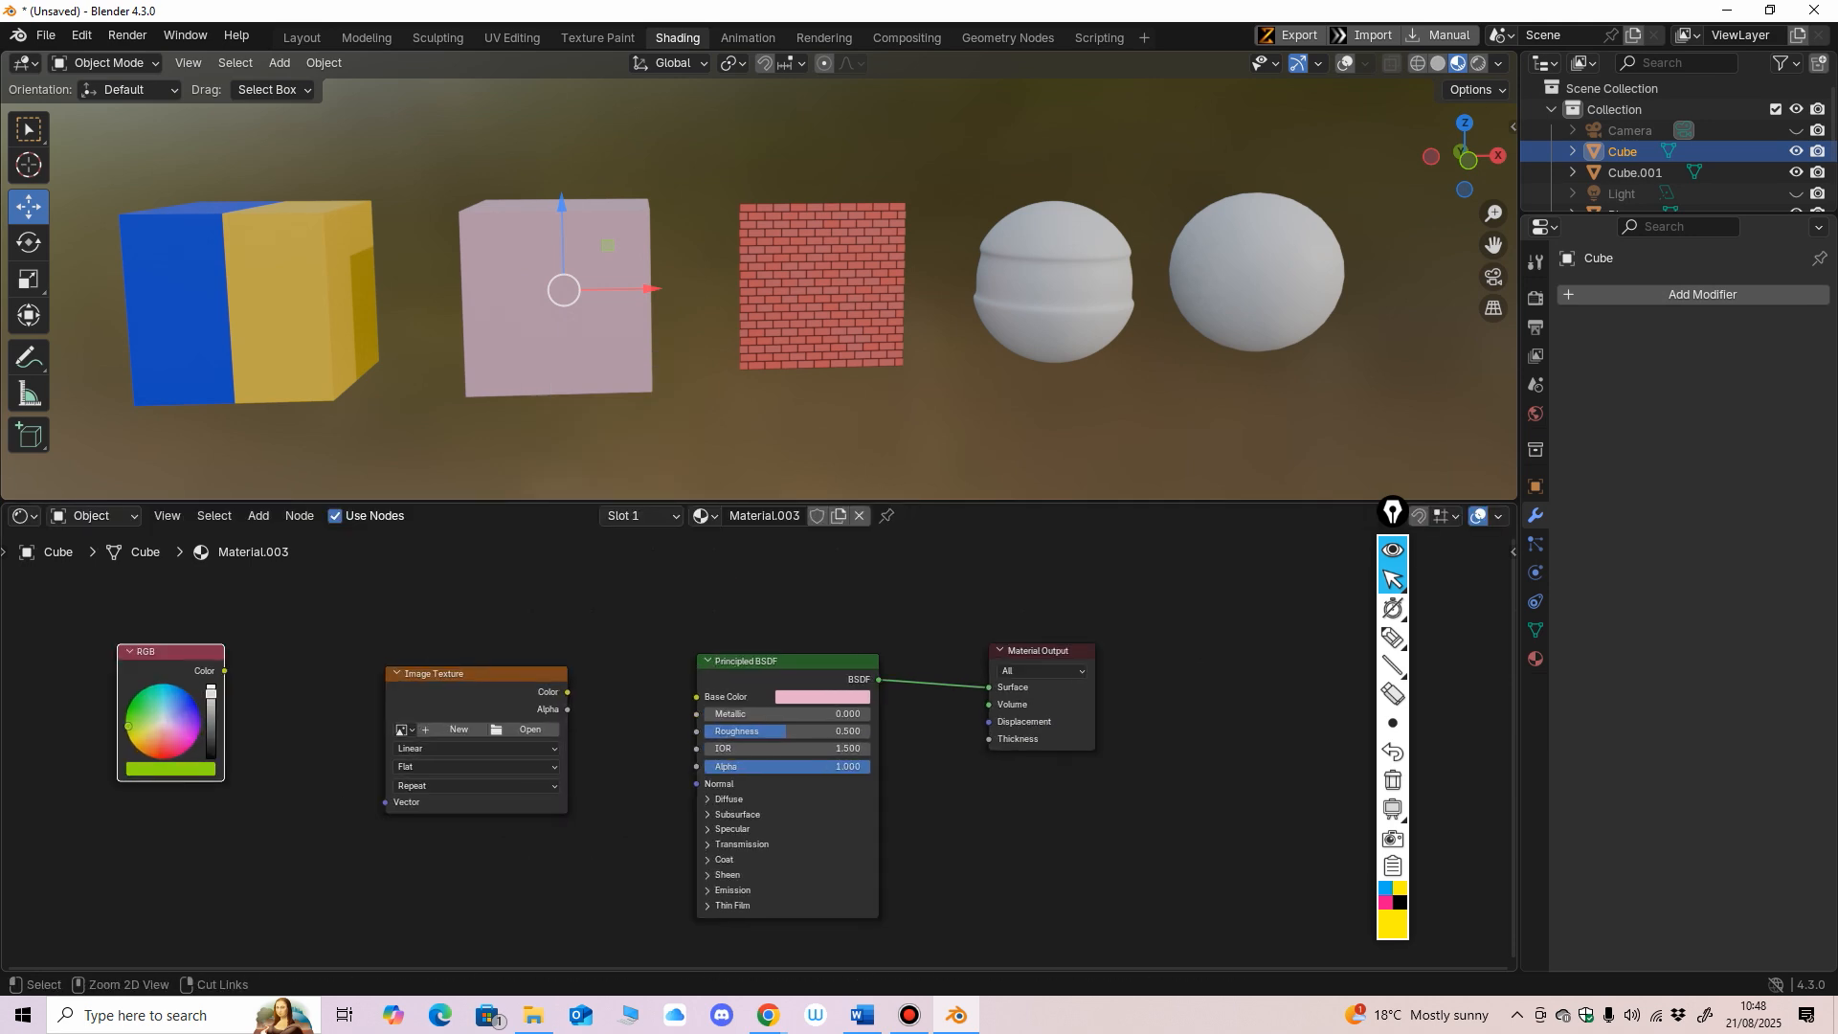
Step: Create a new image named "texture" with a green fill in the Image Texture node
{"action": "left_click", "coordinate": [458, 729]}
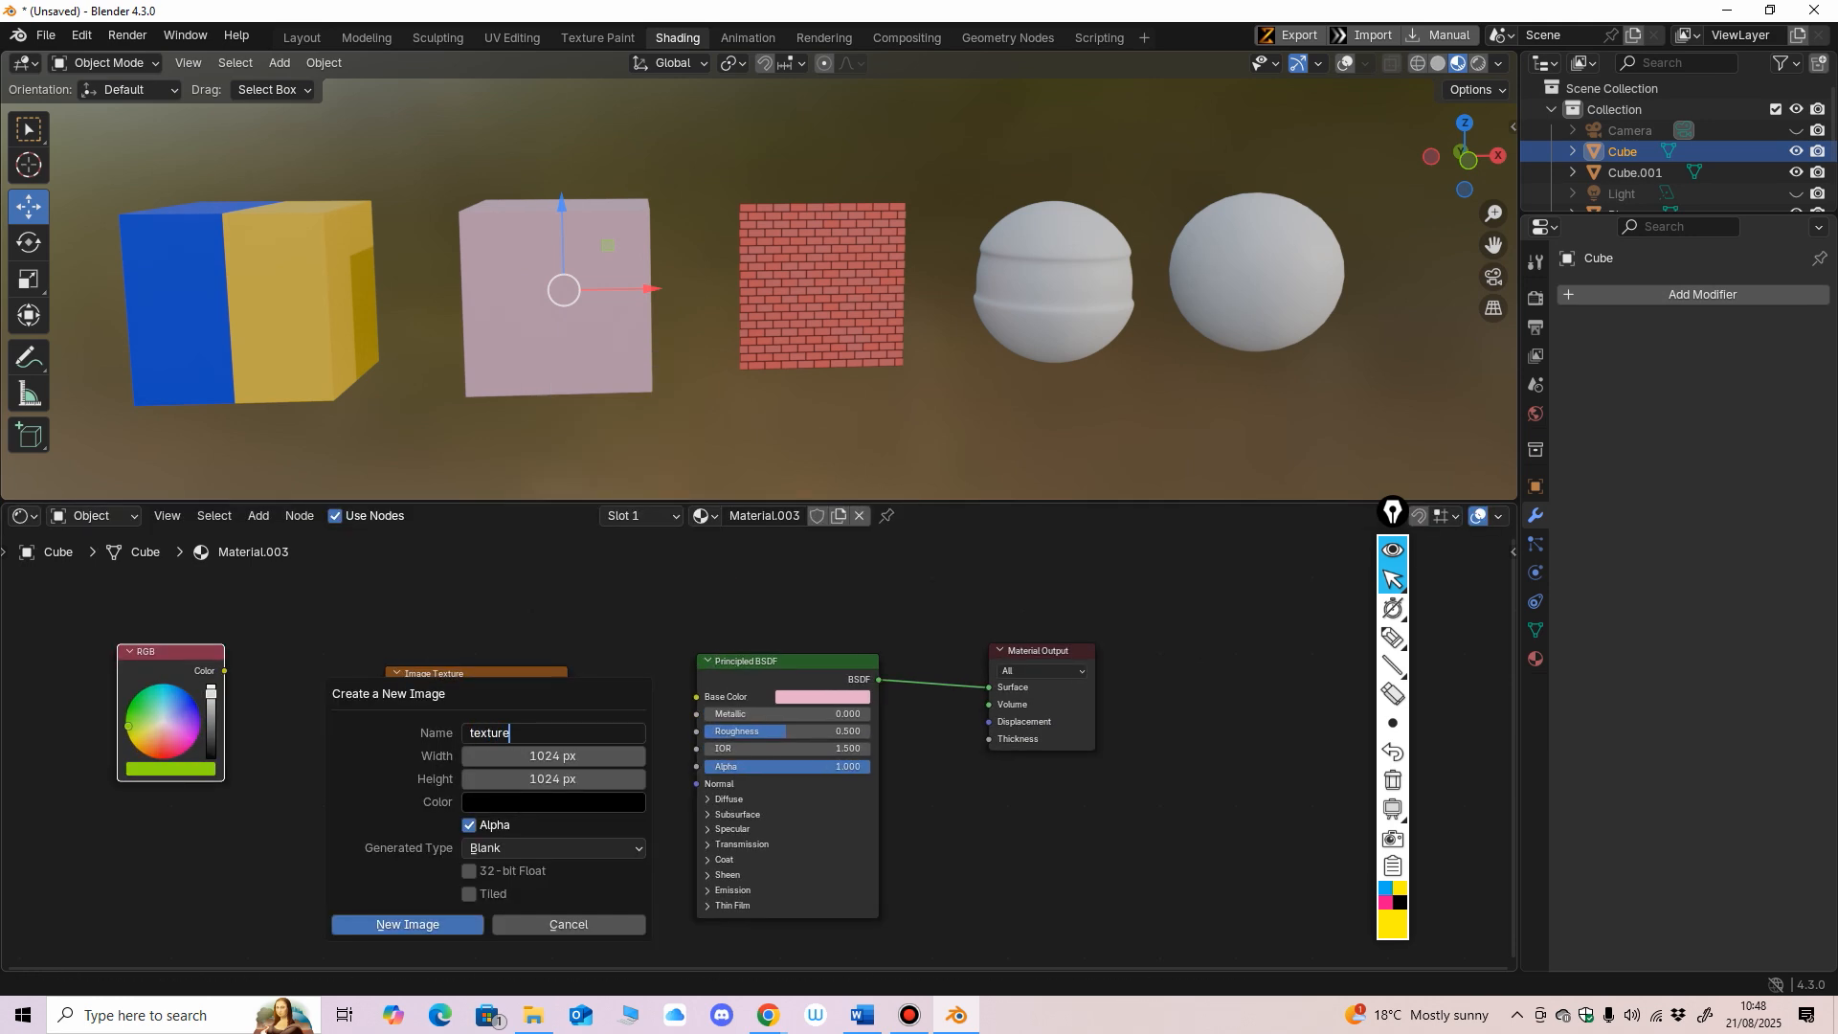
{"action": "left_click", "coordinate": [553, 801]}
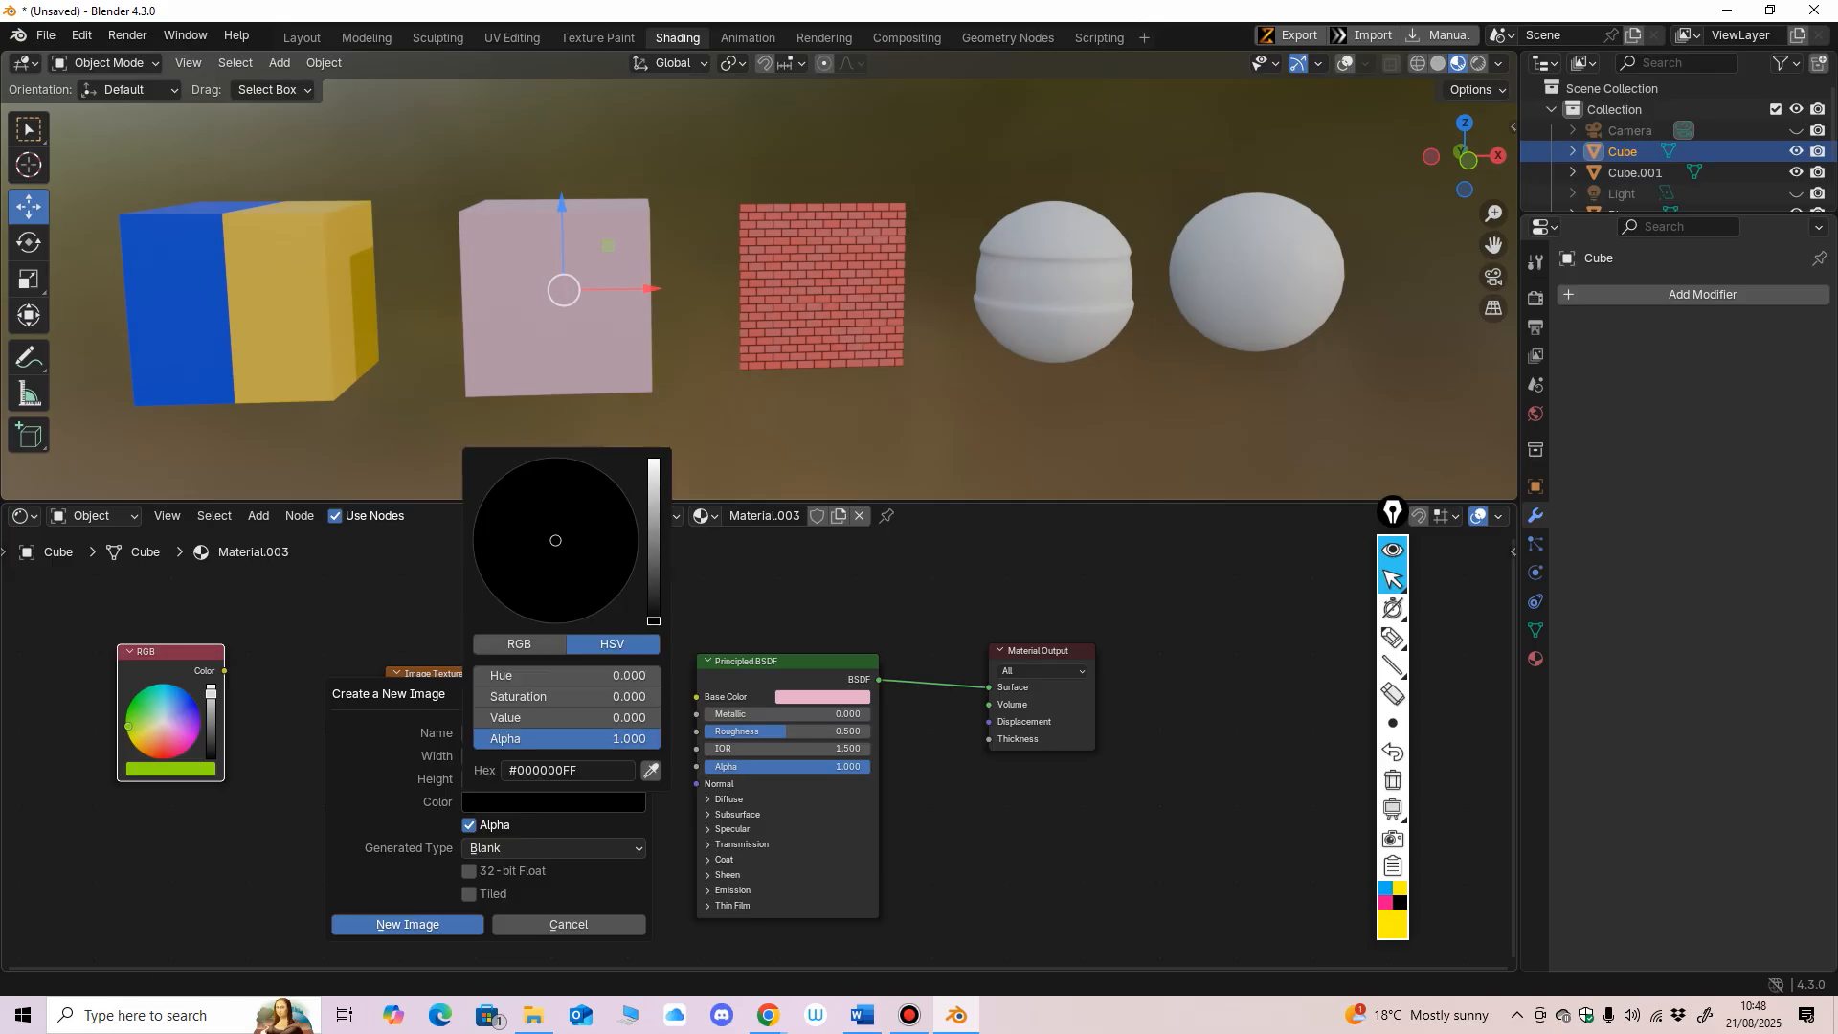
{"action": "left_click_drag", "start_coordinate": [654, 620], "coordinate": [654, 464]}
{"action": "left_click_drag", "start_coordinate": [556, 541], "coordinate": [482, 502]}
{"action": "left_click", "coordinate": [408, 924]}
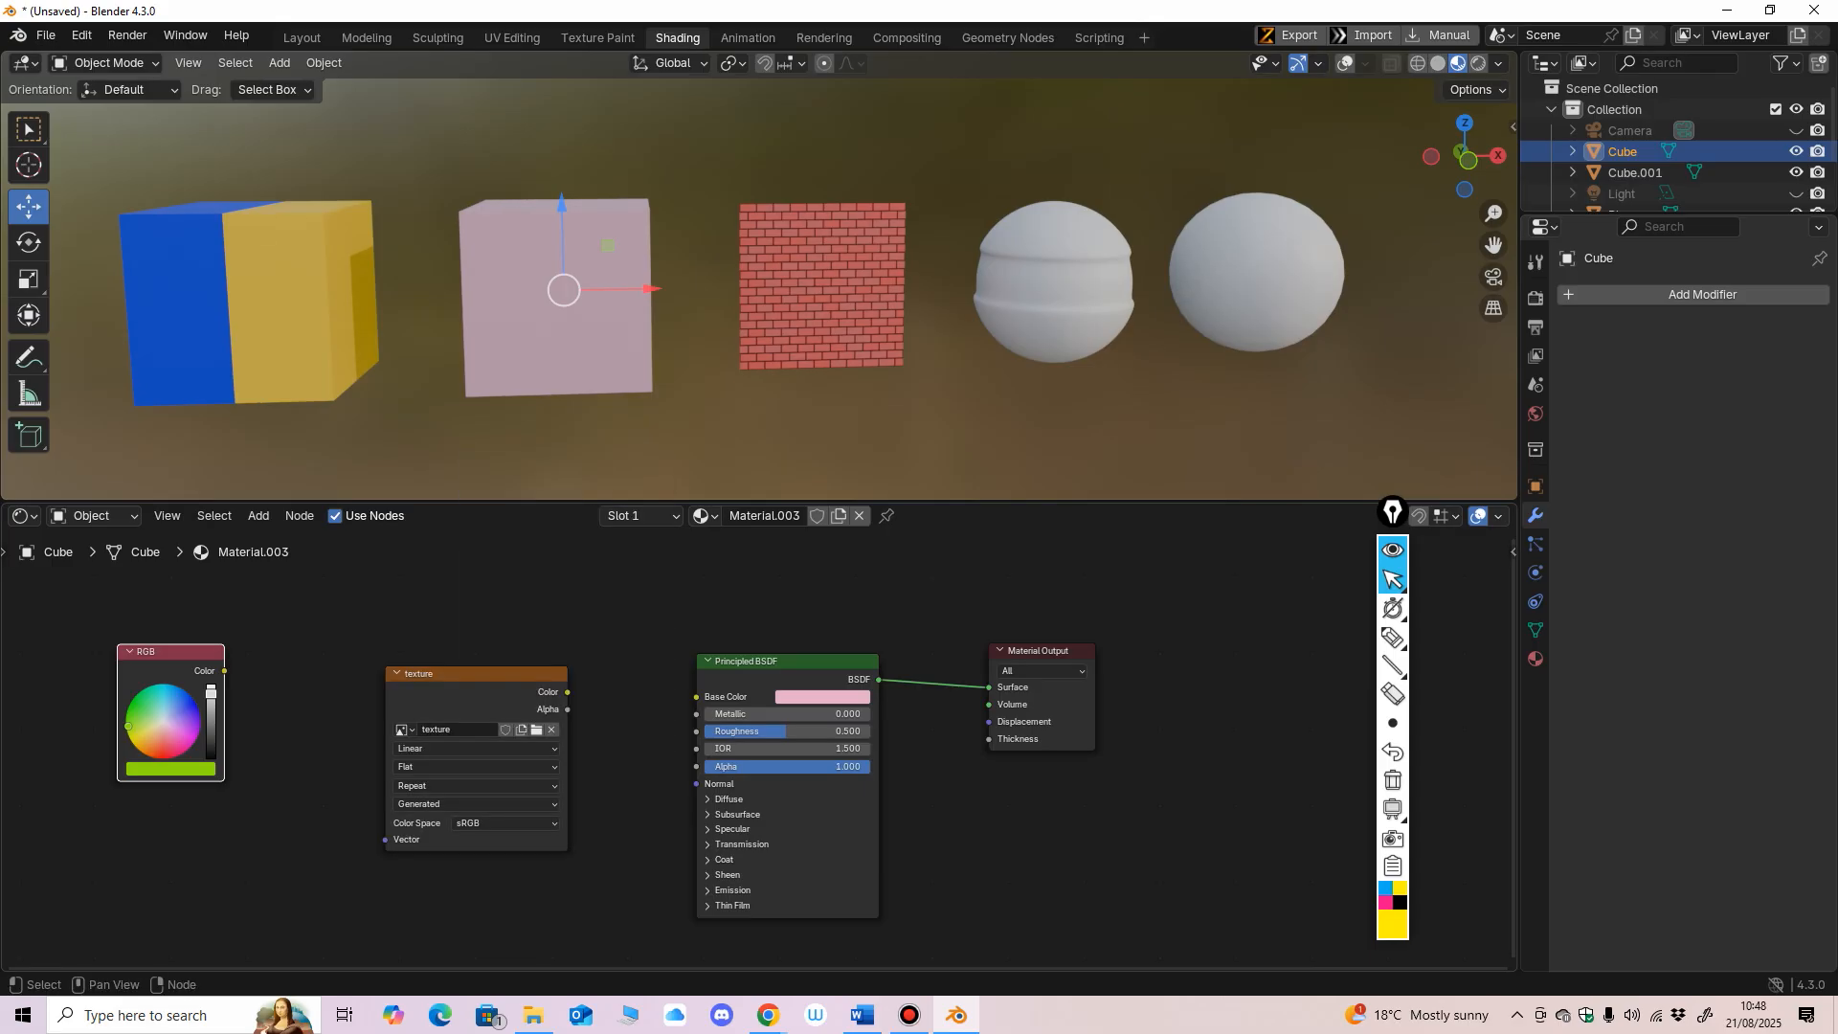
Step: Connect the texture node's Color output to the Principled BSDF's Base Color, reposition the texture node, and enlarge the 3D viewport
{"action": "left_click_drag", "start_coordinate": [455, 673], "coordinate": [696, 696]}
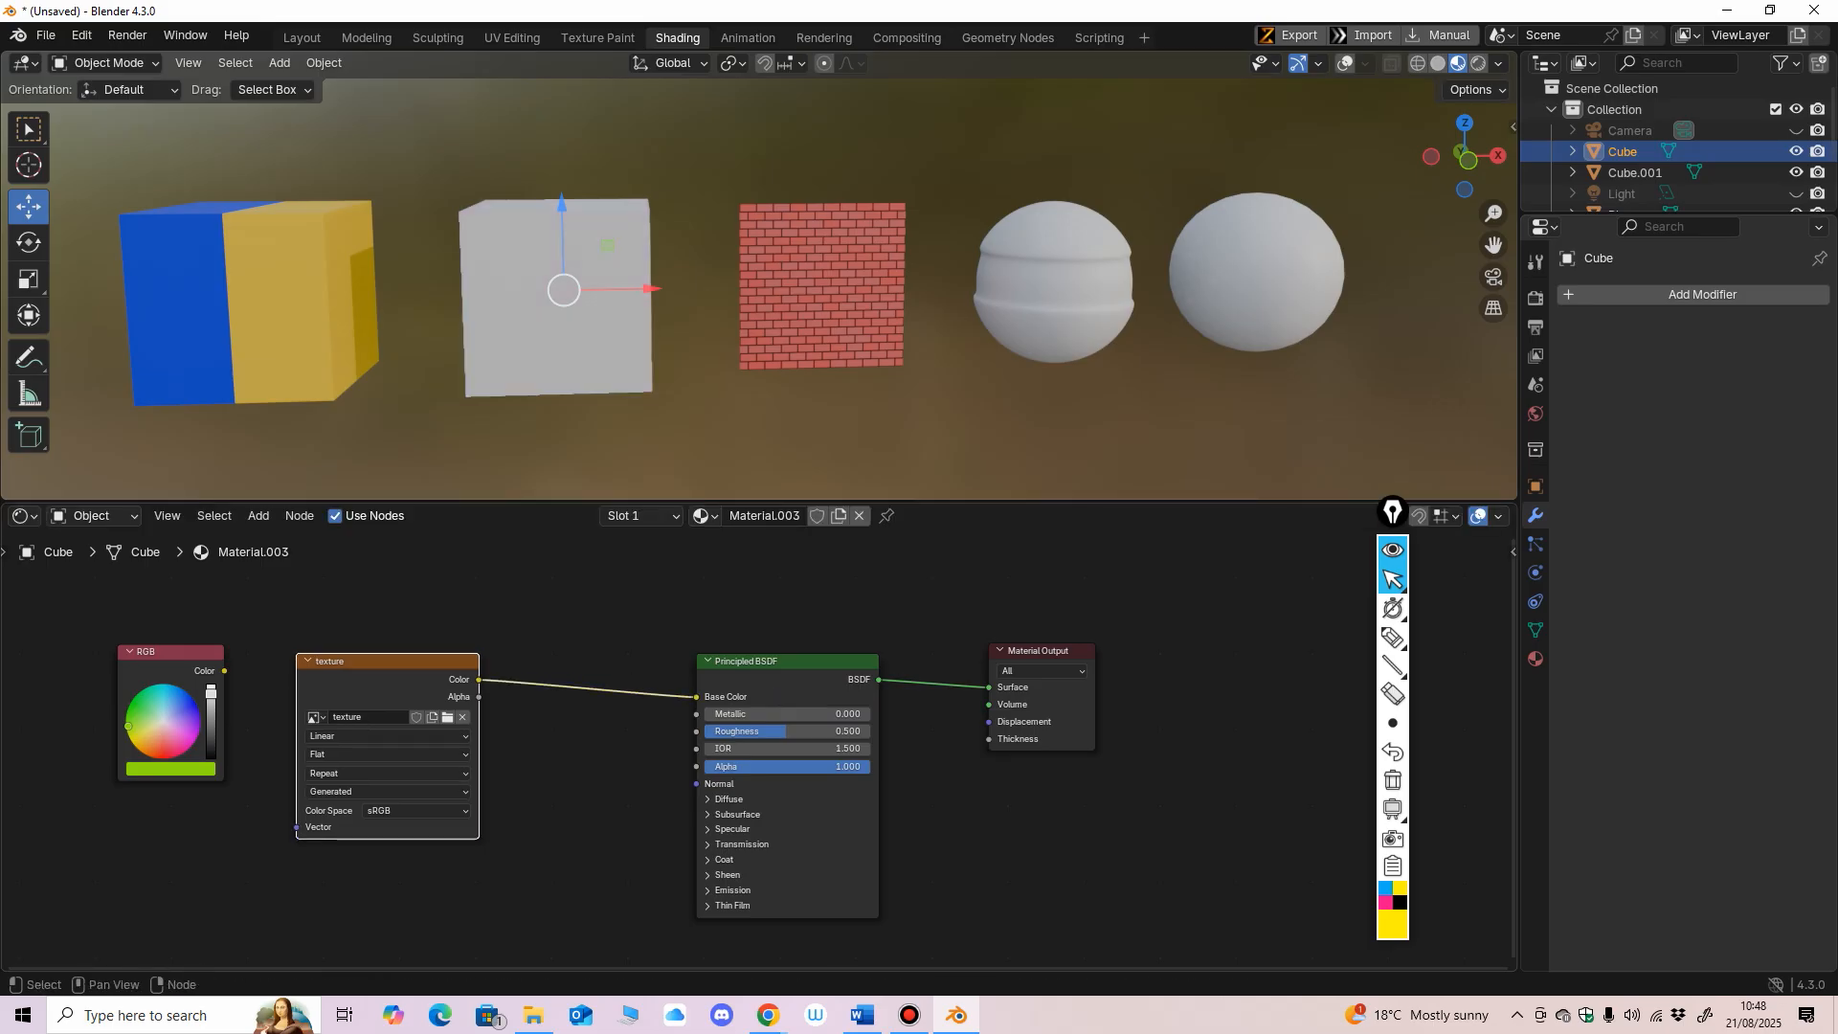
{"action": "middle_click_drag", "start_coordinate": [685, 412], "coordinate": [716, 409]}
{"action": "left_click_drag", "start_coordinate": [716, 499], "coordinate": [716, 580]}
{"action": "mouse_move", "coordinate": [689, 412]}
{"action": "middle_mouse_down", "text": "shift"}
{"action": "mouse_move", "coordinate": [739, 445]}
{"action": "mouse_move", "coordinate": [825, 437]}
{"action": "mouse_move", "coordinate": [724, 419]}
{"action": "middle_mouse_up", "text": "shift"}
{"action": "scroll", "coordinate": [739, 445], "scroll_direction": "up", "scroll_amount": 3}
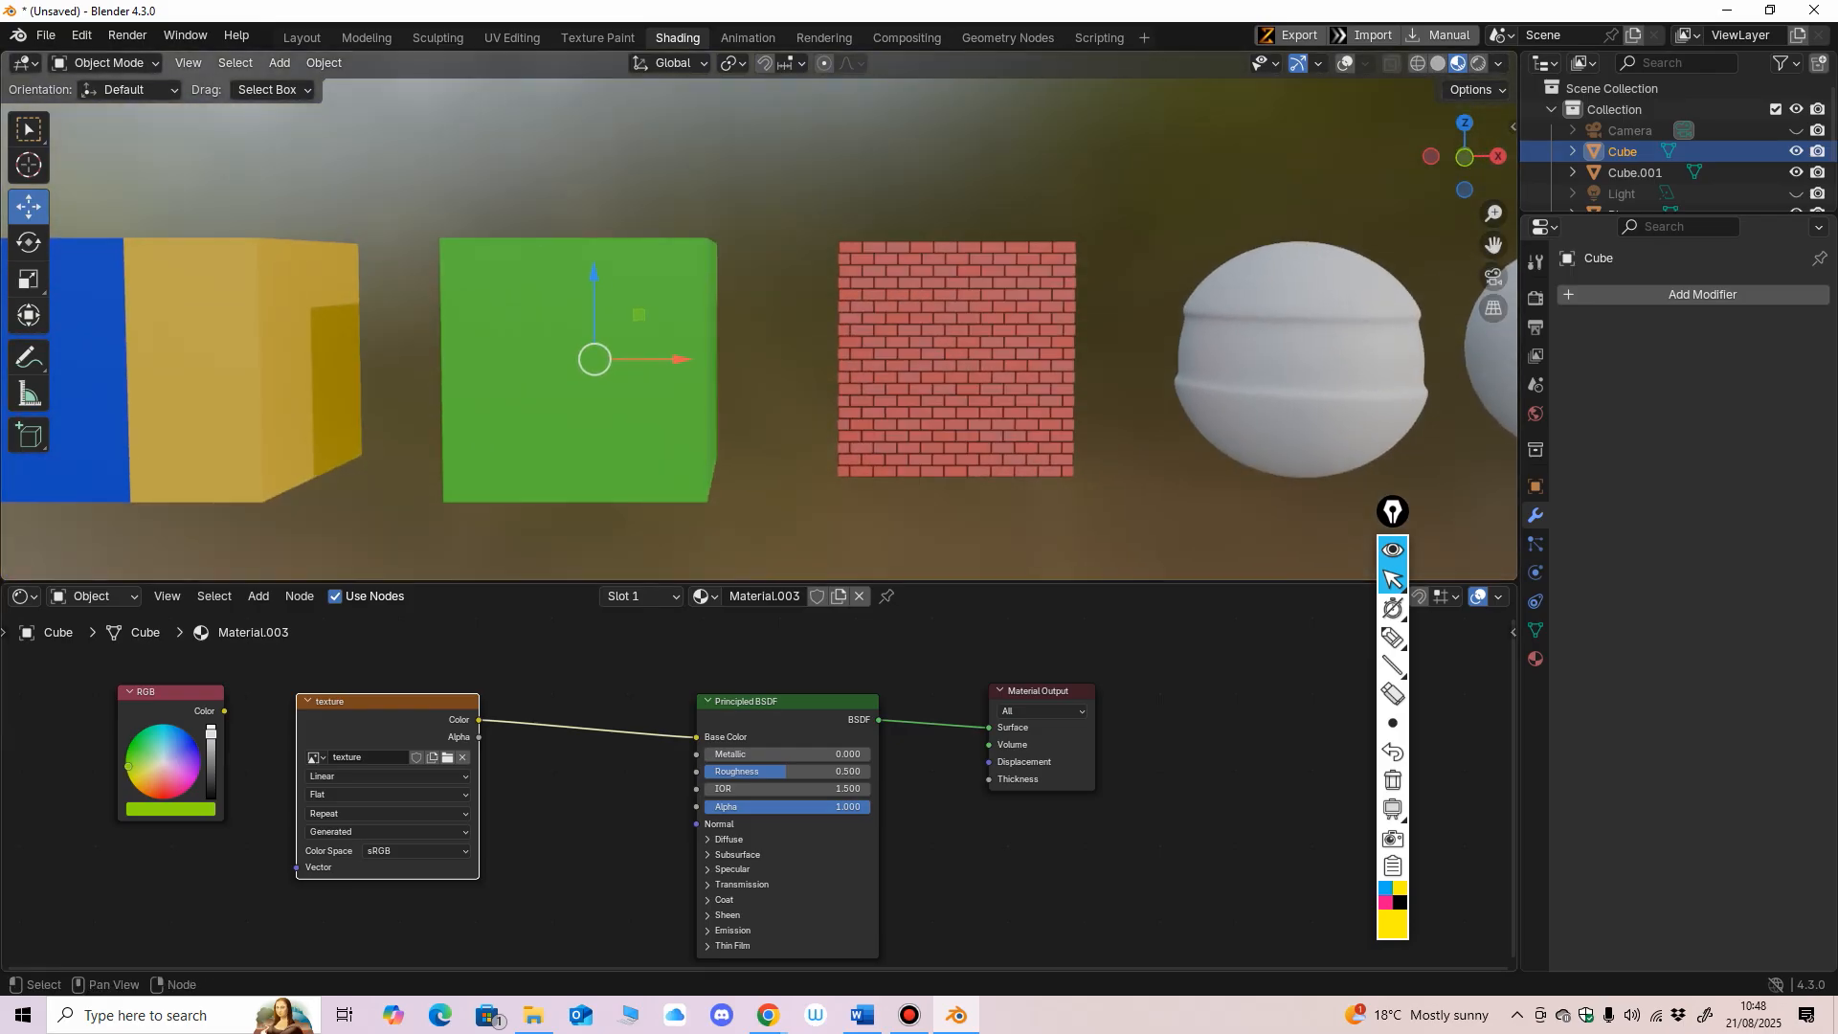
{"action": "left_click_drag", "start_coordinate": [386, 702], "coordinate": [384, 730]}
{"action": "middle_click_drag", "start_coordinate": [389, 735], "coordinate": [385, 670], "text": "shift"}
{"action": "scroll", "coordinate": [385, 670], "scroll_direction": "up", "scroll_amount": 1}
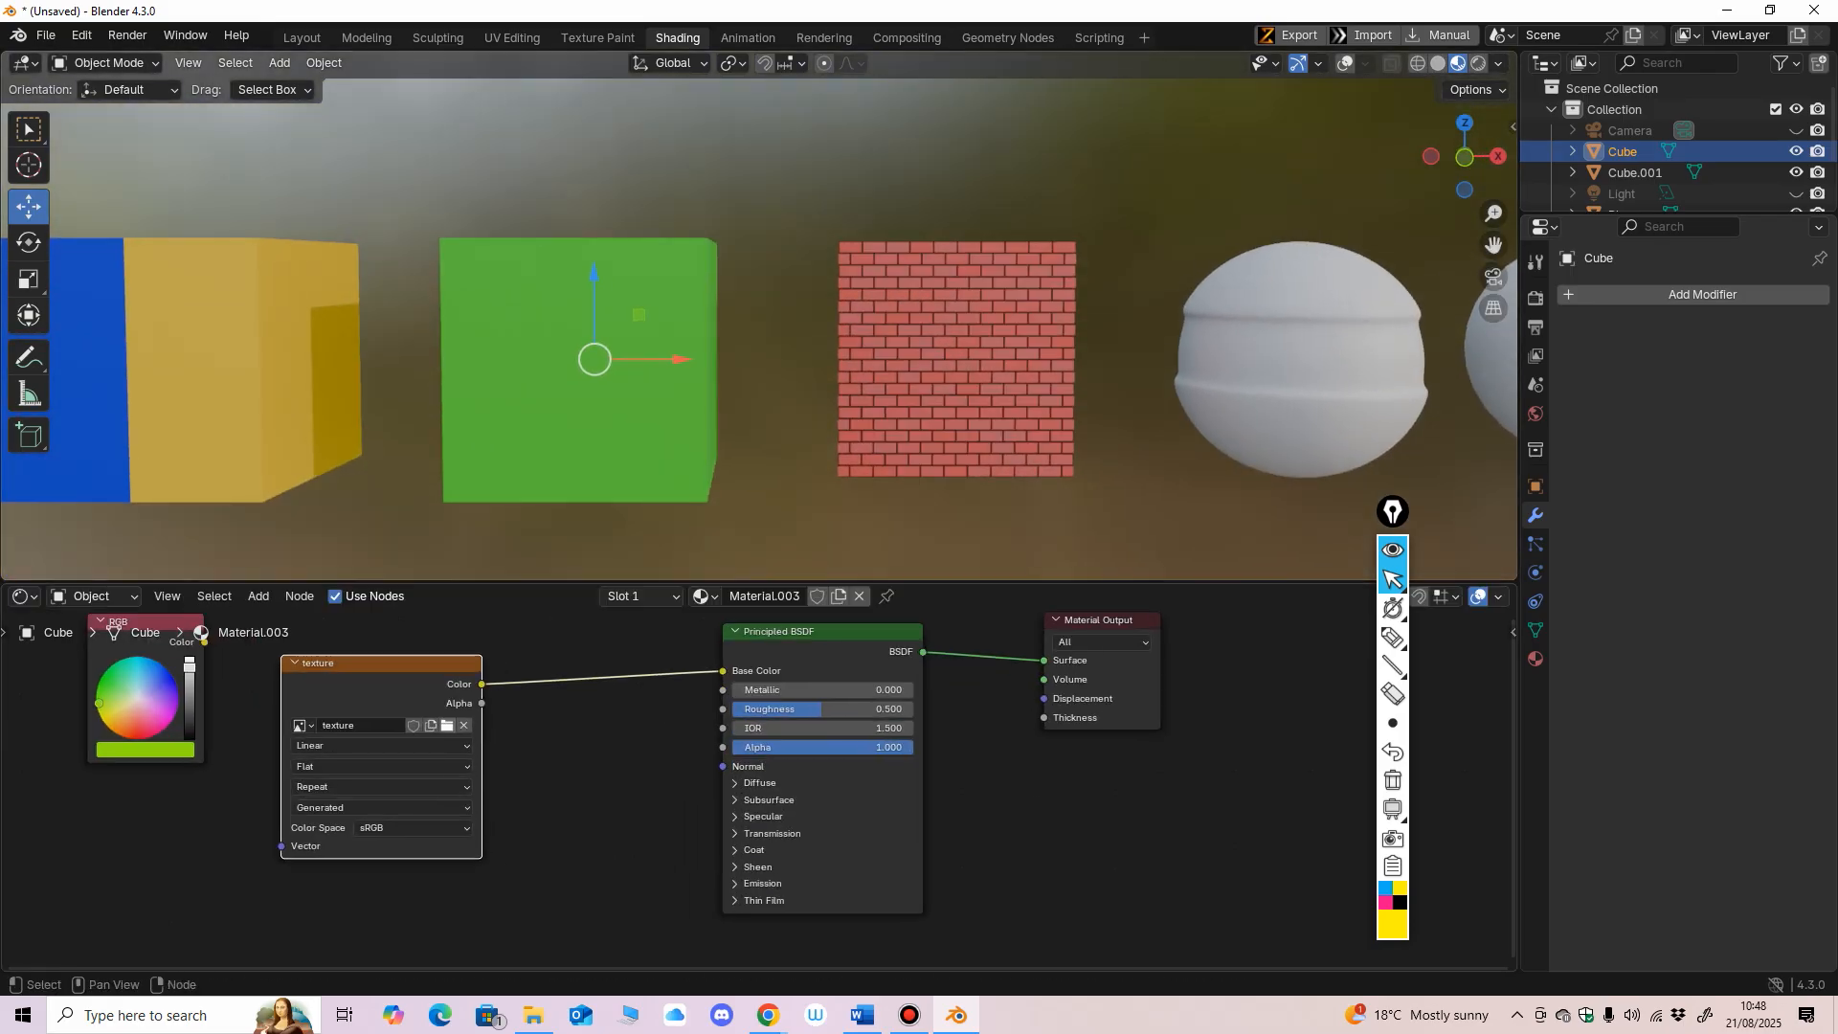
Step: Open the texture node's image file browser, close it without loading a file, and view the row of objects from other angles
{"action": "left_click", "coordinate": [447, 725]}
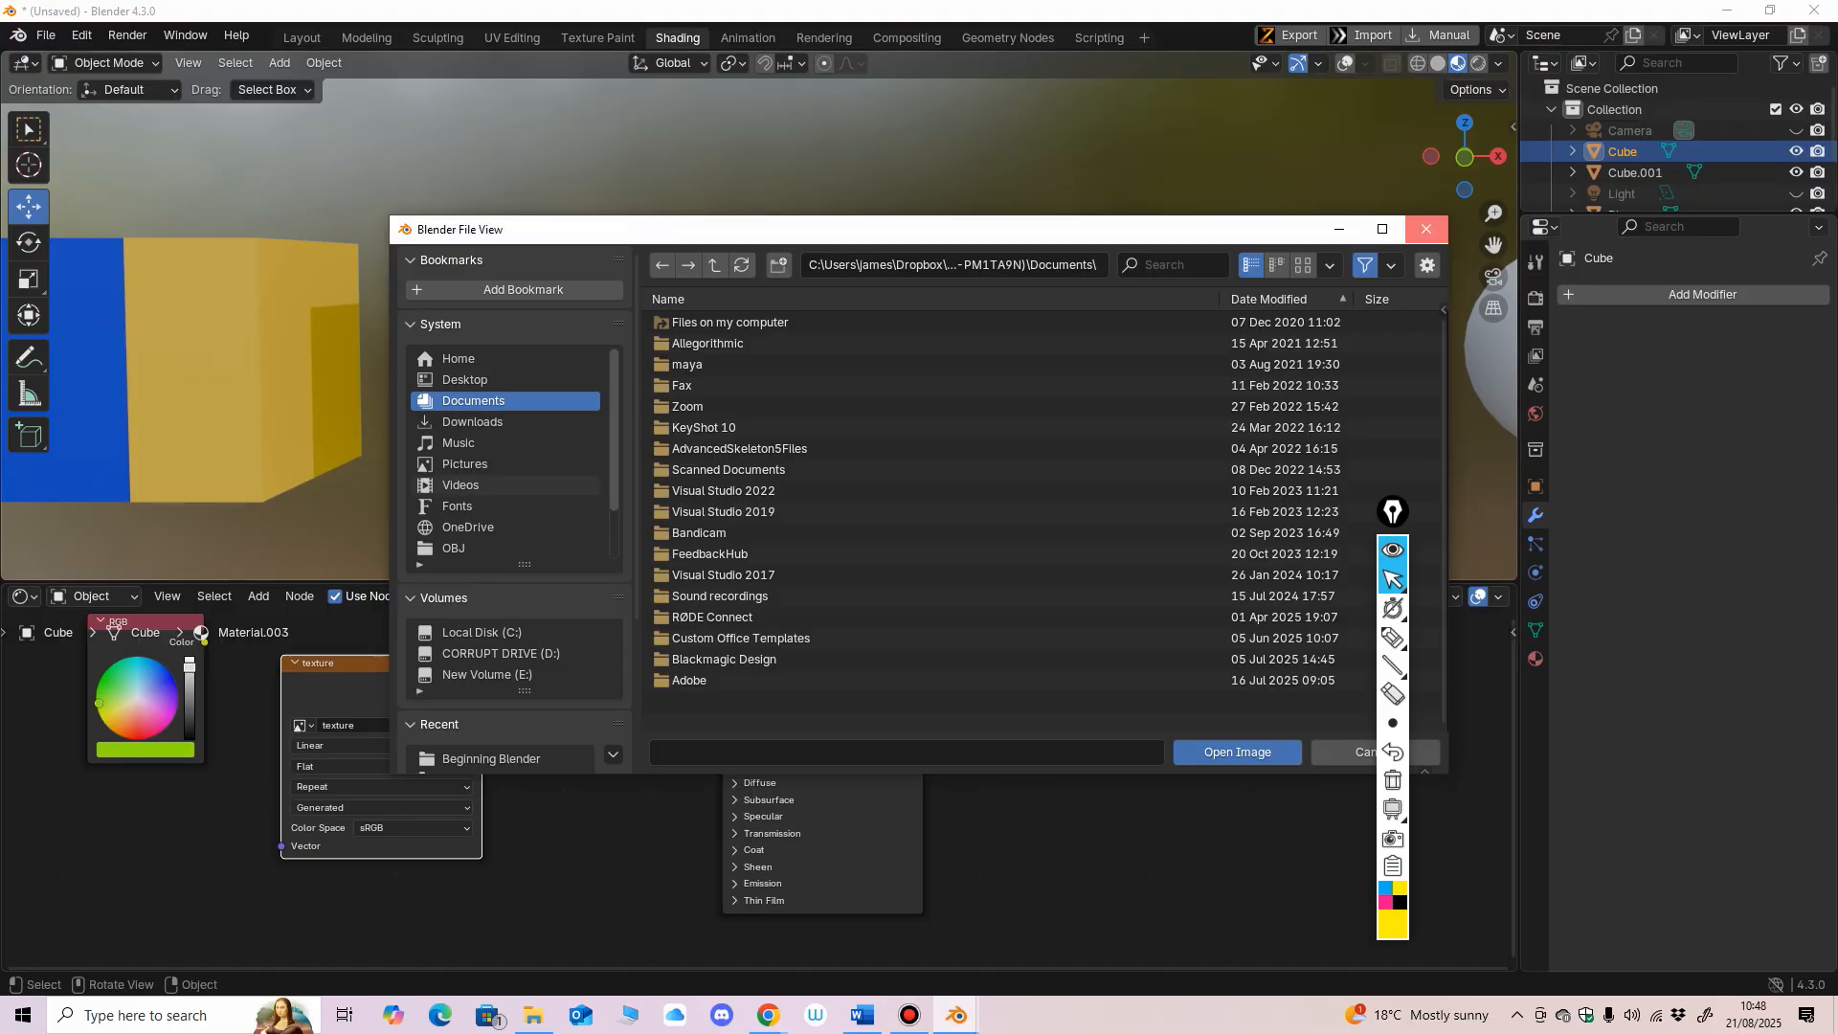
{"action": "left_click", "coordinate": [1426, 229]}
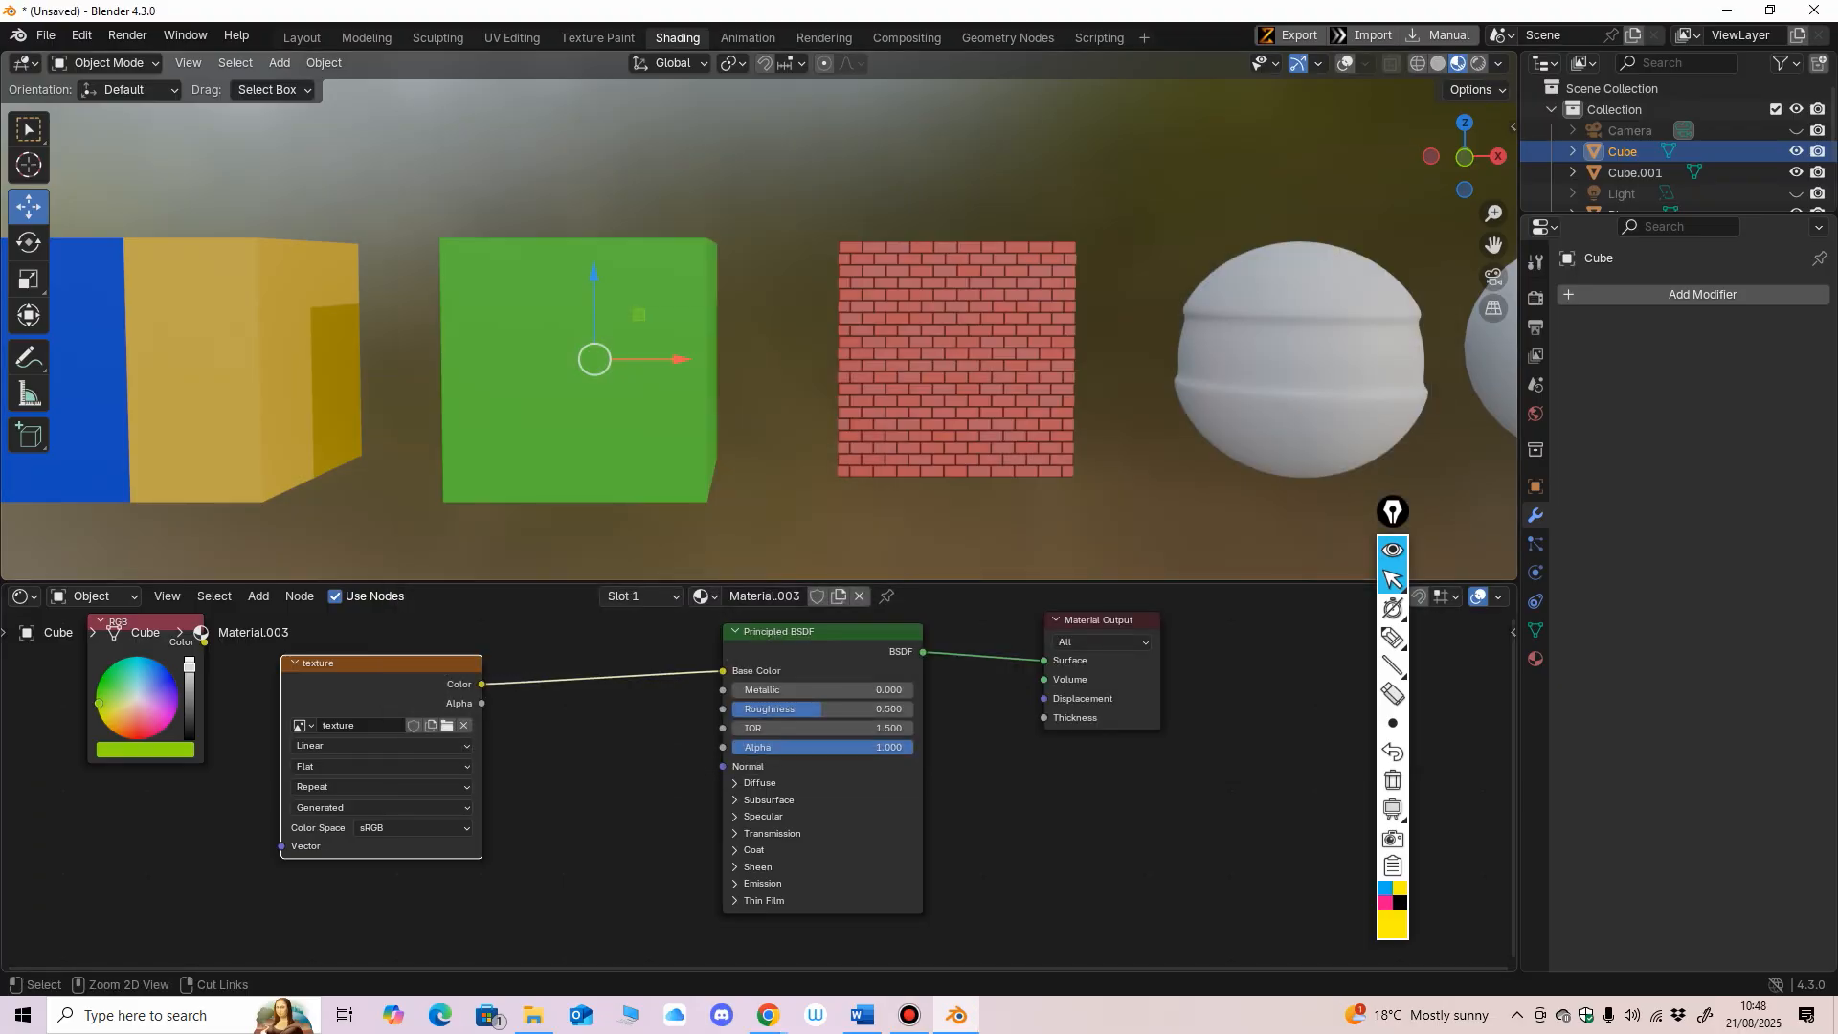
{"action": "scroll", "coordinate": [760, 792], "scroll_direction": "down", "scroll_amount": 2}
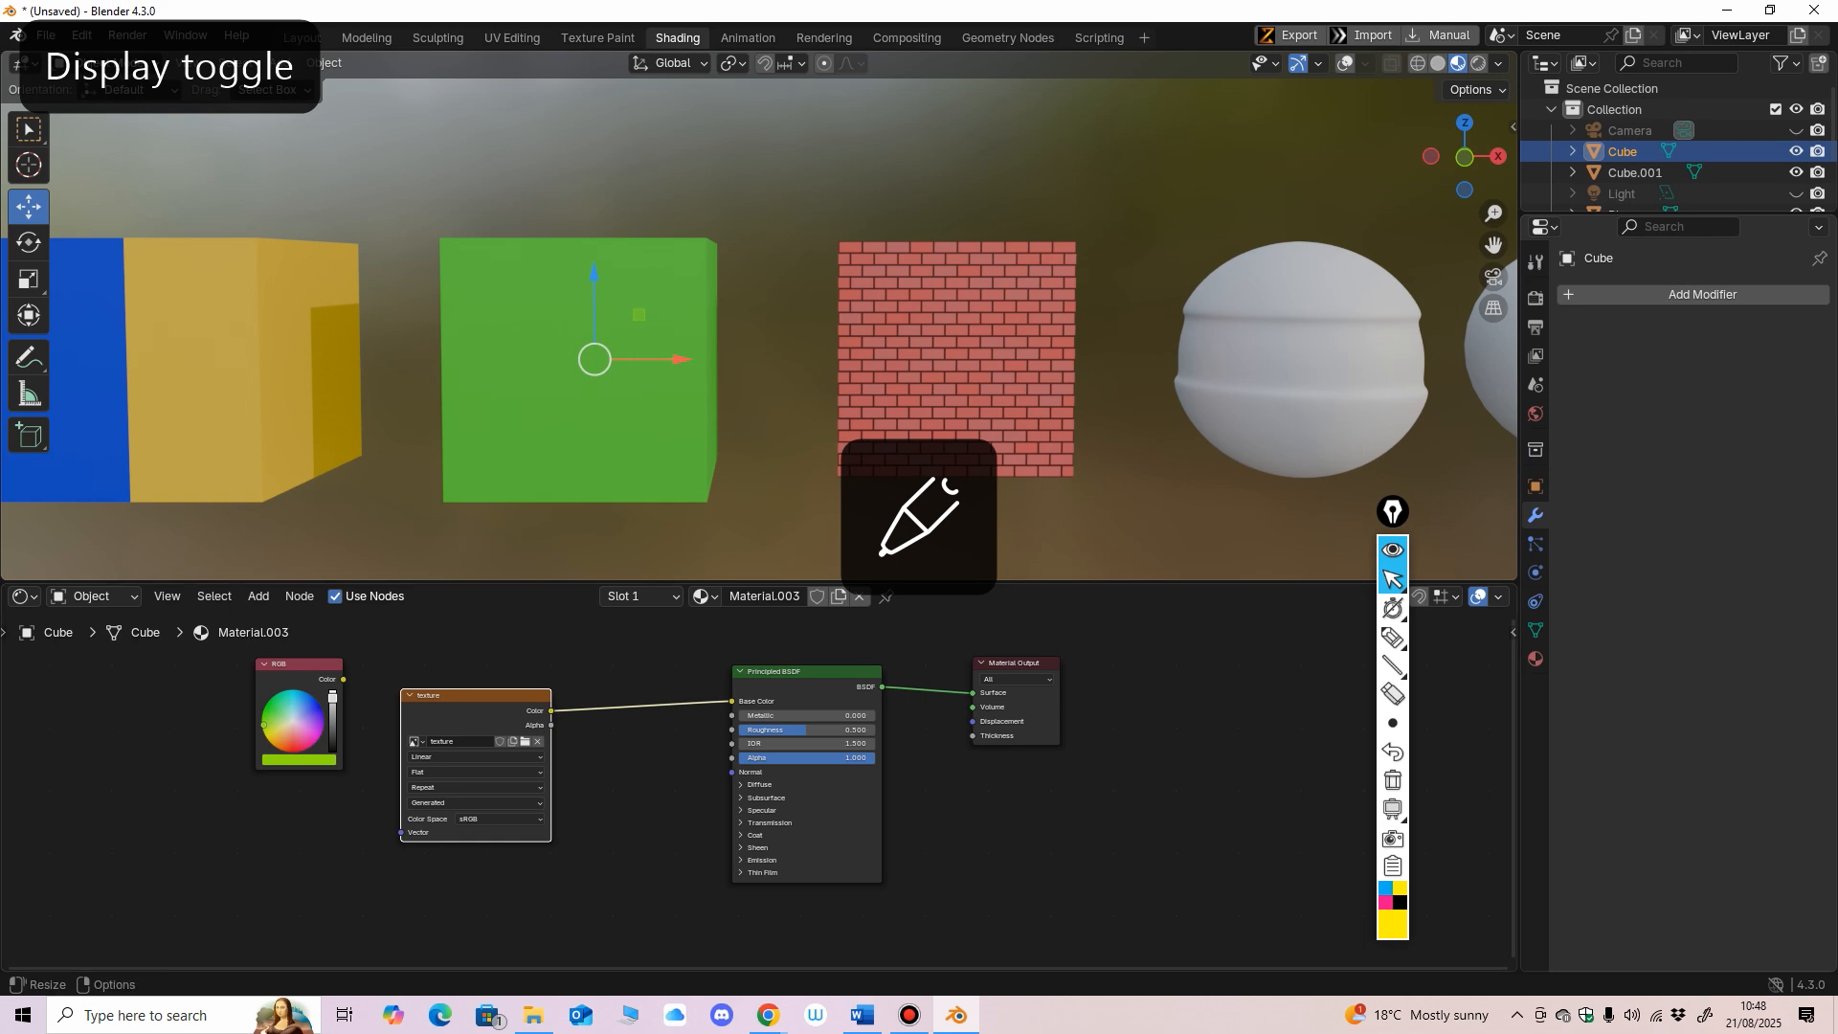
{"action": "left_click_drag", "start_coordinate": [761, 580], "coordinate": [761, 530]}
{"action": "scroll", "coordinate": [761, 383], "scroll_direction": "down", "scroll_amount": 2}
{"action": "middle_click_drag", "start_coordinate": [761, 383], "coordinate": [773, 392]}
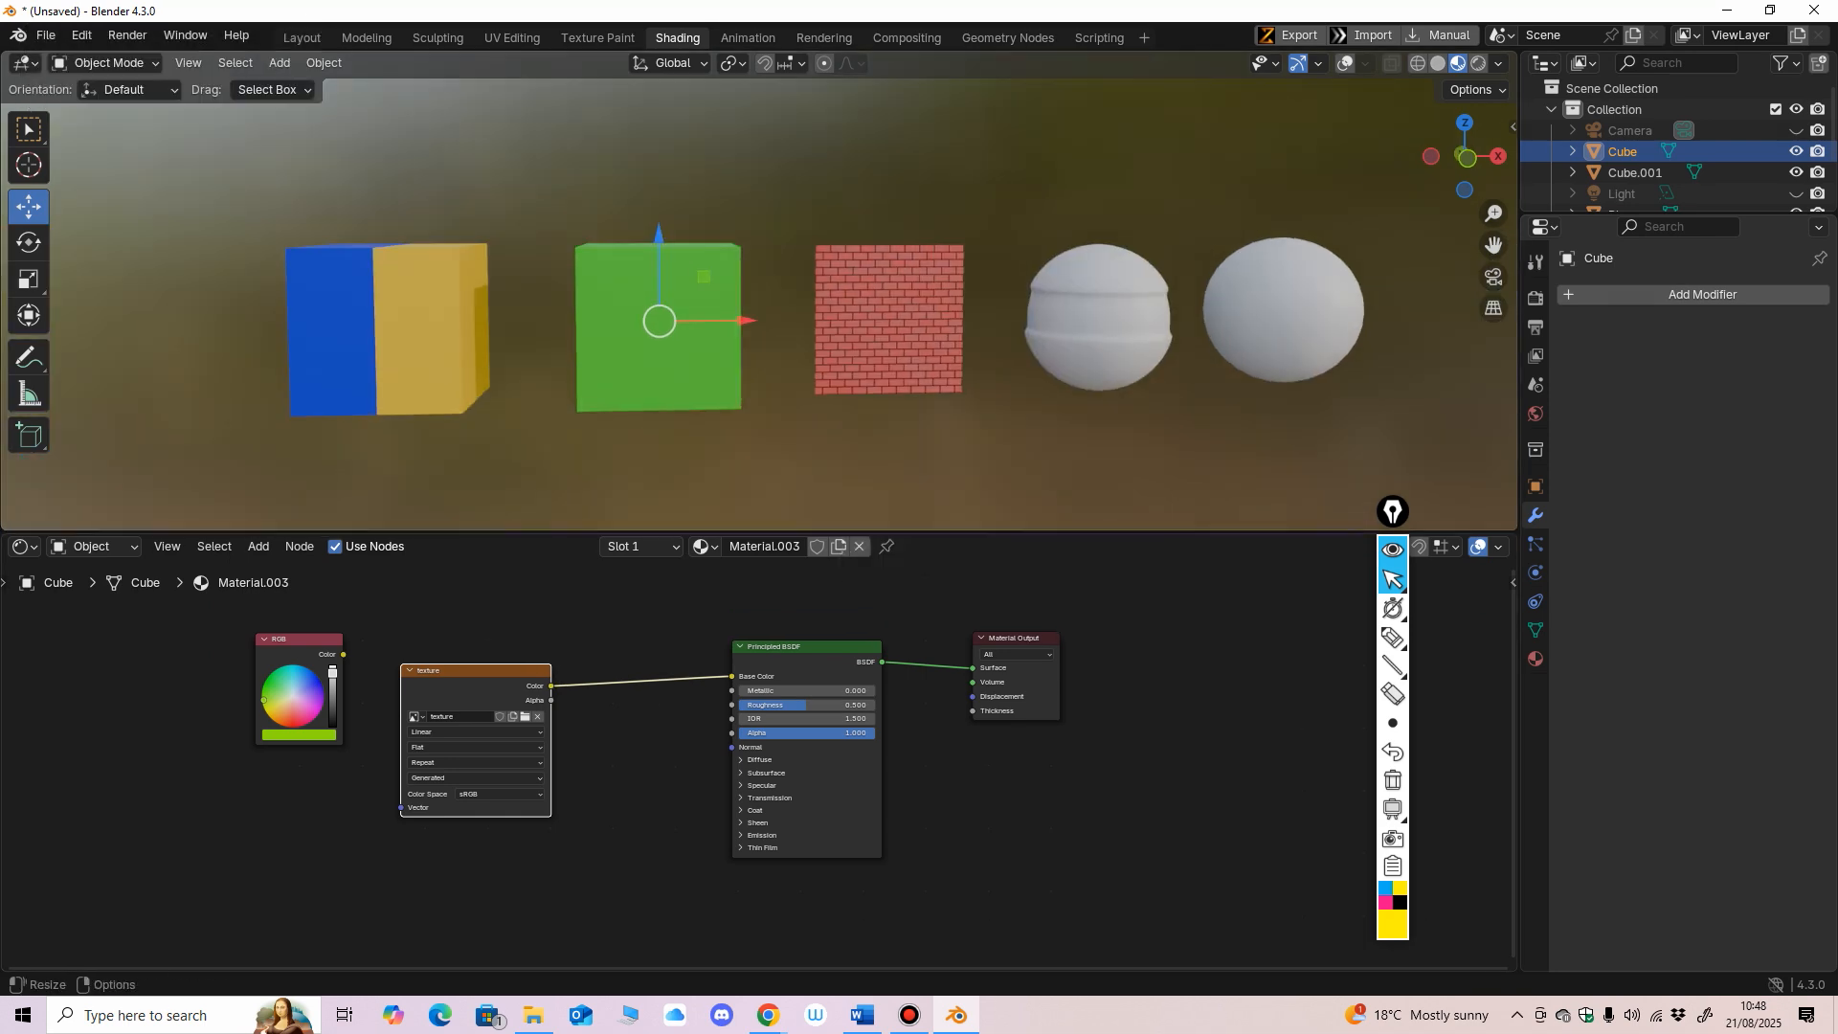
{"action": "left_click_drag", "start_coordinate": [761, 530], "coordinate": [761, 569]}
{"action": "middle_click_drag", "start_coordinate": [761, 412], "coordinate": [729, 391]}
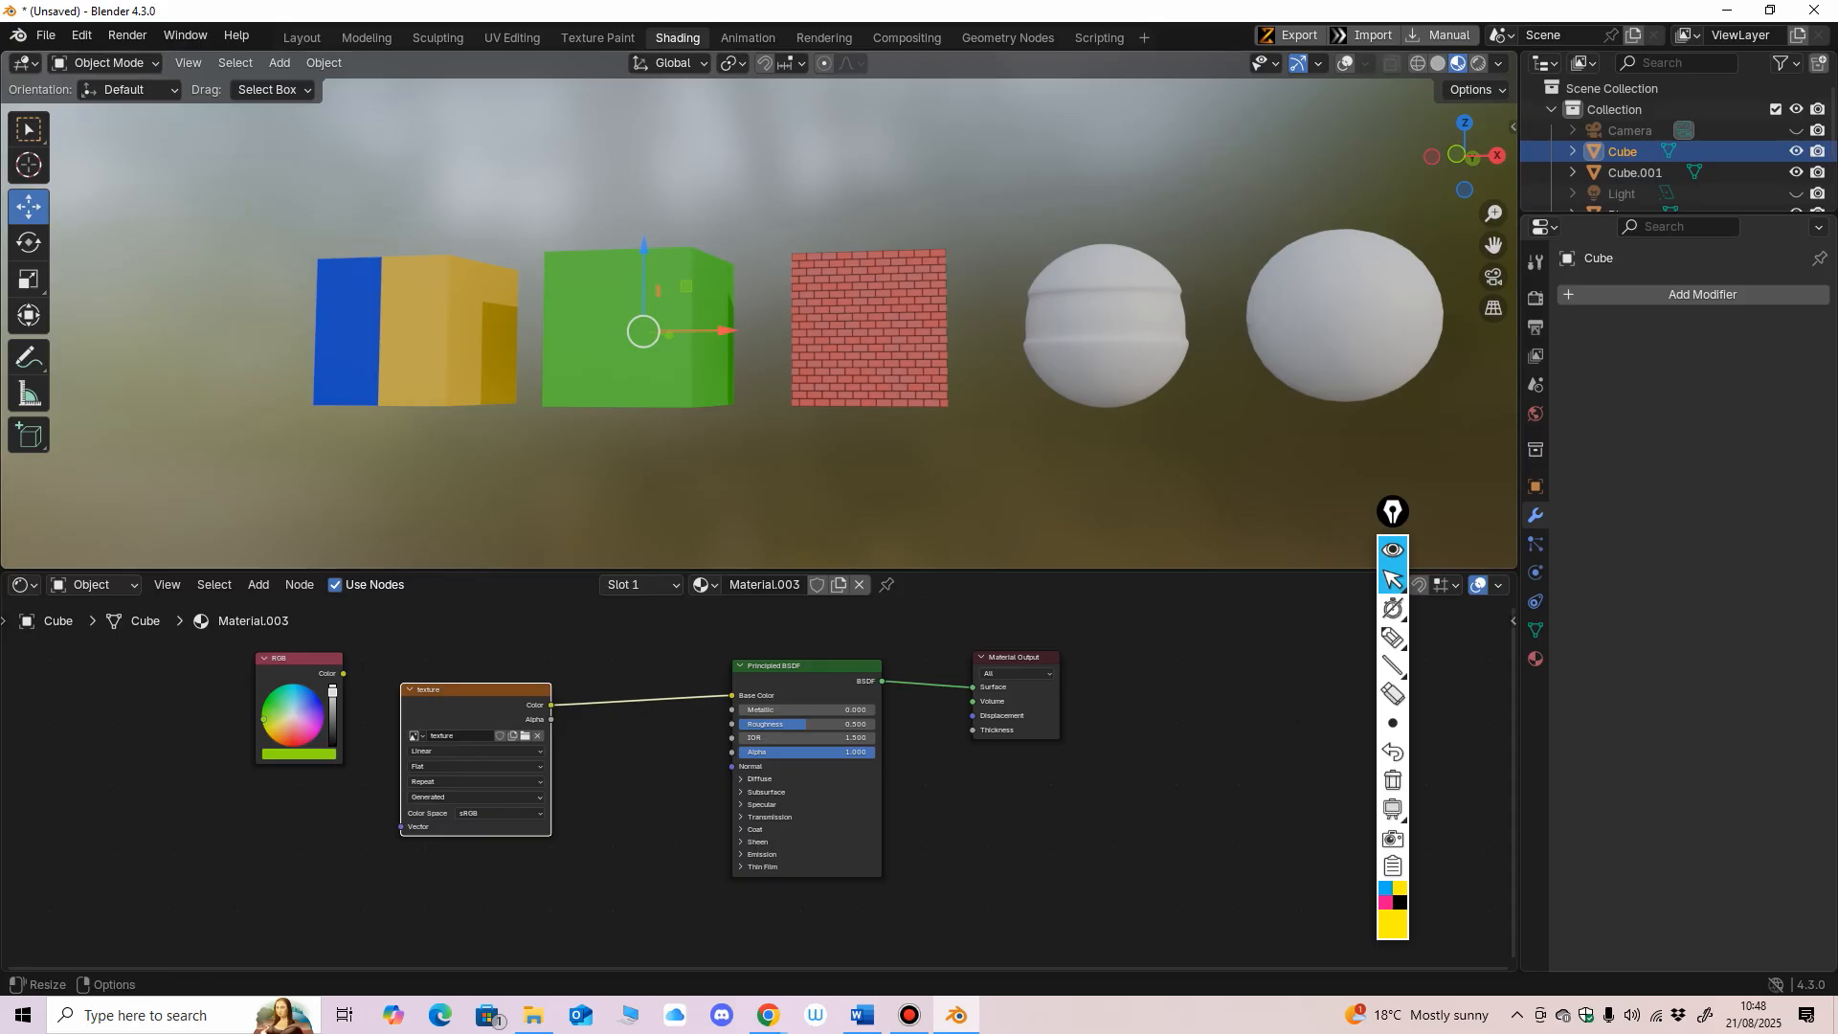
{"action": "left_click_drag", "start_coordinate": [729, 569], "coordinate": [729, 466]}
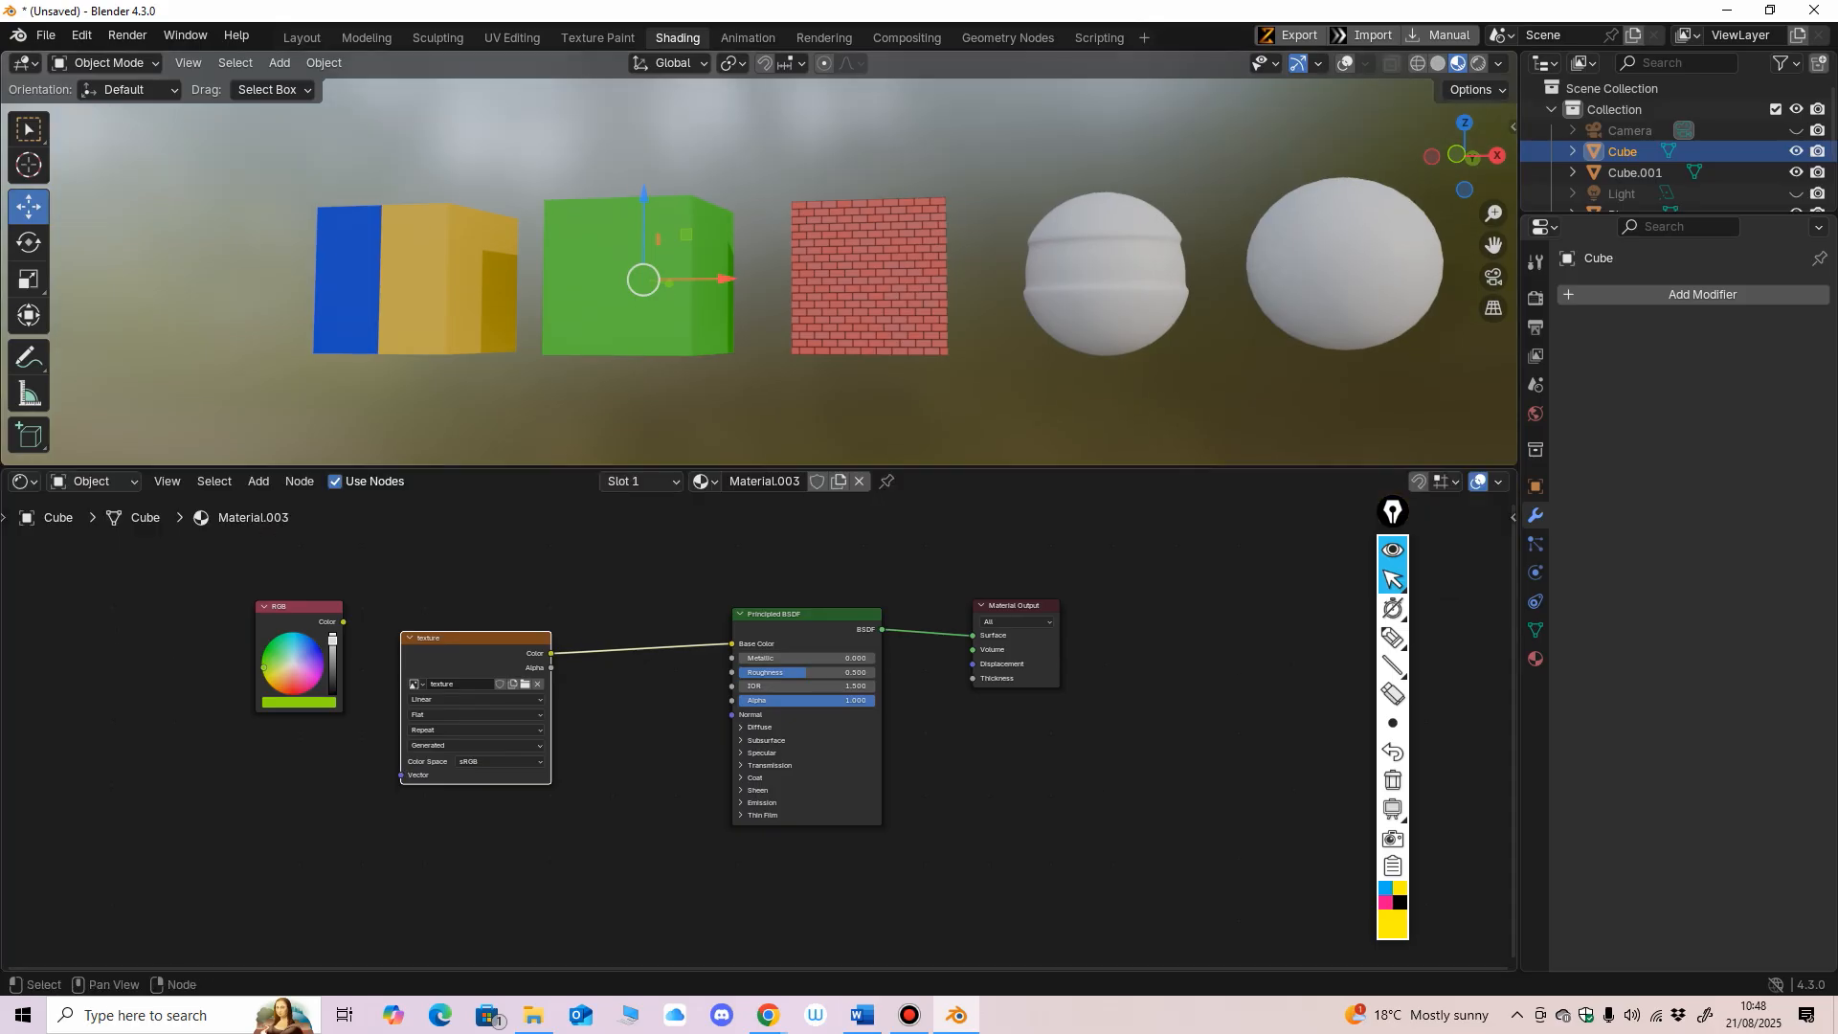
Step: Spread the cube's RGB, texture and Principled BSDF nodes apart in the node layout
{"action": "left_click_drag", "start_coordinate": [461, 638], "coordinate": [442, 648]}
{"action": "left_click_drag", "start_coordinate": [302, 607], "coordinate": [254, 617]}
{"action": "middle_click_drag", "start_coordinate": [517, 397], "coordinate": [536, 406]}
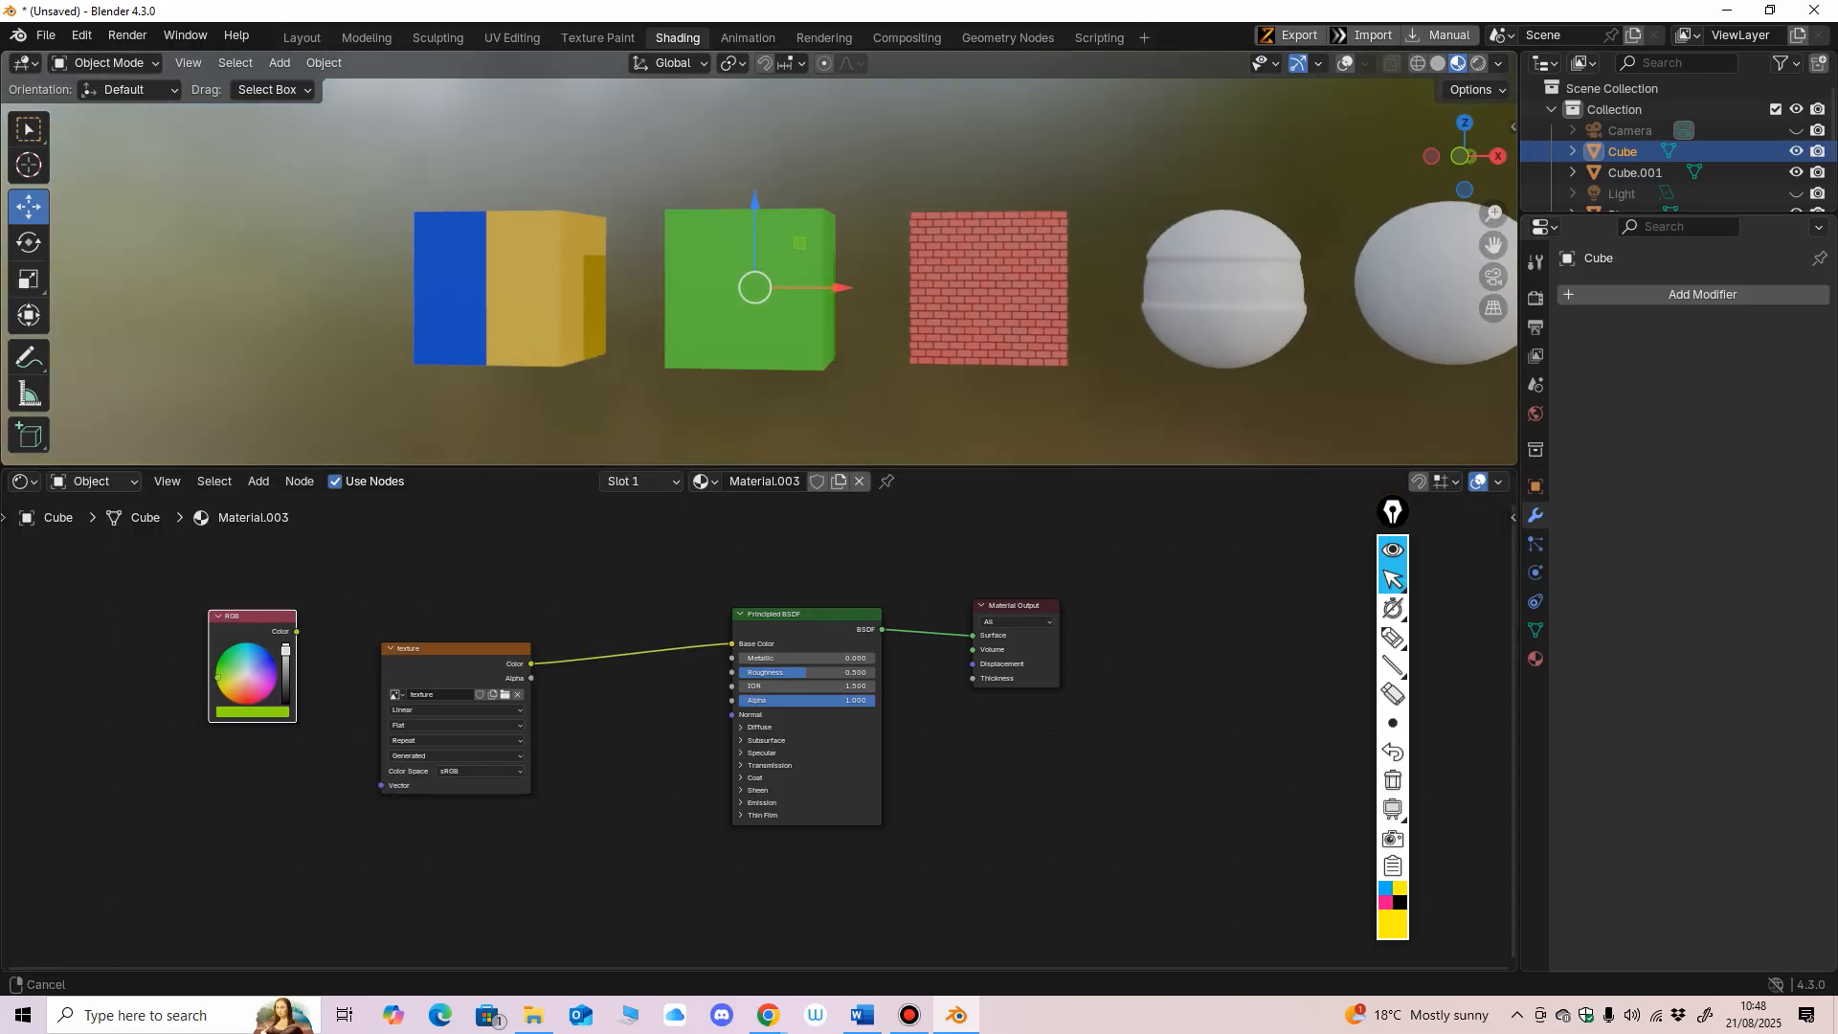
{"action": "middle_click_drag", "start_coordinate": [1072, 273], "coordinate": [1058, 277], "text": "shift"}
{"action": "scroll", "coordinate": [1058, 277], "scroll_direction": "up", "scroll_amount": 2}
{"action": "left_click_drag", "start_coordinate": [809, 614], "coordinate": [841, 589]}
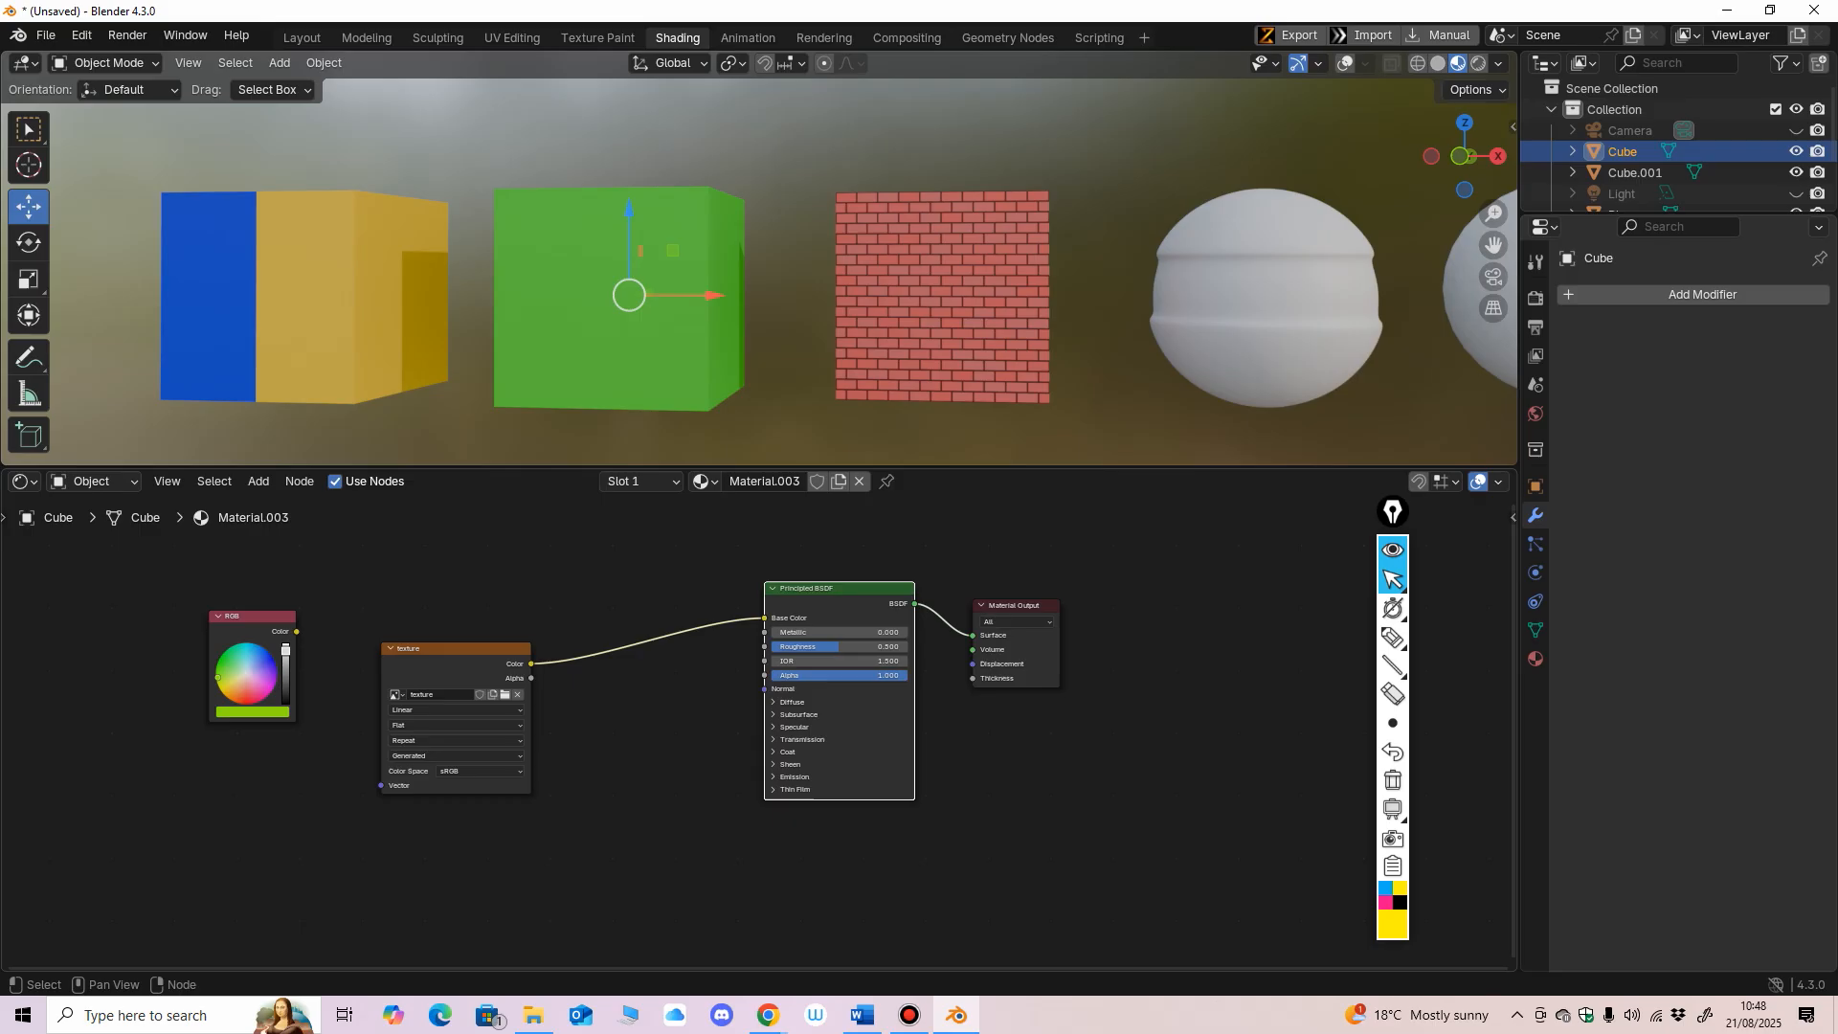
{"action": "left_click_drag", "start_coordinate": [459, 649], "coordinate": [453, 637]}
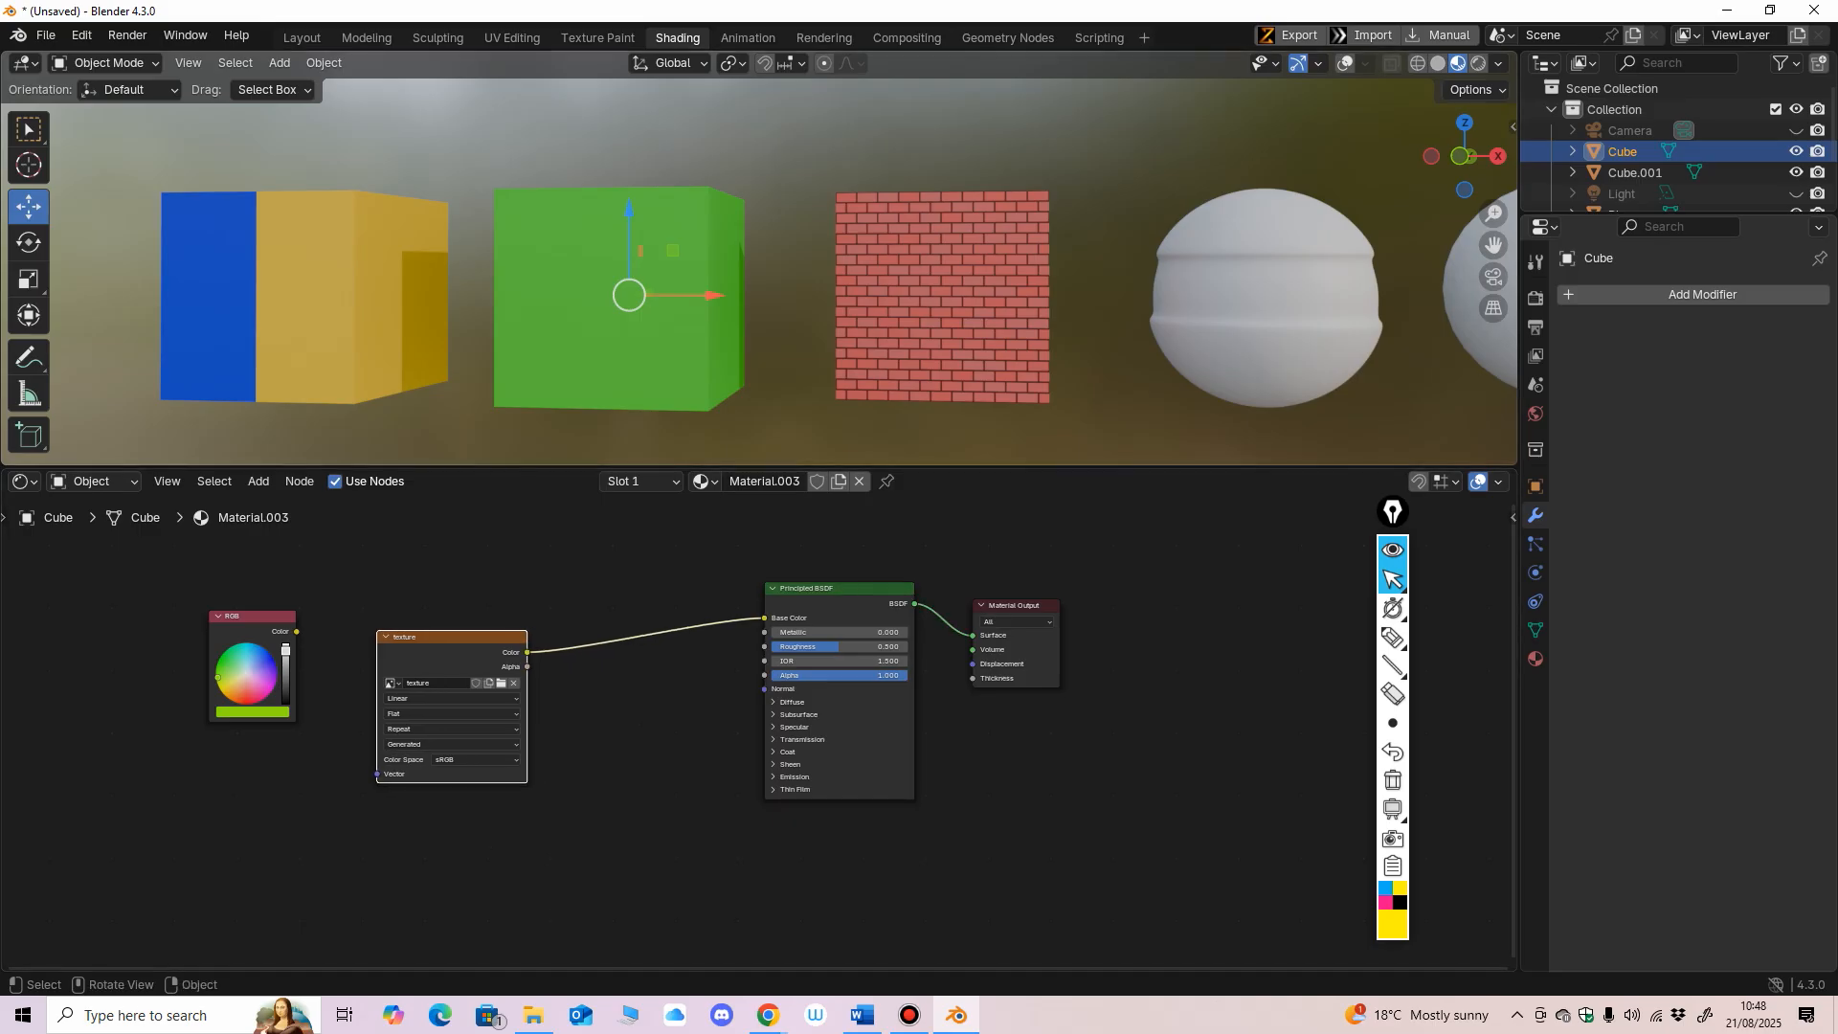
Step: Select the smooth sphere and move its Principled BSDF and Material Output away from the Image Texture node to make room
{"action": "middle_click_drag", "start_coordinate": [1034, 287], "coordinate": [589, 282], "text": "shift"}
{"action": "scroll", "coordinate": [580, 286], "scroll_direction": "down", "scroll_amount": 3}
{"action": "scroll", "coordinate": [590, 283], "scroll_direction": "up", "scroll_amount": 1}
{"action": "left_click", "coordinate": [869, 330]}
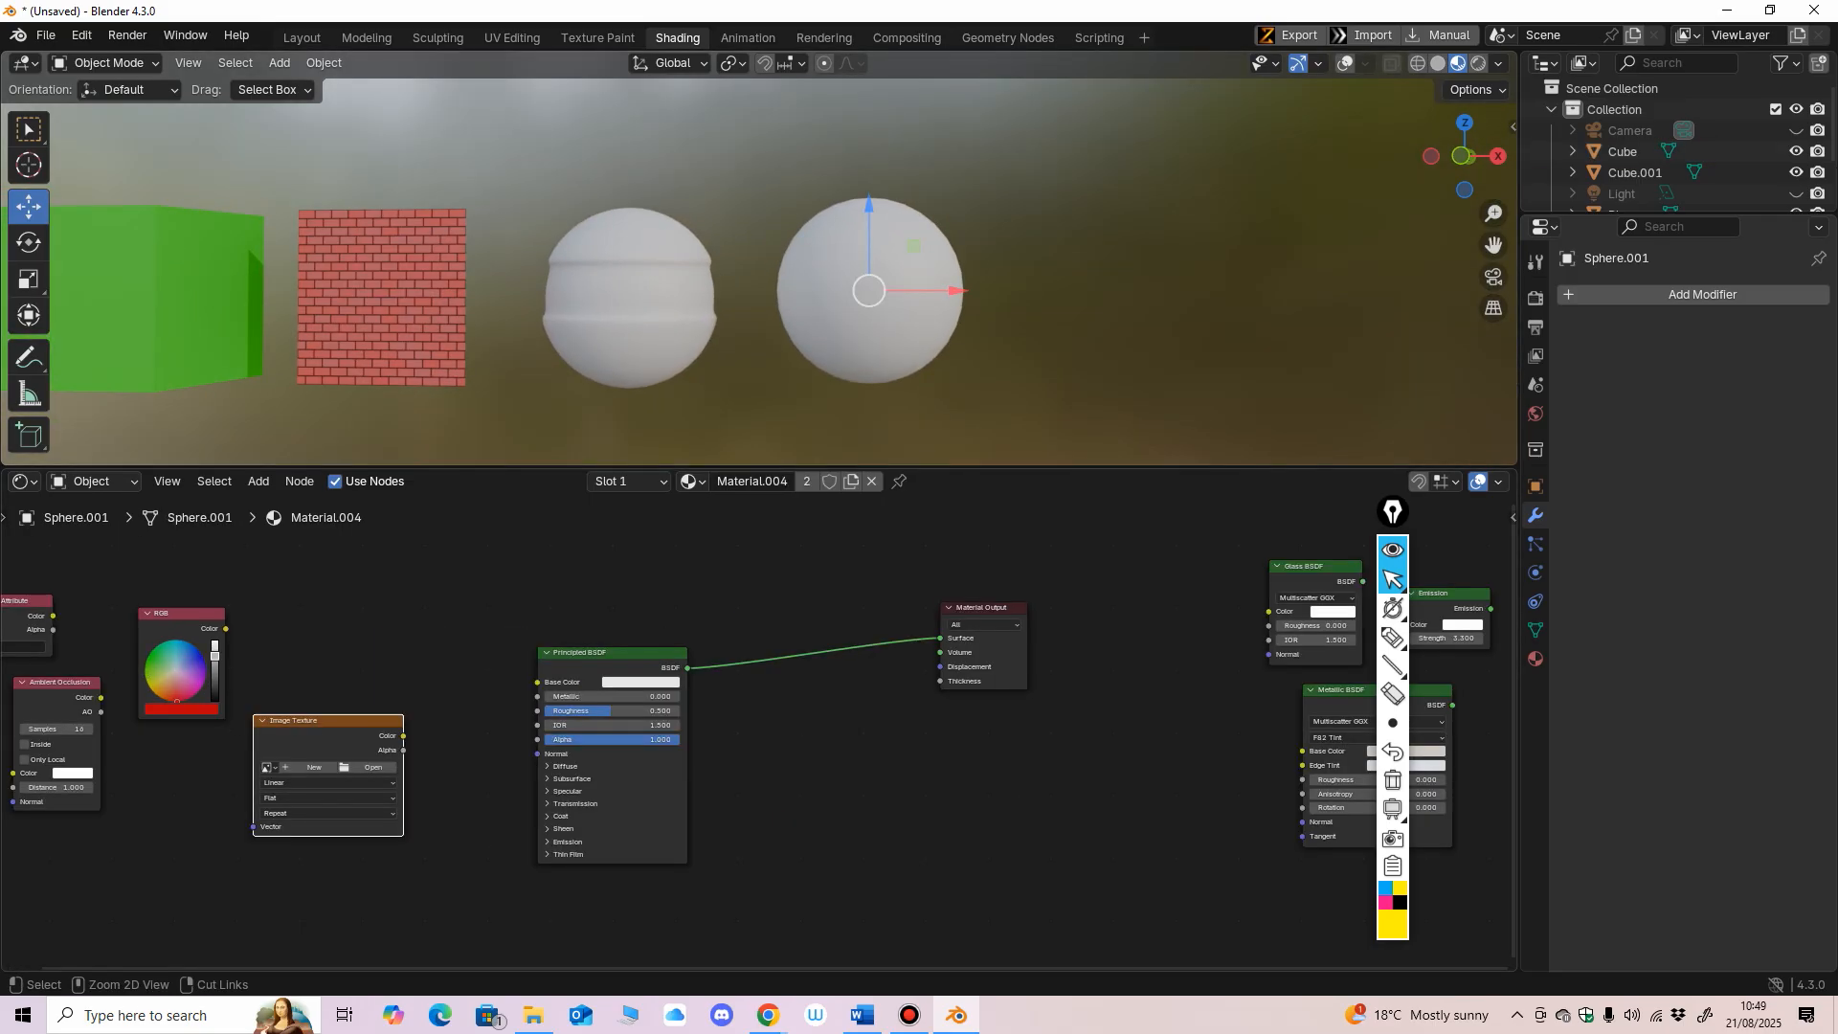
{"action": "left_click_drag", "start_coordinate": [612, 653], "coordinate": [708, 607]}
{"action": "middle_click_drag", "start_coordinate": [710, 612], "coordinate": [773, 630]}
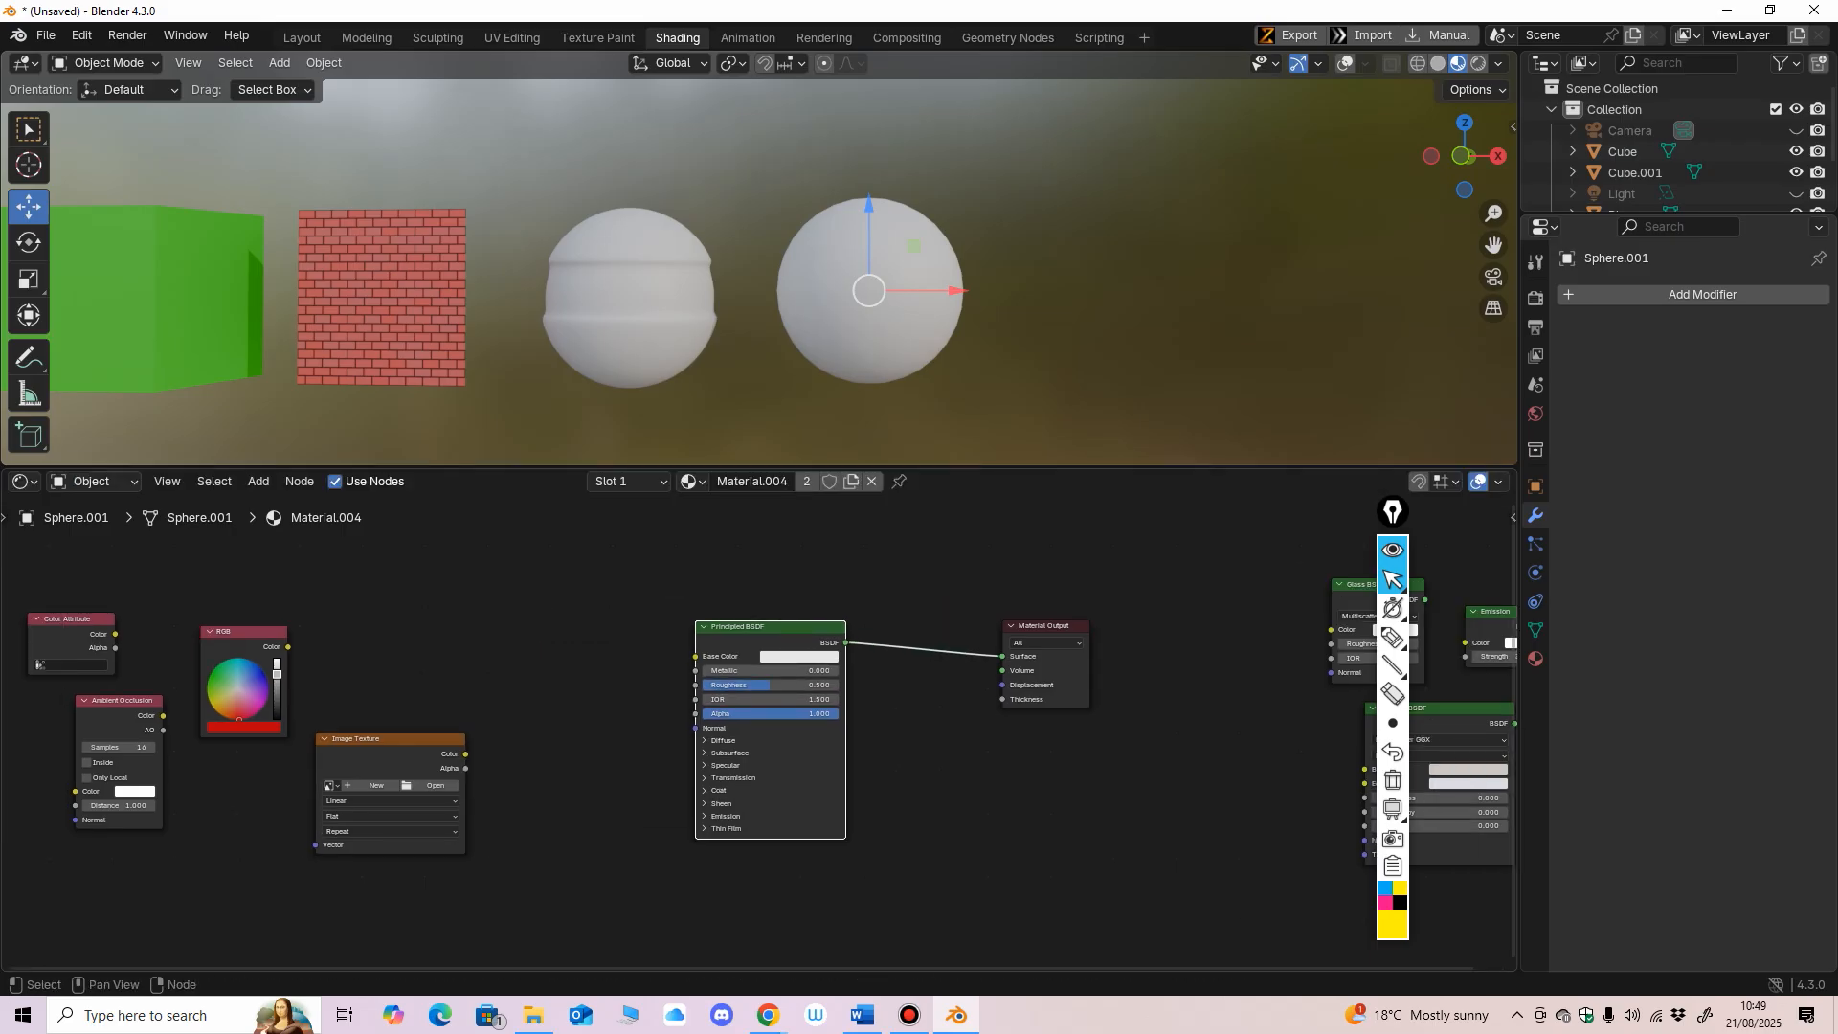
{"action": "left_click_drag", "start_coordinate": [1046, 625], "coordinate": [1161, 602]}
{"action": "left_click_drag", "start_coordinate": [771, 625], "coordinate": [869, 611]}
{"action": "middle_click_drag", "start_coordinate": [656, 685], "coordinate": [645, 685]}
Step: Add a Voronoi Texture node in the free space before the sphere's Principled BSDF
{"action": "key", "text": "shift+a"}
{"action": "mouse_move", "coordinate": [645, 685]}
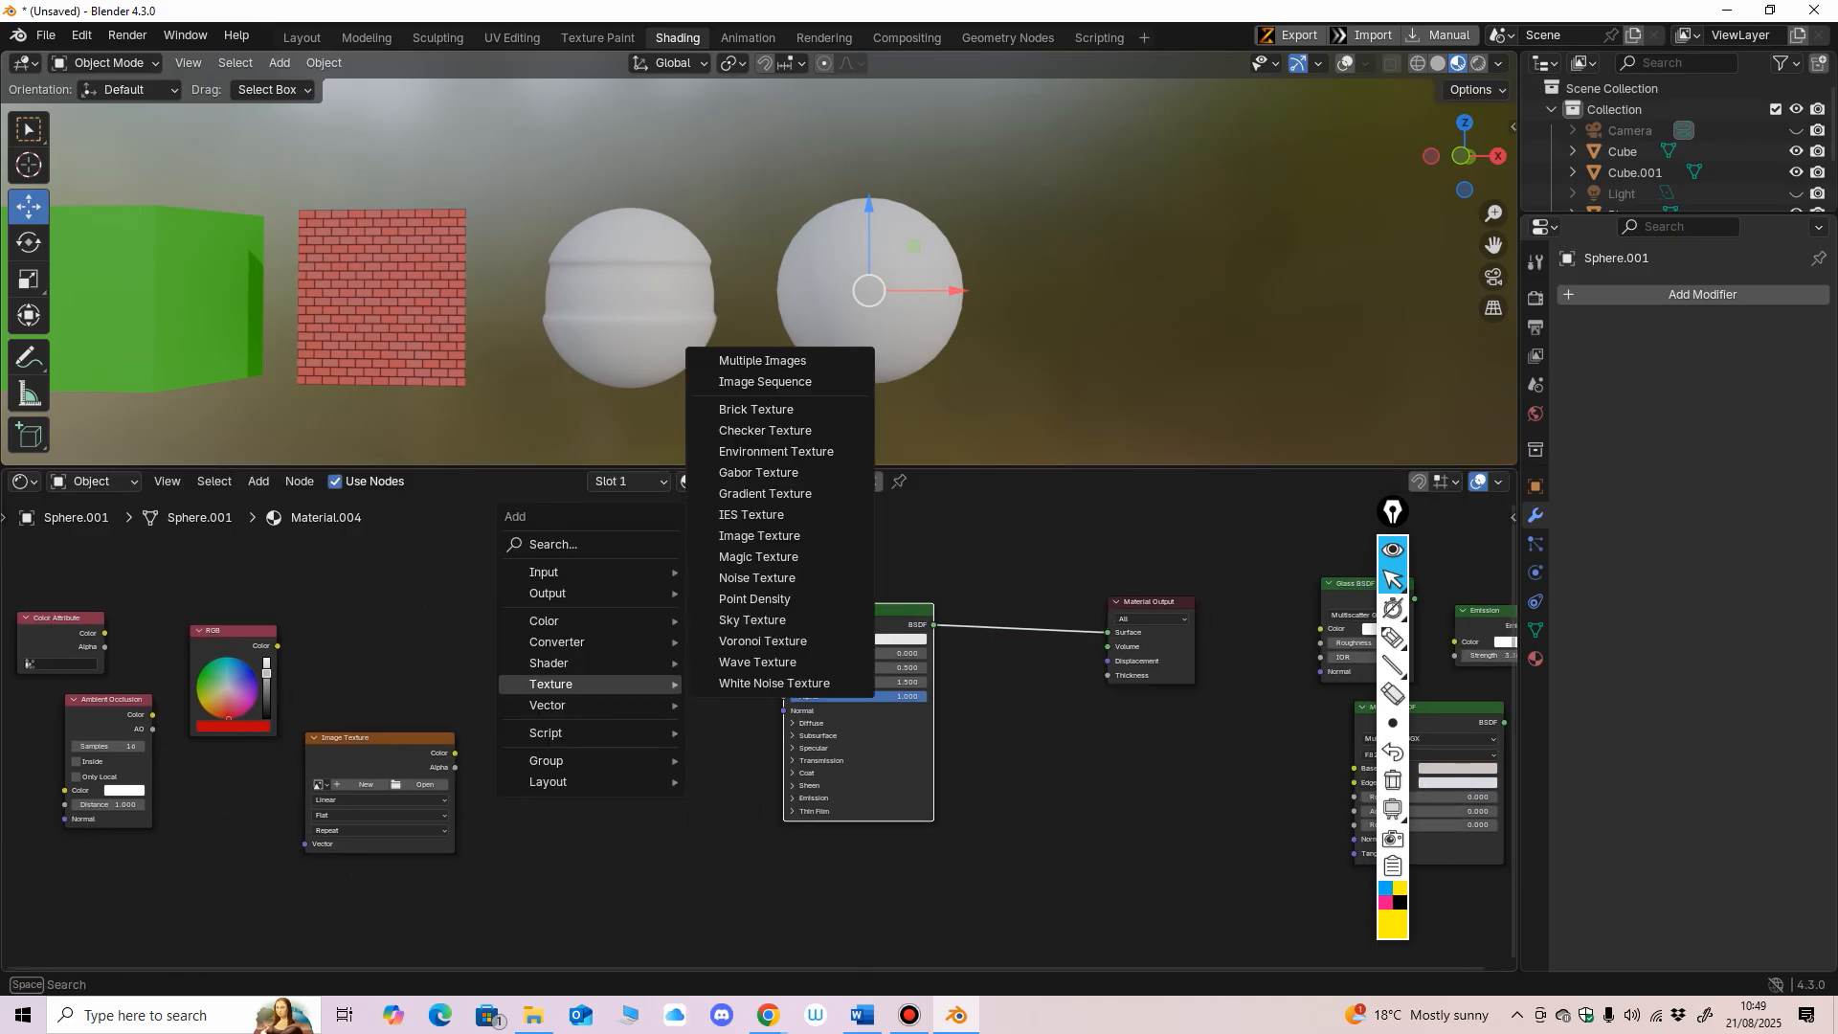
{"action": "mouse_move", "coordinate": [574, 705]}
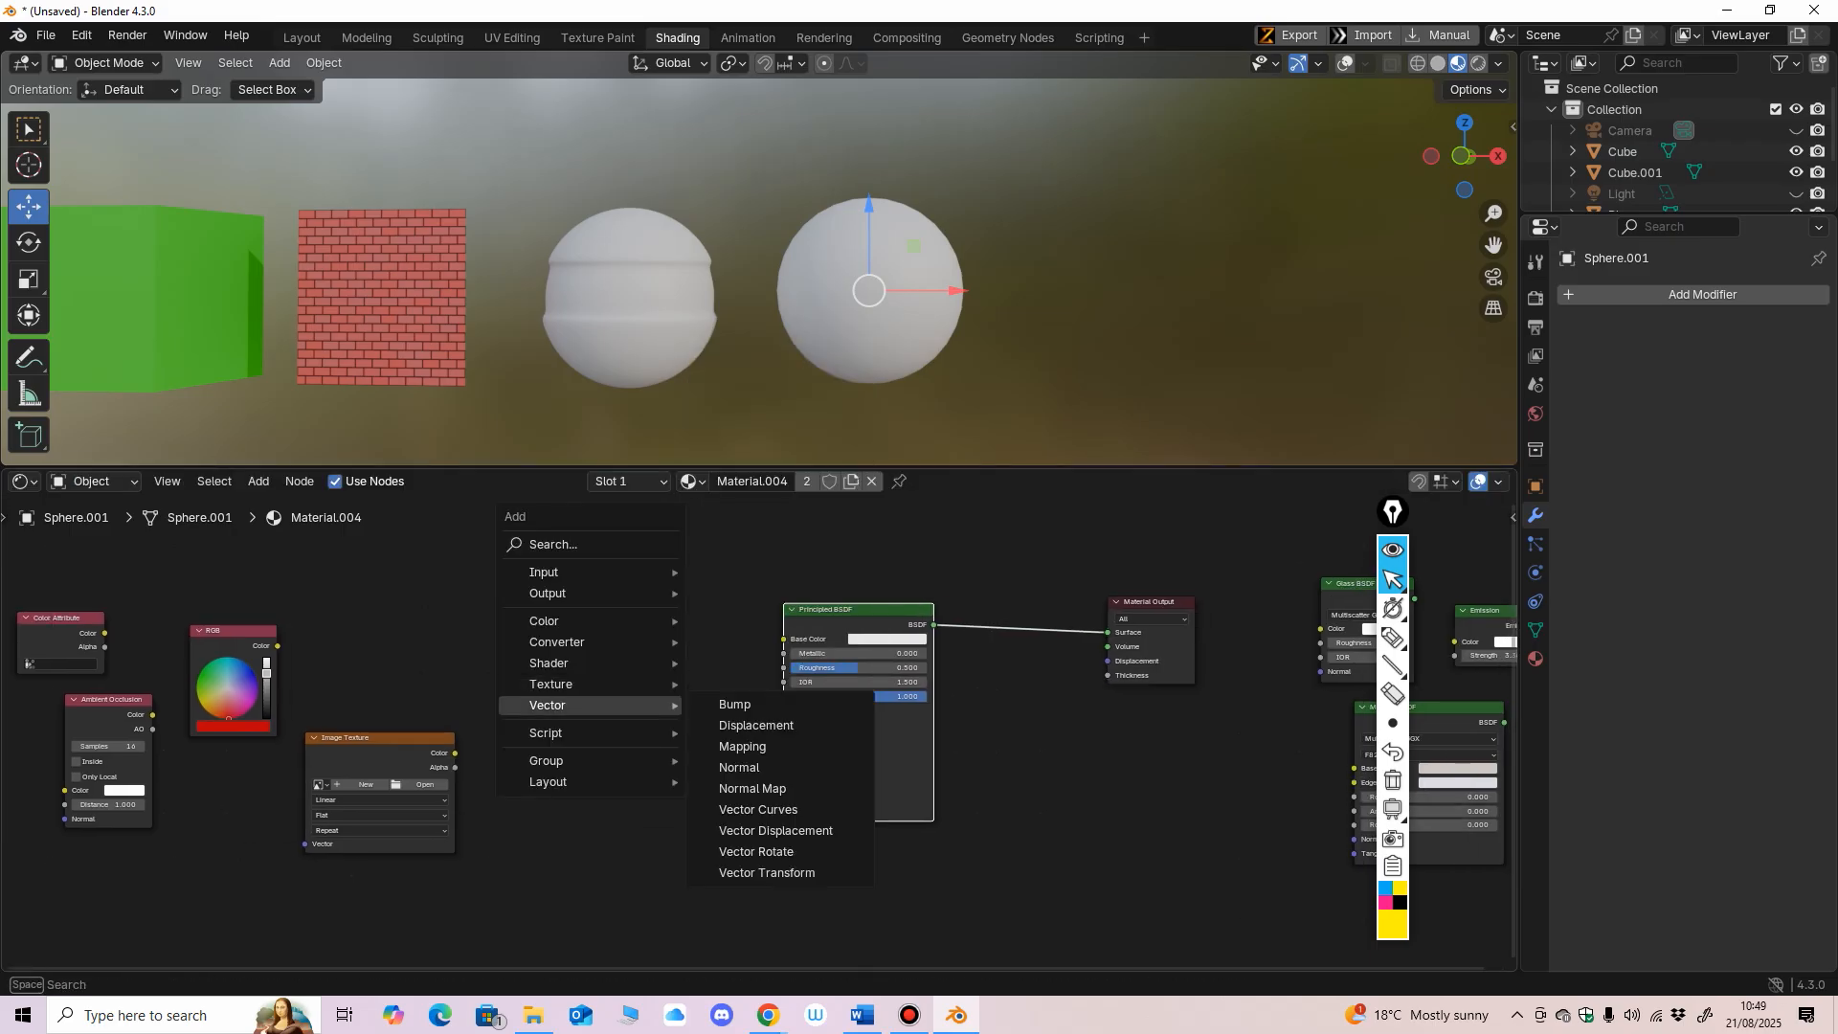
{"action": "mouse_move", "coordinate": [574, 620]}
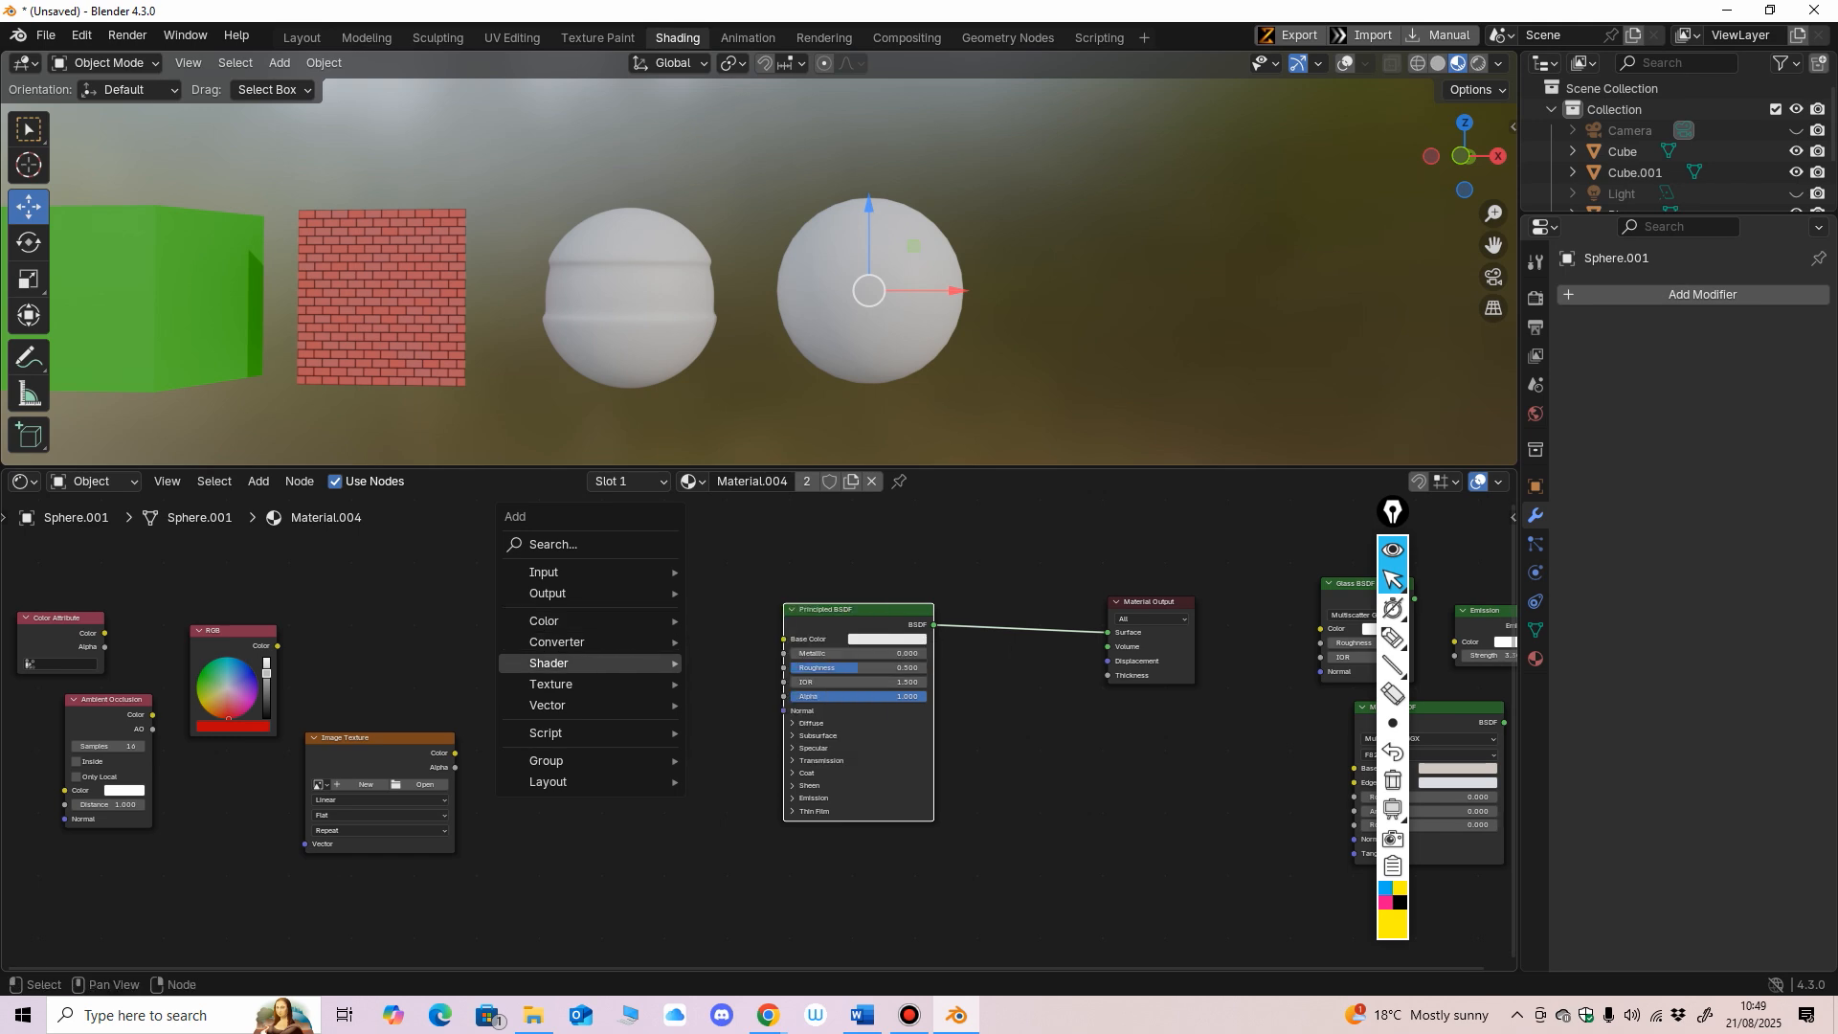
{"action": "left_click", "coordinate": [762, 640]}
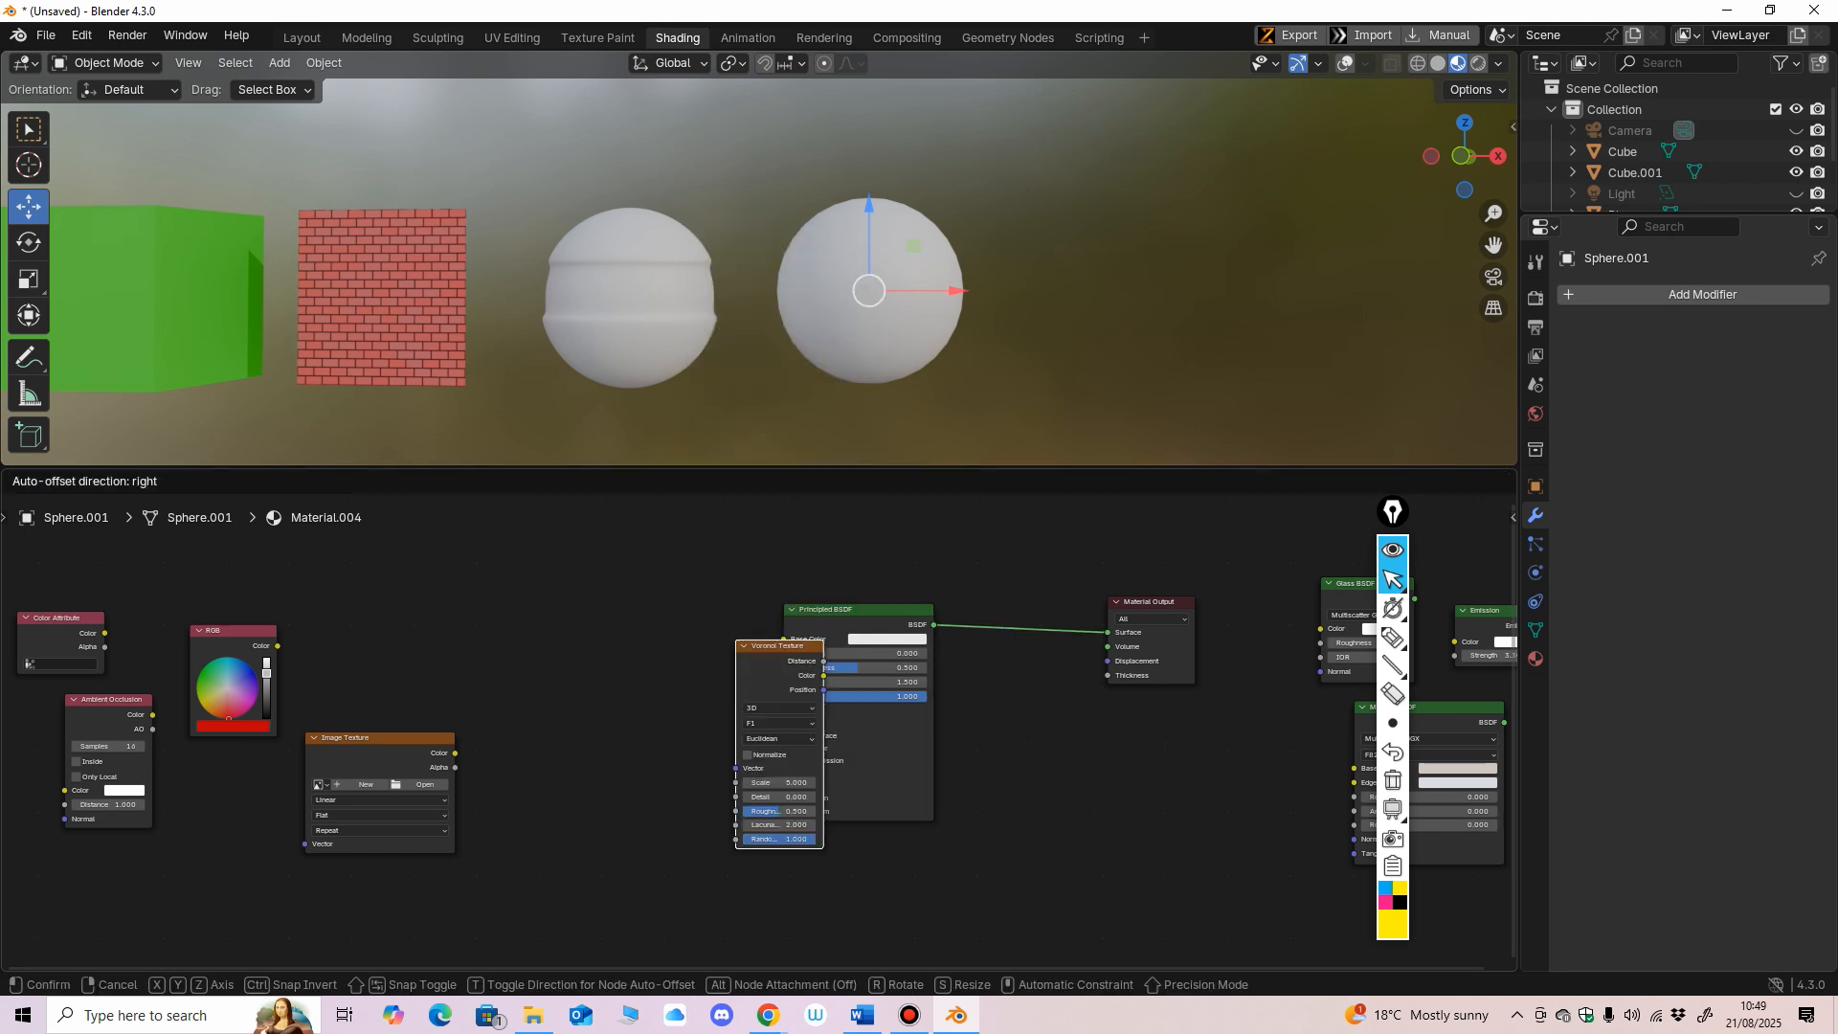
{"action": "left_click", "coordinate": [522, 622]}
{"action": "scroll", "coordinate": [760, 693], "scroll_direction": "up", "scroll_amount": 1}
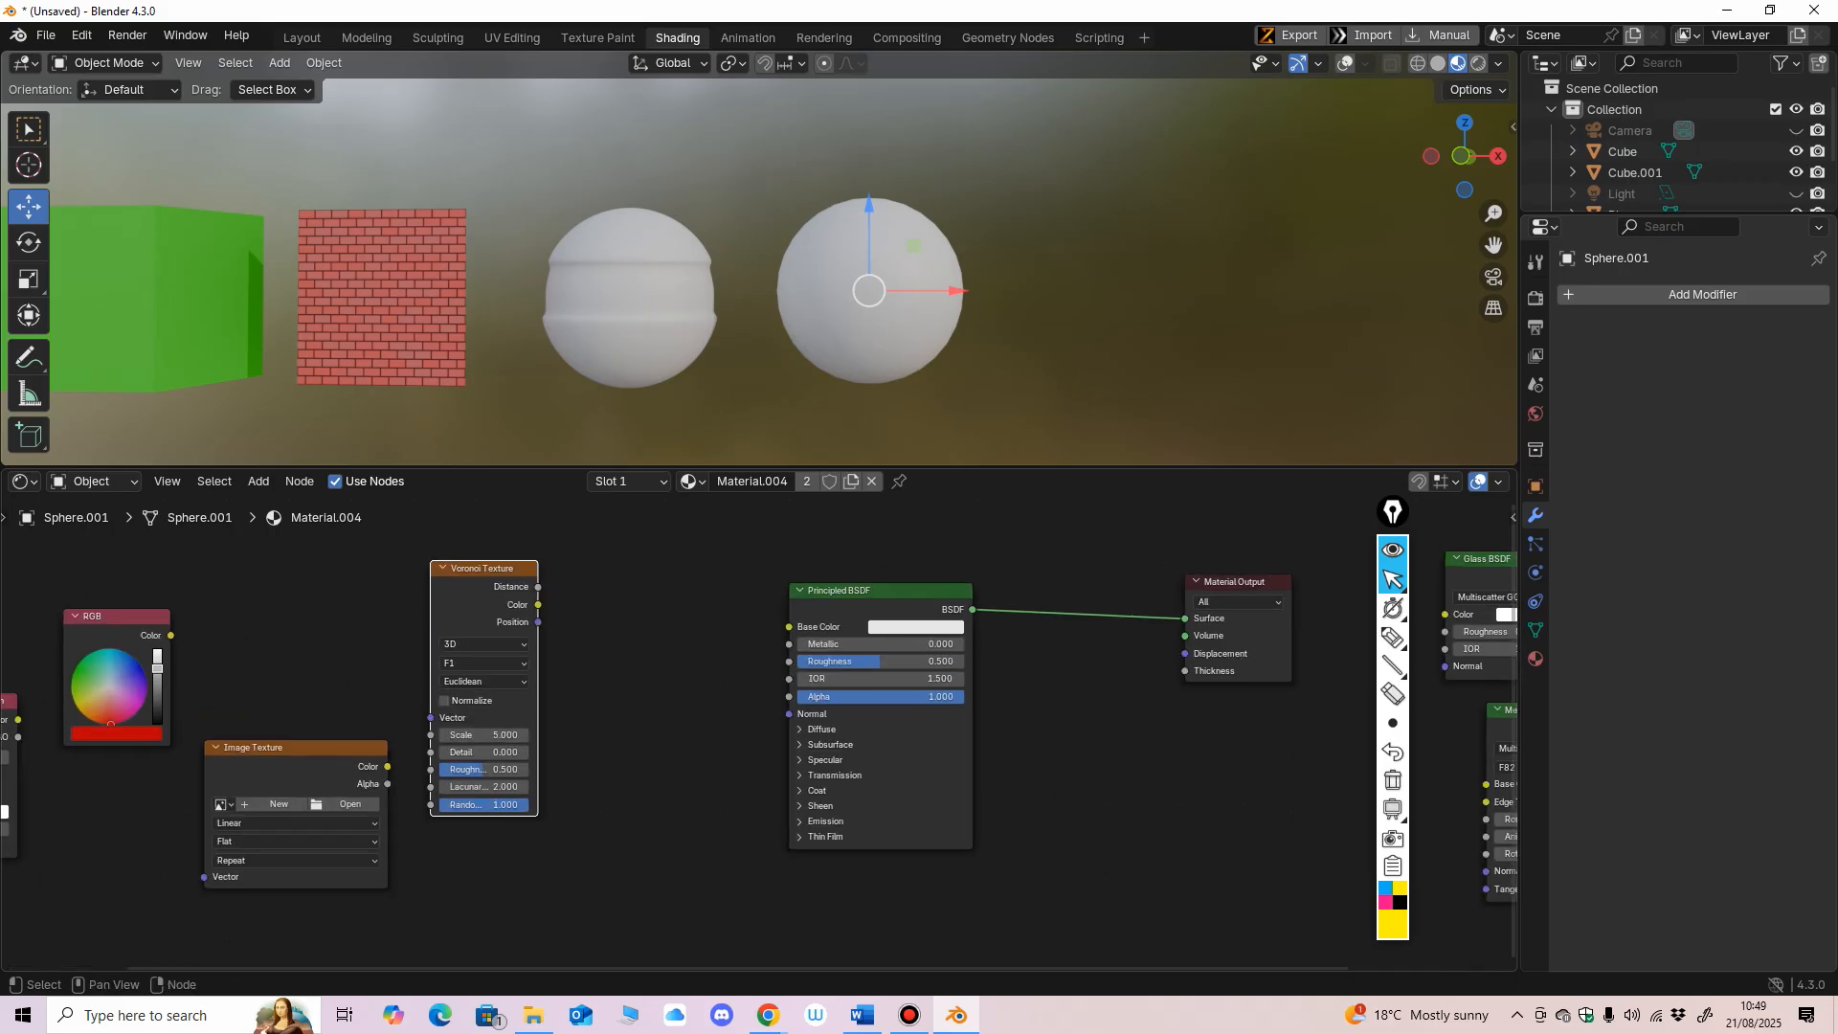
Step: Connect the Voronoi Texture's Color output to the Principled BSDF's Base Color
{"action": "left_click_drag", "start_coordinate": [538, 604], "coordinate": [788, 626]}
{"action": "scroll", "coordinate": [977, 312], "scroll_direction": "up", "scroll_amount": 3}
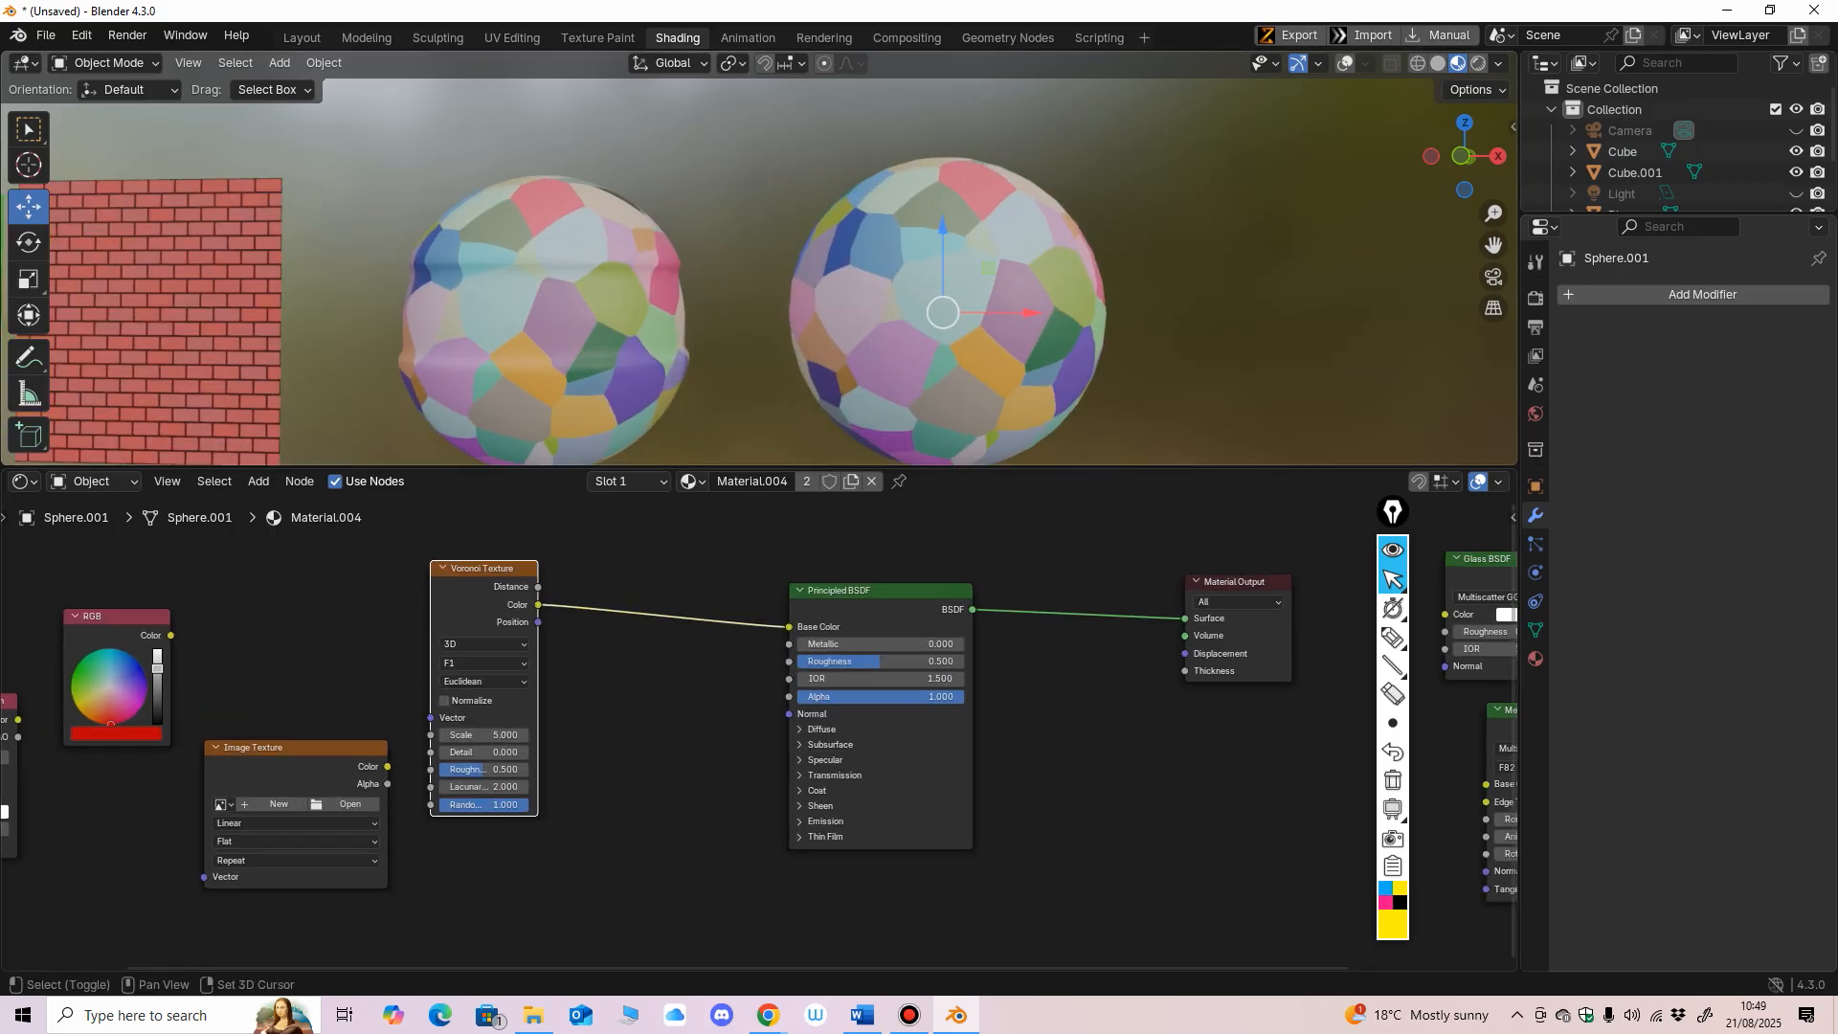
{"action": "middle_click_drag", "start_coordinate": [977, 312], "coordinate": [983, 317]}
Step: Unlink Material.004 from the ridged sphere and reselect the smooth sphere
{"action": "left_click", "coordinate": [406, 297]}
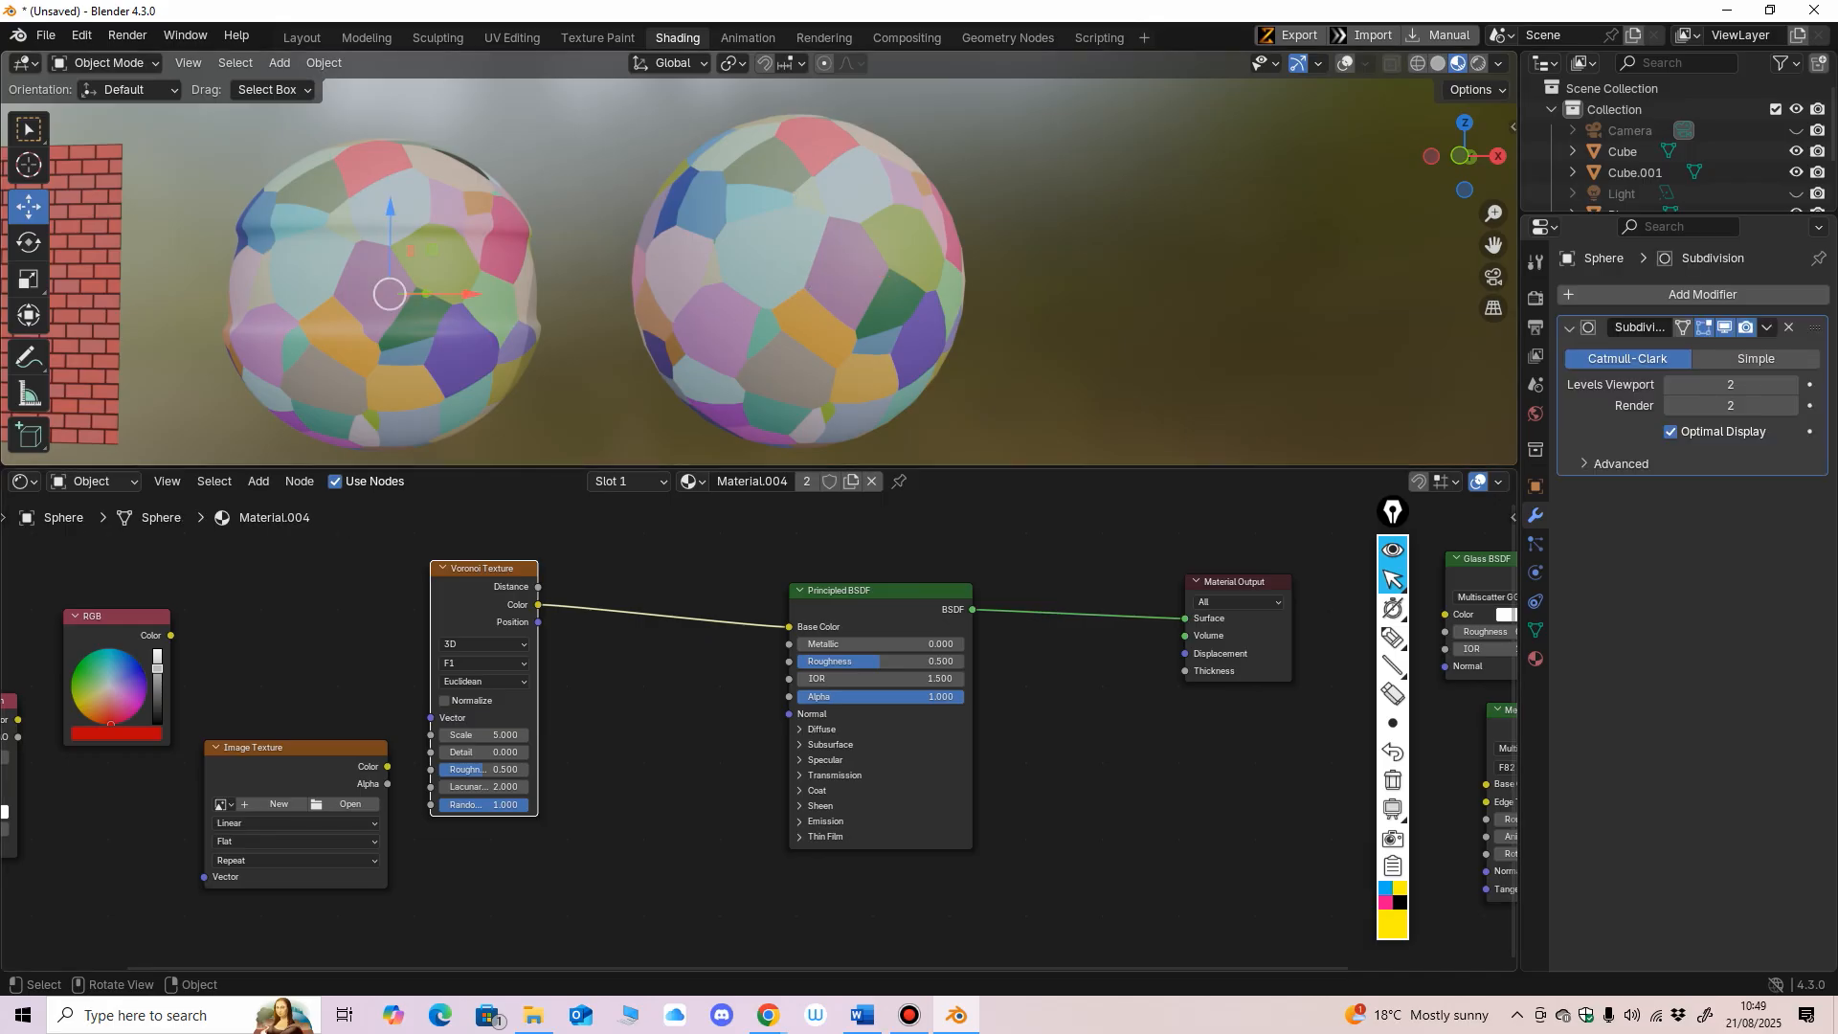
{"action": "left_click", "coordinate": [871, 480]}
{"action": "left_click", "coordinate": [796, 281]}
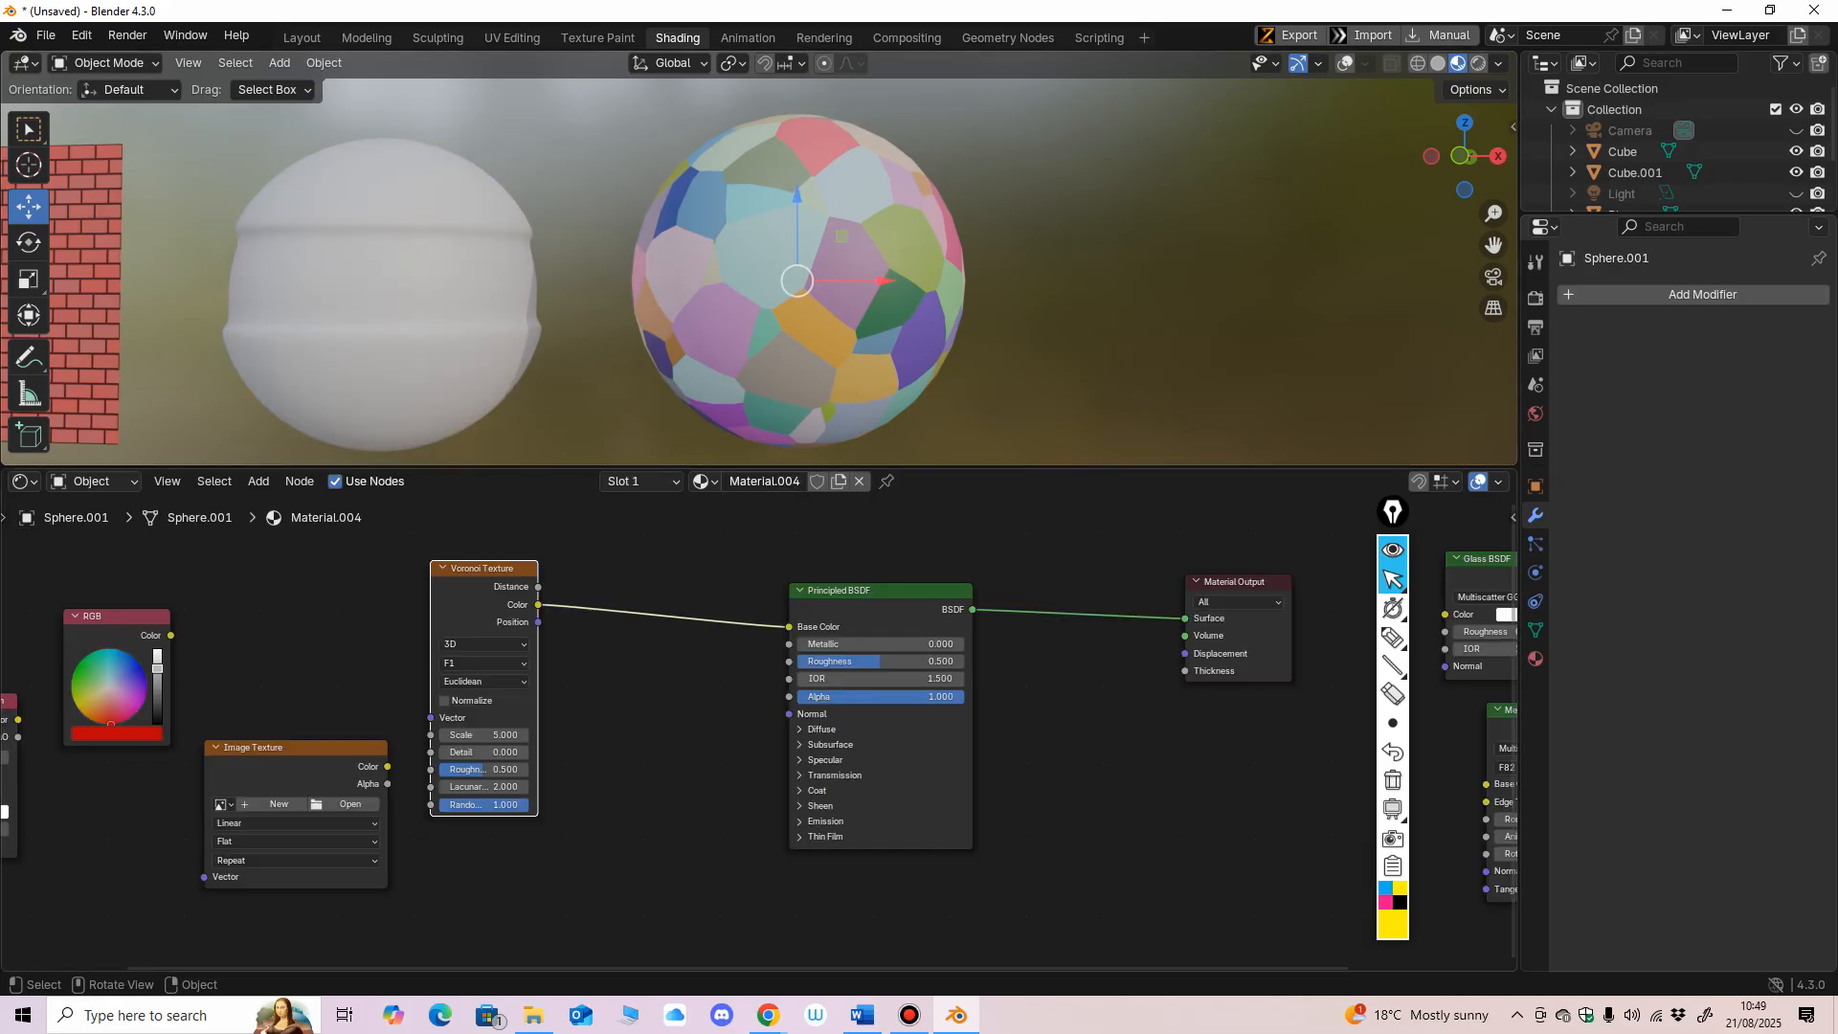
Step: Examine the Voronoi pattern on the smooth sphere up close in an enlarged viewport, shifting the Voronoi node slightly
{"action": "left_click_drag", "start_coordinate": [483, 569], "coordinate": [535, 576]}
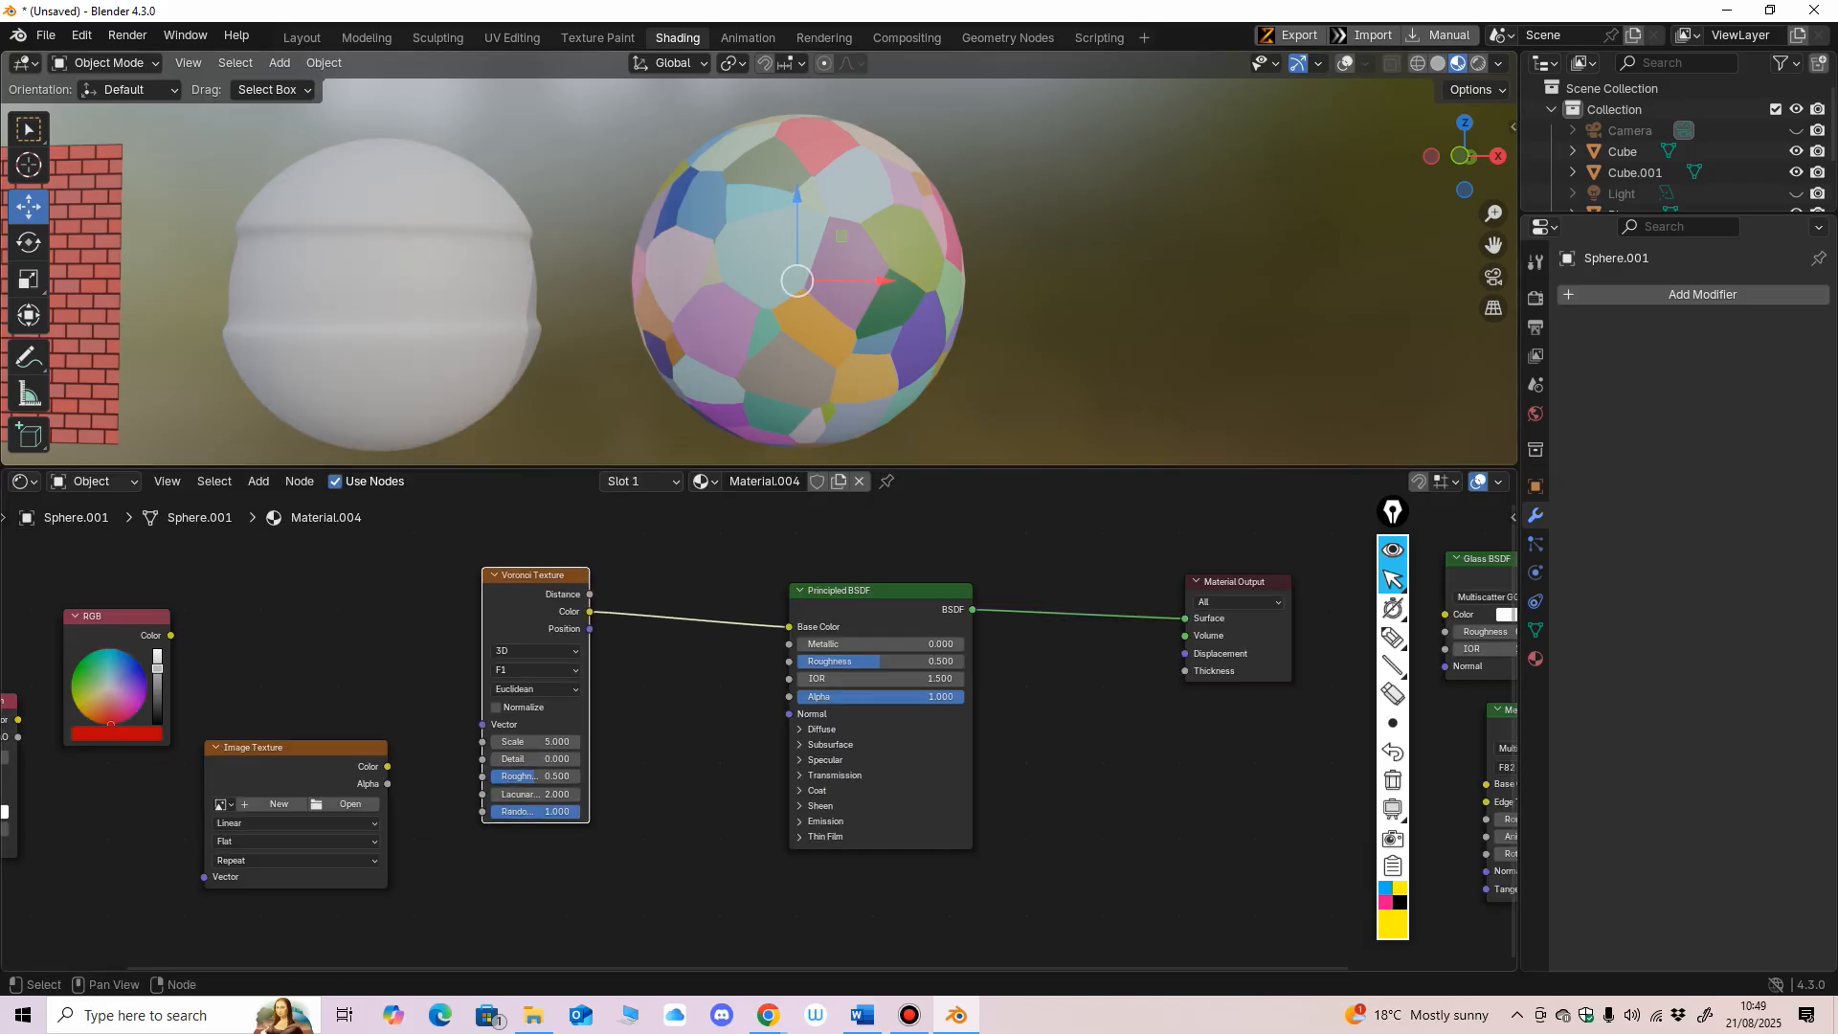
{"action": "middle_click_drag", "start_coordinate": [711, 332], "coordinate": [711, 312], "text": "ctrl"}
{"action": "left_click_drag", "start_coordinate": [813, 466], "coordinate": [813, 561]}
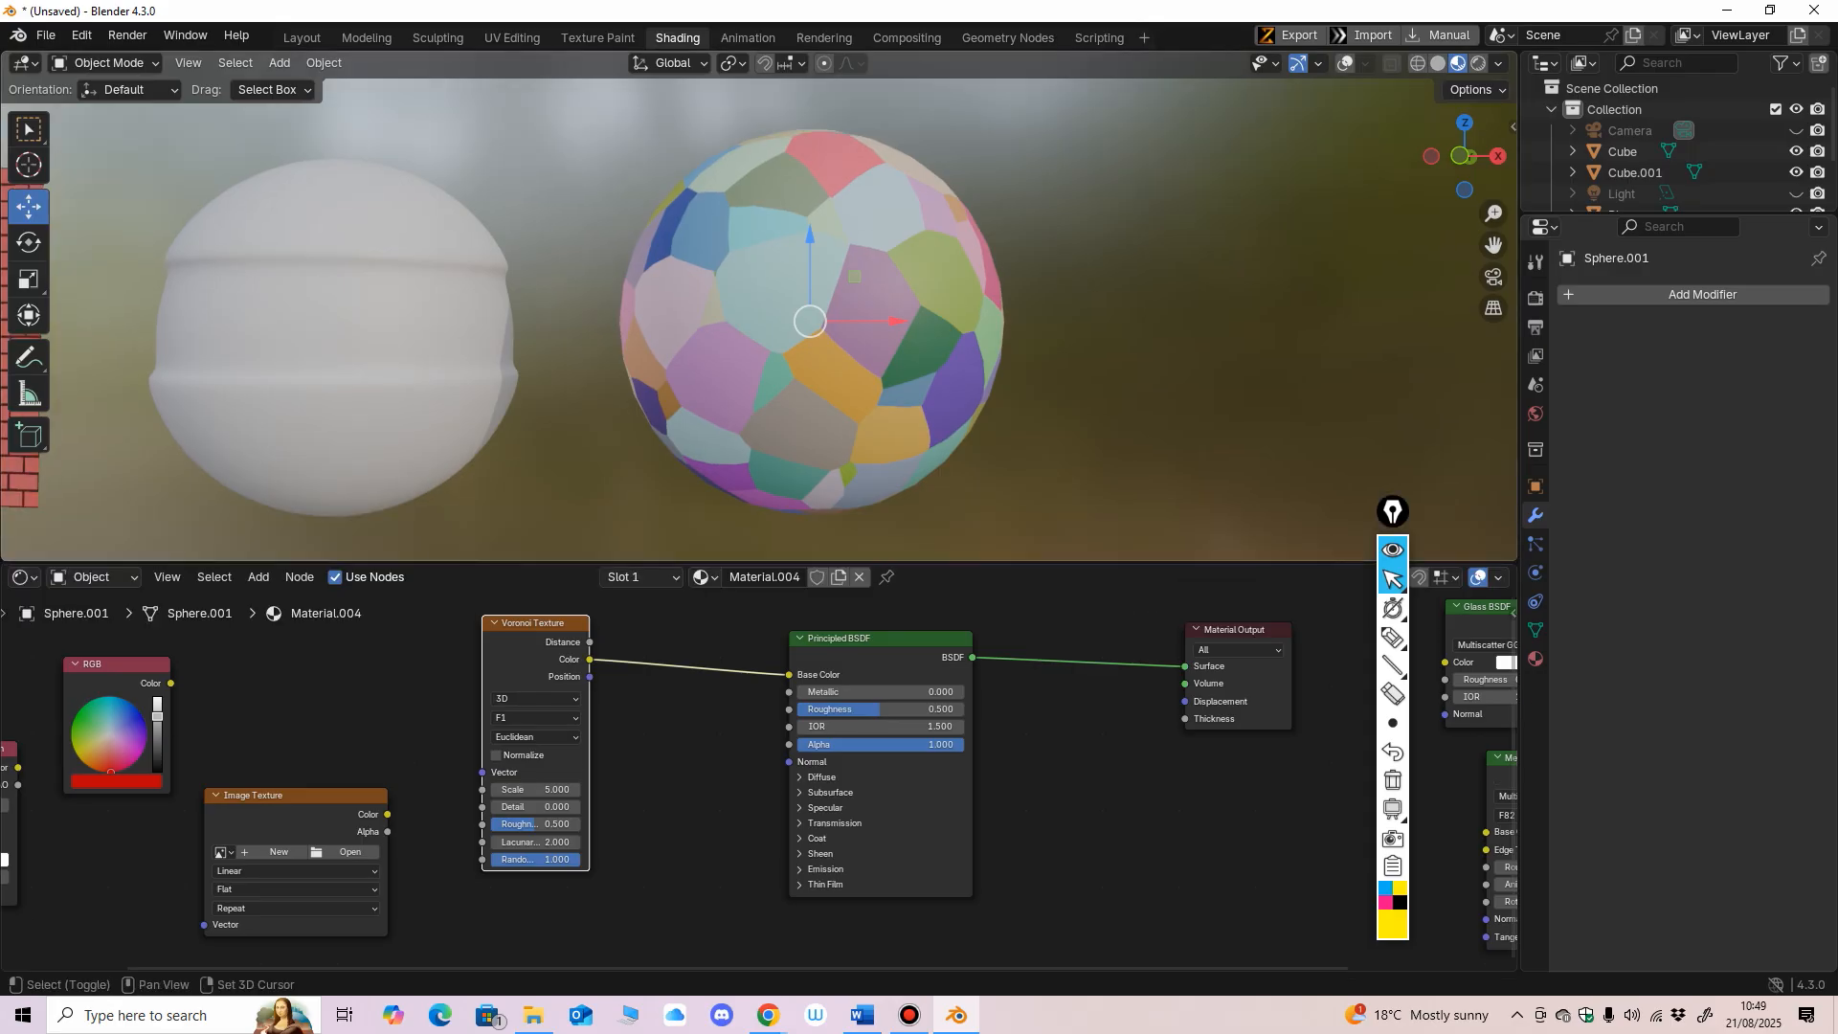
{"action": "middle_click_drag", "start_coordinate": [910, 299], "coordinate": [909, 270], "text": "ctrl"}
{"action": "left_click_drag", "start_coordinate": [814, 562], "coordinate": [813, 589]}
{"action": "mouse_move", "coordinate": [814, 335]}
{"action": "middle_mouse_down", "text": "ctrl"}
{"action": "mouse_move", "coordinate": [814, 378]}
{"action": "mouse_move", "coordinate": [809, 319]}
{"action": "middle_mouse_up", "text": "ctrl"}
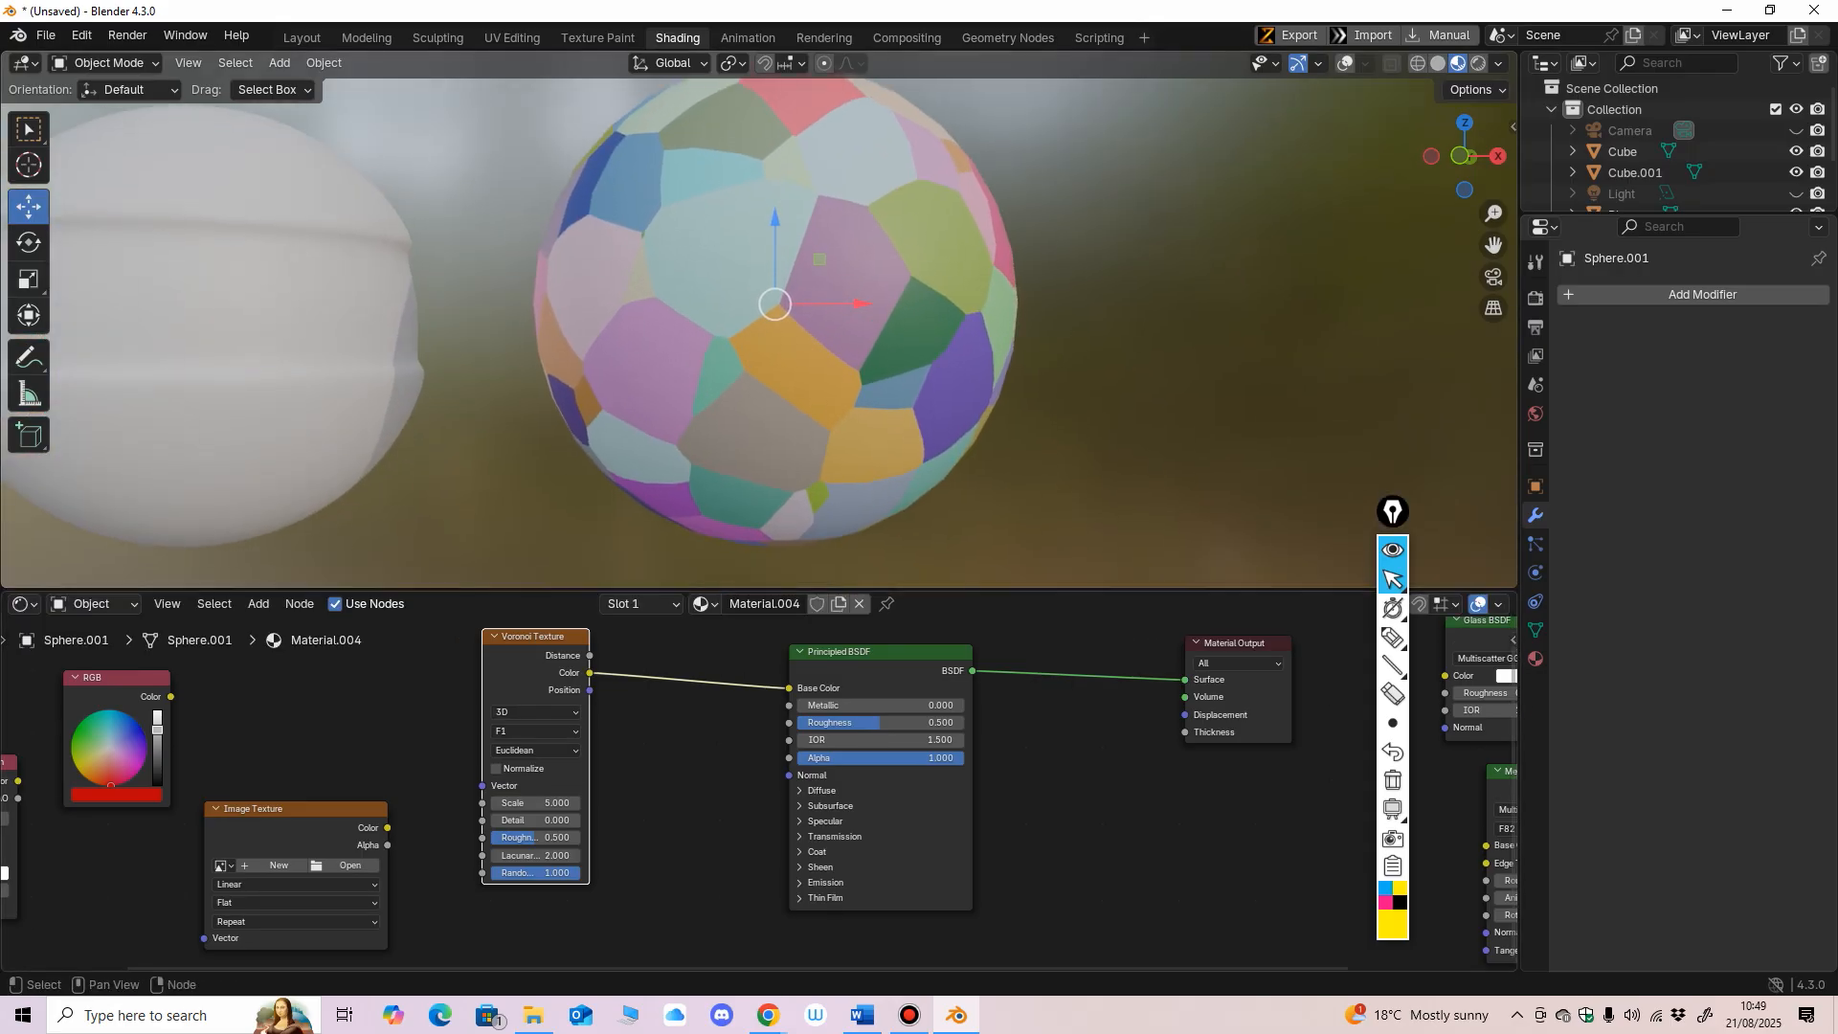
{"action": "left_click_drag", "start_coordinate": [538, 637], "coordinate": [529, 656]}
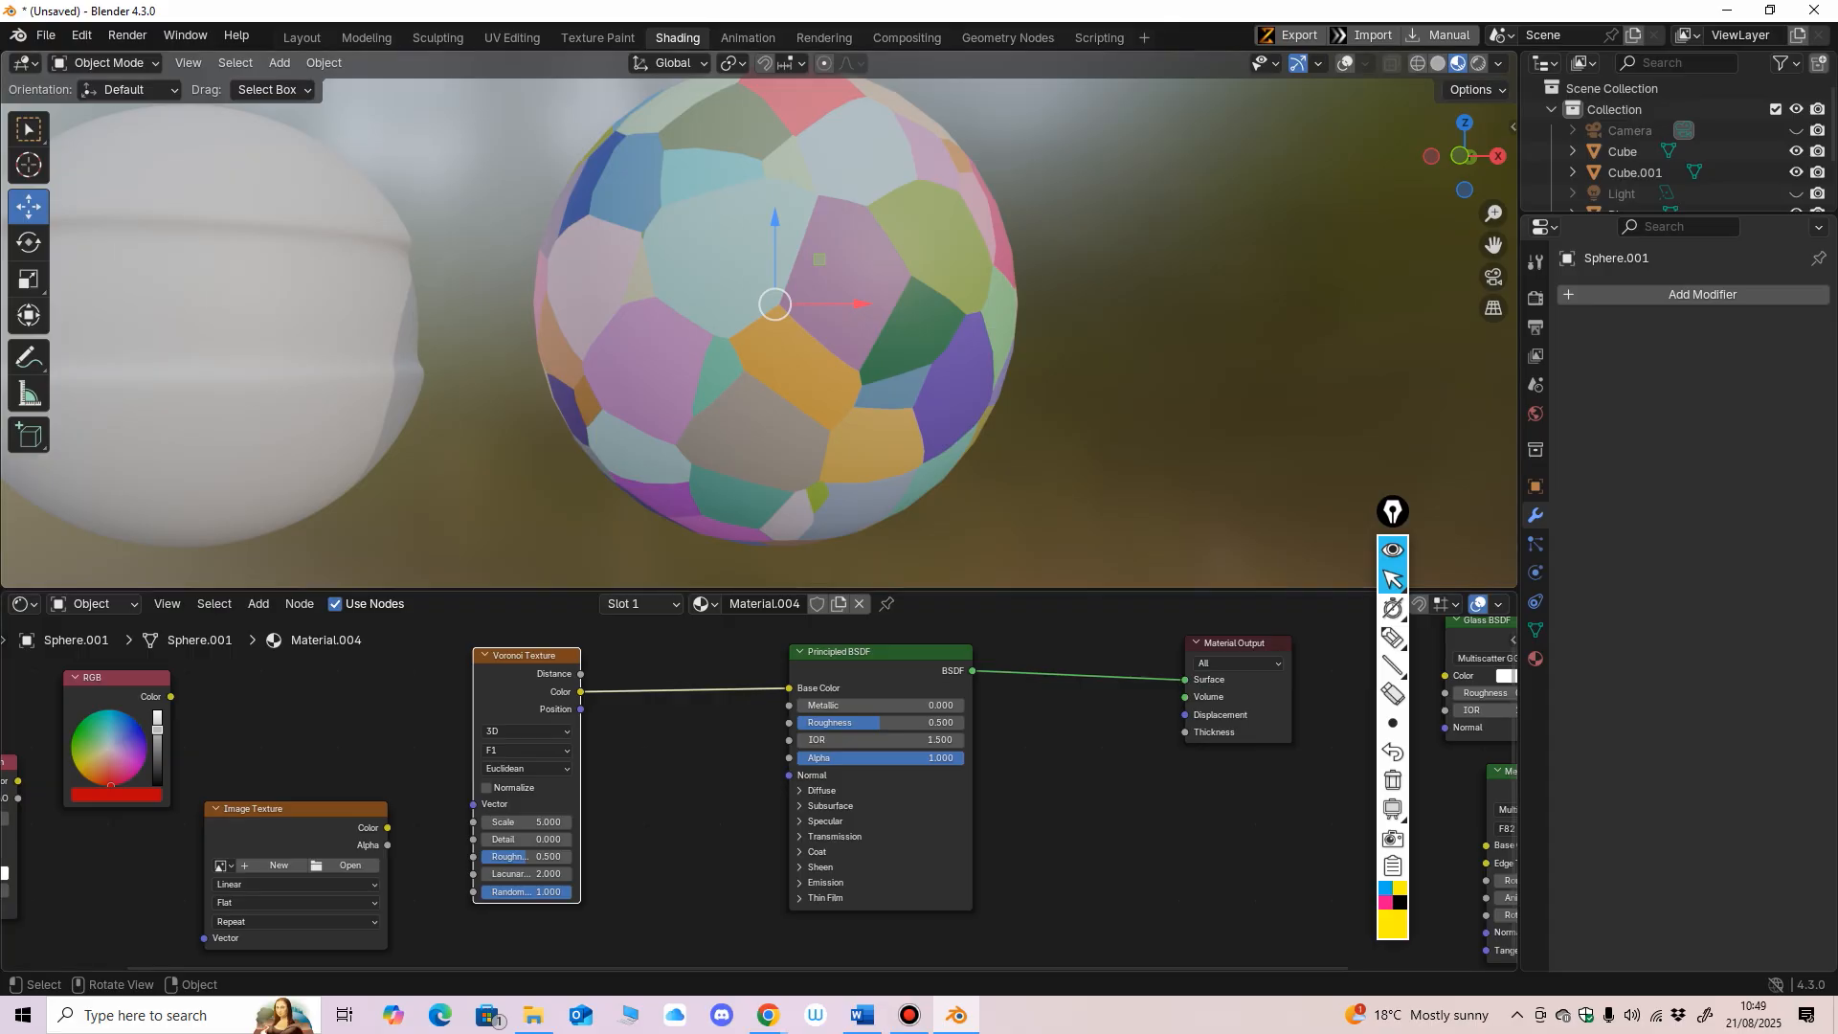
{"action": "left_click_drag", "start_coordinate": [814, 589], "coordinate": [813, 445]}
{"action": "scroll", "coordinate": [814, 431], "scroll_direction": "down", "scroll_amount": 1}
Step: Move the Voronoi and Image Texture nodes apart, and attach Mapping and Texture Coordinate nodes to the Voronoi Texture's Vector input
{"action": "left_click_drag", "start_coordinate": [523, 582], "coordinate": [478, 547]}
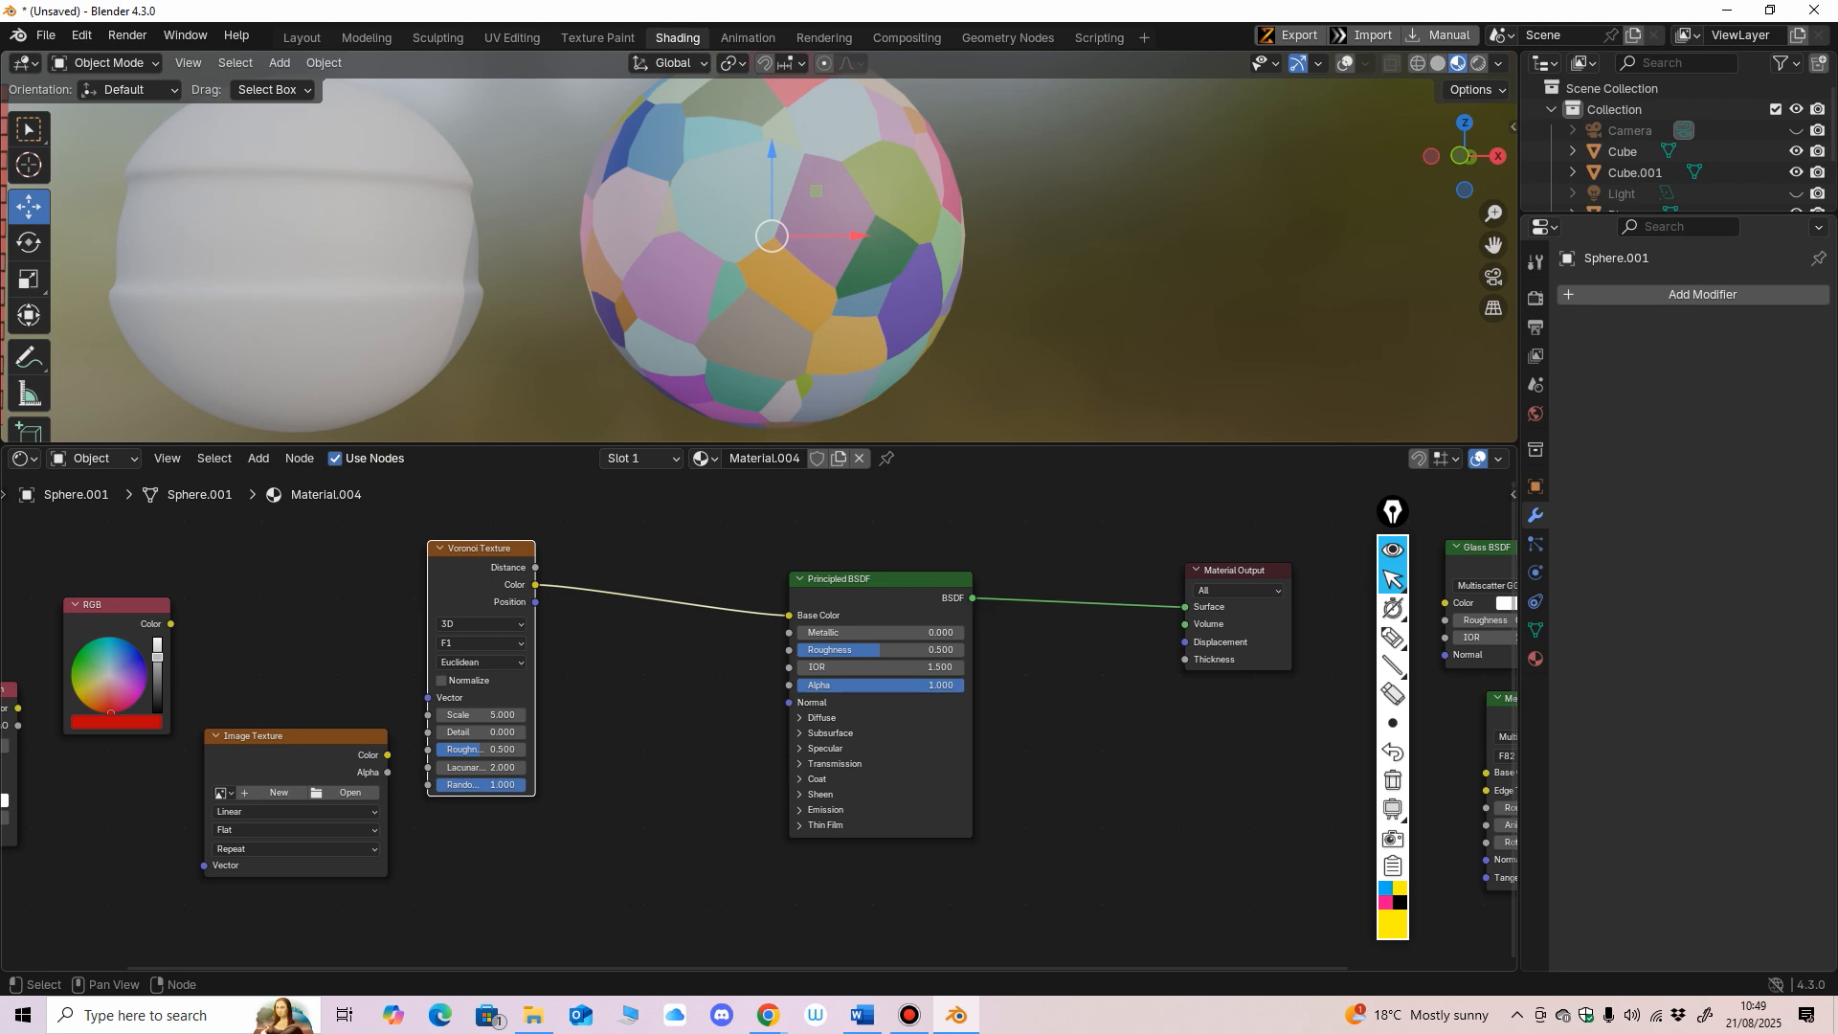
{"action": "left_click_drag", "start_coordinate": [294, 736], "coordinate": [187, 785]}
{"action": "left_click", "coordinate": [481, 548]}
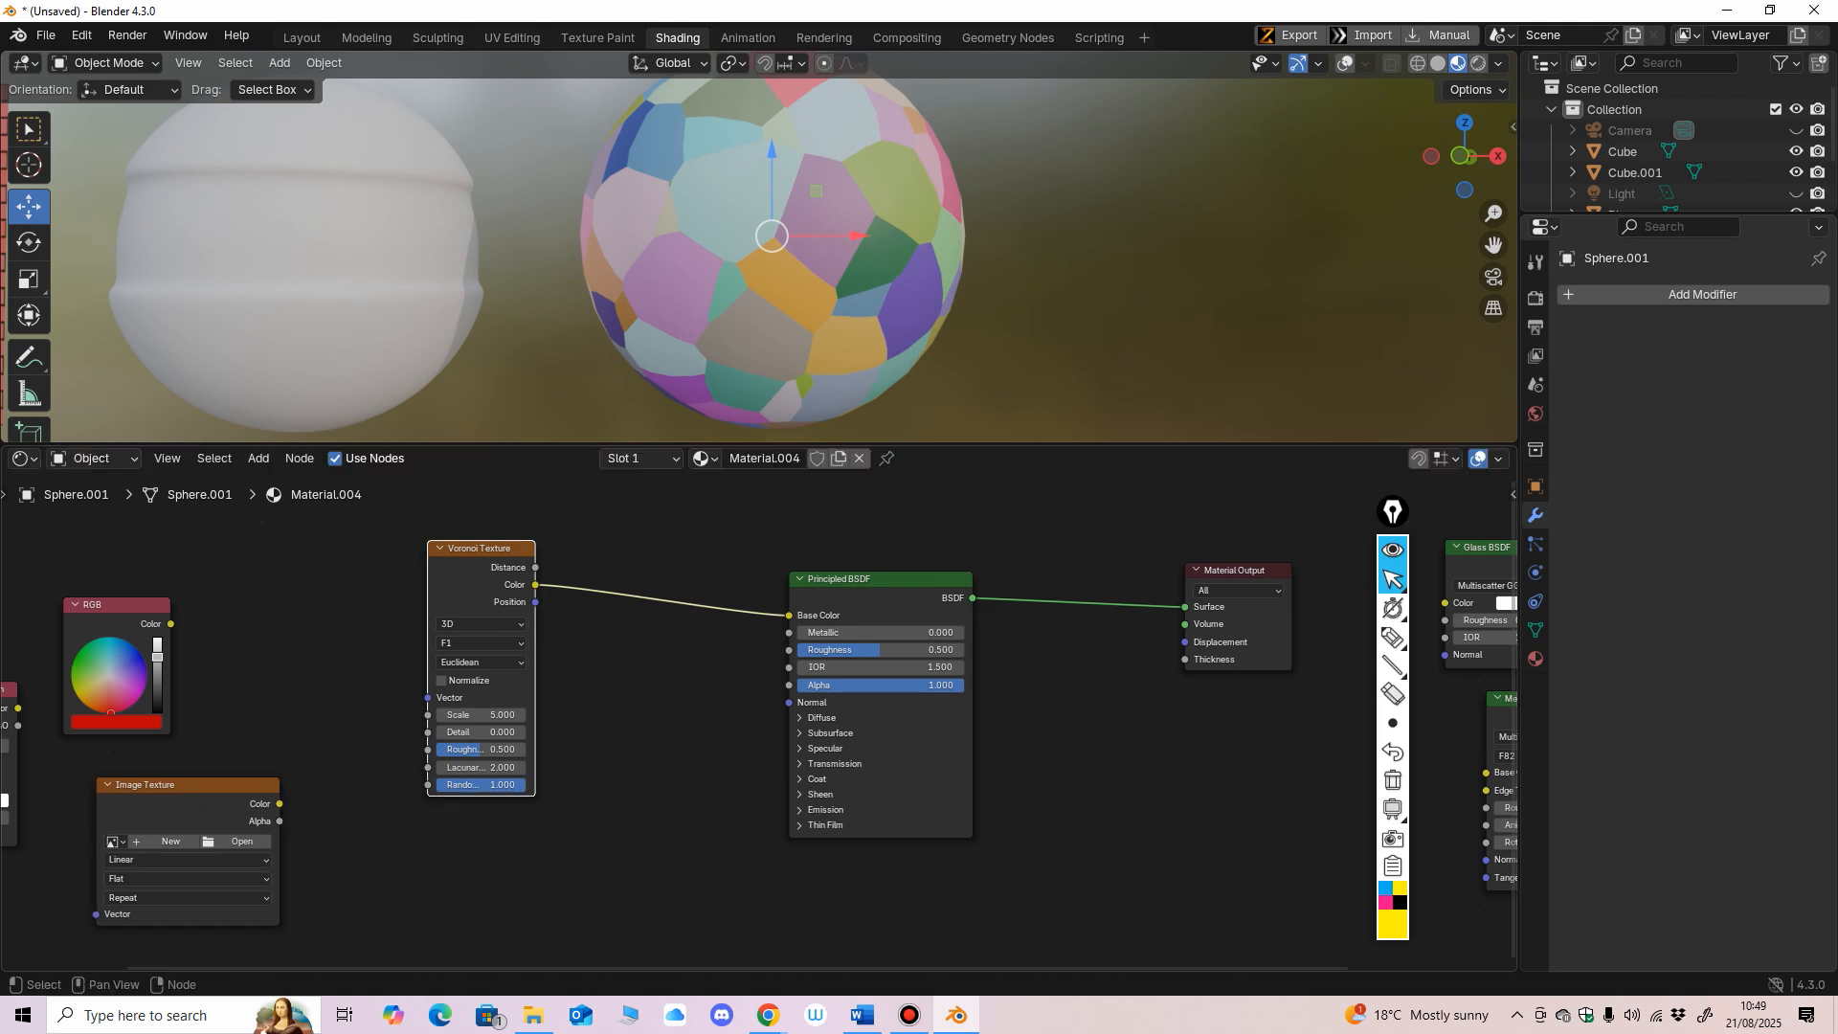
{"action": "key", "text": "ctrl+t"}
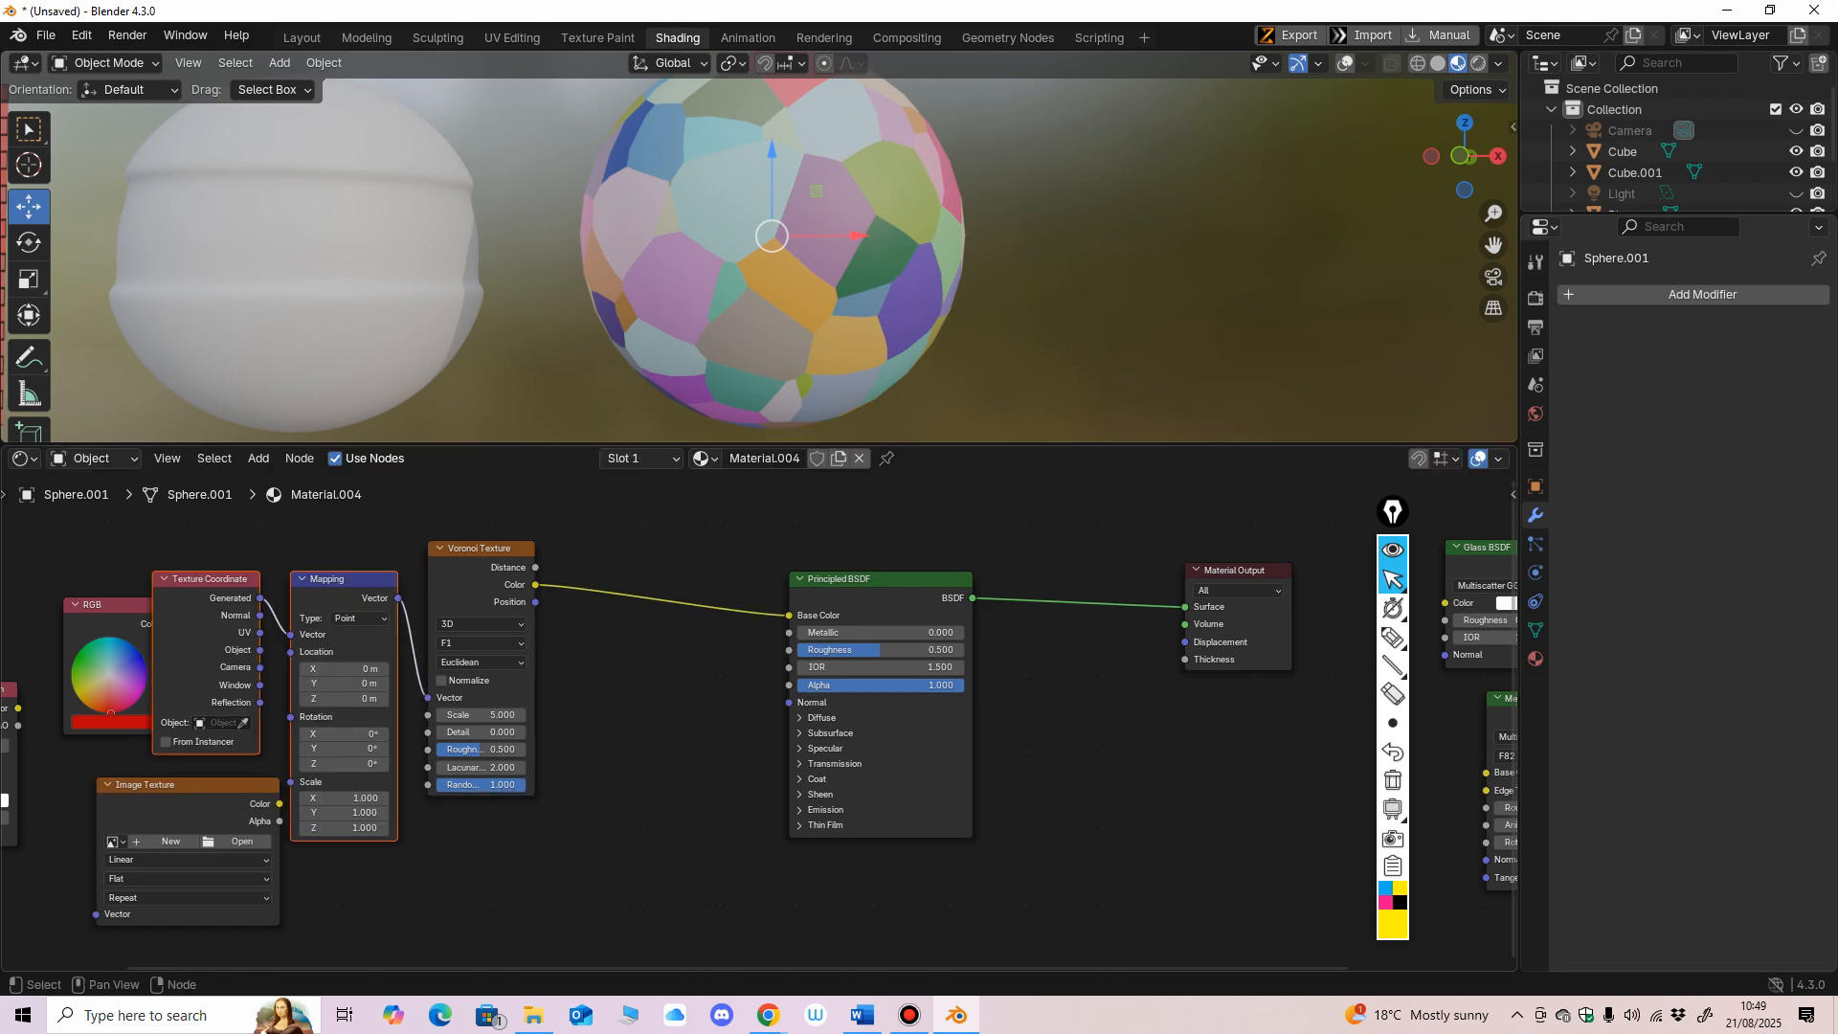
Step: Reposition the Voronoi Texture, Mapping and Texture Coordinate nodes slightly closer to the Principled BSDF
{"action": "left_click_drag", "start_coordinate": [482, 549], "coordinate": [532, 531]}
{"action": "left_click_drag", "start_coordinate": [335, 579], "coordinate": [353, 567]}
{"action": "left_click_drag", "start_coordinate": [210, 579], "coordinate": [238, 556]}
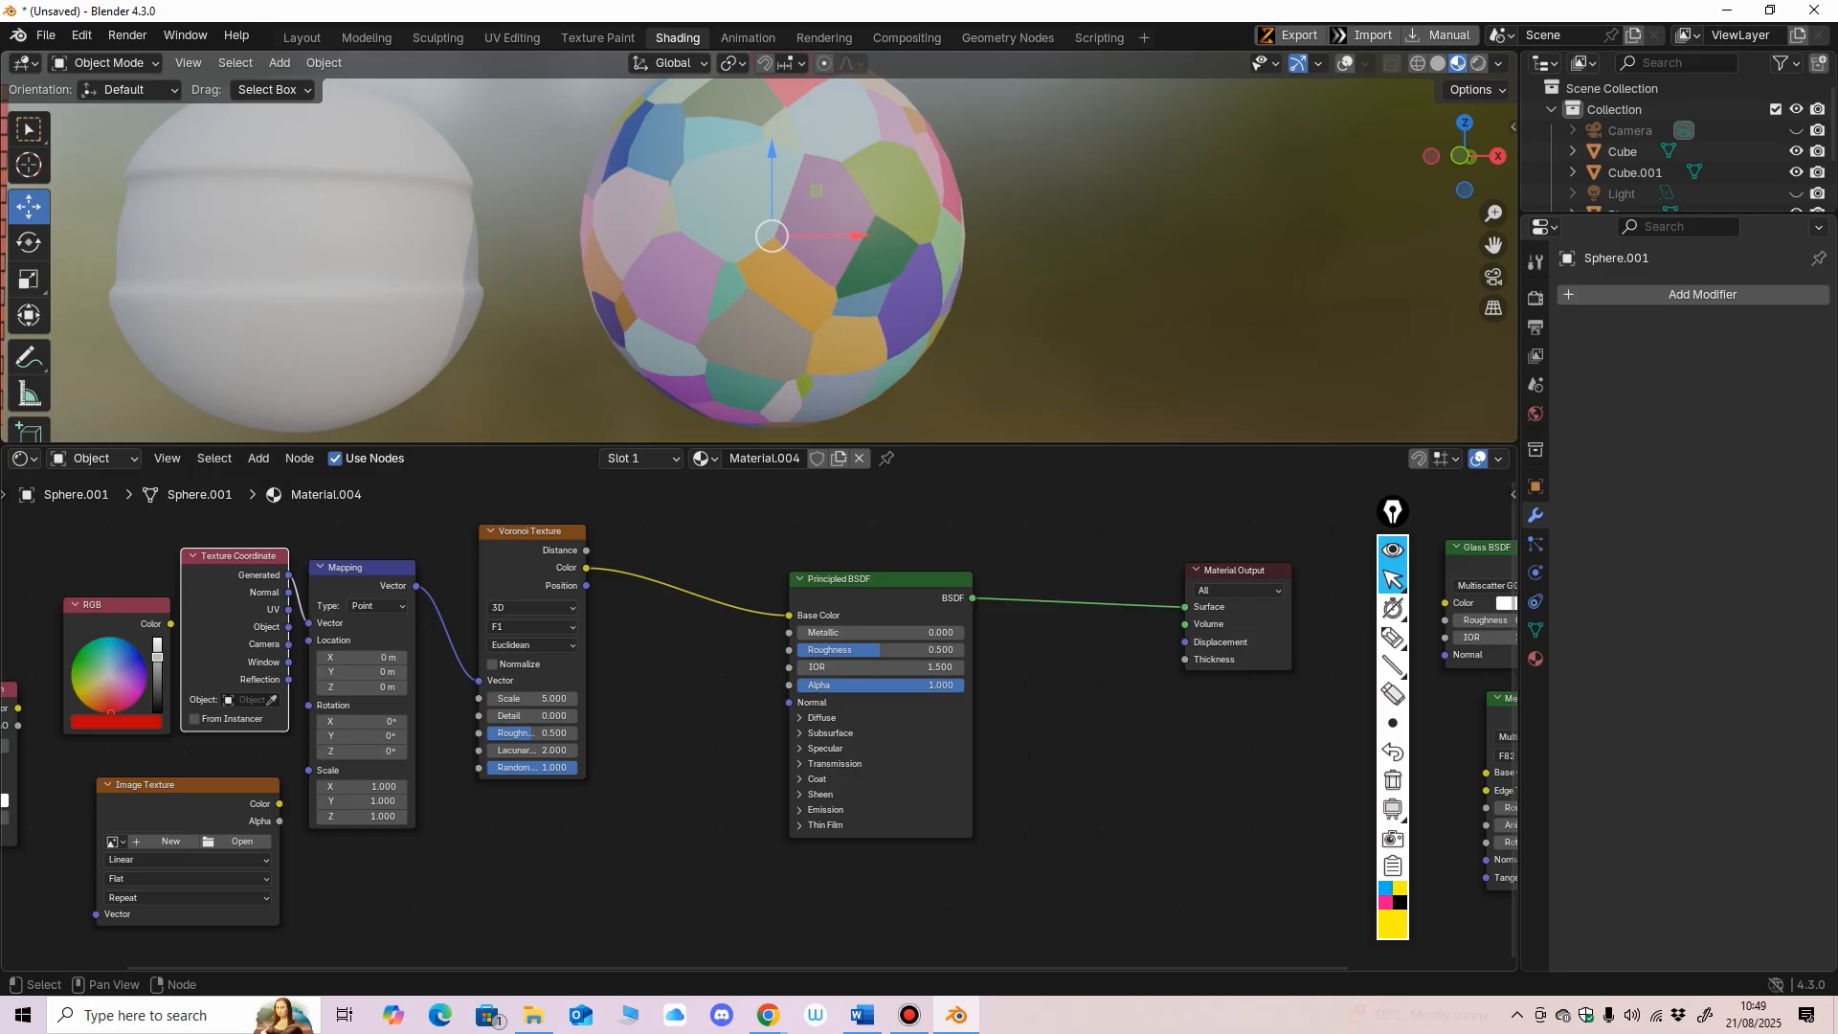
Step: Move the unused Color Attribute, Ambient Occlusion, RGB and Image Texture nodes together, clear of the connected Voronoi node chain
{"action": "key", "text": "Home"}
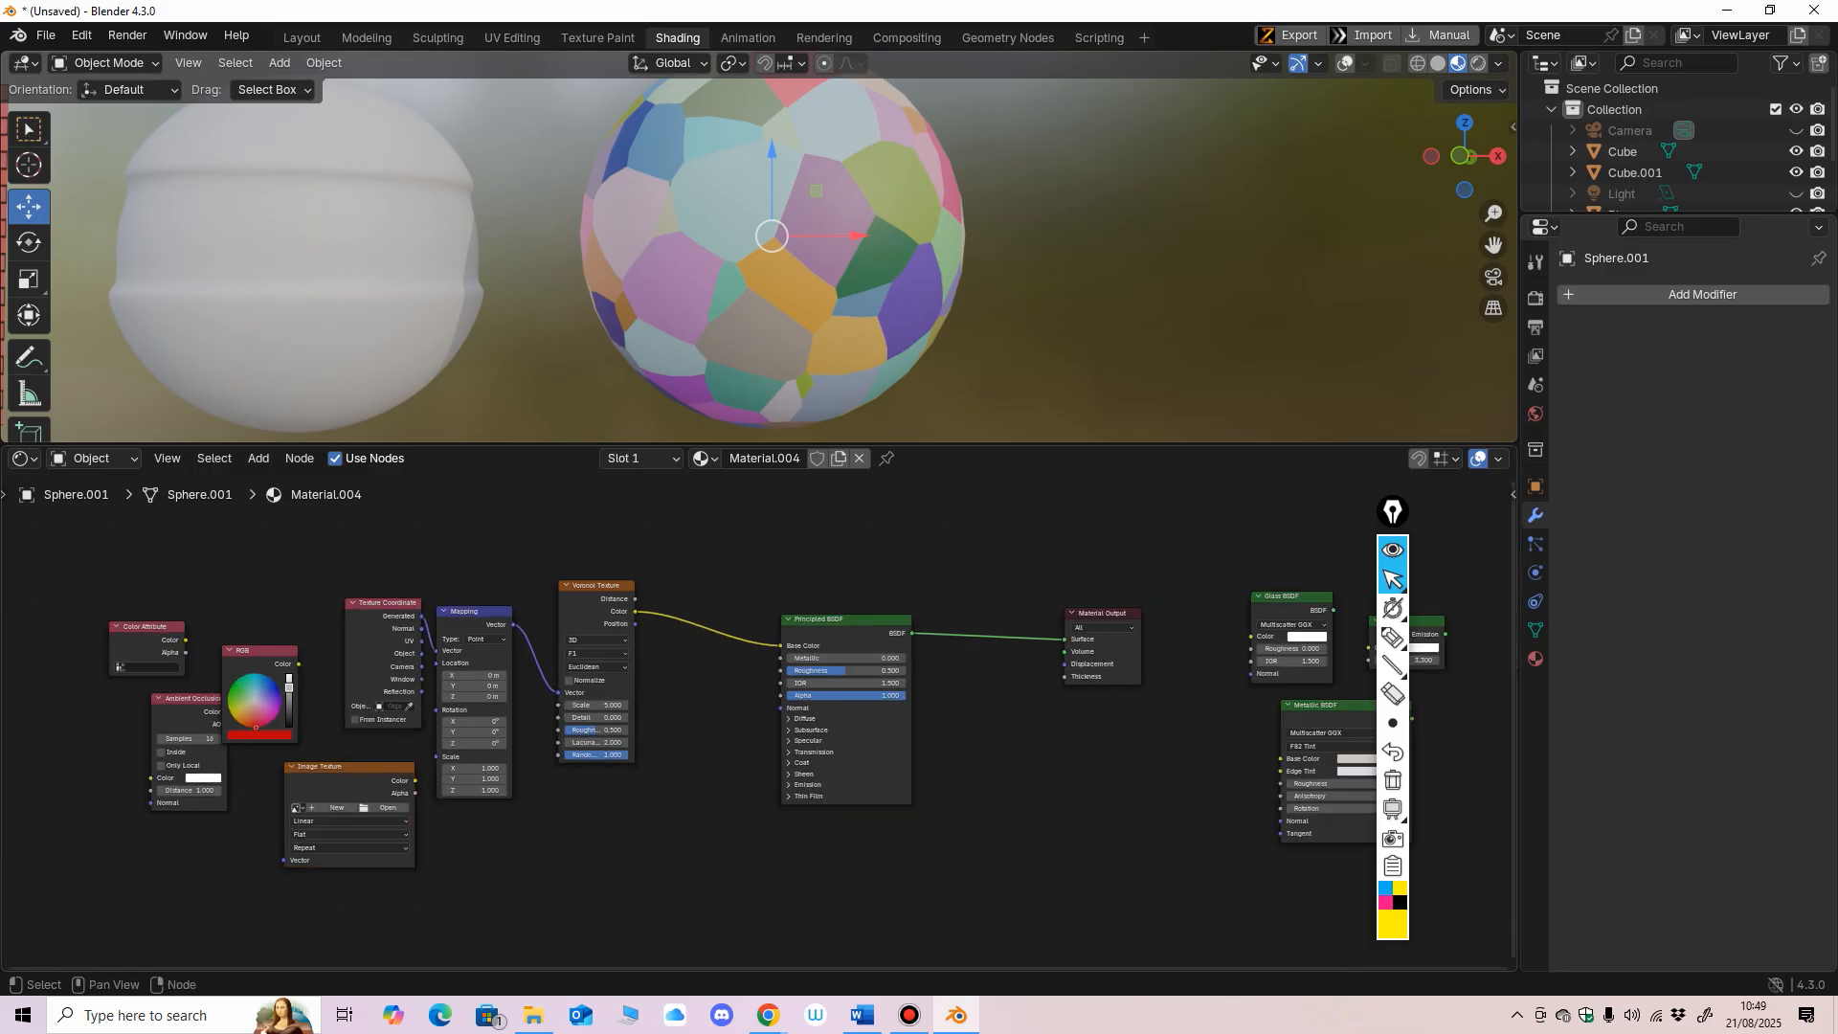
{"action": "left_click_drag", "start_coordinate": [102, 576], "coordinate": [326, 875]}
{"action": "left_click_drag", "start_coordinate": [331, 767], "coordinate": [82, 776]}
{"action": "middle_click_drag", "start_coordinate": [689, 756], "coordinate": [690, 699], "text": "ctrl"}
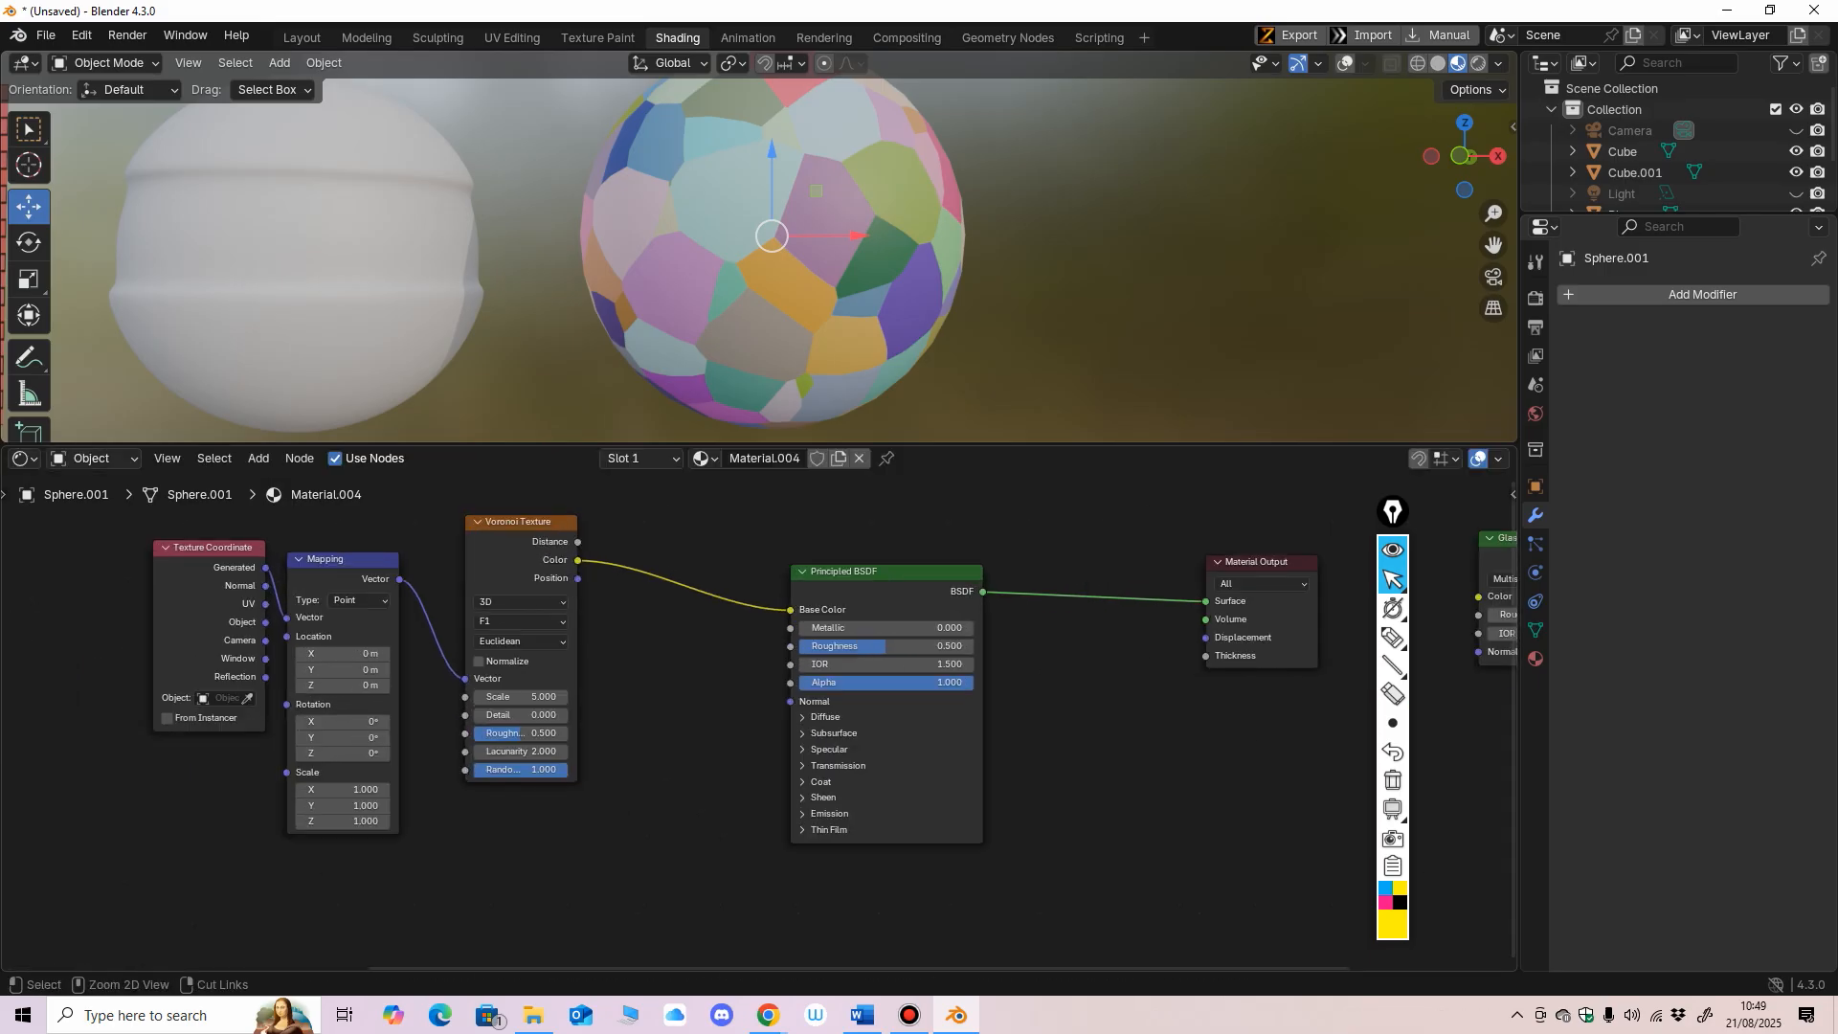
Step: Spread the Texture Coordinate and Mapping nodes farther apart ahead of the Voronoi Texture
{"action": "left_click_drag", "start_coordinate": [212, 549], "coordinate": [84, 570]}
{"action": "left_click_drag", "start_coordinate": [343, 560], "coordinate": [262, 553]}
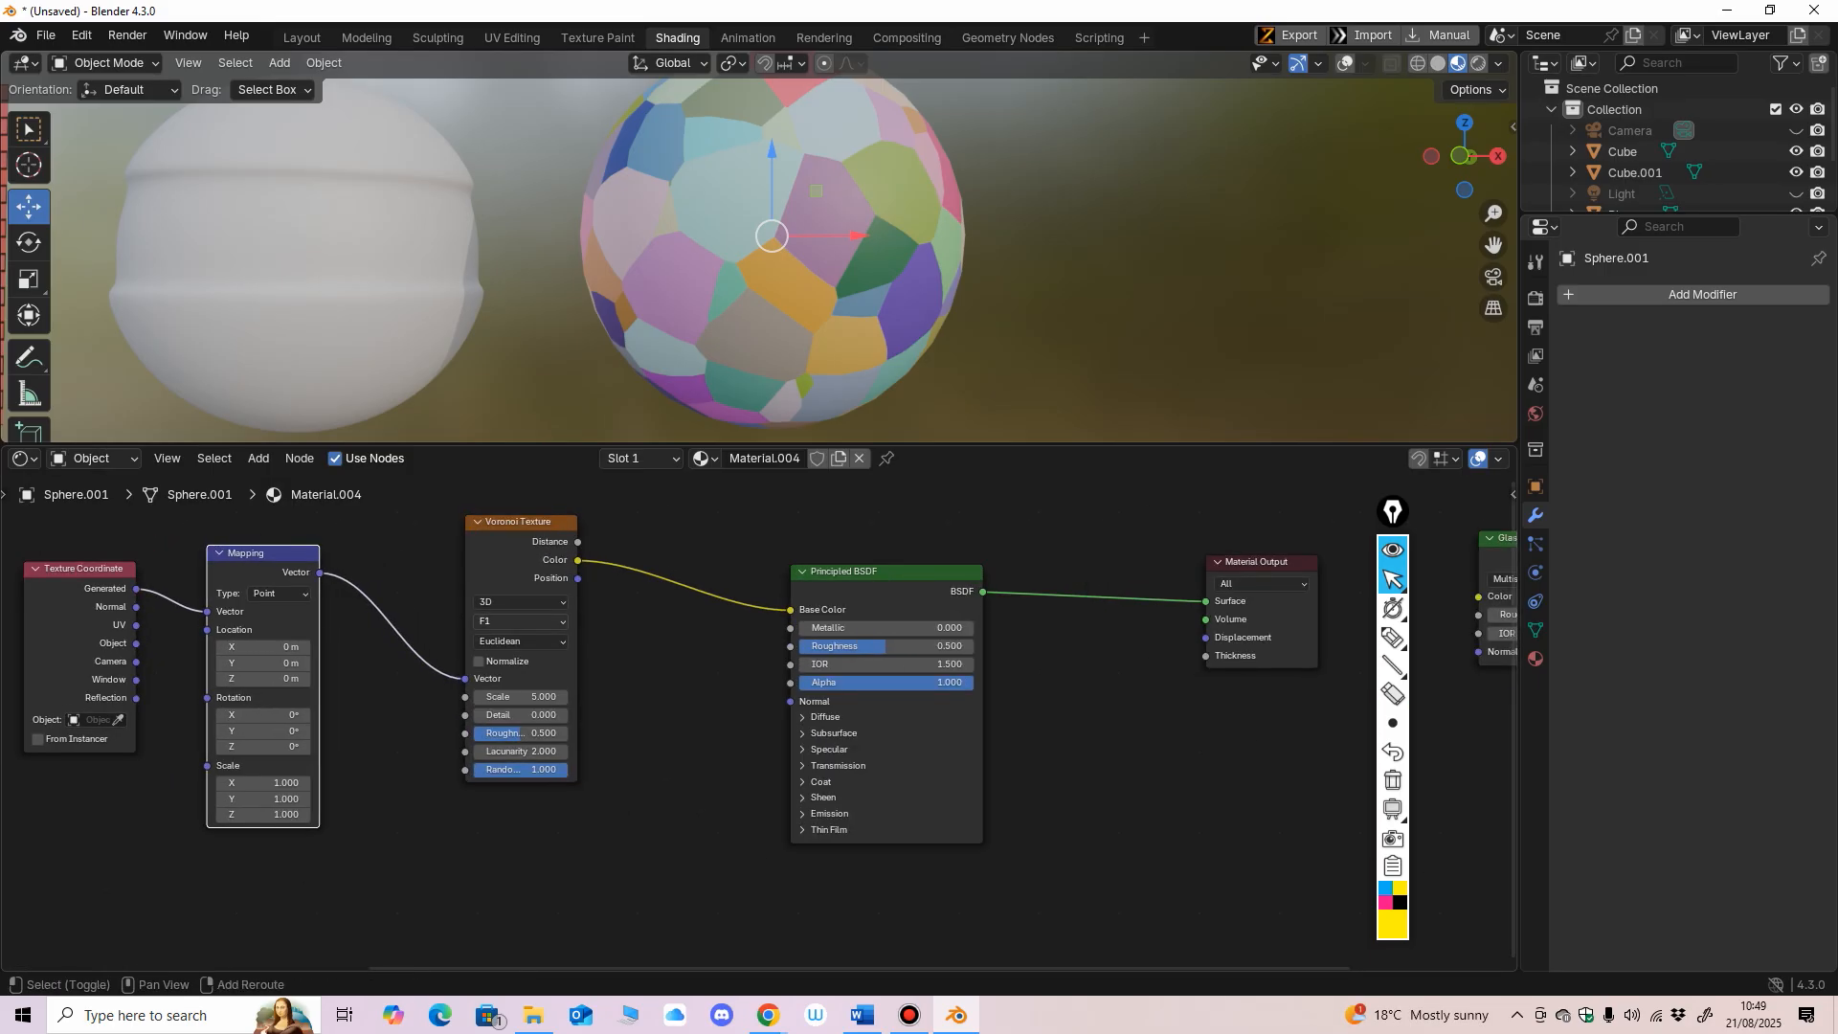
{"action": "middle_click_drag", "start_coordinate": [670, 747], "coordinate": [598, 751], "text": "shift"}
{"action": "middle_click_drag", "start_coordinate": [460, 653], "coordinate": [390, 672], "text": "shift"}
{"action": "scroll", "coordinate": [760, 716], "scroll_direction": "down", "scroll_amount": 3}
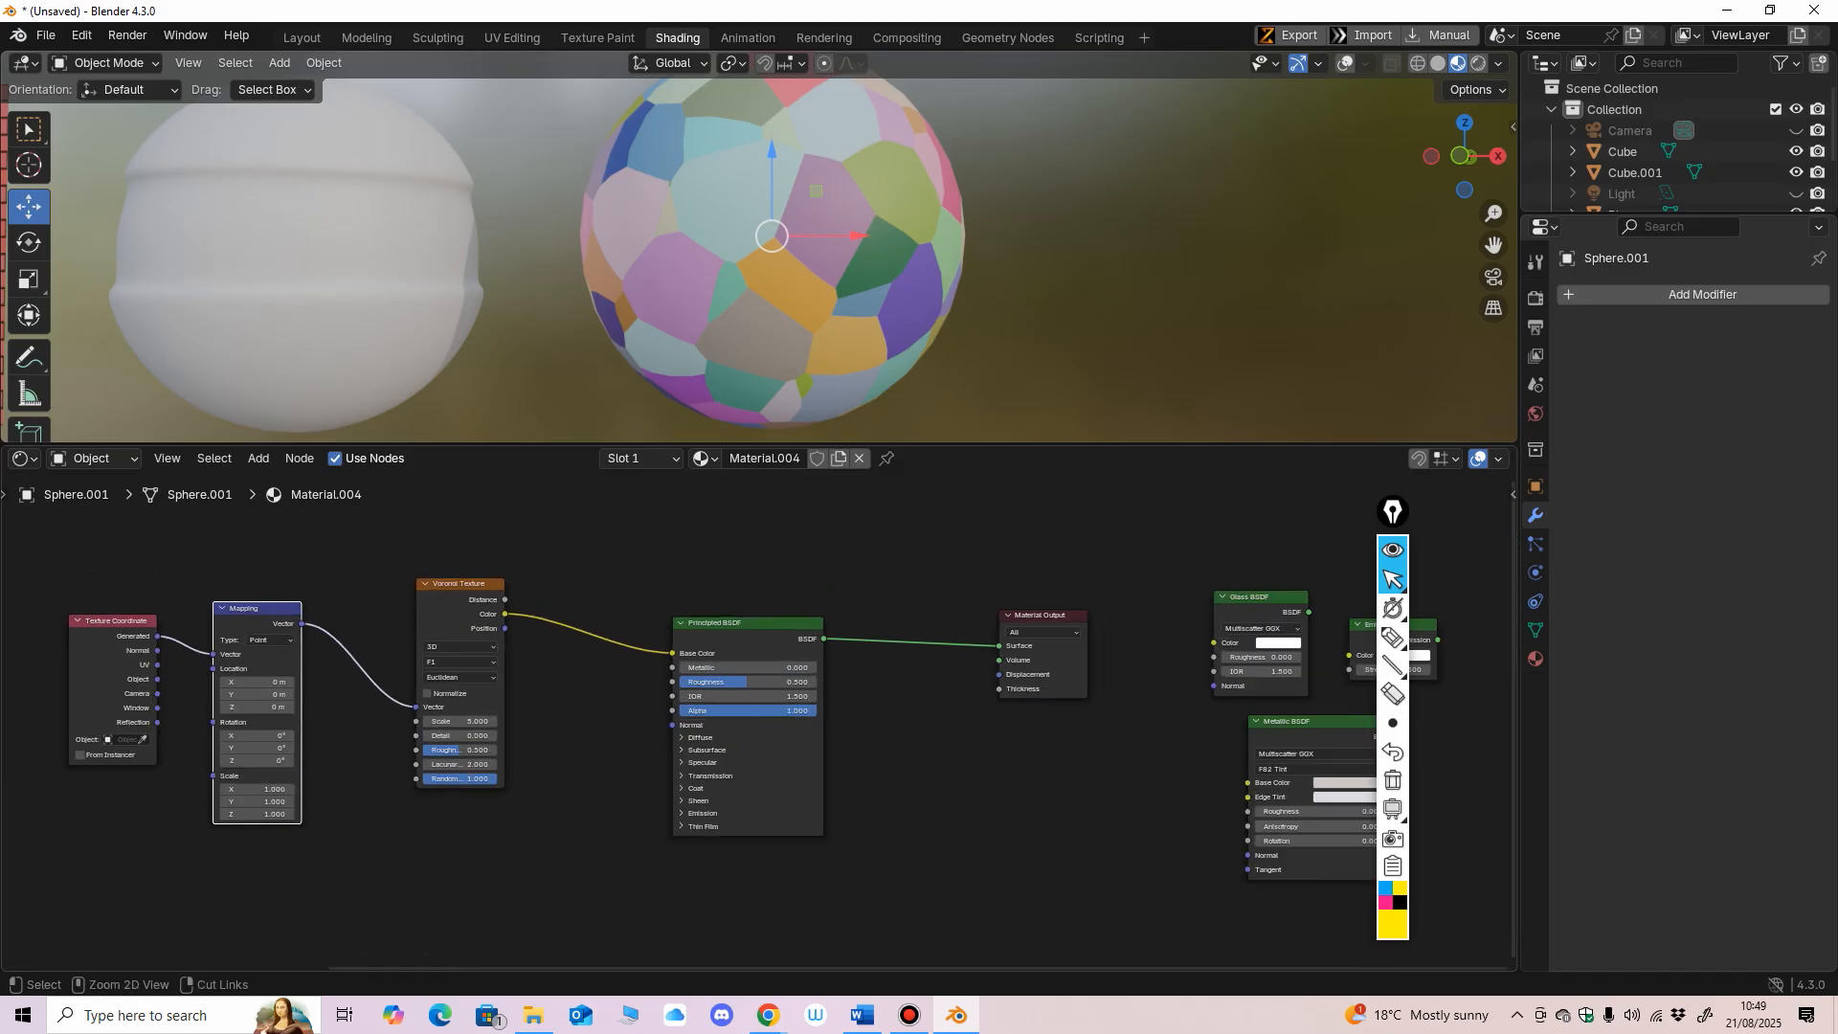
Step: Duplicate the Voronoi Texture node and place the copy below the original
{"action": "left_click", "coordinate": [462, 584]}
{"action": "middle_click_drag", "start_coordinate": [593, 746], "coordinate": [600, 696], "text": "shift"}
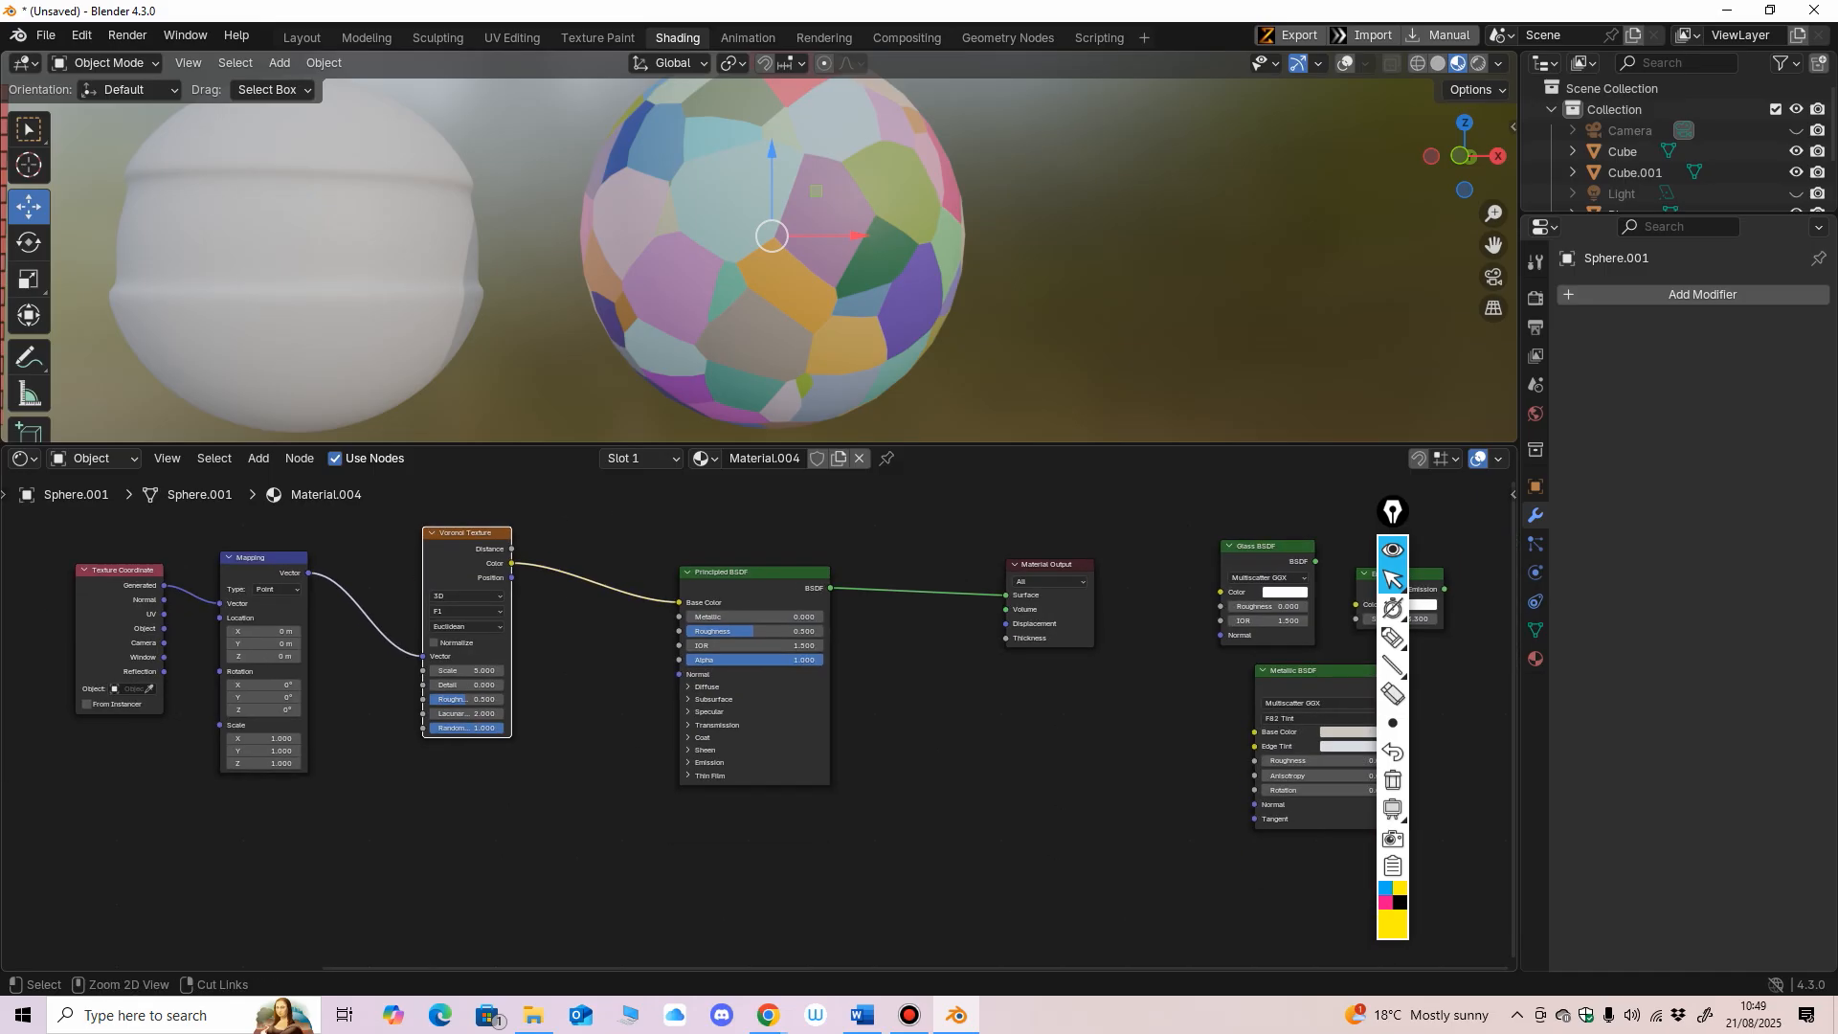
{"action": "key", "text": "shift+d"}
{"action": "scroll", "coordinate": [759, 719], "scroll_direction": "down", "scroll_amount": 1}
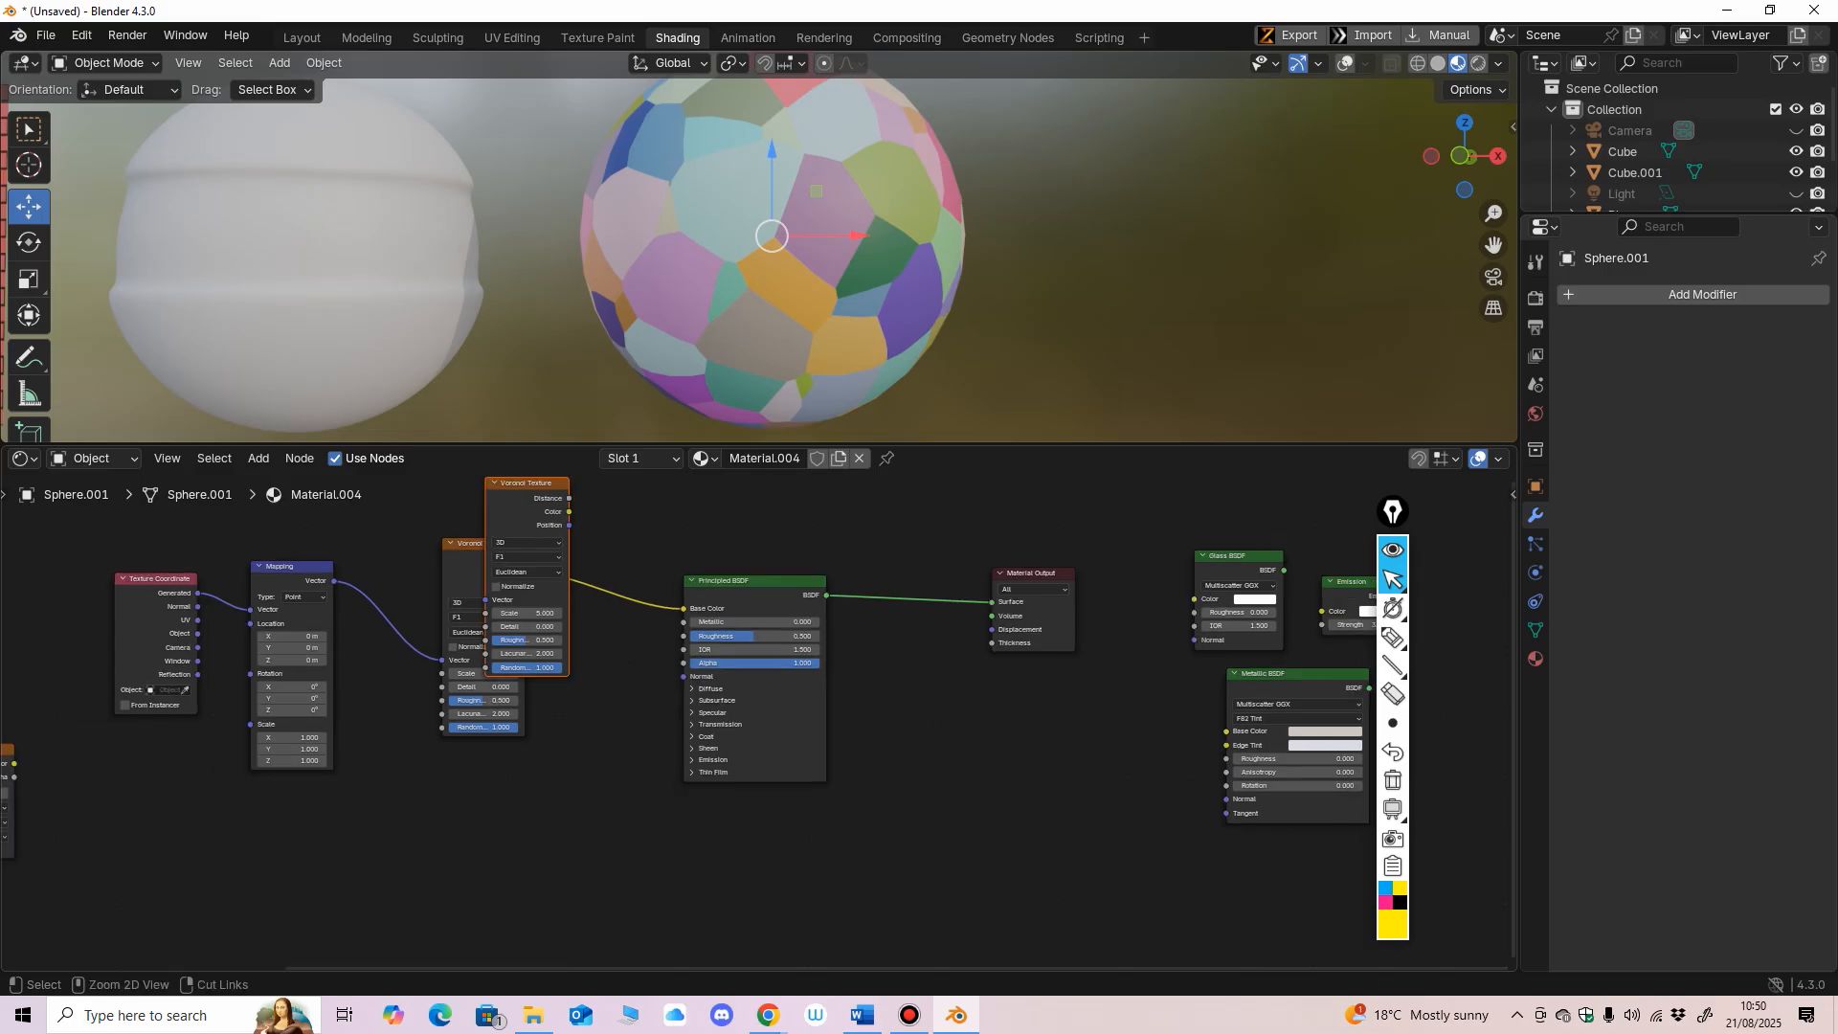
{"action": "left_click_drag", "start_coordinate": [522, 483], "coordinate": [448, 809]}
{"action": "middle_click_drag", "start_coordinate": [481, 713], "coordinate": [508, 637]}
{"action": "middle_click_drag", "start_coordinate": [512, 540], "coordinate": [506, 579]}
{"action": "left_click_drag", "start_coordinate": [503, 505], "coordinate": [487, 498]}
{"action": "left_click", "coordinate": [471, 769]}
{"action": "left_click_drag", "start_coordinate": [471, 770], "coordinate": [486, 735]}
Step: Connect Mapping's Vector output to the duplicate Voronoi's Vector input, and lower the Mapping and Texture Coordinate nodes between both Voronoi branches
{"action": "left_click_drag", "start_coordinate": [348, 543], "coordinate": [444, 851]}
{"action": "middle_click_drag", "start_coordinate": [508, 766], "coordinate": [513, 788], "text": "shift"}
{"action": "left_click_drag", "start_coordinate": [311, 548], "coordinate": [308, 651]}
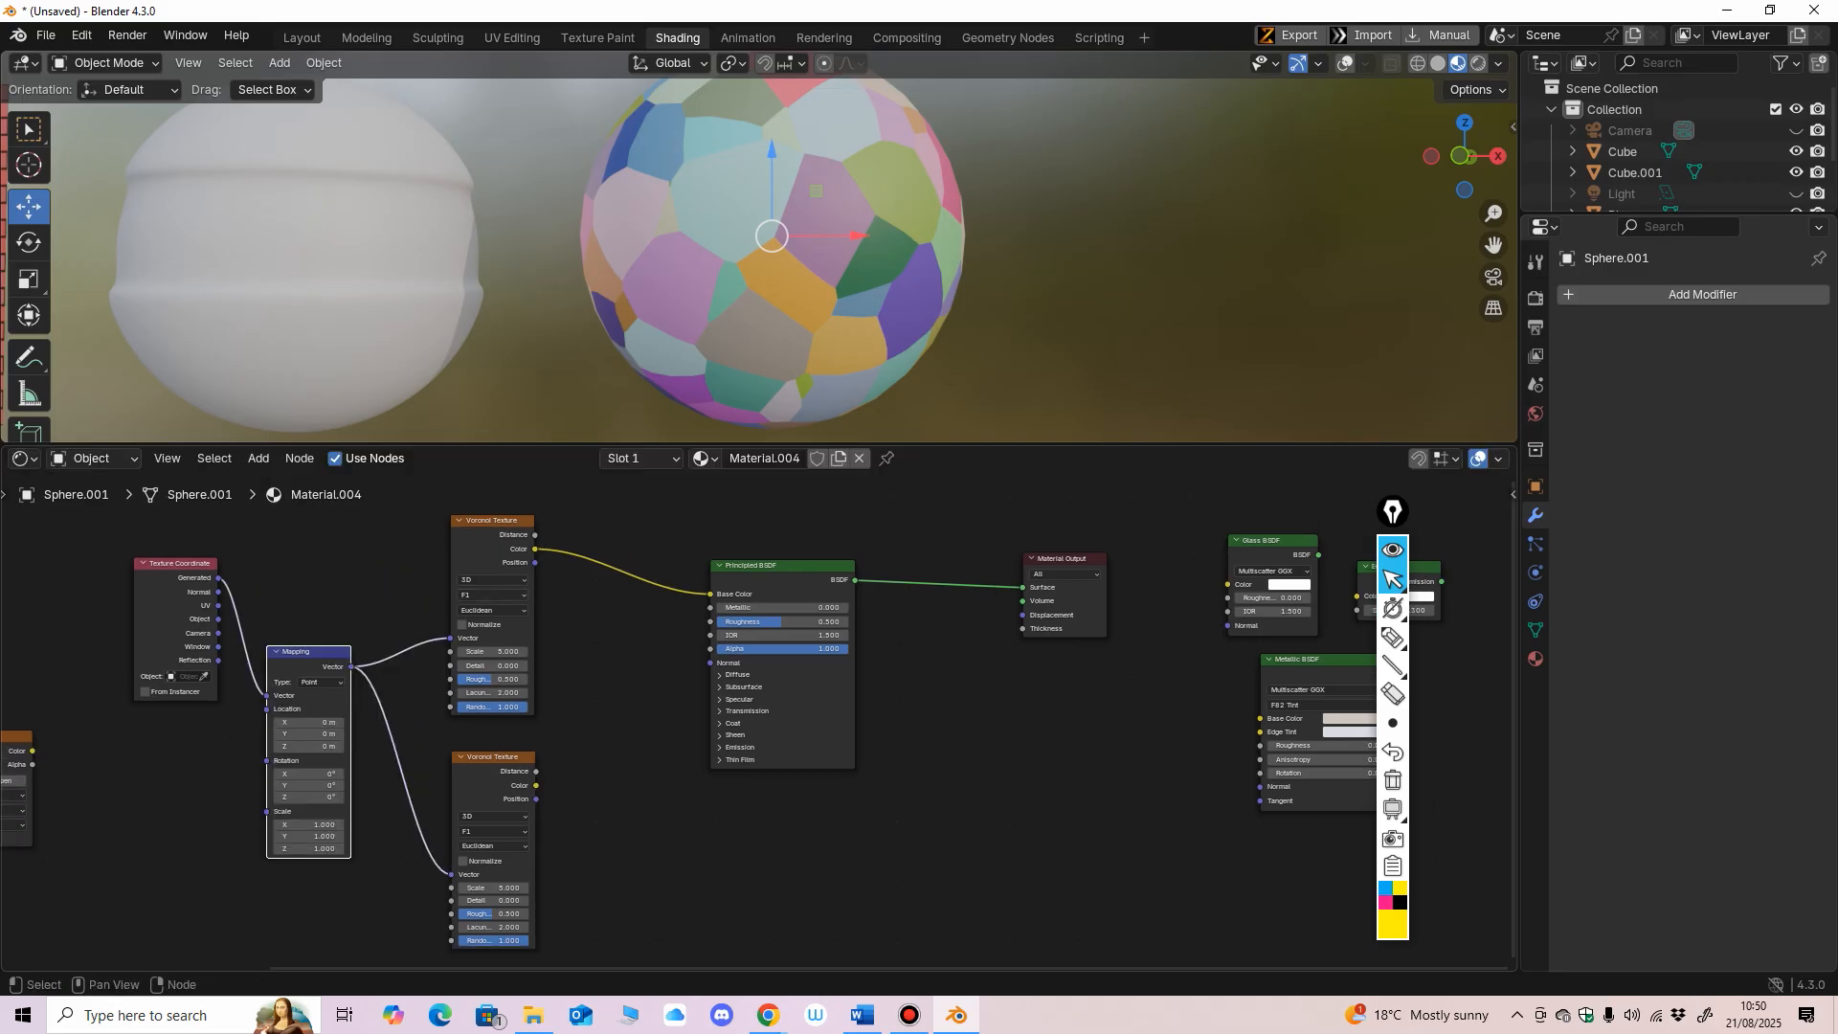
{"action": "left_click_drag", "start_coordinate": [174, 561], "coordinate": [179, 659]}
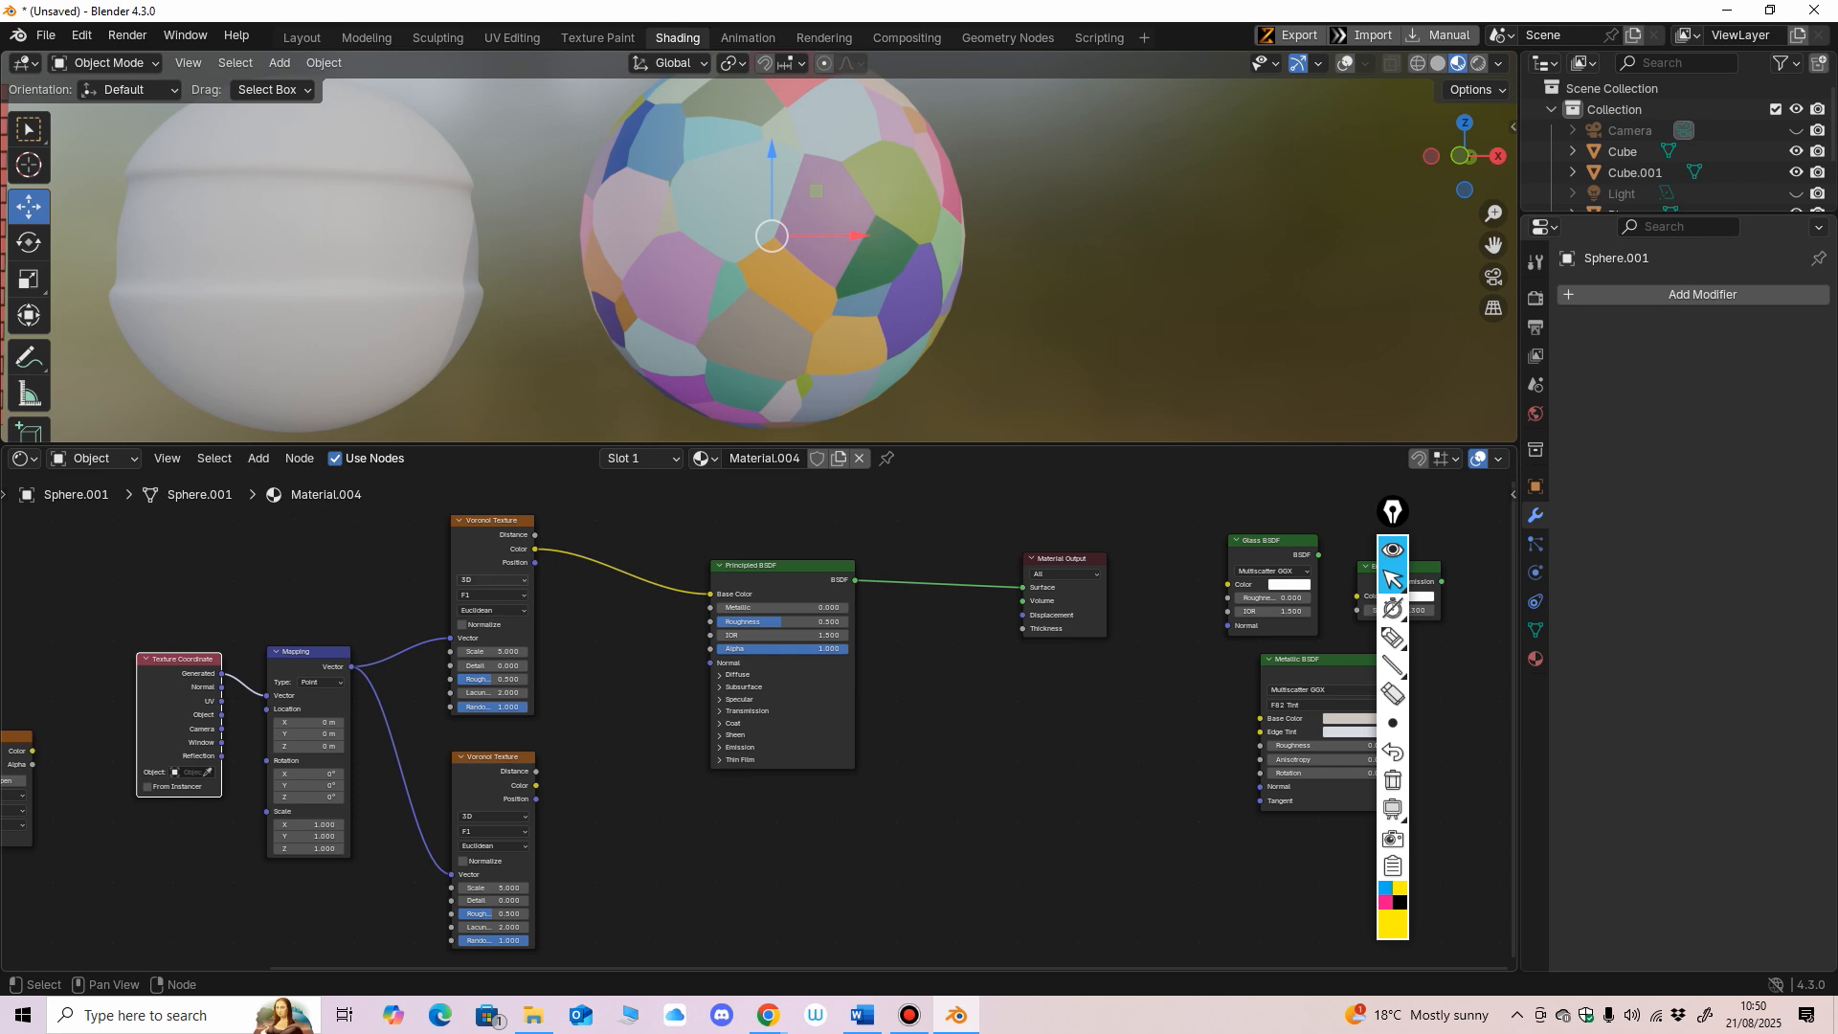
{"action": "left_click_drag", "start_coordinate": [493, 521], "coordinate": [481, 515]}
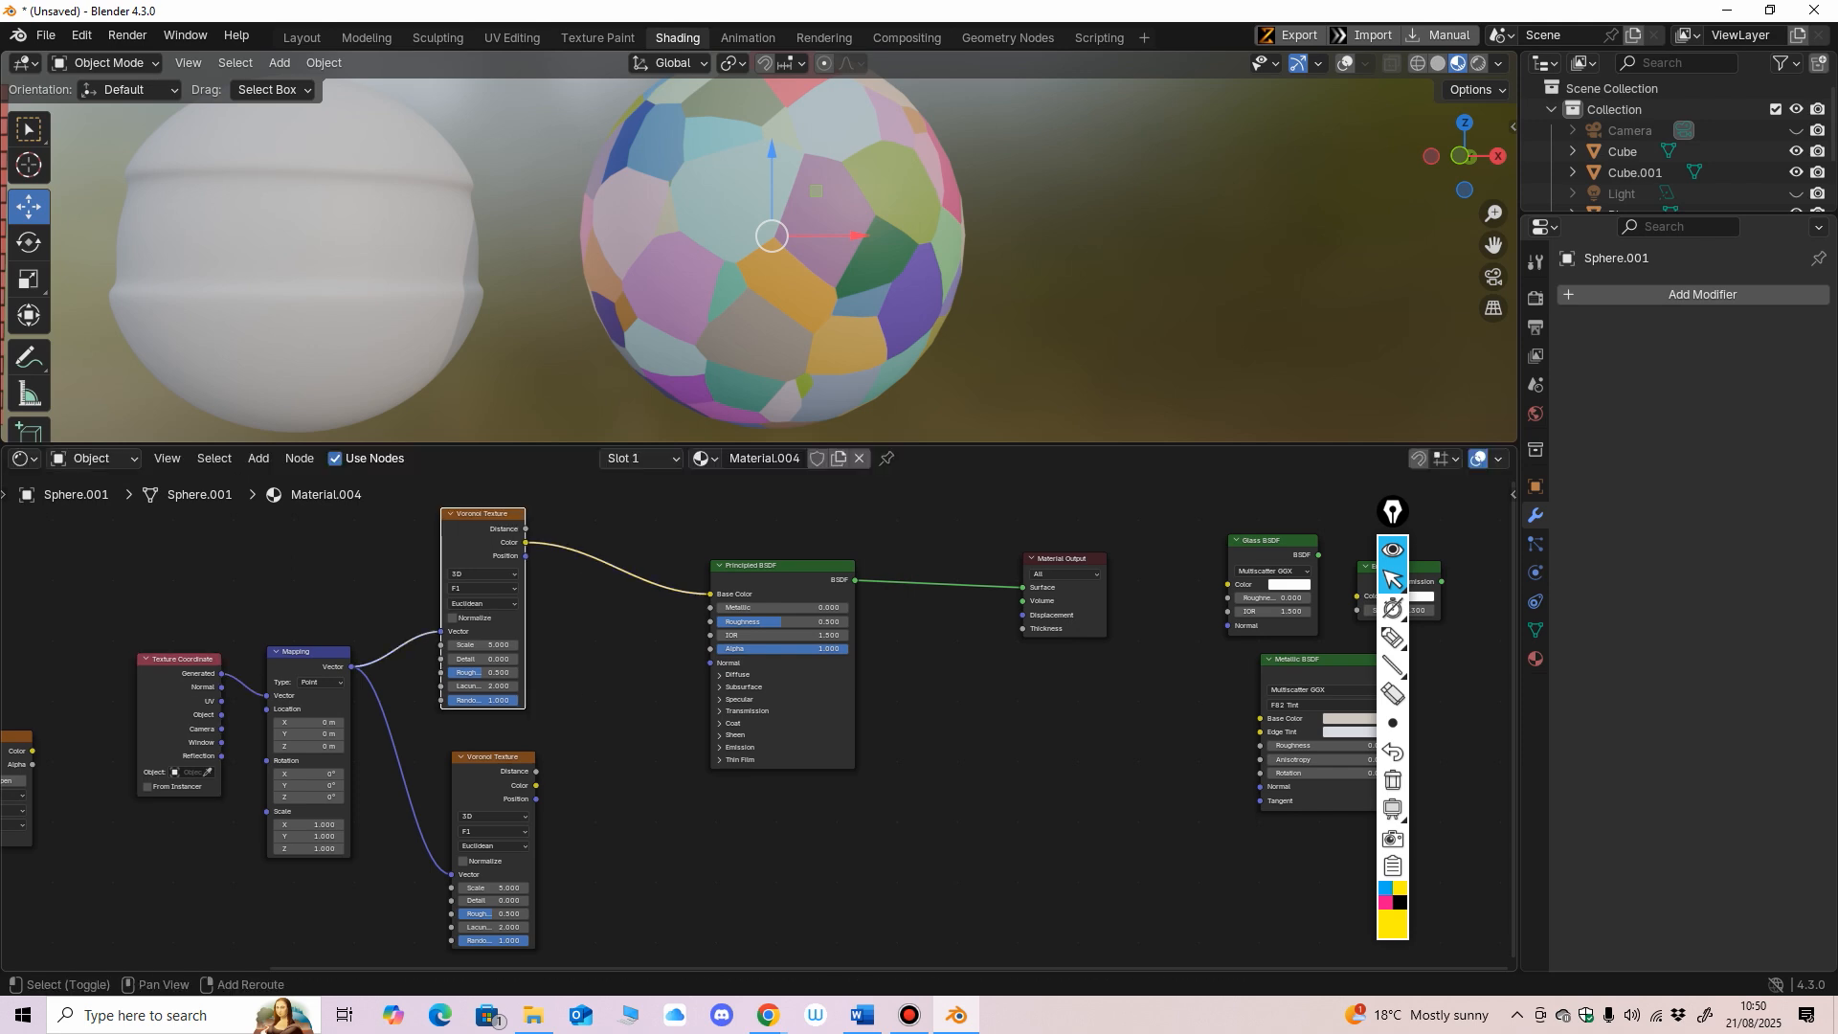
Step: Add a Bump node beside the lower Voronoi Texture and connect its Normal output to the Principled BSDF's Normal input
{"action": "middle_click_drag", "start_coordinate": [536, 732], "coordinate": [468, 678], "text": "shift"}
{"action": "middle_click_drag", "start_coordinate": [468, 678], "coordinate": [468, 640], "text": "ctrl"}
{"action": "middle_click_drag", "start_coordinate": [660, 711], "coordinate": [651, 656], "text": "shift"}
{"action": "middle_click_drag", "start_coordinate": [651, 655], "coordinate": [701, 637], "text": "ctrl"}
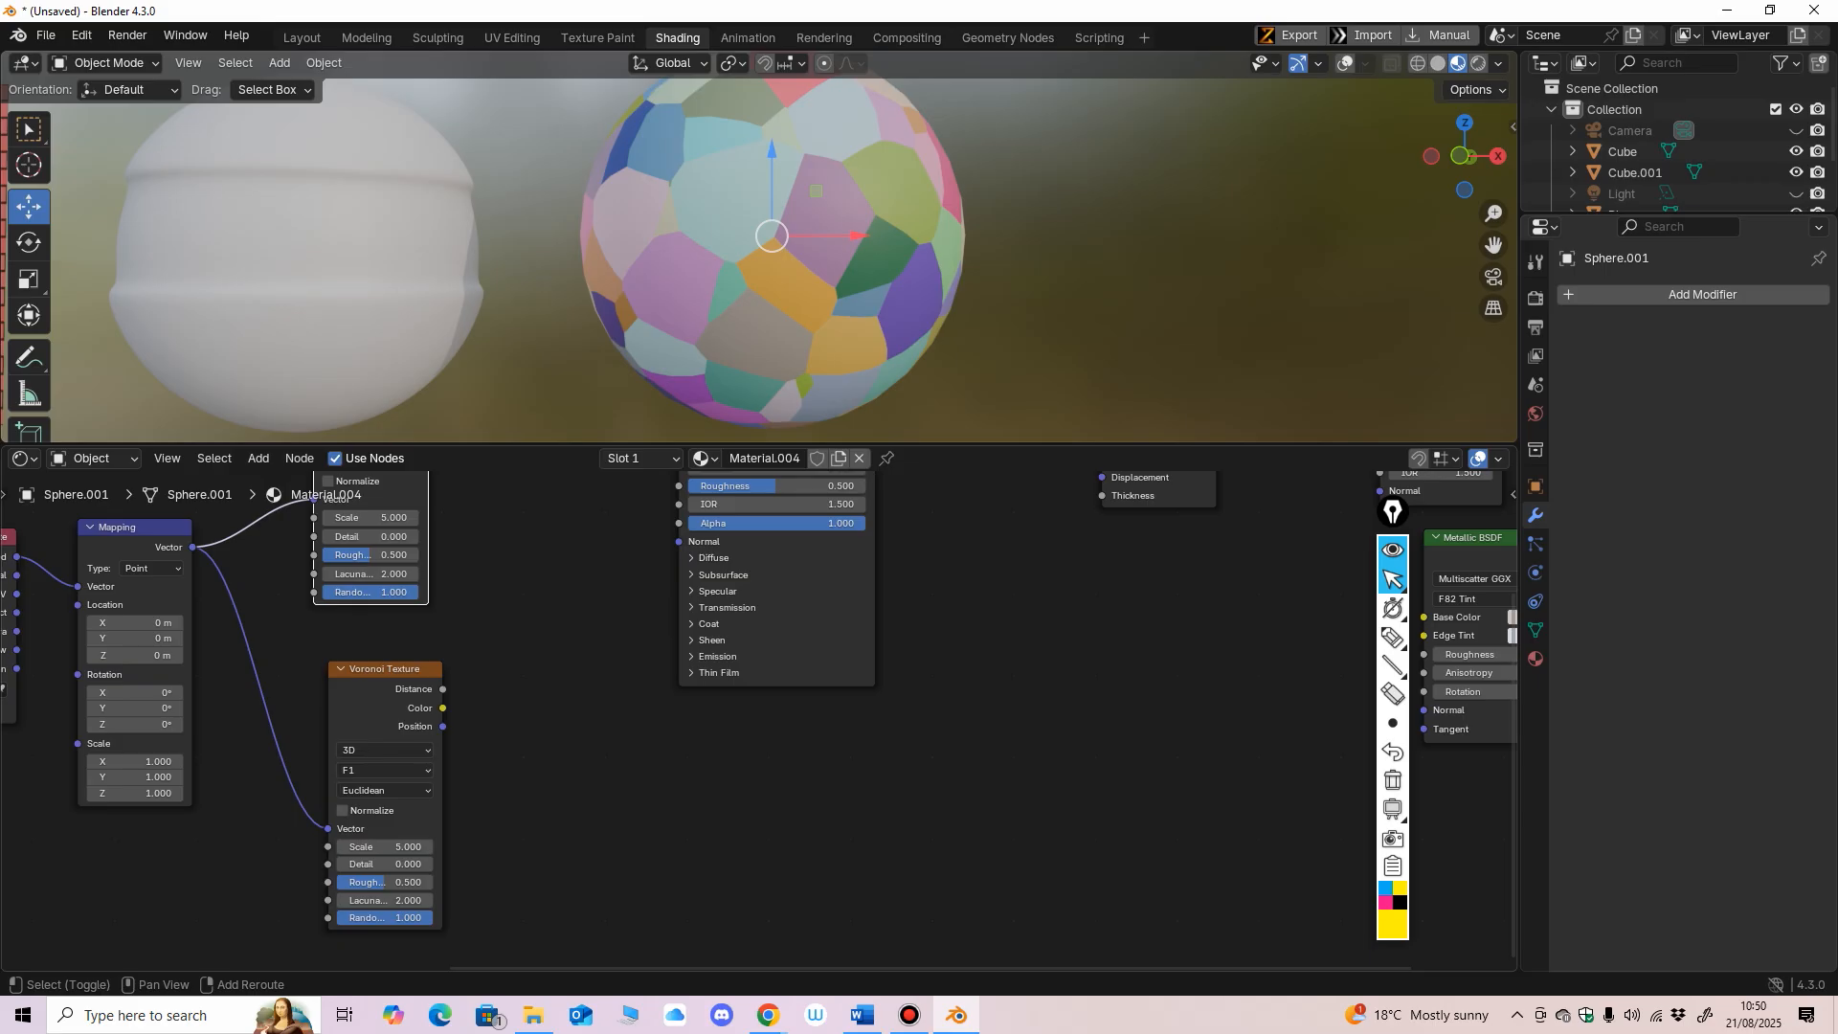
{"action": "key", "text": "shift+a"}
{"action": "mouse_move", "coordinate": [445, 721]}
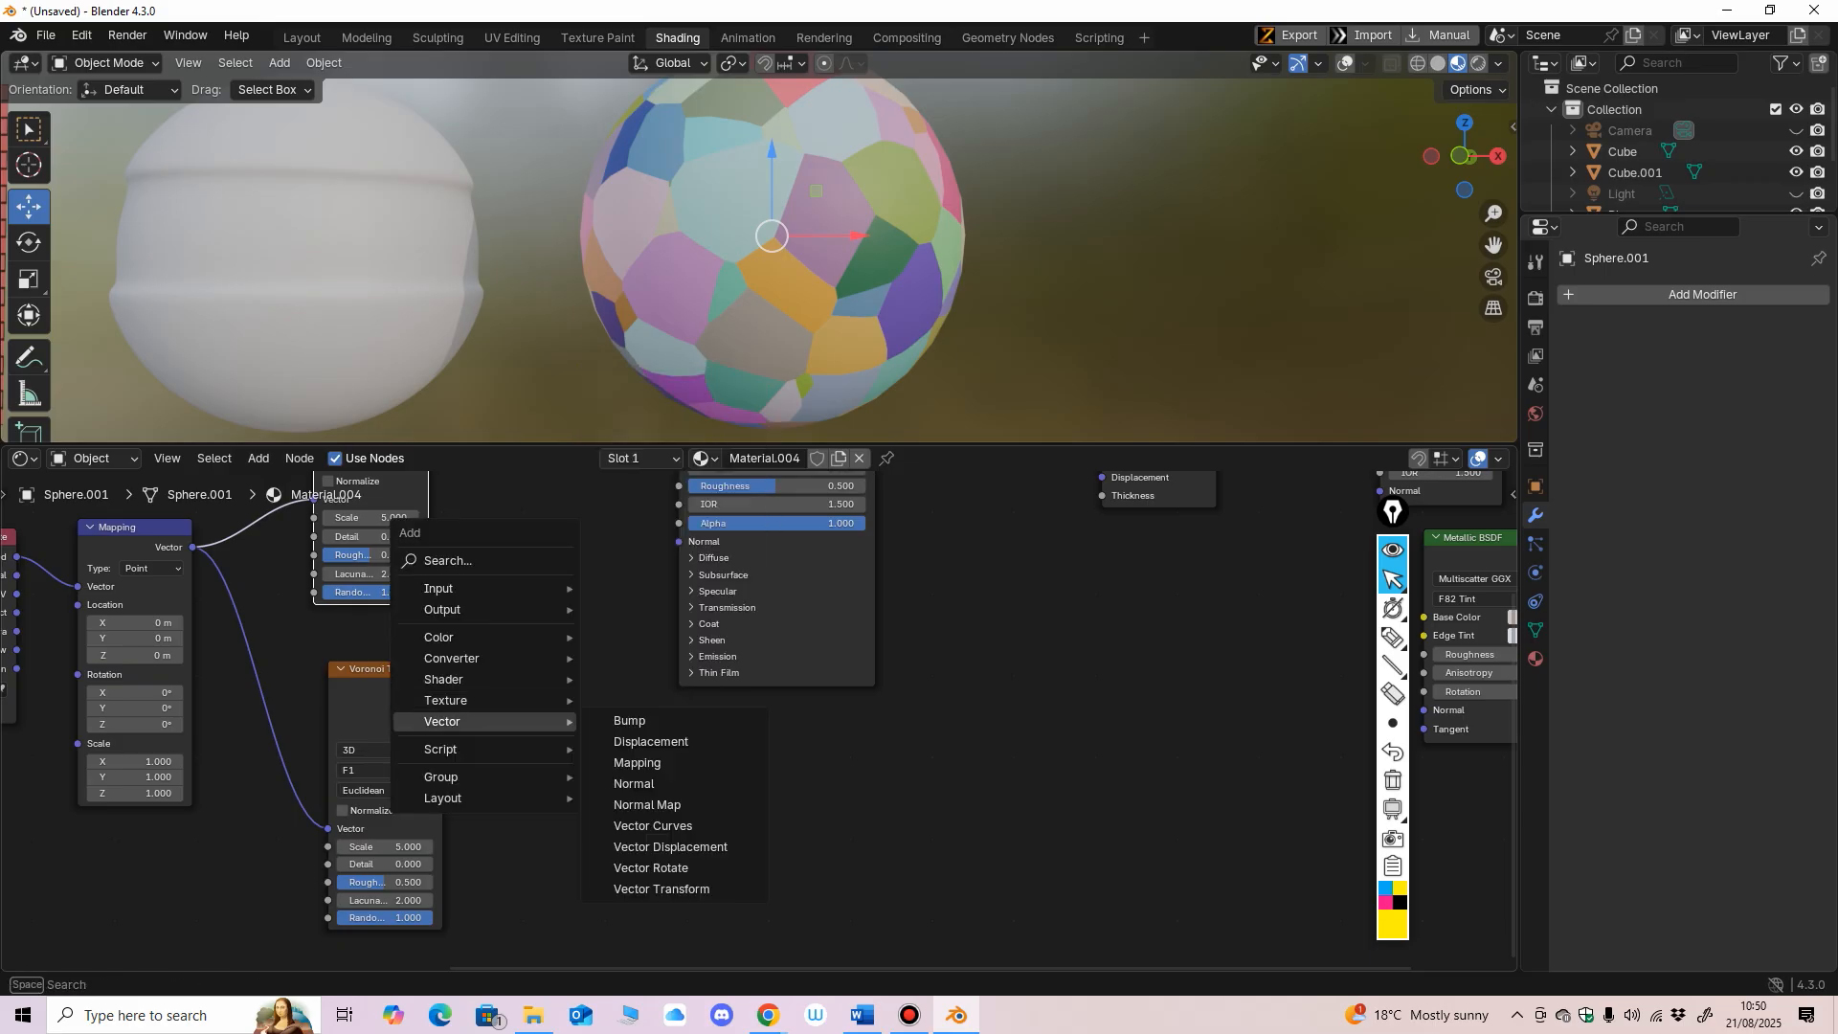
{"action": "left_click", "coordinate": [651, 721]}
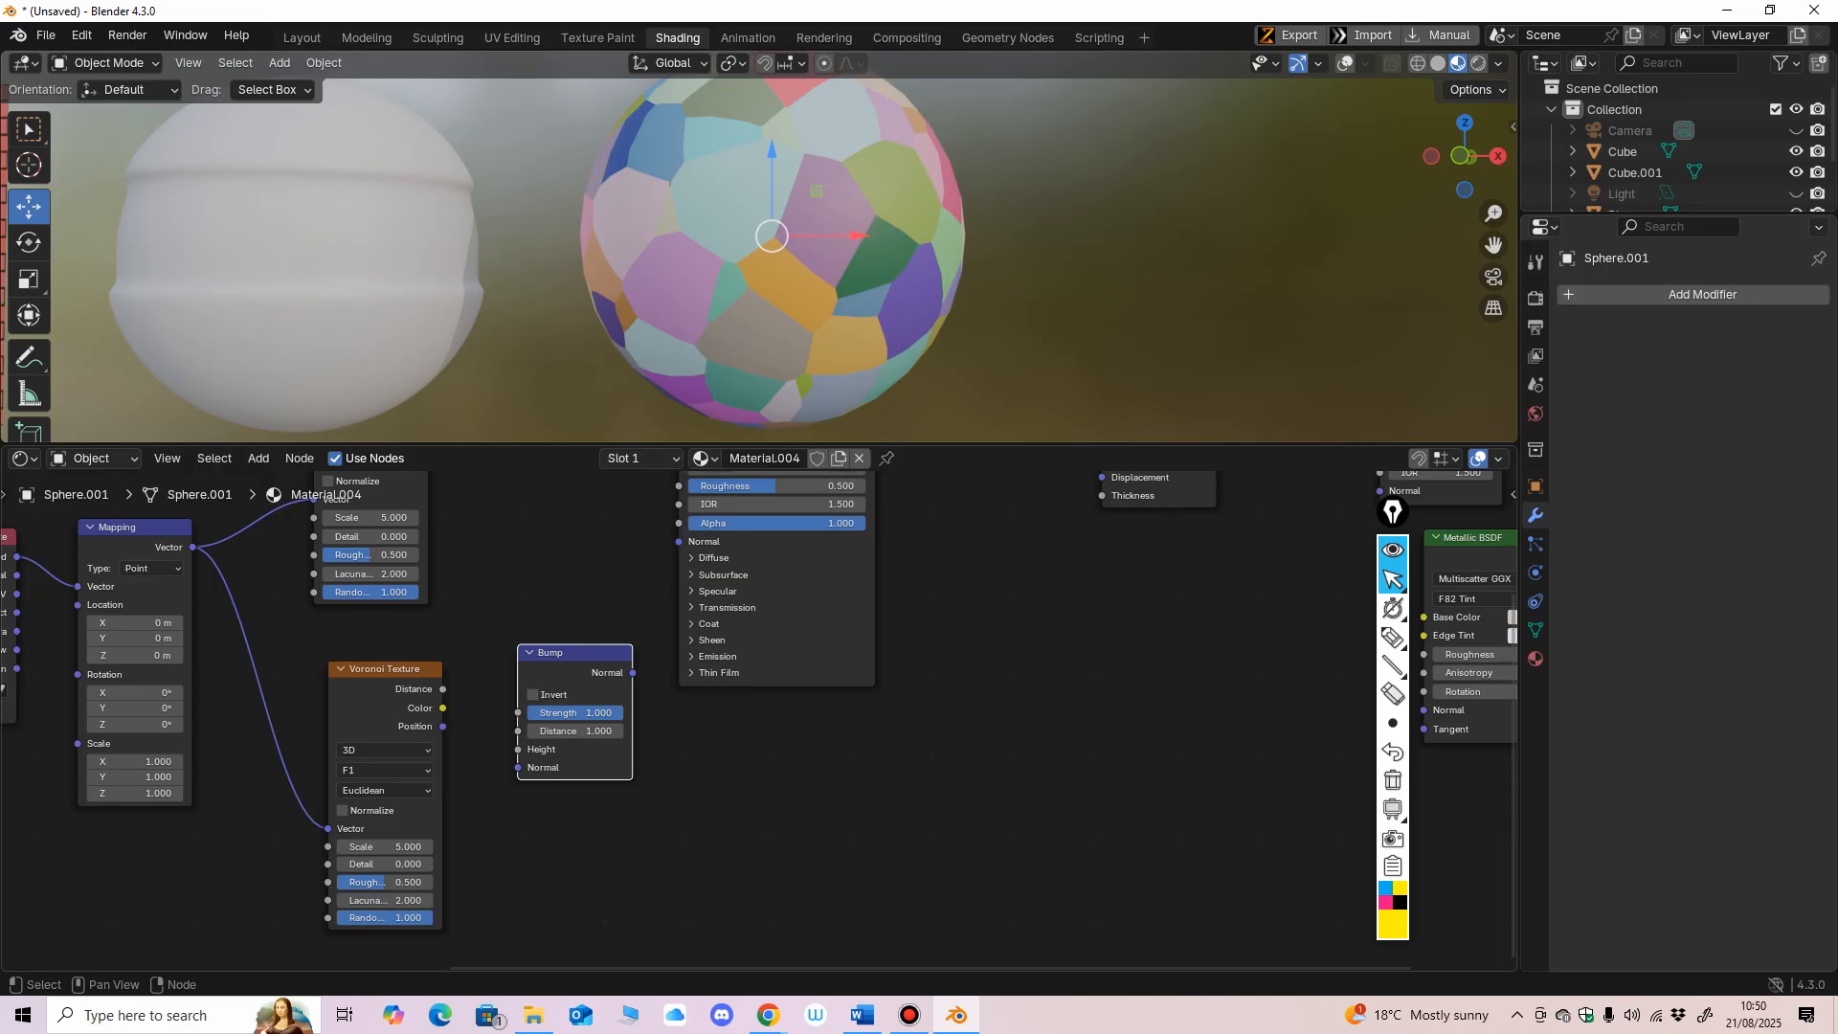
{"action": "middle_click_drag", "start_coordinate": [639, 682], "coordinate": [623, 725]}
{"action": "left_click_drag", "start_coordinate": [616, 716], "coordinate": [661, 586]}
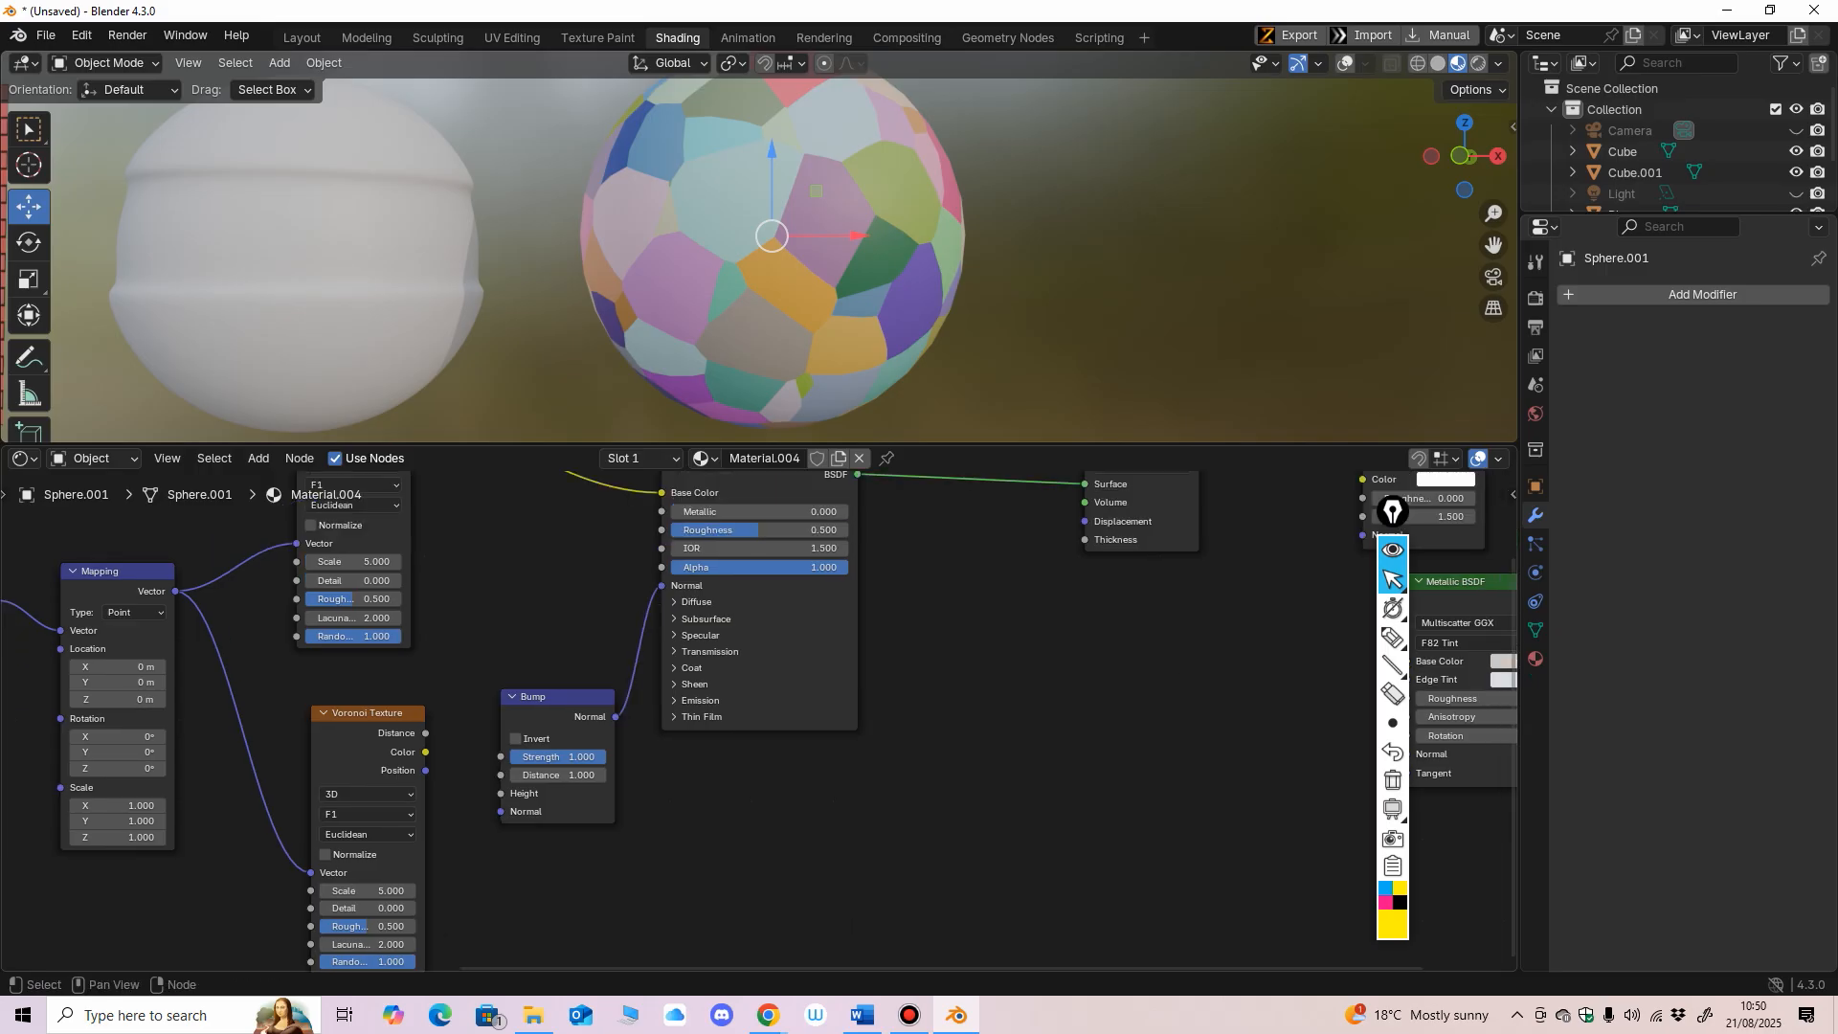
Step: Enlarge the 3D viewport around the sphere and connect the lower Voronoi's Color output to the Bump node's Height input
{"action": "scroll", "coordinate": [759, 287], "scroll_direction": "up", "scroll_amount": 3}
{"action": "left_click_drag", "start_coordinate": [759, 444], "coordinate": [759, 523]}
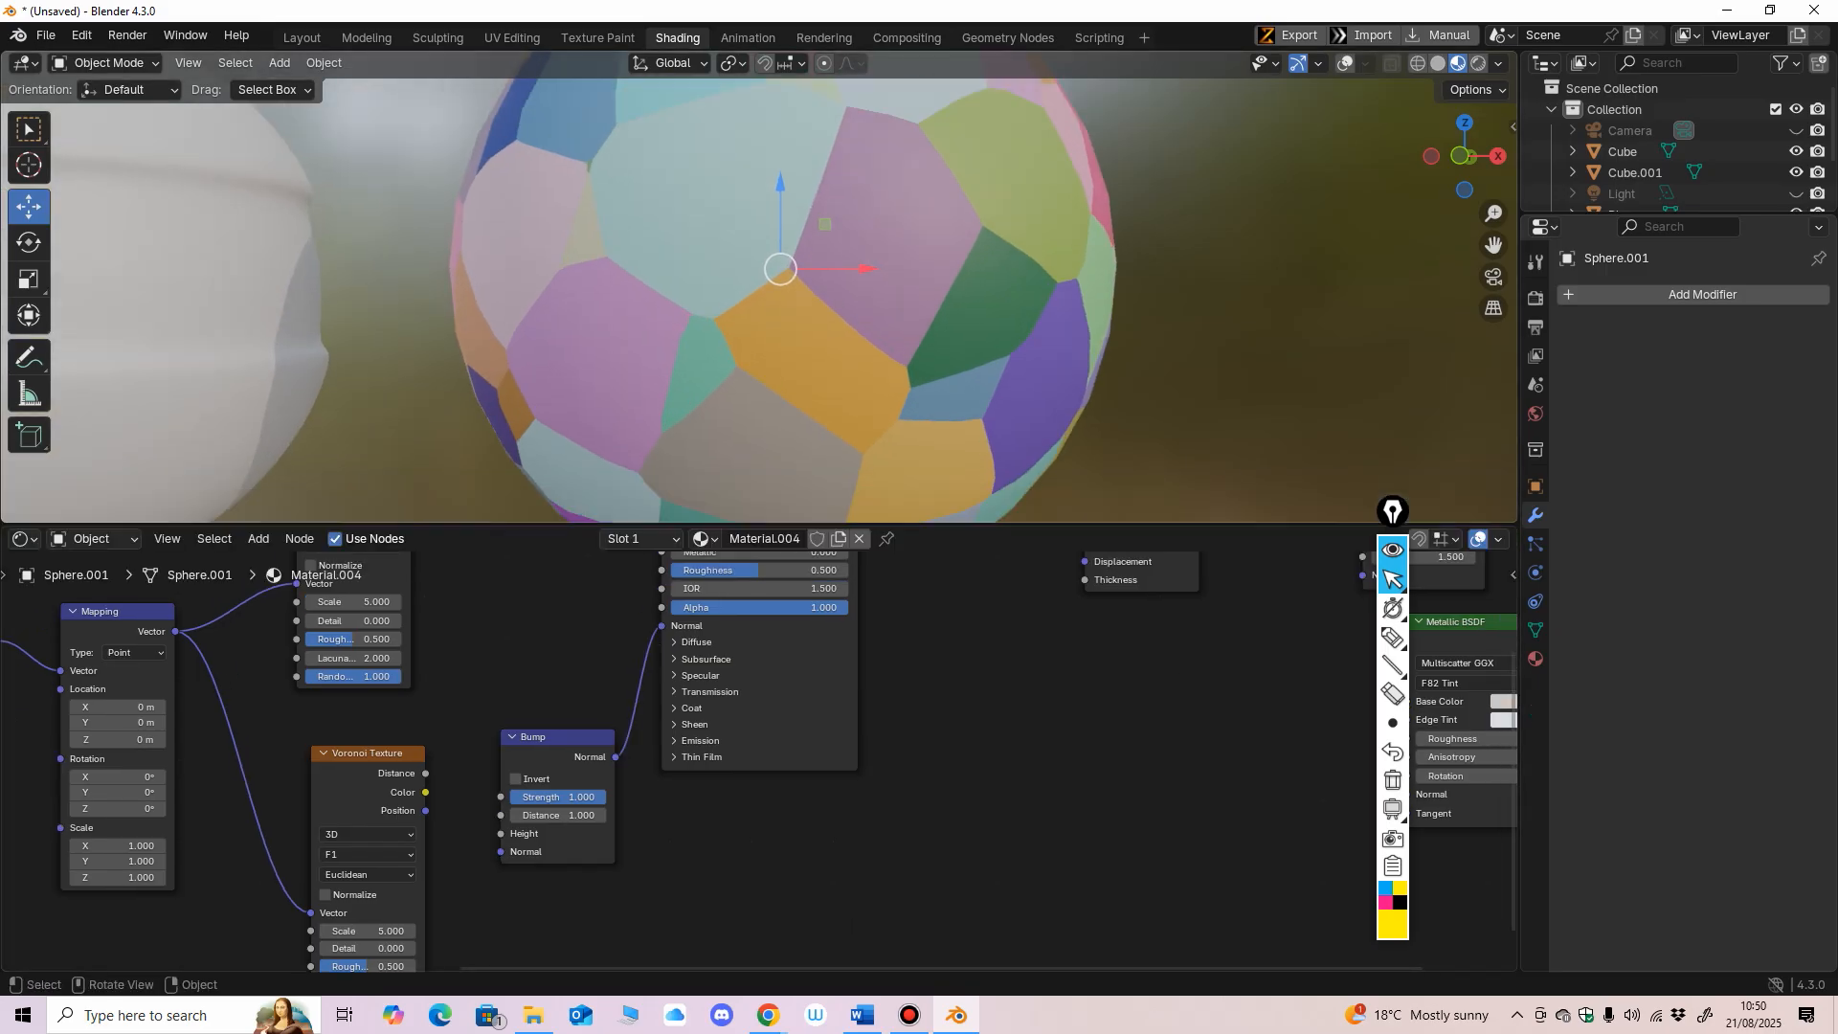
{"action": "scroll", "coordinate": [895, 125], "scroll_direction": "down", "scroll_amount": 2}
{"action": "middle_click_drag", "start_coordinate": [688, 723], "coordinate": [733, 755]}
{"action": "scroll", "coordinate": [733, 754], "scroll_direction": "down", "scroll_amount": 2}
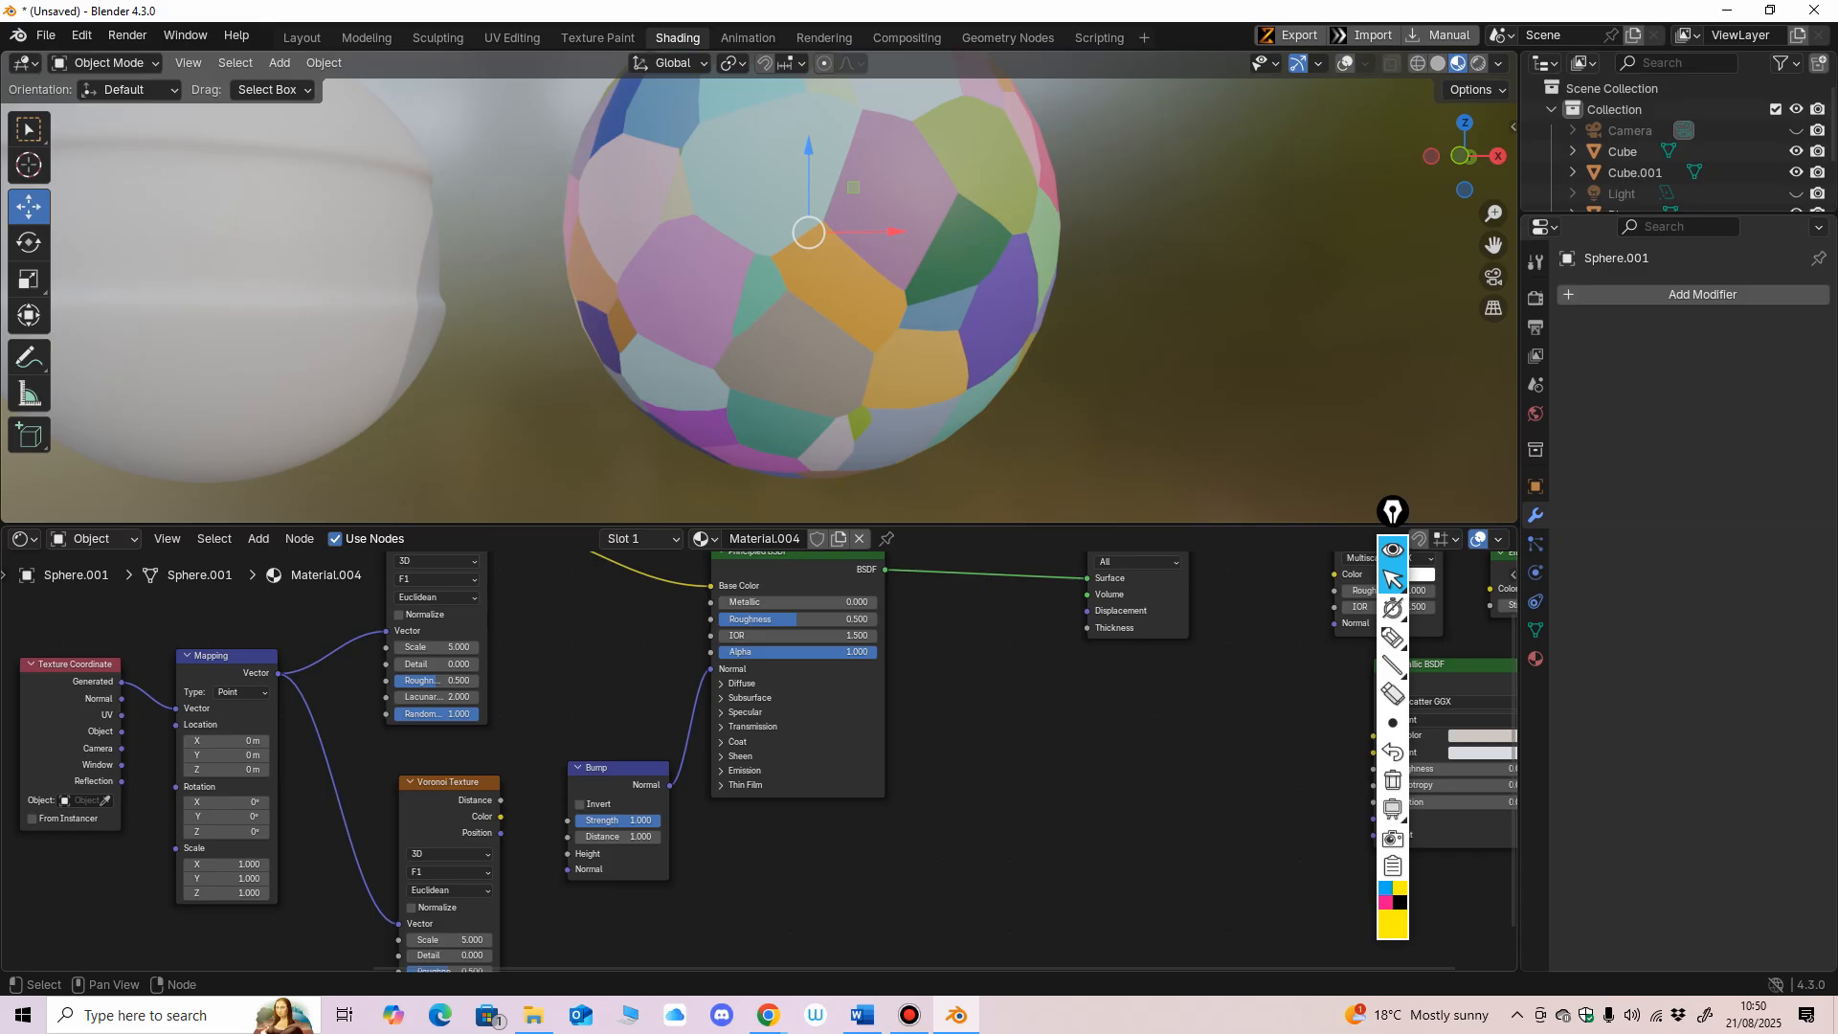
{"action": "left_click_drag", "start_coordinate": [617, 769], "coordinate": [619, 752]}
{"action": "middle_click_drag", "start_coordinate": [622, 753], "coordinate": [593, 723]}
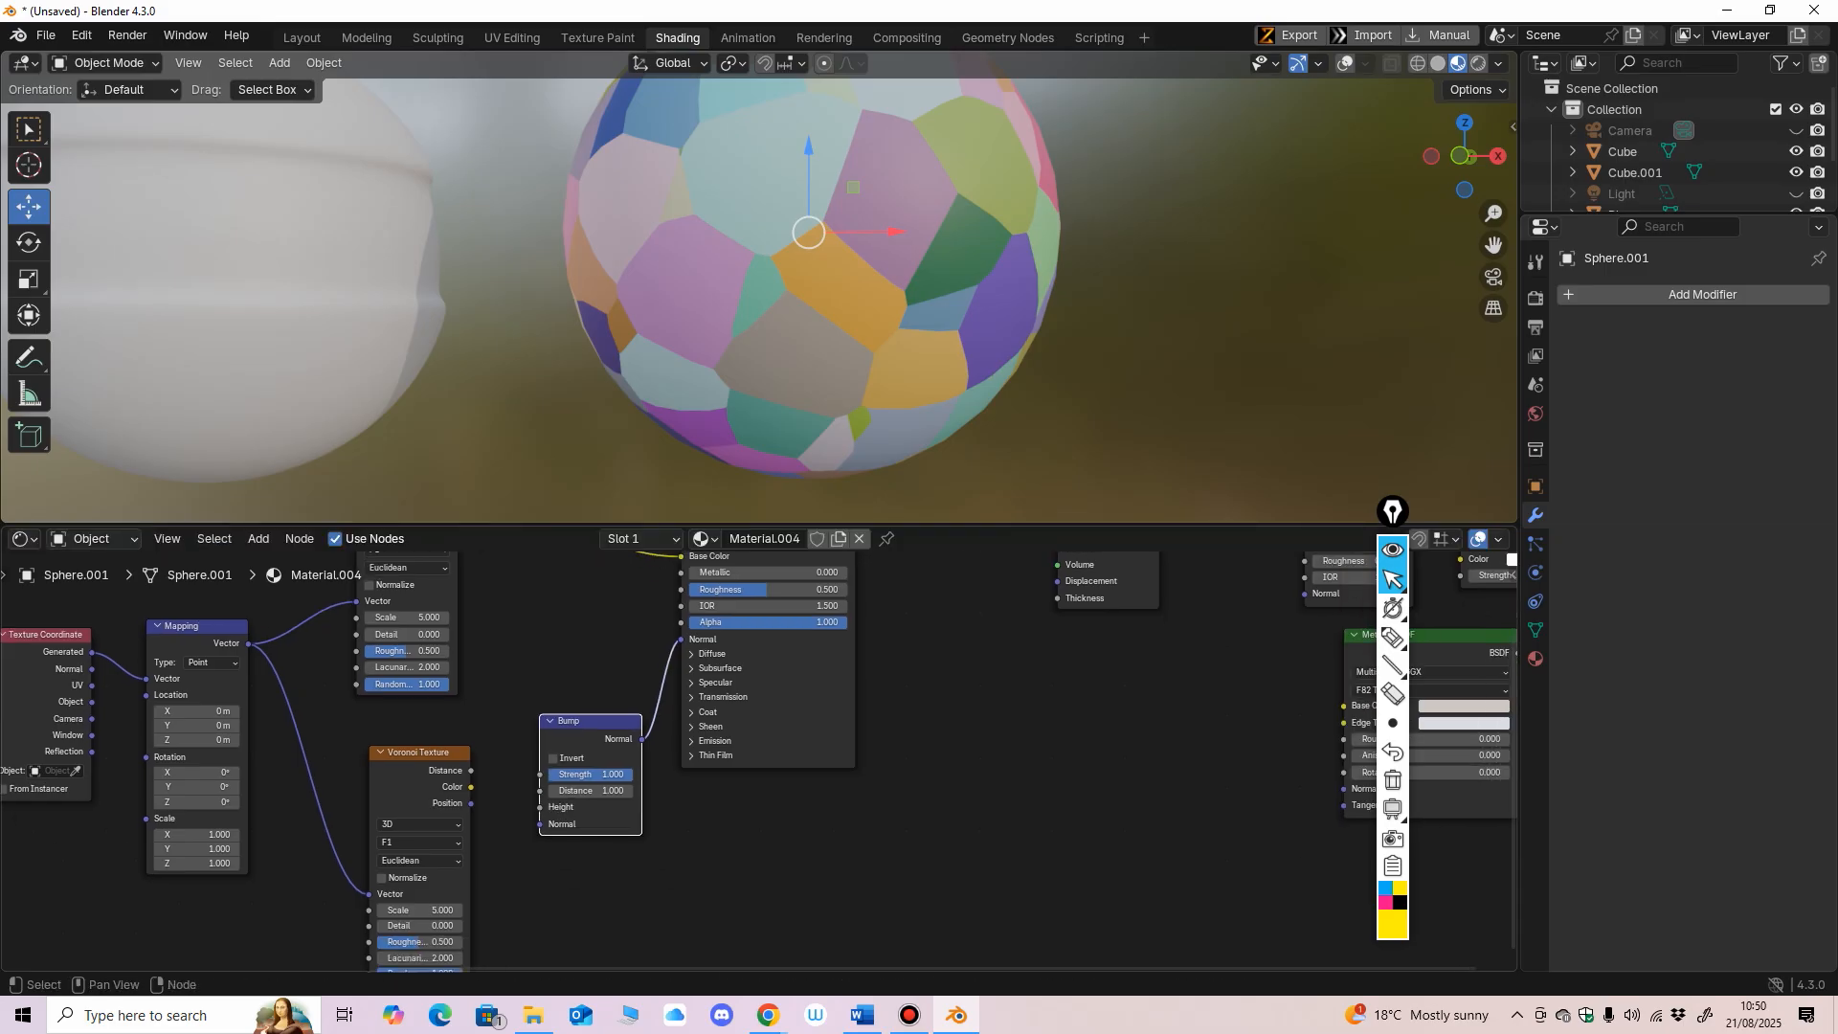
{"action": "left_click_drag", "start_coordinate": [471, 786], "coordinate": [539, 806]}
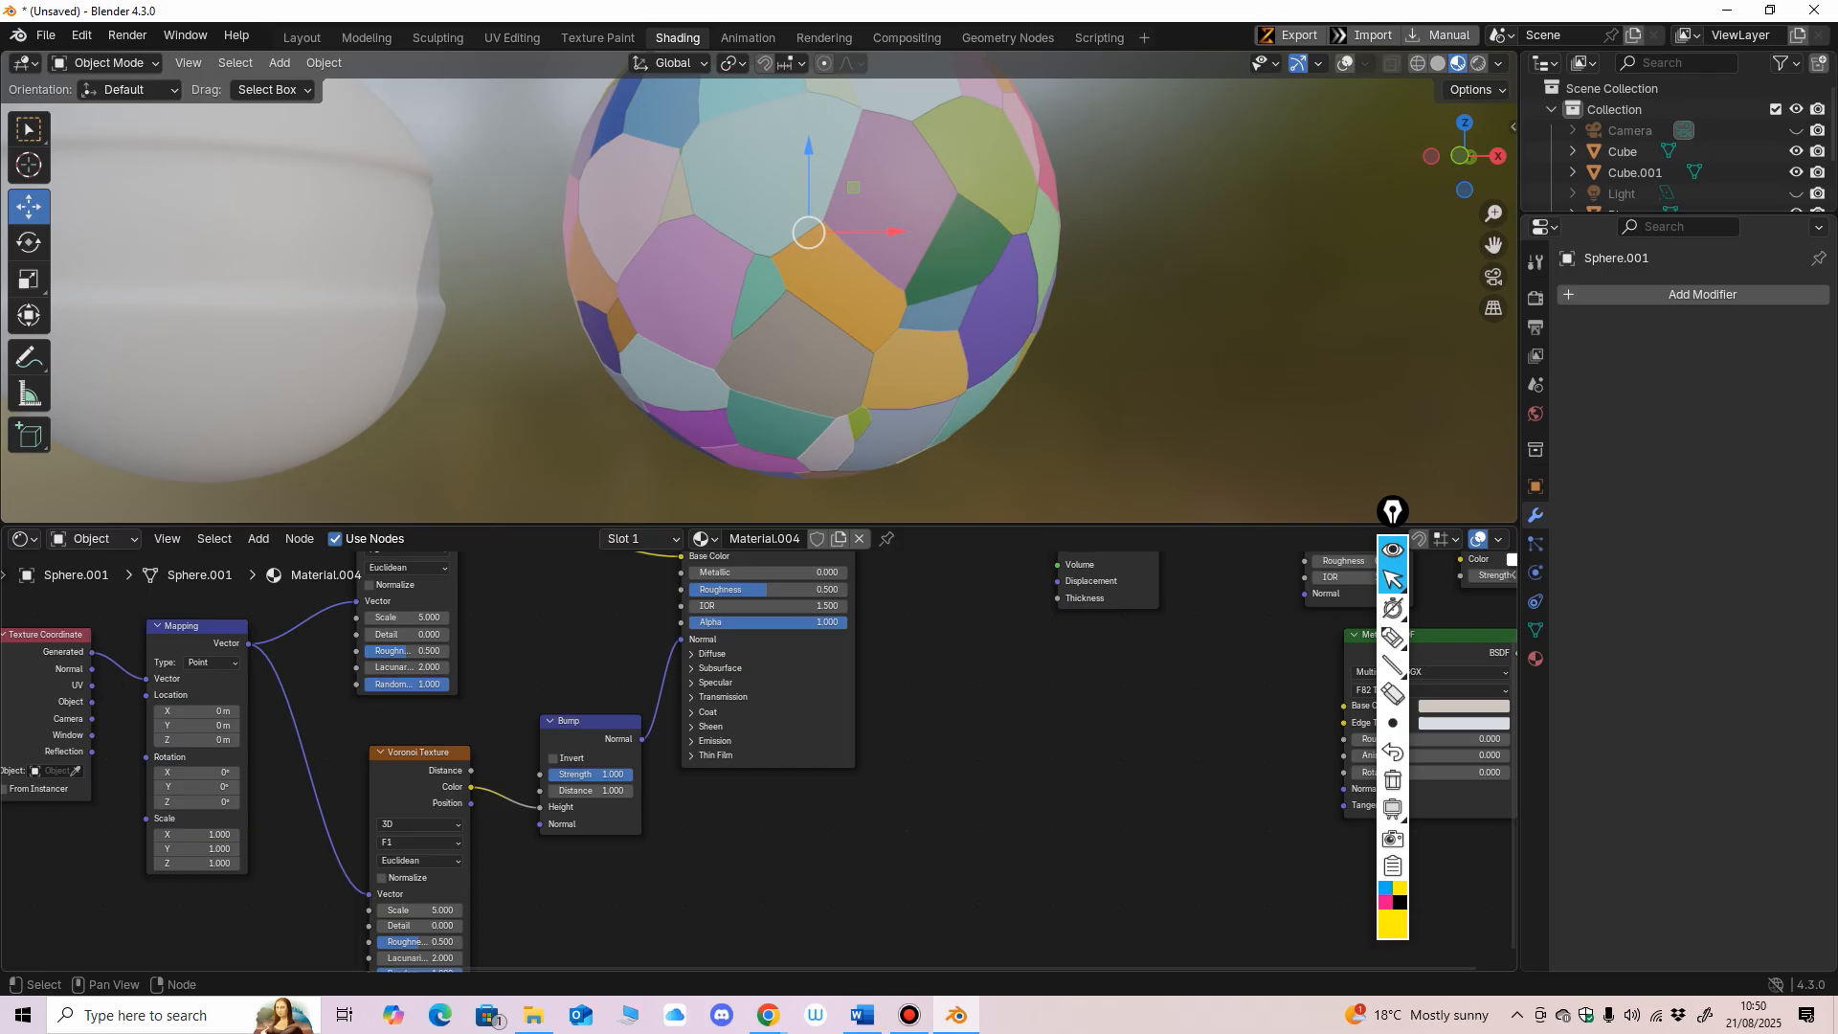
Step: Circle Mapping's Vector output and the lower Voronoi's Vector input with the screen pen
{"action": "scroll", "coordinate": [752, 760], "scroll_direction": "up", "scroll_amount": 2}
{"action": "middle_click_drag", "start_coordinate": [752, 760], "coordinate": [886, 763]}
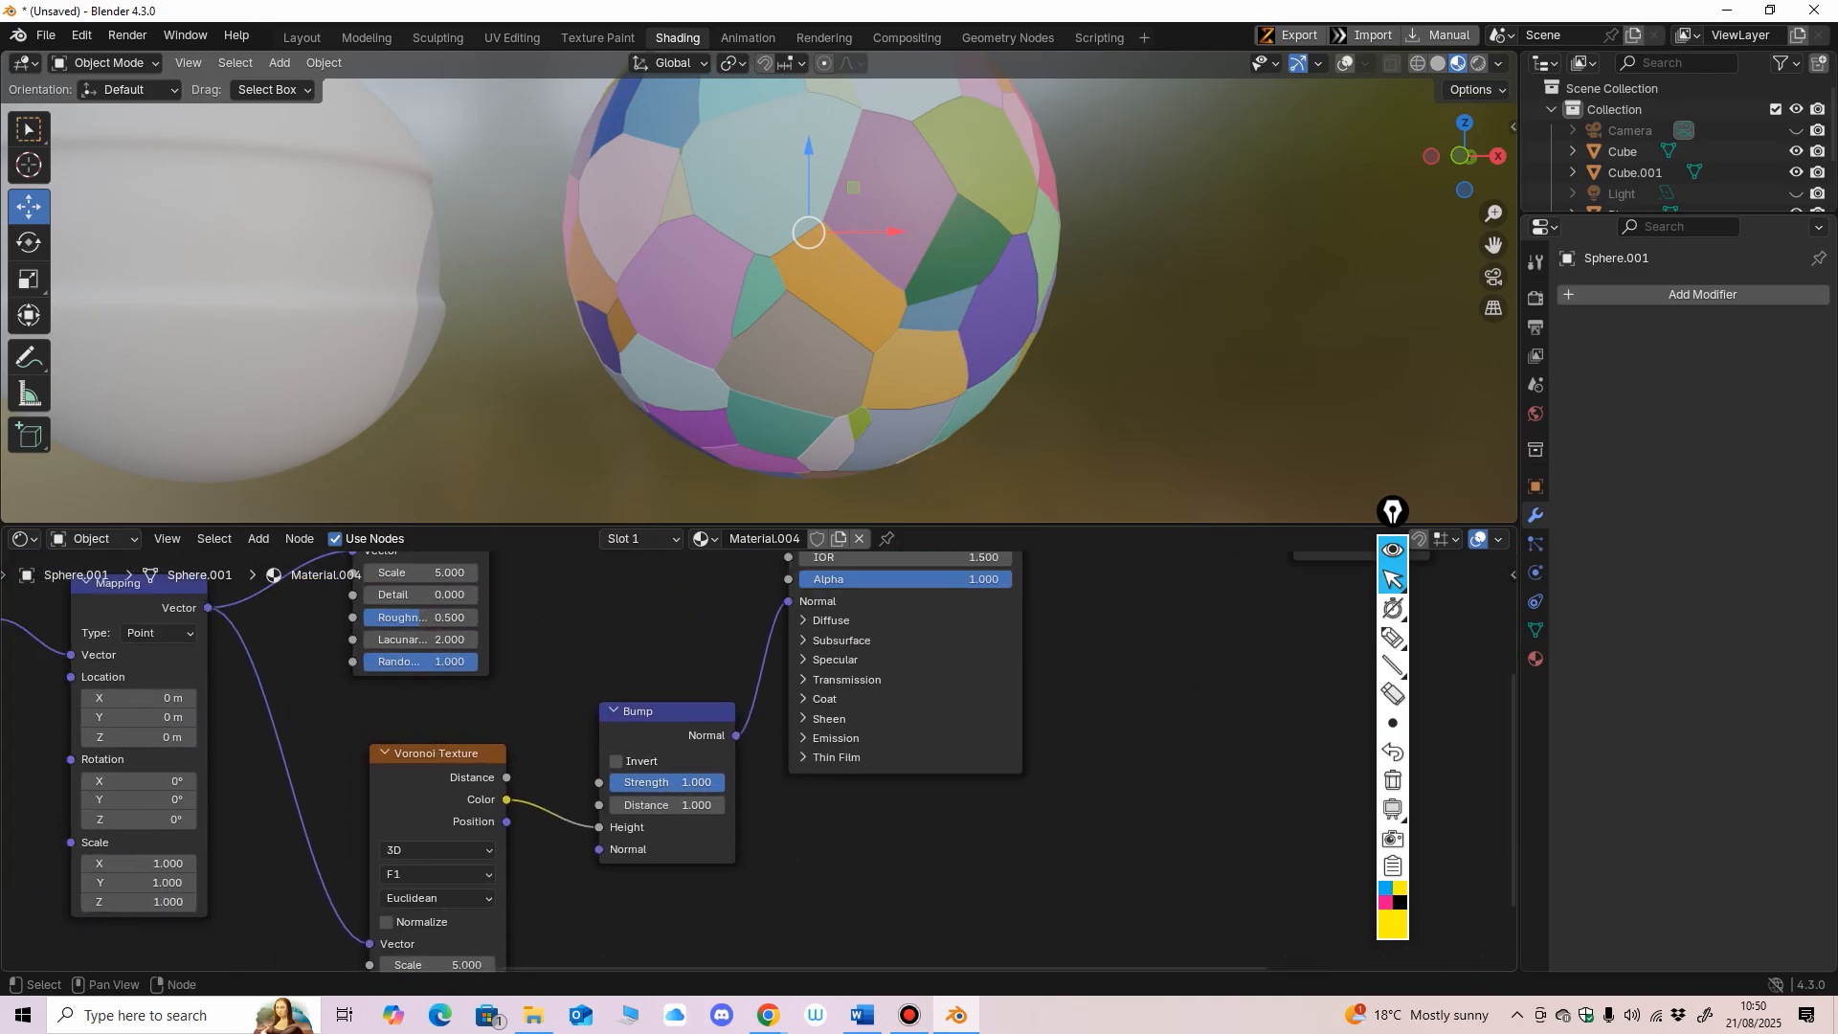
{"action": "left_click", "coordinate": [1392, 636]}
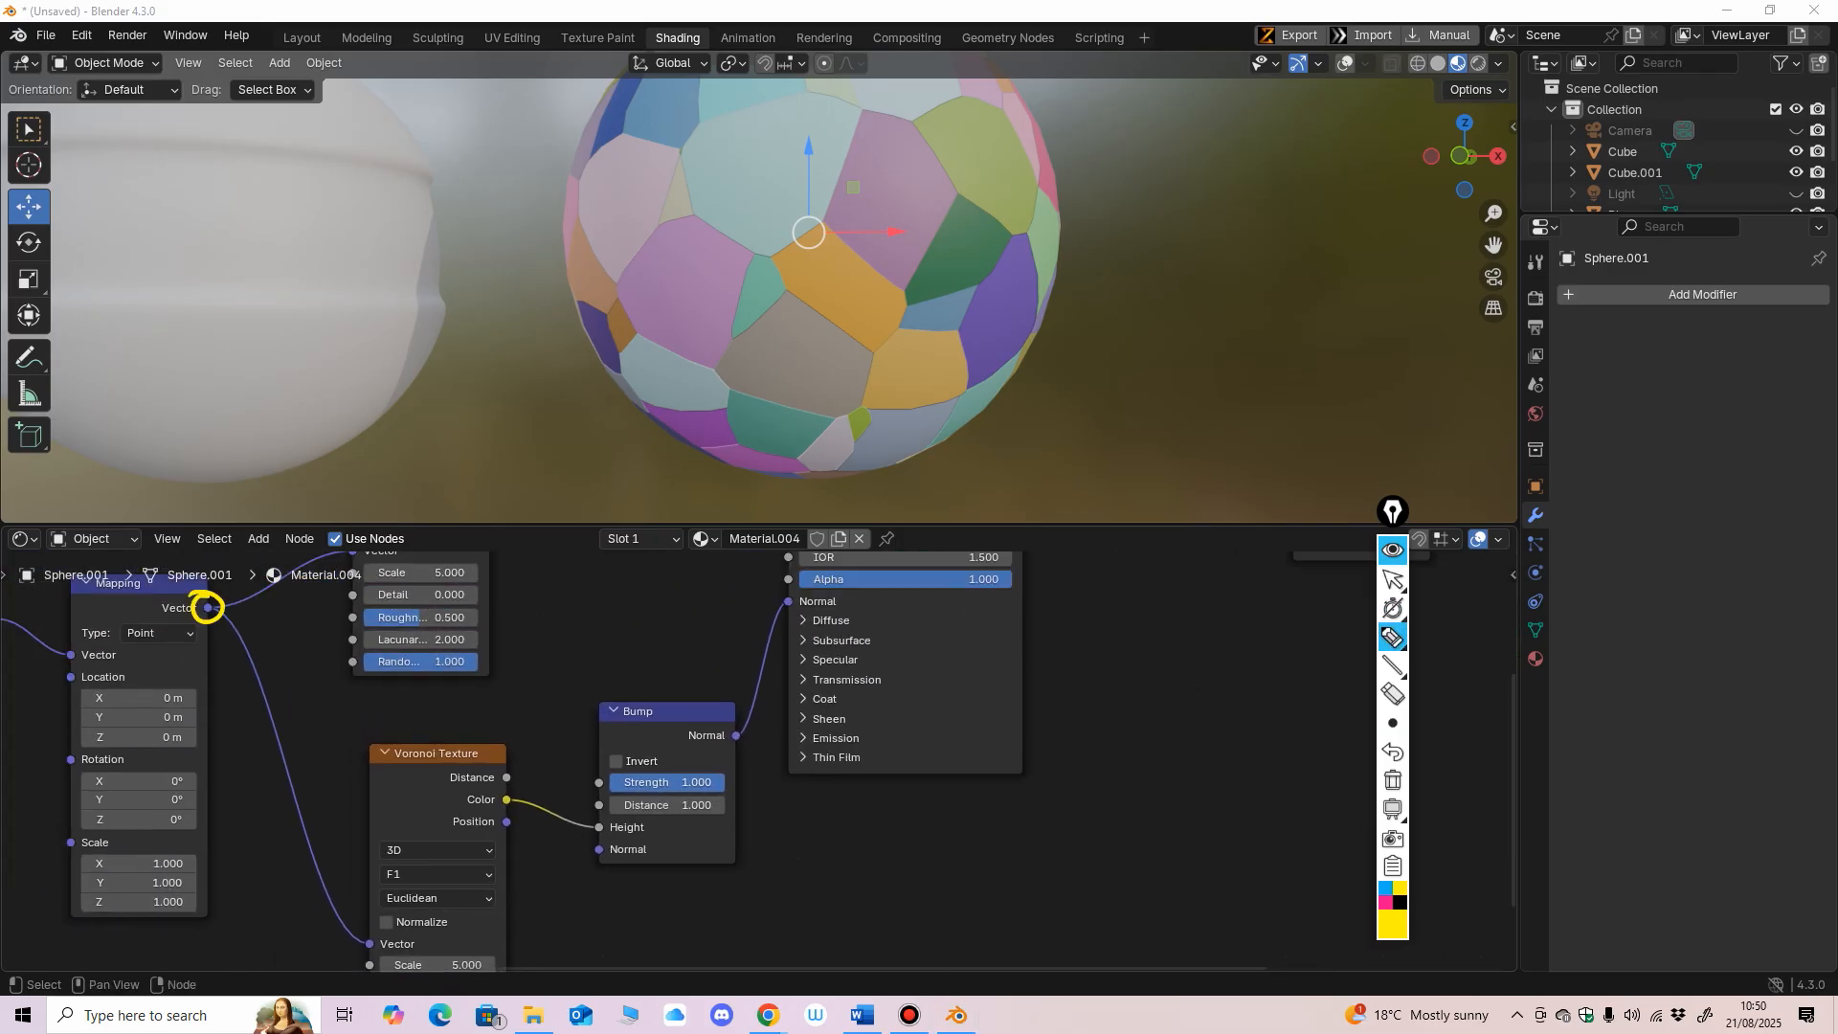
{"action": "left_click_drag", "start_coordinate": [356, 931], "coordinate": [381, 934]}
{"action": "left_click", "coordinate": [1392, 580]}
{"action": "middle_click_drag", "start_coordinate": [735, 737], "coordinate": [731, 881]}
{"action": "scroll", "coordinate": [731, 823], "scroll_direction": "down", "scroll_amount": 3}
Step: Mark the upper Voronoi's Color link to the Principled BSDF's Base Color with the screen pen, and erase the annotations
{"action": "left_click", "coordinate": [1392, 637]}
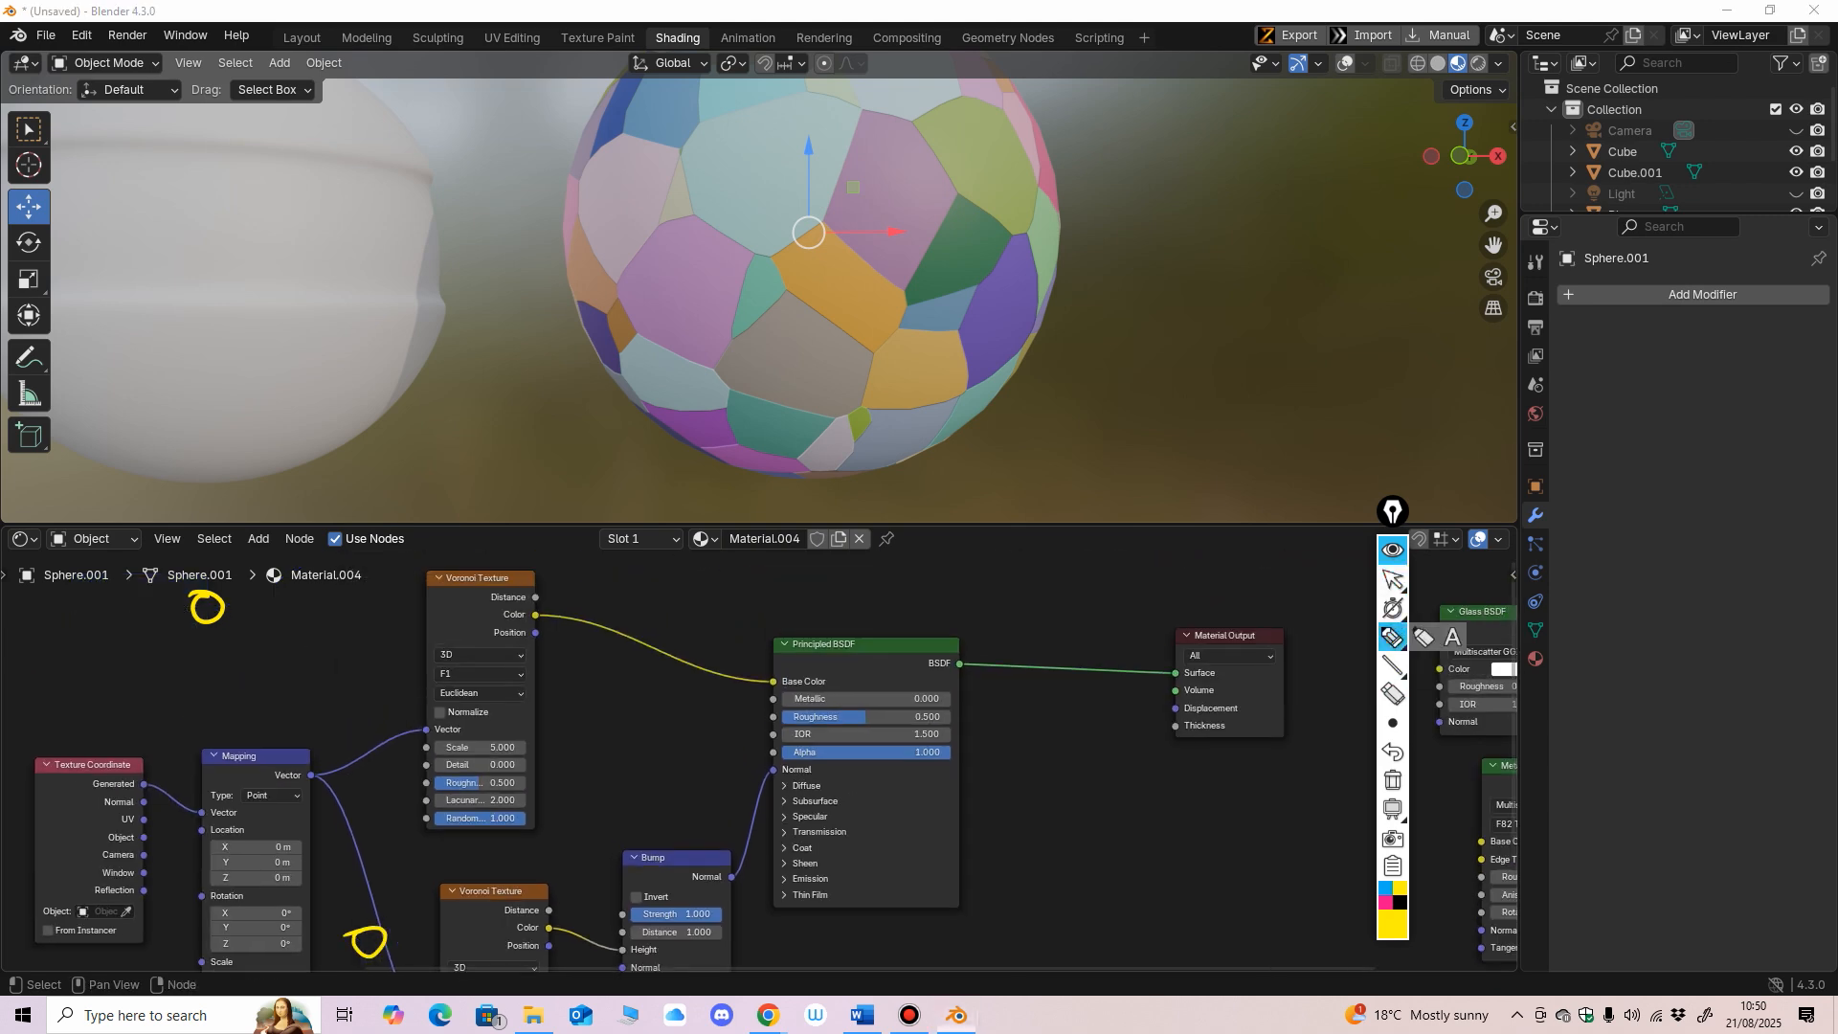
{"action": "left_click_drag", "start_coordinate": [524, 605], "coordinate": [547, 607]}
{"action": "left_click_drag", "start_coordinate": [768, 667], "coordinate": [538, 615]}
{"action": "left_click", "coordinate": [1393, 694]}
{"action": "left_click", "coordinate": [367, 941]}
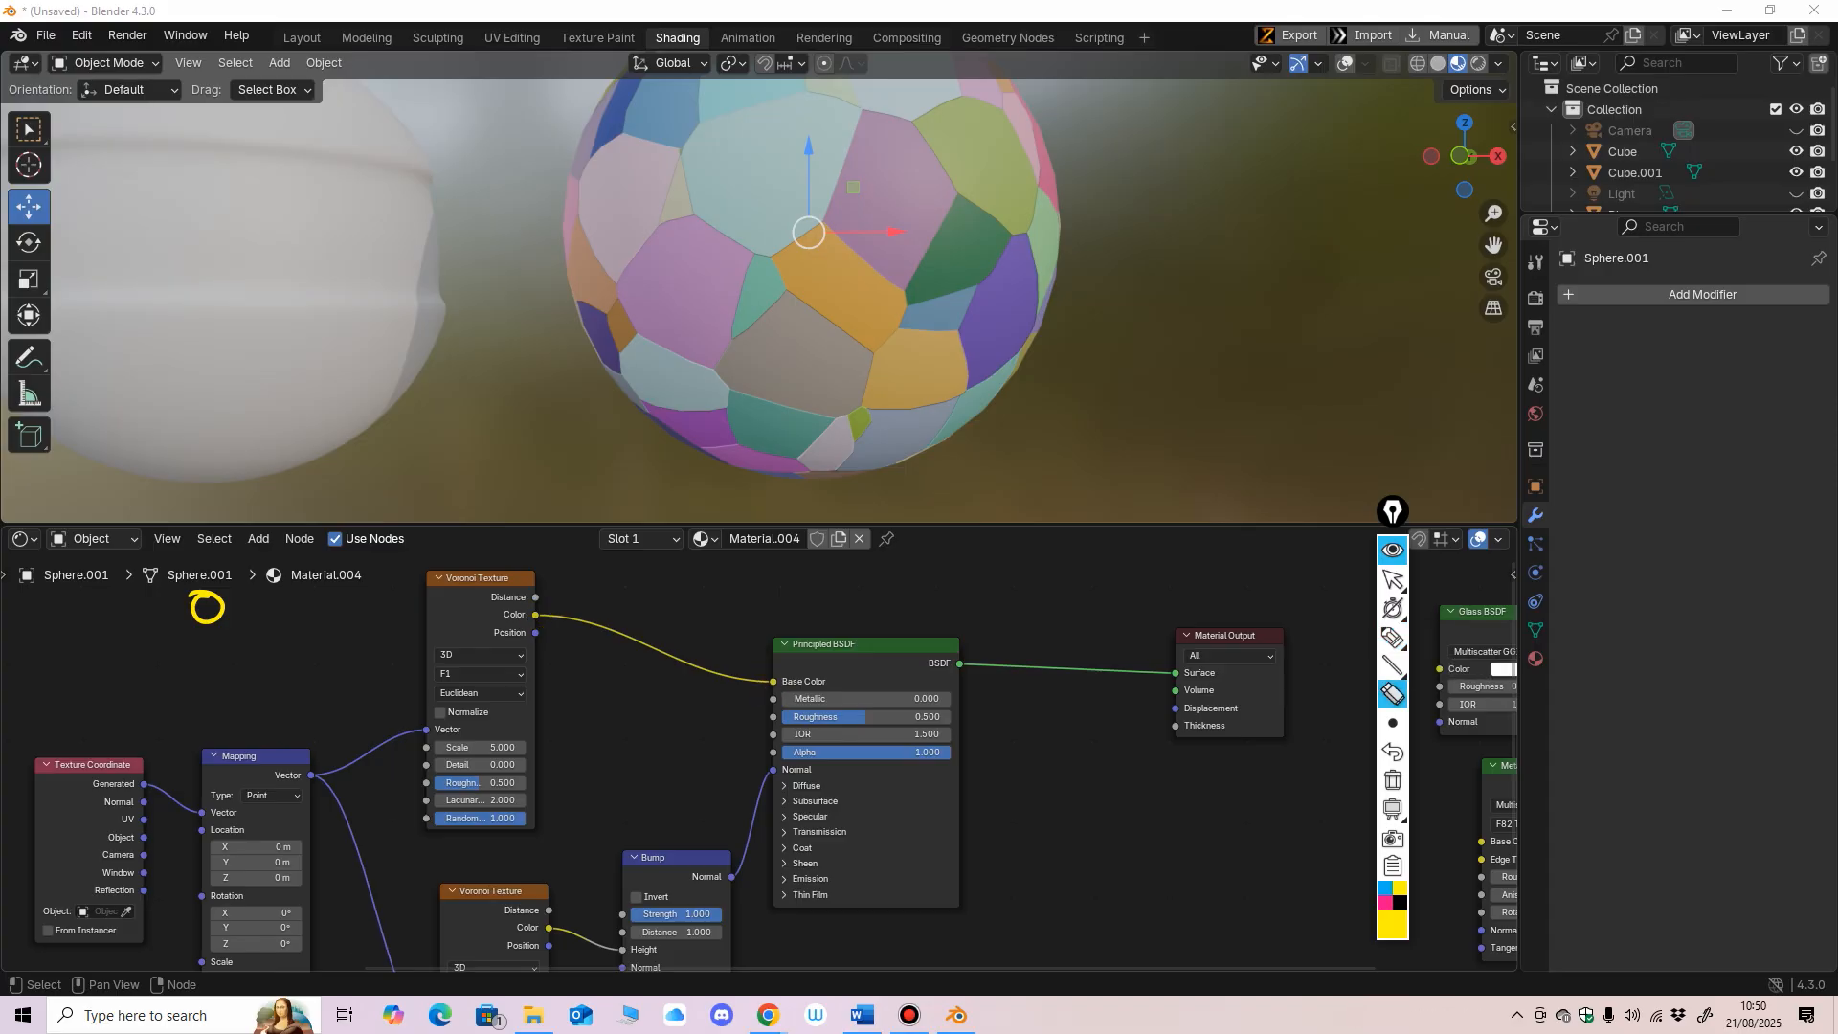
{"action": "left_click", "coordinate": [207, 606]}
{"action": "left_click", "coordinate": [1393, 580]}
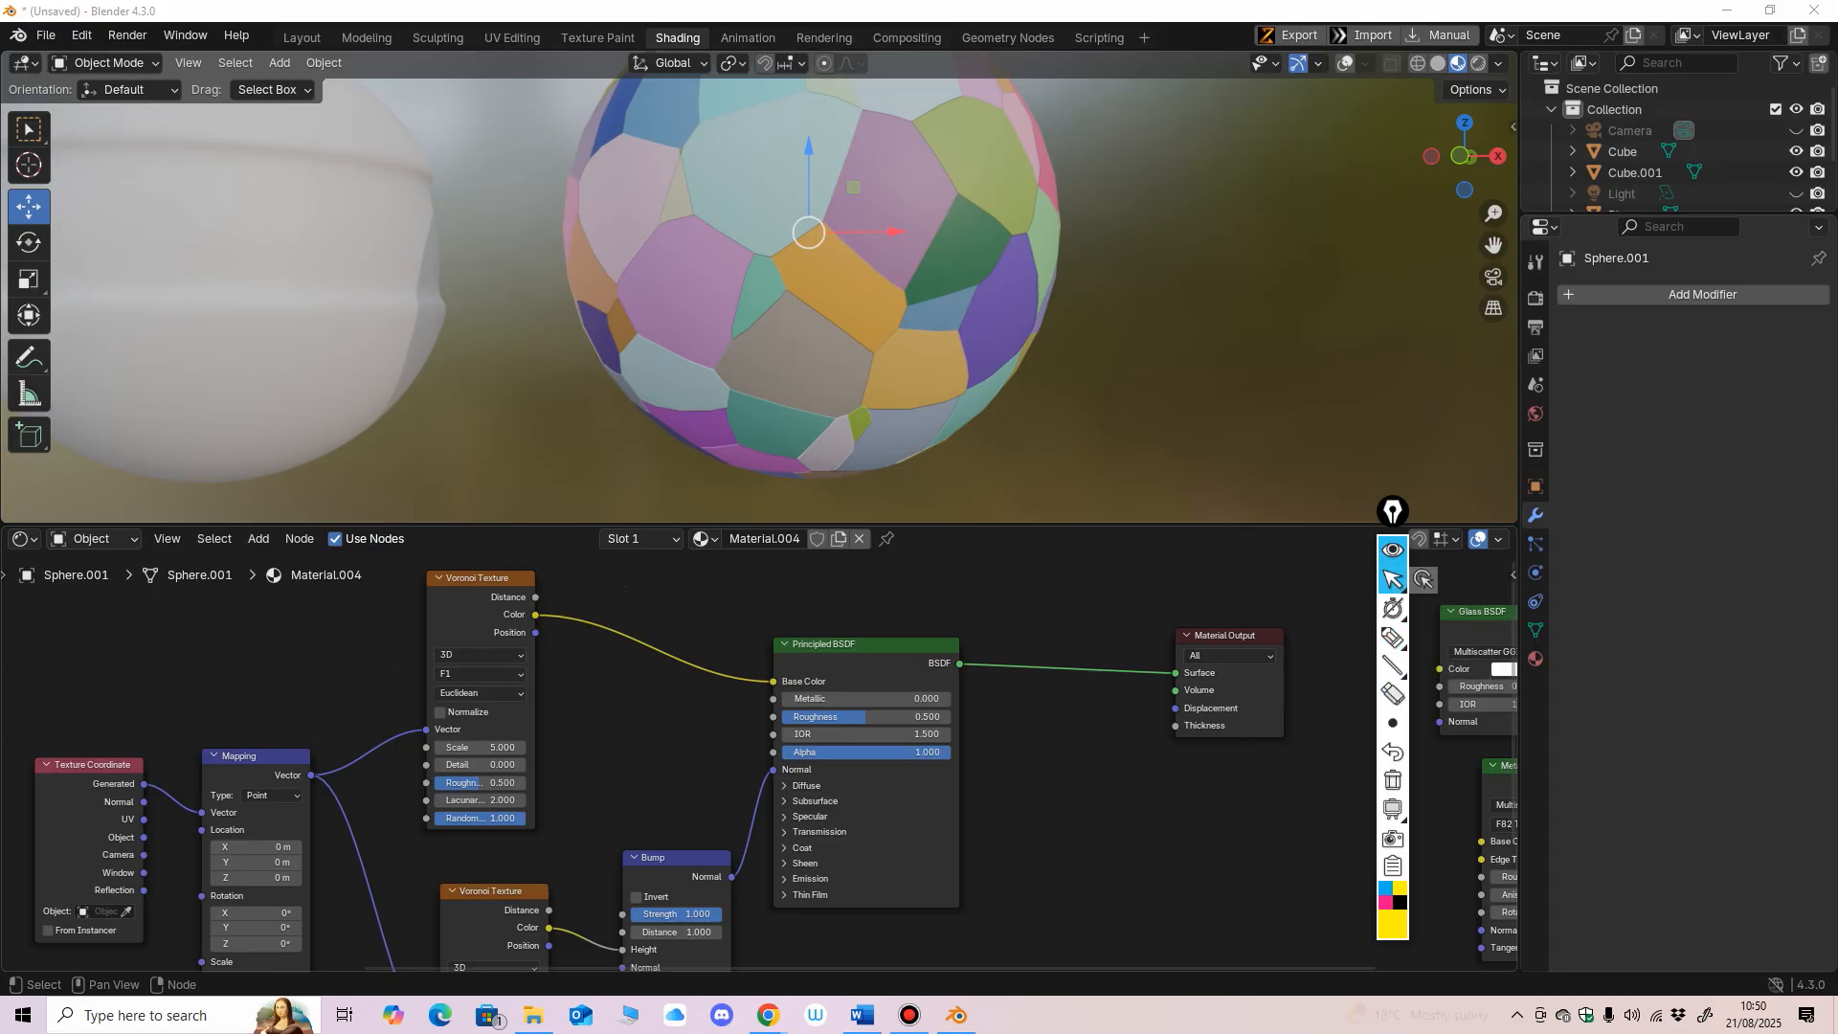
Step: Examine the lower Voronoi's Color link to the Bump node's Height up close, shifting the Voronoi node slightly
{"action": "middle_click_drag", "start_coordinate": [733, 883], "coordinate": [742, 727]}
{"action": "middle_click_drag", "start_coordinate": [742, 728], "coordinate": [742, 694], "text": "ctrl"}
{"action": "mouse_move", "coordinate": [741, 823]}
{"action": "middle_mouse_down", "text": "shift"}
{"action": "mouse_move", "coordinate": [831, 680]}
{"action": "mouse_move", "coordinate": [938, 668]}
{"action": "mouse_move", "coordinate": [879, 723]}
{"action": "middle_mouse_up", "text": "shift"}
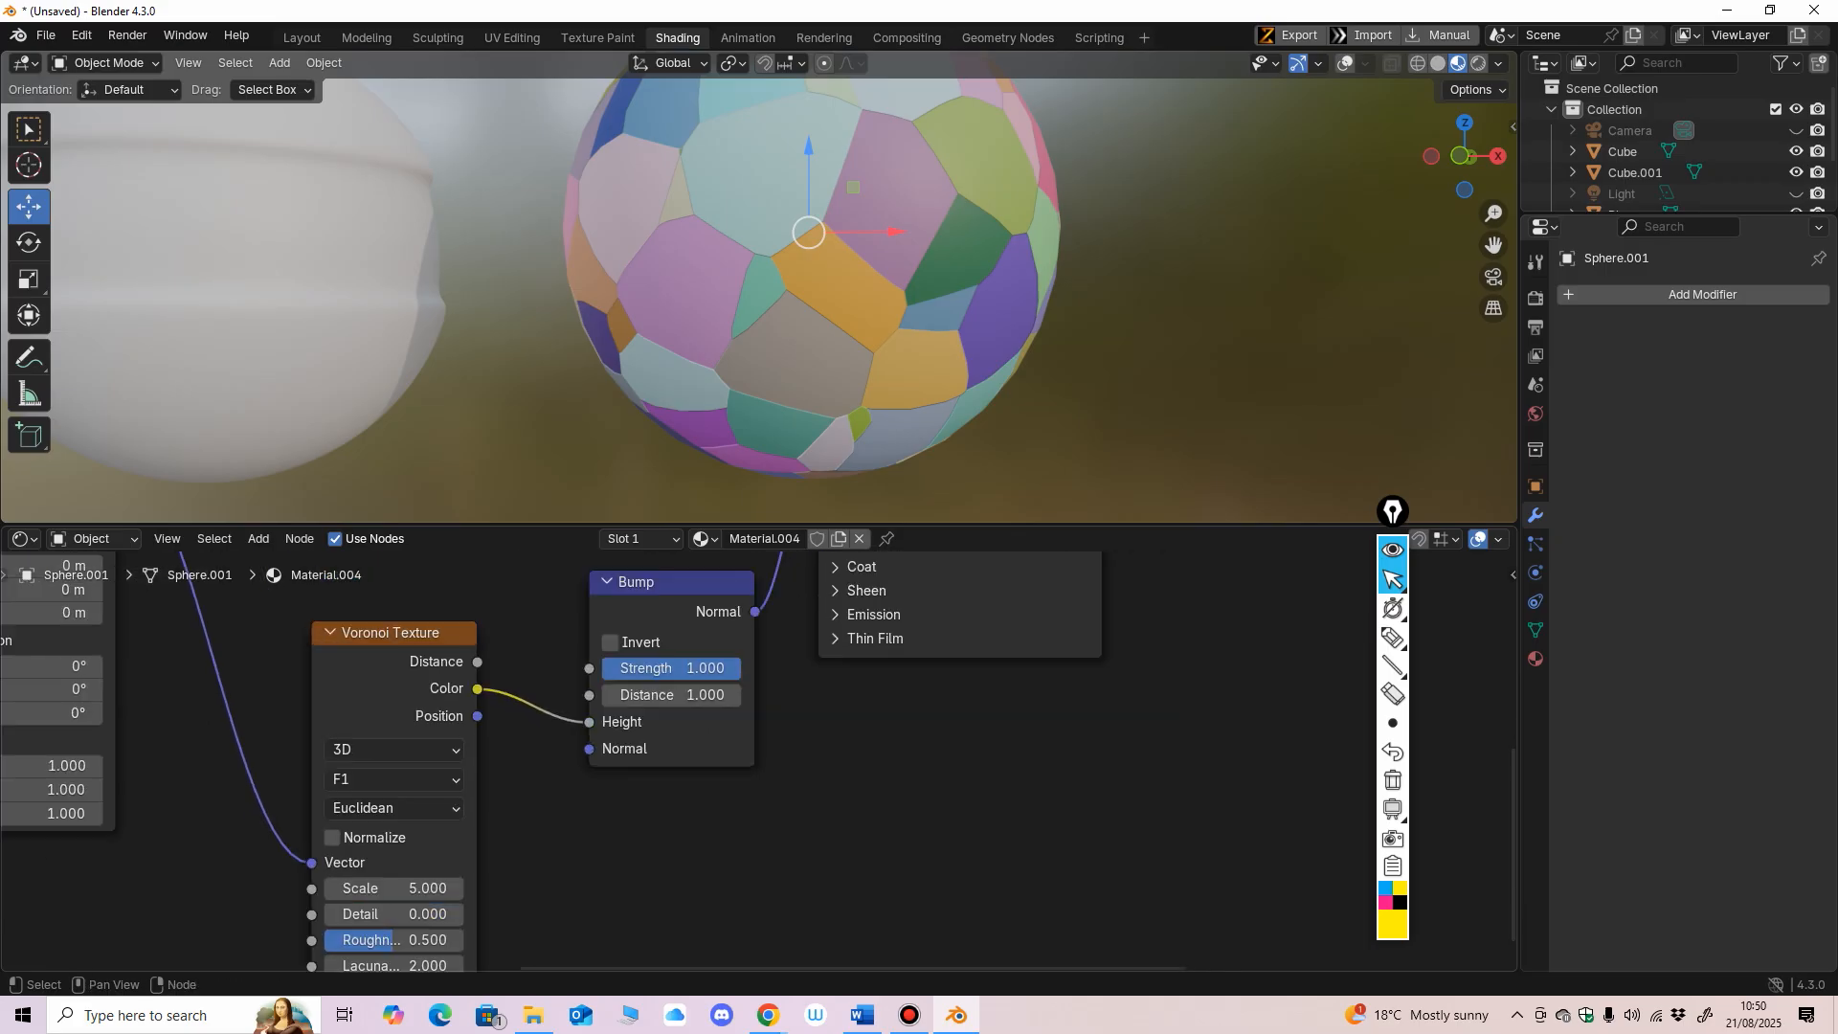
{"action": "middle_click_drag", "start_coordinate": [879, 723], "coordinate": [825, 770]}
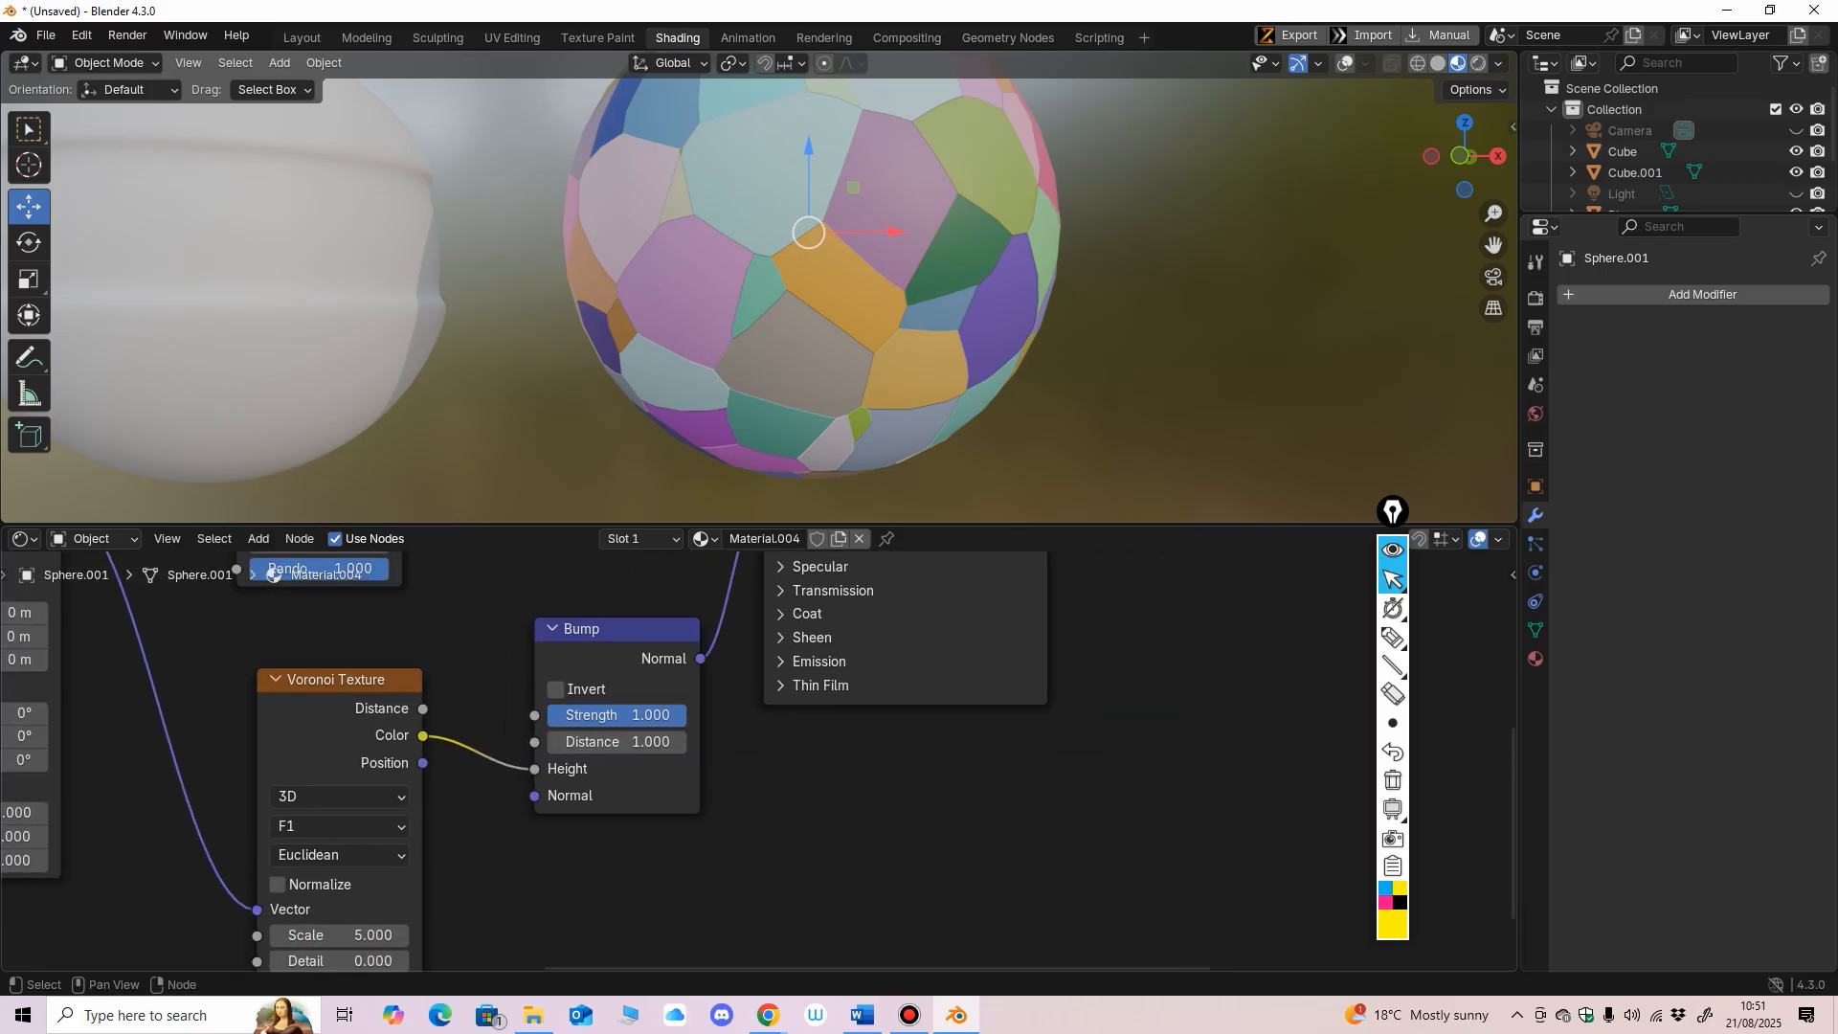
{"action": "left_click_drag", "start_coordinate": [359, 680], "coordinate": [342, 665]}
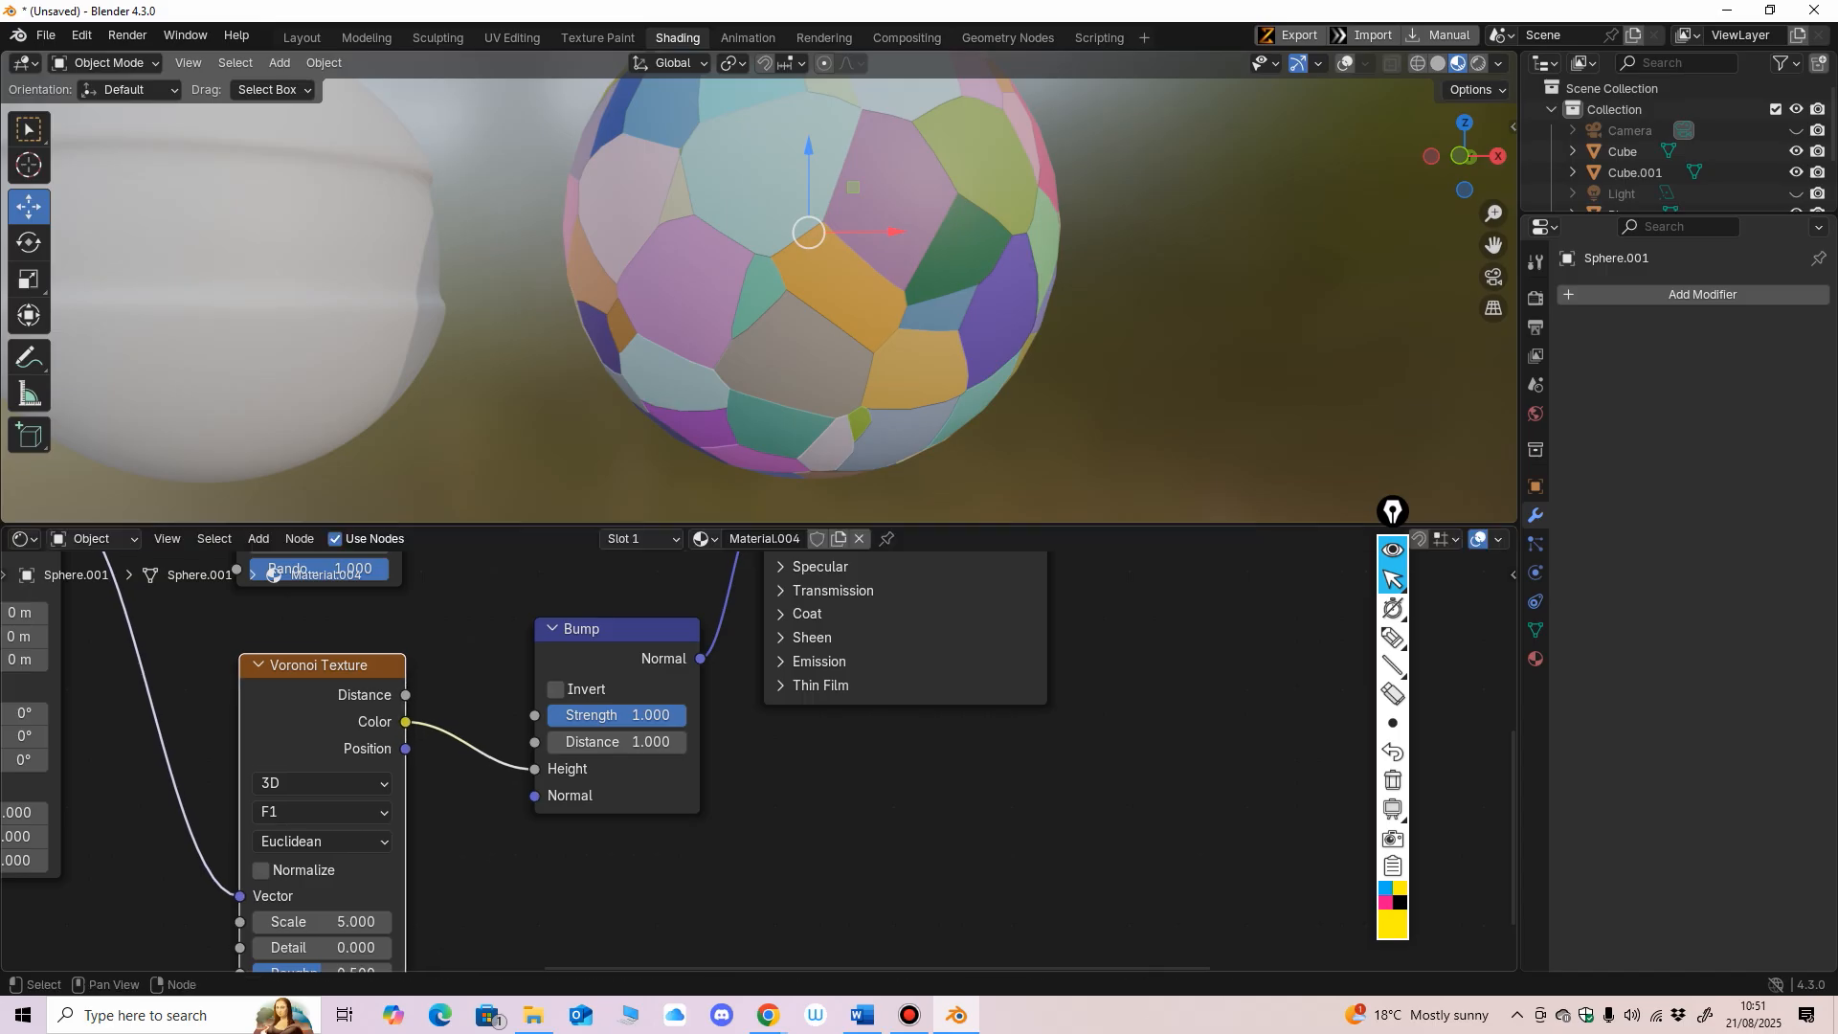
{"action": "middle_click_drag", "start_coordinate": [756, 753], "coordinate": [756, 847], "text": "ctrl"}
{"action": "middle_click_drag", "start_coordinate": [756, 847], "coordinate": [725, 915]}
{"action": "middle_click_drag", "start_coordinate": [760, 761], "coordinate": [760, 646], "text": "ctrl"}
{"action": "mouse_move", "coordinate": [760, 761]}
{"action": "middle_mouse_down", "text": "ctrl"}
{"action": "mouse_move", "coordinate": [760, 725]}
{"action": "mouse_move", "coordinate": [753, 788]}
{"action": "middle_mouse_up", "text": "ctrl"}
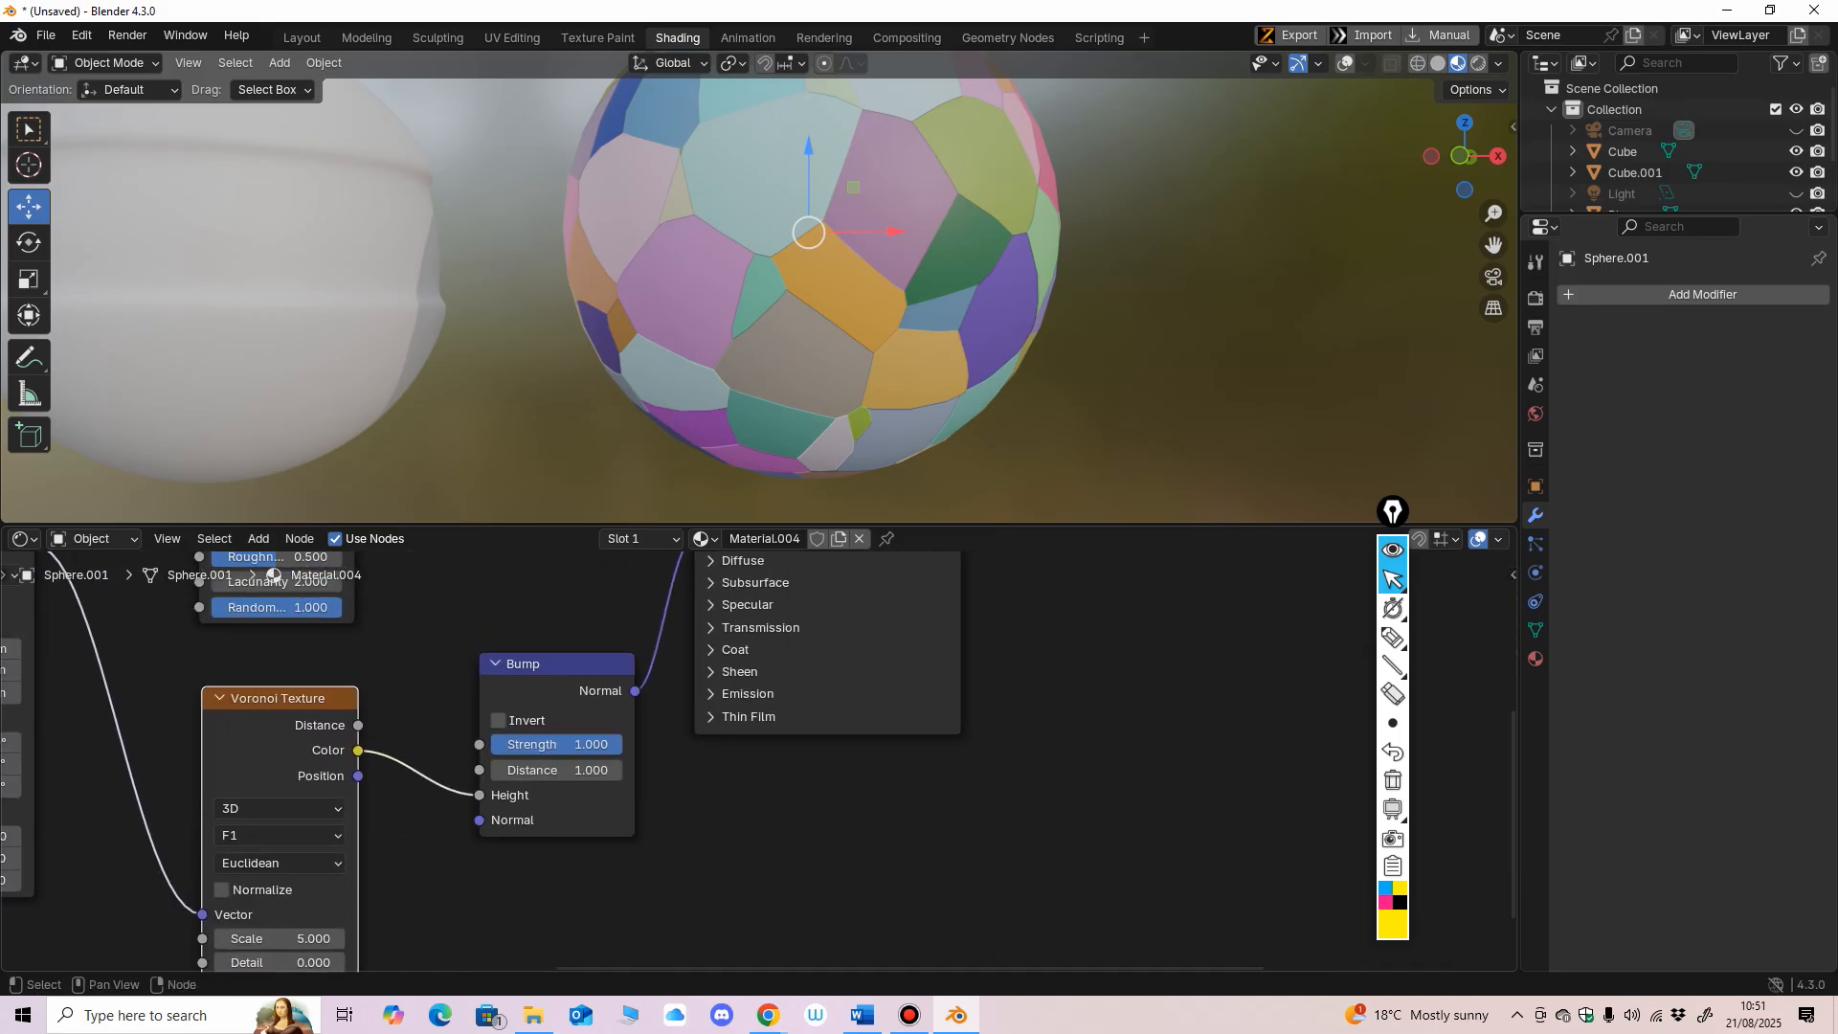
Step: Inspect the sphere's cell edges up close while testing the Bump node's Strength, leaving it at 1.000
{"action": "middle_click_drag", "start_coordinate": [785, 364], "coordinate": [751, 261], "text": "ctrl"}
{"action": "middle_click_drag", "start_coordinate": [751, 261], "coordinate": [747, 258]}
{"action": "middle_click_drag", "start_coordinate": [747, 259], "coordinate": [694, 320], "text": "shift"}
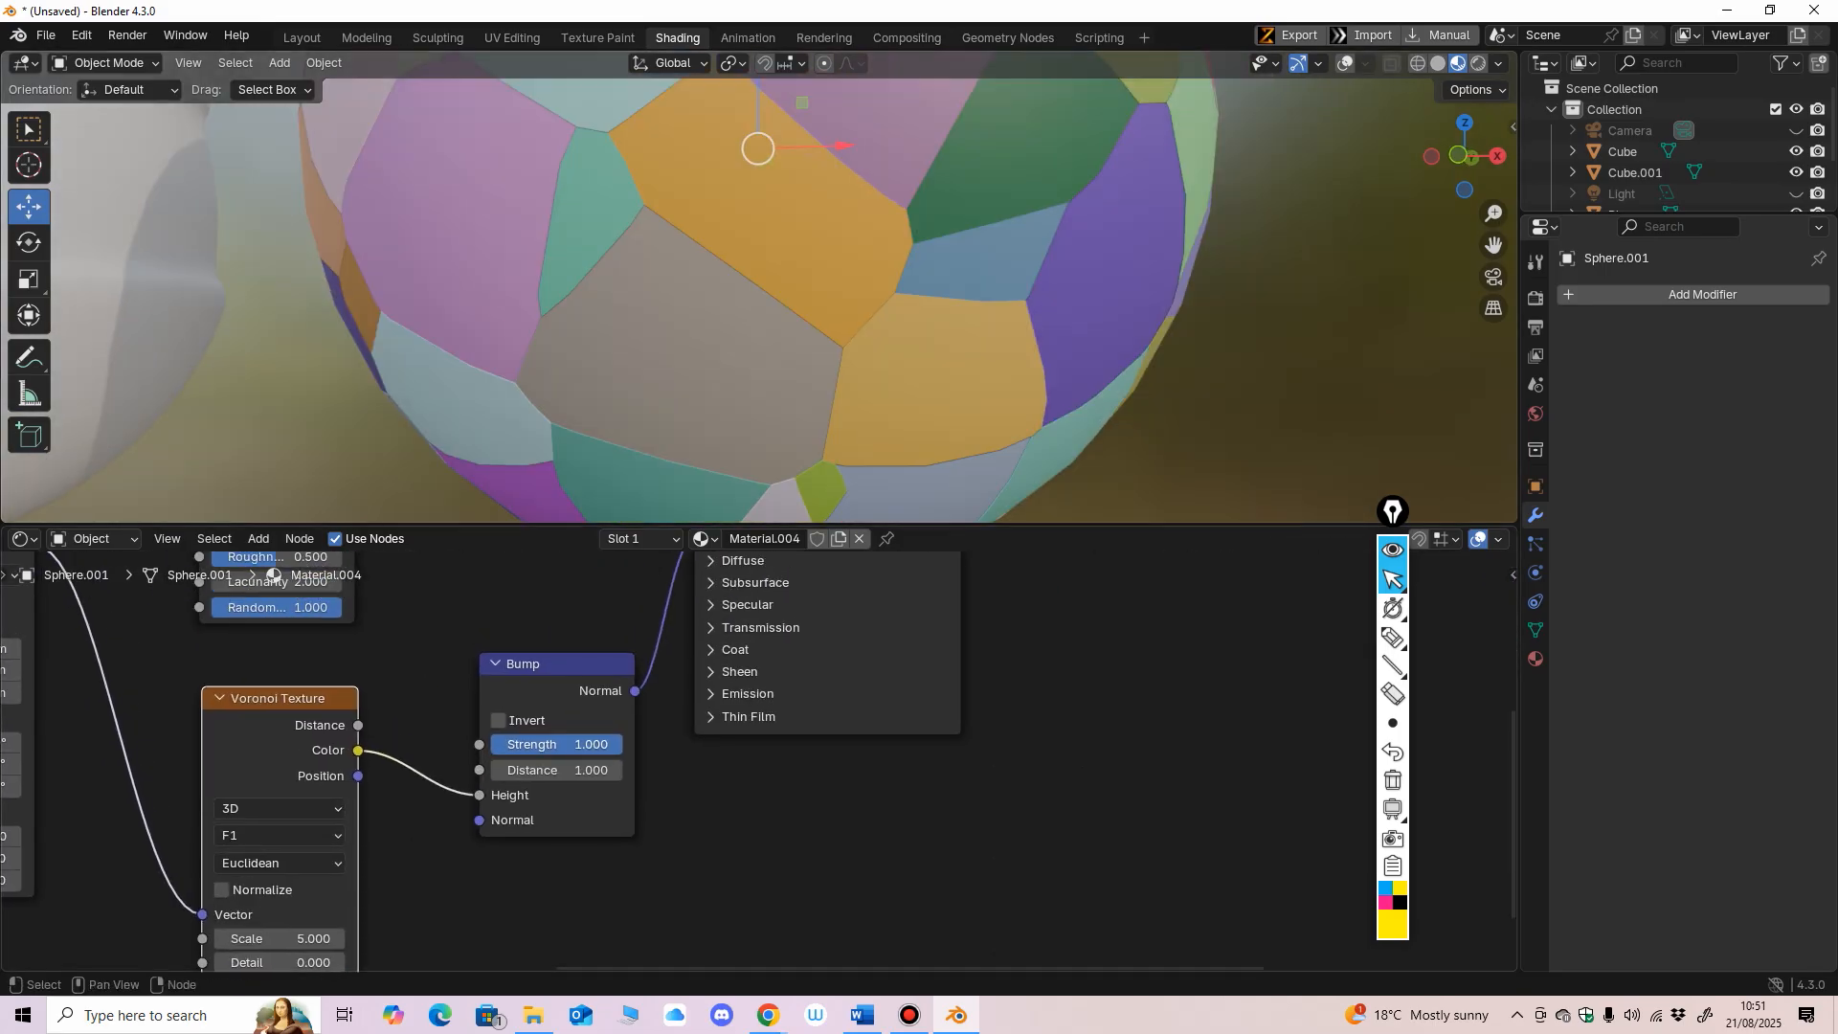
{"action": "mouse_move", "coordinate": [598, 744]}
{"action": "left_mouse_down"}
{"action": "mouse_move", "coordinate": [491, 744]}
{"action": "mouse_move", "coordinate": [622, 744]}
{"action": "left_mouse_up"}
Step: Outline the edge between the orange and grey cells with the screen pen, and test the Bump Strength again
{"action": "left_click", "coordinate": [1393, 637]}
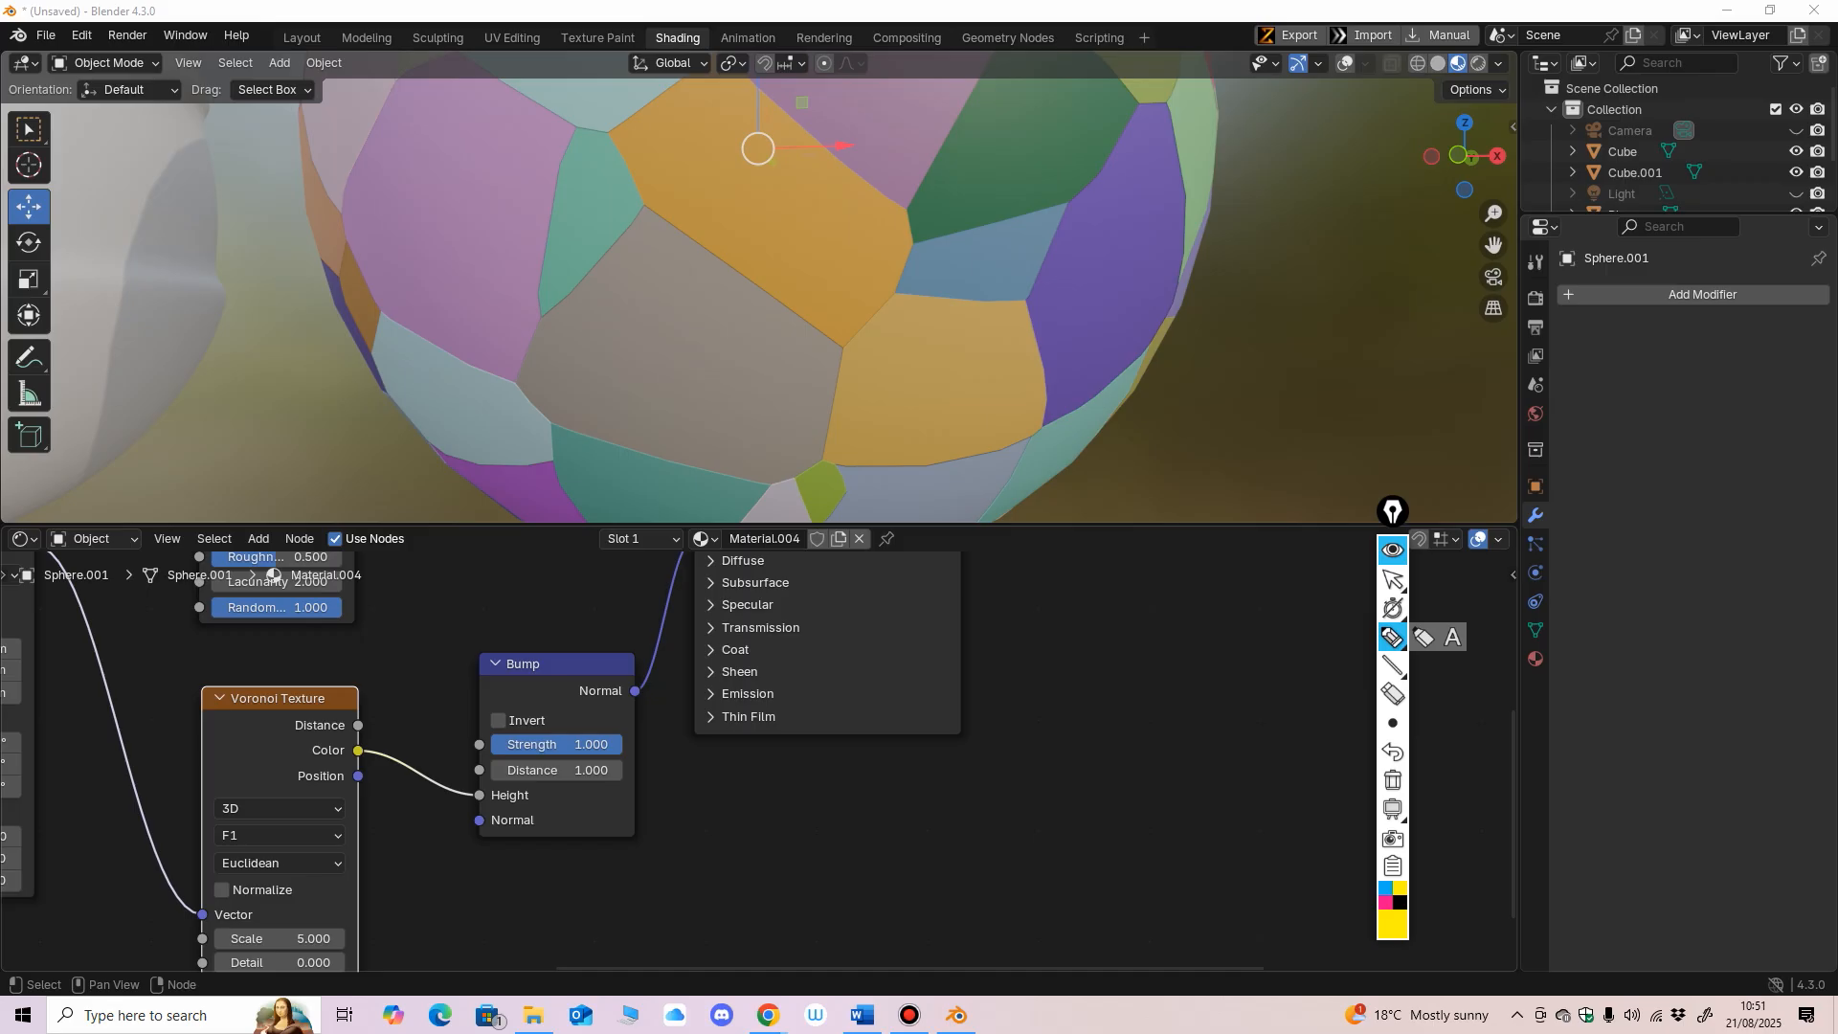
{"action": "mouse_move", "coordinate": [622, 203]}
{"action": "left_mouse_down"}
{"action": "mouse_move", "coordinate": [738, 295]}
{"action": "mouse_move", "coordinate": [881, 318]}
{"action": "mouse_move", "coordinate": [634, 178]}
{"action": "mouse_move", "coordinate": [617, 203]}
{"action": "left_mouse_up"}
{"action": "left_click", "coordinate": [1392, 579]}
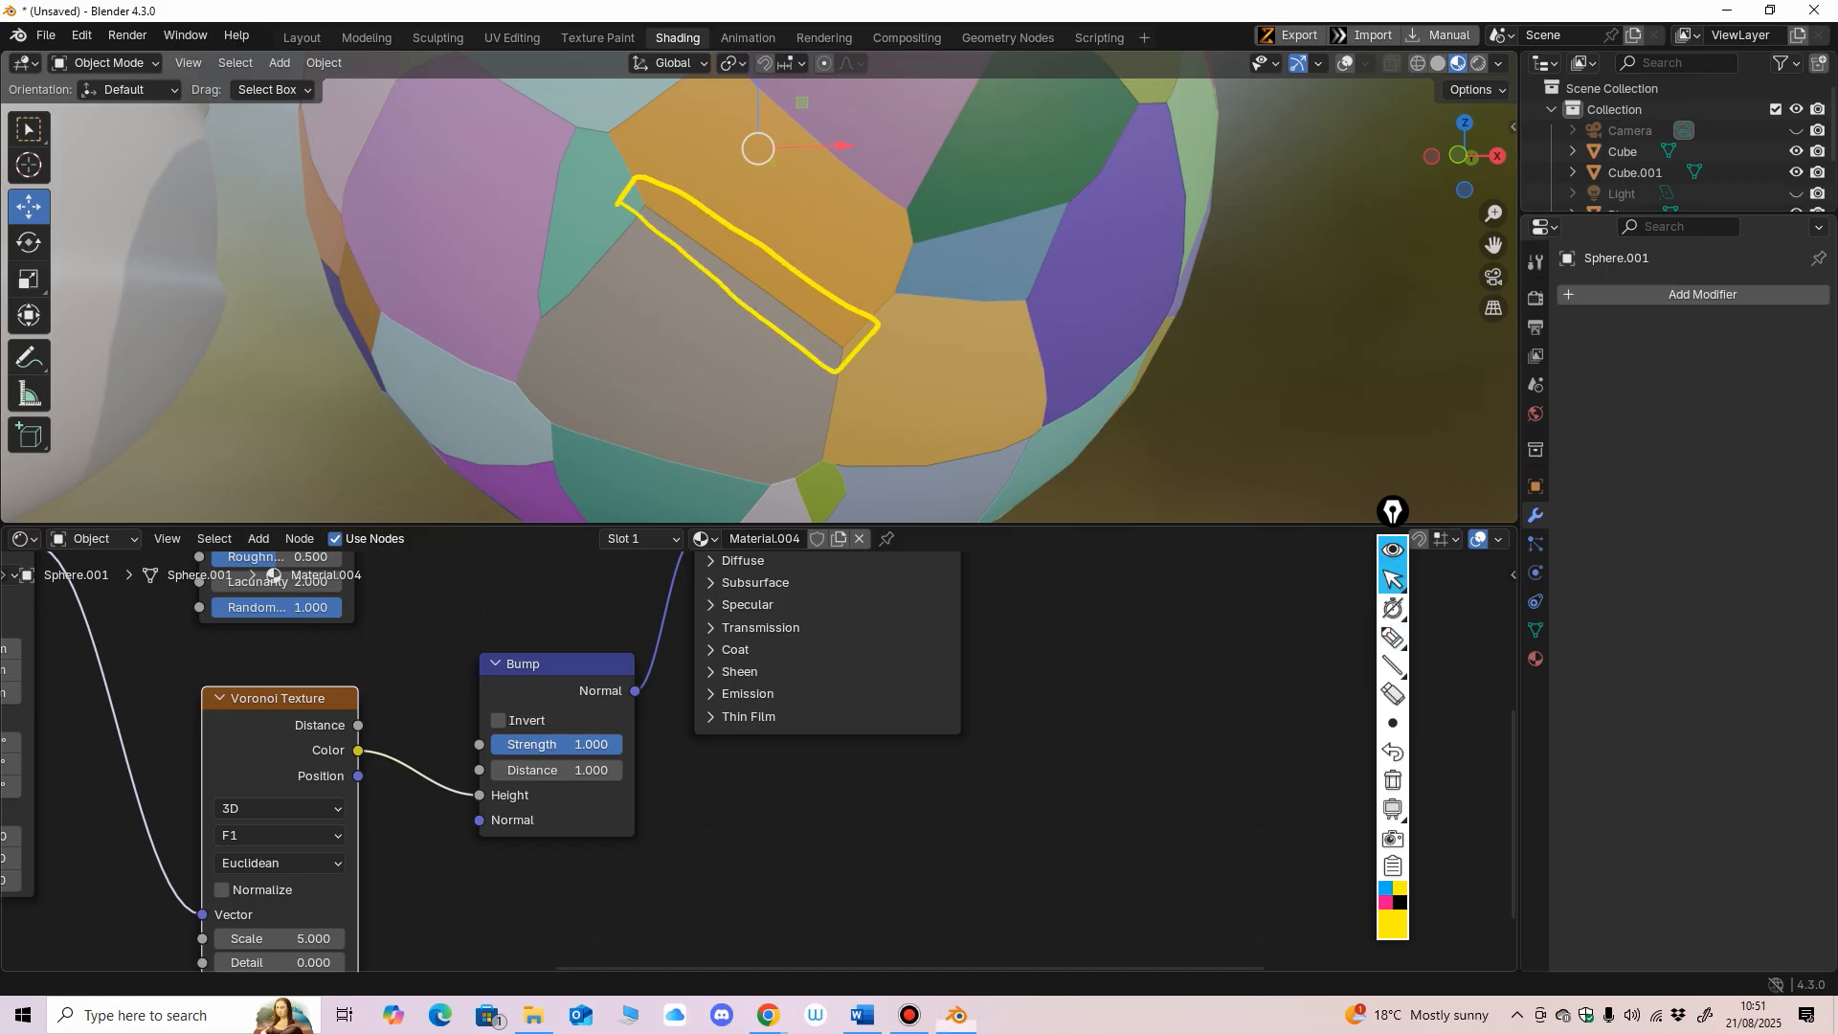
{"action": "mouse_move", "coordinate": [610, 745]}
{"action": "left_mouse_down"}
{"action": "mouse_move", "coordinate": [486, 745]}
{"action": "mouse_move", "coordinate": [622, 745]}
{"action": "left_mouse_up"}
Step: Nudge the Bump node and the lower Voronoi Texture node slightly within the node tree
{"action": "scroll", "coordinate": [756, 761], "scroll_direction": "down", "scroll_amount": 3}
{"action": "scroll", "coordinate": [1111, 682], "scroll_direction": "up", "scroll_amount": 2}
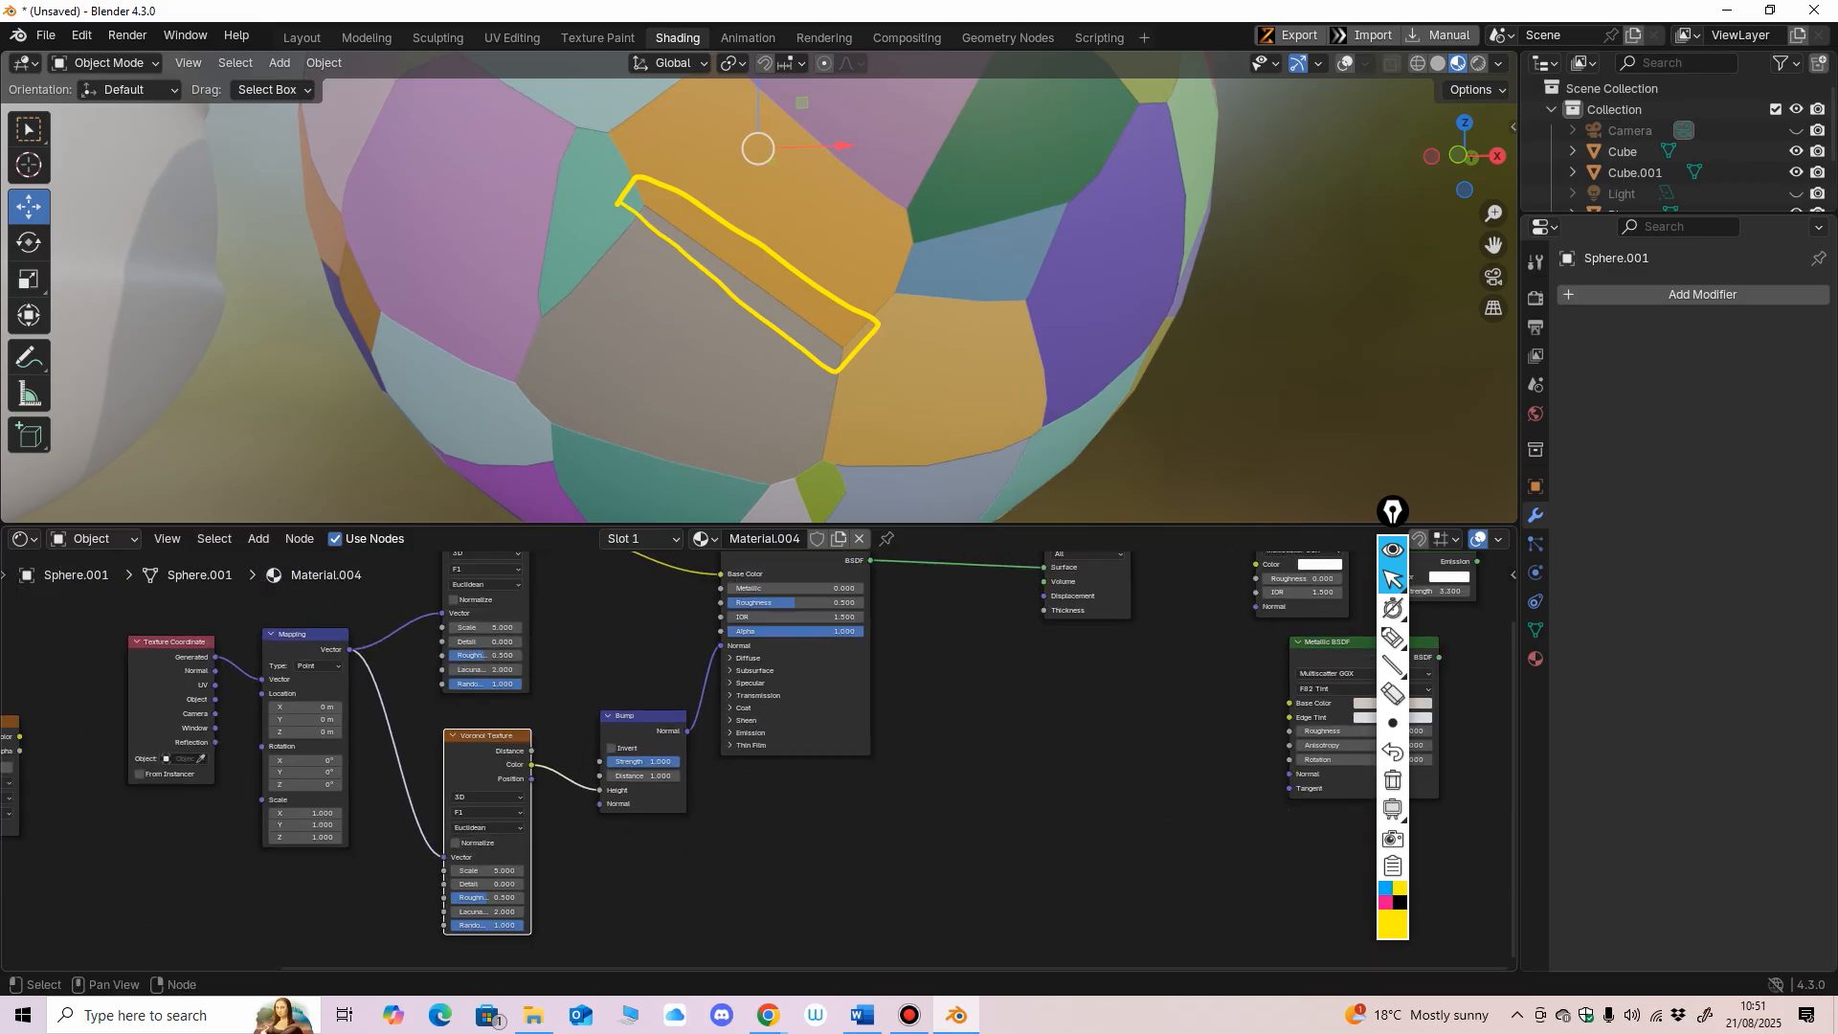
{"action": "left_click_drag", "start_coordinate": [617, 721], "coordinate": [611, 713]}
{"action": "left_click_drag", "start_coordinate": [469, 742], "coordinate": [456, 739]}
{"action": "left_click_drag", "start_coordinate": [616, 714], "coordinate": [606, 719]}
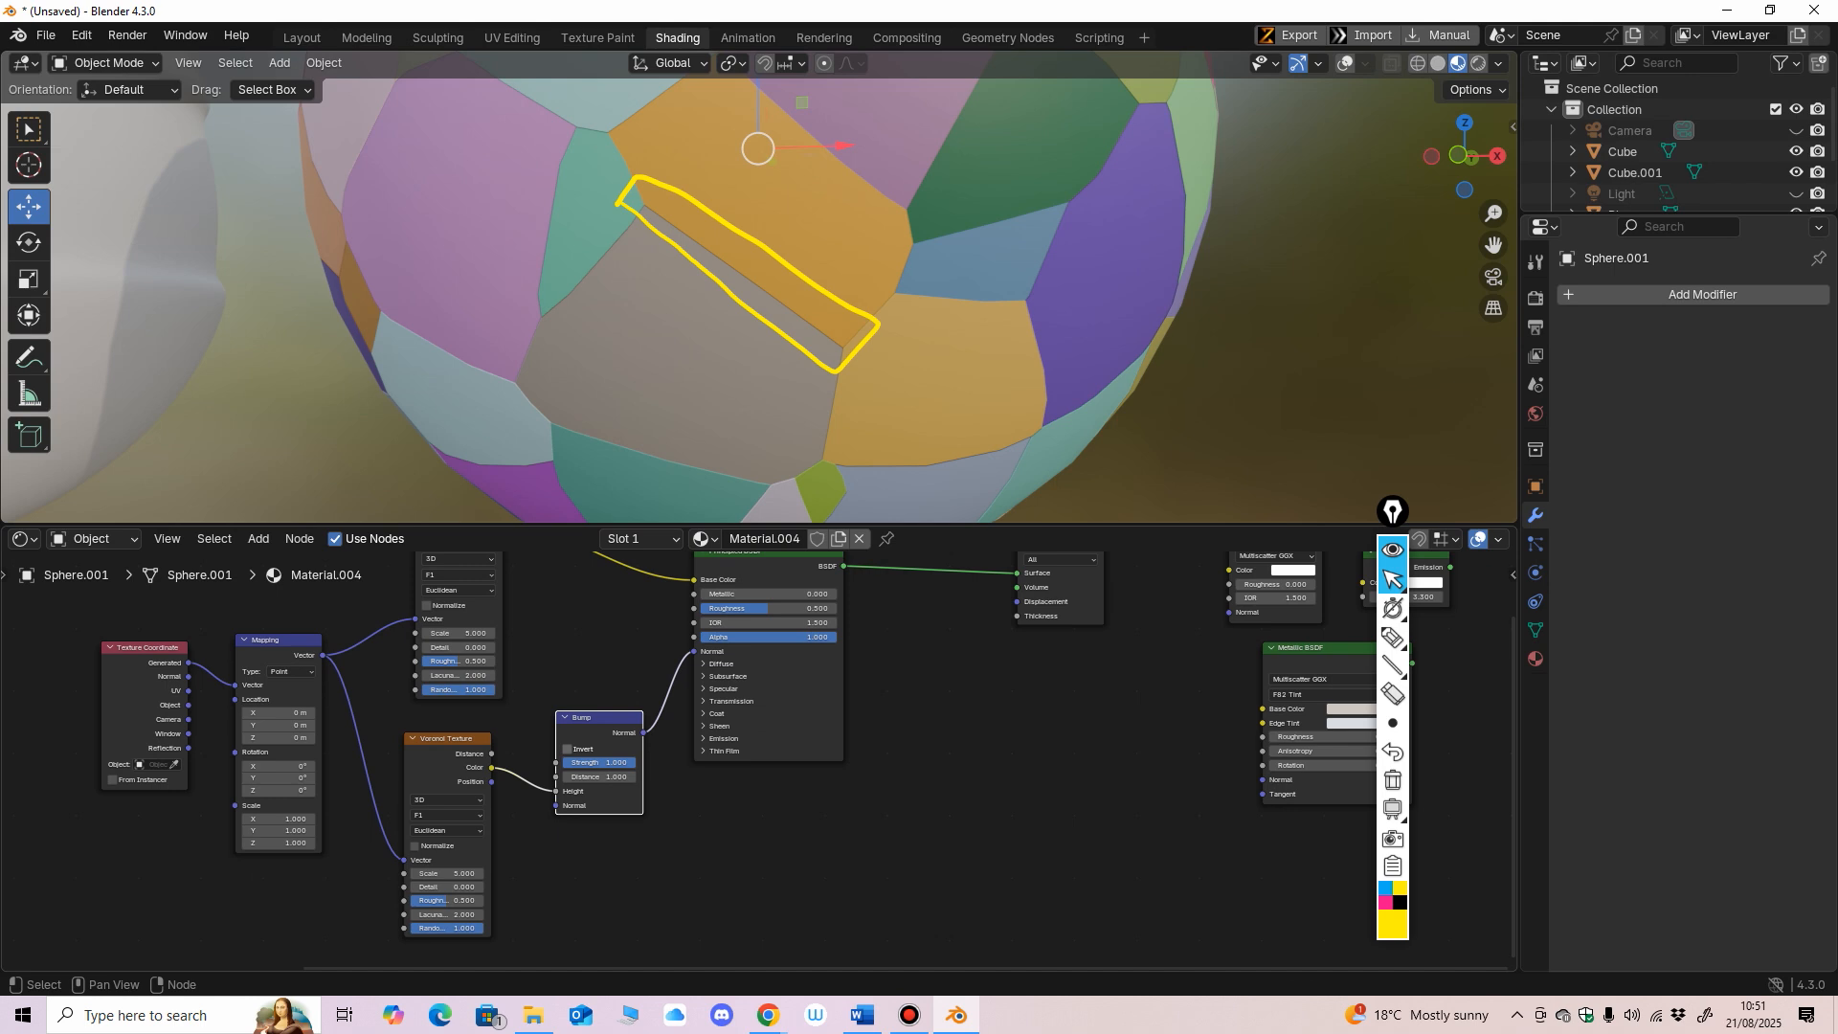
Step: Delete the lower Voronoi Texture node and the Bump node
{"action": "middle_click_drag", "start_coordinate": [753, 757], "coordinate": [695, 850], "text": "ctrl"}
{"action": "left_click", "coordinate": [420, 801]}
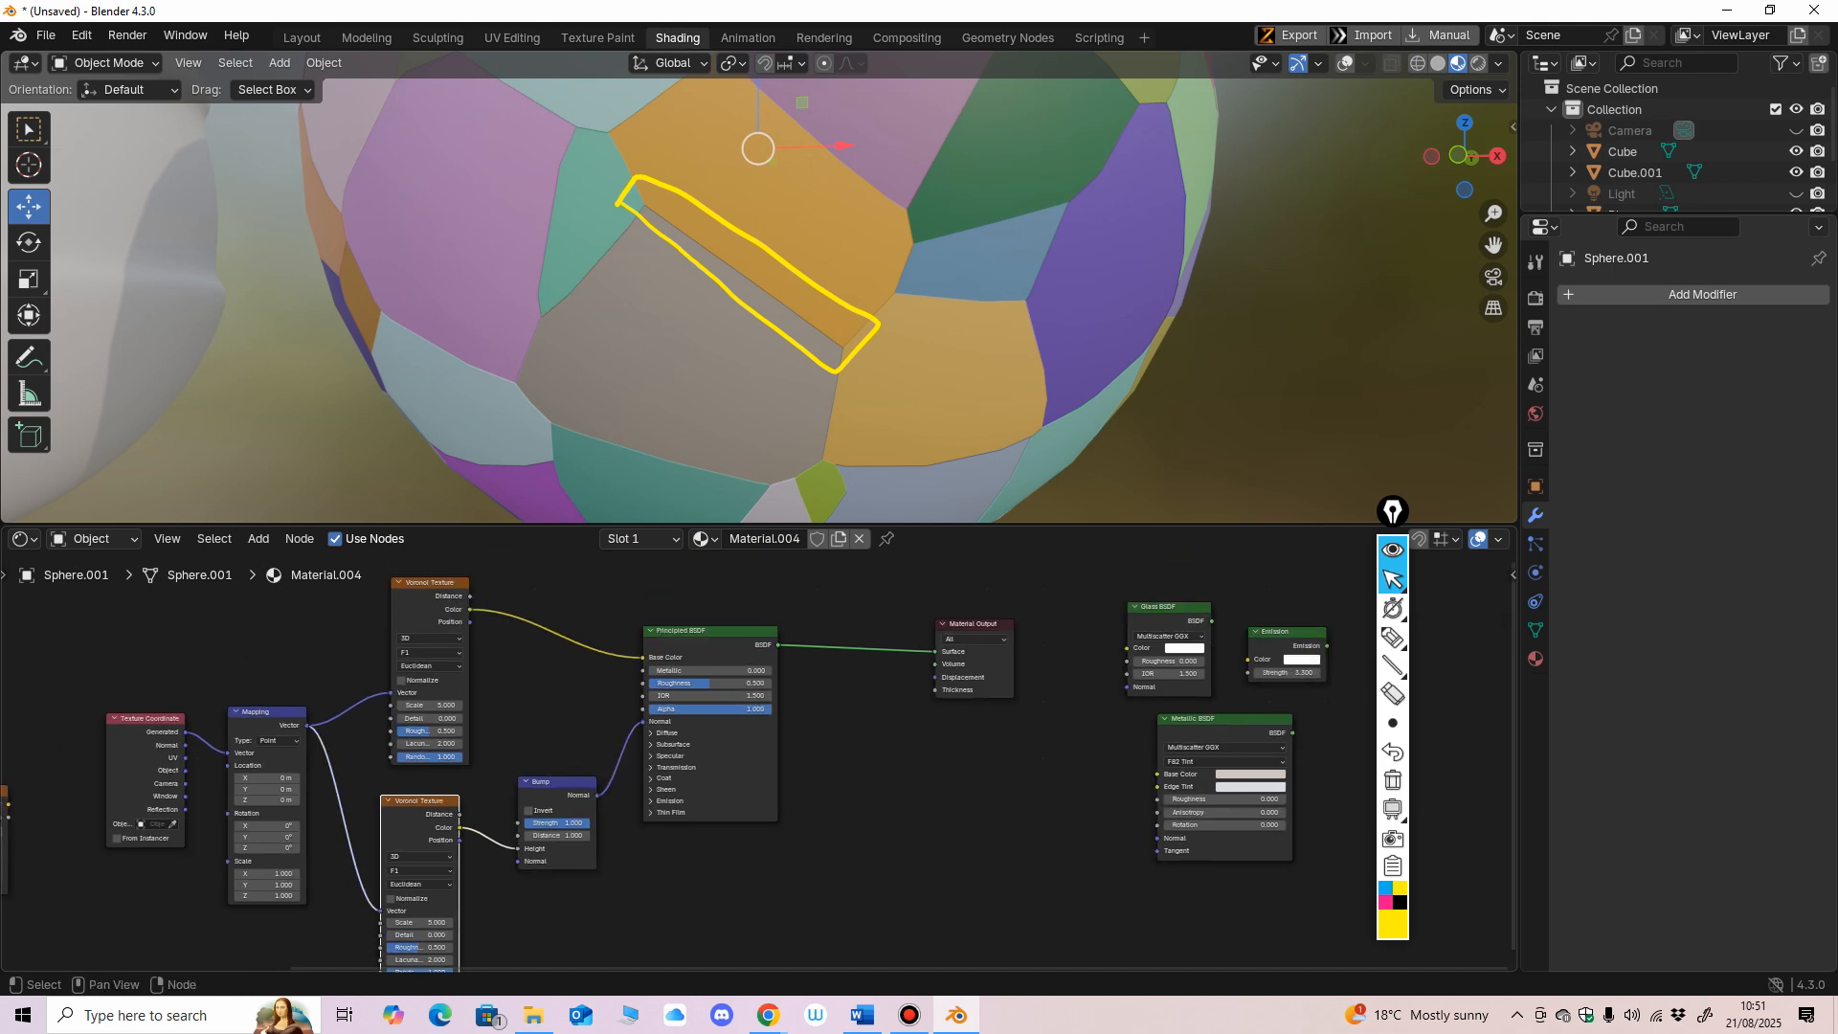
{"action": "key", "text": "Delete"}
{"action": "left_click", "coordinate": [556, 782]}
{"action": "key", "text": "Delete"}
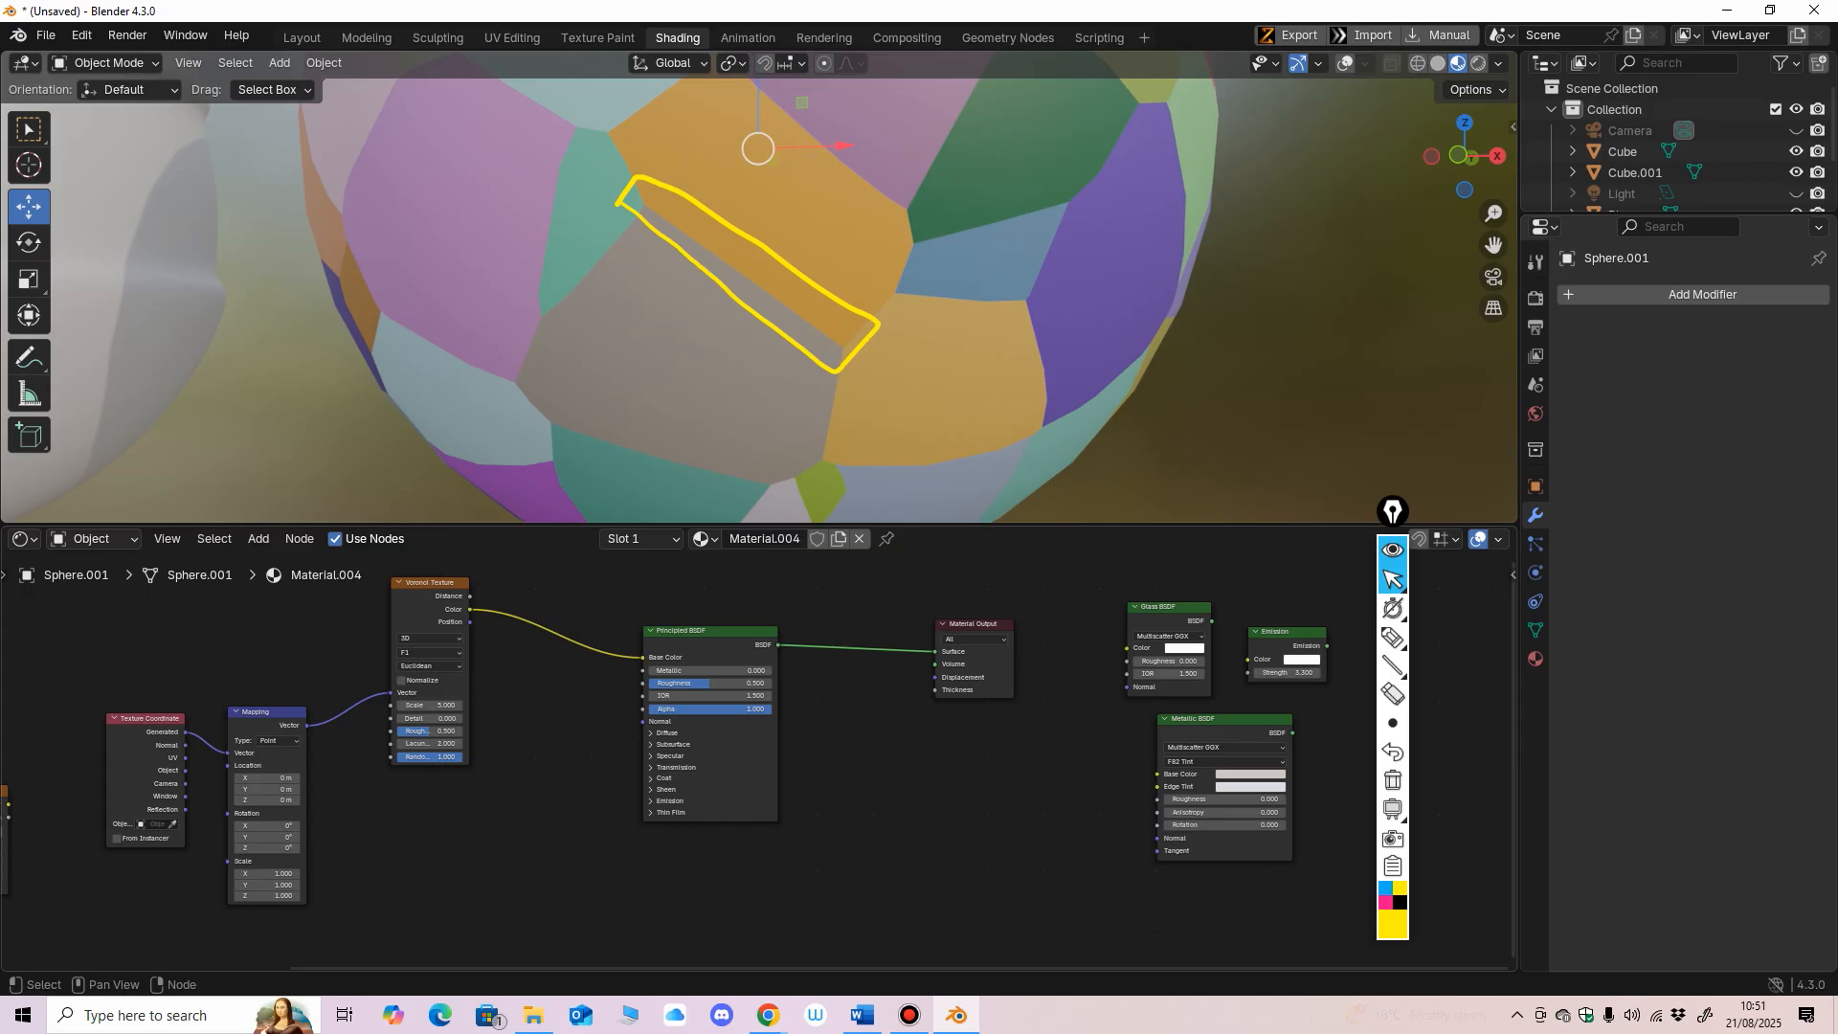
Step: Add a Color Ramp node to the sphere's material, with its Fac fed by the Voronoi Texture's Color output
{"action": "middle_click_drag", "start_coordinate": [593, 756], "coordinate": [483, 831], "text": "shift"}
{"action": "middle_click_drag", "start_coordinate": [484, 831], "coordinate": [527, 732], "text": "ctrl"}
{"action": "left_click", "coordinate": [253, 599]}
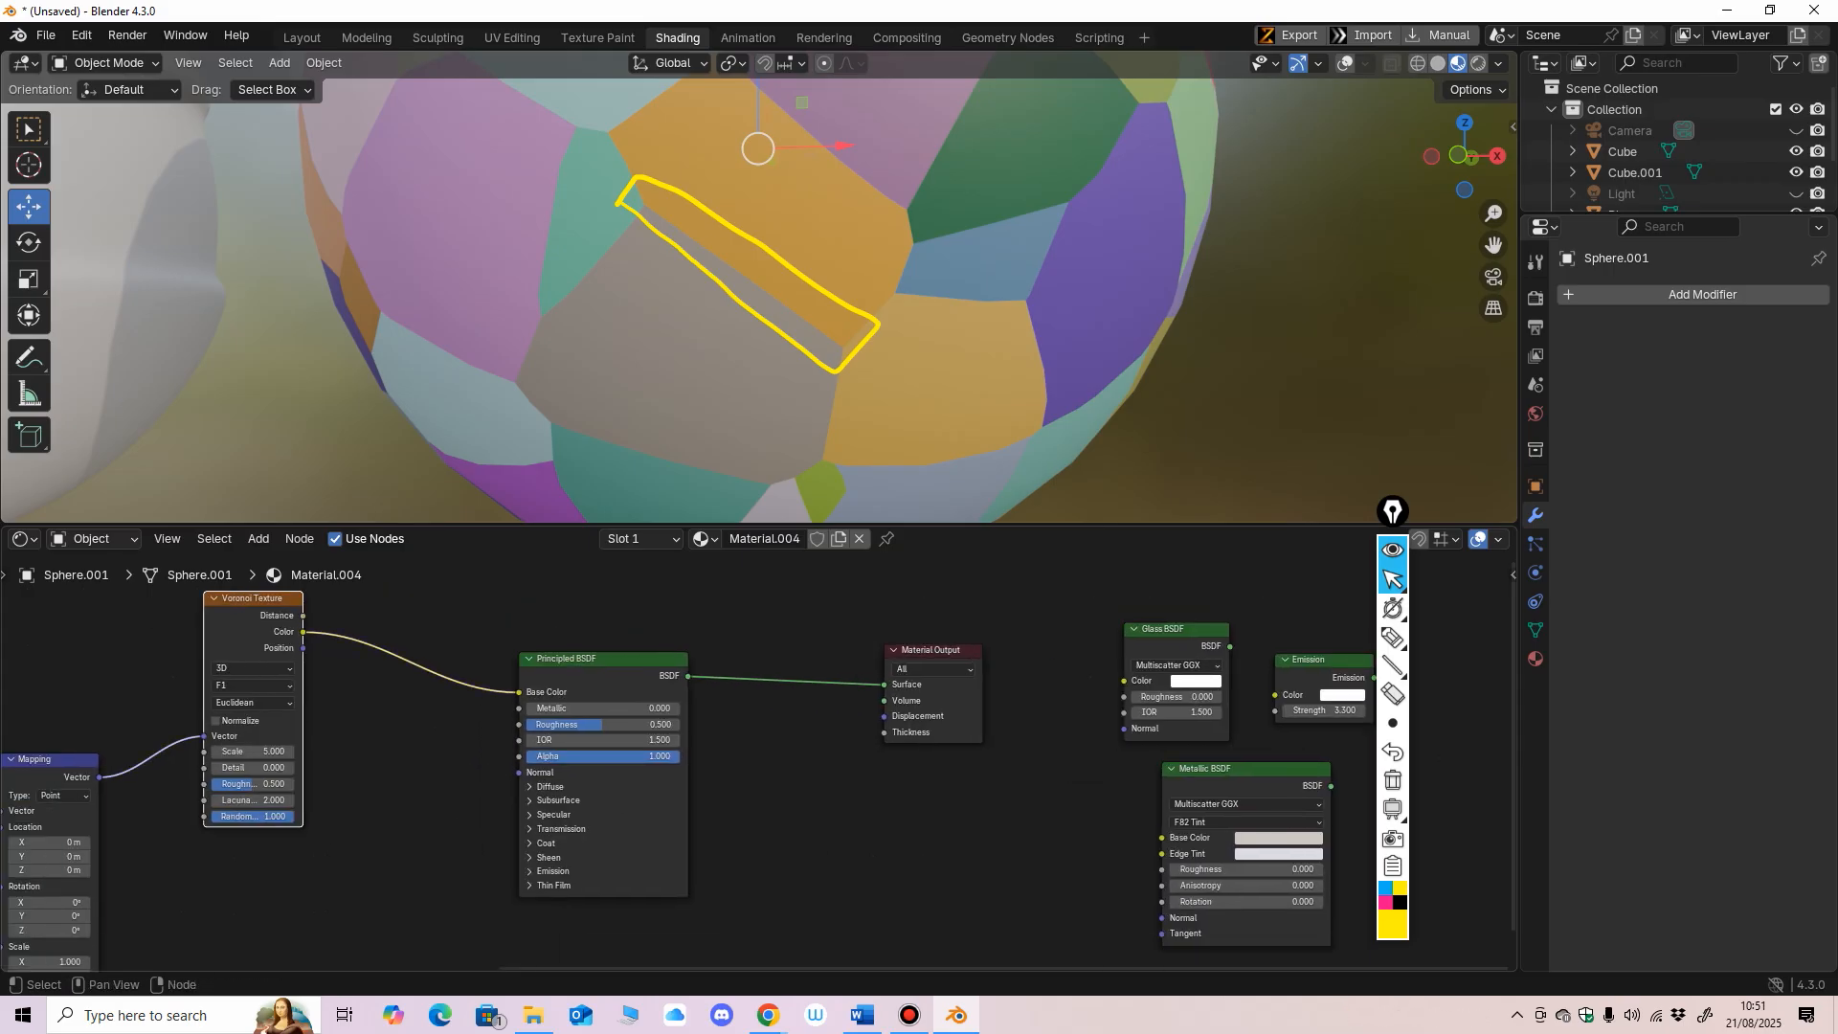
{"action": "left_click_drag", "start_coordinate": [302, 631], "coordinate": [387, 796]}
{"action": "left_click", "coordinate": [427, 777]}
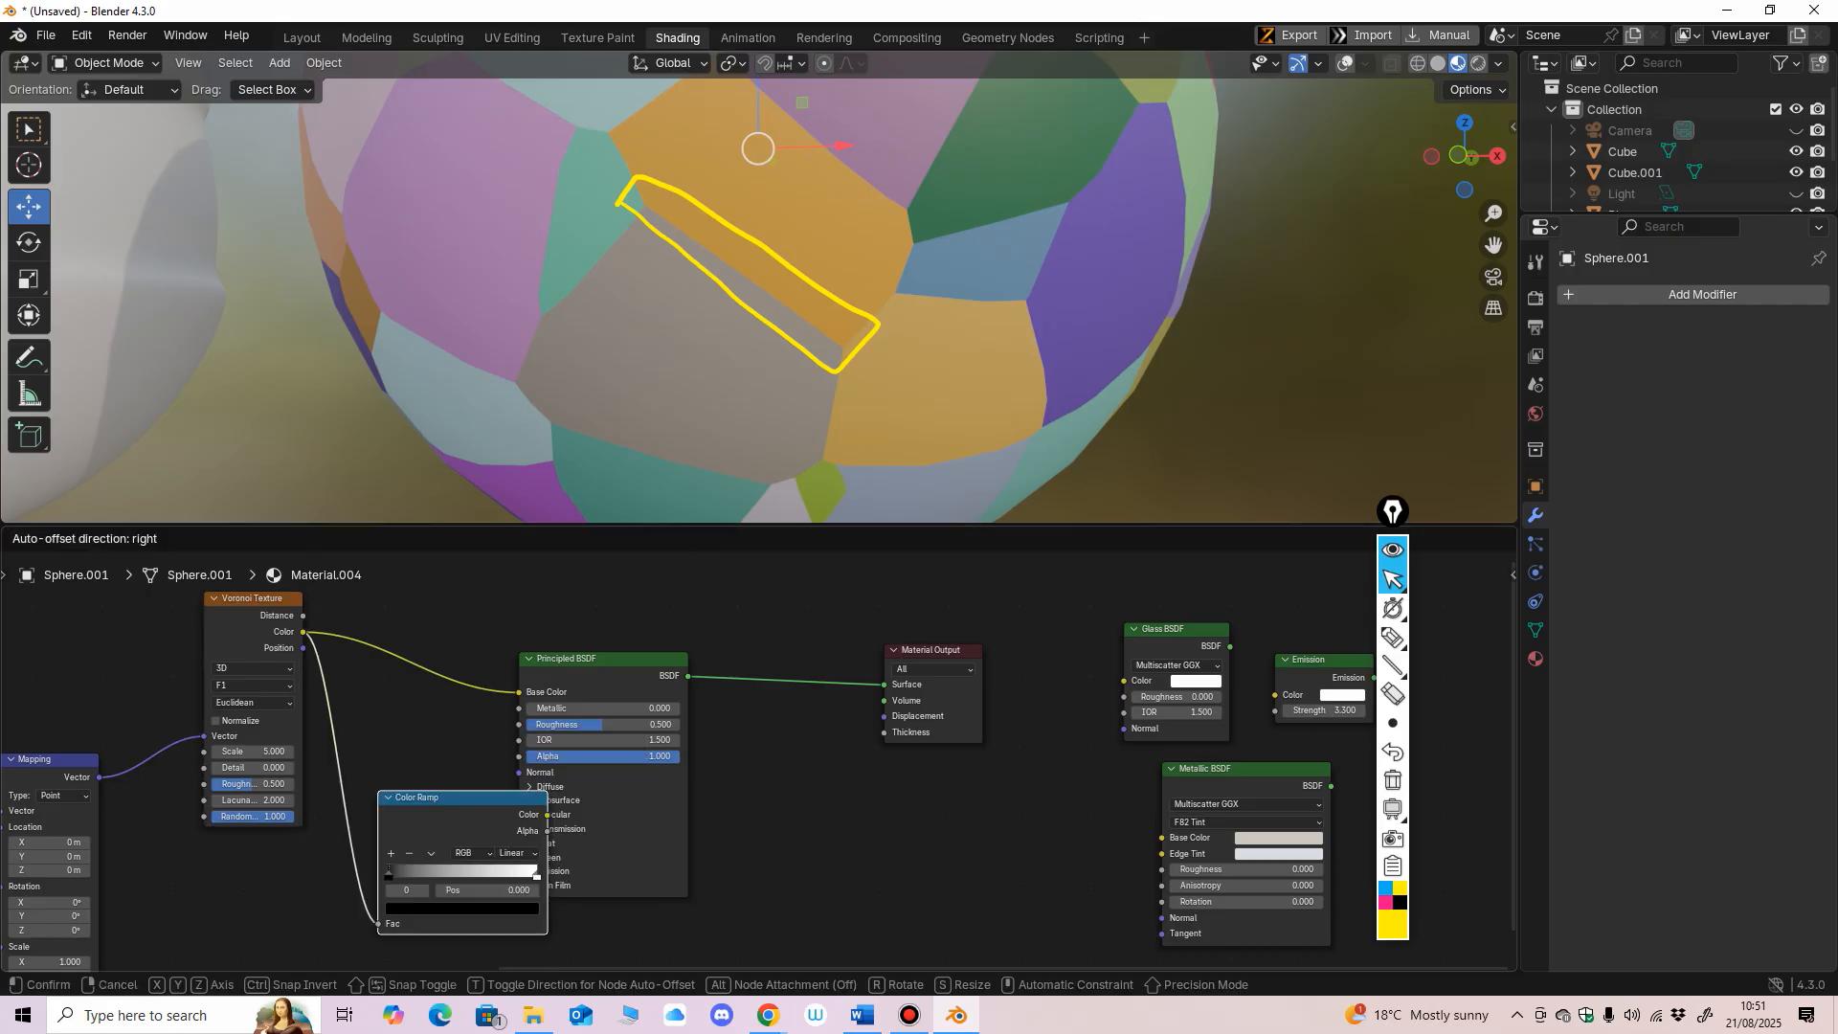
{"action": "left_click", "coordinate": [375, 787]}
Step: Spread out the Voronoi Texture, Color Ramp and Principled BSDF nodes to leave room before the shader
{"action": "left_click_drag", "start_coordinate": [253, 599], "coordinate": [204, 643]}
{"action": "middle_click_drag", "start_coordinate": [383, 746], "coordinate": [405, 687]}
{"action": "left_click_drag", "start_coordinate": [417, 738], "coordinate": [389, 742]}
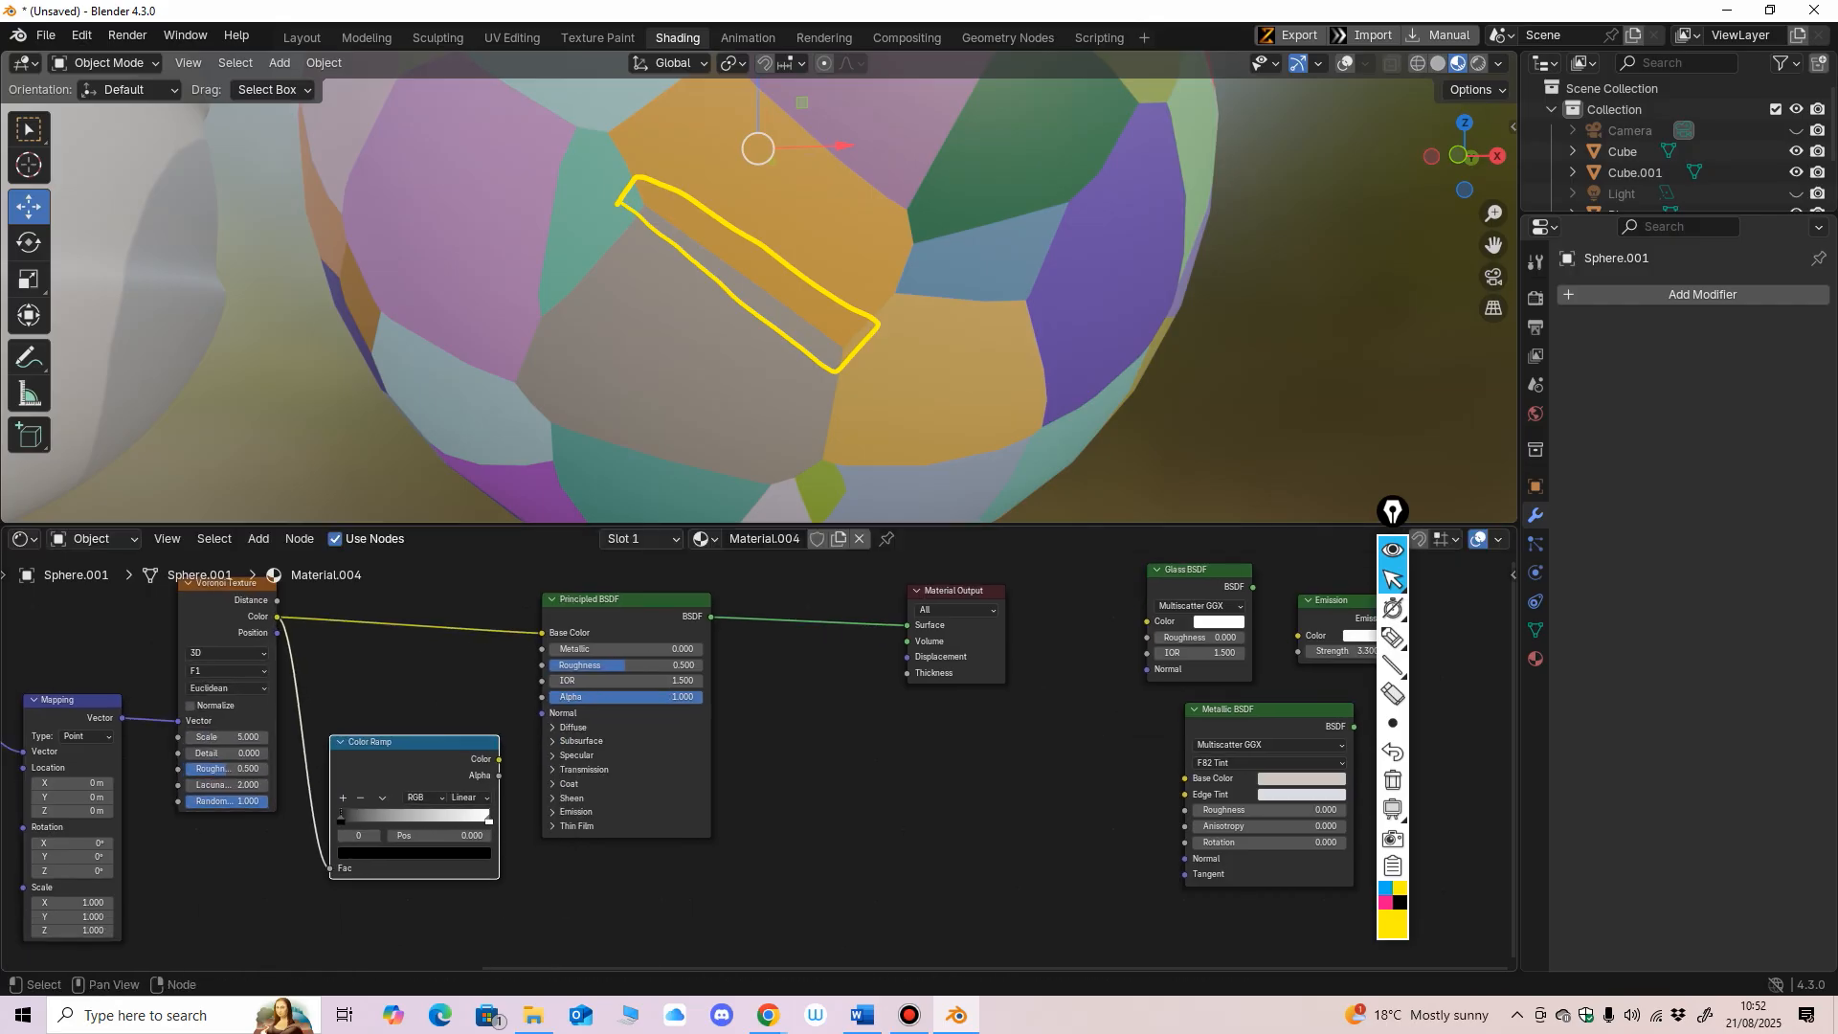
{"action": "middle_click_drag", "start_coordinate": [315, 651], "coordinate": [314, 656]}
{"action": "left_click_drag", "start_coordinate": [235, 587], "coordinate": [218, 604]}
{"action": "left_click_drag", "start_coordinate": [412, 747], "coordinate": [512, 744]}
{"action": "key", "text": "Escape"}
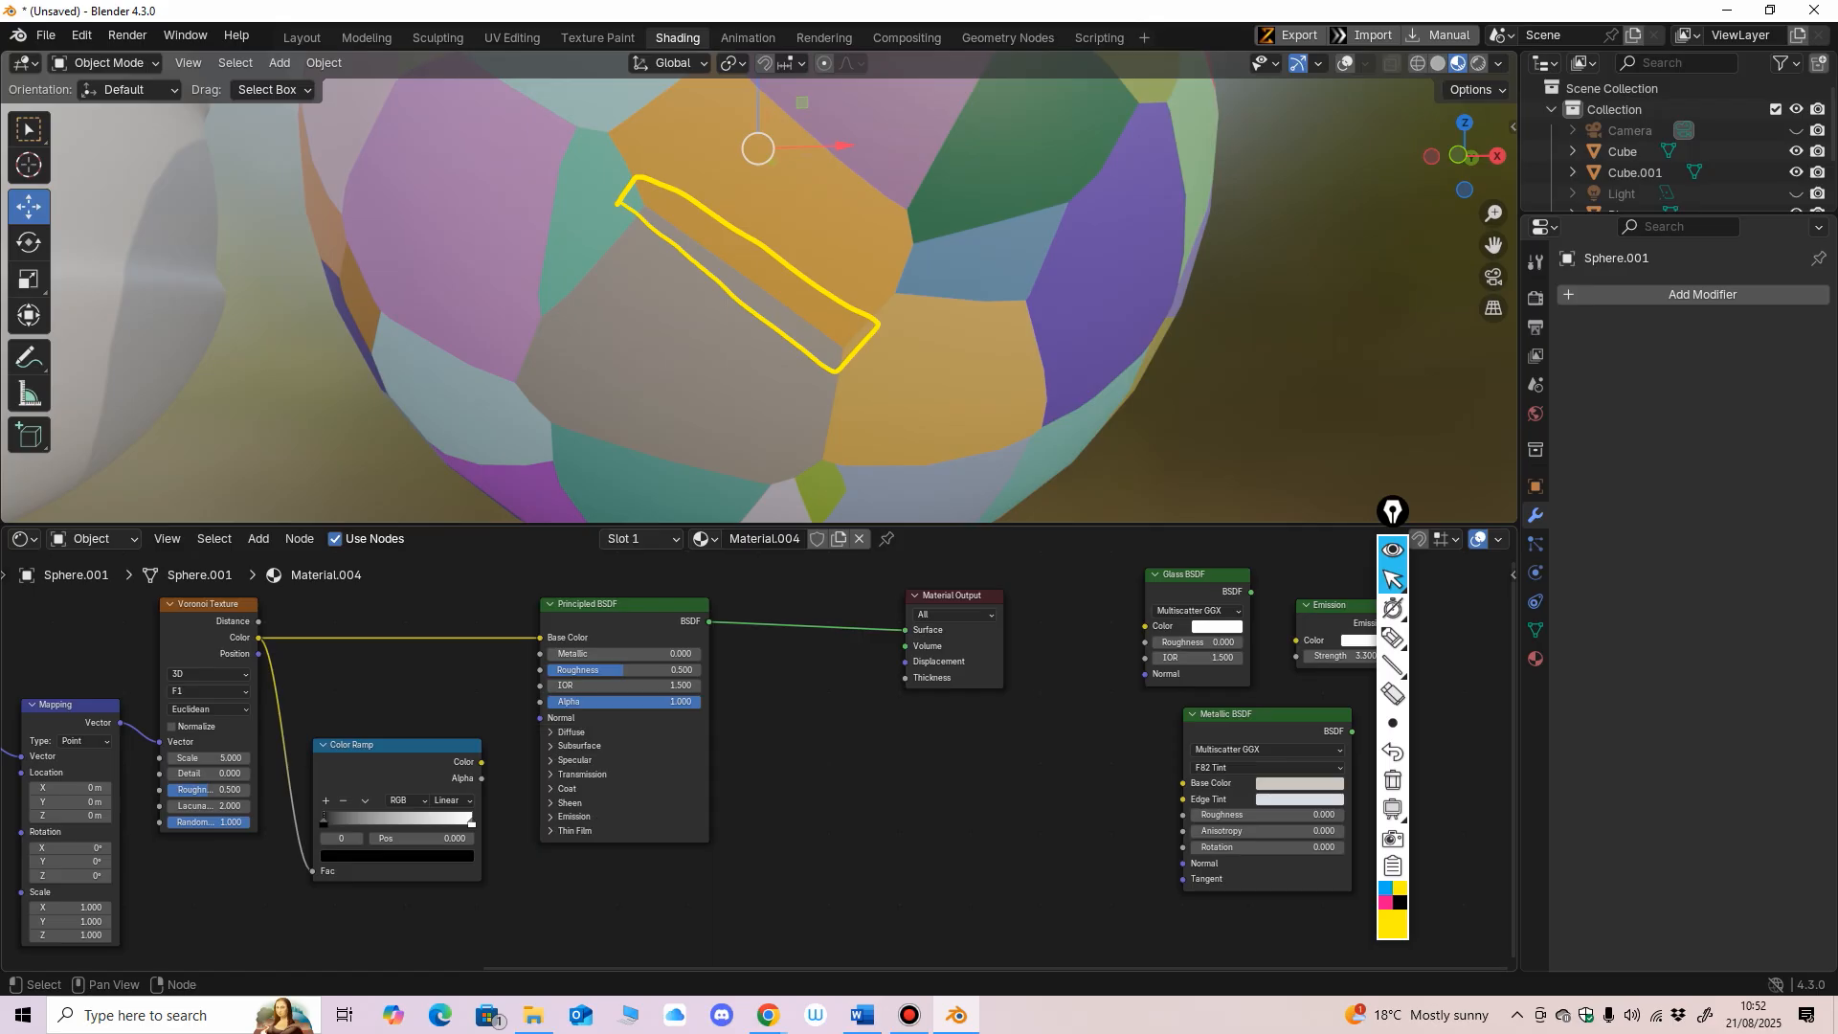
{"action": "left_click_drag", "start_coordinate": [622, 604], "coordinate": [703, 593]}
{"action": "middle_click_drag", "start_coordinate": [670, 613], "coordinate": [634, 610], "text": "shift"}
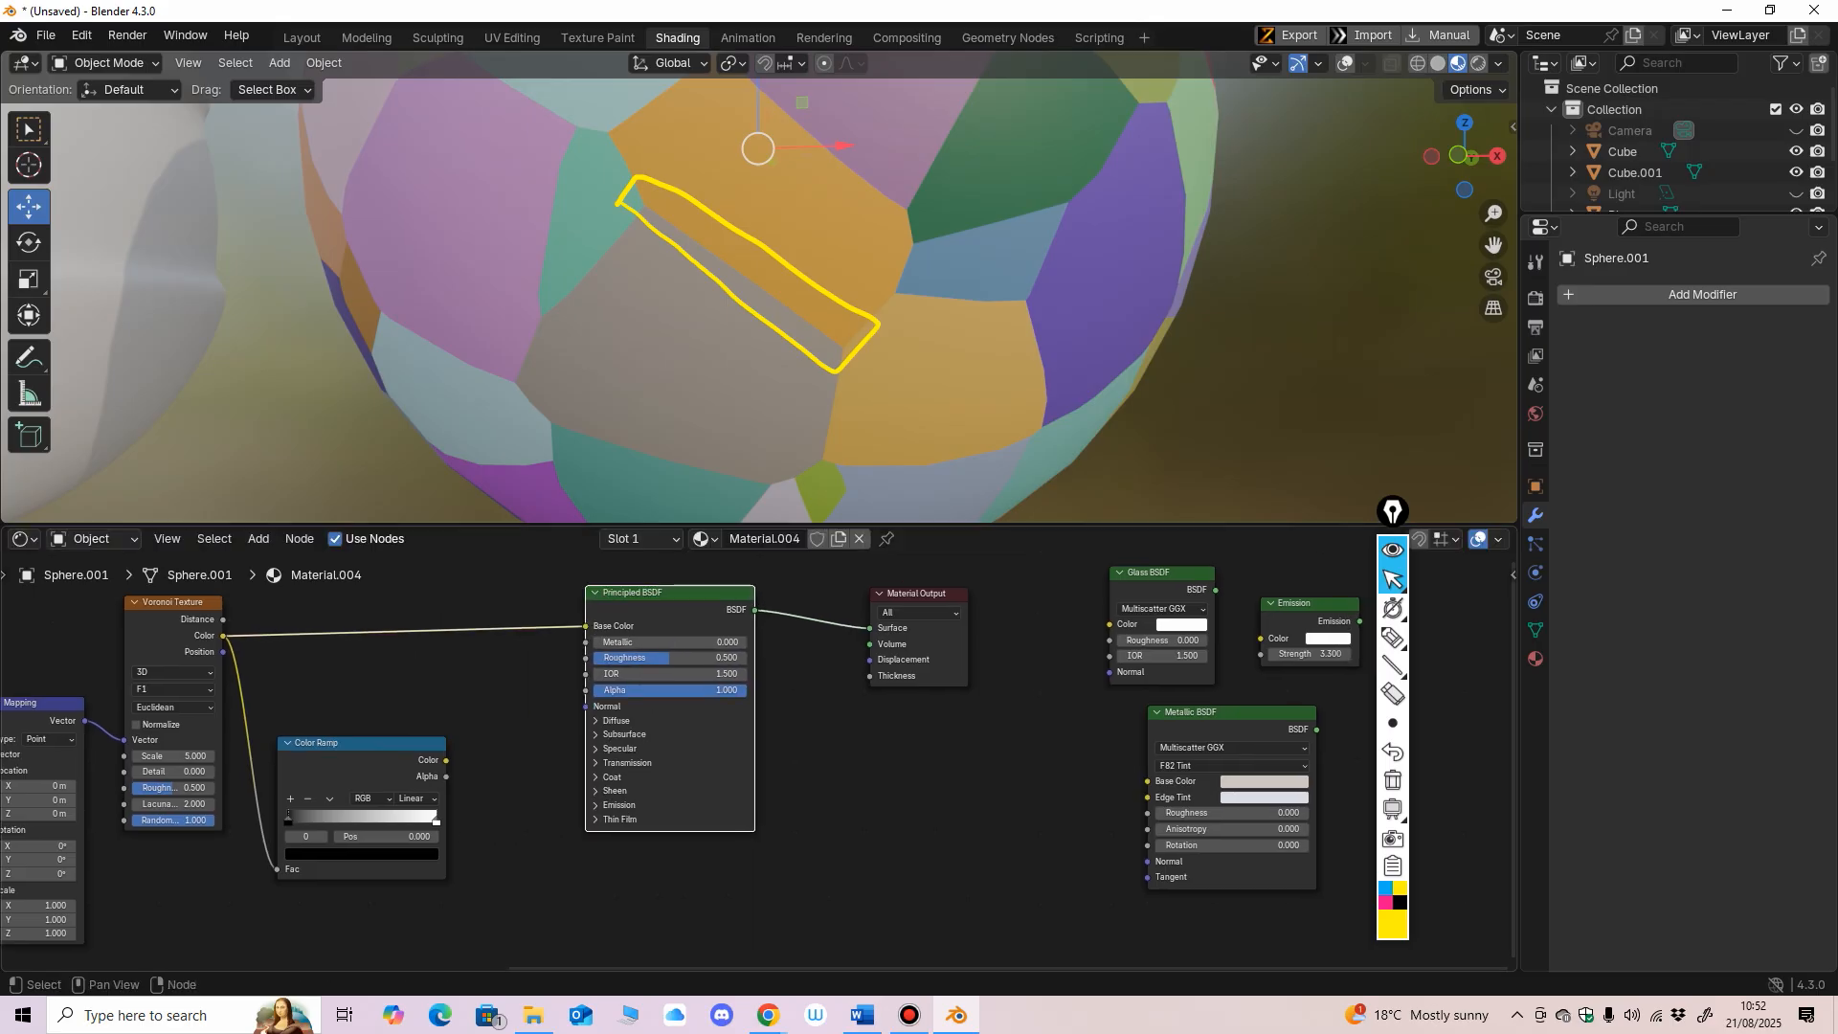
{"action": "left_click_drag", "start_coordinate": [412, 745], "coordinate": [399, 751]}
Step: Add a Bump node, connect it to the Principled BSDF's Normal, and feed its Height from the Color Ramp's Color
{"action": "key", "text": "shift+a"}
{"action": "mouse_move", "coordinate": [479, 797]}
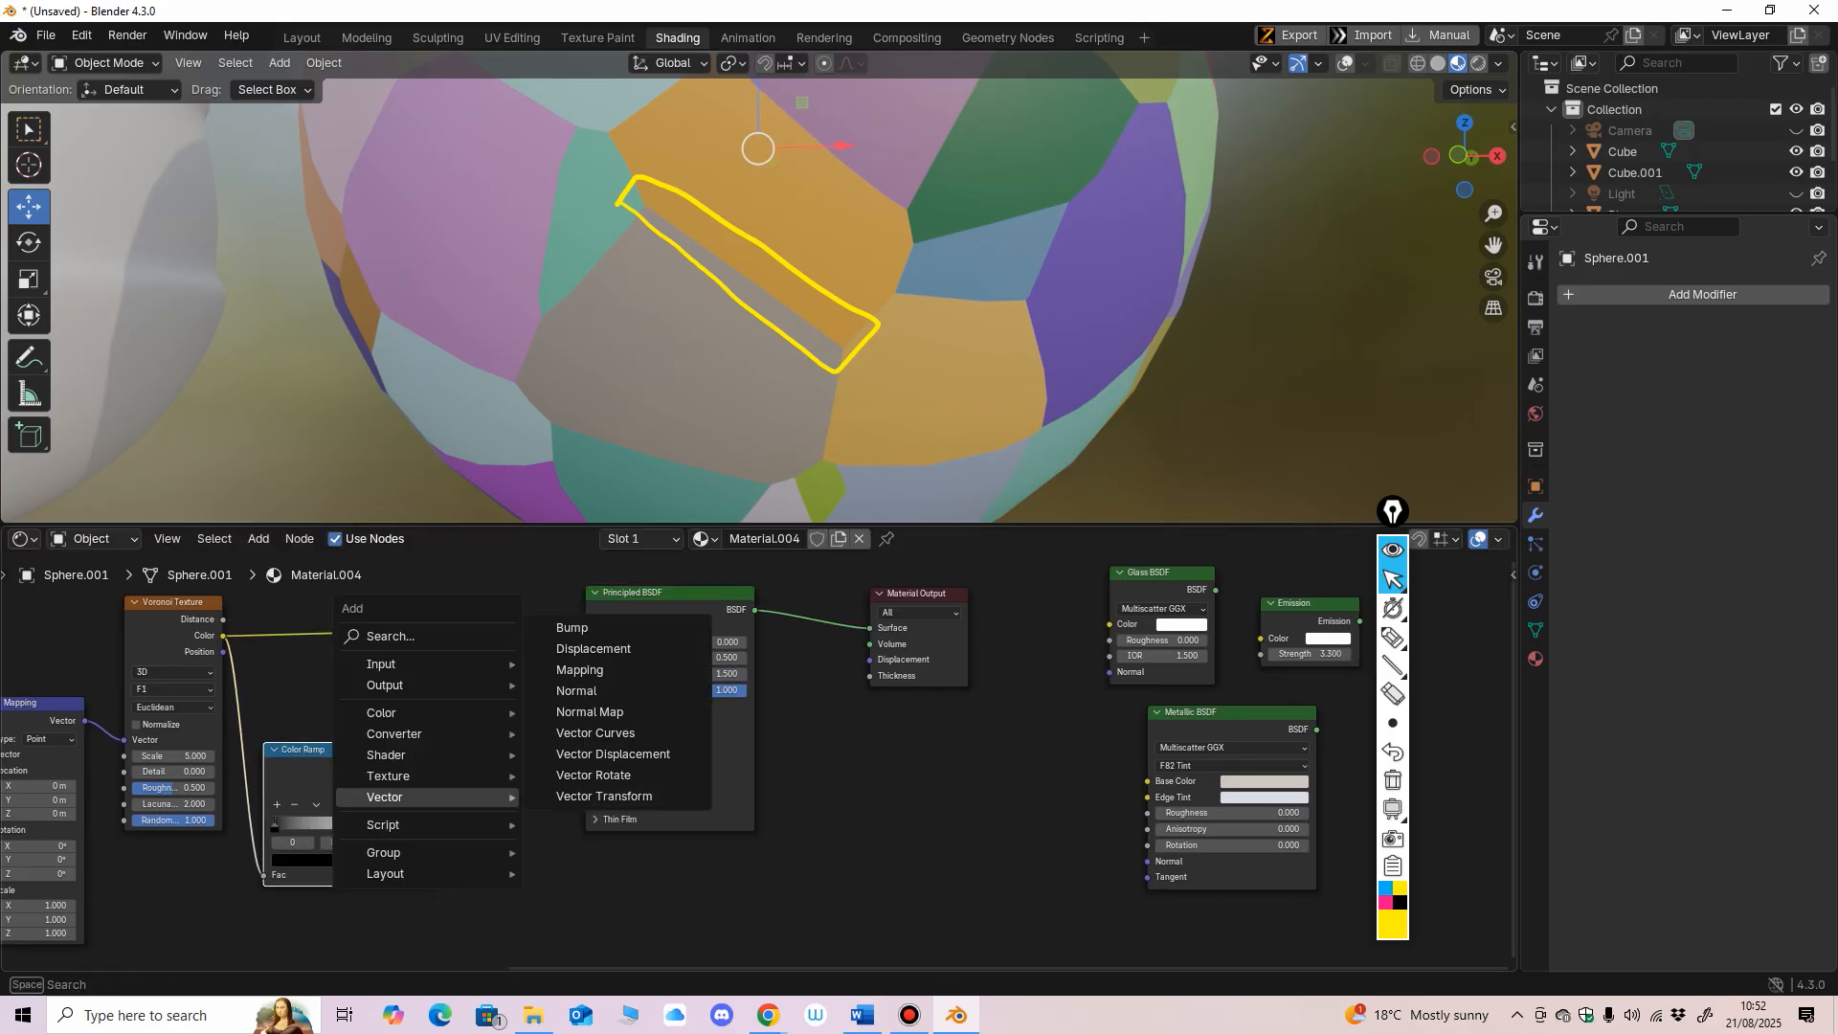
{"action": "left_click", "coordinate": [572, 626]}
{"action": "left_click", "coordinate": [512, 809]}
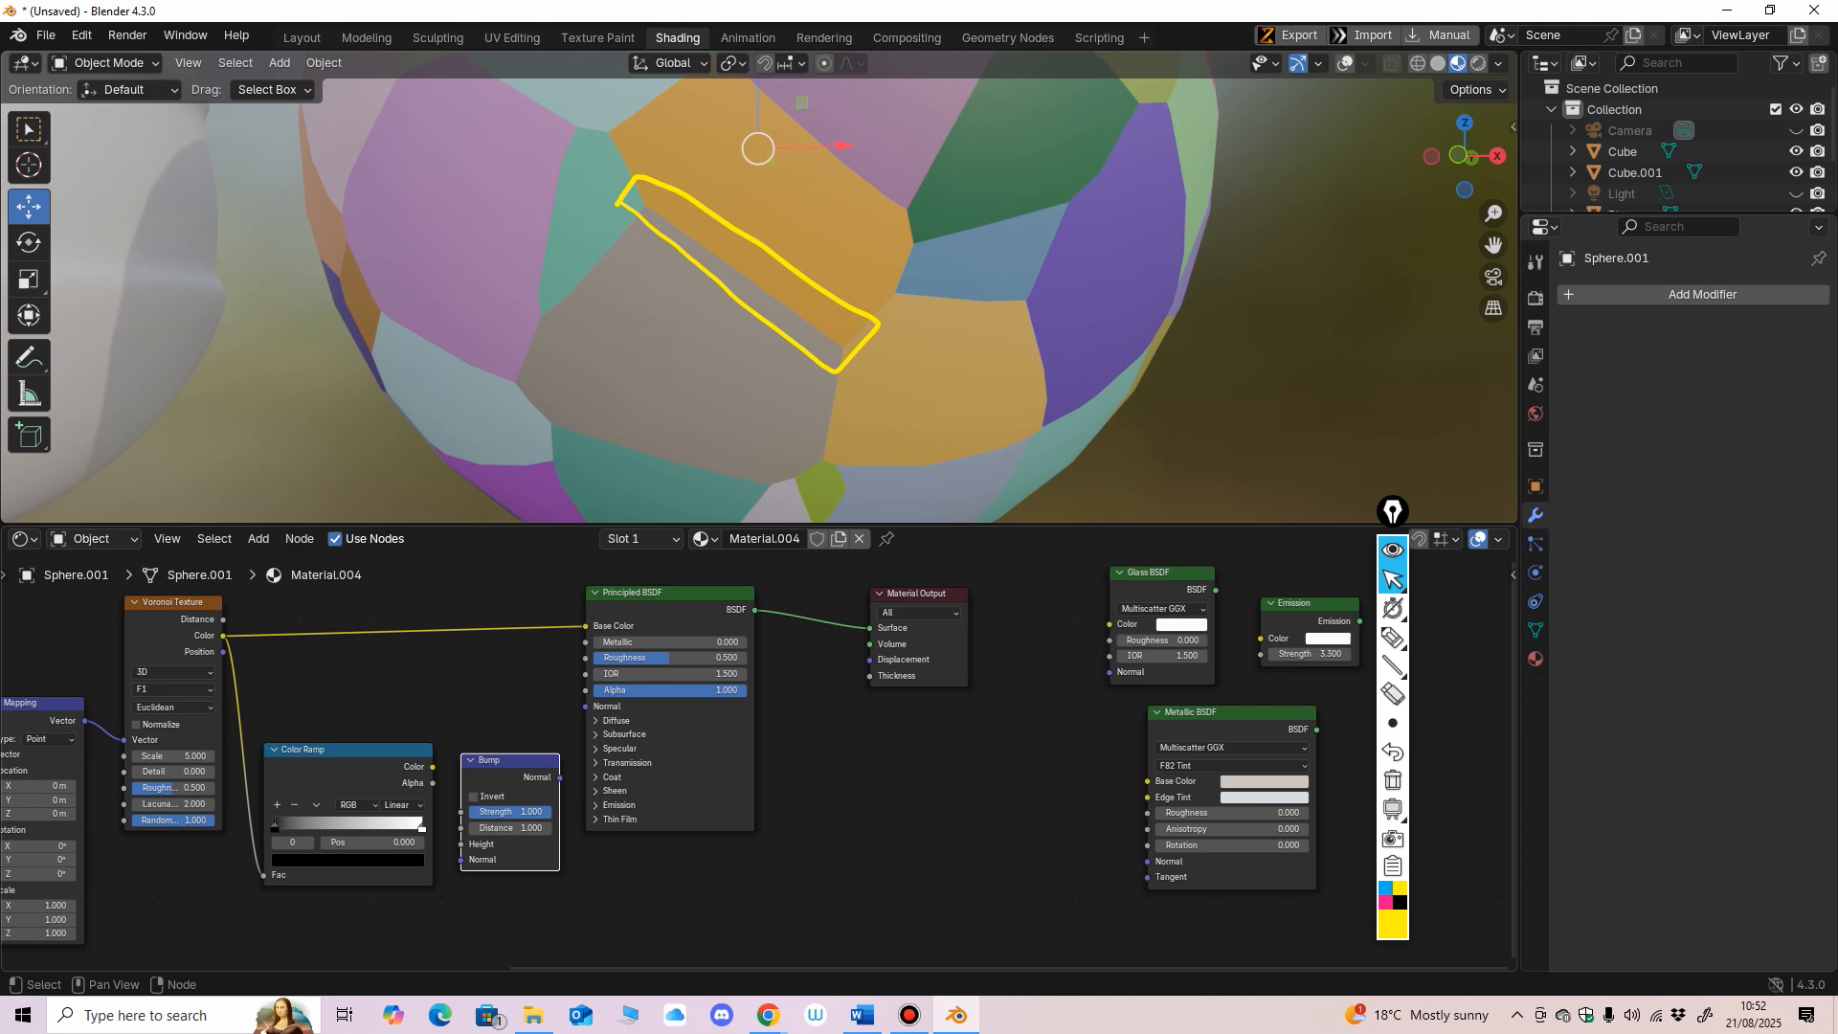
{"action": "left_click_drag", "start_coordinate": [560, 778], "coordinate": [585, 706]}
{"action": "middle_click_drag", "start_coordinate": [596, 834], "coordinate": [776, 786]}
{"action": "scroll", "coordinate": [776, 786], "scroll_direction": "up", "scroll_amount": 2}
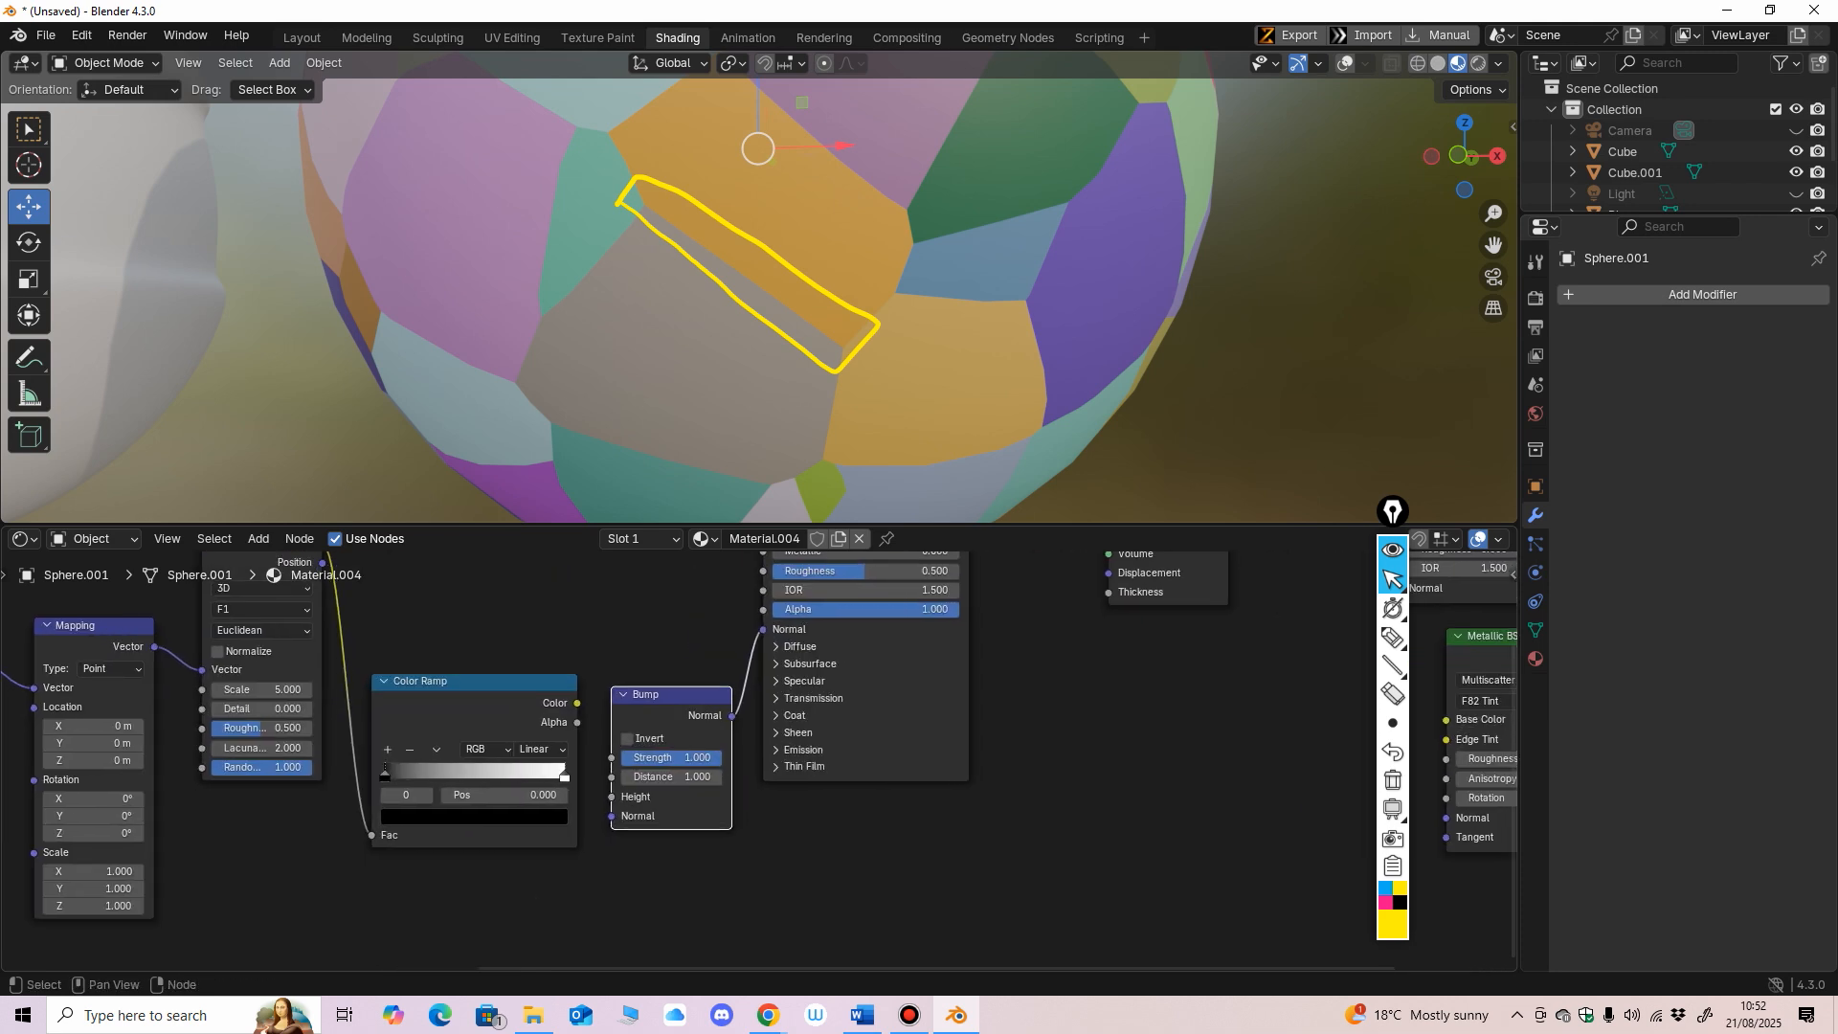
{"action": "left_click_drag", "start_coordinate": [578, 703], "coordinate": [611, 796]}
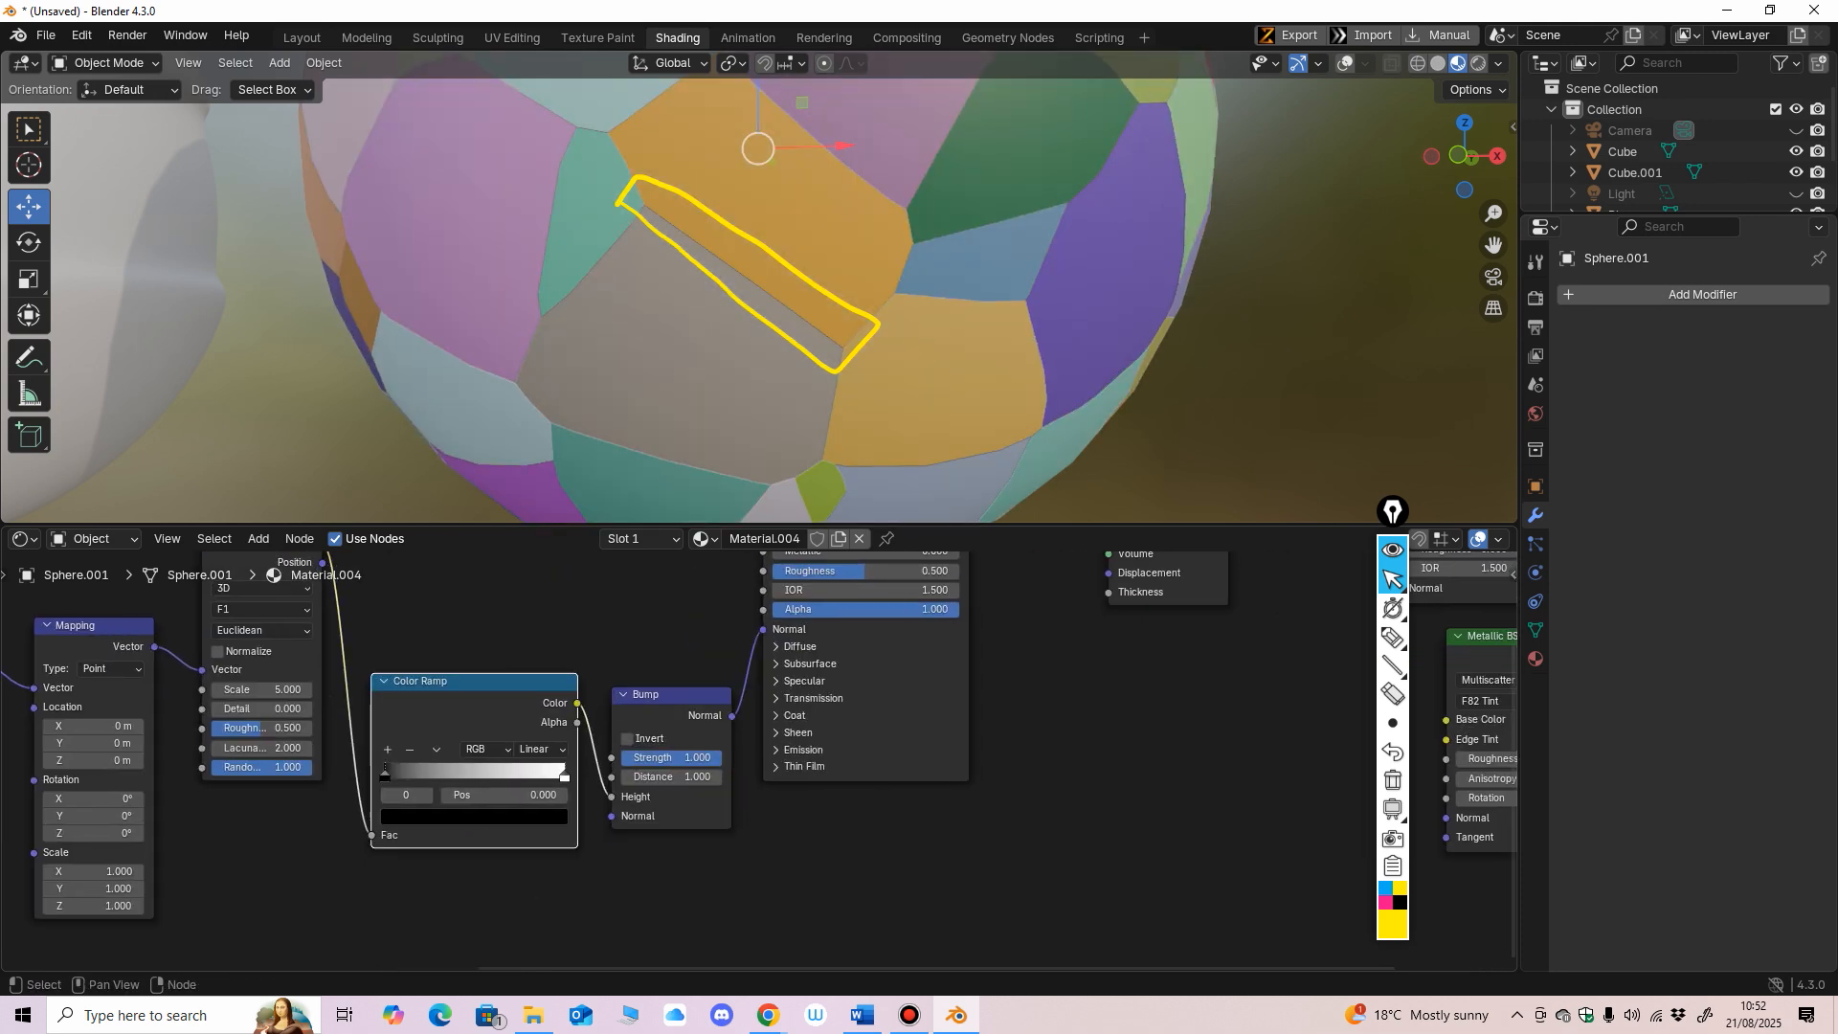
Step: Erase the yellow pen outline on the sphere and return to the normal cursor
{"action": "double_click", "coordinate": [1393, 694]}
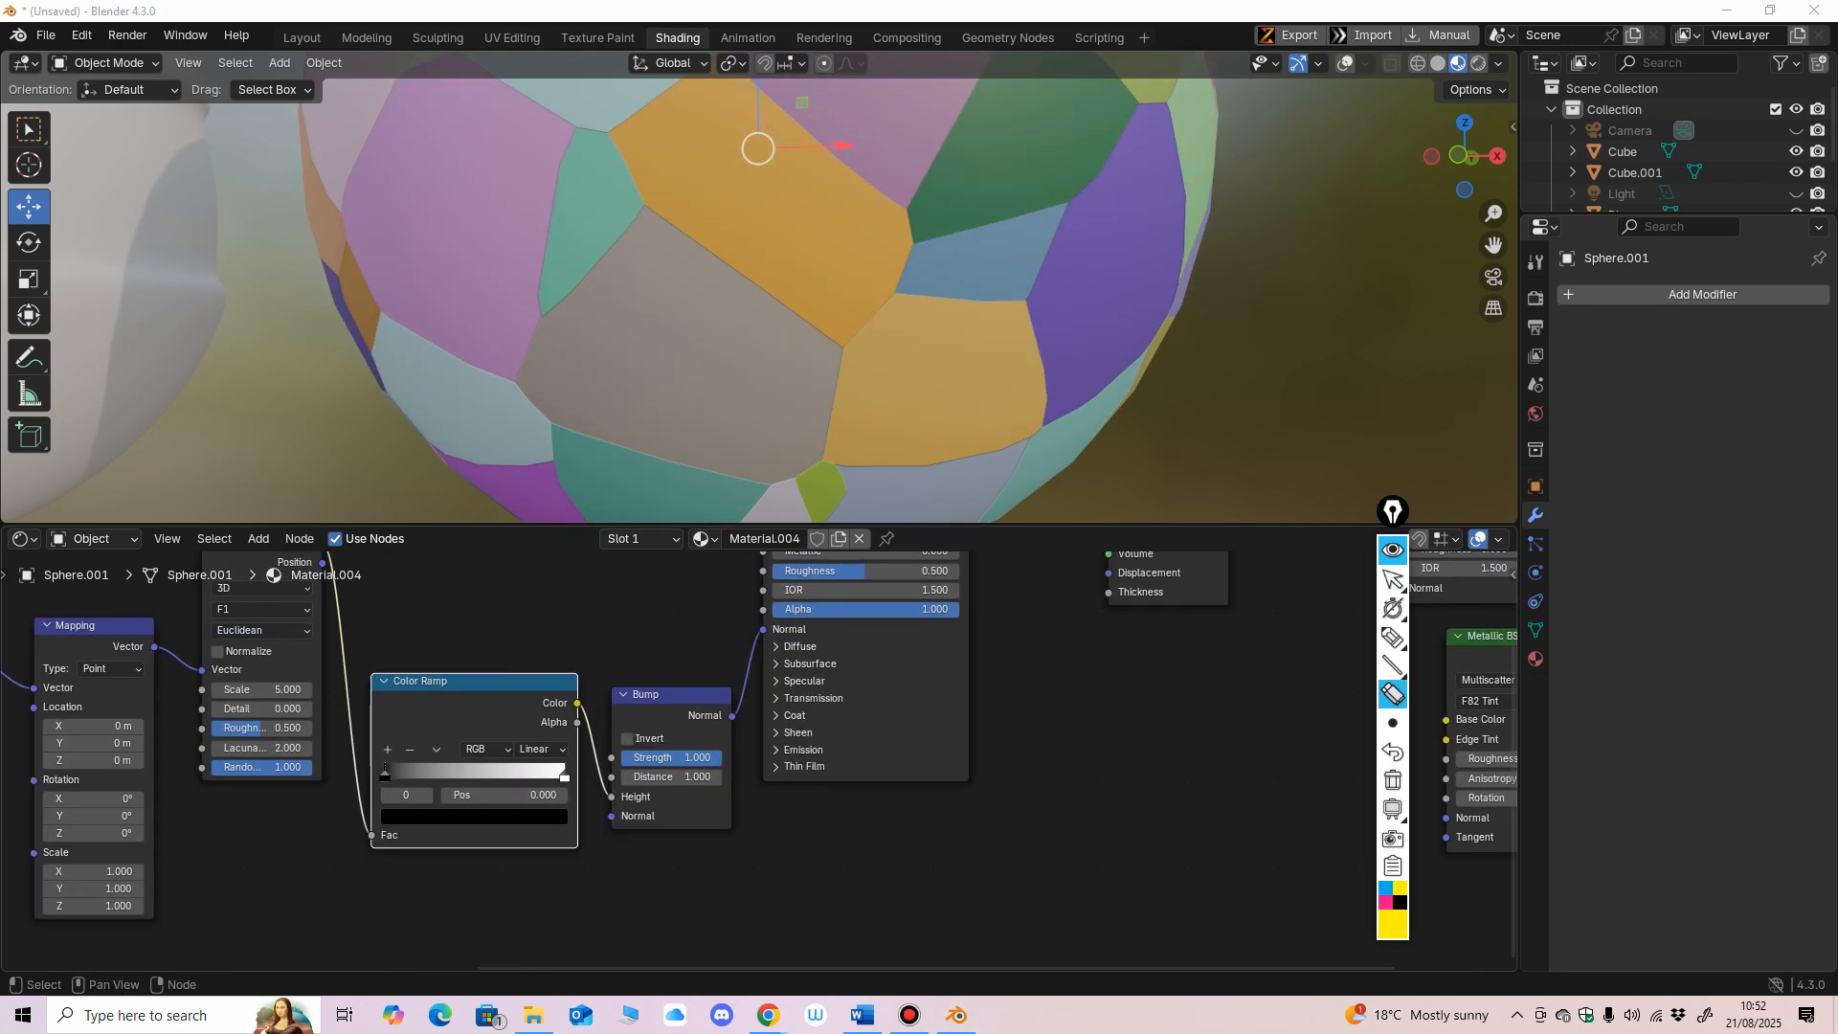
{"action": "left_click", "coordinate": [1392, 580]}
{"action": "scroll", "coordinate": [754, 765], "scroll_direction": "down", "scroll_amount": 3}
{"action": "middle_click_drag", "start_coordinate": [754, 765], "coordinate": [792, 828]}
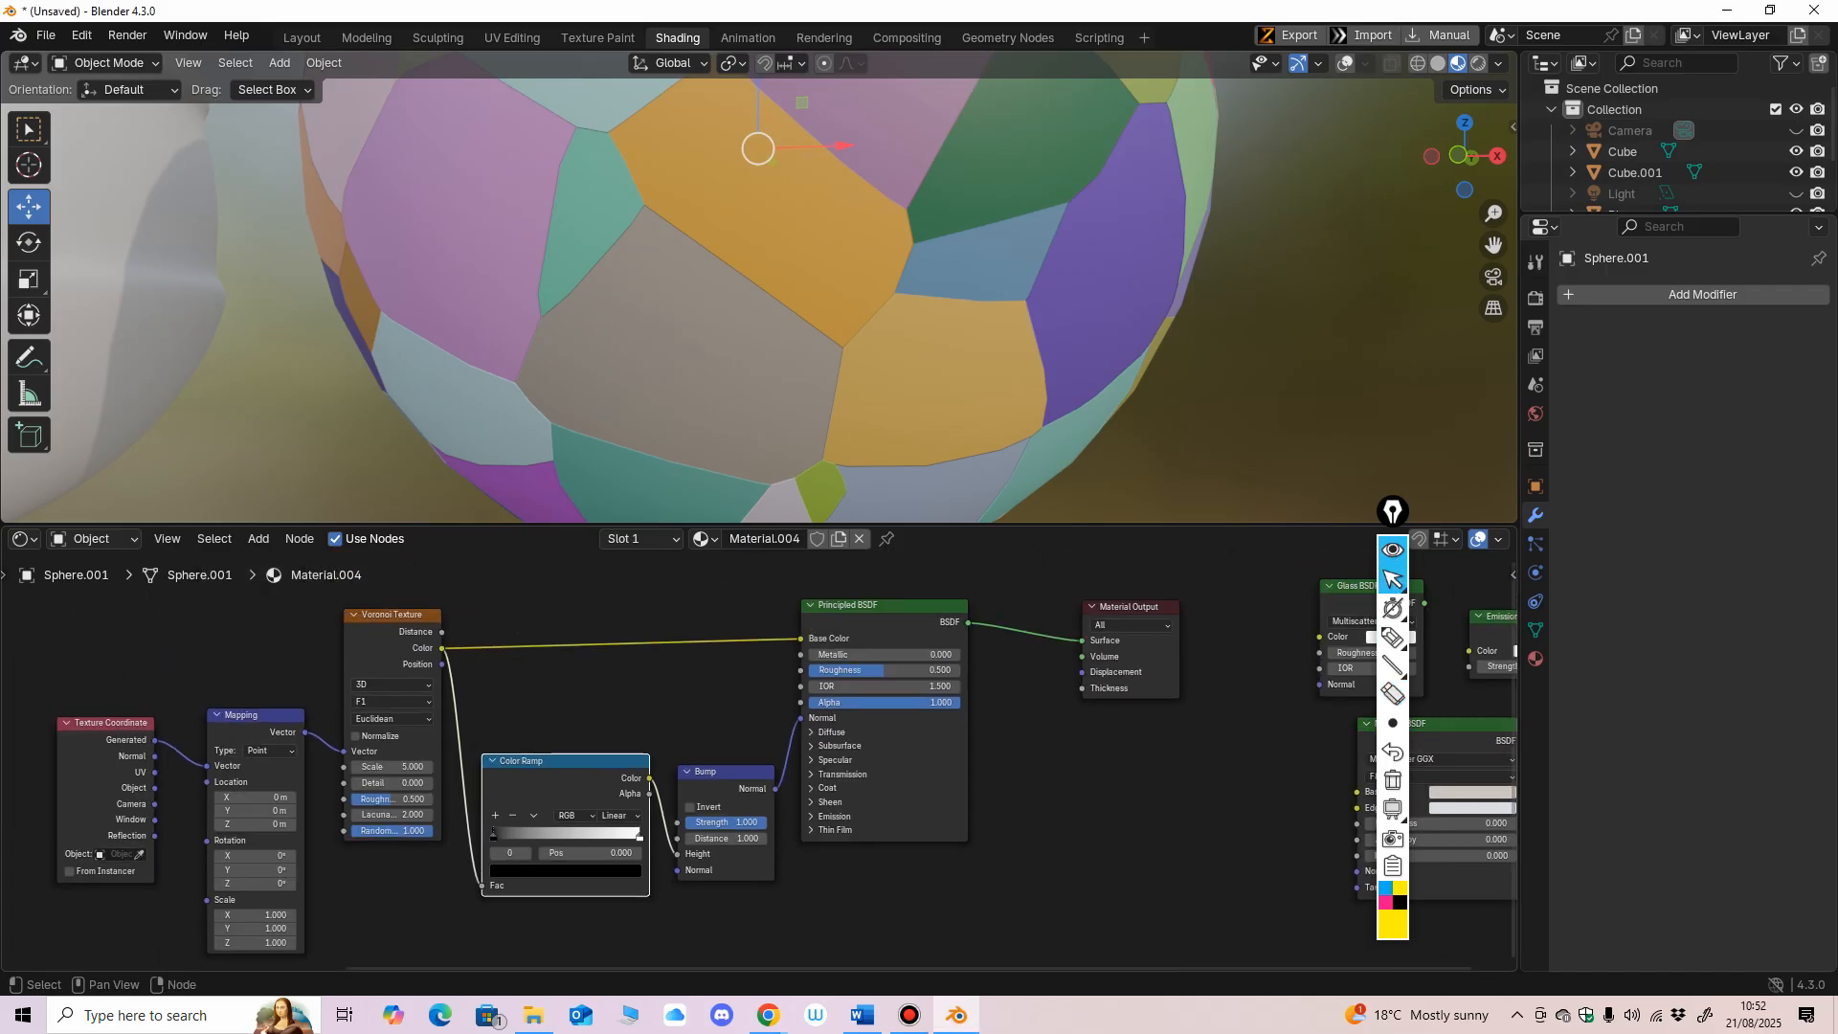
Step: Shift the Texture Coordinate, Mapping and Voronoi Texture nodes away from the Color Ramp node
{"action": "left_click", "coordinate": [392, 616]}
{"action": "left_click_drag", "start_coordinate": [287, 661], "coordinate": [230, 682]}
{"action": "left_click_drag", "start_coordinate": [111, 724], "coordinate": [61, 677]}
{"action": "left_click_drag", "start_coordinate": [255, 716], "coordinate": [181, 673]}
{"action": "left_click_drag", "start_coordinate": [393, 615], "coordinate": [347, 629]}
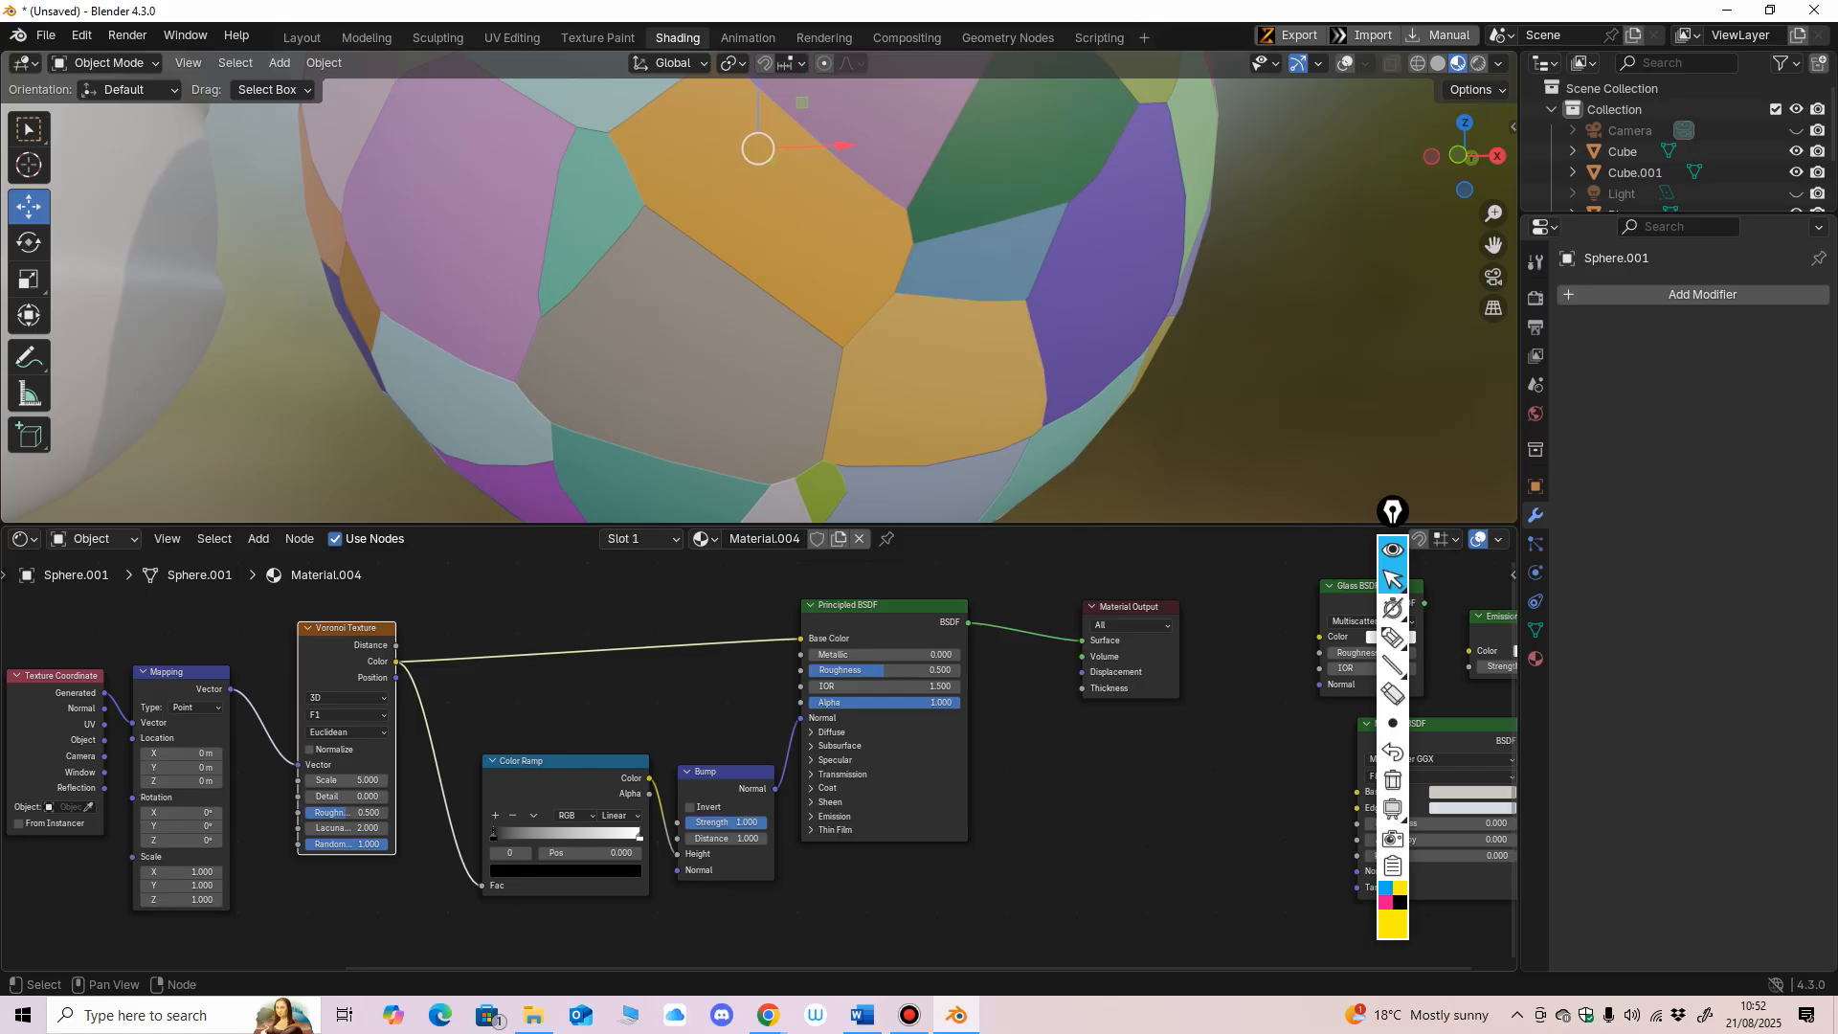
Step: Adjust the positions of the Color Ramp and Bump nodes between the Voronoi Texture and the Principled BSDF
{"action": "left_click_drag", "start_coordinate": [517, 886], "coordinate": [485, 868]}
{"action": "middle_click_drag", "start_coordinate": [485, 868], "coordinate": [522, 816]}
{"action": "scroll", "coordinate": [522, 816], "scroll_direction": "up", "scroll_amount": 3}
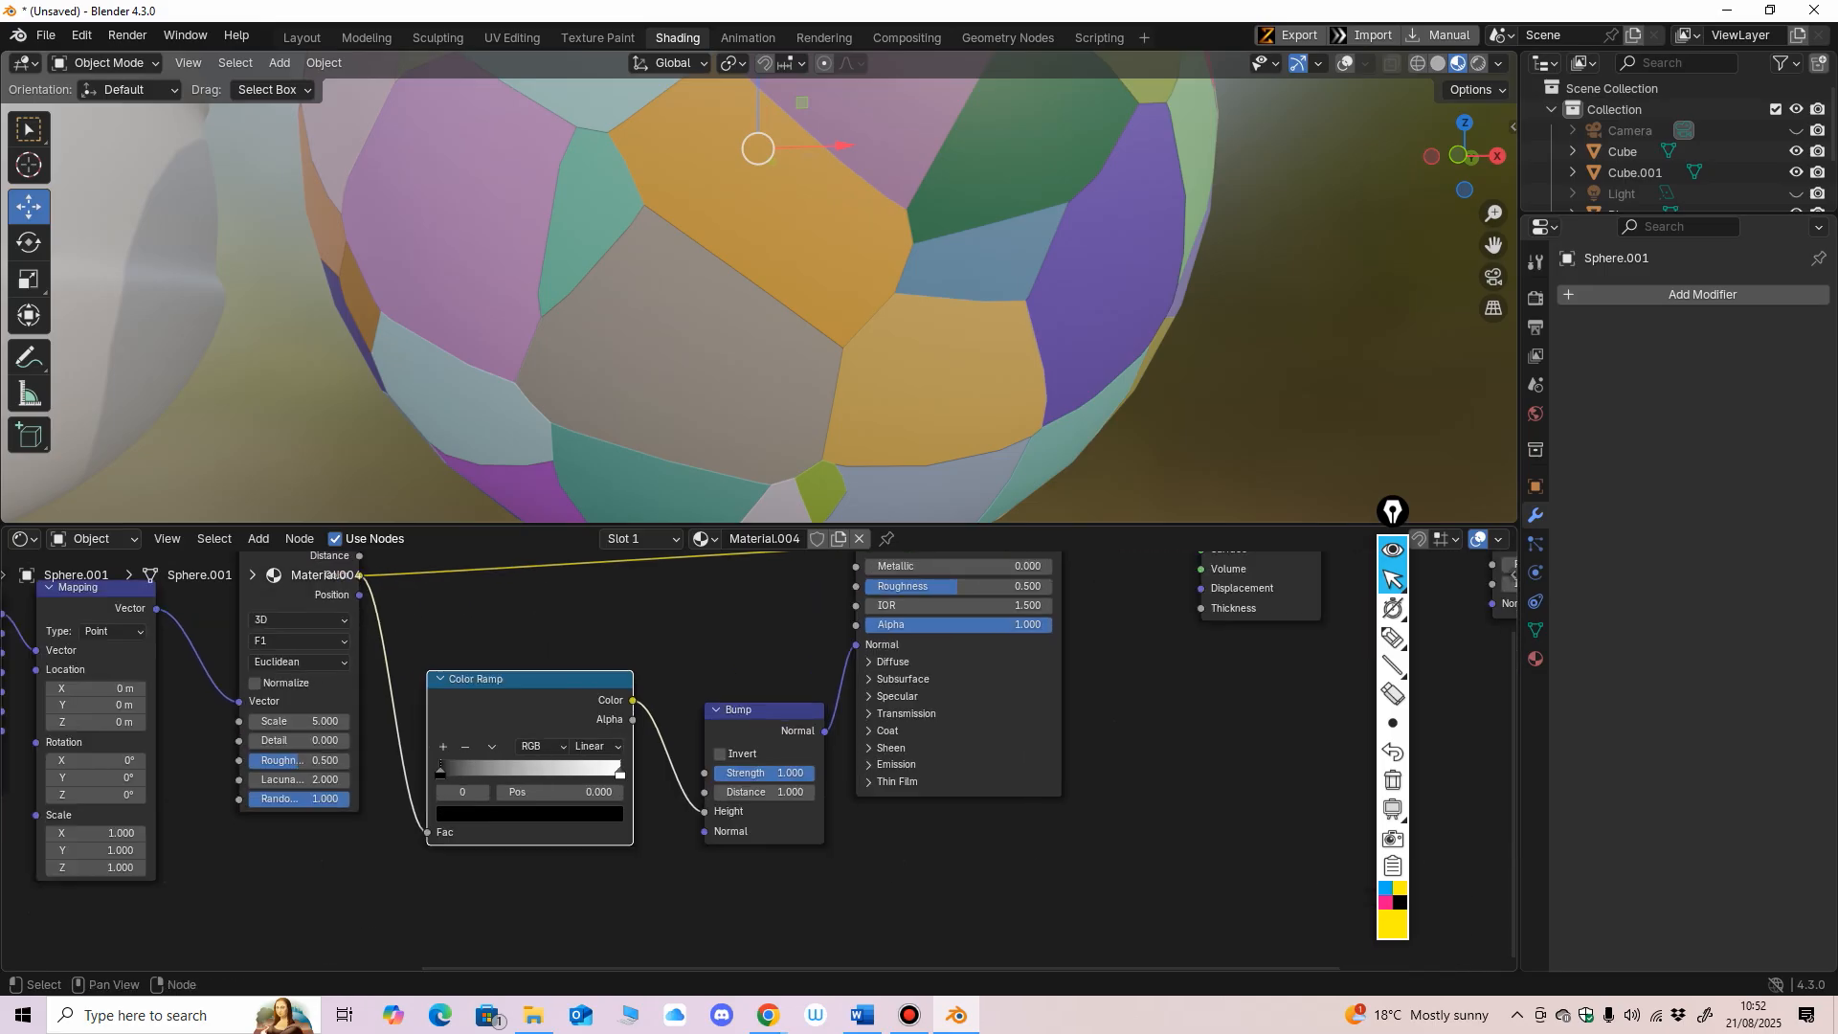
{"action": "left_click_drag", "start_coordinate": [526, 677], "coordinate": [536, 678]}
{"action": "middle_click_drag", "start_coordinate": [536, 678], "coordinate": [530, 696]}
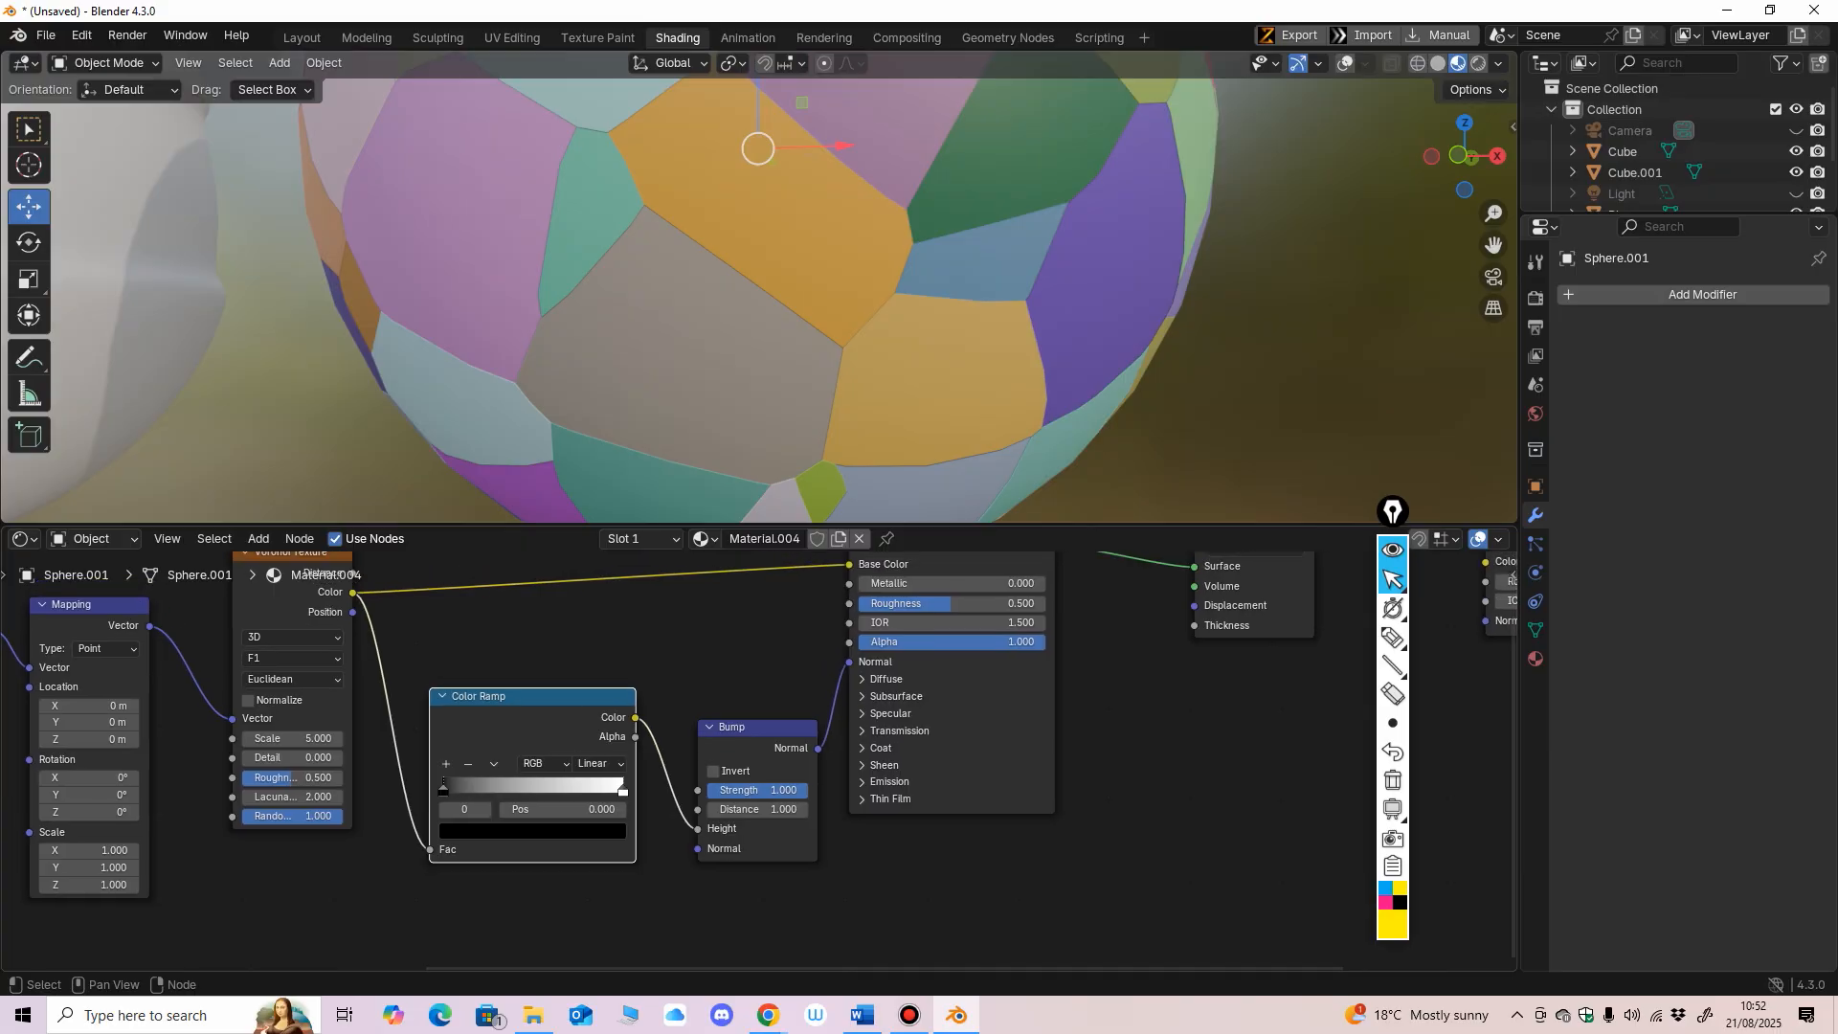
{"action": "left_click_drag", "start_coordinate": [744, 727], "coordinate": [736, 704]}
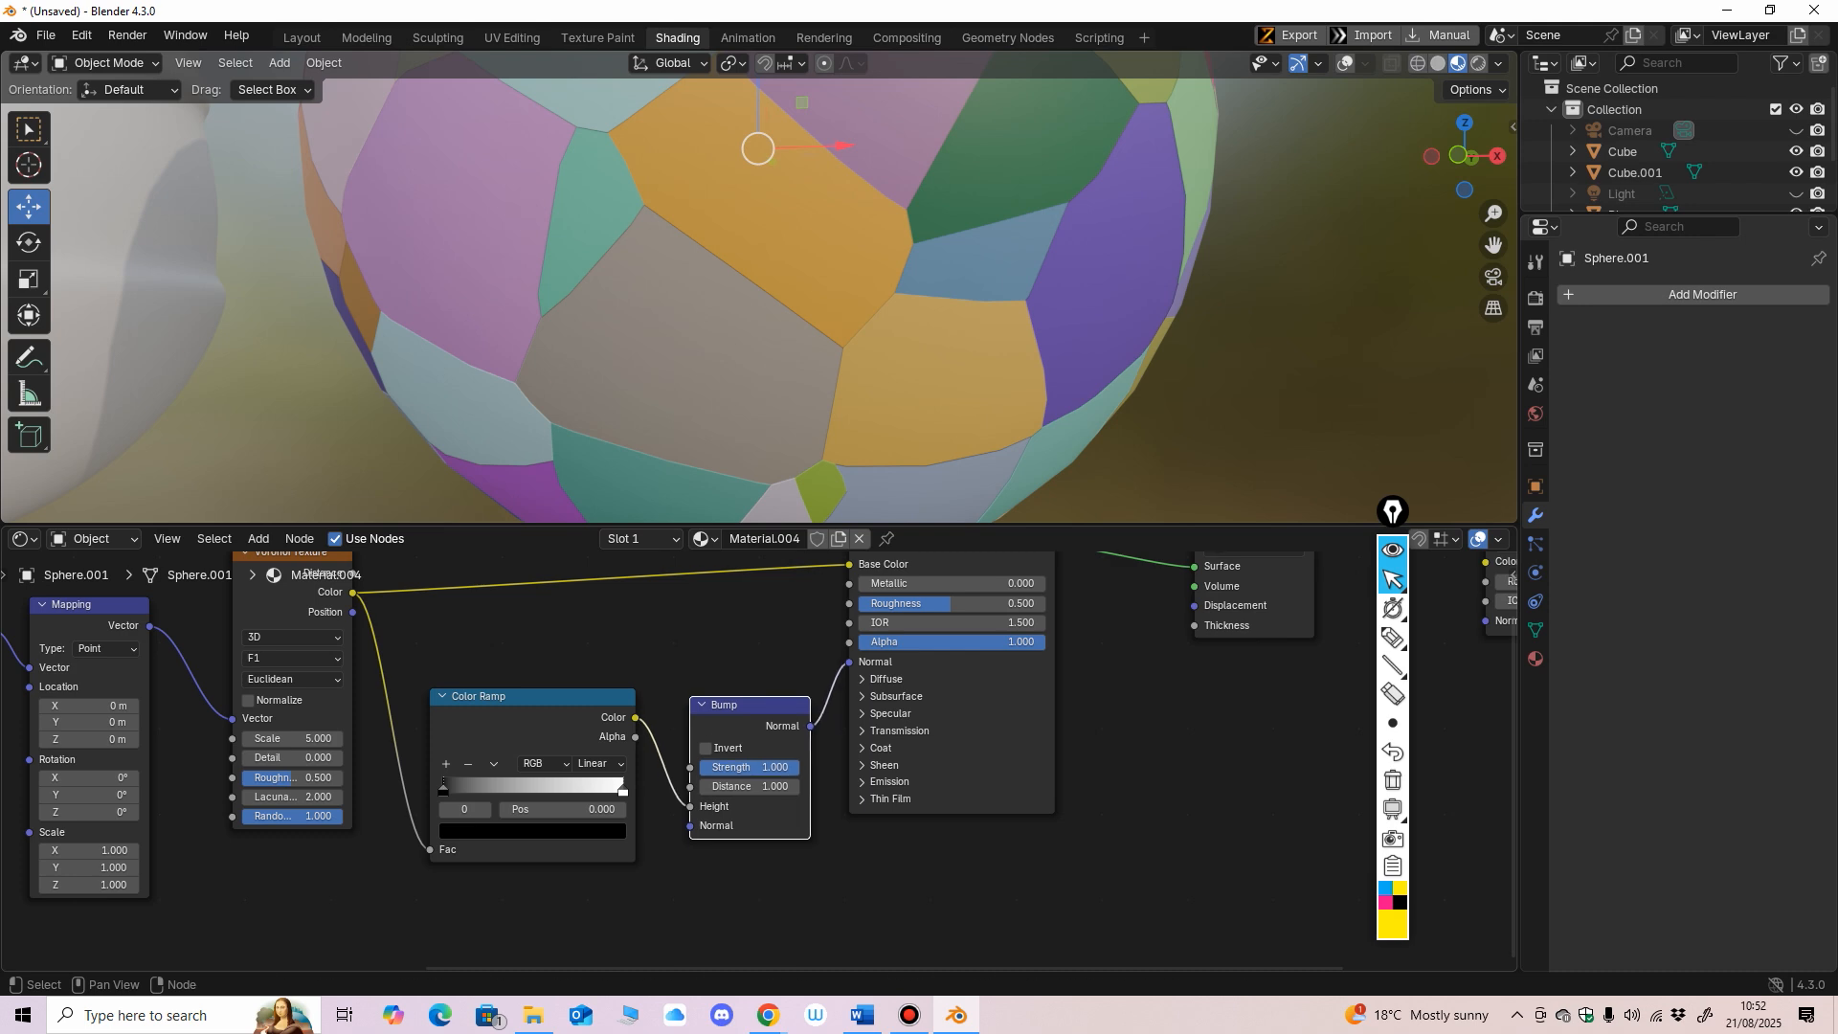
{"action": "left_click_drag", "start_coordinate": [538, 720], "coordinate": [524, 722]}
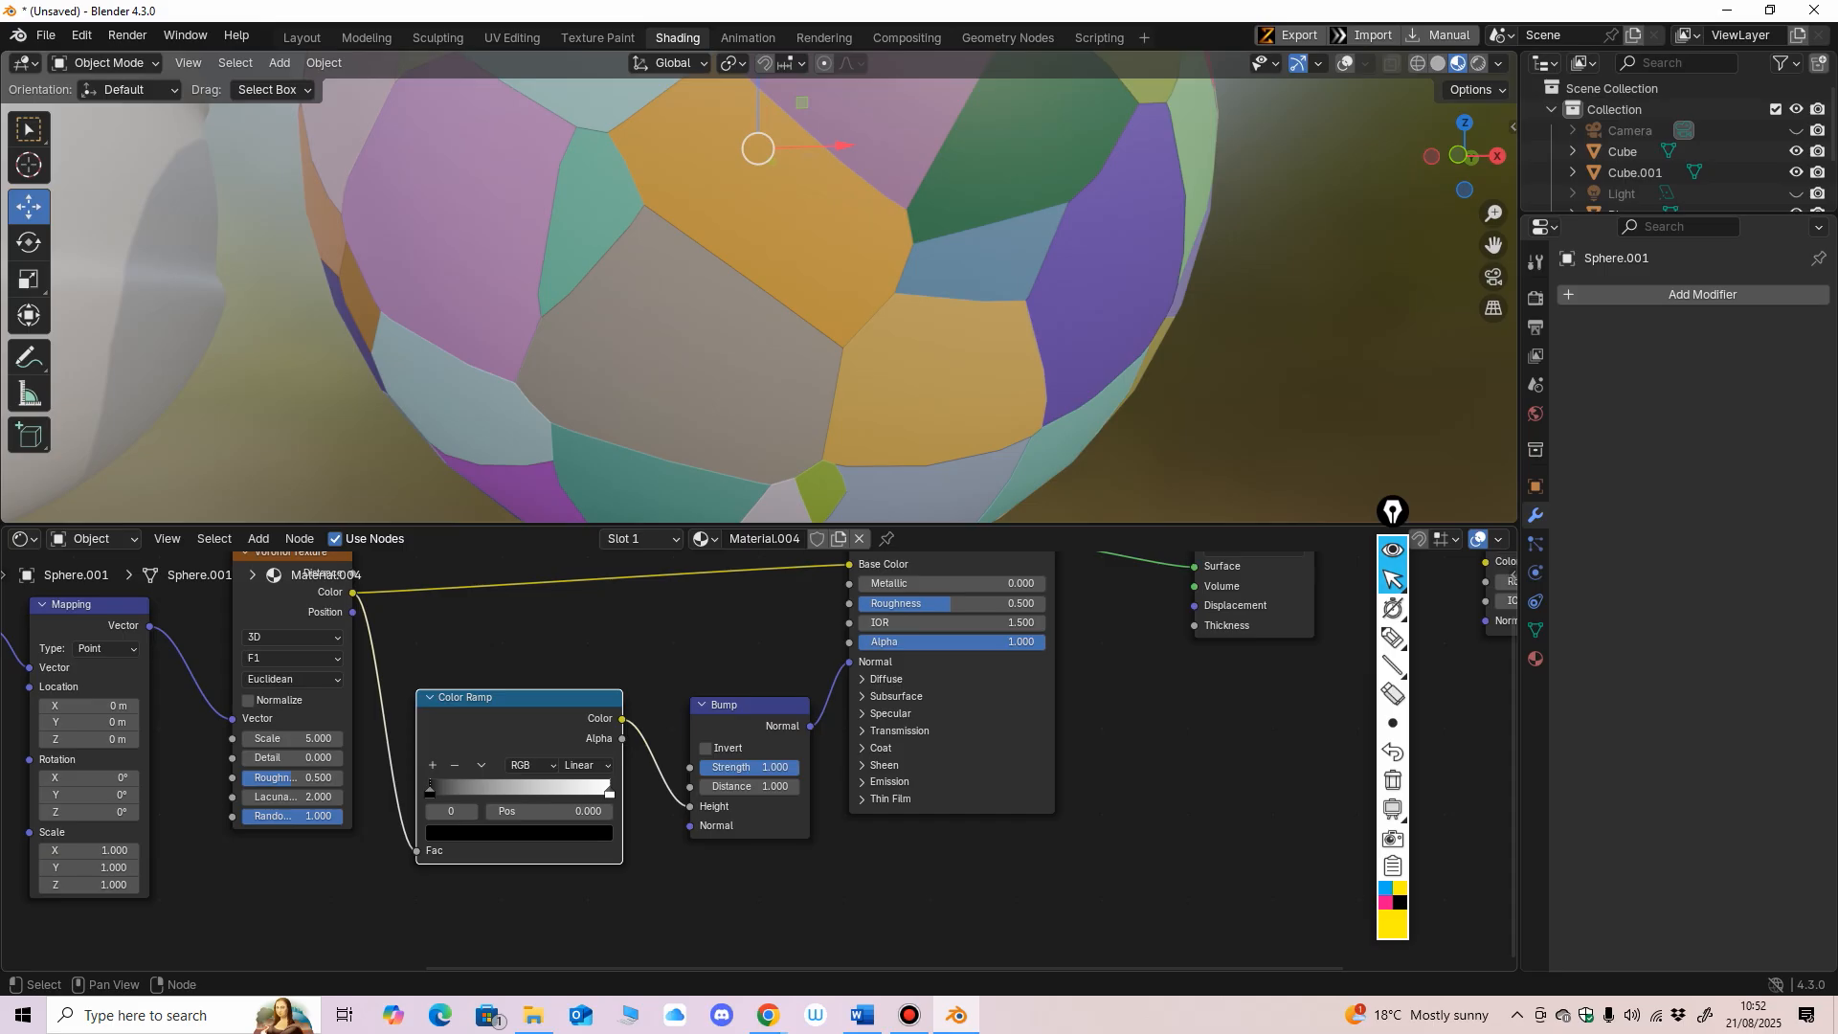
{"action": "left_click_drag", "start_coordinate": [751, 710], "coordinate": [751, 758]}
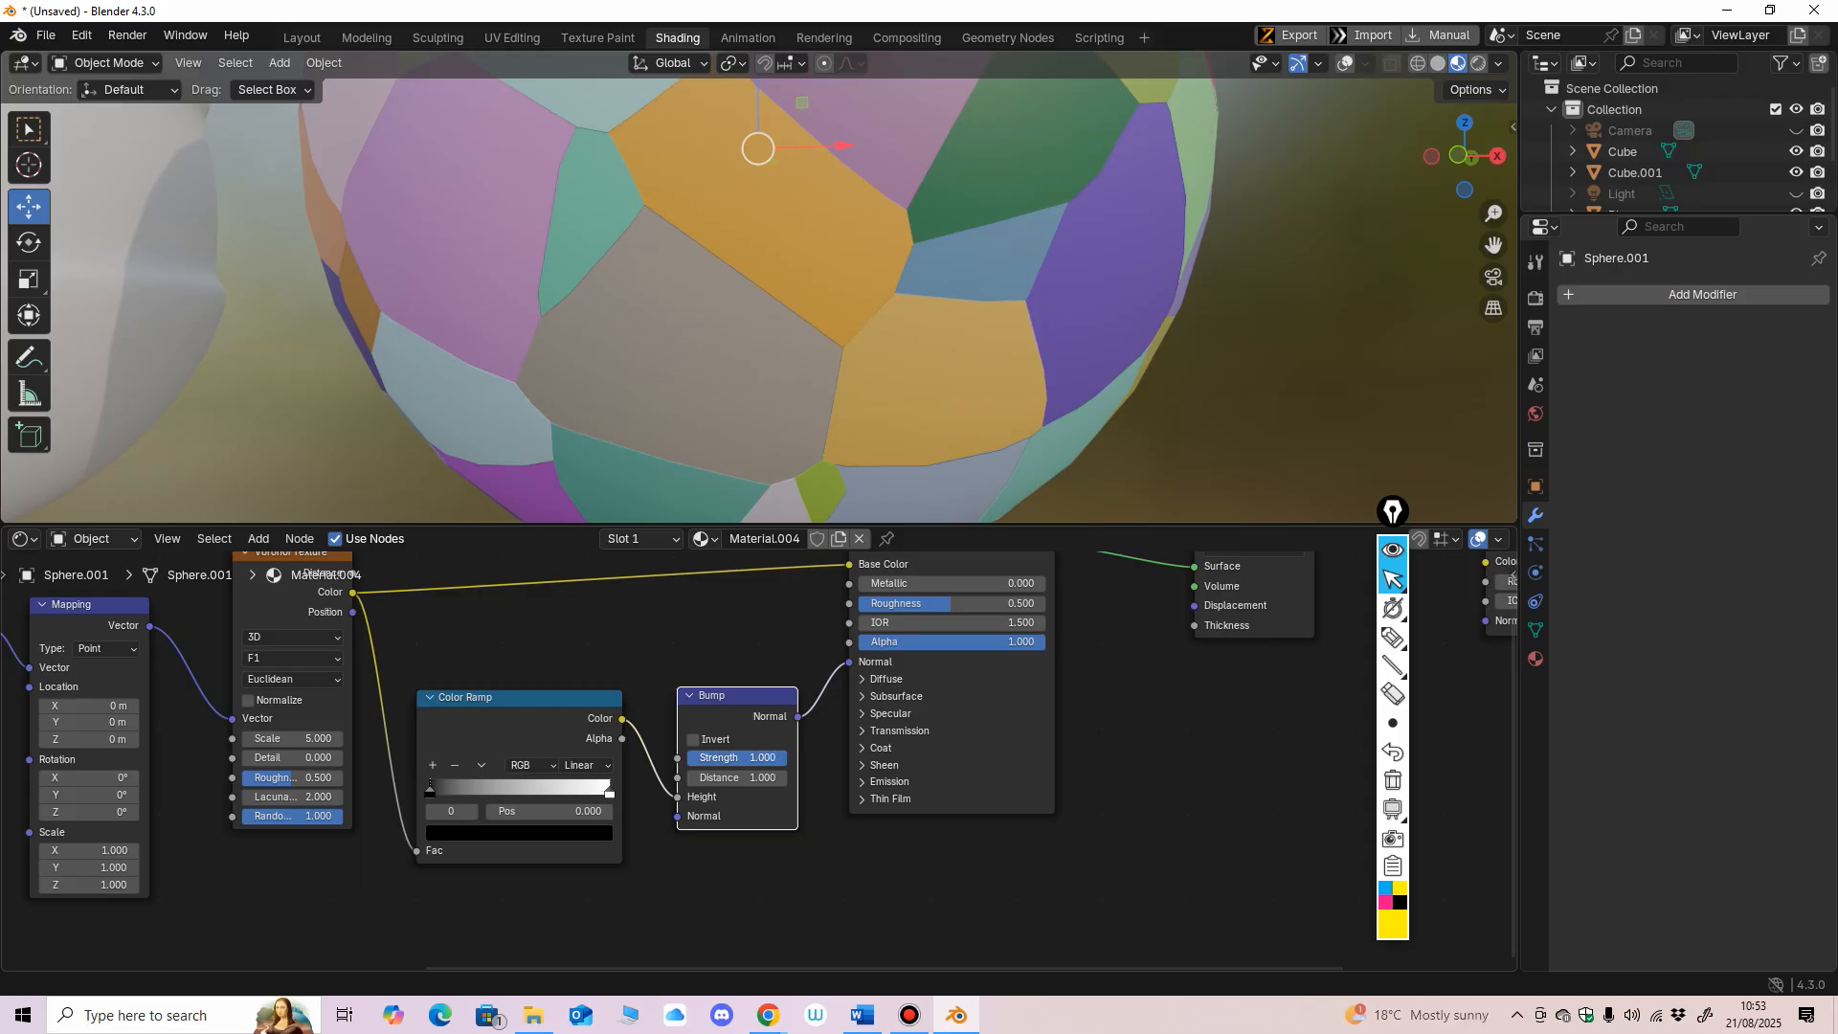
{"action": "scroll", "coordinate": [760, 756], "scroll_direction": "down", "scroll_amount": 4}
{"action": "middle_click_drag", "start_coordinate": [761, 756], "coordinate": [761, 781]}
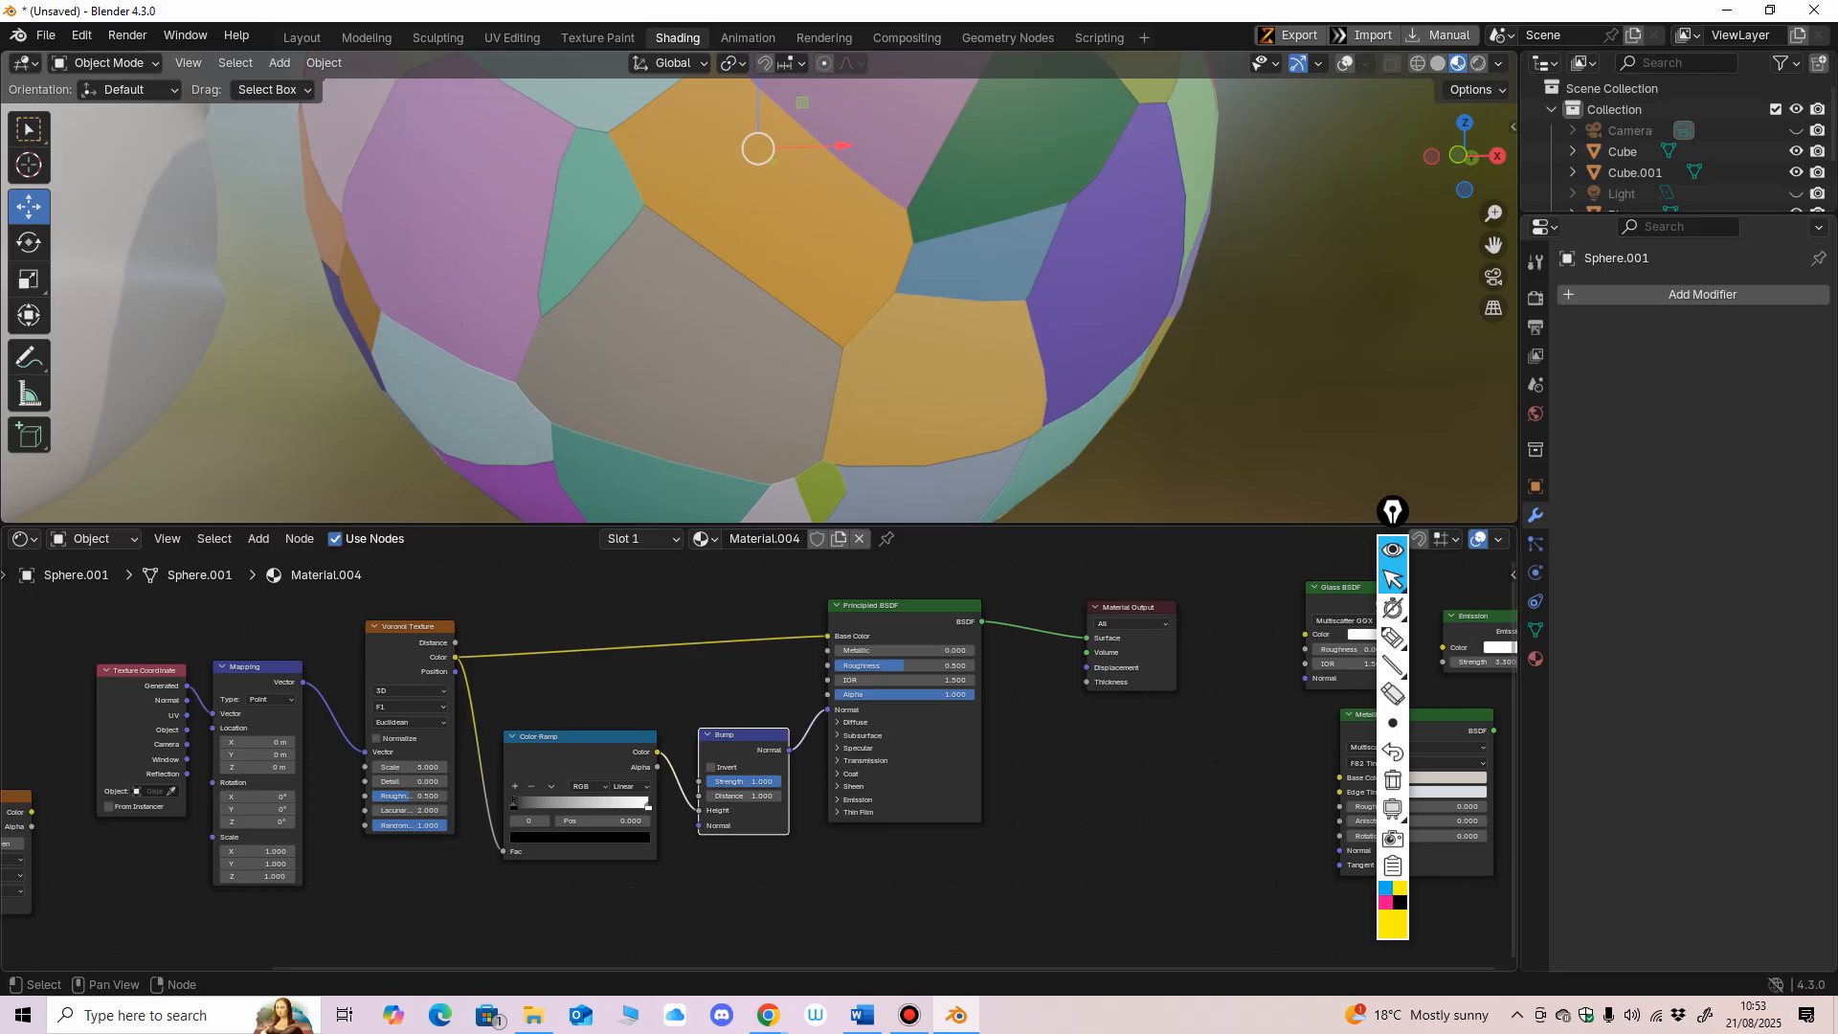
Step: Sketch a square with the screen pen, marked 0 and B on one side, 1 and W on the other, with a filled white-value patch
{"action": "left_click", "coordinate": [1393, 639]}
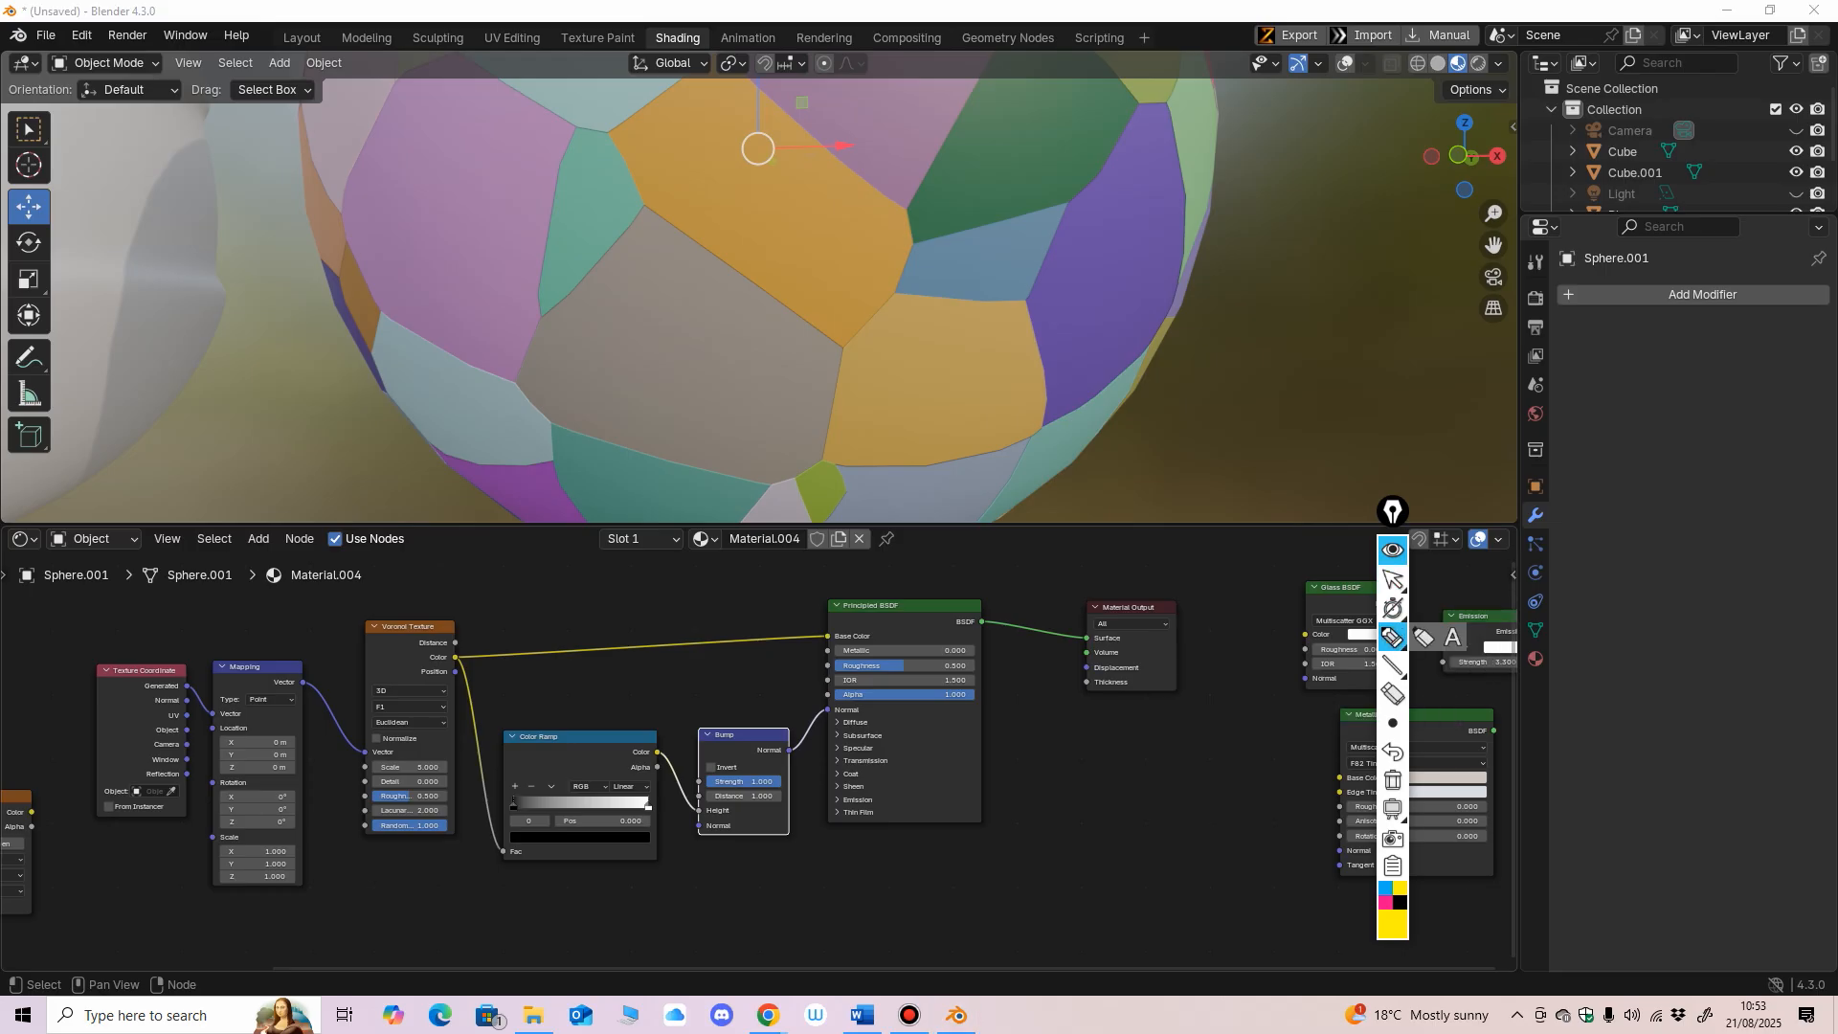
{"action": "mouse_move", "coordinate": [1065, 713]}
{"action": "left_mouse_down"}
{"action": "mouse_move", "coordinate": [1233, 714]}
{"action": "mouse_move", "coordinate": [1238, 894]}
{"action": "mouse_move", "coordinate": [1078, 916]}
{"action": "mouse_move", "coordinate": [976, 806]}
{"action": "mouse_move", "coordinate": [996, 718]}
{"action": "mouse_move", "coordinate": [1080, 714]}
{"action": "left_mouse_up"}
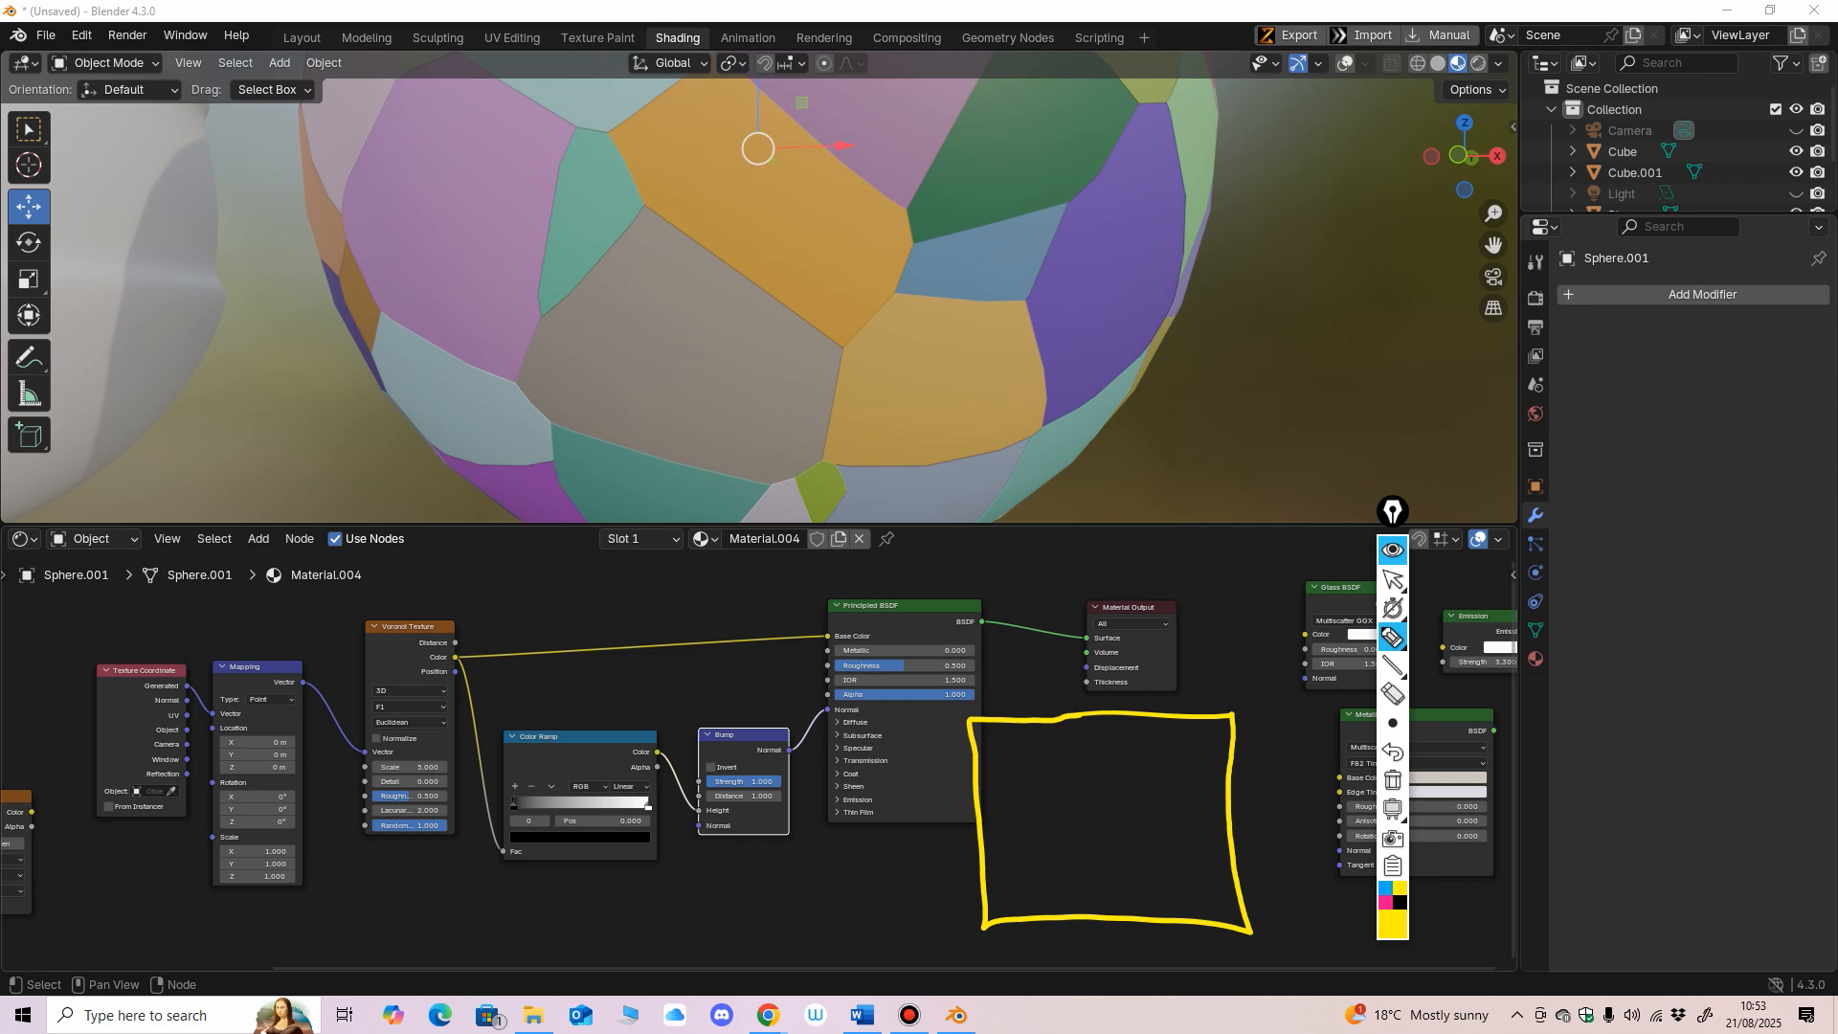
{"action": "mouse_move", "coordinate": [950, 821]}
{"action": "left_mouse_down"}
{"action": "mouse_move", "coordinate": [941, 846]}
{"action": "mouse_move", "coordinate": [954, 824]}
{"action": "left_mouse_up"}
{"action": "left_click_drag", "start_coordinate": [1257, 804], "coordinate": [1259, 827]}
{"action": "left_click_drag", "start_coordinate": [933, 873], "coordinate": [936, 896]}
{"action": "mouse_move", "coordinate": [1257, 858]}
{"action": "left_mouse_down"}
{"action": "mouse_move", "coordinate": [1282, 873]}
{"action": "mouse_move", "coordinate": [1289, 850]}
{"action": "left_mouse_up"}
{"action": "left_click_drag", "start_coordinate": [981, 663], "coordinate": [1055, 674]}
{"action": "mouse_move", "coordinate": [1166, 745]}
{"action": "left_mouse_down"}
{"action": "mouse_move", "coordinate": [1204, 768]}
{"action": "mouse_move", "coordinate": [1164, 743]}
{"action": "mouse_move", "coordinate": [1196, 761]}
{"action": "mouse_move", "coordinate": [1181, 740]}
{"action": "mouse_move", "coordinate": [1249, 748]}
{"action": "mouse_move", "coordinate": [1282, 730]}
{"action": "left_mouse_up"}
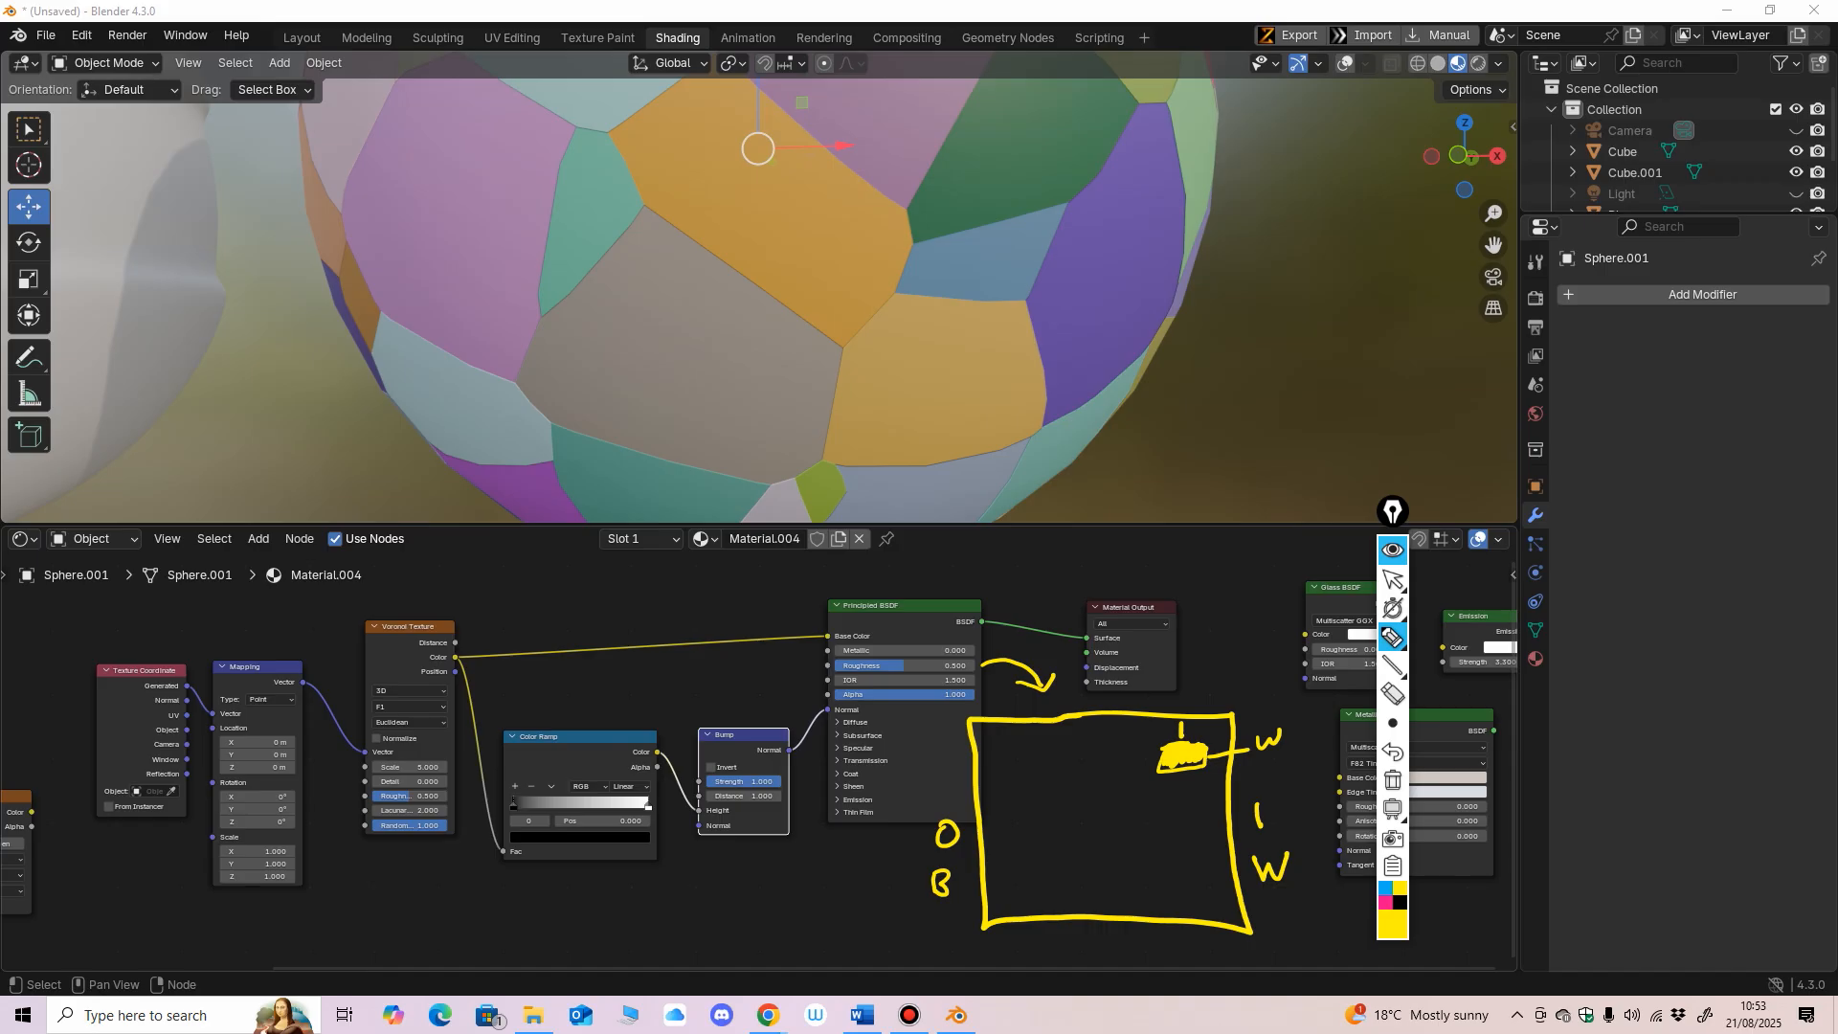
Step: Annotate the sketched square with "matte", a small box labelled "Specular" beside B, and a dividing line marked 0.5
{"action": "mouse_move", "coordinate": [1198, 637]}
{"action": "left_mouse_down"}
{"action": "mouse_move", "coordinate": [1208, 620]}
{"action": "mouse_move", "coordinate": [1249, 632]}
{"action": "left_mouse_up"}
{"action": "mouse_move", "coordinate": [1258, 594]}
{"action": "left_mouse_down"}
{"action": "mouse_move", "coordinate": [1268, 628]}
{"action": "mouse_move", "coordinate": [1294, 598]}
{"action": "mouse_move", "coordinate": [1292, 618]}
{"action": "mouse_move", "coordinate": [1325, 616]}
{"action": "left_mouse_up"}
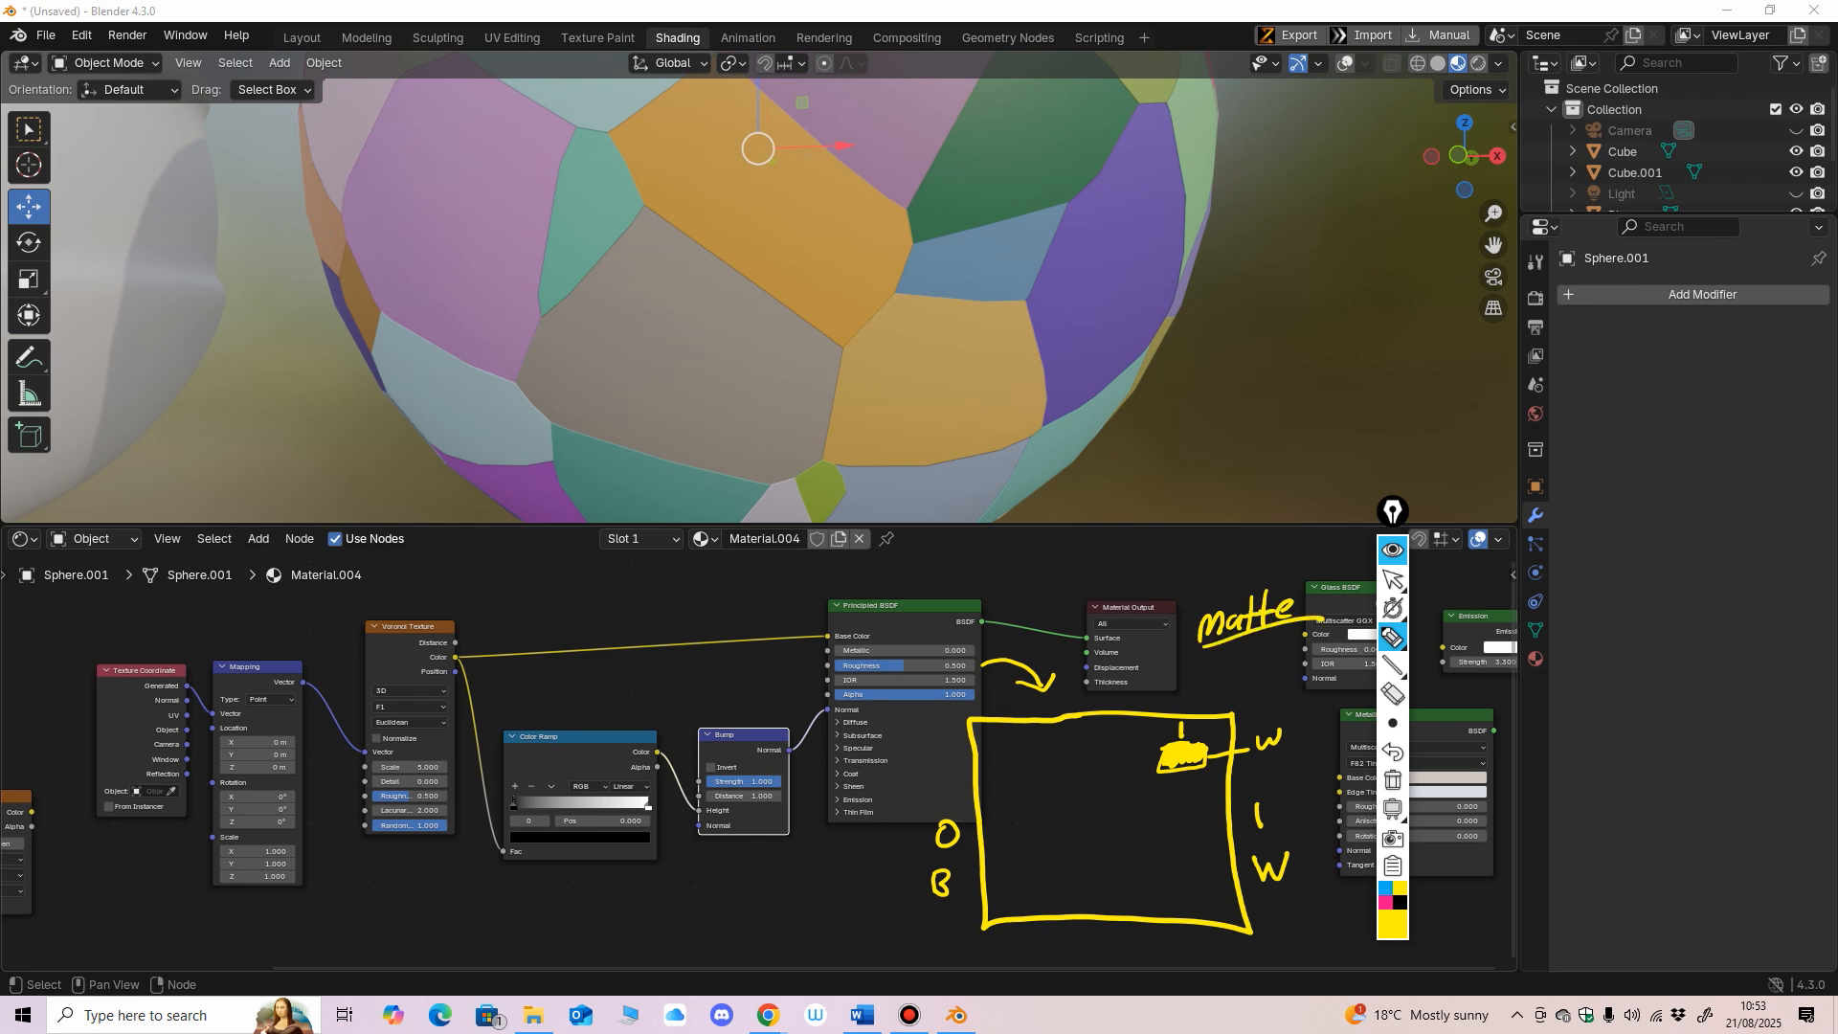
{"action": "mouse_move", "coordinate": [998, 886]}
{"action": "left_mouse_down"}
{"action": "mouse_move", "coordinate": [1043, 875]}
{"action": "mouse_move", "coordinate": [997, 888]}
{"action": "left_mouse_up"}
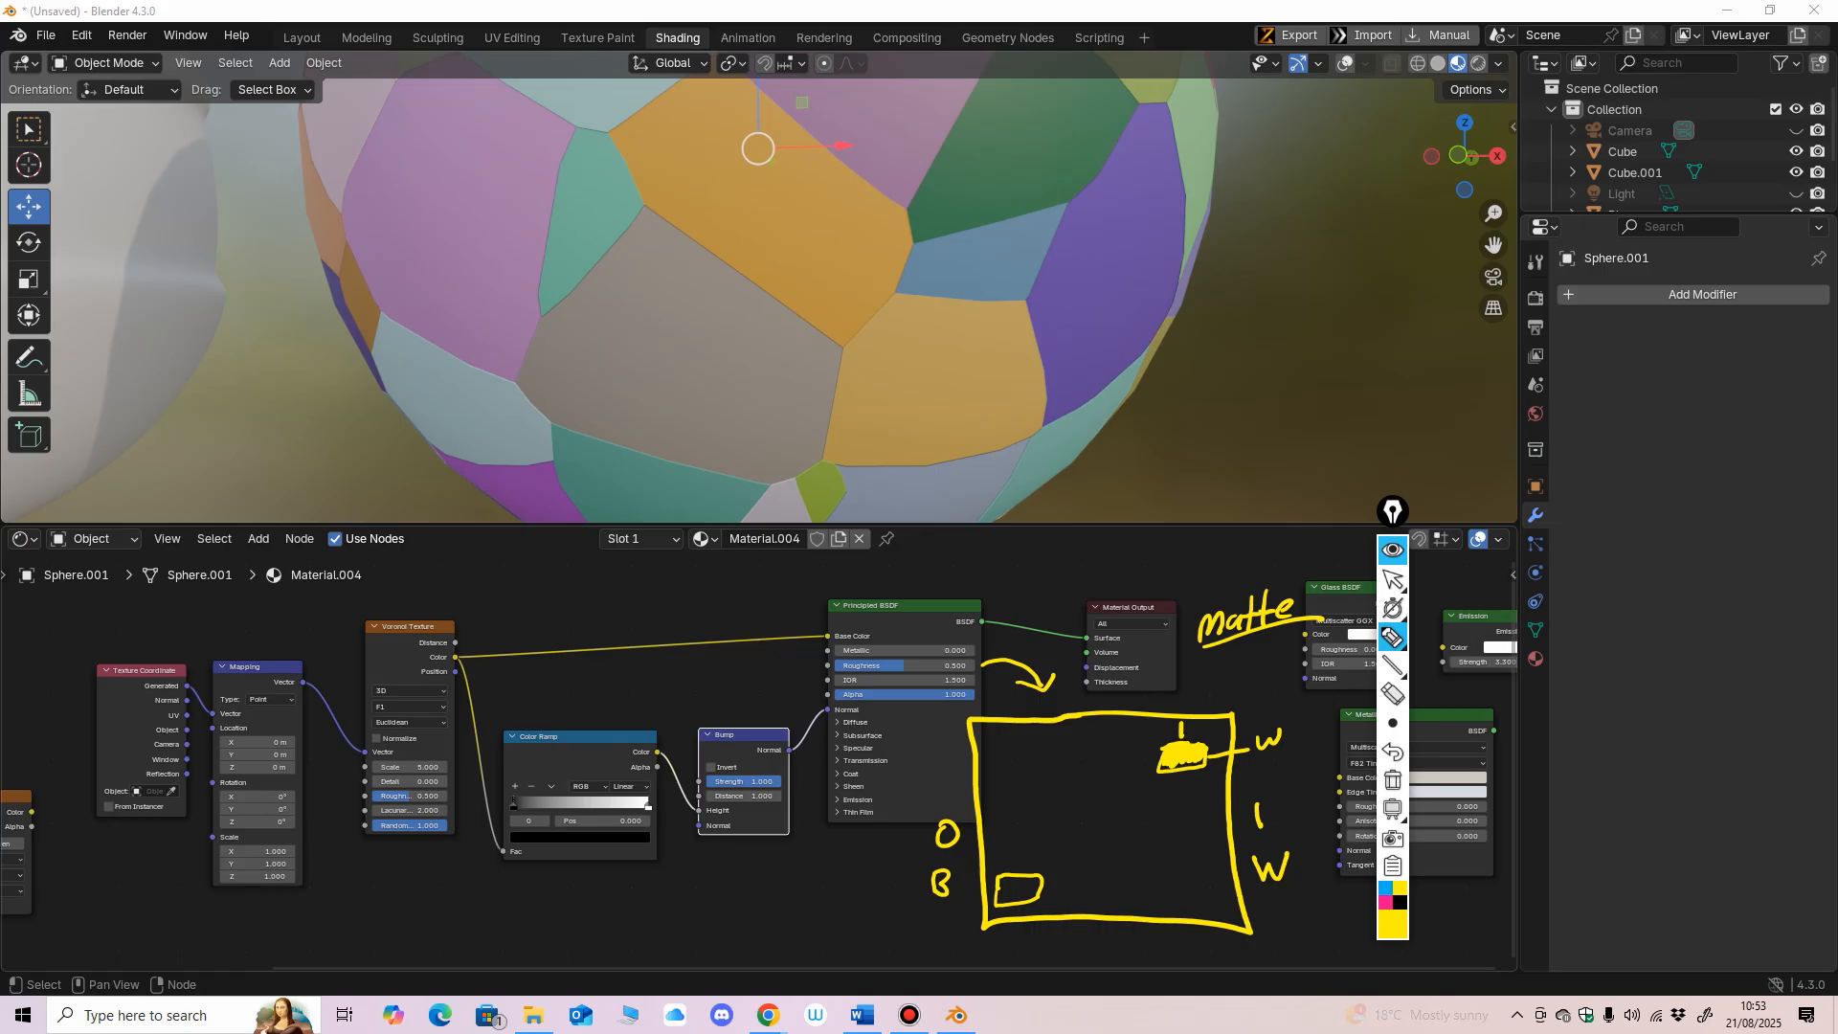
{"action": "left_click_drag", "start_coordinate": [954, 882], "coordinate": [995, 889]}
{"action": "mouse_move", "coordinate": [835, 895]}
{"action": "left_mouse_down"}
{"action": "mouse_move", "coordinate": [820, 925]}
{"action": "mouse_move", "coordinate": [845, 929]}
{"action": "mouse_move", "coordinate": [875, 890]}
{"action": "mouse_move", "coordinate": [926, 890]}
{"action": "left_mouse_up"}
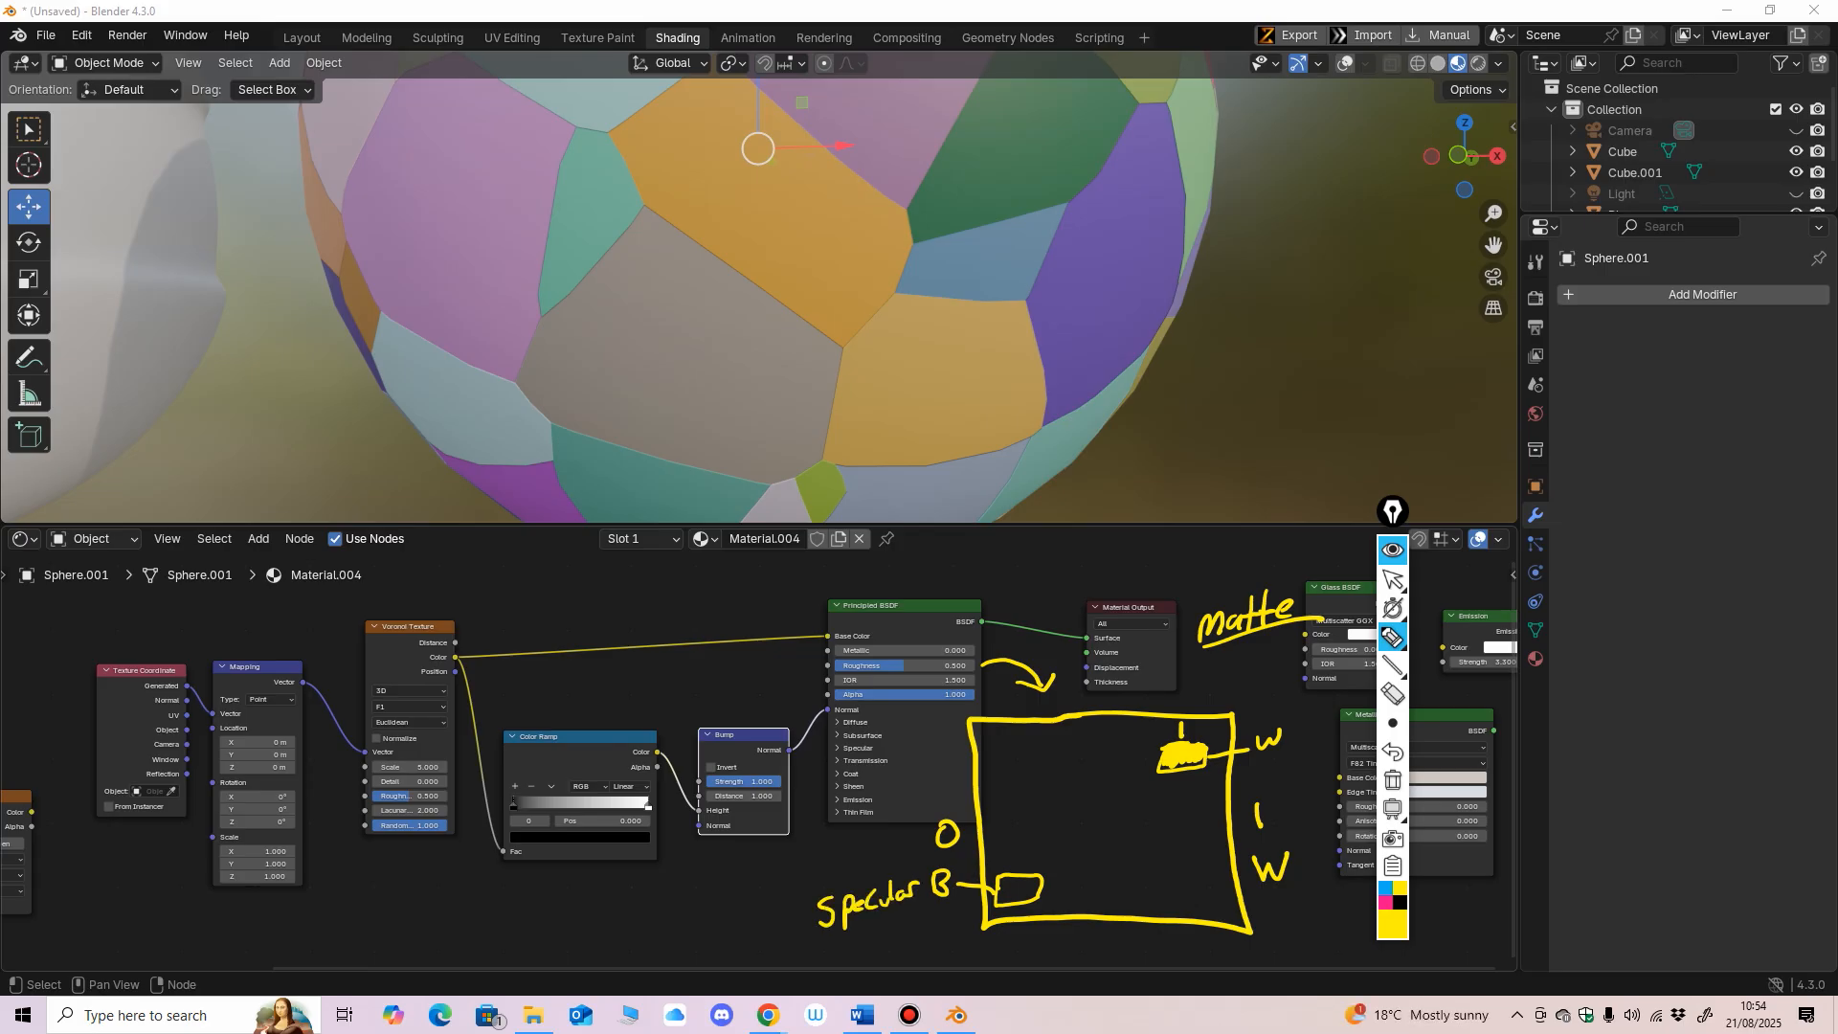
{"action": "left_click_drag", "start_coordinate": [822, 943], "coordinate": [929, 900]}
{"action": "left_click_drag", "start_coordinate": [1097, 715], "coordinate": [1117, 900]}
{"action": "left_click_drag", "start_coordinate": [1130, 829], "coordinate": [1151, 846]}
{"action": "left_click", "coordinate": [1141, 841]}
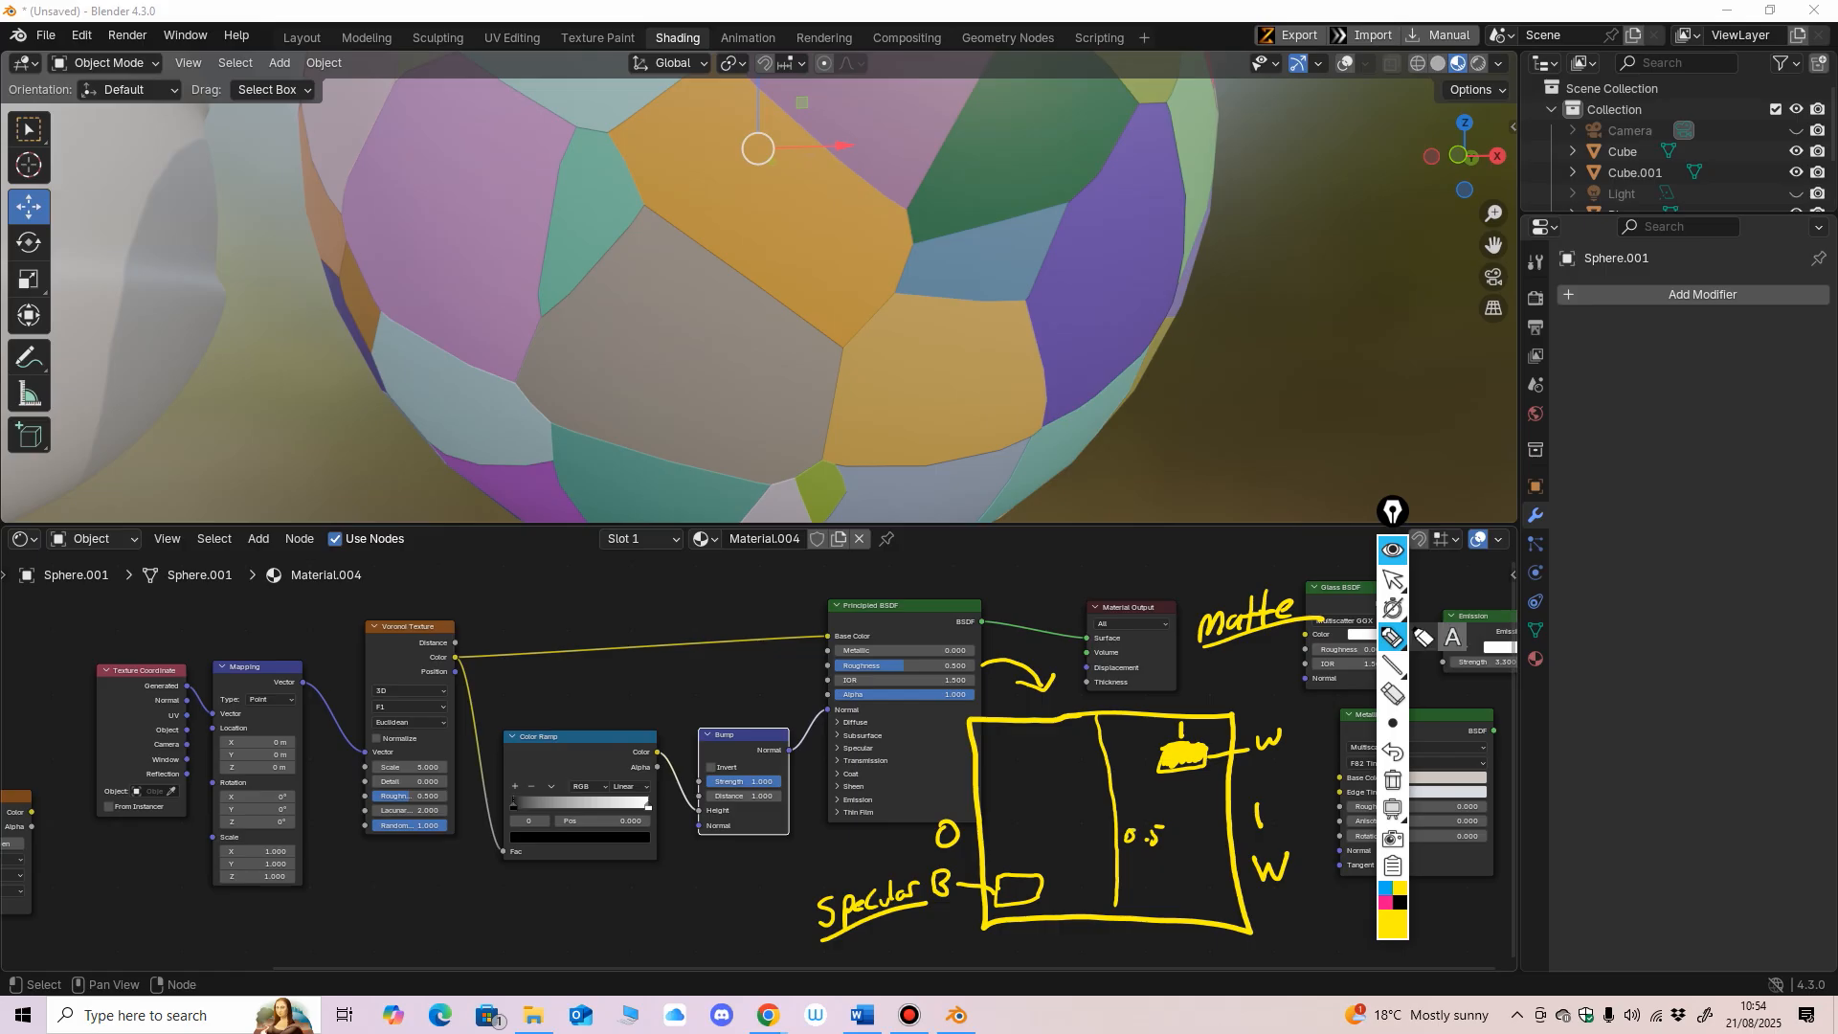
Step: Set the Bump node's Strength to 0.5
{"action": "left_click", "coordinate": [1392, 580]}
{"action": "mouse_move", "coordinate": [756, 781]}
{"action": "left_mouse_down"}
{"action": "mouse_move", "coordinate": [723, 781]}
{"action": "mouse_move", "coordinate": [773, 781]}
{"action": "mouse_move", "coordinate": [757, 781]}
{"action": "left_mouse_up"}
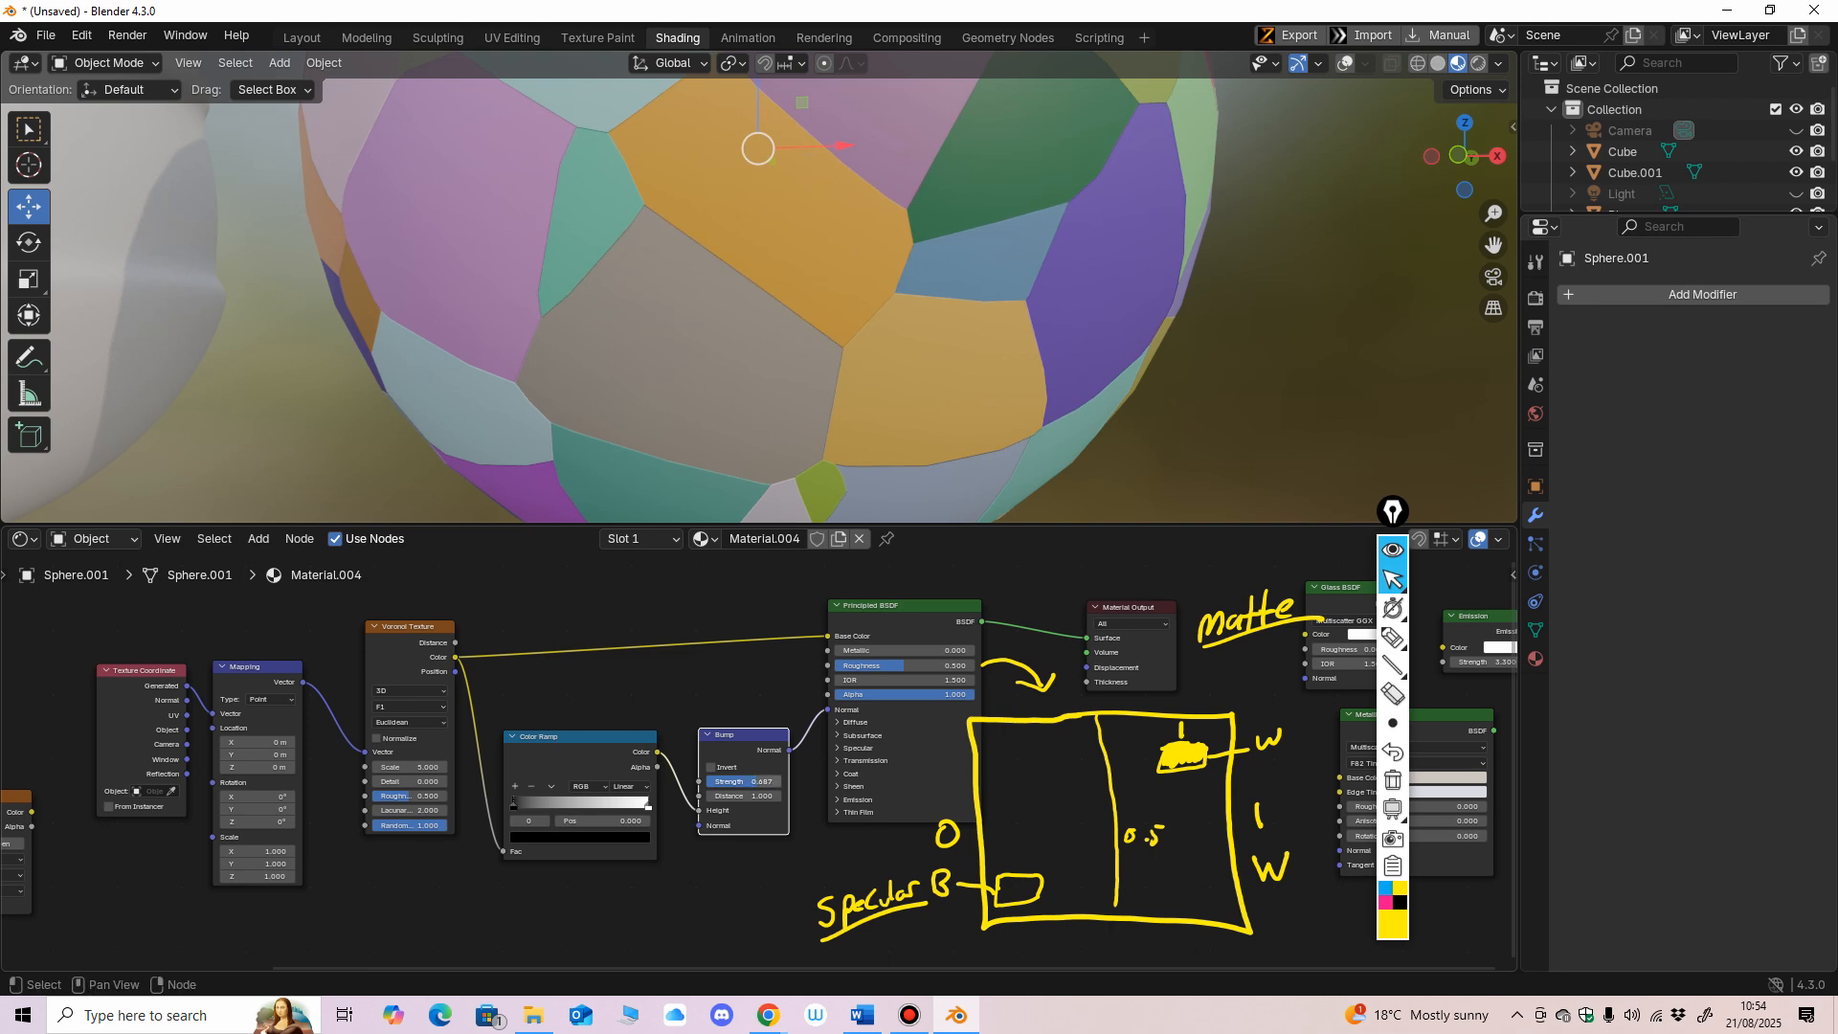
{"action": "left_click", "coordinate": [757, 781]}
{"action": "key", "text": "BackSpace"}
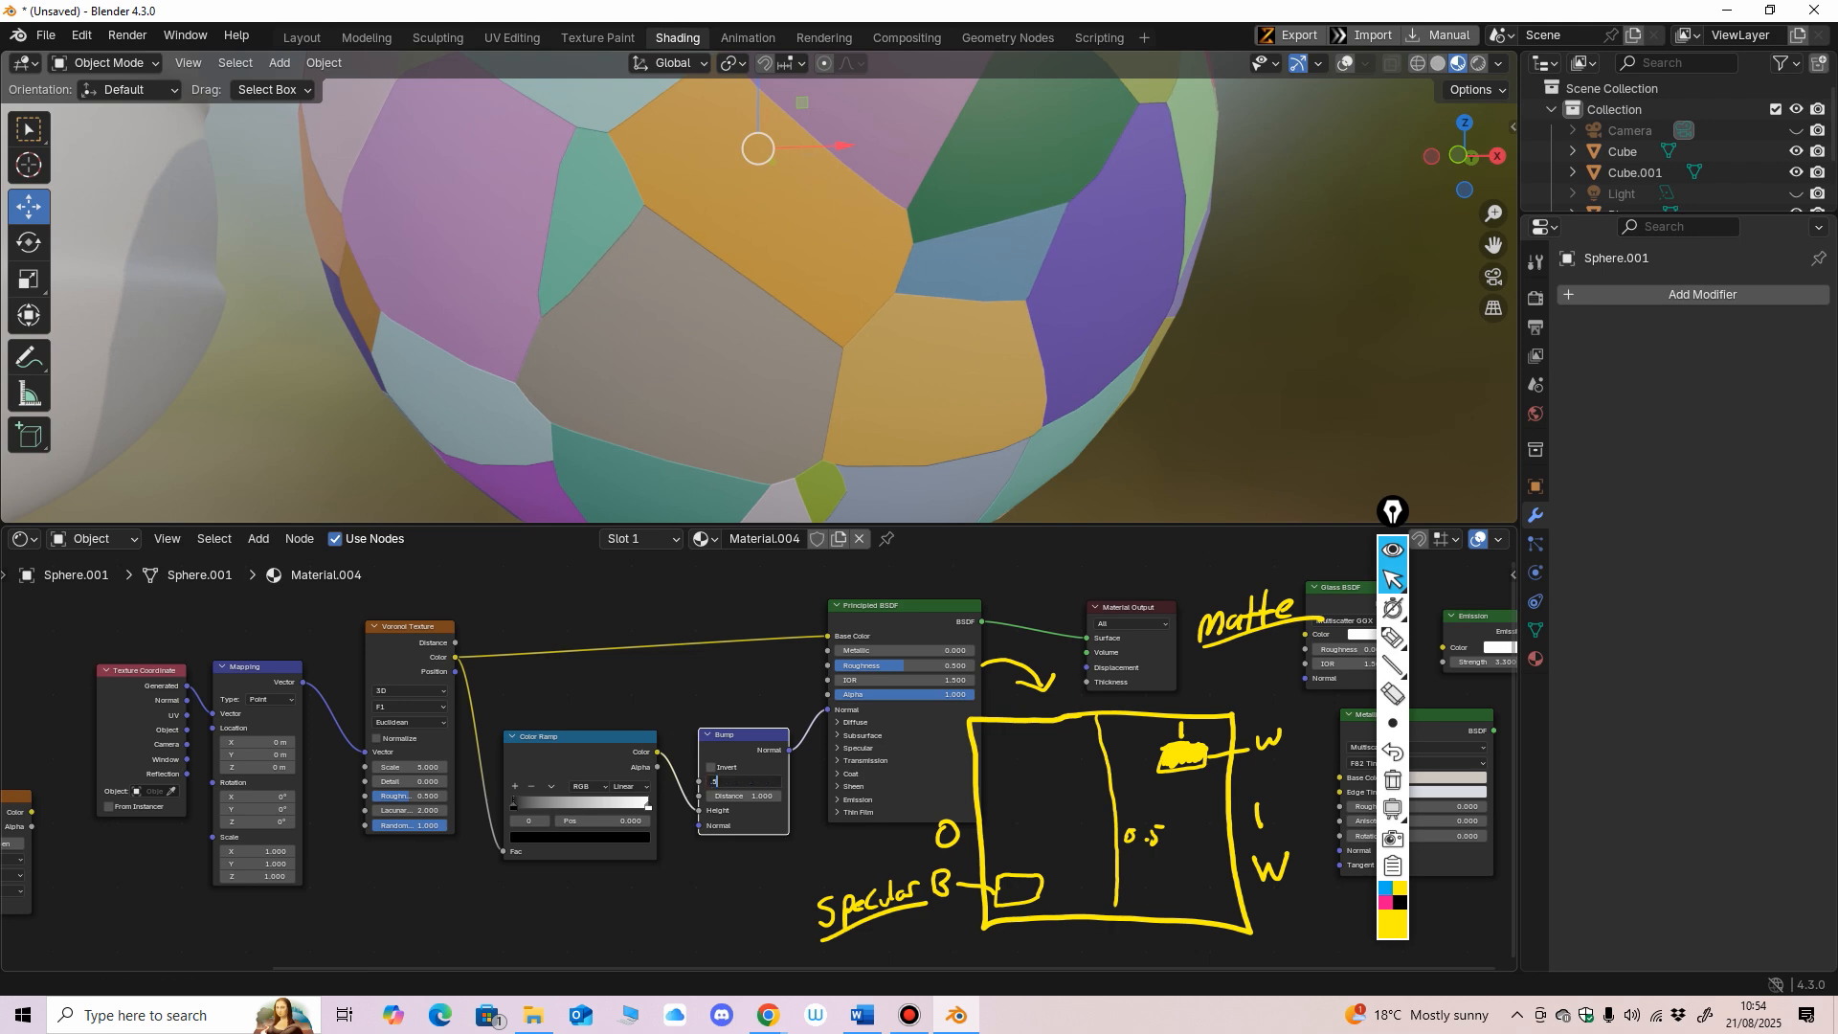
{"action": "type", "text": ".5"}
{"action": "key", "text": "Return"}
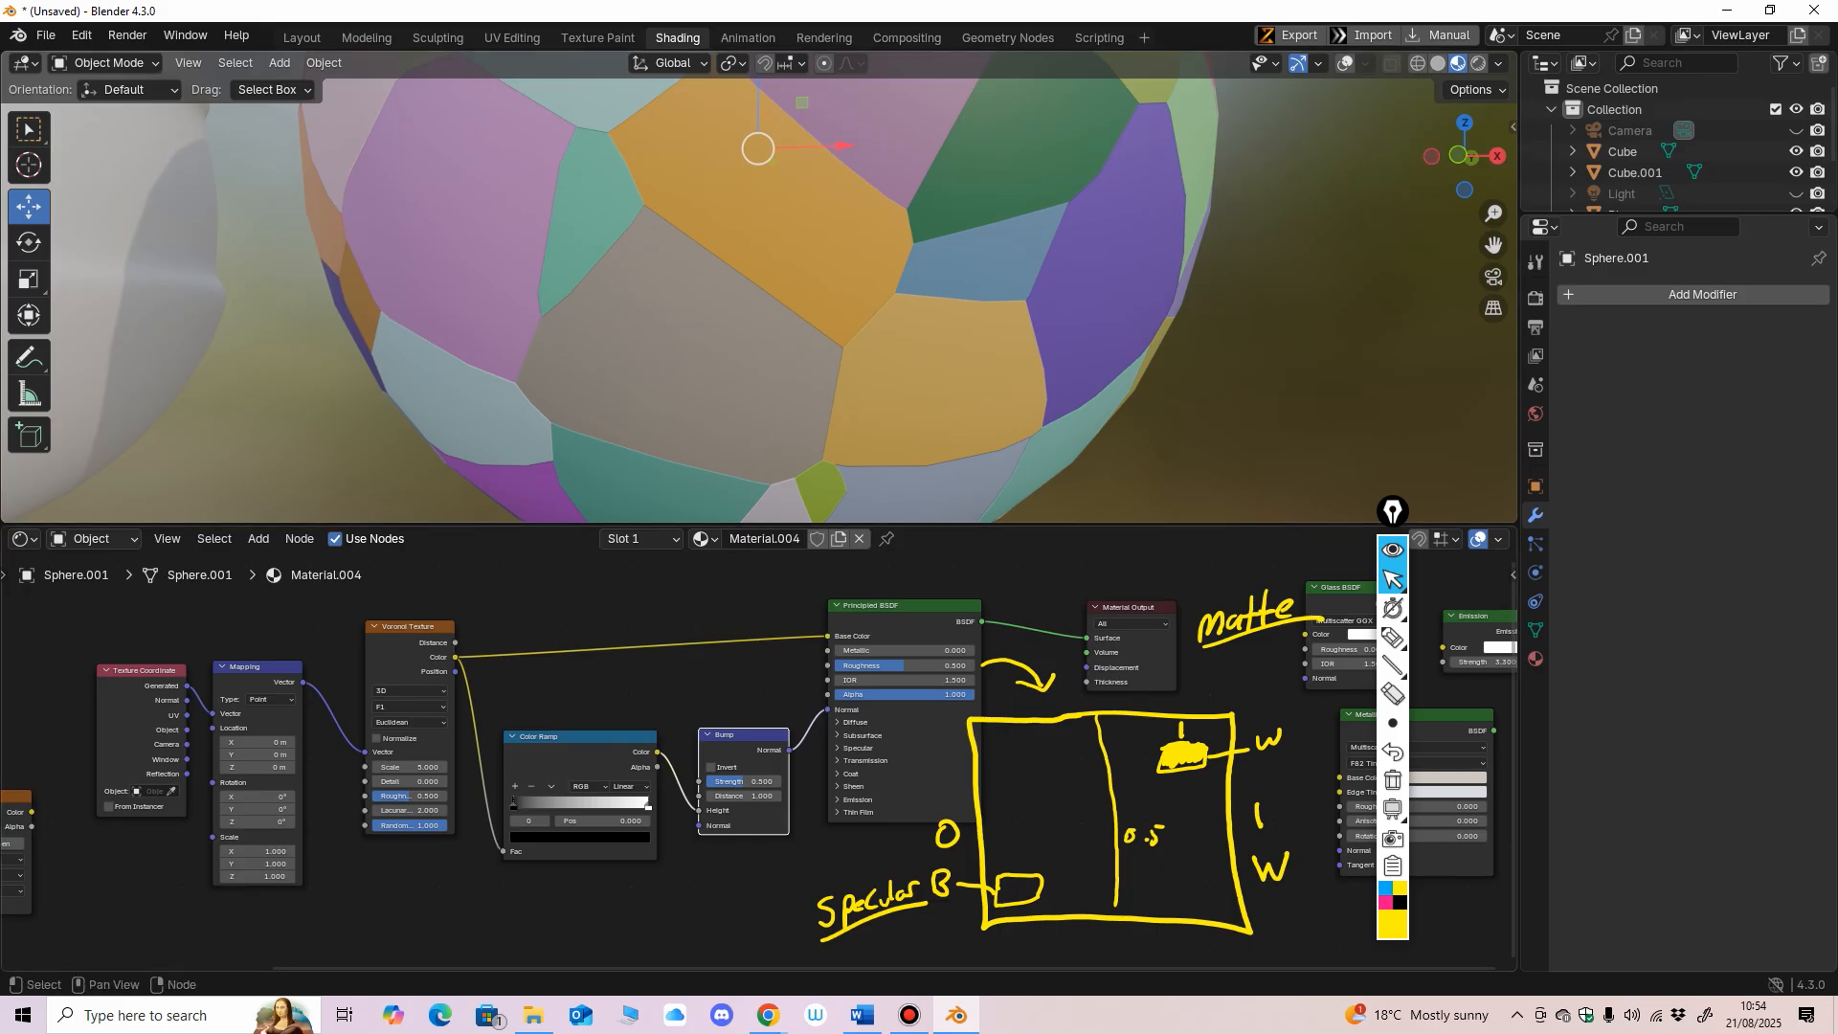
Step: Erase the square sketch and all its pen labels, and return to the normal cursor
{"action": "left_click", "coordinate": [1392, 694]}
{"action": "left_click_drag", "start_coordinate": [1325, 619], "coordinate": [1011, 665]}
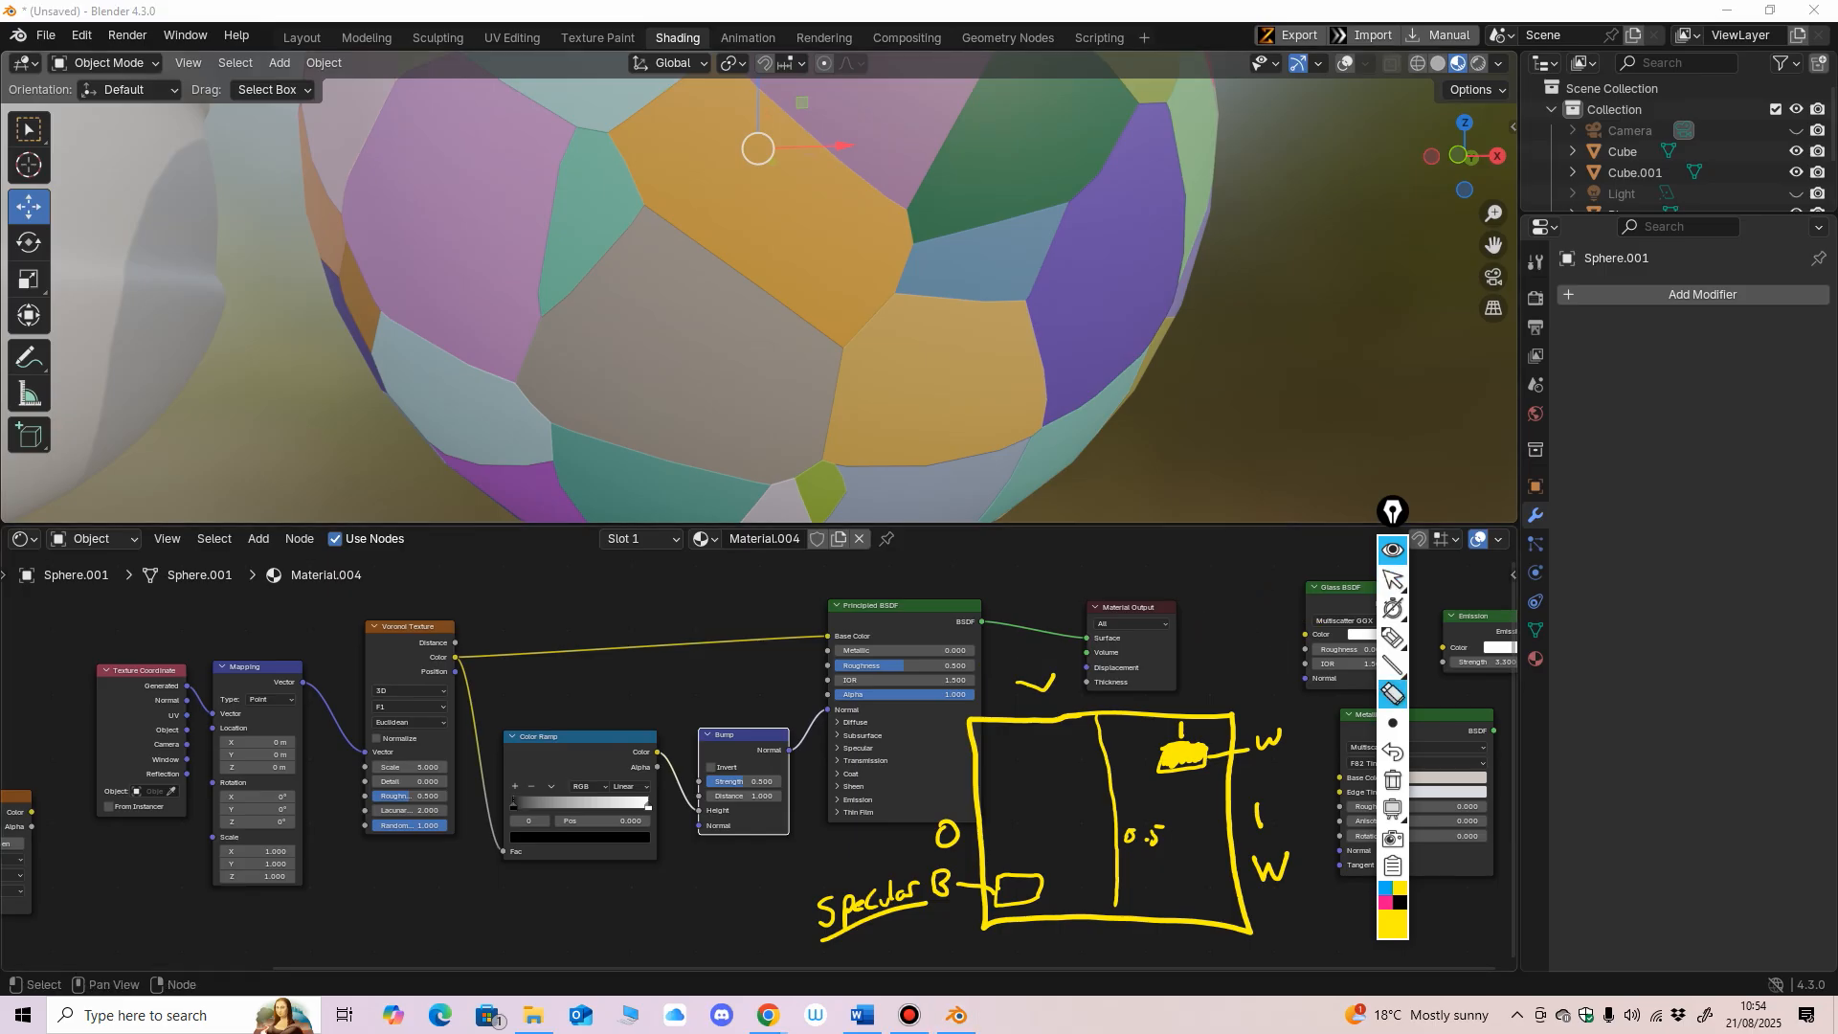
{"action": "mouse_move", "coordinate": [995, 727]}
{"action": "left_mouse_down"}
{"action": "mouse_move", "coordinate": [890, 894]}
{"action": "mouse_move", "coordinate": [1148, 834]}
{"action": "mouse_move", "coordinate": [1268, 866]}
{"action": "mouse_move", "coordinate": [1187, 756]}
{"action": "left_mouse_up"}
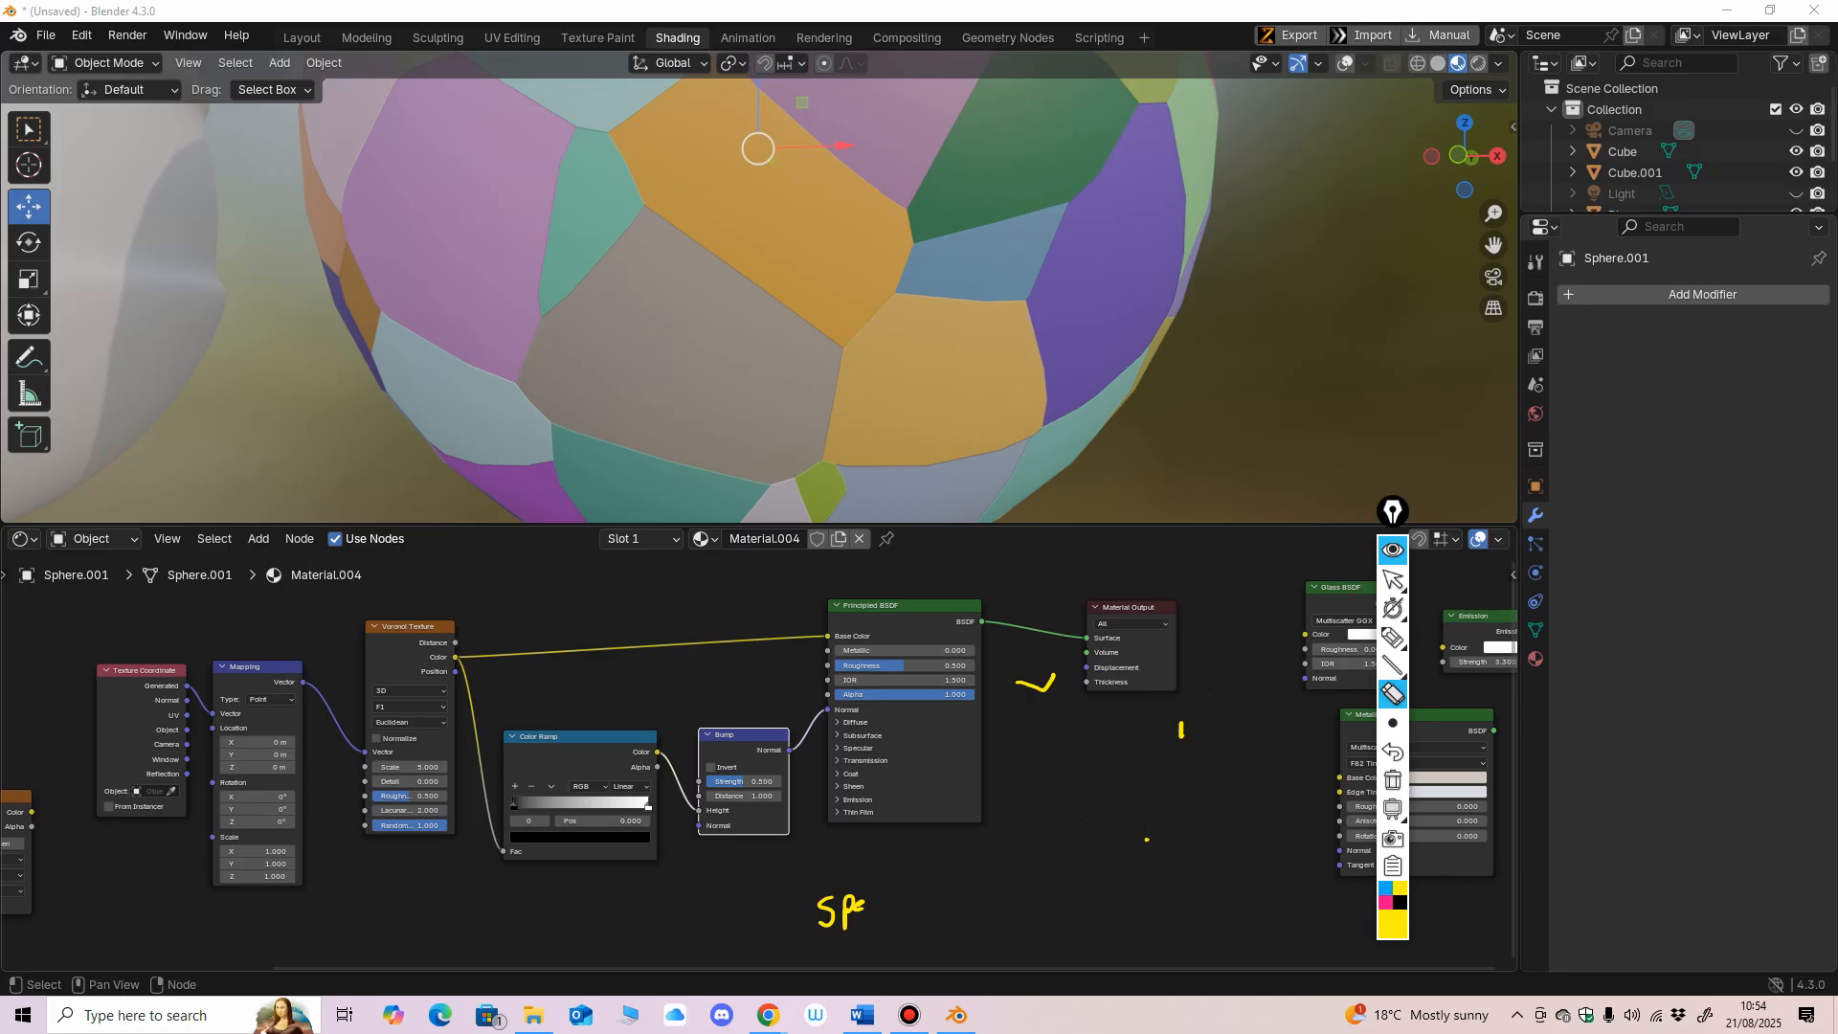
{"action": "mouse_move", "coordinate": [1063, 670]}
{"action": "left_mouse_down"}
{"action": "mouse_move", "coordinate": [1028, 685]}
{"action": "mouse_move", "coordinate": [850, 909]}
{"action": "mouse_move", "coordinate": [823, 911]}
{"action": "mouse_move", "coordinate": [1181, 733]}
{"action": "left_mouse_up"}
{"action": "left_click", "coordinate": [1393, 579]}
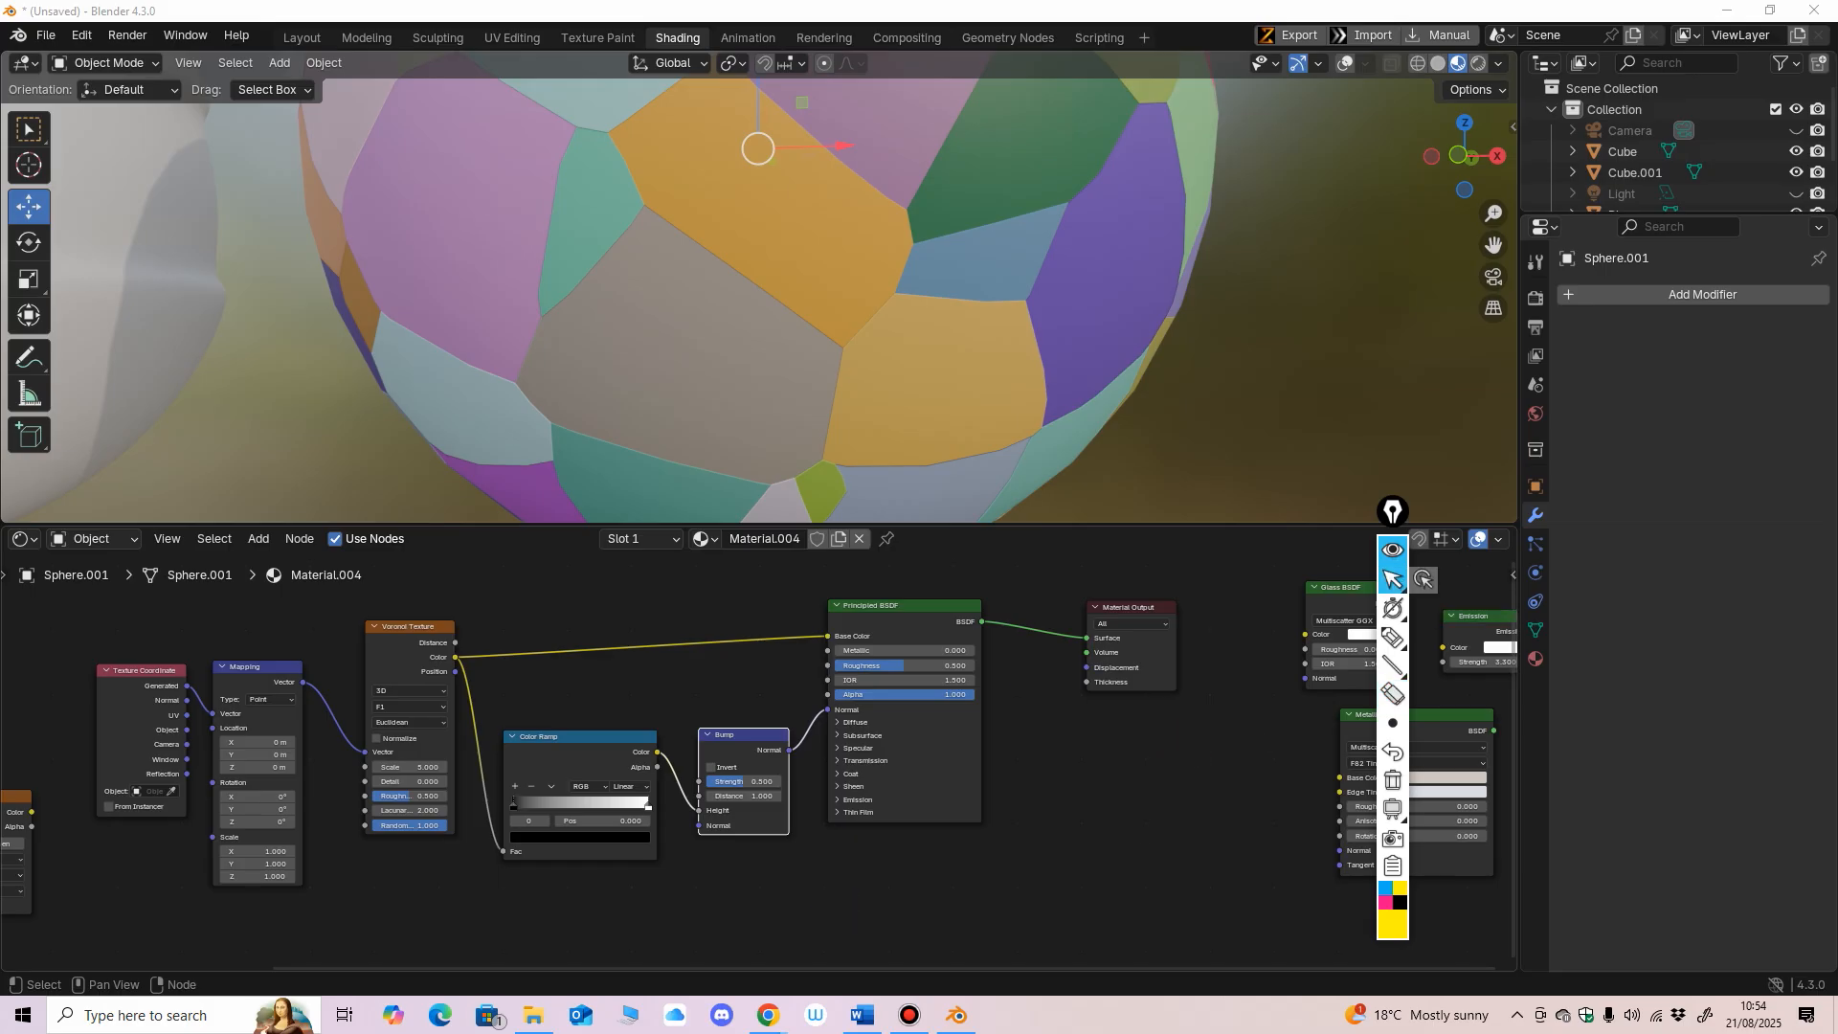
Step: Delete the Color Ramp node between the Voronoi Texture and the Bump node
{"action": "scroll", "coordinate": [754, 761], "scroll_direction": "down", "scroll_amount": 4}
{"action": "scroll", "coordinate": [747, 747], "scroll_direction": "up", "scroll_amount": 2}
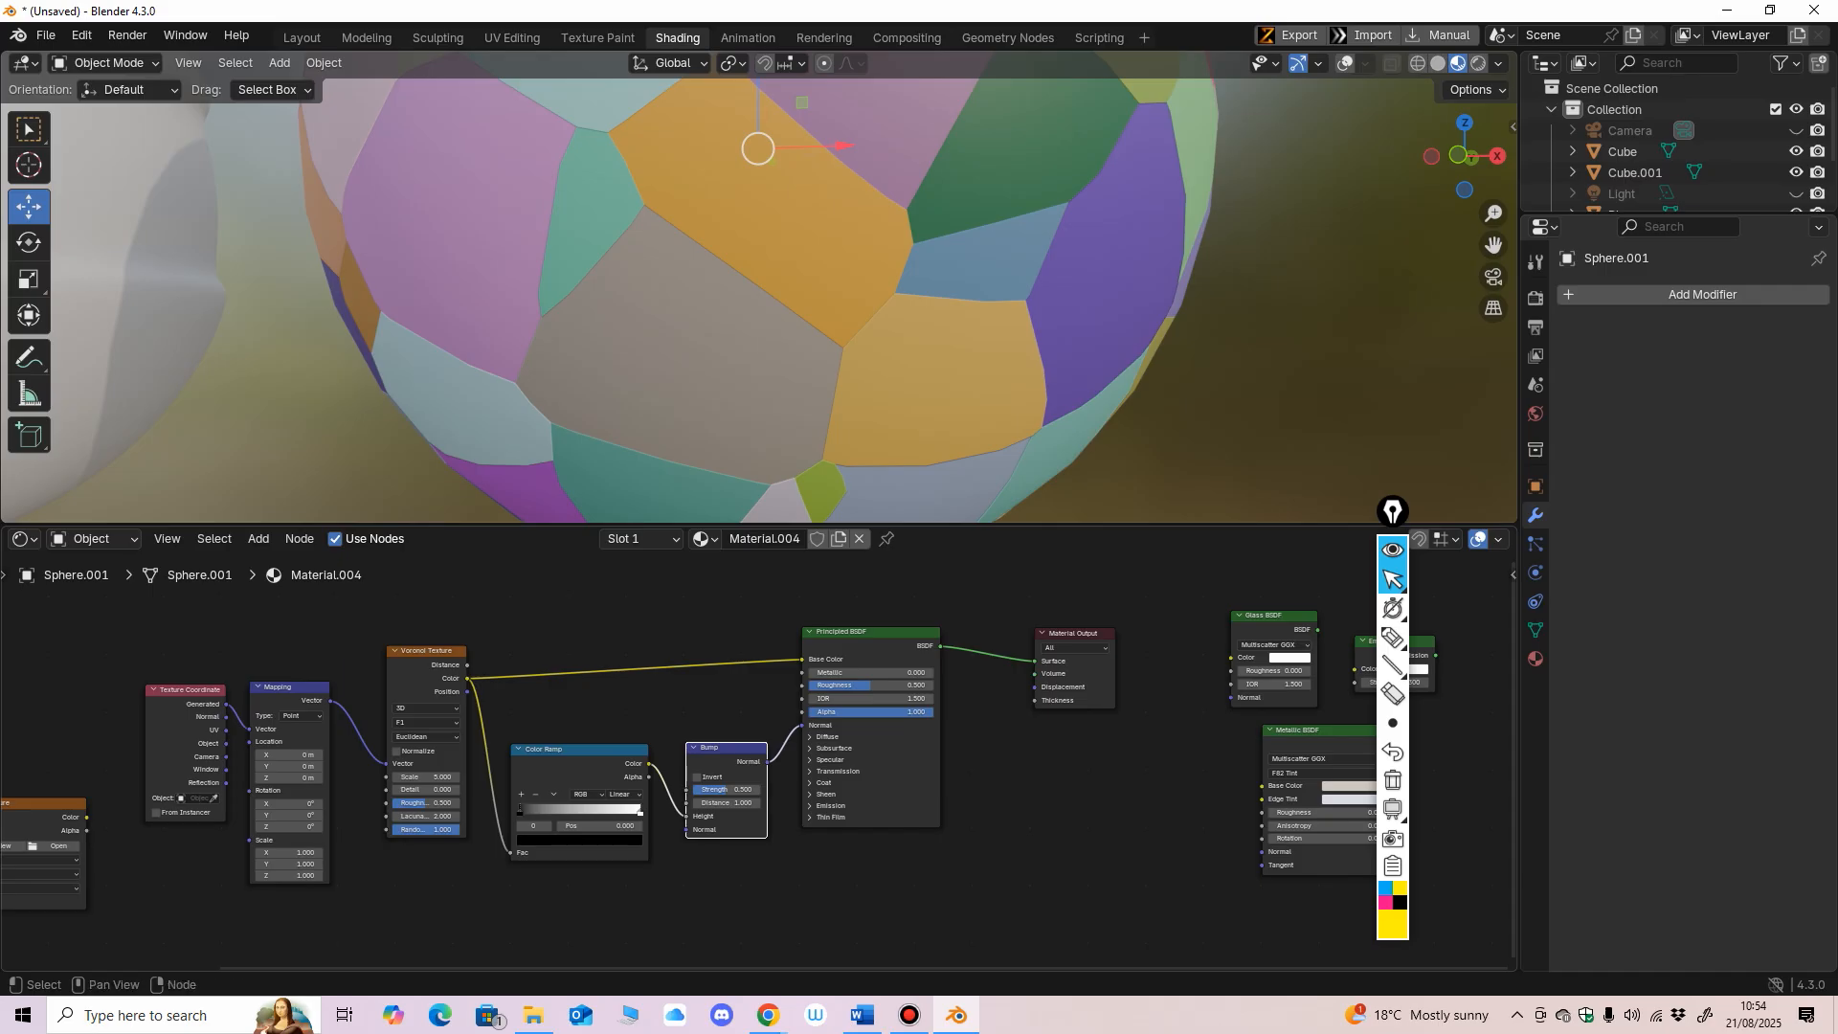
{"action": "scroll", "coordinate": [748, 746], "scroll_direction": "down", "scroll_amount": 3}
{"action": "scroll", "coordinate": [749, 747], "scroll_direction": "down", "scroll_amount": 1}
{"action": "scroll", "coordinate": [747, 756], "scroll_direction": "up", "scroll_amount": 1}
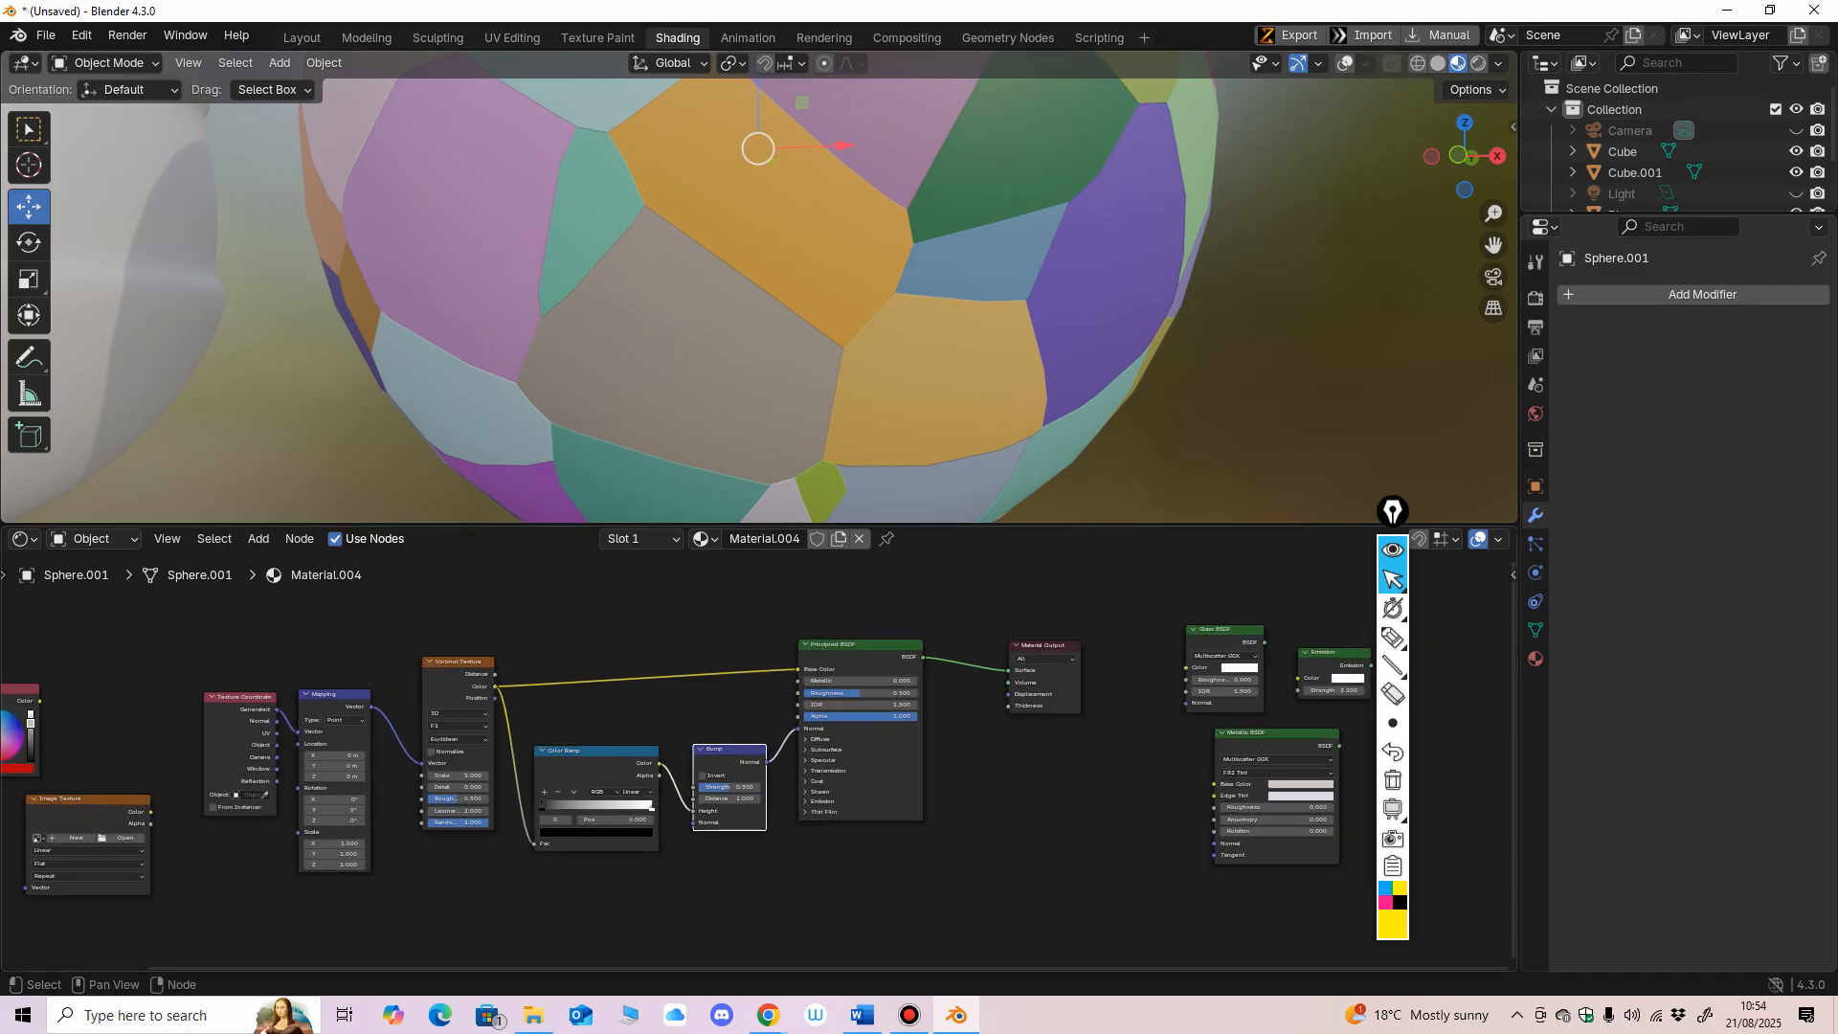
{"action": "scroll", "coordinate": [763, 762], "scroll_direction": "up", "scroll_amount": 1}
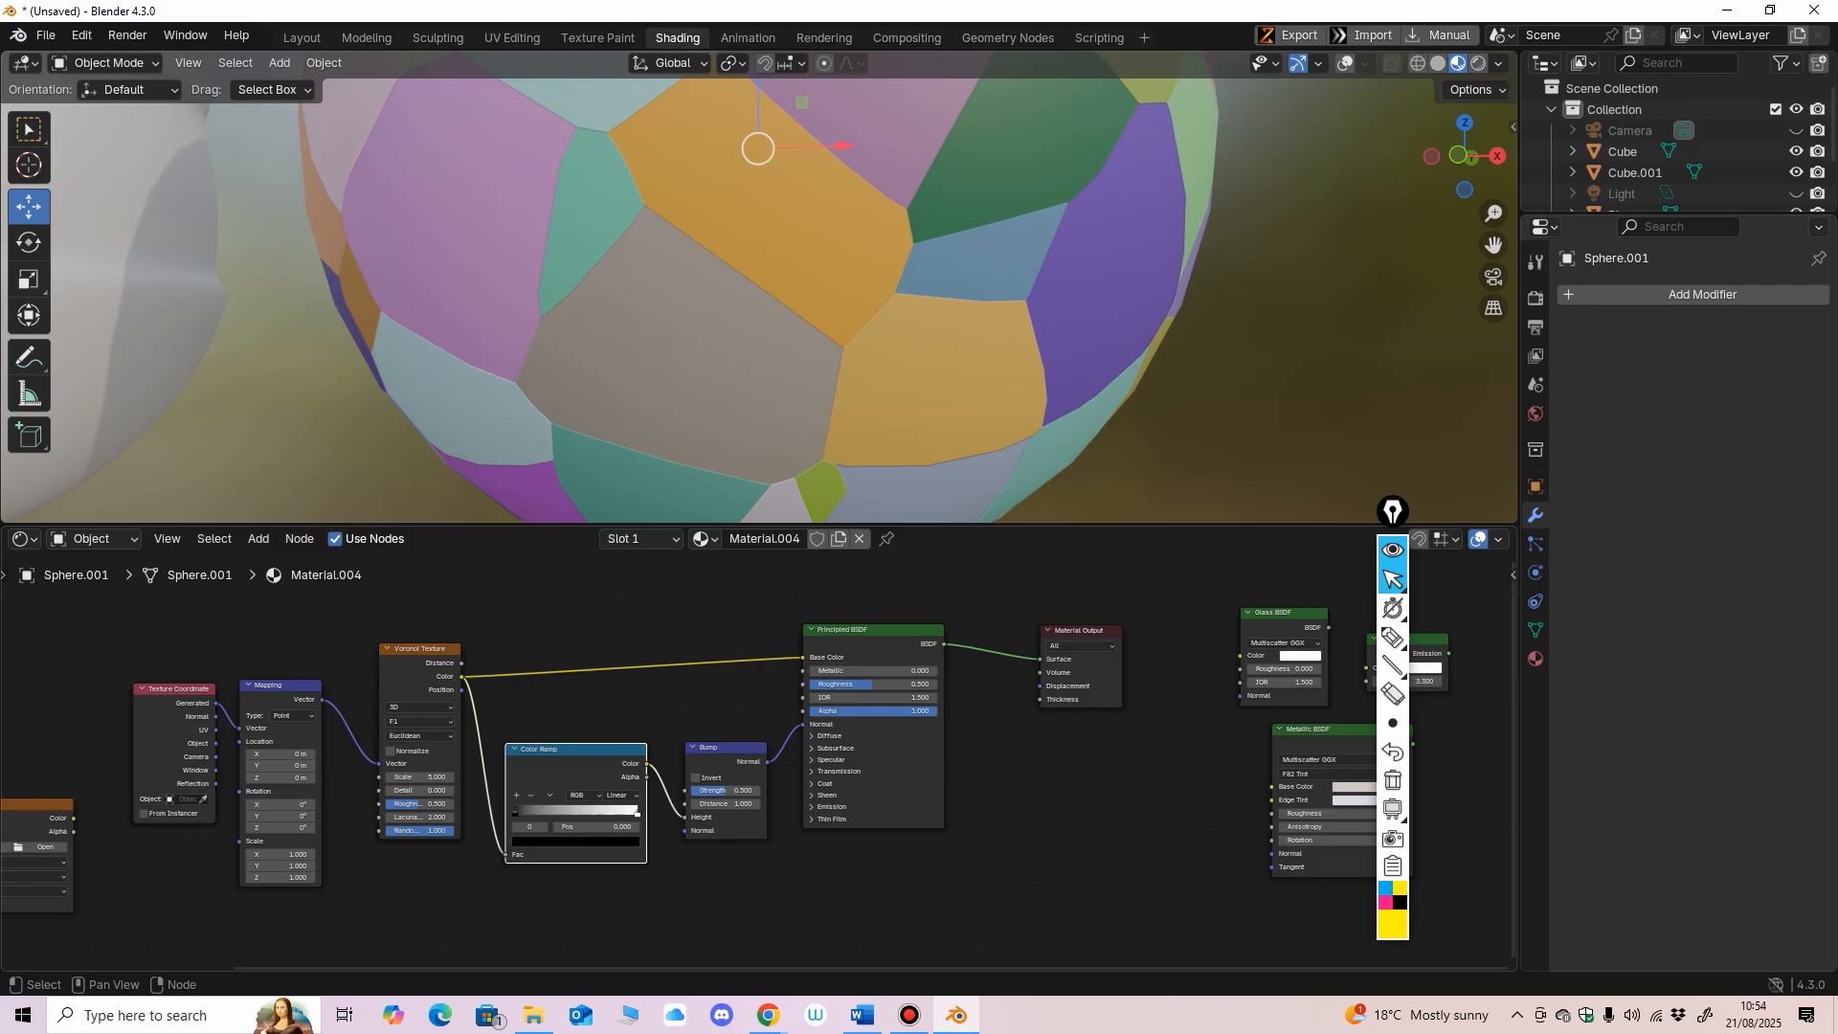
{"action": "key", "text": "Delete"}
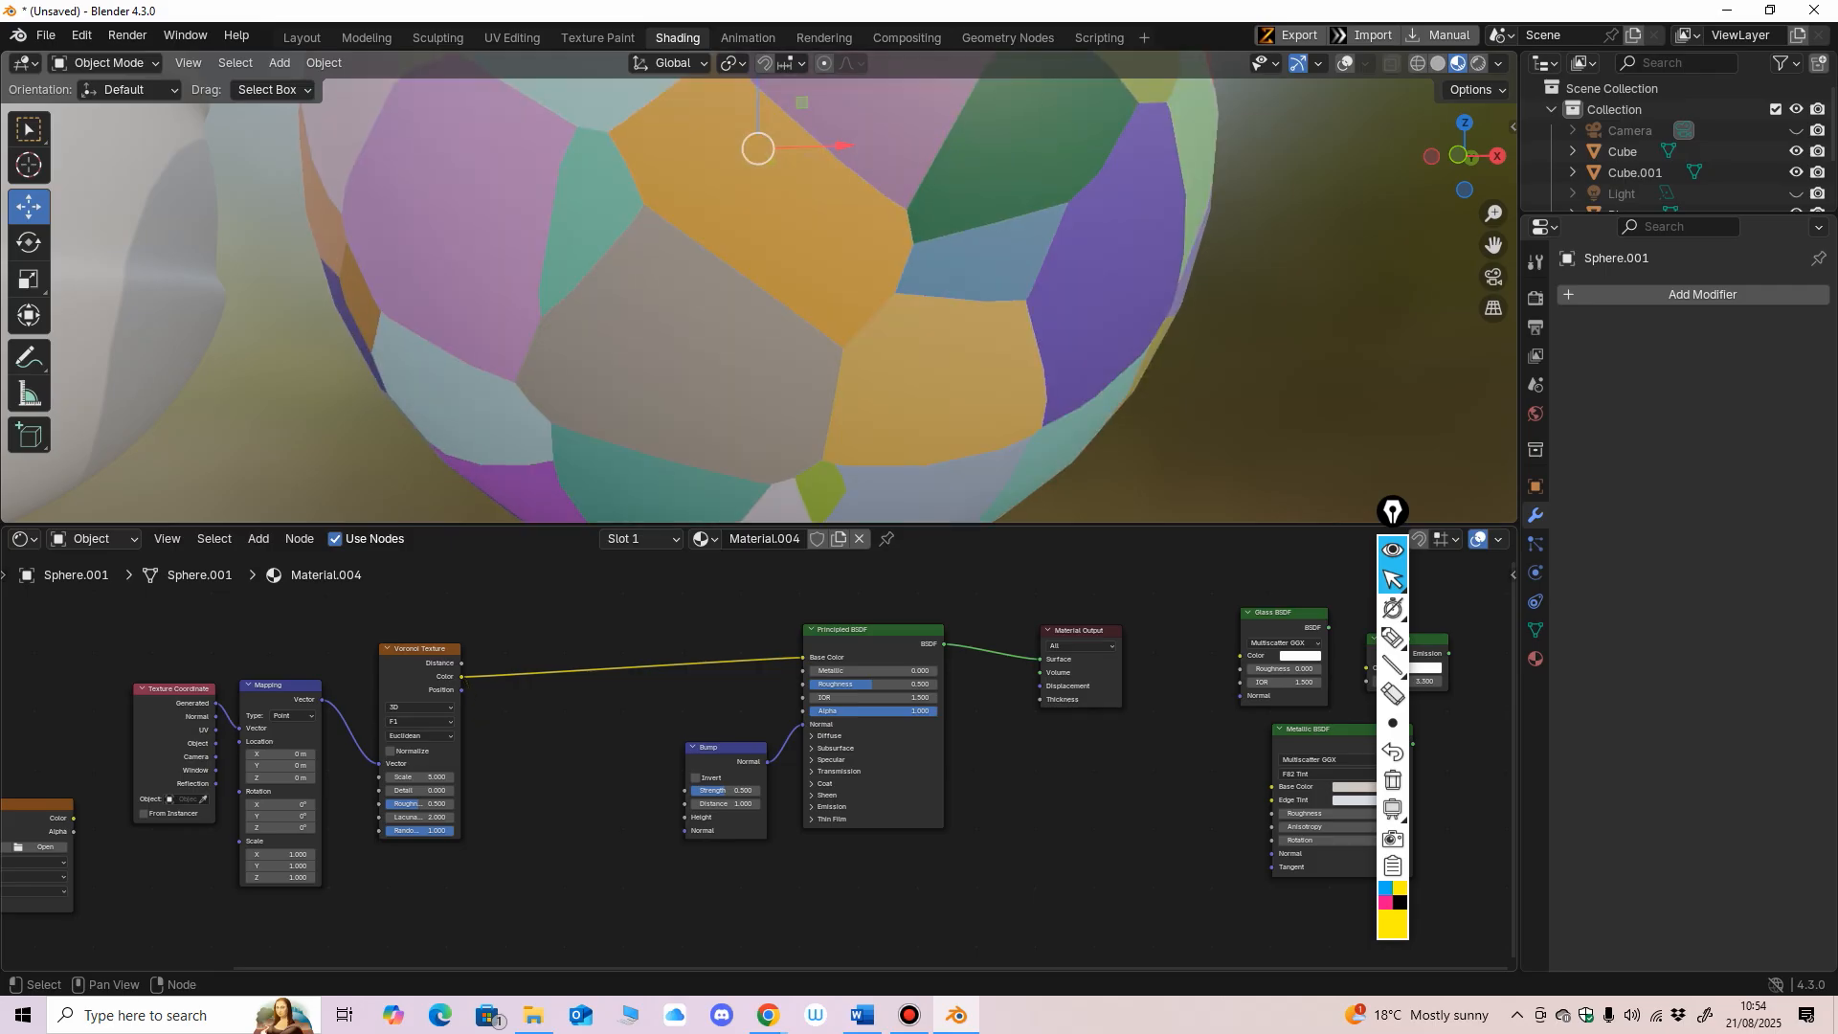
Step: Rearrange the Bump, Principled BSDF and Voronoi Texture nodes to widen the gaps between them
{"action": "left_click", "coordinate": [726, 748]}
{"action": "left_click_drag", "start_coordinate": [725, 747], "coordinate": [693, 752]}
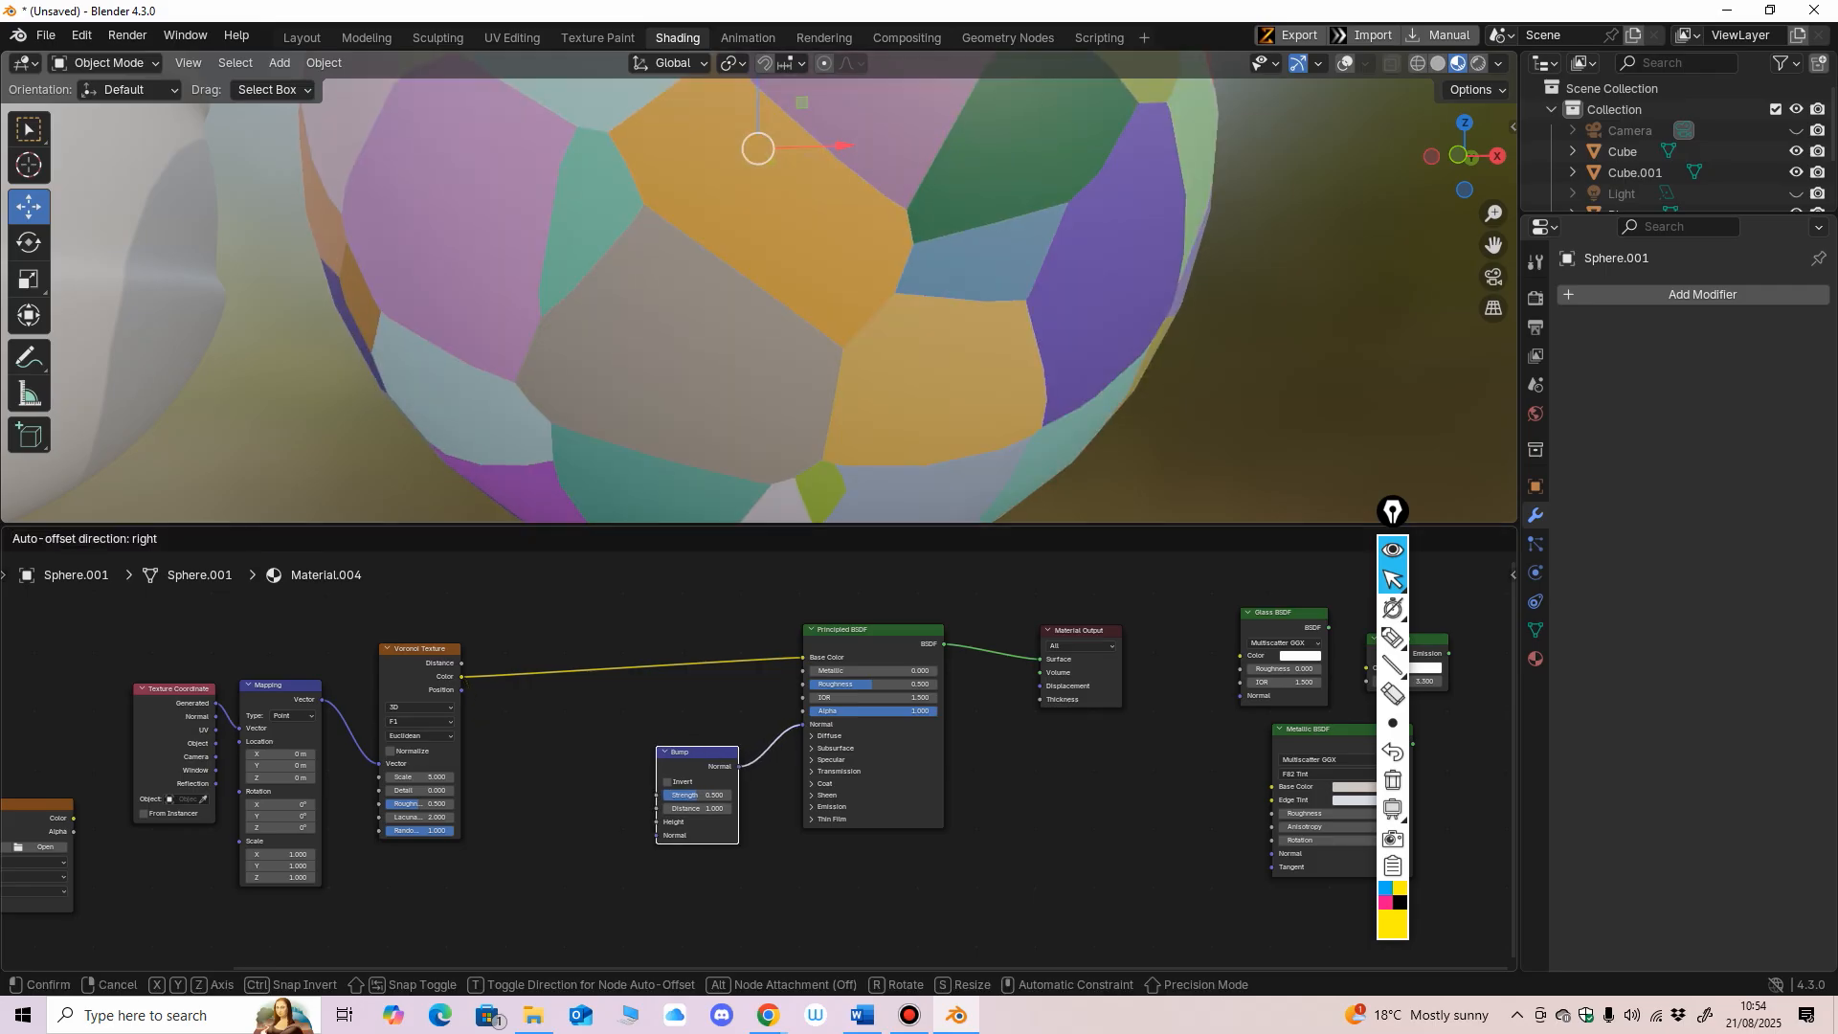
{"action": "left_click_drag", "start_coordinate": [869, 630], "coordinate": [882, 626]}
{"action": "middle_click_drag", "start_coordinate": [747, 675], "coordinate": [781, 698], "text": "shift"}
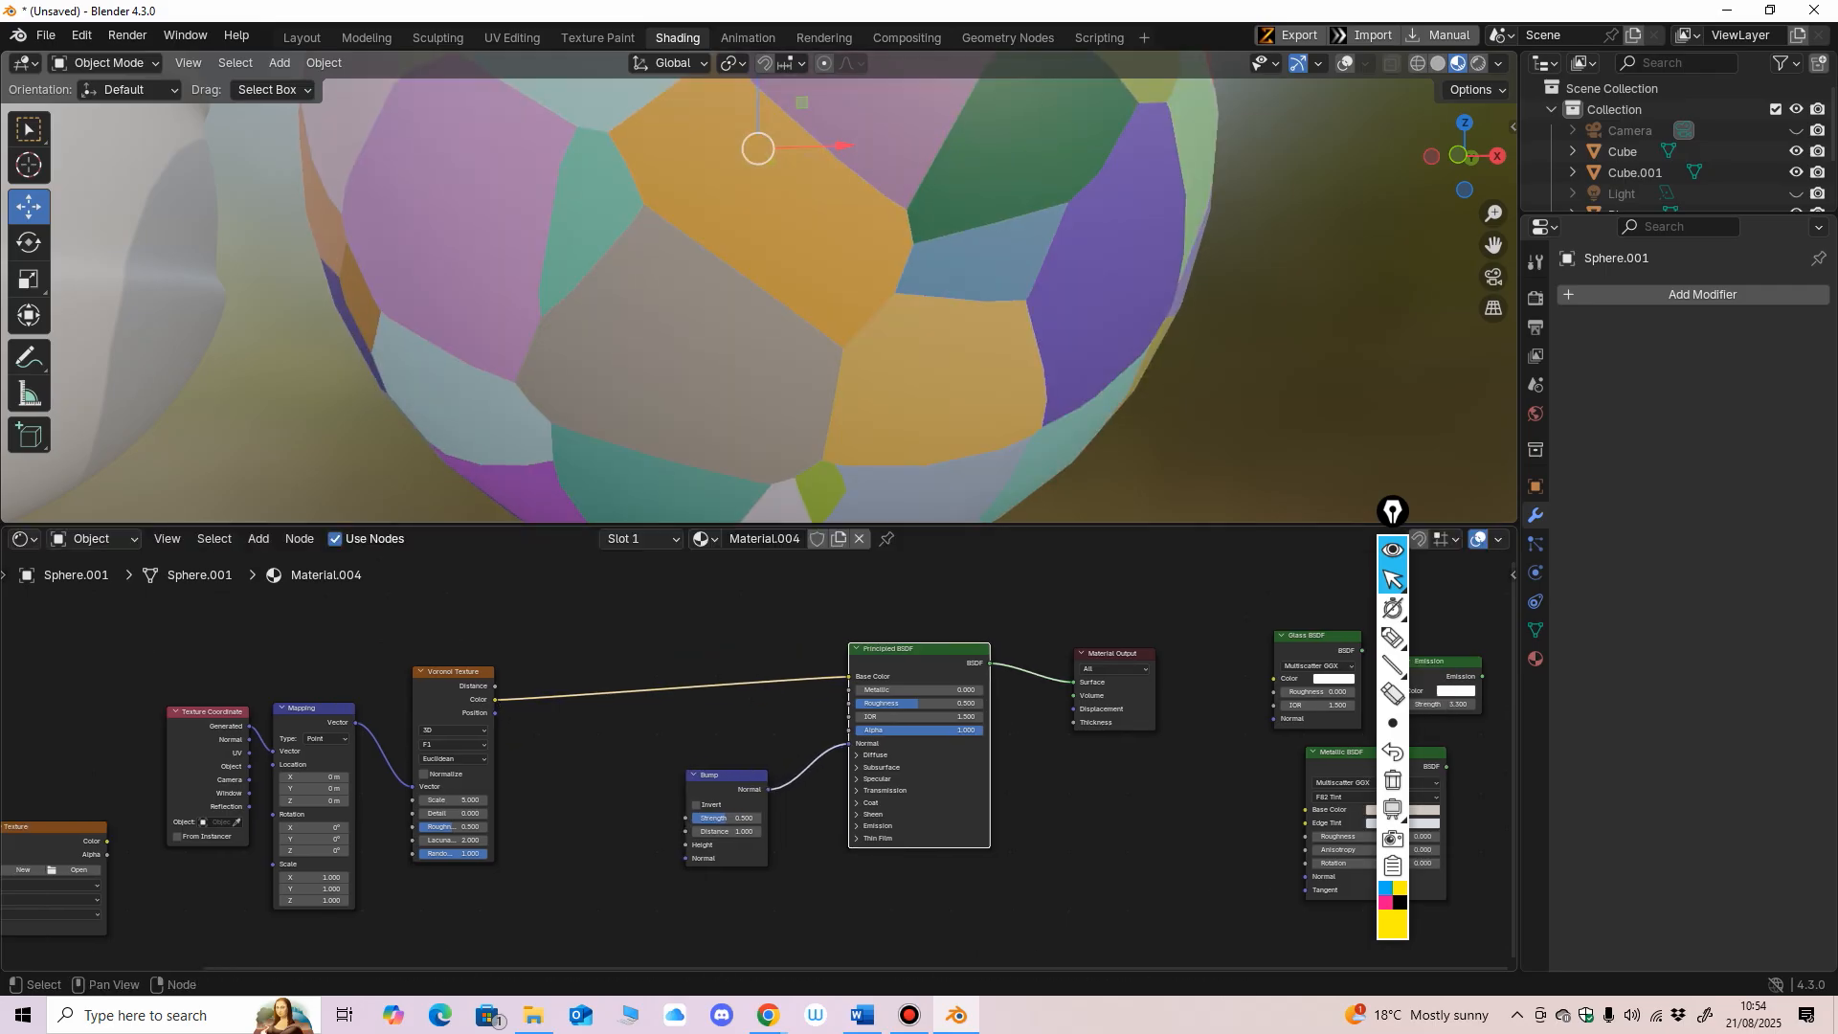
{"action": "left_click_drag", "start_coordinate": [454, 671], "coordinate": [448, 657]}
{"action": "middle_click_drag", "start_coordinate": [536, 718], "coordinate": [499, 684], "text": "shift"}
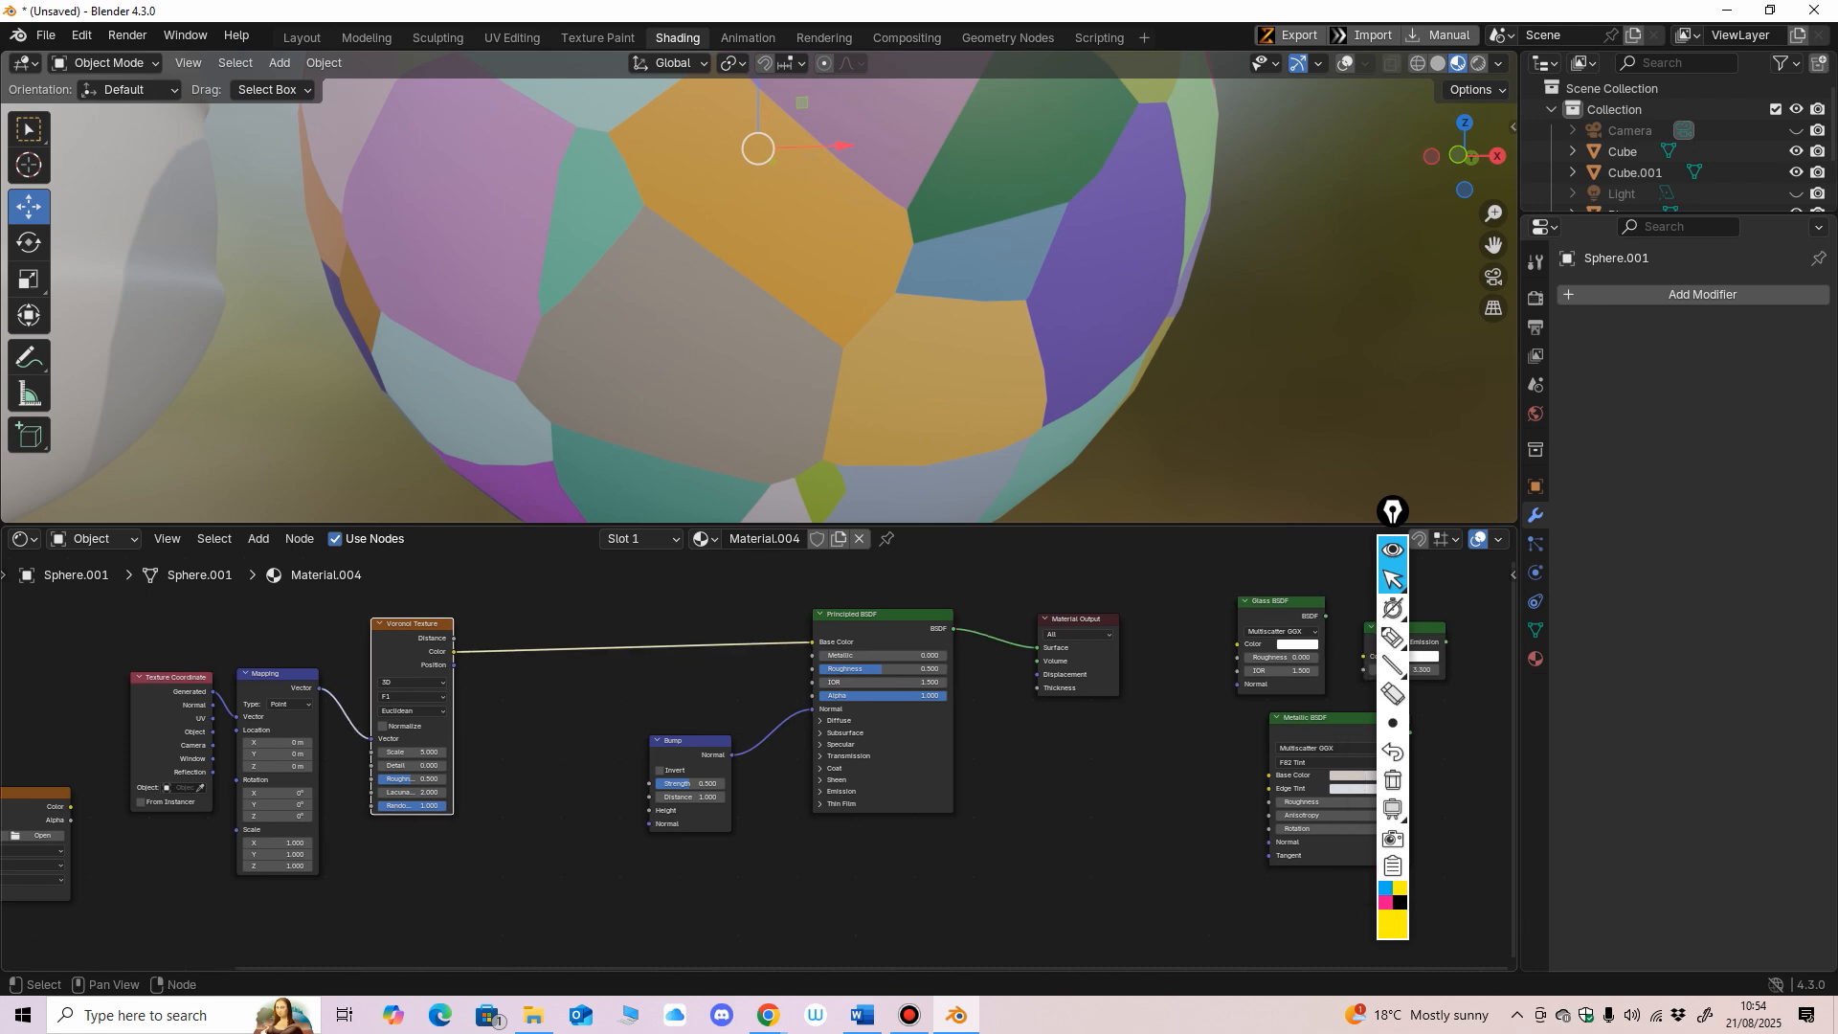
Step: Add a Noise Texture node below the Voronoi Texture to Base Color link, between the Voronoi Texture and Bump nodes
{"action": "key", "text": "shift+a"}
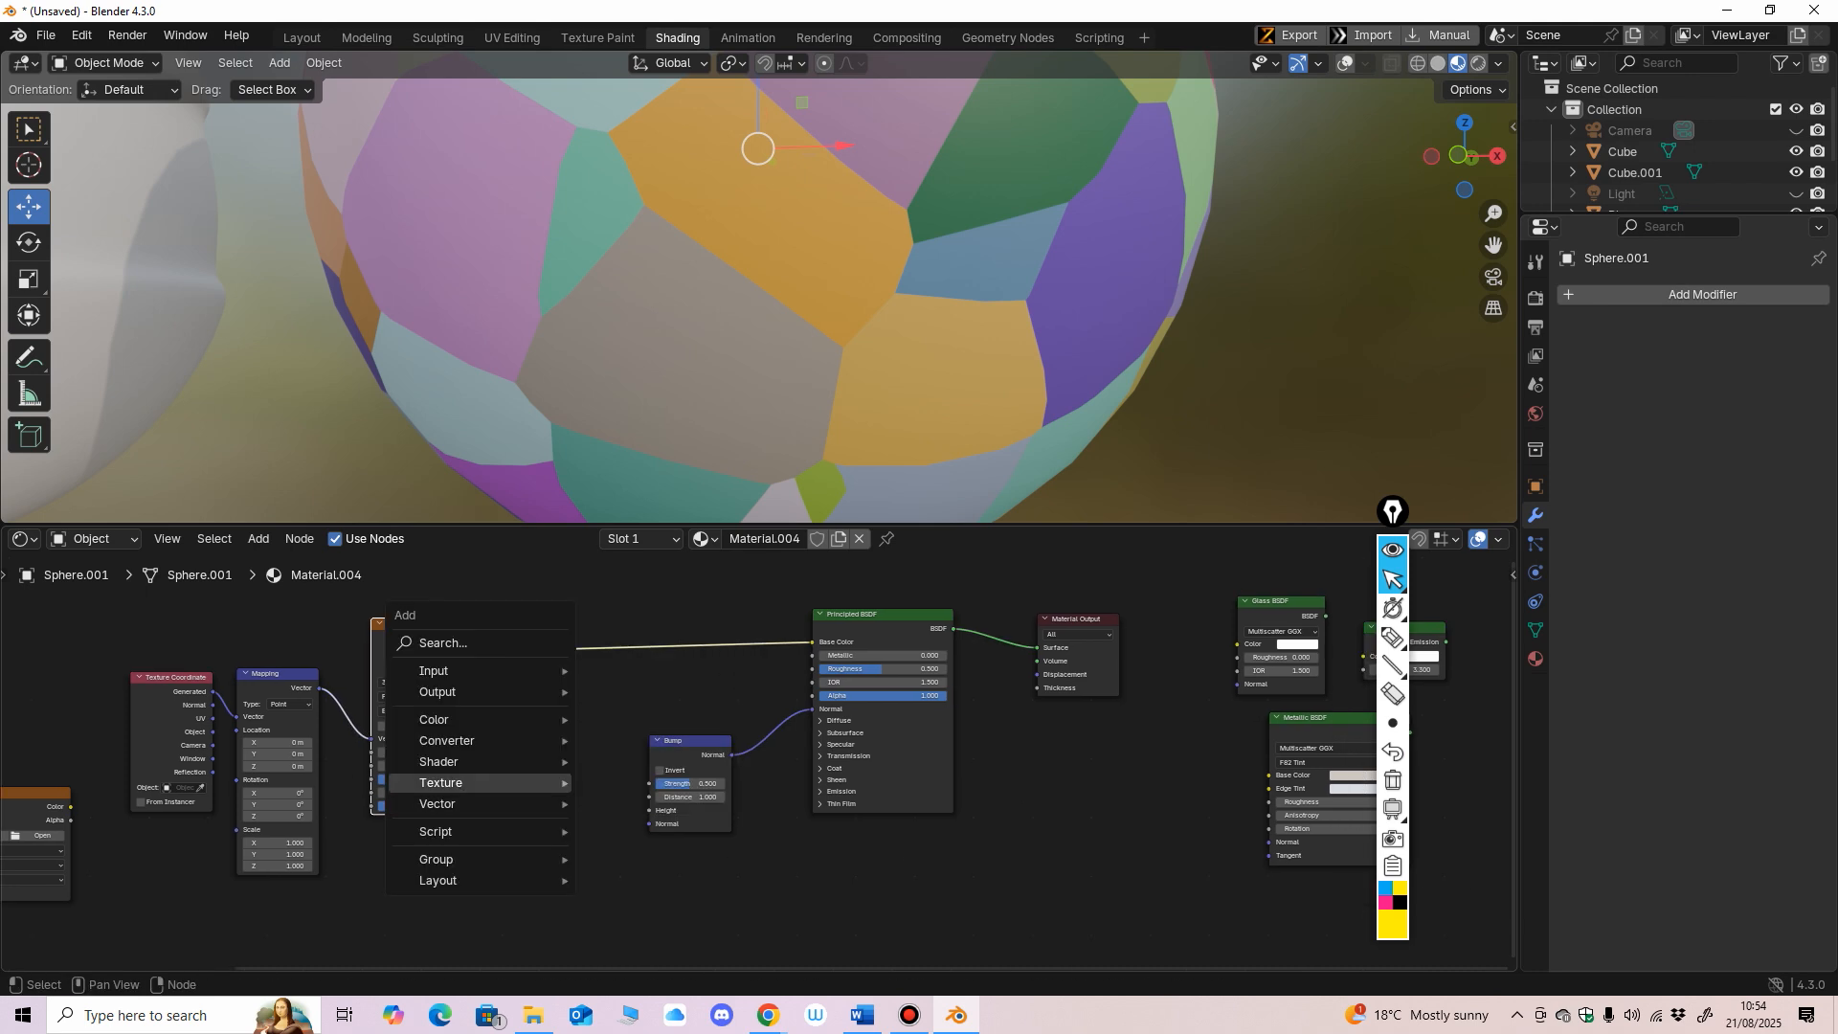
{"action": "mouse_move", "coordinate": [440, 782]}
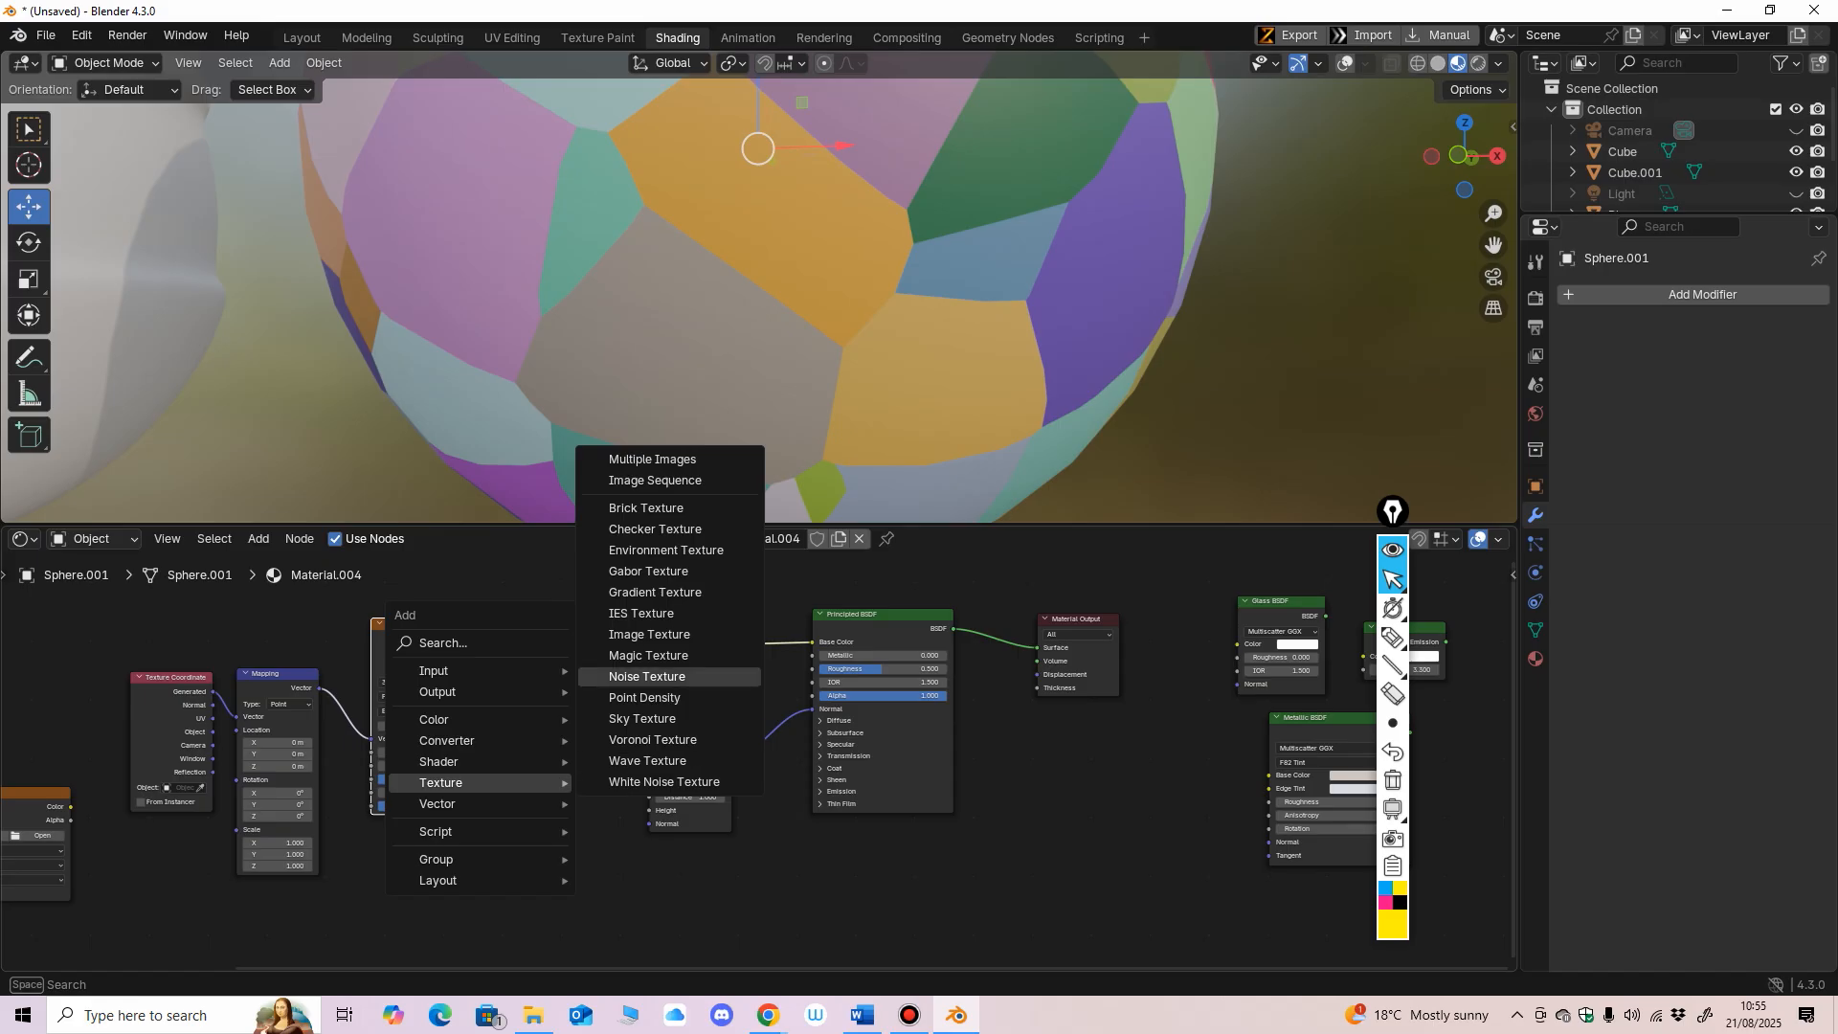
{"action": "left_click", "coordinate": [647, 675]}
{"action": "left_click", "coordinate": [546, 823]}
{"action": "scroll", "coordinate": [546, 823], "scroll_direction": "up", "scroll_amount": 1}
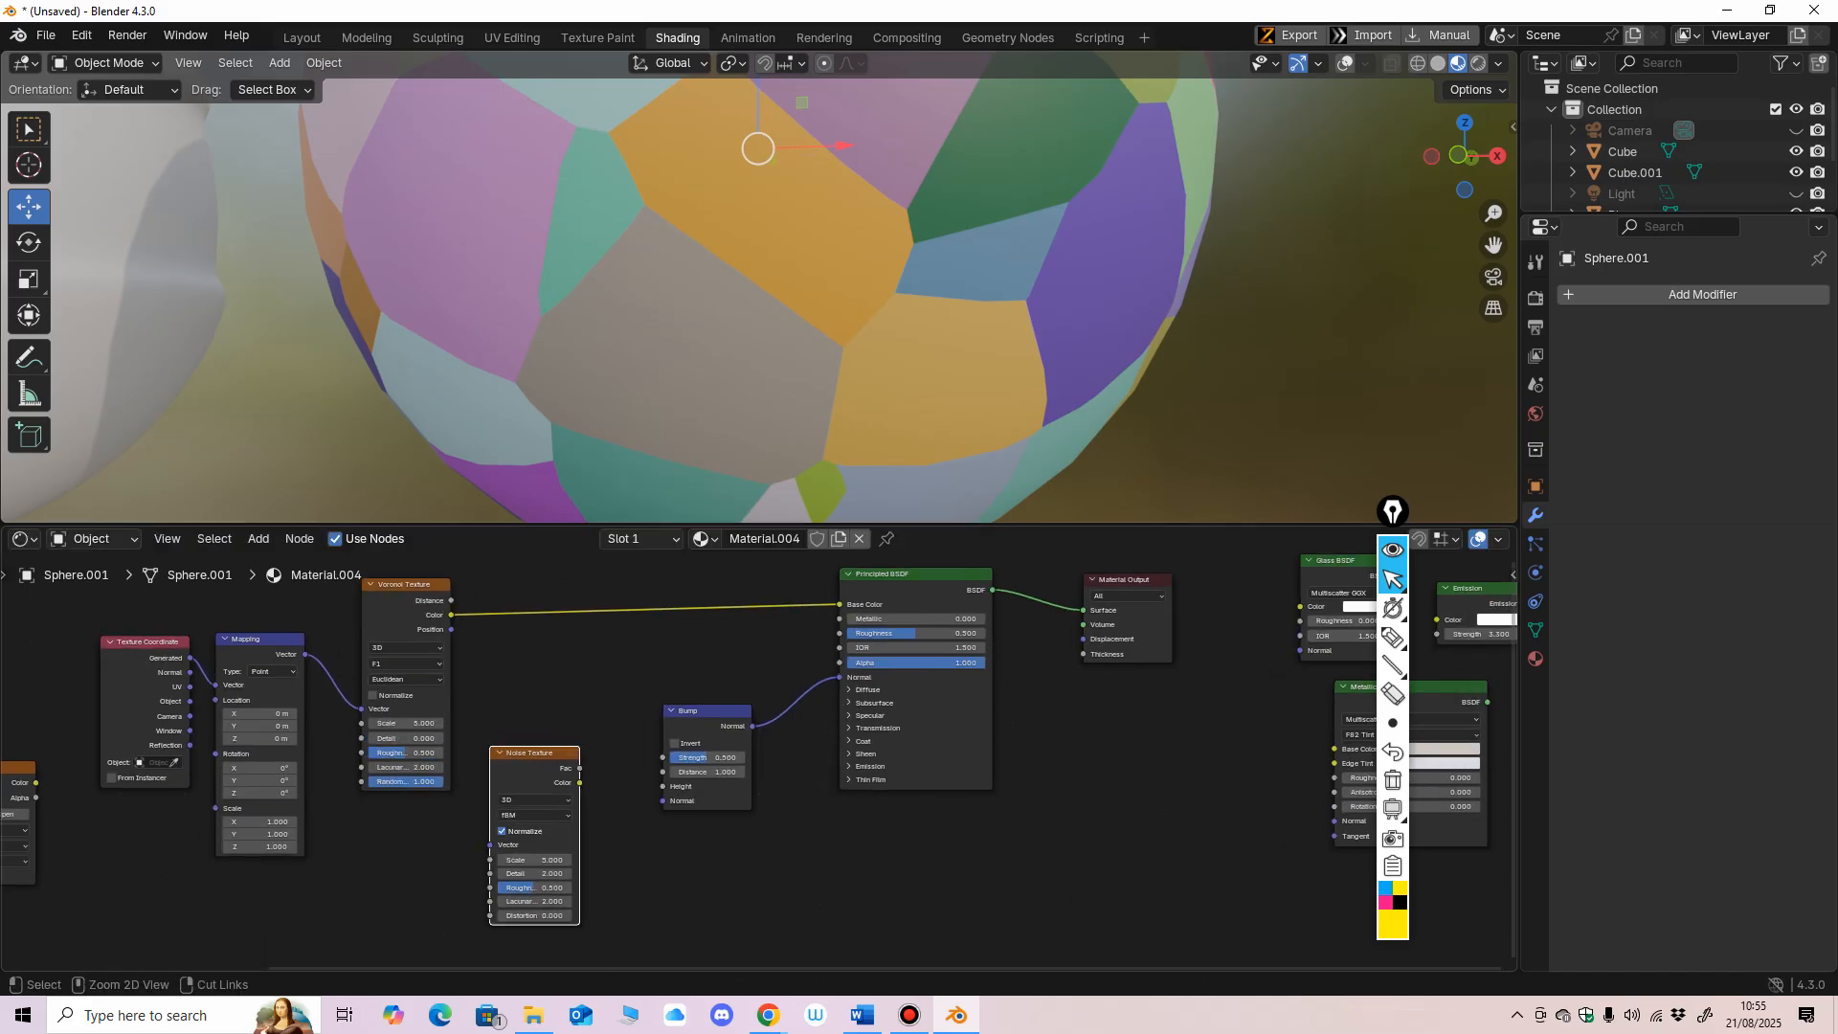
{"action": "mouse_move", "coordinate": [770, 751]}
{"action": "middle_mouse_down", "text": "ctrl"}
{"action": "mouse_move", "coordinate": [822, 739]}
{"action": "mouse_move", "coordinate": [832, 769]}
{"action": "mouse_move", "coordinate": [804, 737]}
{"action": "middle_mouse_up", "text": "ctrl"}
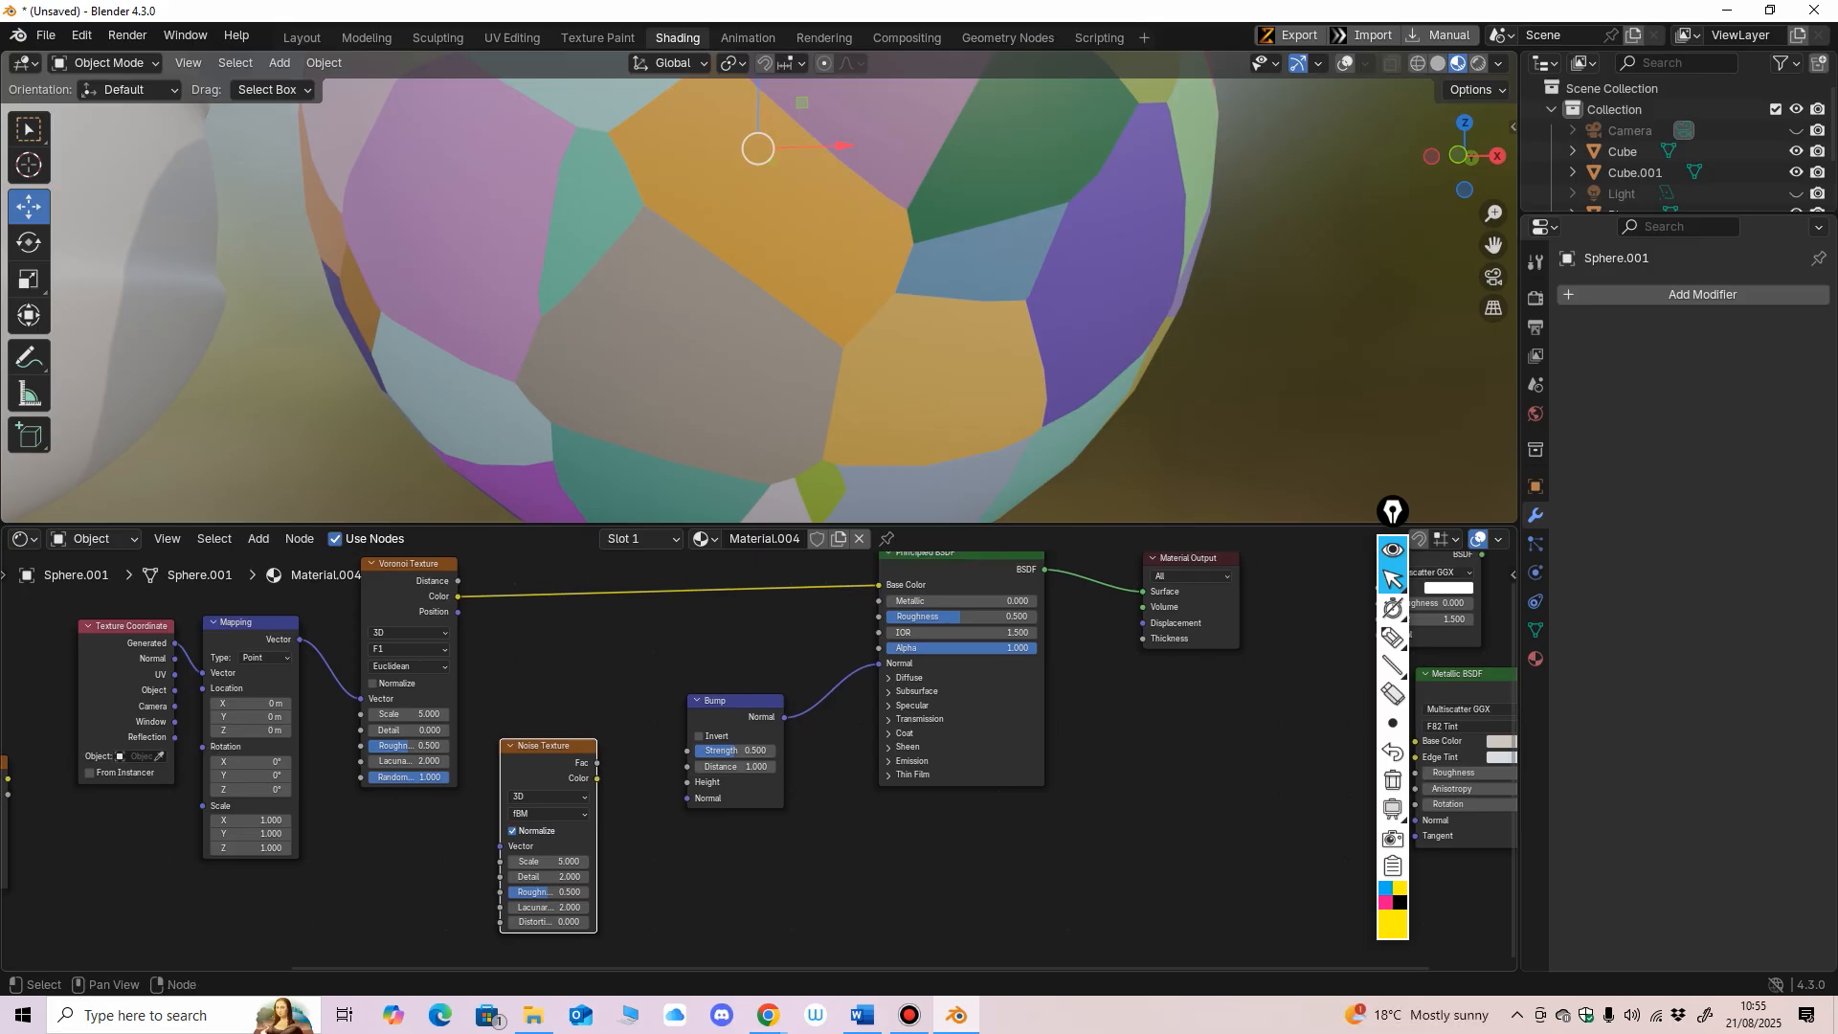
Step: Connect the Noise Texture's Fac output to the Bump node's Height input and adjust the Noise Texture node's placement
{"action": "left_click_drag", "start_coordinate": [597, 777], "coordinate": [687, 781]}
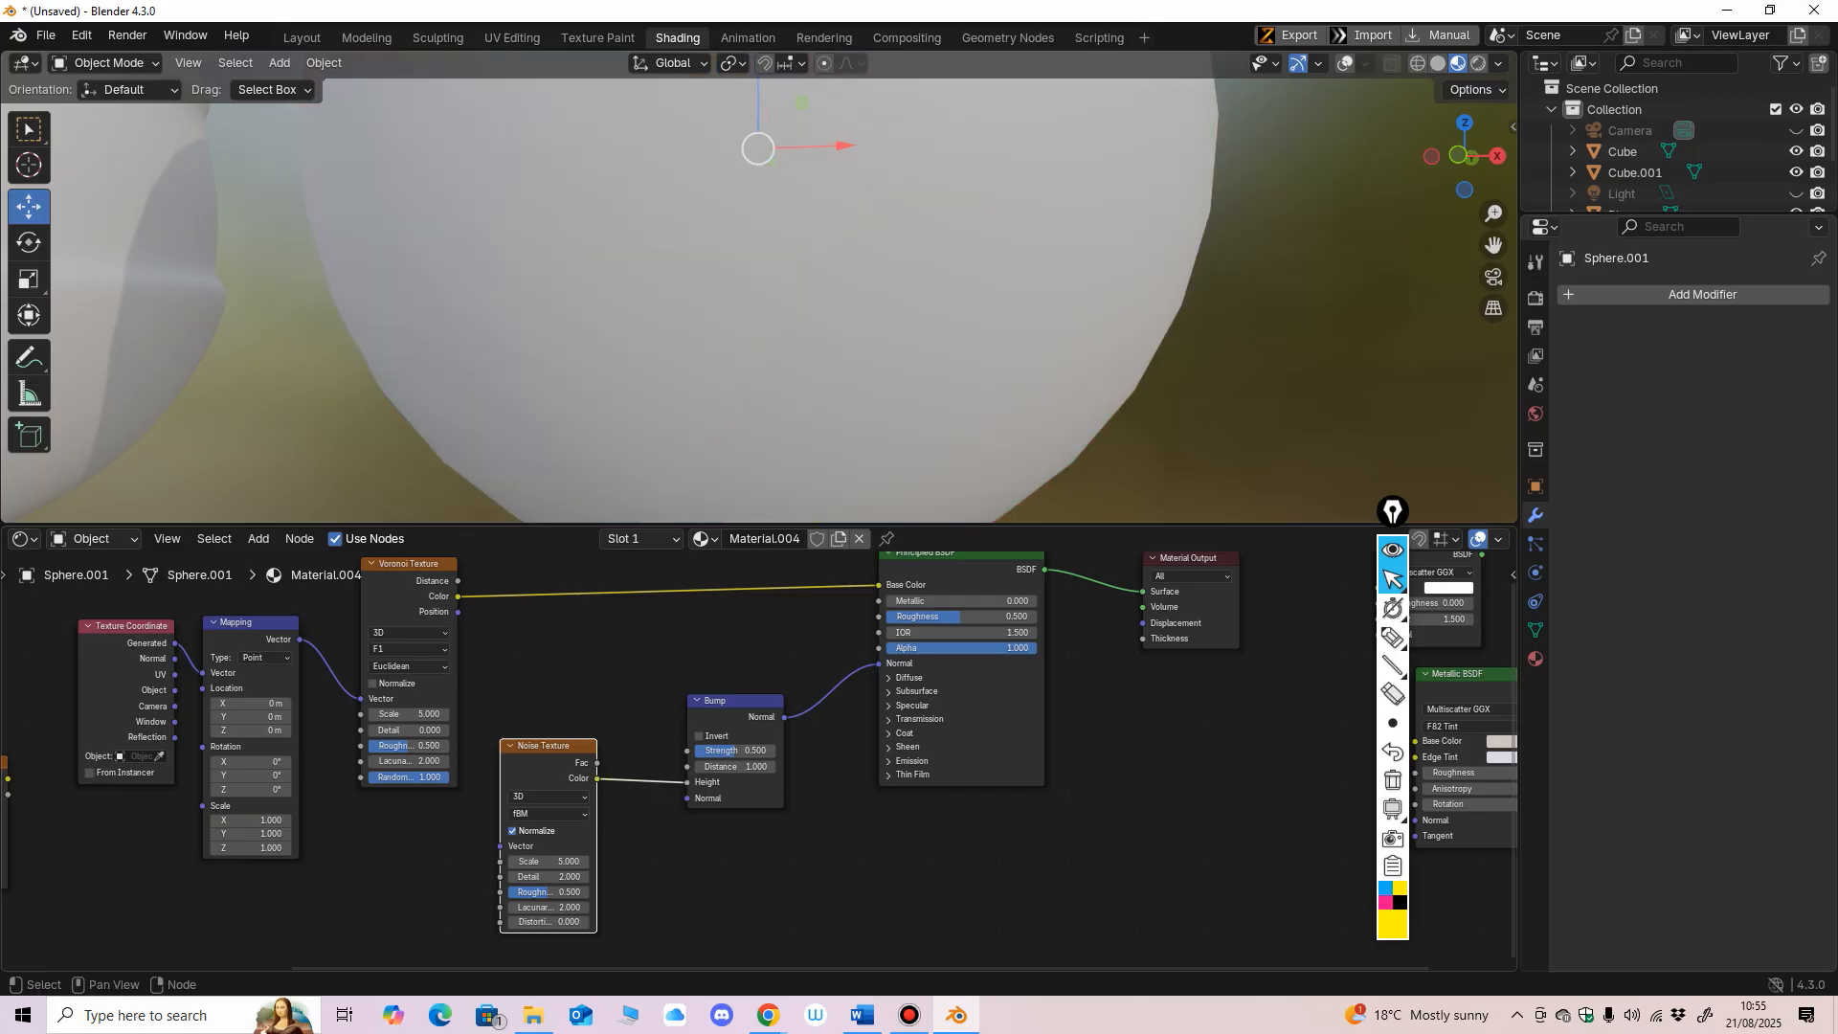
{"action": "key", "text": "ctrl+z"}
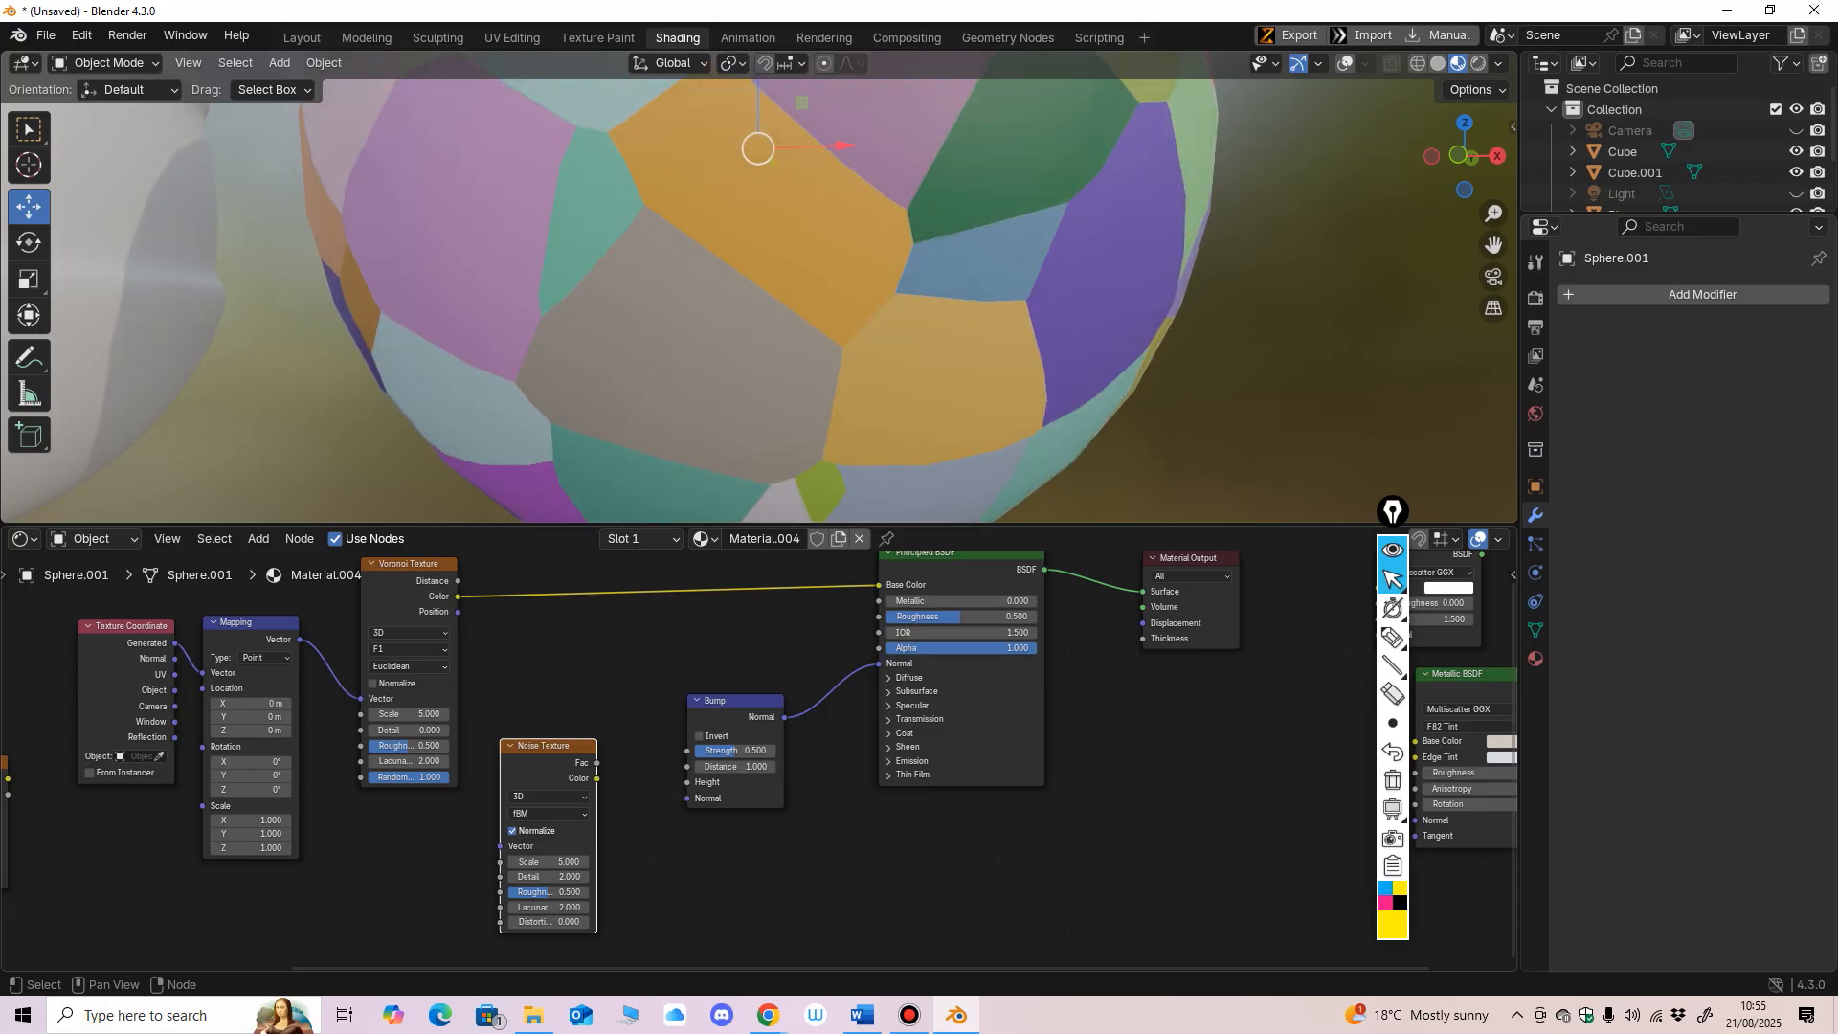
{"action": "left_click_drag", "start_coordinate": [597, 762], "coordinate": [687, 782]}
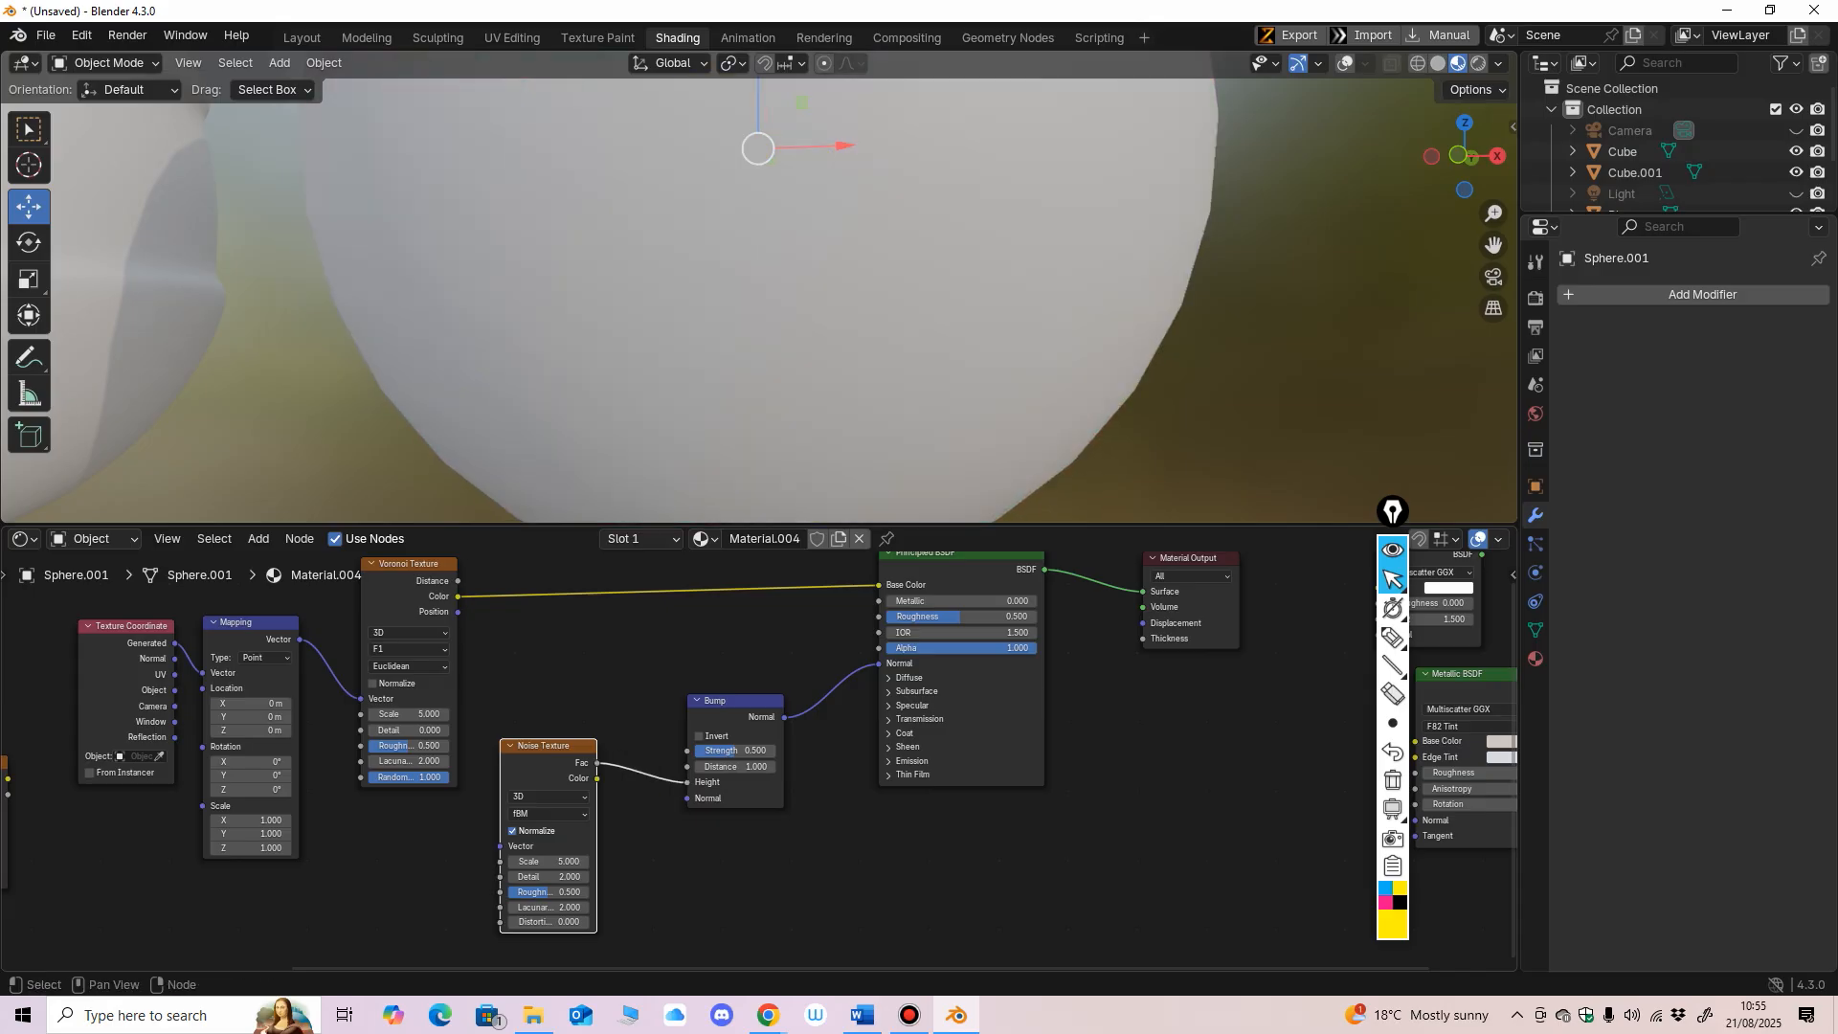
{"action": "mouse_move", "coordinate": [689, 784]}
{"action": "middle_mouse_down"}
{"action": "mouse_move", "coordinate": [698, 829]}
{"action": "mouse_move", "coordinate": [709, 790]}
{"action": "middle_mouse_up"}
{"action": "scroll", "coordinate": [704, 825], "scroll_direction": "down", "scroll_amount": 2}
{"action": "left_click_drag", "start_coordinate": [592, 753], "coordinate": [591, 771]}
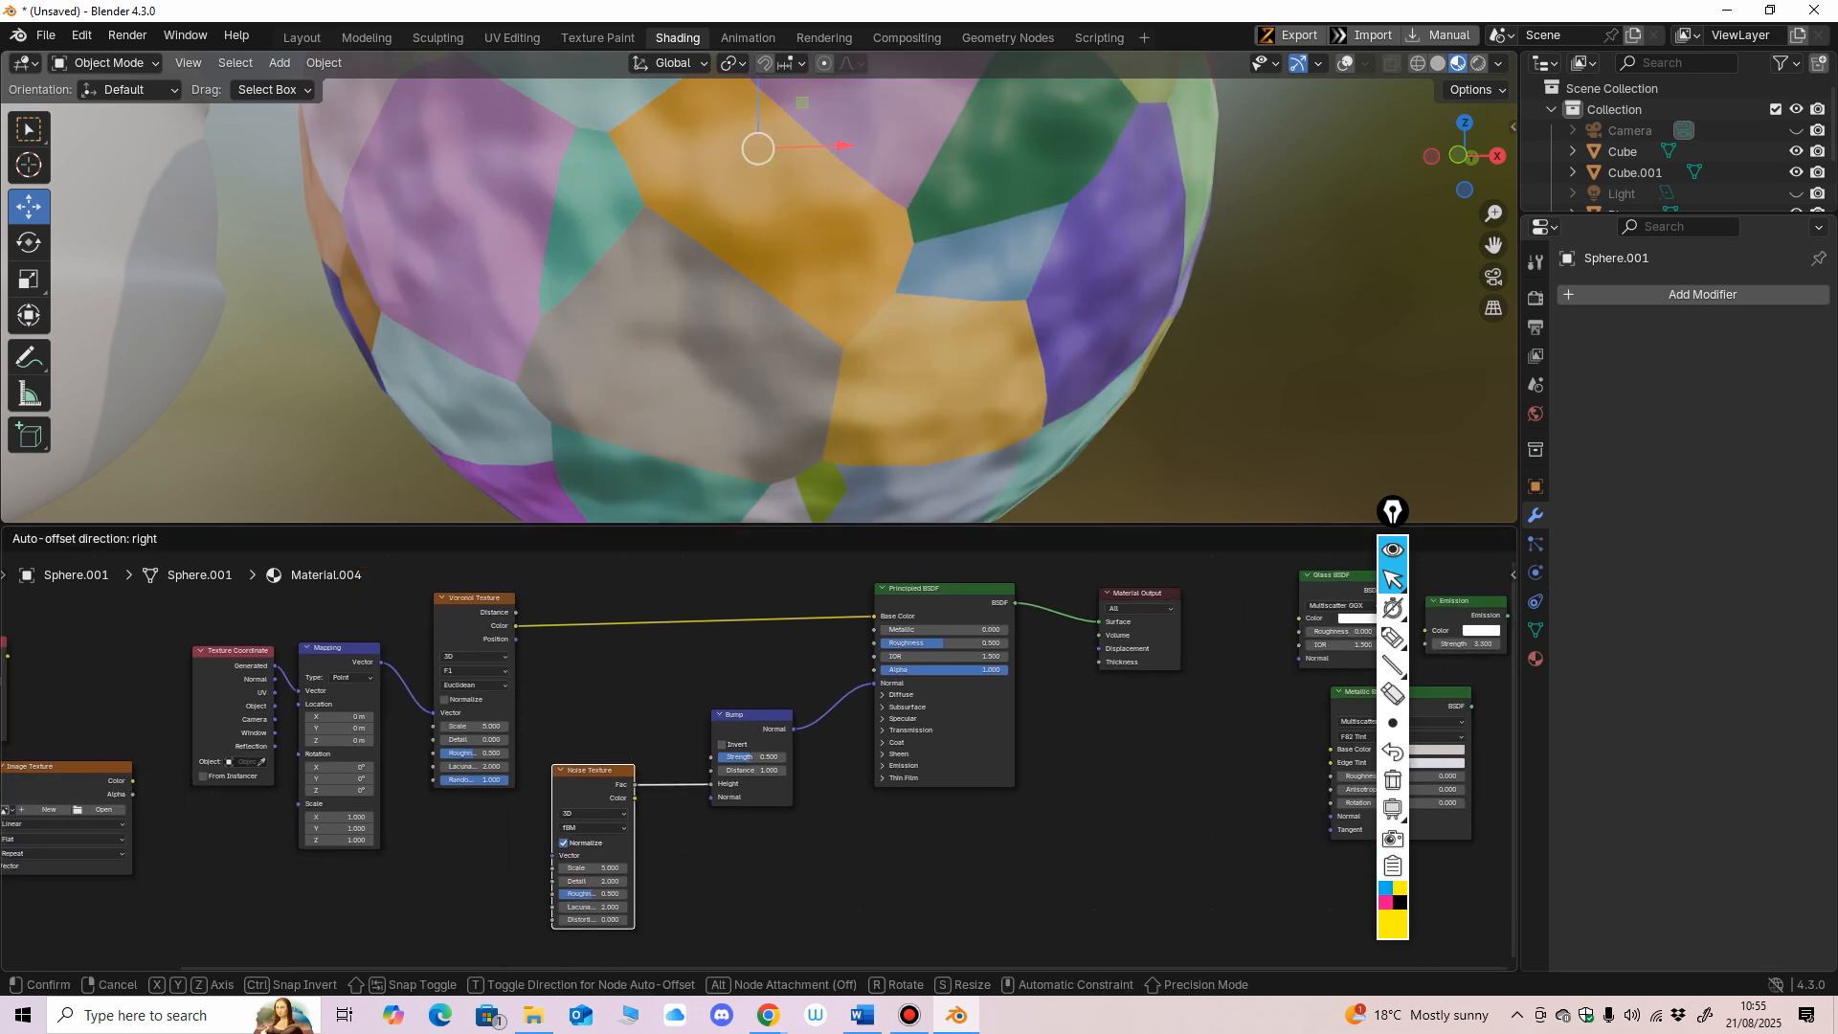
{"action": "scroll", "coordinate": [723, 867], "scroll_direction": "up", "scroll_amount": 3}
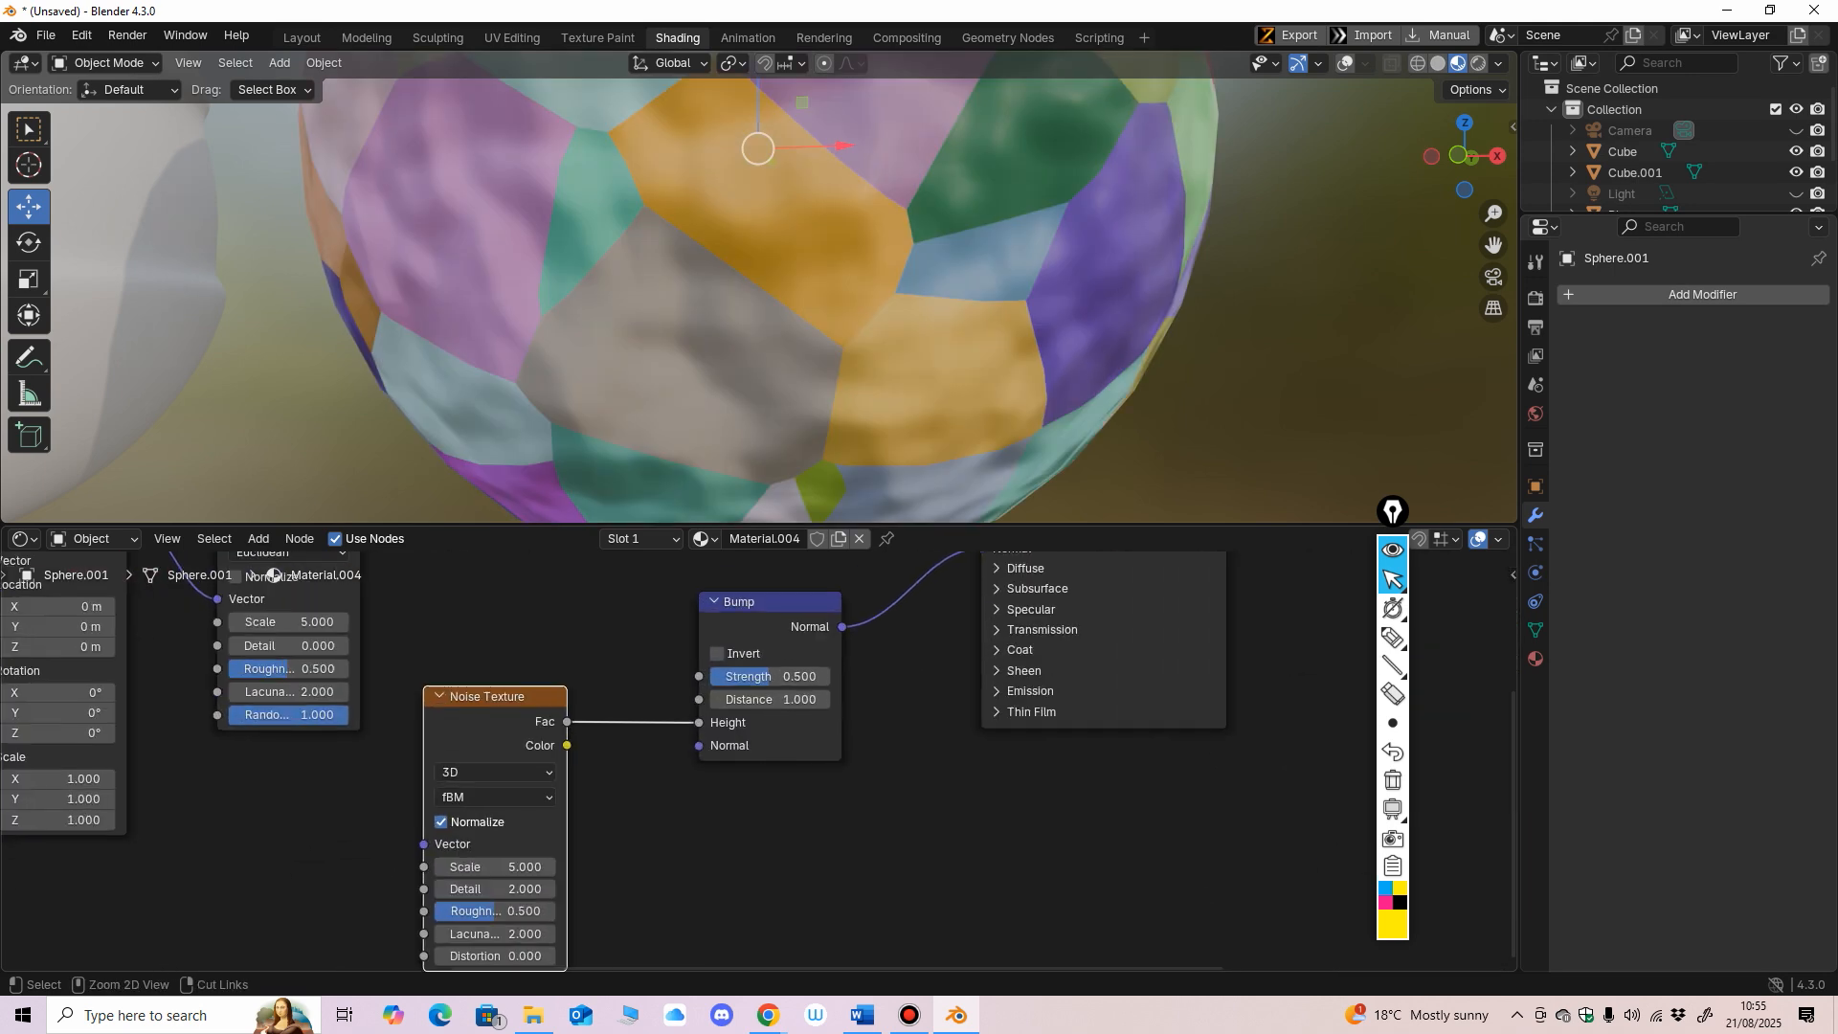
{"action": "left_click_drag", "start_coordinate": [516, 697], "coordinate": [507, 682]}
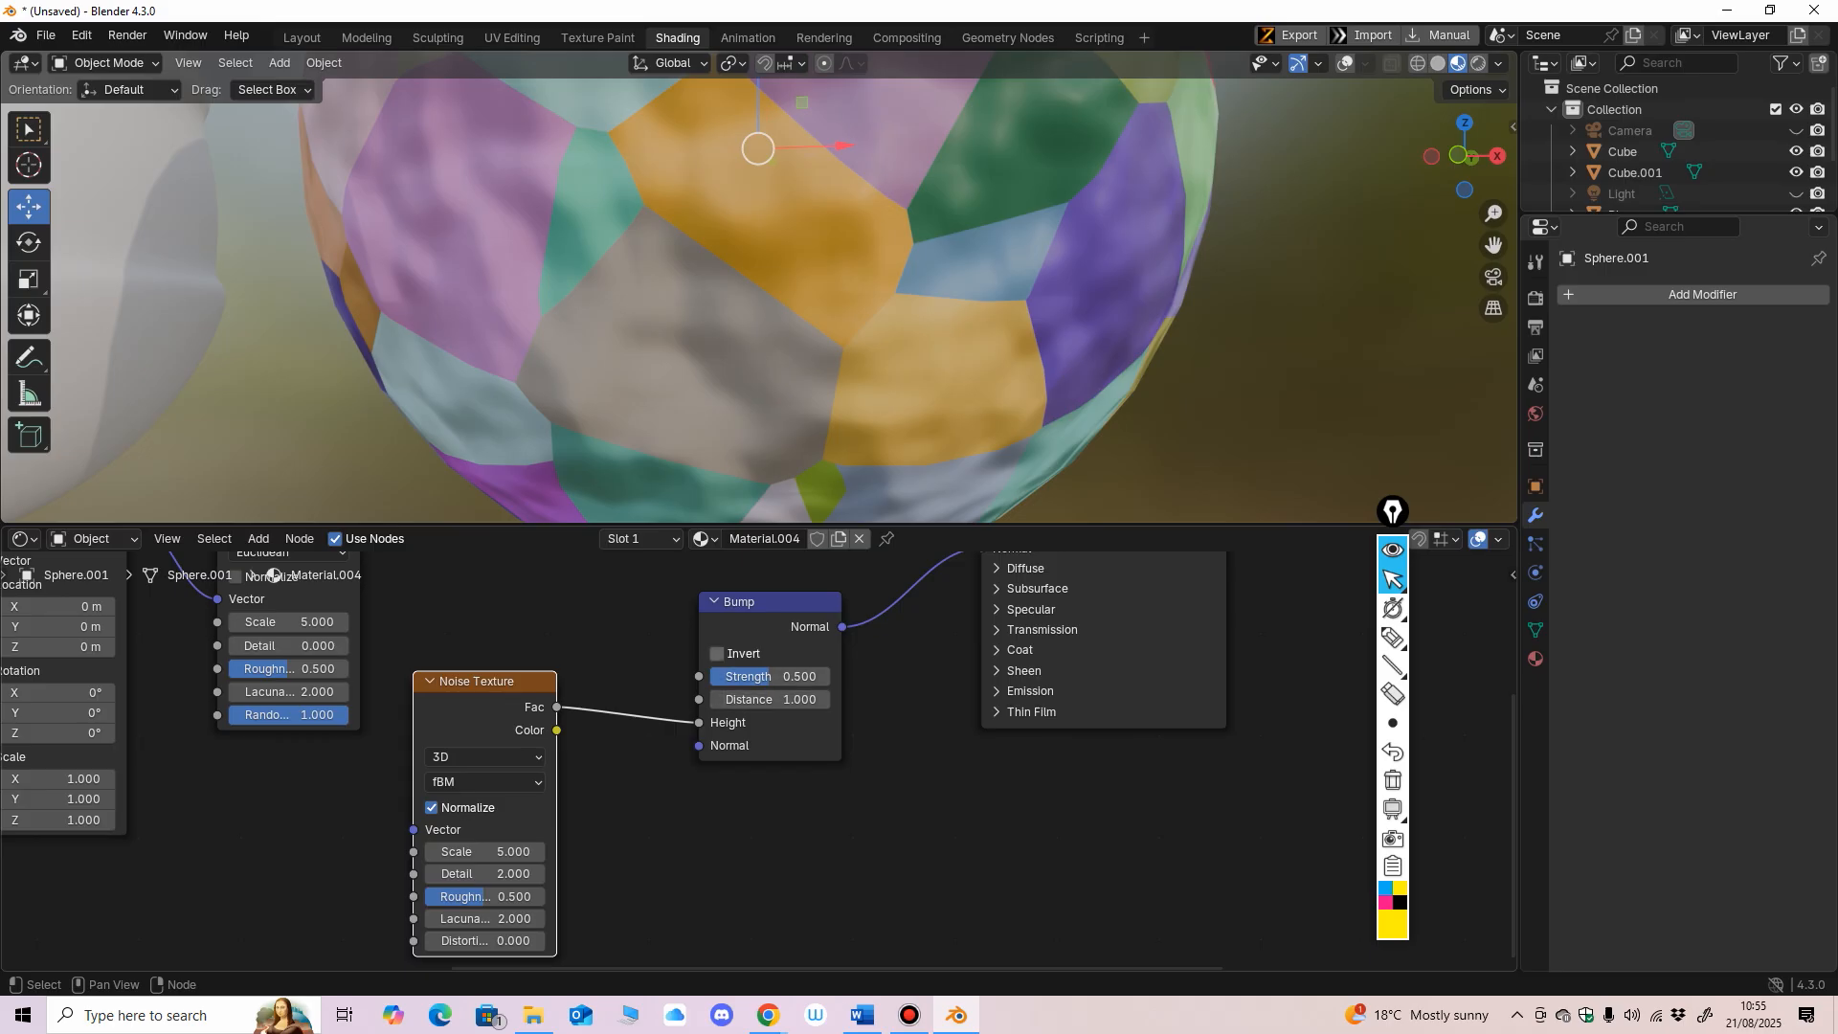
Step: Lower the Bump node's Strength to 0.469 and view the whole sphere from a different angle
{"action": "mouse_move", "coordinate": [770, 676]}
{"action": "left_mouse_down"}
{"action": "mouse_move", "coordinate": [747, 676]}
{"action": "mouse_move", "coordinate": [769, 676]}
{"action": "left_mouse_up"}
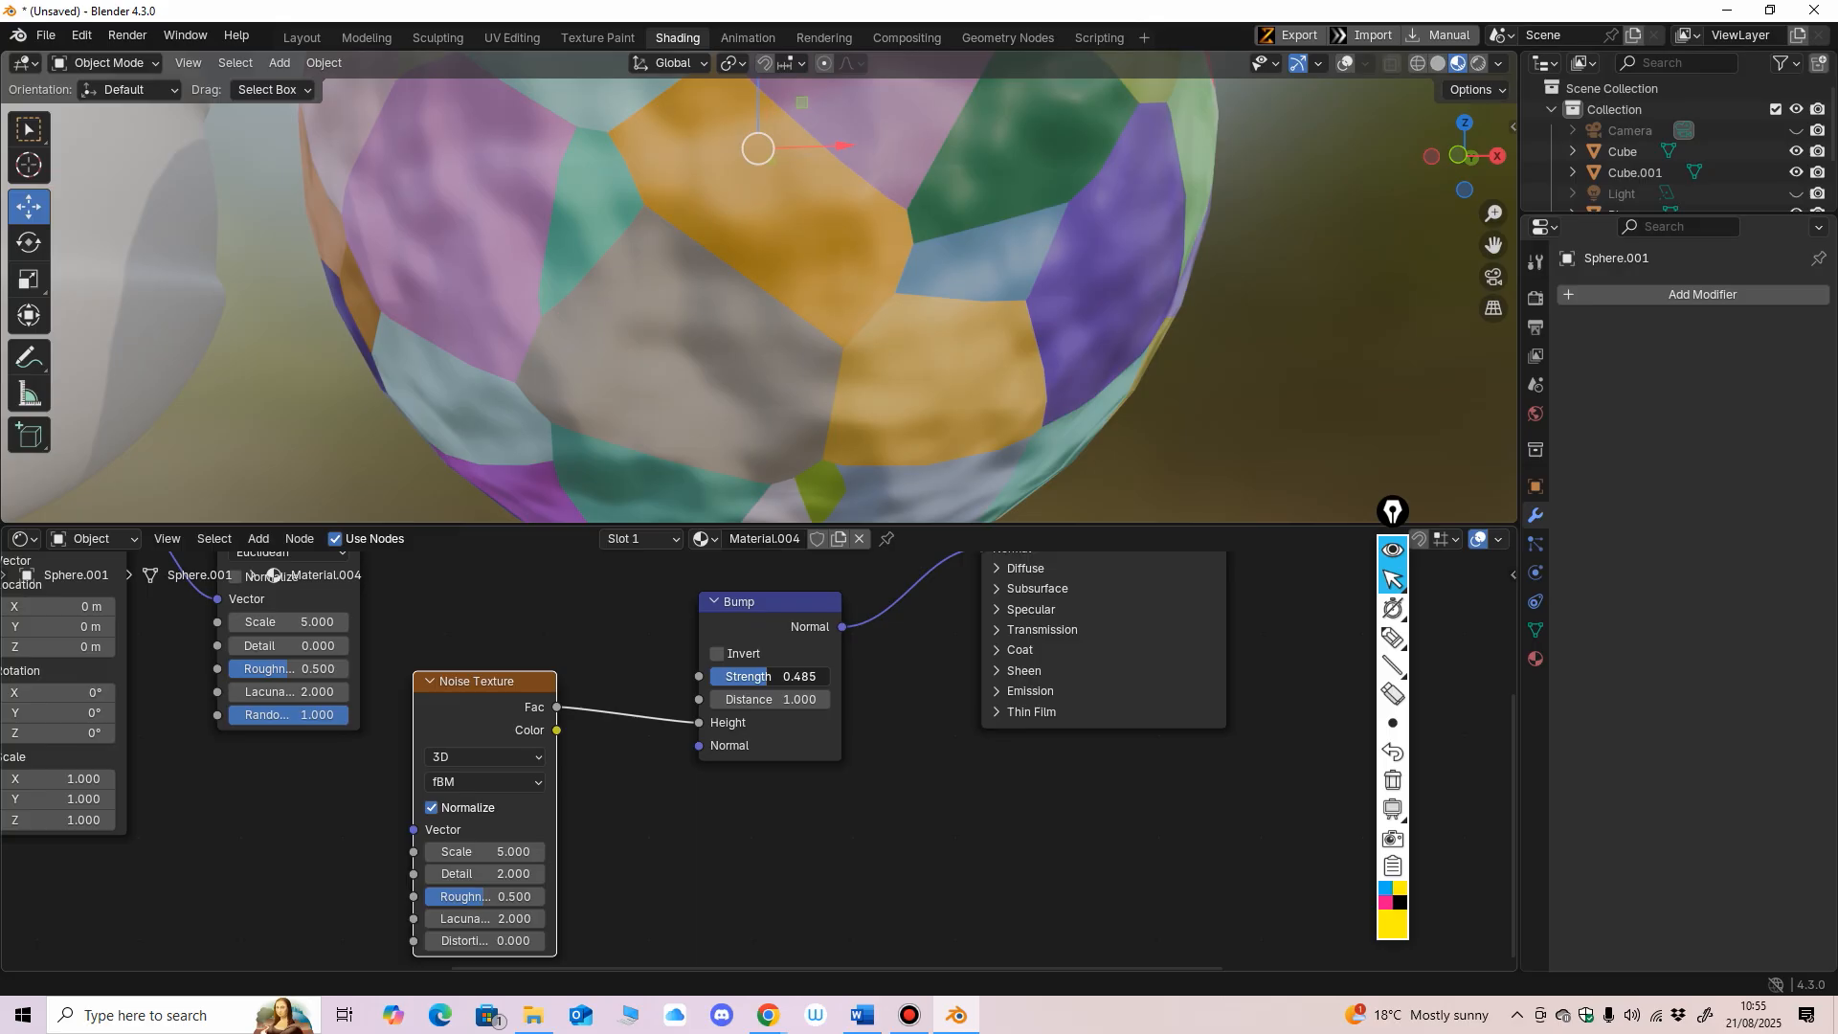
{"action": "scroll", "coordinate": [765, 698], "scroll_direction": "down", "scroll_amount": 1}
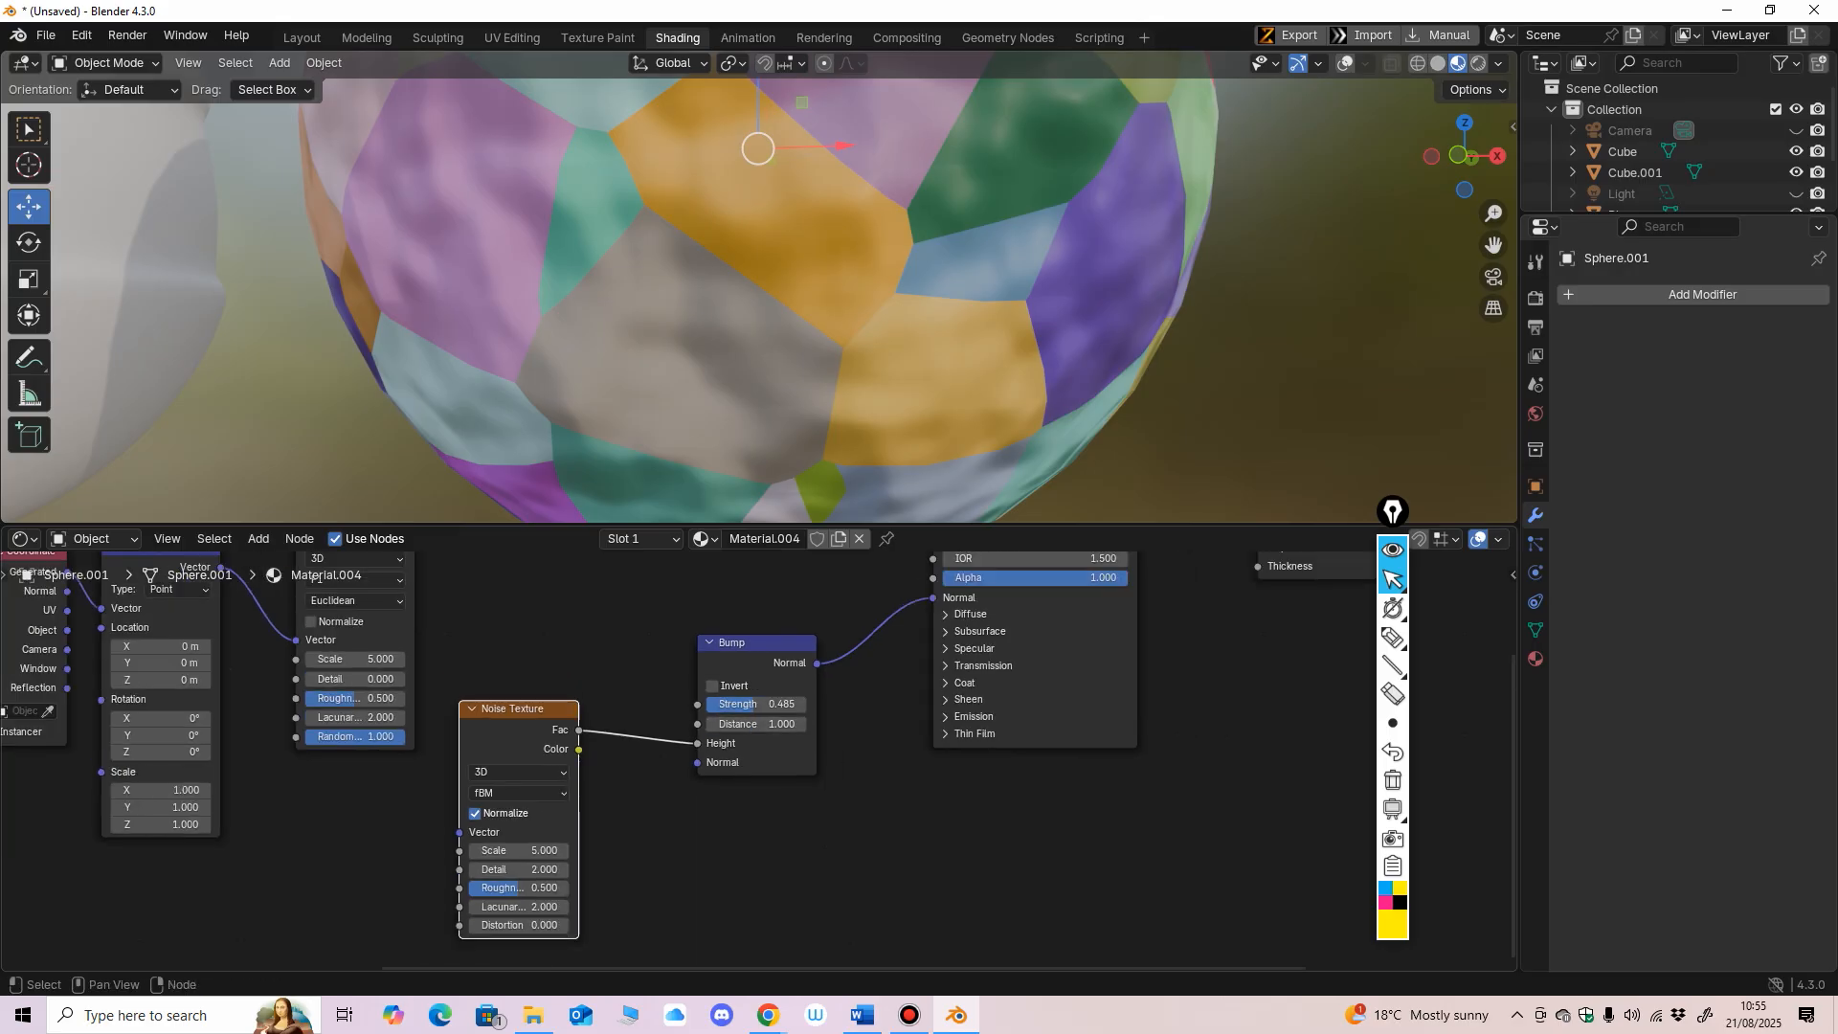
{"action": "left_click_drag", "start_coordinate": [770, 704], "coordinate": [764, 704]}
{"action": "scroll", "coordinate": [761, 306], "scroll_direction": "down", "scroll_amount": 6}
{"action": "middle_click_drag", "start_coordinate": [756, 292], "coordinate": [858, 400]}
{"action": "middle_click_drag", "start_coordinate": [740, 652], "coordinate": [757, 752]}
{"action": "scroll", "coordinate": [757, 752], "scroll_direction": "down", "scroll_amount": 3}
Step: Reposition the Voronoi Texture and Noise Texture nodes, and raise the Bump node's Strength to 0.836
{"action": "left_click_drag", "start_coordinate": [455, 610], "coordinate": [457, 600]}
{"action": "middle_click_drag", "start_coordinate": [862, 819], "coordinate": [863, 804]}
{"action": "scroll", "coordinate": [864, 804], "scroll_direction": "up", "scroll_amount": 2}
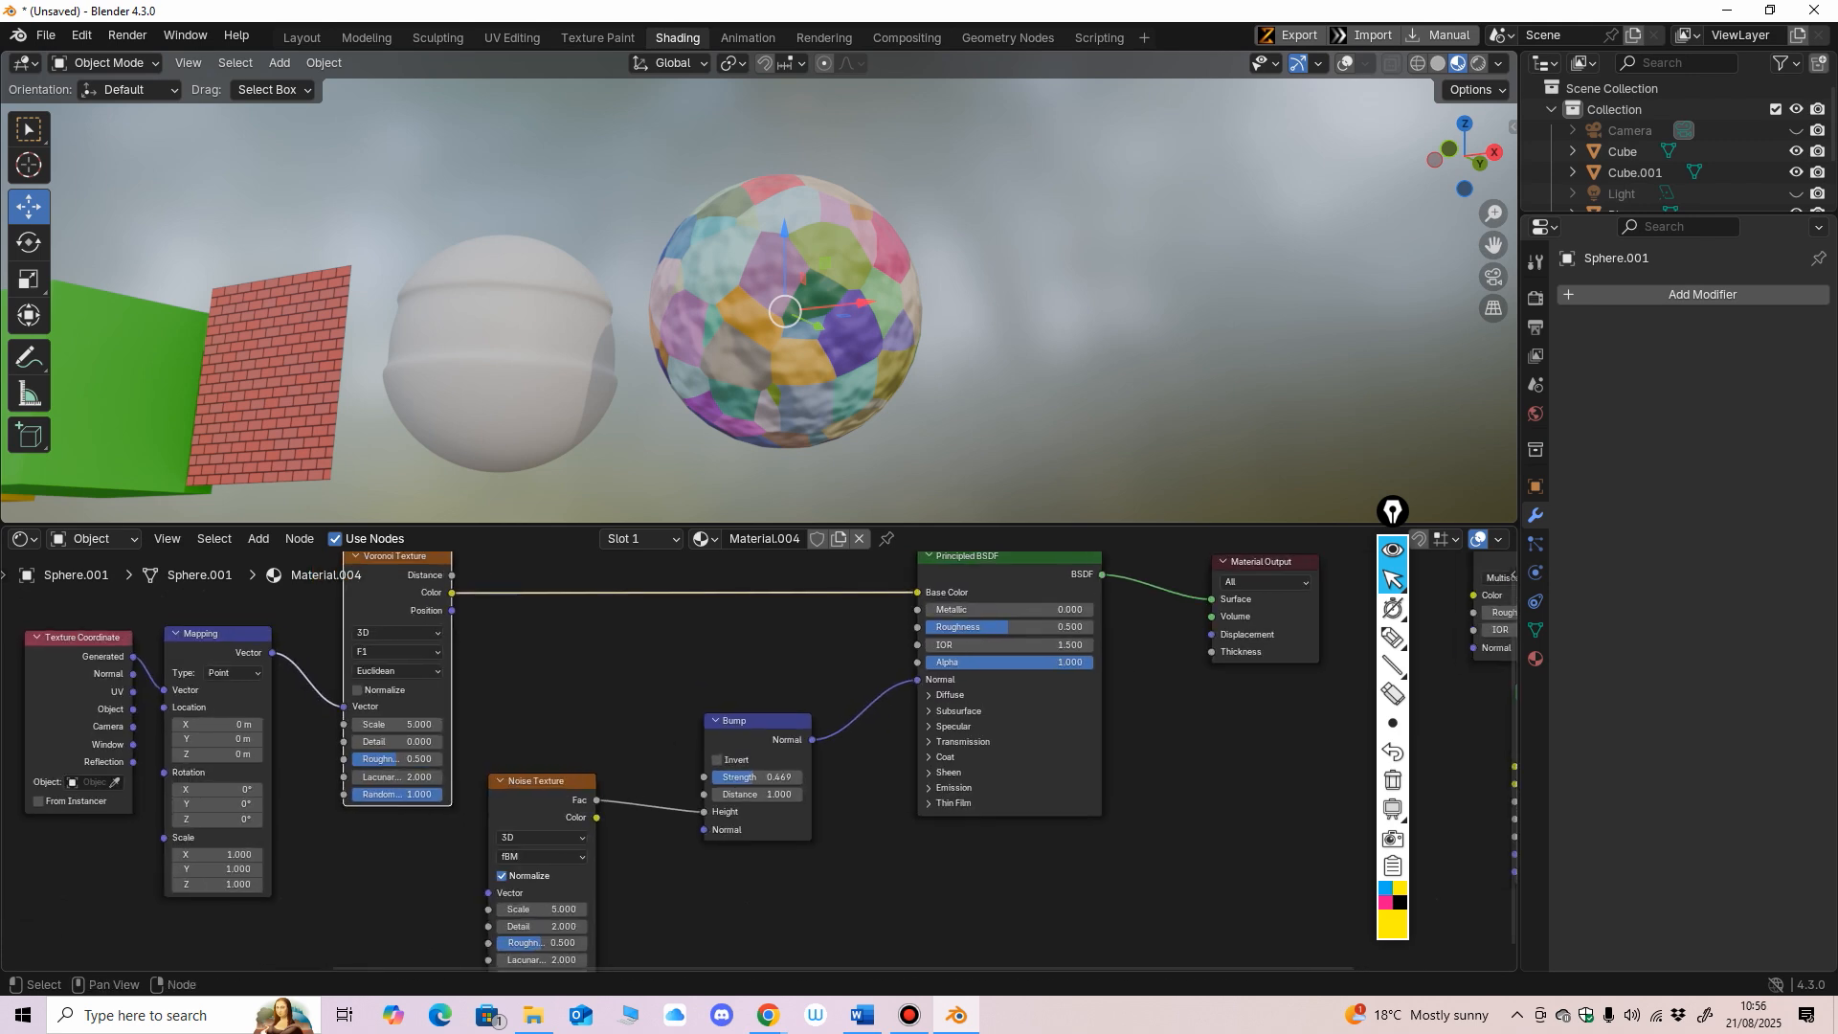
{"action": "left_click_drag", "start_coordinate": [543, 781], "coordinate": [561, 732]}
{"action": "scroll", "coordinate": [767, 777], "scroll_direction": "up", "scroll_amount": 1}
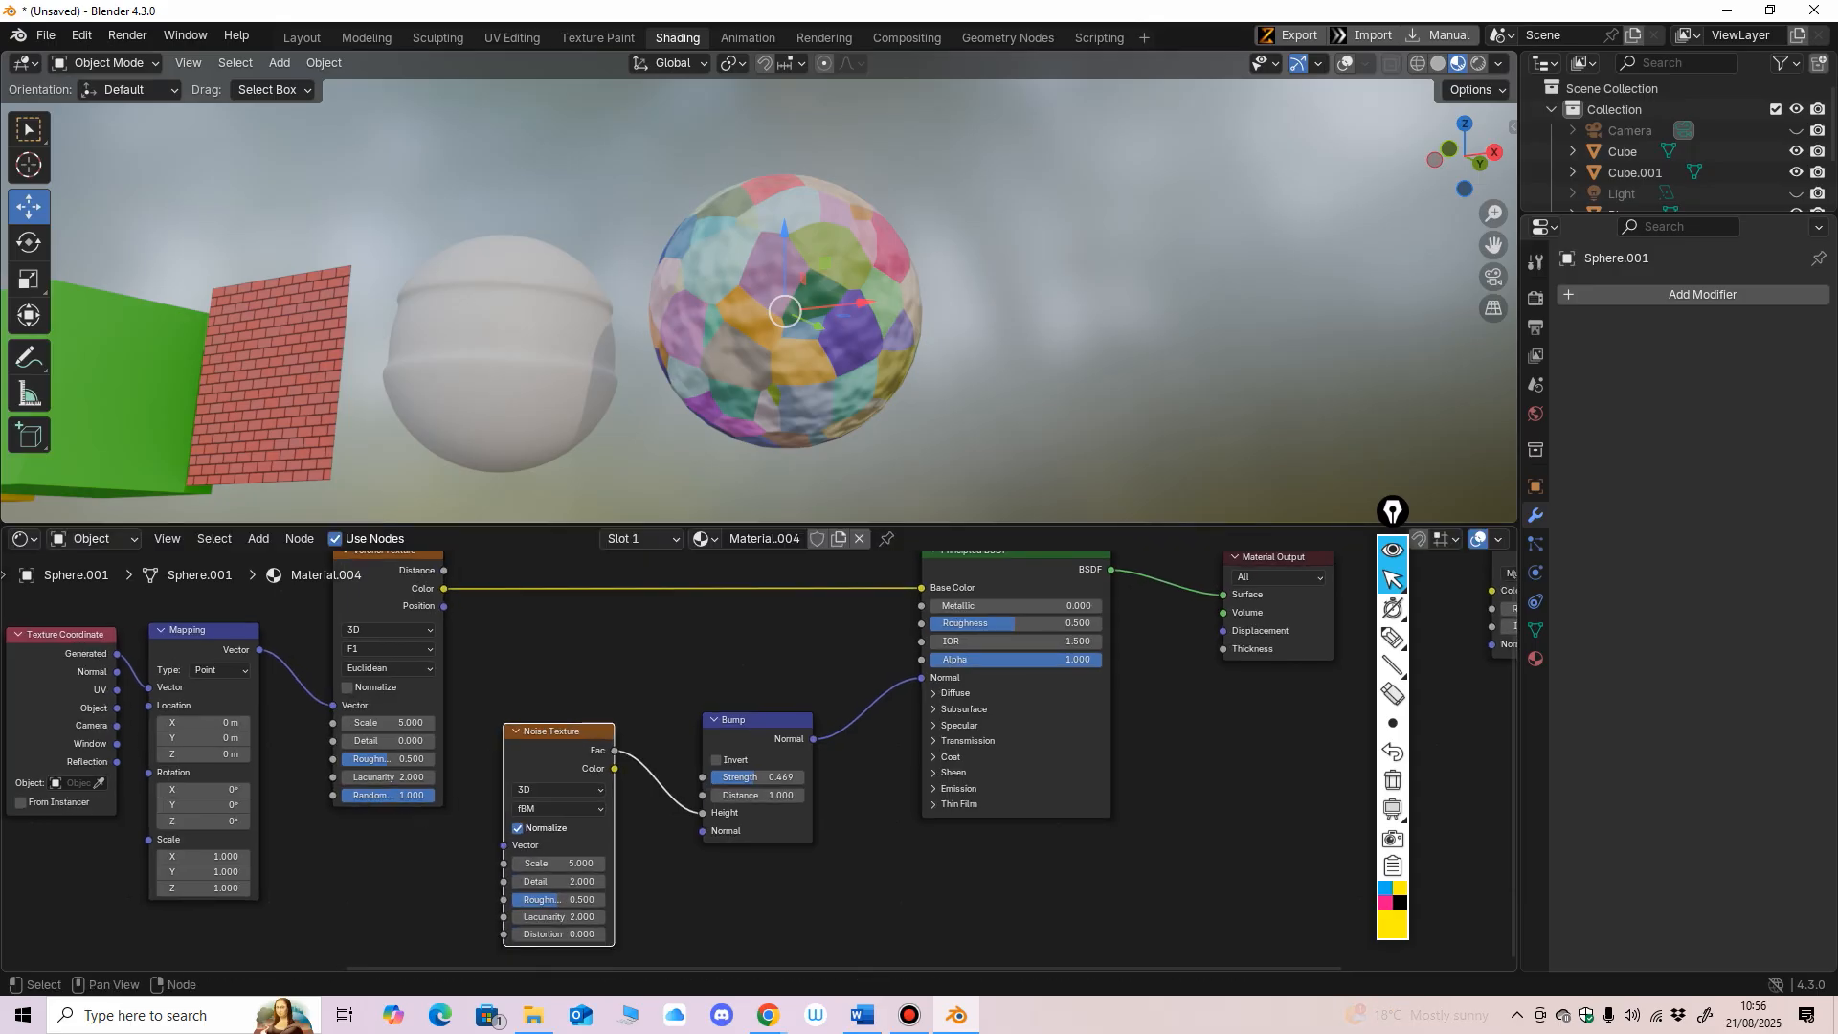
{"action": "mouse_move", "coordinate": [763, 720]}
{"action": "left_mouse_down"}
{"action": "mouse_move", "coordinate": [756, 772]}
{"action": "mouse_move", "coordinate": [691, 772]}
{"action": "mouse_move", "coordinate": [791, 772]}
{"action": "left_mouse_up"}
{"action": "scroll", "coordinate": [772, 766], "scroll_direction": "up", "scroll_amount": 1}
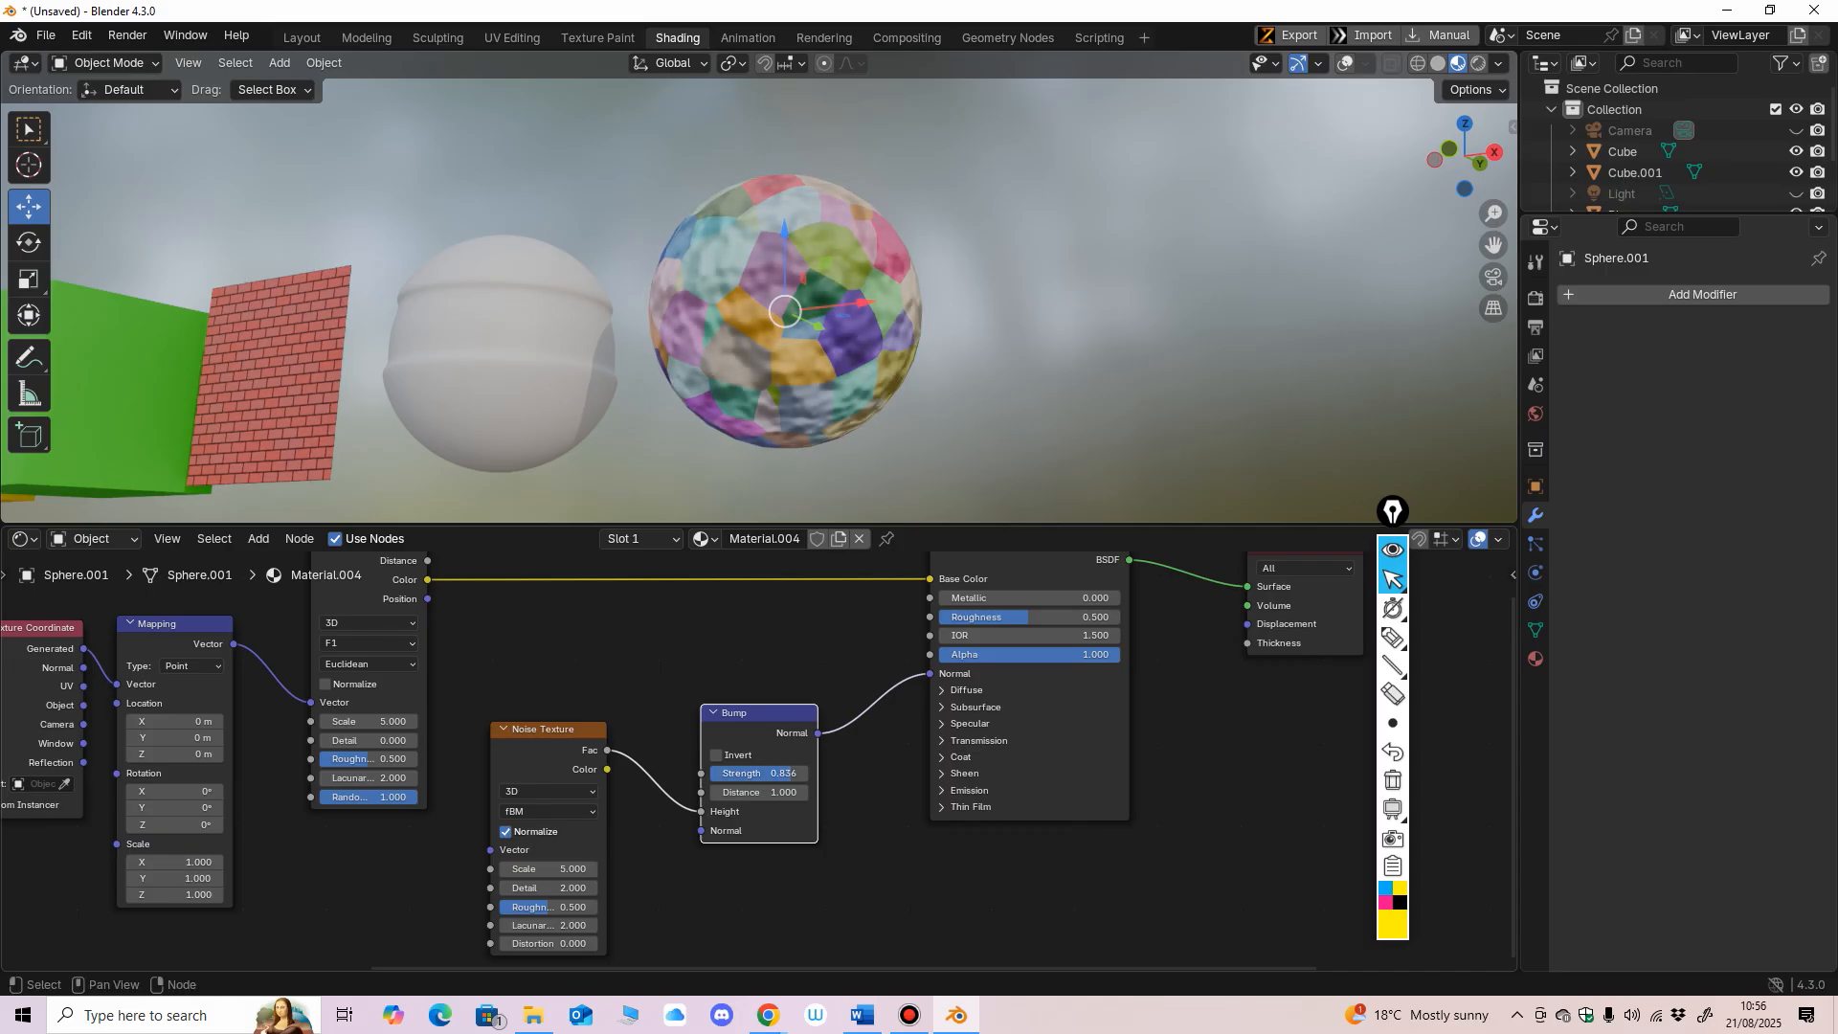
Step: Cut the Voronoi Texture and Bump links to the Principled BSDF, and move the Noise Texture and Bump nodes aside
{"action": "scroll", "coordinate": [760, 763], "scroll_direction": "down", "scroll_amount": 4}
{"action": "right_click_drag", "start_coordinate": [661, 606], "coordinate": [657, 670], "text": "ctrl"}
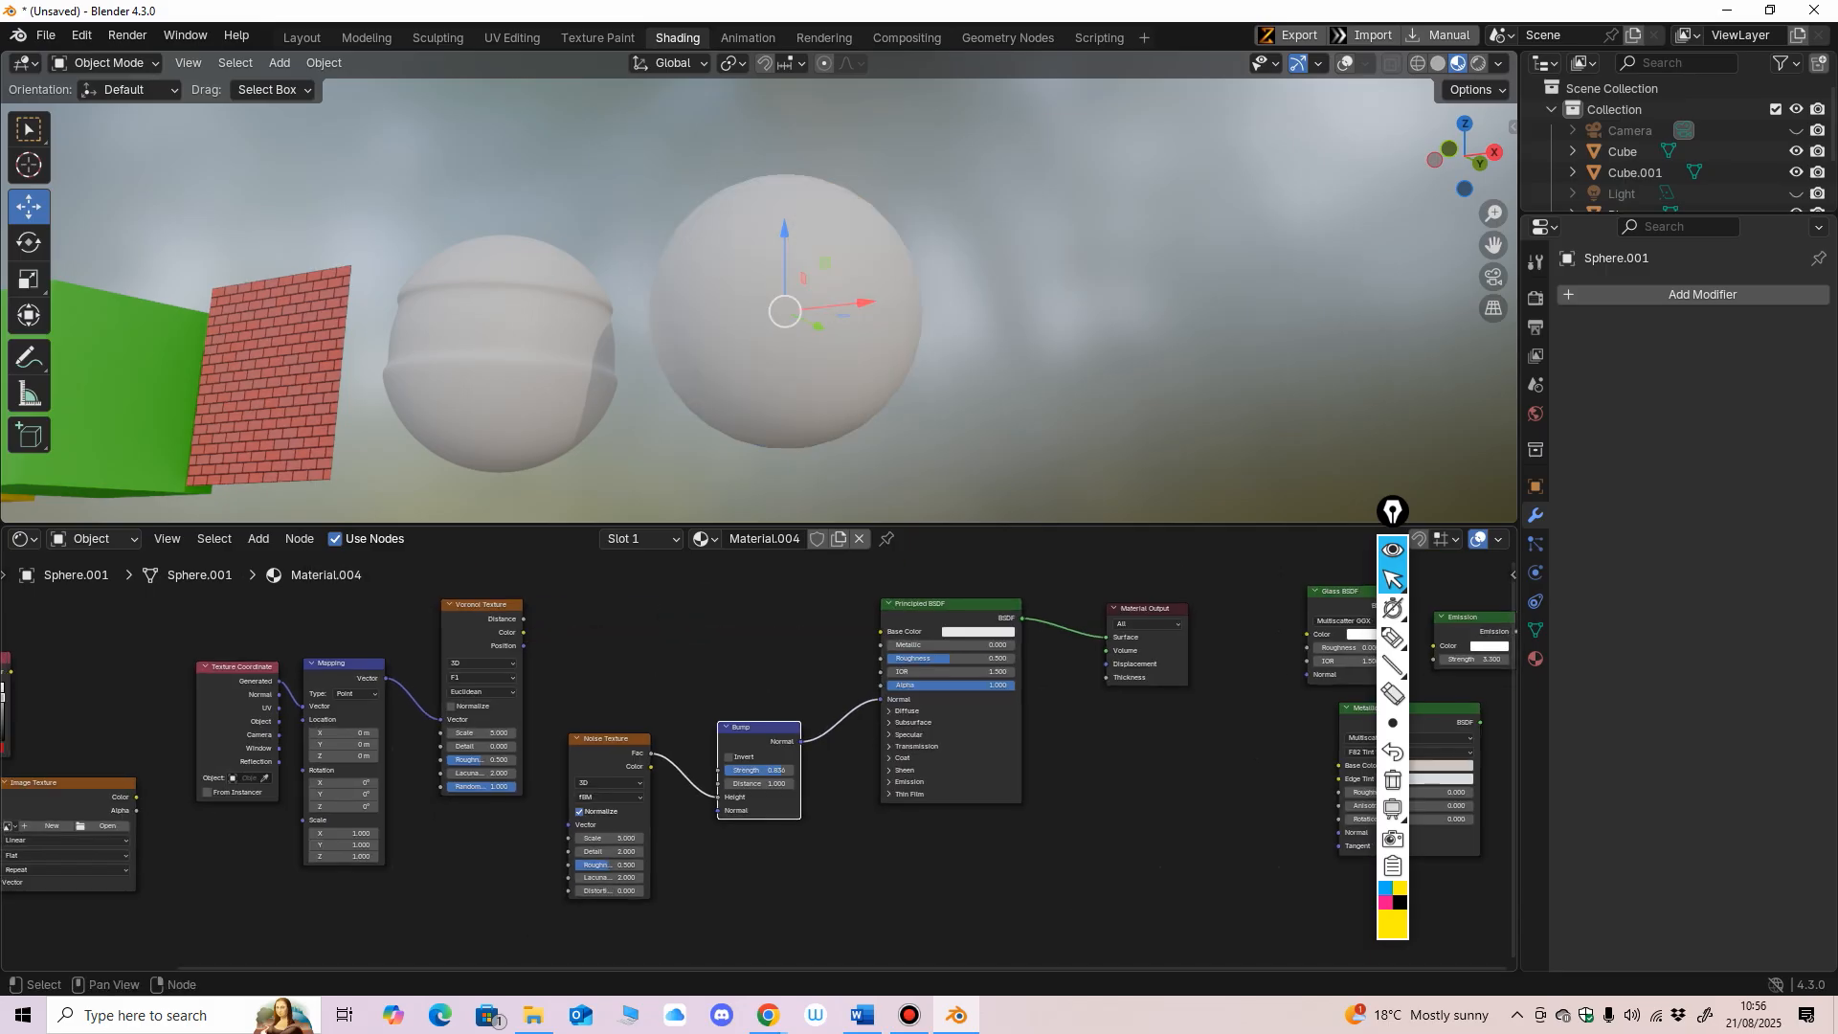
{"action": "left_click_drag", "start_coordinate": [603, 739], "coordinate": [513, 811]}
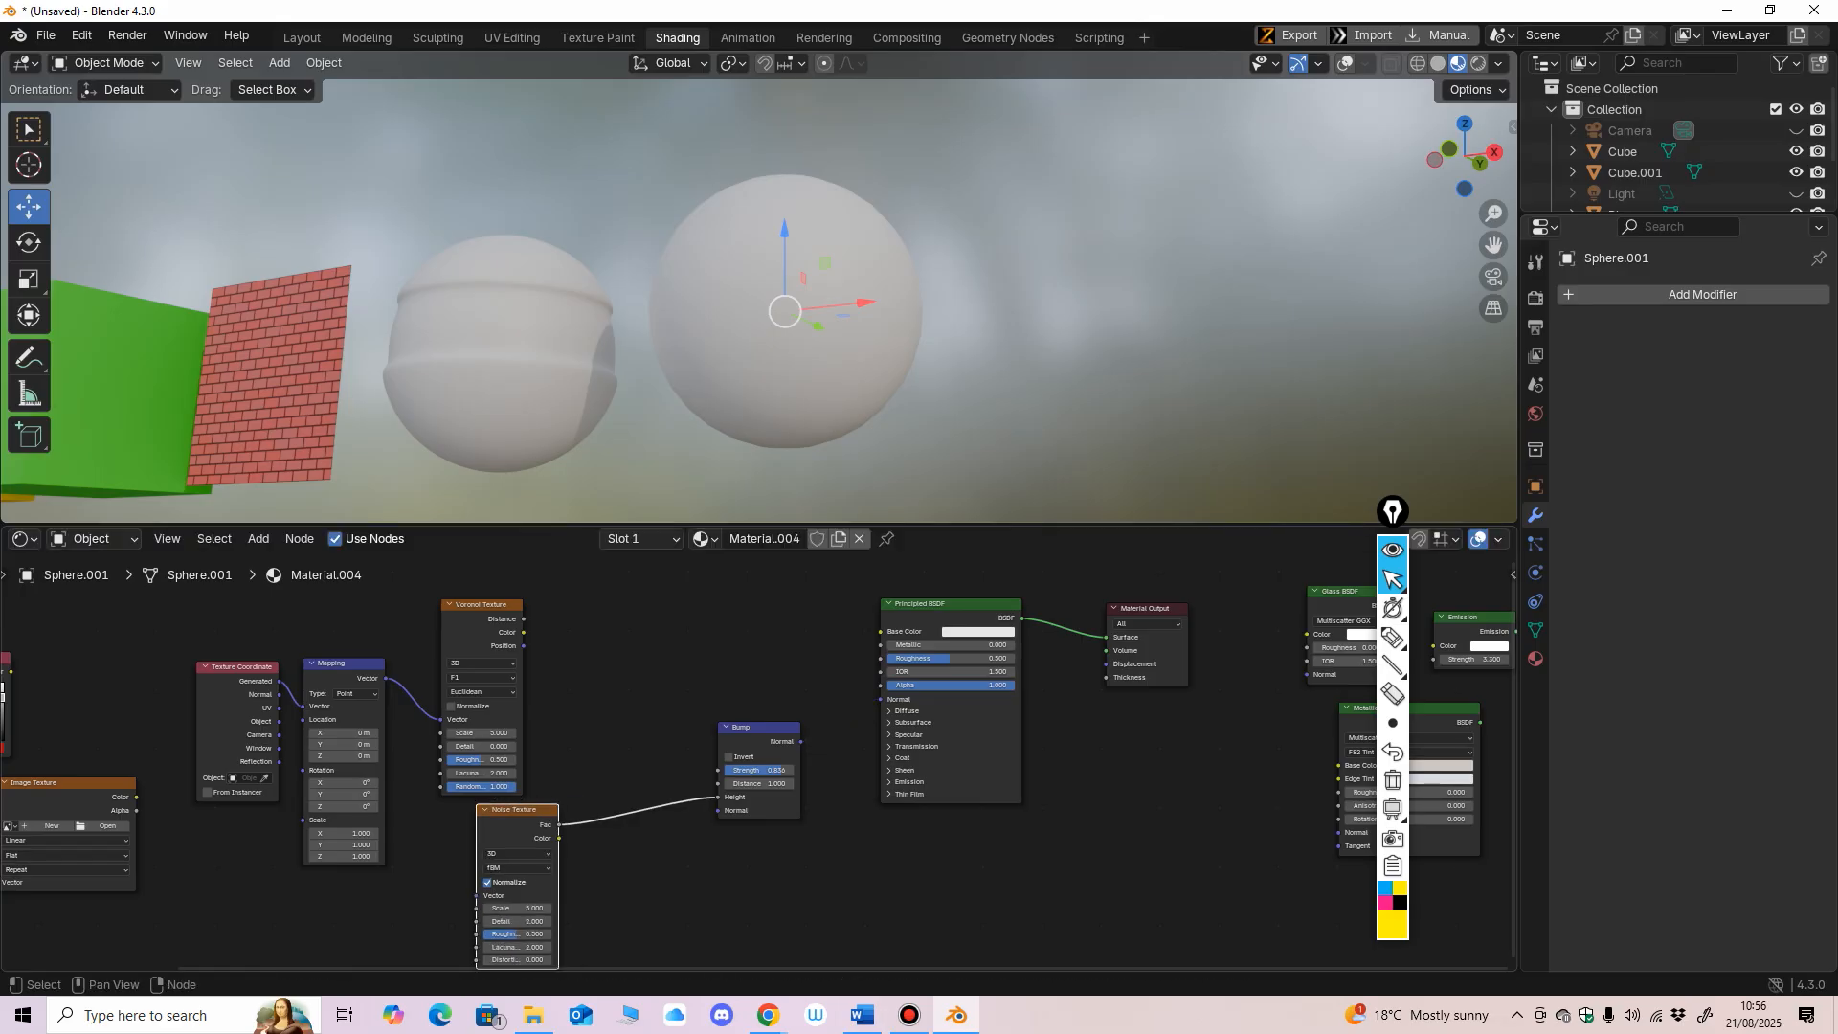
{"action": "left_click_drag", "start_coordinate": [757, 727], "coordinate": [1099, 779]}
{"action": "middle_click_drag", "start_coordinate": [1082, 747], "coordinate": [1038, 794]}
Step: Add a second Noise Texture node in the gap between the Voronoi Texture and the Principled BSDF
{"action": "middle_click_drag", "start_coordinate": [1005, 363], "coordinate": [1035, 379]}
{"action": "middle_click_drag", "start_coordinate": [848, 719], "coordinate": [718, 714]}
{"action": "scroll", "coordinate": [718, 714], "scroll_direction": "up", "scroll_amount": 1}
{"action": "key", "text": "shift+a"}
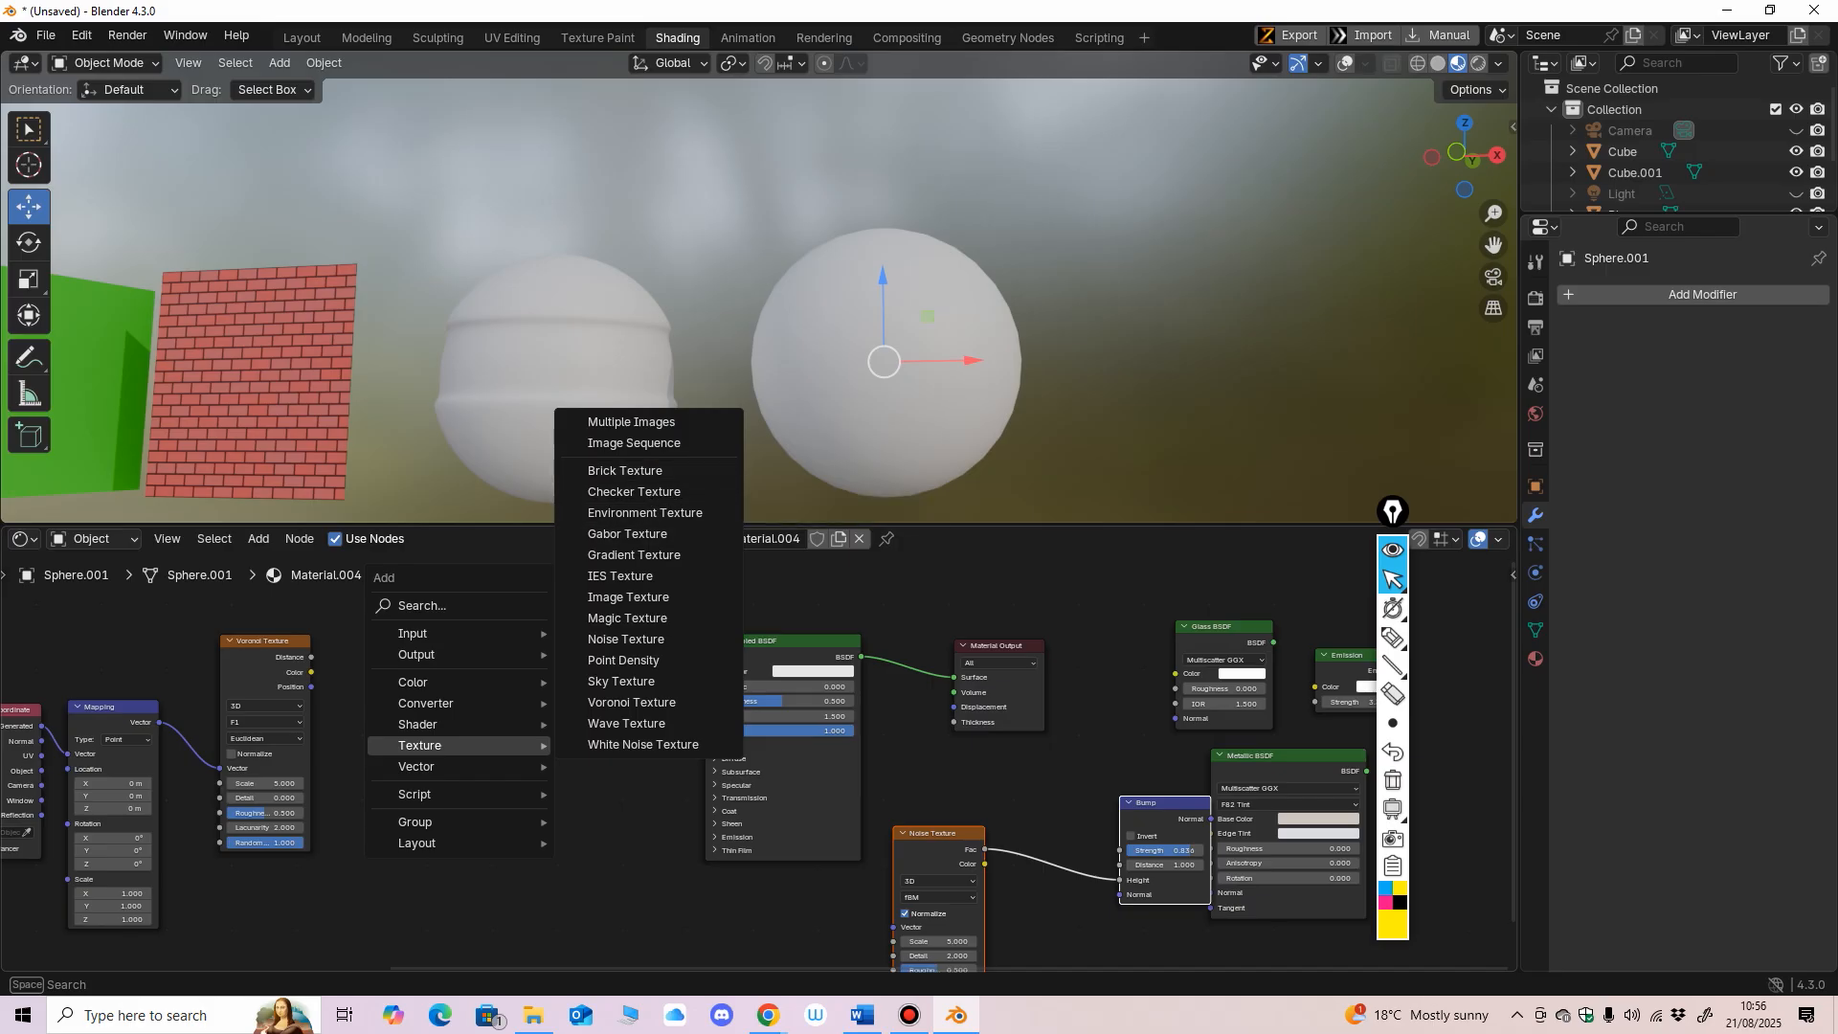
{"action": "left_click", "coordinate": [655, 639]}
{"action": "left_click", "coordinate": [439, 635]}
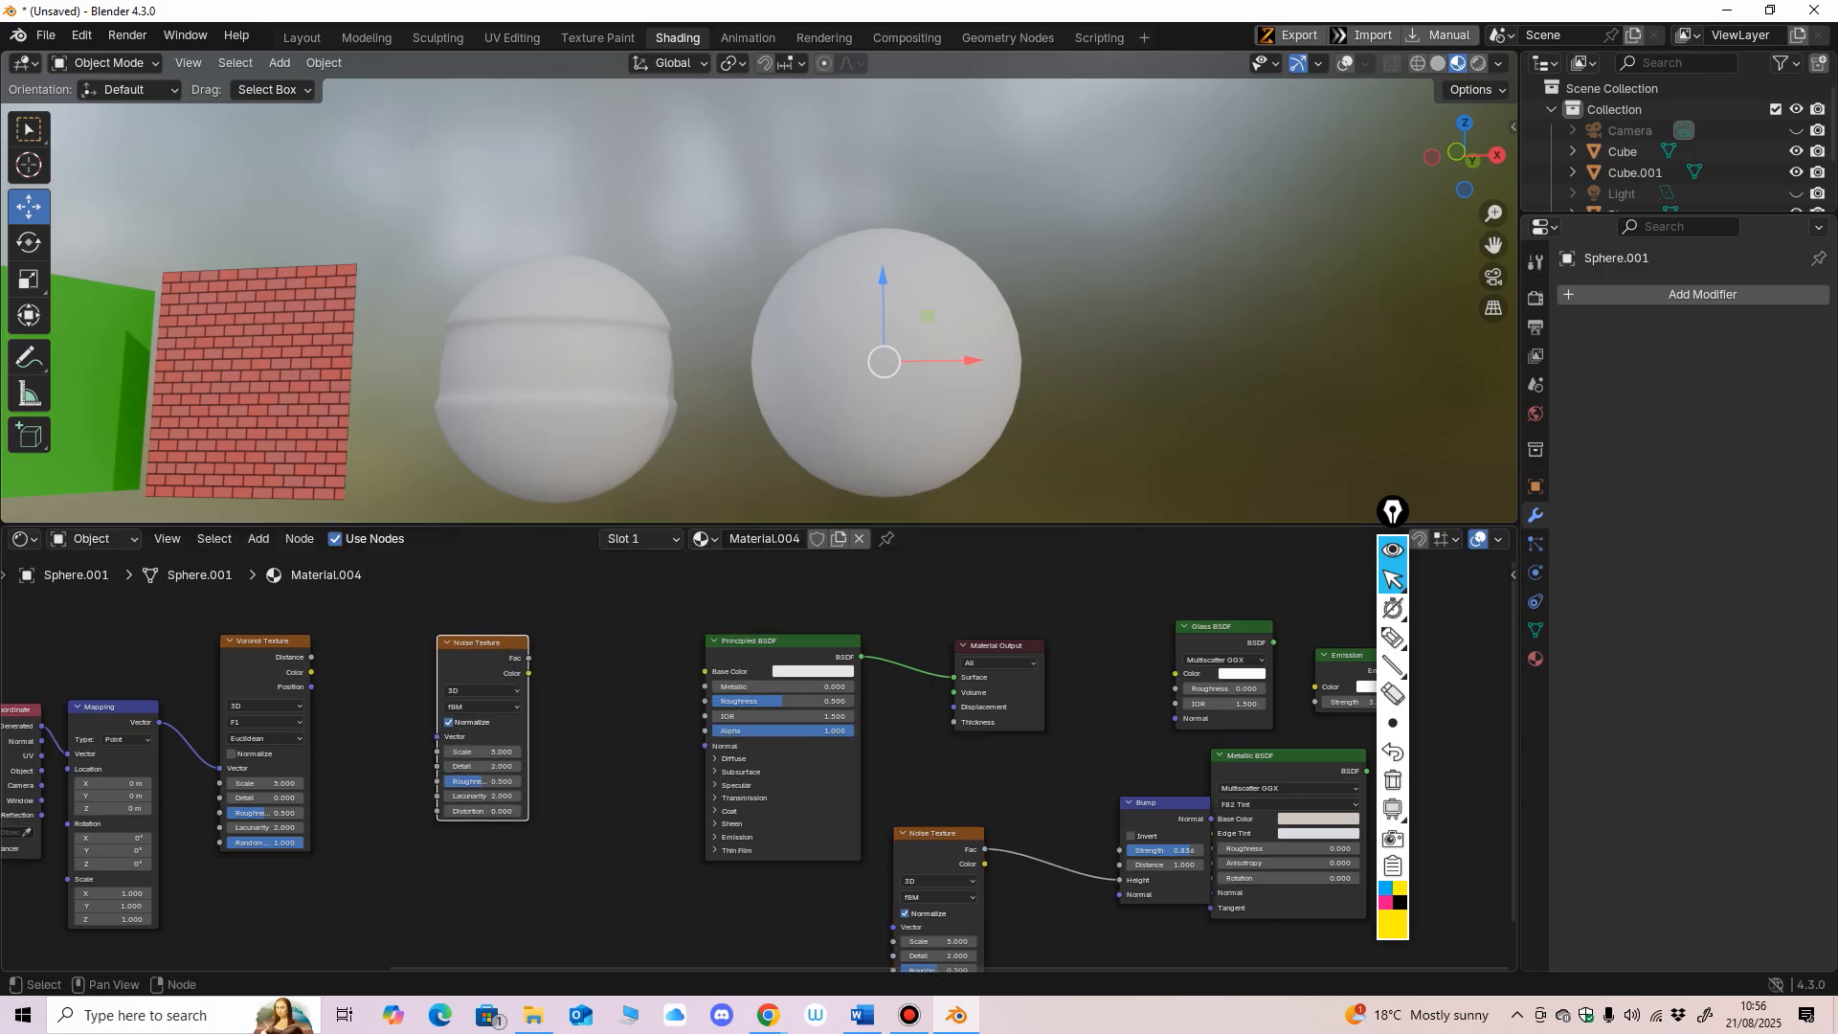
Step: Connect the Noise Texture's Color output to the Principled BSDF's Base Color and shift the Principled node slightly away
{"action": "scroll", "coordinate": [438, 636], "scroll_direction": "up", "scroll_amount": 2}
{"action": "scroll", "coordinate": [771, 761], "scroll_direction": "down", "scroll_amount": 2}
{"action": "scroll", "coordinate": [770, 761], "scroll_direction": "up", "scroll_amount": 1}
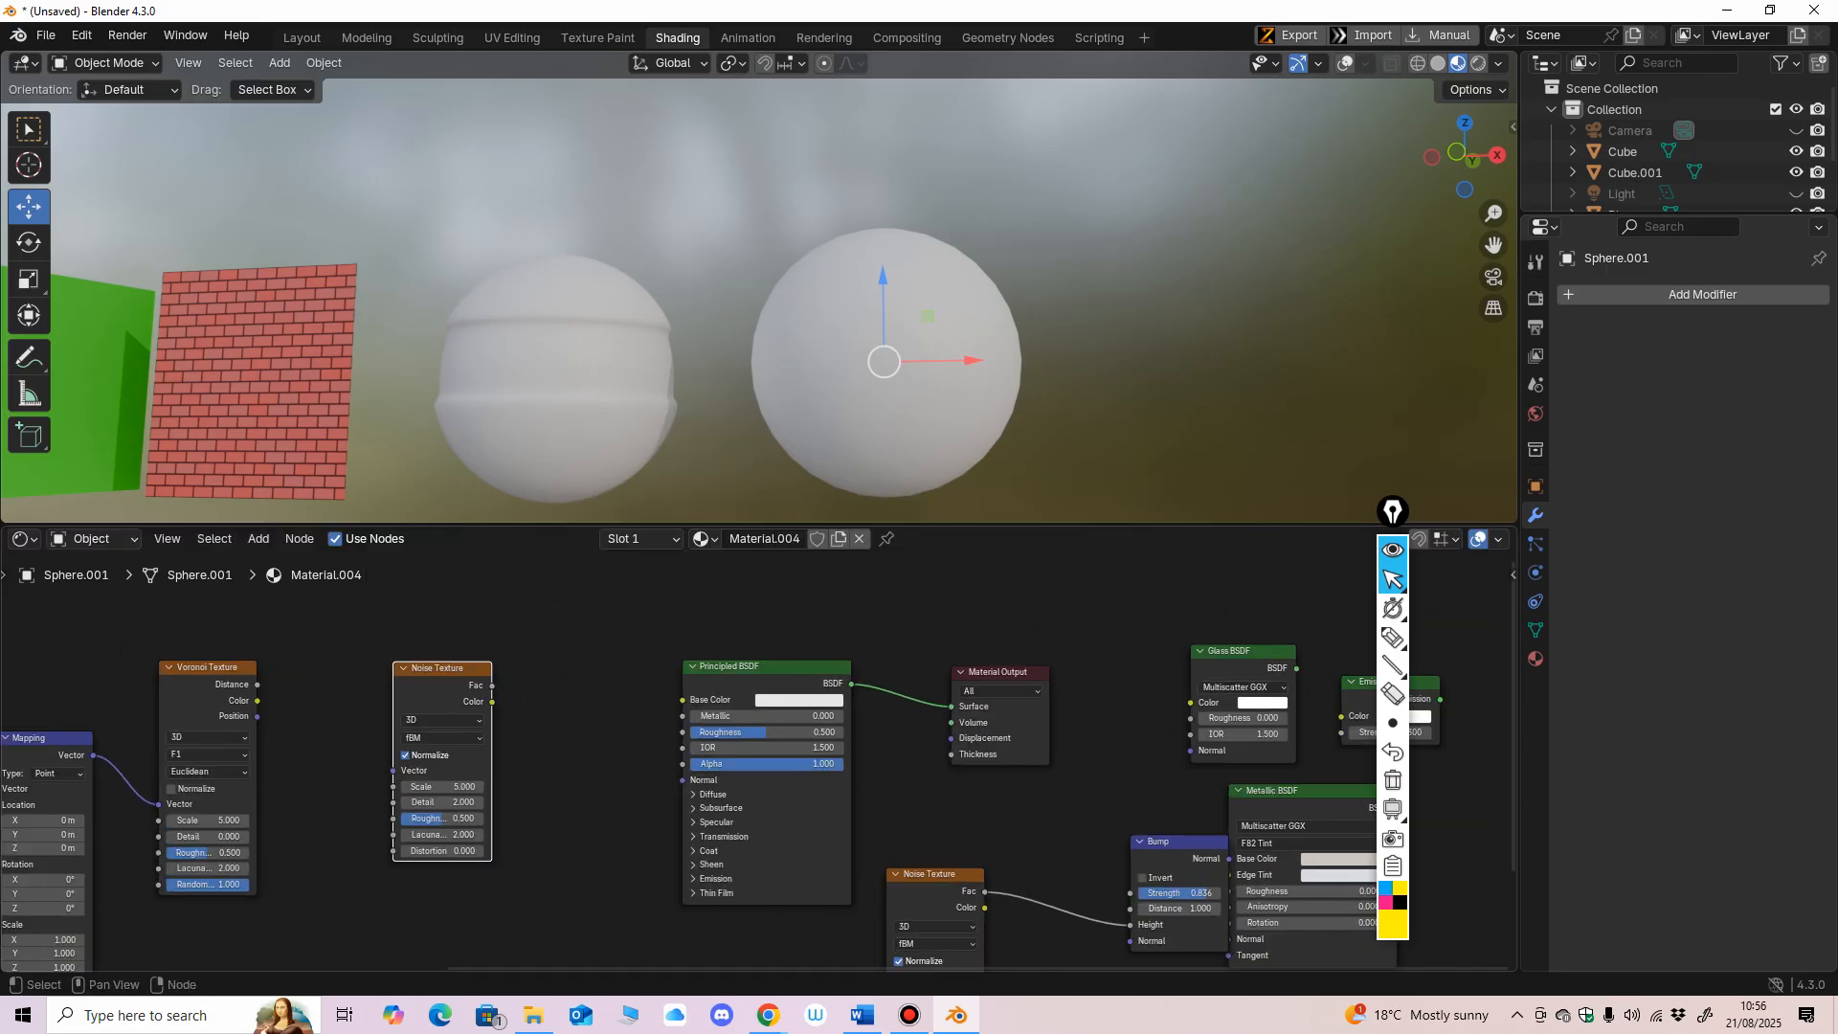
{"action": "left_click_drag", "start_coordinate": [492, 701], "coordinate": [683, 700]}
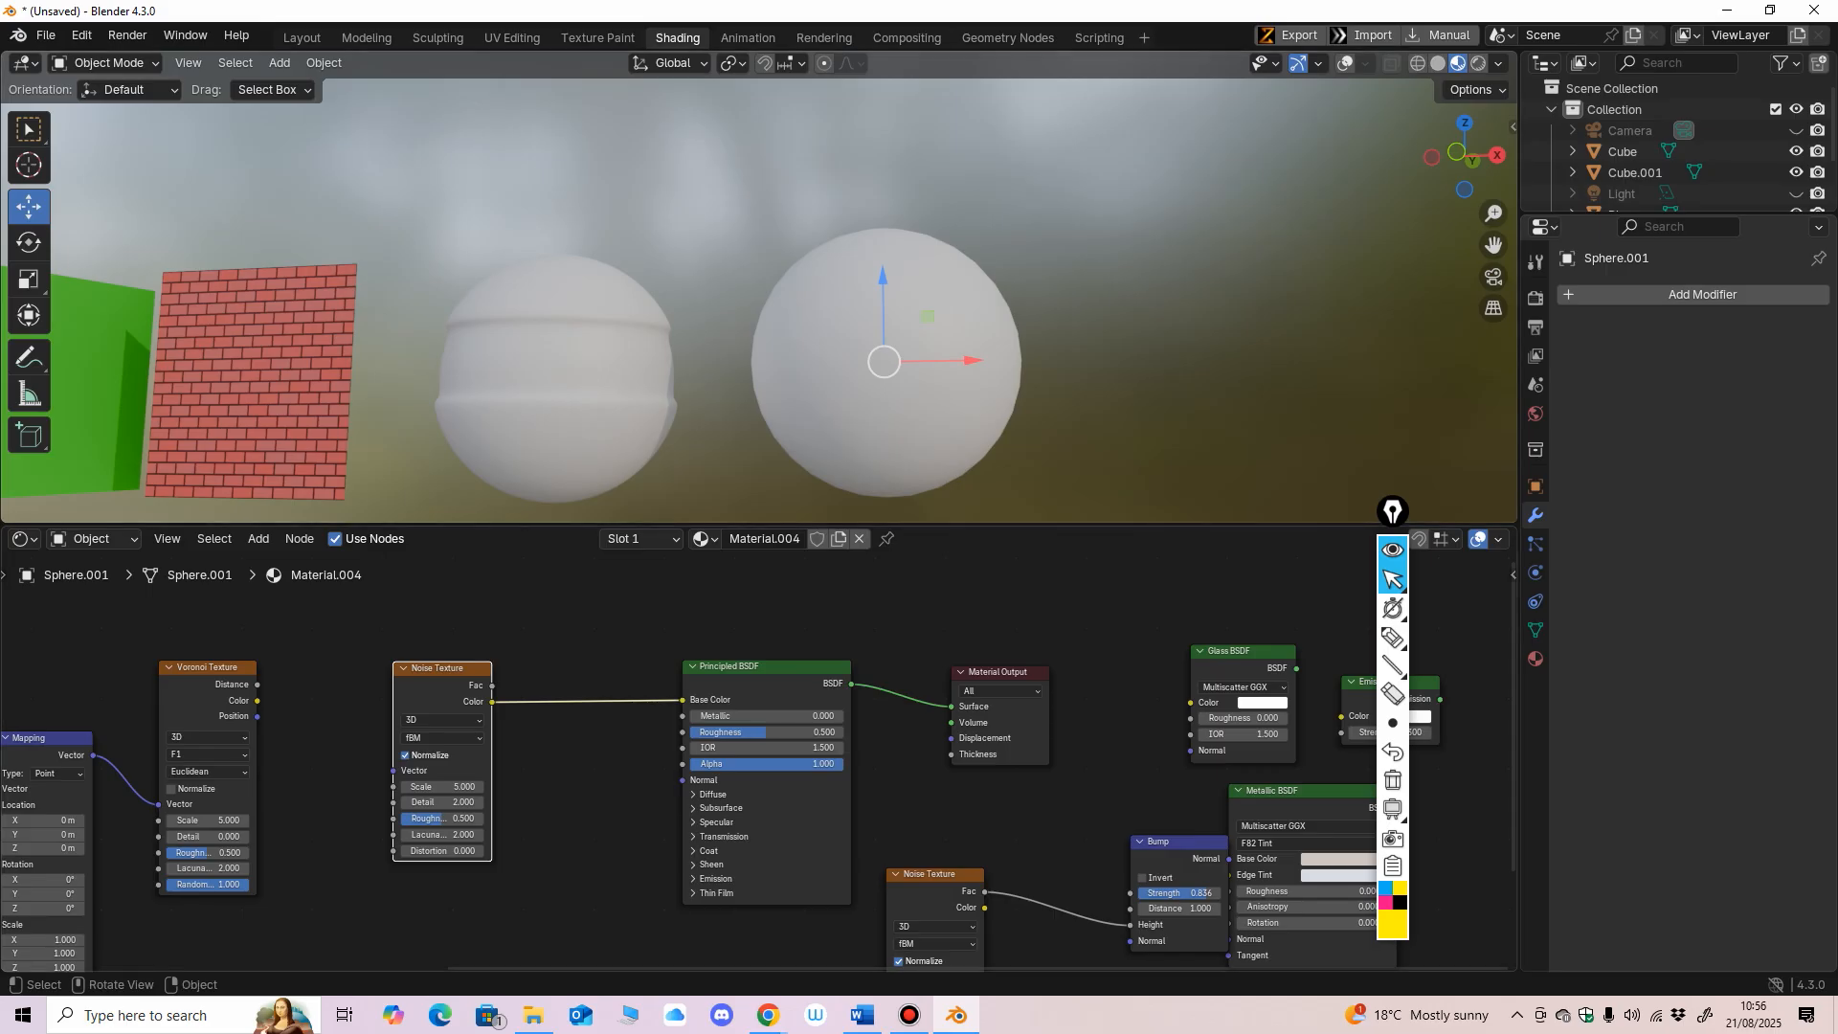
{"action": "left_click_drag", "start_coordinate": [765, 524], "coordinate": [765, 577]}
{"action": "middle_click_drag", "start_coordinate": [823, 412], "coordinate": [773, 370], "text": "shift"}
{"action": "scroll", "coordinate": [763, 357], "scroll_direction": "up", "scroll_amount": 1}
{"action": "middle_click_drag", "start_coordinate": [773, 370], "coordinate": [742, 330], "text": "shift"}
{"action": "left_click_drag", "start_coordinate": [766, 693], "coordinate": [789, 671]}
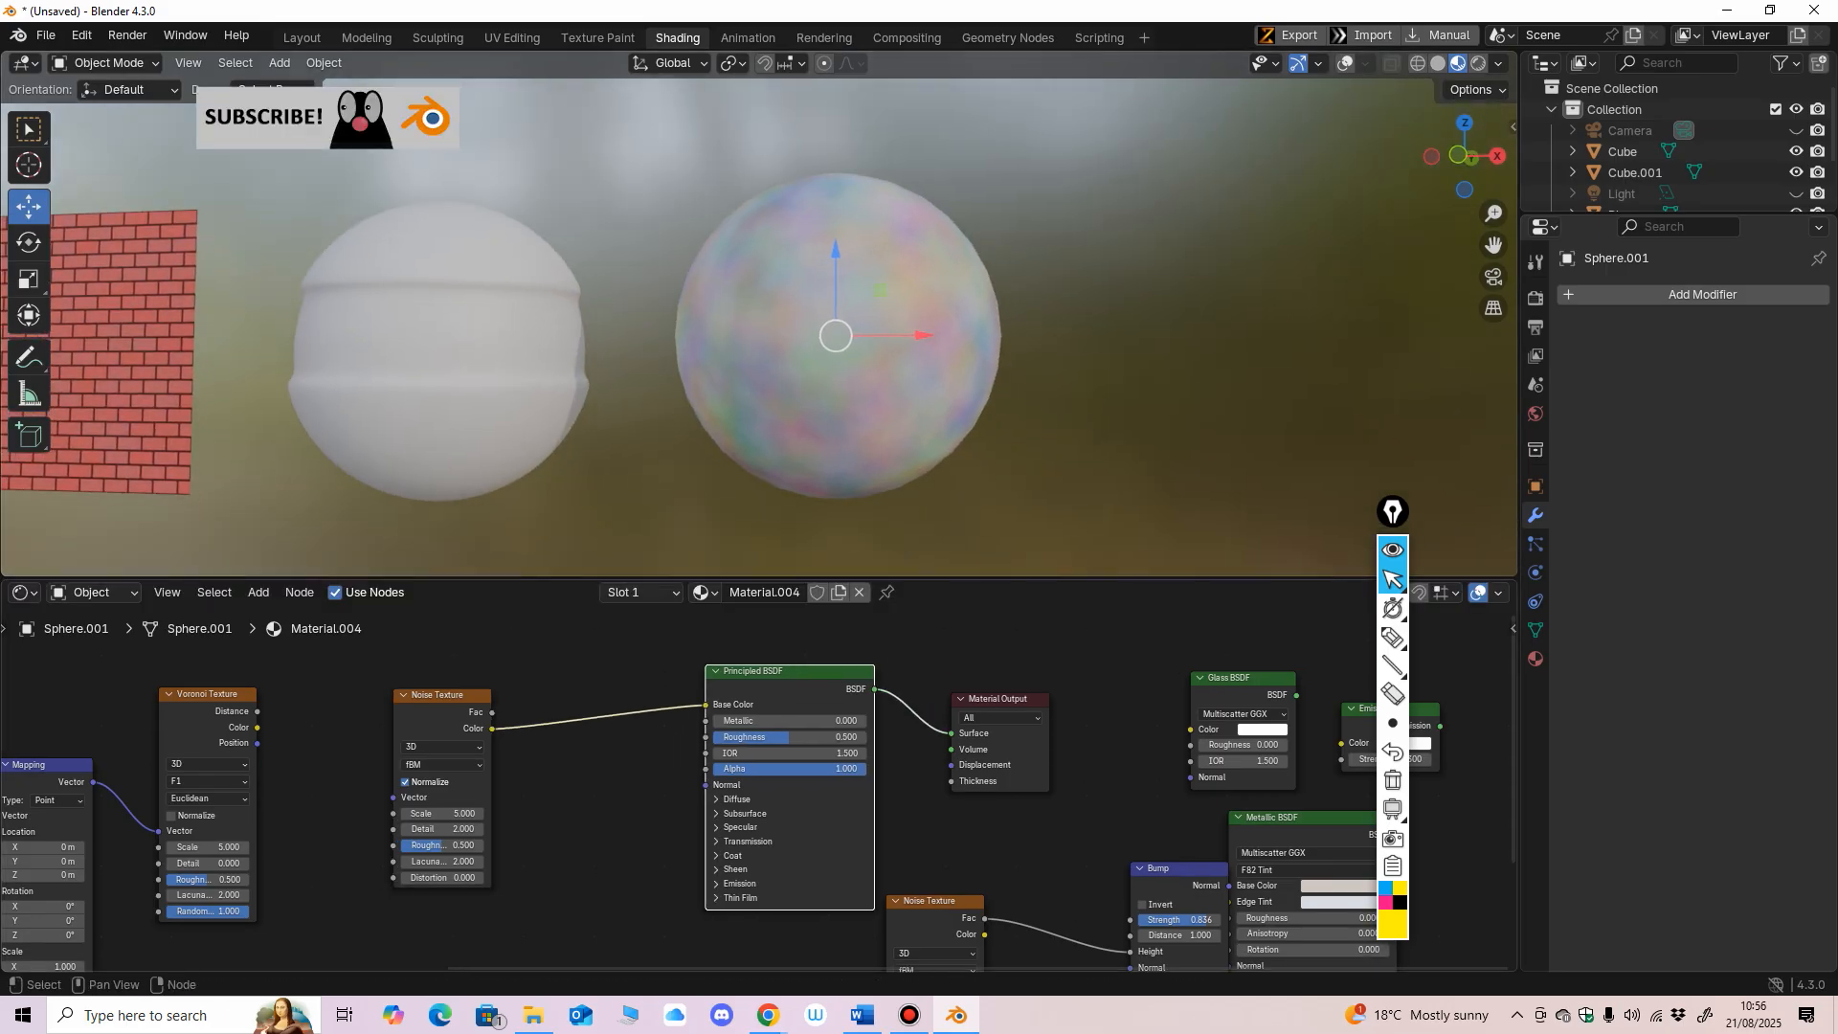
Step: Add a Color Ramp fed by the Noise Texture's Color output and place it below the link to Base Color
{"action": "left_click_drag", "start_coordinate": [442, 695], "coordinate": [527, 812]}
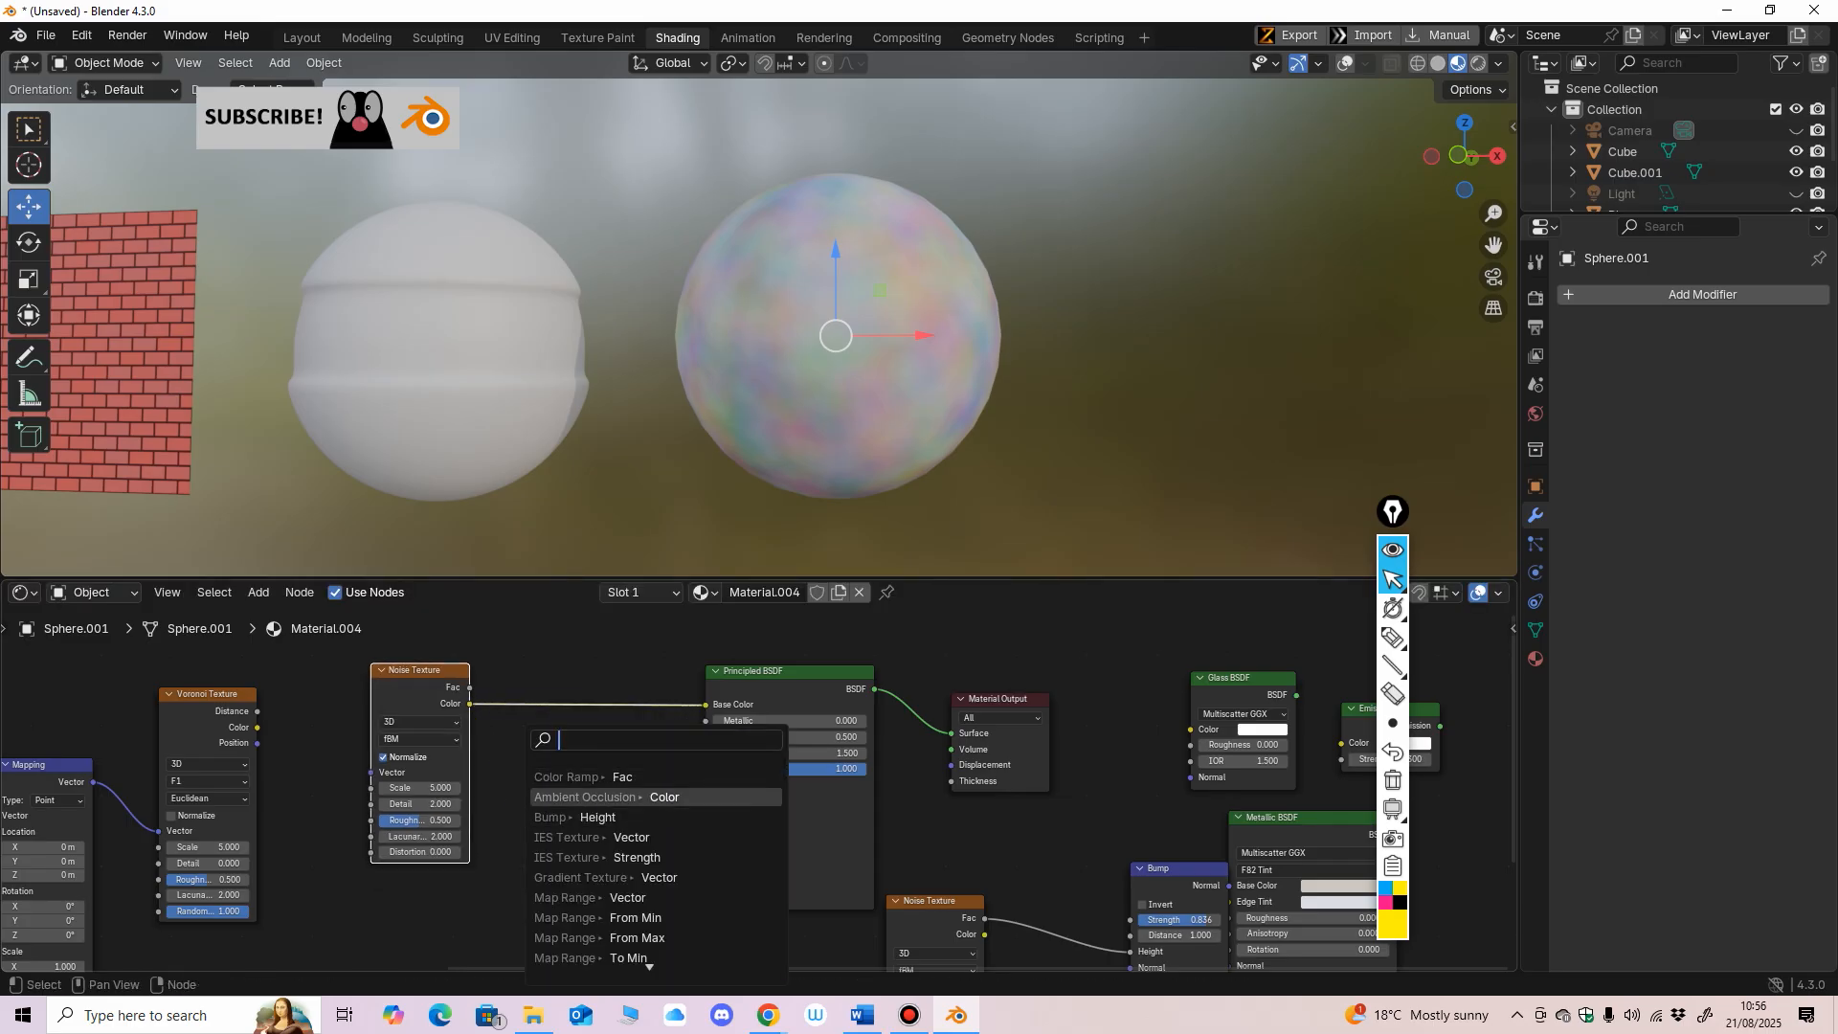
{"action": "left_click", "coordinate": [586, 777]}
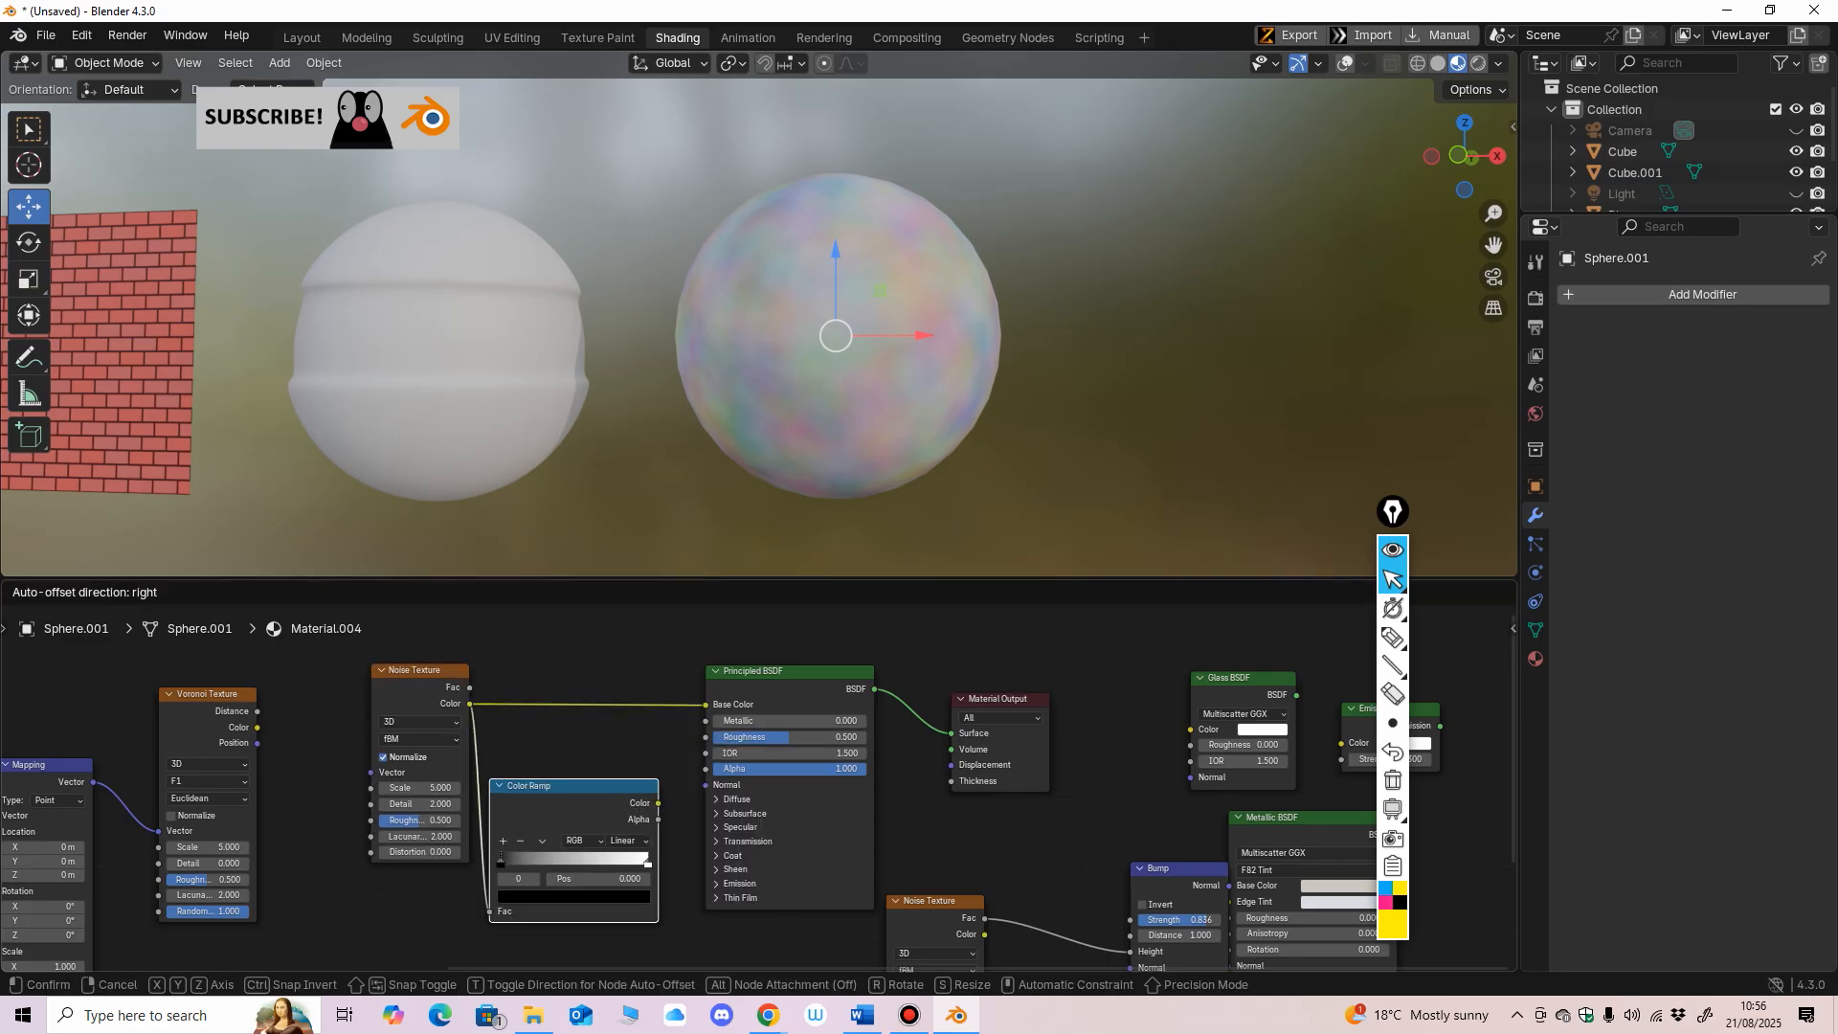
{"action": "left_click", "coordinate": [603, 768]}
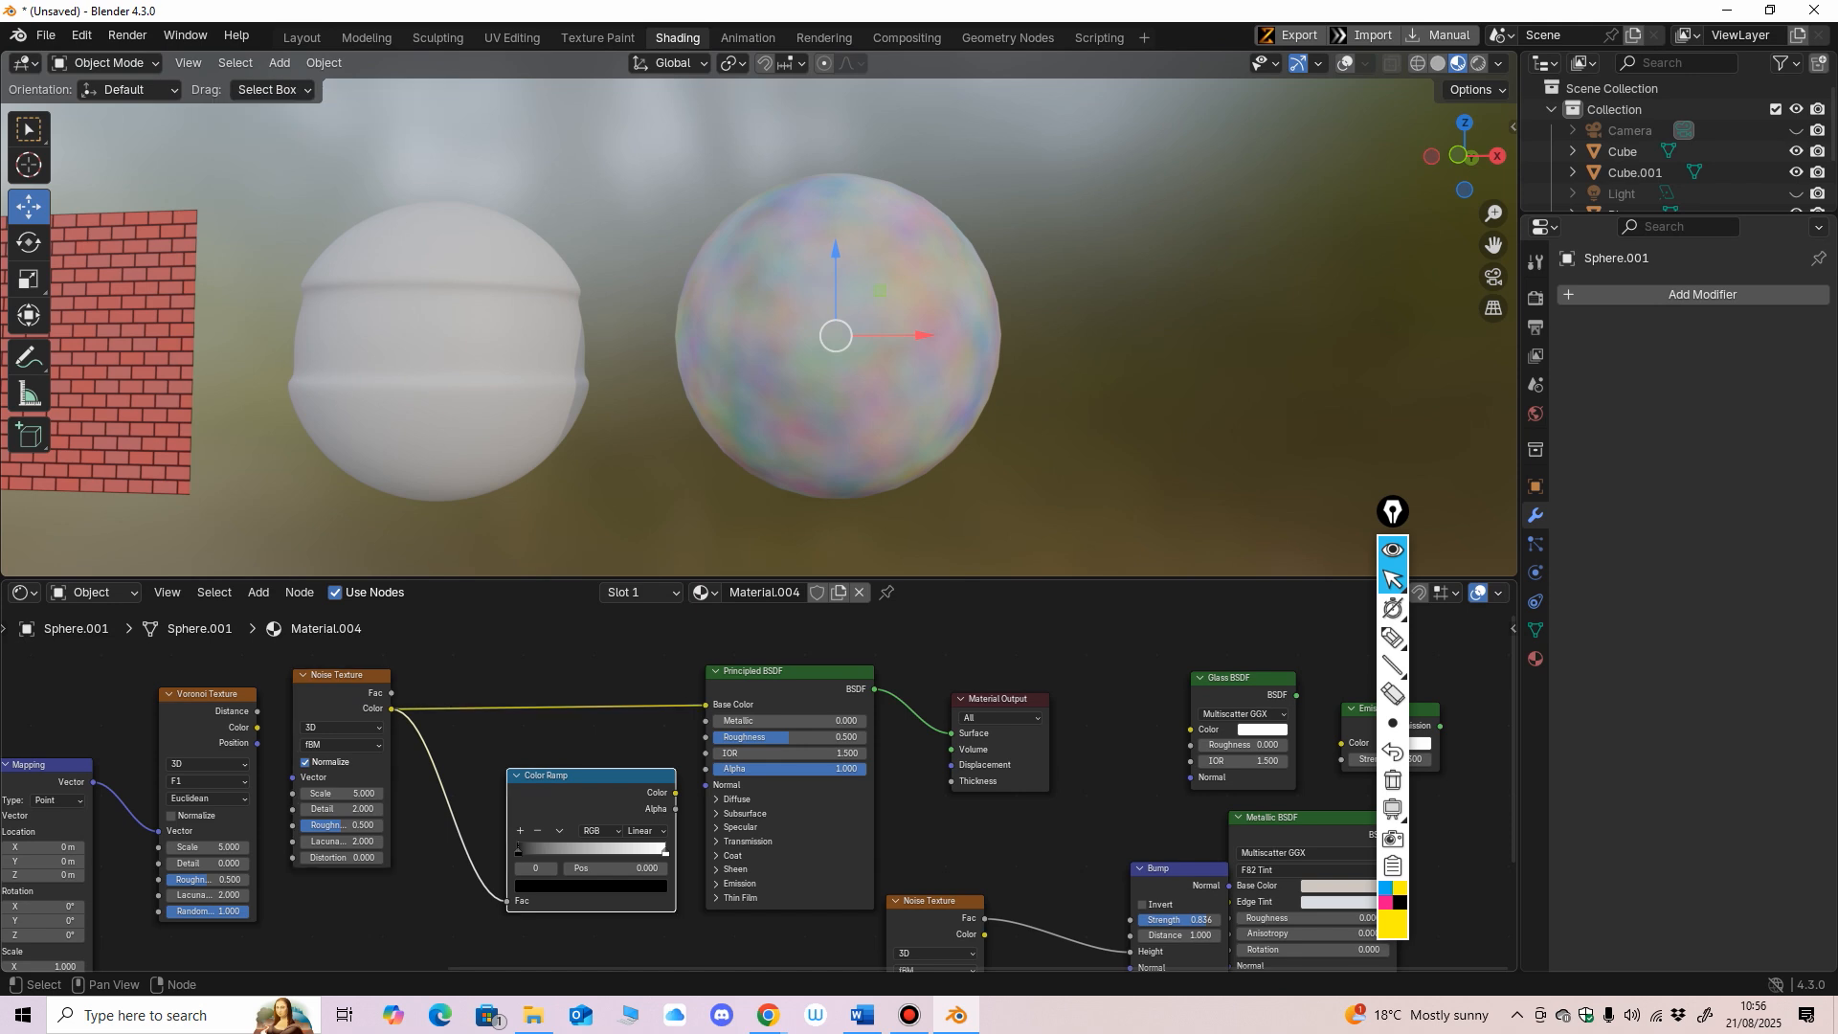
{"action": "left_click_drag", "start_coordinate": [603, 774], "coordinate": [549, 764]}
{"action": "middle_click_drag", "start_coordinate": [548, 764], "coordinate": [504, 727]}
{"action": "scroll", "coordinate": [503, 727], "scroll_direction": "up", "scroll_amount": 1}
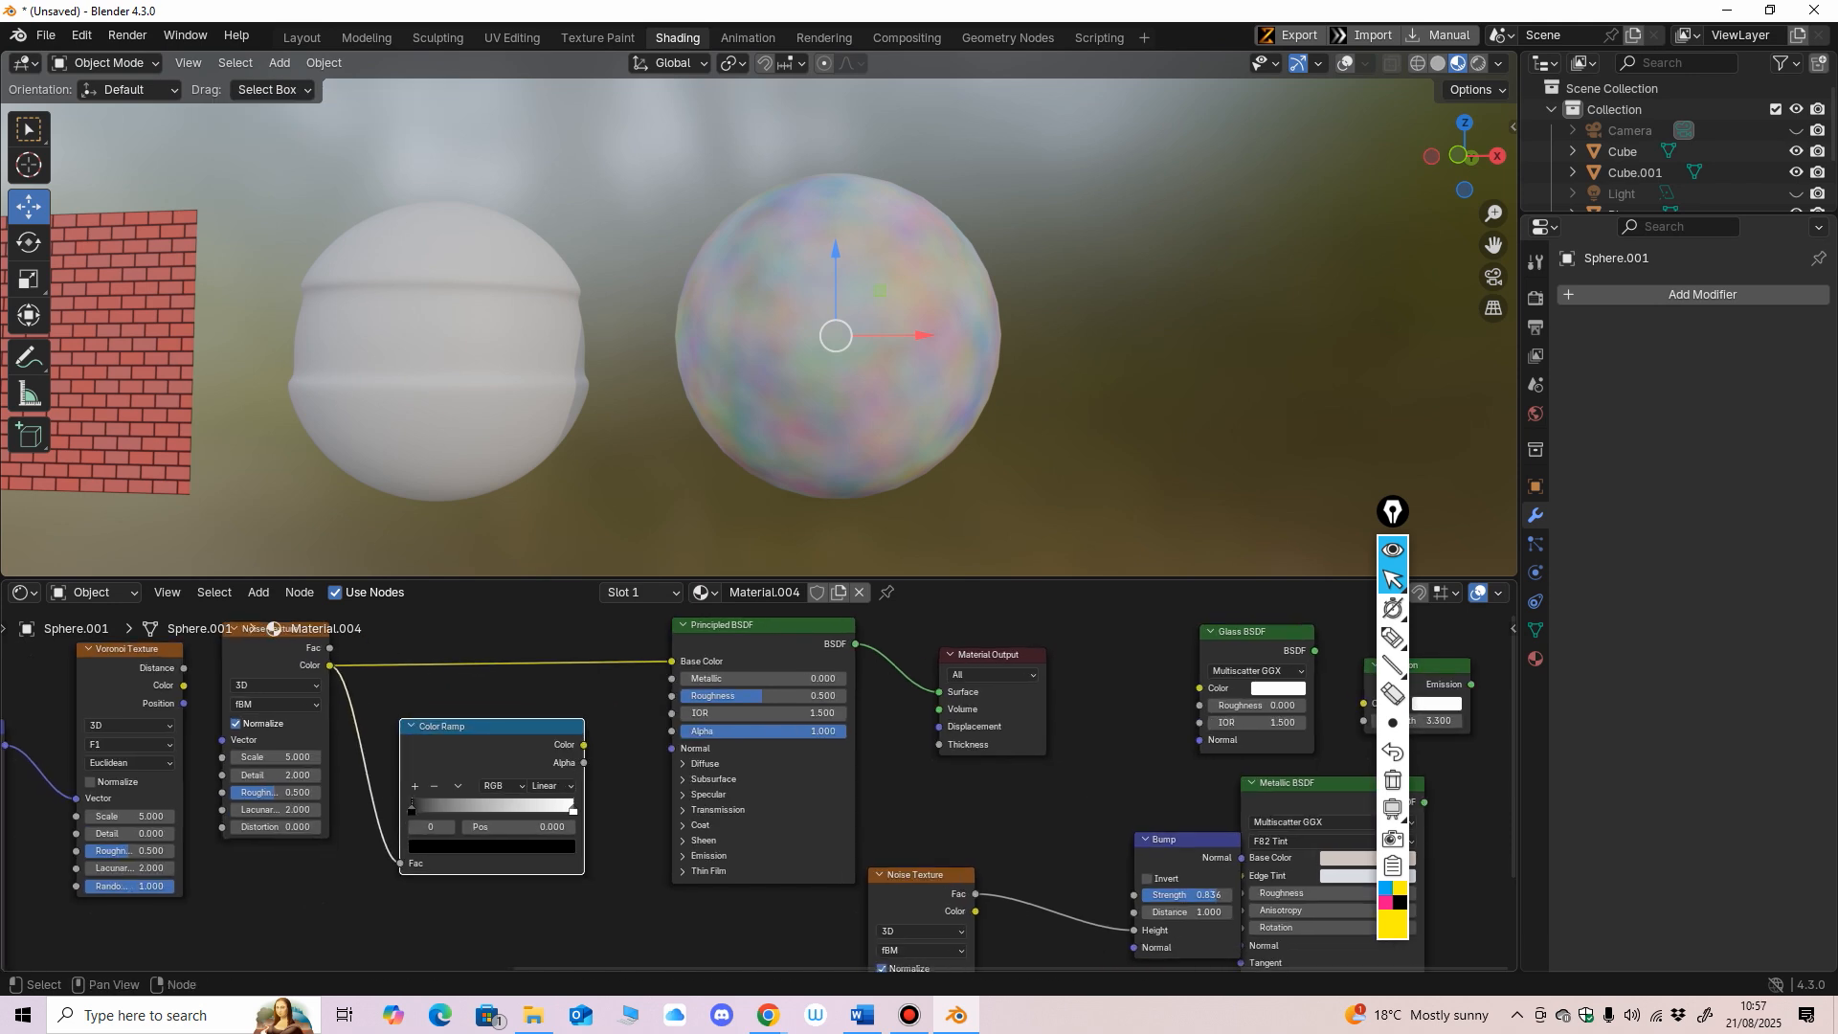
{"action": "left_click_drag", "start_coordinate": [504, 728], "coordinate": [470, 753]}
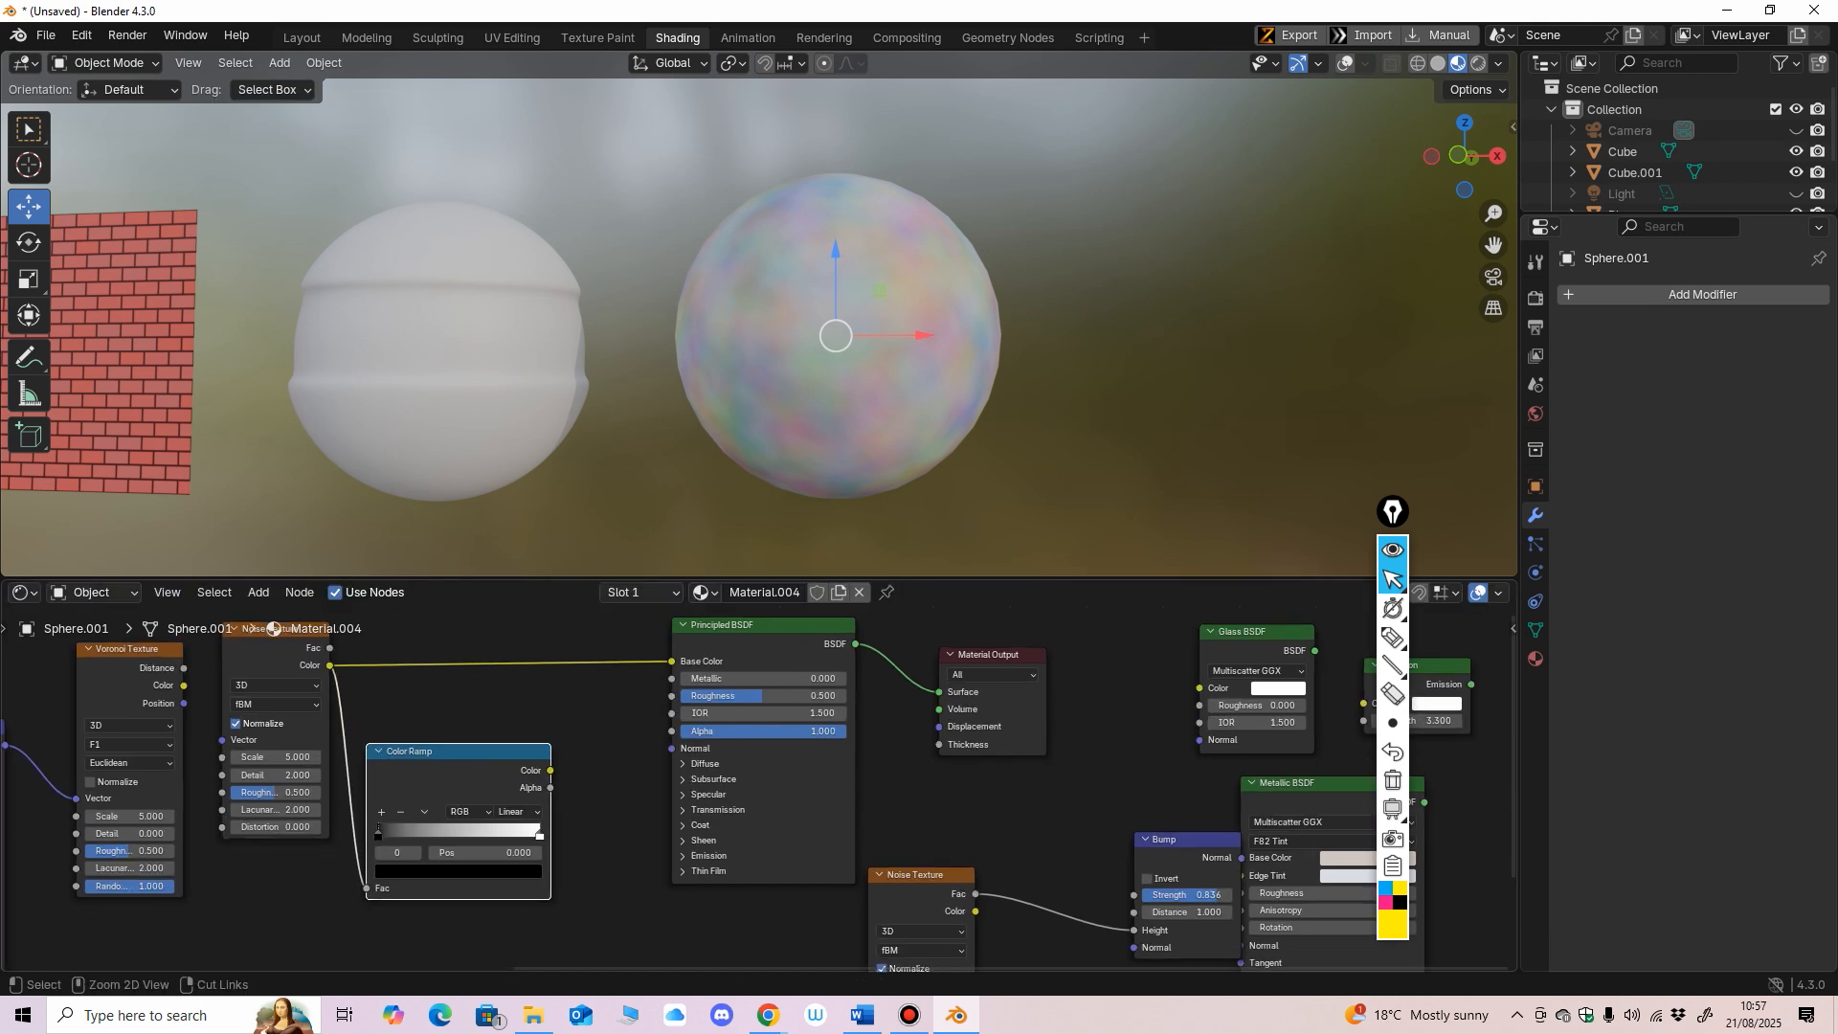
Step: Cut the link between the spare Noise Texture and the Bump node, and place the Bump beside the Color Ramp
{"action": "right_click_drag", "start_coordinate": [1044, 869], "coordinate": [1043, 936], "text": "ctrl"}
{"action": "left_click_drag", "start_coordinate": [1185, 840], "coordinate": [1118, 841]}
{"action": "left_click_drag", "start_coordinate": [640, 818], "coordinate": [619, 809]}
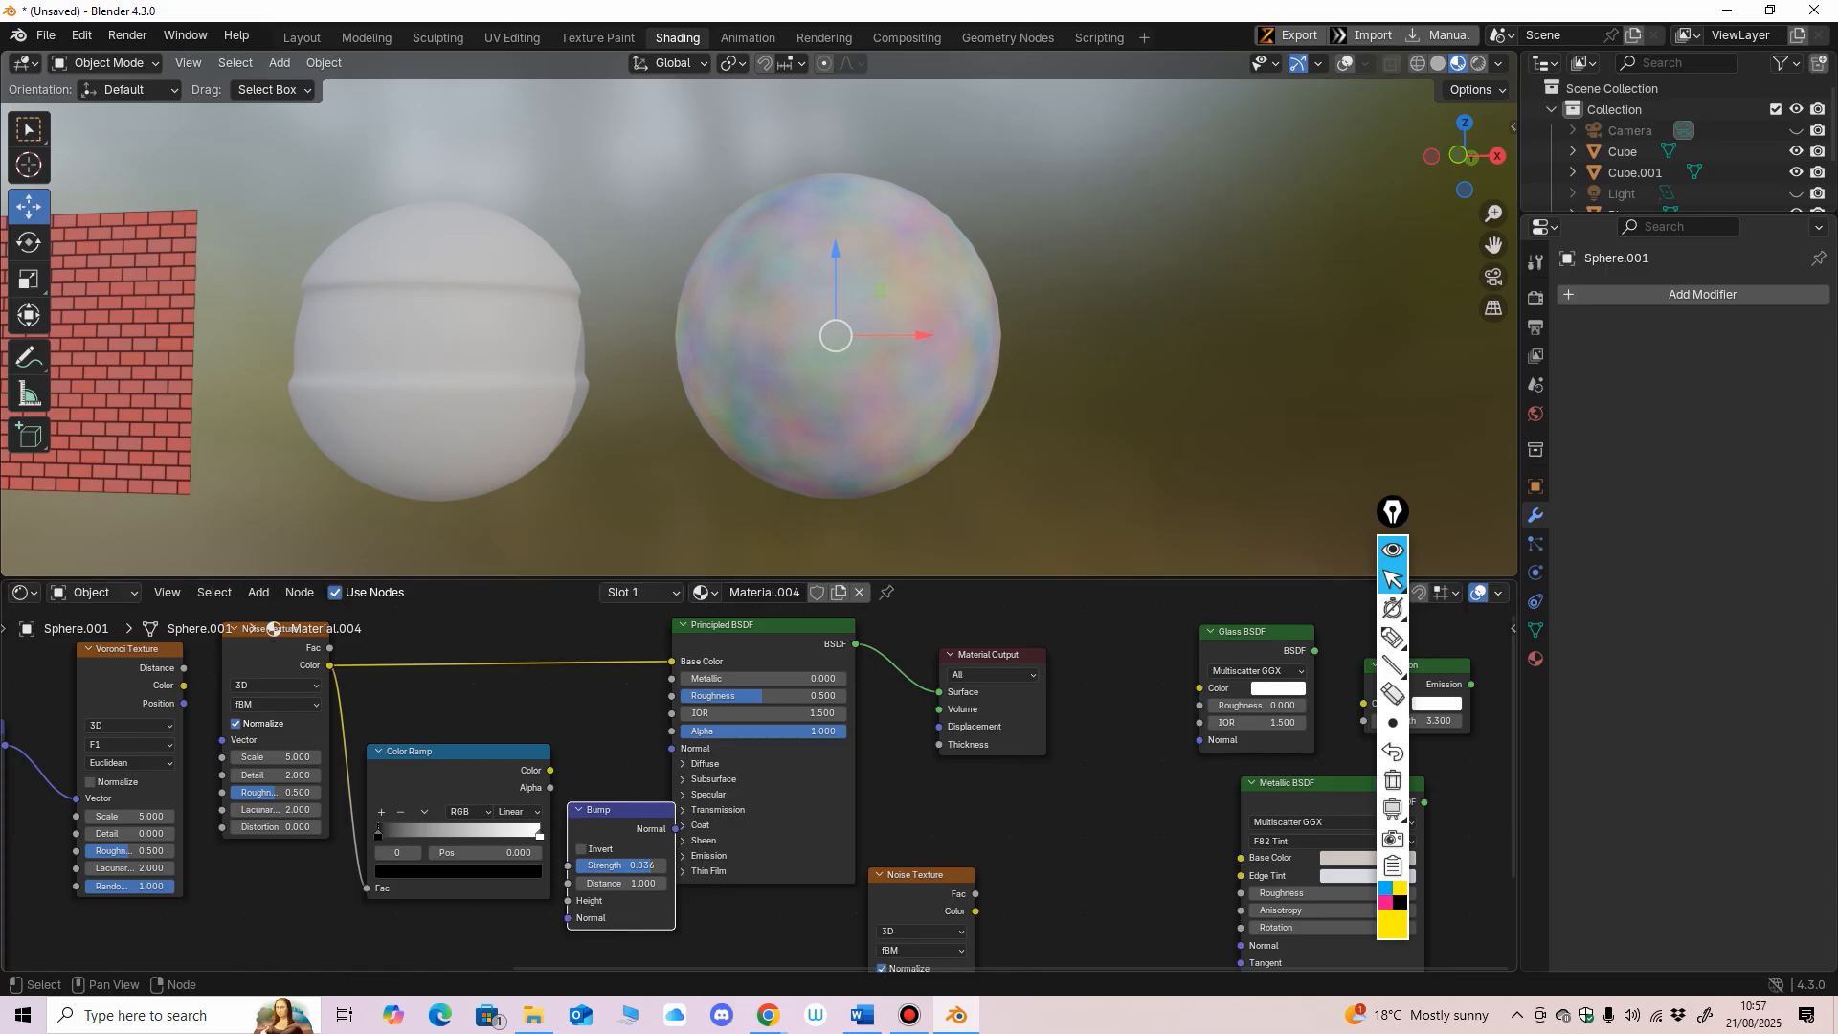
Step: Spread out the Principled BSDF, Material Output, Noise Texture, Color Ramp and Bump nodes so they no longer crowd each other
{"action": "left_click_drag", "start_coordinate": [757, 625], "coordinate": [797, 623]}
{"action": "left_click_drag", "start_coordinate": [916, 875], "coordinate": [1031, 824]}
{"action": "scroll", "coordinate": [757, 795], "scroll_direction": "down", "scroll_amount": 2}
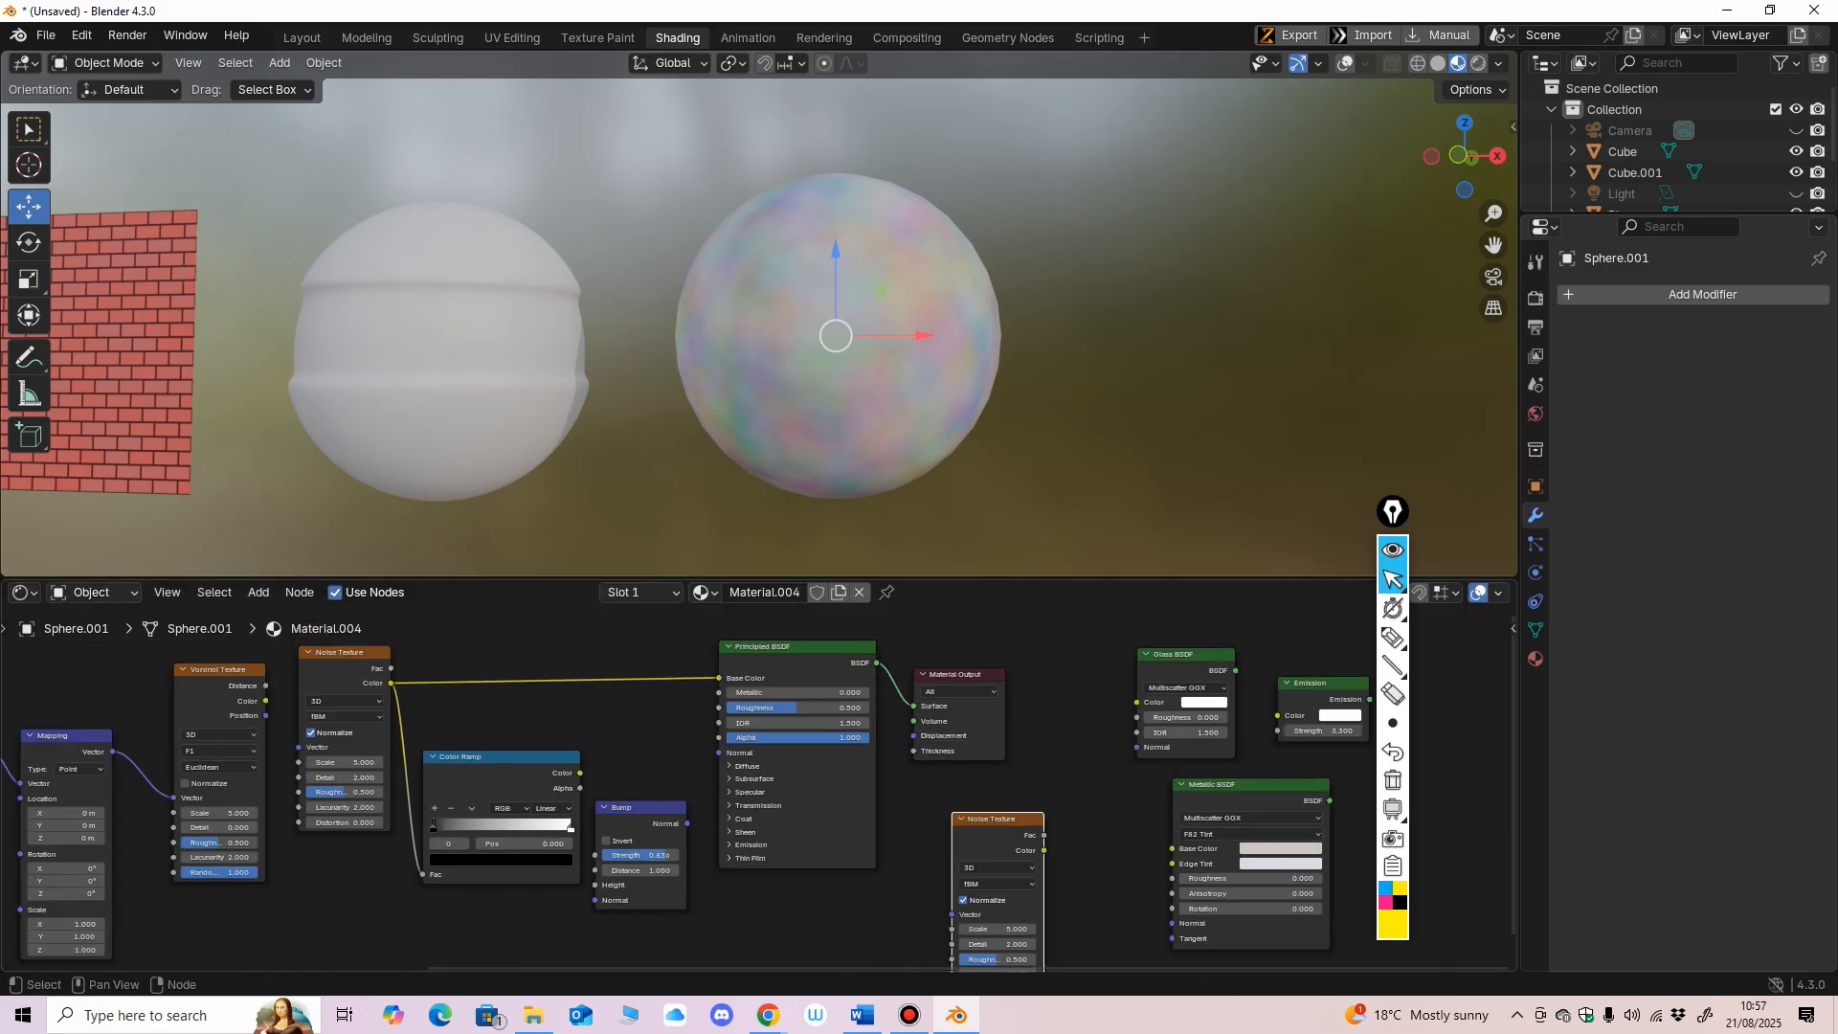
{"action": "left_click_drag", "start_coordinate": [957, 676], "coordinate": [1050, 644]}
{"action": "left_click_drag", "start_coordinate": [794, 647], "coordinate": [856, 629]}
{"action": "left_click_drag", "start_coordinate": [510, 758], "coordinate": [496, 779]}
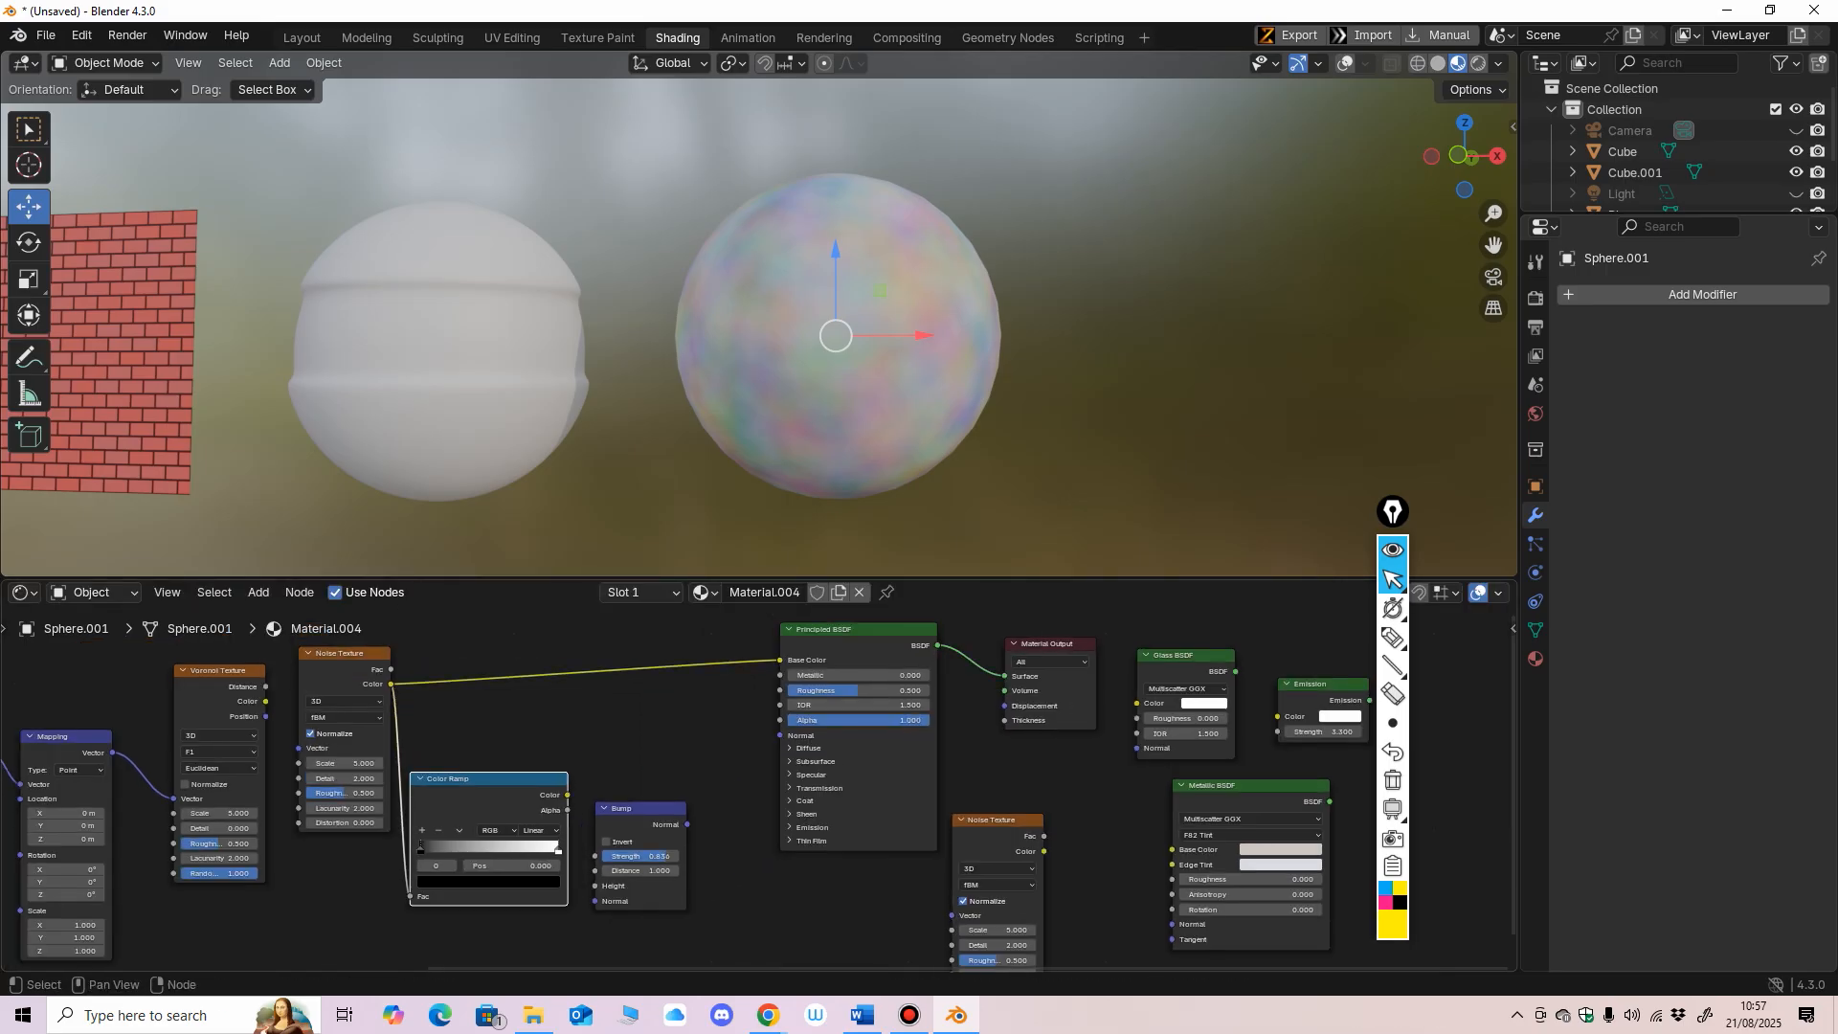
{"action": "left_click_drag", "start_coordinate": [356, 654], "coordinate": [339, 659]}
{"action": "left_click_drag", "start_coordinate": [490, 780], "coordinate": [495, 769]}
{"action": "left_click_drag", "start_coordinate": [639, 809], "coordinate": [654, 792]}
{"action": "middle_click_drag", "start_coordinate": [653, 793], "coordinate": [584, 743]}
{"action": "scroll", "coordinate": [585, 742], "scroll_direction": "up", "scroll_amount": 1}
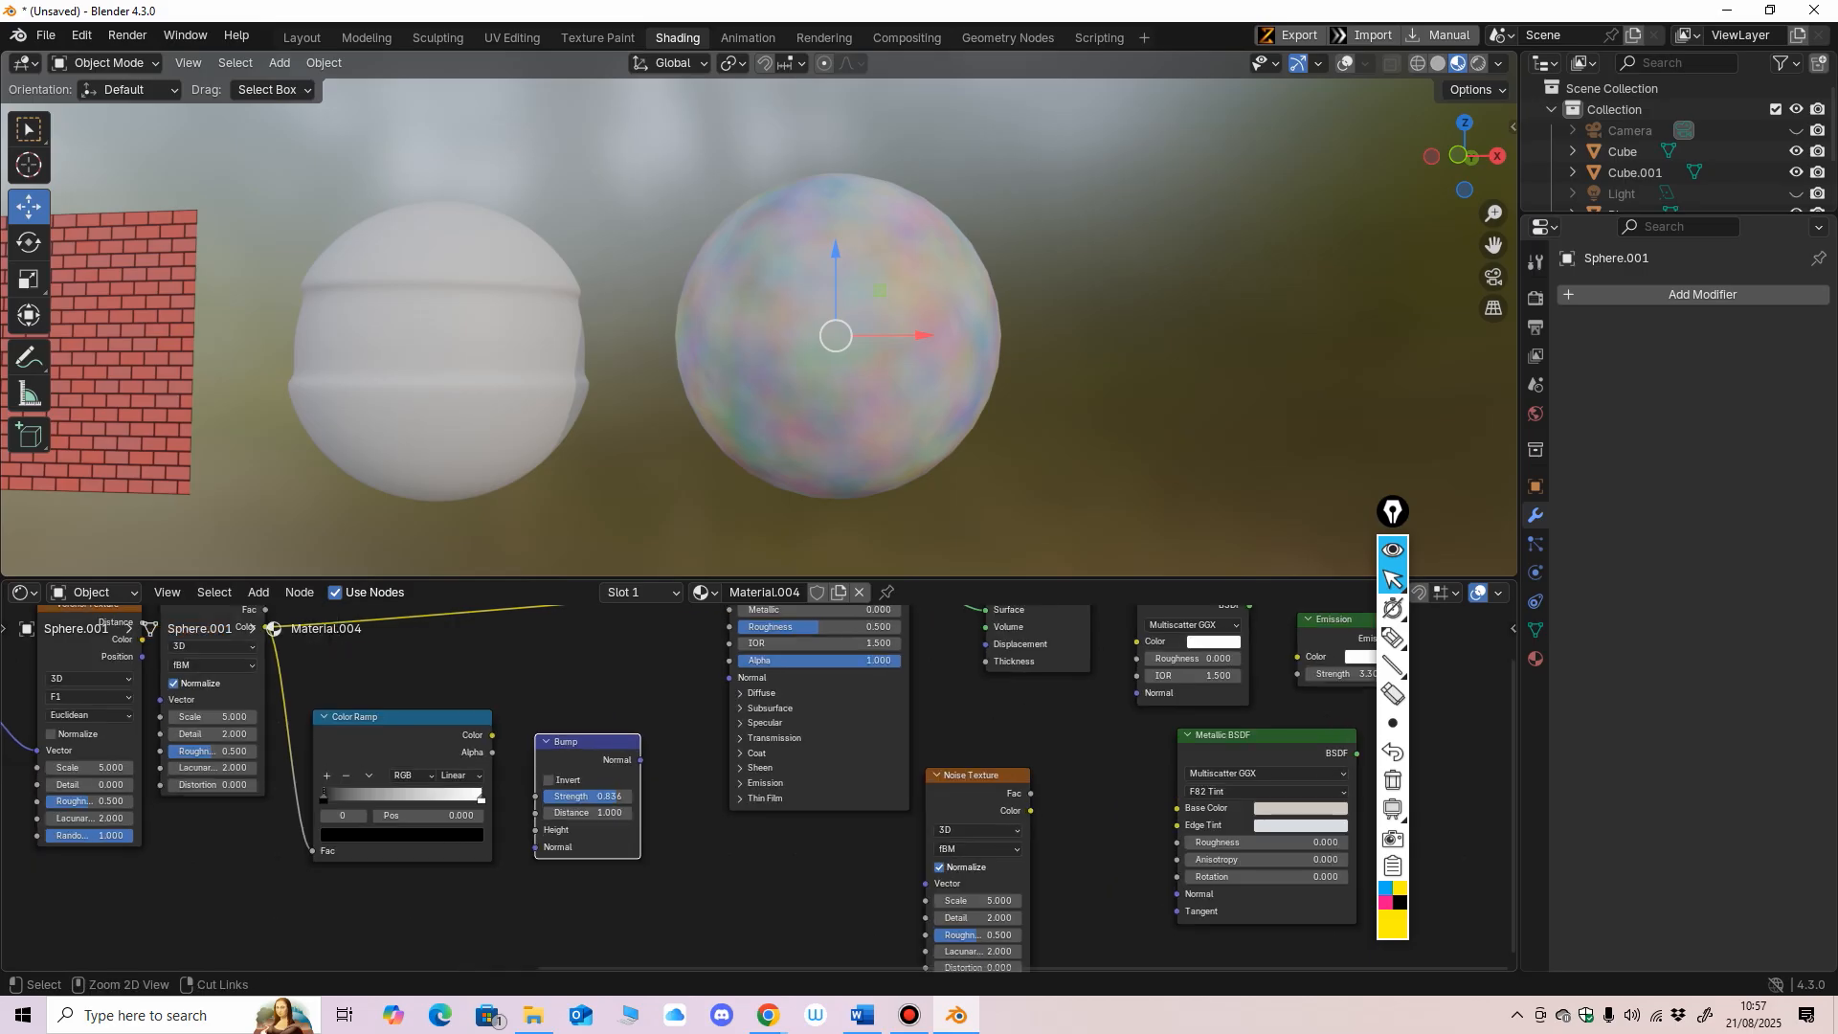
Step: Connect the Color Ramp's Color output to the Bump's Distance input, and the Bump's Normal output to the Principled BSDF's Normal input
{"action": "left_click_drag", "start_coordinate": [491, 735], "coordinate": [535, 811]}
{"action": "middle_click_drag", "start_coordinate": [535, 811], "coordinate": [518, 830]}
{"action": "left_click_drag", "start_coordinate": [623, 777], "coordinate": [712, 695]}
{"action": "scroll", "coordinate": [1192, 775], "scroll_direction": "down", "scroll_amount": 2}
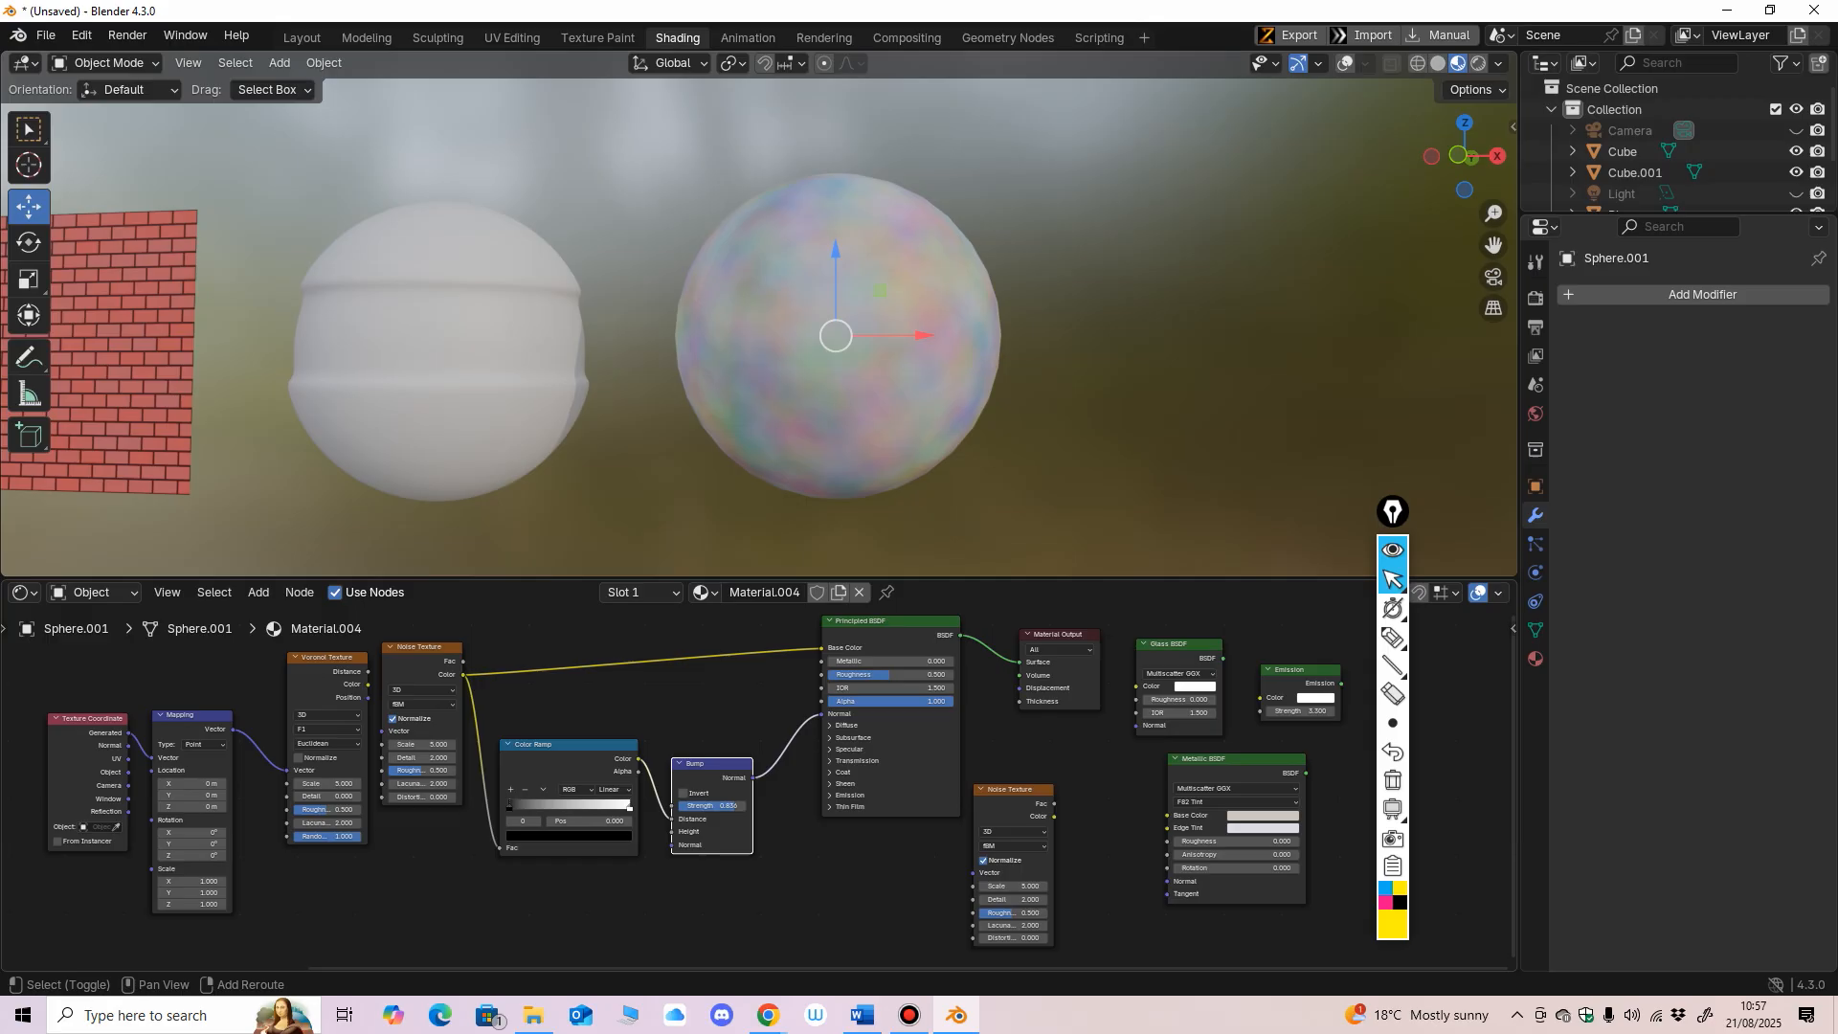
{"action": "left_click_drag", "start_coordinate": [327, 659], "coordinate": [298, 666]}
Step: Set the Bump node's strength to about 0.72
{"action": "scroll", "coordinate": [757, 325], "scroll_direction": "up", "scroll_amount": 3}
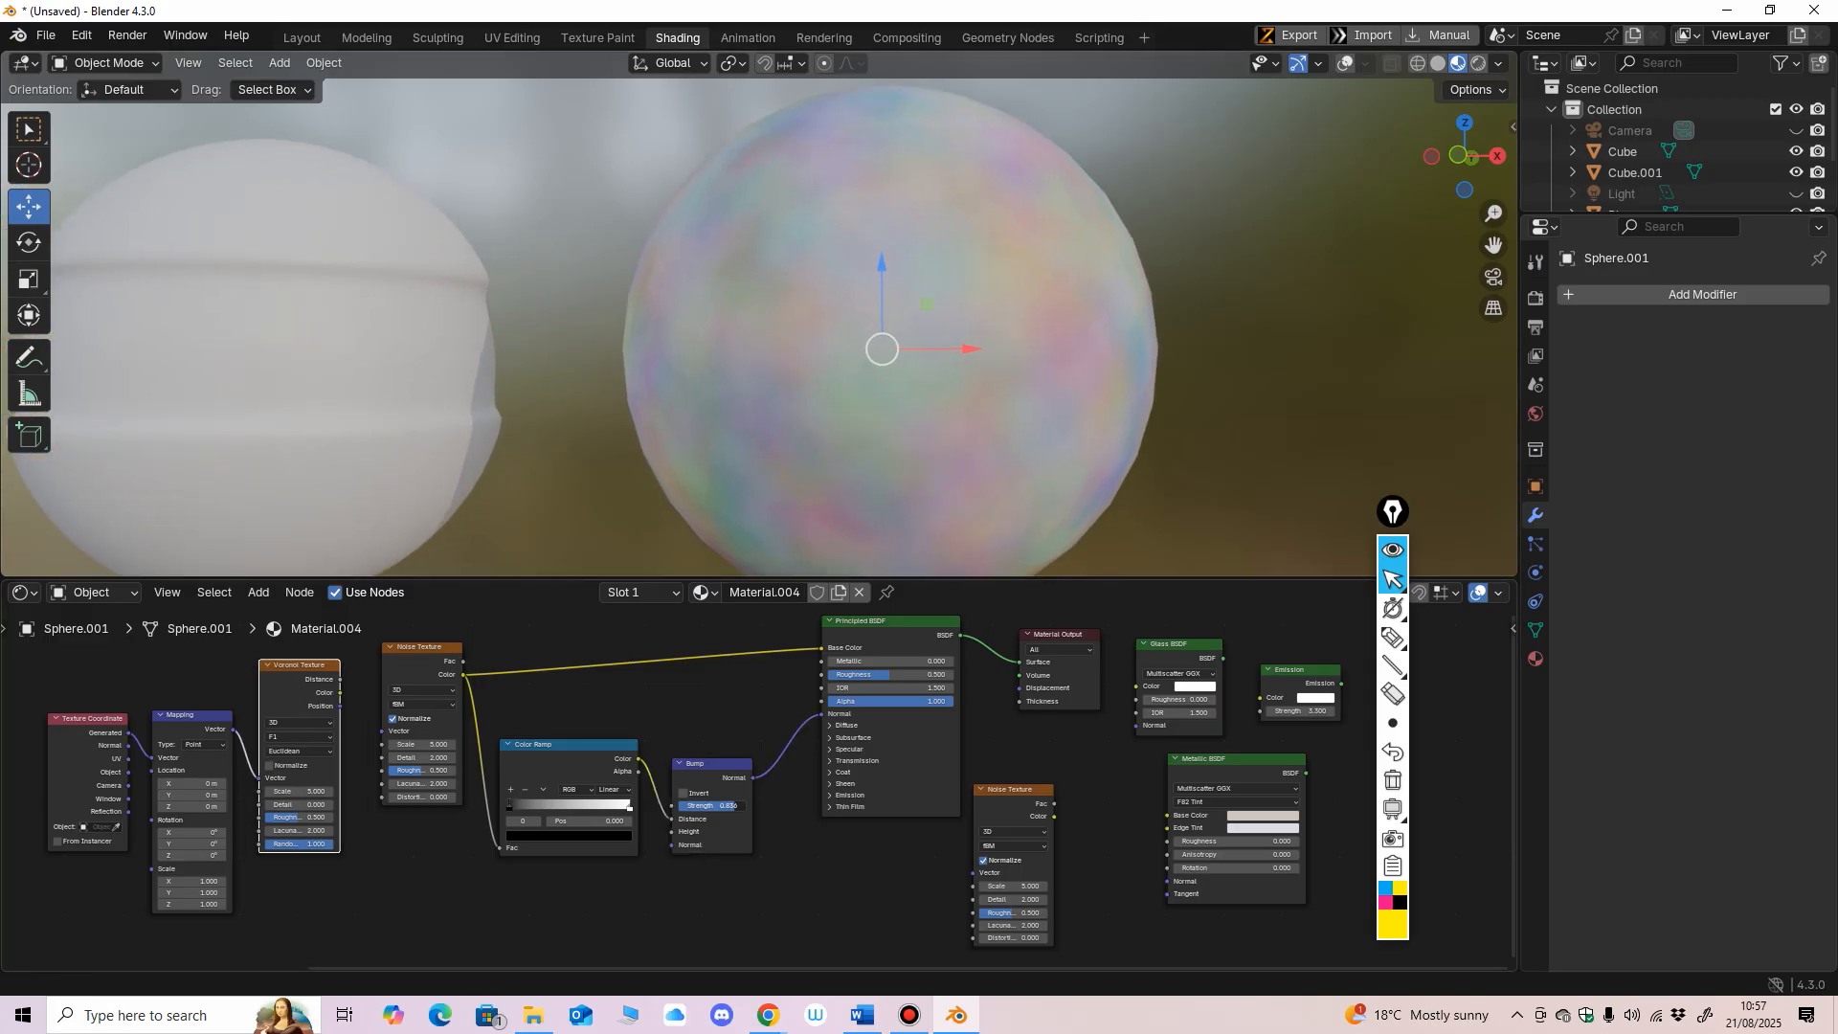
{"action": "left_click_drag", "start_coordinate": [734, 806], "coordinate": [716, 806]}
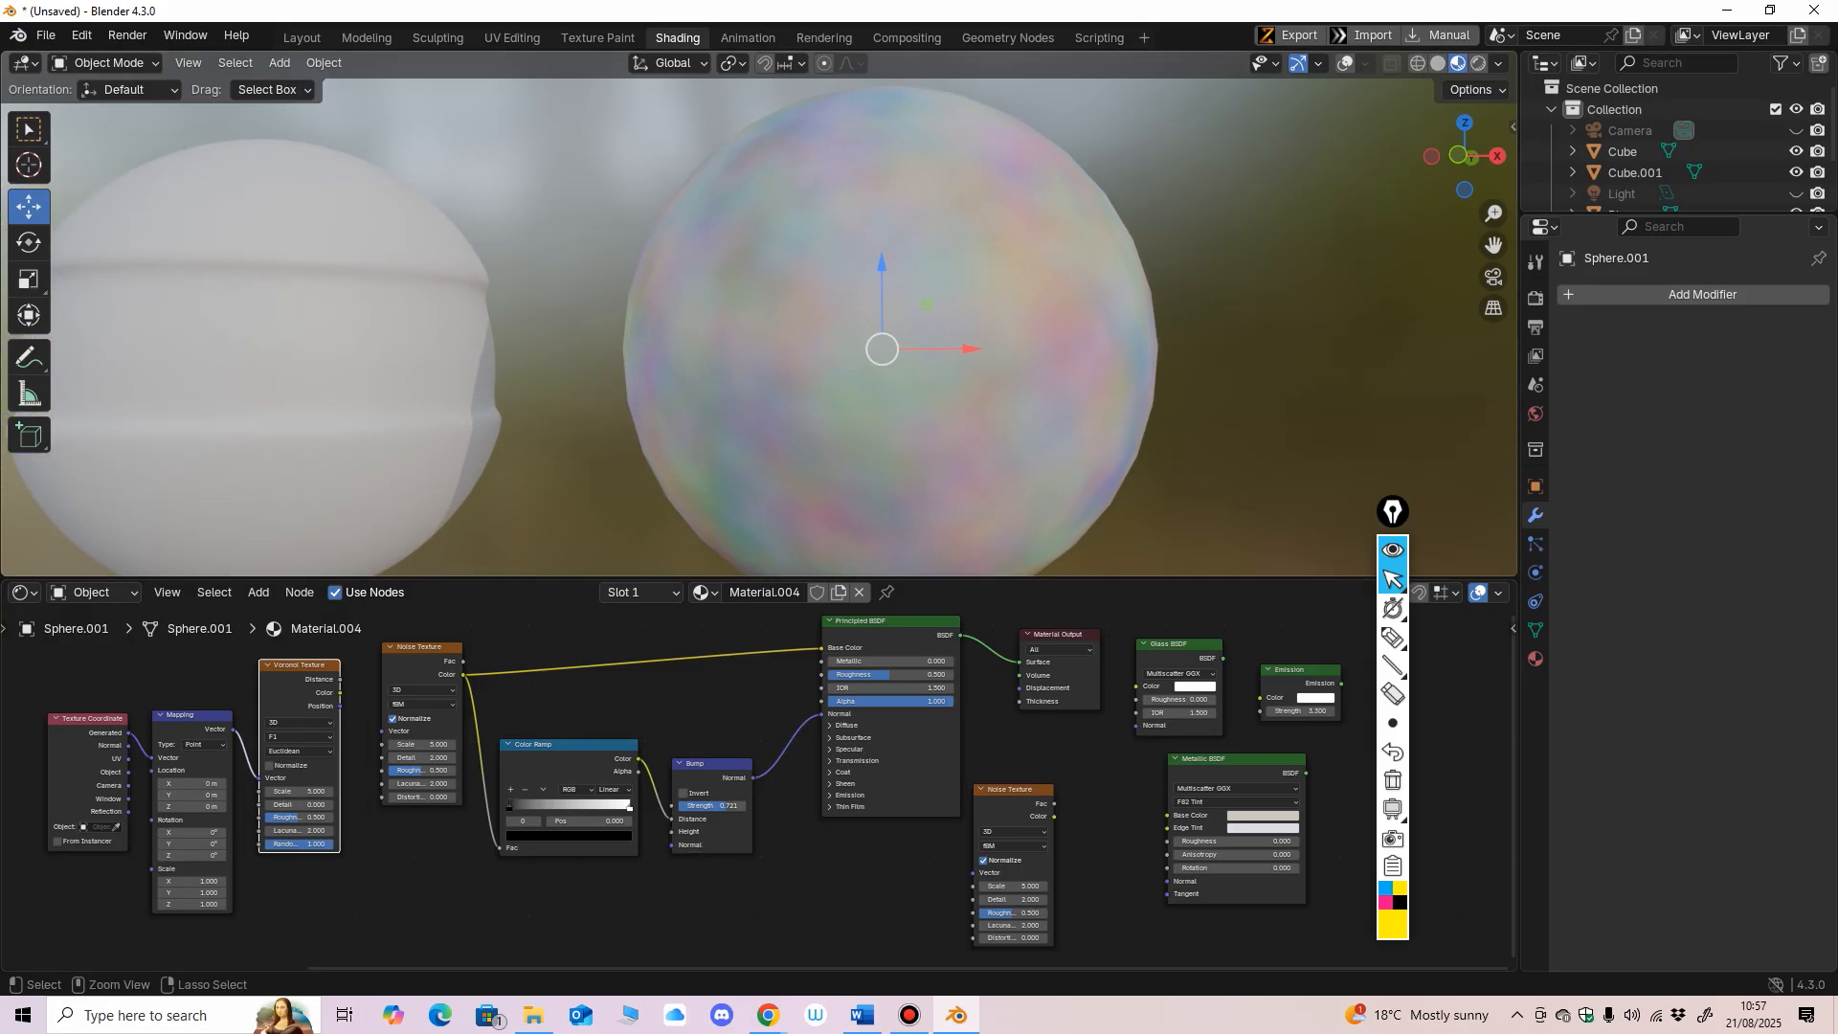
{"action": "scroll", "coordinate": [751, 478], "scroll_direction": "up", "scroll_amount": 1}
{"action": "scroll", "coordinate": [689, 833], "scroll_direction": "down", "scroll_amount": 1}
Step: Move the Texture Coordinate, Mapping and Voronoi Texture nodes away from the Noise Texture to make room before it
{"action": "middle_click_drag", "start_coordinate": [661, 843], "coordinate": [752, 889]}
{"action": "left_click_drag", "start_coordinate": [396, 713], "coordinate": [350, 690]}
{"action": "left_click_drag", "start_coordinate": [192, 765], "coordinate": [90, 743]}
{"action": "left_click_drag", "start_coordinate": [287, 763], "coordinate": [194, 720]}
{"action": "left_click_drag", "start_coordinate": [353, 691], "coordinate": [335, 689]}
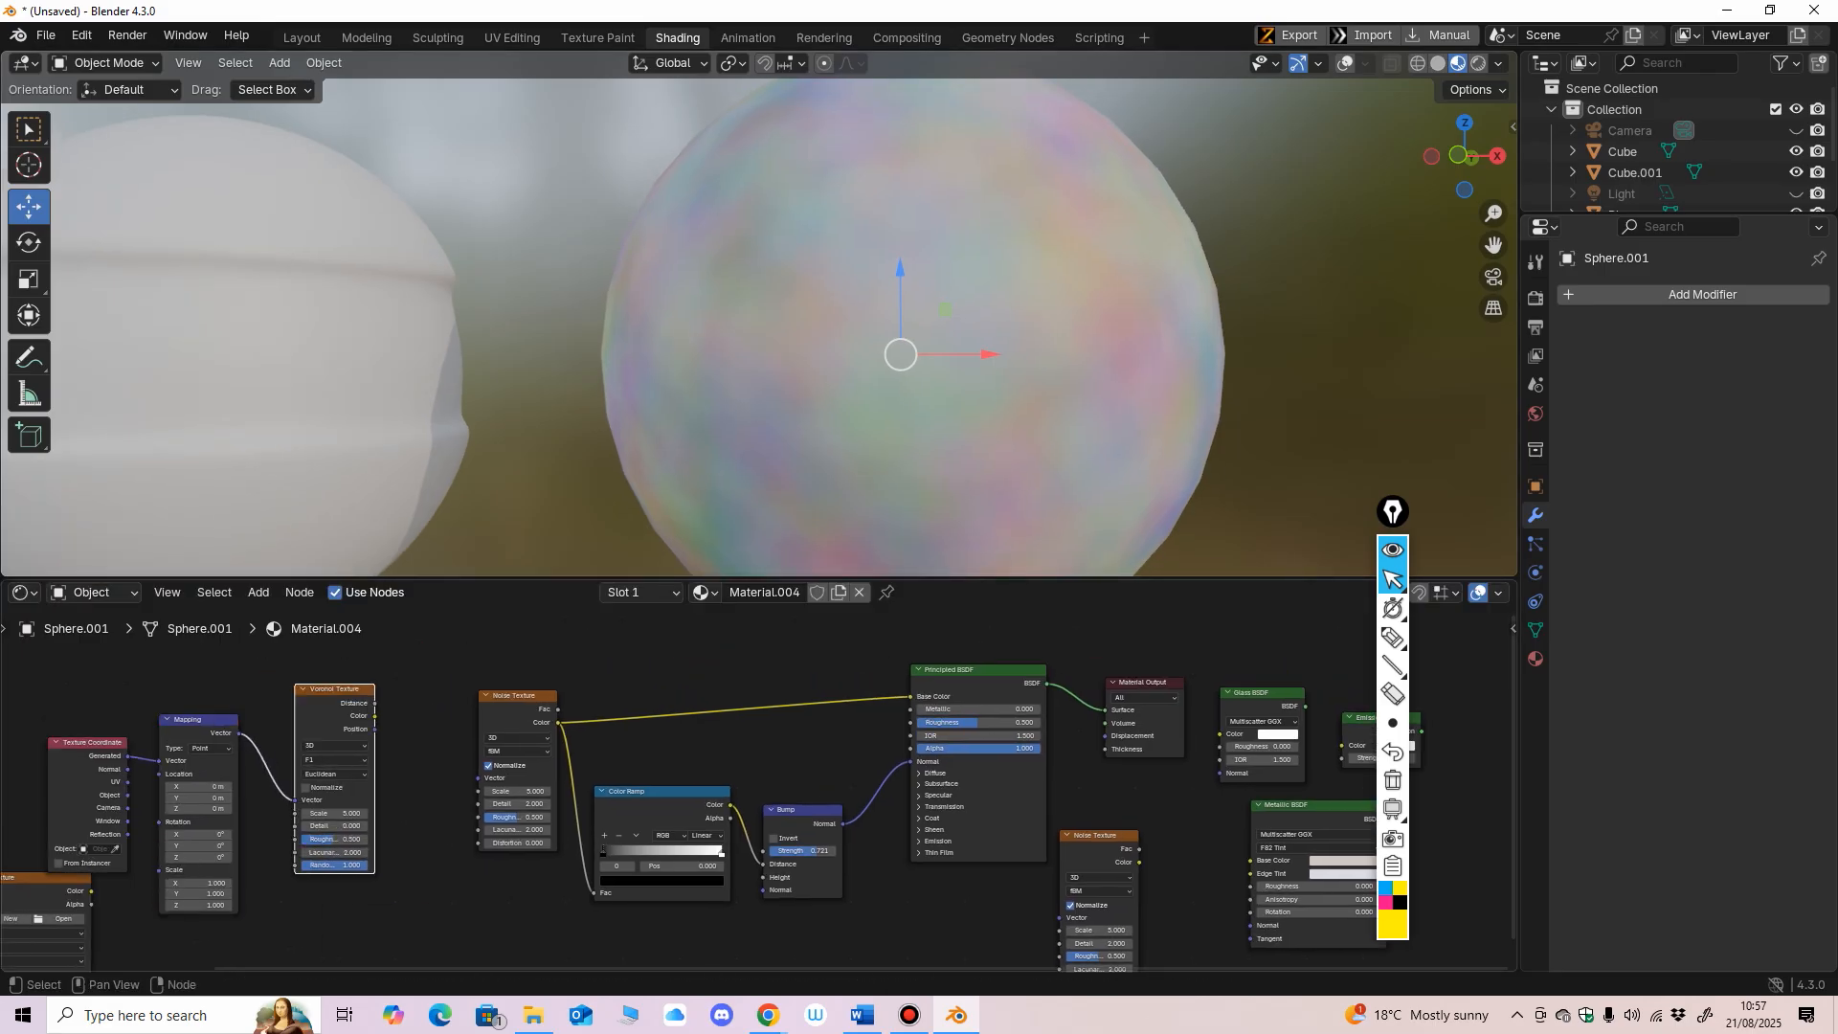
Step: Add linked Texture Coordinate and Mapping nodes to the Noise Texture that drives the Base Color, and adjust their placement
{"action": "left_click", "coordinate": [517, 696]}
{"action": "key", "text": "ctrl+t"}
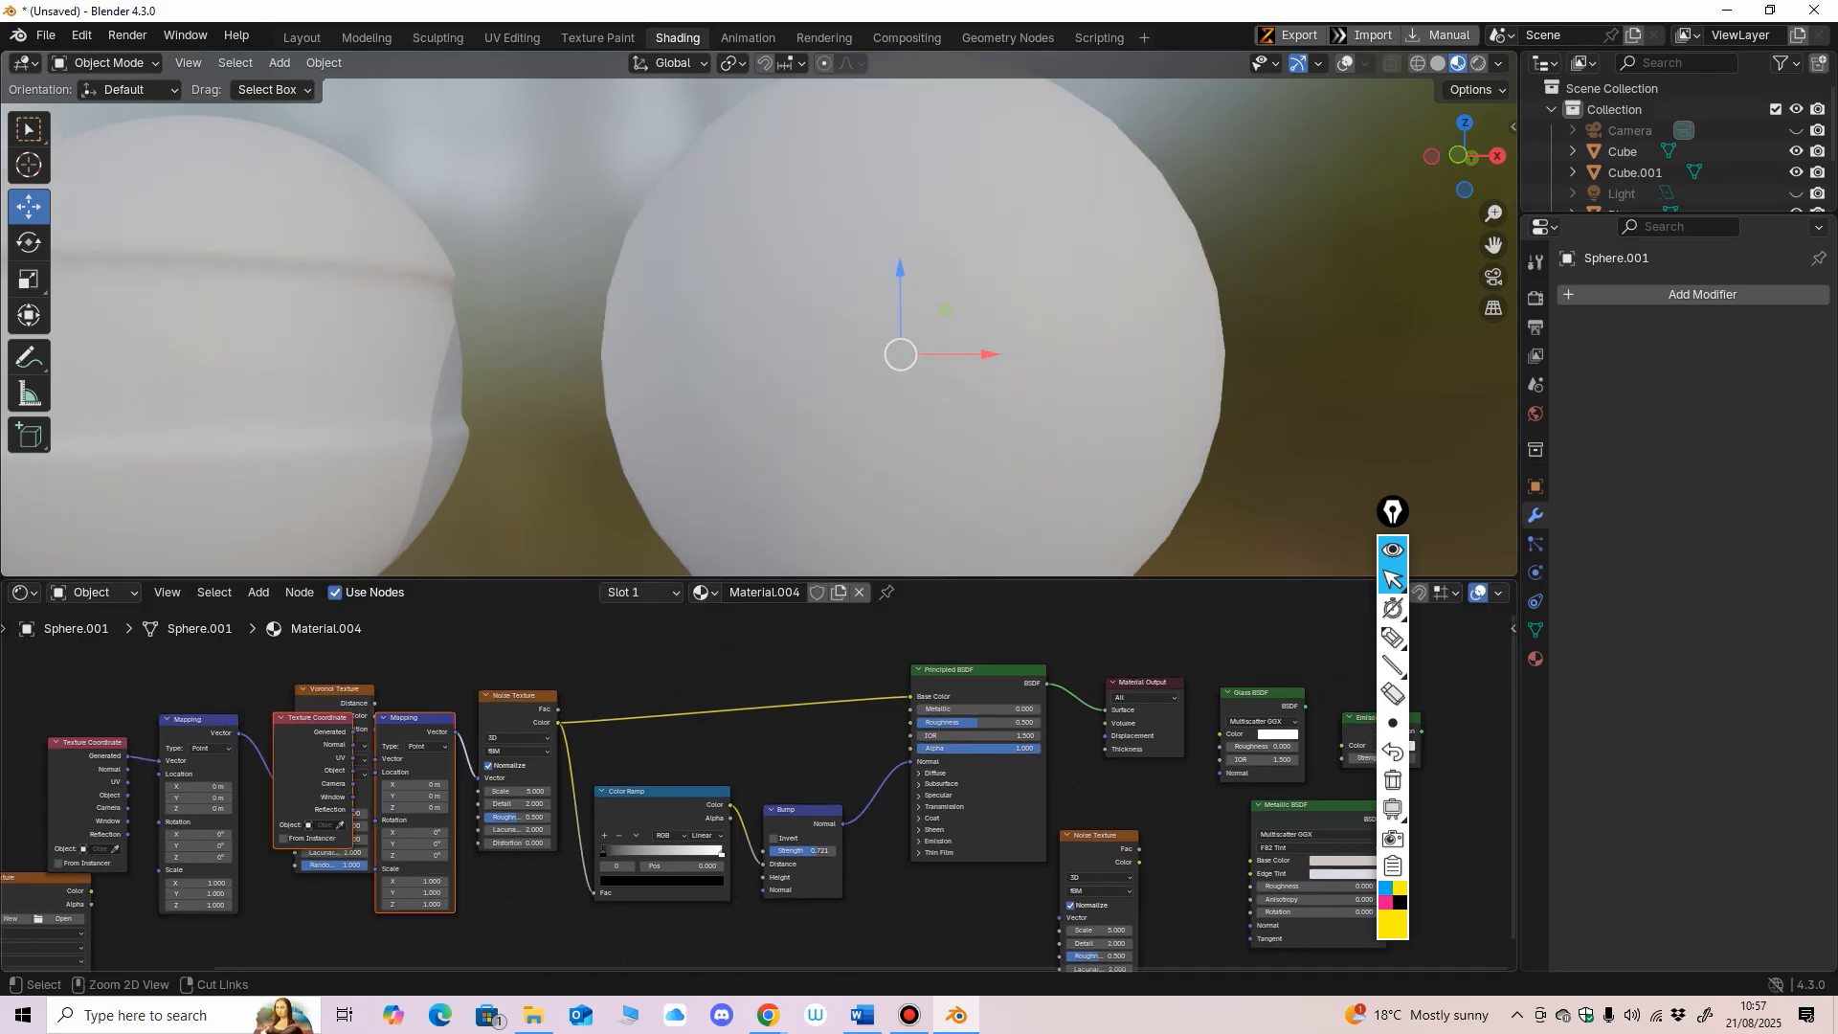
{"action": "left_click_drag", "start_coordinate": [516, 695], "coordinate": [514, 652]}
{"action": "middle_click_drag", "start_coordinate": [514, 652], "coordinate": [518, 639]}
{"action": "left_click_drag", "start_coordinate": [315, 704], "coordinate": [306, 705]}
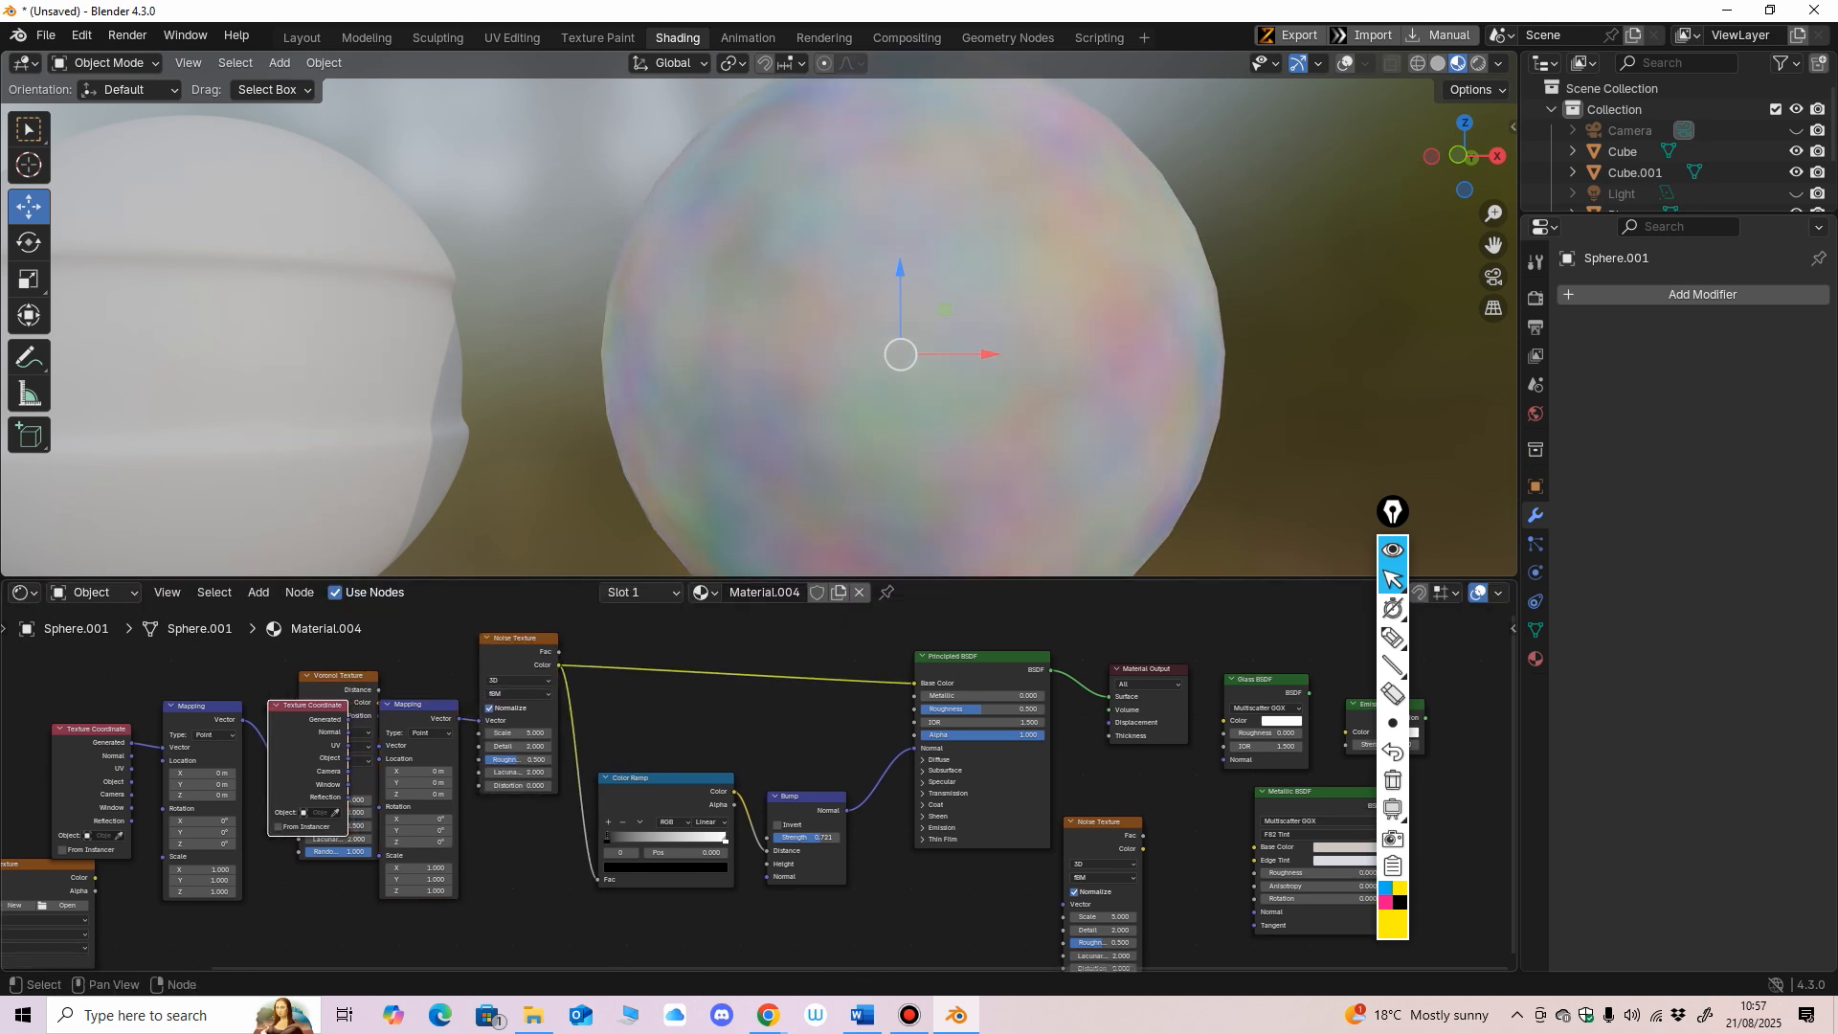
Step: Remove the Color Ramp's link to the Bump's Distance and connect its Color output to the Bump's Height instead
{"action": "scroll", "coordinate": [918, 925], "scroll_direction": "up", "scroll_amount": 3}
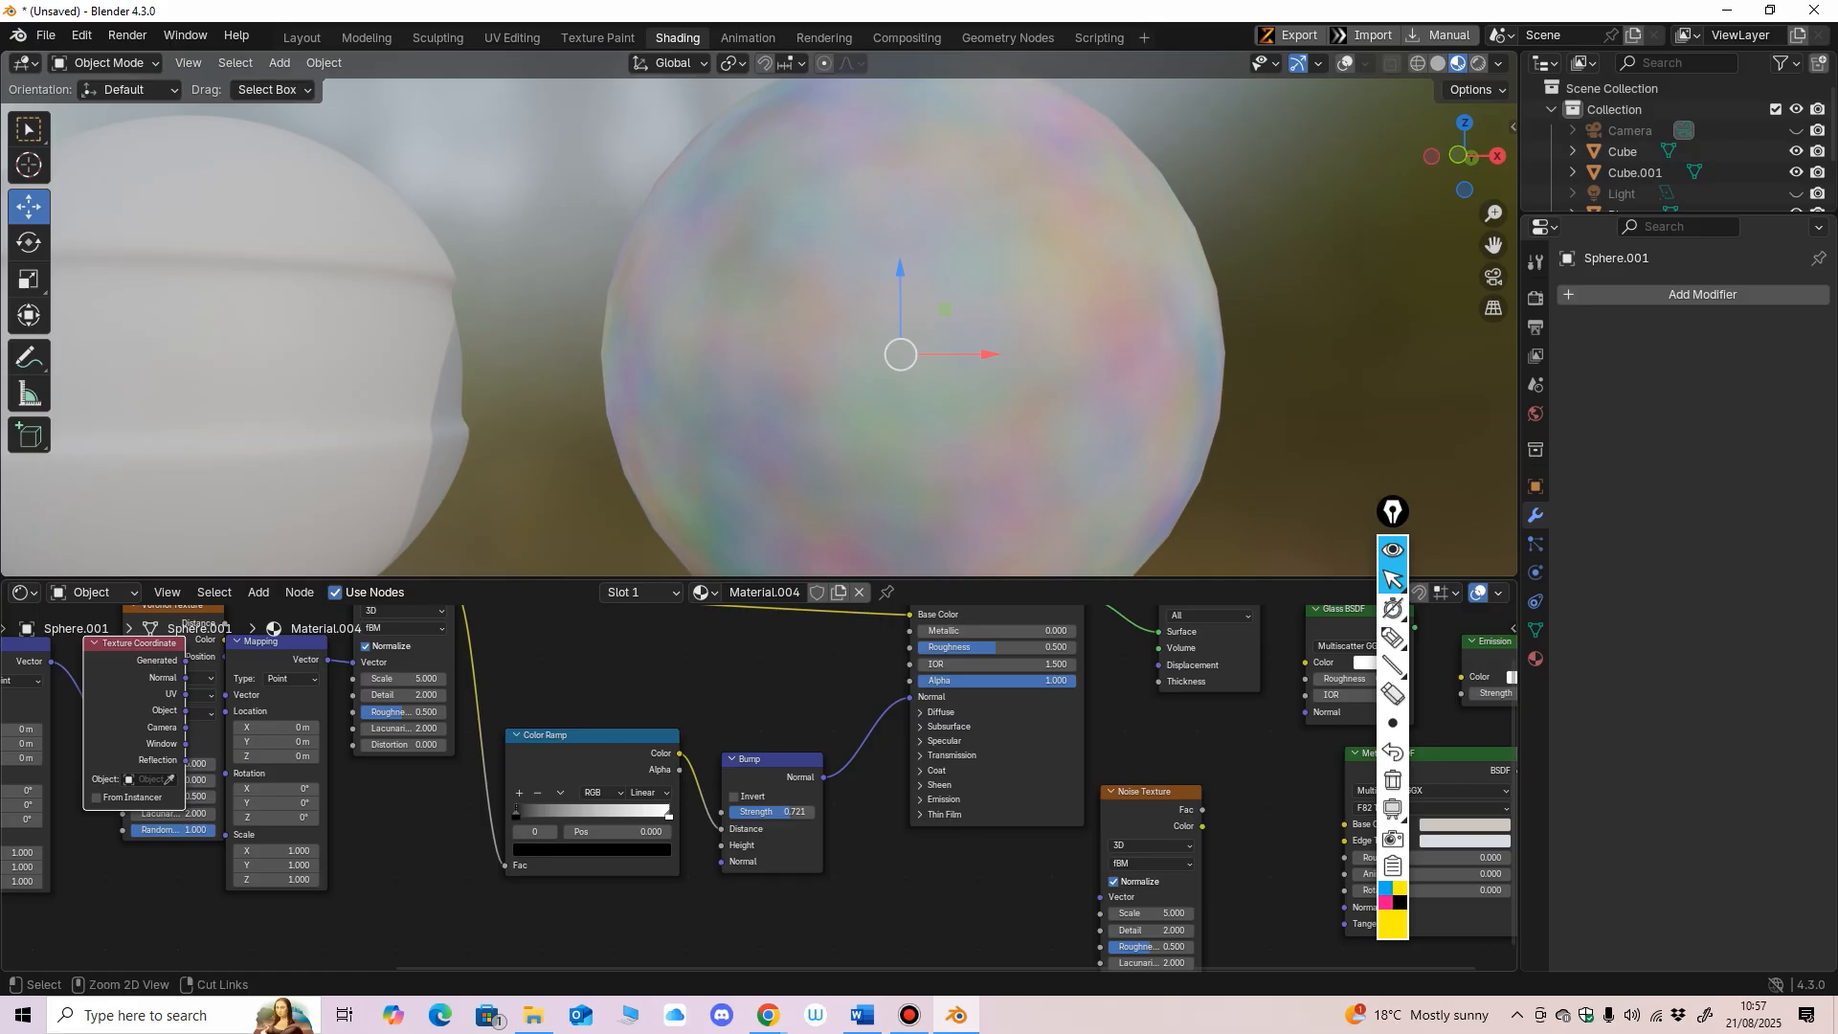
{"action": "right_click_drag", "start_coordinate": [714, 768], "coordinate": [687, 812], "text": "ctrl"}
{"action": "left_click", "coordinate": [593, 753]}
{"action": "left_click_drag", "start_coordinate": [679, 754], "coordinate": [721, 845]}
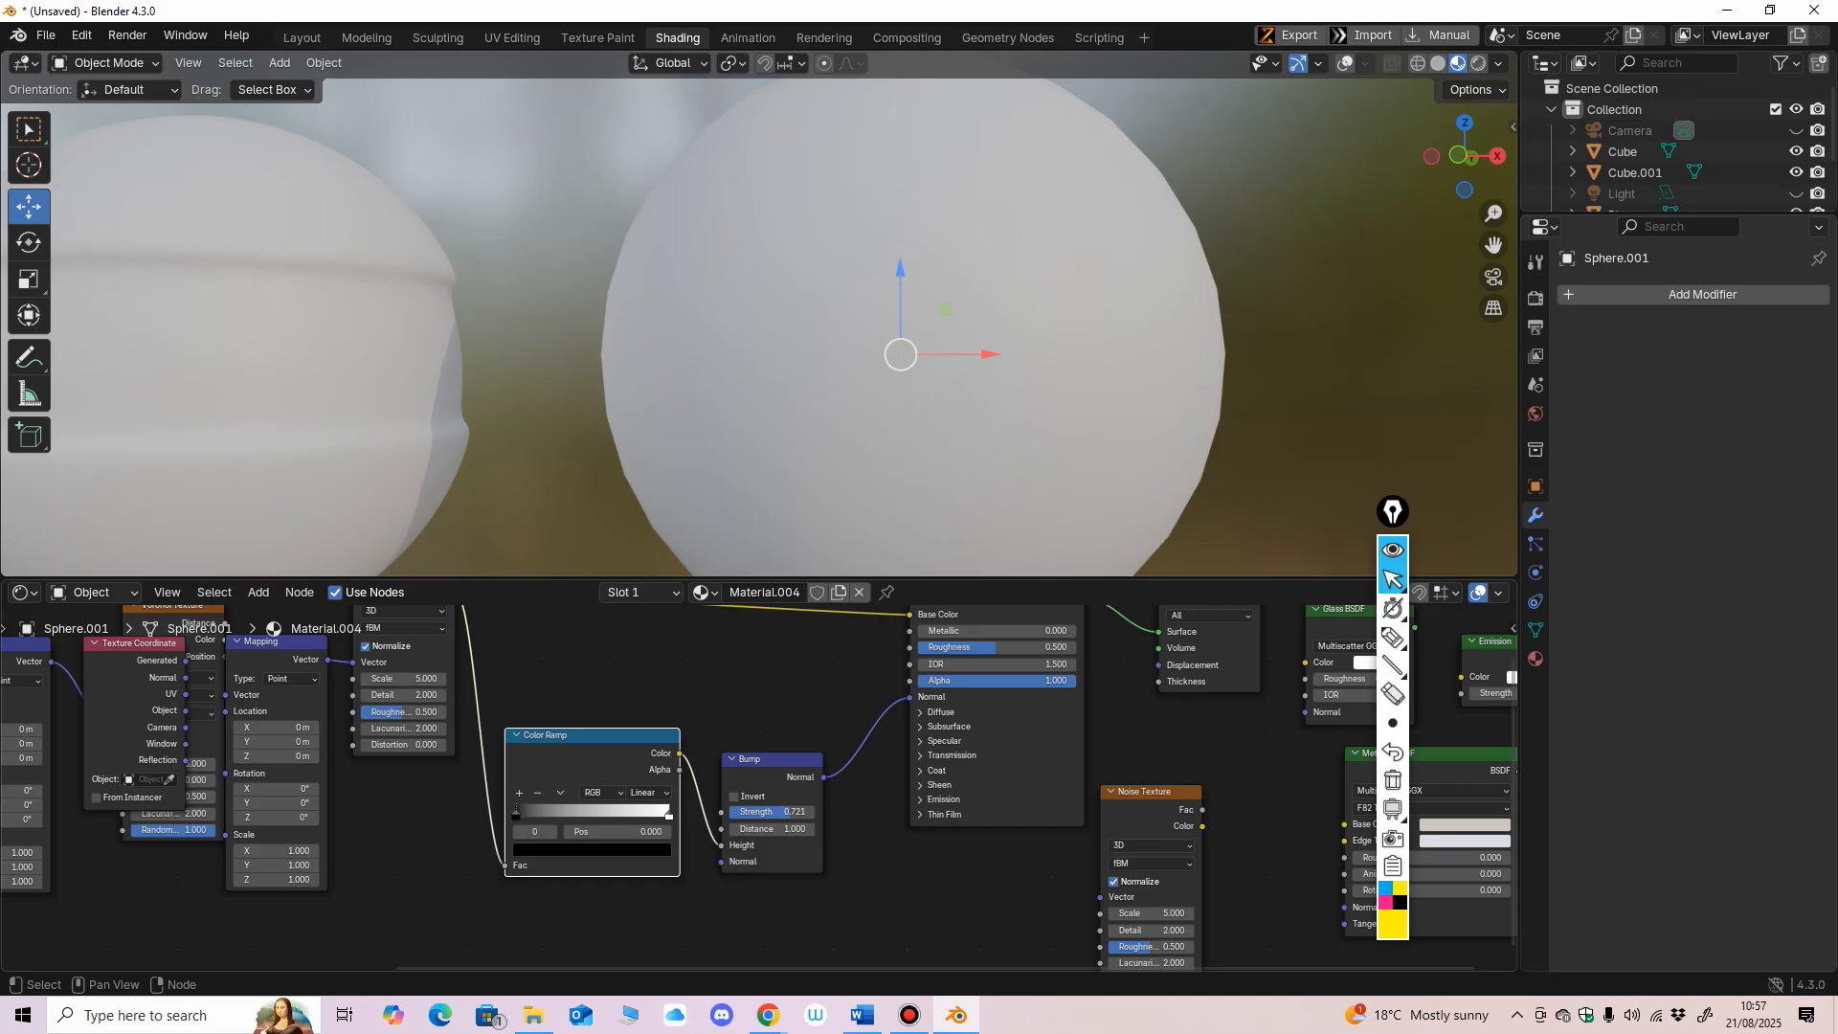
Step: Move the unused Voronoi Texture and the other leftover input nodes away from the Noise Texture's node chain
{"action": "middle_click_drag", "start_coordinate": [762, 791], "coordinate": [762, 914], "text": "ctrl"}
{"action": "middle_click_drag", "start_coordinate": [508, 722], "coordinate": [515, 763]}
{"action": "left_click_drag", "start_coordinate": [349, 699], "coordinate": [194, 683]}
{"action": "middle_click_drag", "start_coordinate": [193, 683], "coordinate": [194, 778], "text": "ctrl"}
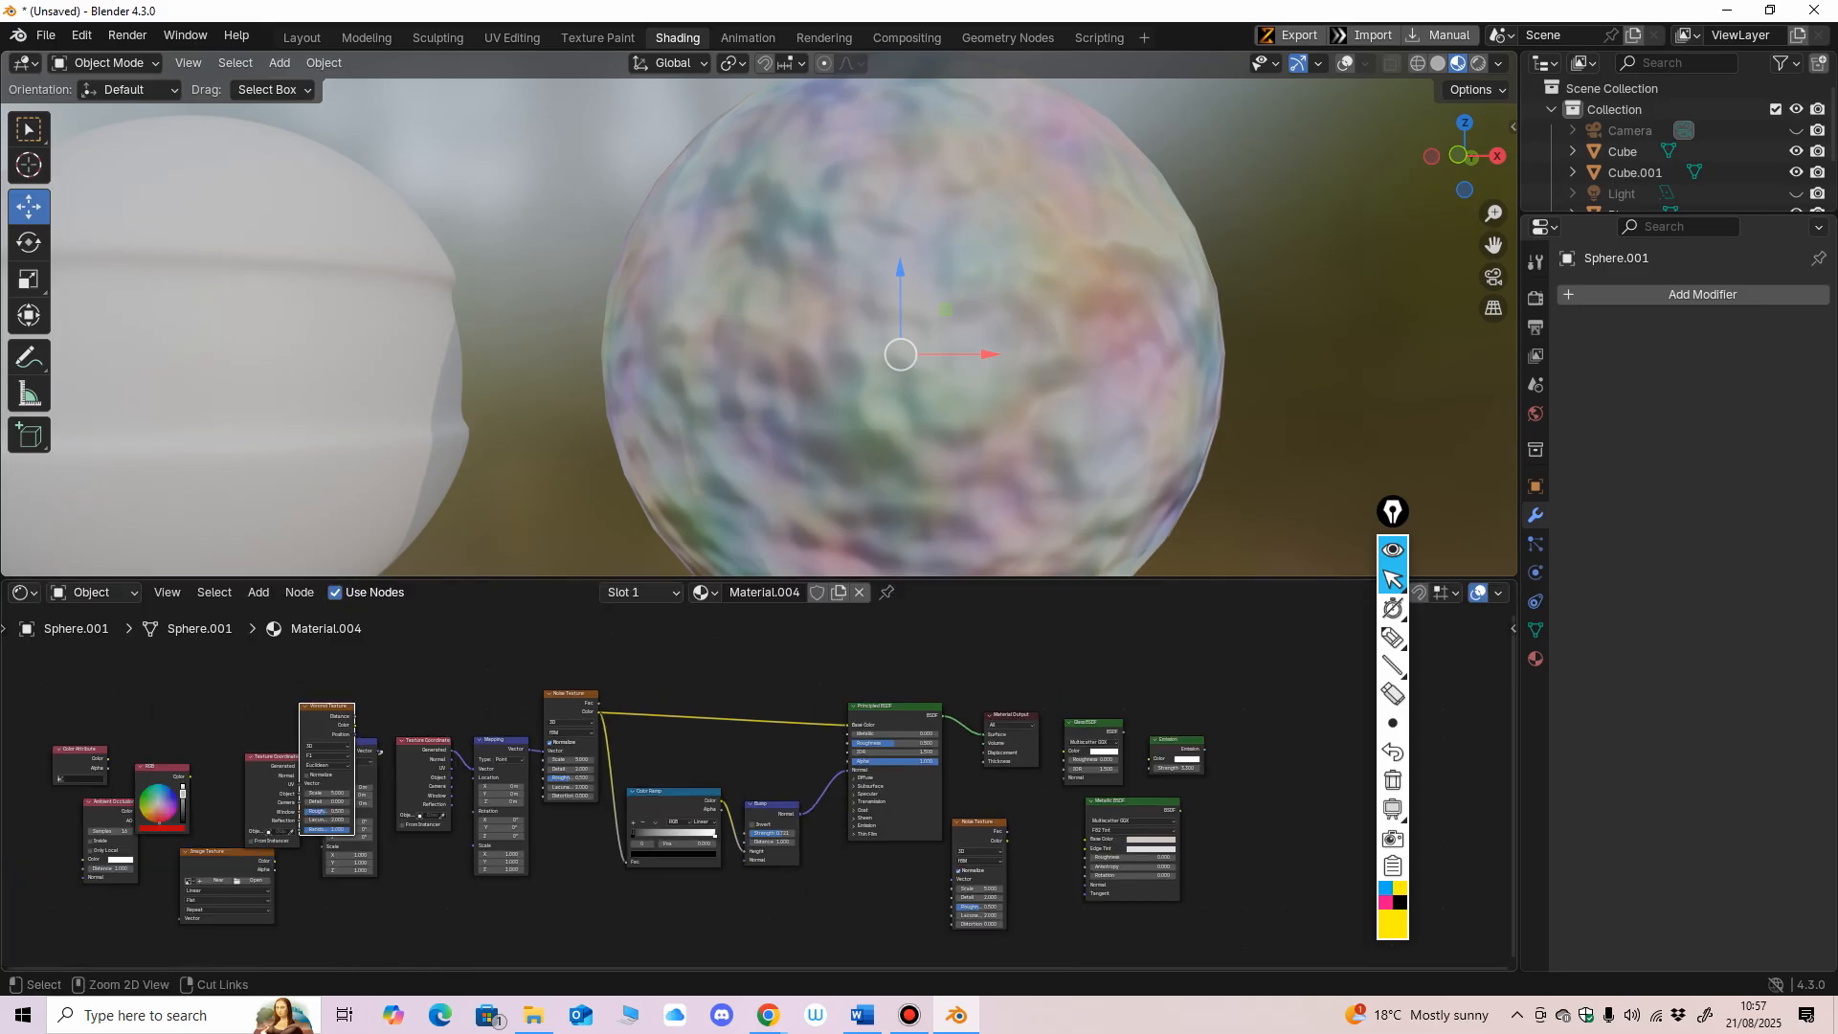
{"action": "left_click_drag", "start_coordinate": [75, 680], "coordinate": [365, 866]}
{"action": "left_click_drag", "start_coordinate": [328, 707], "coordinate": [165, 682]}
Step: Arrange the new Texture Coordinate, Mapping, Noise Texture, Color Ramp and Bump nodes into an evenly spaced chain
{"action": "left_click_drag", "start_coordinate": [423, 740], "coordinate": [314, 714]}
{"action": "middle_click_drag", "start_coordinate": [314, 714], "coordinate": [404, 656]}
{"action": "left_click_drag", "start_coordinate": [557, 745], "coordinate": [442, 706]}
{"action": "left_click_drag", "start_coordinate": [634, 688], "coordinate": [564, 700]}
{"action": "middle_click_drag", "start_coordinate": [565, 701], "coordinate": [507, 690]}
{"action": "scroll", "coordinate": [760, 778], "scroll_direction": "up", "scroll_amount": 2}
{"action": "middle_click_drag", "start_coordinate": [761, 778], "coordinate": [704, 783]}
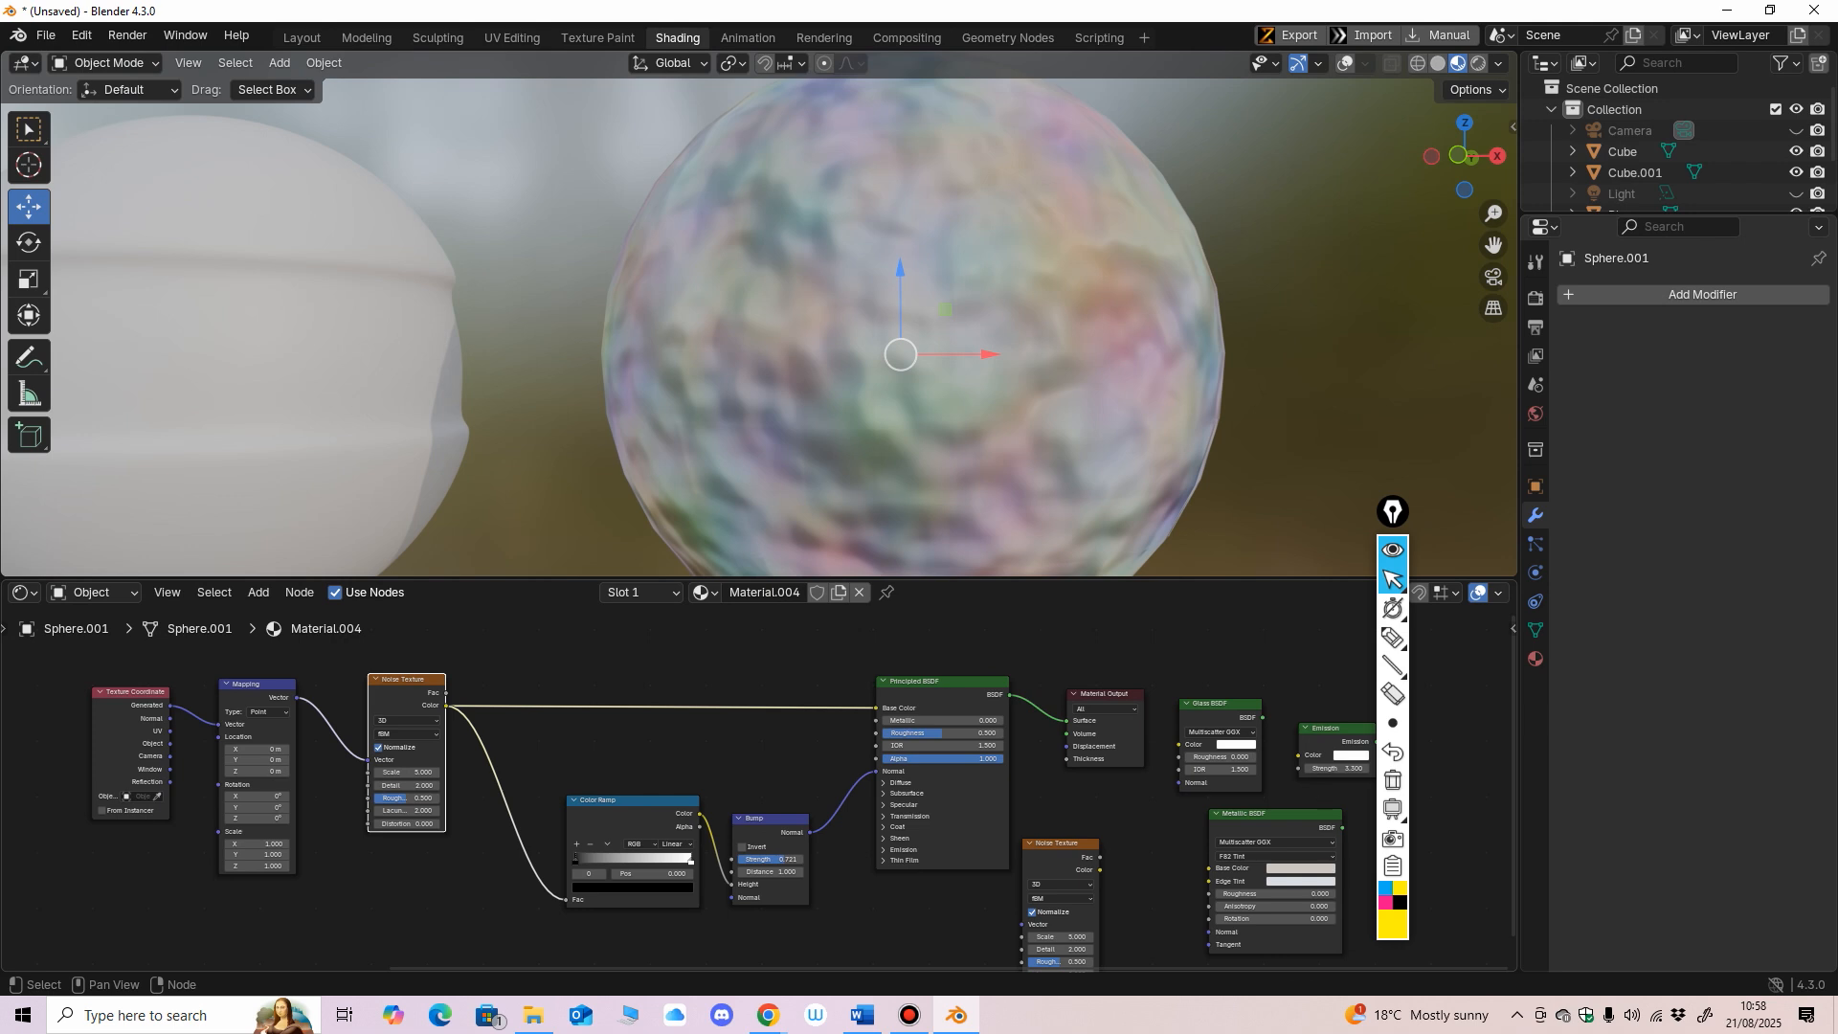
{"action": "left_click_drag", "start_coordinate": [632, 800], "coordinate": [577, 789]}
{"action": "left_click_drag", "start_coordinate": [777, 819], "coordinate": [750, 794]}
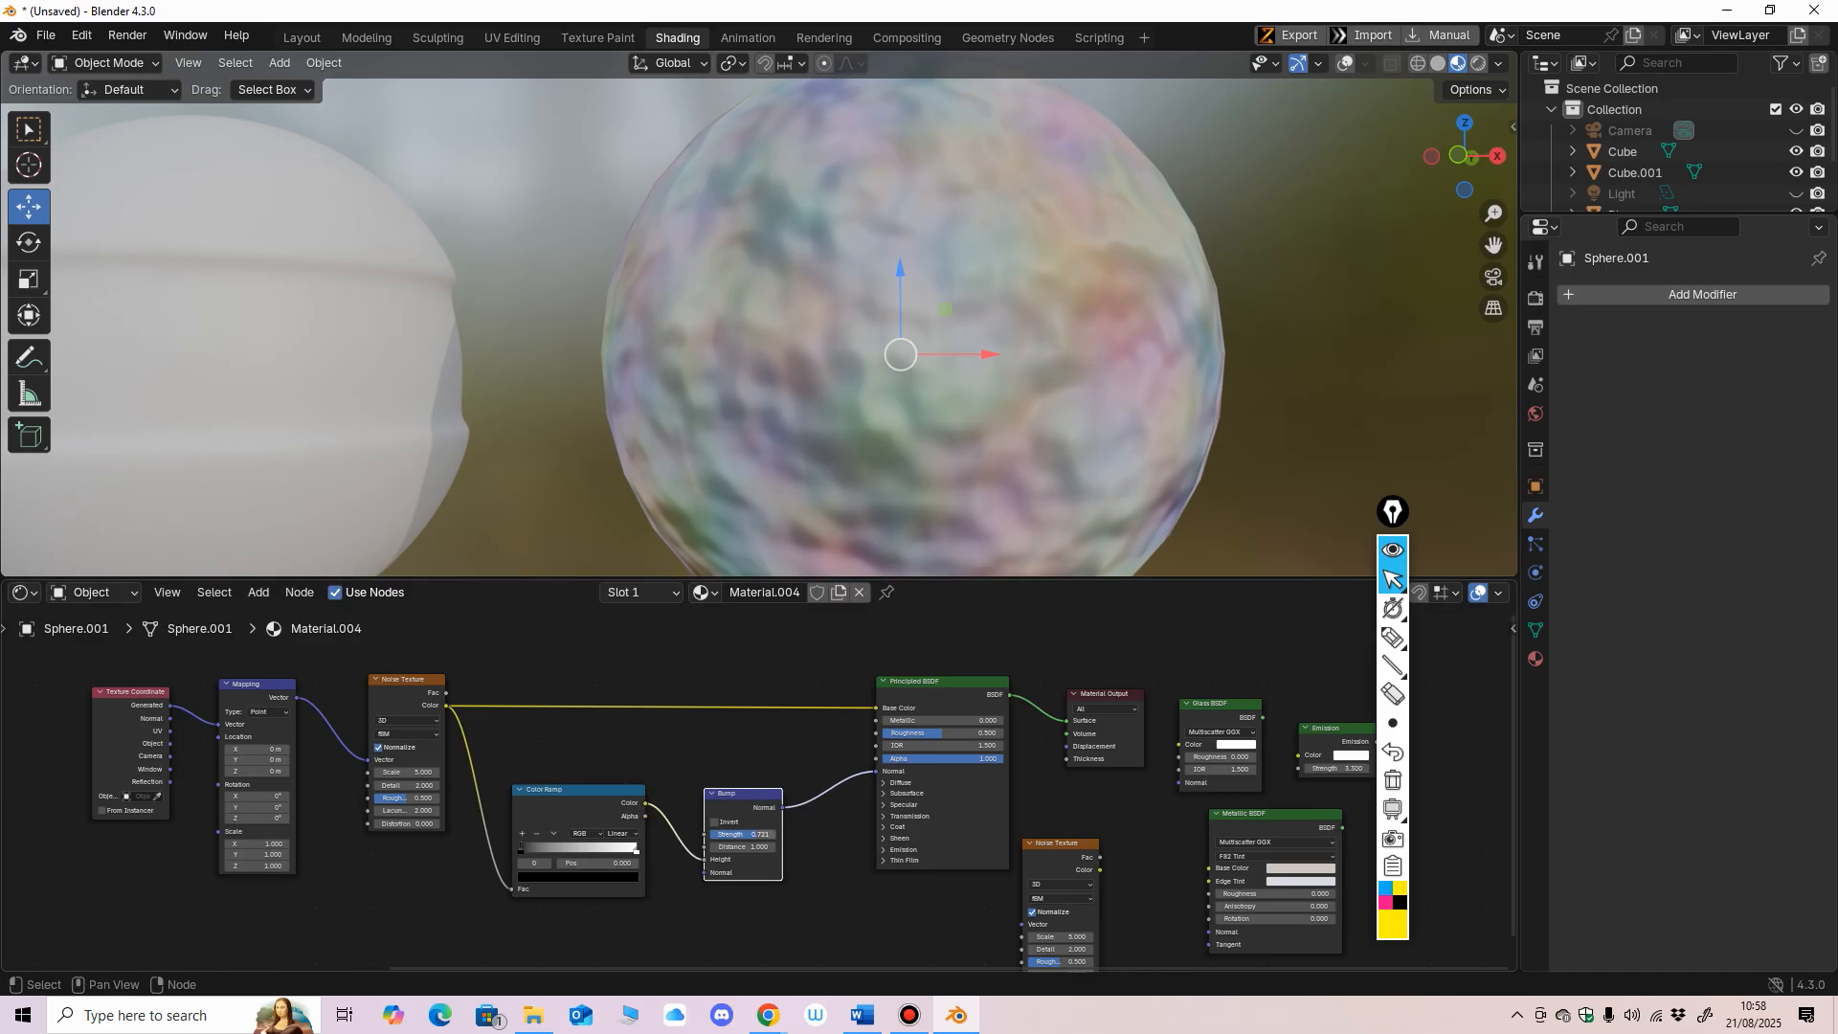
Step: Lower the Bump node's strength to about 0.6
{"action": "mouse_move", "coordinate": [757, 835]}
{"action": "left_mouse_down"}
{"action": "mouse_move", "coordinate": [720, 835]}
{"action": "mouse_move", "coordinate": [752, 835]}
{"action": "left_mouse_up"}
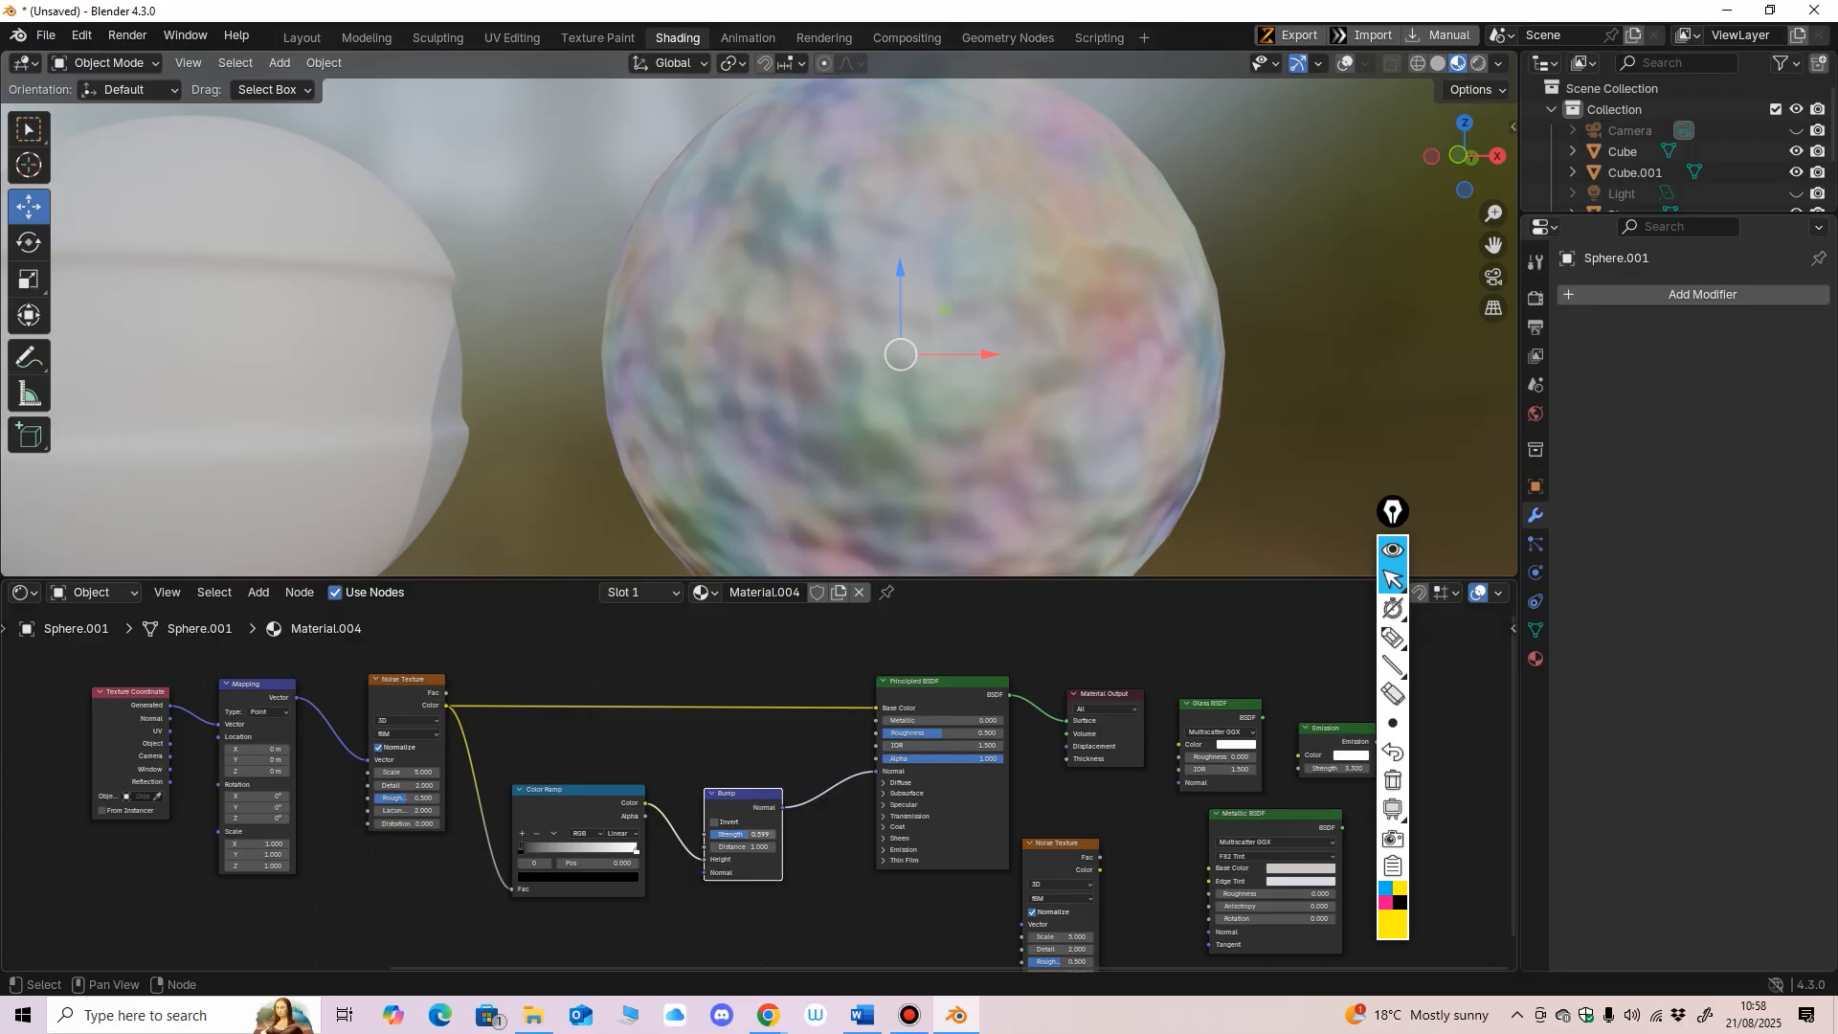
{"action": "scroll", "coordinate": [756, 789], "scroll_direction": "down", "scroll_amount": 2}
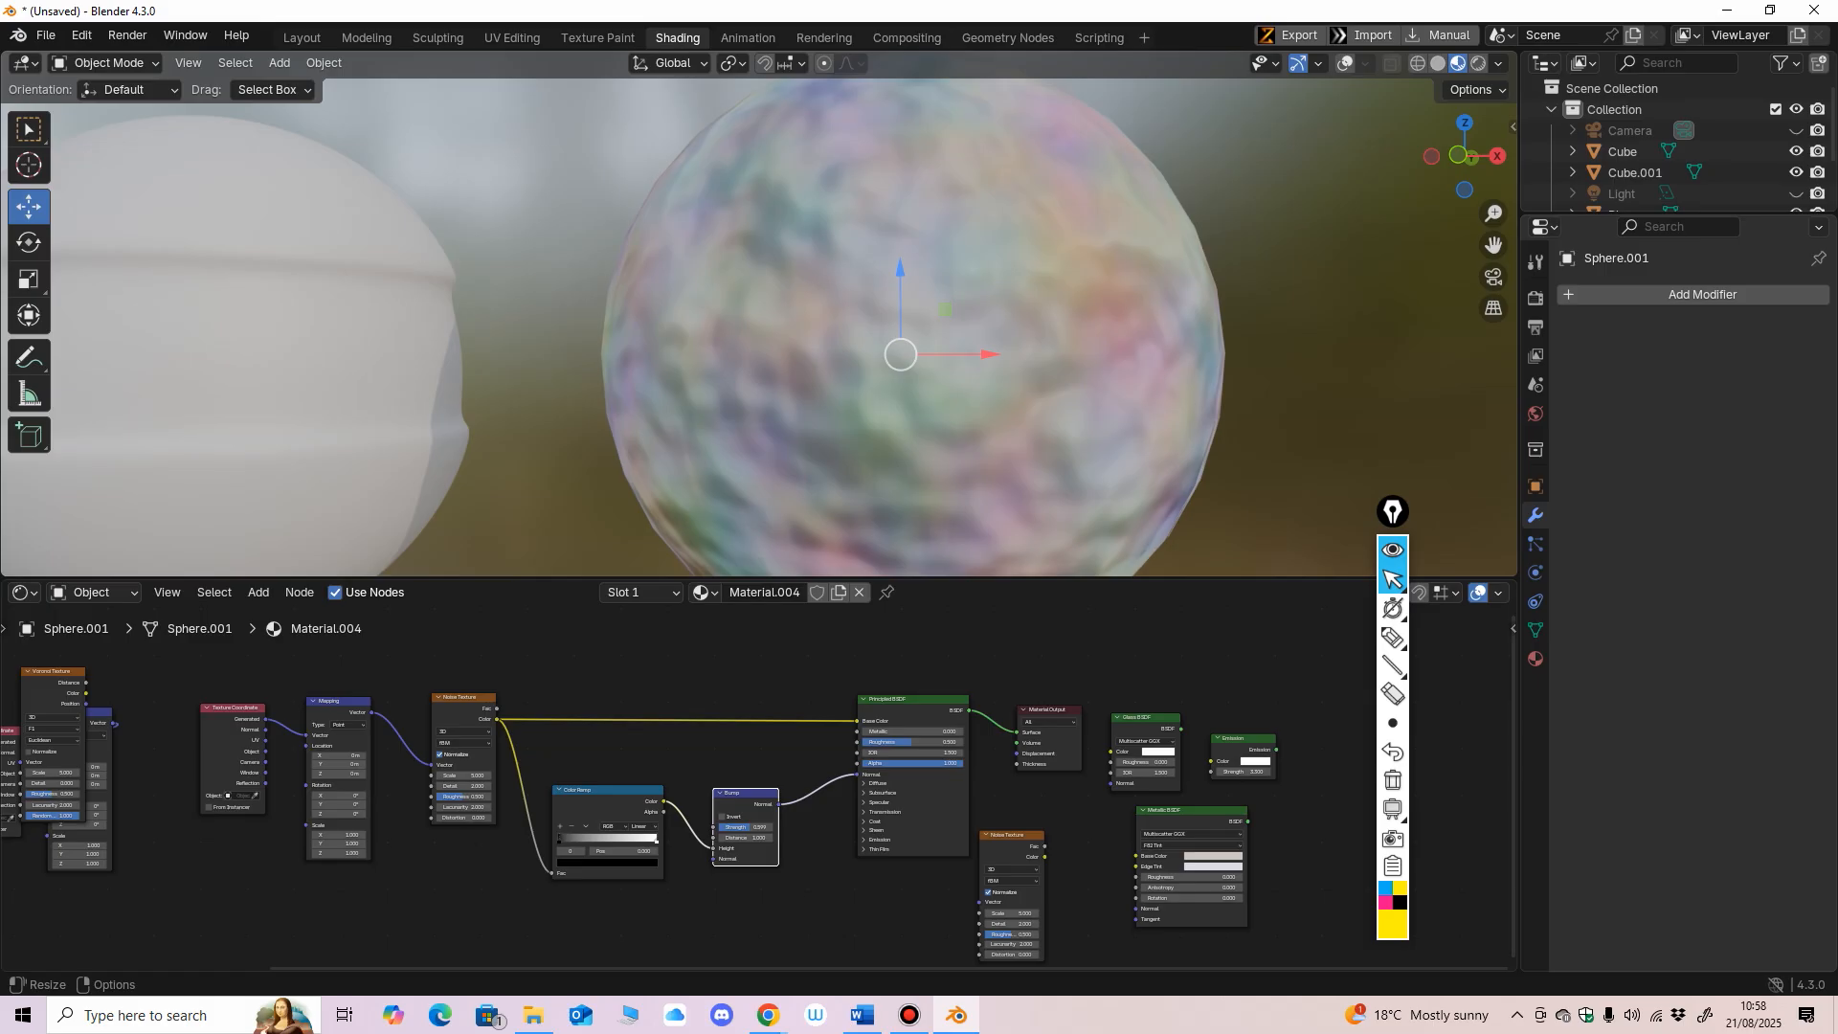
{"action": "scroll", "coordinate": [759, 790], "scroll_direction": "up", "scroll_amount": 3}
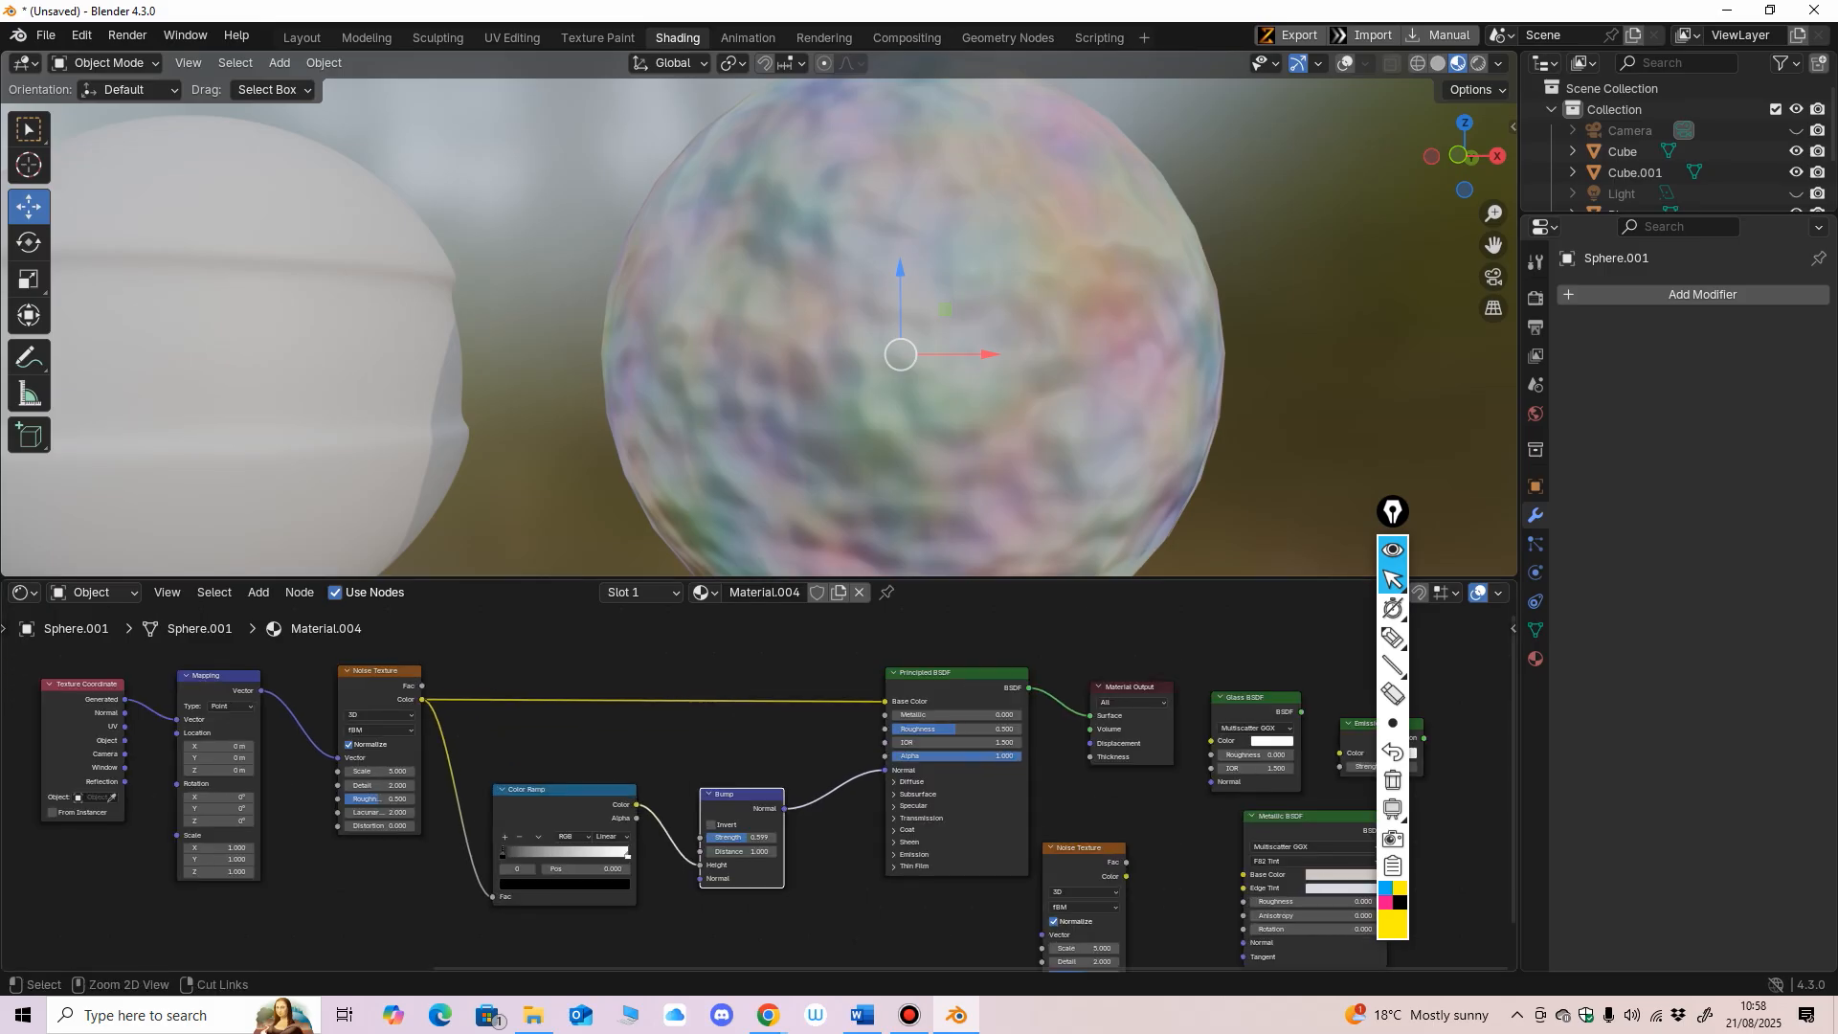
Step: Examine the whole row of textured cubes, brick plane and spheres in the 3D view
{"action": "left_click_drag", "start_coordinate": [814, 577], "coordinate": [814, 493]}
{"action": "scroll", "coordinate": [814, 335], "scroll_direction": "down", "scroll_amount": 8}
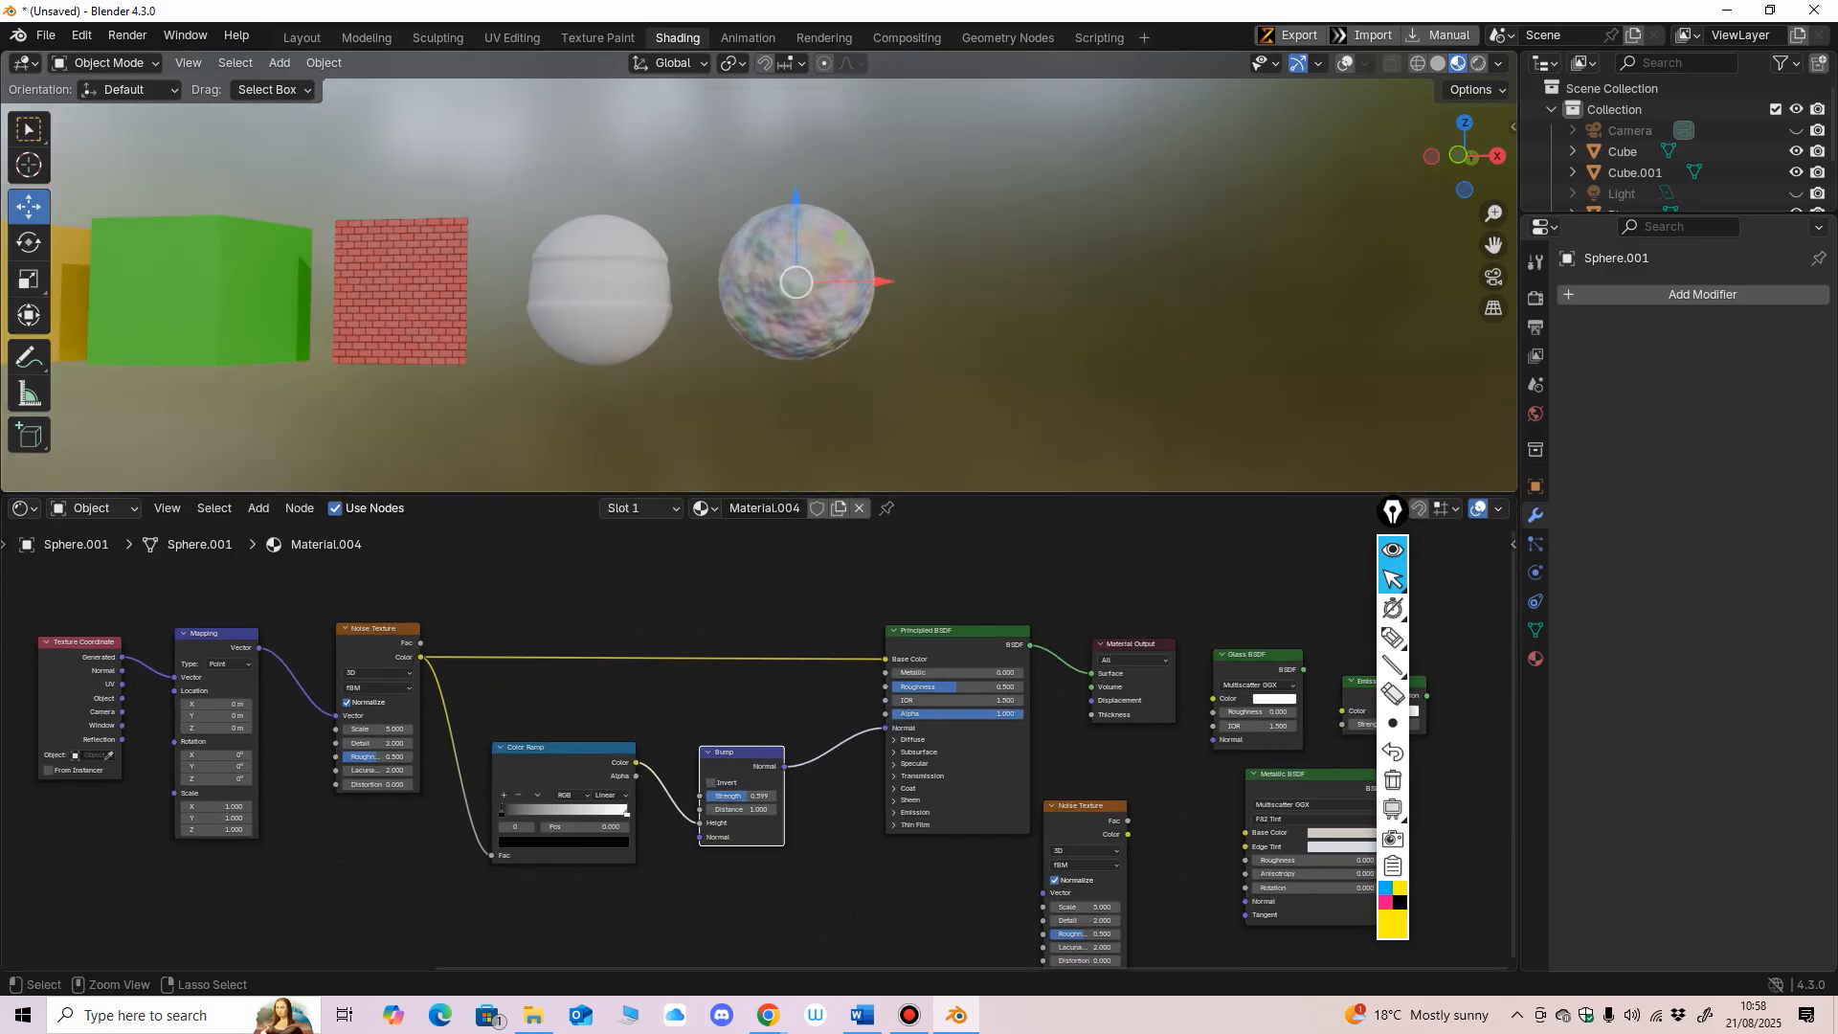
{"action": "middle_click_drag", "start_coordinate": [814, 335], "coordinate": [829, 342]}
{"action": "middle_click_drag", "start_coordinate": [829, 342], "coordinate": [1293, 337], "text": "shift"}
{"action": "scroll", "coordinate": [1164, 325], "scroll_direction": "up", "scroll_amount": 2}
{"action": "scroll", "coordinate": [1164, 325], "scroll_direction": "down", "scroll_amount": 2}
{"action": "scroll", "coordinate": [756, 287], "scroll_direction": "up", "scroll_amount": 1}
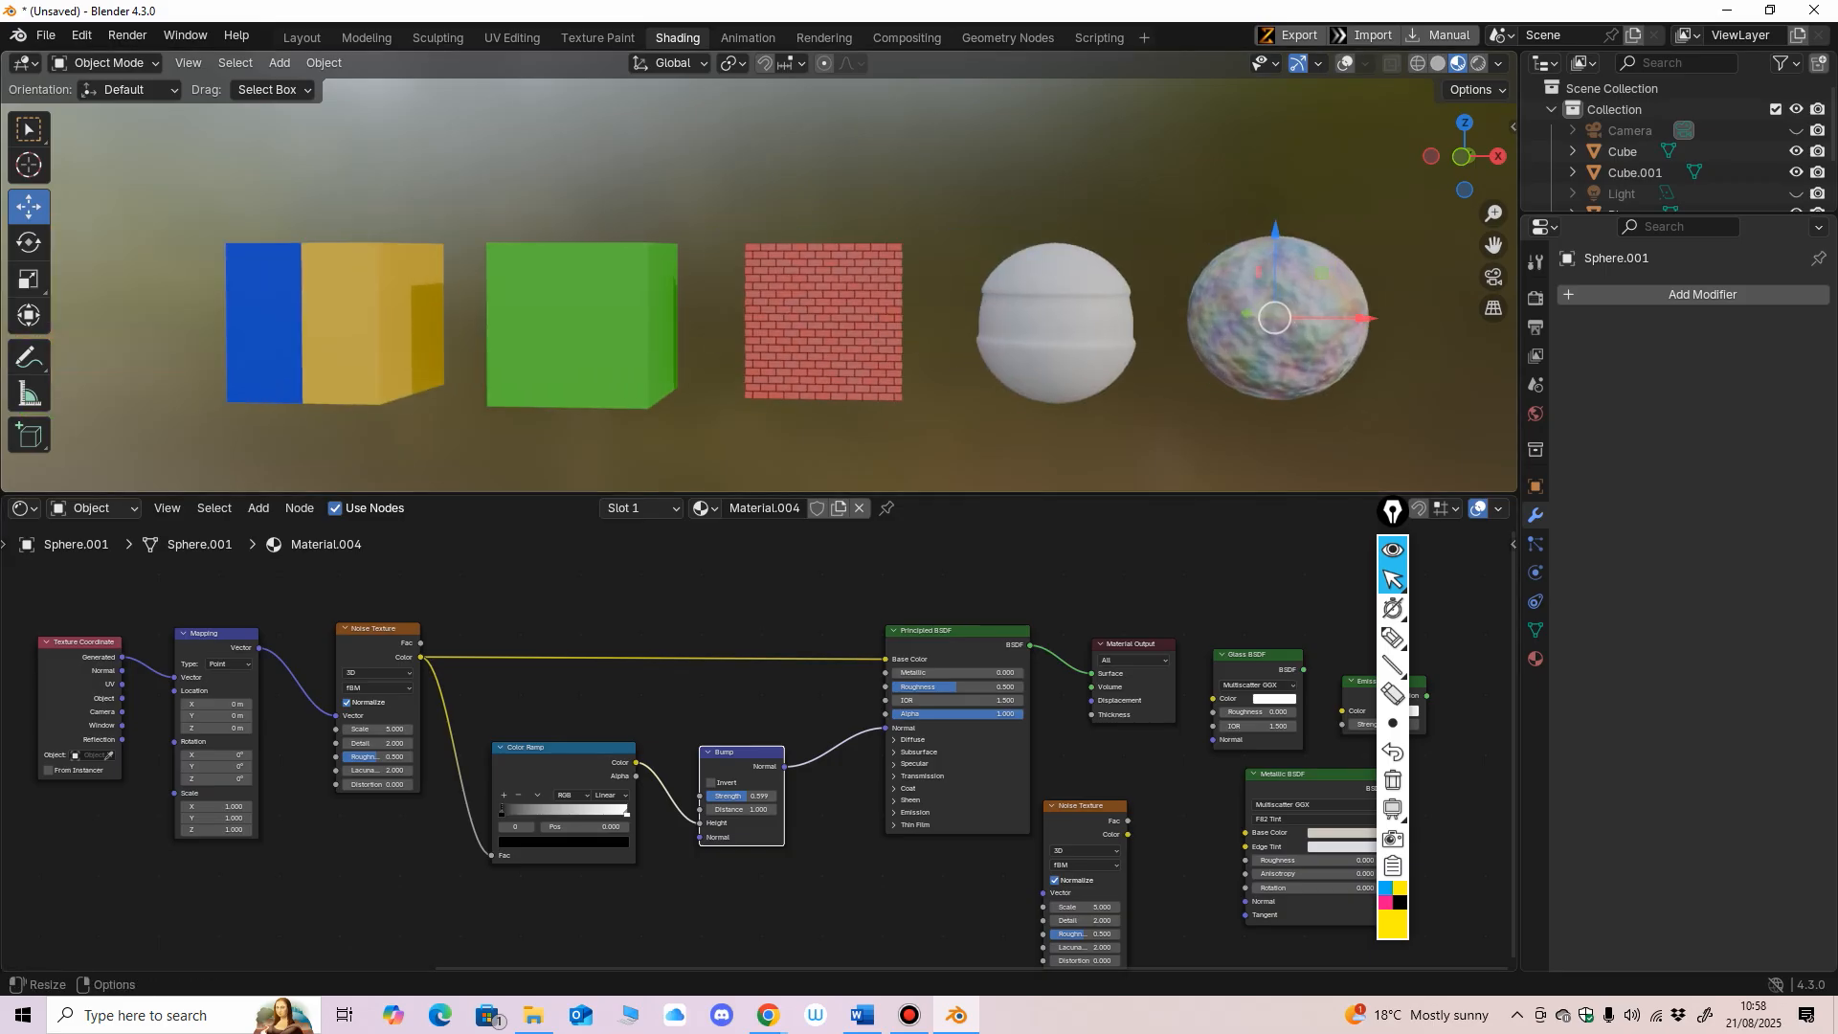
{"action": "left_click_drag", "start_coordinate": [1317, 494], "coordinate": [1317, 556]}
{"action": "middle_click_drag", "start_coordinate": [1149, 354], "coordinate": [1329, 369]}
{"action": "scroll", "coordinate": [1167, 362], "scroll_direction": "up", "scroll_amount": 1}
Step: Select the blue-and-yellow cube and examine its Gradient Texture, Color Ramp and Principled BSDF nodes
{"action": "left_click", "coordinate": [417, 383]}
{"action": "middle_click_drag", "start_coordinate": [418, 382], "coordinate": [458, 351]}
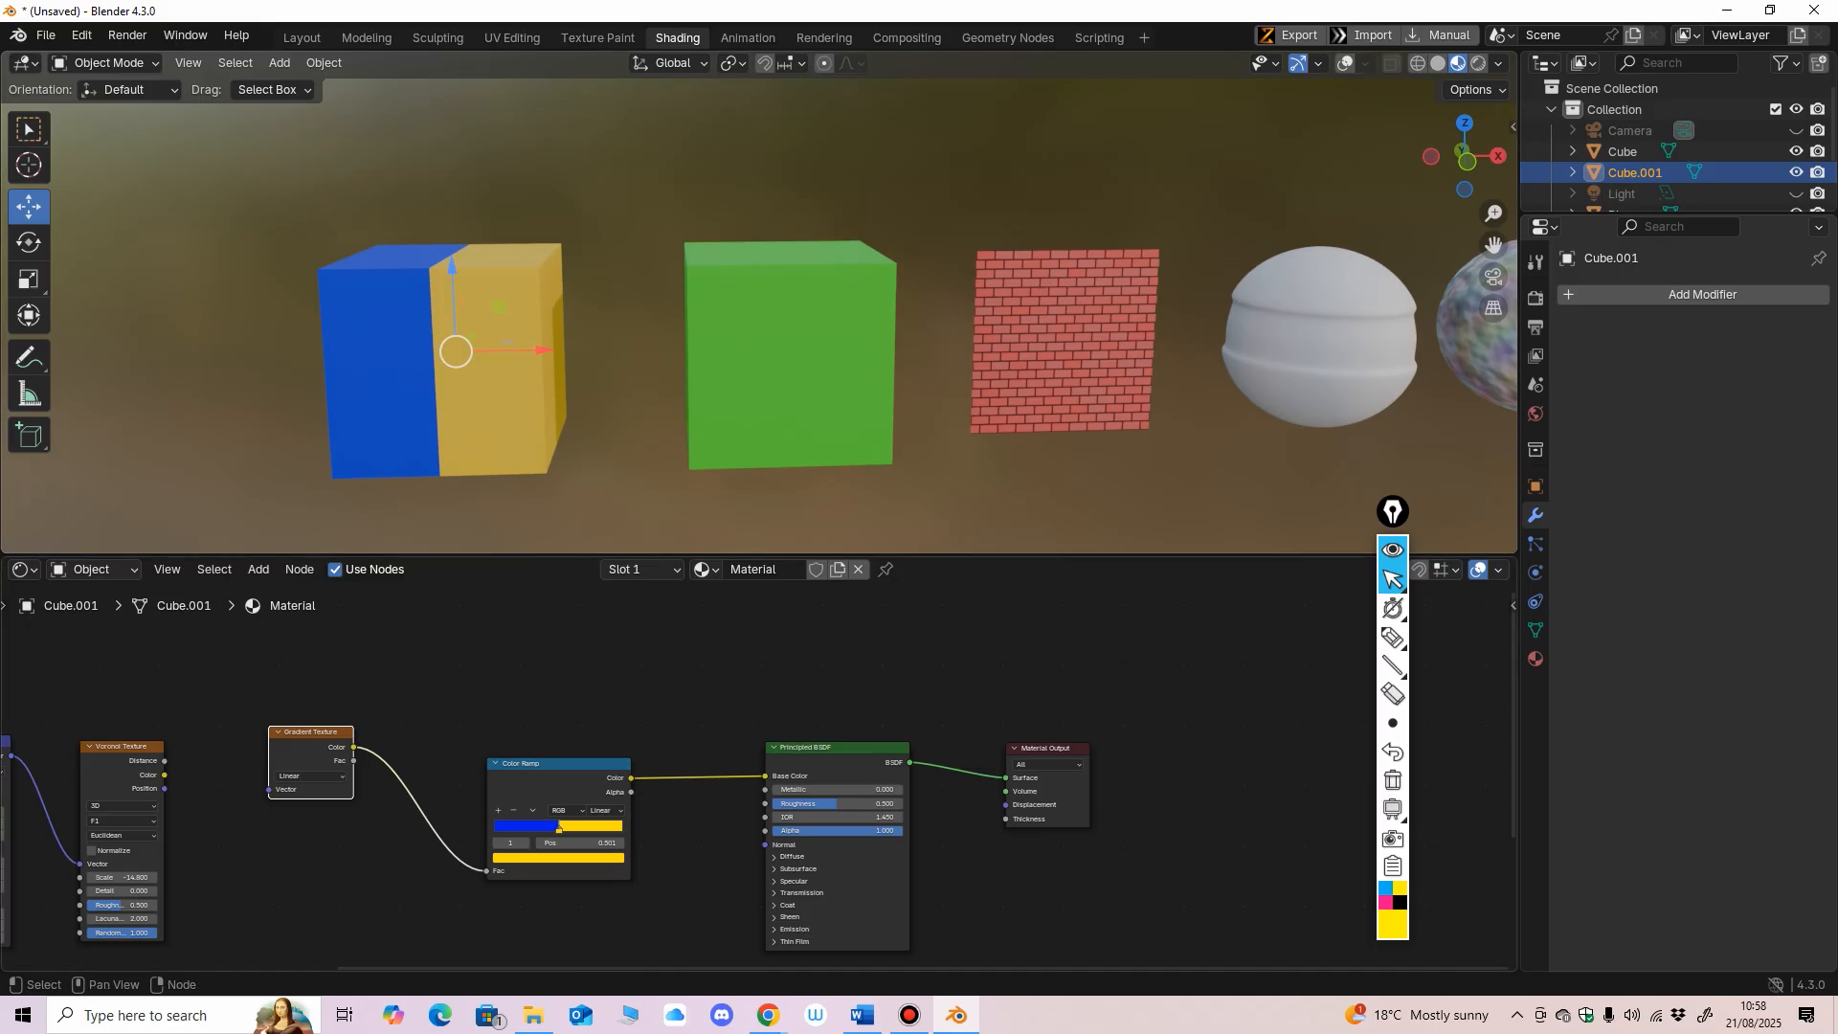
{"action": "scroll", "coordinate": [747, 765], "scroll_direction": "down", "scroll_amount": 1}
{"action": "middle_click_drag", "start_coordinate": [697, 846], "coordinate": [624, 790], "text": "shift"}
{"action": "scroll", "coordinate": [748, 779], "scroll_direction": "up", "scroll_amount": 3}
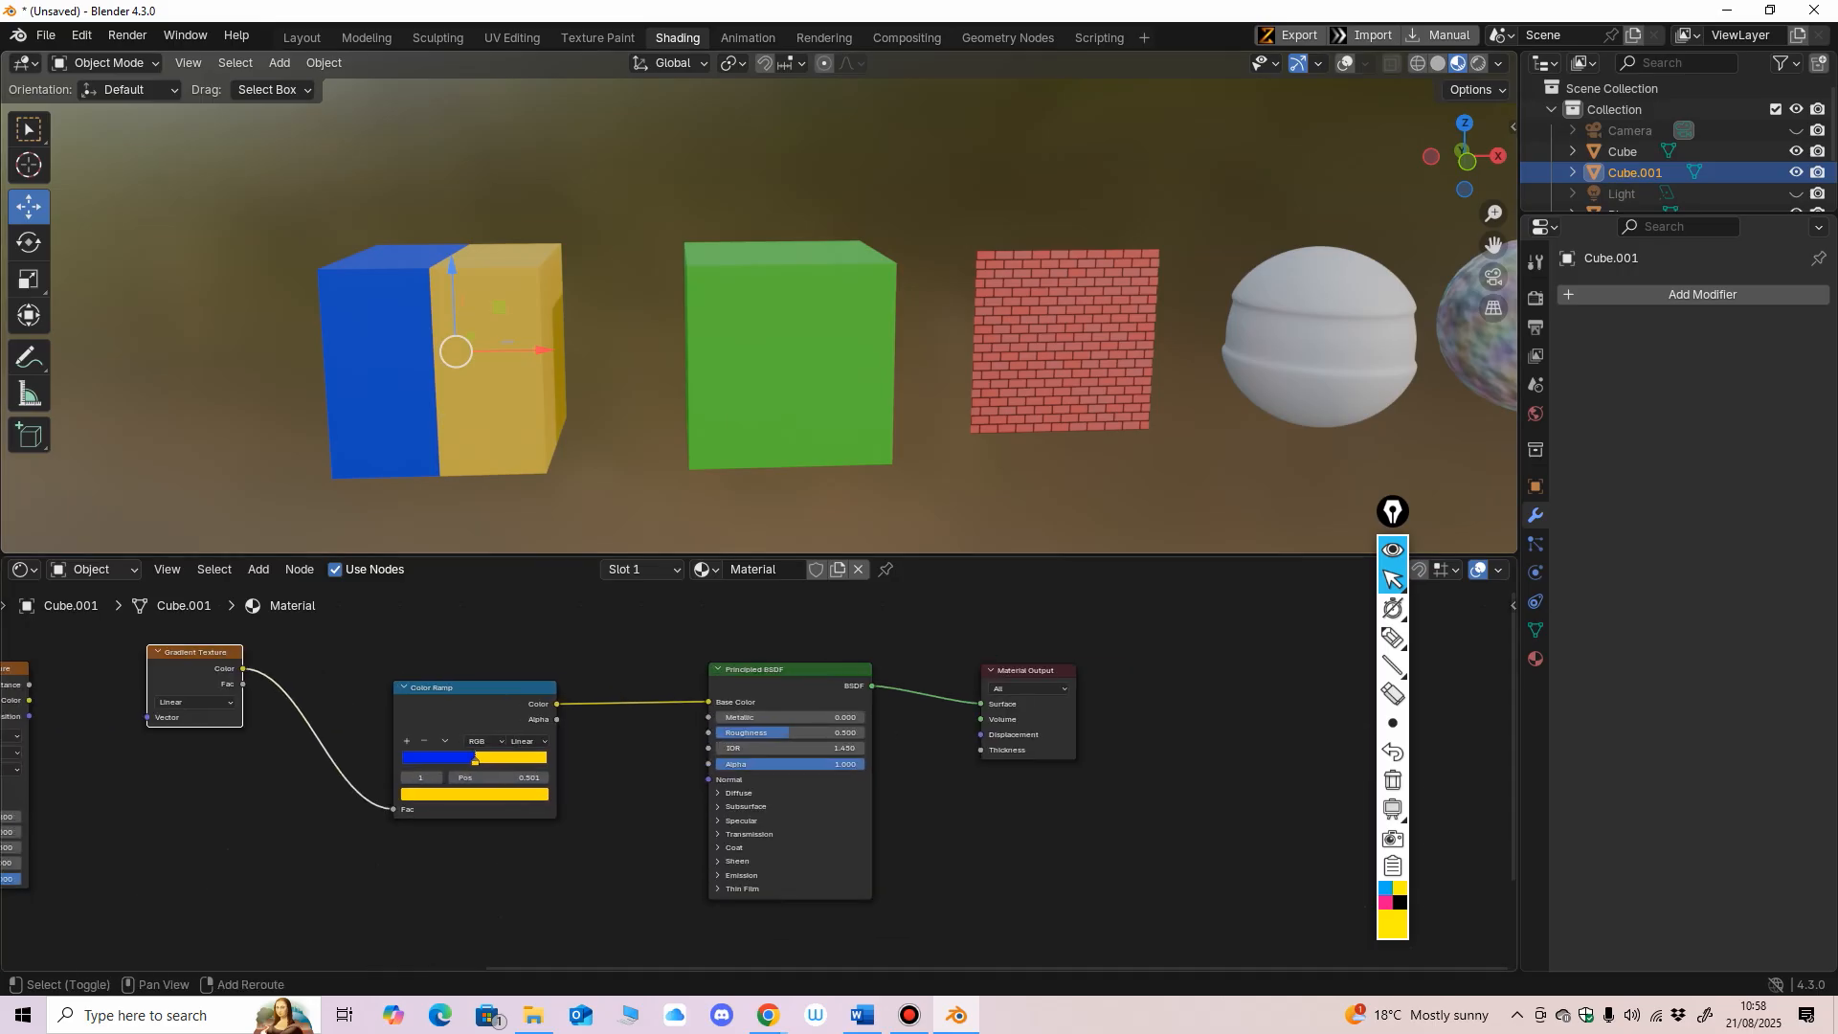
{"action": "left_click_drag", "start_coordinate": [660, 555], "coordinate": [660, 459]}
{"action": "middle_click_drag", "start_coordinate": [651, 364], "coordinate": [727, 363], "text": "shift"}
{"action": "scroll", "coordinate": [757, 731], "scroll_direction": "up", "scroll_amount": 4}
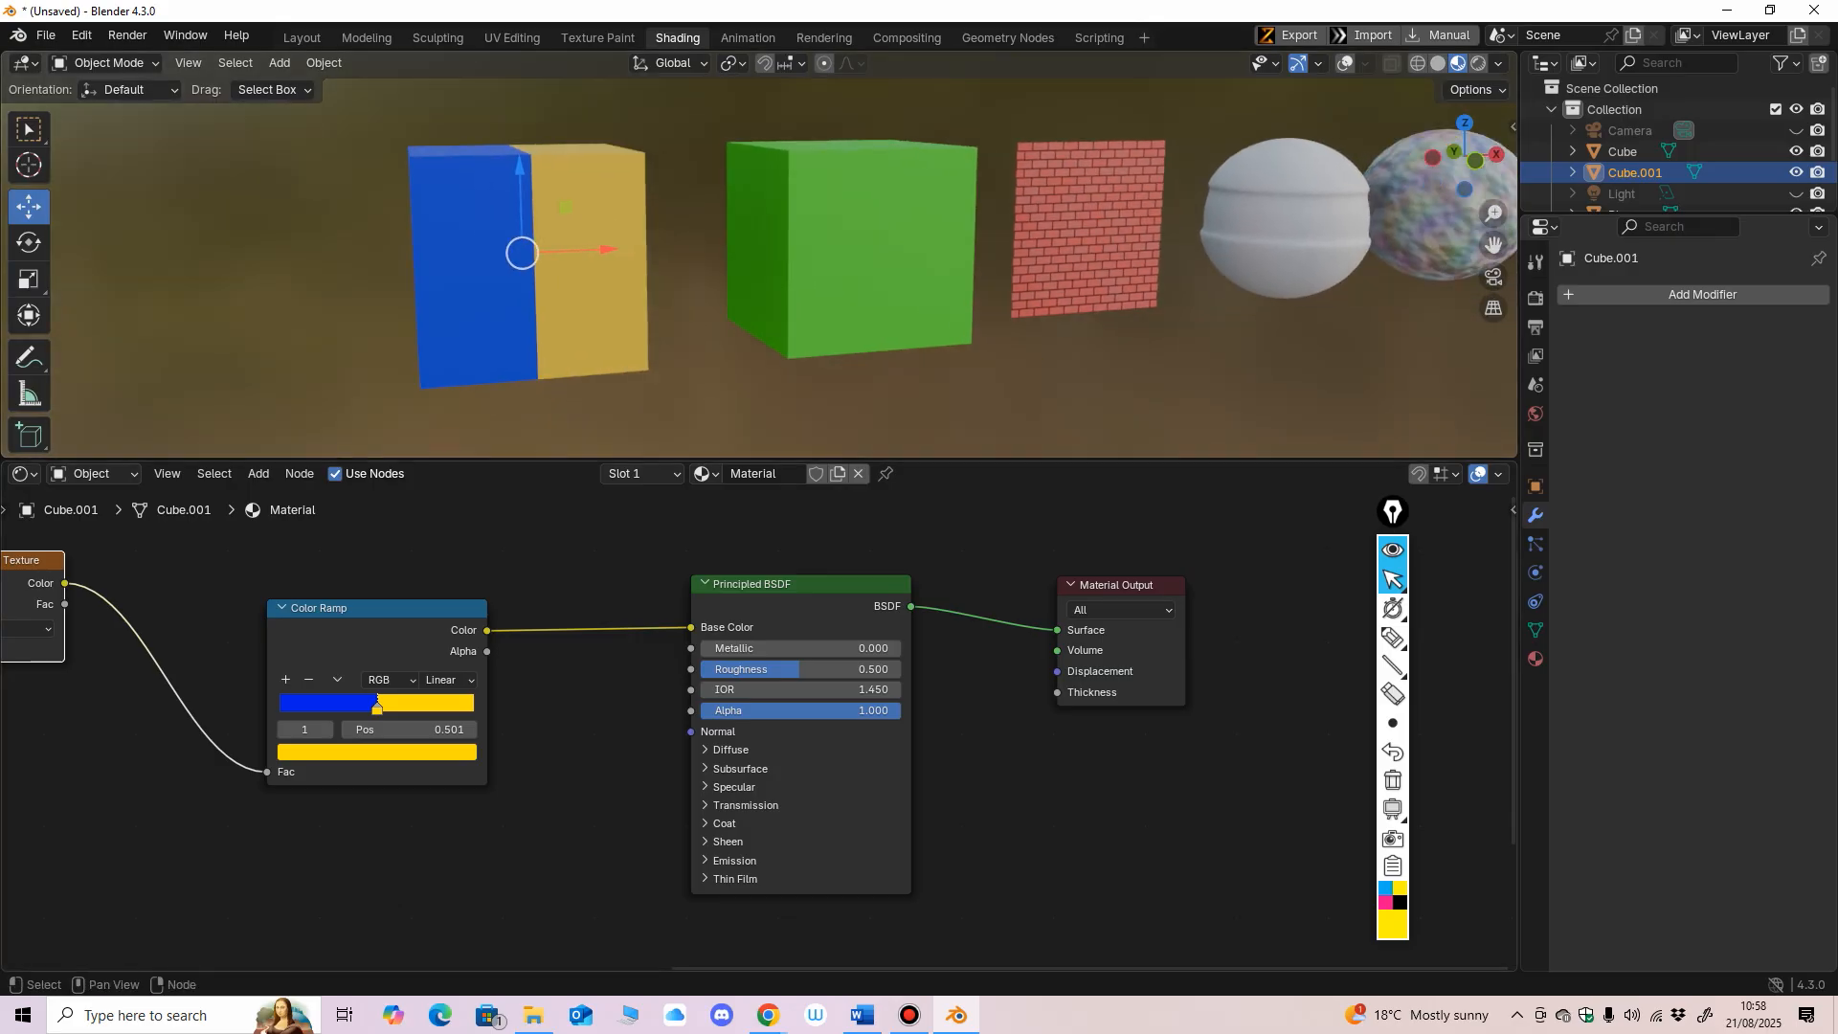
{"action": "middle_click_drag", "start_coordinate": [613, 612], "coordinate": [693, 618]}
{"action": "middle_click_drag", "start_coordinate": [670, 373], "coordinate": [689, 377]}
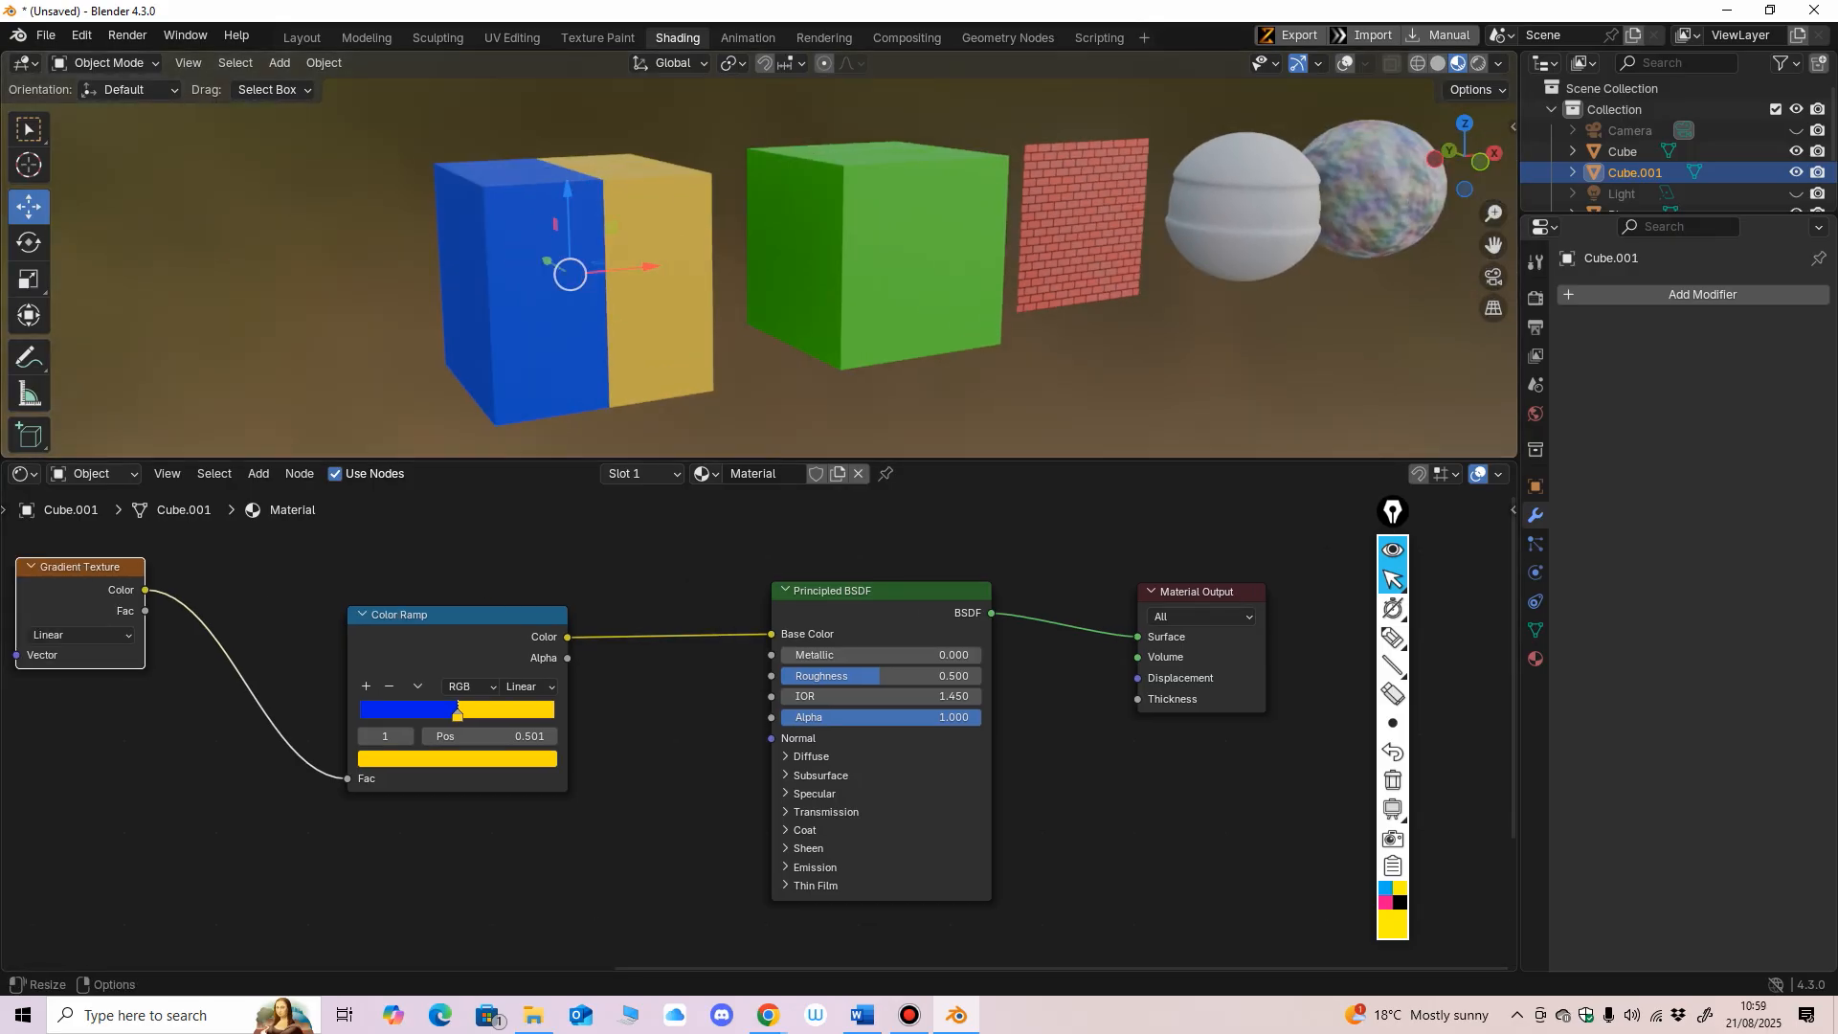
Step: Shift the Color Ramp node of the blue-and-yellow cube's material slightly away from the Principled BSDF
{"action": "left_click_drag", "start_coordinate": [632, 459], "coordinate": [632, 585]}
{"action": "middle_click_drag", "start_coordinate": [713, 421], "coordinate": [614, 412], "text": "shift"}
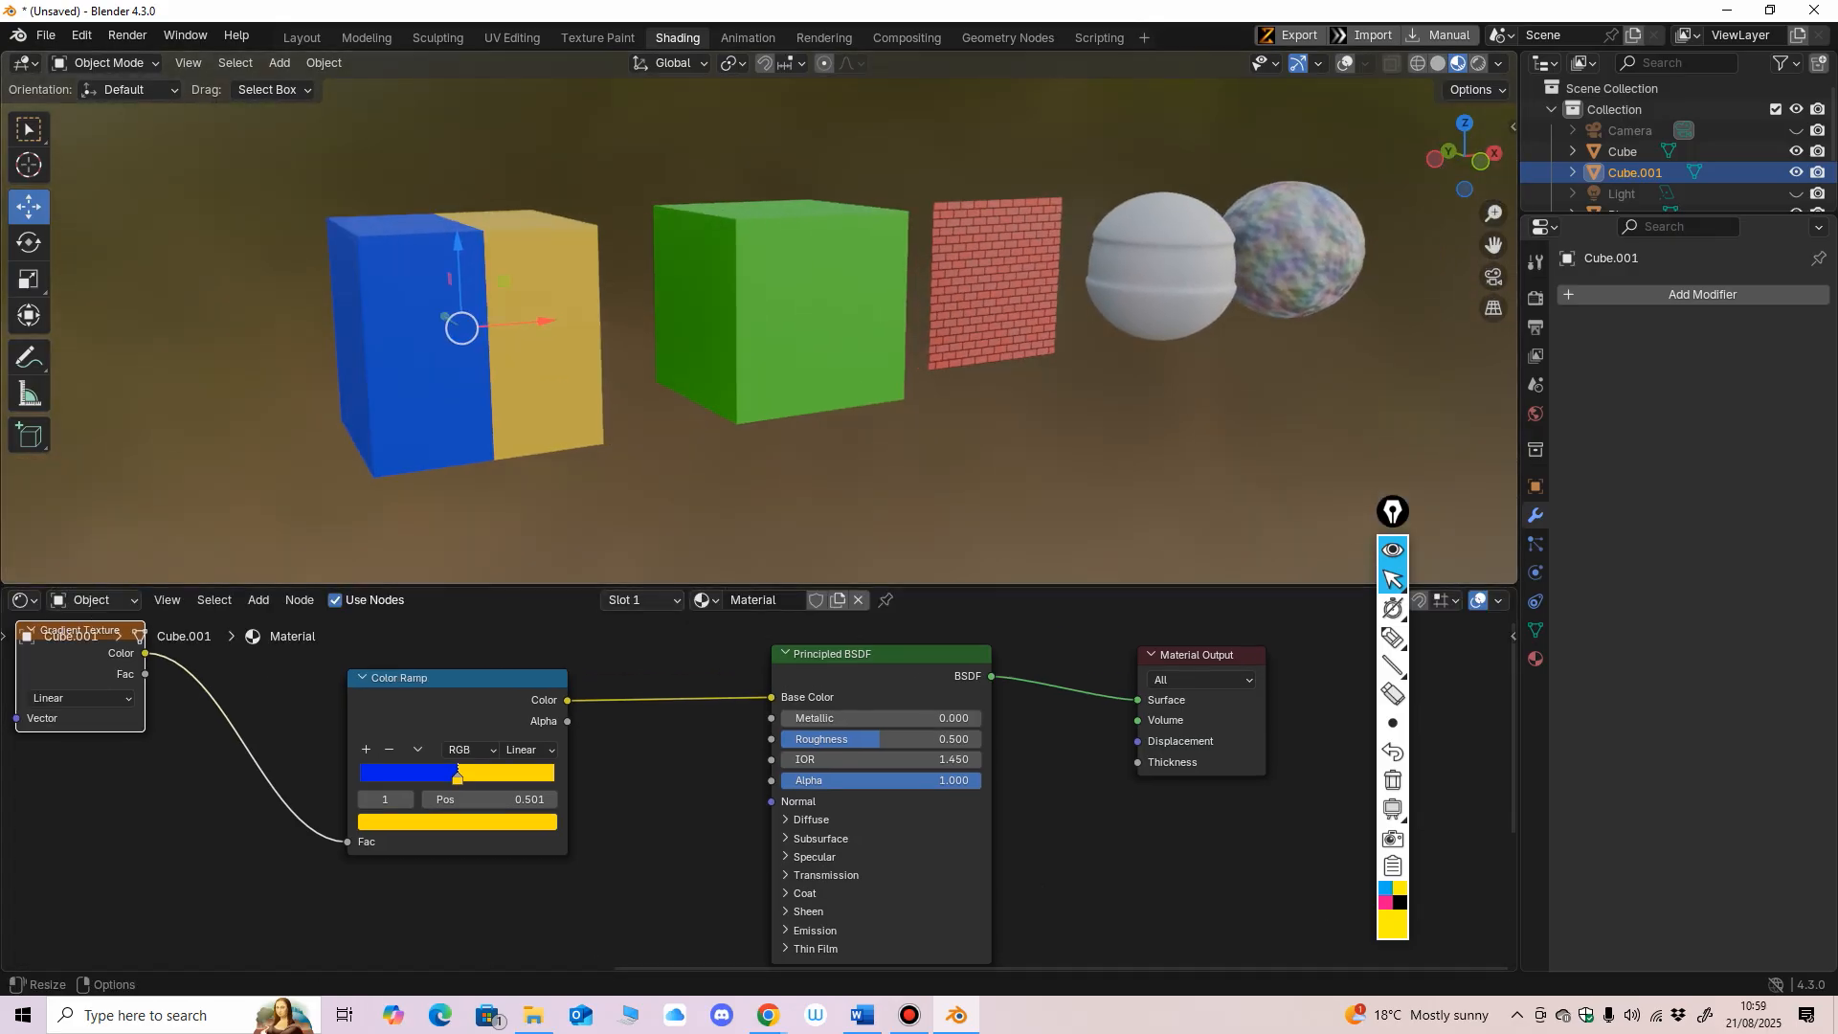
{"action": "left_click_drag", "start_coordinate": [636, 585], "coordinate": [636, 508]}
{"action": "left_click_drag", "start_coordinate": [431, 640], "coordinate": [400, 630]}
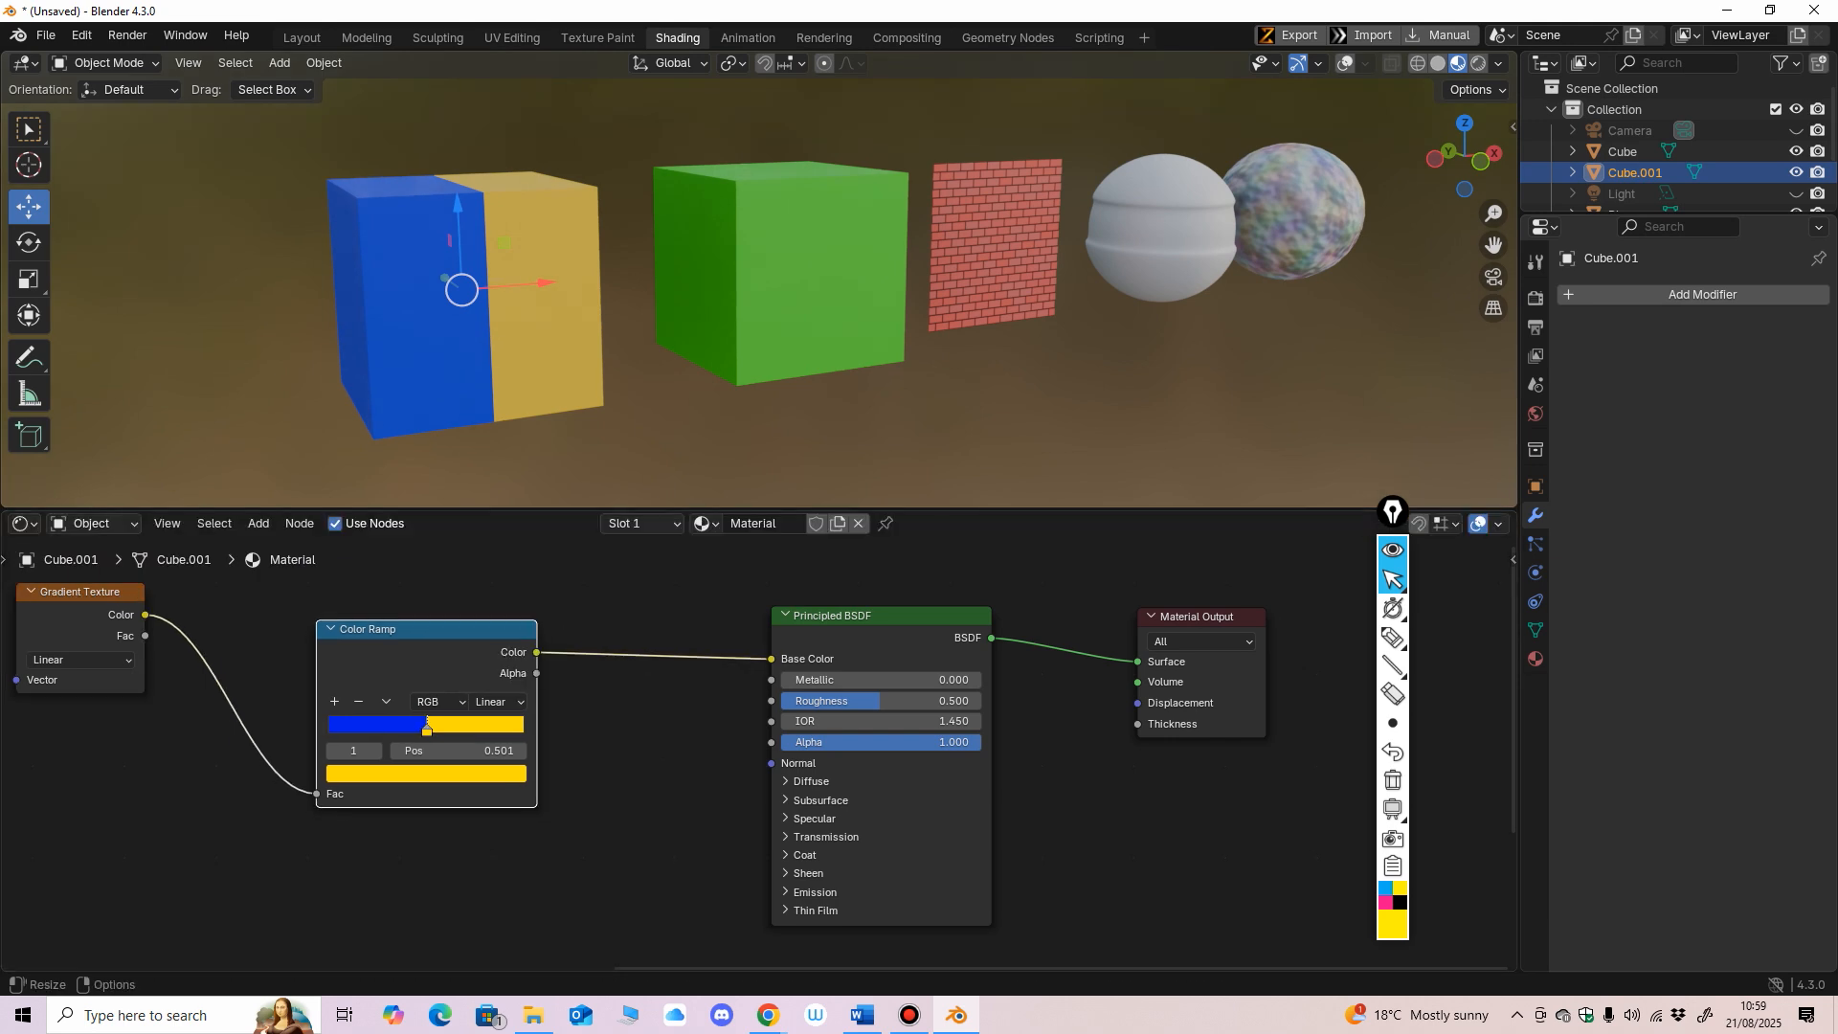
{"action": "left_click", "coordinate": [909, 1014]}
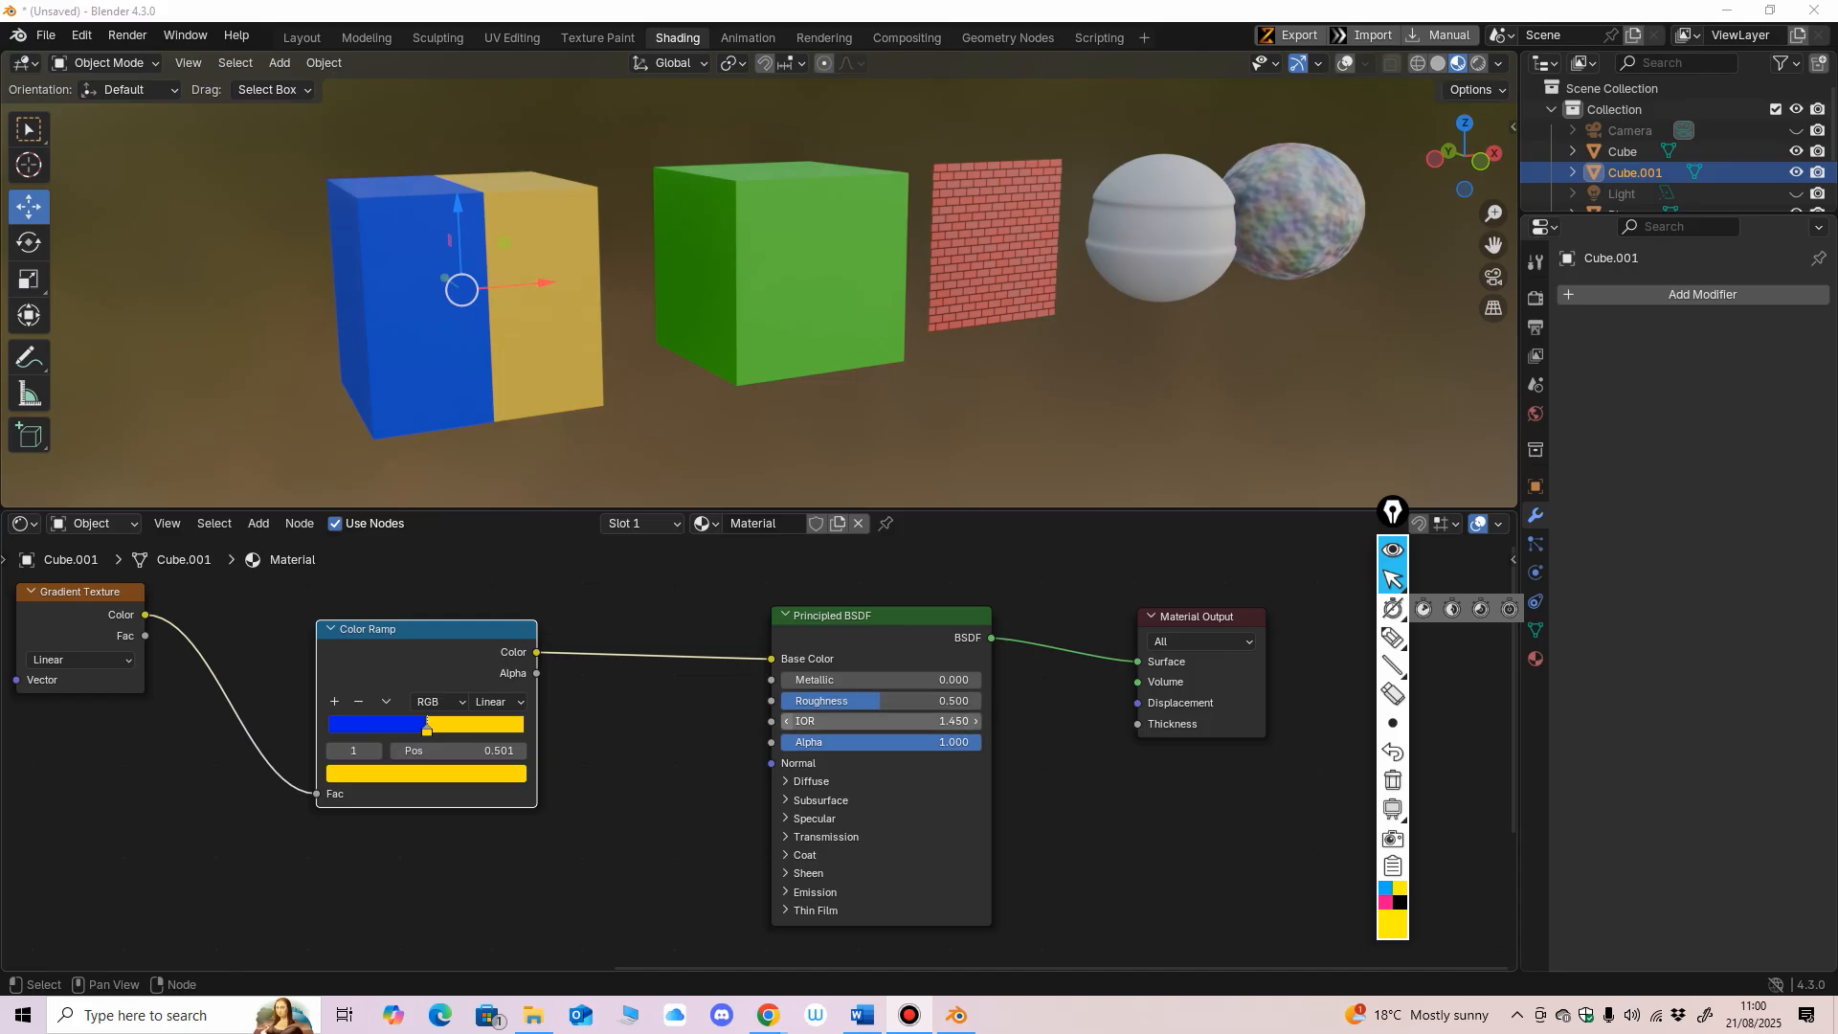
Step: Raise the Metallic value of the blue-and-yellow cube's Principled BSDF to about 0.85
{"action": "middle_click_drag", "start_coordinate": [814, 421], "coordinate": [843, 420], "text": "shift"}
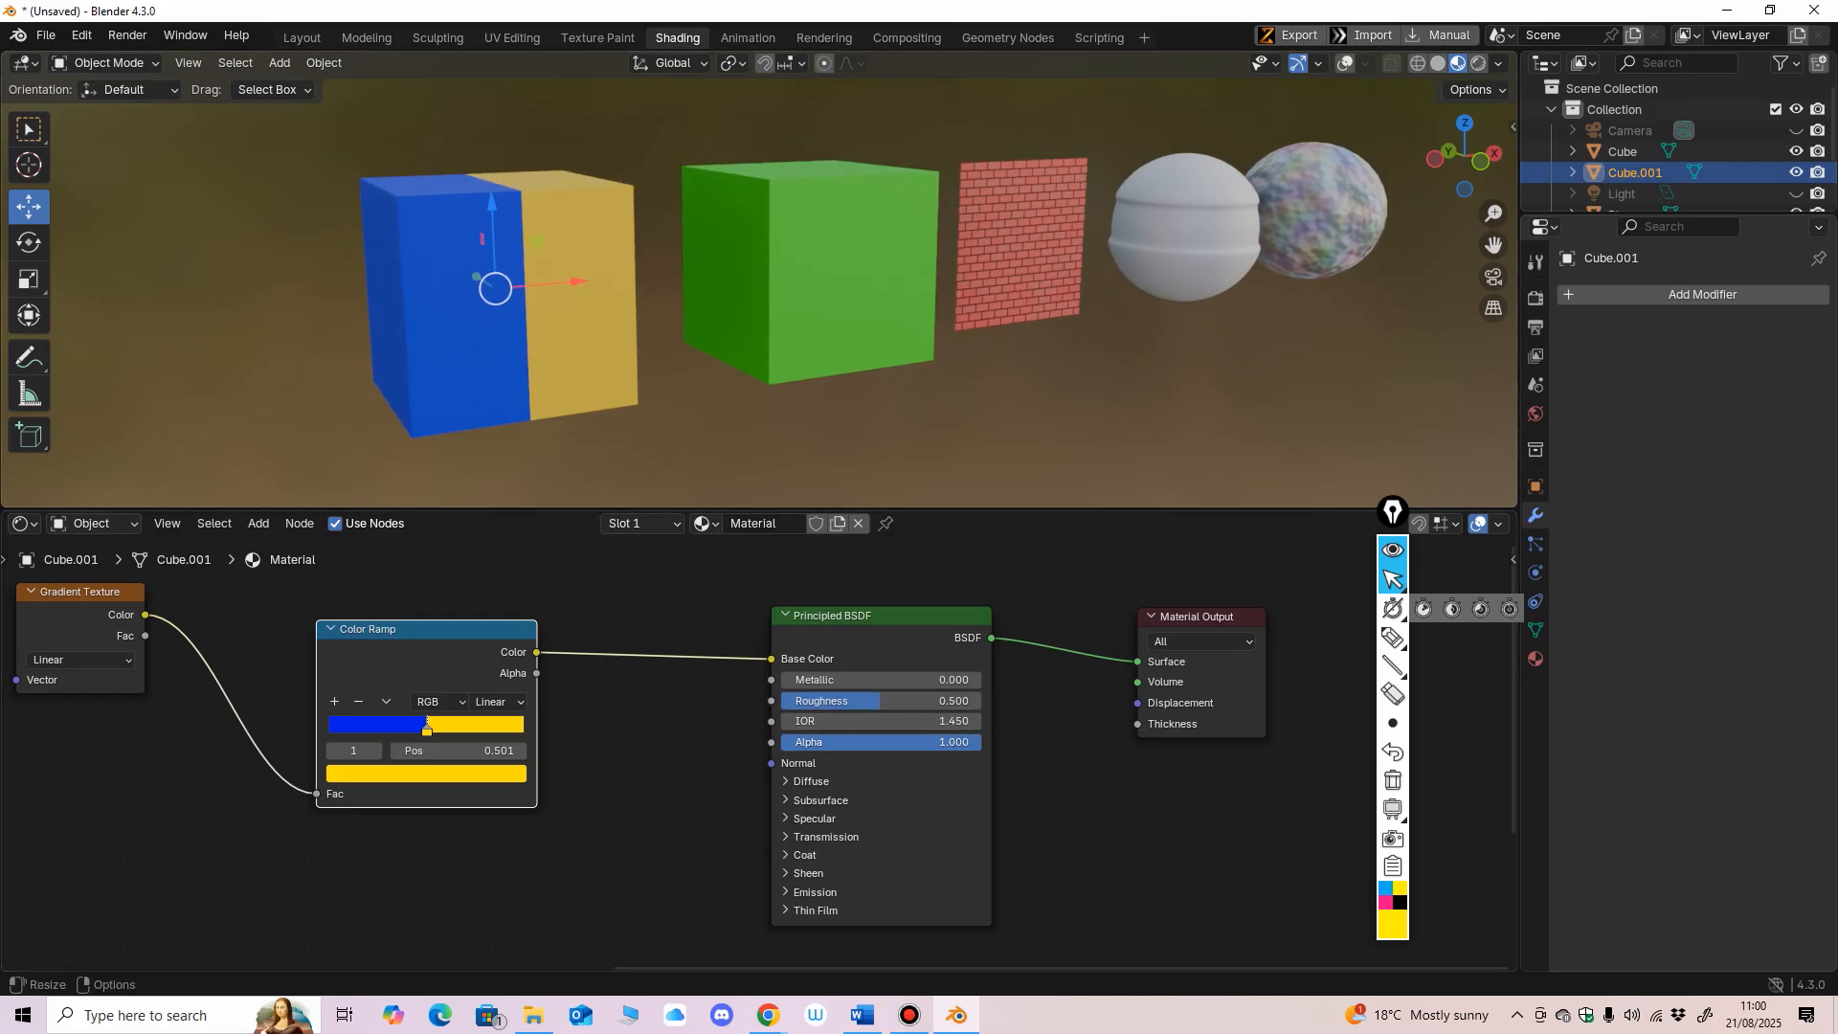
{"action": "left_click_drag", "start_coordinate": [823, 508], "coordinate": [823, 439]}
{"action": "middle_click_drag", "start_coordinate": [699, 593], "coordinate": [695, 555], "text": "shift"}
{"action": "middle_click_drag", "start_coordinate": [842, 670], "coordinate": [807, 638], "text": "shift"}
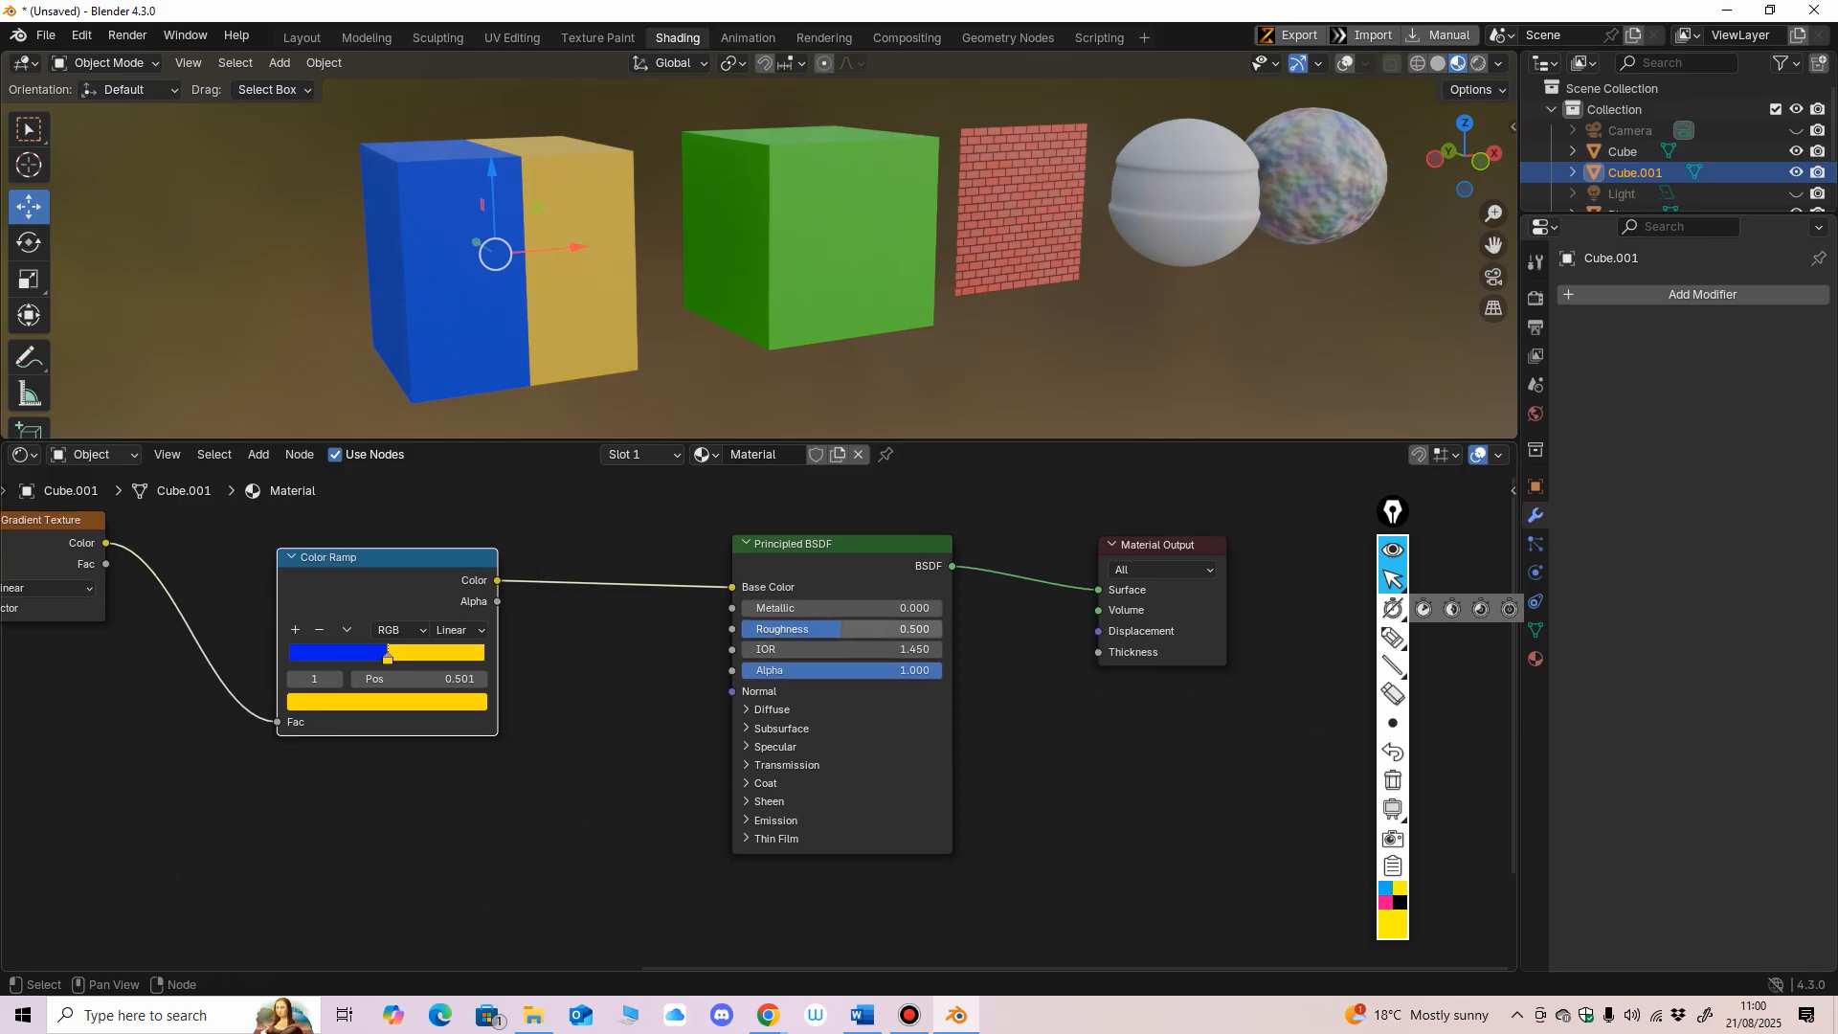
{"action": "scroll", "coordinate": [813, 335], "scroll_direction": "up", "scroll_amount": 3}
{"action": "middle_click_drag", "start_coordinate": [813, 335], "coordinate": [872, 328], "text": "shift"}
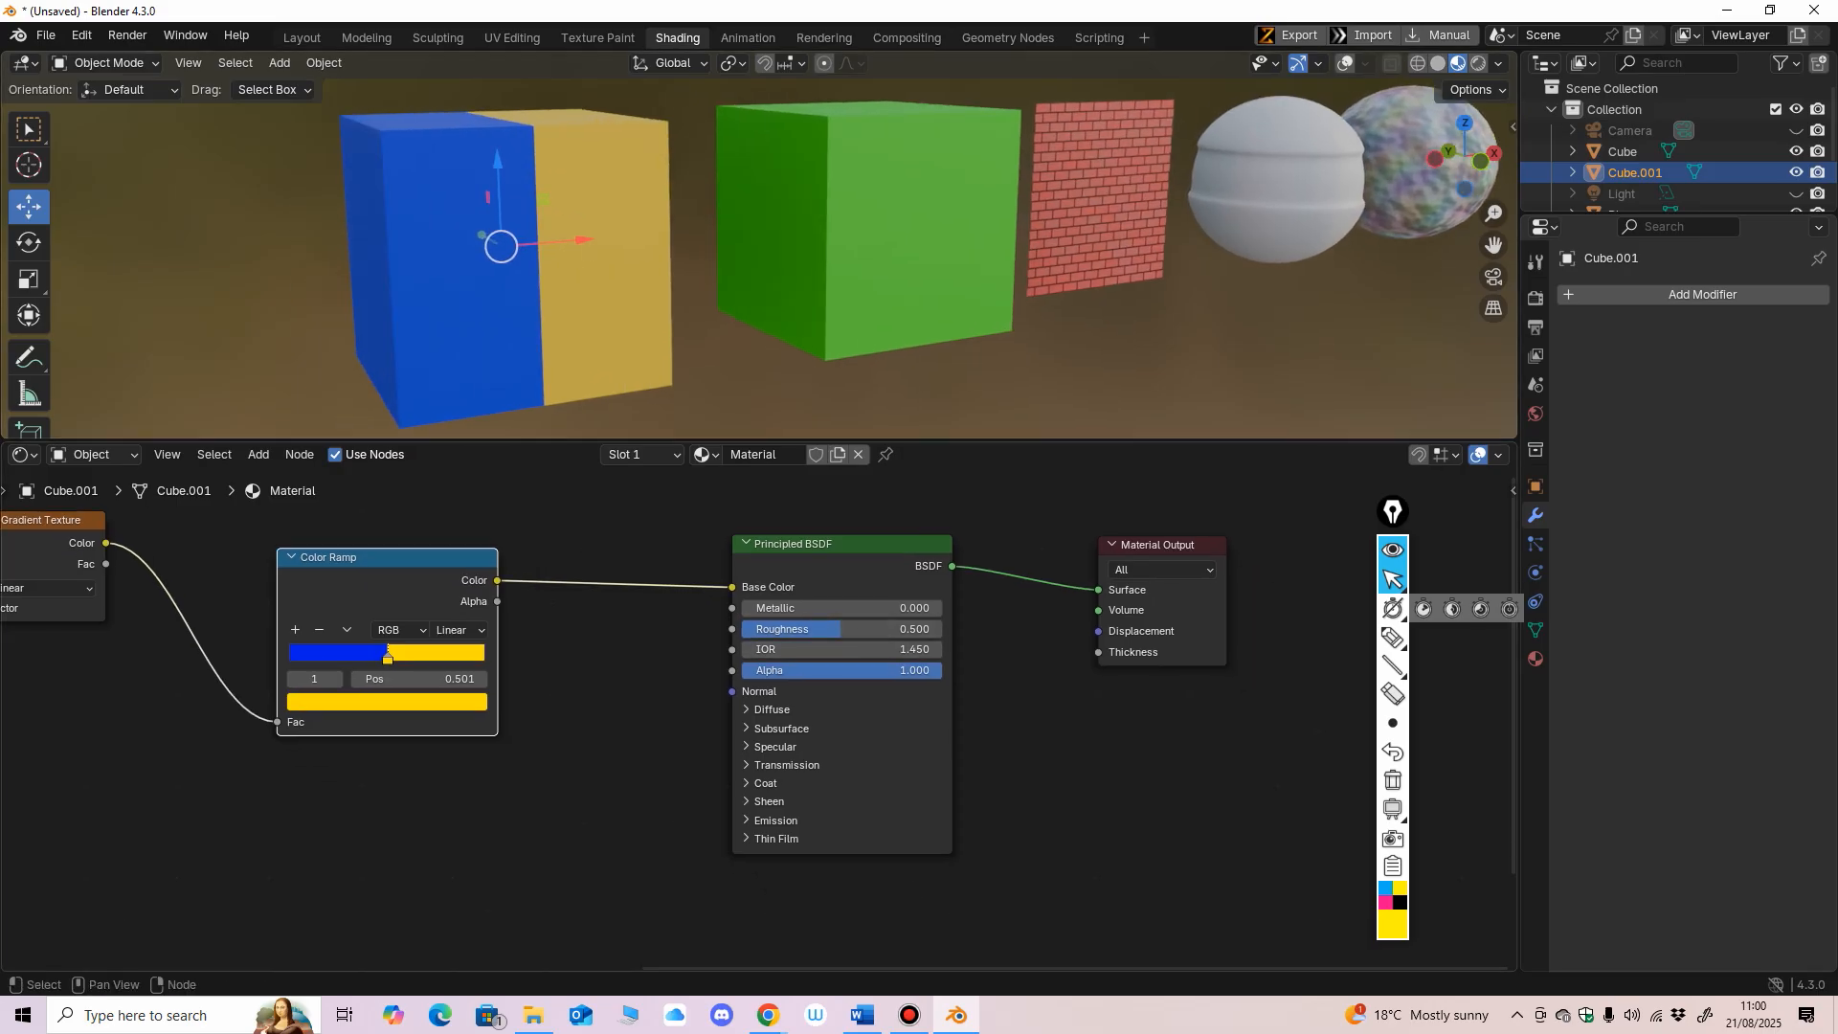
{"action": "left_click_drag", "start_coordinate": [746, 608], "coordinate": [911, 608]}
{"action": "middle_click_drag", "start_coordinate": [814, 325], "coordinate": [876, 330], "text": "shift"}
{"action": "middle_click_drag", "start_coordinate": [876, 330], "coordinate": [877, 311], "text": "ctrl"}
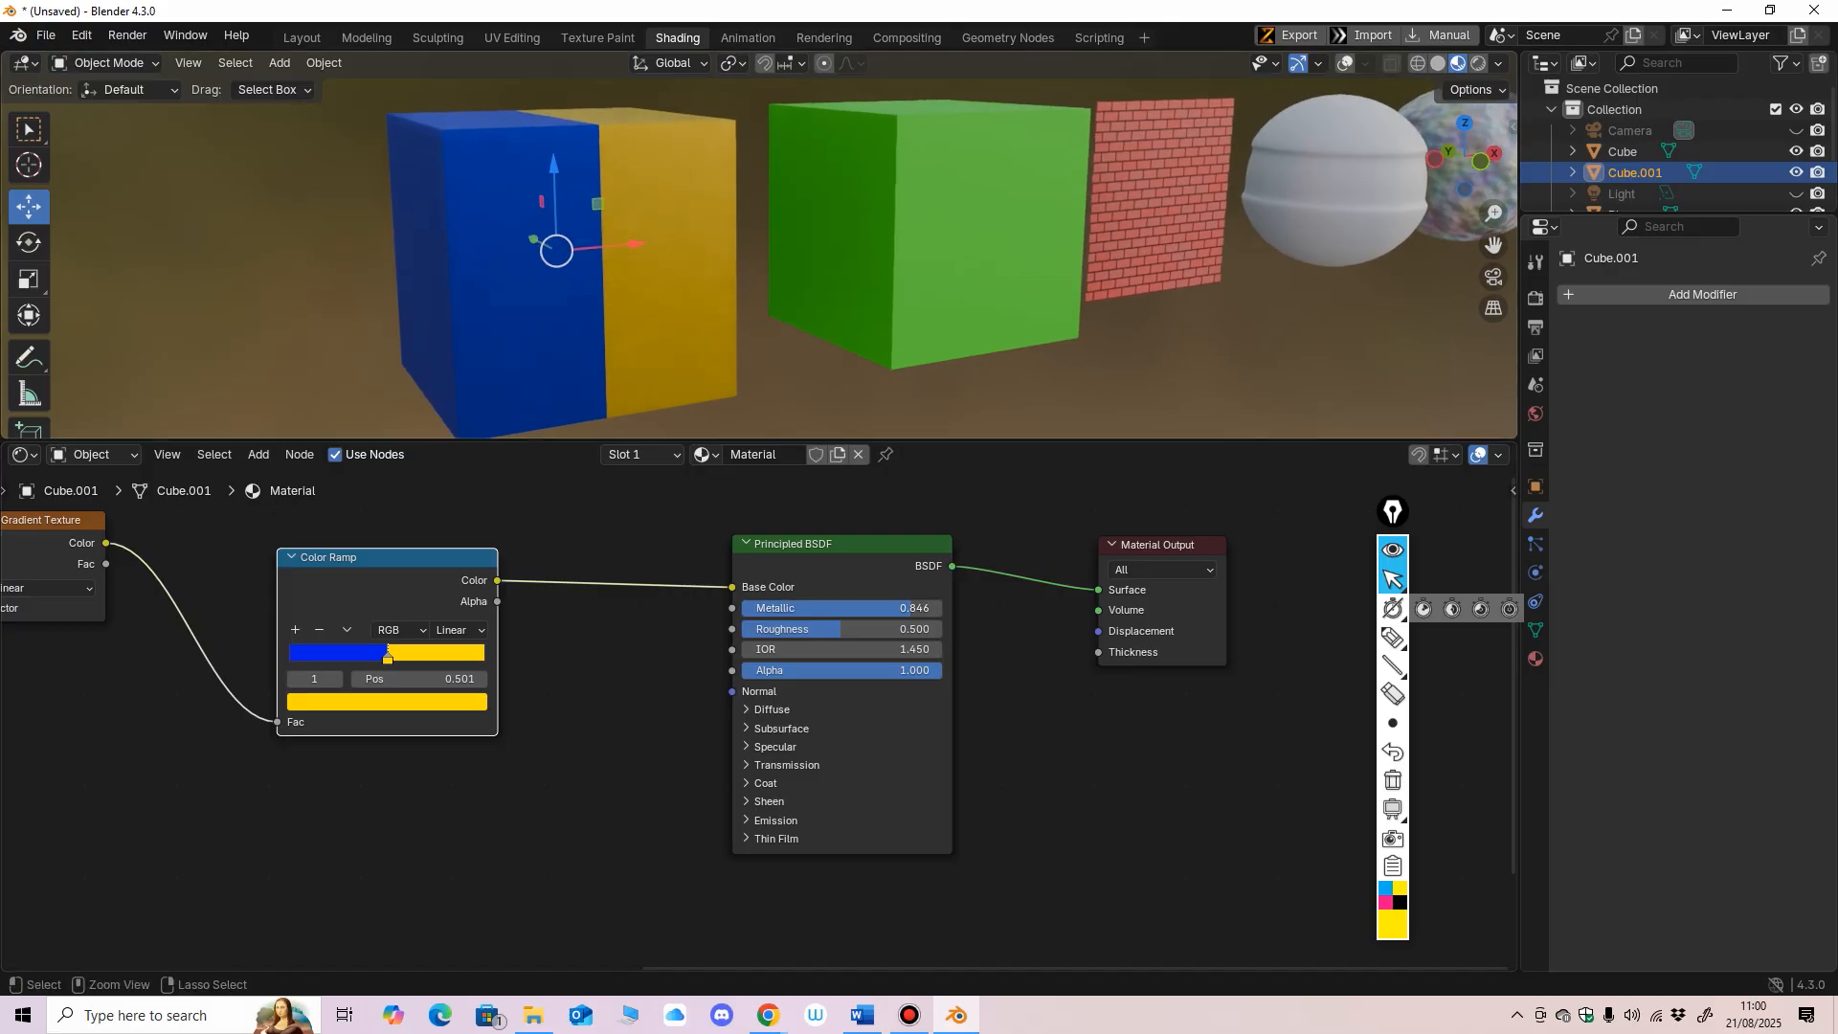
Step: Switch the blue-and-yellow material's Metallic value between 0 and 1, leaving it at 0
{"action": "left_click_drag", "start_coordinate": [862, 440], "coordinate": [862, 515]}
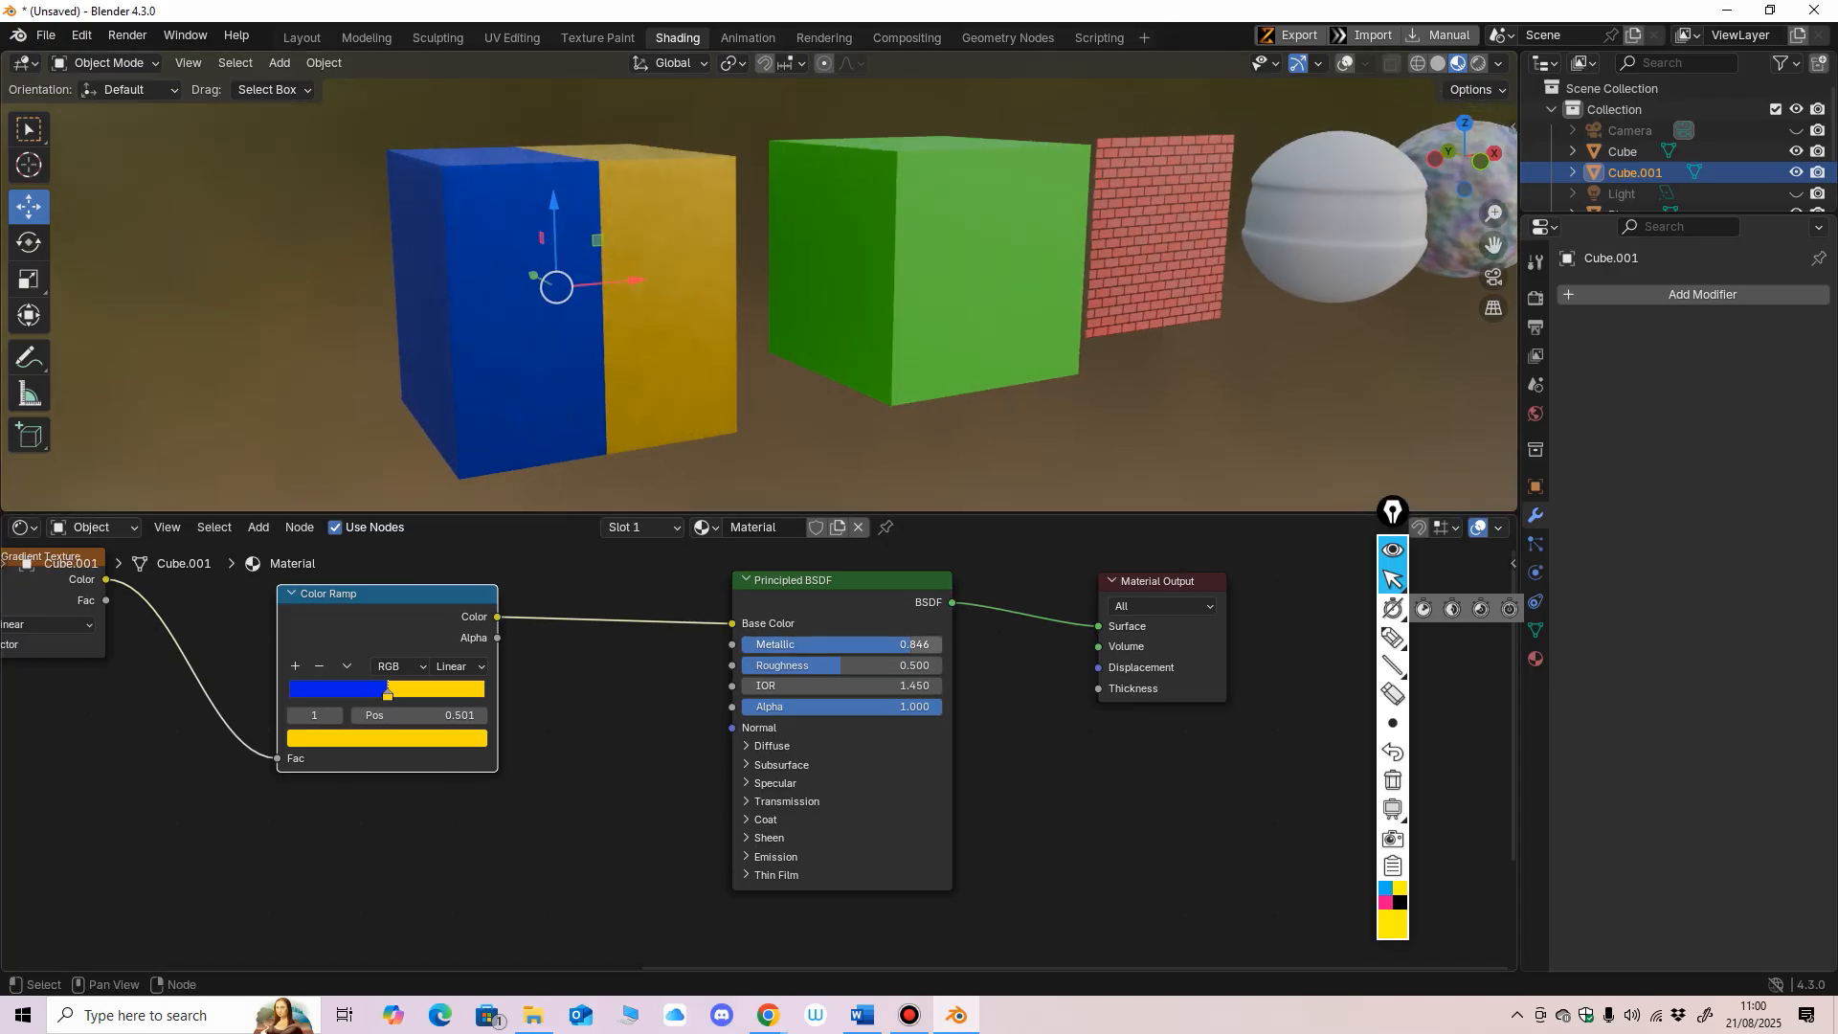
{"action": "left_click_drag", "start_coordinate": [911, 645], "coordinate": [812, 644]}
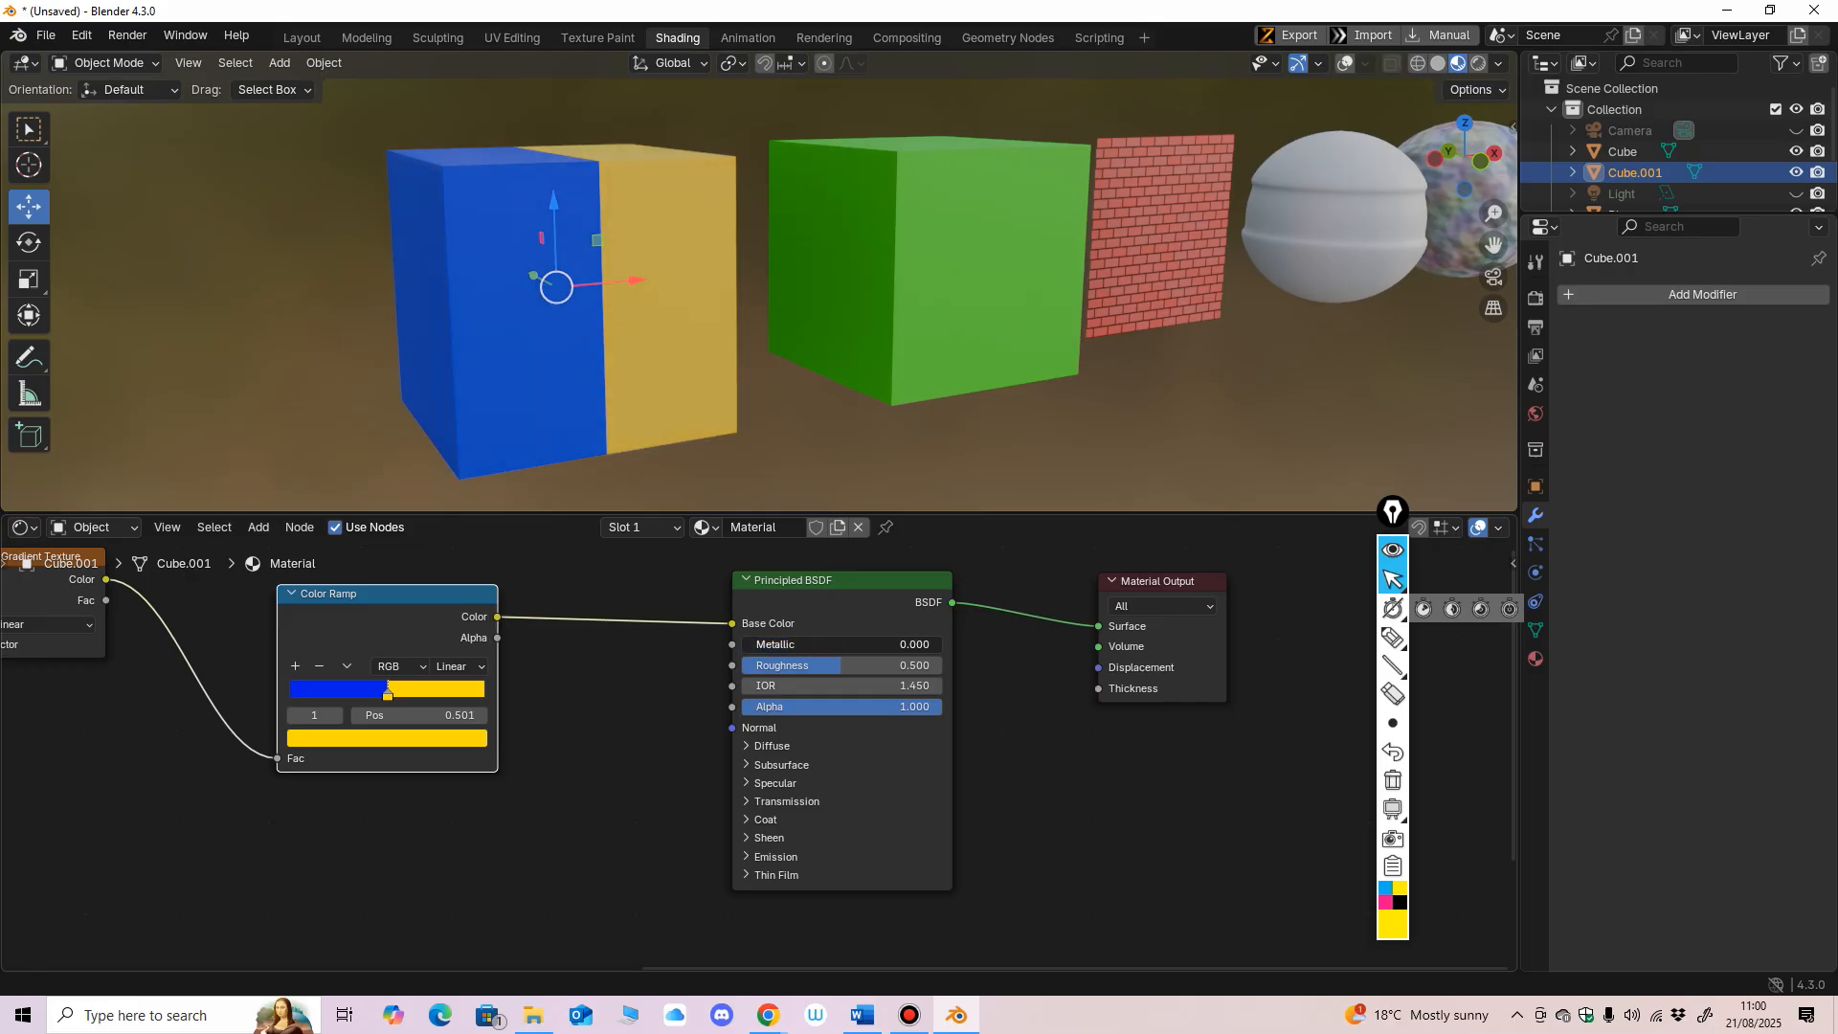
{"action": "left_click_drag", "start_coordinate": [747, 644], "coordinate": [921, 645]}
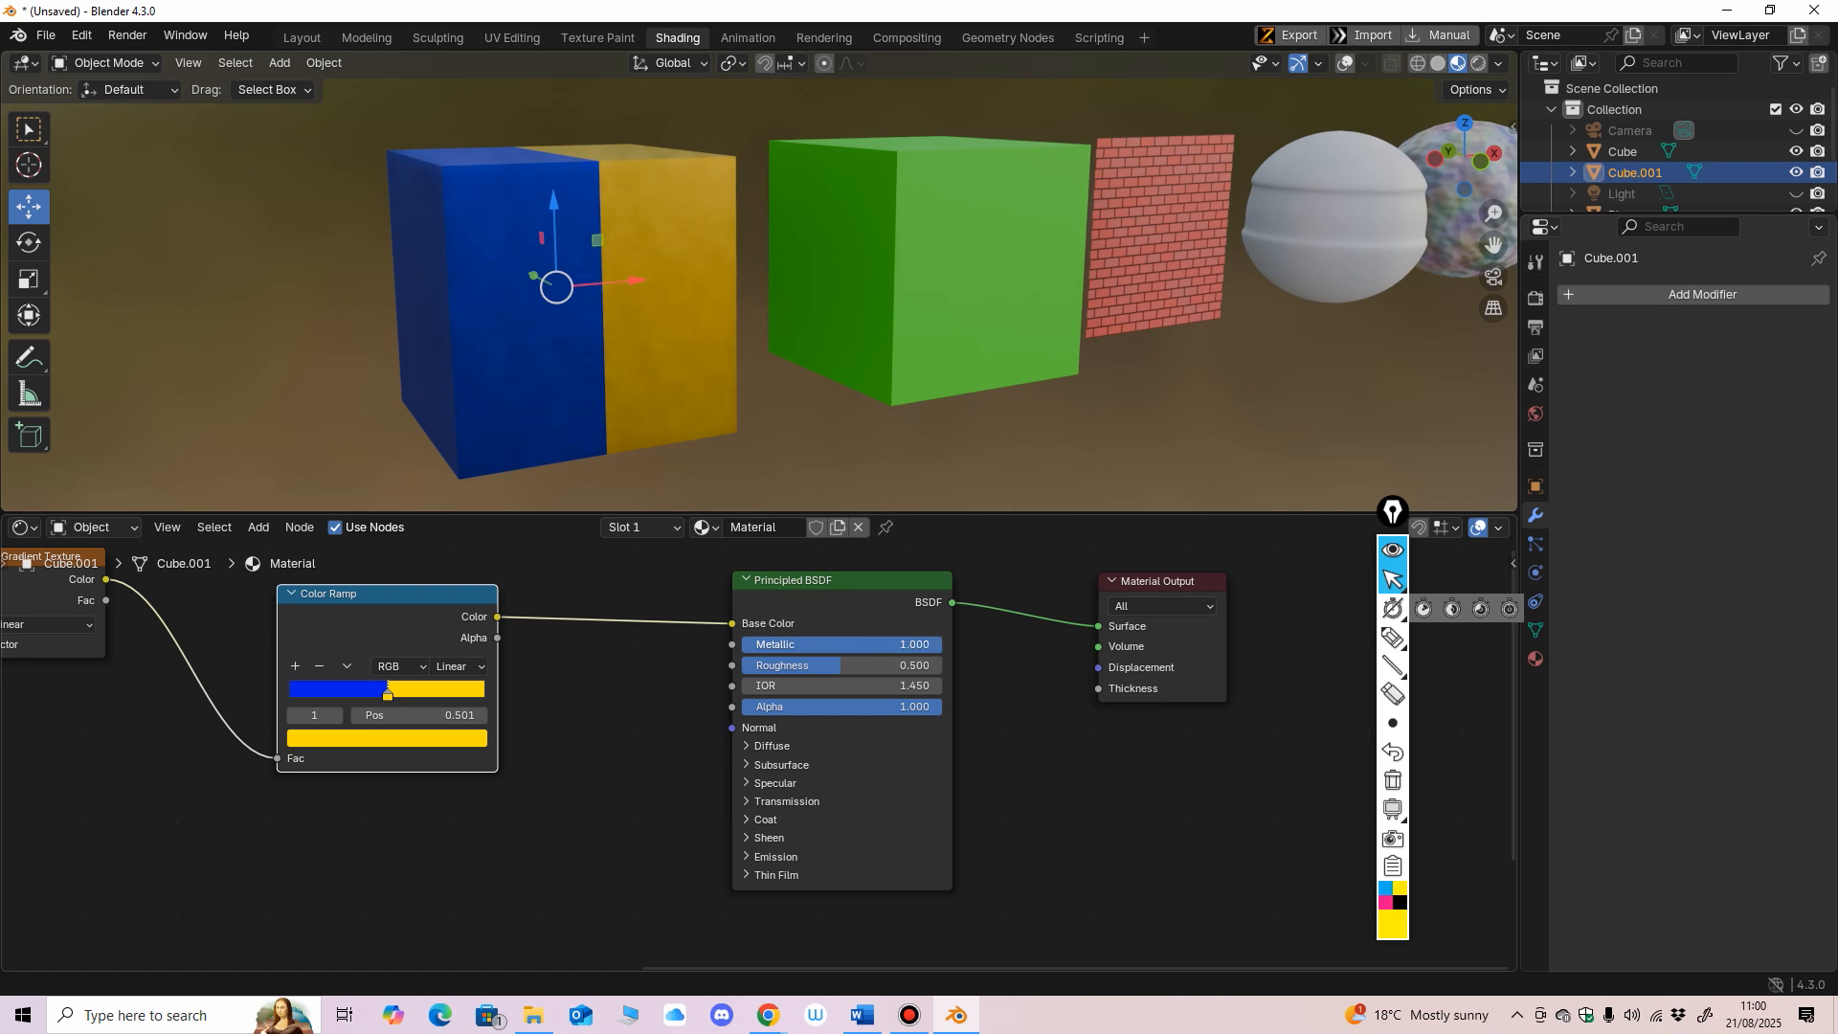
{"action": "left_click_drag", "start_coordinate": [938, 645], "coordinate": [743, 644]}
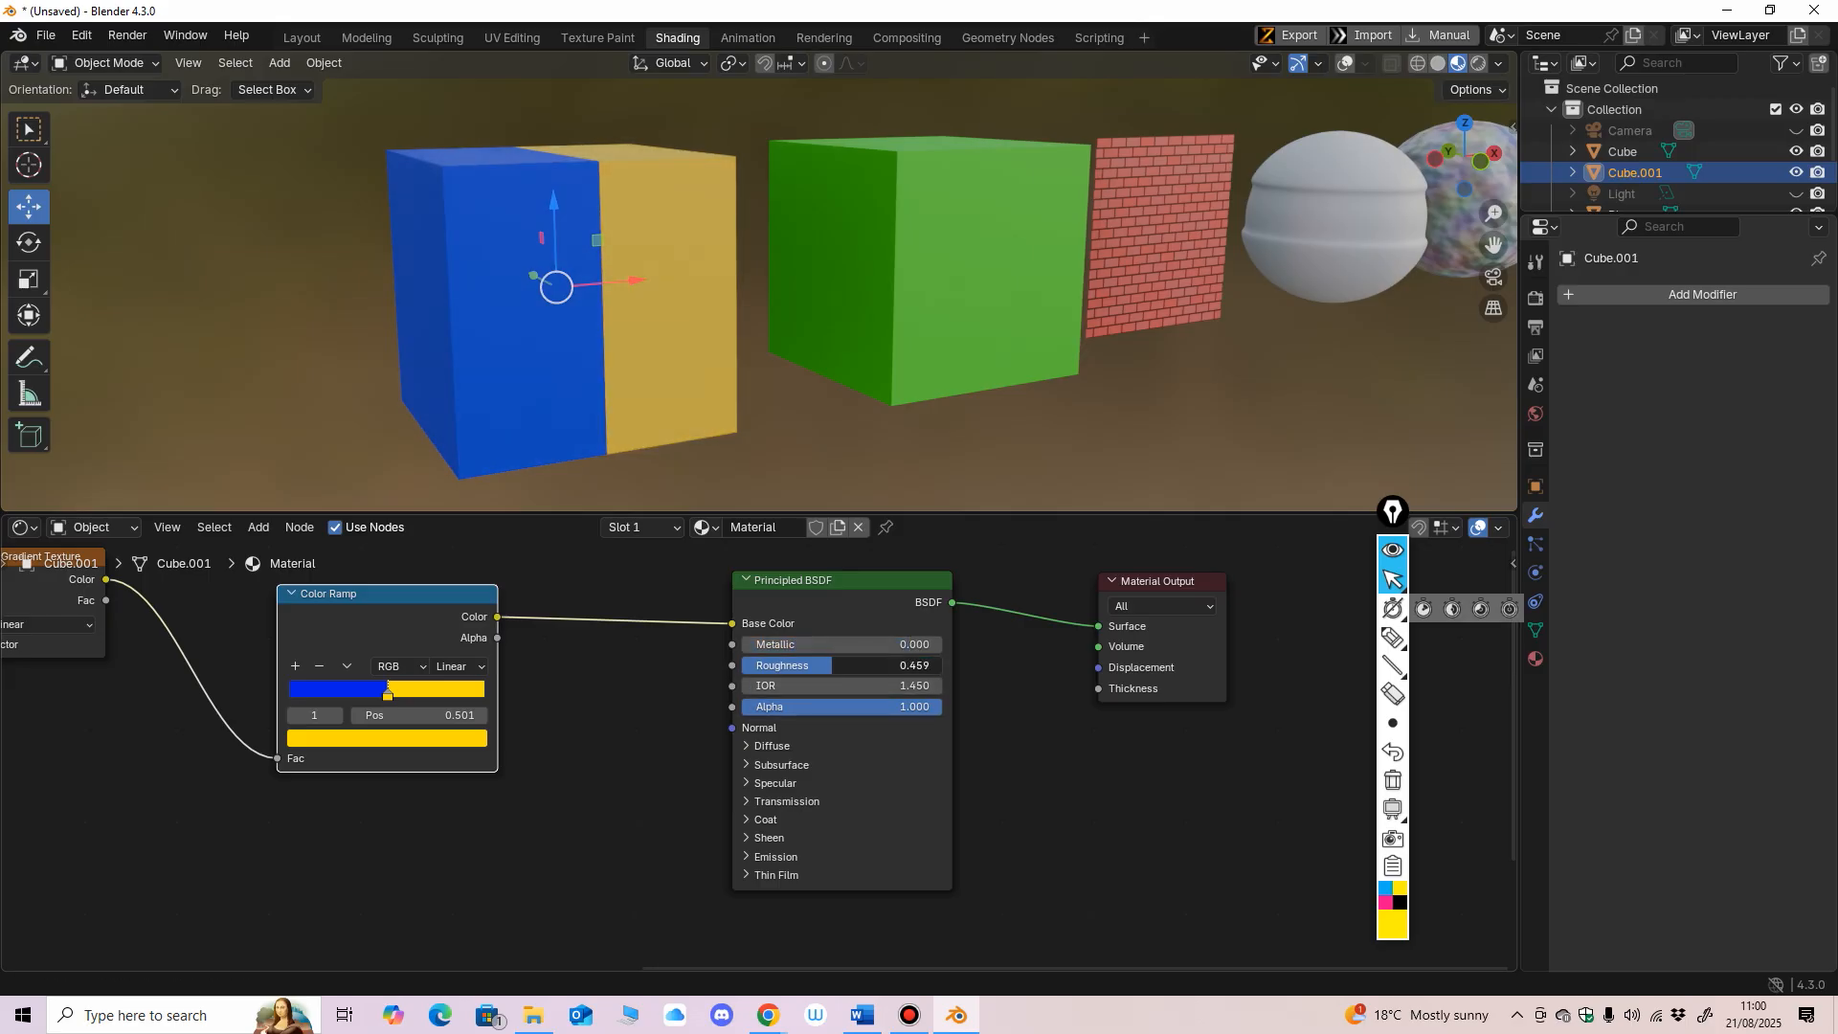
Step: Raise the Roughness of the blue-and-yellow cube's Principled BSDF to 1 and view the cube
{"action": "mouse_move", "coordinate": [817, 666]}
{"action": "left_mouse_down"}
{"action": "mouse_move", "coordinate": [748, 665]}
{"action": "mouse_move", "coordinate": [843, 665]}
{"action": "left_mouse_up"}
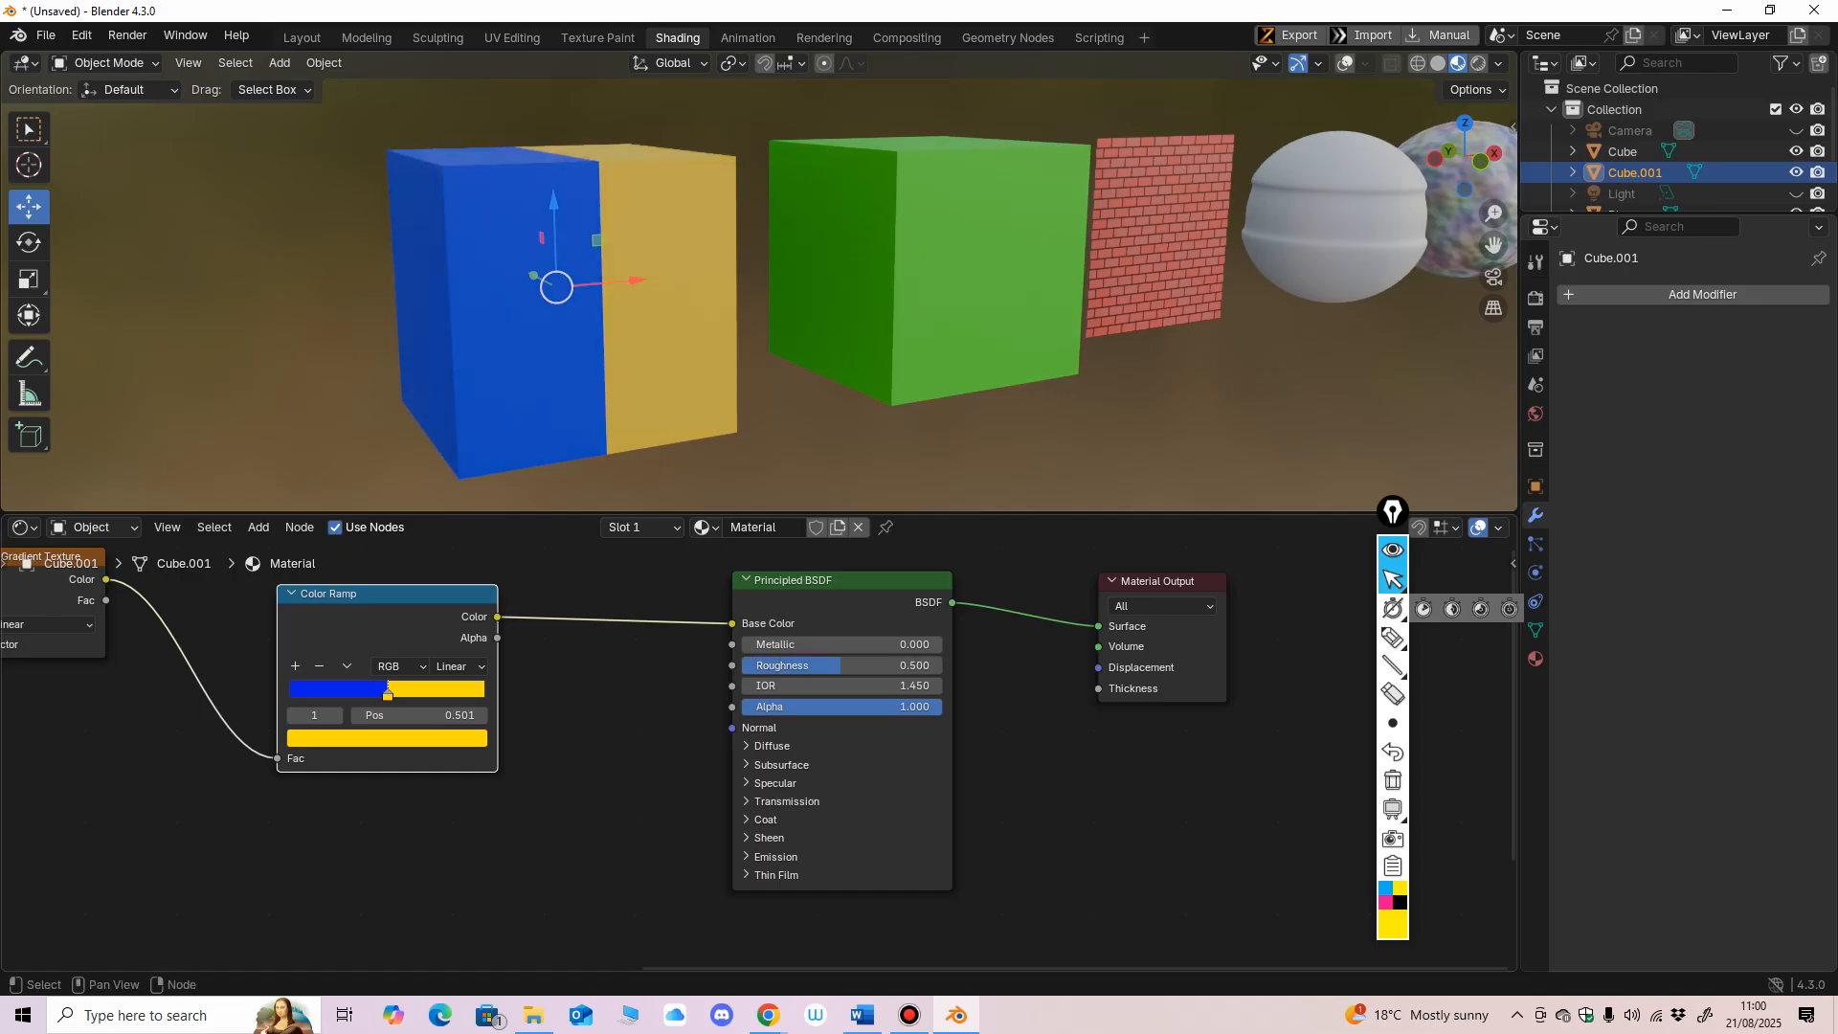
{"action": "mouse_move", "coordinate": [823, 402]}
{"action": "middle_mouse_down"}
{"action": "mouse_move", "coordinate": [848, 394]}
{"action": "mouse_move", "coordinate": [831, 401]}
{"action": "middle_mouse_up"}
{"action": "left_click_drag", "start_coordinate": [838, 513], "coordinate": [837, 540]}
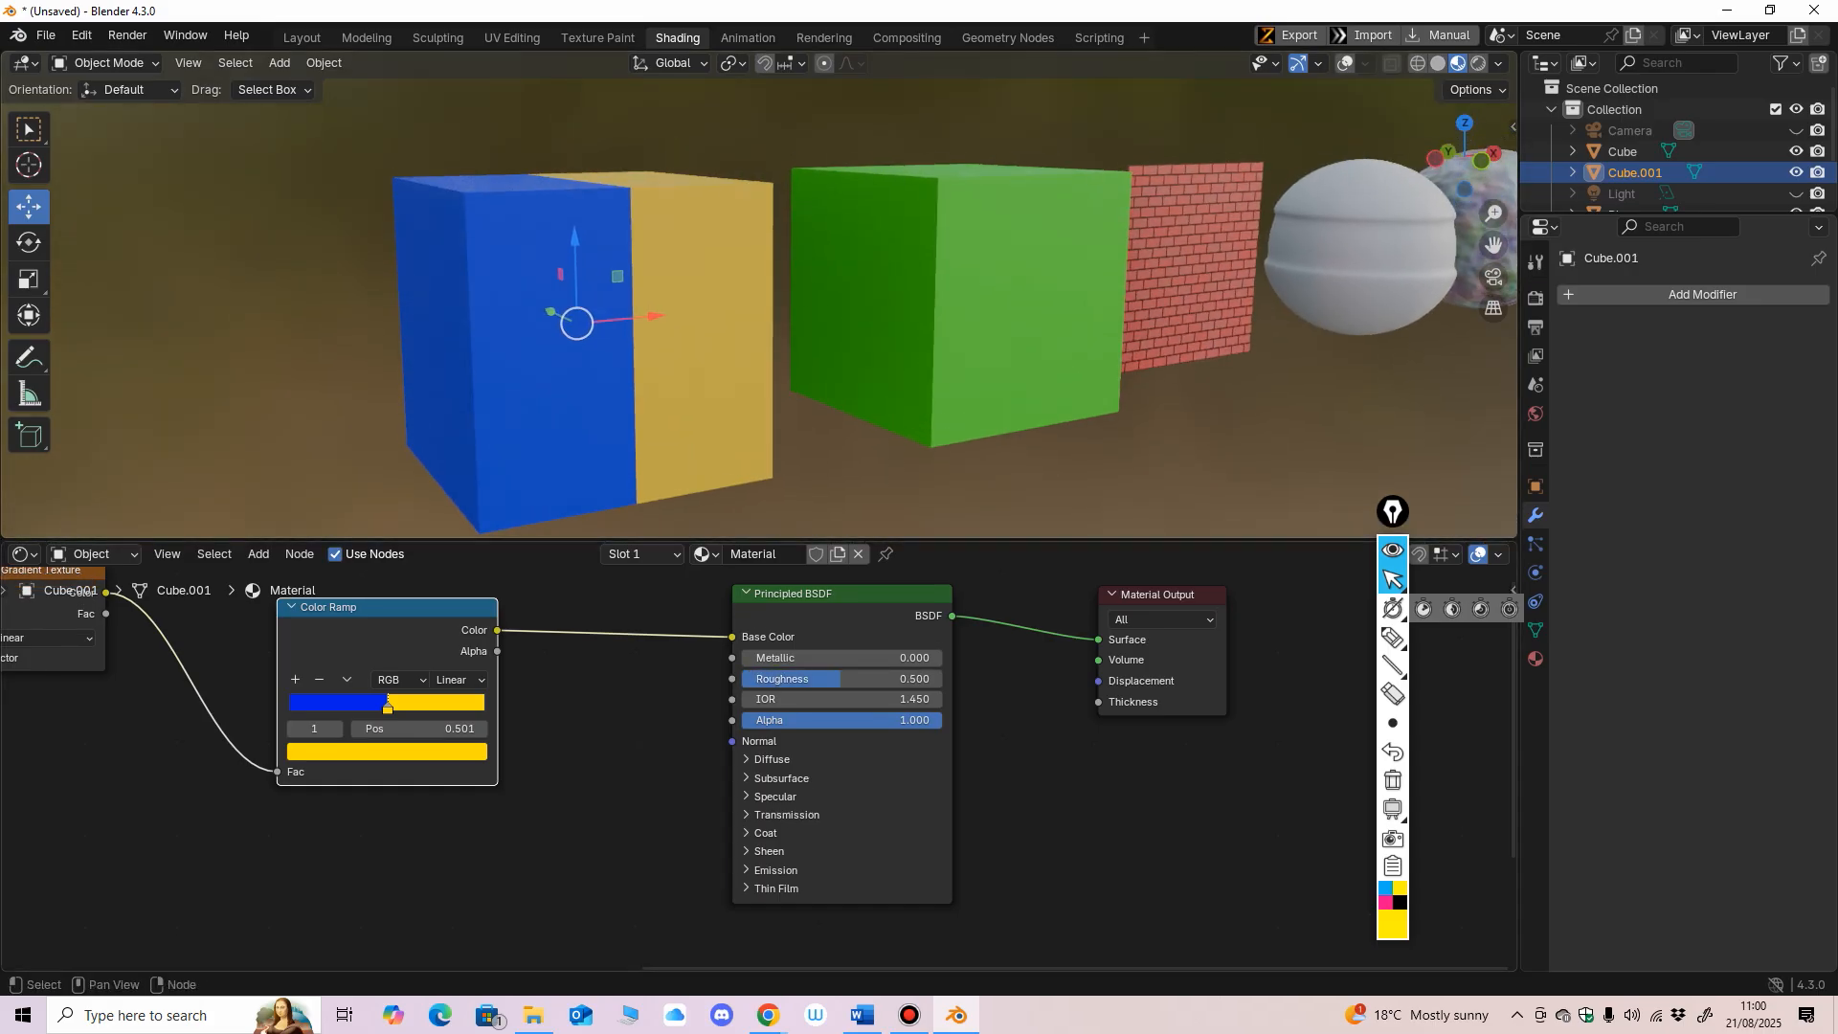
{"action": "middle_click_drag", "start_coordinate": [833, 660], "coordinate": [774, 657]}
{"action": "left_click_drag", "start_coordinate": [780, 676], "coordinate": [883, 676]}
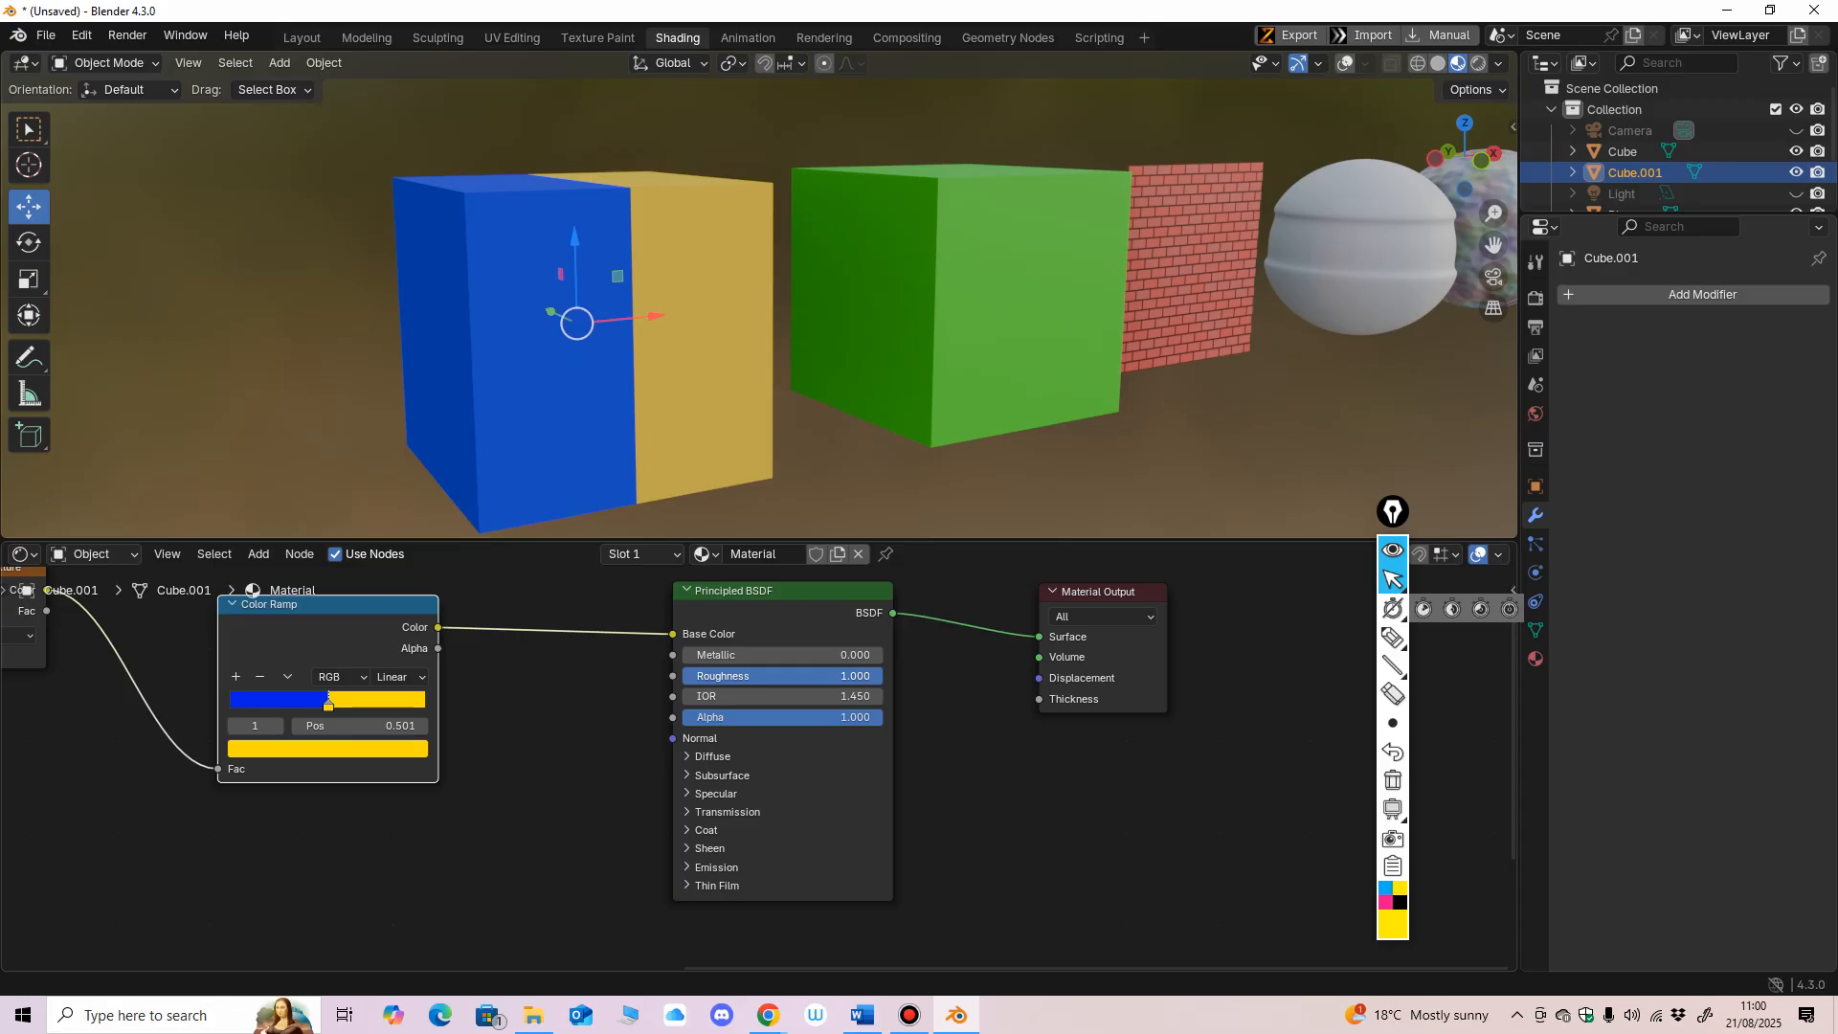
{"action": "mouse_move", "coordinate": [766, 335]}
{"action": "middle_mouse_down"}
{"action": "mouse_move", "coordinate": [842, 333]}
{"action": "mouse_move", "coordinate": [747, 330]}
{"action": "middle_mouse_up"}
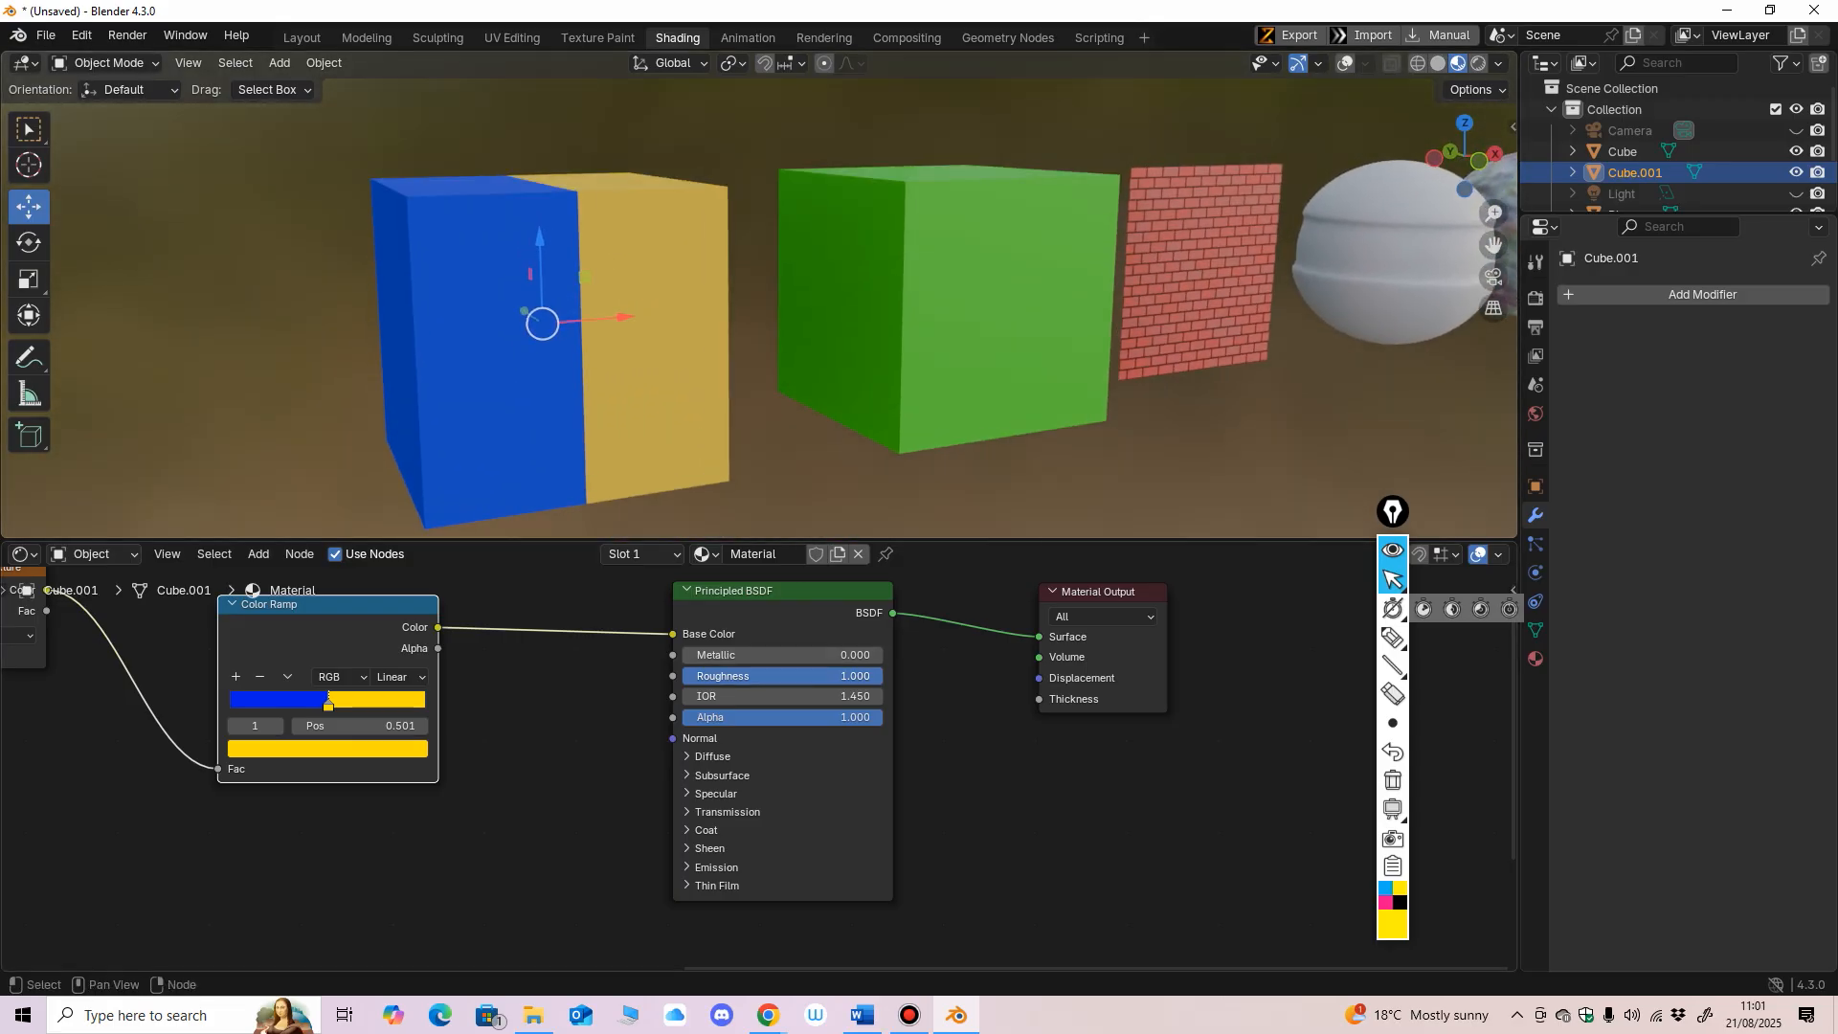
Step: Lower the blue-and-yellow material's Roughness to 0 and inspect the cube's reflections from the side and above
{"action": "left_click_drag", "start_coordinate": [852, 676], "coordinate": [636, 676]}
{"action": "middle_click_drag", "start_coordinate": [766, 335], "coordinate": [708, 333]}
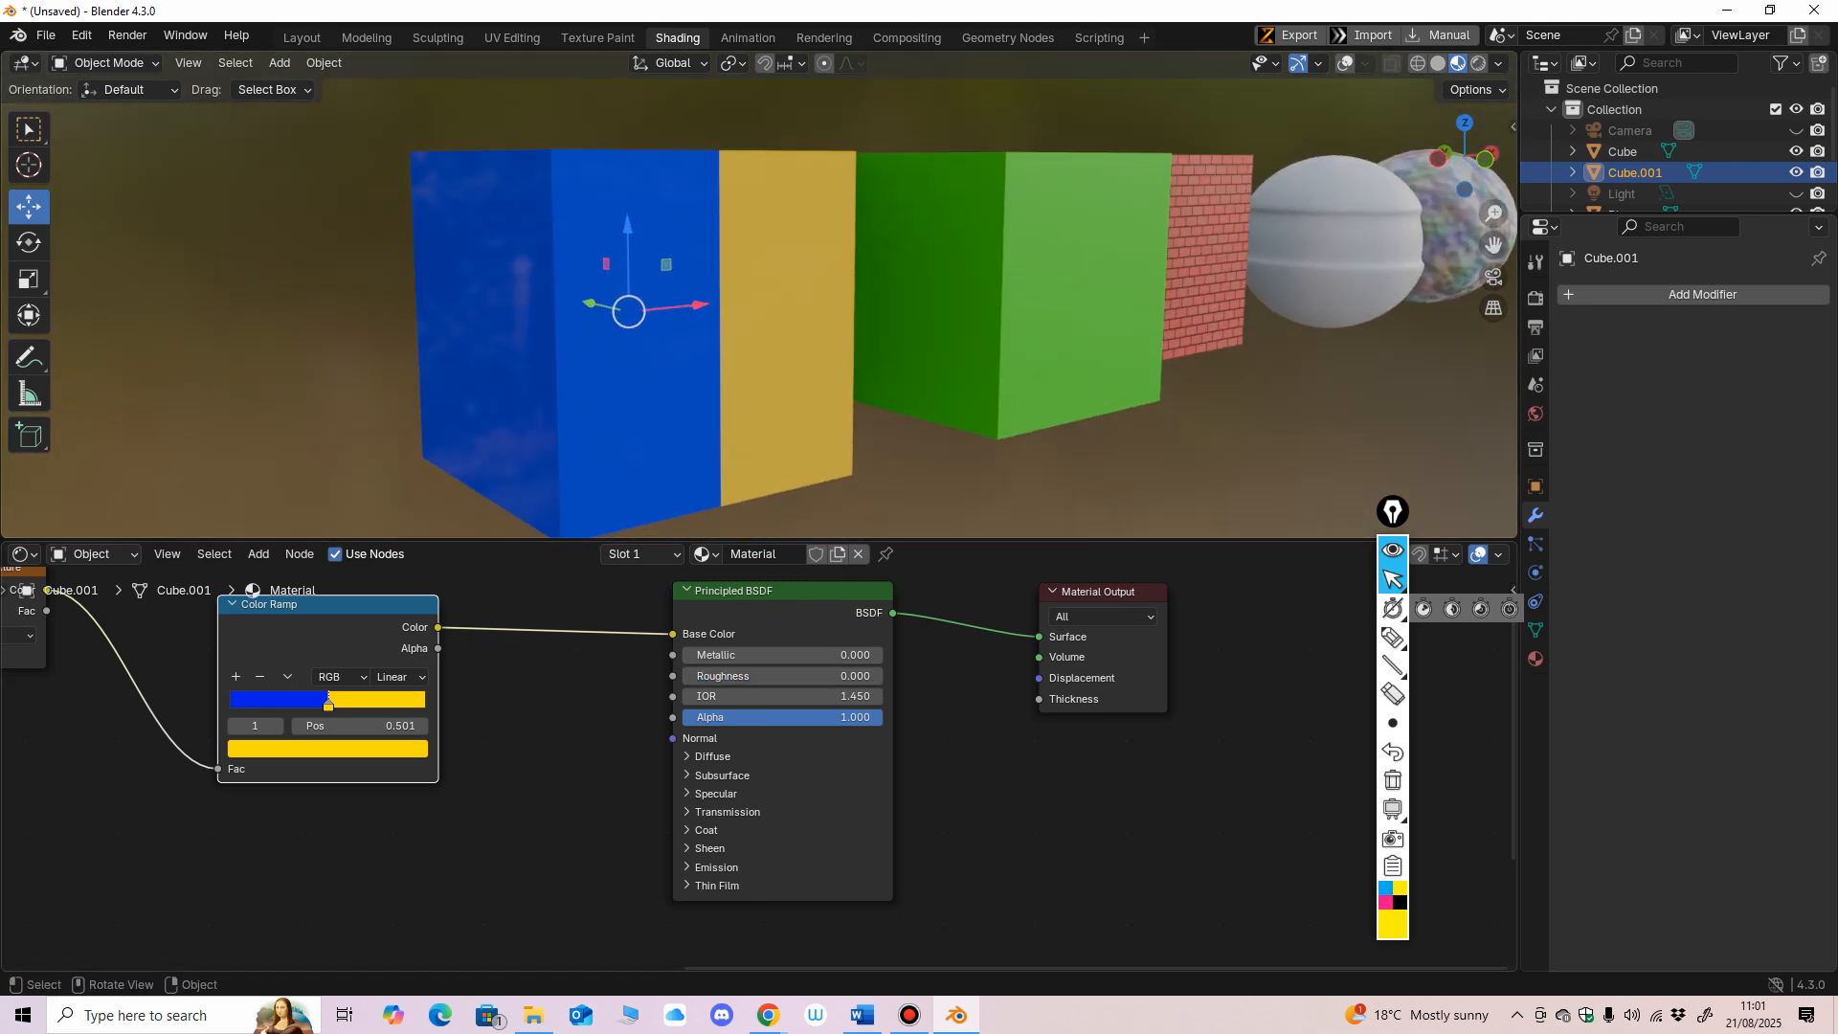
{"action": "left_click_drag", "start_coordinate": [708, 539], "coordinate": [708, 615]}
{"action": "middle_click_drag", "start_coordinate": [708, 383], "coordinate": [667, 462]}
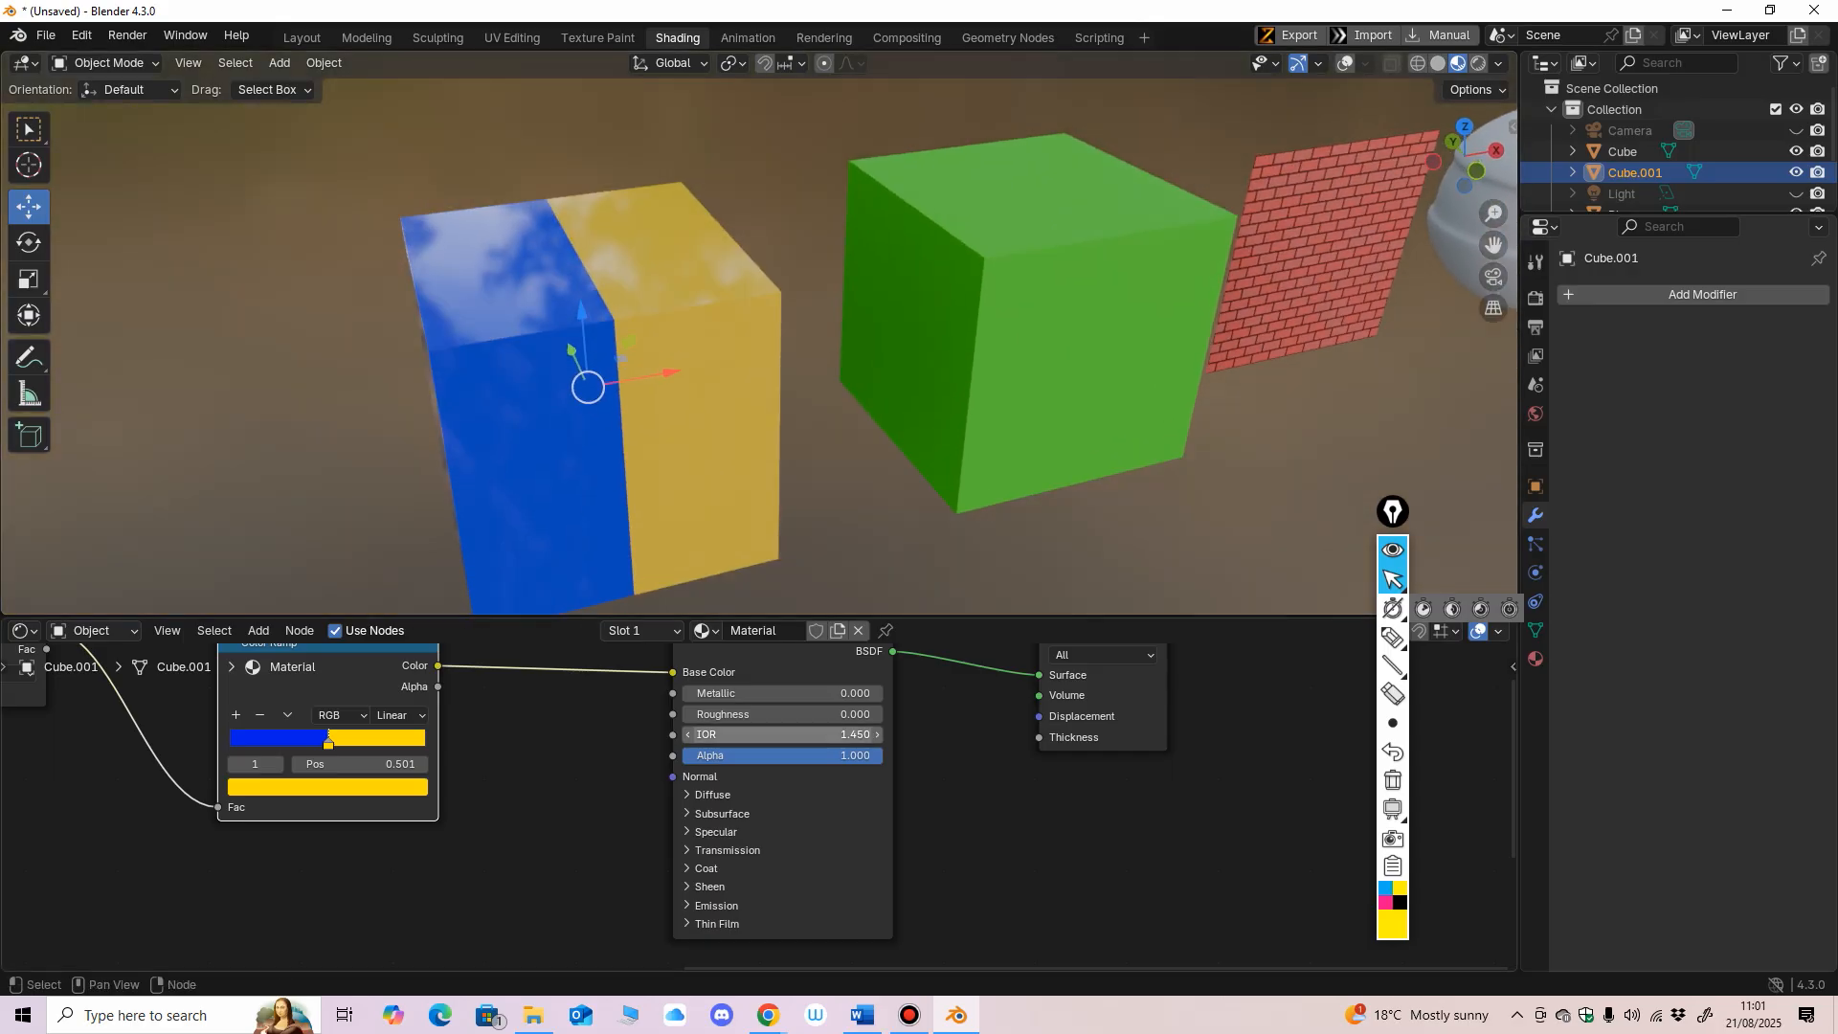
{"action": "left_click_drag", "start_coordinate": [708, 615], "coordinate": [708, 532]}
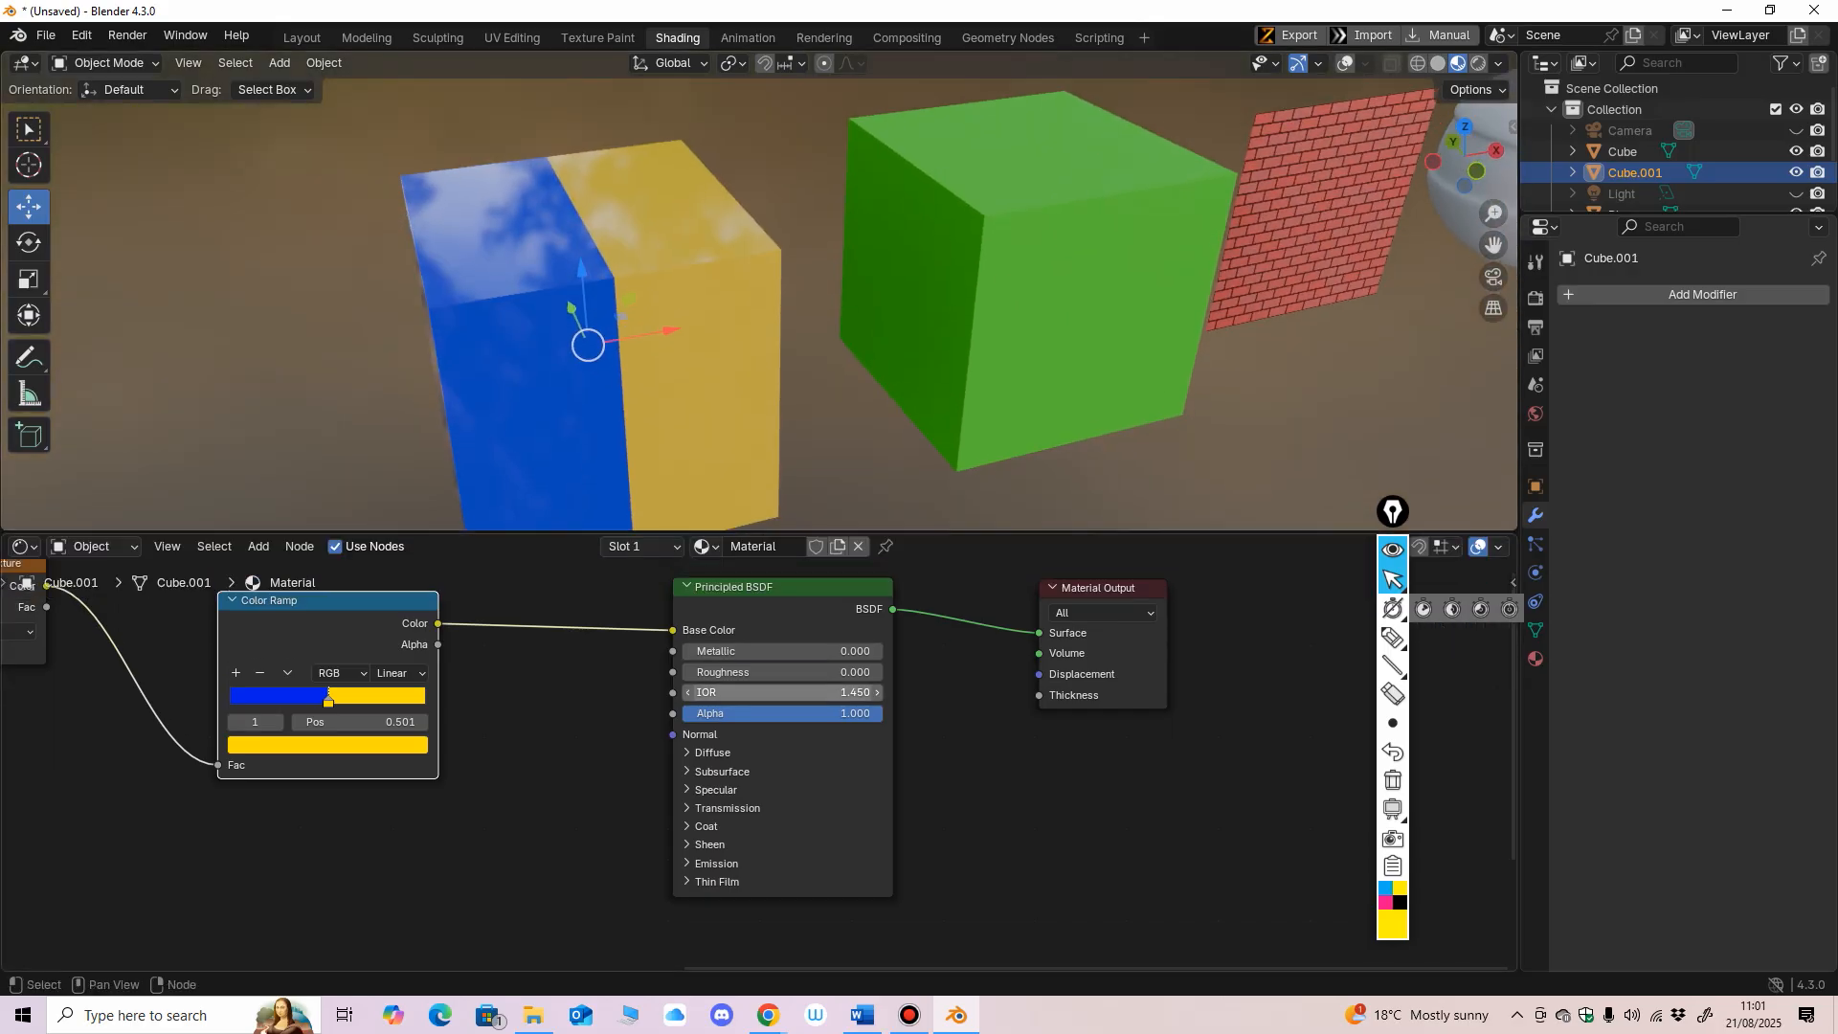
Step: Set the Roughness of the blue-and-yellow cube's Principled BSDF back to 0.5
{"action": "middle_click_drag", "start_coordinate": [745, 693], "coordinate": [694, 713]}
{"action": "left_click", "coordinate": [702, 692]}
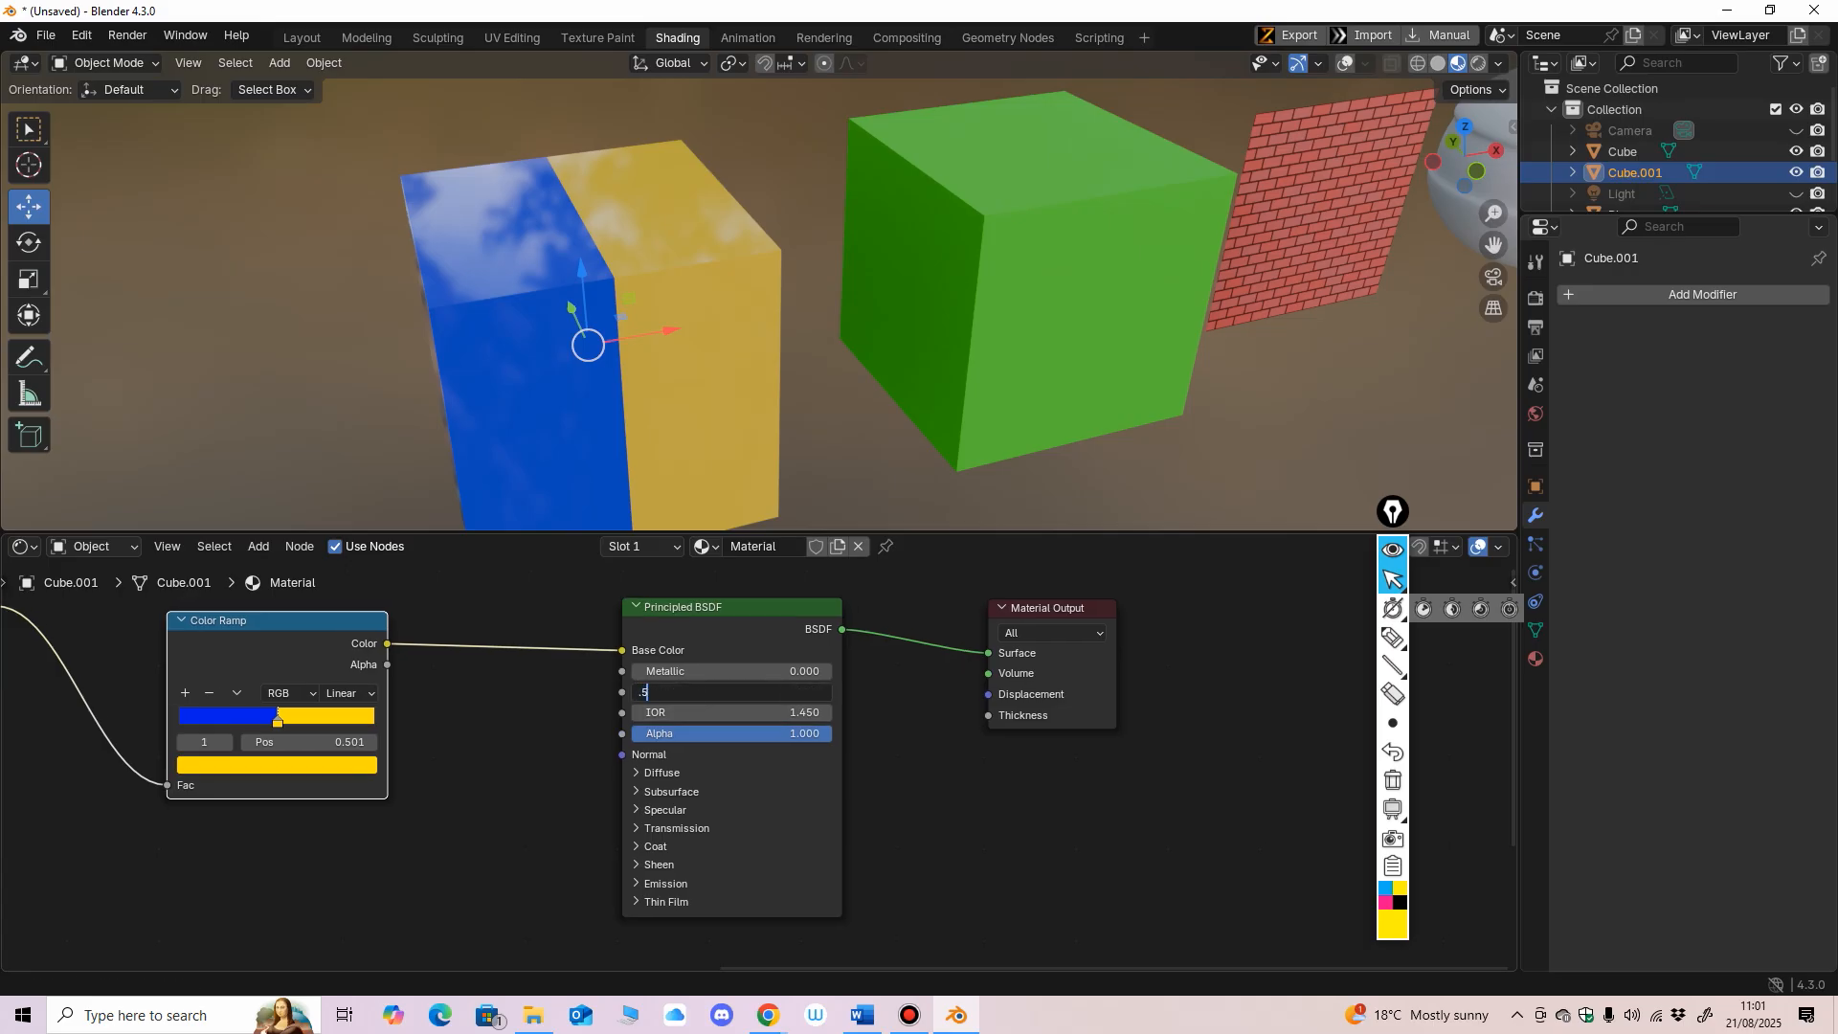
{"action": "key", "text": "Return"}
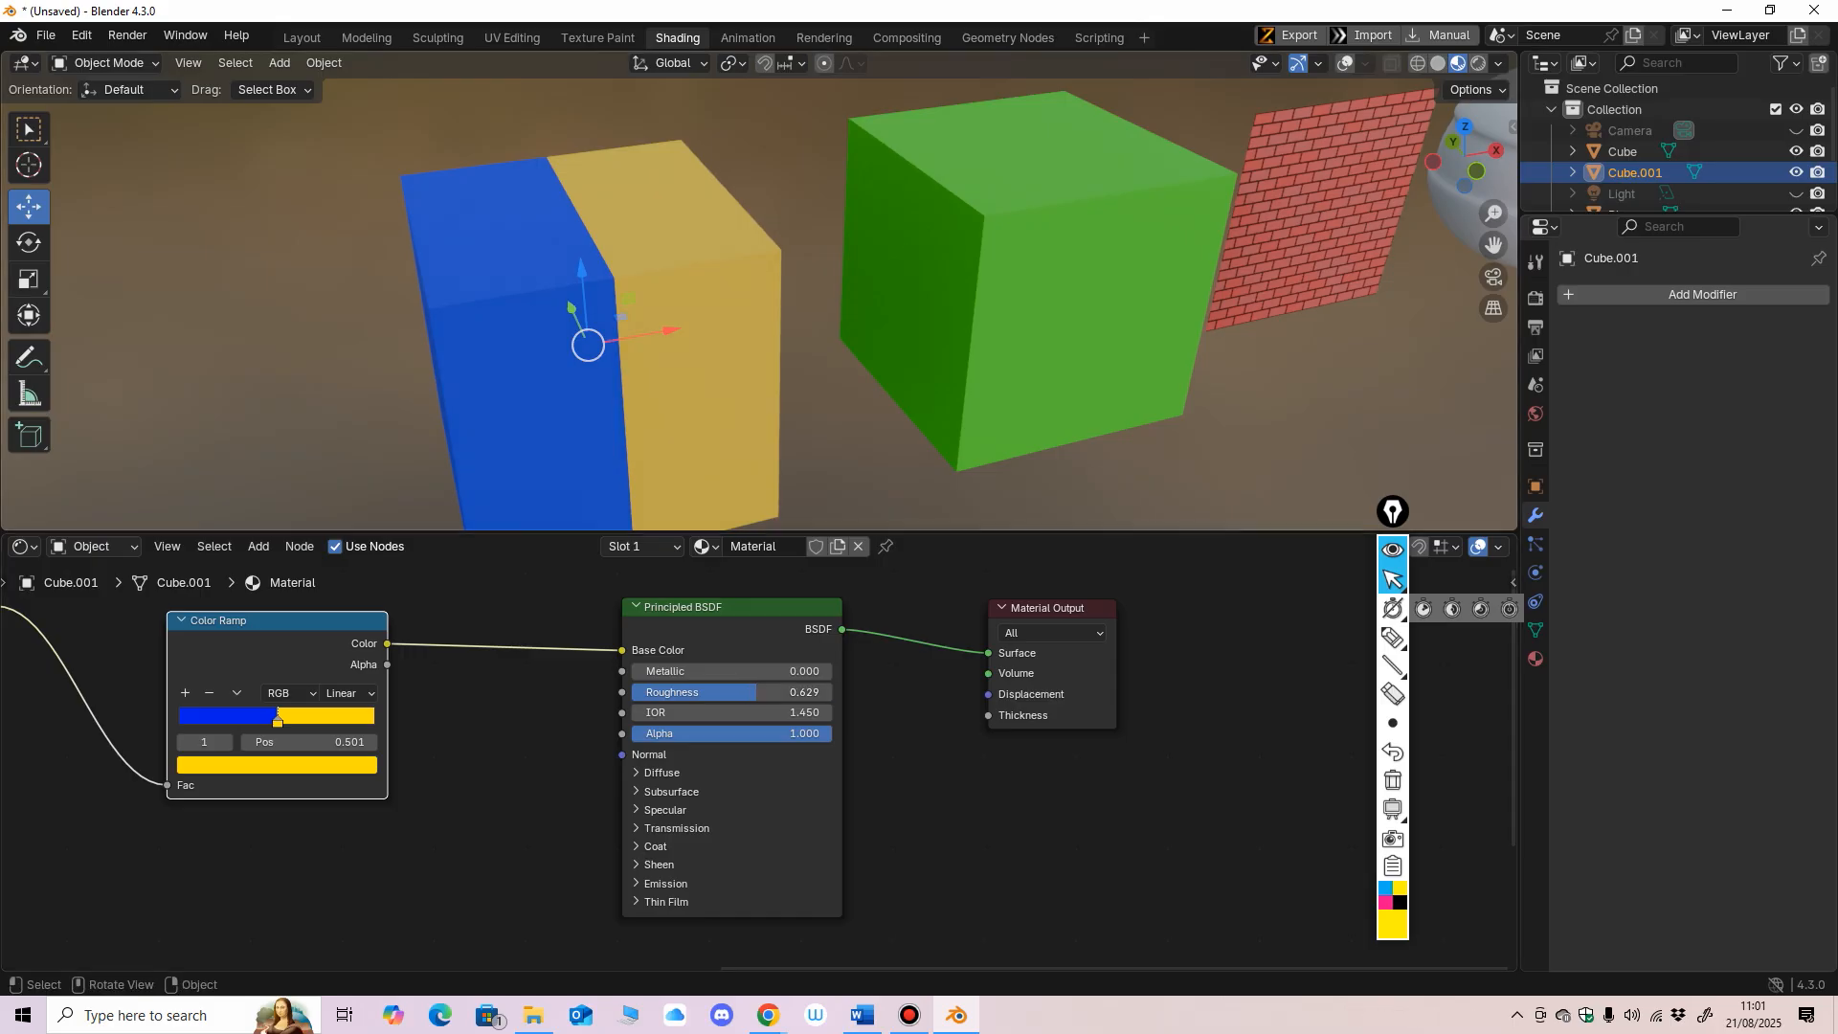
{"action": "mouse_move", "coordinate": [814, 383]}
{"action": "middle_mouse_down"}
{"action": "mouse_move", "coordinate": [924, 378]}
{"action": "mouse_move", "coordinate": [802, 375]}
{"action": "middle_mouse_up"}
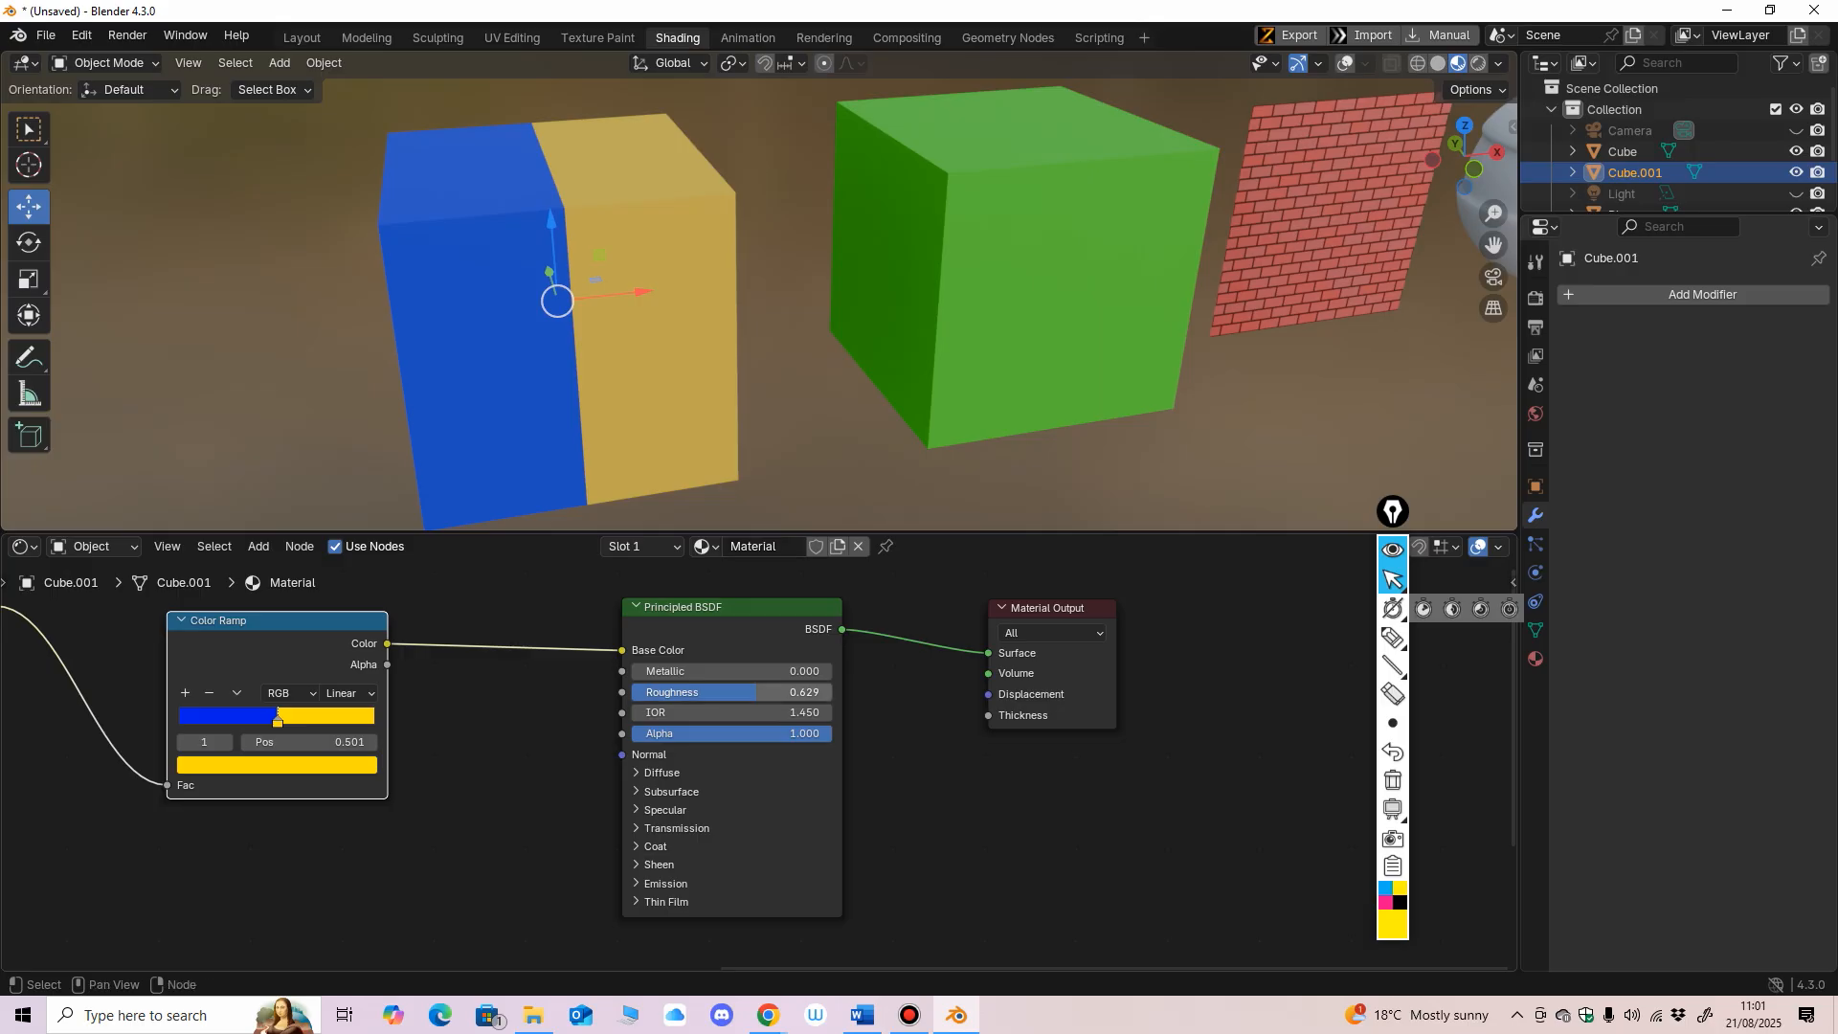
{"action": "left_click", "coordinate": [802, 691]}
{"action": "type", "text": ".5"}
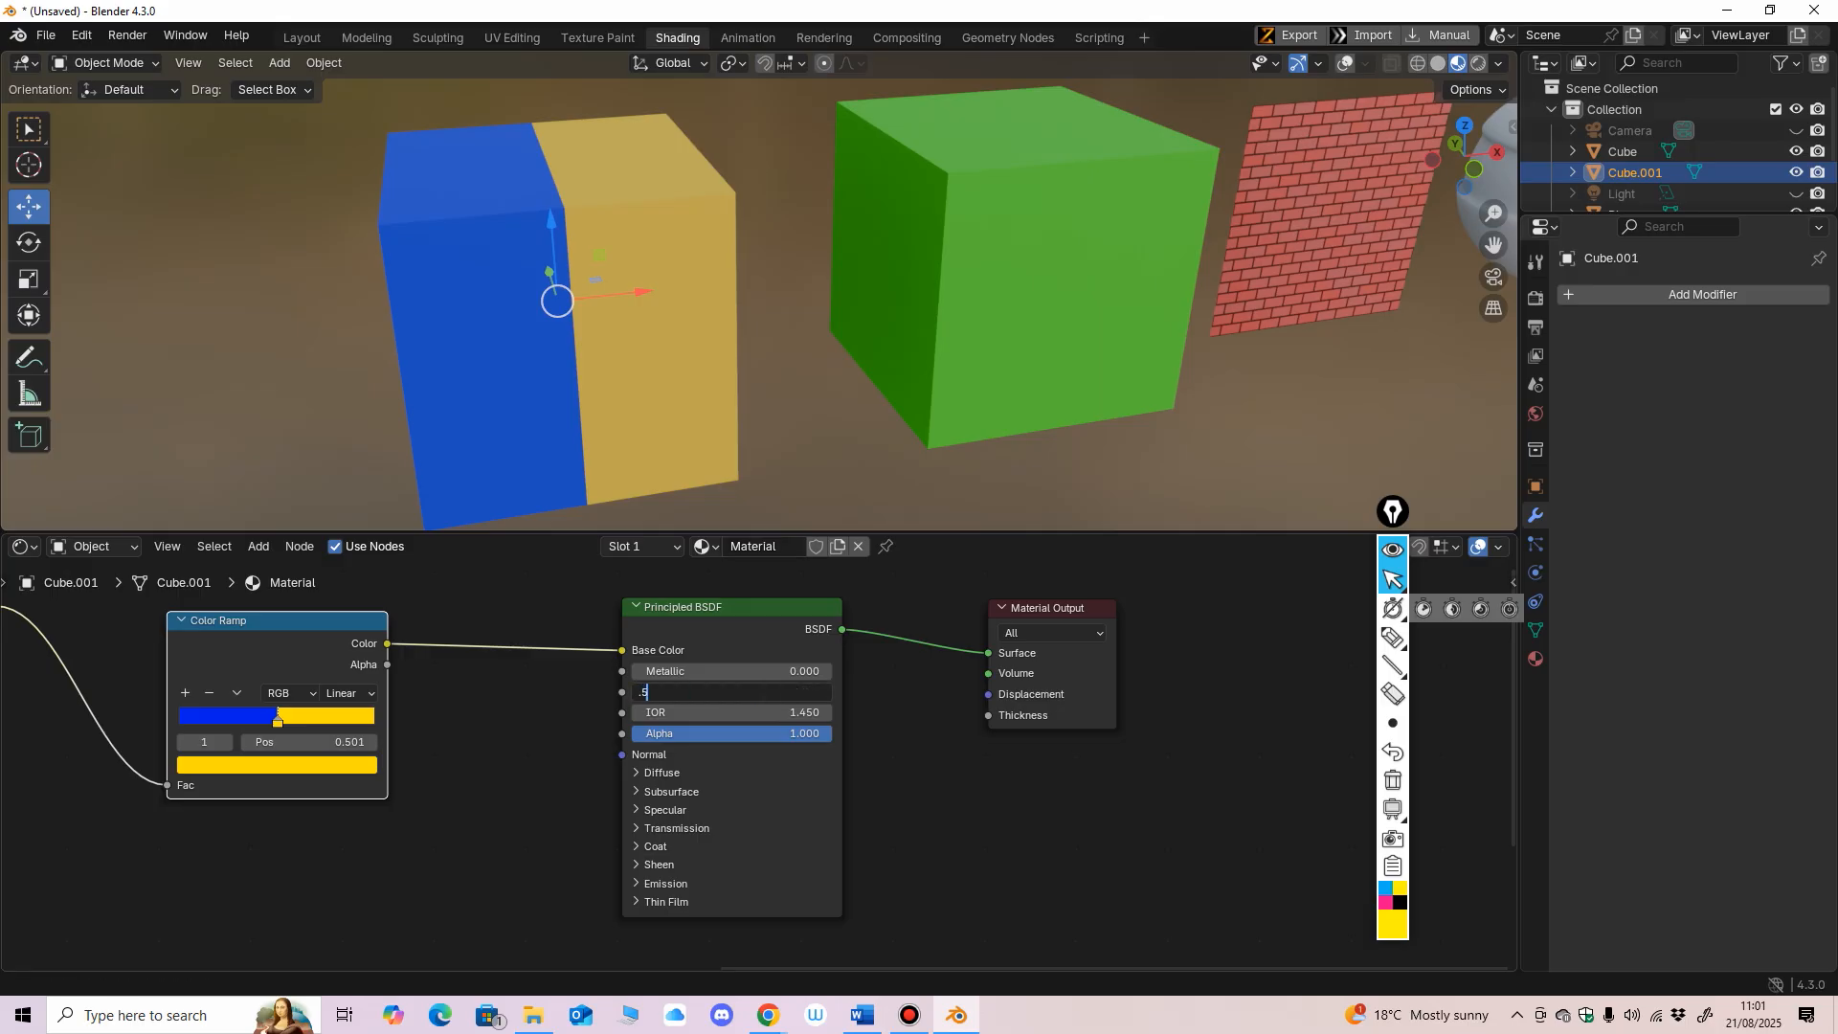
{"action": "key", "text": "Return"}
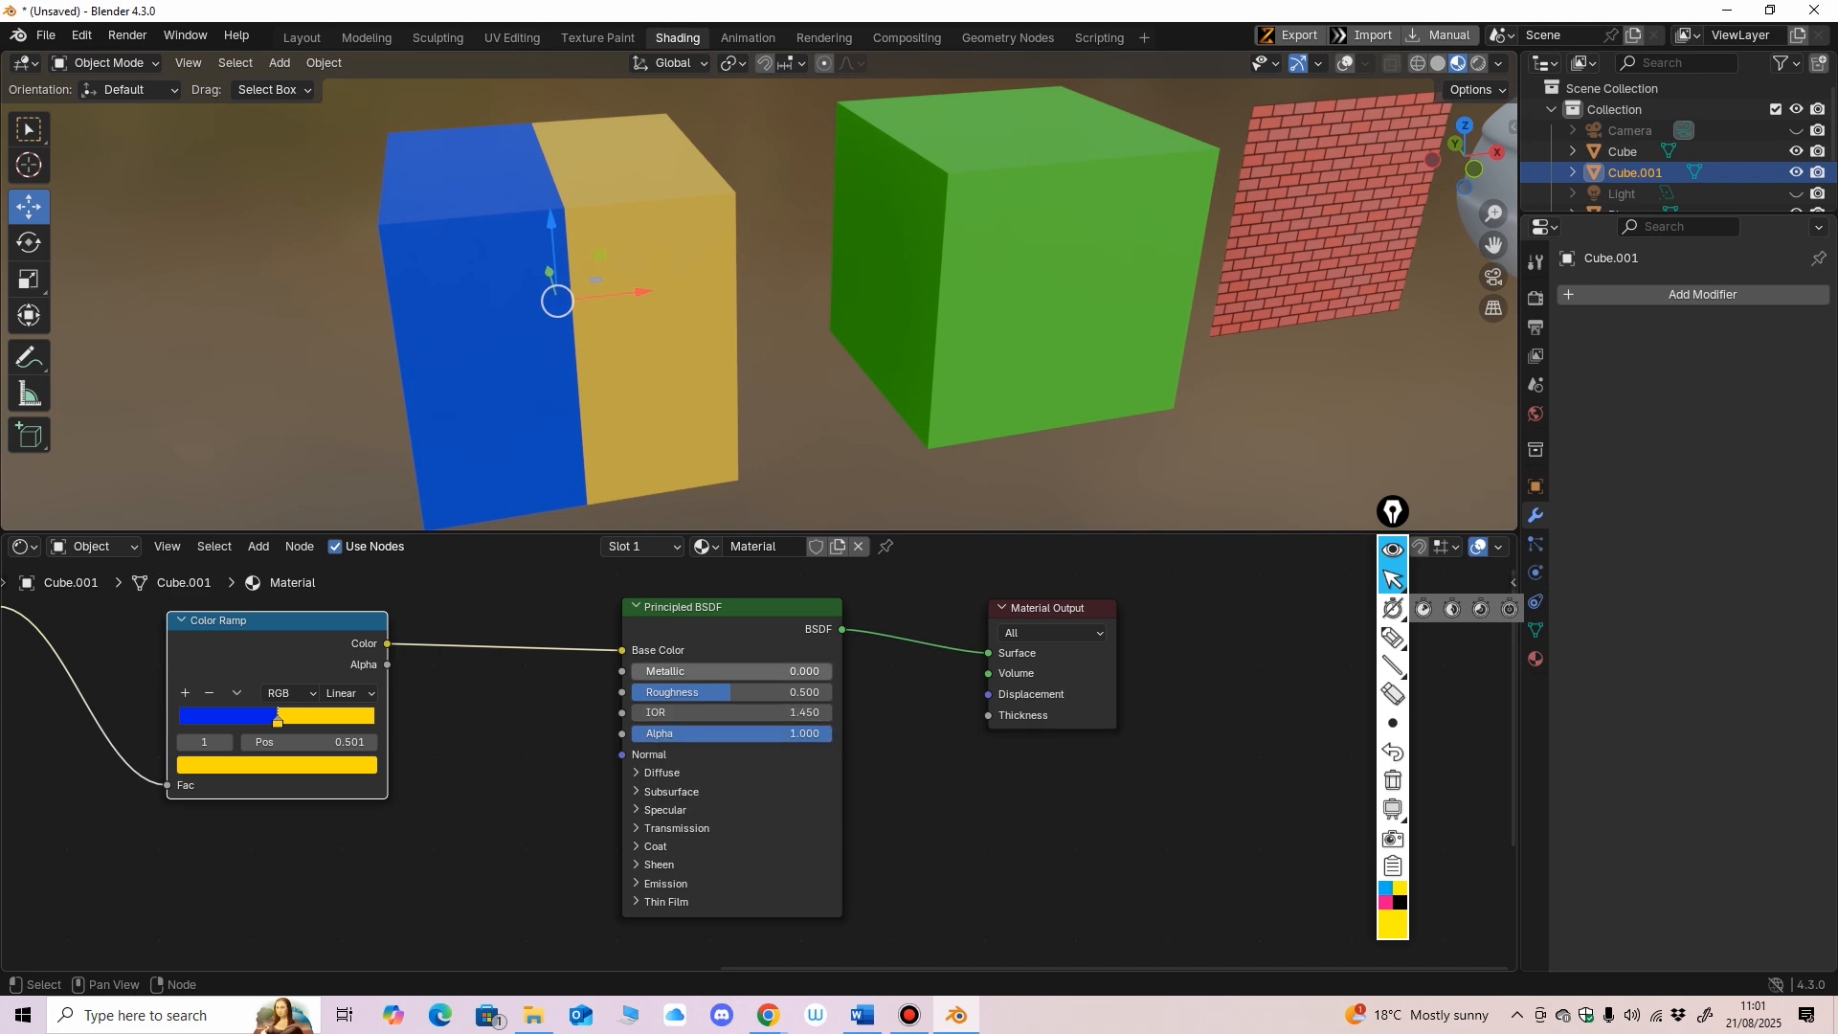
Step: Try an IOR of 1.5 on the Principled BSDF and set it back to 1.45
{"action": "left_click", "coordinate": [727, 713]}
{"action": "type", "text": "1"}
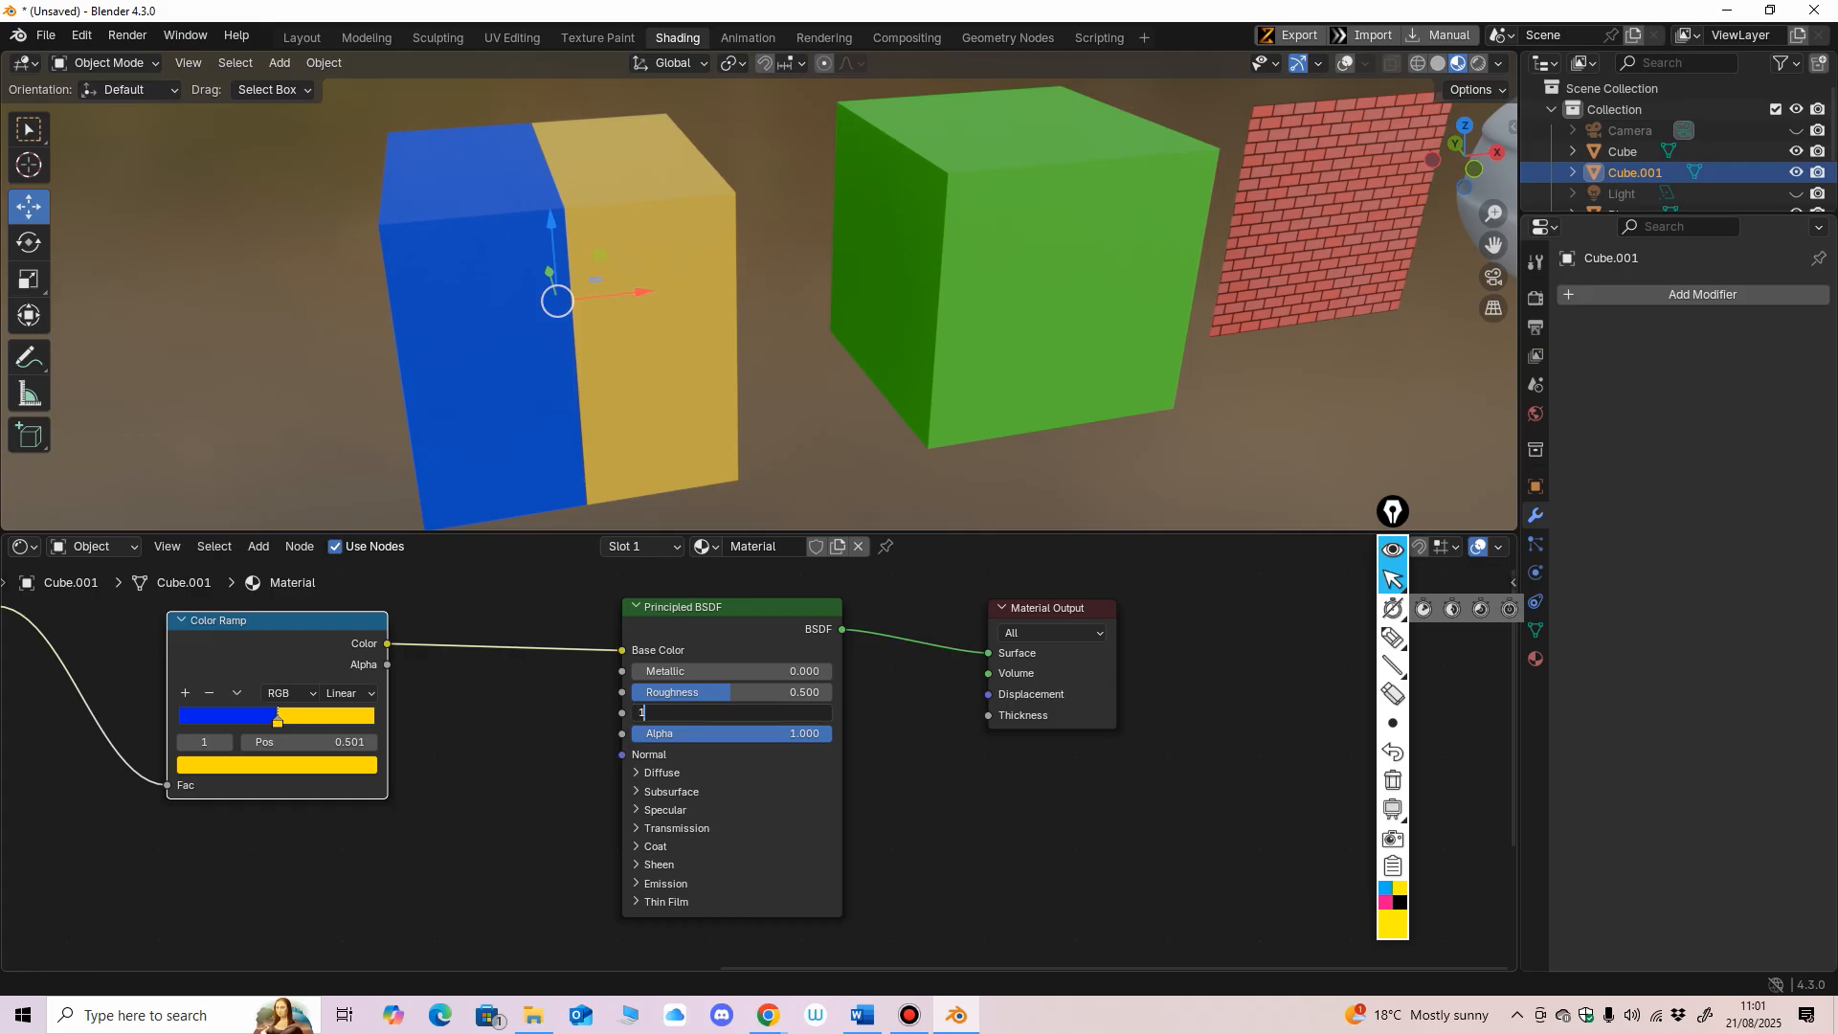
{"action": "type", "text": ".5"}
{"action": "key", "text": "Return"}
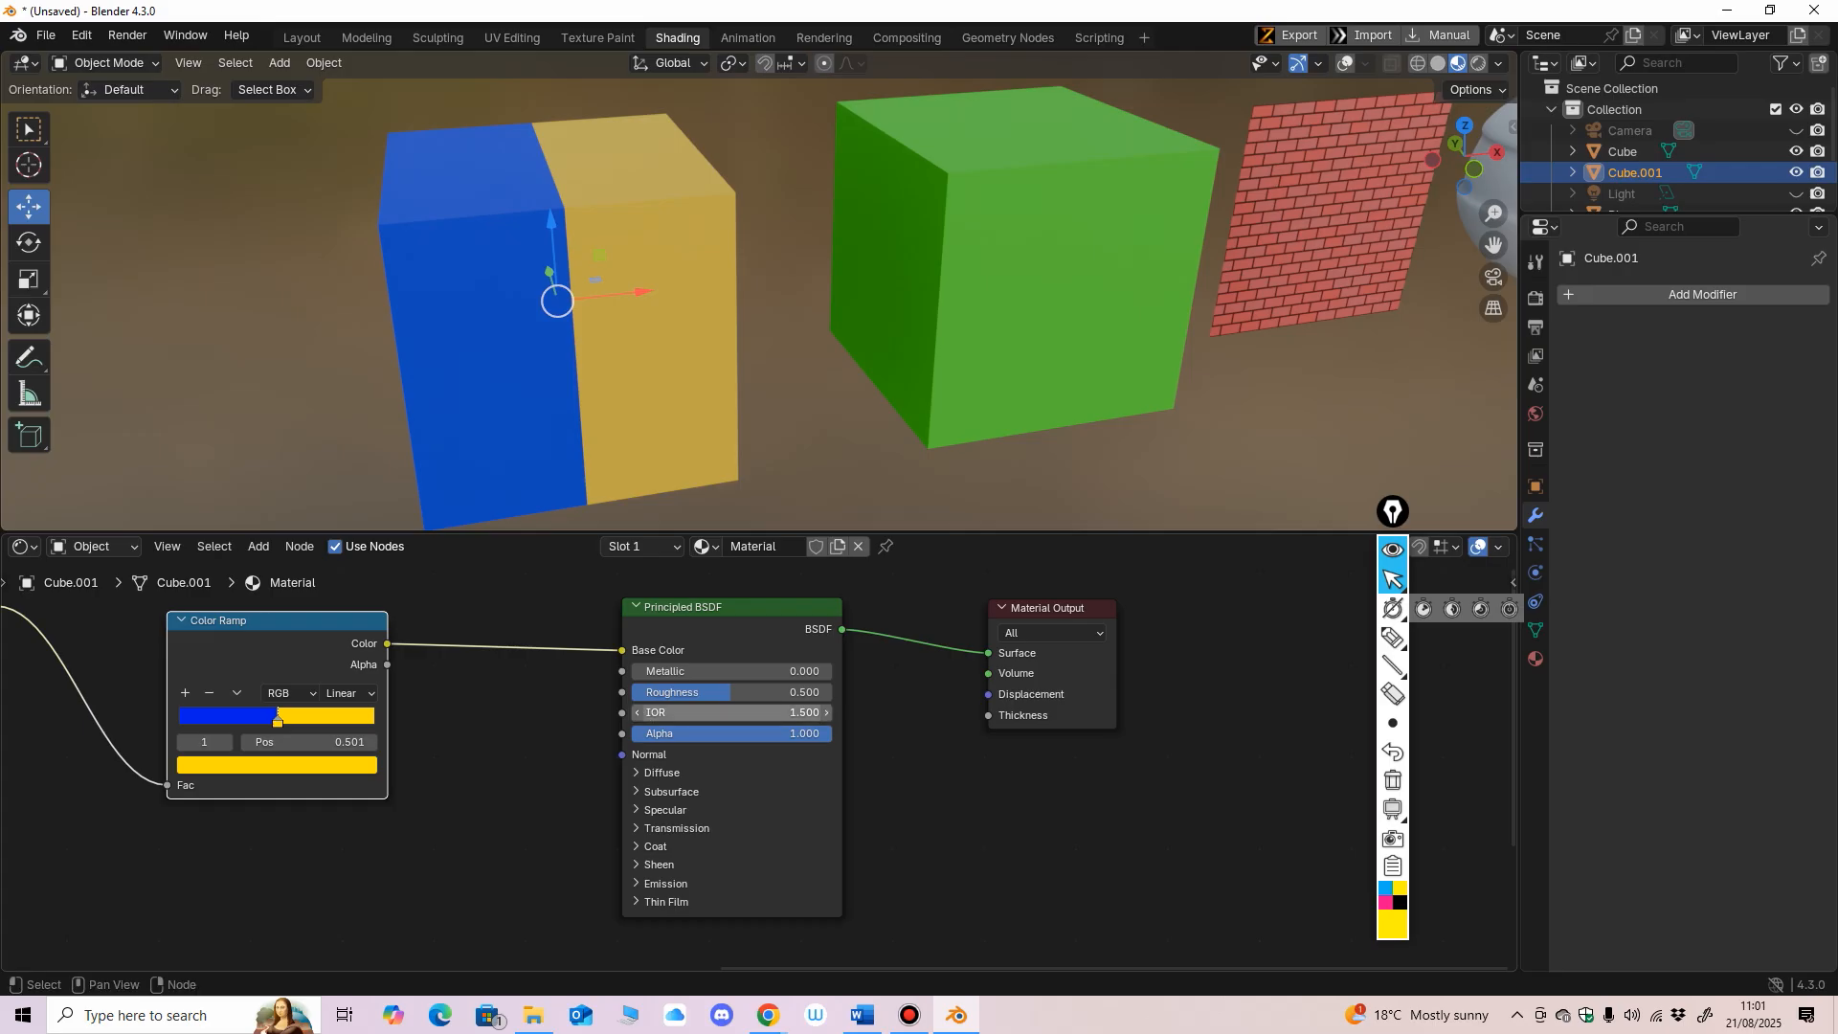
{"action": "left_click", "coordinate": [727, 712]}
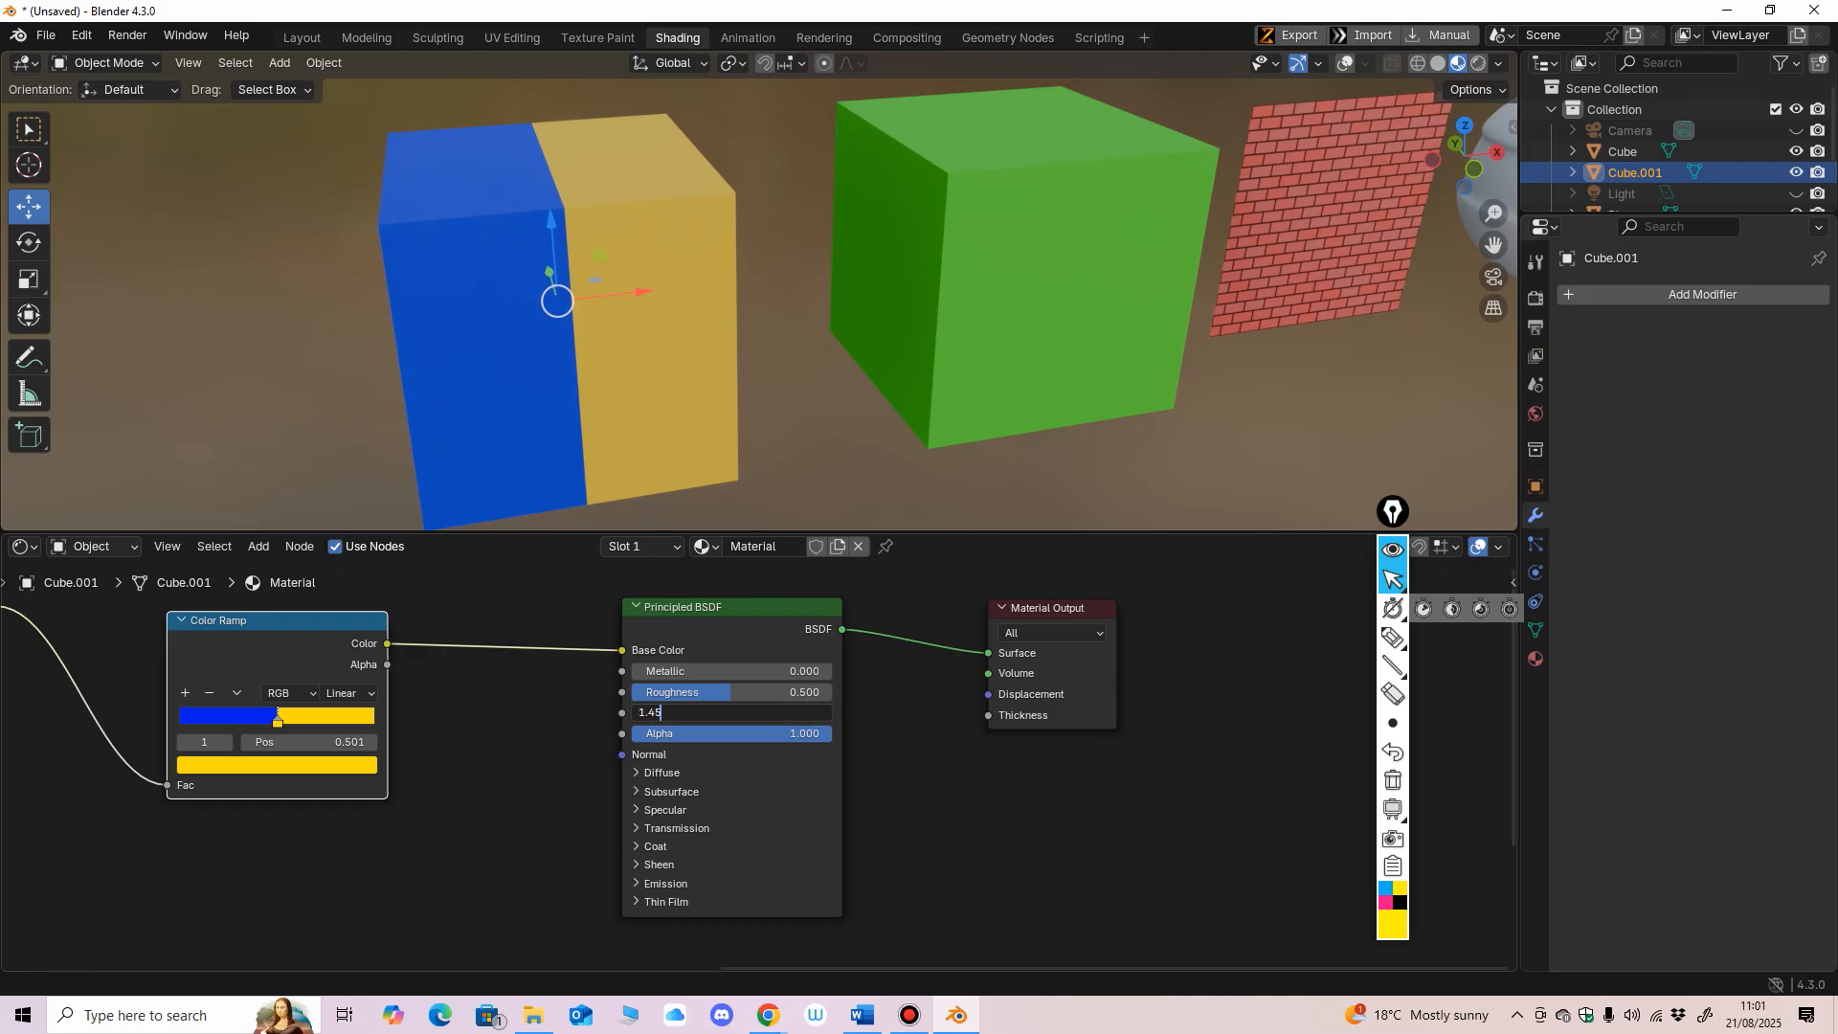
{"action": "key", "text": "Return"}
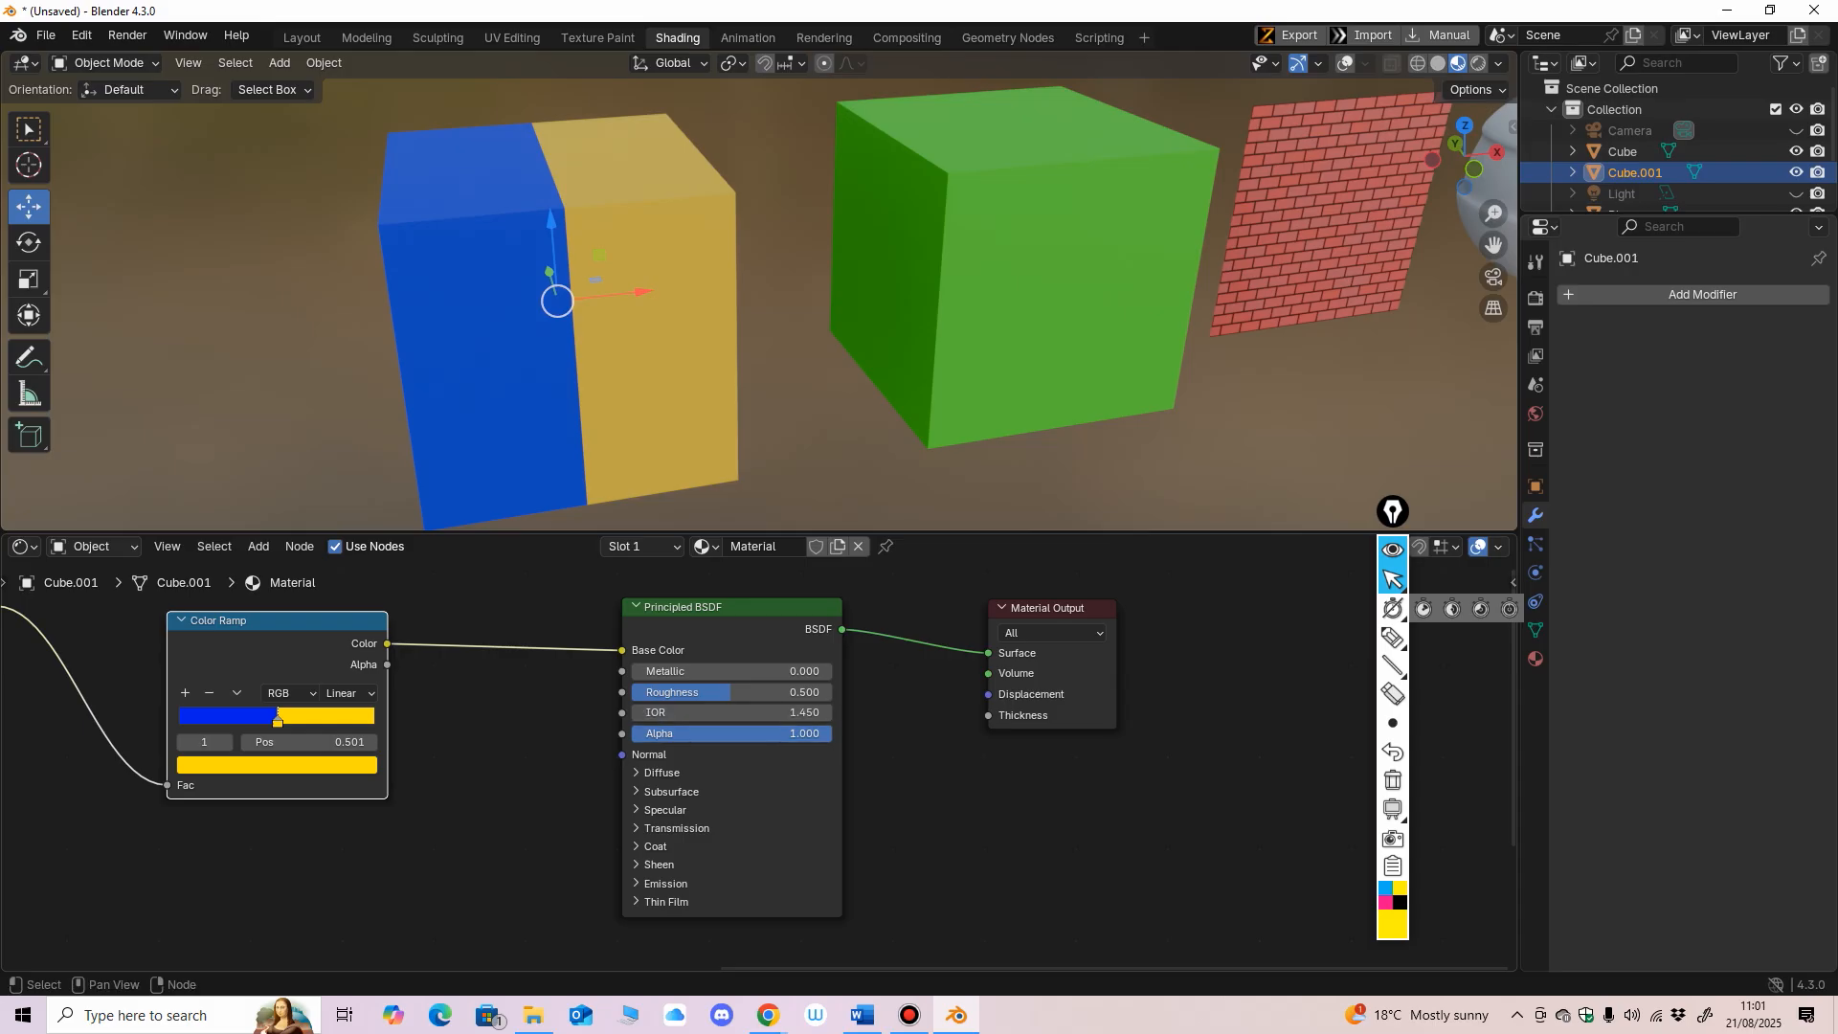
Step: Handwrite the note "IOR 1.5 glass" with the annotation pen in the empty area beside the Principled BSDF node
{"action": "left_click_drag", "start_coordinate": [842, 531], "coordinate": [842, 569]}
{"action": "middle_click_drag", "start_coordinate": [823, 421], "coordinate": [840, 405], "text": "shift"}
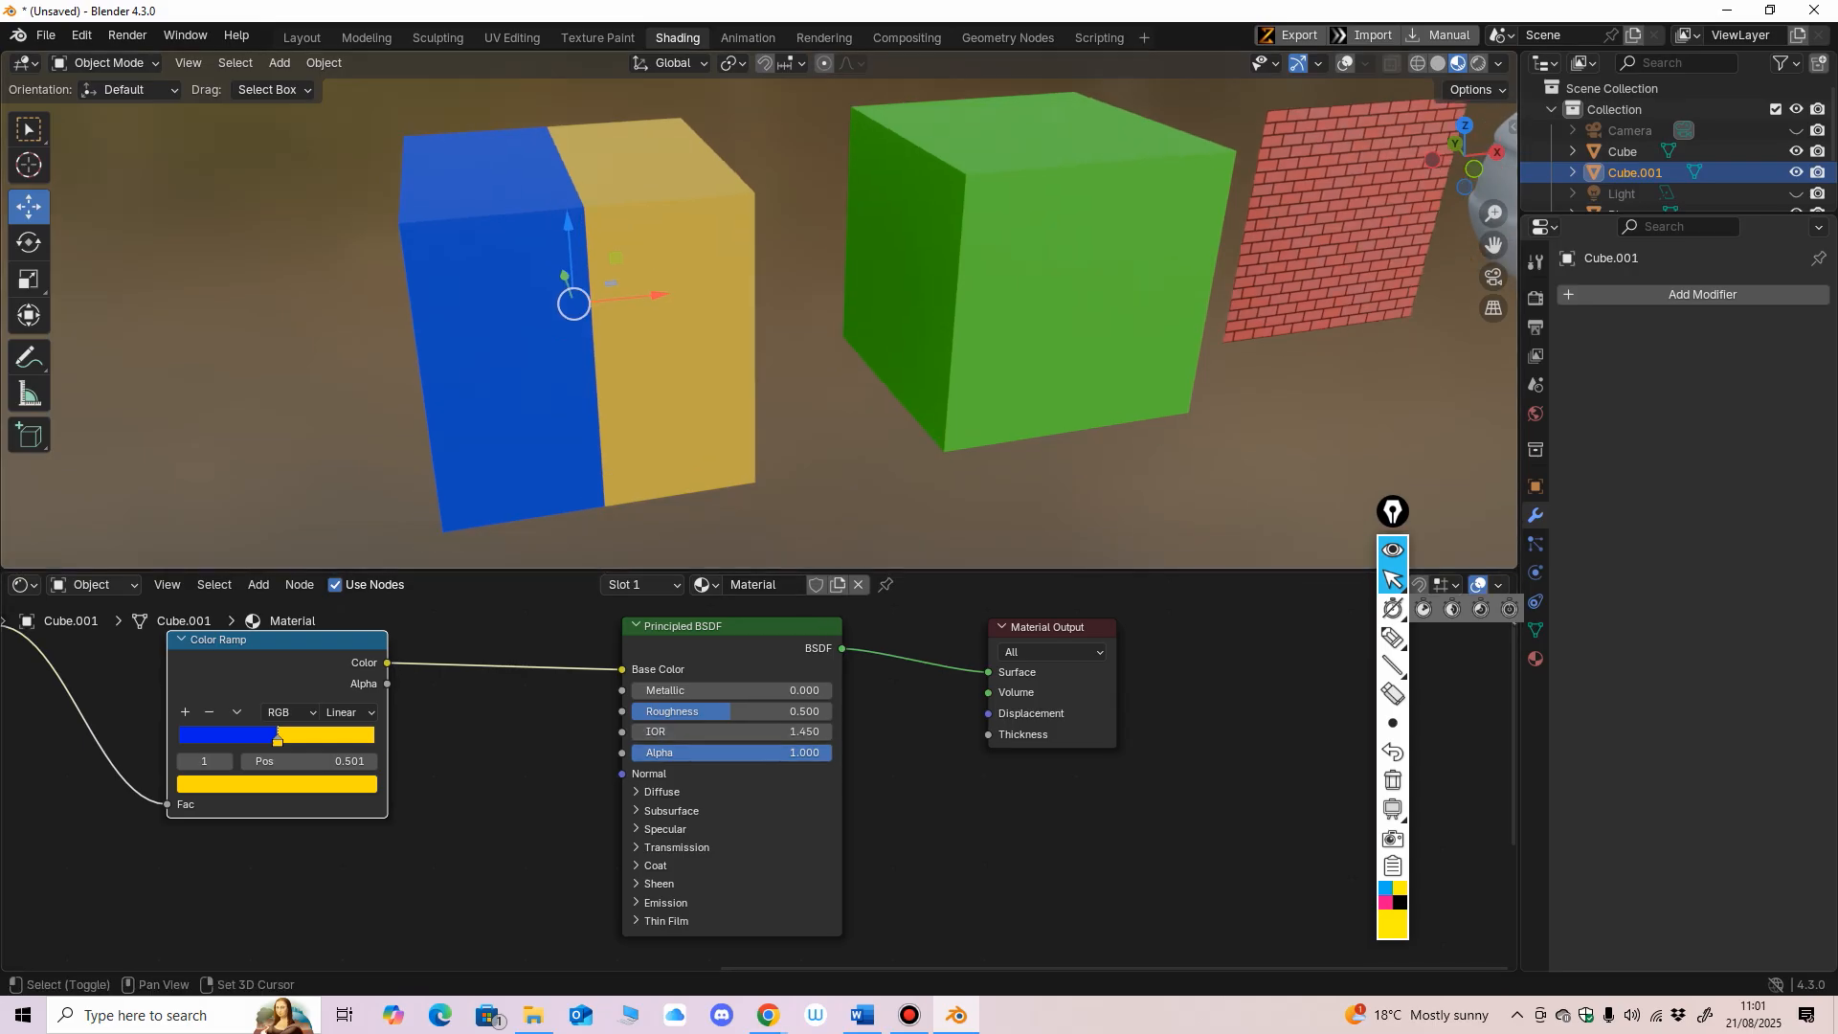
{"action": "left_click", "coordinate": [1393, 637]}
{"action": "mouse_move", "coordinate": [988, 792]}
{"action": "left_mouse_down"}
{"action": "mouse_move", "coordinate": [990, 834]}
{"action": "mouse_move", "coordinate": [1014, 786]}
{"action": "left_mouse_up"}
{"action": "mouse_move", "coordinate": [961, 840]}
{"action": "left_mouse_down"}
{"action": "mouse_move", "coordinate": [1041, 835]}
{"action": "mouse_move", "coordinate": [1049, 806]}
{"action": "left_mouse_up"}
{"action": "left_click_drag", "start_coordinate": [1064, 800], "coordinate": [1083, 788]}
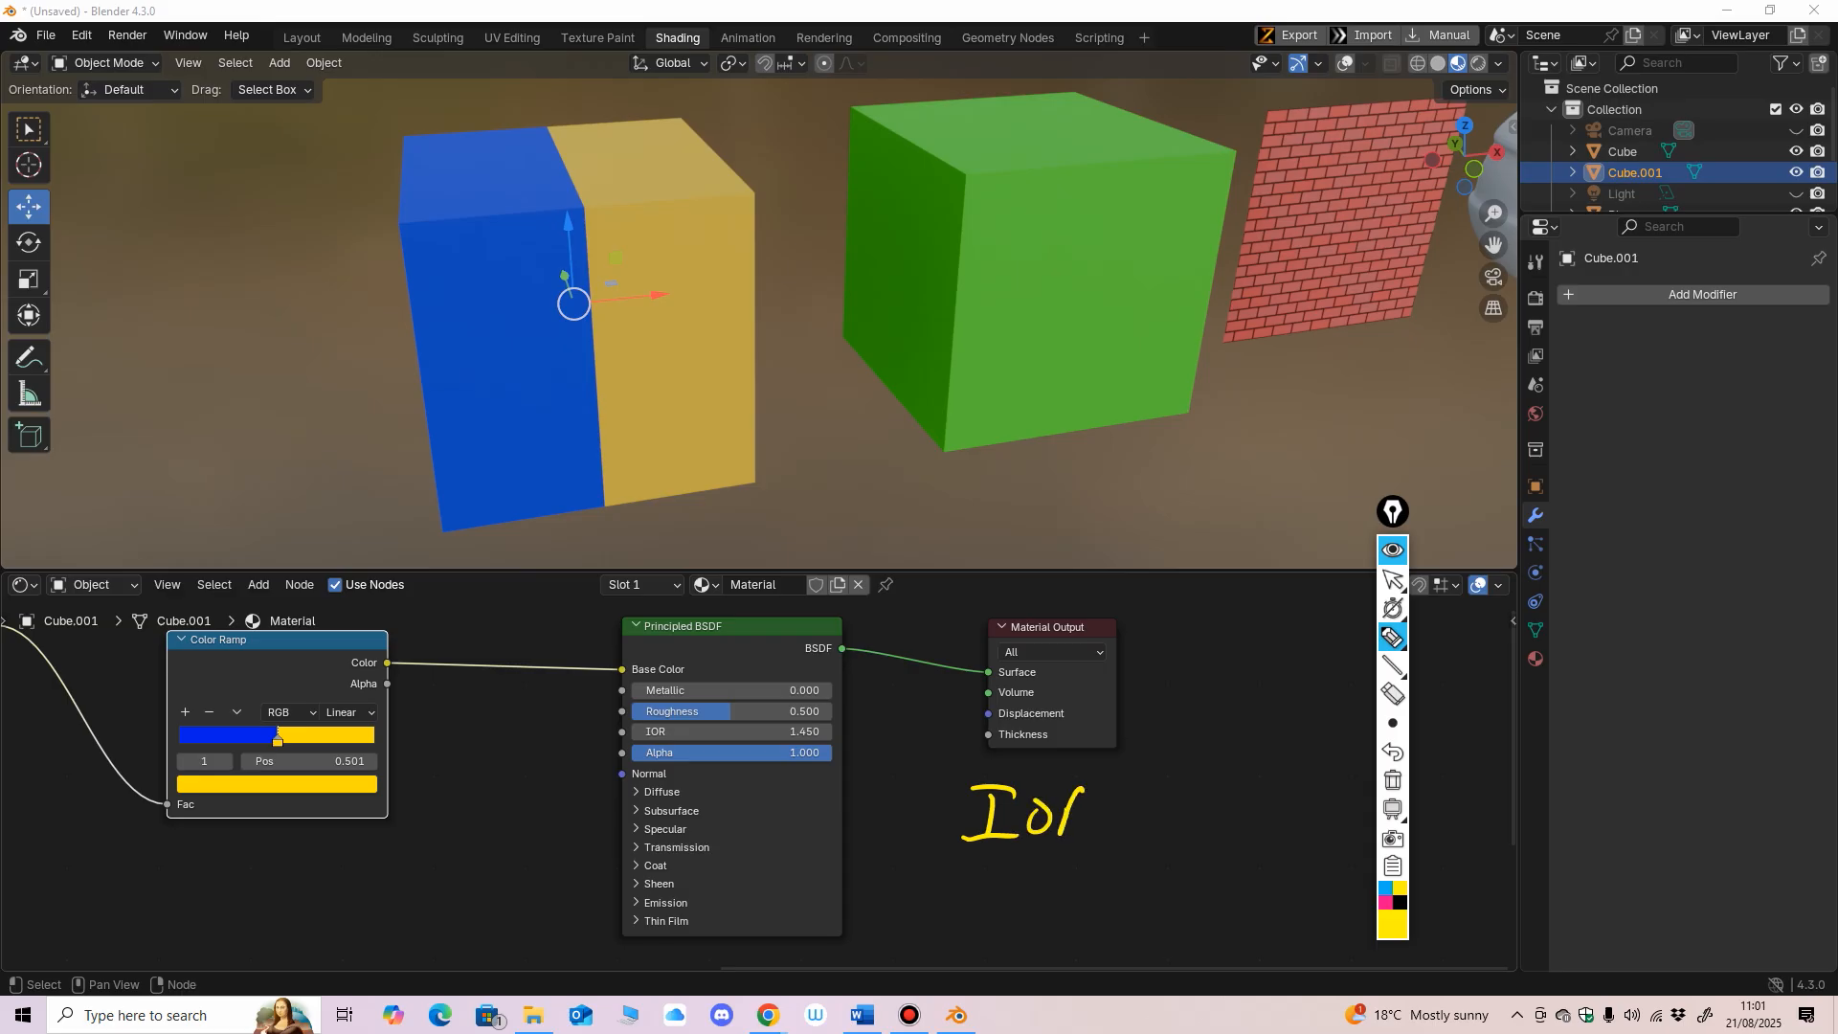
{"action": "left_click", "coordinate": [1156, 820]}
{"action": "mouse_move", "coordinate": [1197, 797]}
{"action": "left_mouse_down"}
{"action": "mouse_move", "coordinate": [1177, 821]}
{"action": "mouse_move", "coordinate": [1213, 827]}
{"action": "mouse_move", "coordinate": [1184, 886]}
{"action": "mouse_move", "coordinate": [1213, 868]}
{"action": "left_mouse_up"}
{"action": "left_click_drag", "start_coordinate": [1233, 850], "coordinate": [1237, 863]}
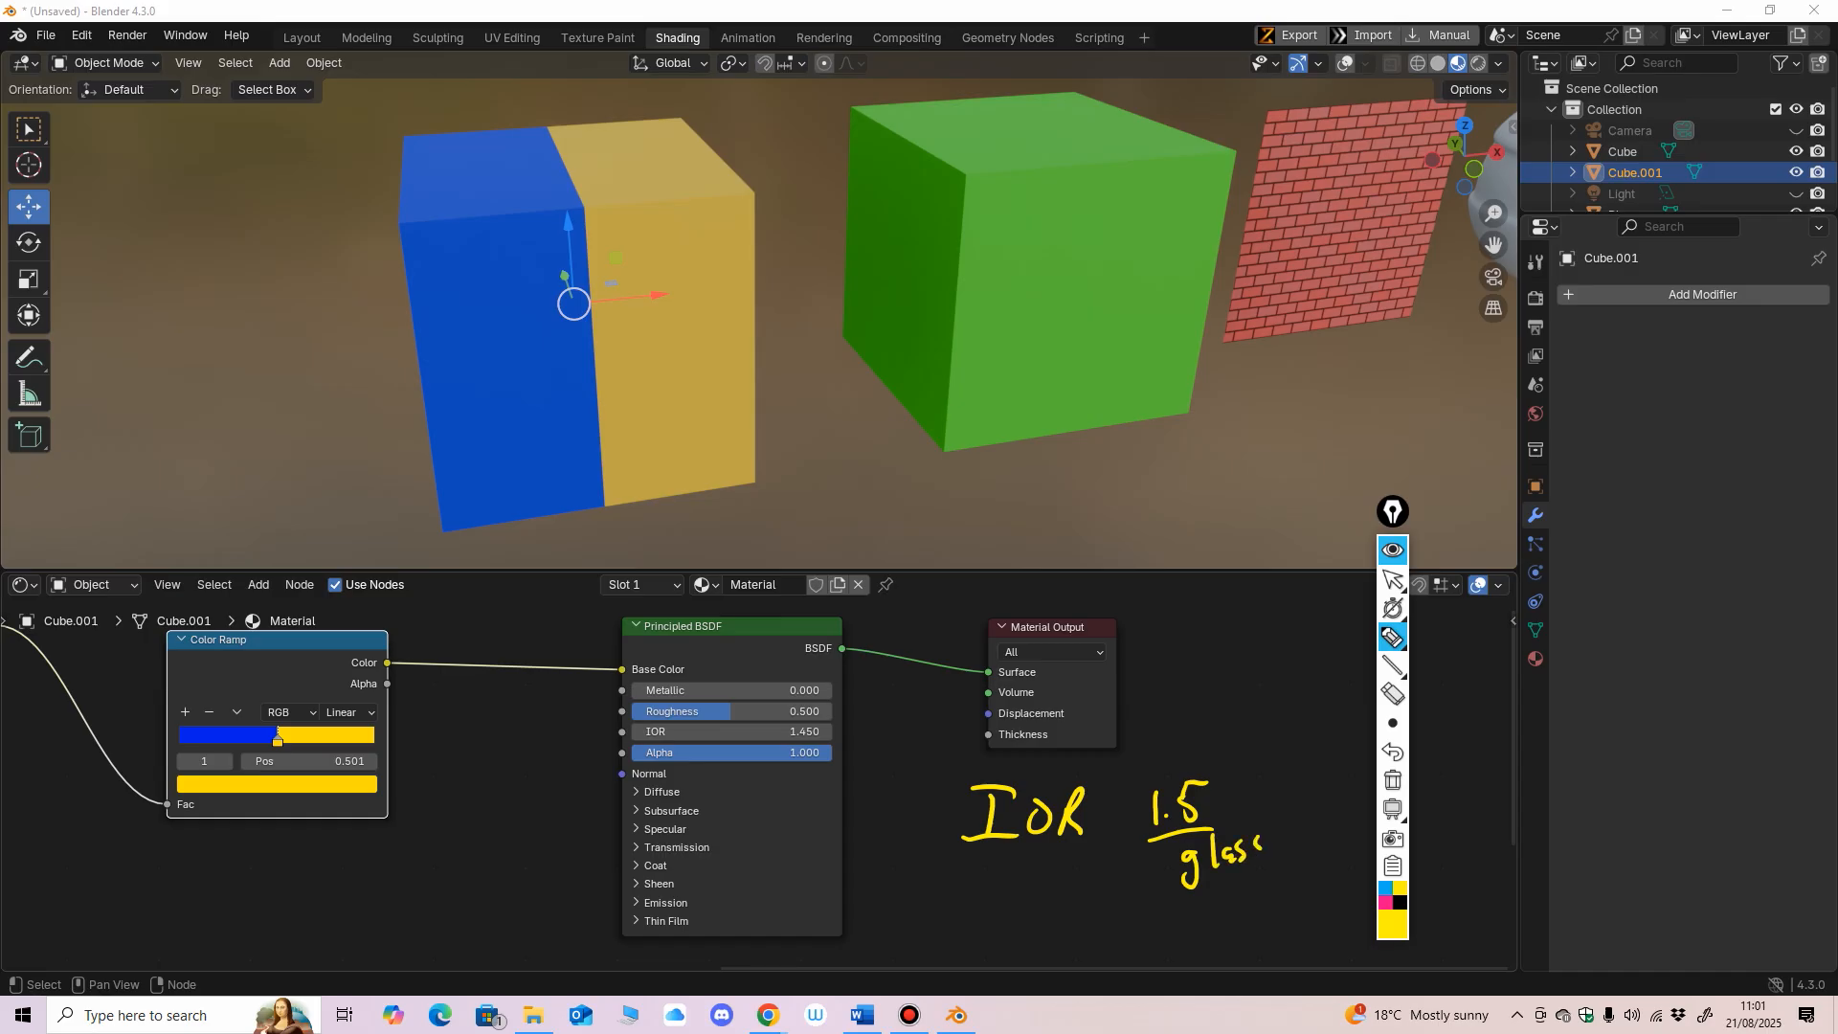
Step: Erase the handwritten IOR note and switch the annotation tool back to the normal cursor
{"action": "left_click", "coordinate": [1393, 694]}
{"action": "mouse_move", "coordinate": [1078, 810]}
{"action": "left_mouse_down"}
{"action": "mouse_move", "coordinate": [992, 837]}
{"action": "mouse_move", "coordinate": [1194, 785]}
{"action": "mouse_move", "coordinate": [1257, 850]}
{"action": "left_mouse_up"}
{"action": "left_click", "coordinate": [1394, 579]}
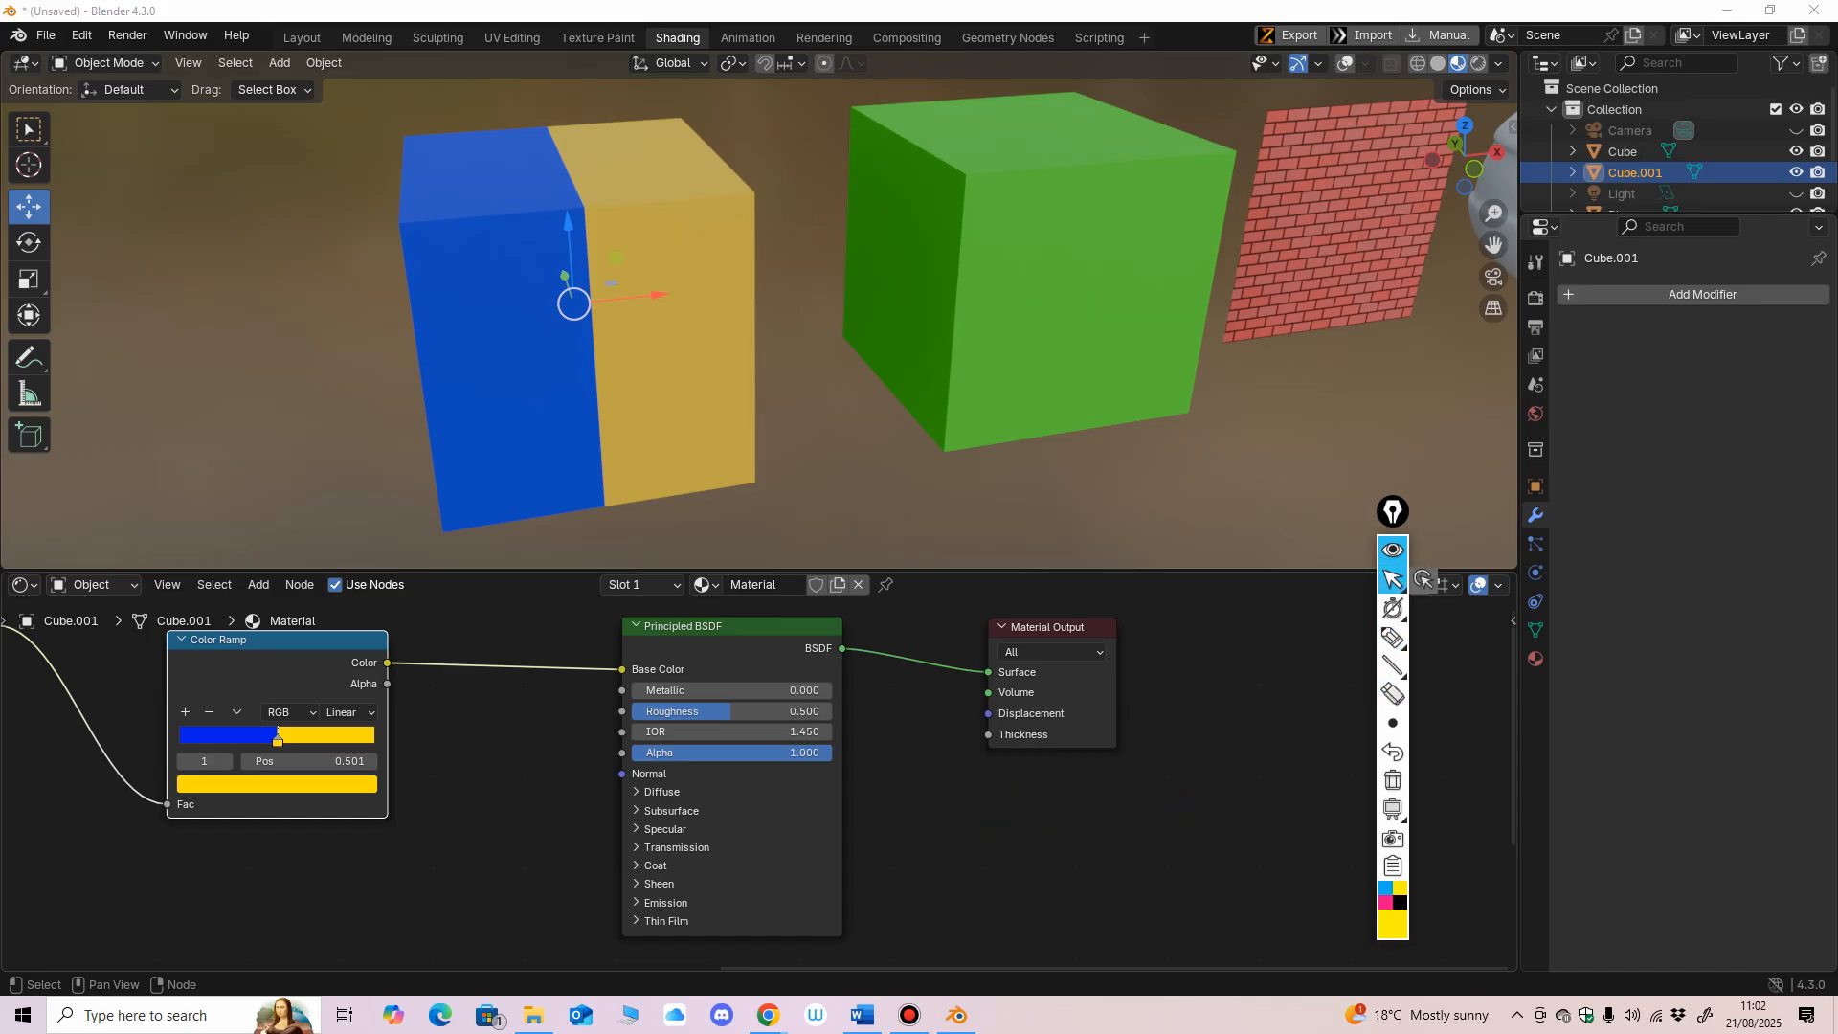
Step: Lower the blue-and-yellow material's Alpha to 0, view the cube's place, and set Alpha to 0.2
{"action": "middle_click_drag", "start_coordinate": [899, 794], "coordinate": [870, 778]}
{"action": "left_click_drag", "start_coordinate": [766, 736], "coordinate": [601, 736]}
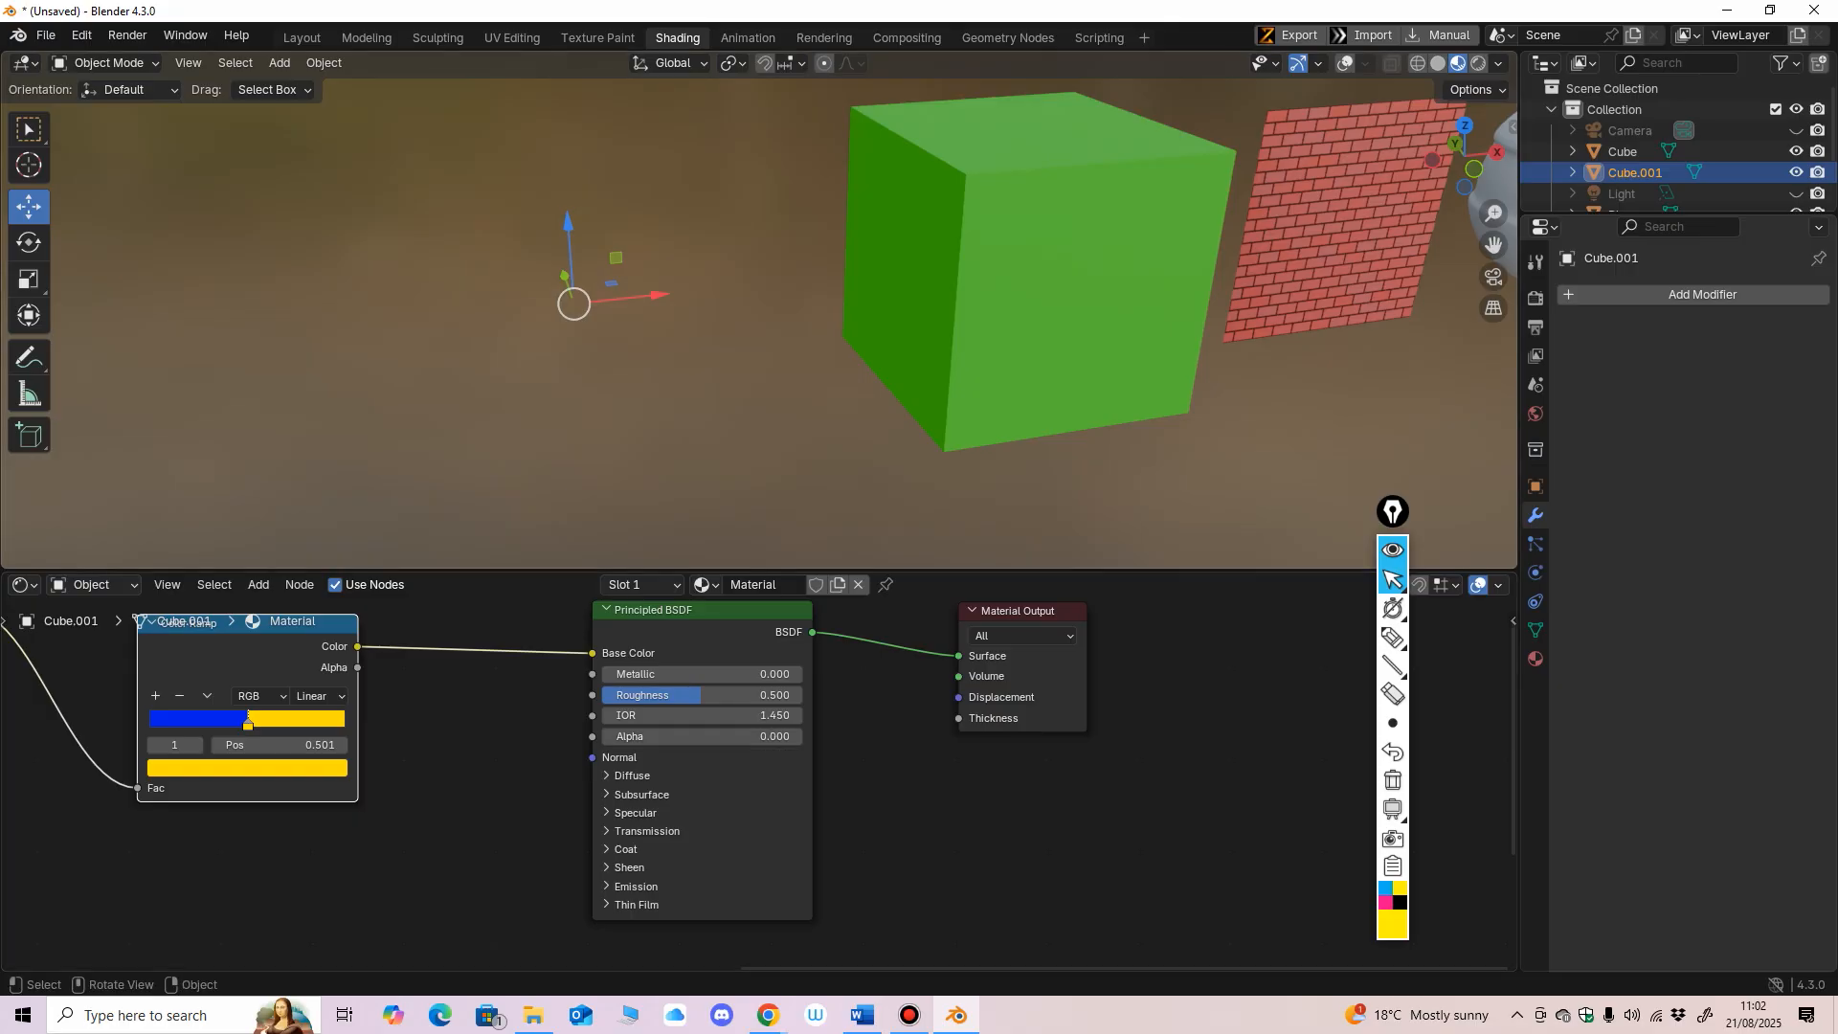
{"action": "mouse_move", "coordinate": [727, 421]}
{"action": "middle_mouse_down"}
{"action": "mouse_move", "coordinate": [750, 409]}
{"action": "mouse_move", "coordinate": [717, 413]}
{"action": "middle_mouse_up"}
{"action": "double_click", "coordinate": [702, 736]}
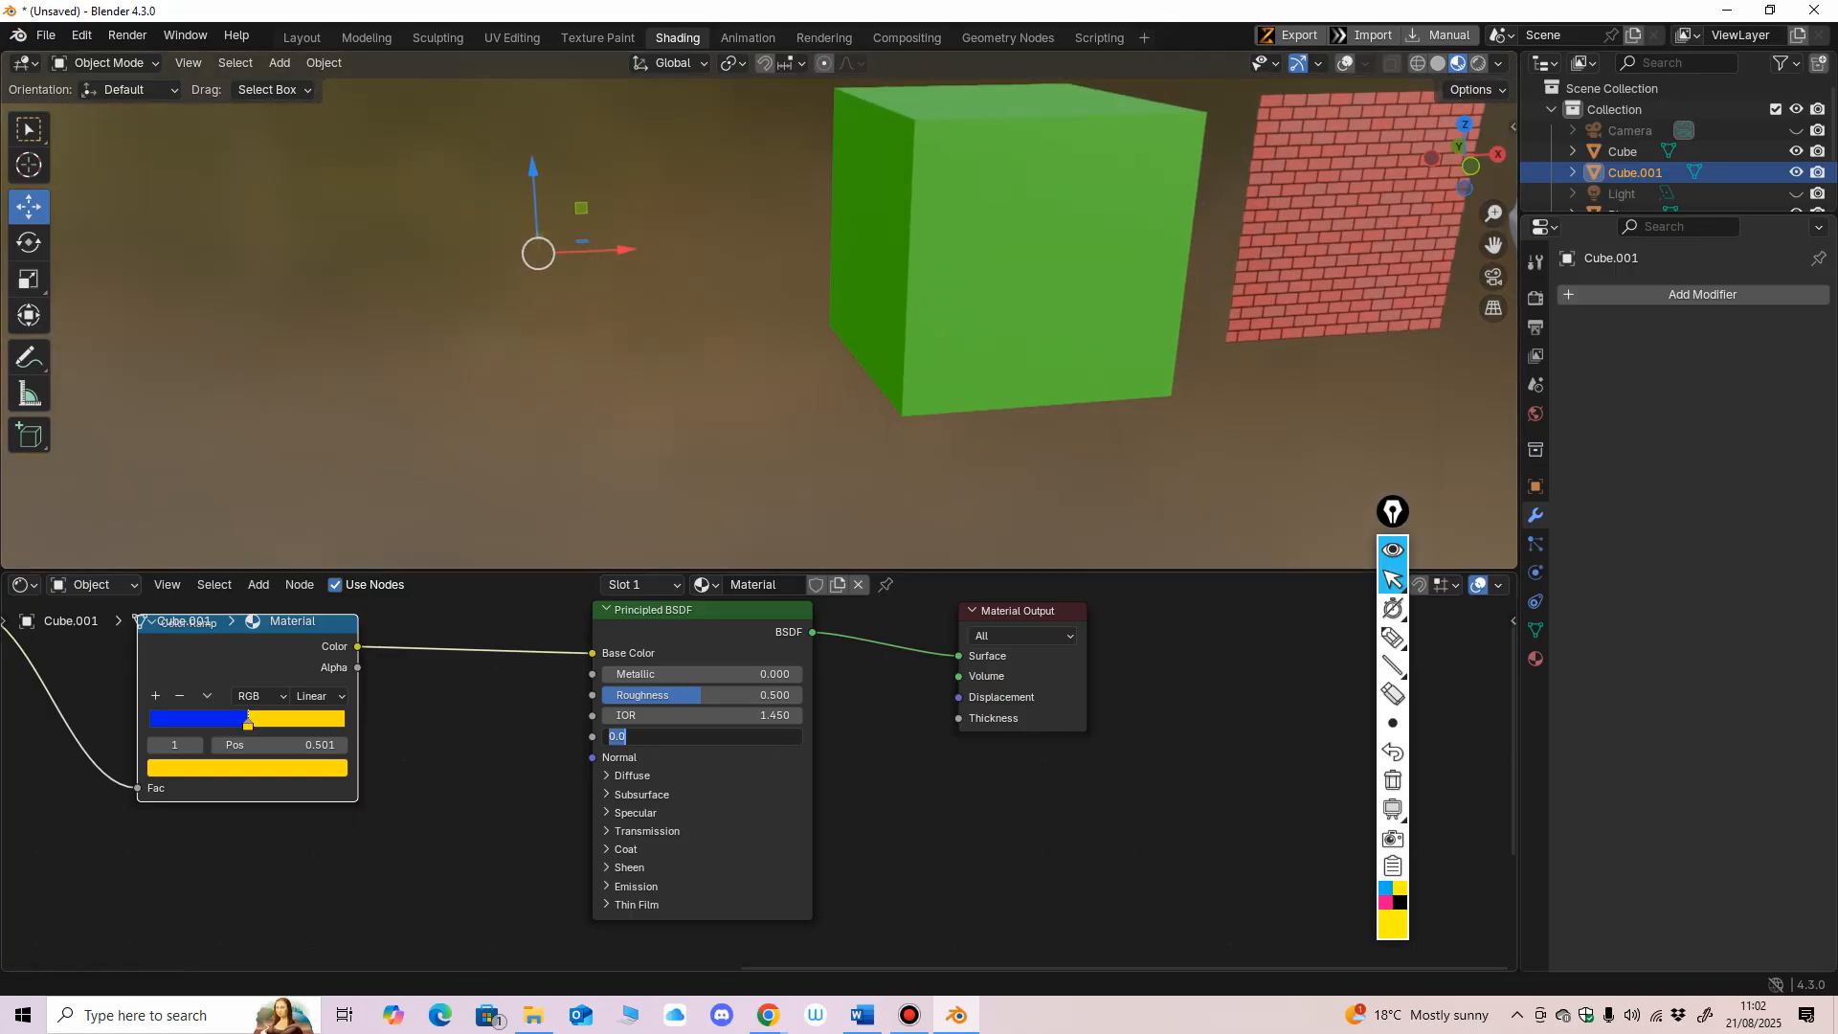
{"action": "type", "text": ".2"}
{"action": "key", "text": "Return"}
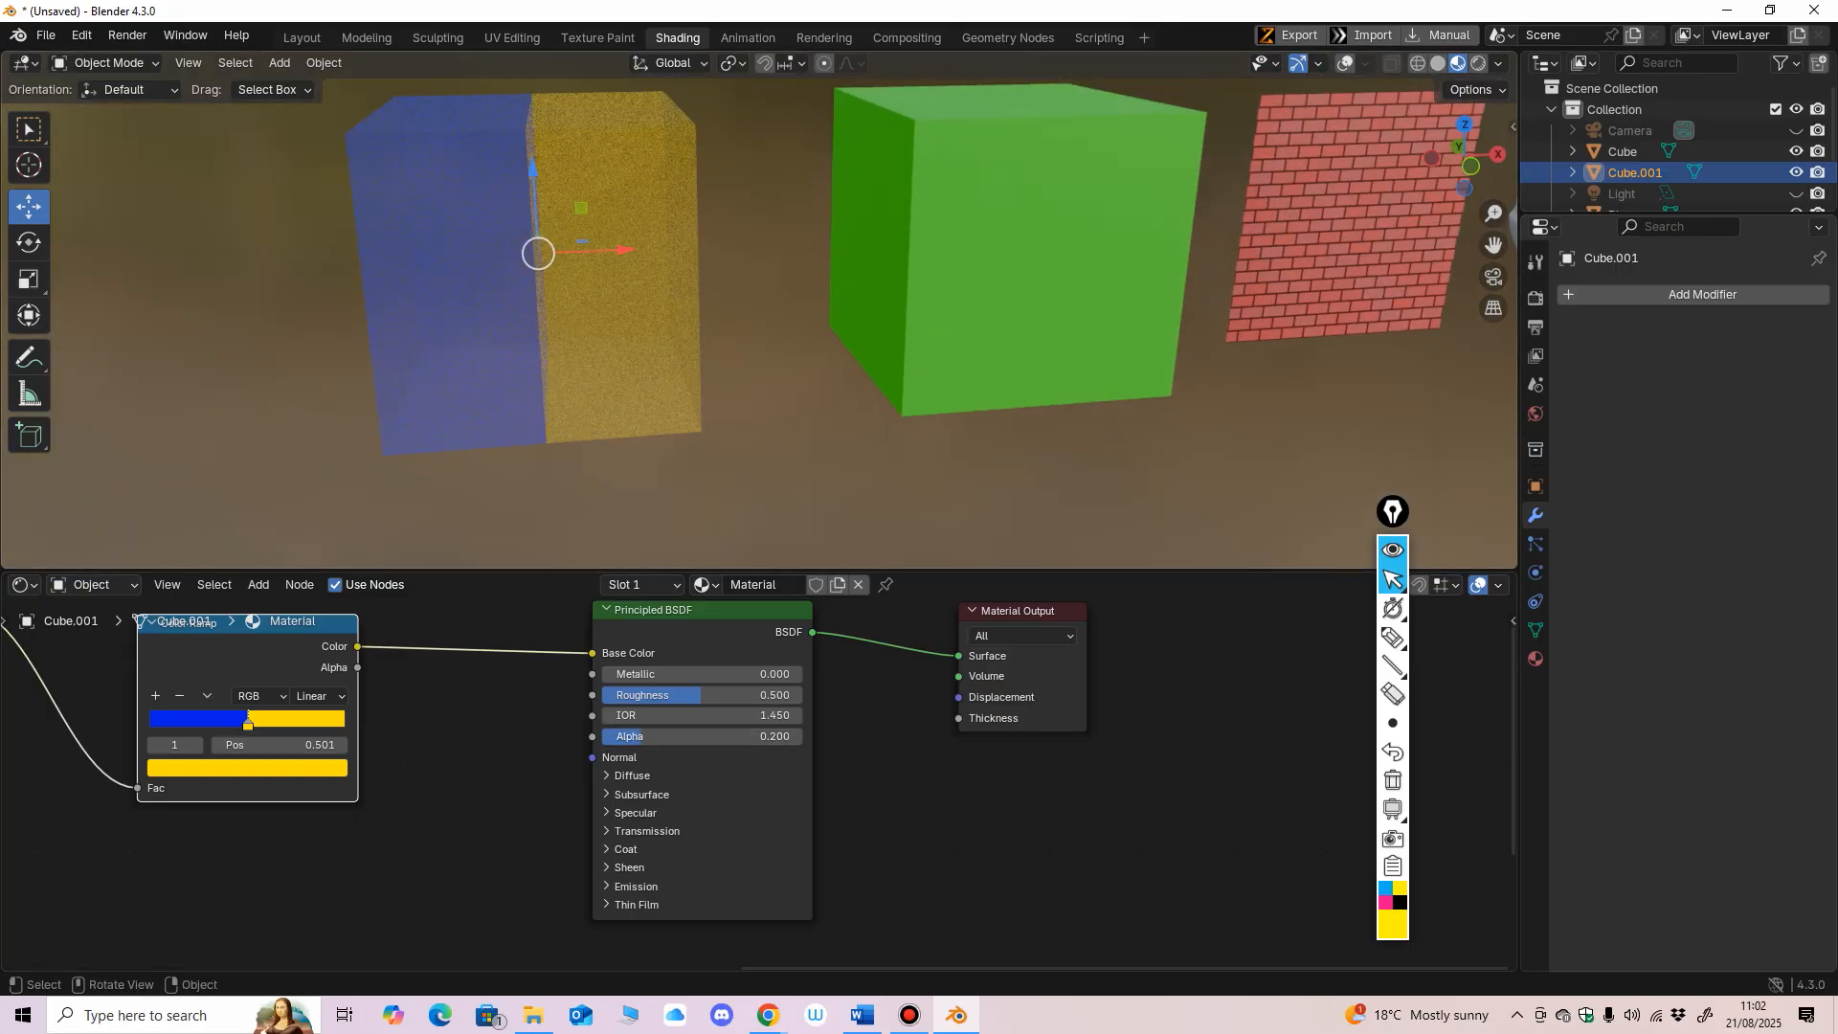
Step: Set the Alpha of the blue-and-yellow cube's Principled BSDF back to 1
{"action": "mouse_move", "coordinate": [717, 412]}
{"action": "middle_mouse_down"}
{"action": "mouse_move", "coordinate": [737, 402]}
{"action": "mouse_move", "coordinate": [699, 402]}
{"action": "mouse_move", "coordinate": [732, 403]}
{"action": "middle_mouse_up"}
{"action": "double_click", "coordinate": [702, 736]}
{"action": "type", "text": "1"}
{"action": "key", "text": "Return"}
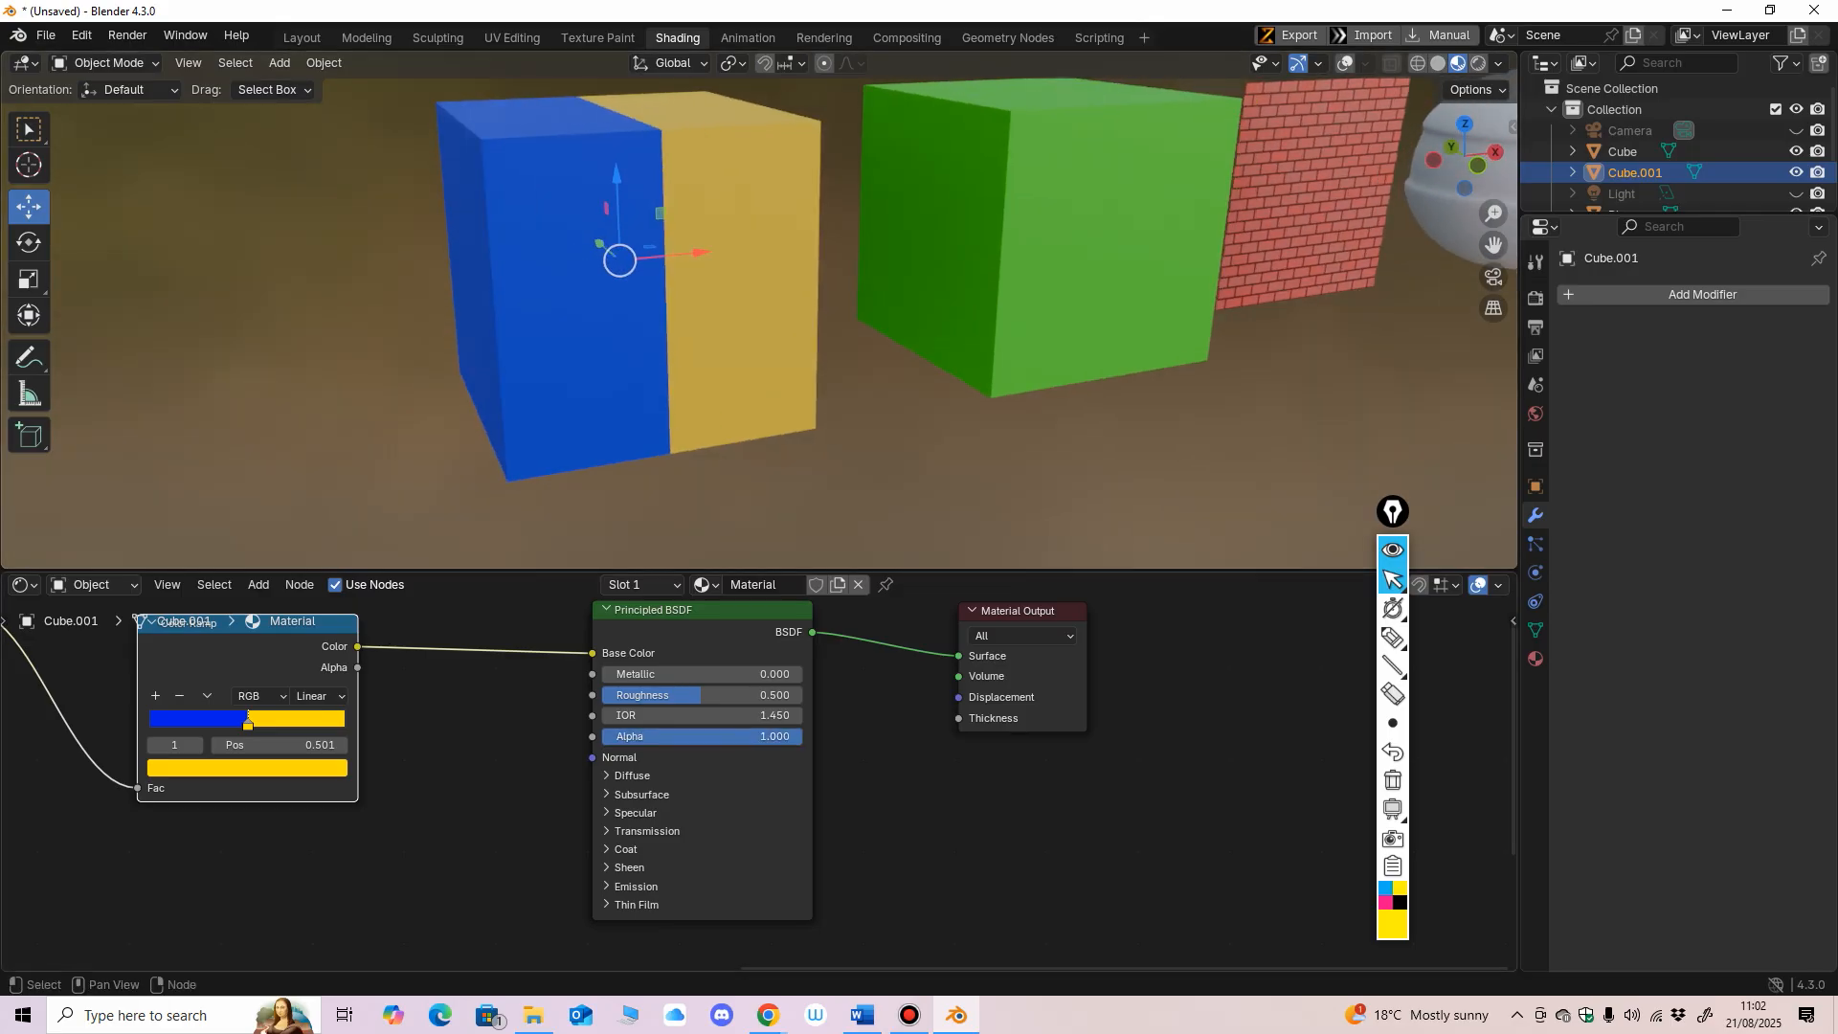
Step: Shift the Gradient Texture and Color Ramp nodes farther away from the Principled BSDF to make room between them
{"action": "left_click_drag", "start_coordinate": [1134, 571], "coordinate": [1134, 494]}
{"action": "middle_click_drag", "start_coordinate": [957, 766], "coordinate": [981, 776]}
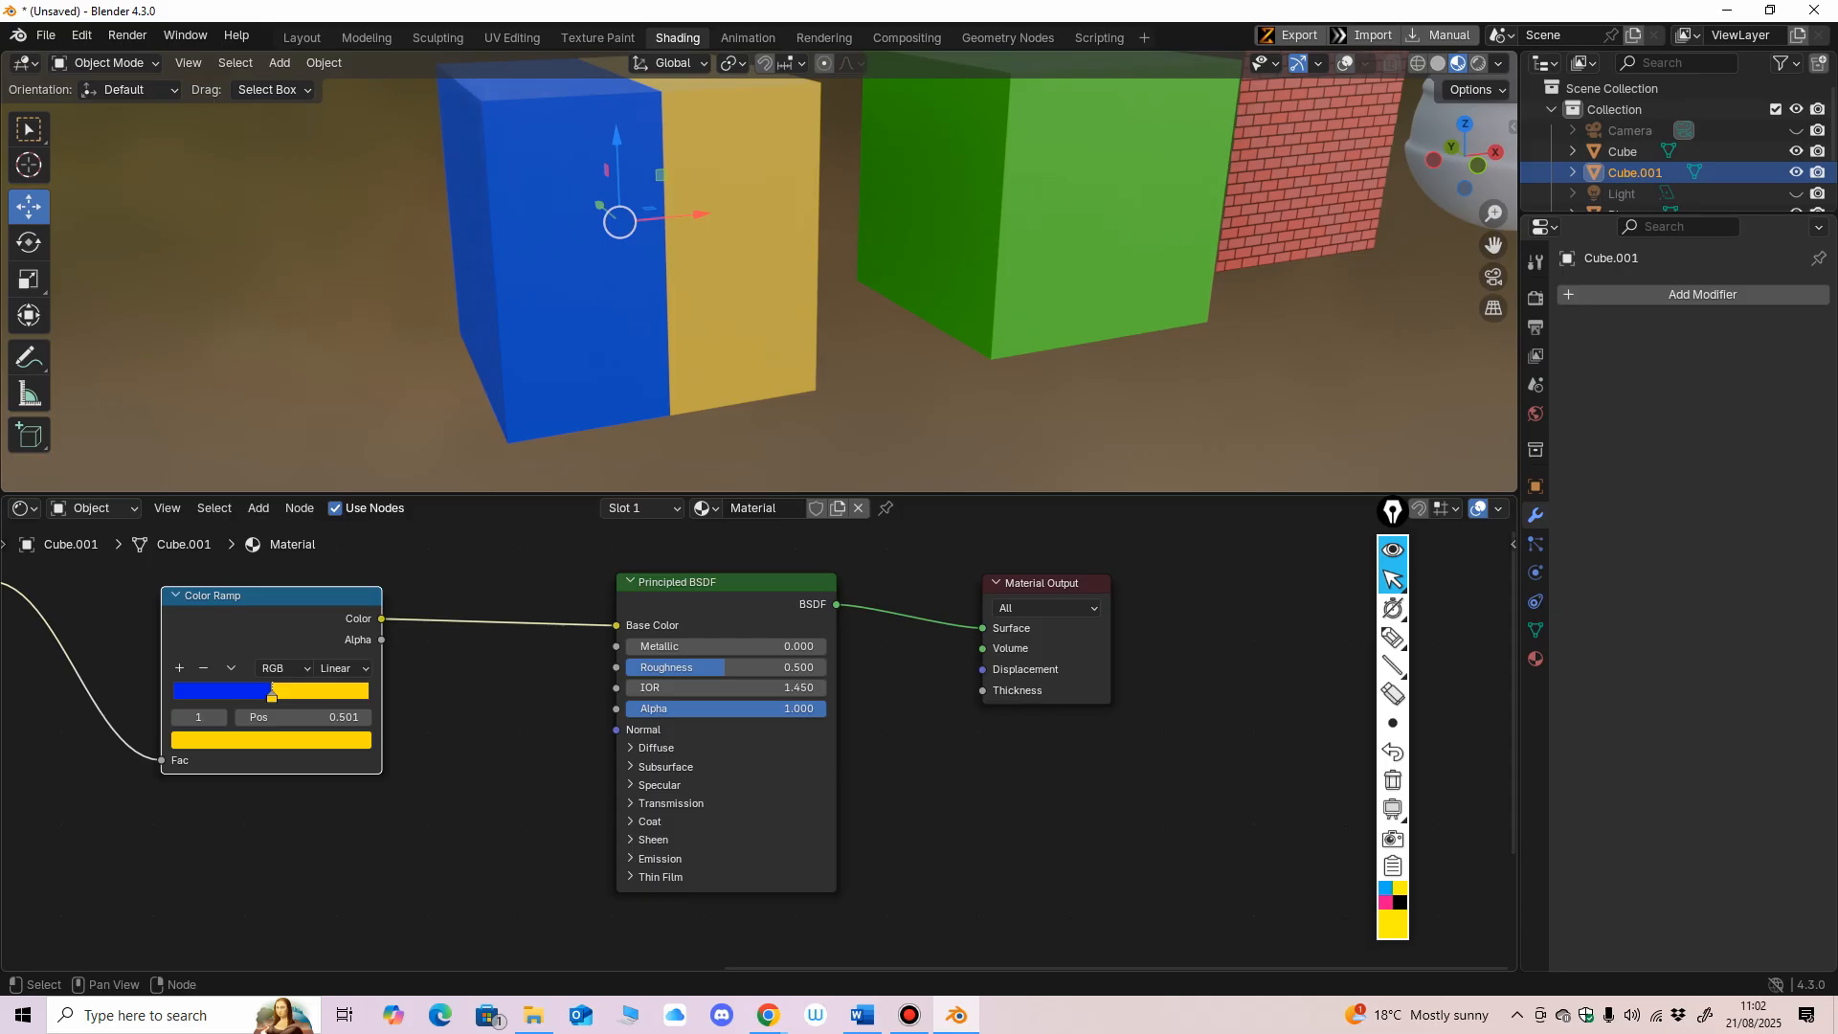
{"action": "scroll", "coordinate": [670, 751], "scroll_direction": "down", "scroll_amount": 2}
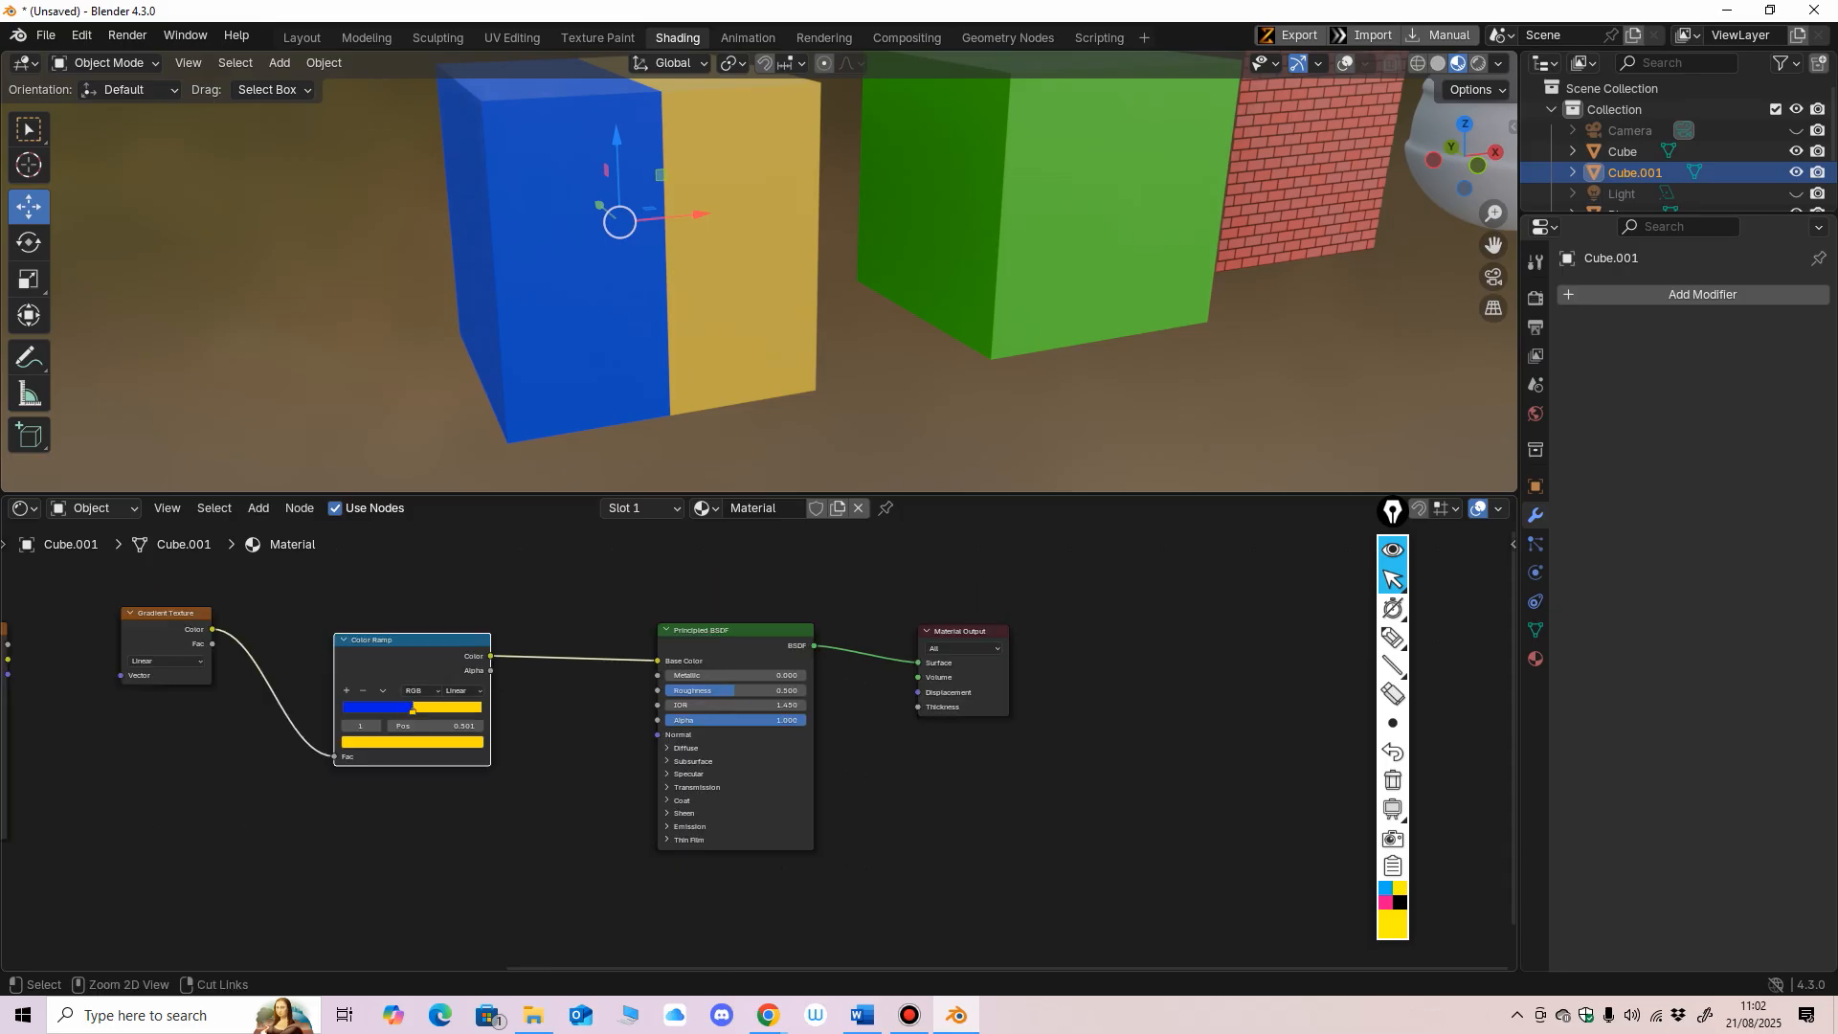
{"action": "left_click_drag", "start_coordinate": [168, 614], "coordinate": [152, 610]}
{"action": "left_click_drag", "start_coordinate": [383, 639], "coordinate": [368, 625]}
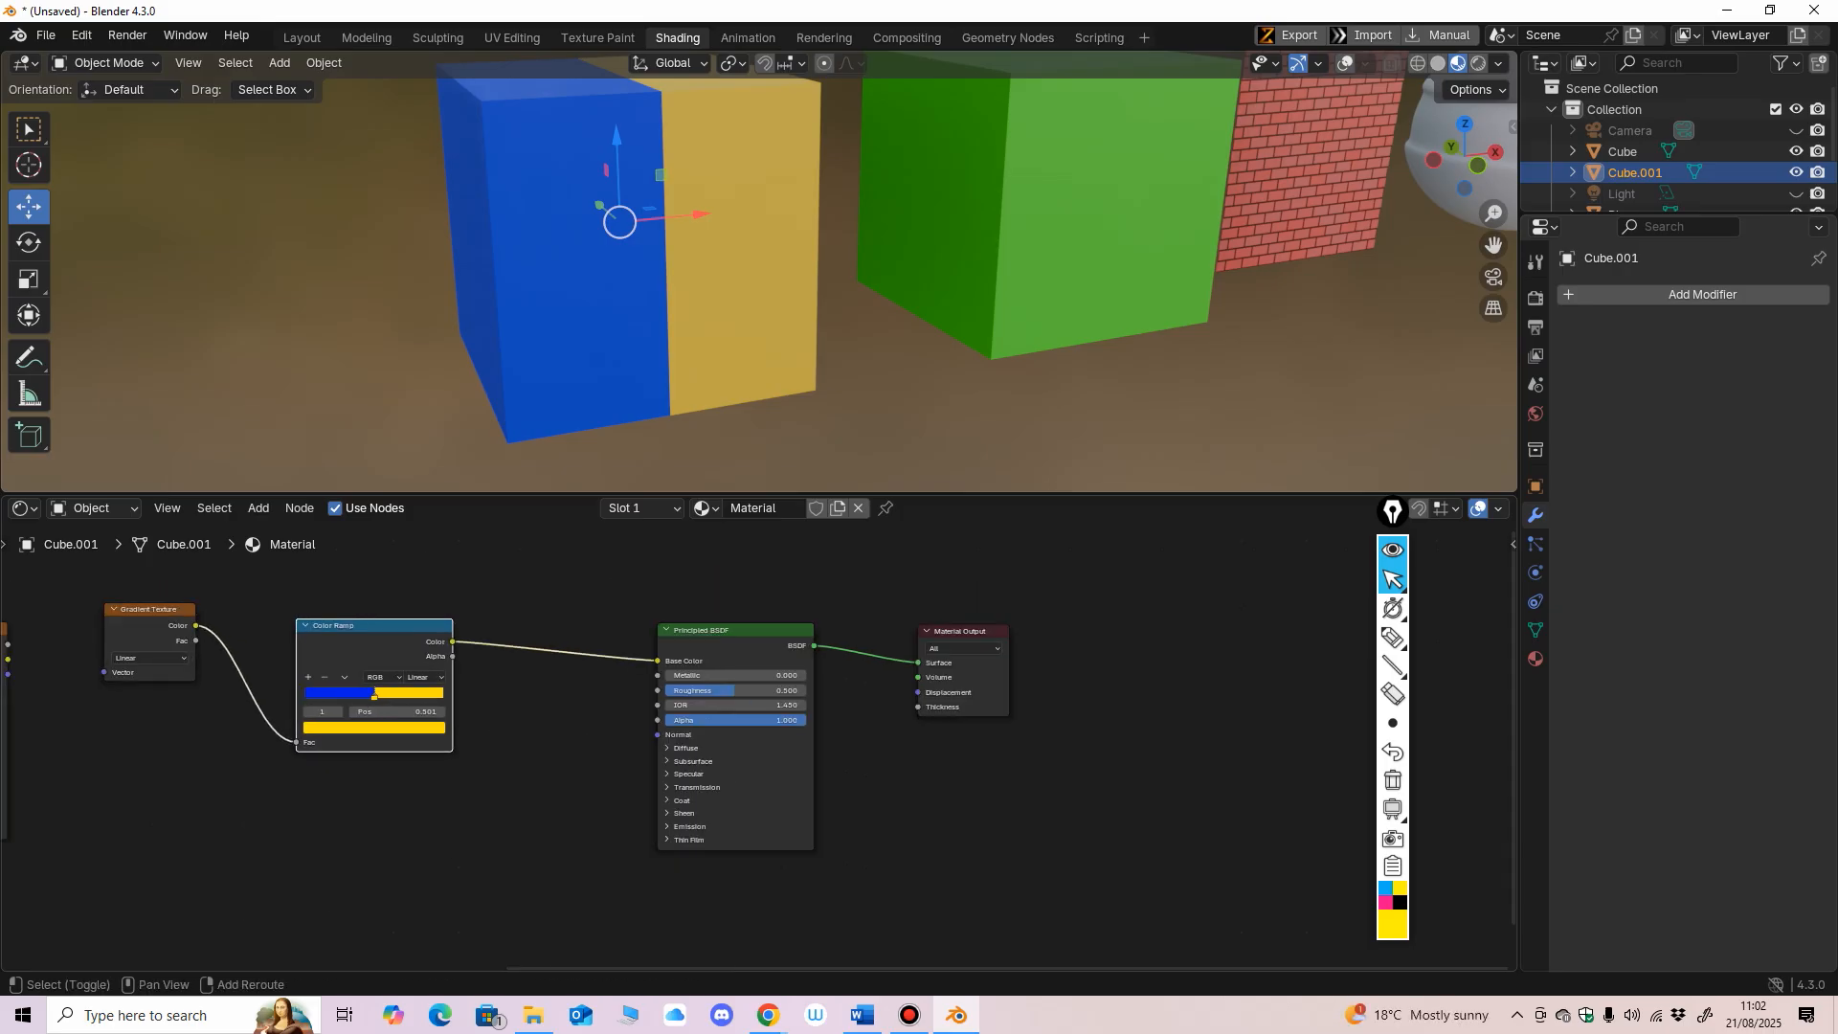
Step: Add a Normal Map node connected to the Normal input of the cube material's Principled BSDF
{"action": "key", "text": "shift+a"}
{"action": "mouse_move", "coordinate": [517, 757]}
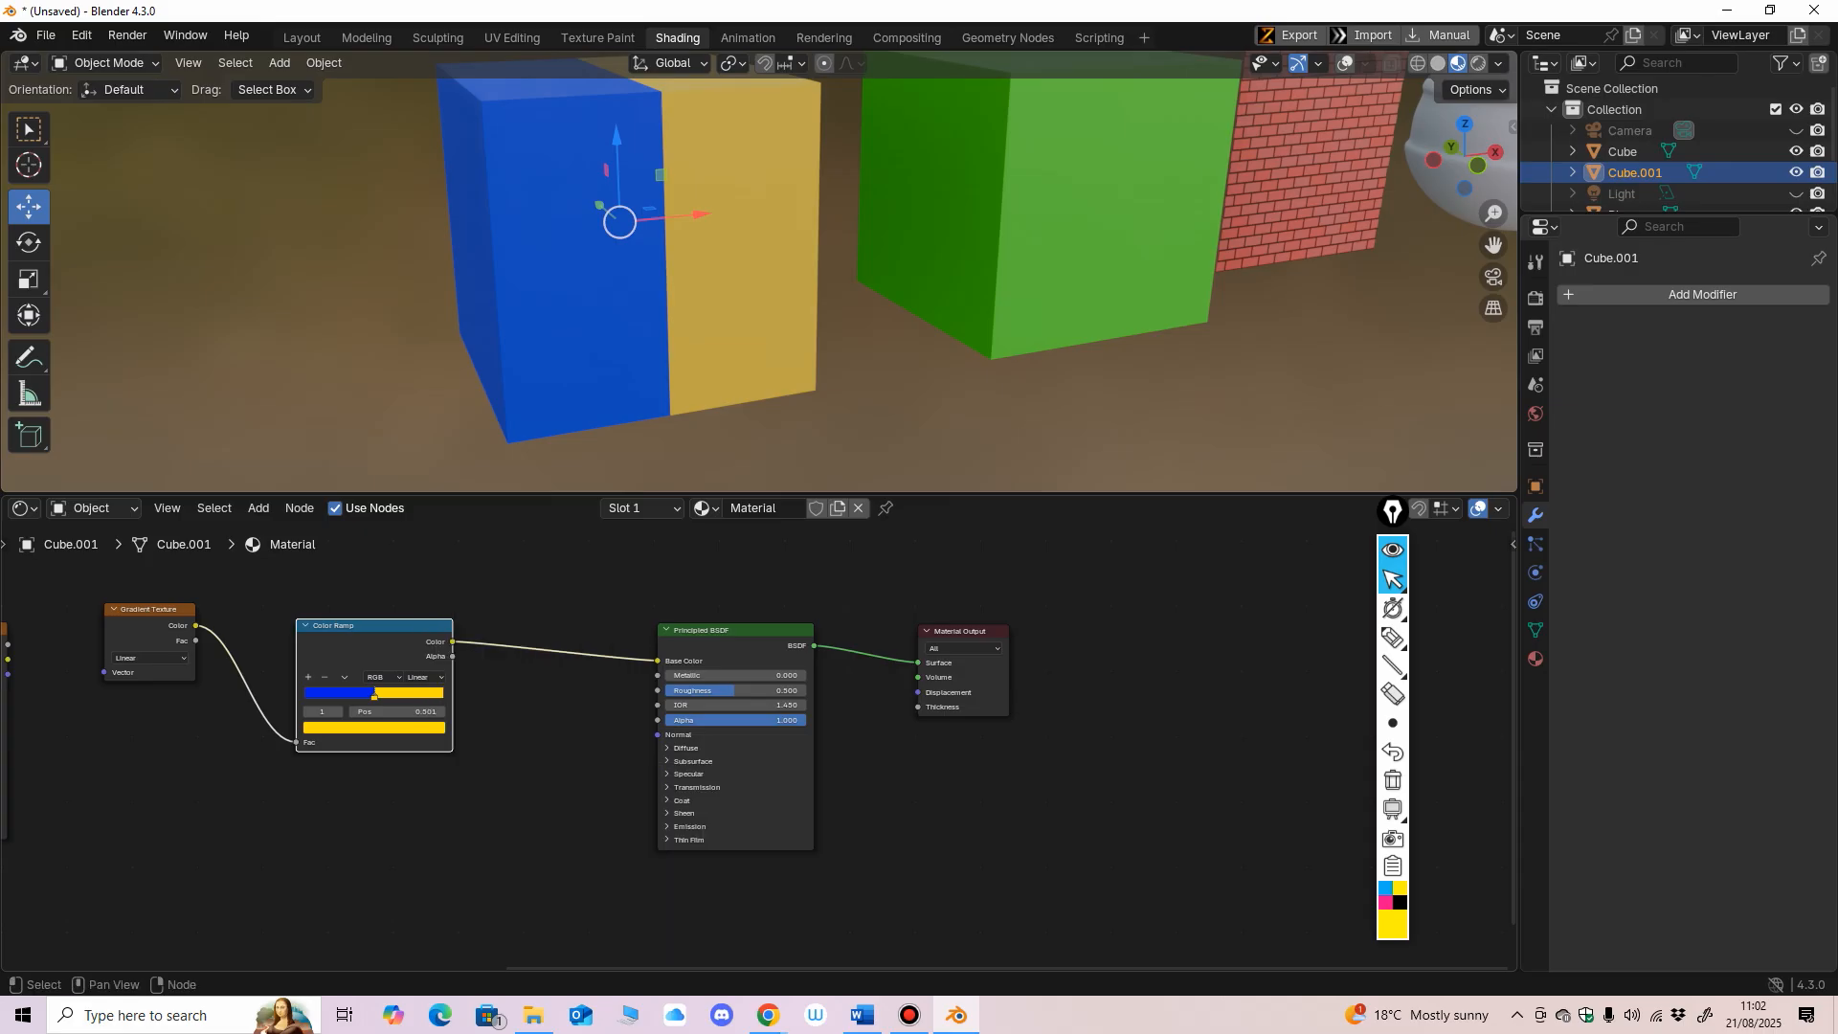
{"action": "left_click_drag", "start_coordinate": [657, 734], "coordinate": [613, 748]}
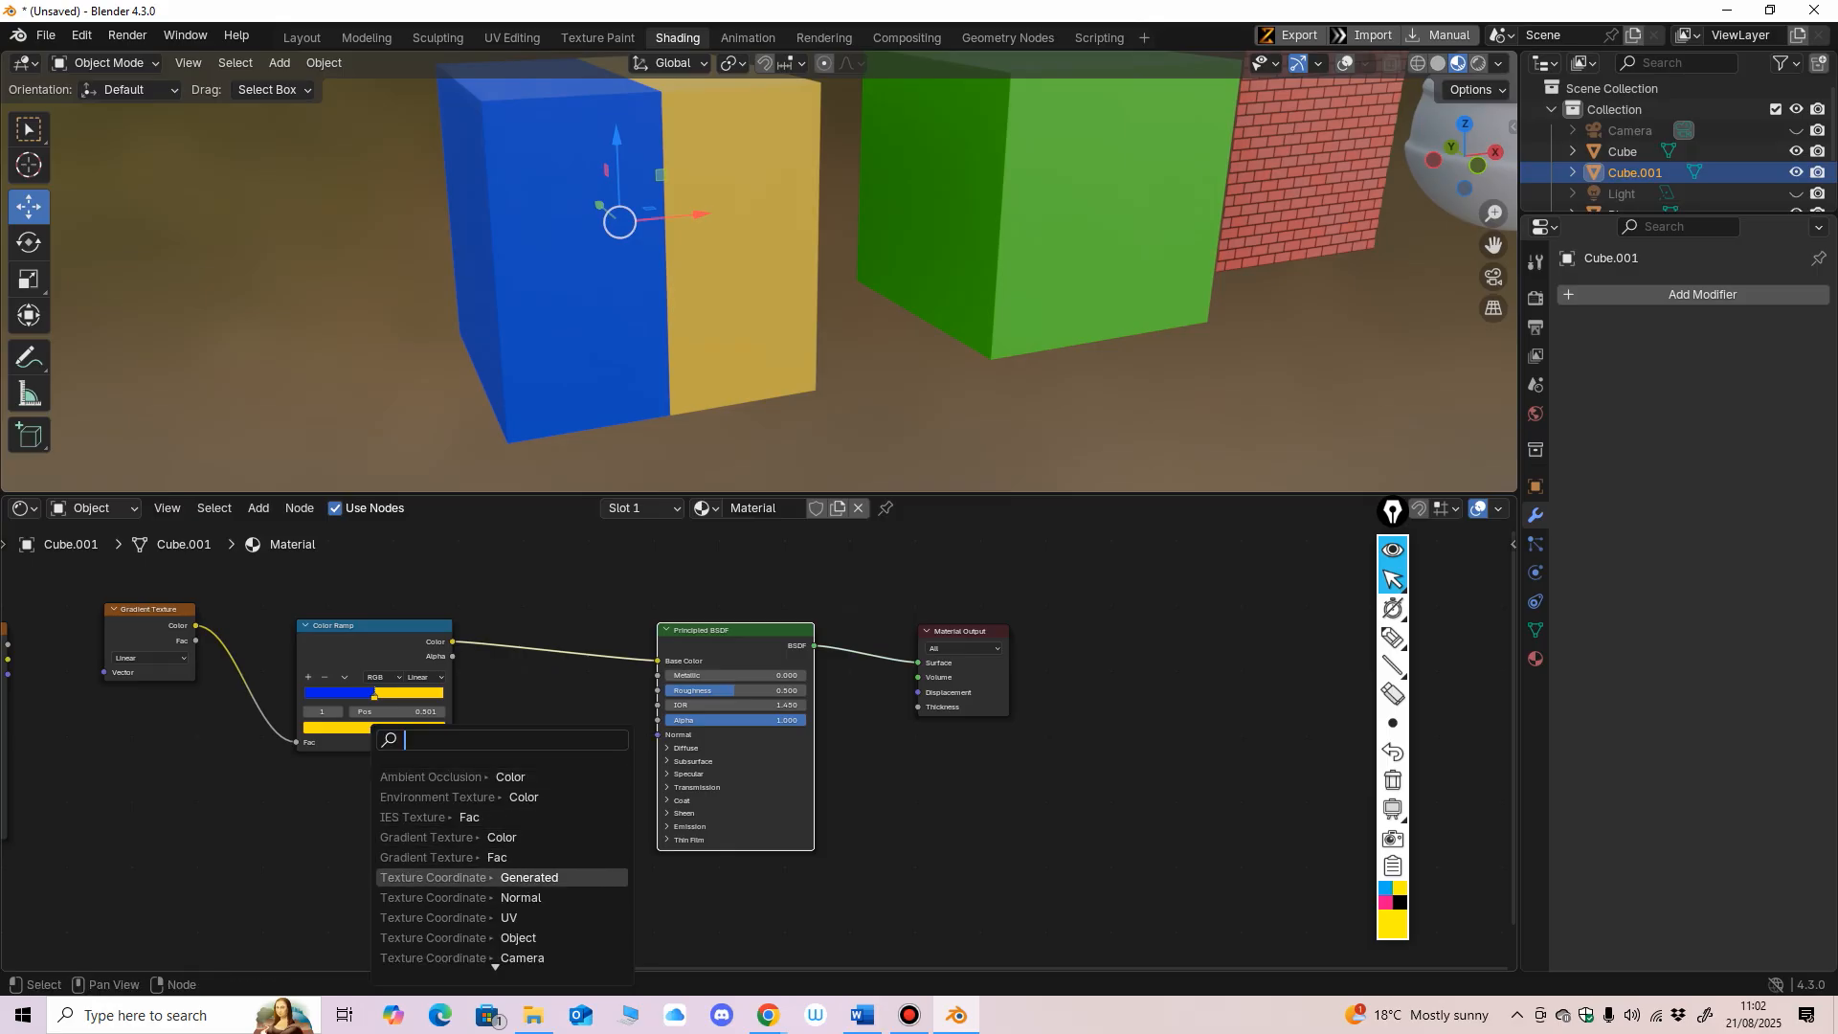
{"action": "type", "text": "n"}
{"action": "key", "text": "Down"}
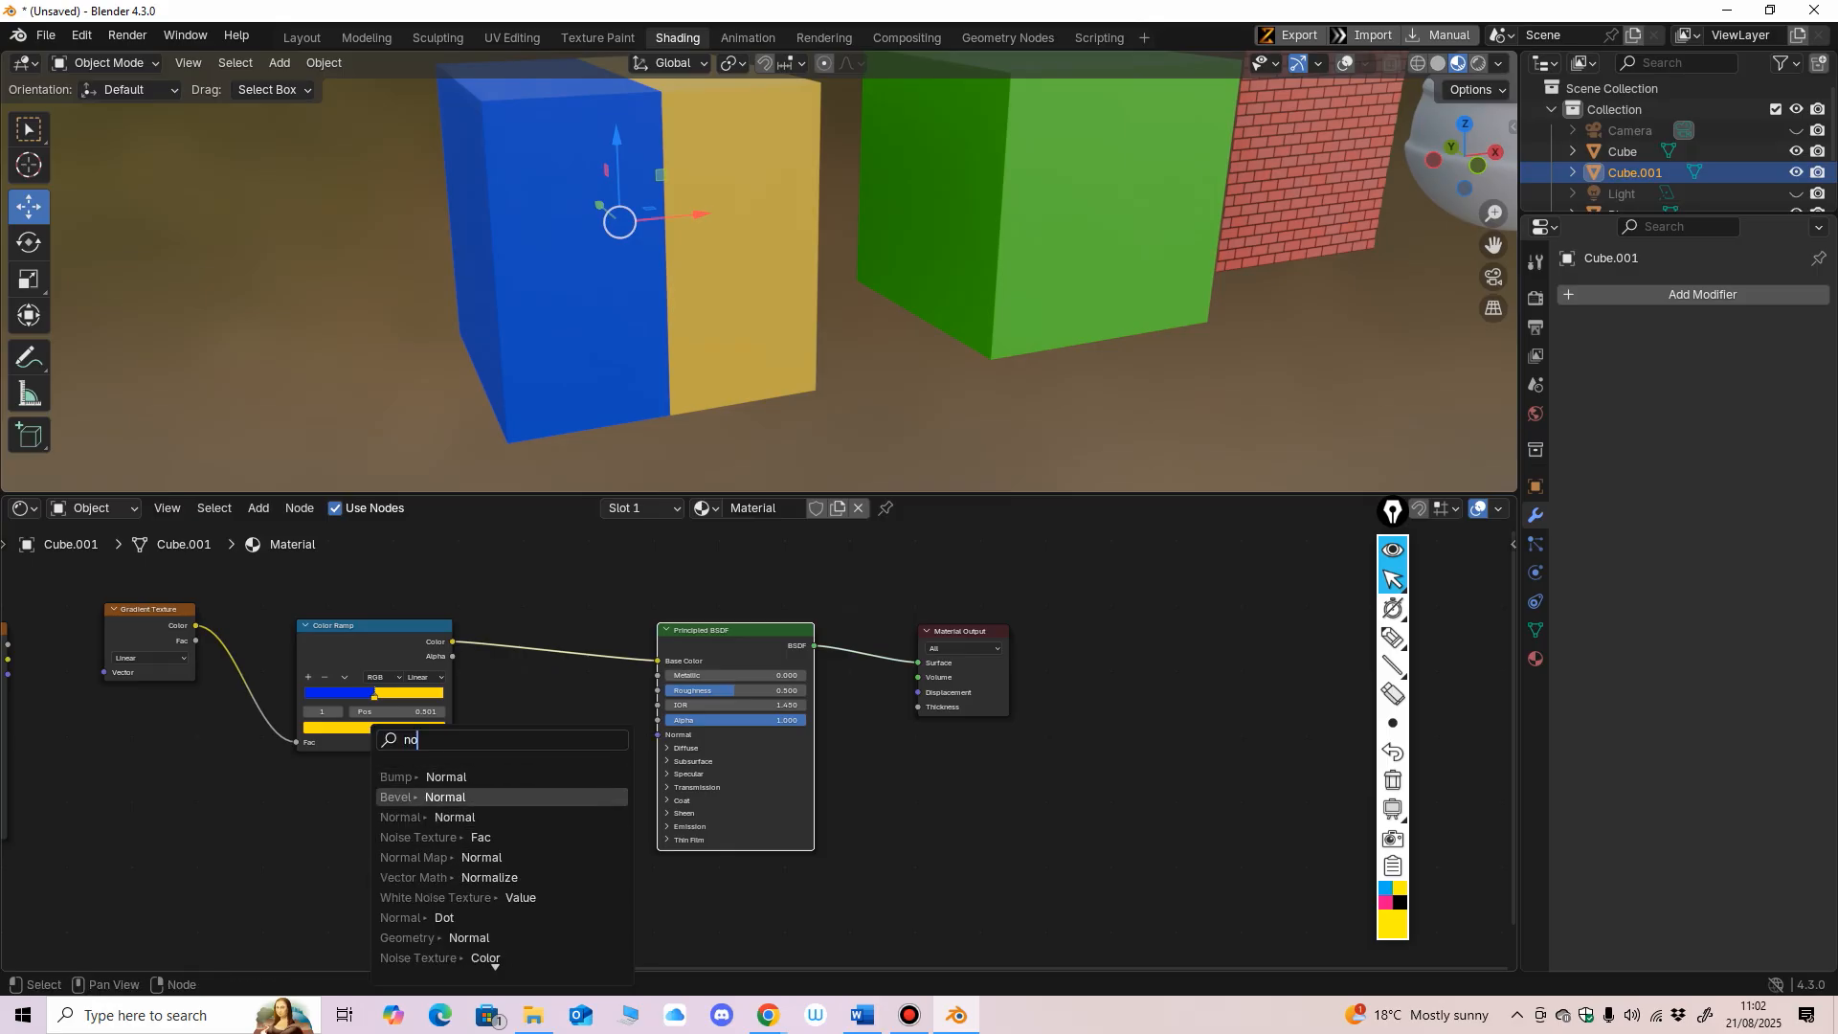
{"action": "type", "text": "orm"}
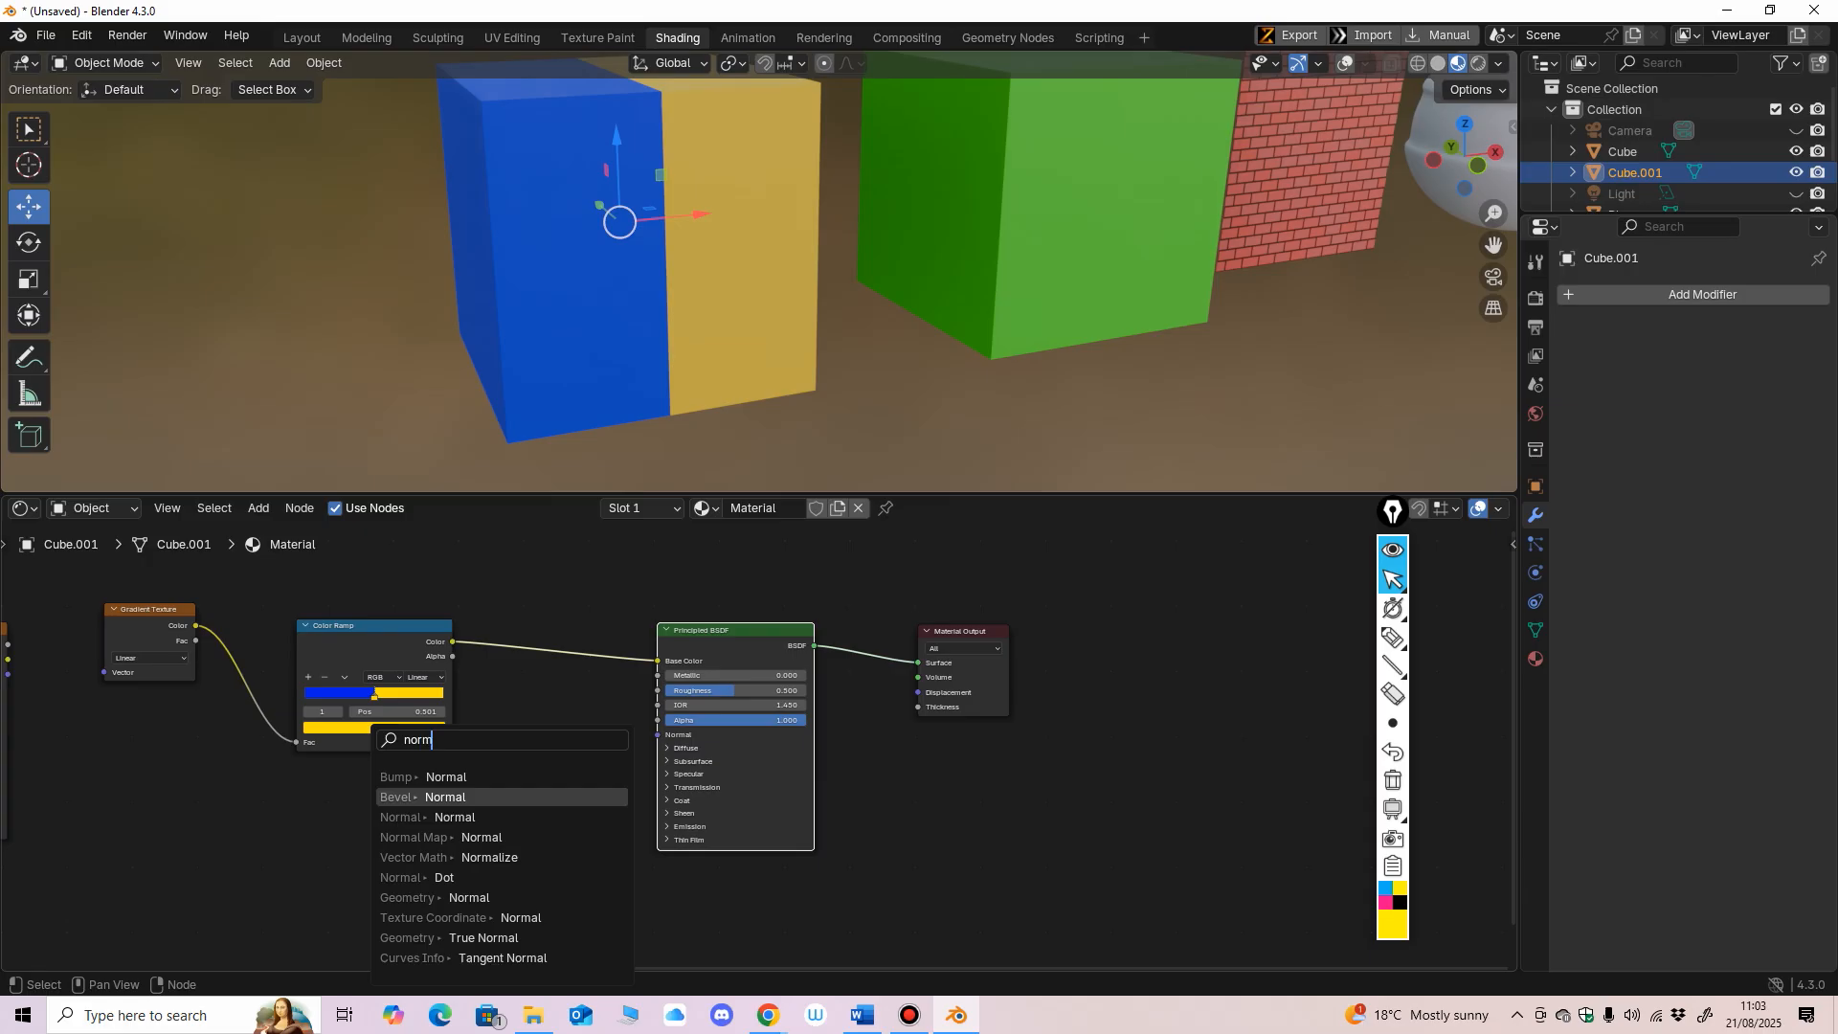
{"action": "type", "text": "al"}
{"action": "key", "text": "Down"}
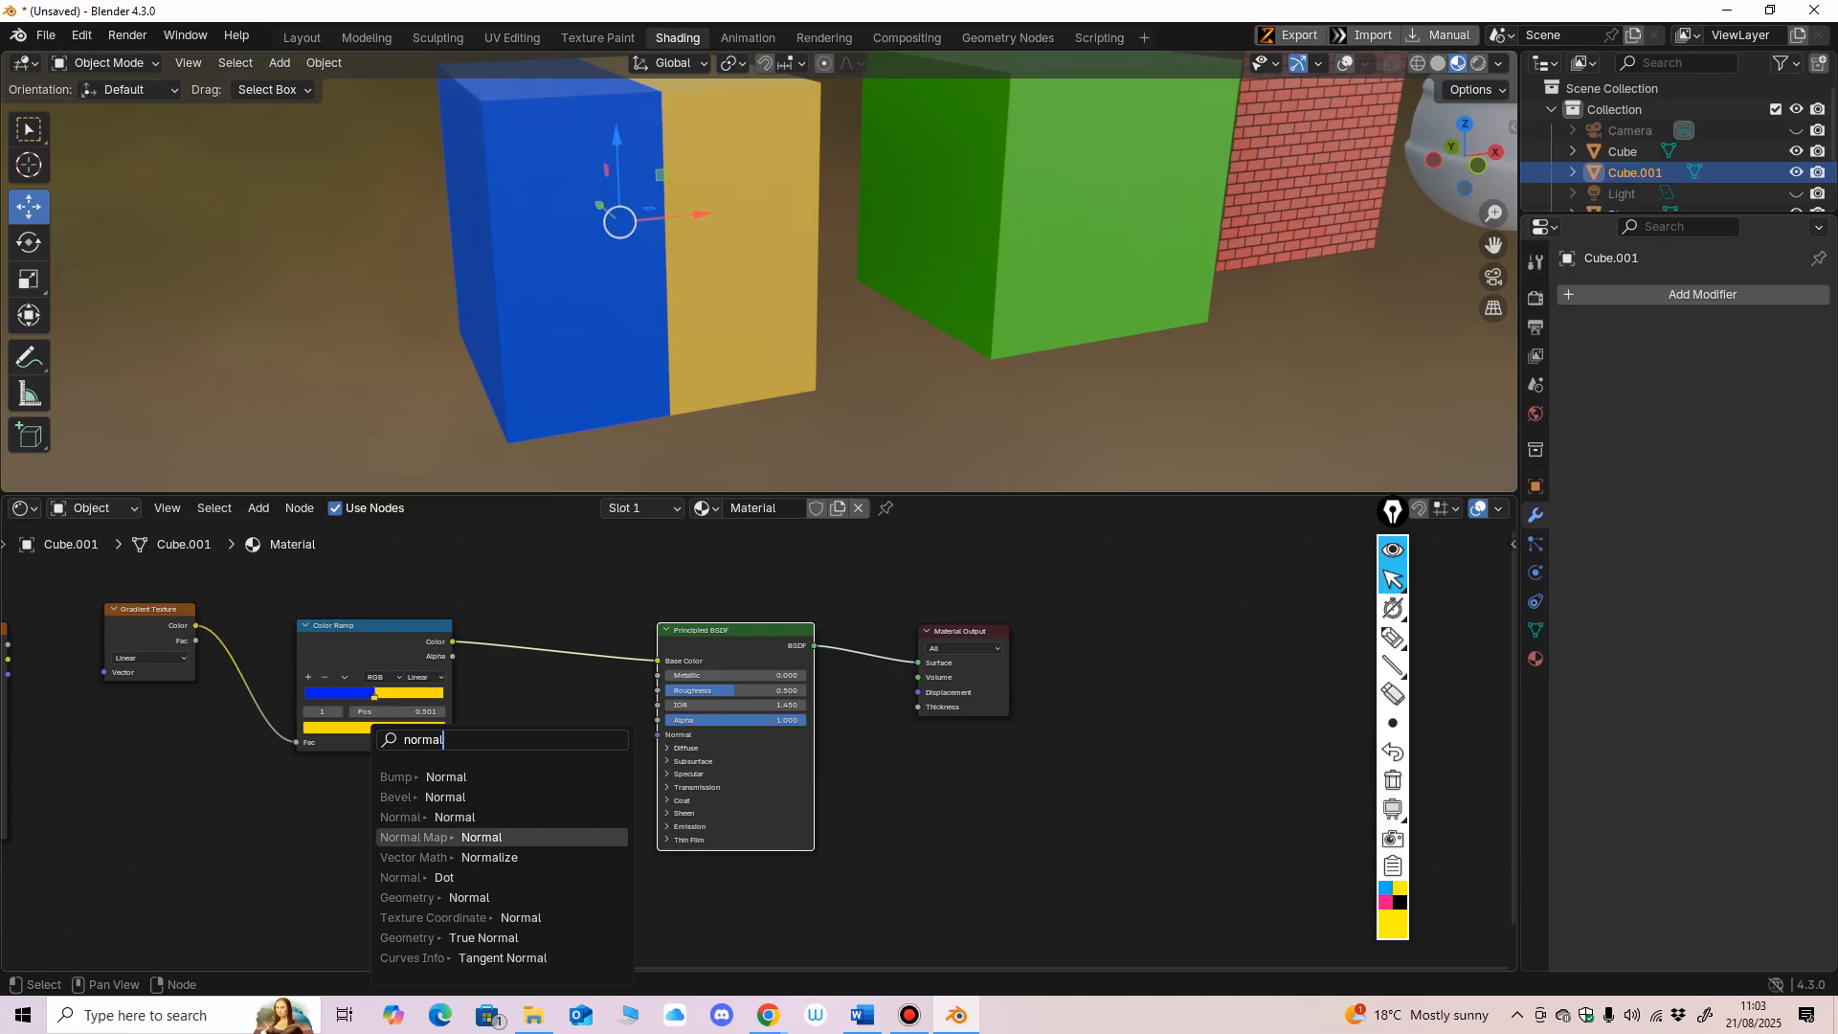
{"action": "key", "text": "Return"}
{"action": "left_click", "coordinate": [500, 826]}
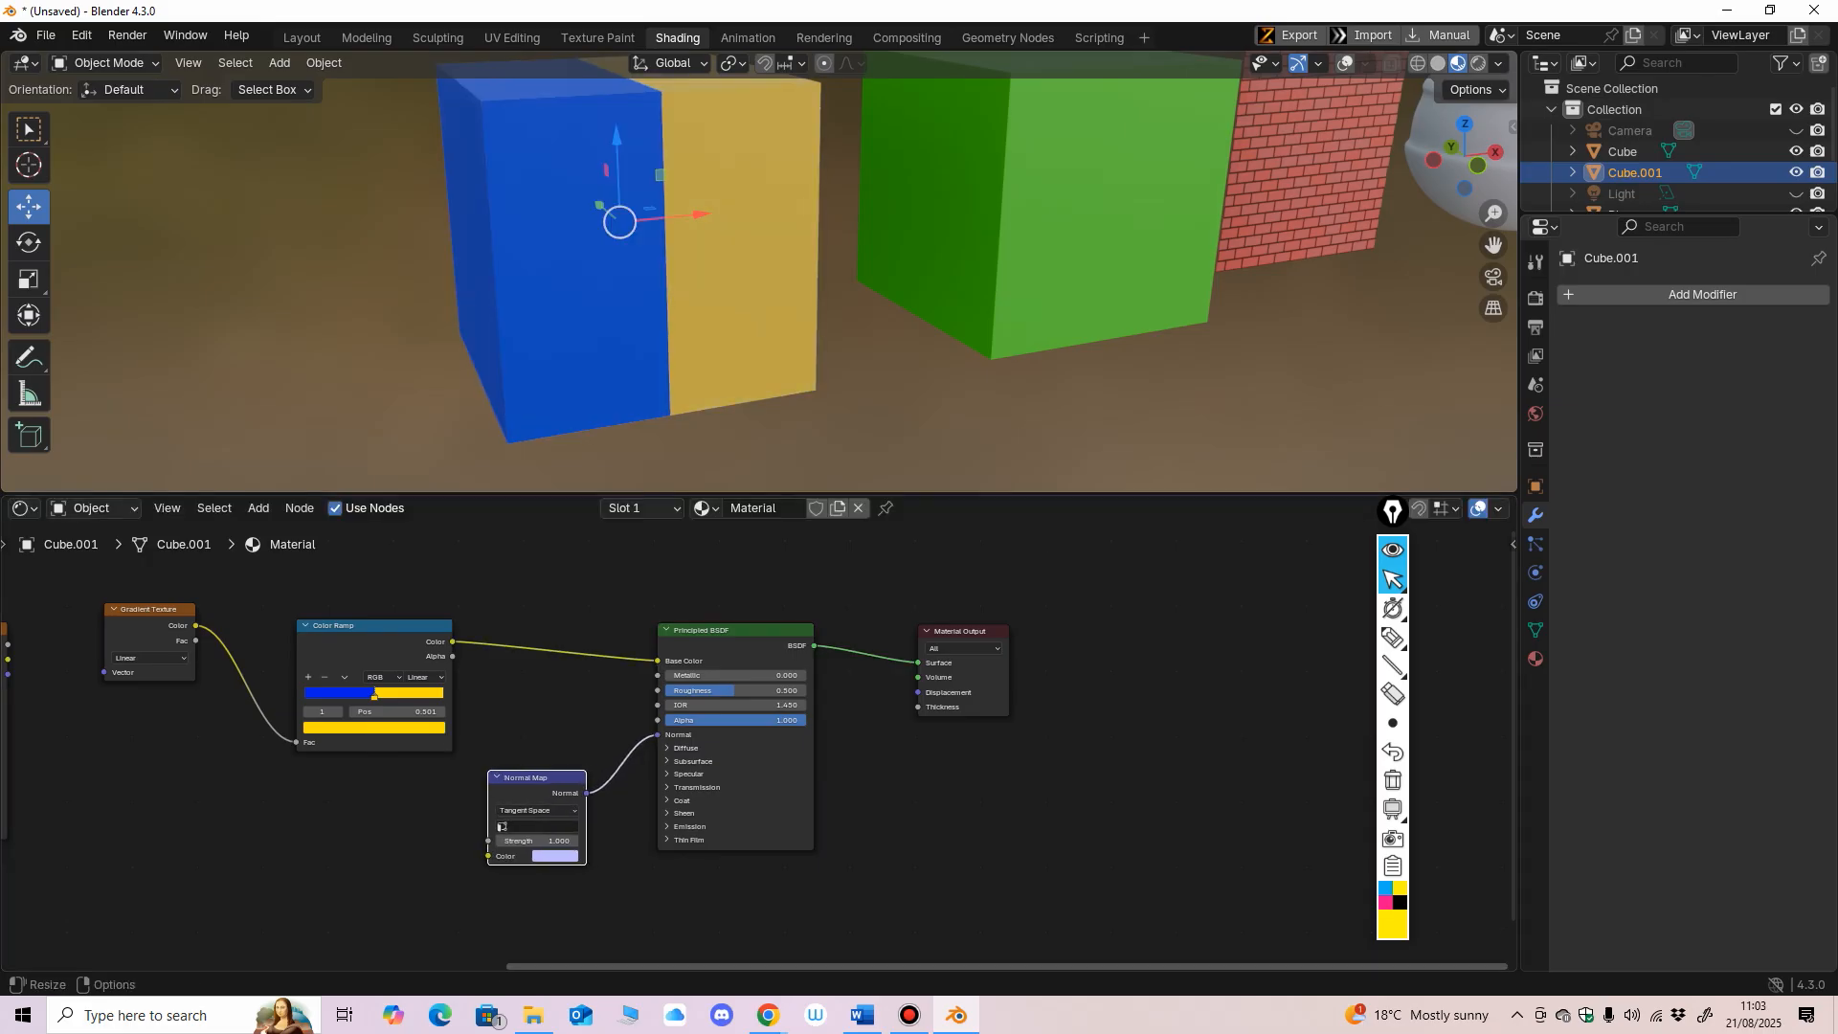
Step: Cut the Normal Map's link to the Principled BSDF and park the node beyond the Material Output
{"action": "right_click_drag", "start_coordinate": [625, 814], "coordinate": [626, 815], "text": "ctrl"}
{"action": "left_click_drag", "start_coordinate": [536, 777], "coordinate": [1122, 674]}
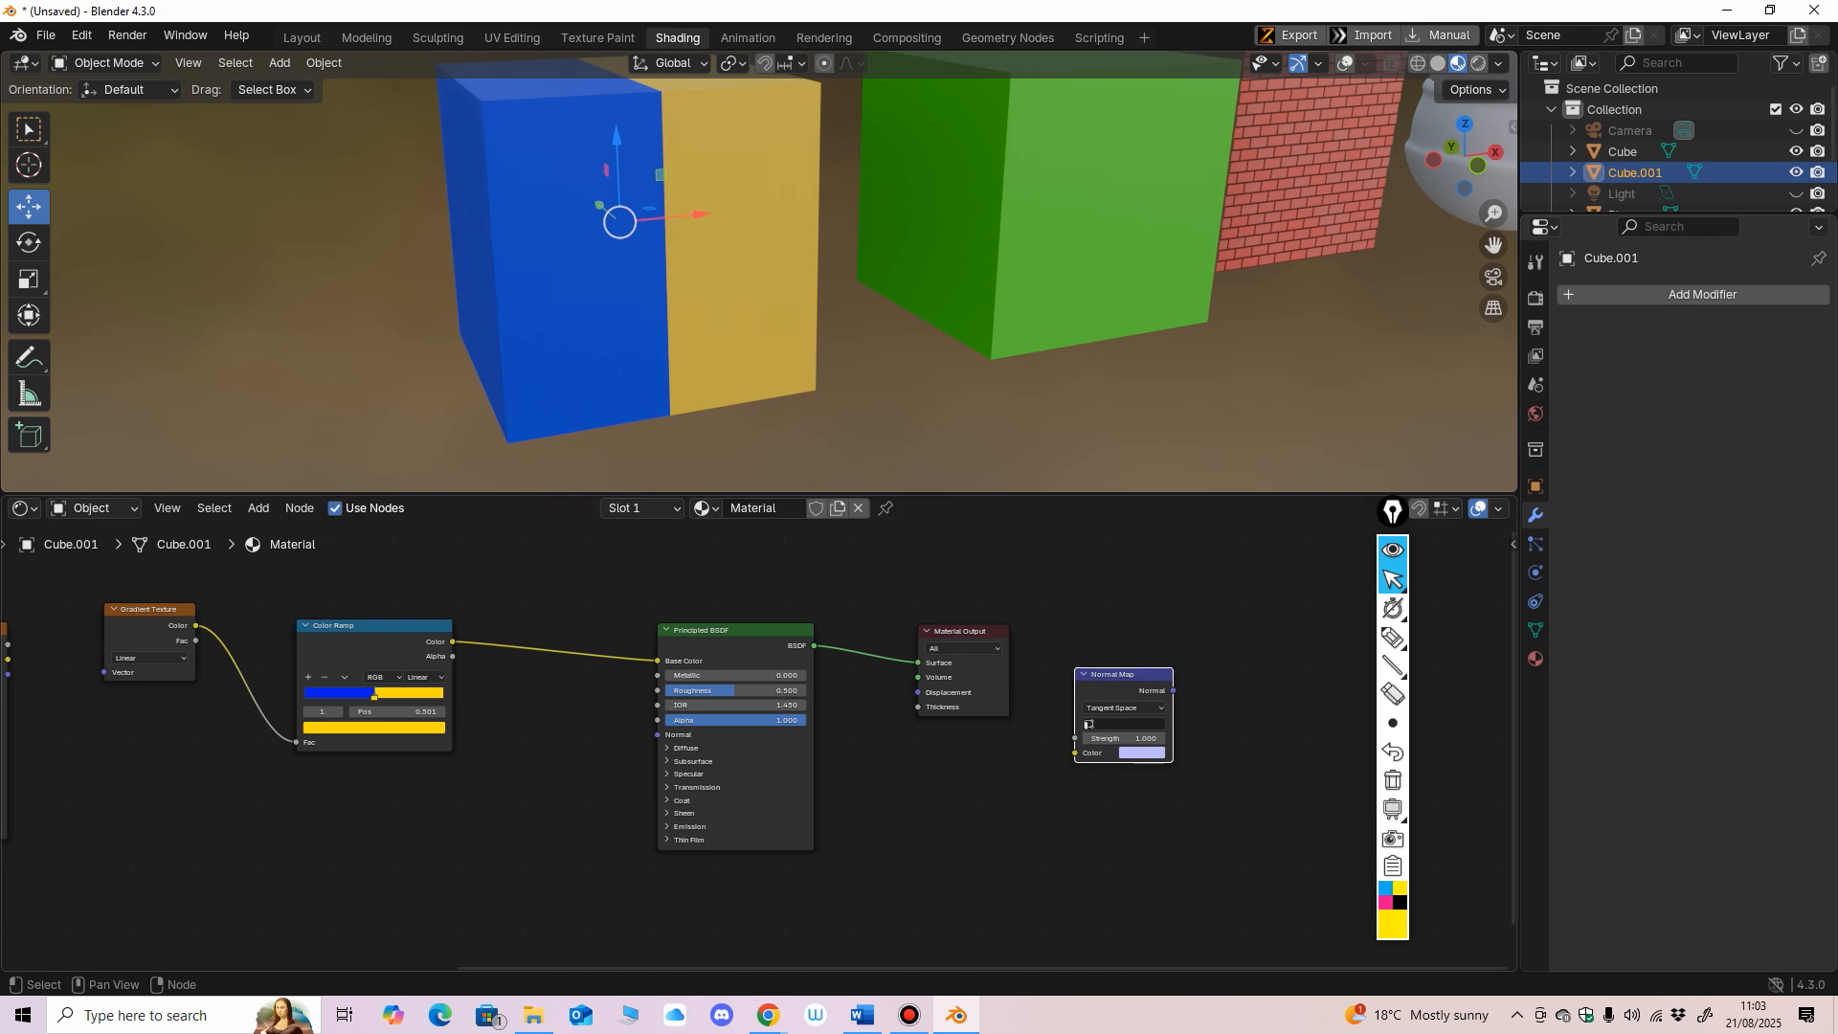
Step: Look at the Principled BSDF's Diffuse settings, collapse them, and expand the Subsurface settings
{"action": "middle_click_drag", "start_coordinate": [780, 735], "coordinate": [760, 735]}
{"action": "scroll", "coordinate": [758, 735], "scroll_direction": "up", "scroll_amount": 4}
{"action": "left_click", "coordinate": [630, 747]}
{"action": "middle_click_drag", "start_coordinate": [736, 800], "coordinate": [749, 752]}
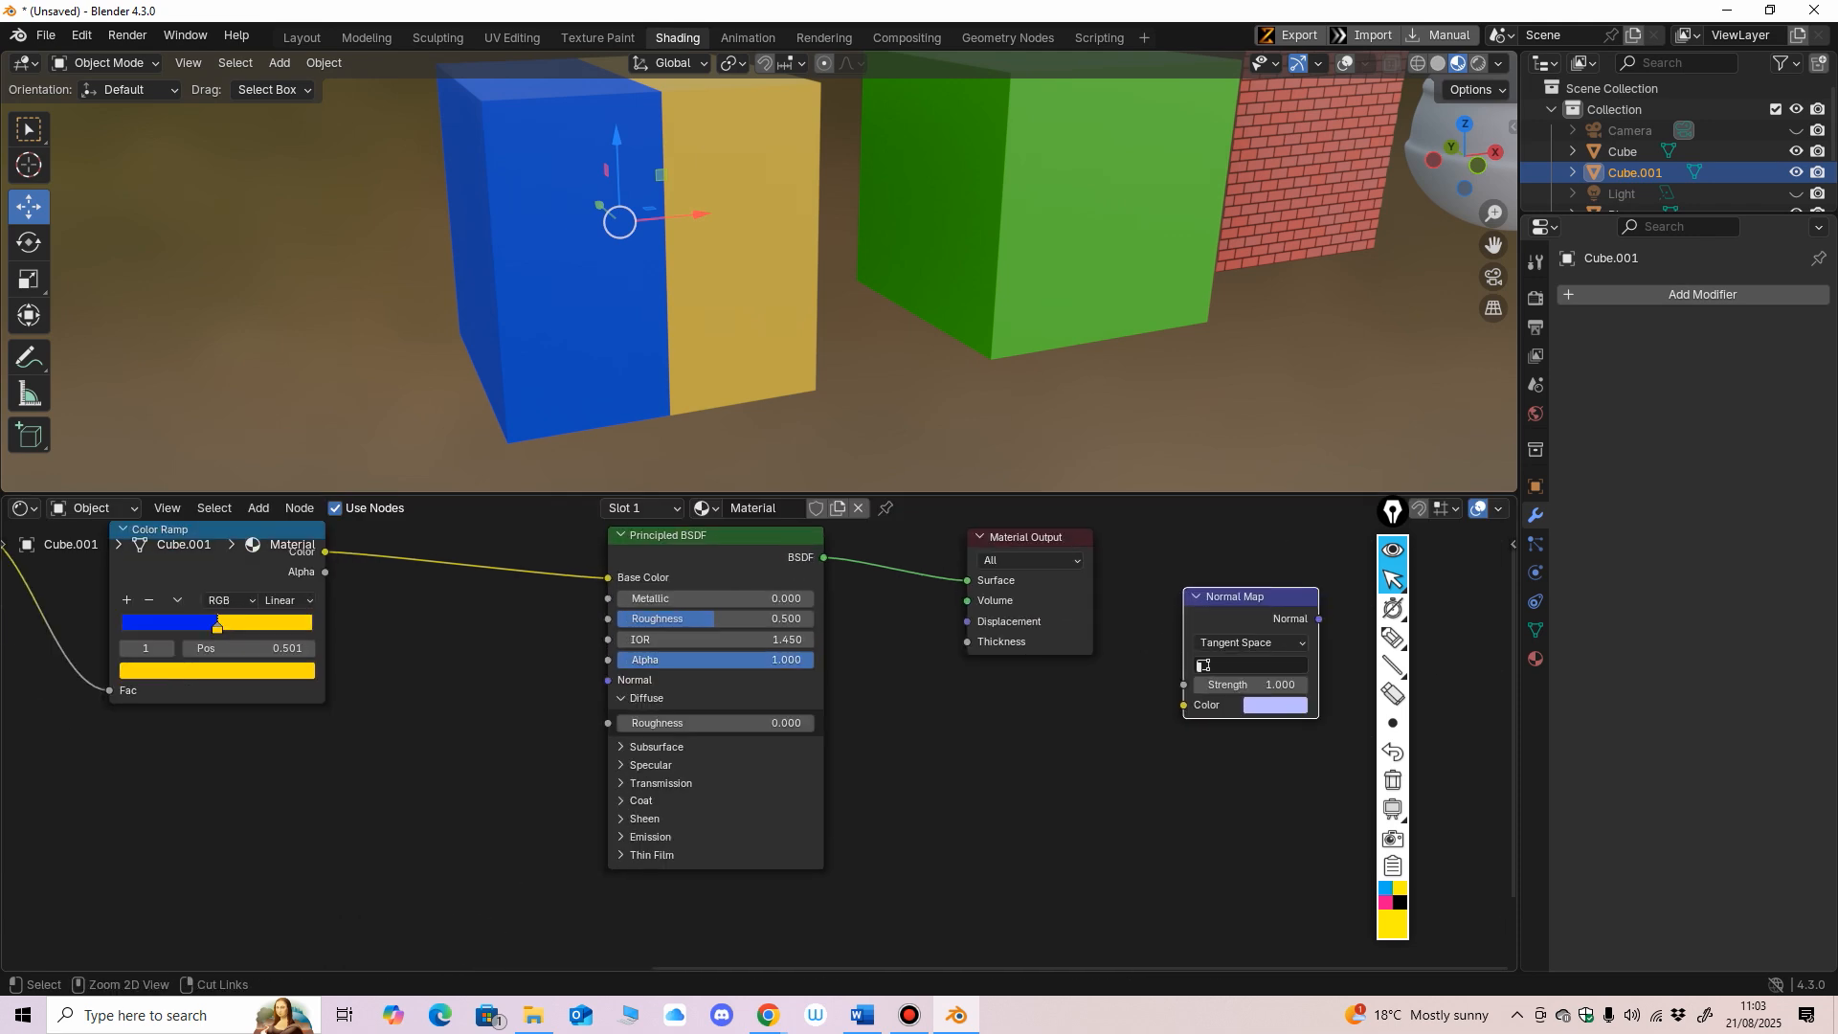
{"action": "scroll", "coordinate": [750, 751], "scroll_direction": "up", "scroll_amount": 2}
{"action": "mouse_move", "coordinate": [670, 720]}
{"action": "left_mouse_down"}
{"action": "mouse_move", "coordinate": [727, 719]}
{"action": "mouse_move", "coordinate": [662, 720]}
{"action": "left_mouse_up"}
{"action": "left_click", "coordinate": [628, 691]}
{"action": "left_click", "coordinate": [634, 711]}
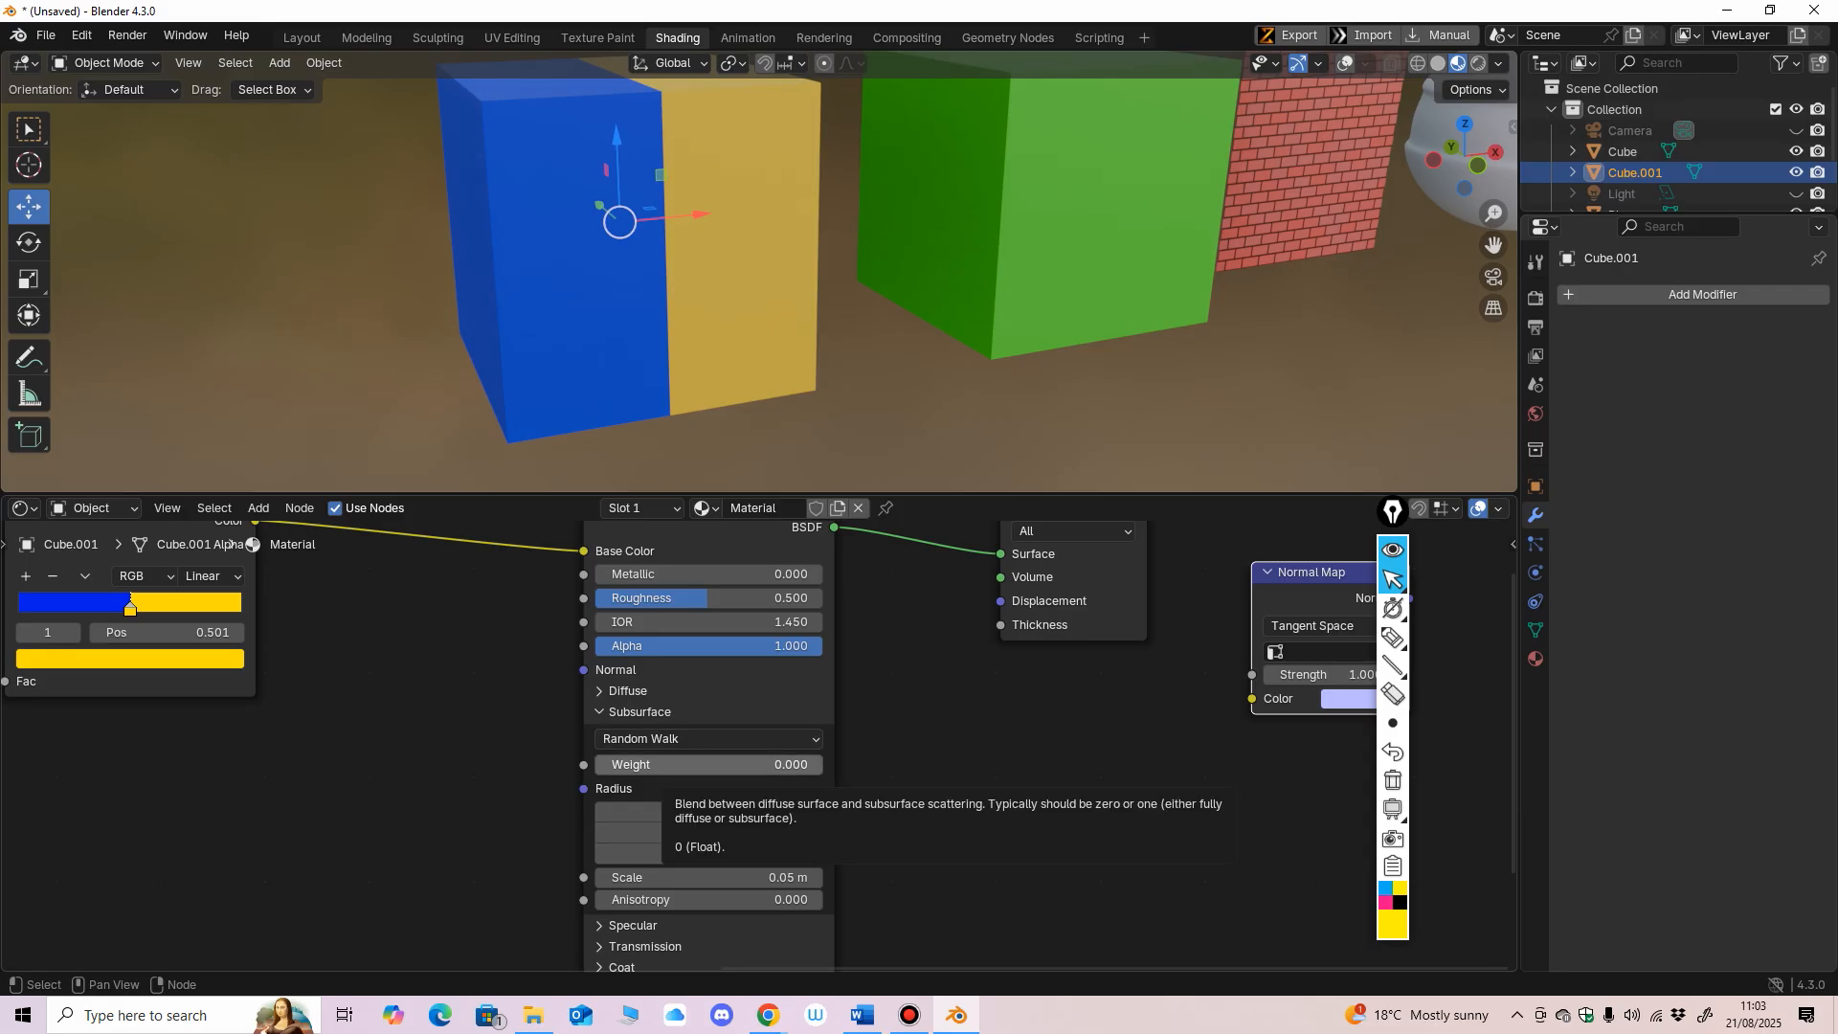
{"action": "middle_click_drag", "start_coordinate": [676, 768], "coordinate": [677, 735]}
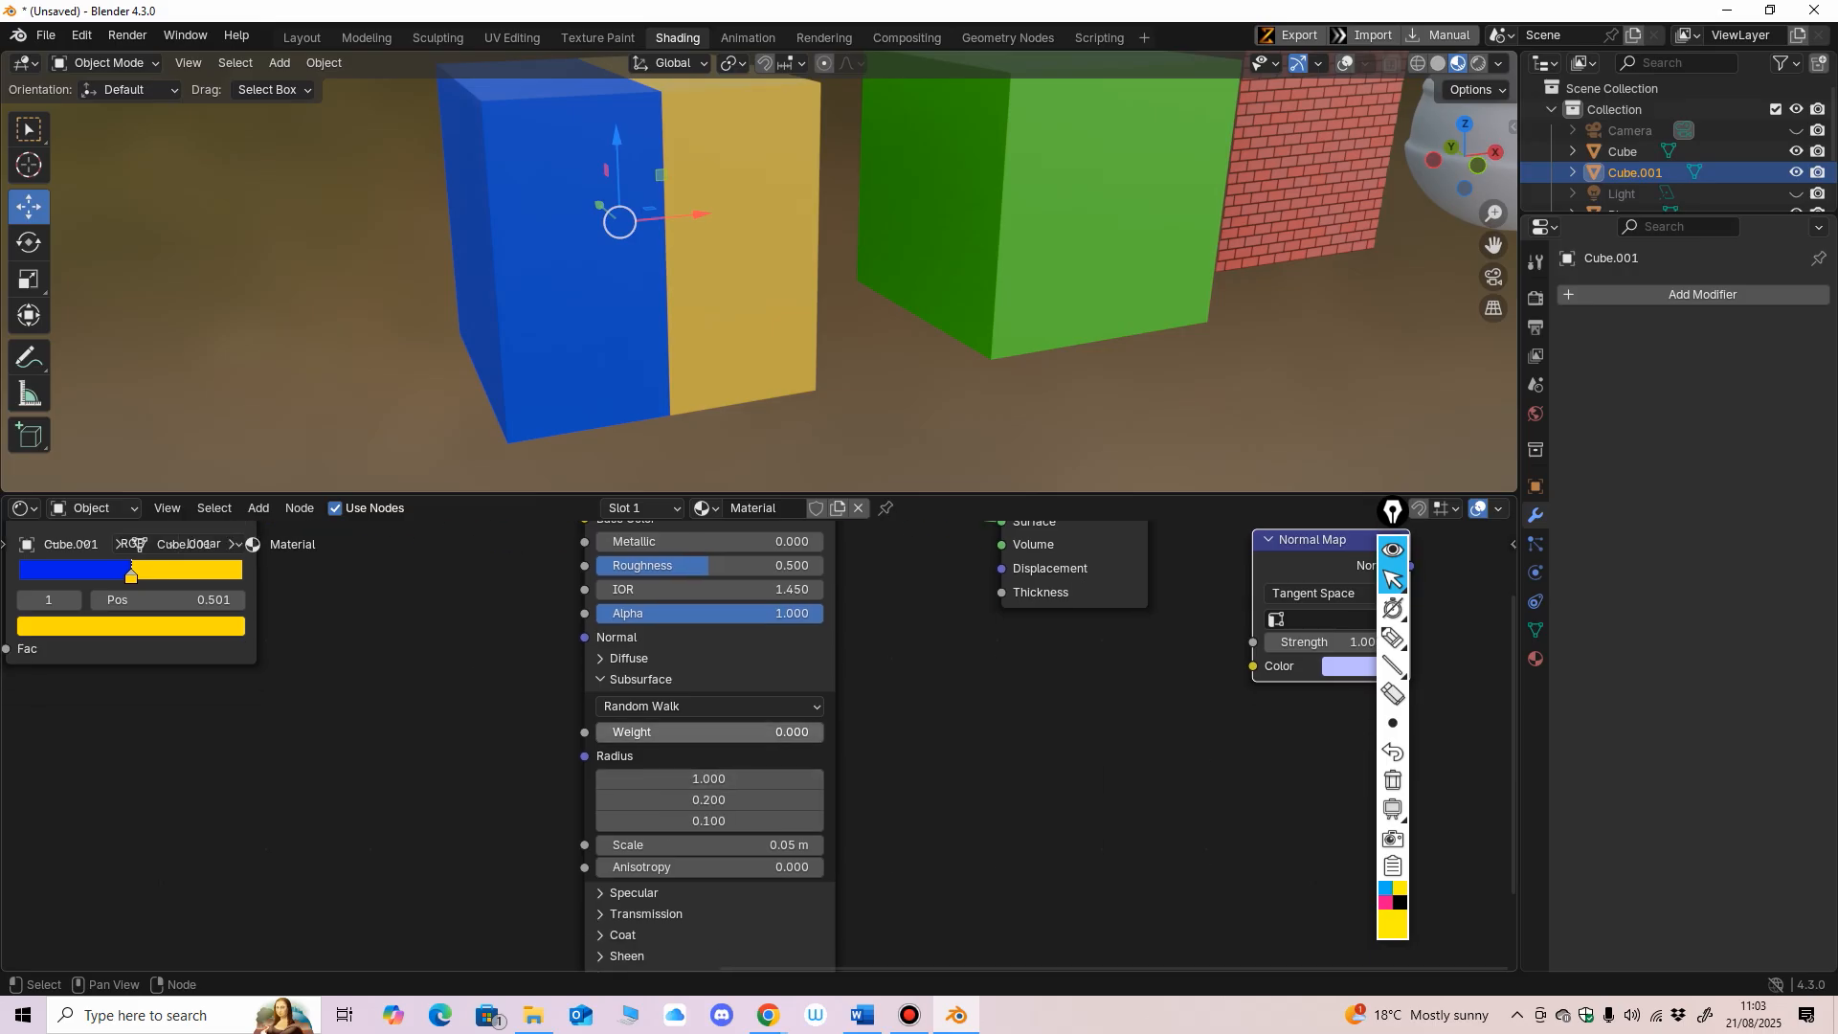
{"action": "left_click", "coordinate": [601, 680]}
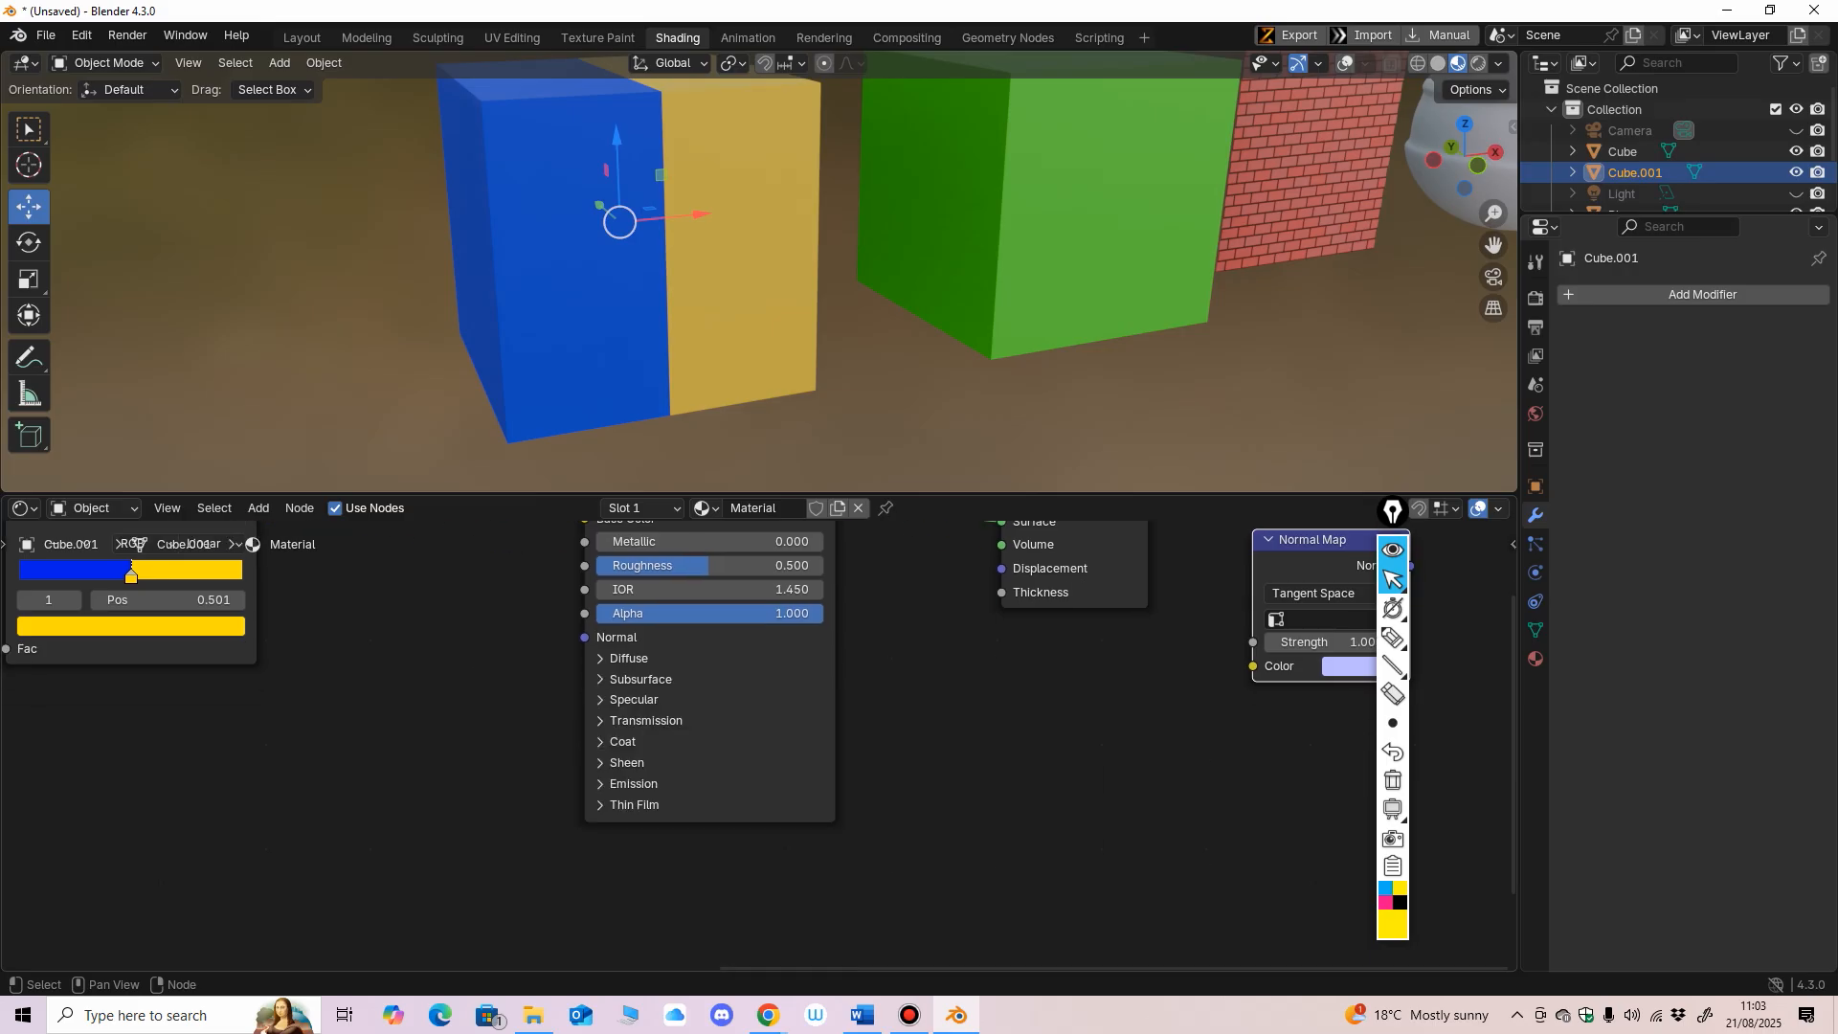
{"action": "left_click", "coordinate": [601, 680]}
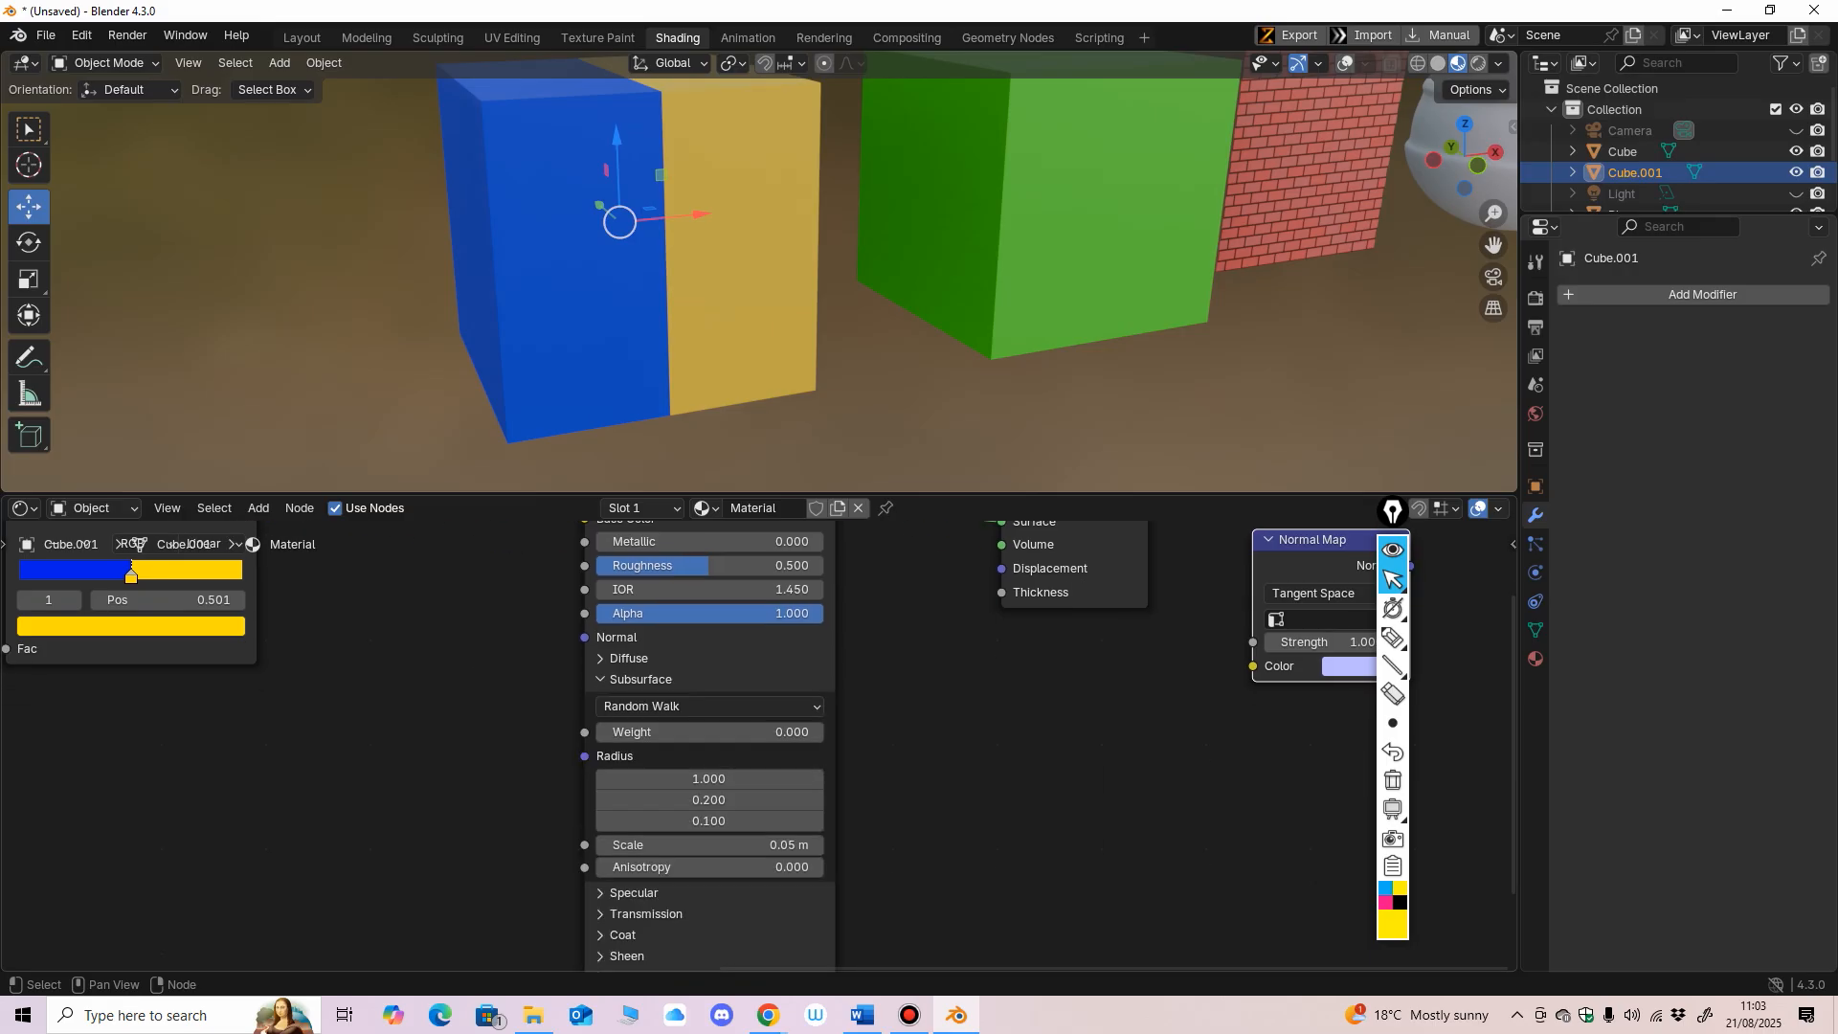
Step: Handwrite an underlined "SSS" note with the yellow annotation pen beside the Subsurface settings
{"action": "left_click", "coordinate": [1393, 636]}
{"action": "left_click_drag", "start_coordinate": [1065, 716], "coordinate": [1020, 760]}
{"action": "mouse_move", "coordinate": [1105, 720]}
{"action": "left_mouse_down"}
{"action": "mouse_move", "coordinate": [1072, 759]}
{"action": "mouse_move", "coordinate": [1140, 783]}
{"action": "left_mouse_up"}
{"action": "mouse_move", "coordinate": [1393, 665]}
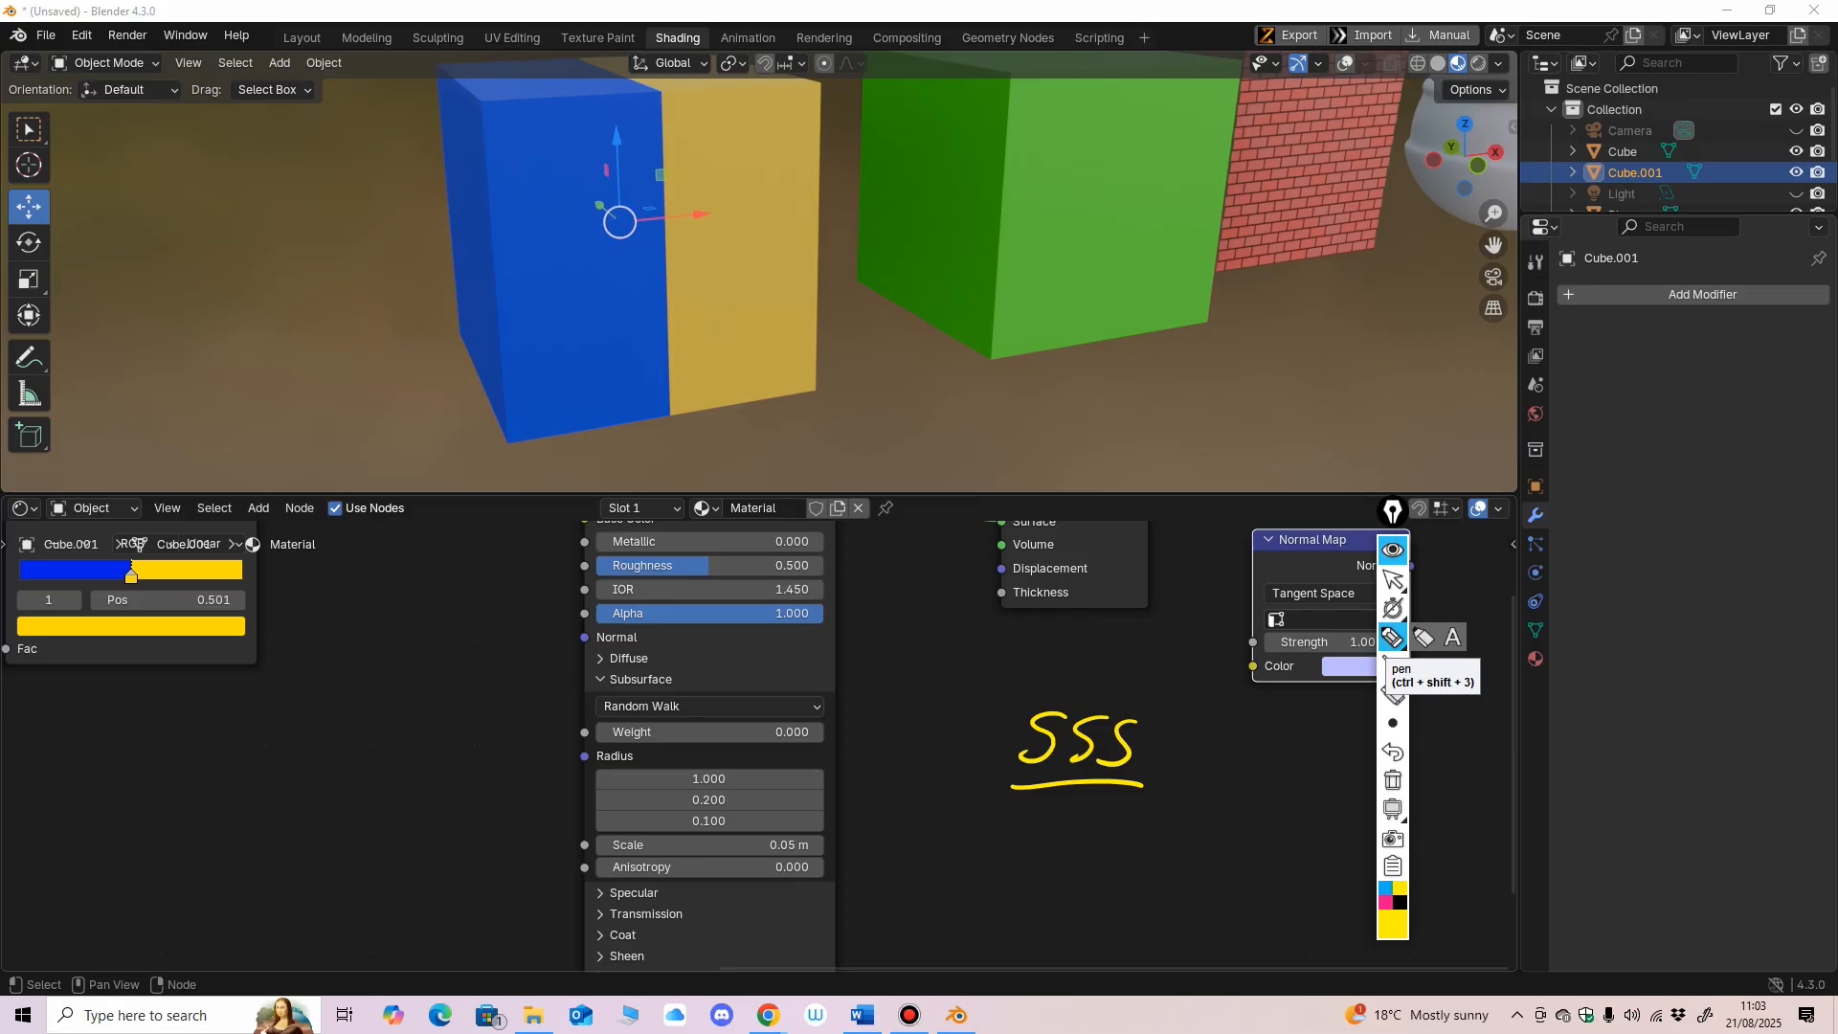
Step: Erase the handwritten "SSS" note and return to the normal cursor
{"action": "left_click", "coordinate": [1393, 693]}
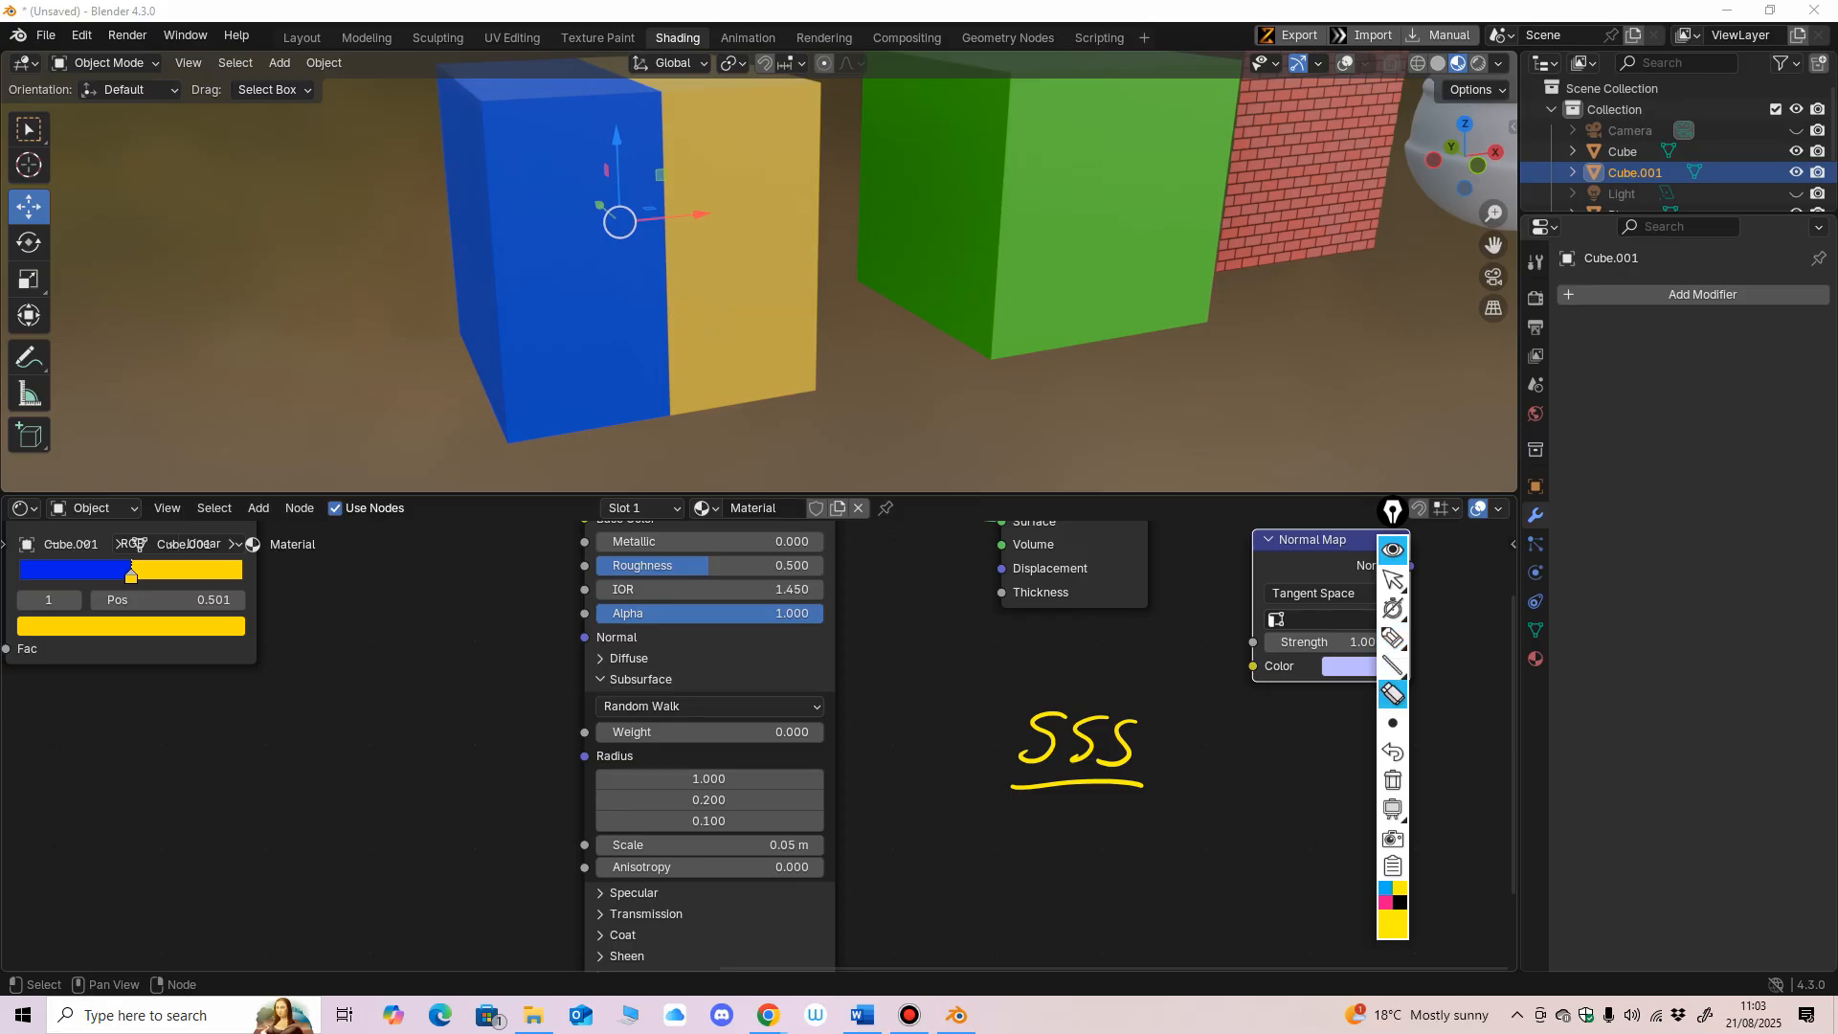
{"action": "mouse_move", "coordinate": [1115, 739]}
{"action": "left_mouse_down"}
{"action": "mouse_move", "coordinate": [1077, 785]}
{"action": "mouse_move", "coordinate": [1039, 742]}
{"action": "mouse_move", "coordinate": [1084, 752]}
{"action": "mouse_move", "coordinate": [1053, 742]}
{"action": "left_mouse_up"}
{"action": "left_click", "coordinate": [1393, 580]}
Step: Handwrite an underlined "0 - 1" range note in yellow beside the Subsurface Weight
{"action": "left_click", "coordinate": [1393, 637]}
{"action": "left_click_drag", "start_coordinate": [1124, 762], "coordinate": [1202, 791]}
{"action": "mouse_move", "coordinate": [1037, 826]}
{"action": "left_mouse_down"}
{"action": "mouse_move", "coordinate": [1215, 813]}
{"action": "mouse_move", "coordinate": [1091, 818]}
{"action": "left_mouse_up"}
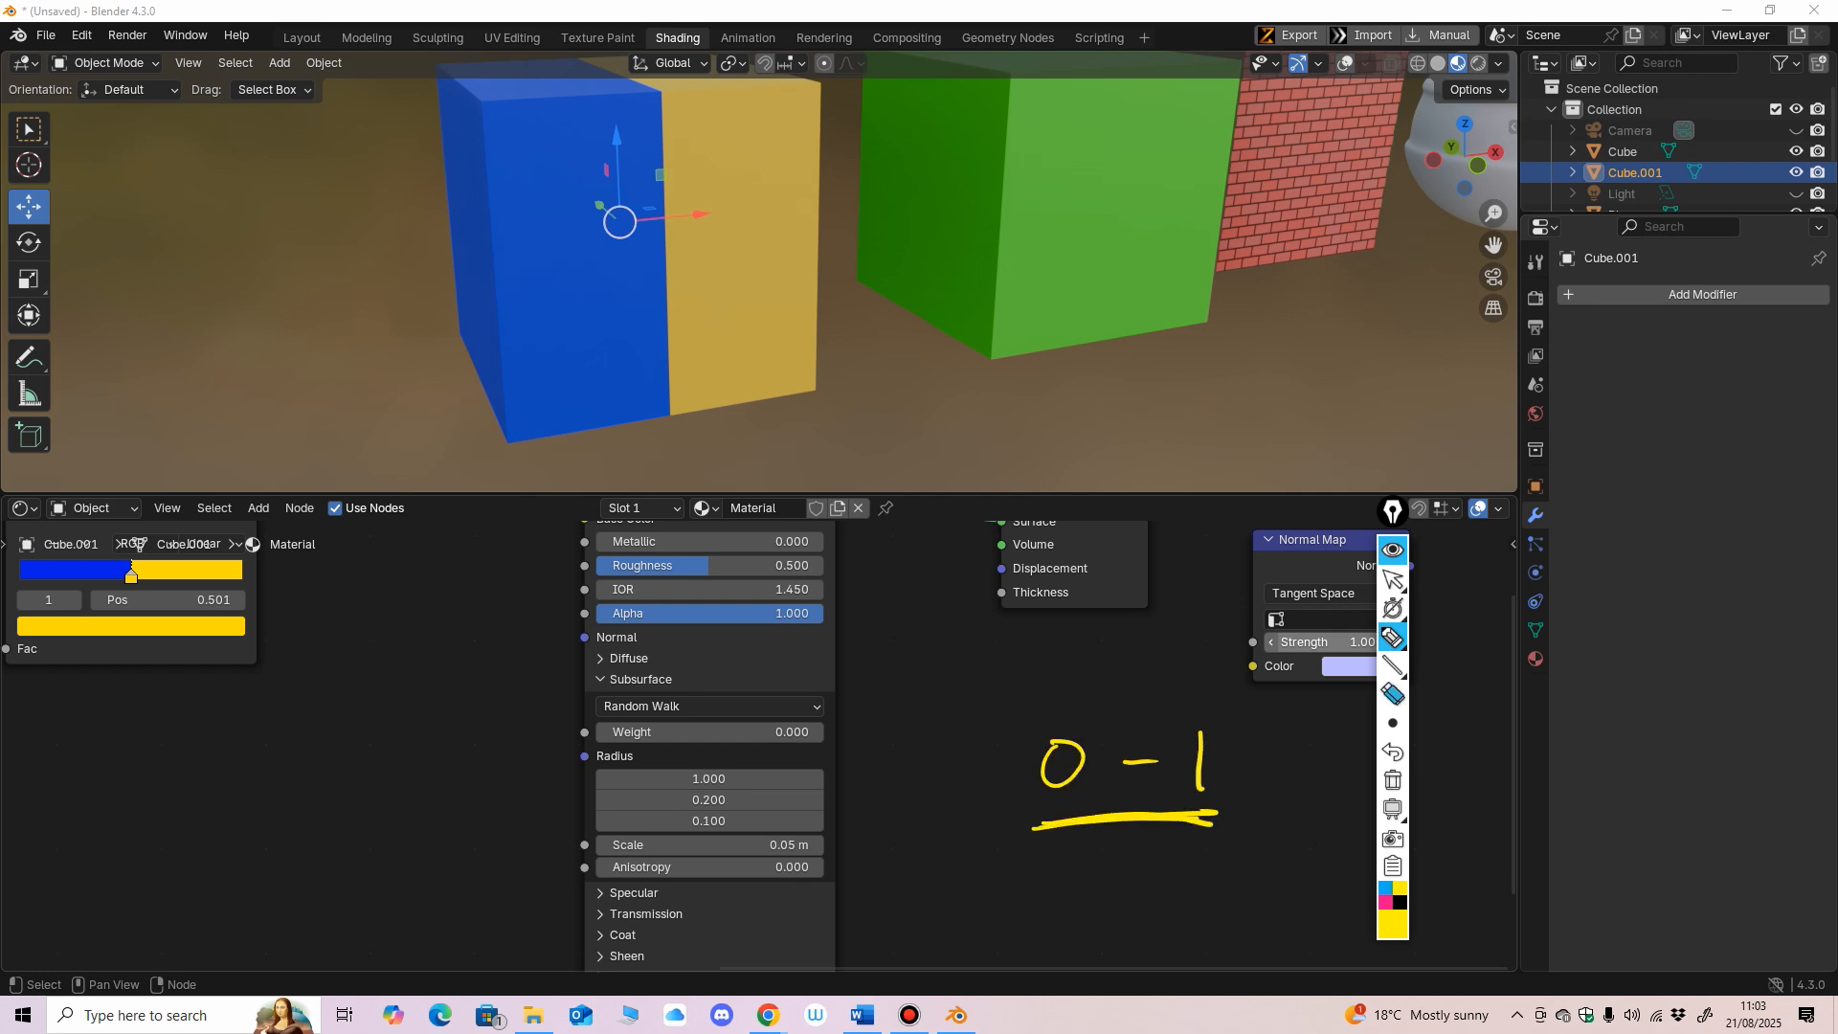
Step: Erase the "0 - 1" note and switch the annotation tool back to the normal cursor
{"action": "left_click", "coordinate": [1392, 693]}
{"action": "mouse_move", "coordinate": [1212, 819]}
{"action": "left_mouse_down"}
{"action": "mouse_move", "coordinate": [1198, 772]}
{"action": "mouse_move", "coordinate": [1053, 764]}
{"action": "left_mouse_up"}
{"action": "left_click", "coordinate": [1392, 579]}
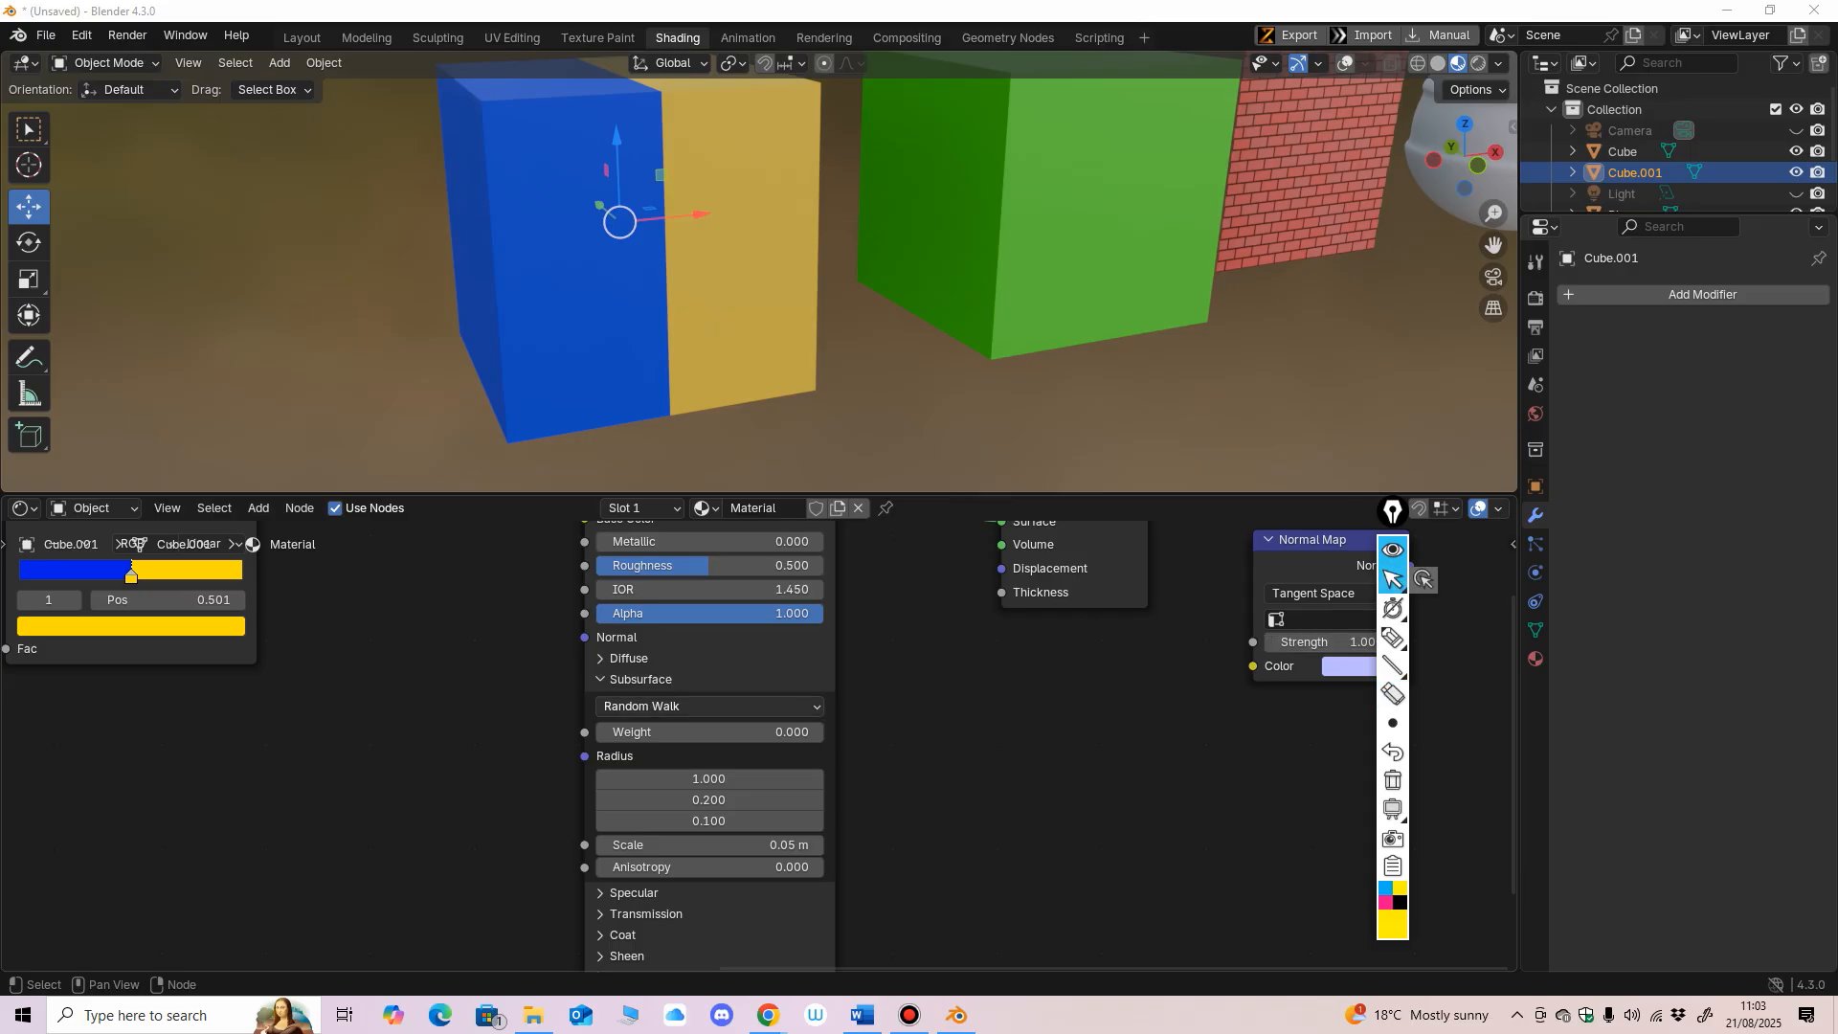
Step: Try a Specular IOR Level of 0.707 and different anisotropic values, undo these changes, and collapse the Specular settings
{"action": "left_click", "coordinate": [636, 679]}
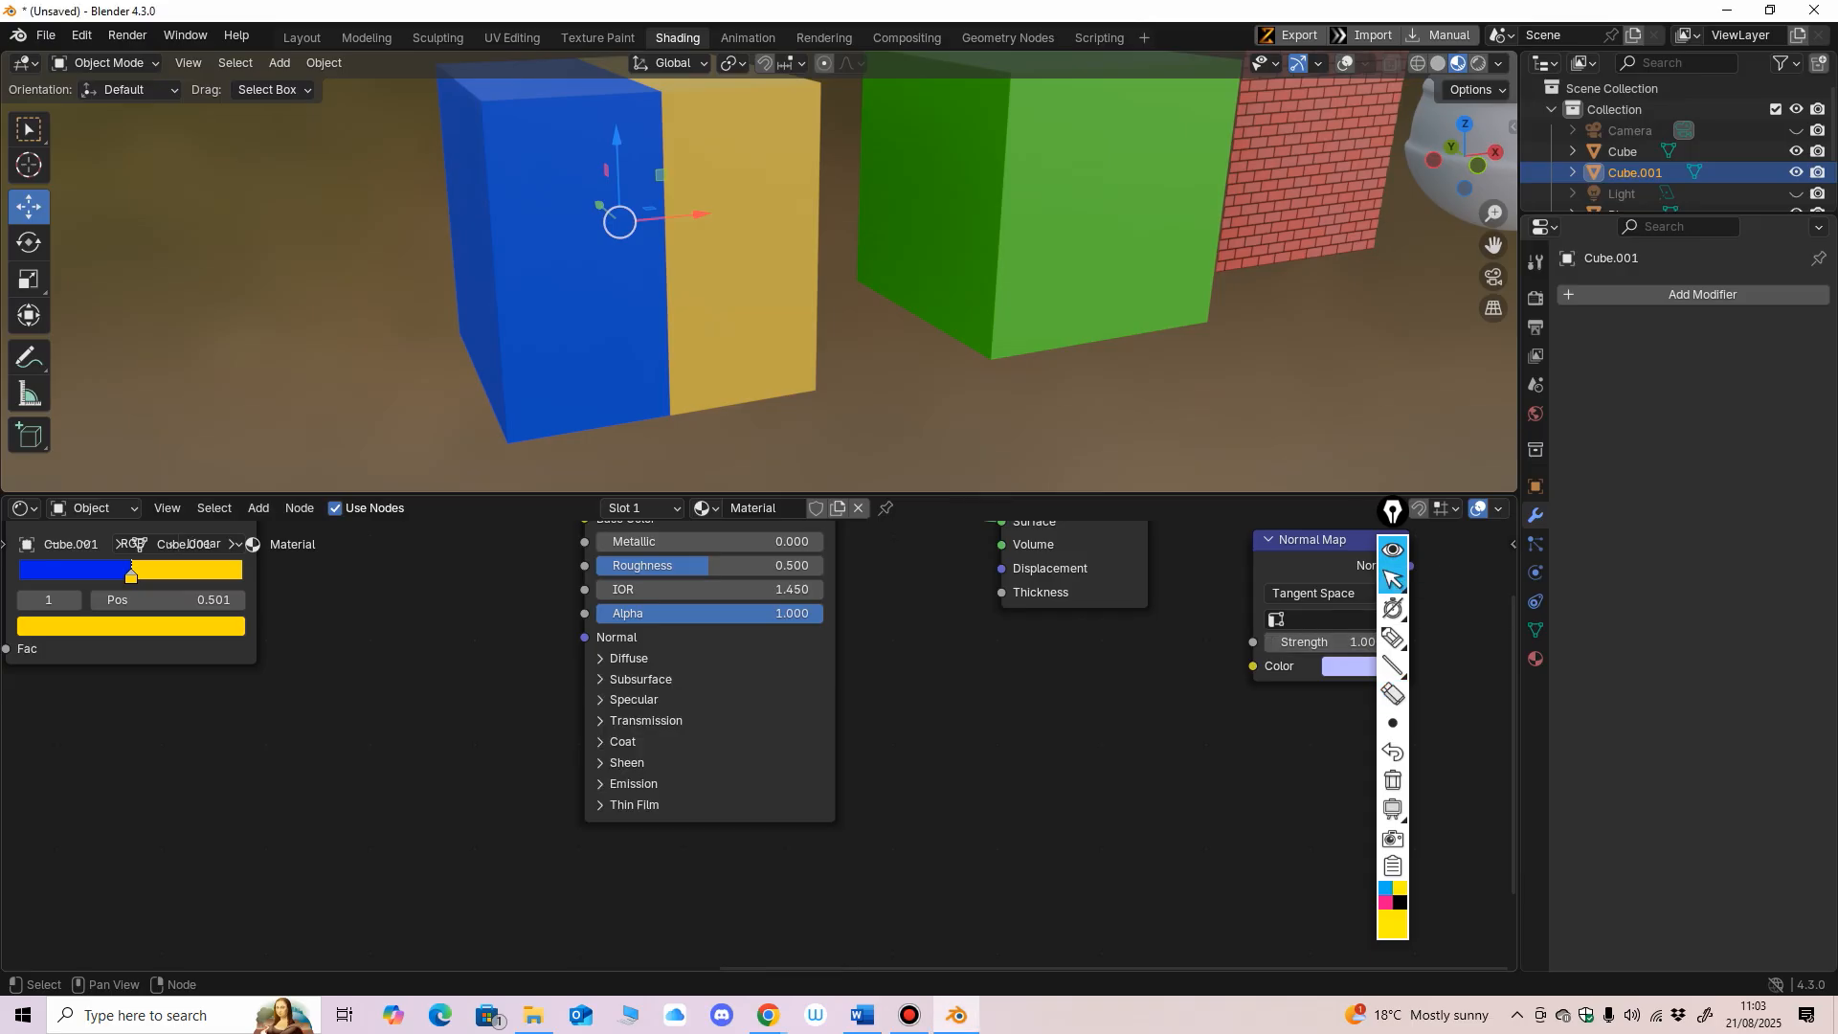
{"action": "left_click", "coordinate": [631, 698]}
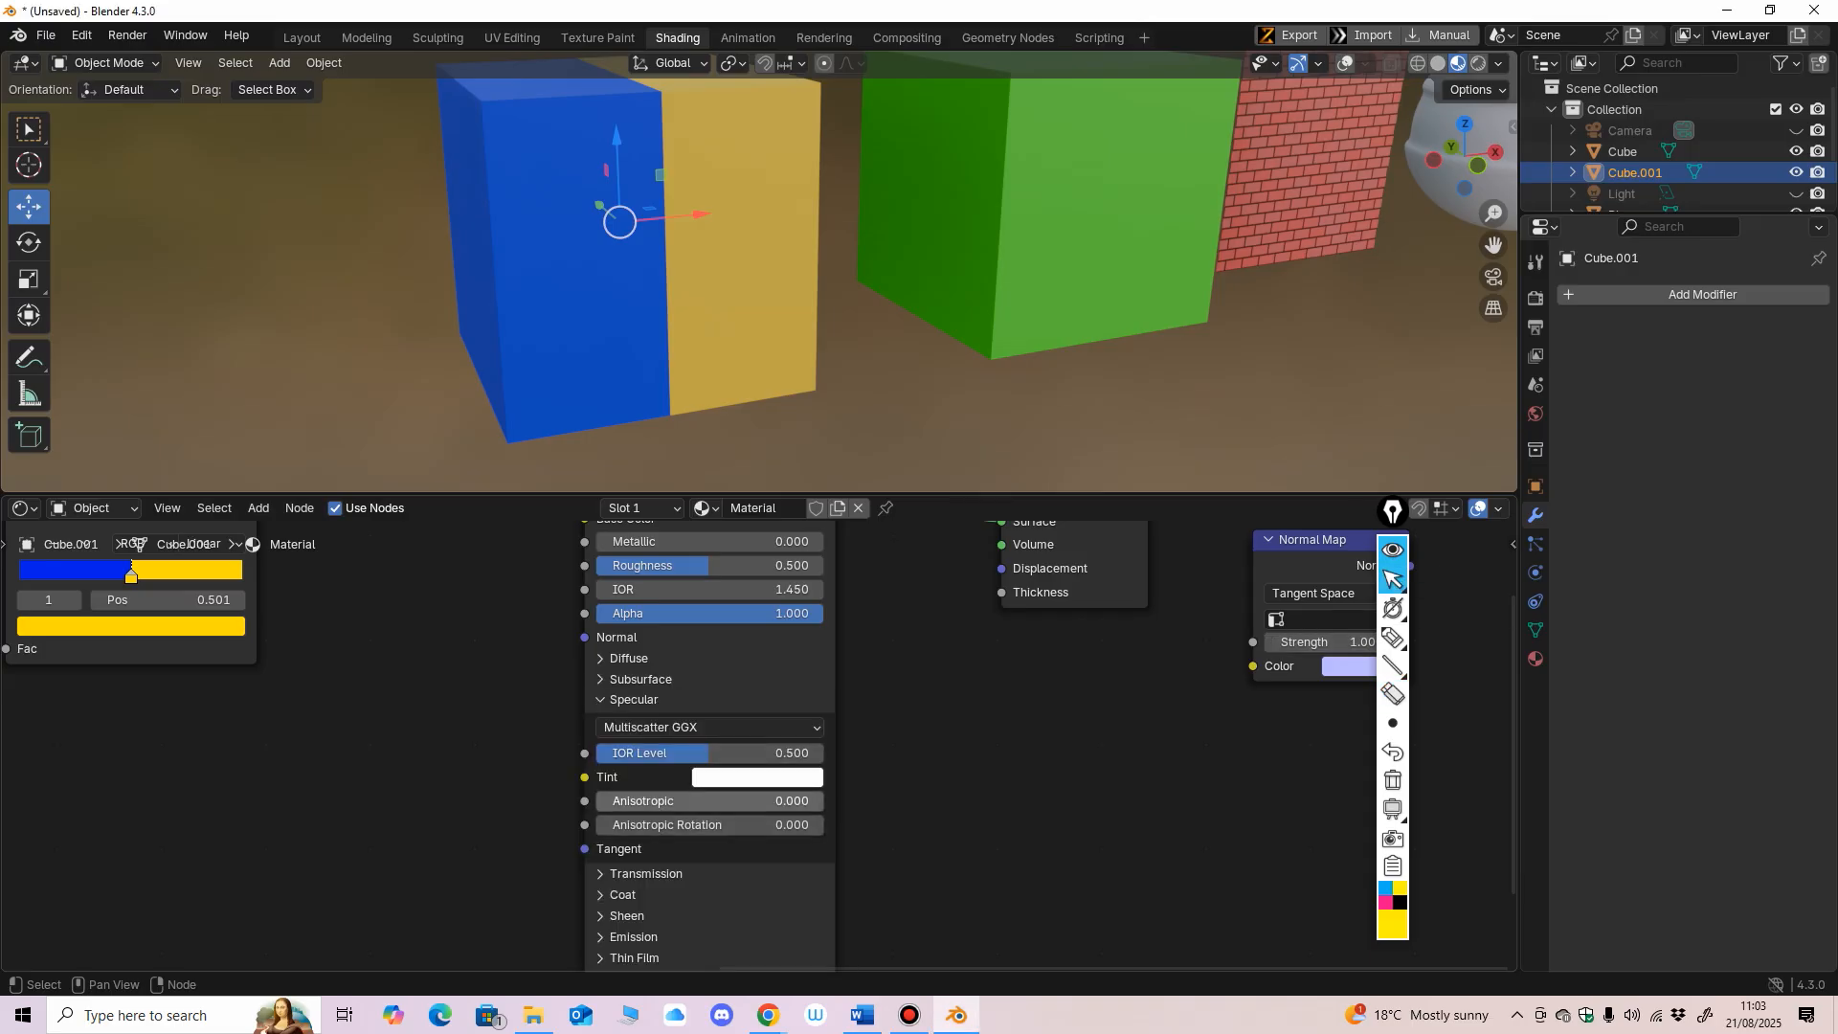
{"action": "left_click_drag", "start_coordinate": [704, 753], "coordinate": [751, 754]}
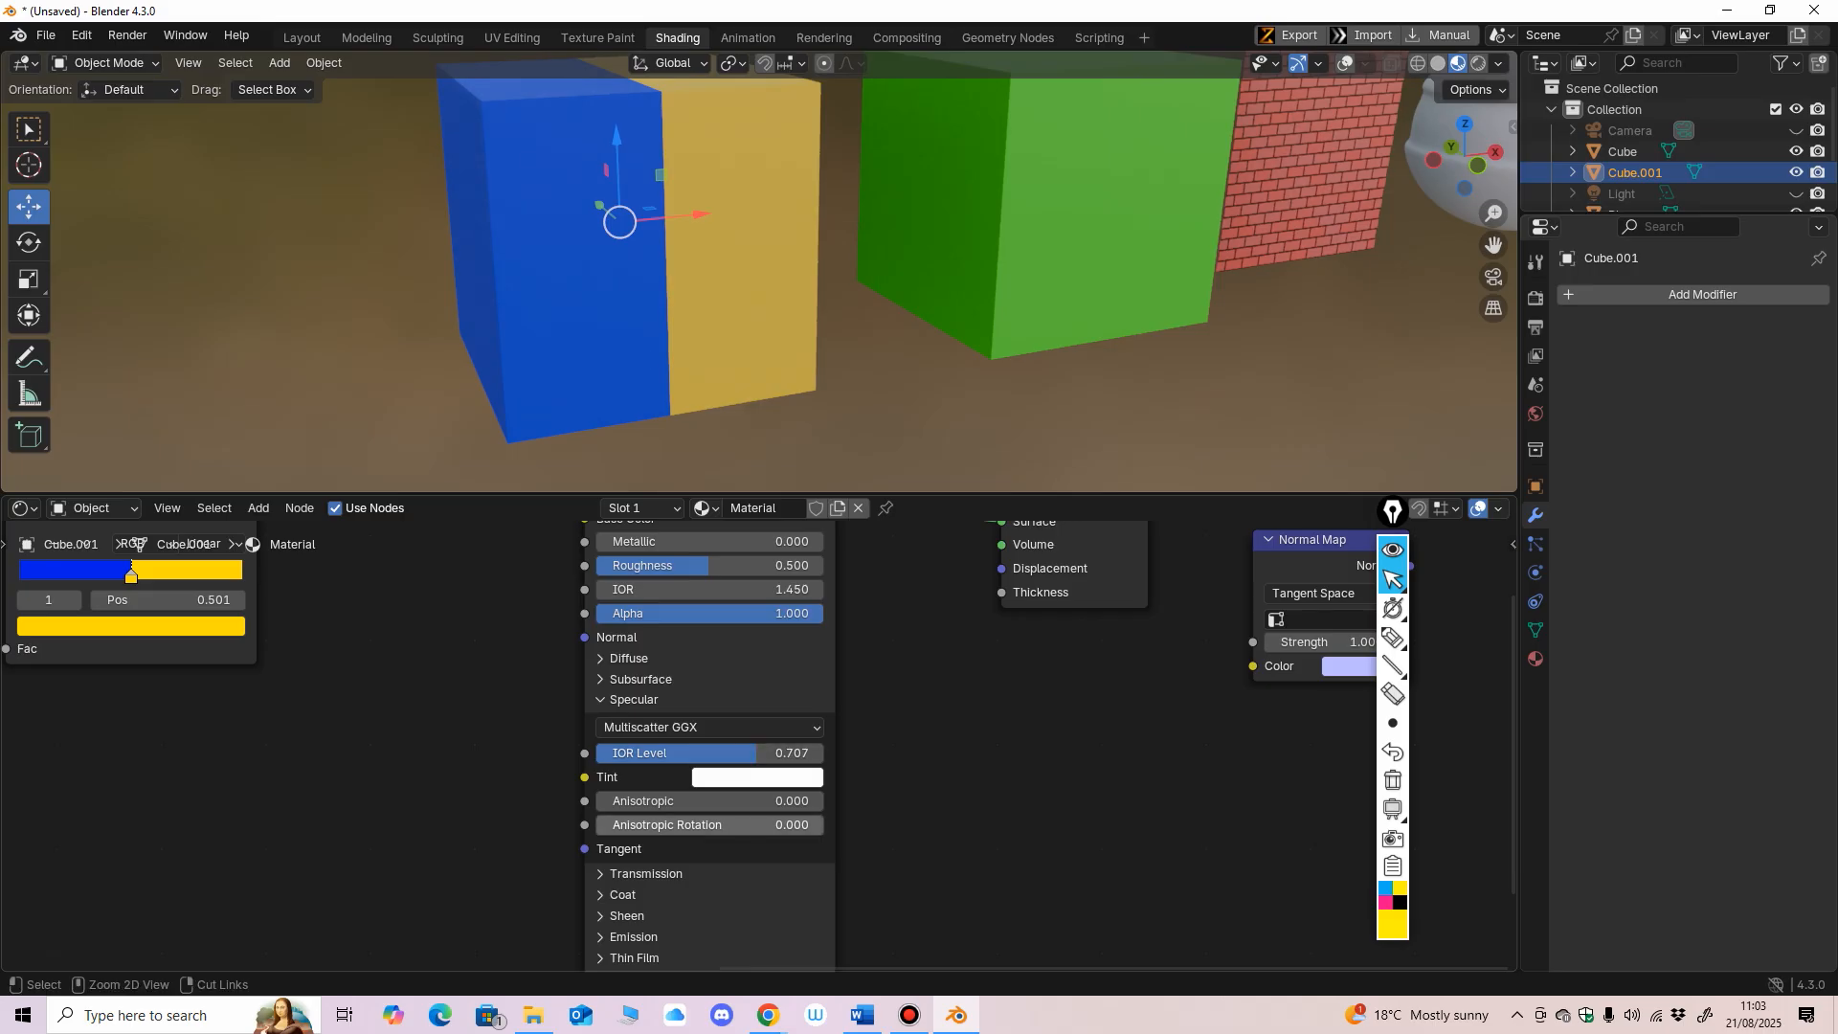
{"action": "key", "text": "ctrl+z"}
{"action": "mouse_move", "coordinate": [598, 801]}
{"action": "left_mouse_down"}
{"action": "mouse_move", "coordinate": [704, 801]}
{"action": "mouse_move", "coordinate": [621, 825]}
{"action": "left_mouse_up"}
{"action": "key", "text": "ctrl+z"}
{"action": "key", "text": "ctrl+z"}
{"action": "left_click", "coordinate": [632, 699]}
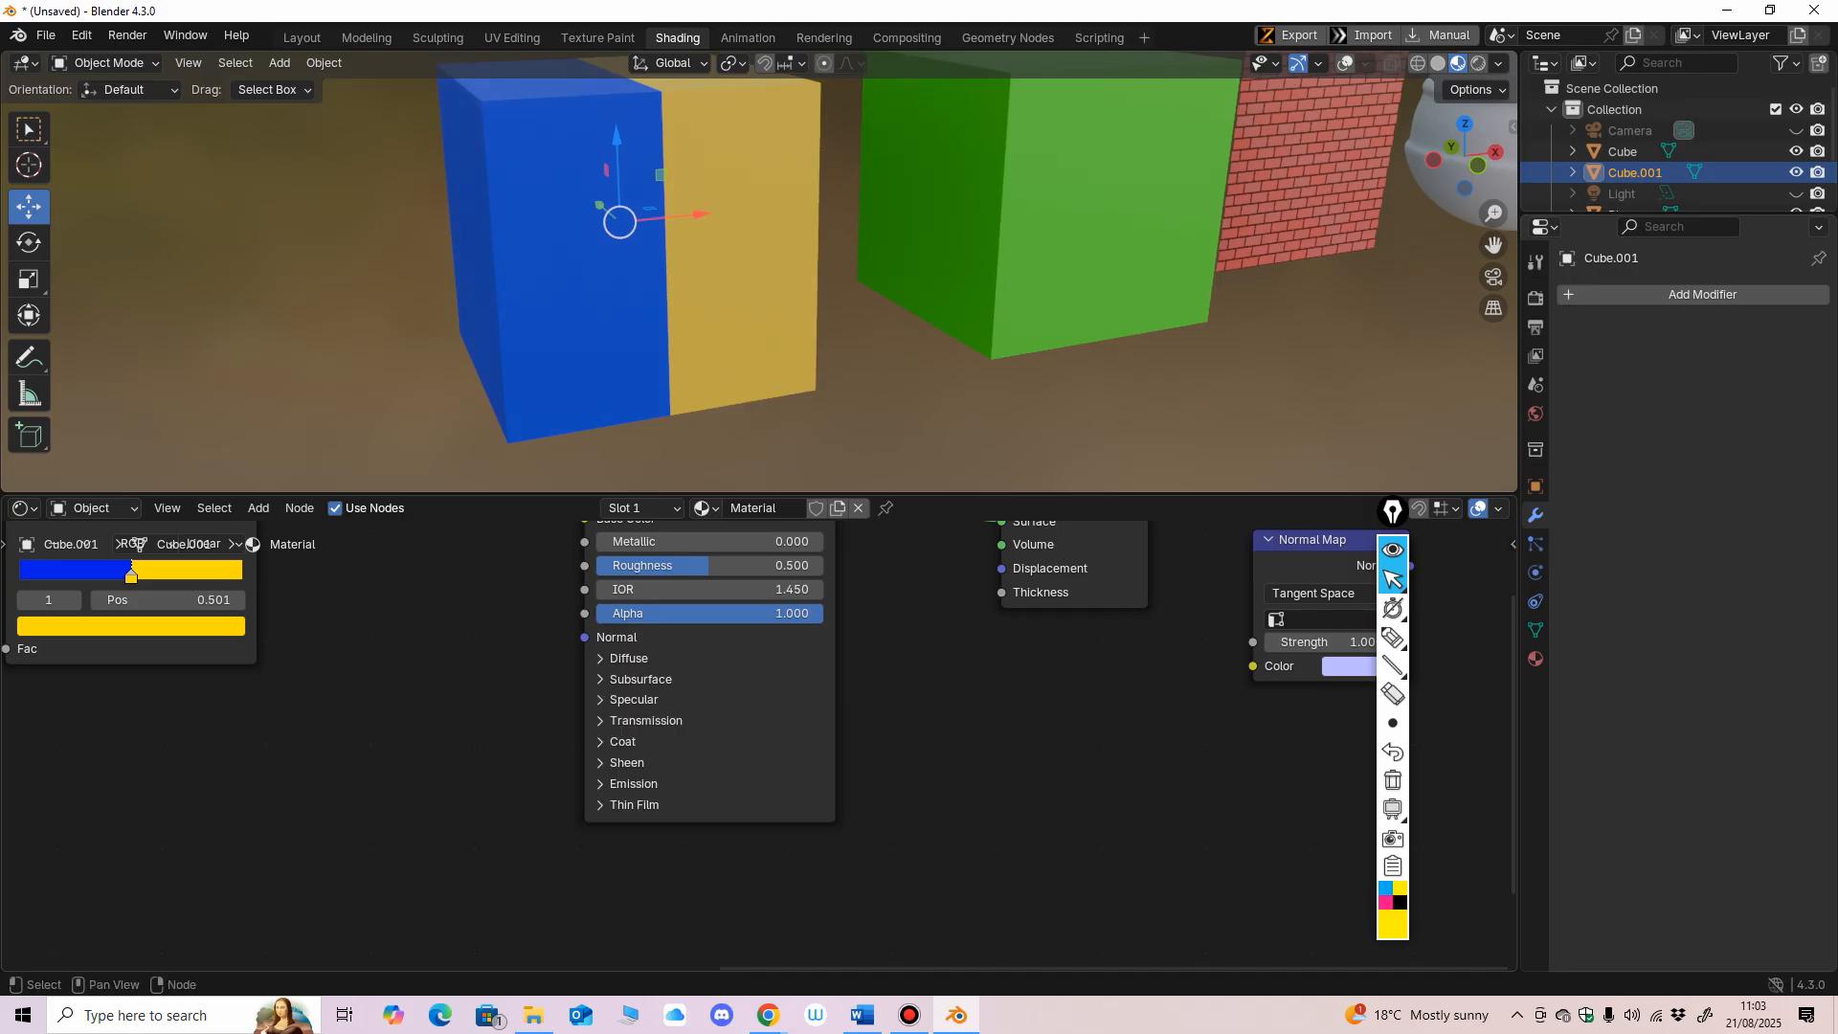
Step: Look at the Transmission settings, collapse them, and set the Coat Weight to 0.232
{"action": "left_click", "coordinate": [632, 721]}
{"action": "mouse_move", "coordinate": [603, 750]}
{"action": "left_mouse_down"}
{"action": "mouse_move", "coordinate": [811, 749]}
{"action": "mouse_move", "coordinate": [596, 749]}
{"action": "mouse_move", "coordinate": [702, 770]}
{"action": "mouse_move", "coordinate": [594, 769]}
{"action": "mouse_move", "coordinate": [649, 770]}
{"action": "left_mouse_up"}
{"action": "left_click", "coordinate": [600, 721]}
{"action": "left_click", "coordinate": [601, 742]}
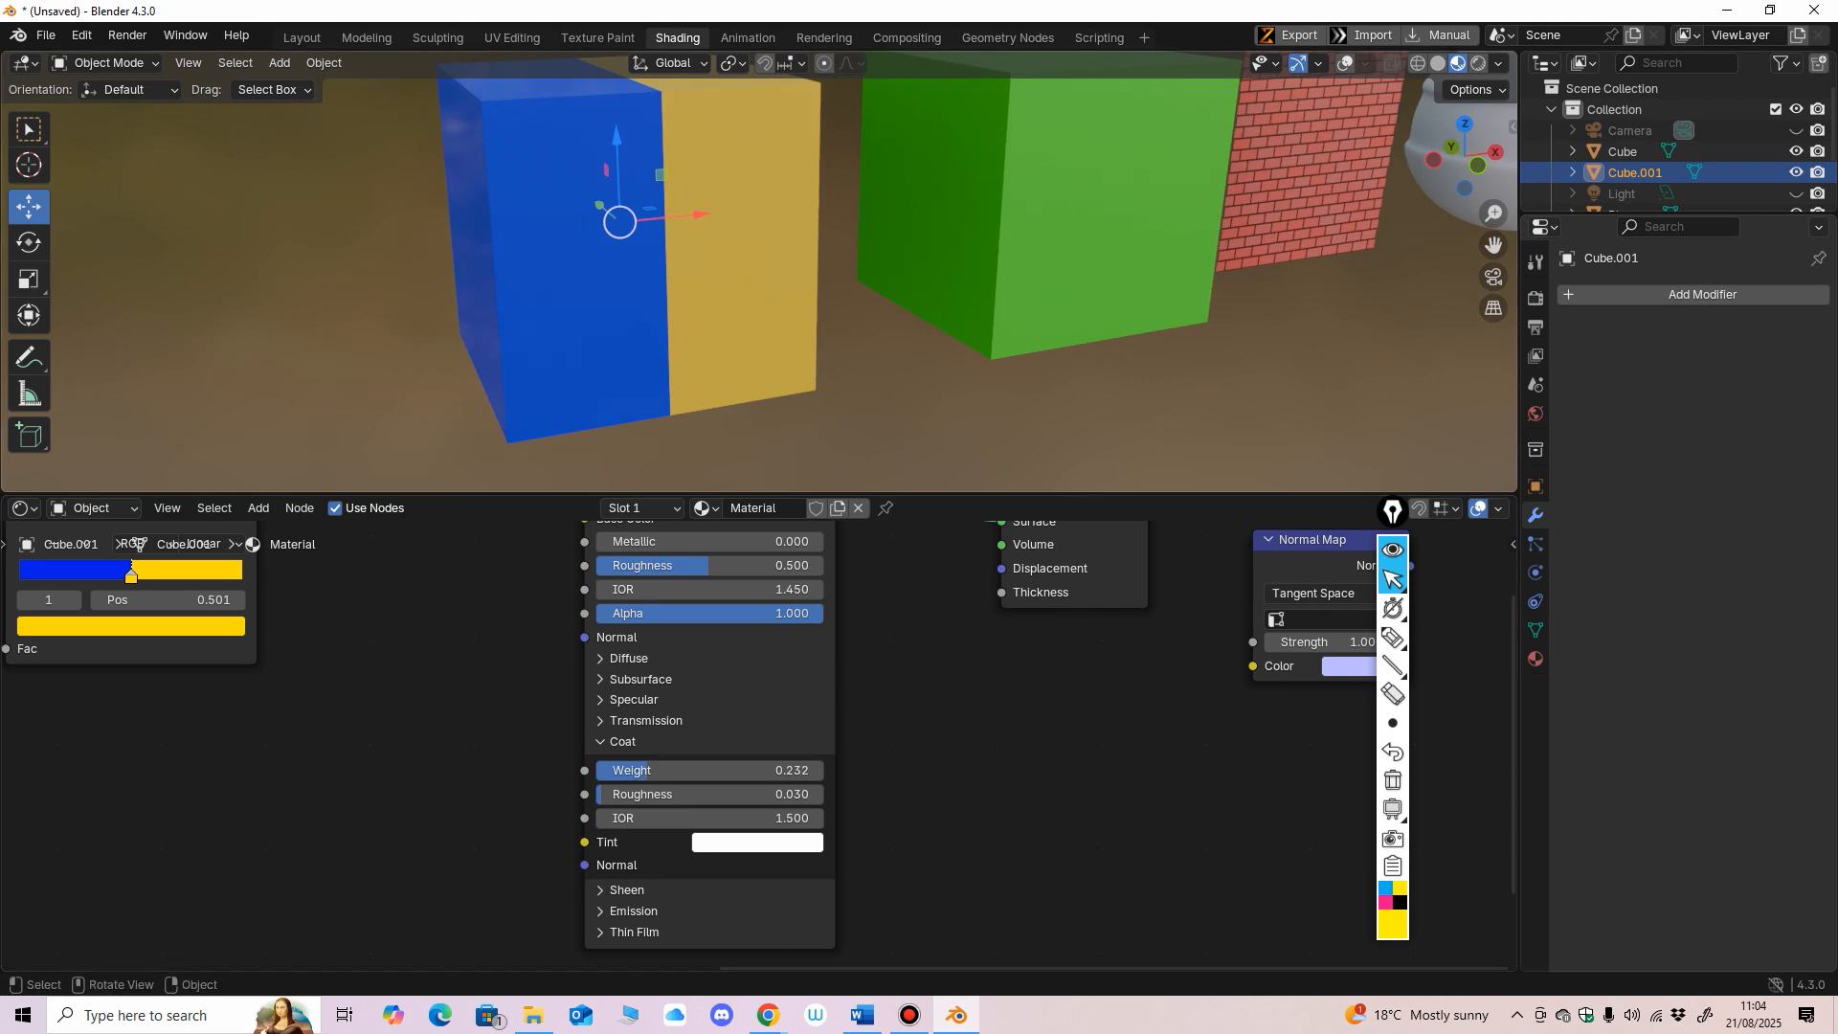
Step: Circle the coat reflections on the cube's blue side face in yellow, and erase the marks
{"action": "left_click", "coordinate": [1392, 636]}
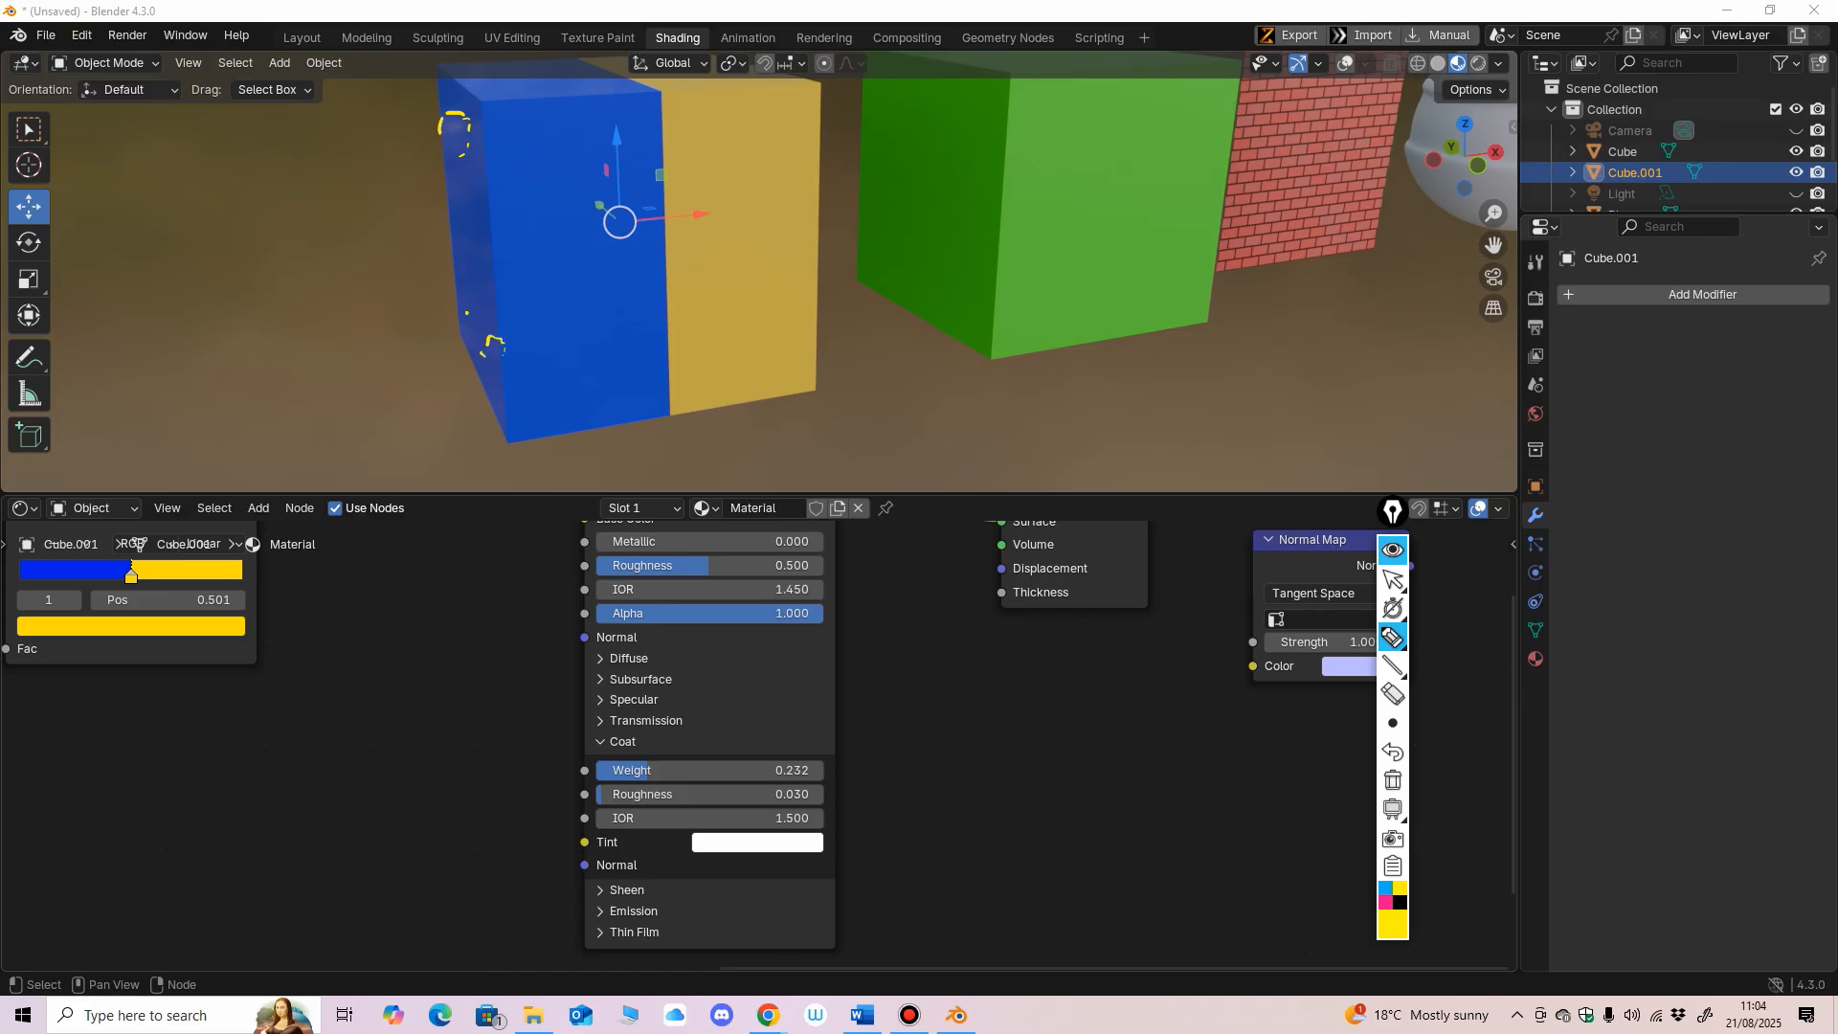
{"action": "left_click", "coordinate": [1392, 694]}
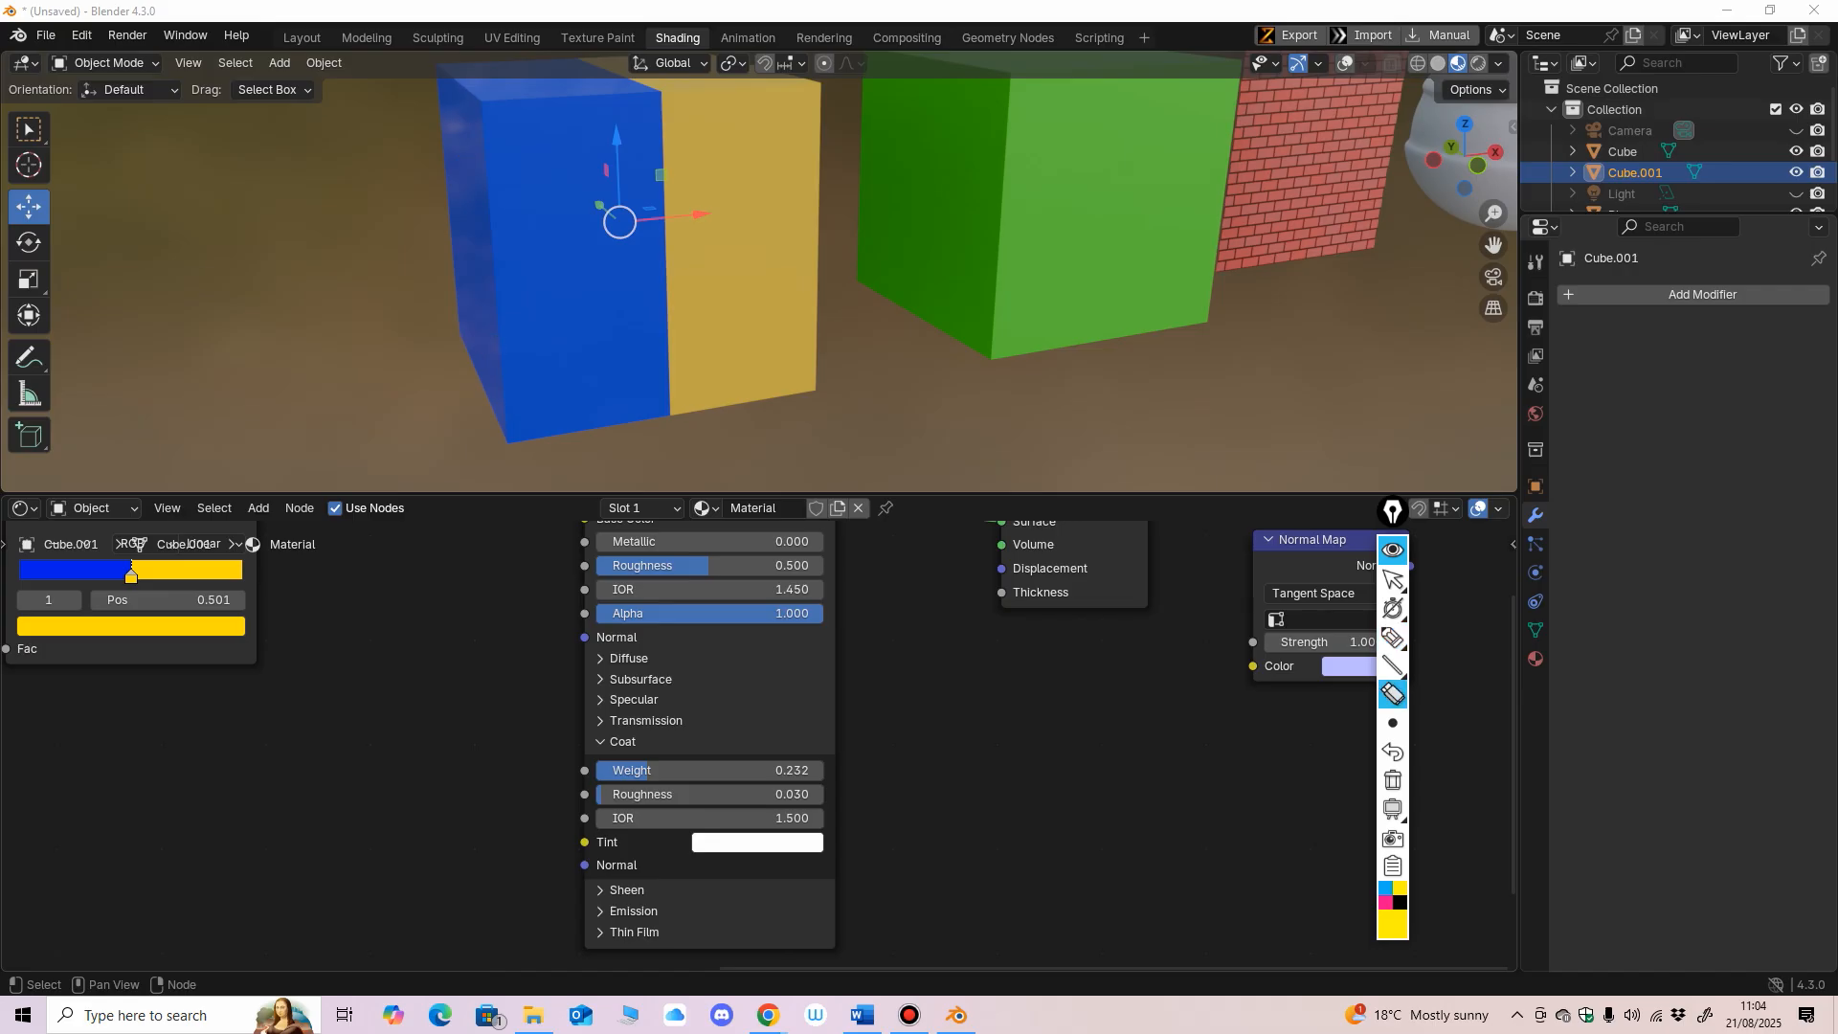
{"action": "left_click", "coordinate": [1392, 579]}
Step: Collapse Coat and try different Sheen Weight values, ending at 0.183, while viewing the blue-and-yellow cube
{"action": "left_click", "coordinate": [622, 741]}
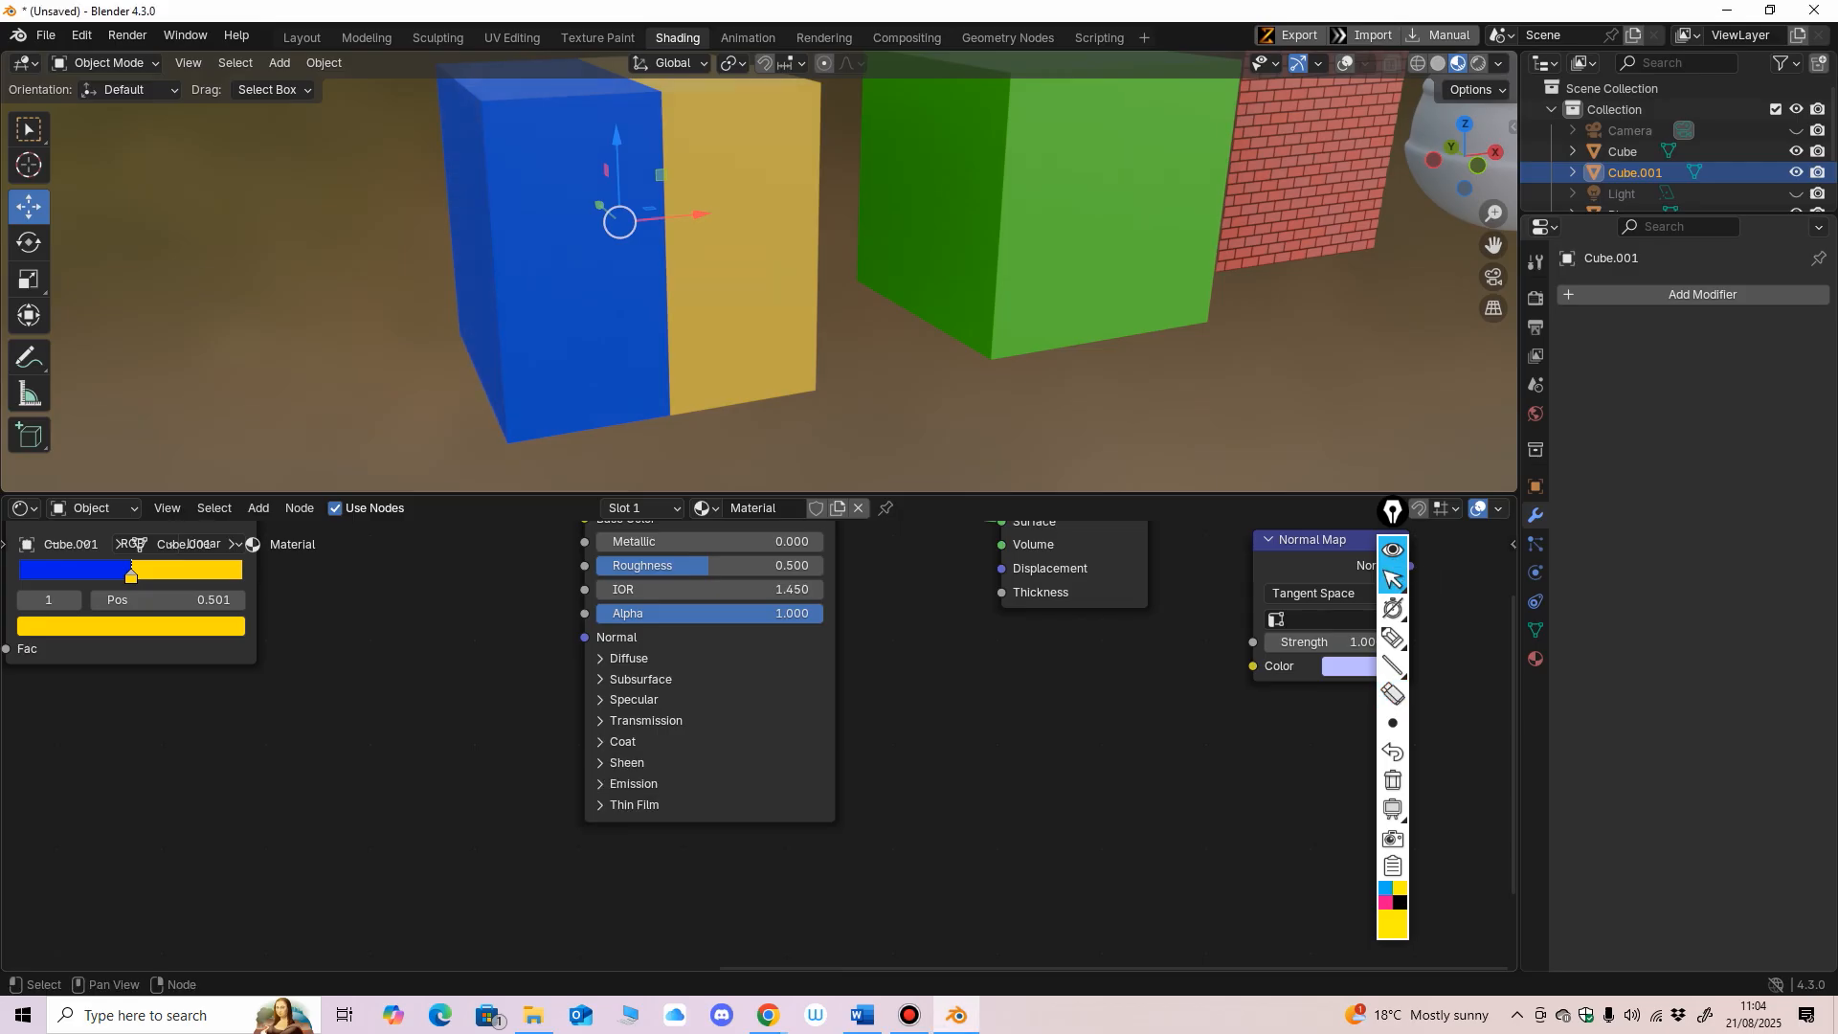
{"action": "left_click", "coordinate": [624, 763]}
{"action": "left_click_drag", "start_coordinate": [632, 792], "coordinate": [678, 791]}
{"action": "middle_click_drag", "start_coordinate": [727, 287], "coordinate": [743, 309]}
{"action": "mouse_move", "coordinate": [651, 792]}
{"action": "left_mouse_down"}
{"action": "mouse_move", "coordinate": [738, 792]}
{"action": "mouse_move", "coordinate": [606, 791]}
{"action": "mouse_move", "coordinate": [684, 792]}
{"action": "mouse_move", "coordinate": [628, 792]}
{"action": "mouse_move", "coordinate": [662, 791]}
{"action": "left_mouse_up"}
{"action": "mouse_move", "coordinate": [657, 791]}
{"action": "left_mouse_down"}
{"action": "mouse_move", "coordinate": [629, 791]}
{"action": "mouse_move", "coordinate": [647, 791]}
{"action": "left_mouse_up"}
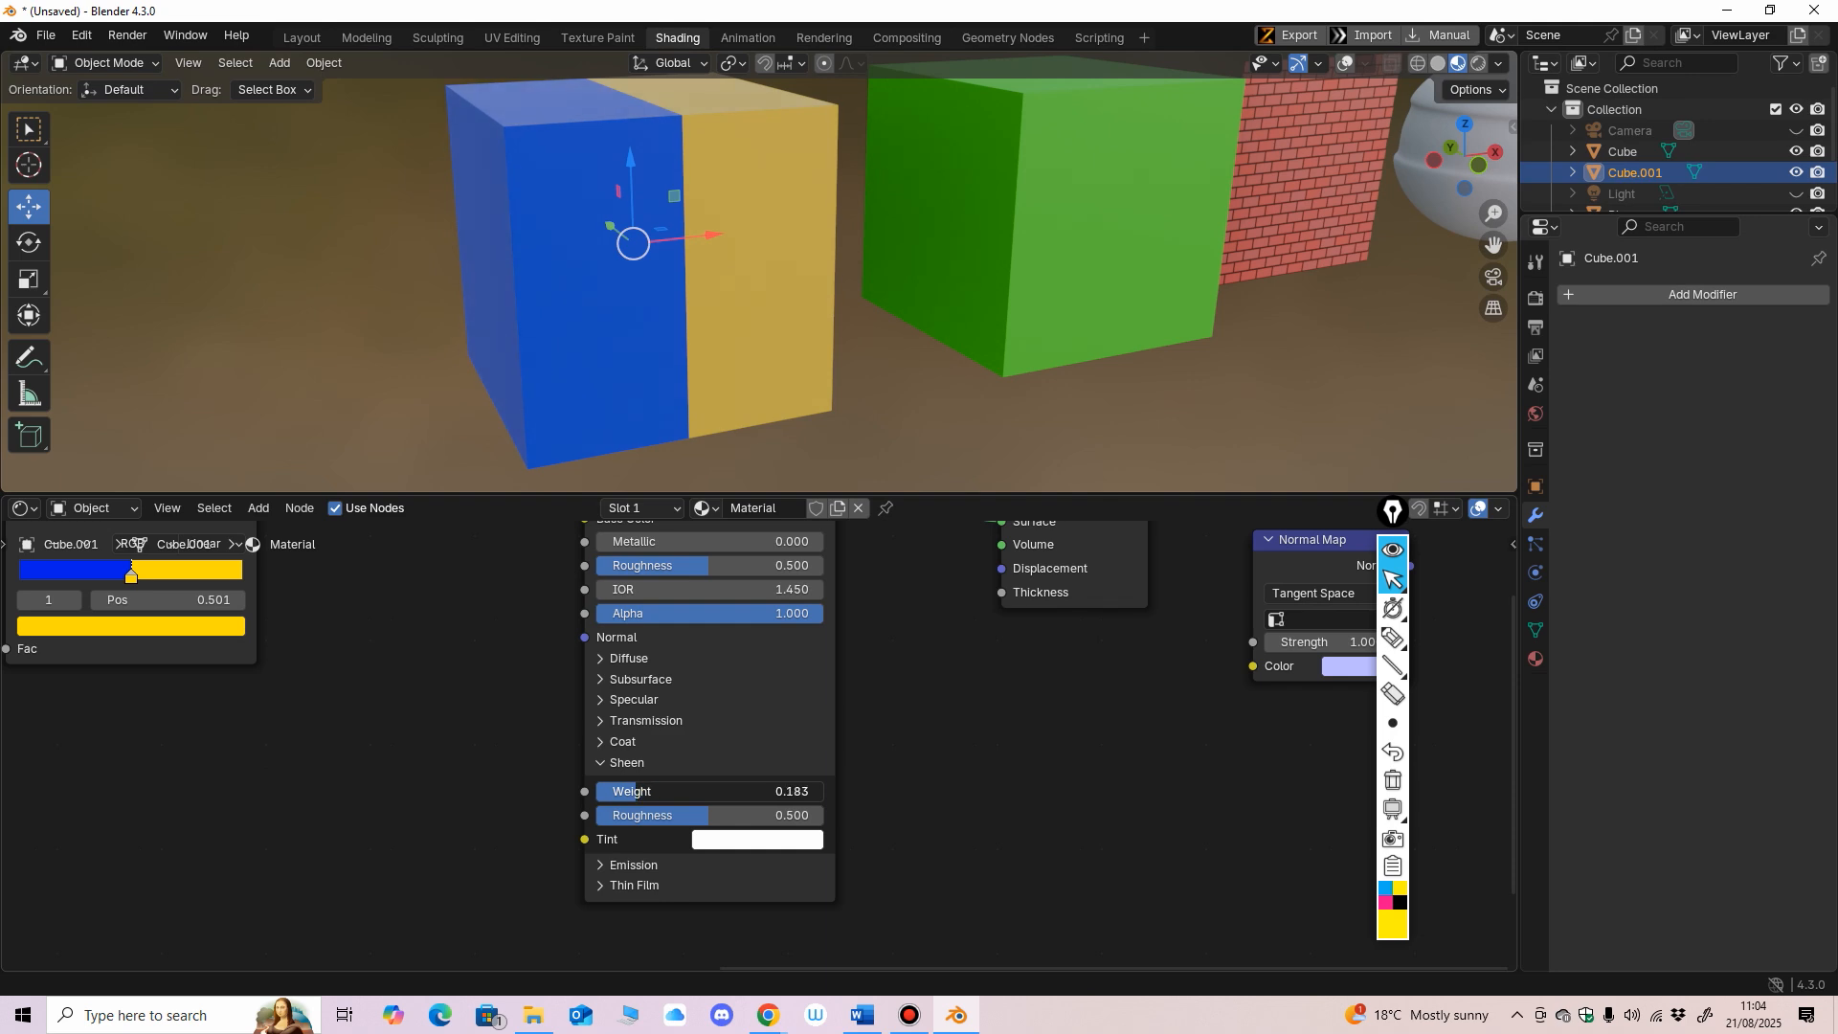
Step: Set the Sheen Weight of the Principled BSDF to 0
{"action": "left_click", "coordinate": [647, 791]}
{"action": "type", "text": "0"}
{"action": "key", "text": "Return"}
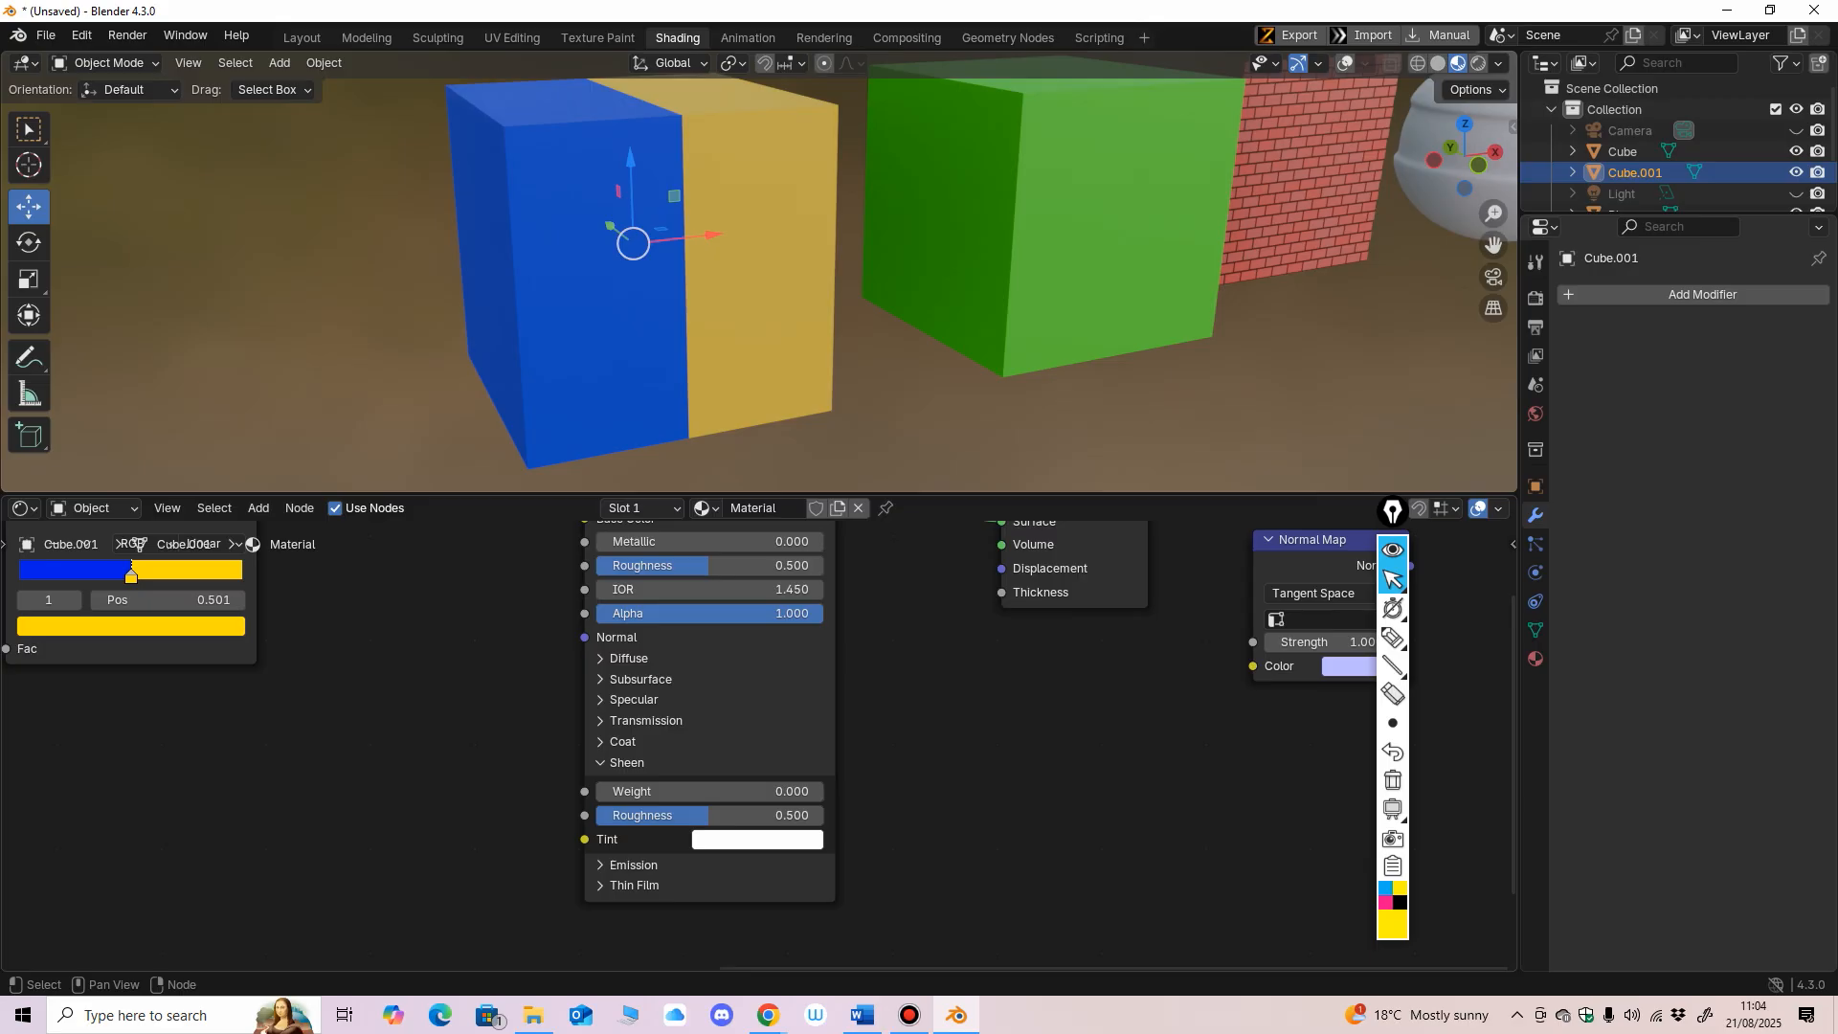
Step: Expand the Emission settings and set the Emission Strength to 20
{"action": "left_click", "coordinate": [602, 864]}
{"action": "middle_click_drag", "start_coordinate": [670, 815], "coordinate": [666, 754]}
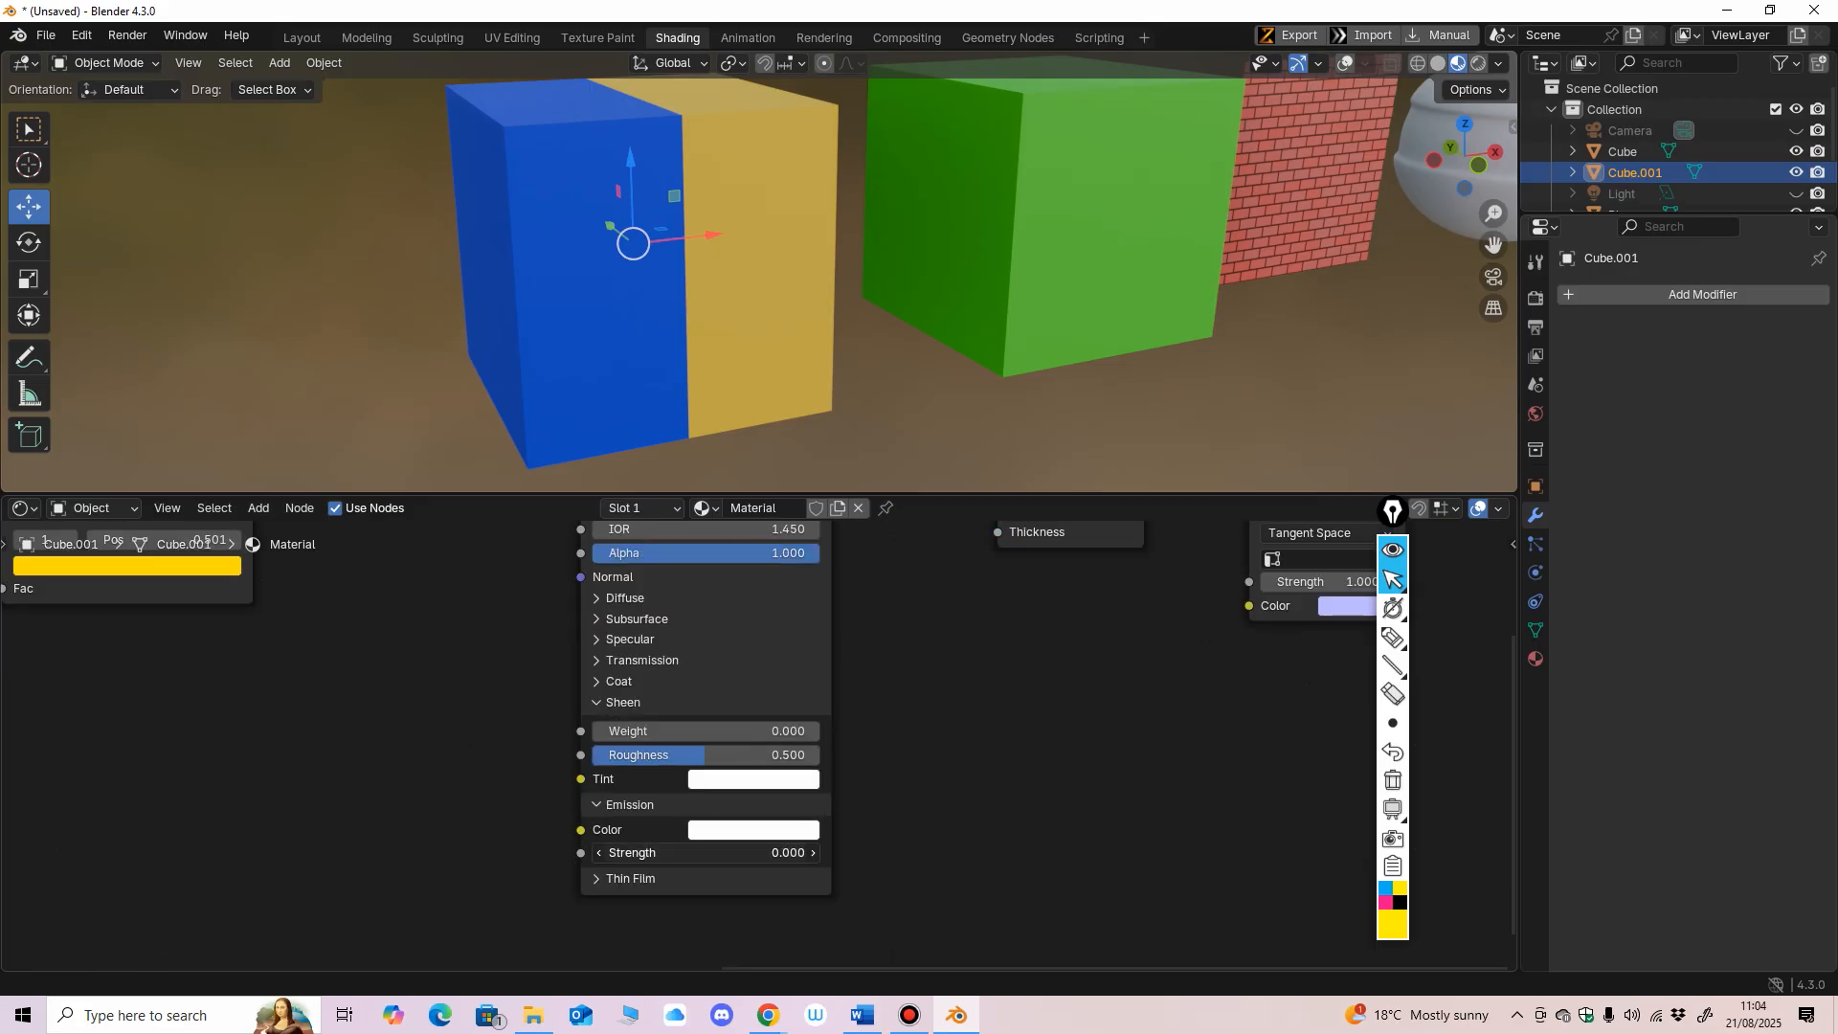
{"action": "mouse_move", "coordinate": [696, 853]}
{"action": "left_mouse_down"}
{"action": "mouse_move", "coordinate": [778, 853]}
{"action": "mouse_move", "coordinate": [723, 853]}
{"action": "left_mouse_up"}
{"action": "left_click", "coordinate": [706, 852]}
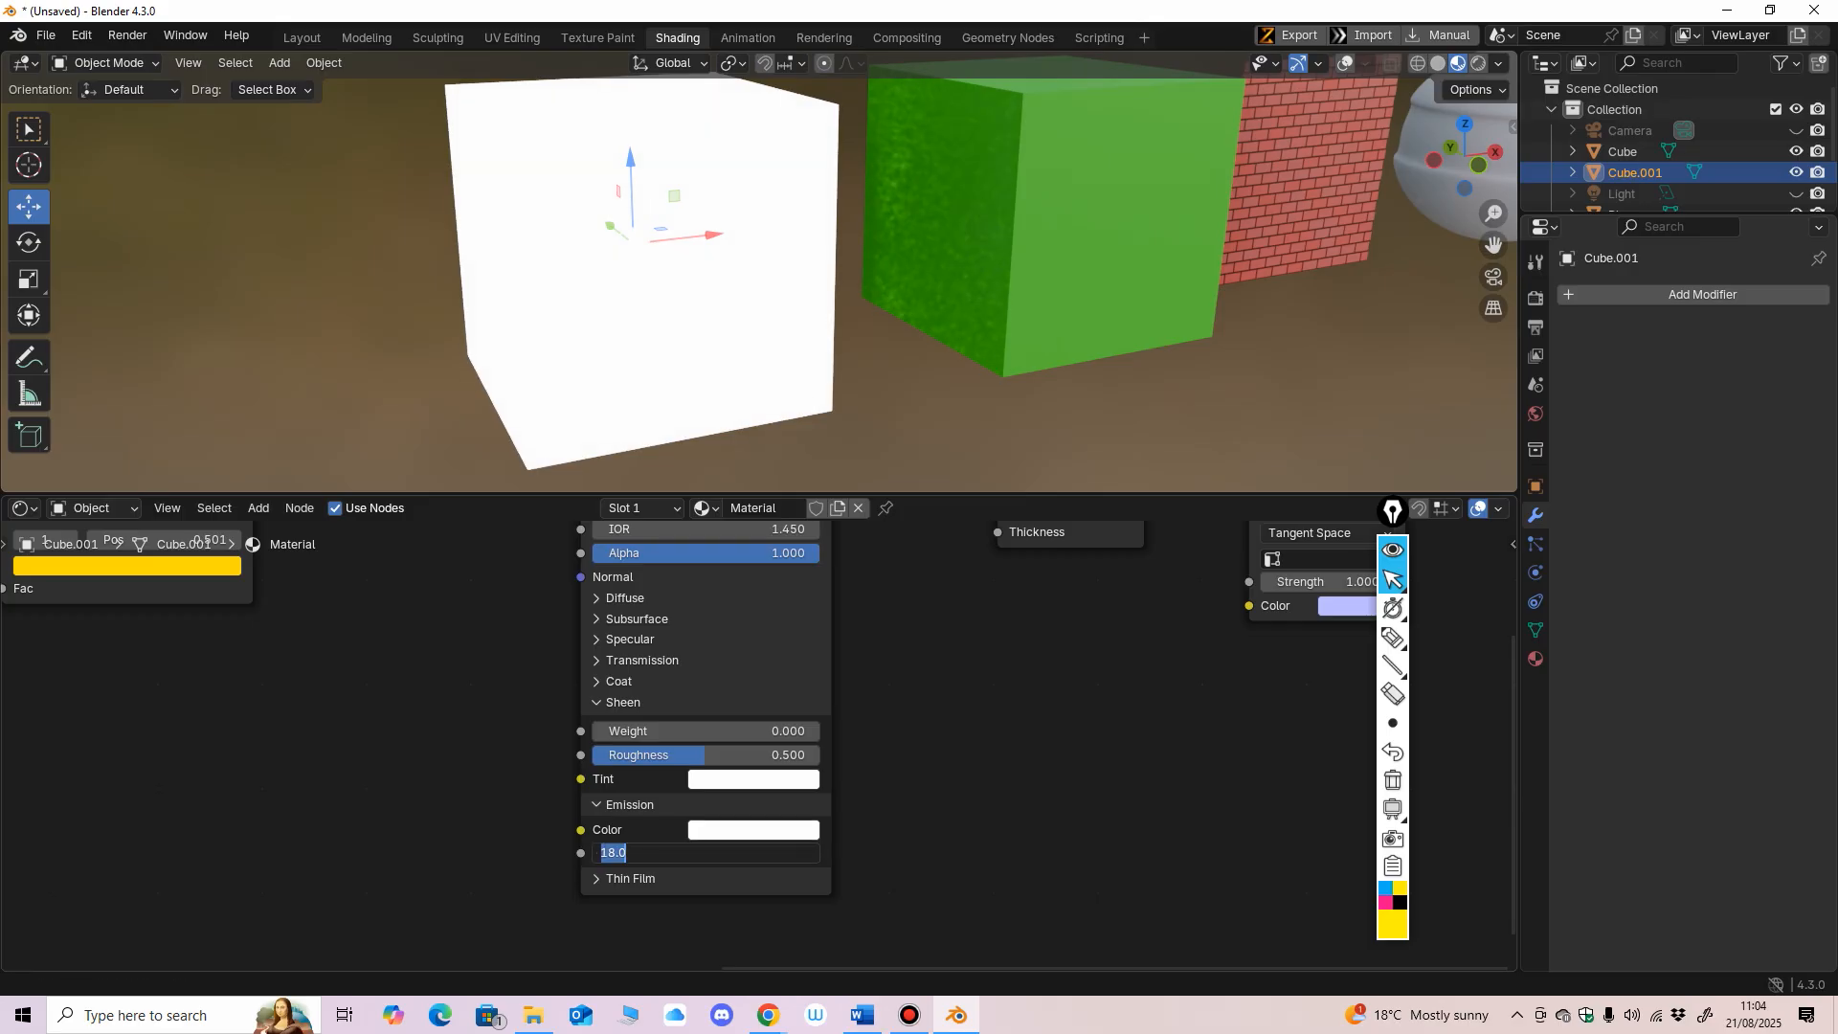
{"action": "type", "text": "20"}
{"action": "key", "text": "Return"}
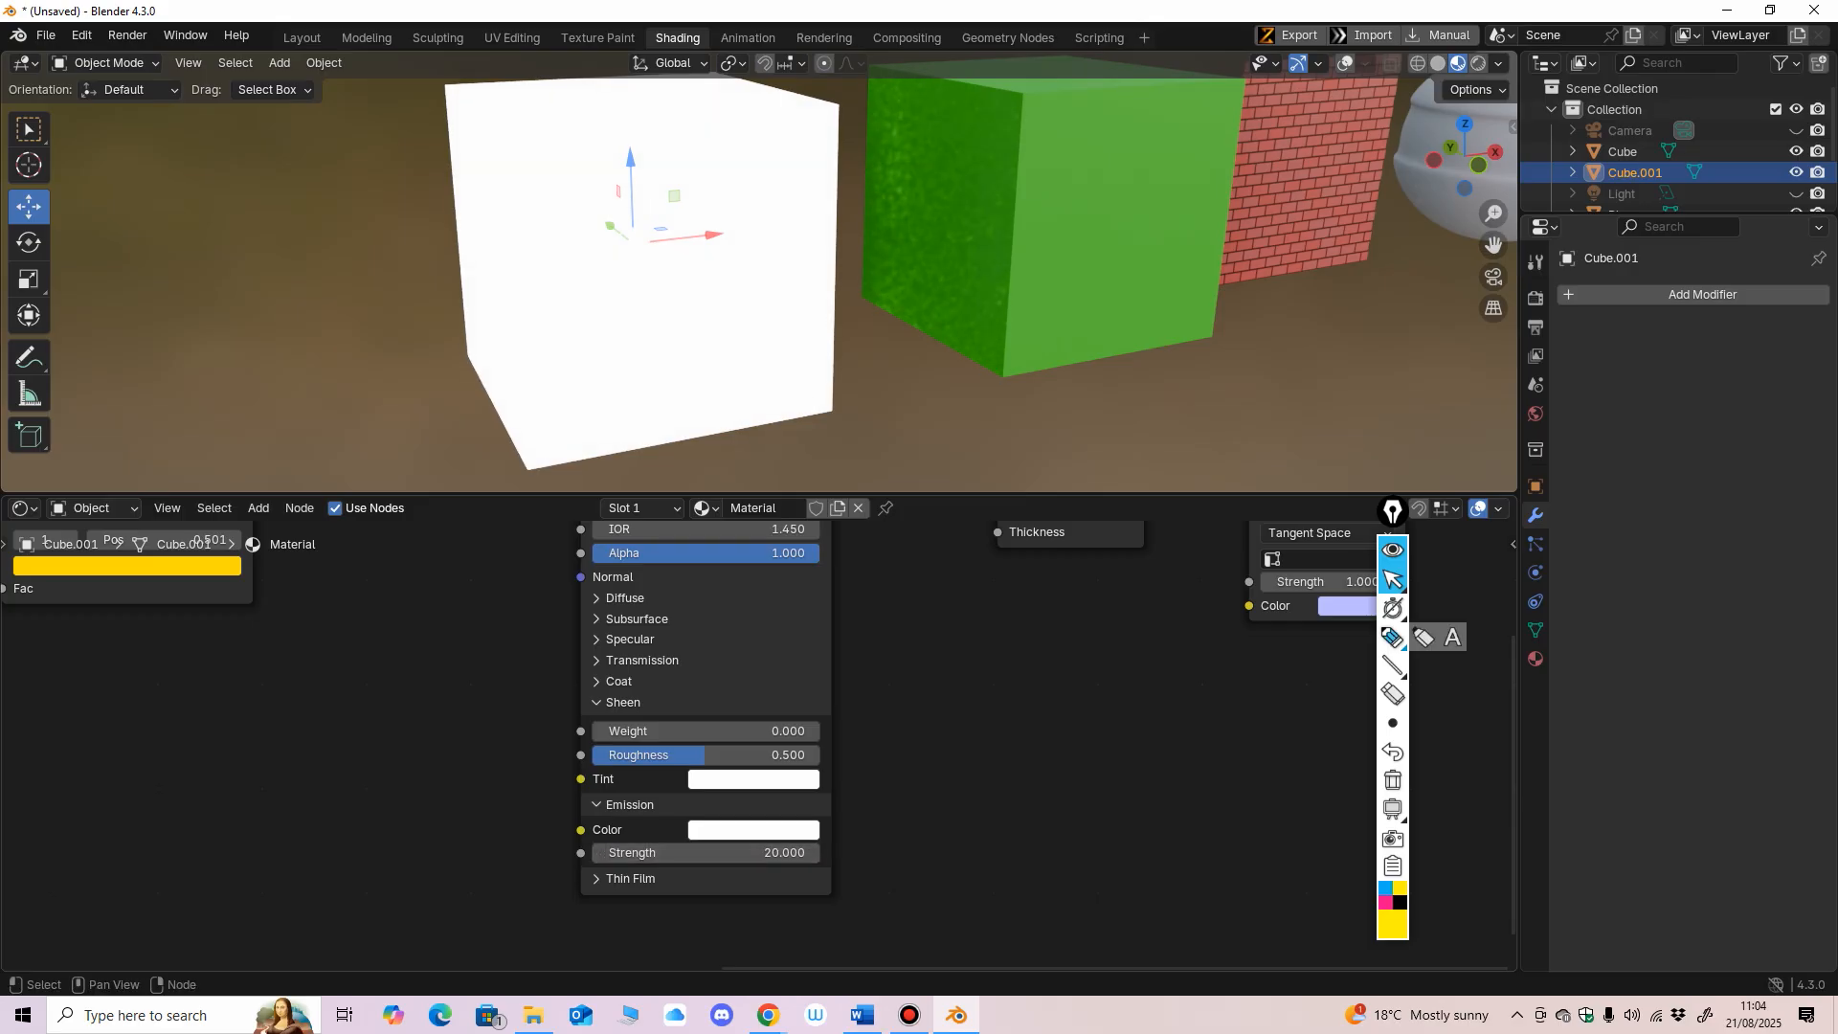
Step: Draw a yellow arrow from the glowing cube to the green cube and mark the green cube's facing side
{"action": "left_click", "coordinate": [1393, 637]}
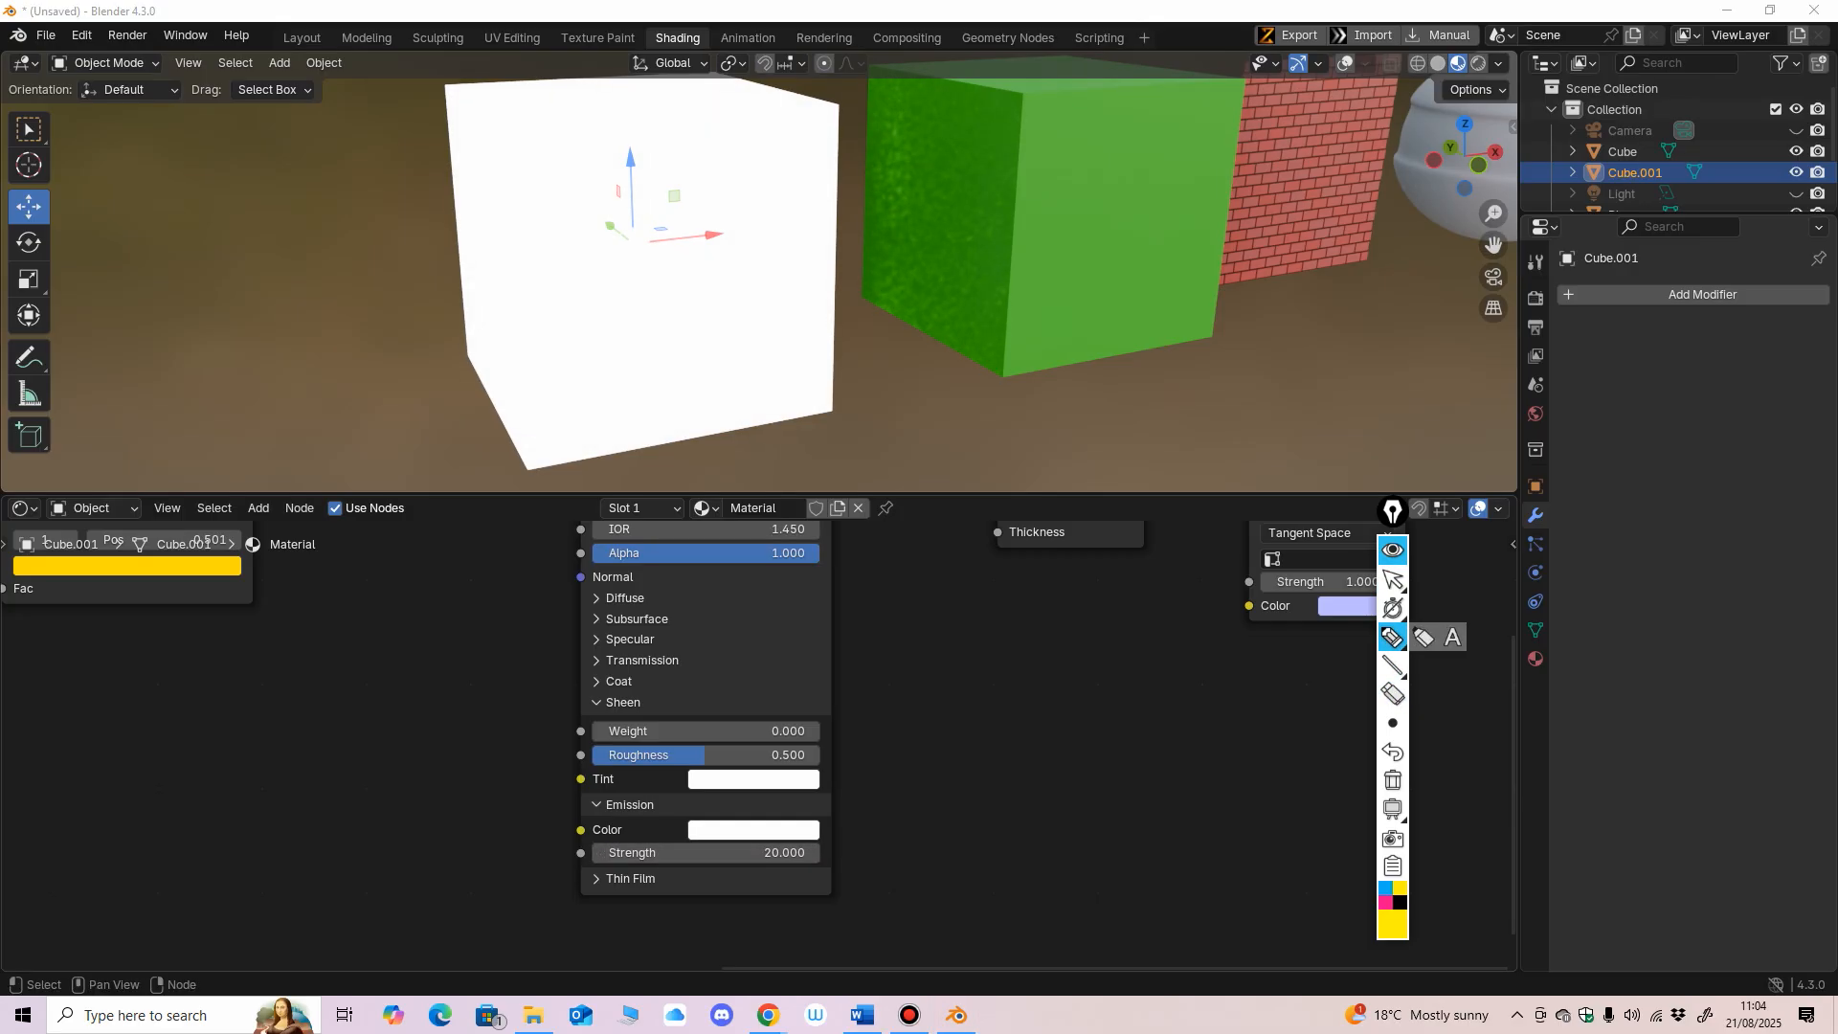
{"action": "mouse_move", "coordinate": [828, 287]}
{"action": "left_mouse_down"}
{"action": "mouse_move", "coordinate": [882, 281]}
{"action": "mouse_move", "coordinate": [882, 307]}
{"action": "left_mouse_up"}
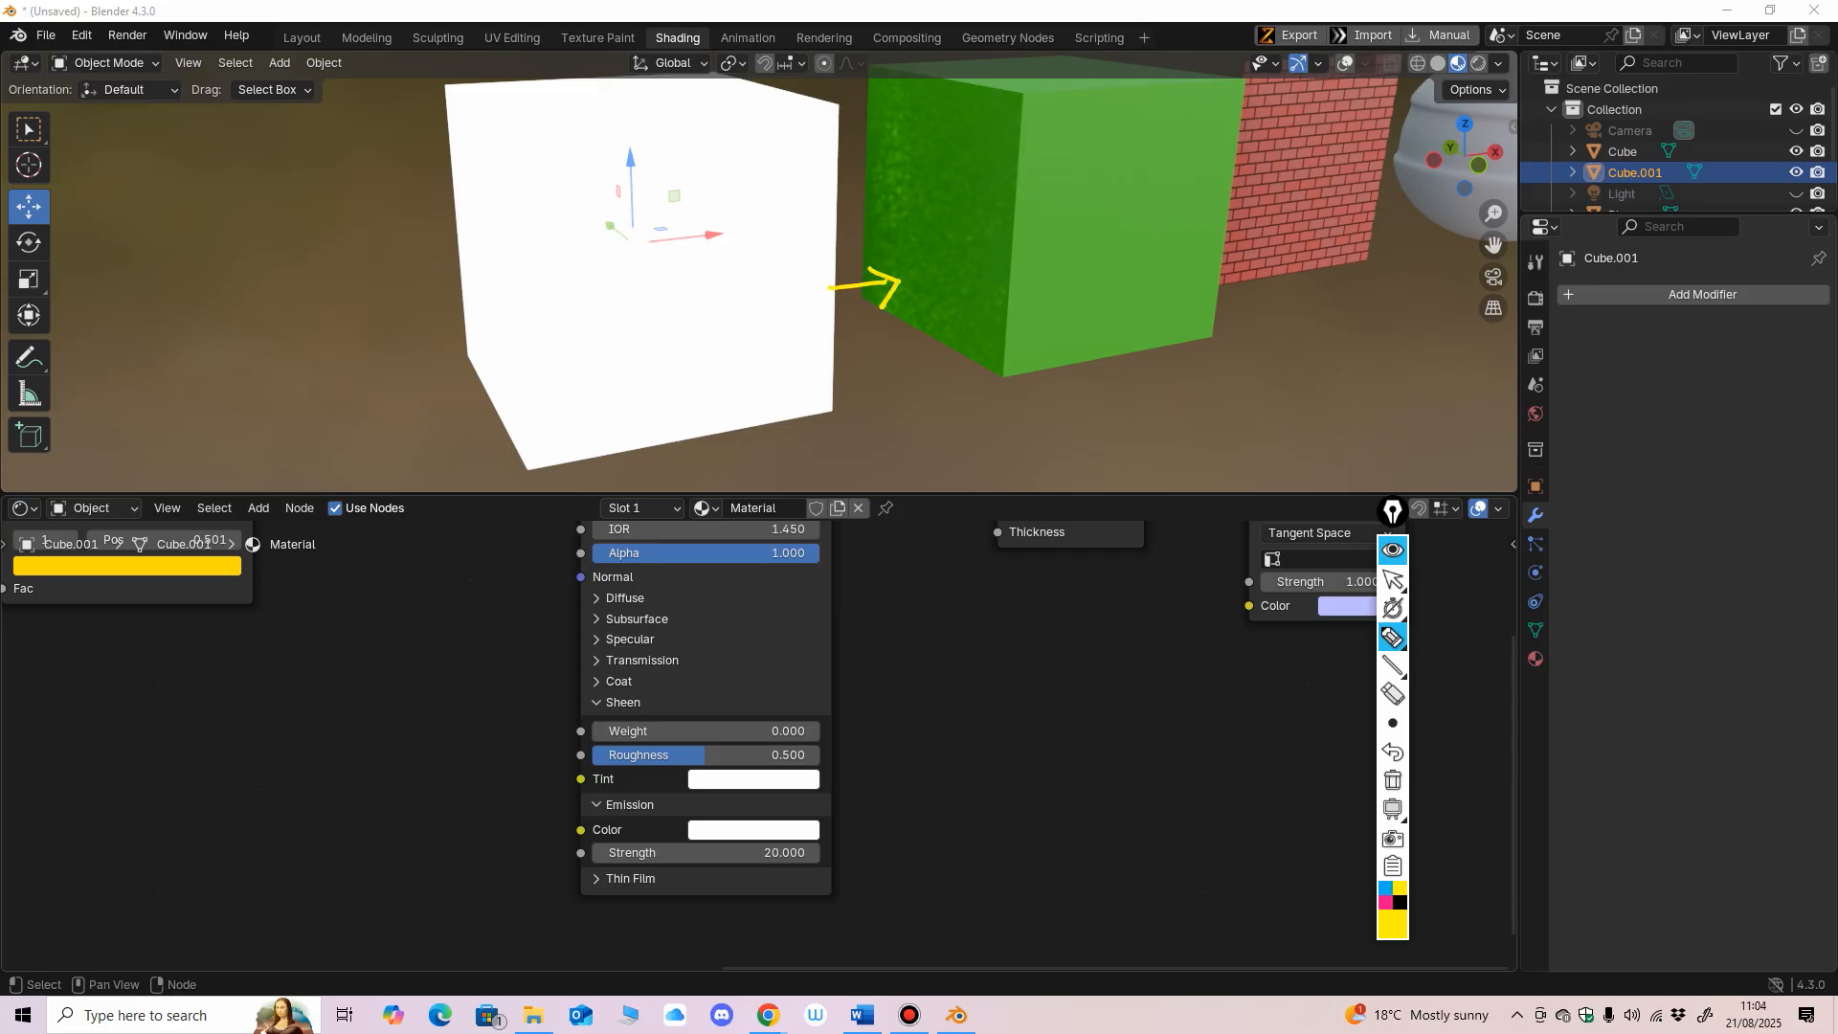
{"action": "mouse_move", "coordinate": [939, 122]}
{"action": "left_mouse_down"}
{"action": "mouse_move", "coordinate": [895, 168]}
{"action": "mouse_move", "coordinate": [900, 201]}
{"action": "left_mouse_up"}
{"action": "left_click_drag", "start_coordinate": [989, 152], "coordinate": [914, 228]}
{"action": "mouse_move", "coordinate": [1003, 169]}
{"action": "left_mouse_down"}
{"action": "mouse_move", "coordinate": [933, 244]}
{"action": "mouse_move", "coordinate": [939, 292]}
{"action": "left_mouse_up"}
{"action": "left_click_drag", "start_coordinate": [1007, 251], "coordinate": [940, 323]}
{"action": "mouse_move", "coordinate": [1005, 291]}
{"action": "left_mouse_down"}
{"action": "mouse_move", "coordinate": [960, 340]}
{"action": "mouse_move", "coordinate": [981, 311]}
{"action": "mouse_move", "coordinate": [917, 143]}
{"action": "left_mouse_up"}
Step: Erase the yellow arrow and marks between the two cubes and return to the normal cursor
{"action": "left_click", "coordinate": [1393, 694]}
{"action": "left_click_drag", "start_coordinate": [842, 286], "coordinate": [885, 292]}
{"action": "left_click", "coordinate": [1393, 580]}
Step: Collapse the Sheen settings of the Principled BSDF
{"action": "middle_click_drag", "start_coordinate": [704, 732], "coordinate": [691, 770]}
{"action": "left_click", "coordinate": [585, 740]}
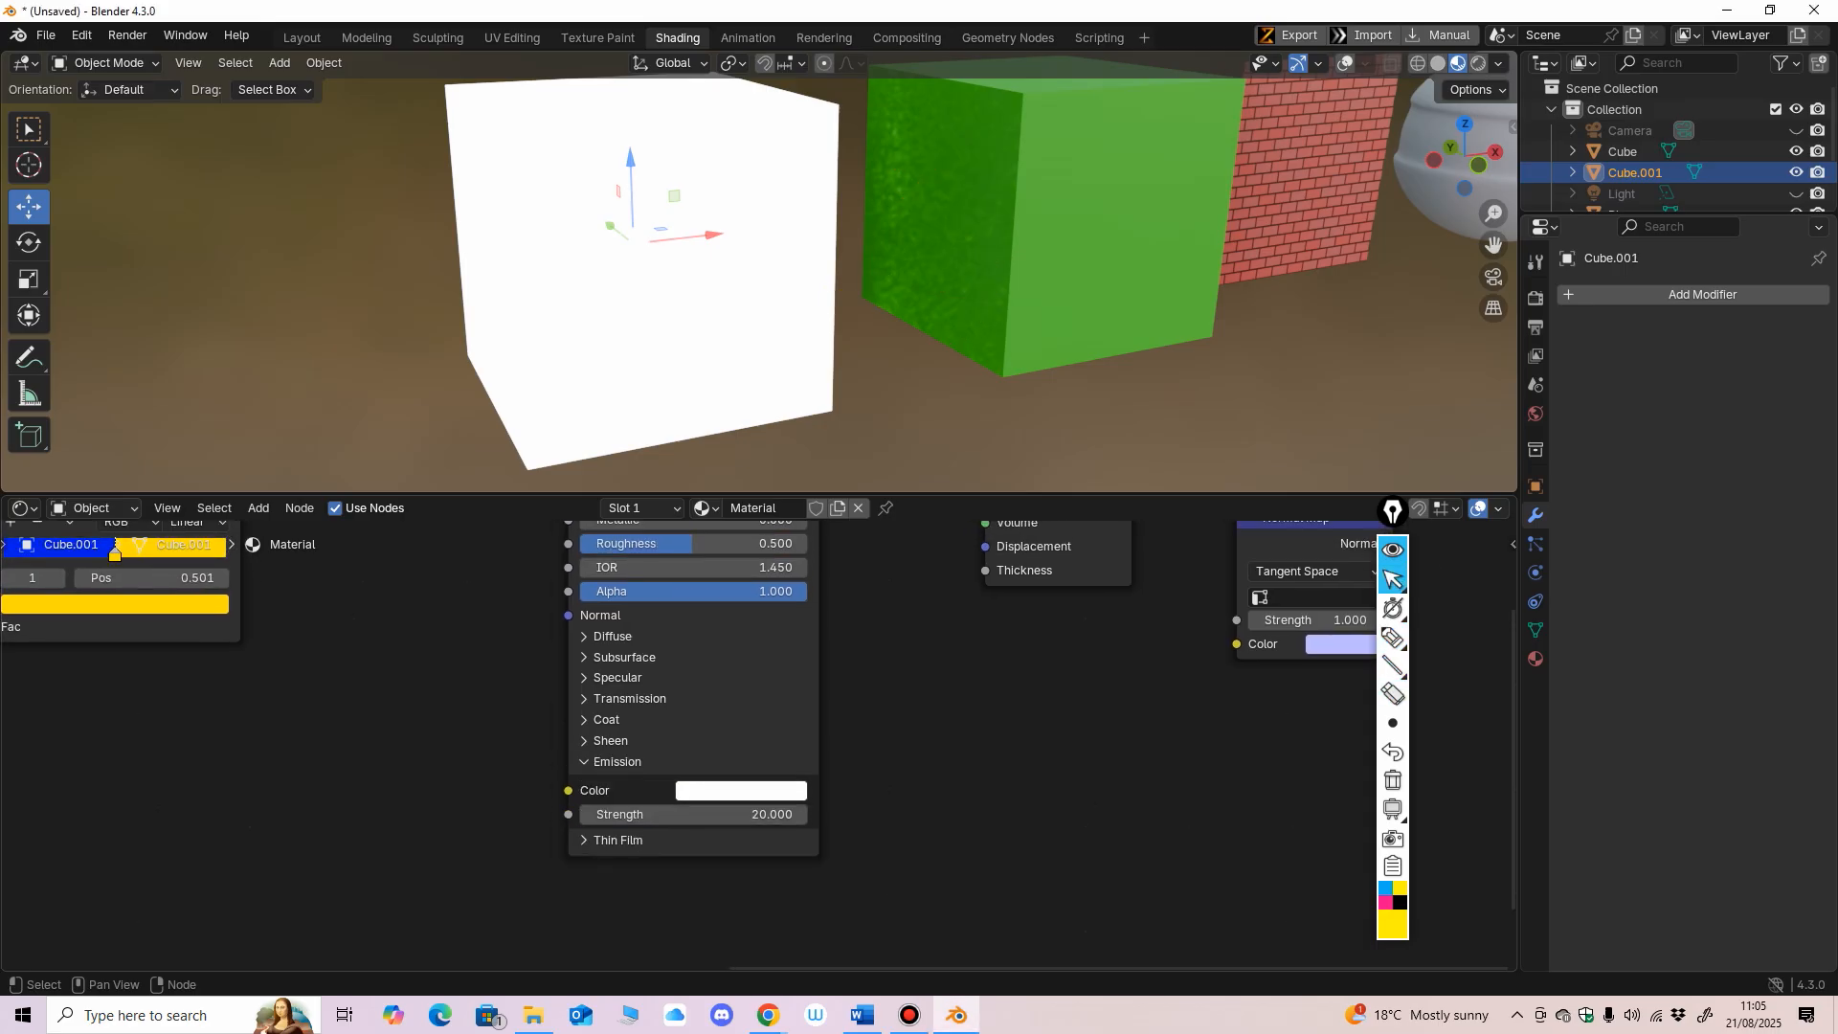
{"action": "left_click", "coordinate": [1393, 637]}
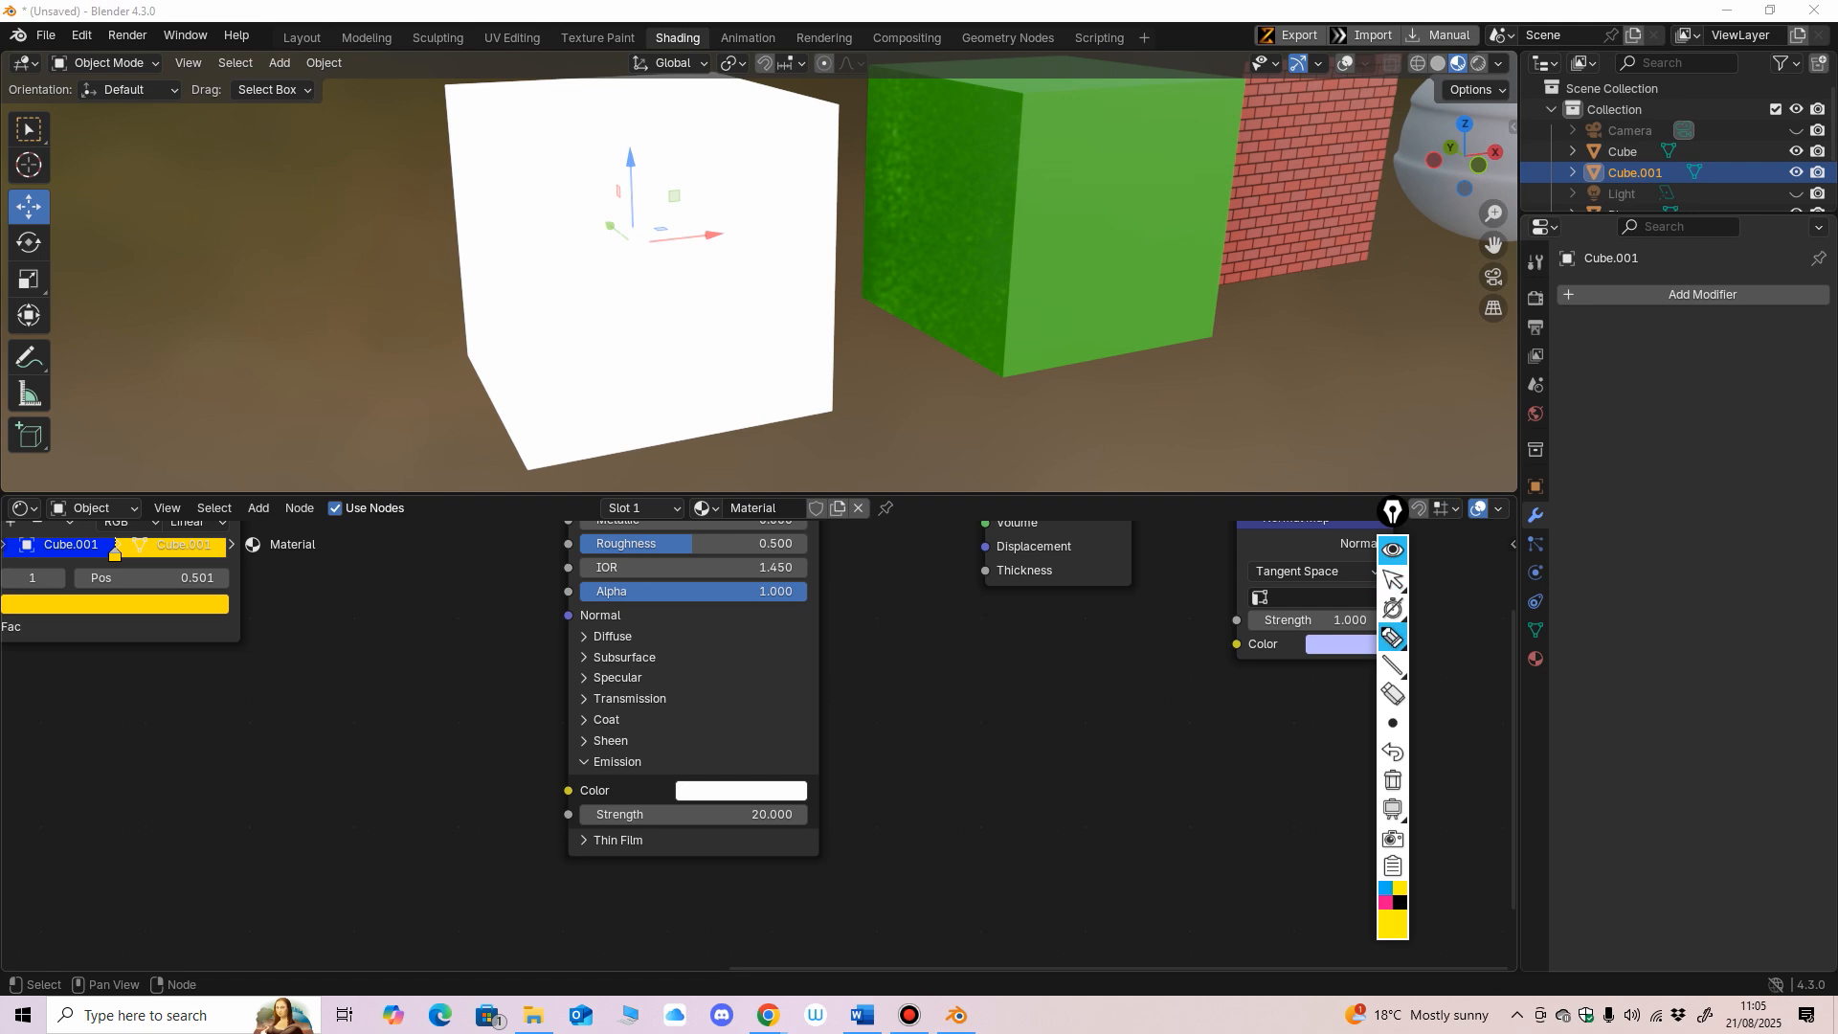
{"action": "left_click", "coordinate": [1393, 579]}
Step: Draw a yellow tick beside Base Color on the Principled BSDF with the annotation pen
{"action": "middle_click_drag", "start_coordinate": [1325, 613], "coordinate": [1285, 658]}
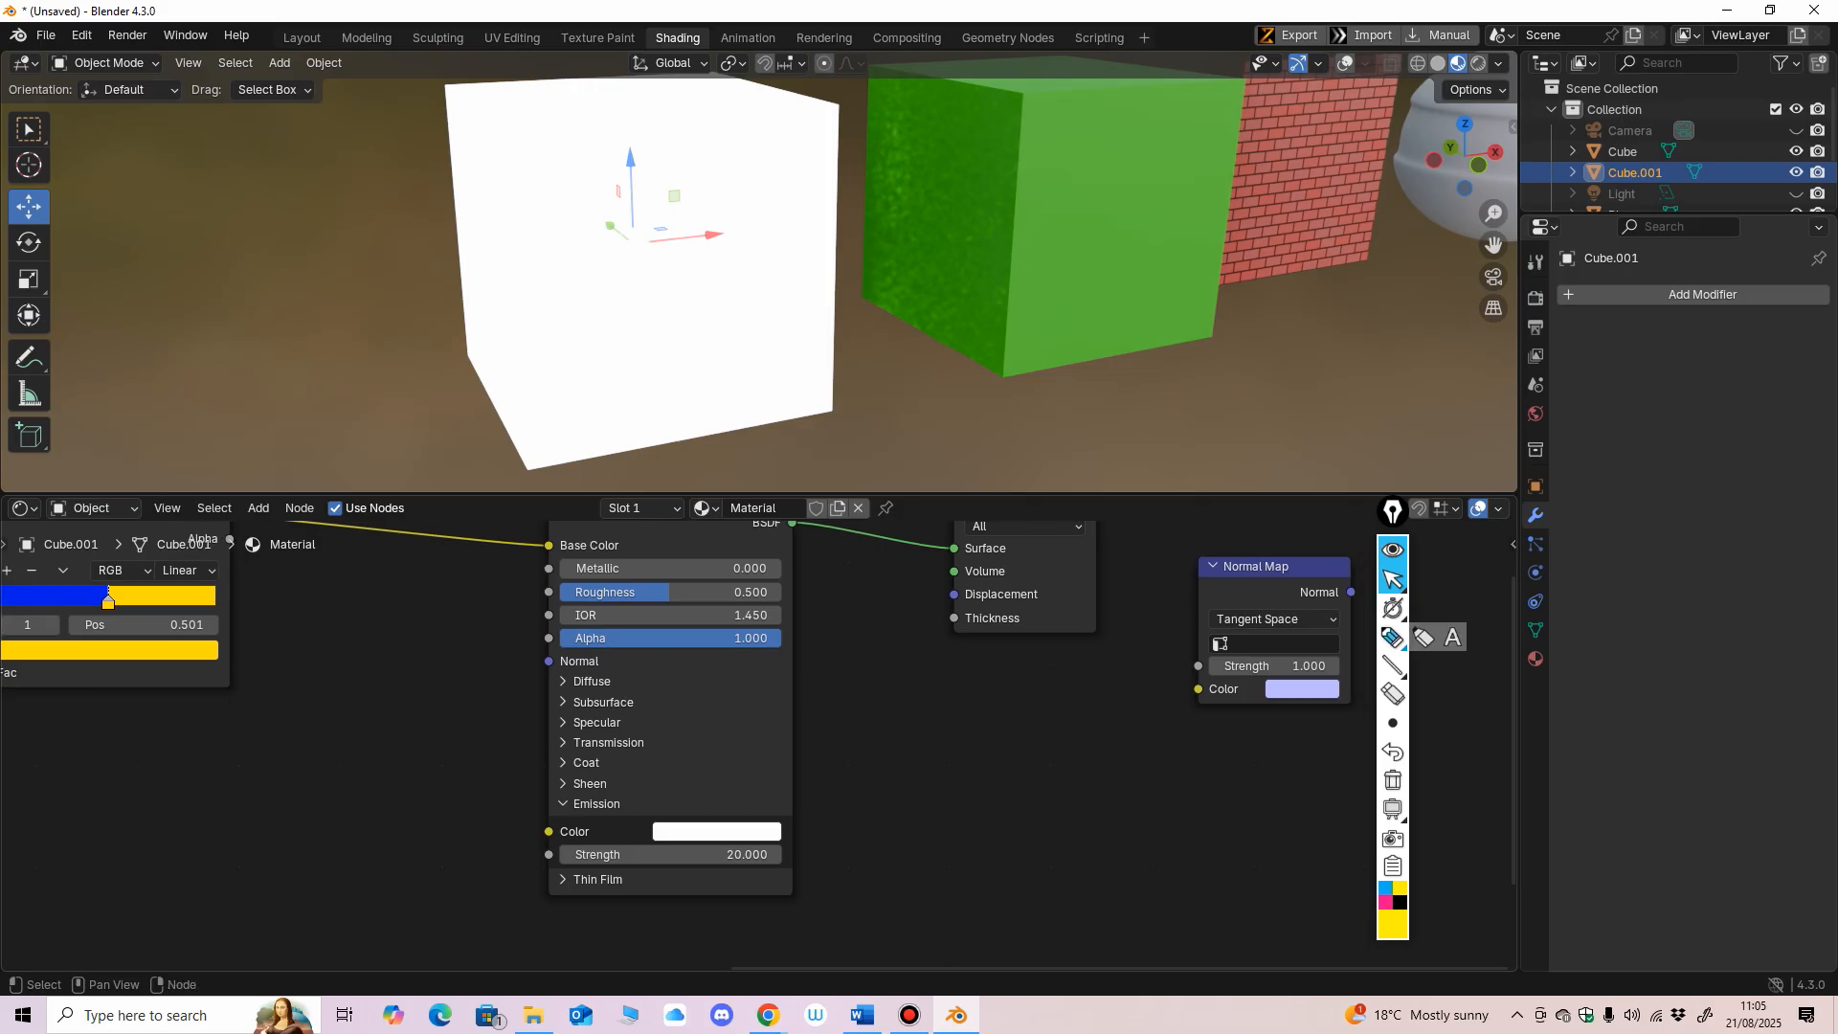
{"action": "left_click", "coordinate": [1393, 637]}
{"action": "left_click_drag", "start_coordinate": [628, 547], "coordinate": [663, 523]}
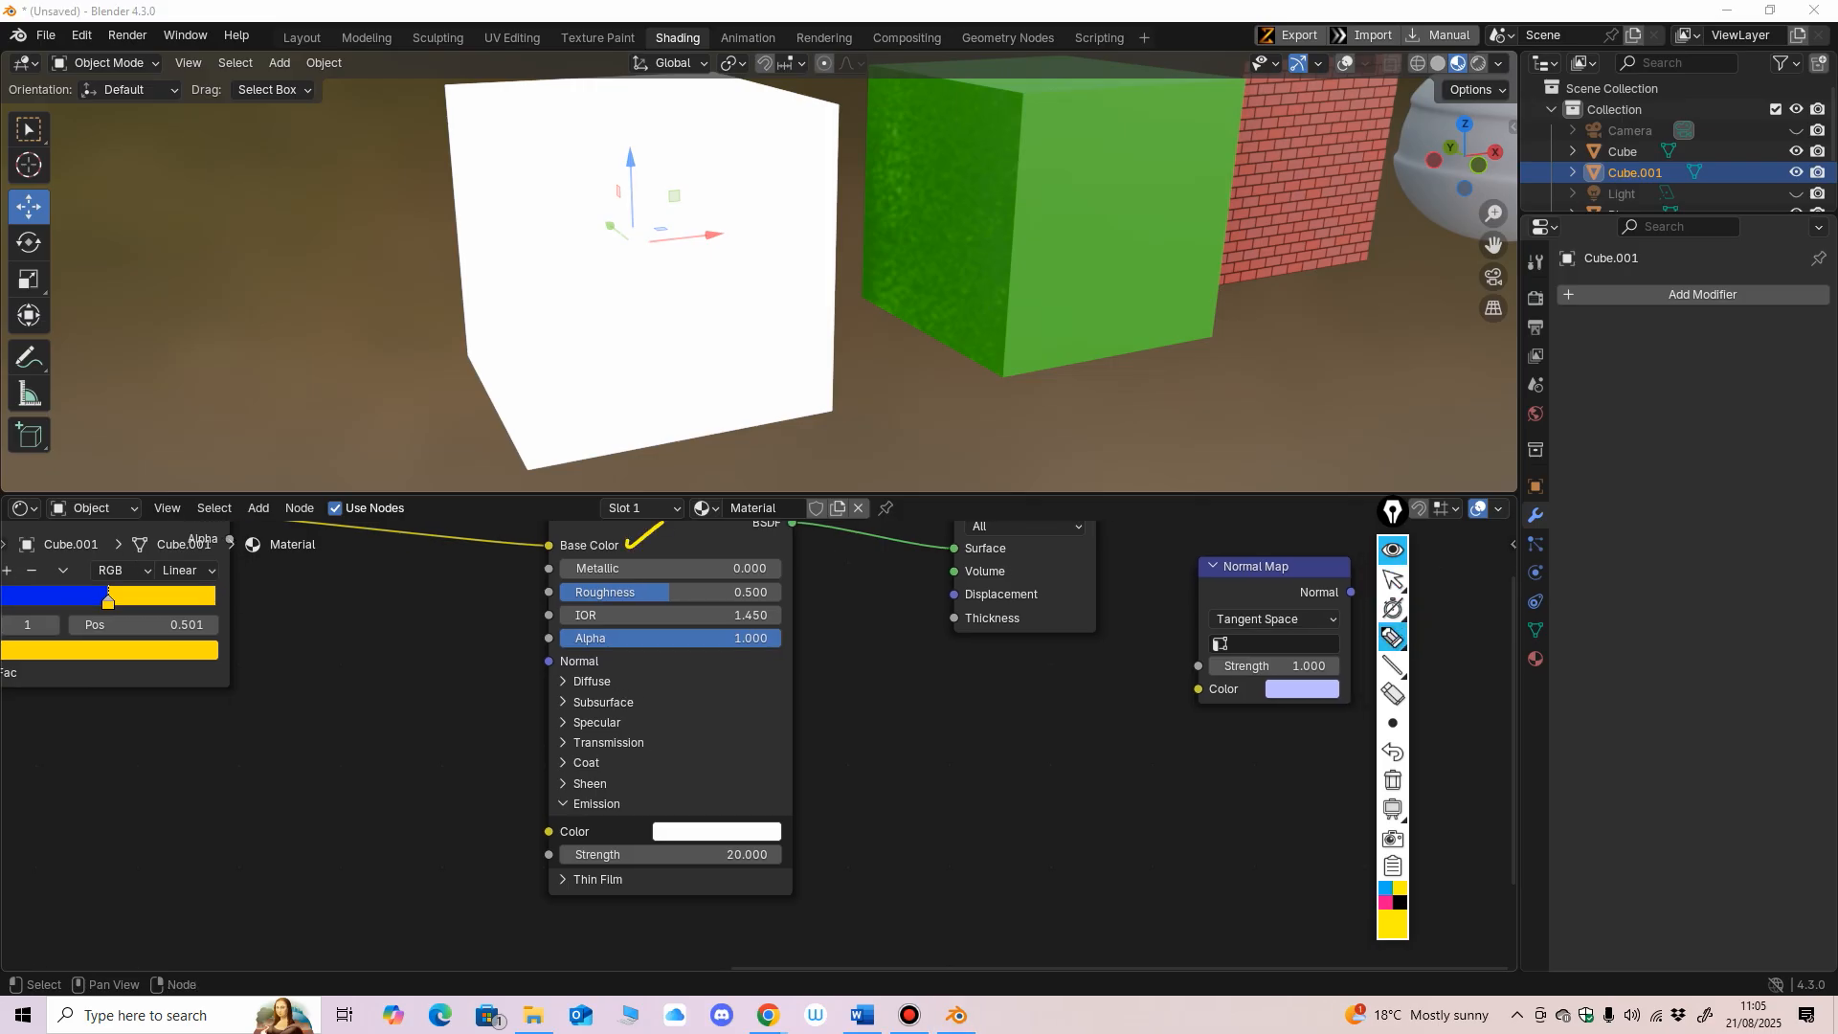
Step: Draw yellow ticks beside Metallic, Roughness, Alpha, Subsurface and Emission on the Principled BSDF
{"action": "mouse_move", "coordinate": [776, 564]}
{"action": "left_mouse_down"}
{"action": "mouse_move", "coordinate": [811, 545]}
{"action": "mouse_move", "coordinate": [818, 570]}
{"action": "left_mouse_up"}
{"action": "left_click_drag", "start_coordinate": [780, 636], "coordinate": [815, 619]}
{"action": "left_click_drag", "start_coordinate": [640, 702], "coordinate": [680, 680]}
{"action": "left_click_drag", "start_coordinate": [626, 805], "coordinate": [667, 782]}
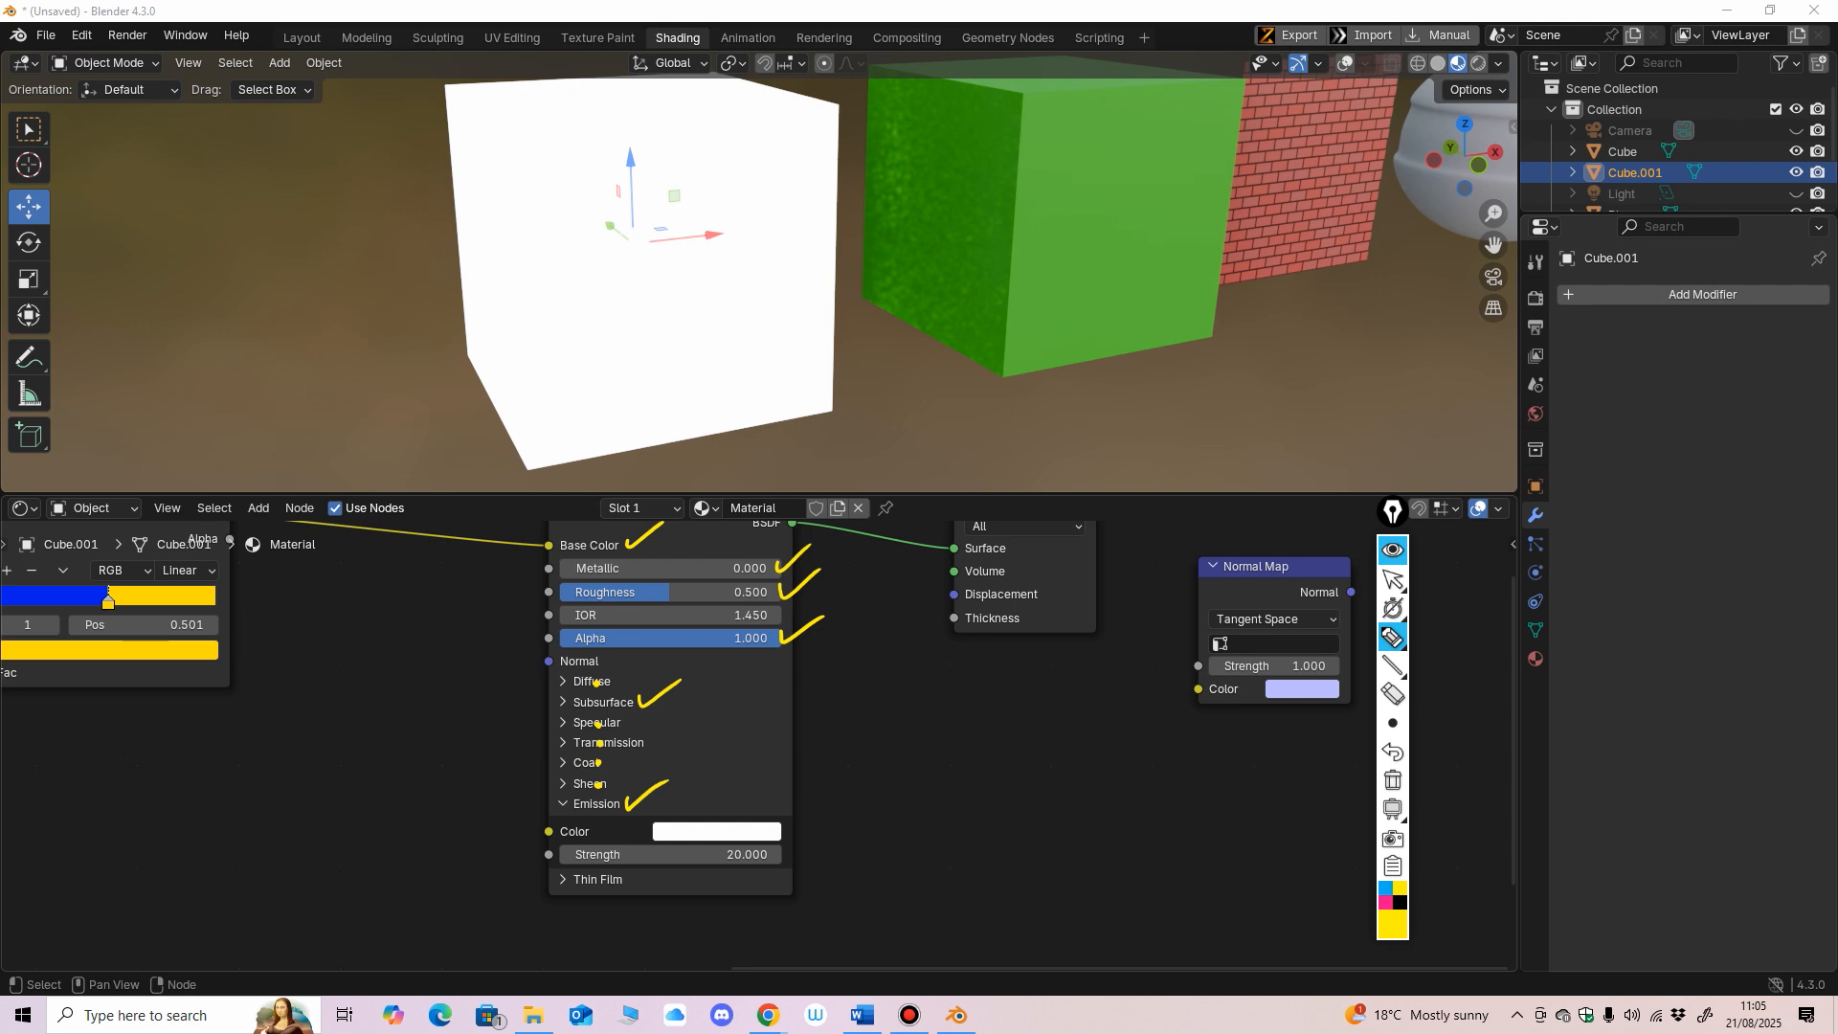
Step: Draw a yellow line out from Subsurface and handwrite the note "Human Skin" beside it
{"action": "left_click_drag", "start_coordinate": [581, 702], "coordinate": [400, 711]}
{"action": "mouse_move", "coordinate": [271, 730]}
{"action": "left_mouse_down"}
{"action": "mouse_move", "coordinate": [273, 771]}
{"action": "mouse_move", "coordinate": [381, 737]}
{"action": "mouse_move", "coordinate": [320, 821]}
{"action": "mouse_move", "coordinate": [345, 811]}
{"action": "left_mouse_up"}
{"action": "left_click_drag", "start_coordinate": [359, 792], "coordinate": [366, 811]}
{"action": "left_click_drag", "start_coordinate": [379, 795], "coordinate": [402, 802]}
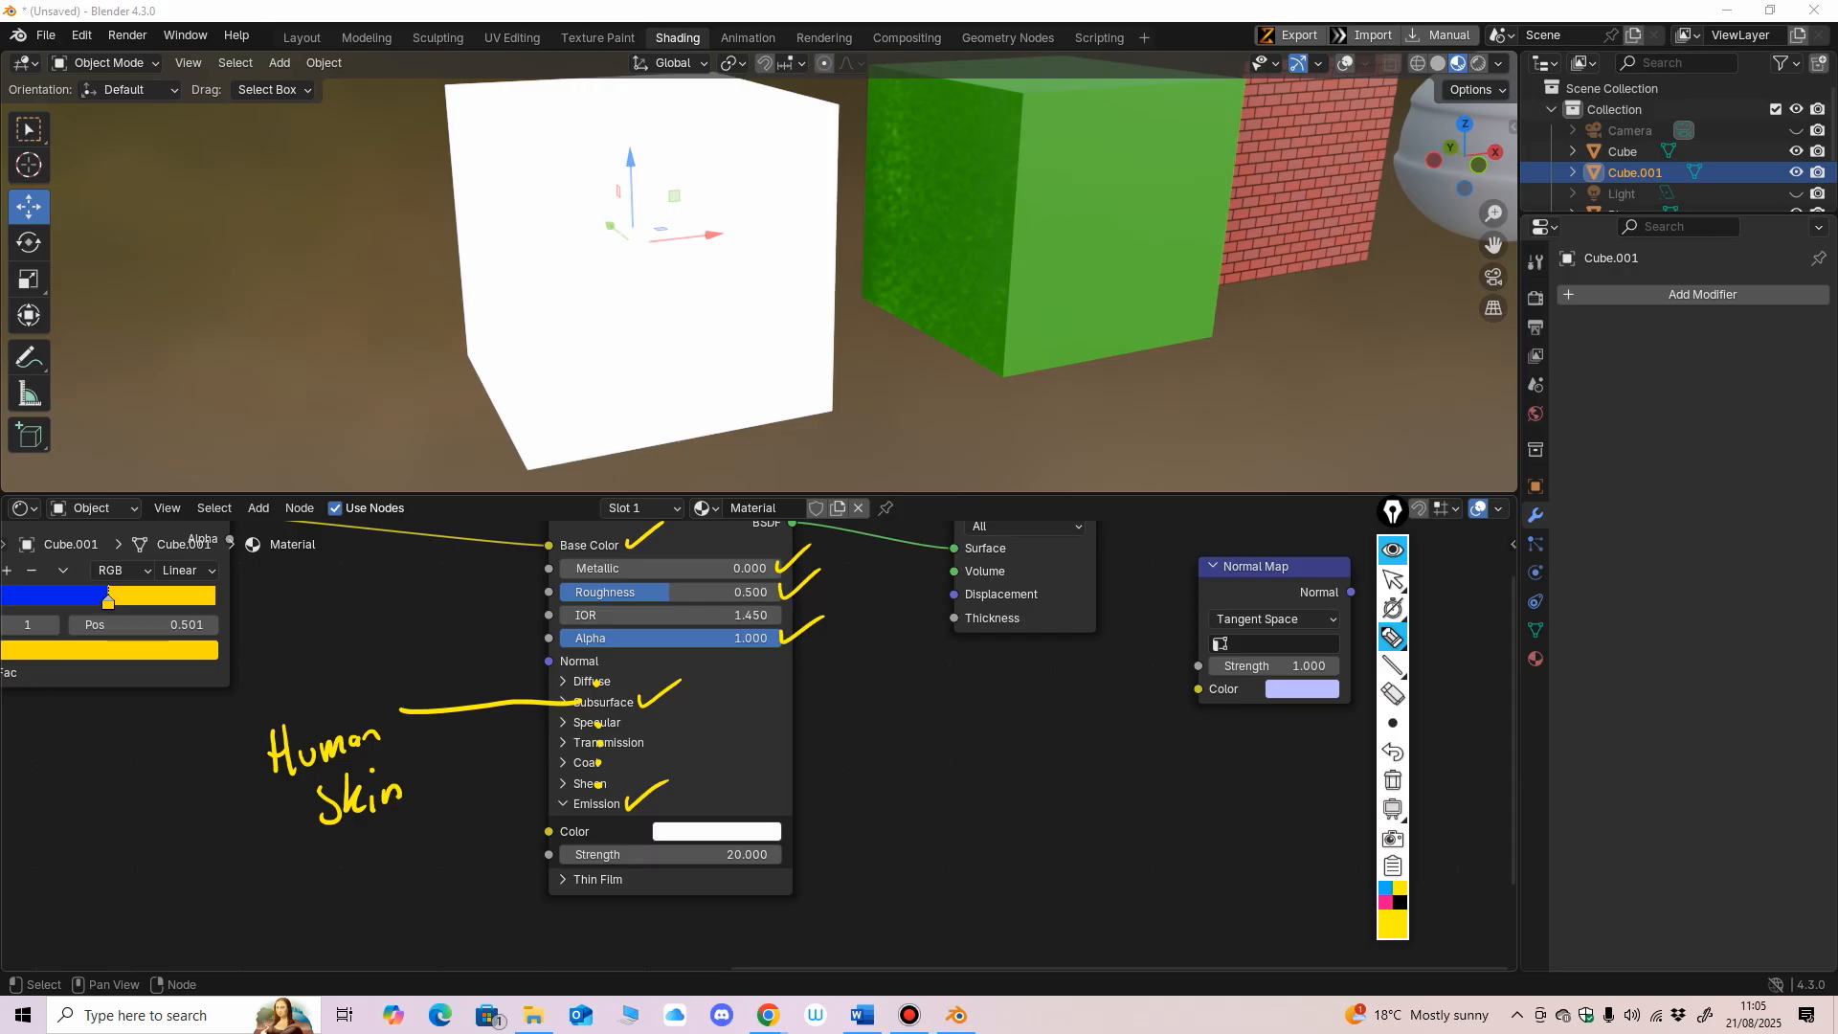
Step: Erase the yellow ticks, line and "Human Skin" note around the Principled BSDF and return to the normal cursor
{"action": "left_click", "coordinate": [1393, 694]}
{"action": "mouse_move", "coordinate": [646, 534]}
{"action": "left_mouse_down"}
{"action": "mouse_move", "coordinate": [804, 628]}
{"action": "mouse_move", "coordinate": [660, 694]}
{"action": "mouse_move", "coordinate": [646, 796]}
{"action": "left_mouse_up"}
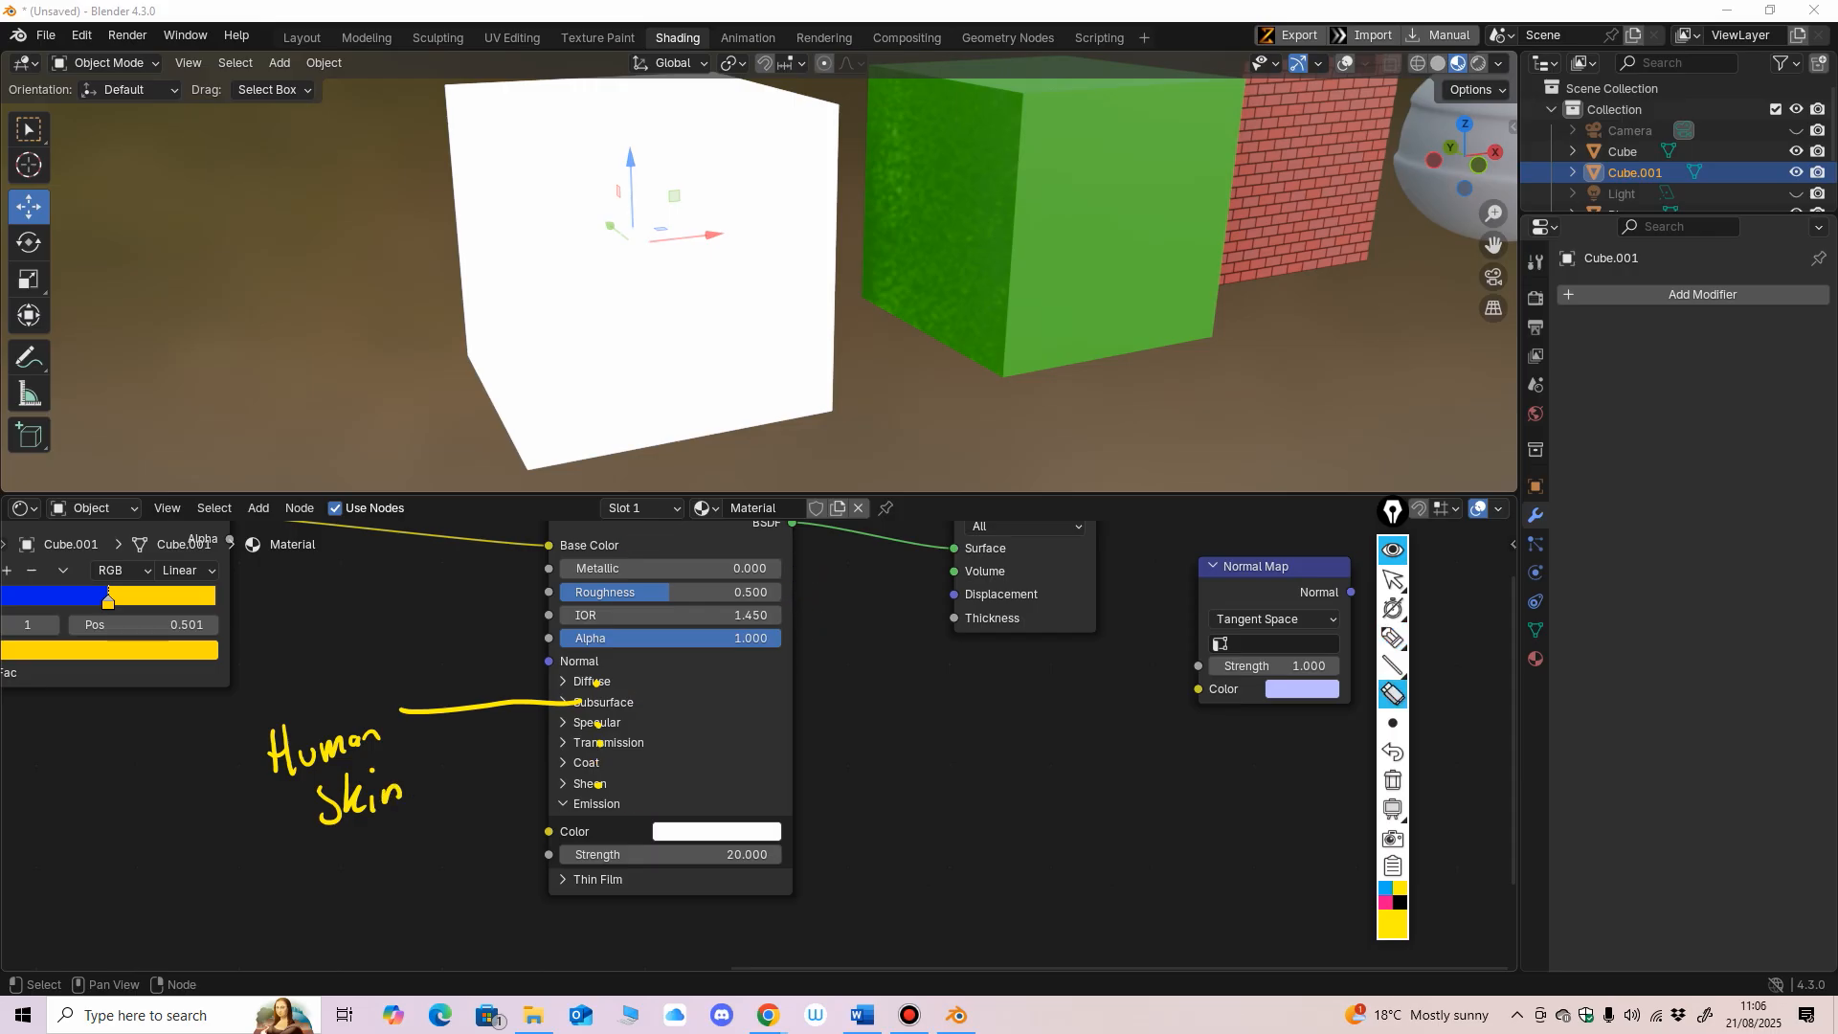
{"action": "left_click_drag", "start_coordinate": [596, 682], "coordinate": [598, 763]}
{"action": "mouse_move", "coordinate": [375, 729]}
{"action": "left_mouse_down"}
{"action": "mouse_move", "coordinate": [393, 806]}
{"action": "mouse_move", "coordinate": [304, 751]}
{"action": "mouse_move", "coordinate": [278, 770]}
{"action": "left_mouse_up"}
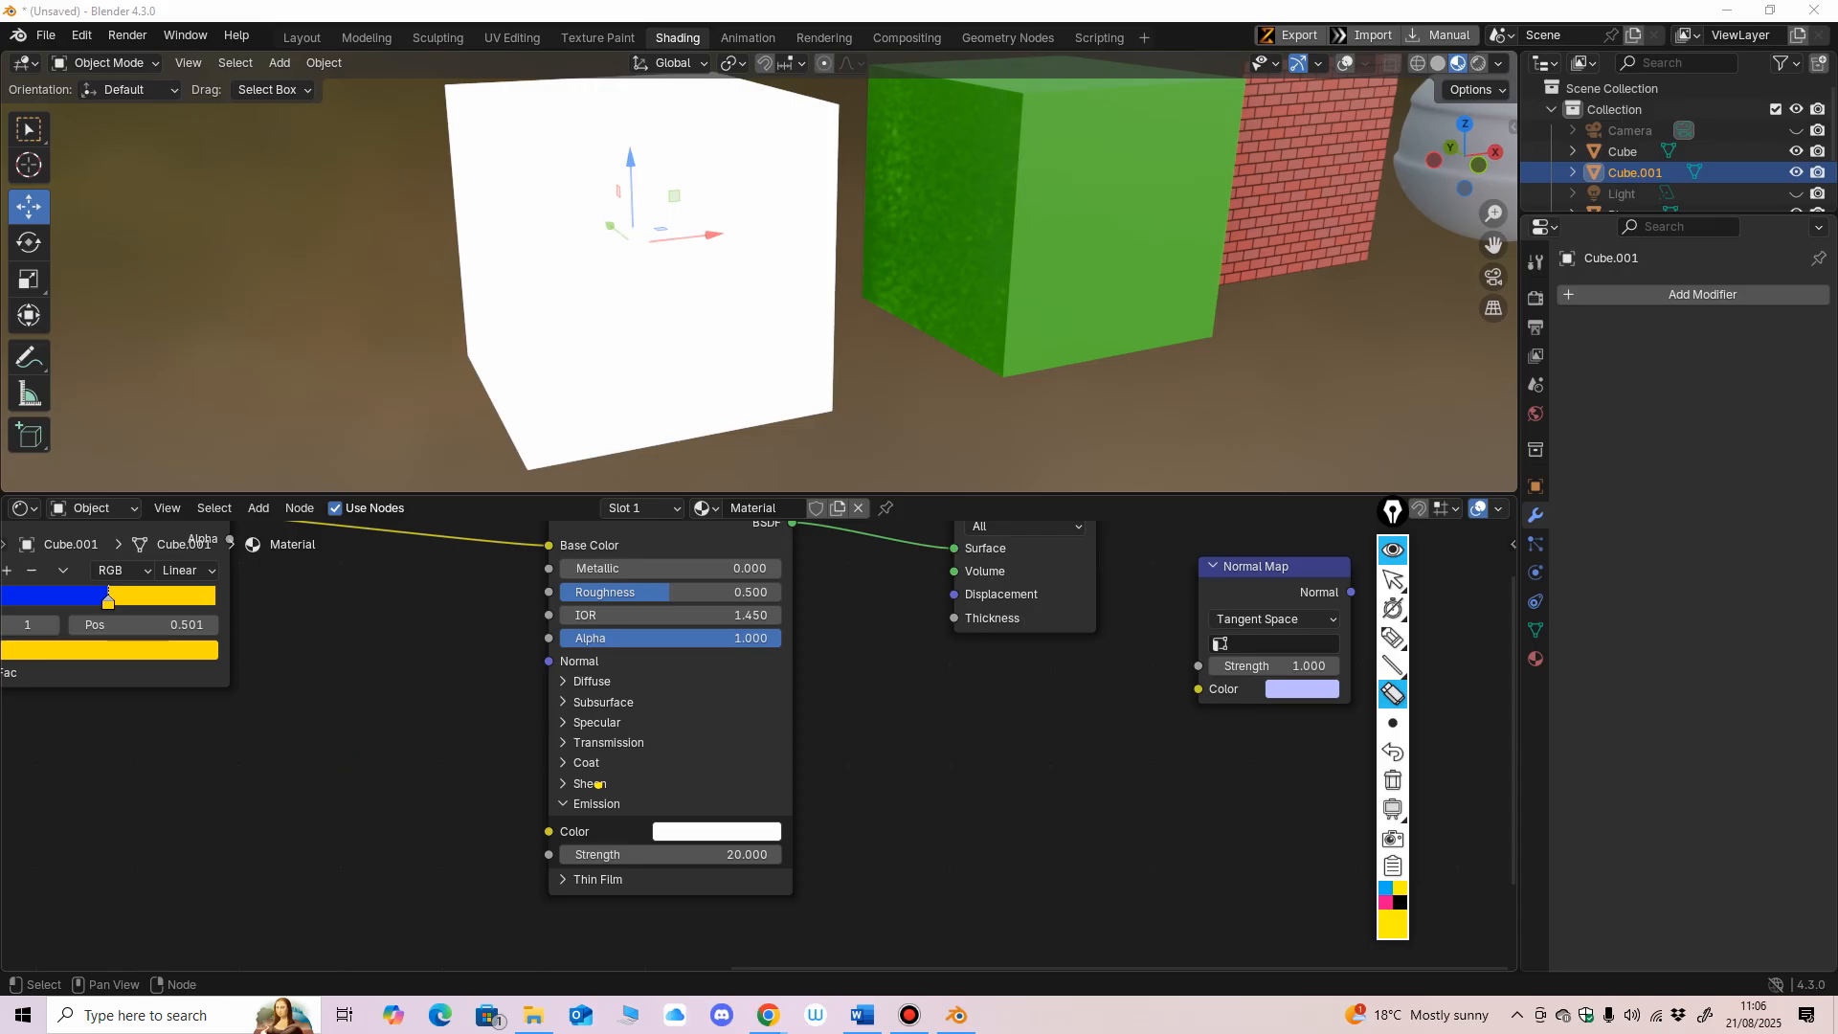
{"action": "left_click", "coordinate": [1392, 579]}
Step: Set the Emission Strength of the blue-and-yellow cube's material to 1, and finally to 0
{"action": "scroll", "coordinate": [1053, 316], "scroll_direction": "down", "scroll_amount": 3}
{"action": "middle_click_drag", "start_coordinate": [1053, 316], "coordinate": [1035, 314]}
{"action": "double_click", "coordinate": [670, 855]}
{"action": "type", "text": "1"}
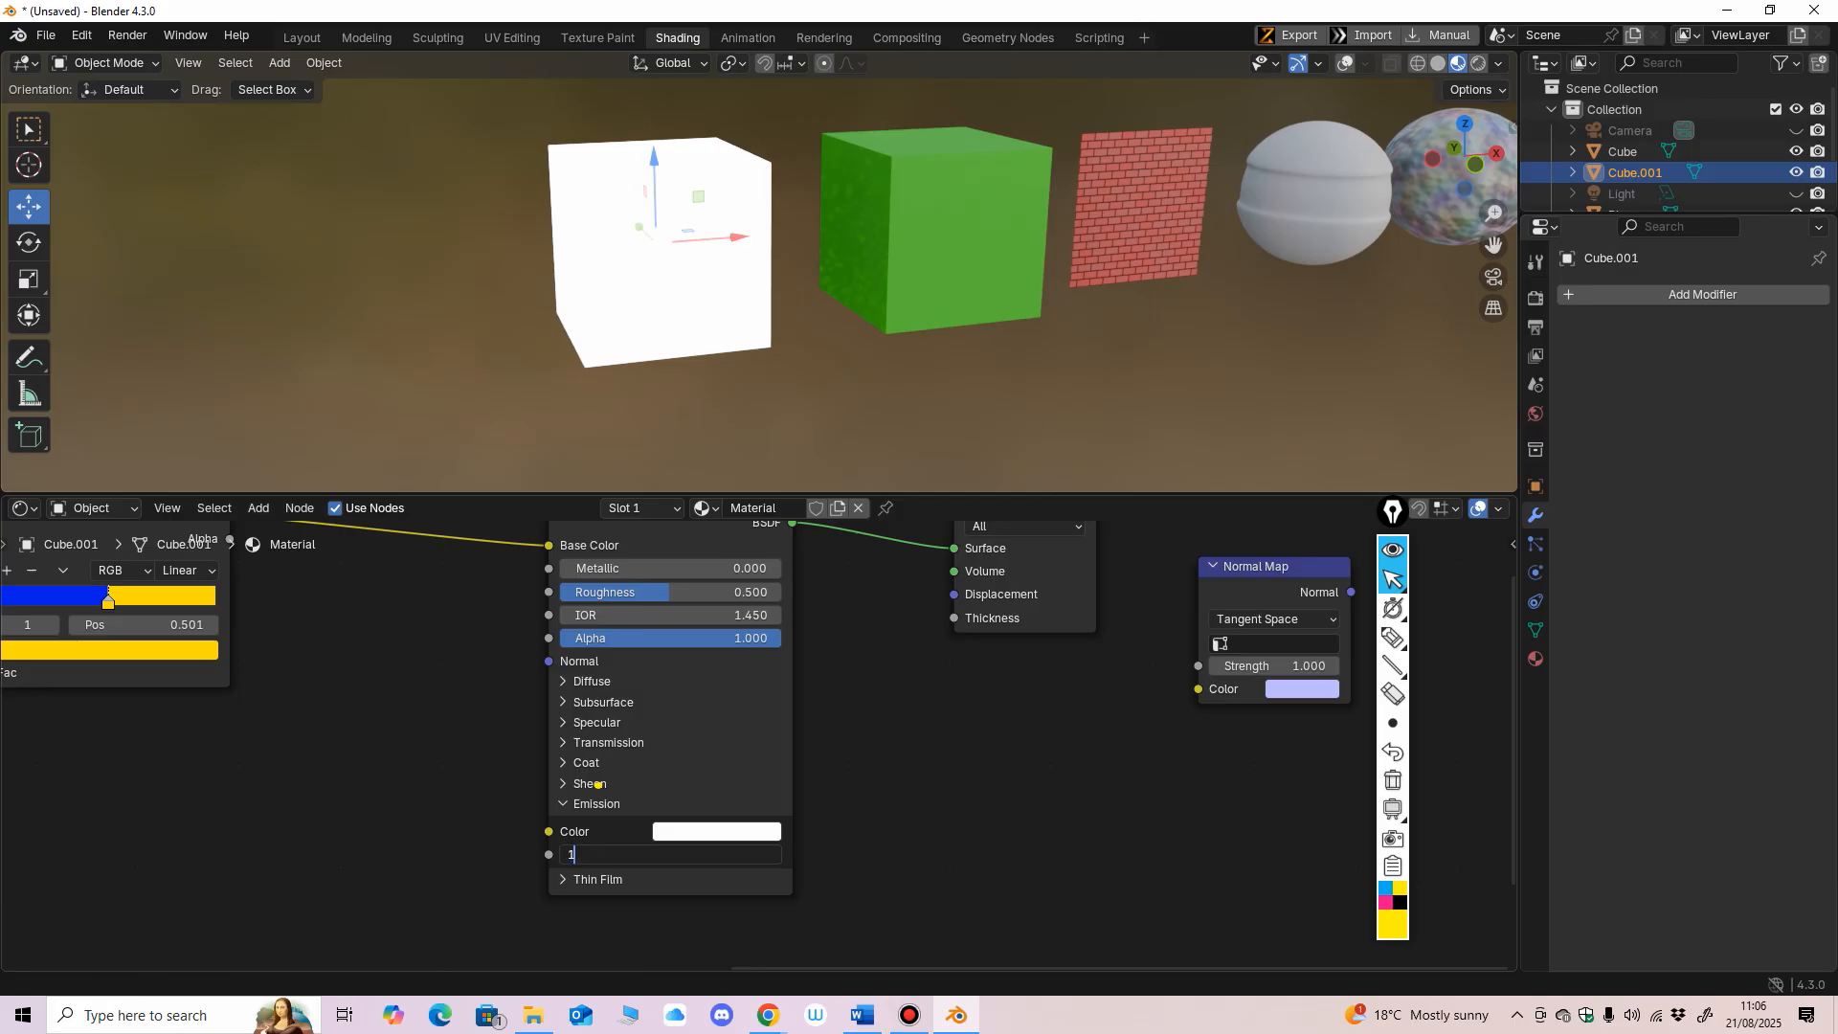
{"action": "key", "text": "Return"}
{"action": "double_click", "coordinate": [670, 855]}
{"action": "type", "text": "000"}
{"action": "key", "text": "Return"}
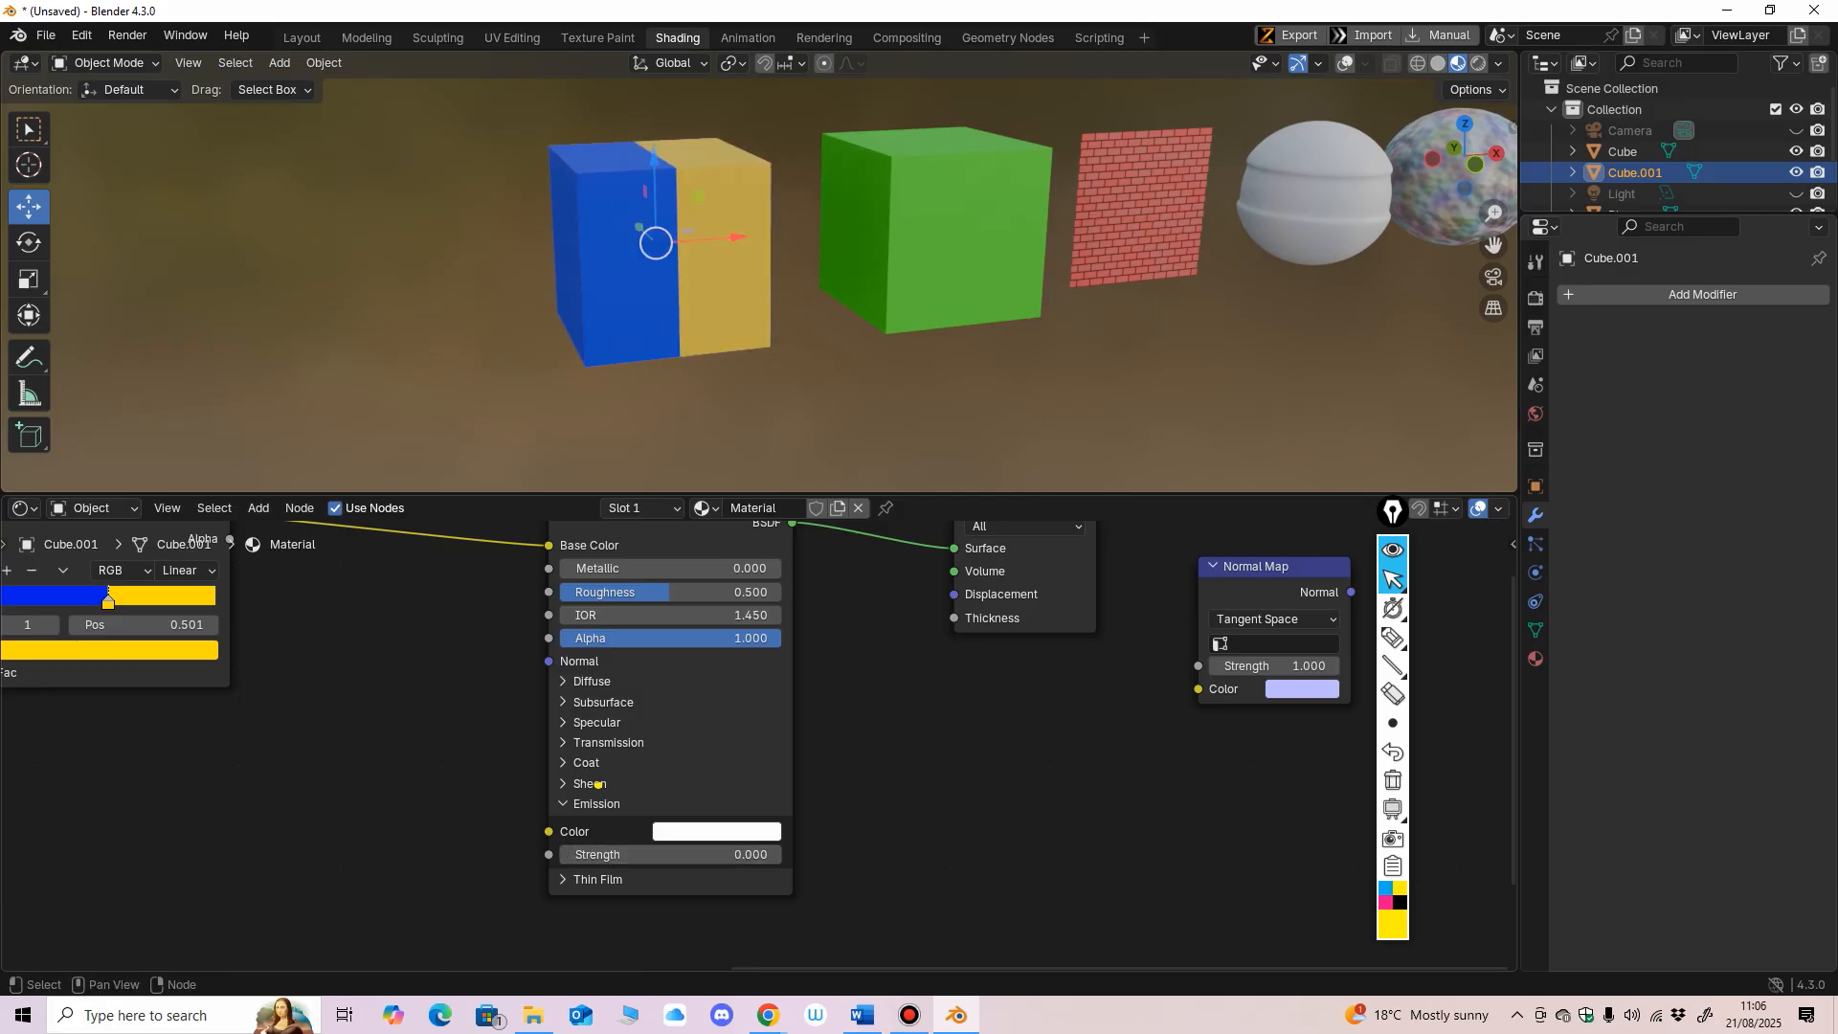
Step: Undo the recent Emission, Sheen and Coat changes back to the point where the Principled BSDF's Subsurface settings are expanded
{"action": "scroll", "coordinate": [759, 316], "scroll_direction": "up", "scroll_amount": 2}
{"action": "scroll", "coordinate": [759, 316], "scroll_direction": "down", "scroll_amount": 1}
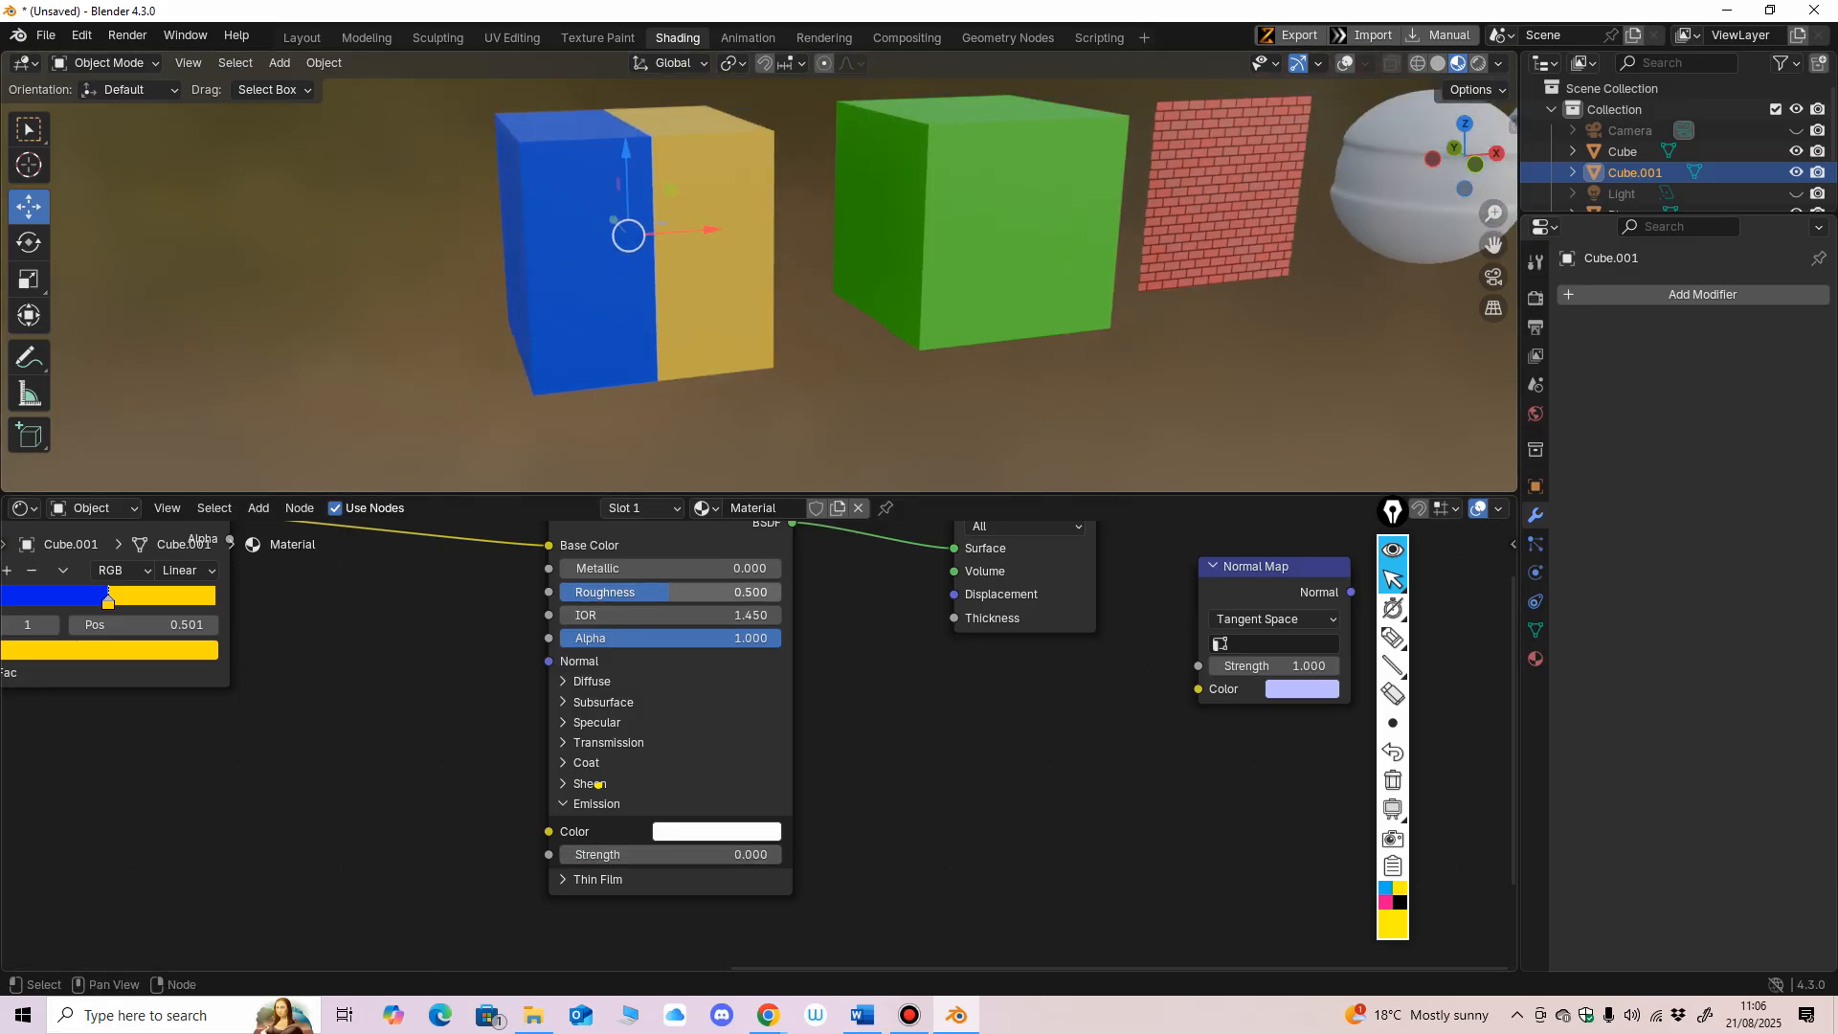
{"action": "mouse_move", "coordinate": [759, 345]}
{"action": "middle_mouse_down"}
{"action": "mouse_move", "coordinate": [647, 367]}
{"action": "mouse_move", "coordinate": [786, 337]}
{"action": "middle_mouse_up"}
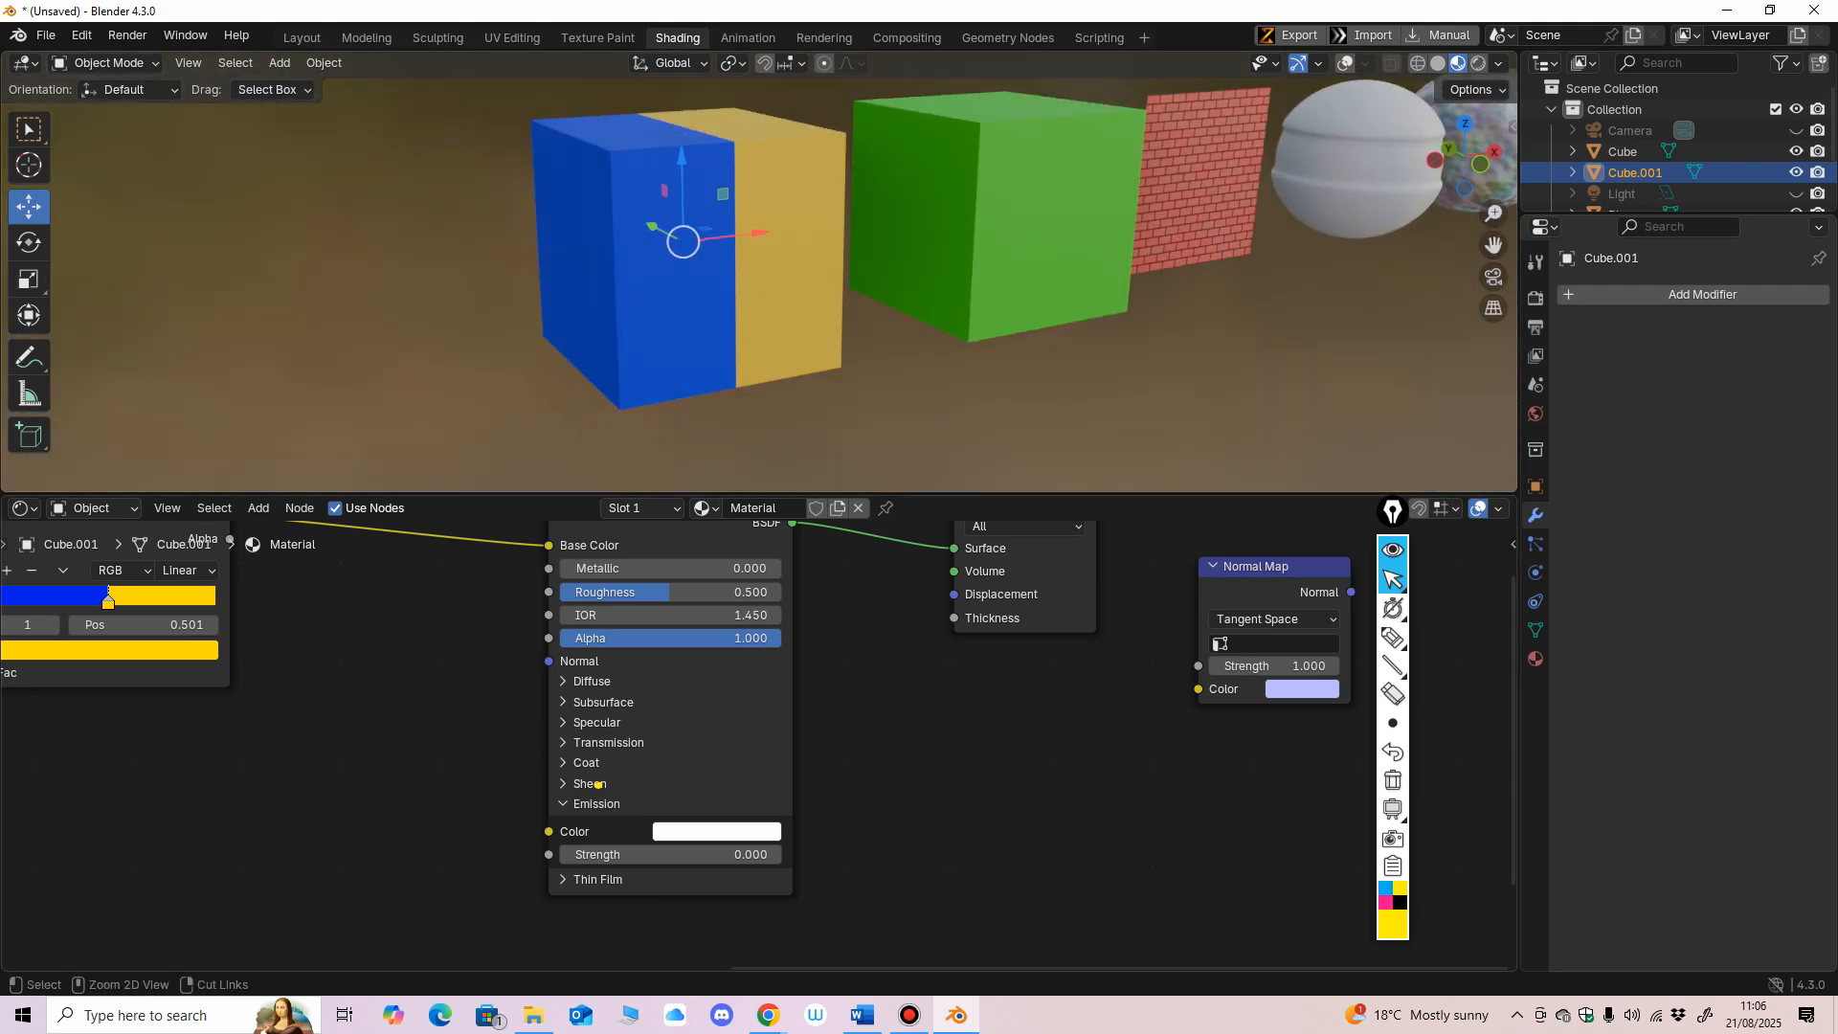
{"action": "middle_click_drag", "start_coordinate": [670, 746], "coordinate": [656, 747]}
{"action": "key", "text": "ctrl+z"}
{"action": "key", "text": "ctrl+z"}
{"action": "key", "text": "ctrl+z"}
{"action": "key", "text": "ctrl+z"}
{"action": "key", "text": "ctrl+z"}
{"action": "key", "text": "ctrl+z"}
{"action": "key", "text": "ctrl+z"}
{"action": "key", "text": "ctrl+z"}
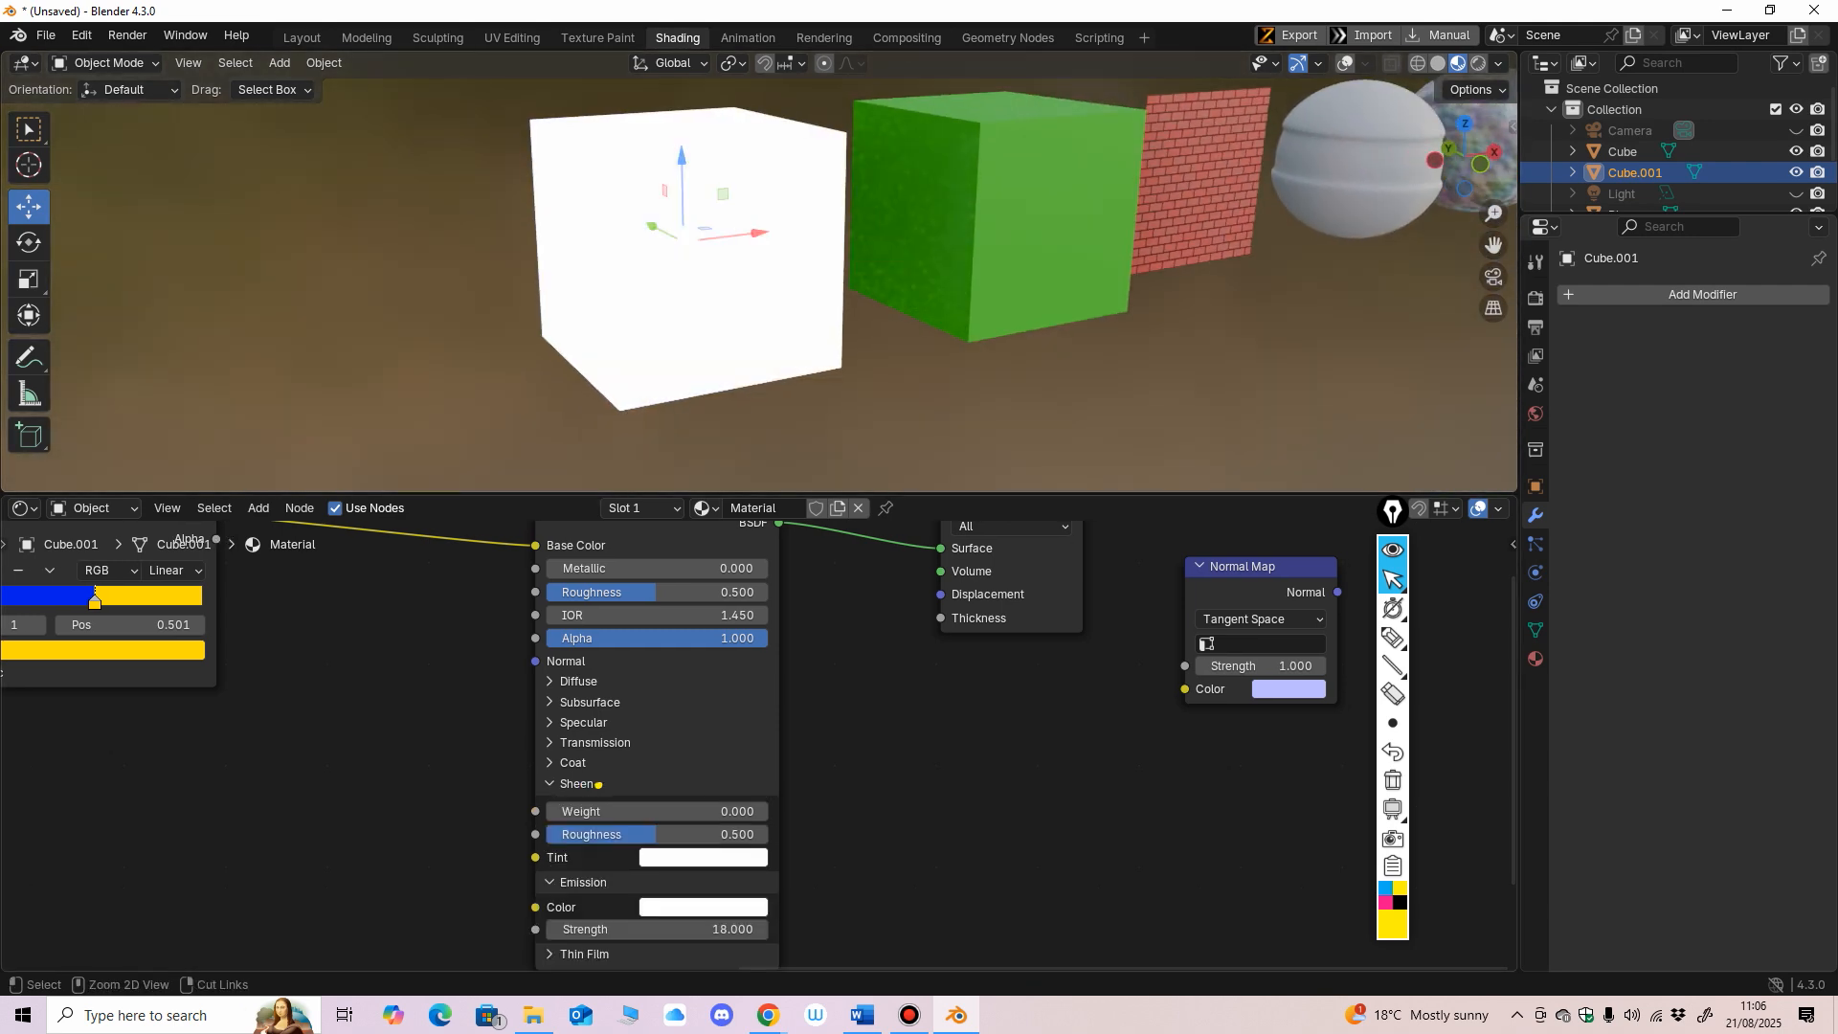
{"action": "key", "text": "ctrl+z"}
{"action": "key", "text": "ctrl+z"}
{"action": "key", "text": "ctrl+z"}
{"action": "key", "text": "ctrl+z"}
{"action": "key", "text": "ctrl+z"}
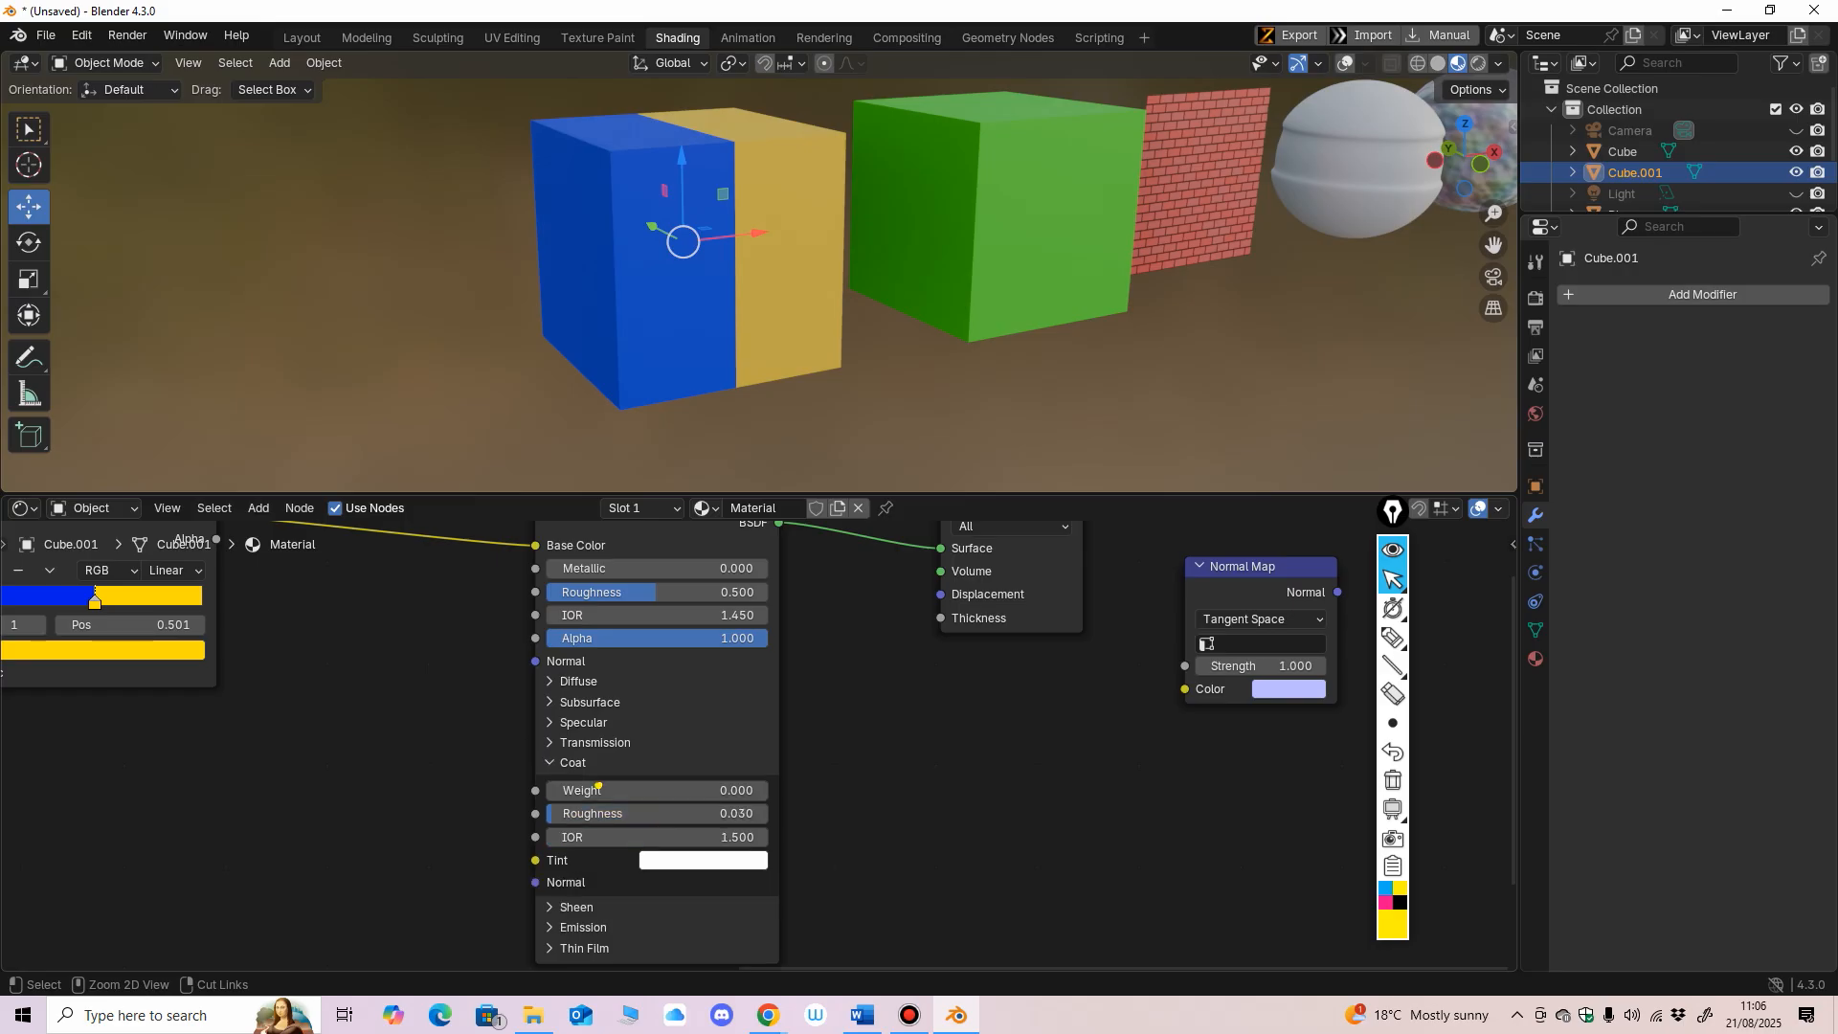
{"action": "key", "text": "ctrl+z"}
{"action": "key", "text": "ctrl+z"}
{"action": "key", "text": "ctrl+z"}
{"action": "key", "text": "ctrl+z"}
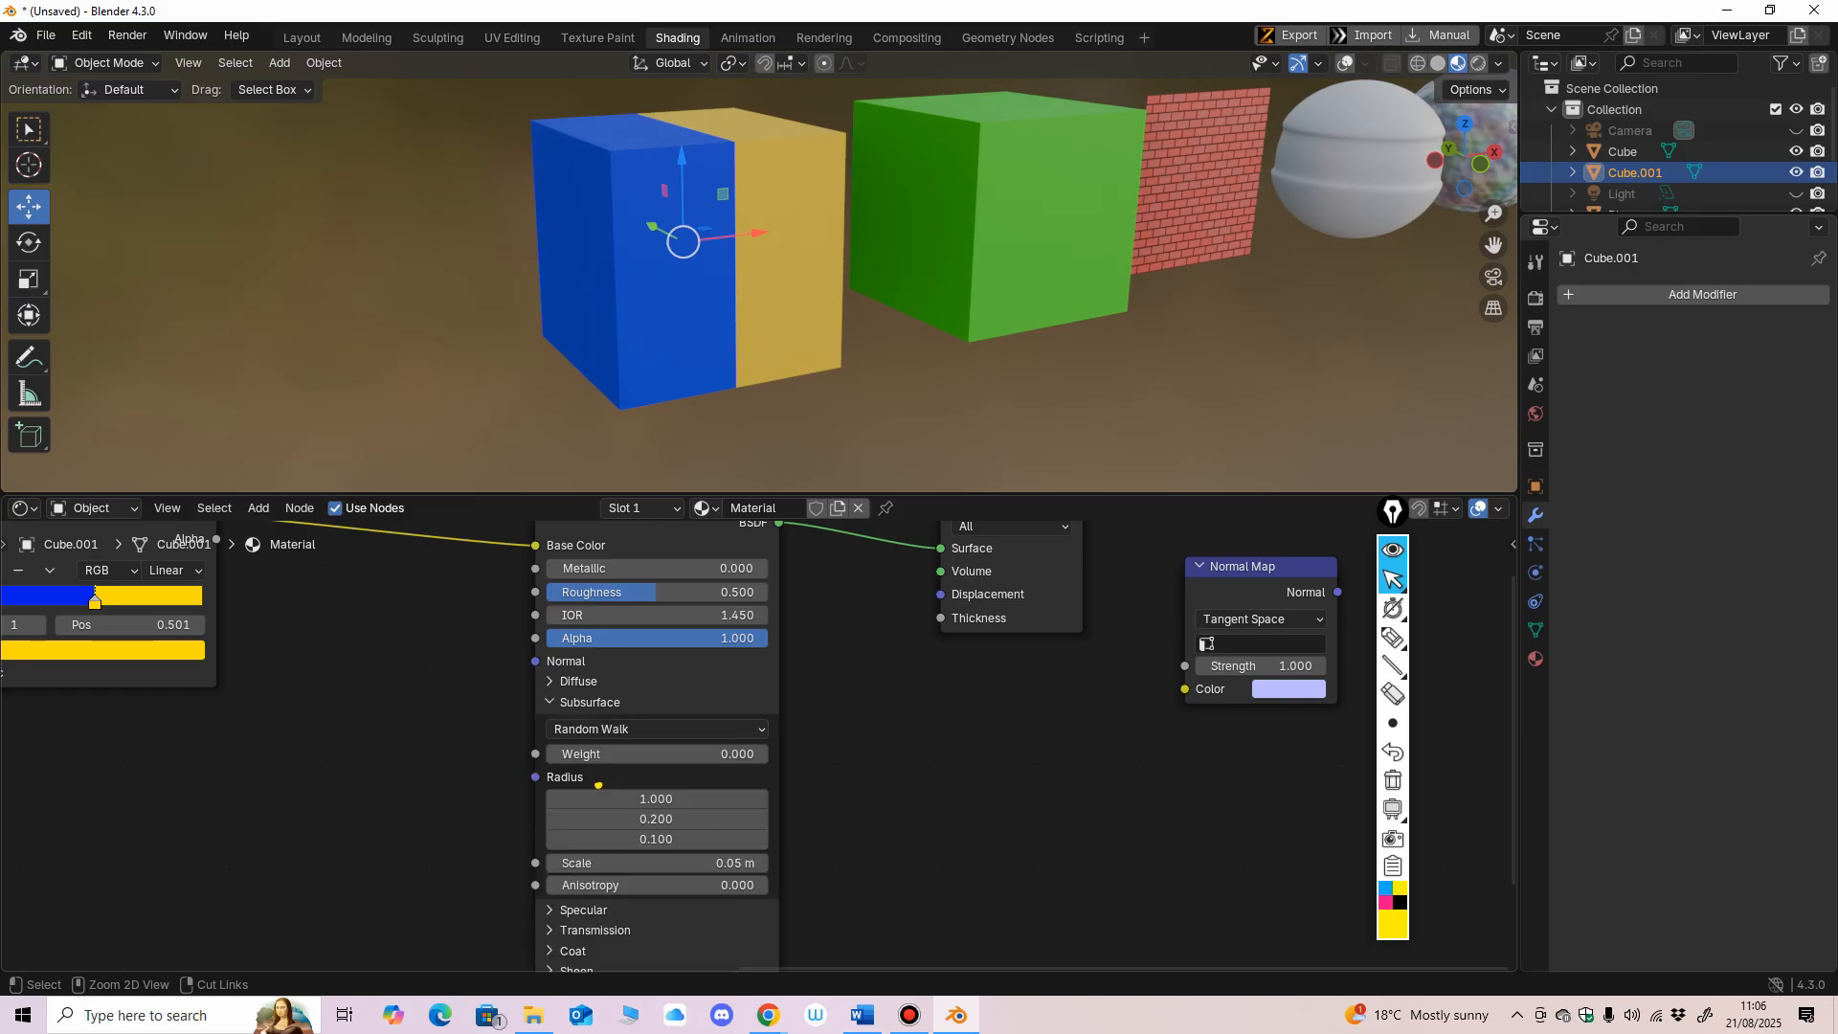
Step: Shift the Color Ramp node closer to the Principled BSDF and look through the texture nodes that can be added
{"action": "middle_click_drag", "start_coordinate": [794, 364], "coordinate": [565, 347]}
{"action": "scroll", "coordinate": [670, 353], "scroll_direction": "down", "scroll_amount": 1}
{"action": "scroll", "coordinate": [639, 344], "scroll_direction": "down", "scroll_amount": 1}
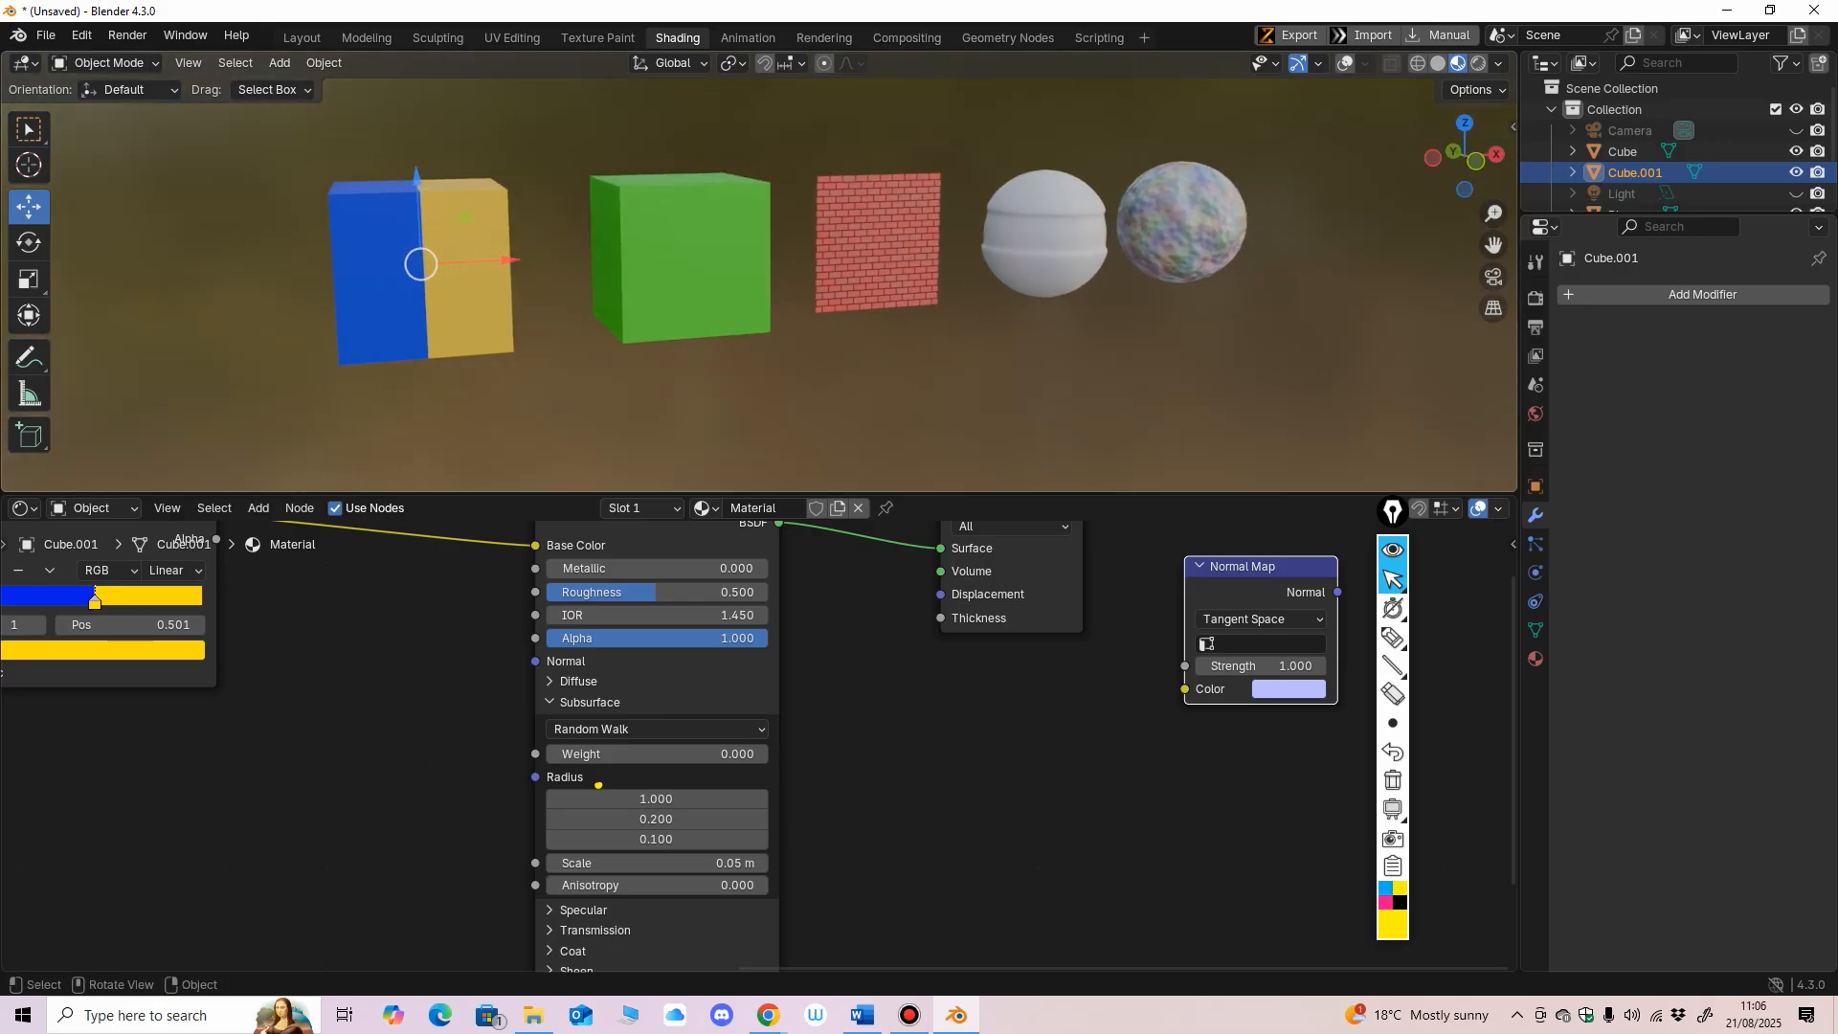
{"action": "scroll", "coordinate": [598, 785], "scroll_direction": "down", "scroll_amount": 4}
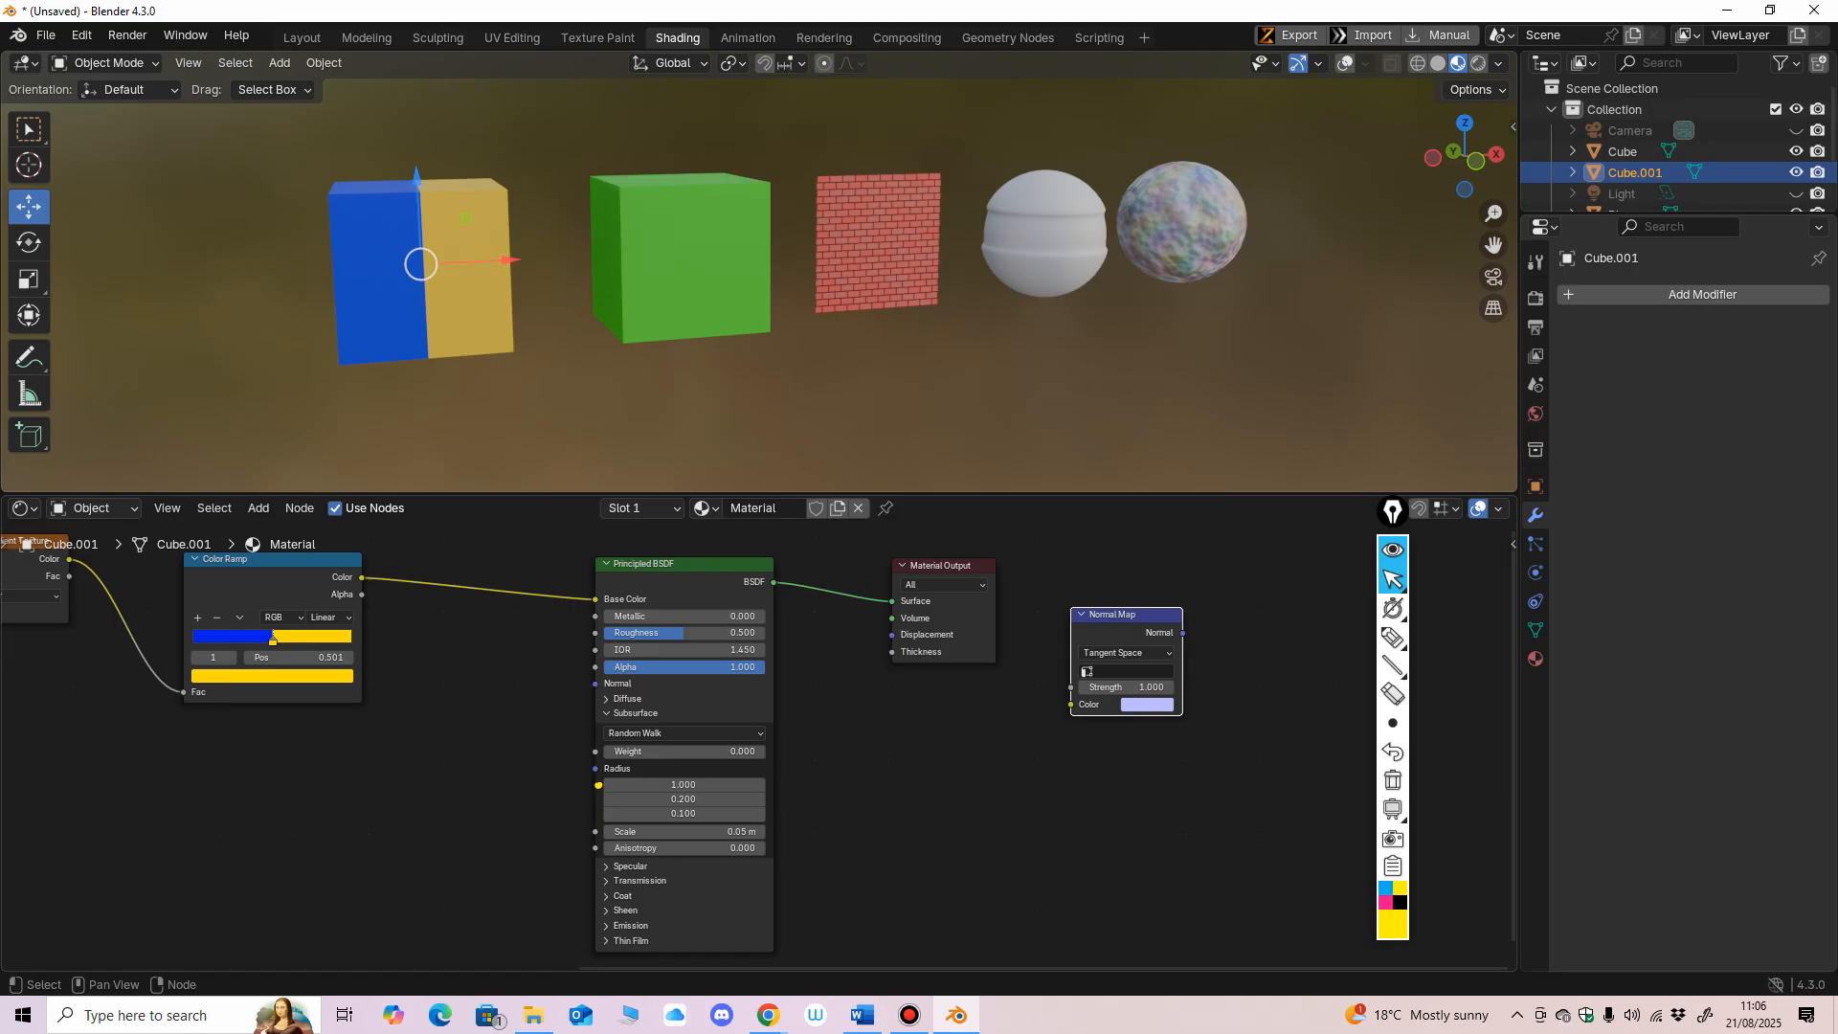
{"action": "scroll", "coordinate": [759, 747], "scroll_direction": "down", "scroll_amount": 2}
{"action": "left_click_drag", "start_coordinate": [522, 638], "coordinate": [563, 632]}
{"action": "left_click_drag", "start_coordinate": [342, 625], "coordinate": [350, 624]}
{"action": "key", "text": "shift+a"}
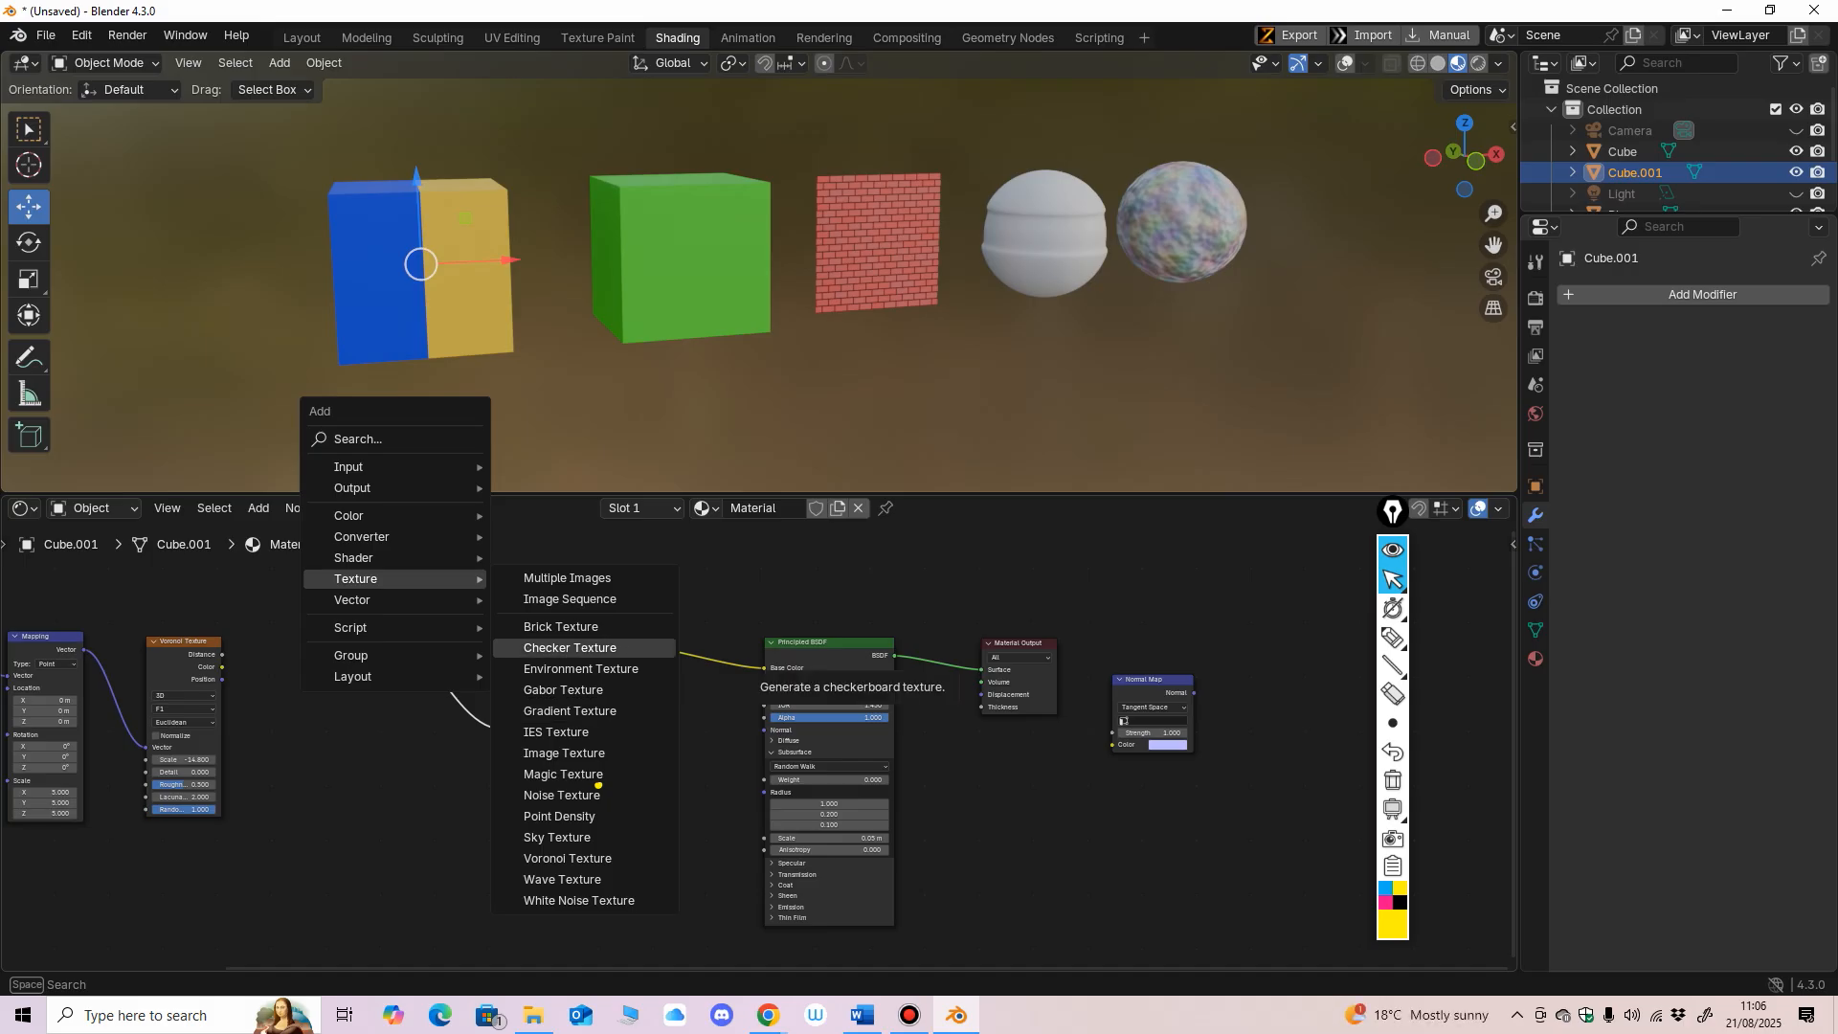
{"action": "key", "text": "Escape"}
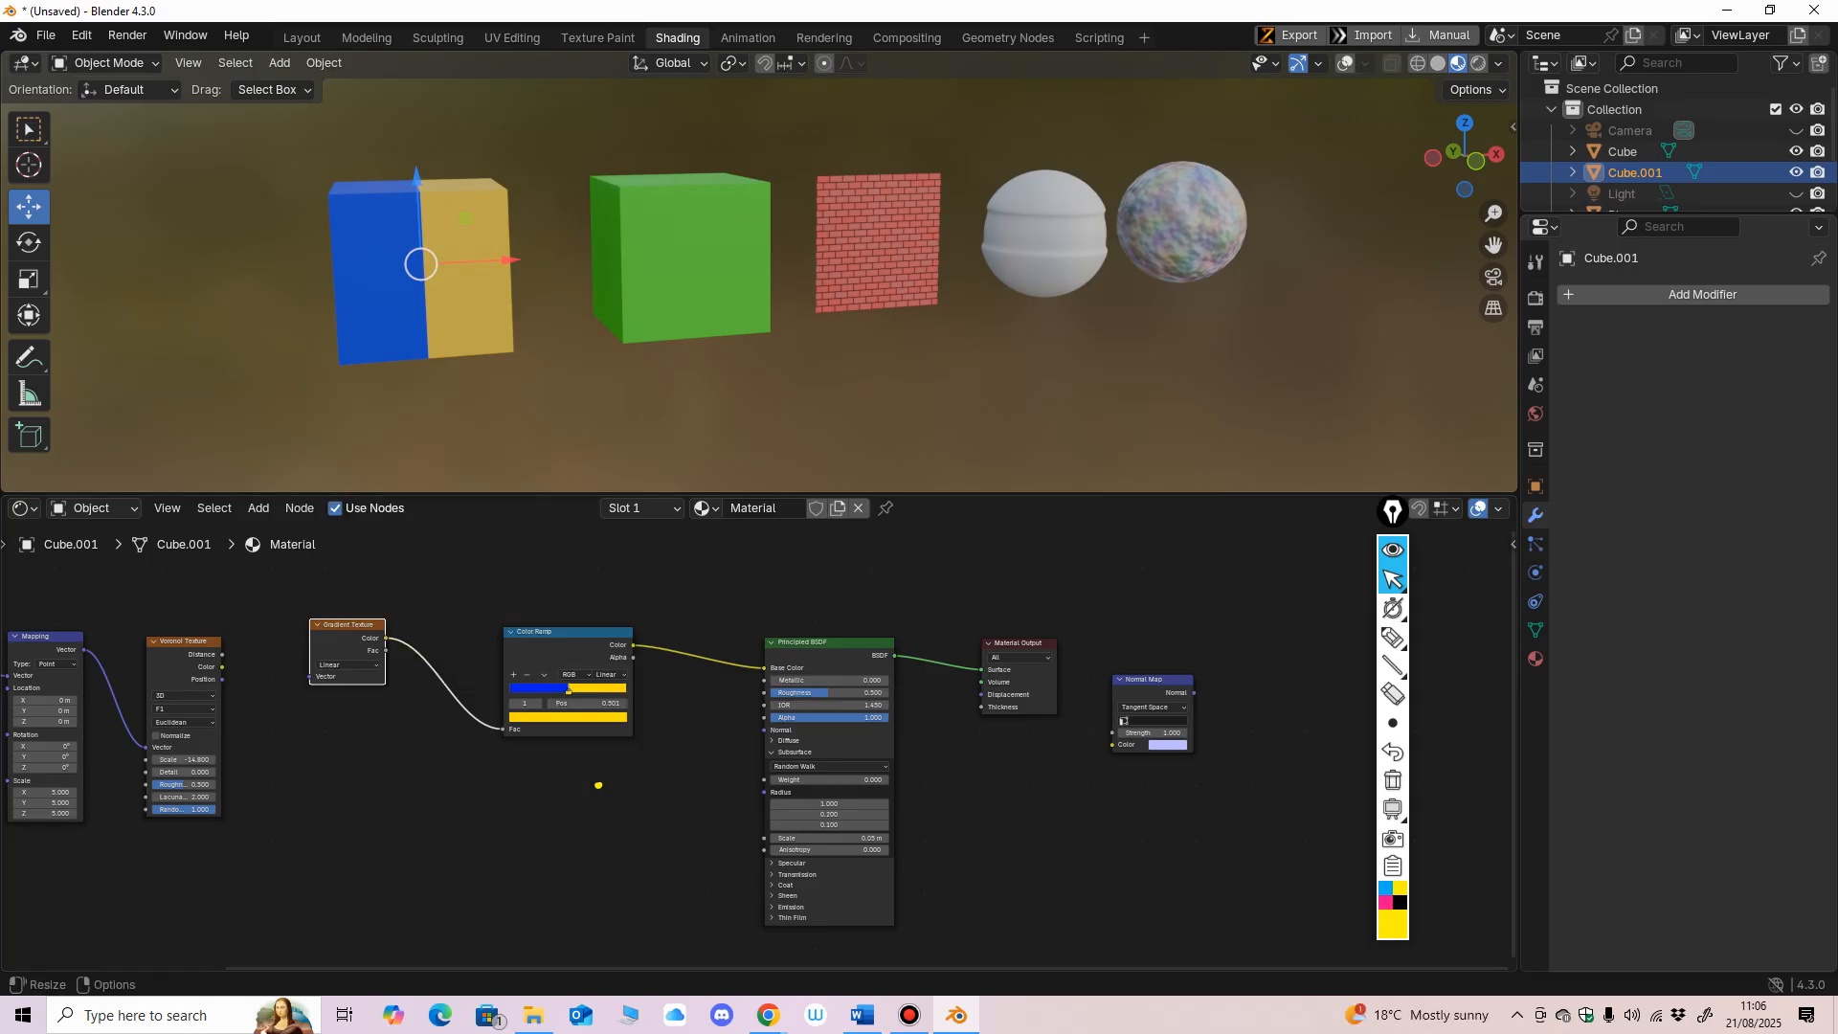
Step: View the World shader nodes and return the Shader Editor to the Object nodes
{"action": "left_click", "coordinate": [93, 507]}
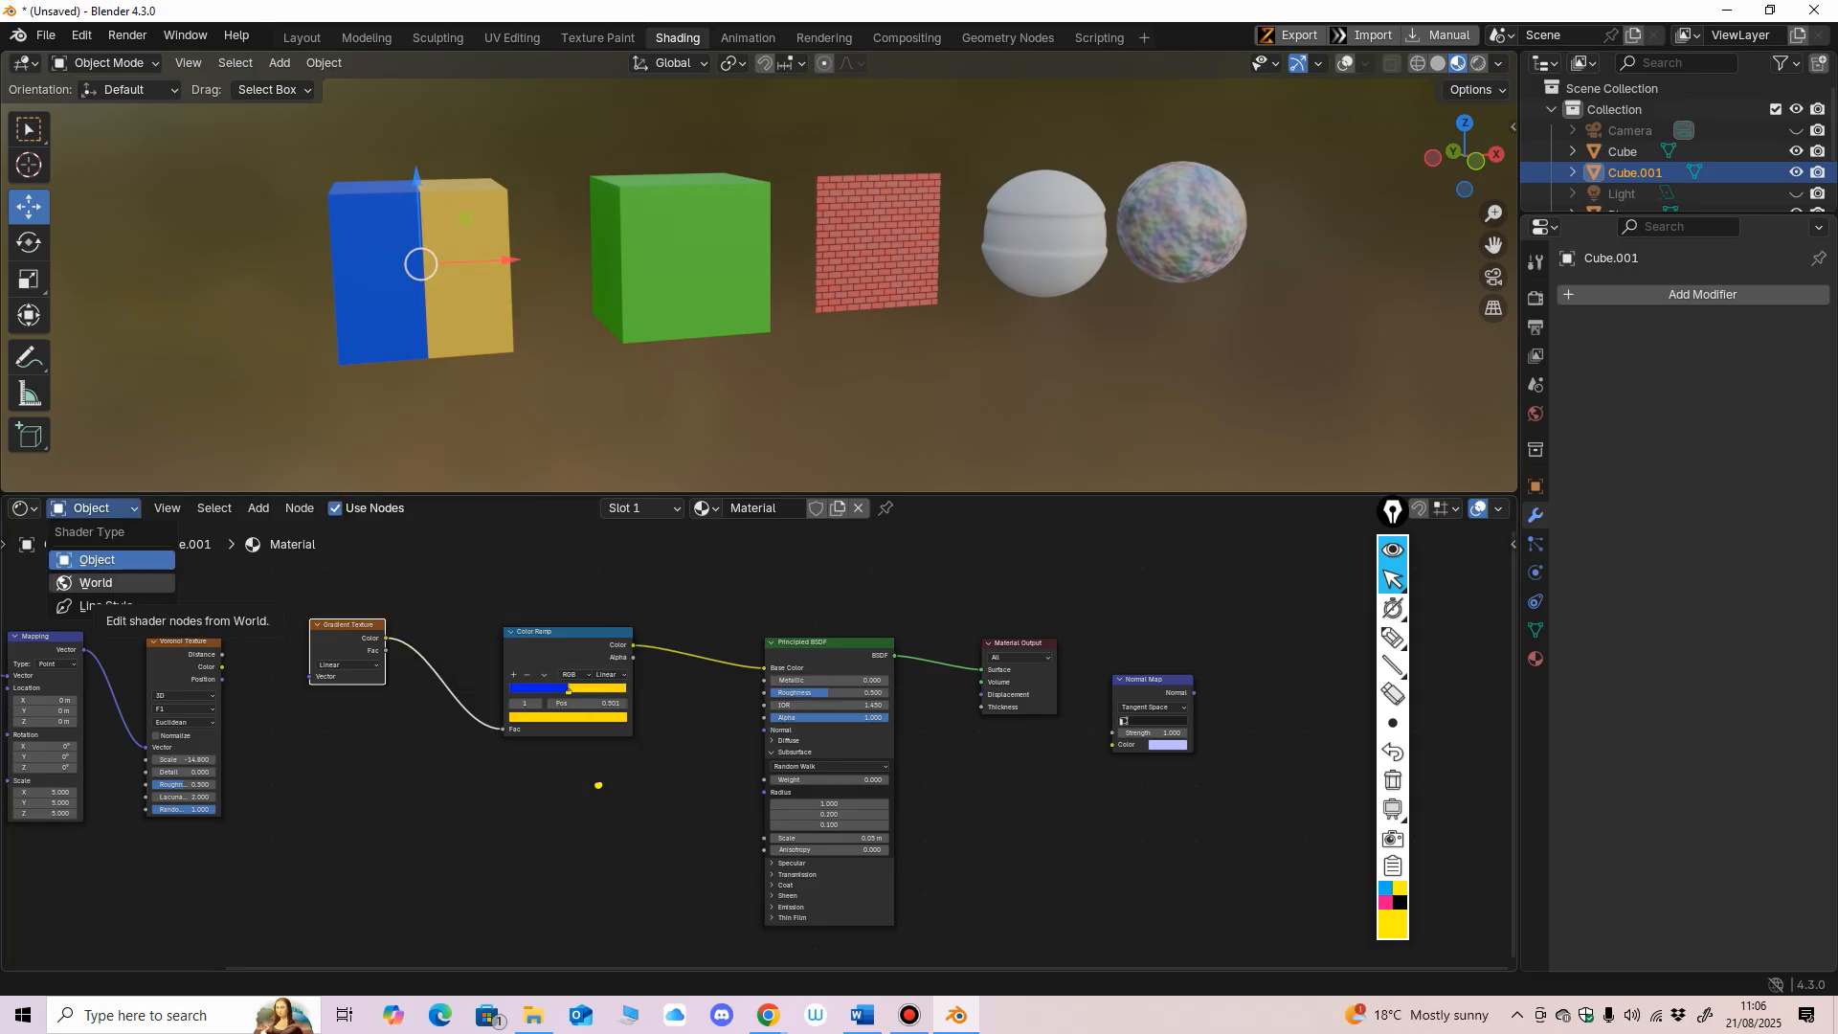
{"action": "left_click", "coordinate": [96, 582]}
{"action": "scroll", "coordinate": [760, 747], "scroll_direction": "up", "scroll_amount": 5}
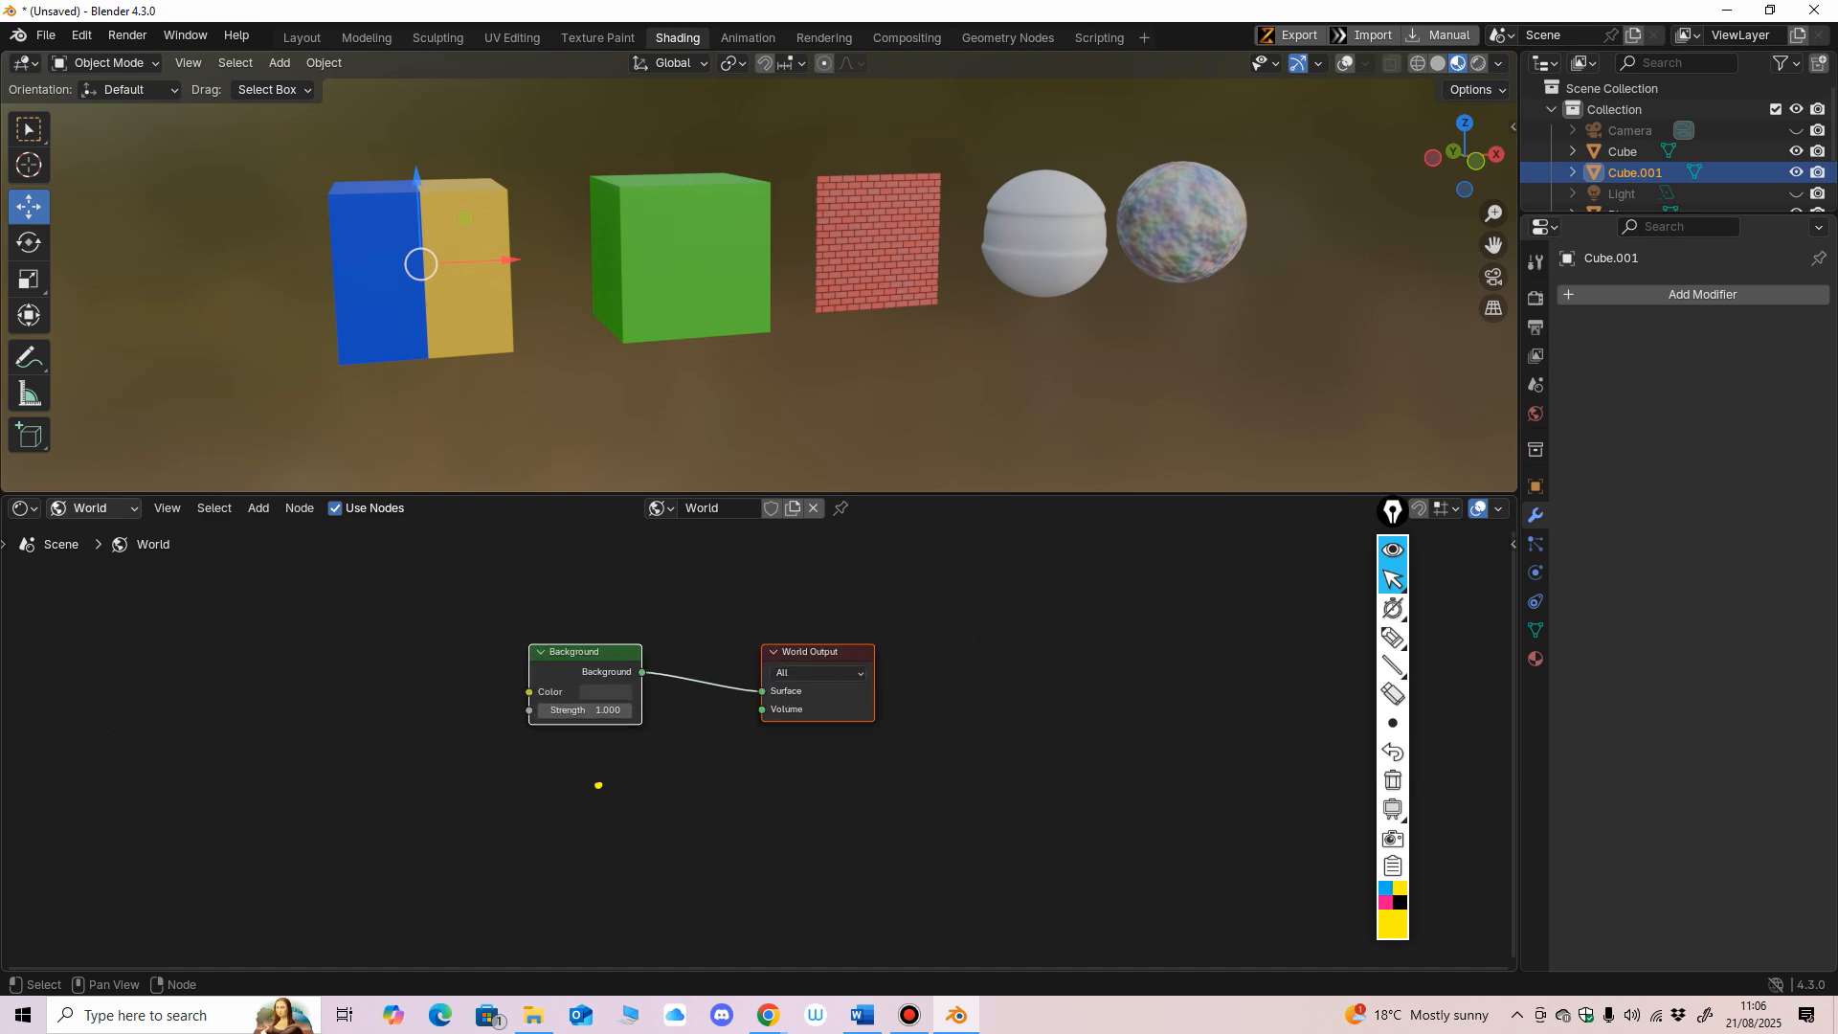
{"action": "left_click", "coordinate": [93, 508]}
{"action": "left_click", "coordinate": [96, 560]}
Step: Select the green cube, blue-and-yellow cube, brick plane and multicoloured sphere in turn to view their material nodes
{"action": "left_click", "coordinate": [675, 258]}
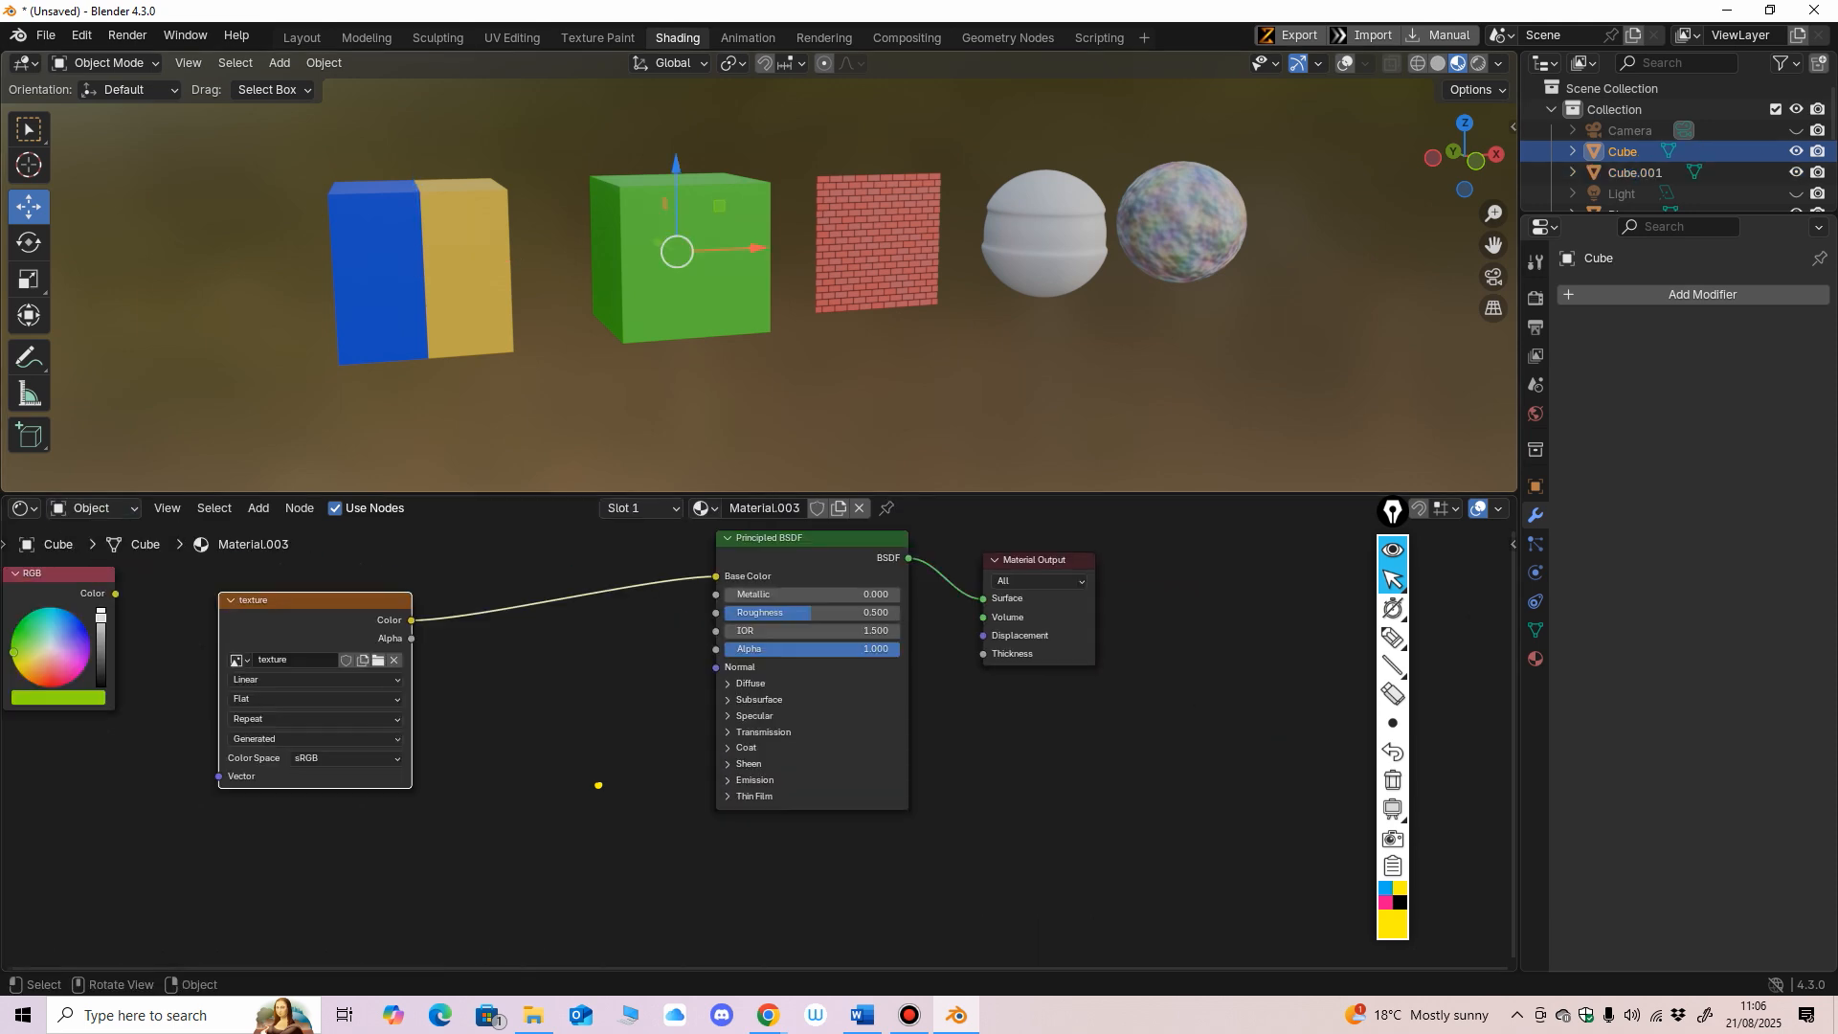
{"action": "left_click", "coordinate": [450, 273]}
{"action": "left_click", "coordinate": [876, 254]}
{"action": "left_click", "coordinate": [1182, 222]}
Step: Switch to the World shader nodes, move the Background node away from World Output and set its colour to blue #0092C7
{"action": "left_click", "coordinate": [93, 509]}
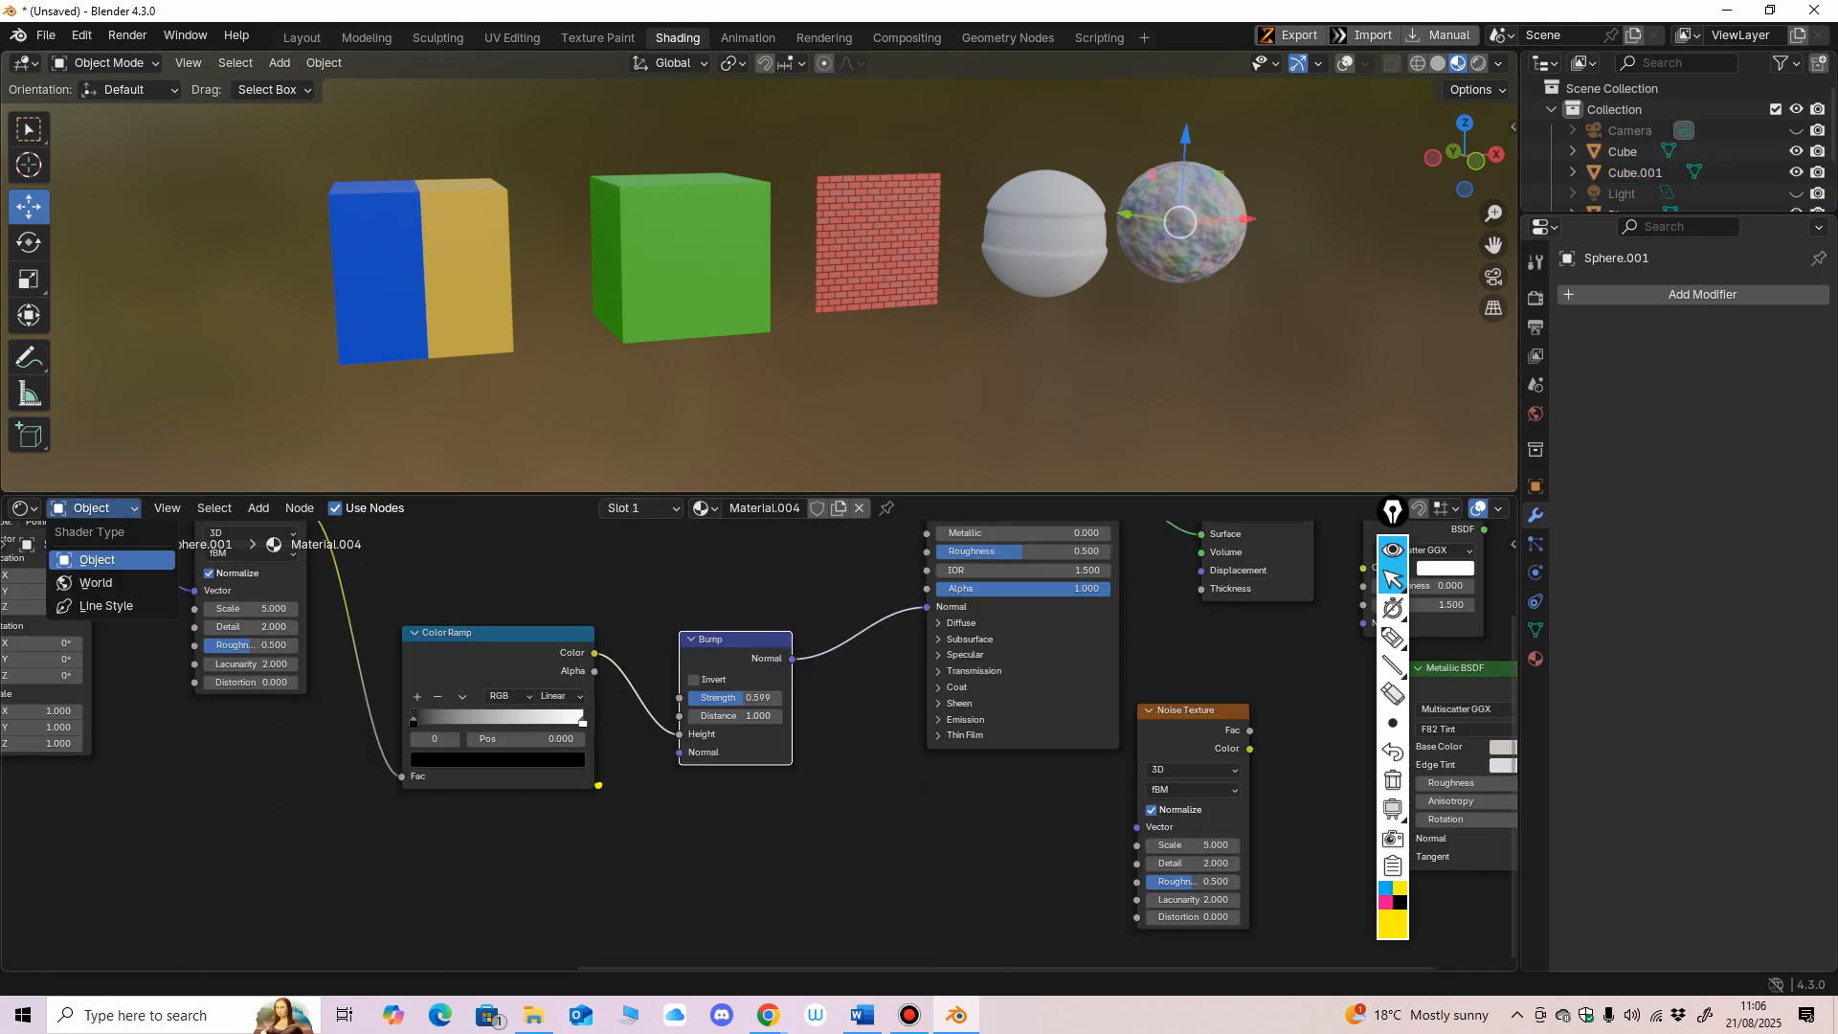
{"action": "left_click", "coordinate": [96, 582]}
{"action": "scroll", "coordinate": [761, 747], "scroll_direction": "up", "scroll_amount": 4}
{"action": "left_click", "coordinate": [517, 611]}
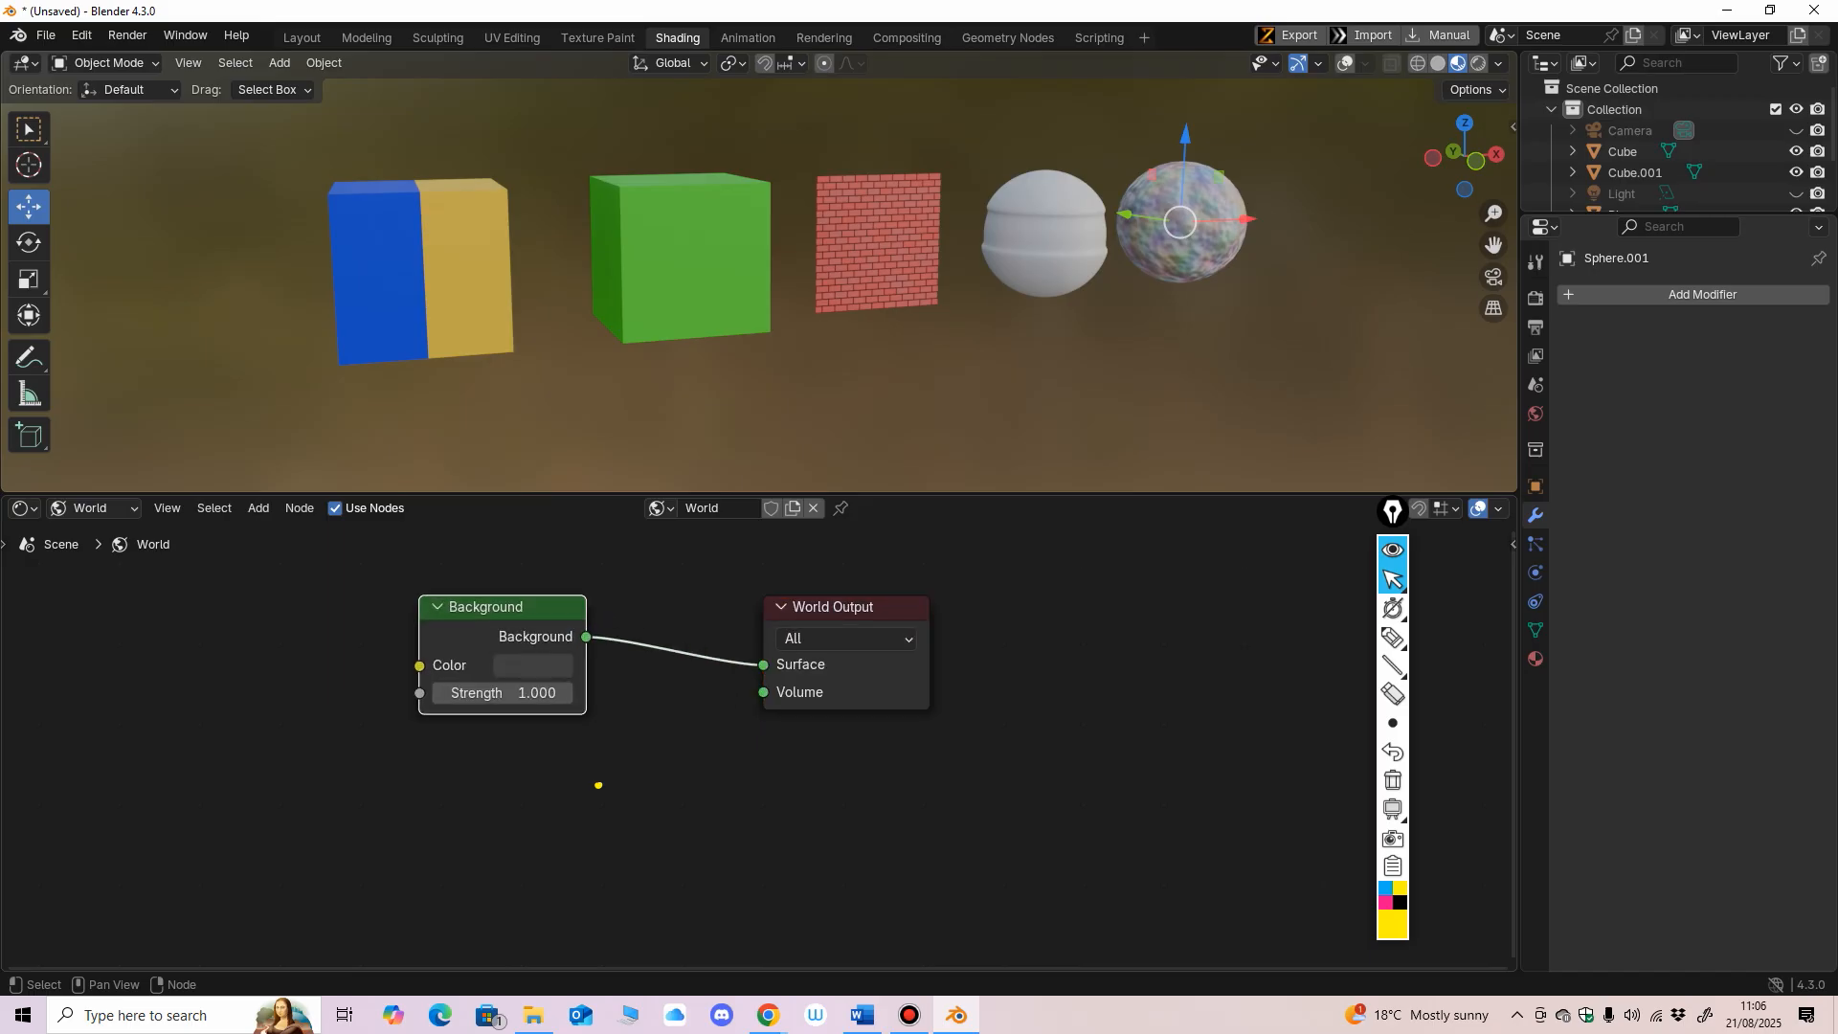
{"action": "left_click_drag", "start_coordinate": [517, 611], "coordinate": [455, 615]}
{"action": "left_click", "coordinate": [470, 672]}
{"action": "mouse_move", "coordinate": [647, 424]}
{"action": "left_mouse_down"}
{"action": "mouse_move", "coordinate": [647, 365]}
{"action": "mouse_move", "coordinate": [563, 295]}
{"action": "left_mouse_up"}
{"action": "mouse_move", "coordinate": [647, 366]}
{"action": "left_mouse_down"}
{"action": "mouse_move", "coordinate": [647, 319]}
{"action": "mouse_move", "coordinate": [562, 286]}
{"action": "mouse_move", "coordinate": [647, 323]}
{"action": "left_mouse_up"}
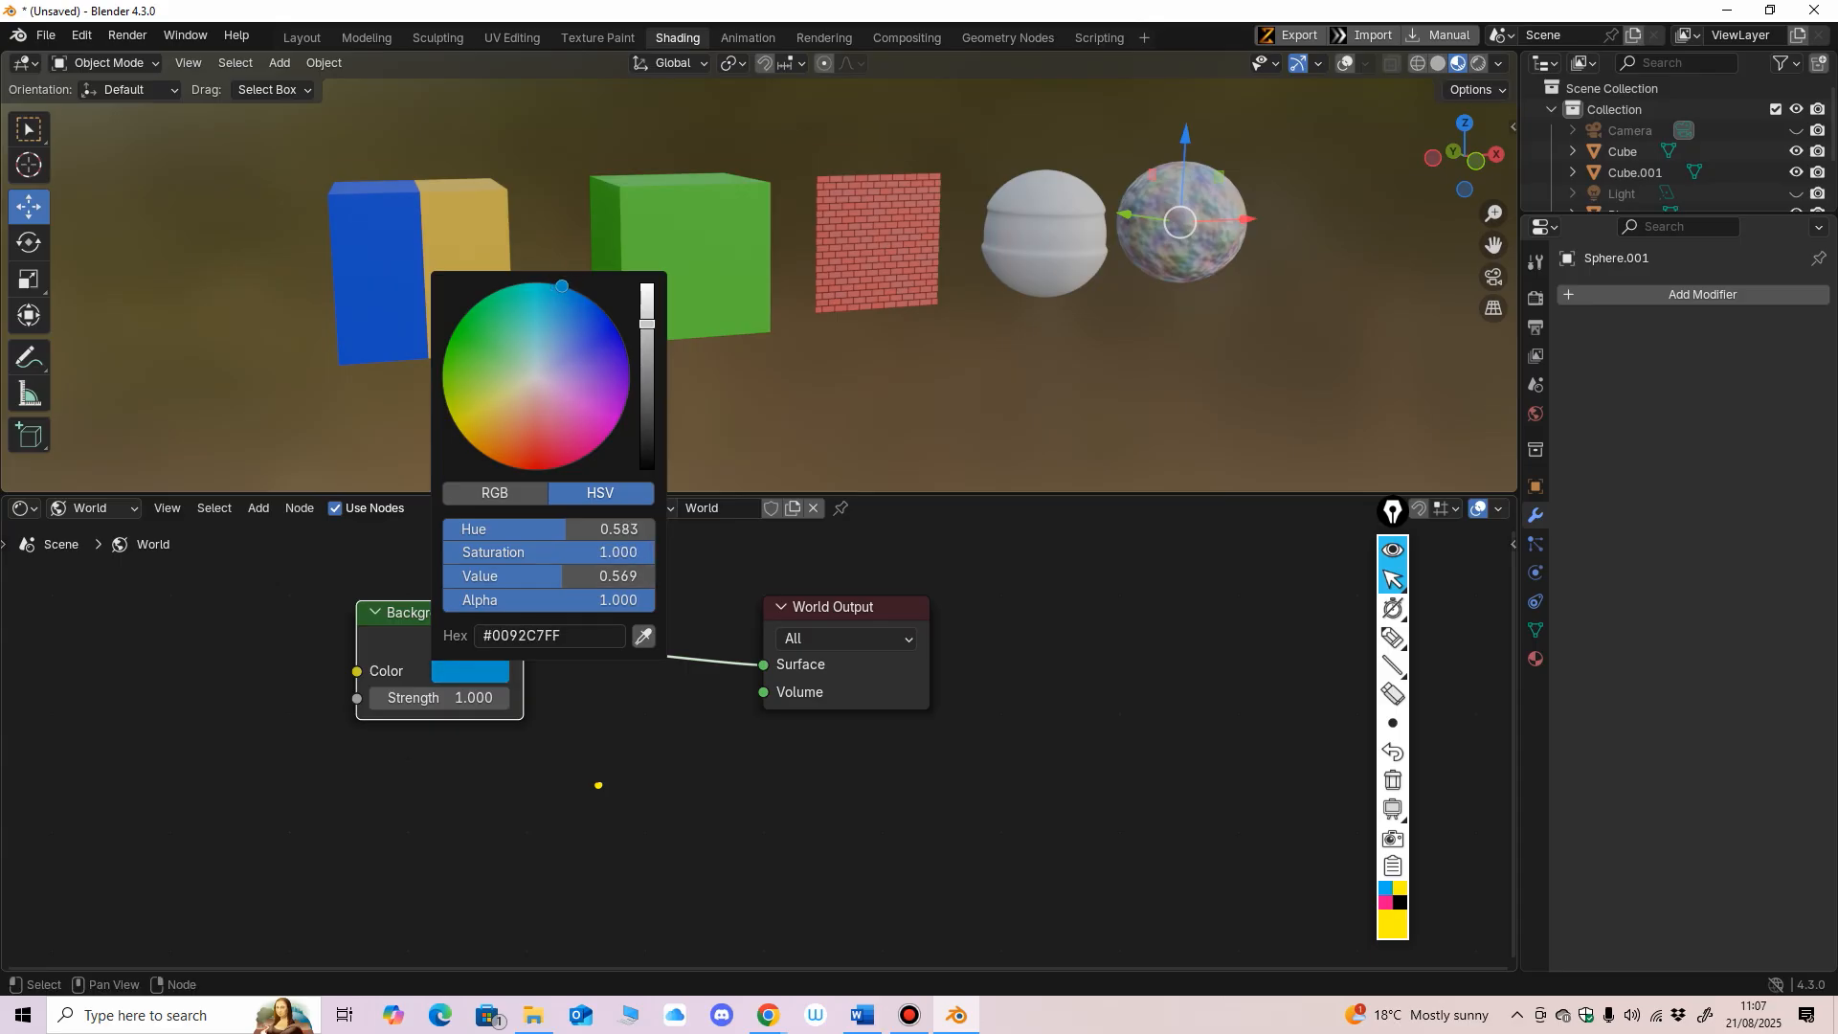
Step: Set the World Background node's Strength to 0.3
{"action": "left_click", "coordinate": [443, 699]}
{"action": "type", "text": ".3"}
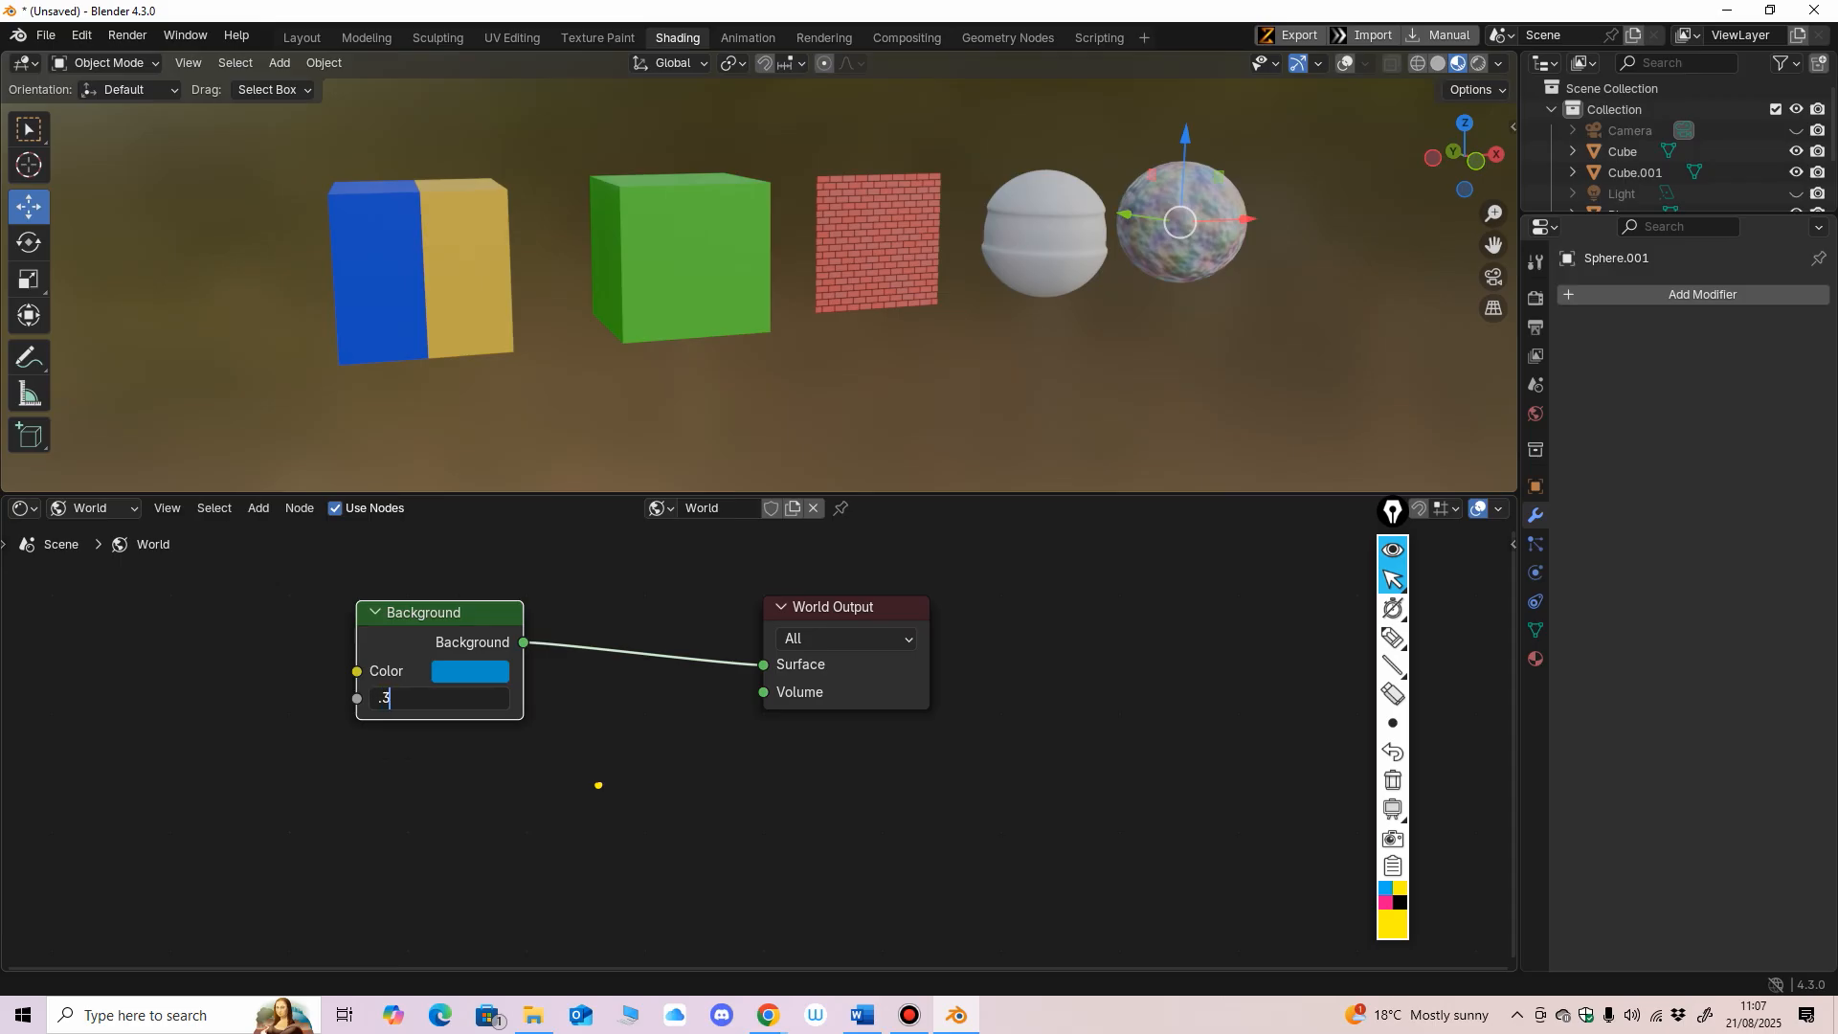
{"action": "key", "text": "Return"}
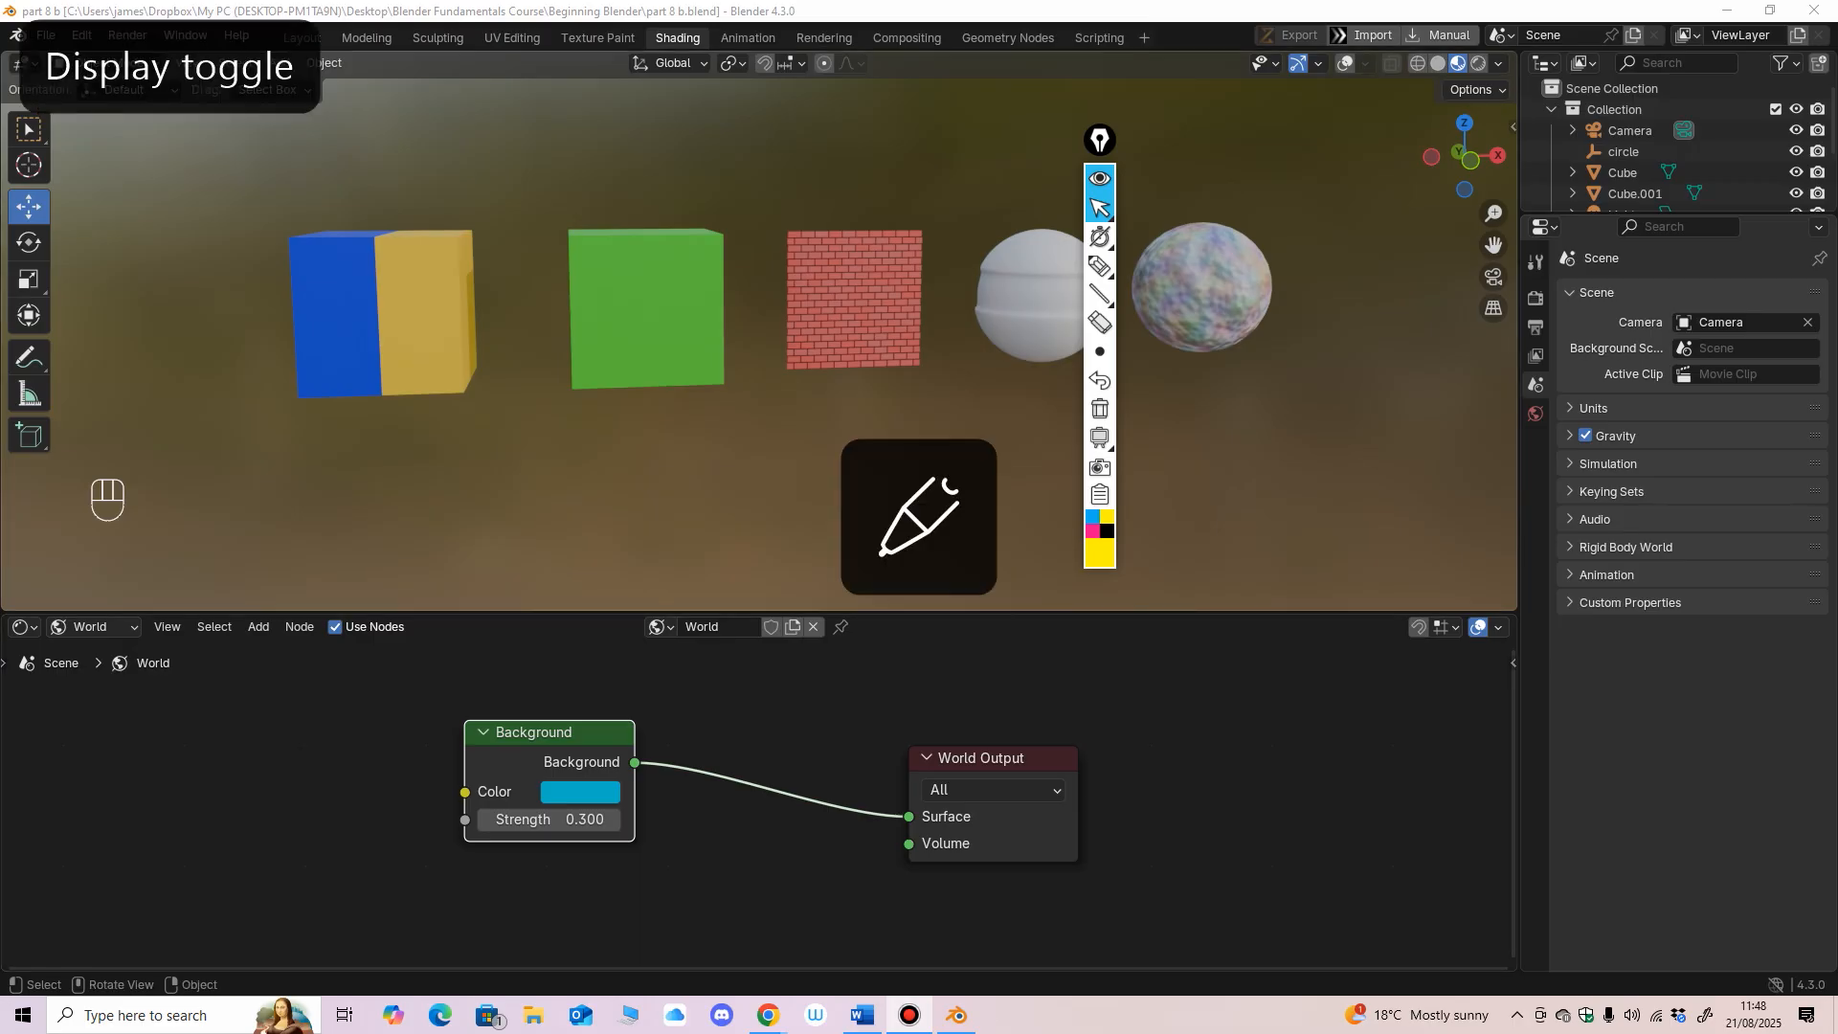
Step: Try a different blue for the World Background colour and undo the change
{"action": "left_click_drag", "start_coordinate": [765, 612], "coordinate": [765, 504]}
{"action": "left_click", "coordinate": [580, 738]}
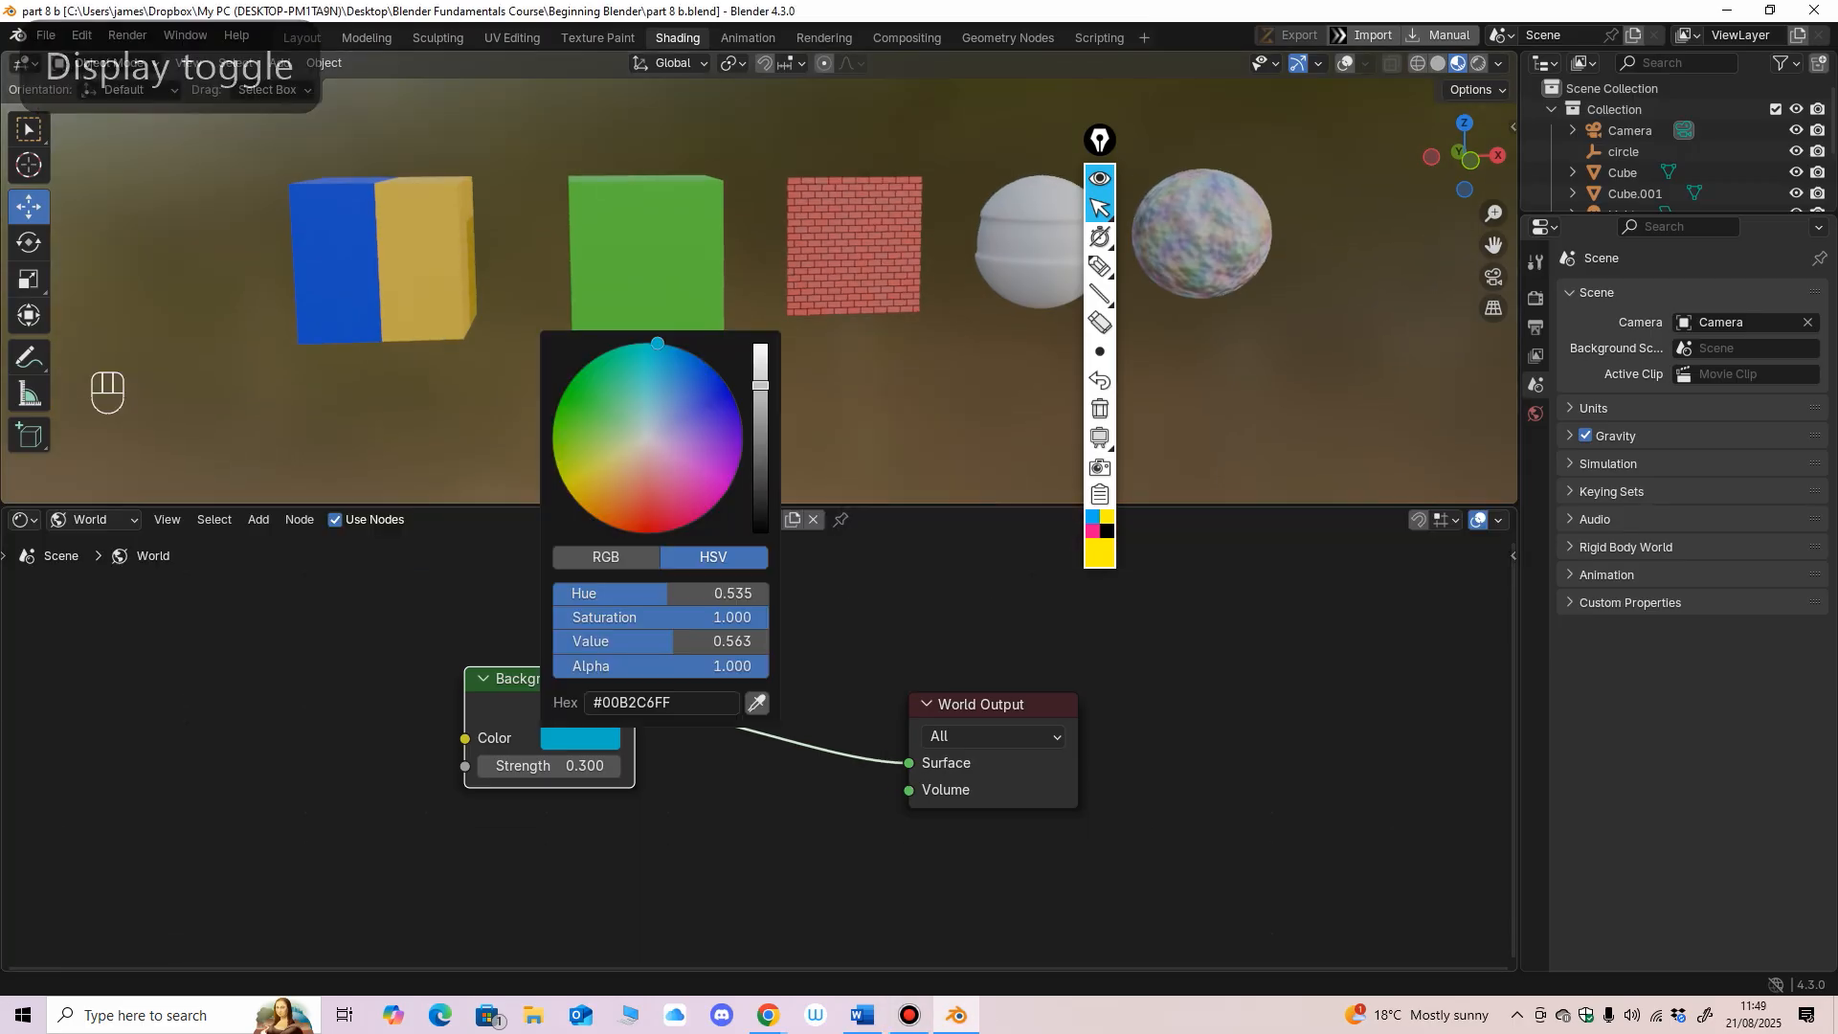
{"action": "mouse_move", "coordinate": [655, 402]}
{"action": "left_mouse_down"}
{"action": "mouse_move", "coordinate": [639, 486]}
{"action": "mouse_move", "coordinate": [664, 343]}
{"action": "left_mouse_up"}
{"action": "key", "text": "ctrl+z"}
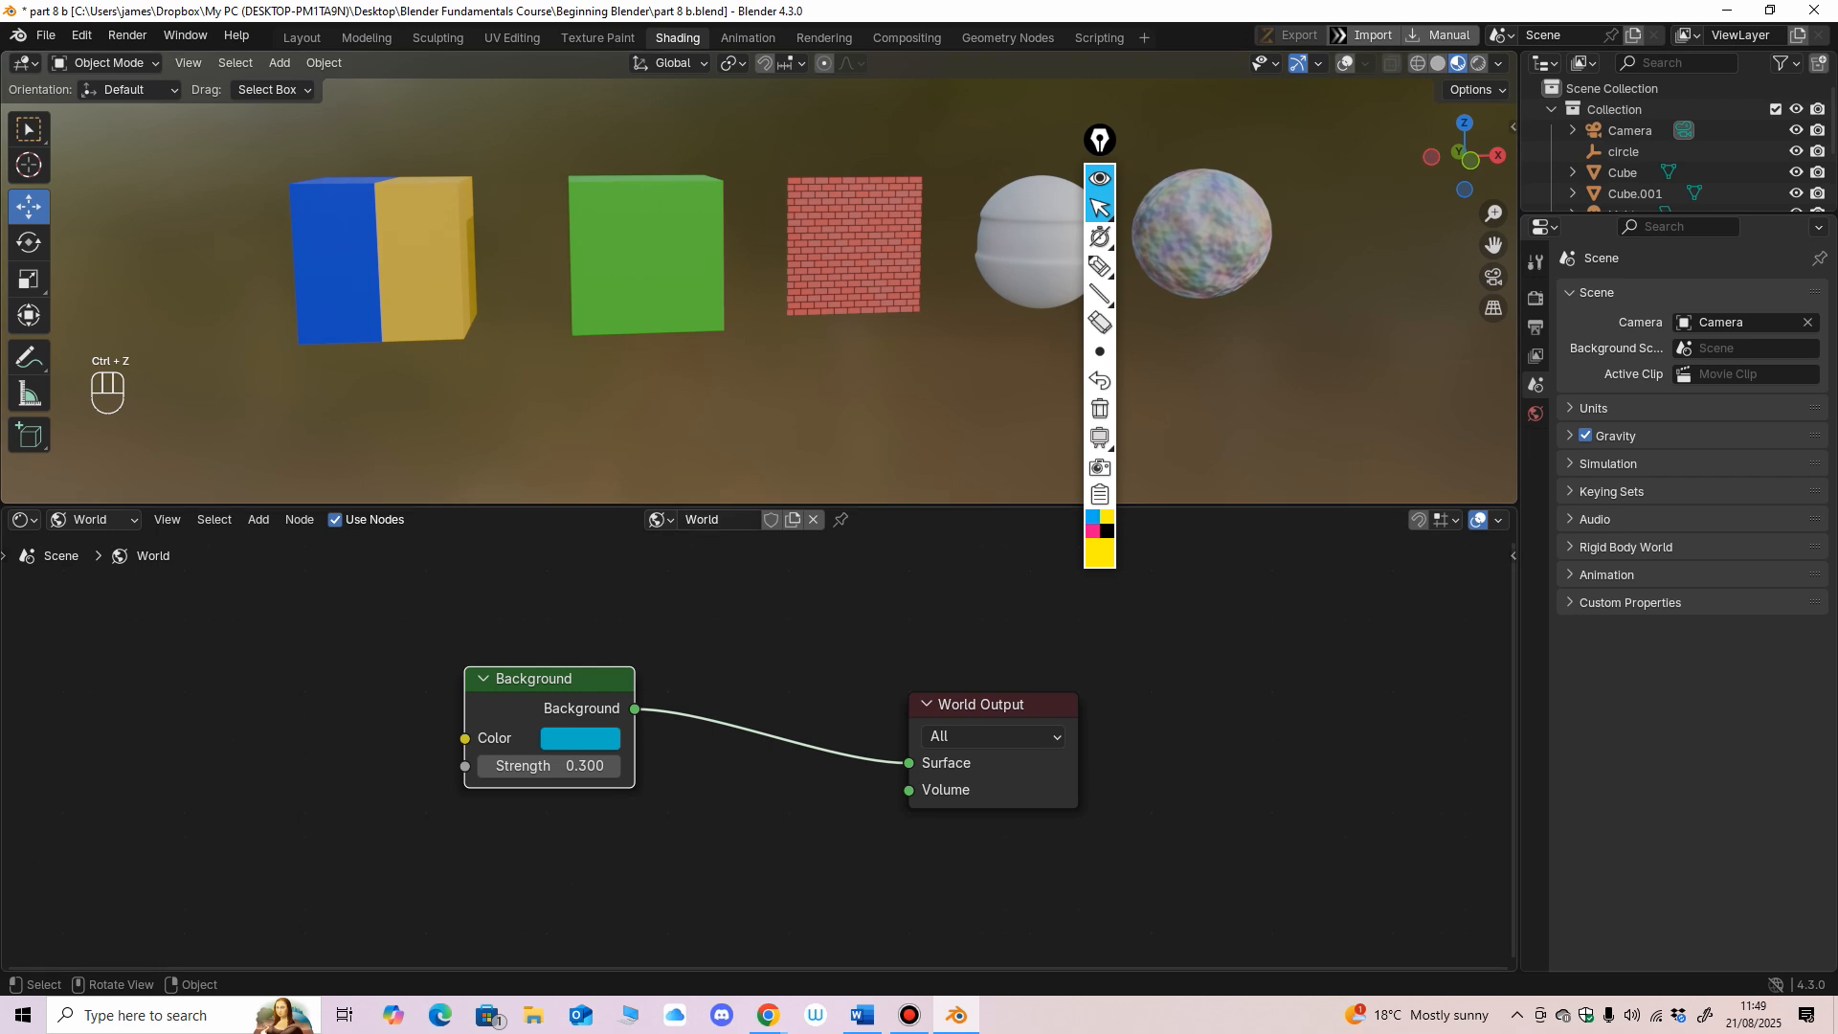
{"action": "left_click_drag", "start_coordinate": [704, 505], "coordinate": [704, 581]}
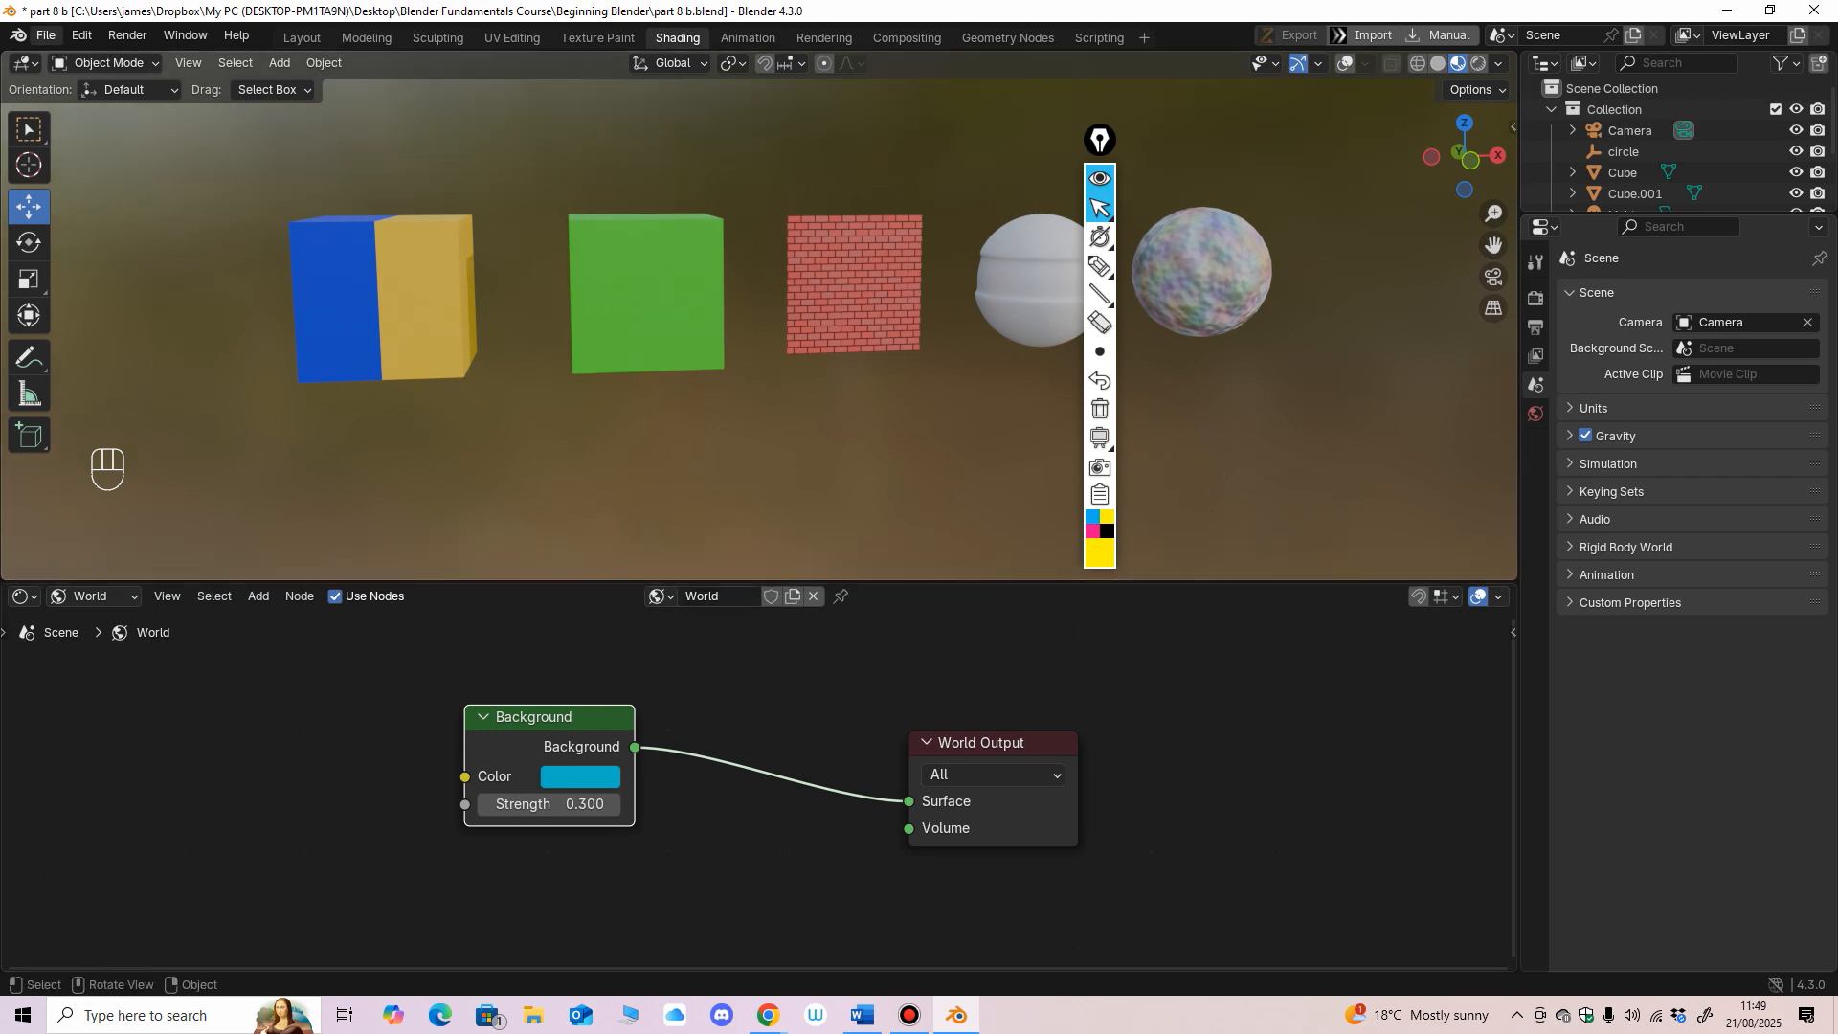
Step: Switch to the Layout workspace and hide every object in the collection, from Camera to Sphere.001
{"action": "left_click", "coordinate": [302, 38]}
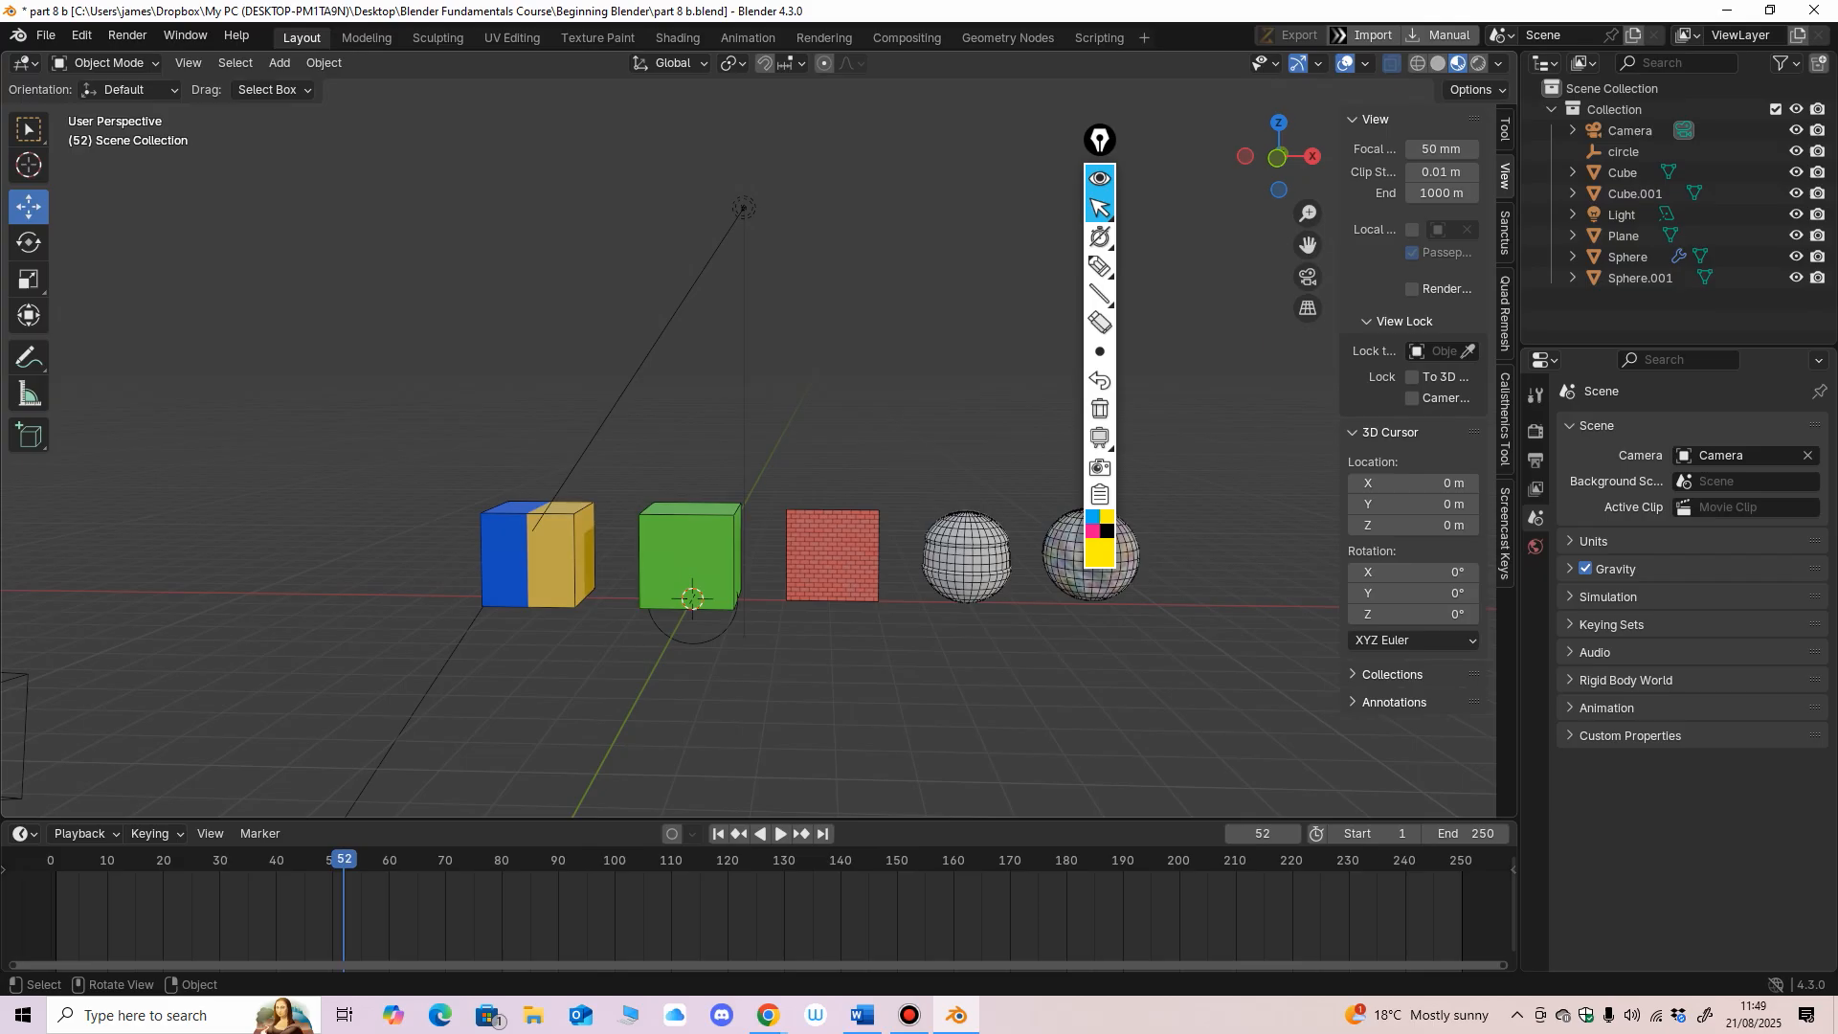
{"action": "middle_click_drag", "start_coordinate": [708, 536], "coordinate": [639, 503]}
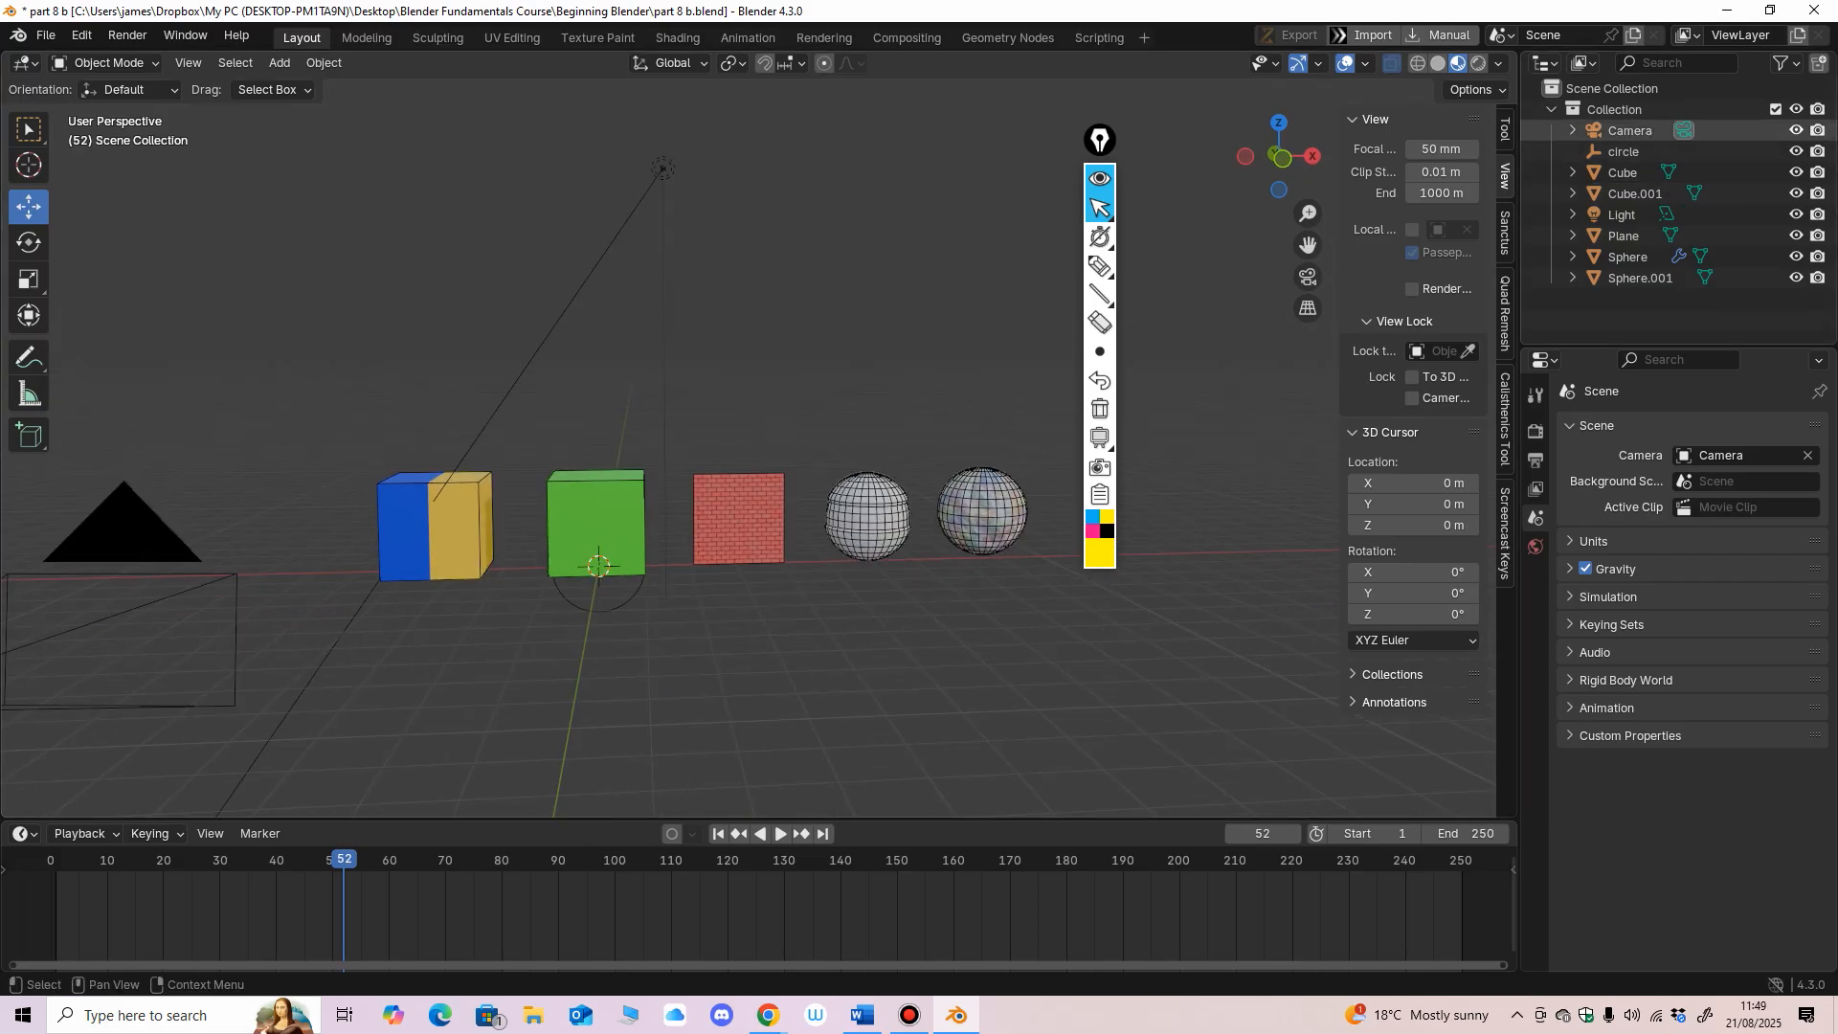
{"action": "left_click_drag", "start_coordinate": [1795, 130], "coordinate": [1795, 278]}
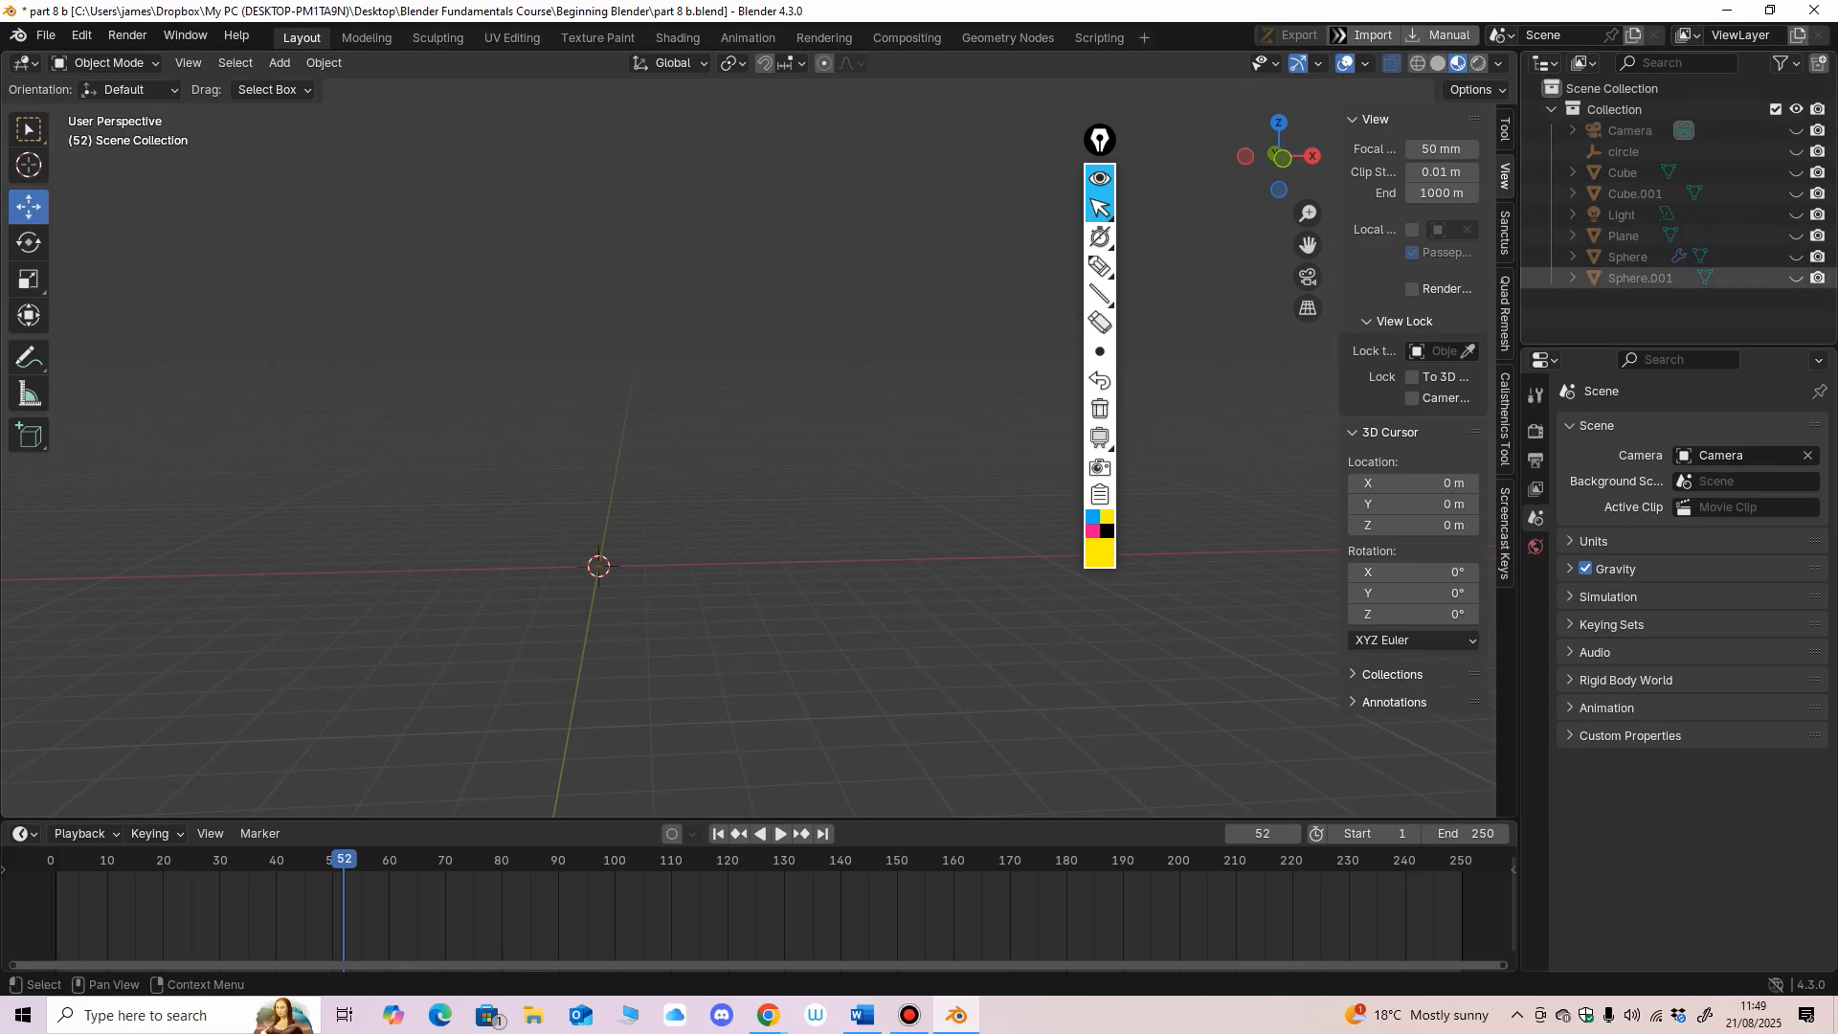
{"action": "left_click_drag", "start_coordinate": [1099, 140], "coordinate": [1279, 250]}
Step: Append the MINECRAFT CHARACTER collection from the file part 7 D.blend
{"action": "middle_click_drag", "start_coordinate": [861, 459], "coordinate": [852, 469]}
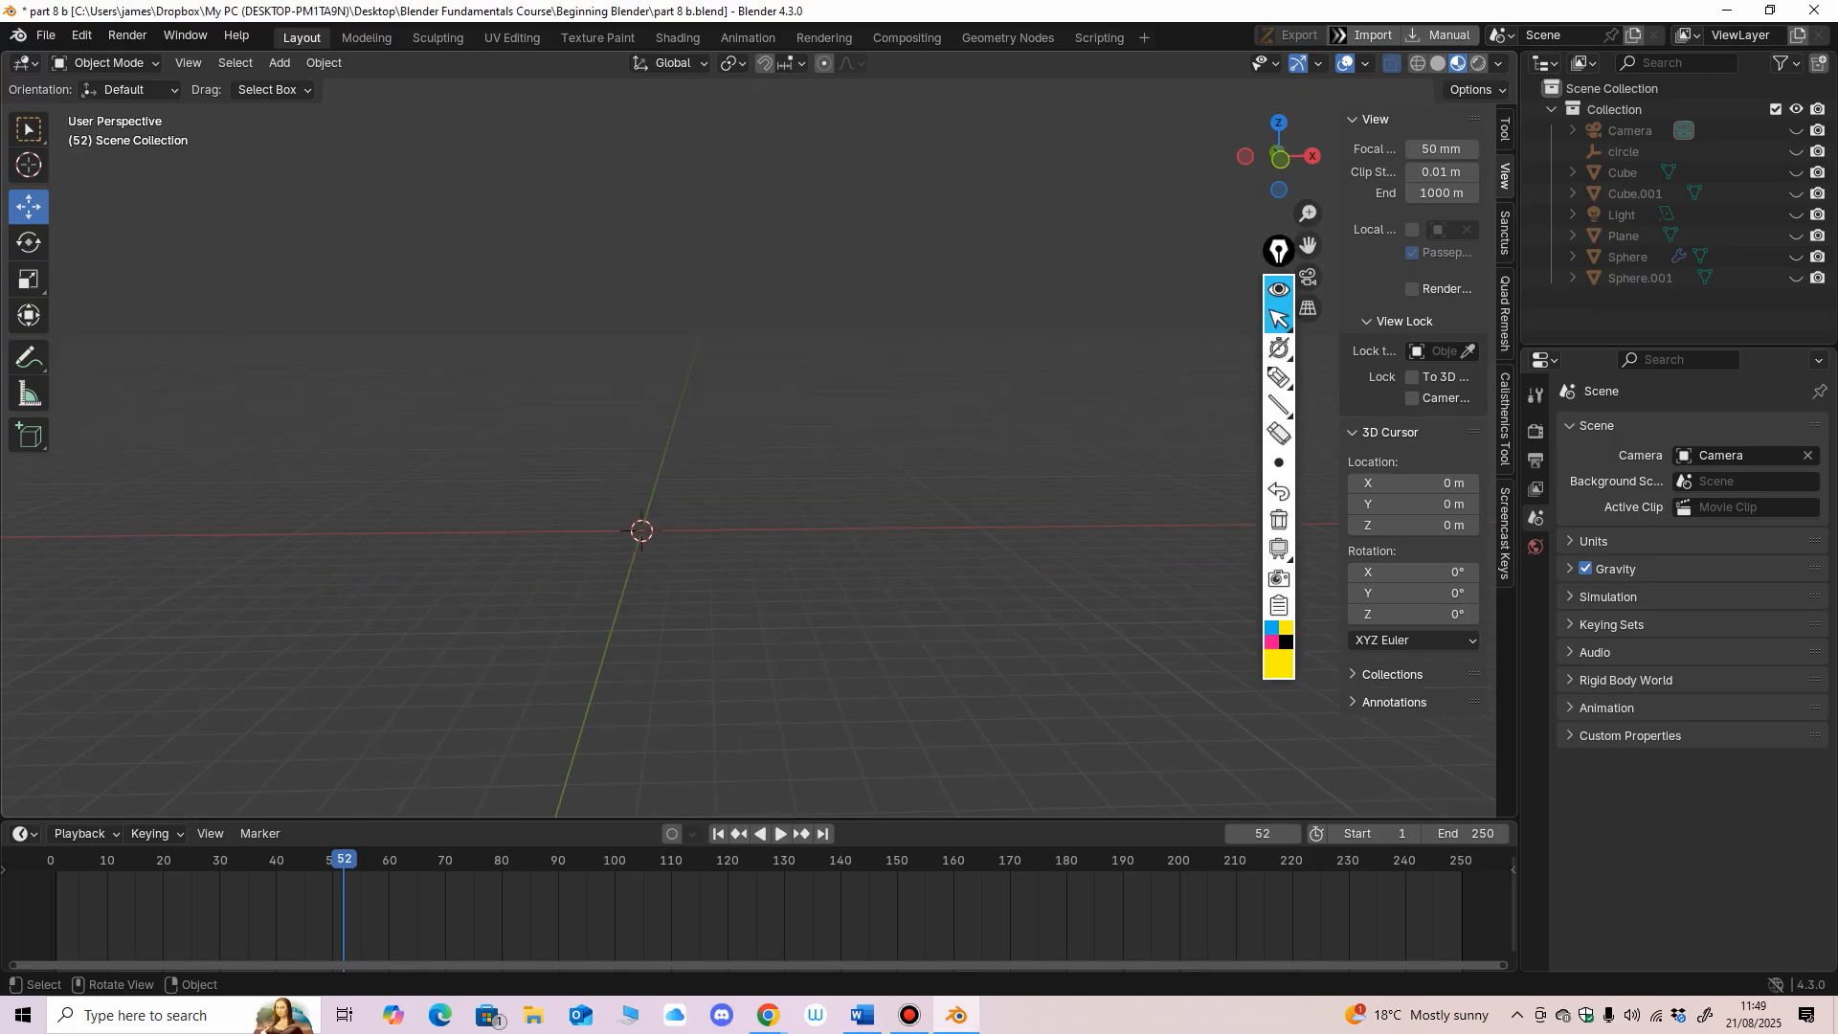
{"action": "left_click", "coordinate": [45, 34]}
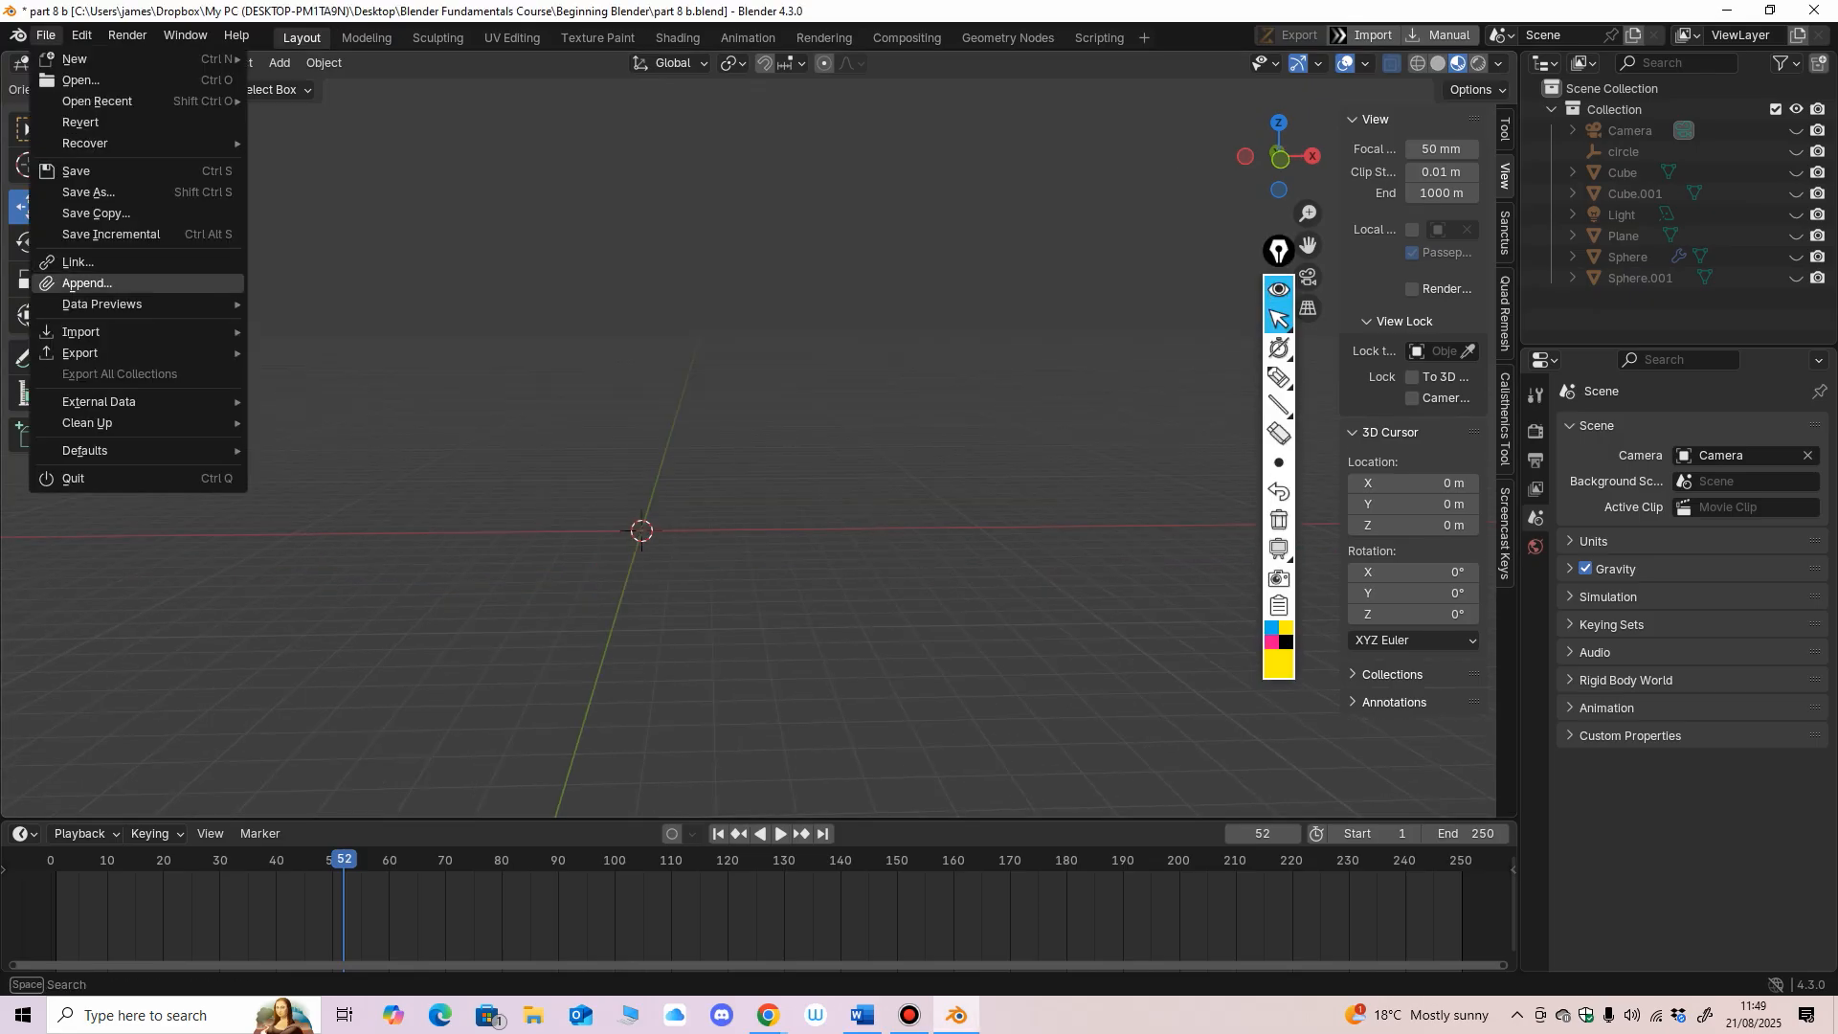
{"action": "left_click", "coordinate": [88, 284]}
{"action": "left_click", "coordinate": [745, 322]}
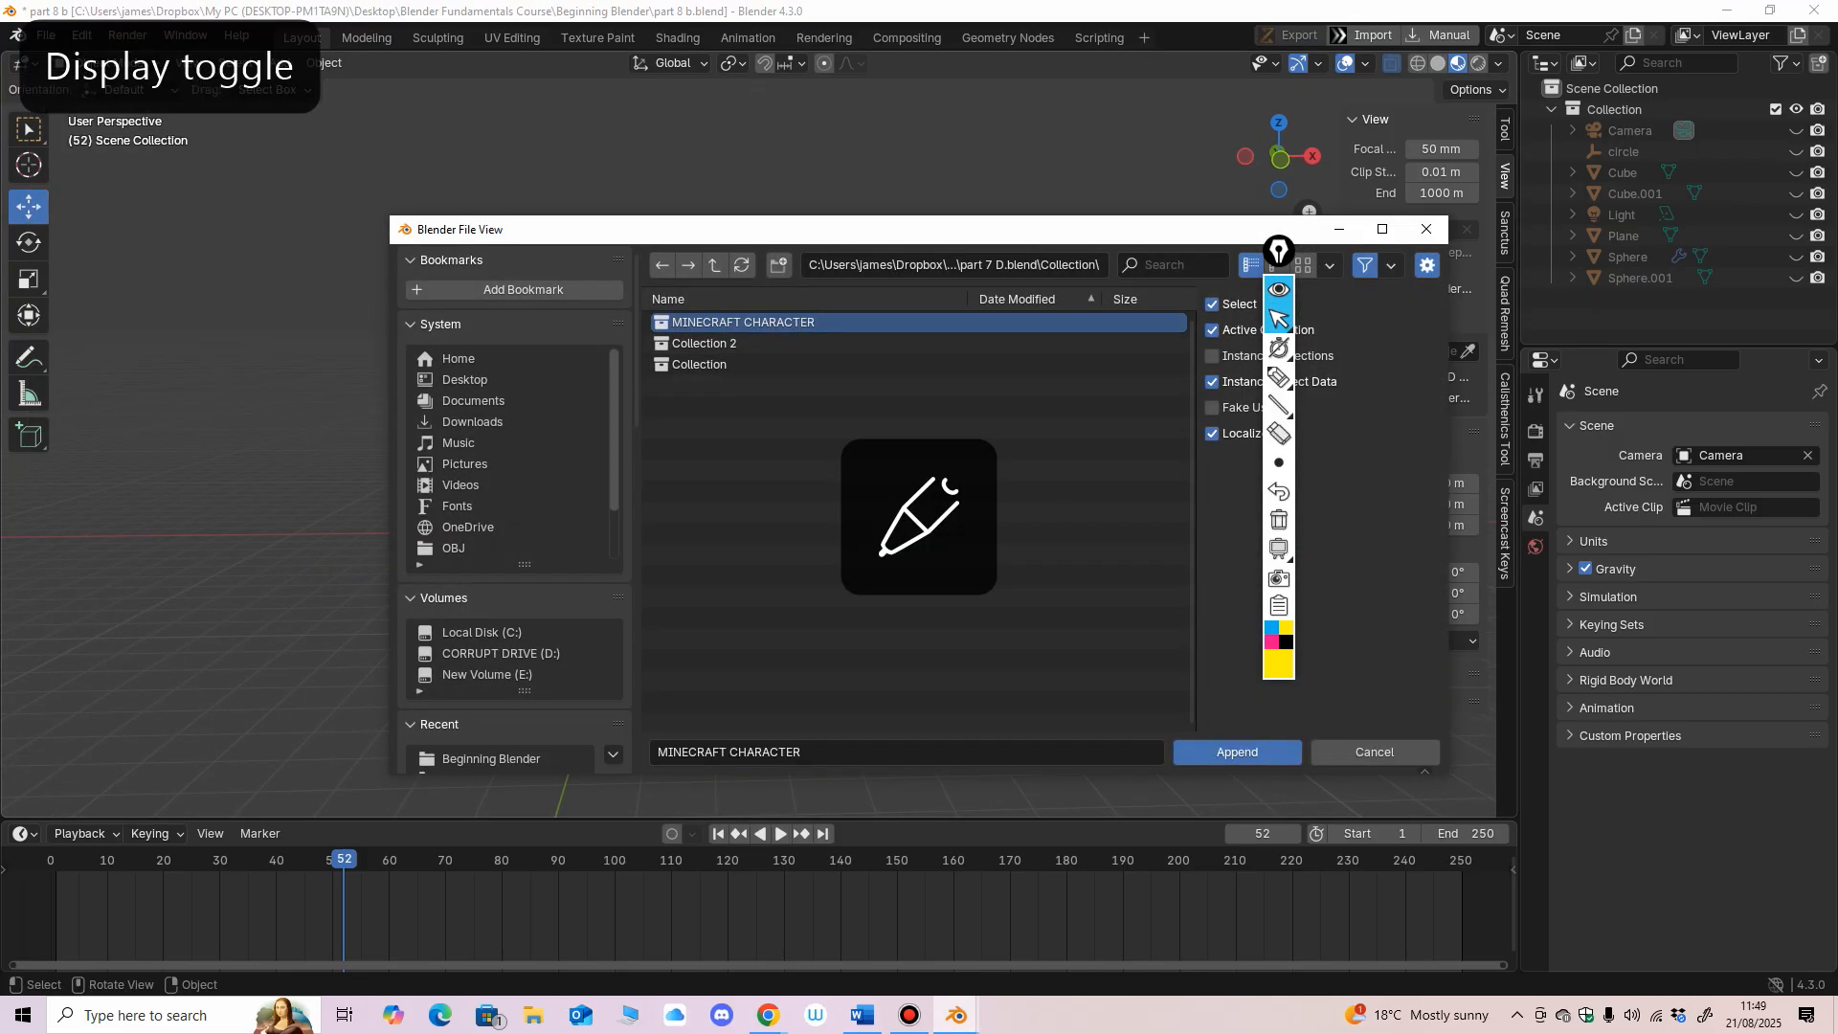
{"action": "left_click", "coordinate": [1236, 751]}
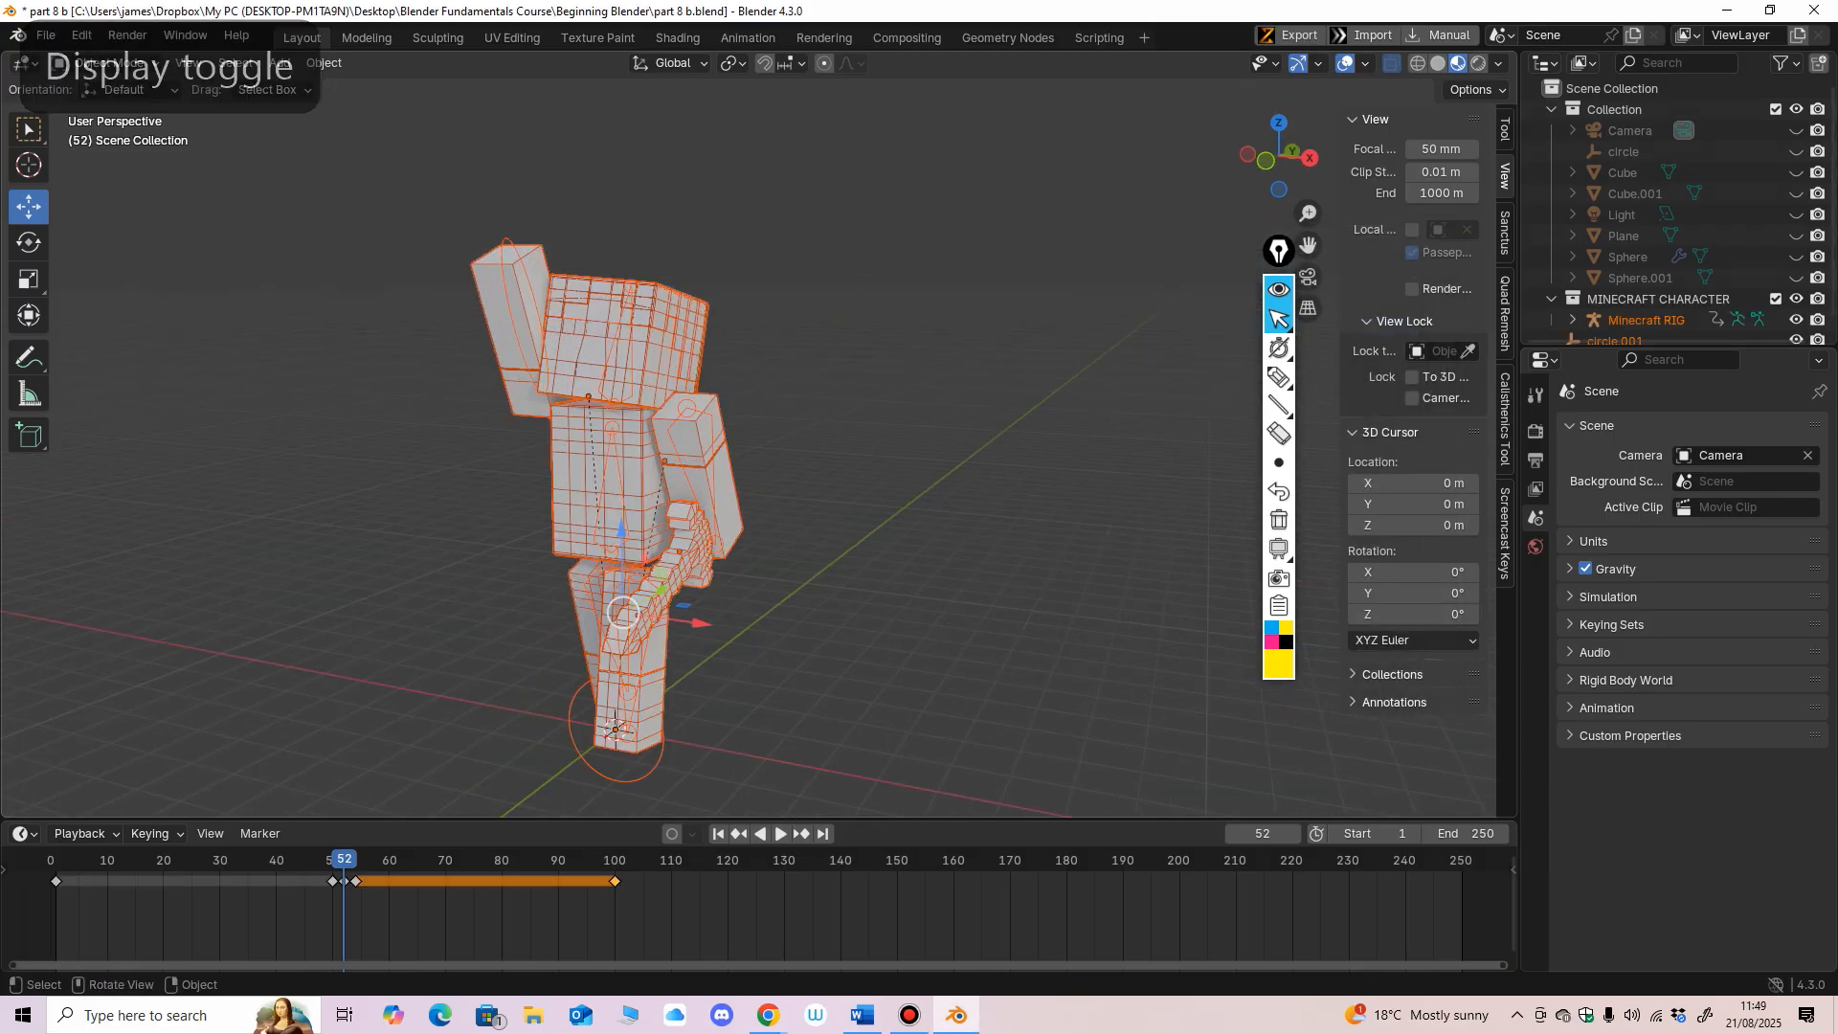
Step: Select only the hair mesh on the Minecraft character's head and examine it up close
{"action": "middle_click_drag", "start_coordinate": [919, 536], "coordinate": [960, 598]}
{"action": "scroll", "coordinate": [934, 475], "scroll_direction": "up", "scroll_amount": 2}
{"action": "scroll", "coordinate": [928, 628], "scroll_direction": "up", "scroll_amount": 2}
{"action": "left_click", "coordinate": [928, 628]}
{"action": "scroll", "coordinate": [960, 597], "scroll_direction": "up", "scroll_amount": 1}
{"action": "left_click", "coordinate": [703, 259]}
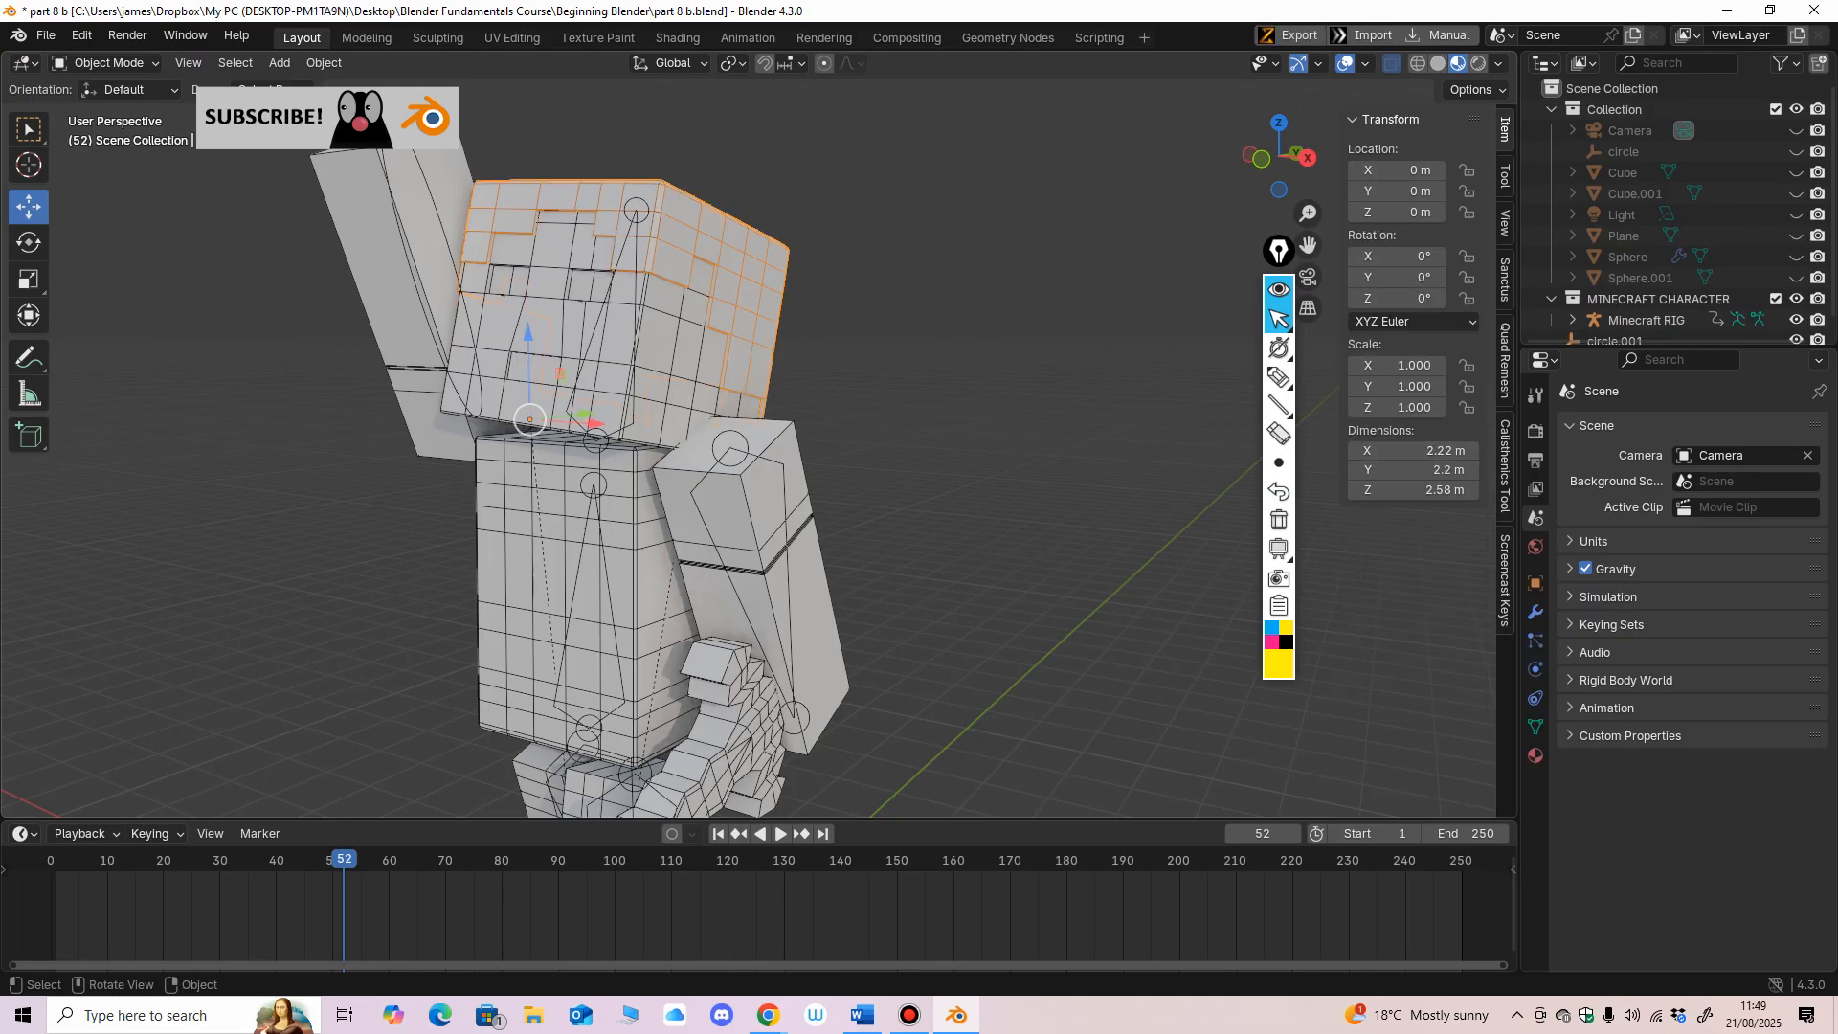
{"action": "middle_click_drag", "start_coordinate": [704, 258], "coordinate": [742, 312]}
{"action": "scroll", "coordinate": [742, 312], "scroll_direction": "up", "scroll_amount": 1}
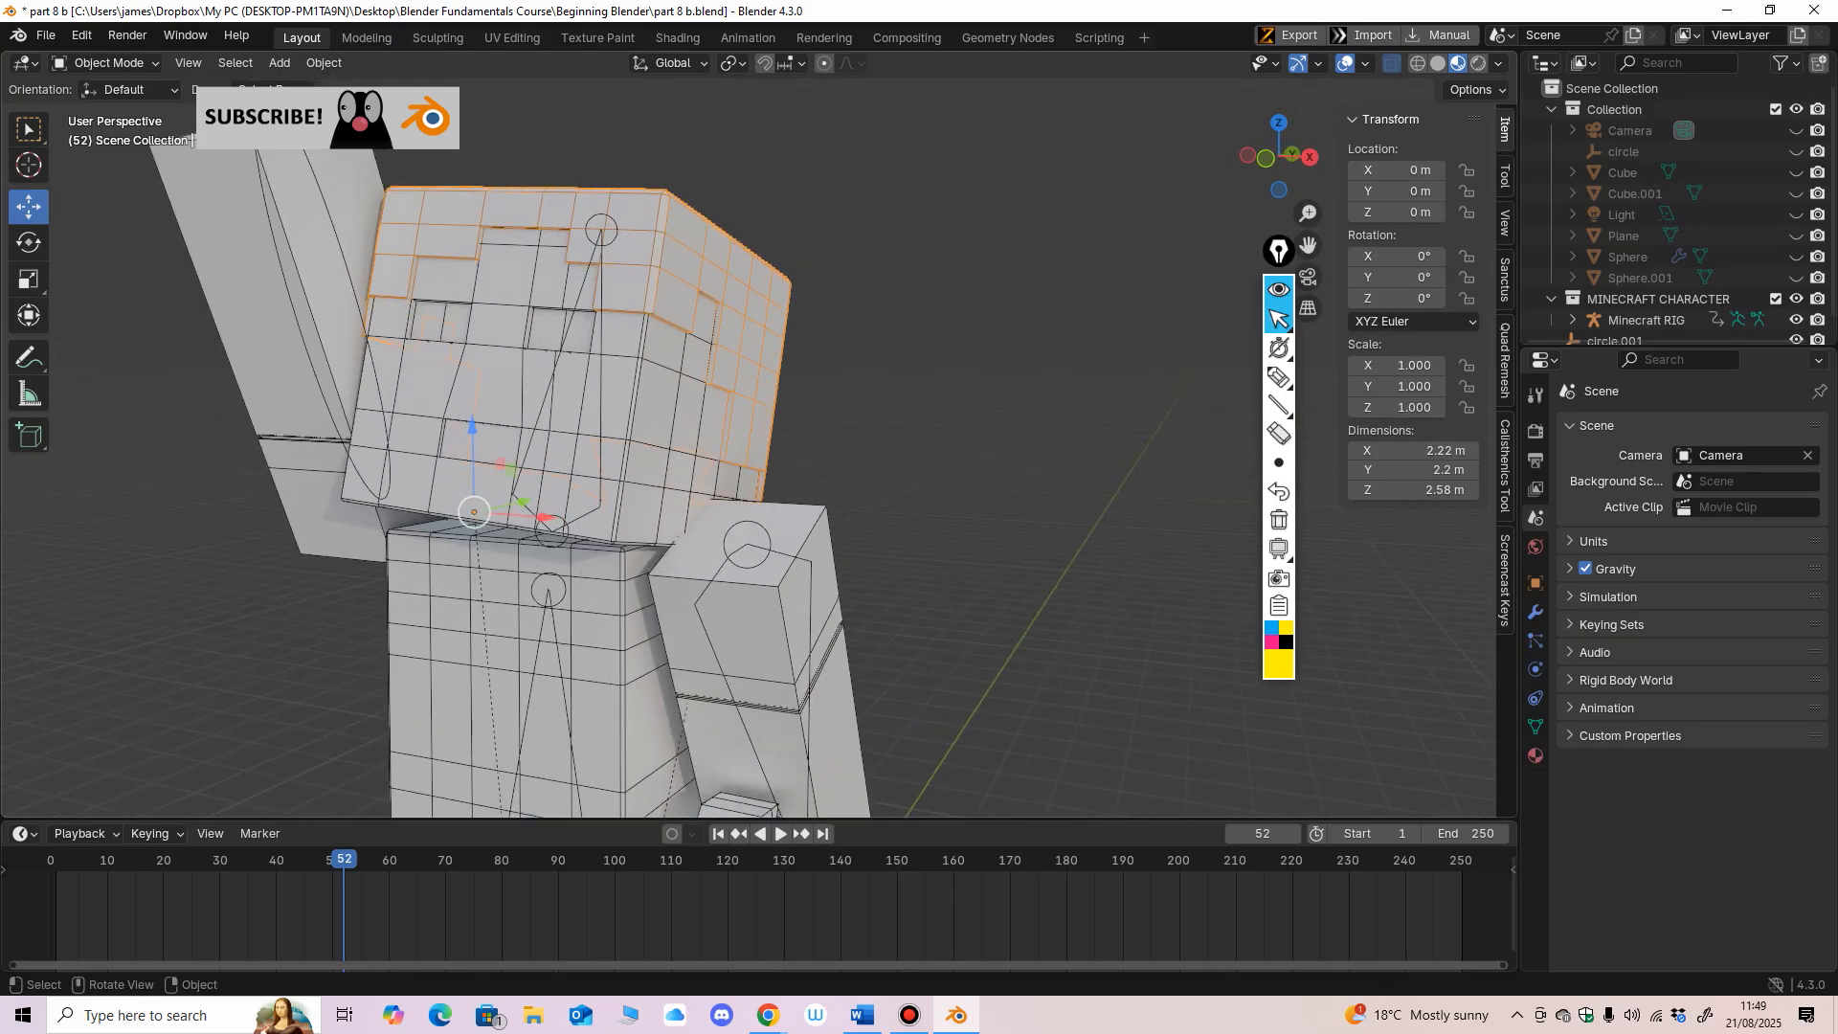
Step: Try a different Solidify thickness on the hair mesh and undo the change
{"action": "scroll", "coordinate": [661, 450], "scroll_direction": "up", "scroll_amount": 1}
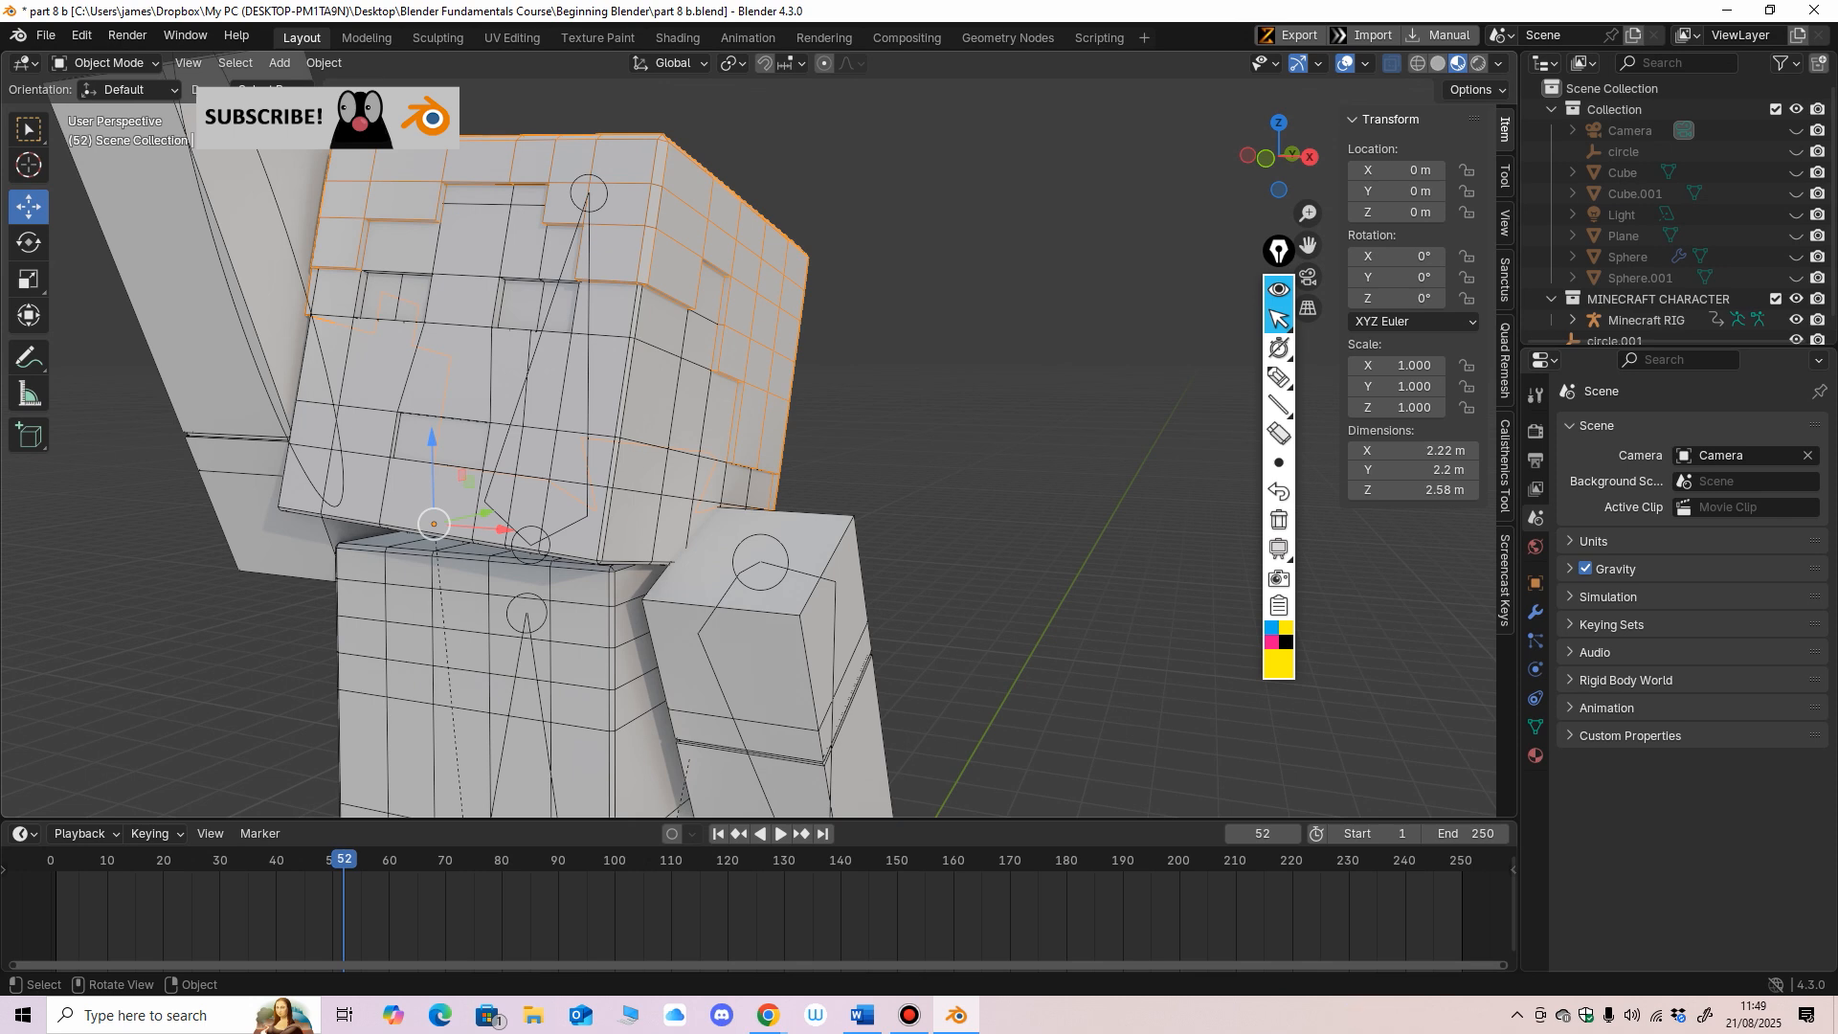
{"action": "middle_click_drag", "start_coordinate": [660, 450], "coordinate": [675, 384]}
{"action": "left_click", "coordinate": [1535, 612]}
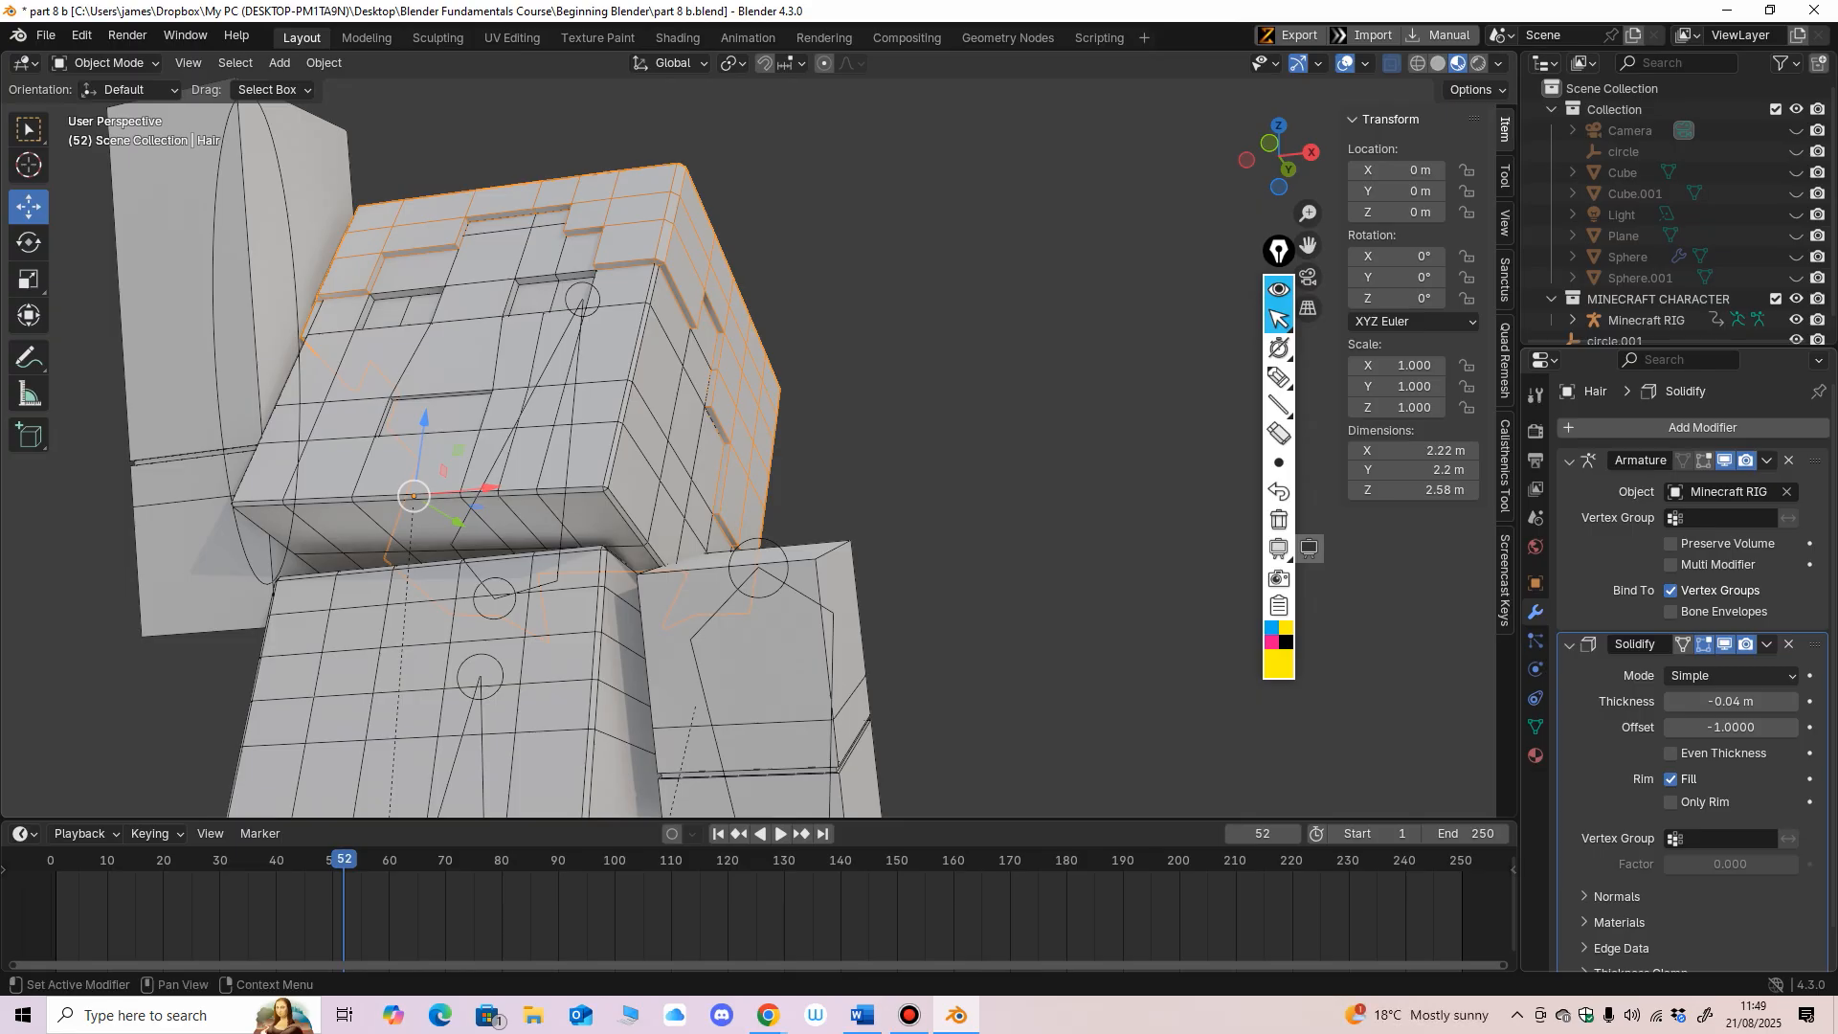
{"action": "left_click_drag", "start_coordinate": [1730, 702], "coordinate": [1548, 702]}
{"action": "key", "text": "ctrl+z"}
Step: Select the sword in the character's hand and examine its shape from several angles
{"action": "middle_click_drag", "start_coordinate": [689, 402], "coordinate": [668, 263]}
{"action": "scroll", "coordinate": [656, 459], "scroll_direction": "down", "scroll_amount": 3}
{"action": "middle_click_drag", "start_coordinate": [732, 536], "coordinate": [741, 550]}
{"action": "middle_click_drag", "start_coordinate": [741, 551], "coordinate": [854, 490], "text": "shift"}
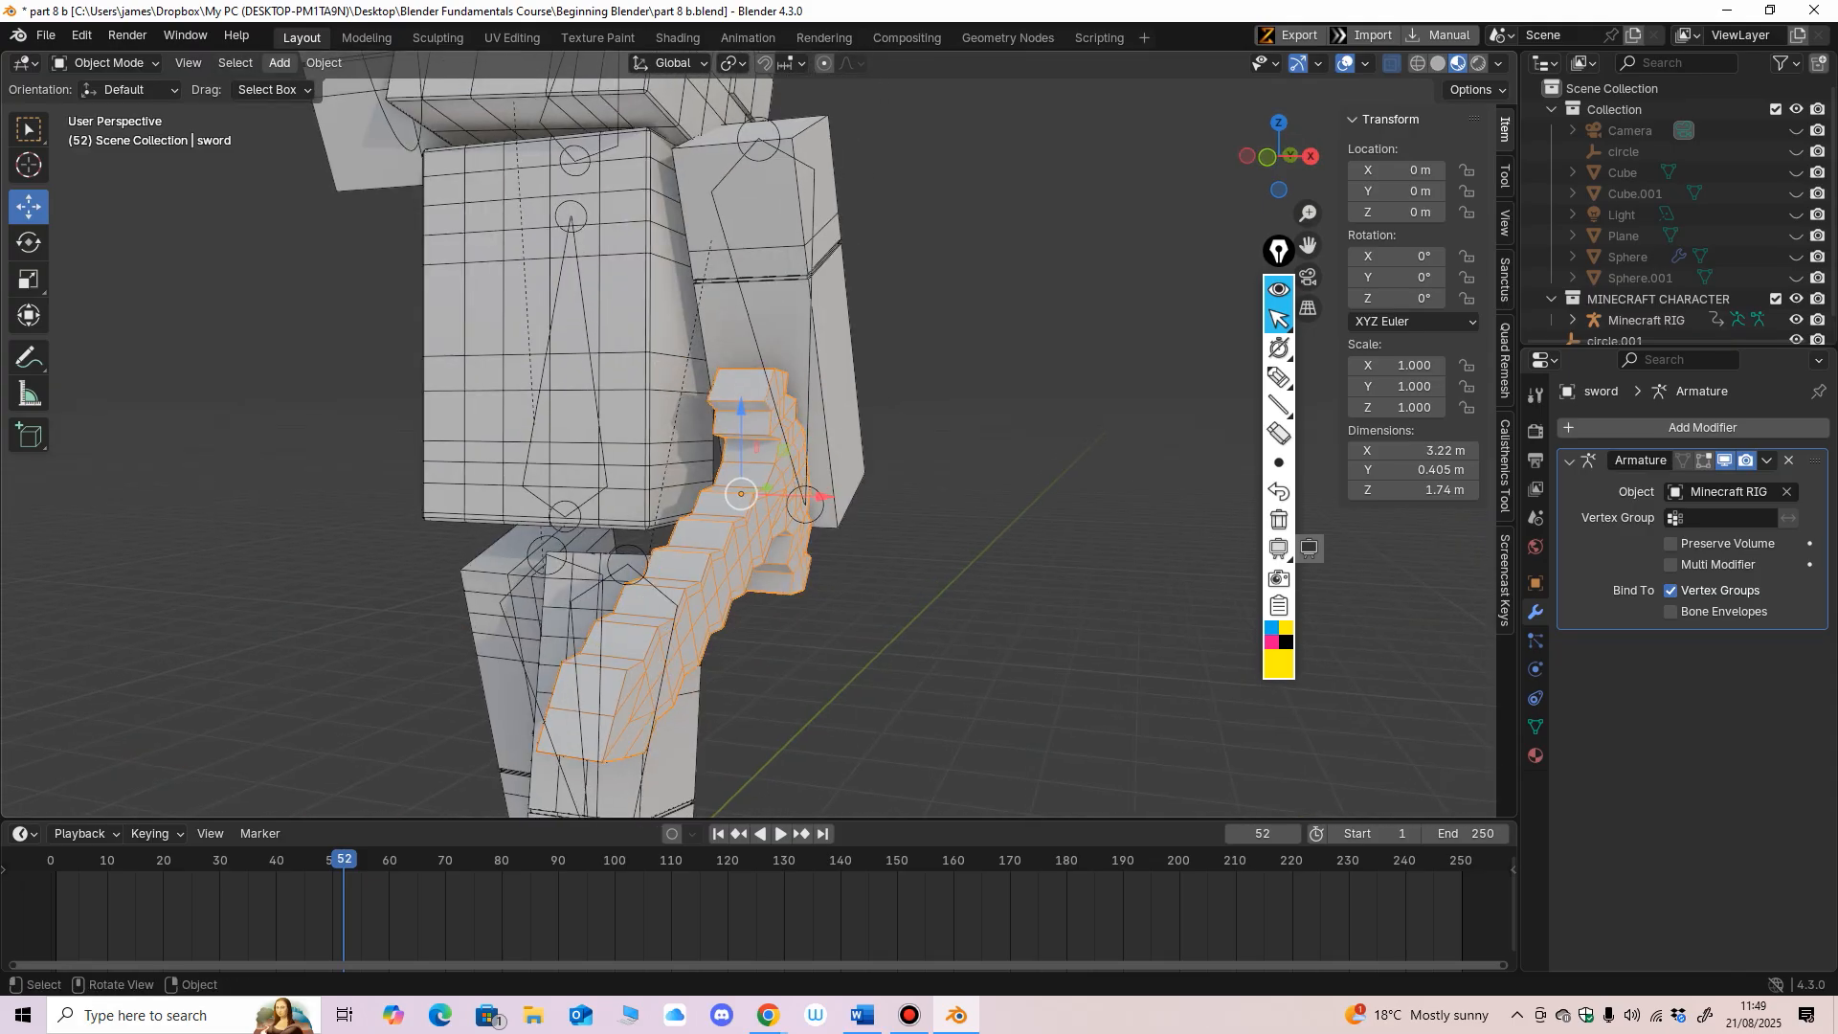
{"action": "left_click", "coordinate": [279, 62]}
{"action": "mouse_move", "coordinate": [309, 86]}
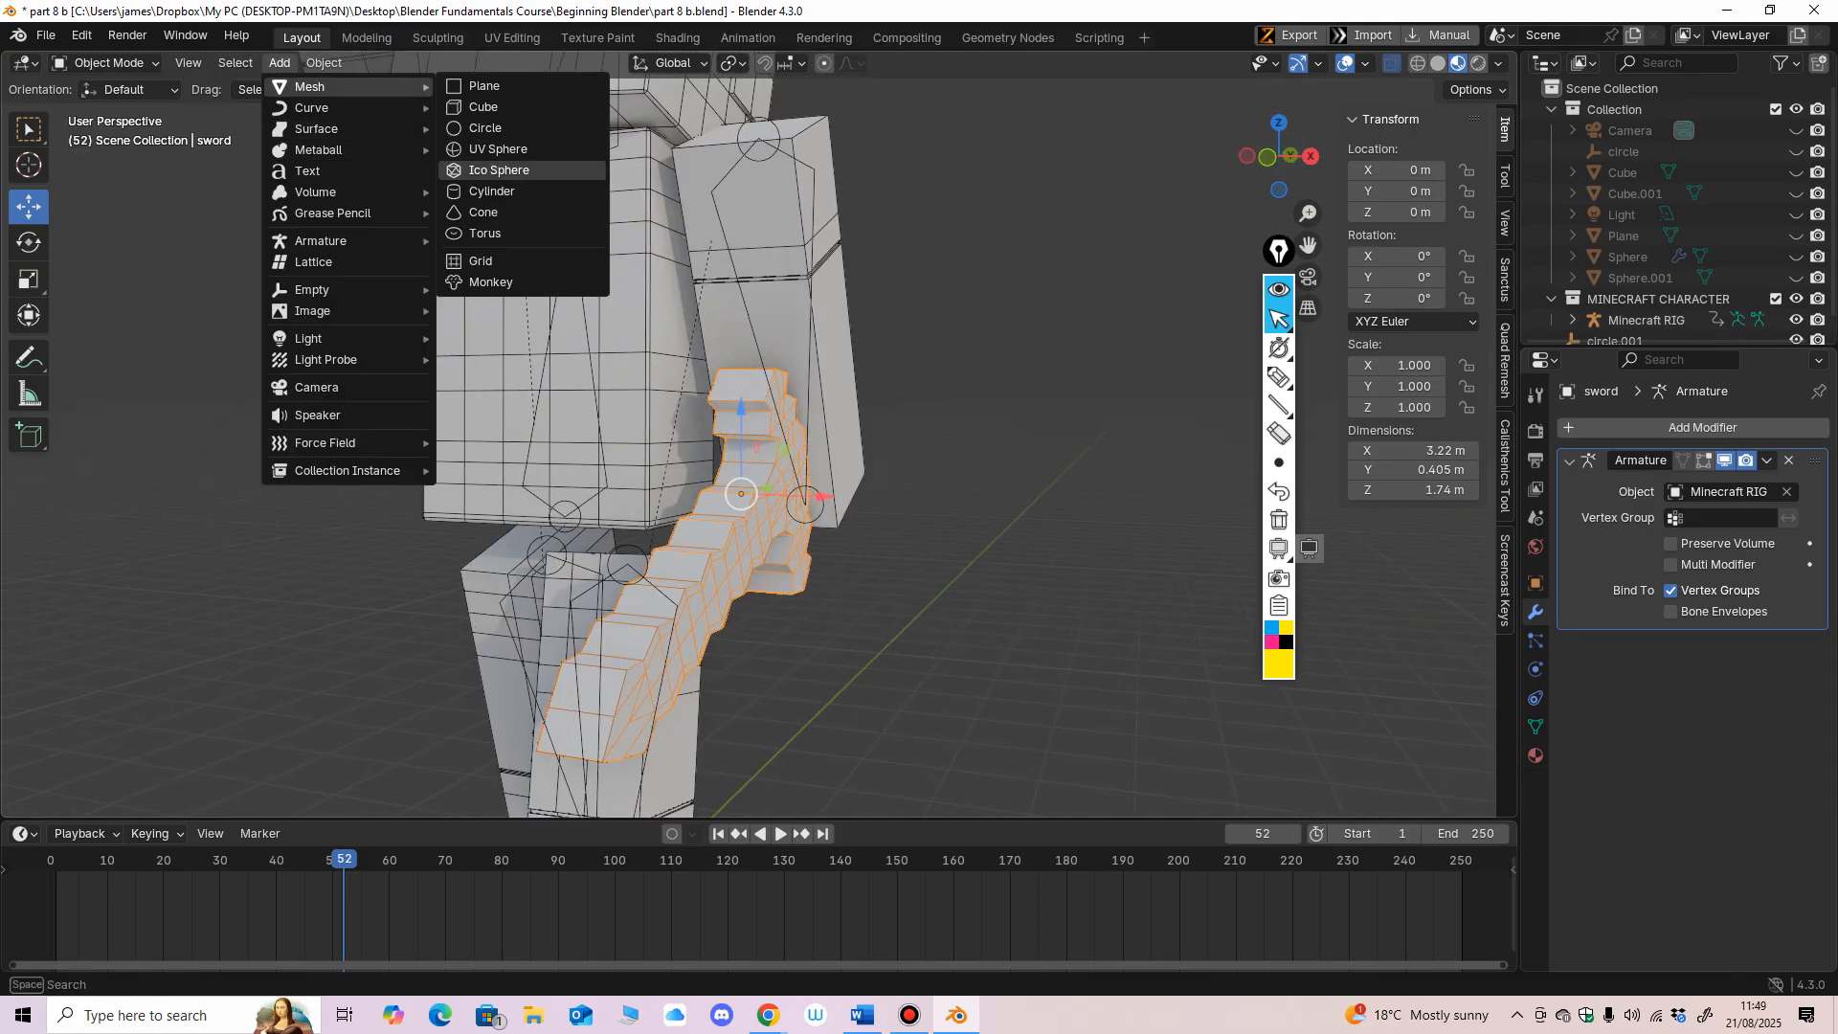
{"action": "middle_click_drag", "start_coordinate": [689, 516], "coordinate": [732, 450]}
{"action": "scroll", "coordinate": [670, 536], "scroll_direction": "up", "scroll_amount": 1}
{"action": "middle_click_drag", "start_coordinate": [732, 450], "coordinate": [739, 445]}
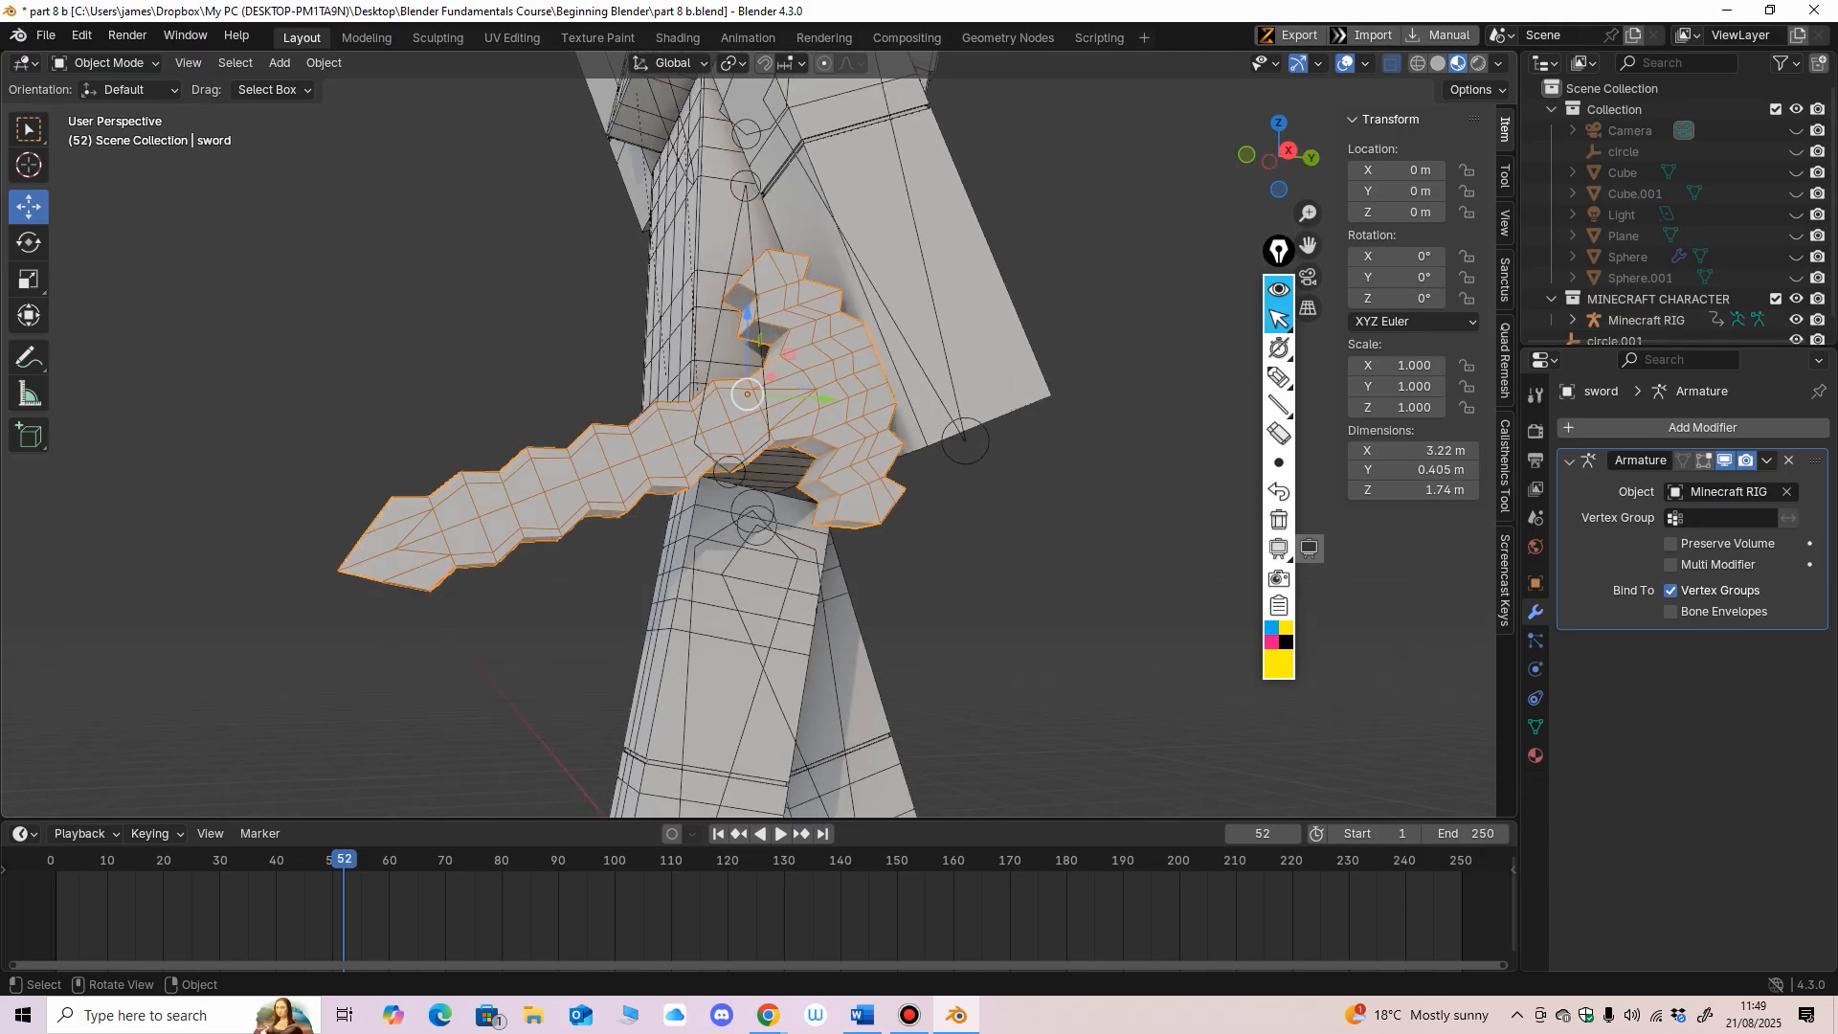
{"action": "scroll", "coordinate": [708, 517], "scroll_direction": "up", "scroll_amount": 2}
{"action": "middle_click_drag", "start_coordinate": [708, 517], "coordinate": [828, 450], "text": "shift"}
{"action": "scroll", "coordinate": [756, 436], "scroll_direction": "down", "scroll_amount": 4}
{"action": "middle_click_drag", "start_coordinate": [631, 402], "coordinate": [723, 434], "text": "shift"}
Step: Select the torso, view its mesh in Edit Mode and return to Object Mode
{"action": "left_click", "coordinate": [713, 383]}
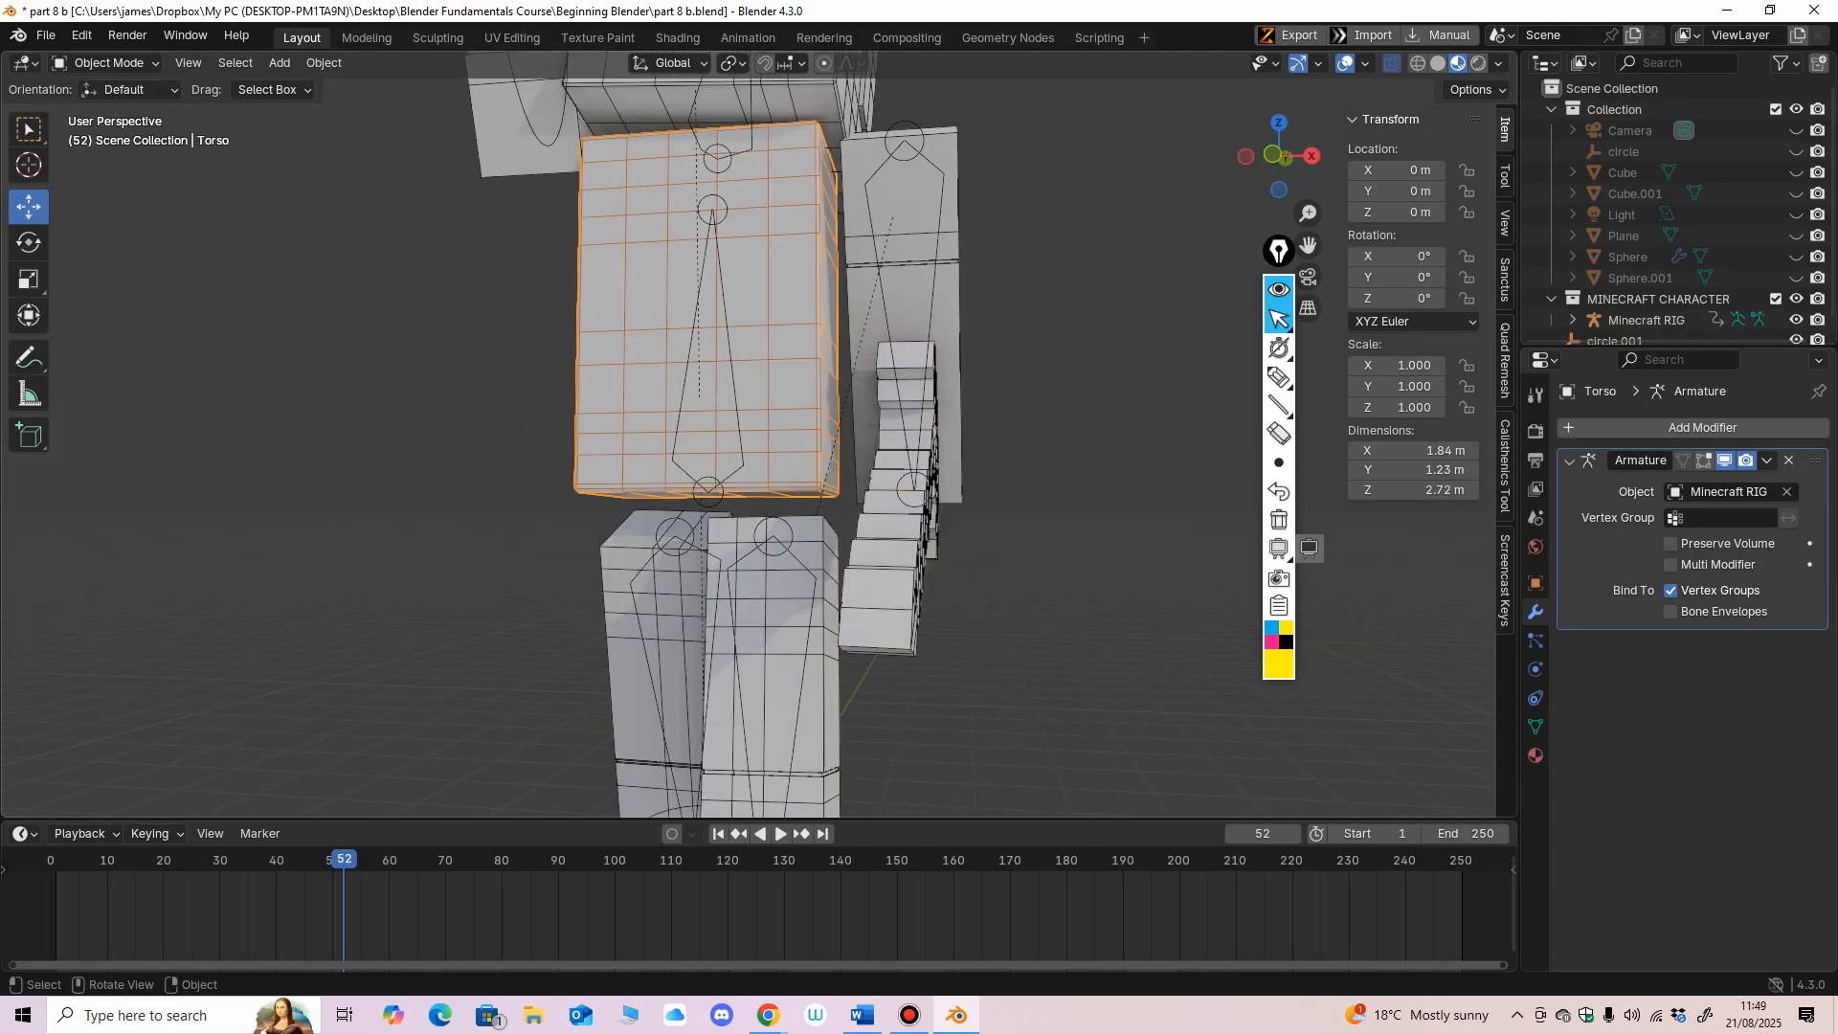
{"action": "middle_click_drag", "start_coordinate": [612, 421], "coordinate": [651, 397]}
{"action": "middle_click_drag", "start_coordinate": [651, 397], "coordinate": [731, 328], "text": "shift"}
{"action": "left_click", "coordinate": [107, 63]}
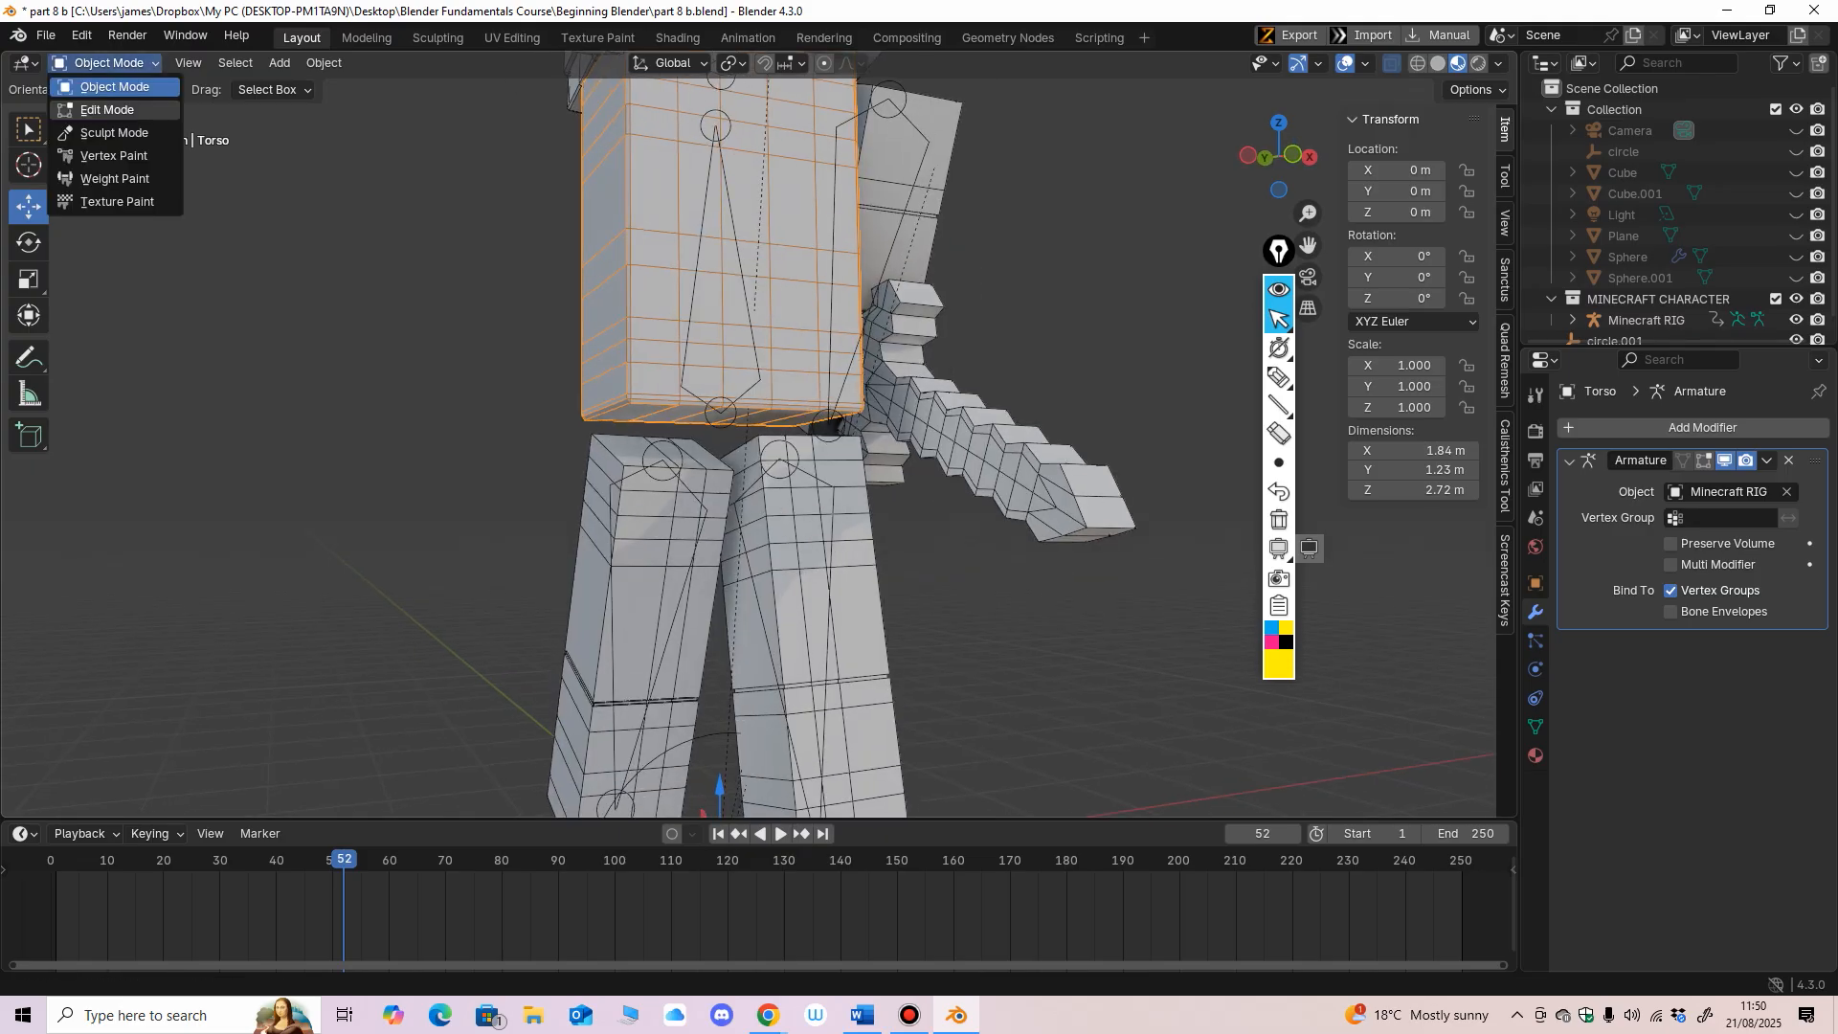
{"action": "left_click", "coordinate": [108, 109]}
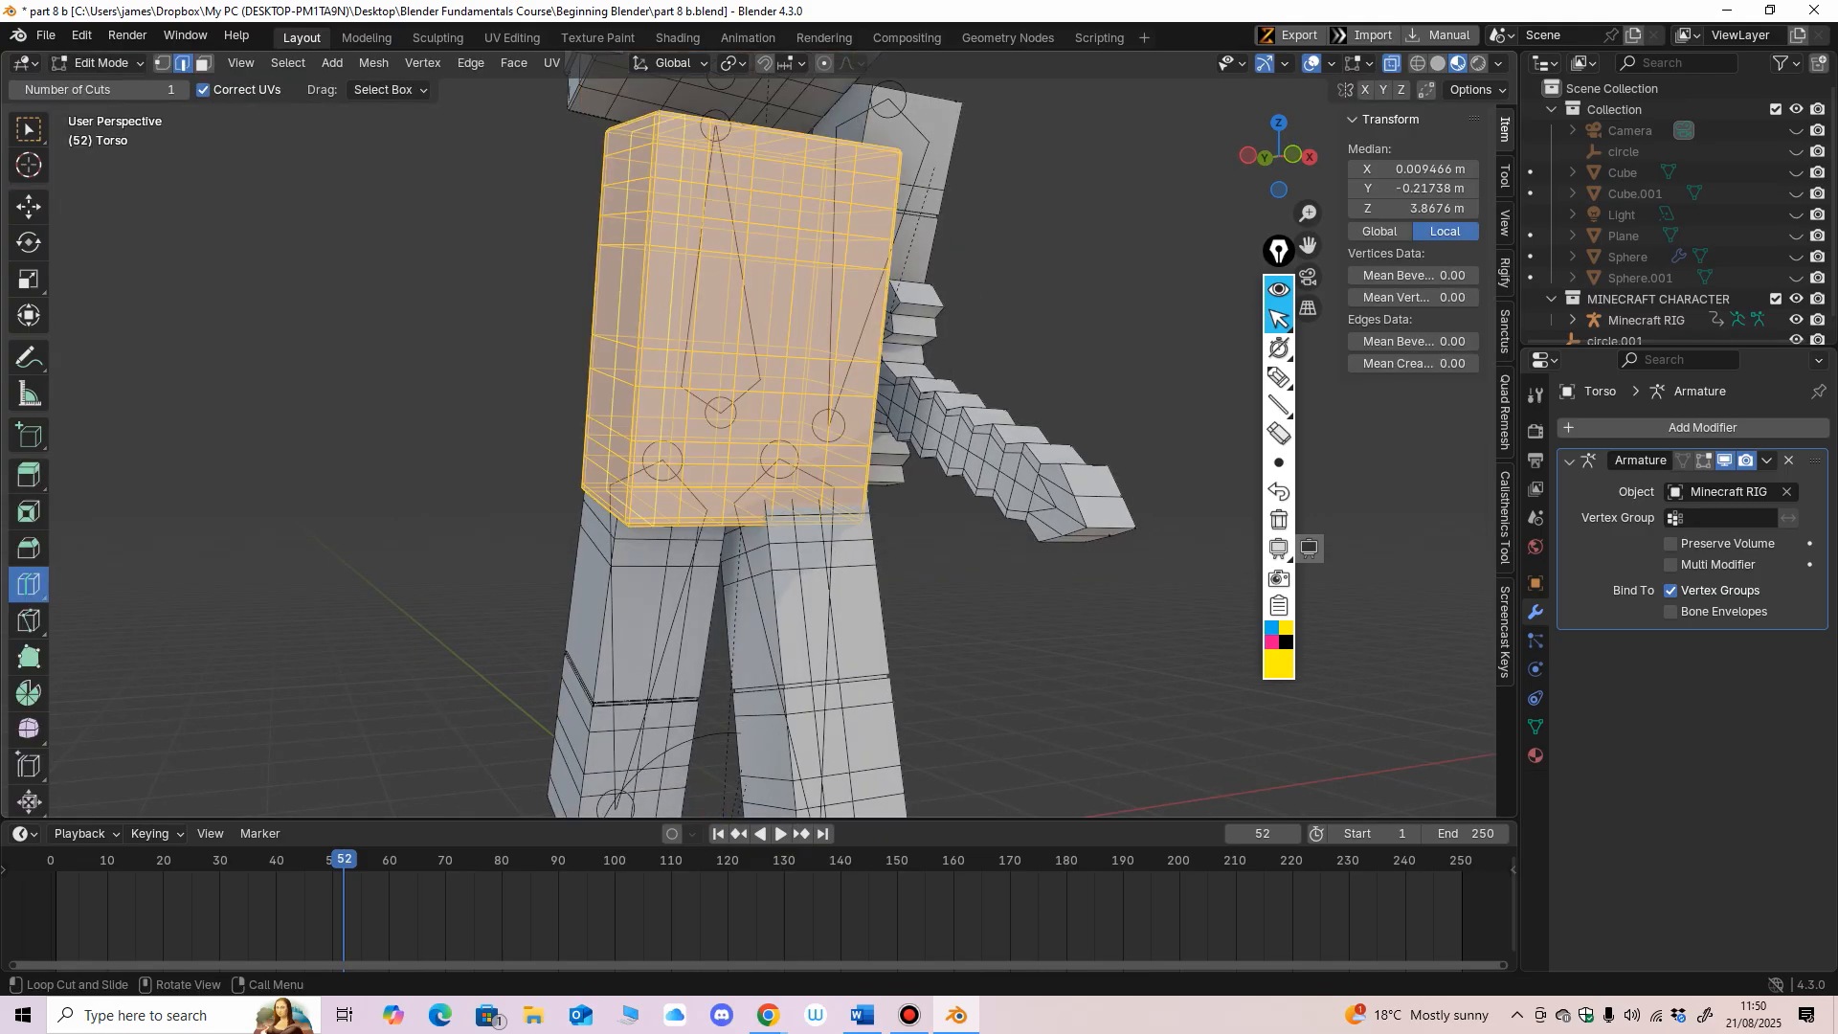
{"action": "left_click", "coordinate": [107, 63]}
{"action": "left_click", "coordinate": [107, 88]}
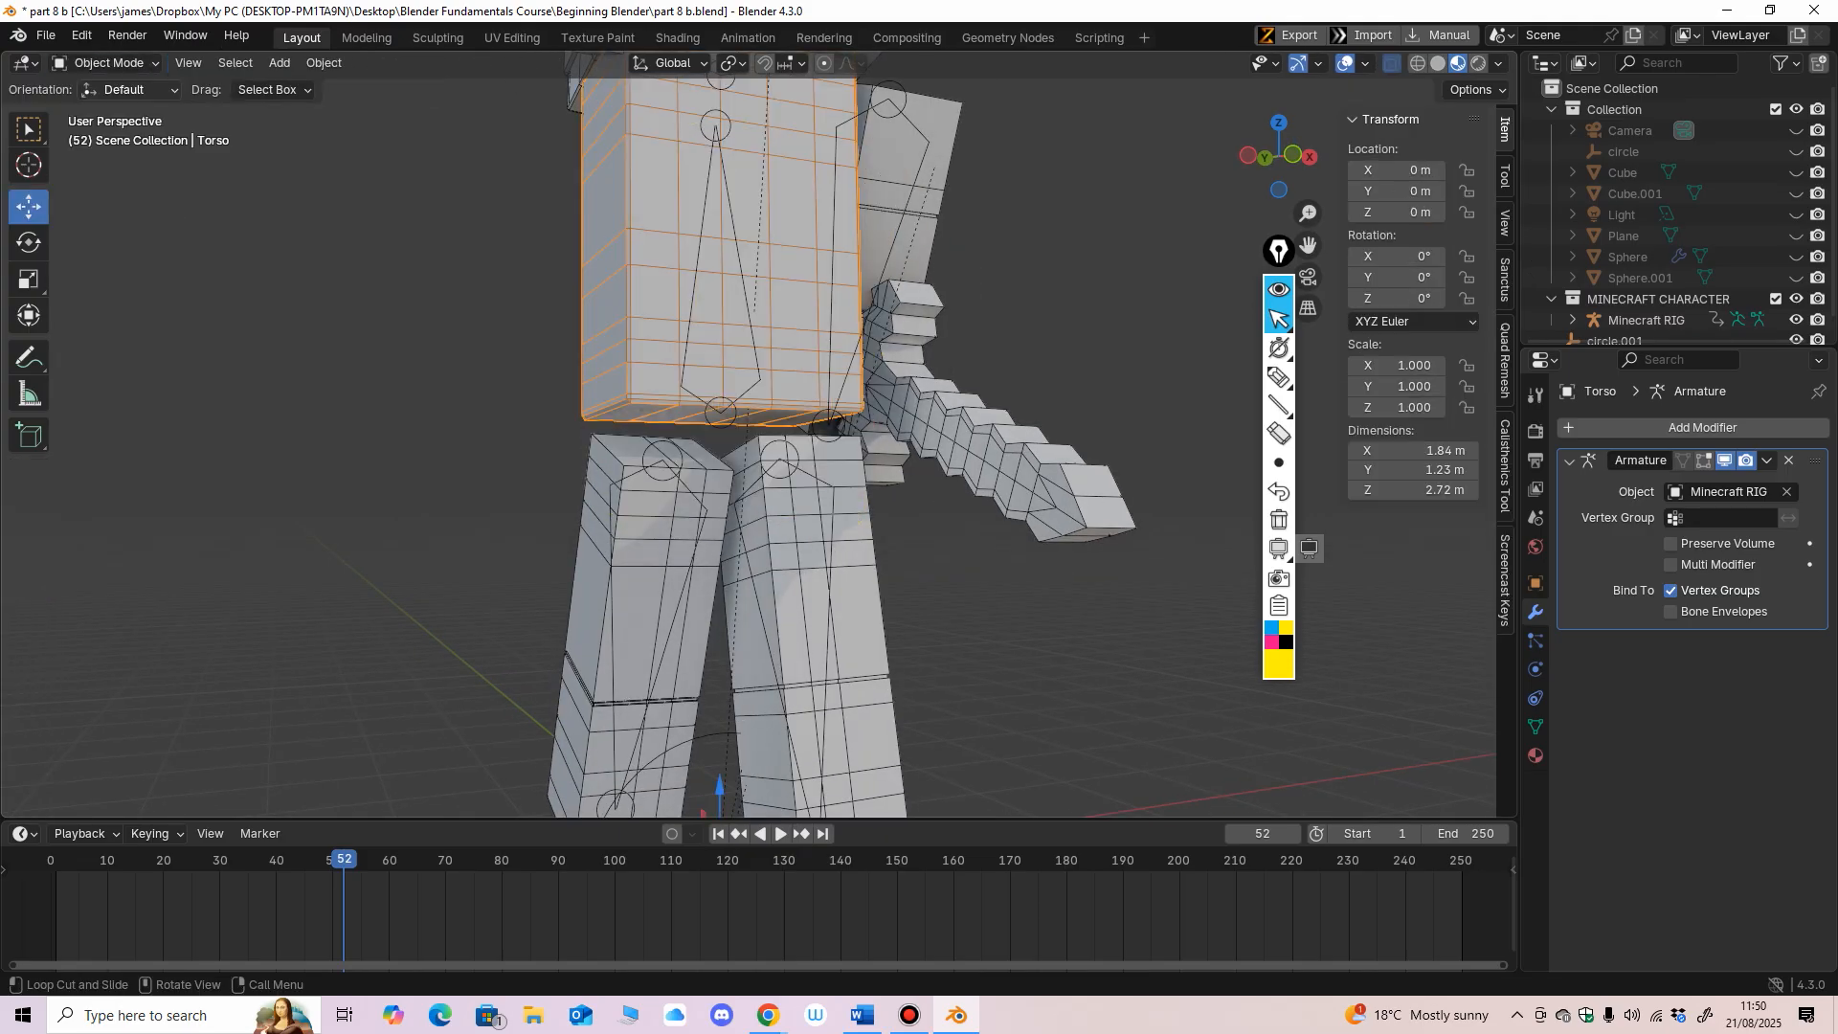
Step: Shrink the timeline area to enlarge the 3D viewport and examine the character's head, arms and sword
{"action": "middle_click_drag", "start_coordinate": [718, 383], "coordinate": [617, 553], "text": "shift"}
{"action": "scroll", "coordinate": [648, 538], "scroll_direction": "down", "scroll_amount": 3}
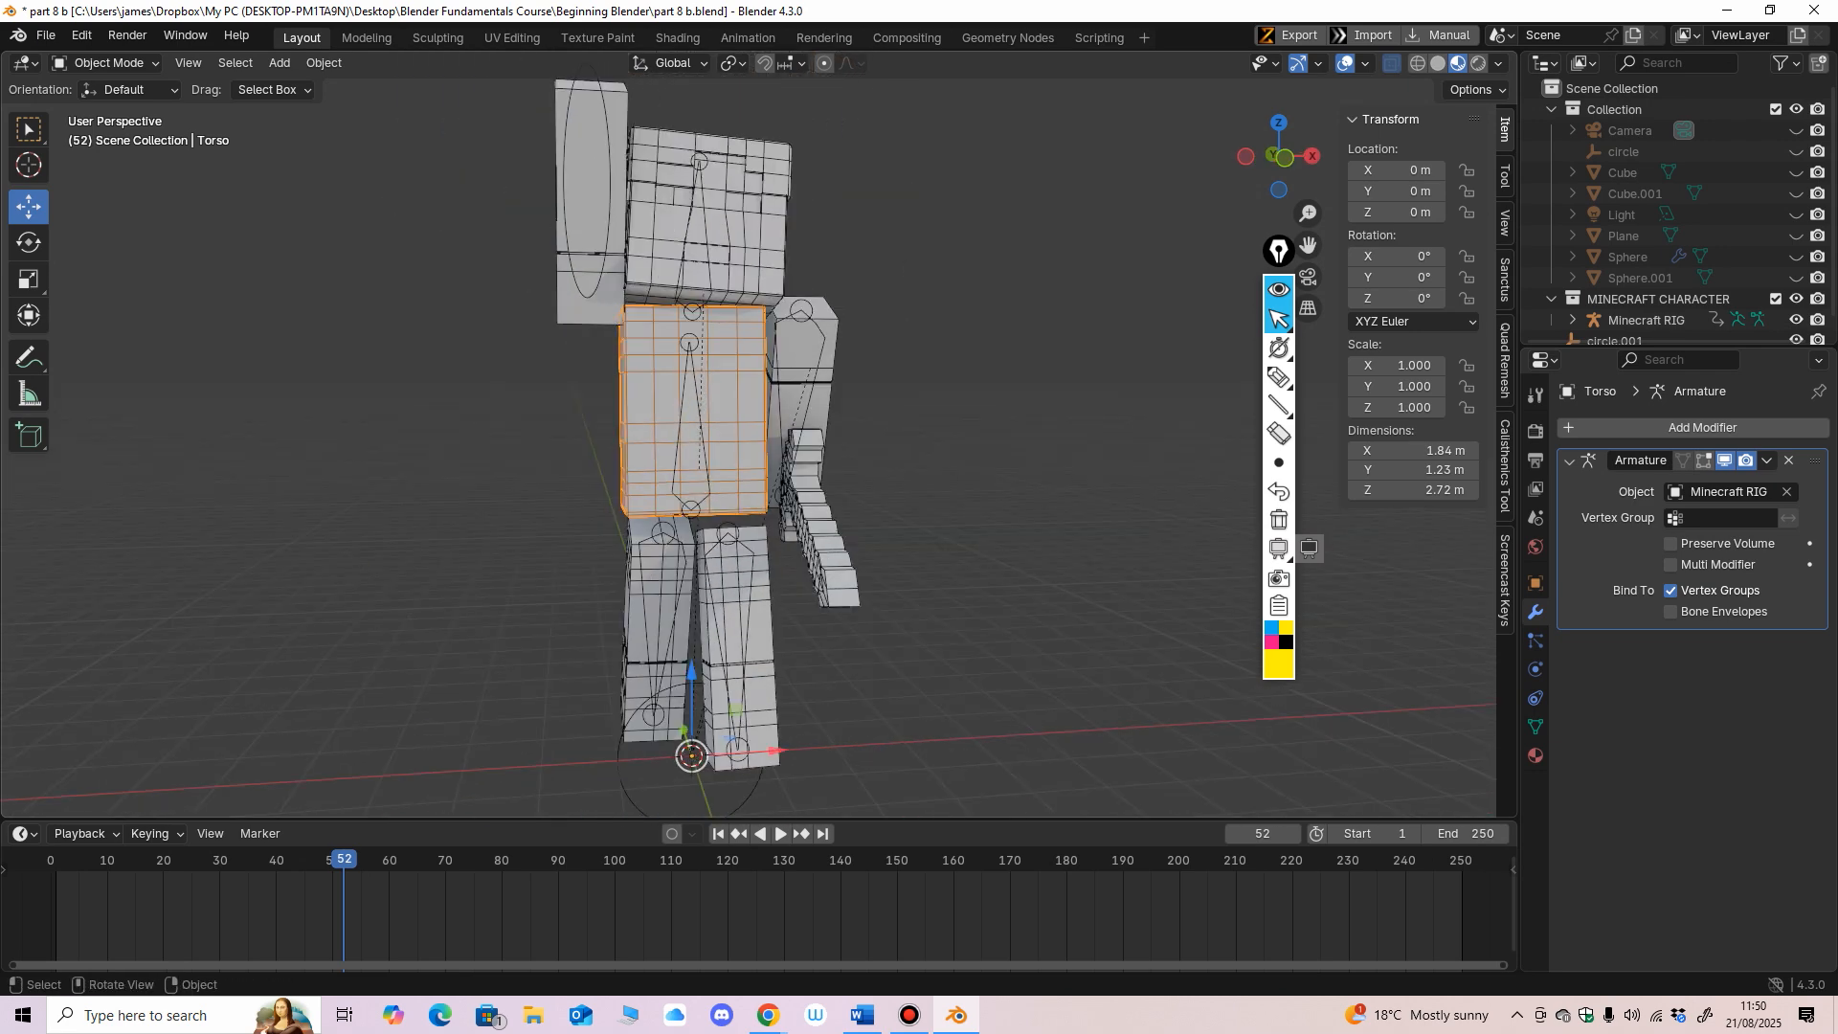
{"action": "middle_click_drag", "start_coordinate": [670, 479], "coordinate": [619, 561]}
{"action": "scroll", "coordinate": [618, 561], "scroll_direction": "up", "scroll_amount": 2}
{"action": "scroll", "coordinate": [632, 431], "scroll_direction": "up", "scroll_amount": 2}
{"action": "middle_click_drag", "start_coordinate": [632, 431], "coordinate": [597, 576], "text": "shift"}
{"action": "left_click_drag", "start_coordinate": [623, 819], "coordinate": [622, 868]}
{"action": "scroll", "coordinate": [650, 593], "scroll_direction": "down", "scroll_amount": 1}
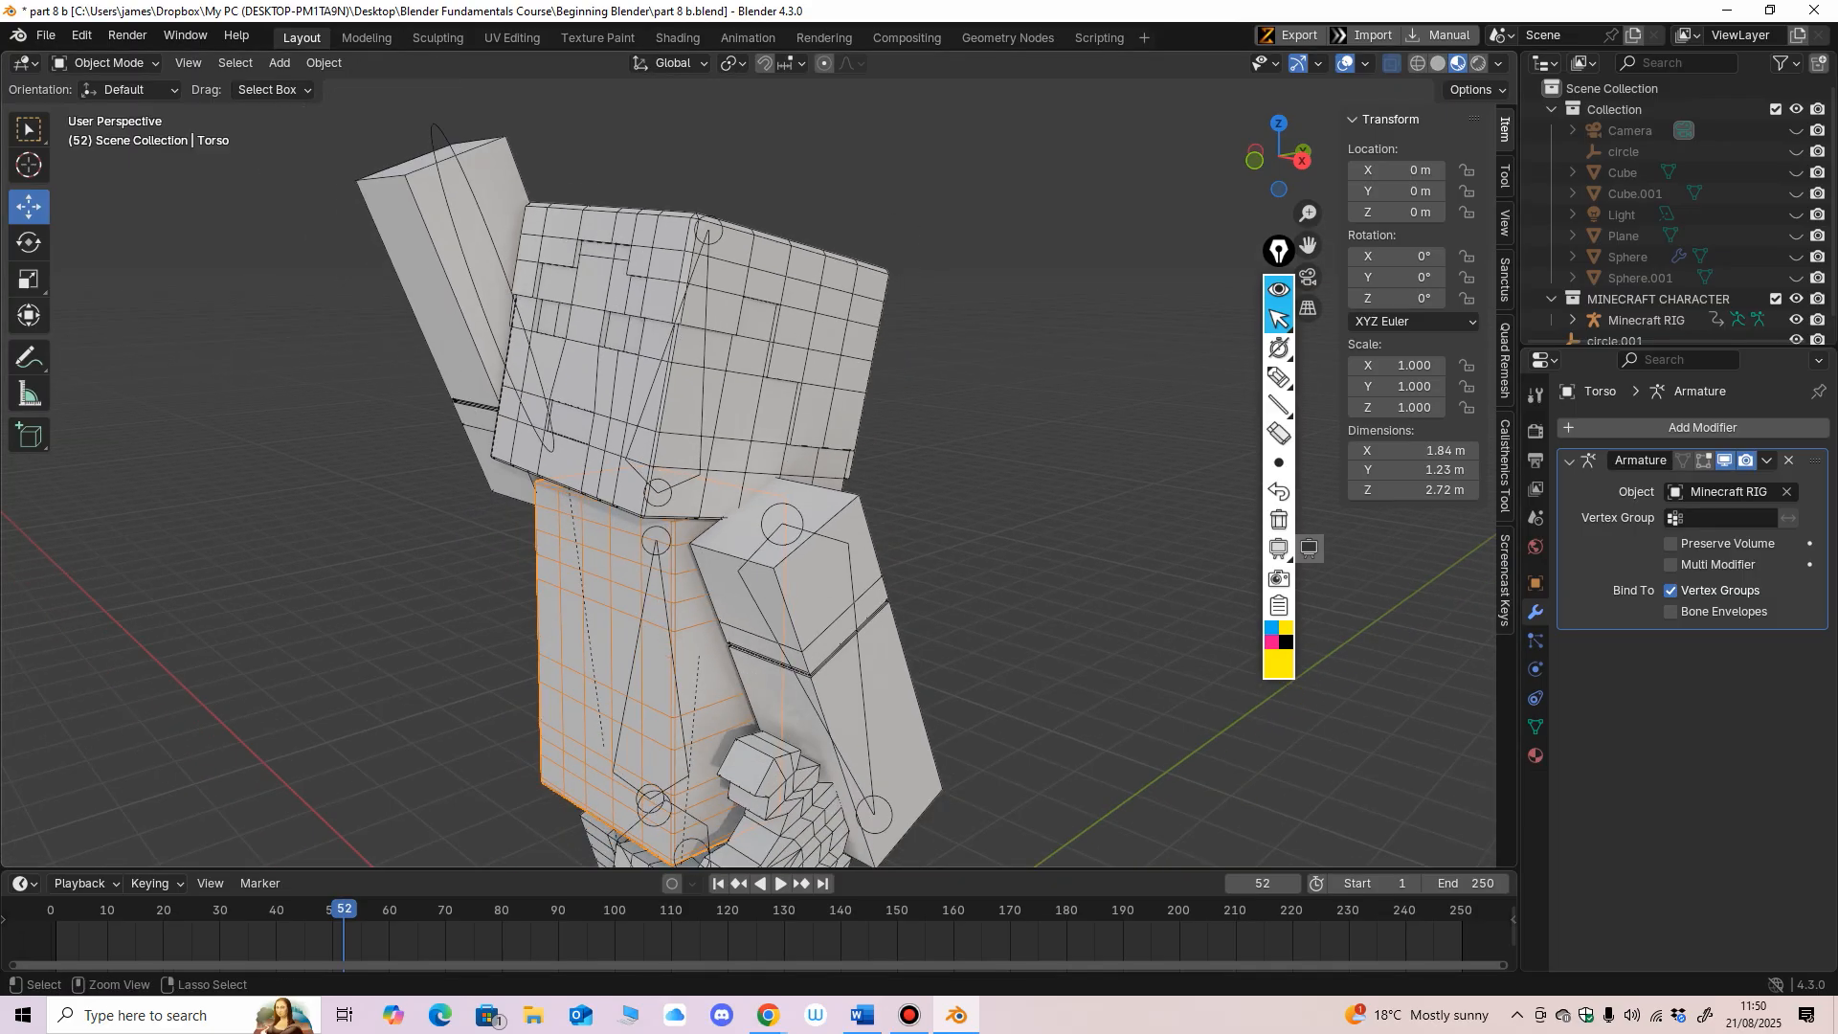
{"action": "middle_click_drag", "start_coordinate": [651, 594], "coordinate": [615, 210]}
{"action": "scroll", "coordinate": [622, 574], "scroll_direction": "up", "scroll_amount": 1}
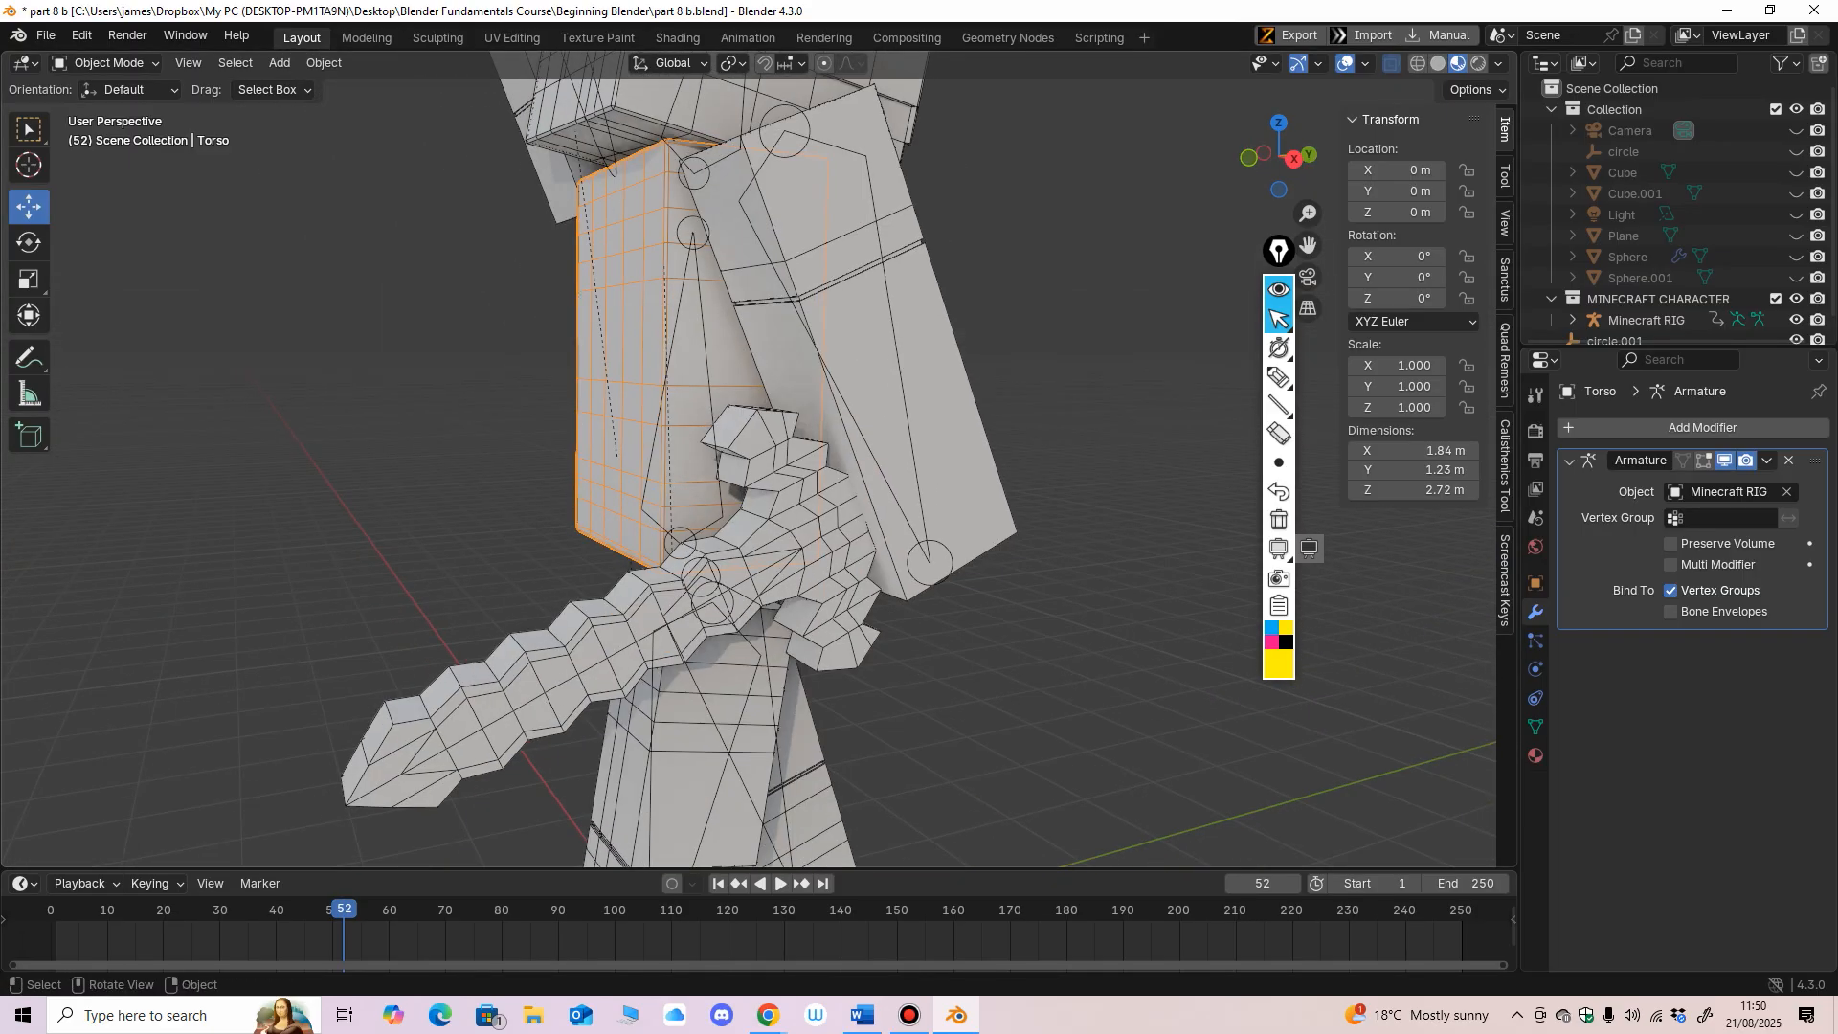
Step: Select the sword and play the animation briefly, stopping at frame 79
{"action": "left_click", "coordinate": [612, 627]}
{"action": "scroll", "coordinate": [612, 622], "scroll_direction": "down", "scroll_amount": 4}
{"action": "middle_click_drag", "start_coordinate": [613, 622], "coordinate": [574, 821]}
{"action": "scroll", "coordinate": [637, 709], "scroll_direction": "up", "scroll_amount": 2}
{"action": "key", "text": "space"}
{"action": "key", "text": "space"}
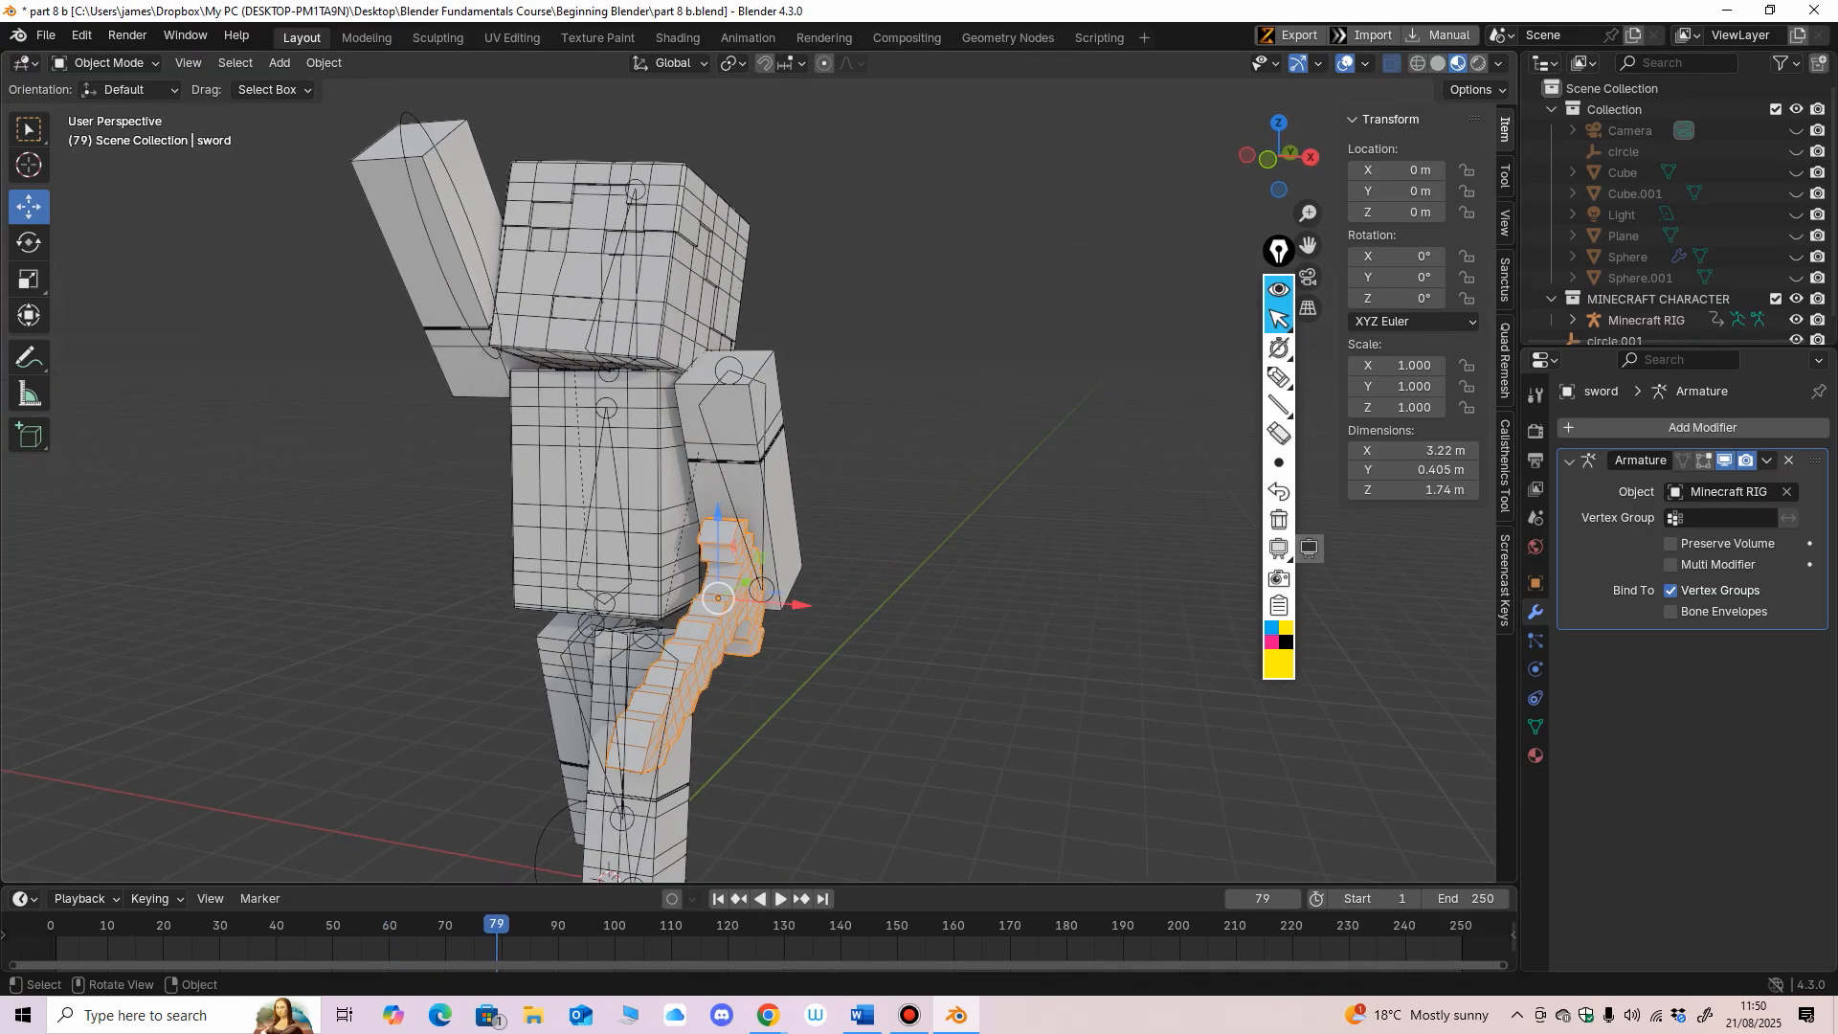
Step: Select the head, enlarge the Outliner, expand the Minecraft RIG hierarchy and hide the armature in the viewport
{"action": "left_click", "coordinate": [639, 305]}
{"action": "left_click_drag", "start_coordinate": [1646, 346], "coordinate": [1646, 475]}
{"action": "left_click", "coordinate": [1571, 320]}
{"action": "left_click", "coordinate": [1795, 321]}
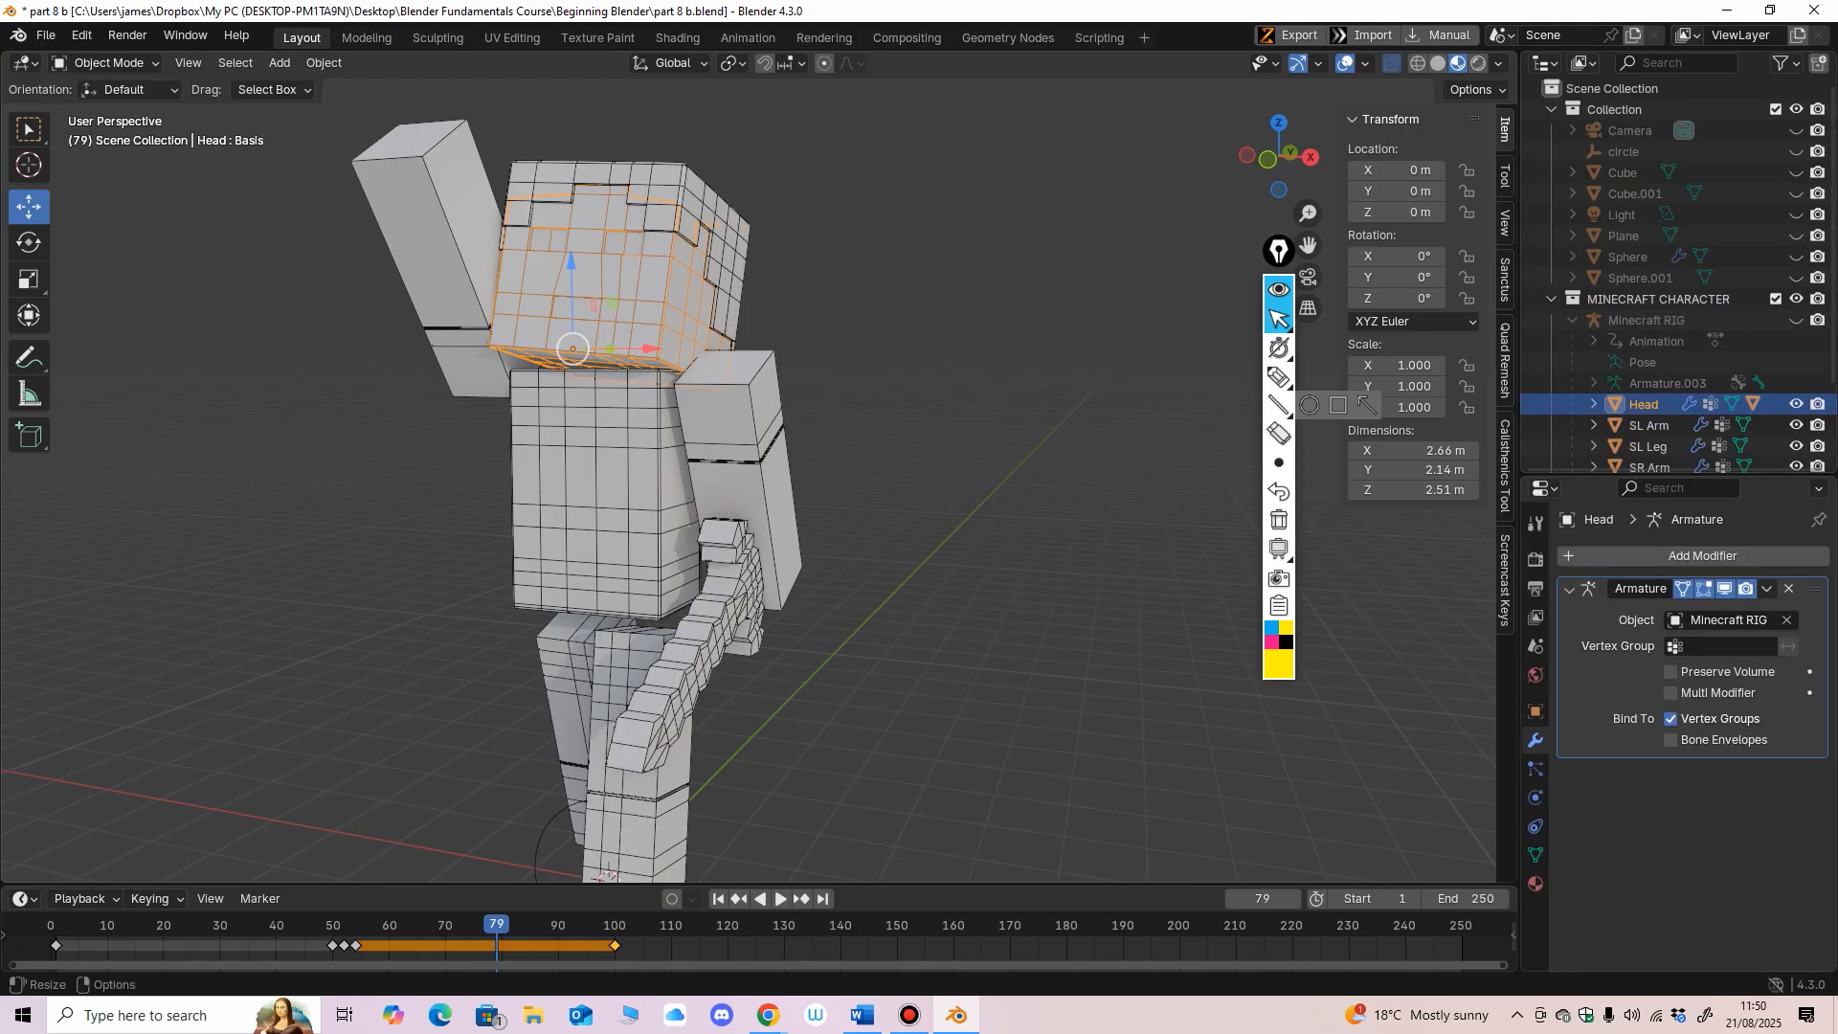
{"action": "middle_click_drag", "start_coordinate": [730, 577], "coordinate": [681, 783]}
{"action": "scroll", "coordinate": [682, 571], "scroll_direction": "up", "scroll_amount": 2}
{"action": "scroll", "coordinate": [687, 800], "scroll_direction": "up", "scroll_amount": 1}
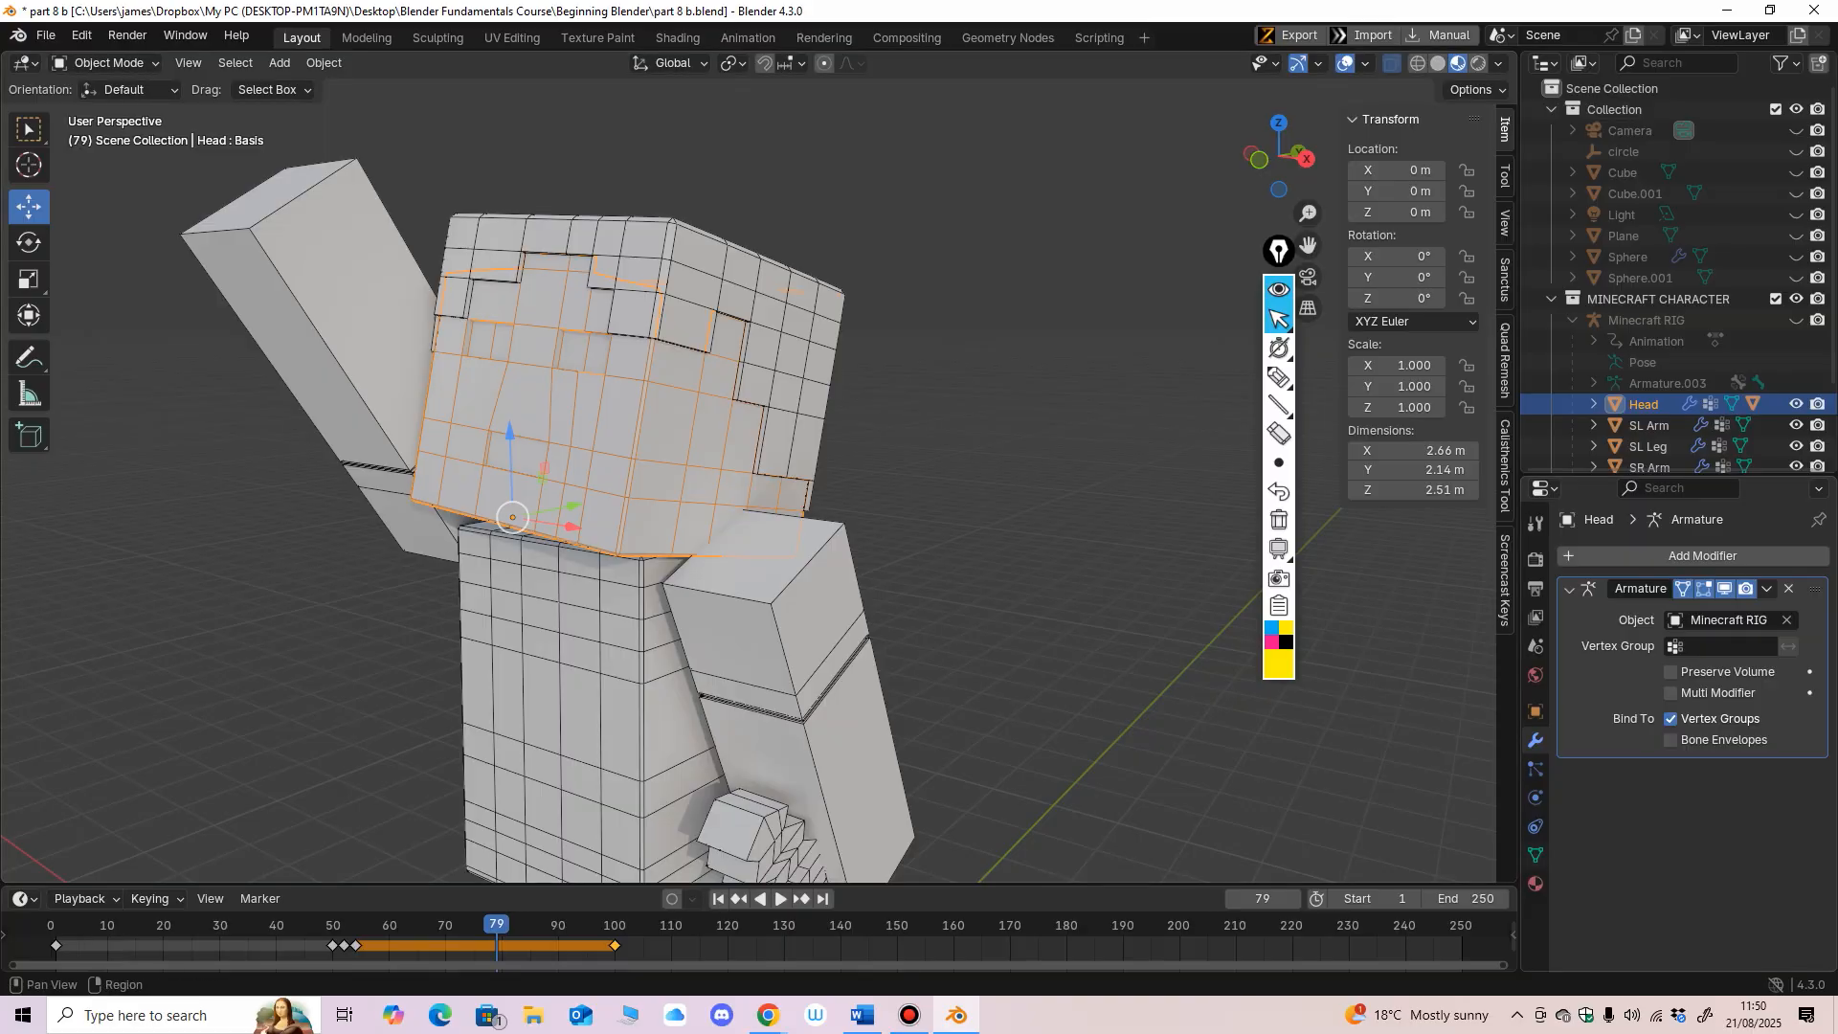
Step: Create a new material on the hair mesh and name it Ginger_Hair
{"action": "left_click", "coordinate": [1536, 882]}
{"action": "middle_click_drag", "start_coordinate": [728, 670], "coordinate": [719, 732]}
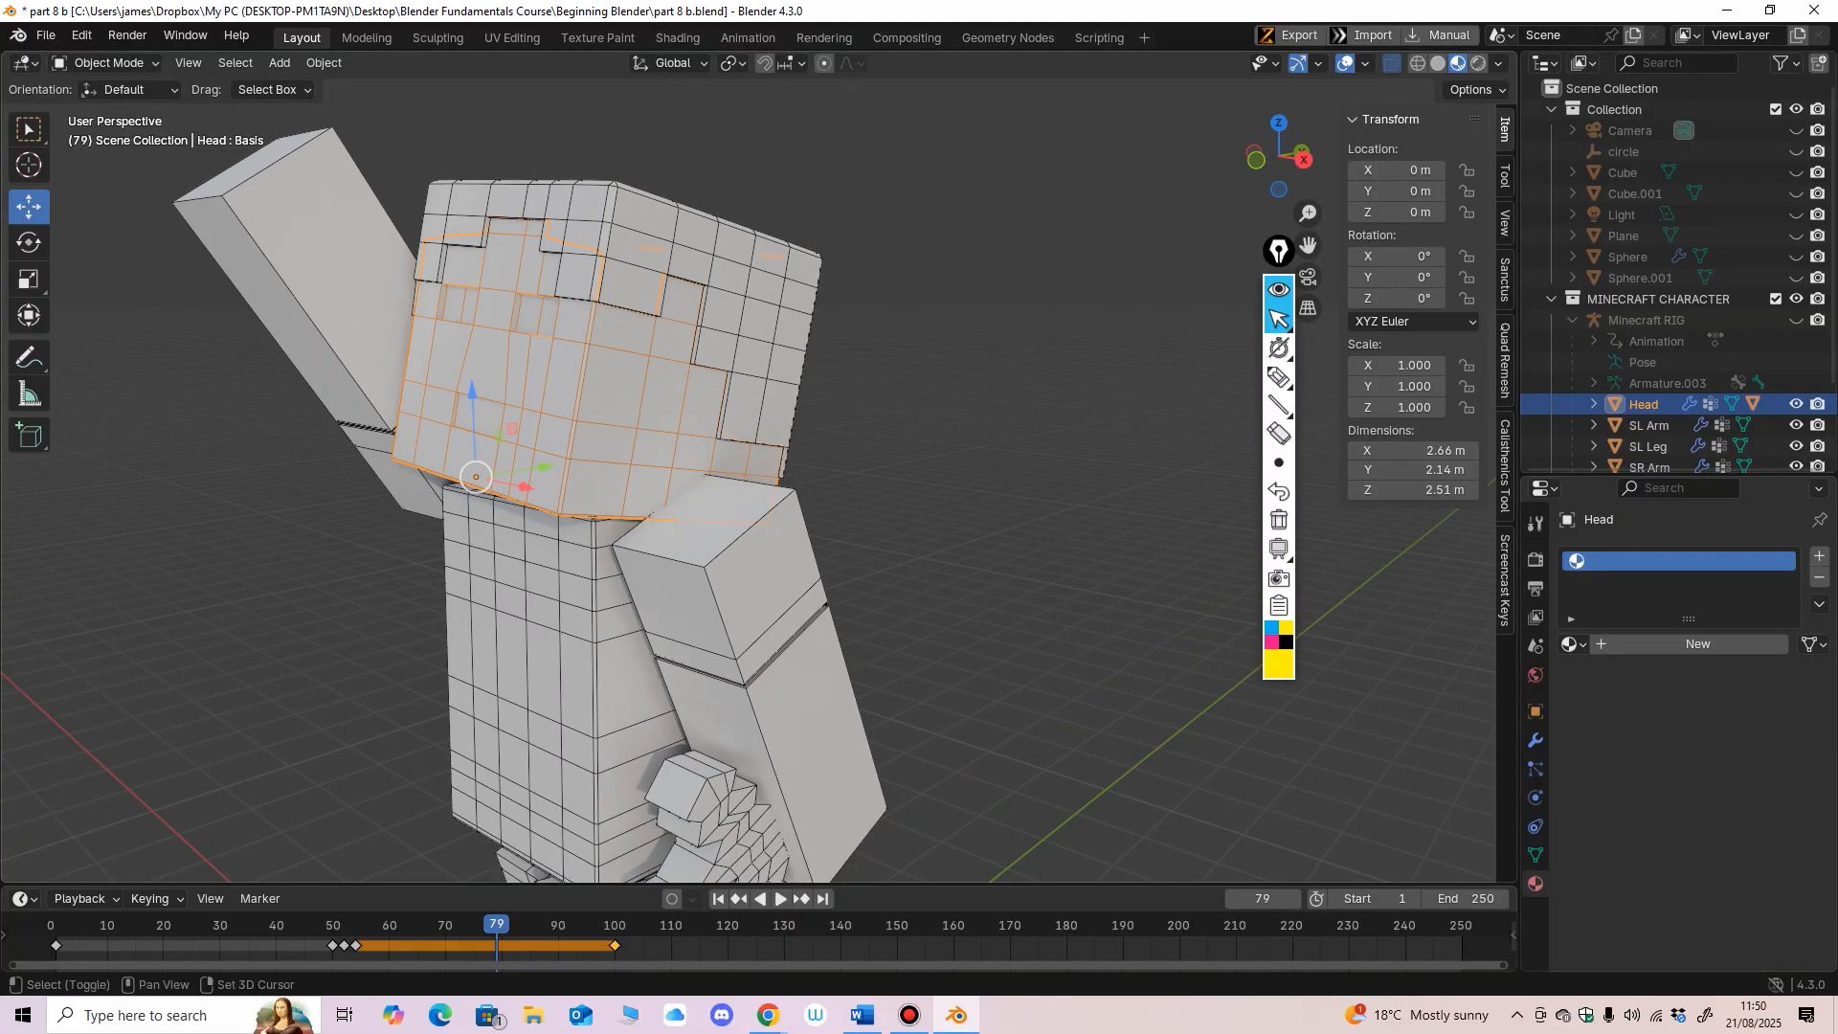
{"action": "left_click", "coordinate": [737, 273]}
{"action": "middle_click_drag", "start_coordinate": [737, 273], "coordinate": [751, 222]}
{"action": "scroll", "coordinate": [737, 213], "scroll_direction": "up", "scroll_amount": 1}
{"action": "left_click", "coordinate": [1696, 644]}
{"action": "double_click", "coordinate": [1646, 643]}
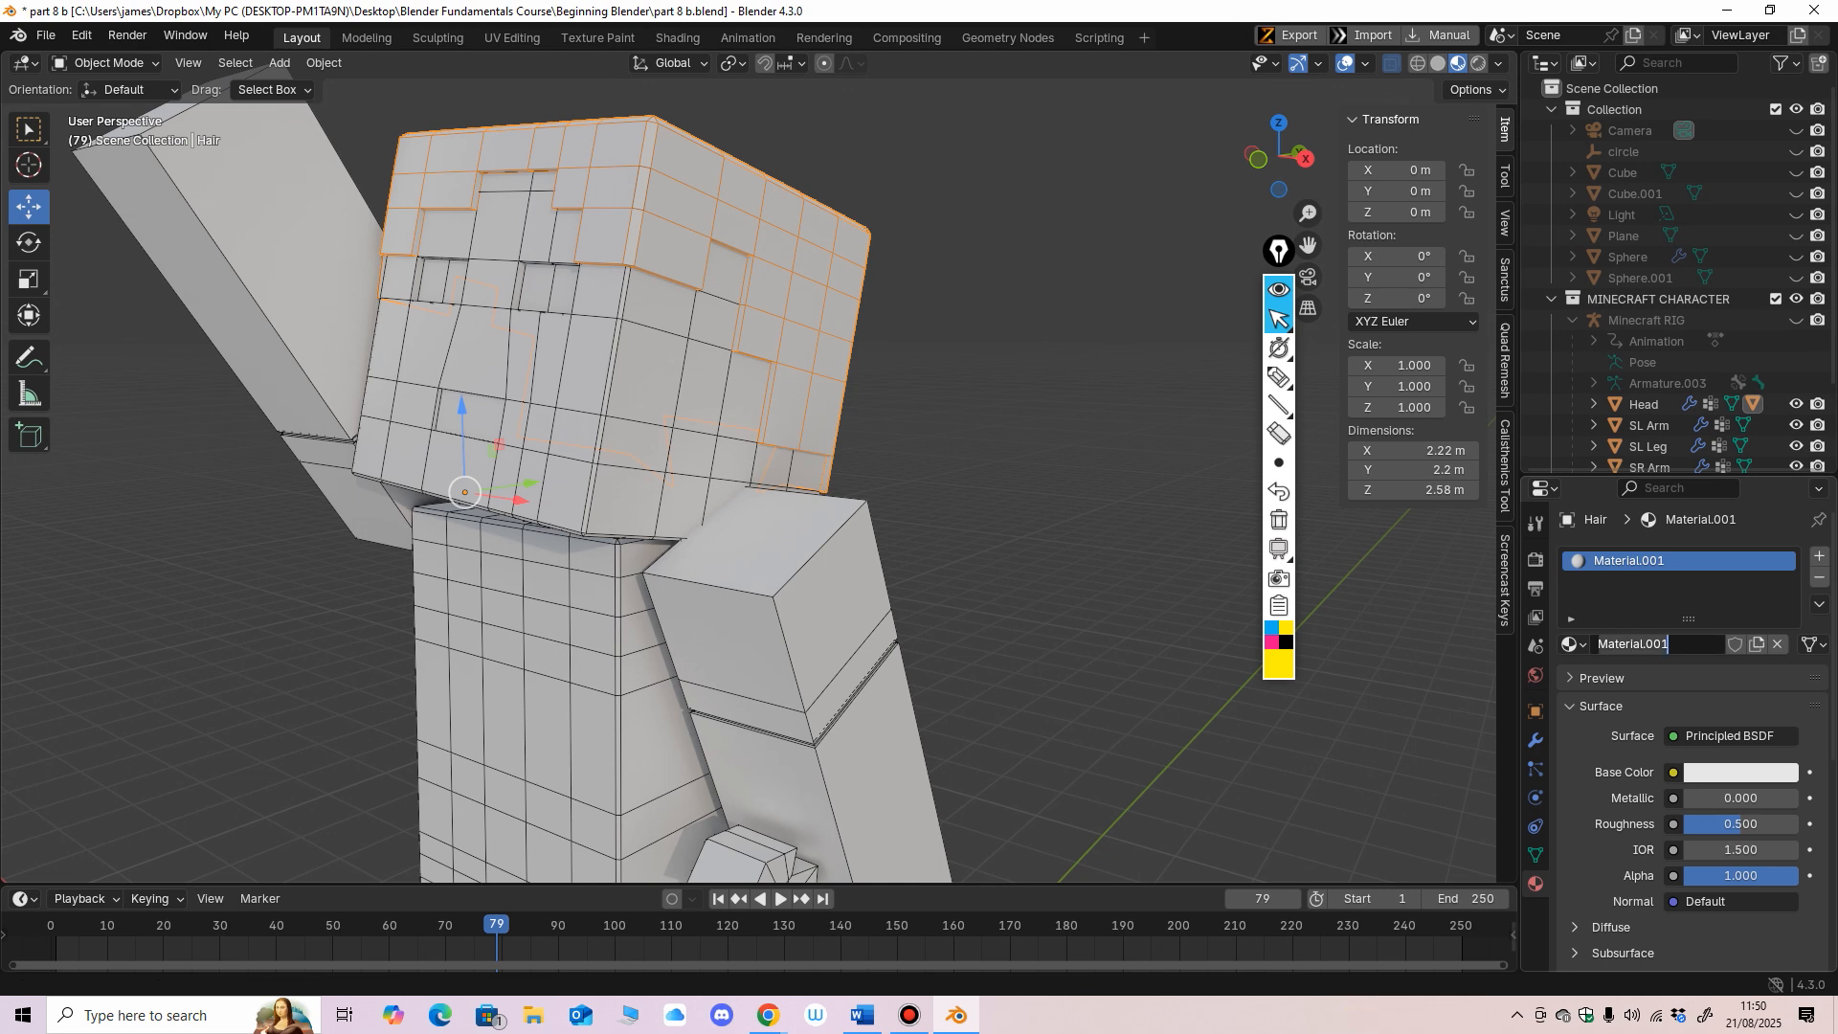
{"action": "type", "text": "Ginger_Hair"}
{"action": "key", "text": "Return"}
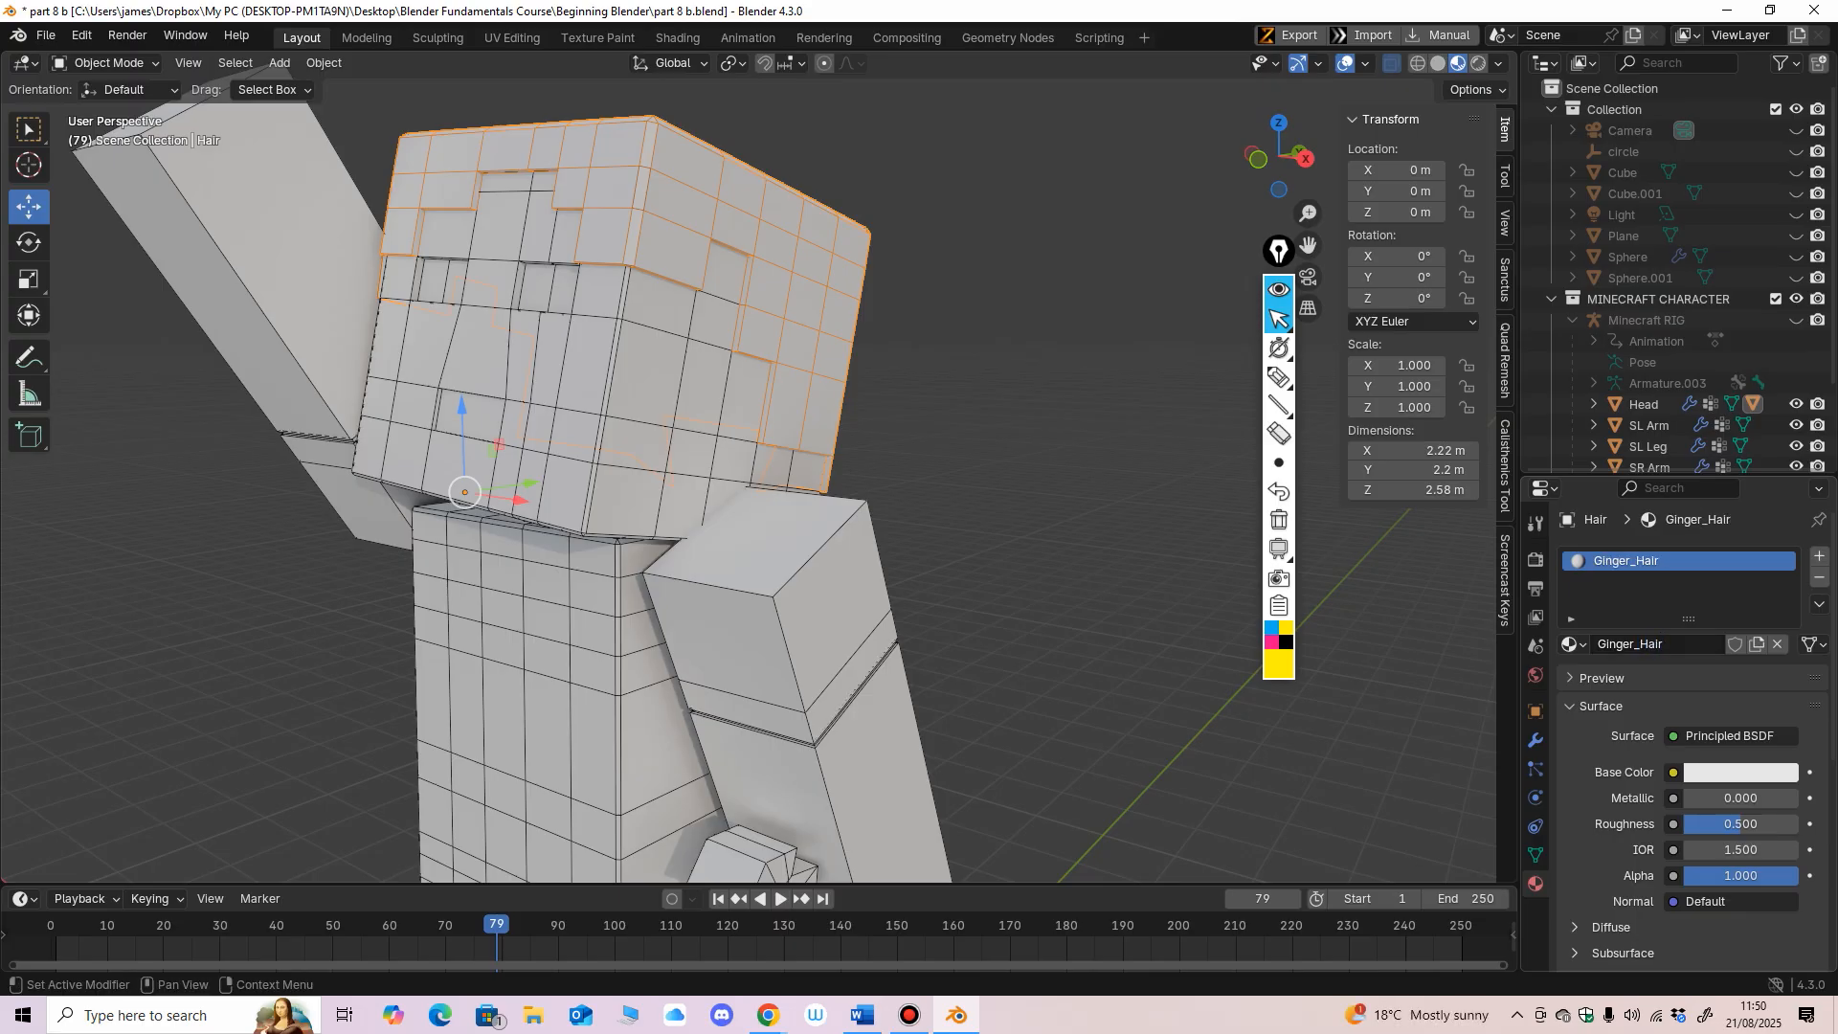
Step: Set the Ginger_Hair material's Base Color to orange, hex E76F06
{"action": "left_click", "coordinate": [996, 287]}
{"action": "left_click", "coordinate": [770, 249]}
{"action": "left_click", "coordinate": [1740, 771]}
{"action": "left_click_drag", "start_coordinate": [1683, 512], "coordinate": [1649, 583]}
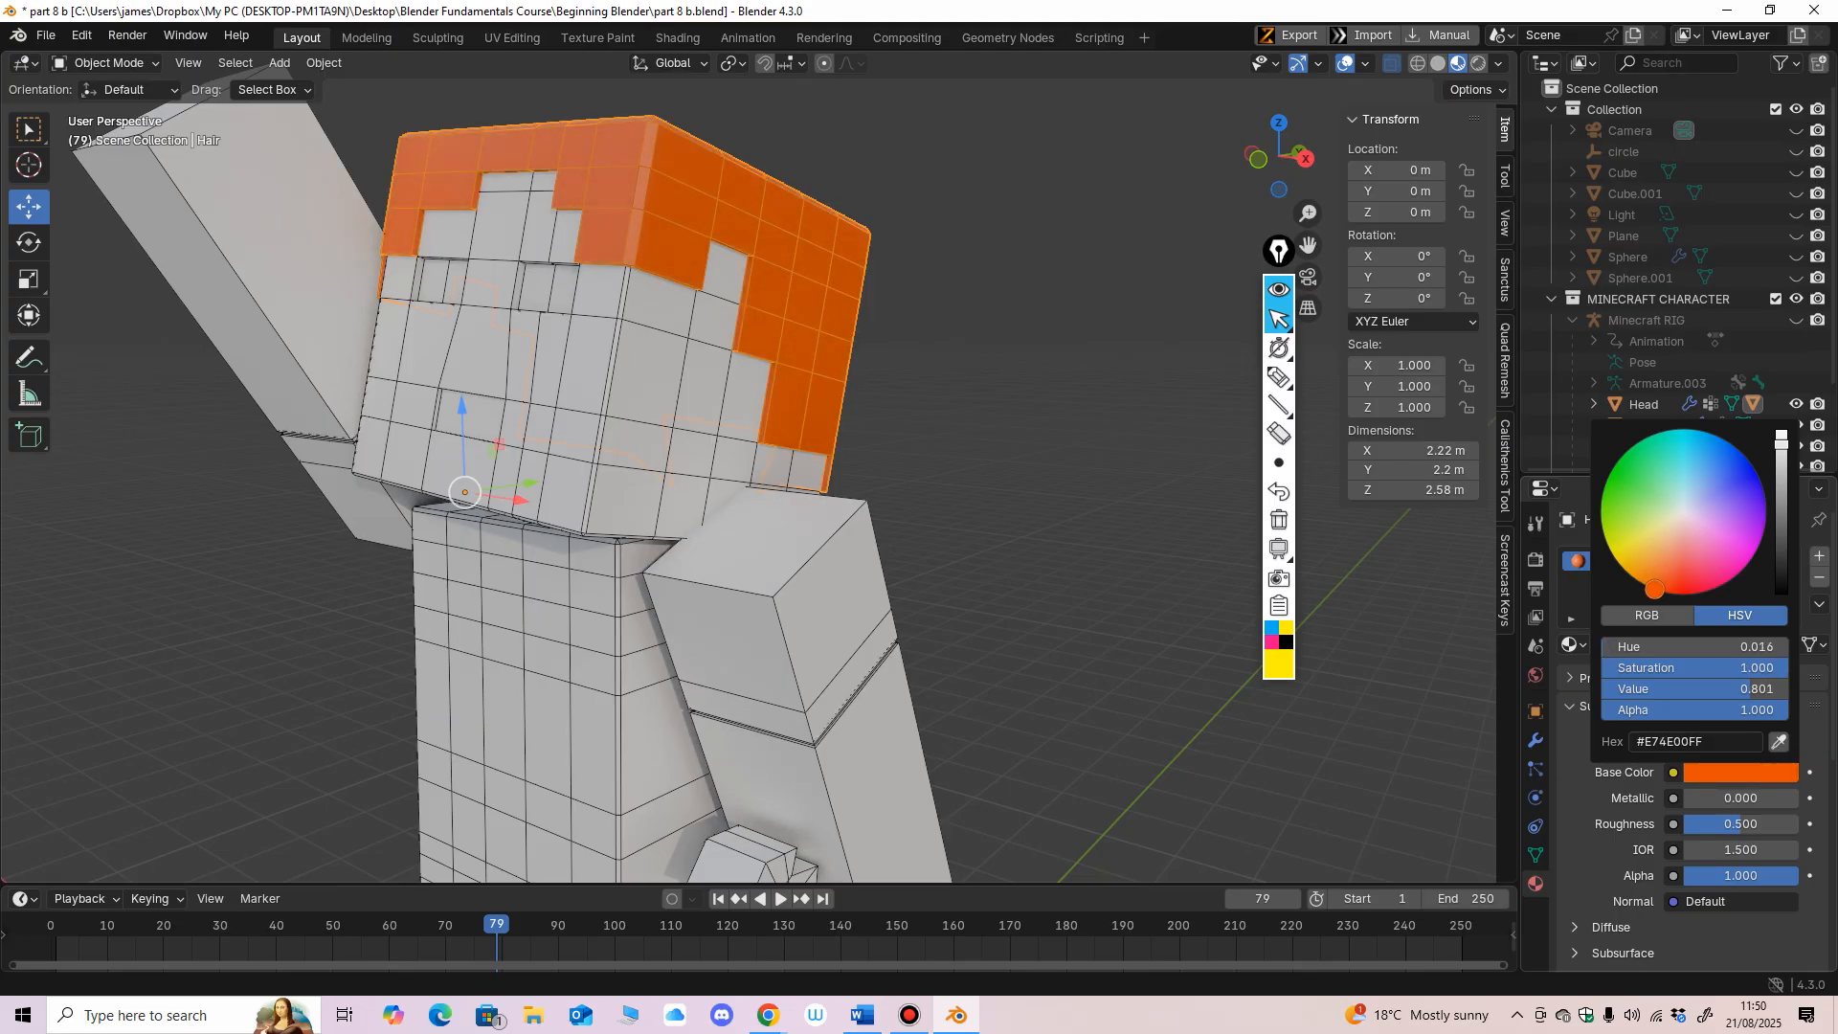
{"action": "left_click_drag", "start_coordinate": [1655, 588], "coordinate": [1644, 581]}
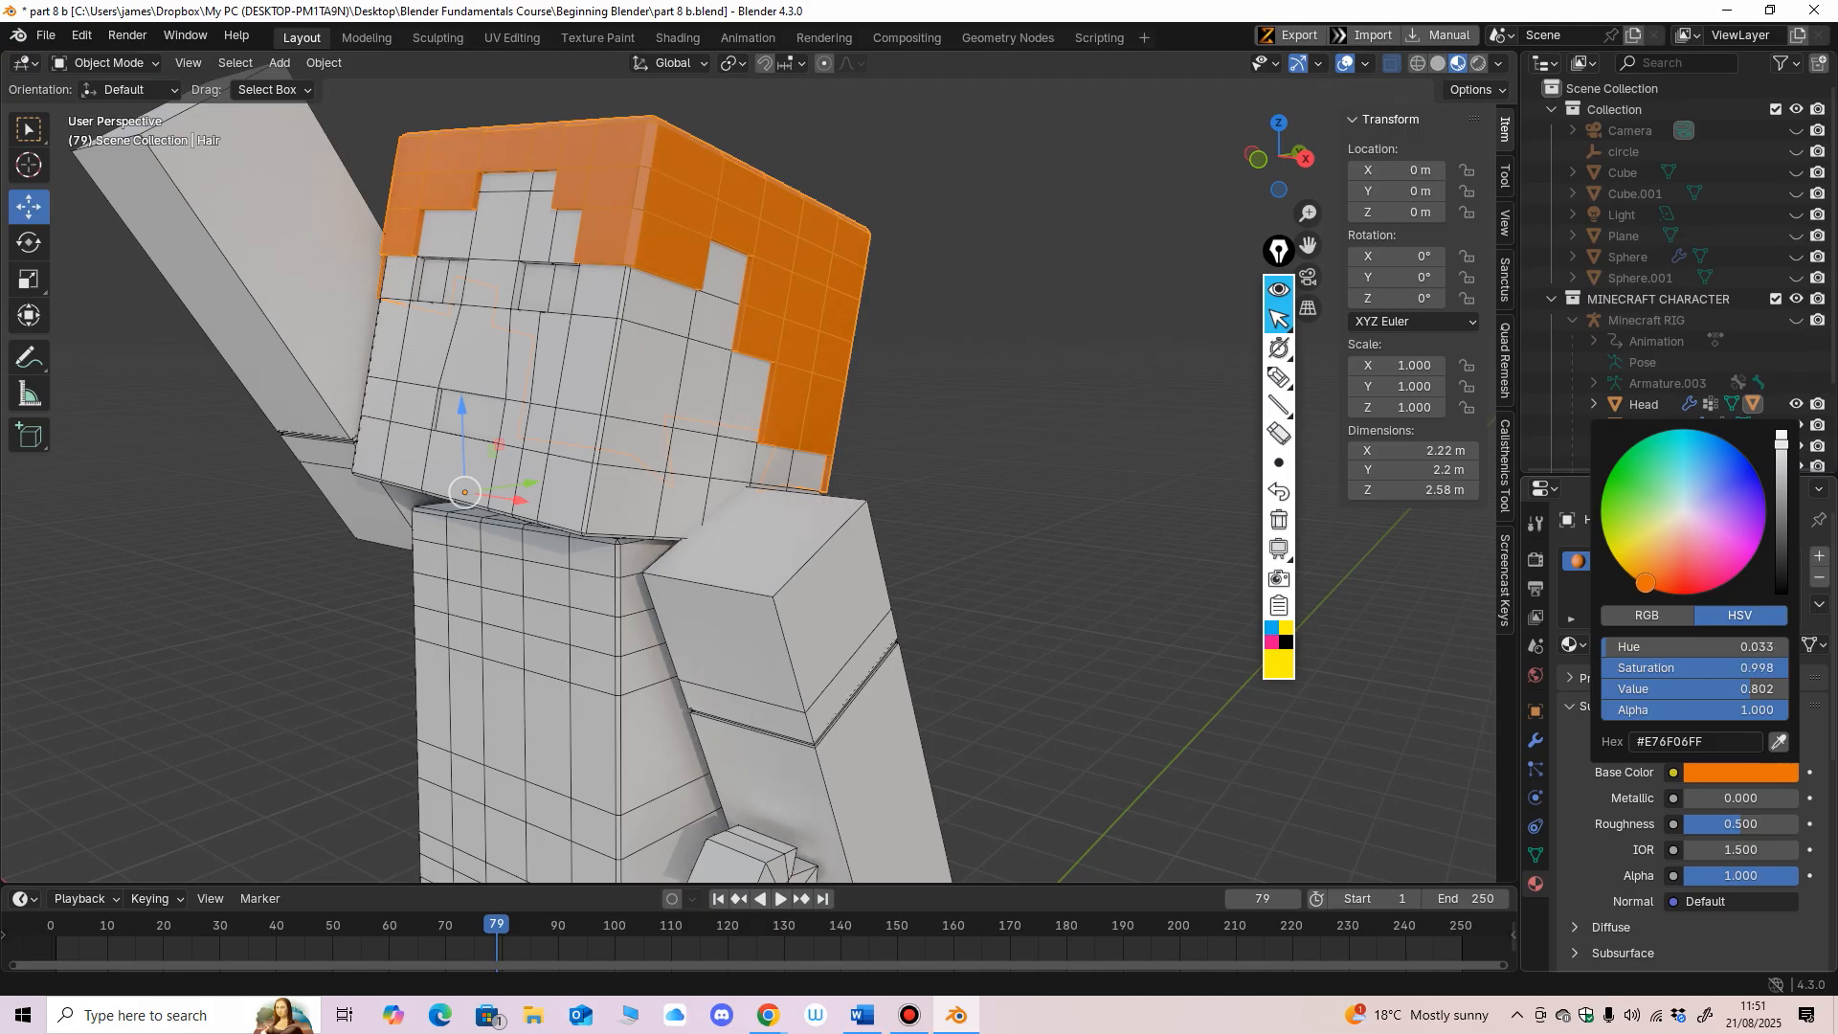
{"action": "left_click", "coordinate": [1071, 459]}
Step: Select the head mesh, create a new material on it and name it Alex_Skin
{"action": "middle_click_drag", "start_coordinate": [1053, 460], "coordinate": [1120, 512]}
{"action": "middle_click_drag", "start_coordinate": [1119, 512], "coordinate": [1091, 464], "text": "ctrl"}
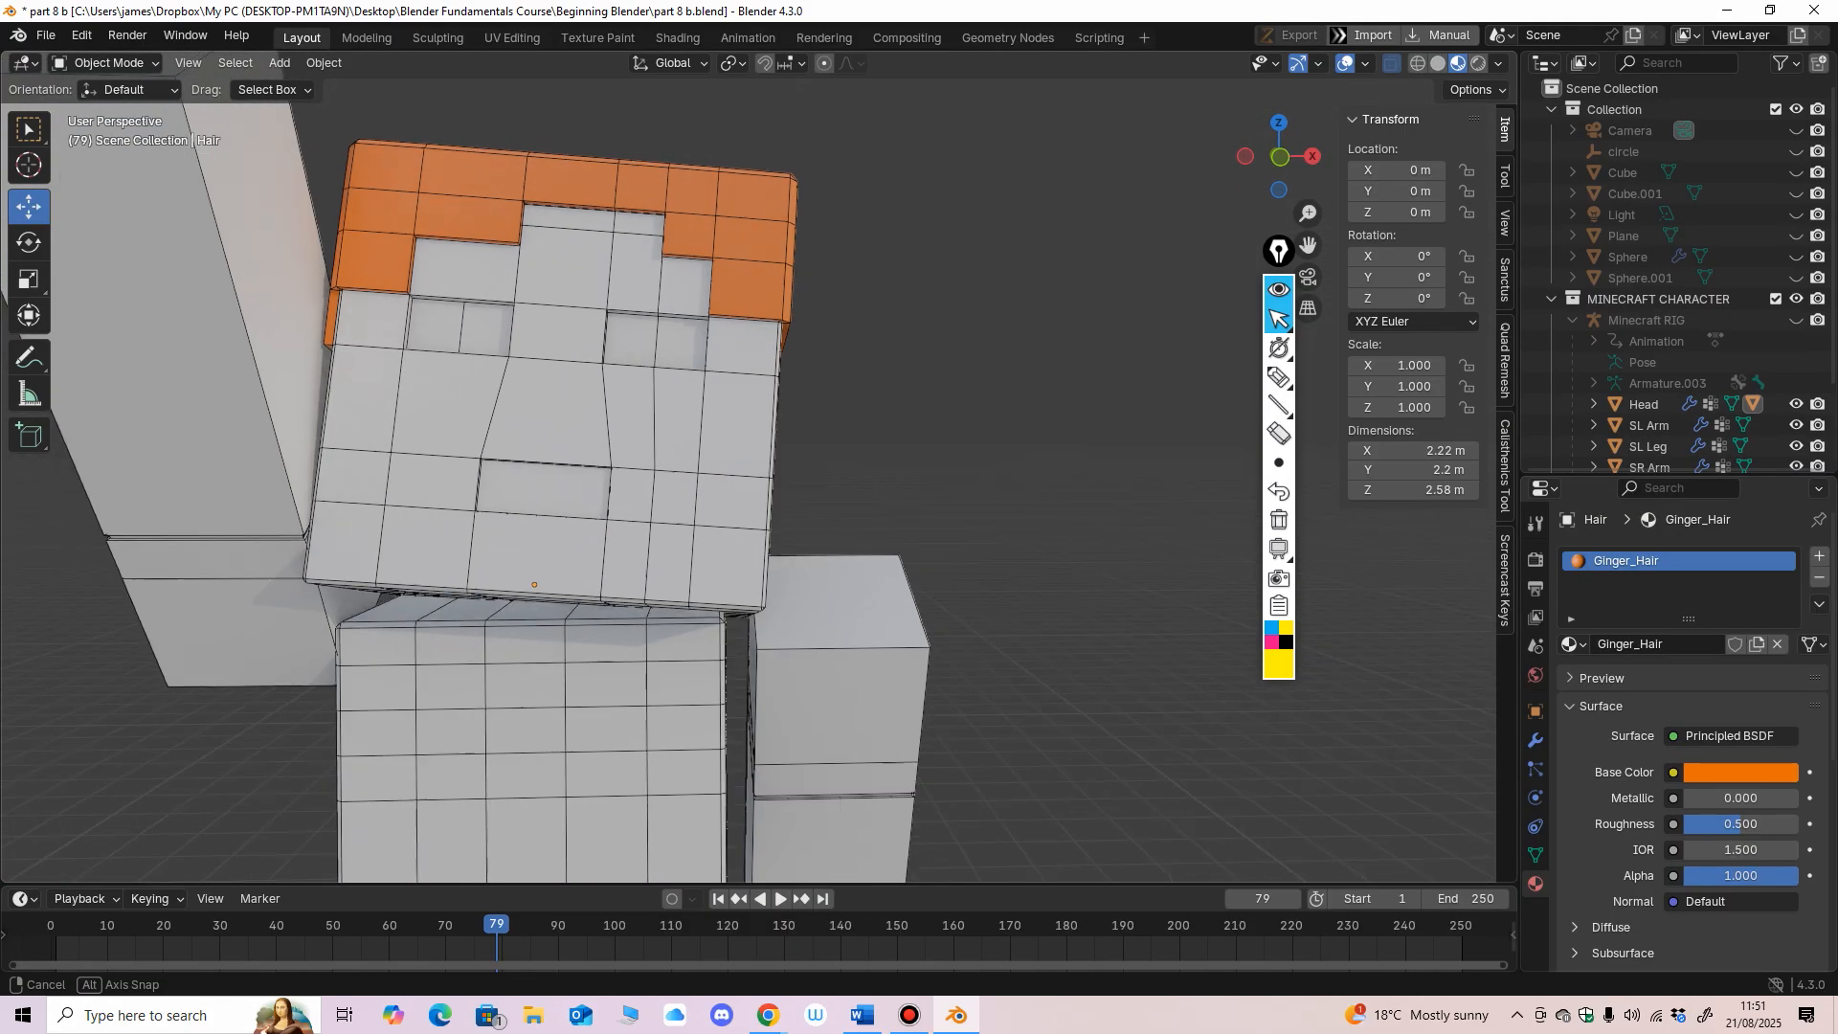
{"action": "middle_click_drag", "start_coordinate": [565, 407], "coordinate": [770, 413]}
{"action": "left_click", "coordinate": [571, 411]}
{"action": "left_click", "coordinate": [1696, 644]}
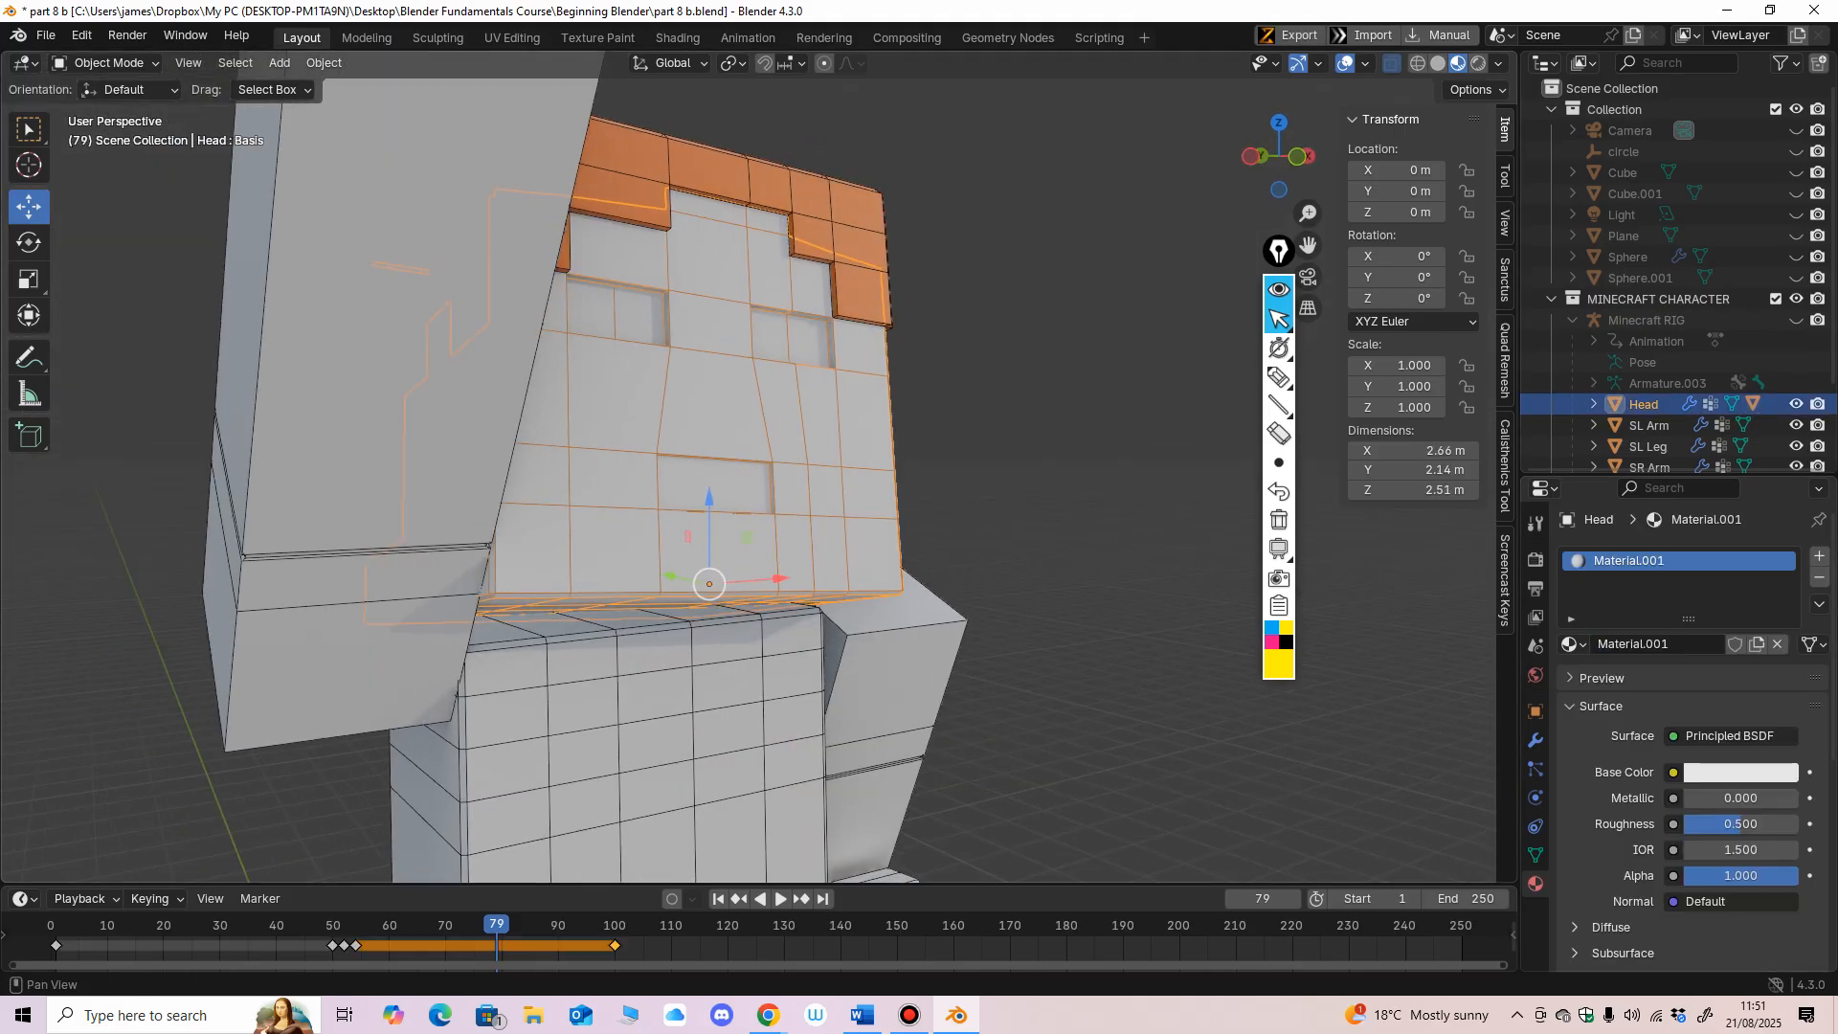
{"action": "left_click", "coordinate": [1696, 644]}
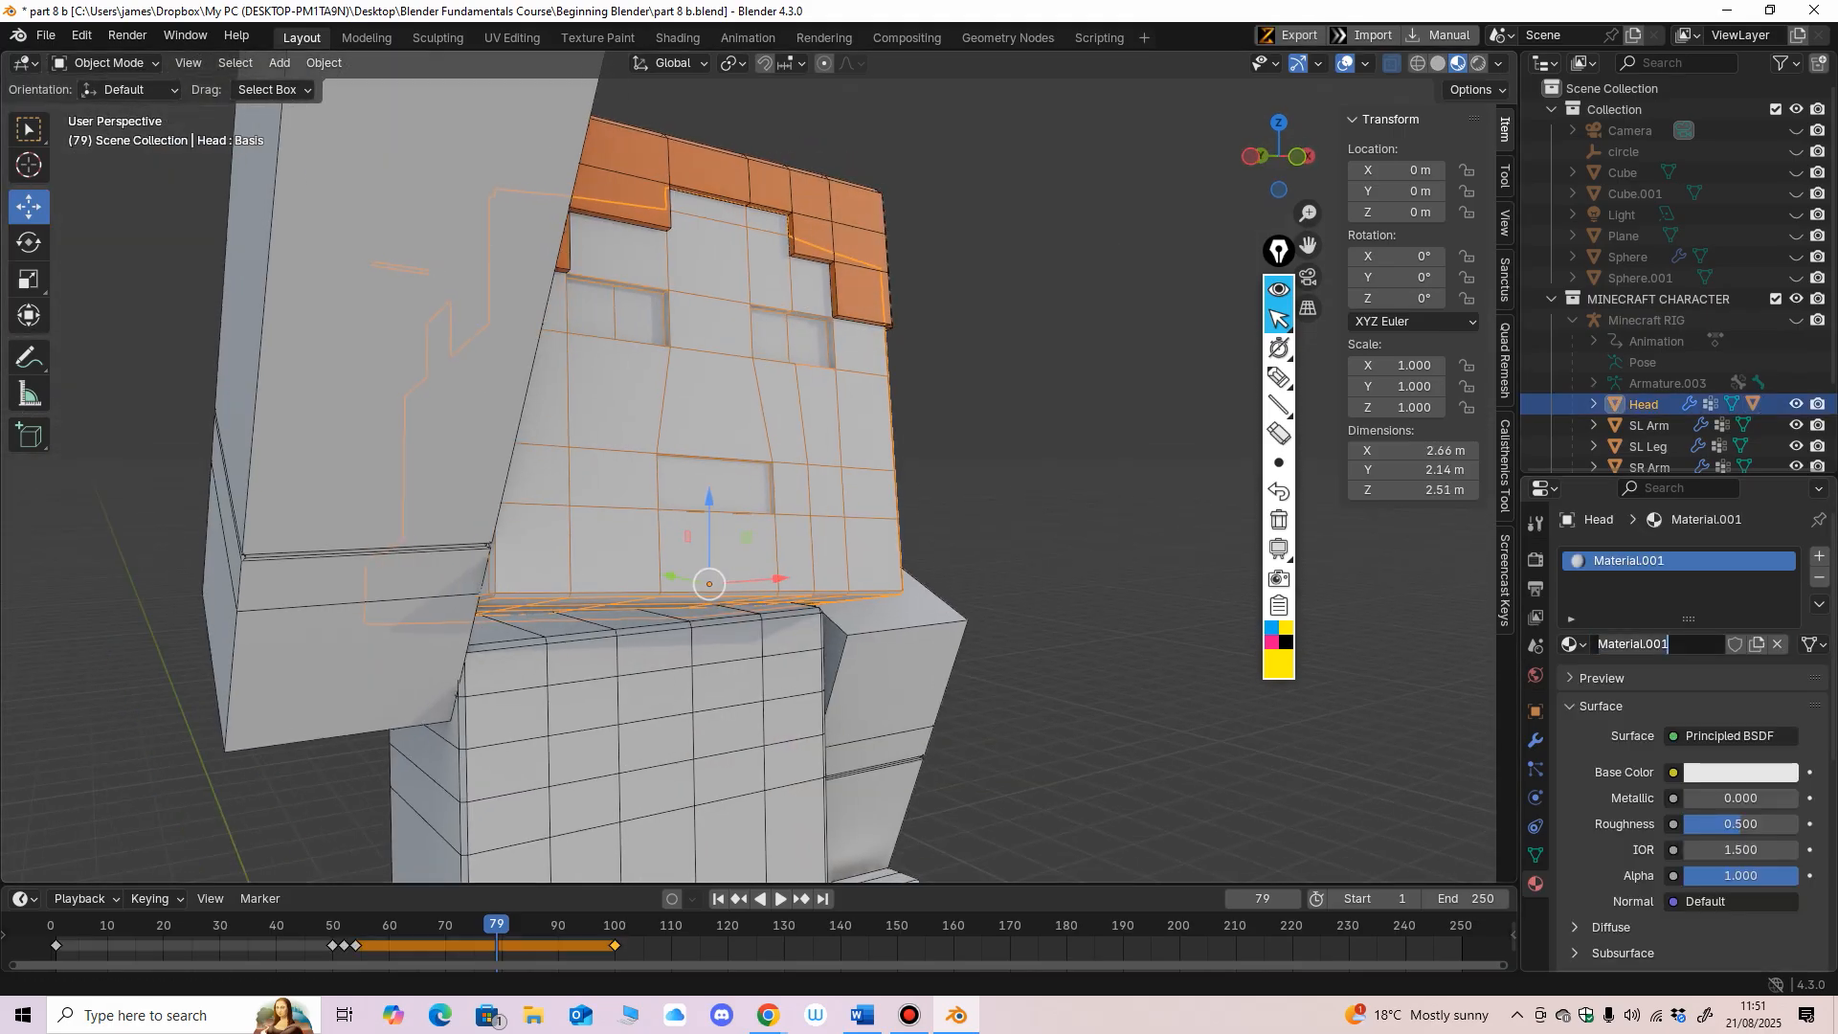
{"action": "type", "text": "Alex_Skin"}
{"action": "key", "text": "Return"}
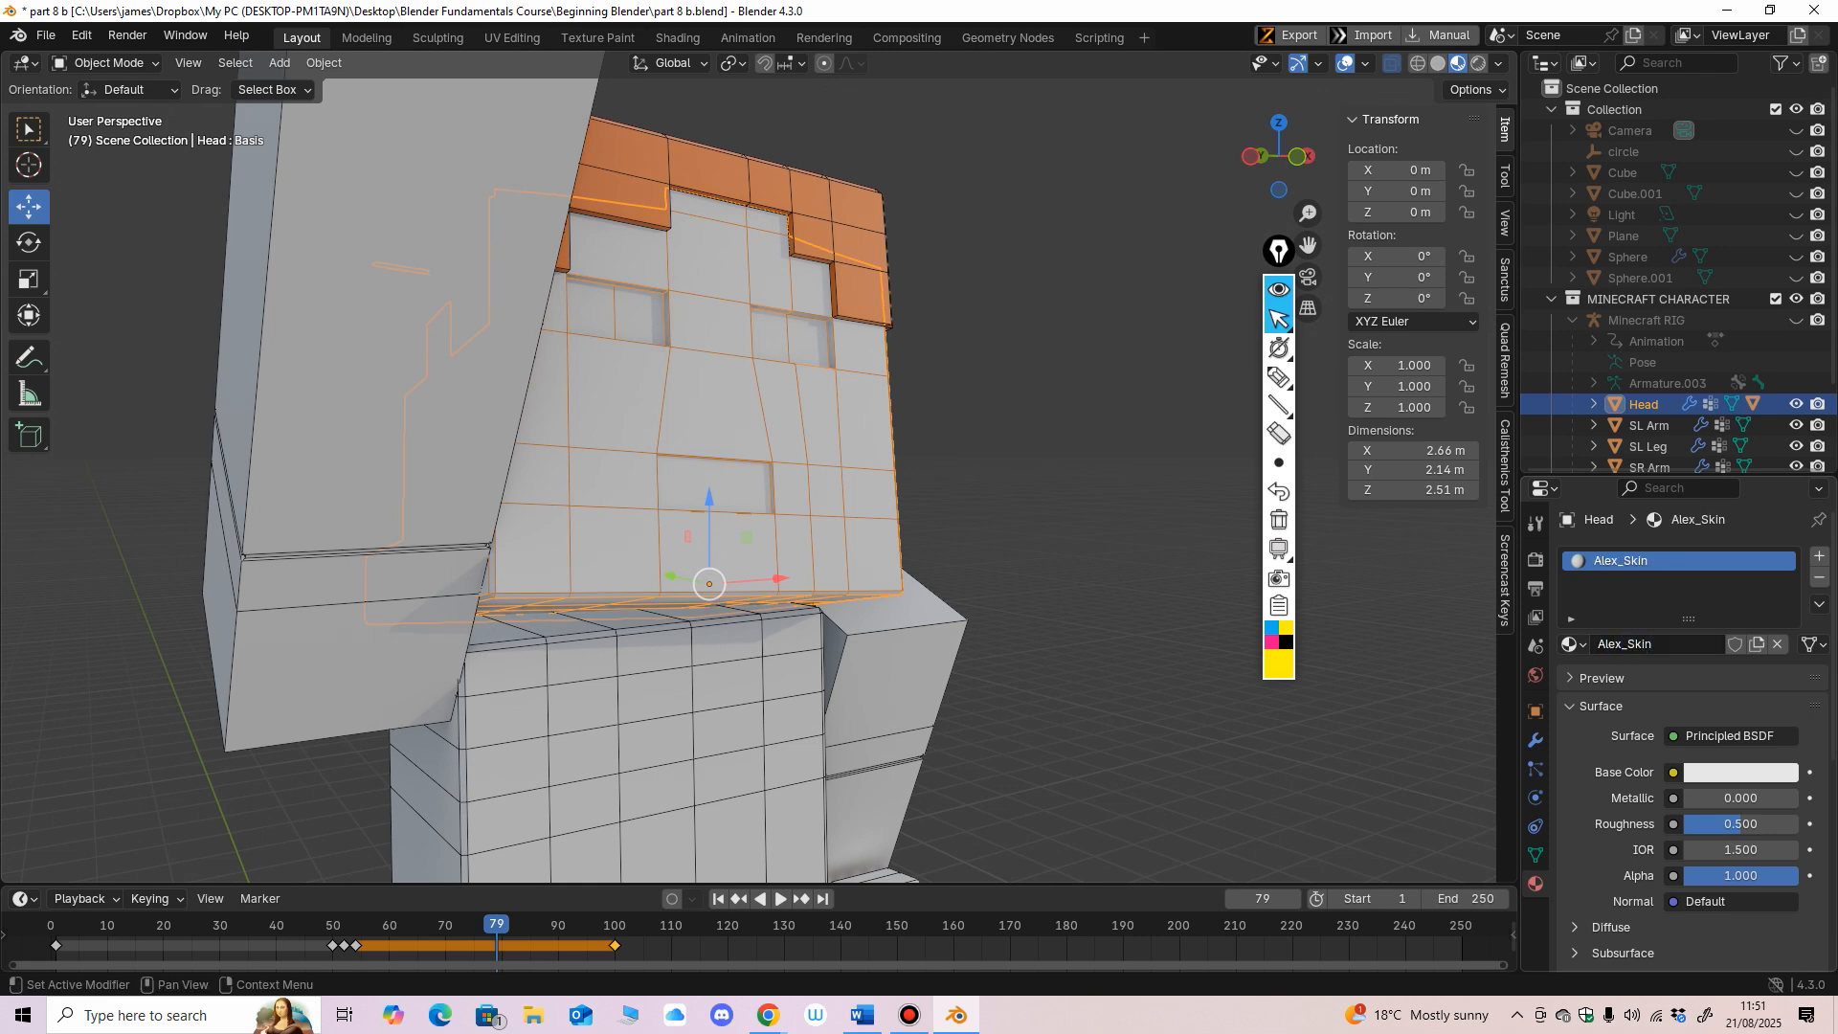
Step: Set the Alex_Skin material's Base Color to a pale pink skin tone, hex E7BBB2
{"action": "middle_click_drag", "start_coordinate": [957, 478], "coordinate": [890, 481]}
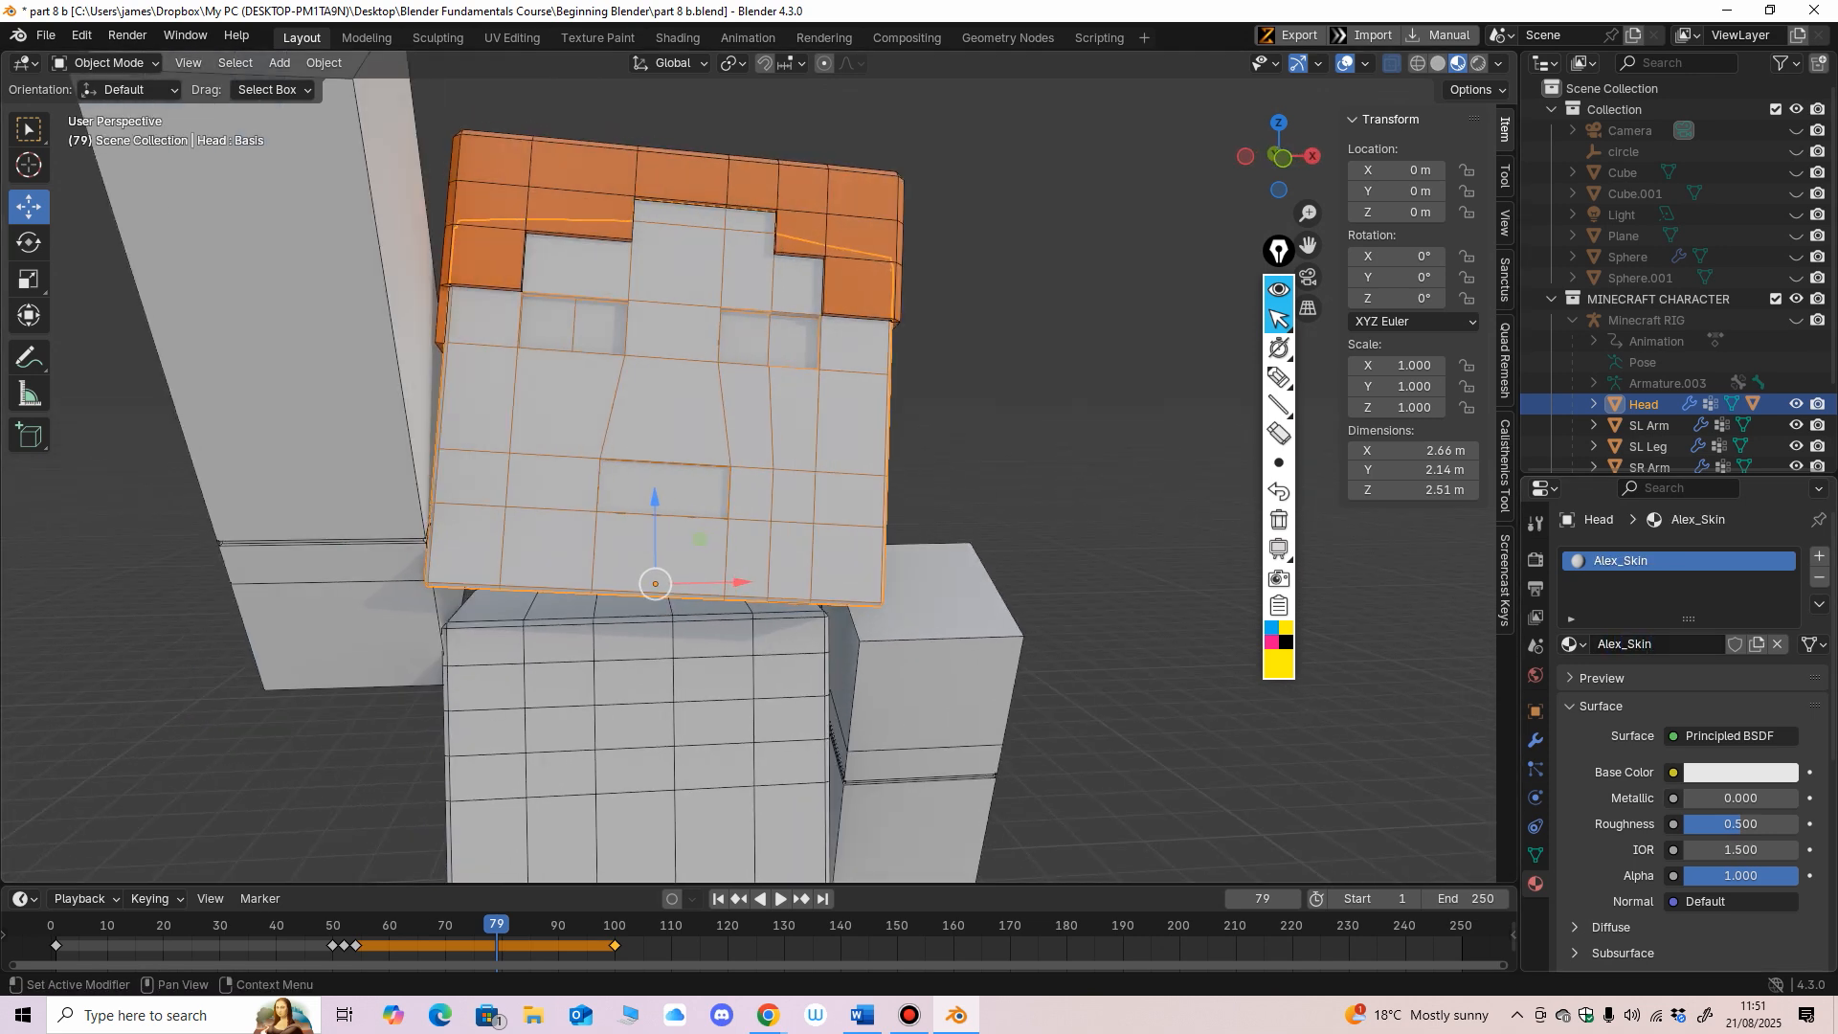
{"action": "left_click", "coordinate": [1740, 772]}
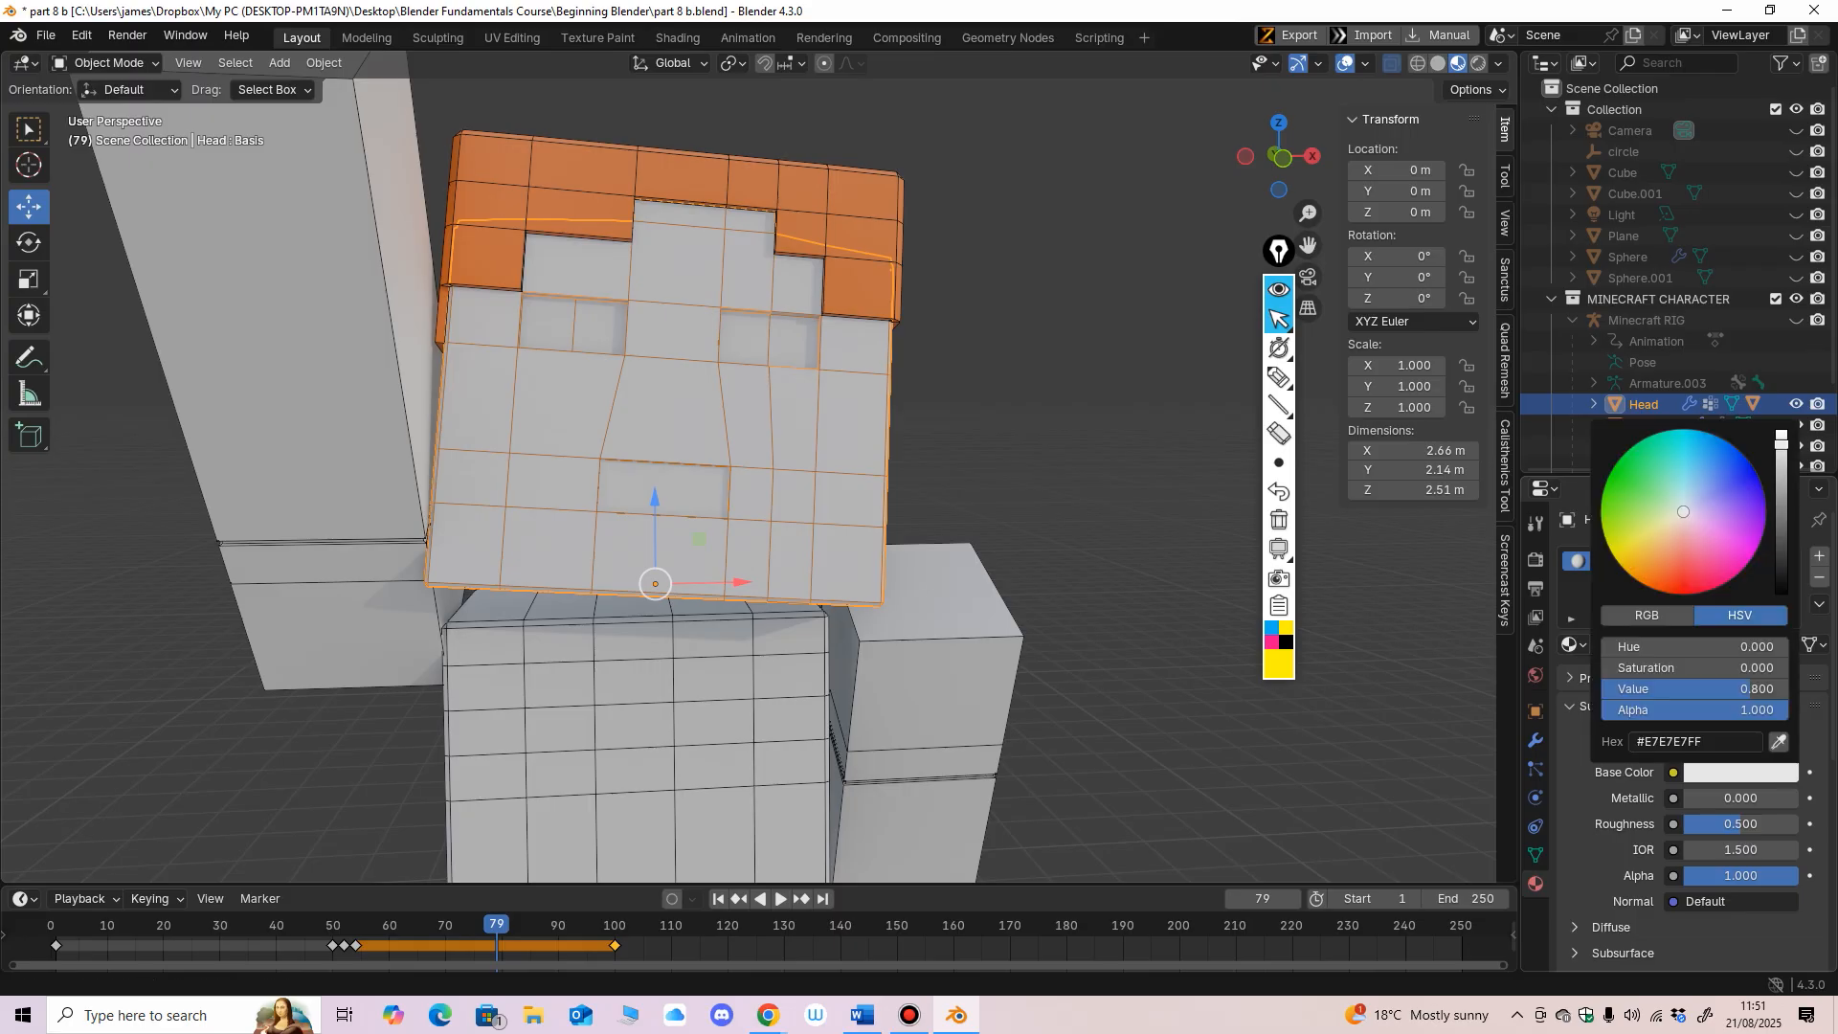
{"action": "left_click_drag", "start_coordinate": [1682, 511], "coordinate": [1680, 528]}
{"action": "left_click", "coordinate": [1091, 402]}
{"action": "mouse_move", "coordinate": [1091, 402]}
{"action": "middle_mouse_down"}
{"action": "mouse_move", "coordinate": [986, 397]}
{"action": "mouse_move", "coordinate": [1110, 402]}
{"action": "mouse_move", "coordinate": [1063, 406]}
{"action": "middle_mouse_up"}
Step: Darken the head's Alex_Skin Base Color slightly by lowering its brightness
{"action": "left_click", "coordinate": [756, 411]}
{"action": "left_click", "coordinate": [1740, 772]}
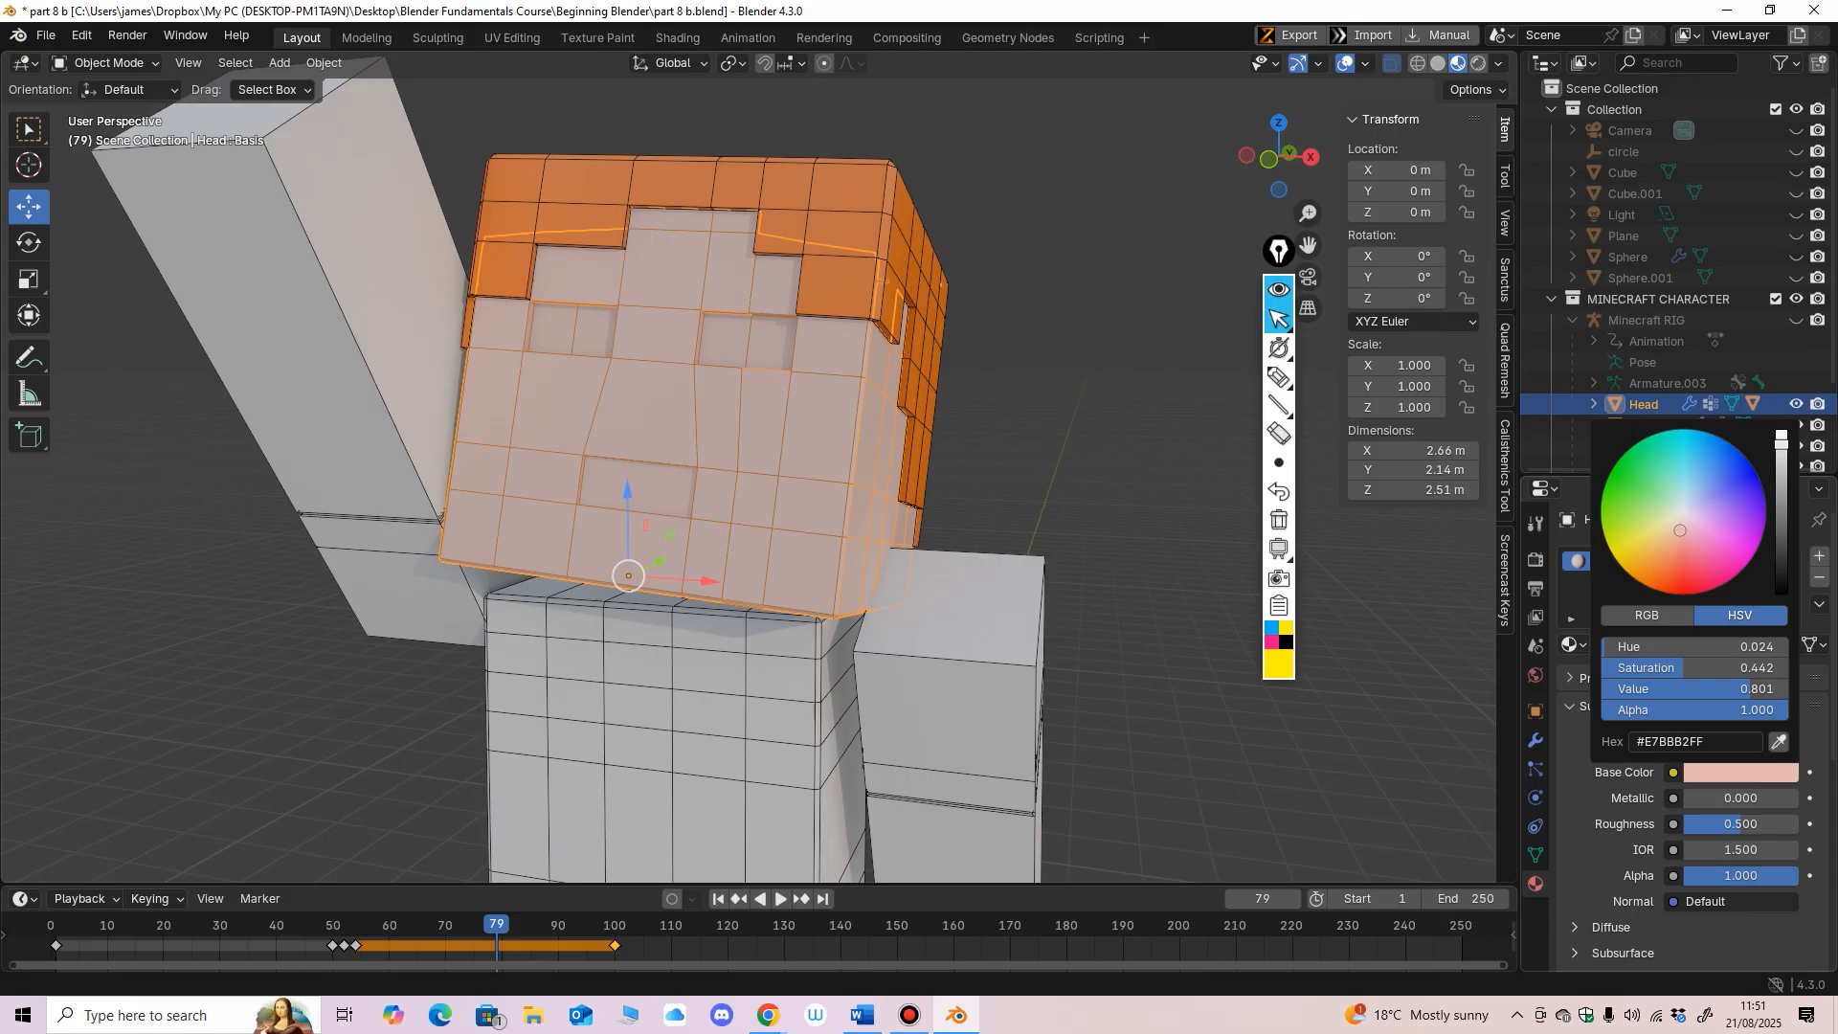
{"action": "left_click_drag", "start_coordinate": [1780, 445], "coordinate": [1780, 451]}
{"action": "left_click", "coordinate": [1120, 411]}
Step: Select the head mesh from a close front view of the face and enter Edit Mode
{"action": "mouse_move", "coordinate": [1120, 411]}
{"action": "middle_mouse_down"}
{"action": "mouse_move", "coordinate": [1005, 426]}
{"action": "mouse_move", "coordinate": [1139, 431]}
{"action": "middle_mouse_up"}
{"action": "scroll", "coordinate": [1139, 430], "scroll_direction": "up", "scroll_amount": 2}
{"action": "scroll", "coordinate": [784, 507], "scroll_direction": "down", "scroll_amount": 2}
{"action": "middle_click_drag", "start_coordinate": [747, 469], "coordinate": [728, 613], "text": "shift"}
{"action": "scroll", "coordinate": [751, 507], "scroll_direction": "up", "scroll_amount": 1}
{"action": "scroll", "coordinate": [727, 613], "scroll_direction": "up", "scroll_amount": 1}
{"action": "middle_click_drag", "start_coordinate": [727, 612], "coordinate": [761, 464]}
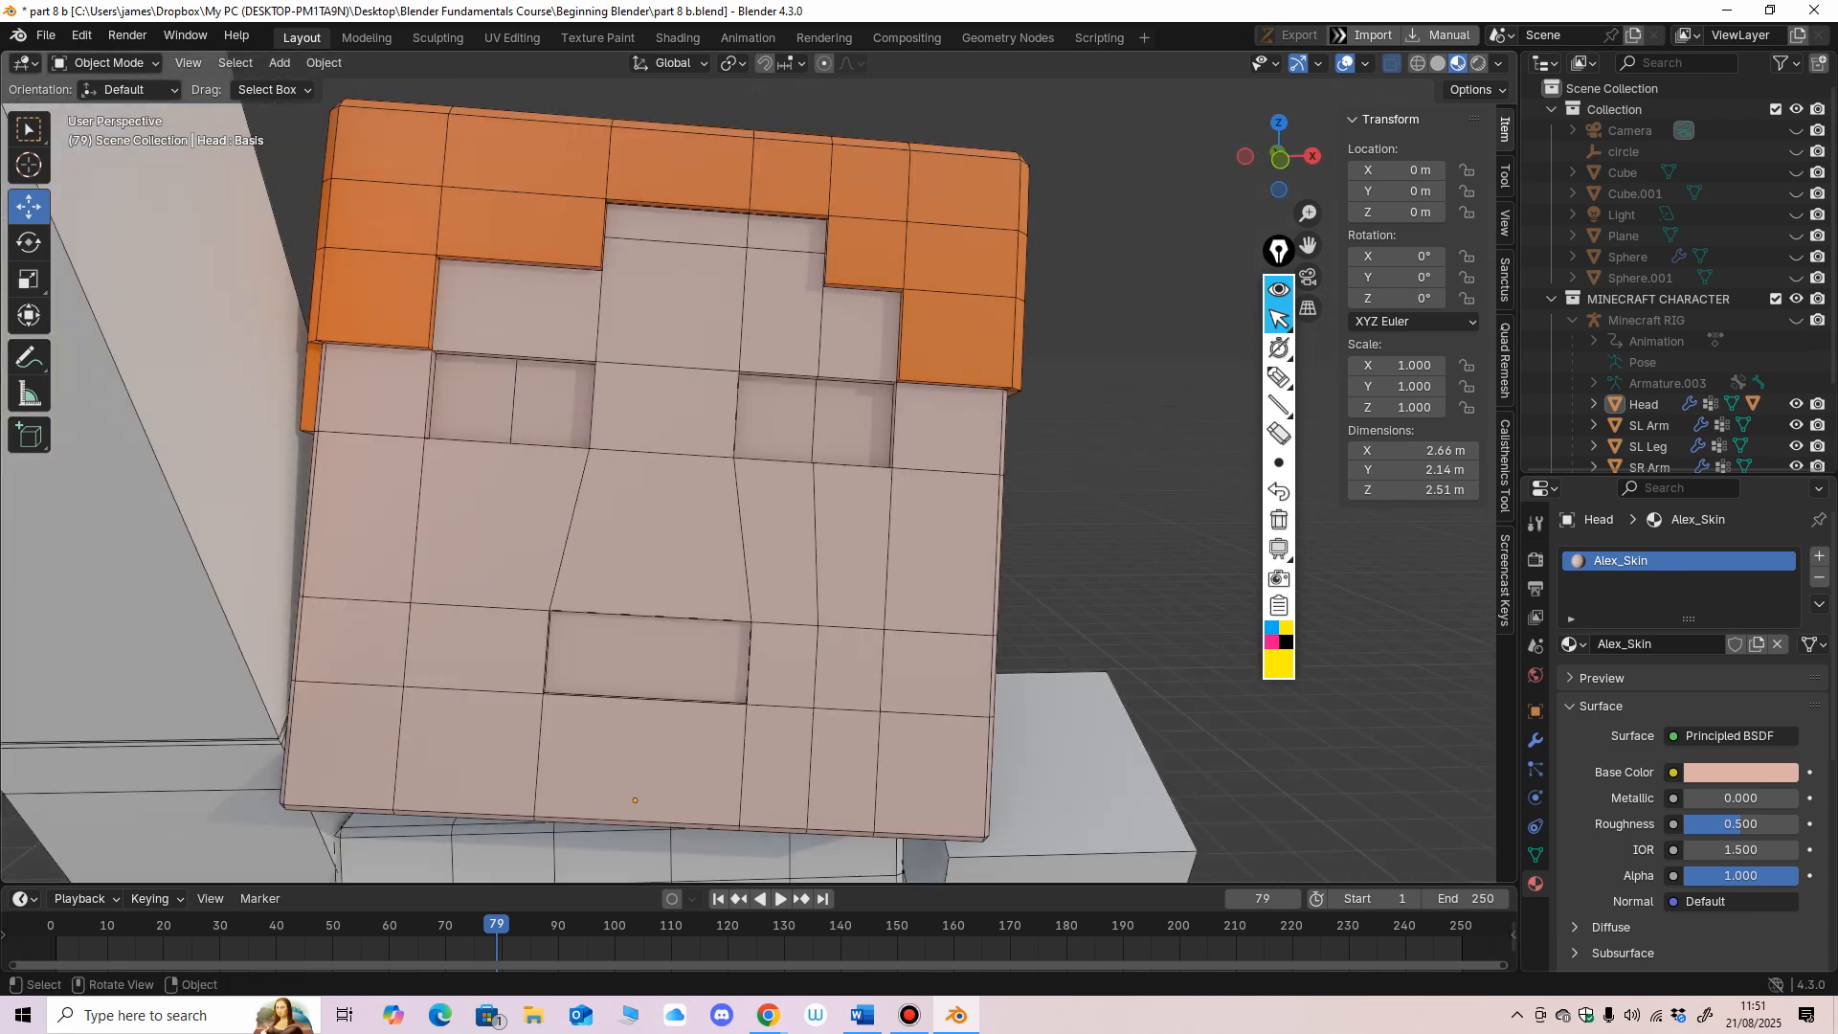
{"action": "middle_click_drag", "start_coordinate": [761, 464], "coordinate": [769, 455]}
{"action": "left_click", "coordinate": [769, 454]}
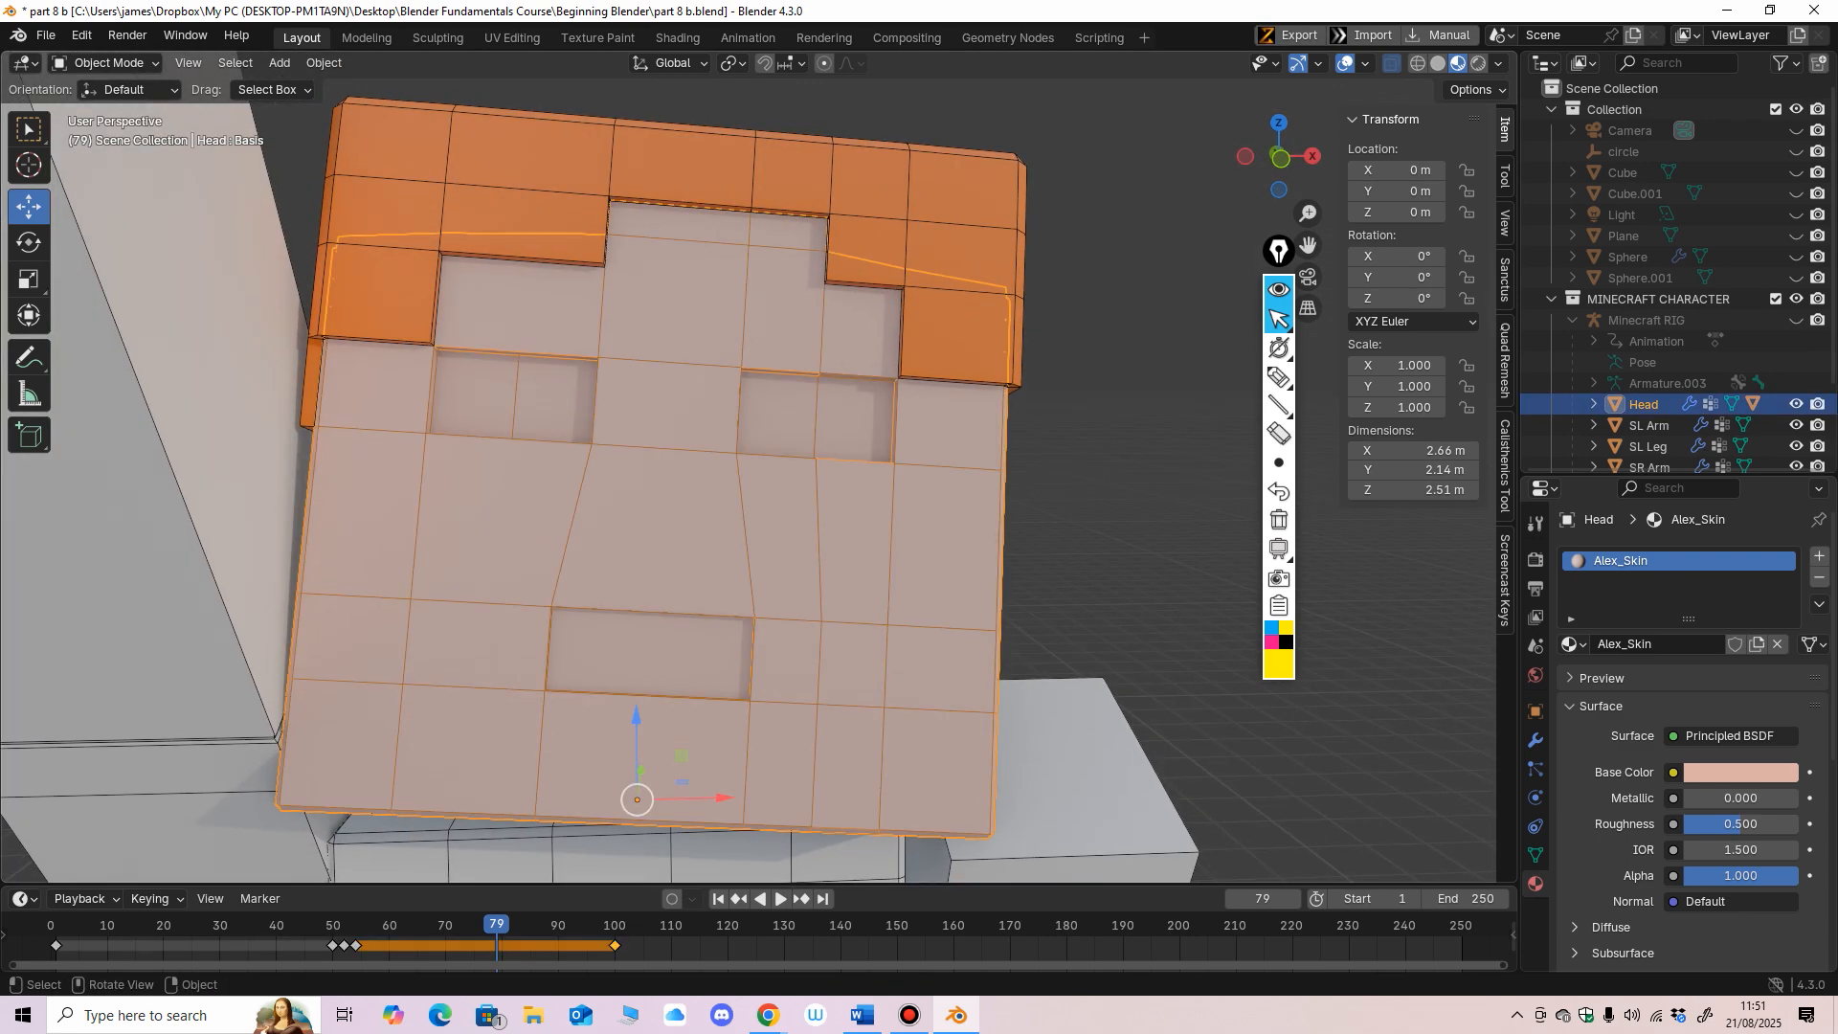
{"action": "left_click", "coordinate": [105, 62]}
{"action": "left_click", "coordinate": [106, 110]}
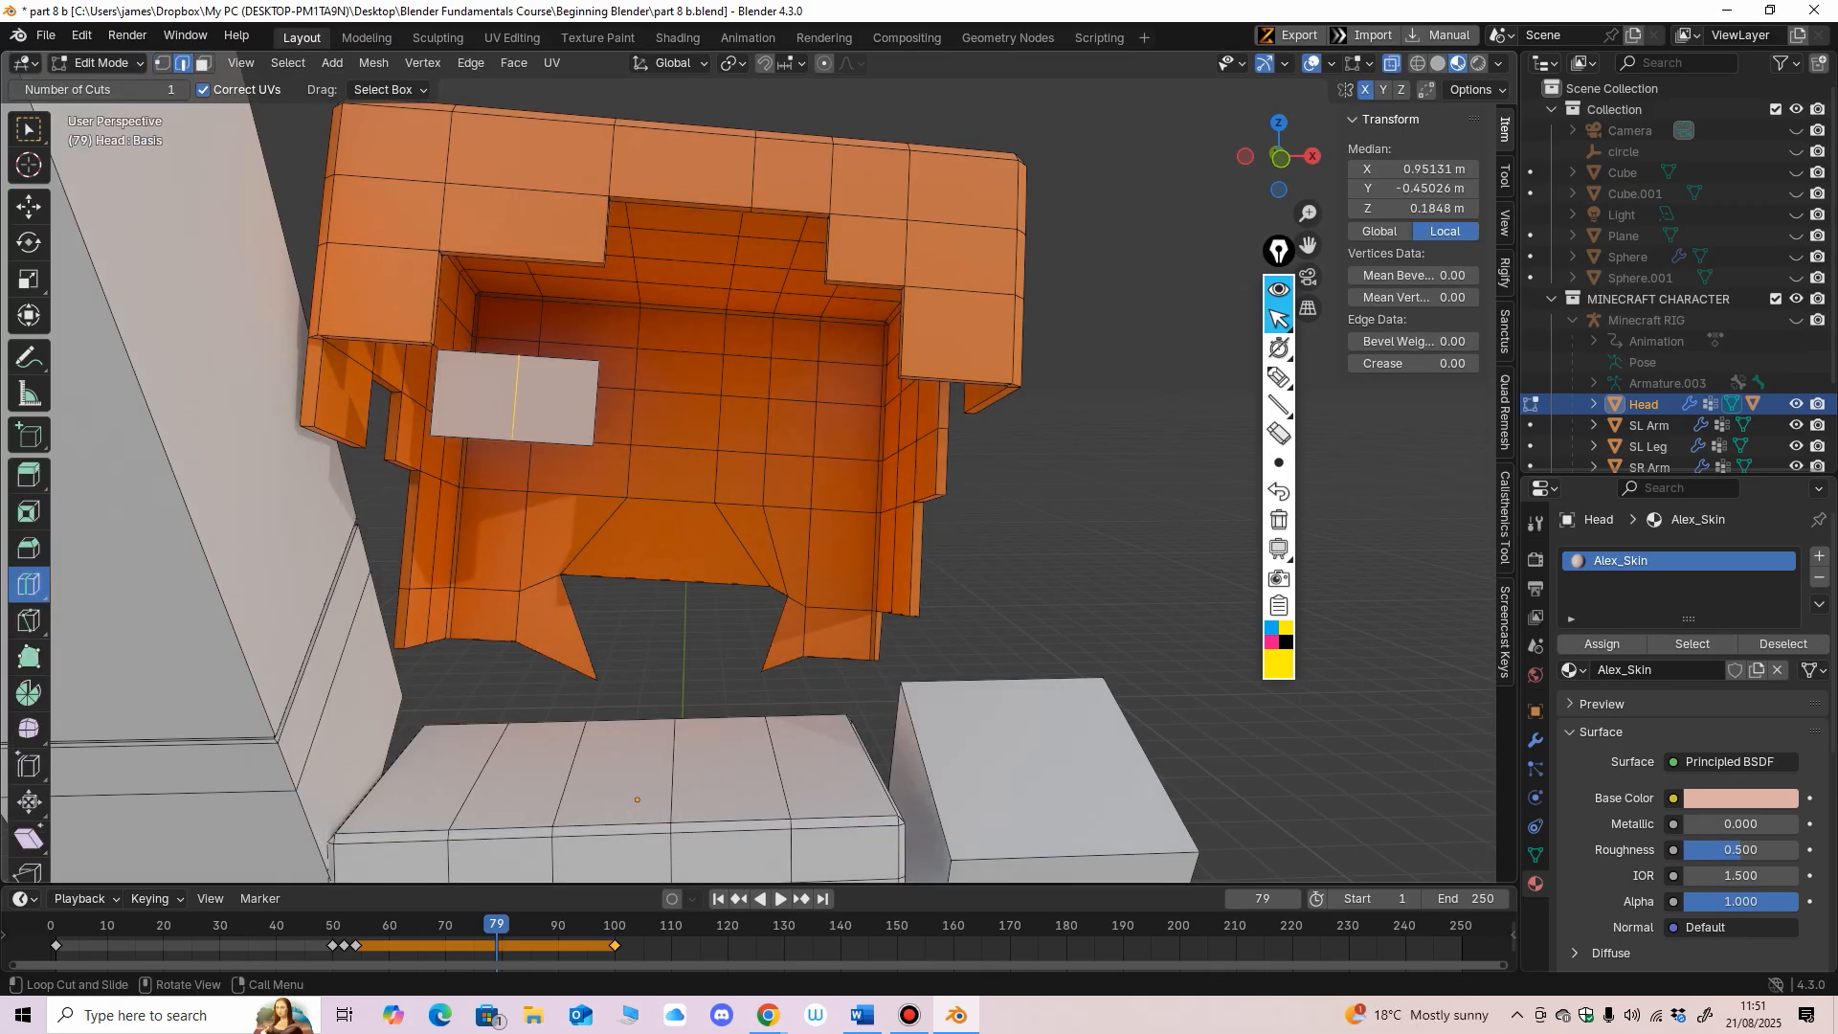
Step: Reveal the head mesh's hidden geometry, demonstrating undoing the reveal and hiding and revealing the faces again
{"action": "key", "text": "alt+h"}
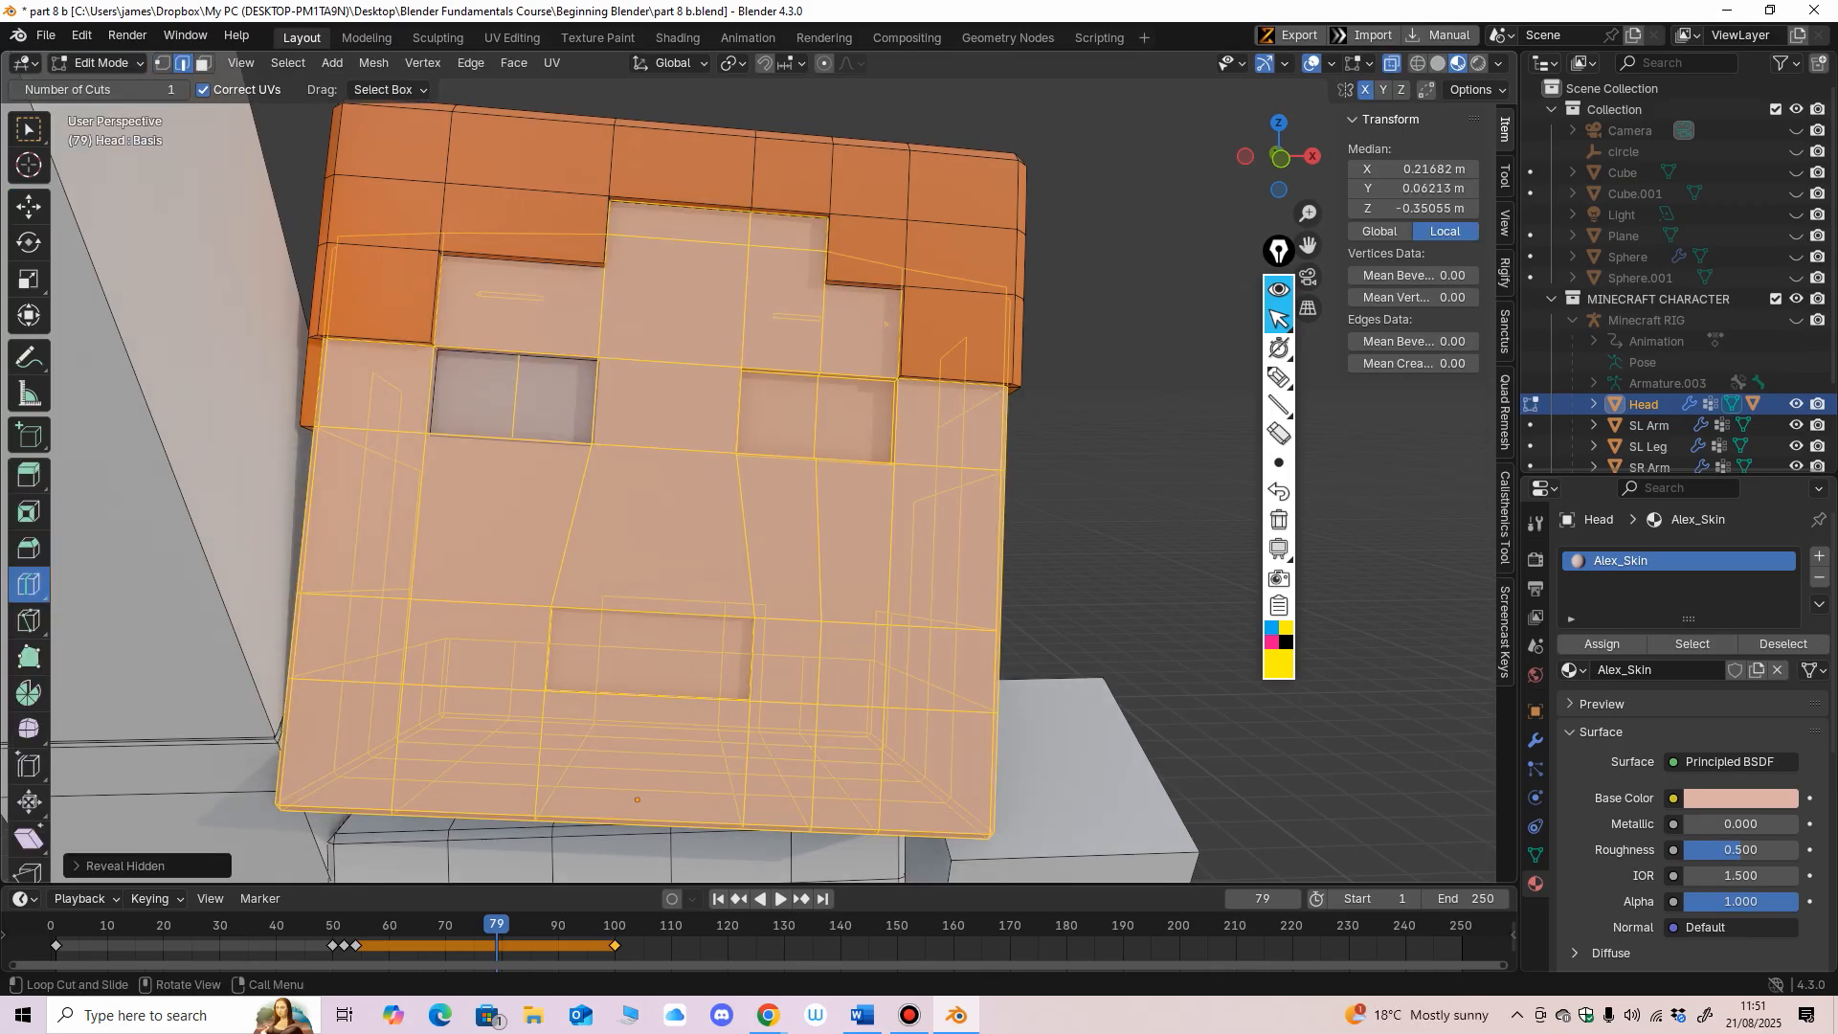
{"action": "middle_click_drag", "start_coordinate": [662, 460], "coordinate": [642, 464]}
{"action": "key", "text": "ctrl+z"}
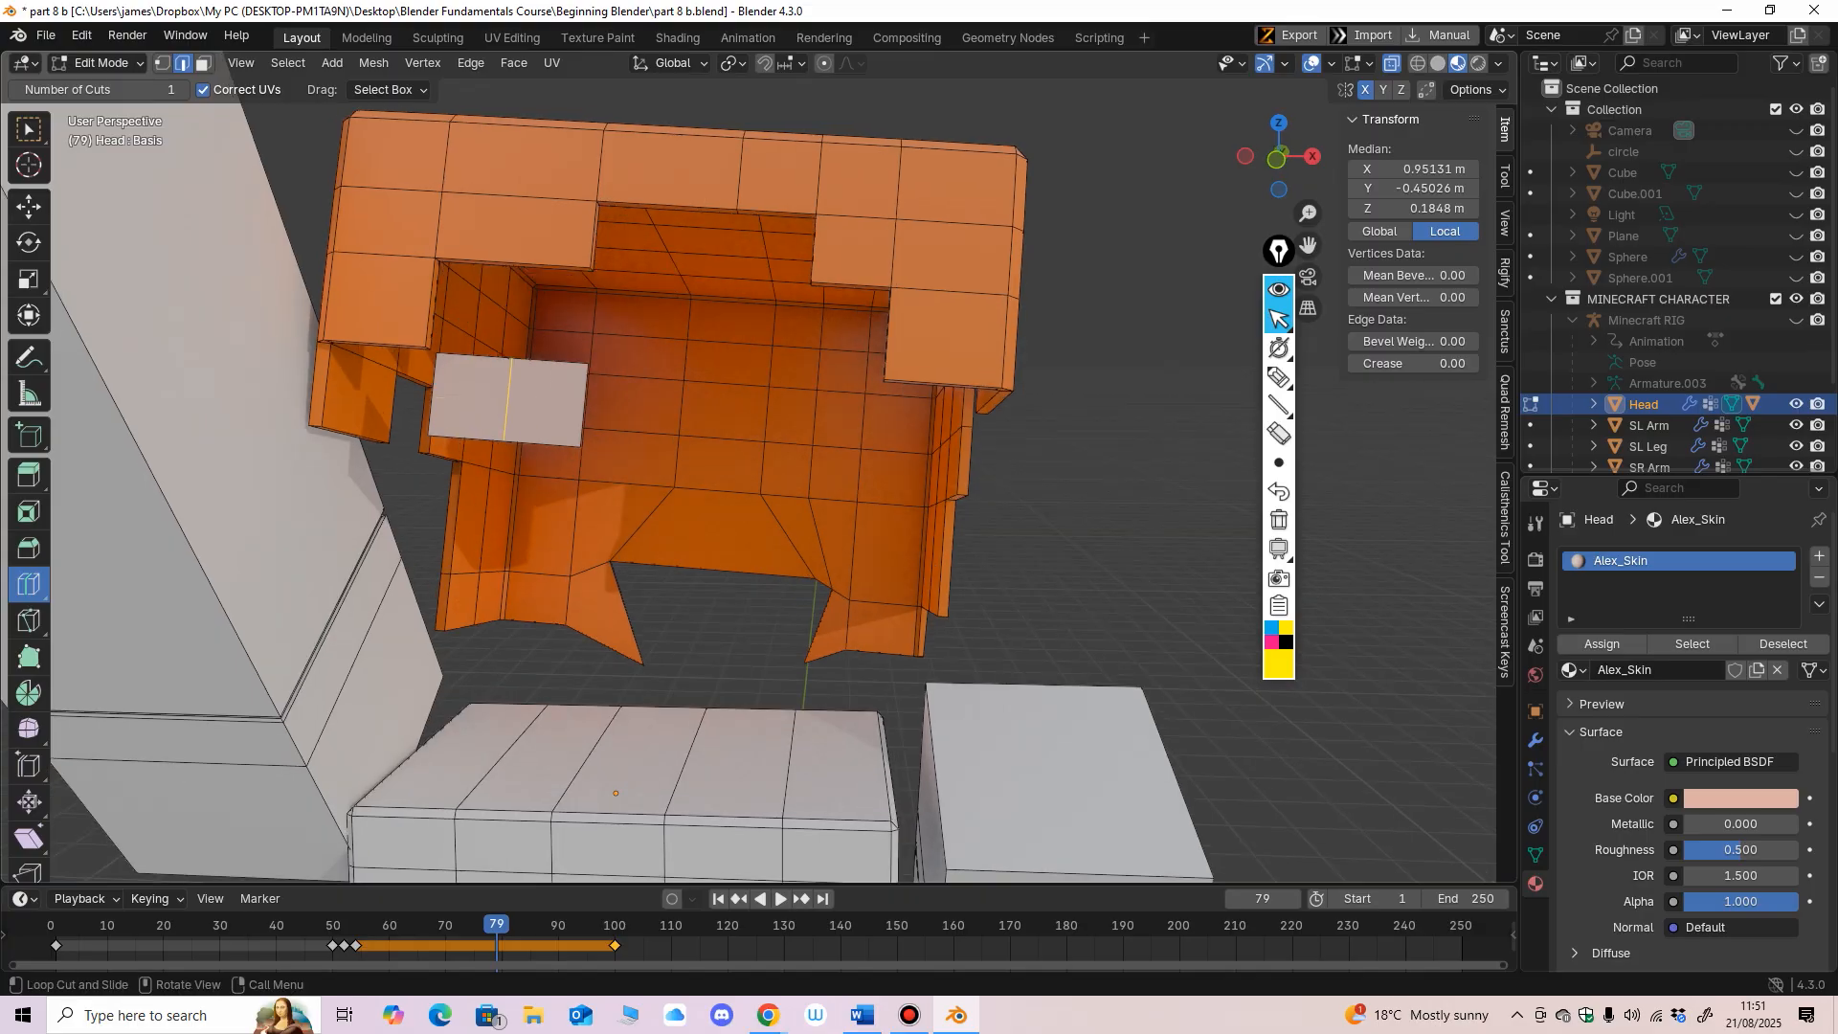
{"action": "middle_click_drag", "start_coordinate": [615, 793], "coordinate": [633, 800]}
{"action": "key", "text": "alt+h"}
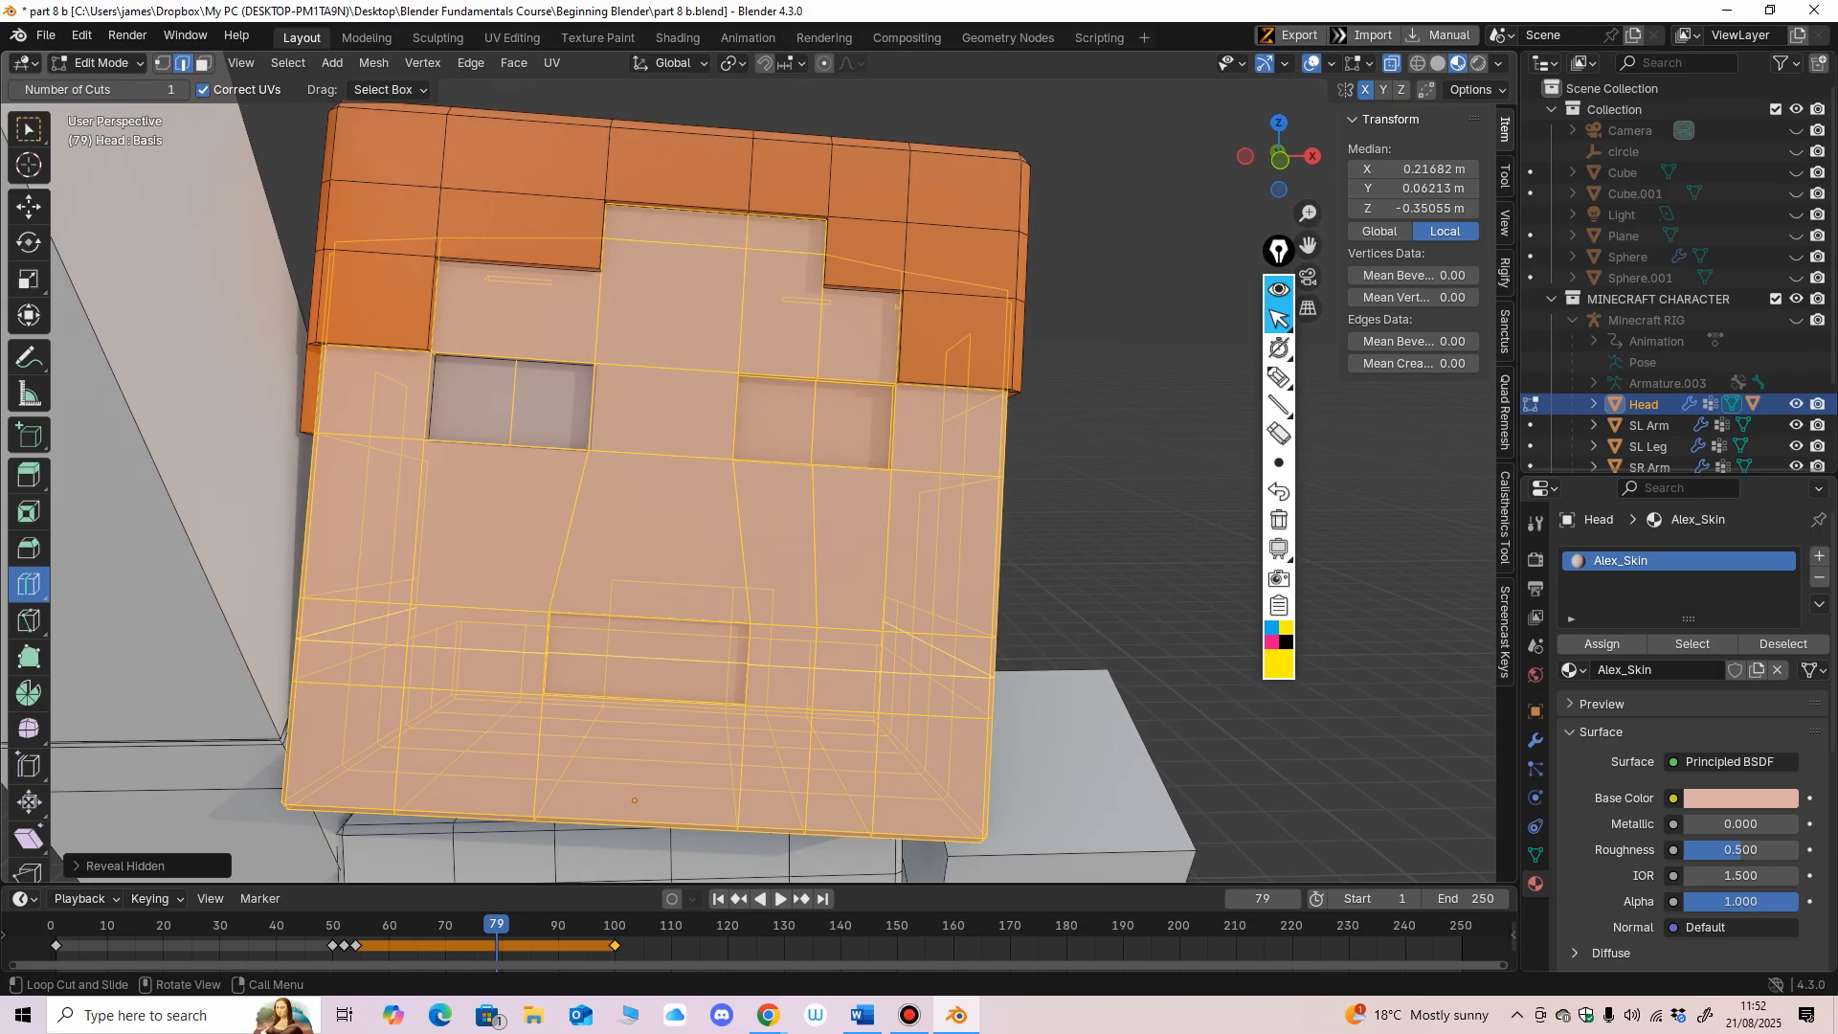
{"action": "middle_click_drag", "start_coordinate": [633, 801], "coordinate": [660, 835]}
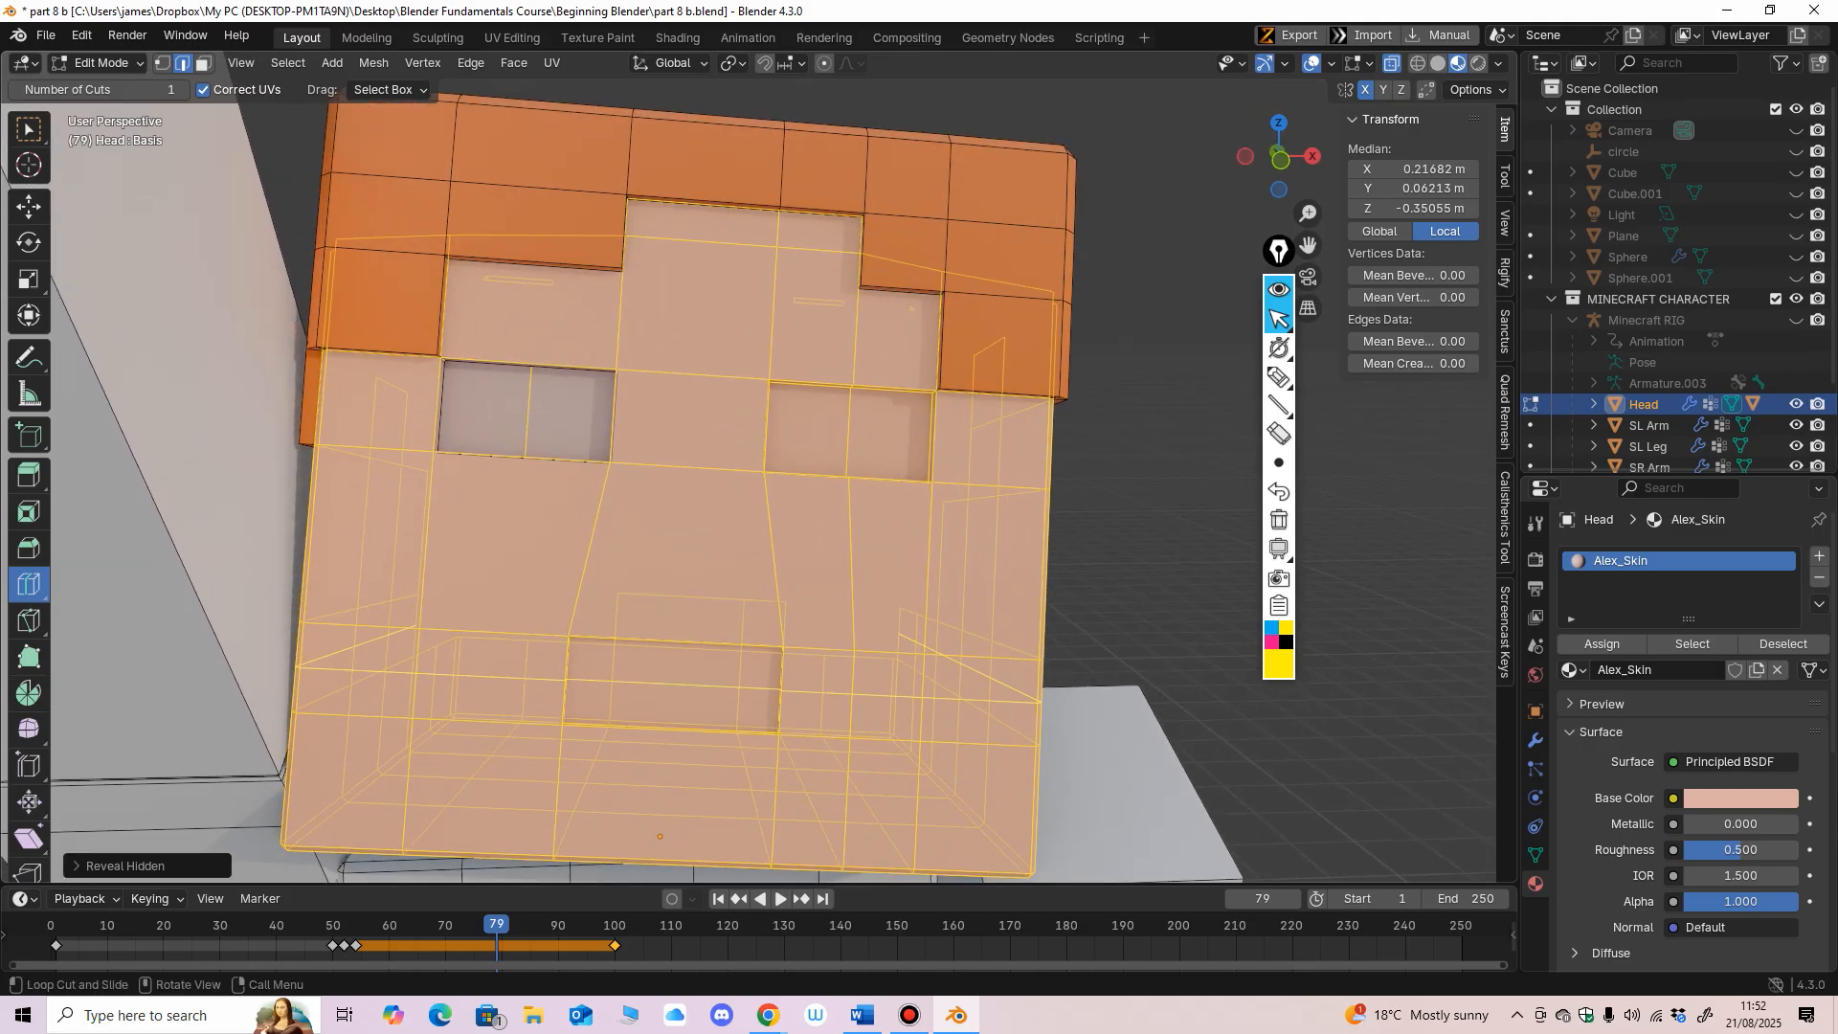
{"action": "key", "text": "h"}
{"action": "key", "text": "alt+h"}
{"action": "middle_click_drag", "start_coordinate": [660, 835], "coordinate": [935, 327]}
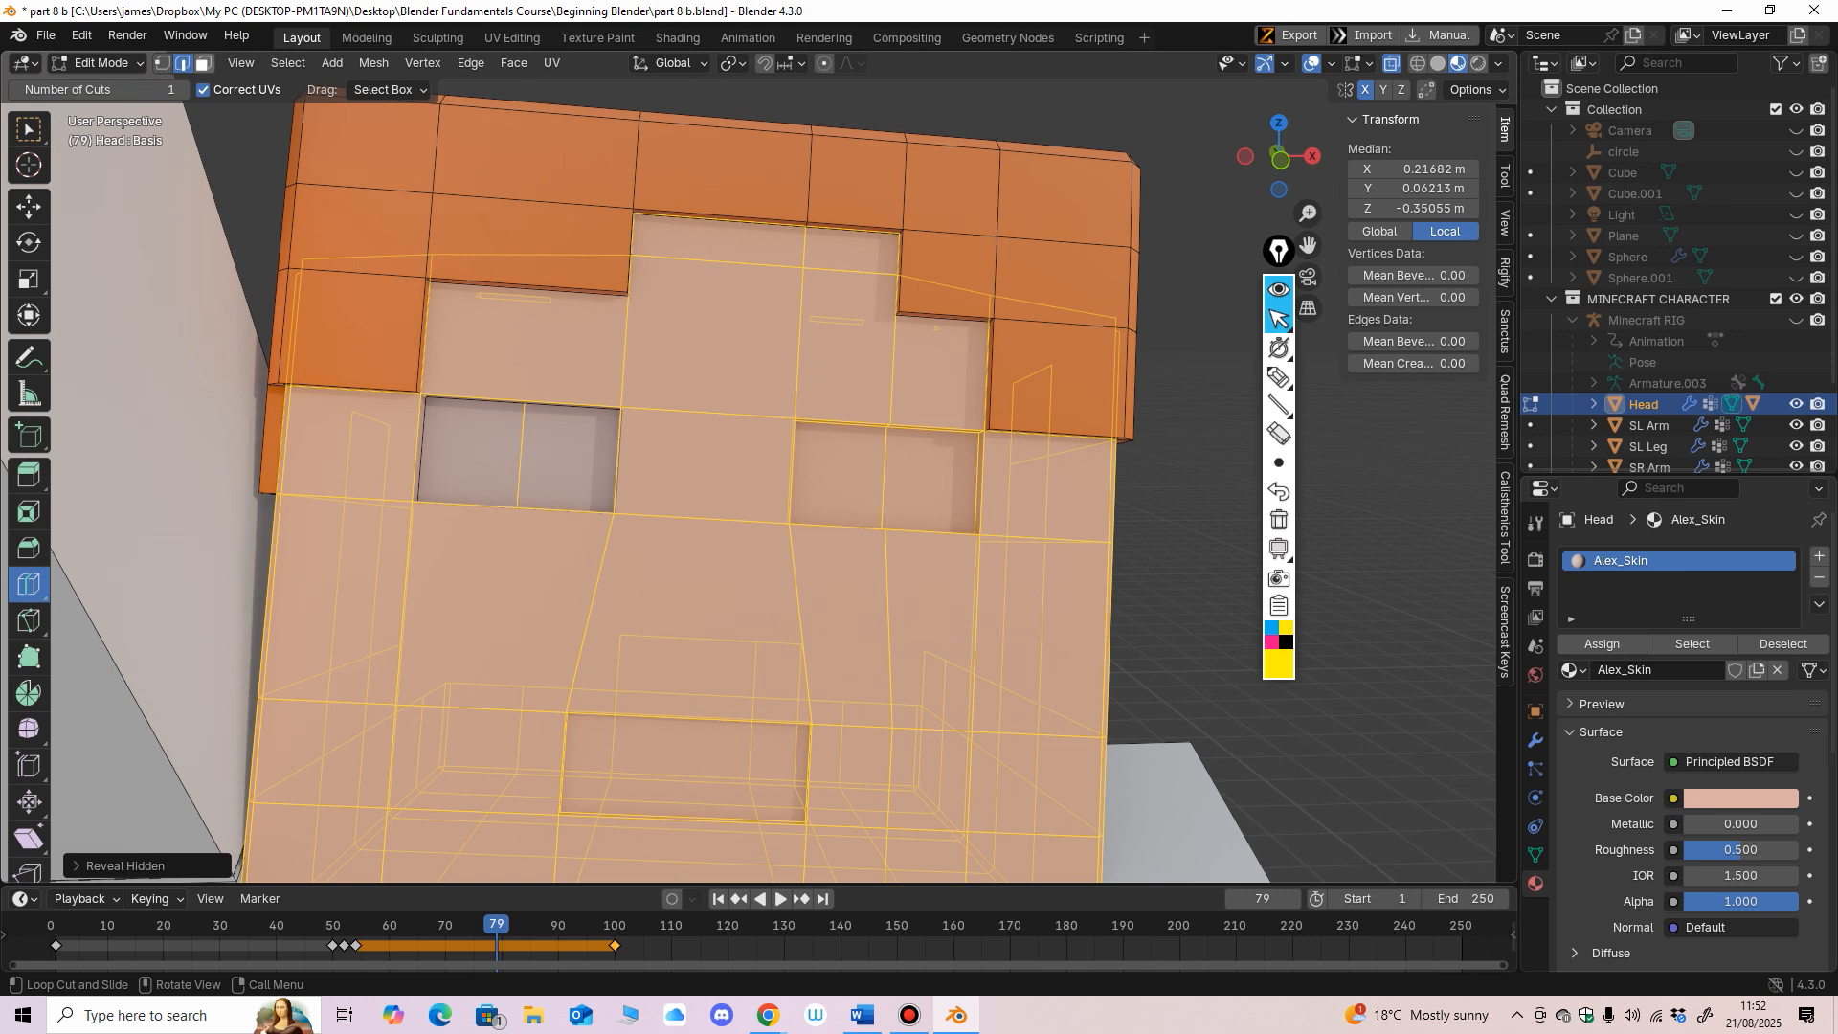
Step: Switch the head to face selection and add a second material named Eye_White
{"action": "left_click", "coordinate": [203, 63]}
{"action": "middle_click_drag", "start_coordinate": [691, 659], "coordinate": [691, 670]}
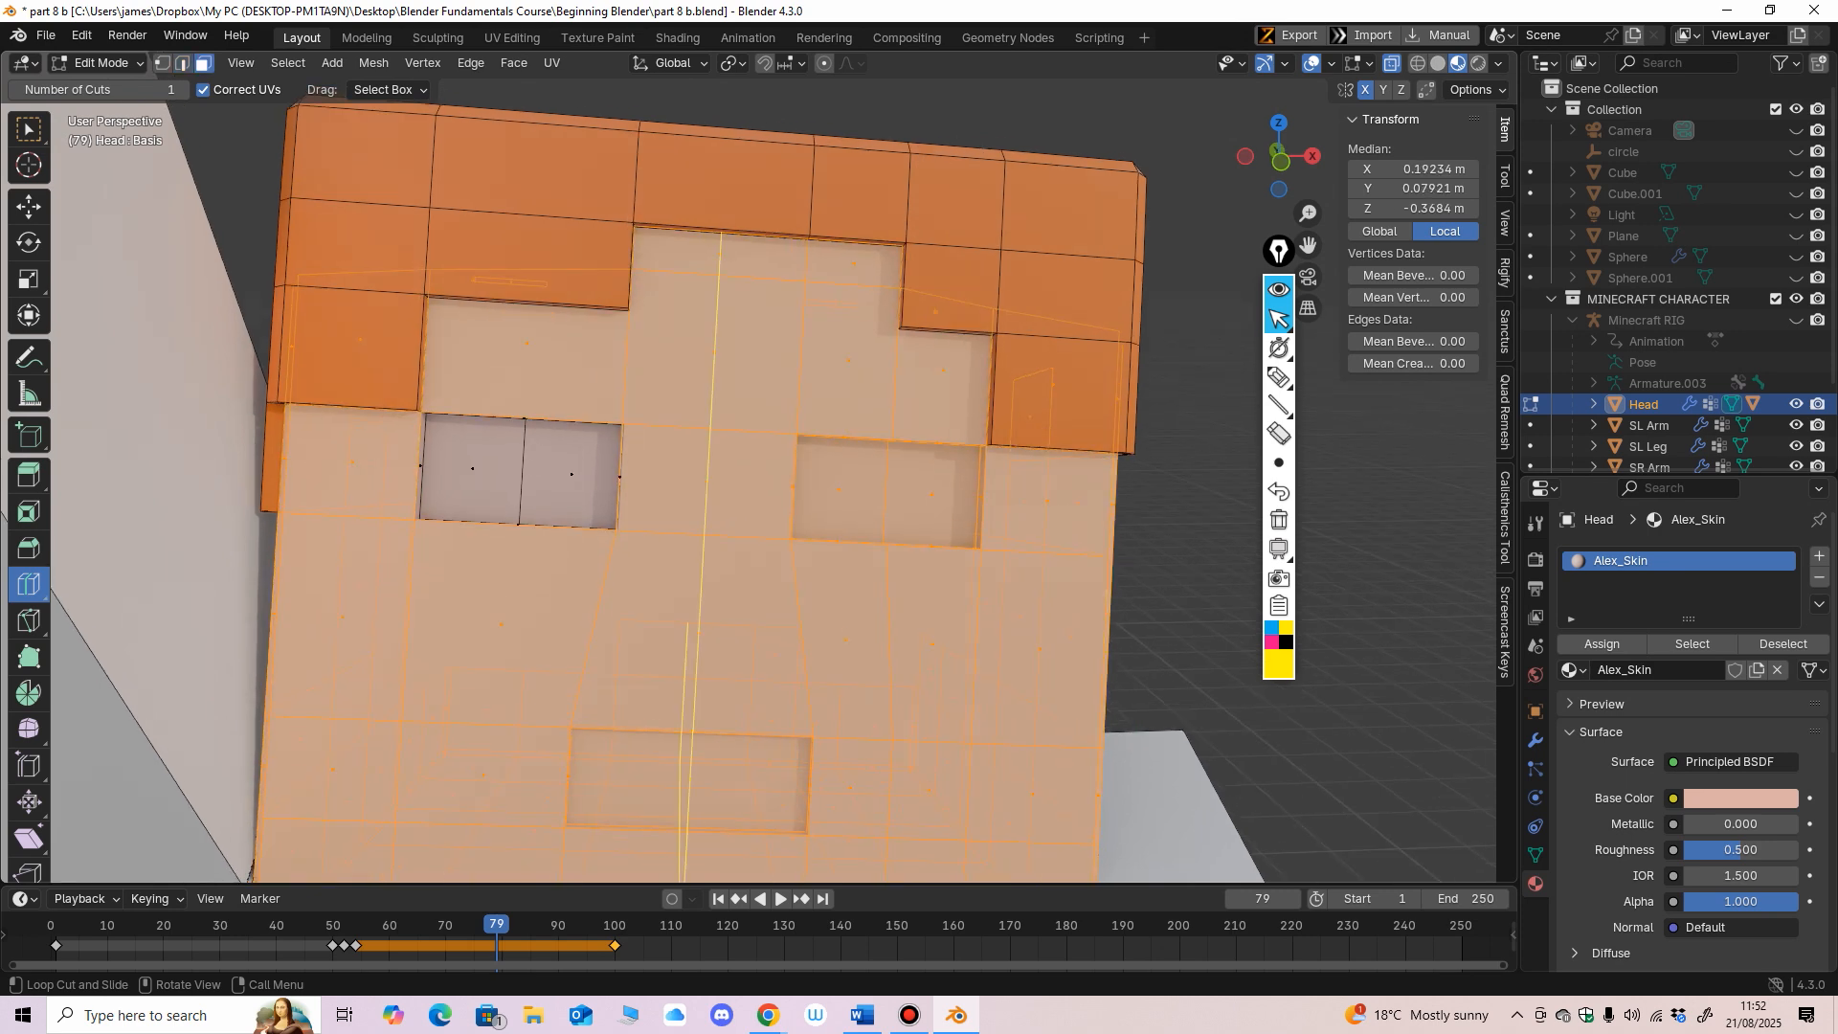
{"action": "left_click", "coordinate": [29, 206]}
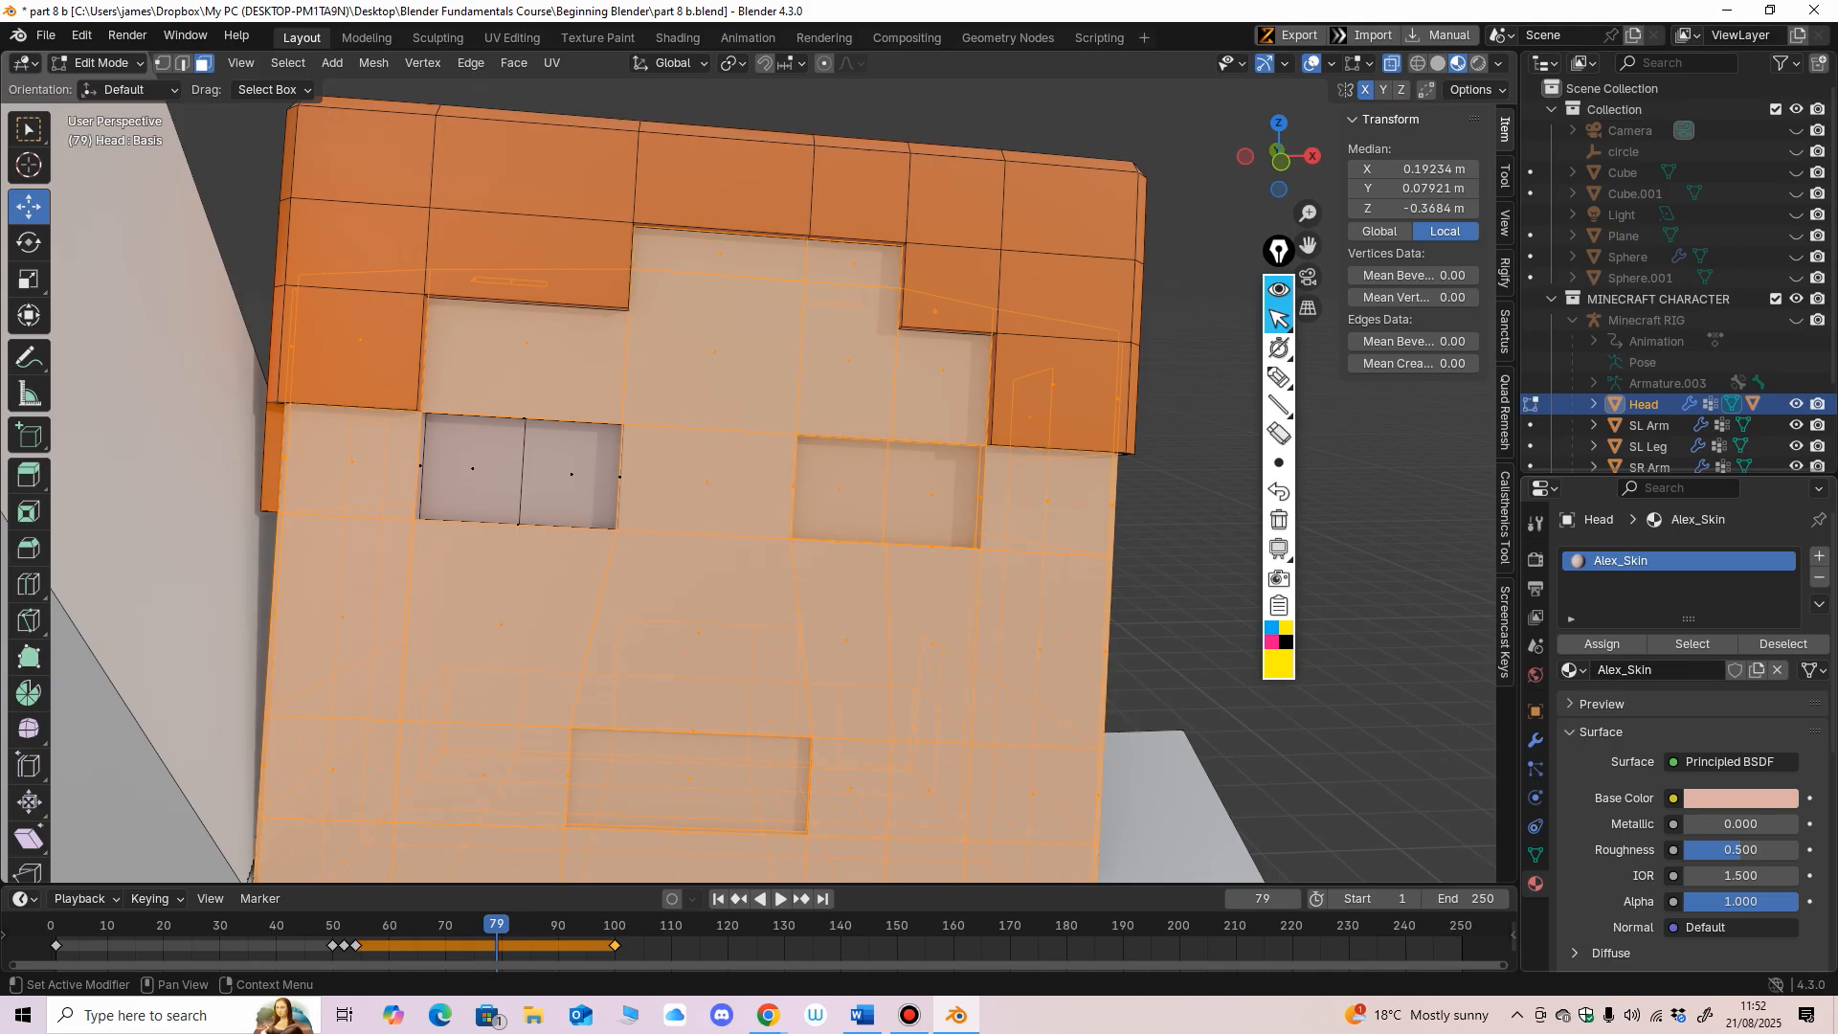
{"action": "left_click", "coordinate": [1819, 556]}
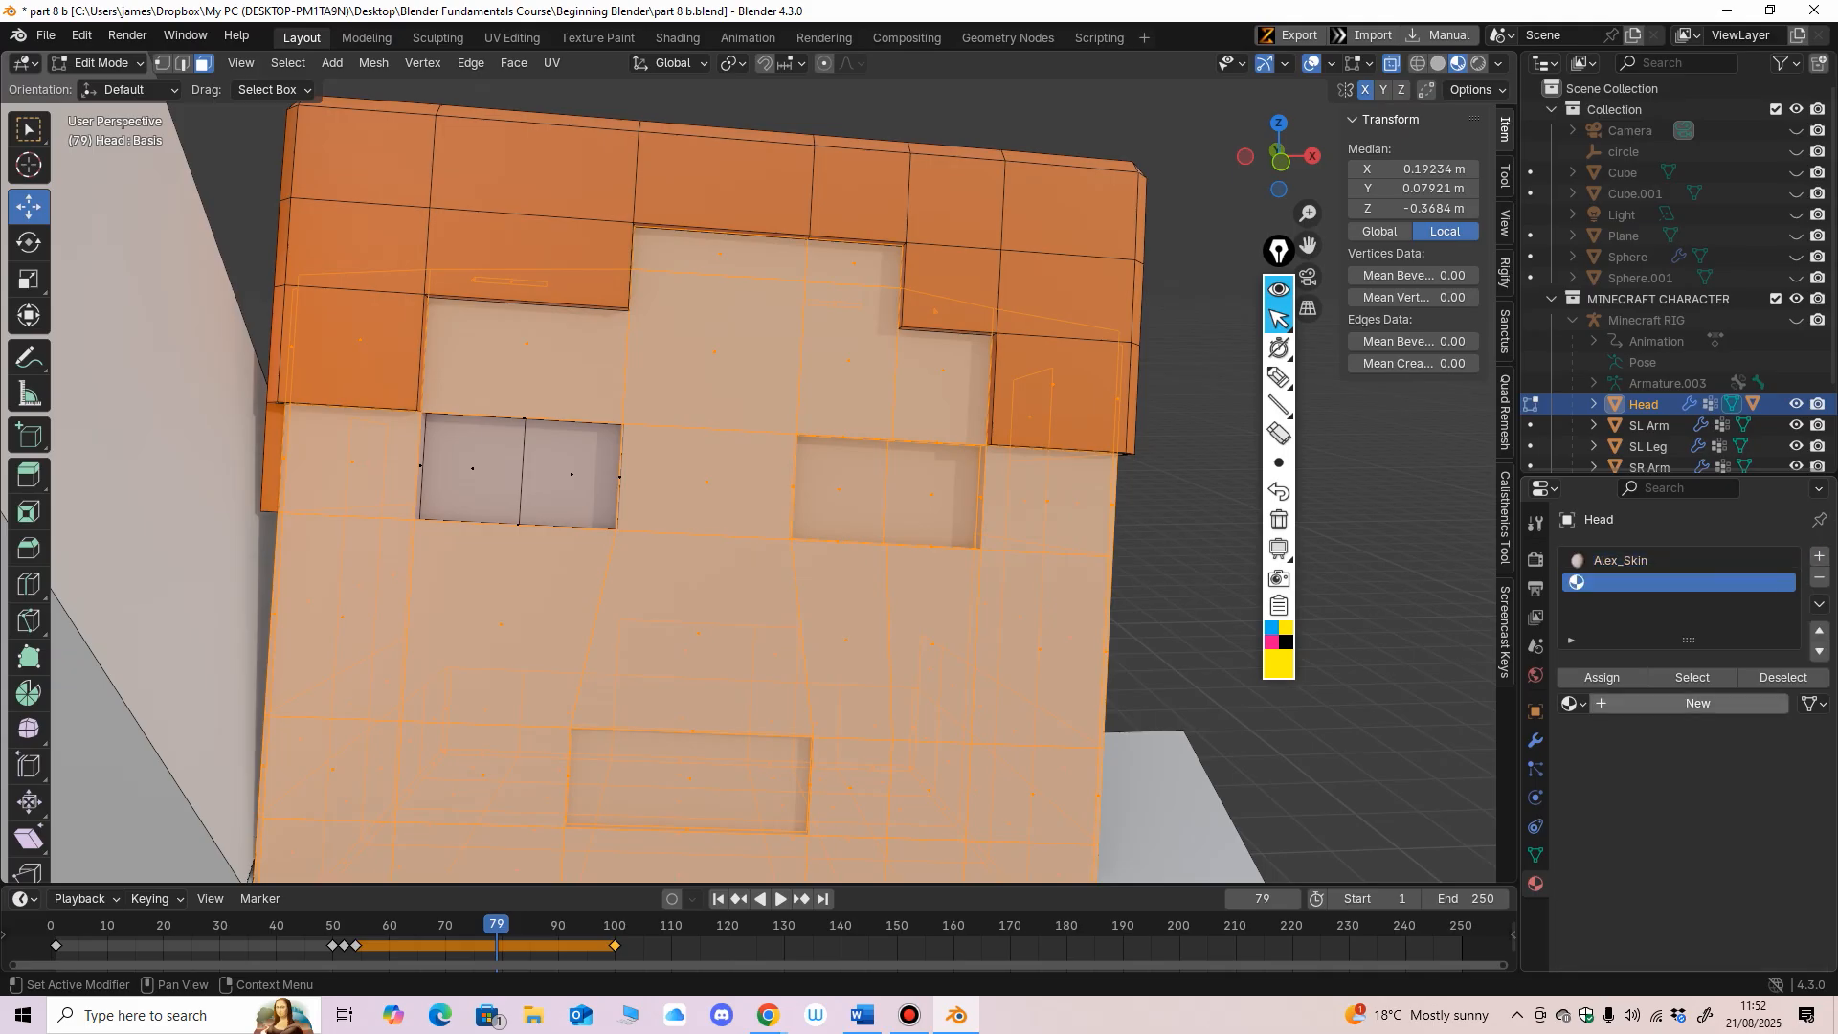
{"action": "left_click", "coordinate": [1689, 703]}
{"action": "double_click", "coordinate": [1629, 582]}
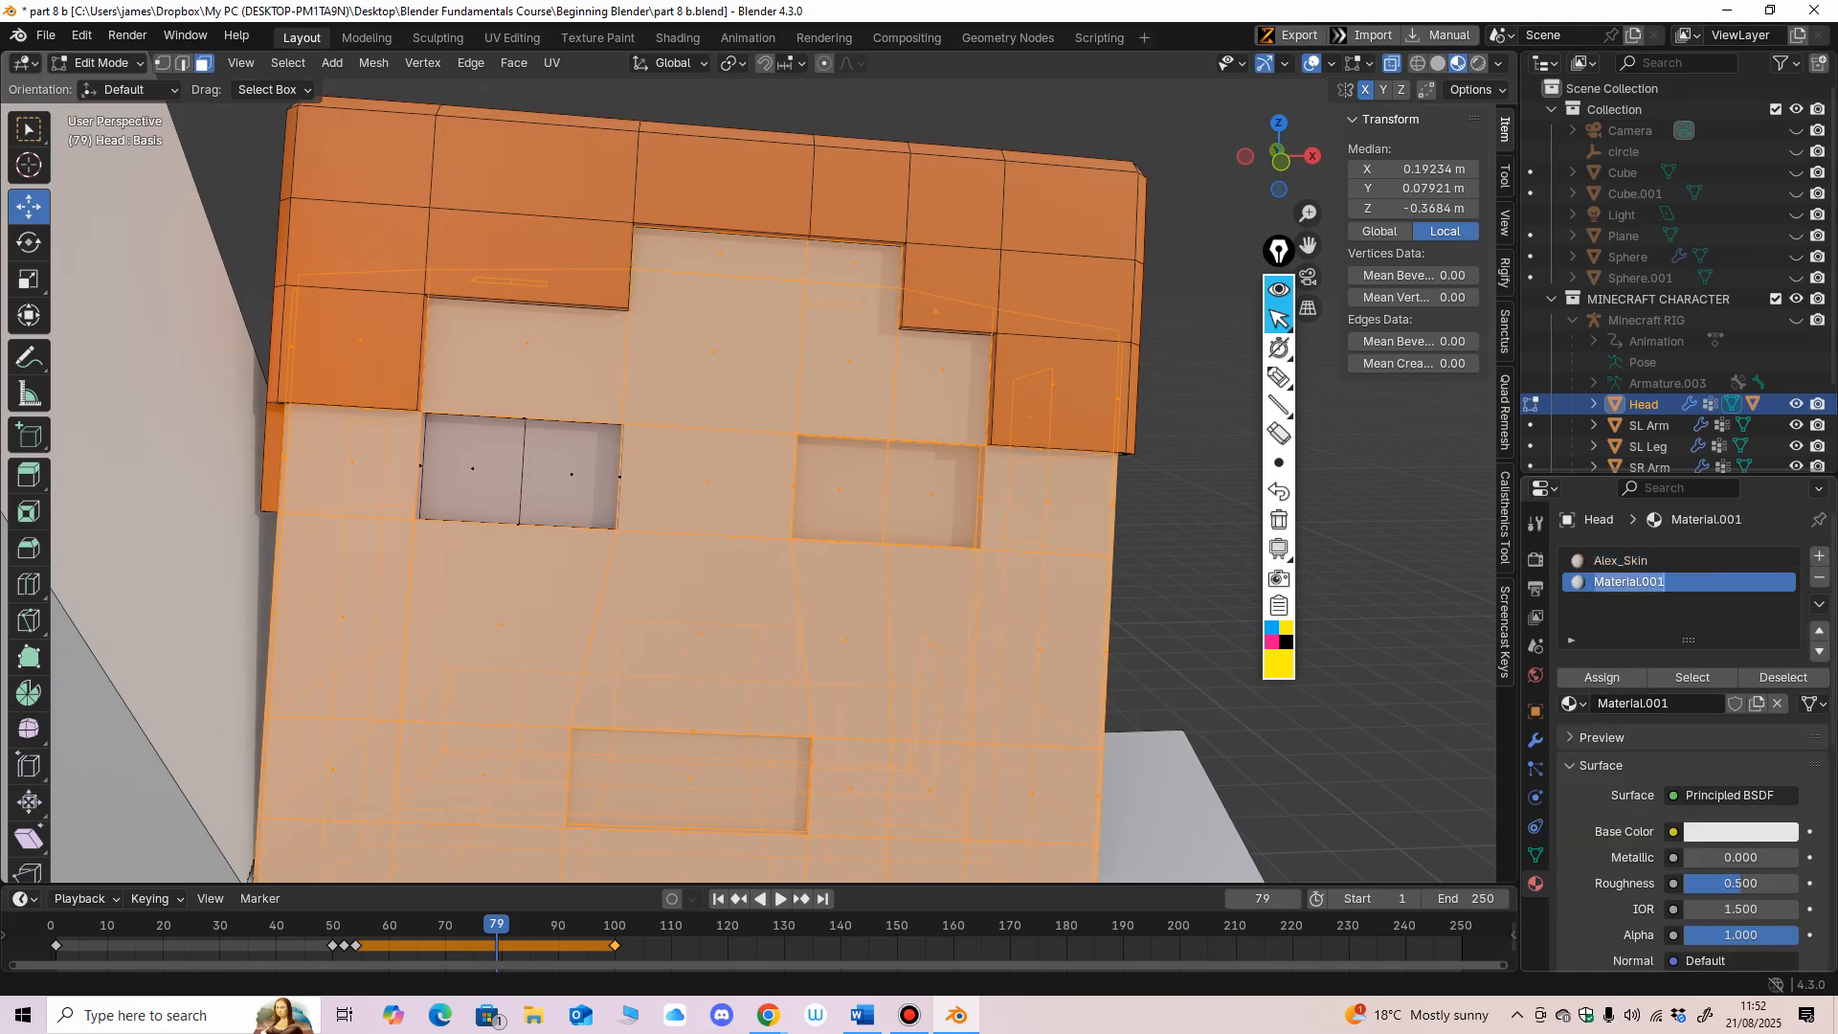
{"action": "type", "text": "Eye_White"}
{"action": "key", "text": "Return"}
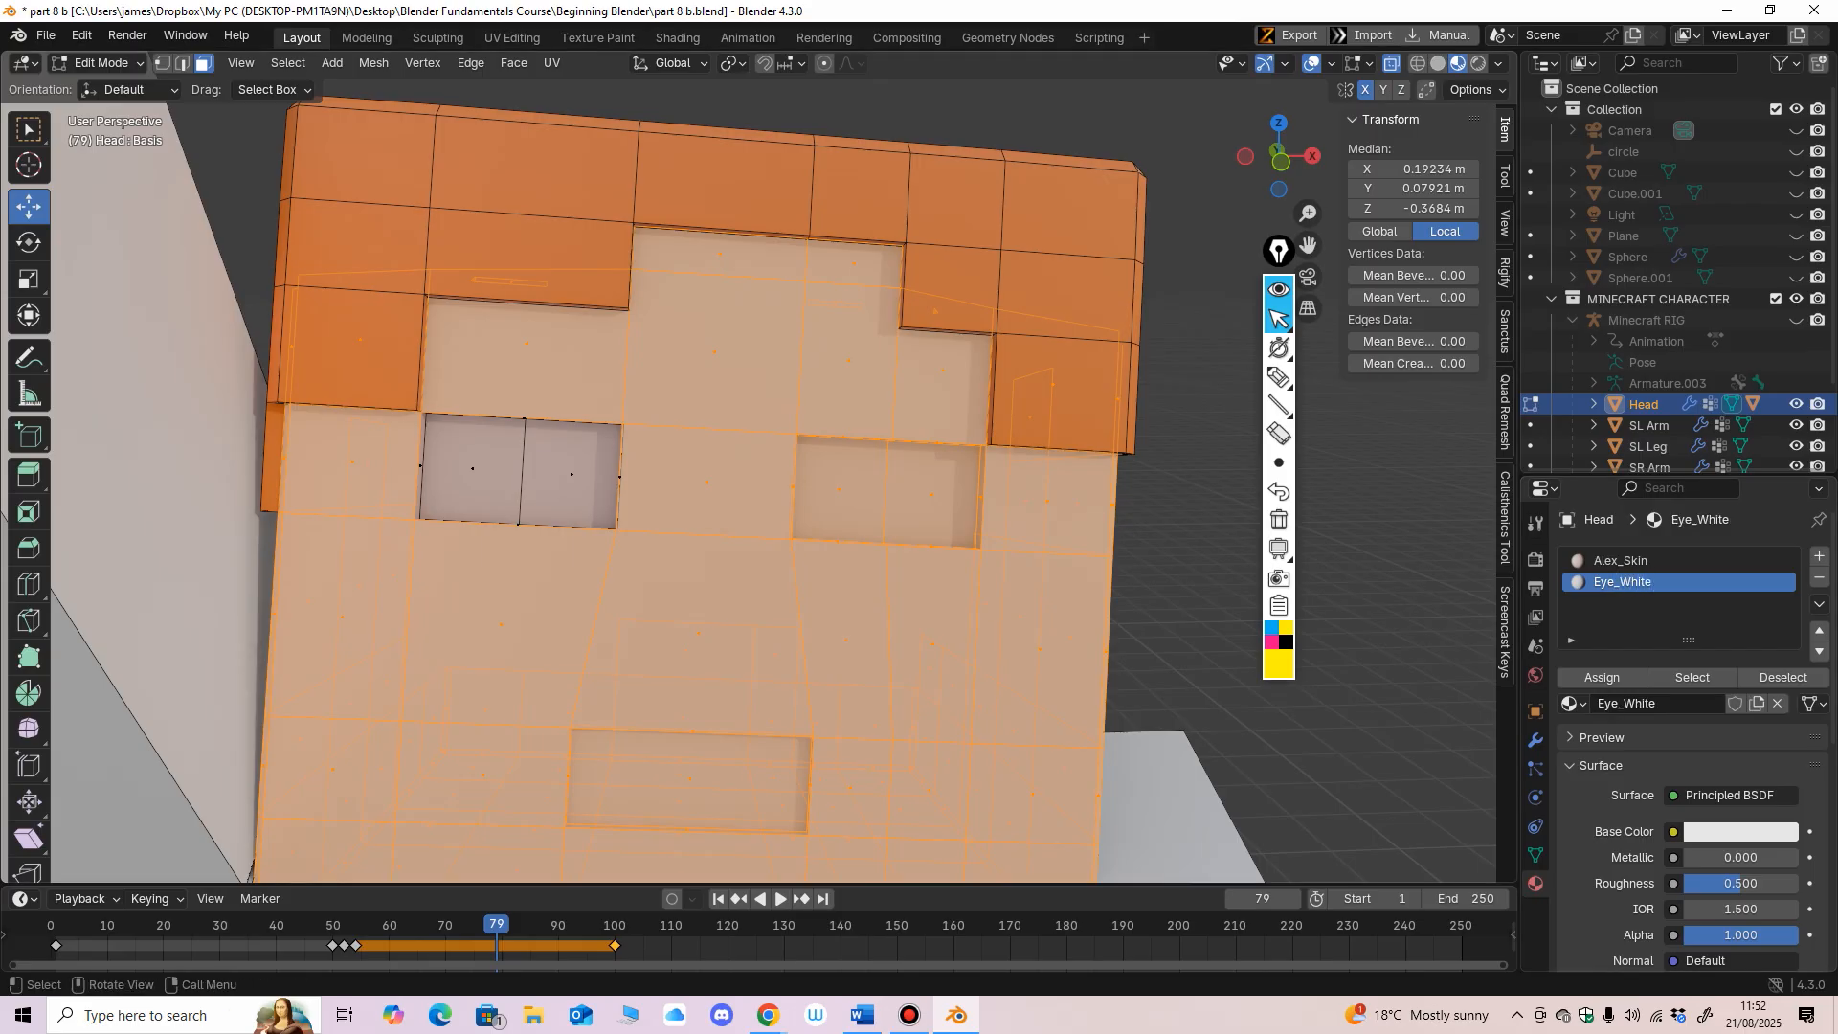
Step: Assign the Eye_White material to the left-hand face of each eye and clear the selection
{"action": "left_click", "coordinate": [472, 469]}
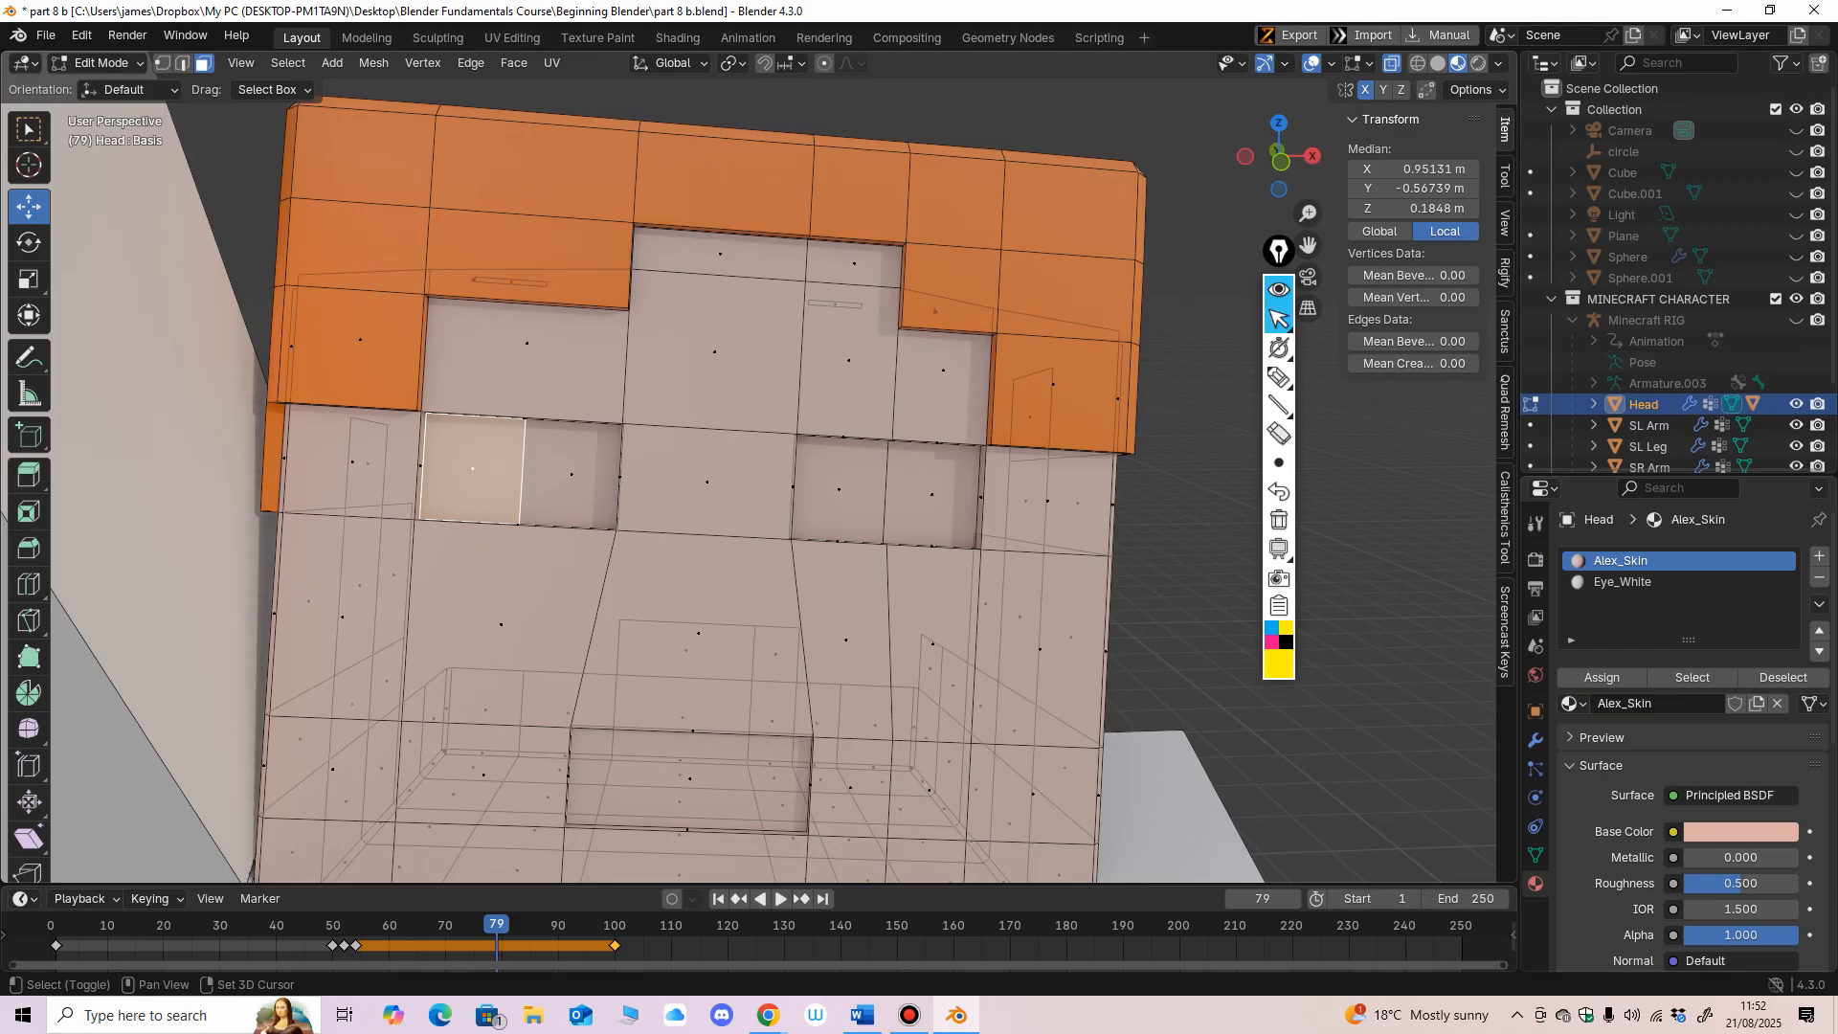
{"action": "left_click", "coordinate": [839, 490], "text": "shift"}
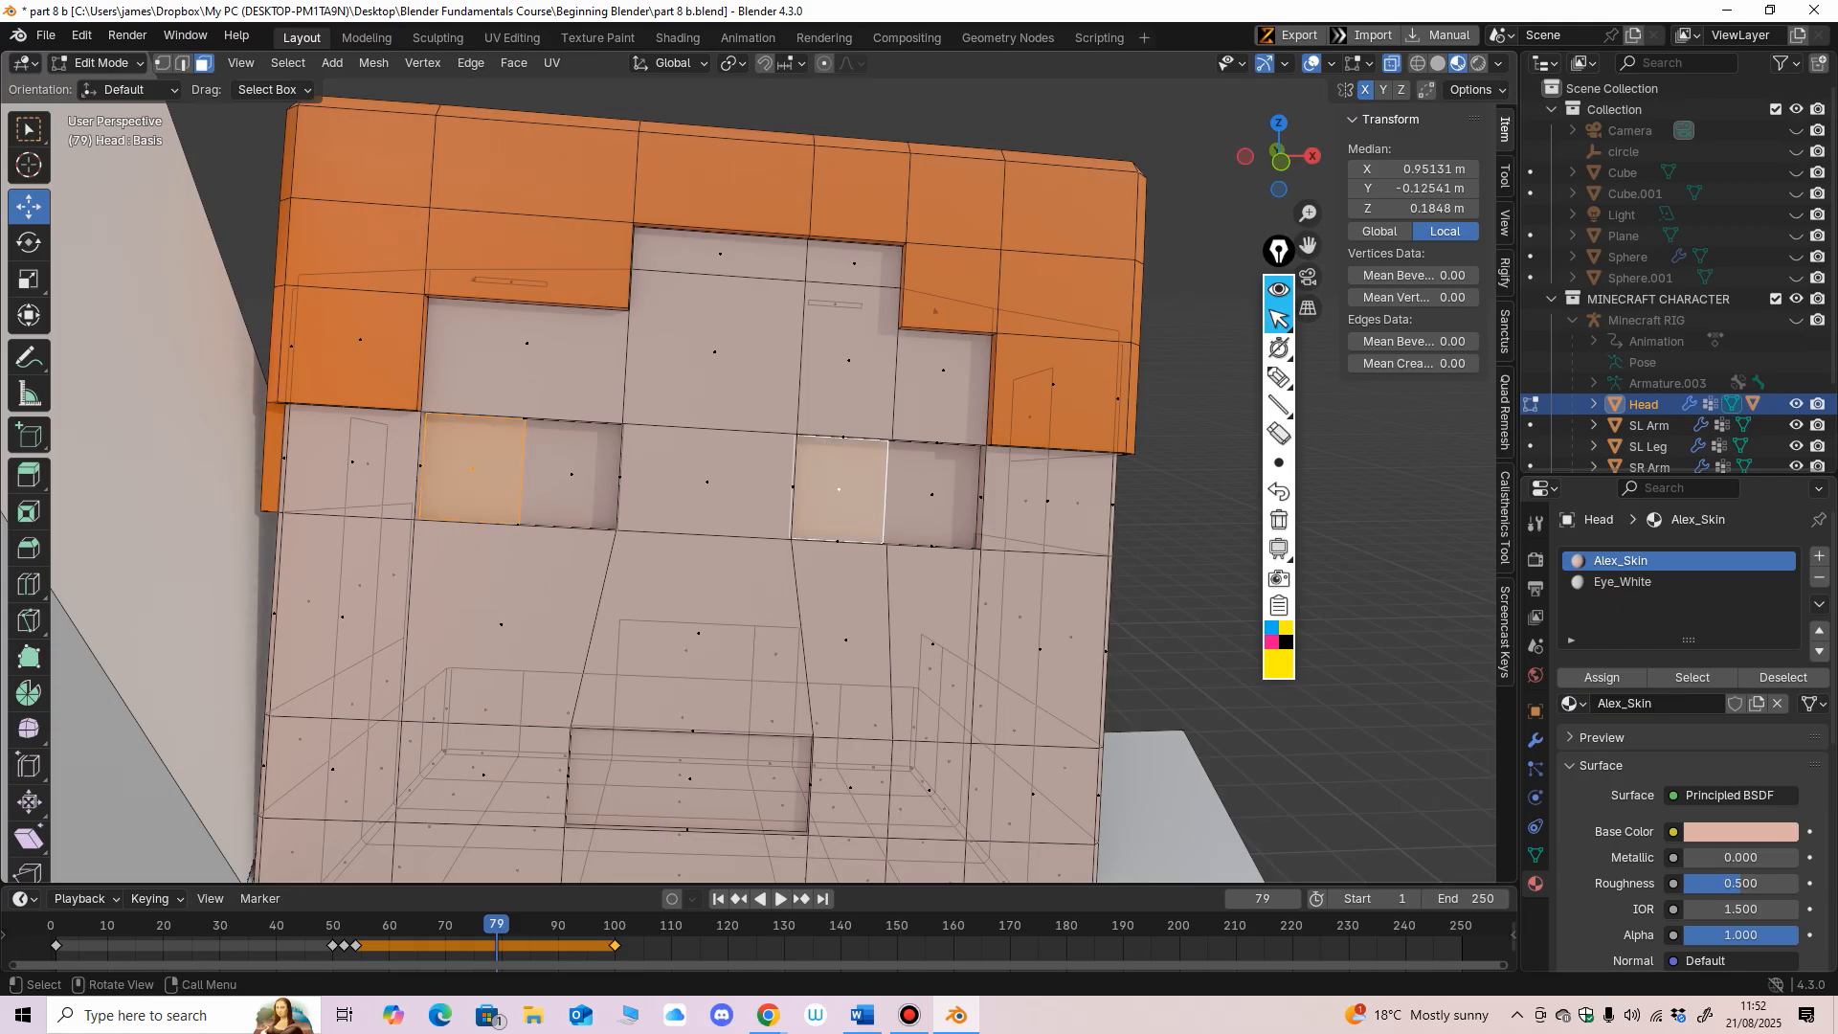
{"action": "left_click", "coordinate": [1622, 581]}
{"action": "left_click", "coordinate": [1601, 676]}
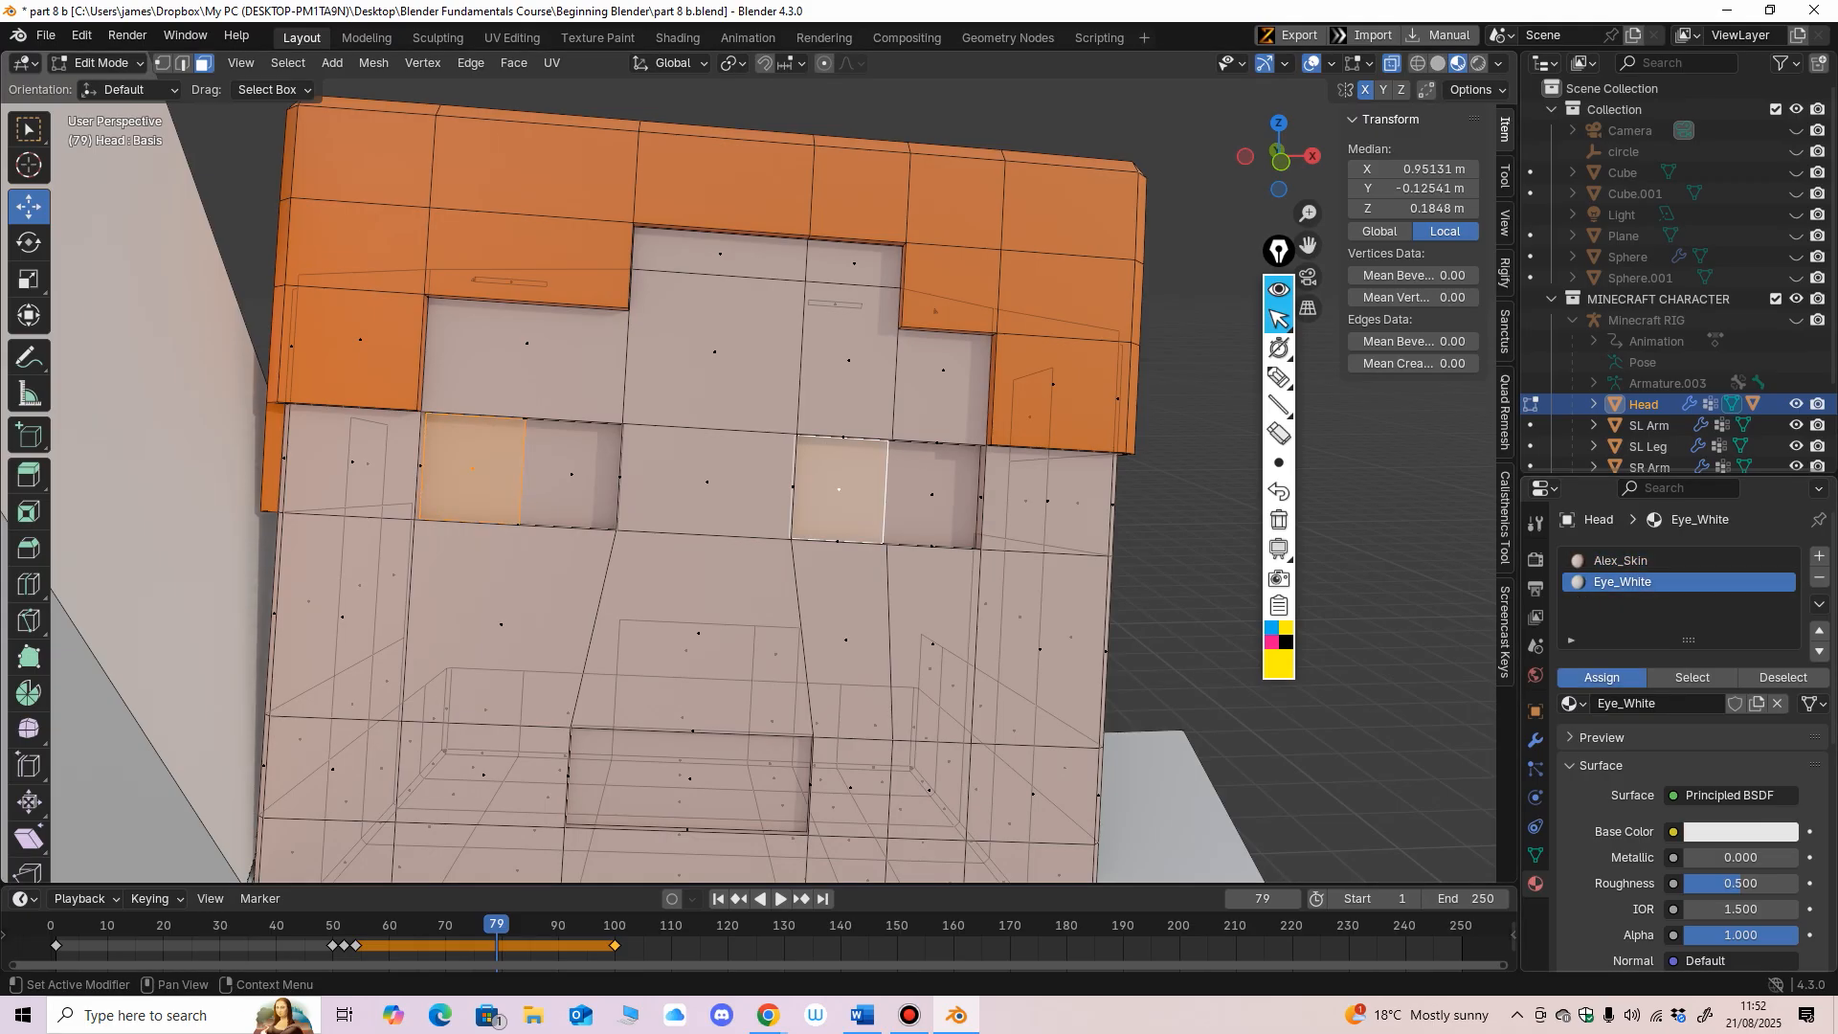
{"action": "key", "text": "alt+a"}
Step: Add a third material to the head and name it Eye_Green
{"action": "middle_click_drag", "start_coordinate": [957, 536], "coordinate": [1000, 526]}
{"action": "left_click", "coordinate": [1819, 555]}
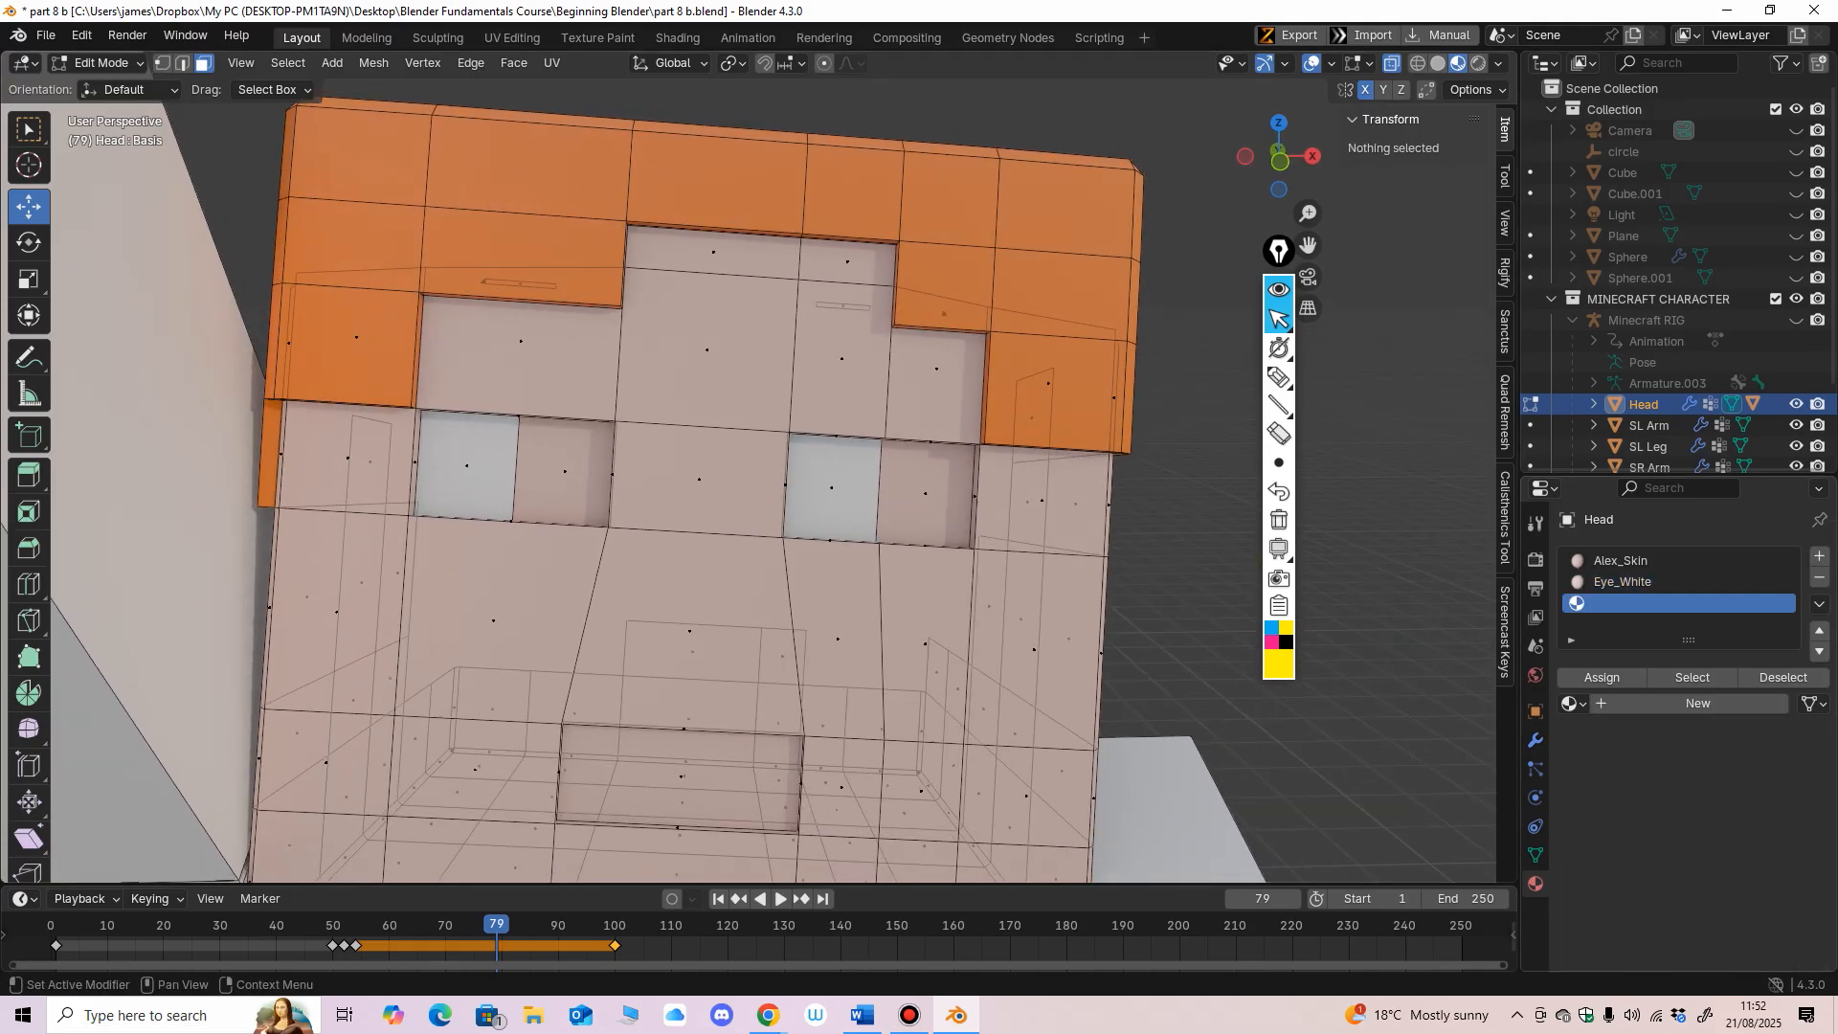
{"action": "left_click", "coordinate": [1697, 703]}
{"action": "double_click", "coordinate": [1629, 602]}
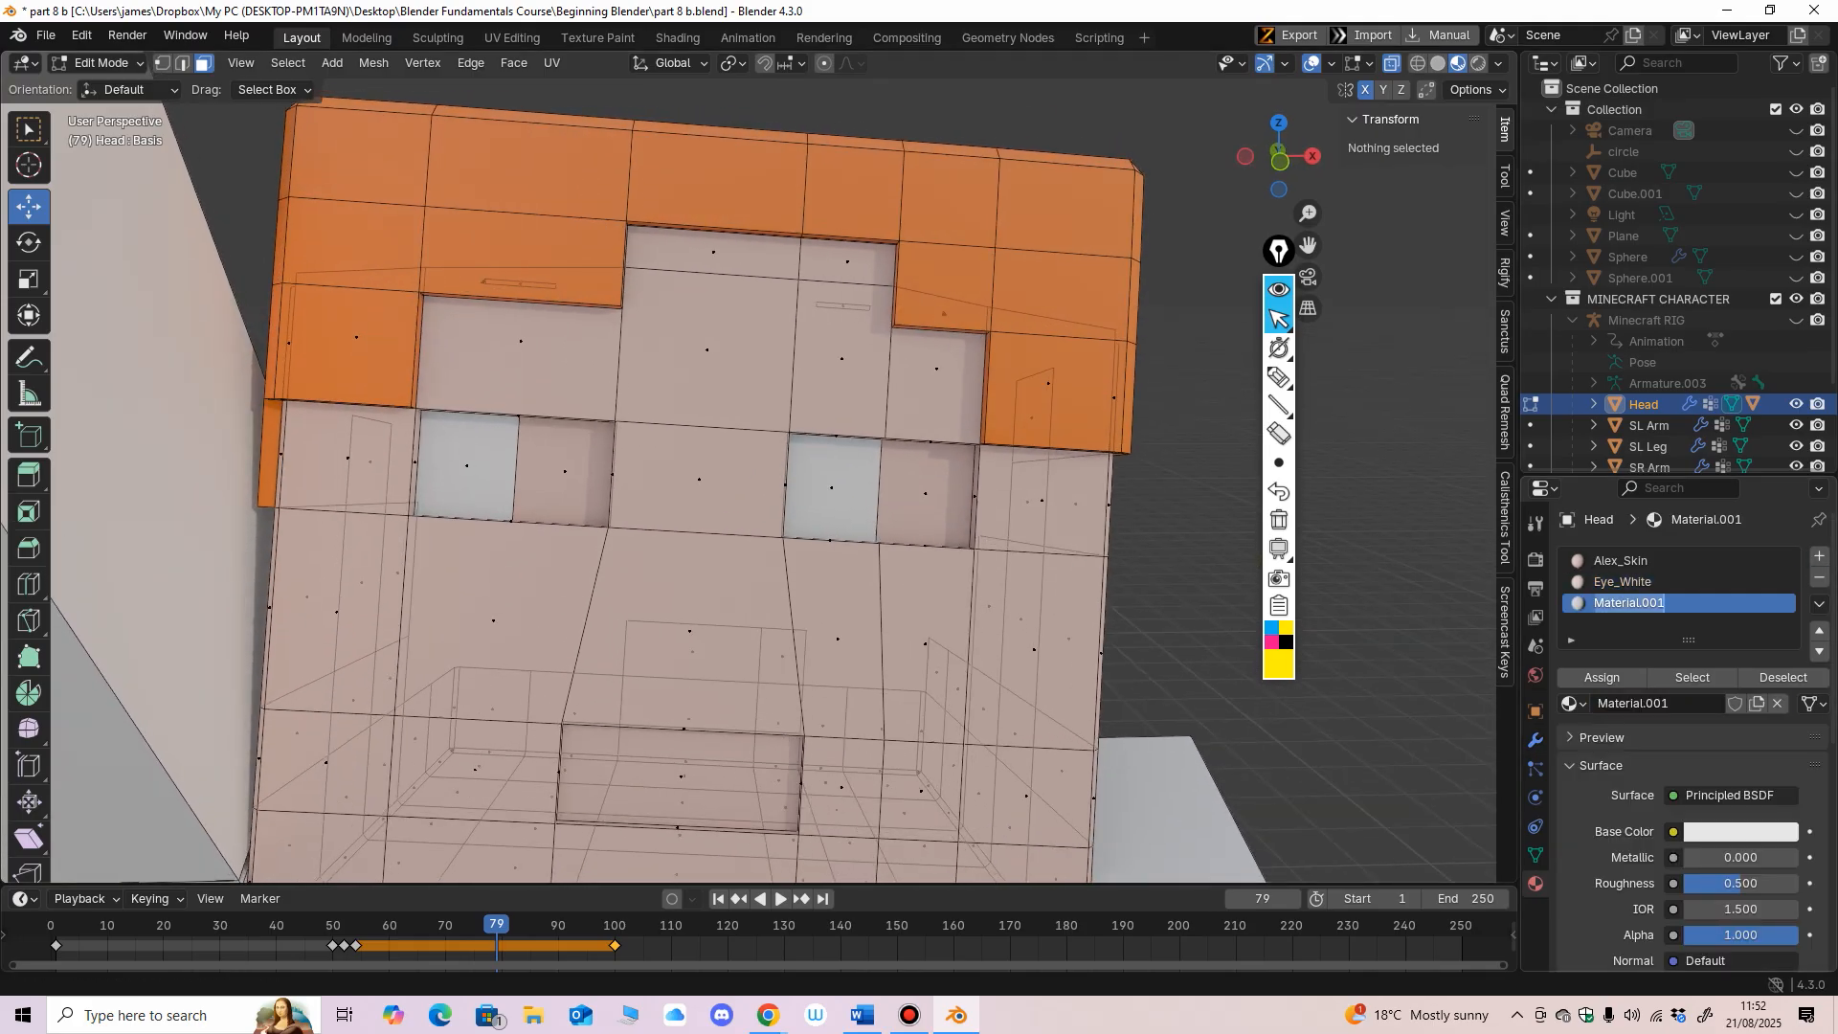
{"action": "type", "text": "Eye_Green"}
{"action": "key", "text": "Return"}
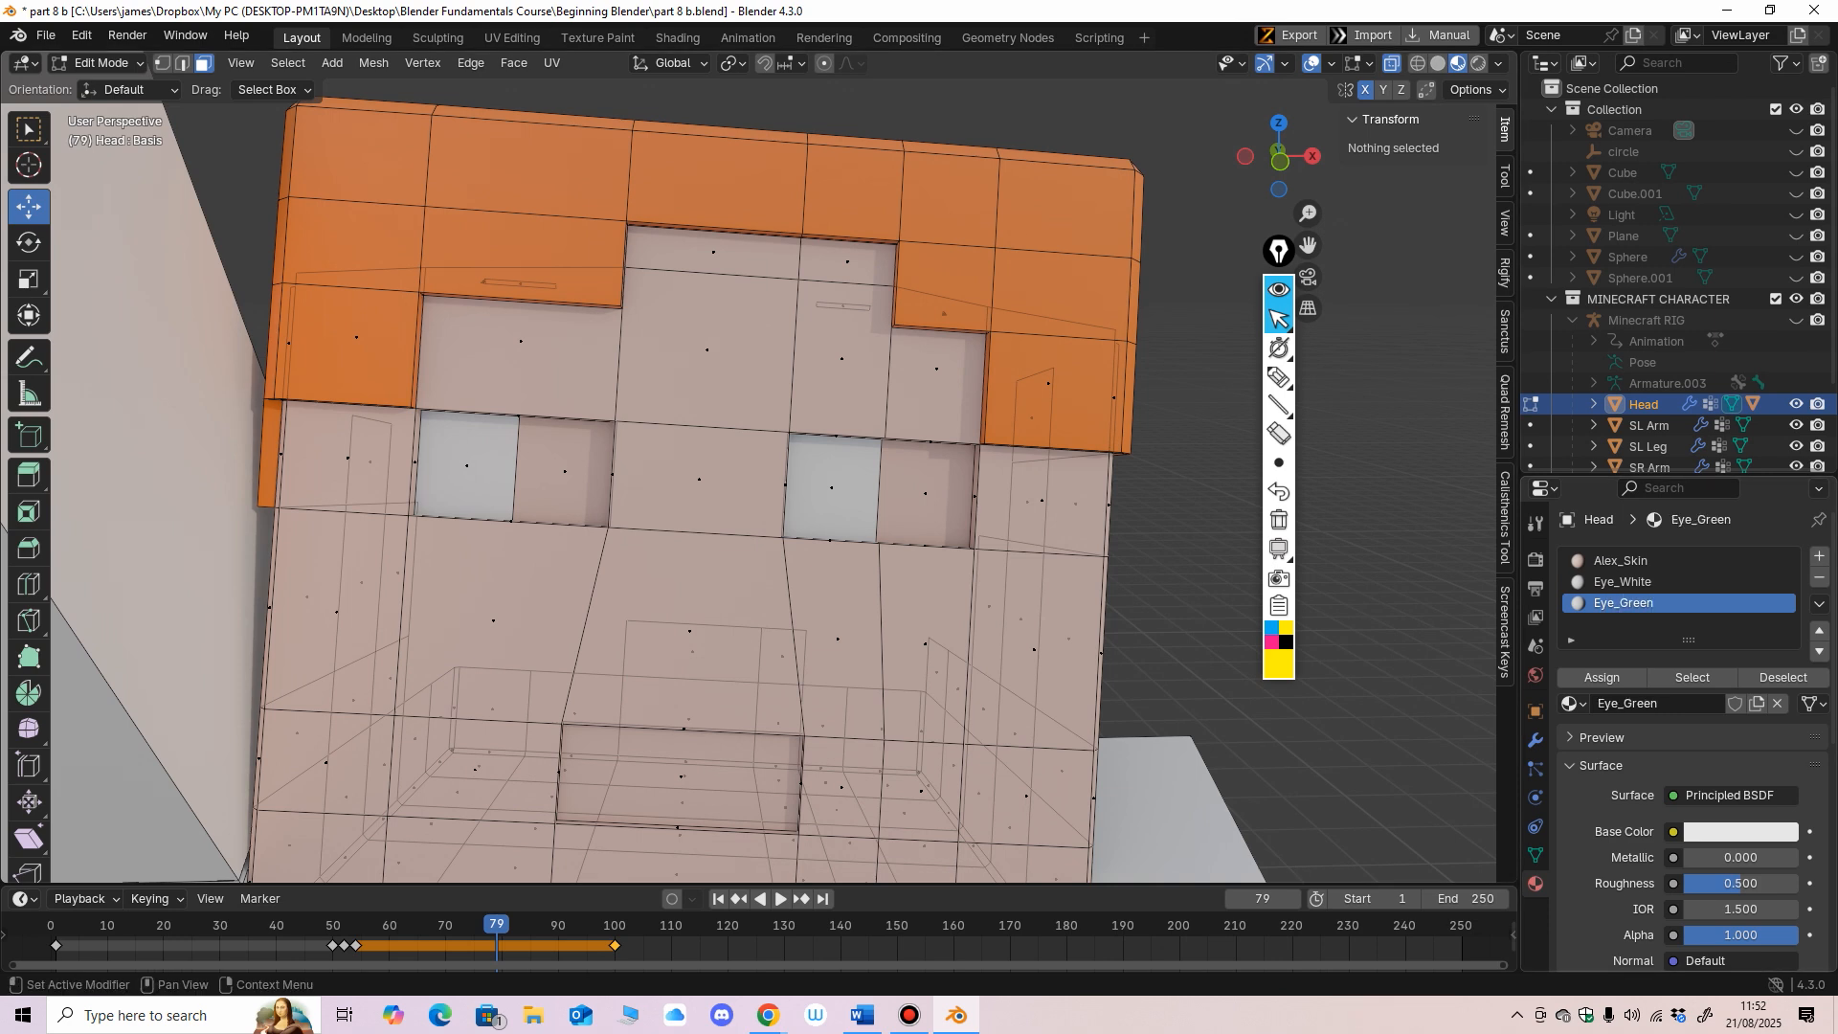
Step: Set the Eye_Green material's Base Color to a bright green
{"action": "left_click", "coordinate": [1740, 831]}
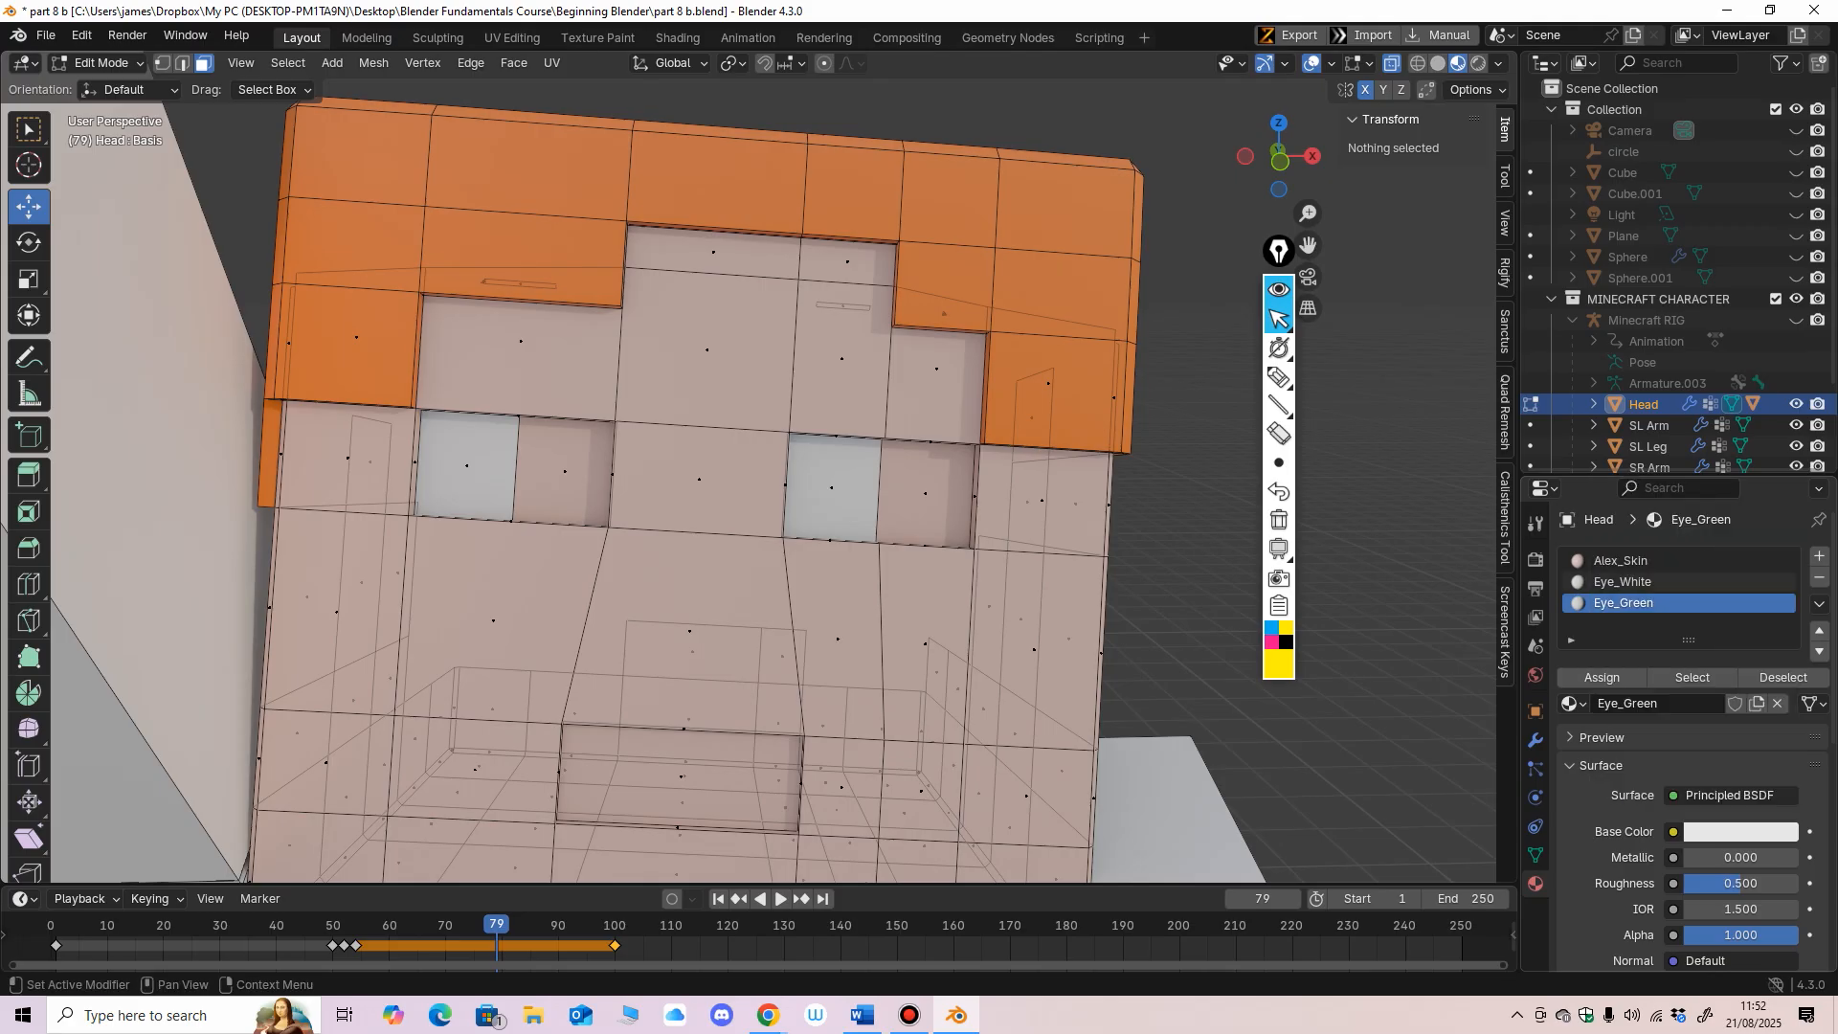
{"action": "left_click", "coordinate": [1740, 831]}
{"action": "left_click_drag", "start_coordinate": [1683, 570], "coordinate": [1630, 523]}
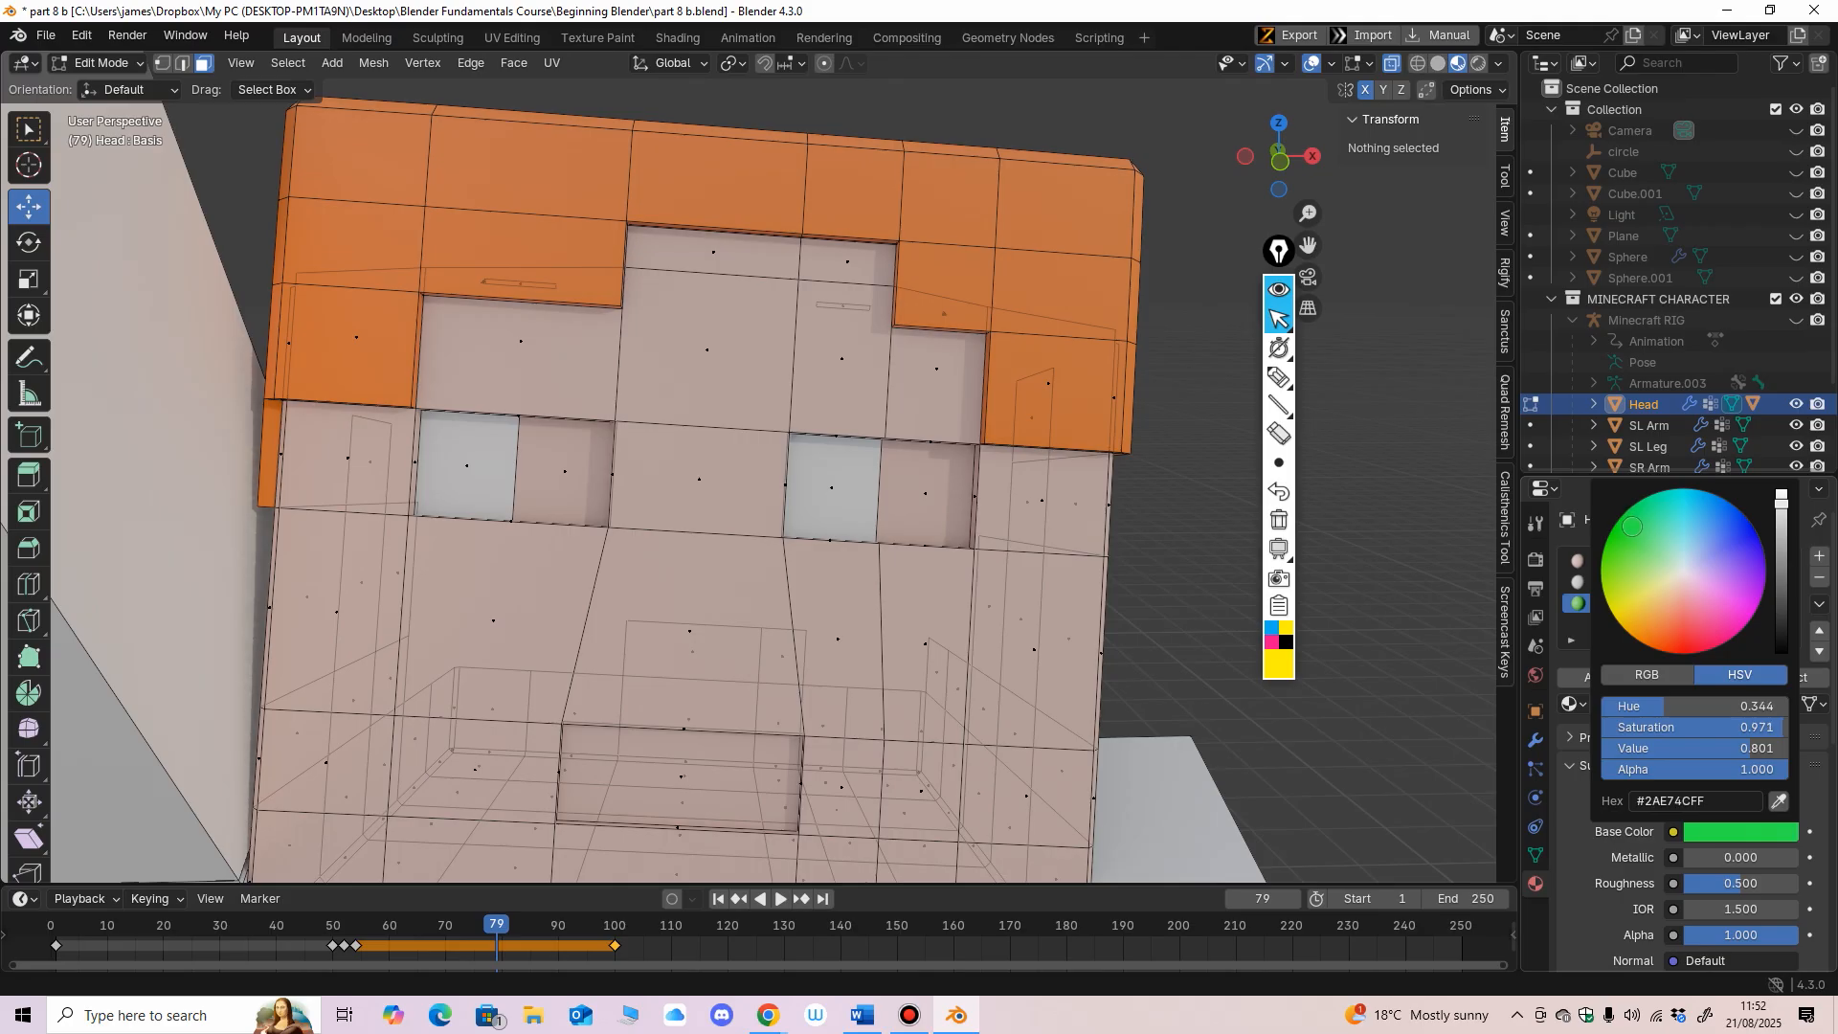
{"action": "left_click_drag", "start_coordinate": [1635, 541], "coordinate": [1635, 530]}
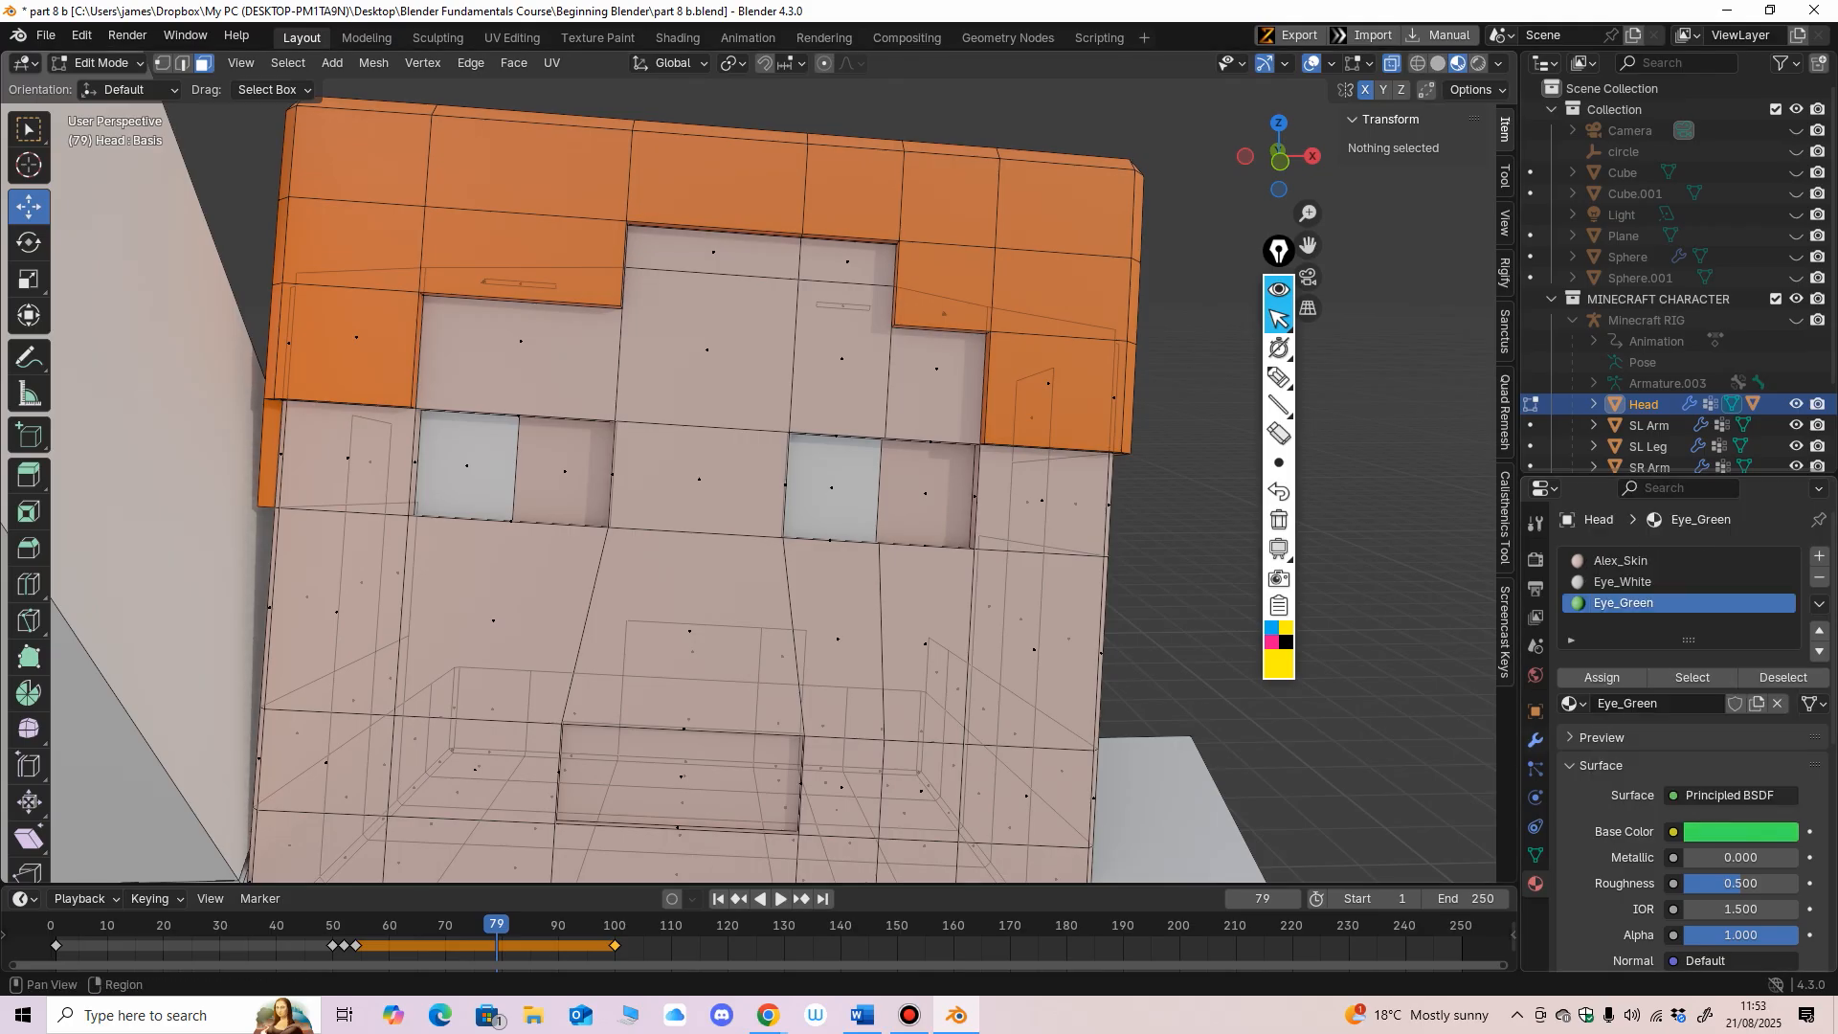
Step: Assign the Eye_Green material to the right-hand face of each eye and clear the selection
{"action": "left_click", "coordinate": [925, 493]}
{"action": "left_click", "coordinate": [565, 472], "text": "shift"}
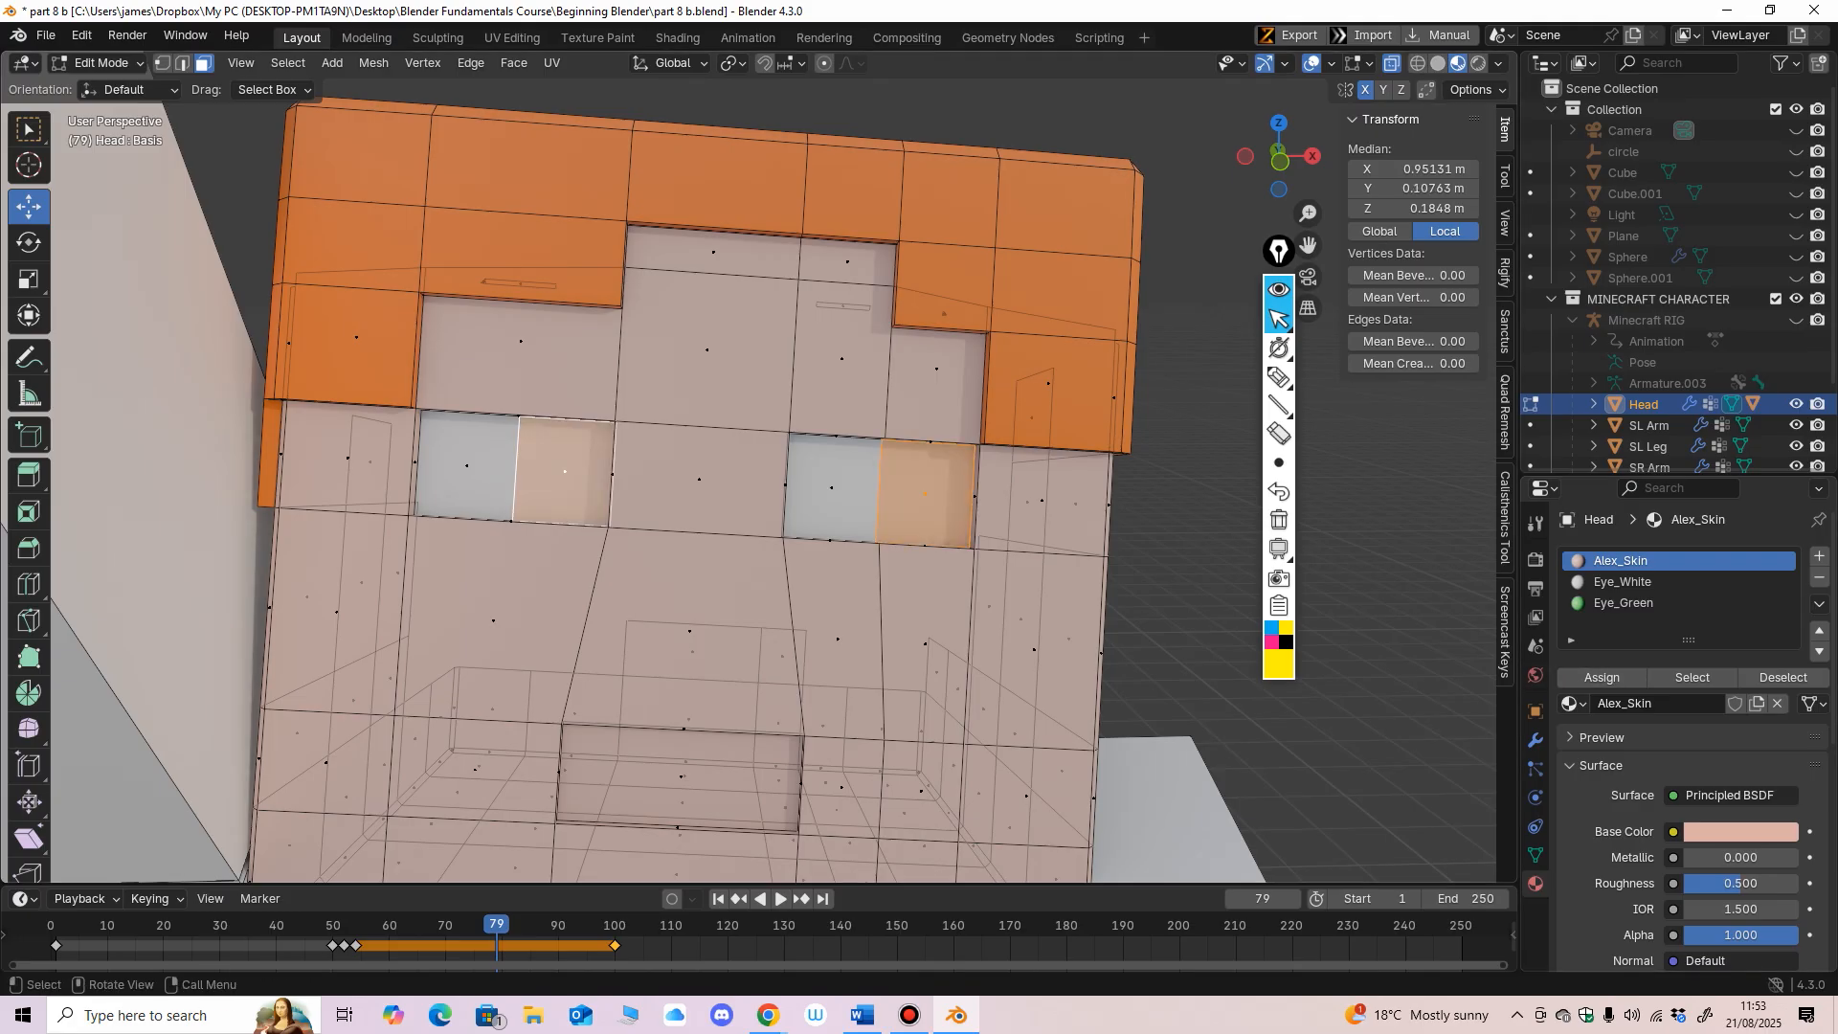
{"action": "left_click", "coordinate": [1622, 602]}
{"action": "left_click", "coordinate": [1601, 676]}
{"action": "key", "text": "alt+a"}
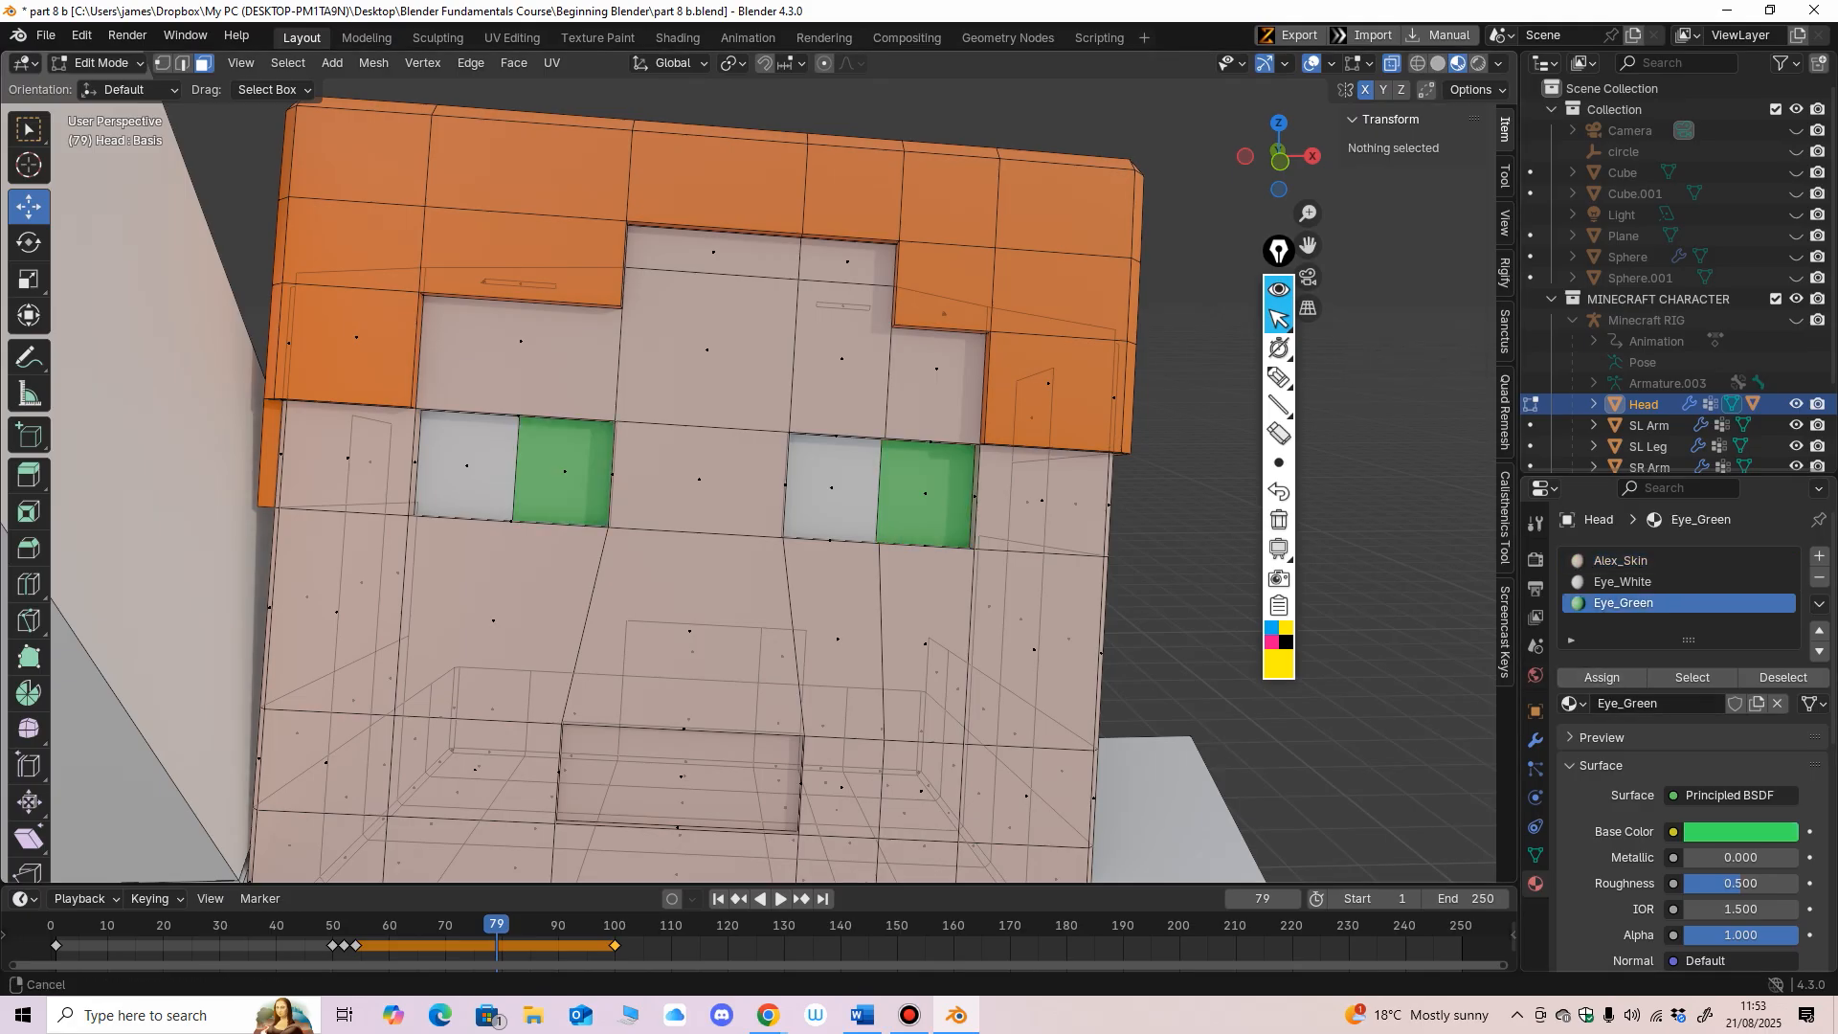
Step: Add a fourth material to the head and name it Mouth
{"action": "scroll", "coordinate": [727, 478], "scroll_direction": "down", "scroll_amount": 5}
{"action": "middle_click_drag", "start_coordinate": [727, 478], "coordinate": [700, 479]}
{"action": "middle_click_drag", "start_coordinate": [700, 479], "coordinate": [745, 385], "text": "shift"}
{"action": "middle_click_drag", "start_coordinate": [804, 402], "coordinate": [782, 403]}
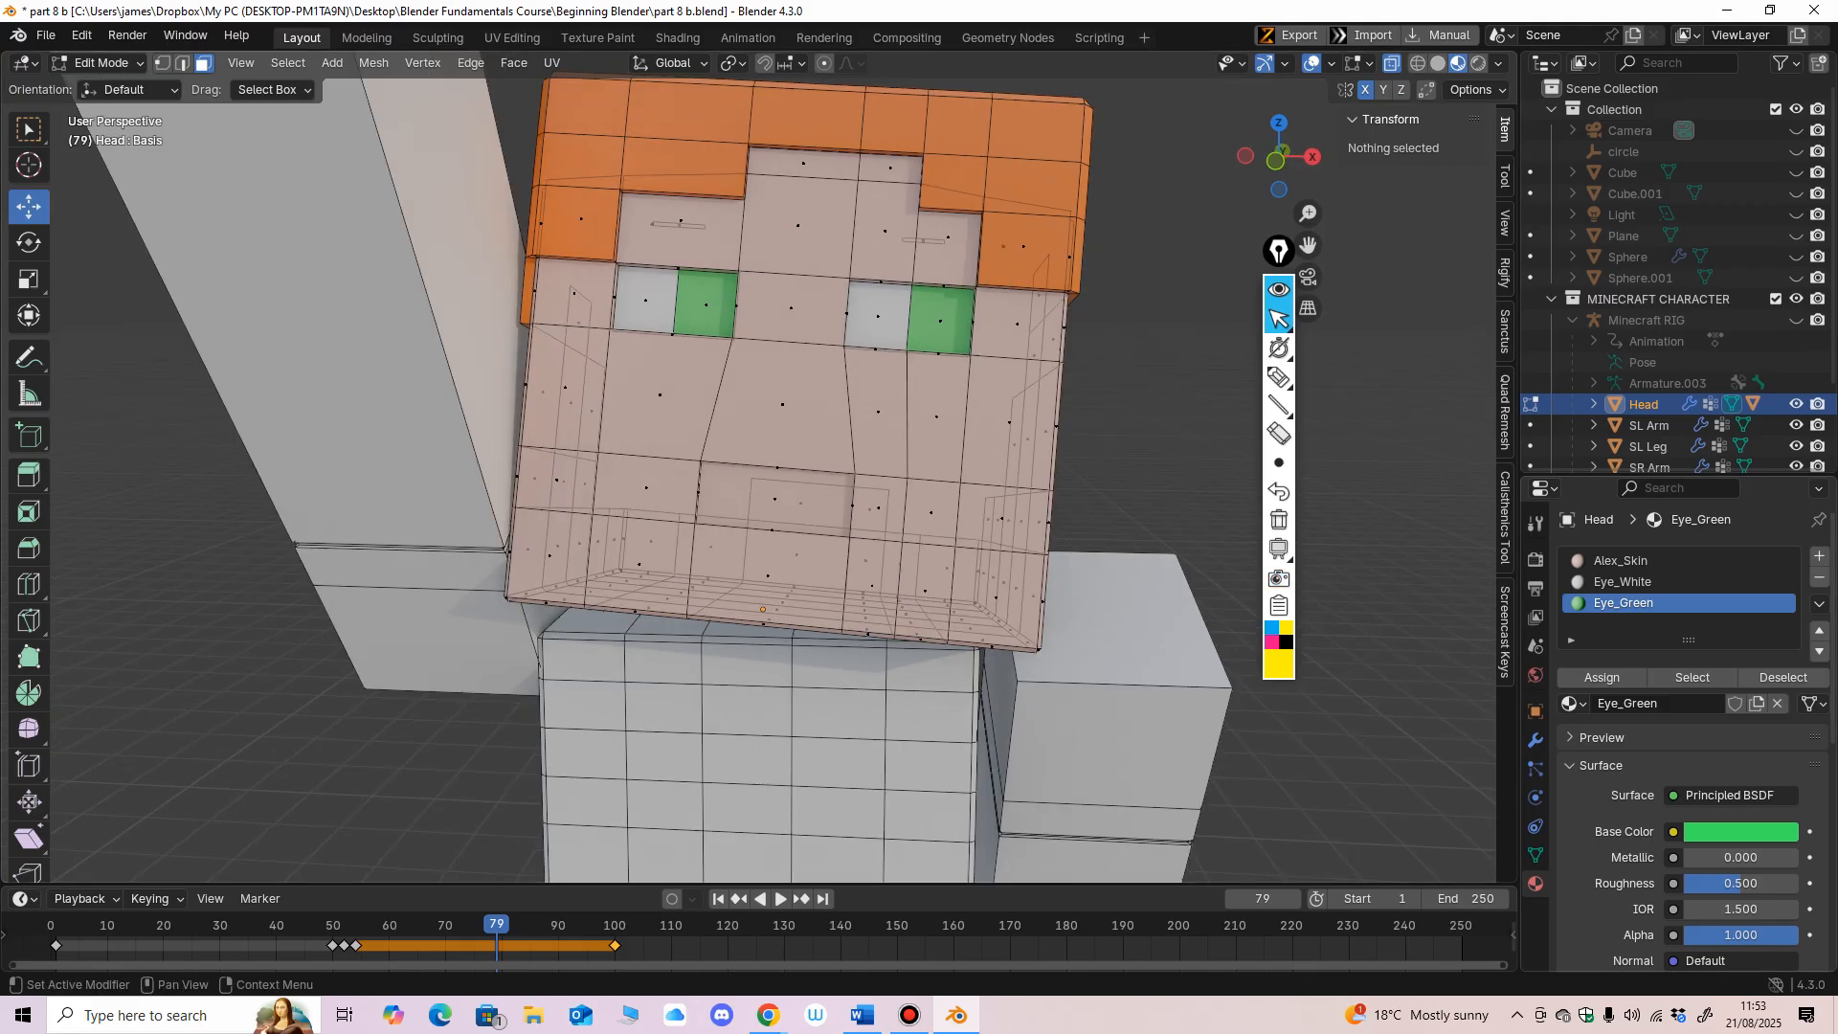
{"action": "left_click", "coordinate": [1819, 556]}
{"action": "left_click", "coordinate": [1690, 703]}
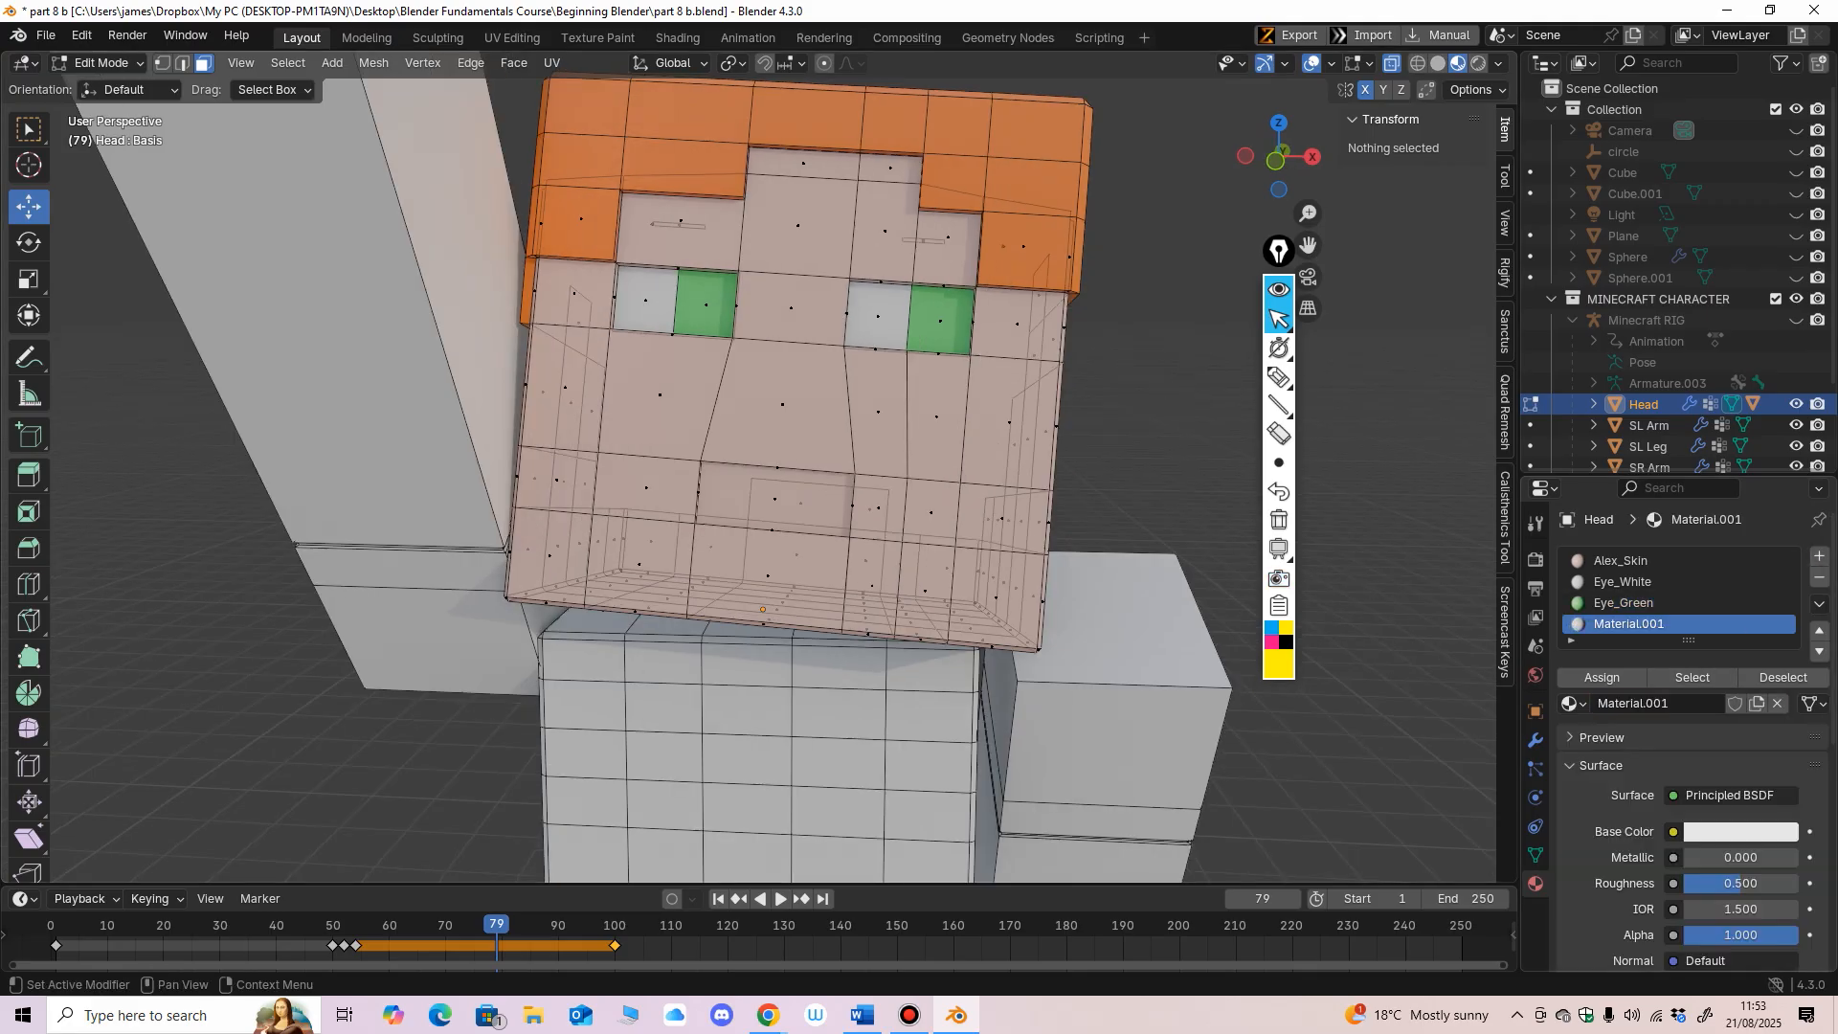
{"action": "double_click", "coordinate": [1629, 624]}
{"action": "type", "text": "Mo"}
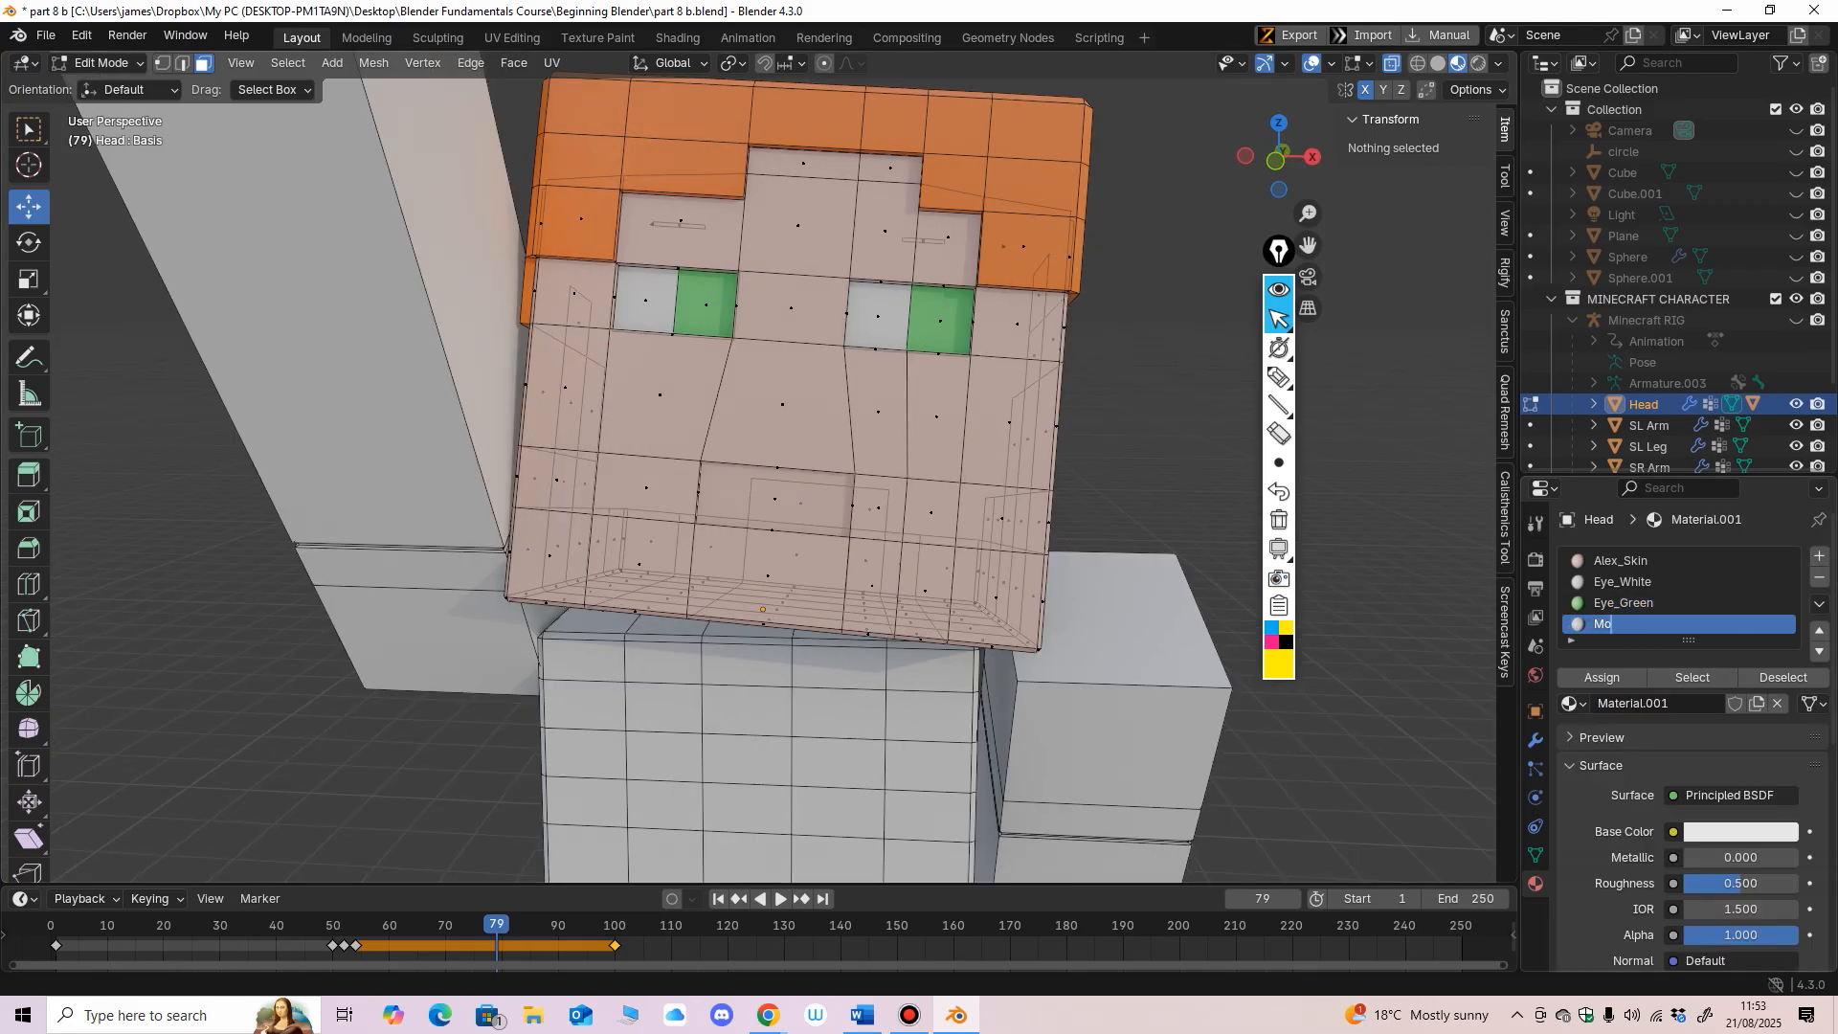
{"action": "type", "text": "uth"}
{"action": "key", "text": "Return"}
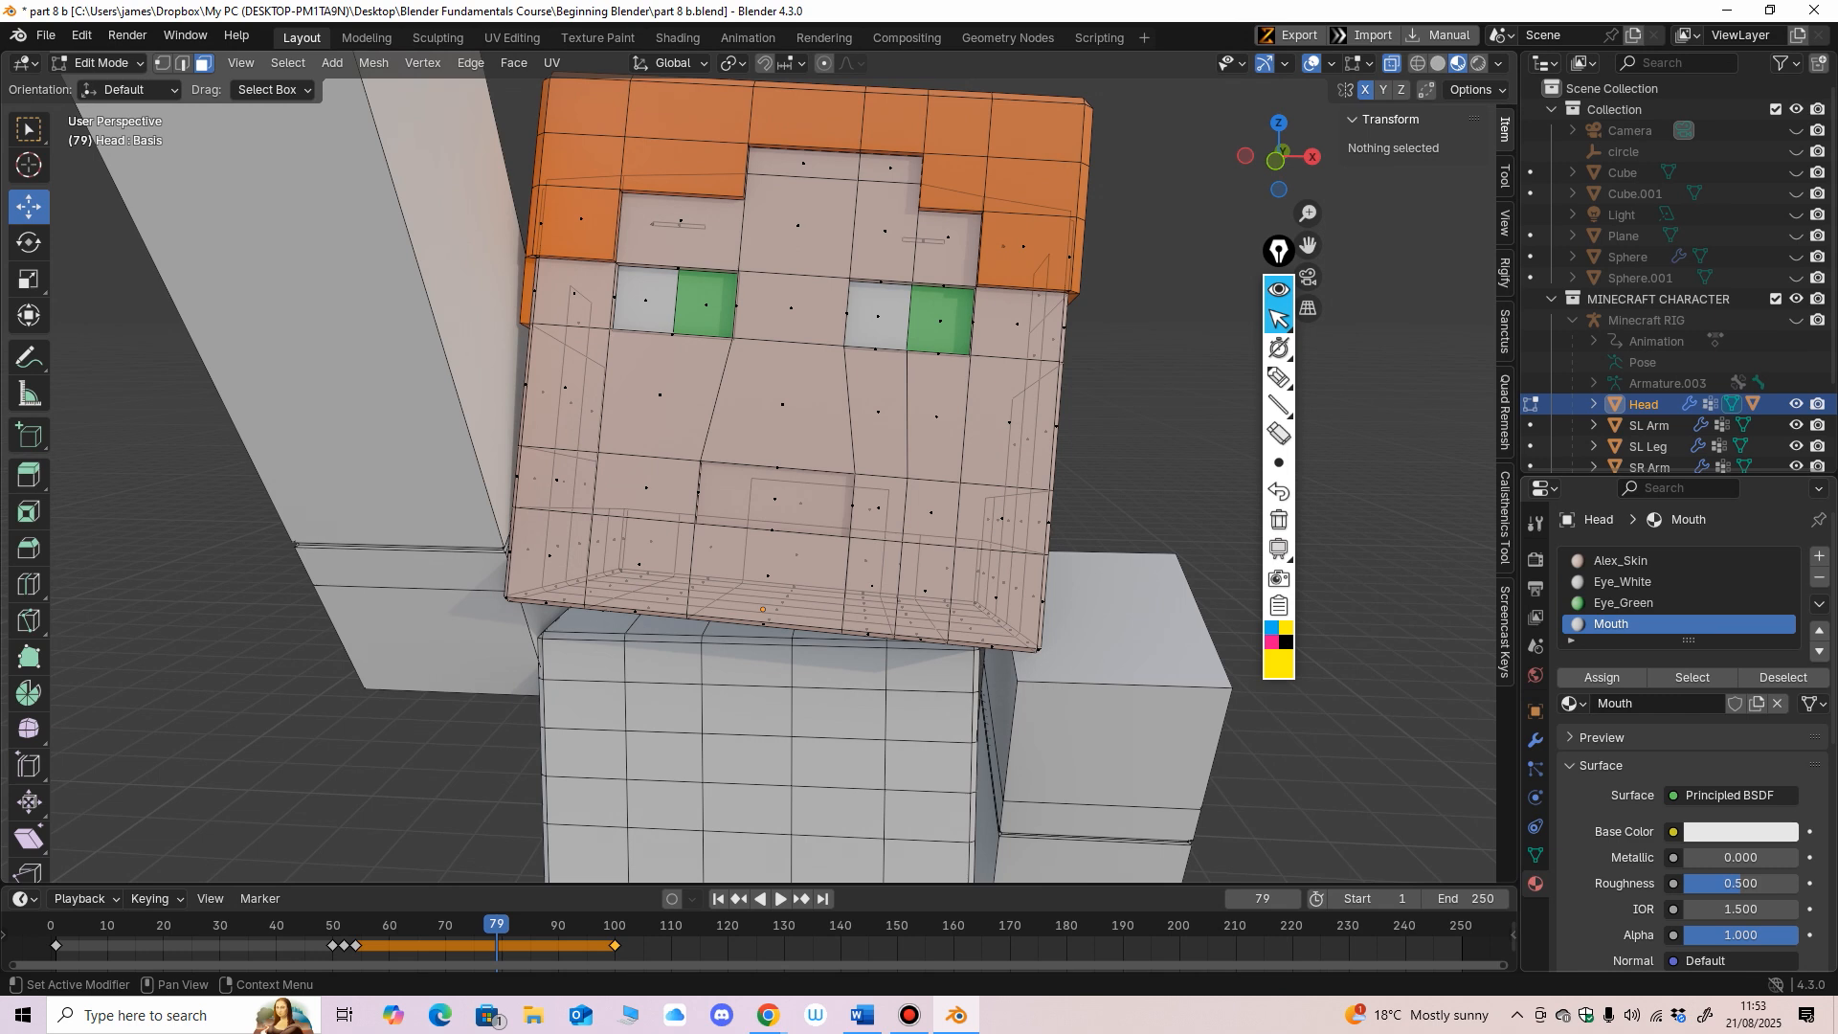
Step: Set the Mouth material's Base Color to salmon pink, hex E78C85, and assign it to the recessed mouth face
{"action": "left_click", "coordinate": [1740, 831]}
{"action": "left_click_drag", "start_coordinate": [1671, 601], "coordinate": [1679, 607]}
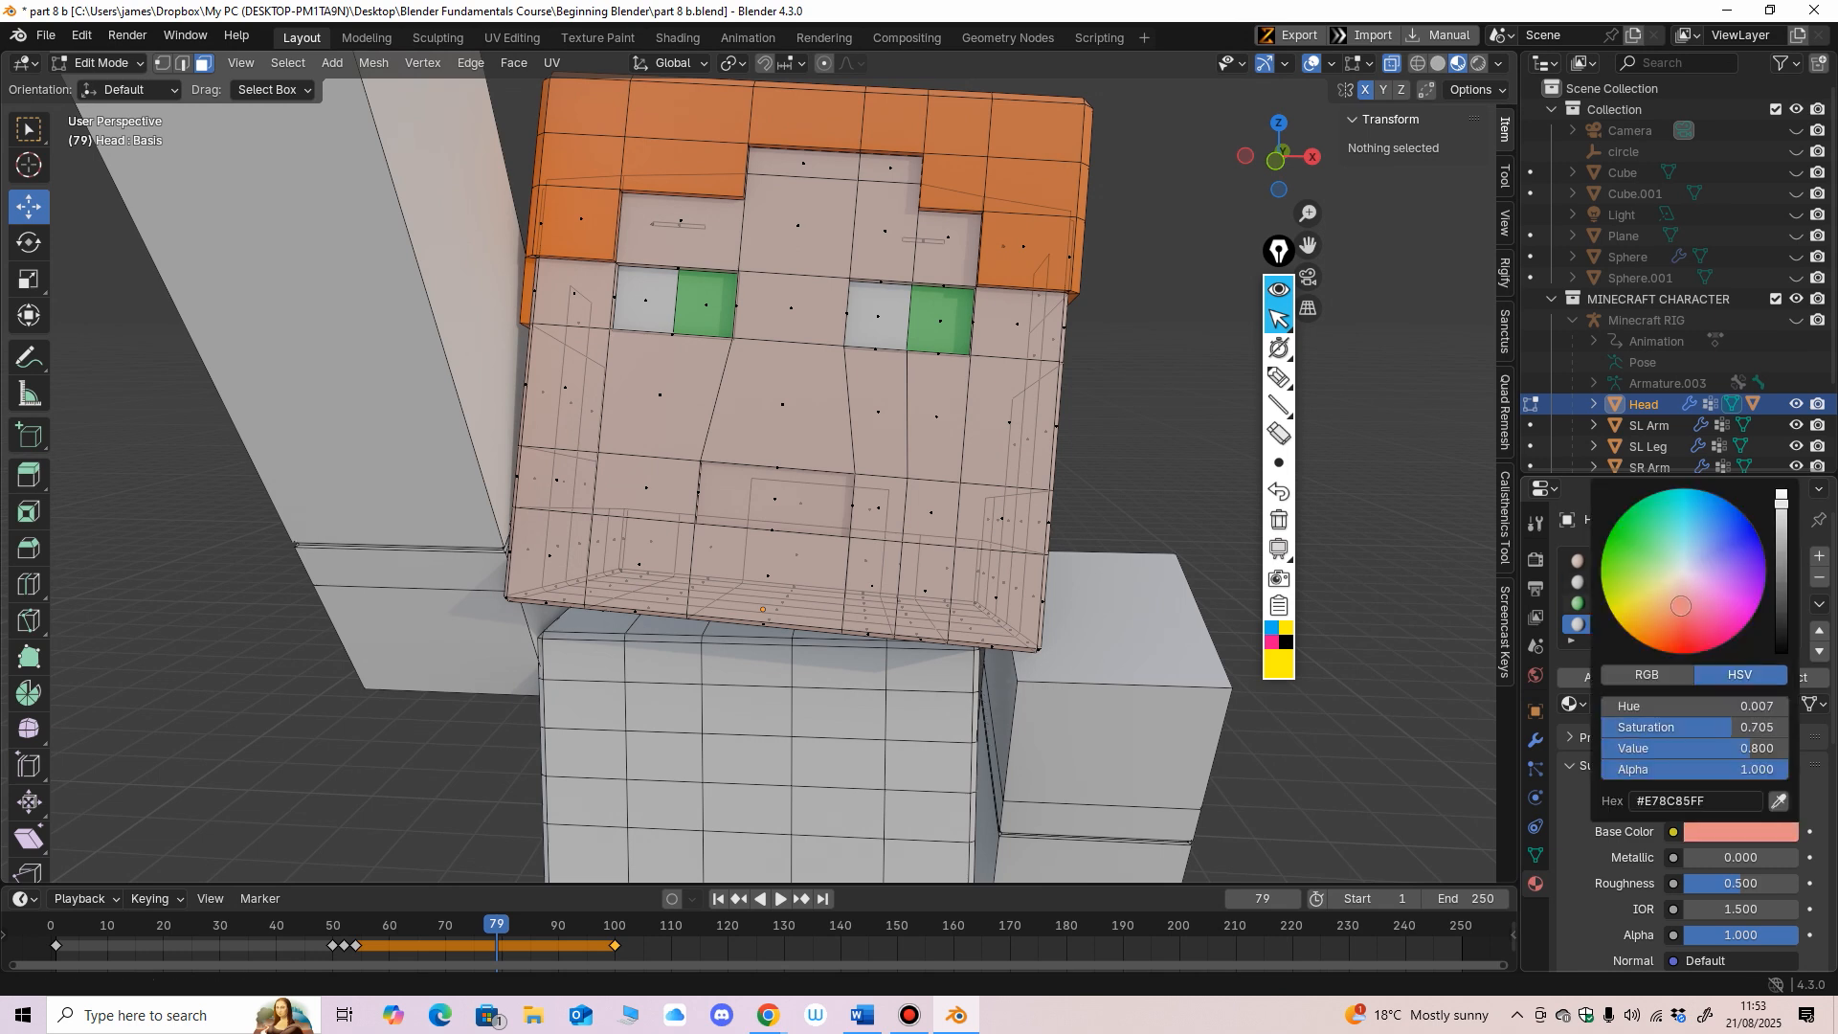
{"action": "left_click", "coordinate": [776, 499]}
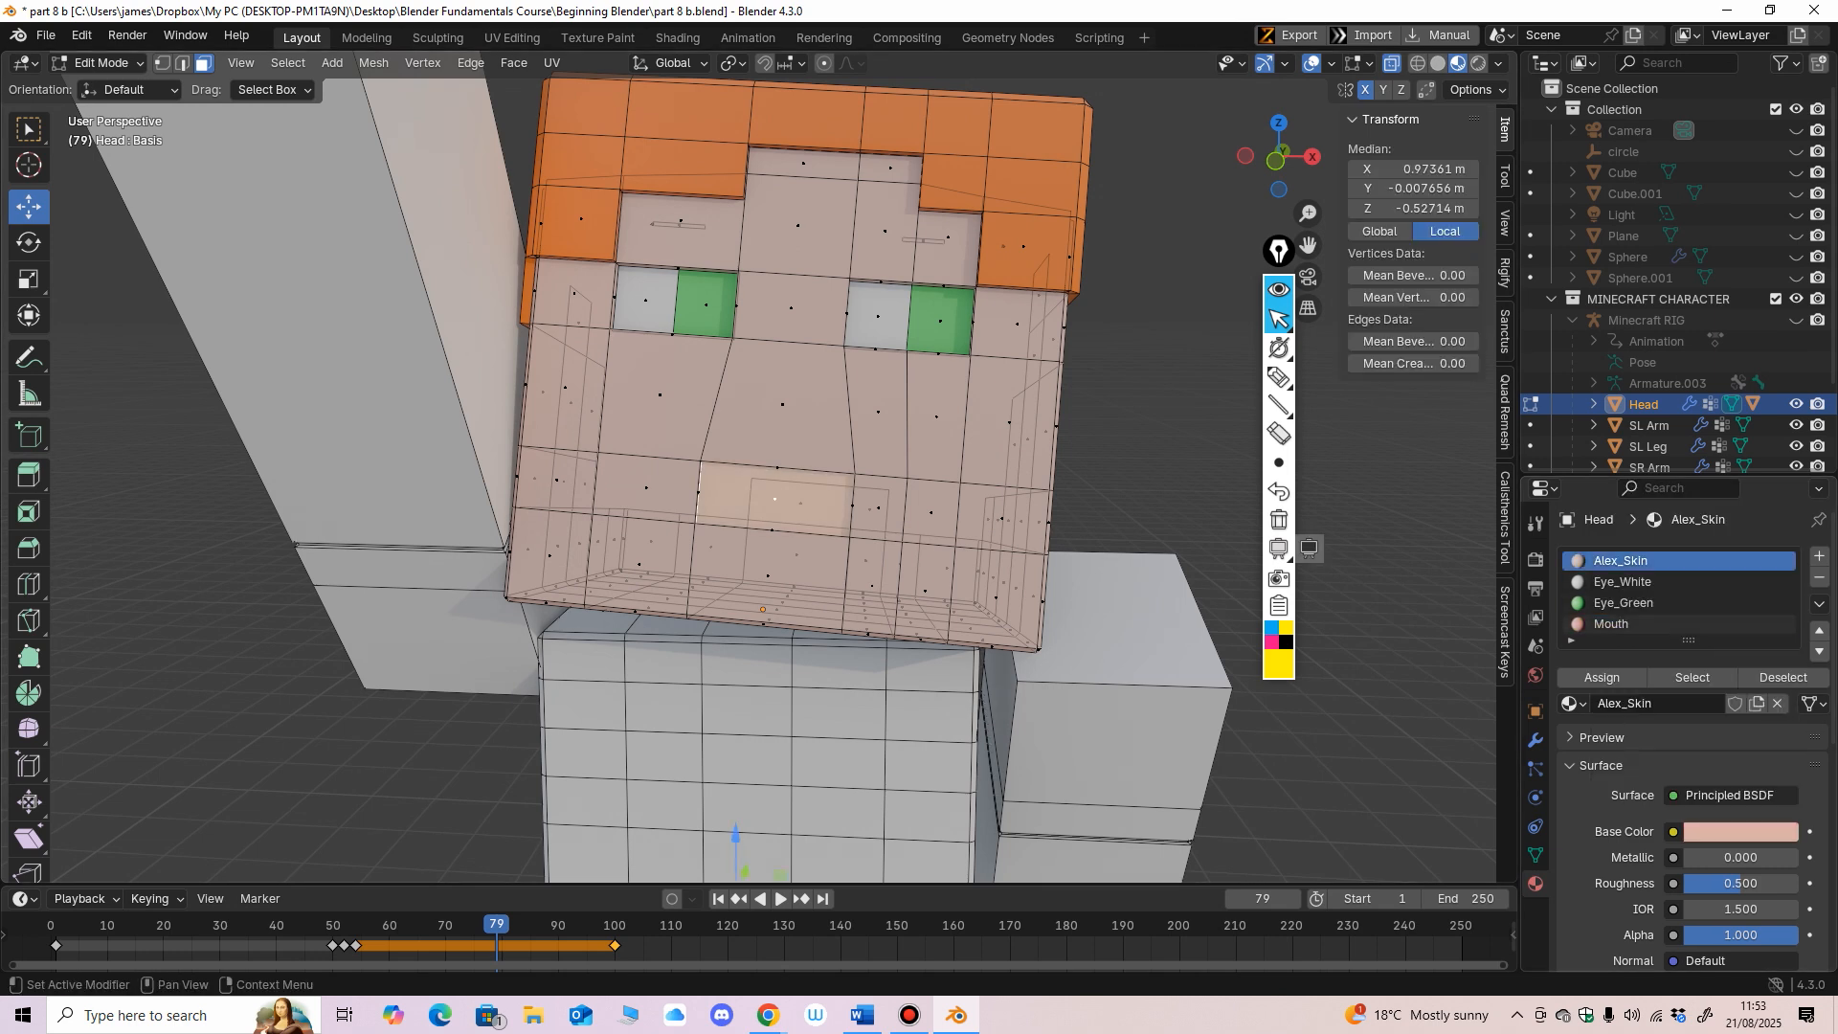
{"action": "left_click", "coordinate": [1601, 678]}
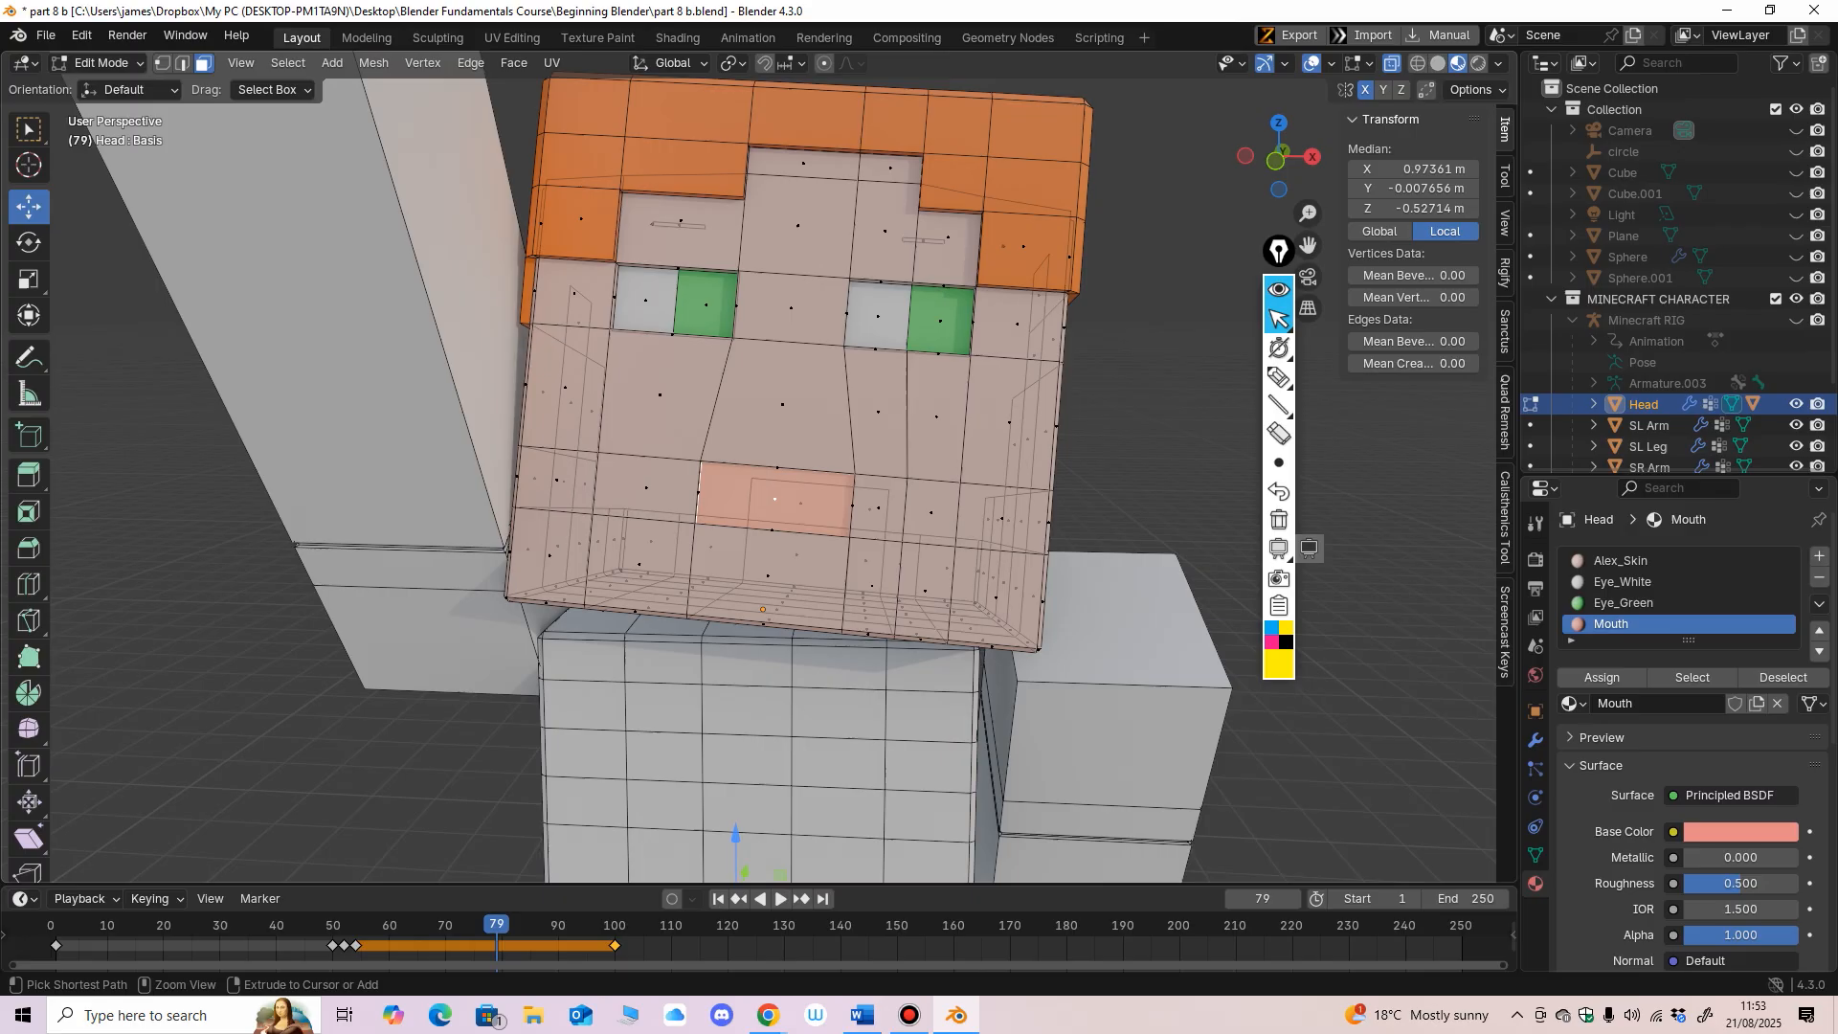
{"action": "middle_click_drag", "start_coordinate": [1163, 498], "coordinate": [1096, 607], "text": "ctrl"}
{"action": "left_click", "coordinate": [1163, 407]}
{"action": "scroll", "coordinate": [751, 478], "scroll_direction": "up", "scroll_amount": 2}
{"action": "key", "text": "alt+a"}
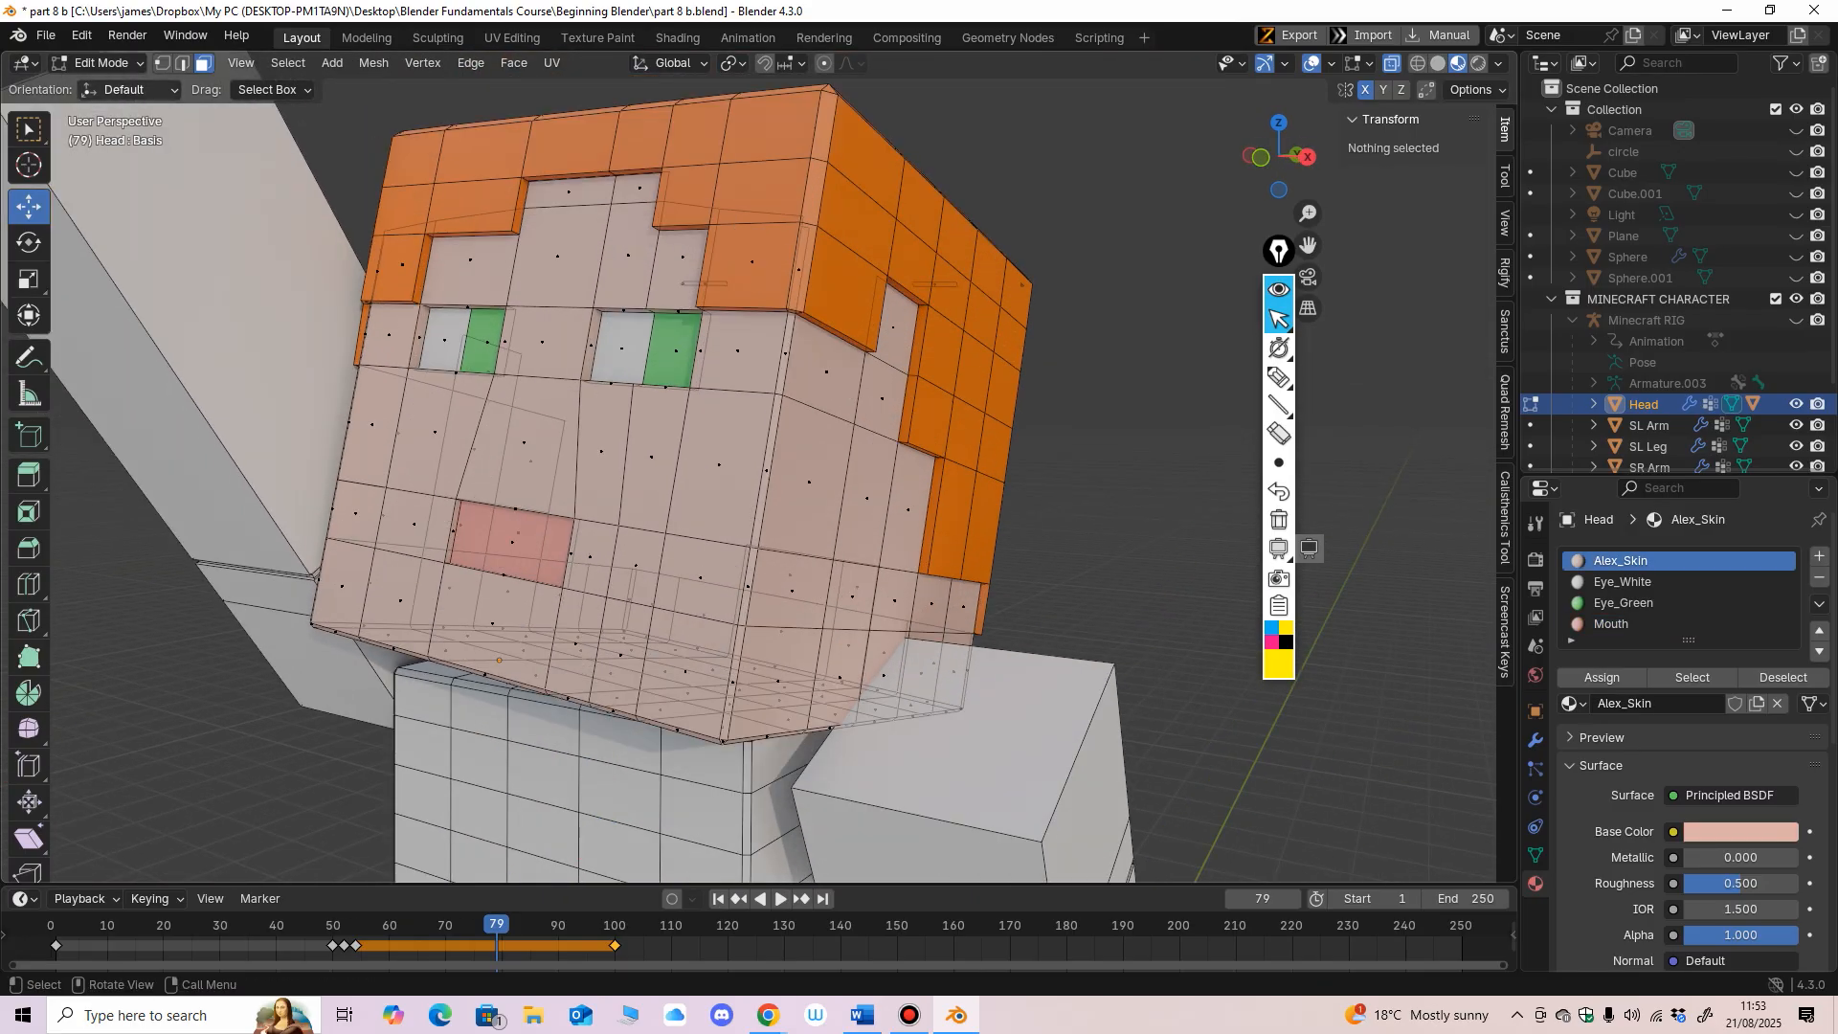
Step: Return the head to Object Mode and start the animation playback with the upper body in view
{"action": "left_click", "coordinate": [105, 63]}
{"action": "left_click", "coordinate": [111, 84]}
{"action": "scroll", "coordinate": [756, 478], "scroll_direction": "down", "scroll_amount": 4}
{"action": "middle_click_drag", "start_coordinate": [756, 479], "coordinate": [823, 512]}
{"action": "key", "text": "space"}
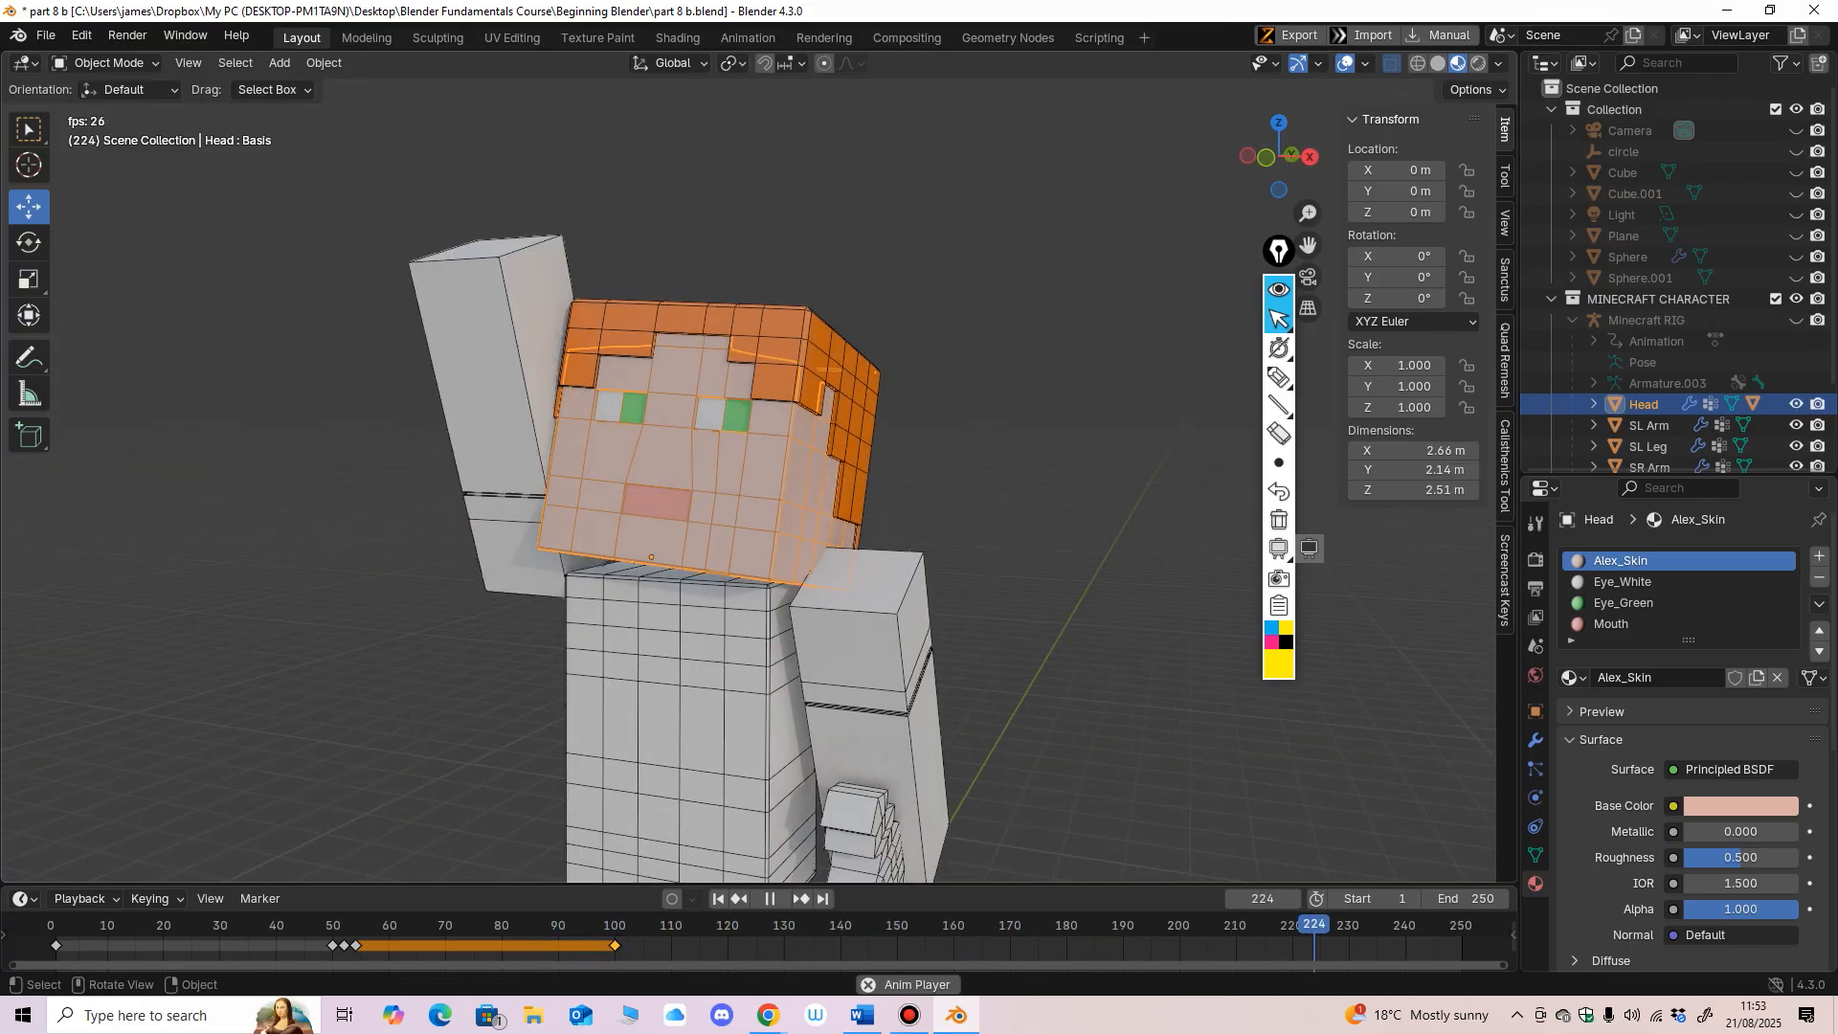
Step: Stop the playback, enlarge the timeline and set the animation's end frame to 99
{"action": "left_click_drag", "start_coordinate": [766, 883], "coordinate": [766, 761]}
{"action": "key", "text": "space"}
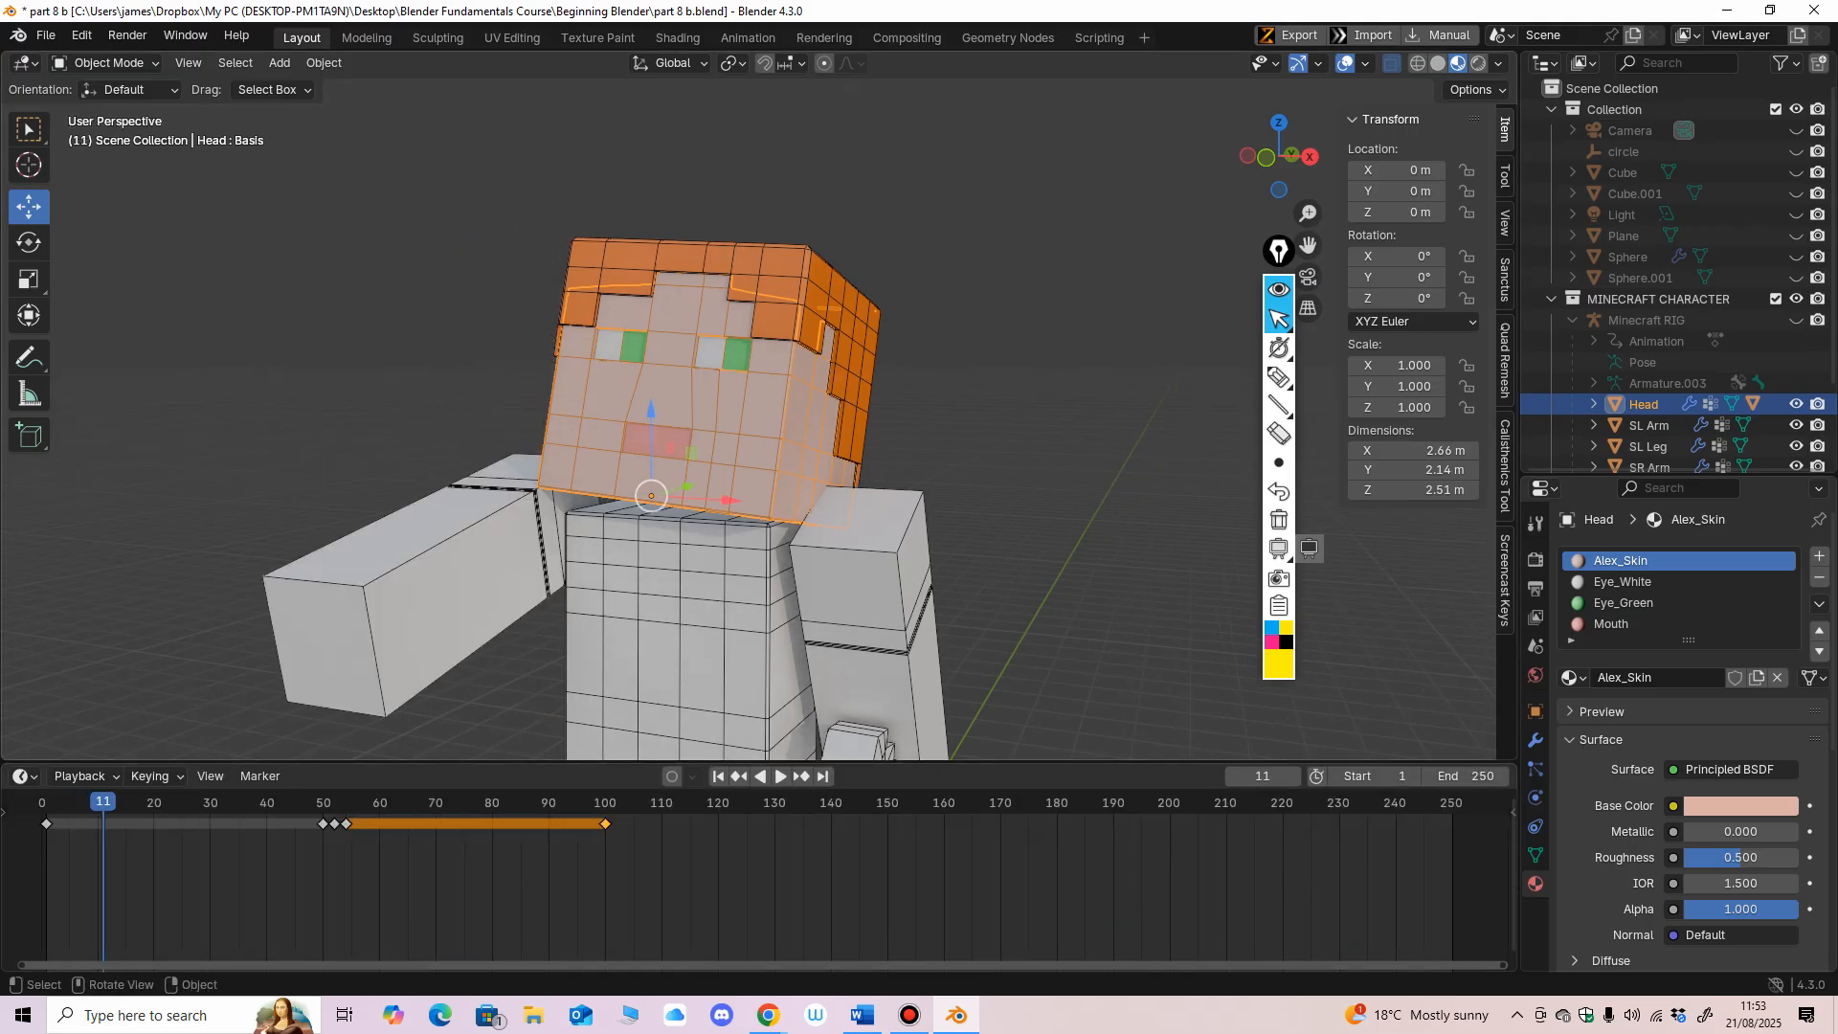
{"action": "left_click", "coordinate": [1467, 776]}
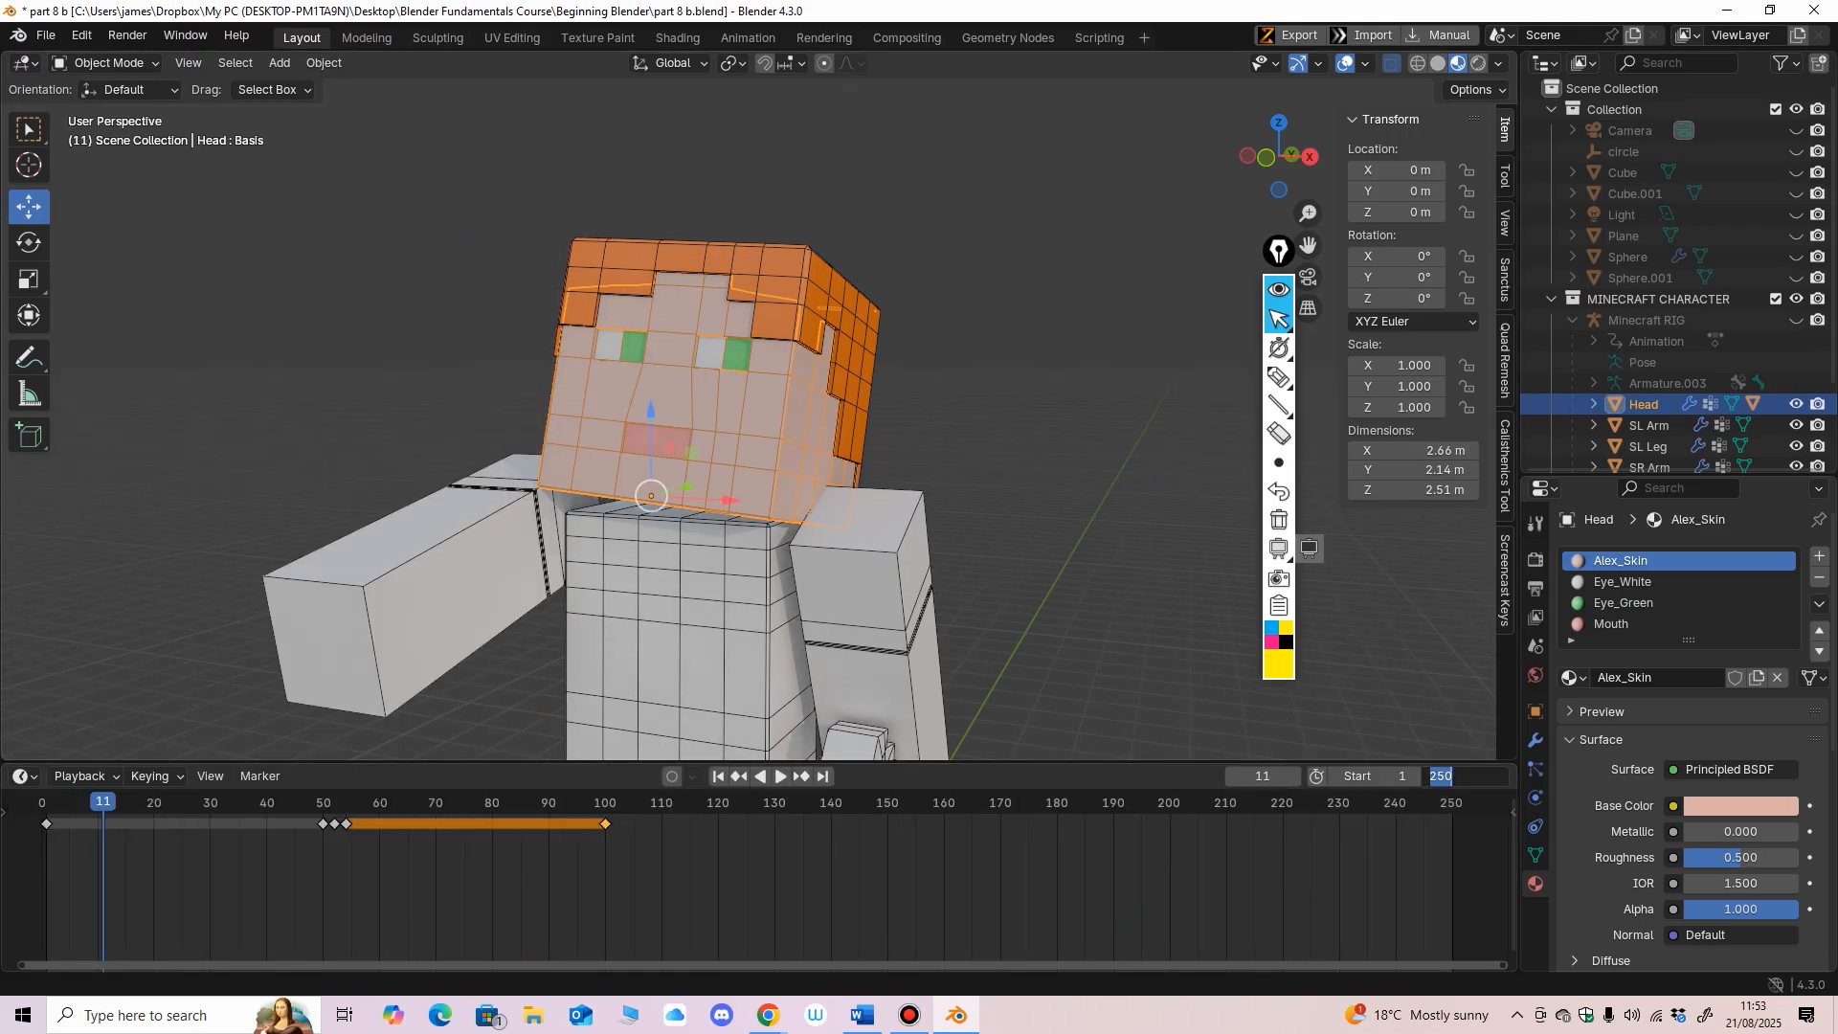
{"action": "key", "text": "Return"}
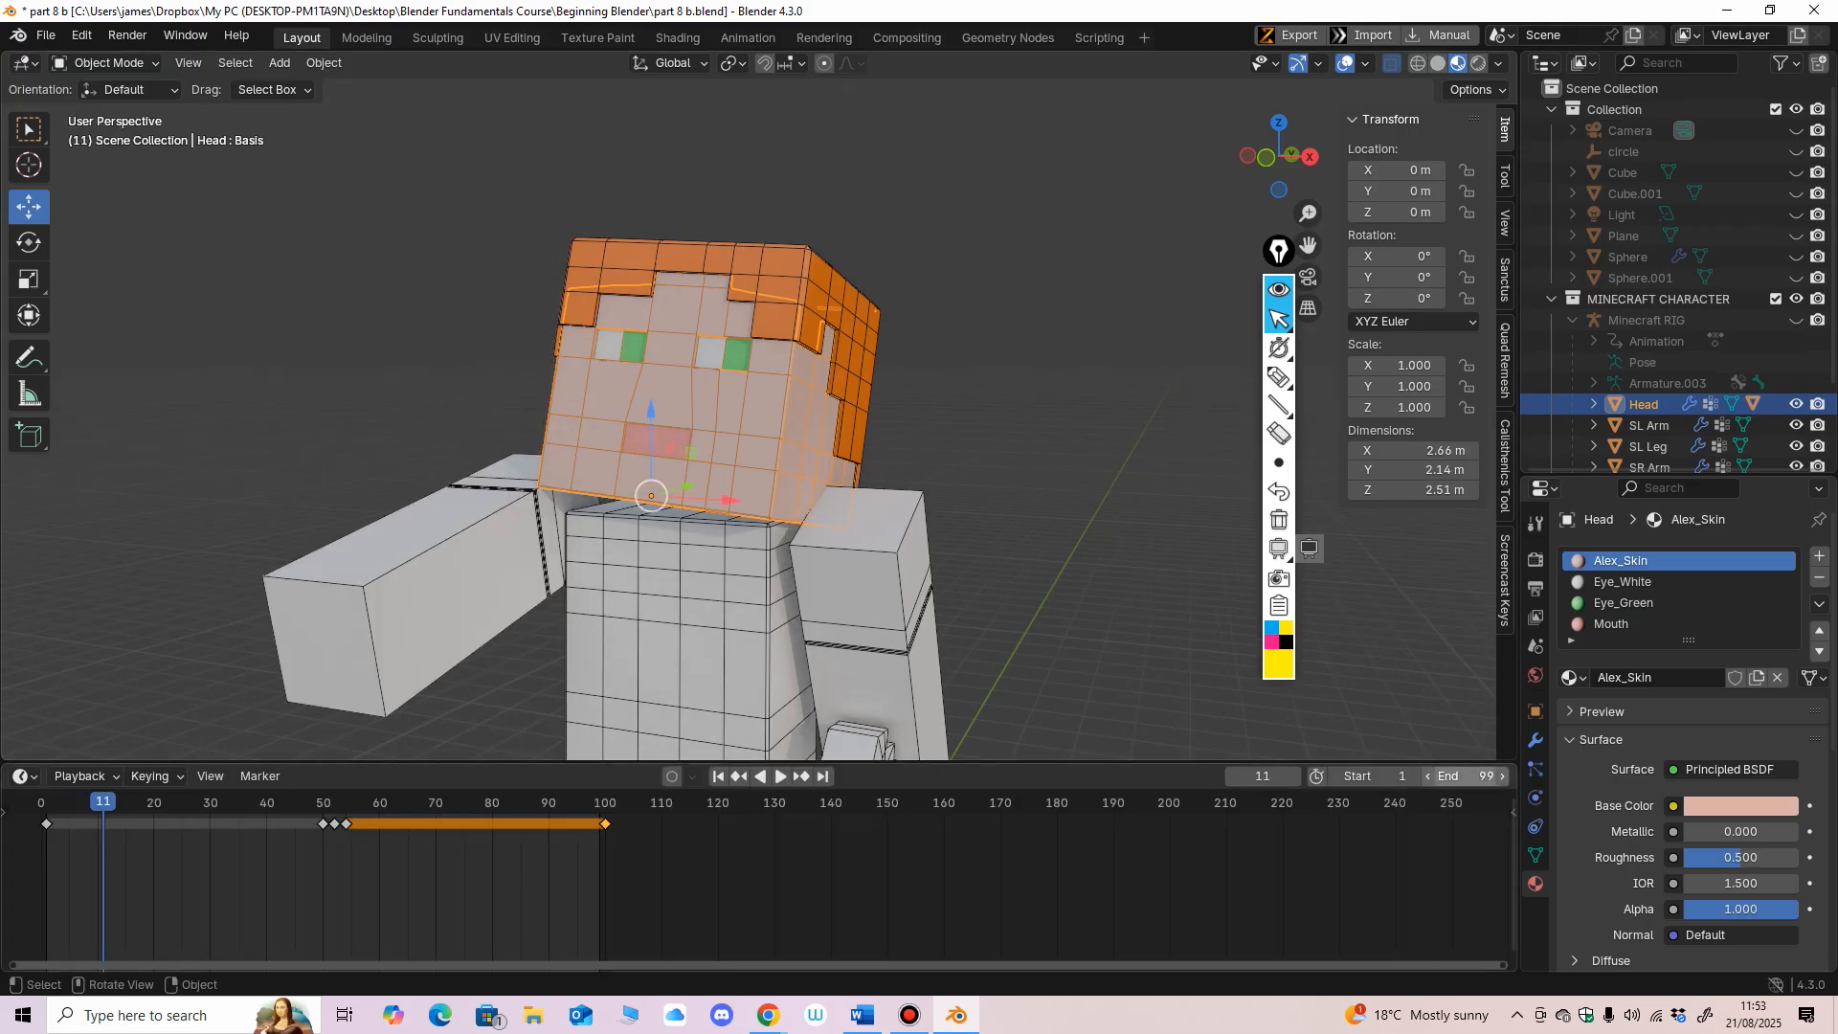
Step: Play the shortened waving animation to check the coloured head in motion, and stop it at frame 56
{"action": "scroll", "coordinate": [1021, 876], "scroll_direction": "down", "scroll_amount": 3}
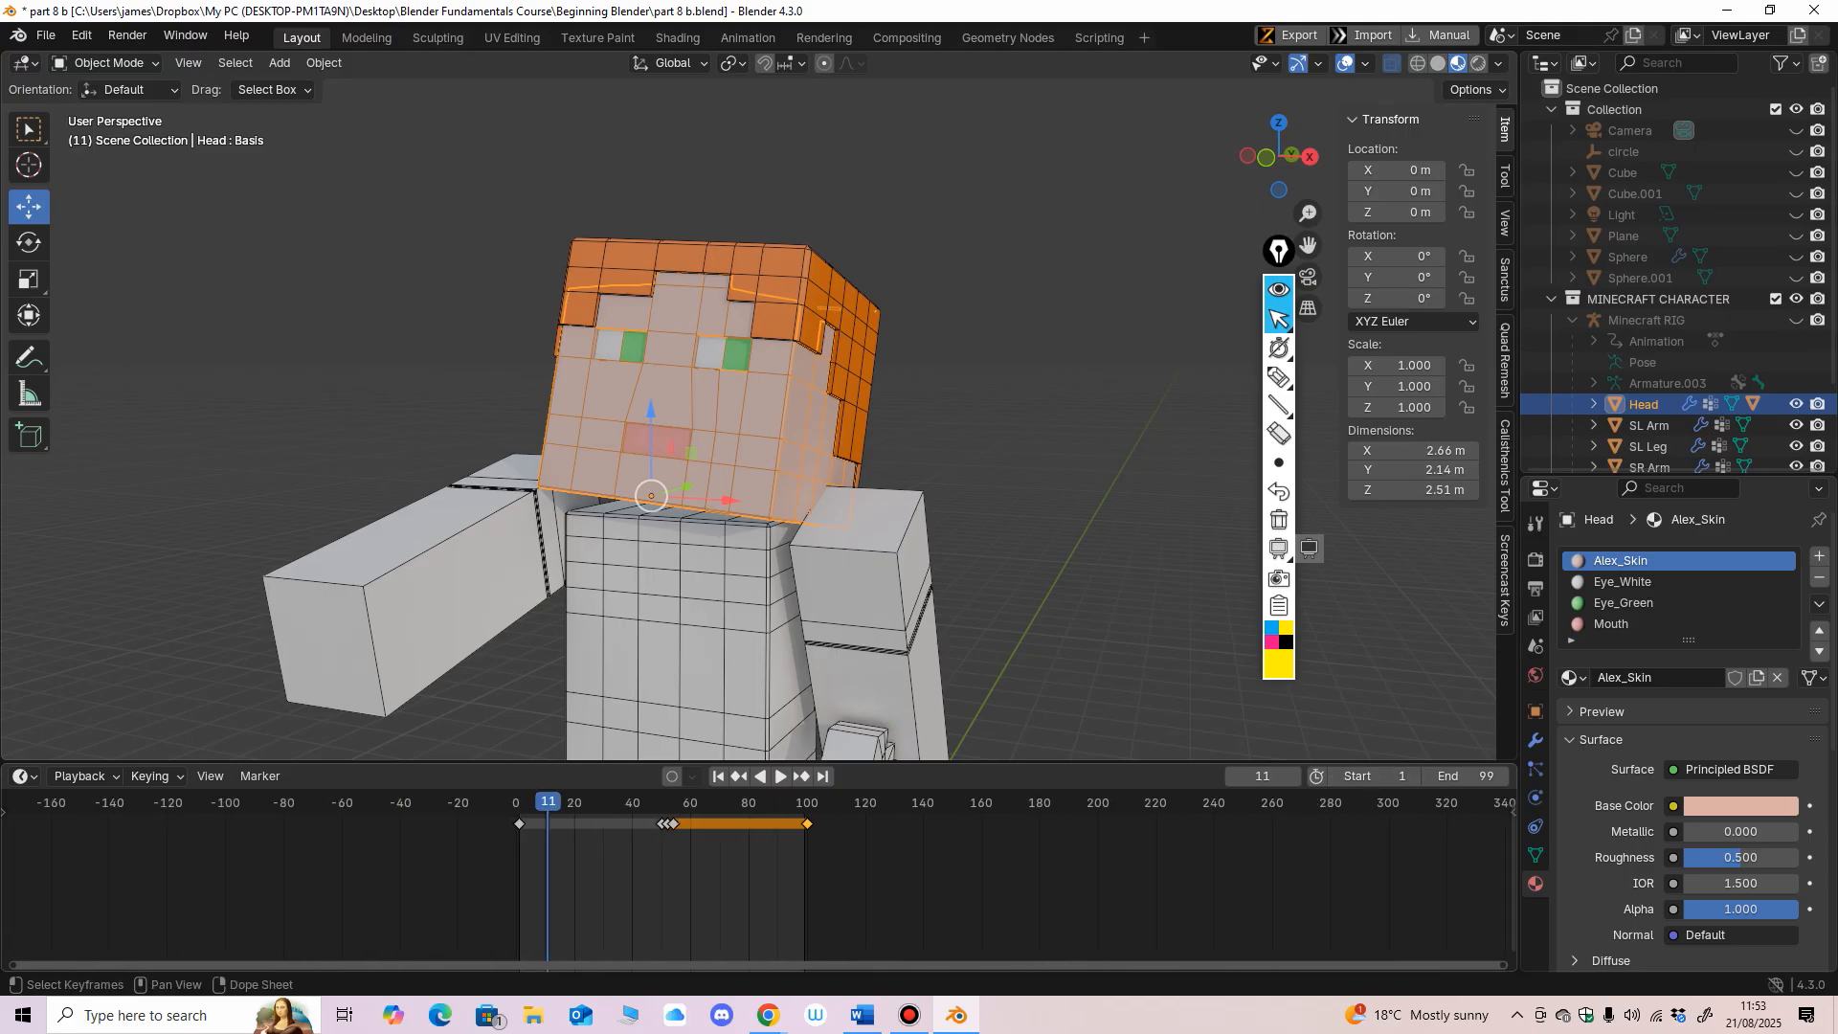
{"action": "key", "text": "space"}
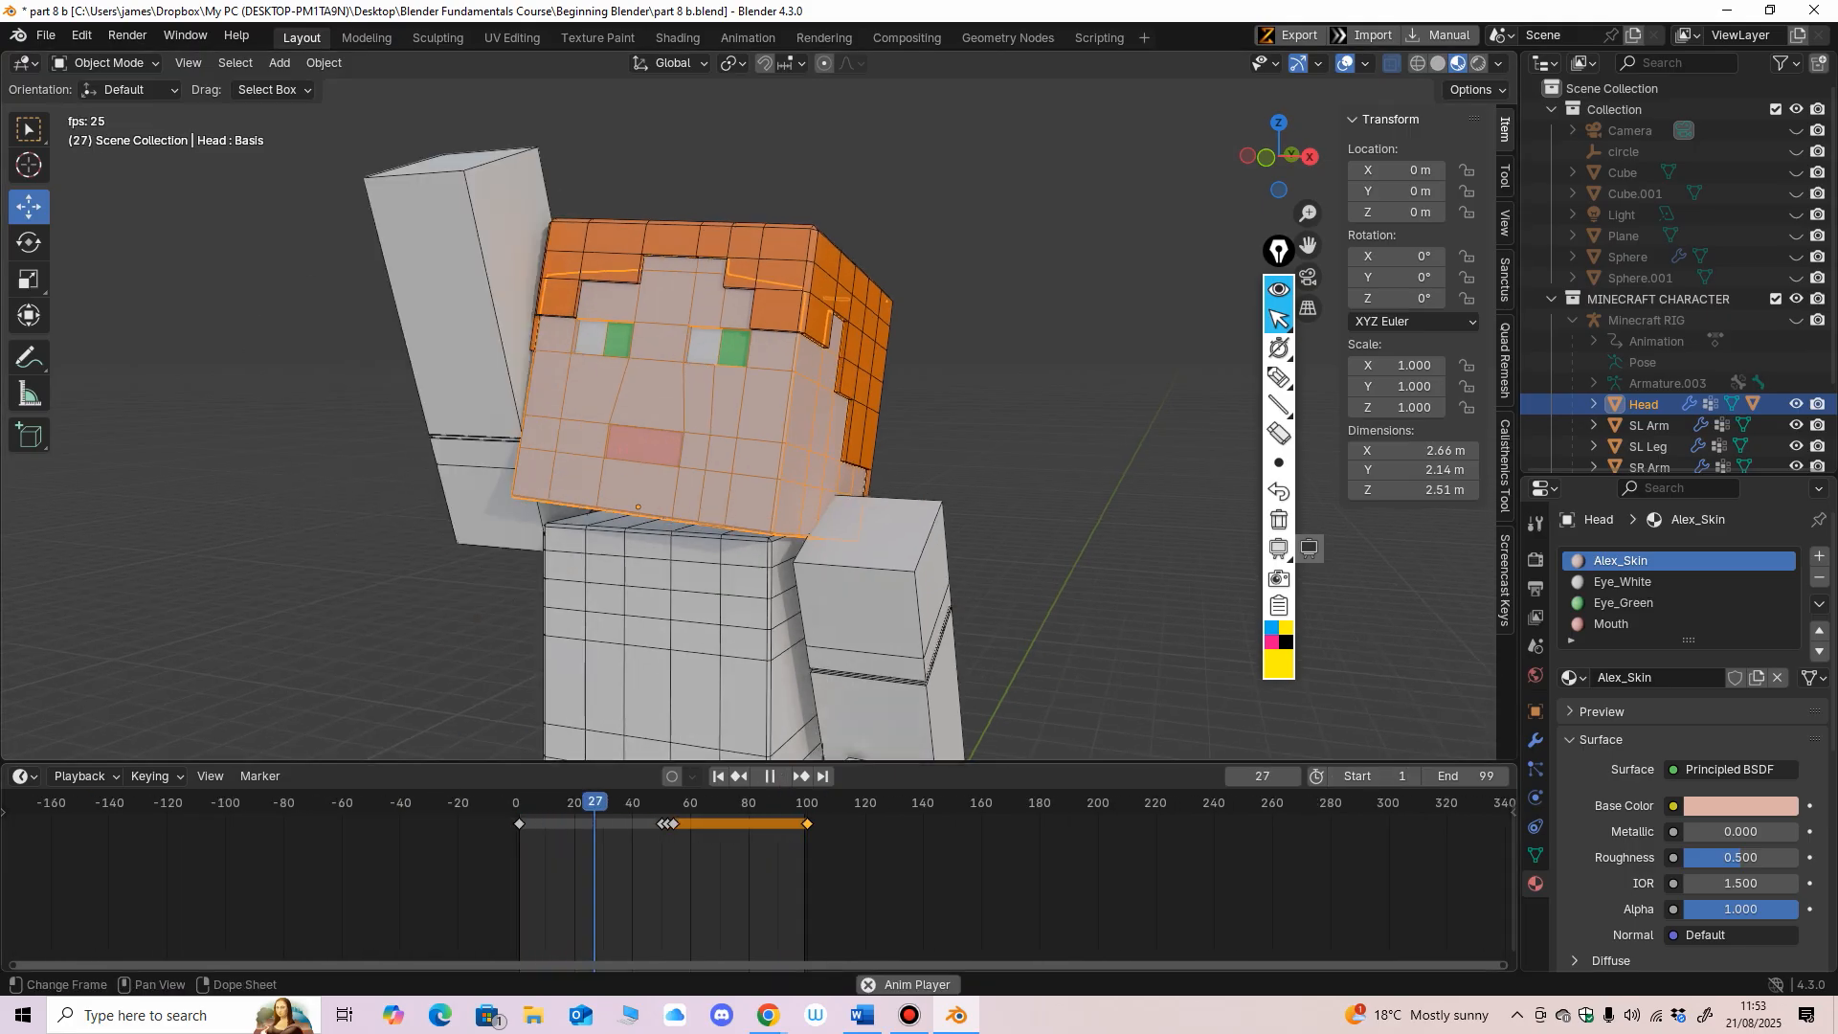
{"action": "scroll", "coordinate": [759, 875], "scroll_direction": "up", "scroll_amount": 7}
{"action": "middle_click_drag", "start_coordinate": [756, 497], "coordinate": [745, 436], "text": "shift"}
{"action": "middle_click_drag", "start_coordinate": [745, 435], "coordinate": [745, 479], "text": "ctrl"}
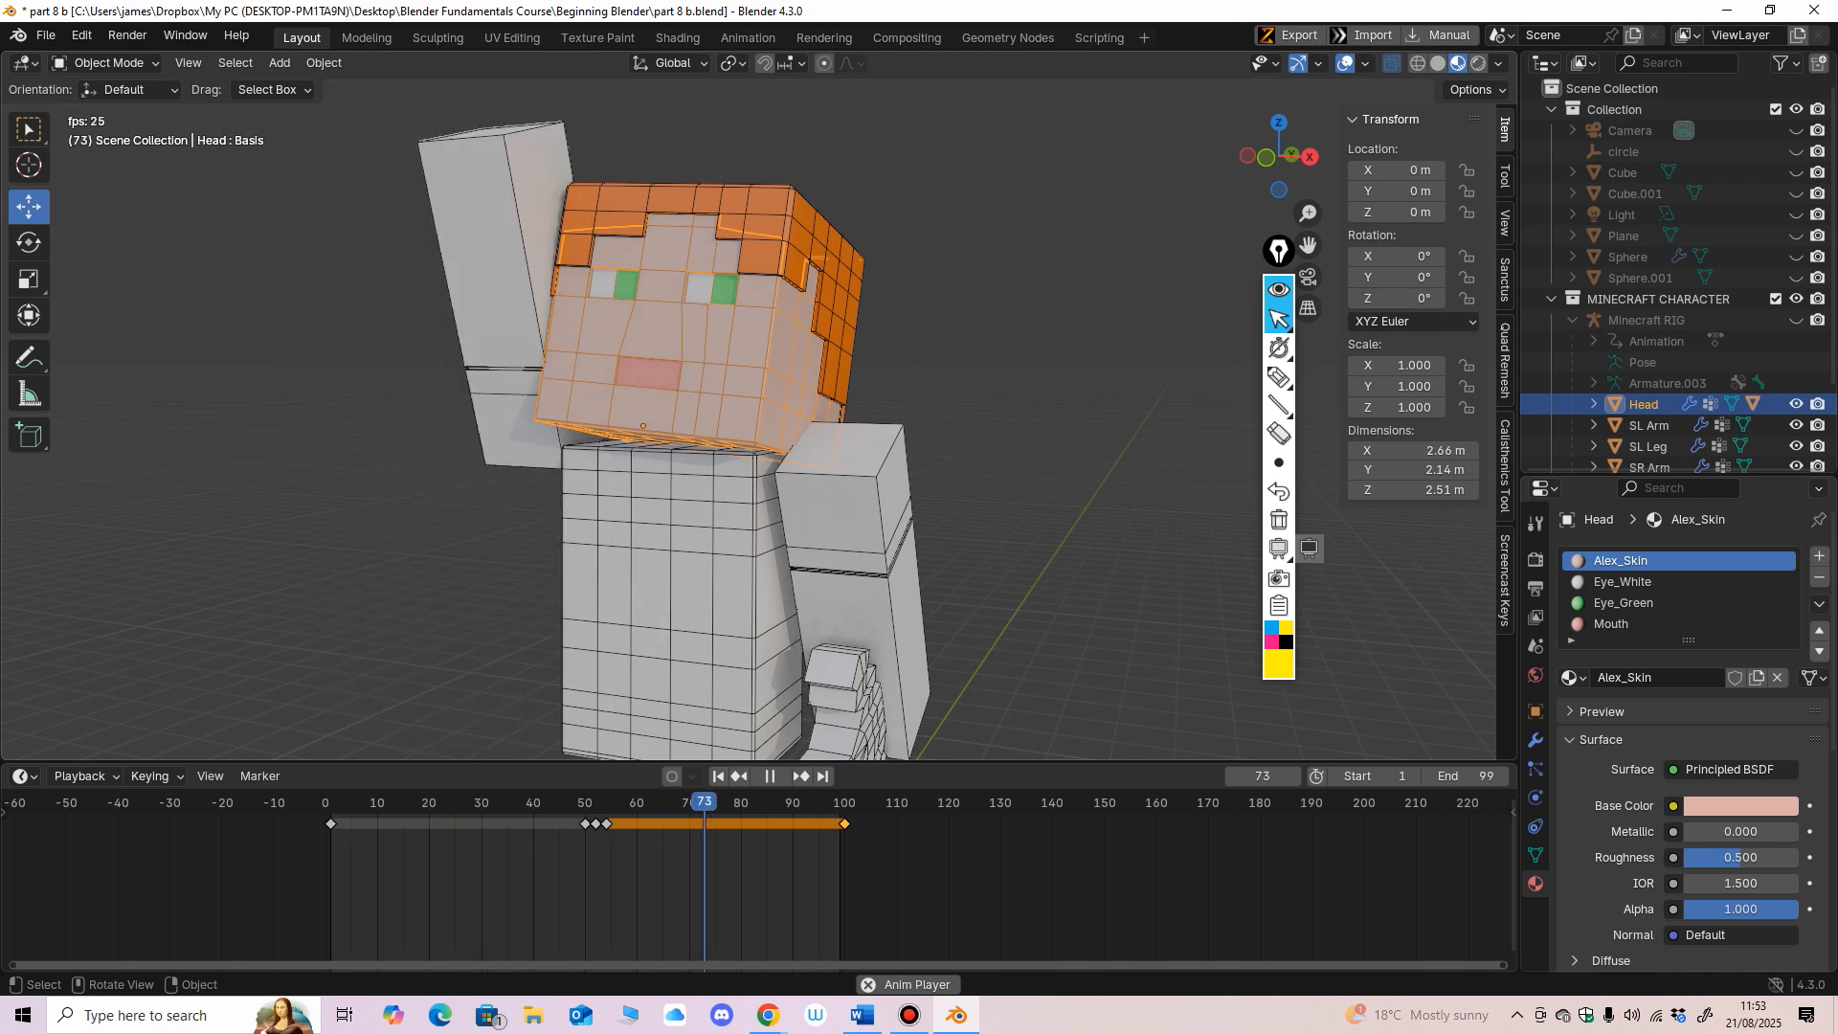
{"action": "mouse_move", "coordinate": [756, 430]}
{"action": "middle_mouse_down"}
{"action": "mouse_move", "coordinate": [748, 388]}
{"action": "mouse_move", "coordinate": [758, 431]}
{"action": "middle_mouse_up"}
{"action": "left_click", "coordinate": [1053, 383]}
{"action": "left_click", "coordinate": [727, 354]}
{"action": "key", "text": "space"}
{"action": "middle_click_drag", "start_coordinate": [727, 354], "coordinate": [737, 354]}
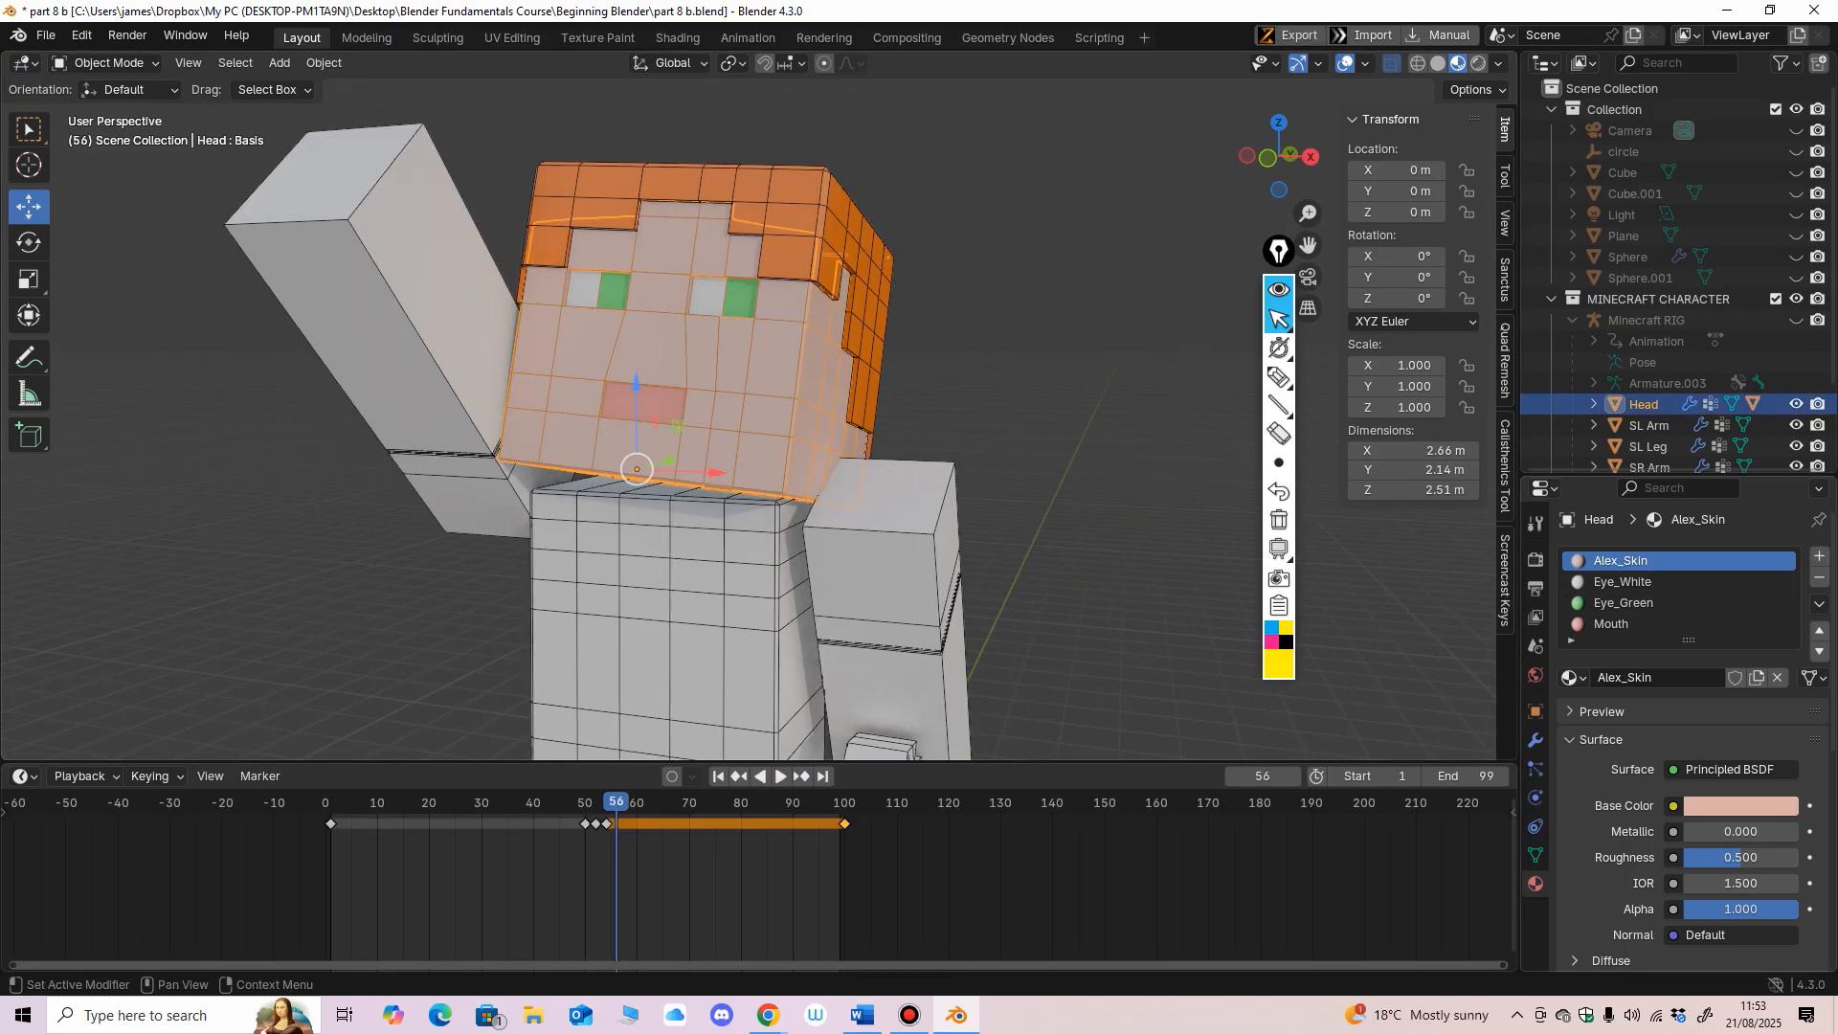
Step: Enlarge the head's material slot list and shift the Alex_Skin Base Color to a warmer peach tone
{"action": "left_click_drag", "start_coordinate": [1689, 640], "coordinate": [1688, 681]}
{"action": "middle_click_drag", "start_coordinate": [1053, 431], "coordinate": [1052, 393], "text": "ctrl"}
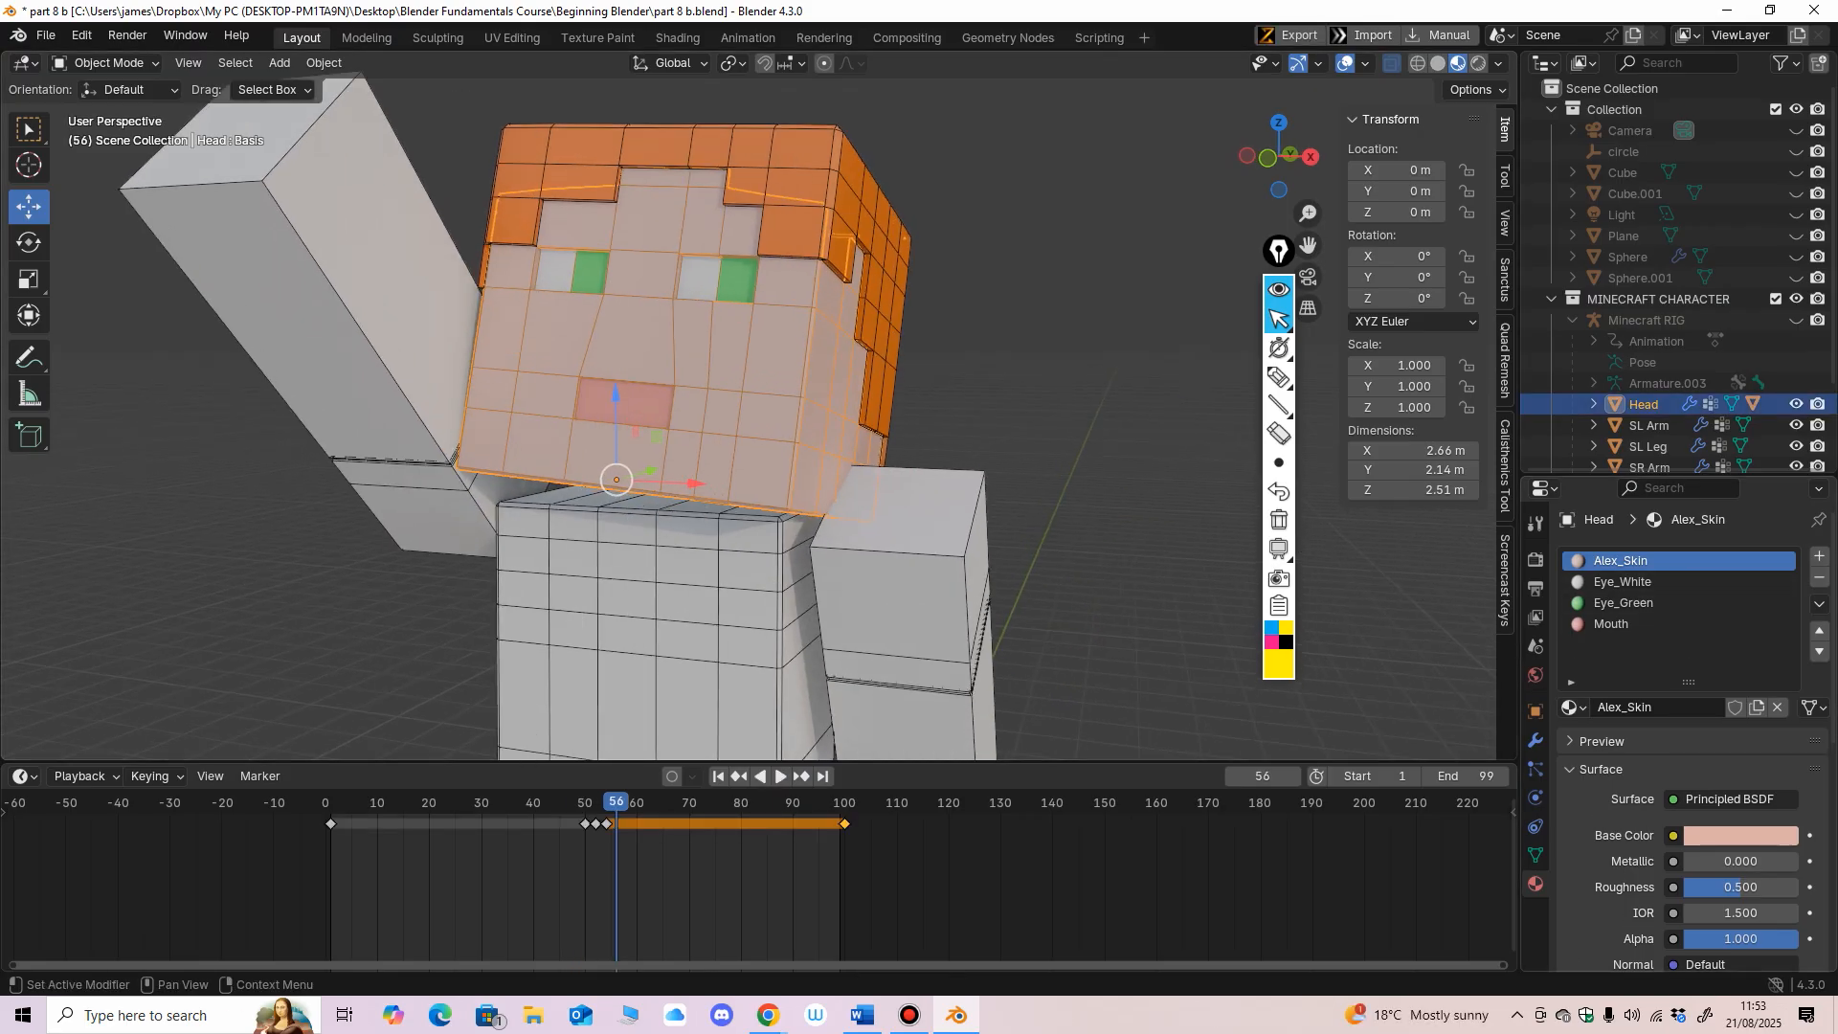
{"action": "left_click", "coordinate": [1740, 835]}
{"action": "left_click_drag", "start_coordinate": [1679, 594], "coordinate": [1671, 595]}
{"action": "left_click", "coordinate": [1092, 450]}
{"action": "scroll", "coordinate": [1091, 450], "scroll_direction": "down", "scroll_amount": 2}
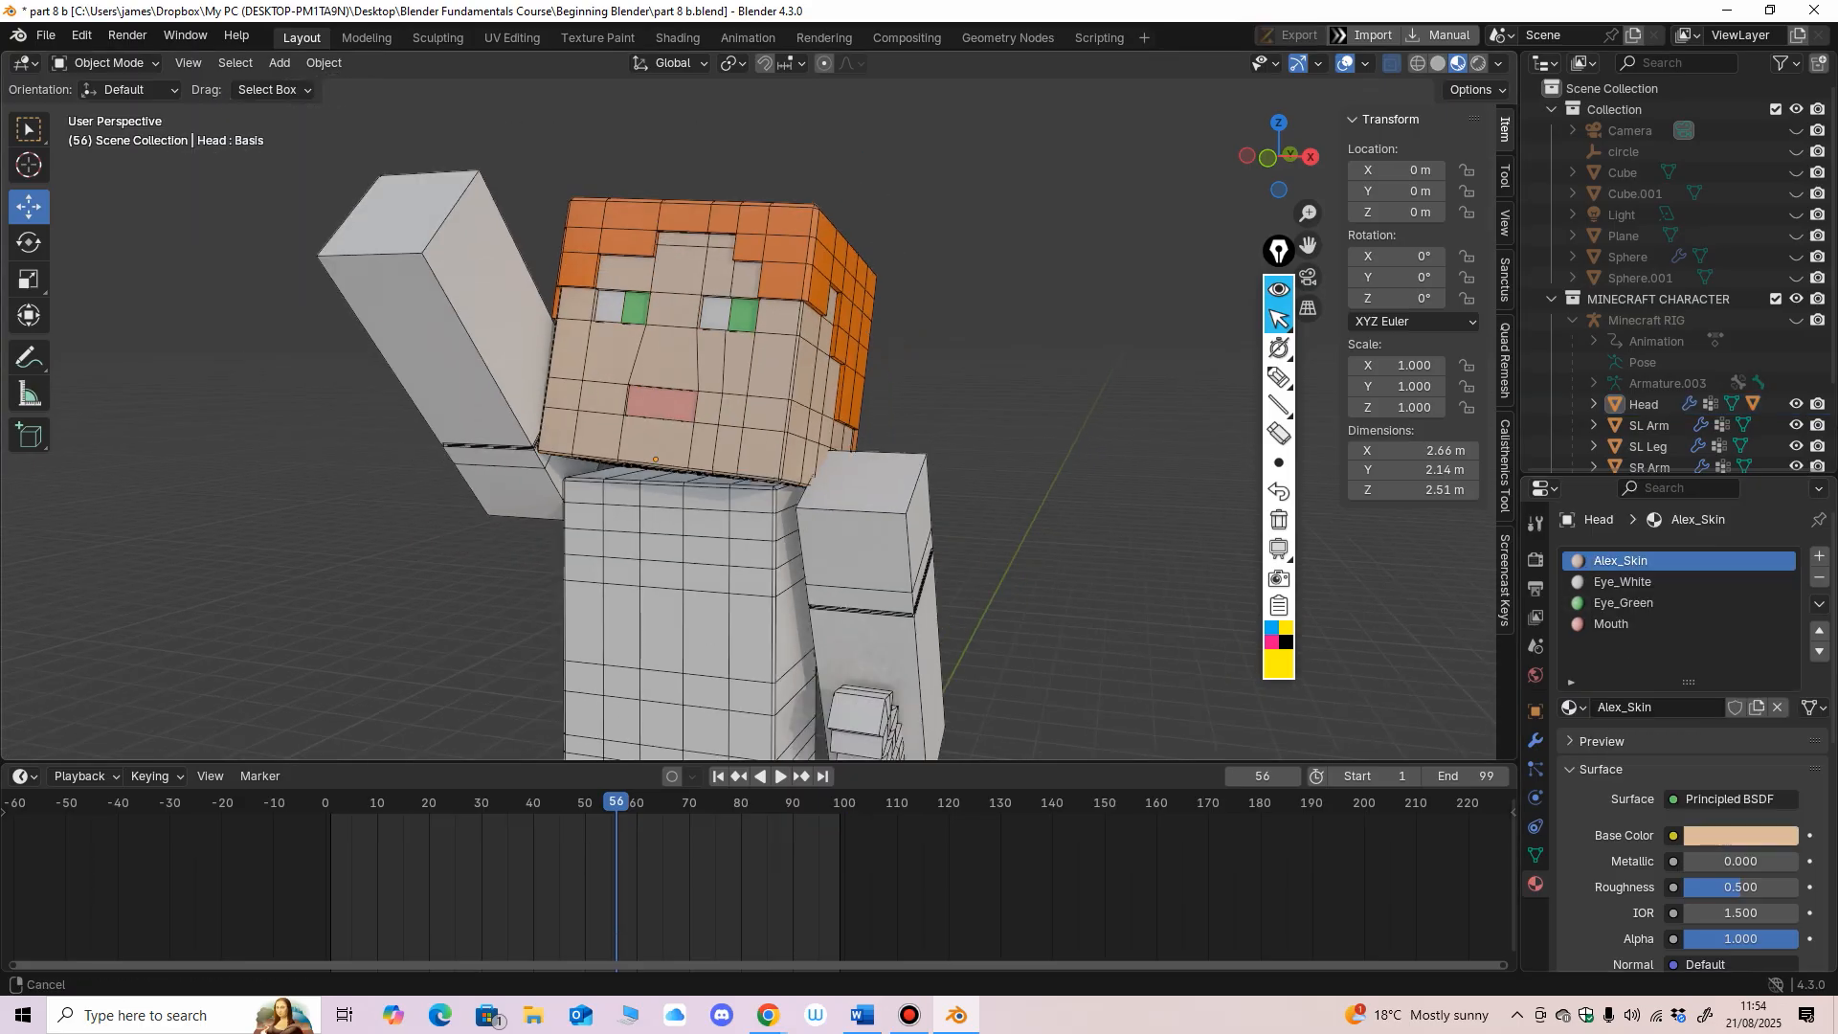
Step: Select the SR Arm from a close view of the shoulder and create a new material for it
{"action": "mouse_move", "coordinate": [1091, 450]}
{"action": "middle_mouse_down"}
{"action": "mouse_move", "coordinate": [976, 441]}
{"action": "mouse_move", "coordinate": [1106, 445]}
{"action": "mouse_move", "coordinate": [1120, 419]}
{"action": "mouse_move", "coordinate": [1080, 444]}
{"action": "mouse_move", "coordinate": [986, 435]}
{"action": "mouse_move", "coordinate": [1131, 421]}
{"action": "mouse_move", "coordinate": [1081, 427]}
{"action": "middle_mouse_up"}
{"action": "middle_click_drag", "start_coordinate": [1115, 488], "coordinate": [1034, 488]}
{"action": "scroll", "coordinate": [814, 483], "scroll_direction": "up", "scroll_amount": 1}
{"action": "middle_click_drag", "start_coordinate": [824, 612], "coordinate": [756, 469], "text": "shift"}
{"action": "left_click", "coordinate": [795, 493]}
{"action": "scroll", "coordinate": [704, 379], "scroll_direction": "up", "scroll_amount": 2}
{"action": "scroll", "coordinate": [756, 469], "scroll_direction": "up", "scroll_amount": 1}
{"action": "left_click", "coordinate": [1677, 708]}
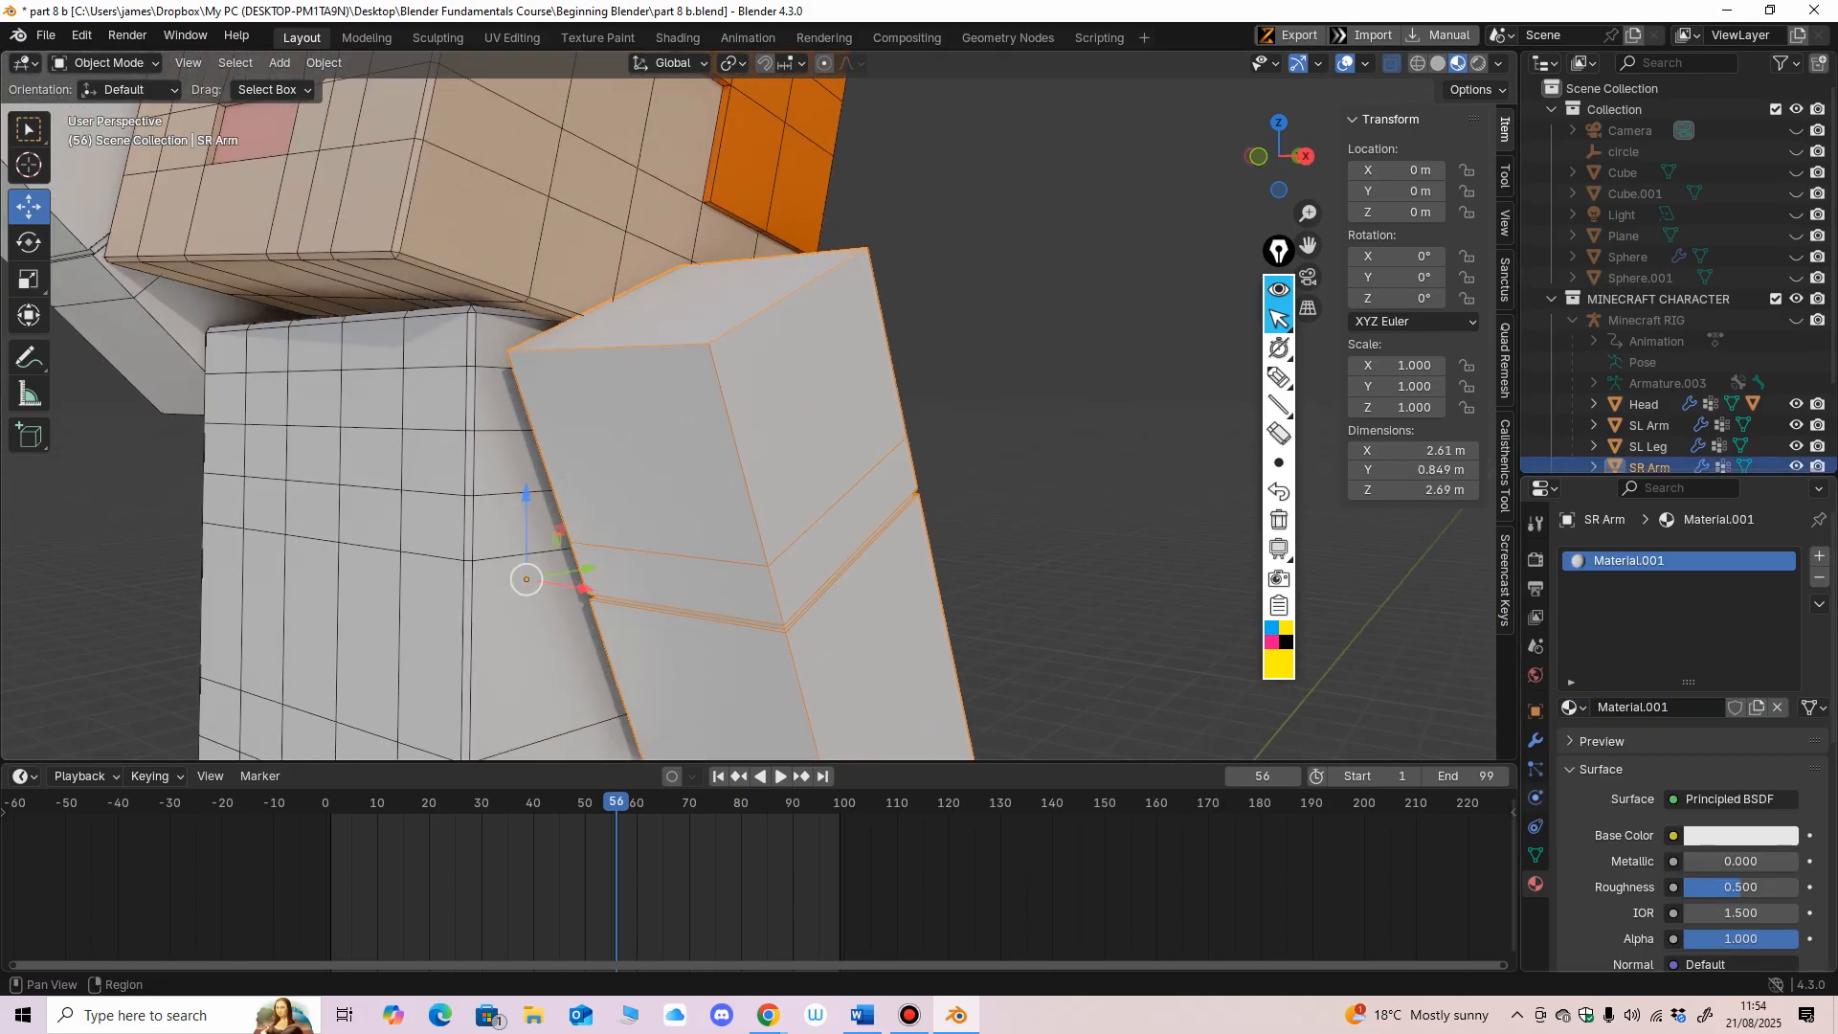
Step: Rename the SR Arm's new material to Arm_SR
{"action": "left_click", "coordinate": [1653, 707]}
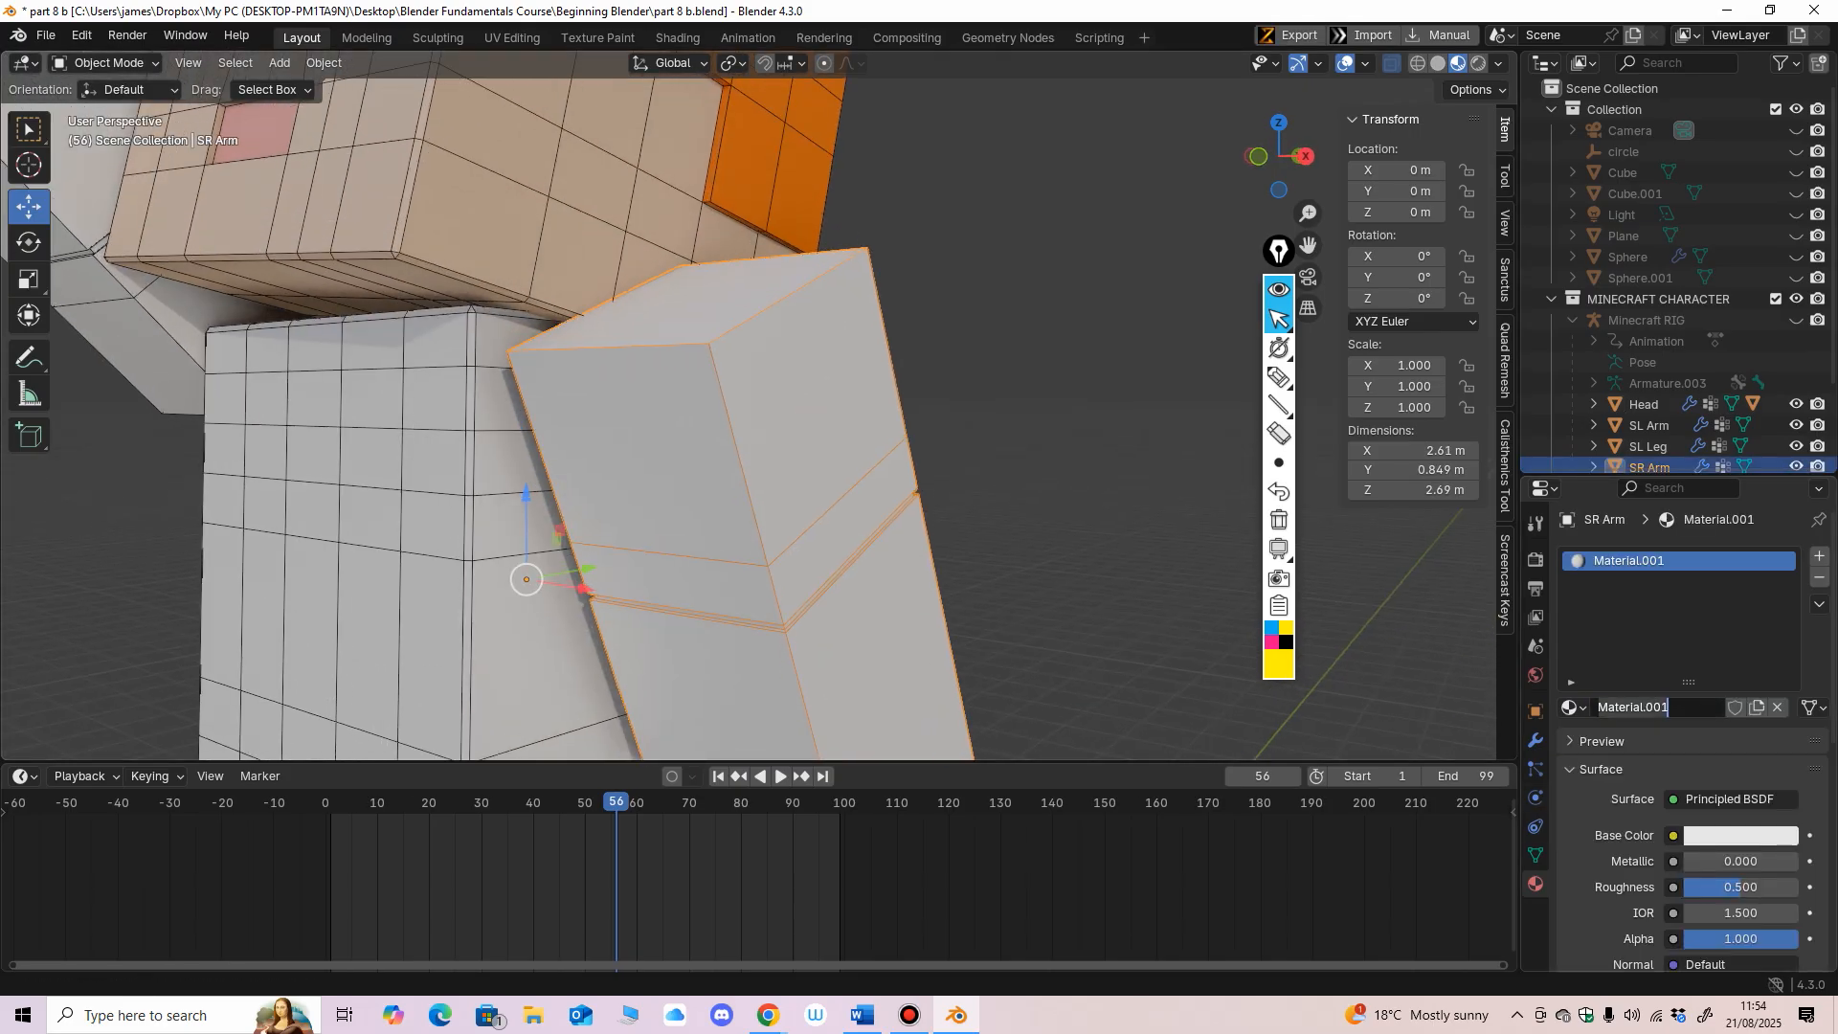
{"action": "type", "text": "Arm_SR"}
{"action": "key", "text": "Return"}
Step: Set the Arm_SR material's Base Color to a light green and deselect the arm
{"action": "middle_click_drag", "start_coordinate": [747, 479], "coordinate": [763, 370]}
{"action": "scroll", "coordinate": [756, 457], "scroll_direction": "down", "scroll_amount": 2}
{"action": "middle_click_drag", "start_coordinate": [799, 574], "coordinate": [818, 618]}
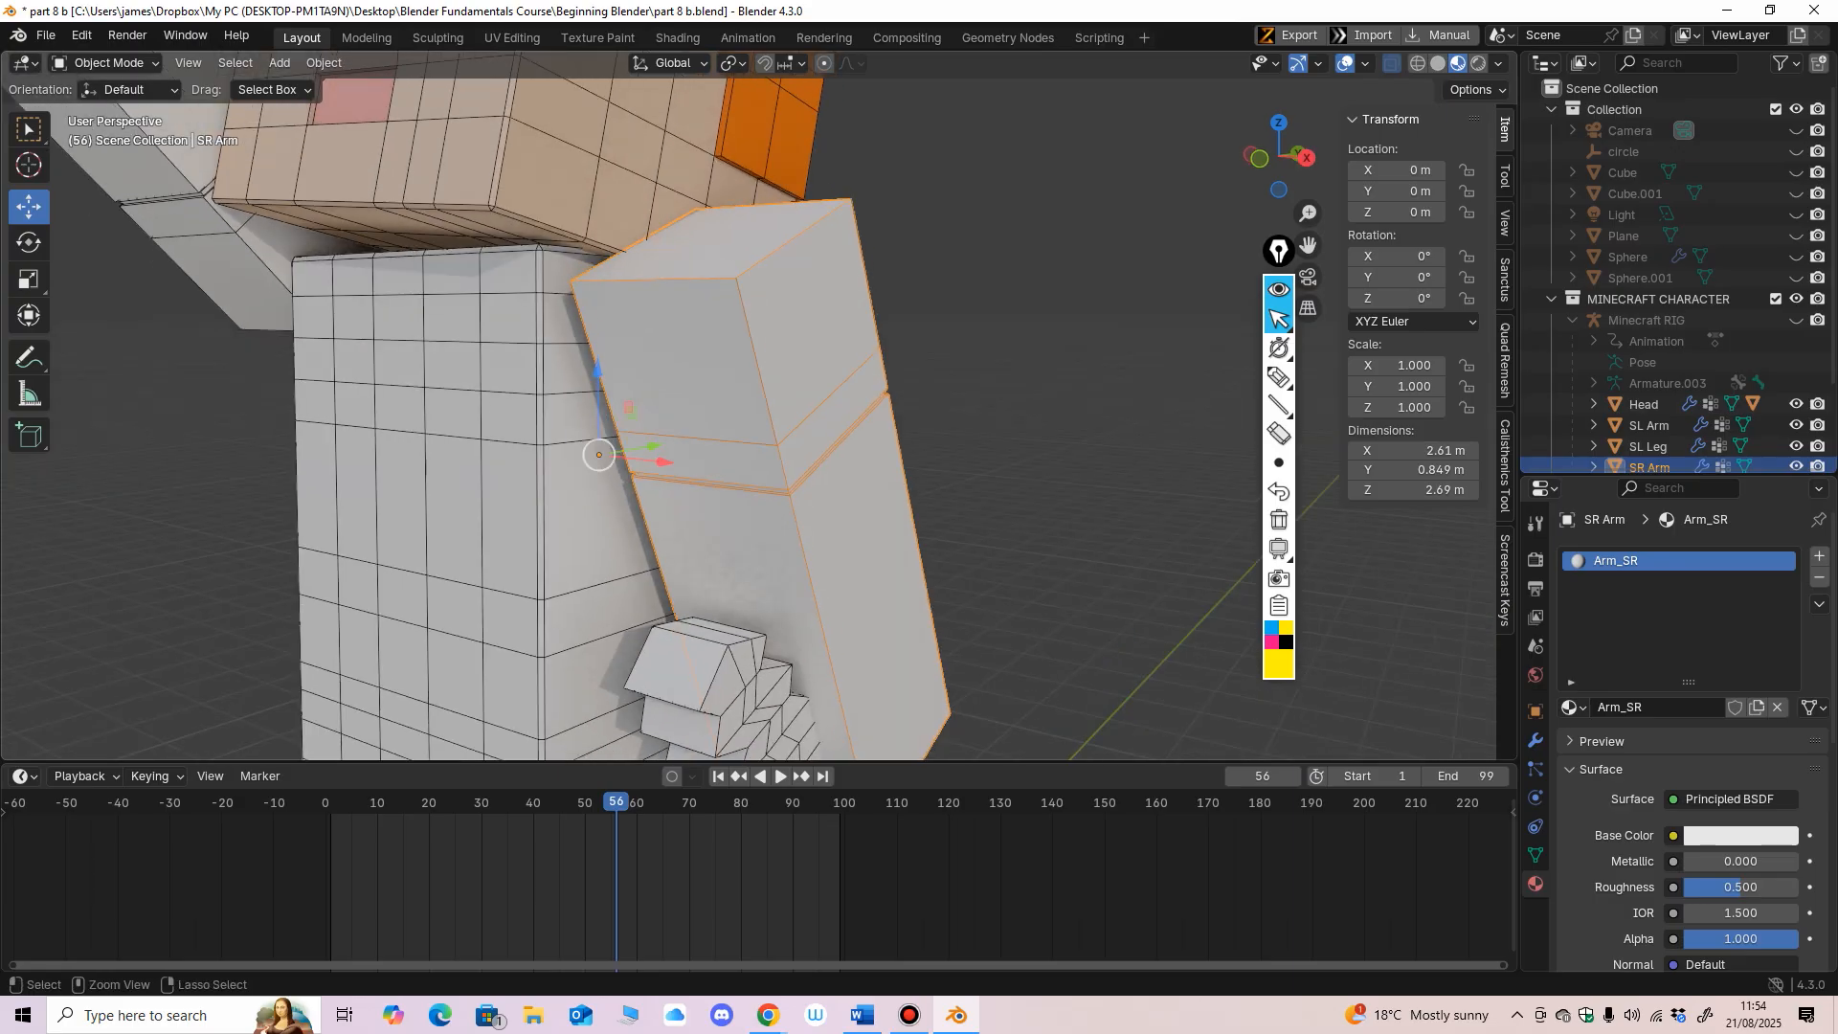
{"action": "scroll", "coordinate": [822, 627], "scroll_direction": "down", "scroll_amount": 1}
{"action": "left_click", "coordinate": [1740, 835]}
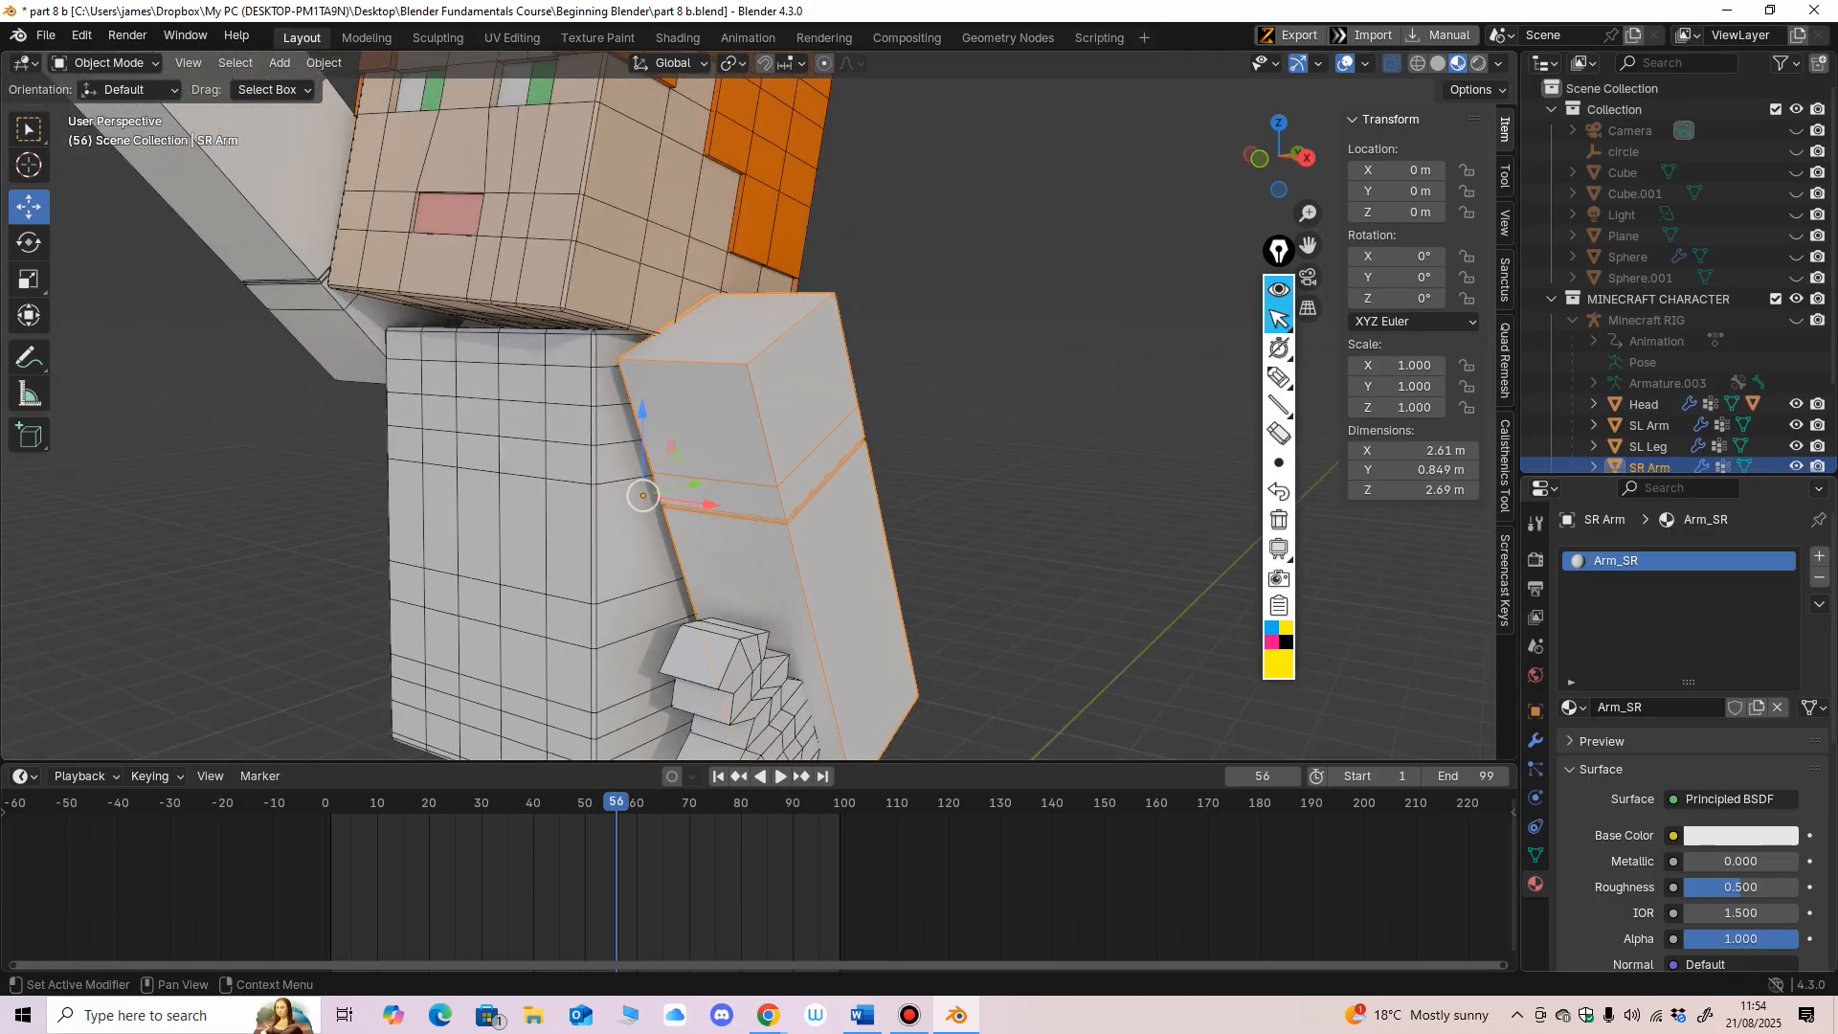
{"action": "left_click", "coordinate": [1740, 834]}
{"action": "mouse_move", "coordinate": [1683, 574]}
{"action": "left_mouse_down"}
{"action": "mouse_move", "coordinate": [1653, 525]}
{"action": "mouse_move", "coordinate": [1637, 561]}
{"action": "left_mouse_up"}
{"action": "left_click", "coordinate": [1072, 450]}
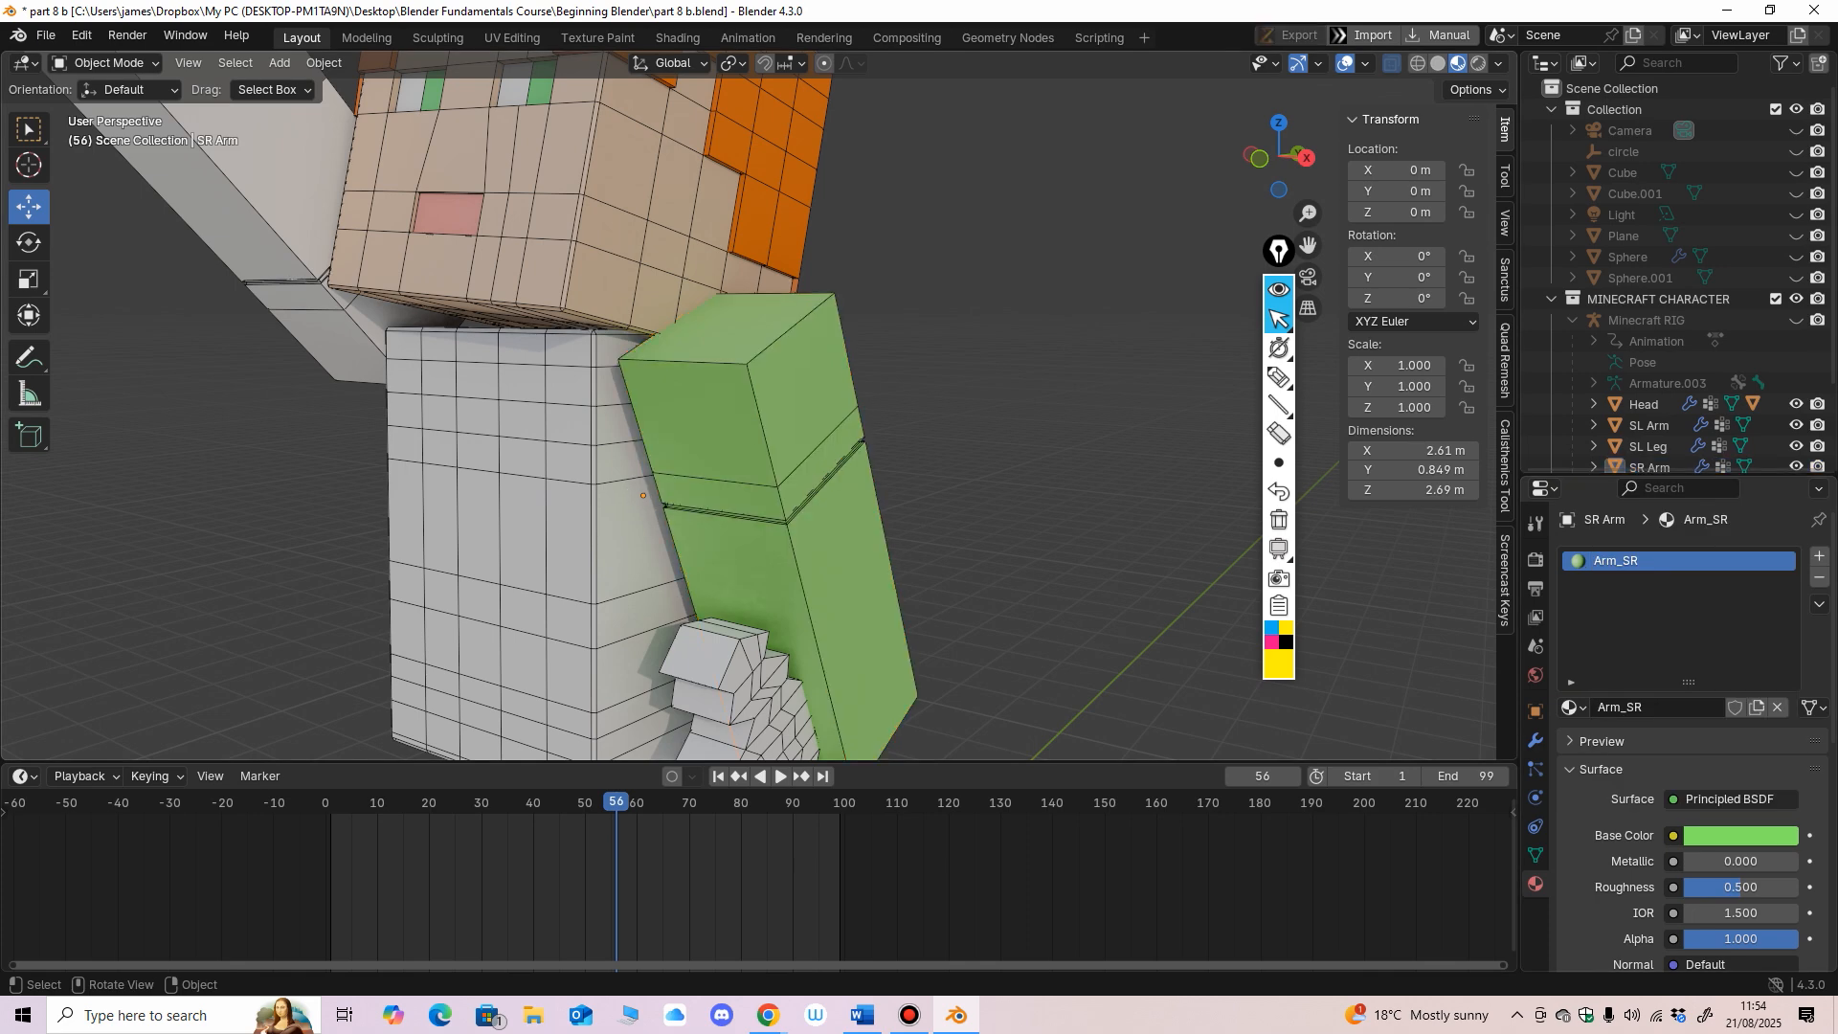
Step: Add a second material slot to the SR Arm with a new material named Arm_SR_DarkGreen
{"action": "scroll", "coordinate": [758, 406], "scroll_direction": "down", "scroll_amount": 7}
{"action": "scroll", "coordinate": [759, 406], "scroll_direction": "up", "scroll_amount": 8}
{"action": "middle_click_drag", "start_coordinate": [758, 406], "coordinate": [842, 471]}
{"action": "mouse_move", "coordinate": [758, 405]}
{"action": "middle_mouse_down", "text": "ctrl"}
{"action": "mouse_move", "coordinate": [758, 306]}
{"action": "mouse_move", "coordinate": [758, 411]}
{"action": "mouse_move", "coordinate": [745, 388]}
{"action": "middle_mouse_up", "text": "ctrl"}
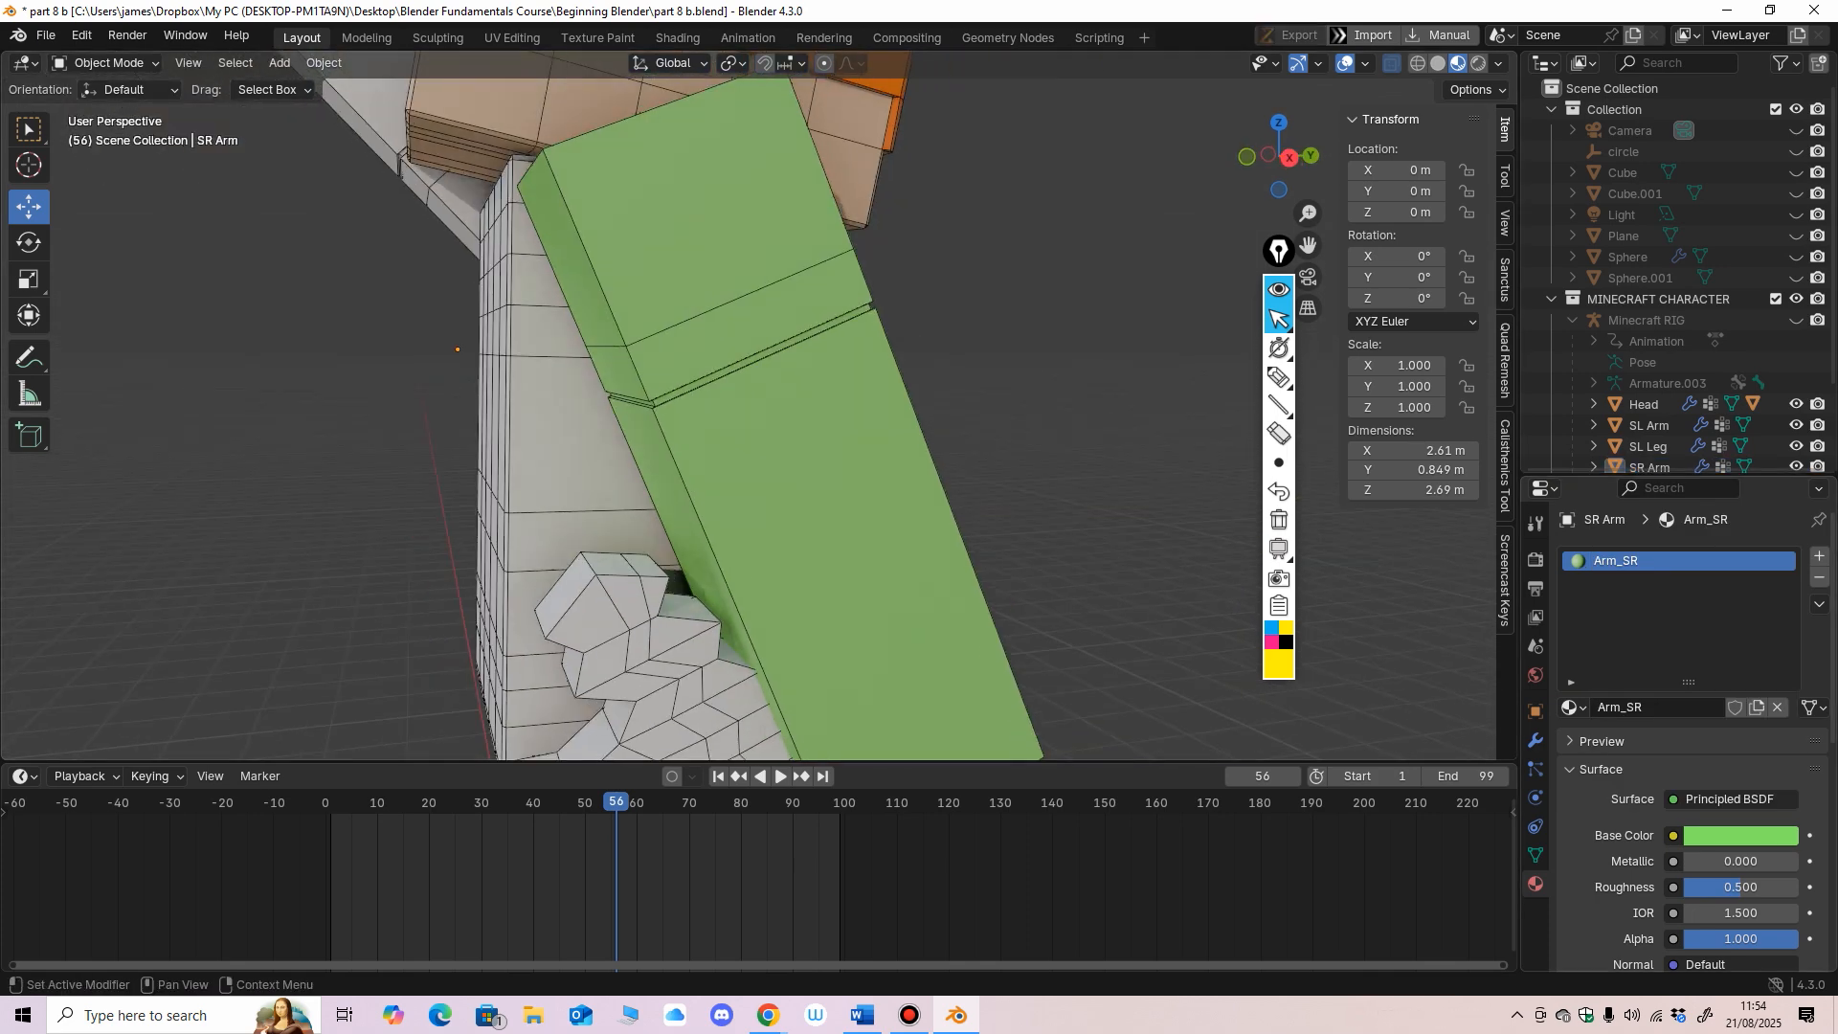
{"action": "left_click", "coordinate": [1819, 556]}
{"action": "left_click", "coordinate": [1696, 706]}
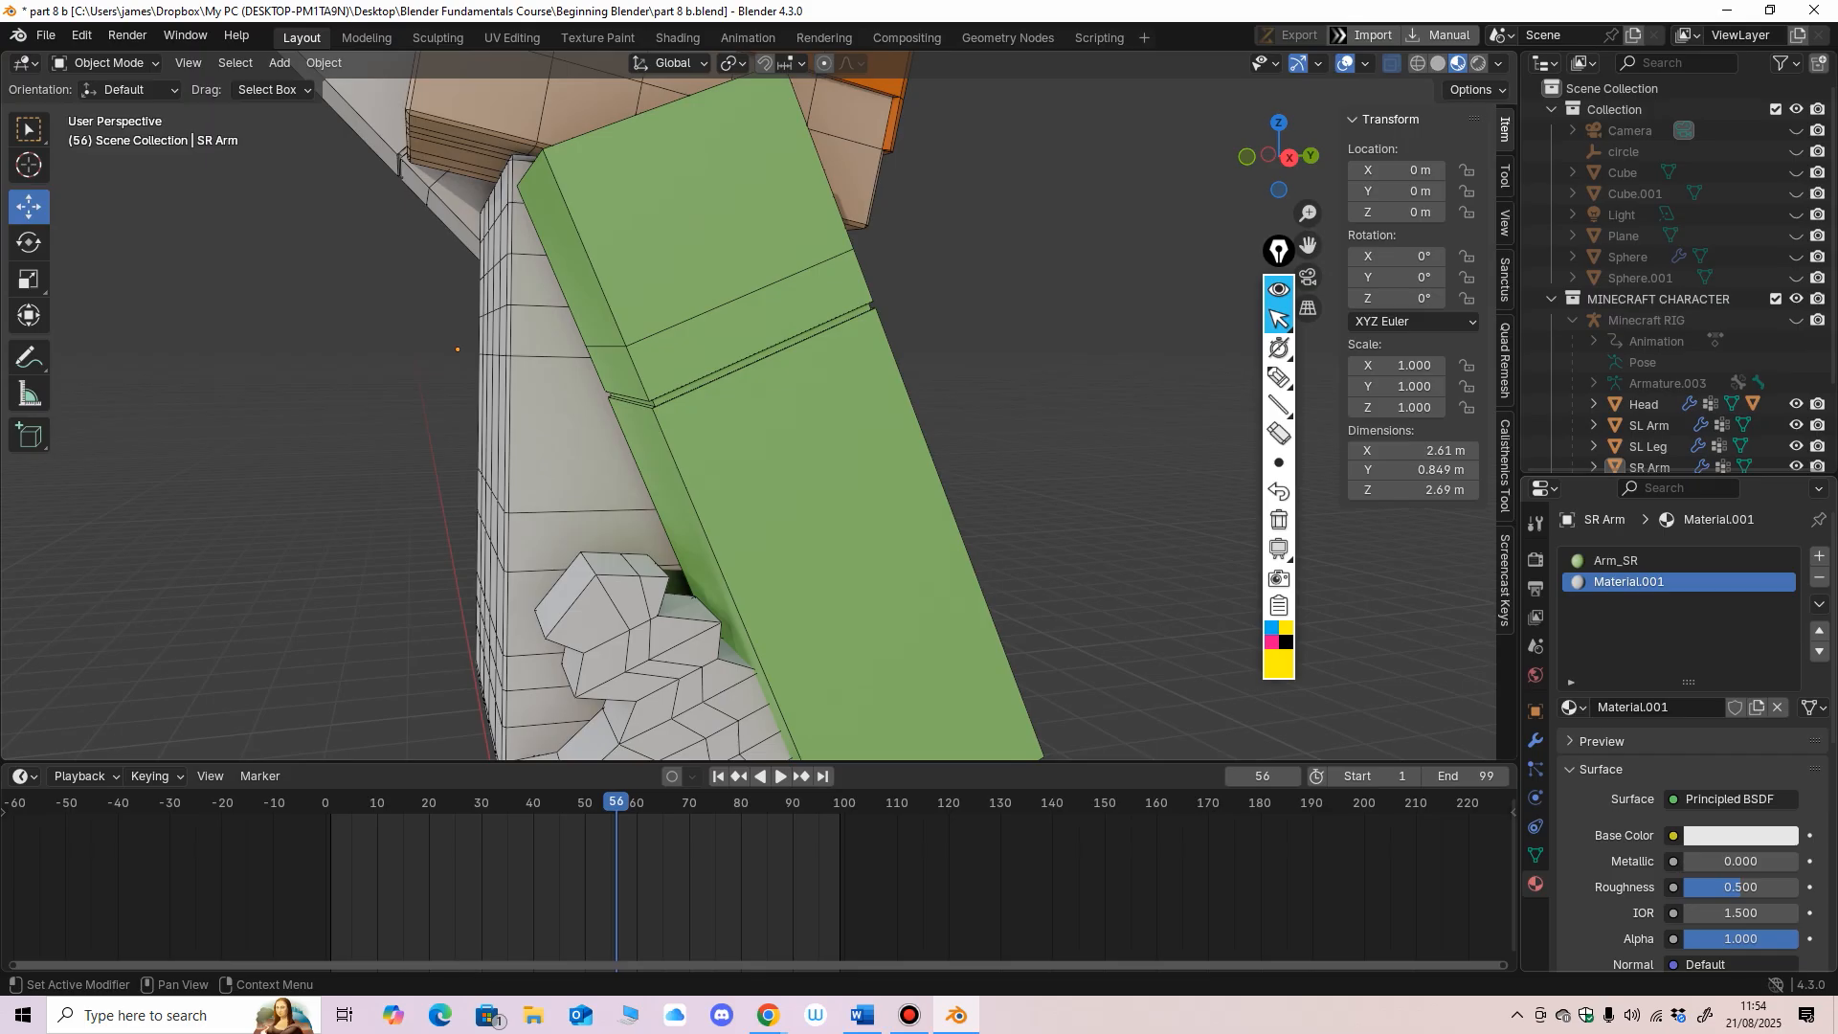
{"action": "left_click", "coordinate": [1666, 708]}
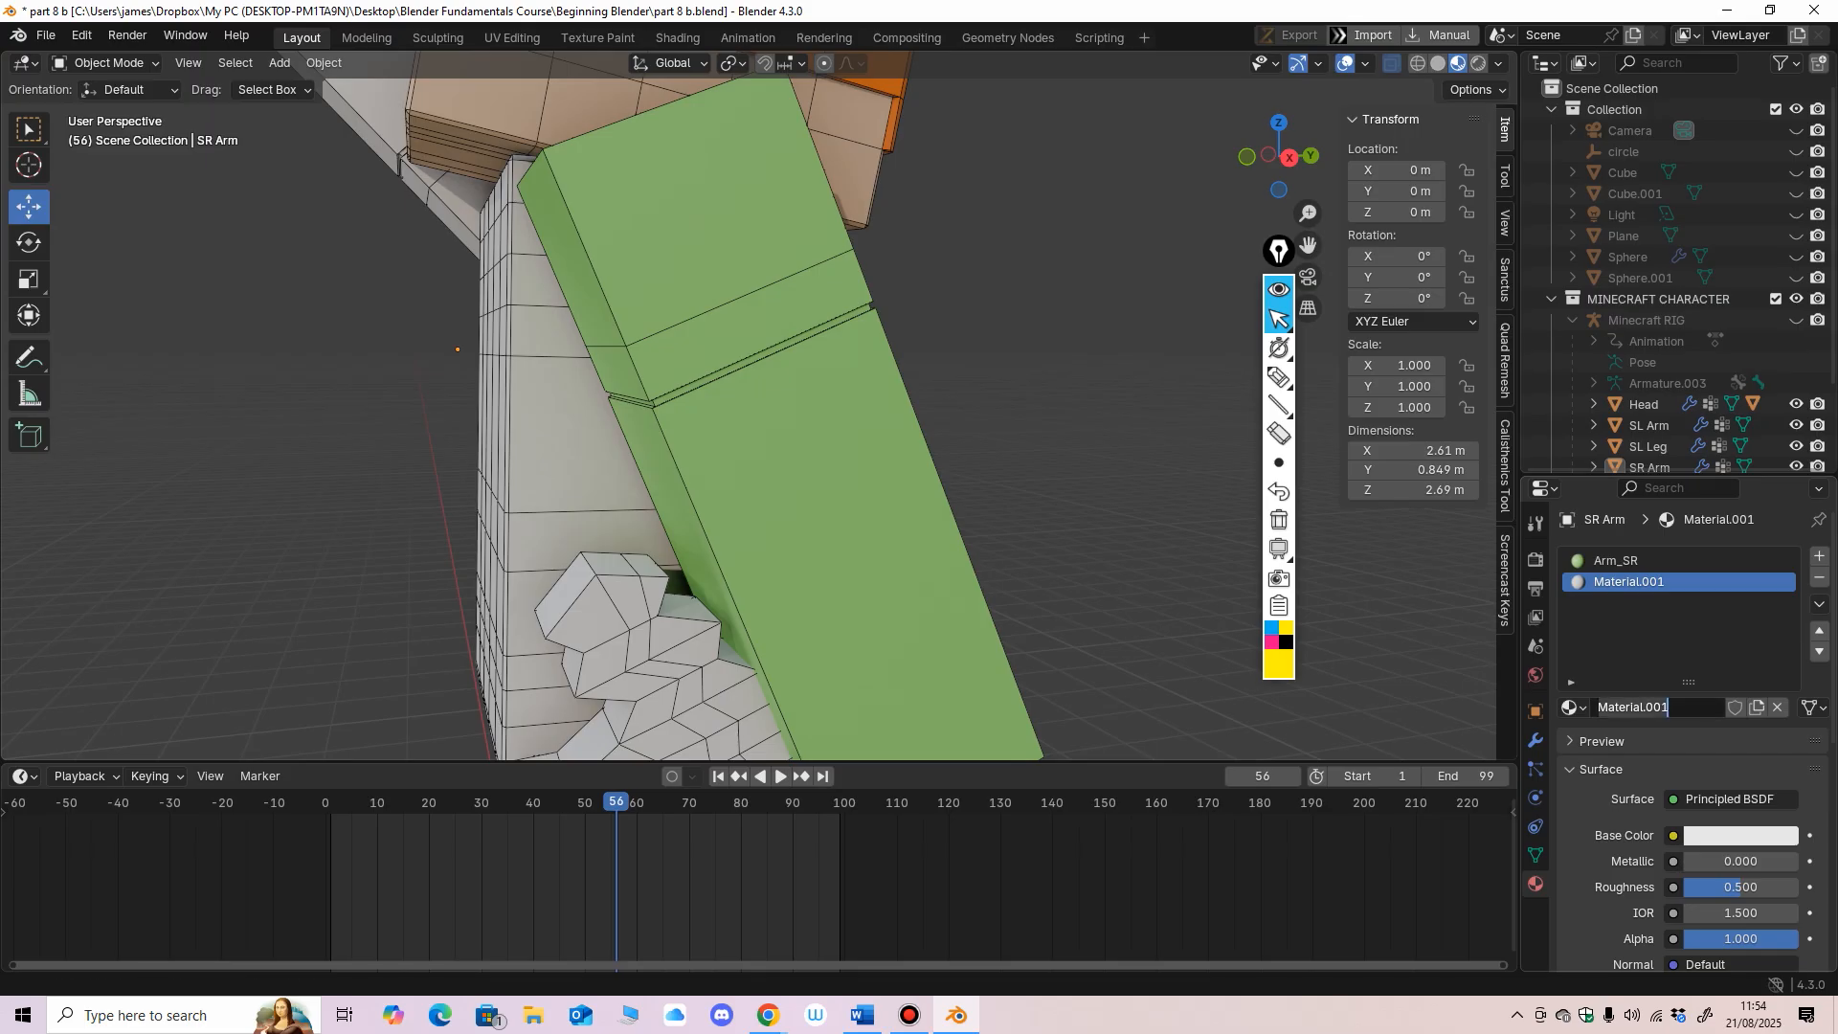
{"action": "type", "text": "Arm_SR_DgReen"}
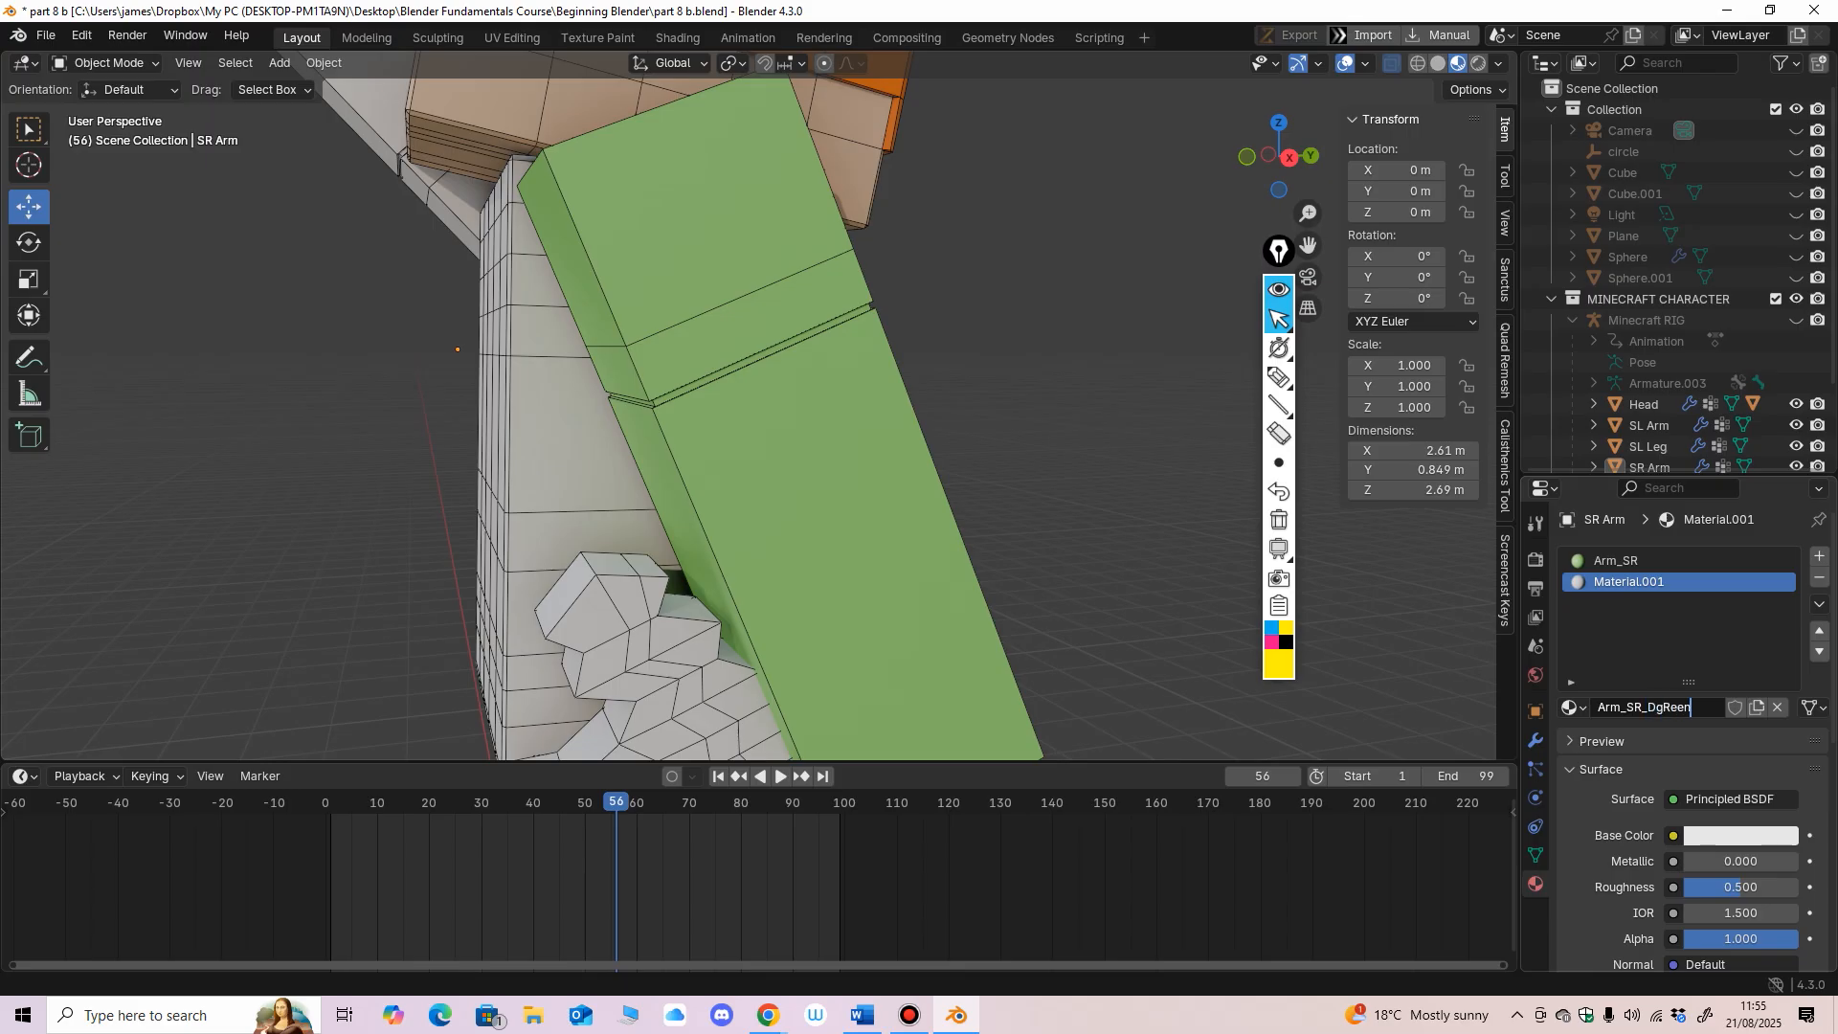
{"action": "key", "text": "Return"}
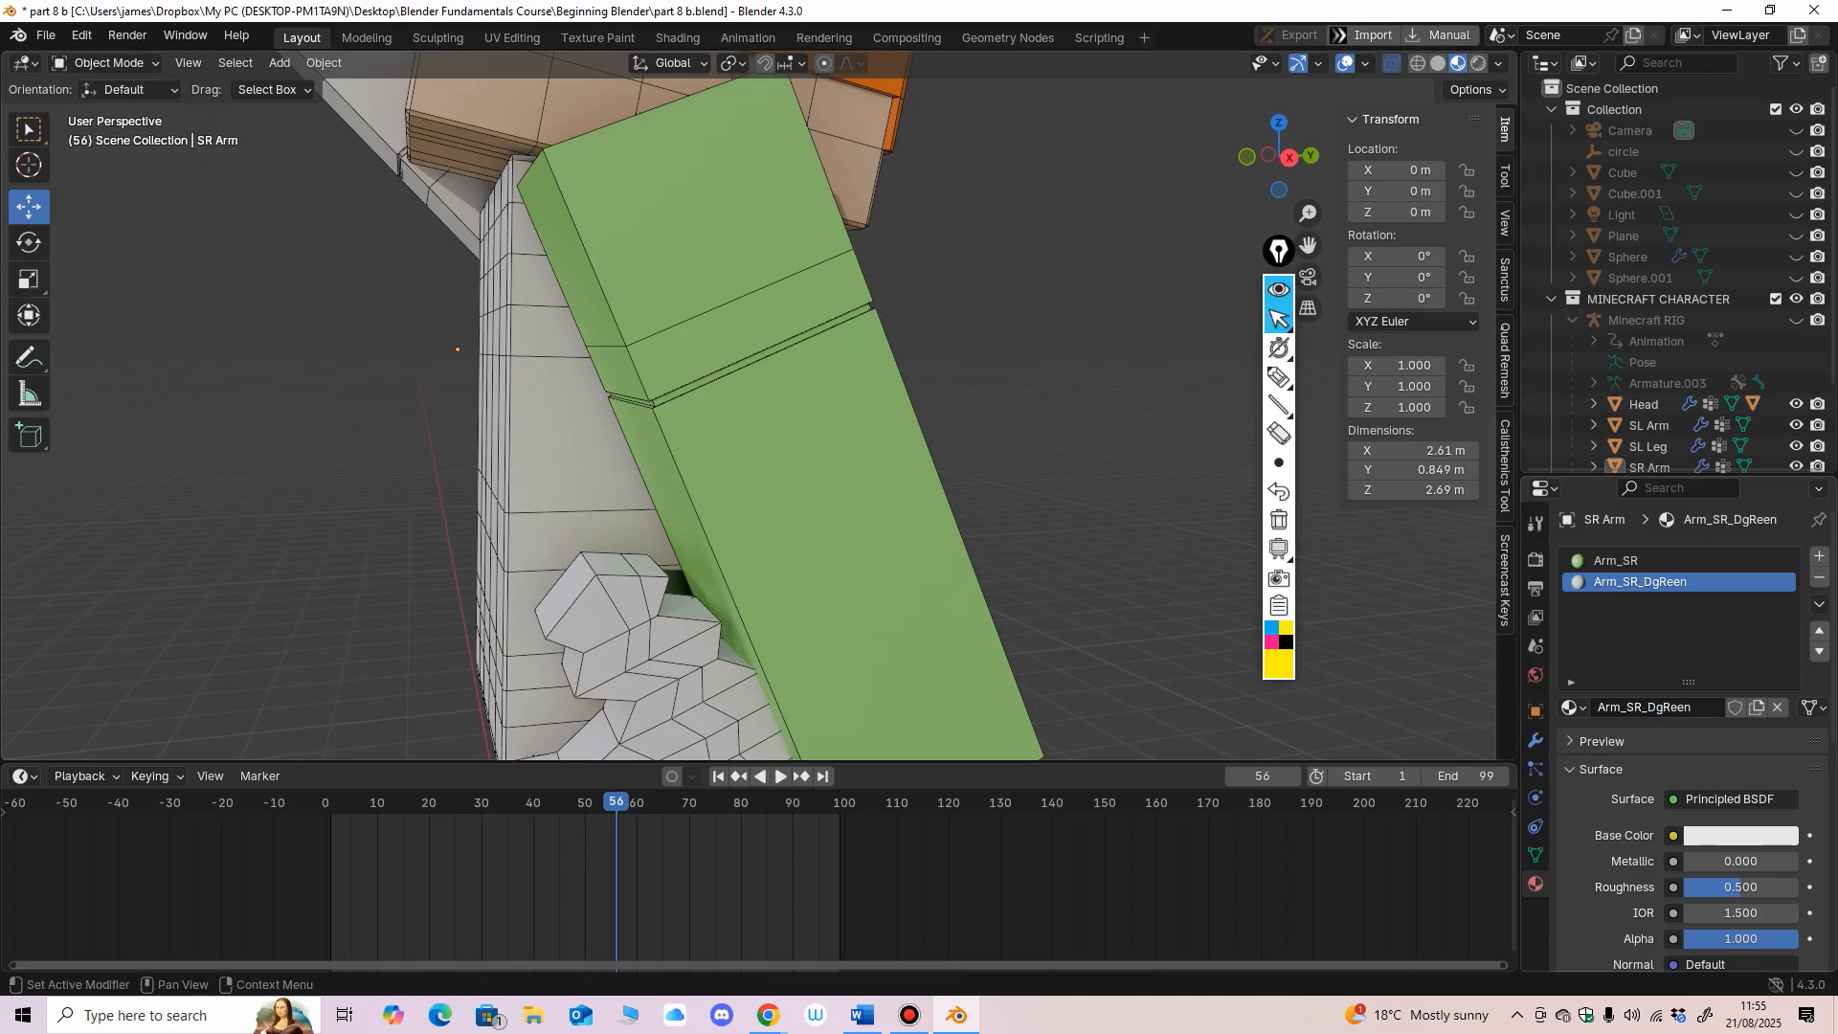
{"action": "left_click", "coordinate": [1660, 707]}
{"action": "left_click", "coordinate": [1656, 707]}
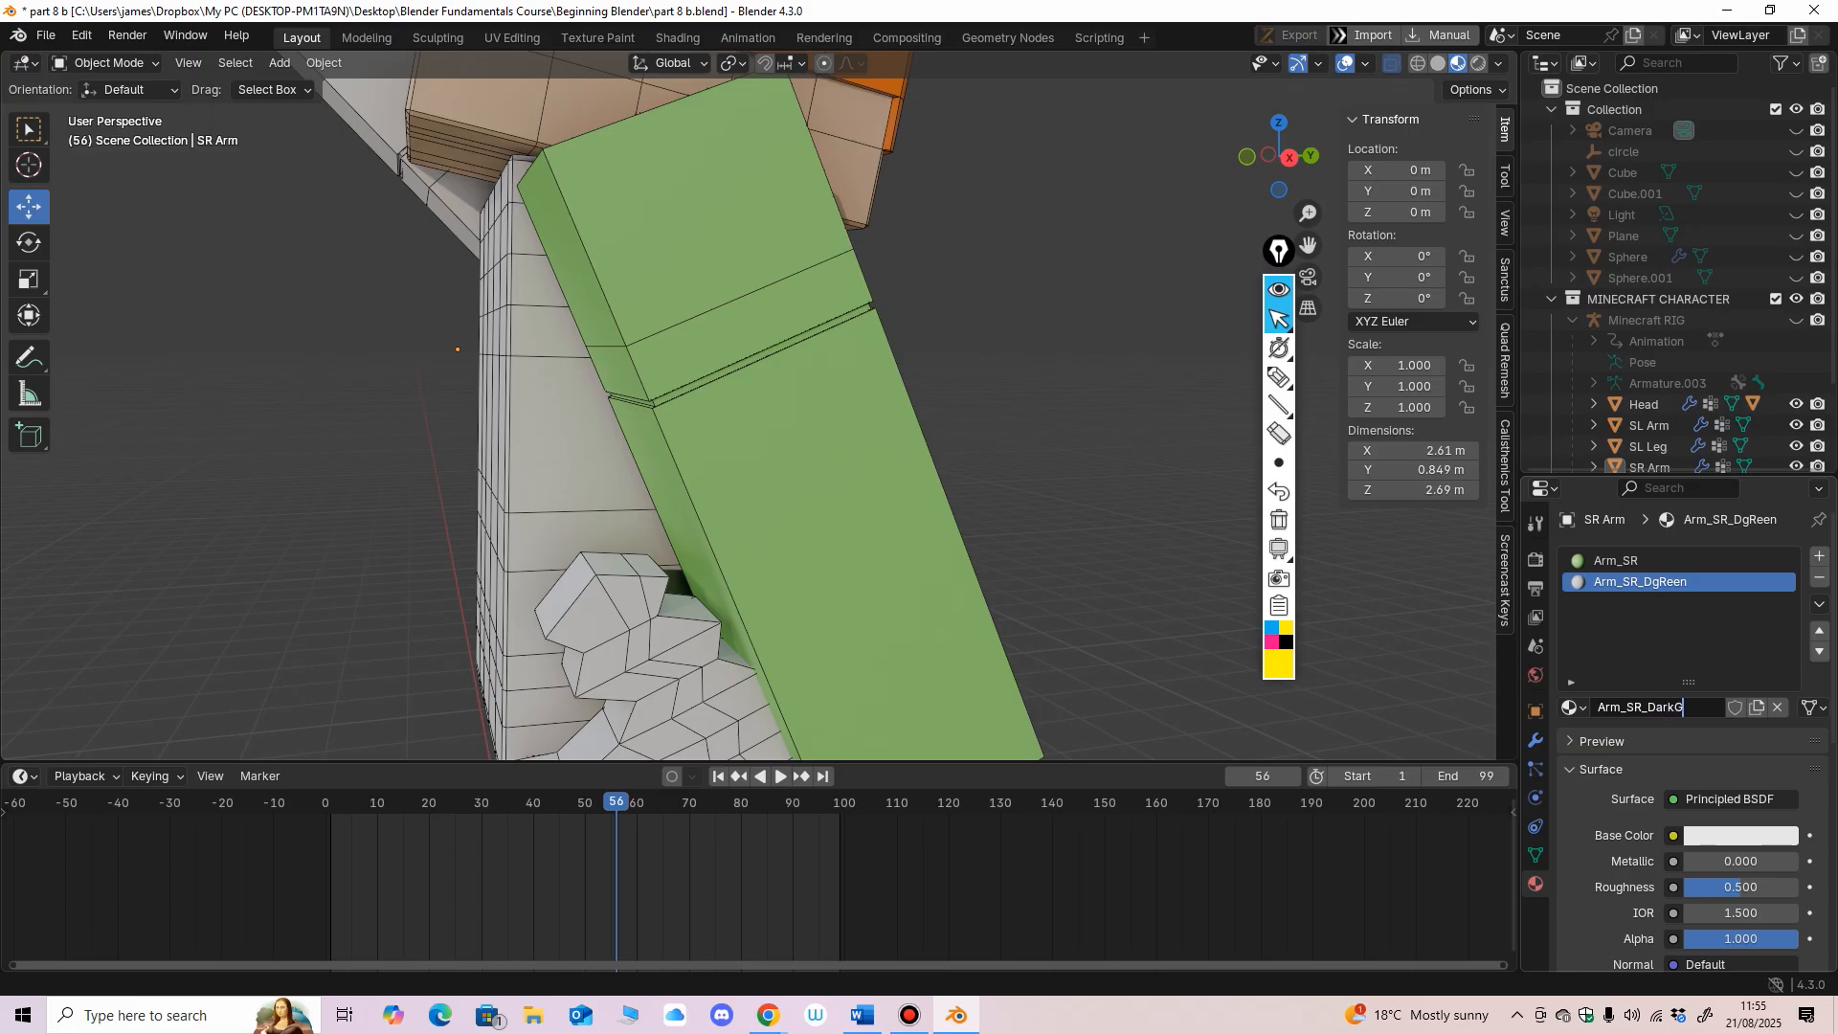
{"action": "key", "text": "Return"}
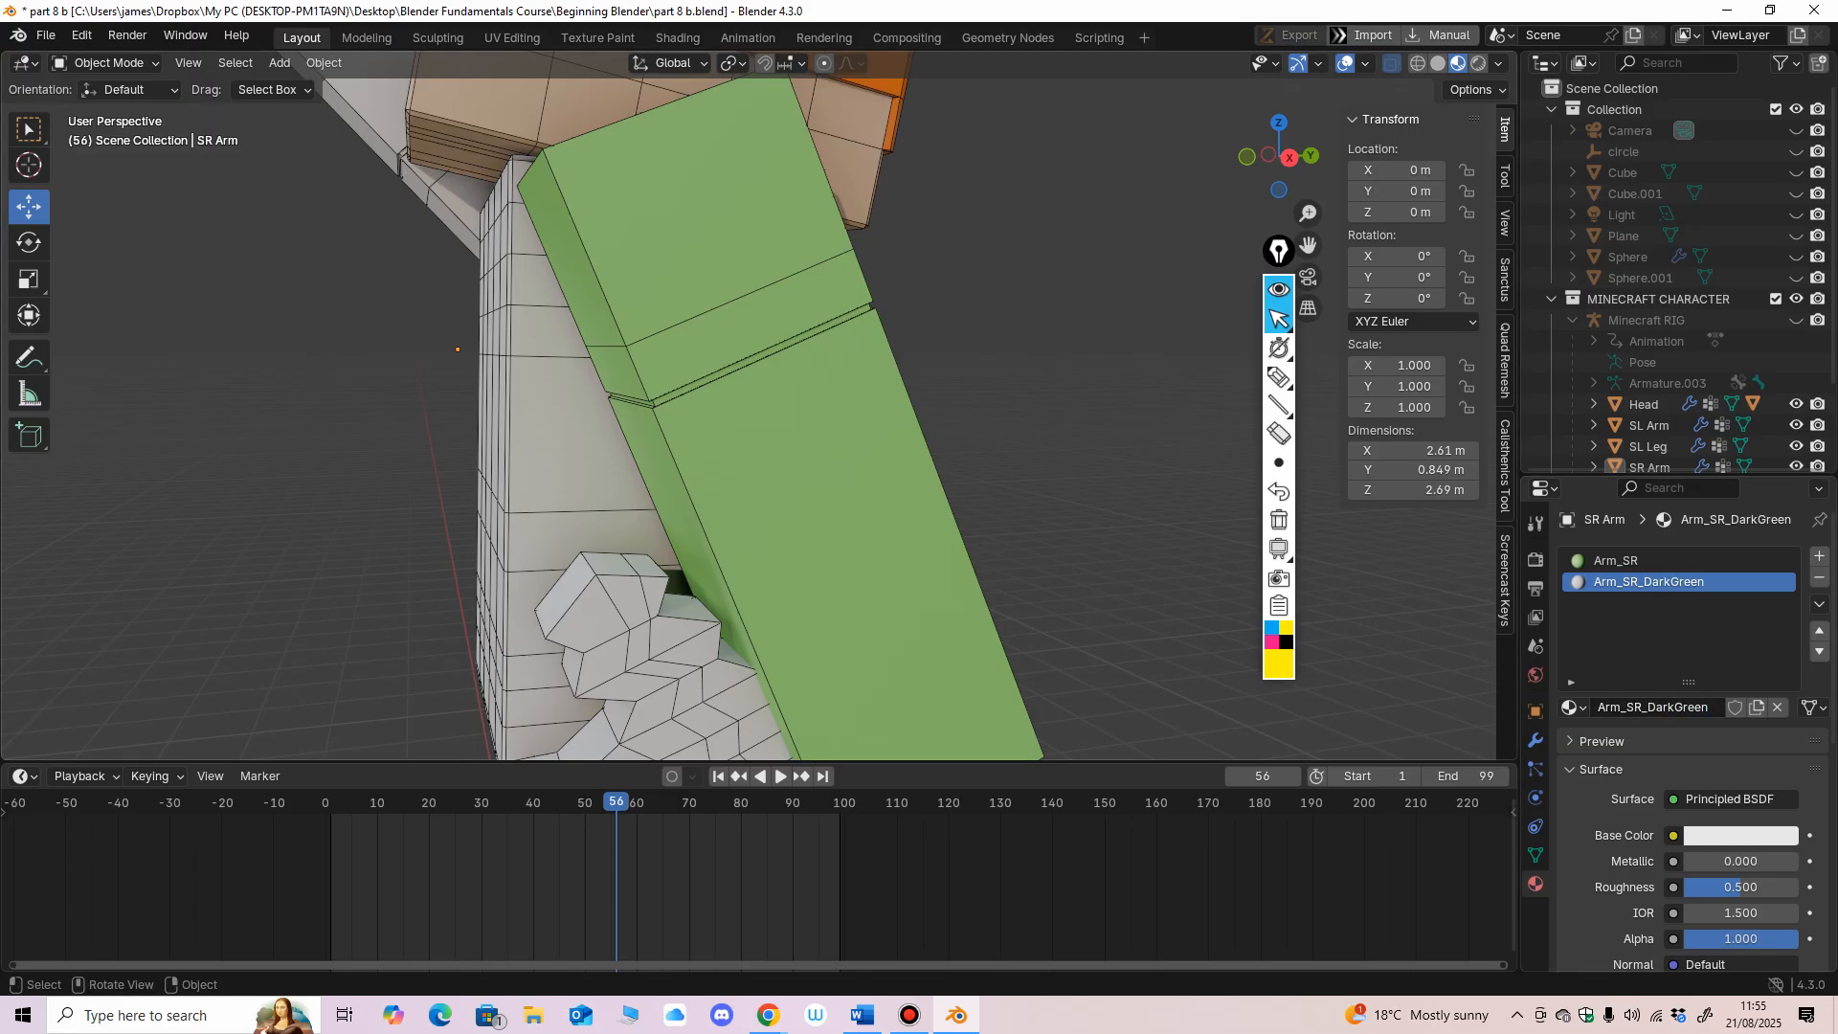
Step: Open the SR Arm in Edit Mode and enable the Armature modifier's Edit Mode and On Cage display so the mesh follows the pose
{"action": "left_click", "coordinate": [713, 383]}
{"action": "left_click", "coordinate": [107, 63]}
{"action": "left_click", "coordinate": [101, 111]}
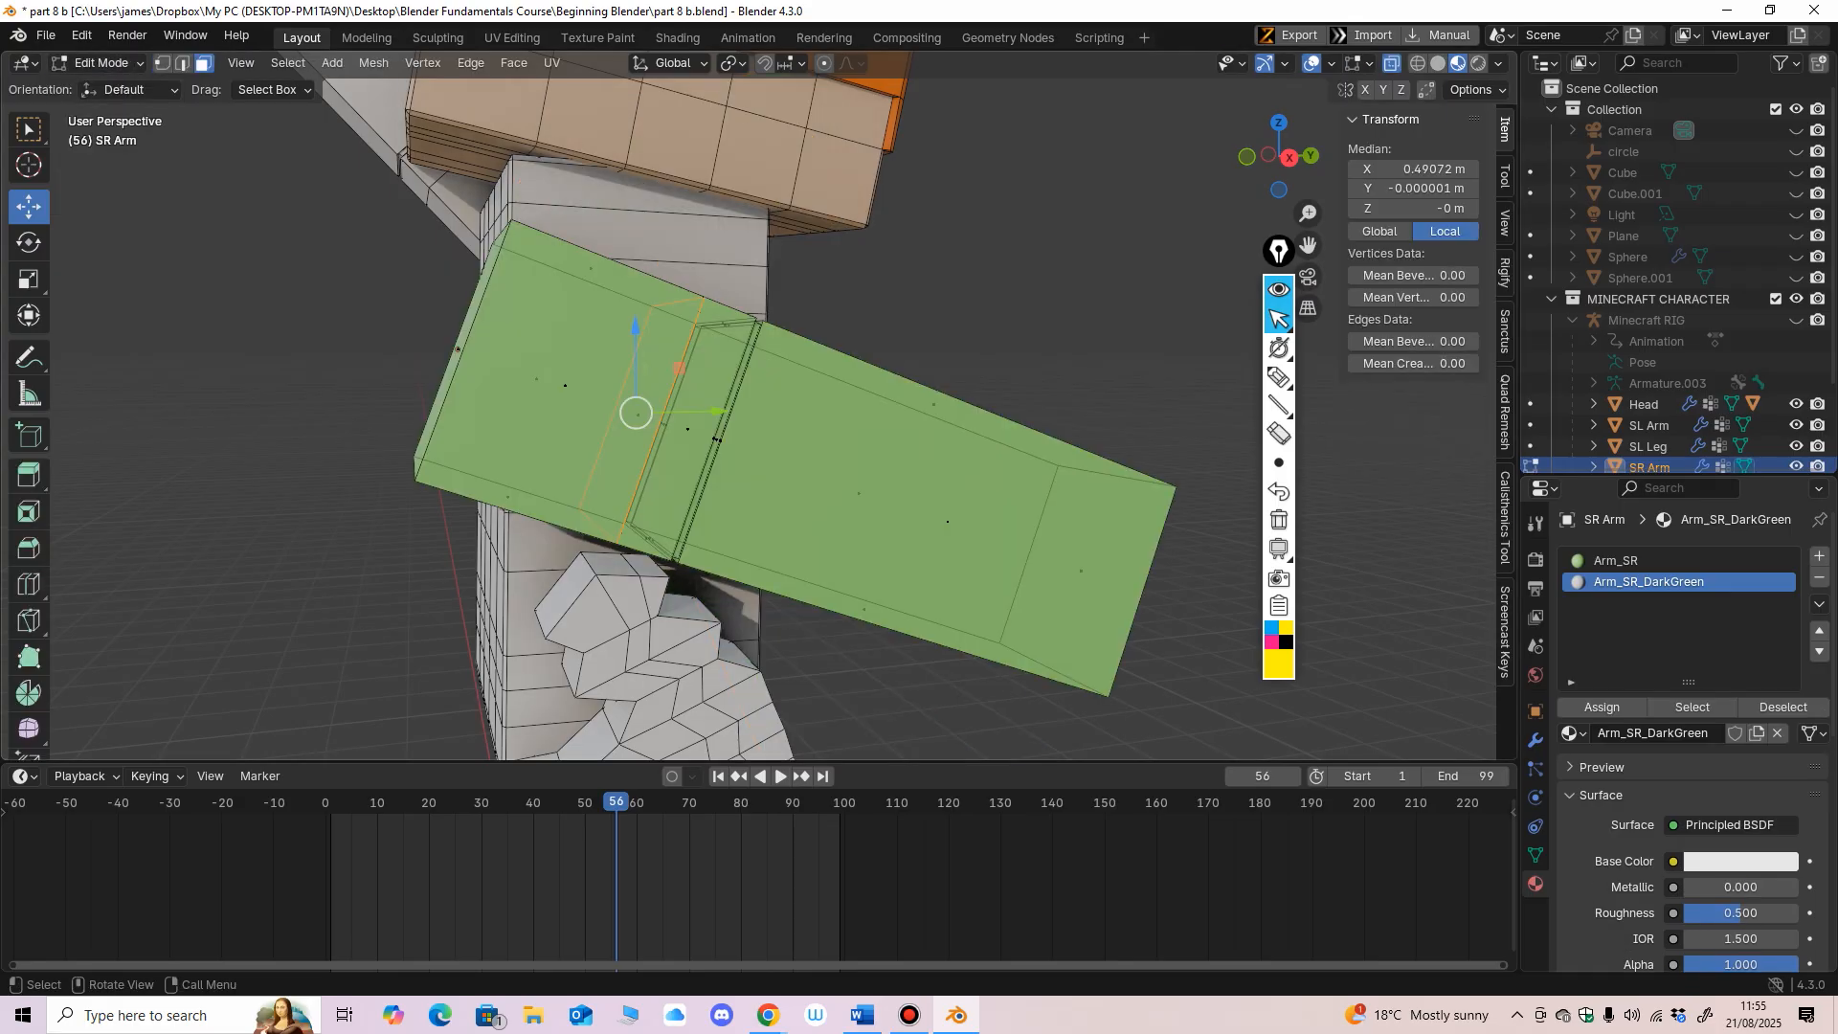
{"action": "left_click", "coordinate": [1534, 740]}
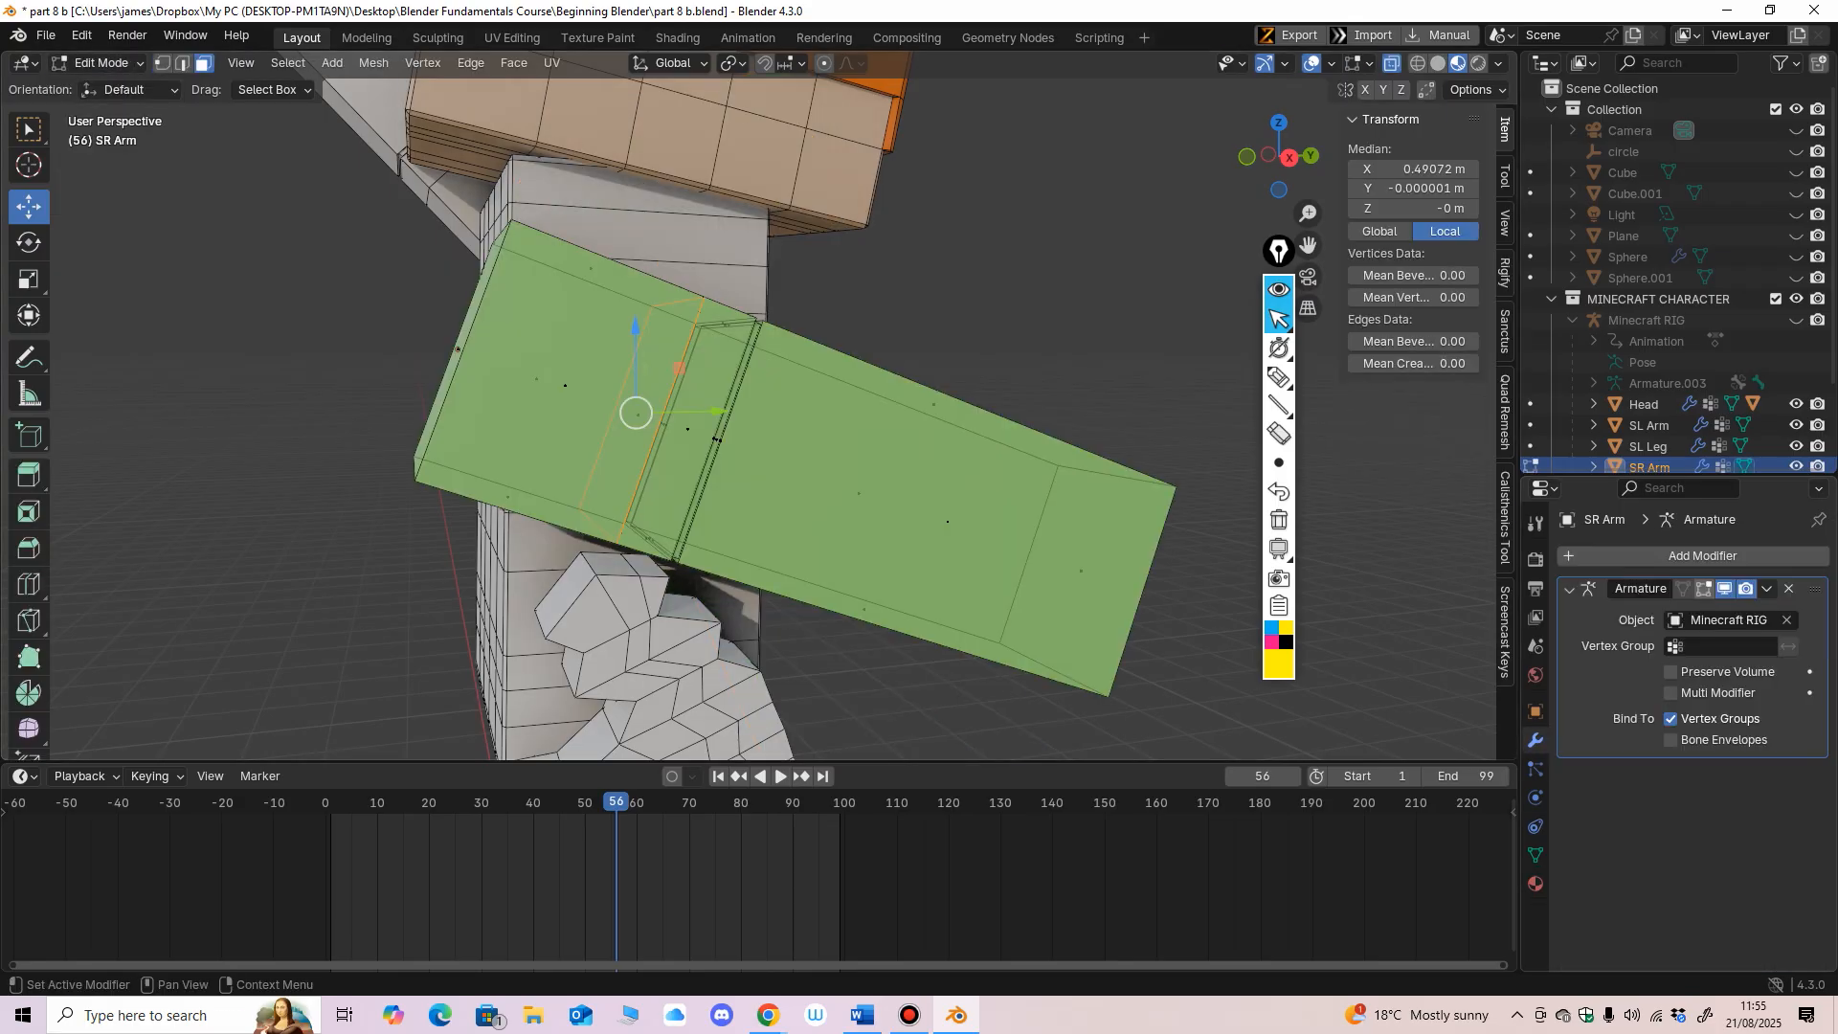
{"action": "left_click", "coordinate": [1704, 588]}
{"action": "left_click", "coordinate": [1682, 588]}
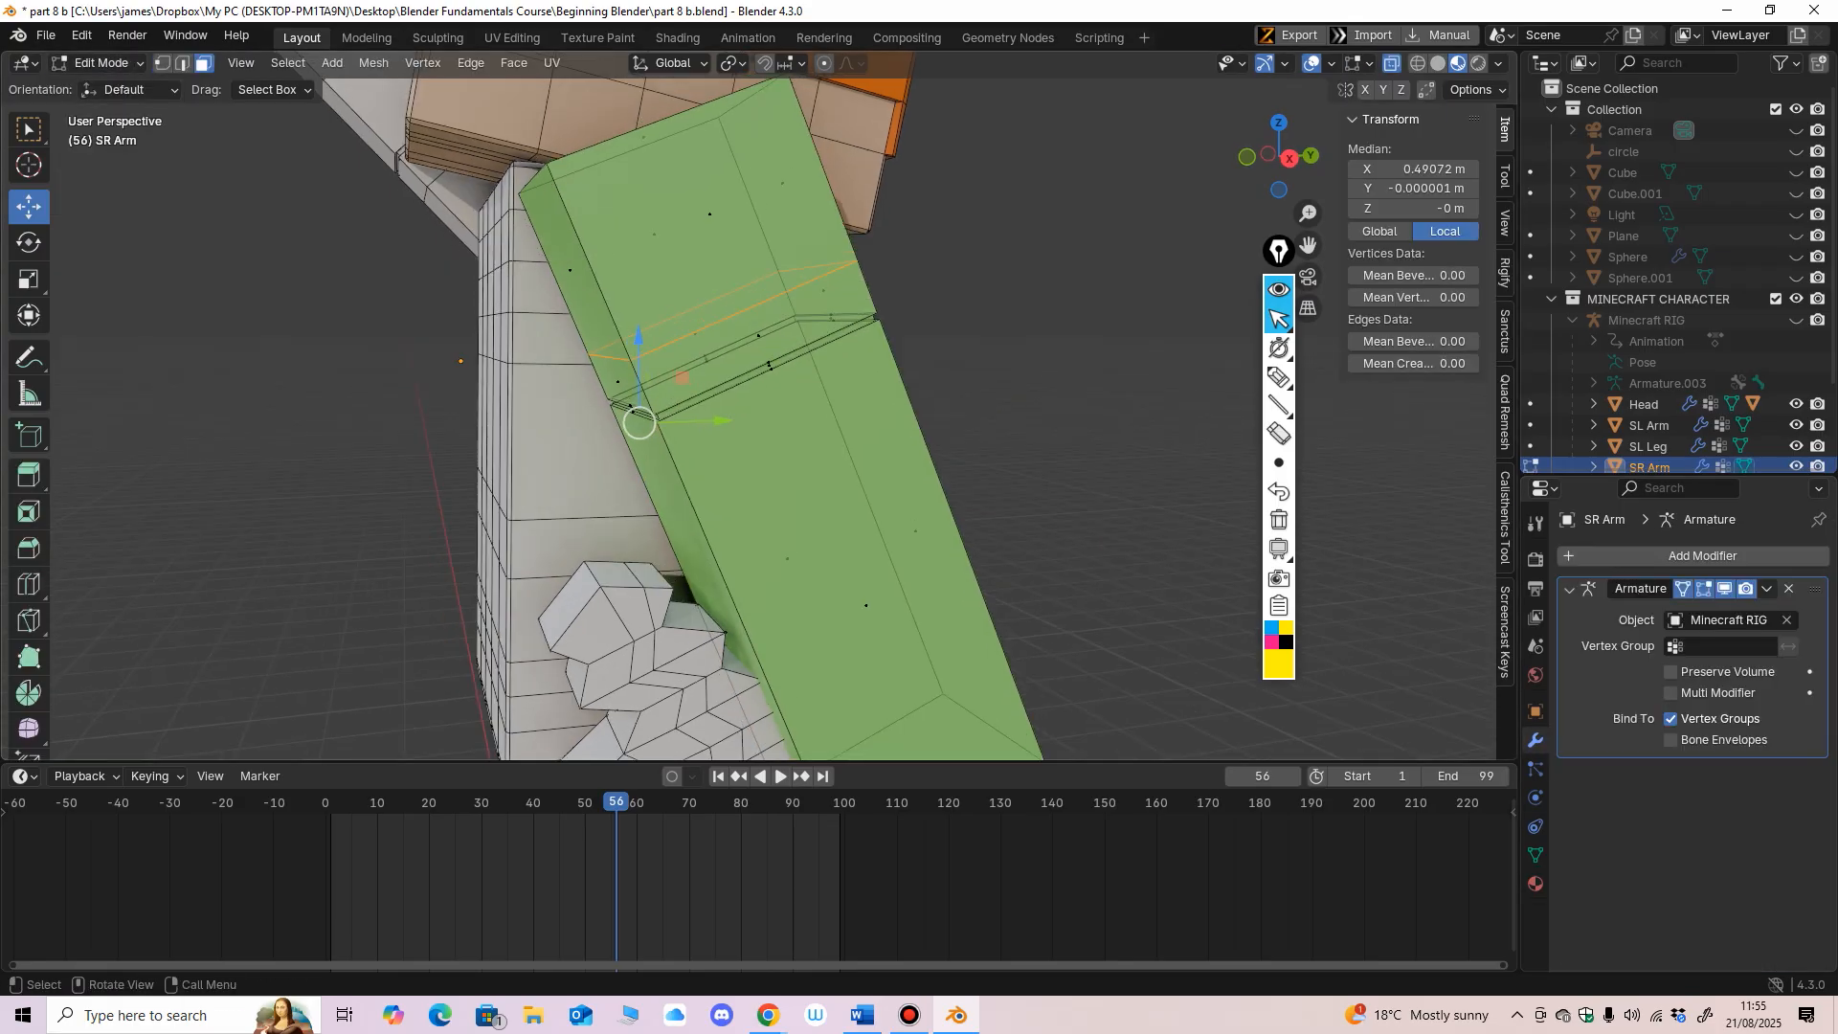
Step: Circle the Armature modifier's display toggles with the yellow screen pen, and clear the annotation
{"action": "left_click", "coordinate": [1279, 376]}
{"action": "mouse_move", "coordinate": [1699, 570]}
{"action": "left_mouse_down"}
{"action": "mouse_move", "coordinate": [1732, 600]}
{"action": "mouse_move", "coordinate": [1677, 597]}
{"action": "left_mouse_up"}
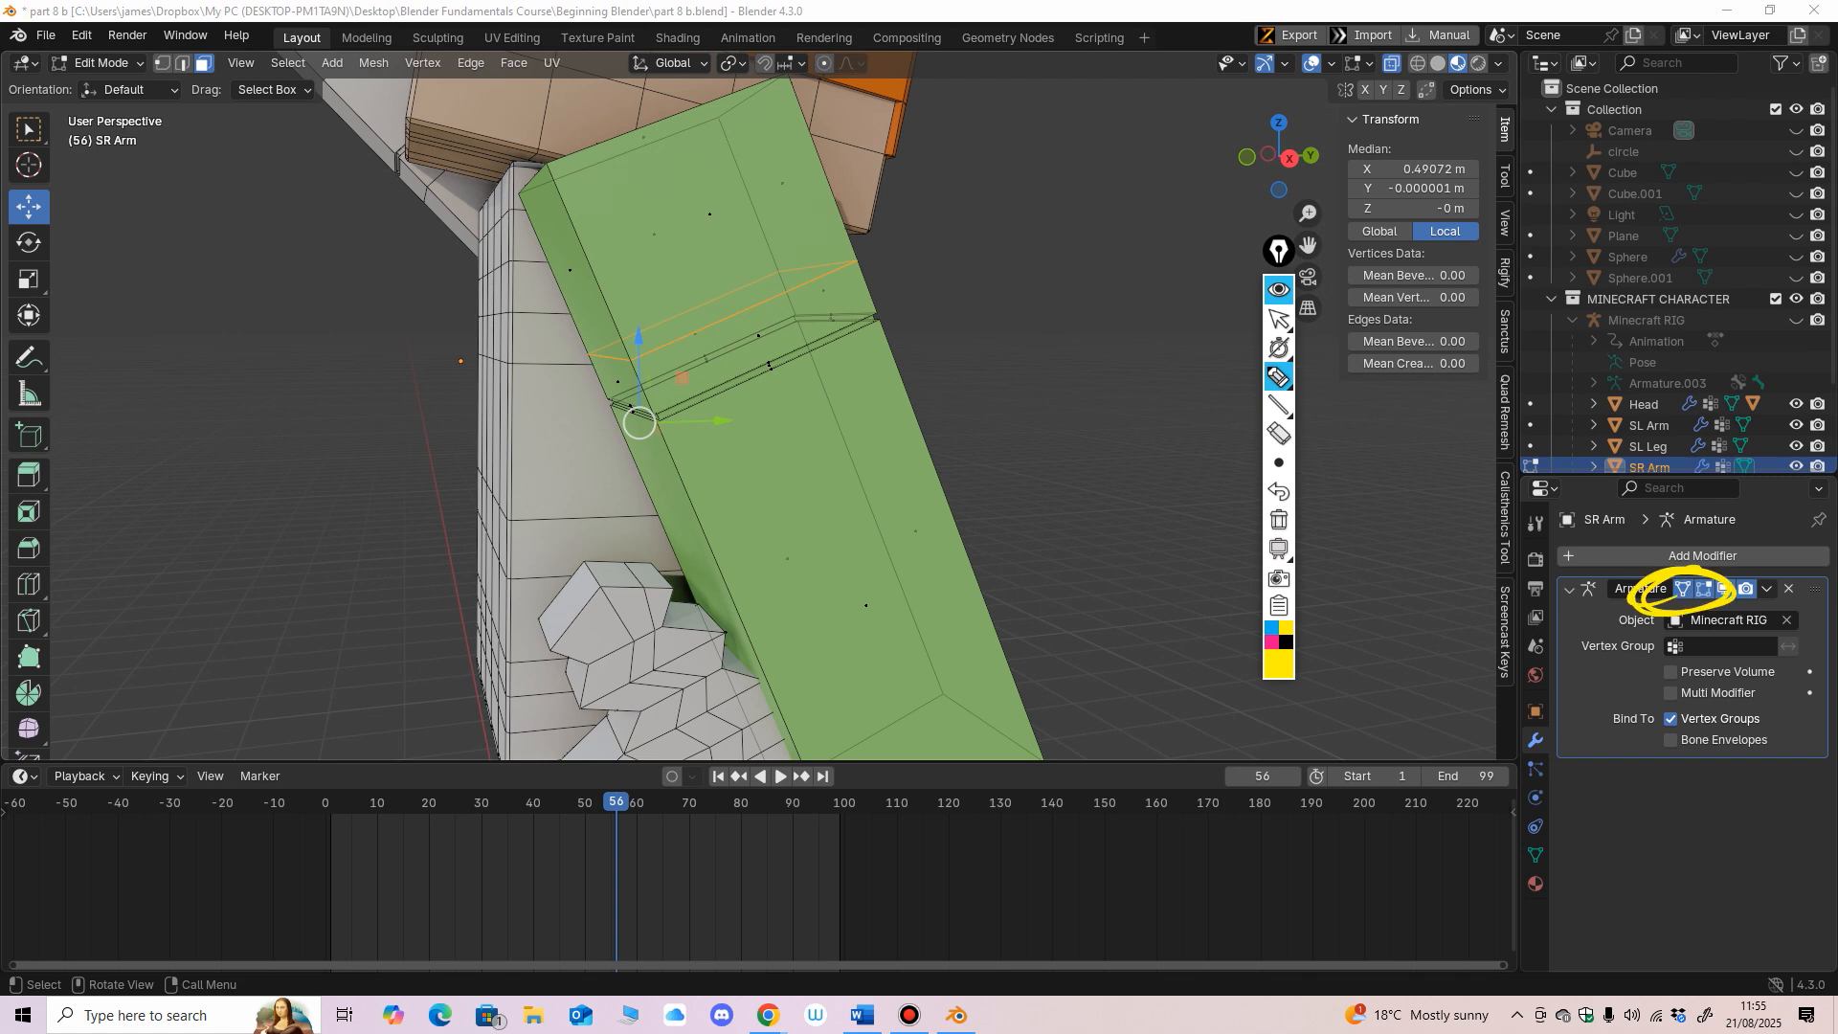
{"action": "left_click", "coordinate": [1279, 319]}
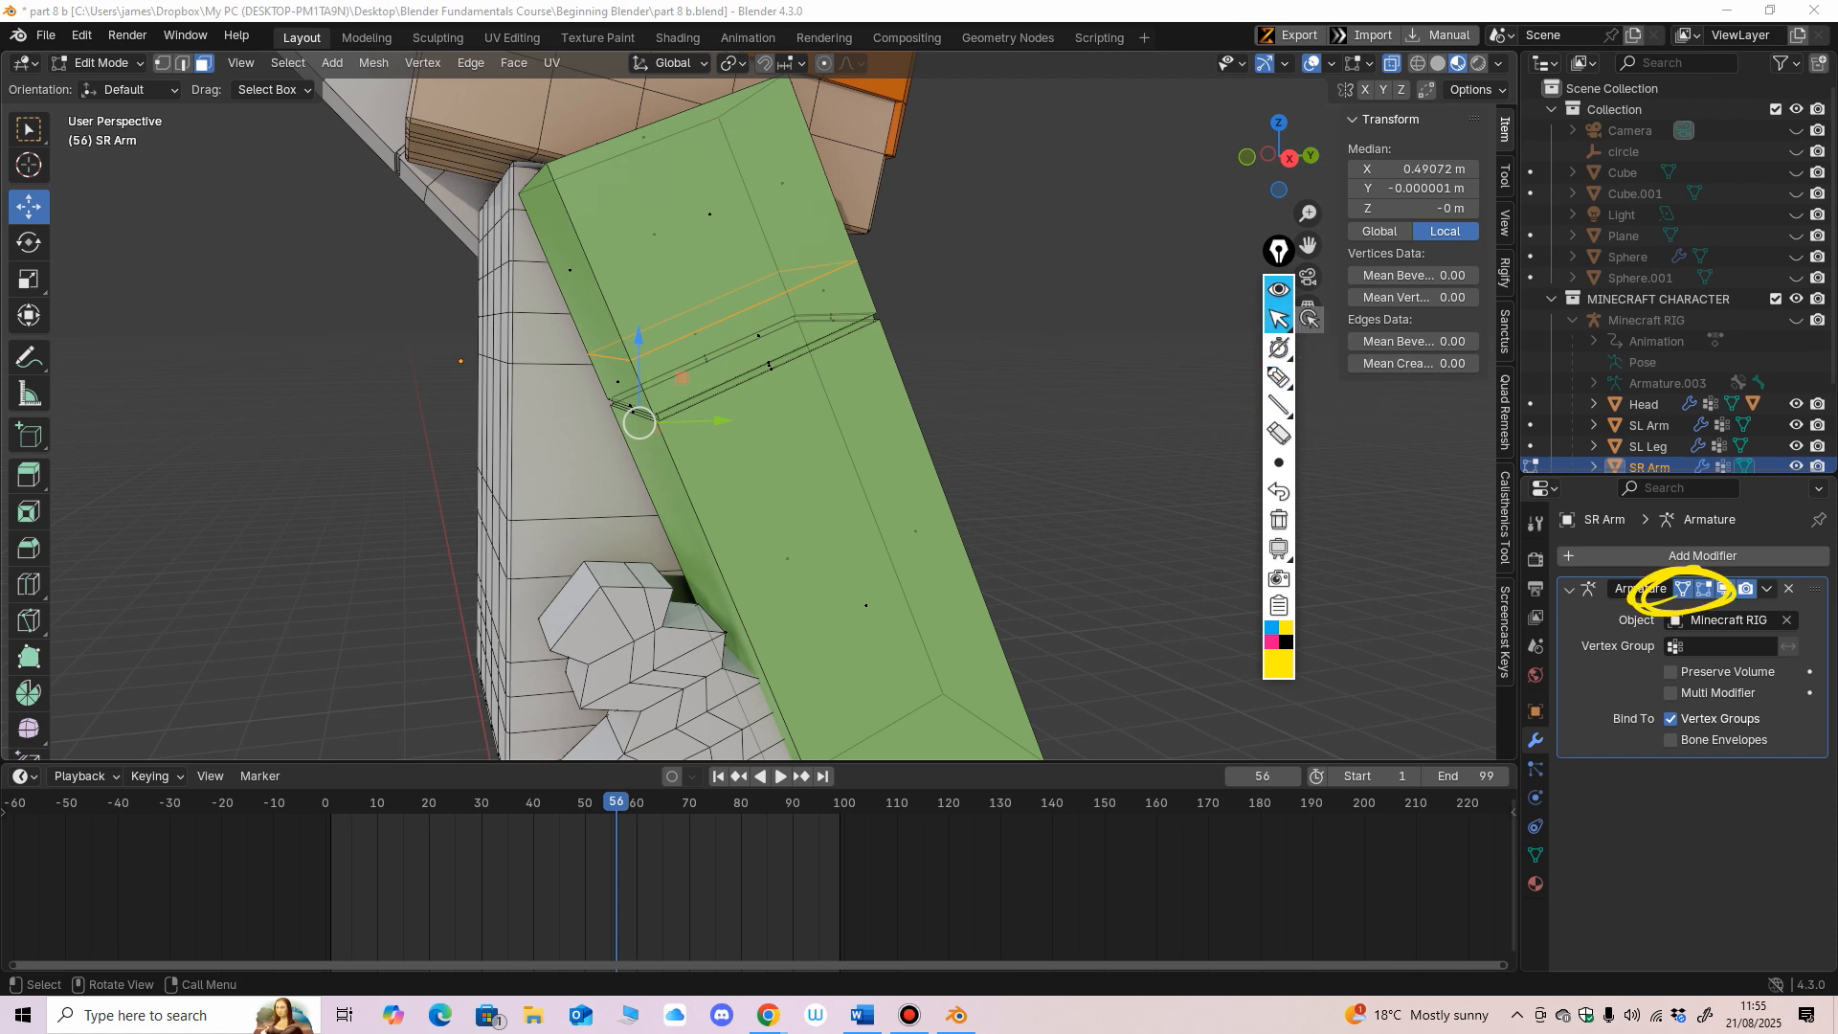
{"action": "left_click", "coordinate": [1279, 434]}
{"action": "left_click", "coordinate": [1279, 520]}
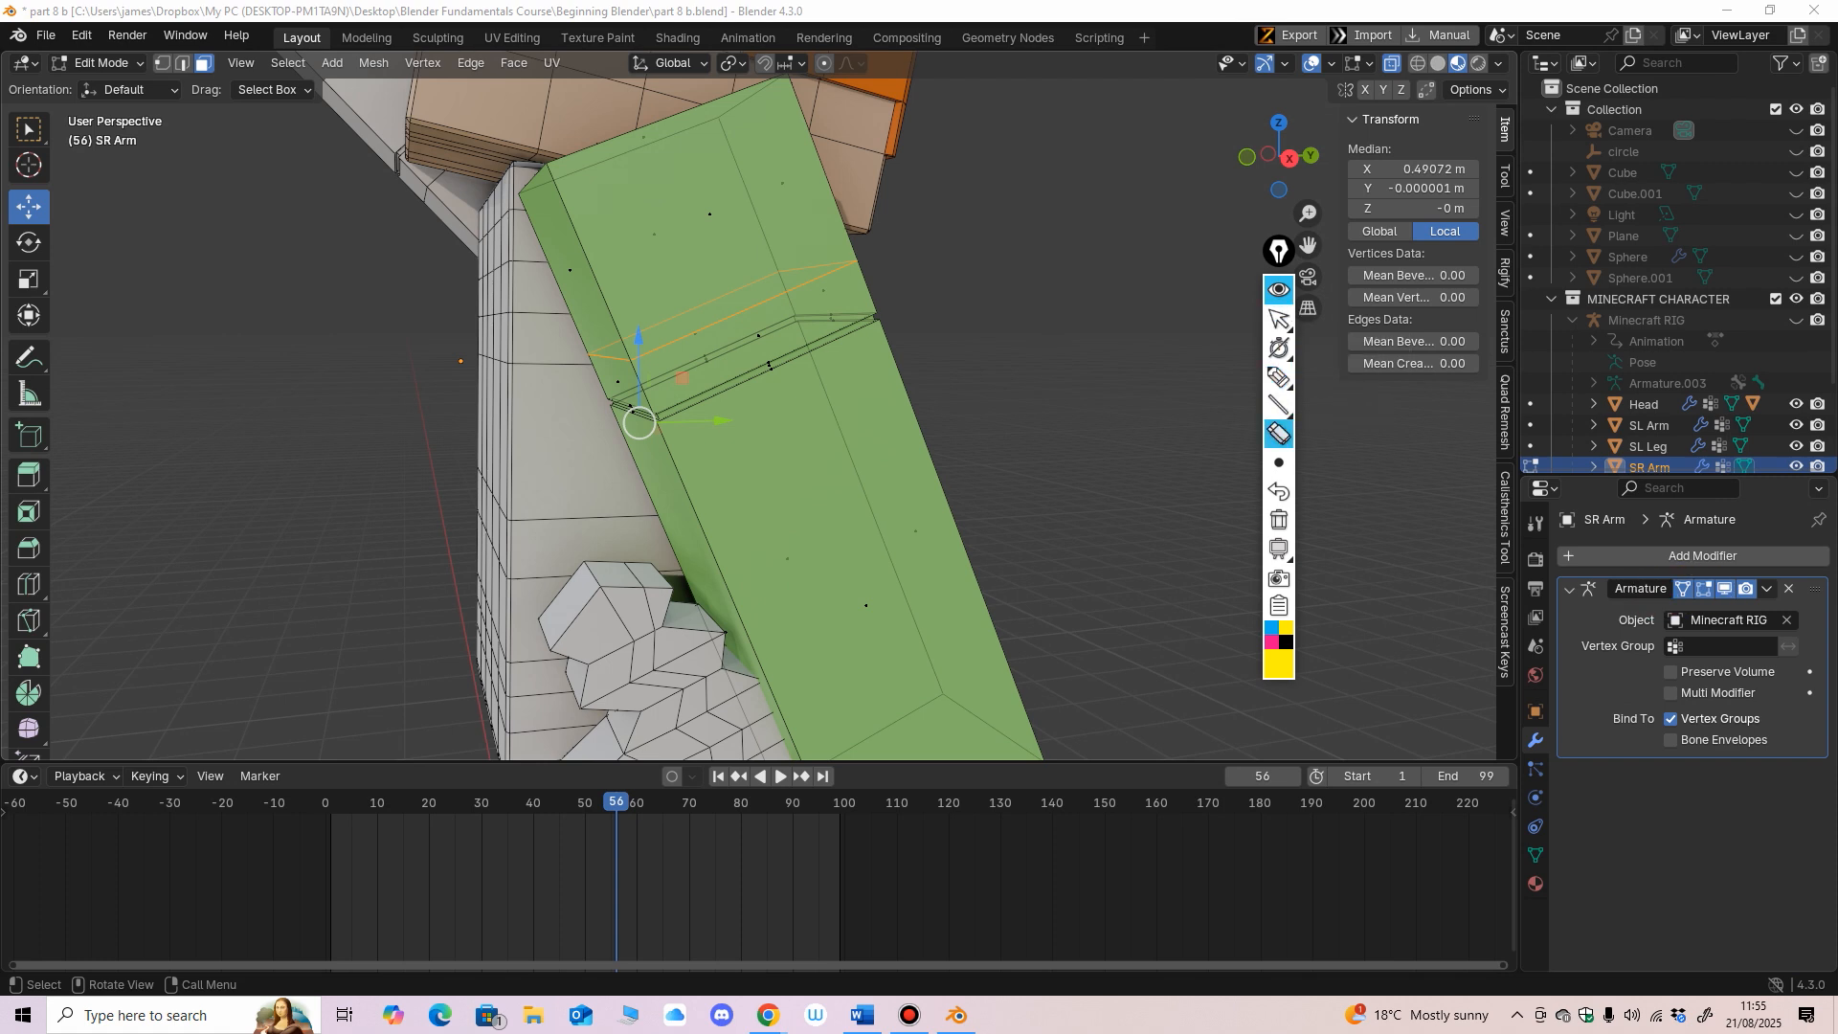
{"action": "left_click", "coordinate": [1278, 319]}
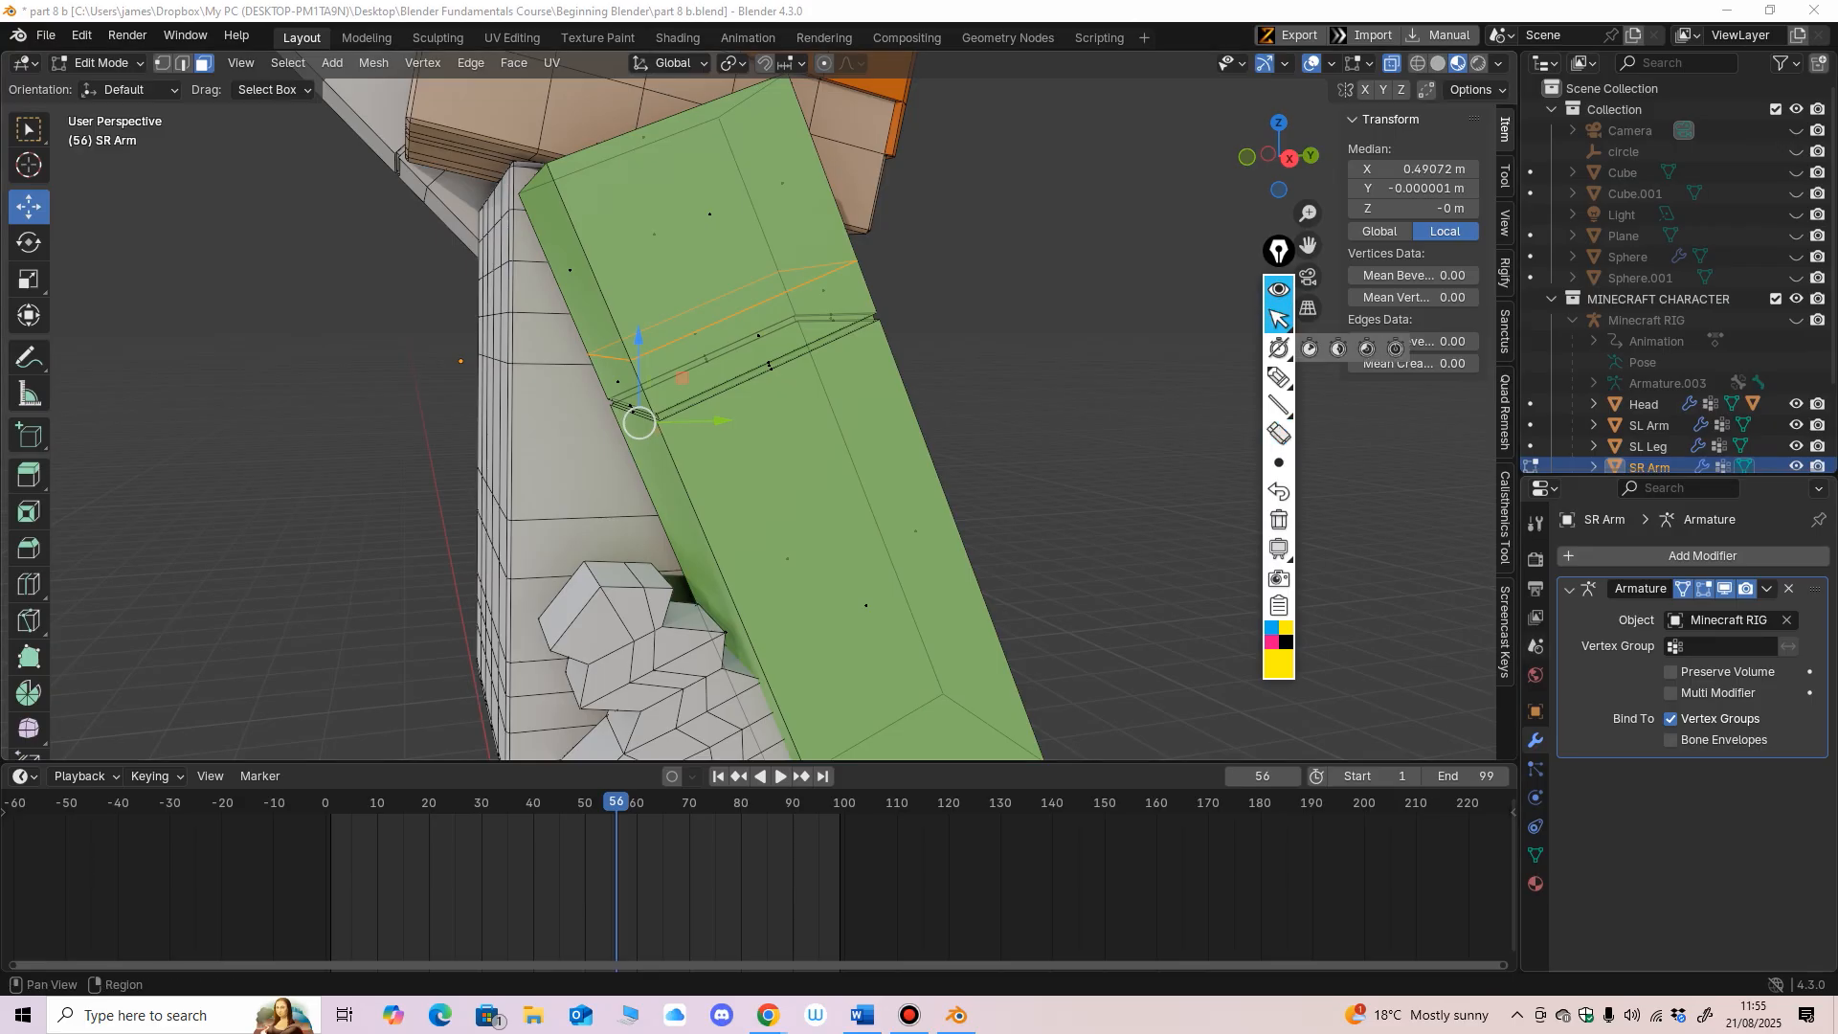
Step: Return to the material settings and select the ring of narrow faces around the SR Arm just above the elbow seam
{"action": "left_click", "coordinate": [1535, 883]}
{"action": "mouse_move", "coordinate": [727, 422]}
{"action": "middle_mouse_down"}
{"action": "mouse_move", "coordinate": [751, 429]}
{"action": "mouse_move", "coordinate": [713, 433]}
{"action": "mouse_move", "coordinate": [713, 526]}
{"action": "mouse_move", "coordinate": [696, 528]}
{"action": "mouse_move", "coordinate": [835, 442]}
{"action": "mouse_move", "coordinate": [718, 454]}
{"action": "middle_mouse_up"}
{"action": "left_click", "coordinate": [718, 469]}
{"action": "left_click", "coordinate": [834, 438], "text": "shift"}
{"action": "middle_click_drag", "start_coordinate": [551, 436], "coordinate": [292, 417]}
{"action": "left_click", "coordinate": [431, 421], "text": "shift"}
{"action": "left_click", "coordinate": [412, 357], "text": "shift"}
{"action": "middle_click_drag", "start_coordinate": [411, 358], "coordinate": [793, 352]}
Step: Give Arm_SR_DarkGreen a dark green Base Color (#4A7133), based on a sample of the arm's green, and assign it to the selected faces
{"action": "left_click", "coordinate": [1665, 582]}
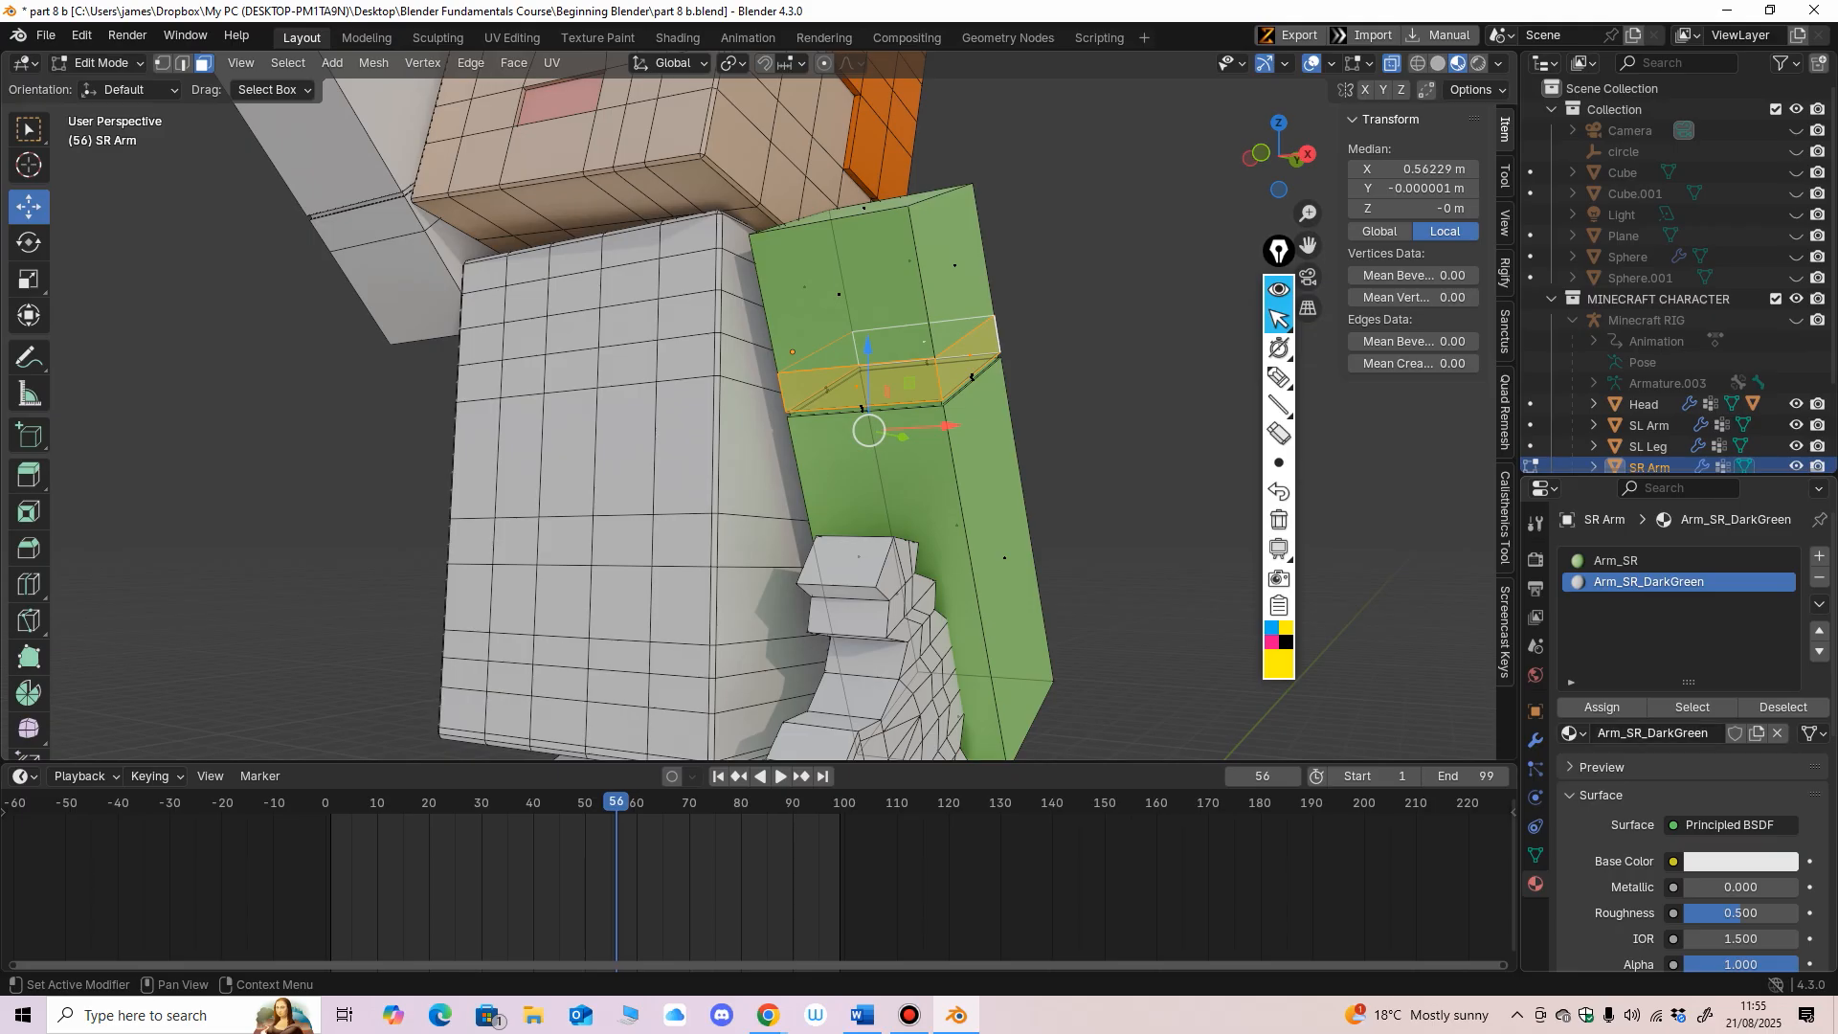
{"action": "left_click", "coordinate": [1740, 860]}
{"action": "left_click", "coordinate": [1779, 829]}
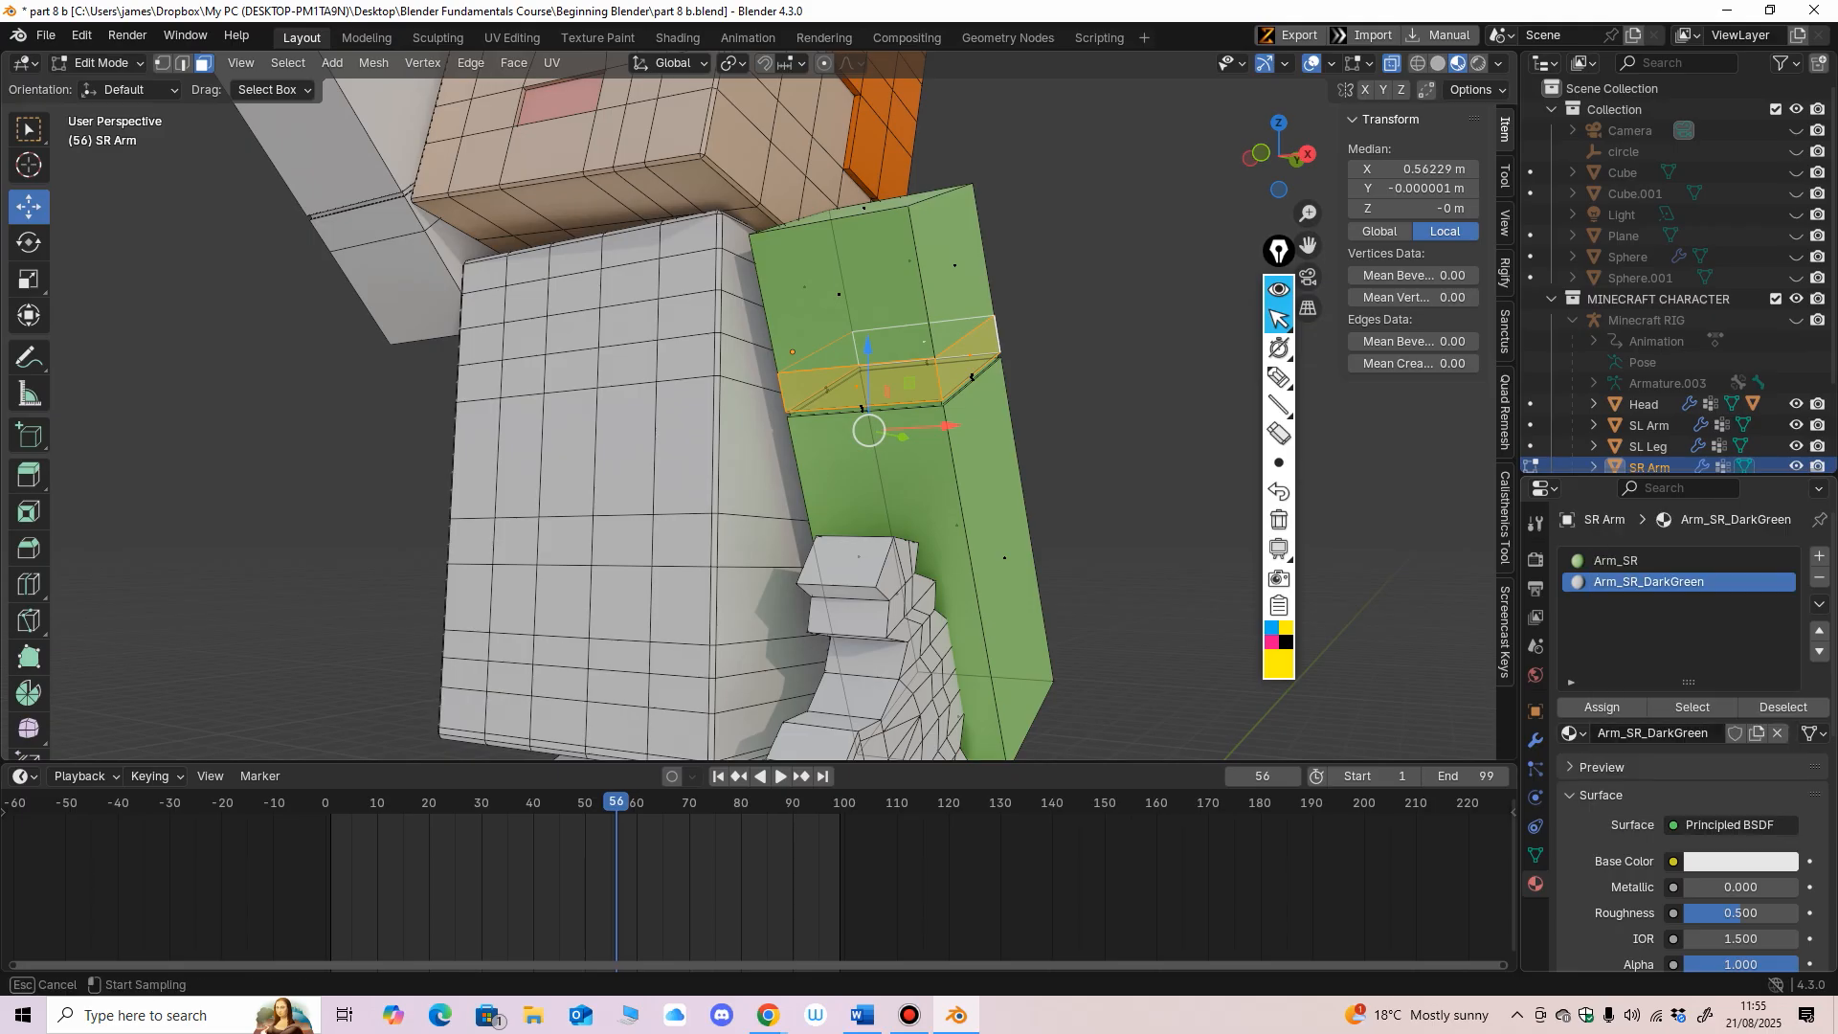
{"action": "left_click", "coordinate": [975, 469]}
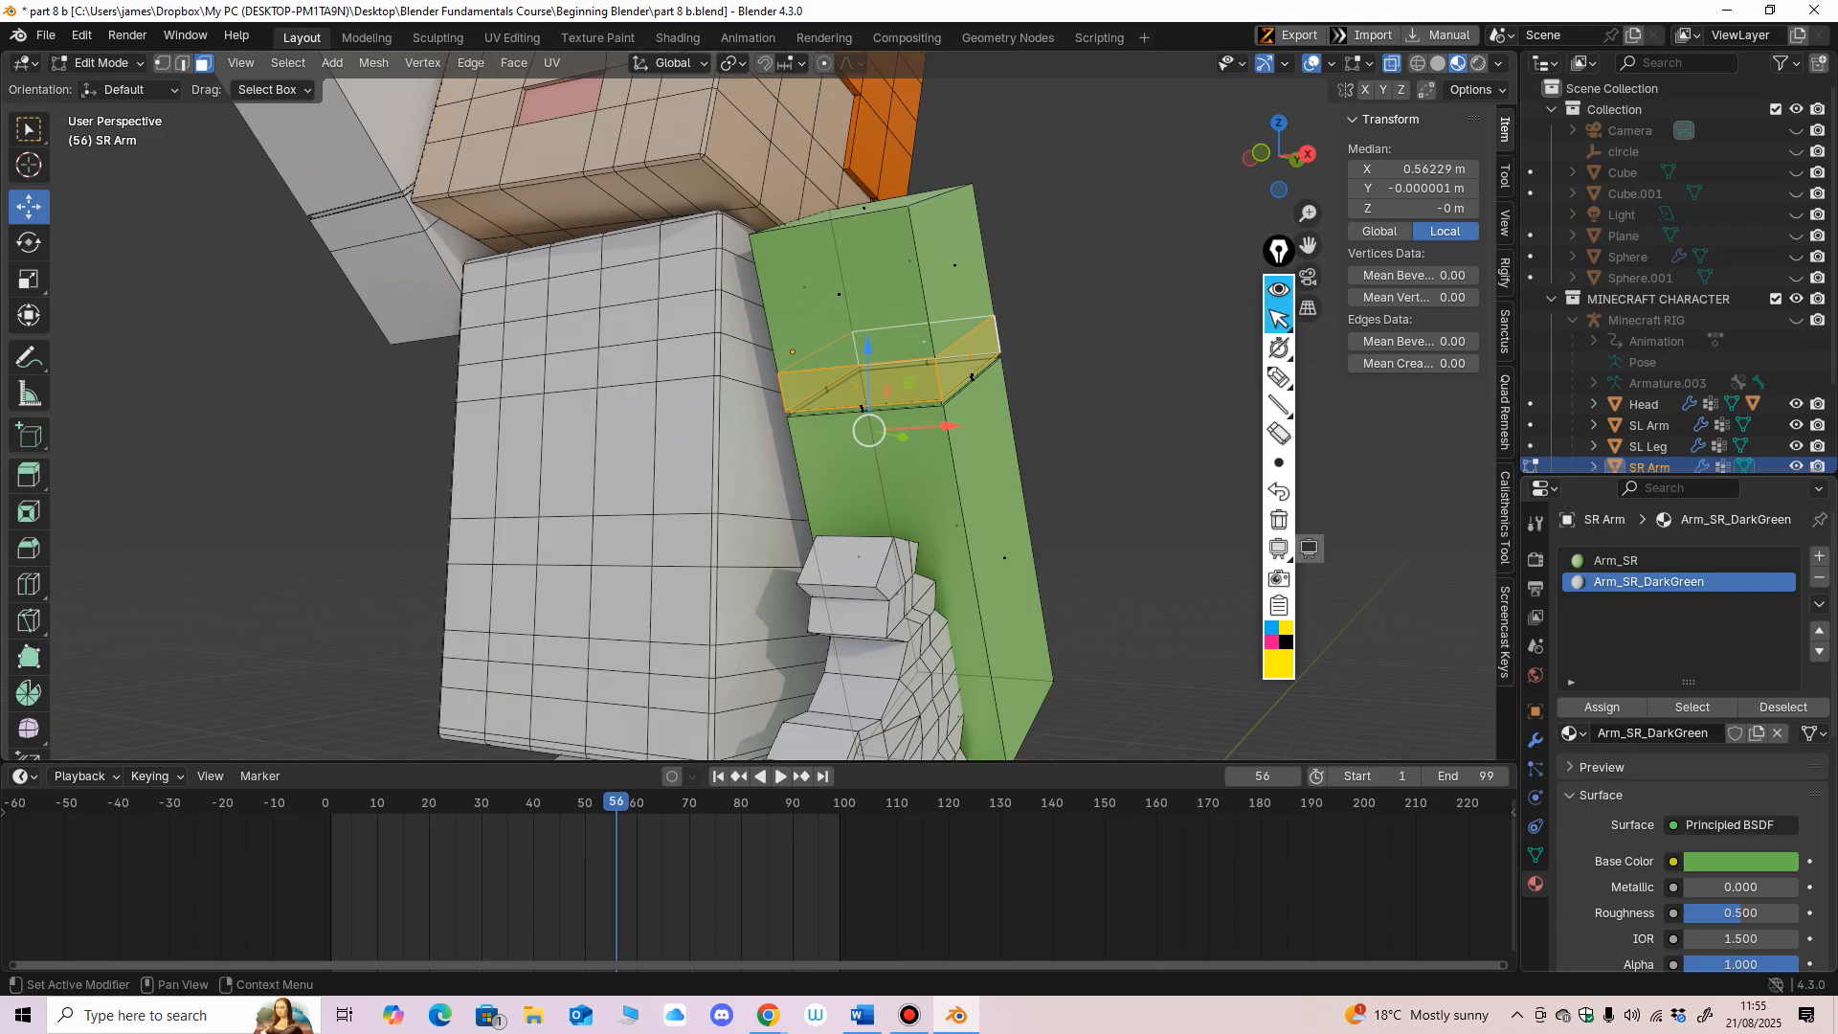
{"action": "left_click", "coordinate": [1740, 861]}
{"action": "left_click_drag", "start_coordinate": [1781, 563], "coordinate": [1781, 610]}
{"action": "left_click_drag", "start_coordinate": [1637, 588], "coordinate": [1639, 589]}
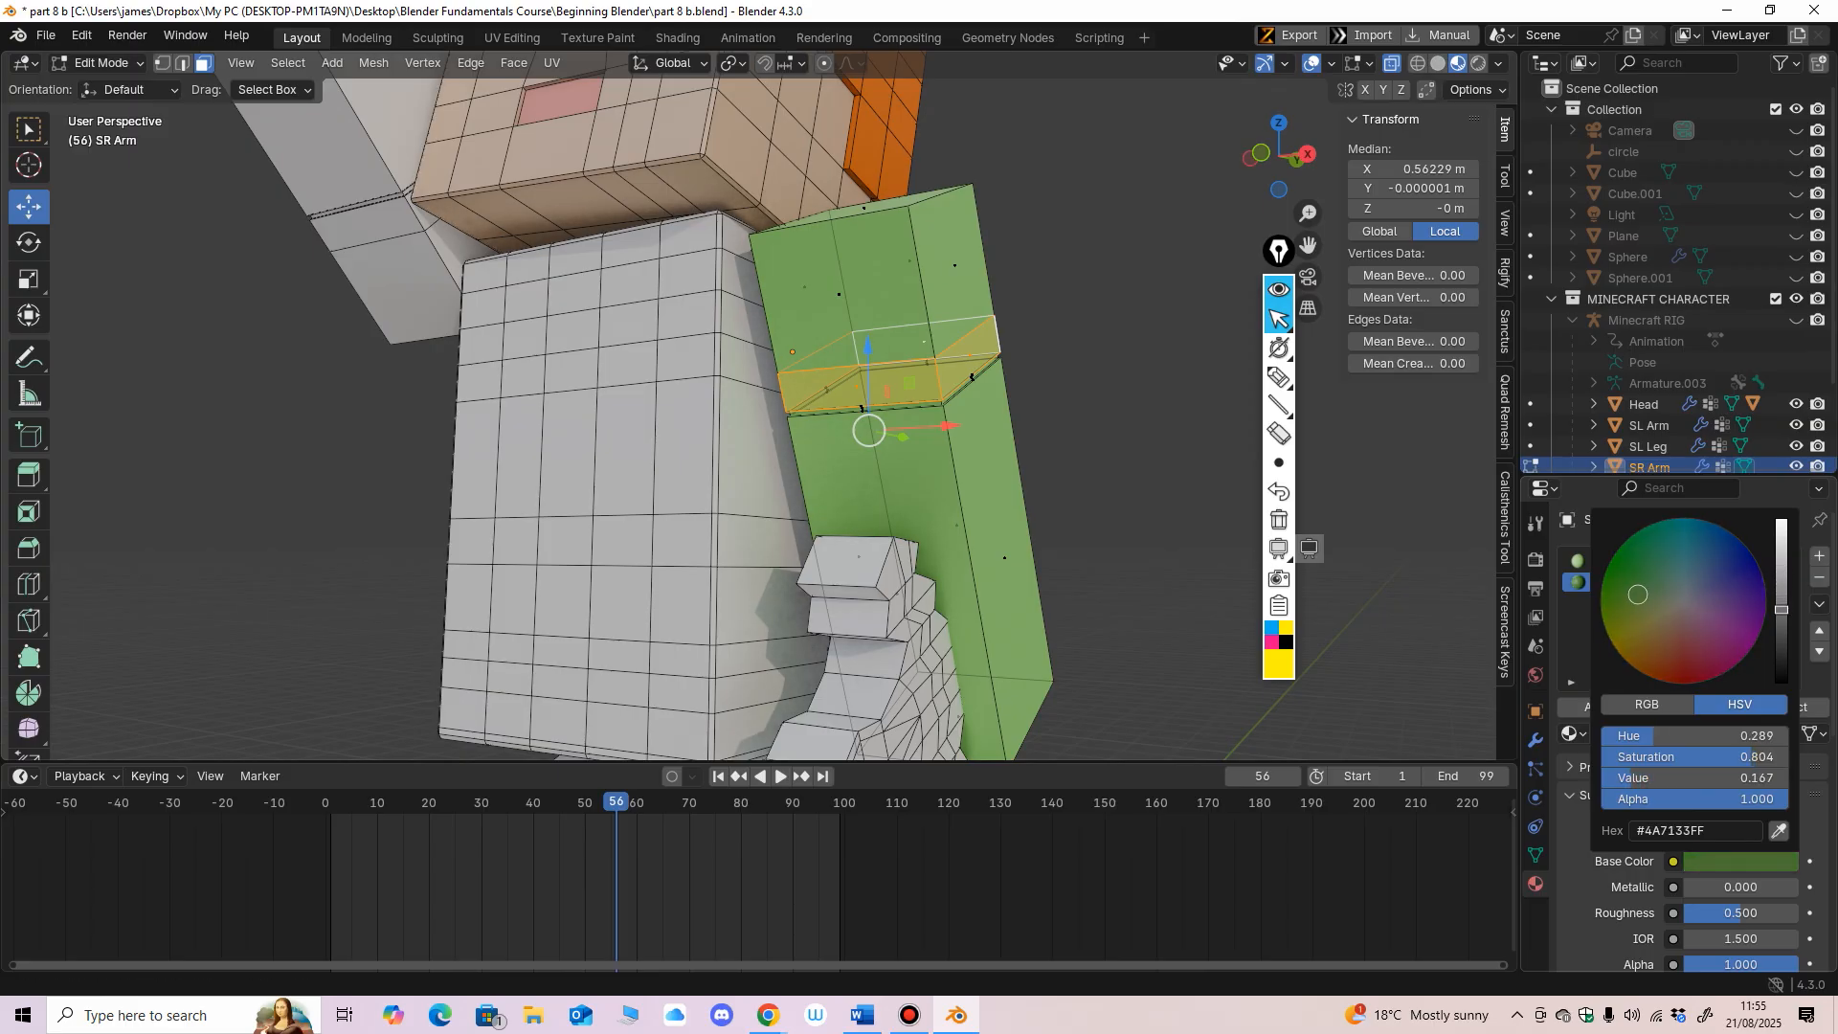
{"action": "left_click", "coordinate": [1601, 708]}
{"action": "left_click", "coordinate": [1149, 536]}
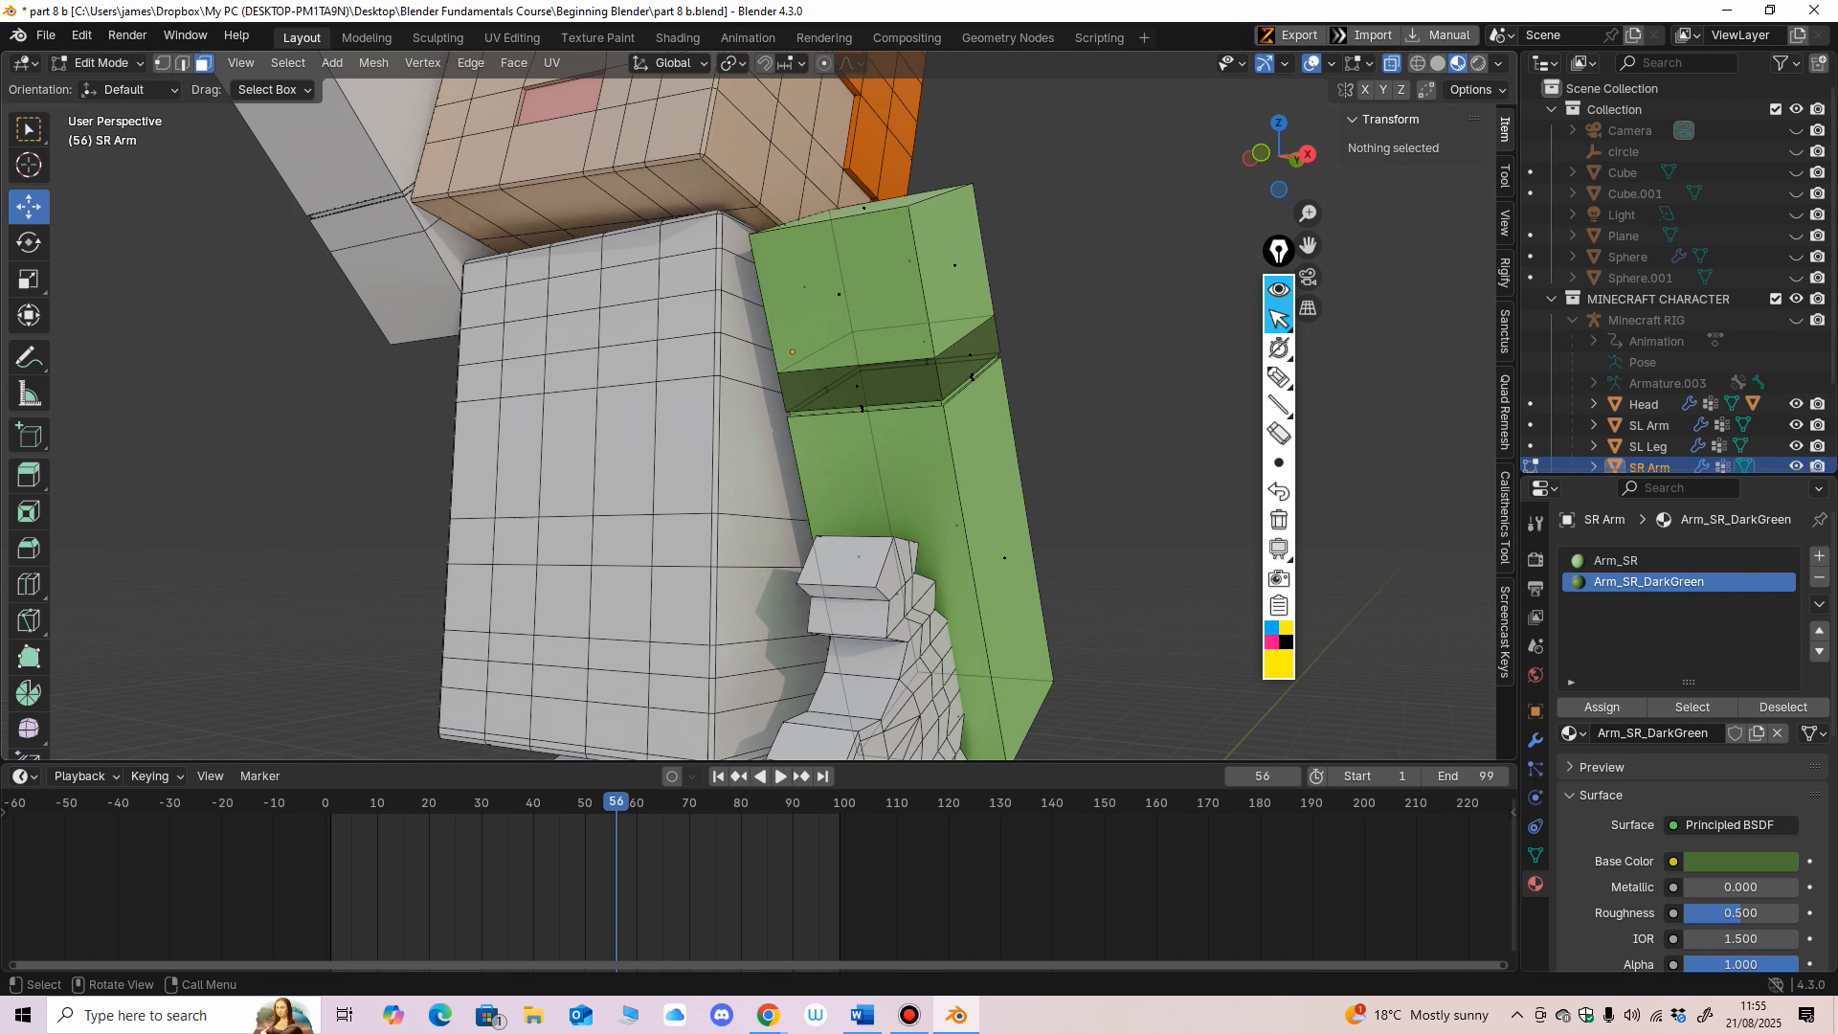
Step: Add a third material slot to the SR Arm with a new material named Arm_Skin
{"action": "scroll", "coordinate": [861, 431], "scroll_direction": "down", "scroll_amount": 3}
{"action": "middle_click_drag", "start_coordinate": [861, 430], "coordinate": [813, 419]}
{"action": "scroll", "coordinate": [814, 426], "scroll_direction": "up", "scroll_amount": 1}
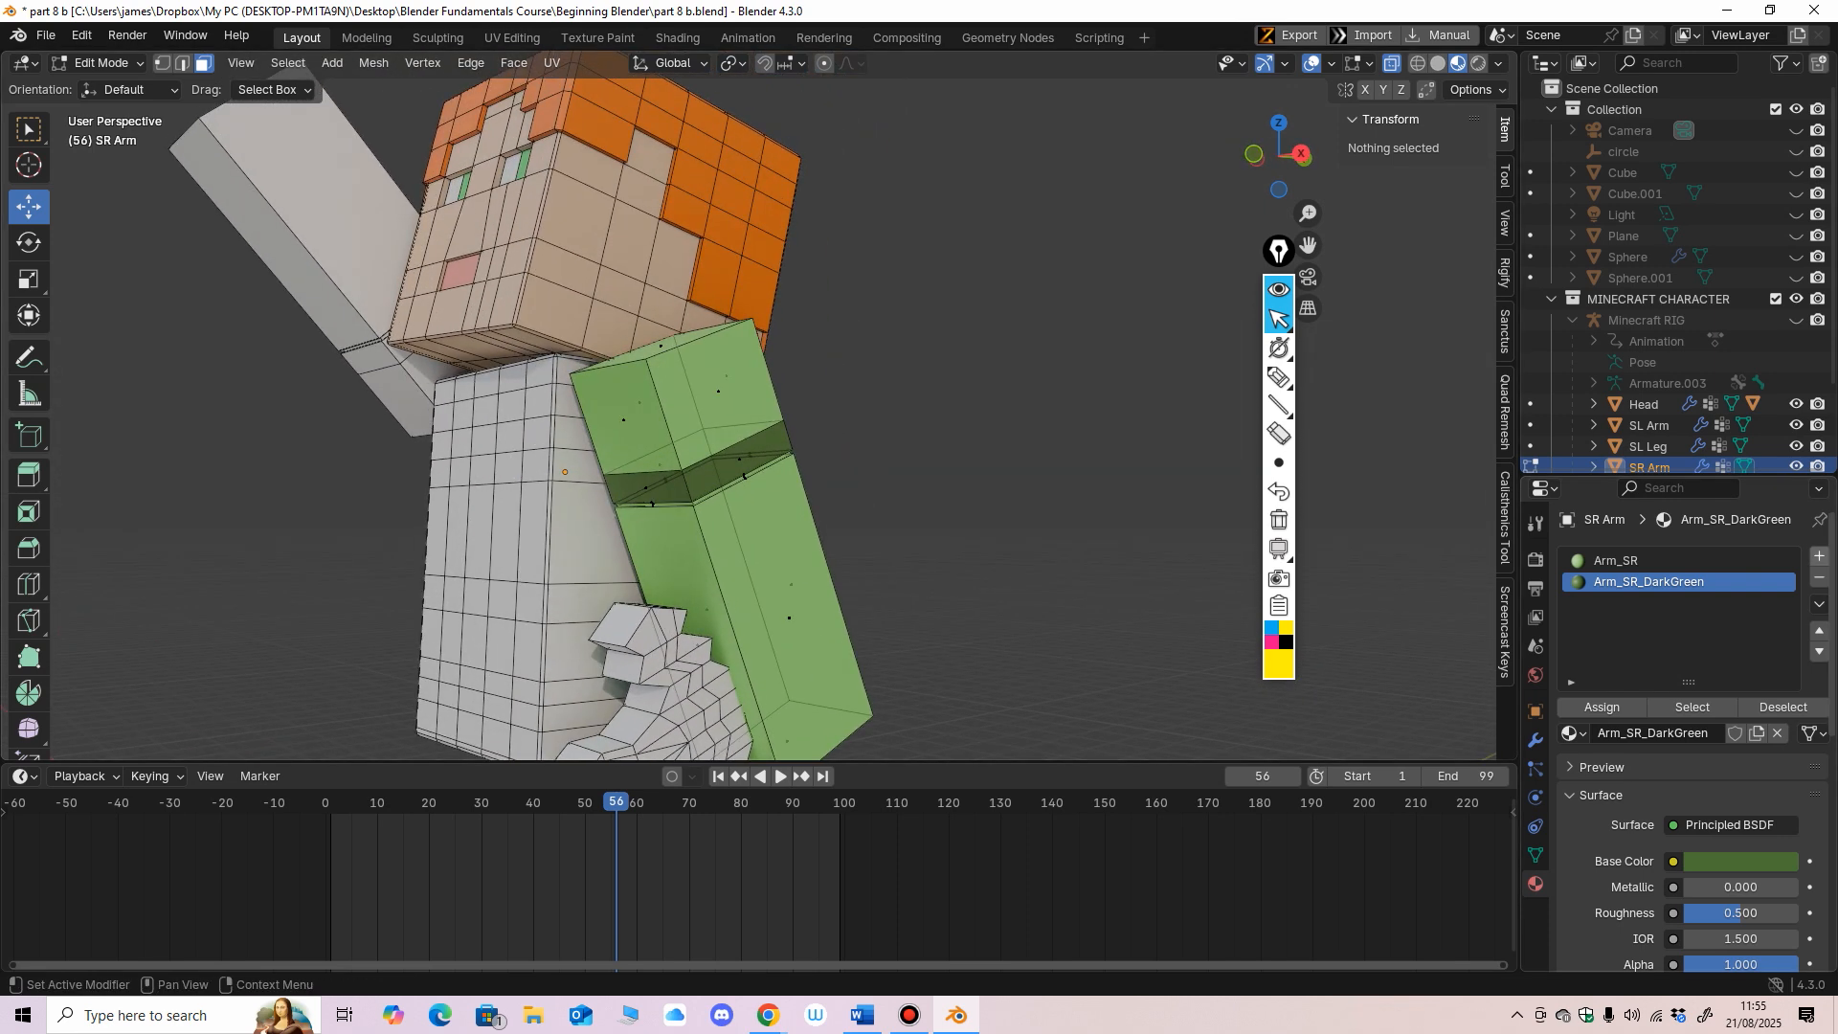
{"action": "left_click", "coordinate": [1819, 556]}
{"action": "left_click", "coordinate": [1697, 732]}
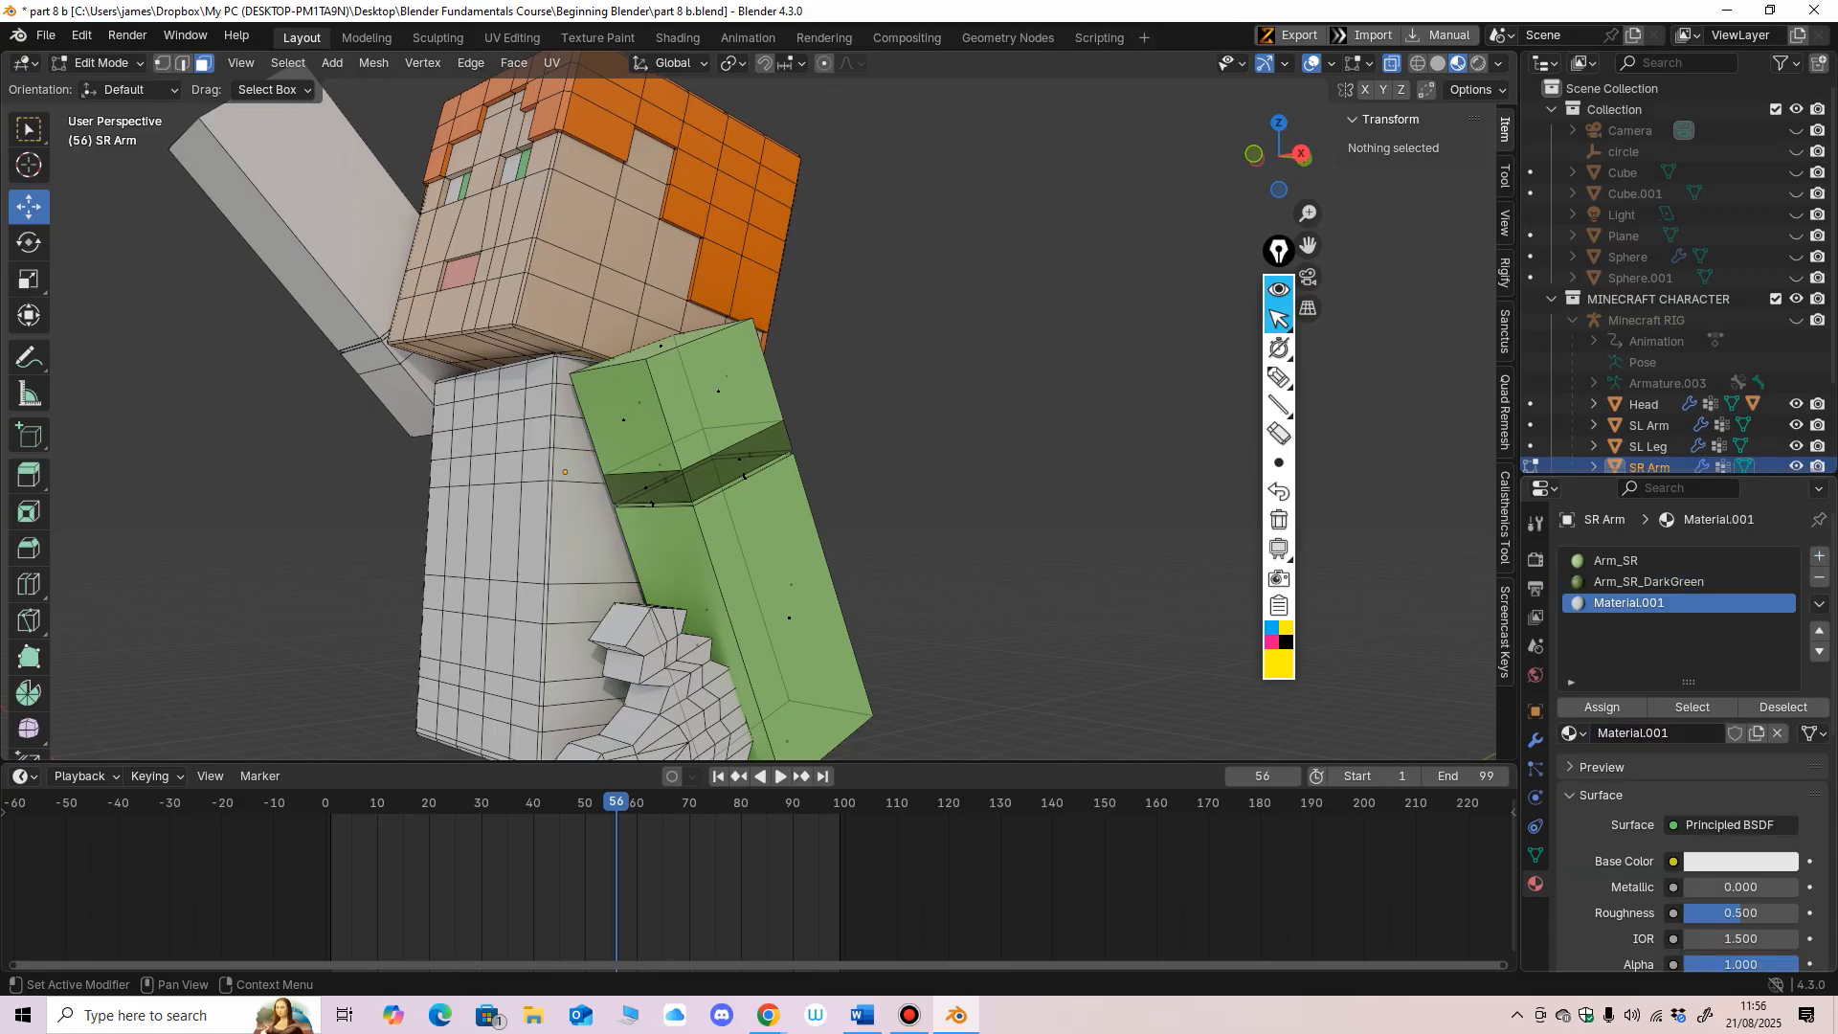
{"action": "left_click", "coordinate": [1657, 733]}
{"action": "type", "text": "A"}
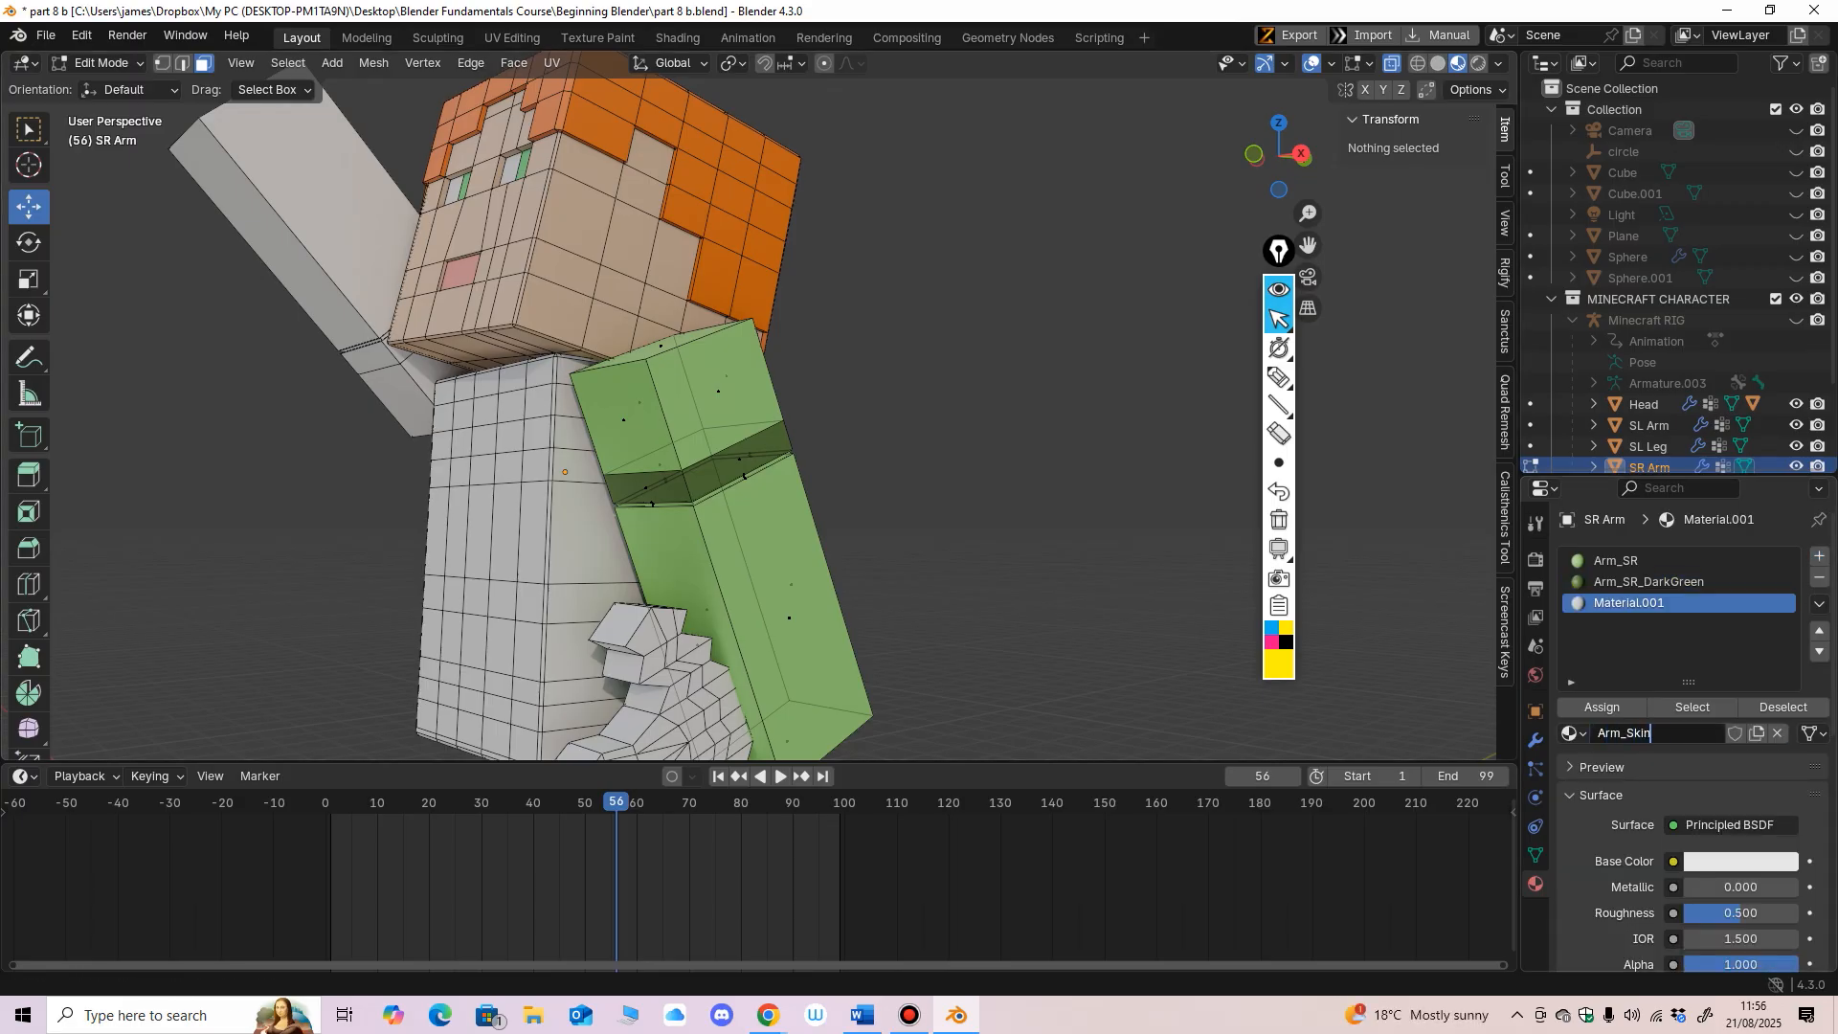
{"action": "type", "text": "rm_Skin"}
{"action": "key", "text": "Return"}
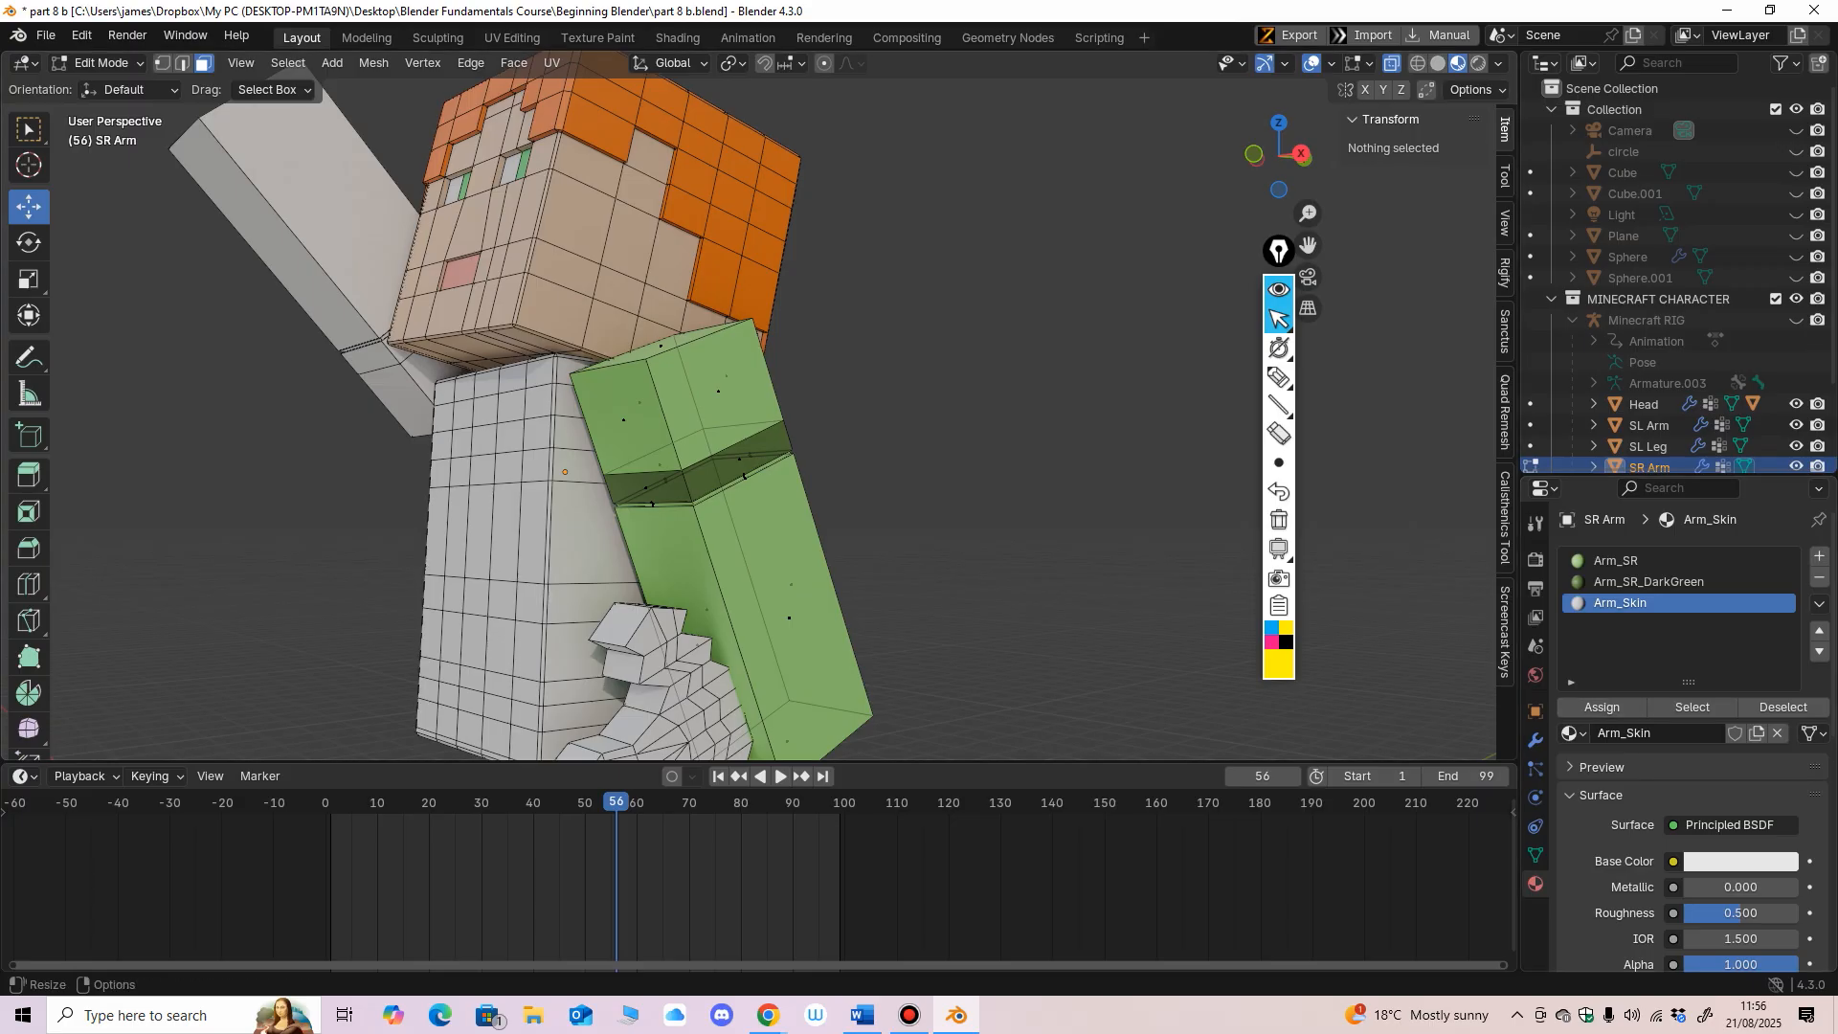
Step: Set the Arm_Skin Base Color by sampling the skin tone from the side of the head
{"action": "left_click", "coordinate": [1740, 861]}
{"action": "left_click", "coordinate": [1782, 829]}
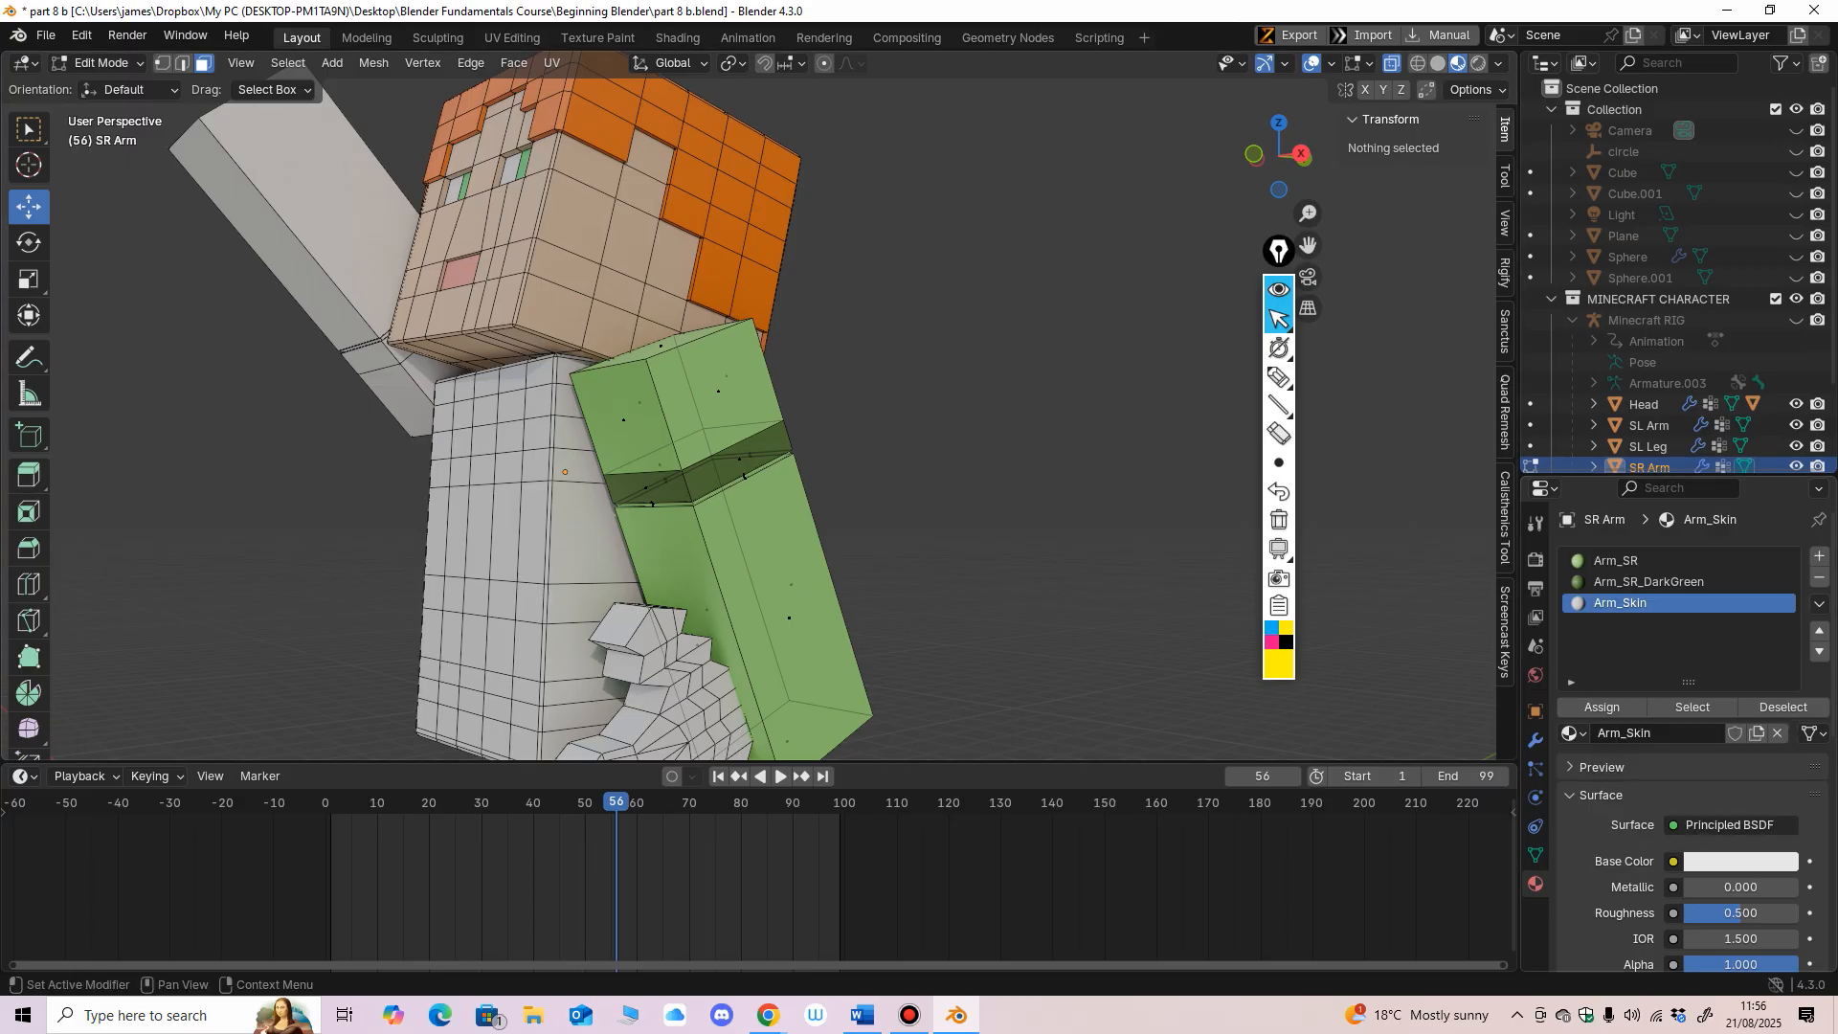
{"action": "left_click", "coordinate": [1740, 861]}
{"action": "left_click", "coordinate": [1782, 830]}
{"action": "left_click", "coordinate": [591, 235]}
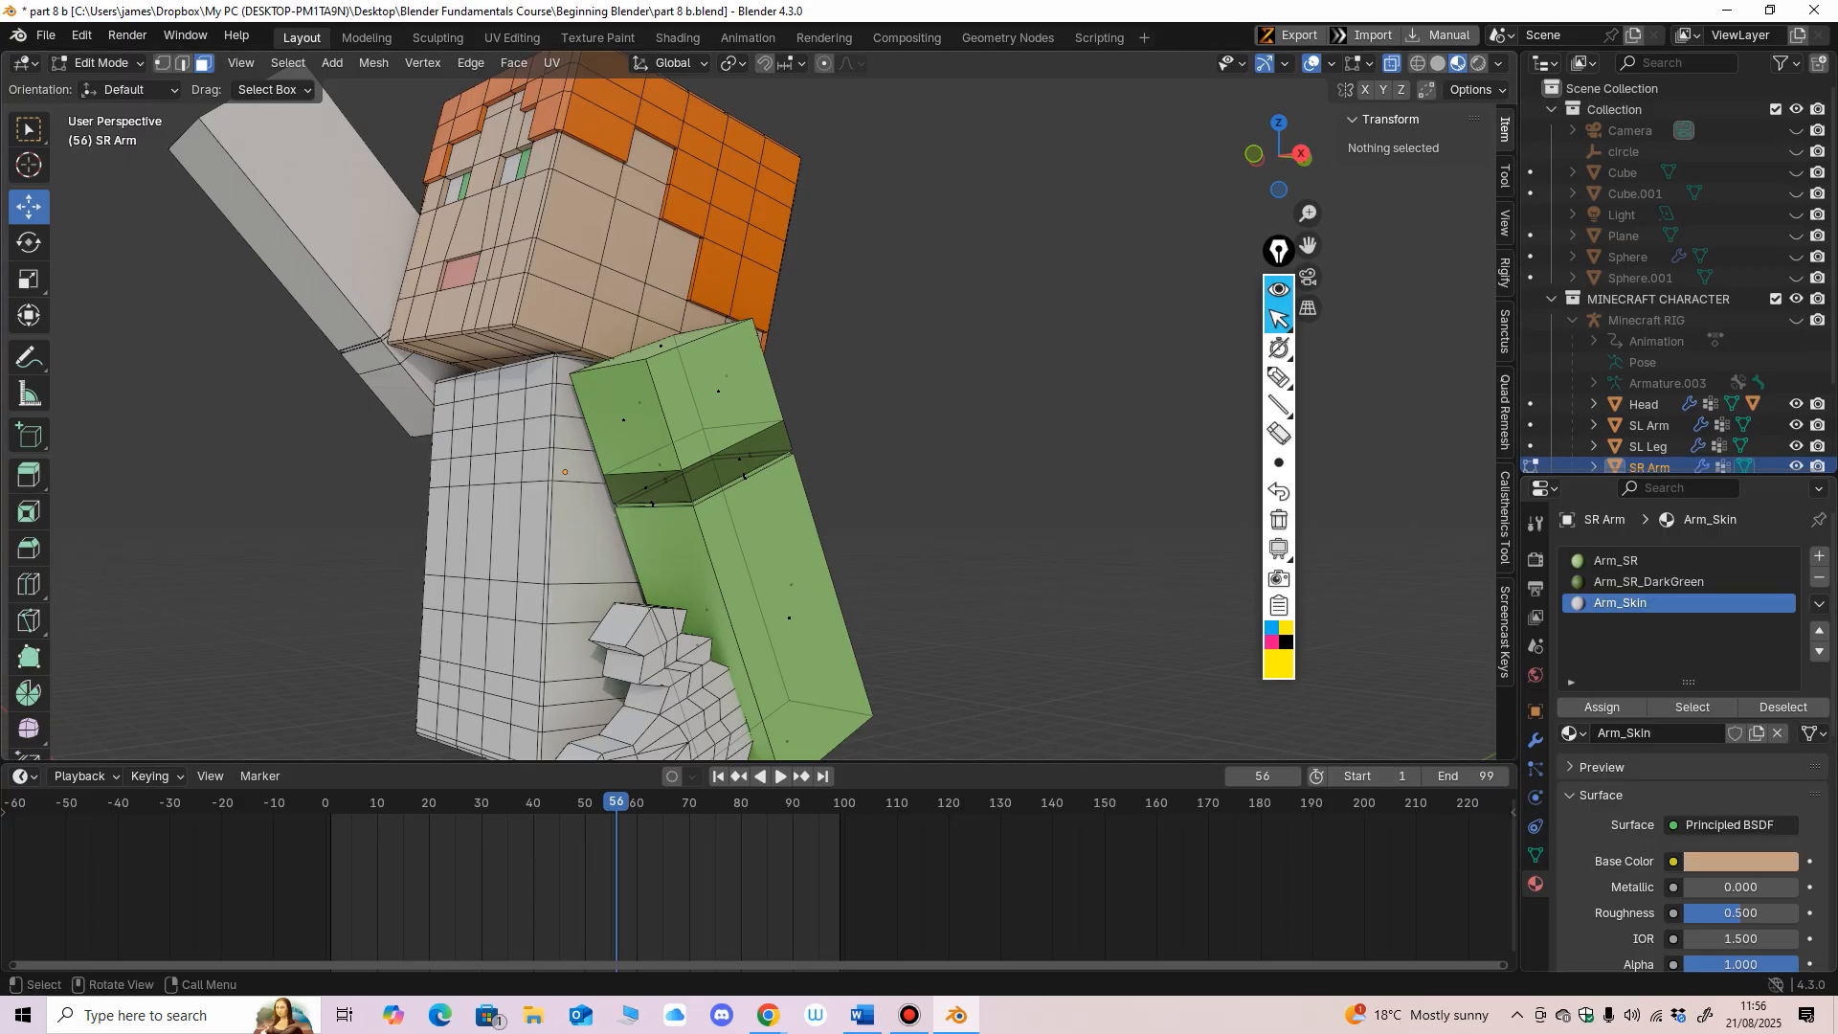
{"action": "left_click", "coordinate": [1648, 582]}
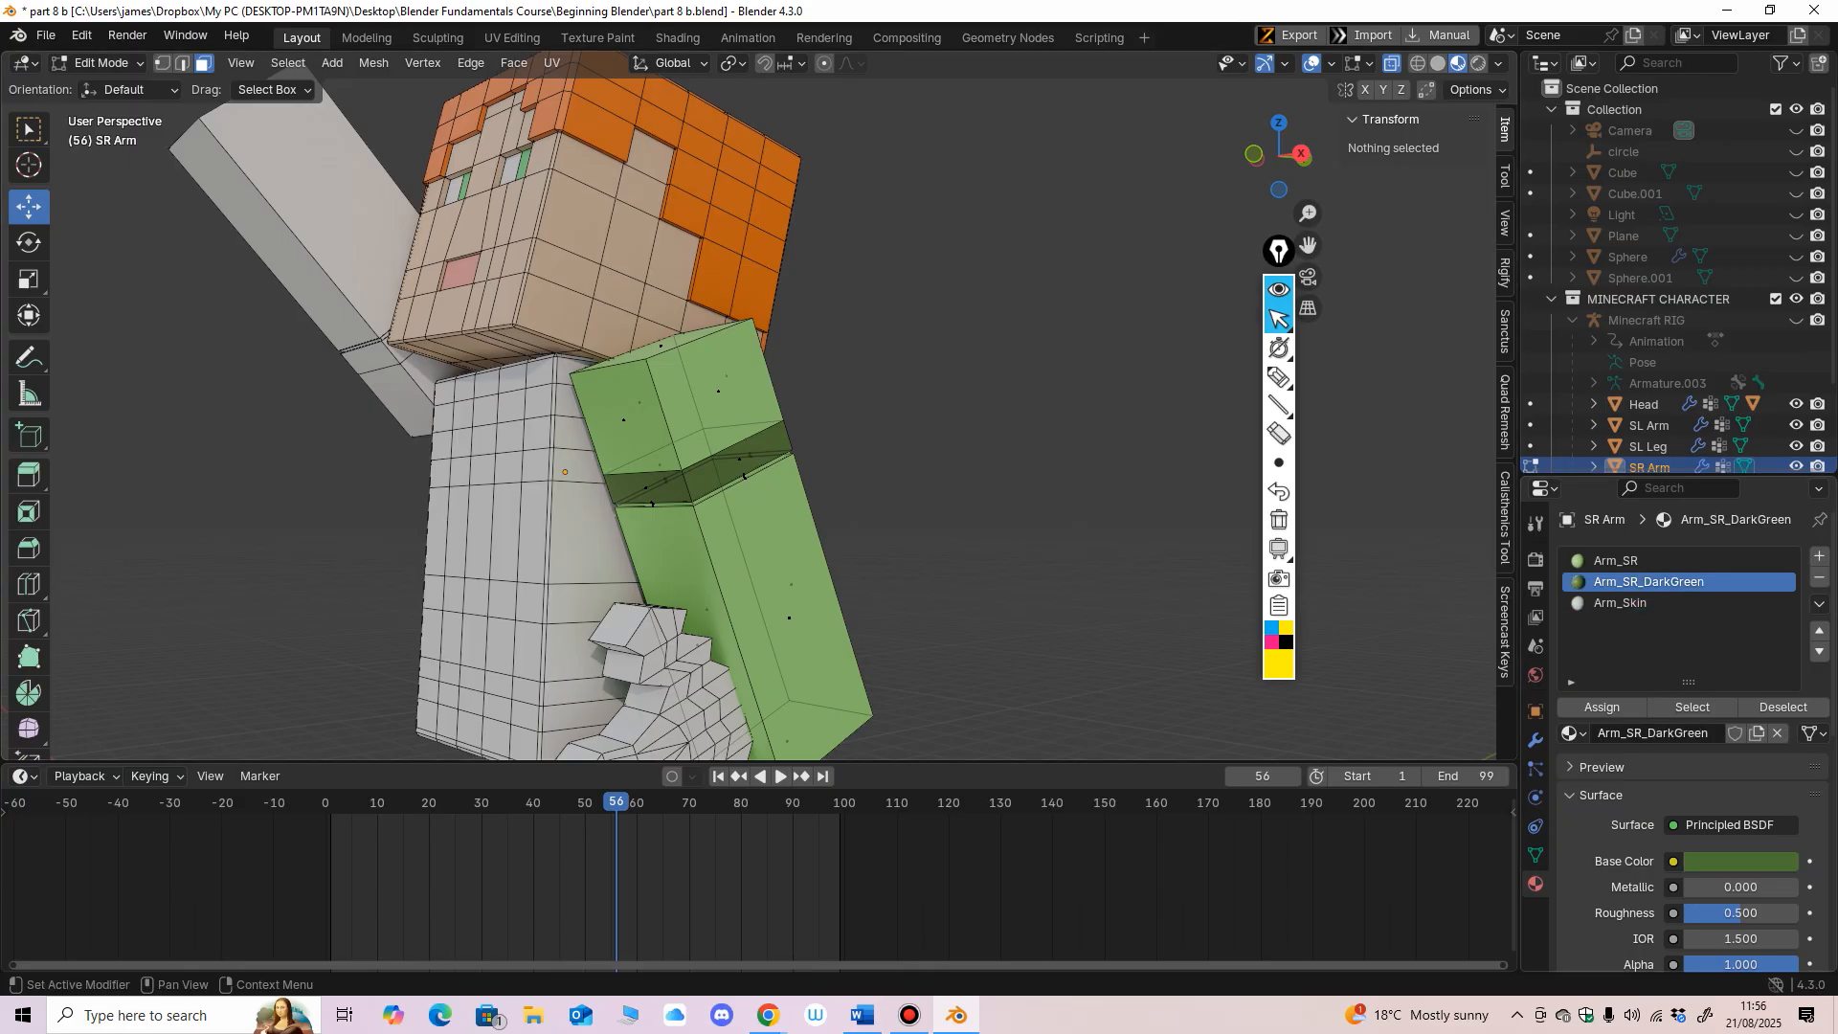
{"action": "left_click", "coordinate": [1620, 603]}
Step: Select the large faces around the SR Arm's lower part below the dark green band
{"action": "left_click", "coordinate": [792, 608]}
{"action": "middle_click_drag", "start_coordinate": [792, 594], "coordinate": [685, 603]}
{"action": "middle_click_drag", "start_coordinate": [684, 603], "coordinate": [574, 459], "text": "shift"}
{"action": "scroll", "coordinate": [713, 431], "scroll_direction": "up", "scroll_amount": 1}
{"action": "middle_click_drag", "start_coordinate": [574, 460], "coordinate": [469, 412], "text": "shift"}
{"action": "left_click", "coordinate": [610, 458], "text": "shift"}
{"action": "left_click", "coordinate": [694, 407], "text": "shift"}
{"action": "middle_click_drag", "start_coordinate": [694, 406], "coordinate": [985, 268]}
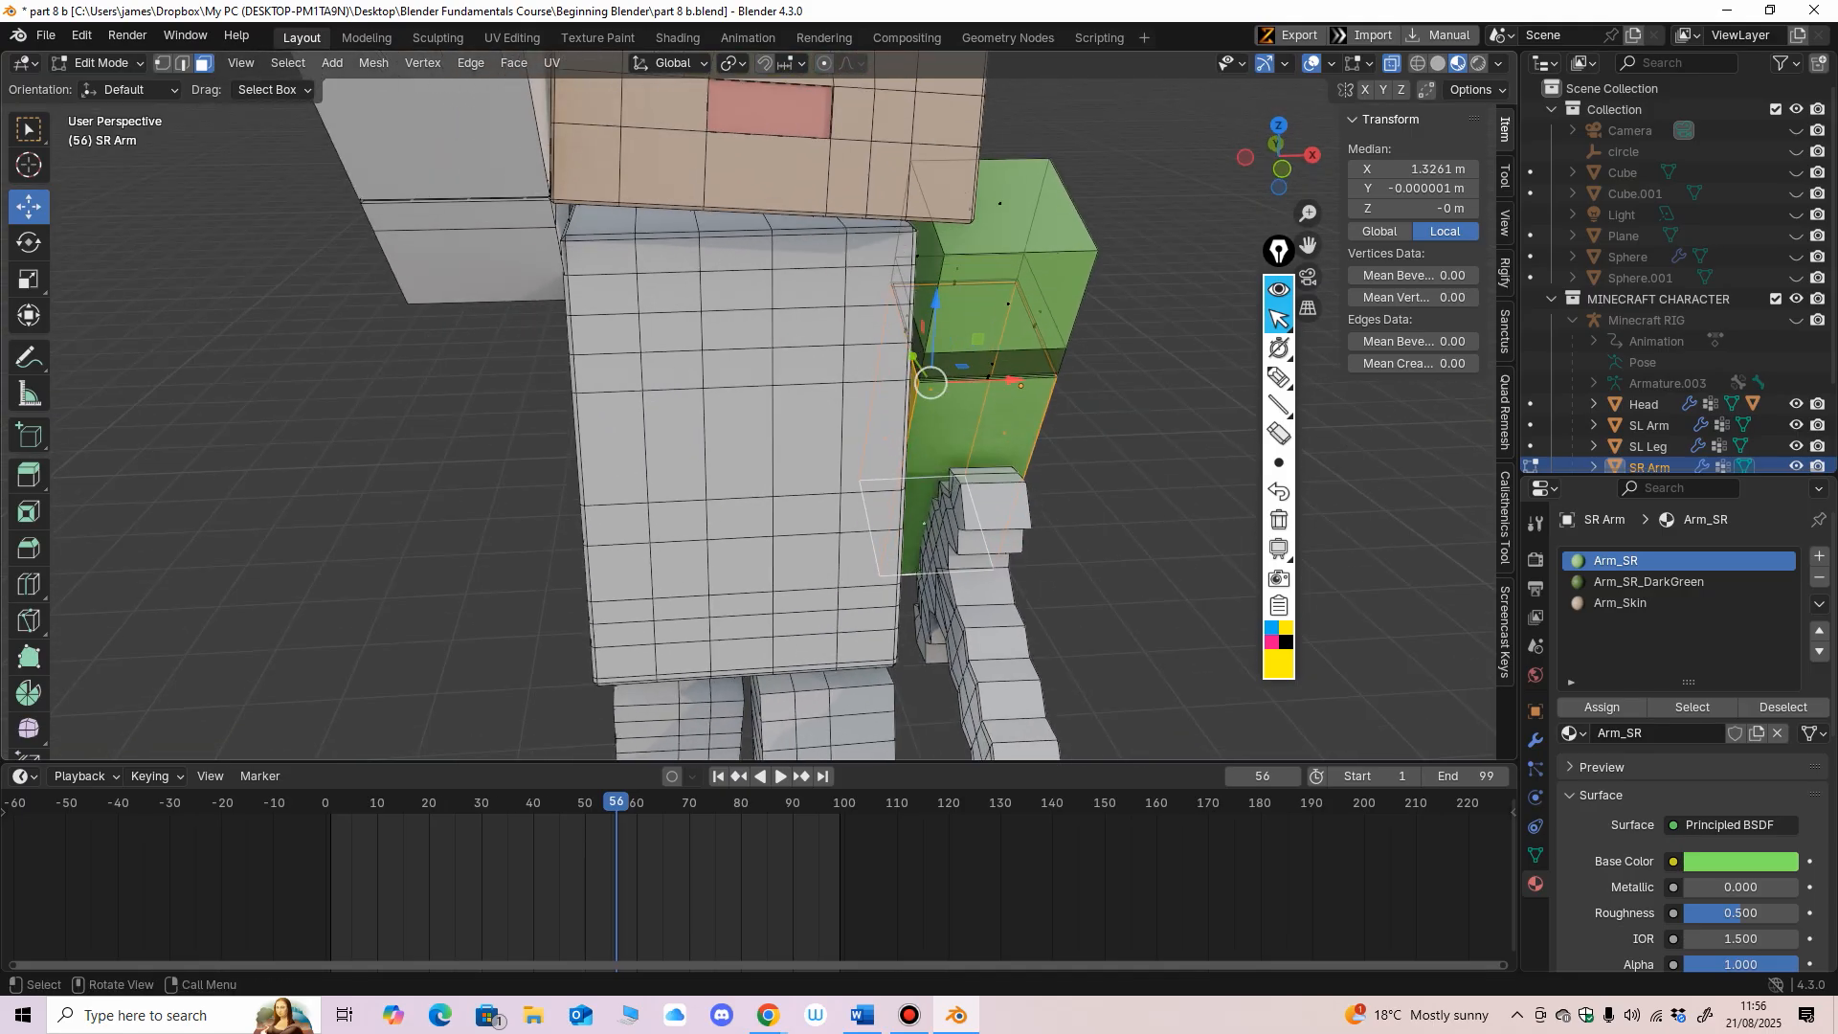
{"action": "left_click", "coordinate": [976, 436], "text": "shift"}
Step: Add the thin seam faces around the elbow to the lower-arm selection
{"action": "middle_click_drag", "start_coordinate": [976, 435], "coordinate": [919, 393]}
{"action": "middle_click_drag", "start_coordinate": [919, 393], "coordinate": [919, 287], "text": "ctrl"}
{"action": "middle_click_drag", "start_coordinate": [919, 287], "coordinate": [701, 377], "text": "shift"}
{"action": "left_click", "coordinate": [756, 378], "text": "shift"}
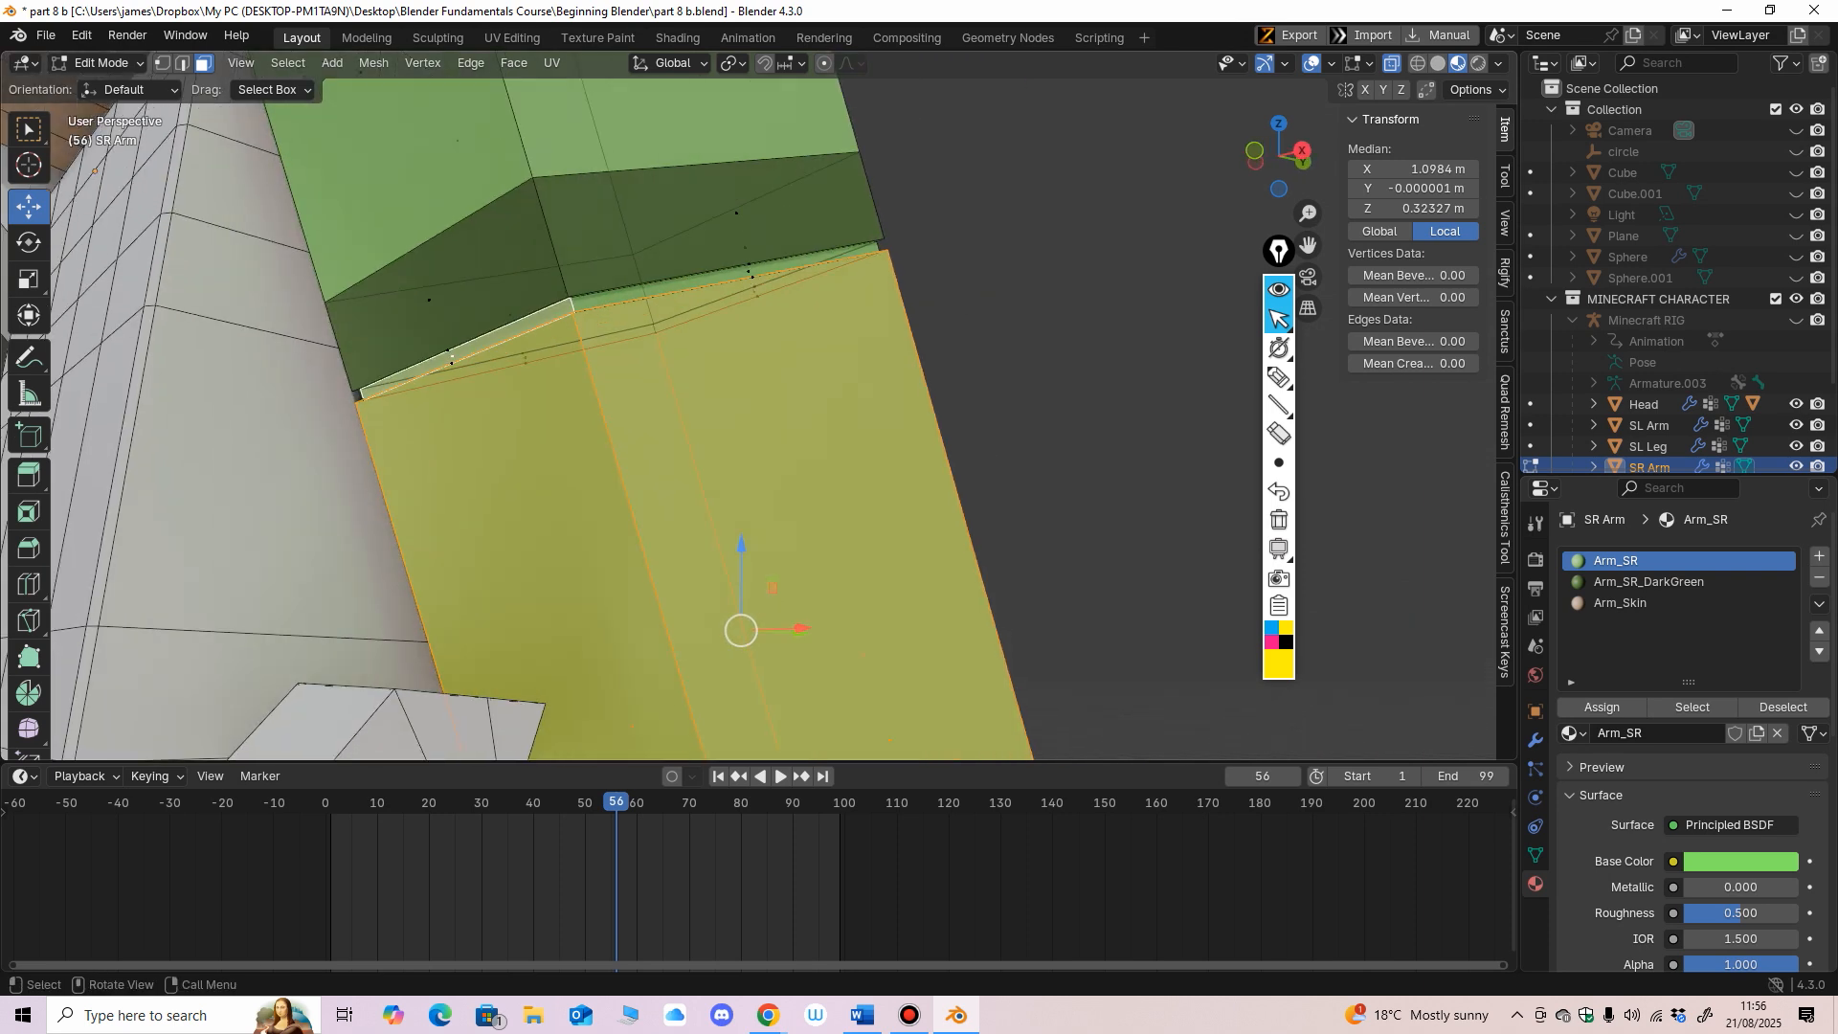
{"action": "left_click", "coordinate": [713, 279], "text": "shift"}
{"action": "middle_click_drag", "start_coordinate": [713, 279], "coordinate": [311, 345]}
{"action": "left_click", "coordinate": [502, 382], "text": "shift"}
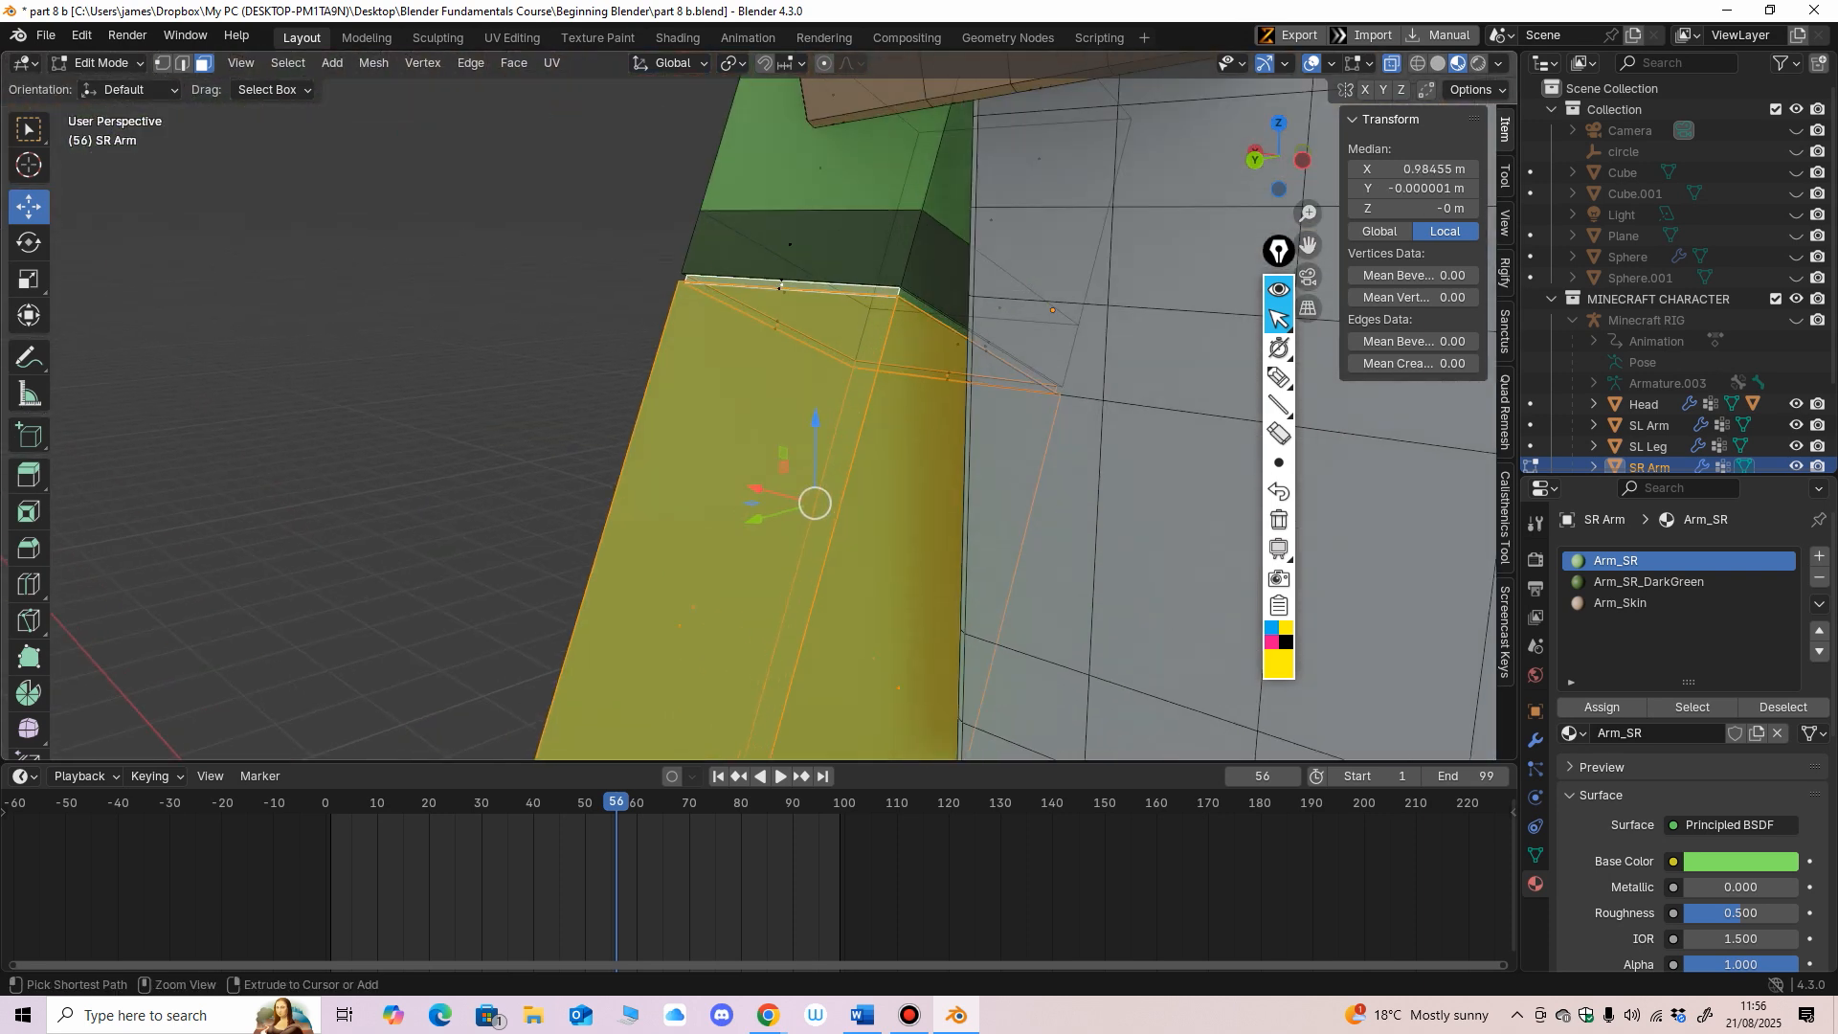
{"action": "middle_click_drag", "start_coordinate": [780, 285], "coordinate": [676, 275]}
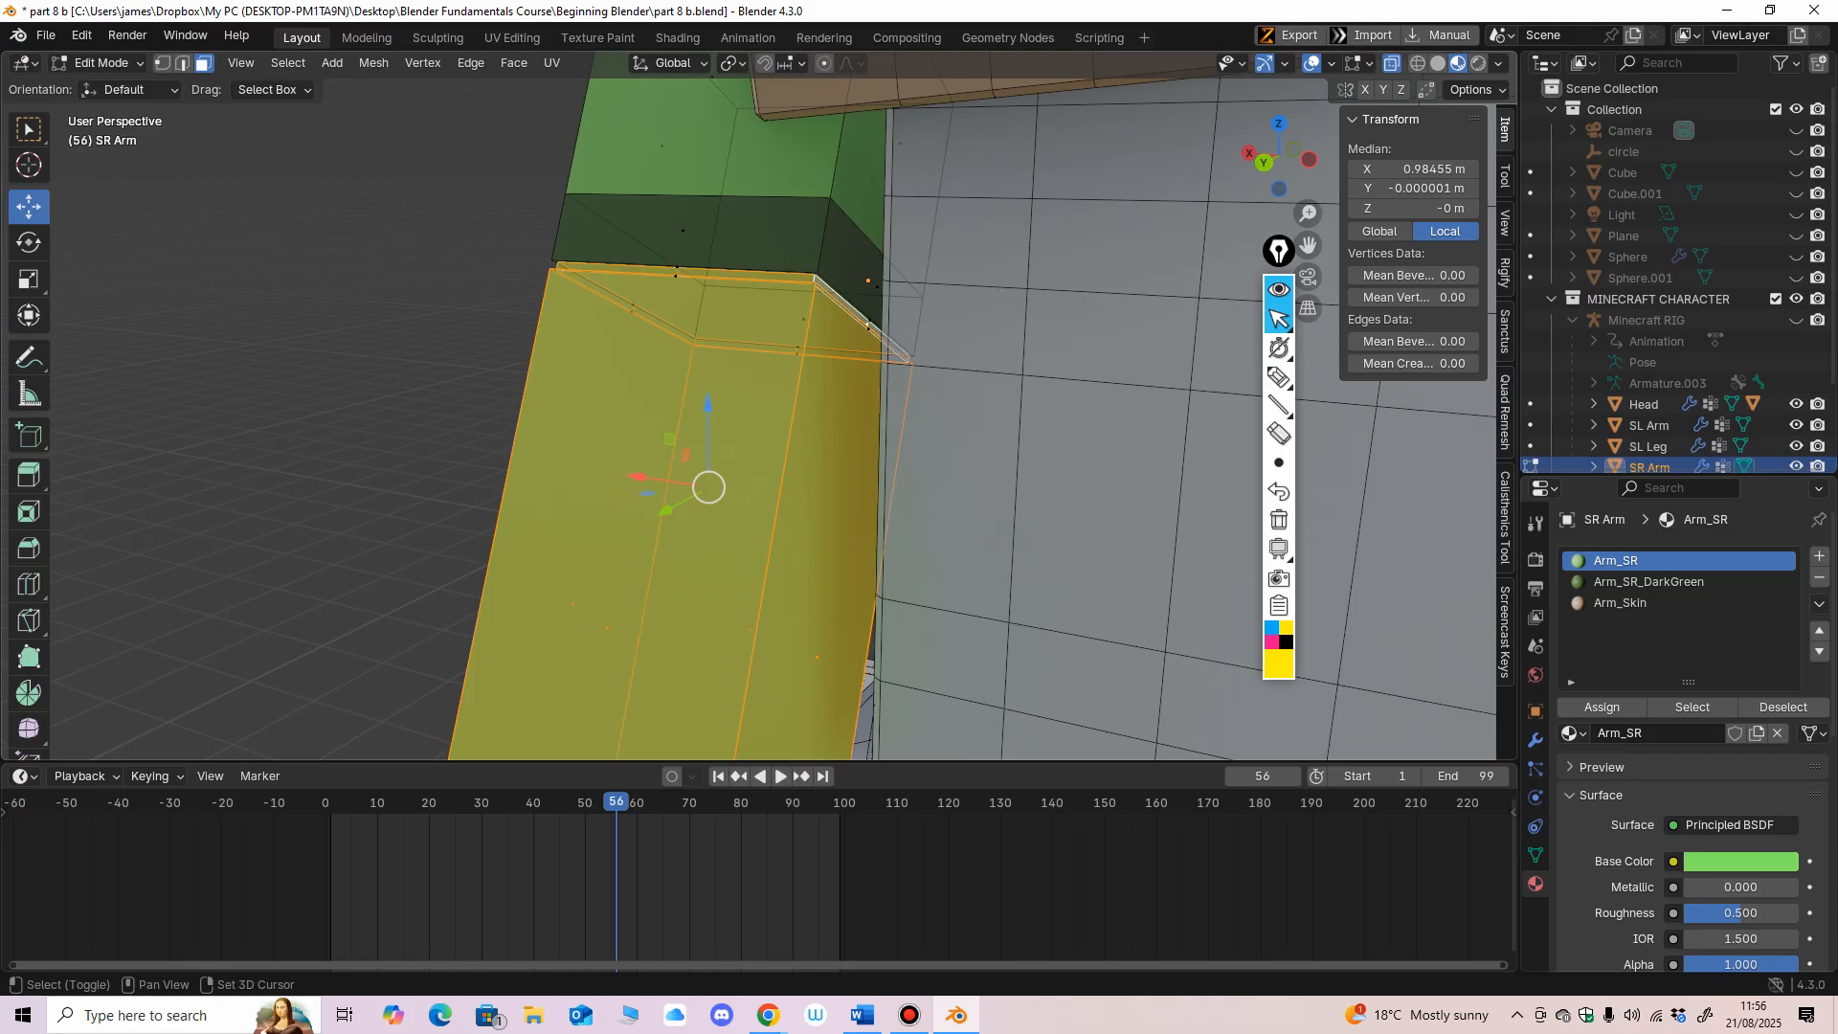
{"action": "scroll", "coordinate": [773, 407], "scroll_direction": "down", "scroll_amount": 6}
{"action": "middle_click_drag", "start_coordinate": [670, 412], "coordinate": [1082, 383]}
{"action": "scroll", "coordinate": [774, 407], "scroll_direction": "up", "scroll_amount": 3}
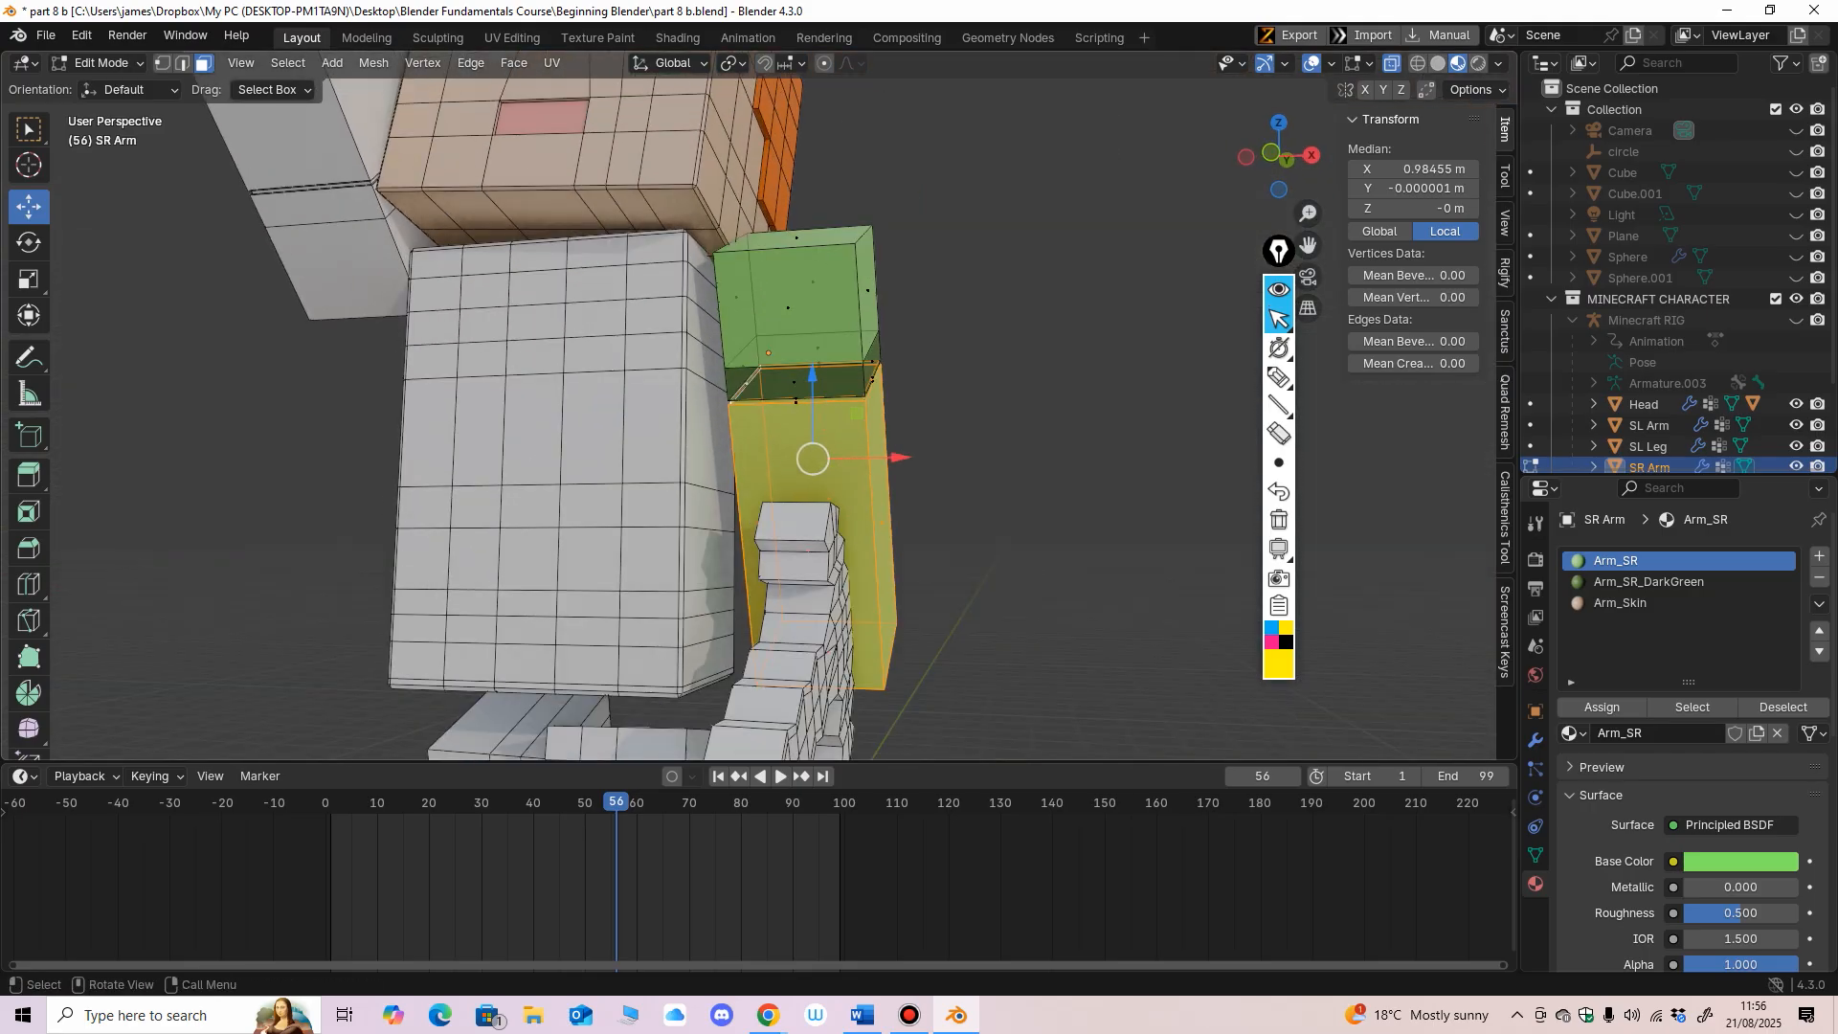
Step: Assign the Arm_Skin material to the selected lower-arm faces, clear the selection and return to Object Mode
{"action": "left_click", "coordinate": [1619, 603]}
{"action": "left_click", "coordinate": [1602, 707]}
{"action": "left_click", "coordinate": [1043, 430]}
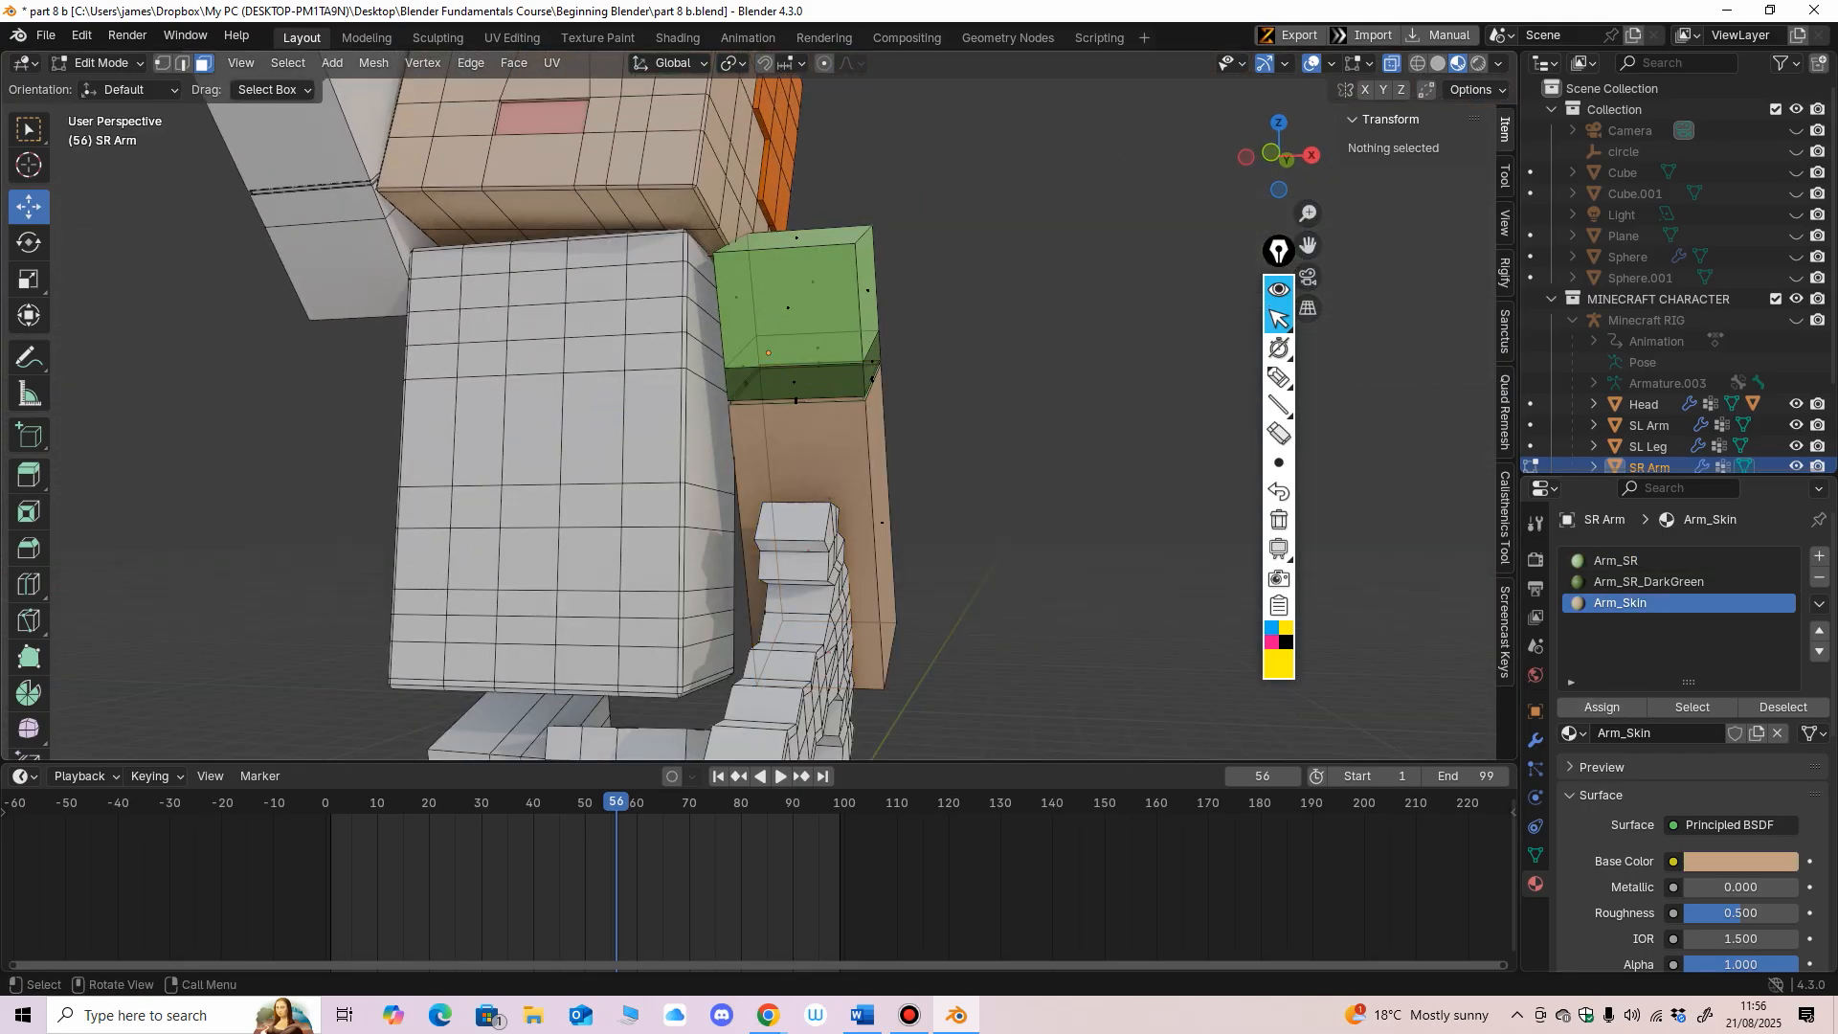
{"action": "scroll", "coordinate": [1043, 430], "scroll_direction": "down", "scroll_amount": 4}
{"action": "middle_click_drag", "start_coordinate": [1043, 431], "coordinate": [783, 459]}
{"action": "scroll", "coordinate": [660, 445], "scroll_direction": "up", "scroll_amount": 3}
{"action": "left_click", "coordinate": [102, 63]}
{"action": "left_click", "coordinate": [107, 87]}
Step: Select the Torso and give it a new material named Body_Green
{"action": "left_click", "coordinate": [708, 402]}
{"action": "scroll", "coordinate": [721, 475], "scroll_direction": "up", "scroll_amount": 1}
{"action": "left_click", "coordinate": [855, 394]}
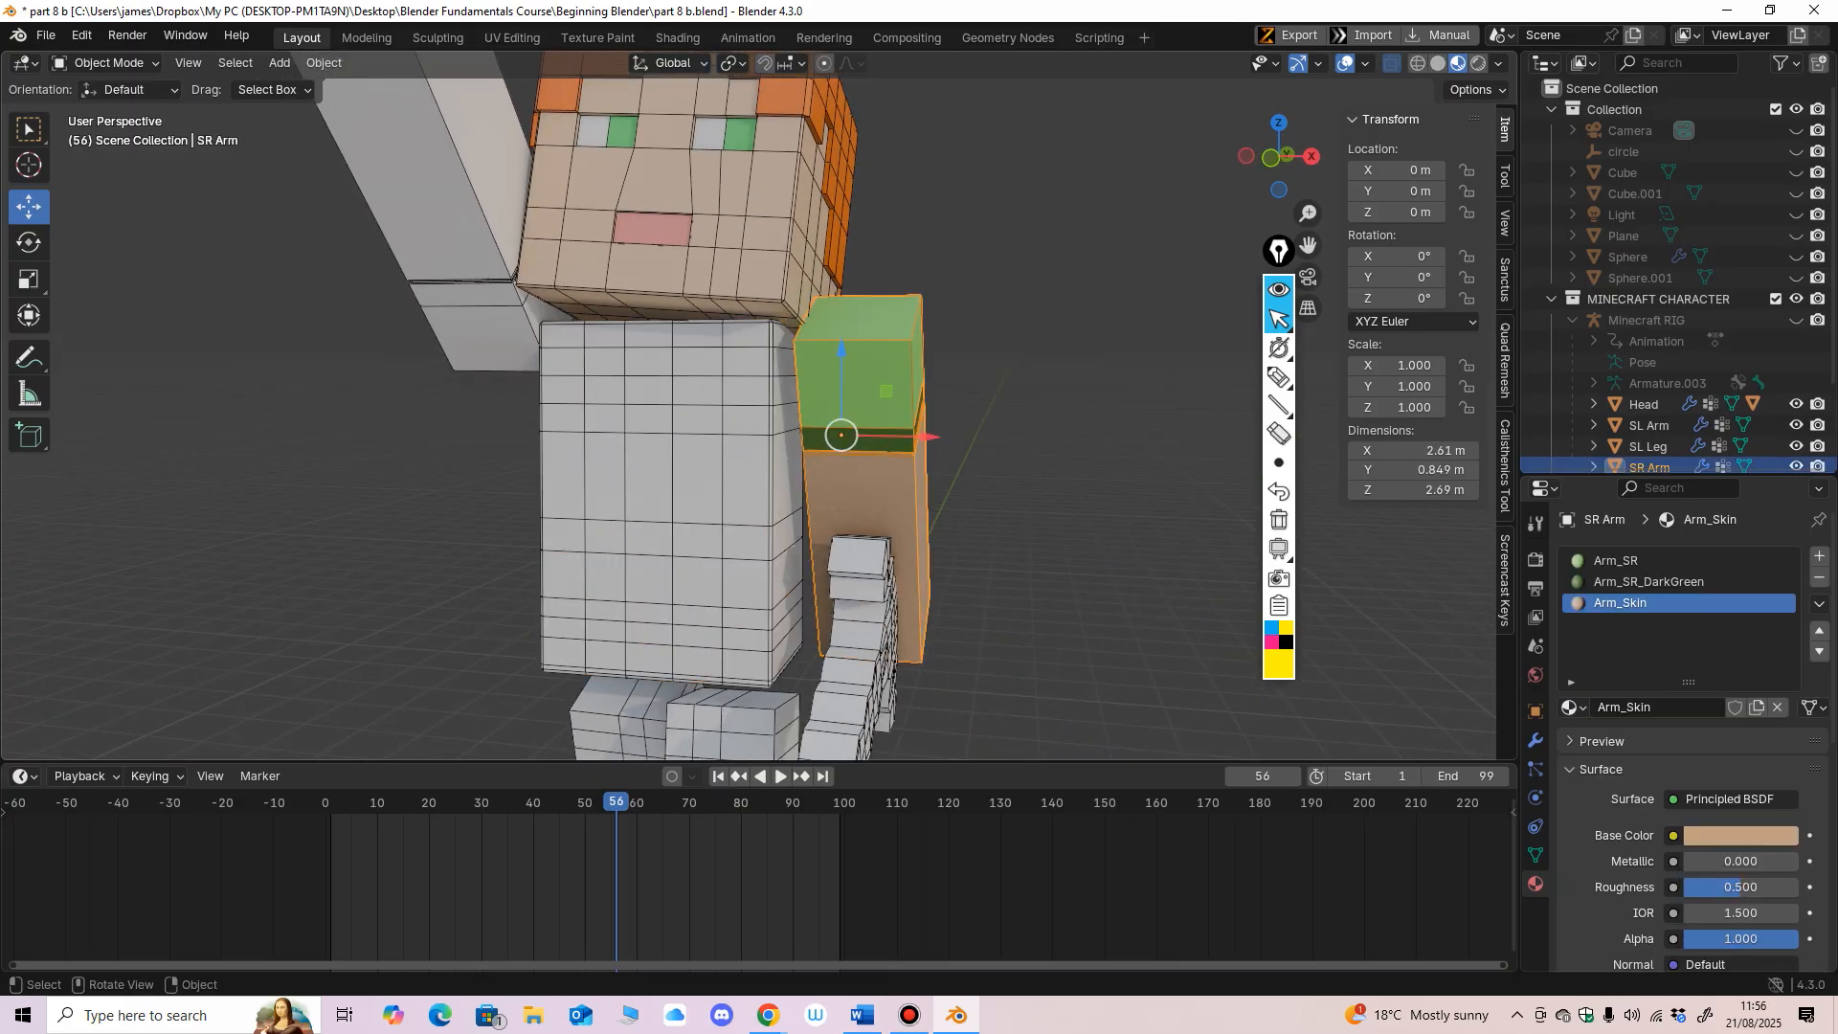
{"action": "left_click", "coordinate": [697, 442]}
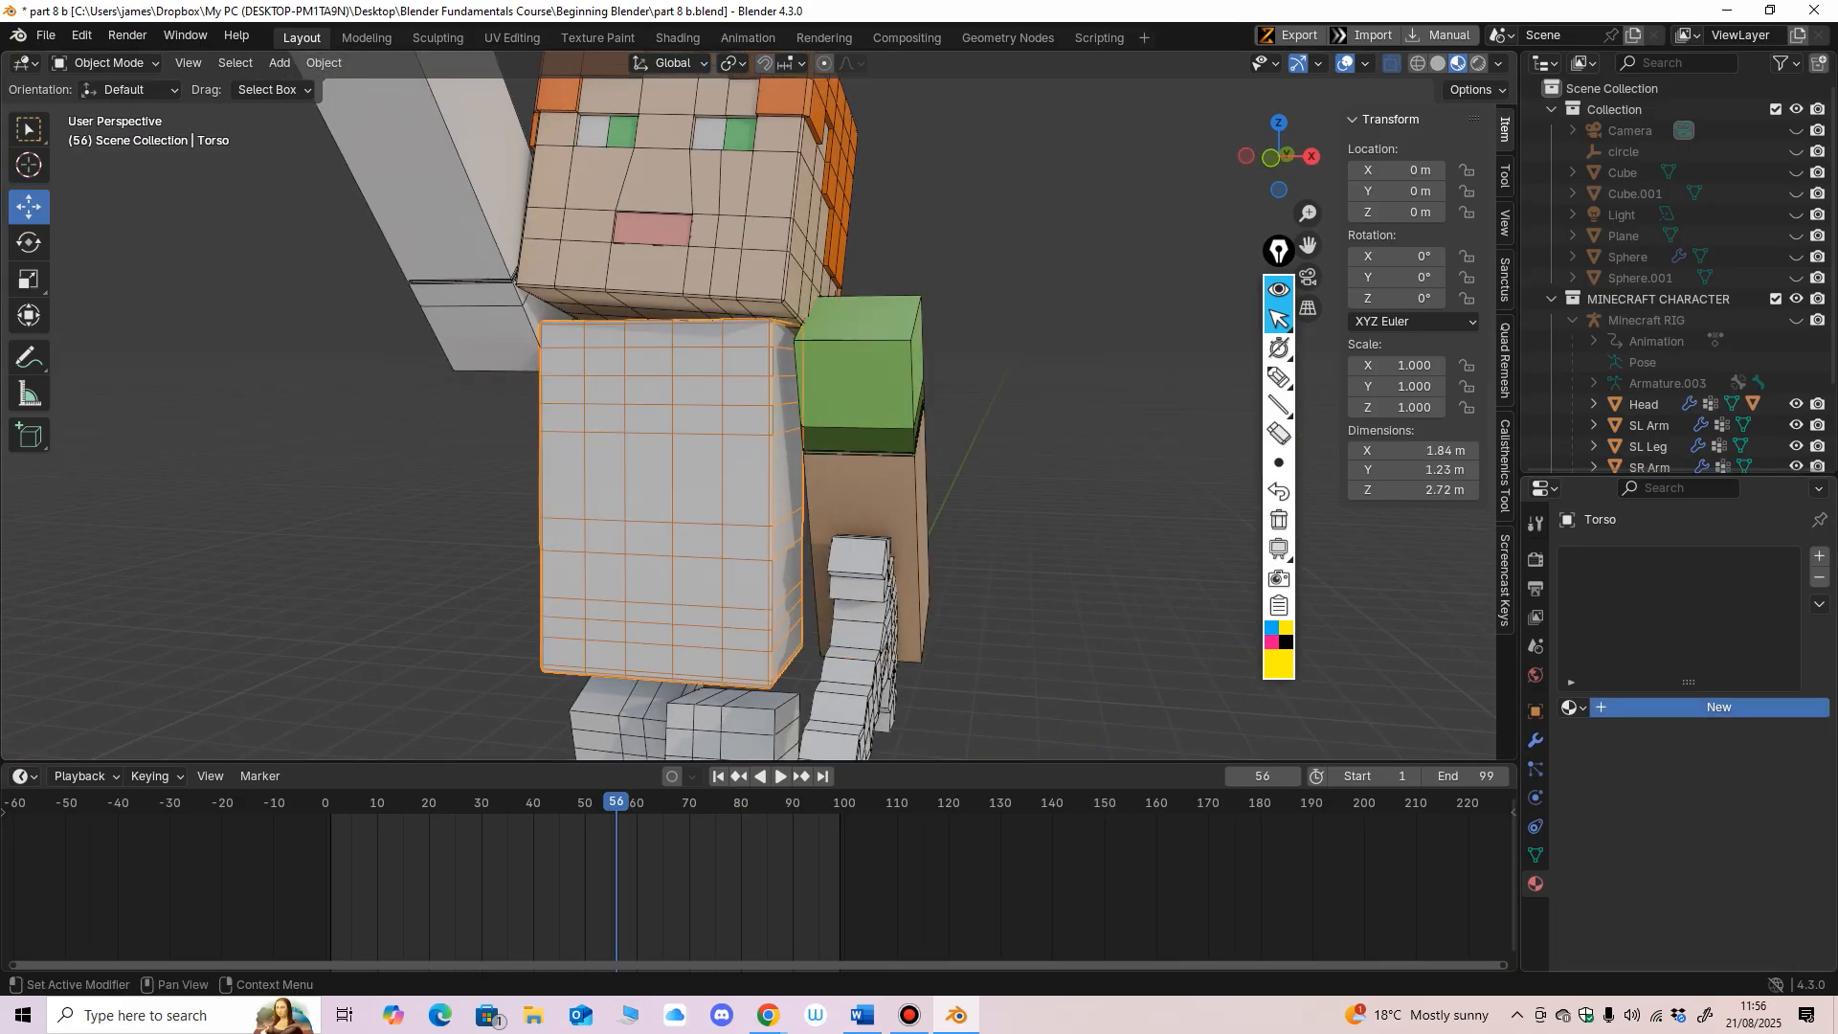
{"action": "left_click", "coordinate": [1718, 706]}
{"action": "left_click", "coordinate": [1661, 707]}
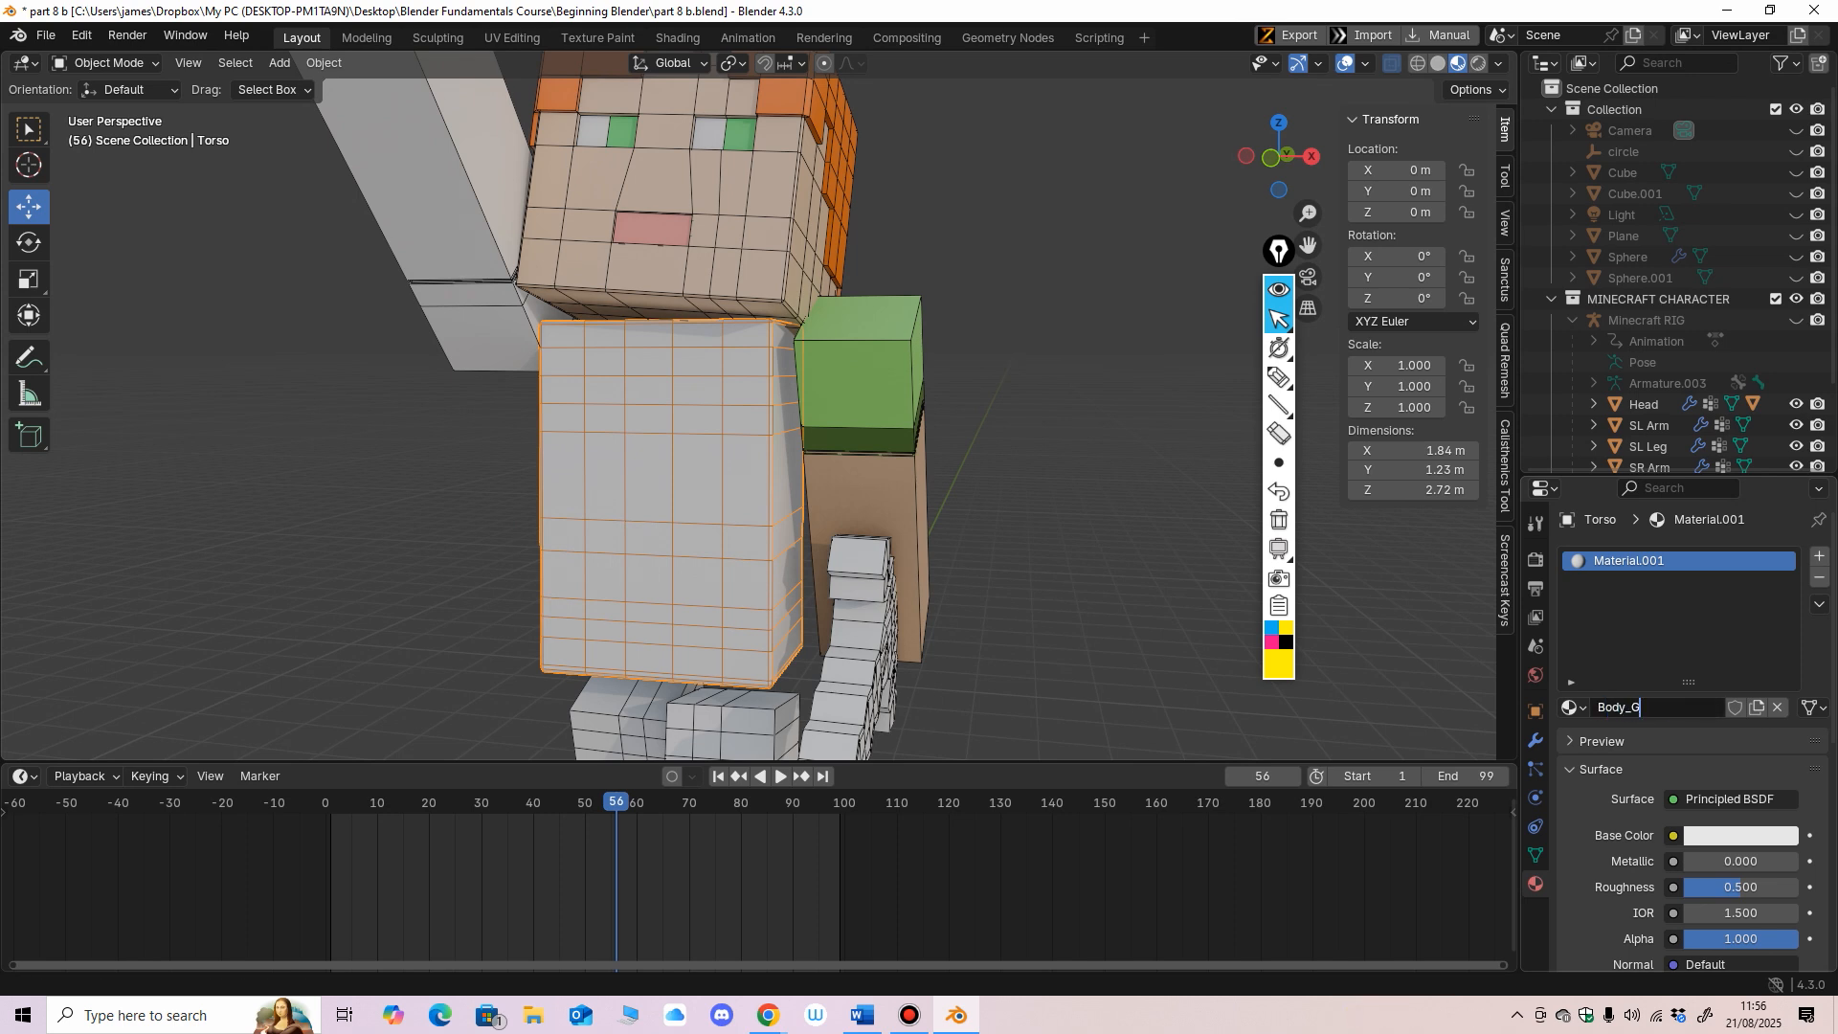
{"action": "type", "text": "Body_Green"}
{"action": "key", "text": "Return"}
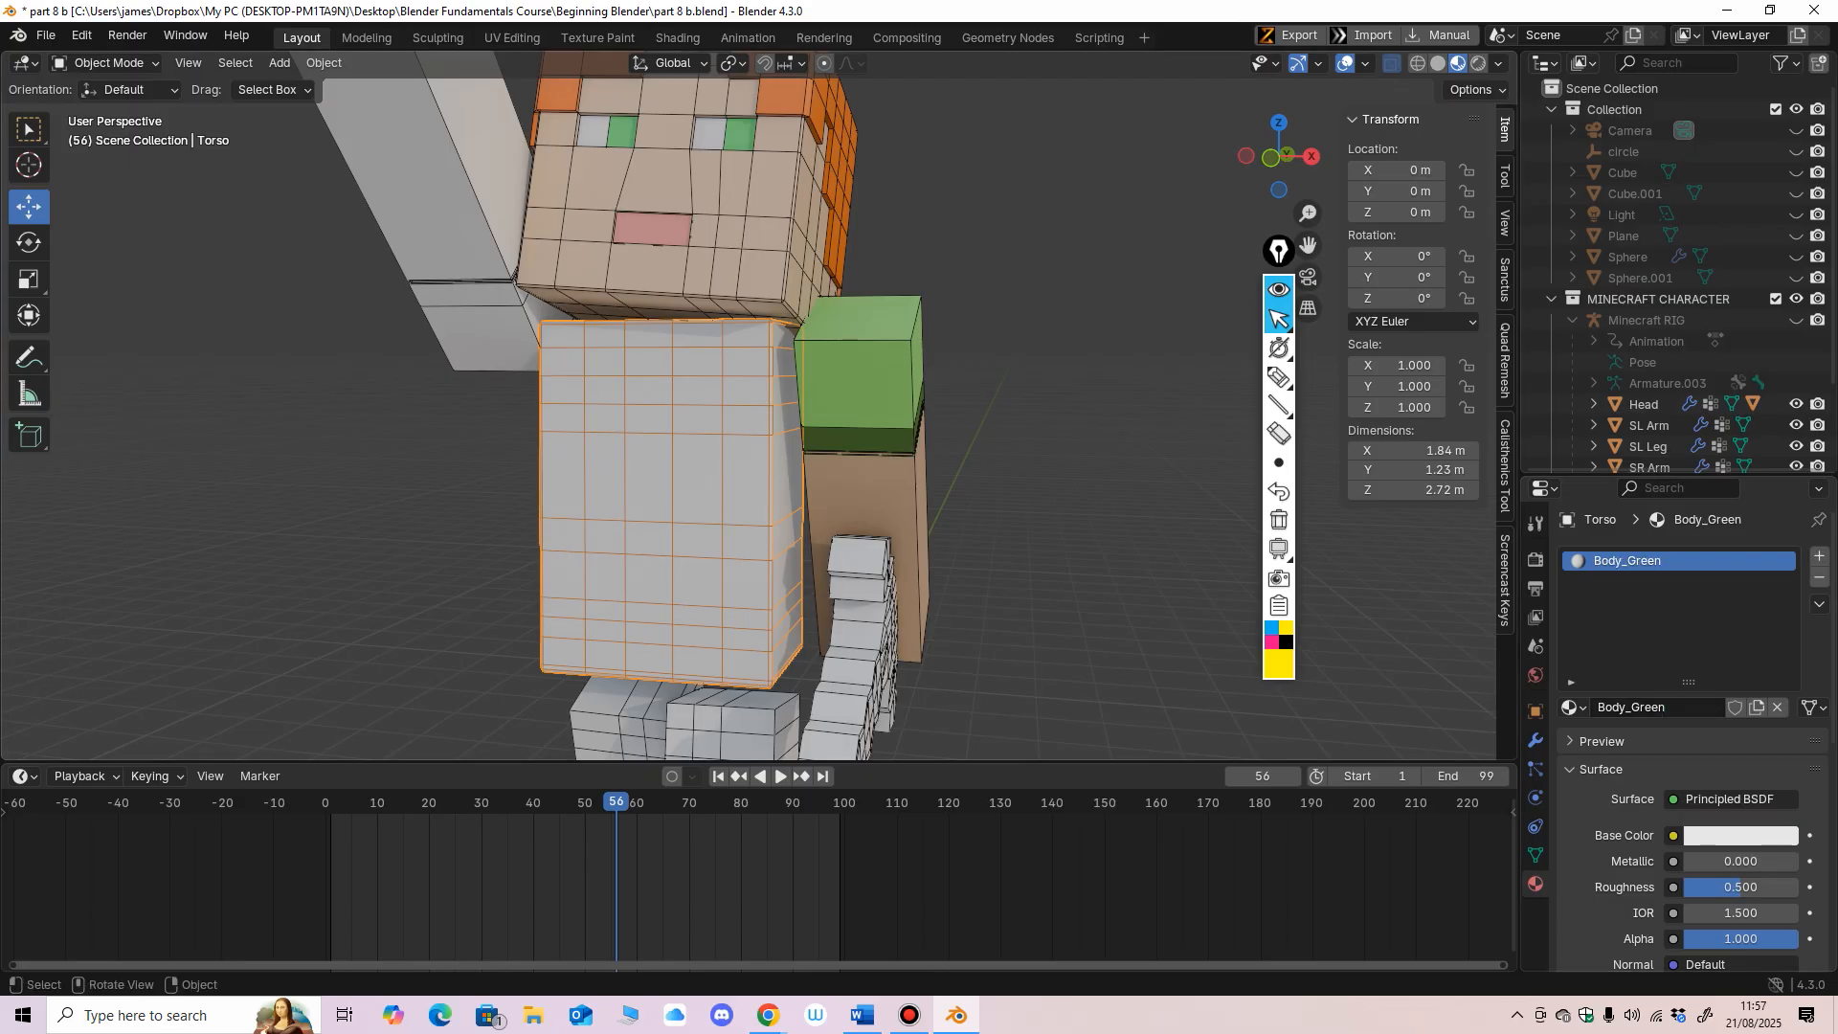
Step: Set the Body_Green Base Color by sampling the light green of the SR Arm's sleeve
{"action": "left_click", "coordinate": [1740, 835]}
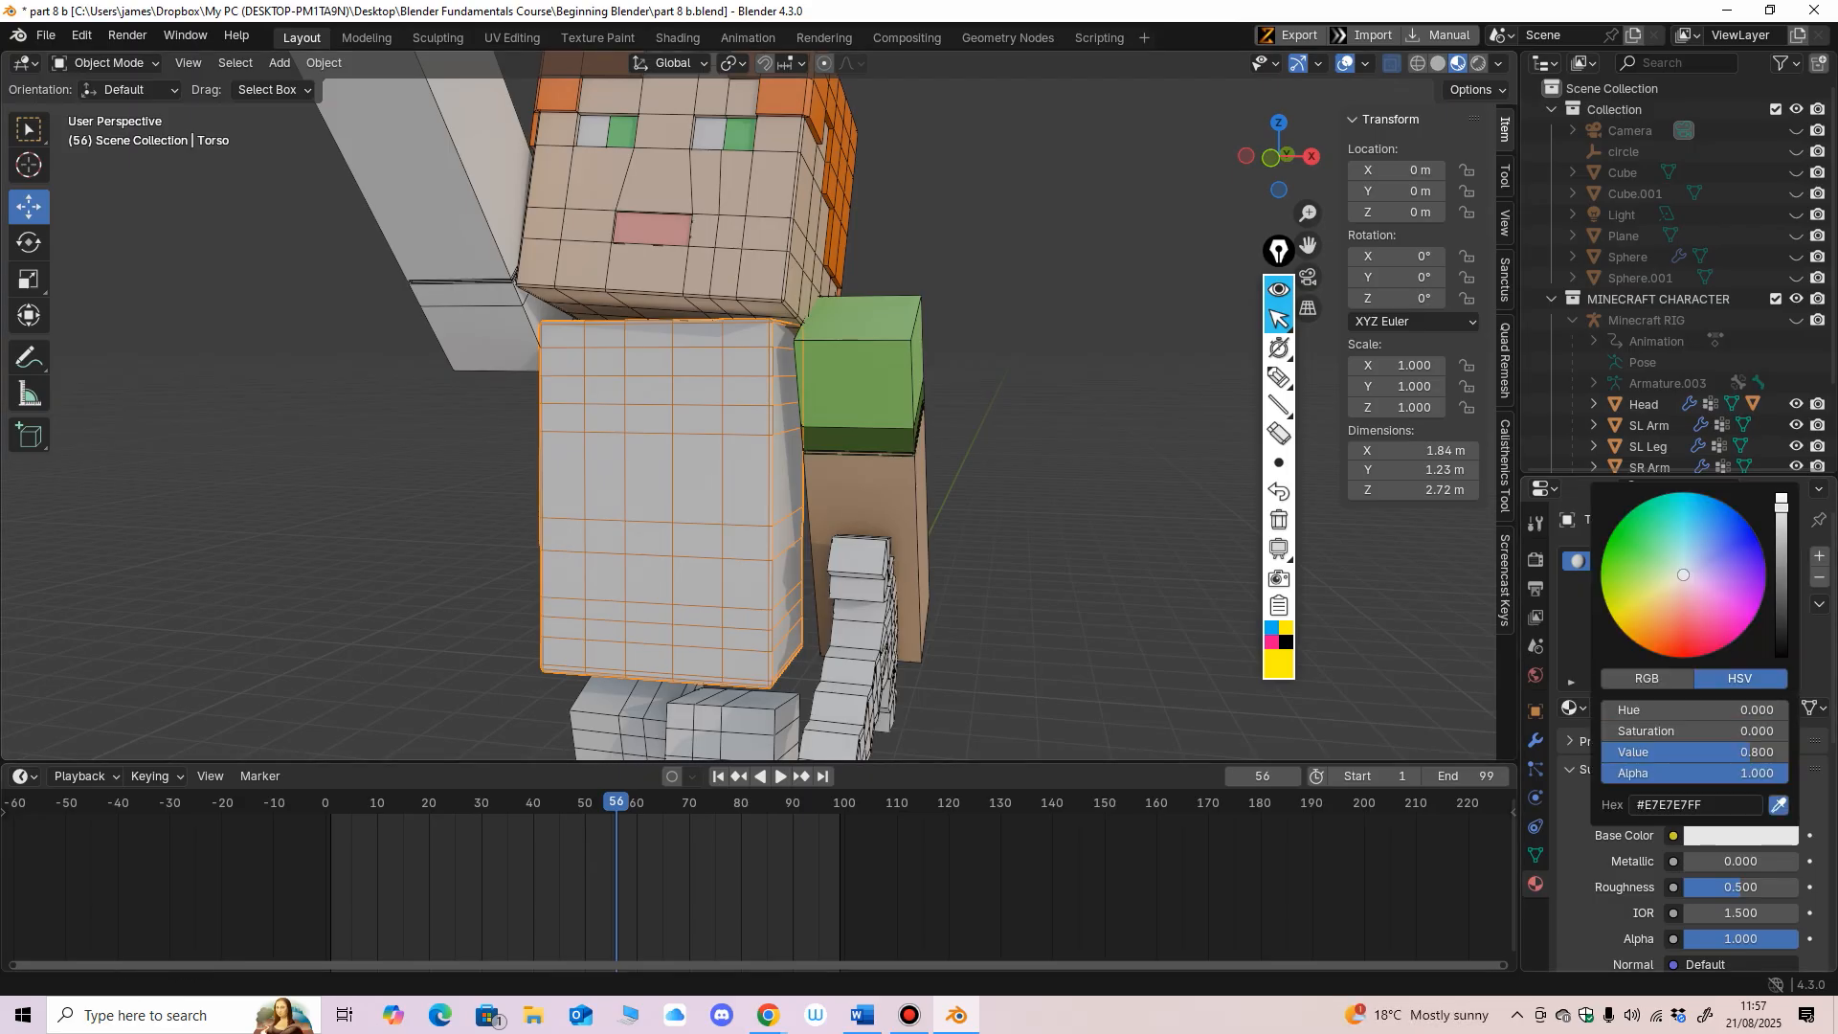
{"action": "left_click", "coordinate": [1778, 805]}
{"action": "left_click", "coordinate": [859, 383]}
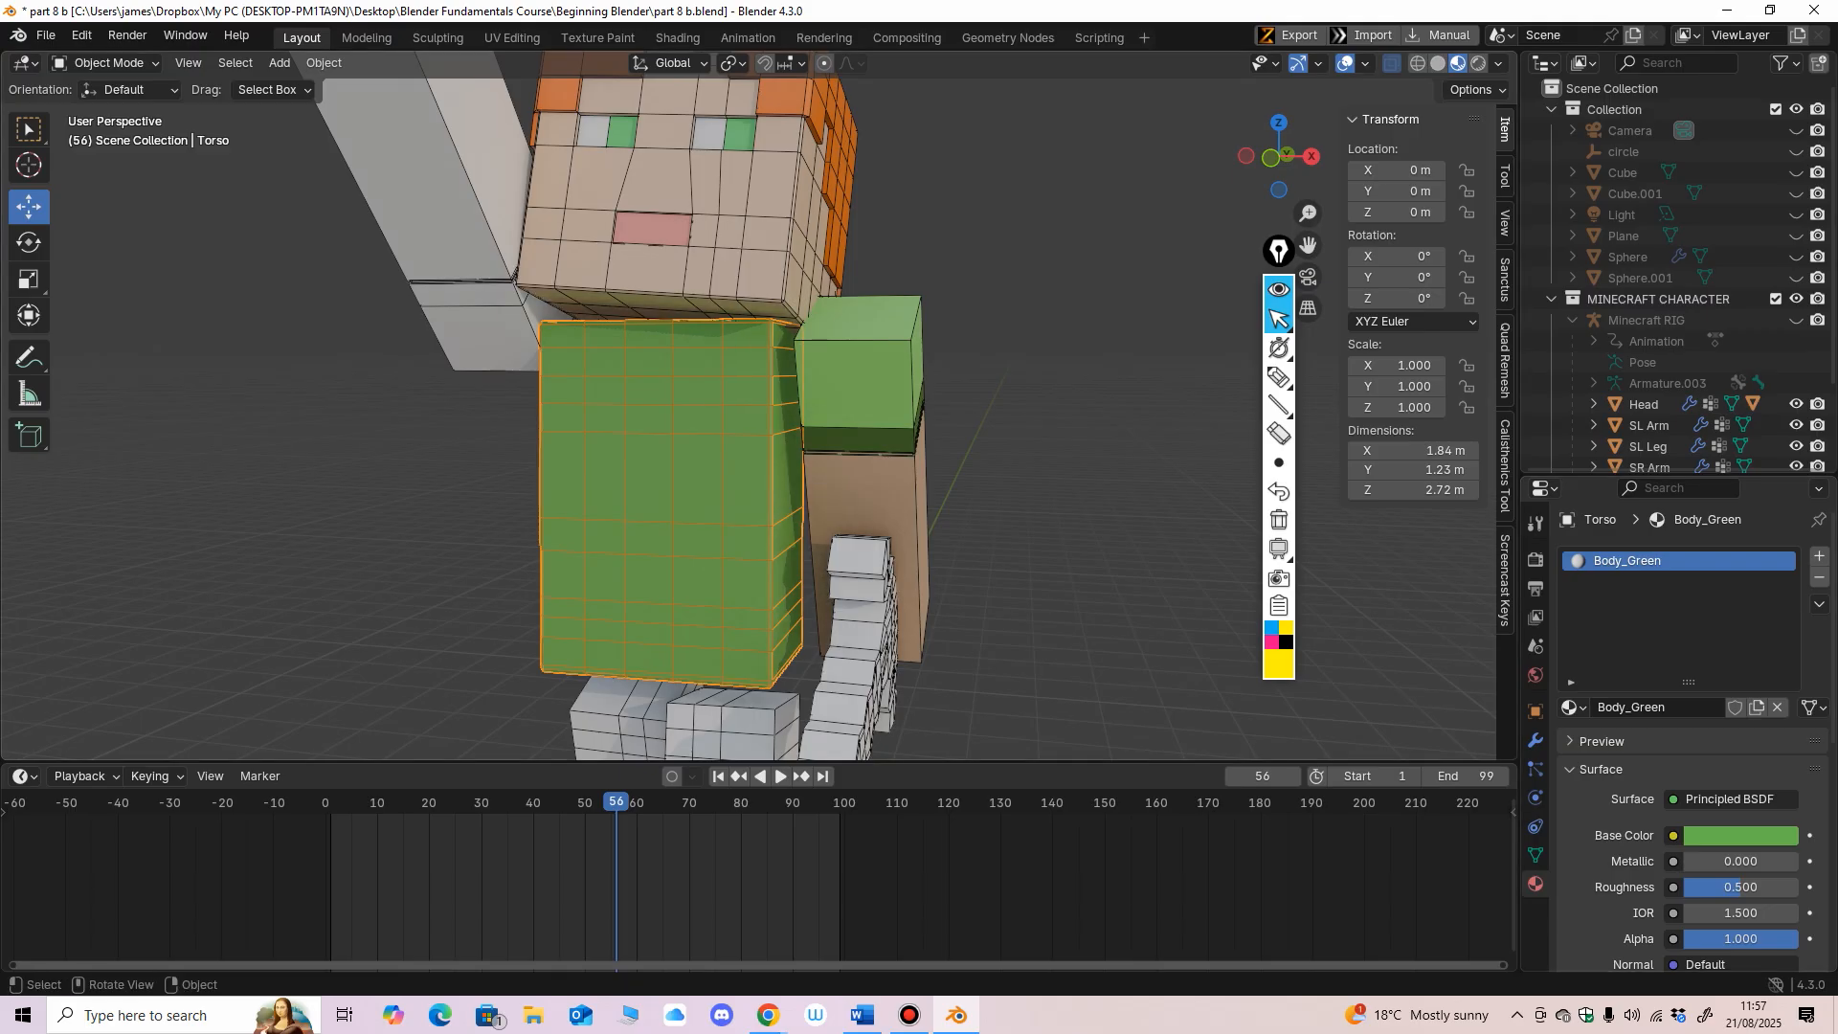
{"action": "mouse_move", "coordinate": [858, 421]}
{"action": "middle_mouse_down"}
{"action": "mouse_move", "coordinate": [883, 453]}
{"action": "mouse_move", "coordinate": [756, 431]}
{"action": "mouse_move", "coordinate": [971, 431]}
{"action": "mouse_move", "coordinate": [847, 426]}
{"action": "mouse_move", "coordinate": [825, 369]}
{"action": "mouse_move", "coordinate": [761, 413]}
{"action": "mouse_move", "coordinate": [927, 419]}
{"action": "mouse_move", "coordinate": [898, 390]}
{"action": "mouse_move", "coordinate": [869, 410]}
{"action": "mouse_move", "coordinate": [877, 390]}
{"action": "middle_mouse_up"}
{"action": "scroll", "coordinate": [883, 453], "scroll_direction": "down", "scroll_amount": 2}
{"action": "scroll", "coordinate": [885, 433], "scroll_direction": "up", "scroll_amount": 2}
{"action": "scroll", "coordinate": [917, 421], "scroll_direction": "up", "scroll_amount": 1}
{"action": "scroll", "coordinate": [926, 419], "scroll_direction": "up", "scroll_amount": 1}
{"action": "left_click", "coordinate": [108, 63]}
{"action": "left_click", "coordinate": [107, 109]}
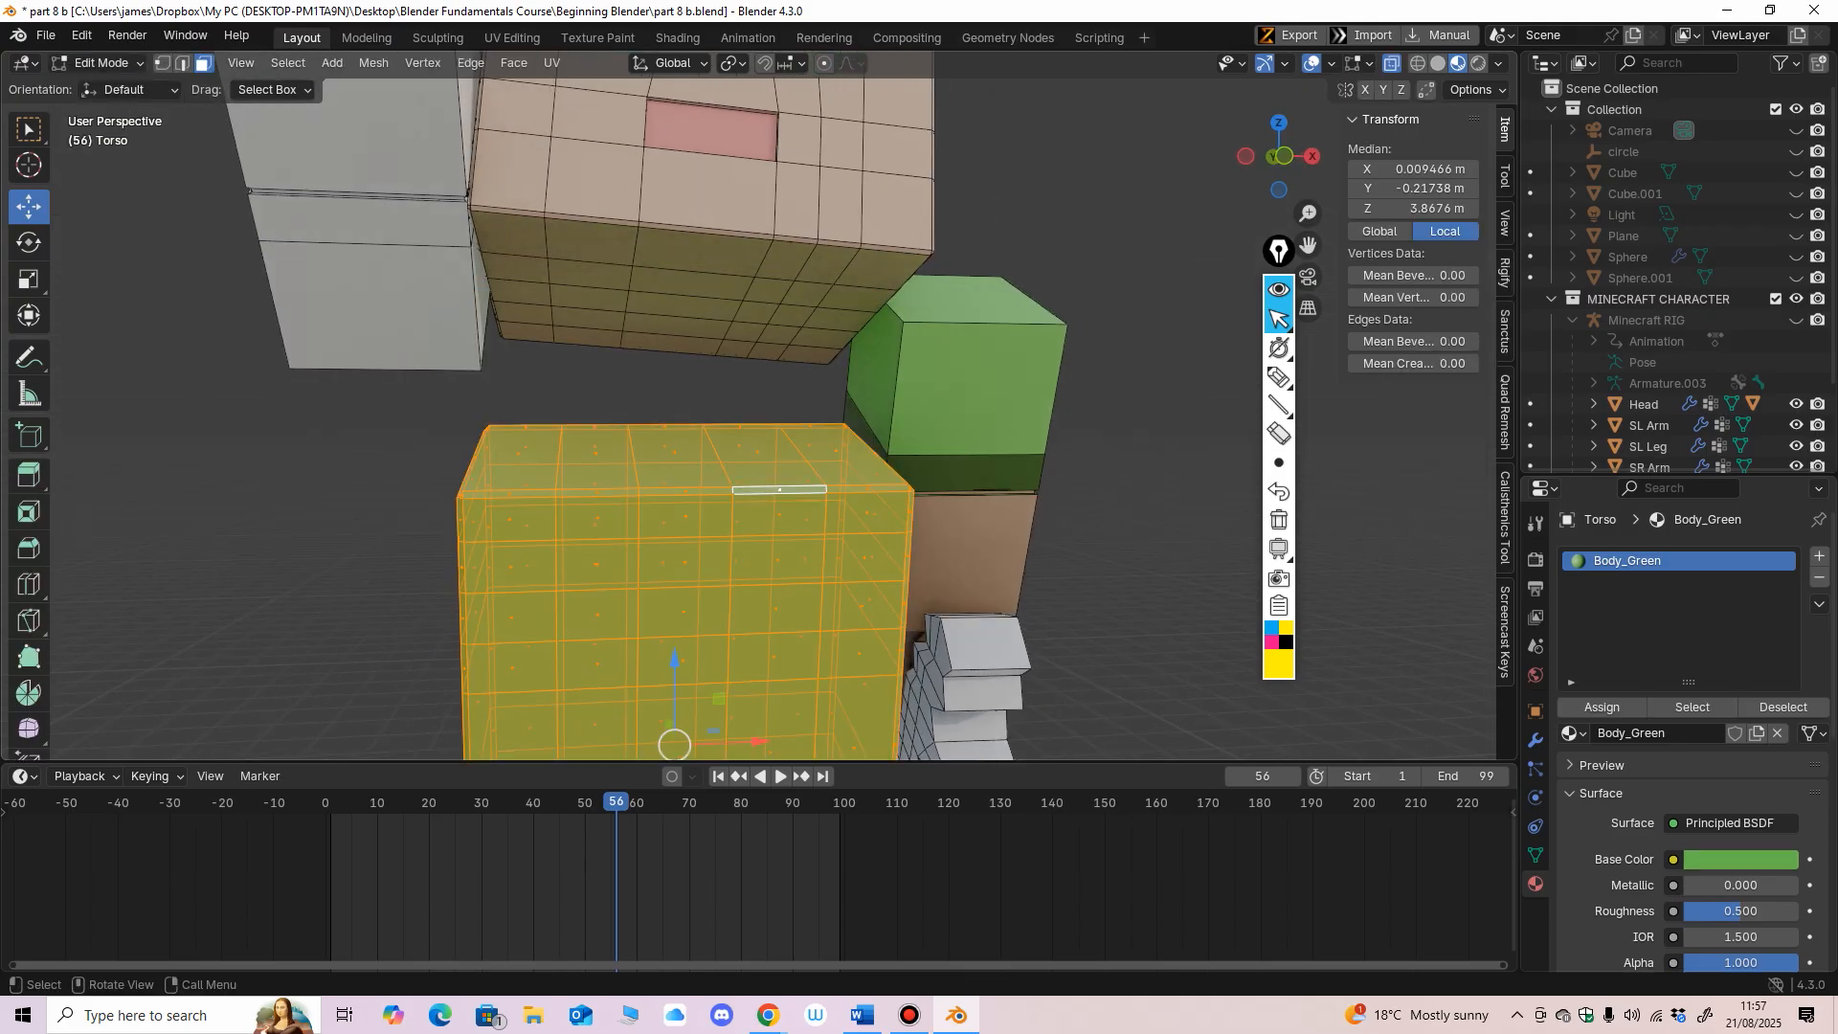
{"action": "left_click", "coordinate": [100, 63]}
{"action": "left_click", "coordinate": [105, 87]}
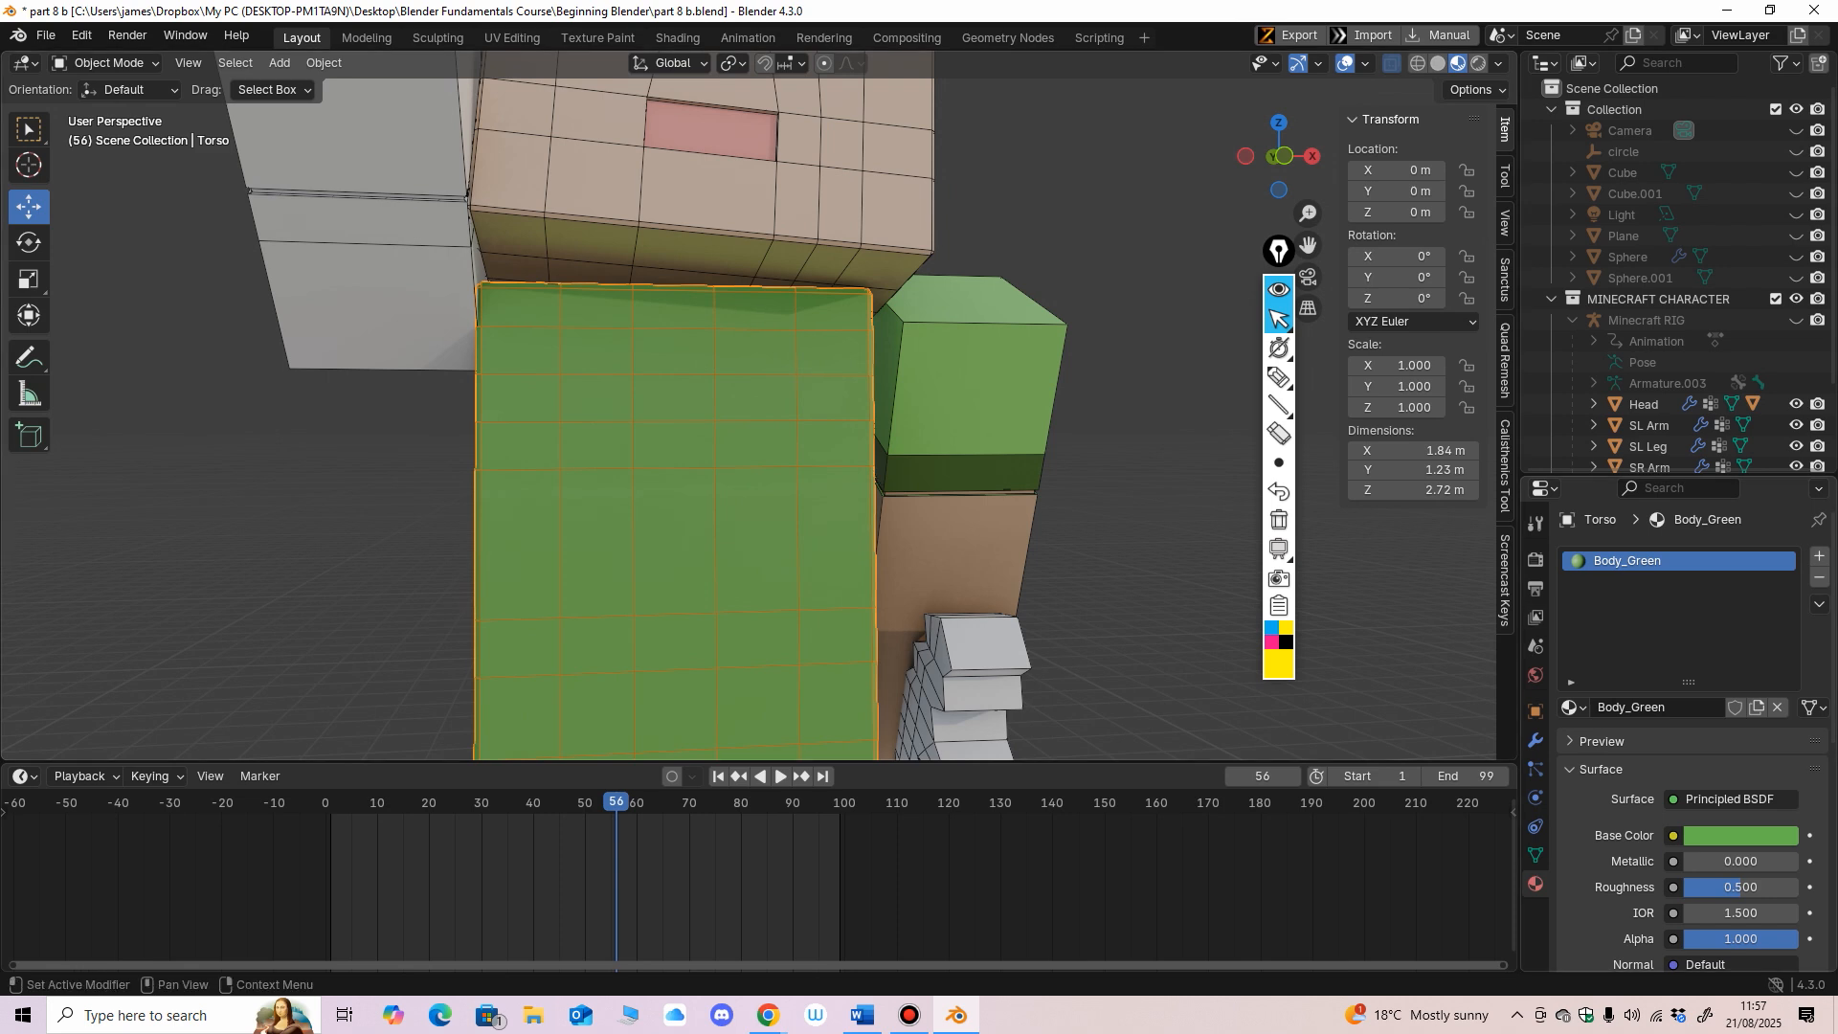
Step: Add a second material slot to the Torso with a new material named Body_Dark_Green
{"action": "left_click", "coordinate": [1819, 555]}
{"action": "left_click", "coordinate": [1696, 706]}
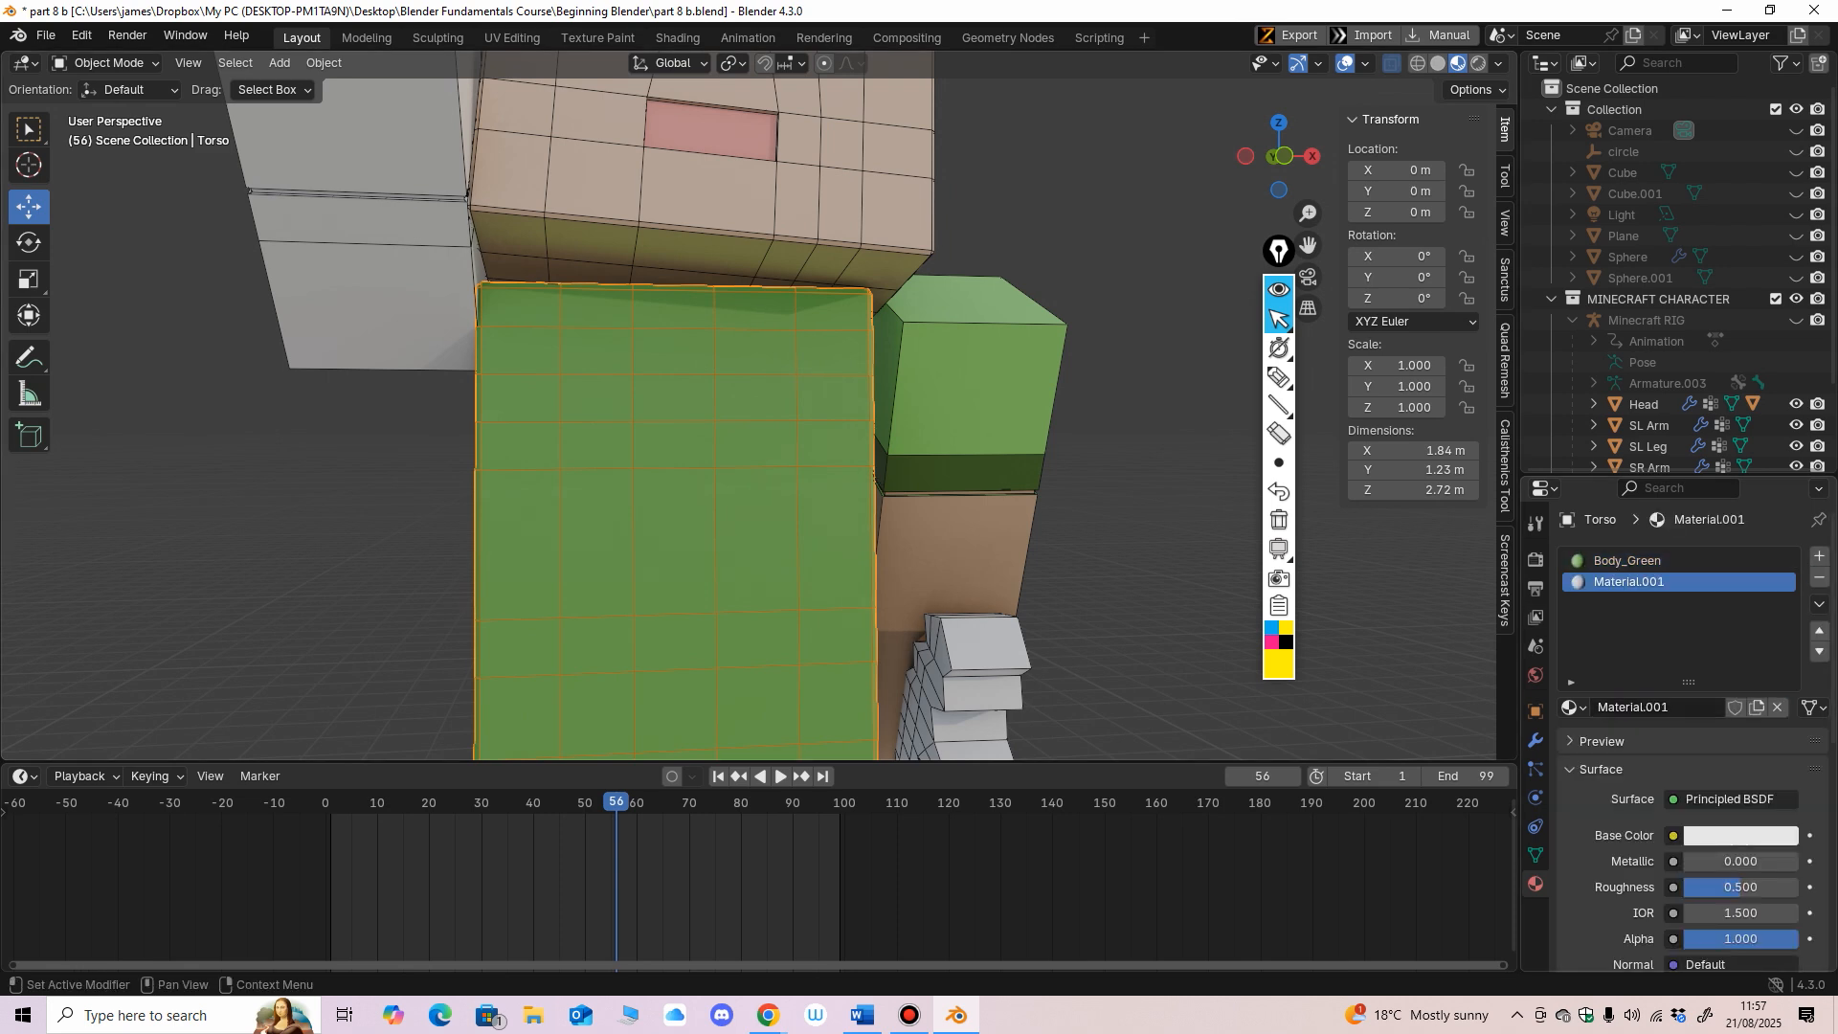
{"action": "double_click", "coordinate": [1629, 582]}
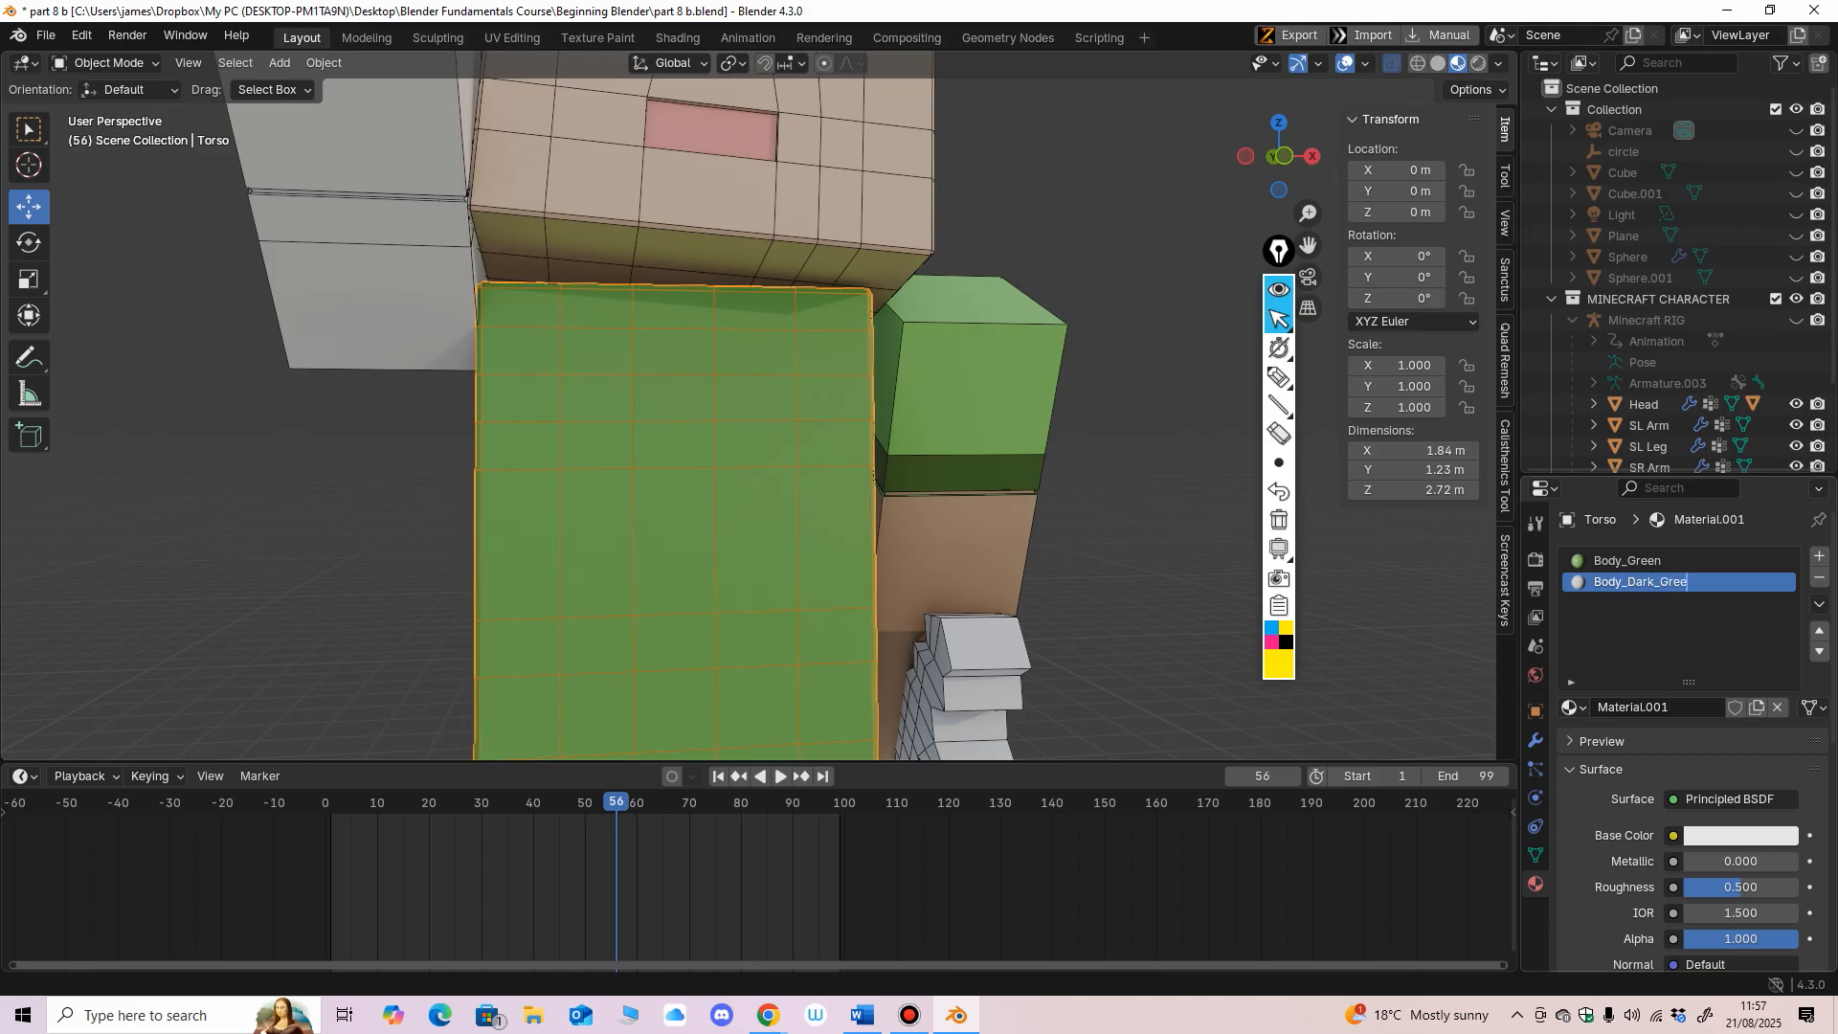
{"action": "key", "text": "Return"}
Step: Set the Body_Dark_Green Base Color by sampling the dark green band on the SR Arm
{"action": "middle_click_drag", "start_coordinate": [741, 532], "coordinate": [748, 560]}
{"action": "scroll", "coordinate": [746, 549], "scroll_direction": "up", "scroll_amount": 1}
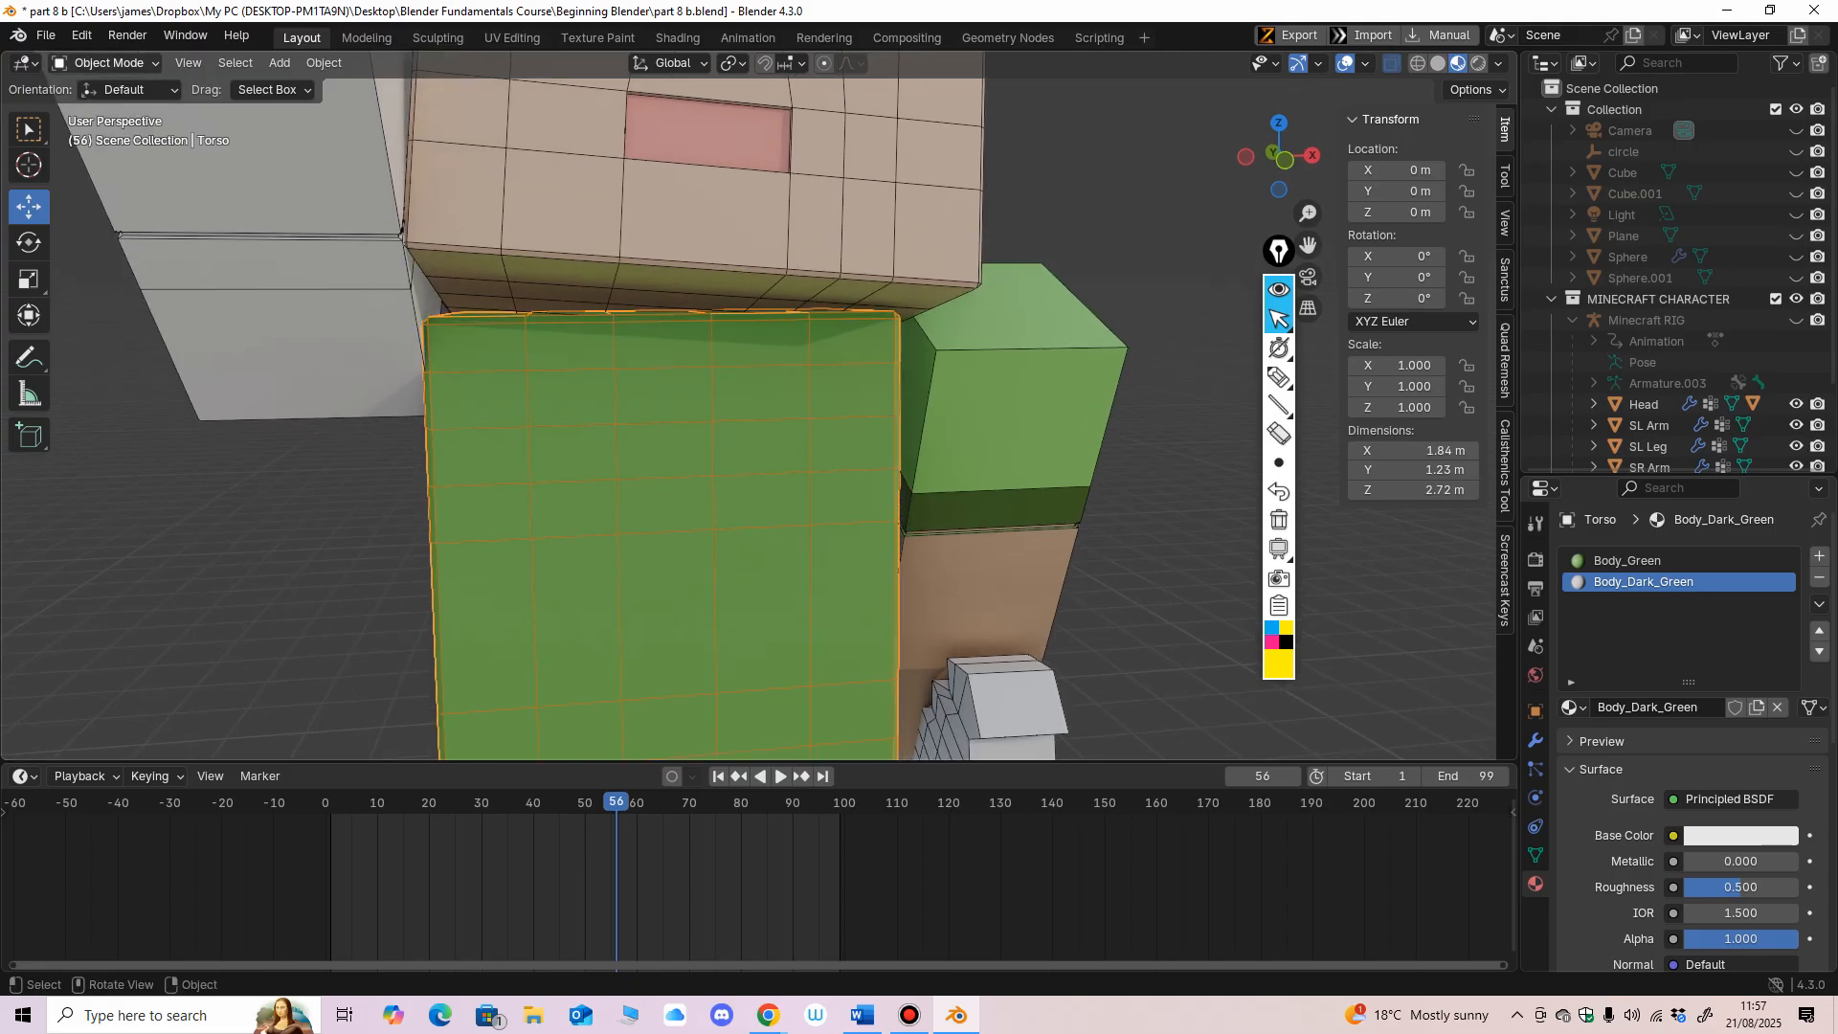
{"action": "left_click", "coordinate": [110, 63]}
{"action": "middle_click_drag", "start_coordinate": [613, 383], "coordinate": [609, 374]}
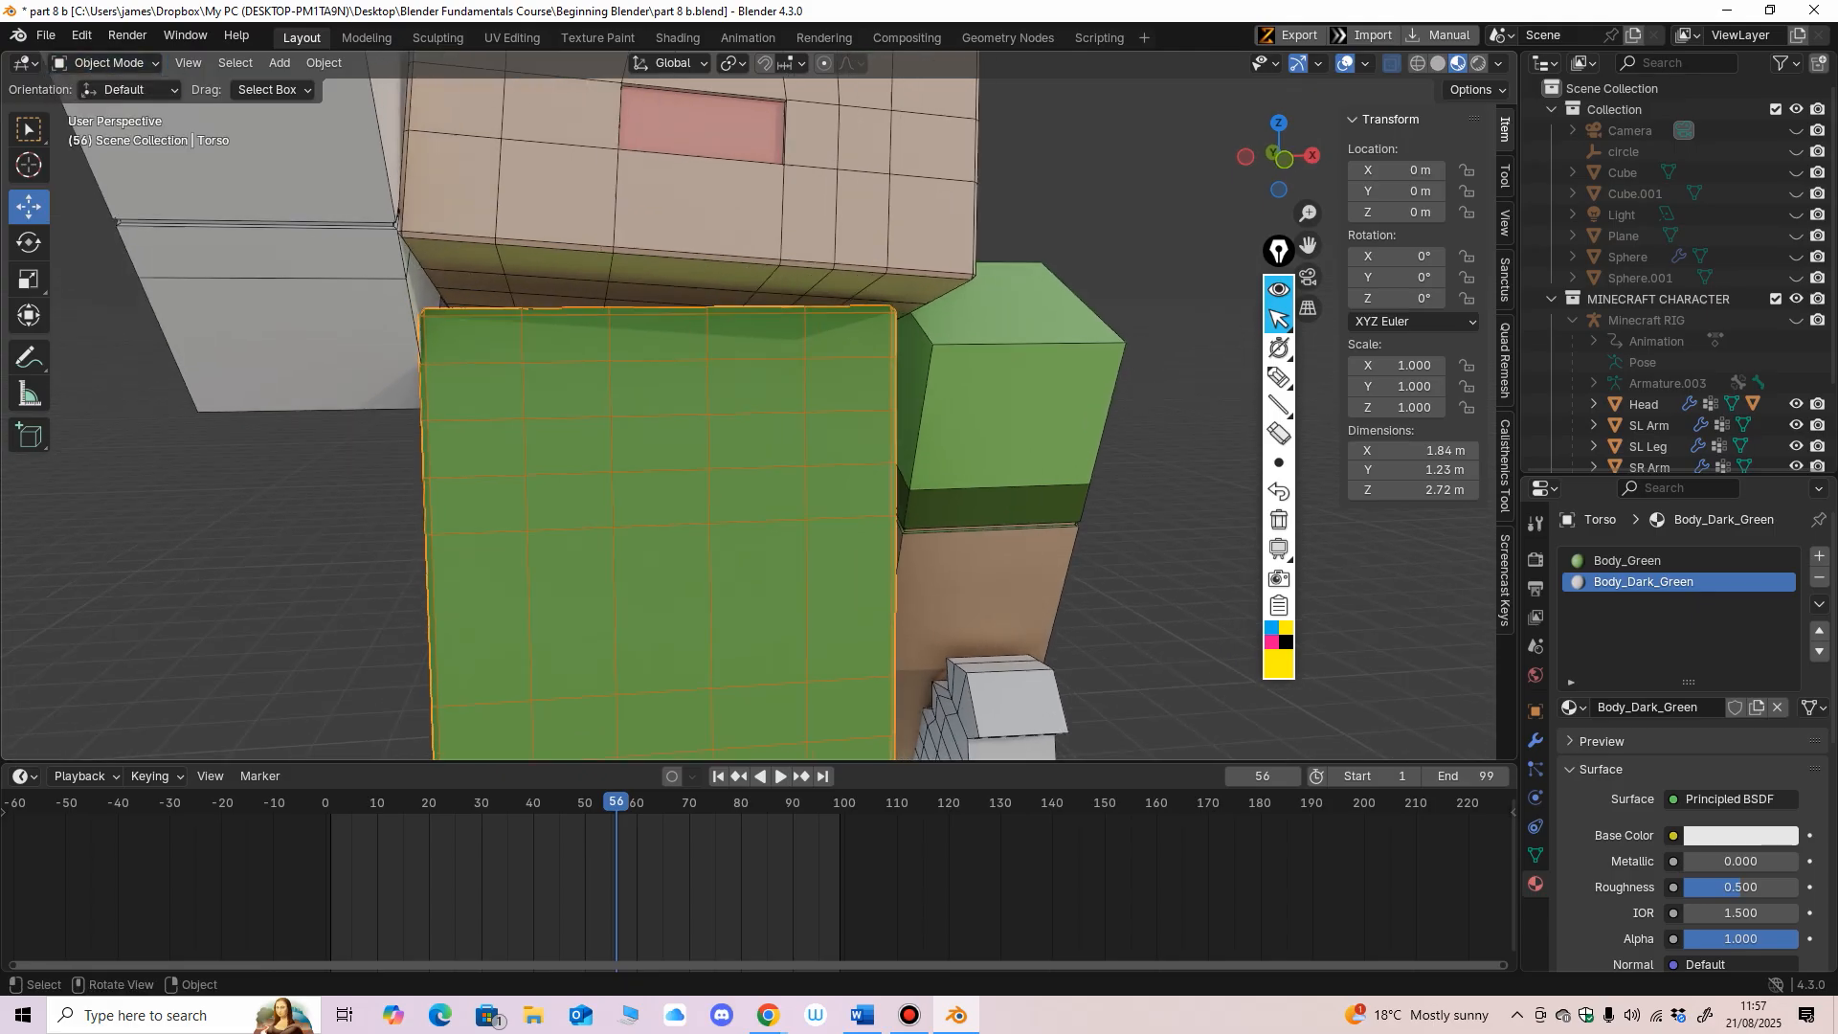
{"action": "left_click", "coordinate": [1740, 836]}
{"action": "left_click", "coordinate": [1778, 805]}
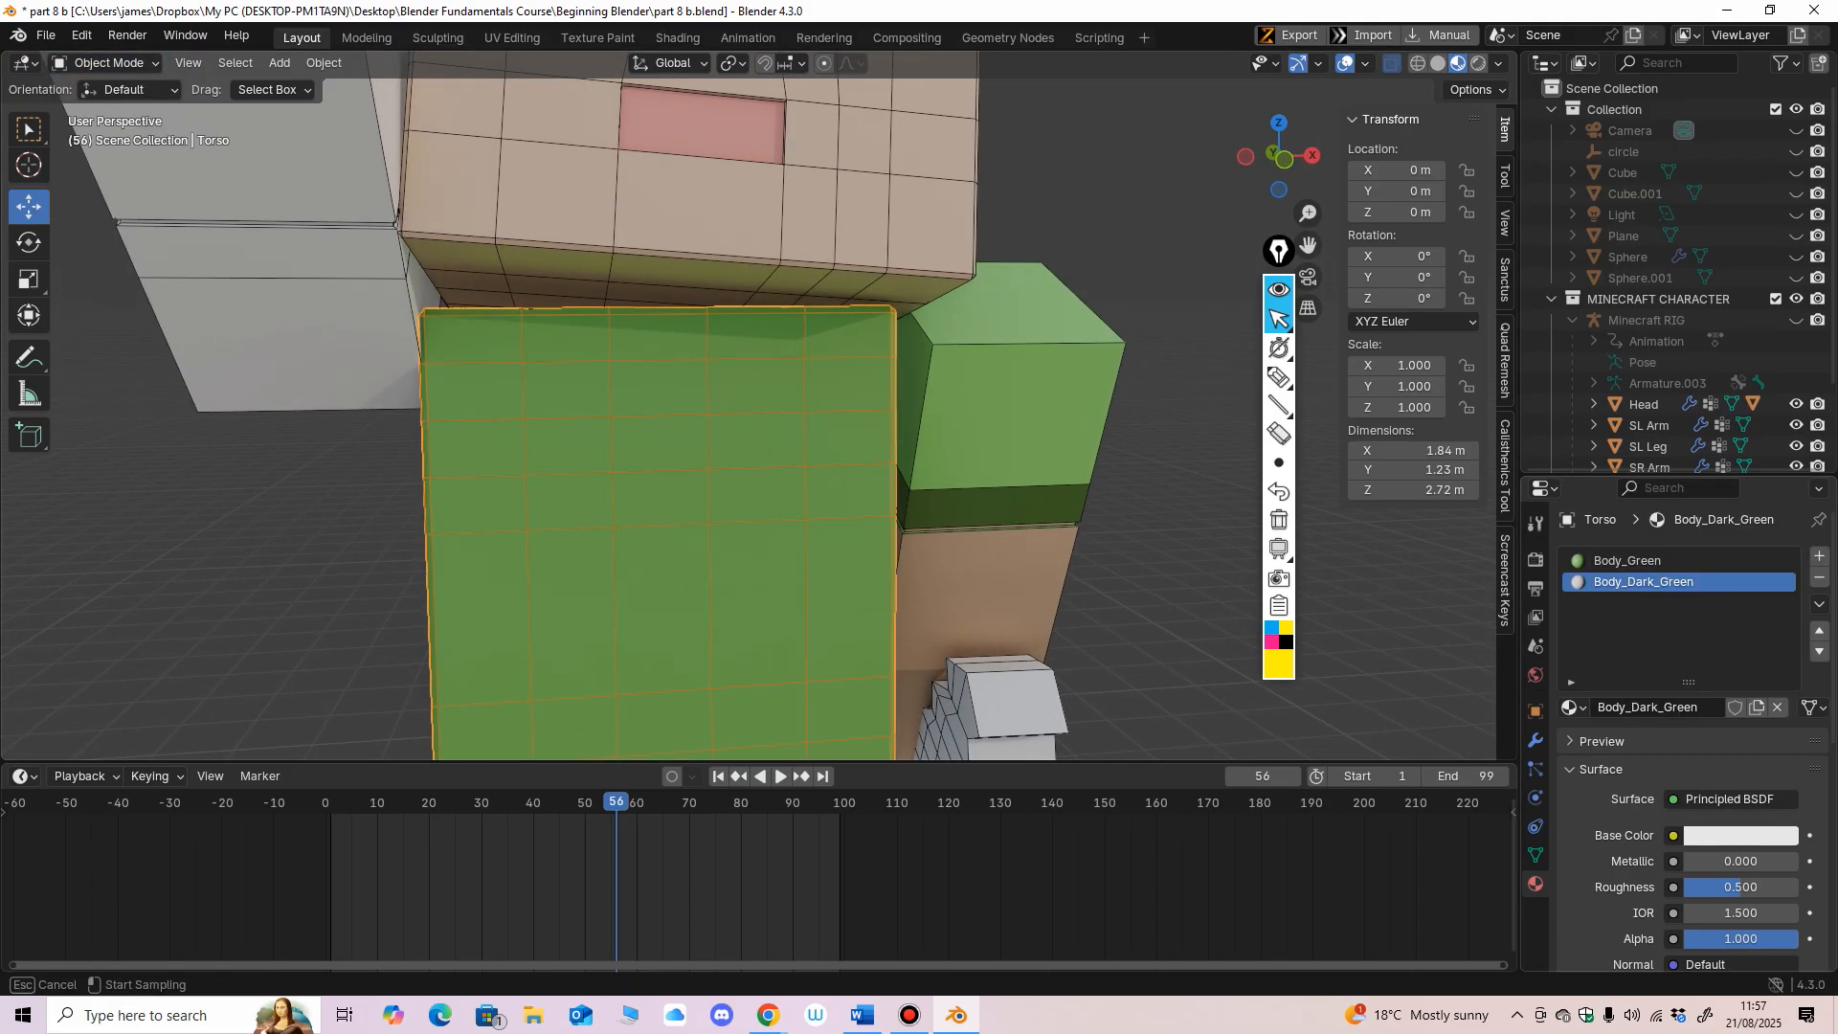
{"action": "left_click", "coordinate": [1000, 507]}
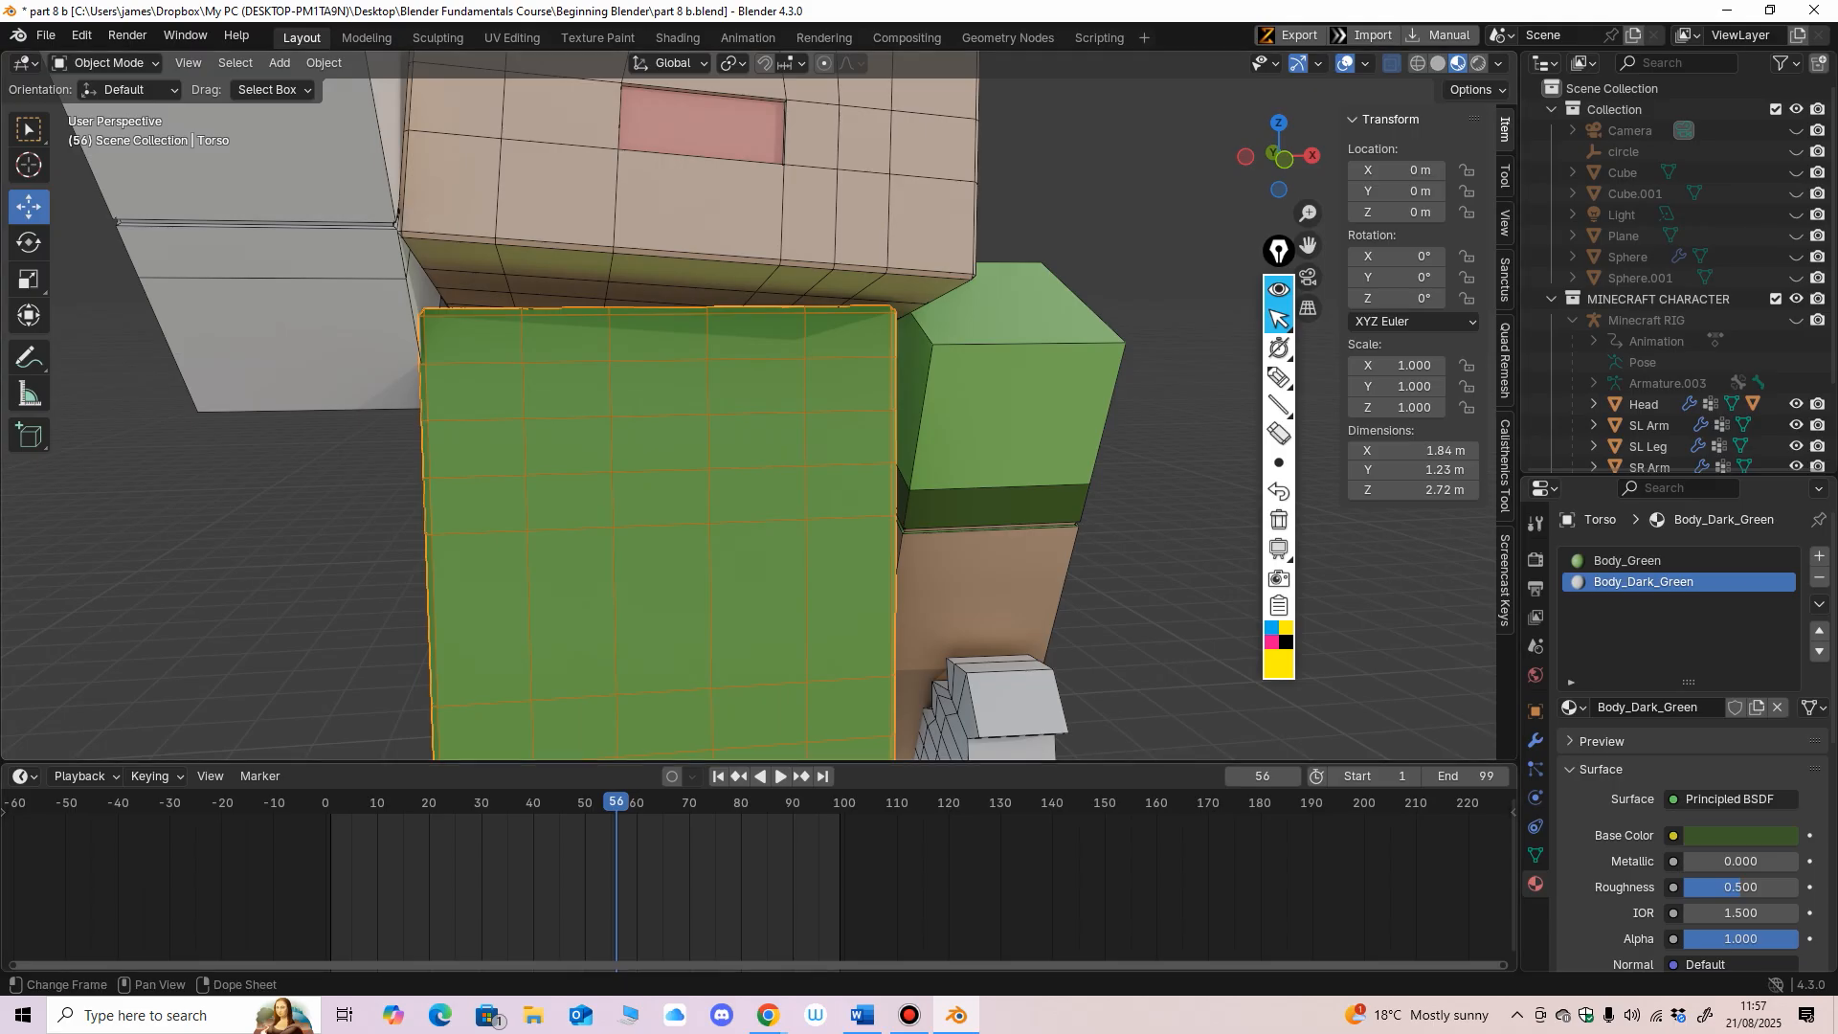
Step: Enter Edit Mode on the Torso and enable its Armature modifier's Edit Mode and On Cage display
{"action": "left_click", "coordinate": [110, 63]}
{"action": "left_click", "coordinate": [95, 111]}
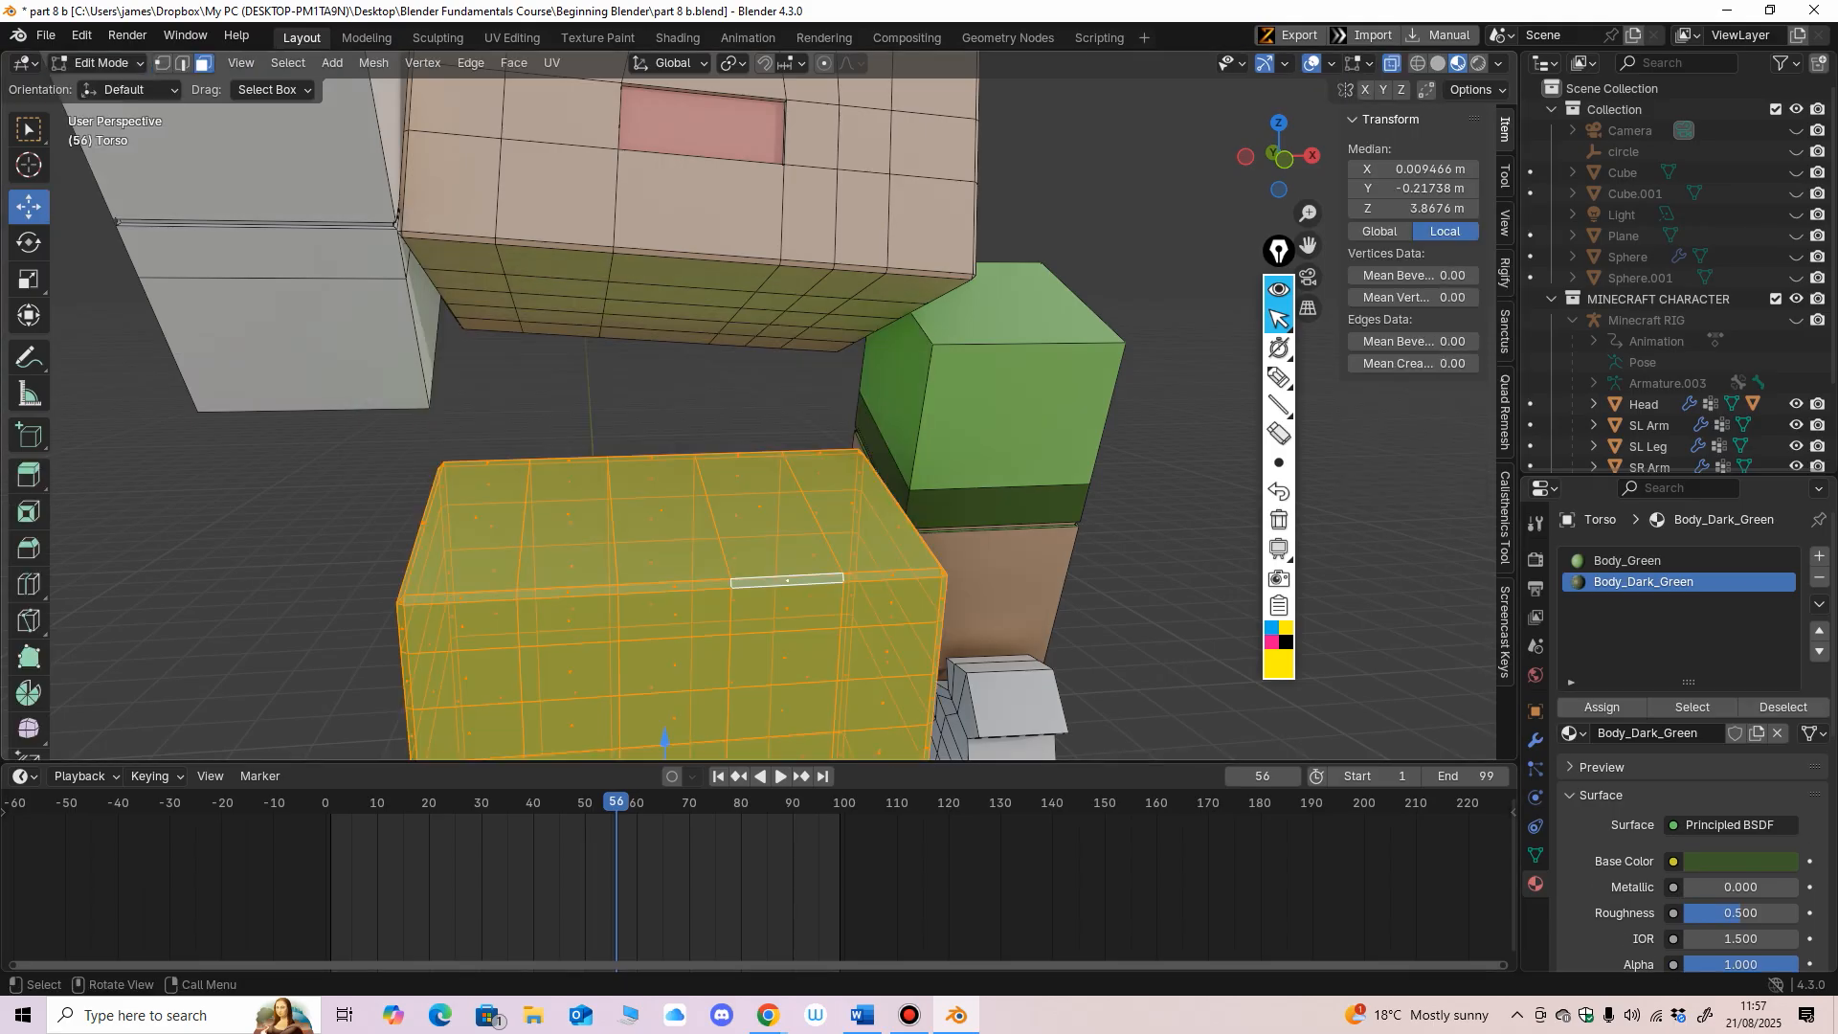
{"action": "left_click", "coordinate": [1535, 739]}
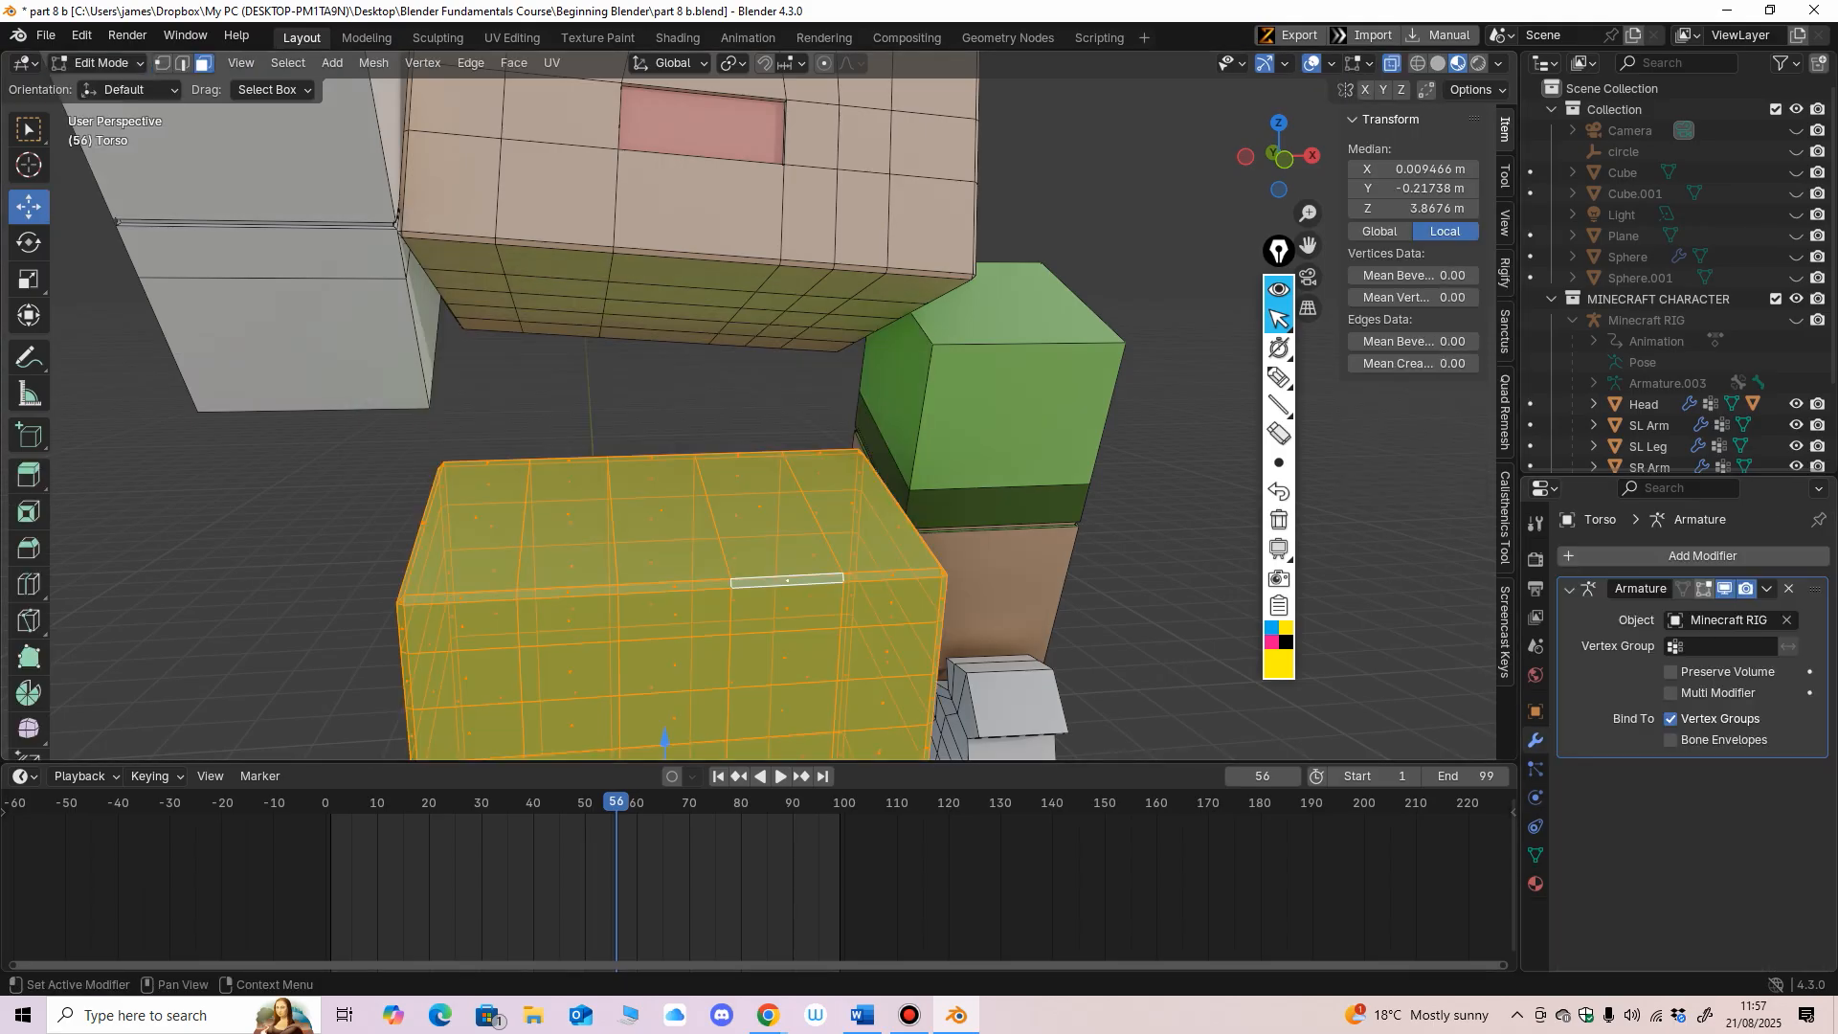
{"action": "left_click", "coordinate": [1703, 589]}
{"action": "left_click", "coordinate": [1682, 588]}
Step: Select the upper front faces and thin rim faces in the Torso's second and fourth columns for the collar
{"action": "scroll", "coordinate": [595, 313], "scroll_direction": "up", "scroll_amount": 1}
{"action": "middle_click_drag", "start_coordinate": [598, 321], "coordinate": [557, 336]}
{"action": "left_click", "coordinate": [554, 351]}
{"action": "scroll", "coordinate": [560, 330], "scroll_direction": "up", "scroll_amount": 1}
{"action": "left_click", "coordinate": [519, 267], "text": "shift"}
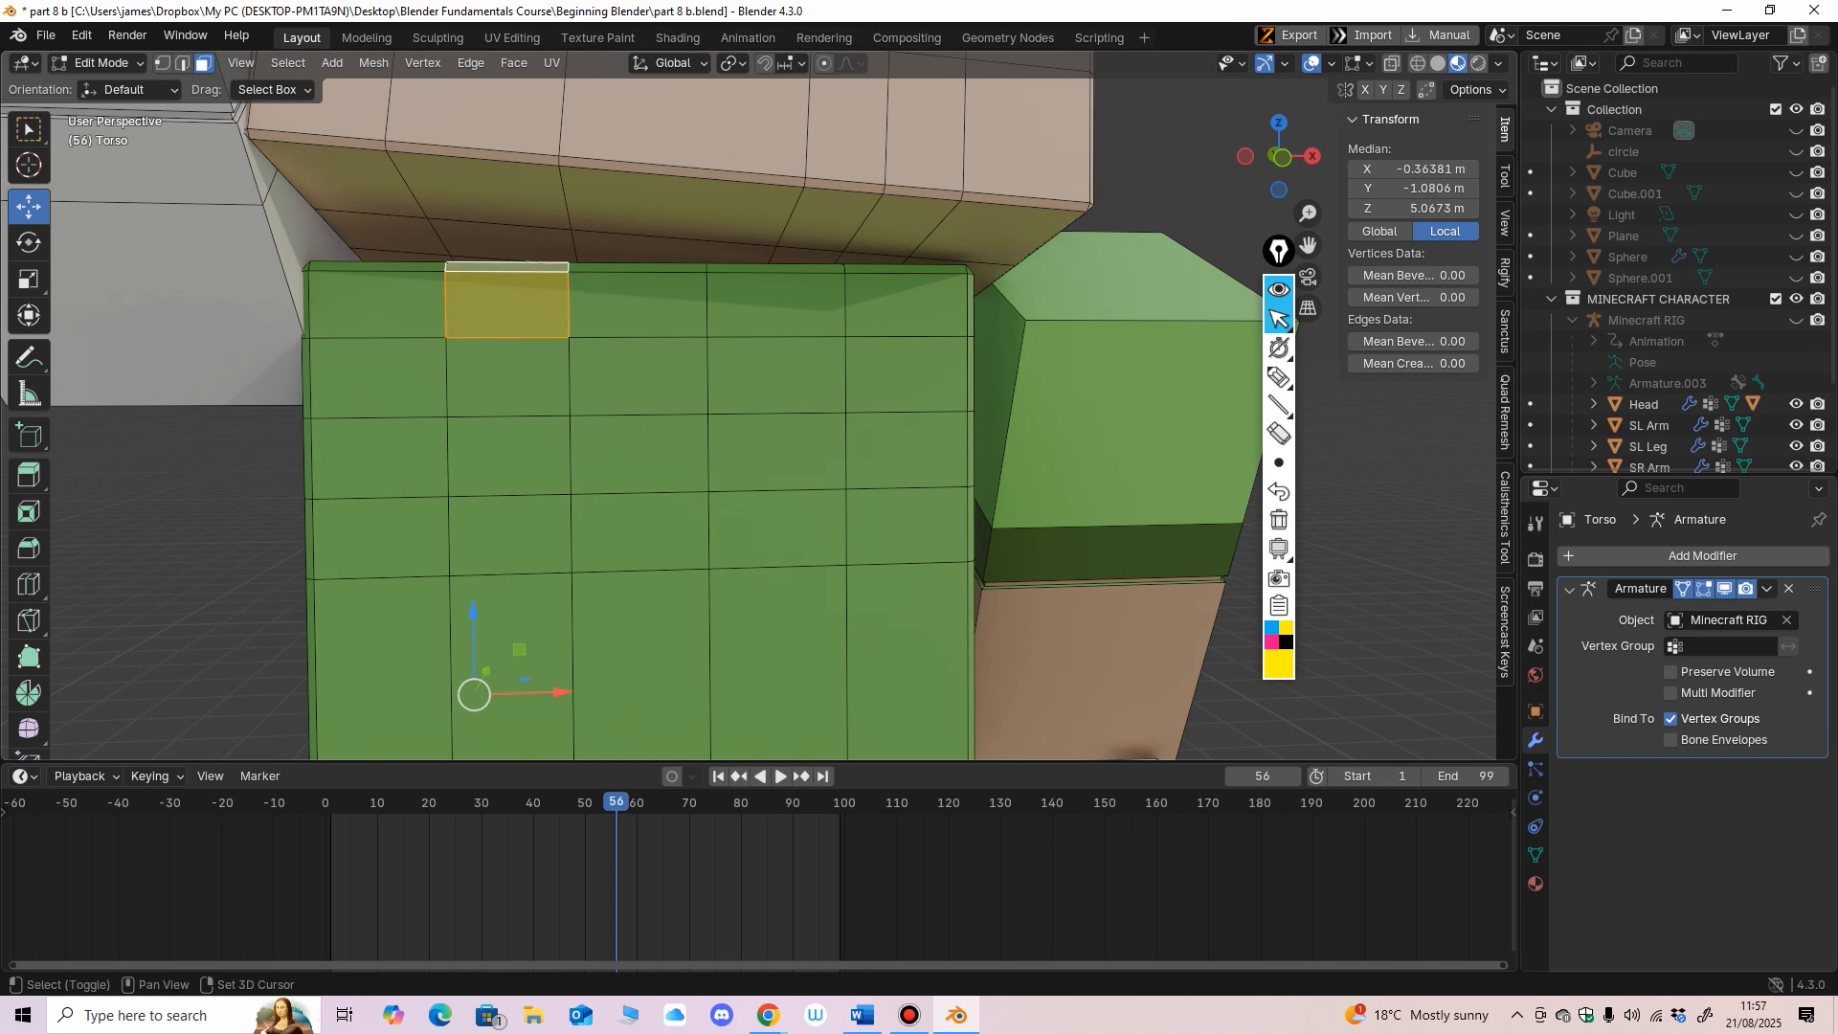
{"action": "left_click", "coordinate": [775, 267], "text": "shift"}
{"action": "left_click", "coordinate": [775, 304], "text": "shift"}
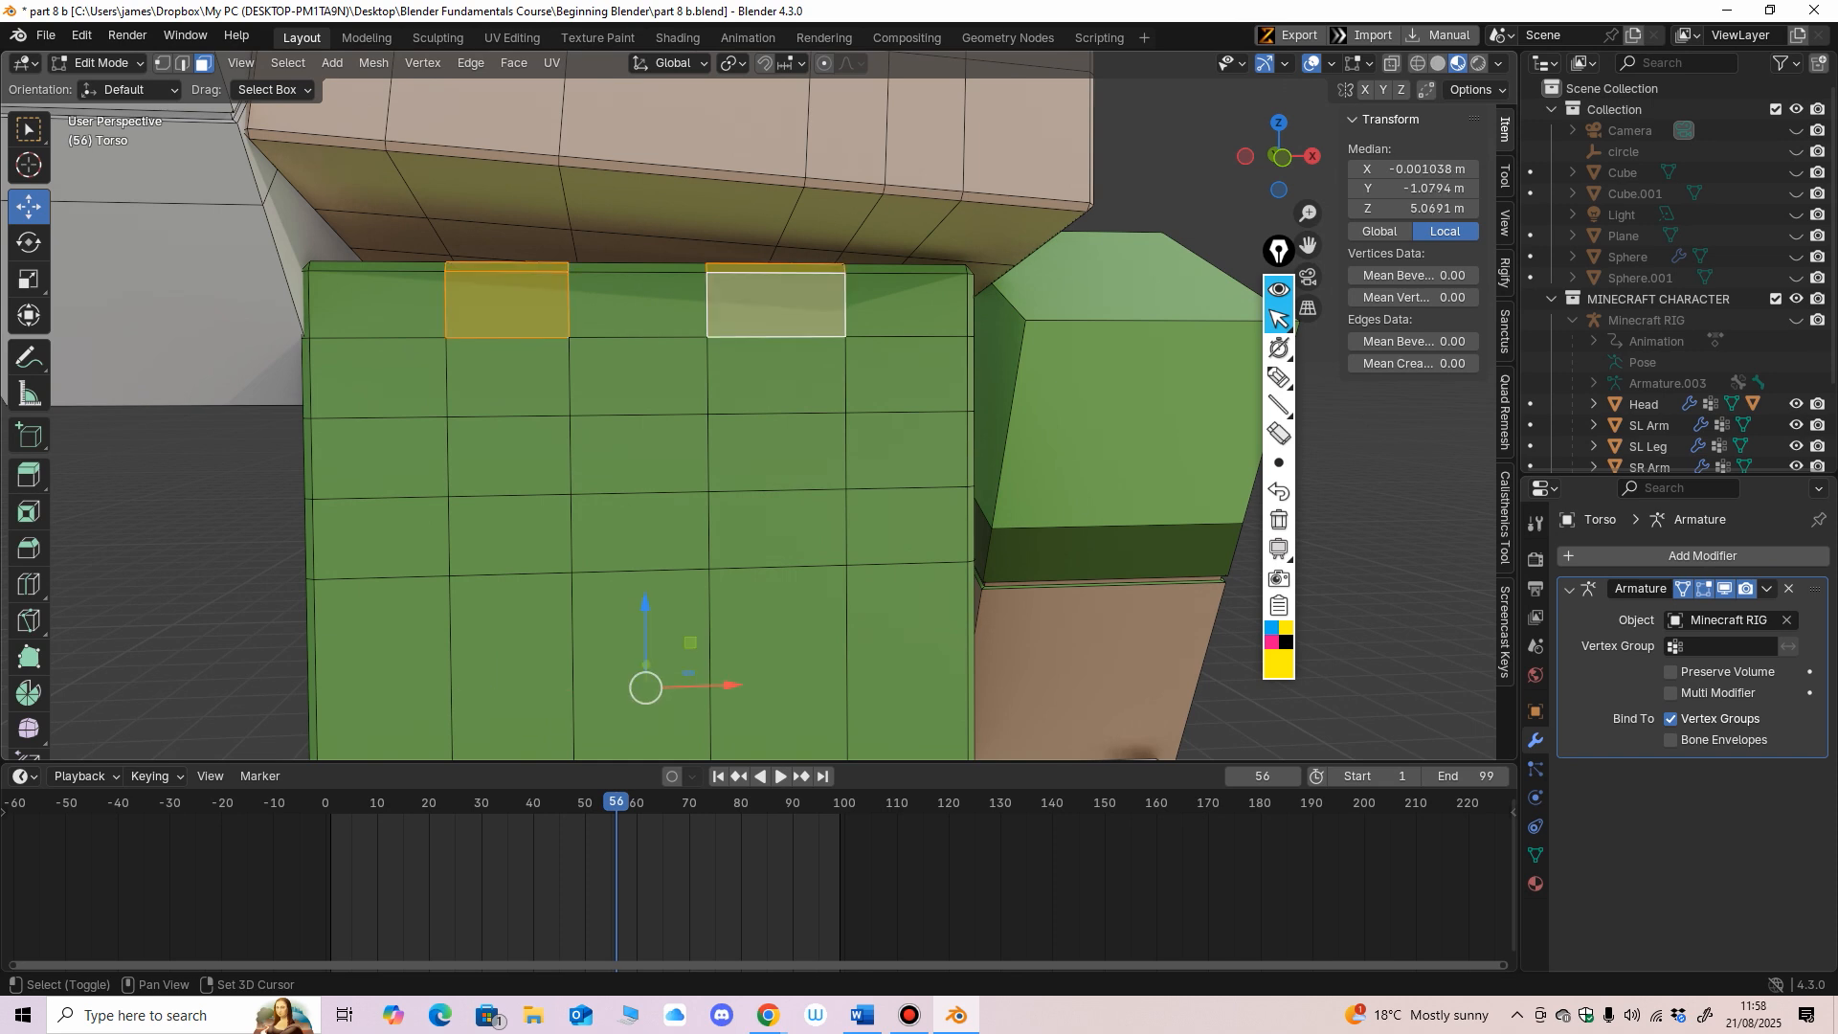
{"action": "left_click", "coordinate": [639, 376], "text": "shift"}
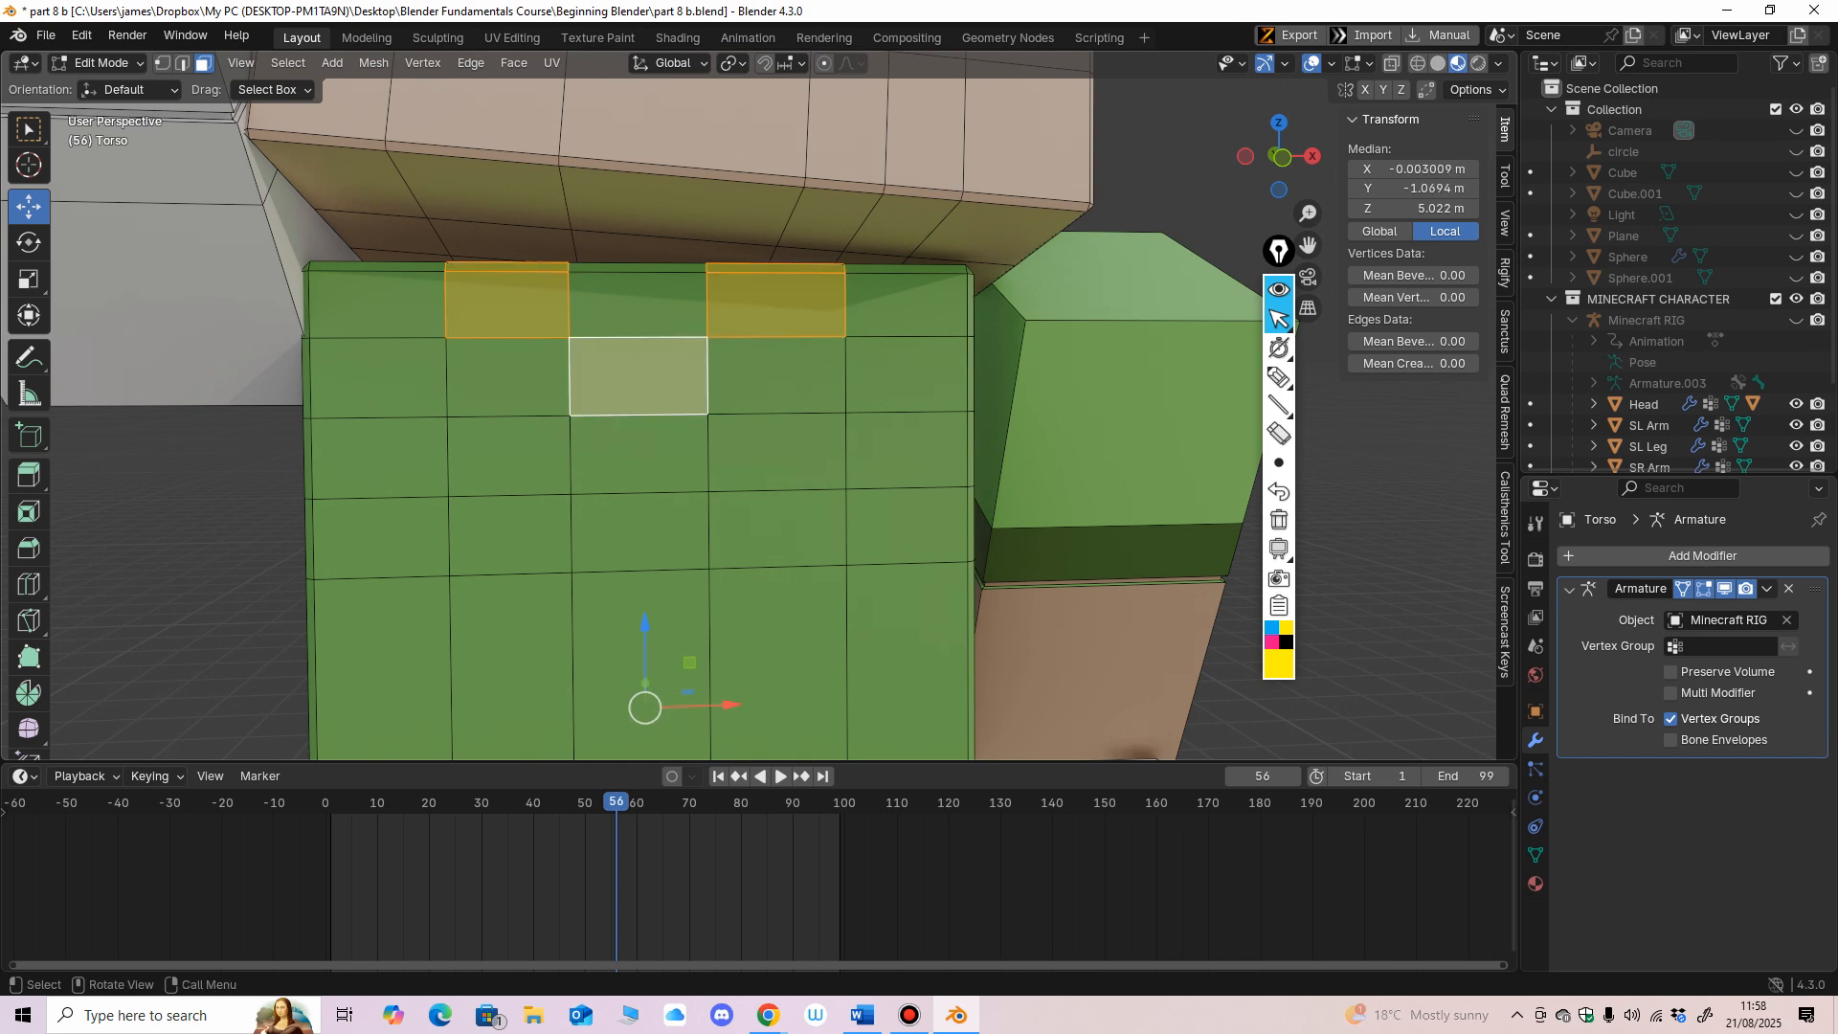
{"action": "key", "text": "ctrl+z"}
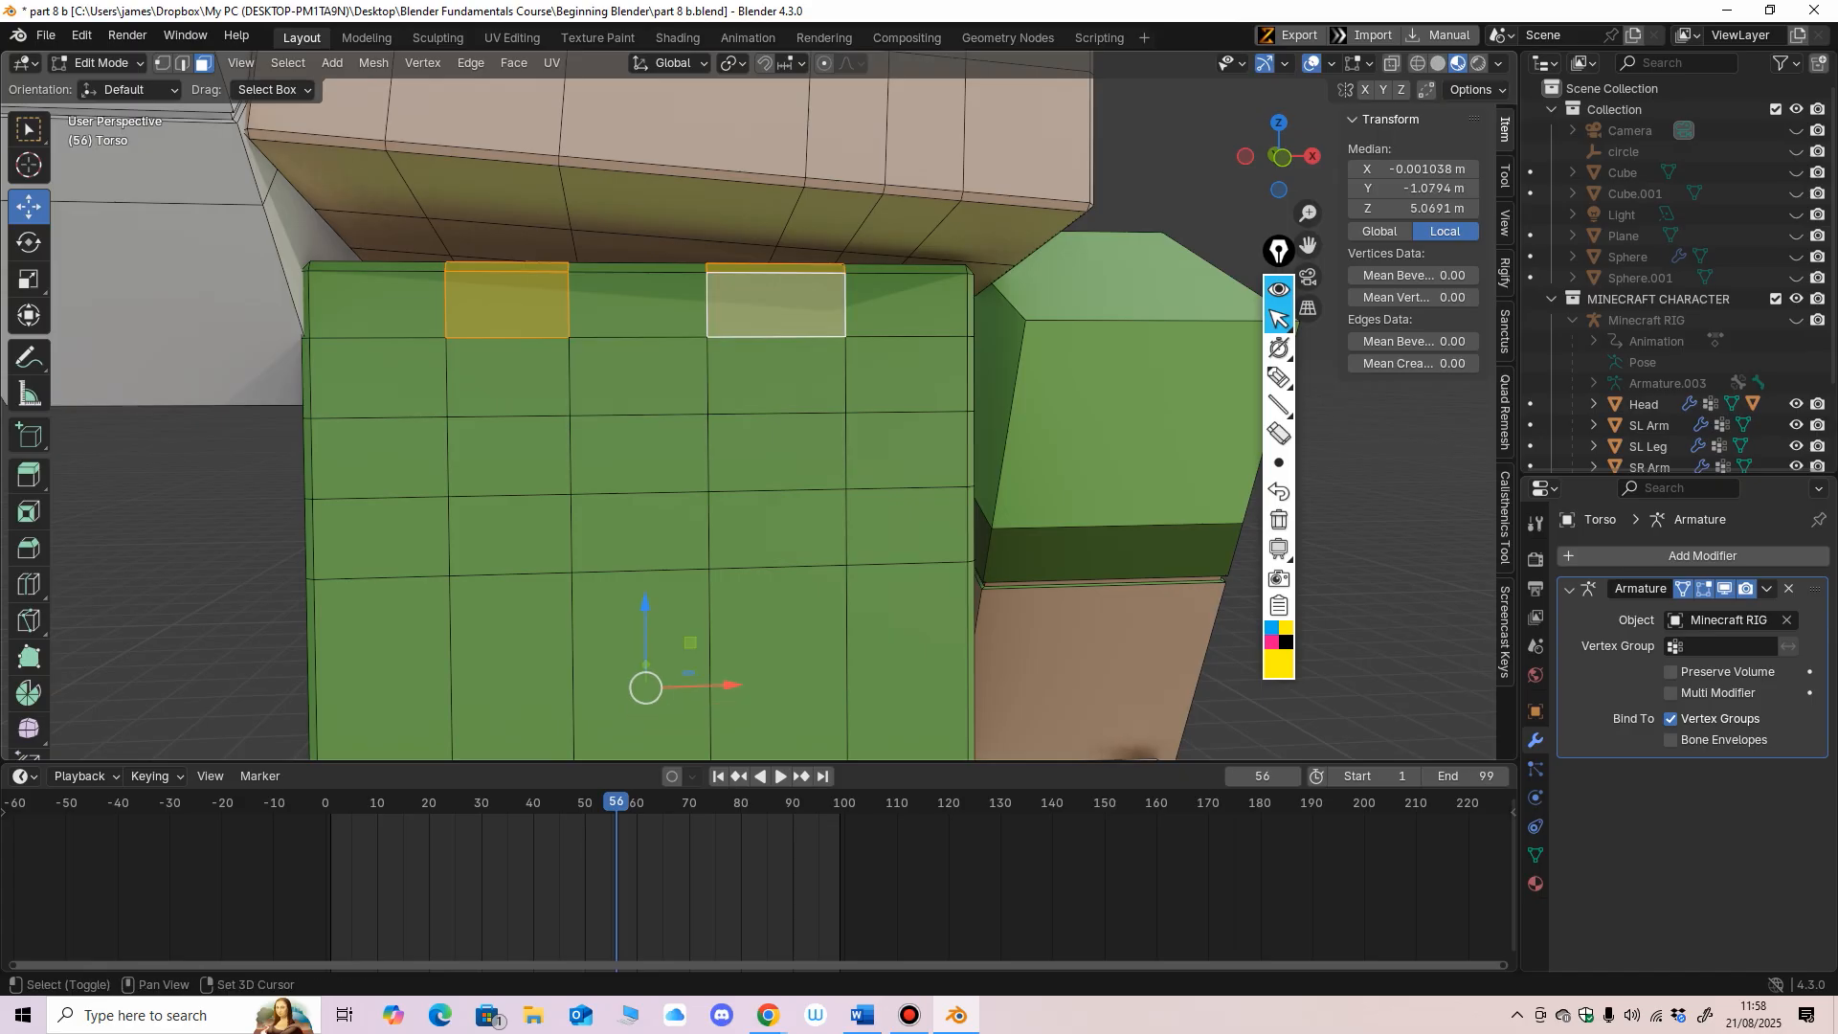
Step: Extend the collar selection with the second-row faces of both columns, the centre third-row face and the adjoining faces on the Torso's top
{"action": "left_click", "coordinate": [508, 376], "text": "shift"}
{"action": "left_click", "coordinate": [775, 375], "text": "shift"}
{"action": "left_click", "coordinate": [639, 453], "text": "shift"}
{"action": "middle_click_drag", "start_coordinate": [640, 453], "coordinate": [620, 553], "text": "ctrl"}
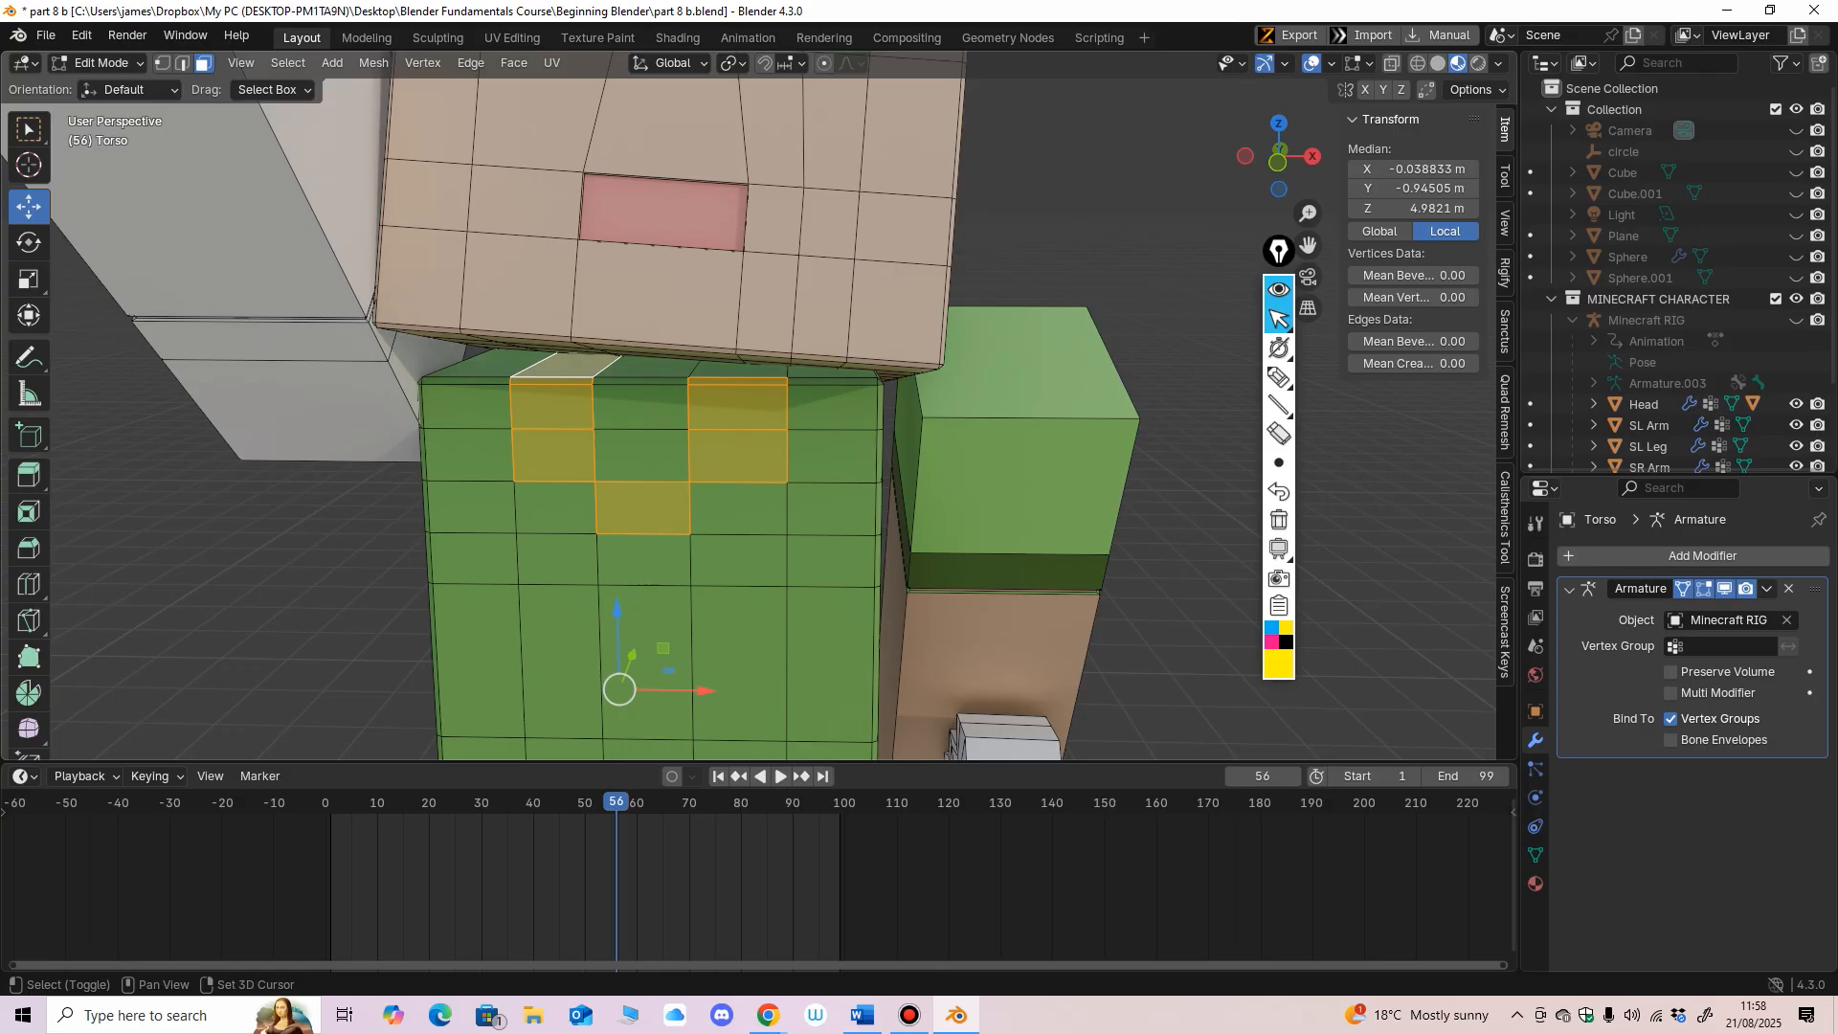
{"action": "left_click", "coordinate": [737, 370], "text": "shift"}
Step: Play the character's animation and examine the head, neck and Torso from the back and front
{"action": "middle_click_drag", "start_coordinate": [735, 373], "coordinate": [814, 383]}
{"action": "scroll", "coordinate": [813, 383], "scroll_direction": "down", "scroll_amount": 2}
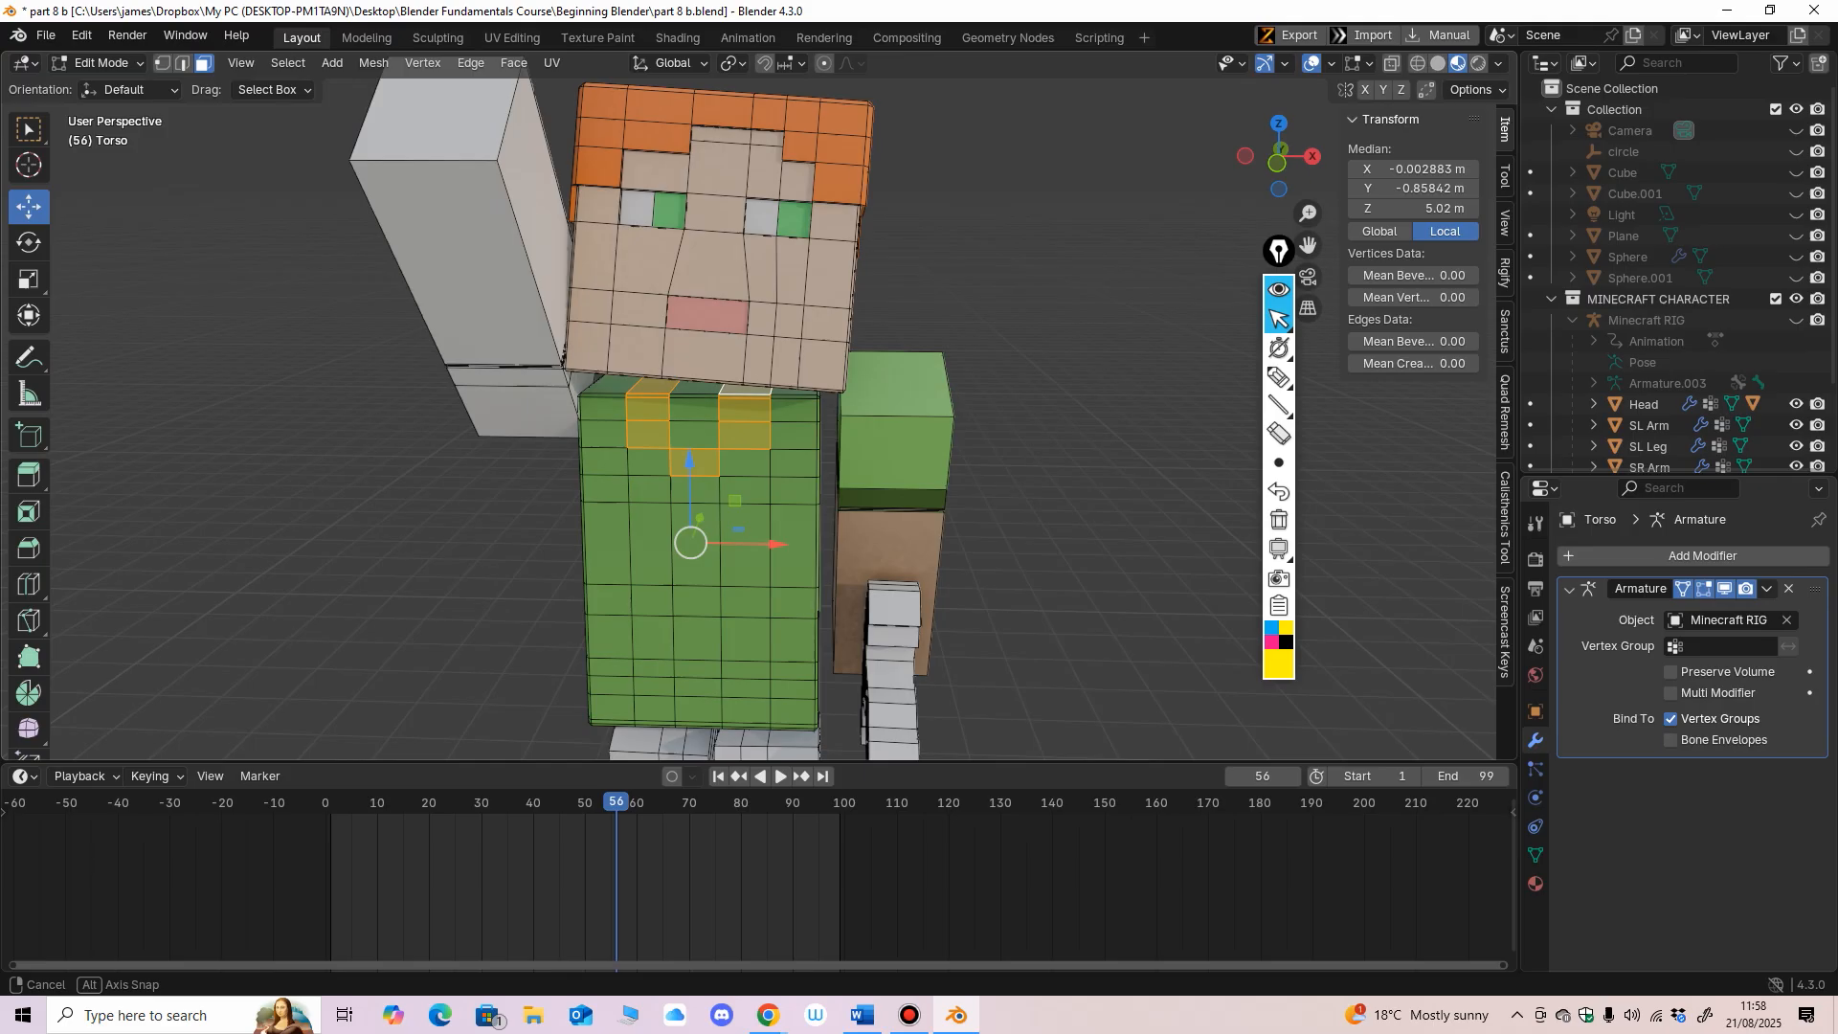
{"action": "scroll", "coordinate": [842, 240], "scroll_direction": "up", "scroll_amount": 2}
{"action": "middle_click_drag", "start_coordinate": [842, 239], "coordinate": [438, 153]}
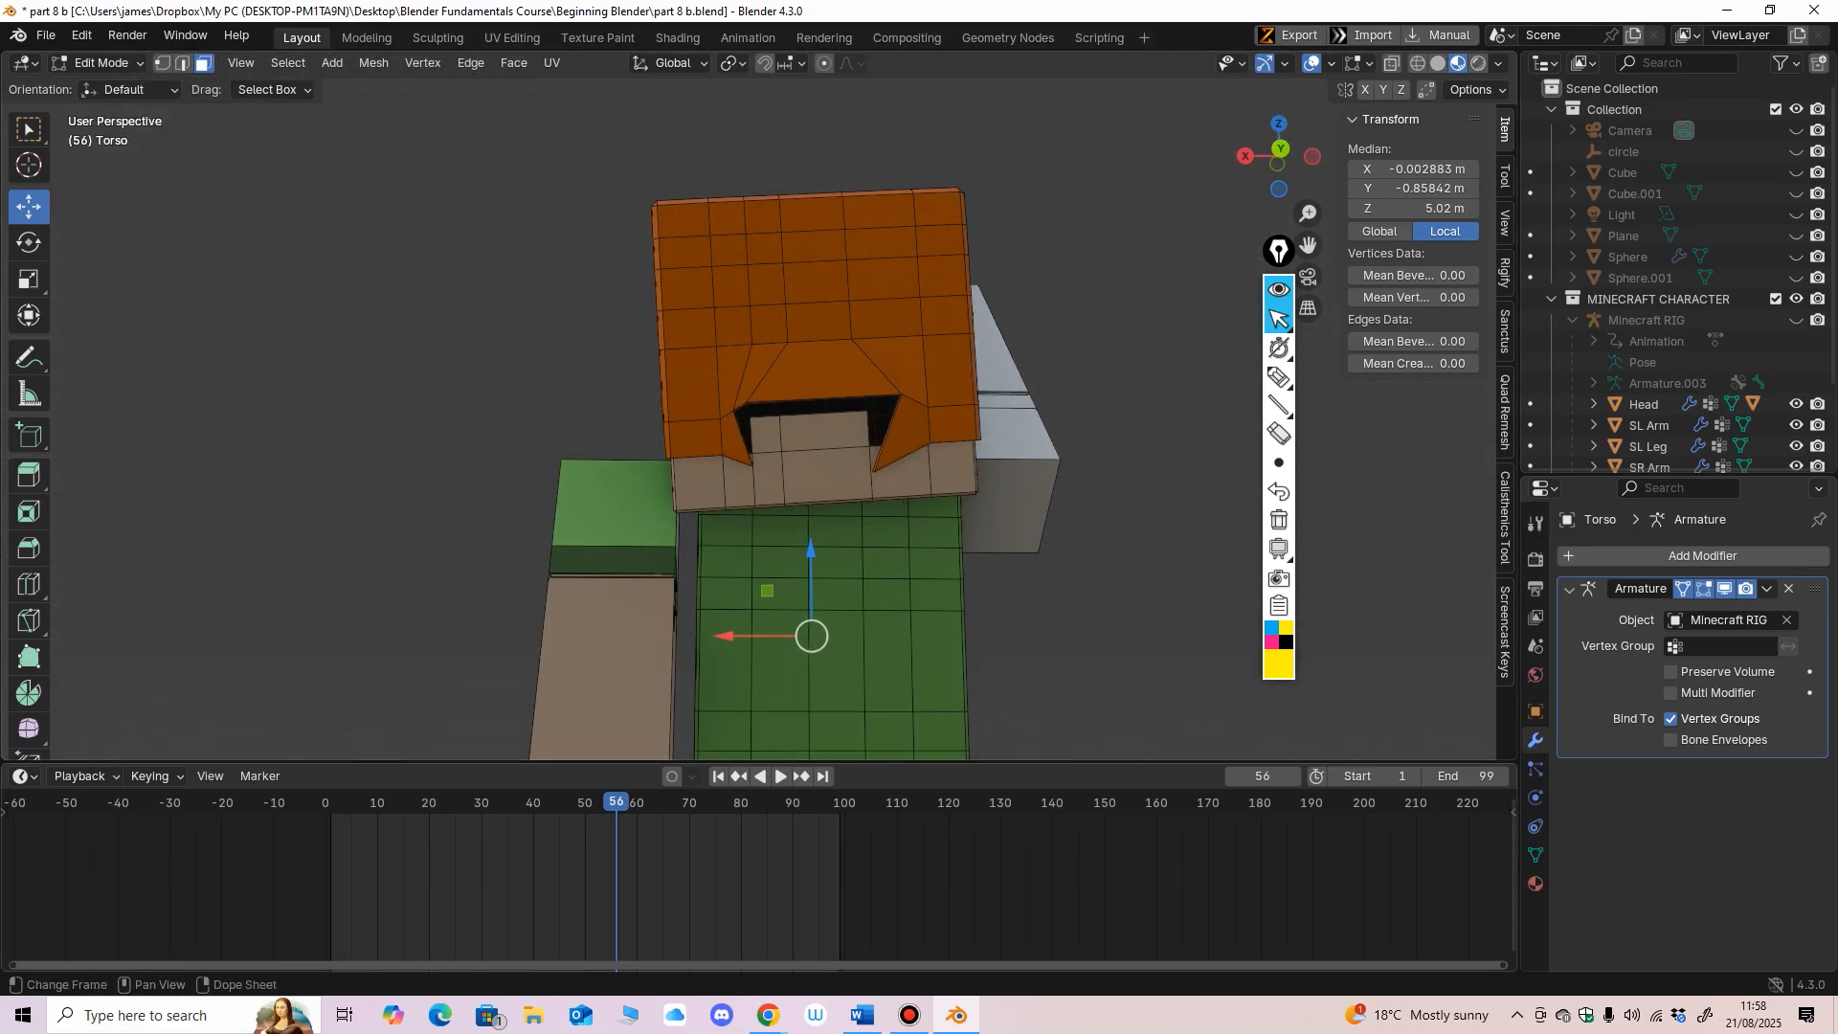
{"action": "left_click_drag", "start_coordinate": [616, 802], "coordinate": [424, 802]}
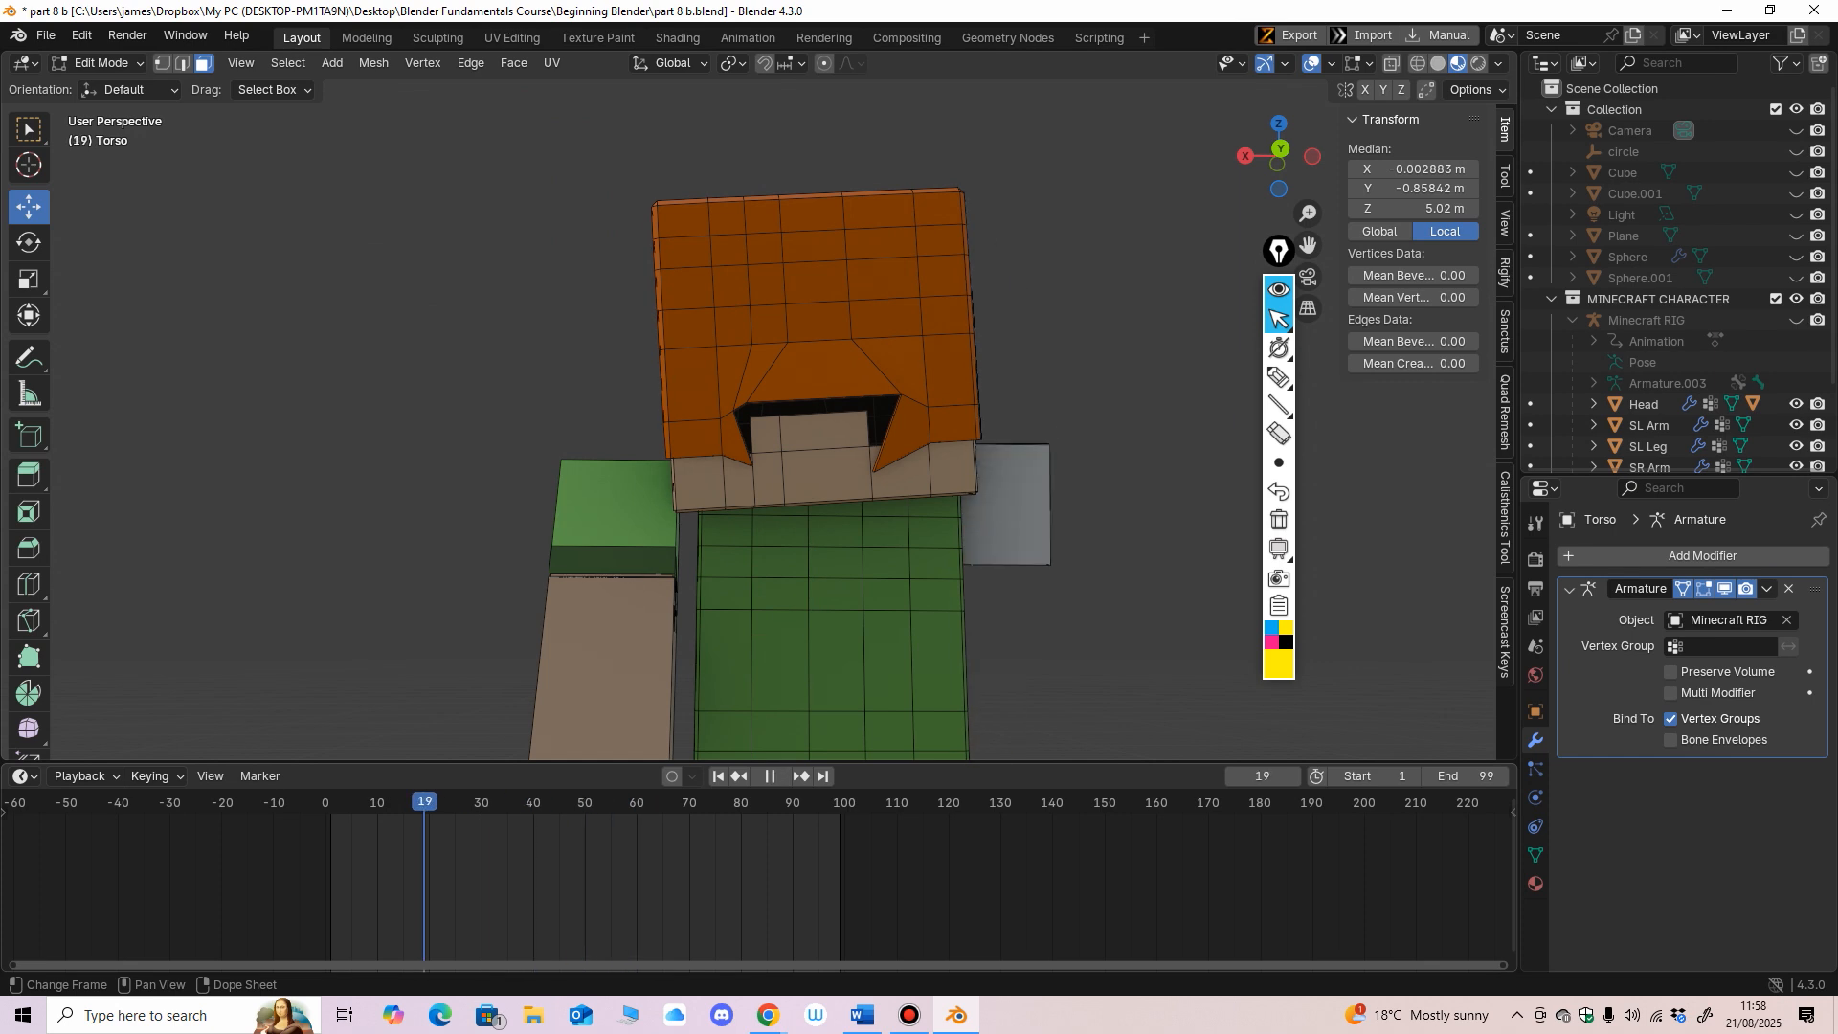
{"action": "key", "text": "space"}
{"action": "middle_click_drag", "start_coordinate": [575, 430], "coordinate": [966, 373]}
{"action": "key", "text": "space"}
{"action": "key", "text": "space"}
{"action": "scroll", "coordinate": [756, 431], "scroll_direction": "up", "scroll_amount": 4}
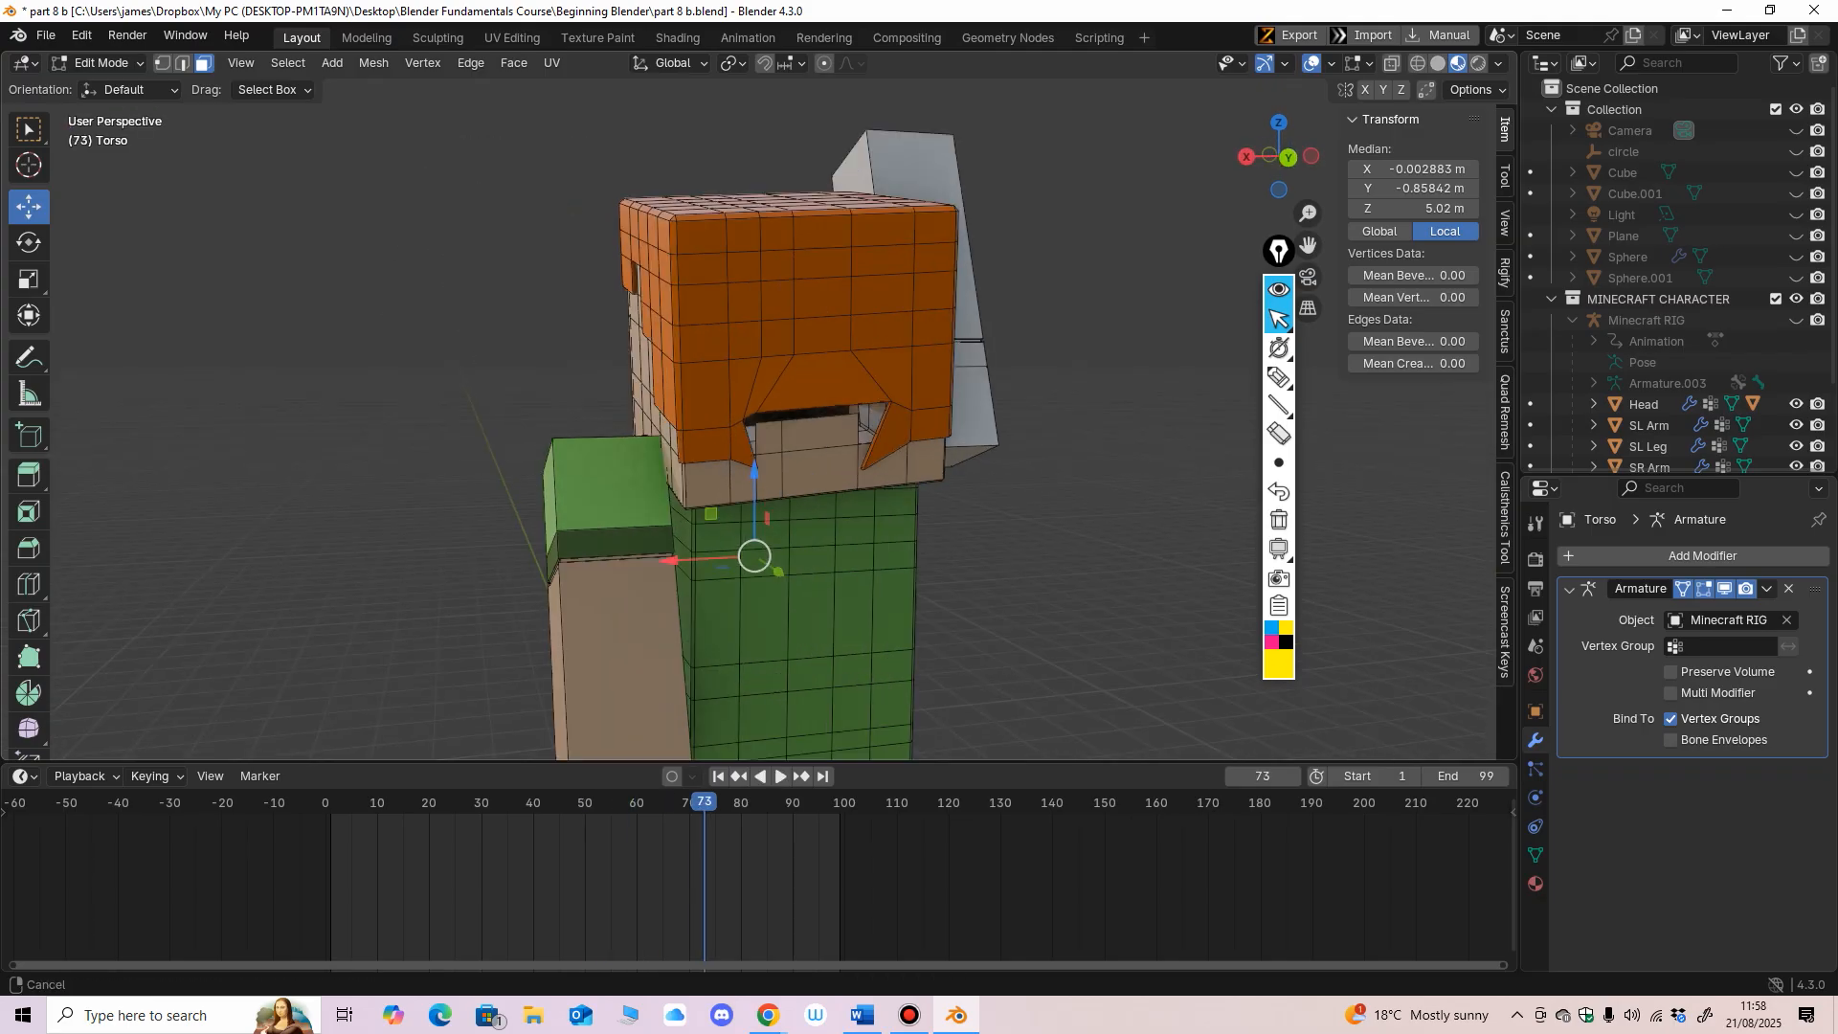
{"action": "middle_click_drag", "start_coordinate": [756, 431], "coordinate": [967, 359]}
{"action": "scroll", "coordinate": [771, 287], "scroll_direction": "down", "scroll_amount": 2}
{"action": "scroll", "coordinate": [771, 287], "scroll_direction": "up", "scroll_amount": 2}
{"action": "middle_click_drag", "start_coordinate": [804, 354], "coordinate": [697, 409]}
{"action": "middle_click_drag", "start_coordinate": [603, 598], "coordinate": [436, 594]}
{"action": "scroll", "coordinate": [575, 457], "scroll_direction": "up", "scroll_amount": 2}
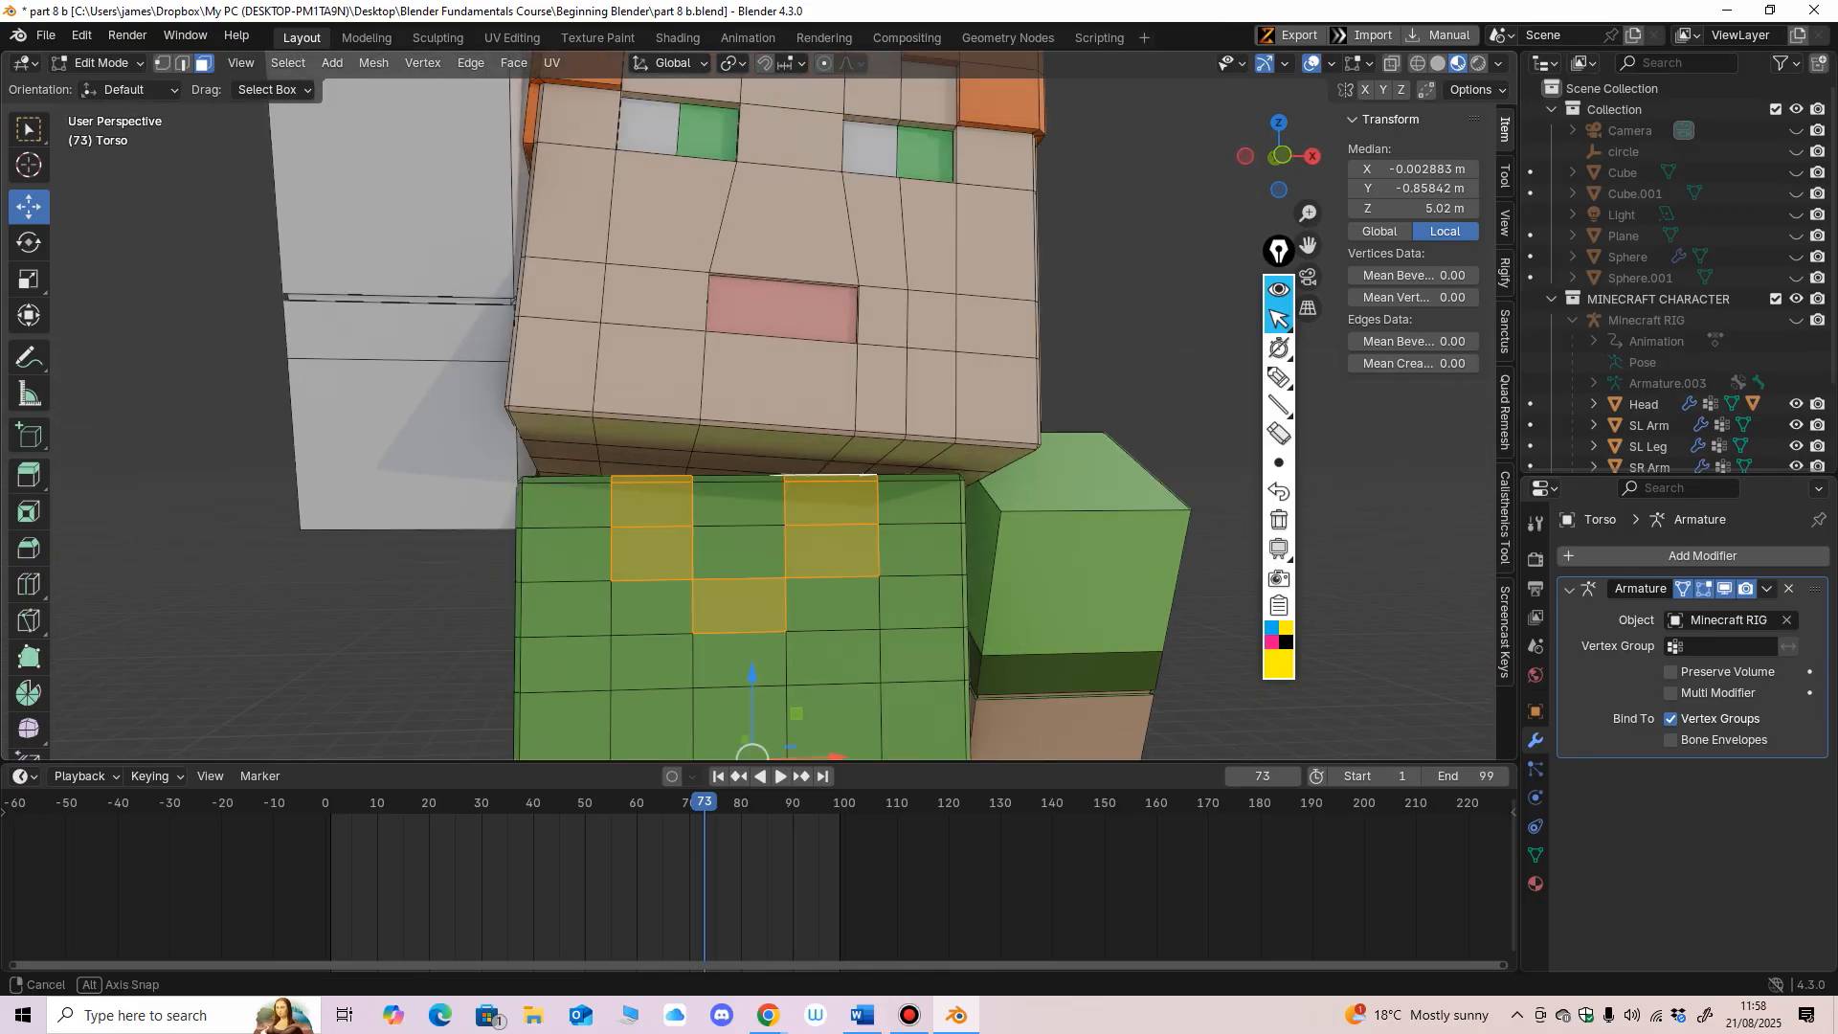
{"action": "middle_click_drag", "start_coordinate": [574, 458], "coordinate": [742, 402]}
{"action": "scroll", "coordinate": [708, 325], "scroll_direction": "down", "scroll_amount": 3}
{"action": "scroll", "coordinate": [727, 383], "scroll_direction": "up", "scroll_amount": 1}
{"action": "scroll", "coordinate": [760, 386], "scroll_direction": "up", "scroll_amount": 1}
Step: Assign the Body_Dark_Green material to the selected collar faces and clear the selection
{"action": "left_click", "coordinate": [1535, 882]}
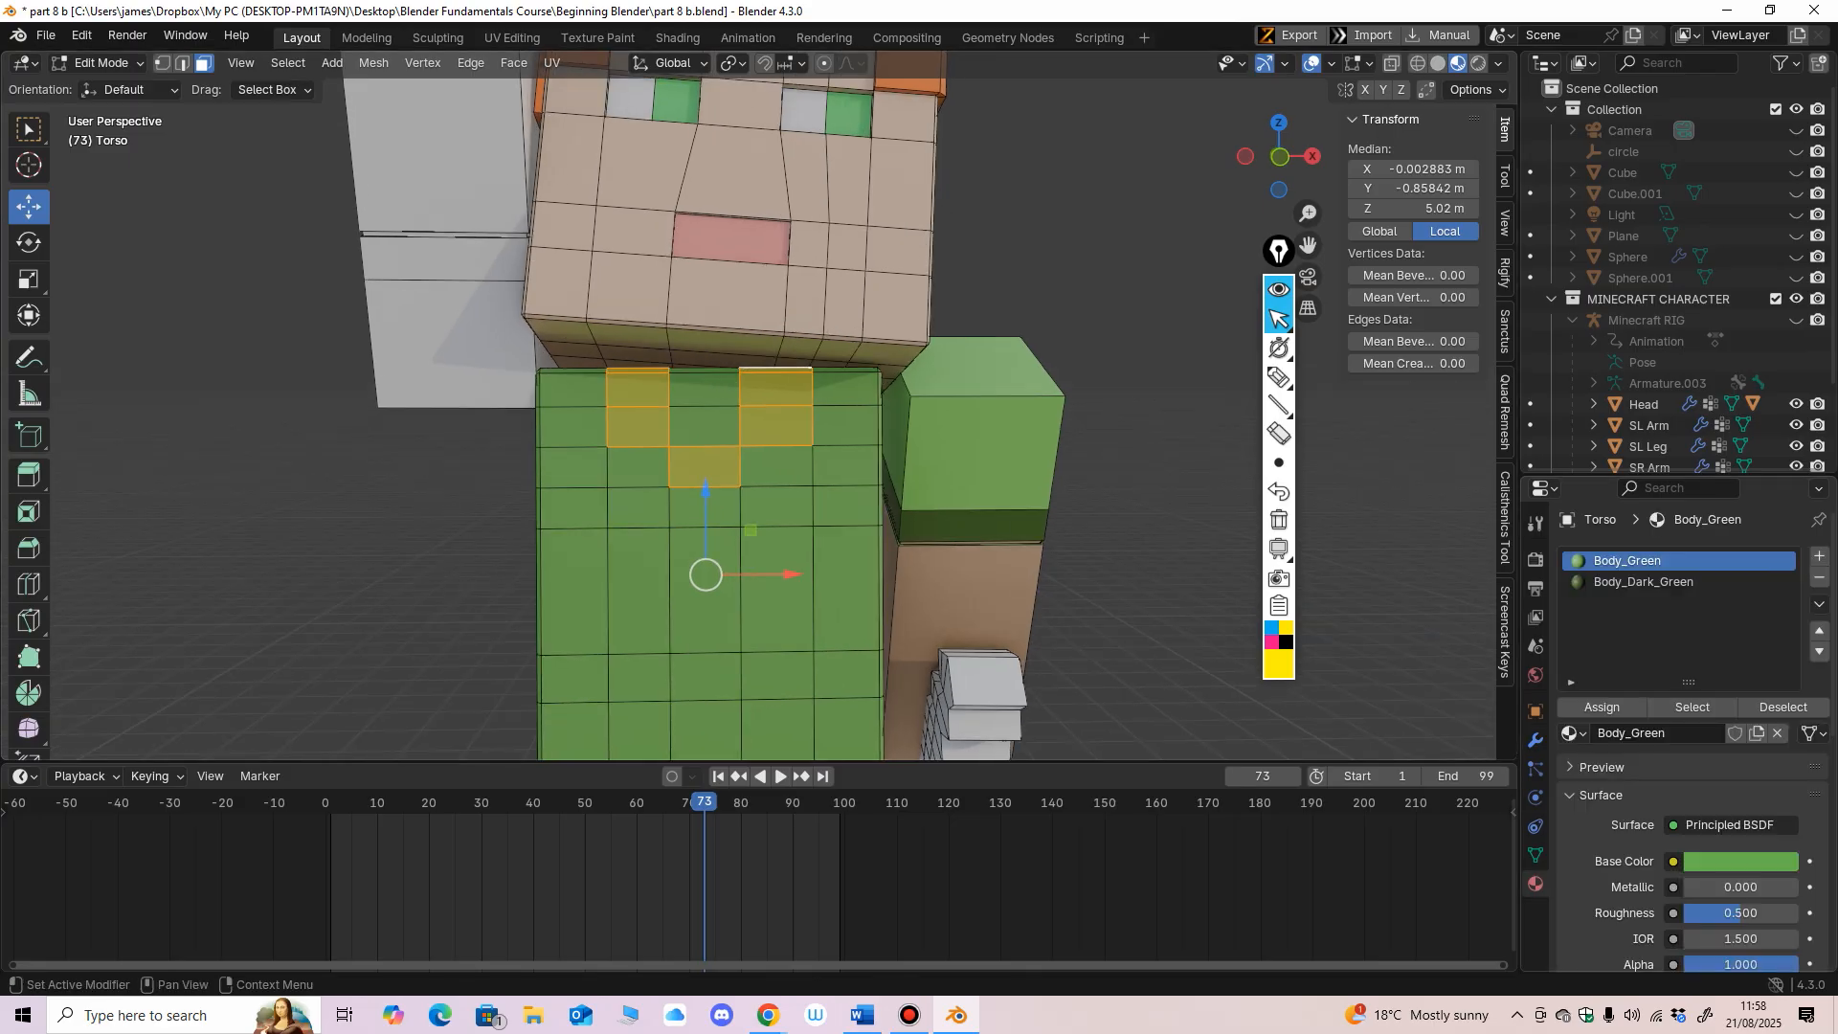
{"action": "left_click", "coordinate": [1643, 581]}
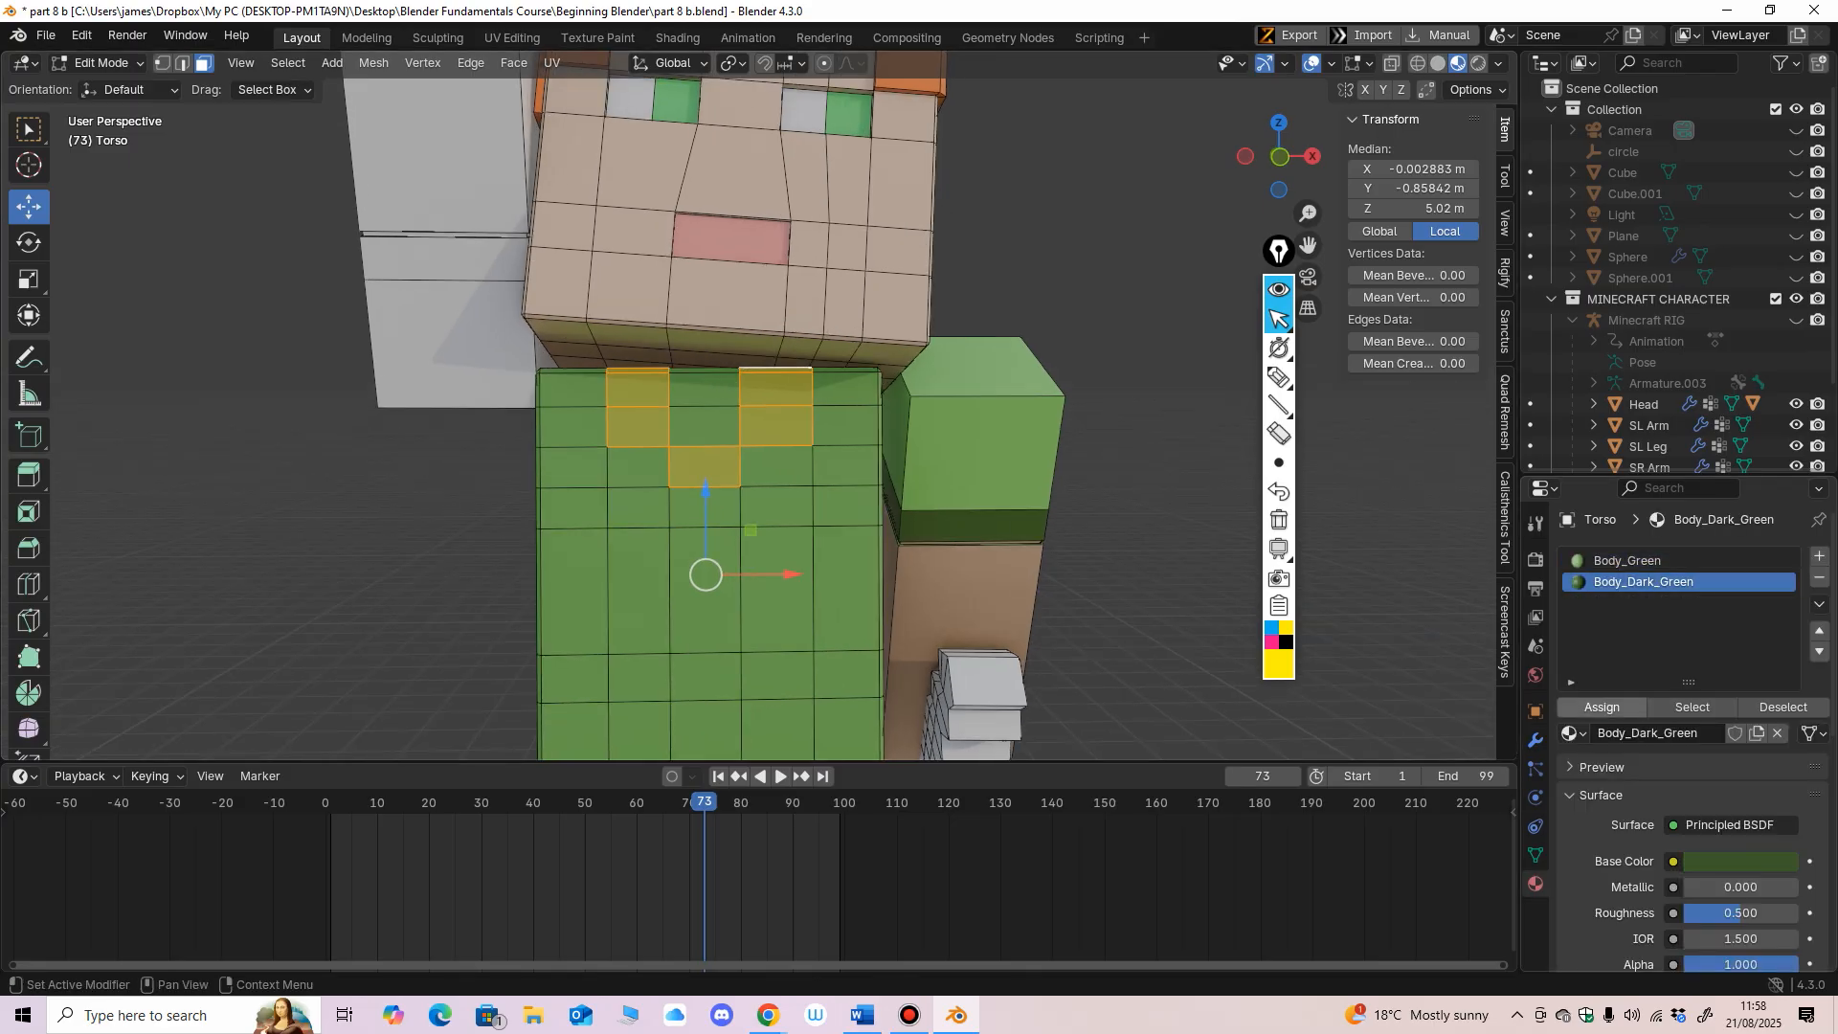
{"action": "left_click", "coordinate": [1602, 706]}
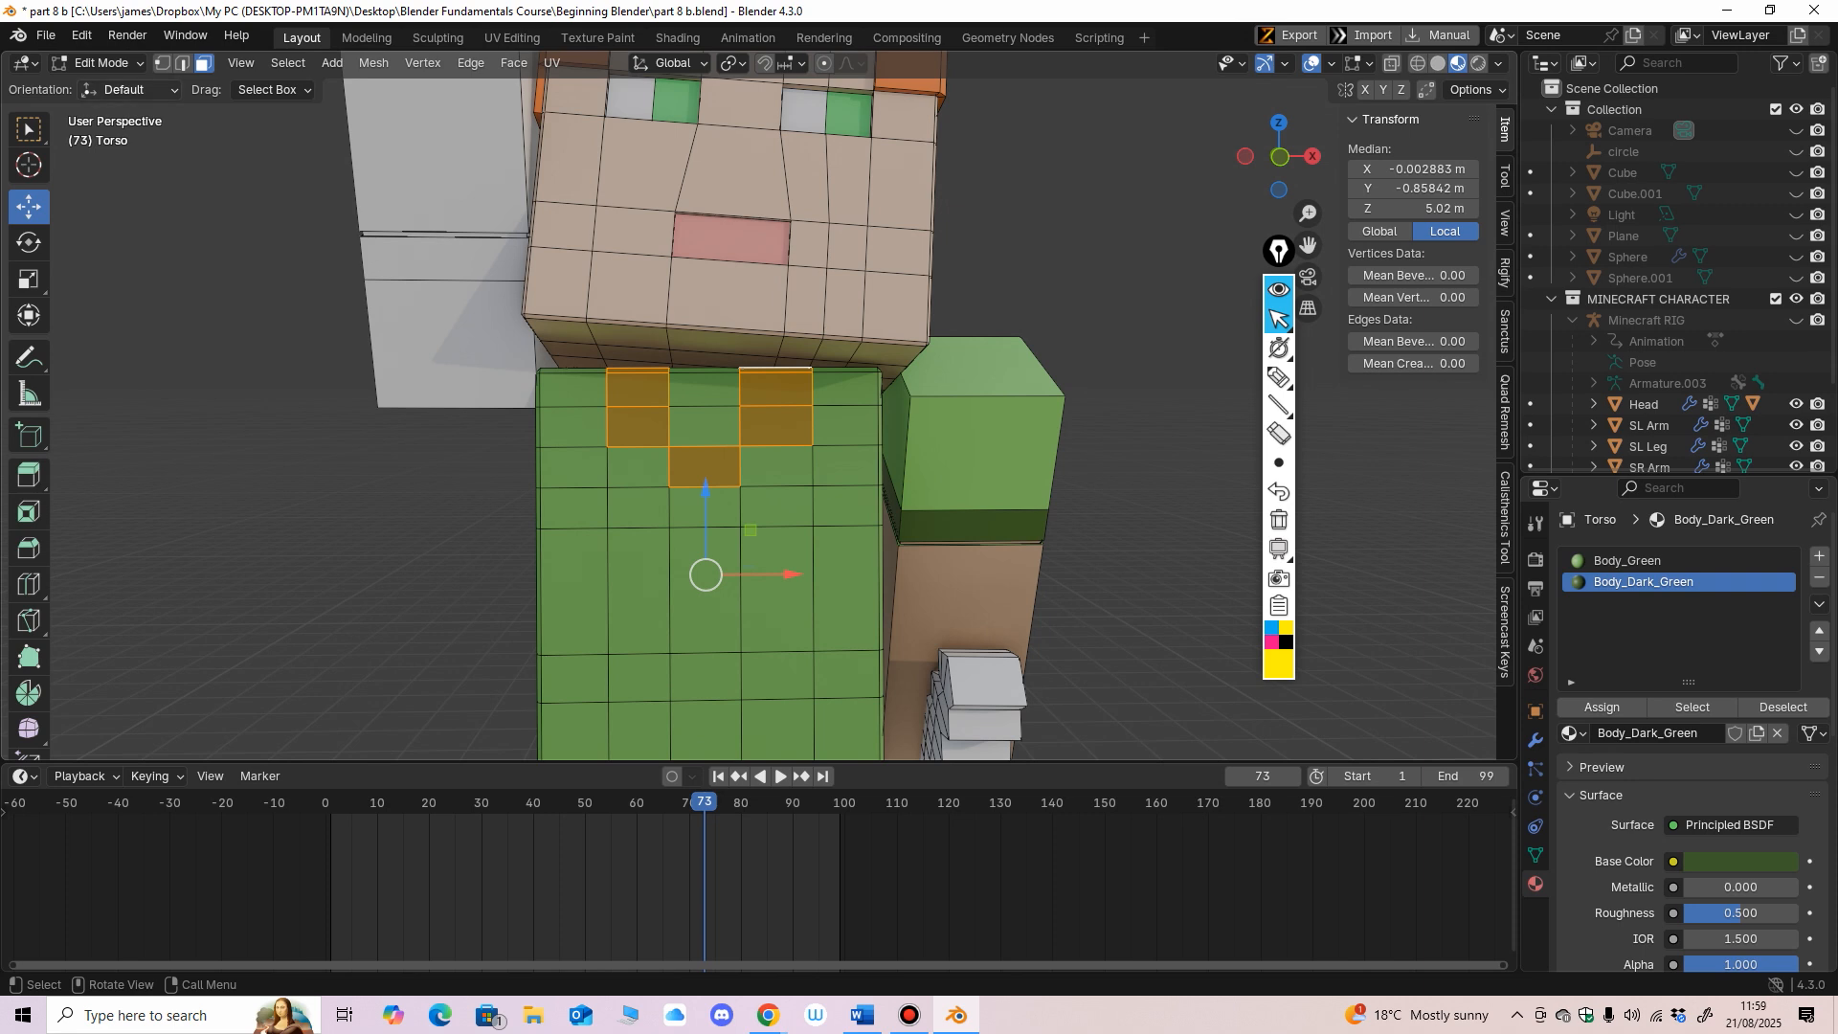
{"action": "key", "text": "alt+a"}
{"action": "scroll", "coordinate": [761, 421], "scroll_direction": "down", "scroll_amount": 4}
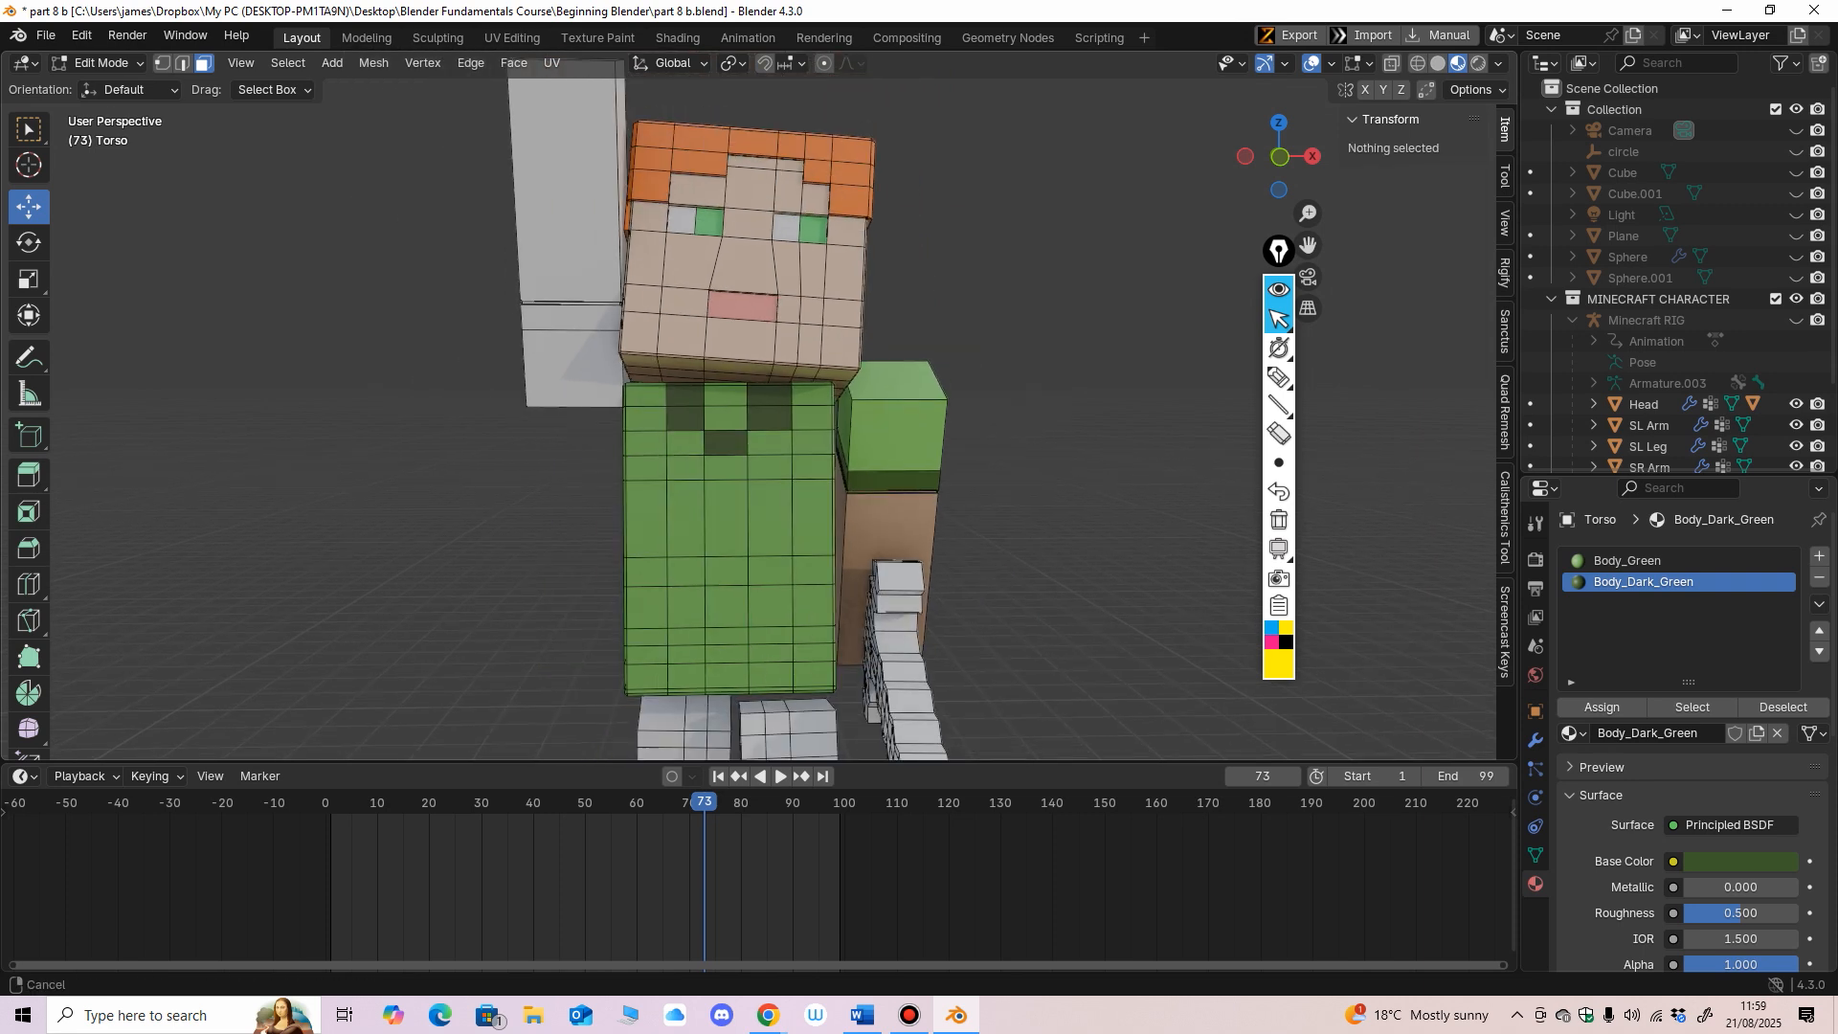
{"action": "mouse_move", "coordinate": [761, 421]}
{"action": "middle_mouse_down"}
{"action": "mouse_move", "coordinate": [790, 426]}
{"action": "mouse_move", "coordinate": [758, 426]}
{"action": "mouse_move", "coordinate": [776, 406]}
{"action": "middle_mouse_up"}
{"action": "scroll", "coordinate": [758, 426], "scroll_direction": "up", "scroll_amount": 3}
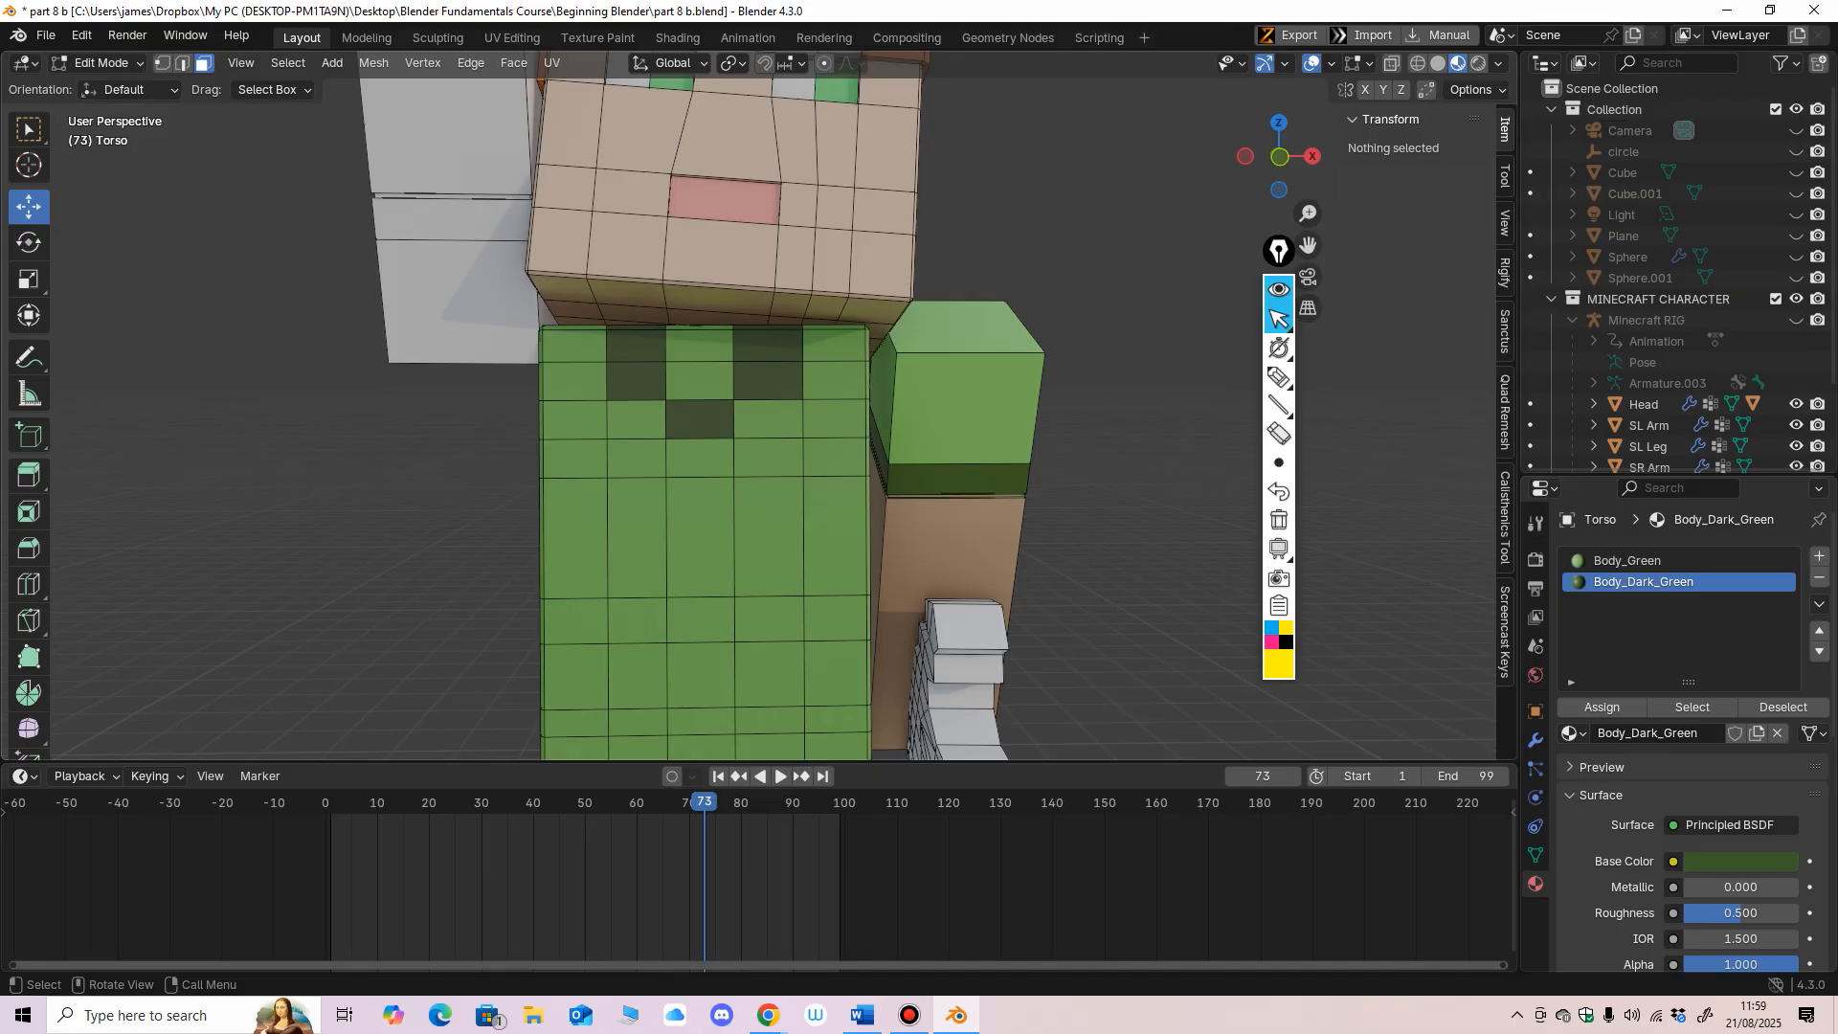
Step: Select the Torso's vertical edge loop between the third and fourth front columns and move it slightly along X to narrow the fourth column
{"action": "left_click", "coordinate": [100, 62]}
{"action": "left_click", "coordinate": [95, 82]}
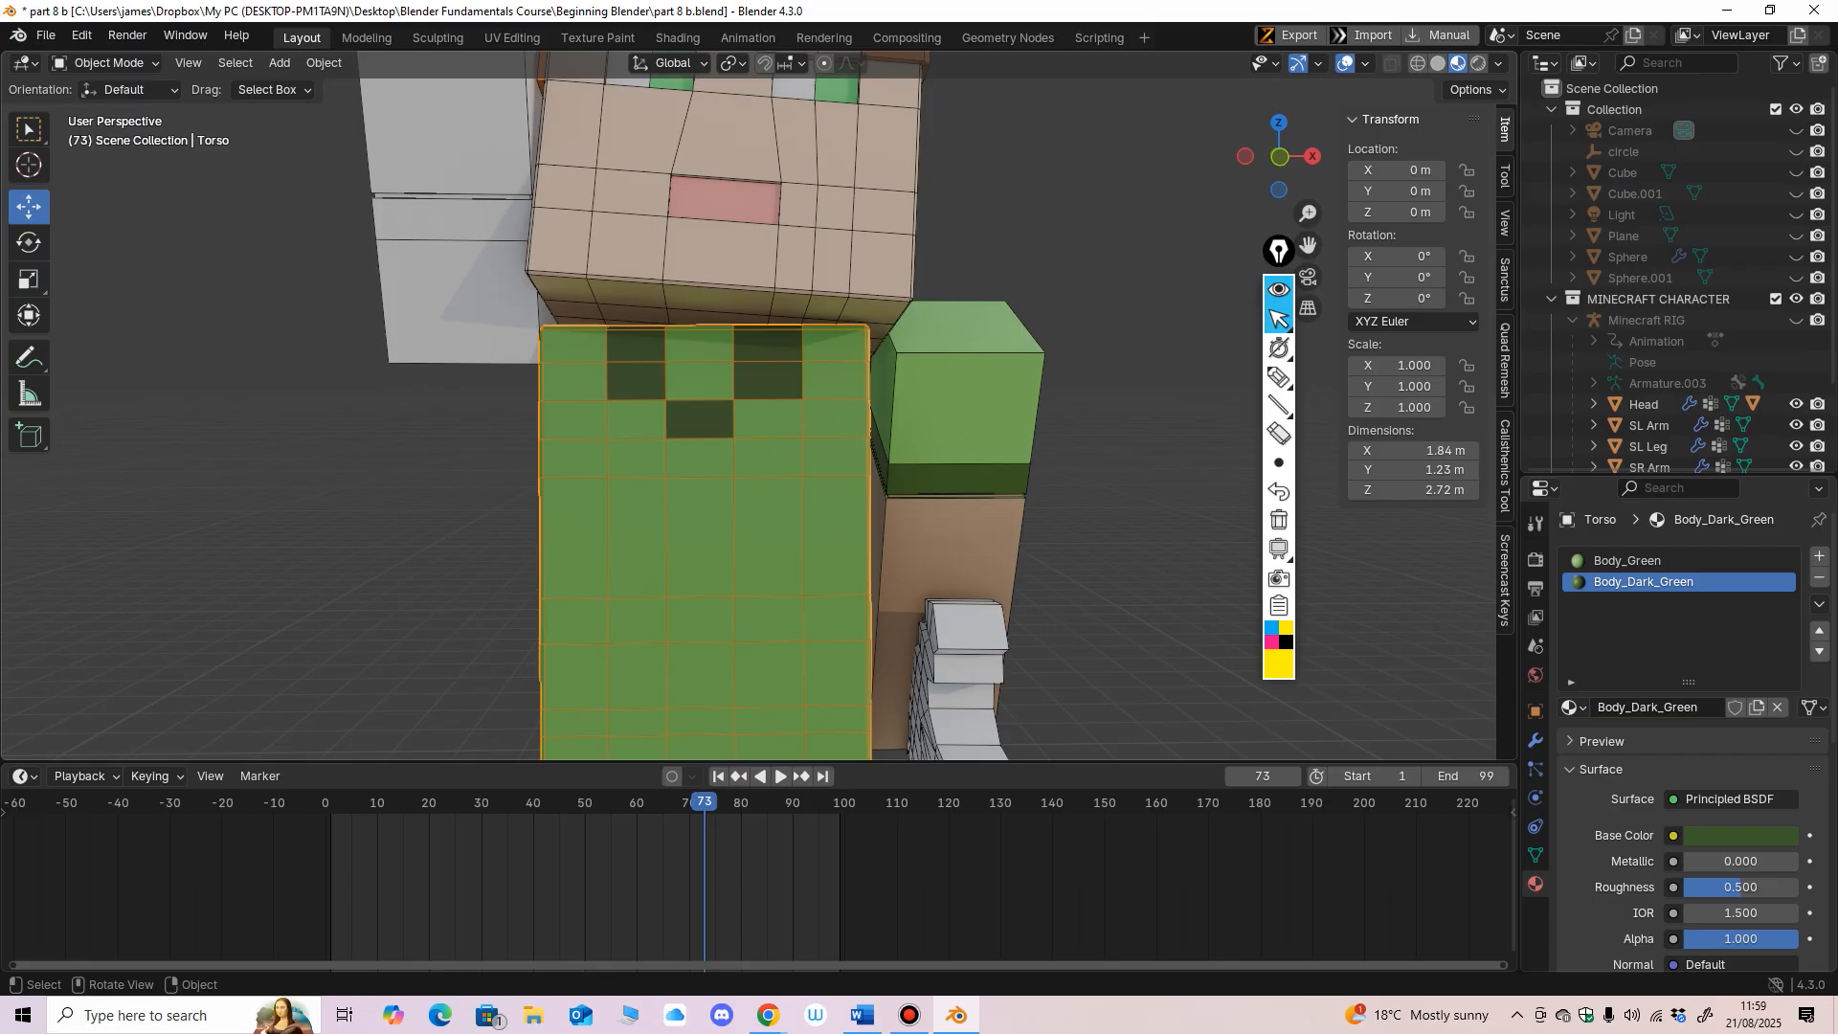
{"action": "left_click", "coordinate": [103, 62]}
{"action": "left_click", "coordinate": [106, 109]}
{"action": "scroll", "coordinate": [685, 430], "scroll_direction": "up", "scroll_amount": 2}
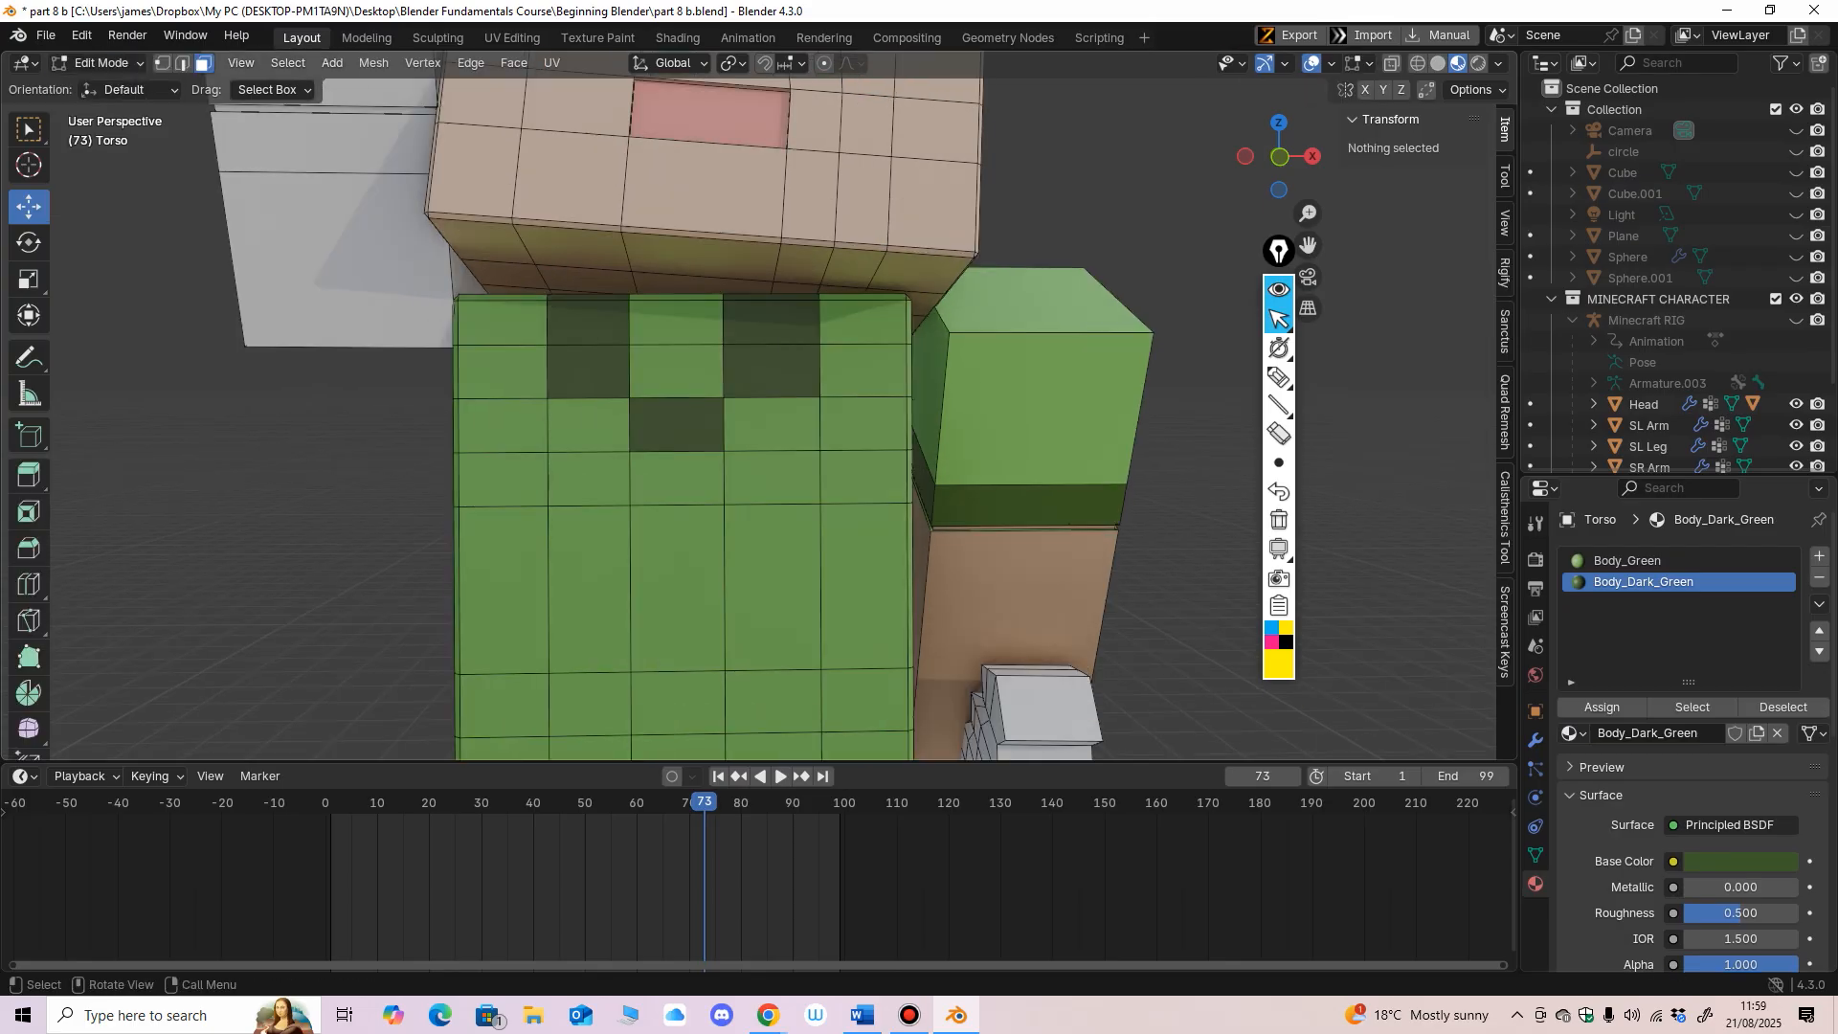
{"action": "left_click", "coordinate": [725, 324]}
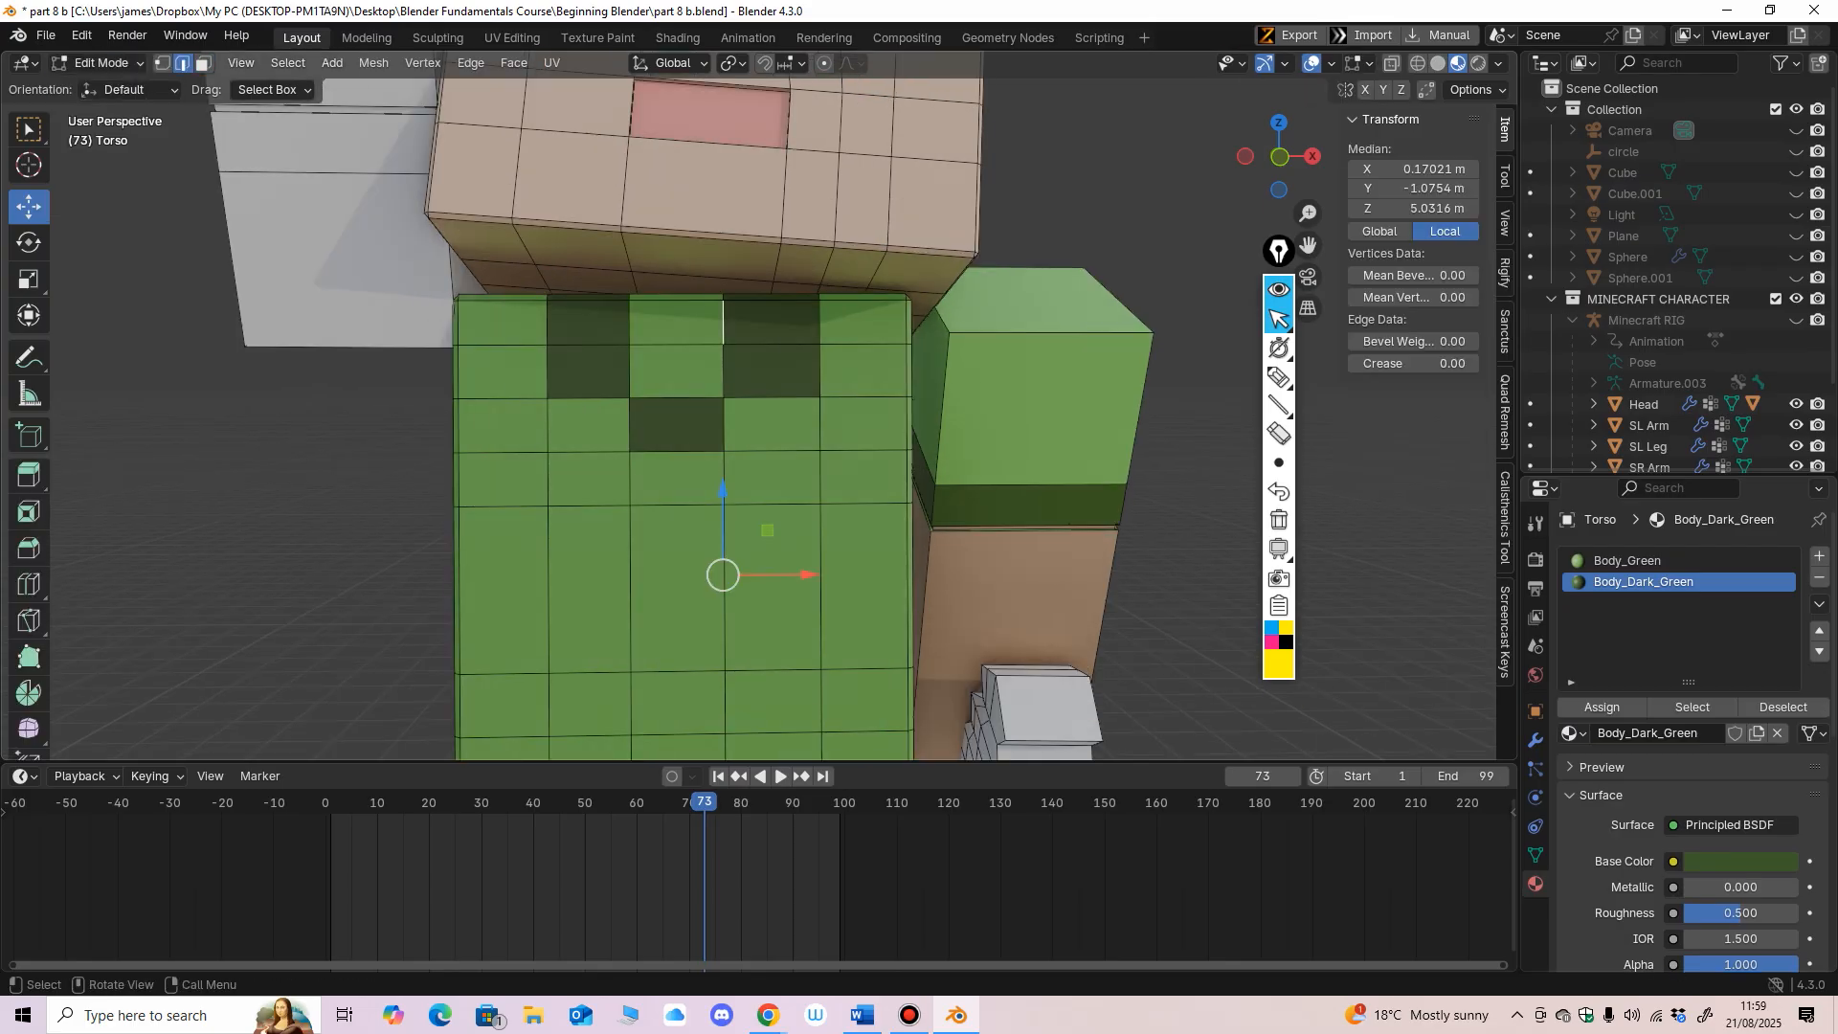
{"action": "left_click", "coordinate": [288, 62]}
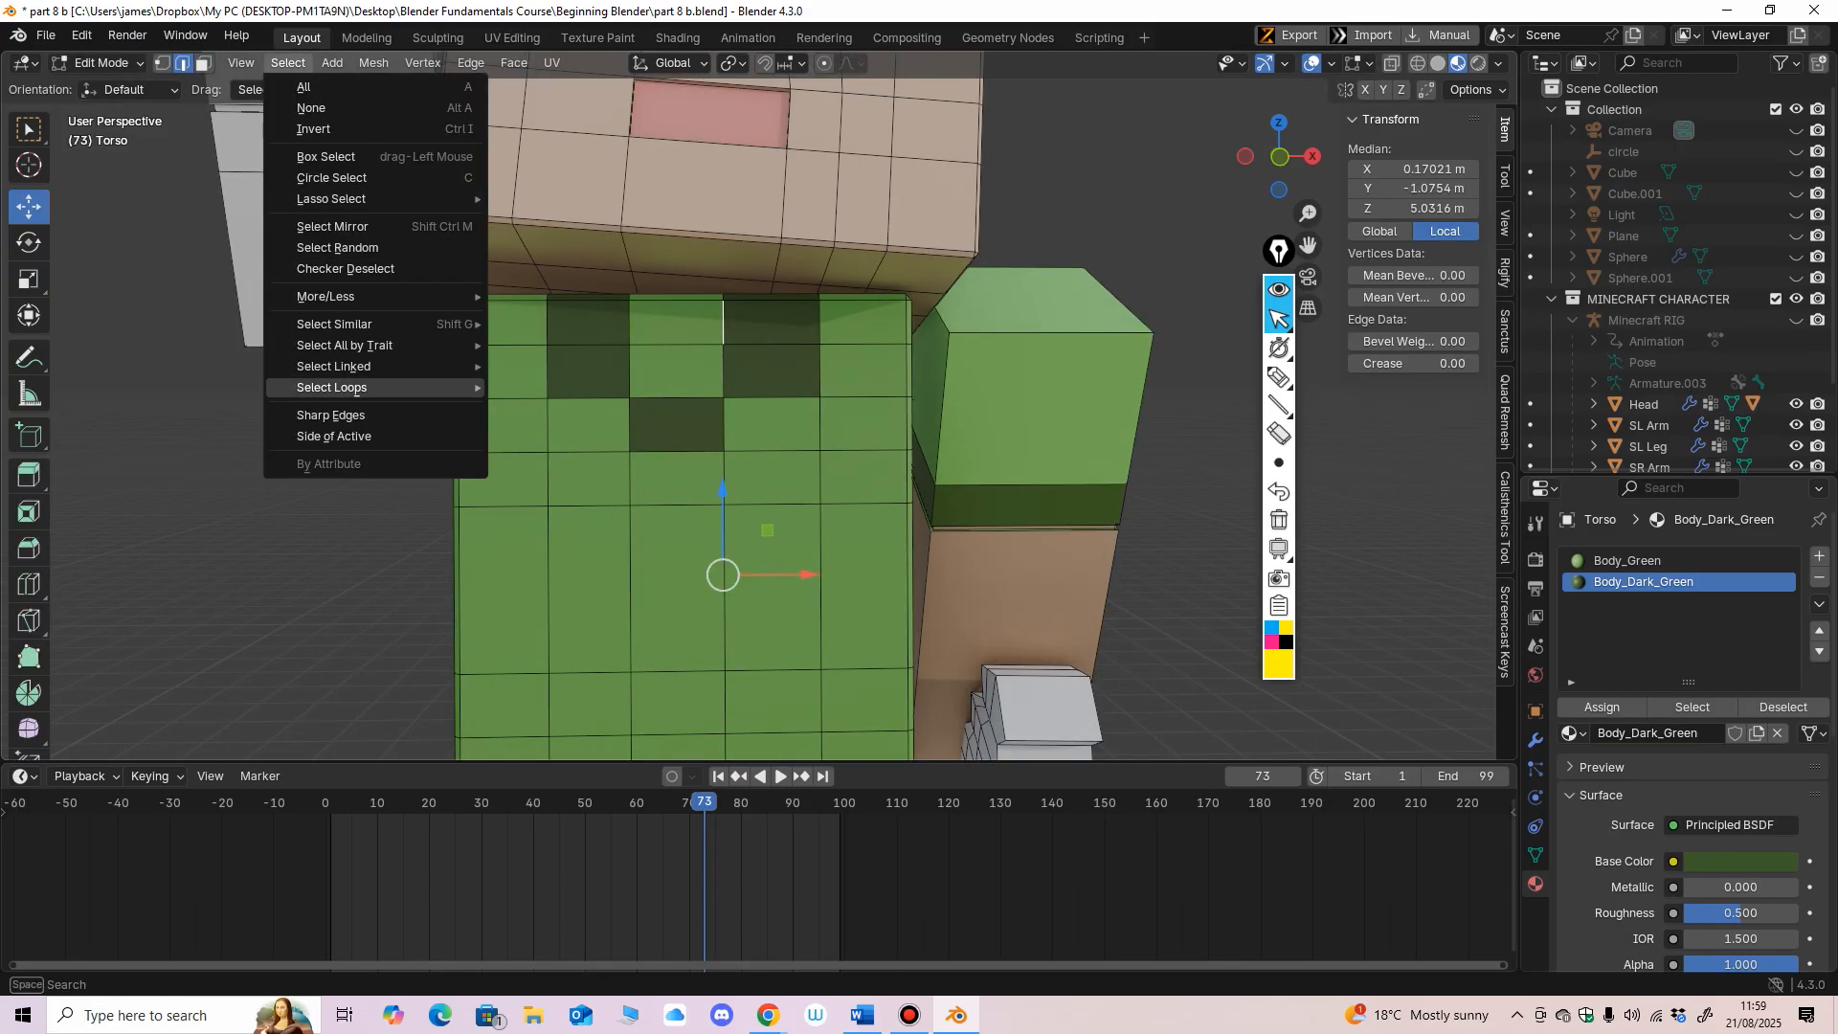
{"action": "mouse_move", "coordinate": [402, 387]}
{"action": "left_click", "coordinate": [551, 386]}
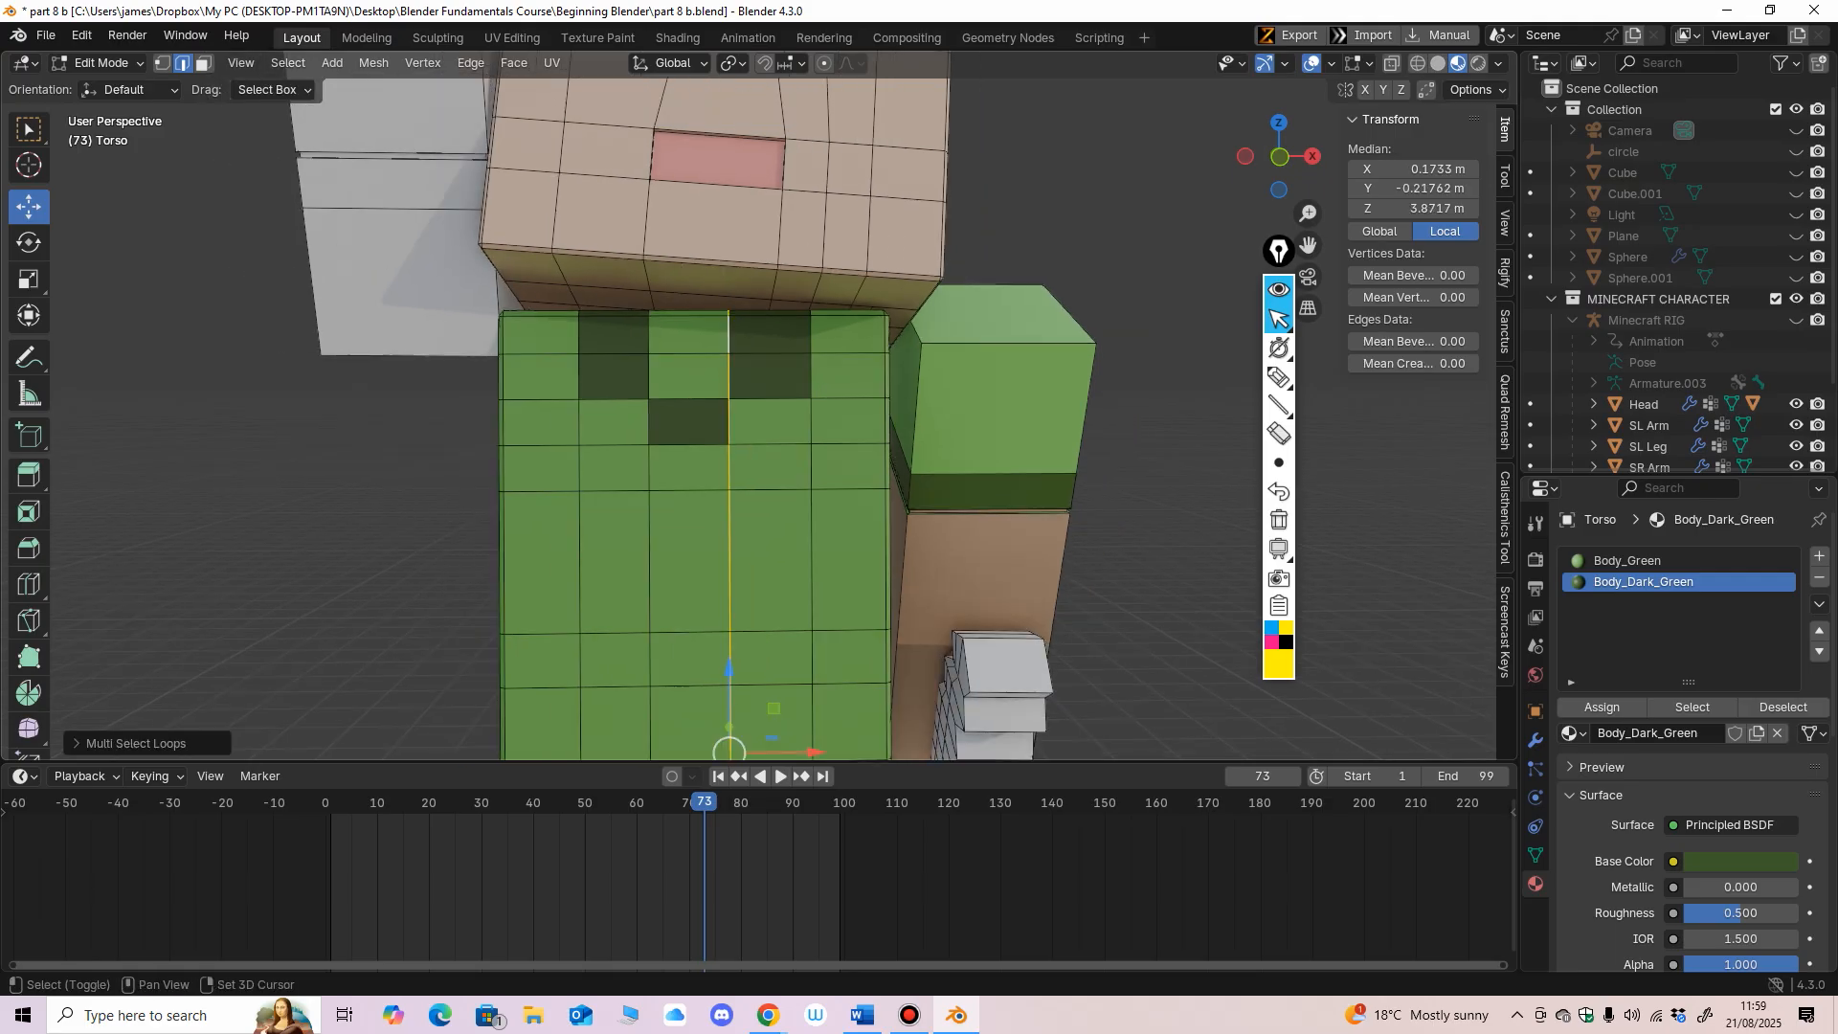
{"action": "left_click_drag", "start_coordinate": [821, 623], "coordinate": [835, 623]}
Step: Select the front hem faces on the Torso: the middle three in the lower row and the two outermost one row higher
{"action": "scroll", "coordinate": [834, 623], "scroll_direction": "down", "scroll_amount": 3}
{"action": "middle_click_drag", "start_coordinate": [835, 623], "coordinate": [787, 486]}
{"action": "key", "text": "3"}
{"action": "scroll", "coordinate": [792, 498], "scroll_direction": "up", "scroll_amount": 1}
{"action": "left_click", "coordinate": [730, 501]}
{"action": "left_click", "coordinate": [605, 501], "text": "ctrl"}
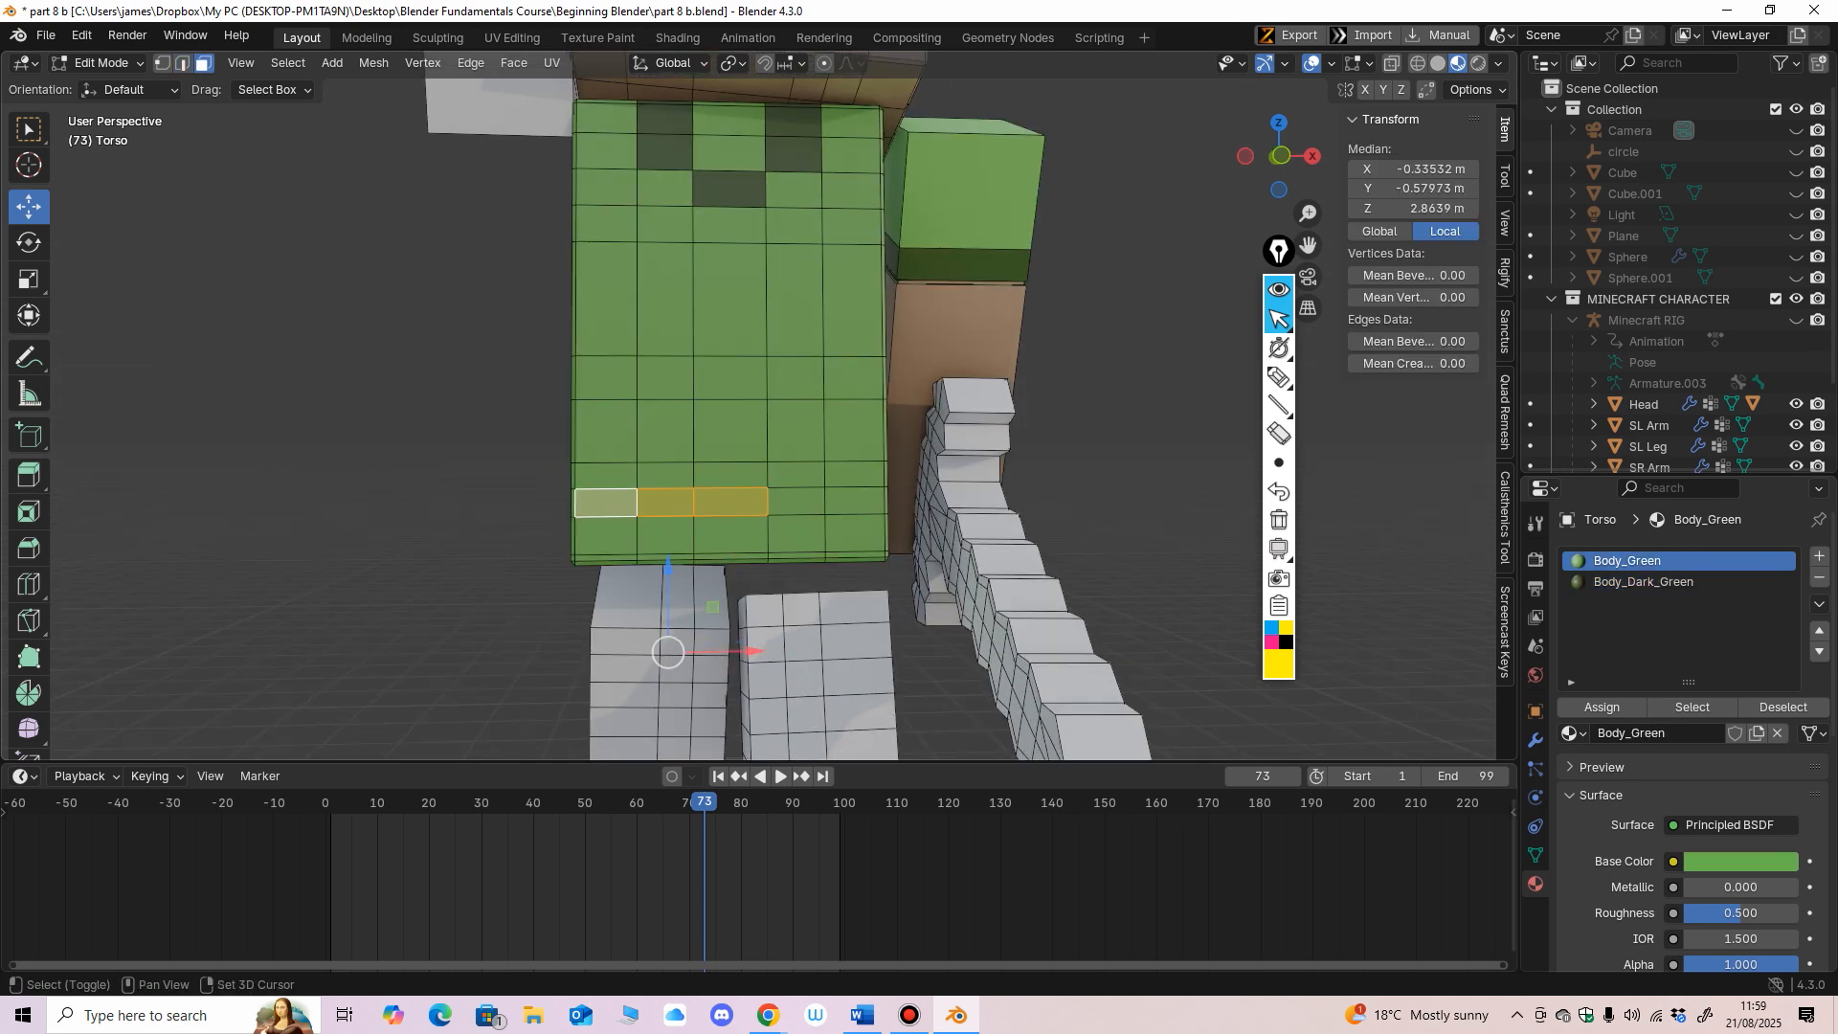
{"action": "left_click", "coordinate": [796, 502], "text": "shift"}
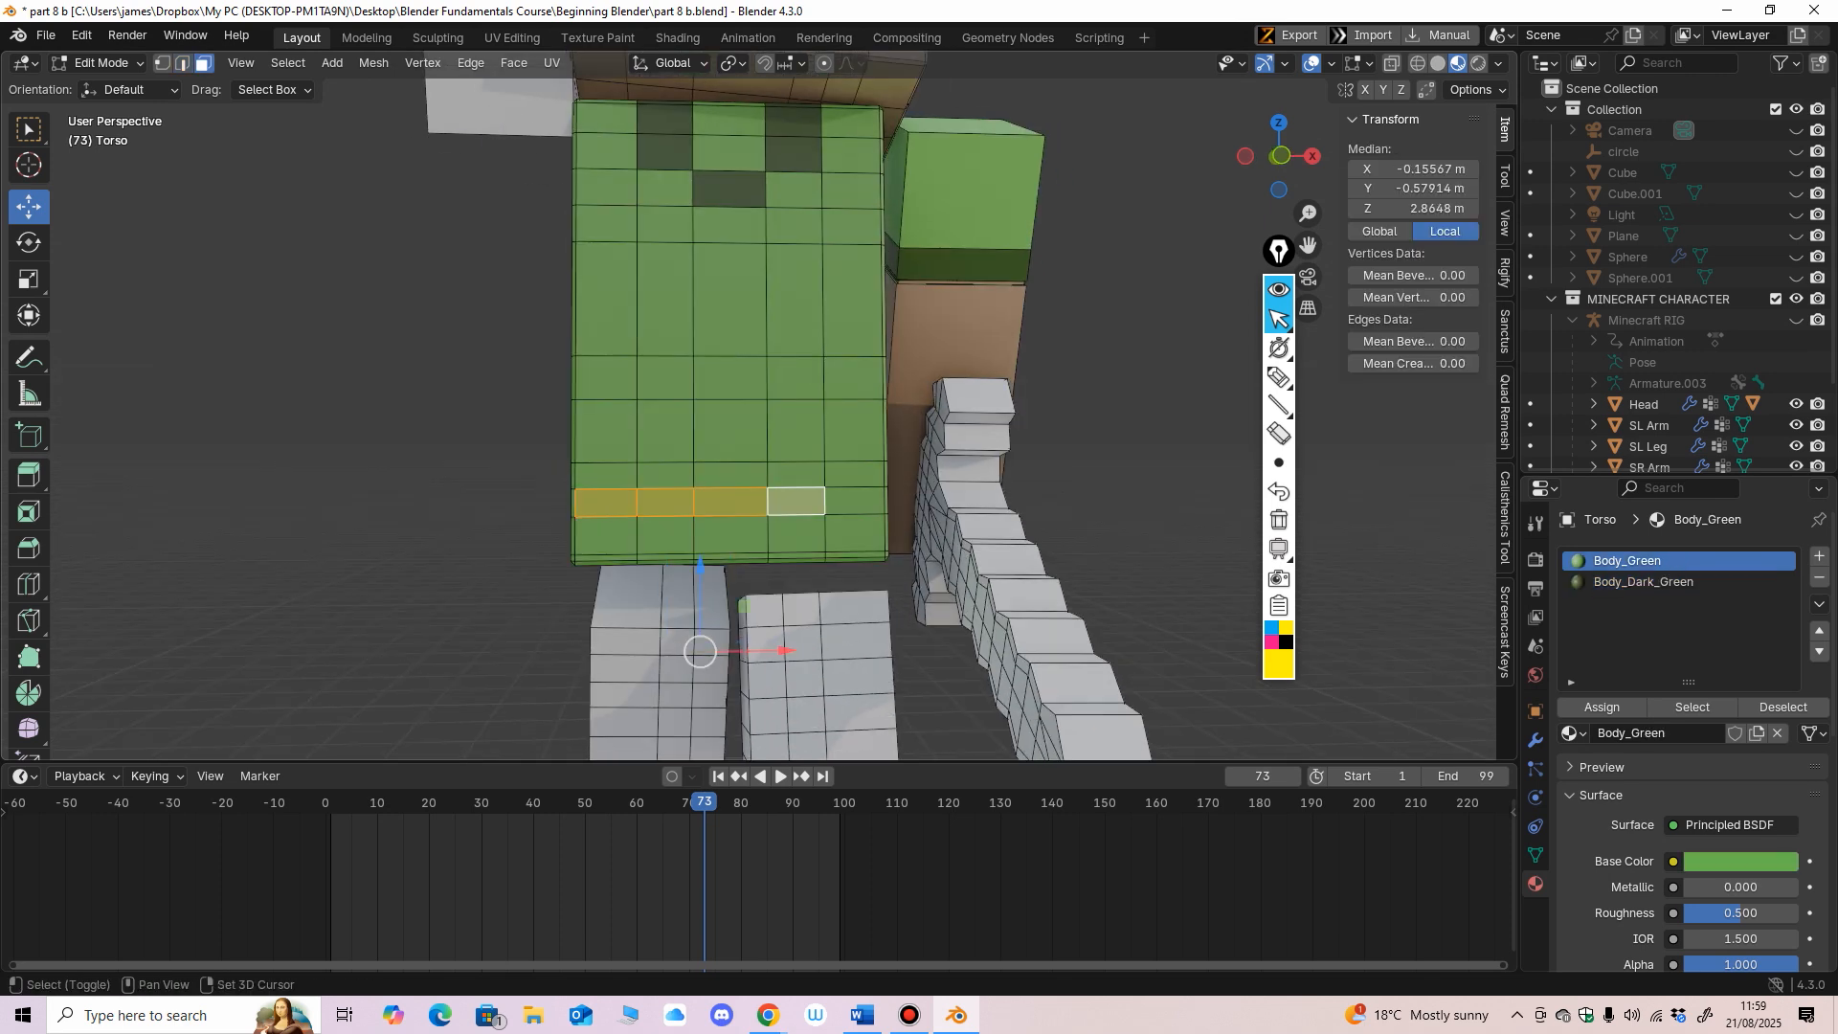
{"action": "left_click", "coordinate": [854, 500], "text": "shift"}
{"action": "left_click", "coordinate": [605, 502], "text": "shift"}
{"action": "left_click", "coordinate": [605, 476], "text": "shift"}
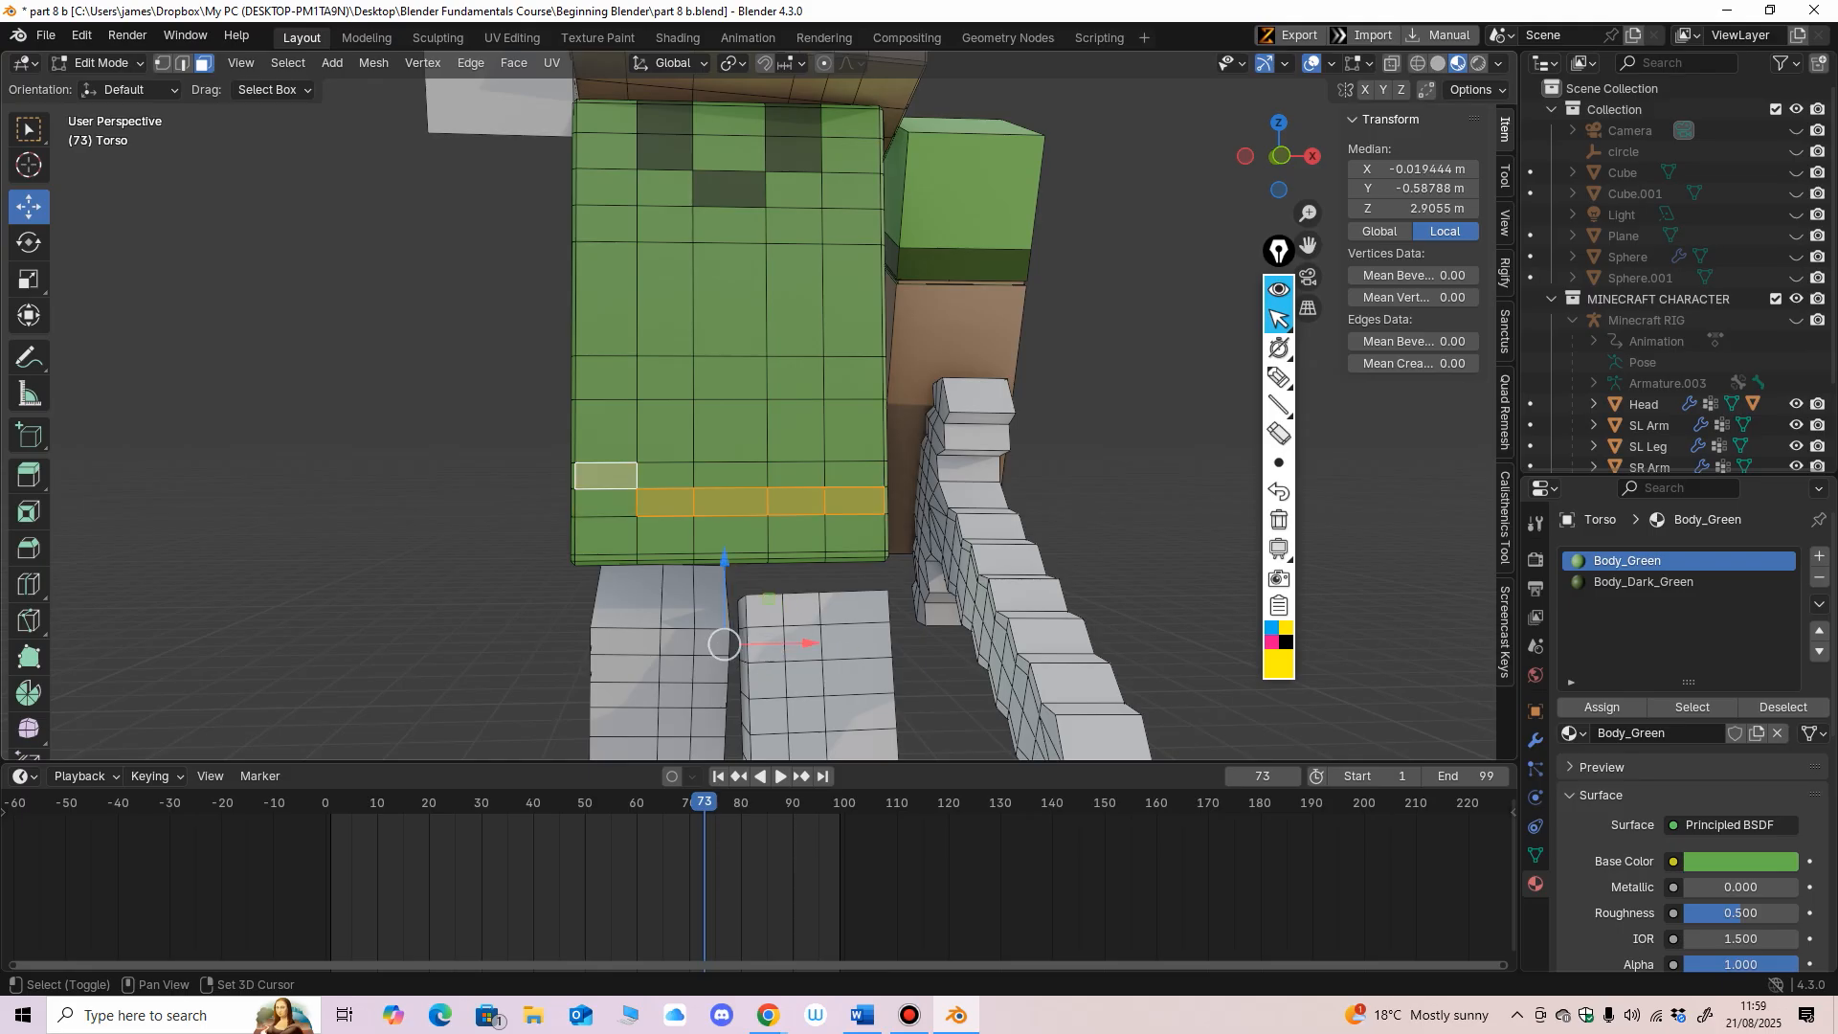
{"action": "left_click", "coordinate": [853, 500], "text": "shift"}
{"action": "left_click", "coordinate": [853, 475], "text": "shift"}
Step: Extend the hem selection with the adjoining faces on one side of the Torso
{"action": "middle_click_drag", "start_coordinate": [852, 474], "coordinate": [1020, 486]}
{"action": "left_click", "coordinate": [765, 455], "text": "shift"}
{"action": "left_click", "coordinate": [725, 448], "text": "shift"}
{"action": "left_click", "coordinate": [842, 488], "text": "shift"}
{"action": "left_click", "coordinate": [898, 489], "text": "shift"}
Step: Continue the hem selection around the corner strip, across the Torso's back faces and along the opposite side
{"action": "scroll", "coordinate": [1020, 486], "scroll_direction": "up", "scroll_amount": 3}
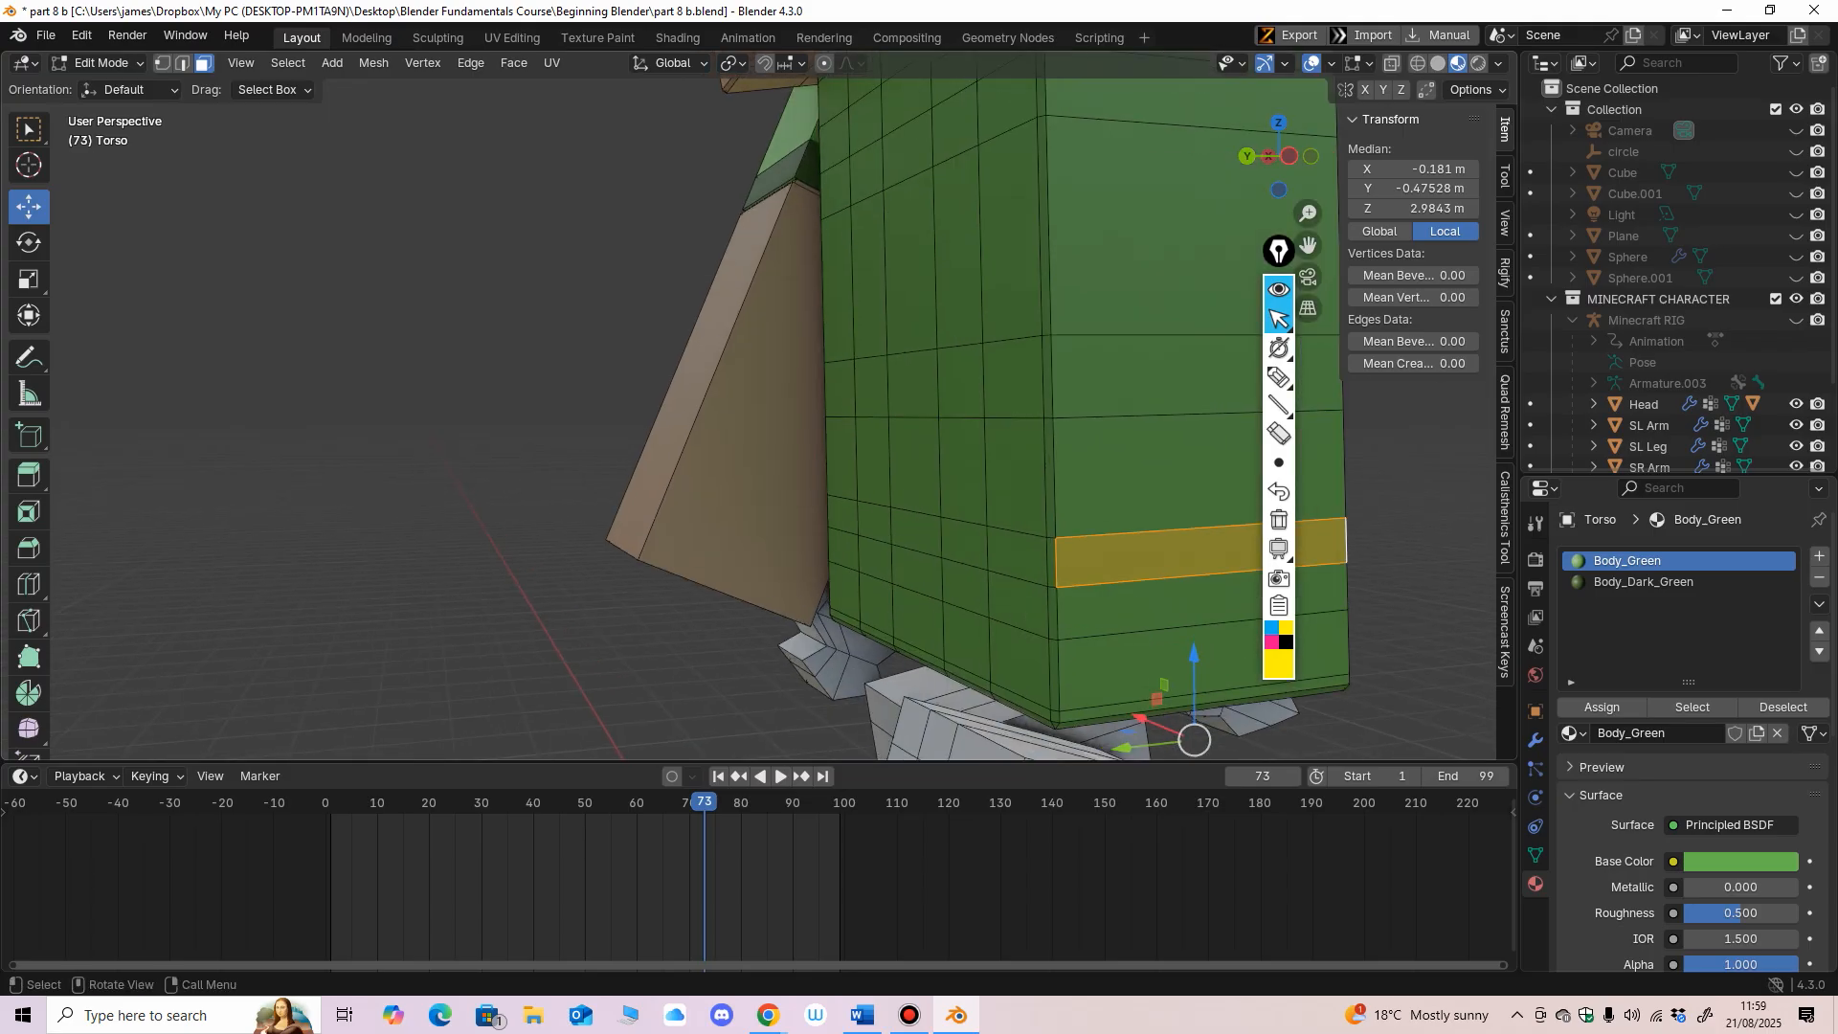
{"action": "left_click", "coordinate": [1051, 562], "text": "shift"}
{"action": "left_click", "coordinate": [1016, 555], "text": "shift"}
{"action": "left_click", "coordinate": [967, 543], "text": "shift"}
{"action": "left_click", "coordinate": [918, 532], "text": "shift"}
{"action": "left_click", "coordinate": [876, 523], "text": "shift"}
{"action": "left_click", "coordinate": [844, 516], "text": "shift"}
{"action": "middle_click_drag", "start_coordinate": [844, 516], "coordinate": [1101, 517]}
{"action": "middle_click_drag", "start_coordinate": [664, 682], "coordinate": [615, 660]}
{"action": "middle_click_drag", "start_coordinate": [670, 431], "coordinate": [814, 498]}
{"action": "left_click", "coordinate": [719, 417], "text": "shift"}
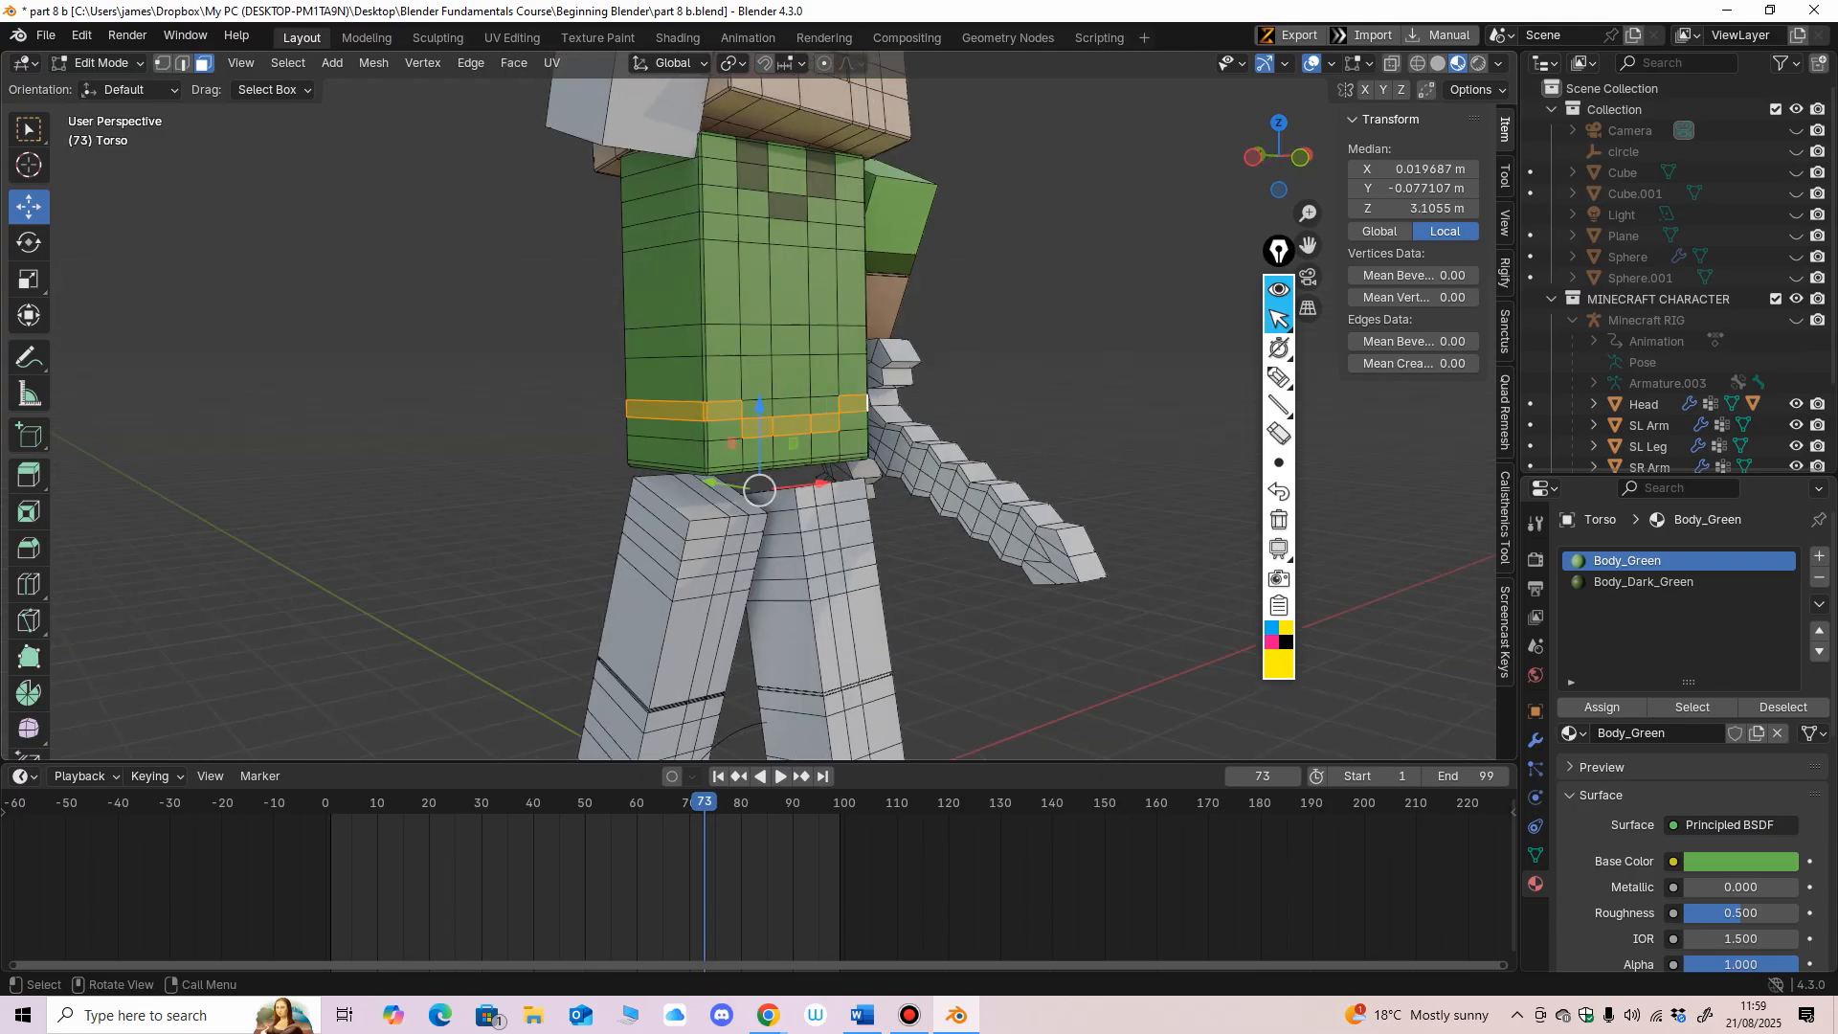
Step: Assign the Body_Dark_Green material to the selected hem band and clear the selection
{"action": "left_click", "coordinate": [1647, 581]}
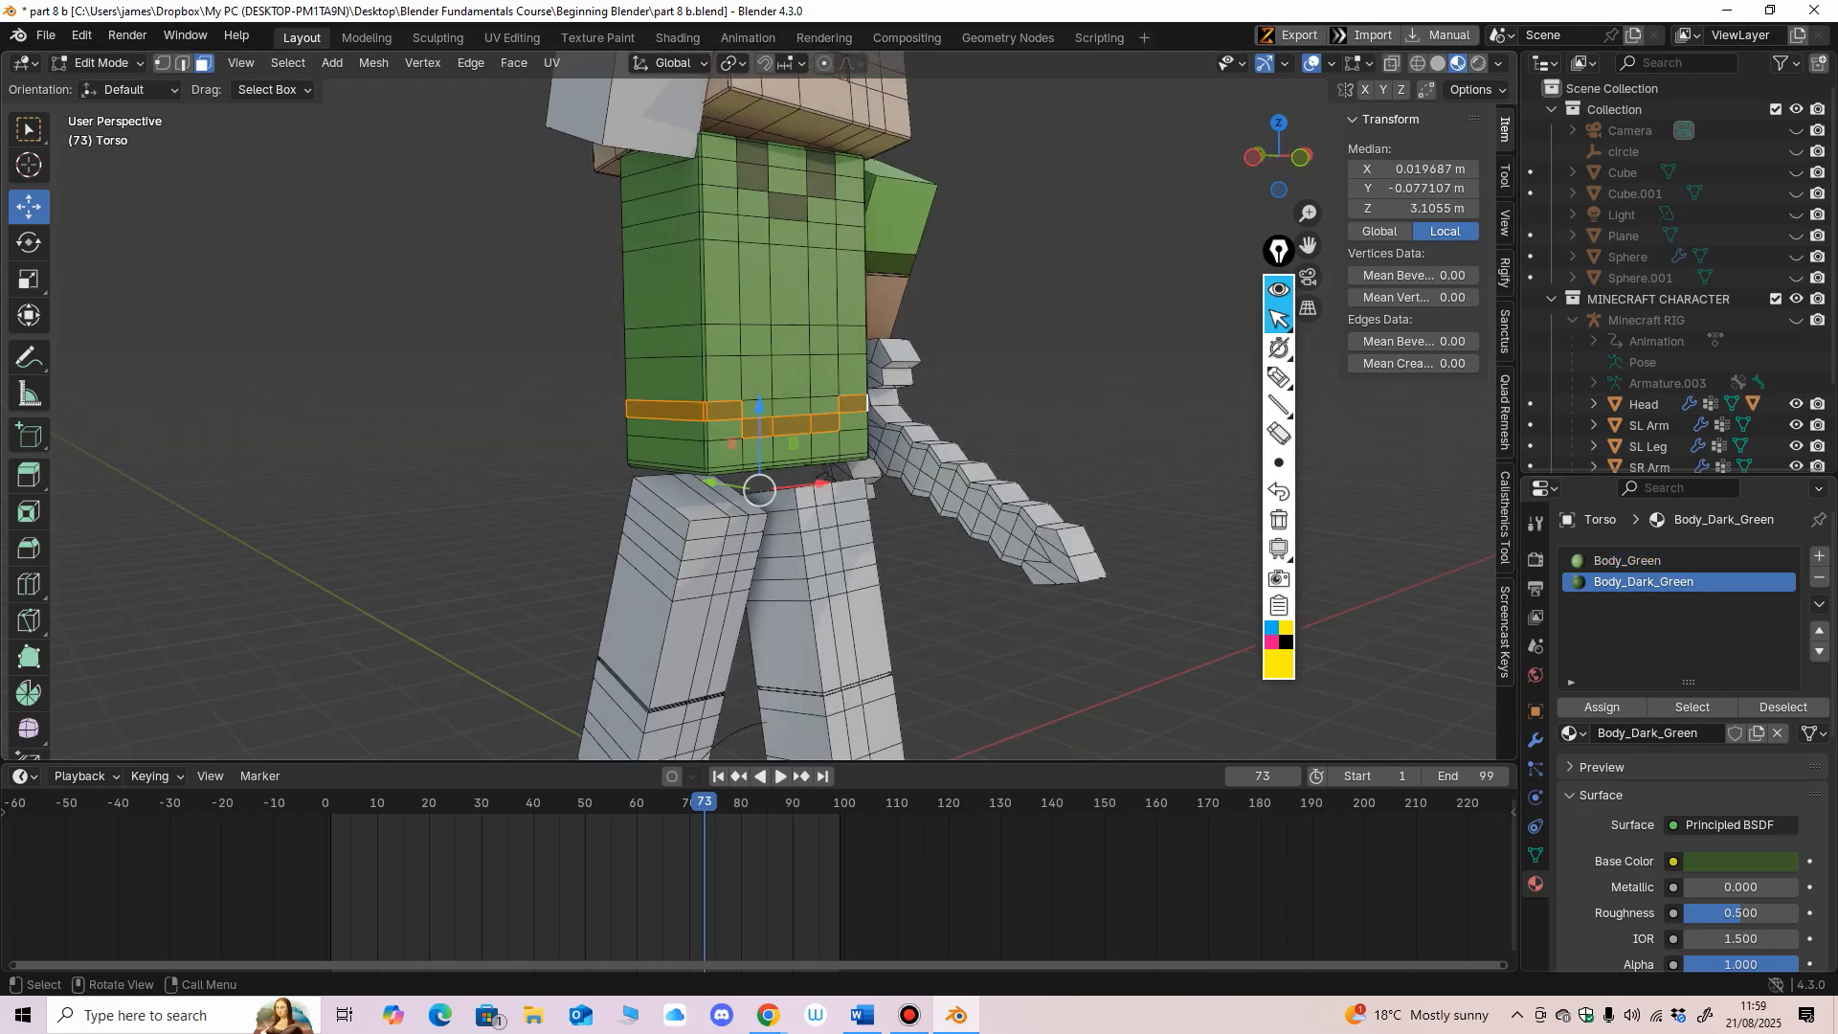
{"action": "middle_click_drag", "start_coordinate": [861, 431], "coordinate": [771, 574]}
{"action": "key", "text": "alt+a"}
{"action": "scroll", "coordinate": [790, 431], "scroll_direction": "up", "scroll_amount": 2}
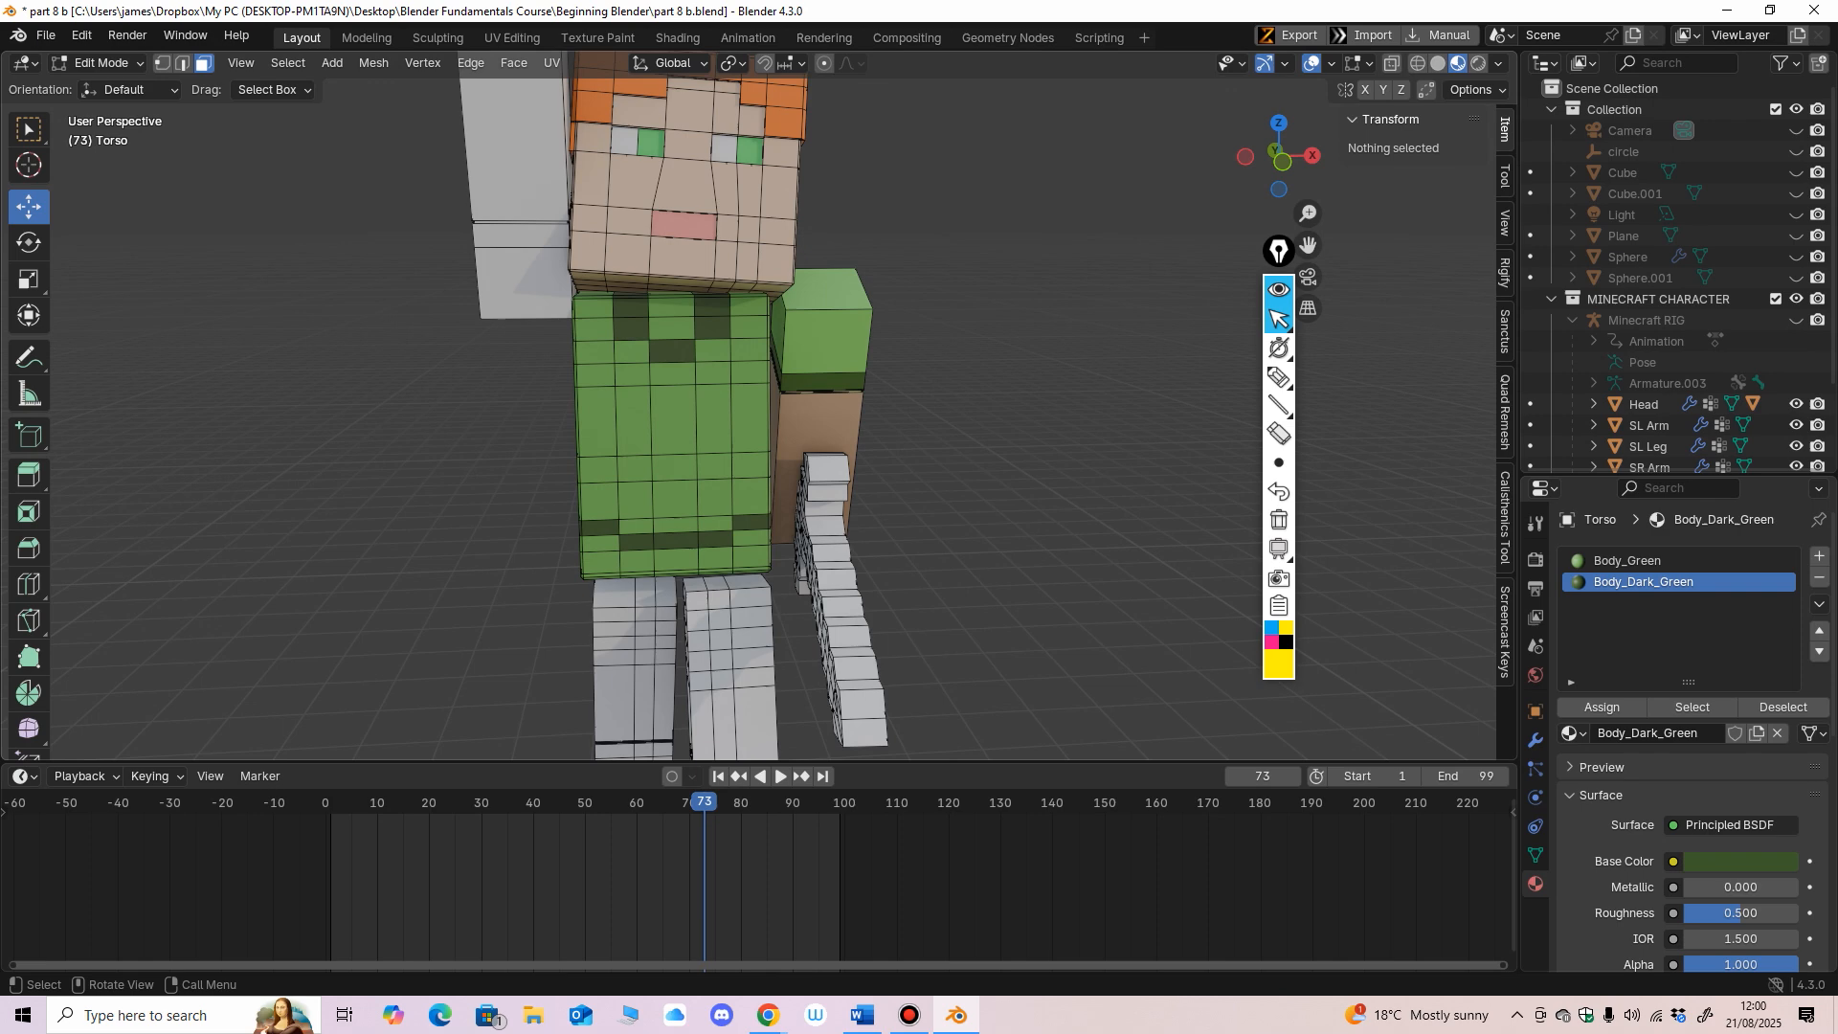
Step: Examine the Torso's collar and hem colouring in Object Mode
{"action": "middle_click_drag", "start_coordinate": [770, 431], "coordinate": [670, 517]}
{"action": "middle_click_drag", "start_coordinate": [670, 440], "coordinate": [670, 512], "text": "shift"}
{"action": "middle_click_drag", "start_coordinate": [670, 512], "coordinate": [718, 426], "text": "ctrl"}
{"action": "left_click", "coordinate": [98, 63]}
{"action": "left_click", "coordinate": [114, 86]}
{"action": "middle_click_drag", "start_coordinate": [717, 426], "coordinate": [684, 517], "text": "ctrl"}
{"action": "mouse_move", "coordinate": [727, 460]}
{"action": "middle_mouse_down"}
{"action": "mouse_move", "coordinate": [651, 479]}
{"action": "mouse_move", "coordinate": [718, 455]}
{"action": "middle_mouse_up"}
{"action": "mouse_move", "coordinate": [717, 454]}
{"action": "middle_mouse_down", "text": "ctrl"}
{"action": "mouse_move", "coordinate": [718, 382]}
{"action": "mouse_move", "coordinate": [684, 428]}
{"action": "mouse_move", "coordinate": [647, 423]}
{"action": "mouse_move", "coordinate": [754, 426]}
{"action": "mouse_move", "coordinate": [718, 443]}
{"action": "middle_mouse_up", "text": "ctrl"}
{"action": "scroll", "coordinate": [718, 443], "scroll_direction": "up", "scroll_amount": 2}
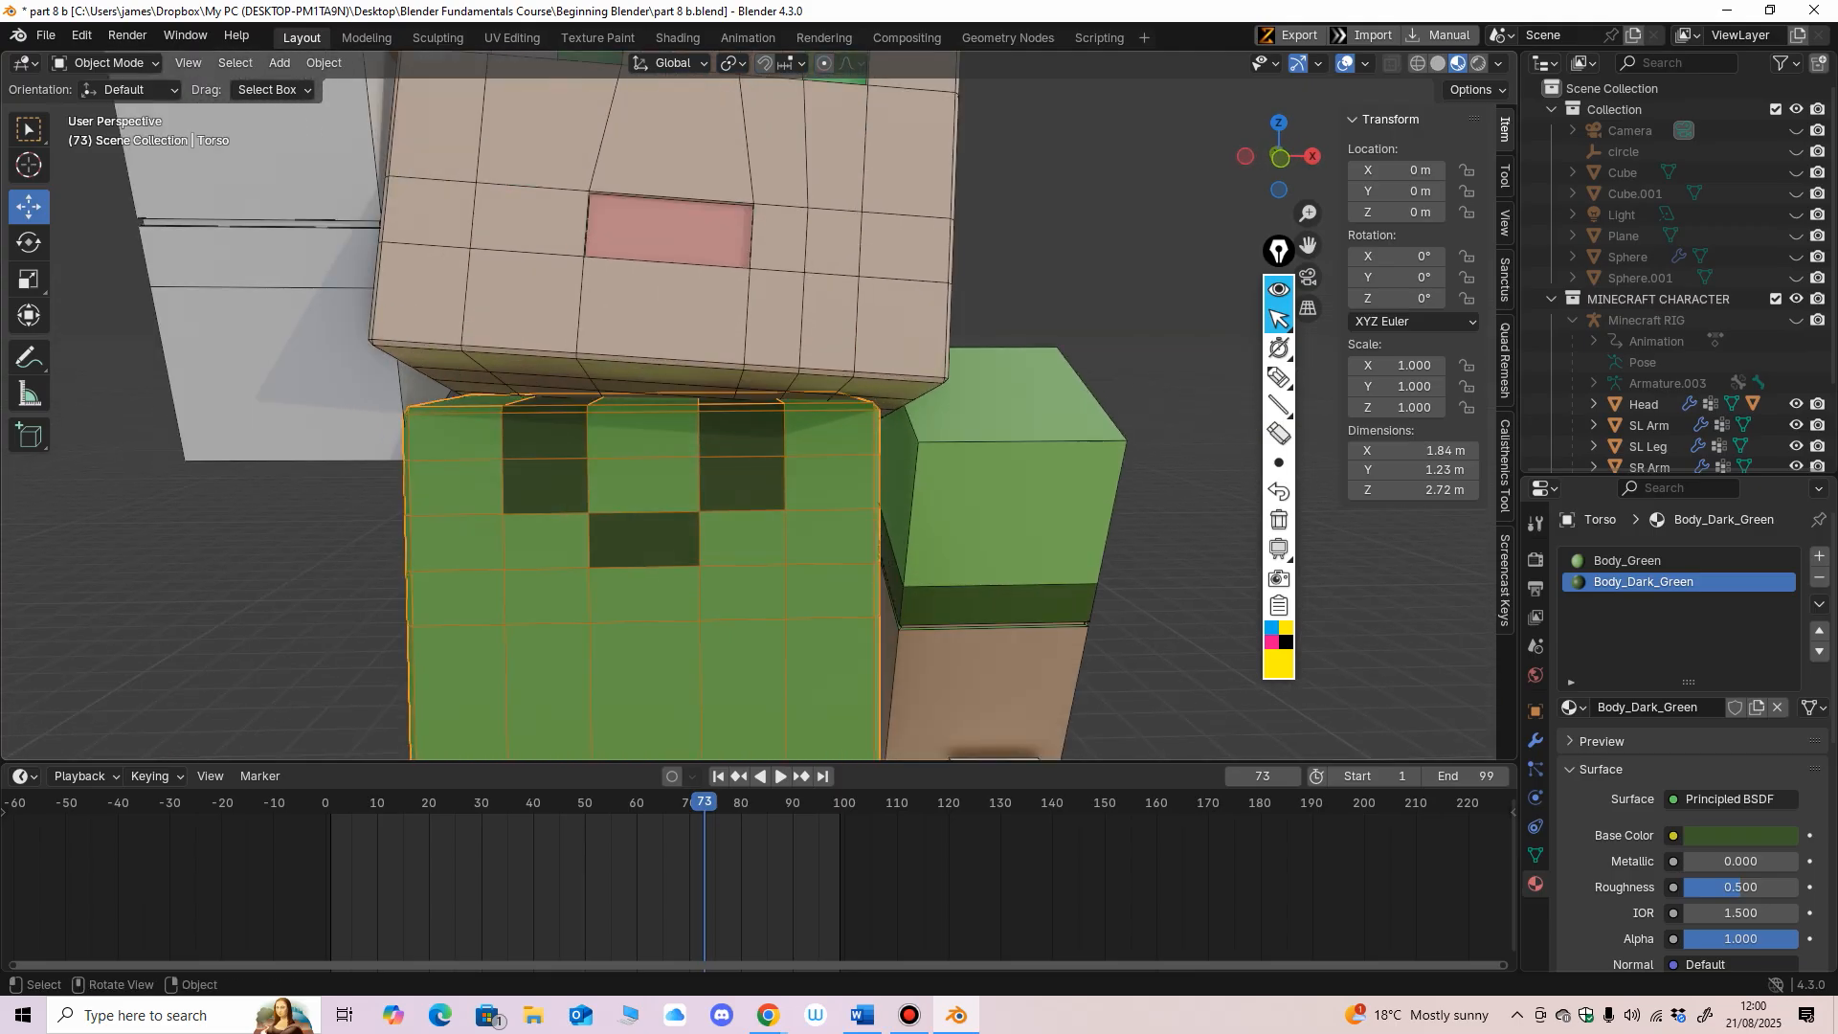
Step: Add a new material slot to the Torso with a new material named Body_Skin
{"action": "left_click", "coordinate": [1819, 556]}
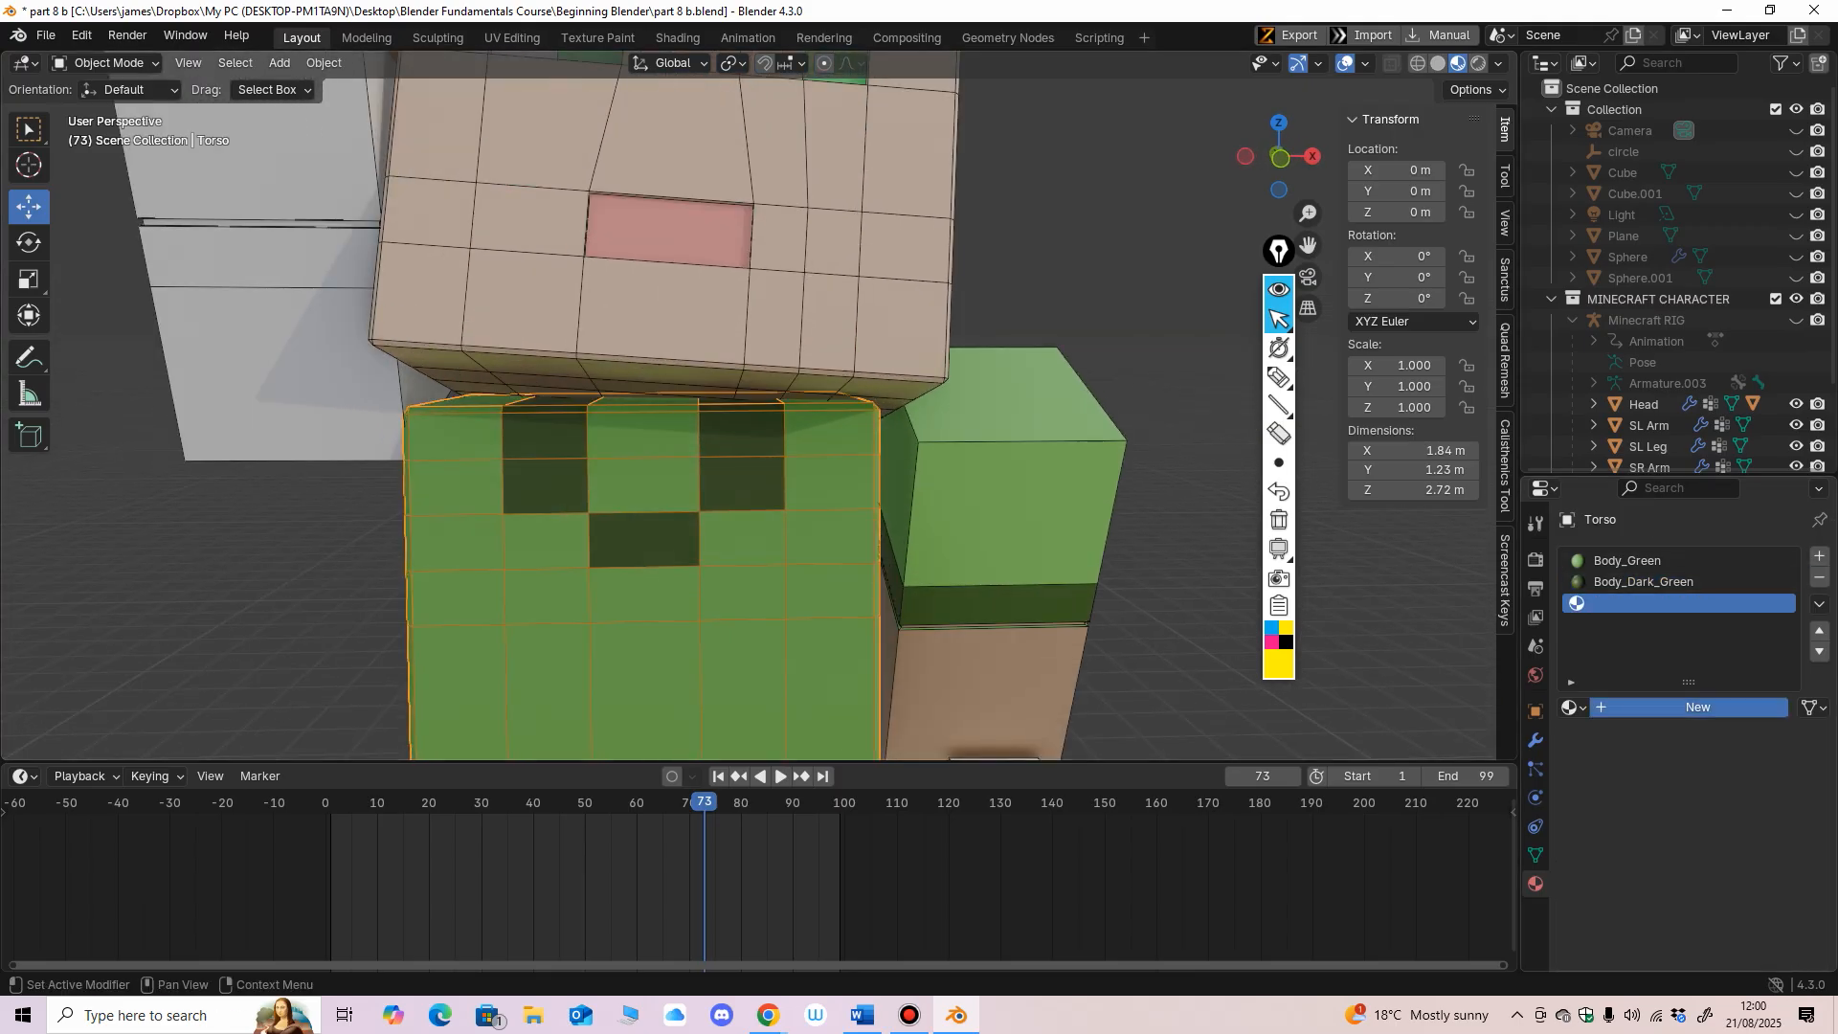
{"action": "left_click", "coordinate": [1688, 708]}
{"action": "left_click", "coordinate": [1675, 707]}
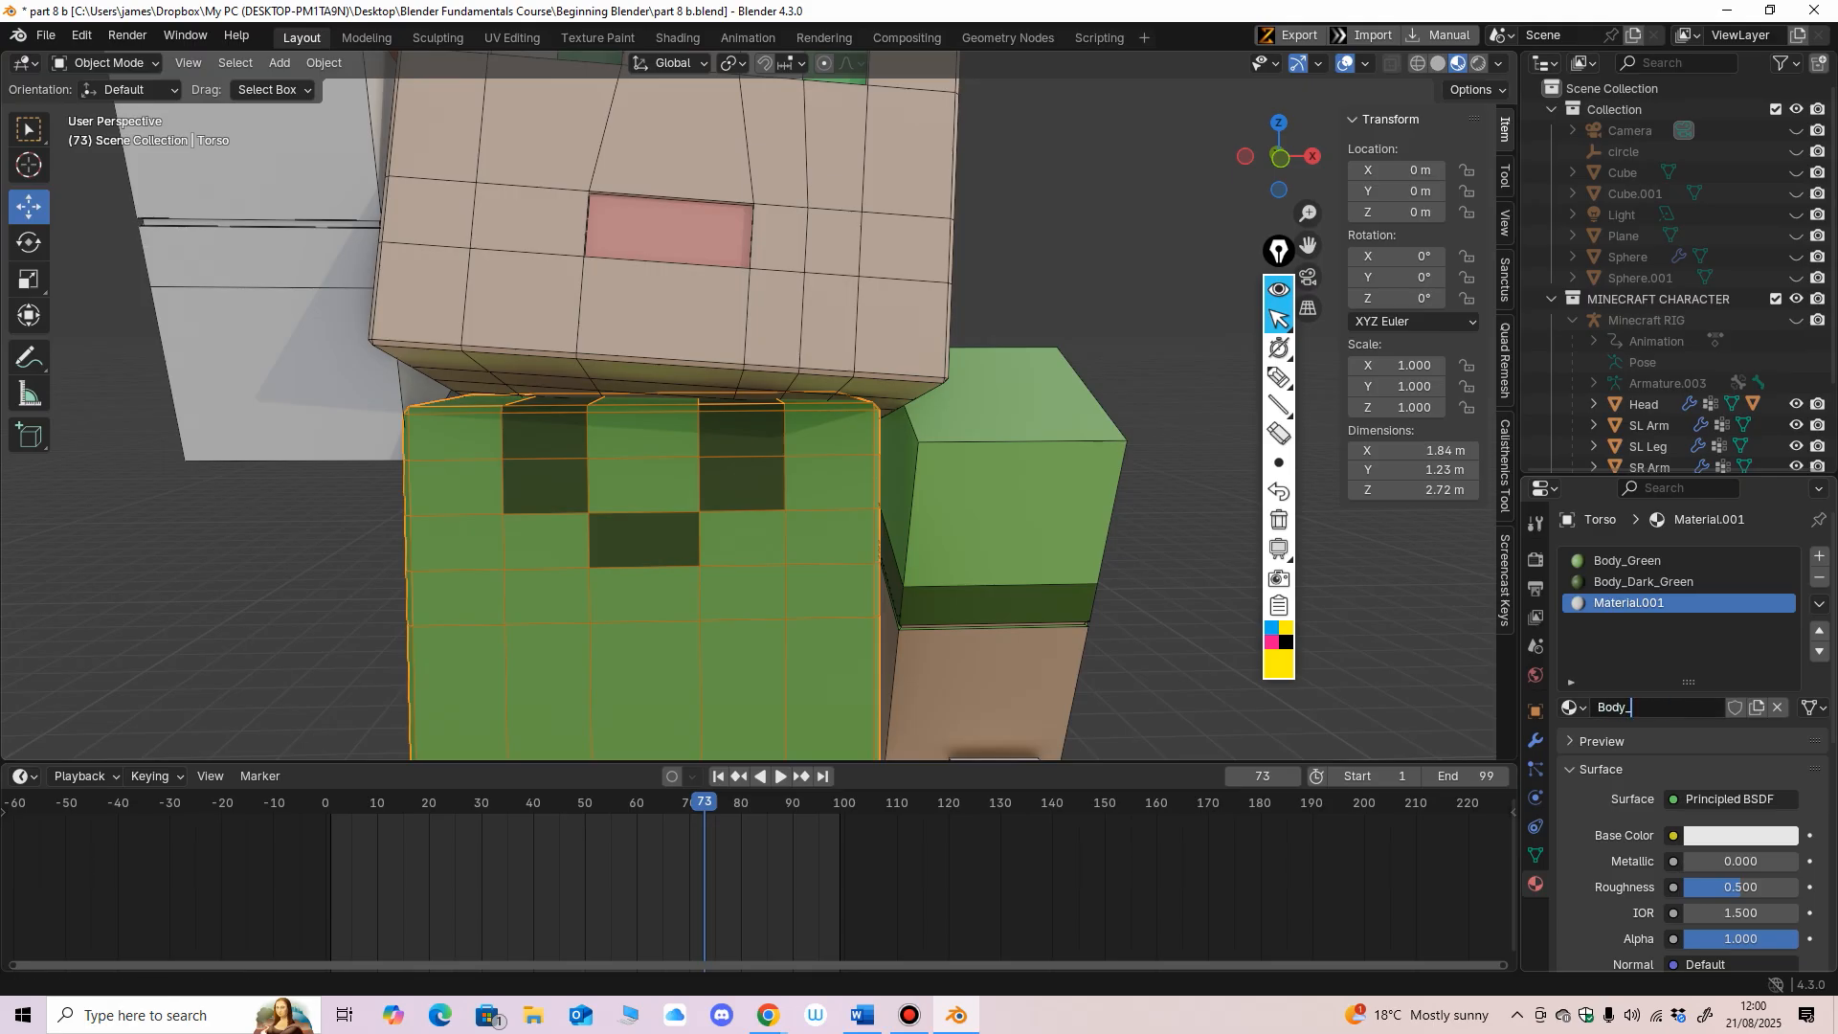
{"action": "type", "text": "Body_Skin"}
{"action": "key", "text": "Return"}
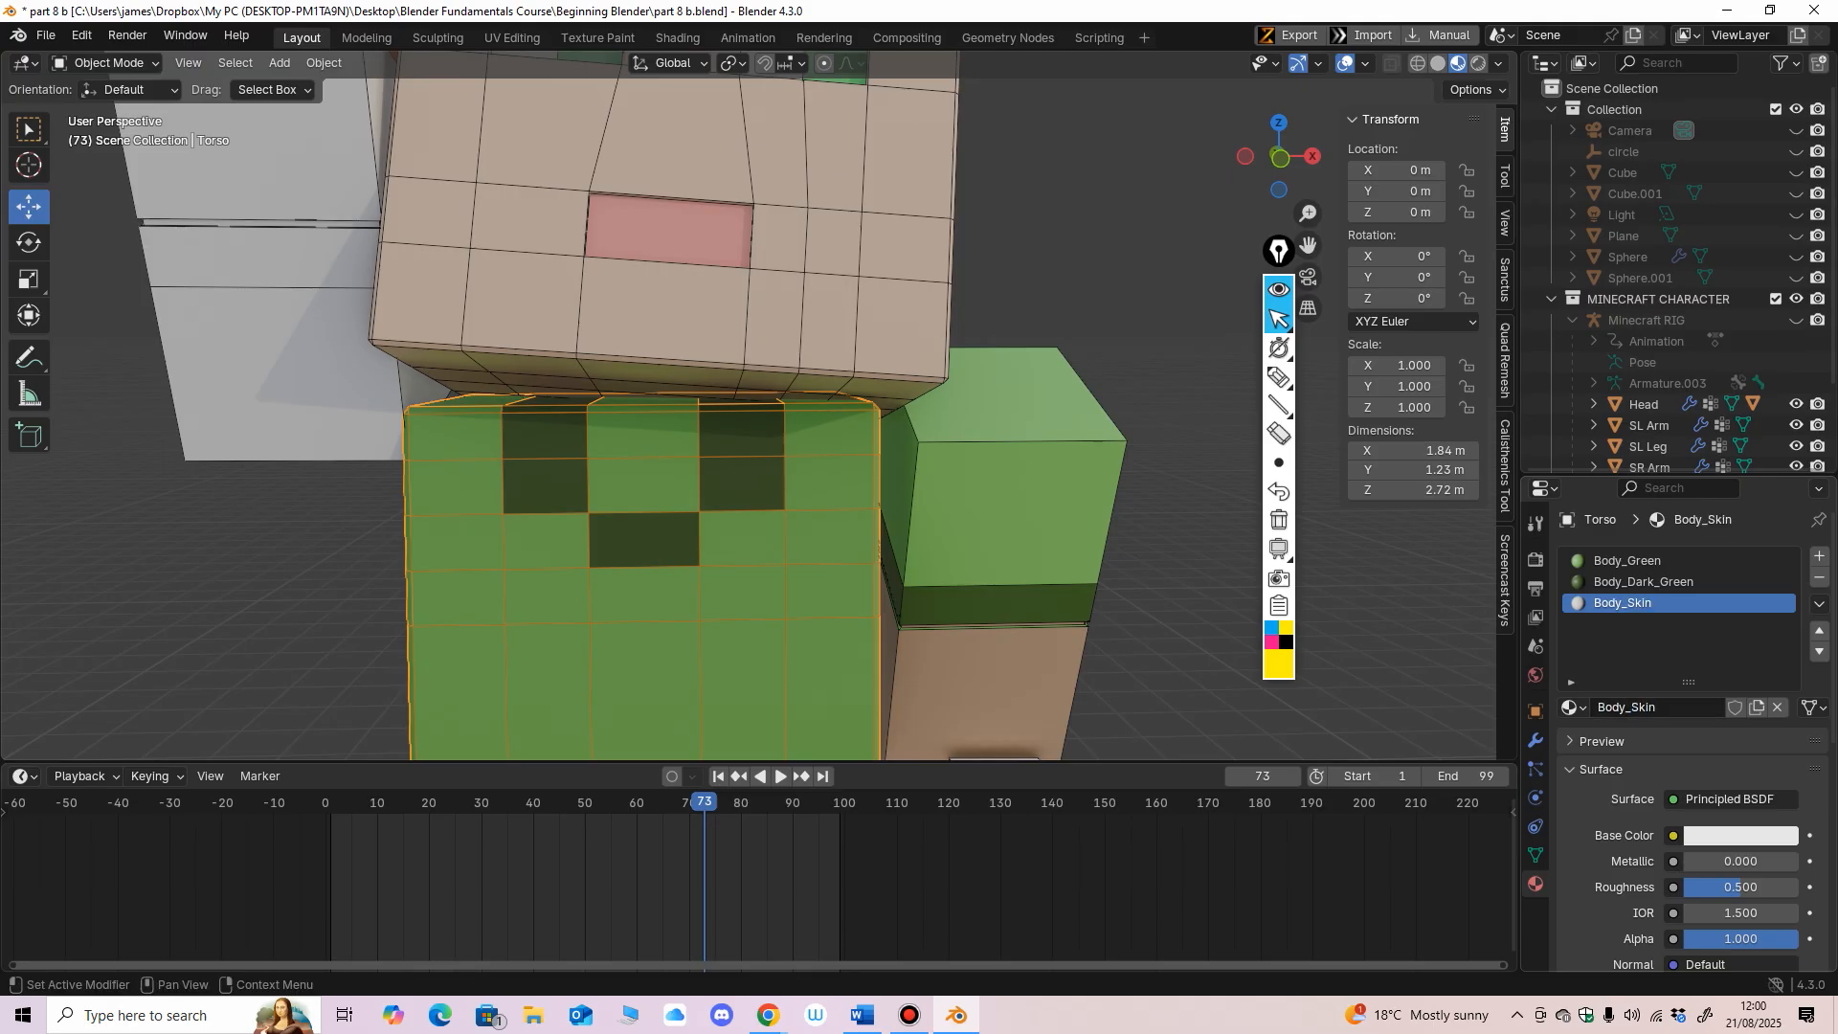
Step: Select the Torso's neckline faces for the skin: the third column's two upper front faces, its thin rim and the adjoining top face
{"action": "scroll", "coordinate": [746, 402], "scroll_direction": "down", "scroll_amount": 3}
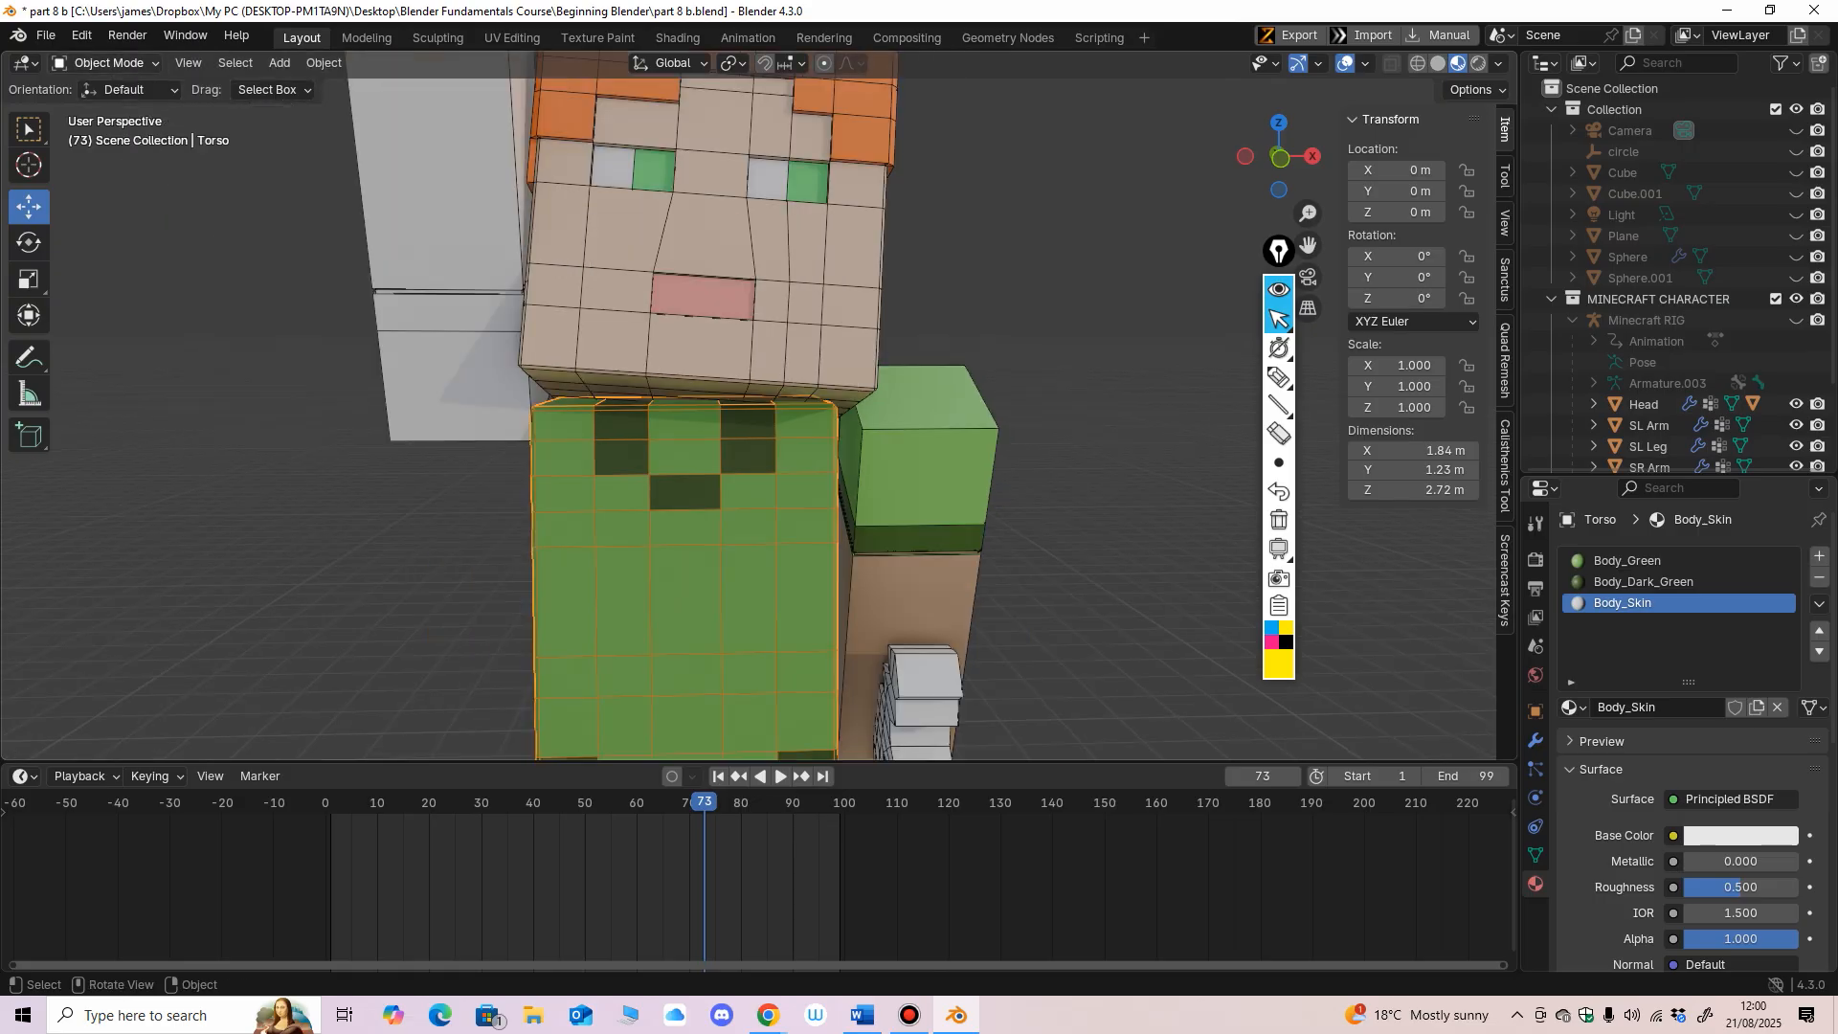
{"action": "left_click", "coordinate": [104, 62]}
{"action": "left_click", "coordinate": [100, 110]}
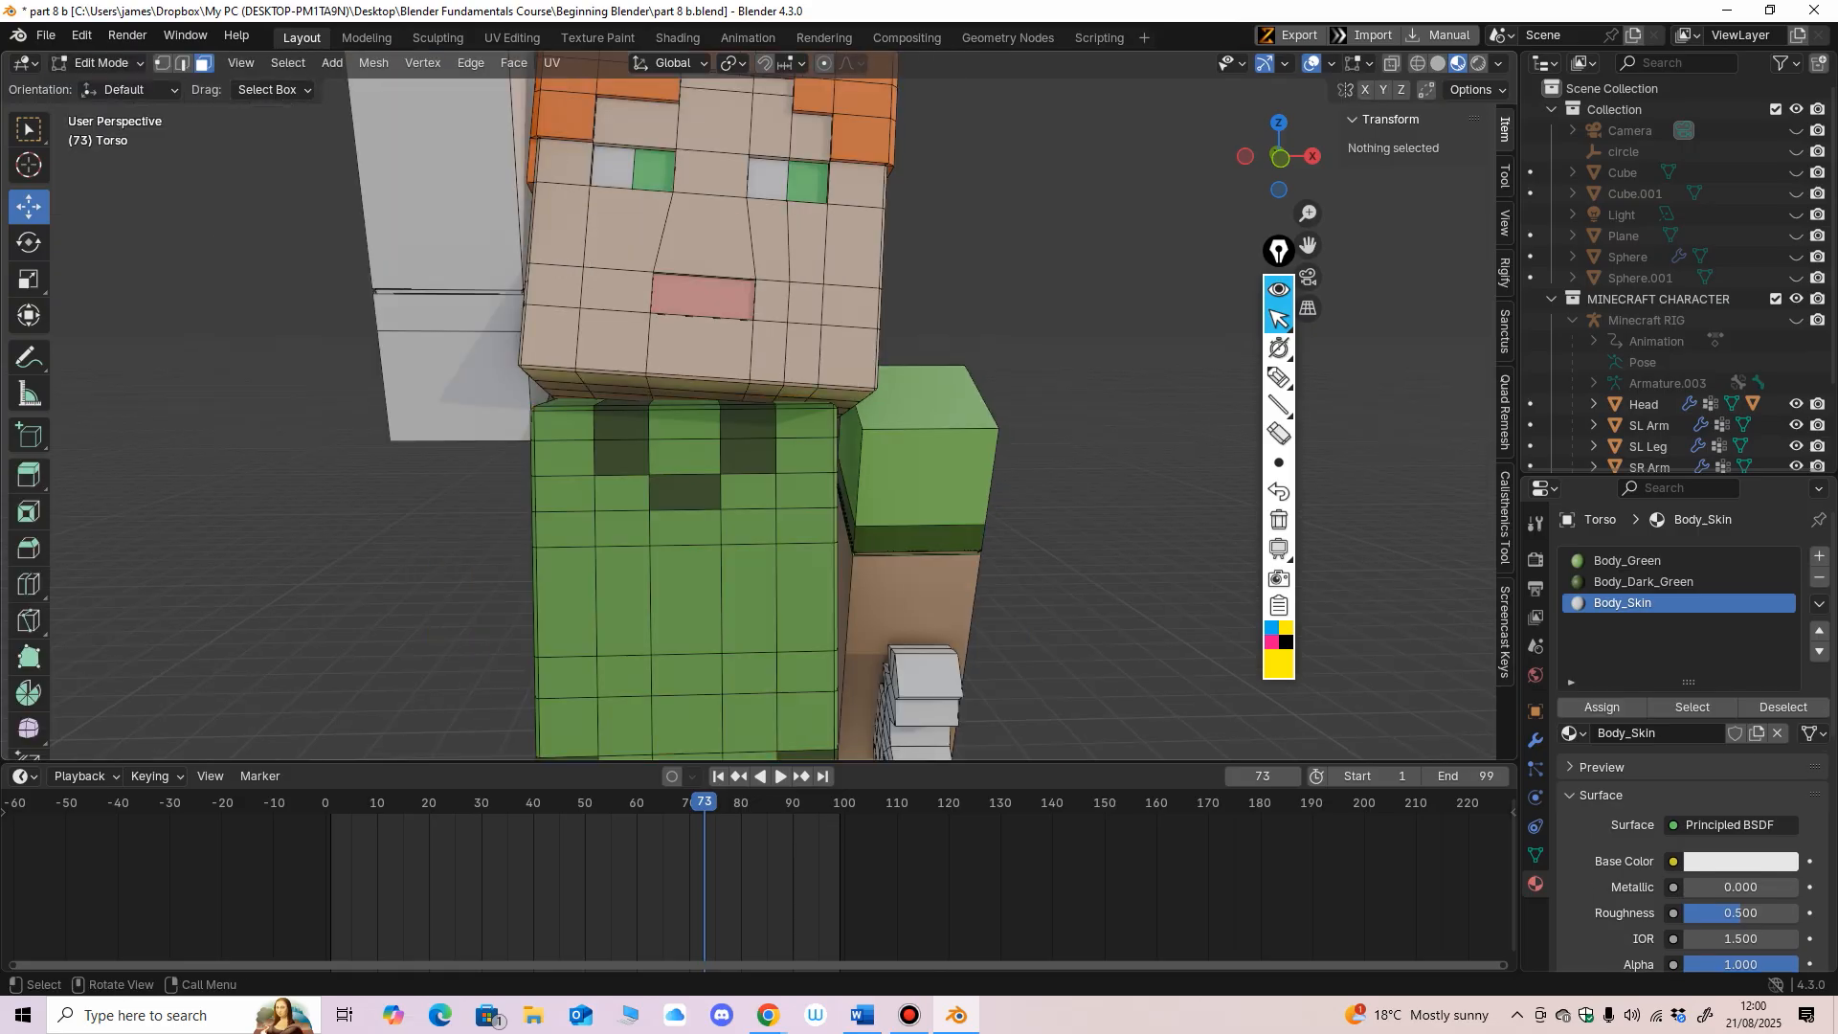
{"action": "left_click", "coordinate": [685, 424]}
{"action": "left_click", "coordinate": [686, 457], "text": "shift"}
{"action": "scroll", "coordinate": [686, 457], "scroll_direction": "up", "scroll_amount": 2}
{"action": "mouse_move", "coordinate": [685, 457]}
{"action": "middle_mouse_down"}
{"action": "mouse_move", "coordinate": [707, 477]}
{"action": "mouse_move", "coordinate": [692, 424]}
{"action": "middle_mouse_up"}
{"action": "left_click", "coordinate": [691, 433], "text": "shift"}
{"action": "left_click", "coordinate": [687, 413], "text": "shift"}
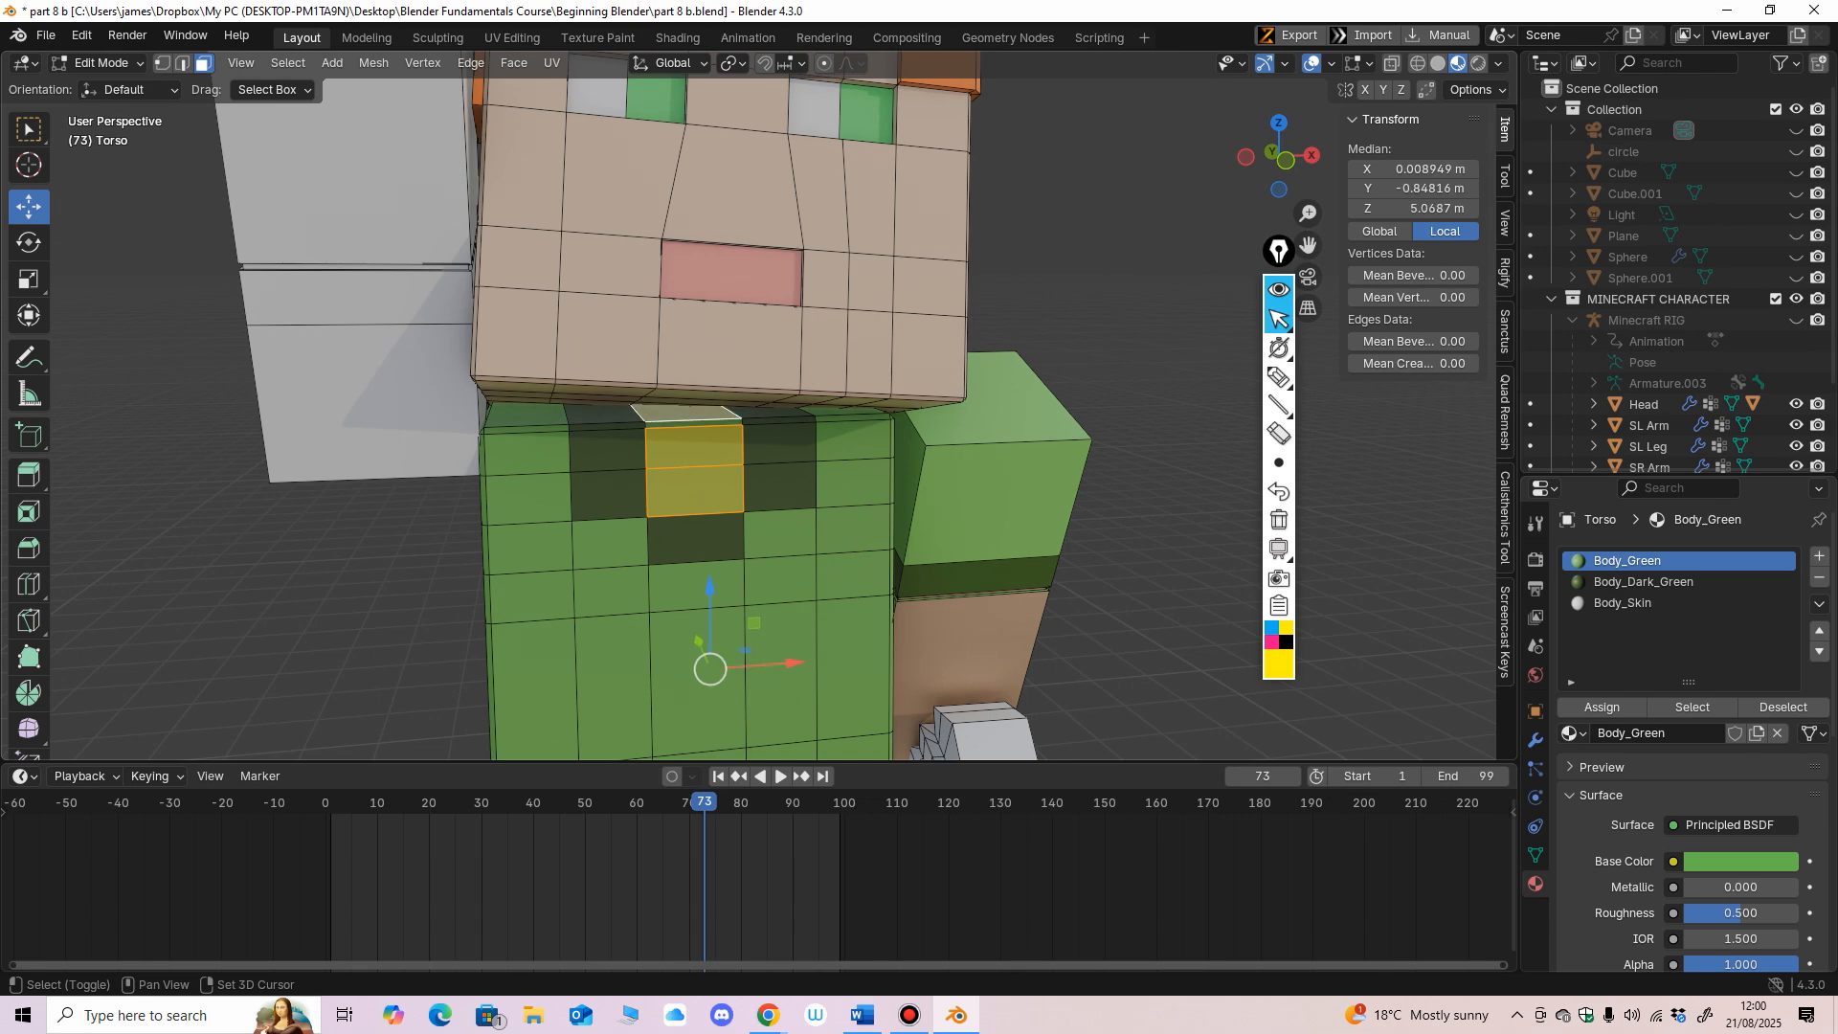
{"action": "left_click", "coordinate": [693, 423], "text": "shift"}
Step: Hide the Head to check the neckline selection from behind and the front, and show the Head again
{"action": "scroll", "coordinate": [1675, 304], "scroll_direction": "down", "scroll_amount": 3}
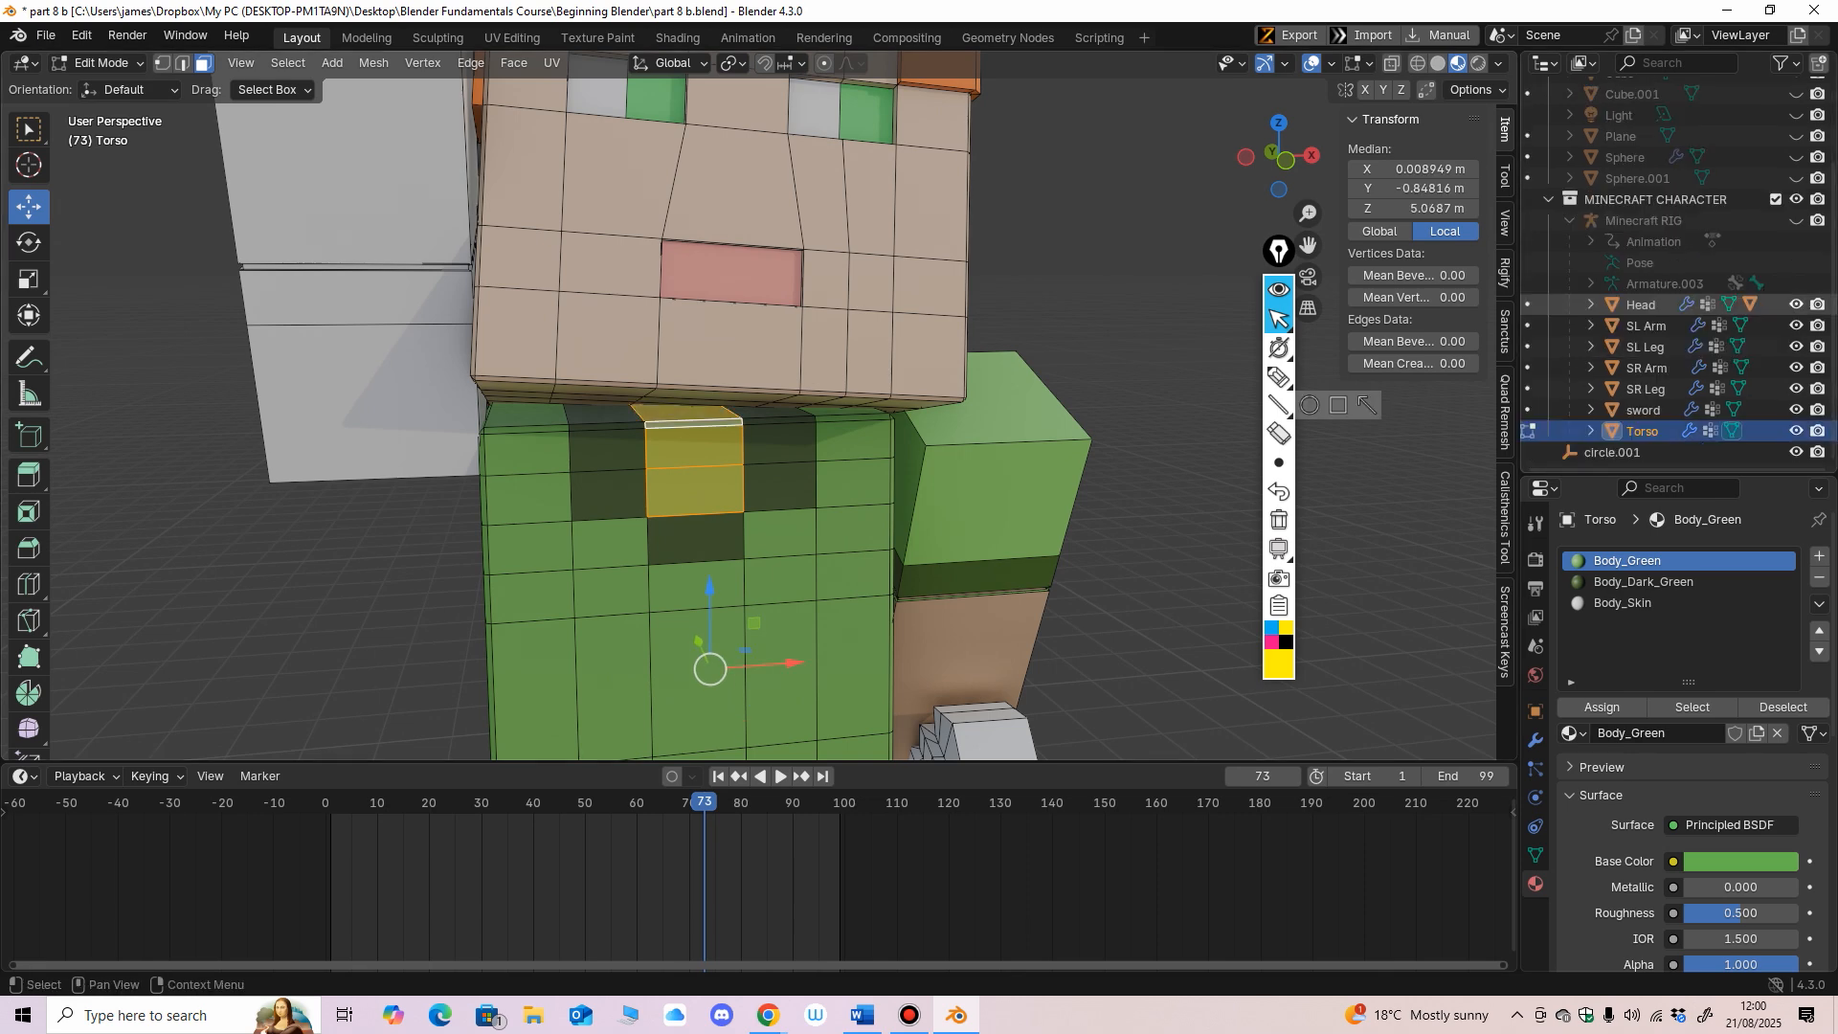
{"action": "middle_click_drag", "start_coordinate": [699, 430], "coordinate": [795, 631]}
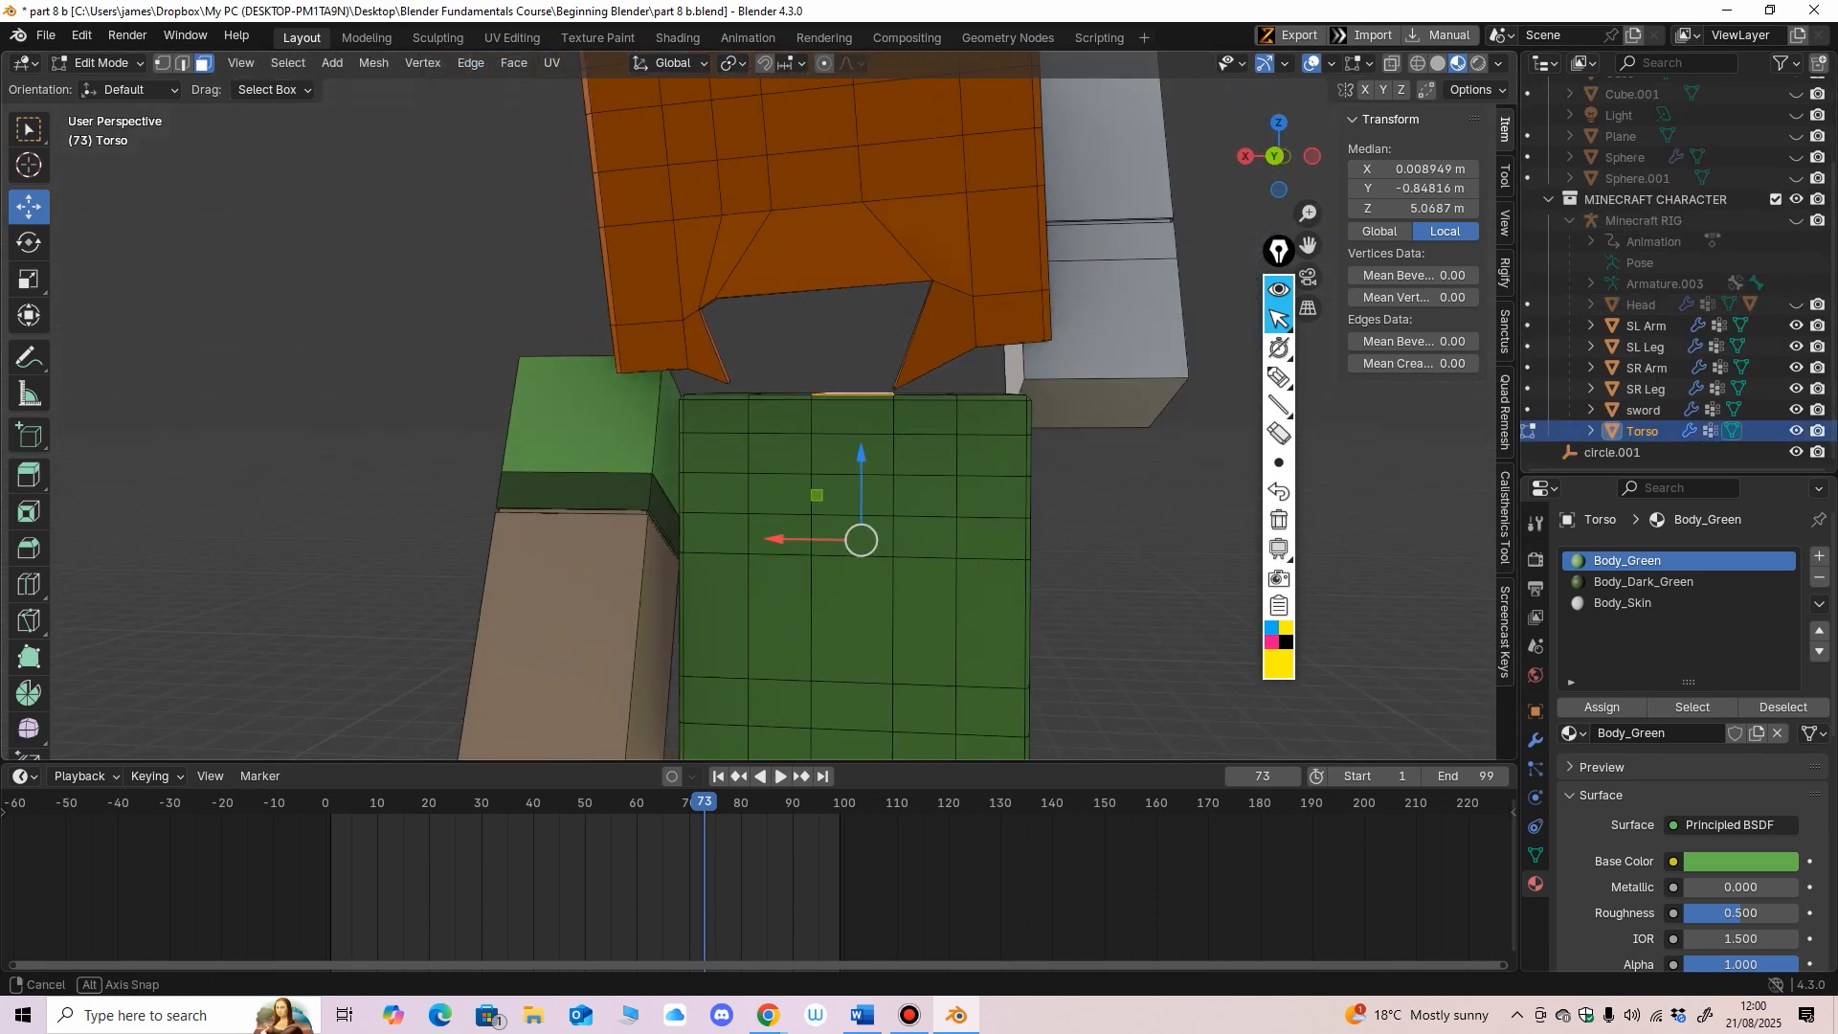
{"action": "middle_click_drag", "start_coordinate": [1015, 402], "coordinate": [699, 416]}
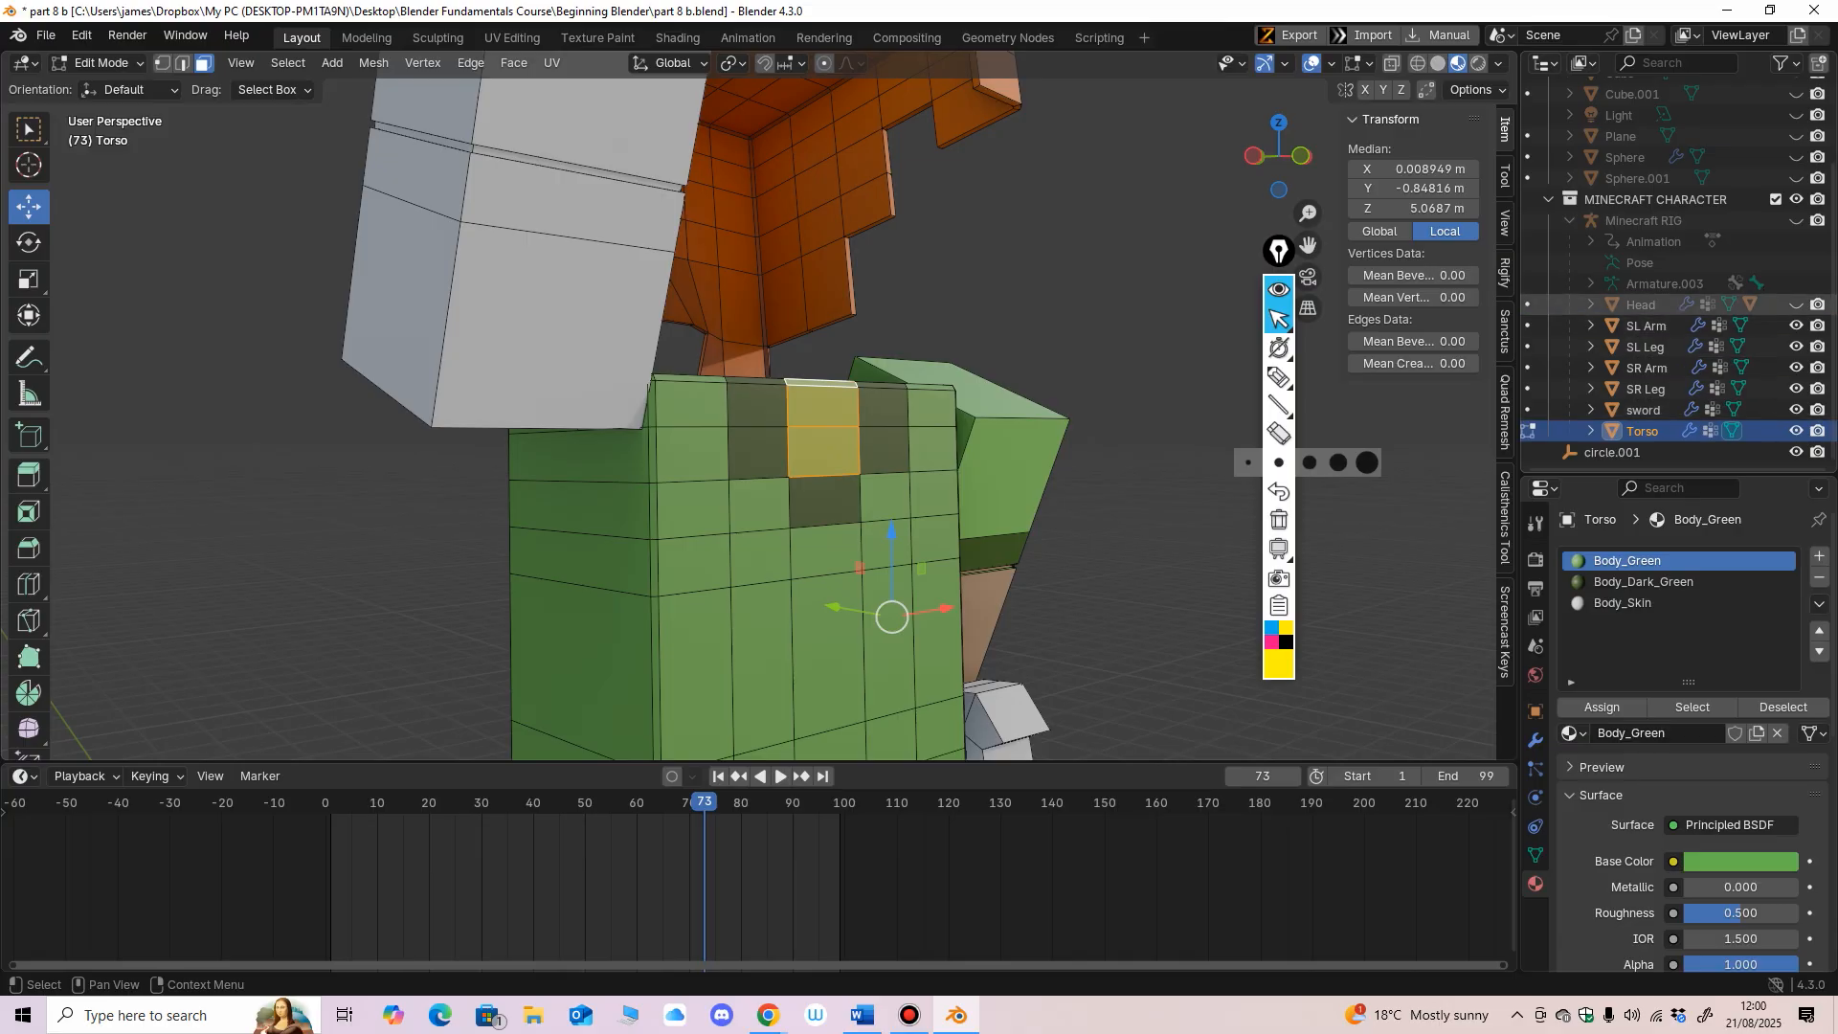
{"action": "left_click", "coordinate": [1795, 304]}
Step: Make Body_Skin the active material for the selected neckline faces
{"action": "middle_click_drag", "start_coordinate": [1081, 411], "coordinate": [962, 431]}
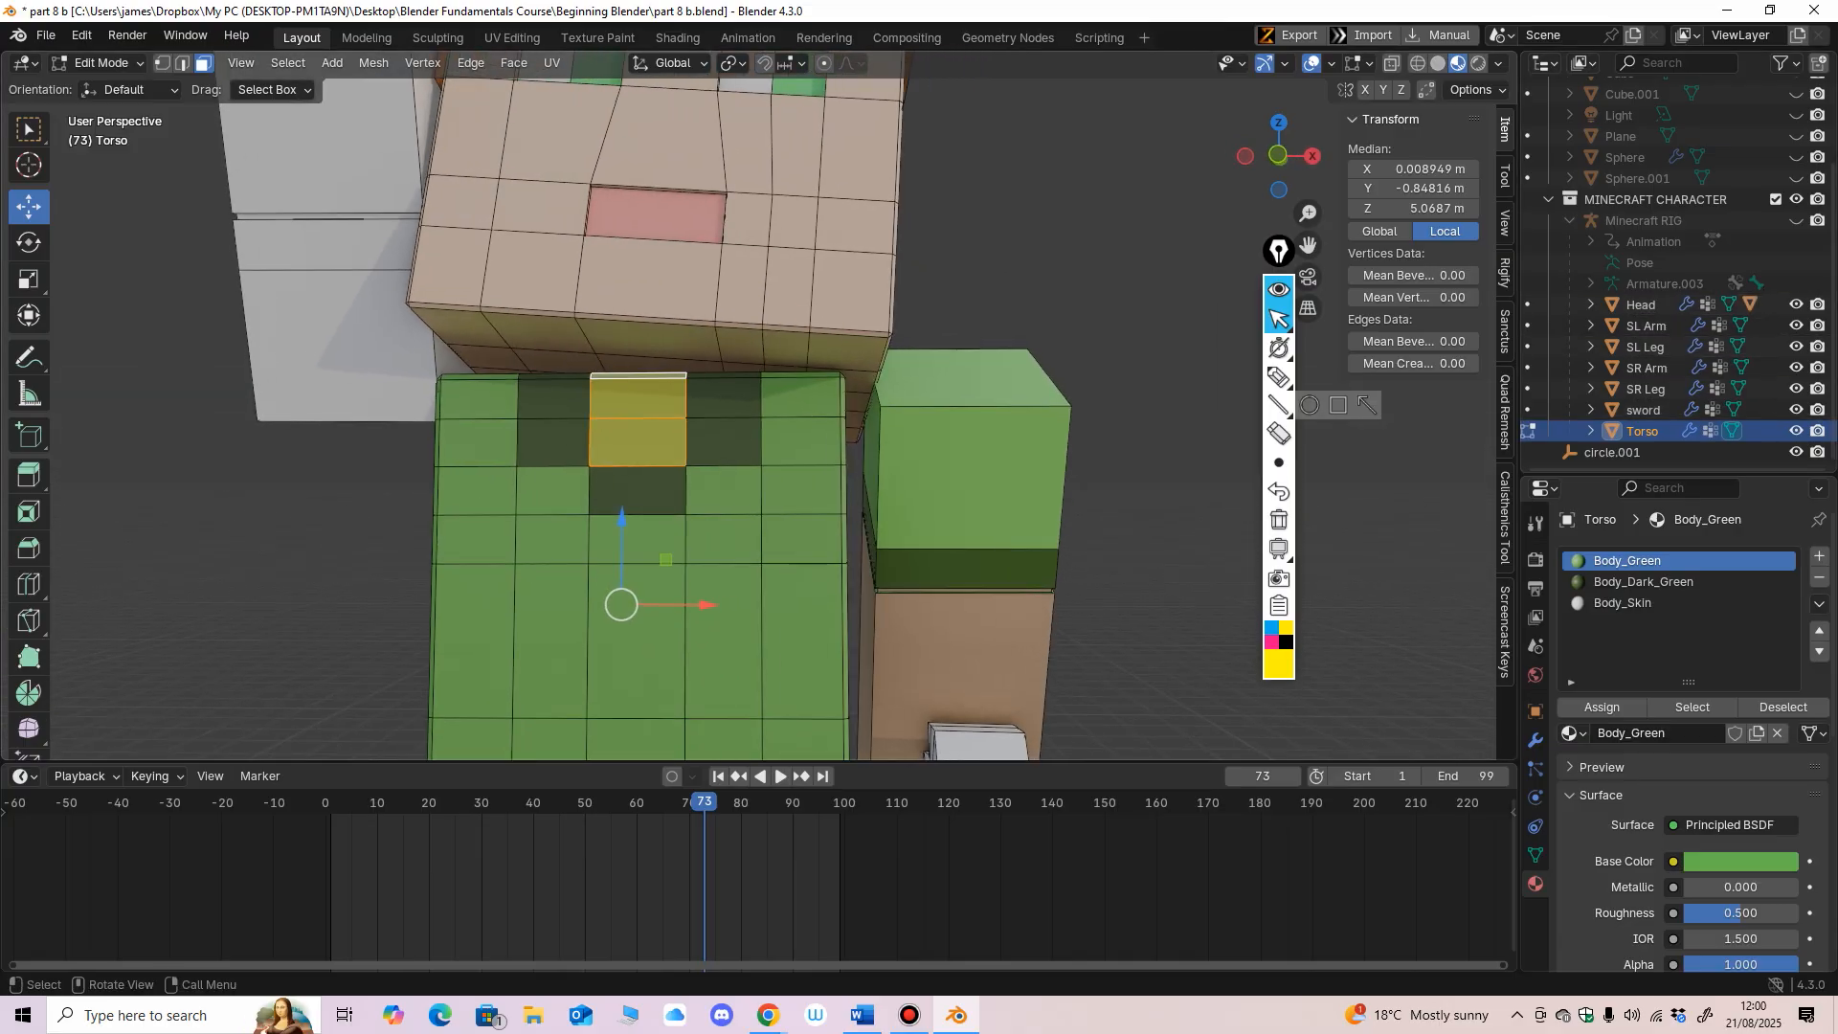
{"action": "left_click", "coordinate": [1648, 603]}
{"action": "scroll", "coordinate": [762, 408], "scroll_direction": "down", "scroll_amount": 2}
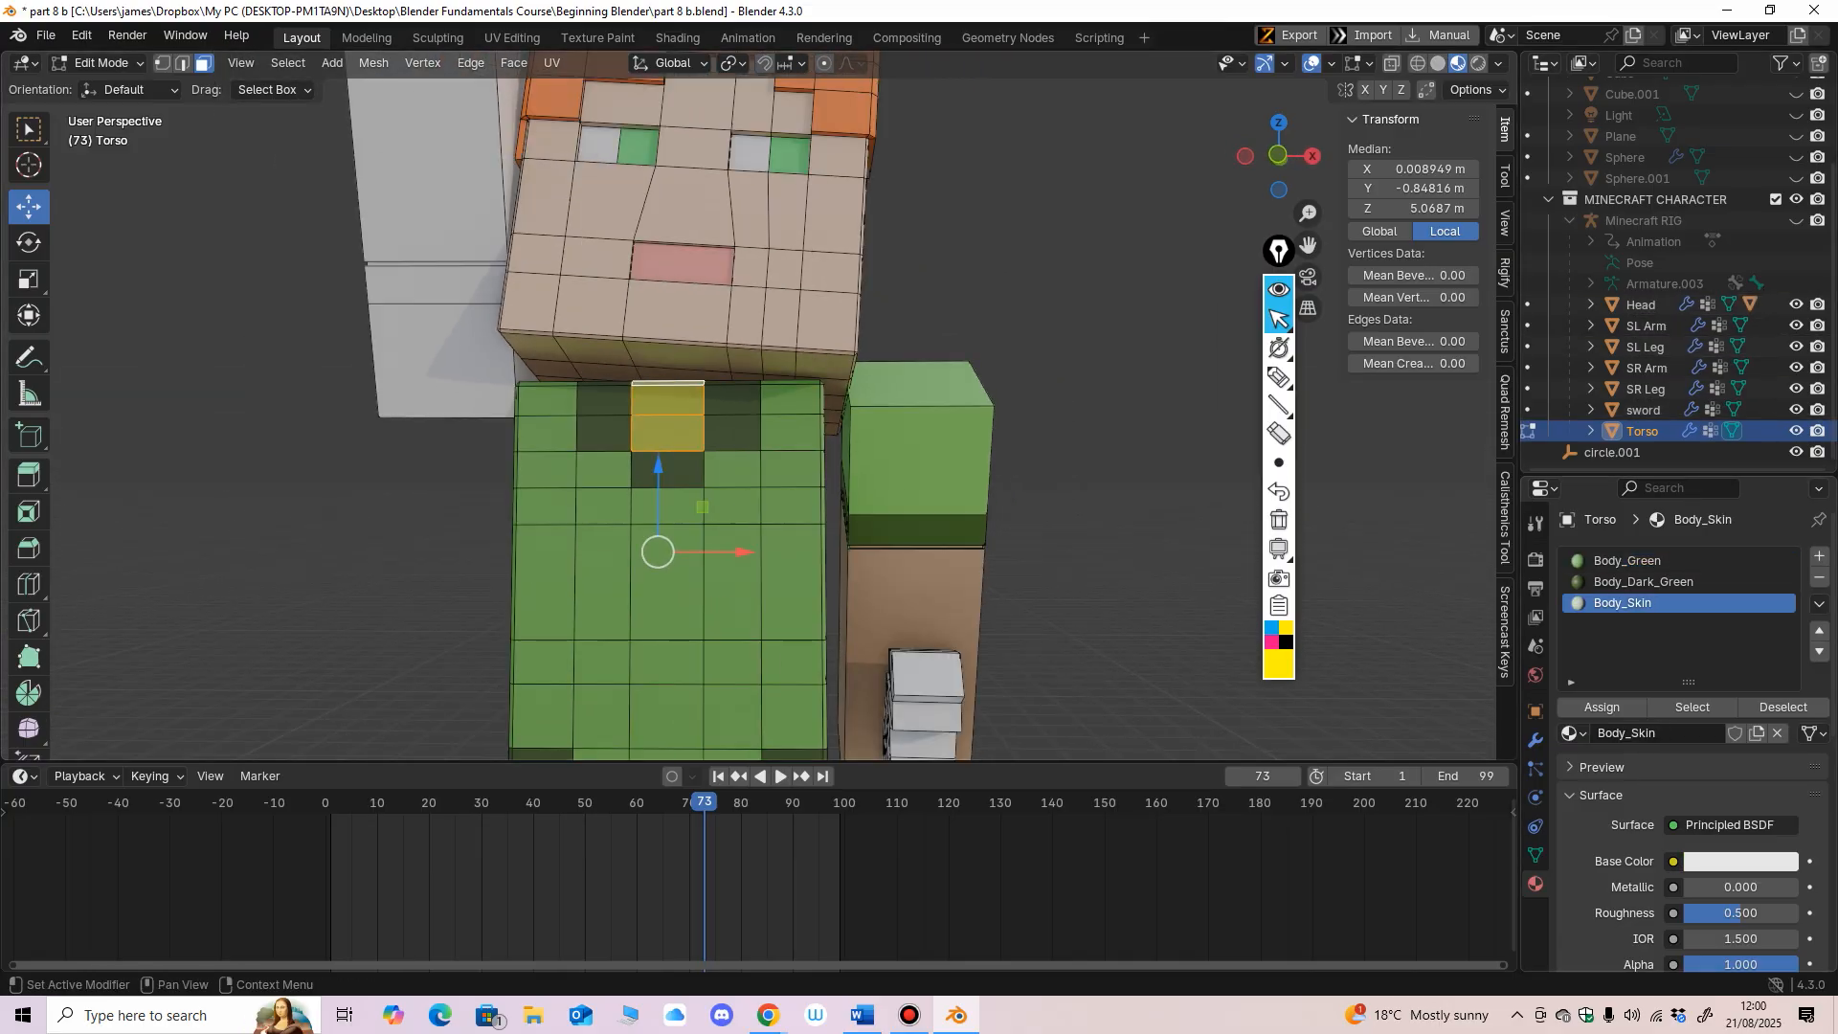
Step: Assign the Body_Skin material to the selected neckline faces and sample its base colour from the character's face
{"action": "left_click", "coordinate": [1601, 706]}
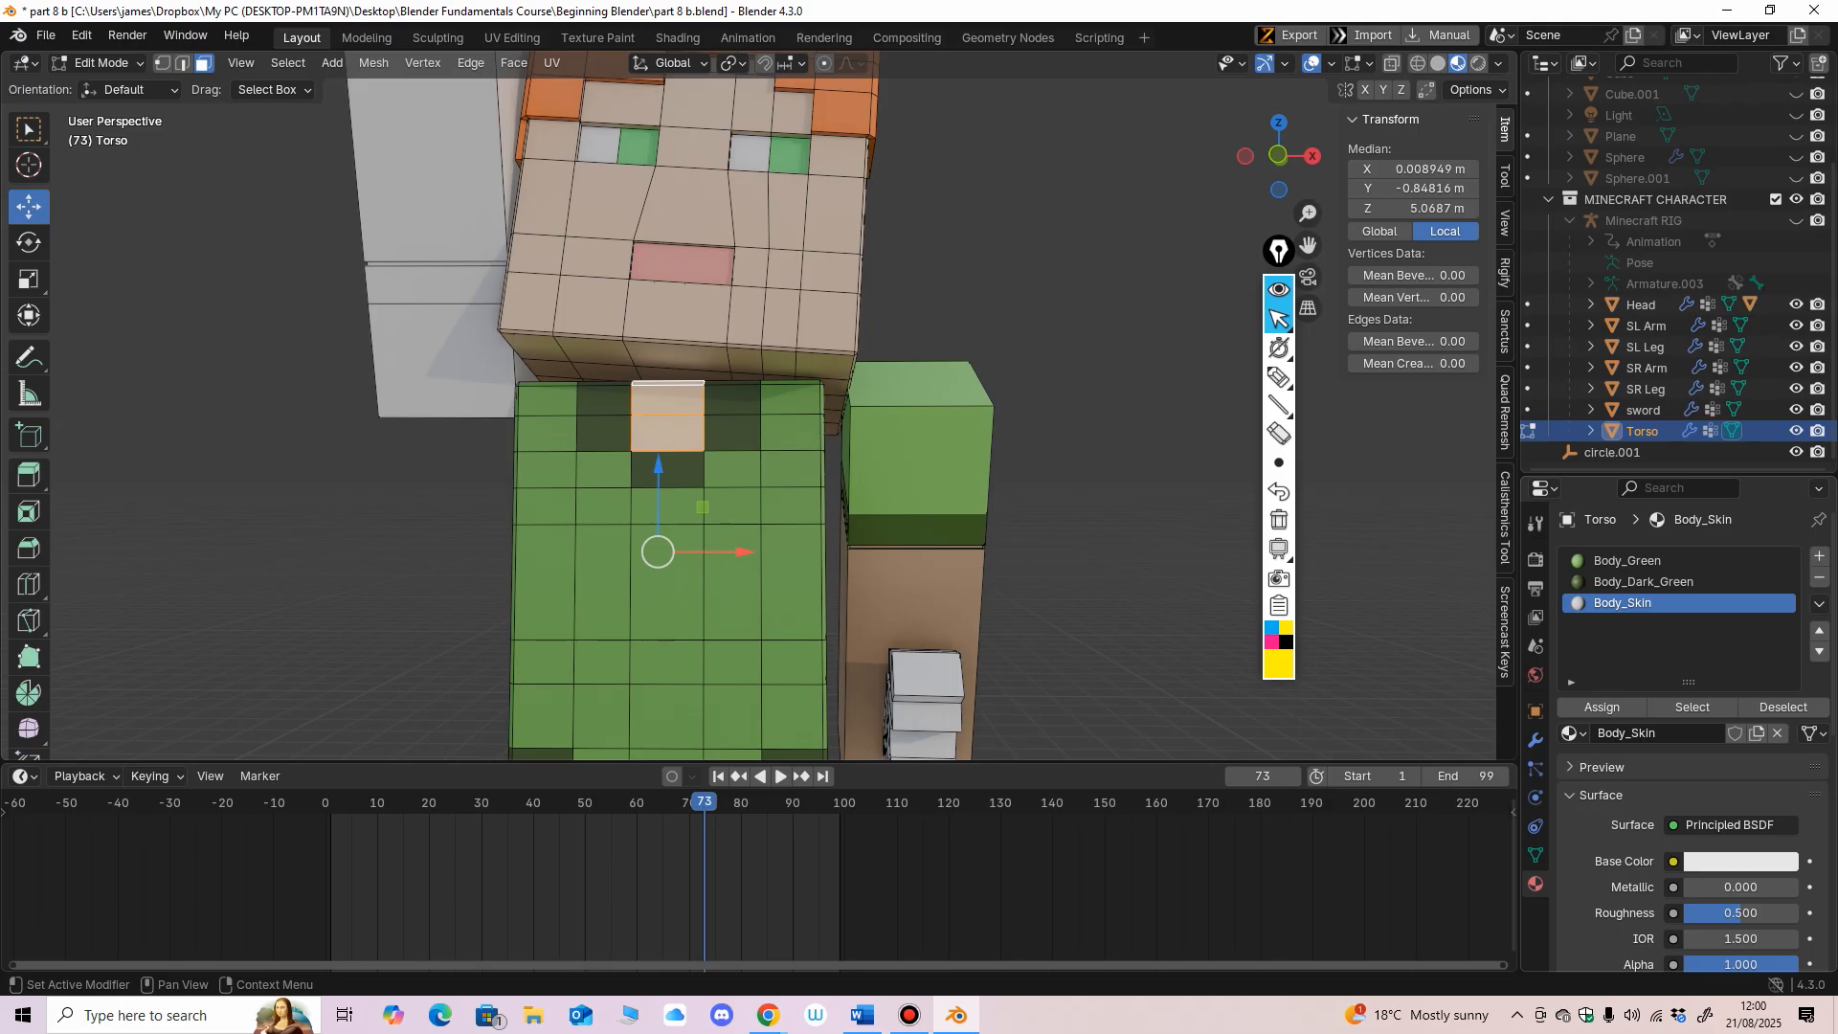
{"action": "left_click", "coordinate": [1740, 861]}
{"action": "left_click", "coordinate": [1778, 831]}
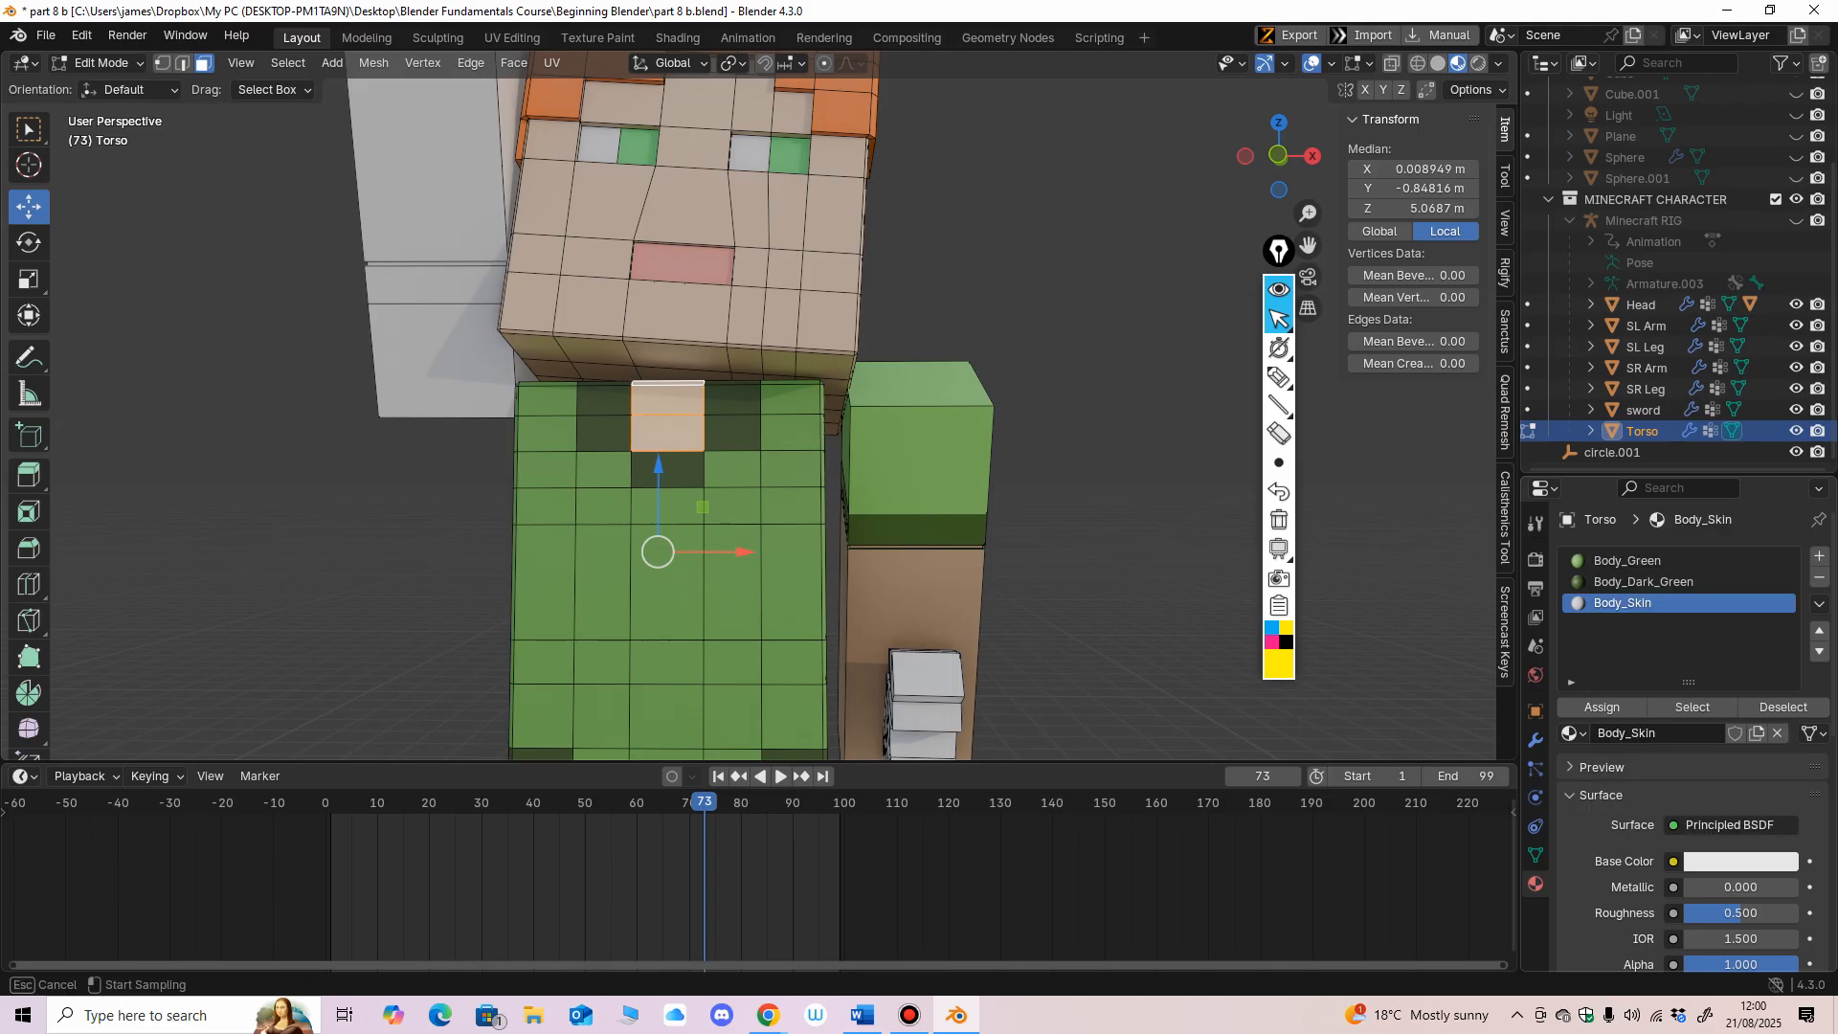
{"action": "key", "text": "Escape"}
{"action": "left_click", "coordinate": [1740, 861]}
{"action": "left_click", "coordinate": [1778, 830]}
{"action": "left_click", "coordinate": [691, 208]}
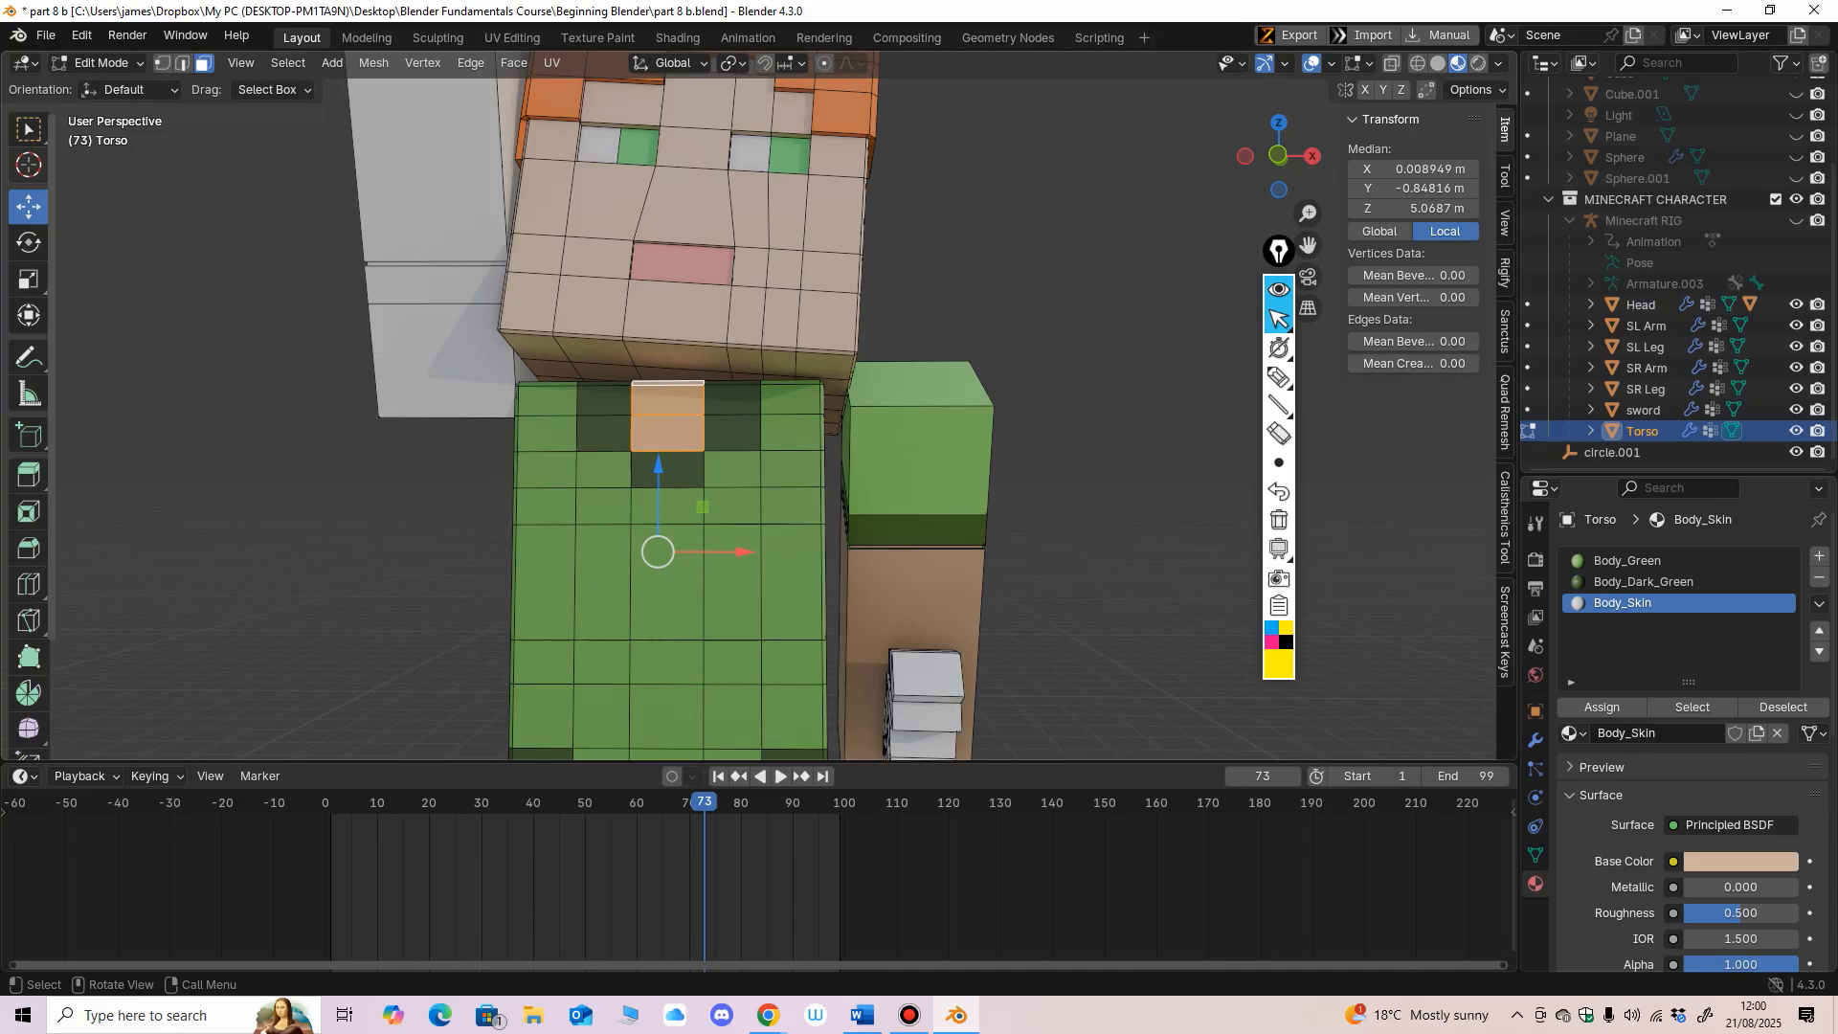
{"action": "left_click", "coordinate": [196, 251]}
Step: Examine the recoloured torso from several angles and return to Object Mode
{"action": "scroll", "coordinate": [771, 407], "scroll_direction": "up", "scroll_amount": 2}
{"action": "middle_click_drag", "start_coordinate": [772, 407], "coordinate": [681, 748]}
{"action": "scroll", "coordinate": [777, 410], "scroll_direction": "down", "scroll_amount": 3}
{"action": "scroll", "coordinate": [745, 410], "scroll_direction": "down", "scroll_amount": 3}
{"action": "scroll", "coordinate": [744, 410], "scroll_direction": "up", "scroll_amount": 1}
{"action": "scroll", "coordinate": [710, 356], "scroll_direction": "up", "scroll_amount": 1}
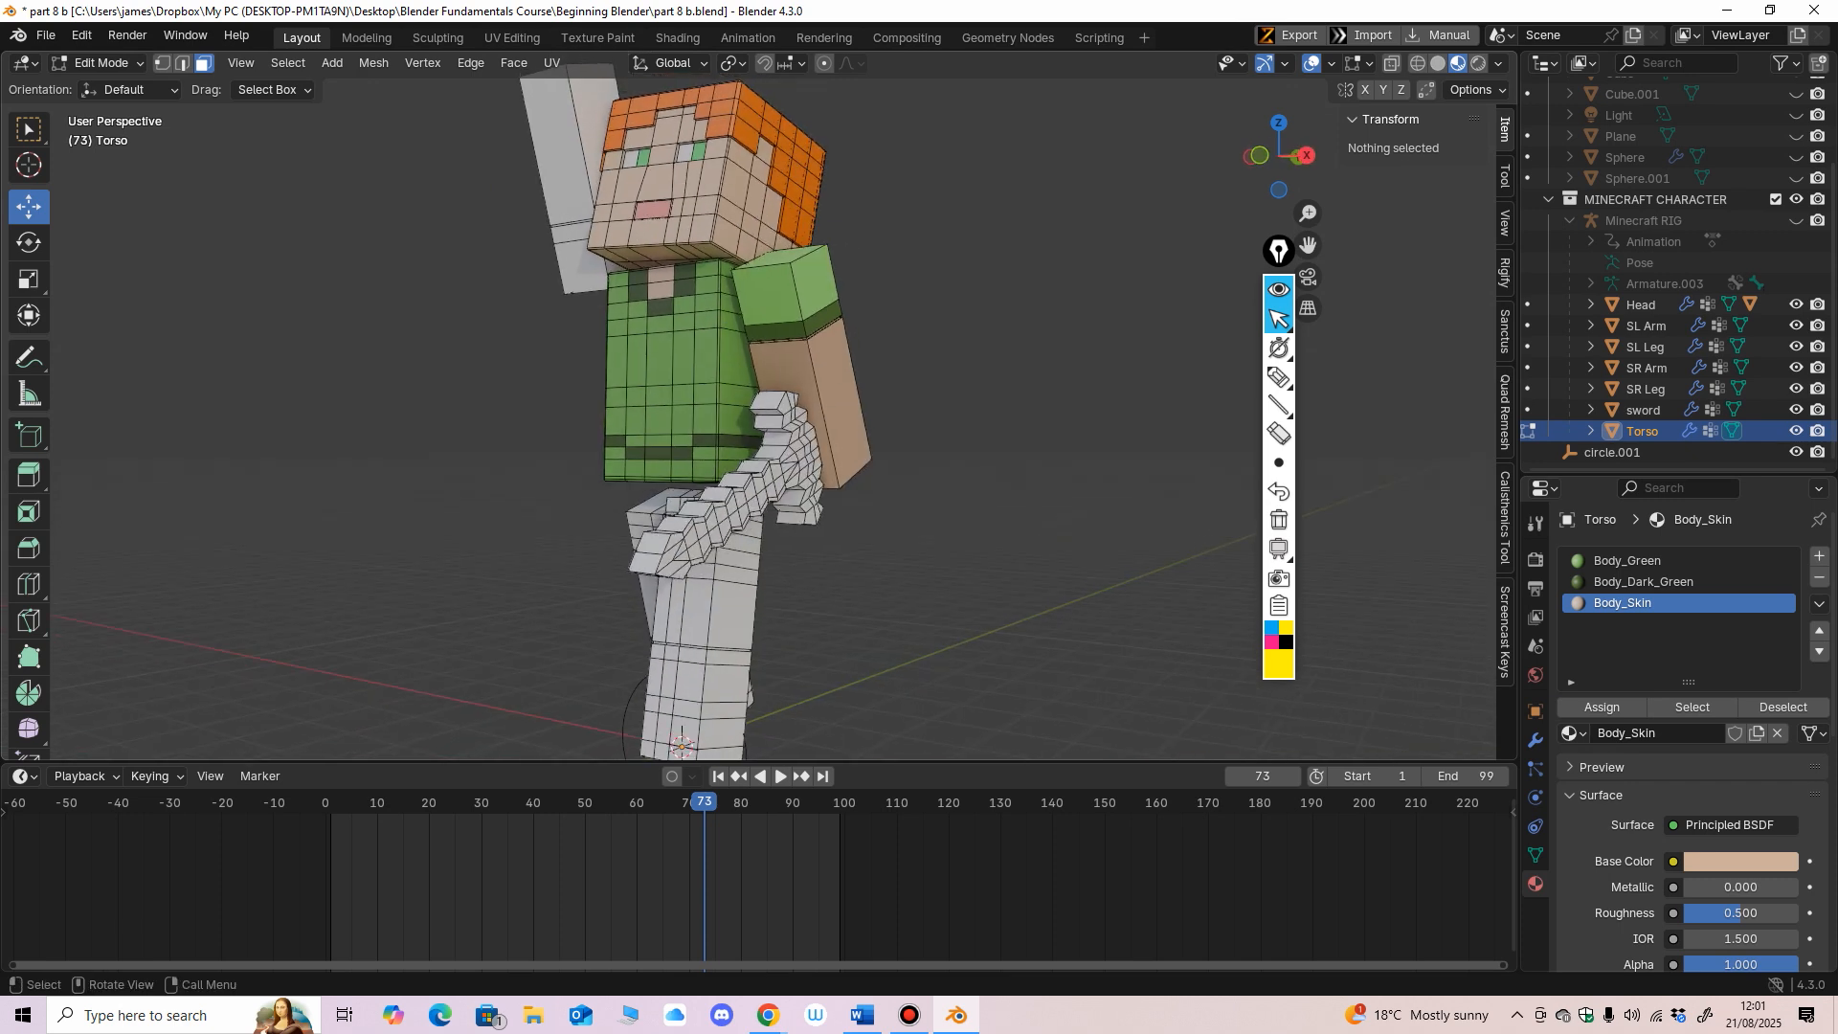
{"action": "mouse_move", "coordinate": [727, 460]}
{"action": "middle_mouse_down"}
{"action": "mouse_move", "coordinate": [691, 461]}
{"action": "mouse_move", "coordinate": [698, 368]}
{"action": "mouse_move", "coordinate": [814, 362]}
{"action": "mouse_move", "coordinate": [742, 463]}
{"action": "mouse_move", "coordinate": [774, 402]}
{"action": "mouse_move", "coordinate": [765, 433]}
{"action": "mouse_move", "coordinate": [730, 435]}
{"action": "middle_mouse_up"}
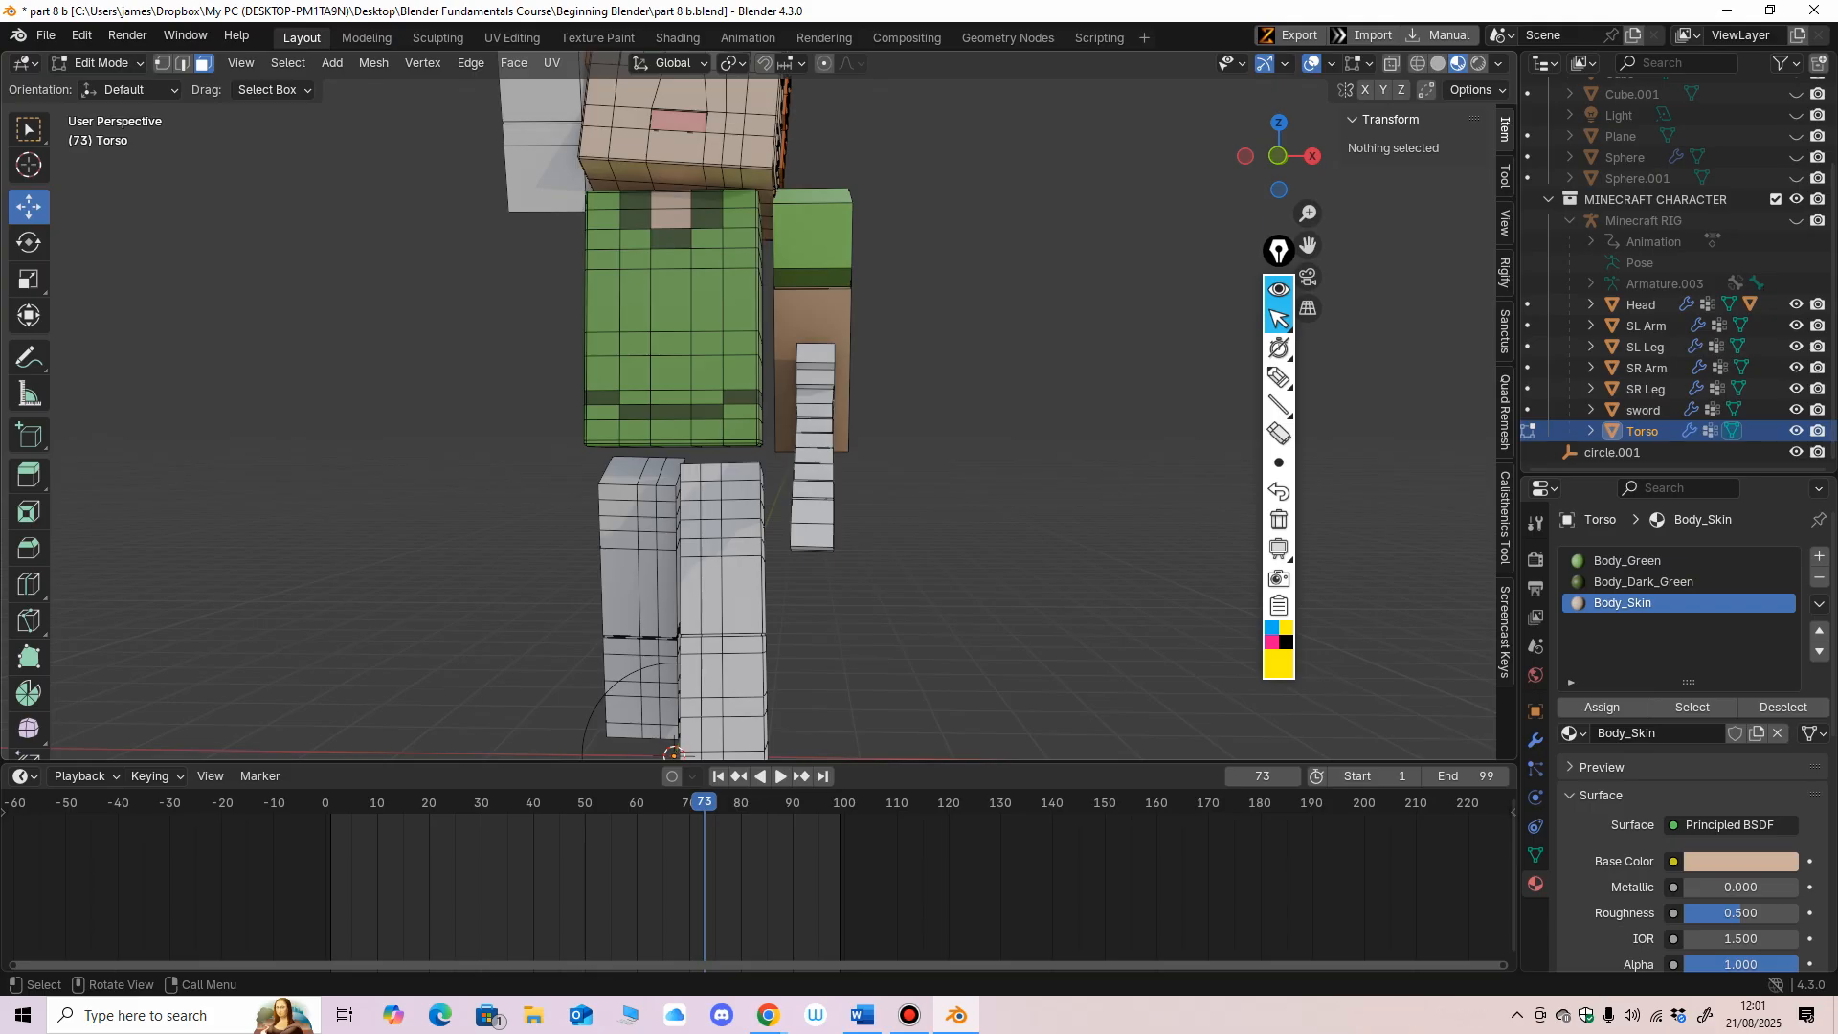
{"action": "middle_click_drag", "start_coordinate": [673, 753], "coordinate": [633, 646]}
{"action": "key", "text": "Tab"}
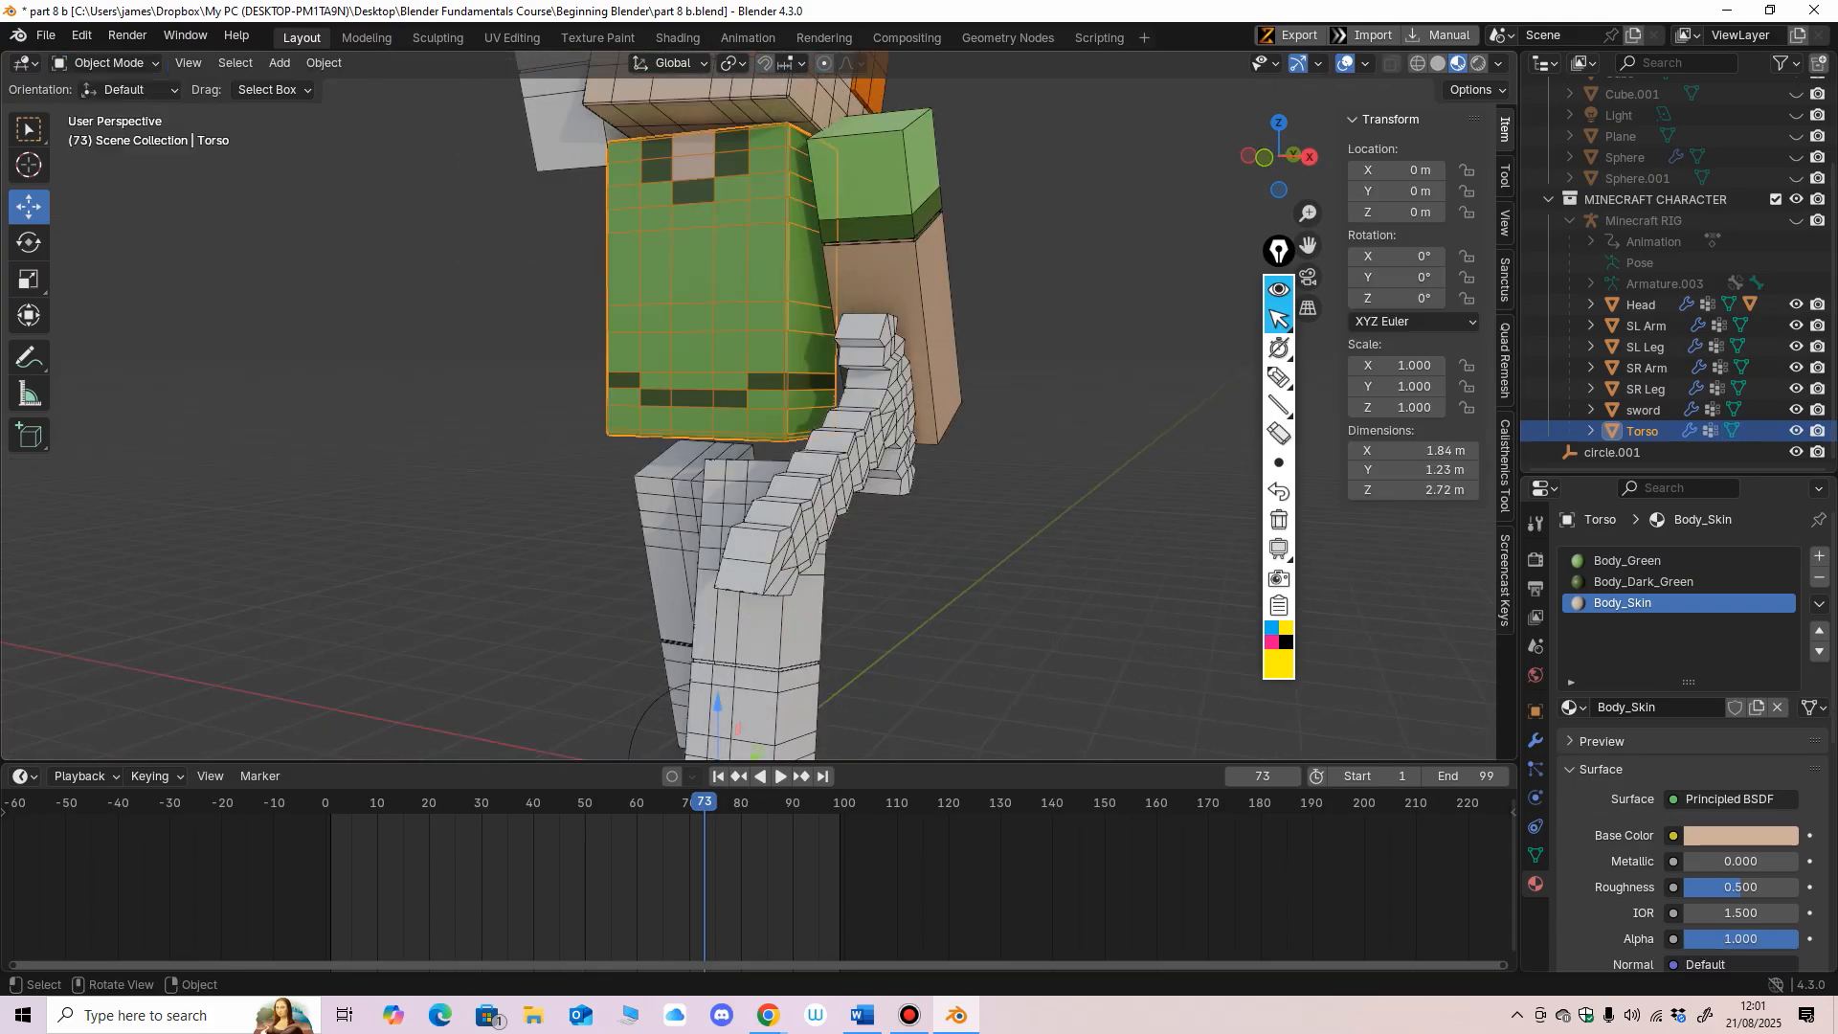
Step: Give the SL Leg object a new material named Leg_Brown
{"action": "left_click", "coordinate": [667, 575]}
{"action": "middle_click_drag", "start_coordinate": [667, 575], "coordinate": [831, 448]}
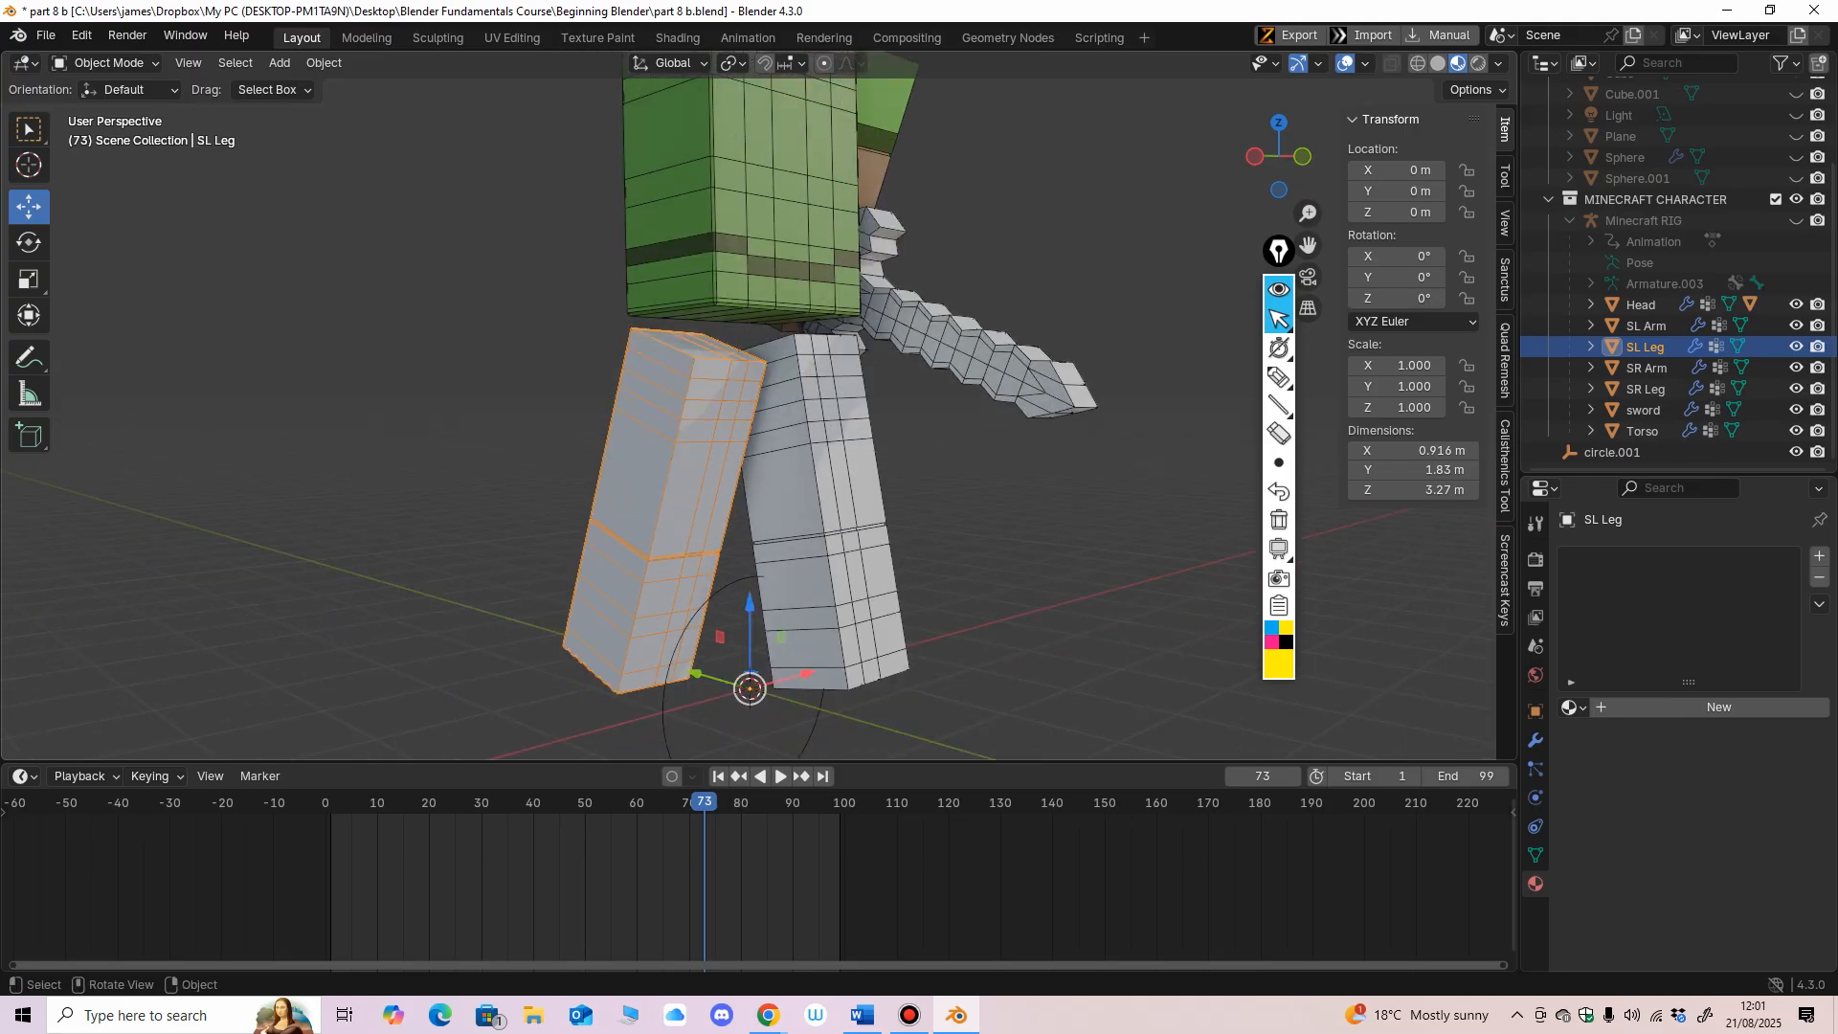
{"action": "scroll", "coordinate": [746, 402], "scroll_direction": "up", "scroll_amount": 3}
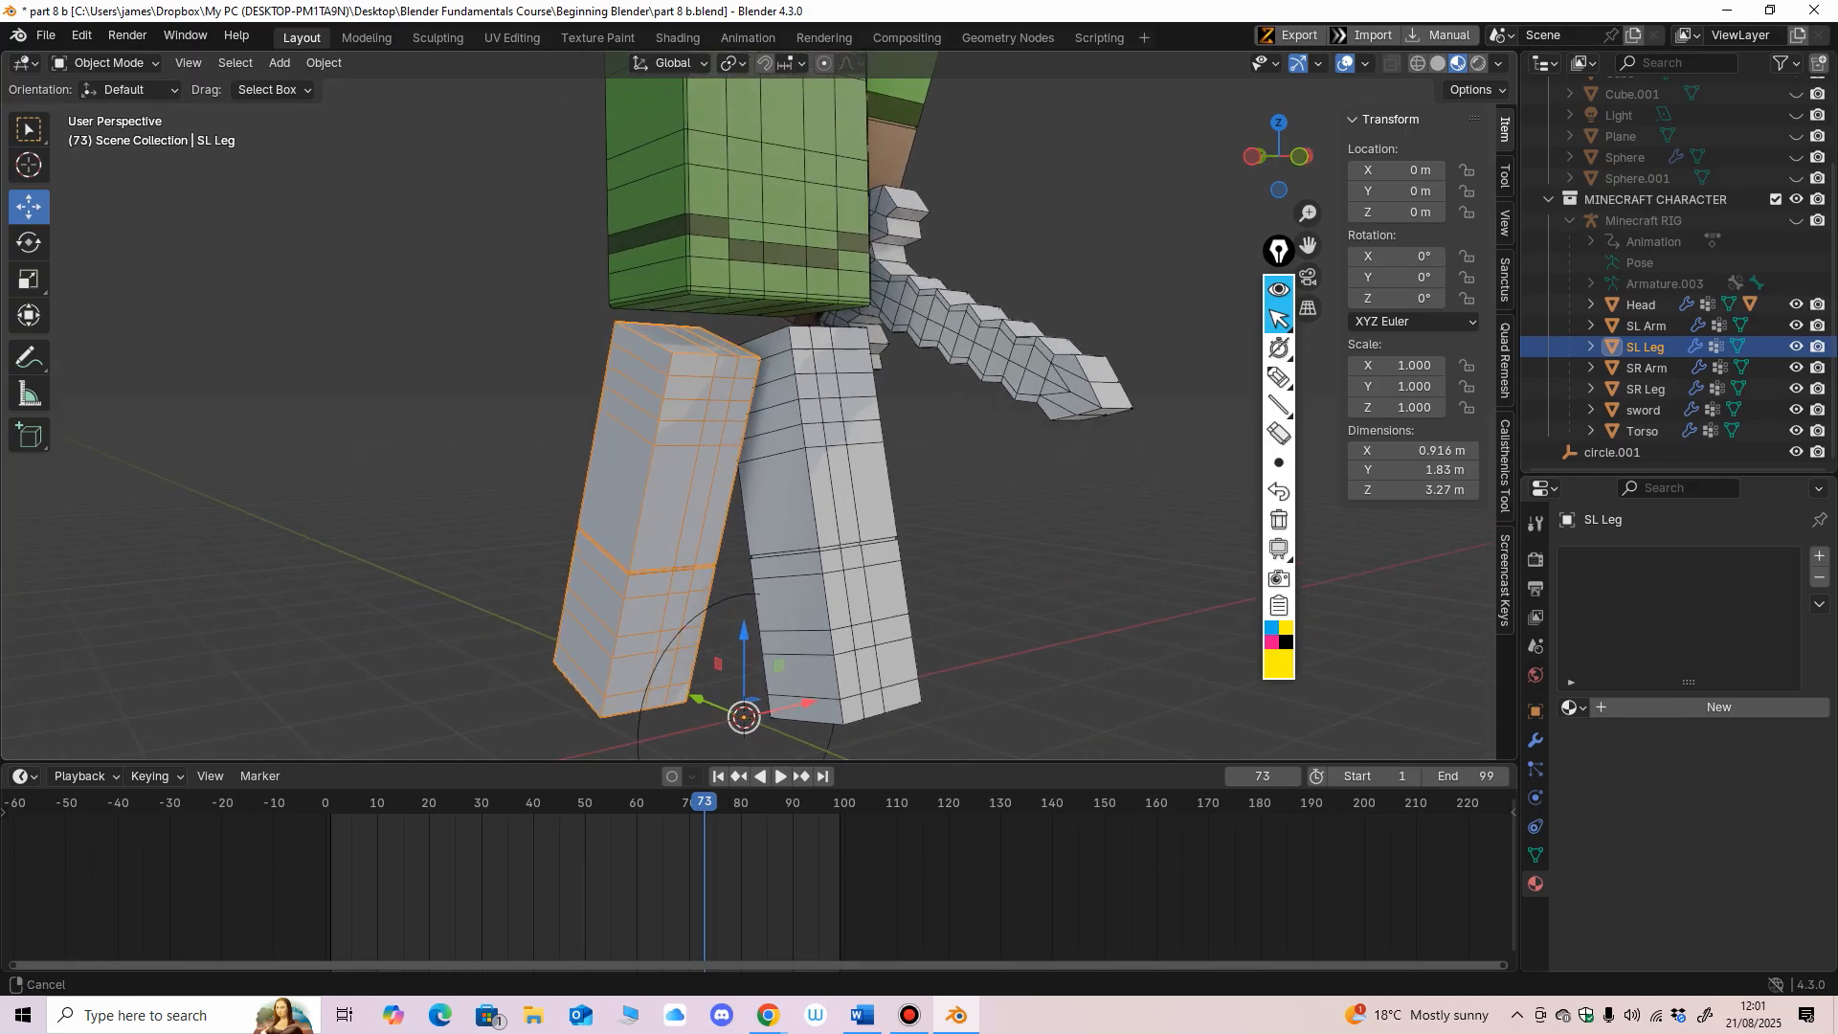
{"action": "middle_click_drag", "start_coordinate": [831, 448], "coordinate": [750, 449]}
{"action": "middle_click_drag", "start_coordinate": [751, 450], "coordinate": [861, 409], "text": "shift"}
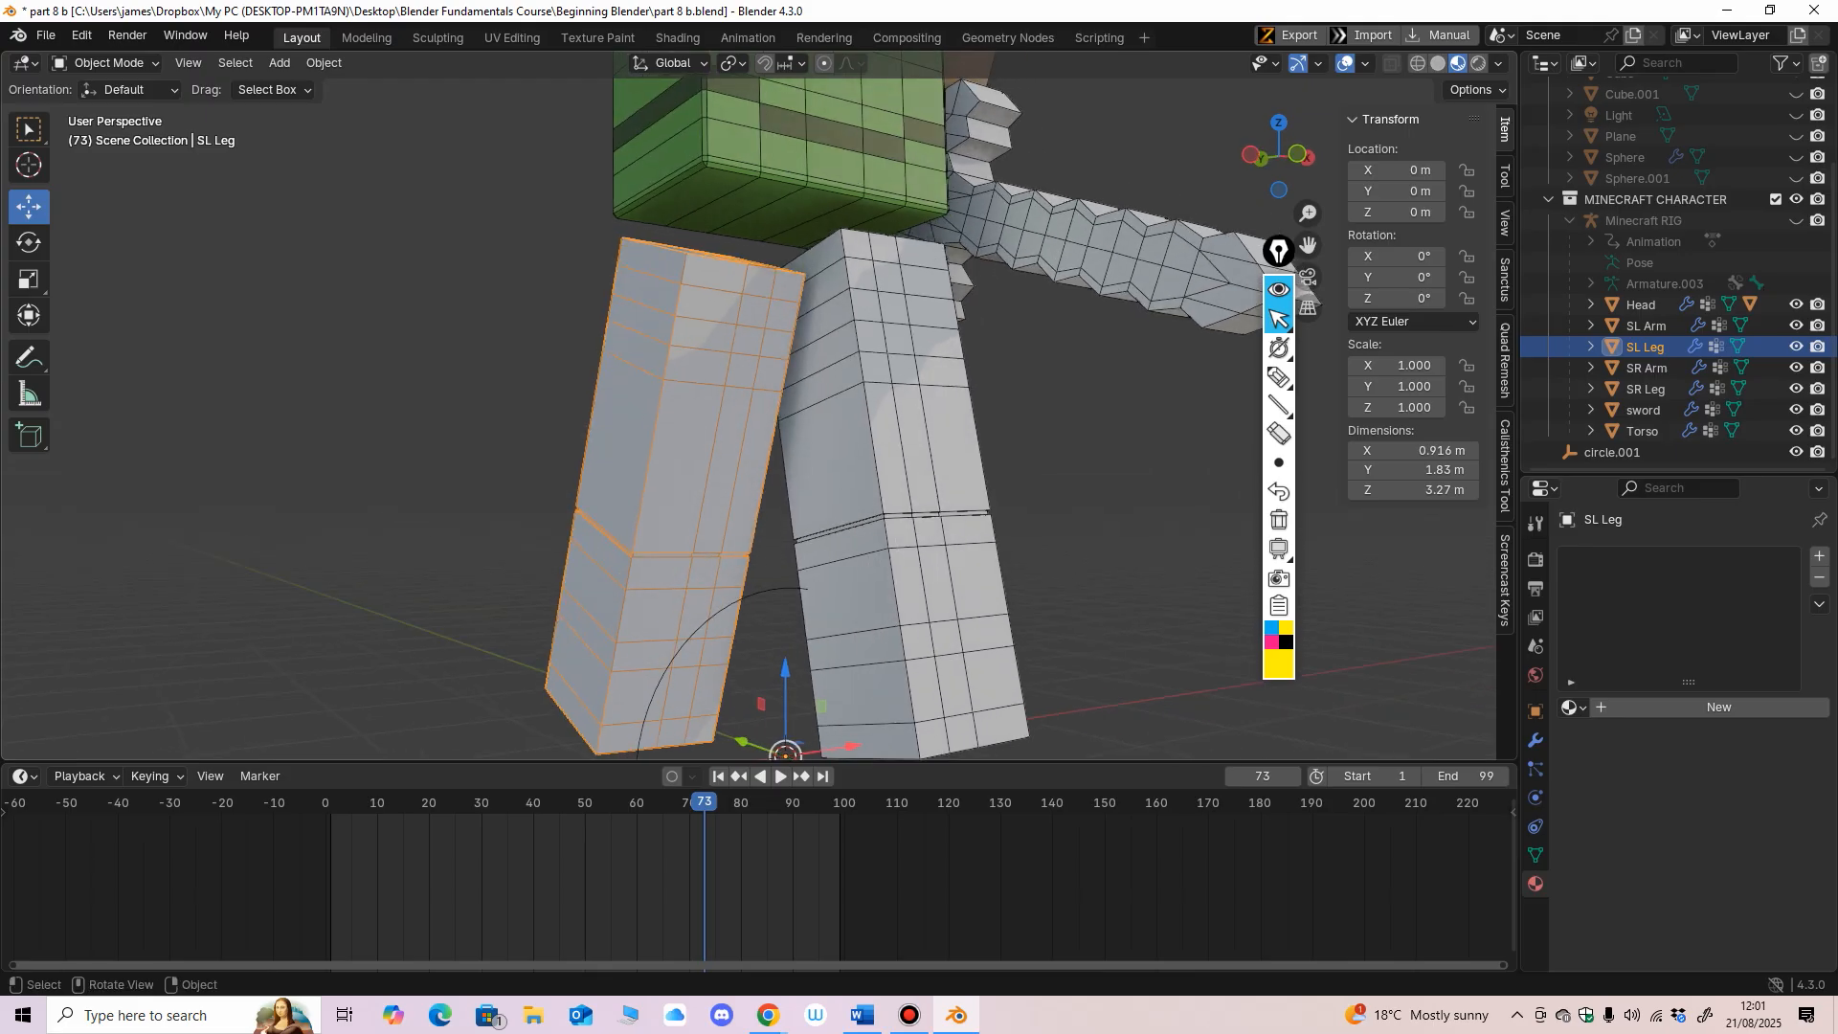
{"action": "left_click", "coordinate": [1718, 708]}
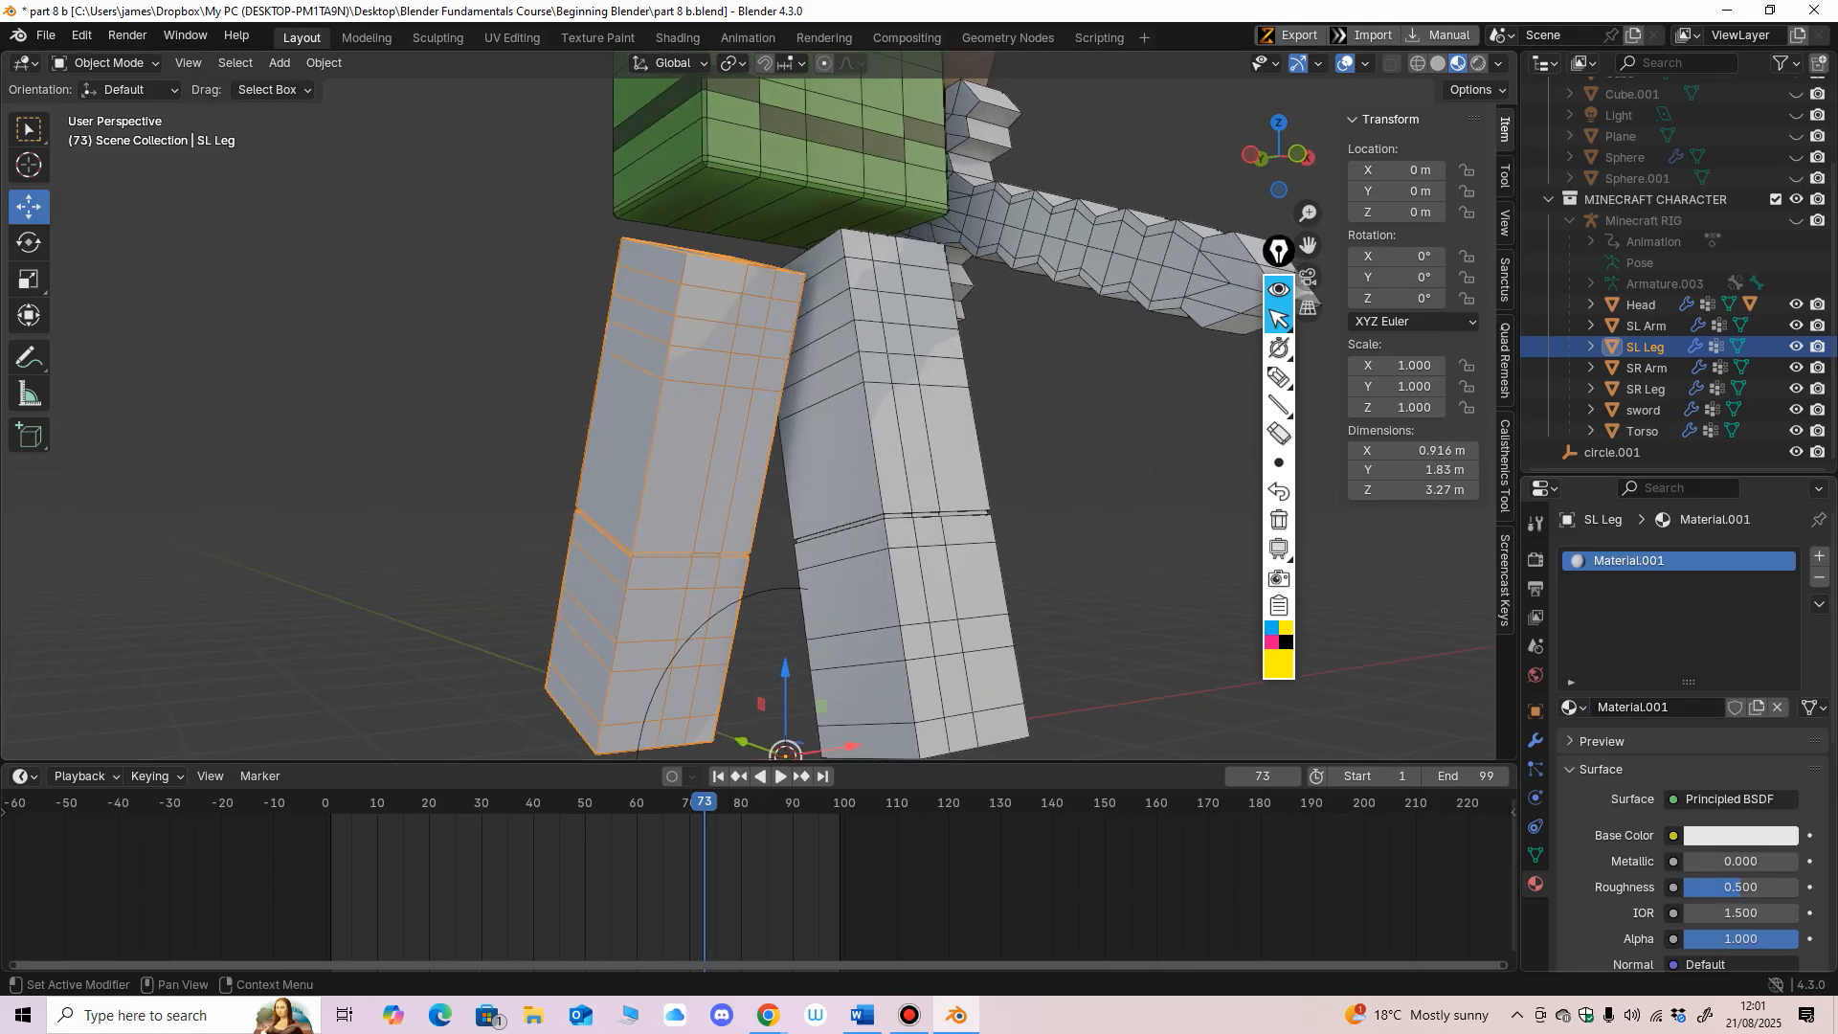
{"action": "left_click", "coordinate": [1662, 707]}
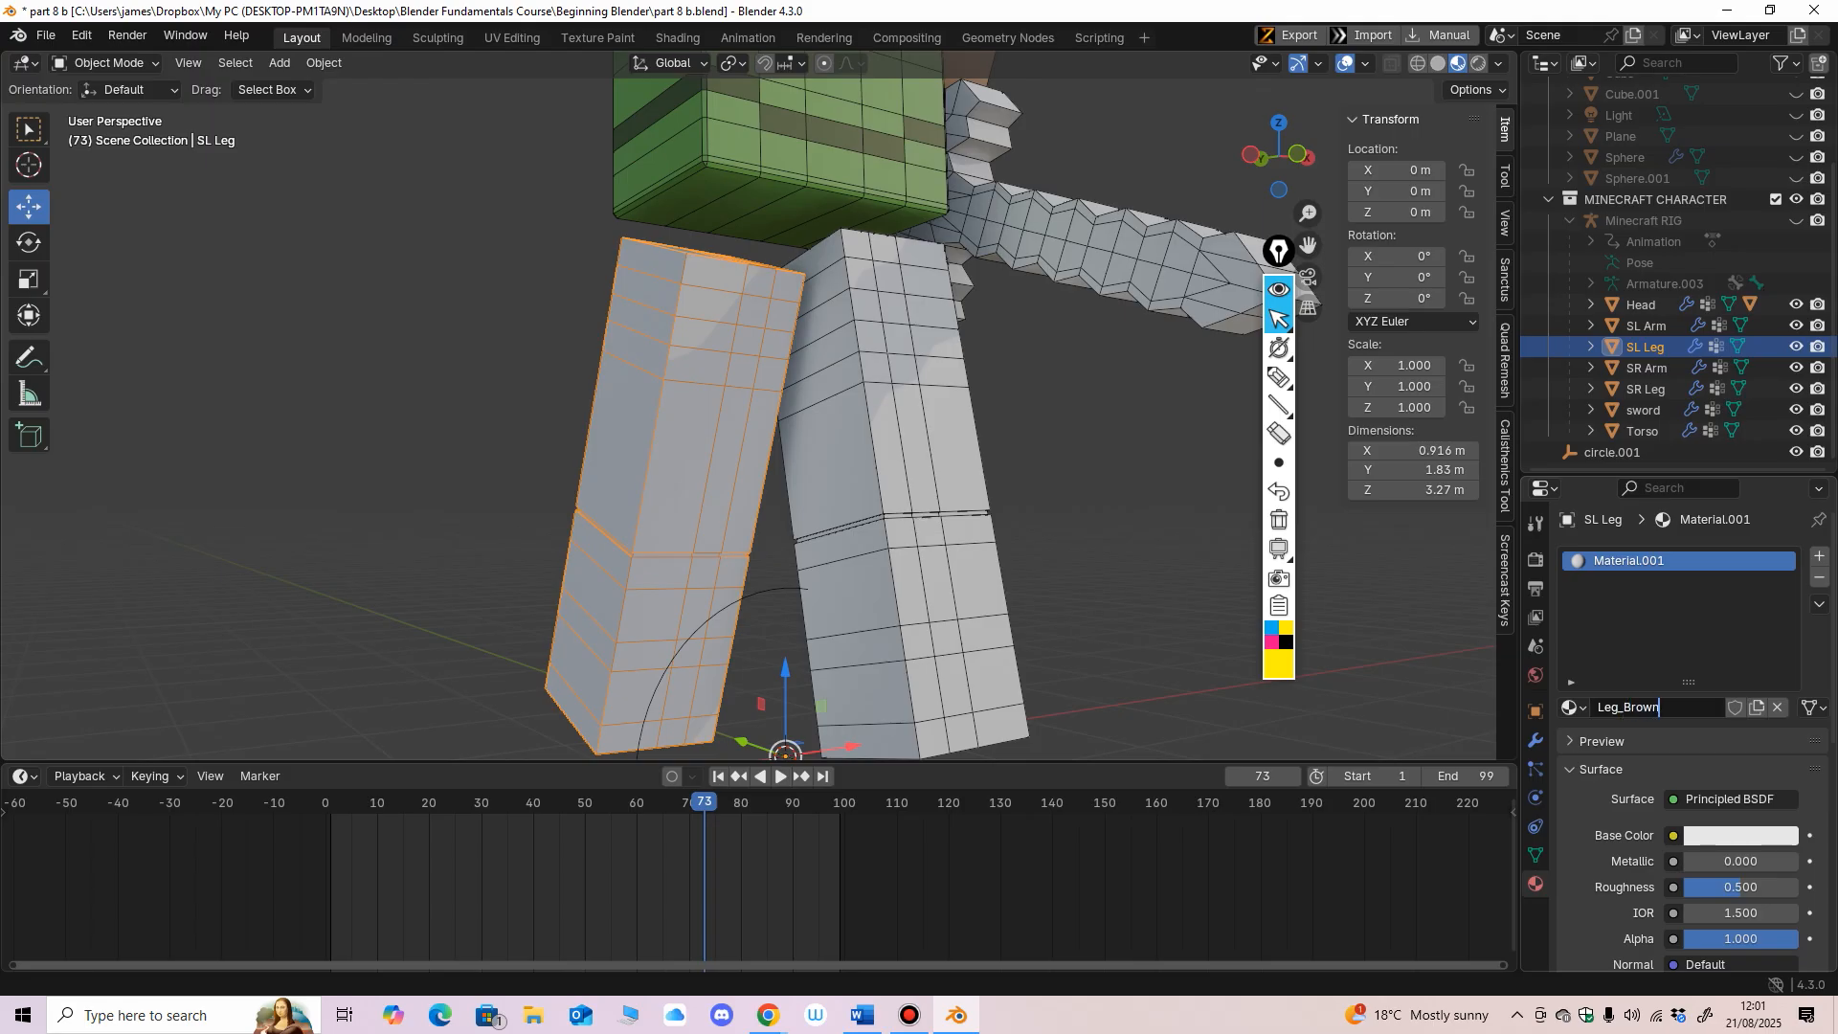
{"action": "key", "text": "Return"}
Step: Set the Leg_Brown base colour to a dark reddish brown with hue about 0.014 and saturation about 0.97
{"action": "left_click", "coordinate": [1740, 836]}
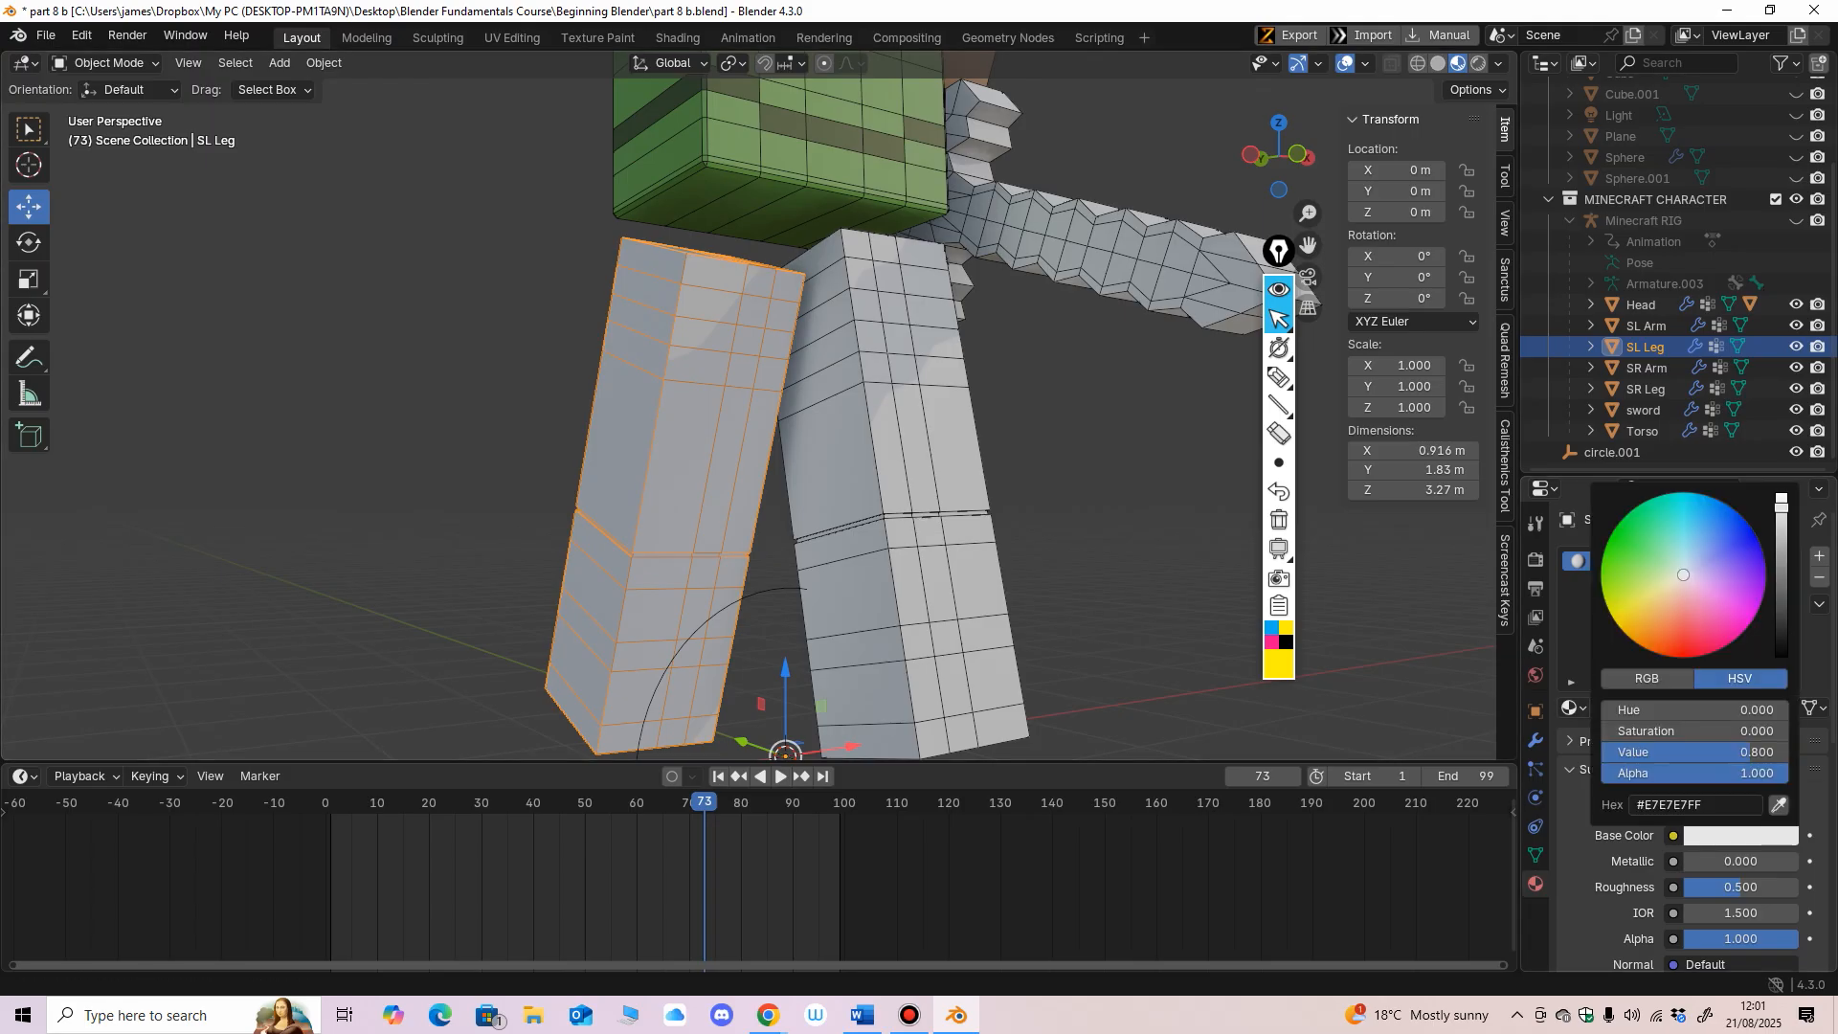
{"action": "left_click", "coordinate": [1653, 623]}
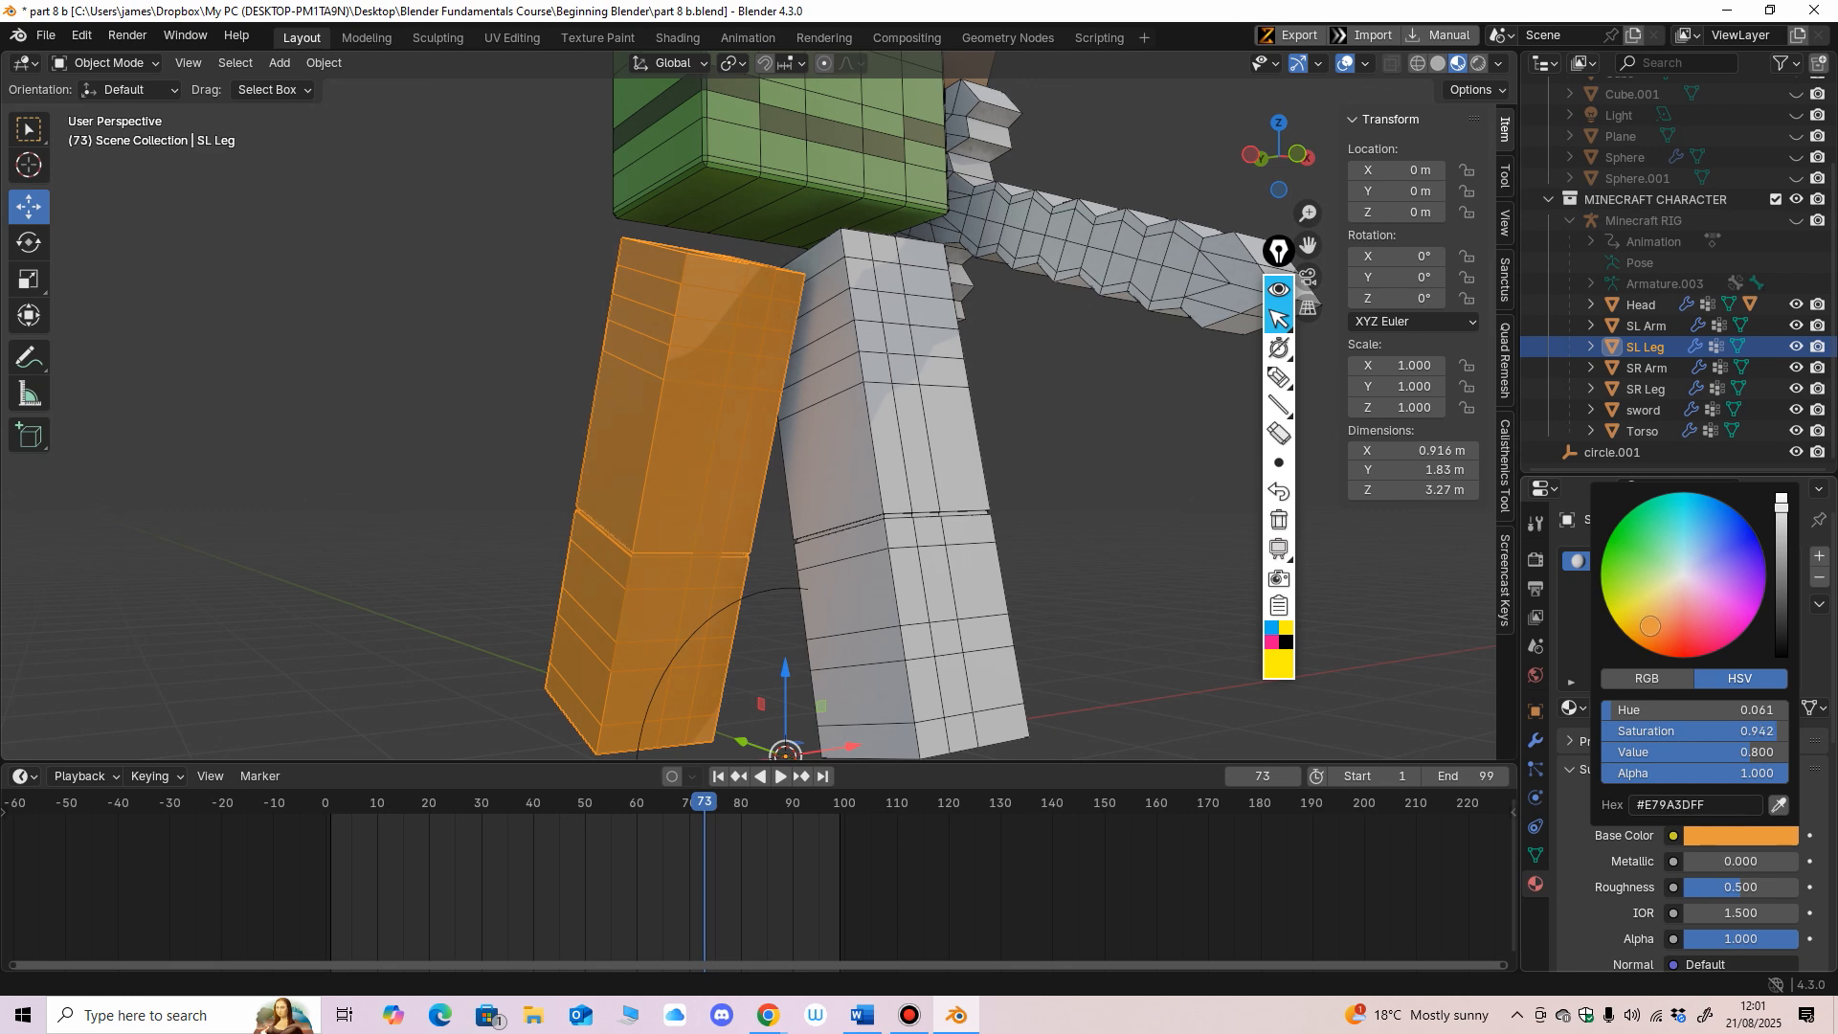
{"action": "left_click_drag", "start_coordinate": [1643, 629], "coordinate": [1645, 628]}
{"action": "left_click_drag", "start_coordinate": [1781, 508], "coordinate": [1781, 559]}
{"action": "left_click", "coordinate": [1650, 639]}
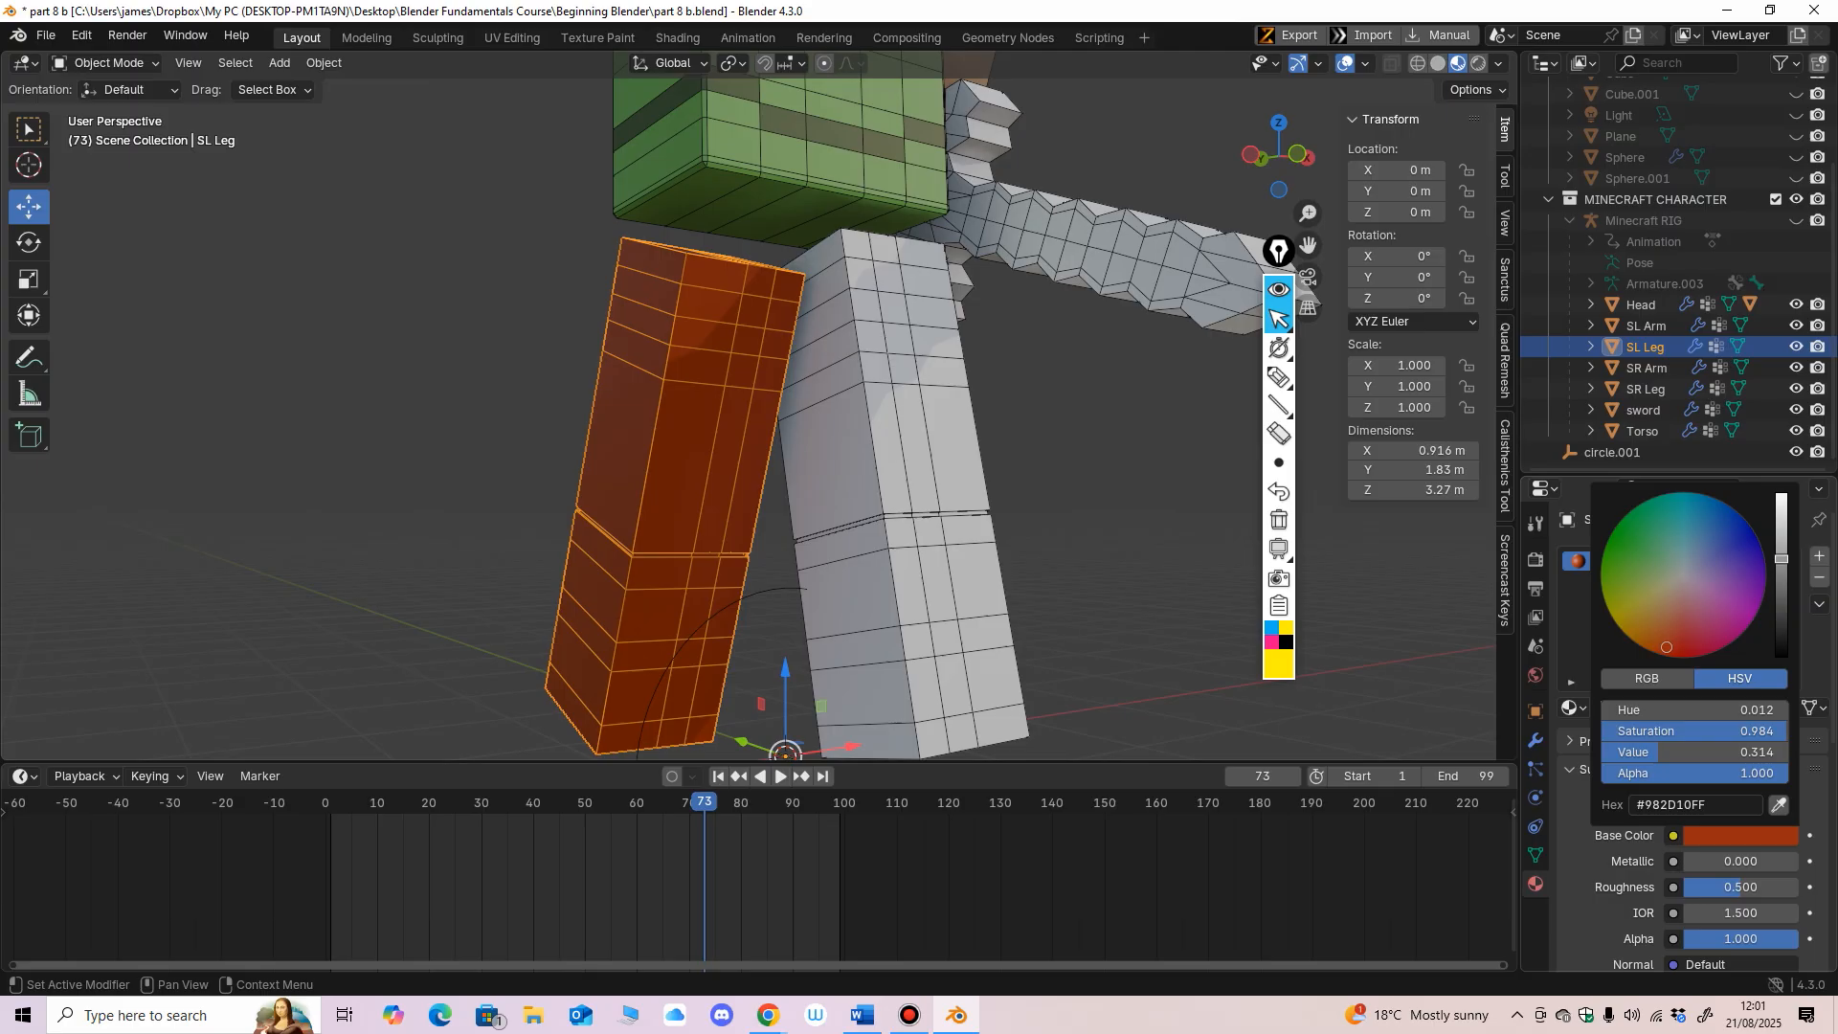
{"action": "left_click_drag", "start_coordinate": [1781, 559], "coordinate": [1781, 610]}
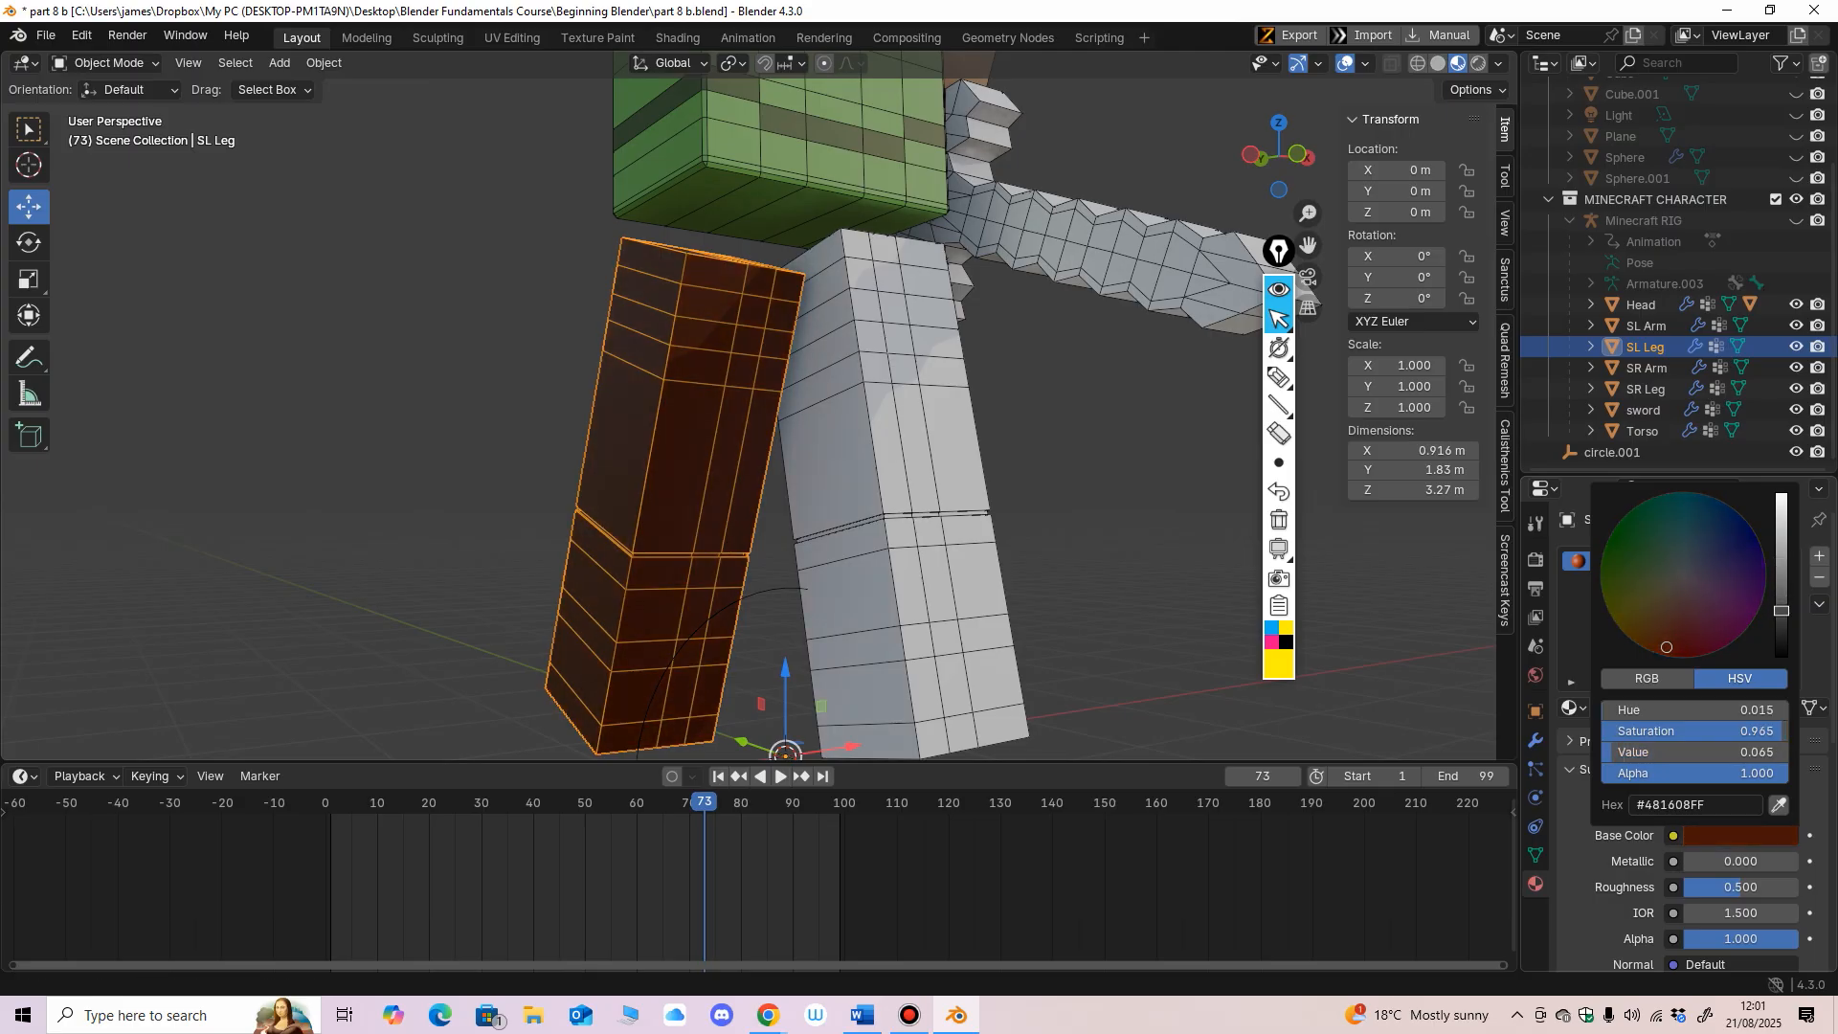
{"action": "middle_click_drag", "start_coordinate": [1082, 459], "coordinate": [995, 483]}
{"action": "scroll", "coordinate": [1048, 471], "scroll_direction": "down", "scroll_amount": 5}
{"action": "scroll", "coordinate": [1048, 471], "scroll_direction": "up", "scroll_amount": 2}
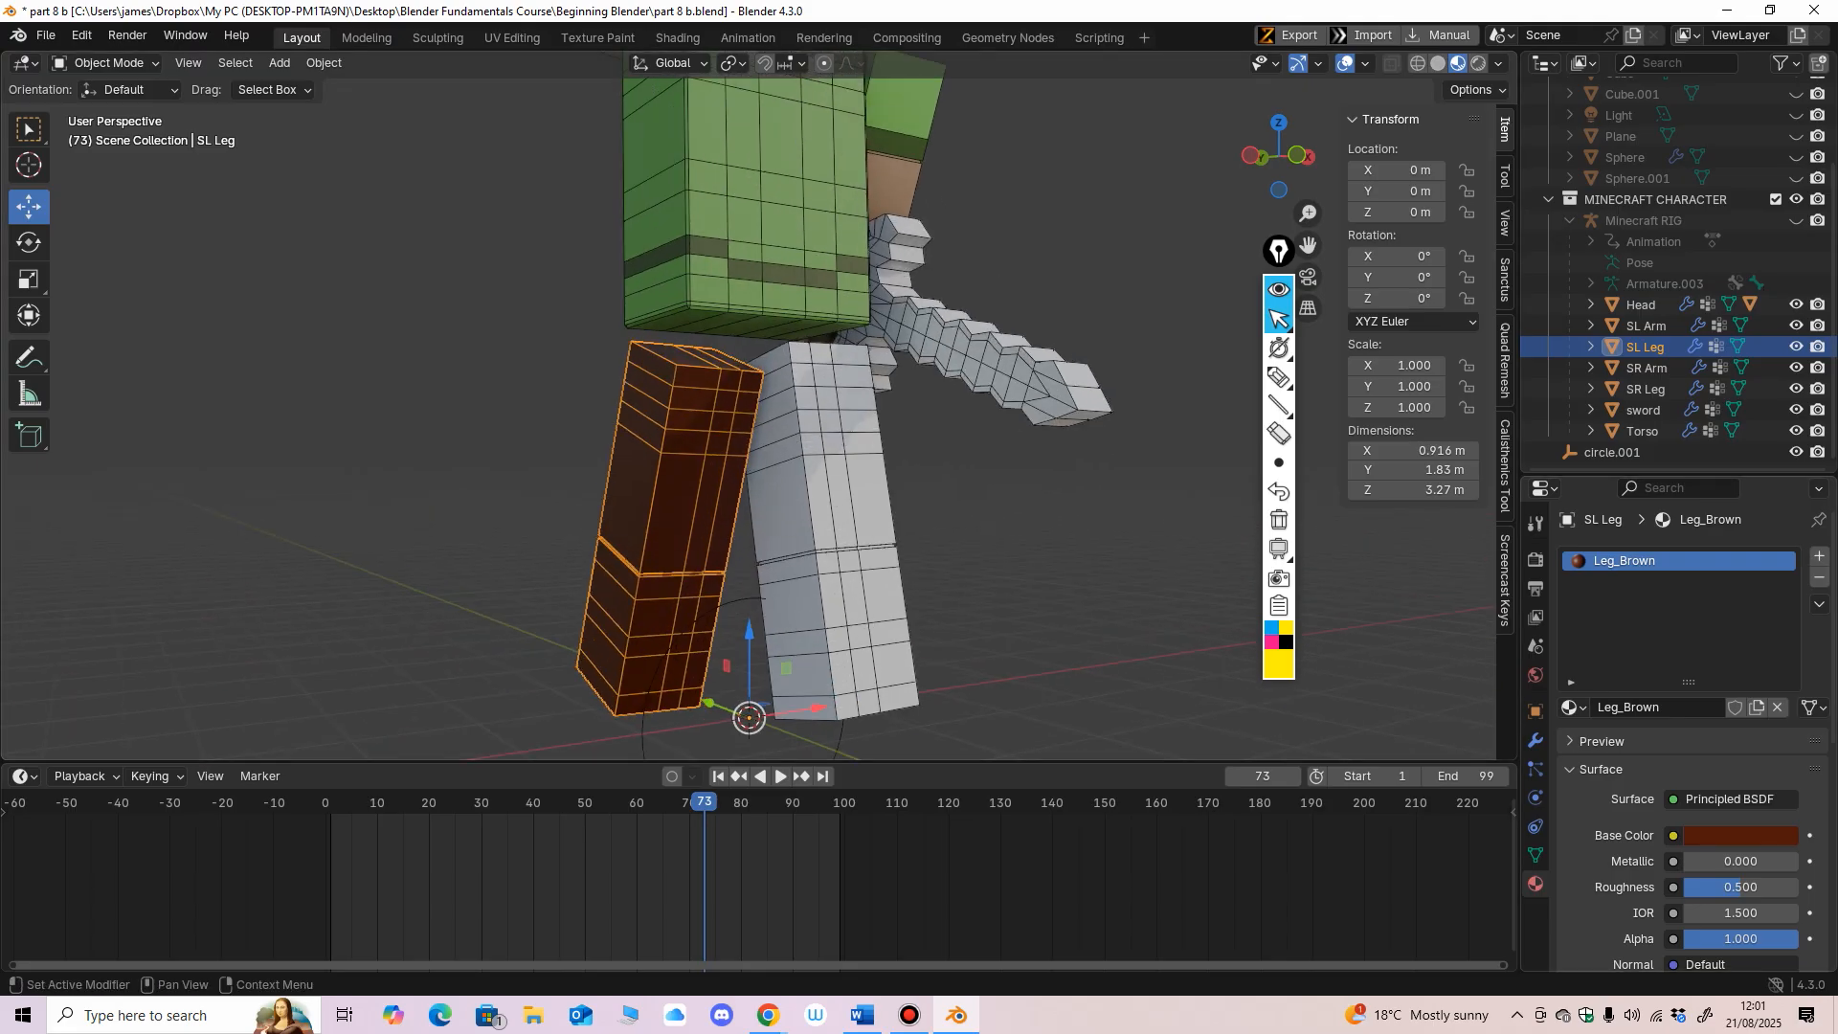
{"action": "left_click", "coordinate": [1740, 836]}
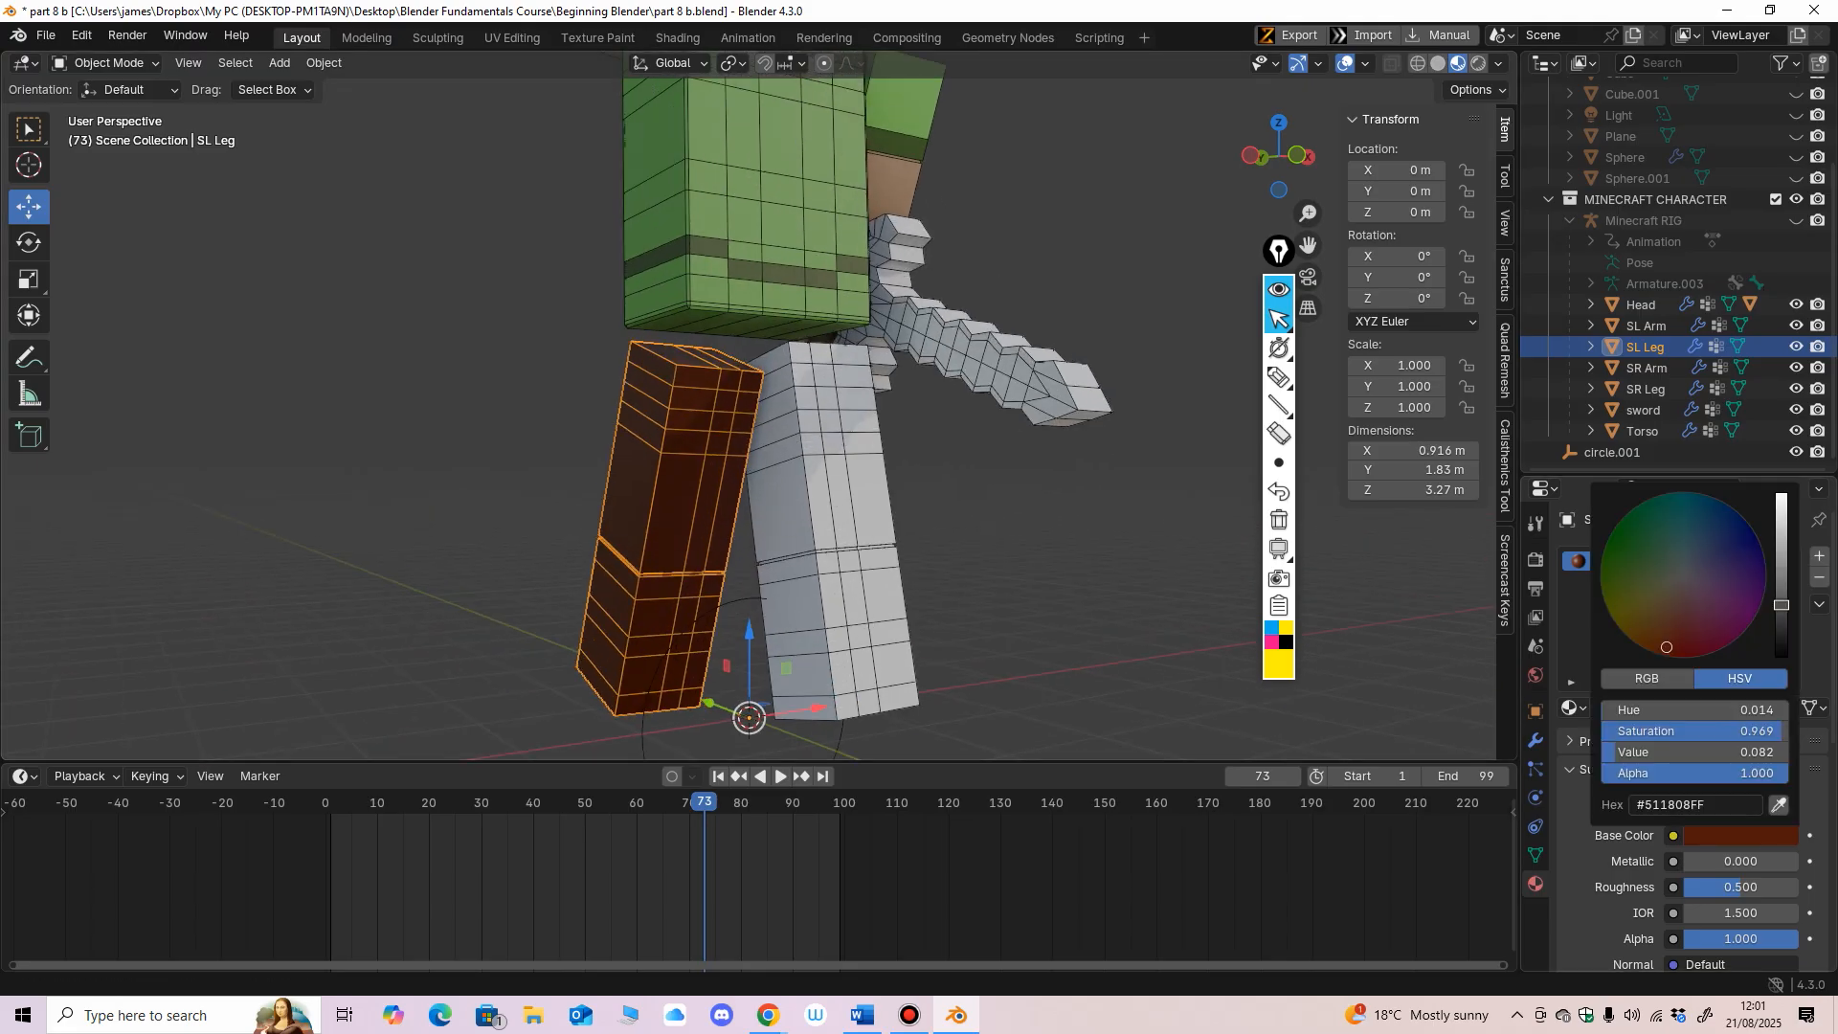
{"action": "left_click_drag", "start_coordinate": [1781, 604], "coordinate": [1781, 589]}
Step: Enter Edit Mode on the SL Leg and turn on the Armature modifier's on-cage display
{"action": "middle_click_drag", "start_coordinate": [1091, 498], "coordinate": [1130, 373]}
{"action": "scroll", "coordinate": [1134, 424], "scroll_direction": "up", "scroll_amount": 2}
{"action": "scroll", "coordinate": [1124, 377], "scroll_direction": "up", "scroll_amount": 1}
{"action": "scroll", "coordinate": [1139, 384], "scroll_direction": "up", "scroll_amount": 1}
{"action": "left_click", "coordinate": [107, 63]}
{"action": "left_click", "coordinate": [108, 110]}
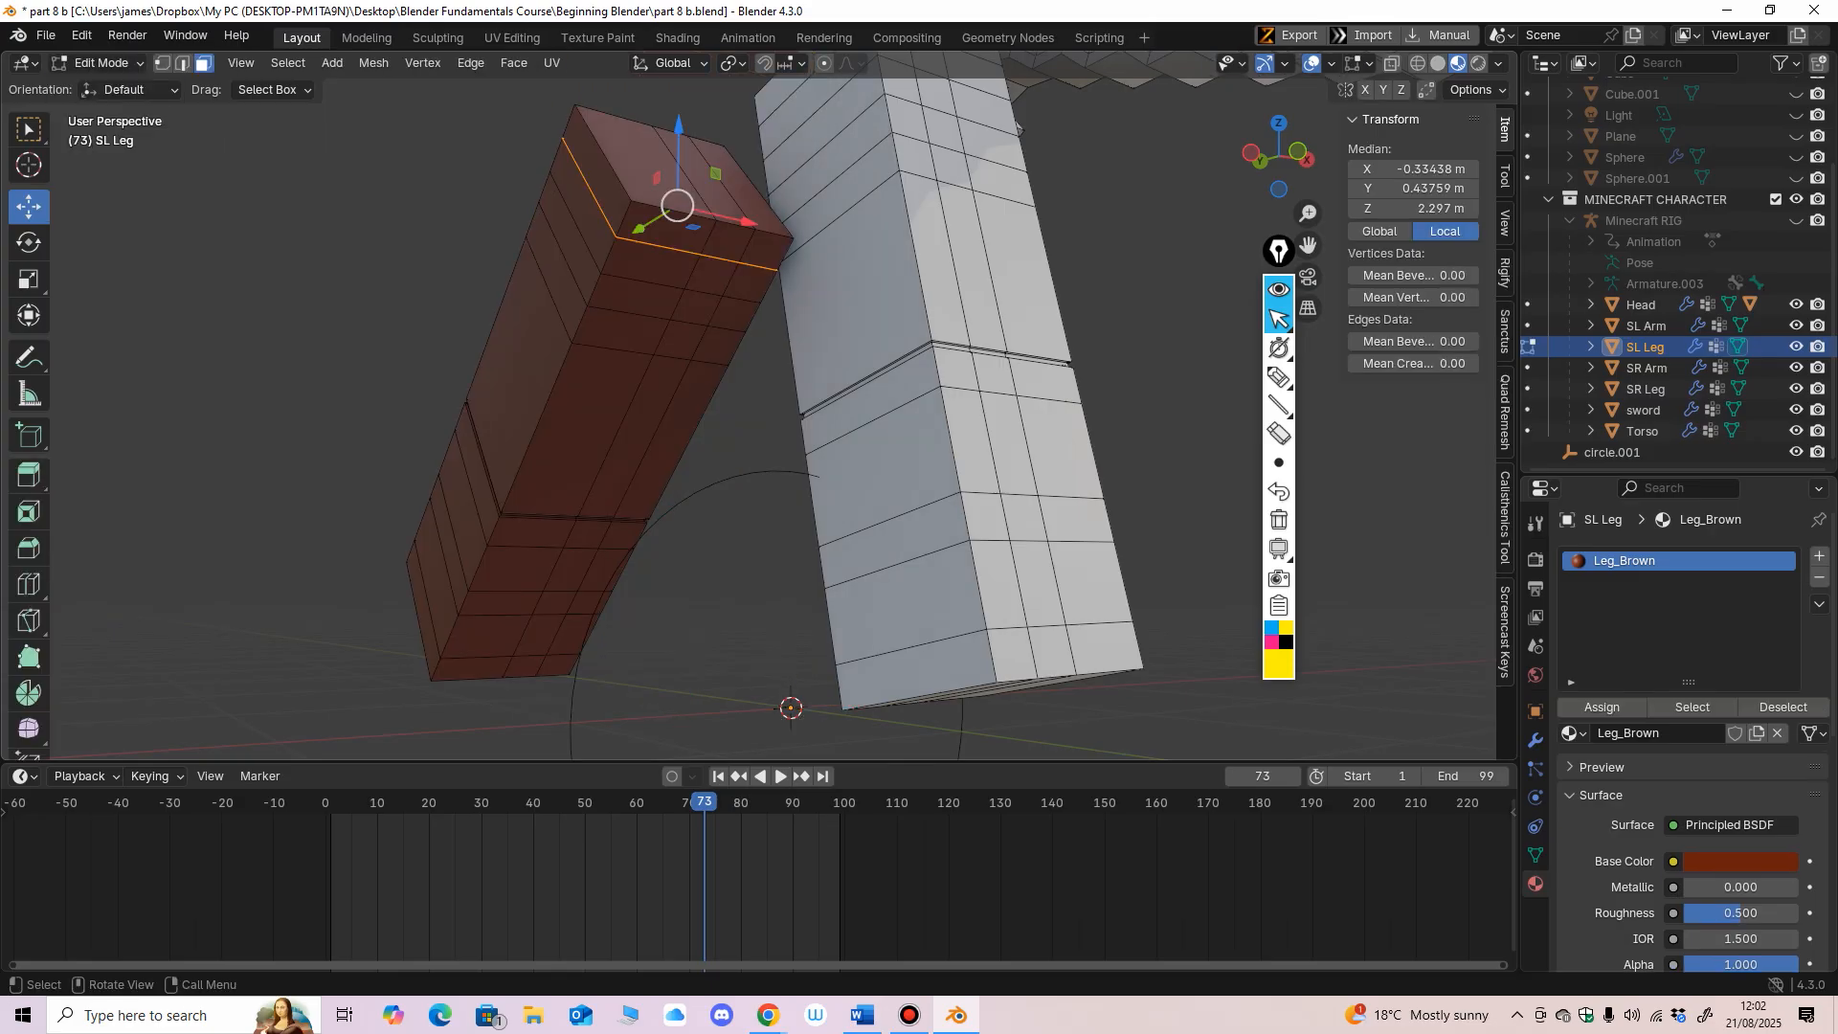
{"action": "scroll", "coordinate": [749, 406], "scroll_direction": "down", "scroll_amount": 2}
{"action": "middle_click_drag", "start_coordinate": [749, 406], "coordinate": [792, 404]}
{"action": "left_click", "coordinate": [1535, 740]}
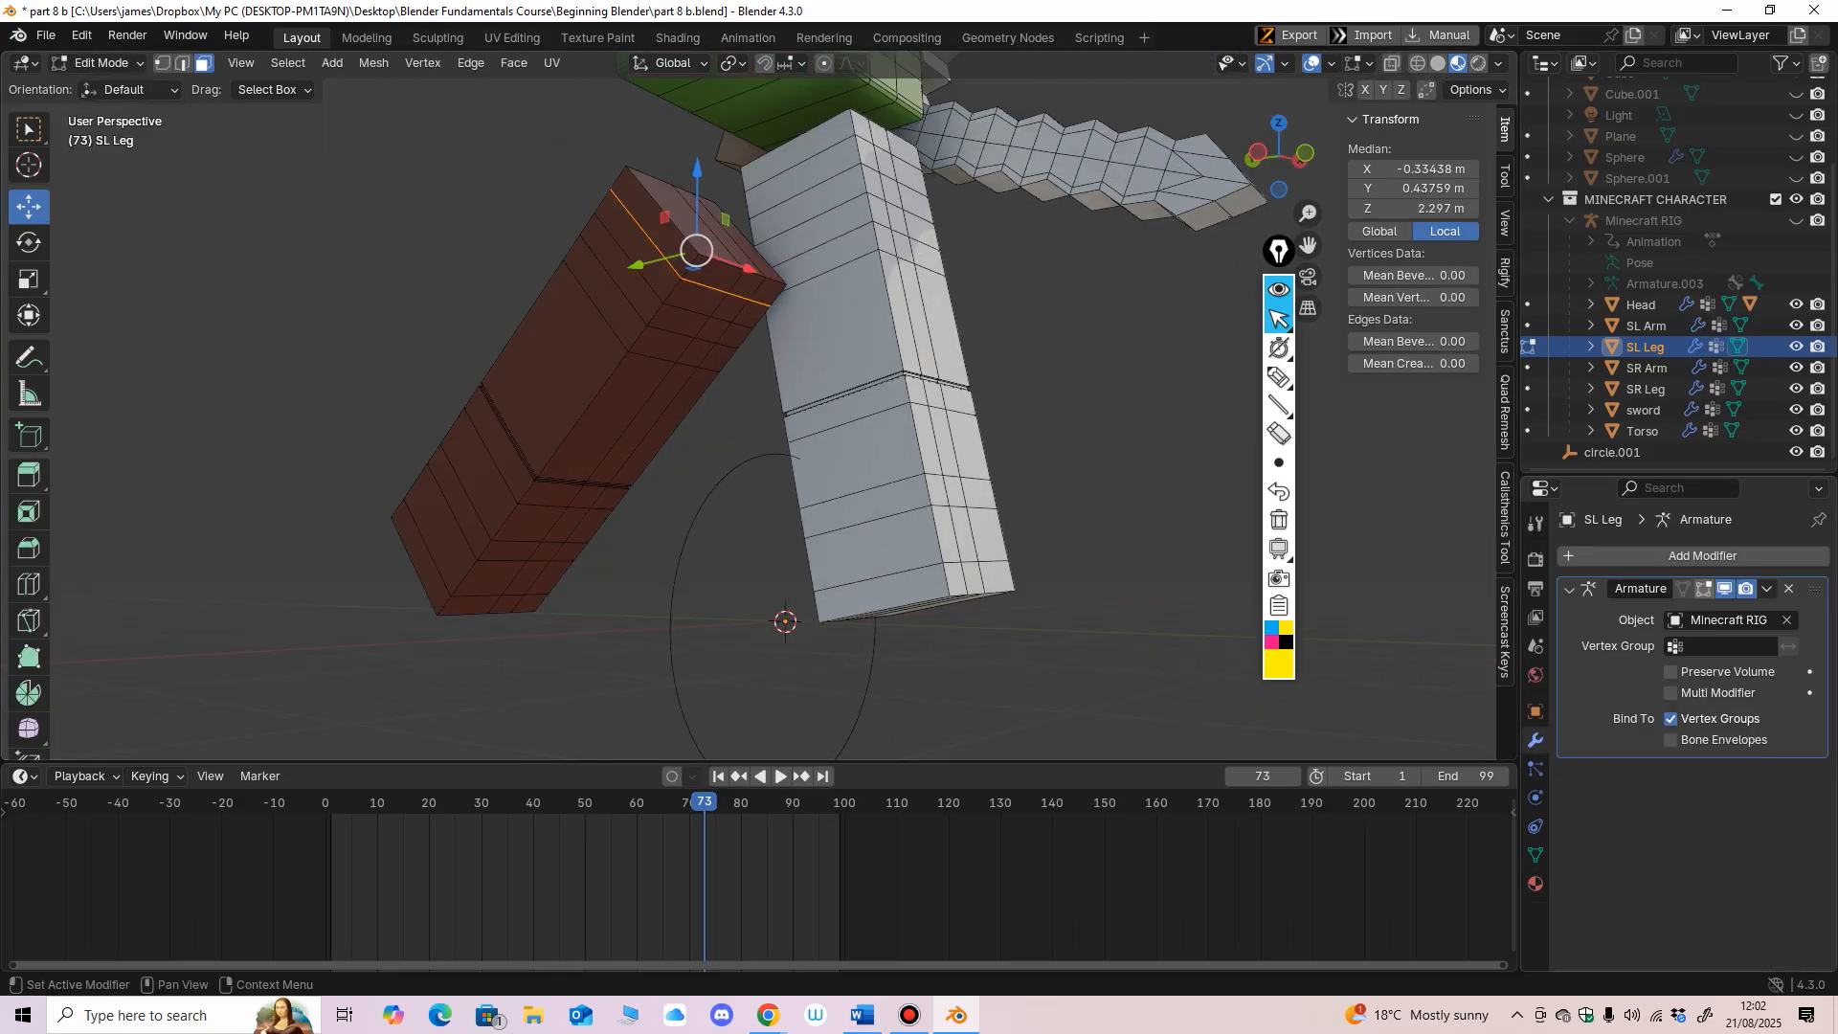
{"action": "left_click", "coordinate": [1682, 588]}
{"action": "scroll", "coordinate": [748, 402], "scroll_direction": "up", "scroll_amount": 2}
{"action": "middle_click_drag", "start_coordinate": [748, 402], "coordinate": [749, 367], "text": "ctrl"}
{"action": "middle_click_drag", "start_coordinate": [748, 368], "coordinate": [724, 253]}
Step: Add a second material slot to the SL Leg with a new material named Leg_DarkGrey
{"action": "left_click", "coordinate": [1535, 884]}
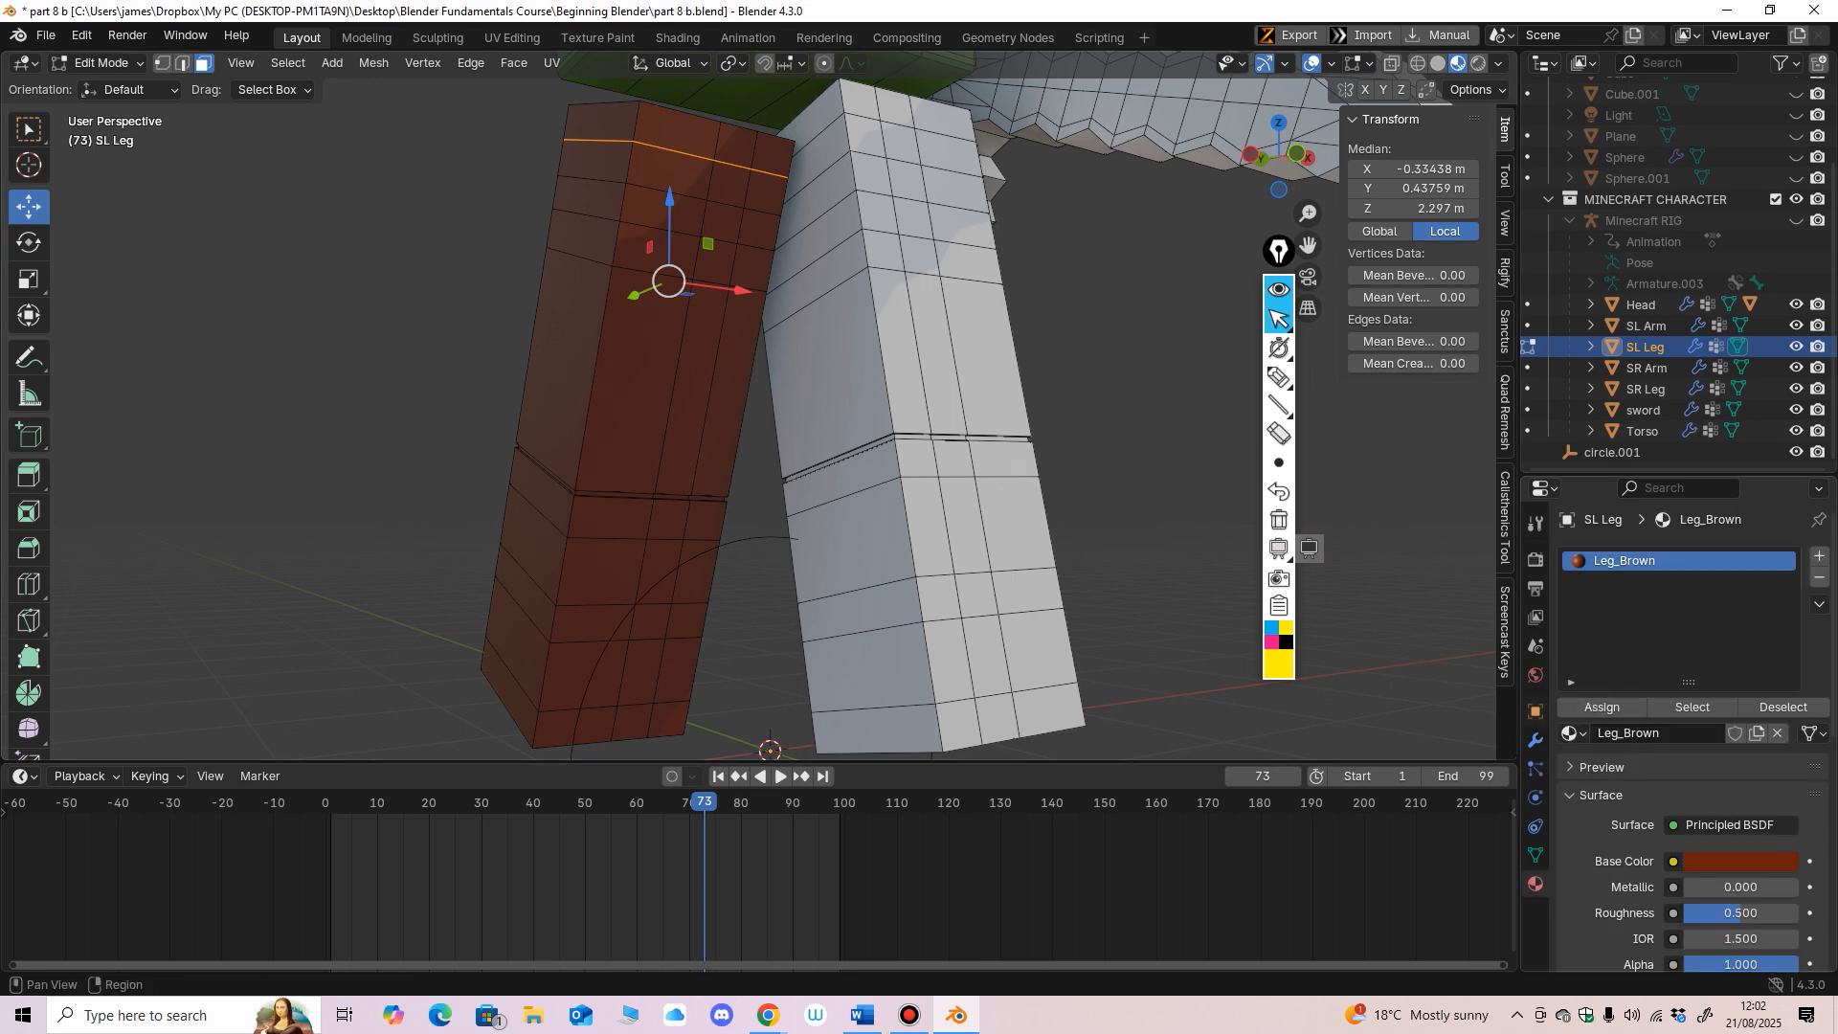
{"action": "middle_click_drag", "start_coordinate": [758, 383], "coordinate": [758, 488], "text": "ctrl"}
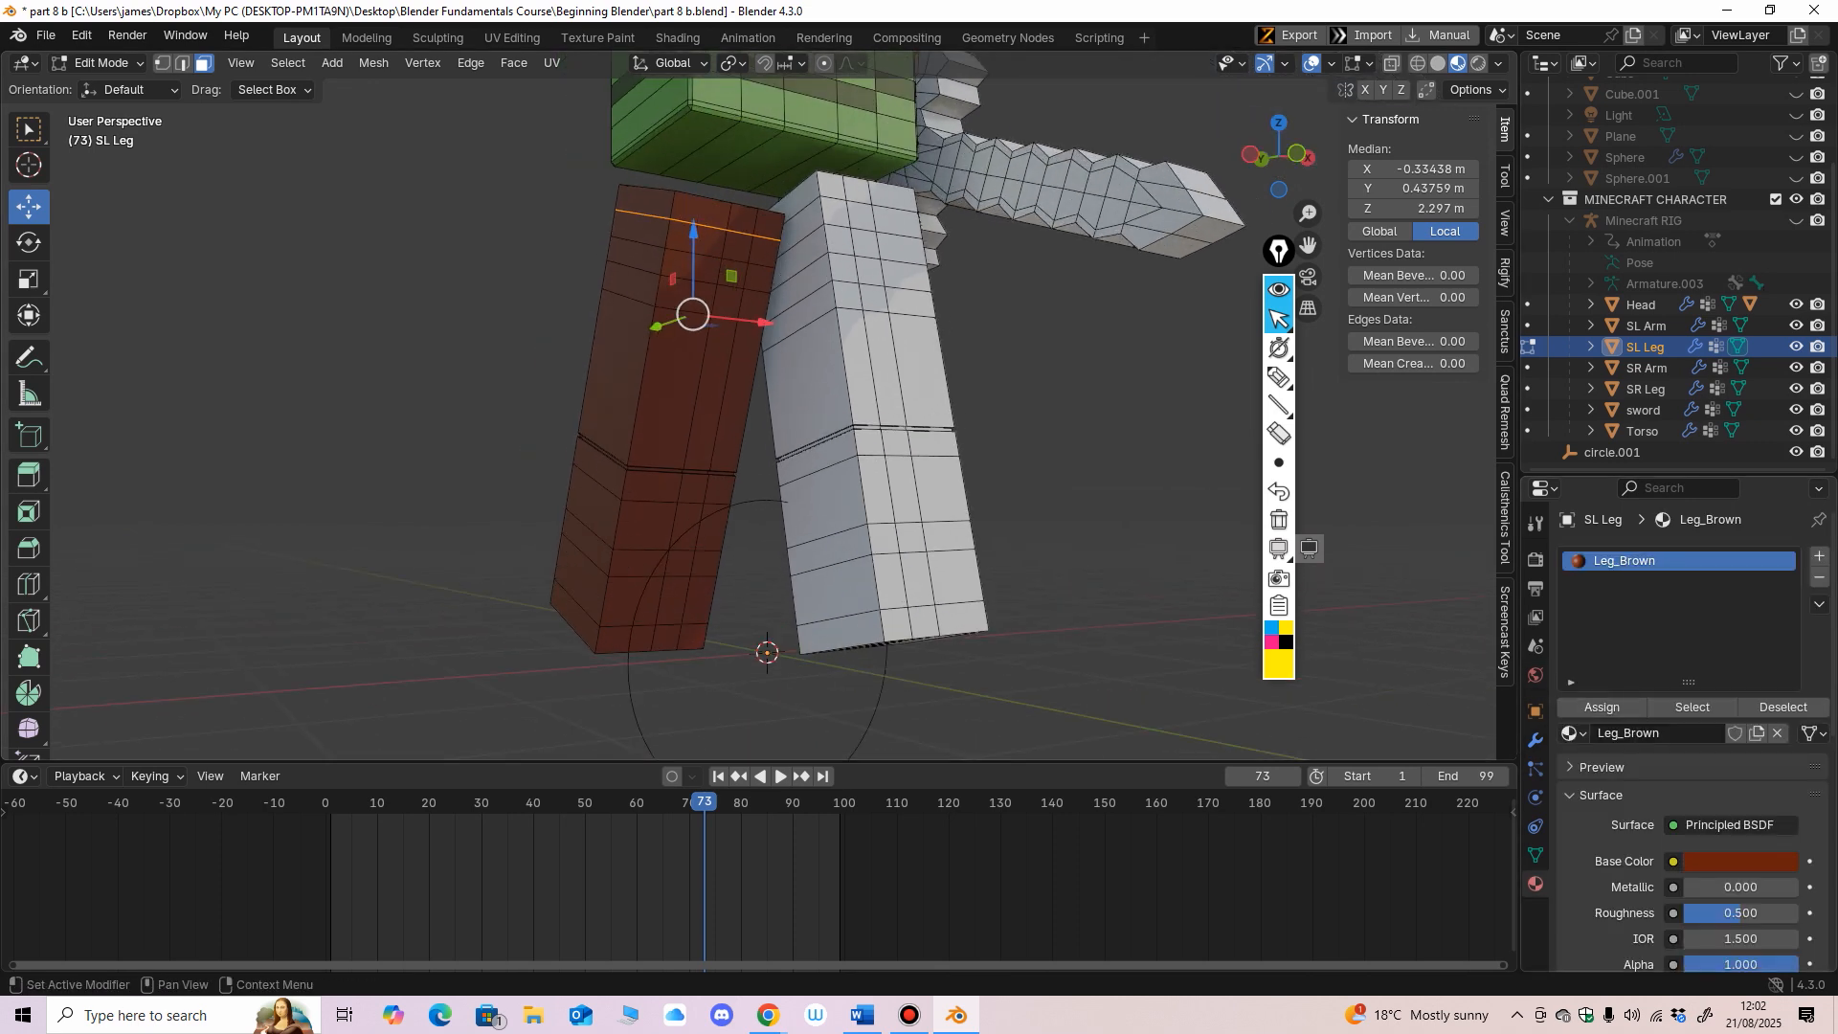
{"action": "left_click", "coordinate": [1818, 555]}
{"action": "left_click", "coordinate": [1646, 733]}
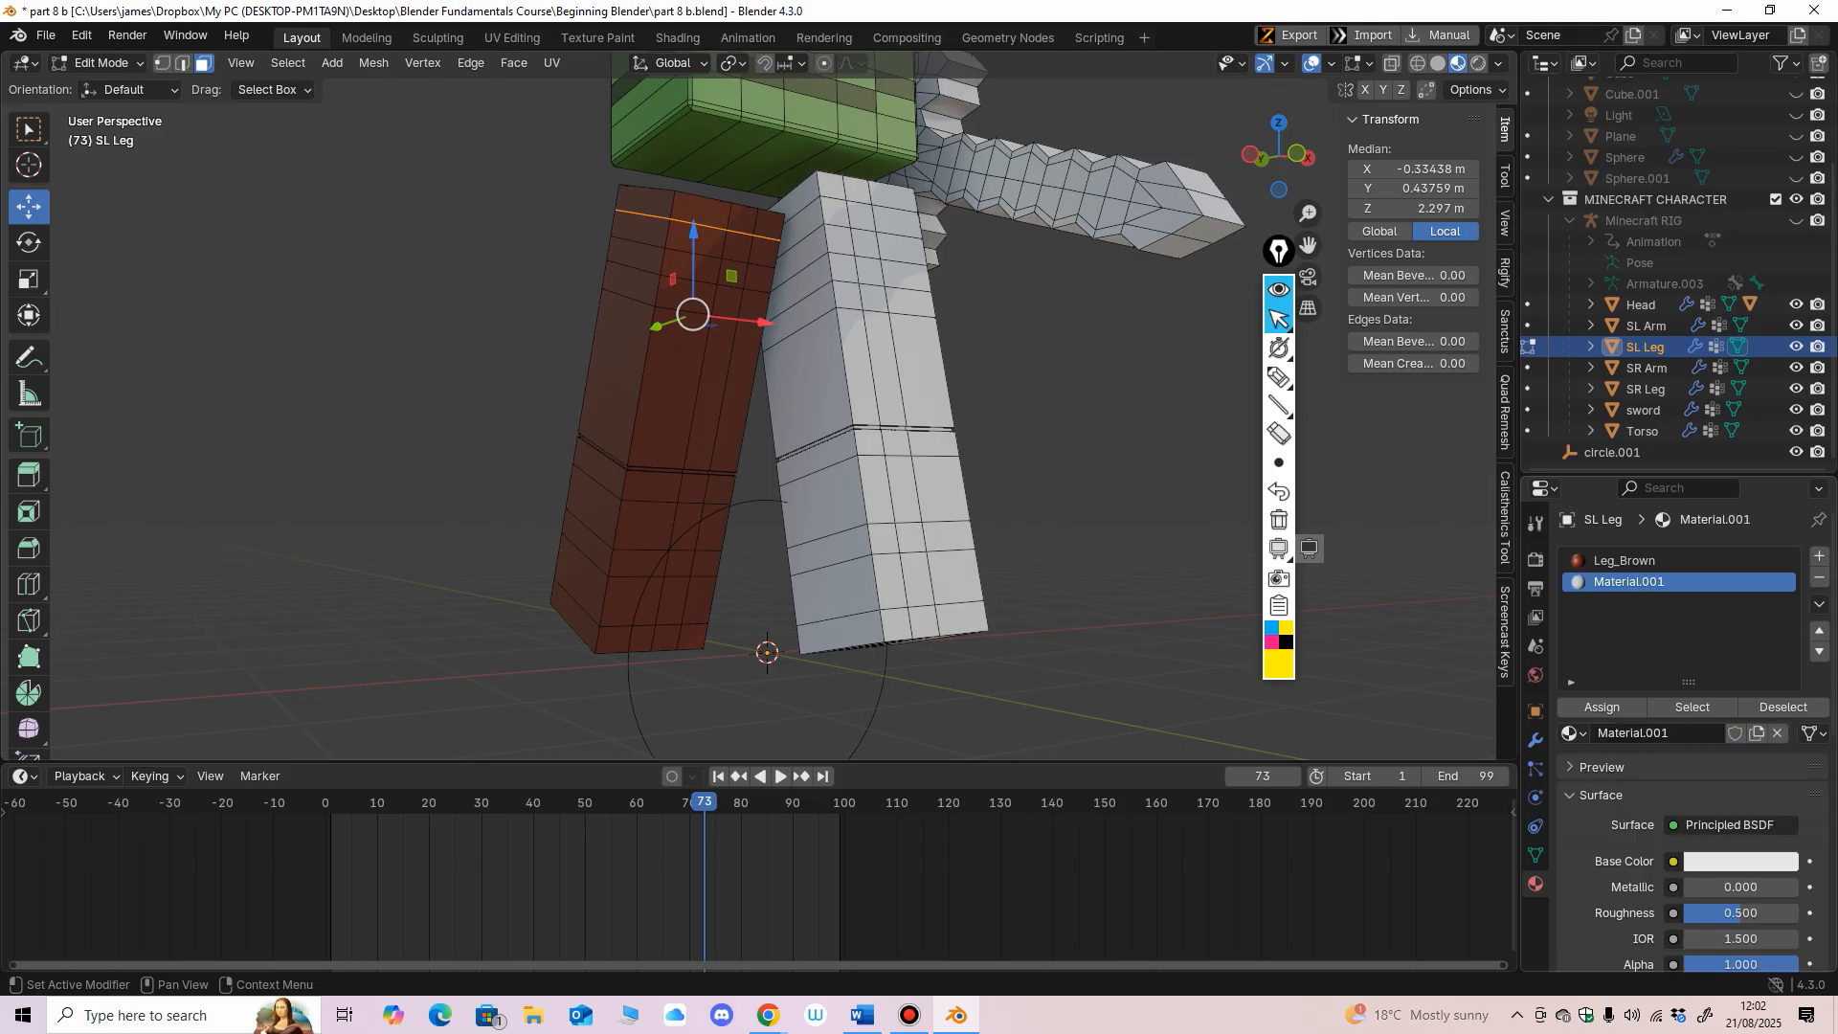
{"action": "double_click", "coordinate": [1629, 582]}
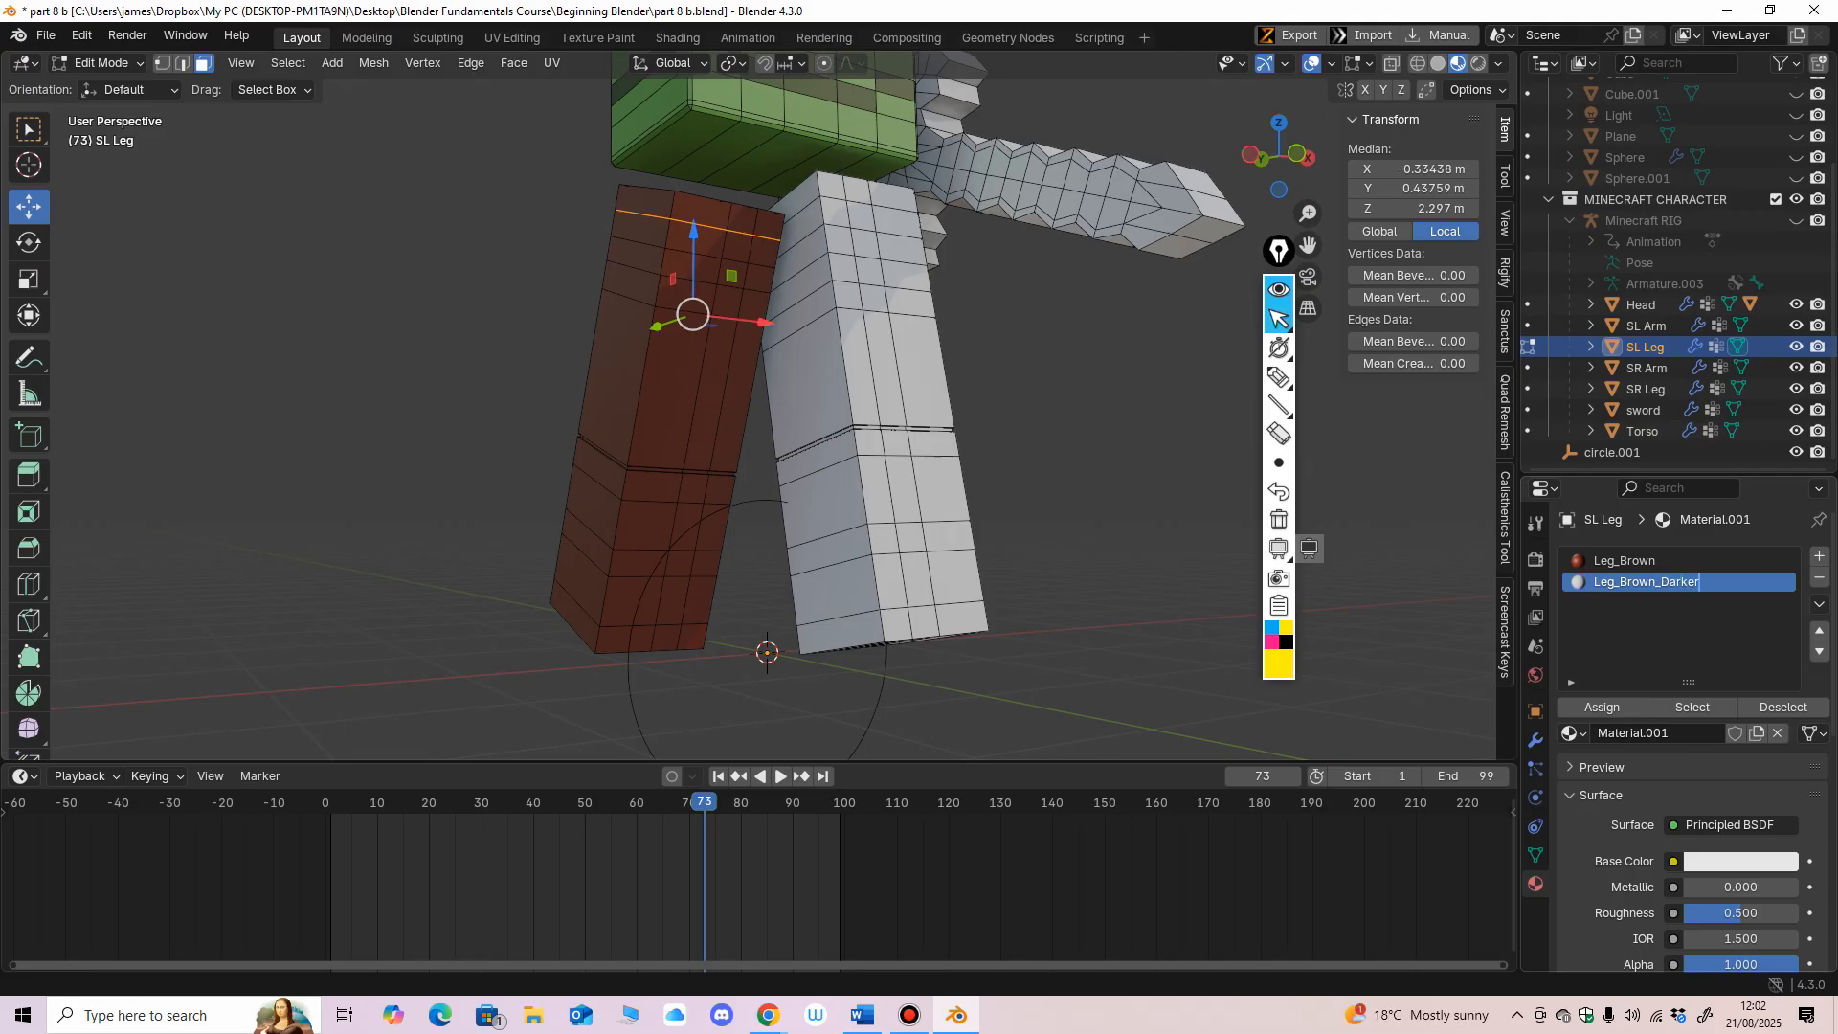
{"action": "key", "text": "Return"}
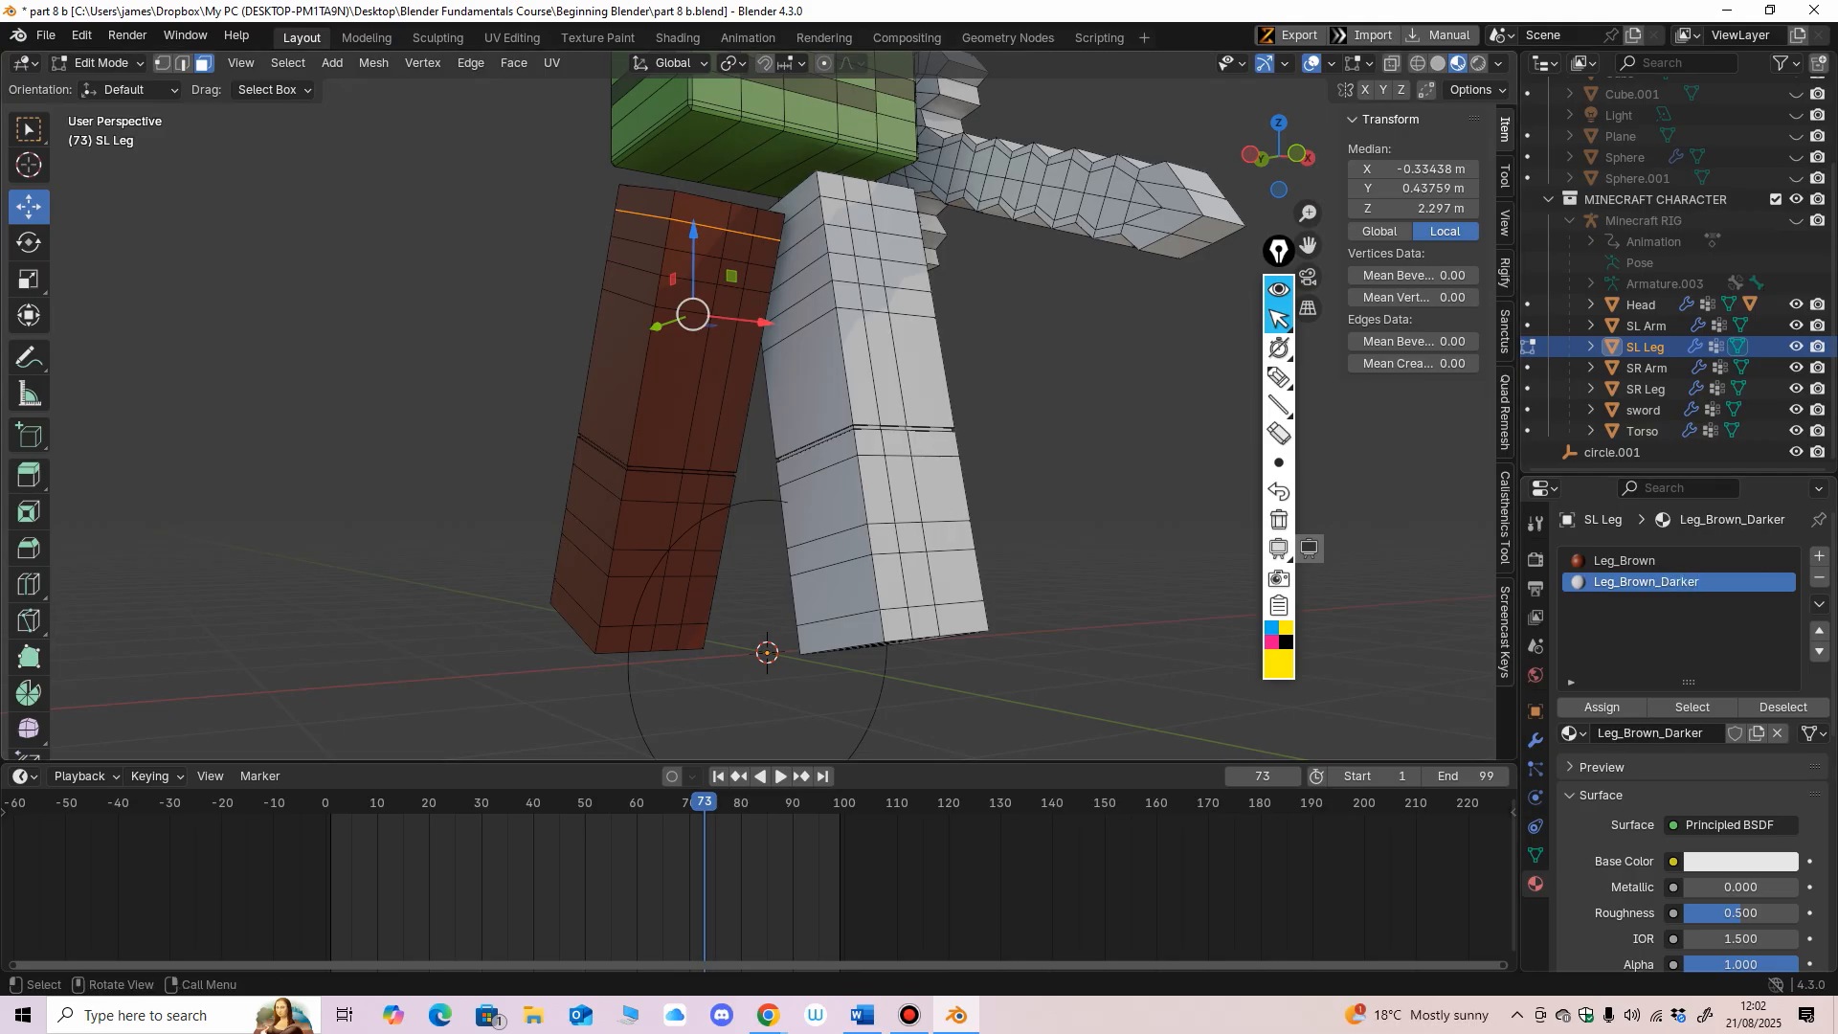
{"action": "double_click", "coordinate": [1647, 582]}
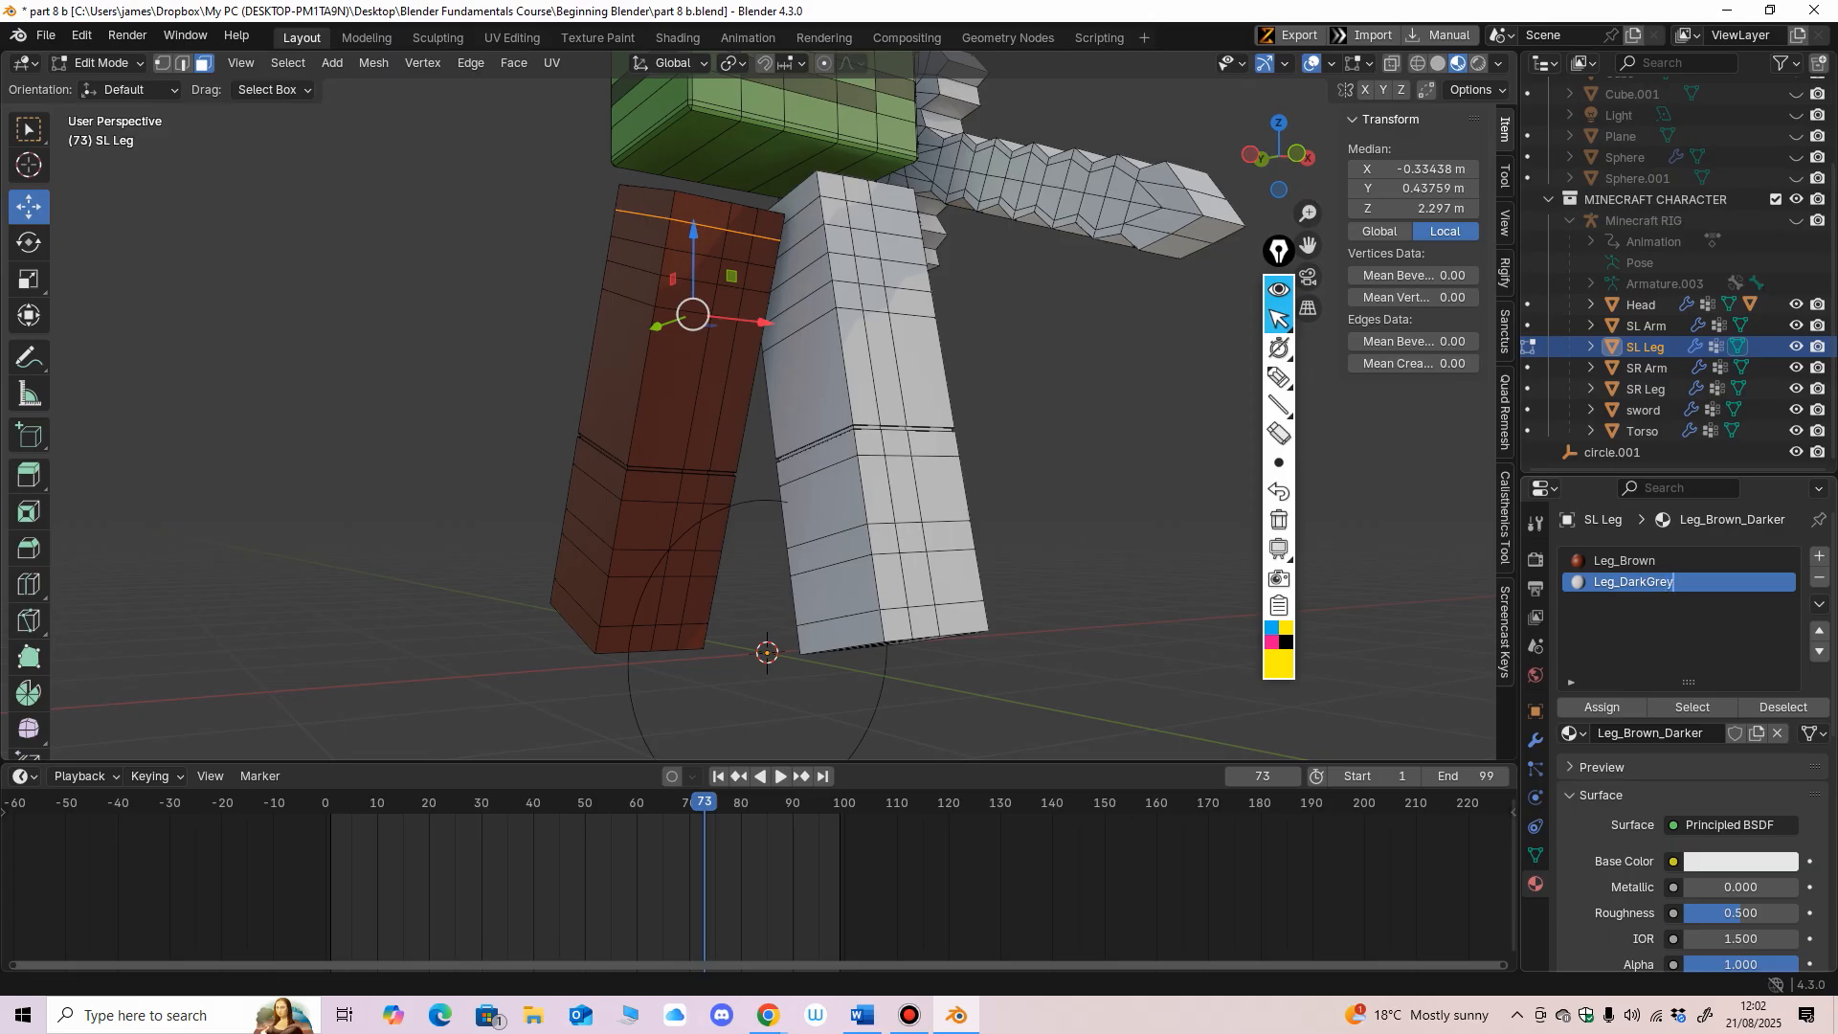
{"action": "key", "text": "Return"}
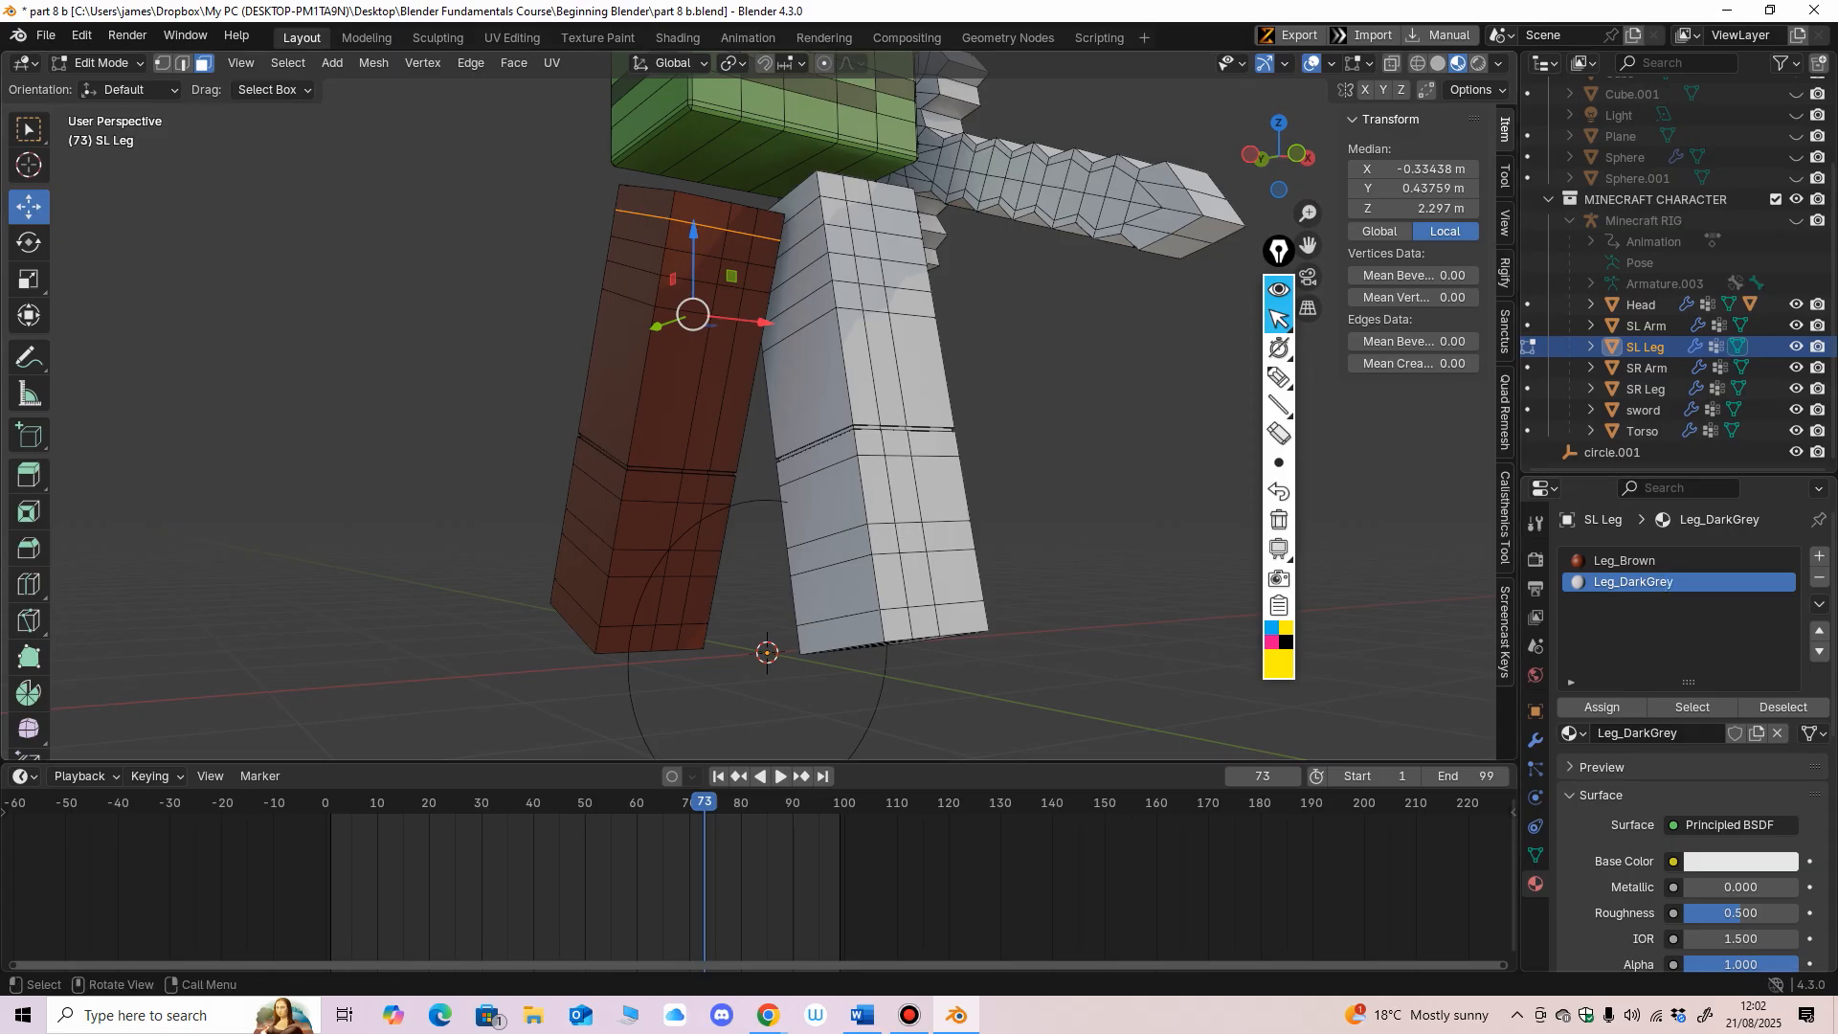
Step: Set the Leg_DarkGrey base colour to a very dark grey and clear the face selection
{"action": "mouse_move", "coordinate": [765, 411]}
{"action": "middle_mouse_down"}
{"action": "mouse_move", "coordinate": [829, 418]}
{"action": "mouse_move", "coordinate": [800, 418]}
{"action": "middle_mouse_up"}
{"action": "scroll", "coordinate": [829, 417], "scroll_direction": "up", "scroll_amount": 1}
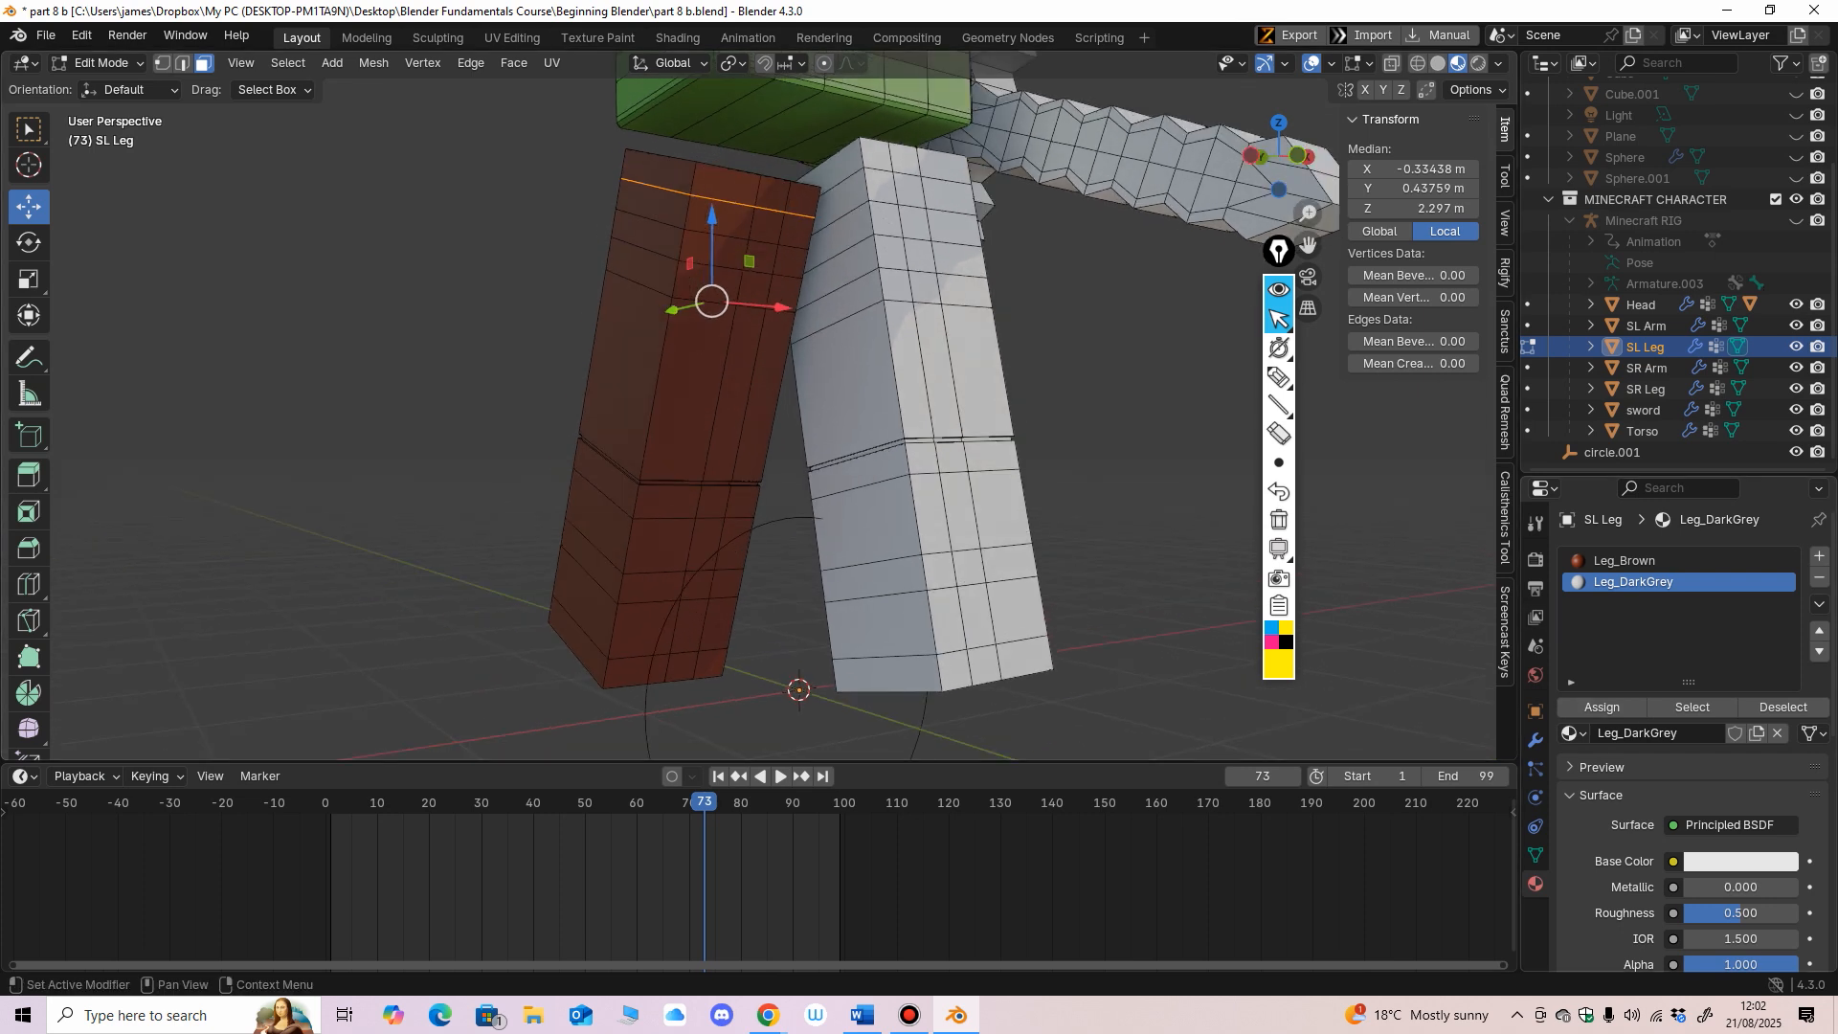
{"action": "left_click", "coordinate": [1740, 861]}
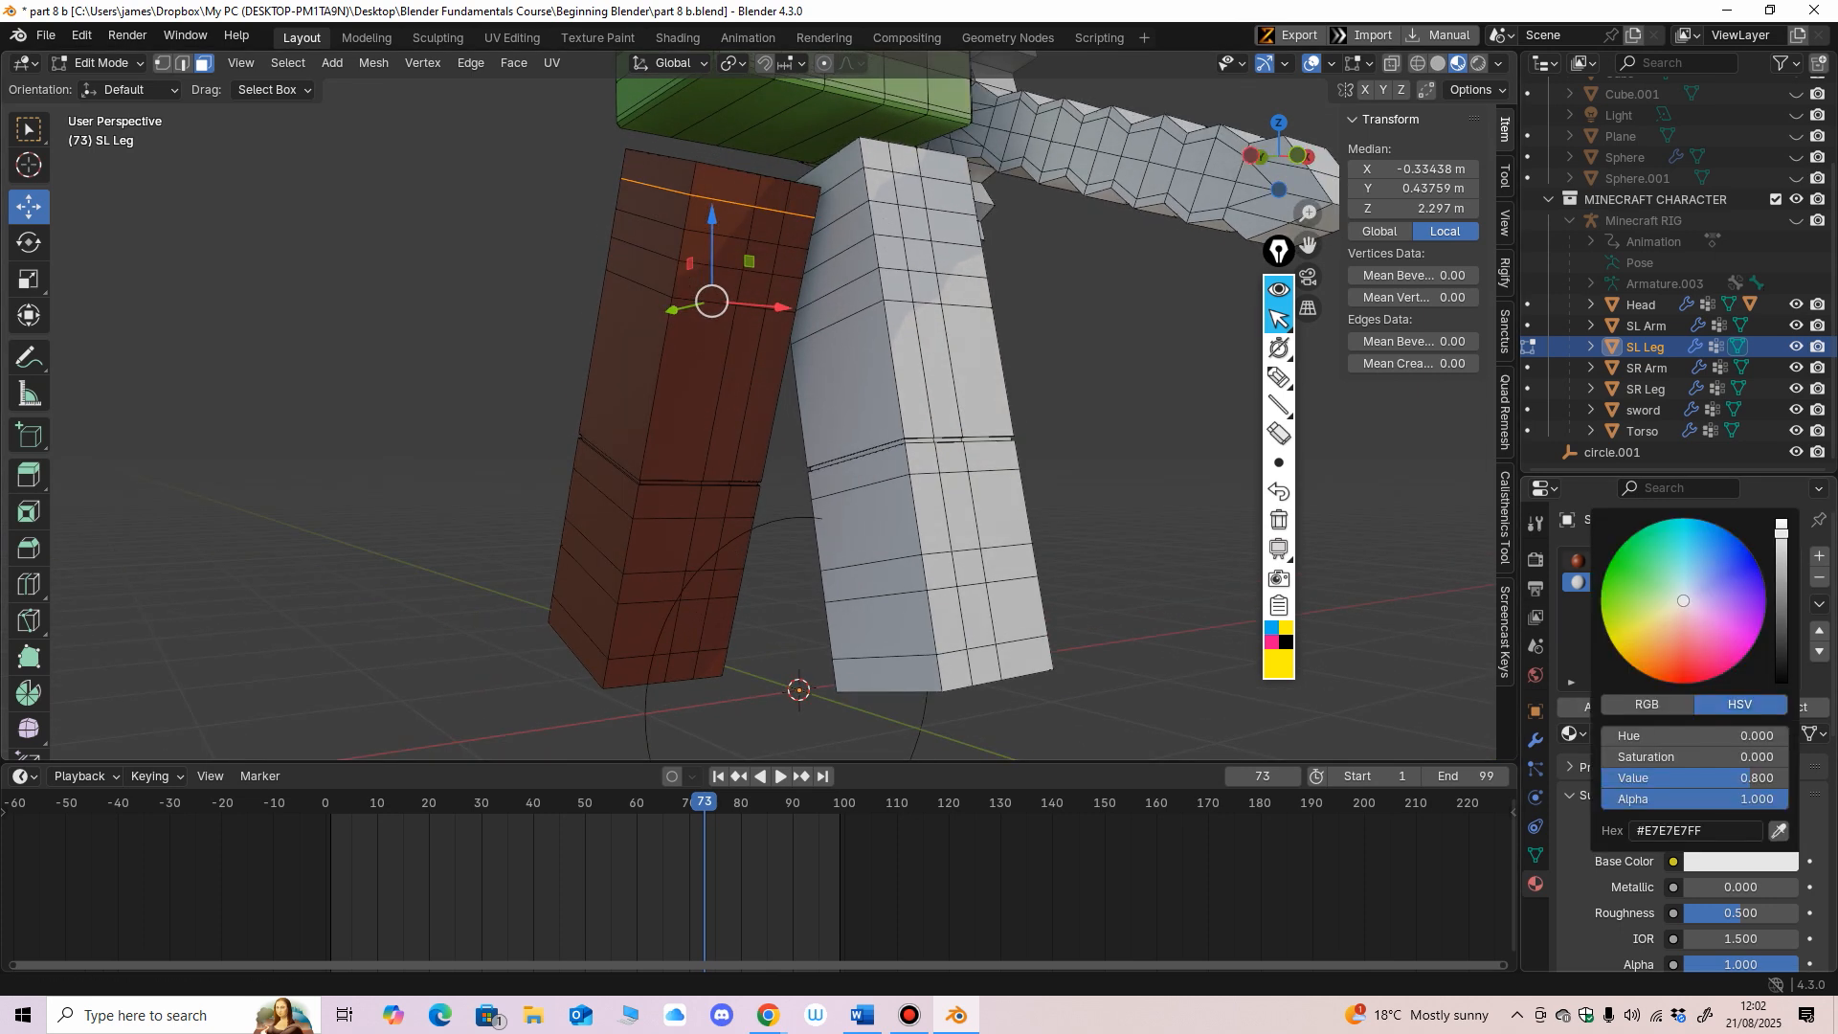
{"action": "left_click_drag", "start_coordinate": [1781, 527], "coordinate": [1781, 641]}
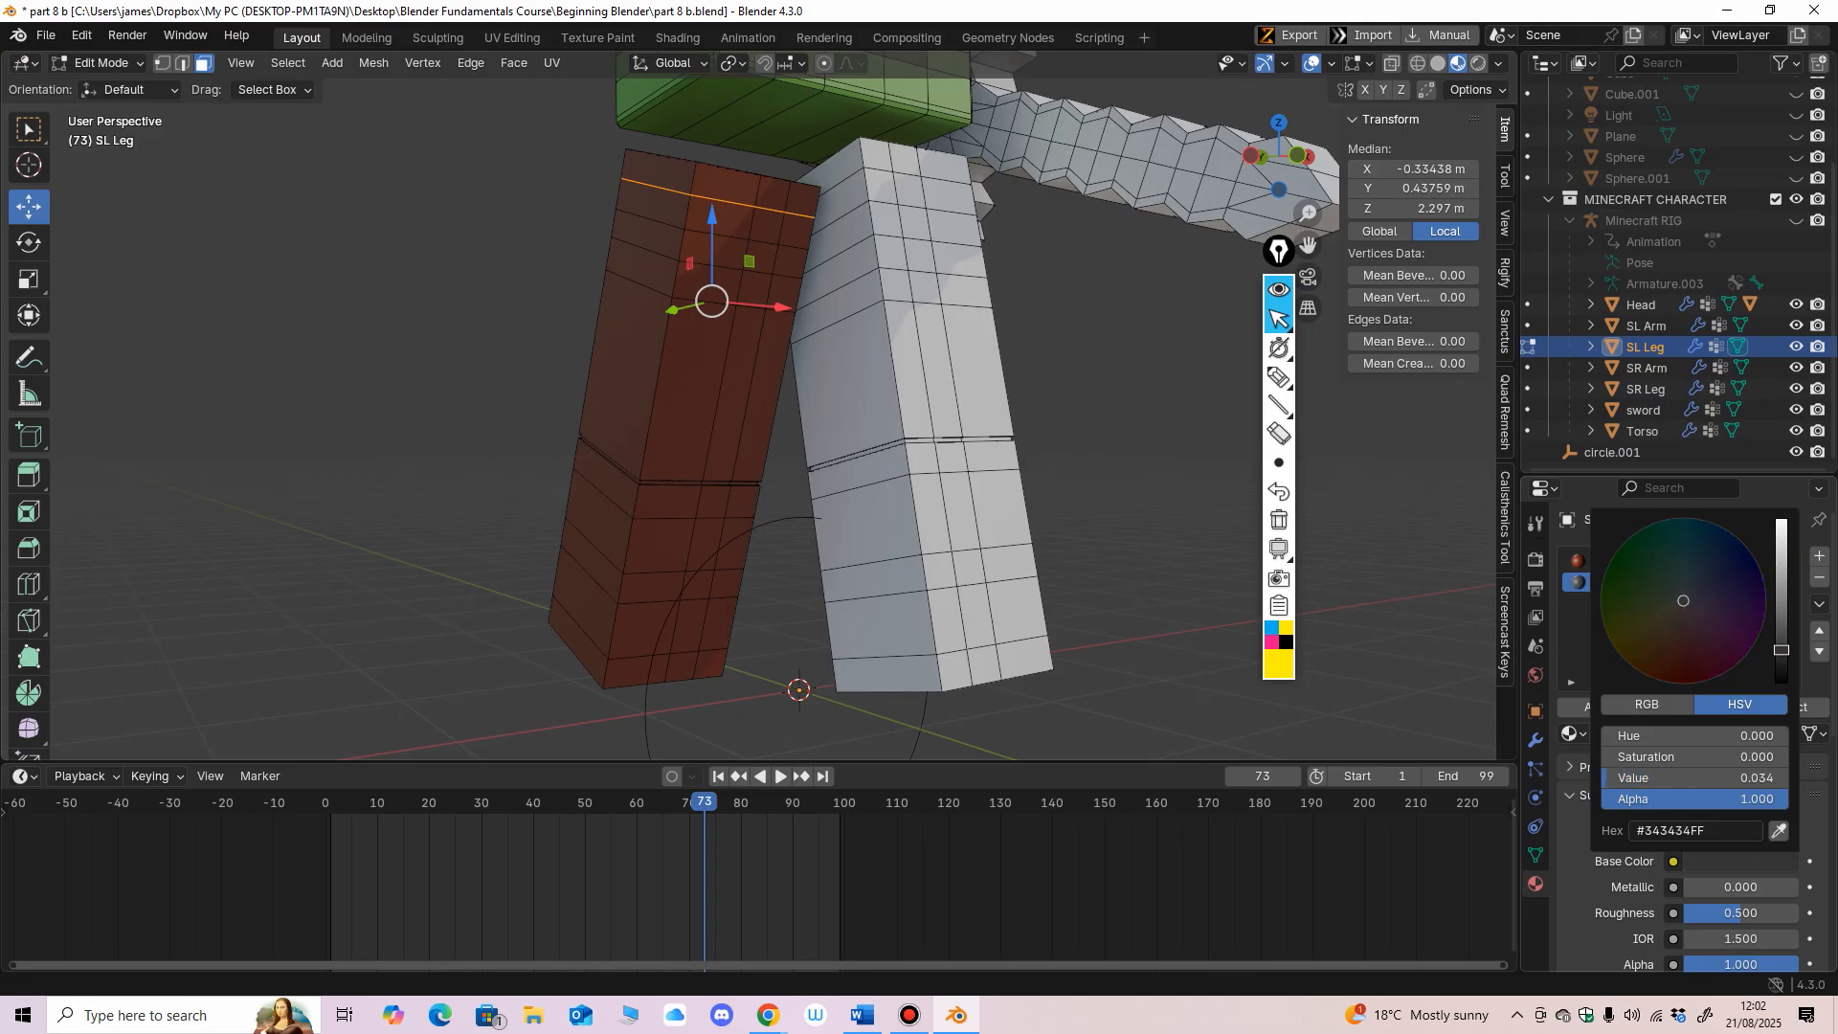
{"action": "left_click_drag", "start_coordinate": [1781, 650], "coordinate": [1781, 646]}
{"action": "left_click", "coordinate": [1139, 412]}
Step: Select all faces of the SL Leg below the knee and assign them the Leg_DarkGrey material
{"action": "middle_click_drag", "start_coordinate": [1139, 412], "coordinate": [1084, 344]}
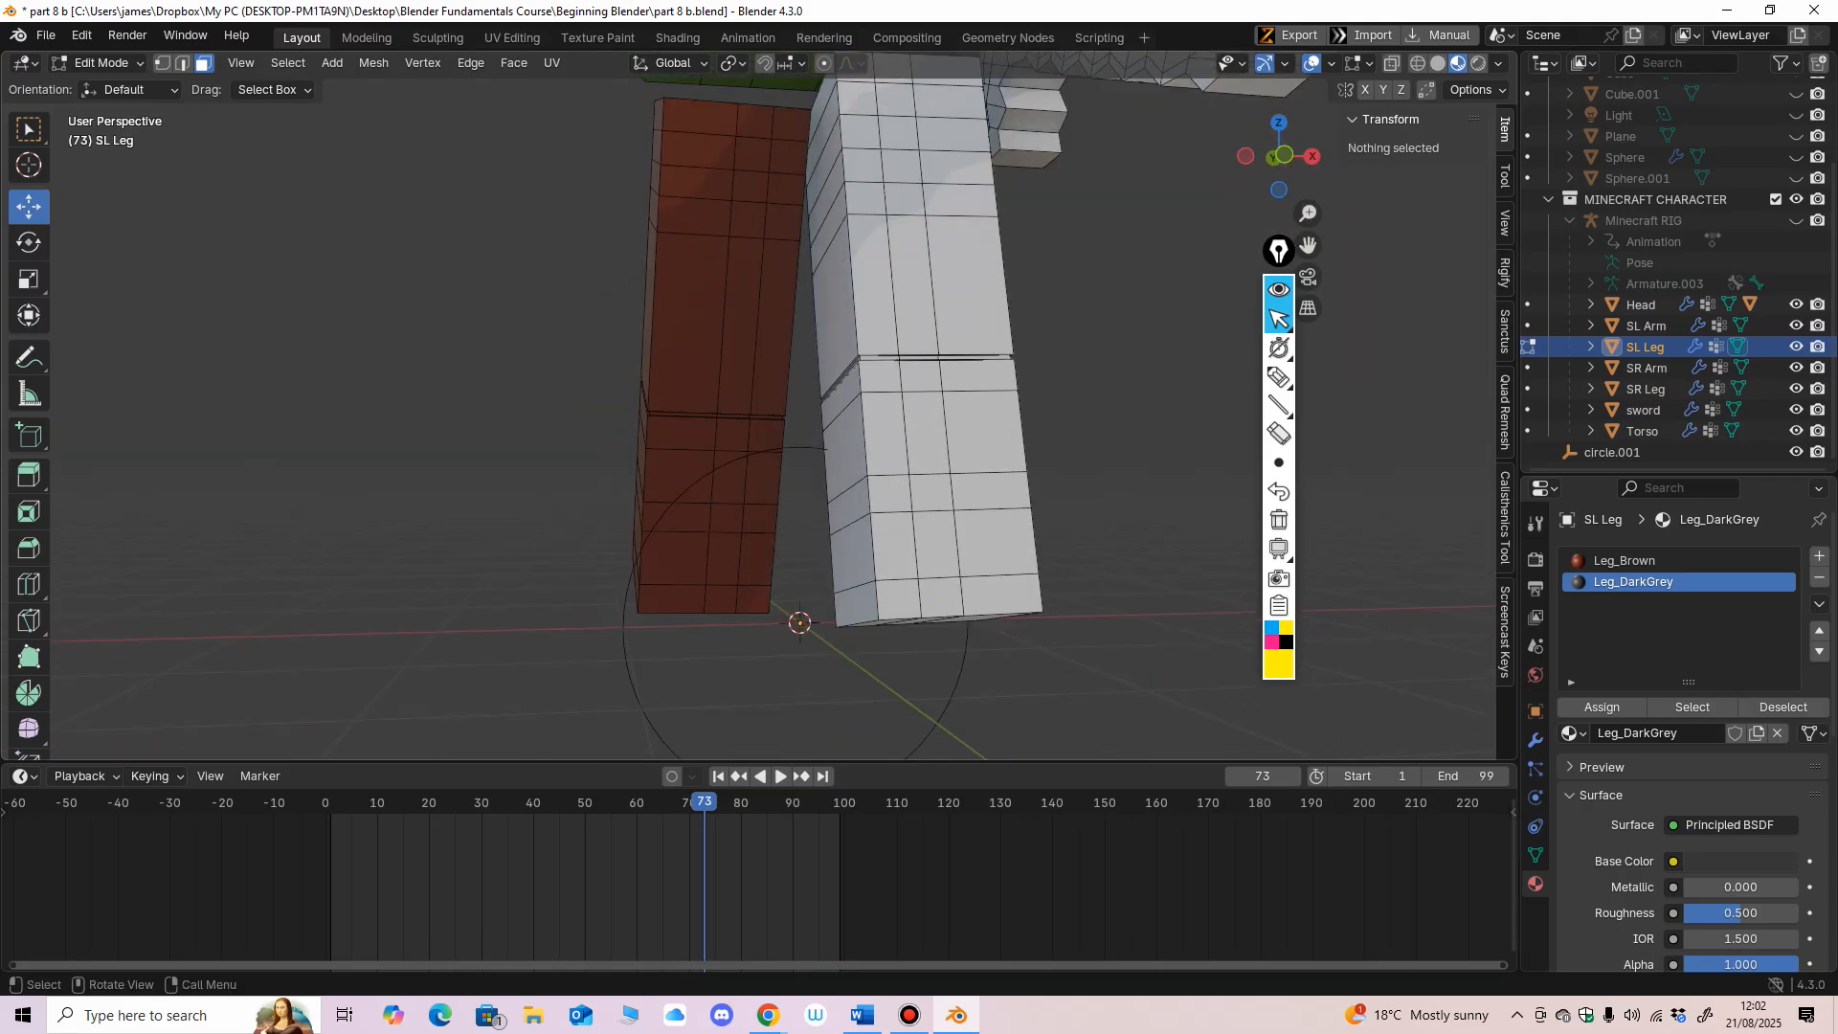
{"action": "middle_click_drag", "start_coordinate": [535, 670], "coordinate": [479, 694]}
{"action": "left_click_drag", "start_coordinate": [480, 695], "coordinate": [879, 367]}
{"action": "middle_click_drag", "start_coordinate": [879, 368], "coordinate": [1082, 375]}
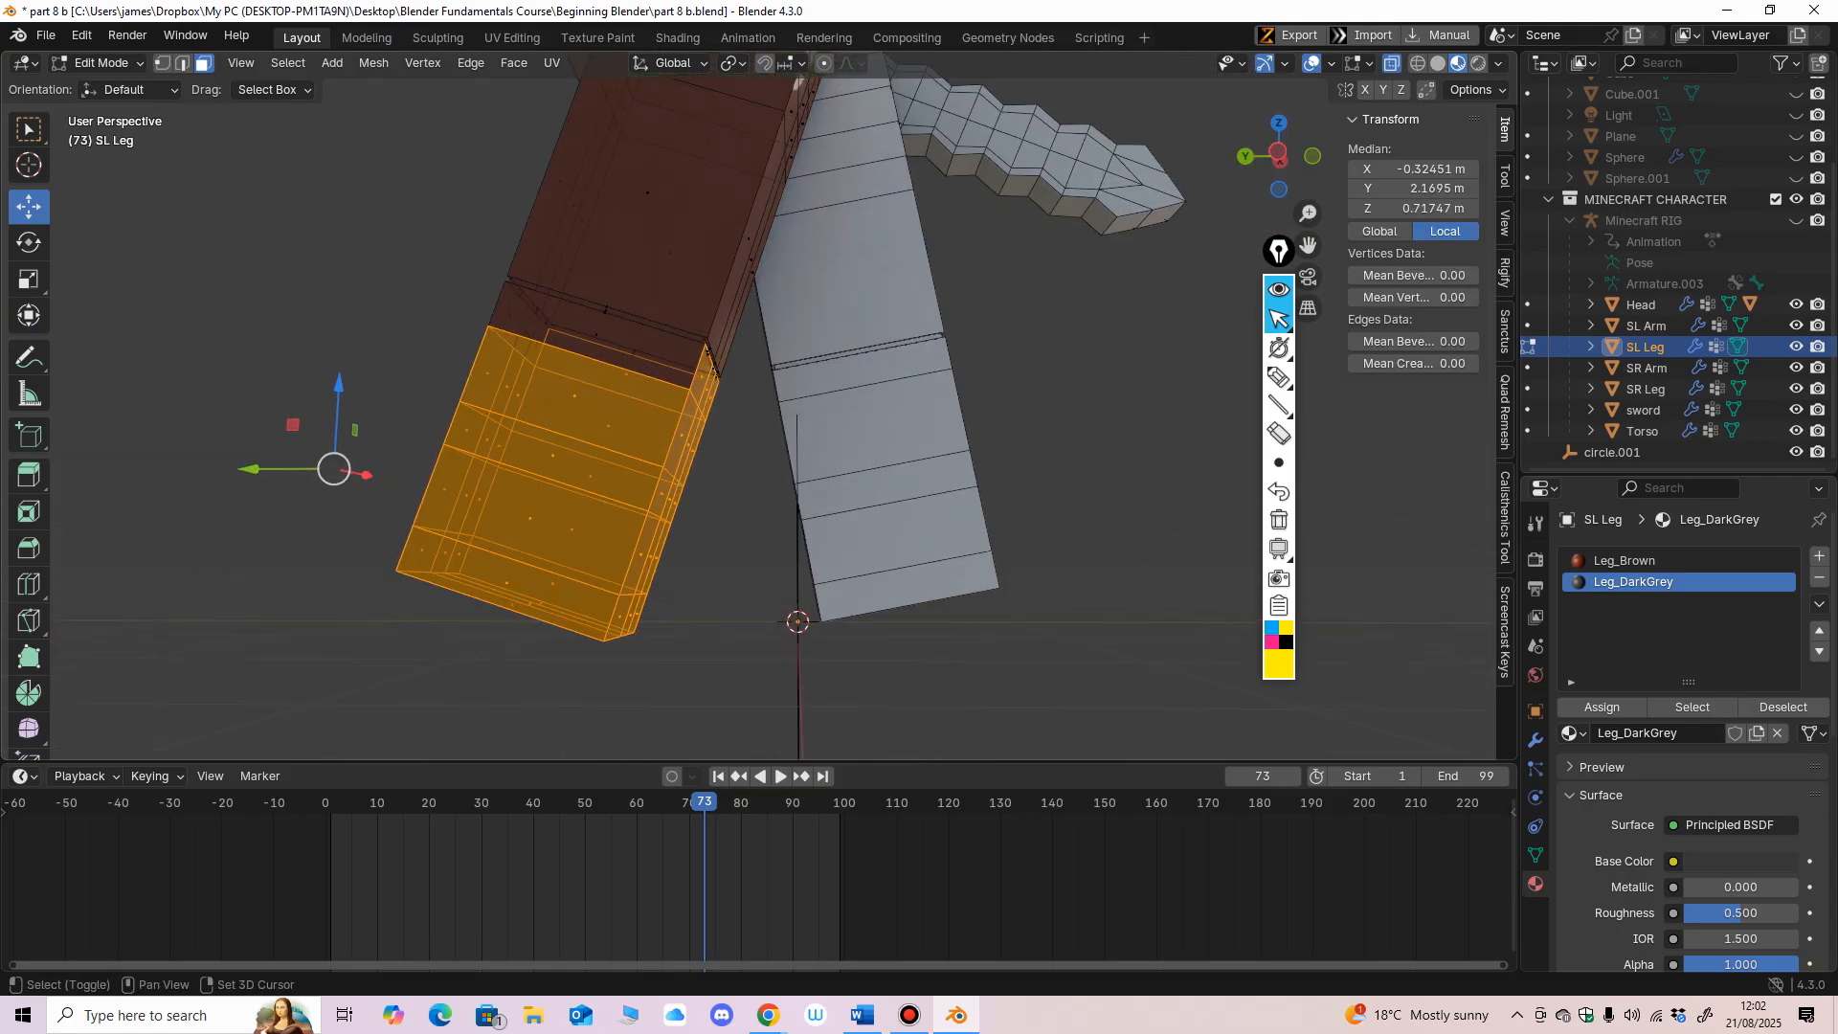
{"action": "left_click", "coordinate": [586, 335], "text": "shift"}
{"action": "middle_click_drag", "start_coordinate": [586, 335], "coordinate": [1239, 383]}
{"action": "left_click", "coordinate": [910, 399], "text": "shift"}
{"action": "left_click", "coordinate": [829, 403], "text": "shift"}
{"action": "left_click", "coordinate": [852, 385], "text": "shift"}
{"action": "scroll", "coordinate": [756, 422], "scroll_direction": "up", "scroll_amount": 2}
{"action": "middle_click_drag", "start_coordinate": [756, 421], "coordinate": [857, 429]}
{"action": "left_click", "coordinate": [802, 433], "text": "shift"}
{"action": "scroll", "coordinate": [854, 426], "scroll_direction": "down", "scroll_amount": 4}
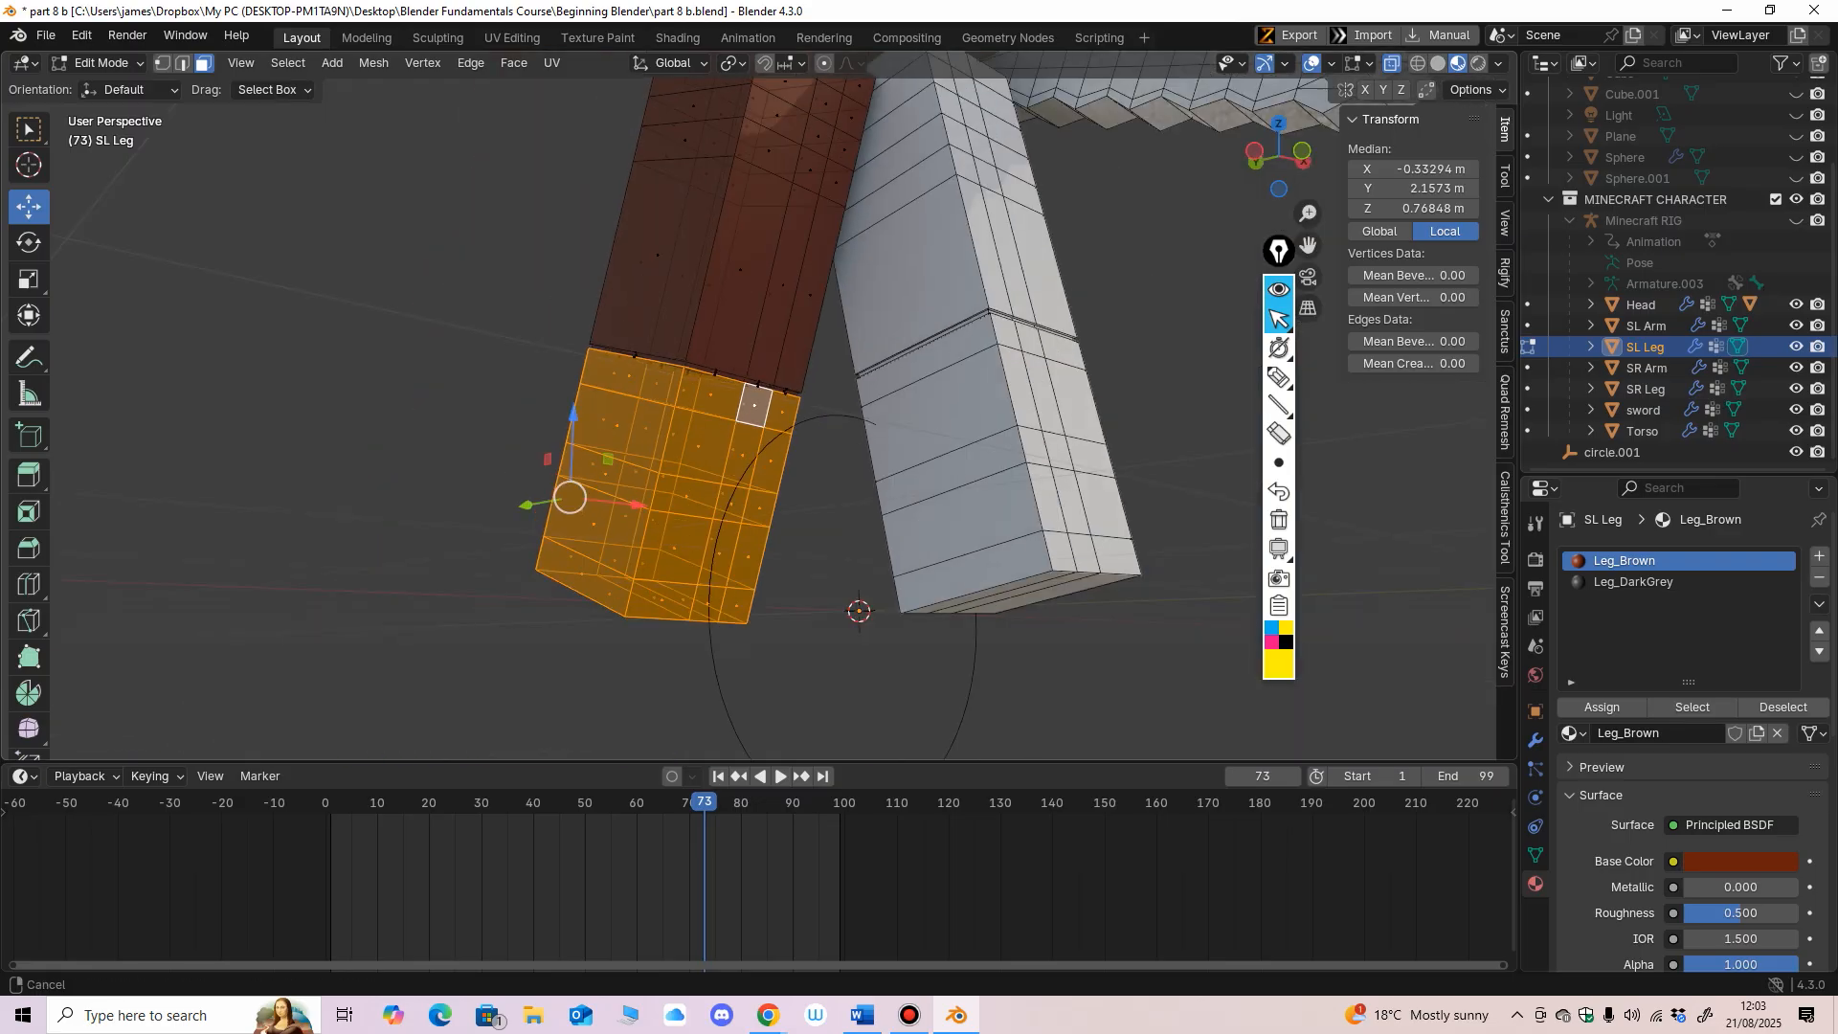
{"action": "left_click", "coordinate": [1639, 581]}
{"action": "left_click", "coordinate": [1606, 707]}
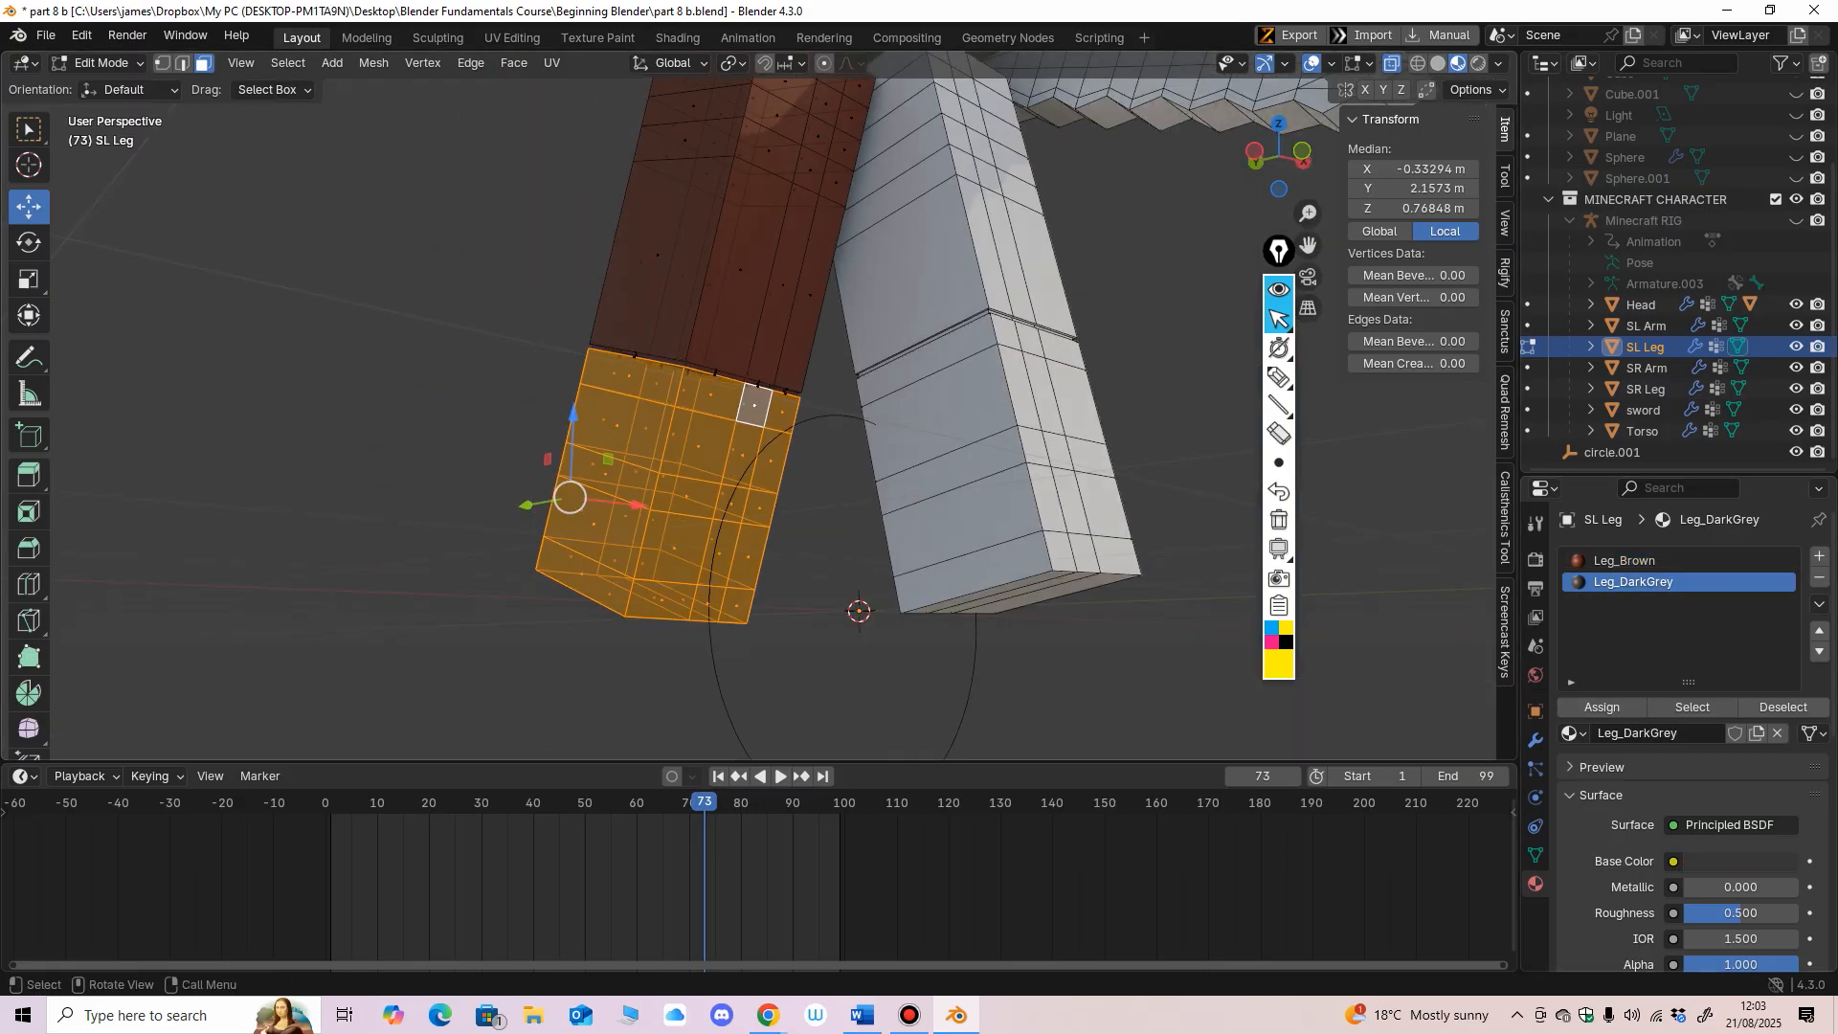
Step: Return to Object Mode, deselect the SL Leg and examine its two-tone colouring from several angles
{"action": "middle_click_drag", "start_coordinate": [967, 498], "coordinate": [1039, 496]}
{"action": "left_click", "coordinate": [100, 63]}
{"action": "left_click", "coordinate": [107, 85]}
{"action": "scroll", "coordinate": [670, 421], "scroll_direction": "down", "scroll_amount": 4}
{"action": "middle_click_drag", "start_coordinate": [670, 421], "coordinate": [737, 411]}
{"action": "middle_click_drag", "start_coordinate": [737, 412], "coordinate": [742, 461], "text": "shift"}
{"action": "scroll", "coordinate": [710, 473], "scroll_direction": "up", "scroll_amount": 3}
{"action": "mouse_move", "coordinate": [919, 430]}
{"action": "middle_mouse_down"}
{"action": "mouse_move", "coordinate": [963, 404]}
{"action": "mouse_move", "coordinate": [908, 445]}
{"action": "middle_mouse_up"}
{"action": "middle_click_drag", "start_coordinate": [909, 445], "coordinate": [842, 509], "text": "ctrl"}
{"action": "middle_click_drag", "start_coordinate": [843, 509], "coordinate": [918, 613]}
{"action": "left_click", "coordinate": [1005, 536]}
Step: Add a third material slot to the SL Leg with a new material named Leg_DarkerGrey
{"action": "middle_click_drag", "start_coordinate": [1005, 536], "coordinate": [730, 411]}
{"action": "scroll", "coordinate": [729, 412], "scroll_direction": "up", "scroll_amount": 2}
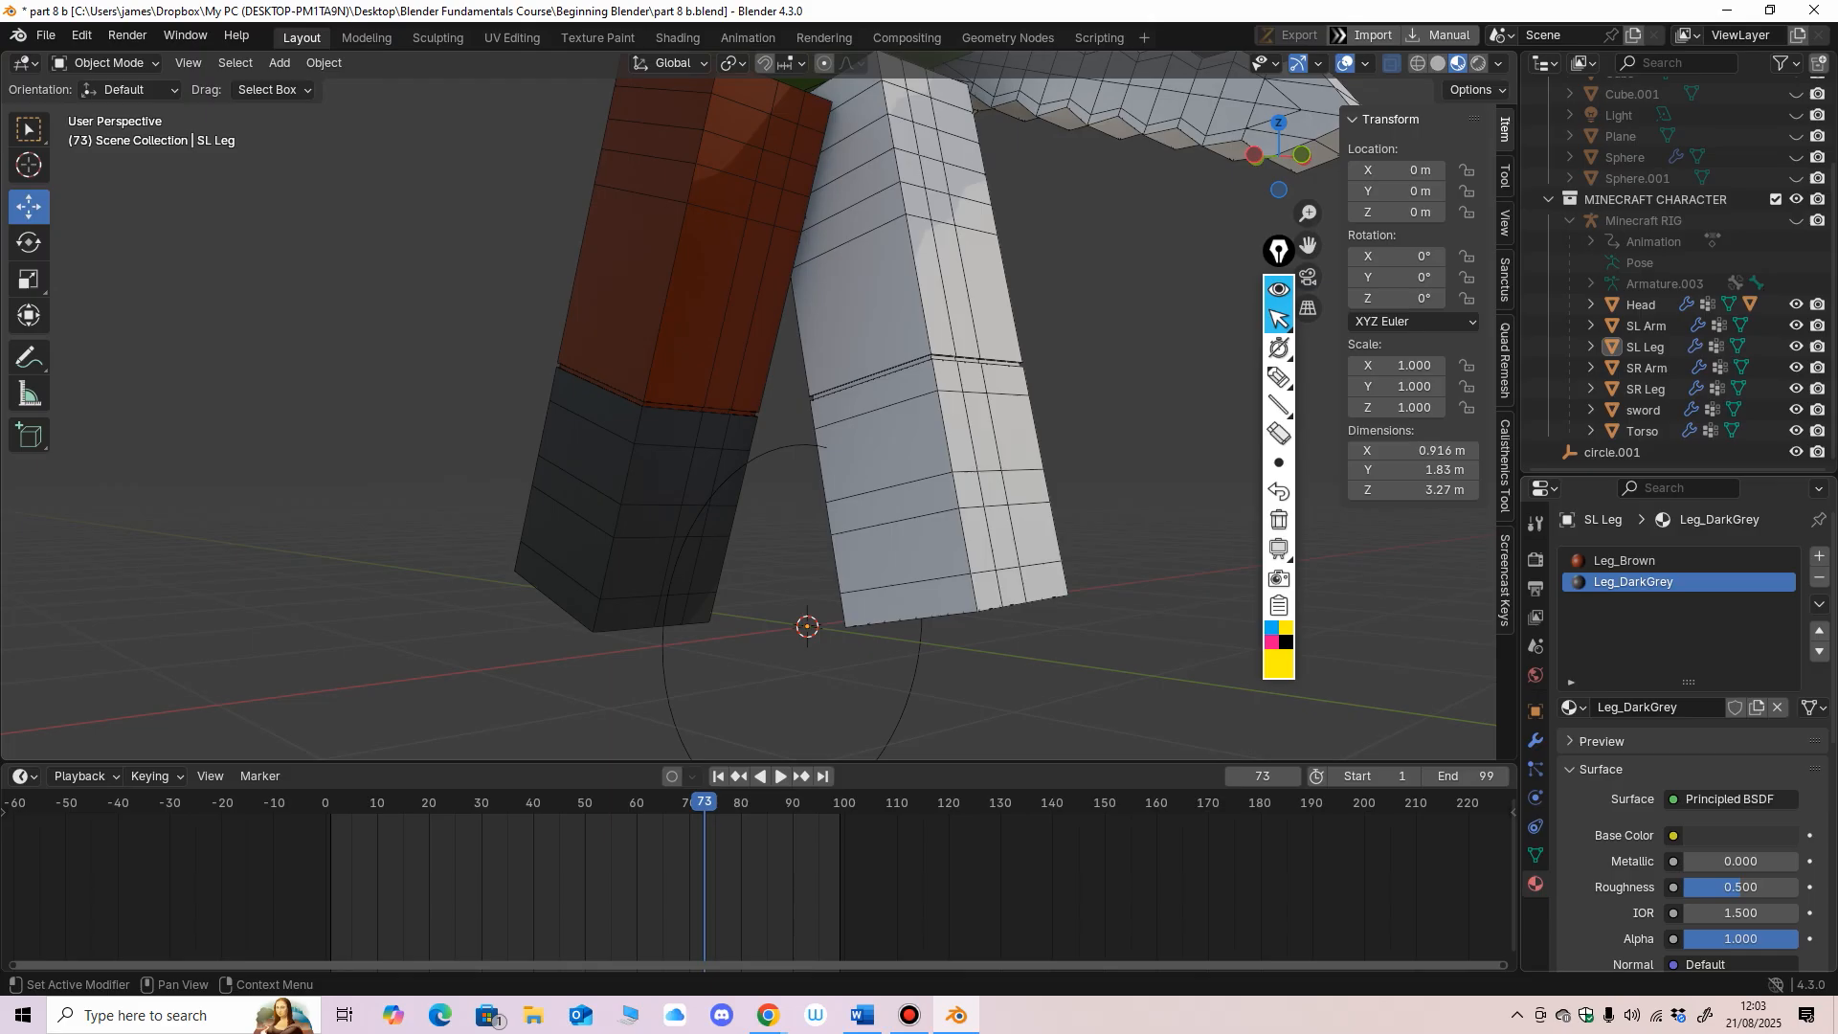
{"action": "left_click", "coordinate": [1818, 556]}
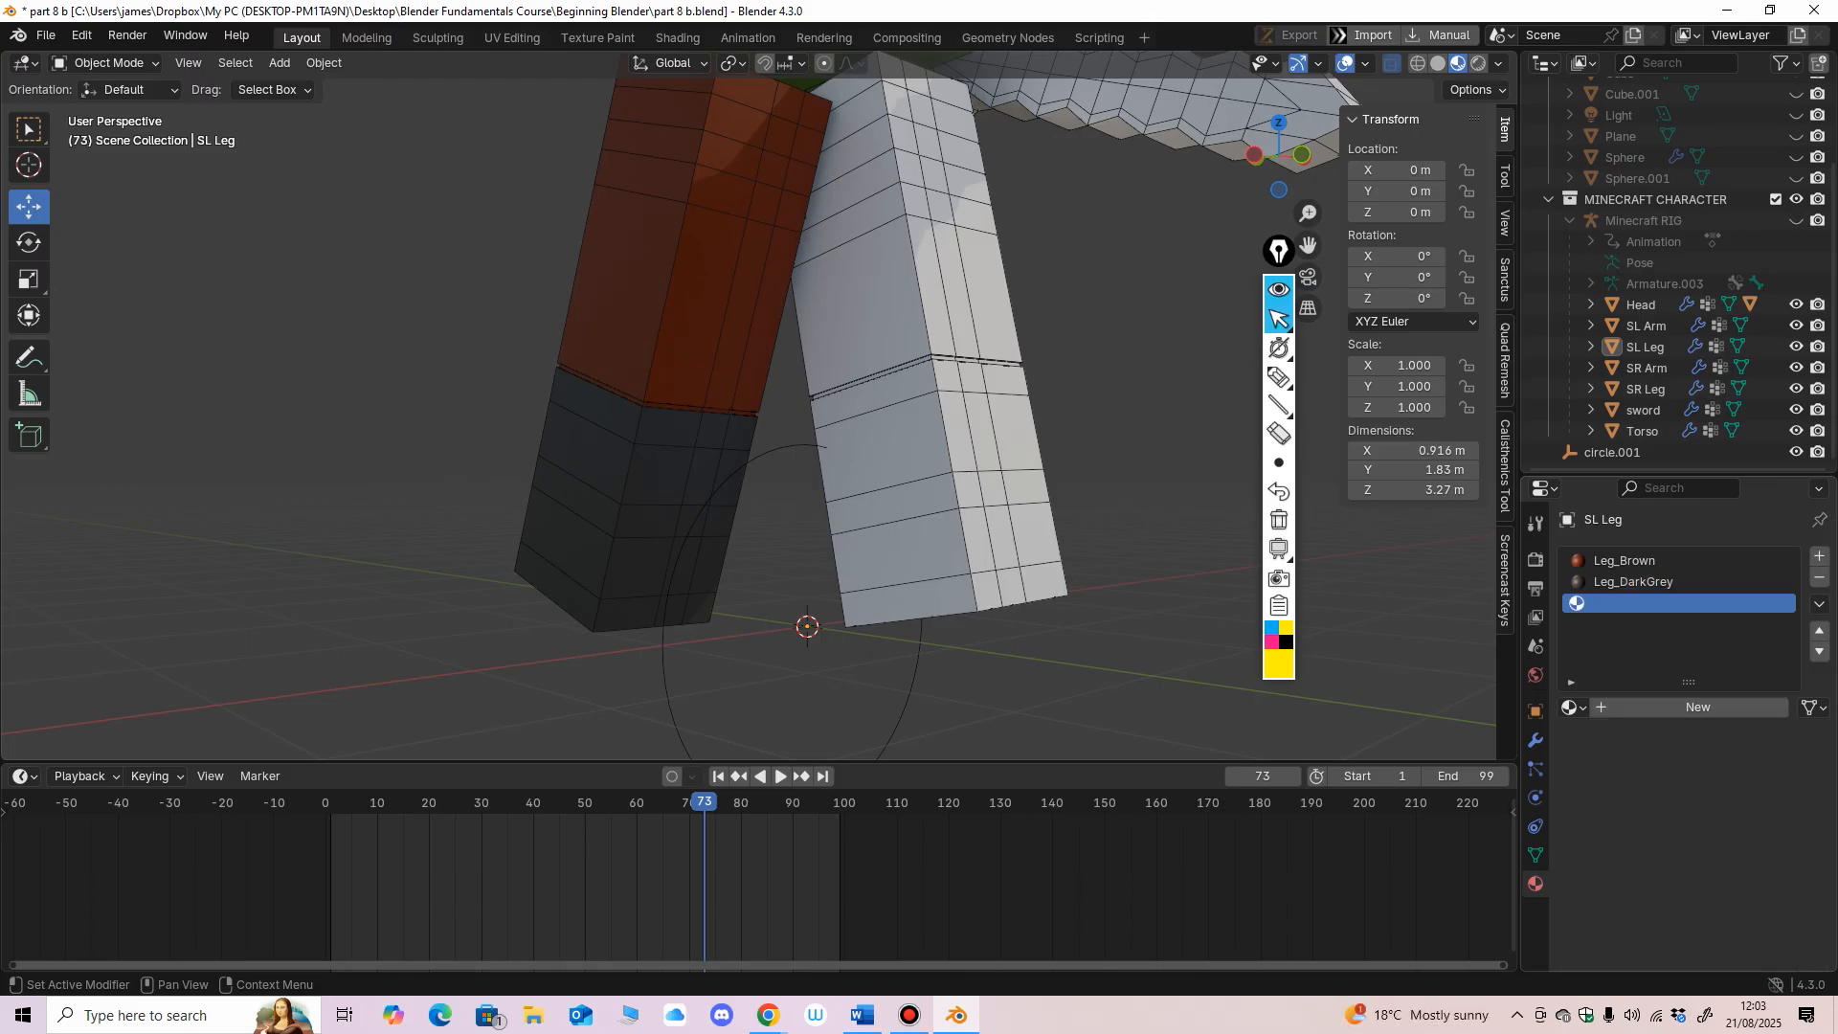
{"action": "left_click", "coordinate": [1690, 707]}
{"action": "double_click", "coordinate": [1629, 602]}
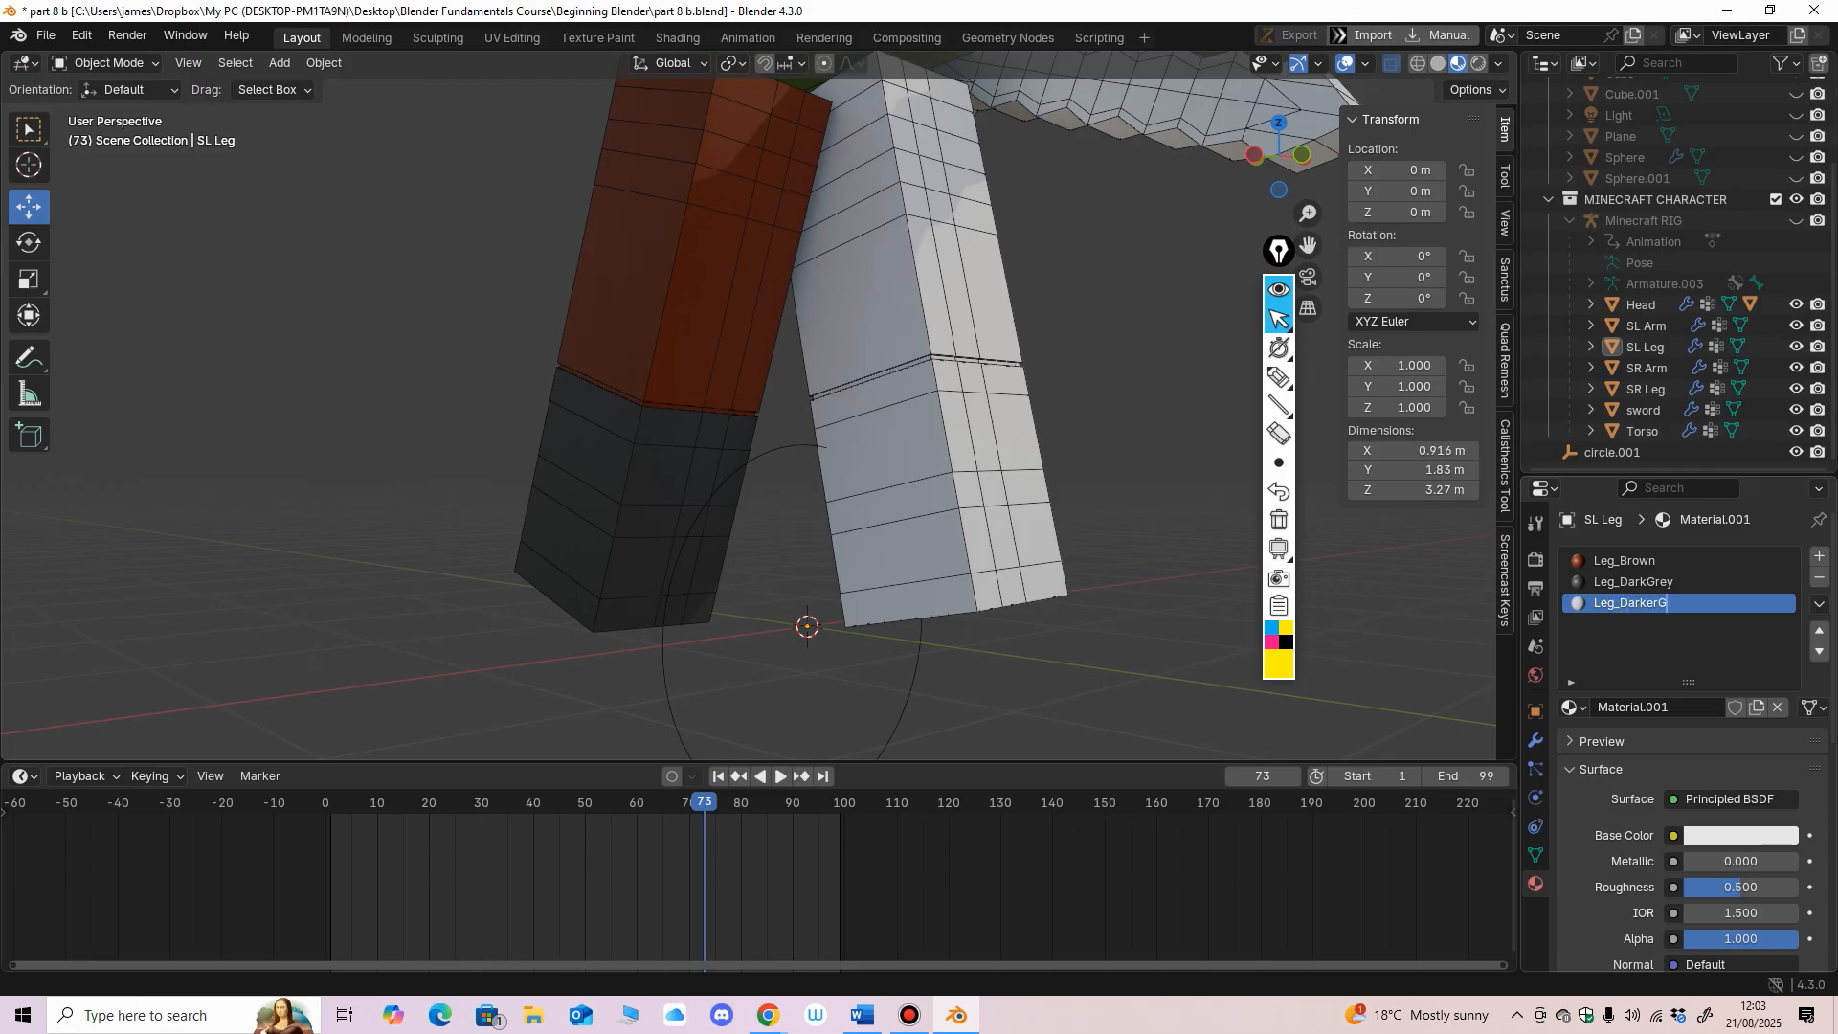
{"action": "type", "text": "Leg_DarkerGrey"}
{"action": "key", "text": "Return"}
{"action": "mouse_move", "coordinate": [813, 670]}
{"action": "middle_mouse_down"}
{"action": "mouse_move", "coordinate": [762, 670]}
{"action": "mouse_move", "coordinate": [762, 627]}
{"action": "middle_mouse_up"}
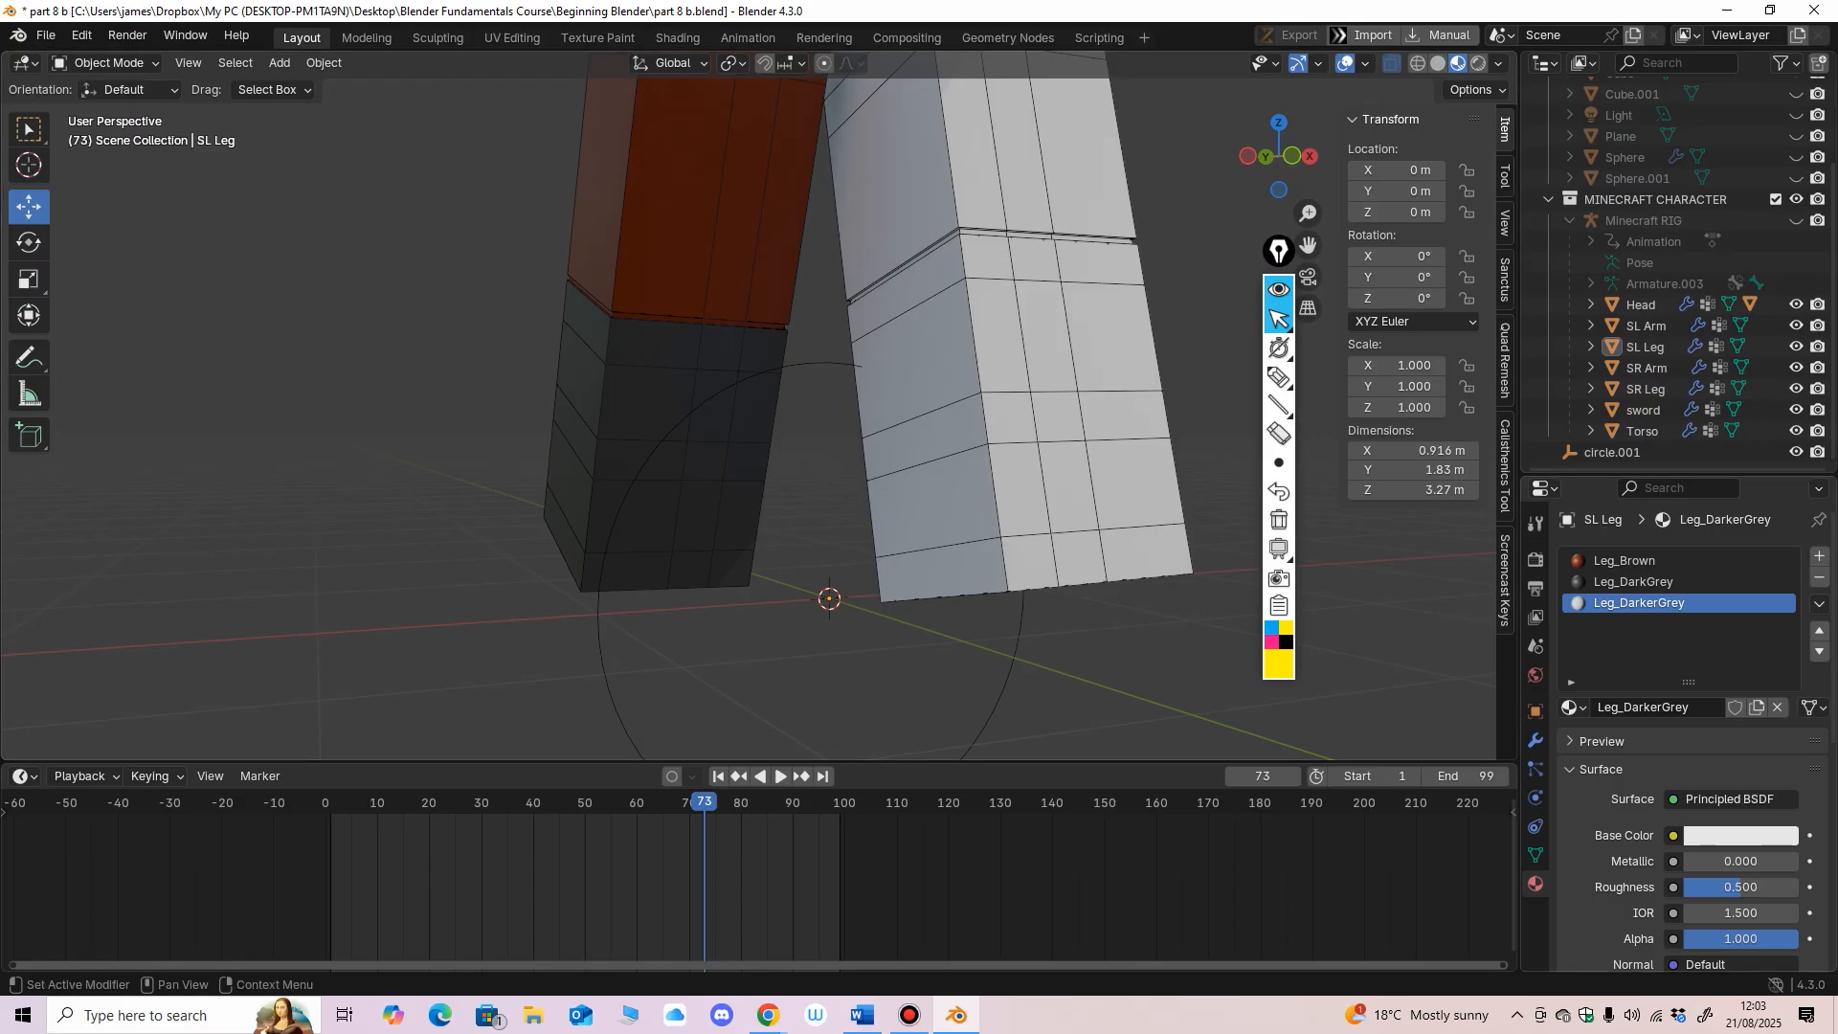
Step: Sample the lower leg's dark grey as the Leg_DarkerGrey base colour and darken it to a value of about 0.008
{"action": "left_click", "coordinate": [1727, 836]}
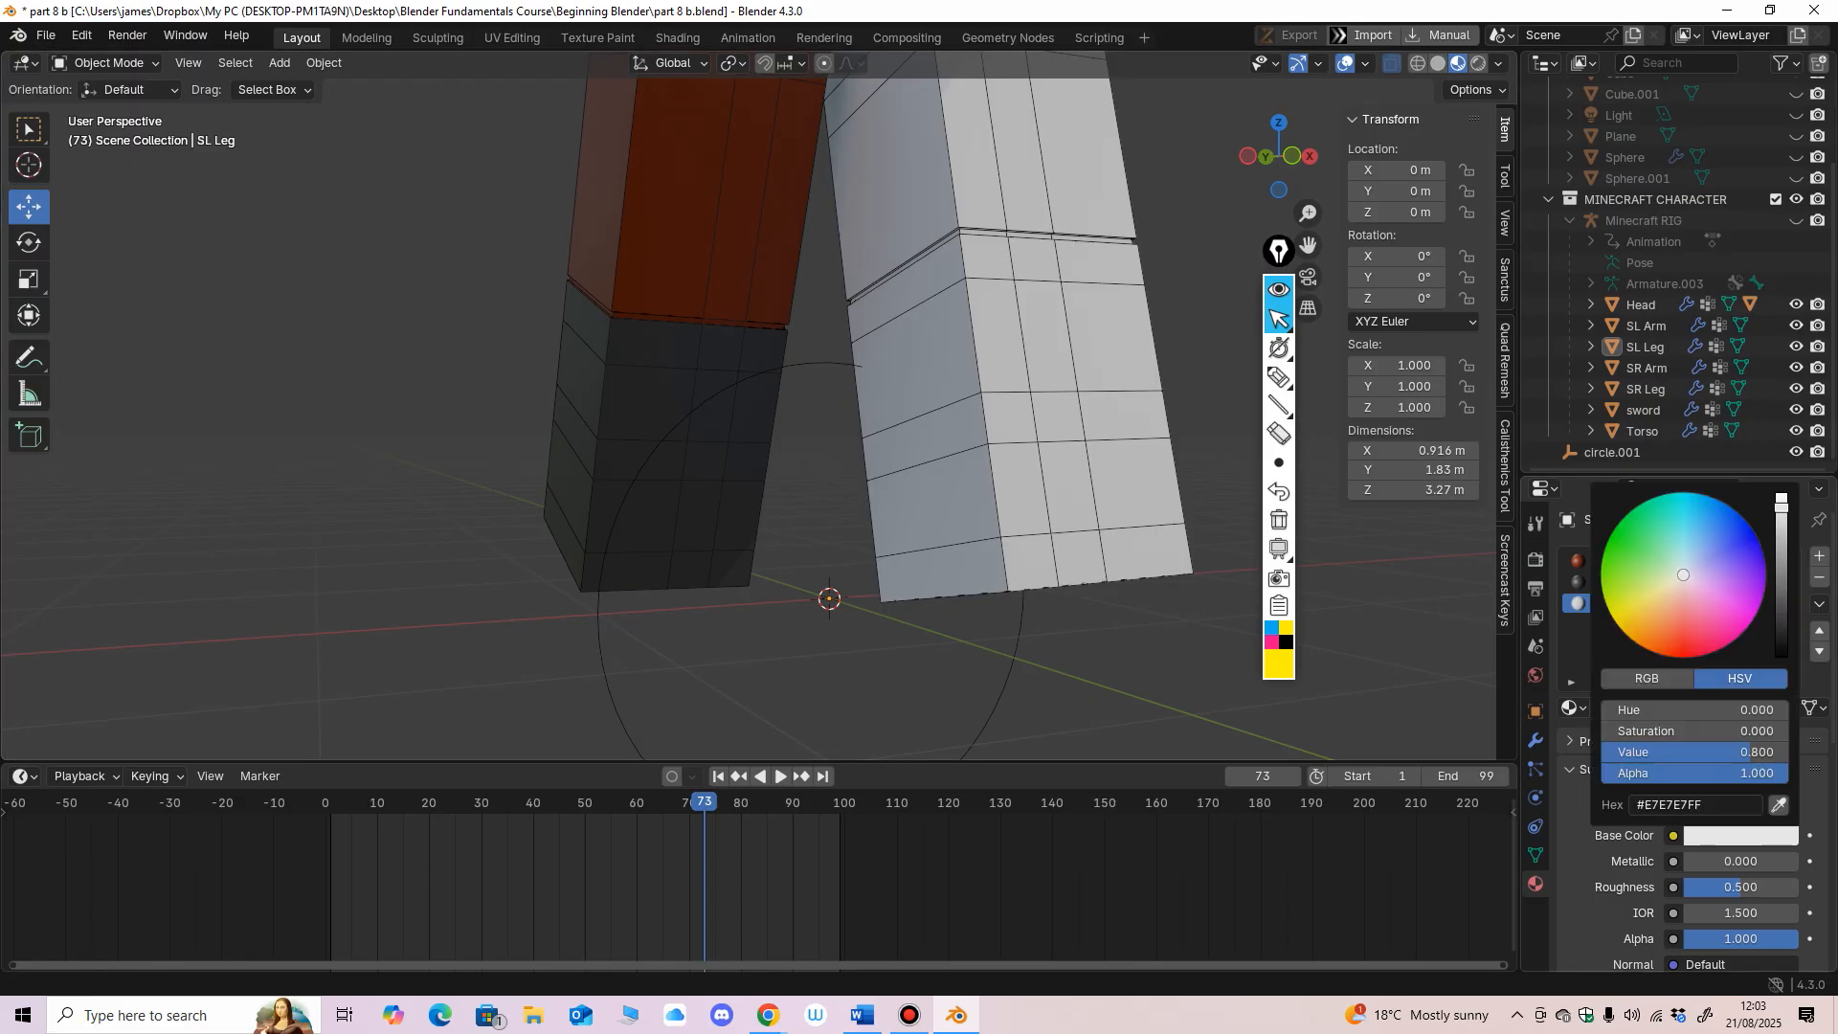
{"action": "left_click", "coordinate": [1778, 804]}
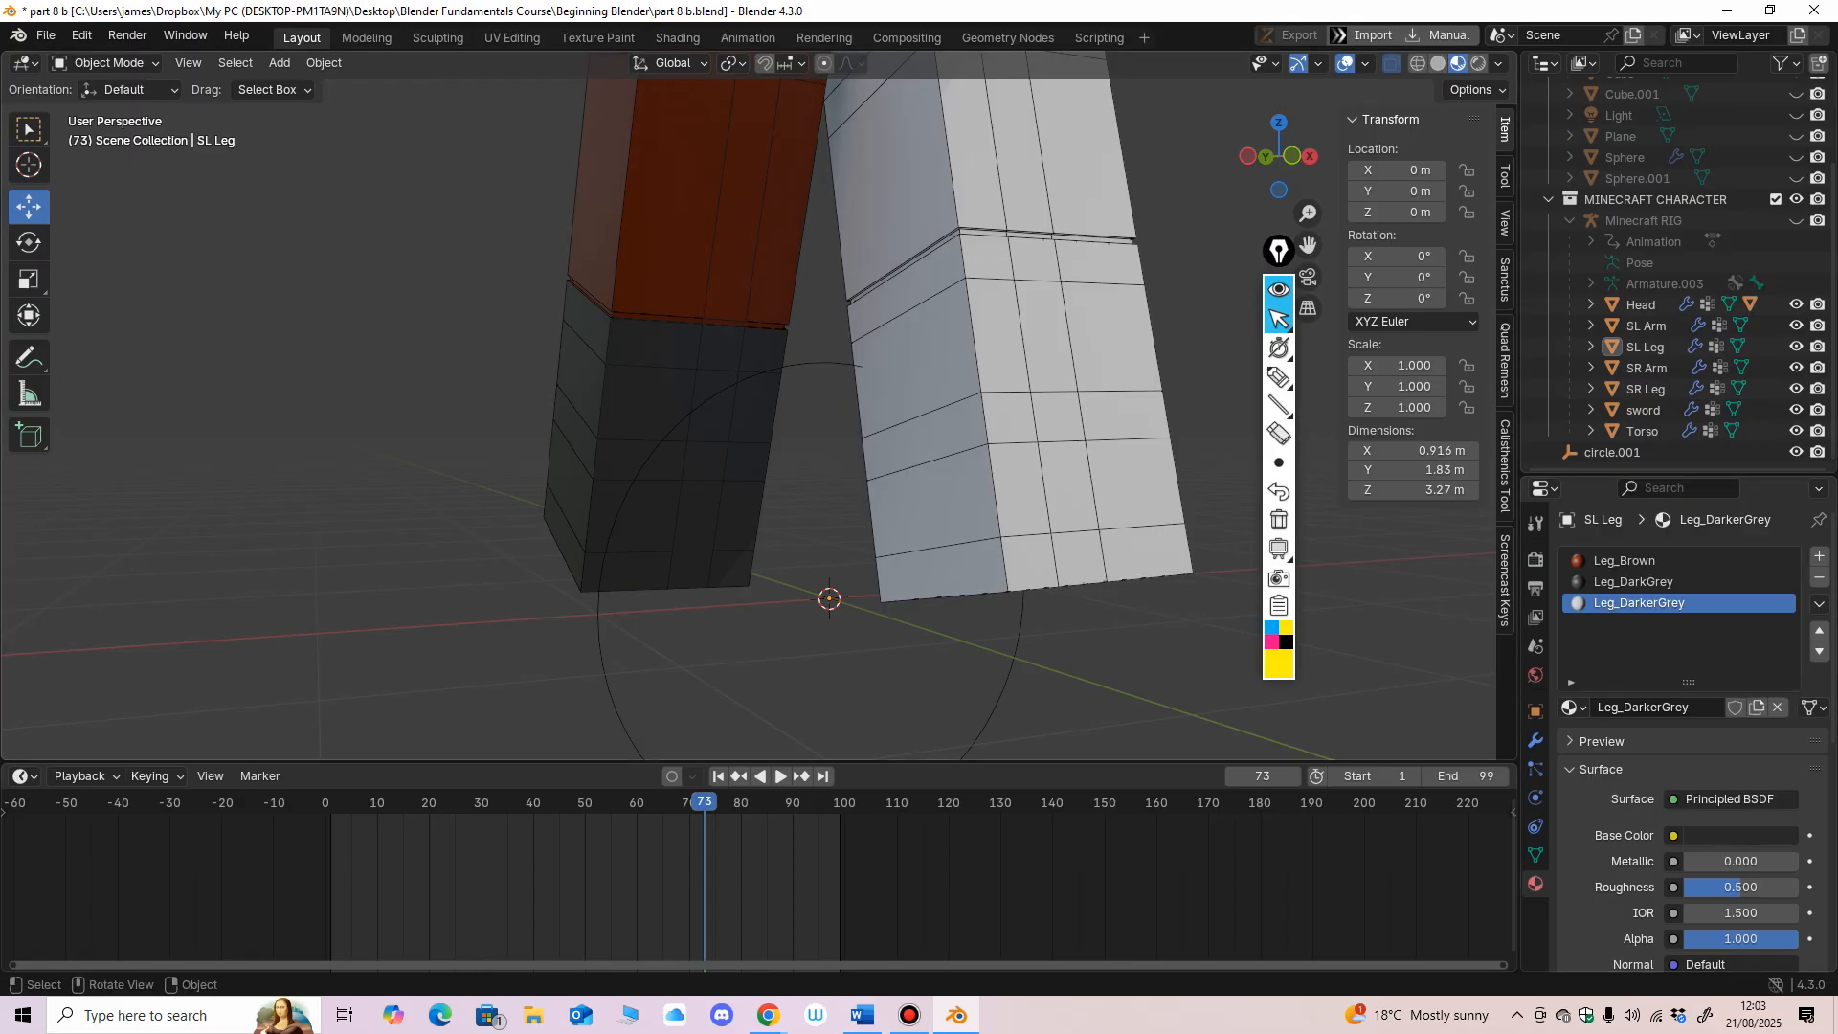
{"action": "left_click", "coordinate": [1738, 835]}
{"action": "left_click_drag", "start_coordinate": [1780, 629], "coordinate": [1780, 644]}
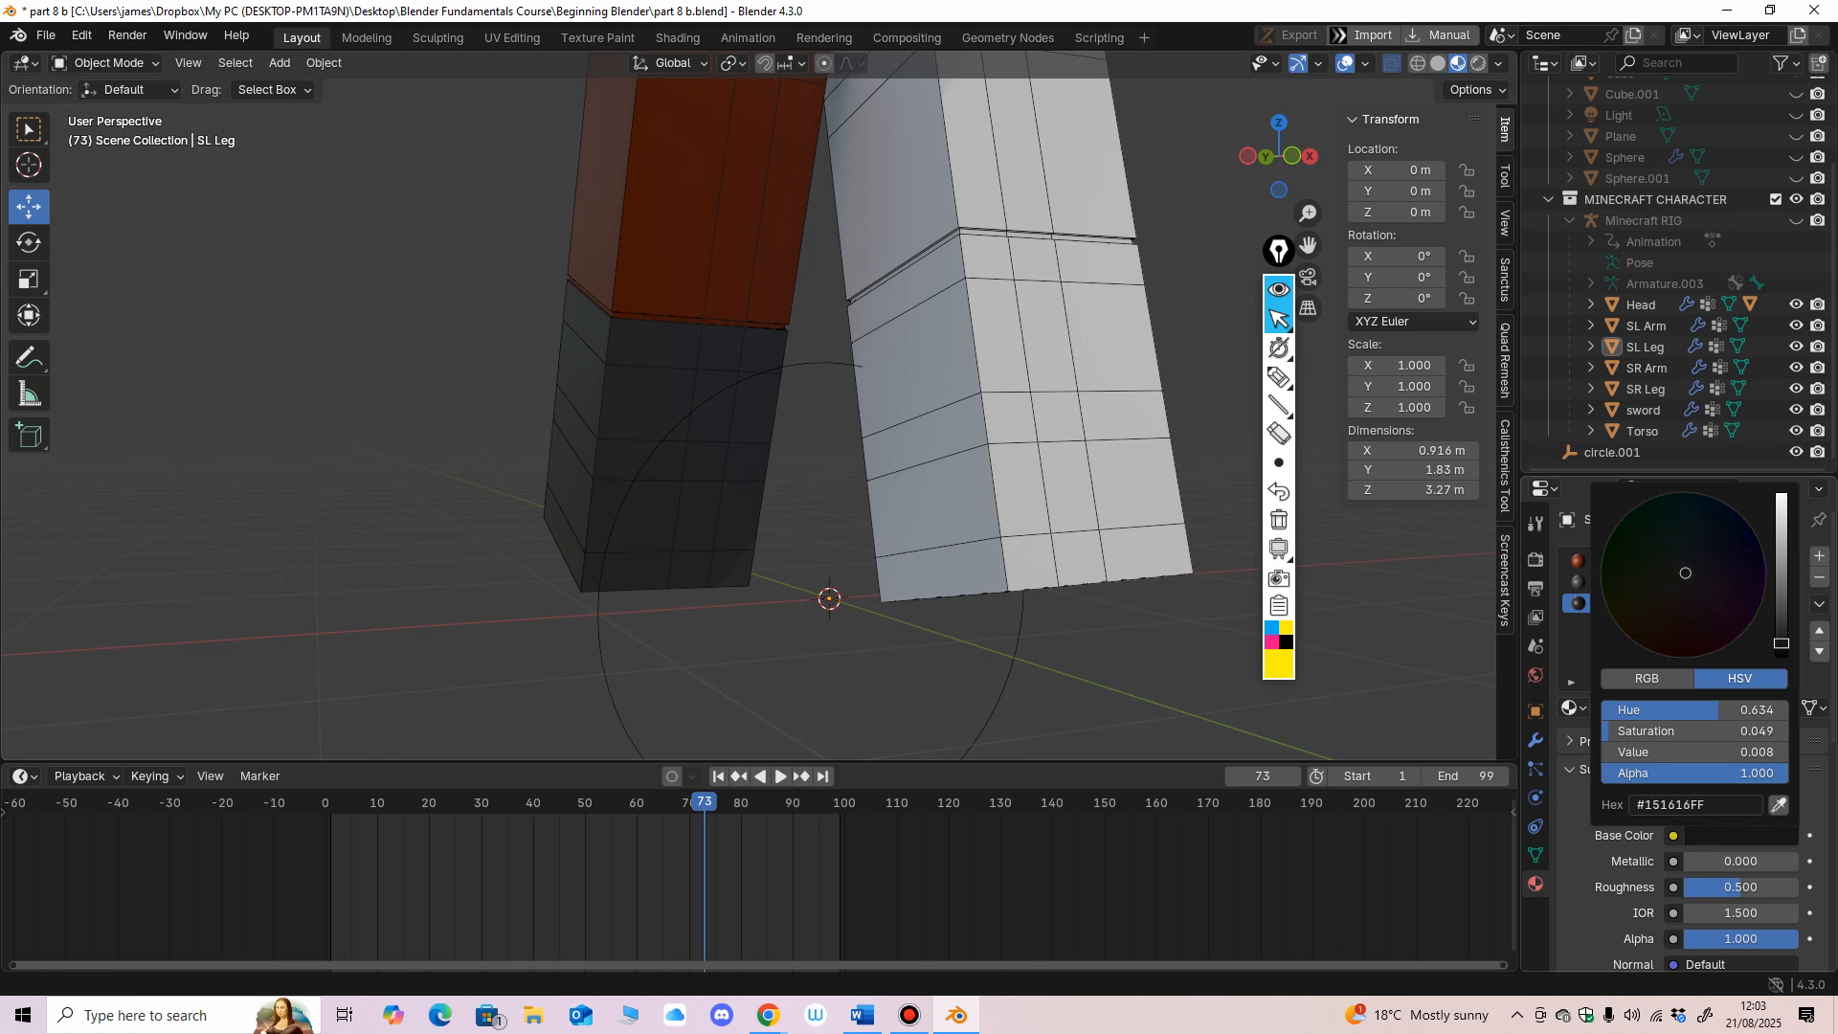
{"action": "middle_click_drag", "start_coordinate": [1082, 536], "coordinate": [1043, 496]}
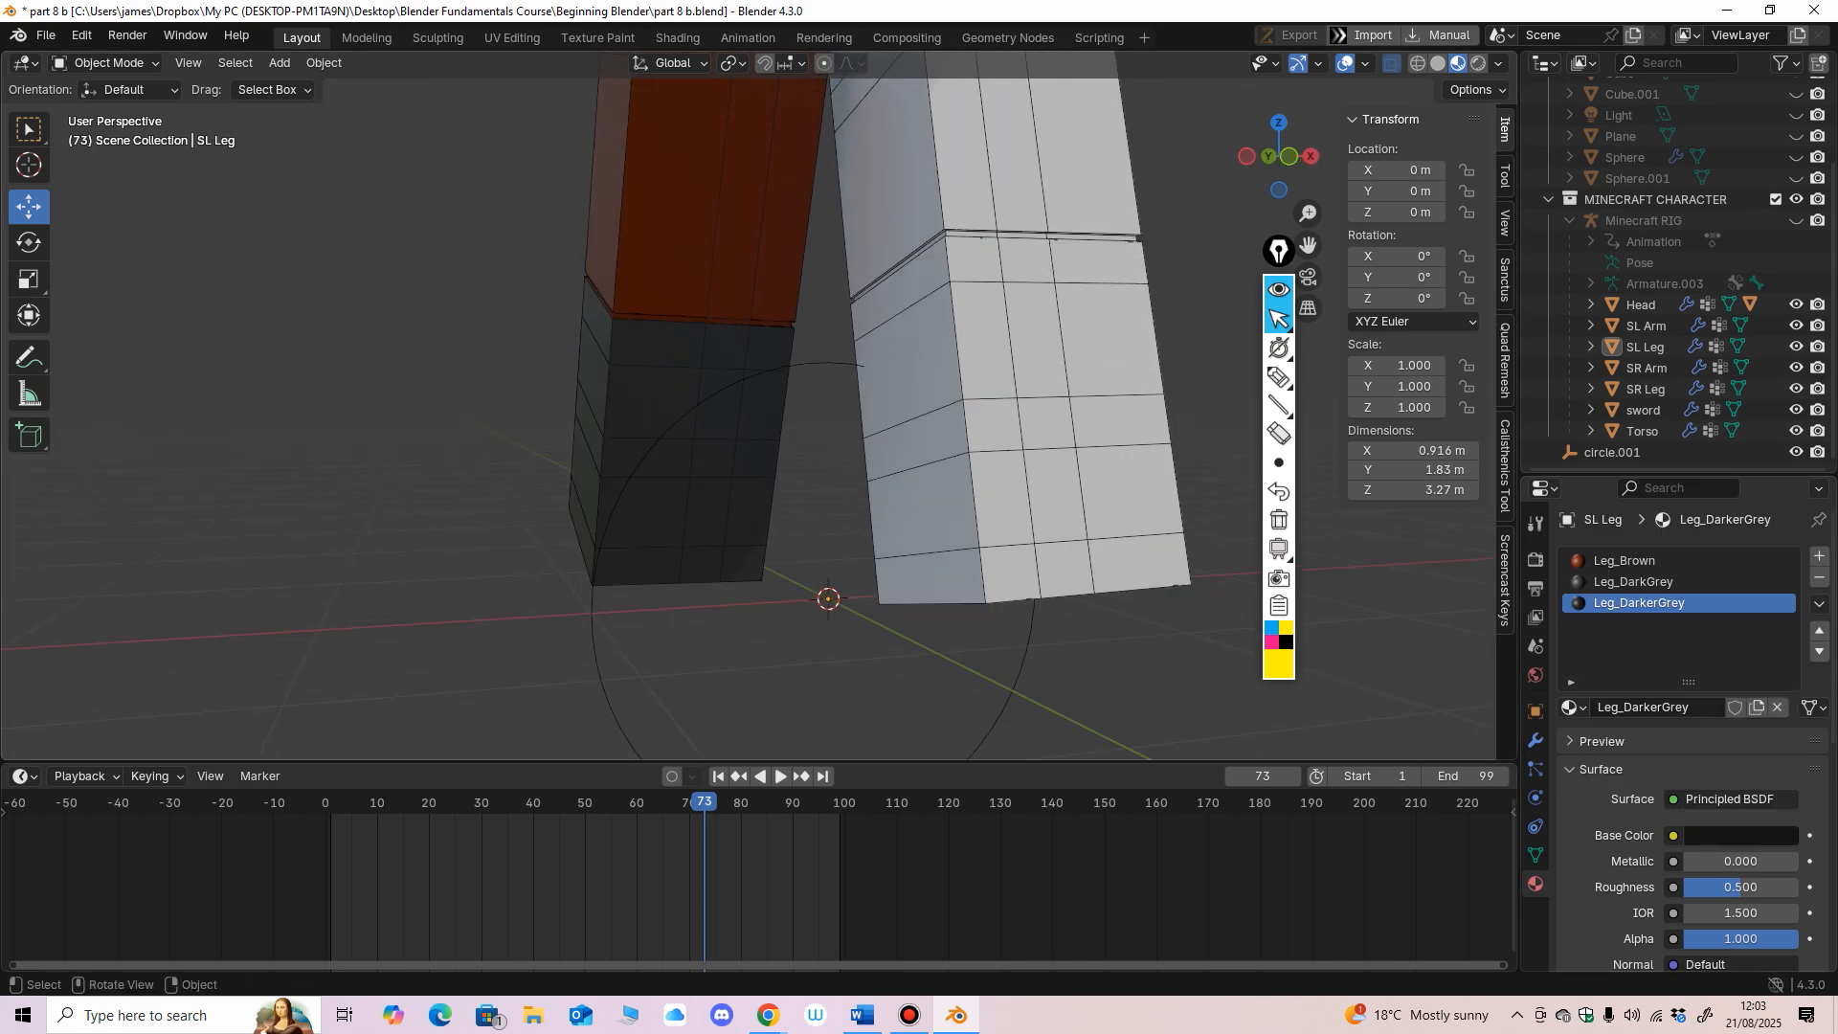
Step: Put the SL Leg in Edit Mode and clear the existing face selection
{"action": "left_click", "coordinate": [703, 402]}
{"action": "left_click", "coordinate": [107, 64]}
{"action": "left_click", "coordinate": [107, 109]}
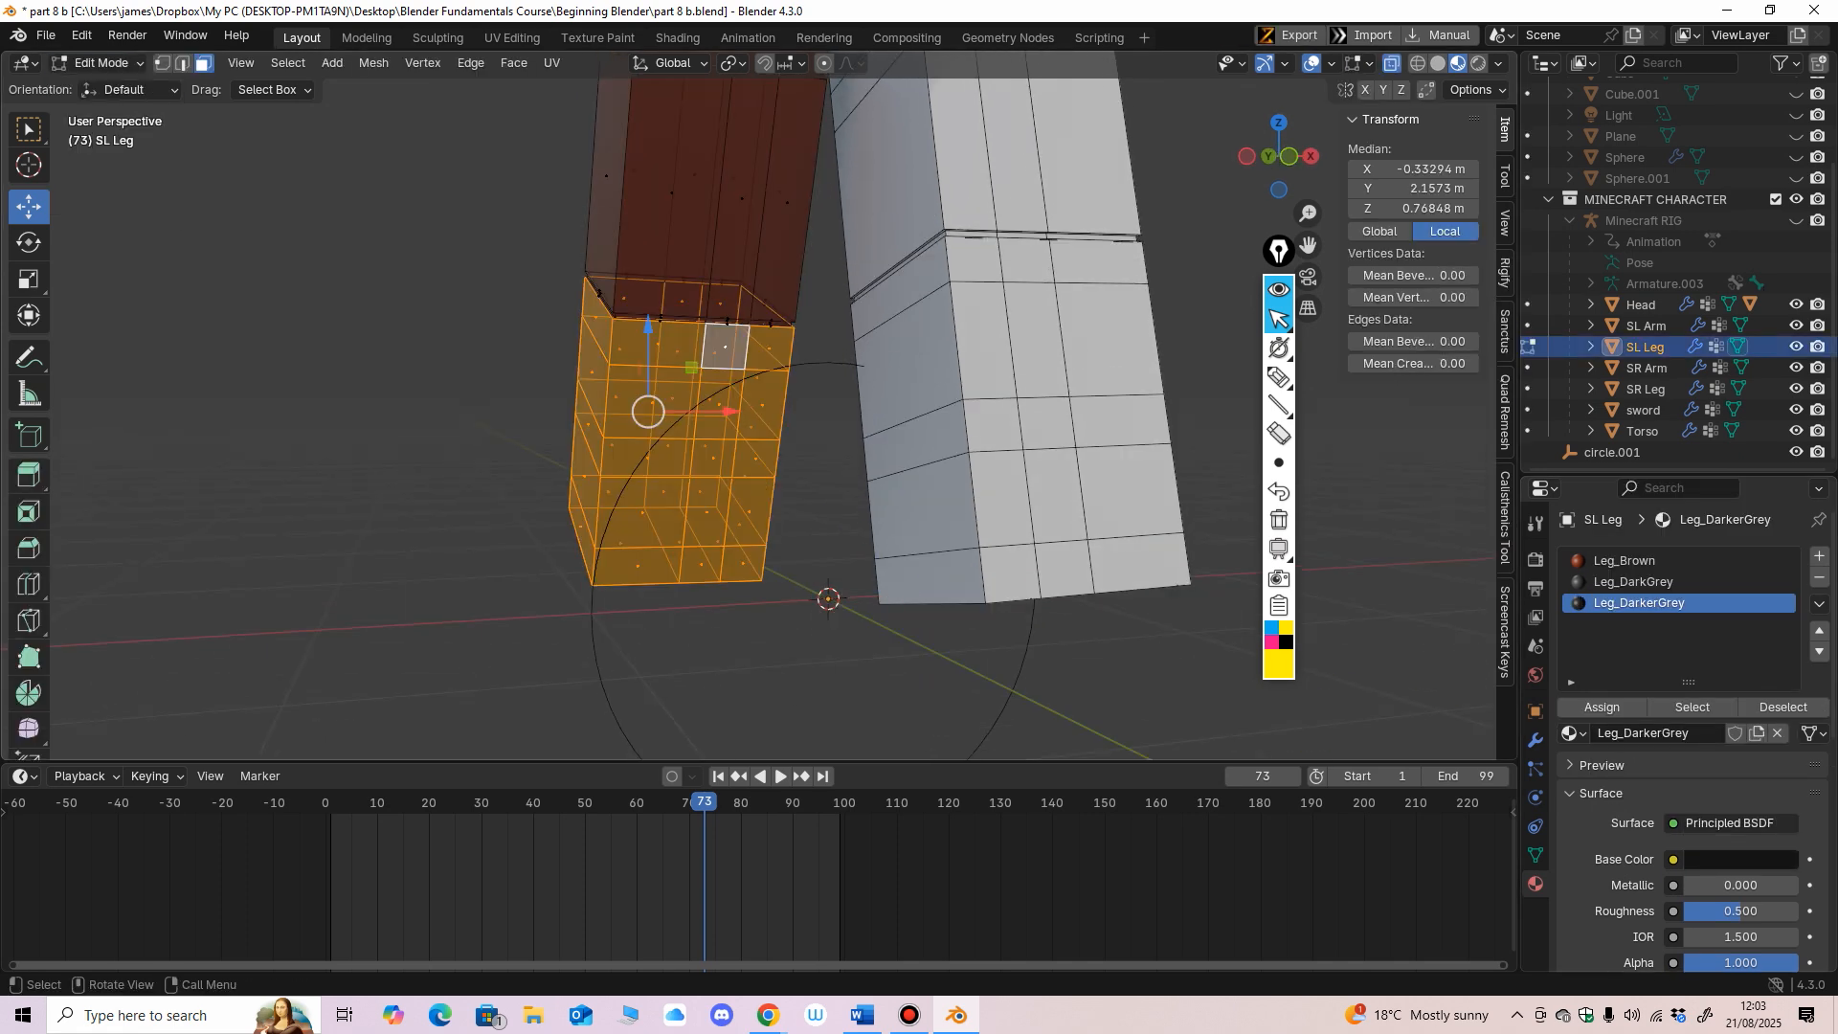
{"action": "scroll", "coordinate": [722, 397], "scroll_direction": "up", "scroll_amount": 2}
{"action": "middle_click_drag", "start_coordinate": [713, 364], "coordinate": [788, 375], "text": "shift"}
{"action": "key", "text": "alt+a"}
{"action": "scroll", "coordinate": [747, 406], "scroll_direction": "up", "scroll_amount": 1}
Step: Select the row of faces directly below the knee, leaving out the front inner corner face, and assign them Leg_DarkerGrey
{"action": "left_click", "coordinate": [636, 301]}
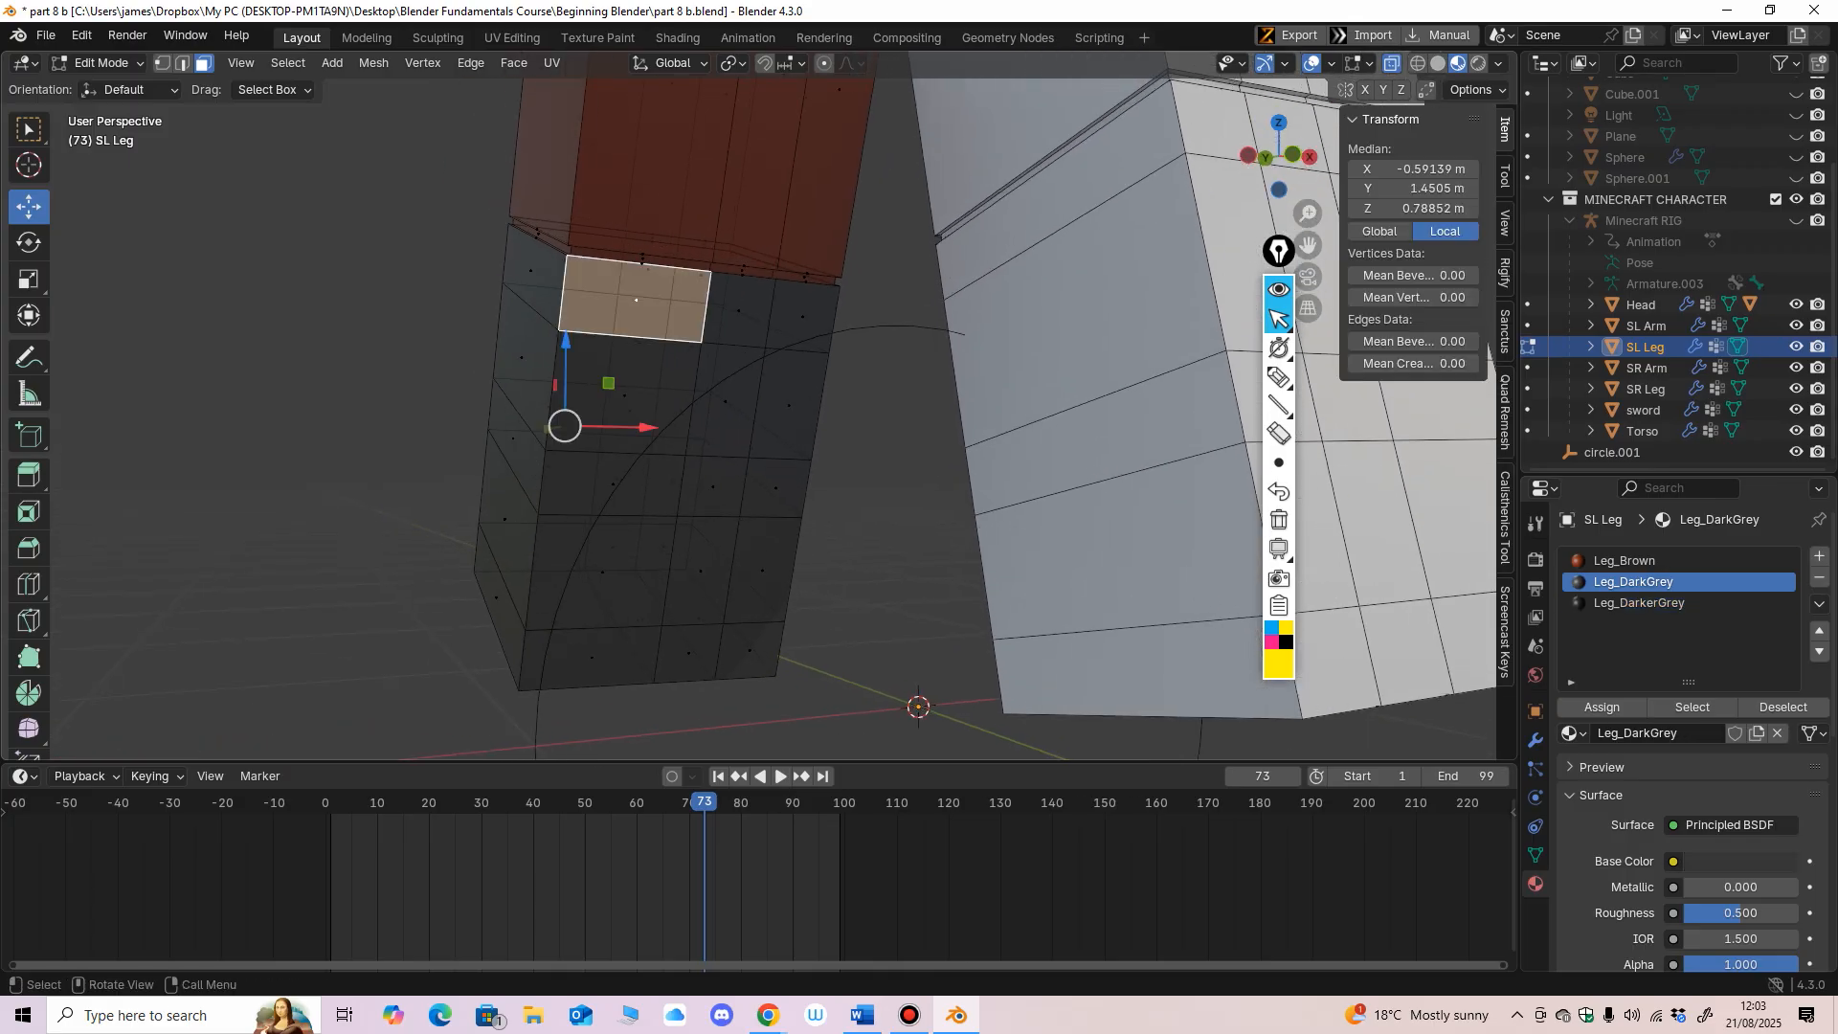
{"action": "left_click", "coordinate": [738, 311], "text": "shift"}
{"action": "left_click", "coordinate": [532, 272], "text": "shift"}
{"action": "middle_click_drag", "start_coordinate": [532, 278], "coordinate": [839, 310]}
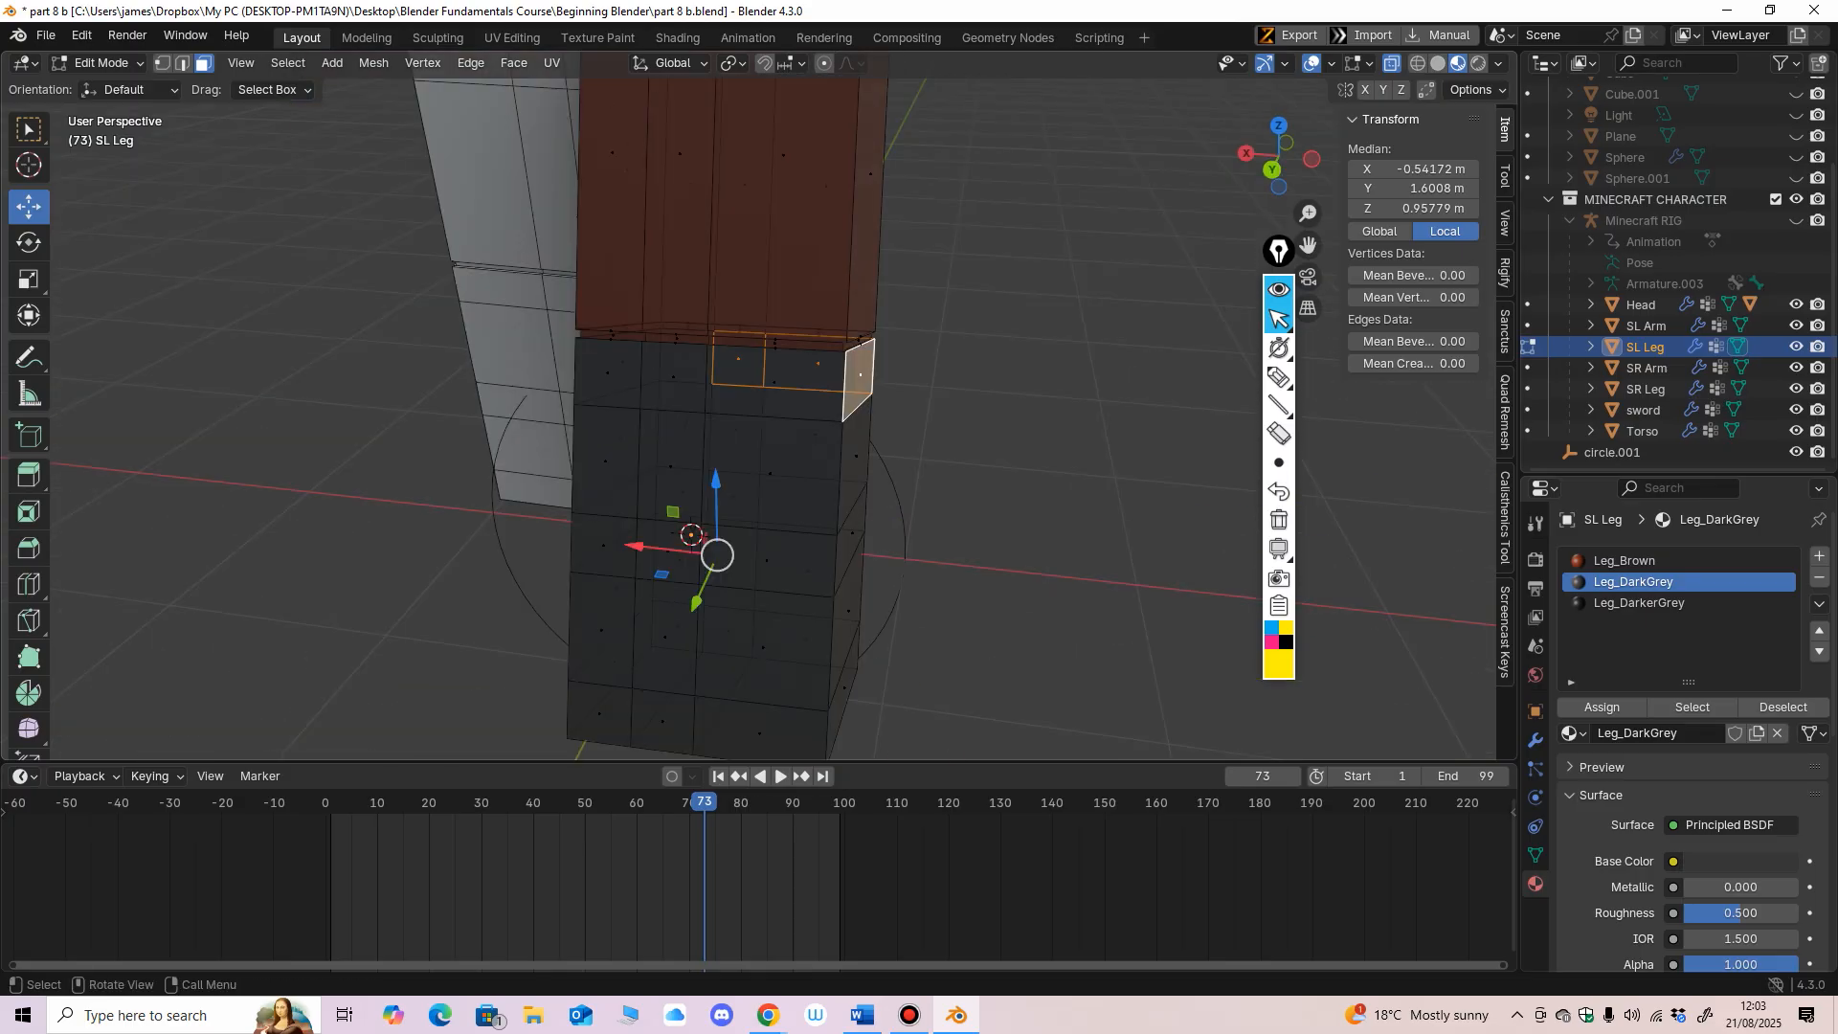
{"action": "left_click", "coordinate": [773, 381], "text": "shift"}
{"action": "left_click", "coordinate": [673, 376], "text": "shift"}
{"action": "left_click", "coordinate": [609, 371], "text": "shift"}
{"action": "middle_click_drag", "start_coordinate": [608, 371], "coordinate": [729, 360]}
{"action": "left_click", "coordinate": [915, 342], "text": "shift"}
{"action": "middle_click_drag", "start_coordinate": [915, 341], "coordinate": [964, 284]}
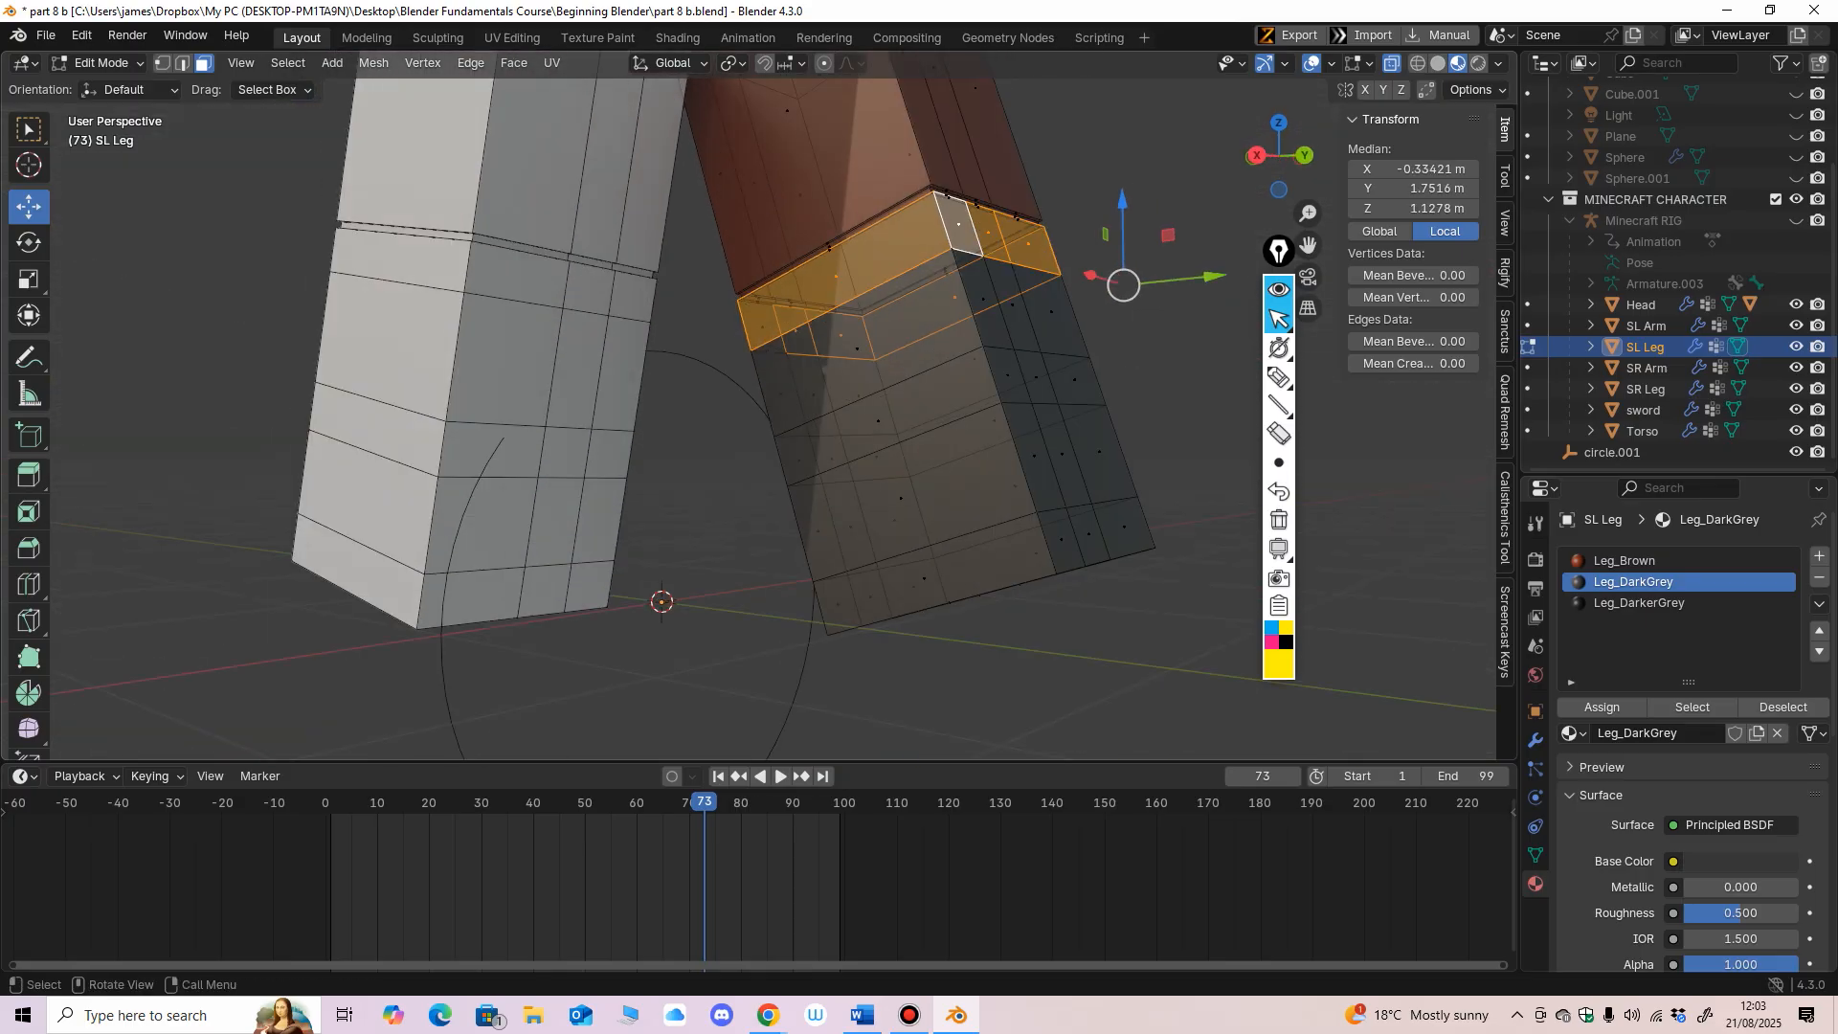
{"action": "left_click", "coordinate": [1638, 603]}
{"action": "left_click", "coordinate": [1601, 707]}
{"action": "middle_click_drag", "start_coordinate": [1053, 383], "coordinate": [631, 368]}
{"action": "middle_click_drag", "start_coordinate": [842, 372], "coordinate": [741, 388]}
{"action": "left_click", "coordinate": [739, 395]}
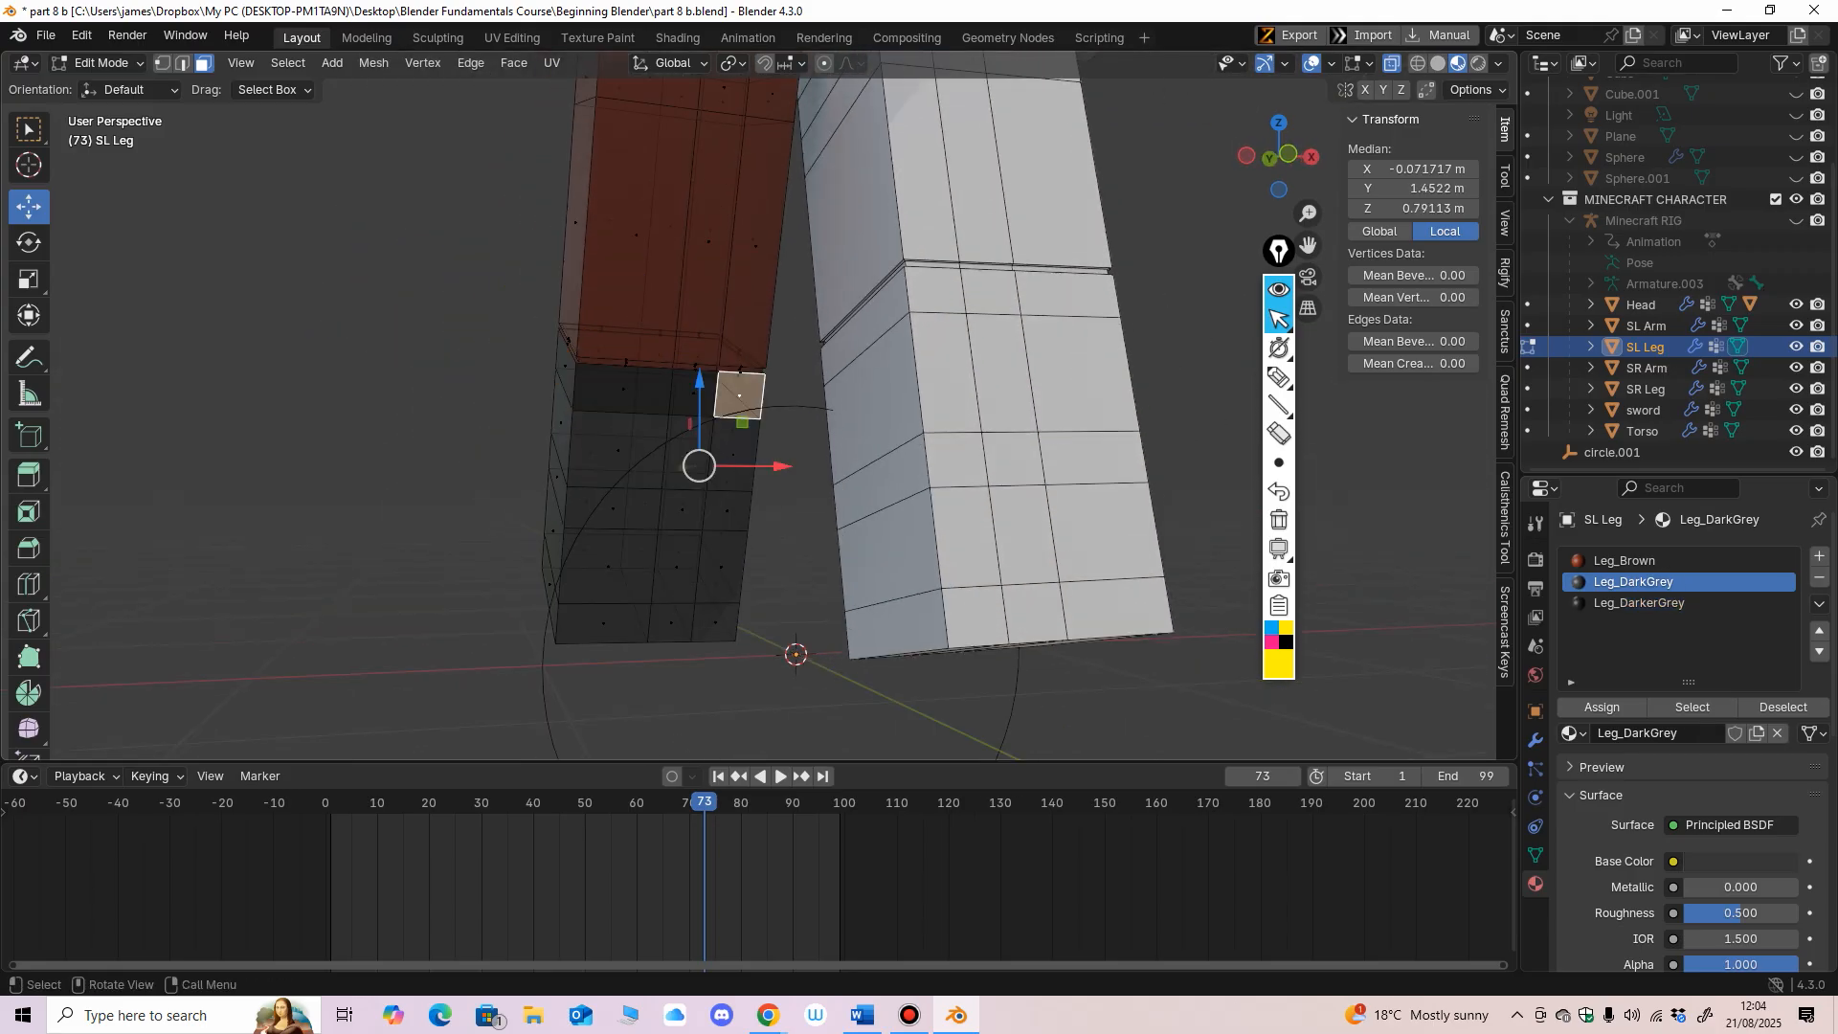
{"action": "scroll", "coordinate": [713, 546], "scroll_direction": "up", "scroll_amount": 3}
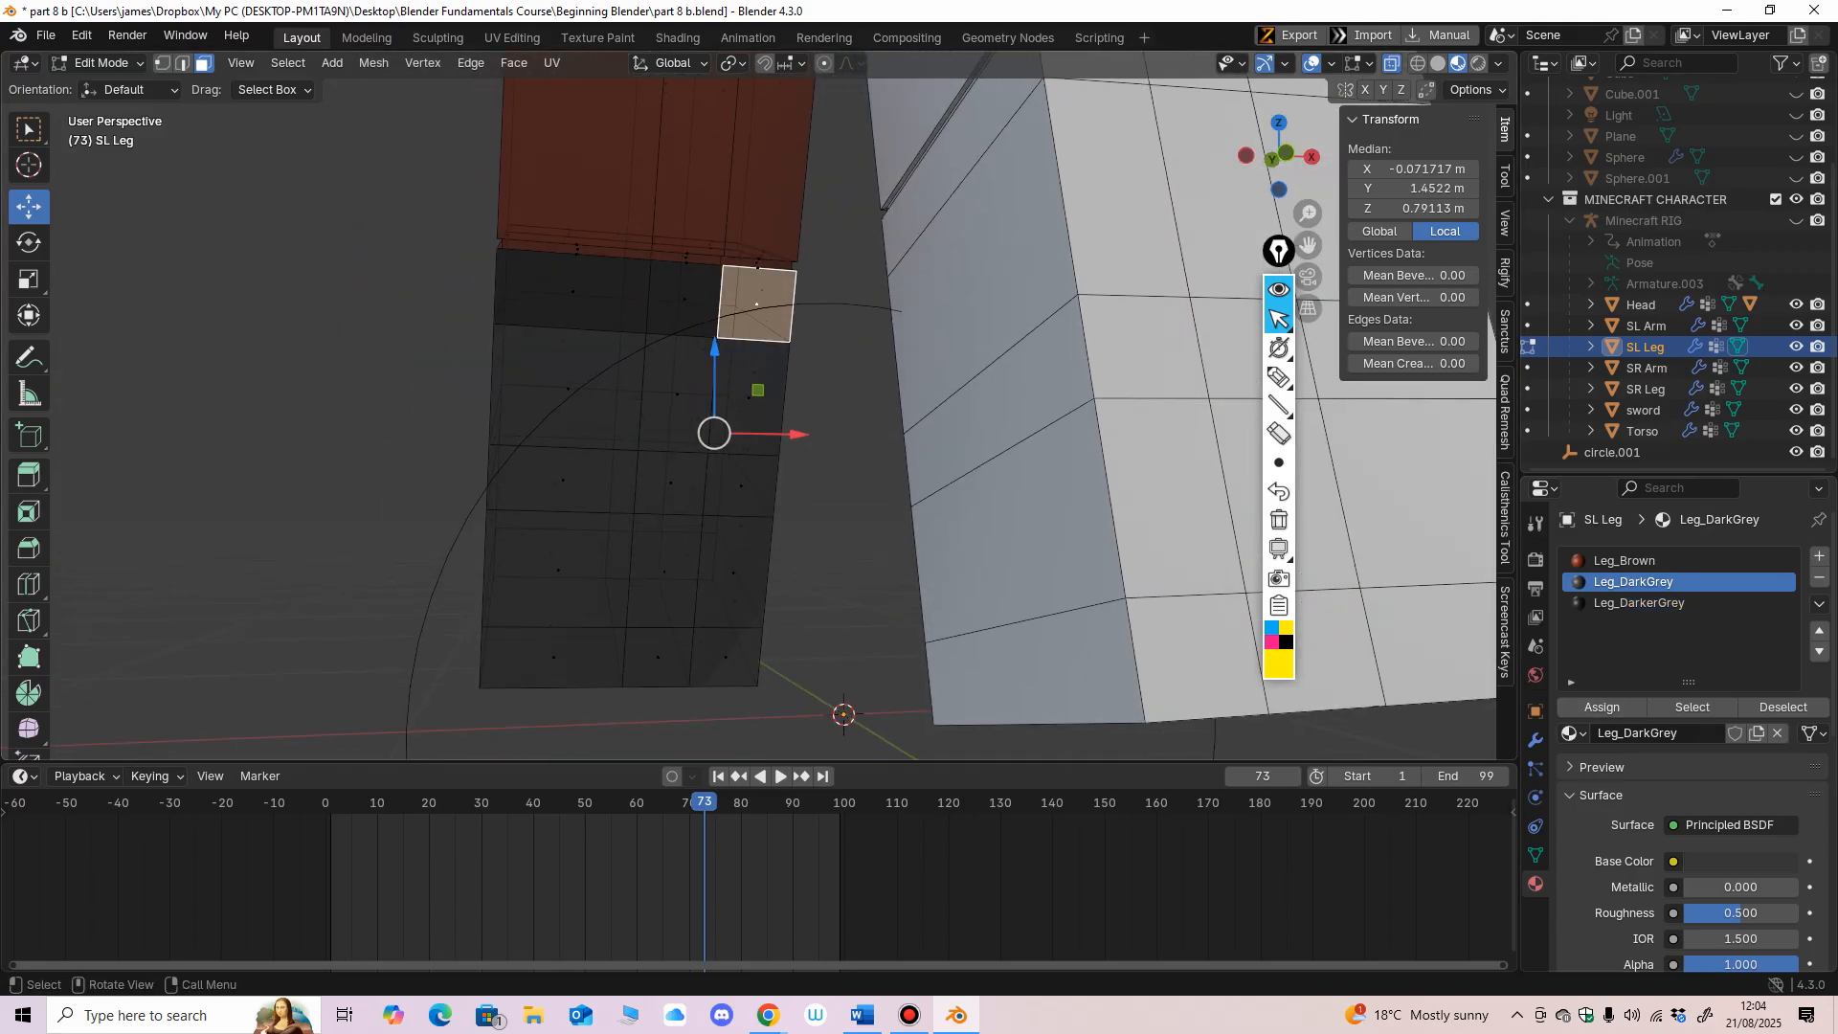
{"action": "middle_click_drag", "start_coordinate": [713, 545], "coordinate": [661, 396], "text": "shift"}
{"action": "scroll", "coordinate": [696, 429], "scroll_direction": "down", "scroll_amount": 1}
{"action": "left_click", "coordinate": [697, 465]}
{"action": "left_click", "coordinate": [617, 386], "text": "shift"}
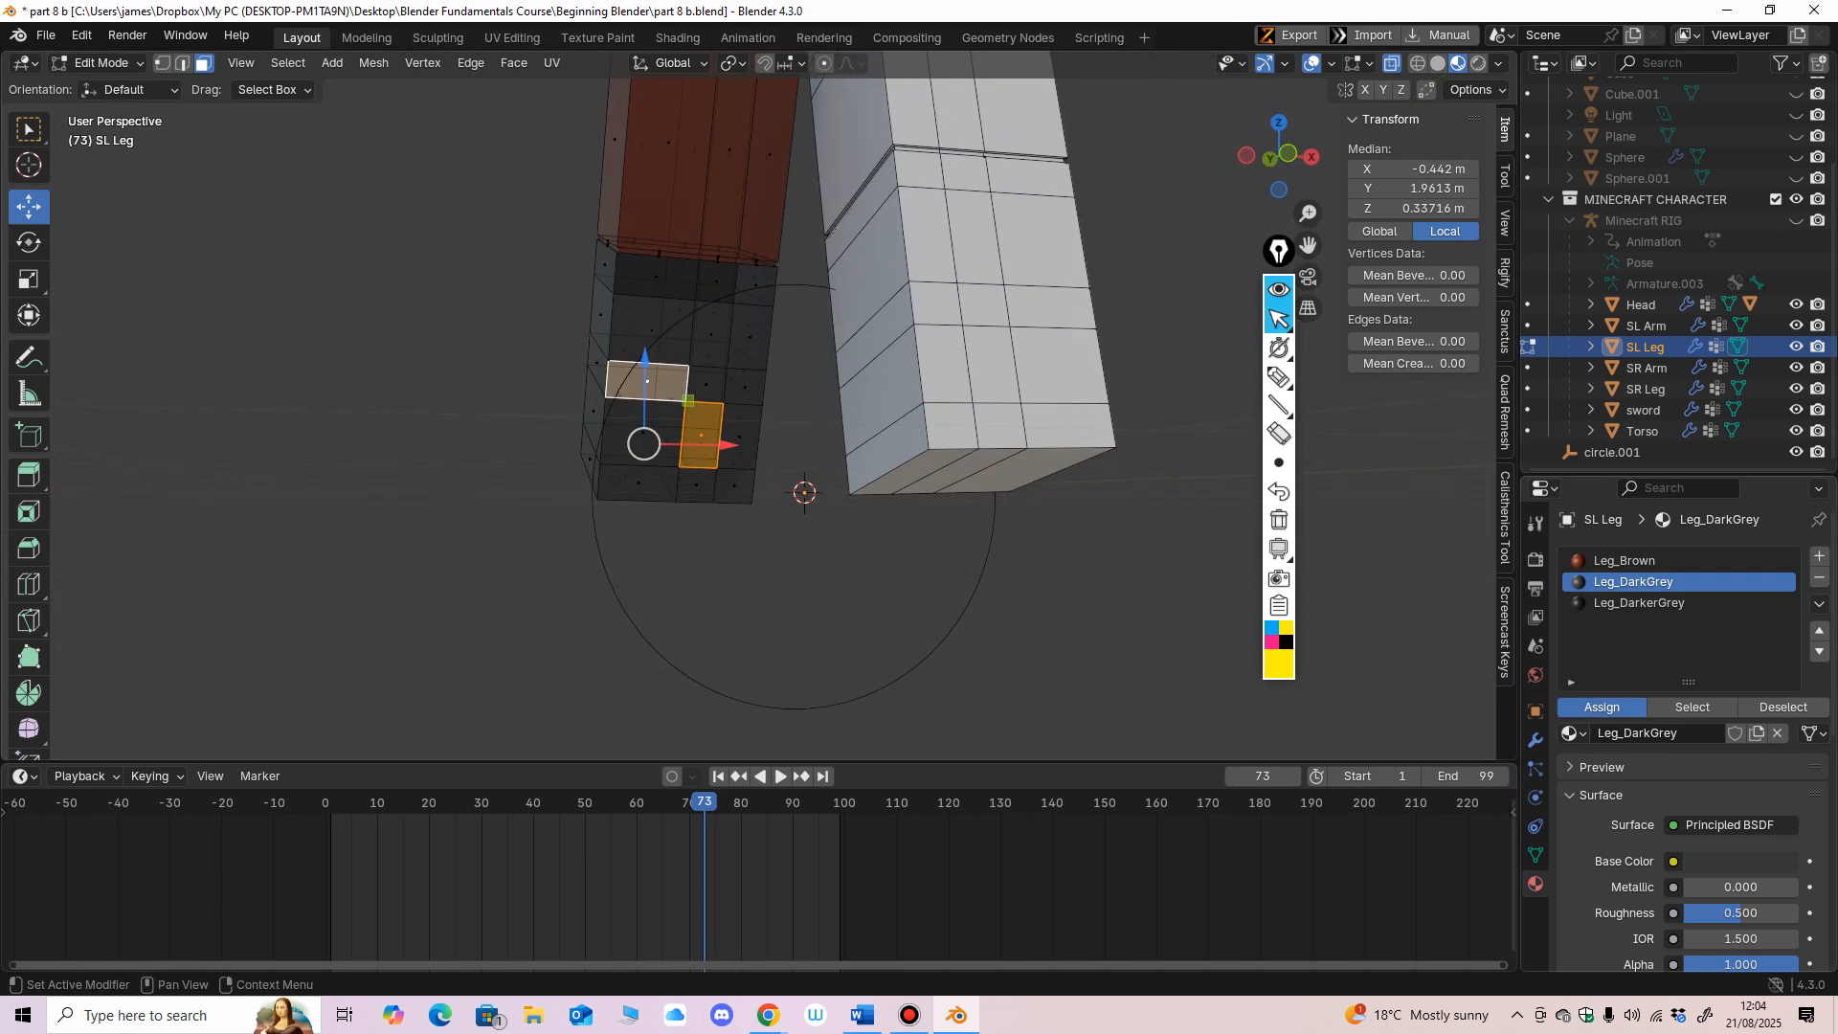
{"action": "key", "text": "alt+a"}
Step: Assign Leg_DarkerGrey to a wide front face midway down the lower leg and the tall face diagonally below it, then clear the selection
{"action": "middle_click_drag", "start_coordinate": [861, 402], "coordinate": [887, 403]}
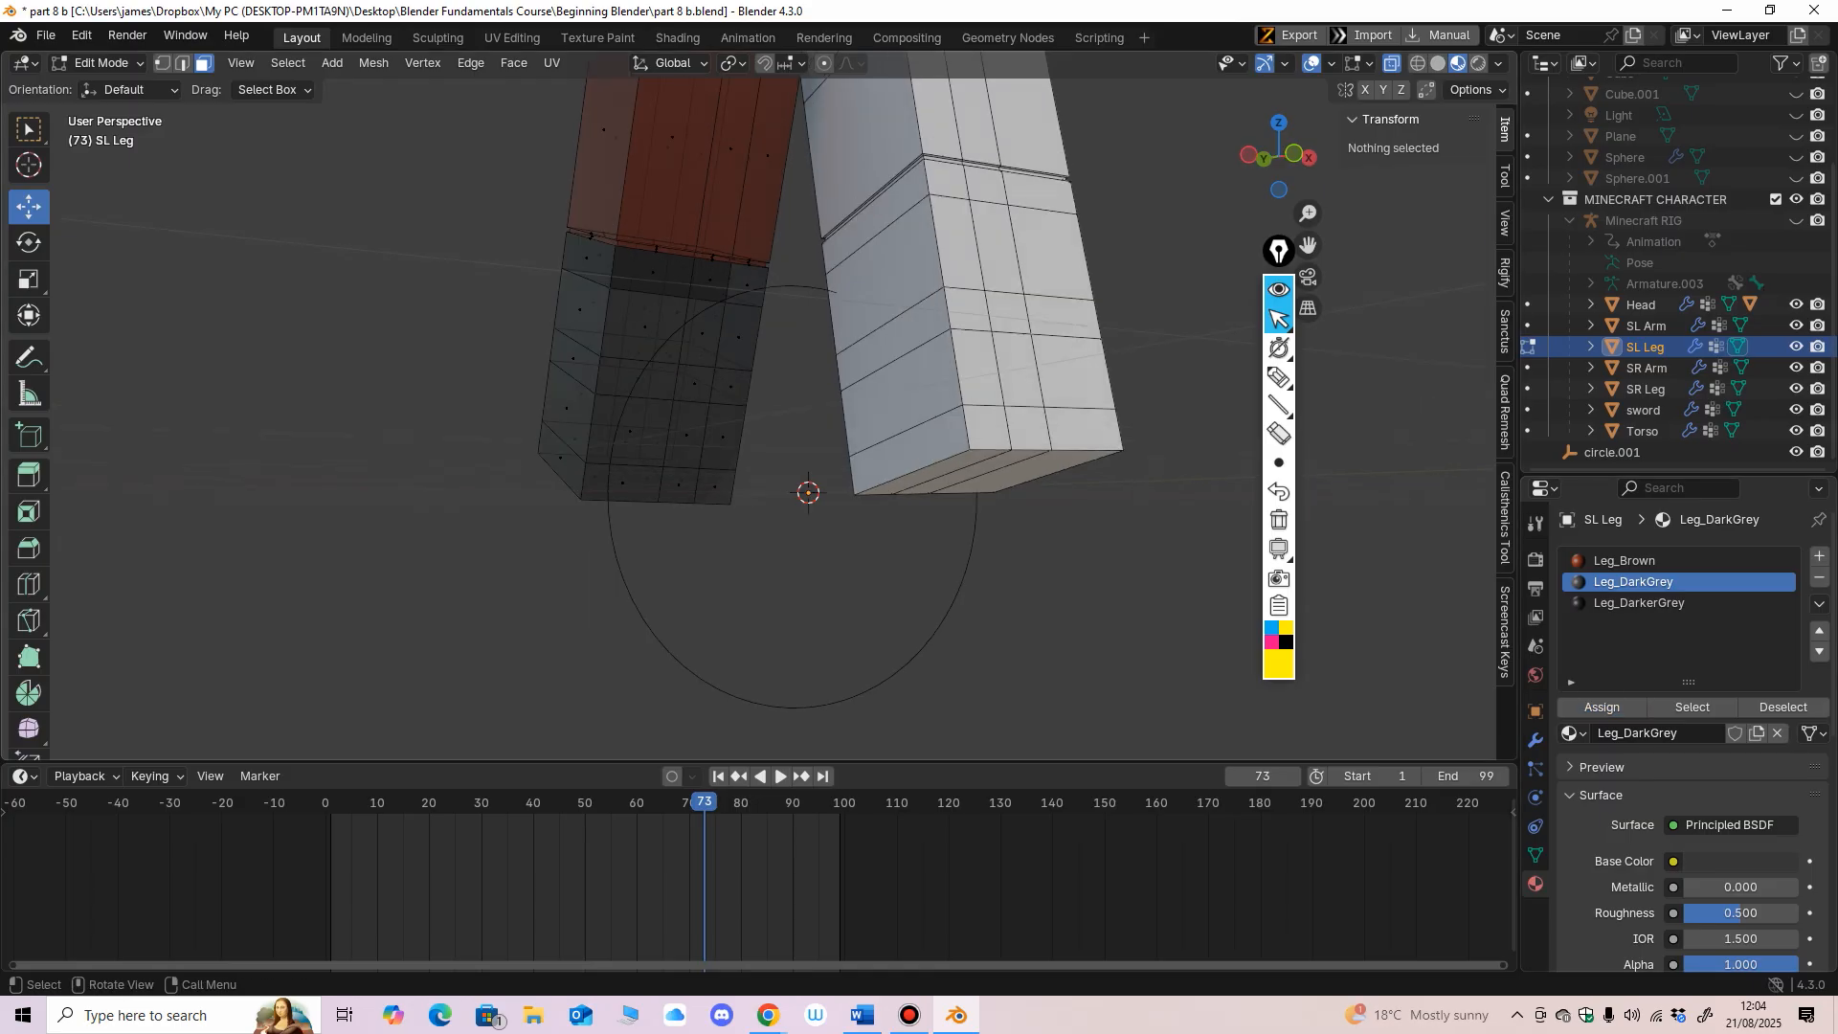
{"action": "left_click", "coordinate": [637, 379]}
{"action": "left_click", "coordinate": [686, 434], "text": "shift"}
{"action": "left_click", "coordinate": [1637, 603]}
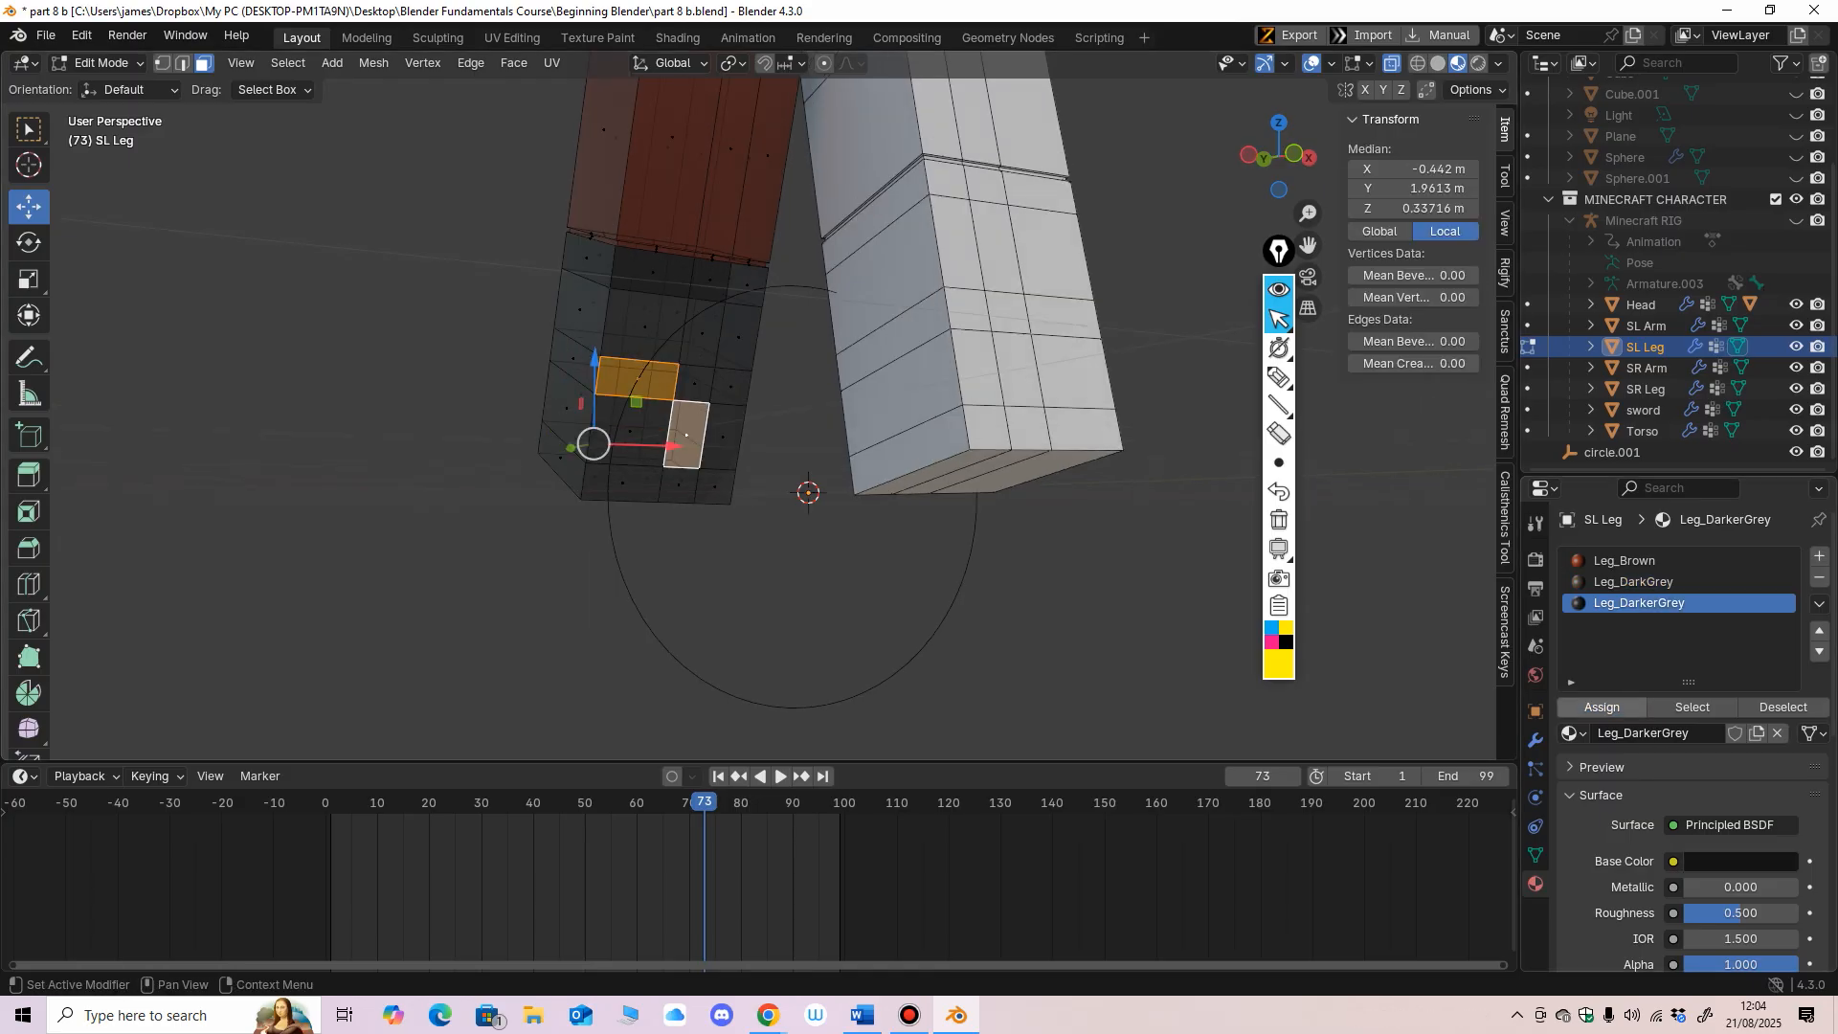
{"action": "left_click", "coordinate": [1602, 706]}
{"action": "key", "text": "alt+a"}
{"action": "middle_click_drag", "start_coordinate": [862, 402], "coordinate": [763, 421]}
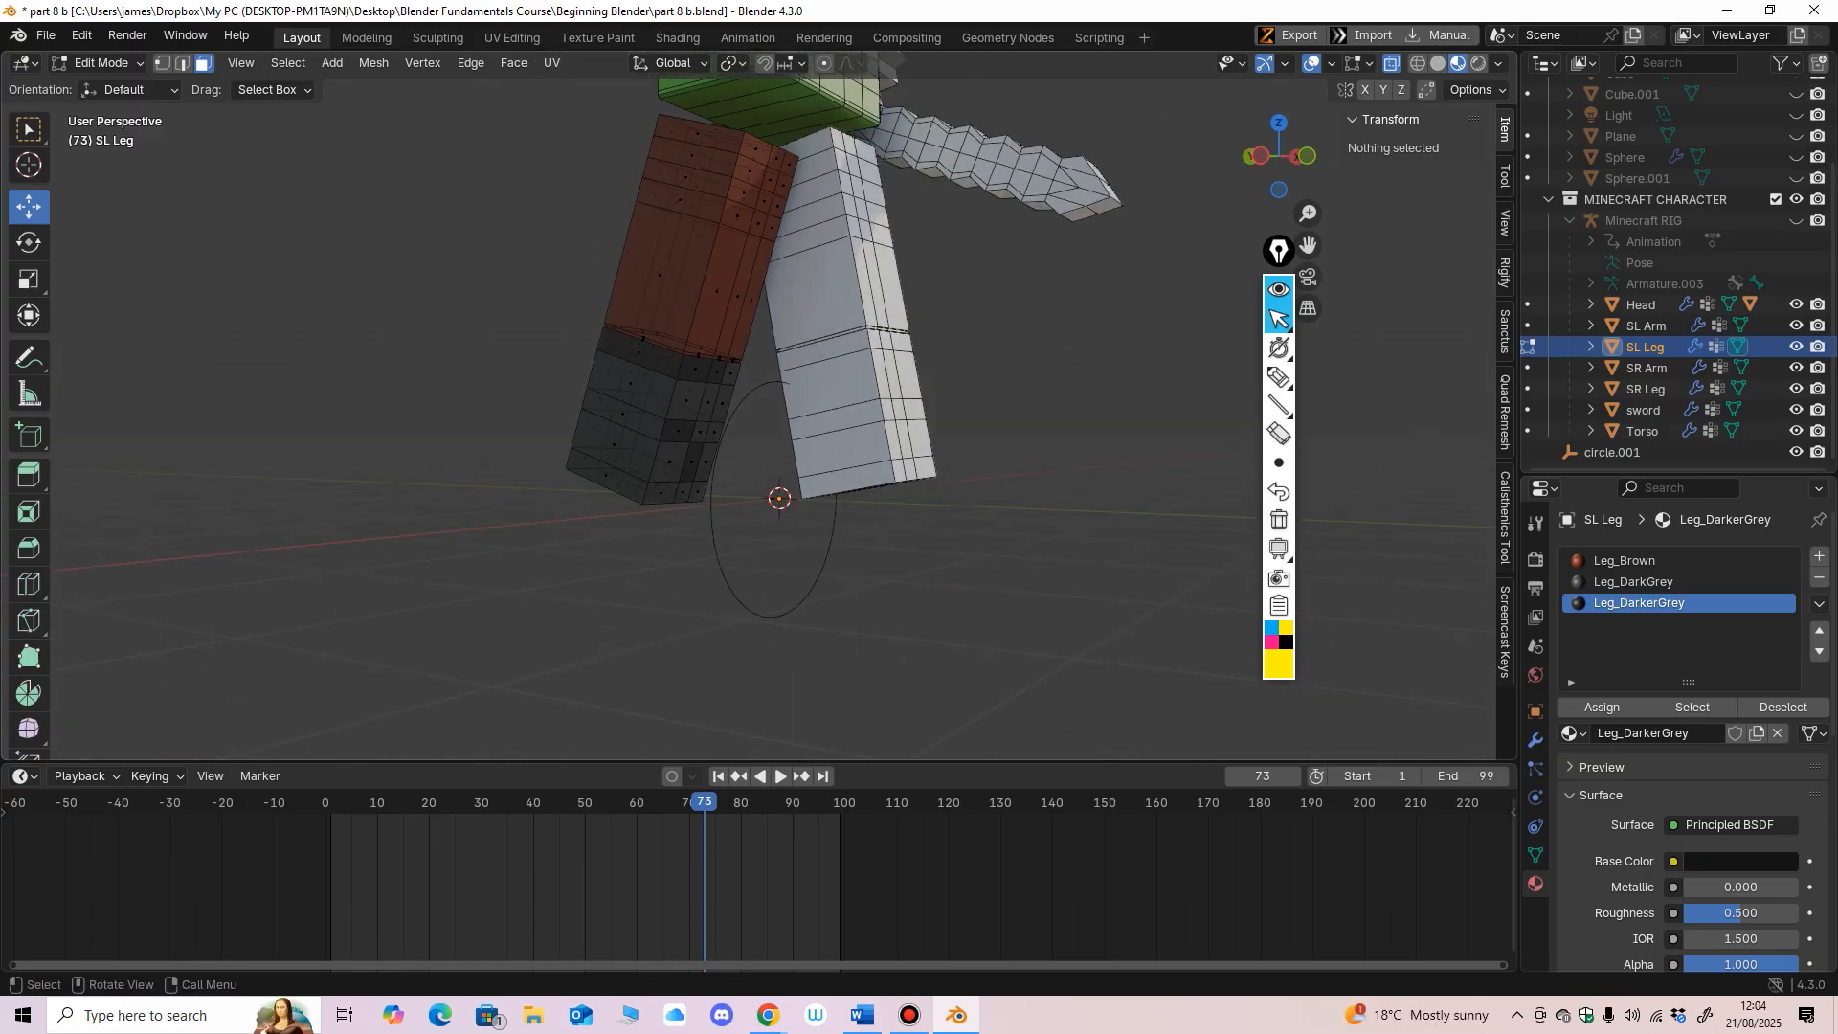
Step: Assign Leg_DarkerGrey to the outer side face midway down the lower leg and clear the selection
{"action": "left_click", "coordinate": [622, 413]}
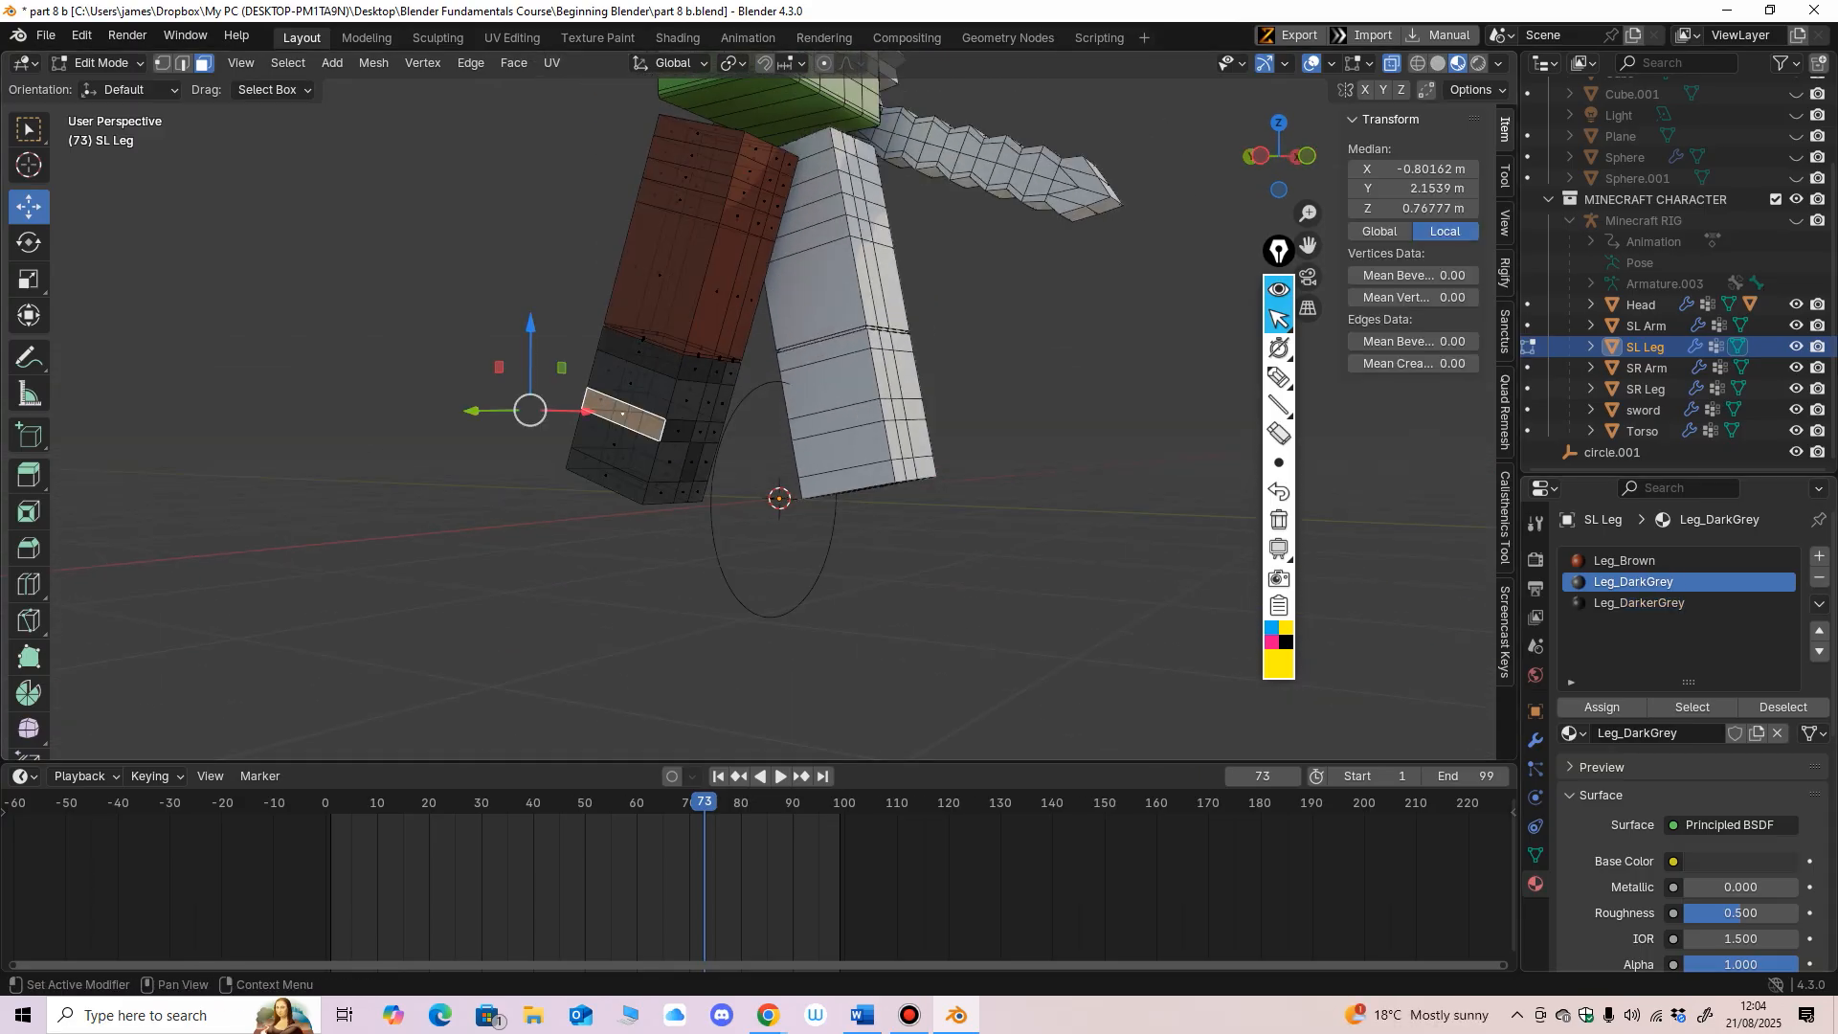
{"action": "key", "text": "alt+a"}
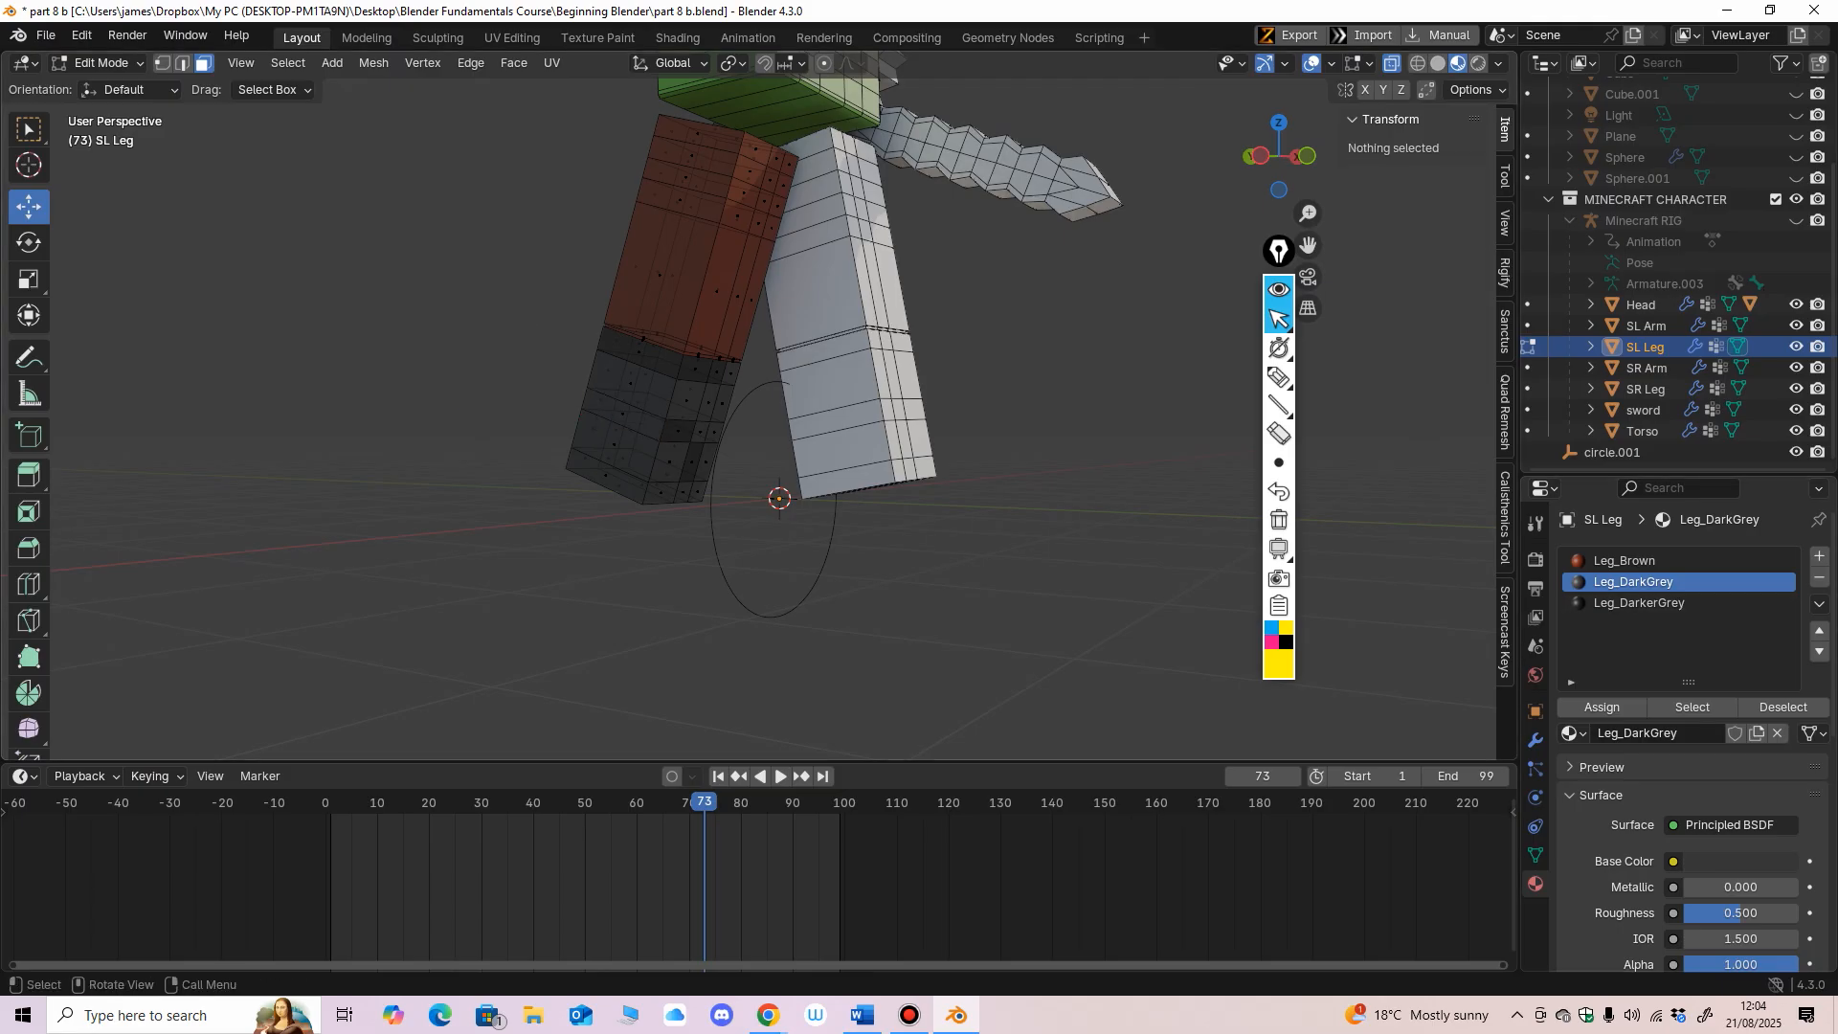
{"action": "left_click", "coordinate": [622, 414]}
{"action": "left_click", "coordinate": [1639, 602]}
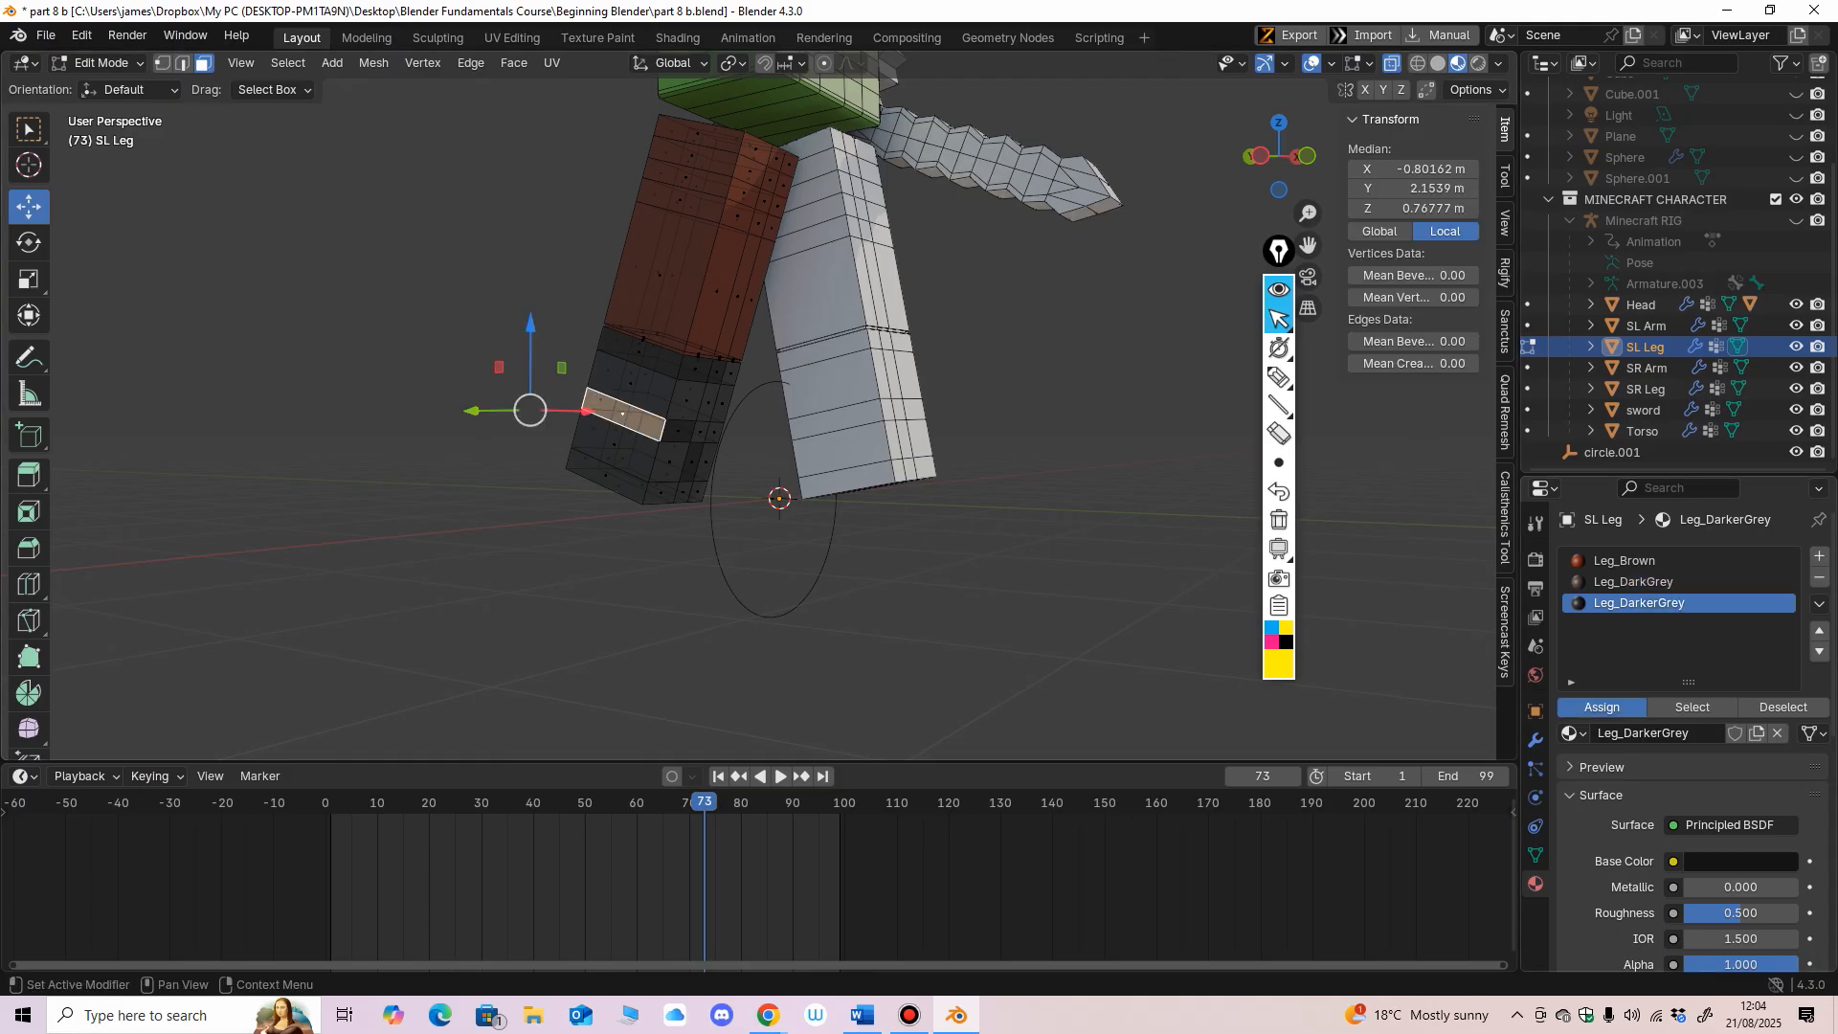
{"action": "middle_click_drag", "start_coordinate": [861, 478], "coordinate": [512, 368]}
{"action": "scroll", "coordinate": [885, 479], "scroll_direction": "up", "scroll_amount": 1}
{"action": "key", "text": "alt+a"}
{"action": "left_click", "coordinate": [890, 474]}
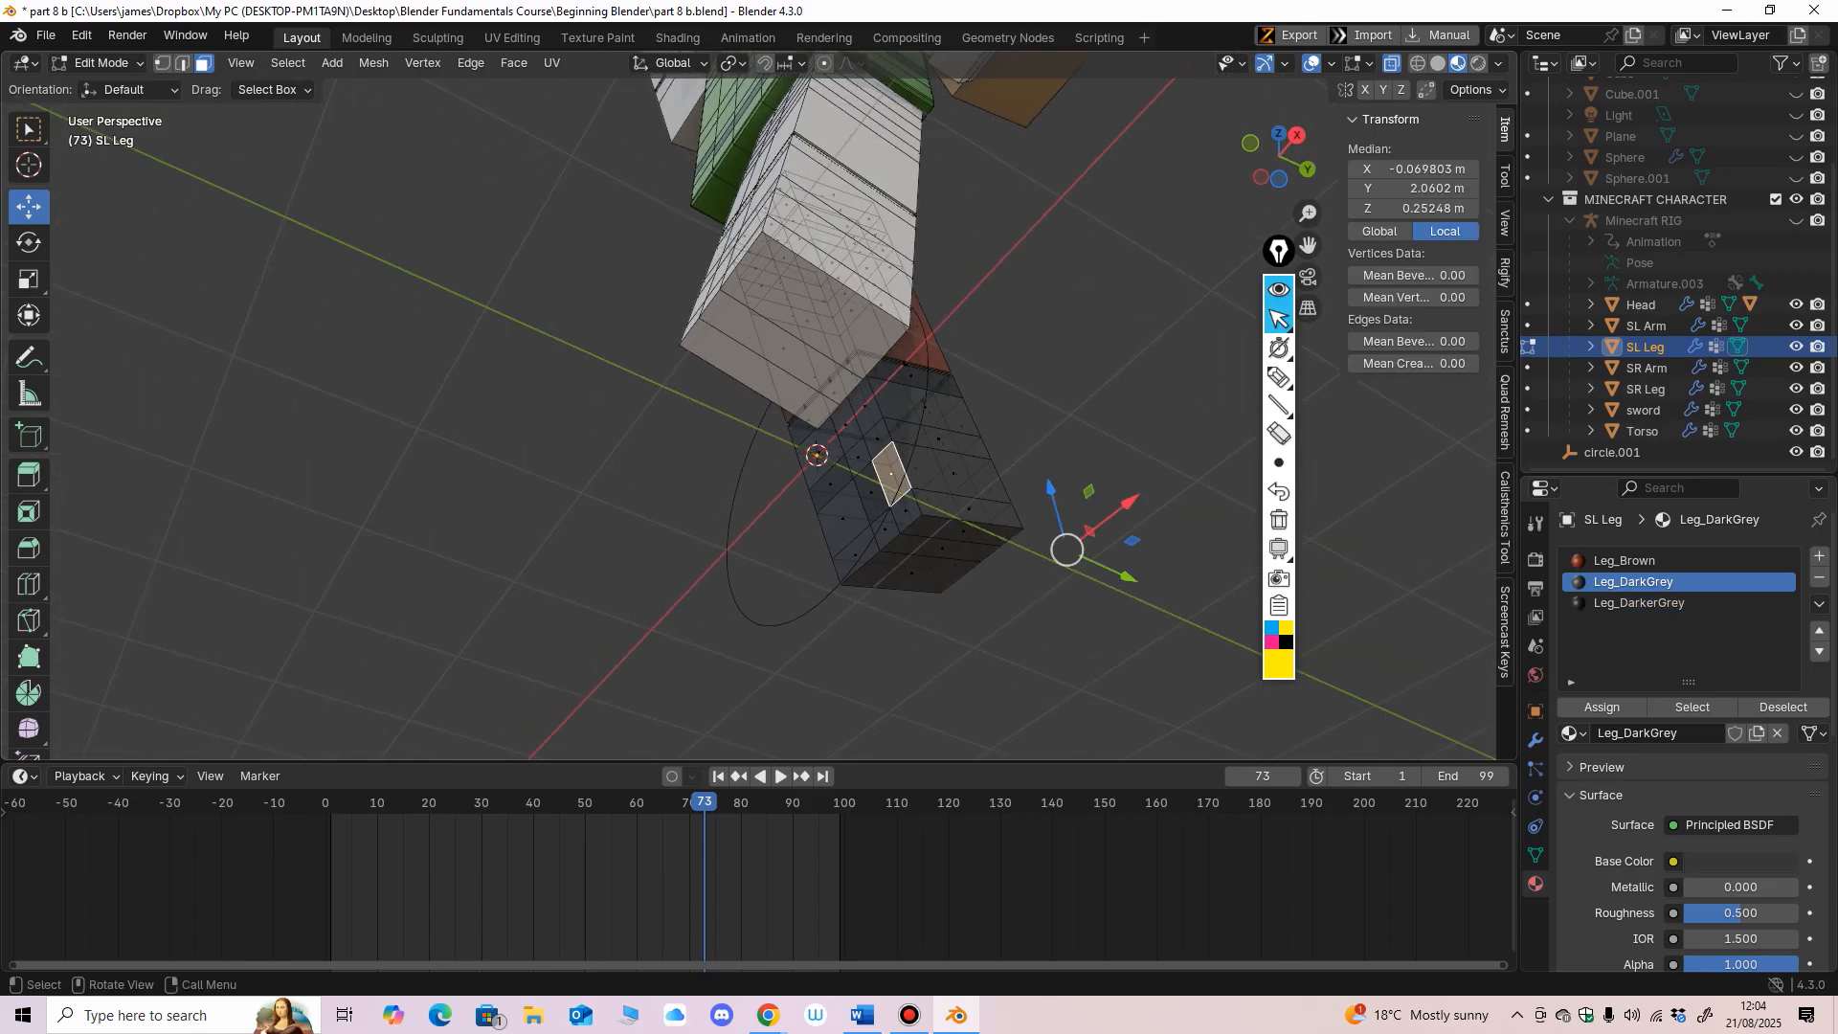
{"action": "left_click", "coordinate": [876, 438], "text": "shift"}
{"action": "left_click", "coordinate": [938, 438], "text": "shift"}
{"action": "middle_click_drag", "start_coordinate": [938, 438], "coordinate": [651, 546]}
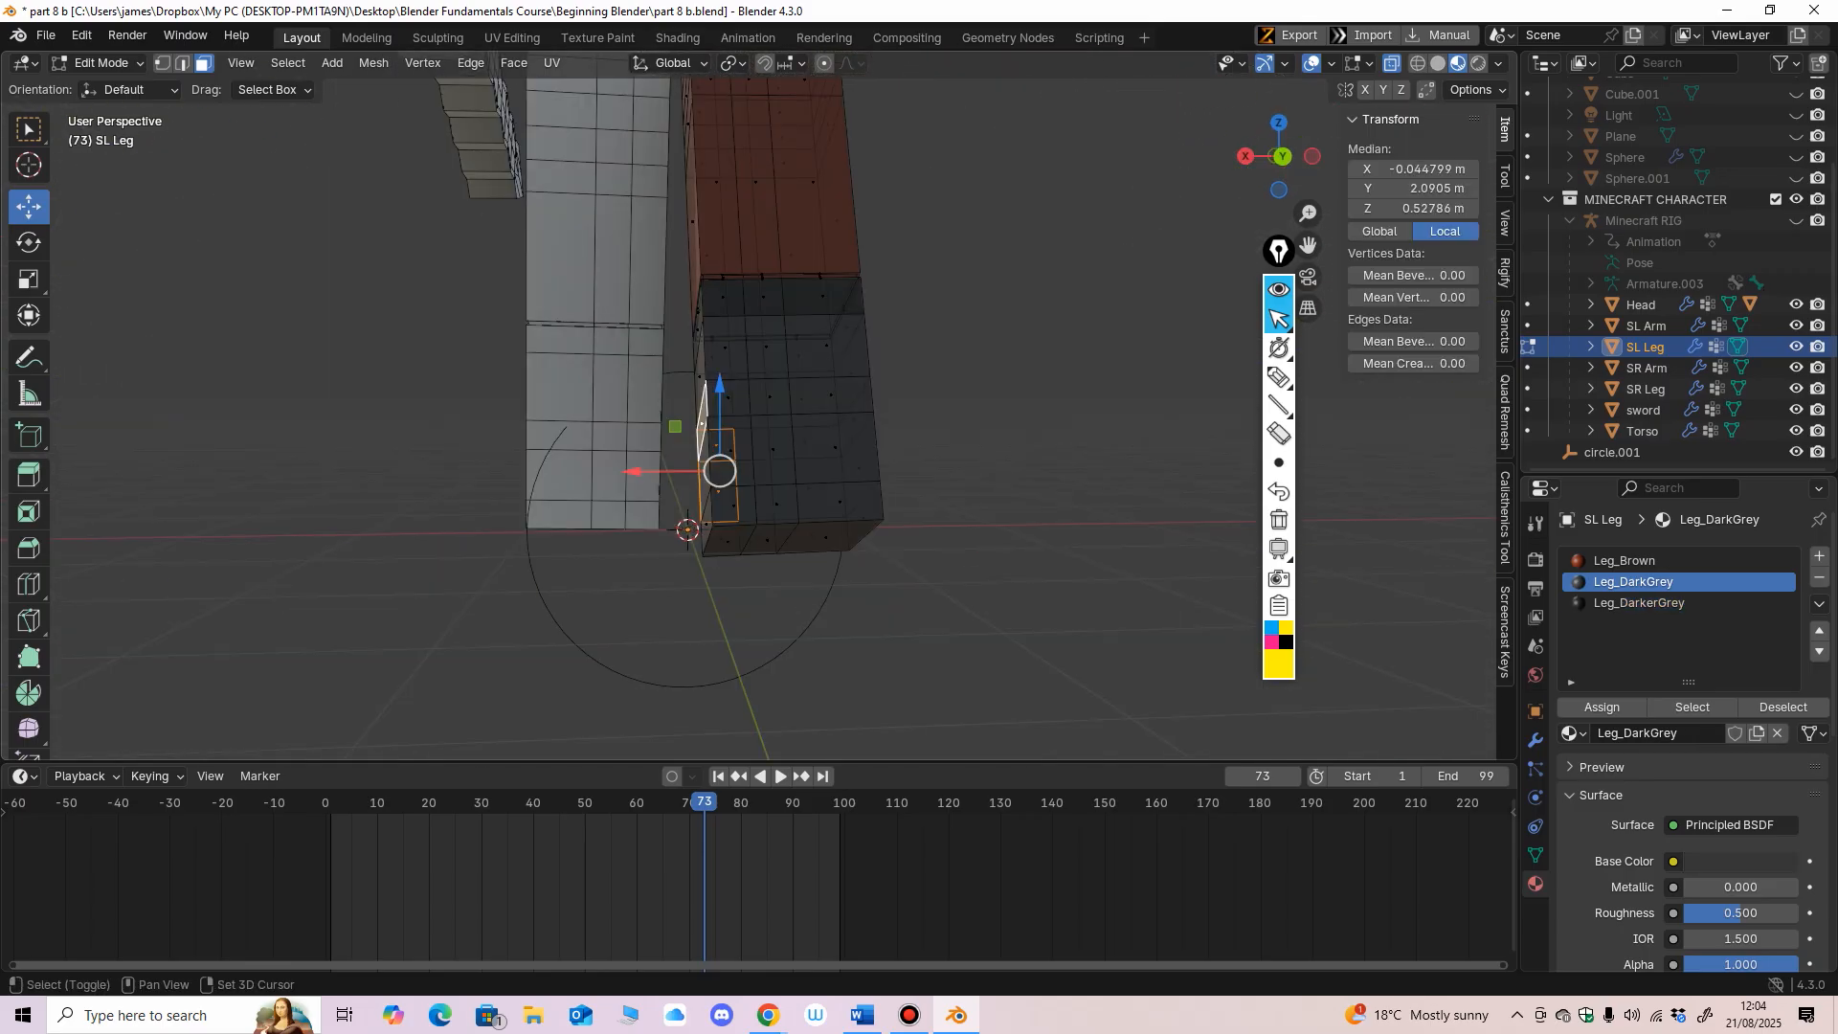
{"action": "left_click", "coordinate": [751, 402], "text": "shift"}
{"action": "left_click", "coordinate": [770, 397], "text": "shift"}
{"action": "left_click", "coordinate": [829, 393], "text": "shift"}
{"action": "middle_click_drag", "start_coordinate": [829, 393], "coordinate": [718, 394]}
{"action": "left_click", "coordinate": [909, 469]}
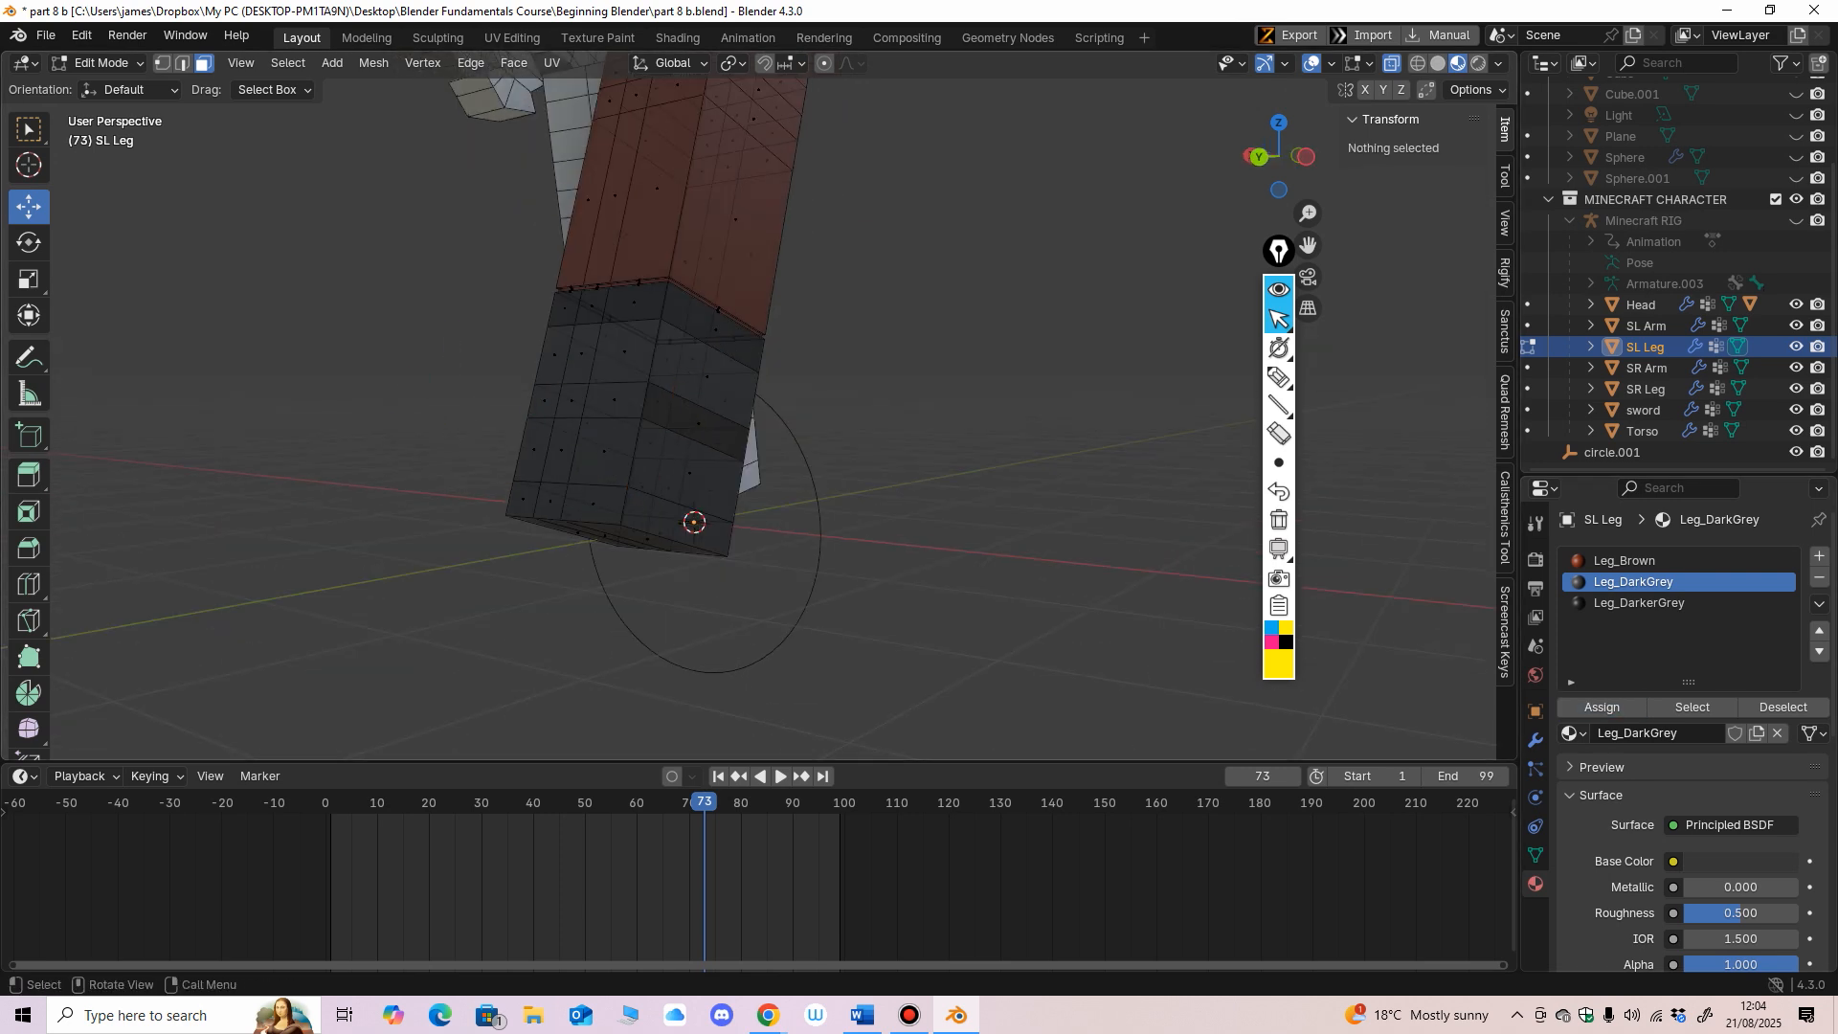
Step: Select the middle-row back faces, the adjoining inner side face and the front inner corner face, and assign them Leg_DarkerGrey
{"action": "mouse_move", "coordinate": [910, 469]}
{"action": "middle_mouse_down"}
{"action": "mouse_move", "coordinate": [790, 464]}
{"action": "mouse_move", "coordinate": [928, 488]}
{"action": "middle_mouse_up"}
{"action": "left_click", "coordinate": [646, 442]}
{"action": "left_click", "coordinate": [597, 436], "text": "shift"}
{"action": "left_click", "coordinate": [564, 435], "text": "shift"}
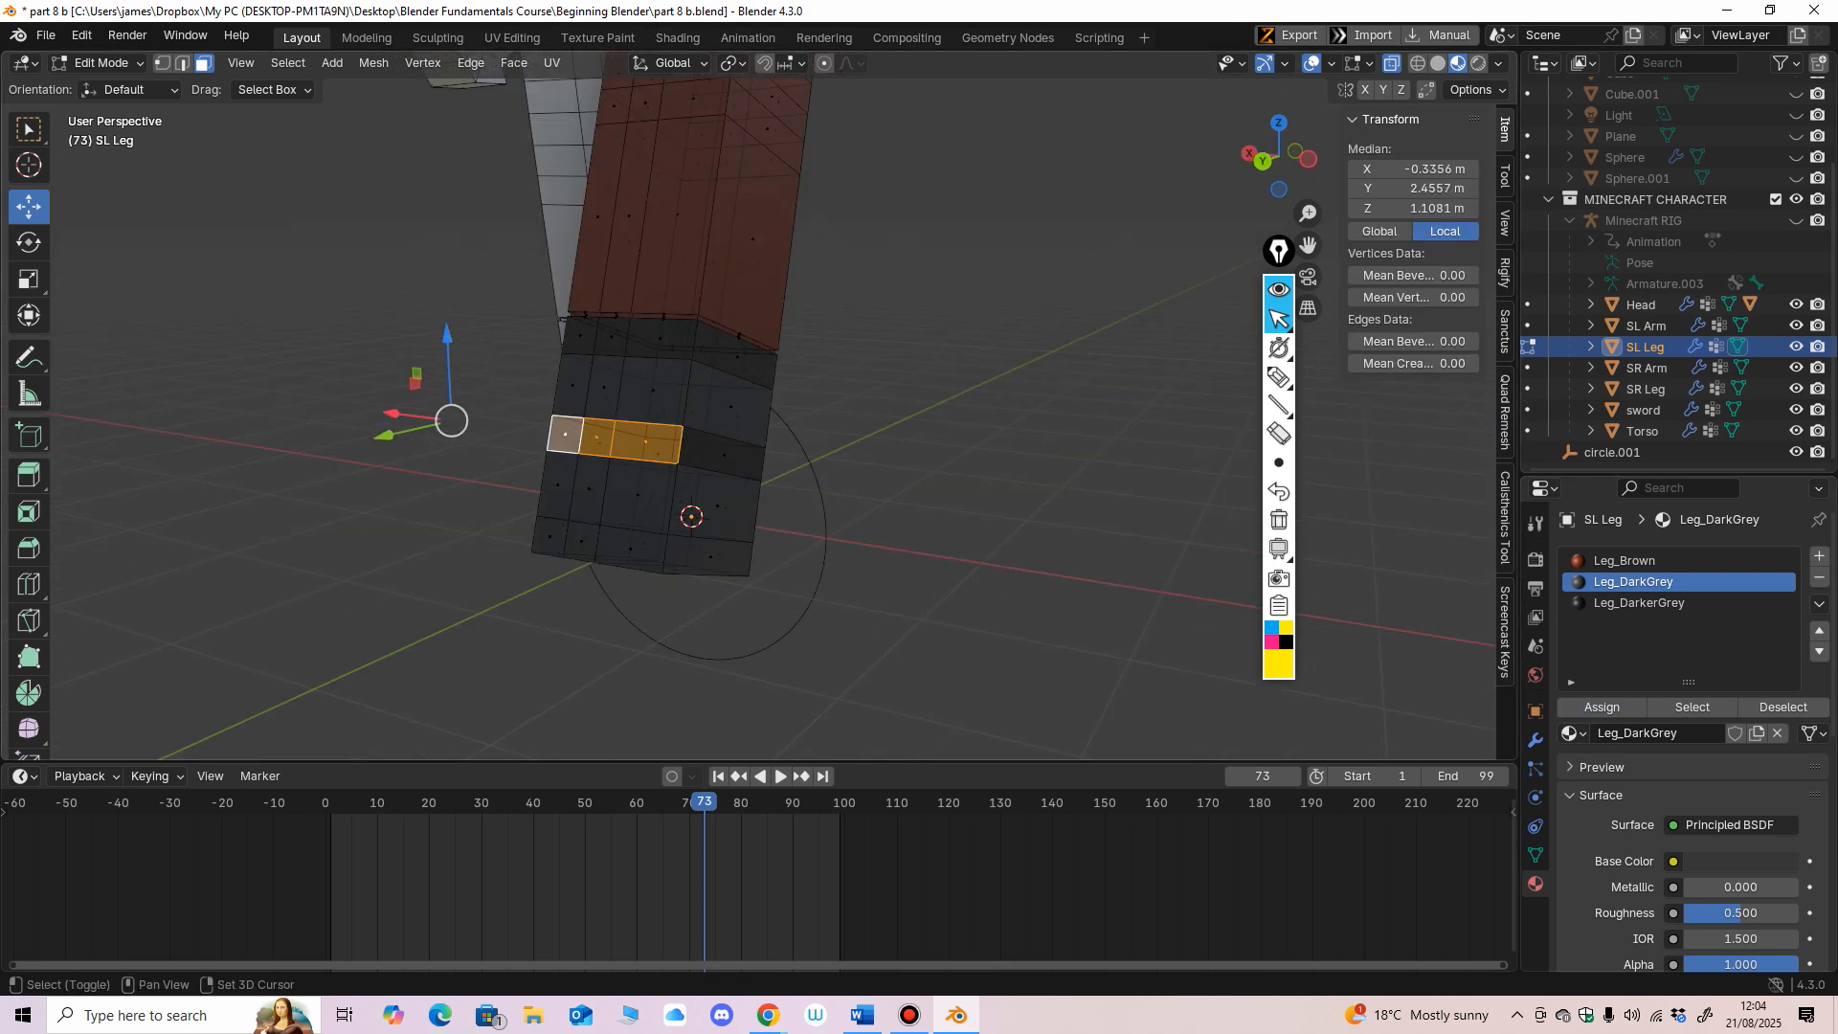
{"action": "middle_click_drag", "start_coordinate": [565, 434], "coordinate": [804, 433]}
{"action": "left_click", "coordinate": [921, 427], "text": "shift"}
{"action": "middle_click_drag", "start_coordinate": [921, 427], "coordinate": [1016, 335]}
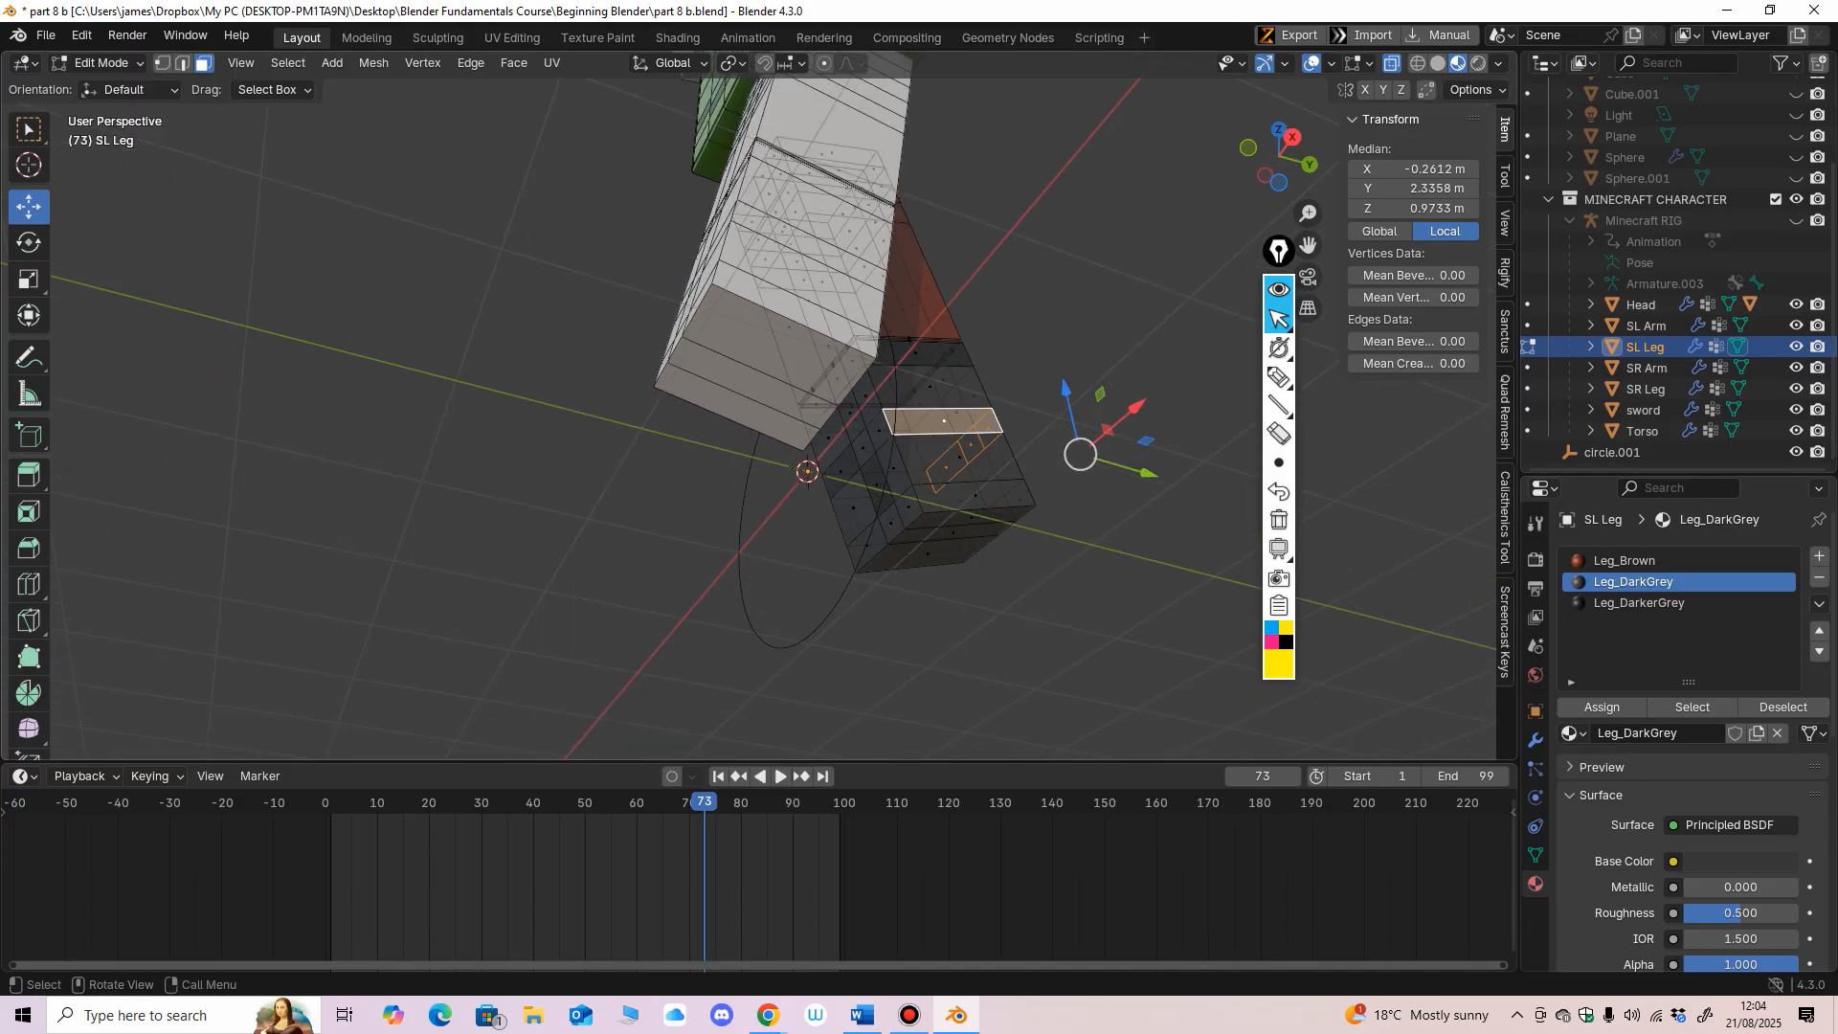
{"action": "left_click", "coordinate": [878, 431], "text": "shift"}
{"action": "left_click", "coordinate": [1639, 602]}
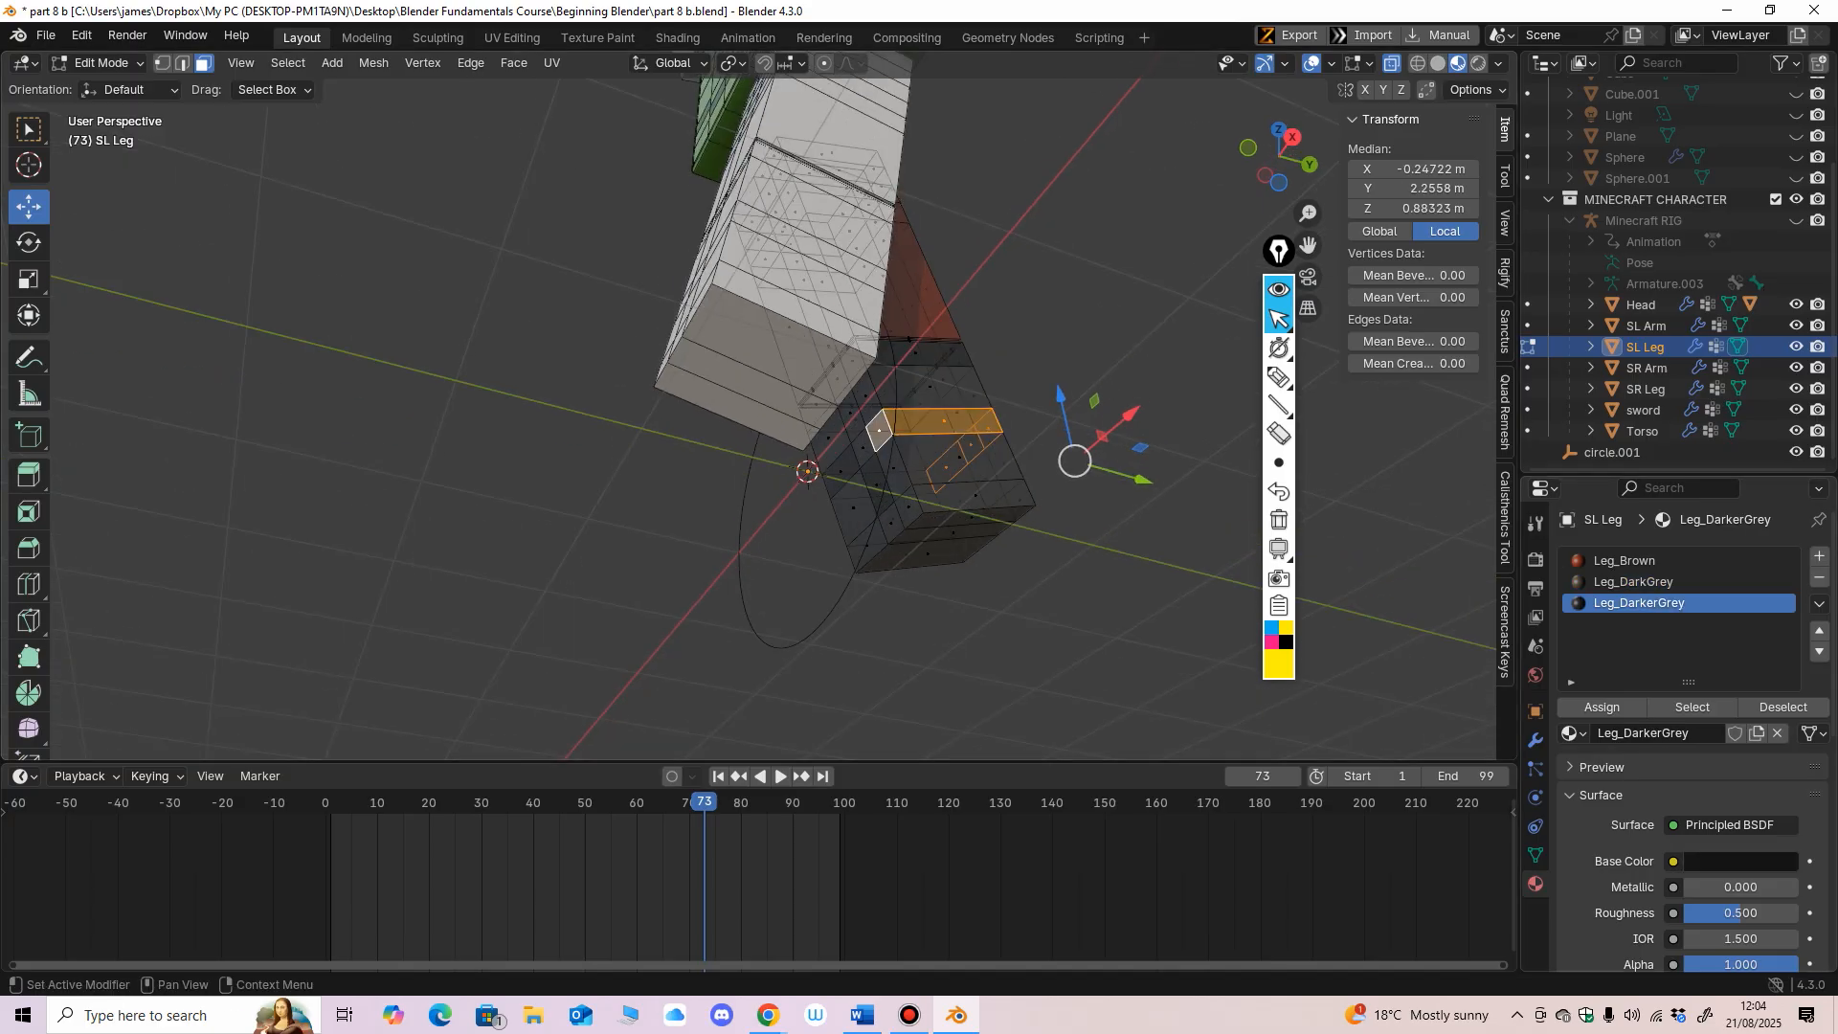
{"action": "middle_click_drag", "start_coordinate": [1005, 412], "coordinate": [1163, 498]}
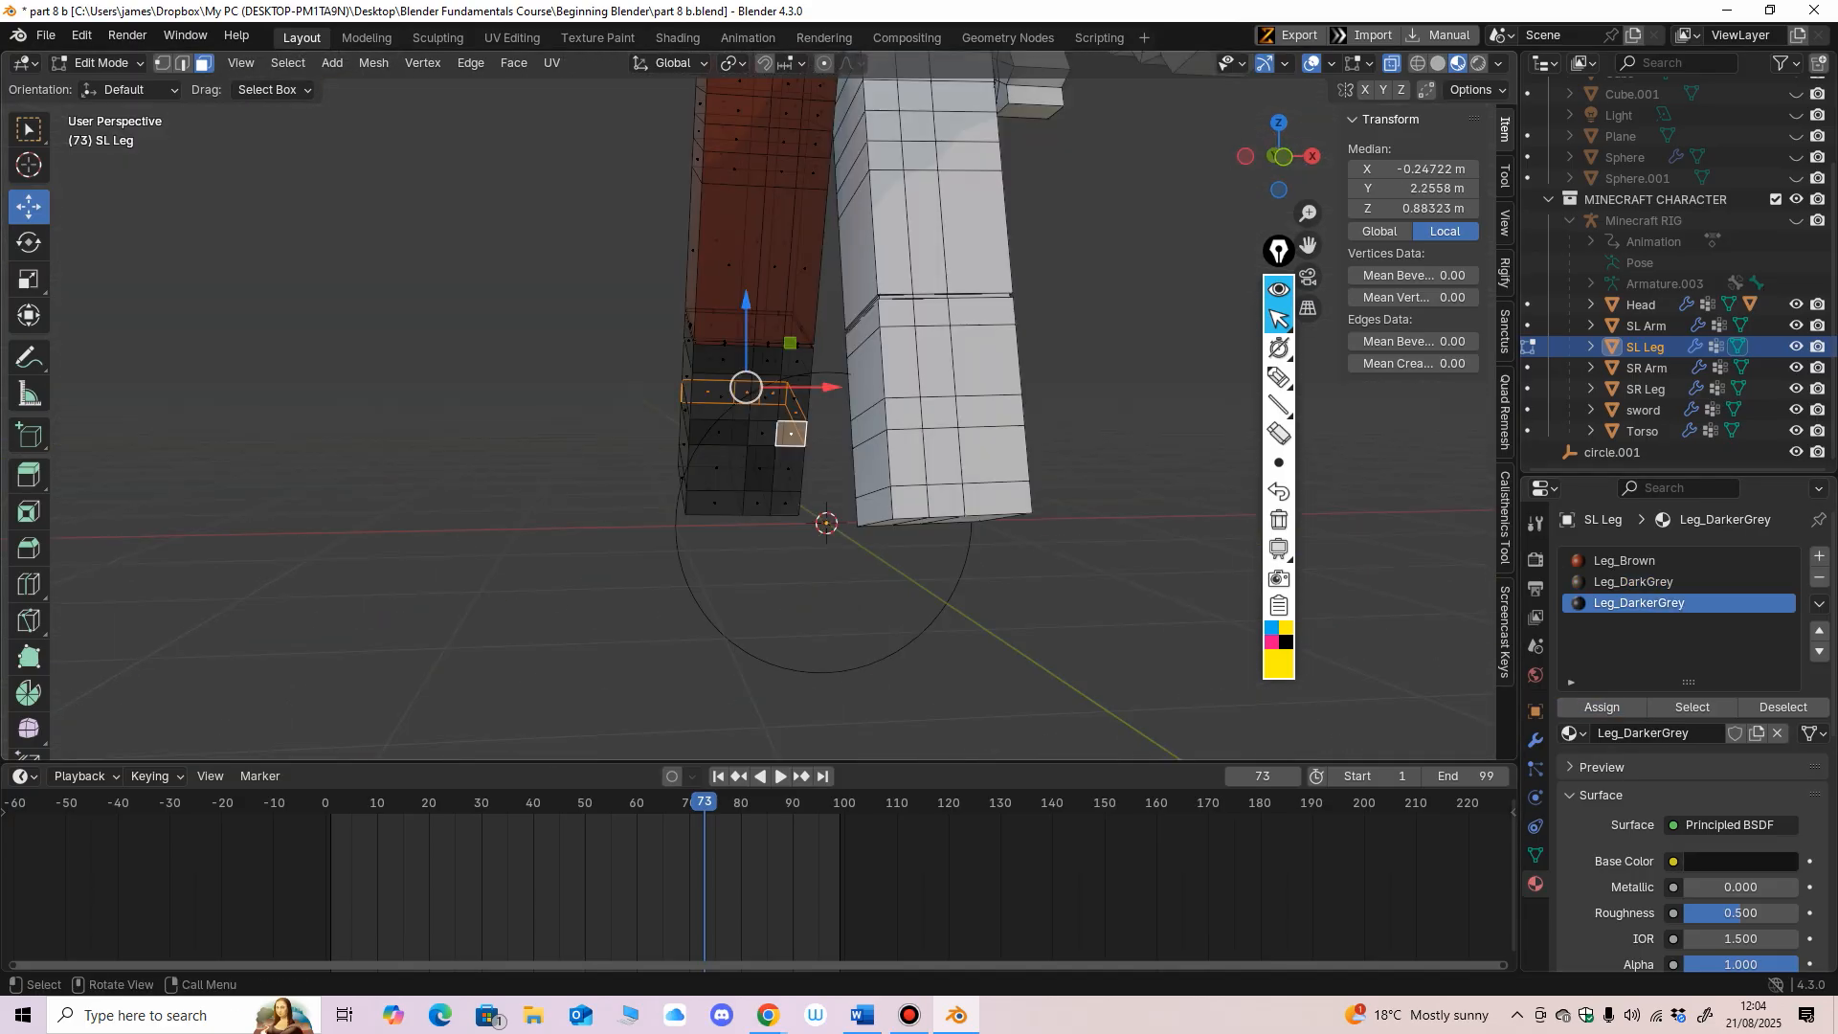
Step: Return to Object Mode, deselect the SL Leg and examine the dark patches on its lower part
{"action": "left_click", "coordinate": [99, 63]}
{"action": "left_click", "coordinate": [105, 86]}
{"action": "scroll", "coordinate": [957, 412], "scroll_direction": "down", "scroll_amount": 4}
{"action": "left_click", "coordinate": [957, 497]}
{"action": "middle_click_drag", "start_coordinate": [1014, 411], "coordinate": [914, 512], "text": "shift"}
{"action": "scroll", "coordinate": [988, 510], "scroll_direction": "up", "scroll_amount": 1}
{"action": "middle_click_drag", "start_coordinate": [517, 542], "coordinate": [651, 459]}
{"action": "scroll", "coordinate": [555, 536], "scroll_direction": "up", "scroll_amount": 2}
{"action": "scroll", "coordinate": [627, 483], "scroll_direction": "up", "scroll_amount": 3}
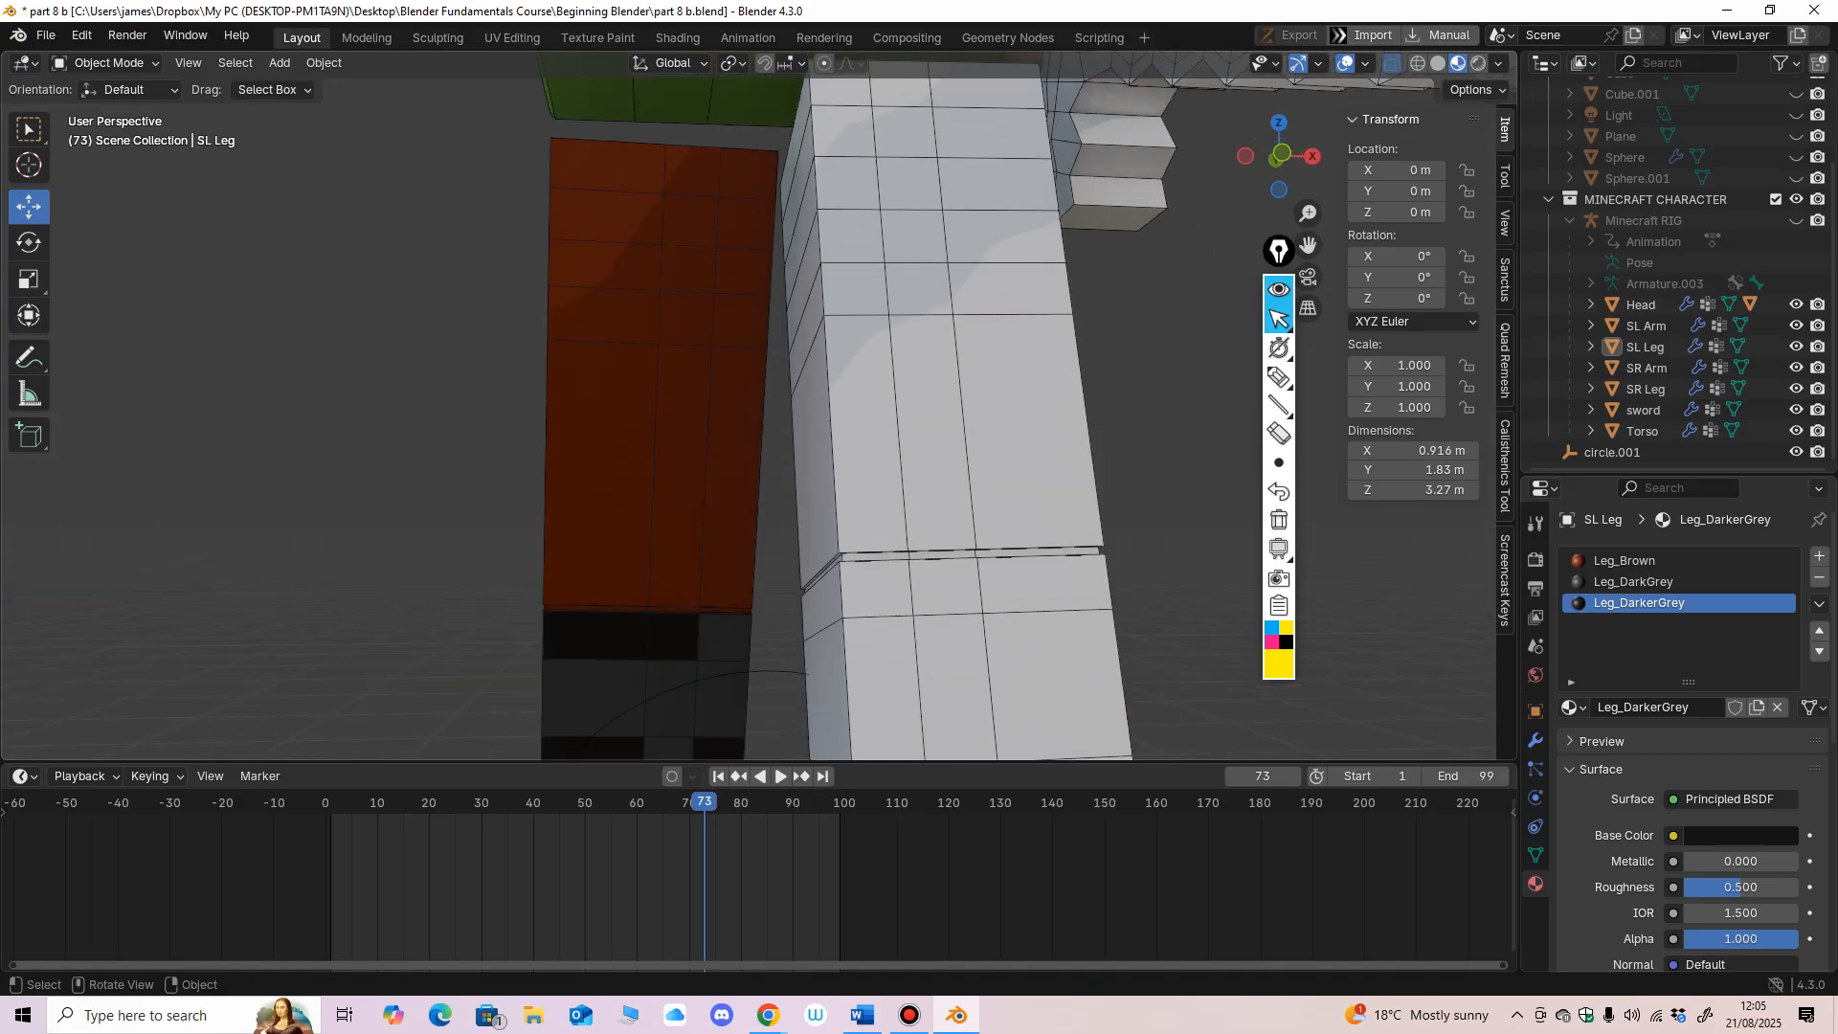
Step: Add a fourth material slot to the SL Leg with a new material named Leg Dark Brown
{"action": "scroll", "coordinate": [650, 459], "scroll_direction": "down", "scroll_amount": 2}
{"action": "left_click", "coordinate": [662, 459]}
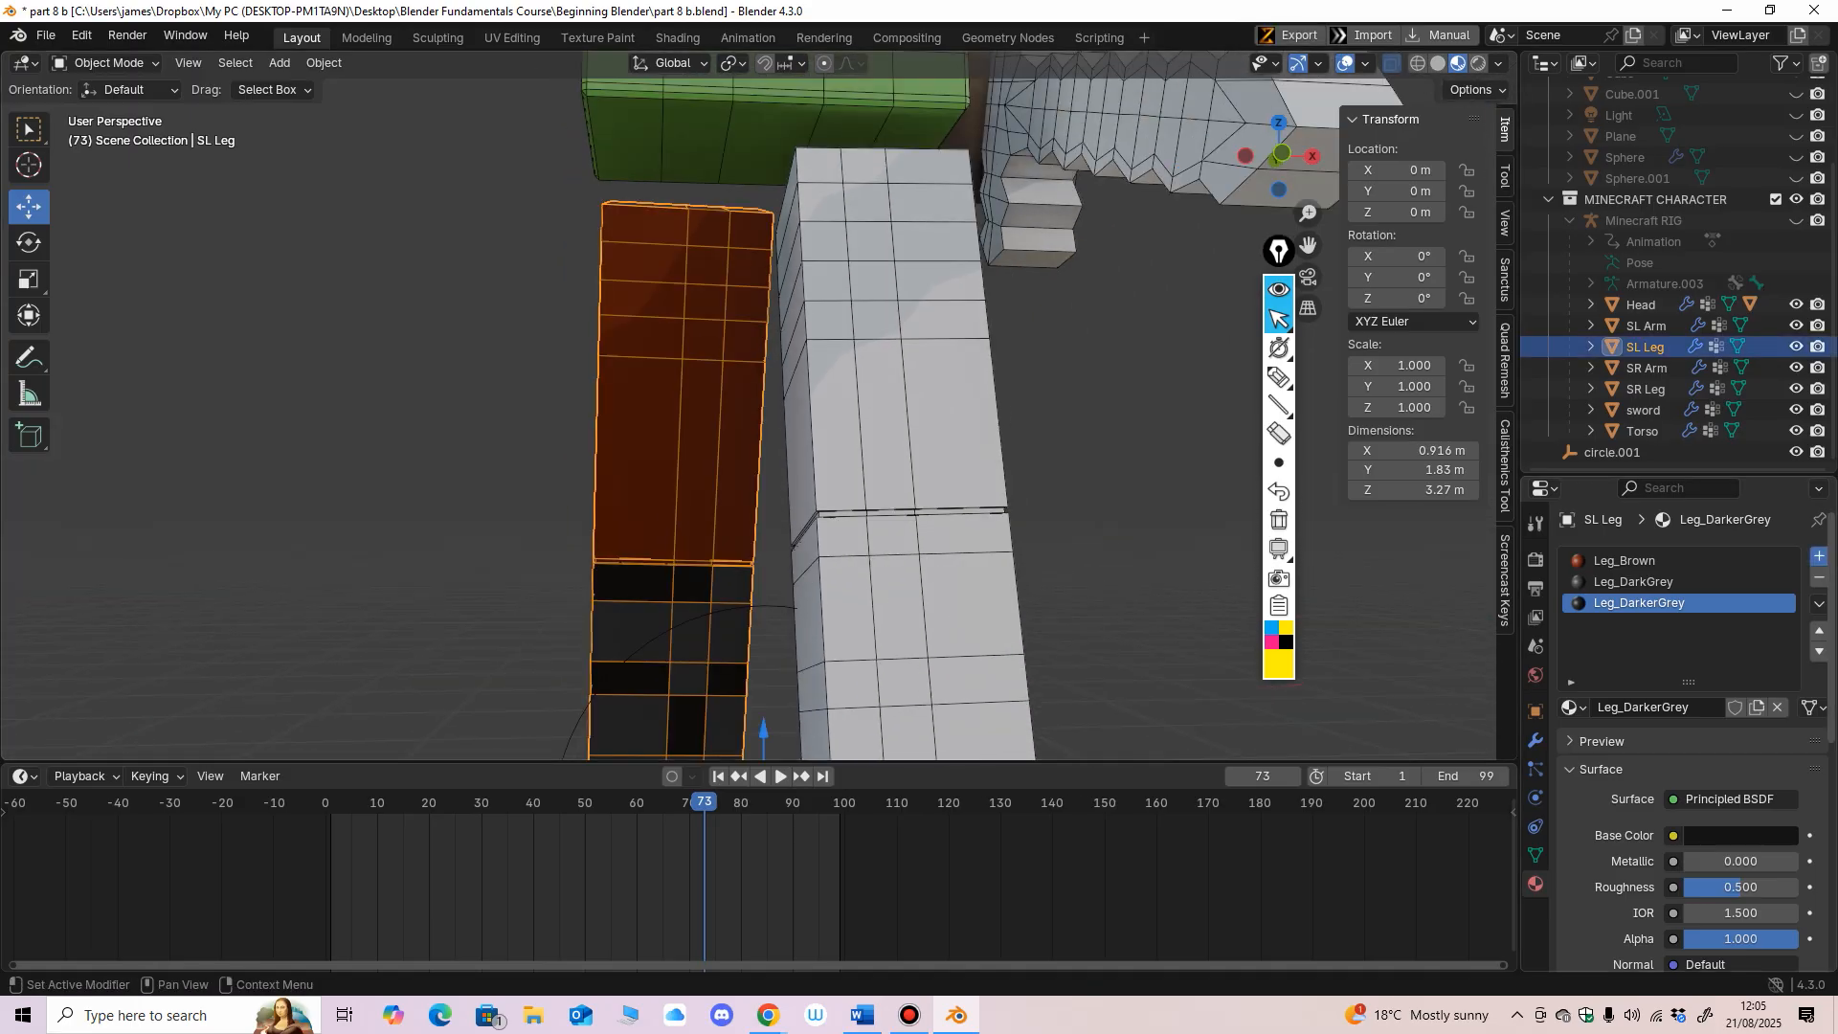
{"action": "left_click", "coordinate": [1818, 556]}
{"action": "left_click", "coordinate": [1680, 706]}
{"action": "double_click", "coordinate": [1646, 706]}
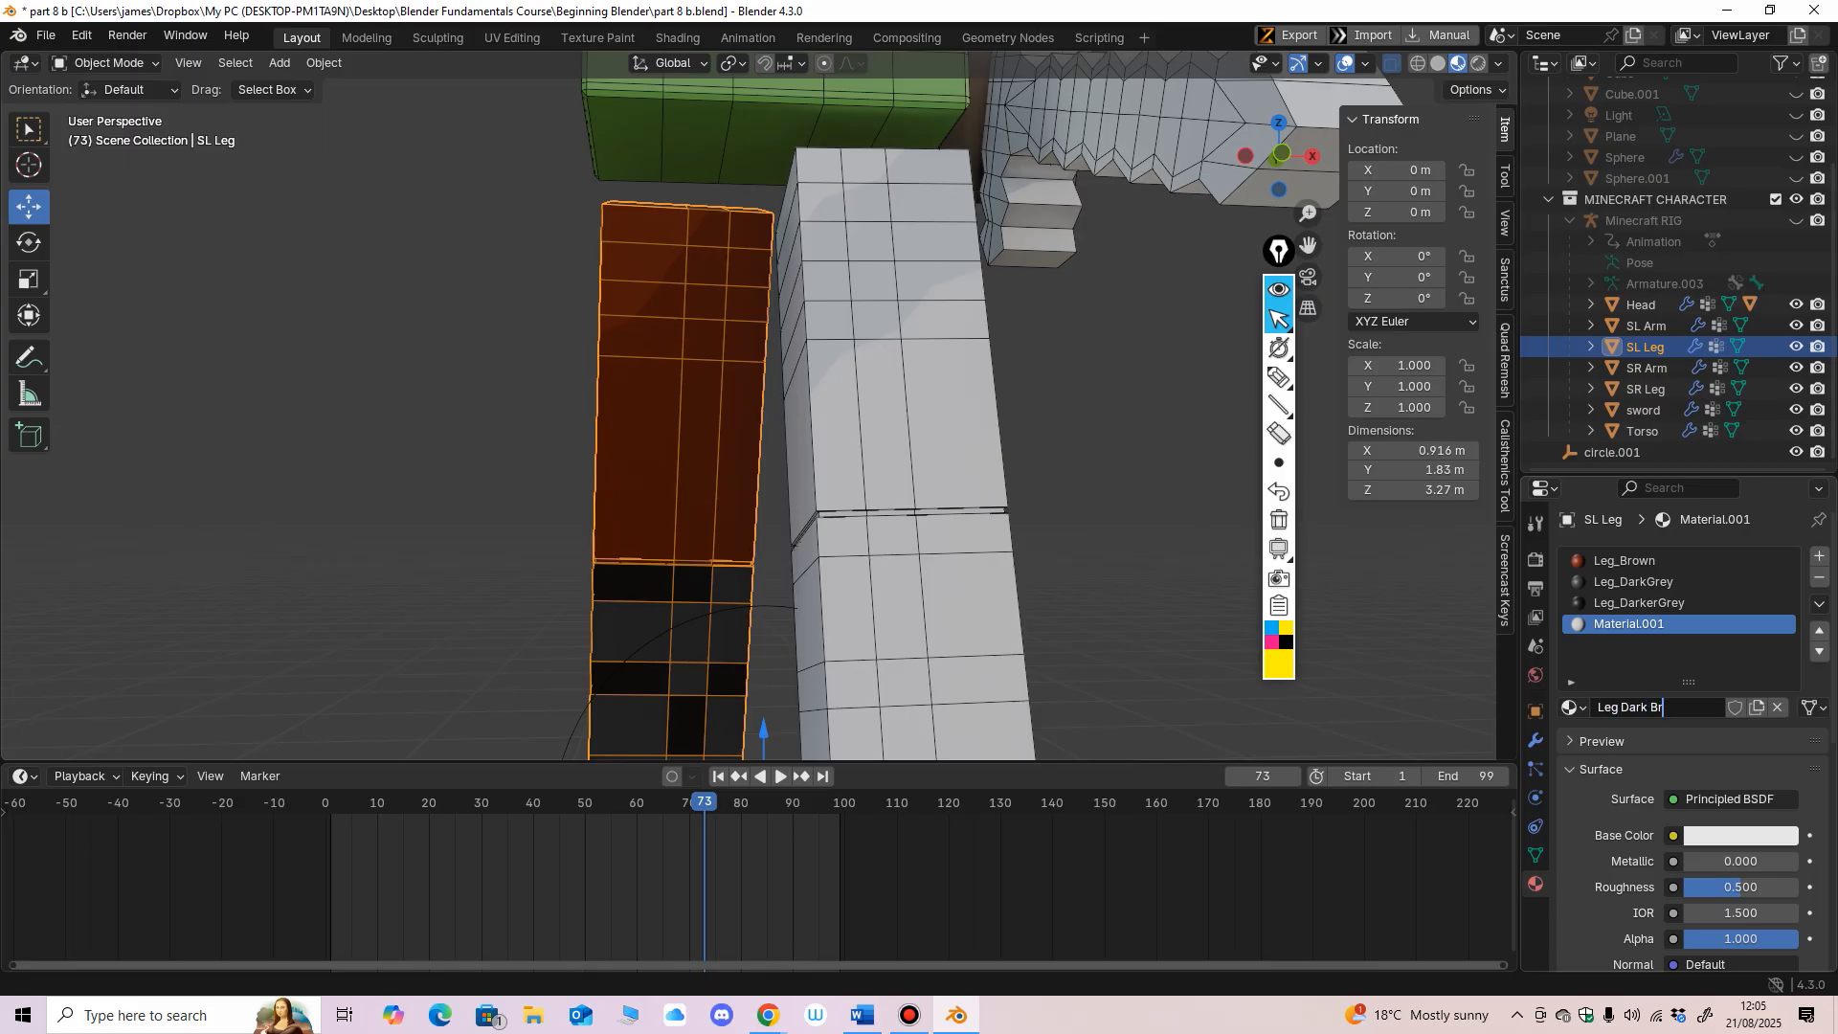
{"action": "key", "text": "Return"}
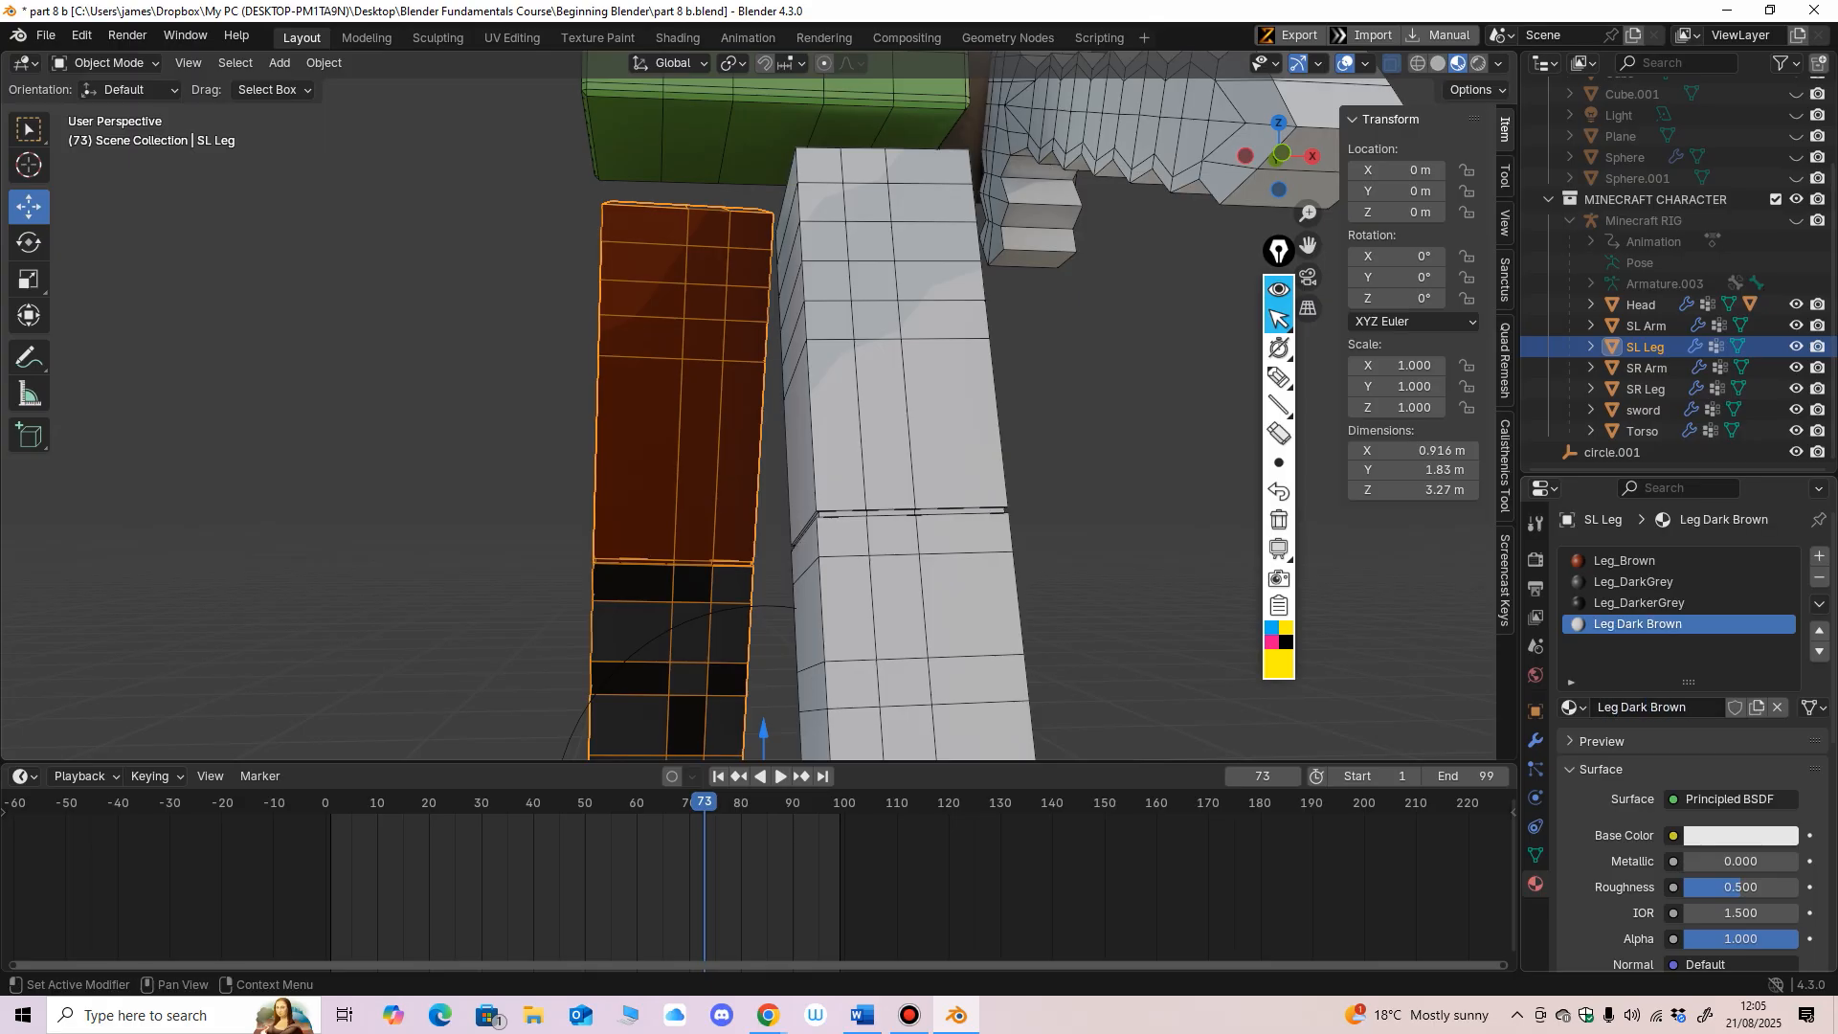
Step: Sample the upper leg's brown as the Leg Dark Brown base colour and darken it to a value of about 0.034
{"action": "left_click", "coordinate": [1740, 834]}
{"action": "left_click", "coordinate": [1778, 804]}
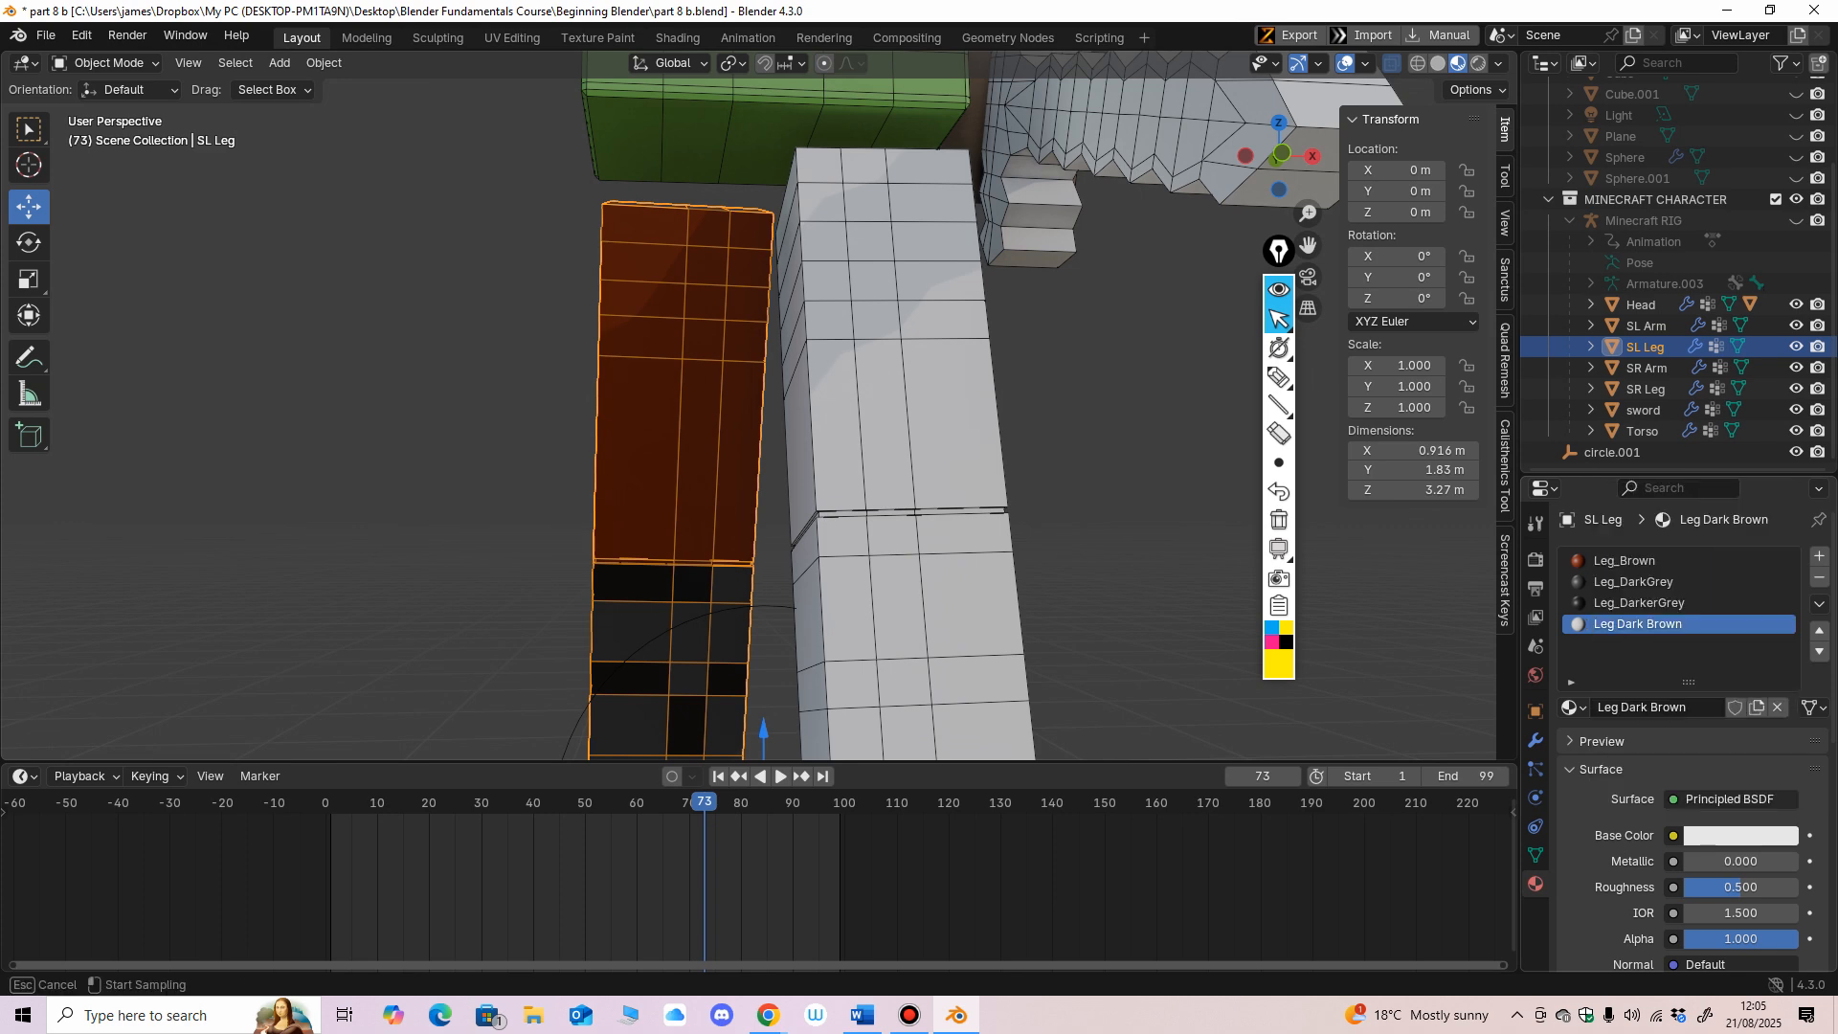
{"action": "left_click", "coordinate": [643, 450]}
{"action": "left_click", "coordinate": [1740, 835]}
{"action": "left_click_drag", "start_coordinate": [1780, 611], "coordinate": [1780, 624]}
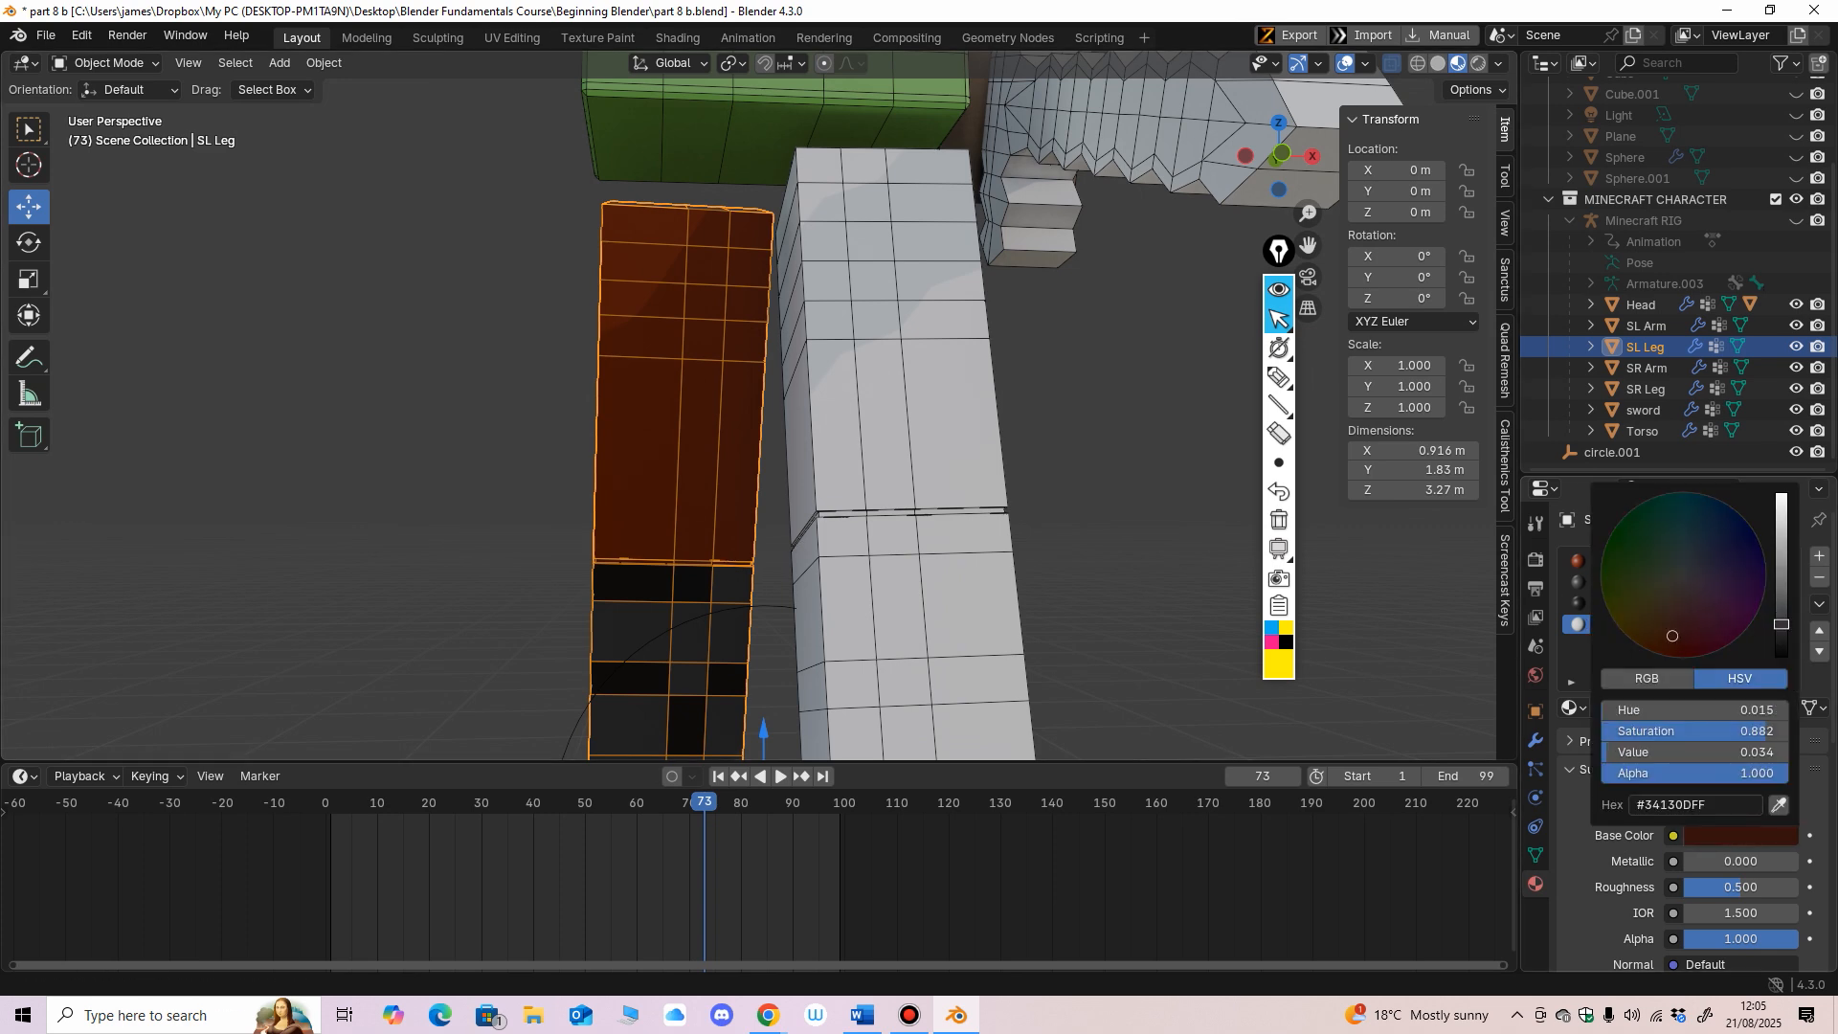
Step: In Edit Mode, select three diagonally stepped faces on the SL Leg's upper front and the adjoining outer side face
{"action": "left_click", "coordinate": [105, 62]}
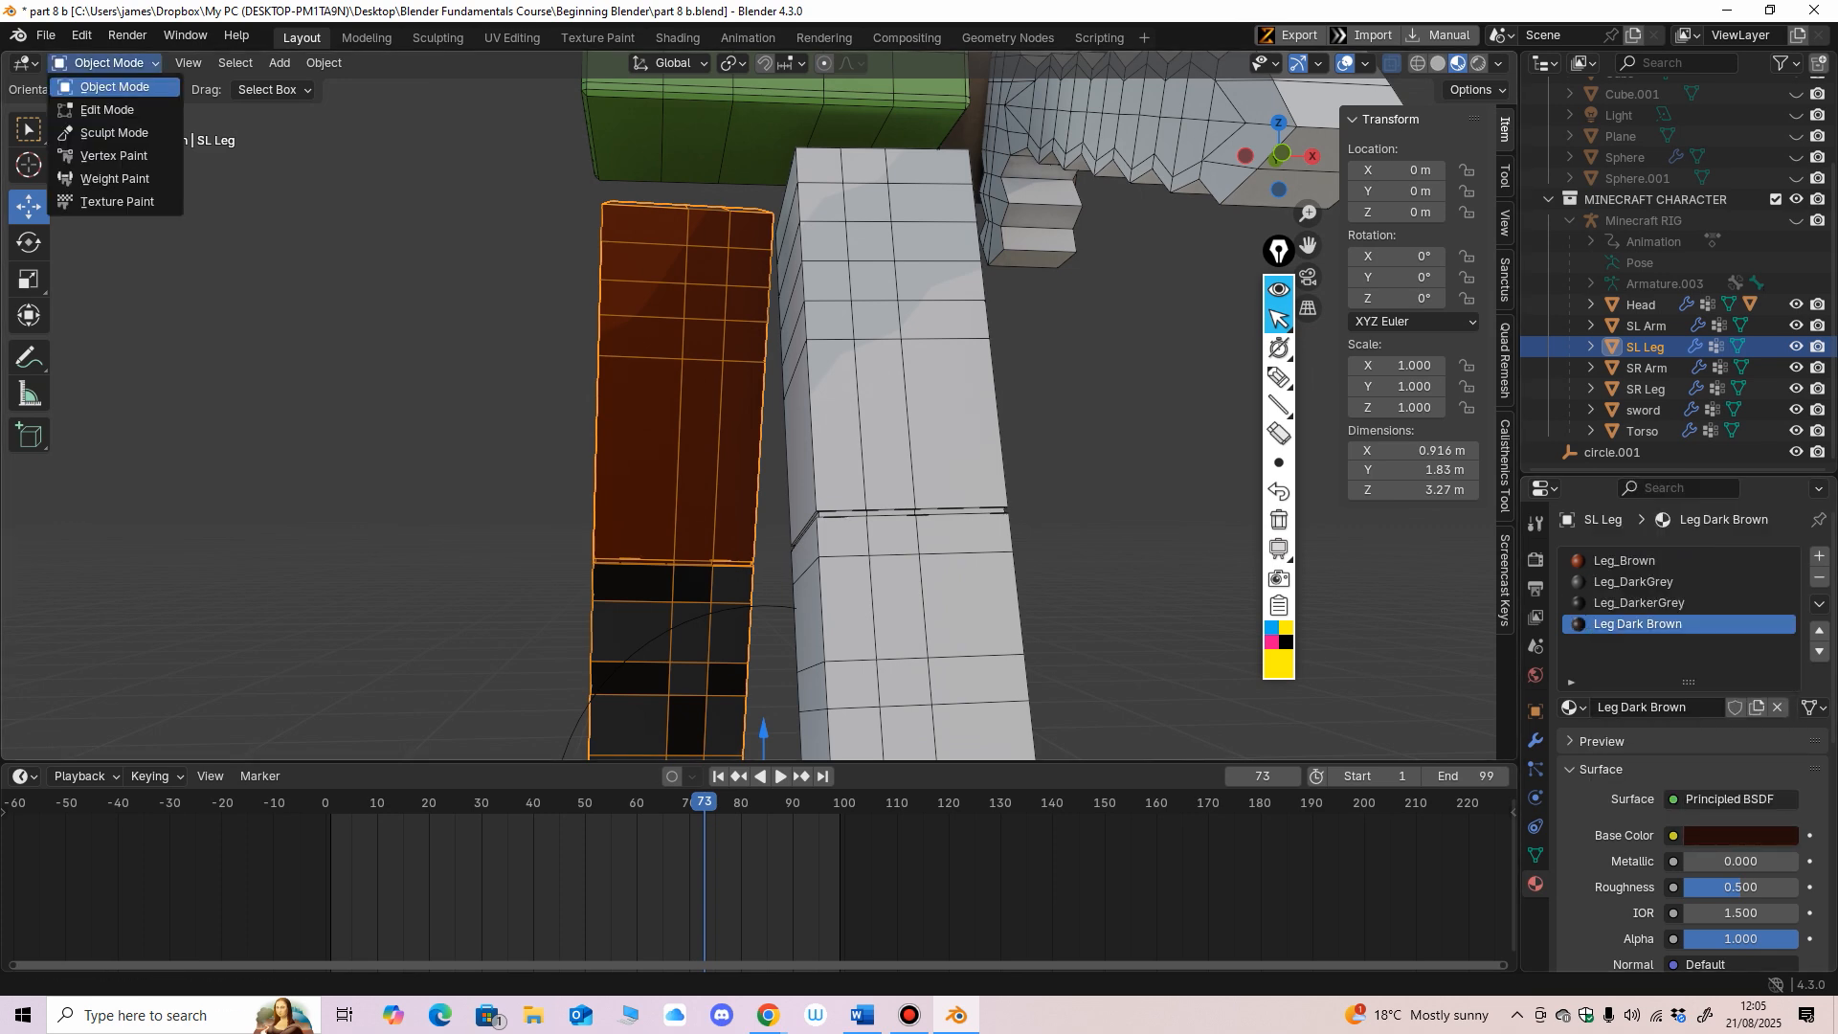
{"action": "left_click", "coordinate": [100, 93]}
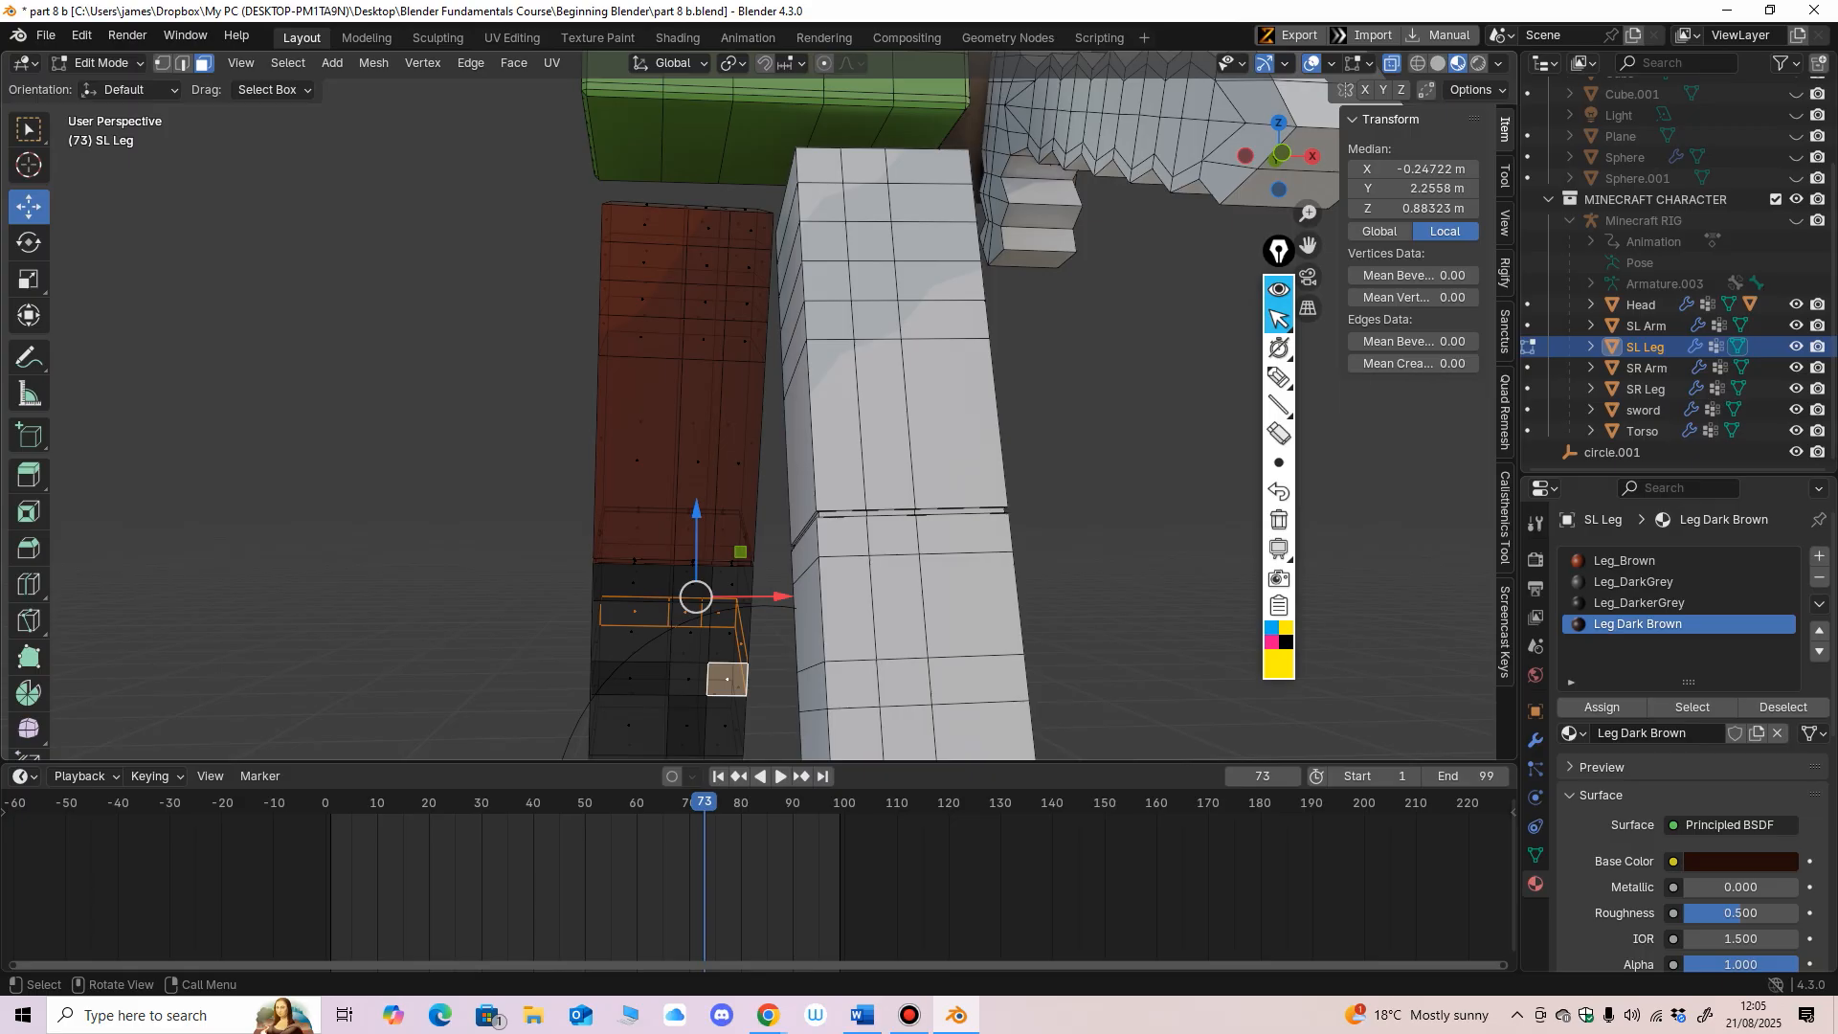
{"action": "left_click", "coordinate": [748, 267]}
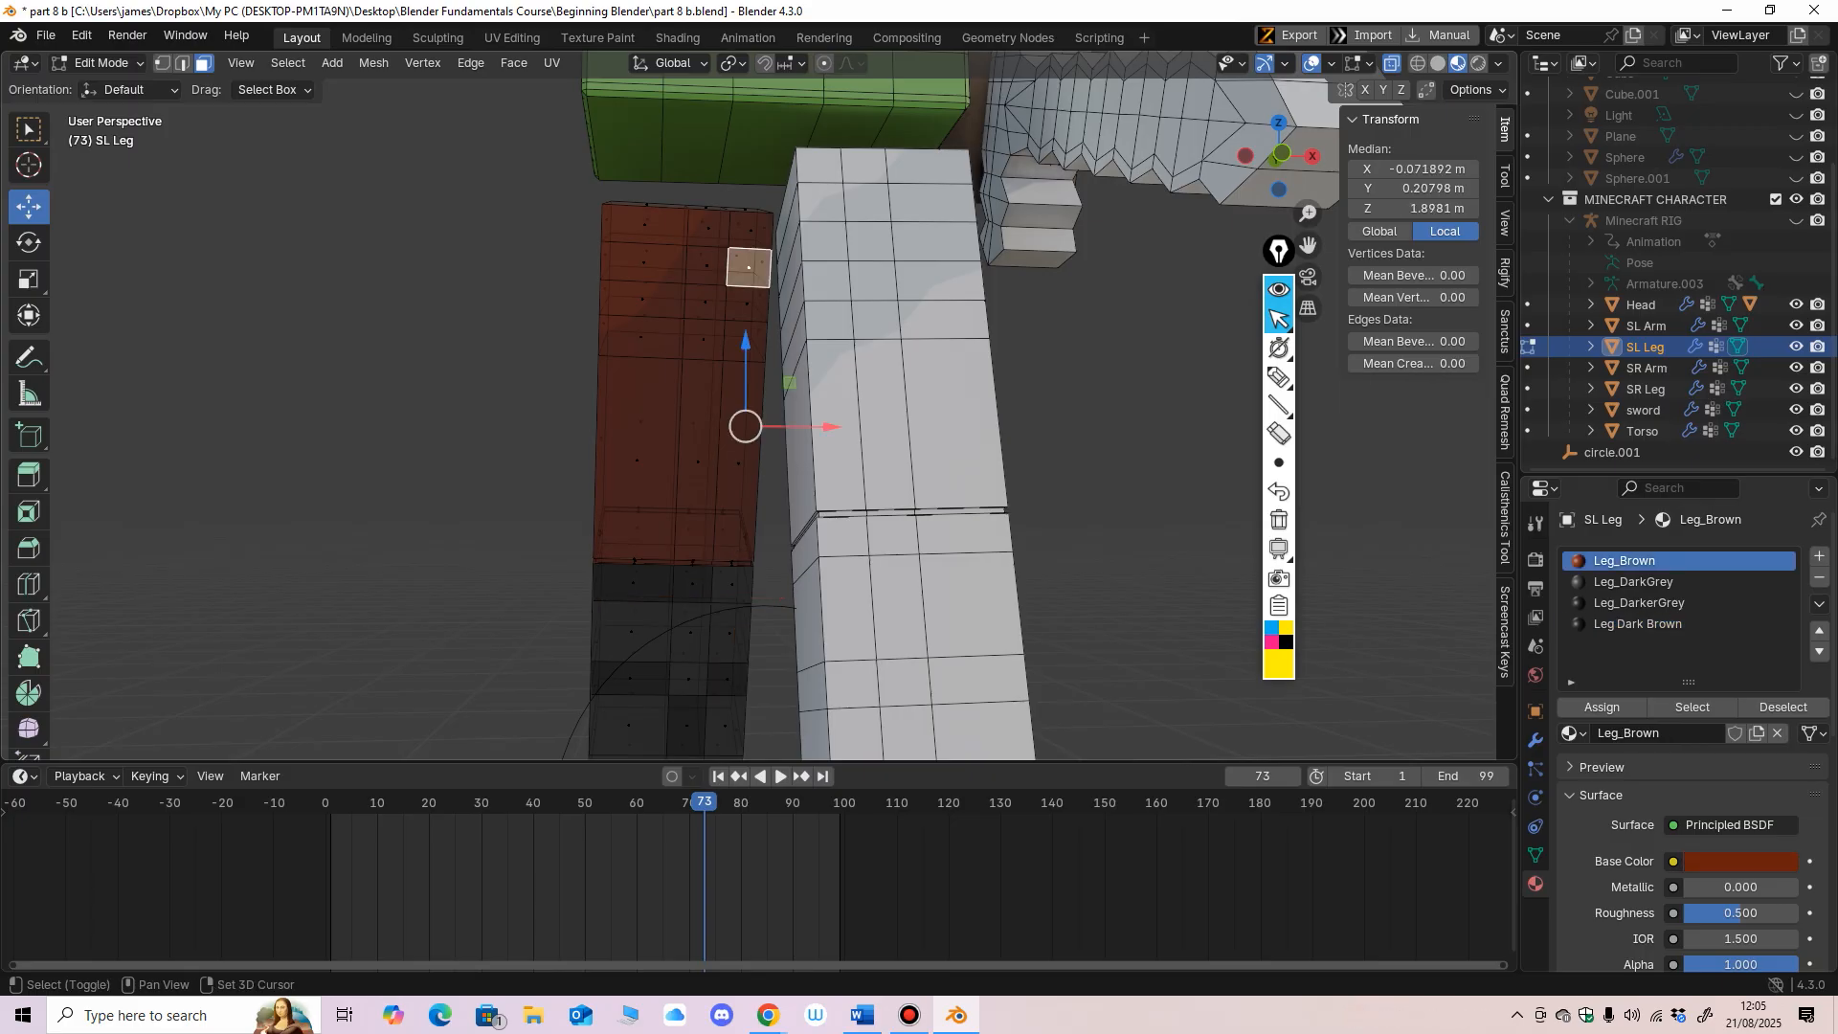
{"action": "left_click", "coordinate": [705, 302], "text": "shift"}
{"action": "left_click", "coordinate": [644, 337], "text": "shift"}
{"action": "middle_click_drag", "start_coordinate": [645, 337], "coordinate": [802, 339]}
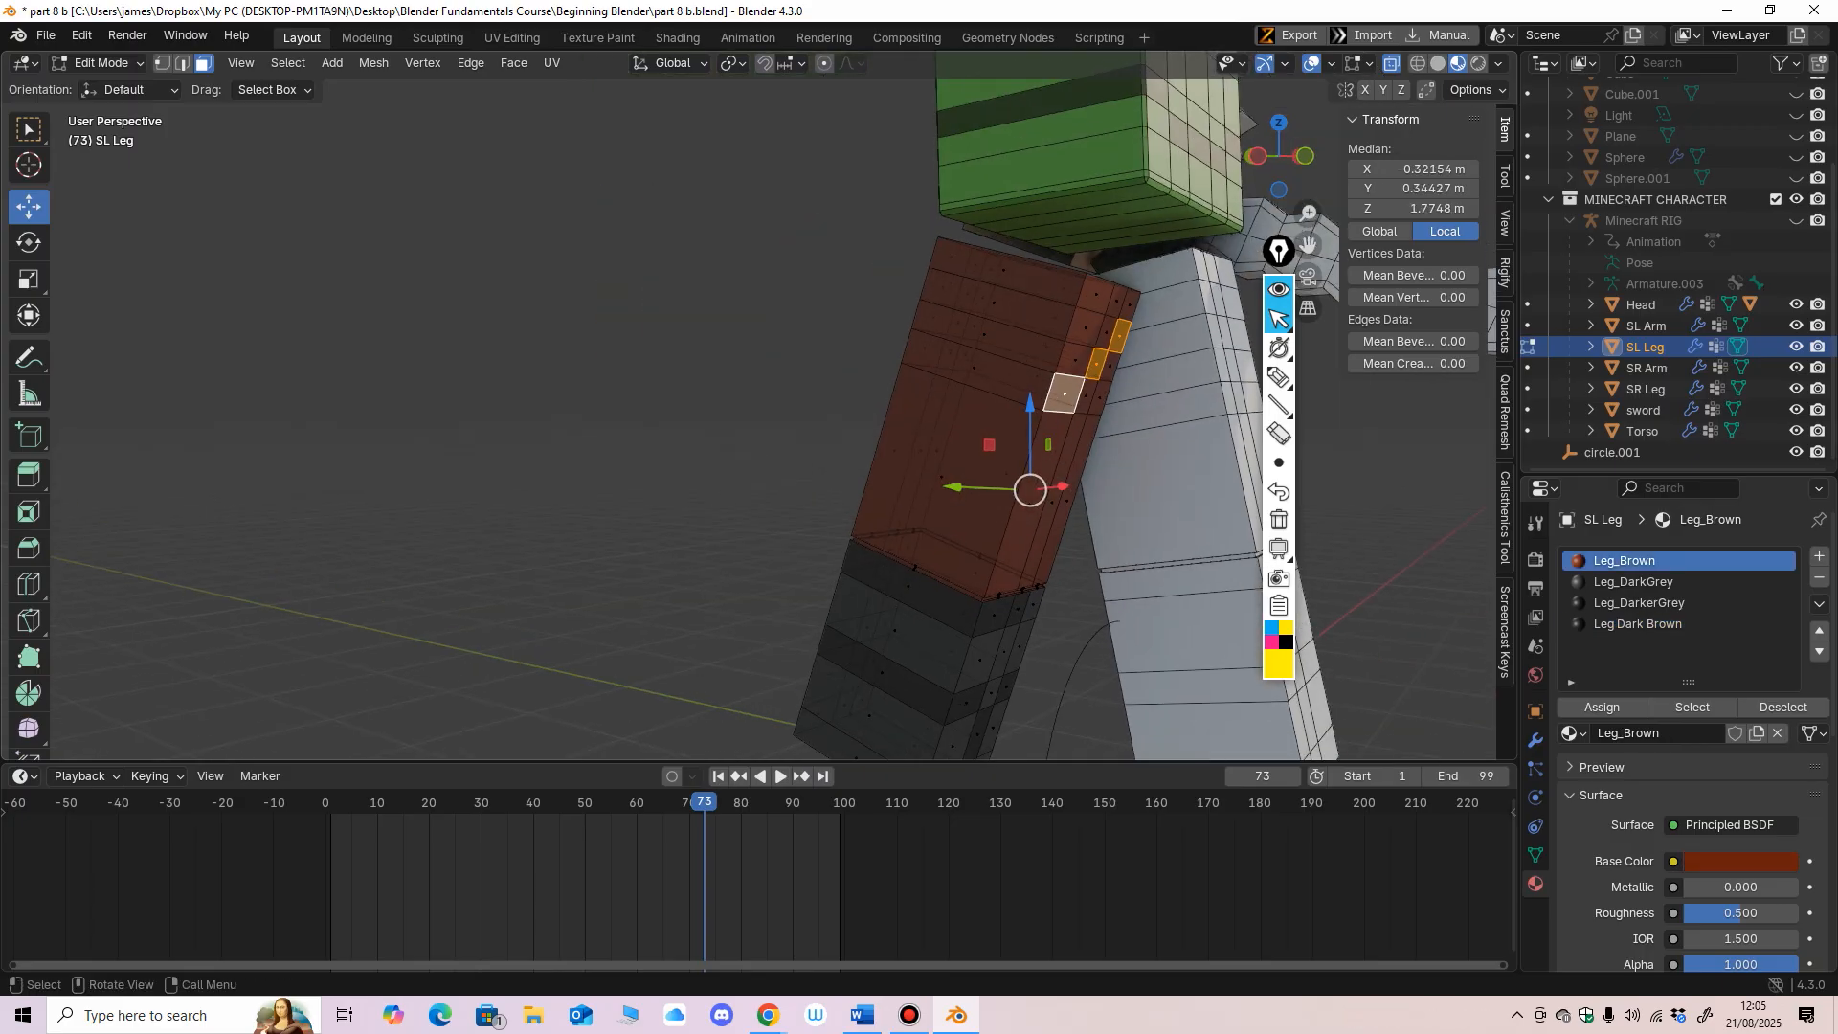
{"action": "left_click", "coordinate": [1001, 377], "text": "shift"}
{"action": "middle_click_drag", "start_coordinate": [1000, 376], "coordinate": [1128, 499]}
{"action": "scroll", "coordinate": [1114, 495], "scroll_direction": "up", "scroll_amount": 4}
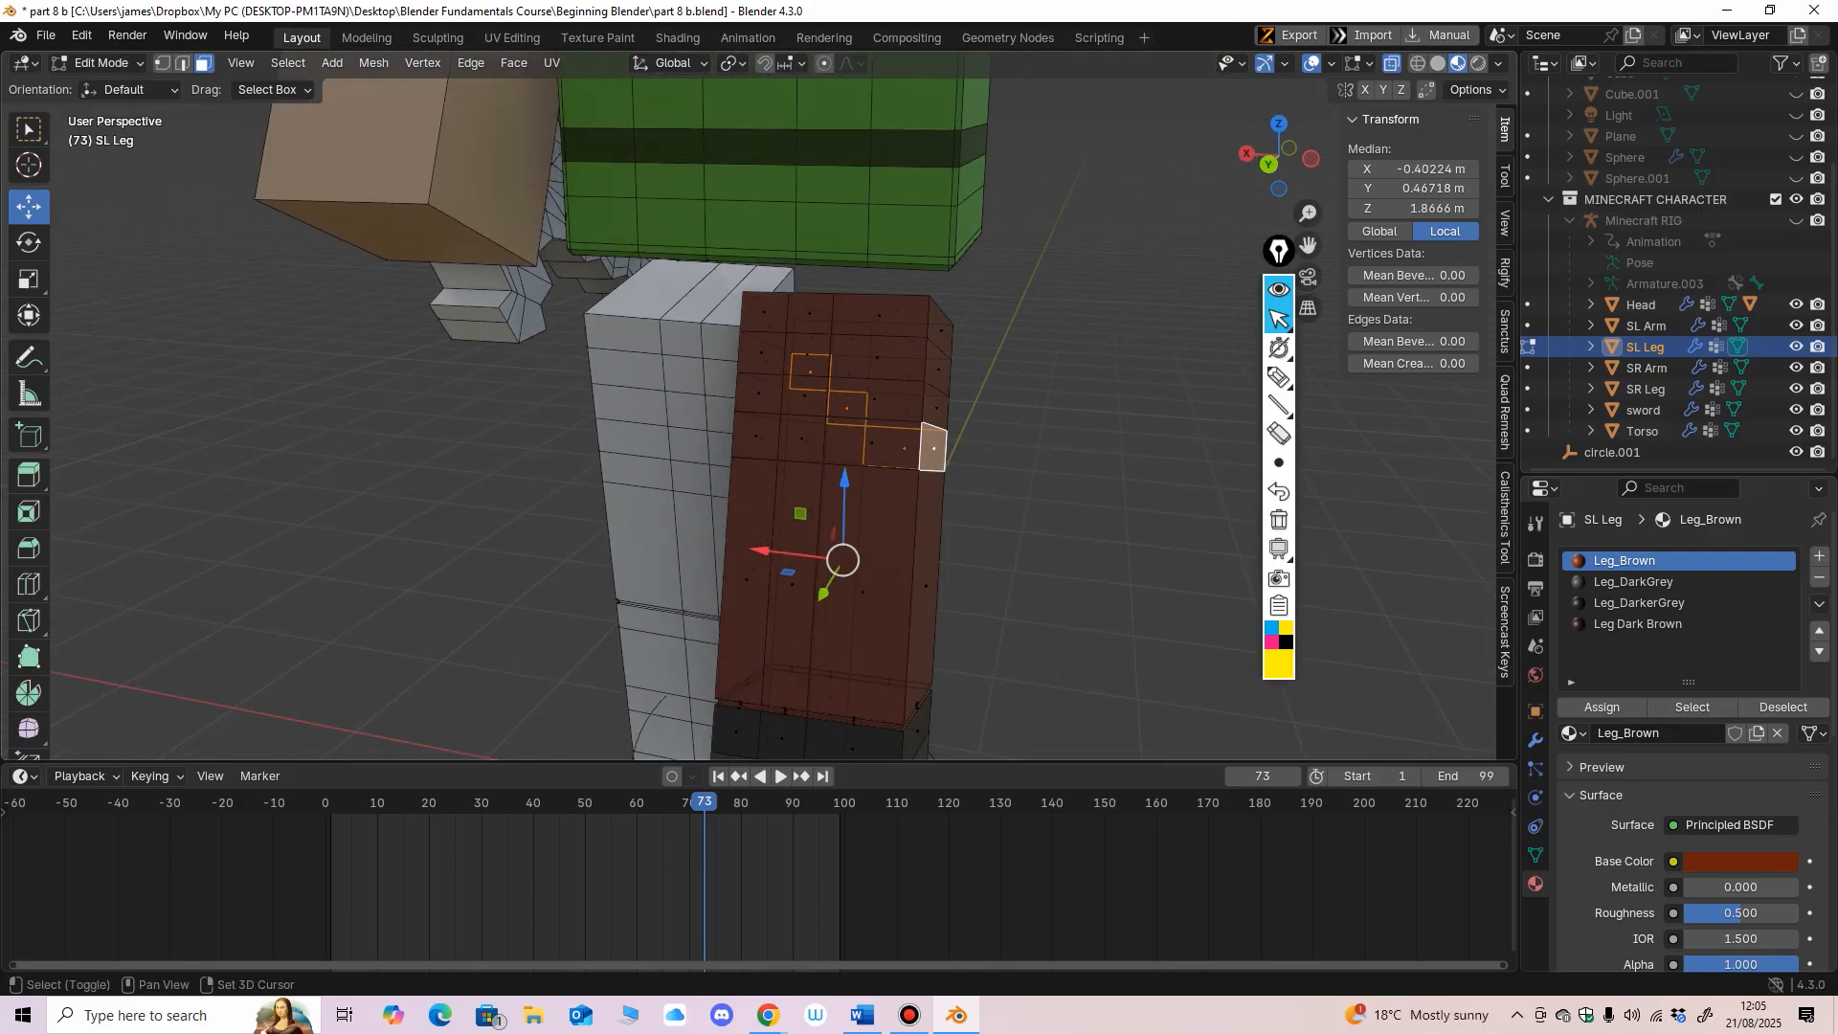
Step: Add the three upper back faces in the same row and an adjoining inner side face to the selection
{"action": "left_click", "coordinate": [871, 443], "text": "shift"}
{"action": "left_click", "coordinate": [802, 439], "text": "shift"}
{"action": "left_click", "coordinate": [757, 438], "text": "shift"}
{"action": "middle_click_drag", "start_coordinate": [757, 438], "coordinate": [894, 409]}
{"action": "left_click", "coordinate": [481, 520], "text": "shift"}
{"action": "scroll", "coordinate": [480, 519], "scroll_direction": "down", "scroll_amount": 2}
{"action": "middle_click_drag", "start_coordinate": [480, 519], "coordinate": [862, 495]}
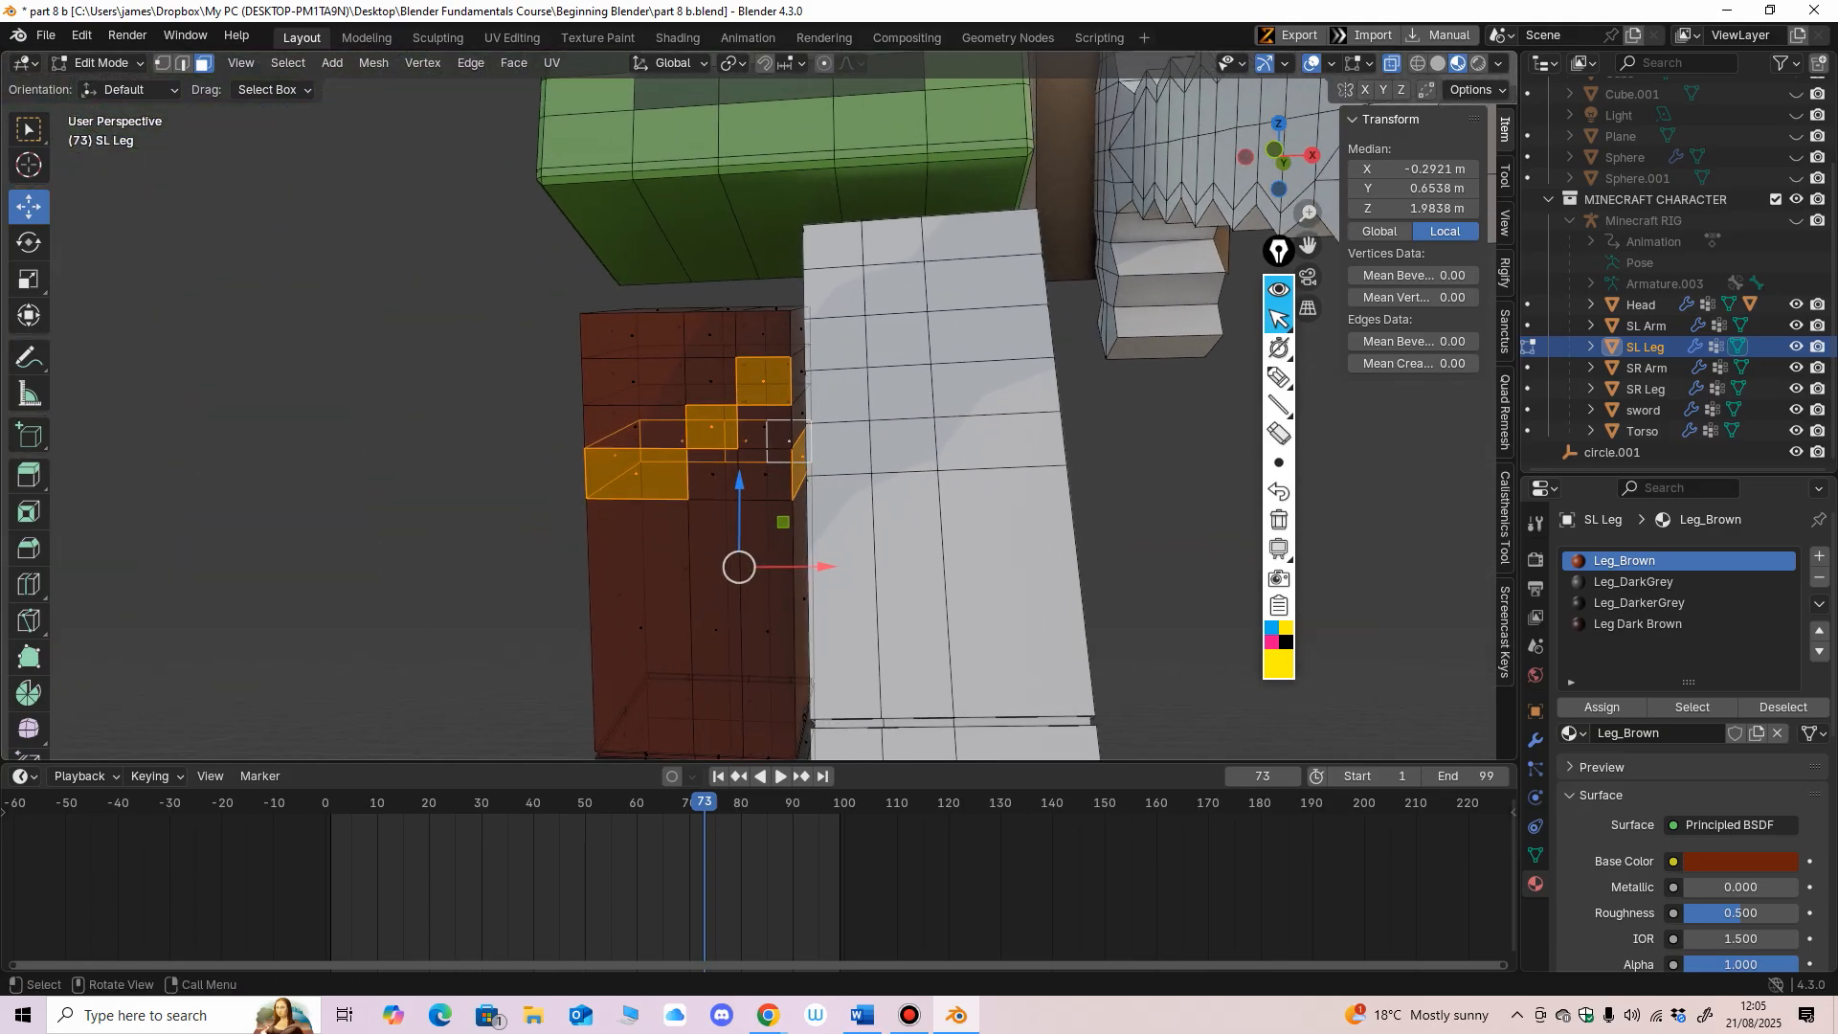
Step: Correct the inner side face selection to continue the stepped band, and assign the whole band Leg Dark Brown
{"action": "left_click", "coordinate": [802, 458], "text": "shift"}
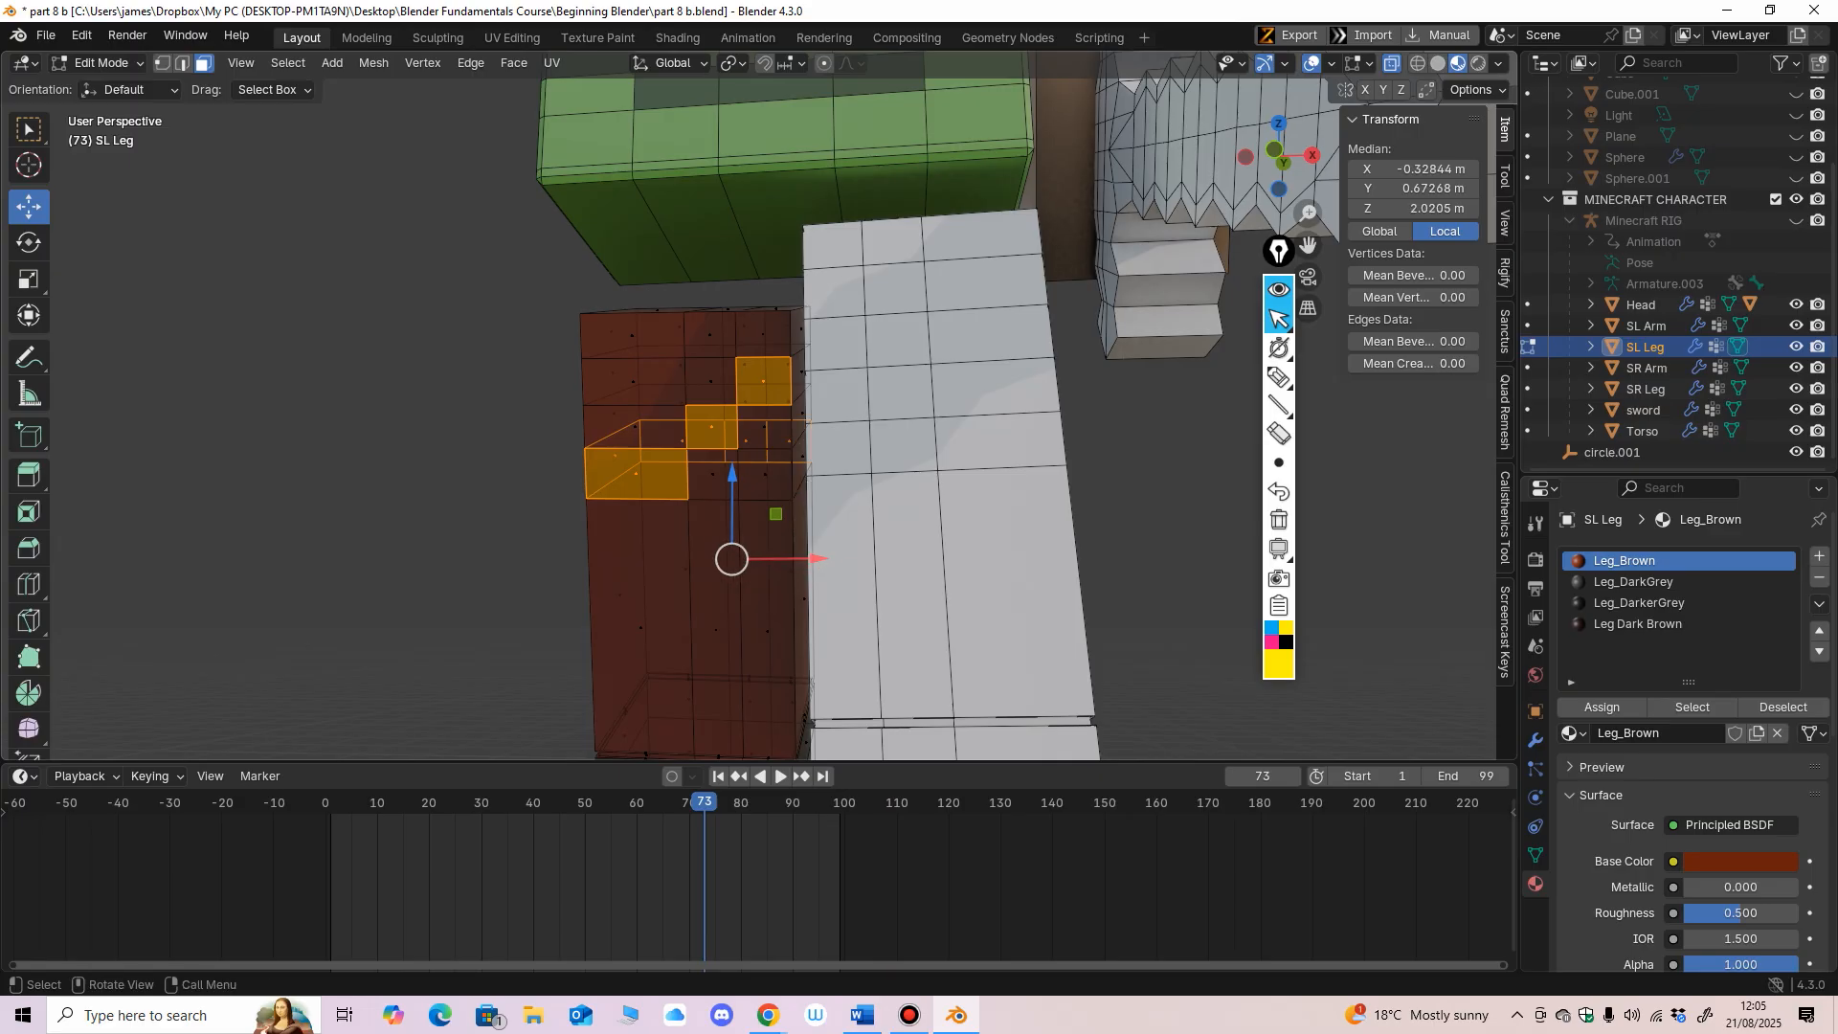
{"action": "middle_click_drag", "start_coordinate": [803, 458], "coordinate": [536, 482]}
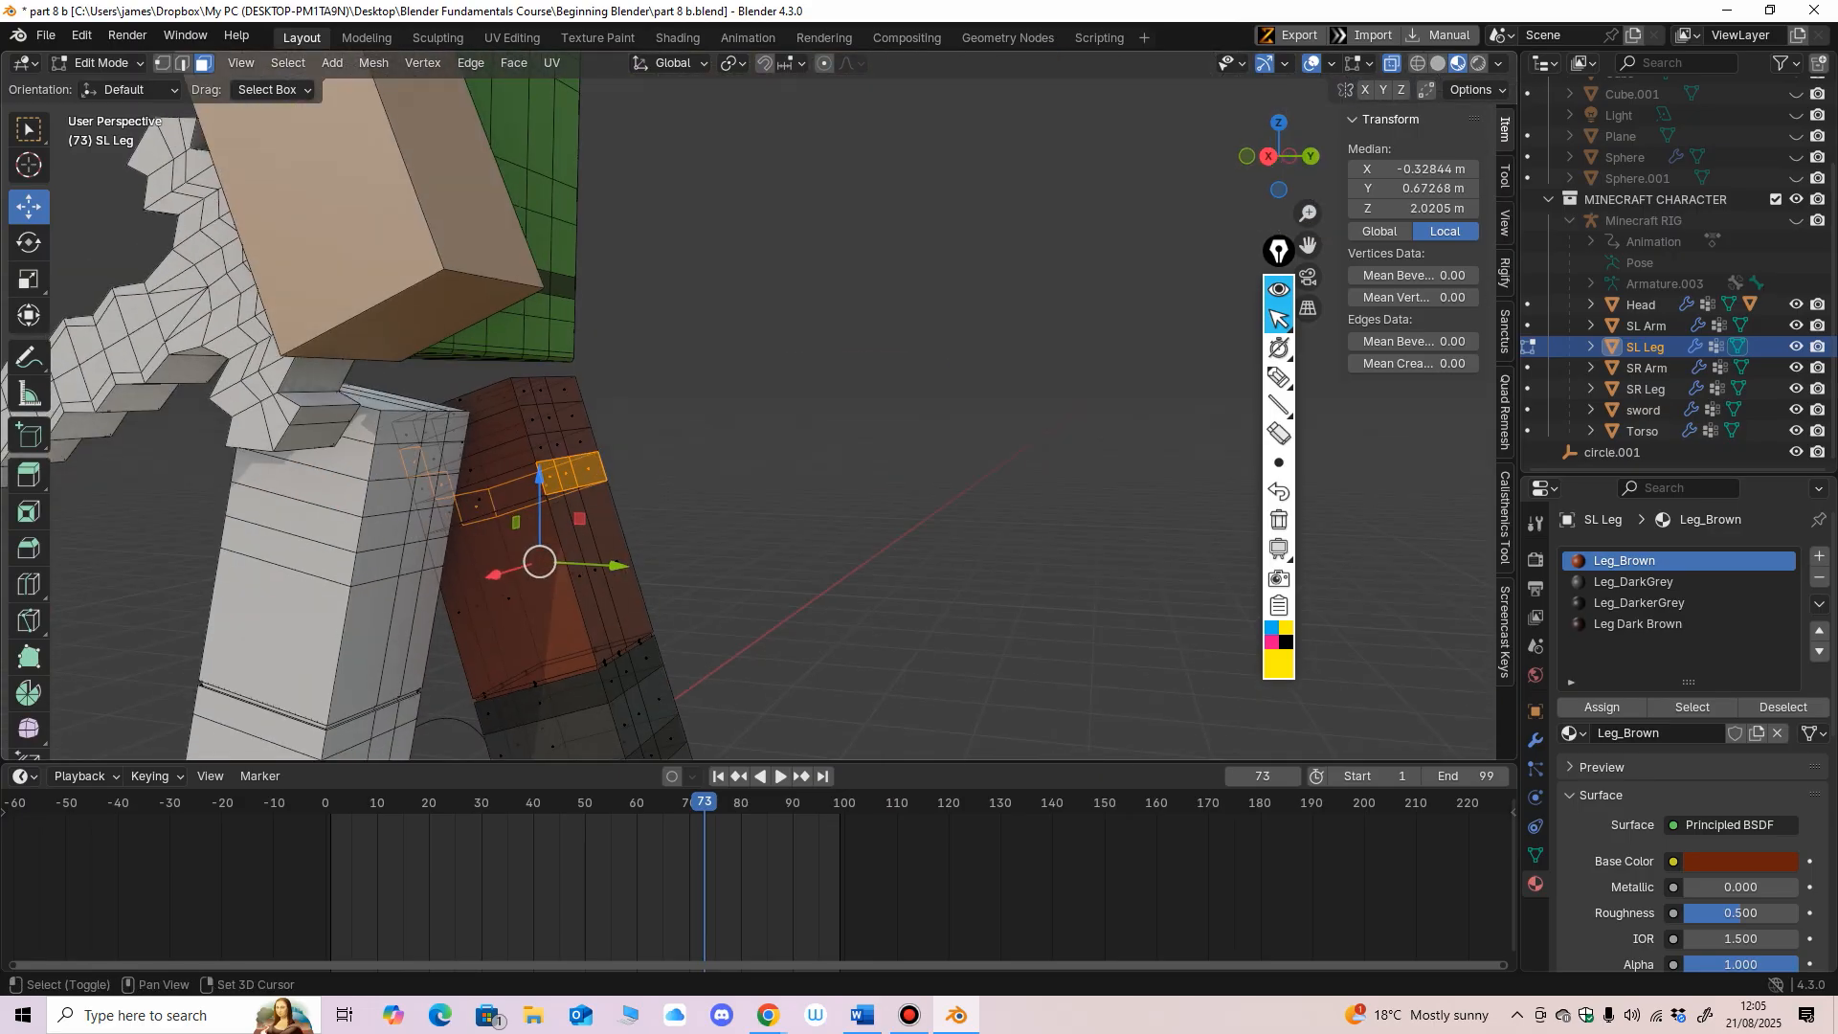
{"action": "left_click", "coordinate": [464, 442], "text": "shift"}
{"action": "middle_click_drag", "start_coordinate": [464, 442], "coordinate": [427, 460]}
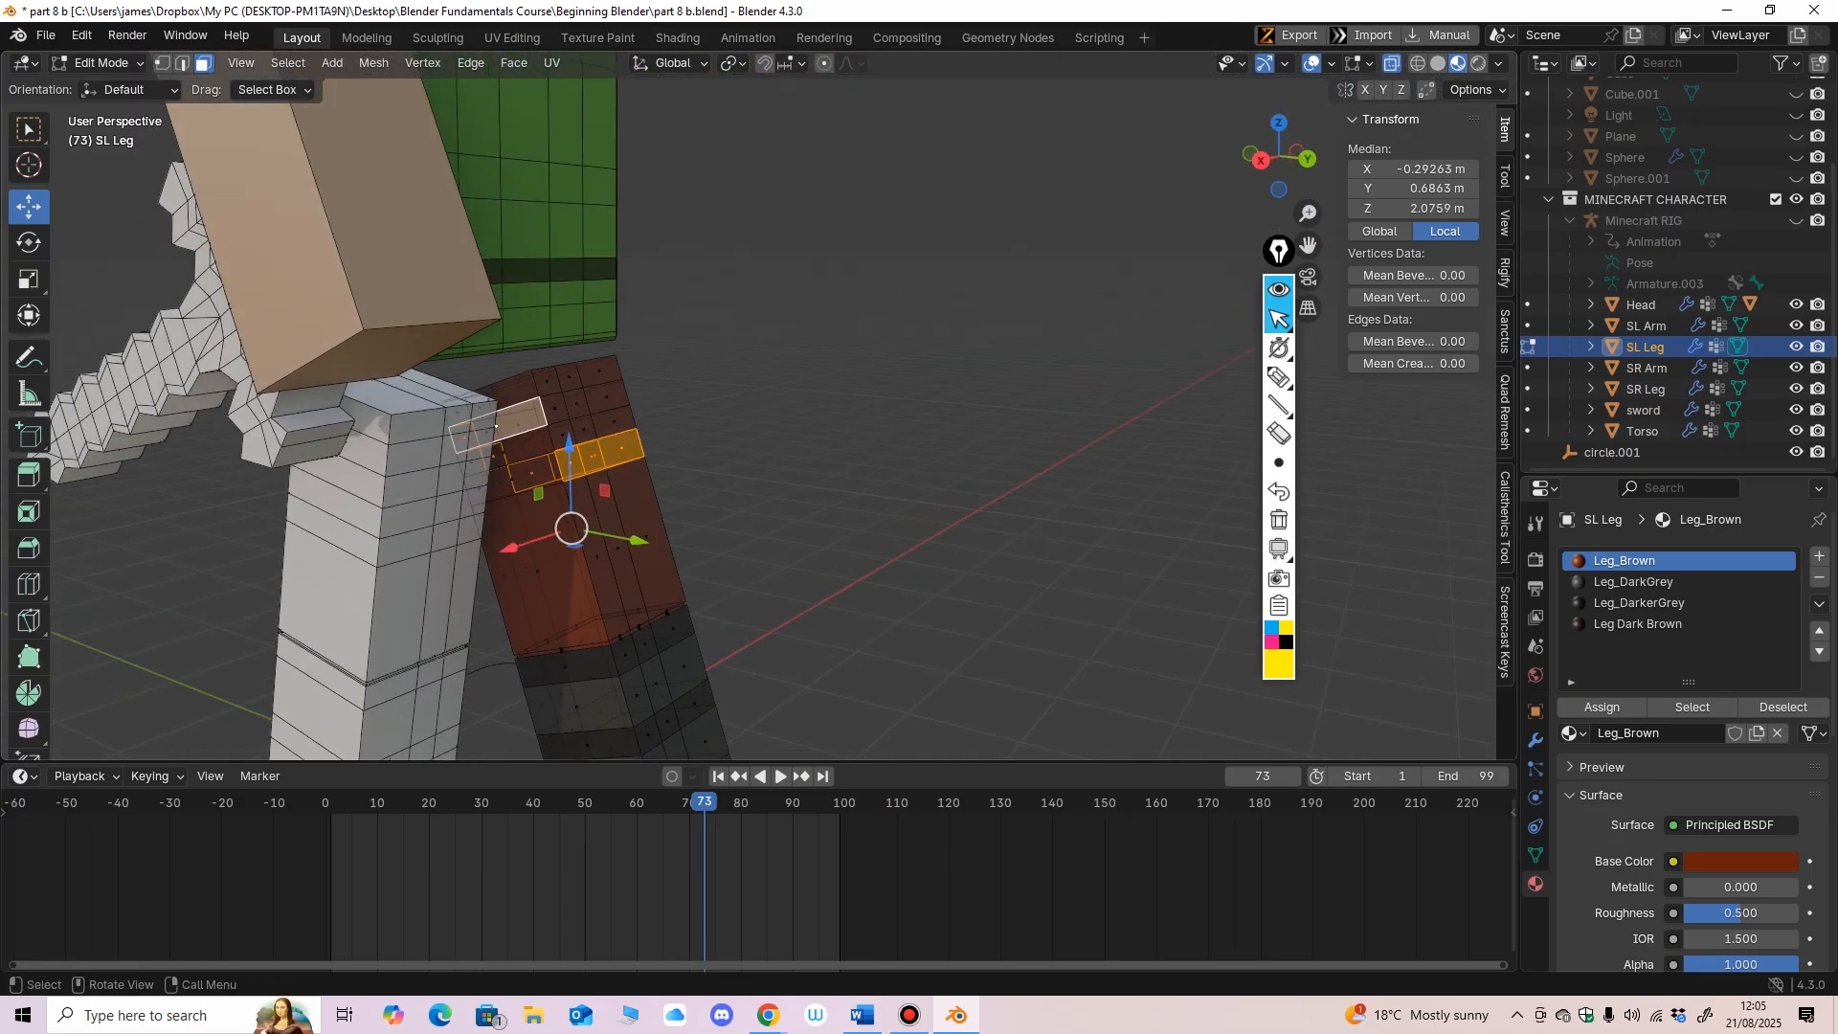
{"action": "left_click", "coordinate": [559, 433], "text": "shift"}
{"action": "scroll", "coordinate": [559, 432], "scroll_direction": "down", "scroll_amount": 2}
{"action": "middle_click_drag", "start_coordinate": [559, 433], "coordinate": [855, 439]}
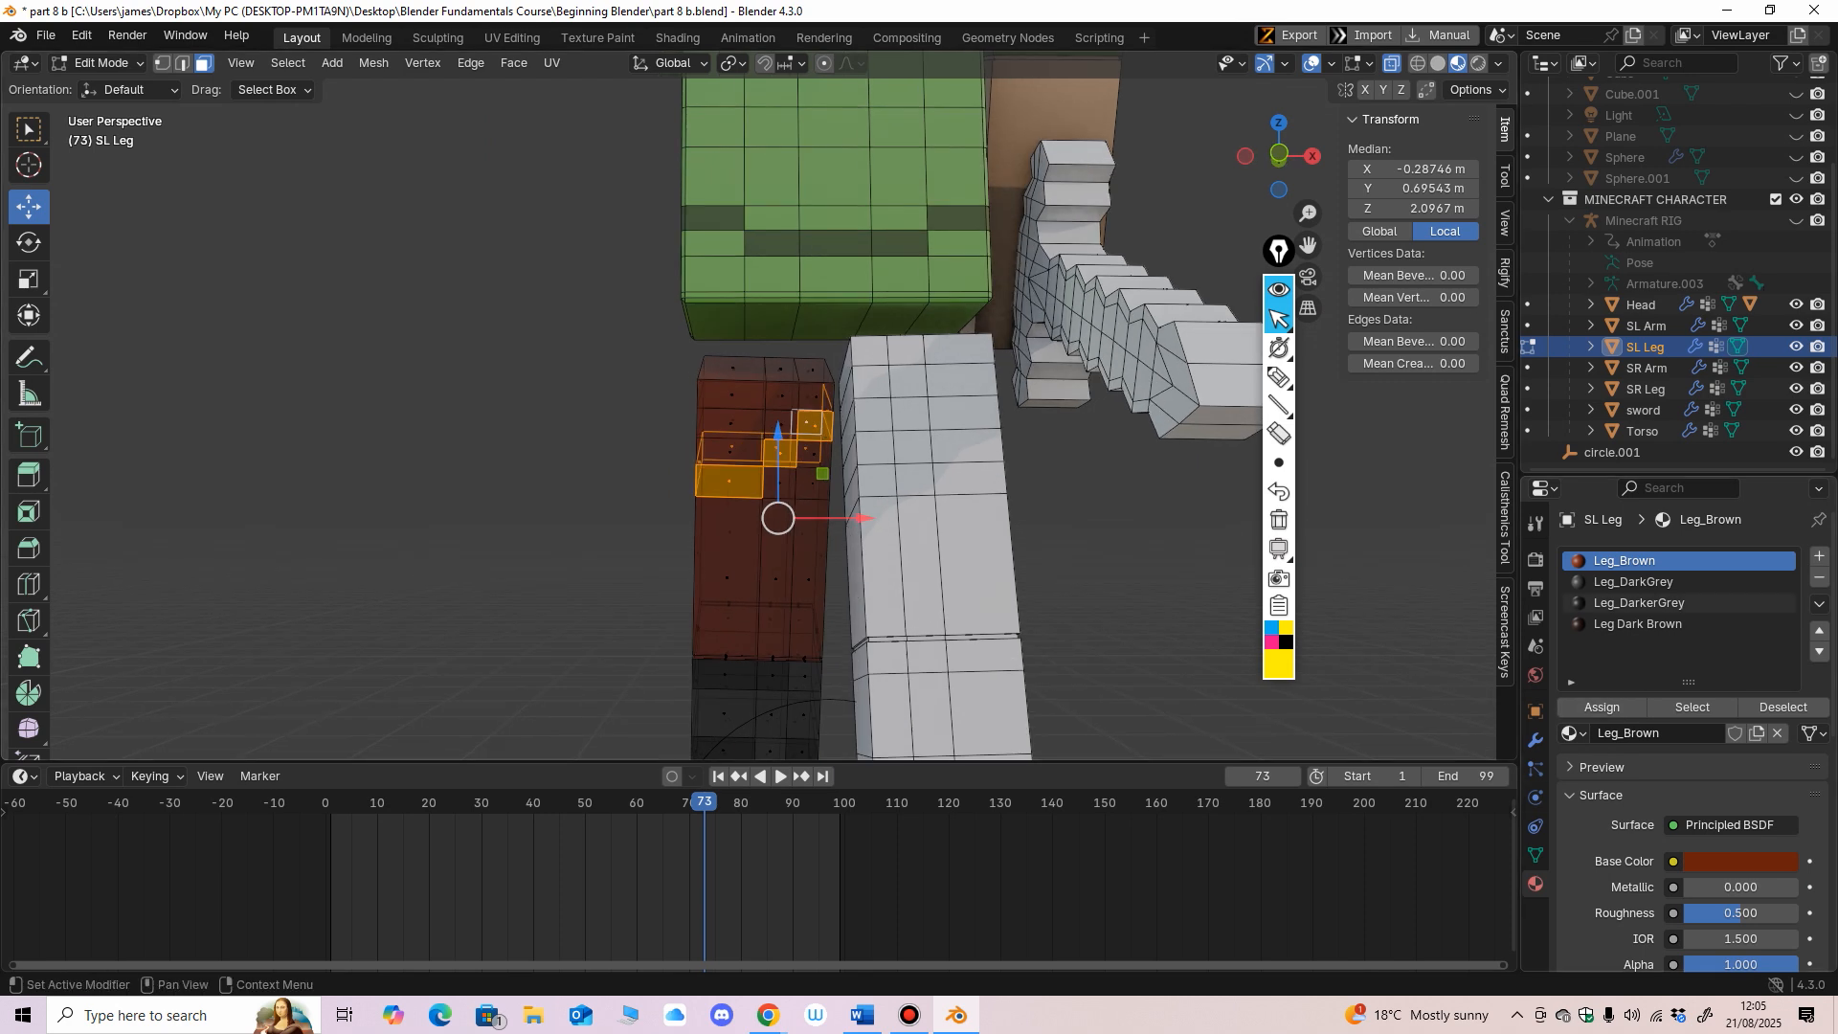
{"action": "left_click", "coordinate": [1636, 623]}
{"action": "key", "text": "alt+a"}
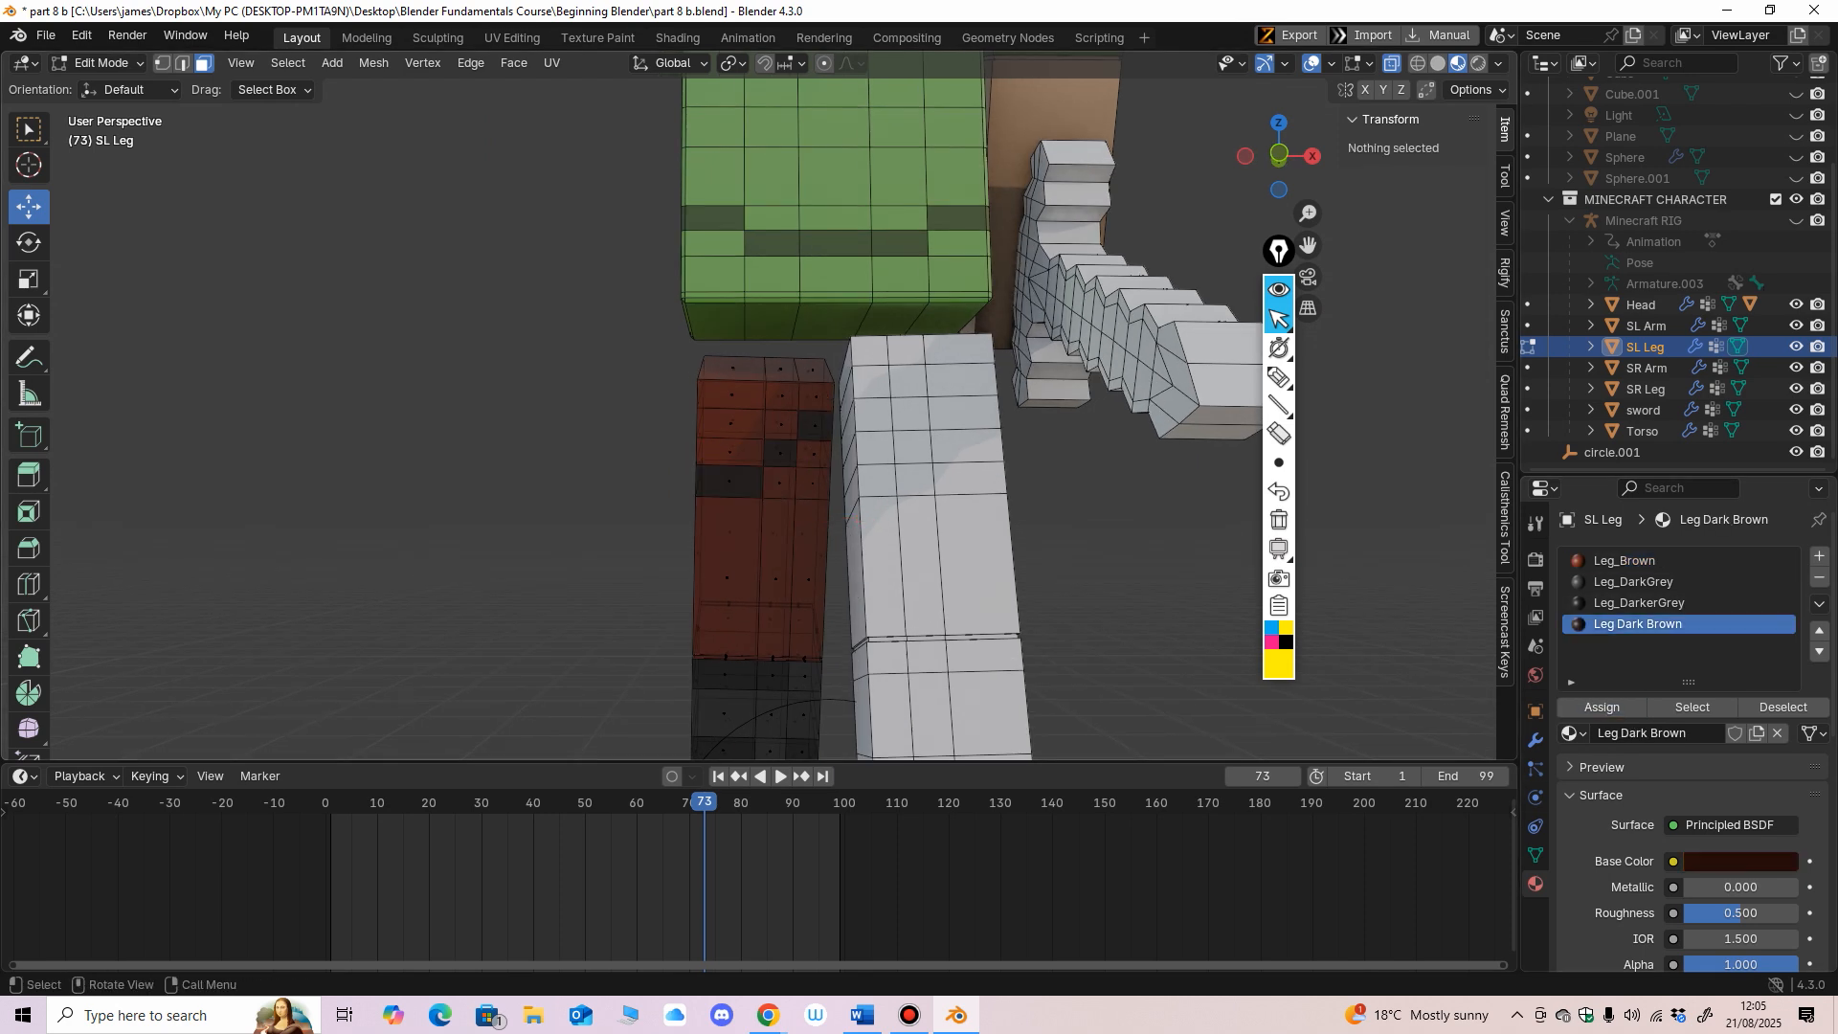
Step: Brighten the Leg Dark Brown base colour to a value of about 0.048 and reassign the material to the band
{"action": "middle_click_drag", "start_coordinate": [919, 498], "coordinate": [881, 440], "text": "shift"}
{"action": "scroll", "coordinate": [864, 466], "scroll_direction": "up", "scroll_amount": 2}
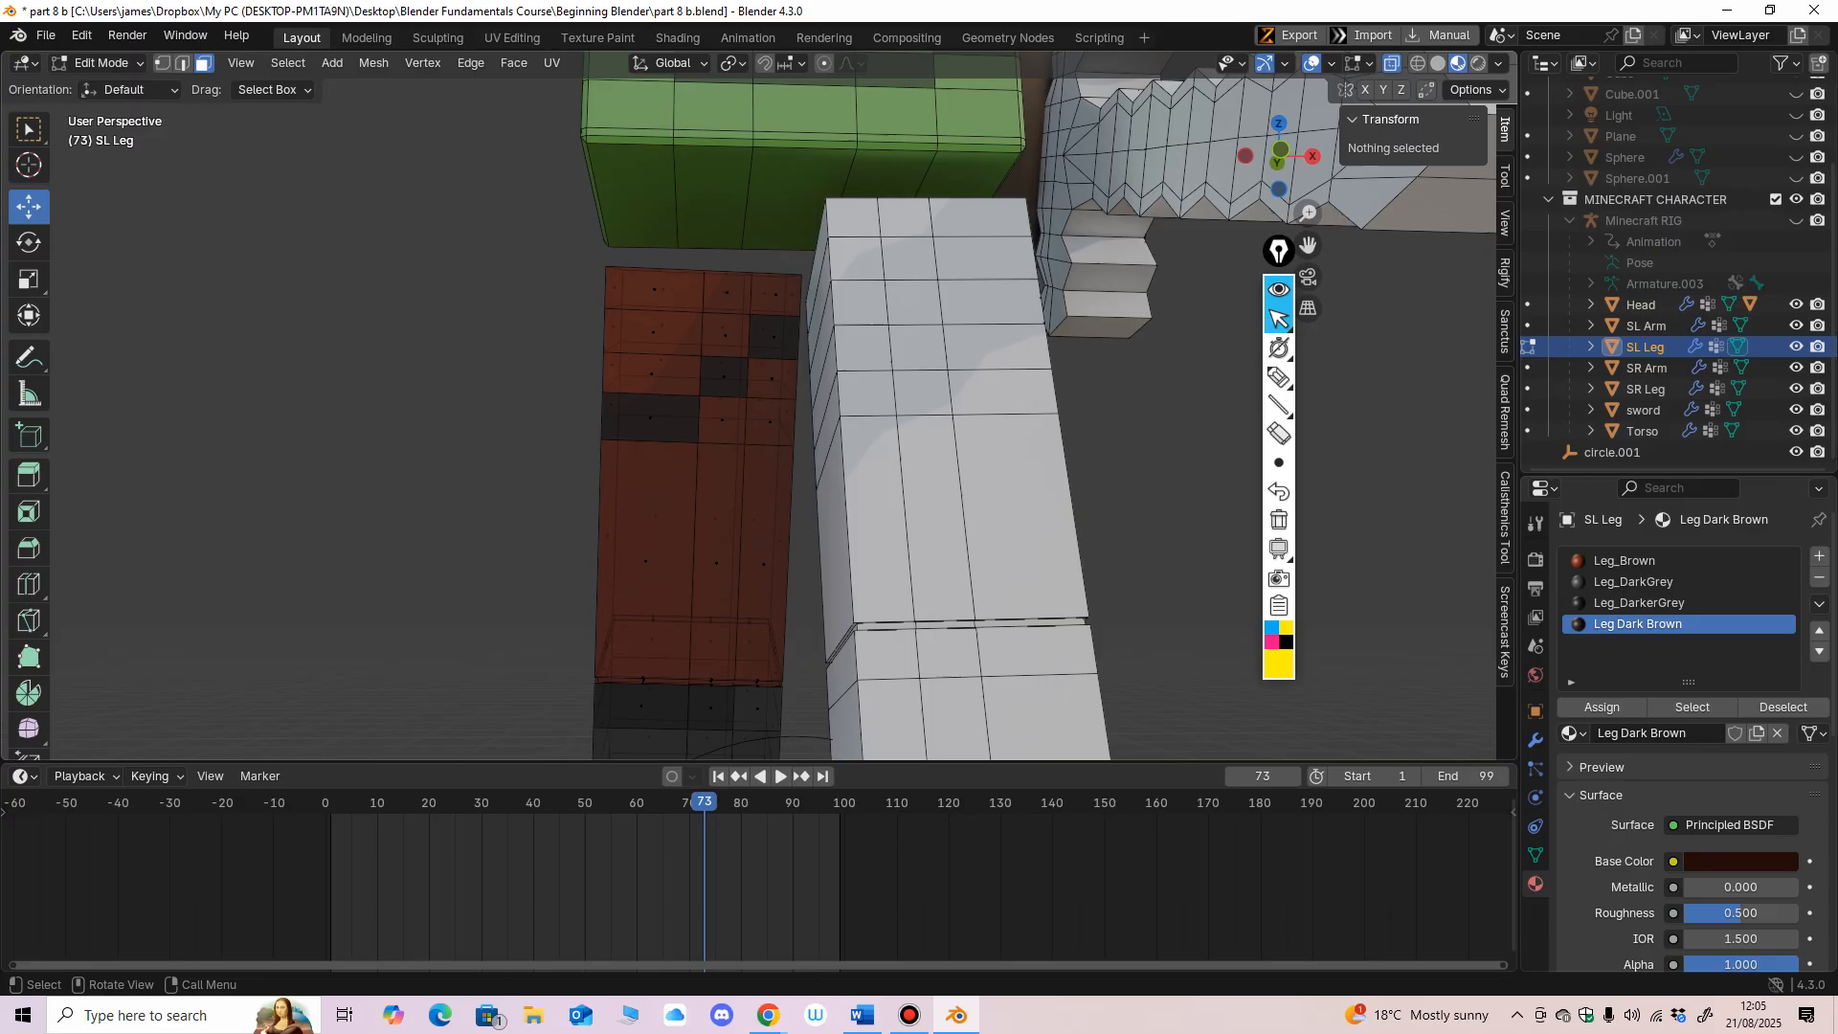
{"action": "key", "text": "ctrl+z"}
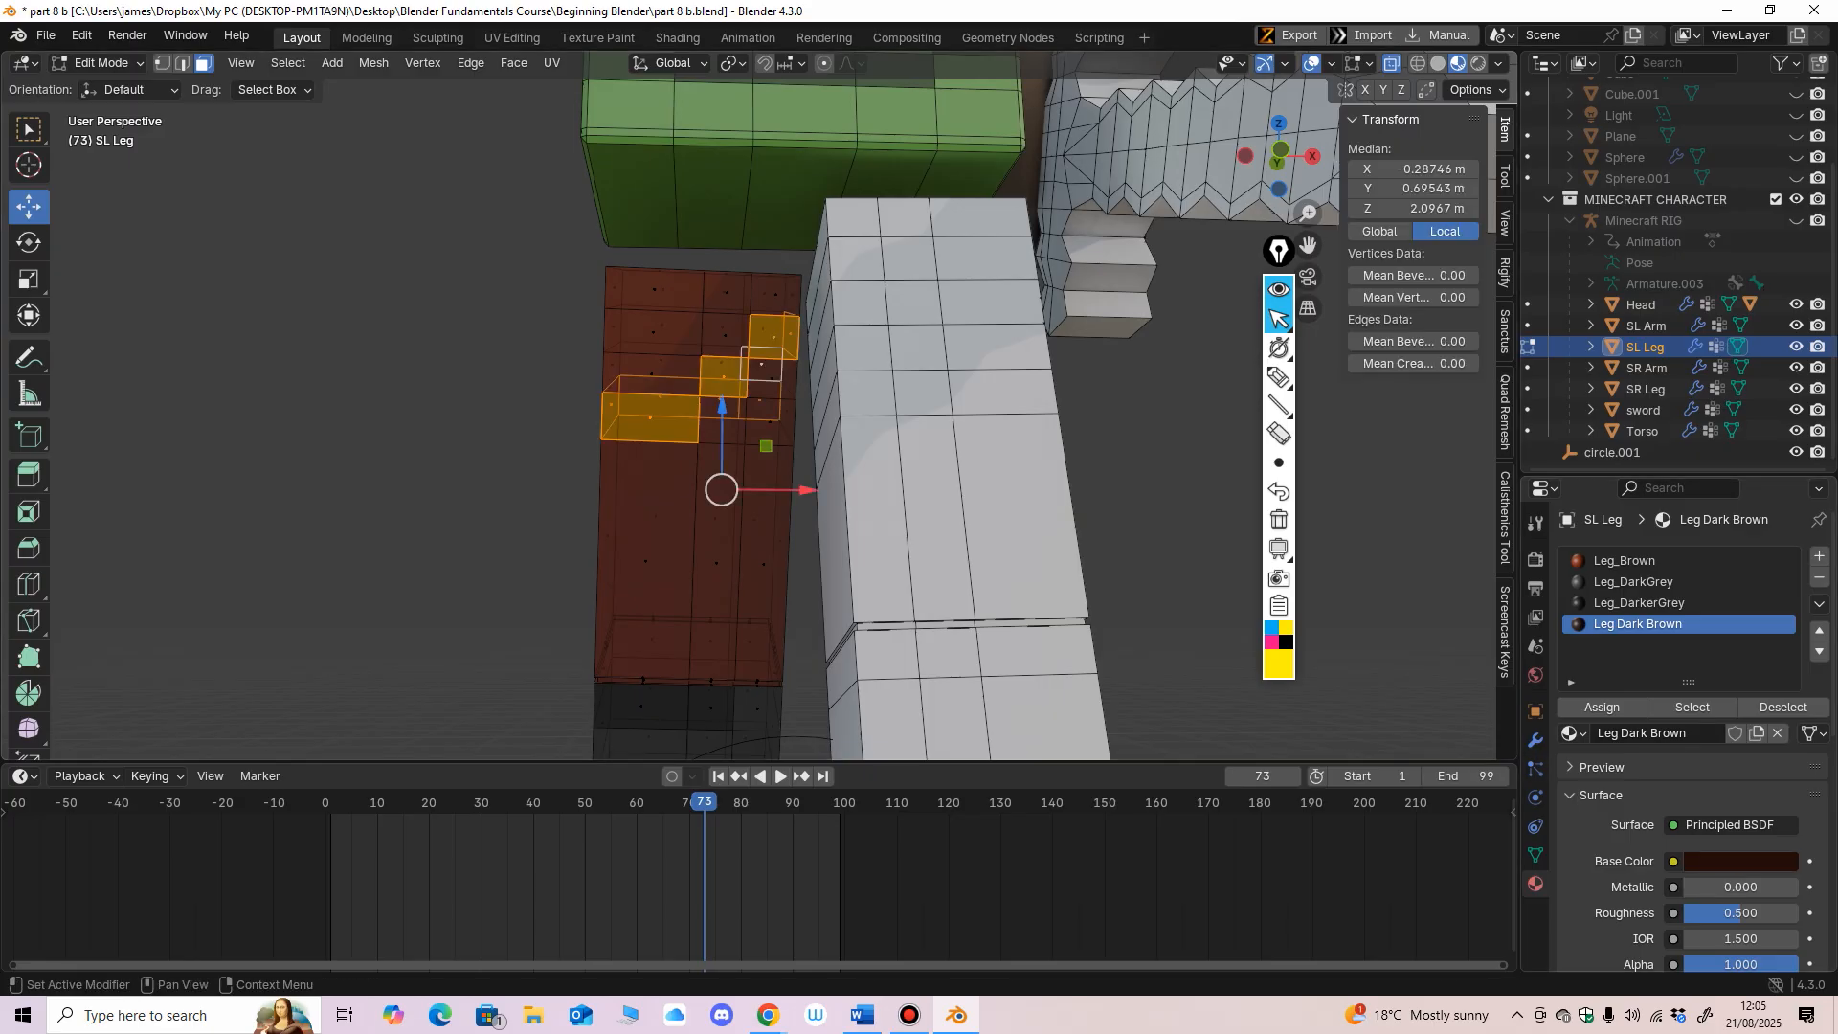
{"action": "left_click", "coordinate": [1740, 860]}
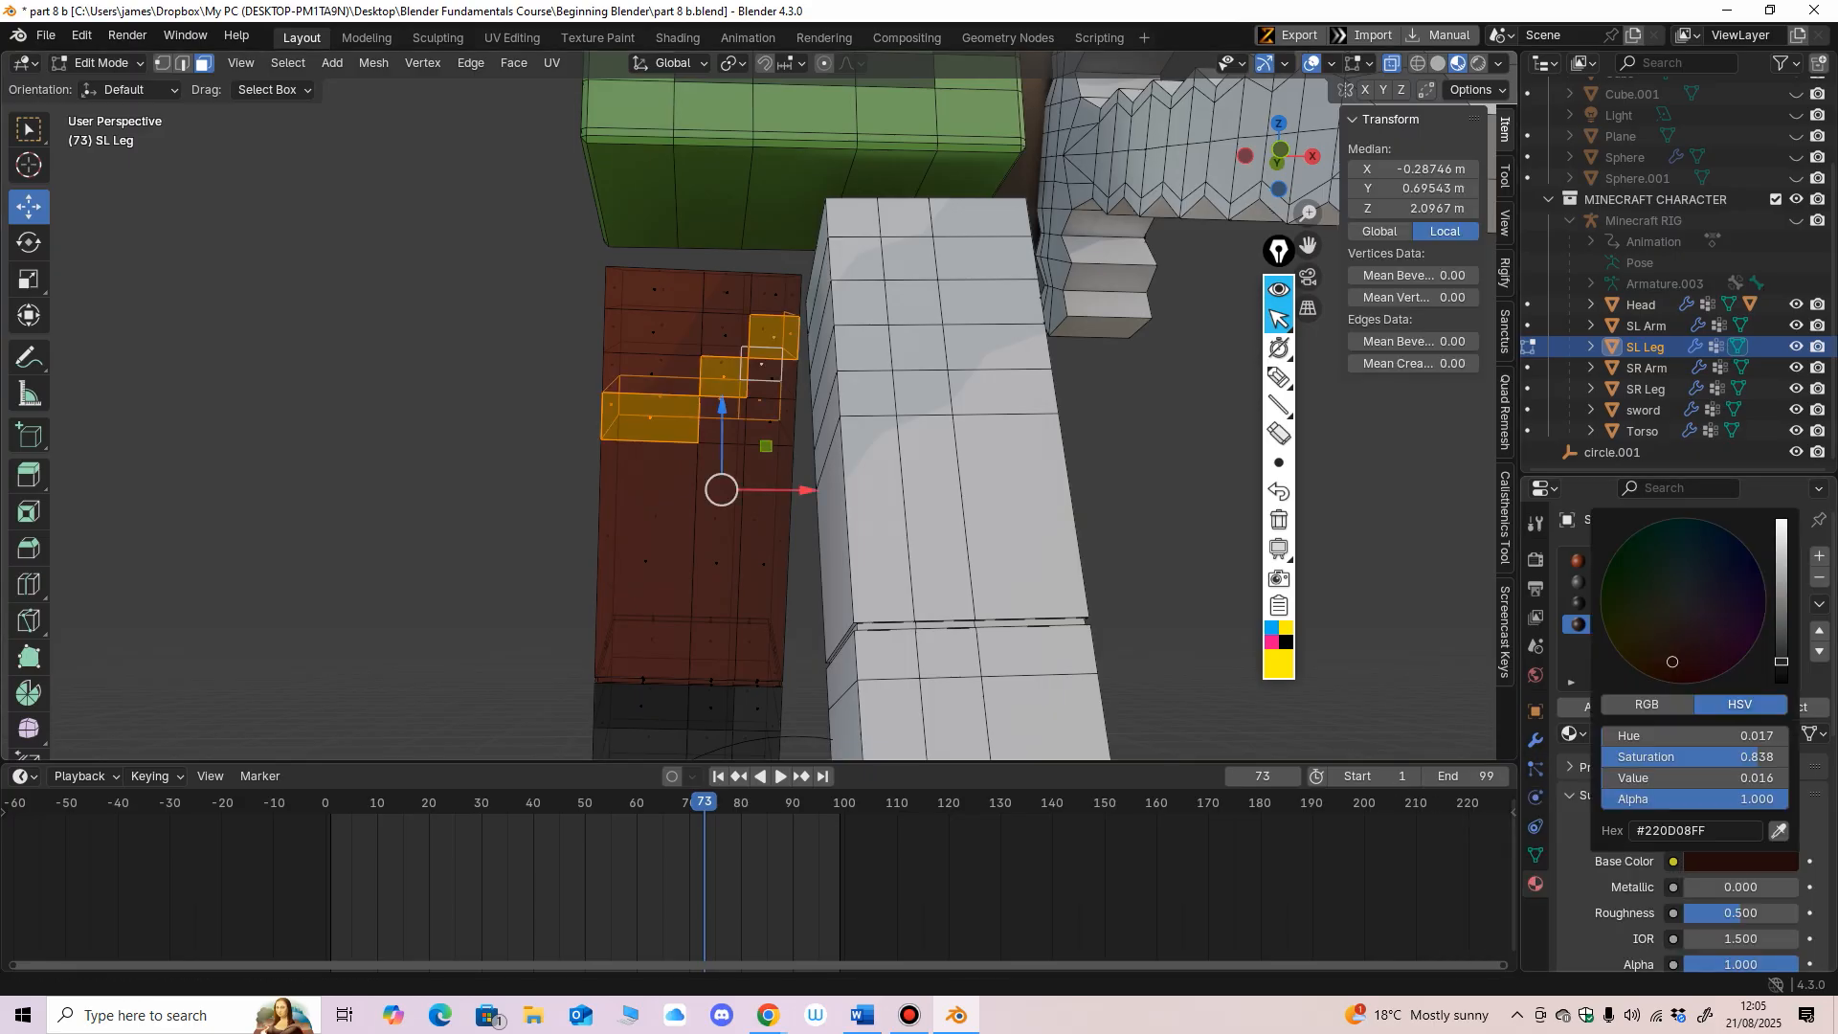
{"action": "left_click_drag", "start_coordinate": [1782, 662], "coordinate": [1781, 639]}
{"action": "left_click", "coordinate": [1398, 612]}
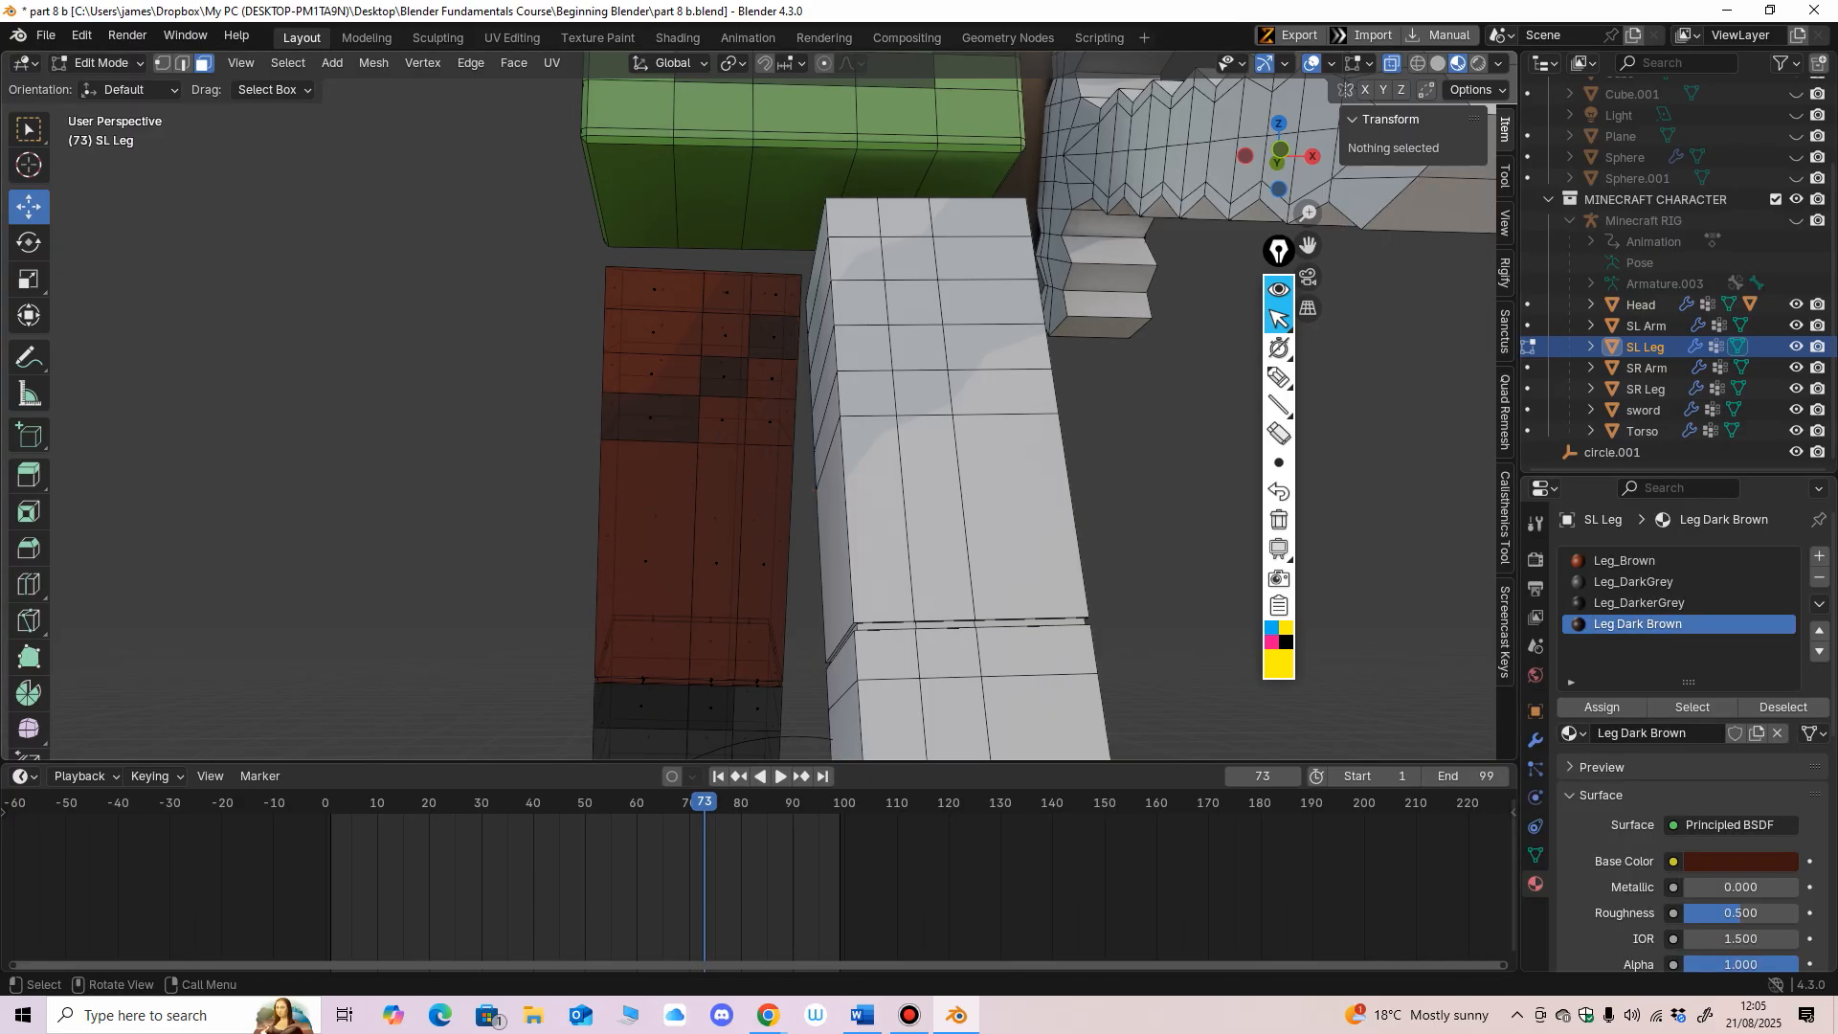
{"action": "key", "text": "ctrl+z"}
{"action": "left_click", "coordinate": [1601, 707]}
{"action": "left_click", "coordinate": [1398, 613]}
{"action": "mouse_move", "coordinate": [861, 459]}
{"action": "middle_mouse_down"}
{"action": "mouse_move", "coordinate": [986, 450]}
{"action": "mouse_move", "coordinate": [866, 460]}
{"action": "mouse_move", "coordinate": [880, 455]}
{"action": "middle_mouse_up"}
{"action": "scroll", "coordinate": [881, 456], "scroll_direction": "up", "scroll_amount": 1}
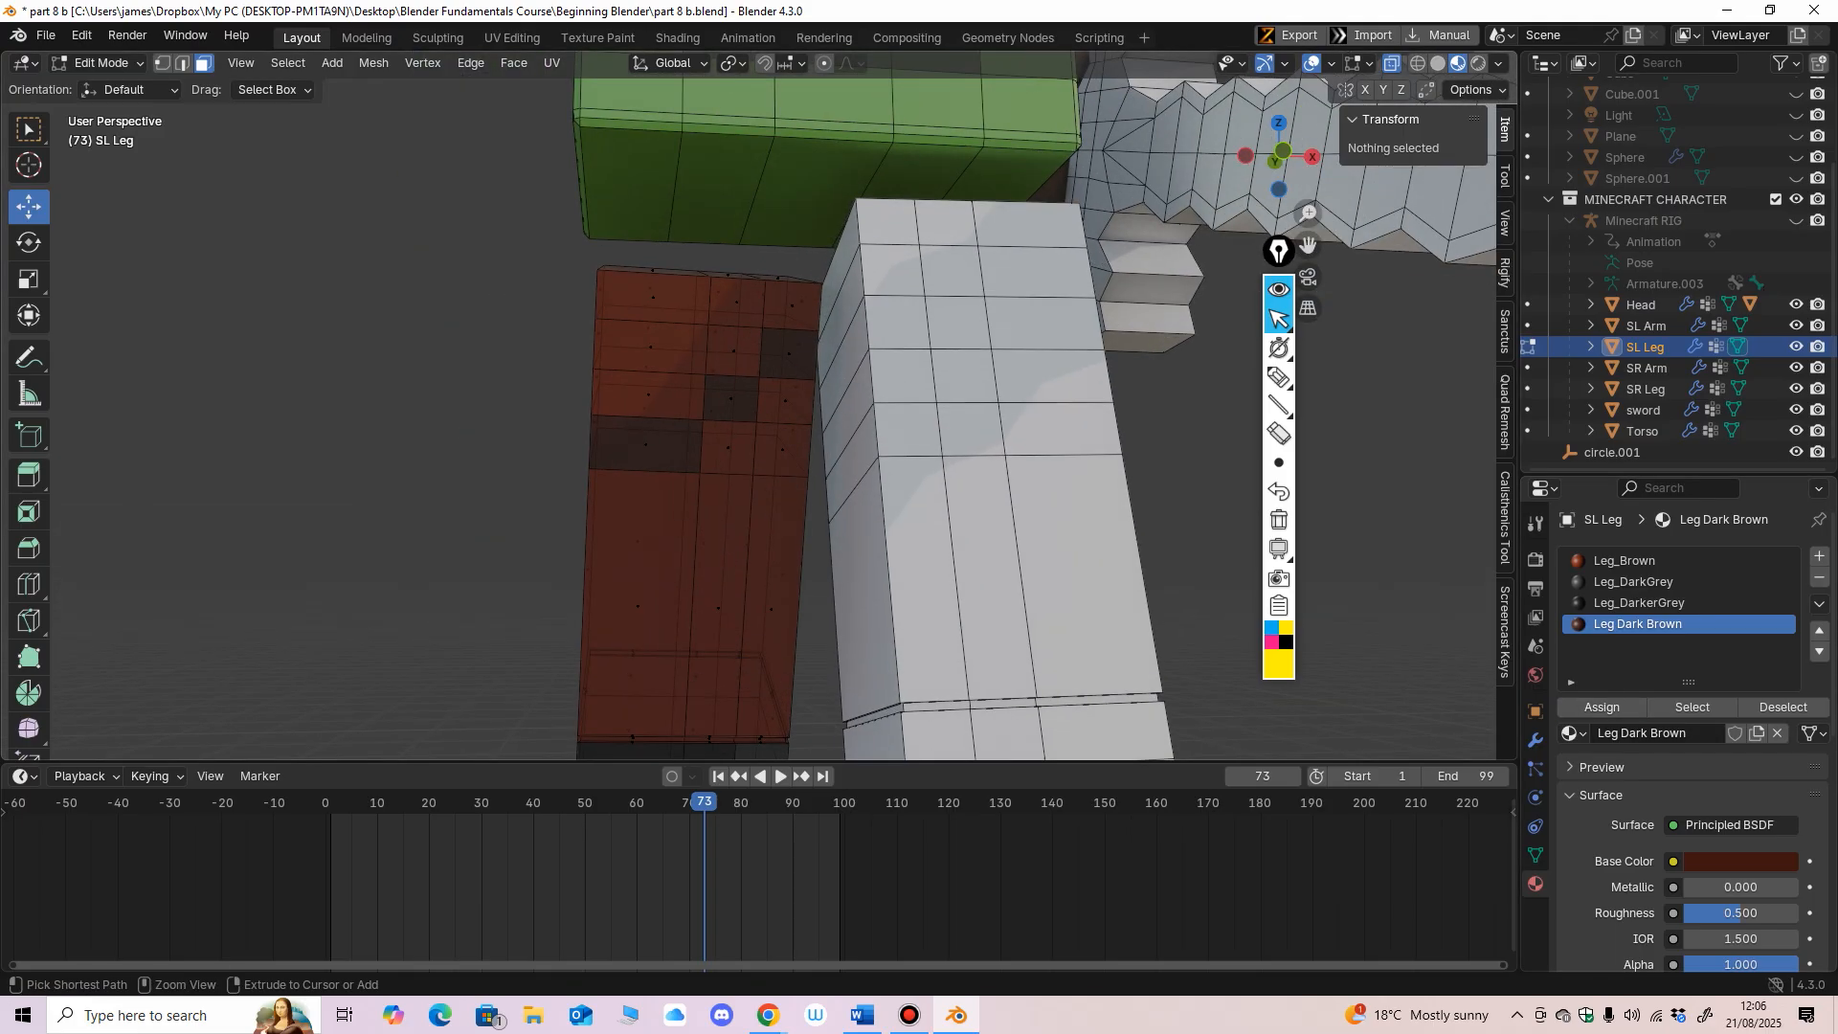
Step: Try an even brighter Leg Dark Brown base colour and preview it on the deselected band
{"action": "key", "text": "ctrl+z"}
{"action": "left_click", "coordinate": [1740, 861]}
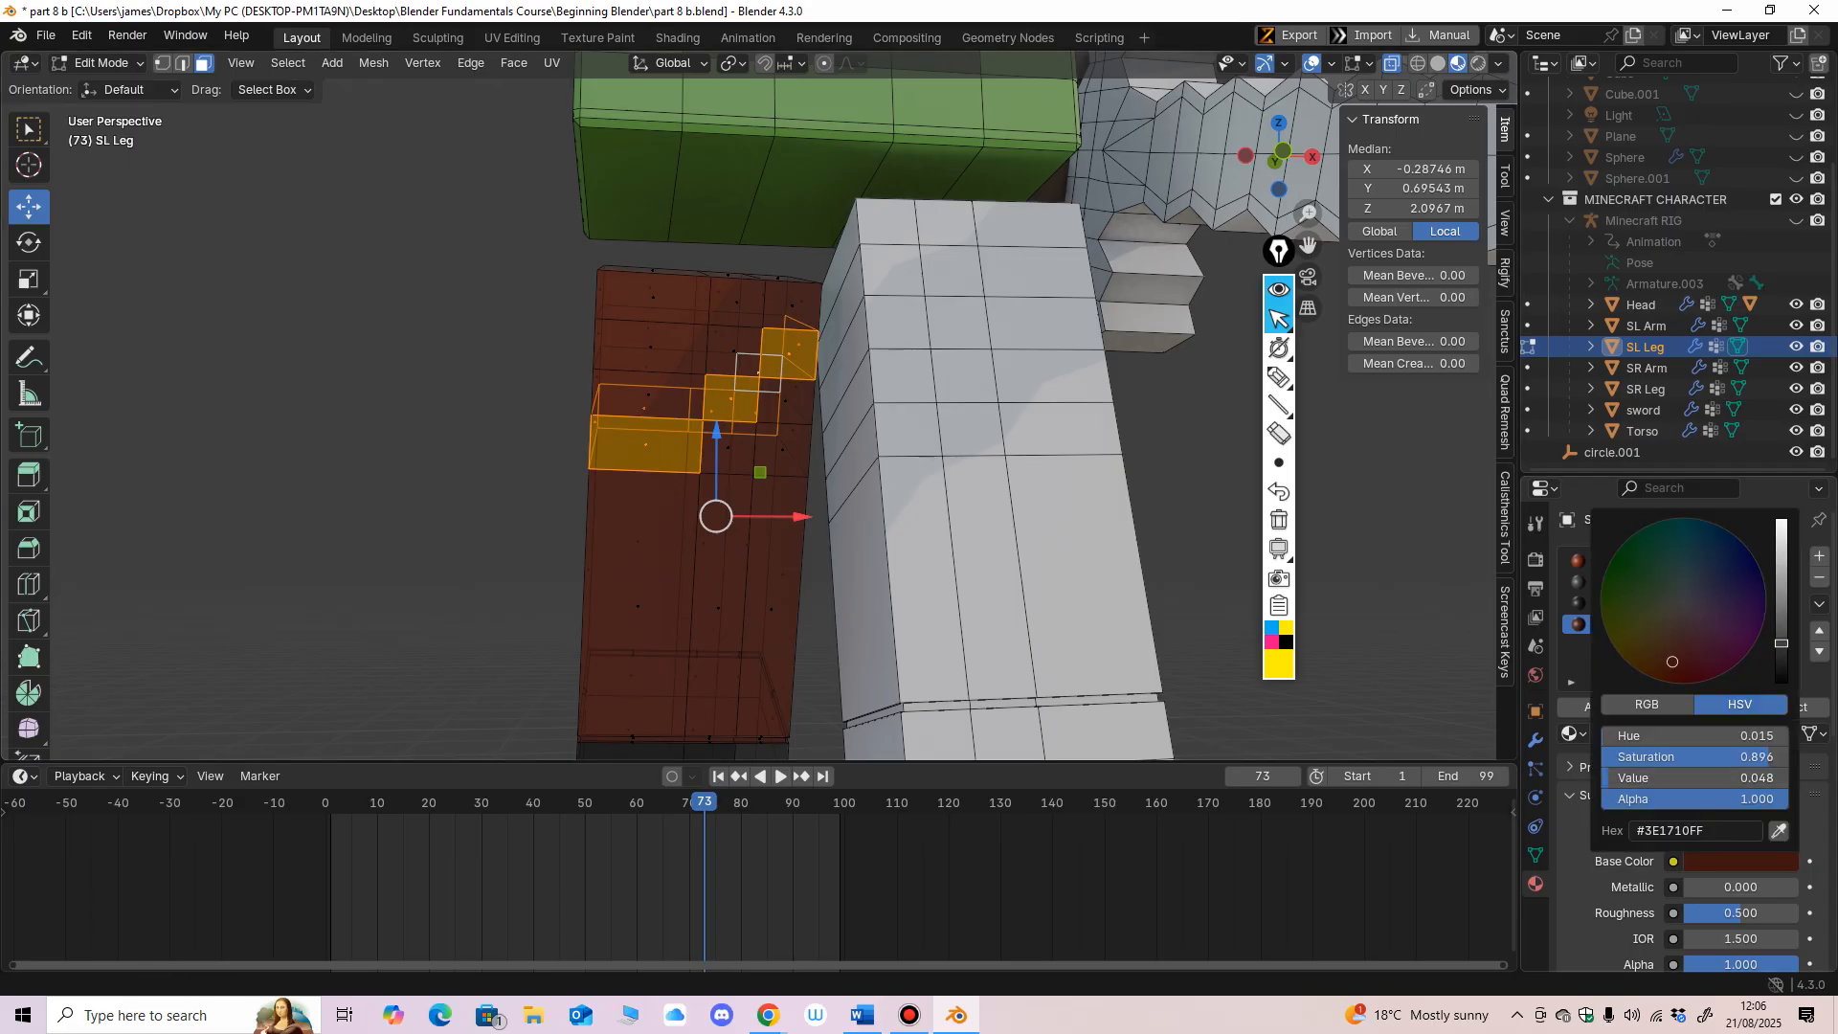
{"action": "left_click_drag", "start_coordinate": [1781, 640], "coordinate": [1780, 627]}
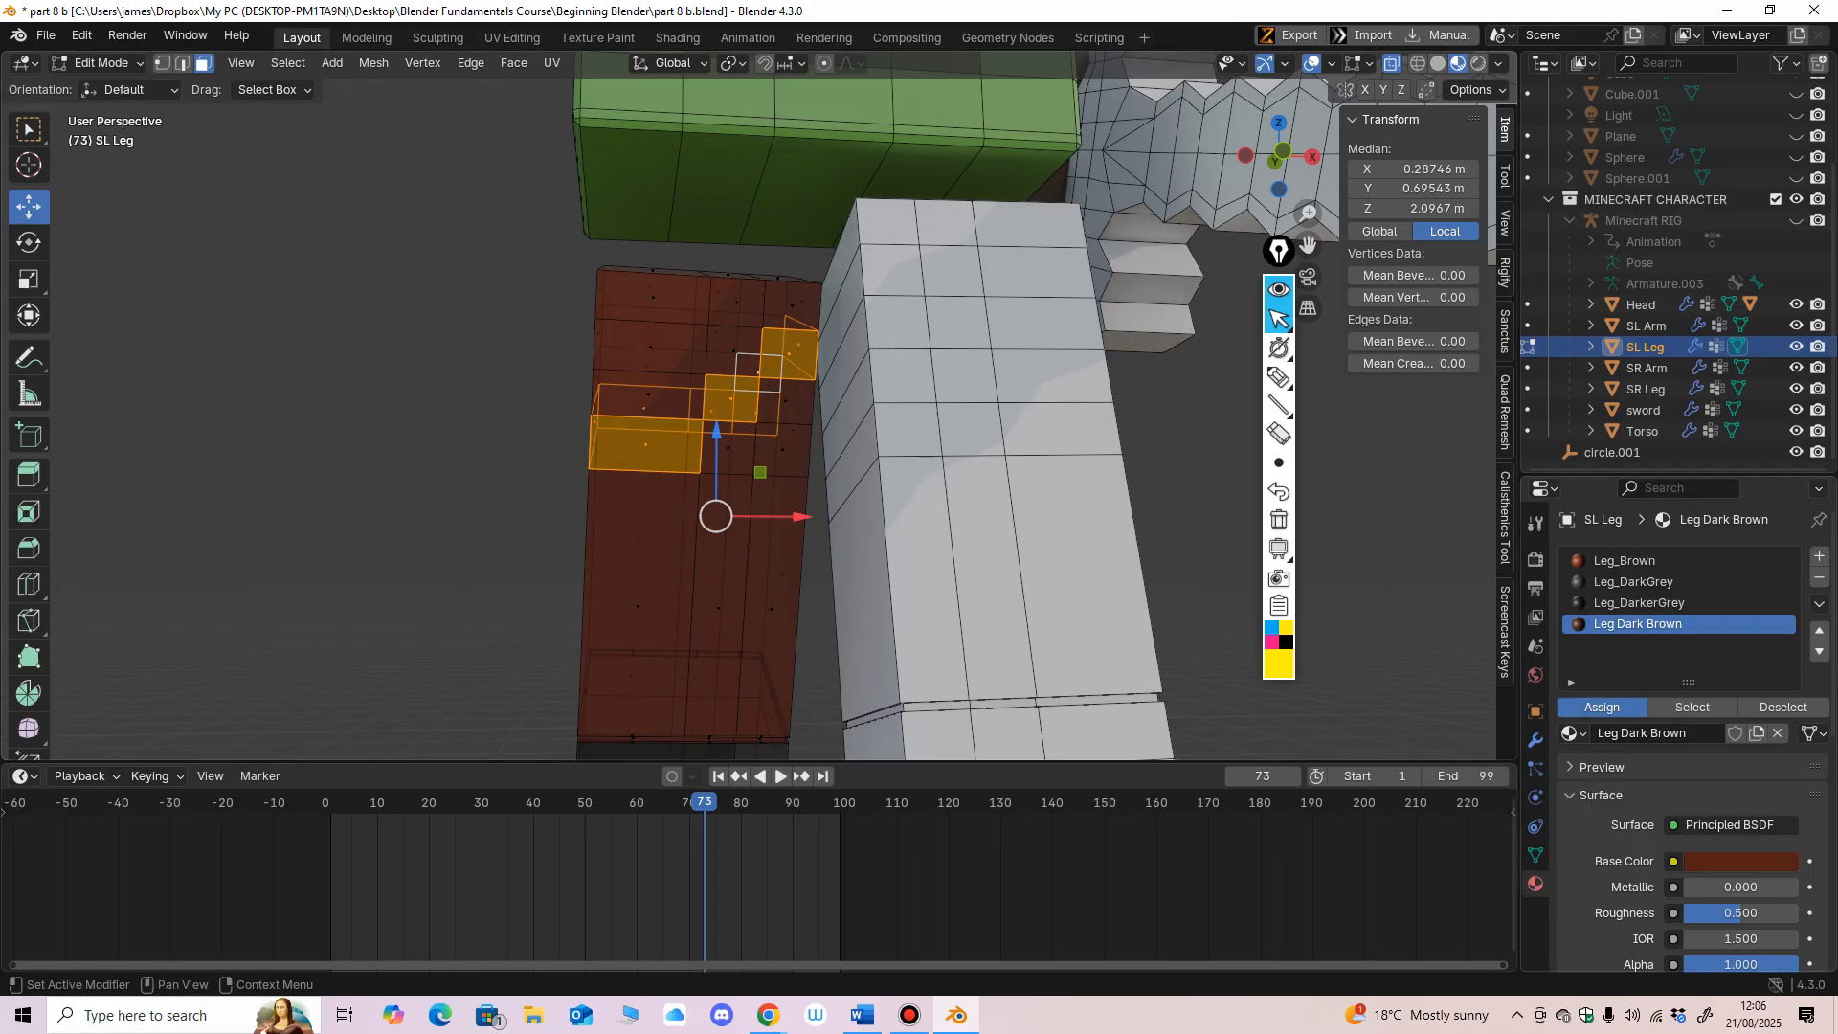
{"action": "left_click", "coordinate": [1654, 604]}
{"action": "left_click", "coordinate": [1653, 624]}
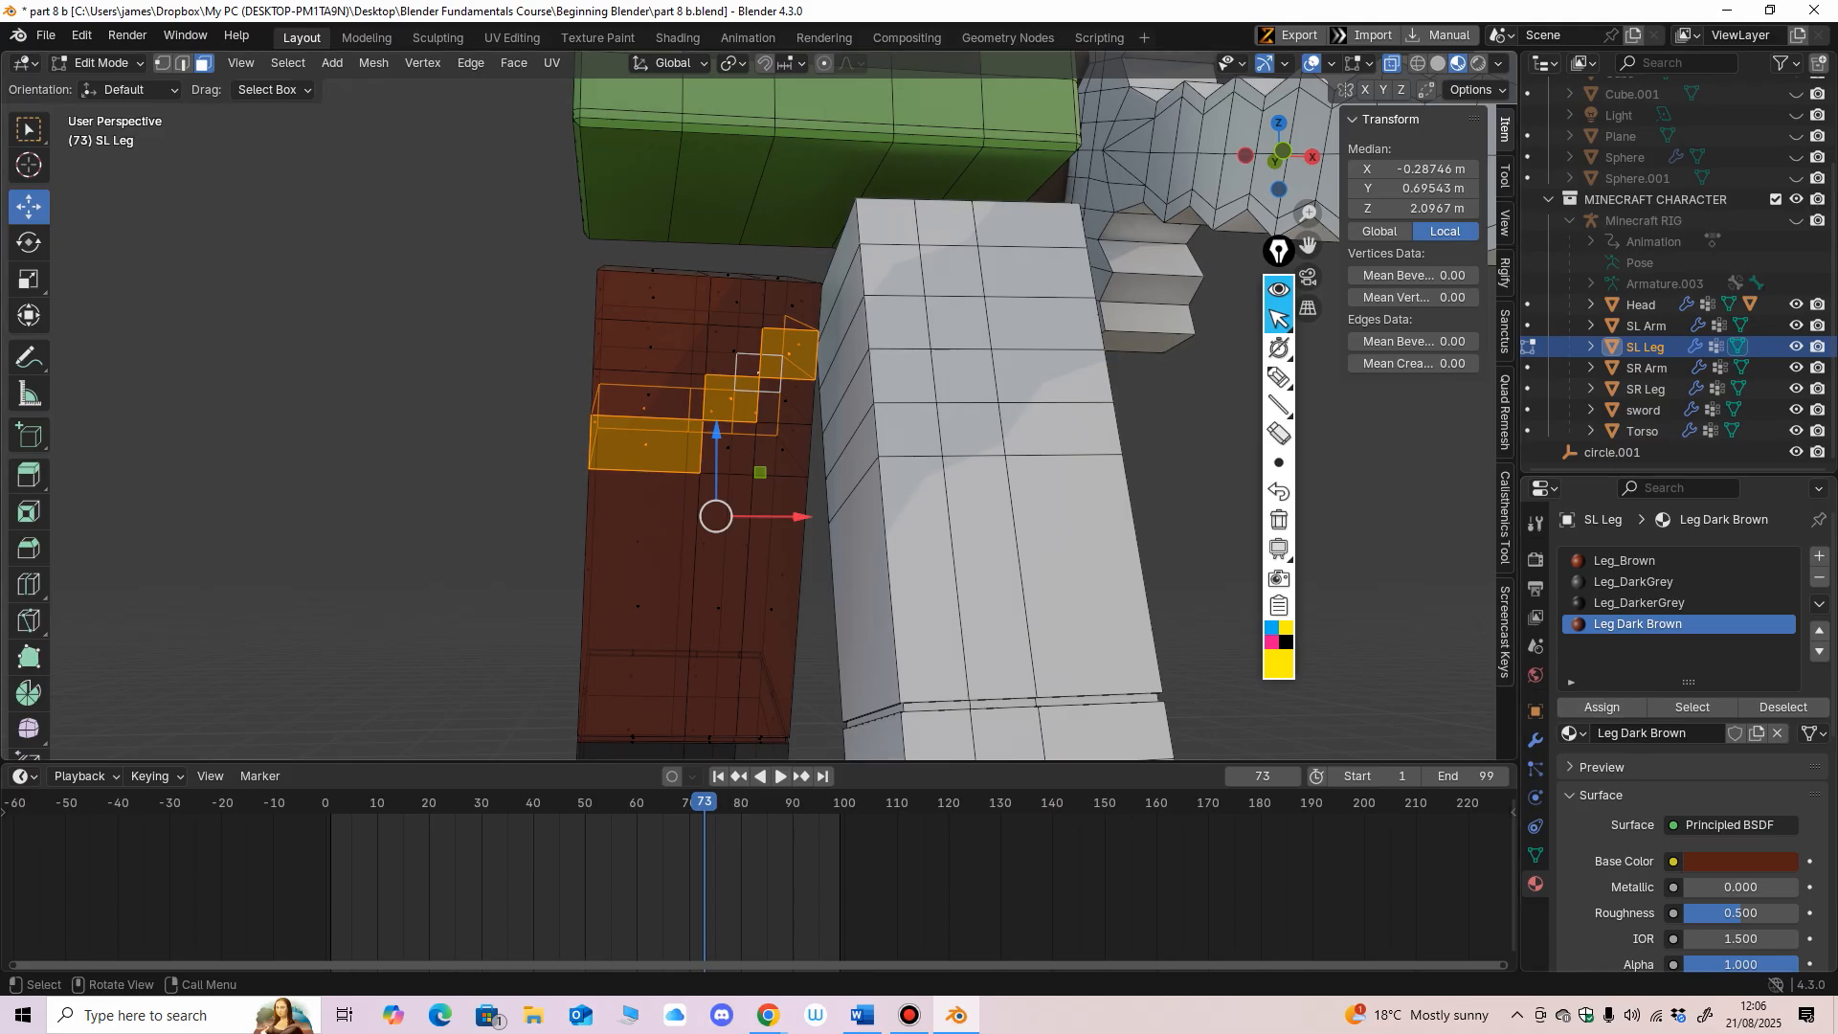
{"action": "key", "text": "alt+a"}
{"action": "scroll", "coordinate": [670, 430], "scroll_direction": "down", "scroll_amount": 4}
{"action": "middle_click_drag", "start_coordinate": [574, 431], "coordinate": [637, 311]}
{"action": "key", "text": "ctrl+z"}
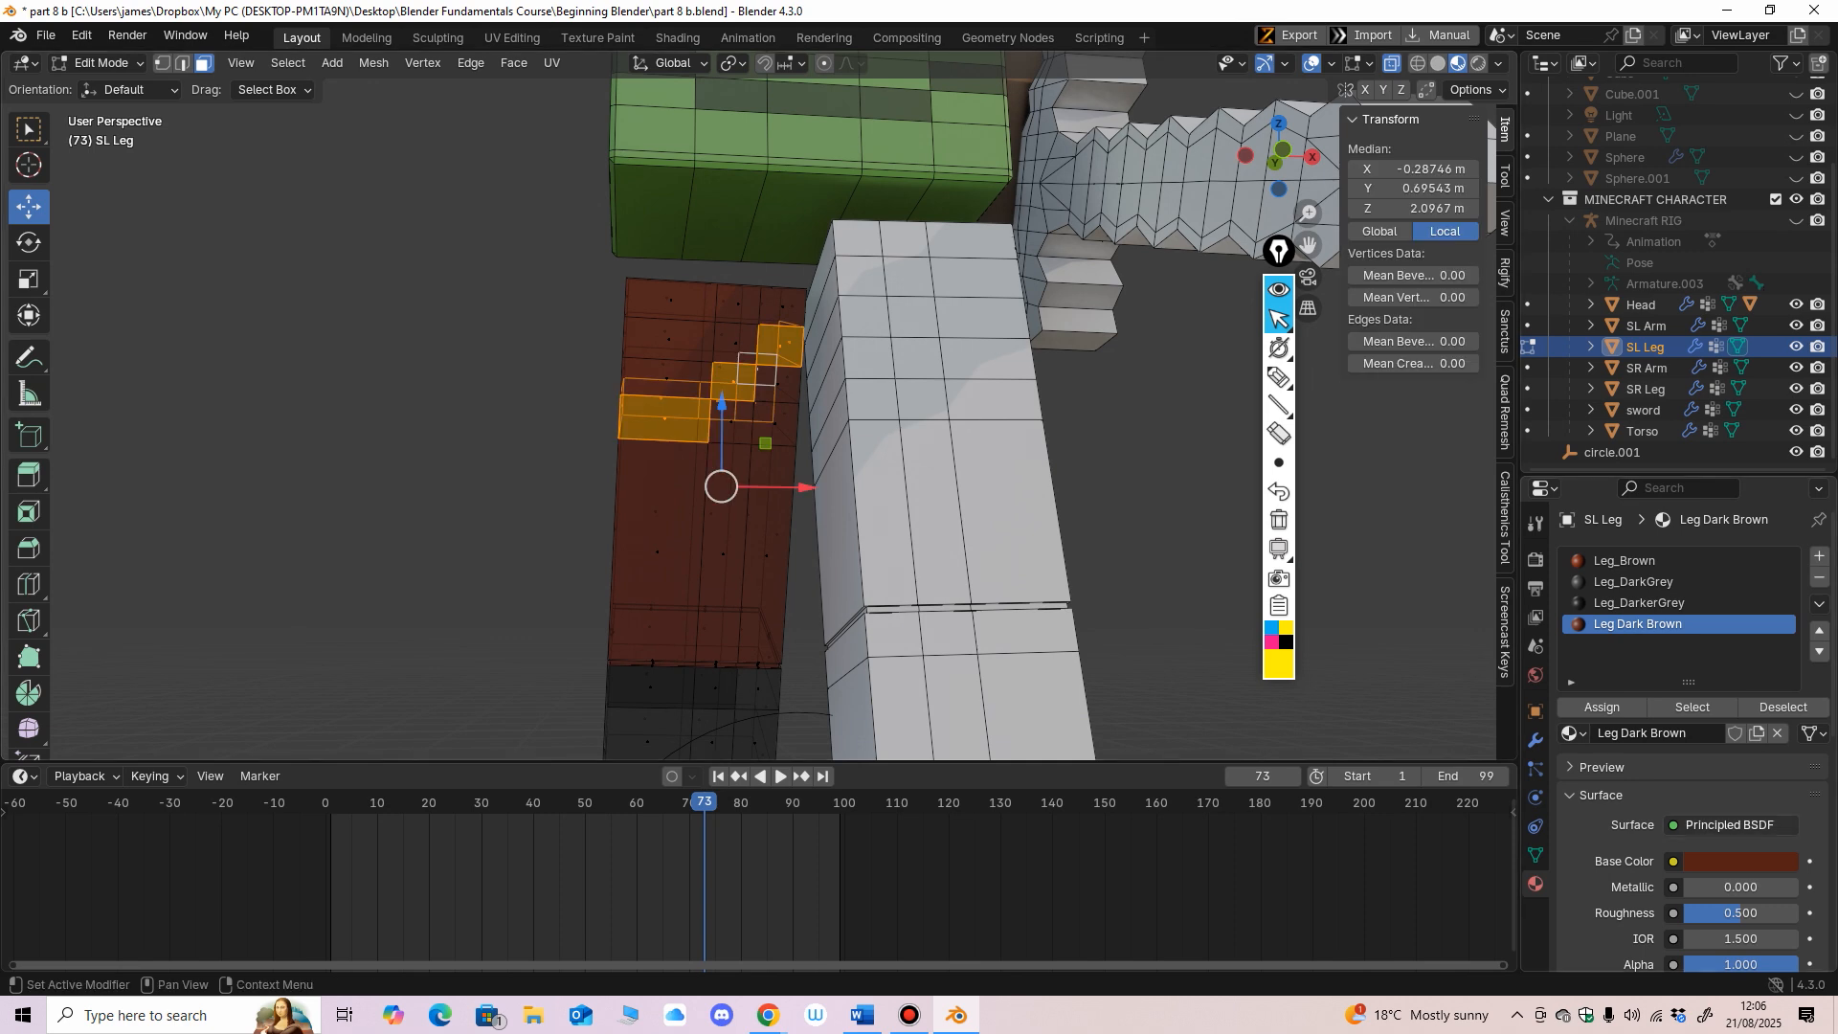
Step: Lower the Leg Dark Brown base colour value to about 0.048 and deselect the faces
{"action": "left_click", "coordinate": [1739, 860]}
{"action": "left_click_drag", "start_coordinate": [1781, 628], "coordinate": [1781, 640]}
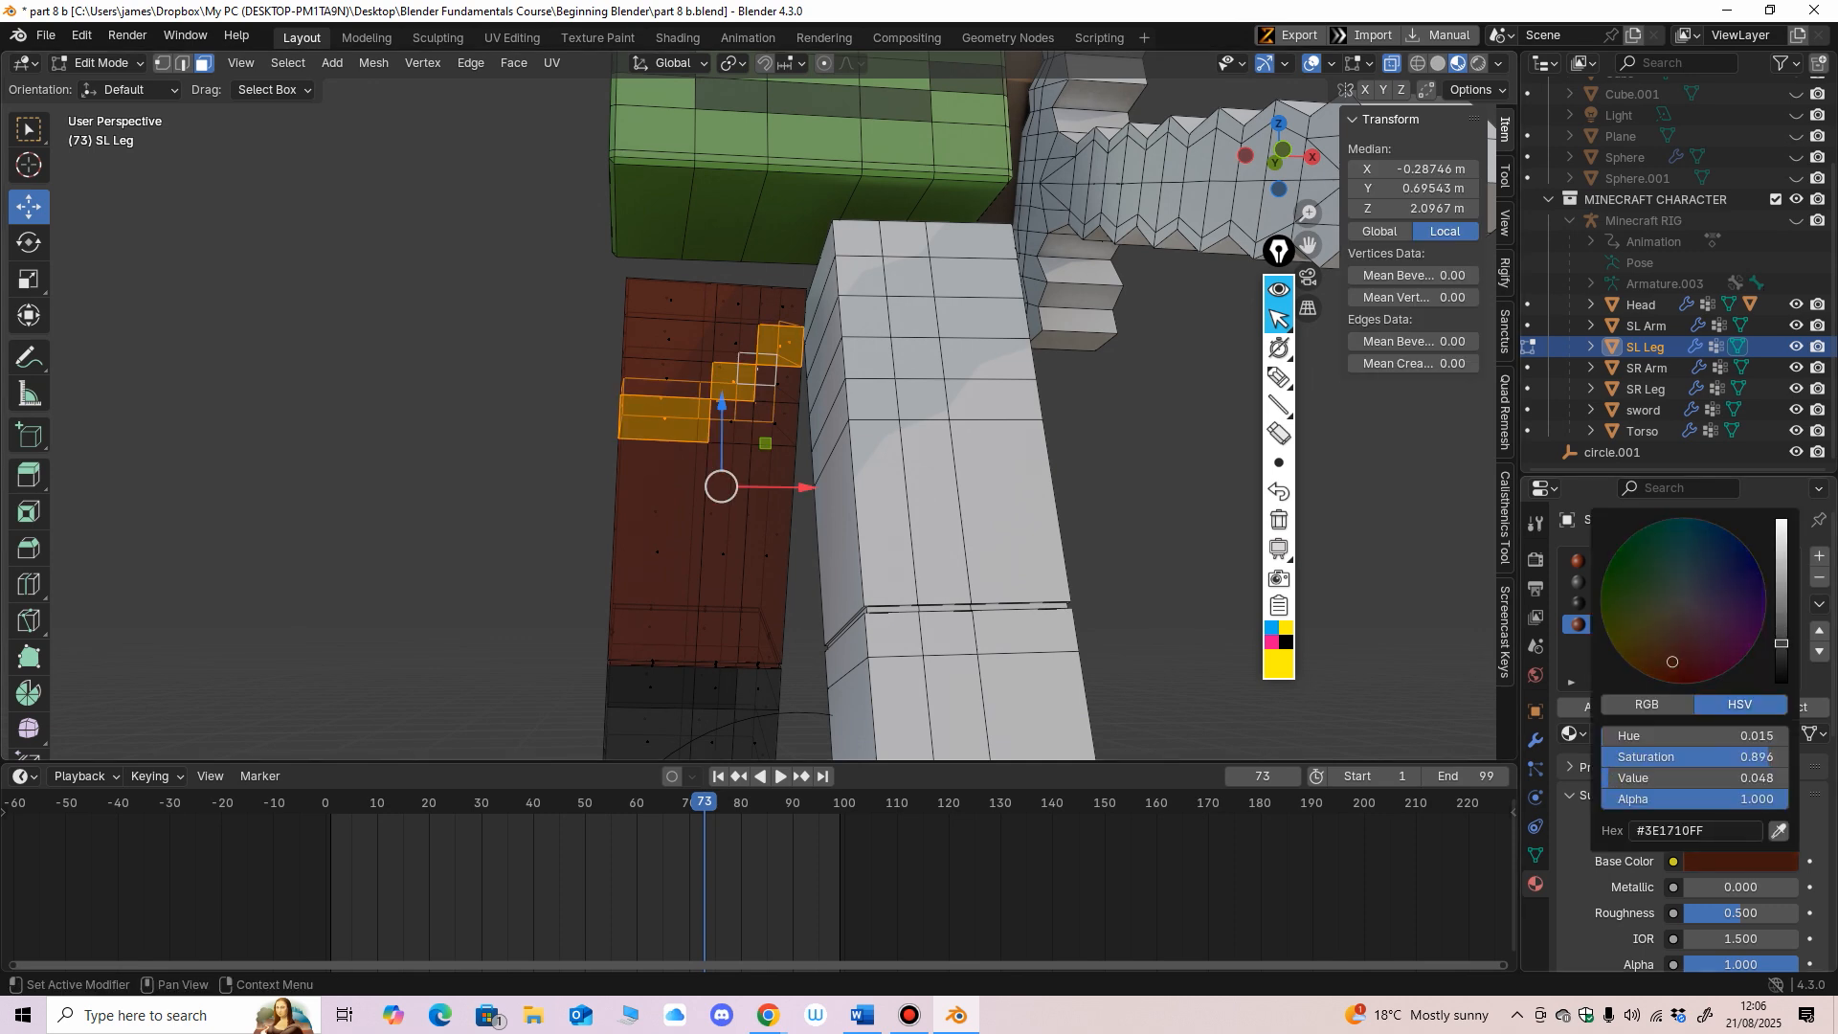
{"action": "key", "text": "alt+a"}
{"action": "middle_click_drag", "start_coordinate": [637, 407], "coordinate": [632, 483]}
{"action": "middle_click_drag", "start_coordinate": [766, 478], "coordinate": [764, 445]}
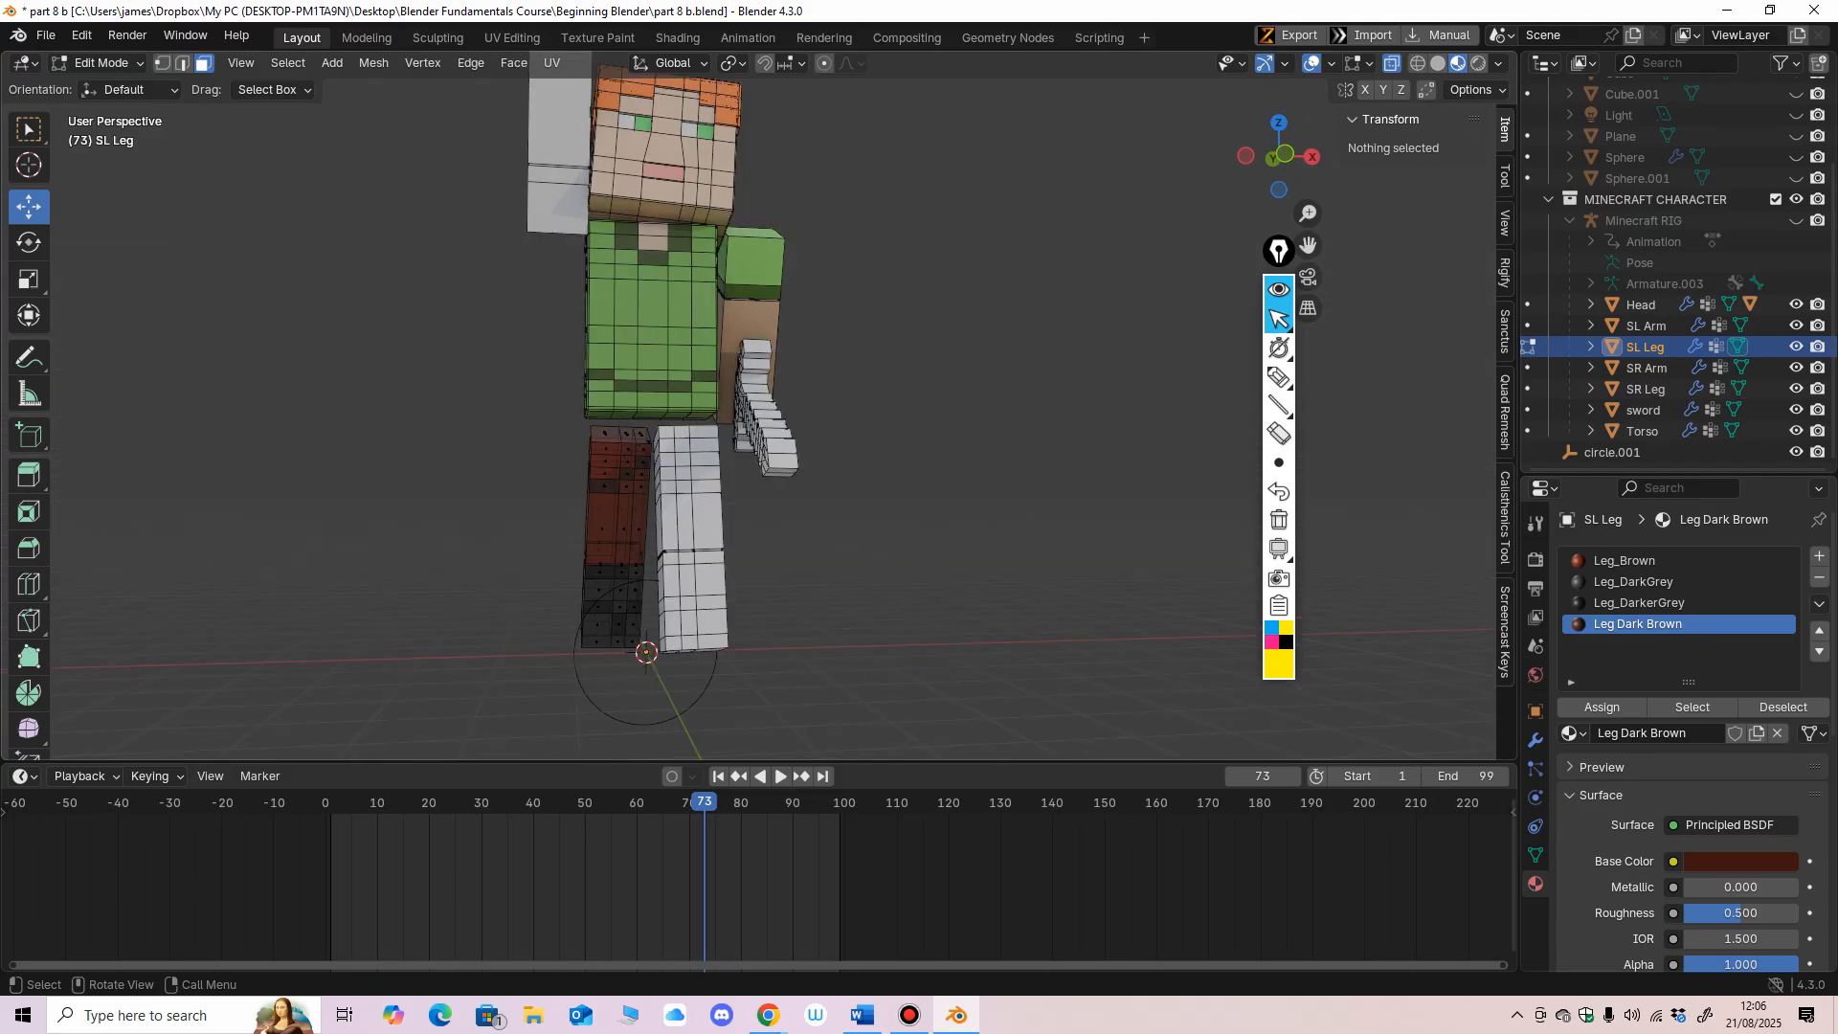
Step: Return to Object Mode, hide the viewport overlays and examine the leg colours on the whole character
{"action": "left_click", "coordinate": [100, 63]}
{"action": "left_click", "coordinate": [108, 88]}
{"action": "middle_click_drag", "start_coordinate": [766, 382], "coordinate": [745, 404]}
{"action": "left_click", "coordinate": [1345, 63]}
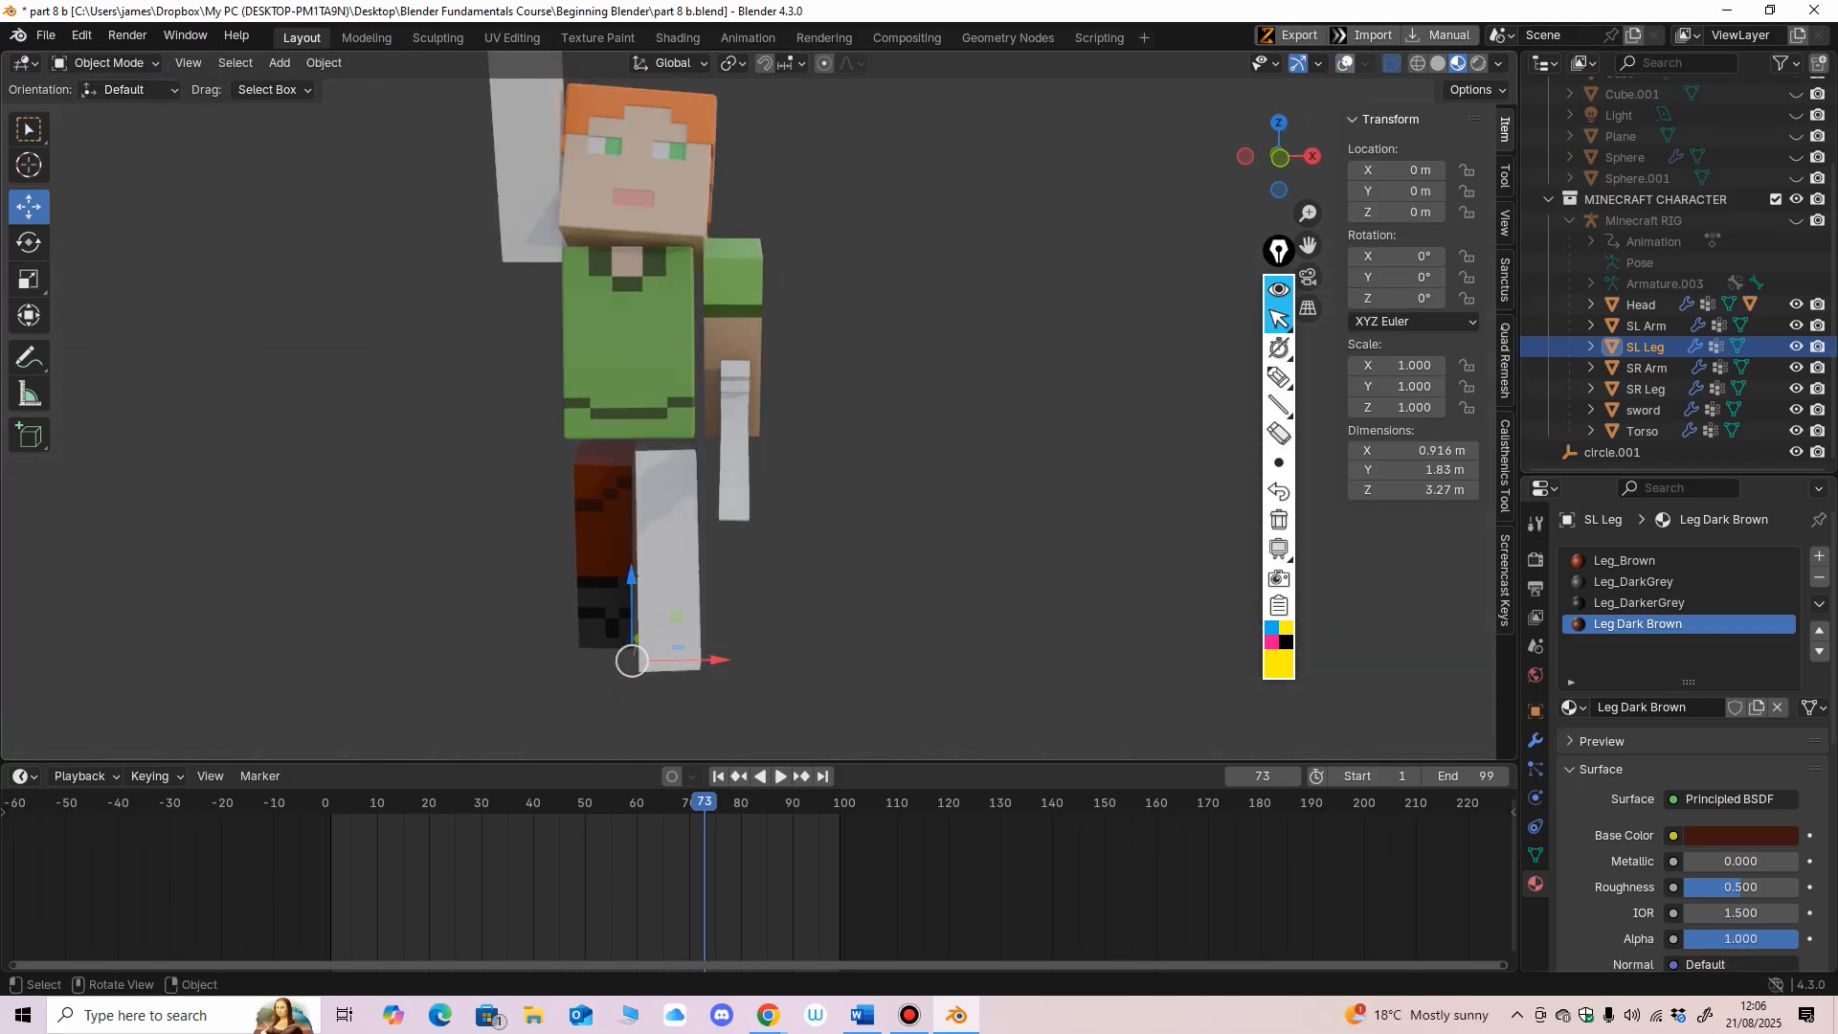
{"action": "middle_click_drag", "start_coordinate": [957, 335], "coordinate": [984, 383], "text": "shift"}
{"action": "scroll", "coordinate": [746, 407], "scroll_direction": "up", "scroll_amount": 1}
{"action": "scroll", "coordinate": [783, 408], "scroll_direction": "down", "scroll_amount": 2}
{"action": "middle_click_drag", "start_coordinate": [747, 407], "coordinate": [796, 409]}
{"action": "scroll", "coordinate": [774, 406], "scroll_direction": "up", "scroll_amount": 1}
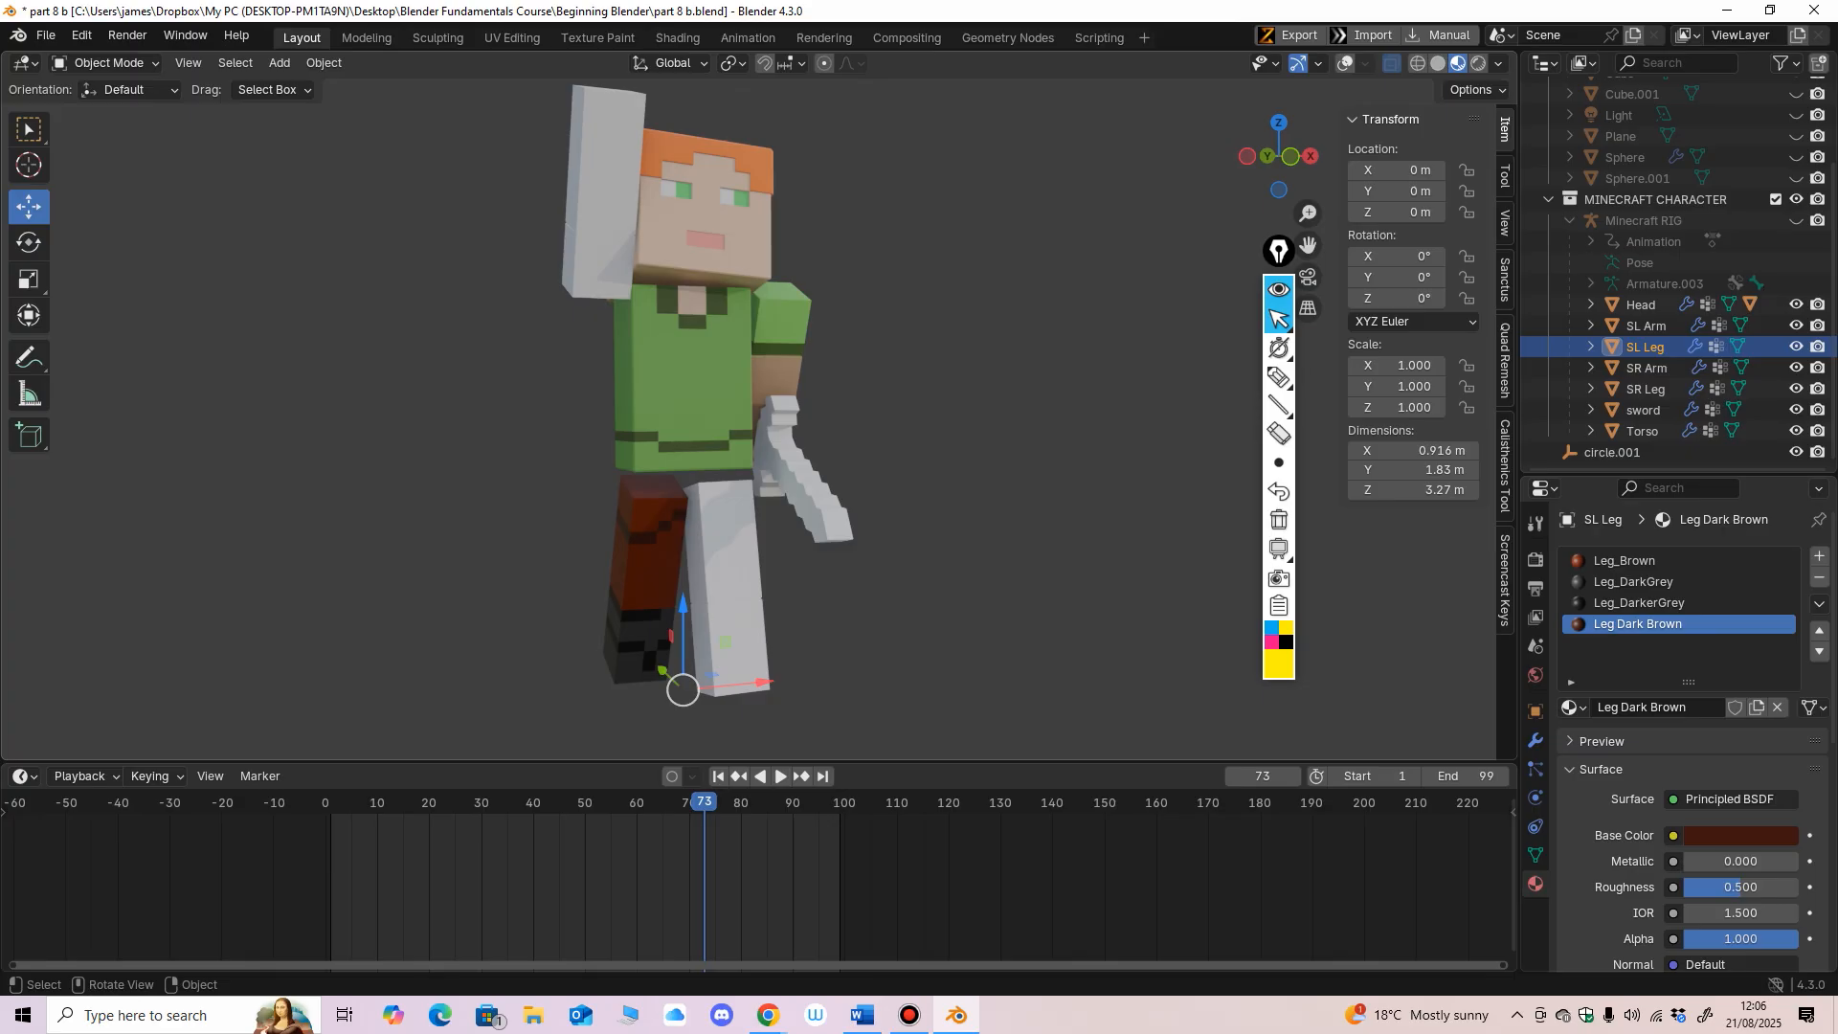
Step: Darken the base colours of the Leg_Brown and Leg Dark Brown materials
{"action": "left_click", "coordinate": [1624, 561]}
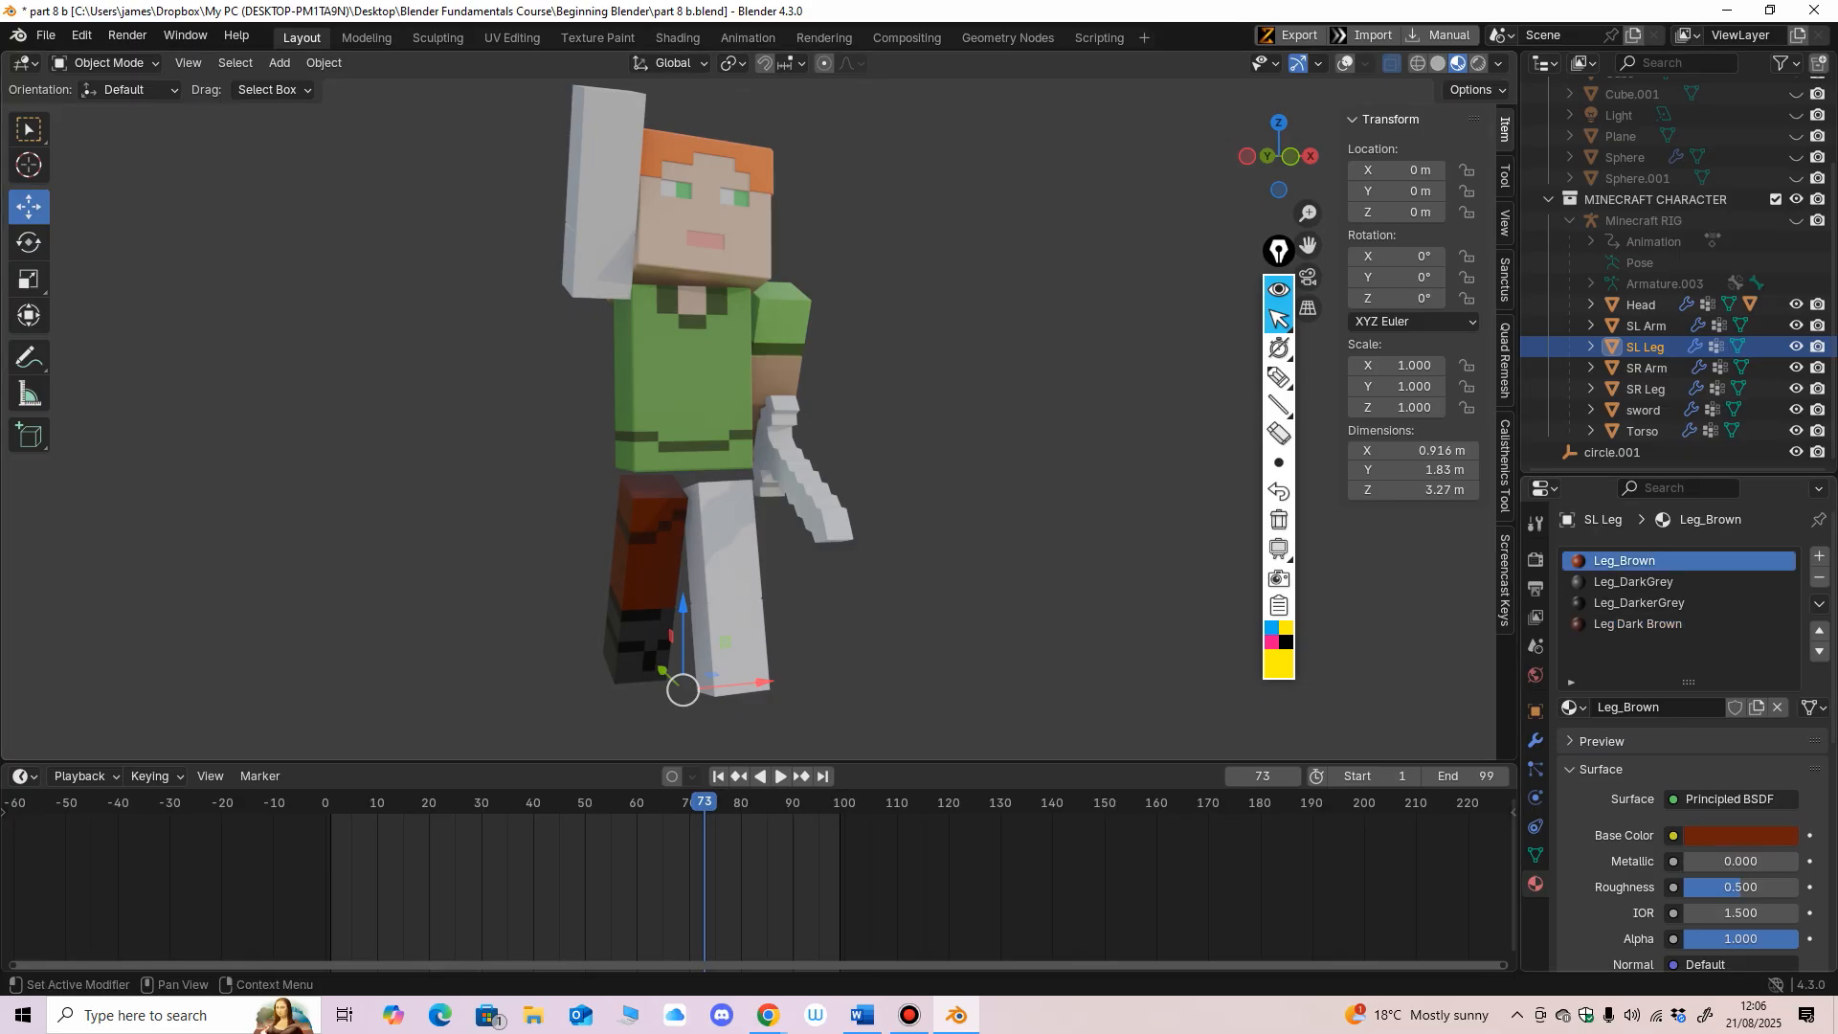
{"action": "left_click", "coordinate": [1740, 835]}
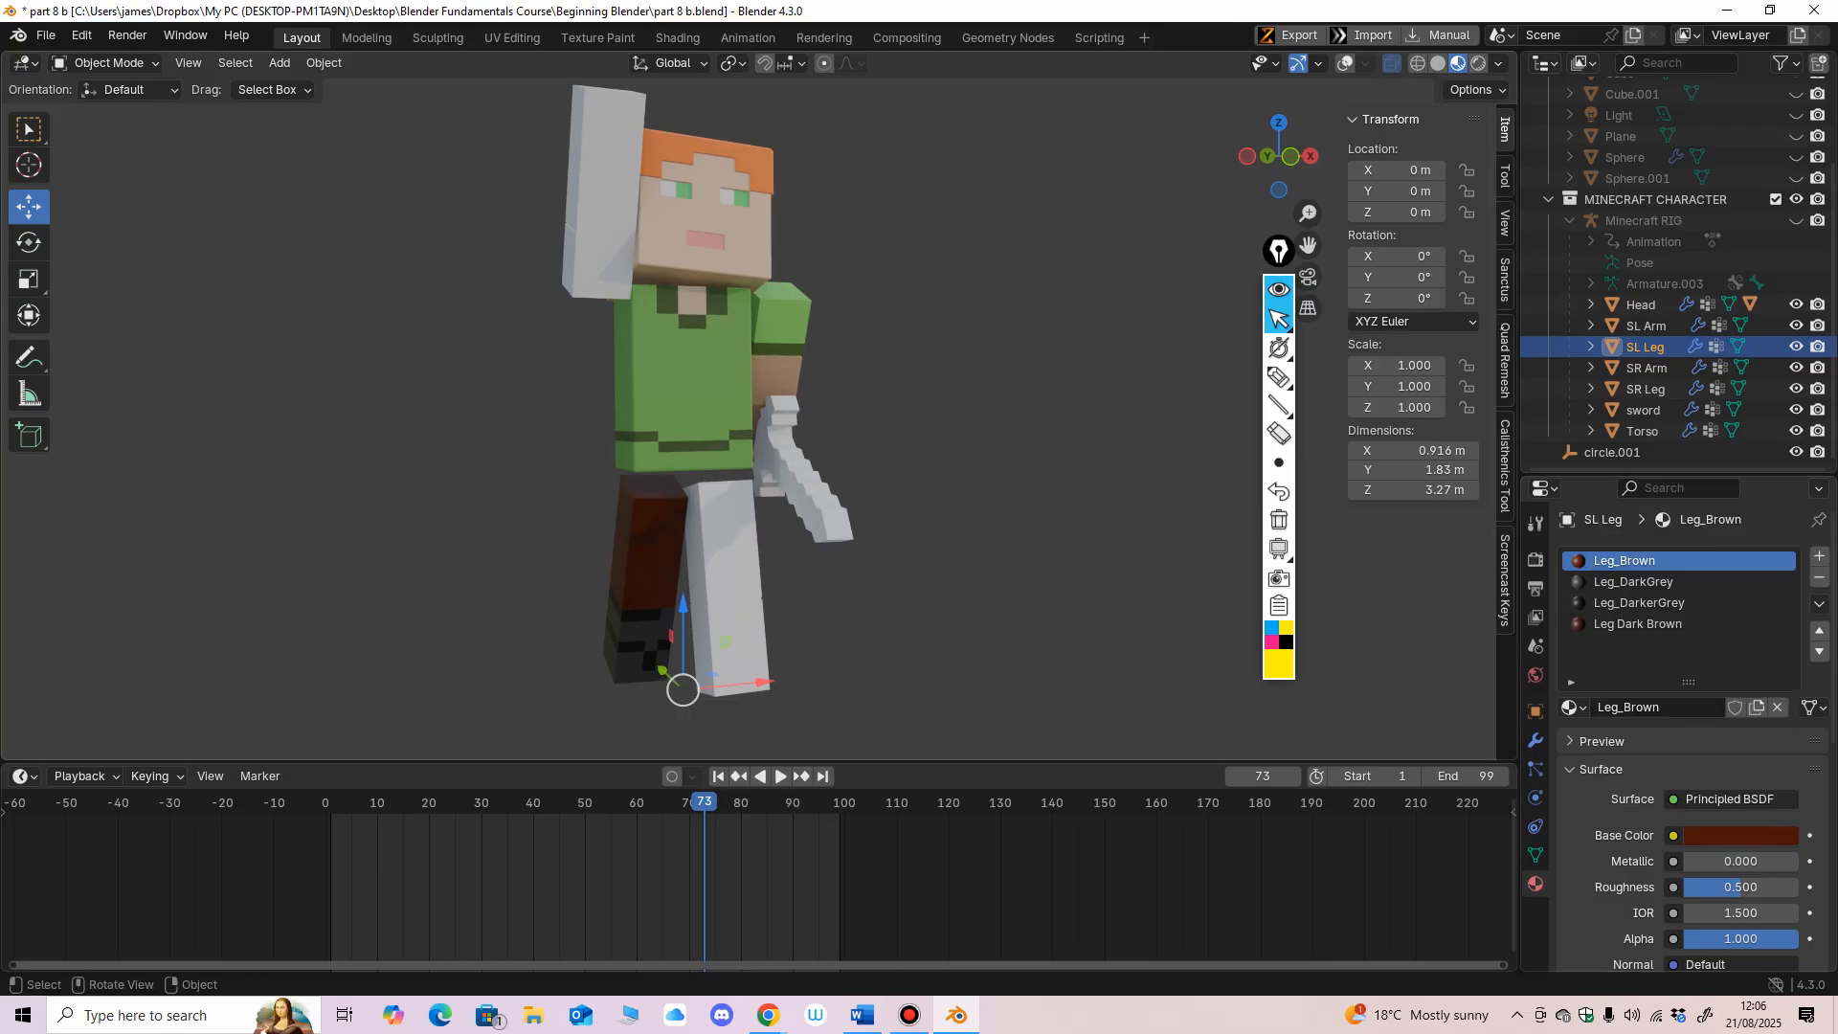
{"action": "left_click", "coordinate": [1637, 623]}
{"action": "left_click", "coordinate": [1740, 835]}
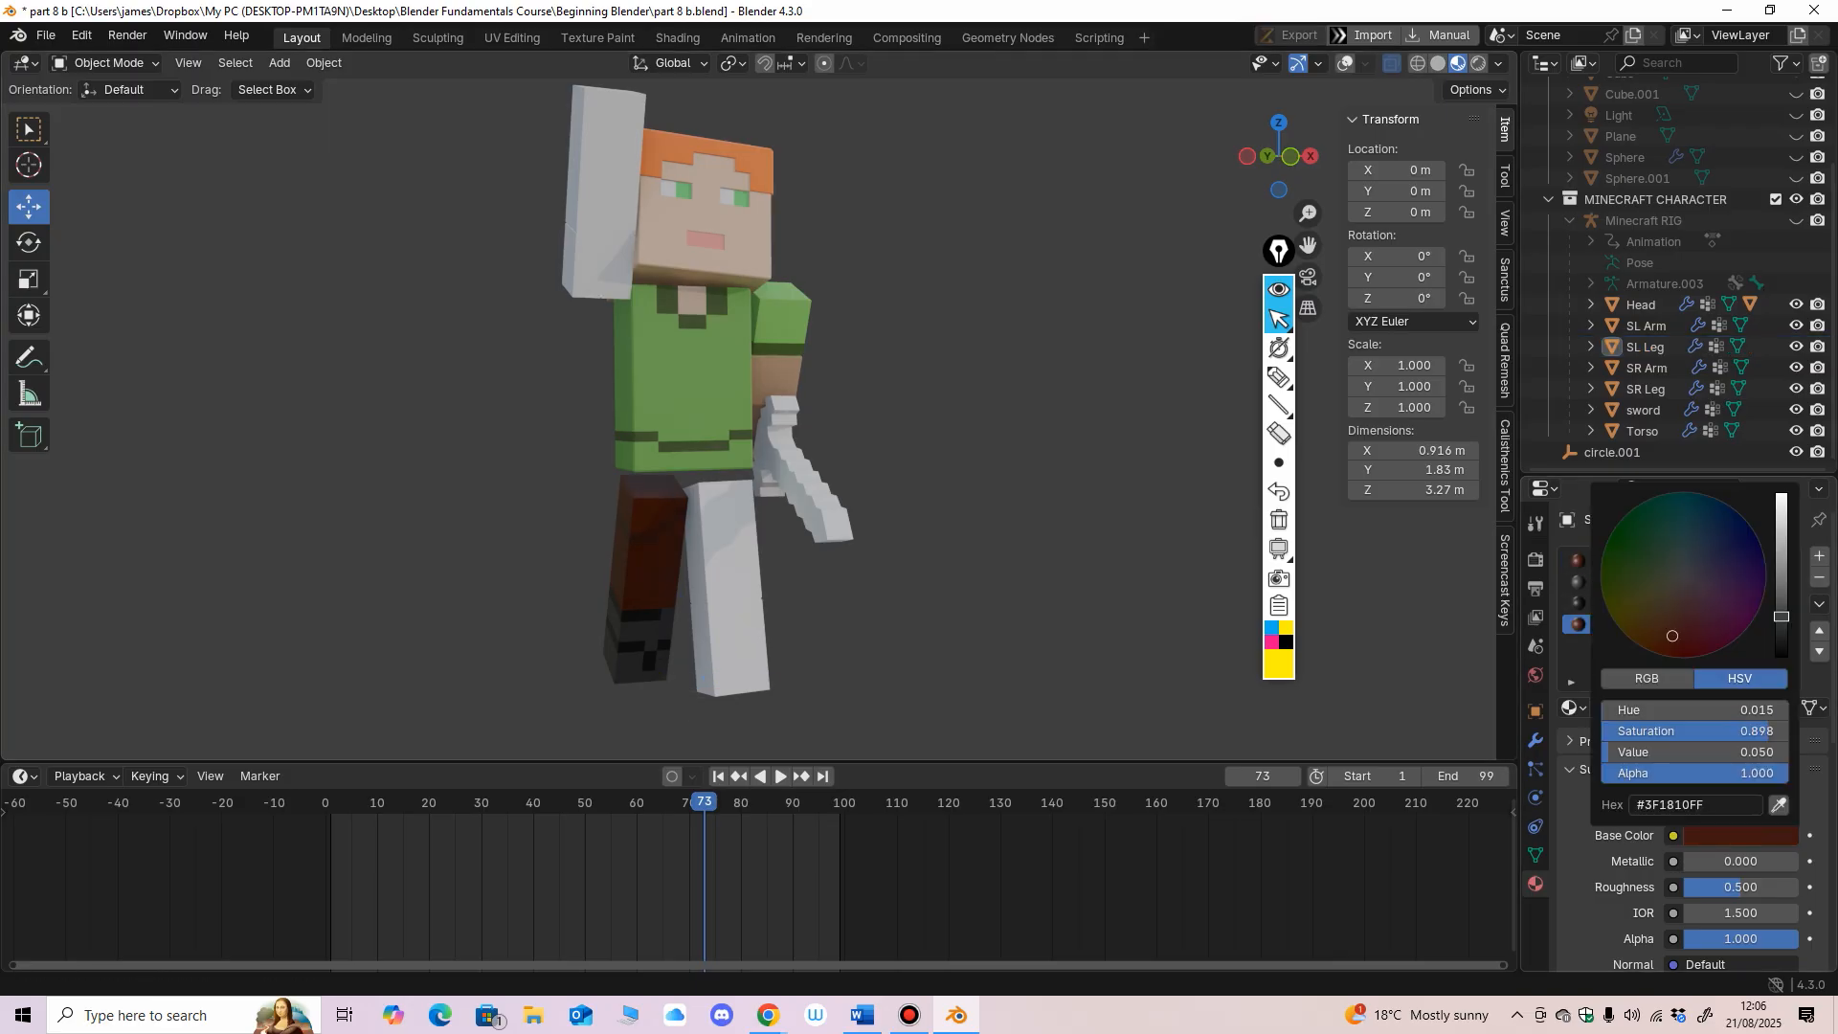
{"action": "left_click_drag", "start_coordinate": [1781, 617], "coordinate": [1781, 626]}
Step: Select the SL Leg, show the viewport overlays again and enter Edit Mode
{"action": "middle_click_drag", "start_coordinate": [765, 421], "coordinate": [878, 398]}
{"action": "middle_click_drag", "start_coordinate": [862, 579], "coordinate": [901, 425]}
{"action": "scroll", "coordinate": [771, 561], "scroll_direction": "up", "scroll_amount": 2}
{"action": "left_click", "coordinate": [802, 498]}
{"action": "middle_click_drag", "start_coordinate": [802, 497], "coordinate": [646, 385]}
{"action": "scroll", "coordinate": [719, 490], "scroll_direction": "up", "scroll_amount": 2}
{"action": "key", "text": "shift+alt+z"}
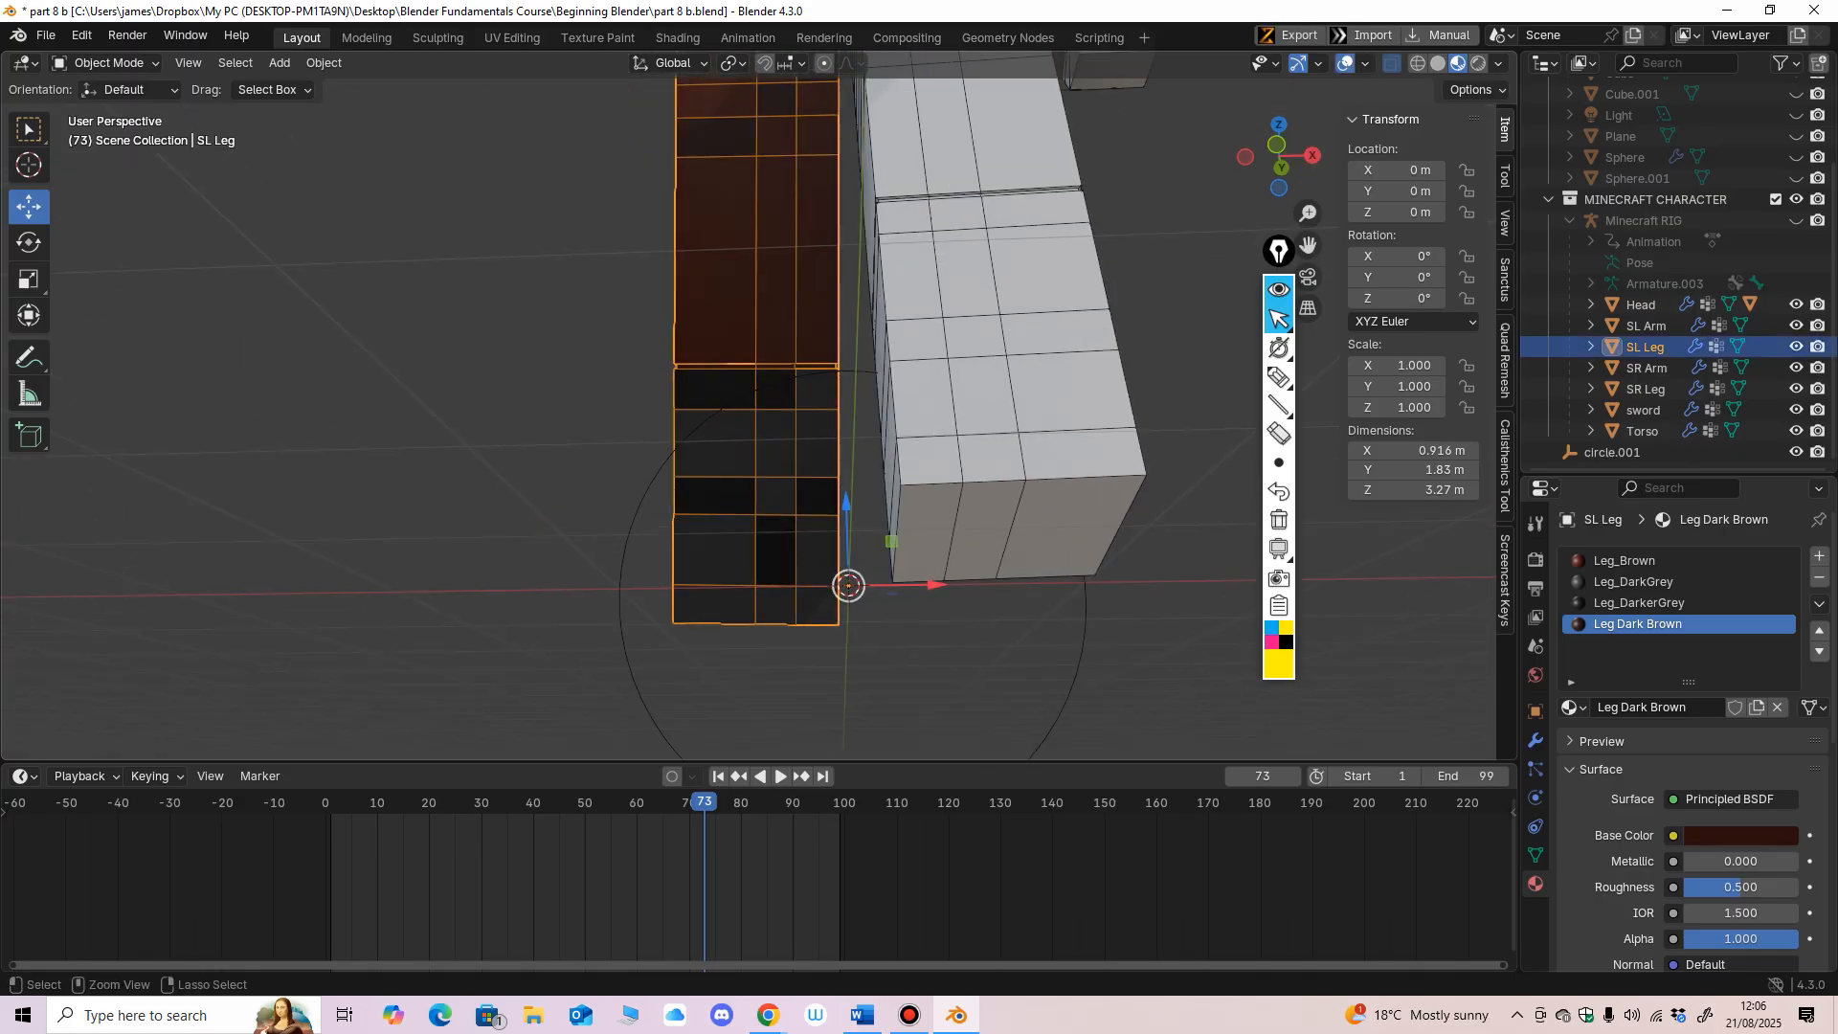
{"action": "left_click", "coordinate": [107, 63]}
{"action": "left_click", "coordinate": [104, 109]}
Step: Assign Leg_DarkerGrey to the inner front face in the top row of the SL Leg's grey lower part
{"action": "left_click", "coordinate": [819, 390]}
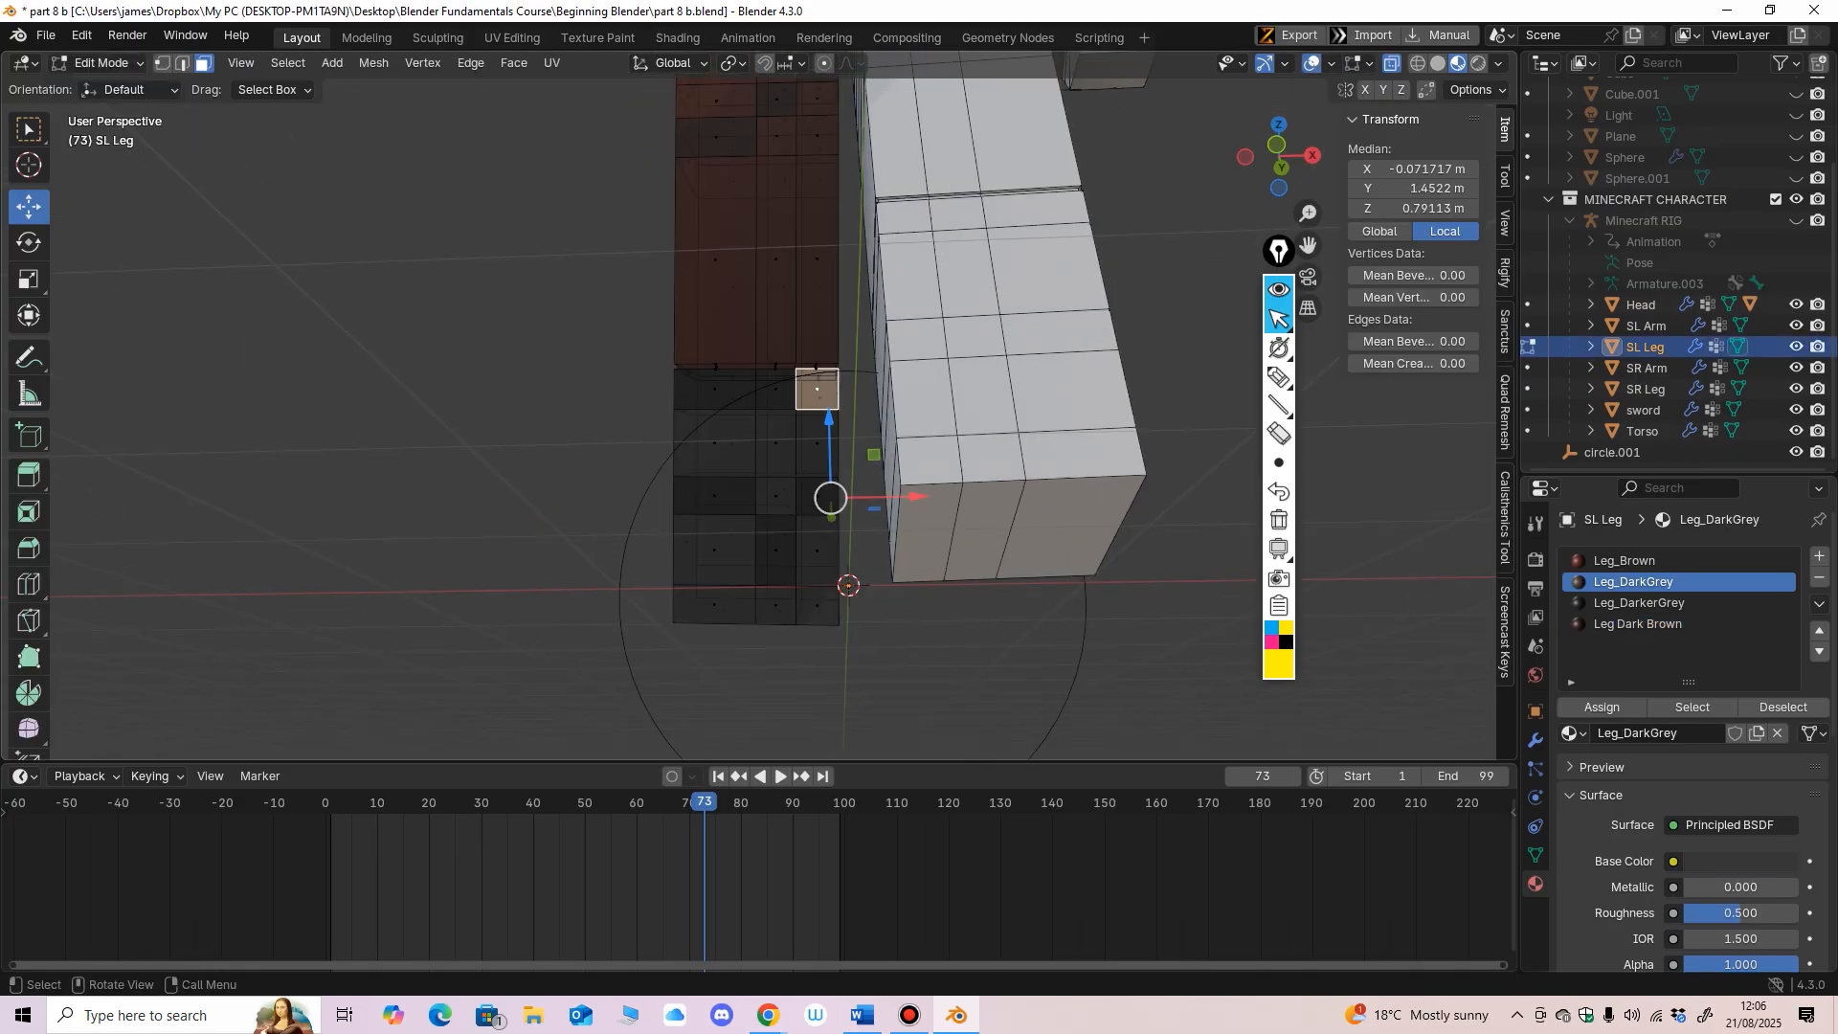
{"action": "middle_click_drag", "start_coordinate": [819, 390], "coordinate": [821, 308]}
{"action": "middle_click_drag", "start_coordinate": [821, 308], "coordinate": [821, 240], "text": "ctrl"}
{"action": "middle_click_drag", "start_coordinate": [821, 239], "coordinate": [1024, 244]}
{"action": "middle_click_drag", "start_coordinate": [1024, 244], "coordinate": [1111, 244], "text": "shift"}
{"action": "left_click", "coordinate": [1639, 603]}
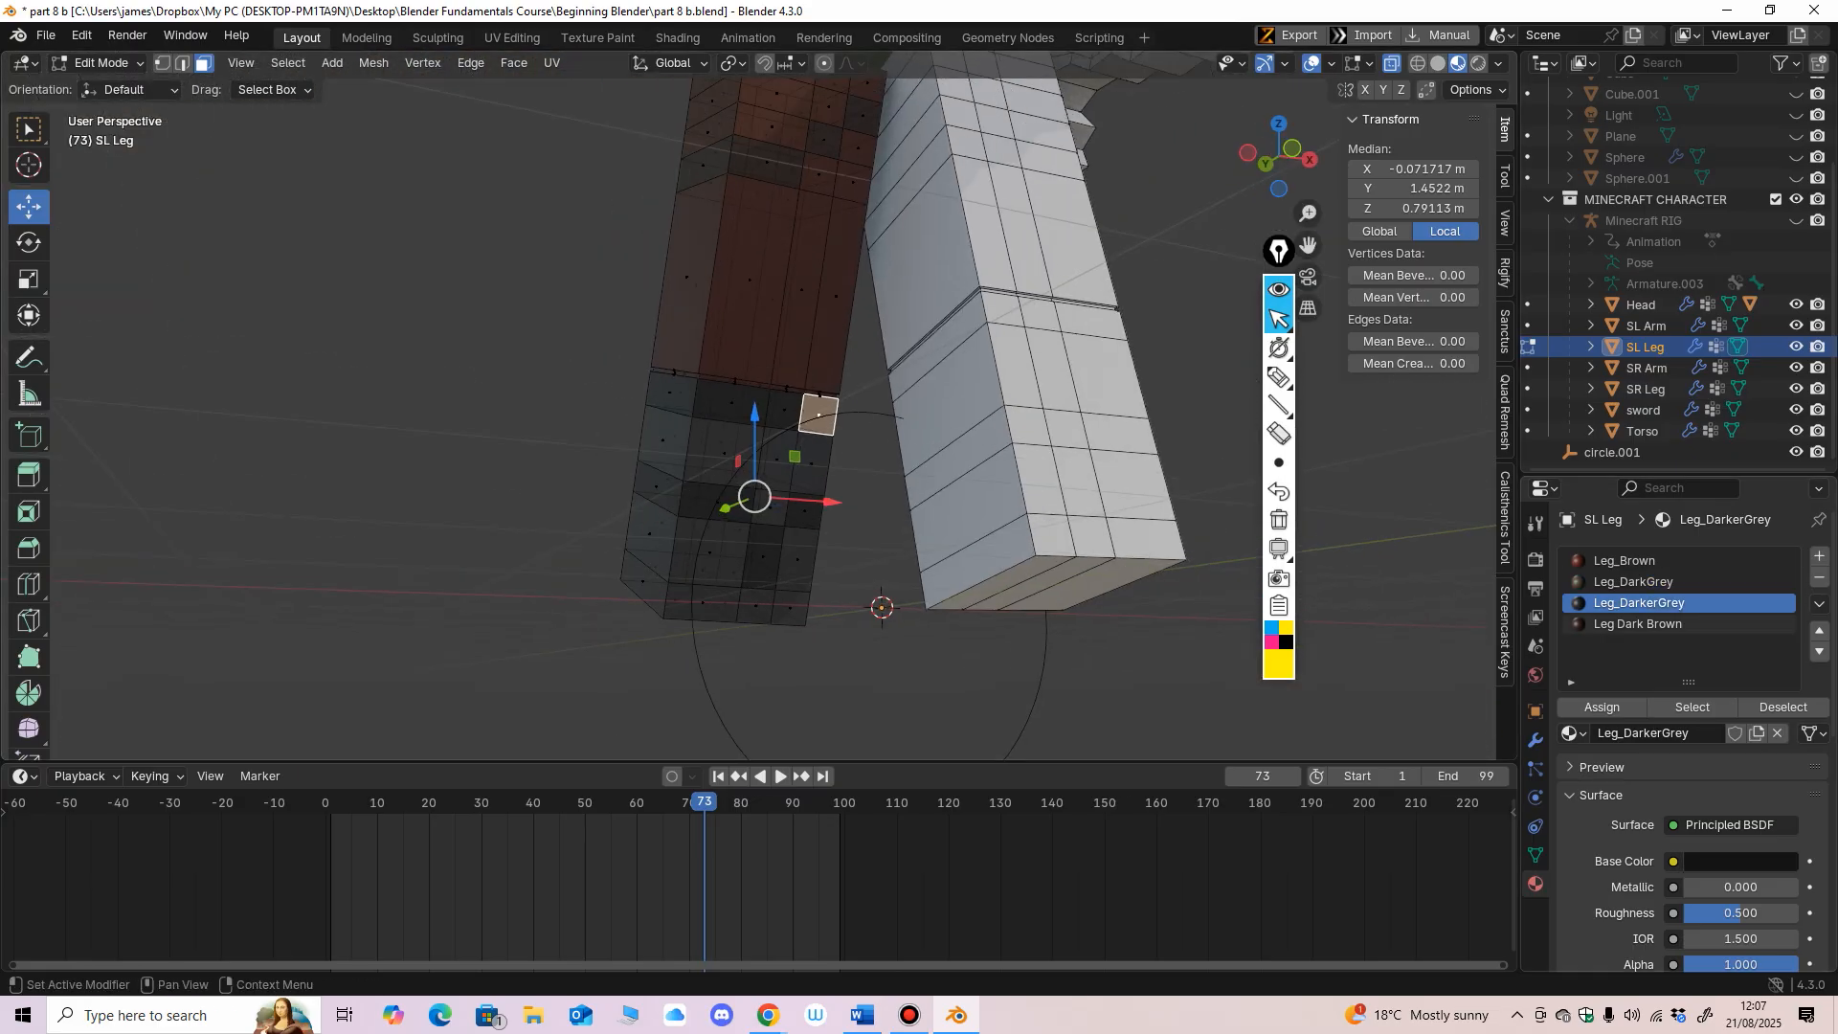
{"action": "left_click", "coordinate": [1601, 706]}
{"action": "left_click", "coordinate": [1129, 402]}
Step: Return to Object Mode and select the sword
{"action": "scroll", "coordinate": [1130, 402], "scroll_direction": "down", "scroll_amount": 3}
{"action": "middle_click_drag", "start_coordinate": [1129, 402], "coordinate": [1103, 439]}
{"action": "middle_click_drag", "start_coordinate": [1102, 438], "coordinate": [919, 603], "text": "shift"}
{"action": "scroll", "coordinate": [1010, 613], "scroll_direction": "down", "scroll_amount": 3}
{"action": "scroll", "coordinate": [904, 617], "scroll_direction": "up", "scroll_amount": 2}
{"action": "left_click", "coordinate": [101, 63]}
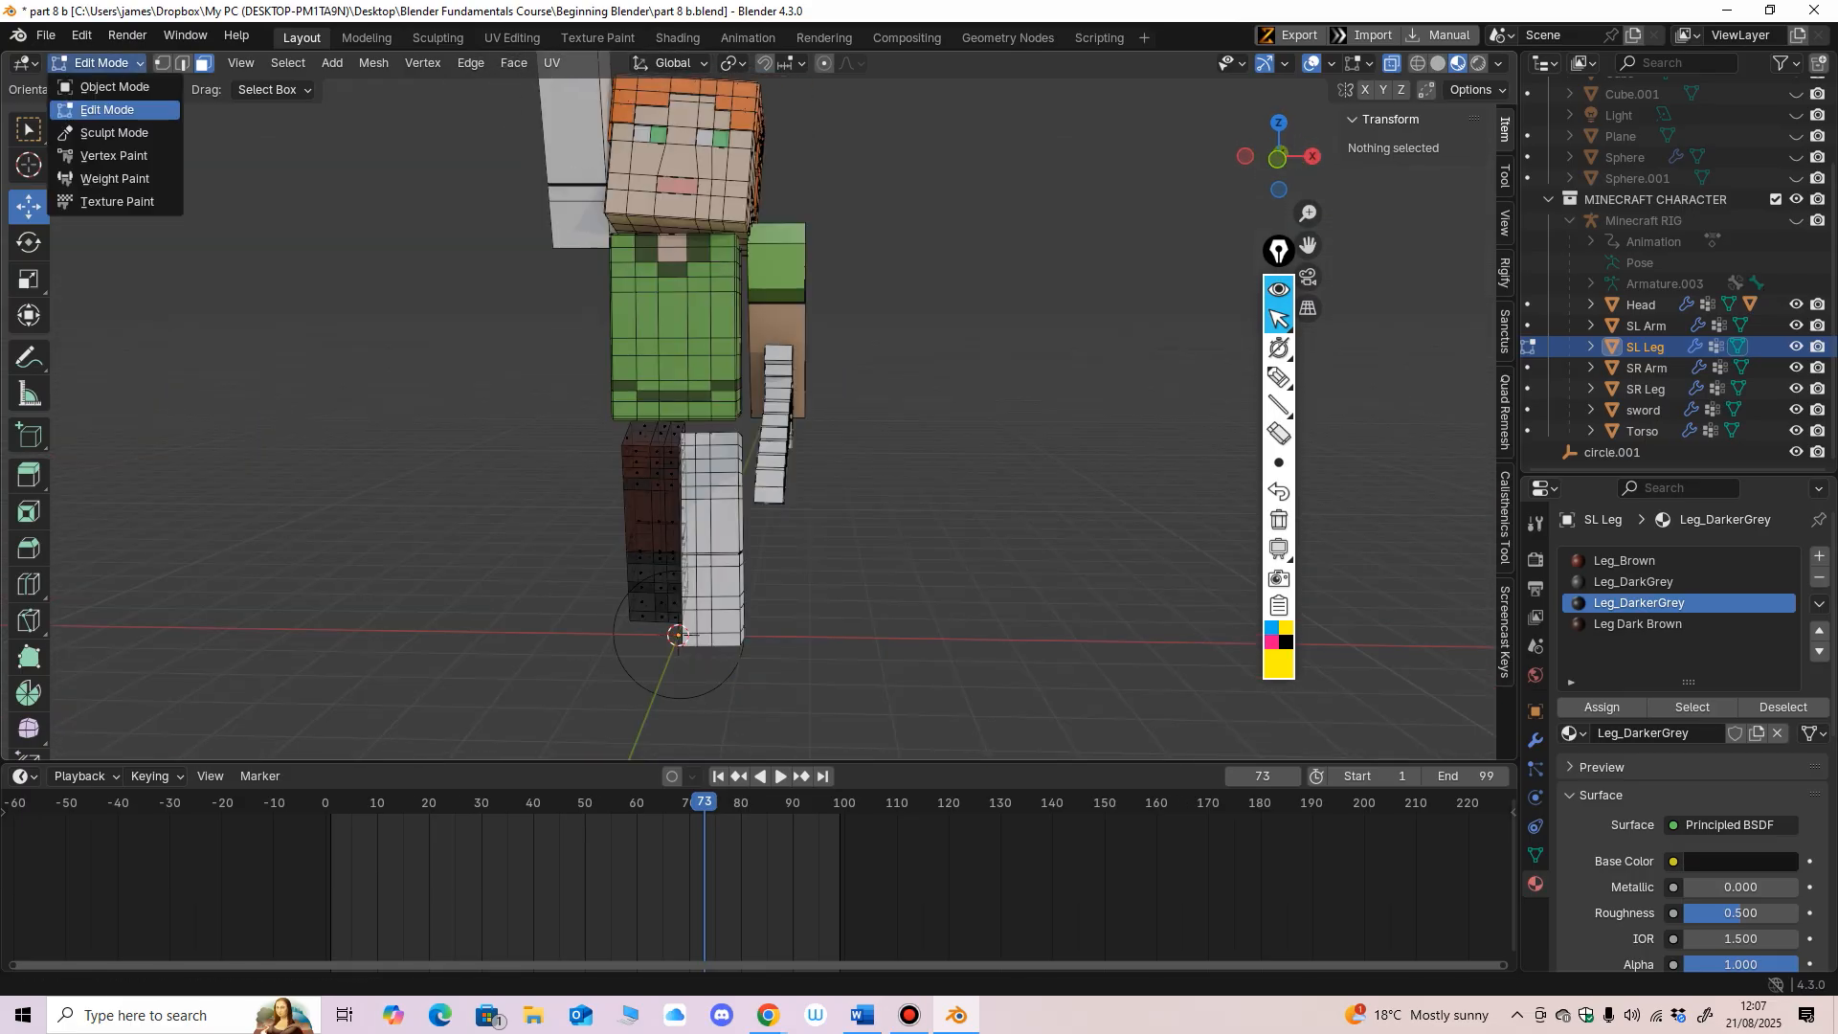
{"action": "left_click", "coordinate": [86, 85]}
{"action": "middle_click_drag", "start_coordinate": [691, 634], "coordinate": [536, 508]}
{"action": "scroll", "coordinate": [507, 637], "scroll_direction": "up", "scroll_amount": 3}
{"action": "left_click", "coordinate": [631, 461]}
{"action": "middle_click_drag", "start_coordinate": [631, 461], "coordinate": [661, 388], "text": "shift"}
{"action": "mouse_move", "coordinate": [660, 387]}
{"action": "middle_mouse_down", "text": "ctrl"}
{"action": "mouse_move", "coordinate": [661, 340]}
{"action": "mouse_move", "coordinate": [766, 381]}
{"action": "mouse_move", "coordinate": [646, 392]}
{"action": "middle_mouse_up", "text": "ctrl"}
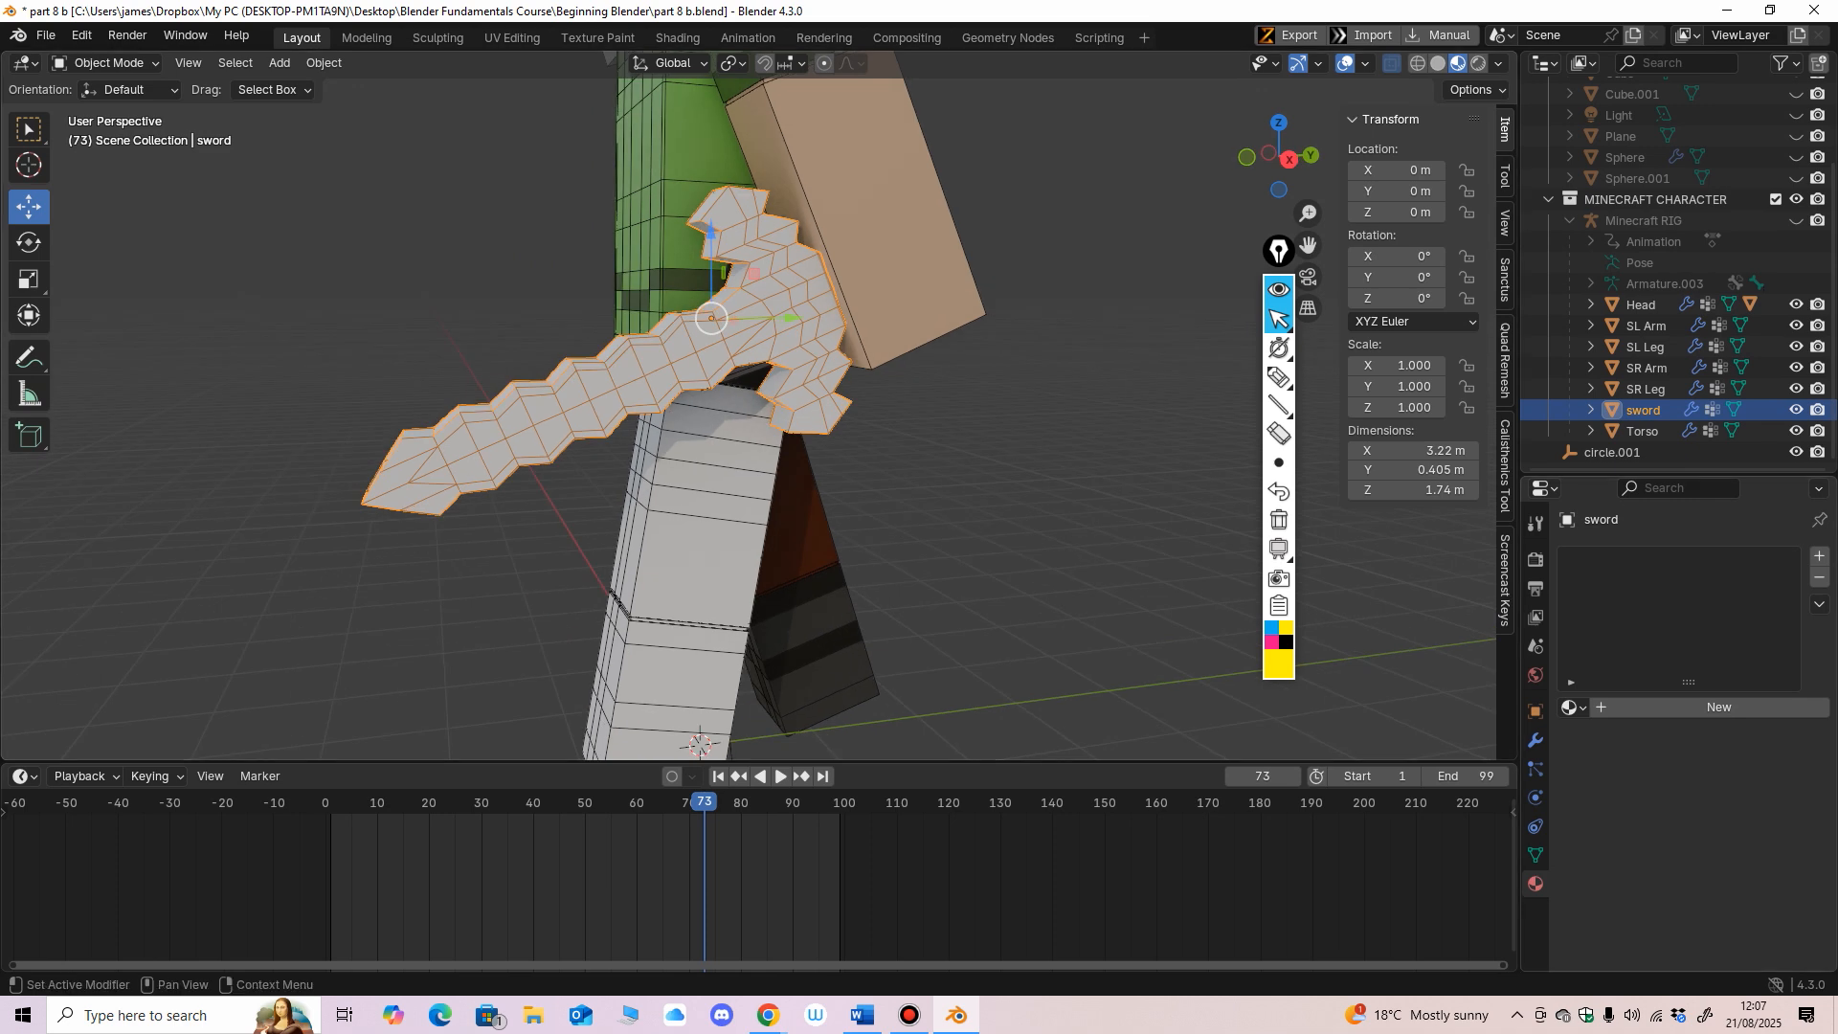
Step: Create a new material on the sword and name it Sword
{"action": "left_click", "coordinate": [1718, 707]}
{"action": "left_click", "coordinate": [1670, 707]}
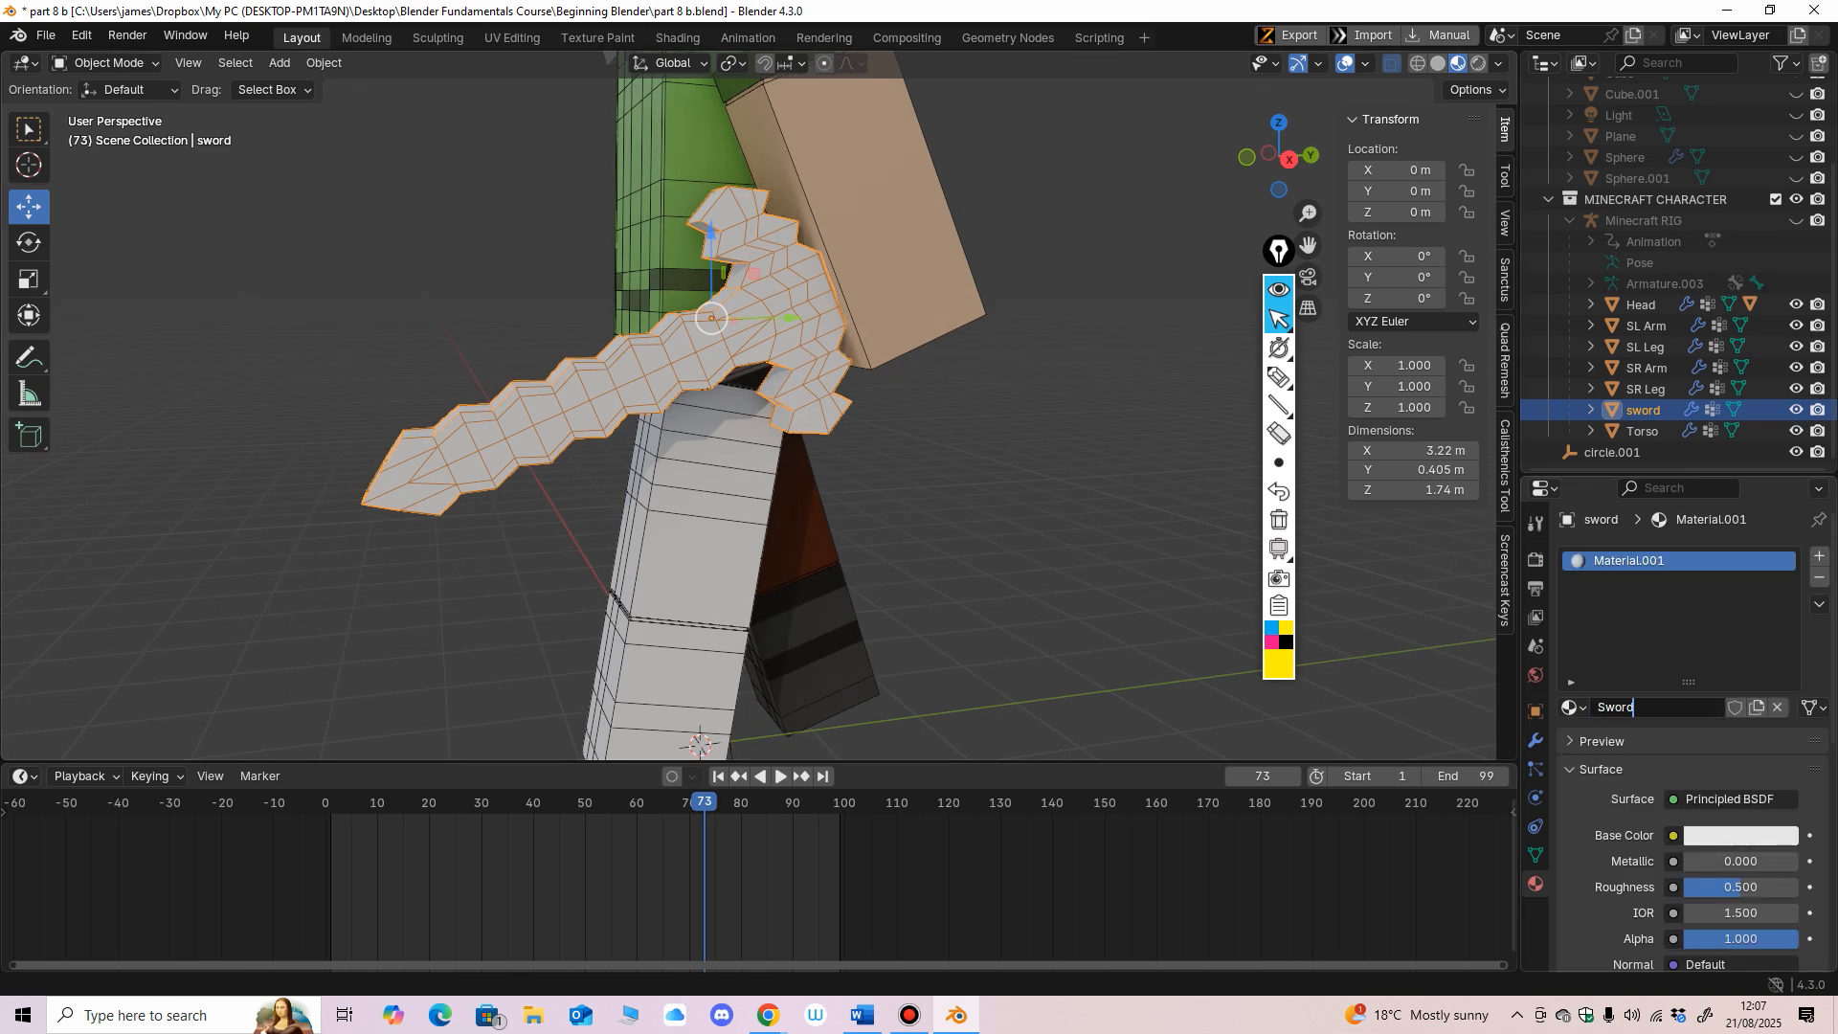
{"action": "key", "text": "Return"}
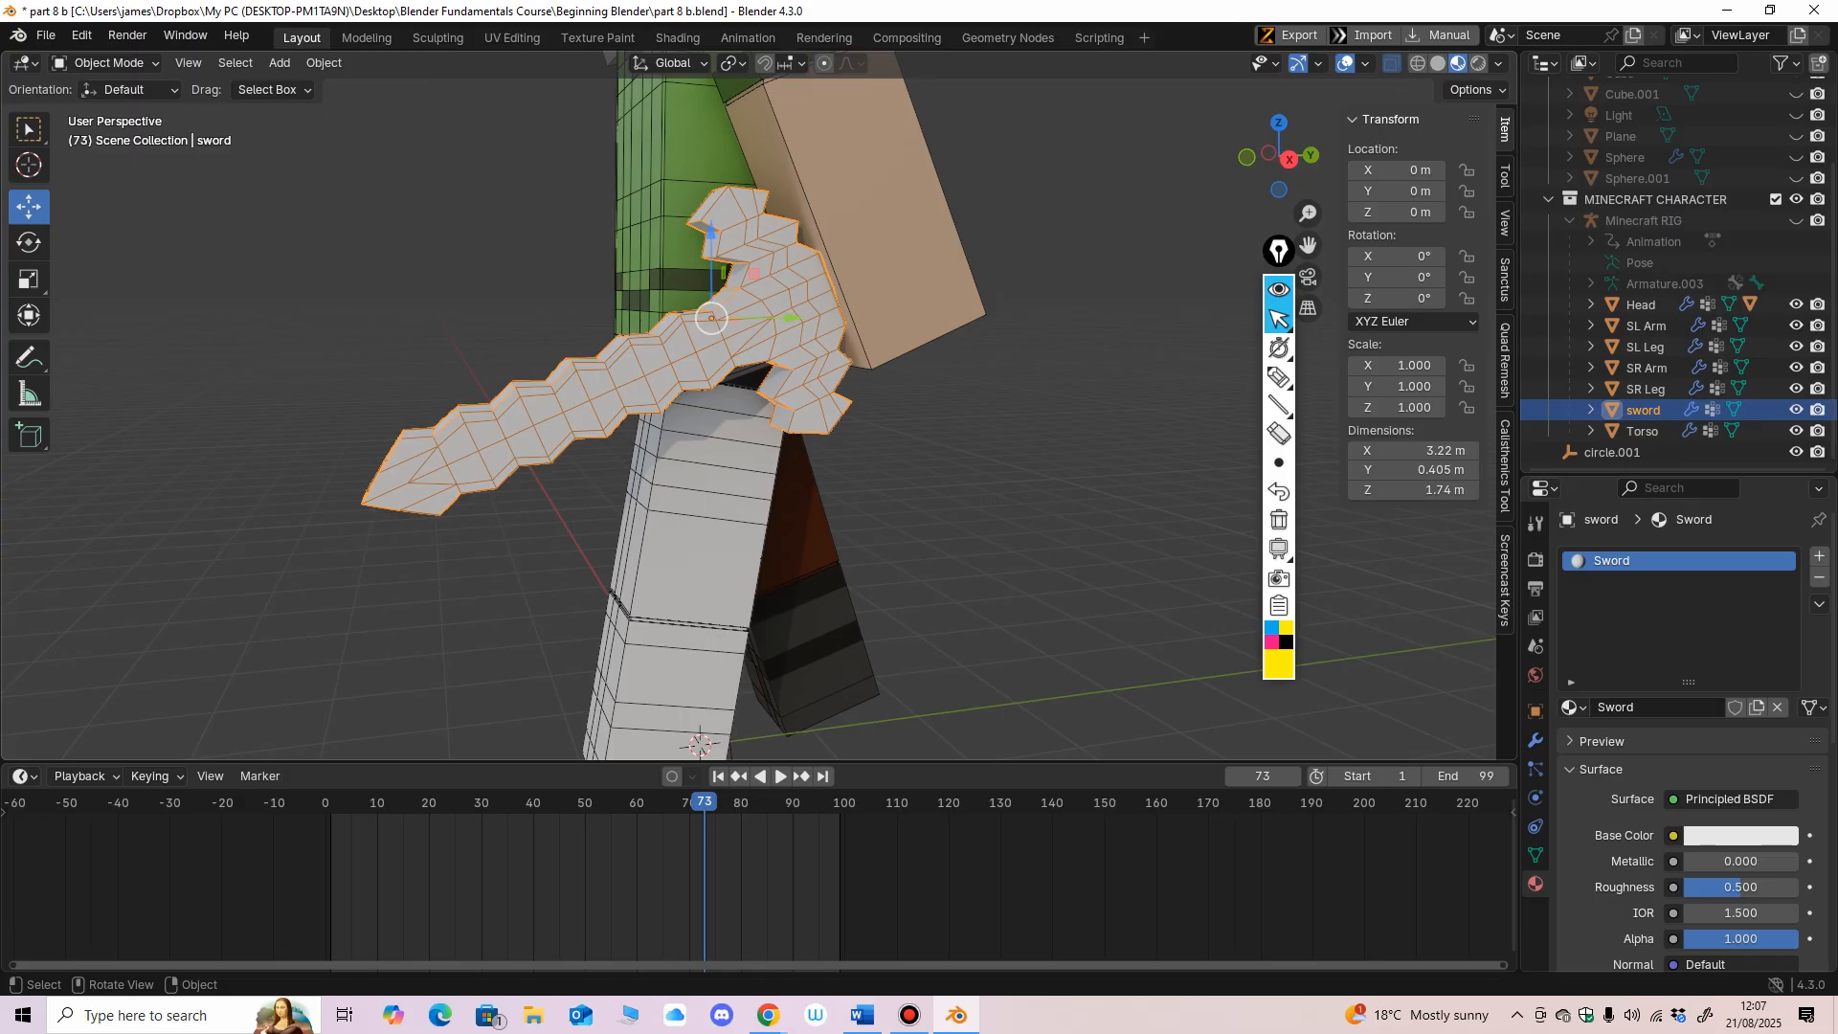
Step: Set the Sword material's base colour to a very dark blue-grey, hex 25272C
{"action": "left_click", "coordinate": [1740, 834]}
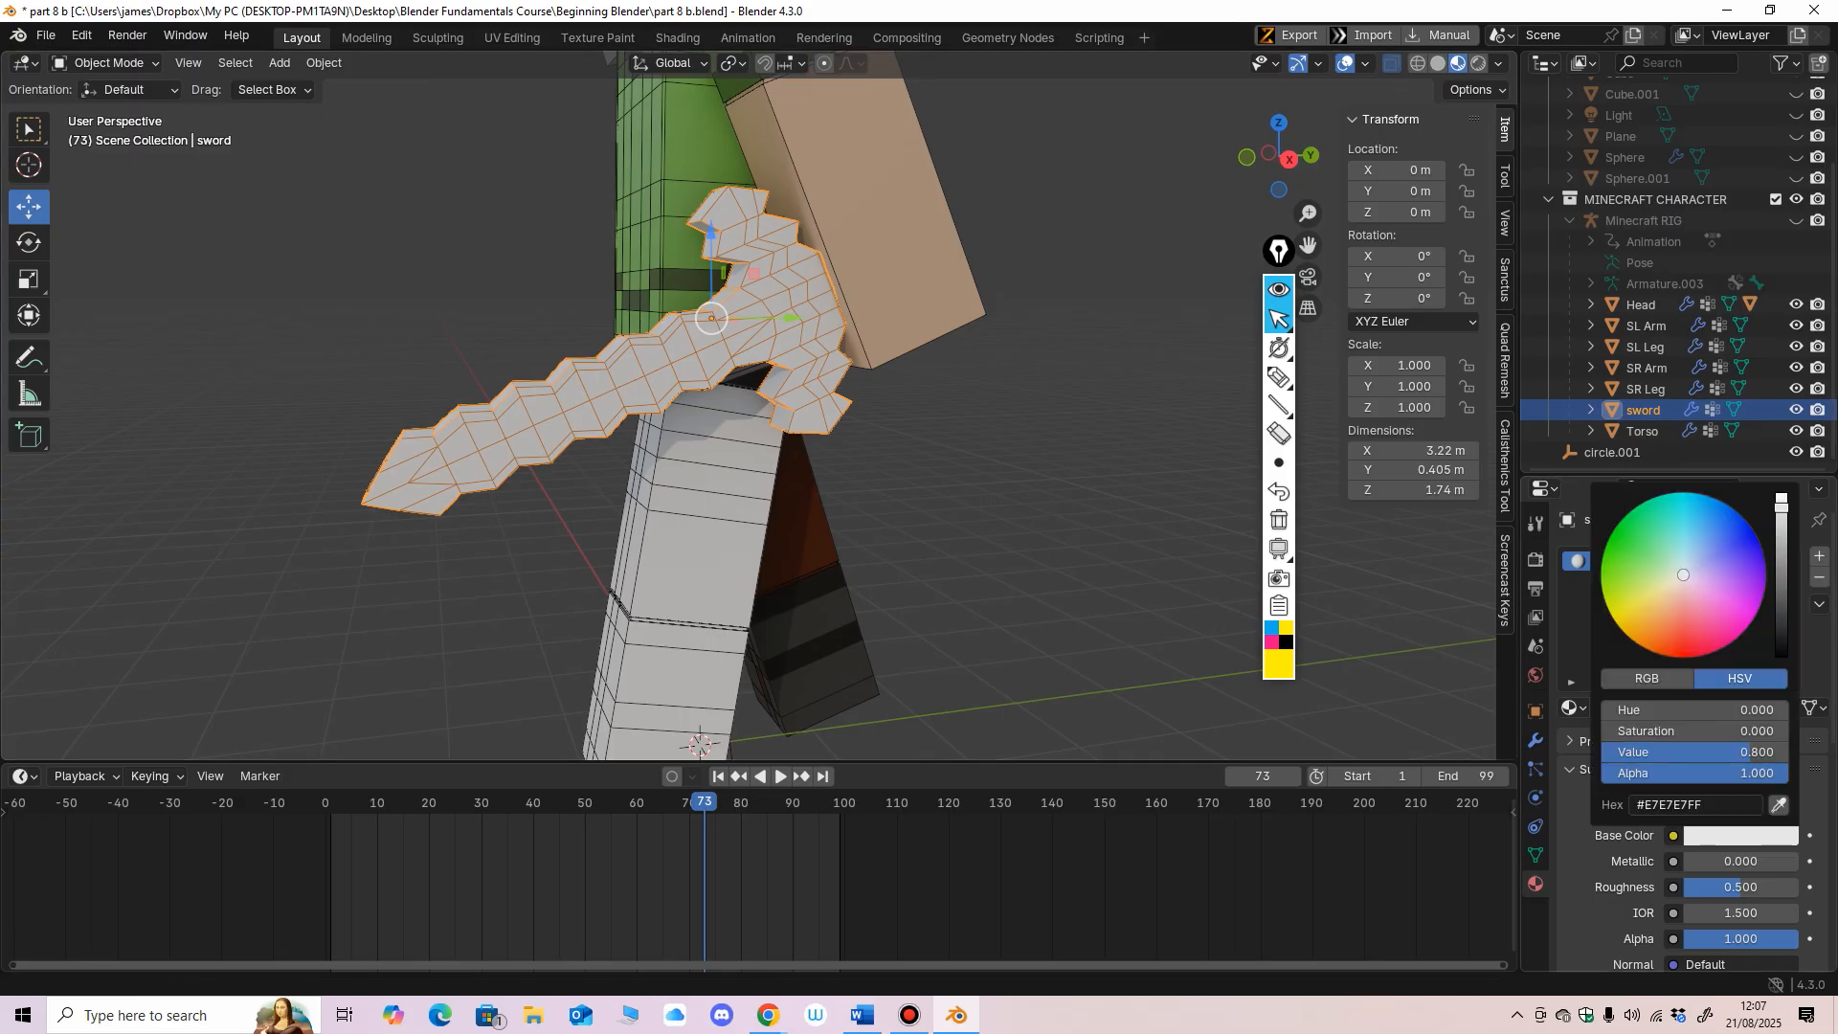
{"action": "left_click_drag", "start_coordinate": [1781, 501], "coordinate": [1781, 628]}
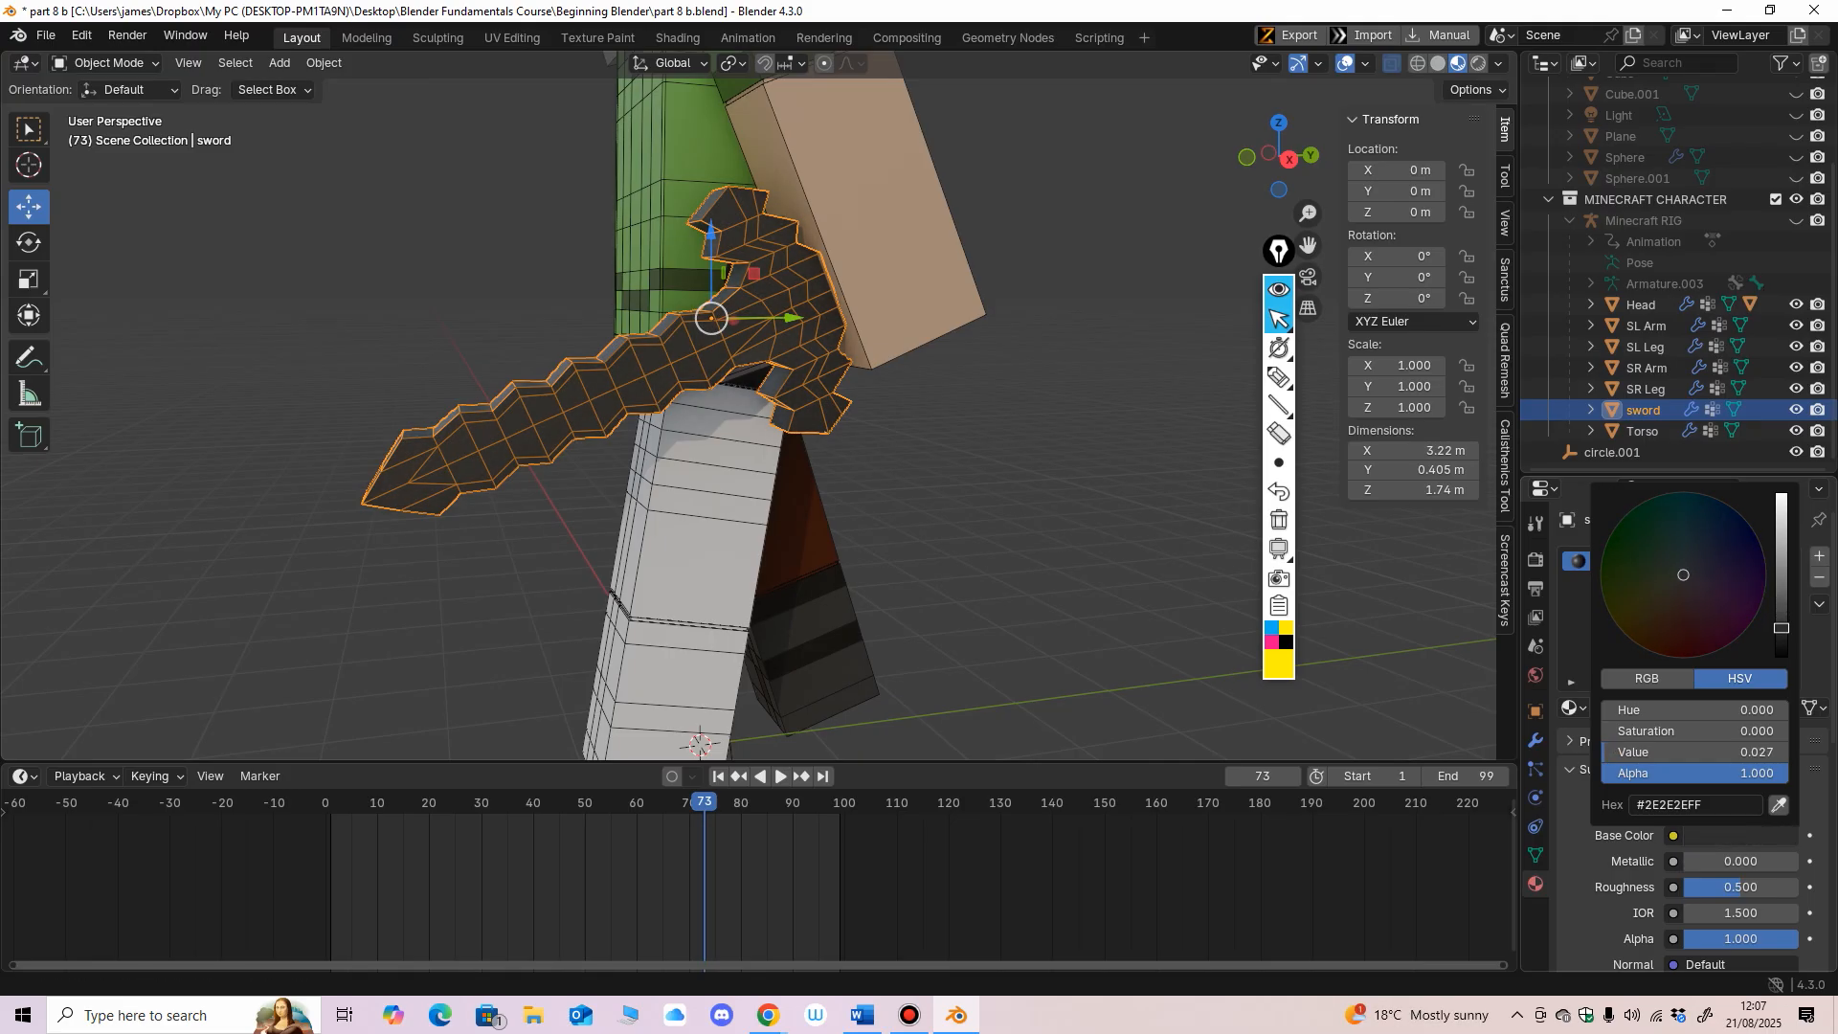
{"action": "mouse_move", "coordinate": [1781, 627]}
{"action": "left_mouse_down"}
{"action": "mouse_move", "coordinate": [1781, 597]}
{"action": "mouse_move", "coordinate": [1688, 567]}
{"action": "mouse_move", "coordinate": [1781, 609]}
{"action": "left_mouse_up"}
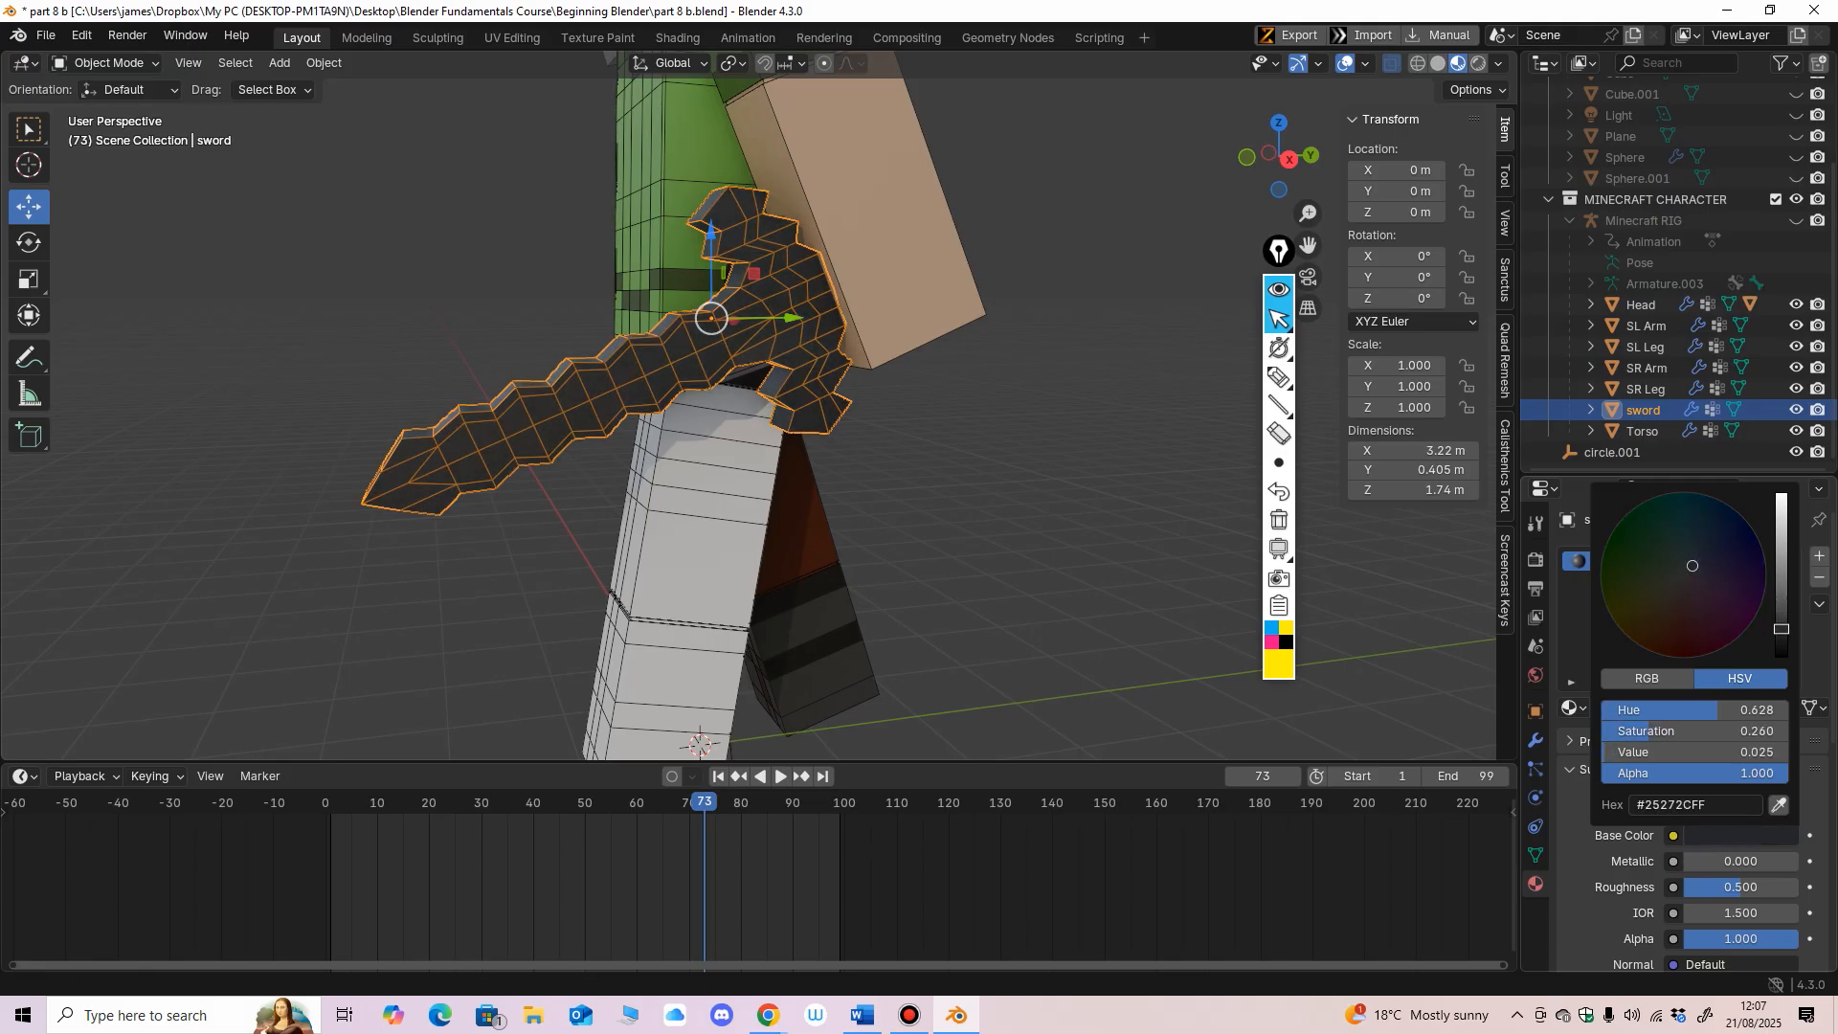
{"action": "left_click", "coordinate": [1063, 478]}
{"action": "mouse_move", "coordinate": [1034, 478]}
{"action": "middle_mouse_down"}
{"action": "mouse_move", "coordinate": [966, 478]}
{"action": "mouse_move", "coordinate": [1216, 488]}
{"action": "mouse_move", "coordinate": [1034, 474]}
{"action": "mouse_move", "coordinate": [1008, 453]}
{"action": "middle_mouse_up"}
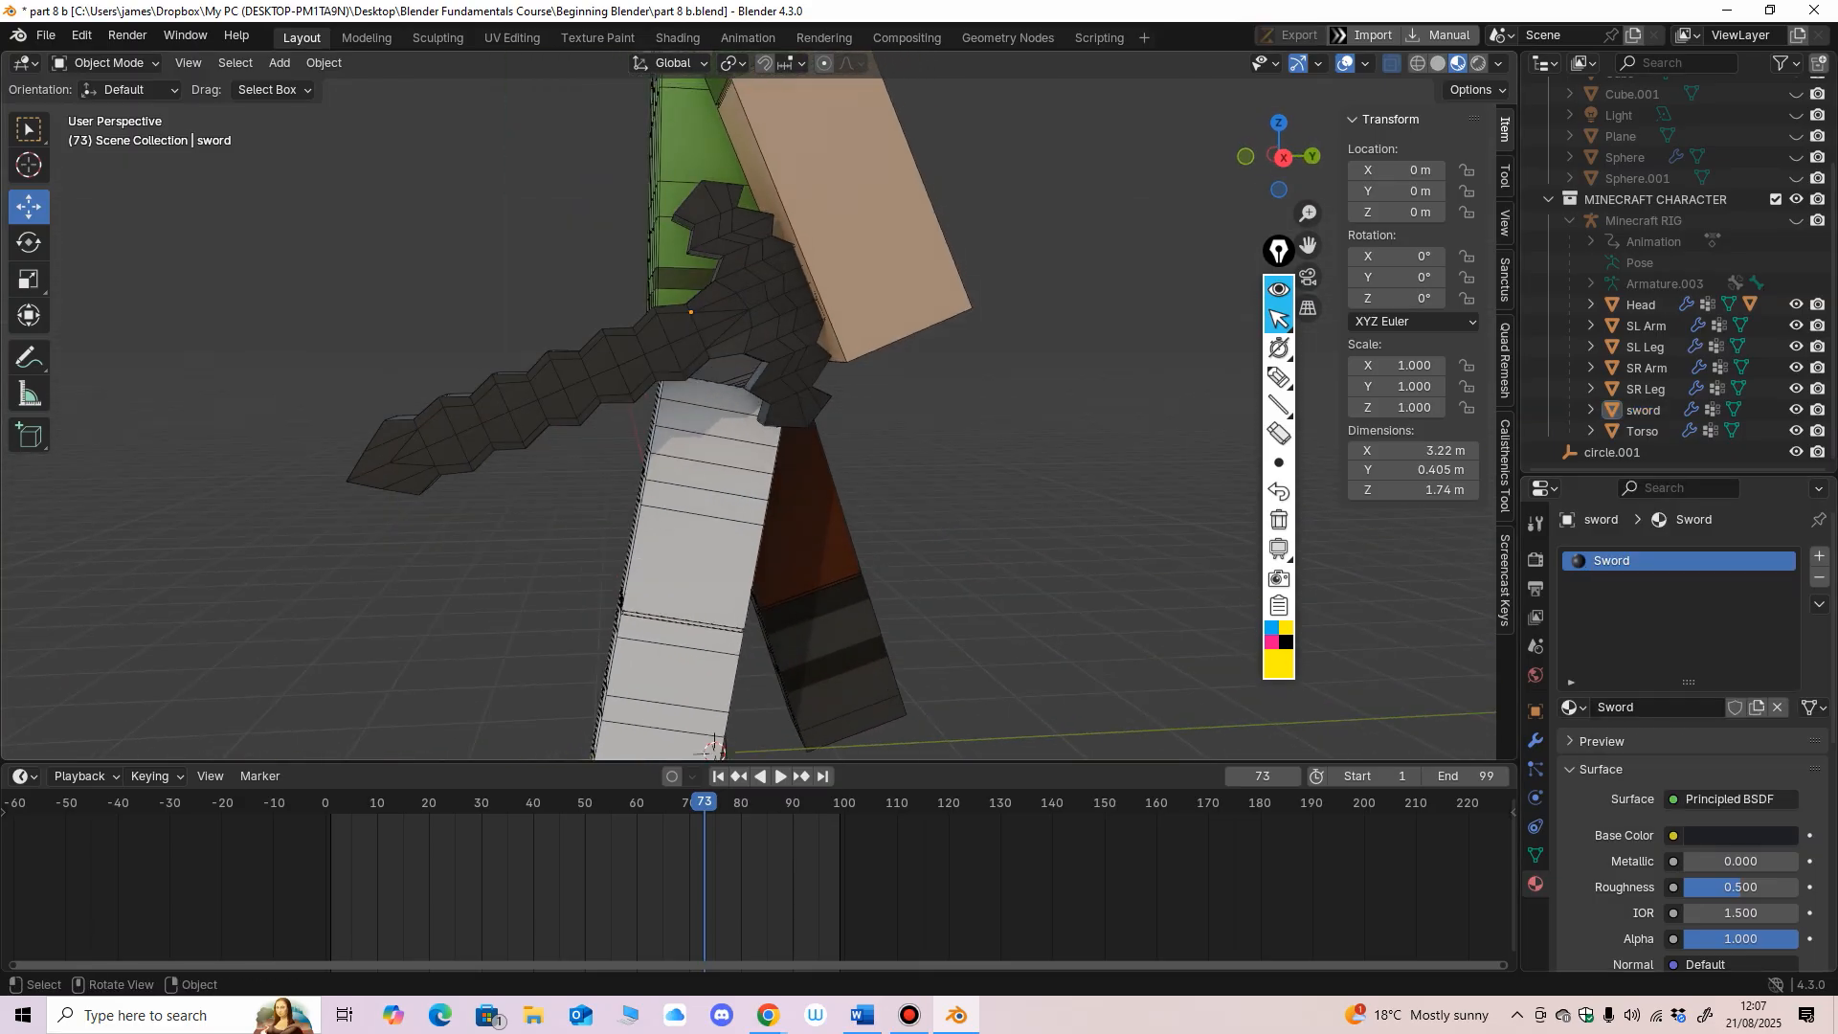
Step: Add a second material slot to the sword with a new material named Sword Lighter, and save the file
{"action": "left_click", "coordinate": [1818, 555]}
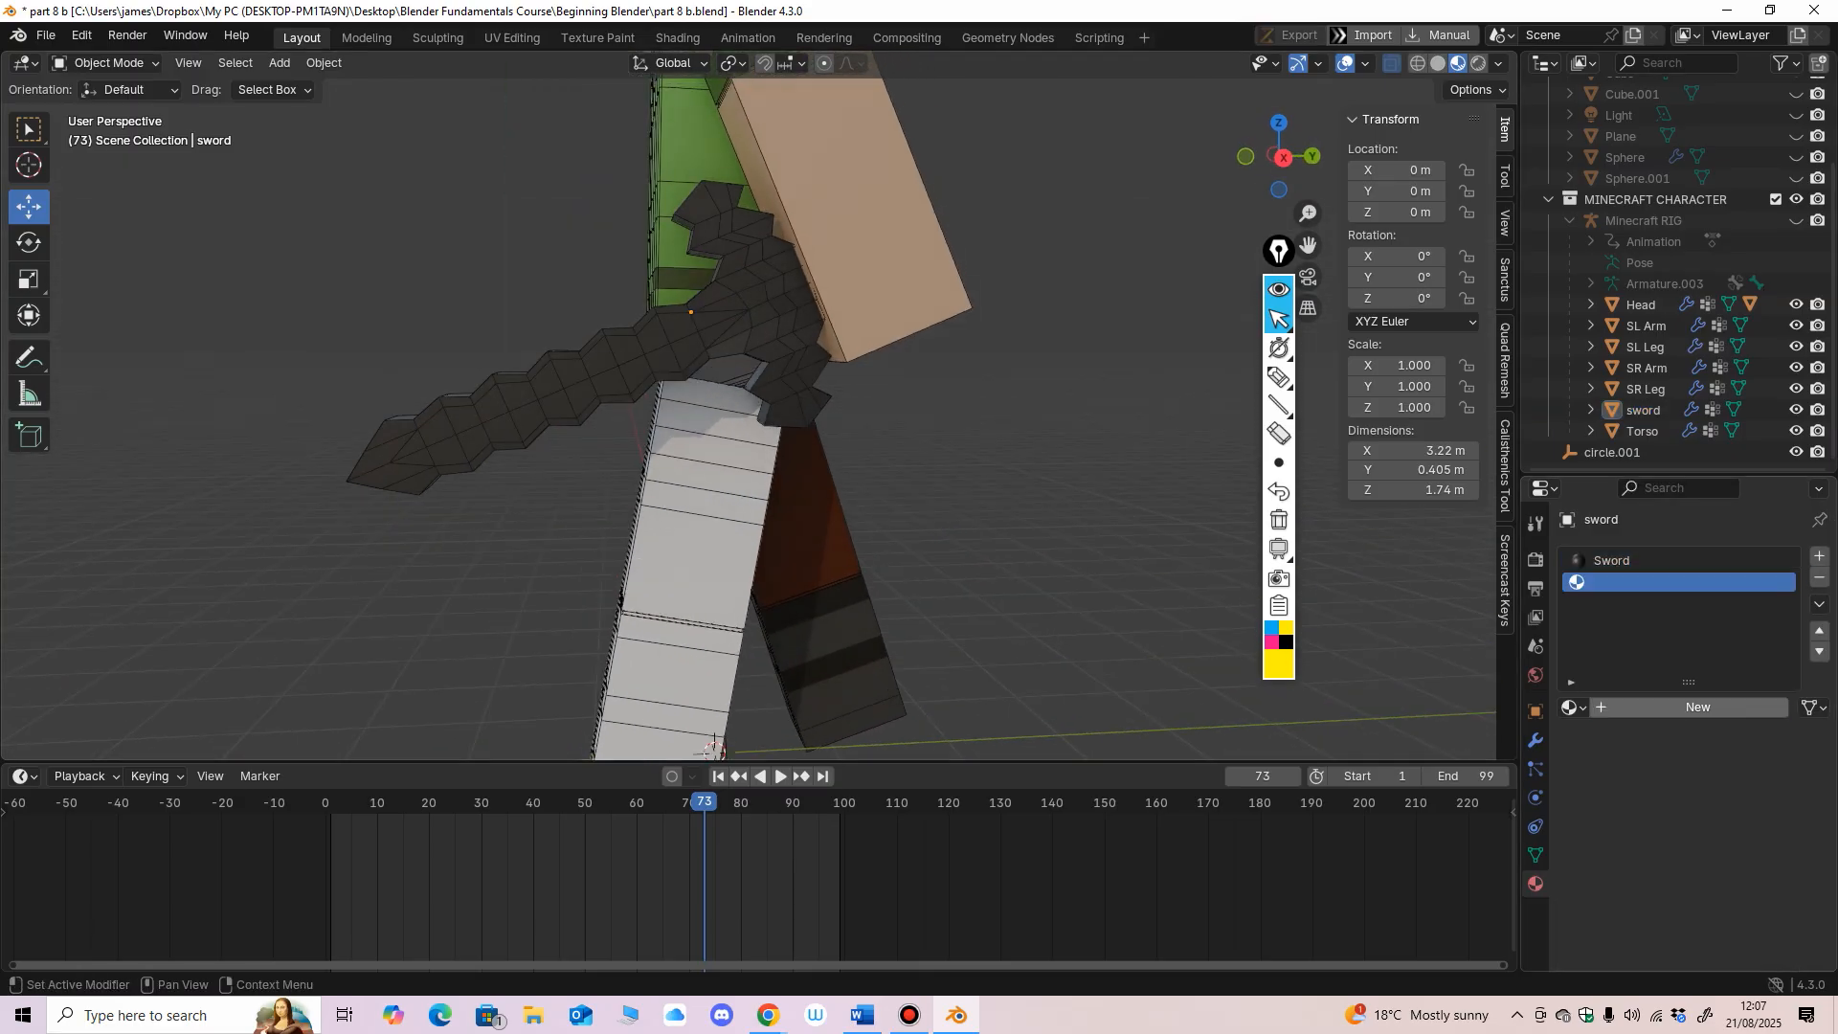
{"action": "left_click", "coordinate": [1685, 707]}
{"action": "double_click", "coordinate": [1647, 581]}
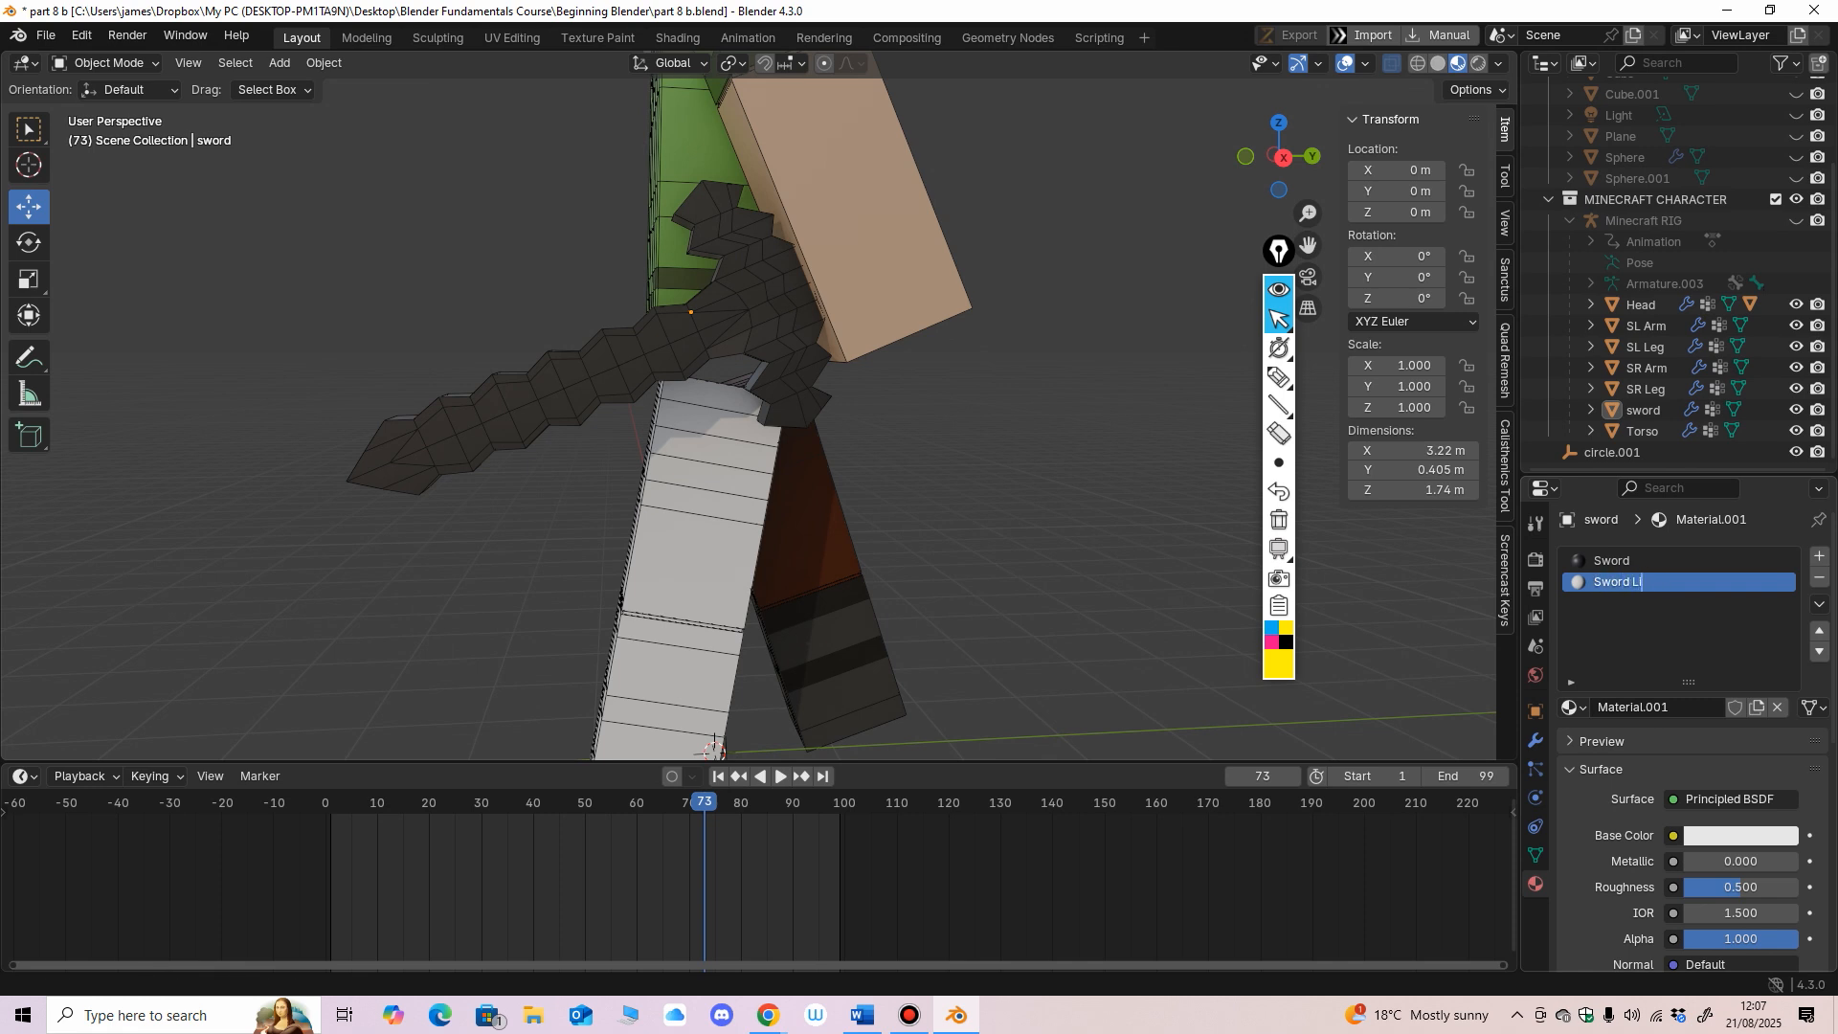
{"action": "key", "text": "Return"}
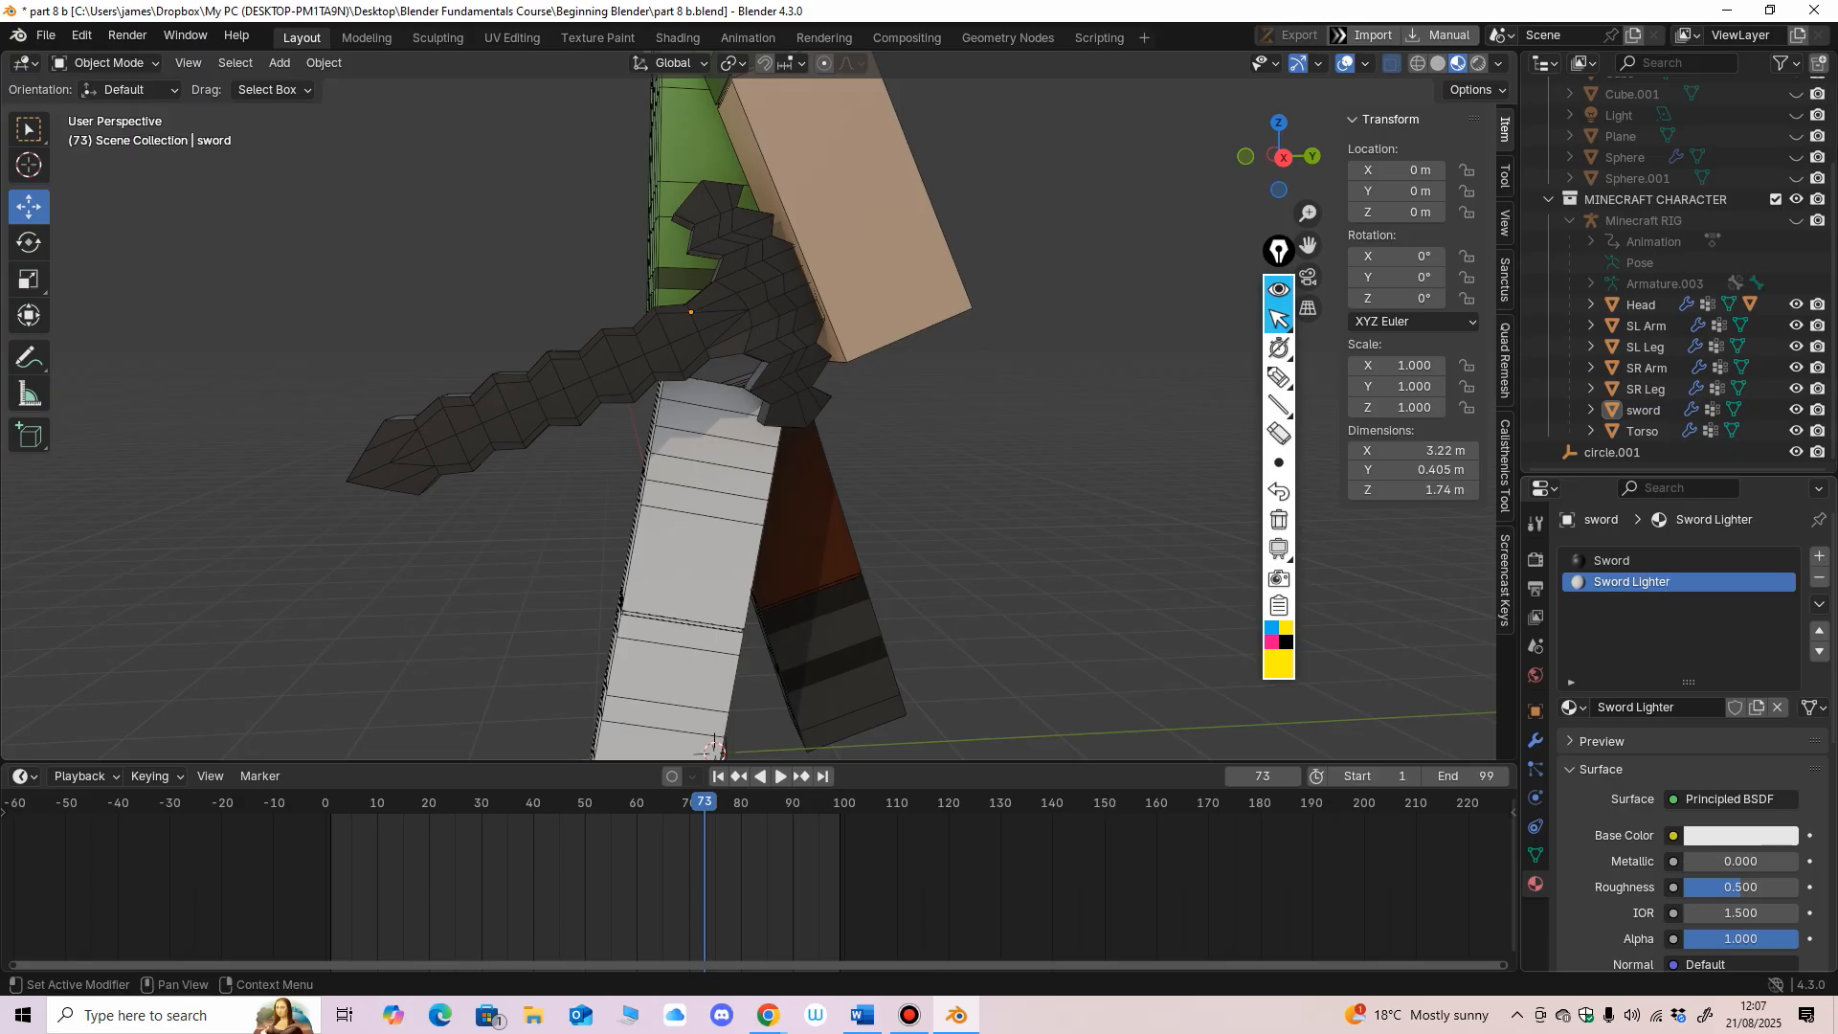
{"action": "middle_click_drag", "start_coordinate": [919, 431], "coordinate": [938, 437]}
{"action": "key", "text": "ctrl+s"}
Step: Select the sword and set Sword Lighter's base colour by sampling the dark sword surface and brightening it to a mid grey
{"action": "middle_click_drag", "start_coordinate": [746, 325], "coordinate": [792, 331], "text": "shift"}
{"action": "left_click", "coordinate": [756, 326]}
{"action": "scroll", "coordinate": [793, 332], "scroll_direction": "up", "scroll_amount": 2}
{"action": "scroll", "coordinate": [538, 489], "scroll_direction": "up", "scroll_amount": 2}
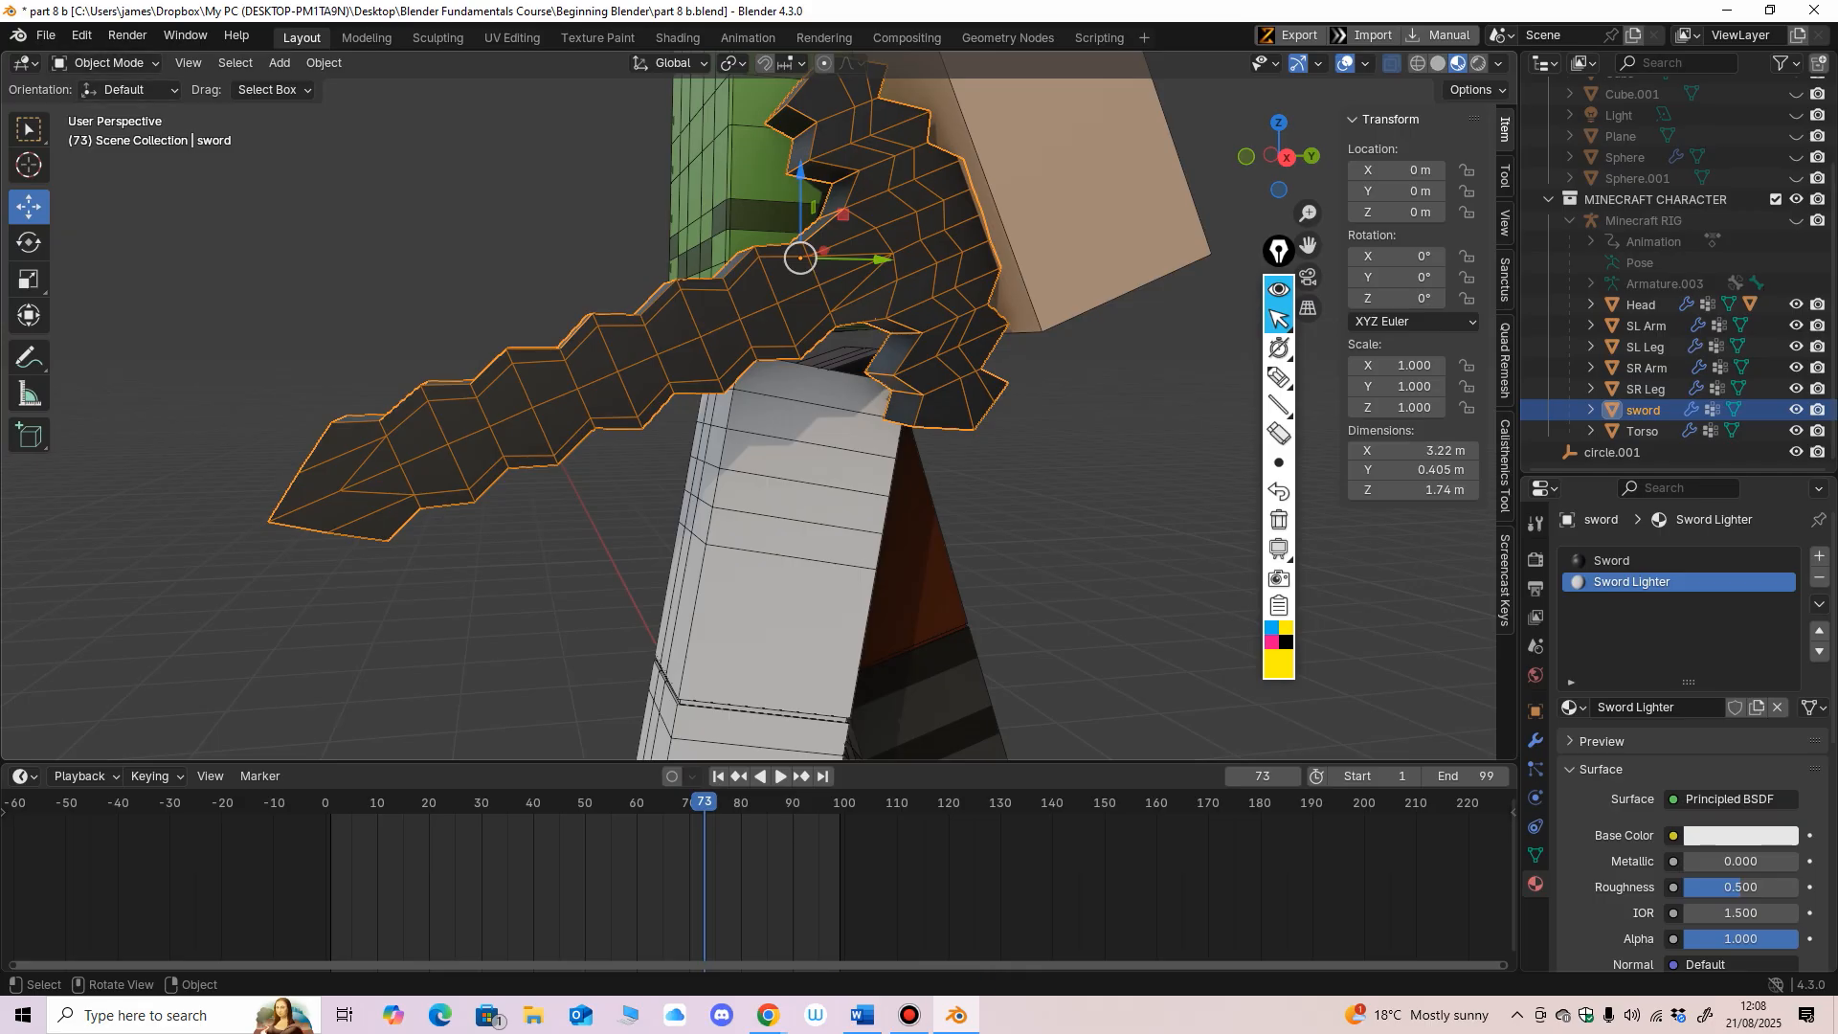
{"action": "left_click", "coordinate": [1740, 835]}
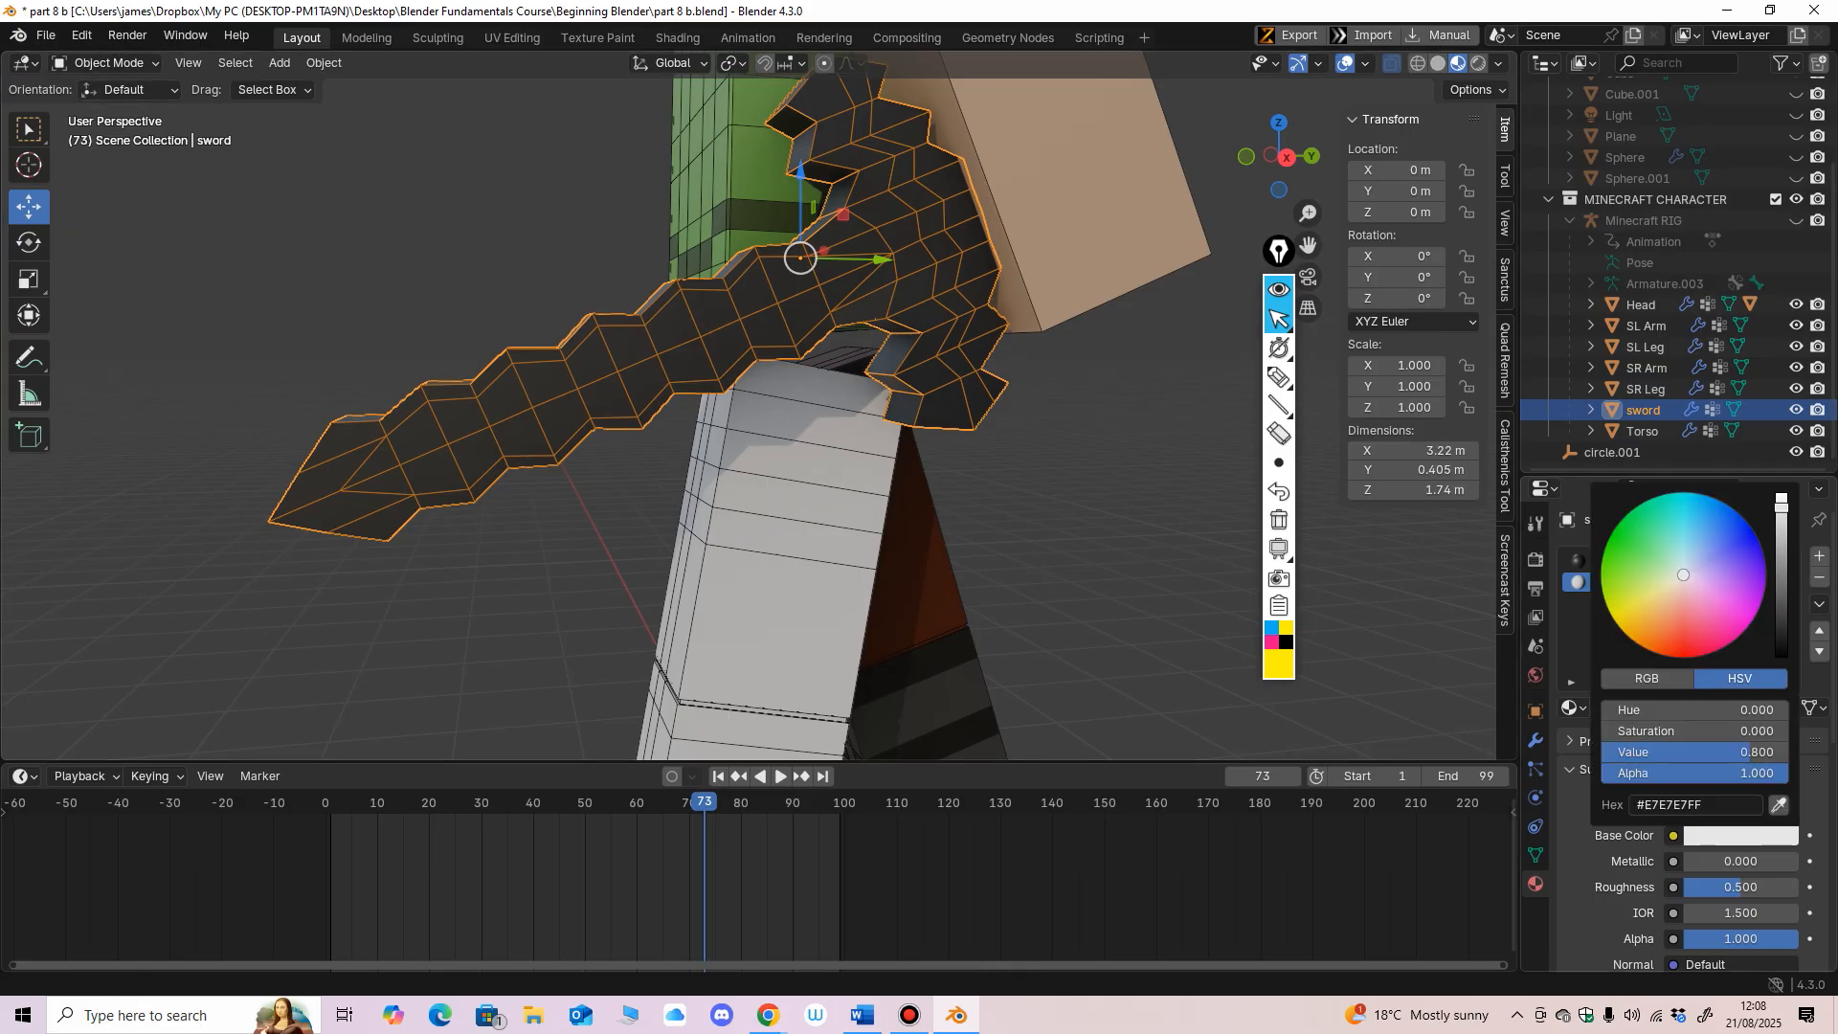
{"action": "left_click", "coordinate": [1778, 805]}
{"action": "left_click", "coordinate": [948, 306]}
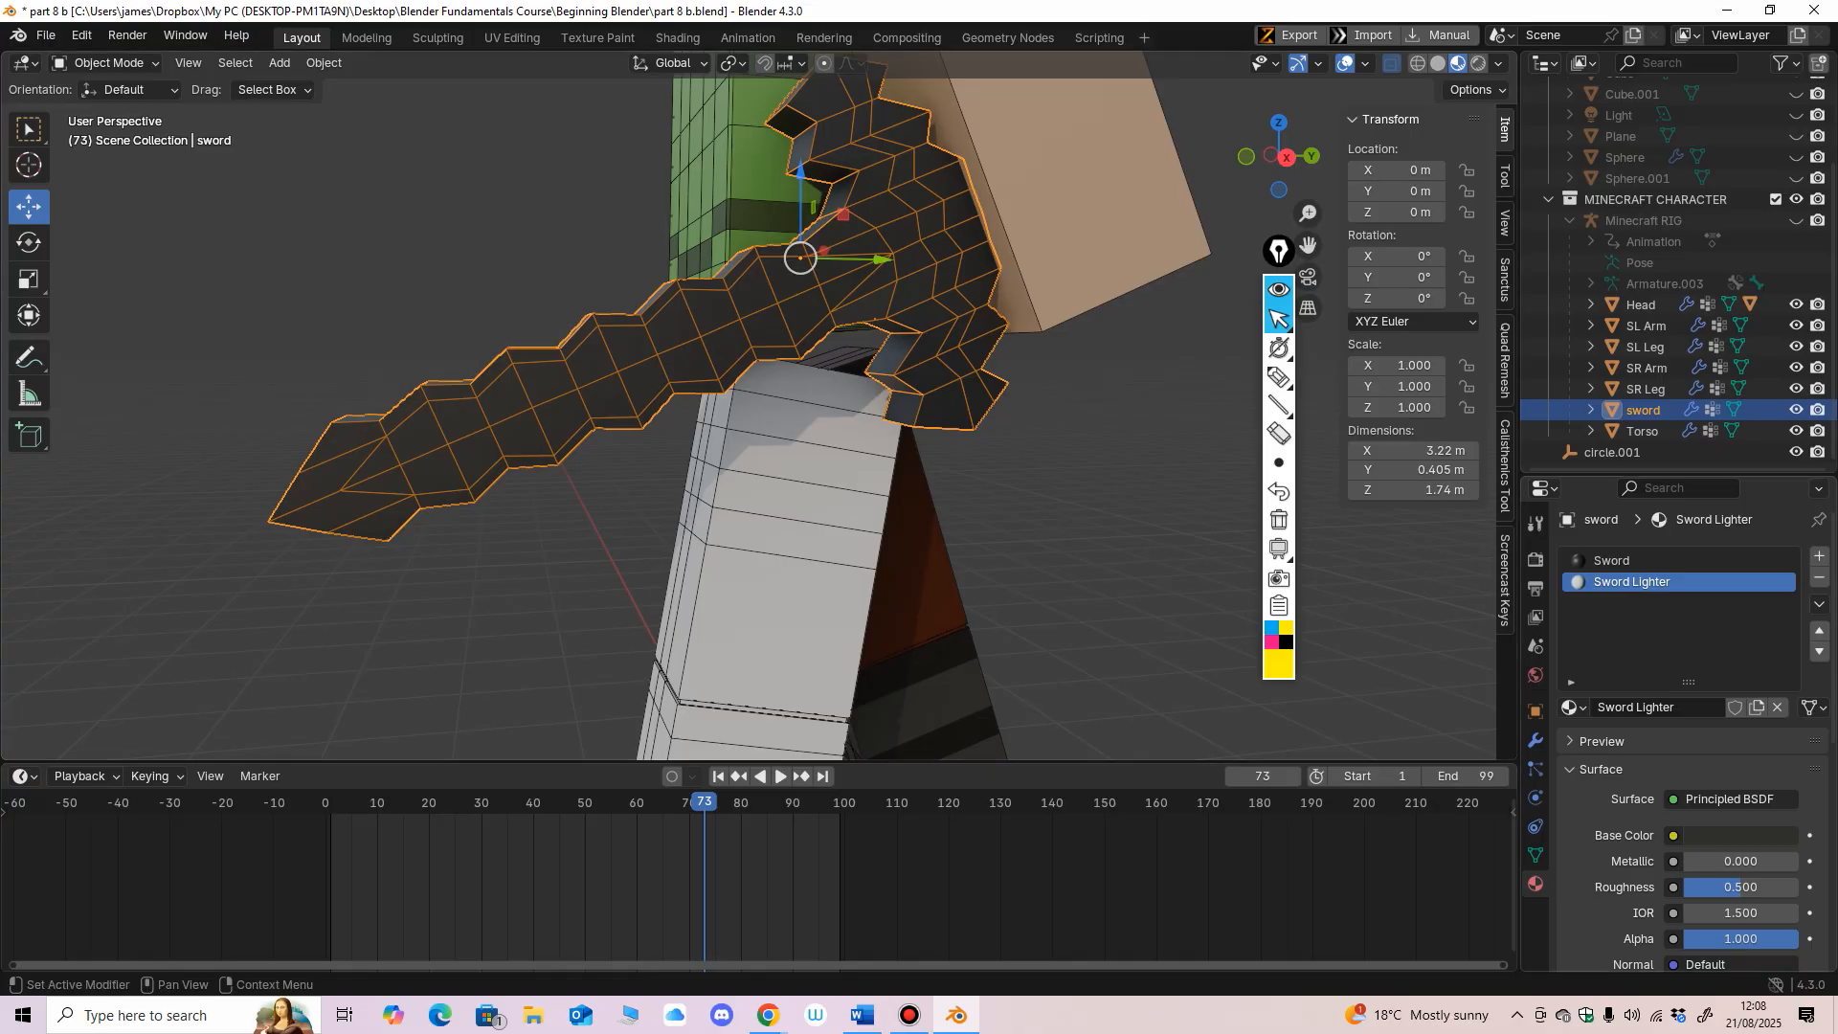
{"action": "left_click", "coordinate": [1740, 835]}
{"action": "left_click_drag", "start_coordinate": [1781, 627], "coordinate": [1781, 563]}
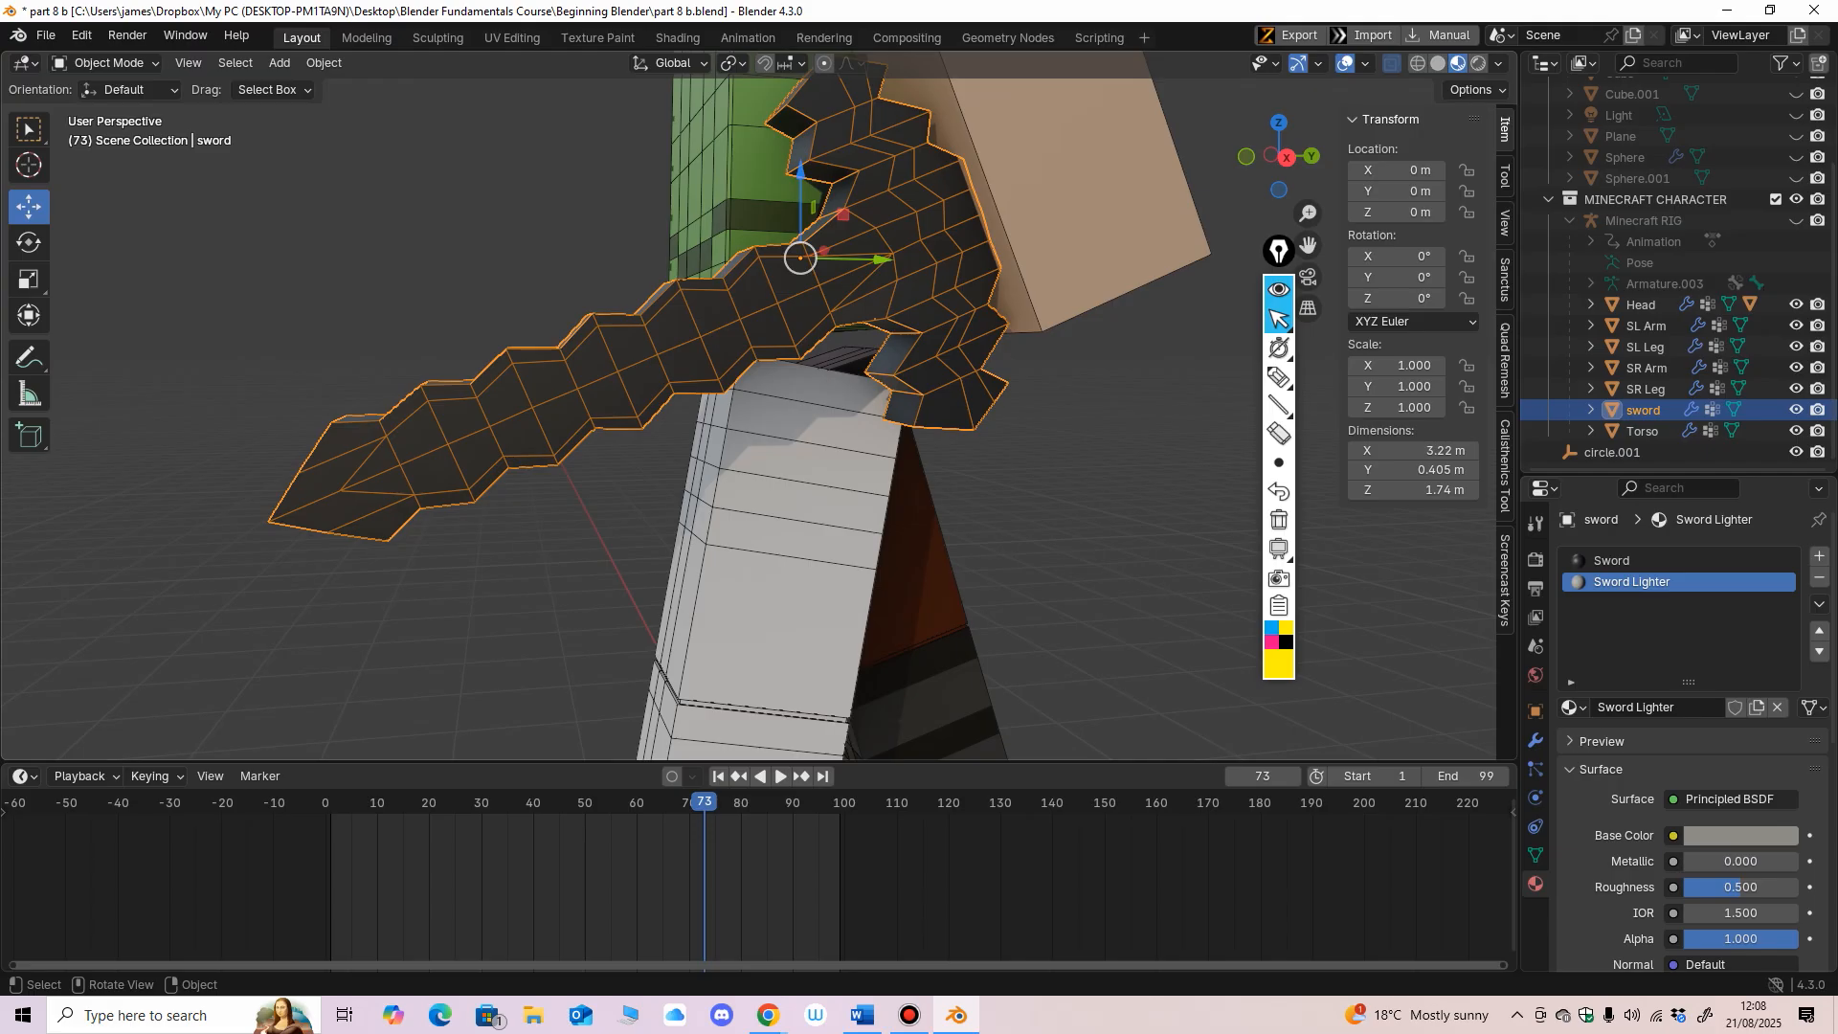
Step: Enter Edit Mode on the sword and select the inner faces at the tip of the blade's outer side
{"action": "left_click", "coordinate": [106, 62]}
{"action": "left_click", "coordinate": [100, 110]}
{"action": "left_click", "coordinate": [376, 463]}
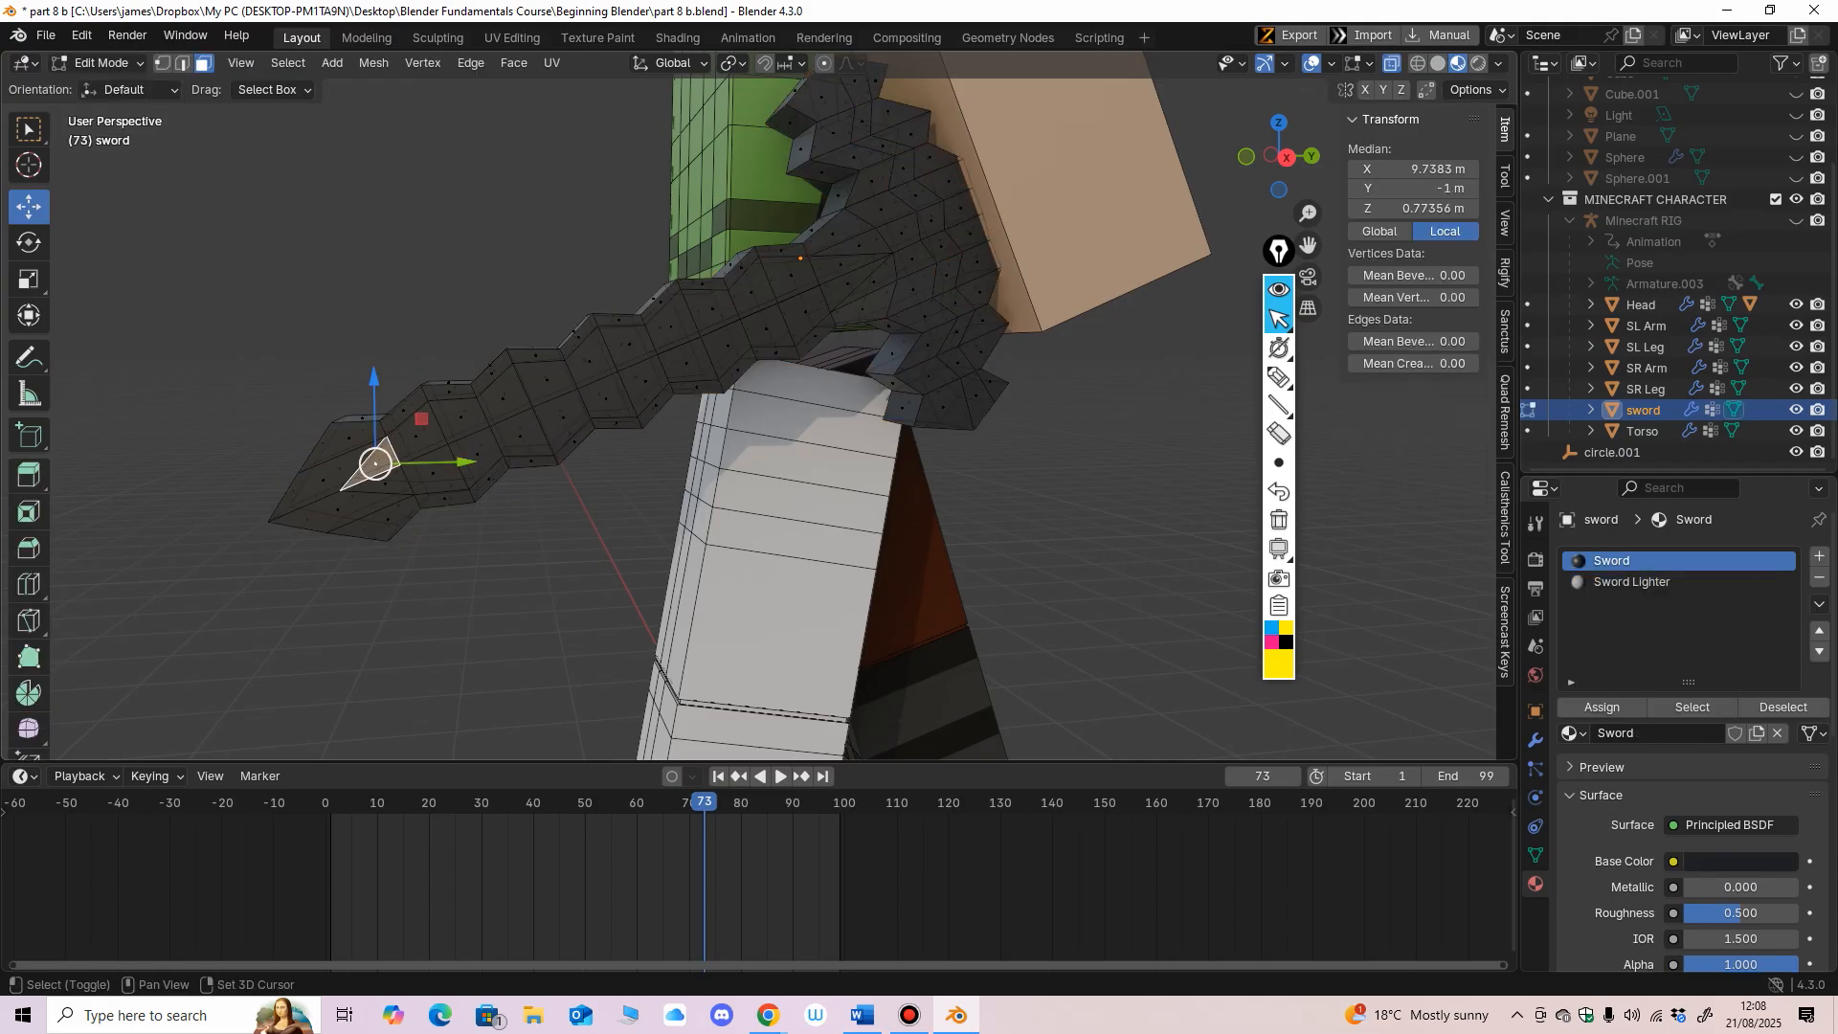
{"action": "left_click", "coordinate": [385, 482], "text": "shift"}
{"action": "left_click", "coordinate": [414, 440], "text": "shift"}
{"action": "left_click", "coordinate": [433, 472], "text": "shift"}
{"action": "left_click", "coordinate": [453, 426], "text": "shift"}
{"action": "left_click", "coordinate": [478, 455], "text": "shift"}
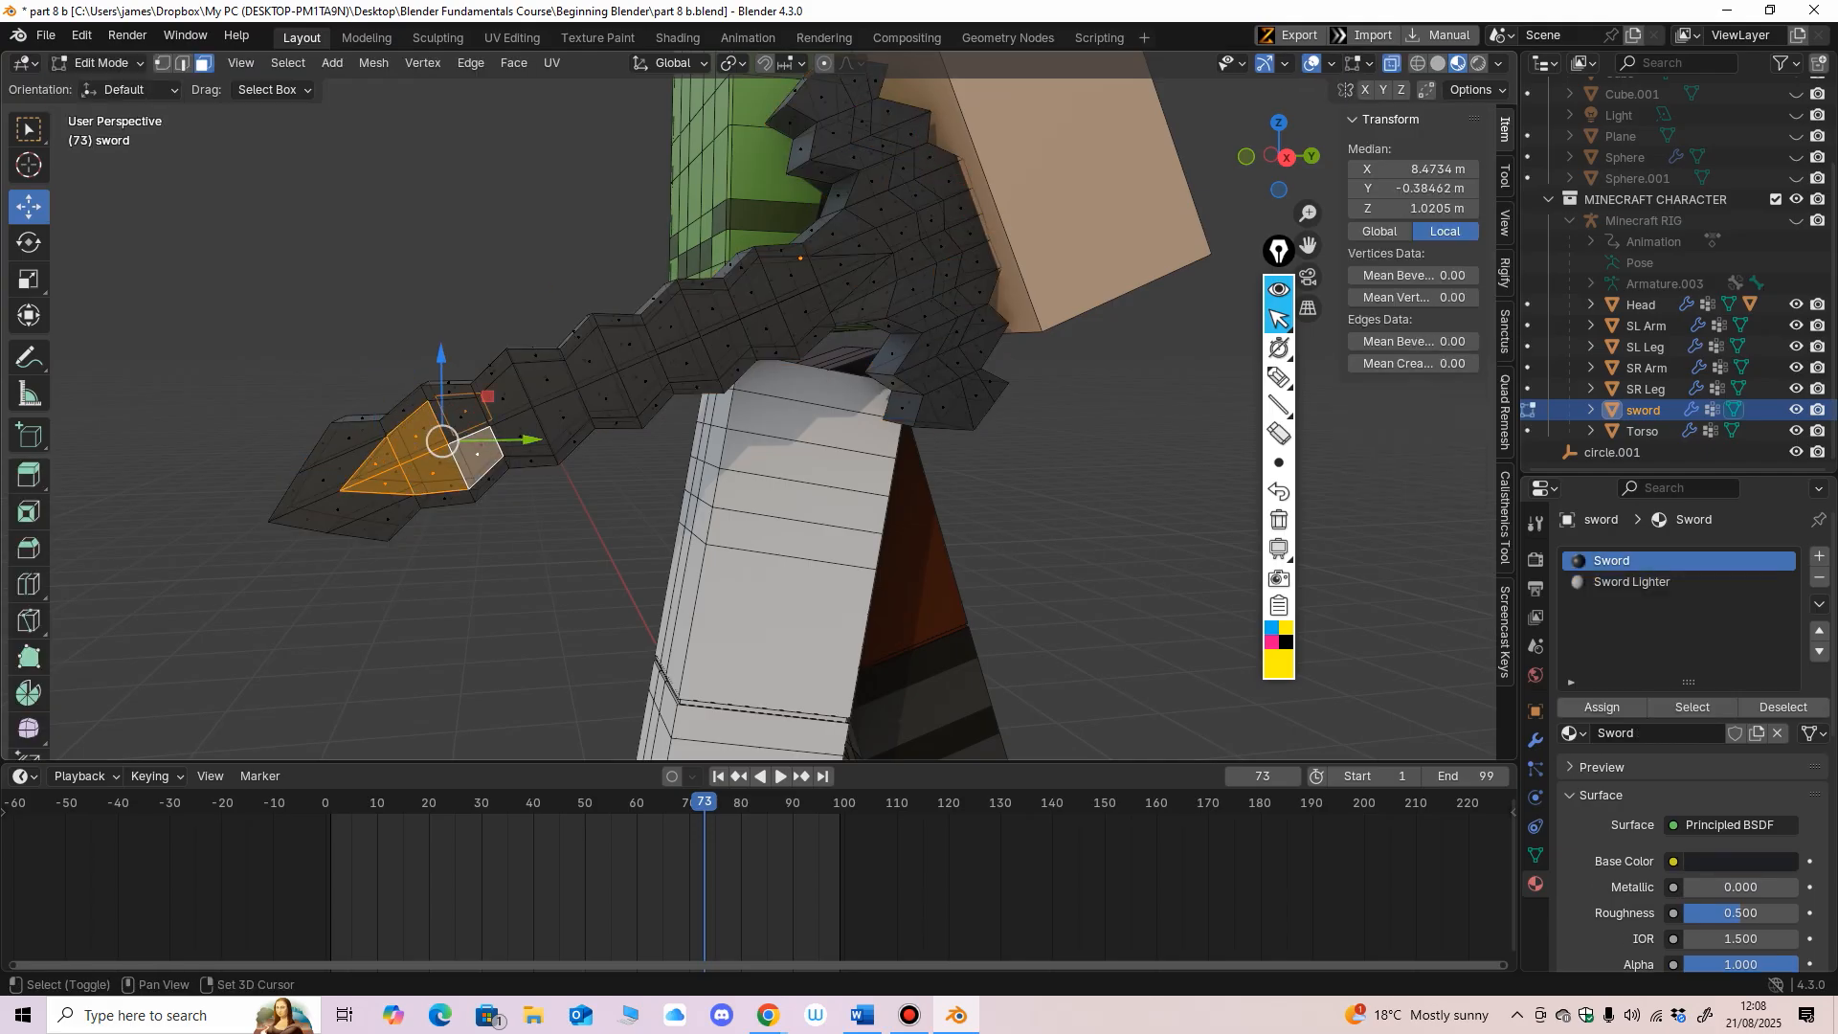
Step: Extend the selection along both inner face rows of the blade's outer side, from the tip up to the guard
{"action": "scroll", "coordinate": [489, 448], "scroll_direction": "up", "scroll_amount": 1}
{"action": "middle_click_drag", "start_coordinate": [478, 450], "coordinate": [496, 446]}
{"action": "left_click", "coordinate": [493, 379], "text": "shift"}
{"action": "left_click", "coordinate": [513, 426], "text": "shift"}
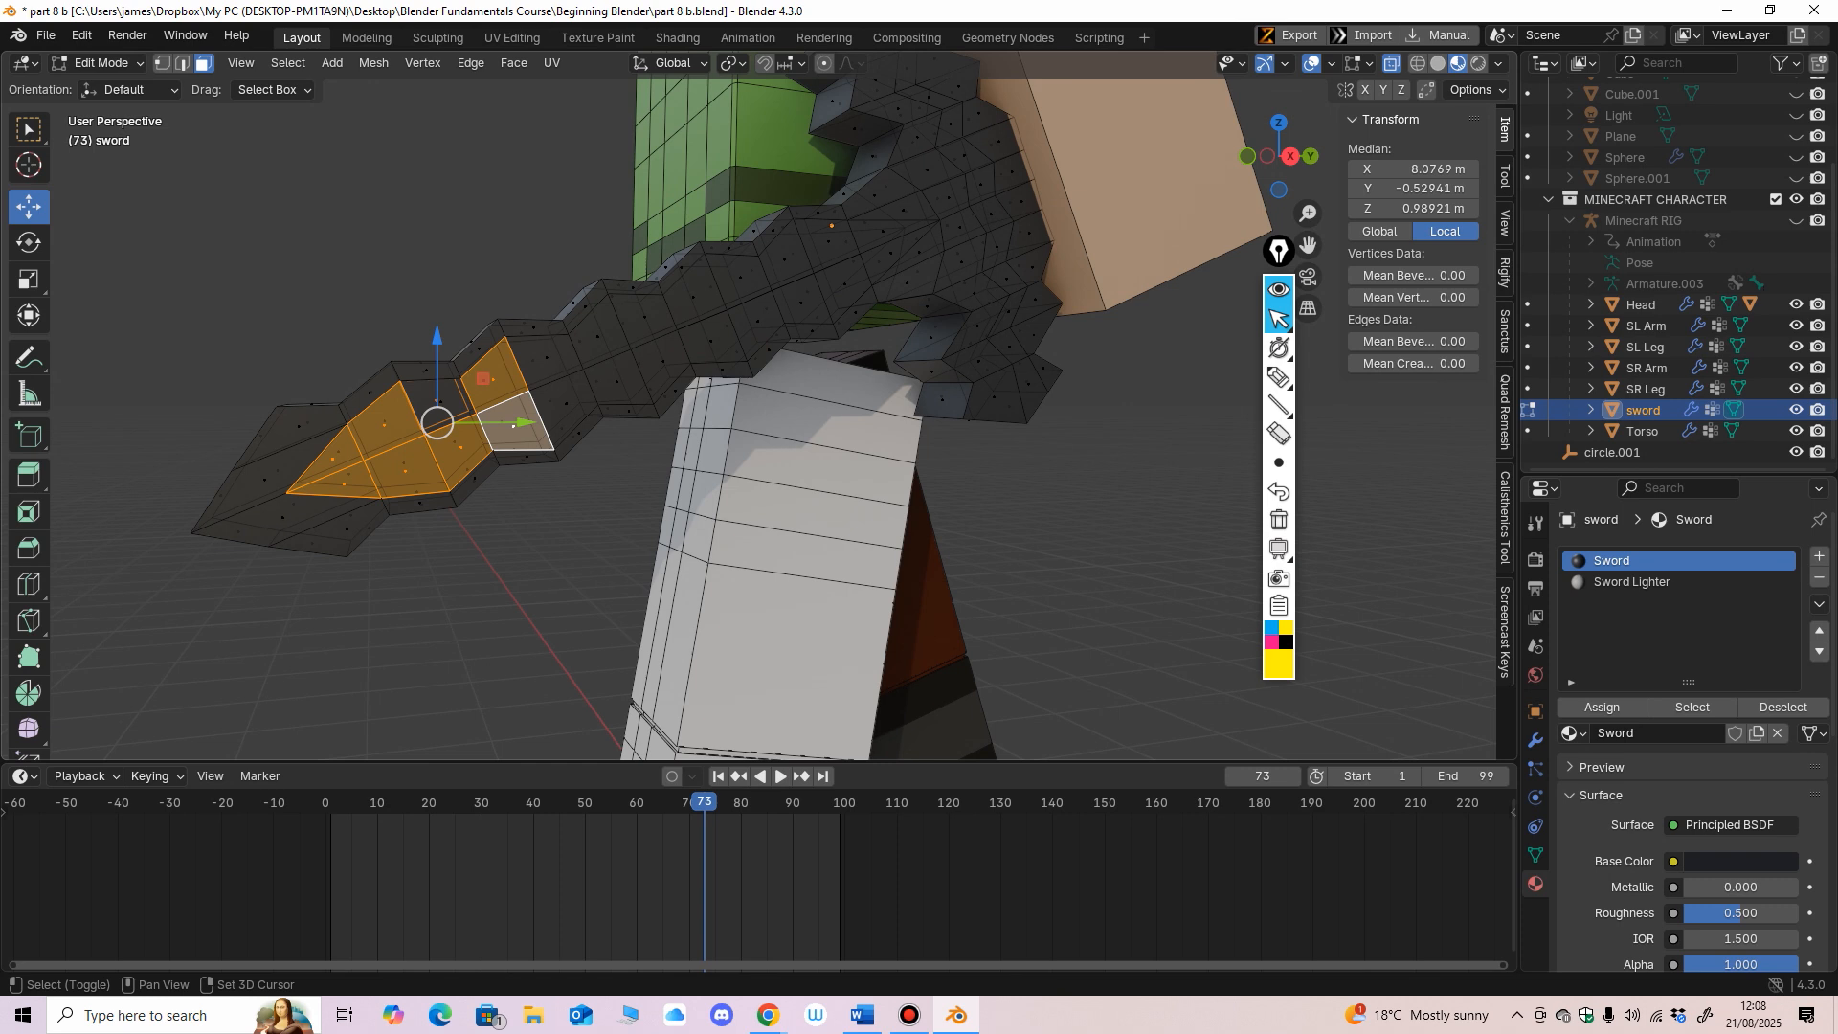
{"action": "left_click", "coordinate": [547, 359], "text": "shift"}
{"action": "left_click", "coordinate": [562, 403], "text": "shift"}
{"action": "left_click", "coordinate": [597, 337], "text": "shift"}
{"action": "left_click", "coordinate": [616, 381], "text": "shift"}
{"action": "left_click", "coordinate": [645, 317], "text": "shift"}
{"action": "left_click", "coordinate": [662, 361], "text": "shift"}
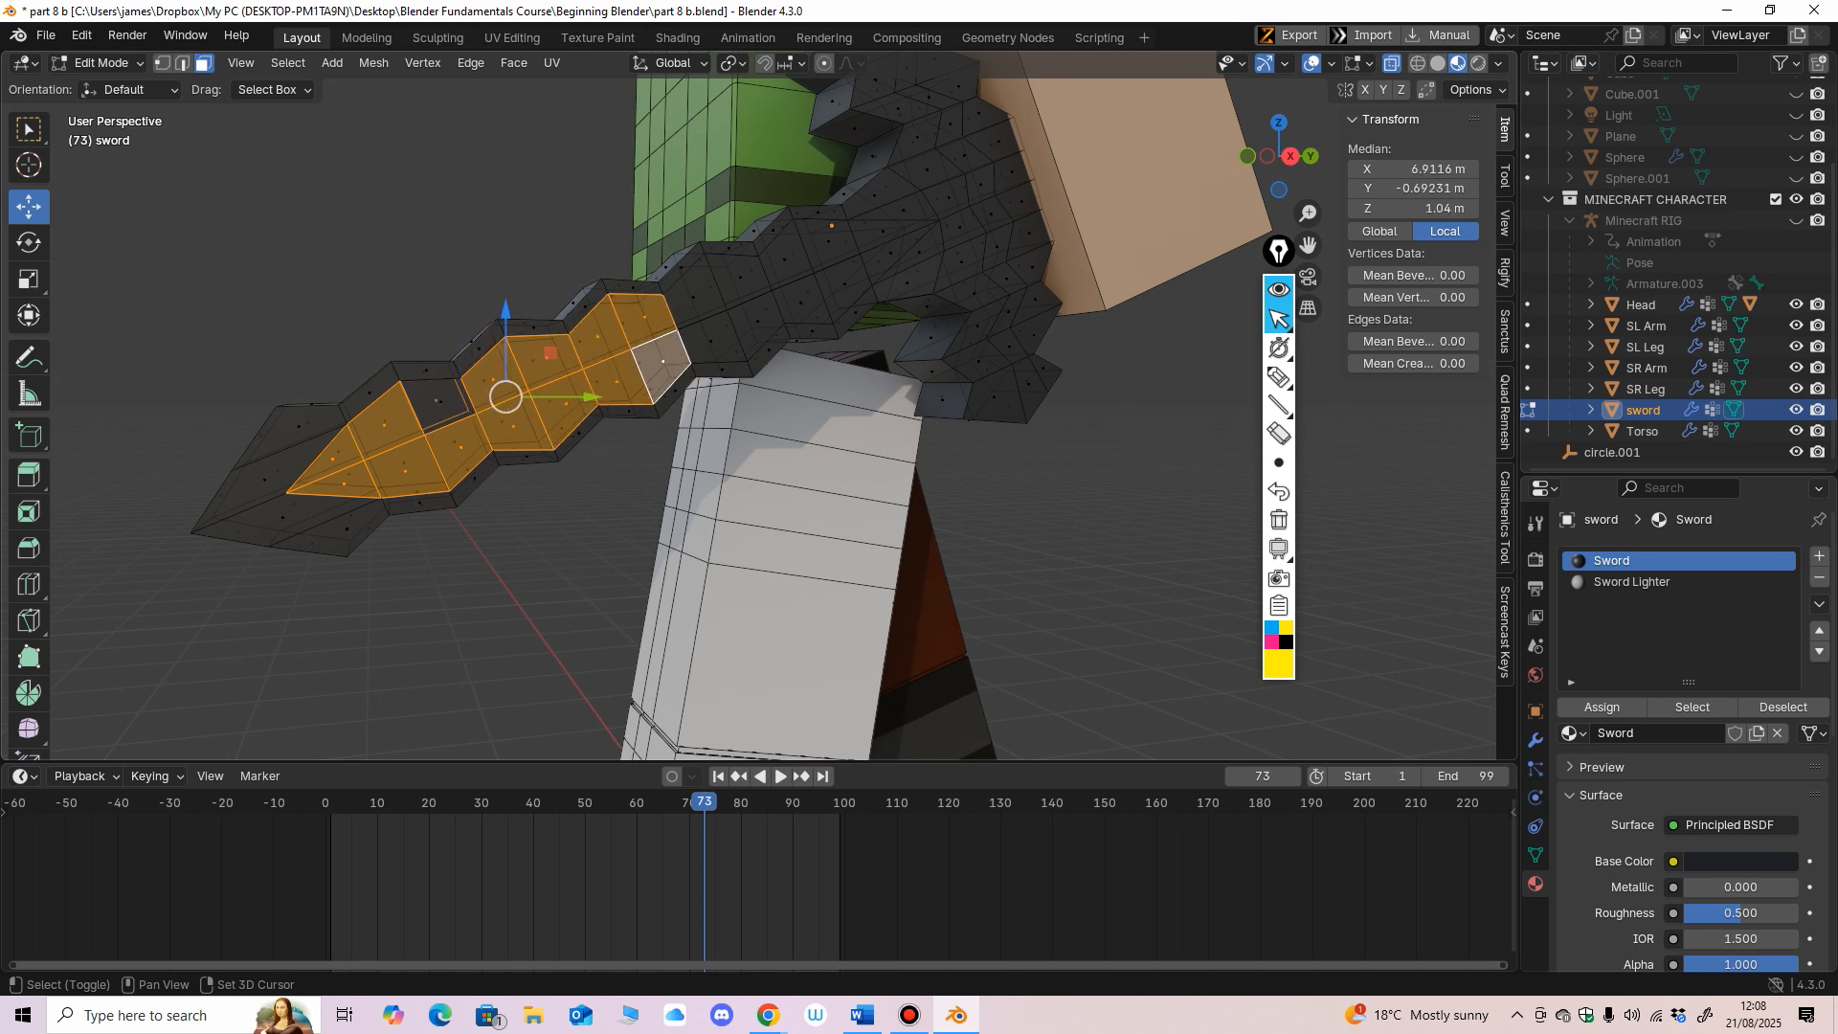
{"action": "left_click", "coordinate": [684, 297], "text": "shift"}
{"action": "left_click", "coordinate": [710, 341], "text": "shift"}
{"action": "left_click", "coordinate": [740, 276], "text": "shift"}
{"action": "left_click", "coordinate": [756, 320], "text": "shift"}
{"action": "left_click", "coordinate": [784, 259], "text": "shift"}
{"action": "left_click", "coordinate": [801, 304], "text": "shift"}
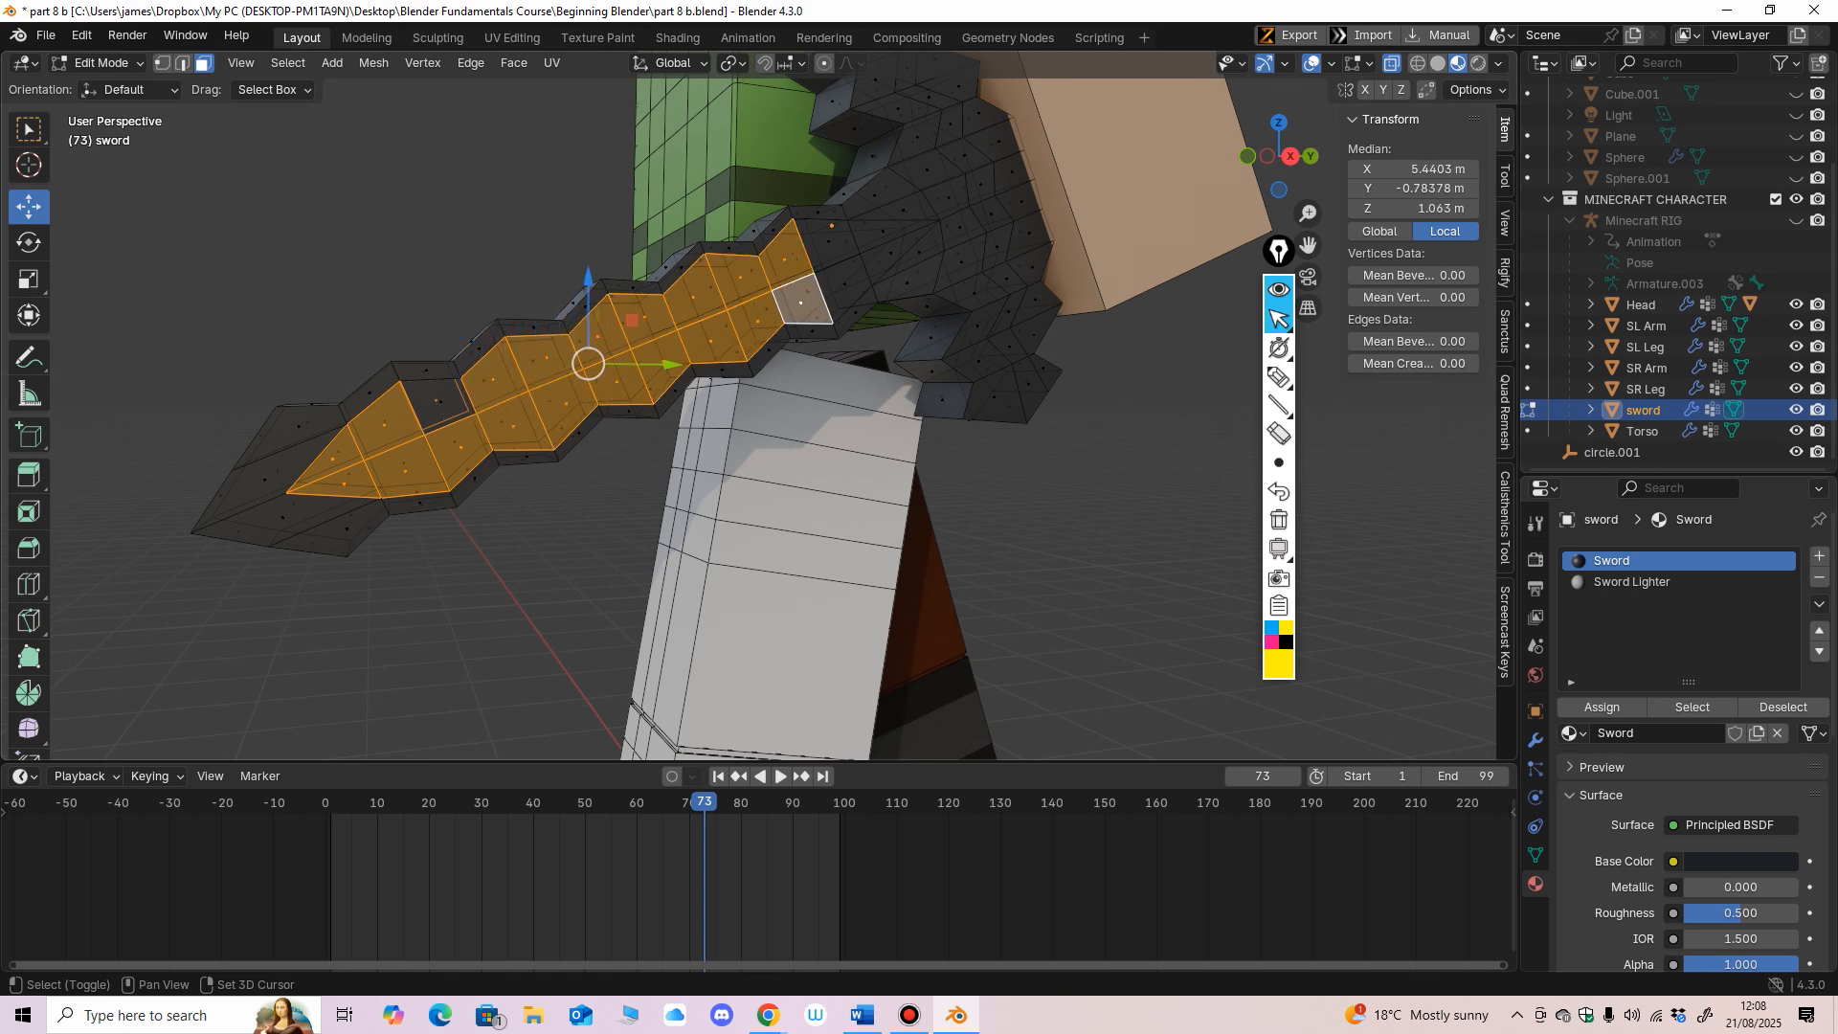
{"action": "left_click", "coordinate": [829, 242], "text": "shift"}
{"action": "left_click", "coordinate": [846, 287], "text": "shift"}
{"action": "left_click", "coordinate": [883, 232], "text": "shift"}
{"action": "left_click", "coordinate": [886, 256], "text": "shift"}
Step: Add the inner faces at the tip of the blade's opposite side to the selection
{"action": "middle_click_drag", "start_coordinate": [780, 569], "coordinate": [972, 498], "text": "ctrl"}
{"action": "left_click", "coordinate": [968, 492], "text": "shift"}
{"action": "left_click", "coordinate": [941, 548], "text": "shift"}
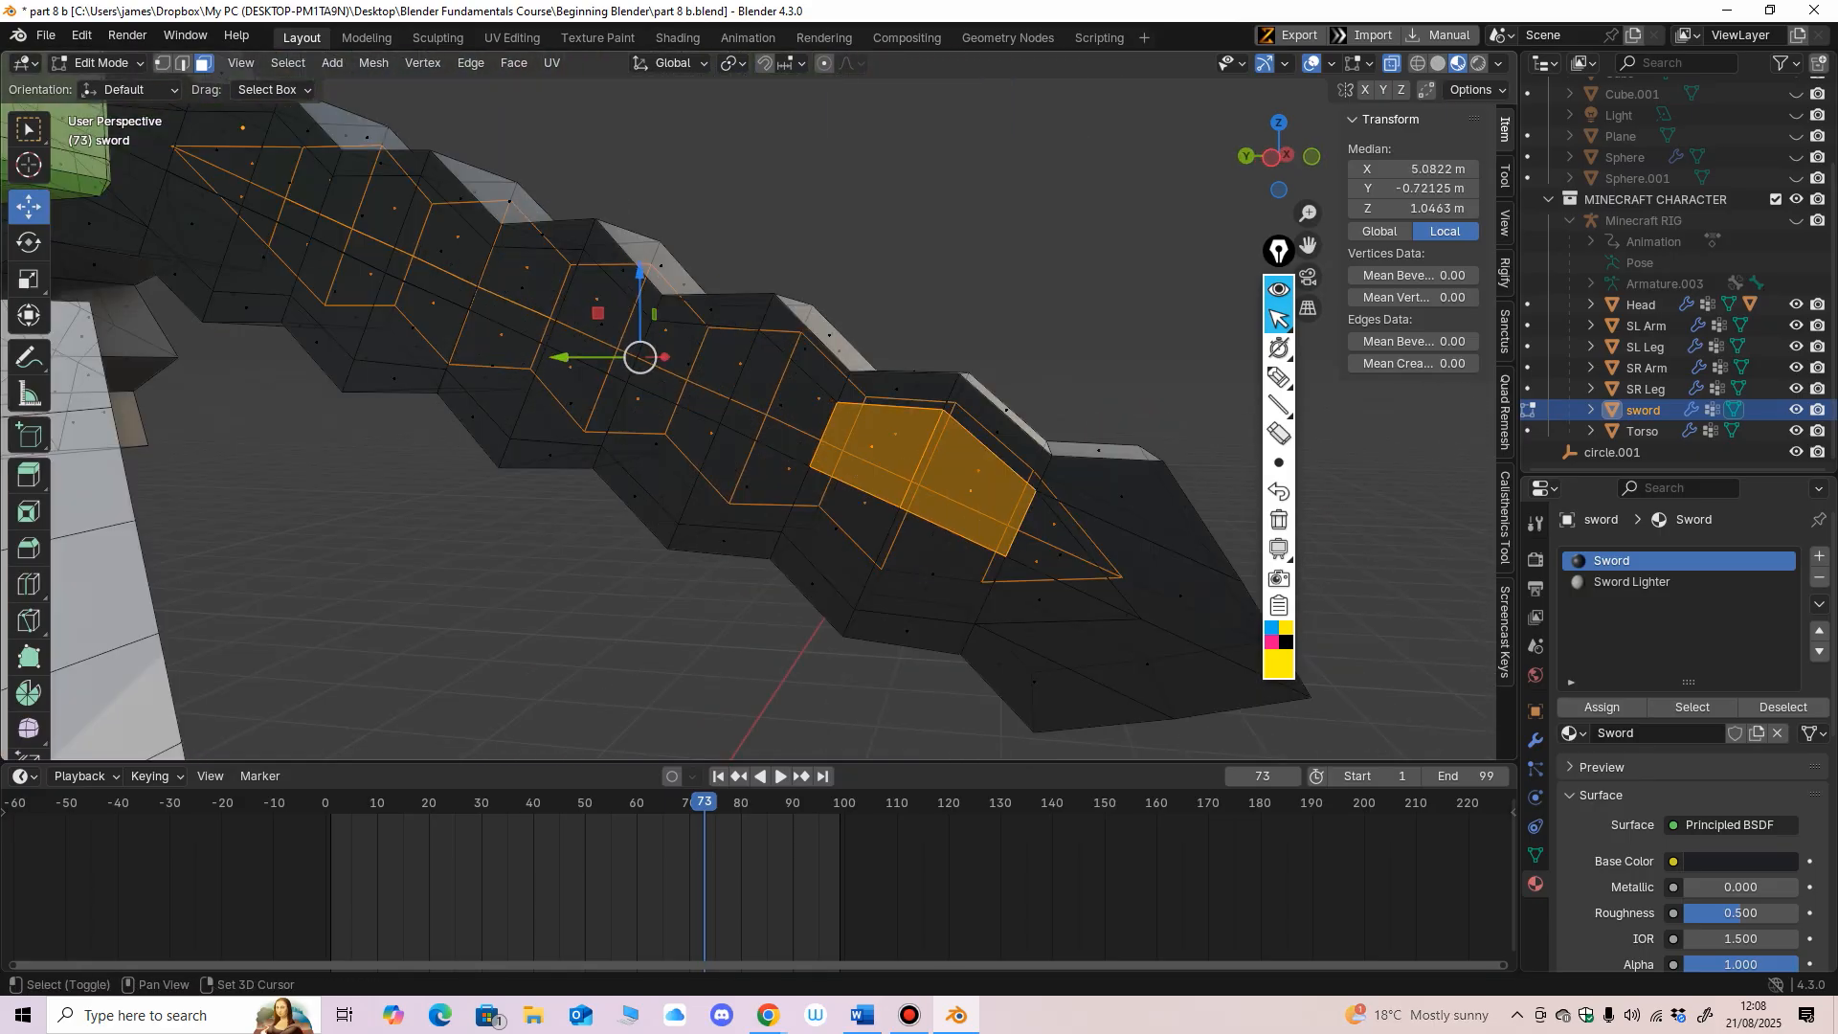
{"action": "left_click", "coordinate": [934, 572], "text": "shift"}
{"action": "left_click", "coordinate": [1038, 599], "text": "shift"}
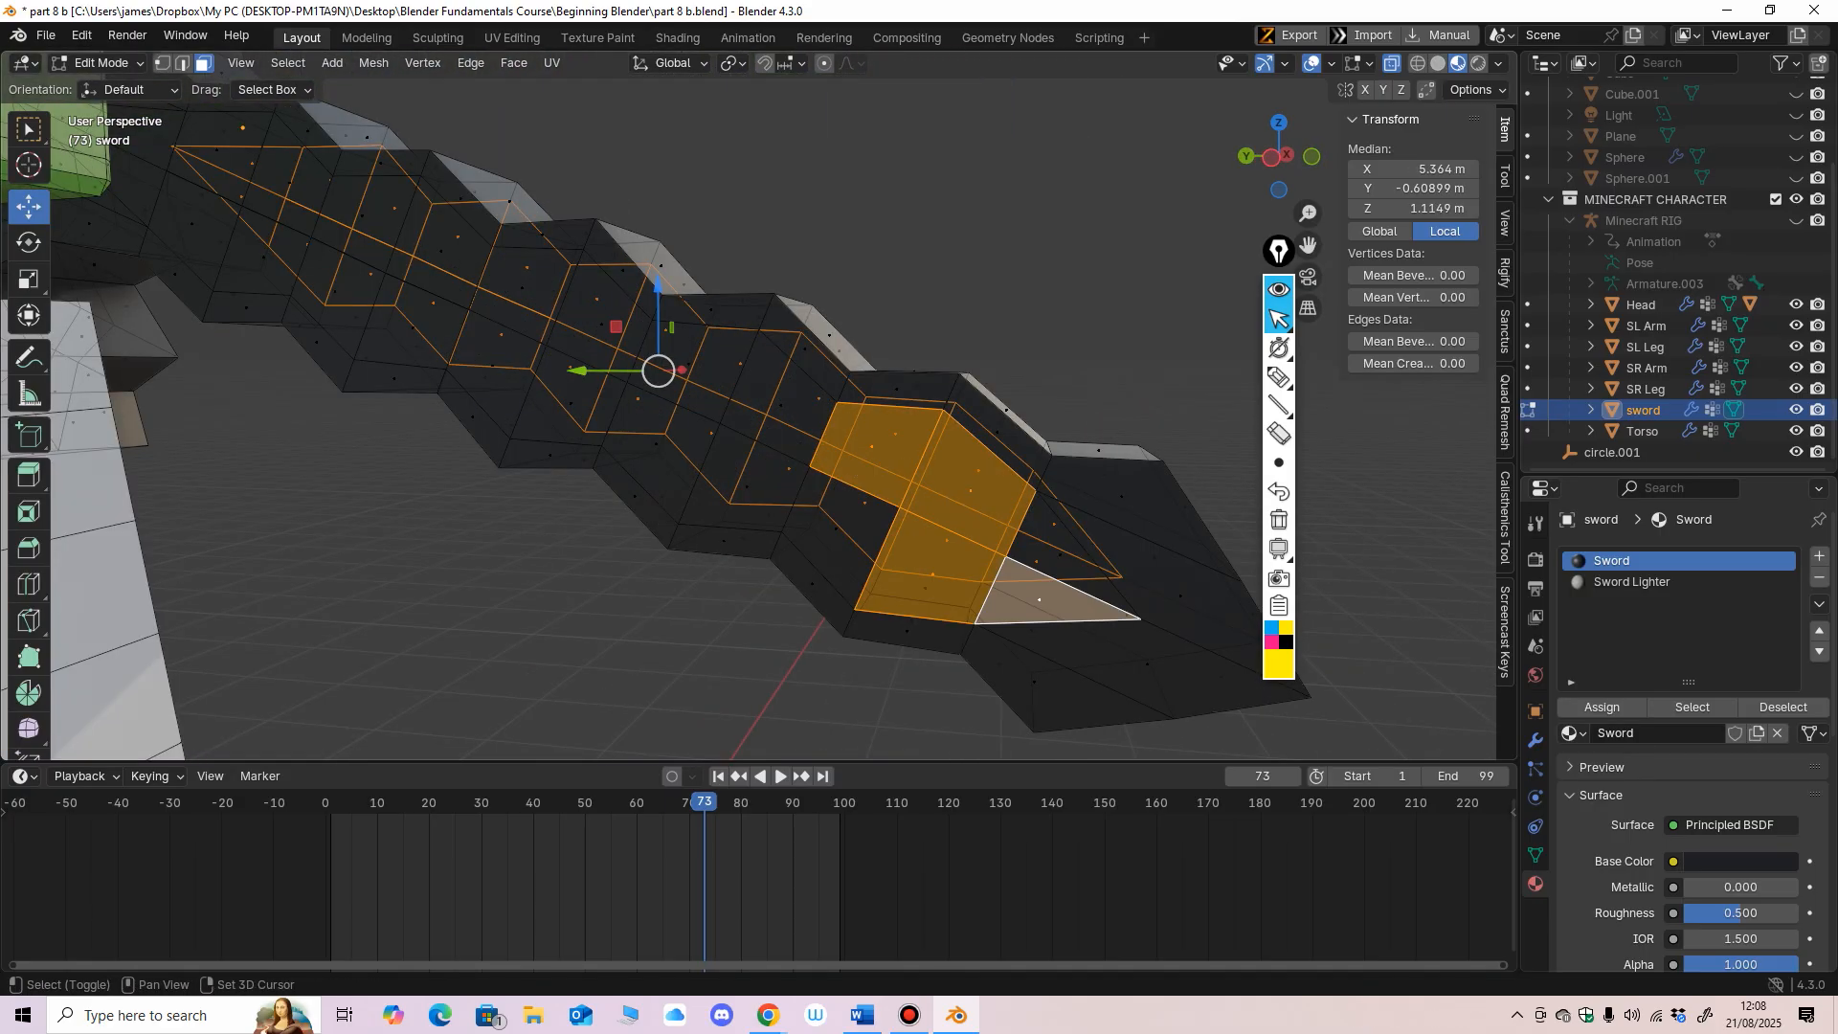
{"action": "left_click", "coordinate": [1059, 551], "text": "shift"}
{"action": "middle_click_drag", "start_coordinate": [1059, 551], "coordinate": [1033, 496]}
{"action": "scroll", "coordinate": [1079, 483], "scroll_direction": "down", "scroll_amount": 3}
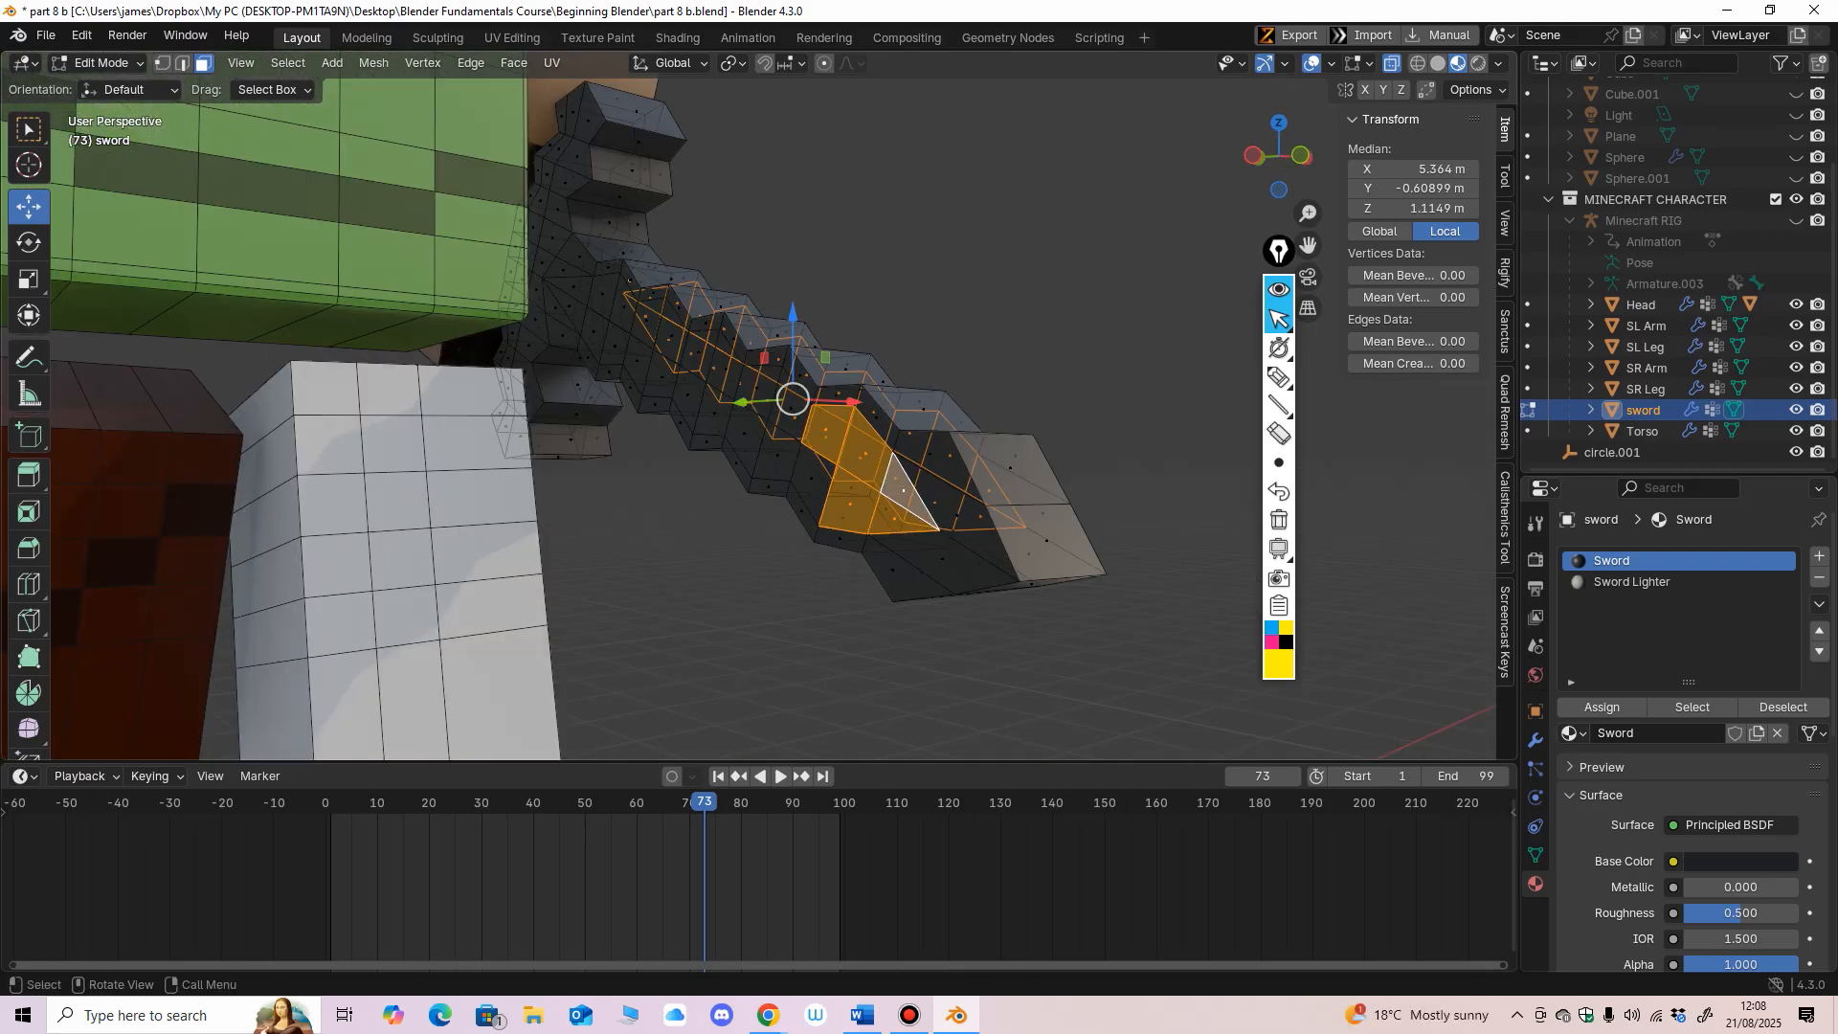
Step: Turn off X-ray and add the remaining inner faces of the blade's opposite side, up to the guard, to the selection
{"action": "left_click", "coordinate": [1392, 63]}
{"action": "scroll", "coordinate": [1082, 401], "scroll_direction": "up", "scroll_amount": 3}
{"action": "middle_click_drag", "start_coordinate": [1081, 402], "coordinate": [1093, 382]}
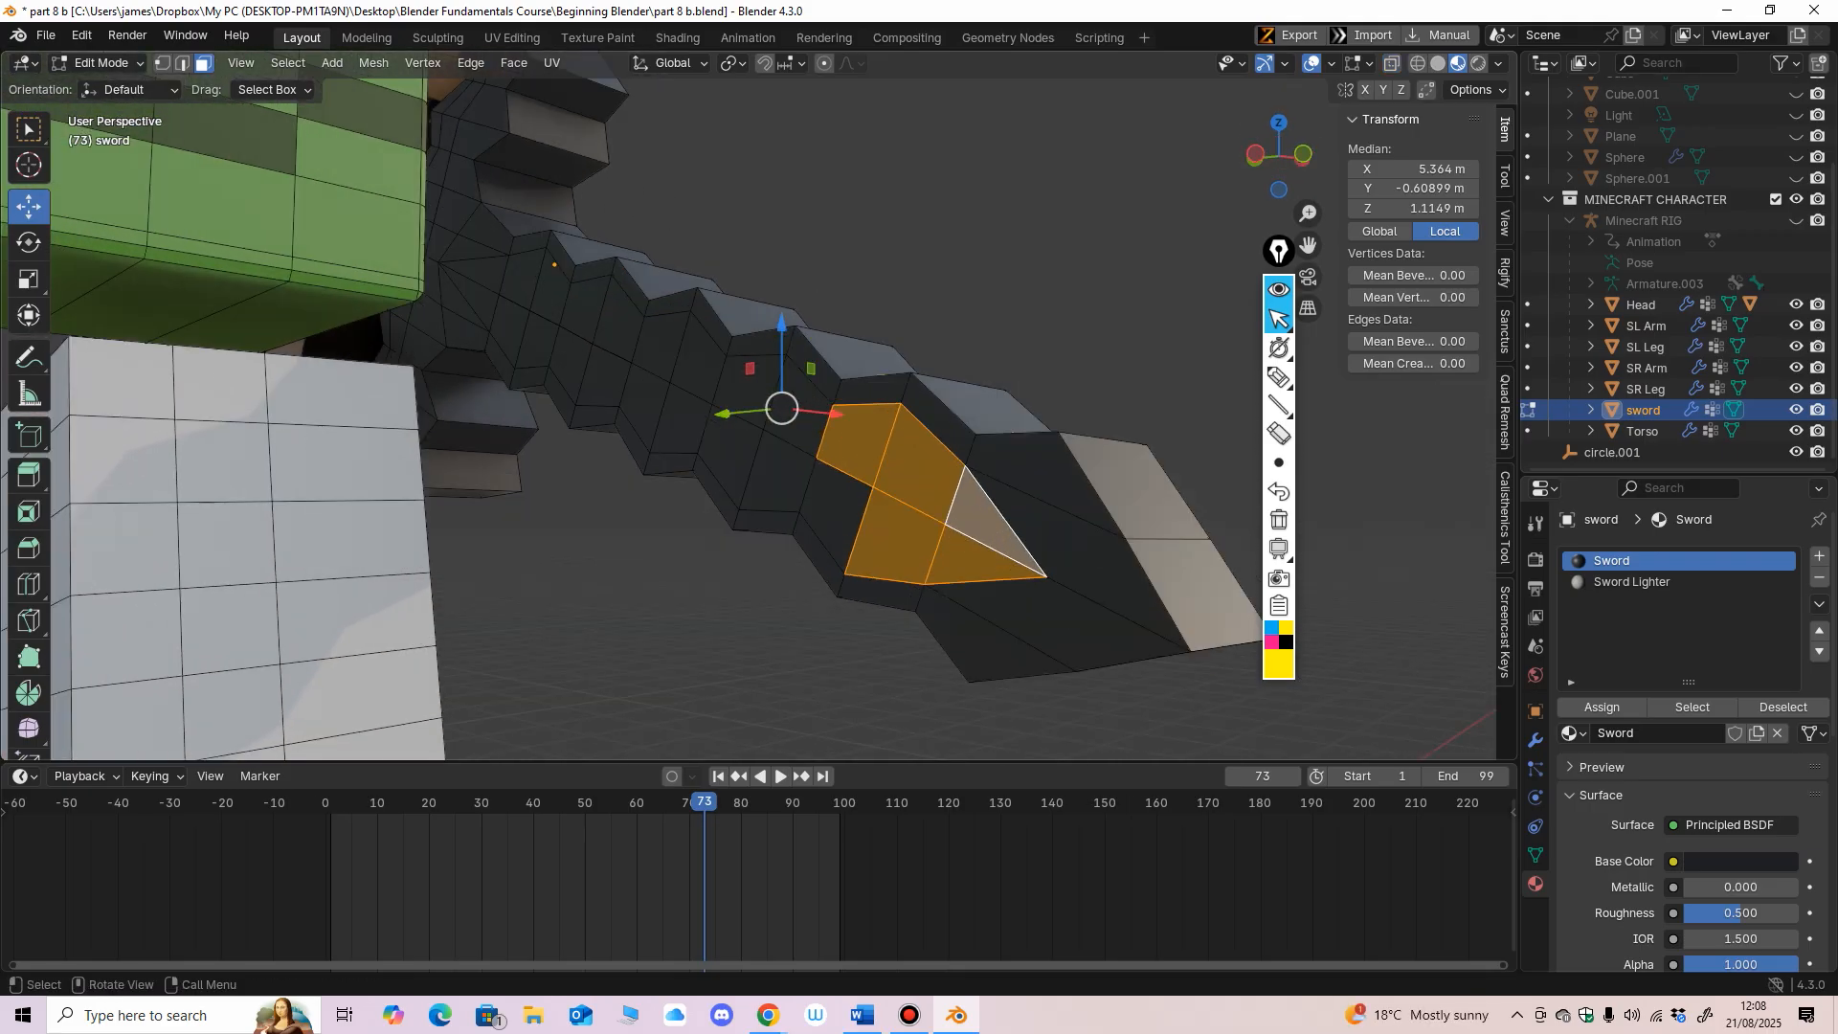
{"action": "left_click", "coordinate": [836, 517], "text": "shift"}
{"action": "left_click", "coordinate": [779, 473], "text": "shift"}
{"action": "left_click", "coordinate": [802, 406], "text": "shift"}
{"action": "left_click", "coordinate": [747, 385], "text": "shift"}
{"action": "left_click", "coordinate": [729, 449], "text": "shift"}
{"action": "left_click", "coordinate": [683, 425], "text": "shift"}
{"action": "left_click", "coordinate": [699, 362], "text": "shift"}
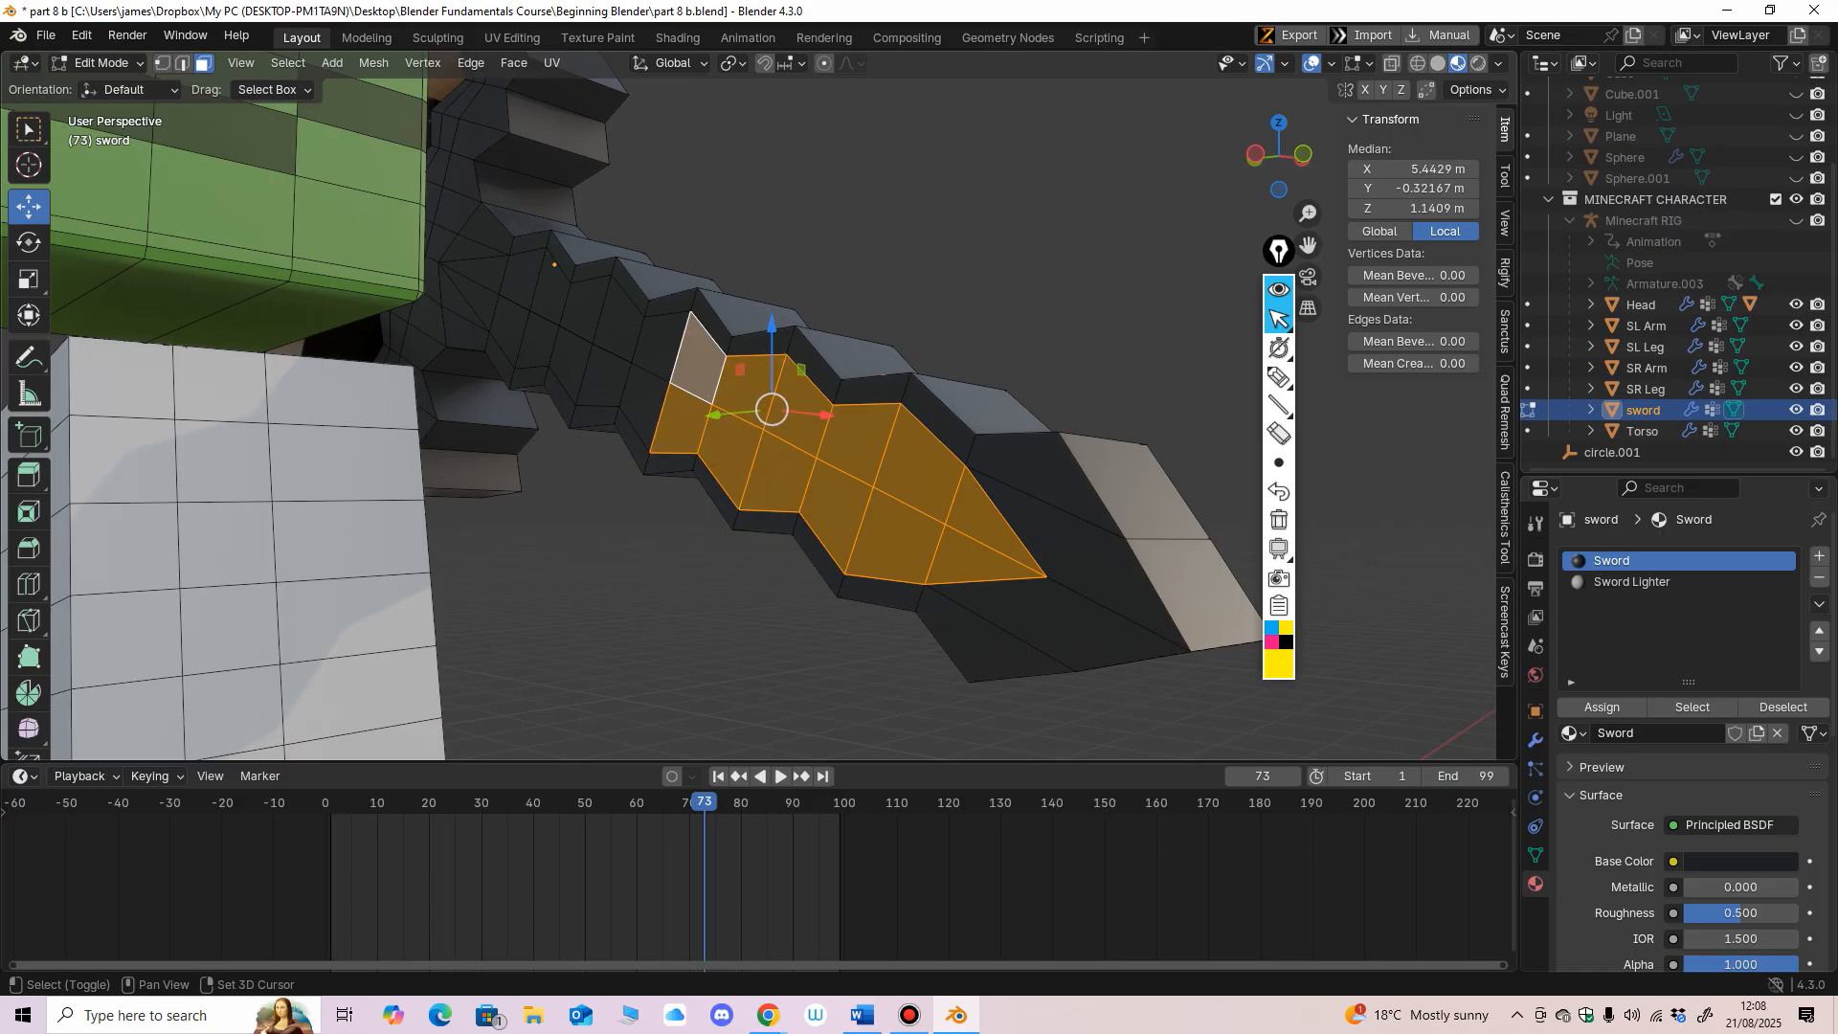
{"action": "left_click", "coordinate": [660, 345], "text": "shift"}
{"action": "left_click", "coordinate": [643, 400], "text": "shift"}
{"action": "left_click", "coordinate": [605, 377], "text": "shift"}
{"action": "left_click", "coordinate": [620, 324], "text": "shift"}
{"action": "left_click", "coordinate": [585, 308], "text": "shift"}
{"action": "left_click", "coordinate": [570, 359], "text": "shift"}
{"action": "left_click", "coordinate": [538, 341], "text": "shift"}
{"action": "left_click", "coordinate": [552, 293], "text": "shift"}
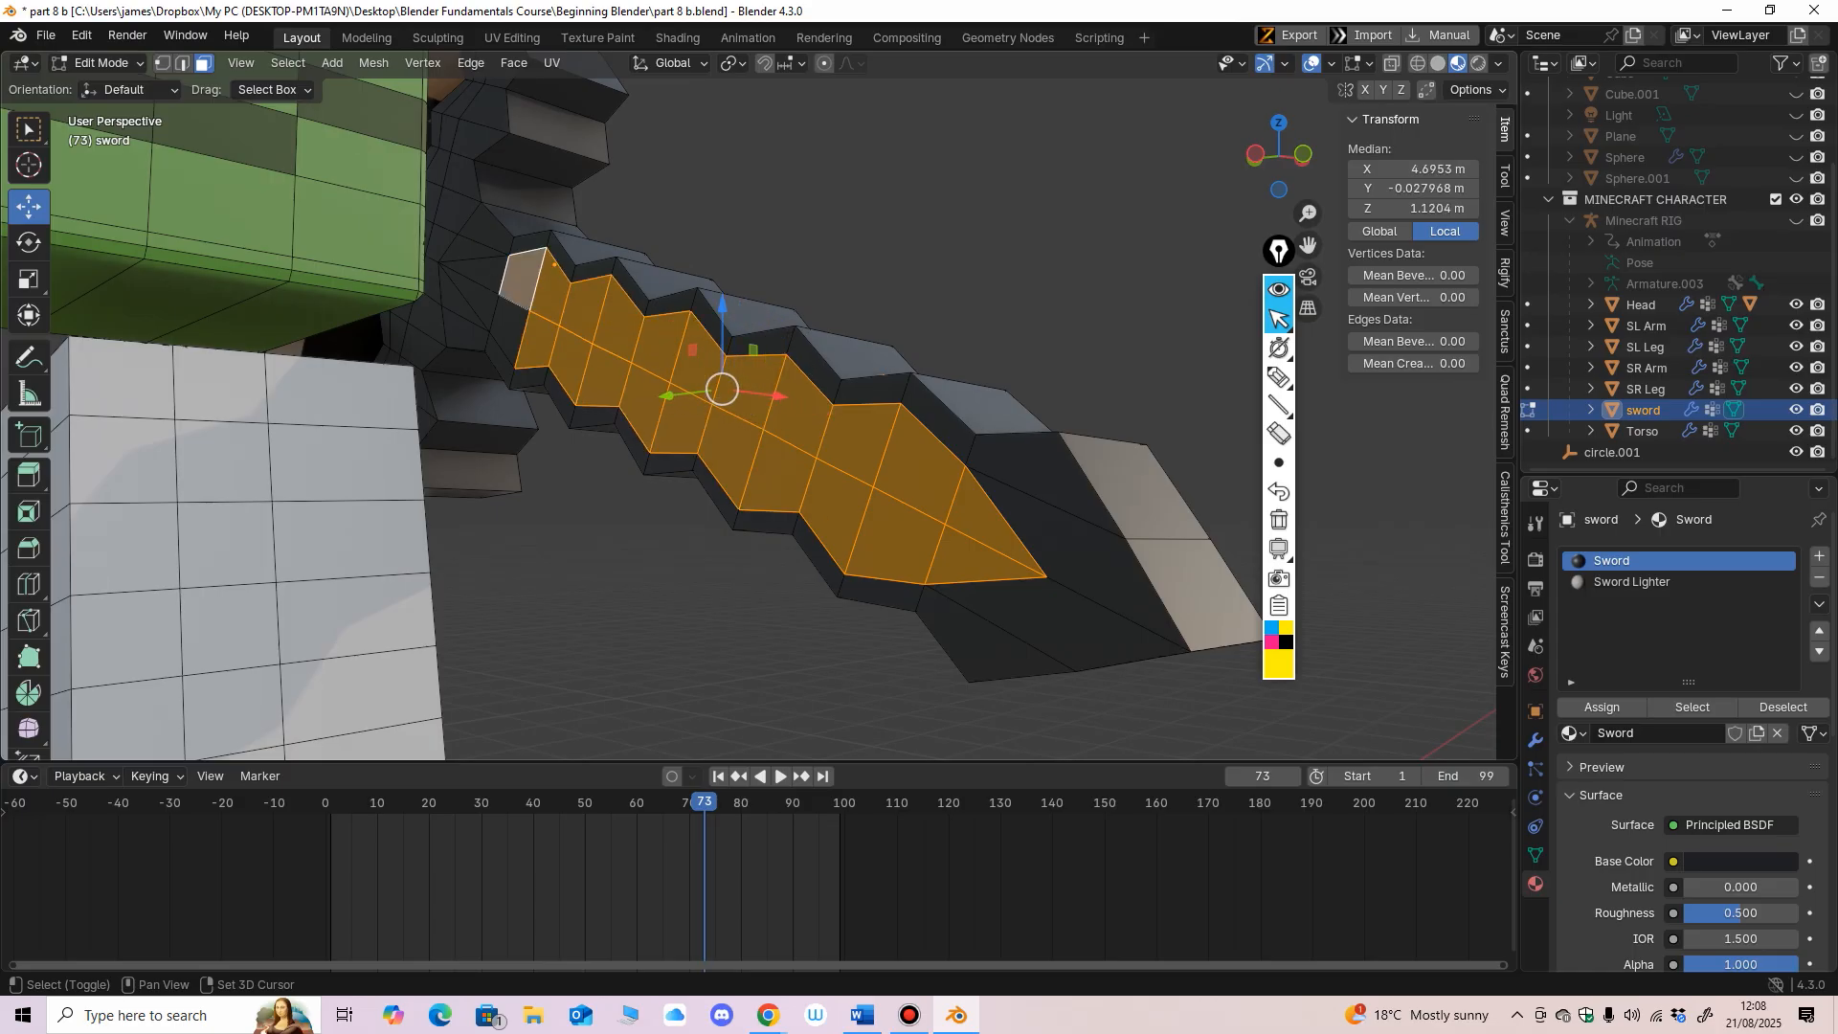
{"action": "left_click", "coordinate": [505, 330], "text": "shift"}
{"action": "left_click", "coordinate": [477, 295], "text": "shift"}
{"action": "left_click", "coordinate": [484, 270], "text": "shift"}
Step: Assign Sword Lighter to the selected inner blade faces and clear the selection
{"action": "scroll", "coordinate": [536, 306], "scroll_direction": "down", "scroll_amount": 3}
{"action": "middle_click_drag", "start_coordinate": [612, 364], "coordinate": [306, 369]}
{"action": "left_click", "coordinate": [1632, 581]}
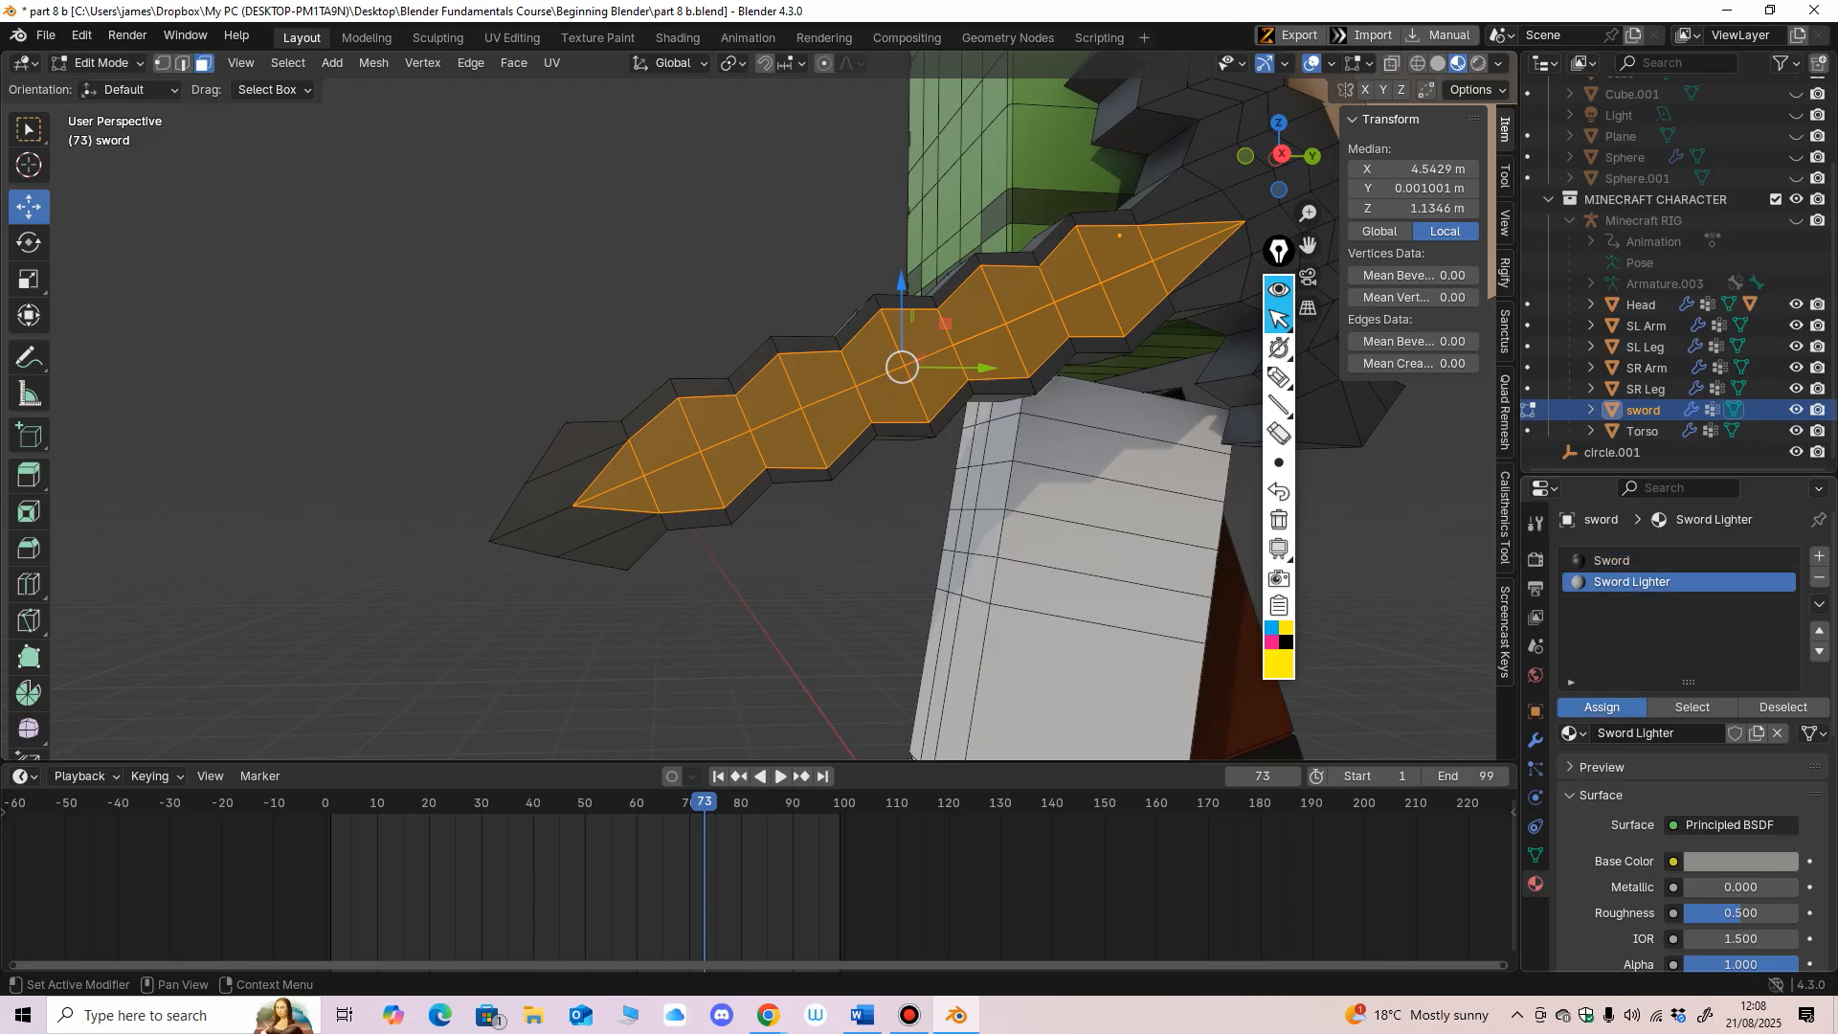
{"action": "left_click", "coordinate": [1601, 707]}
{"action": "key", "text": "alt+a"}
{"action": "middle_click_drag", "start_coordinate": [727, 412], "coordinate": [862, 354]}
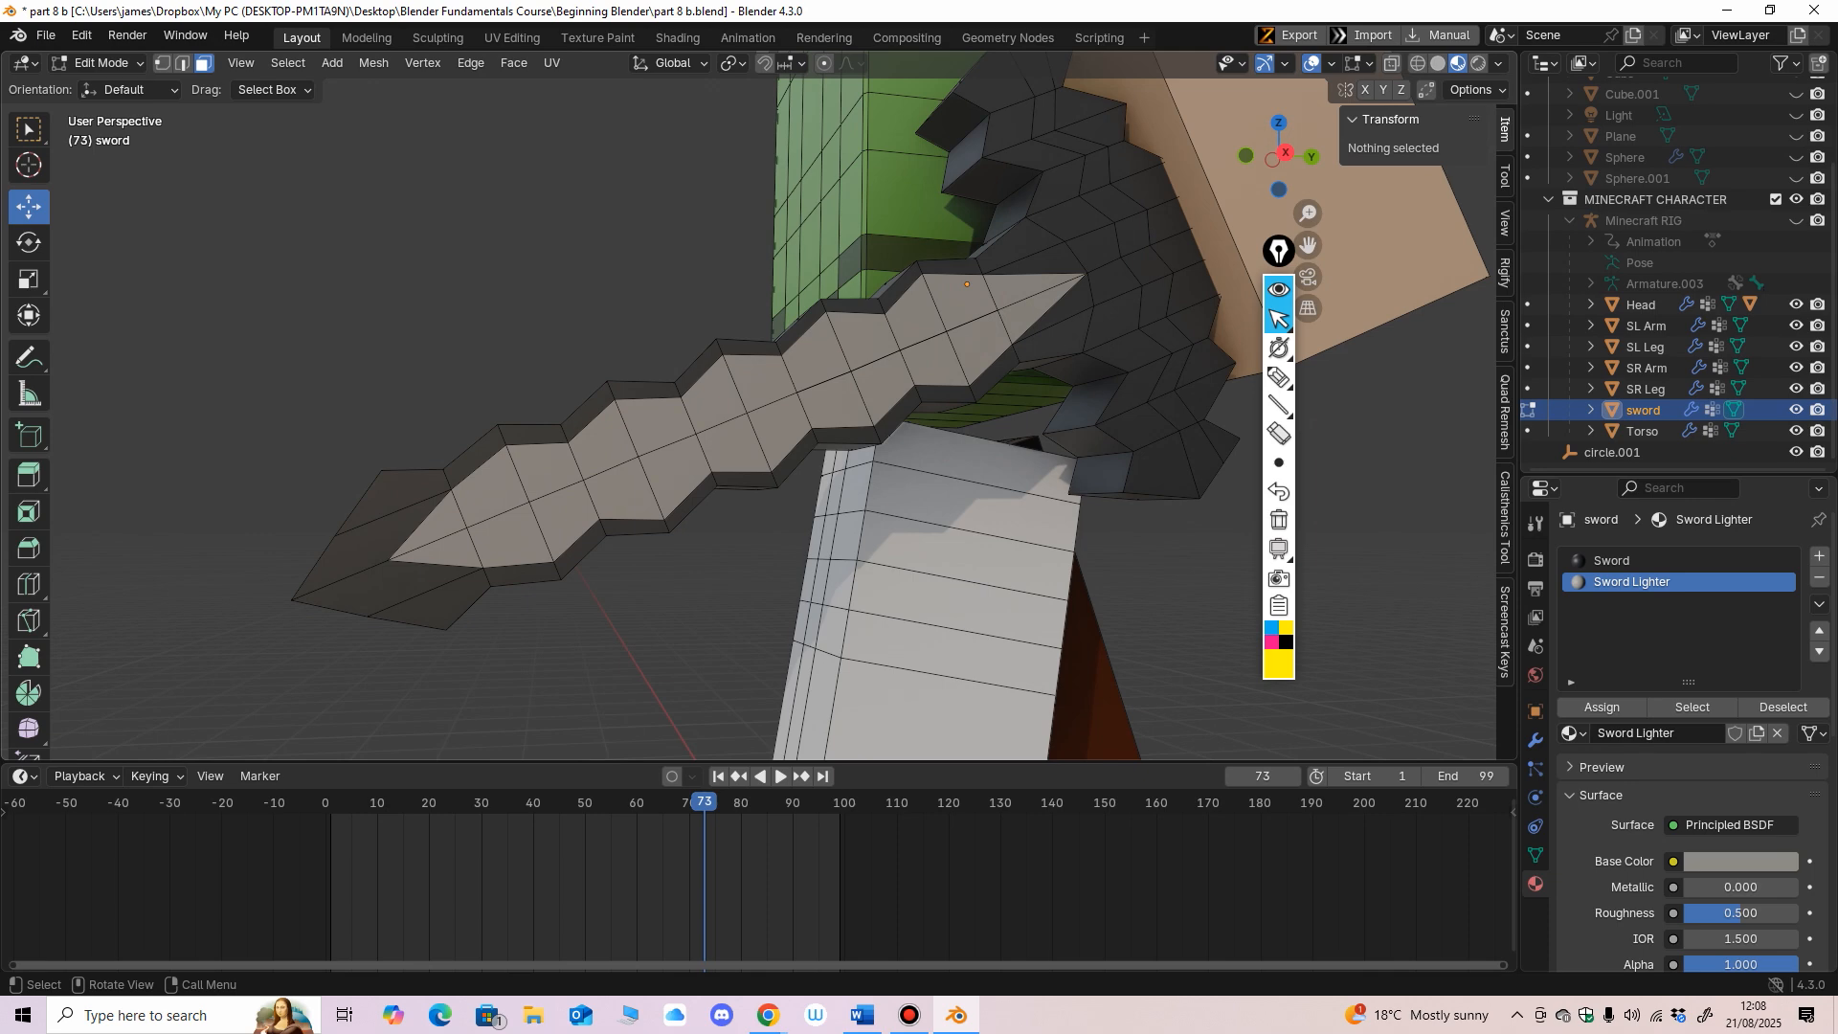
Step: Add a third sword material named sword white, with its base colour sampled from the blade's light inner faces
{"action": "middle_click_drag", "start_coordinate": [861, 383], "coordinate": [862, 488], "text": "ctrl"}
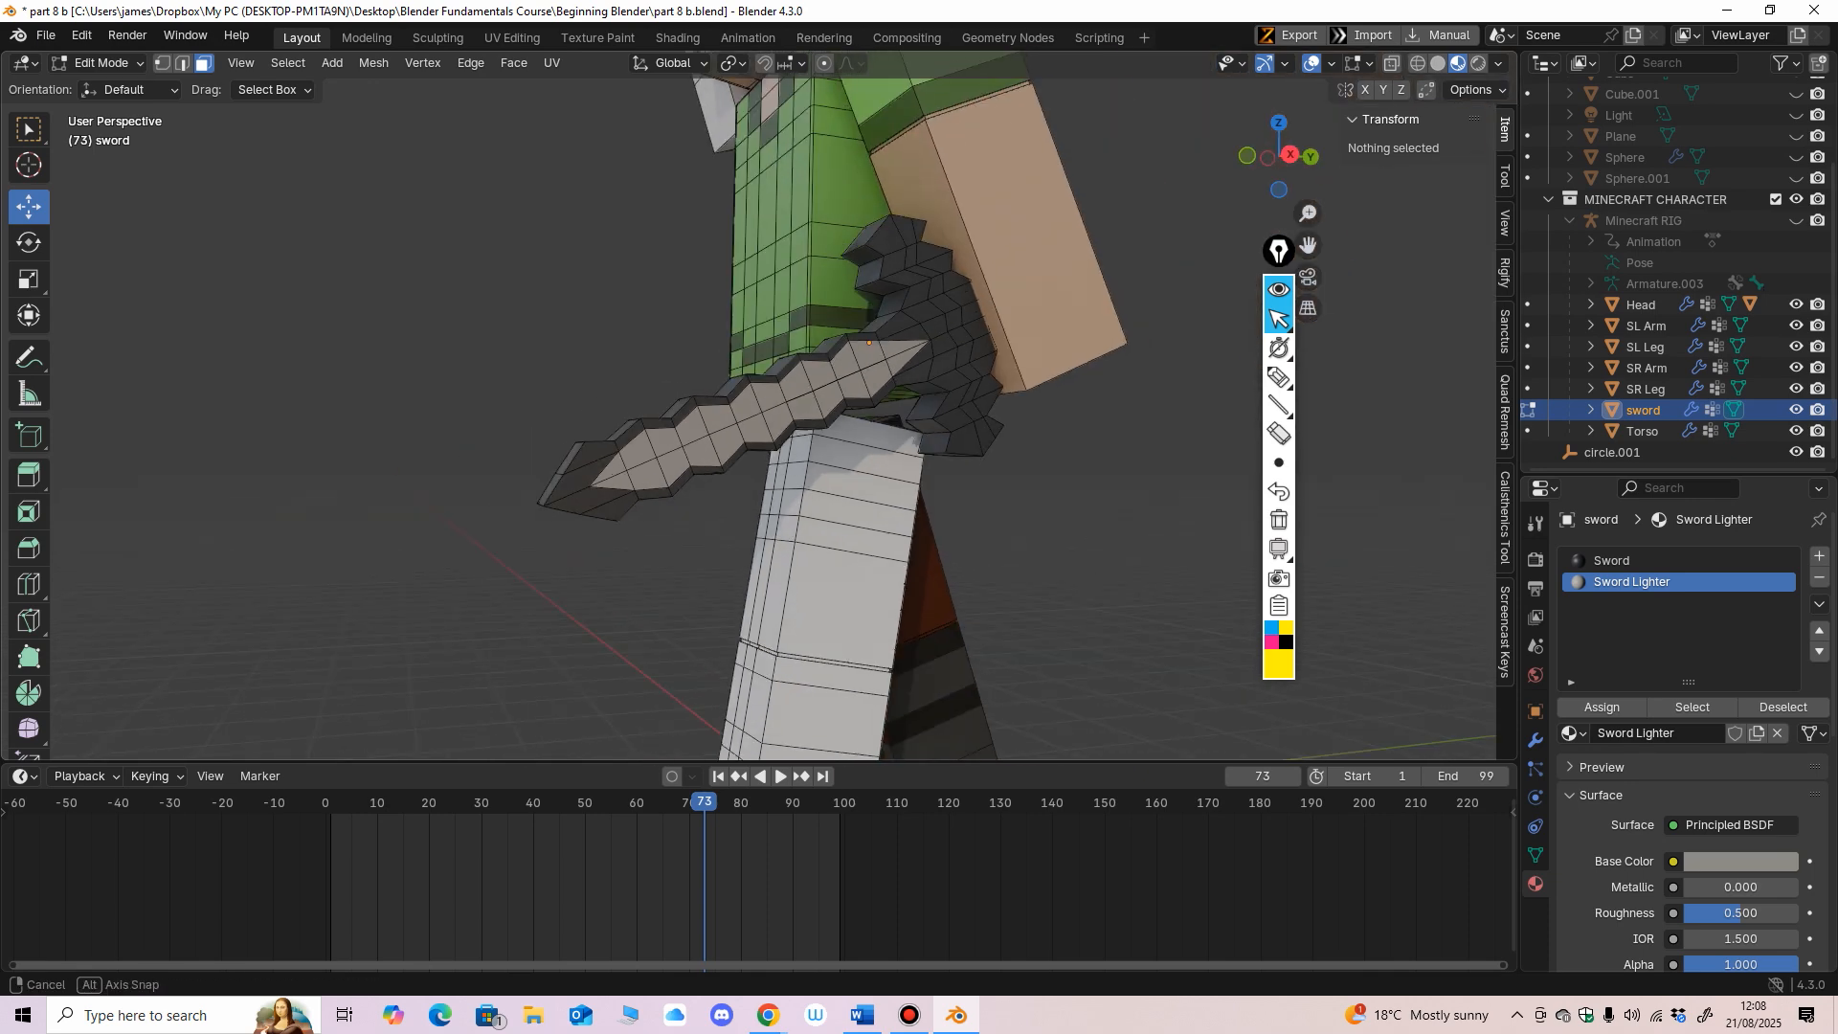
{"action": "middle_click_drag", "start_coordinate": [747, 459], "coordinate": [723, 411]}
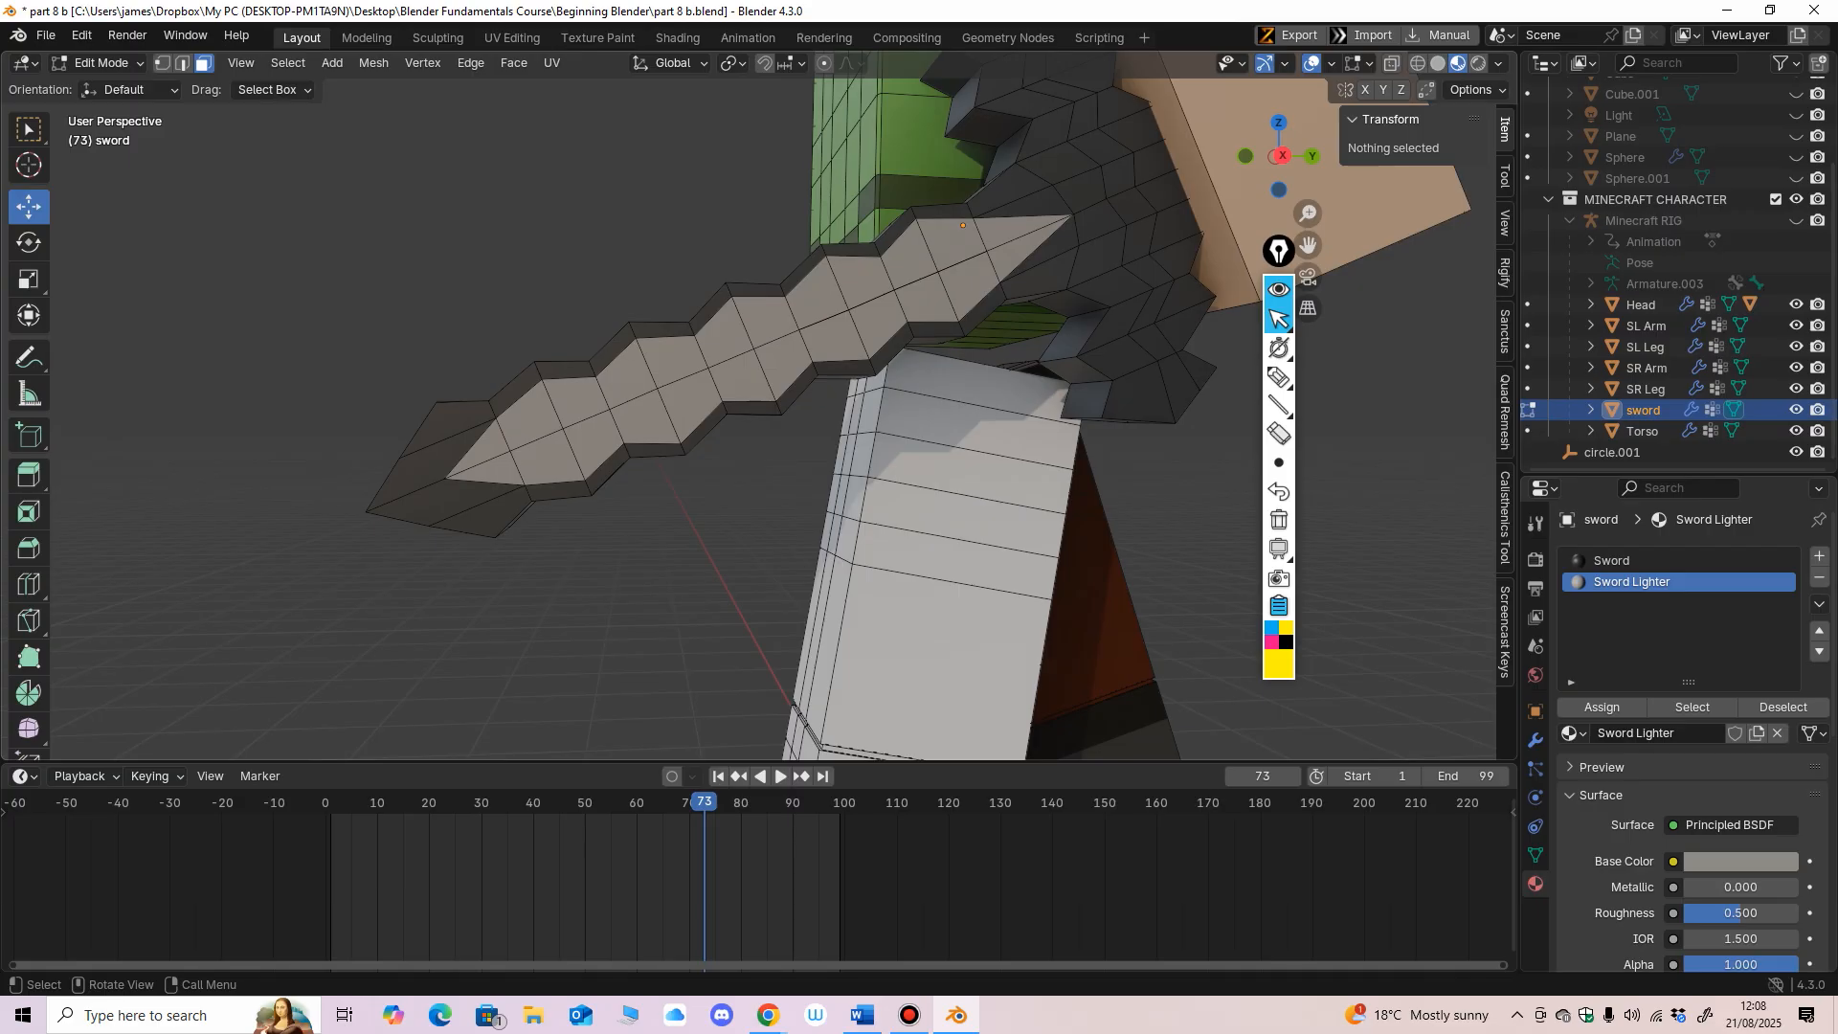
{"action": "left_click", "coordinate": [1818, 556]}
{"action": "left_click", "coordinate": [1693, 733]}
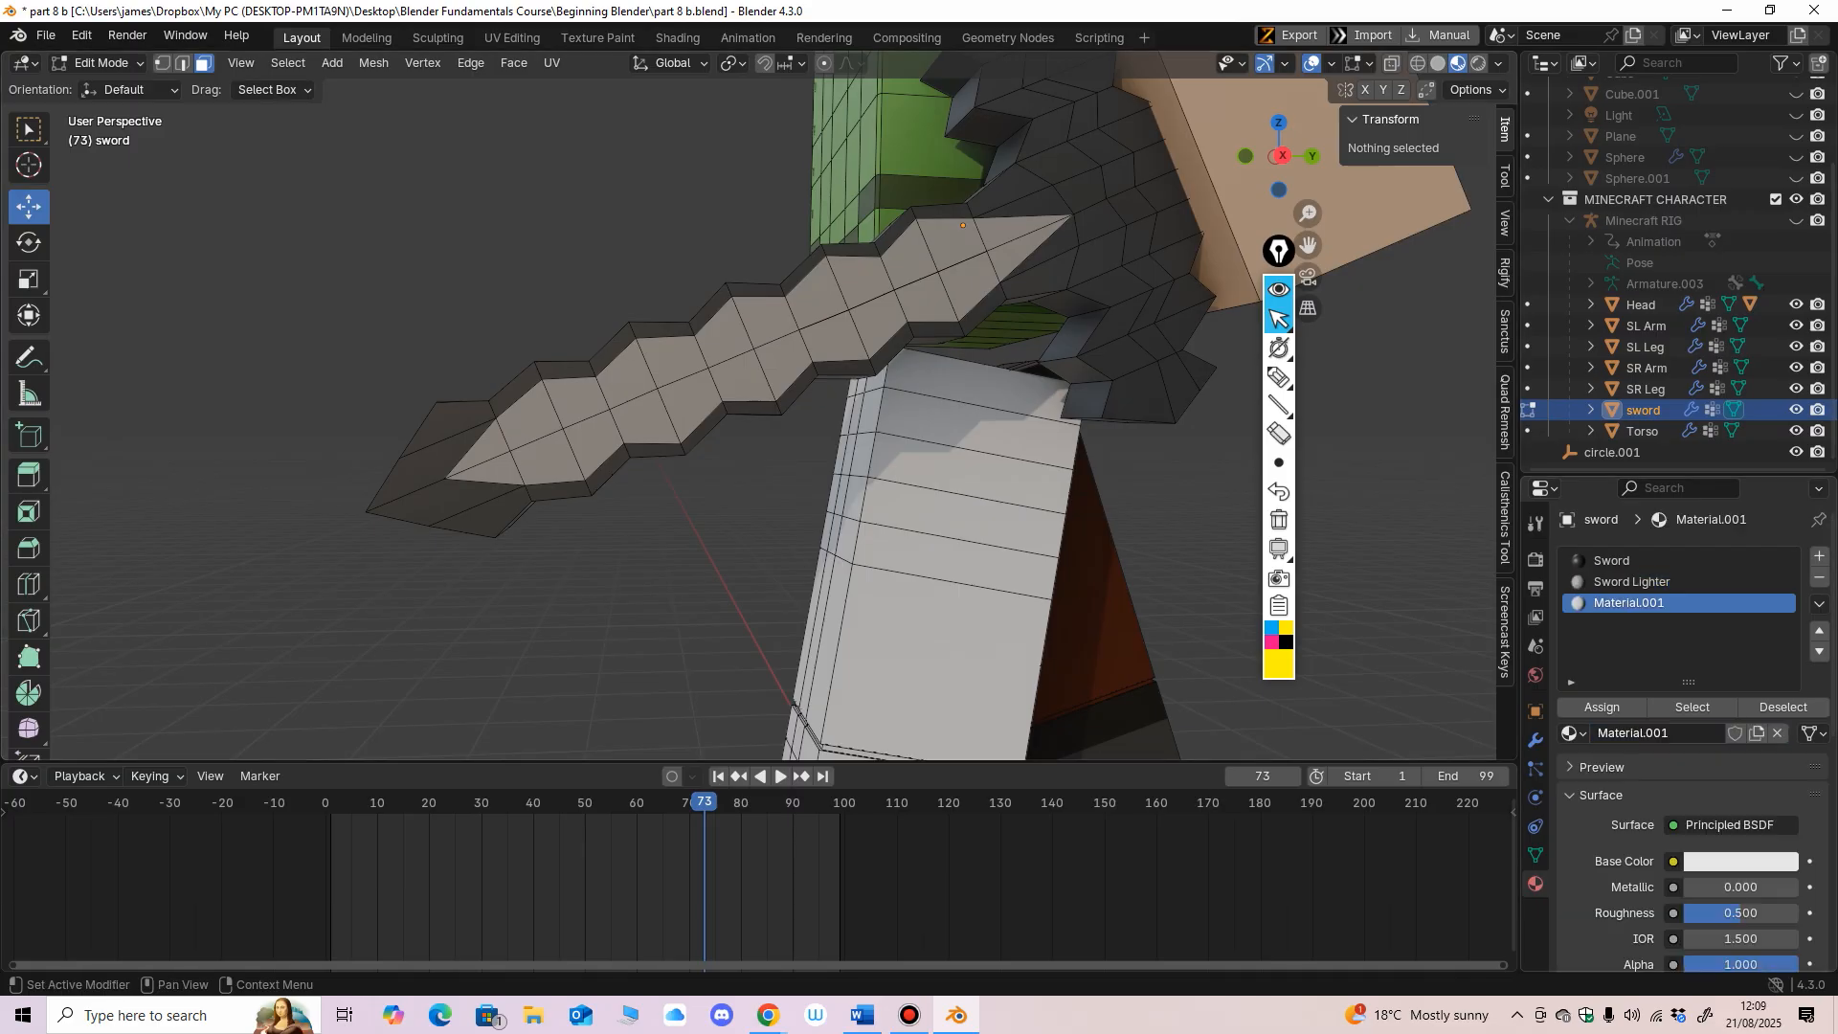
{"action": "left_click", "coordinate": [1741, 861]}
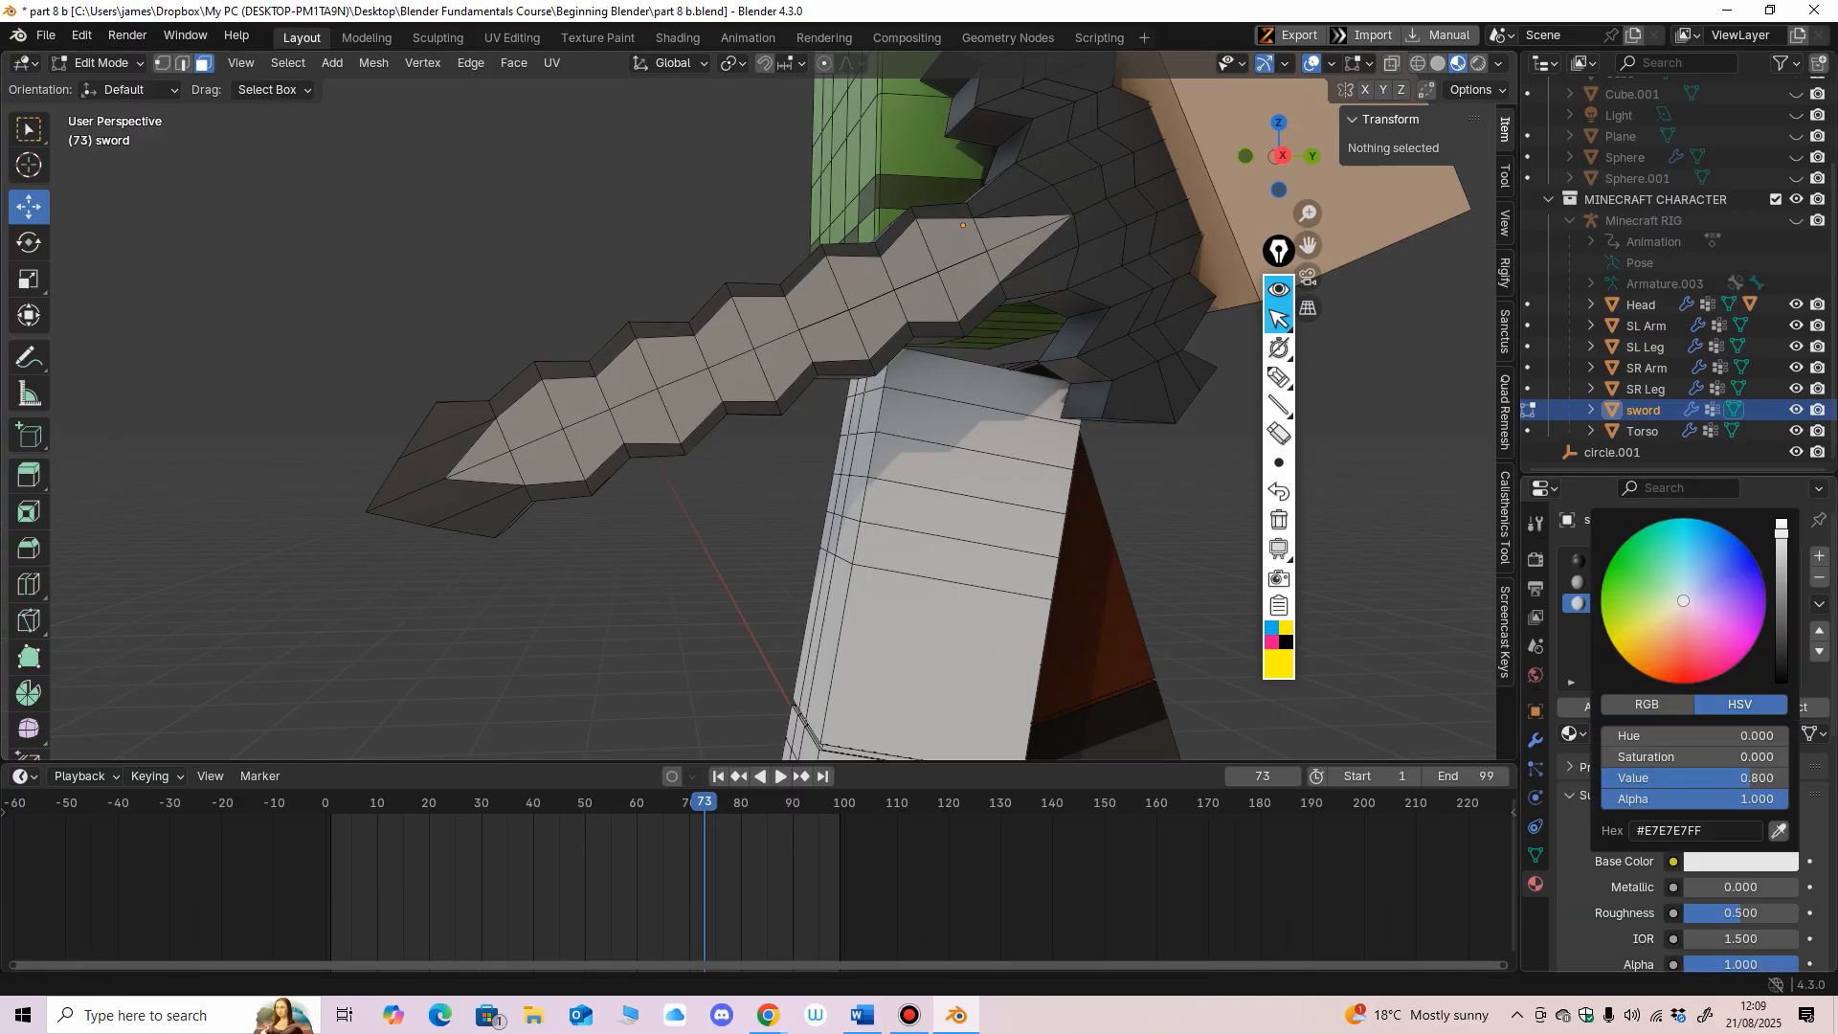
{"action": "left_click", "coordinate": [1784, 830]}
{"action": "left_click", "coordinate": [886, 311]}
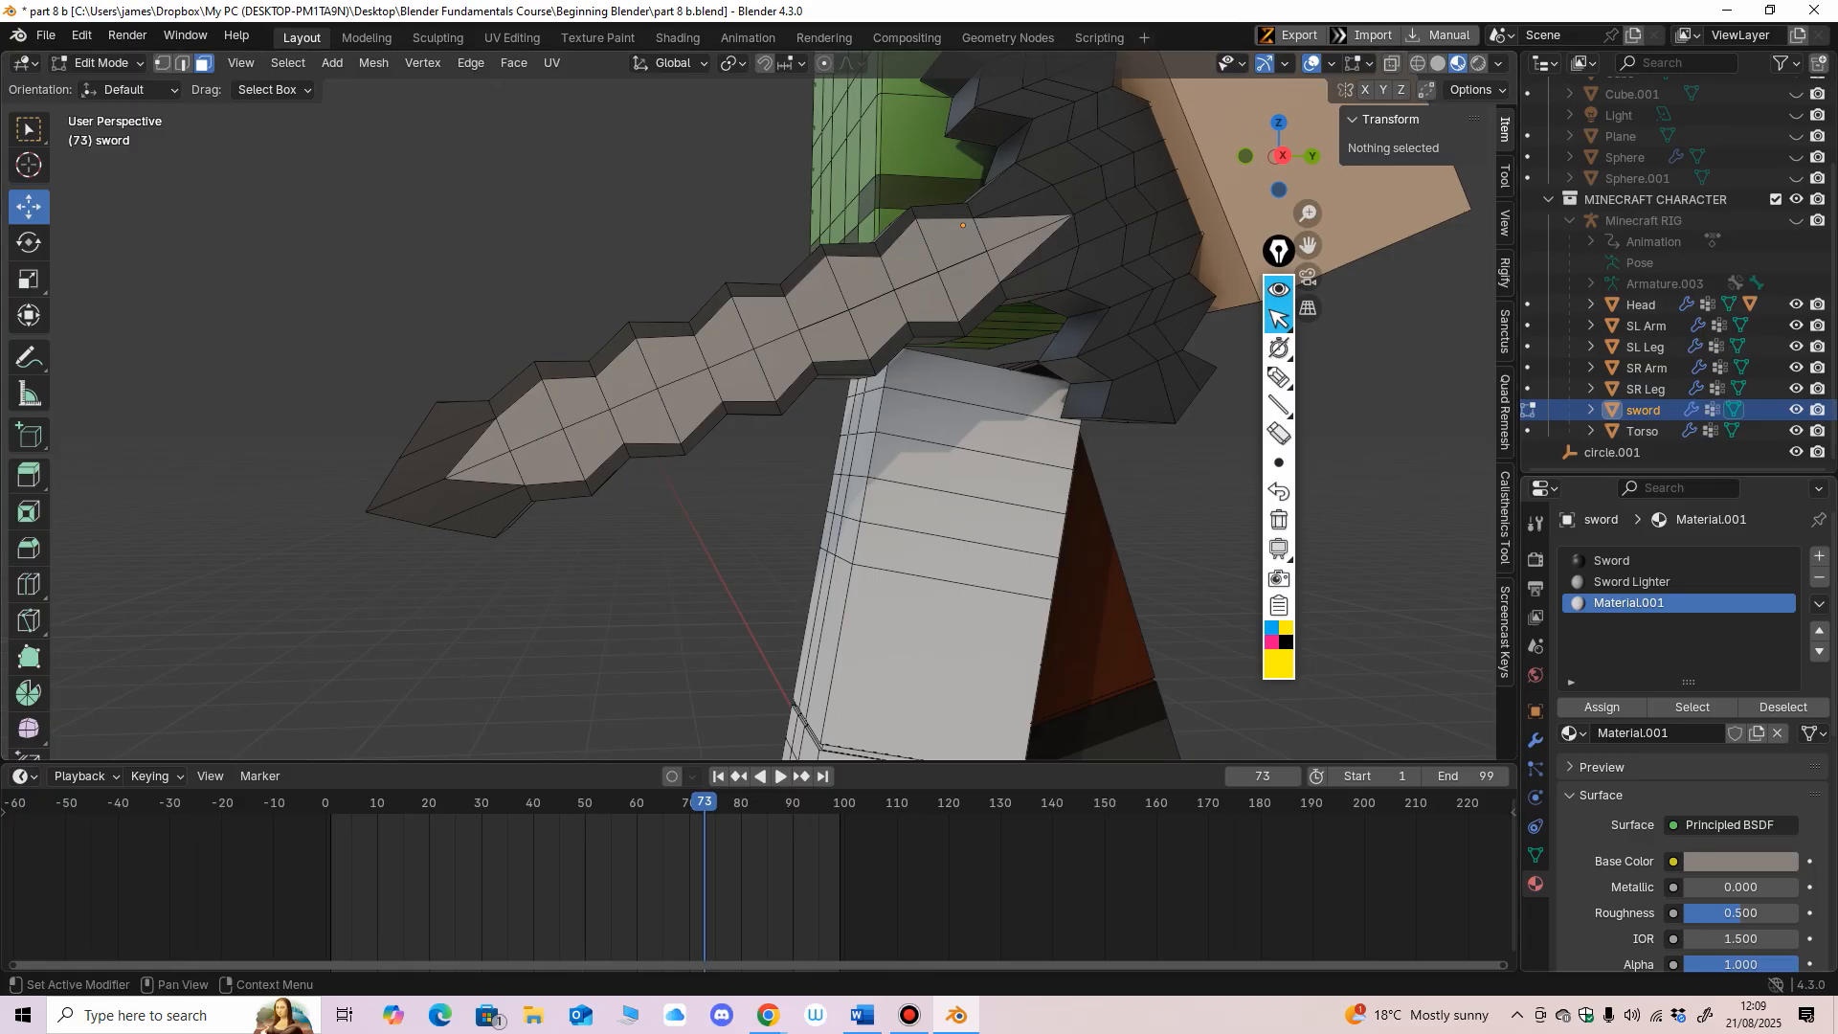
{"action": "left_click", "coordinate": [1661, 733]}
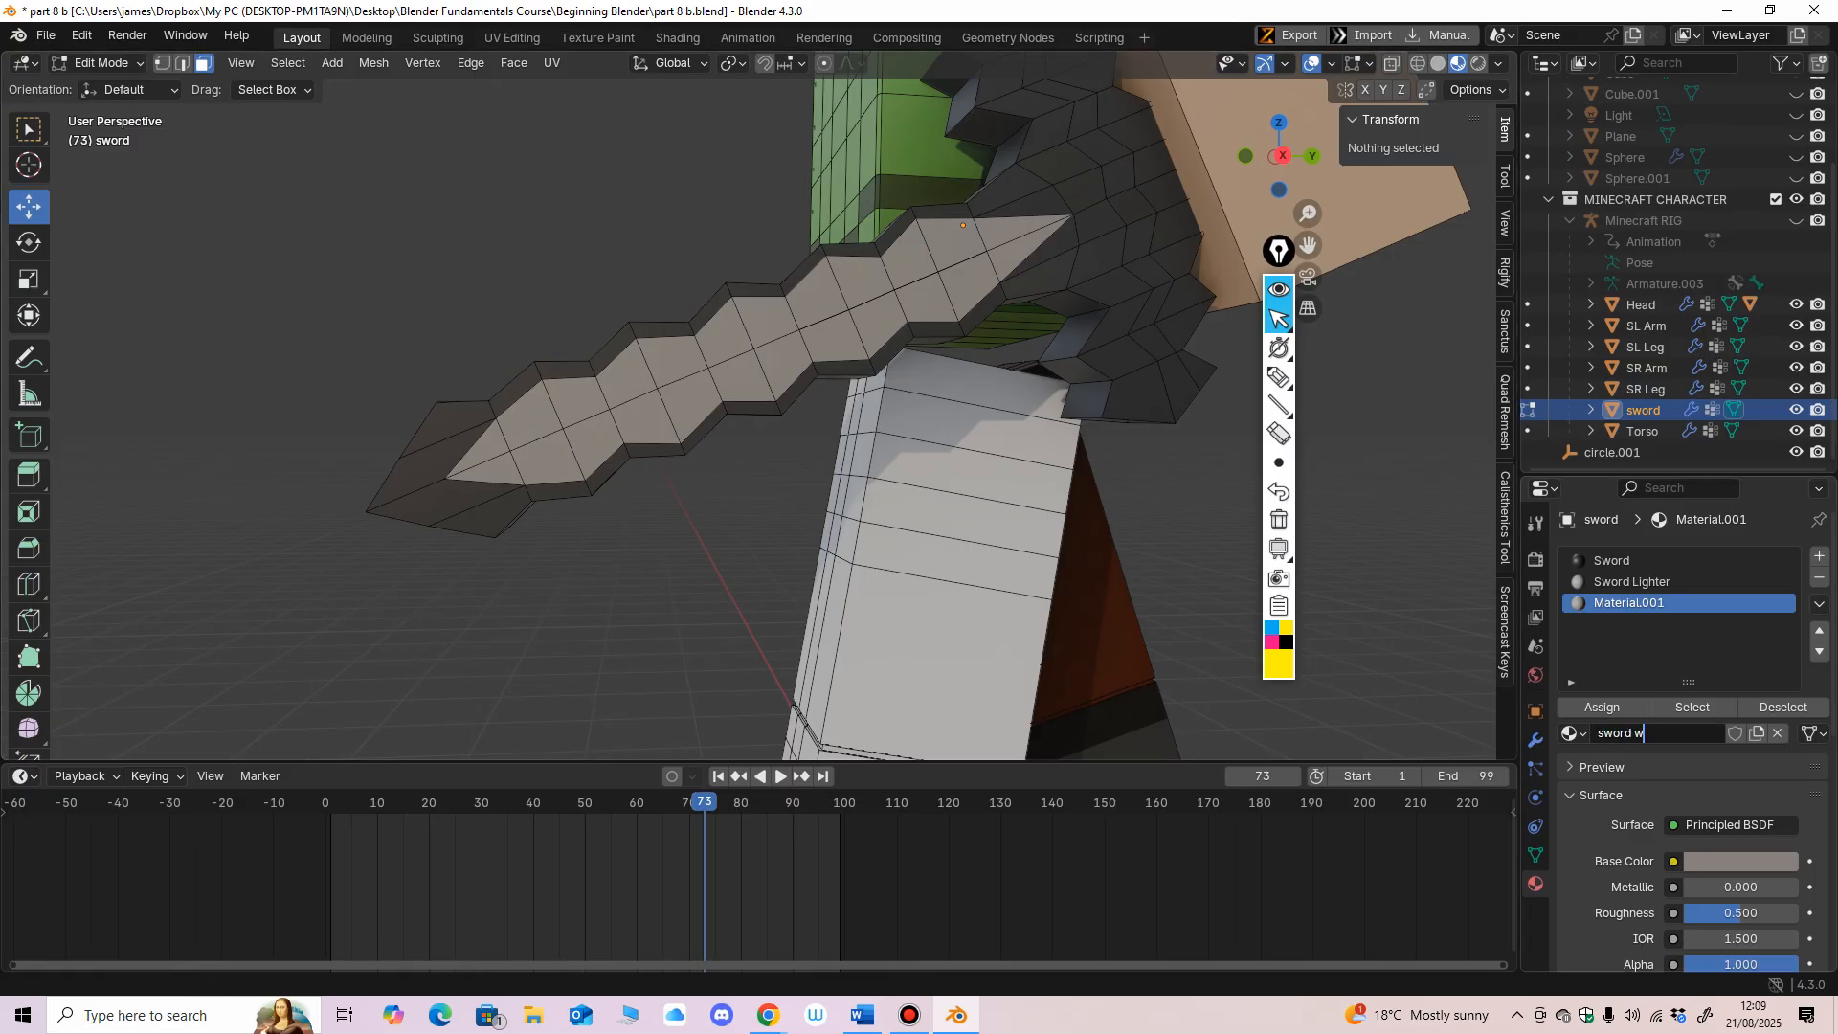
{"action": "key", "text": "Return"}
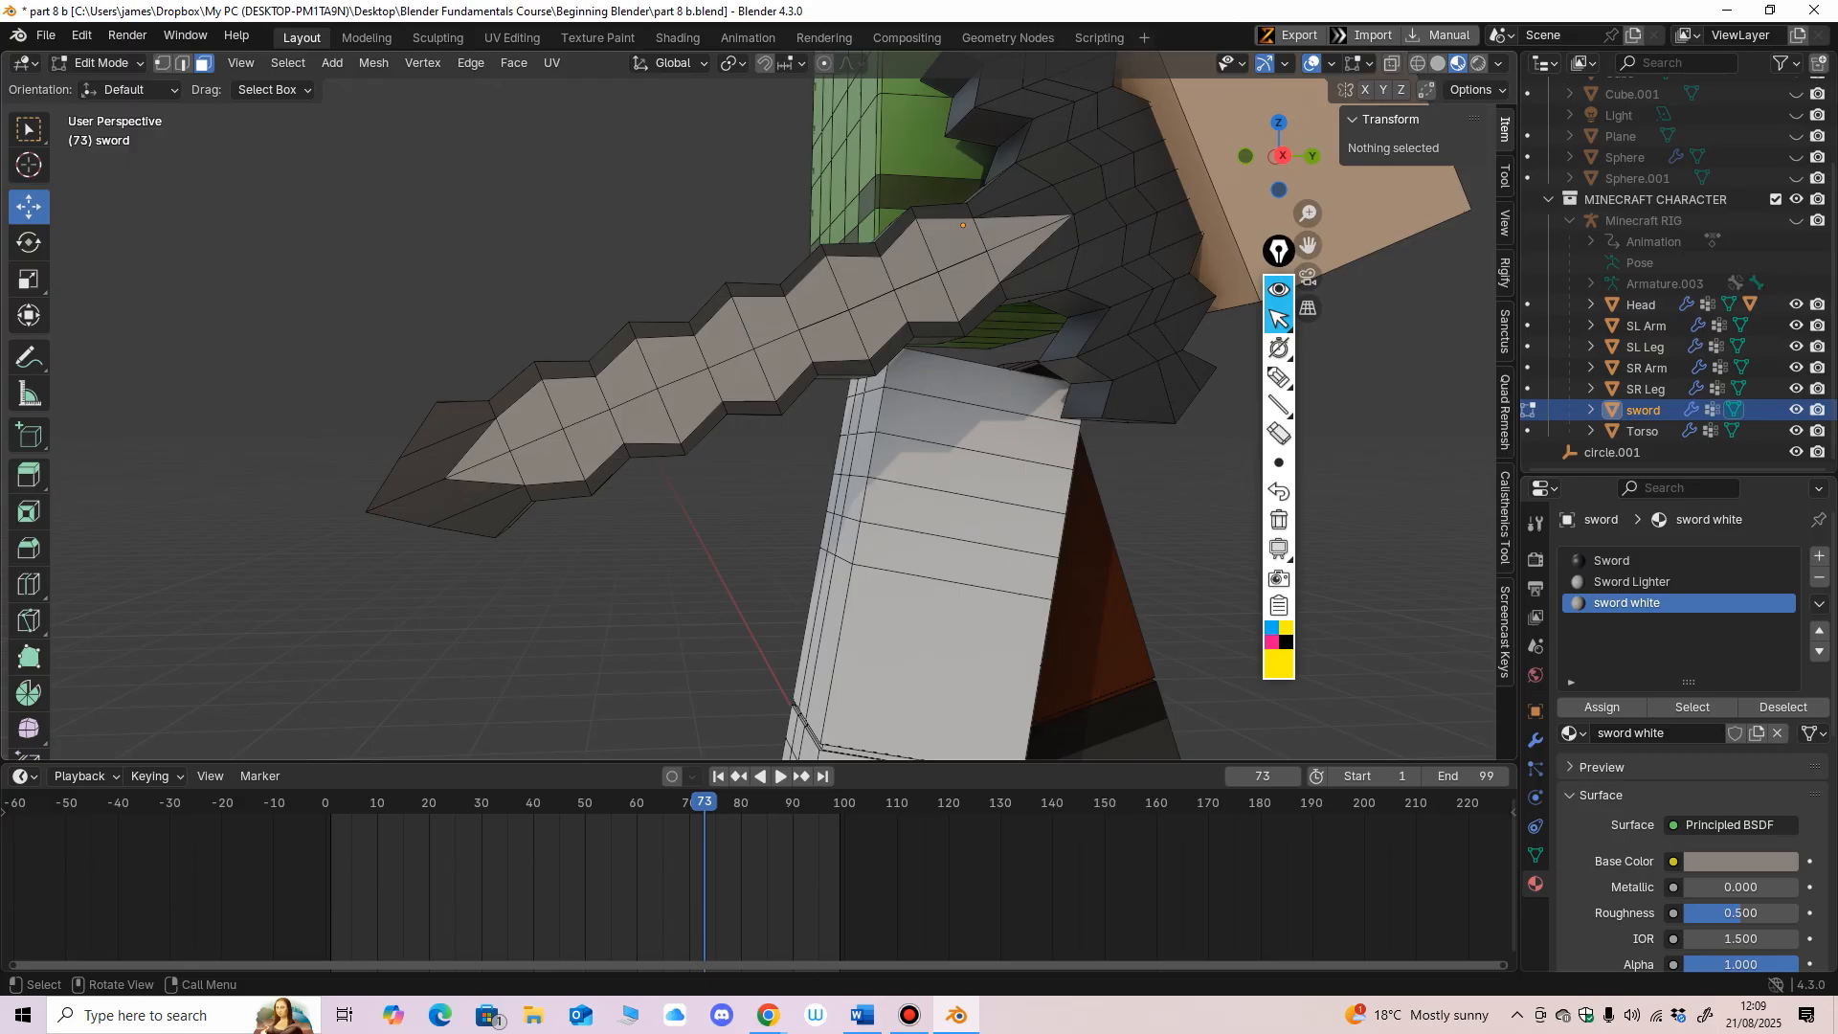
Step: Select alternating inner faces in a checkerboard along one side of the sword blade, from the tip to the guard
{"action": "scroll", "coordinate": [421, 461], "scroll_direction": "up", "scroll_amount": 1}
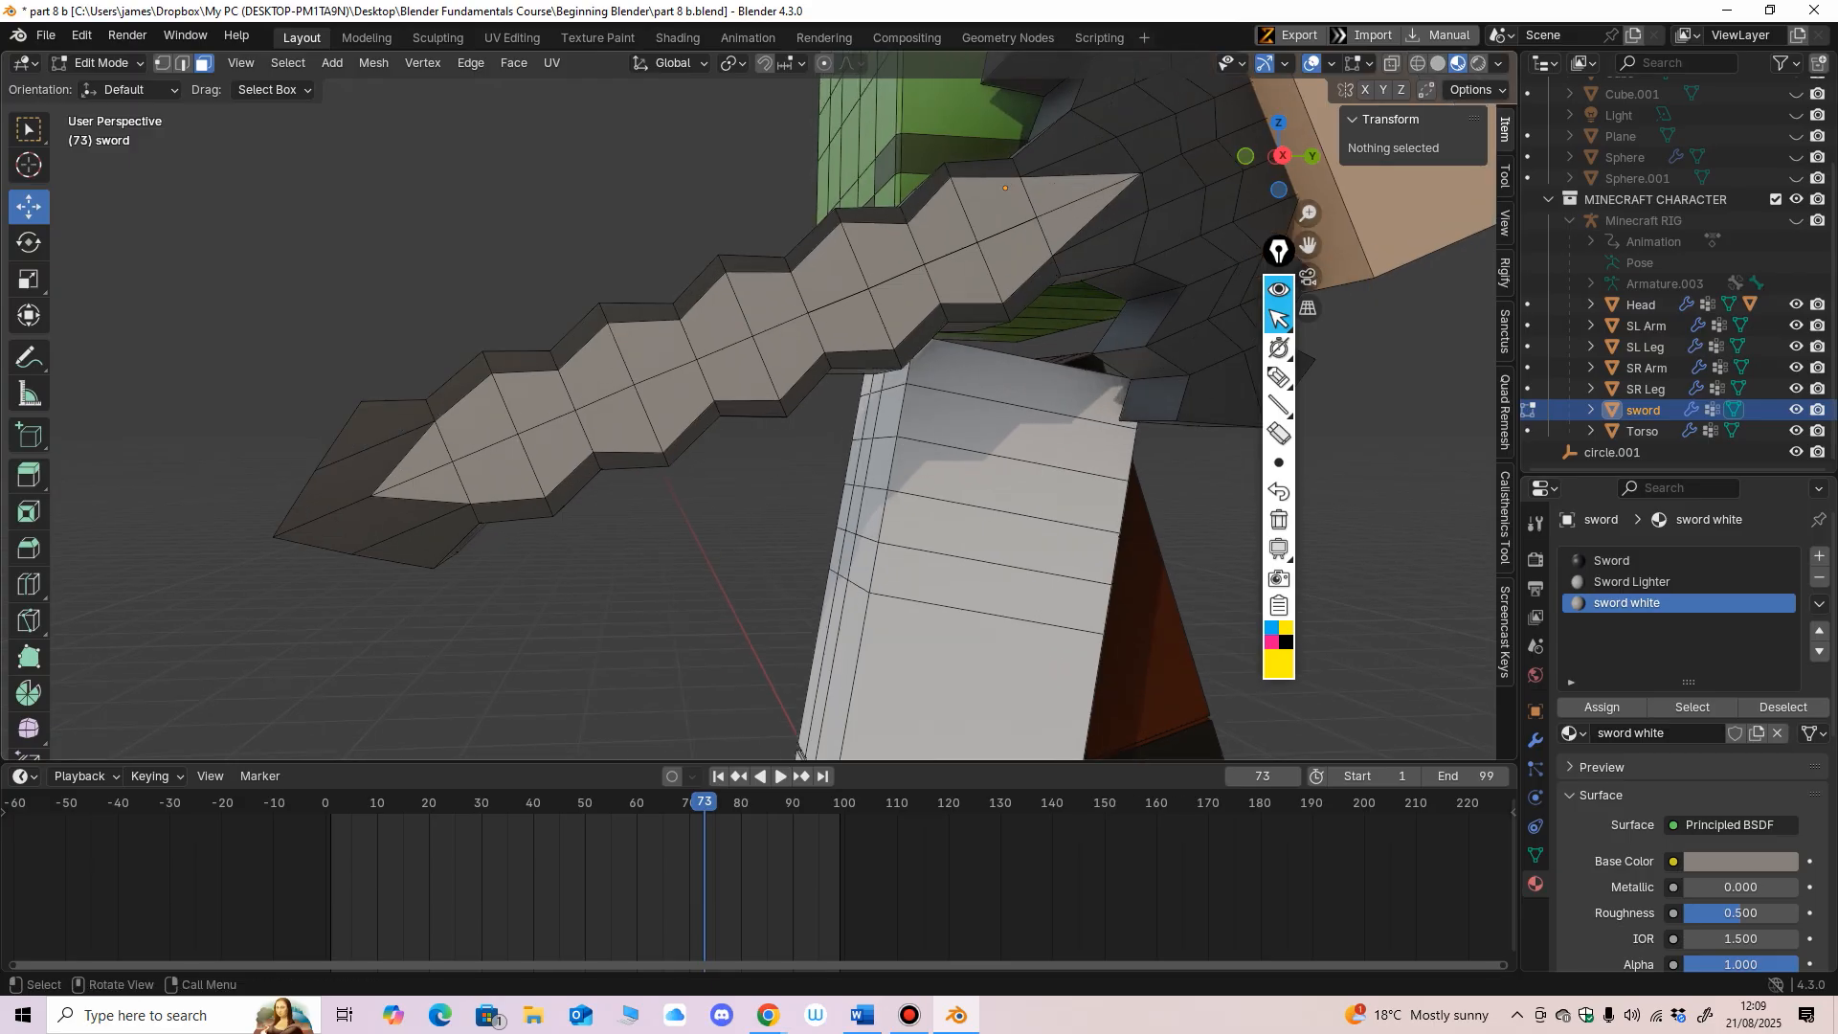
{"action": "left_click", "coordinate": [420, 461]}
{"action": "left_click", "coordinate": [498, 466], "text": "shift"}
{"action": "left_click", "coordinate": [526, 402], "text": "shift"}
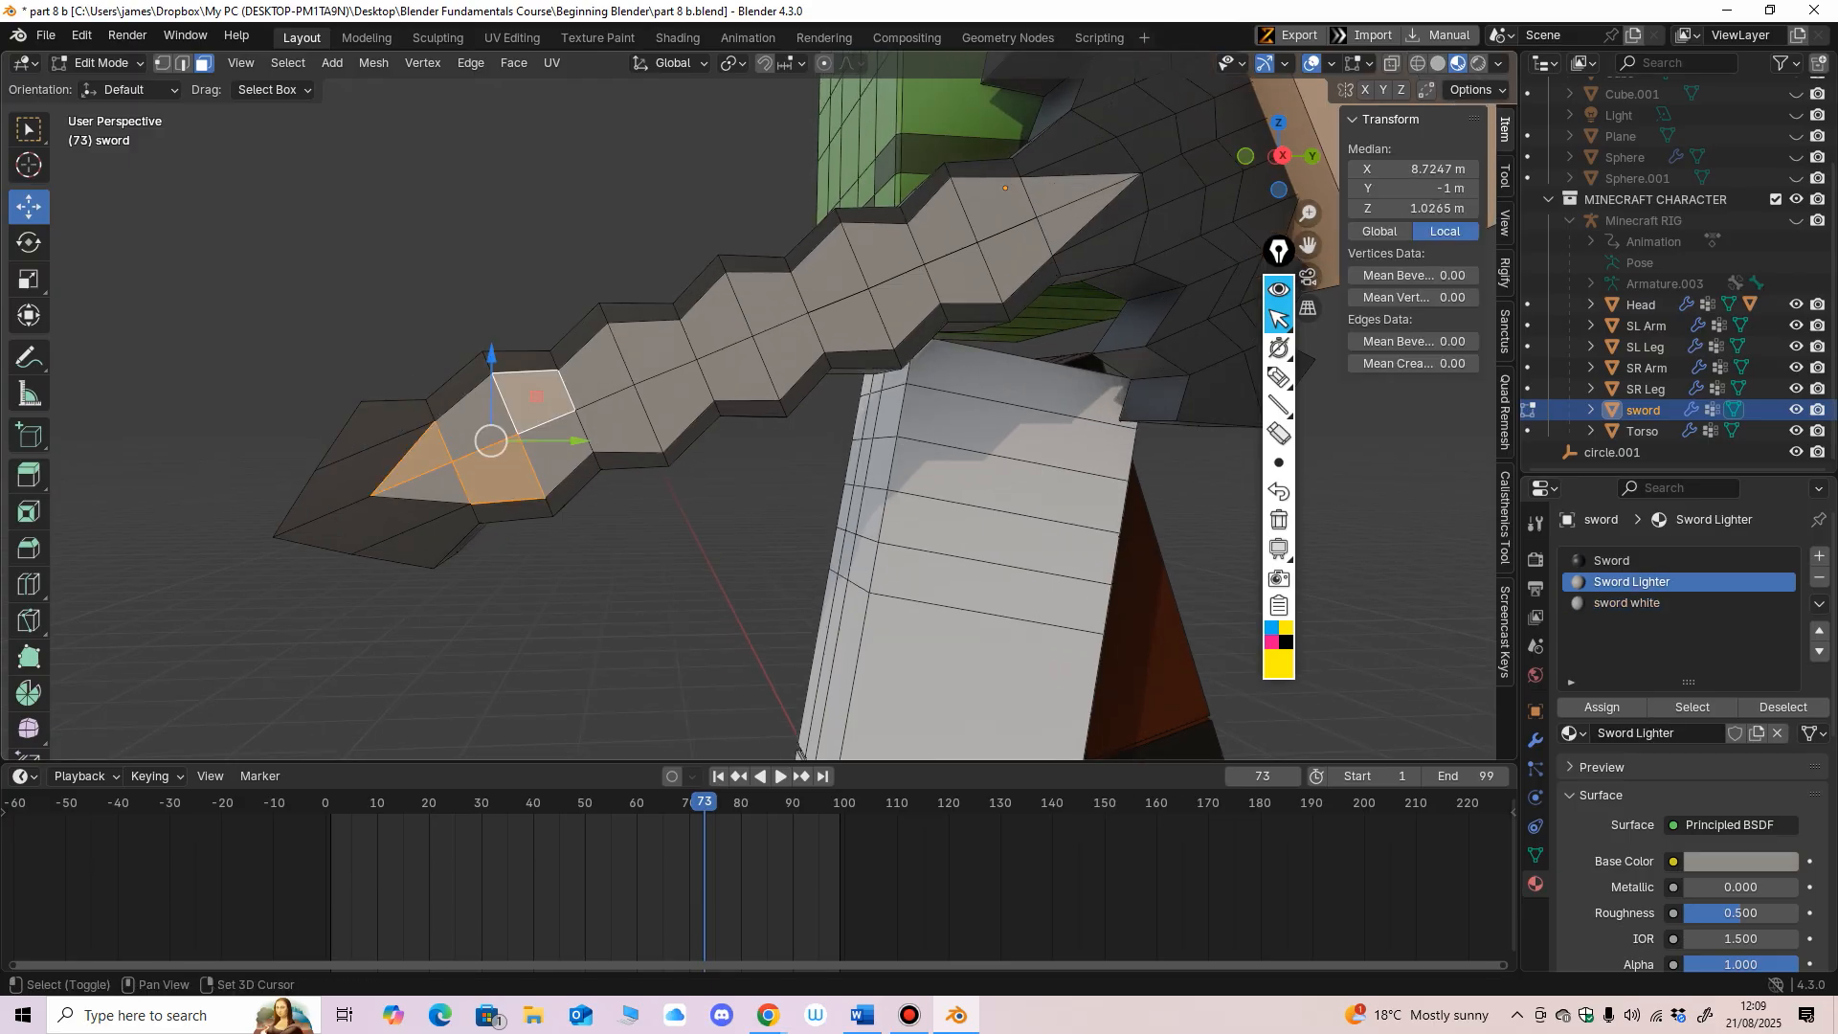
{"action": "left_click", "coordinate": [622, 423], "text": "shift"}
{"action": "left_click", "coordinate": [649, 342], "text": "shift"}
{"action": "left_click", "coordinate": [737, 369], "text": "shift"}
{"action": "left_click", "coordinate": [766, 296], "text": "shift"}
{"action": "left_click", "coordinate": [850, 320], "text": "shift"}
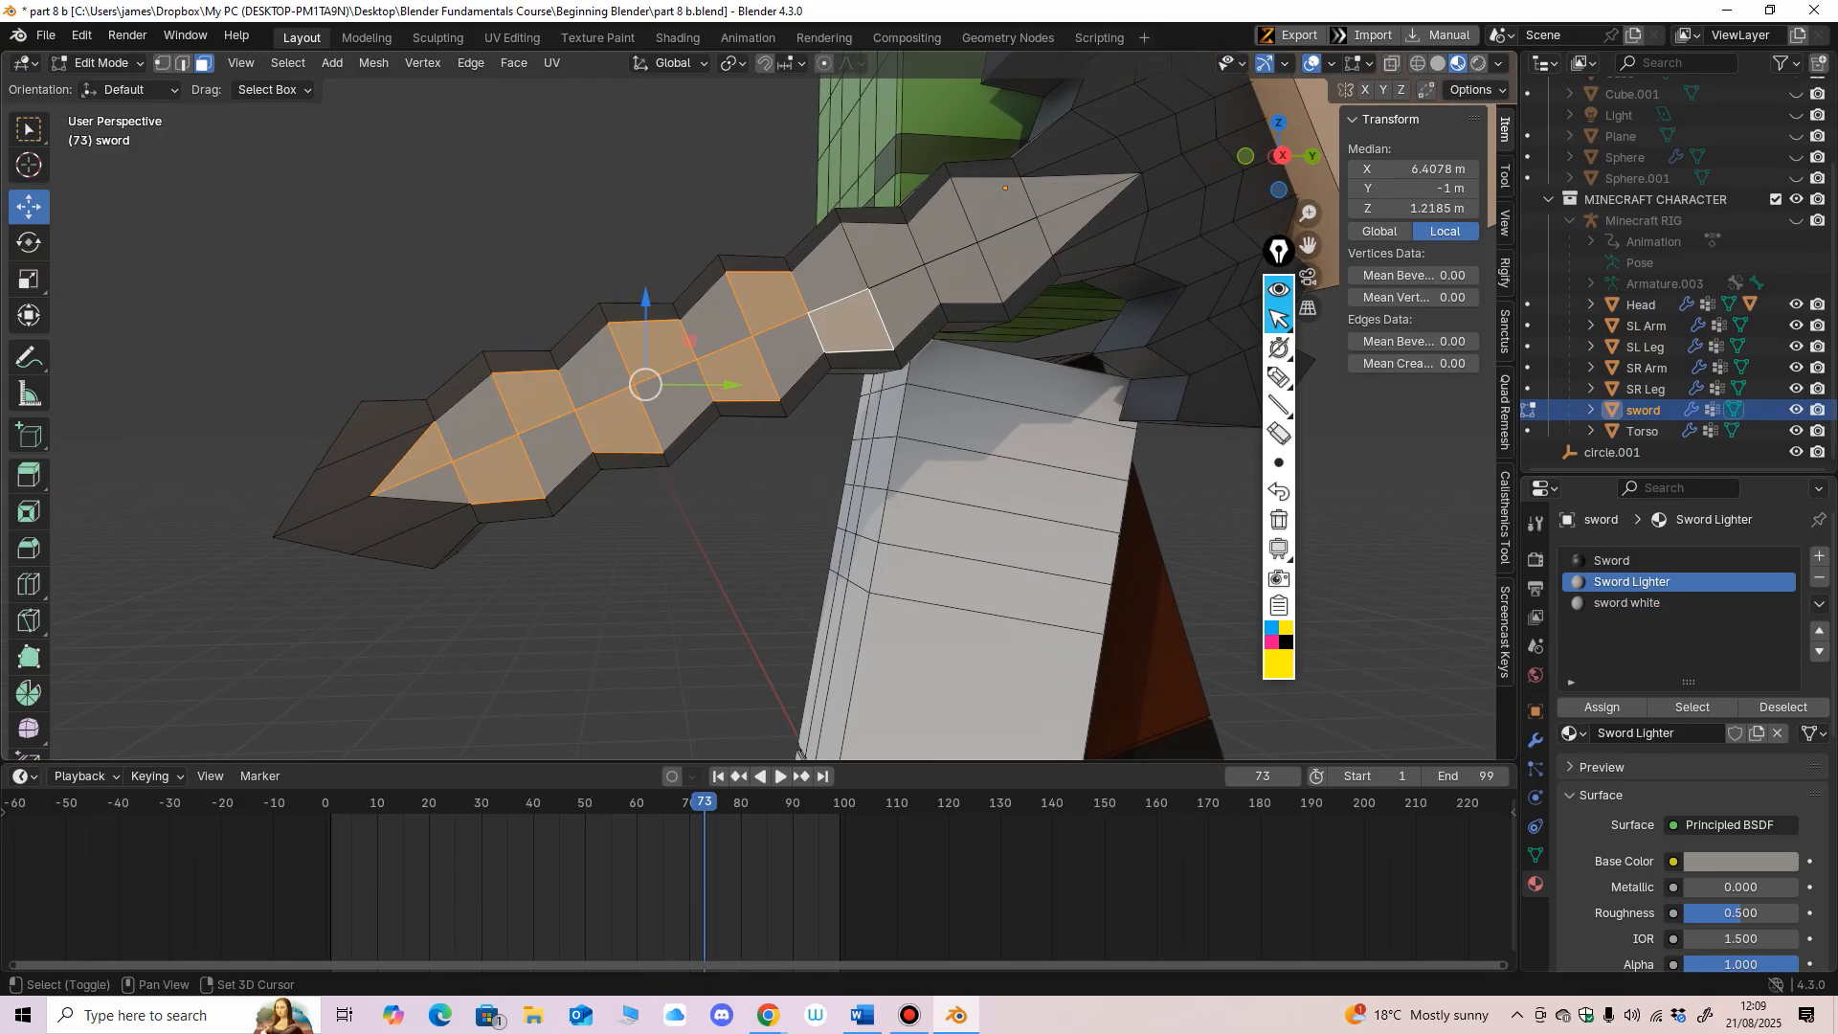
{"action": "left_click", "coordinate": [880, 253], "text": "shift"}
{"action": "left_click", "coordinate": [967, 272], "text": "shift"}
{"action": "left_click", "coordinate": [995, 203], "text": "shift"}
{"action": "left_click", "coordinate": [1070, 218], "text": "shift"}
Step: Add the first three alternating inner faces at the tip of the blade's opposite side to the selection
{"action": "scroll", "coordinate": [1067, 222], "scroll_direction": "down", "scroll_amount": 3}
{"action": "middle_click_drag", "start_coordinate": [1058, 229], "coordinate": [1369, 273]}
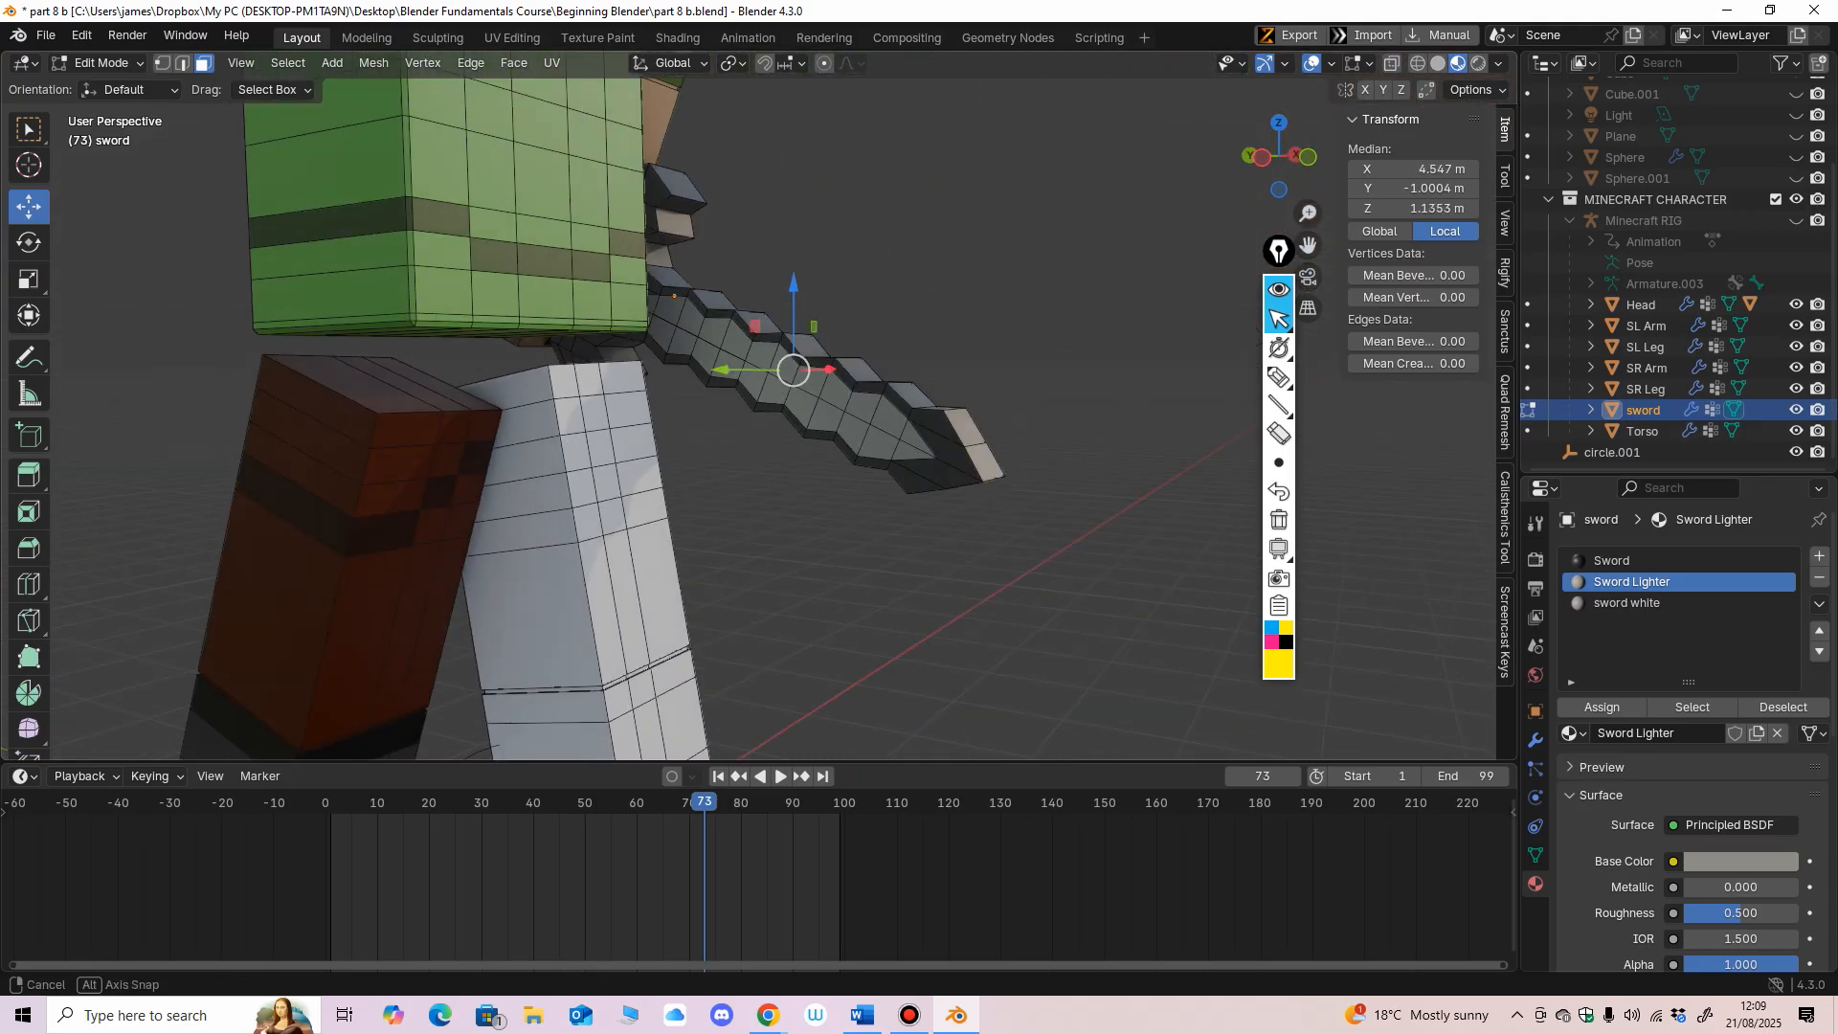
{"action": "scroll", "coordinate": [1053, 402], "scroll_direction": "up", "scroll_amount": 3}
{"action": "left_click", "coordinate": [994, 505], "text": "shift"}
{"action": "left_click", "coordinate": [969, 436], "text": "shift"}
{"action": "middle_click_drag", "start_coordinate": [966, 437], "coordinate": [1003, 421]}
{"action": "left_click", "coordinate": [923, 448], "text": "shift"}
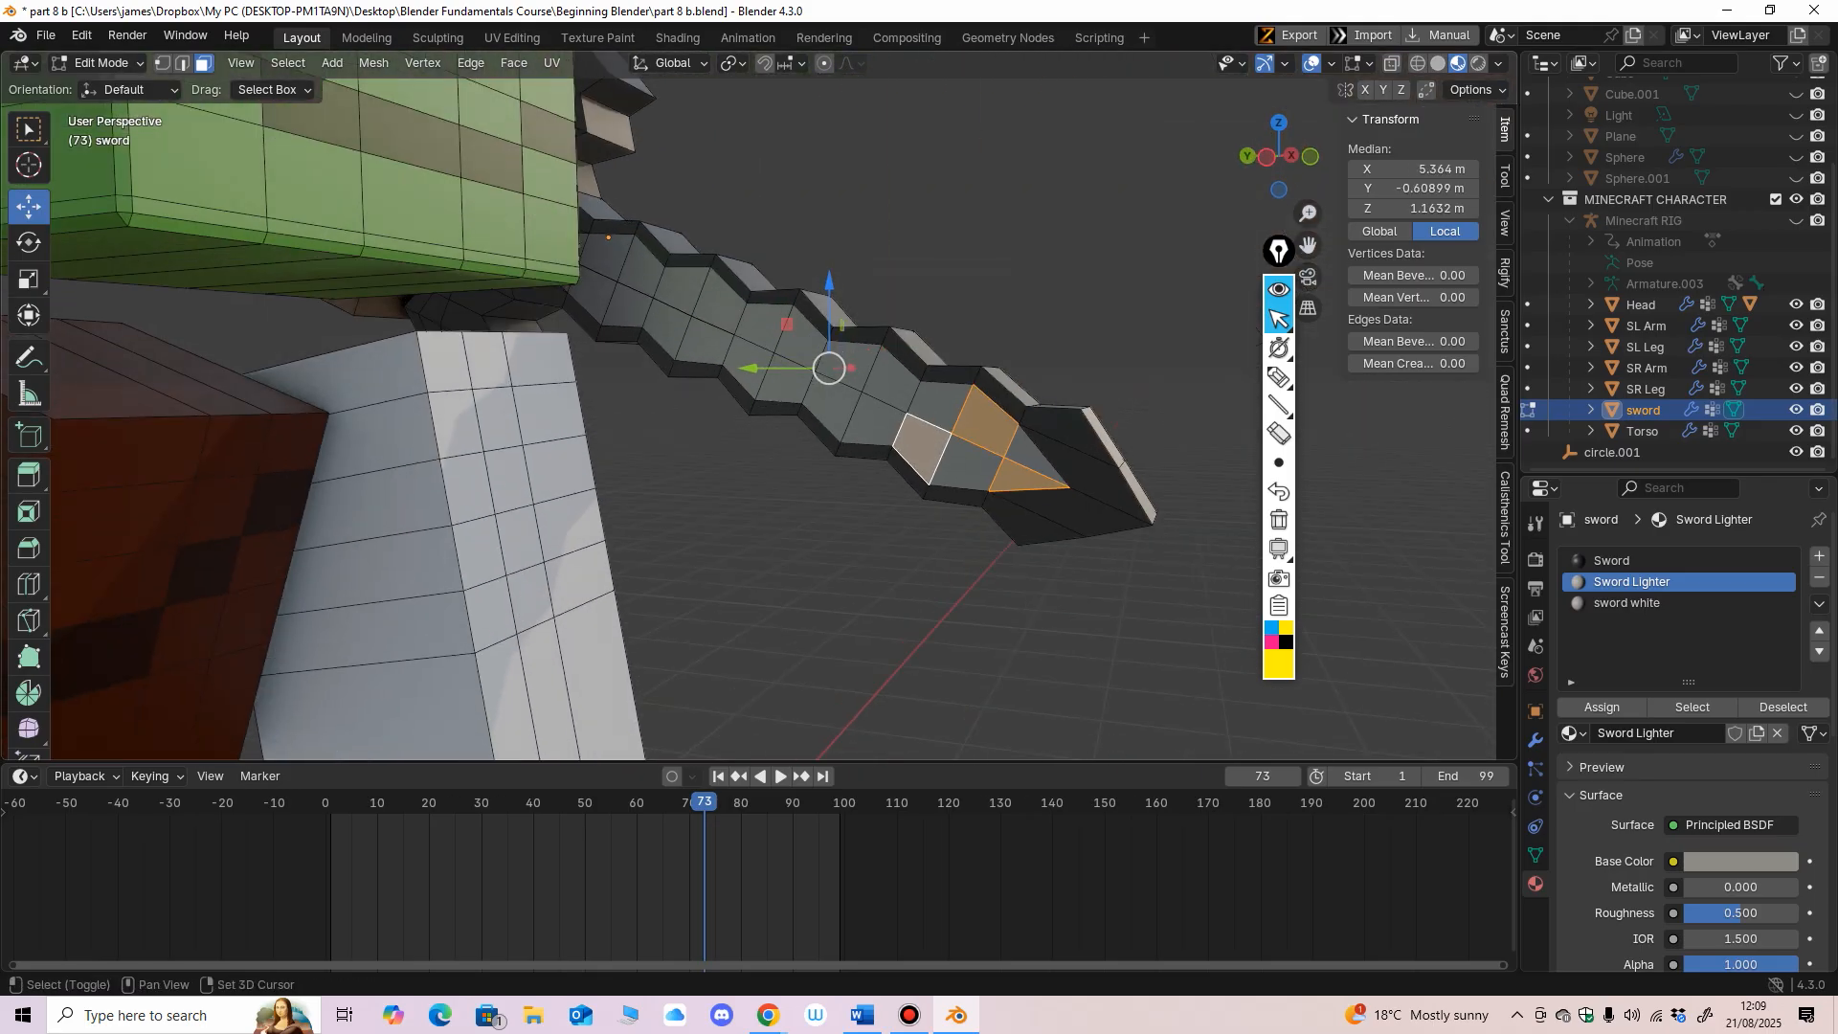
Step: Continue the checkerboard selection along the blade's opposite side up to the guard
{"action": "left_click", "coordinate": [892, 383], "text": "shift"}
{"action": "left_click", "coordinate": [831, 410], "text": "shift"}
{"action": "left_click", "coordinate": [804, 337], "text": "shift"}
{"action": "left_click", "coordinate": [749, 366], "text": "shift"}
{"action": "left_click", "coordinate": [720, 300], "text": "shift"}
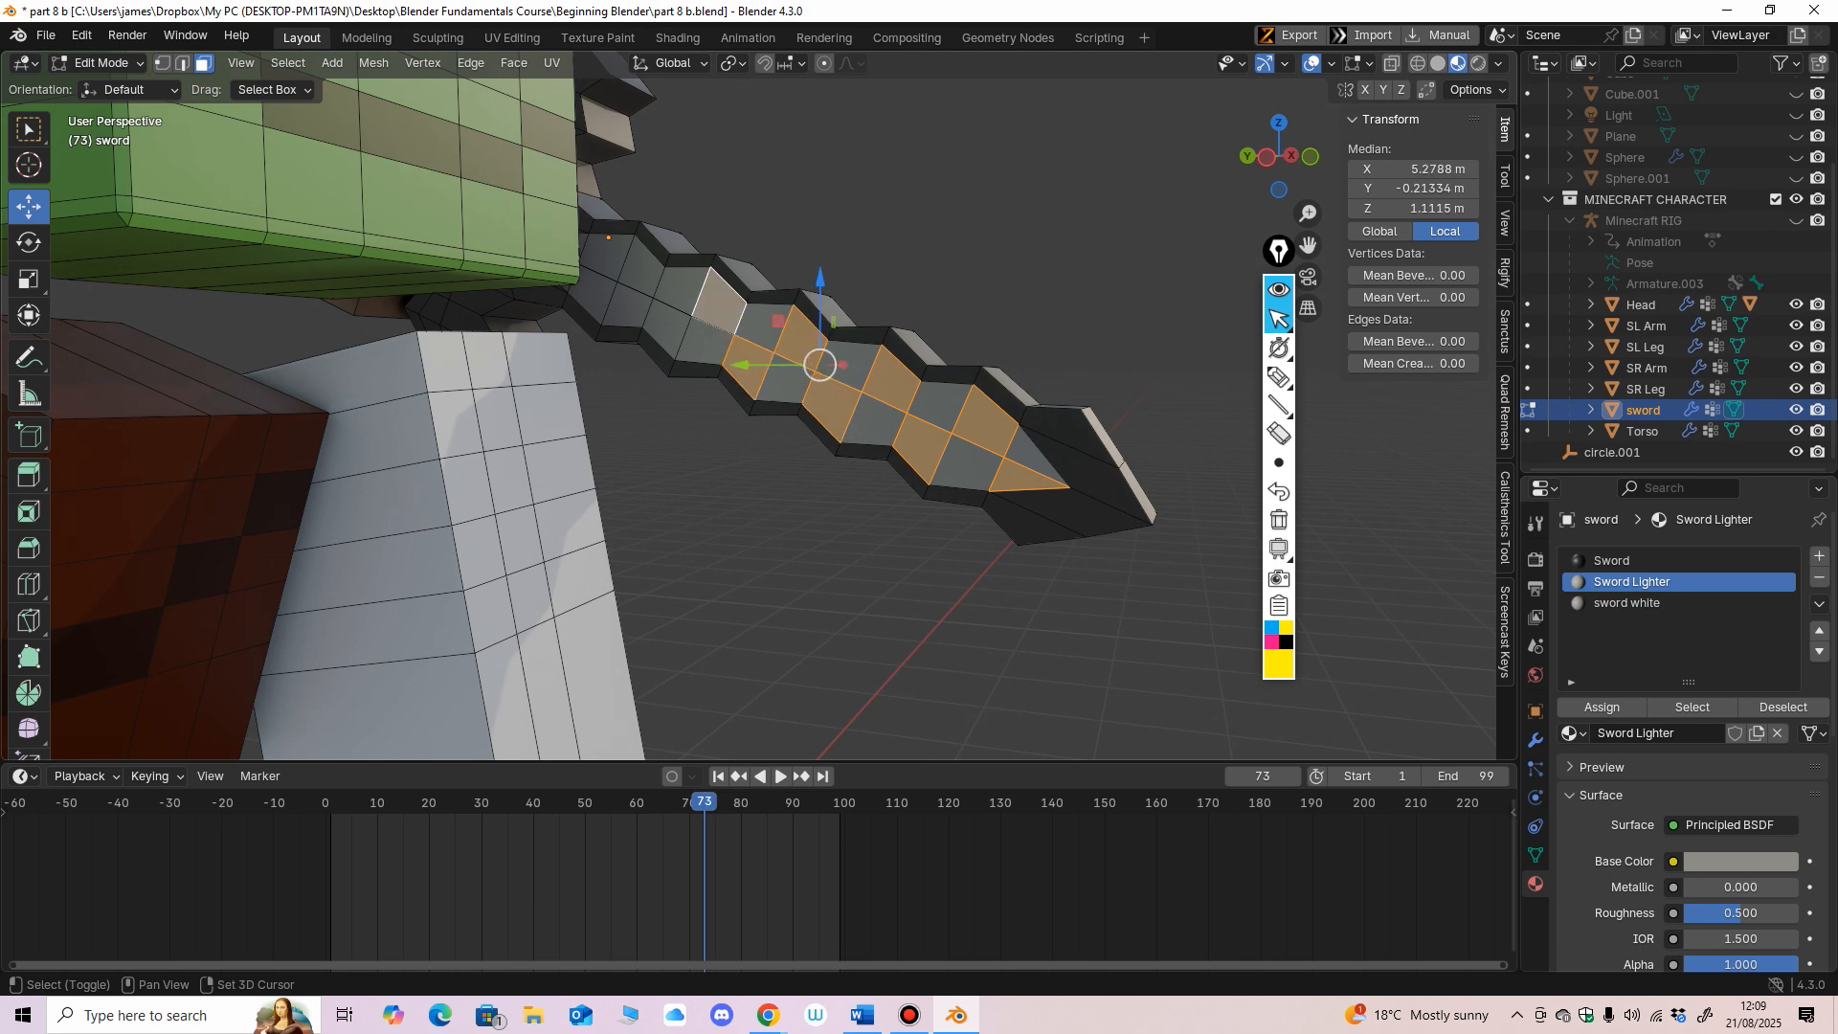
{"action": "left_click", "coordinate": [672, 328], "text": "shift"}
{"action": "left_click", "coordinate": [644, 264], "text": "shift"}
{"action": "middle_click_drag", "start_coordinate": [643, 264], "coordinate": [584, 293]}
{"action": "left_click", "coordinate": [602, 295], "text": "shift"}
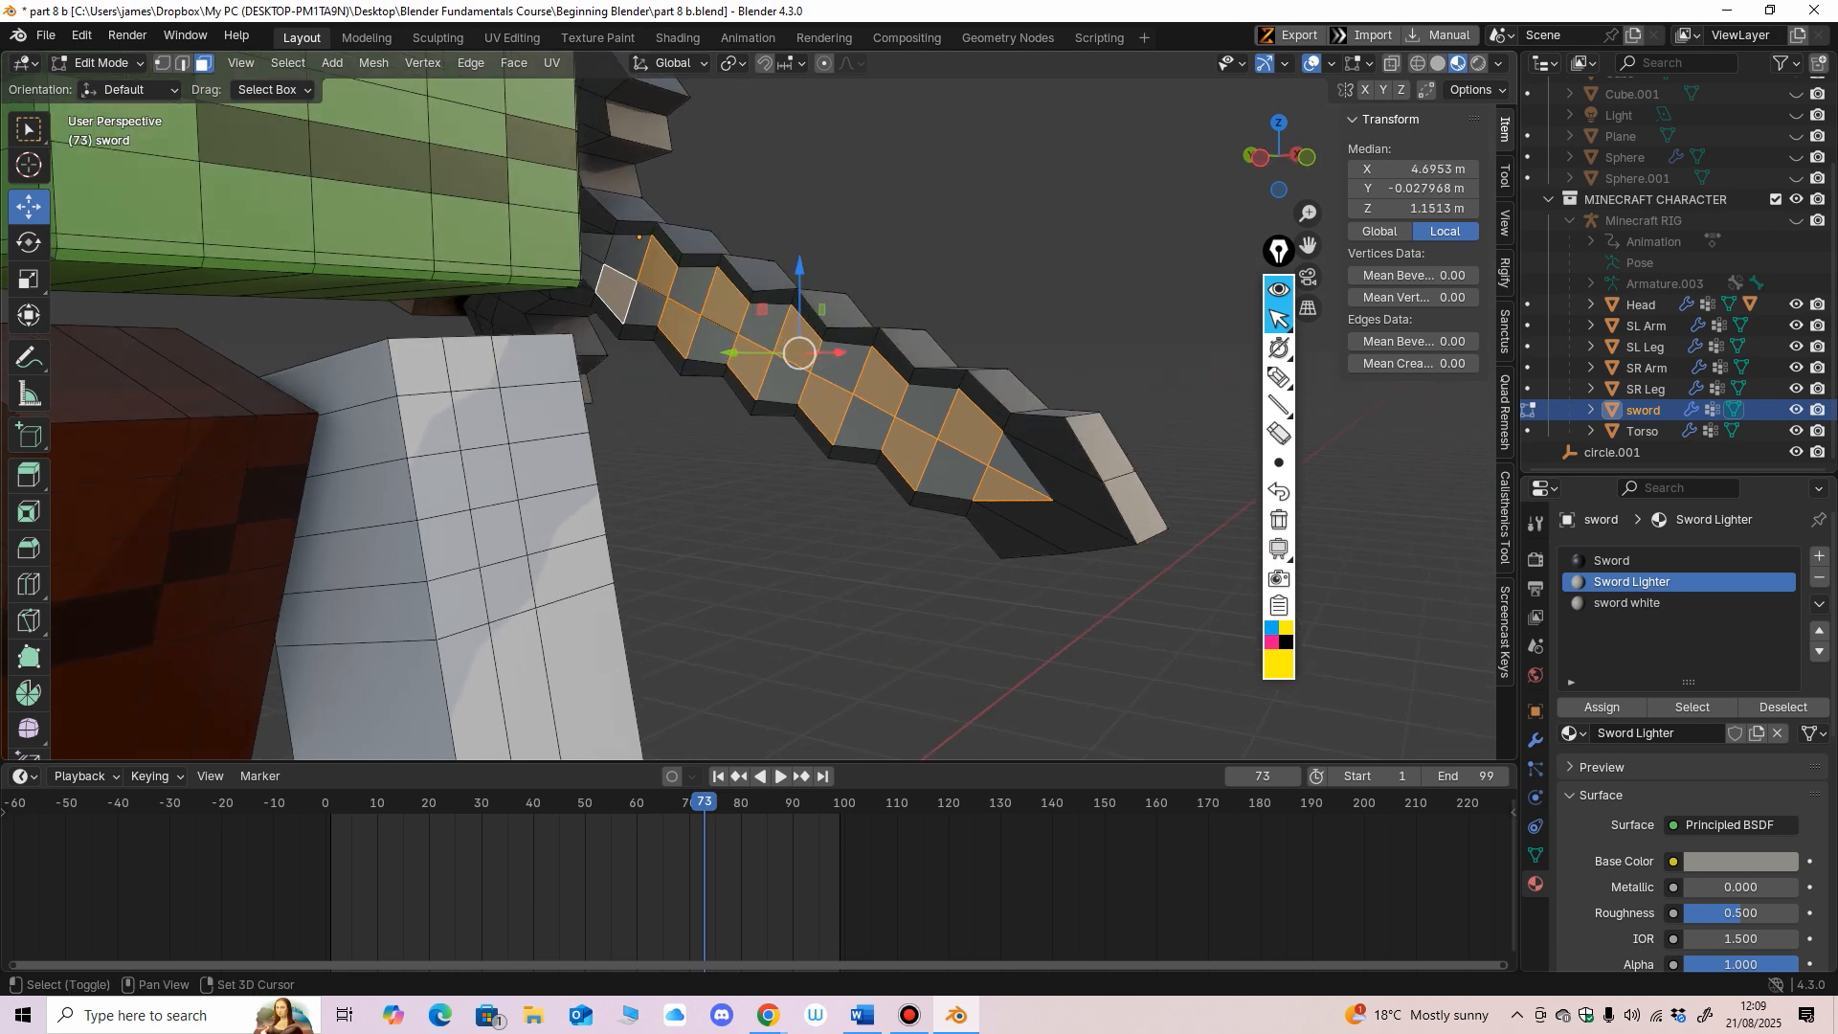
{"action": "left_click", "coordinate": [596, 247], "text": "shift"}
Step: Assign sword white to the selected checkerboard faces on both blade sides and clear the selection
{"action": "left_click", "coordinate": [1627, 603]}
{"action": "left_click", "coordinate": [1601, 708]}
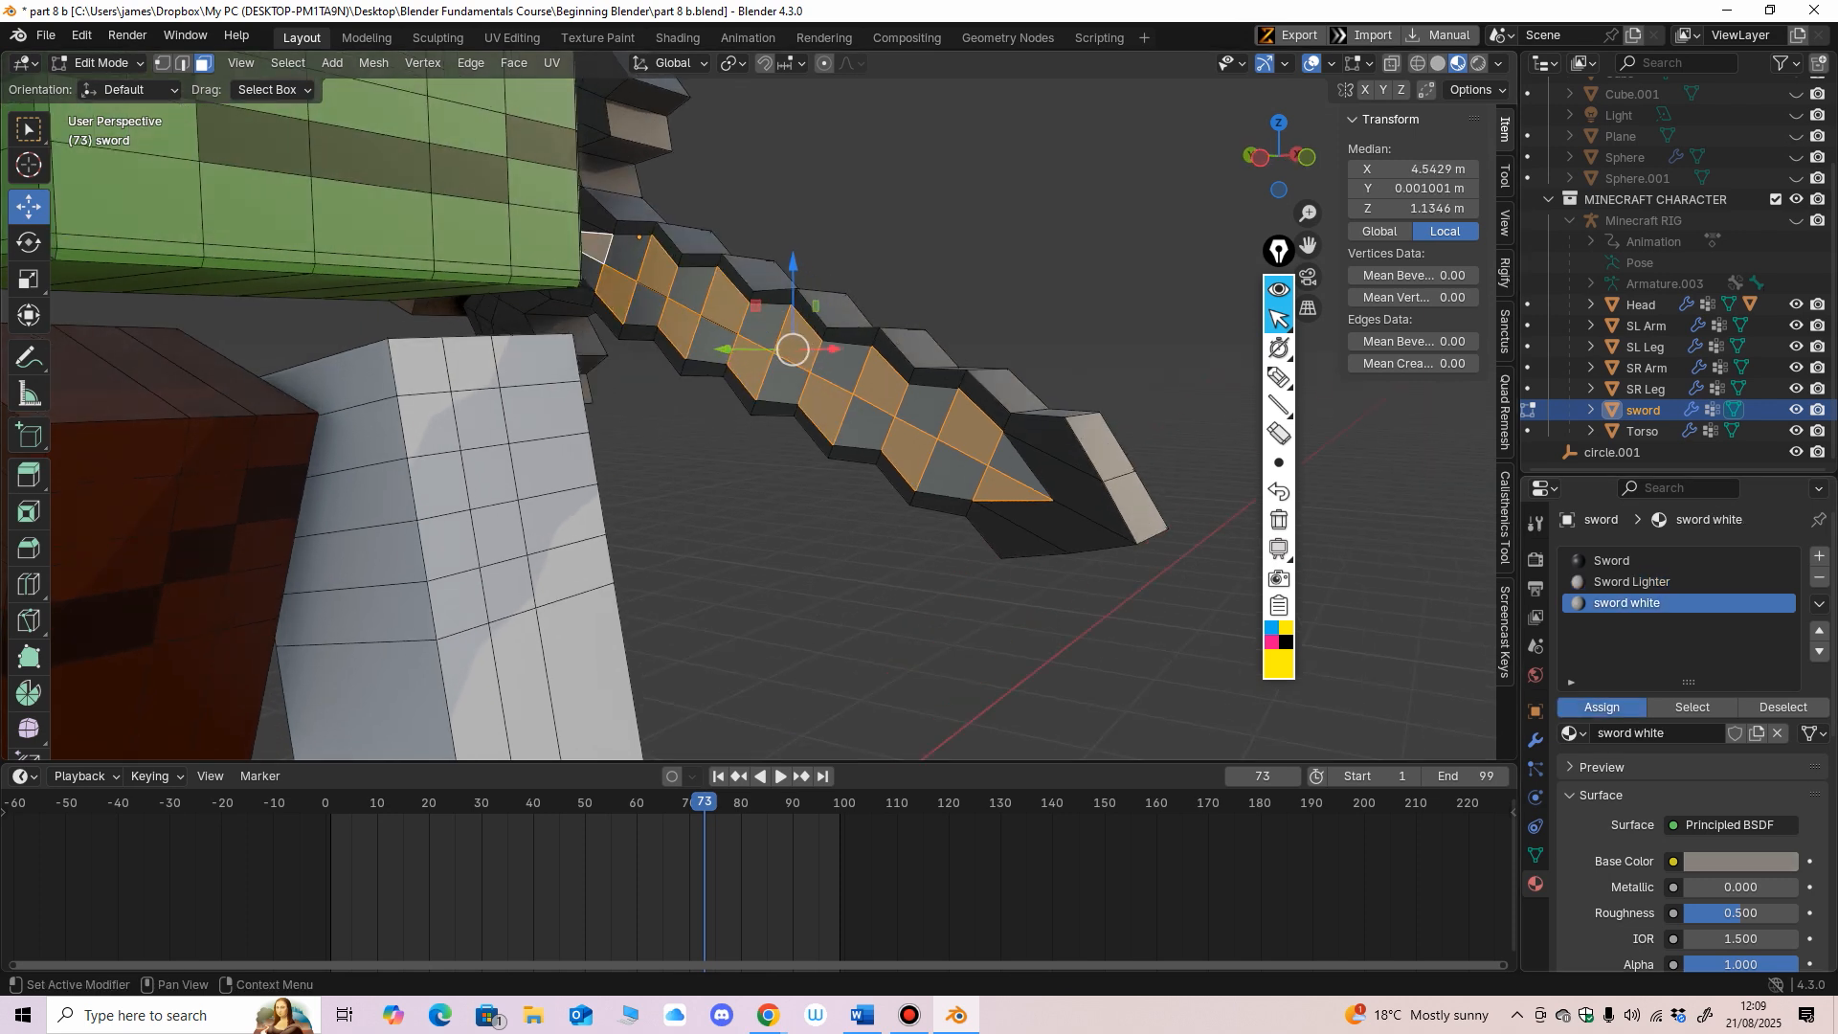
{"action": "middle_click_drag", "start_coordinate": [1043, 422], "coordinate": [699, 417]}
{"action": "key", "text": "alt+a"}
Step: Brighten the base colour of the sword white material to a light grey-beige
{"action": "scroll", "coordinate": [766, 421], "scroll_direction": "down", "scroll_amount": 3}
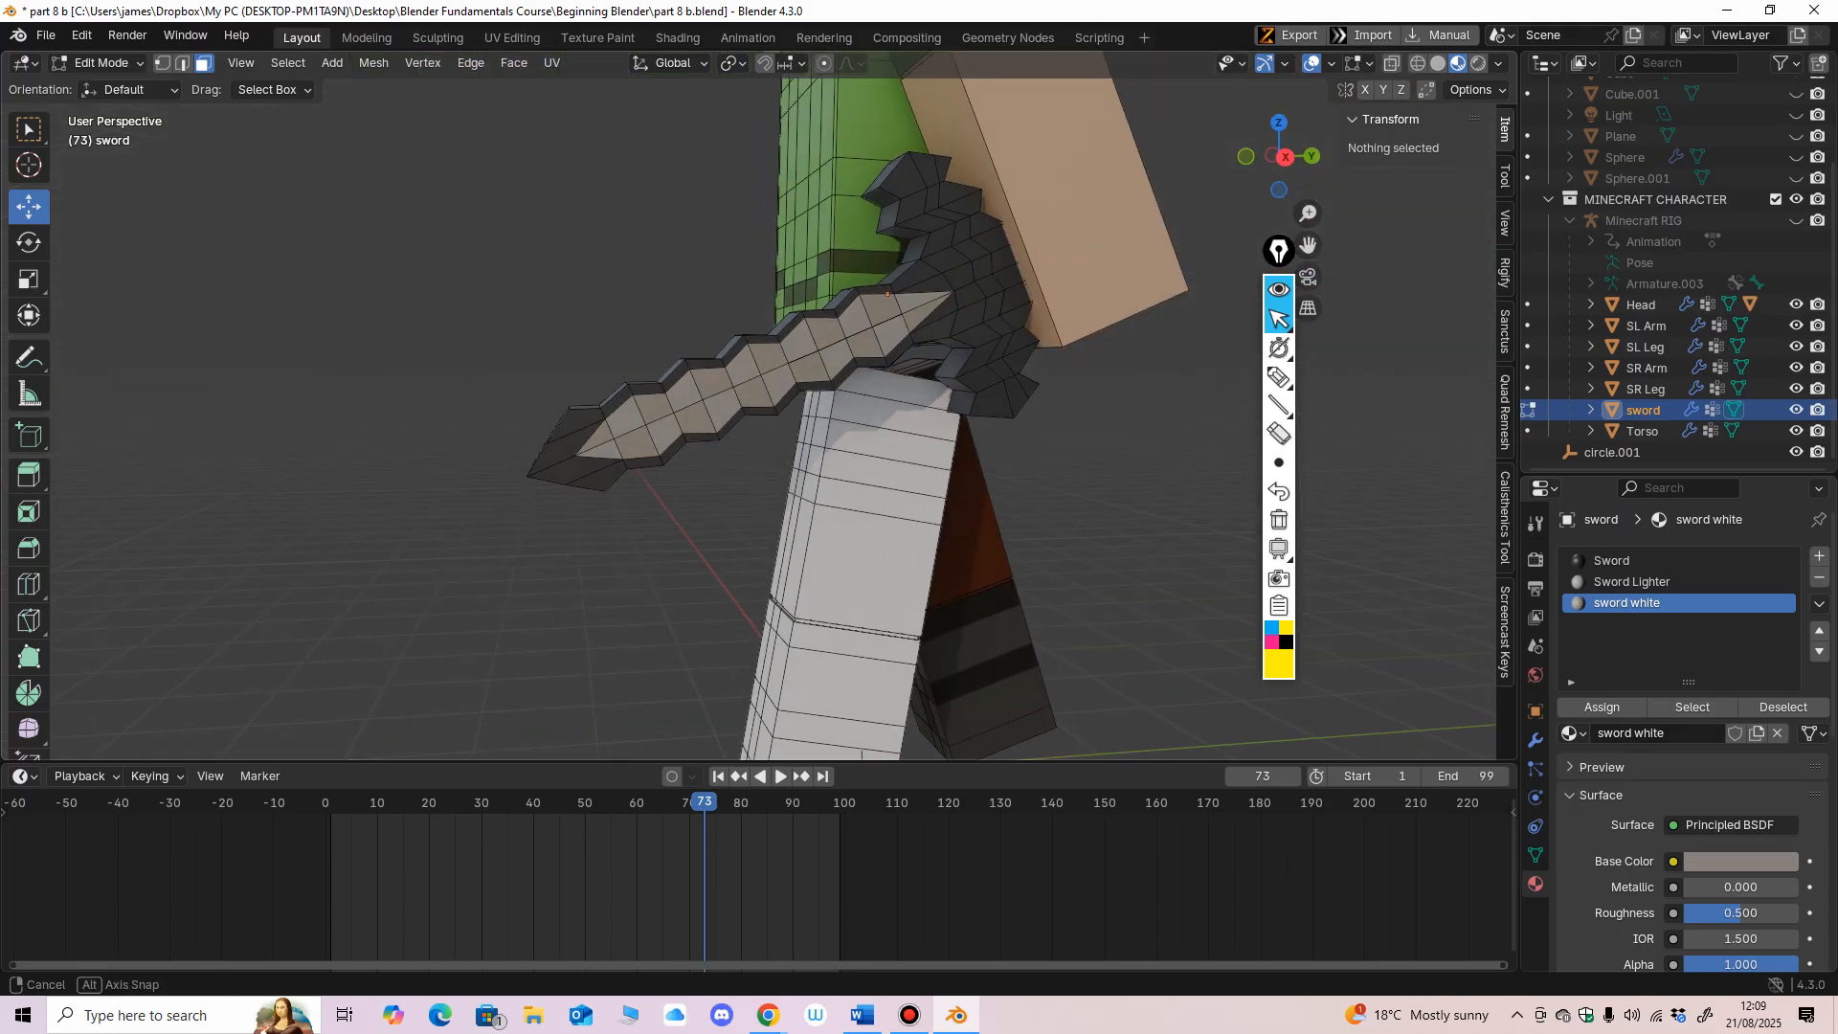
{"action": "scroll", "coordinate": [766, 421], "scroll_direction": "up", "scroll_amount": 3}
{"action": "left_click", "coordinate": [1740, 862]}
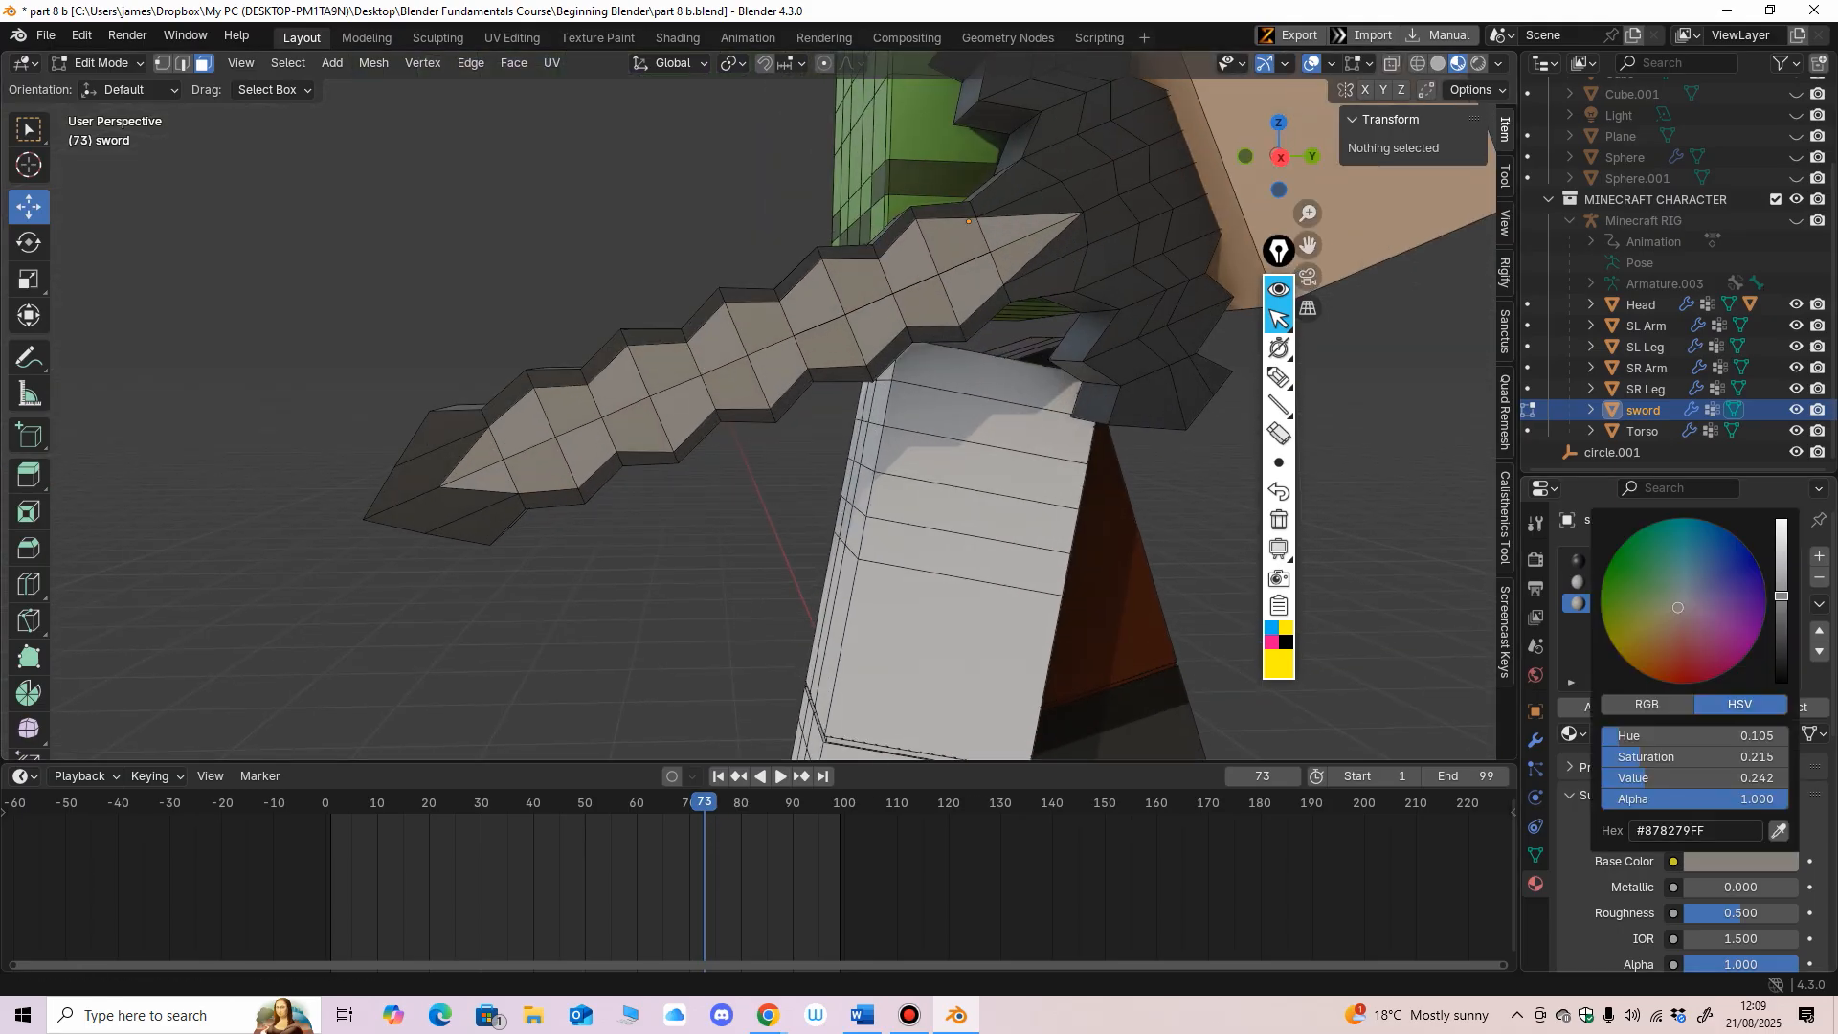
{"action": "left_click_drag", "start_coordinate": [1781, 591], "coordinate": [1781, 558]}
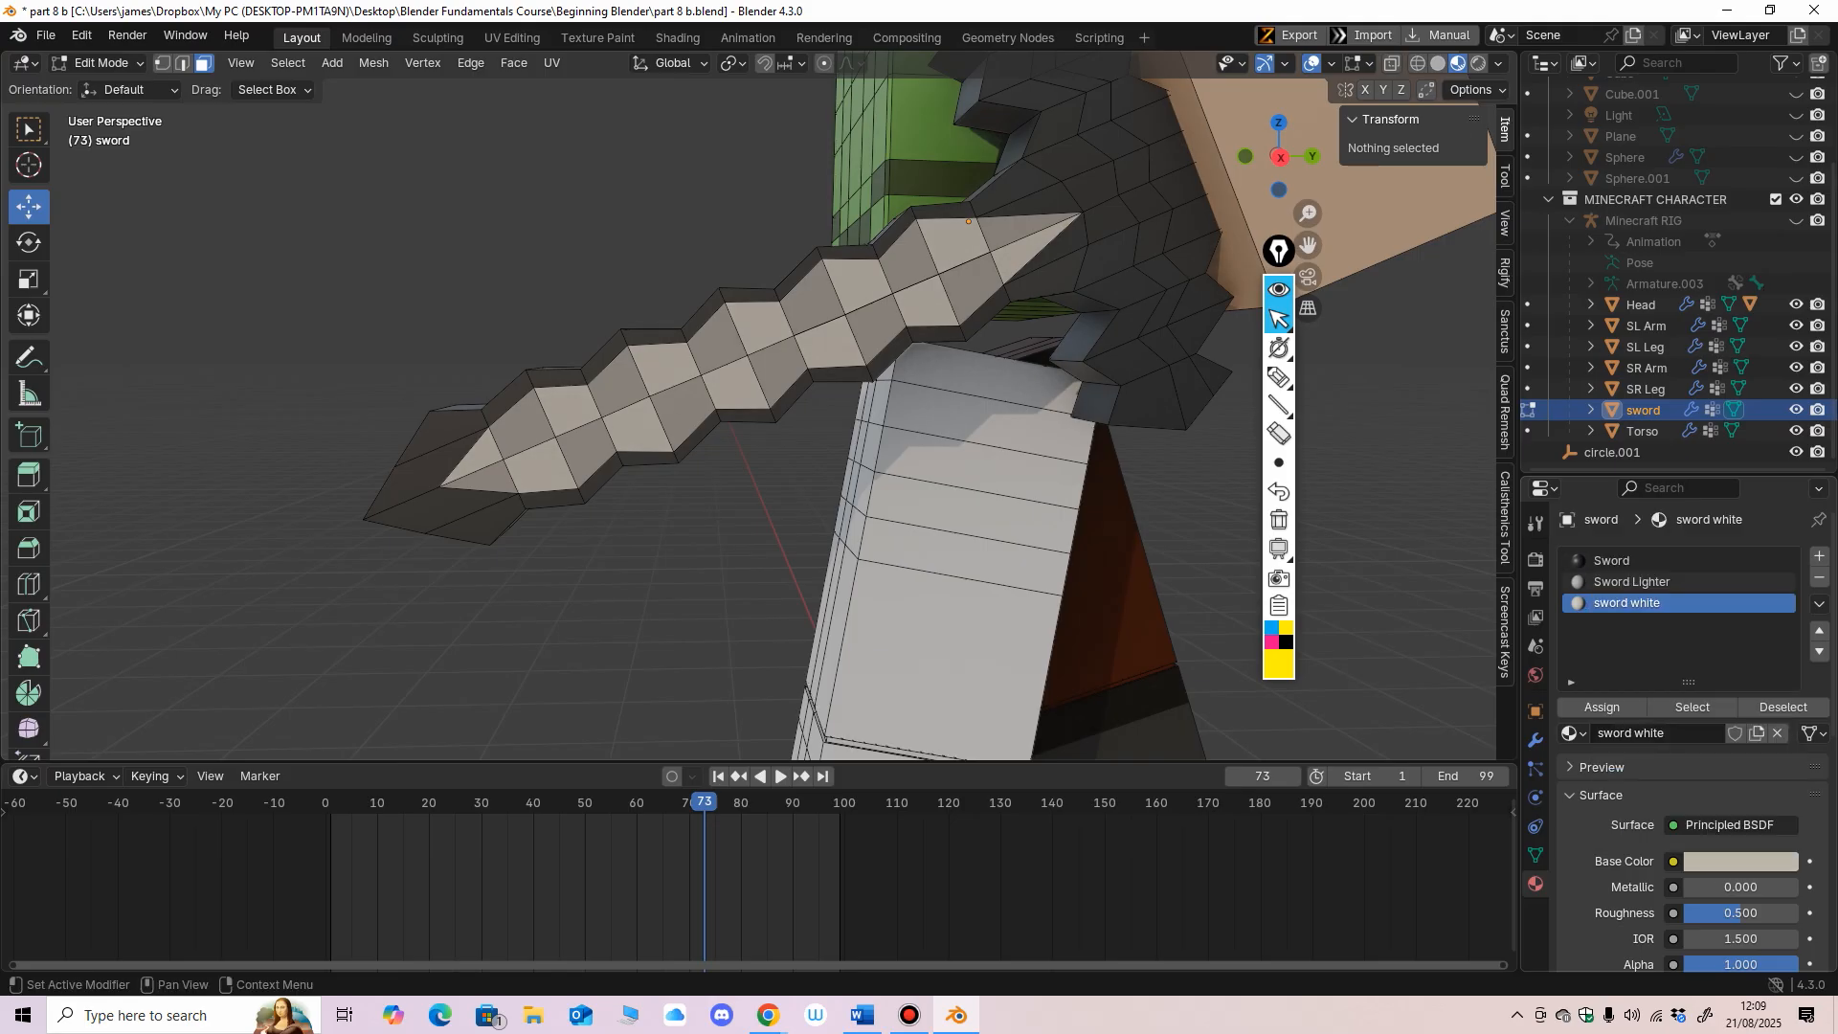
Step: Select the central zigzag strip of faces on the sword guard's visible side, from its middle to the upper end
{"action": "scroll", "coordinate": [766, 421], "scroll_direction": "down", "scroll_amount": 3}
{"action": "middle_click_drag", "start_coordinate": [727, 421], "coordinate": [766, 417]}
{"action": "middle_click_drag", "start_coordinate": [766, 417], "coordinate": [570, 532], "text": "shift"}
{"action": "scroll", "coordinate": [772, 406], "scroll_direction": "up", "scroll_amount": 2}
{"action": "scroll", "coordinate": [752, 402], "scroll_direction": "up", "scroll_amount": 3}
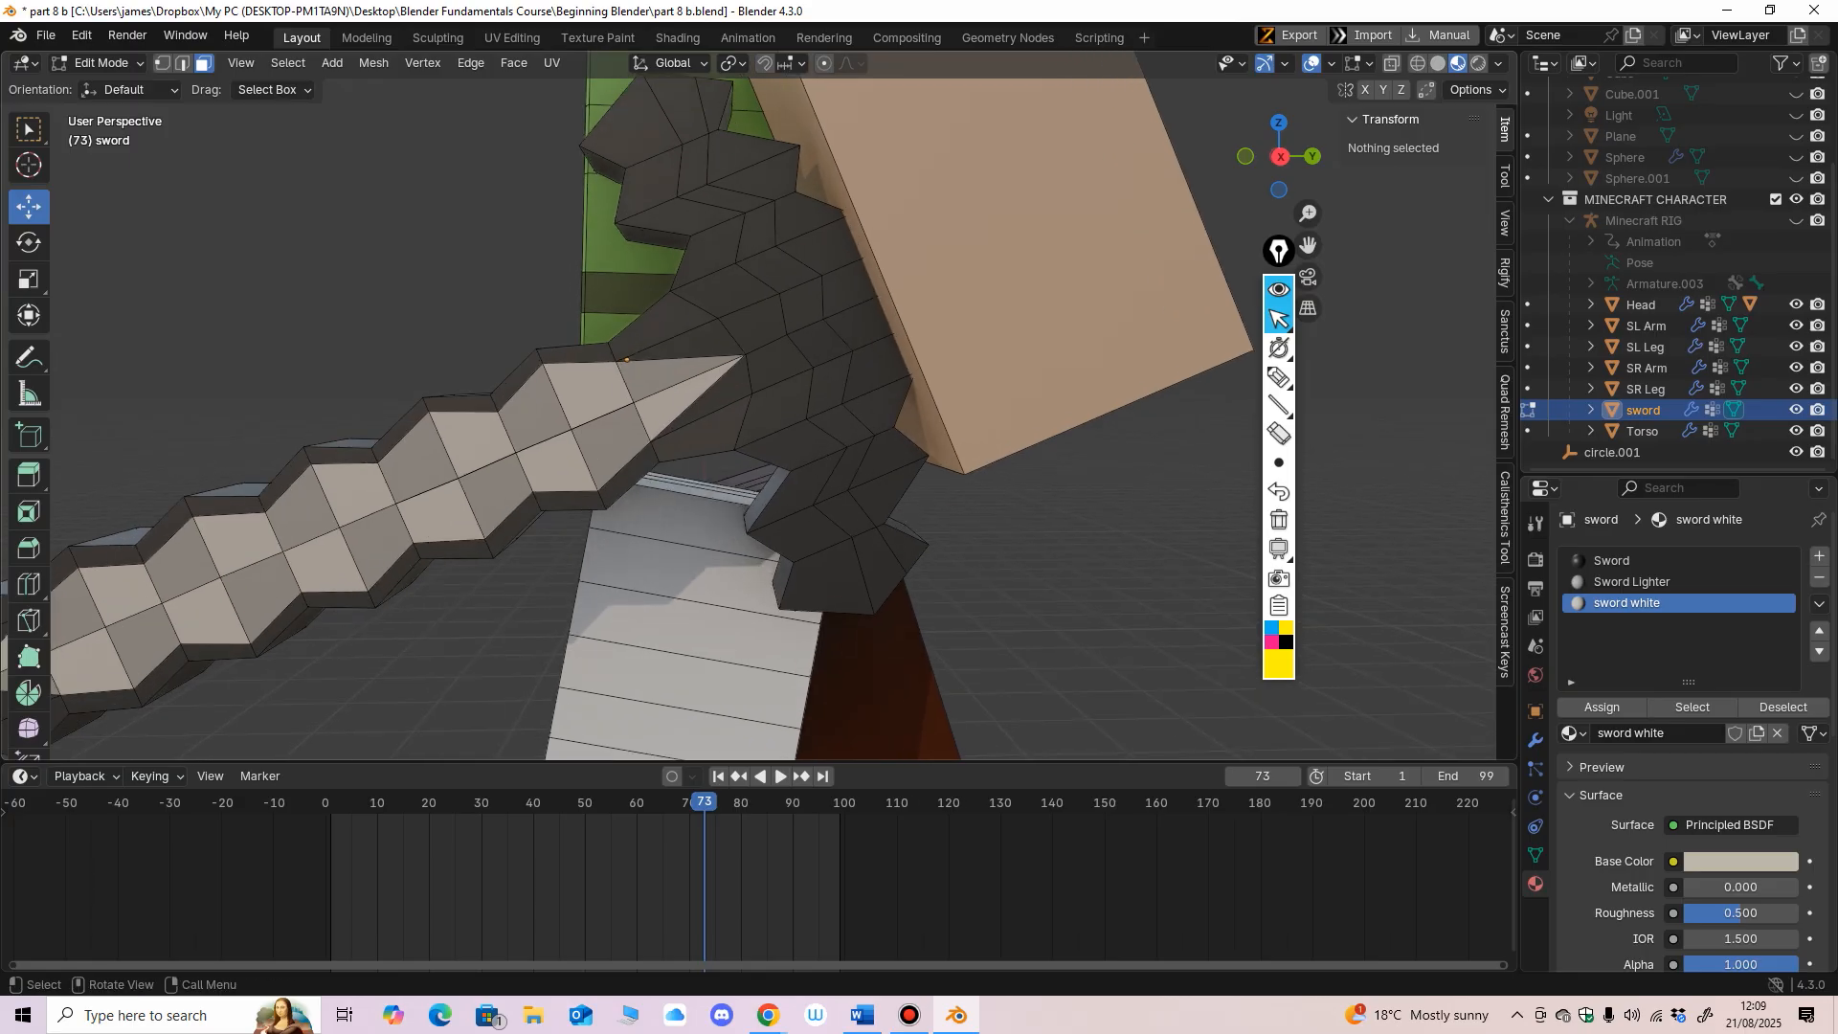
{"action": "left_click", "coordinate": [802, 306]}
{"action": "scroll", "coordinate": [802, 306], "scroll_direction": "down", "scroll_amount": 2}
{"action": "scroll", "coordinate": [802, 306], "scroll_direction": "up", "scroll_amount": 1}
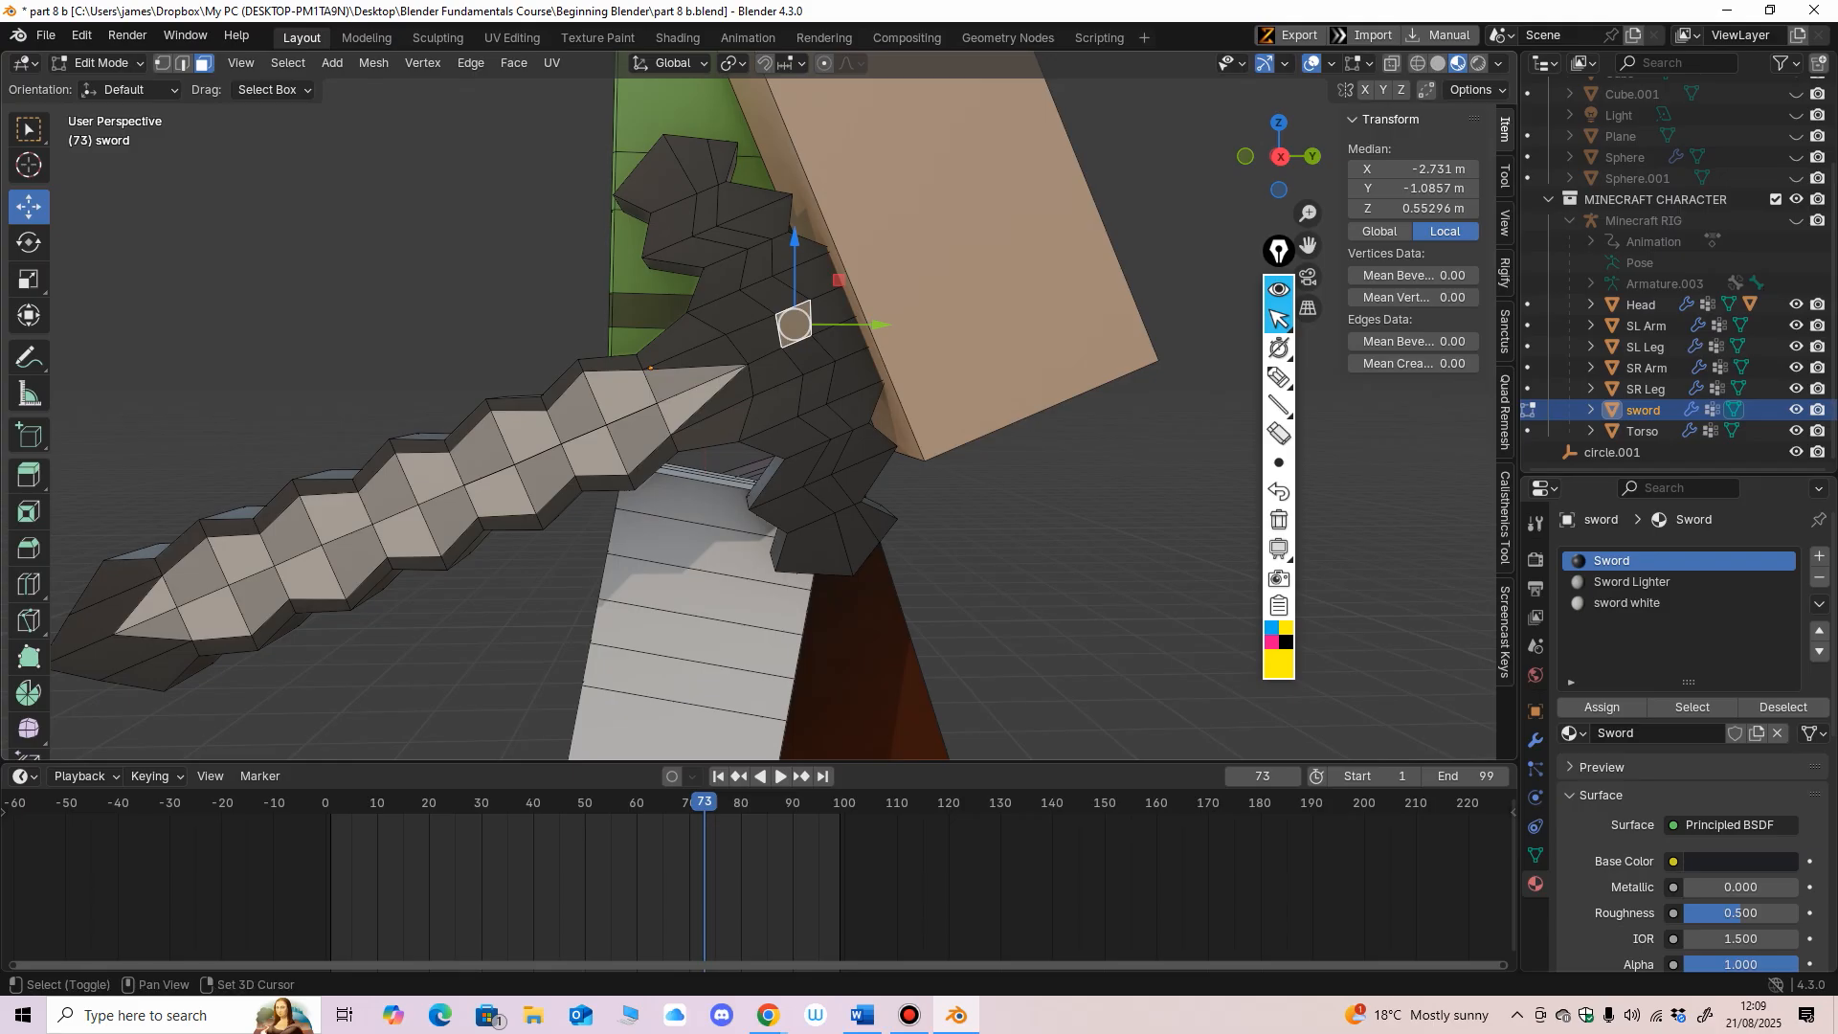
{"action": "left_click", "coordinate": [774, 295], "text": "shift"}
{"action": "left_click", "coordinate": [759, 264], "text": "shift"}
{"action": "left_click", "coordinate": [731, 237], "text": "shift"}
{"action": "left_click", "coordinate": [706, 210], "text": "shift"}
{"action": "left_click", "coordinate": [695, 163], "text": "shift"}
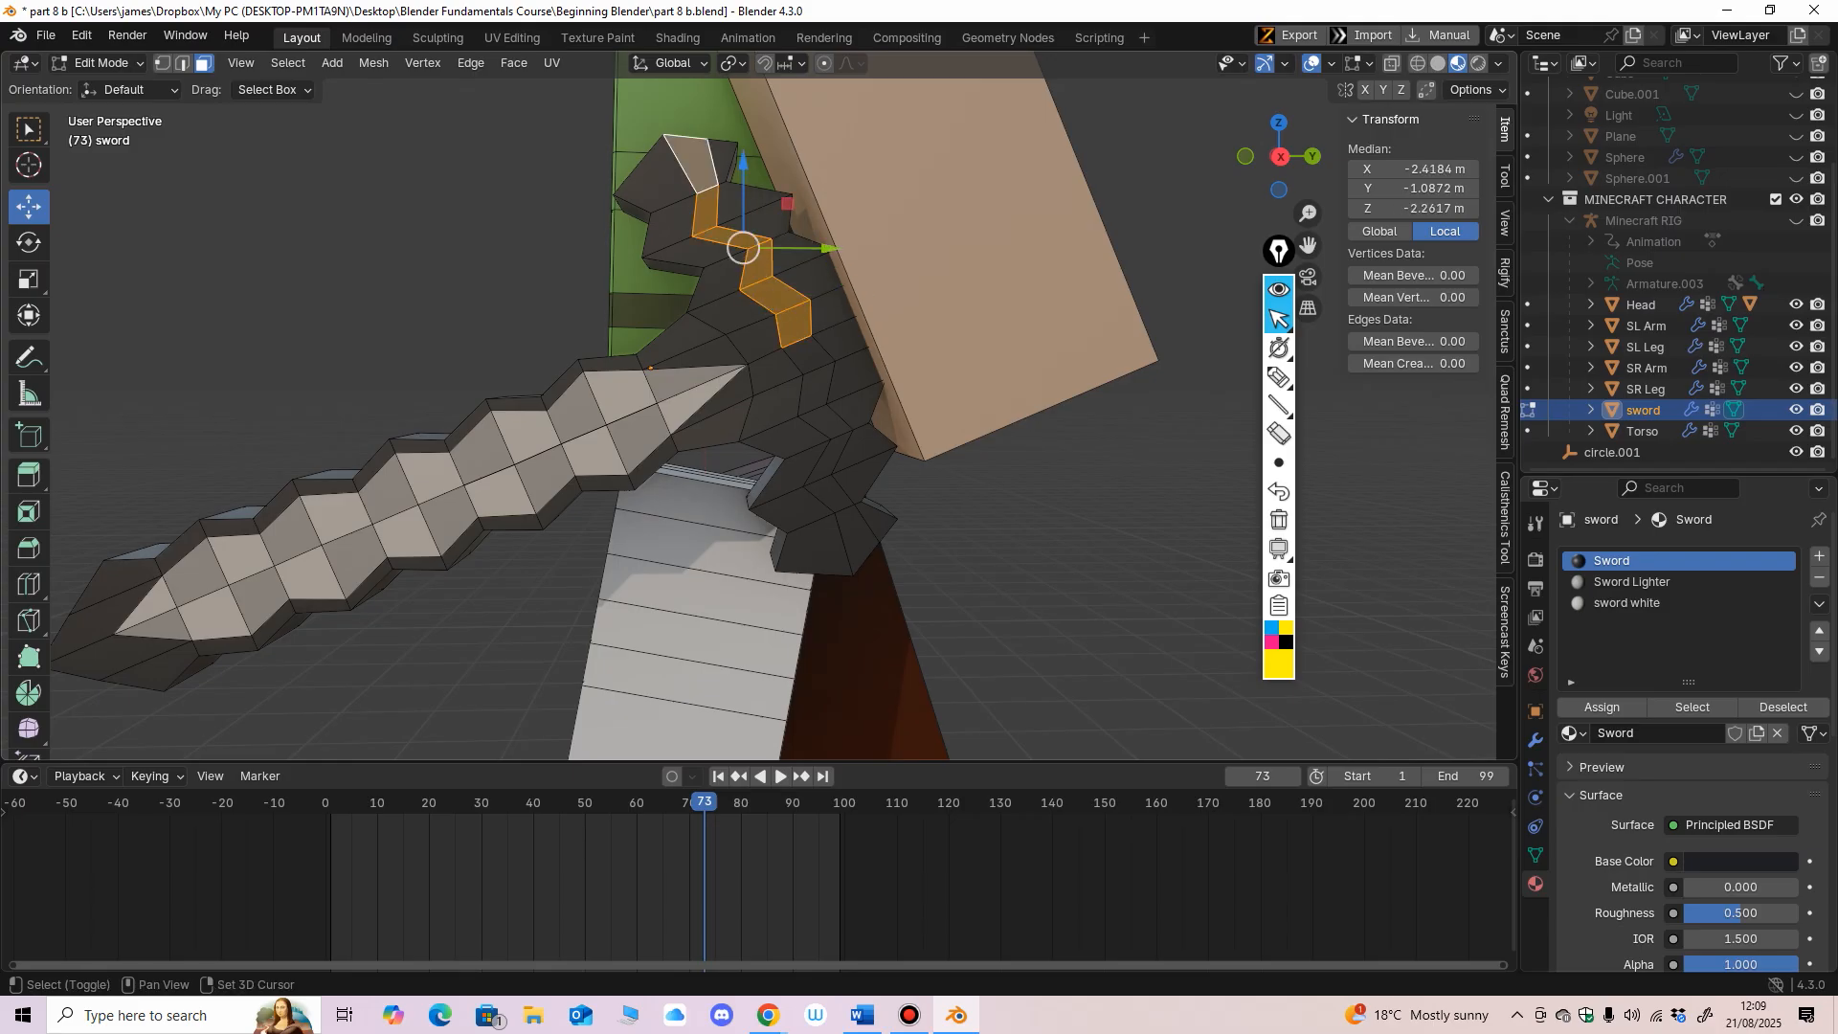
Step: Extend the guard's central strip selection down to its lower end, including the end face
{"action": "left_click", "coordinate": [809, 355], "text": "shift"}
{"action": "left_click", "coordinate": [816, 390], "text": "shift"}
{"action": "left_click", "coordinate": [825, 431], "text": "shift"}
{"action": "left_click", "coordinate": [830, 460], "text": "shift"}
{"action": "left_click", "coordinate": [831, 495], "text": "shift"}
{"action": "middle_click_drag", "start_coordinate": [832, 495], "coordinate": [741, 337]}
{"action": "left_click", "coordinate": [855, 451], "text": "shift"}
Step: Add the matching central strip faces on the lower half of the guard's opposite side to the selection
{"action": "middle_click_drag", "start_coordinate": [854, 452], "coordinate": [574, 497]}
{"action": "left_click", "coordinate": [710, 466], "text": "shift"}
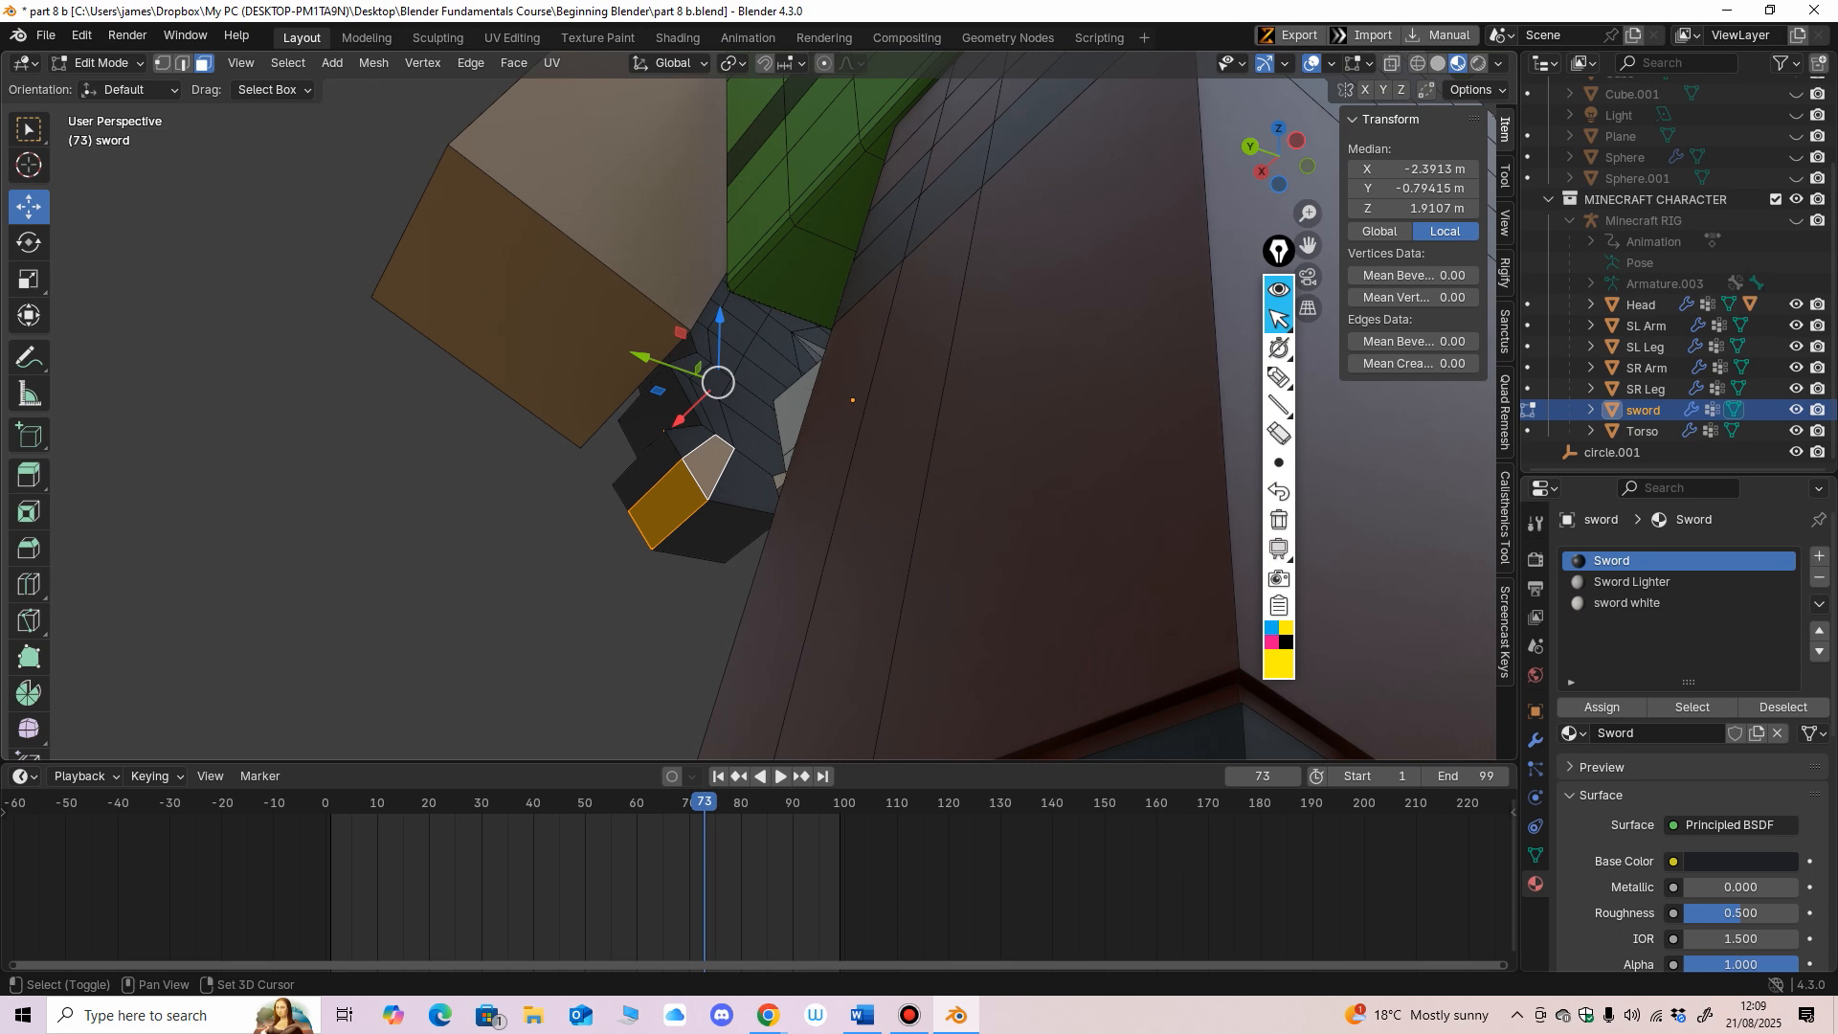
{"action": "key", "text": "g"}
{"action": "left_click", "coordinate": [705, 381], "text": "shift"}
{"action": "left_click", "coordinate": [733, 335], "text": "shift"}
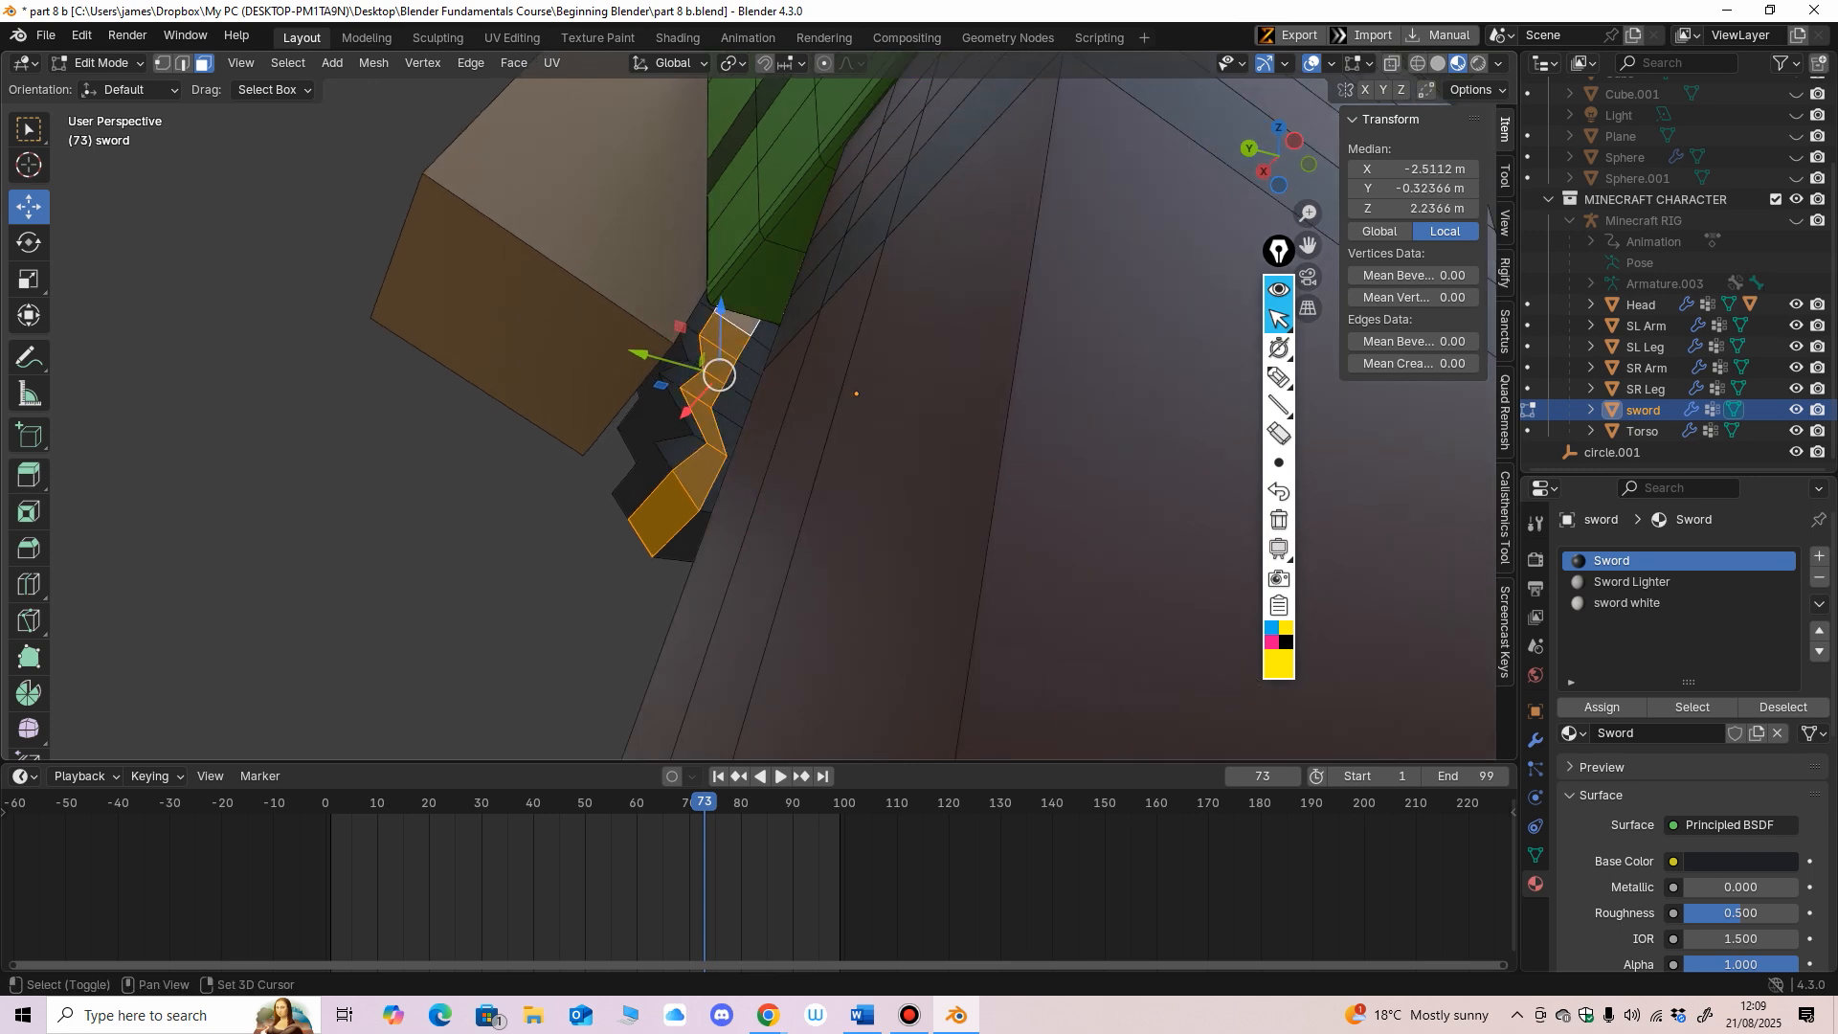
Step: Add the guard's upper end face and the remaining central strip faces on its opposite side to the selection
{"action": "middle_click_drag", "start_coordinate": [733, 335], "coordinate": [402, 450]}
{"action": "left_click", "coordinate": [705, 173], "text": "shift"}
{"action": "middle_click_drag", "start_coordinate": [705, 173], "coordinate": [842, 150]}
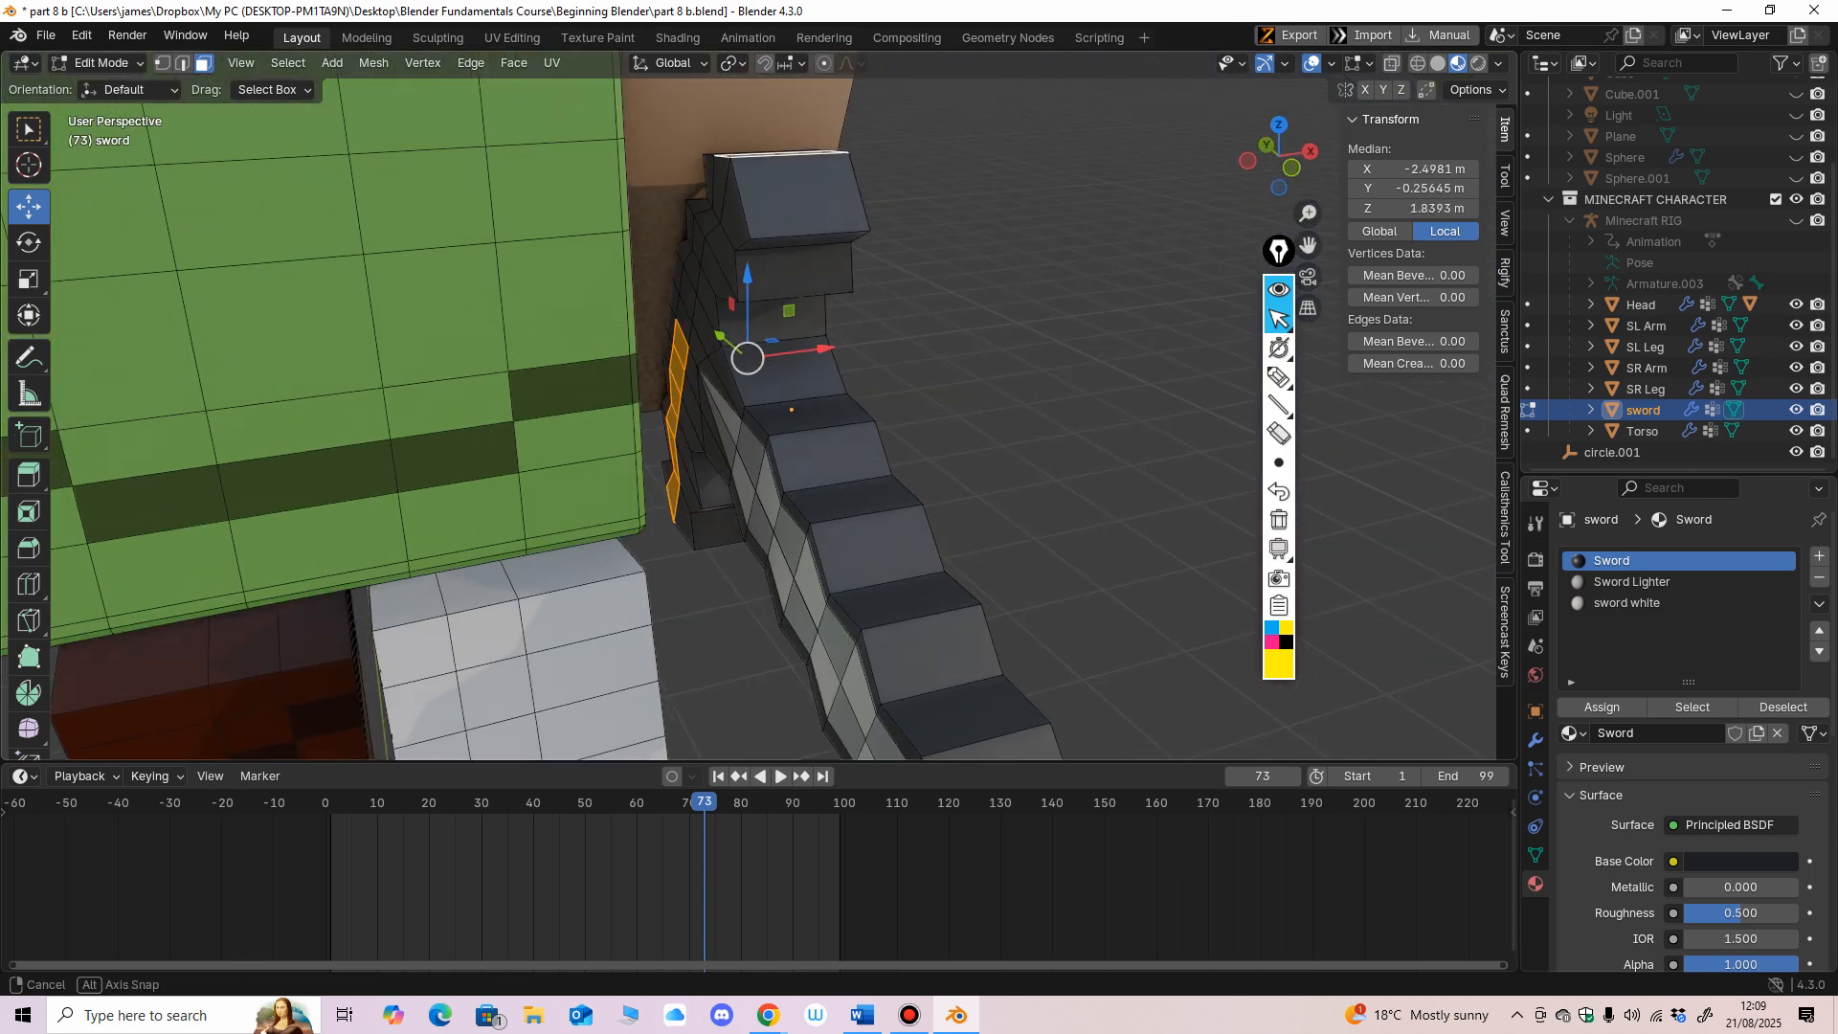
{"action": "left_click", "coordinate": [721, 185], "text": "shift"}
{"action": "left_click", "coordinate": [710, 221], "text": "shift"}
{"action": "left_click", "coordinate": [698, 239], "text": "shift"}
{"action": "left_click", "coordinate": [692, 270], "text": "shift"}
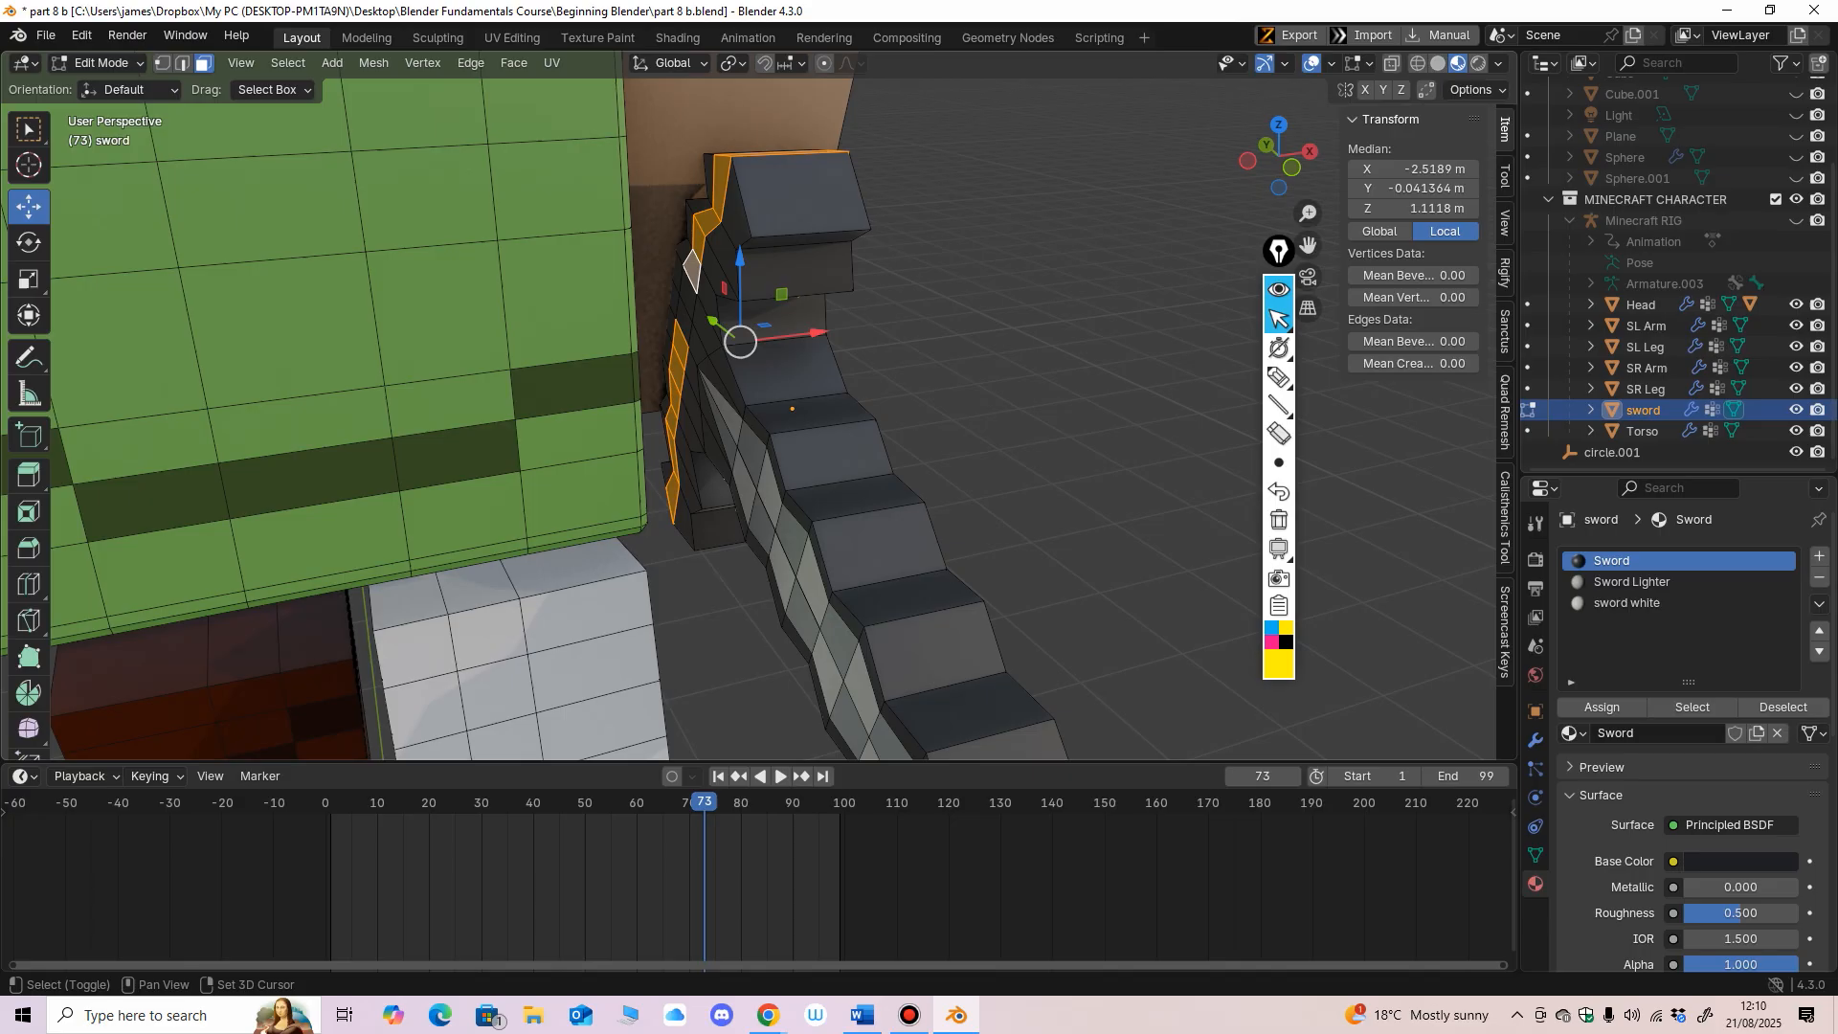
{"action": "middle_click_drag", "start_coordinate": [688, 295], "coordinate": [392, 299]}
Step: Assign Sword Lighter to the guard's selected central strip and clear the selection
{"action": "left_click", "coordinate": [1638, 582]}
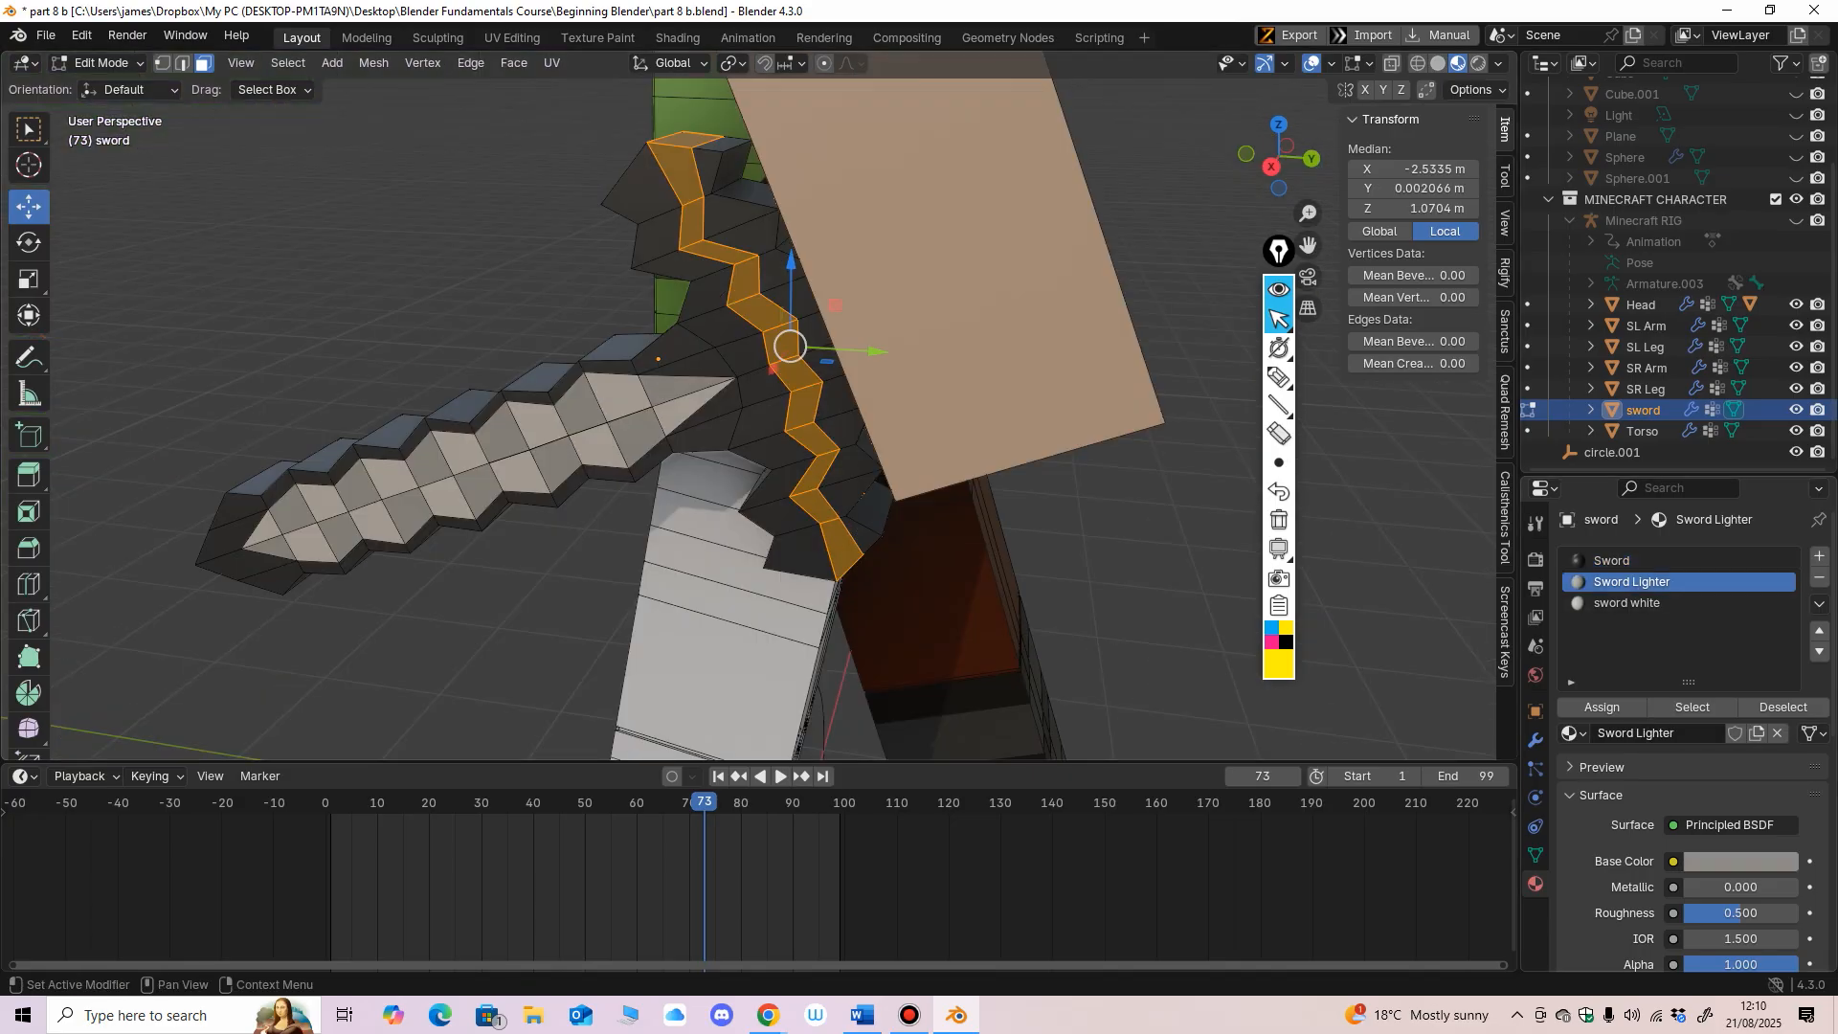
{"action": "scroll", "coordinate": [759, 407], "scroll_direction": "down", "scroll_amount": 2}
{"action": "key", "text": "alt+a"}
Step: Assign the dark Sword material back to the end faces and outermost strip faces at both guard ends, and clear the selection
{"action": "middle_click_drag", "start_coordinate": [759, 407], "coordinate": [885, 448]}
{"action": "scroll", "coordinate": [823, 378], "scroll_direction": "down", "scroll_amount": 2}
{"action": "middle_click_drag", "start_coordinate": [885, 448], "coordinate": [878, 314], "text": "ctrl"}
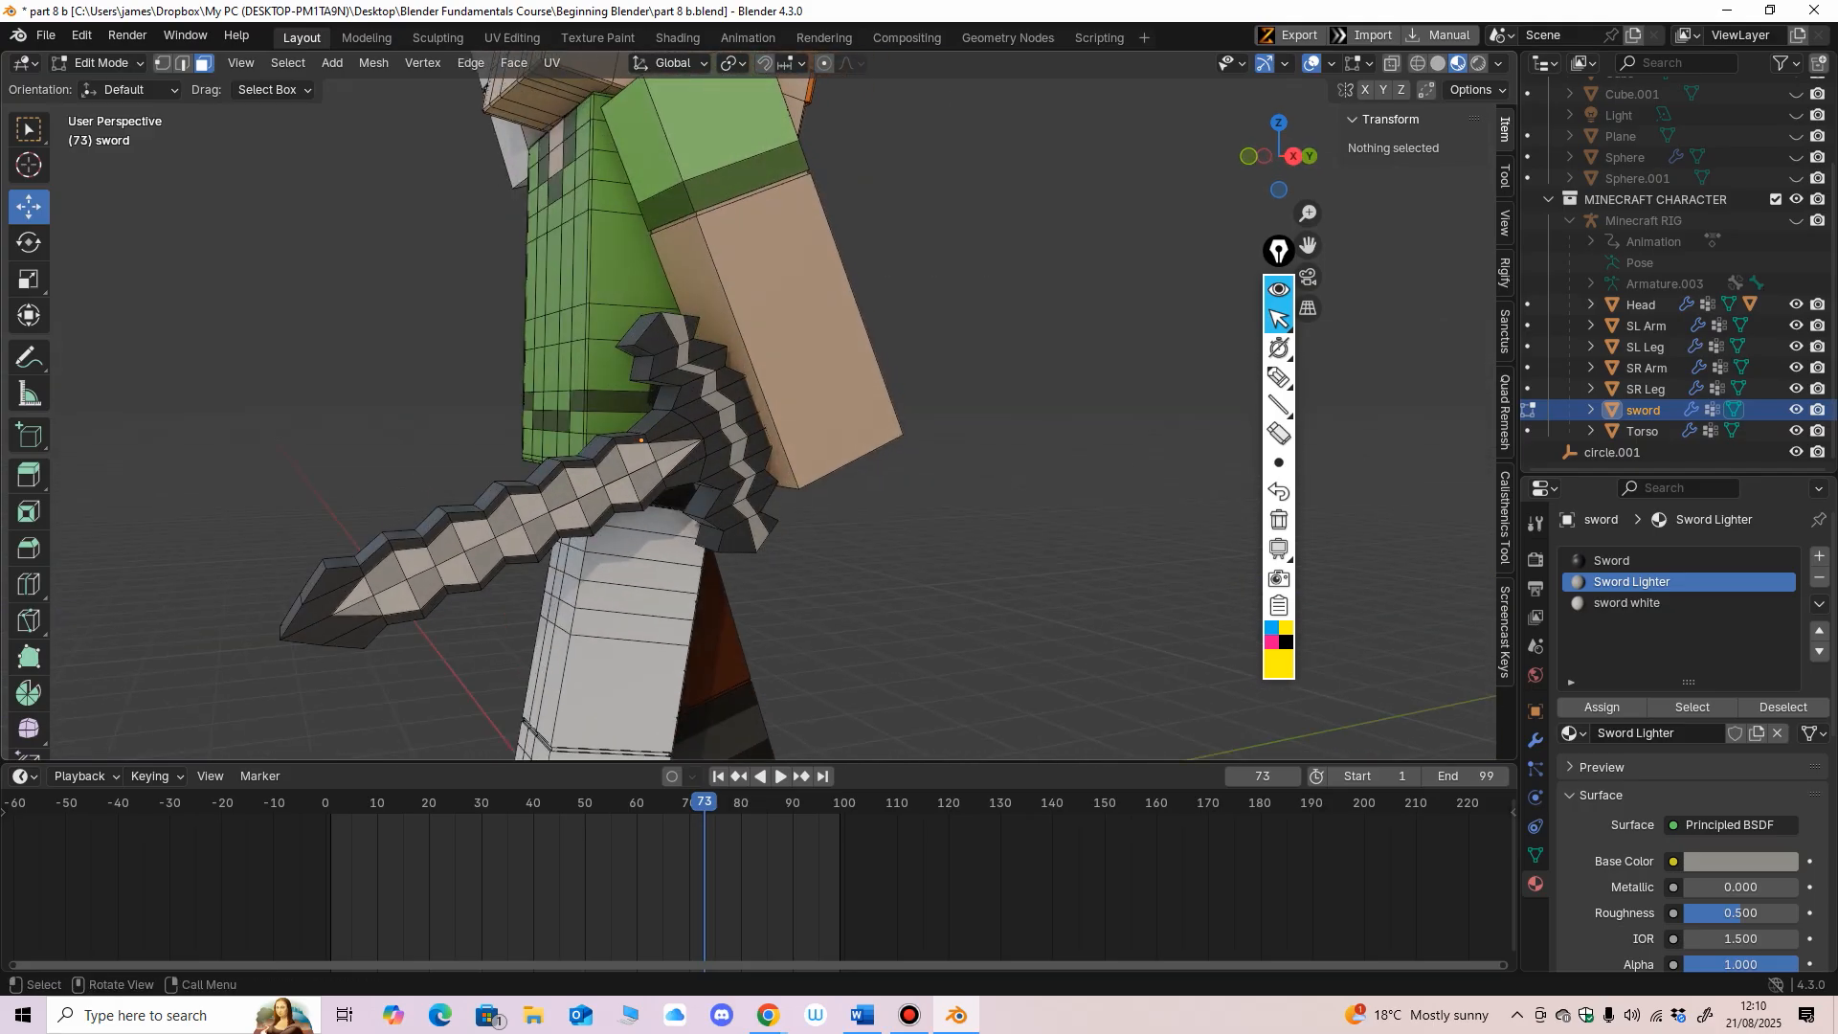
{"action": "left_click", "coordinate": [660, 320]}
{"action": "middle_click_drag", "start_coordinate": [661, 320], "coordinate": [556, 174]}
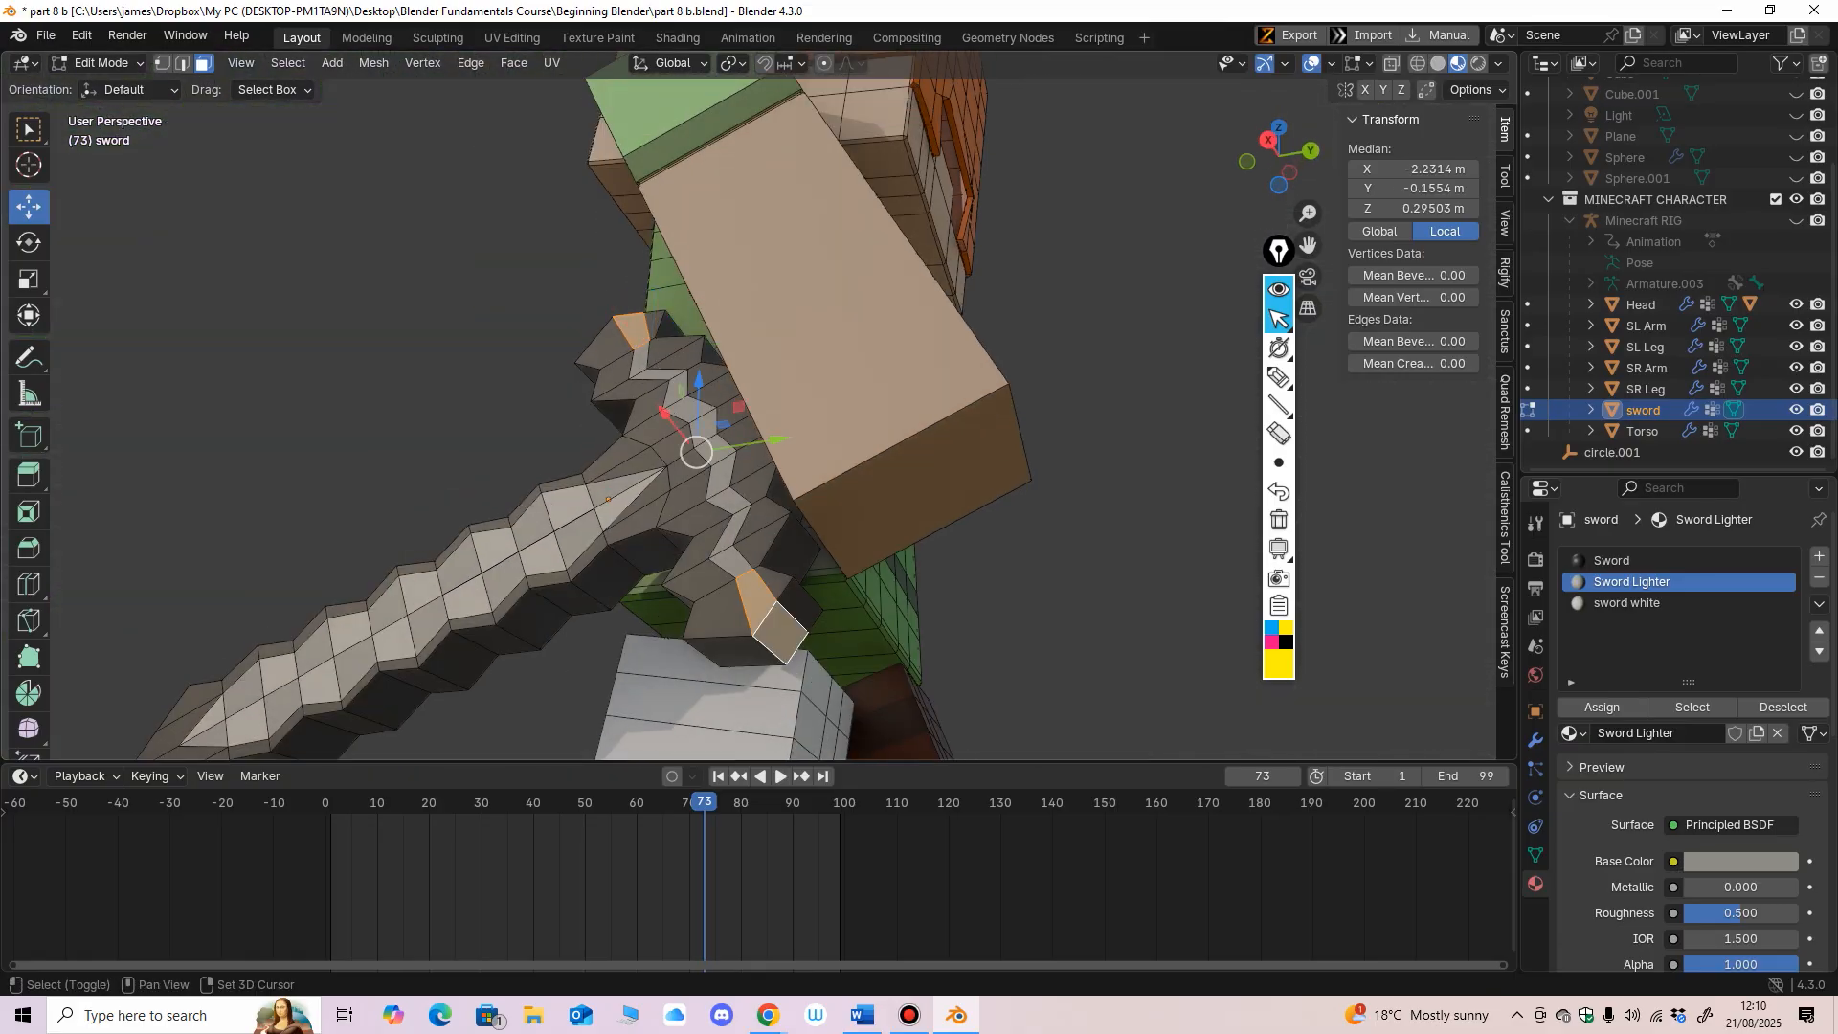
{"action": "middle_click_drag", "start_coordinate": [780, 632], "coordinate": [498, 582]}
{"action": "left_click", "coordinate": [1631, 561]}
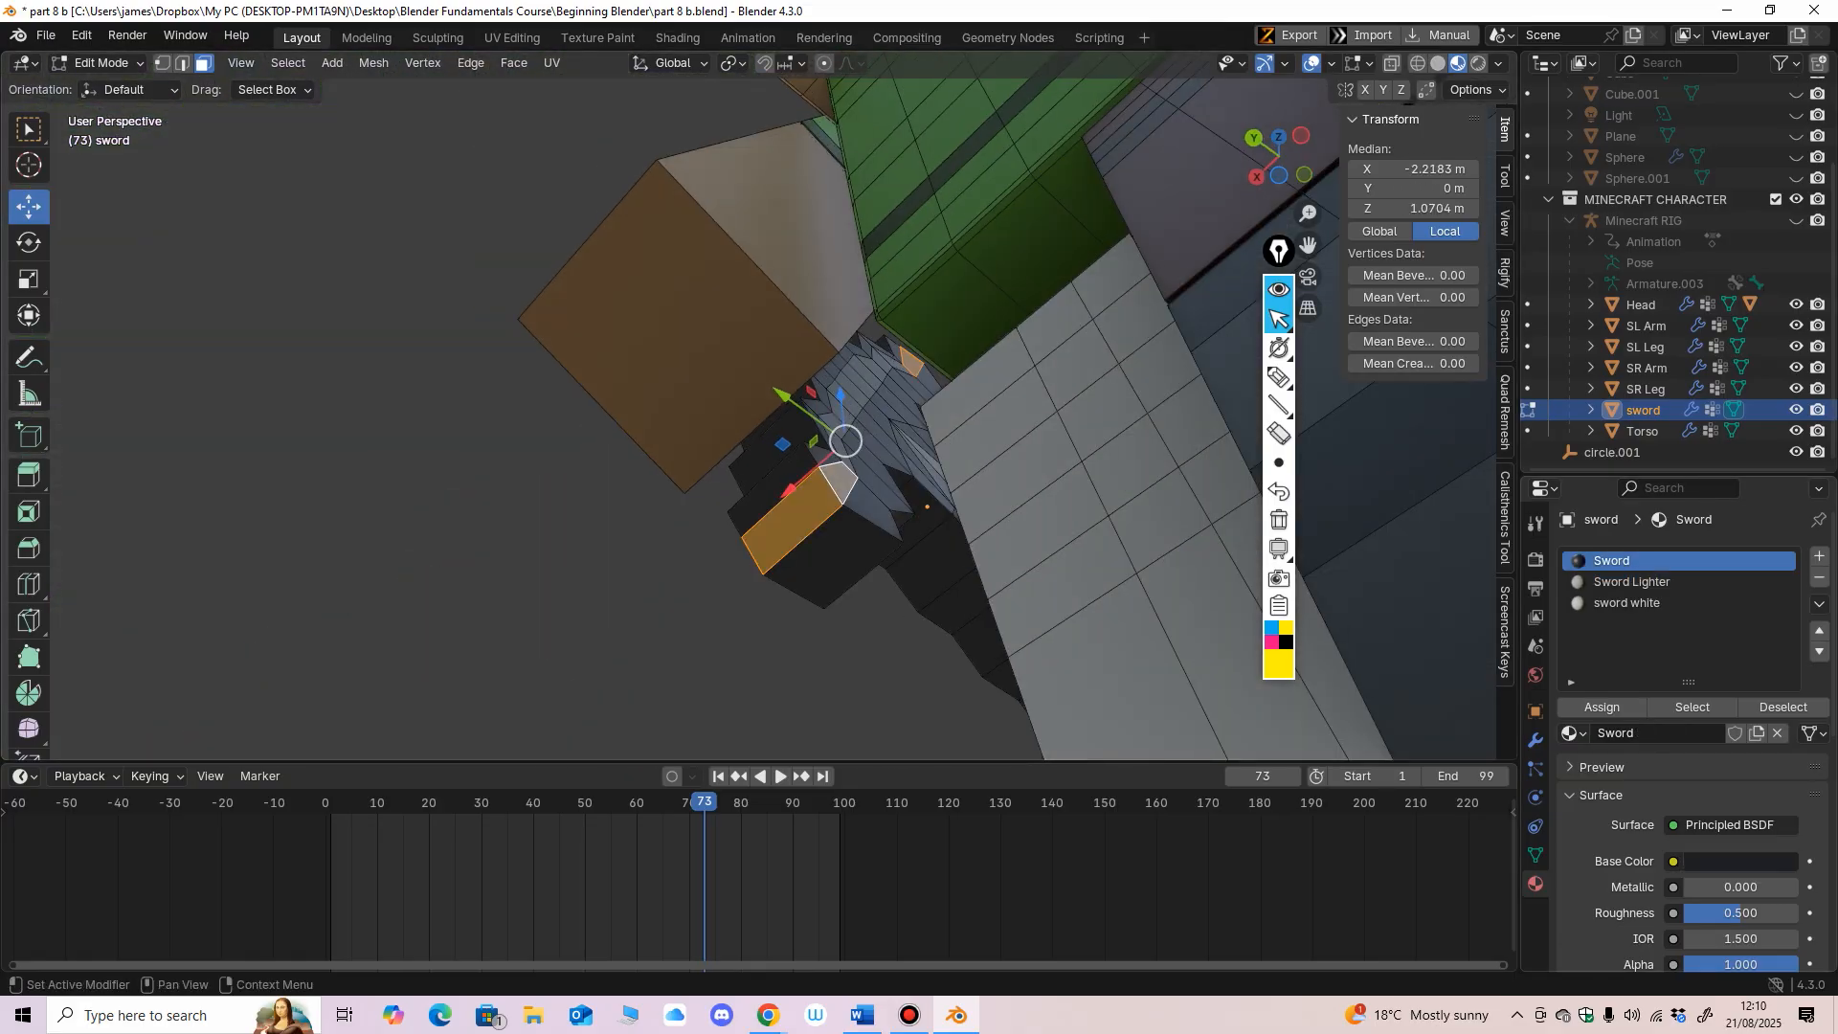
{"action": "left_click", "coordinate": [1601, 707]}
{"action": "key", "text": "alt+a"}
Step: Hide the viewport overlays, play the animation to review the coloured character and sword, and restore the overlays after stopping
{"action": "middle_click_drag", "start_coordinate": [670, 364], "coordinate": [993, 716]}
{"action": "middle_click_drag", "start_coordinate": [993, 716], "coordinate": [992, 626], "text": "ctrl"}
{"action": "middle_click_drag", "start_coordinate": [992, 627], "coordinate": [1163, 622]}
{"action": "middle_click_drag", "start_coordinate": [1163, 622], "coordinate": [1172, 534], "text": "ctrl"}
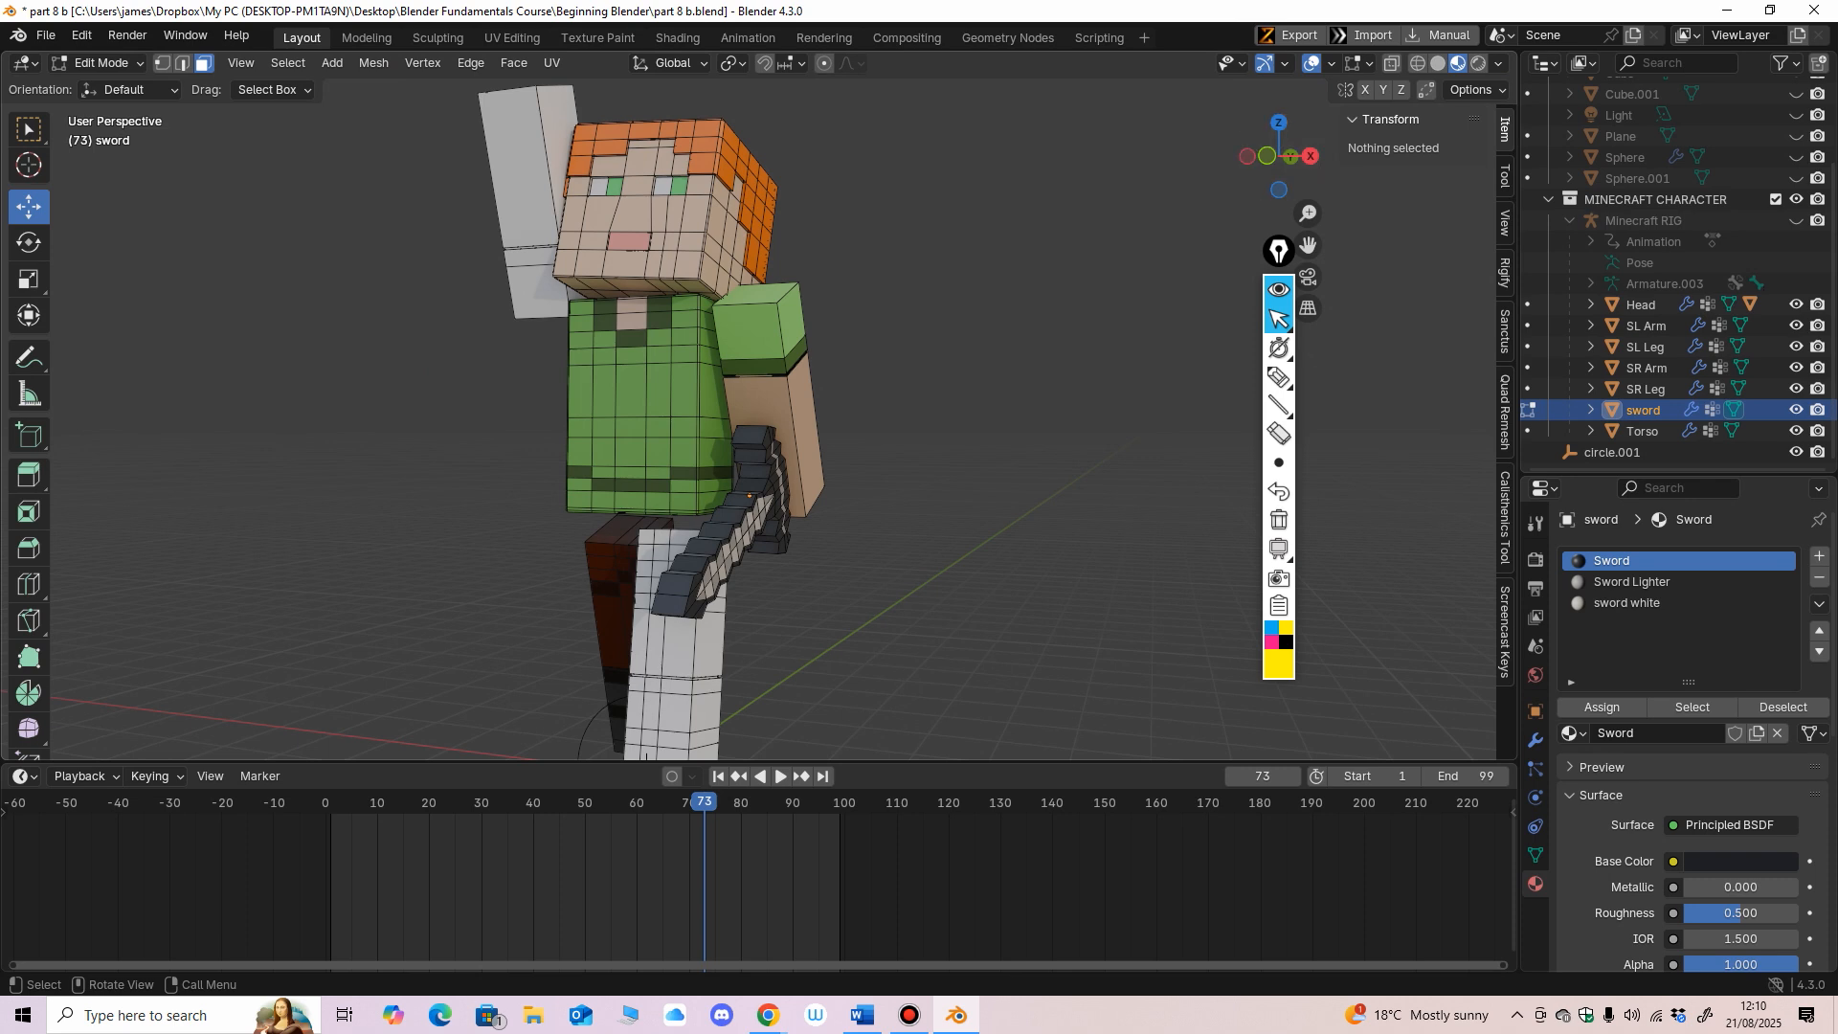
{"action": "left_click", "coordinate": [1310, 63]}
{"action": "middle_click_drag", "start_coordinate": [1081, 287], "coordinate": [1081, 383], "text": "ctrl"}
{"action": "middle_click_drag", "start_coordinate": [1082, 383], "coordinate": [1149, 326]}
{"action": "key", "text": "space"}
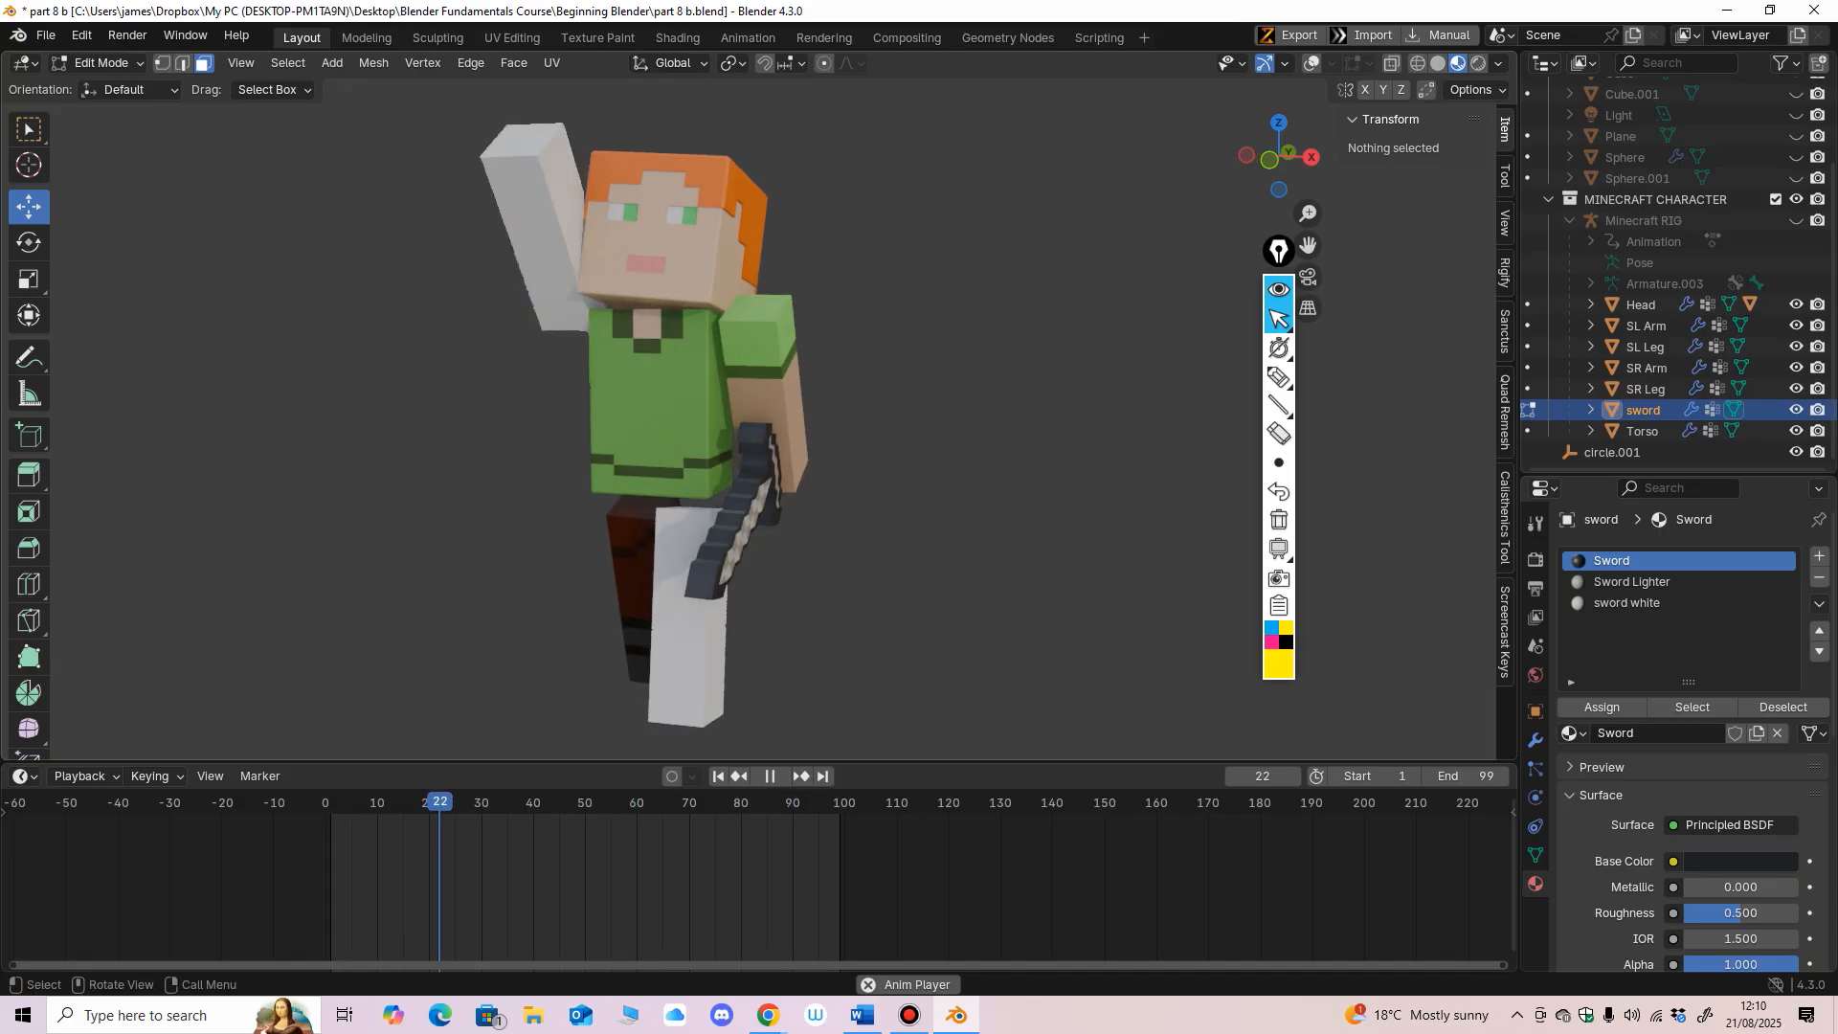
{"action": "middle_click_drag", "start_coordinate": [1148, 325], "coordinate": [1063, 317]}
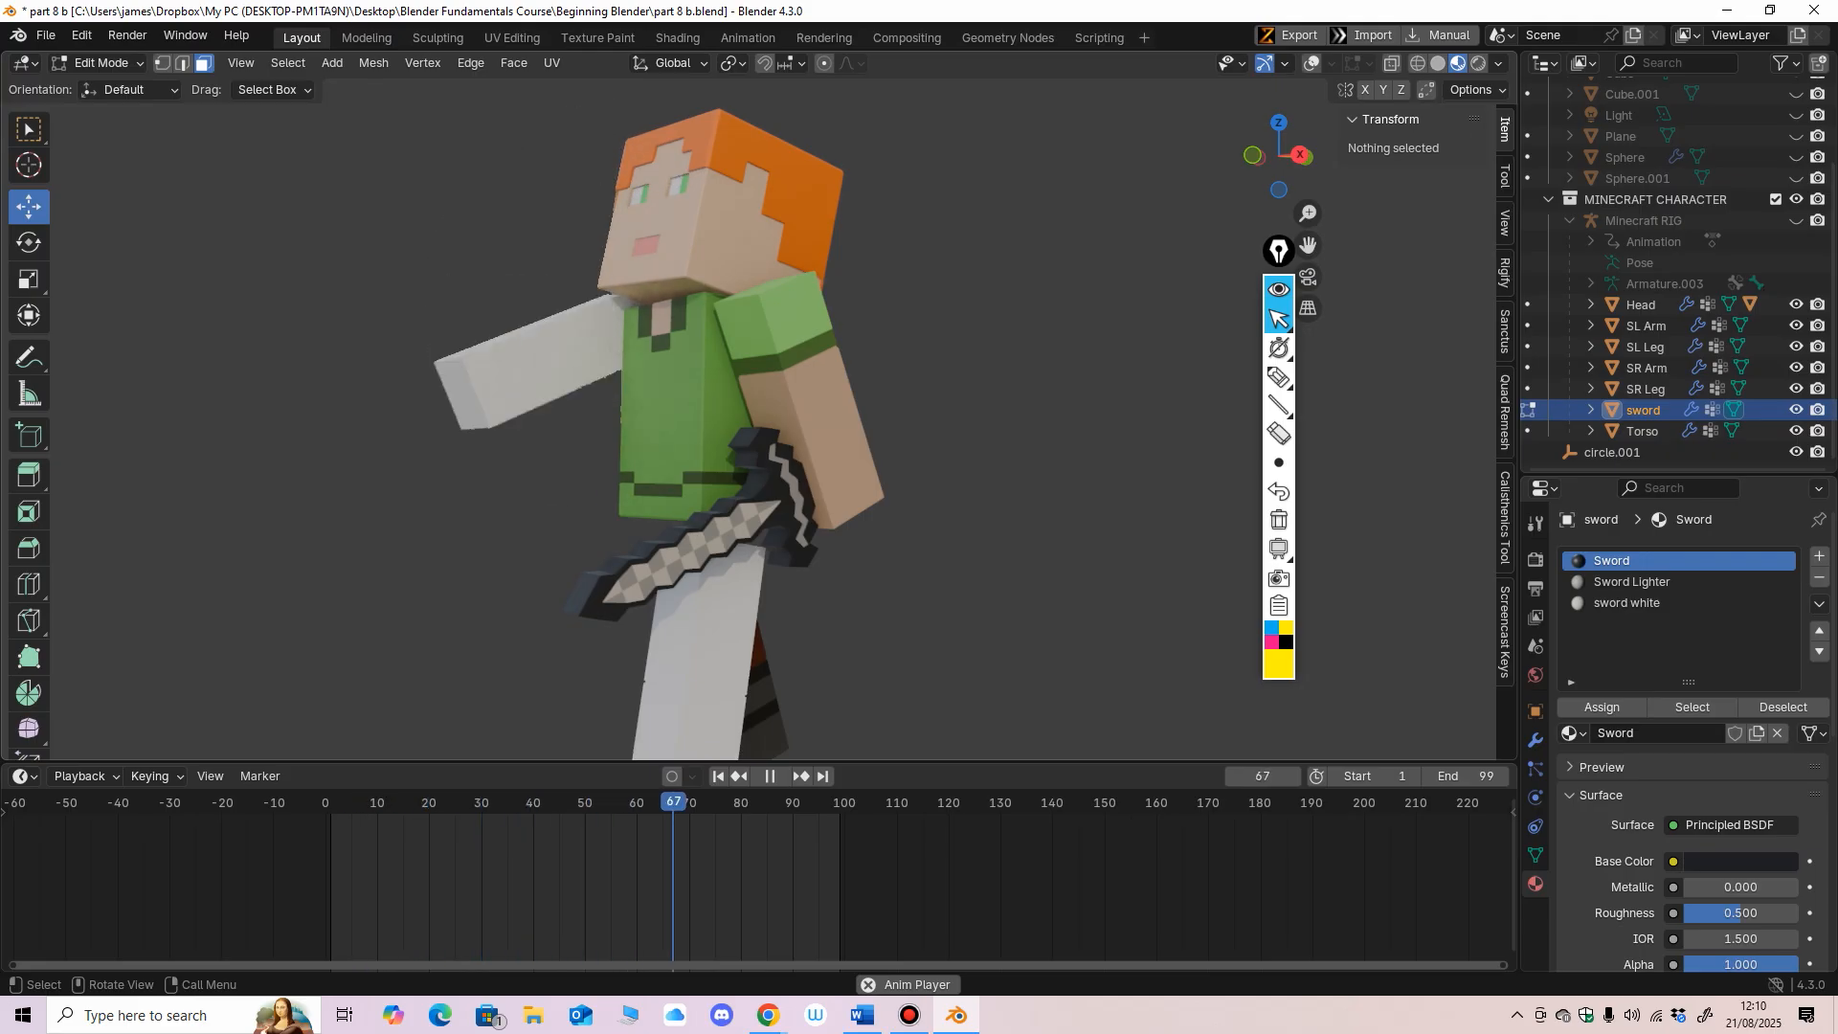
{"action": "scroll", "coordinate": [1063, 316], "scroll_direction": "up", "scroll_amount": 3}
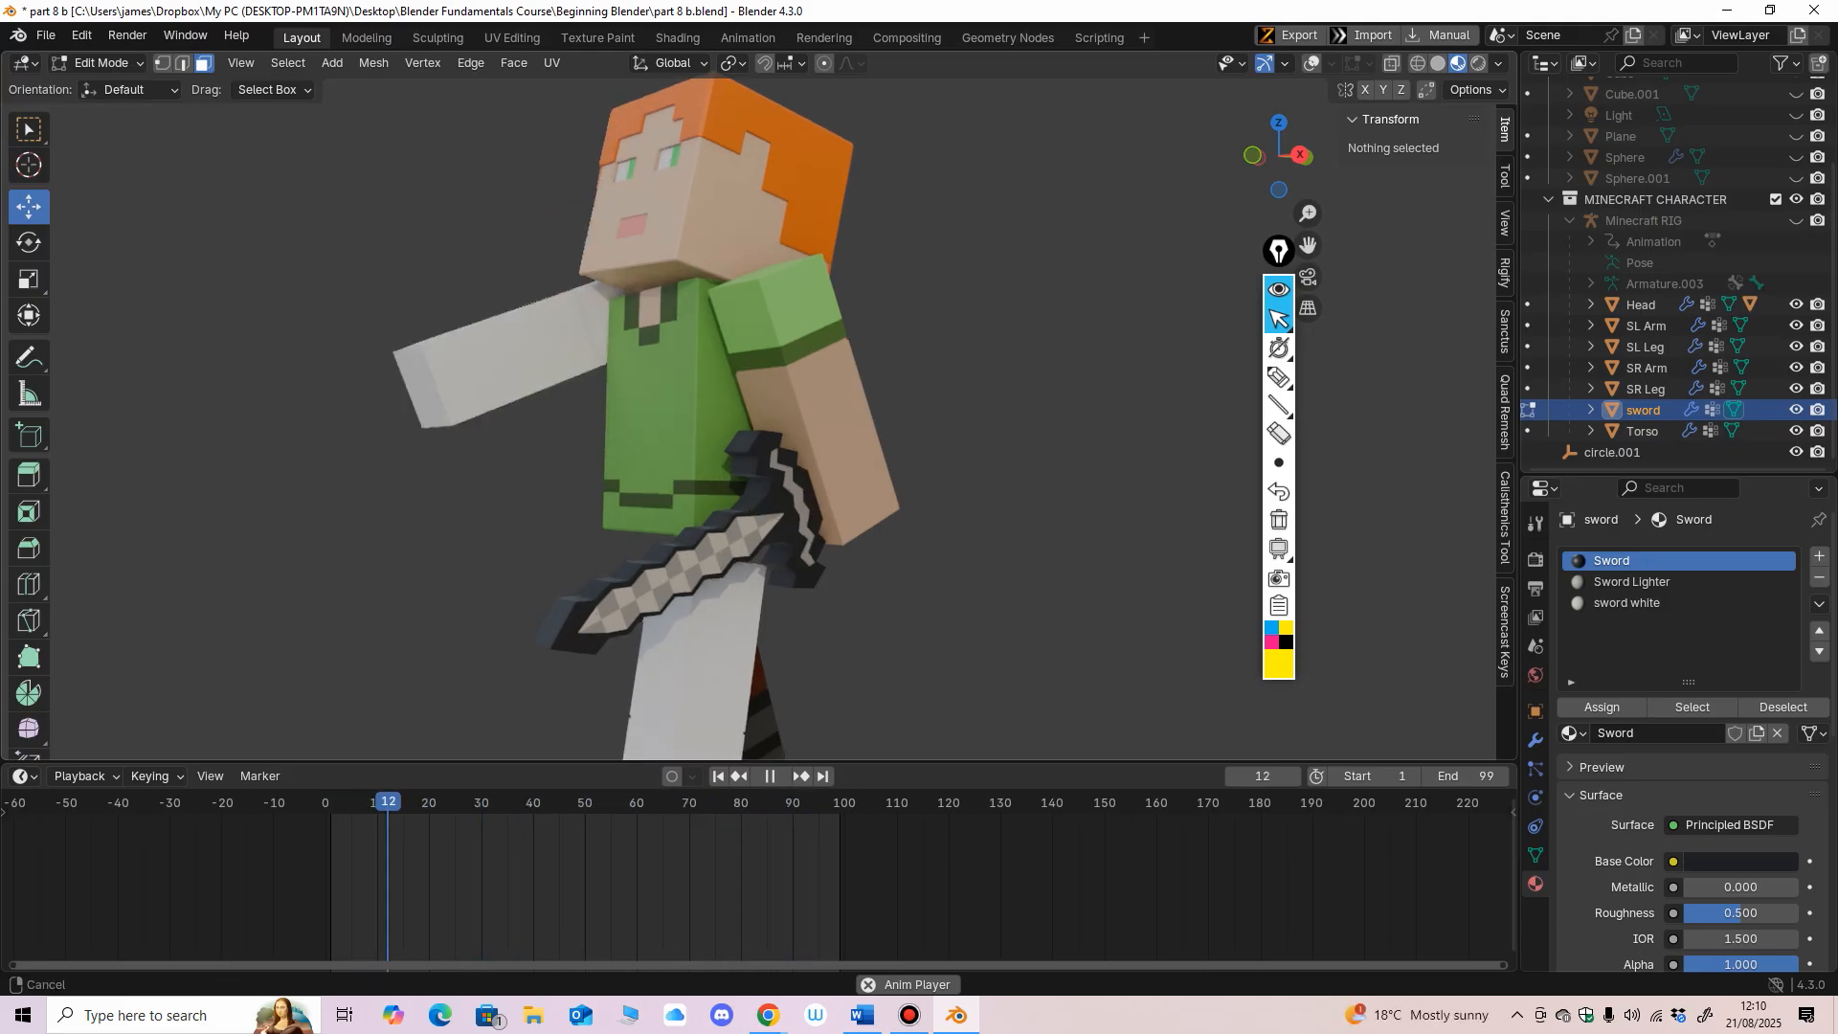
{"action": "middle_click_drag", "start_coordinate": [1063, 317], "coordinate": [1007, 318]}
{"action": "key", "text": "space"}
{"action": "key", "text": "shift+alt+z"}
{"action": "middle_click_drag", "start_coordinate": [814, 498], "coordinate": [770, 354], "text": "shift"}
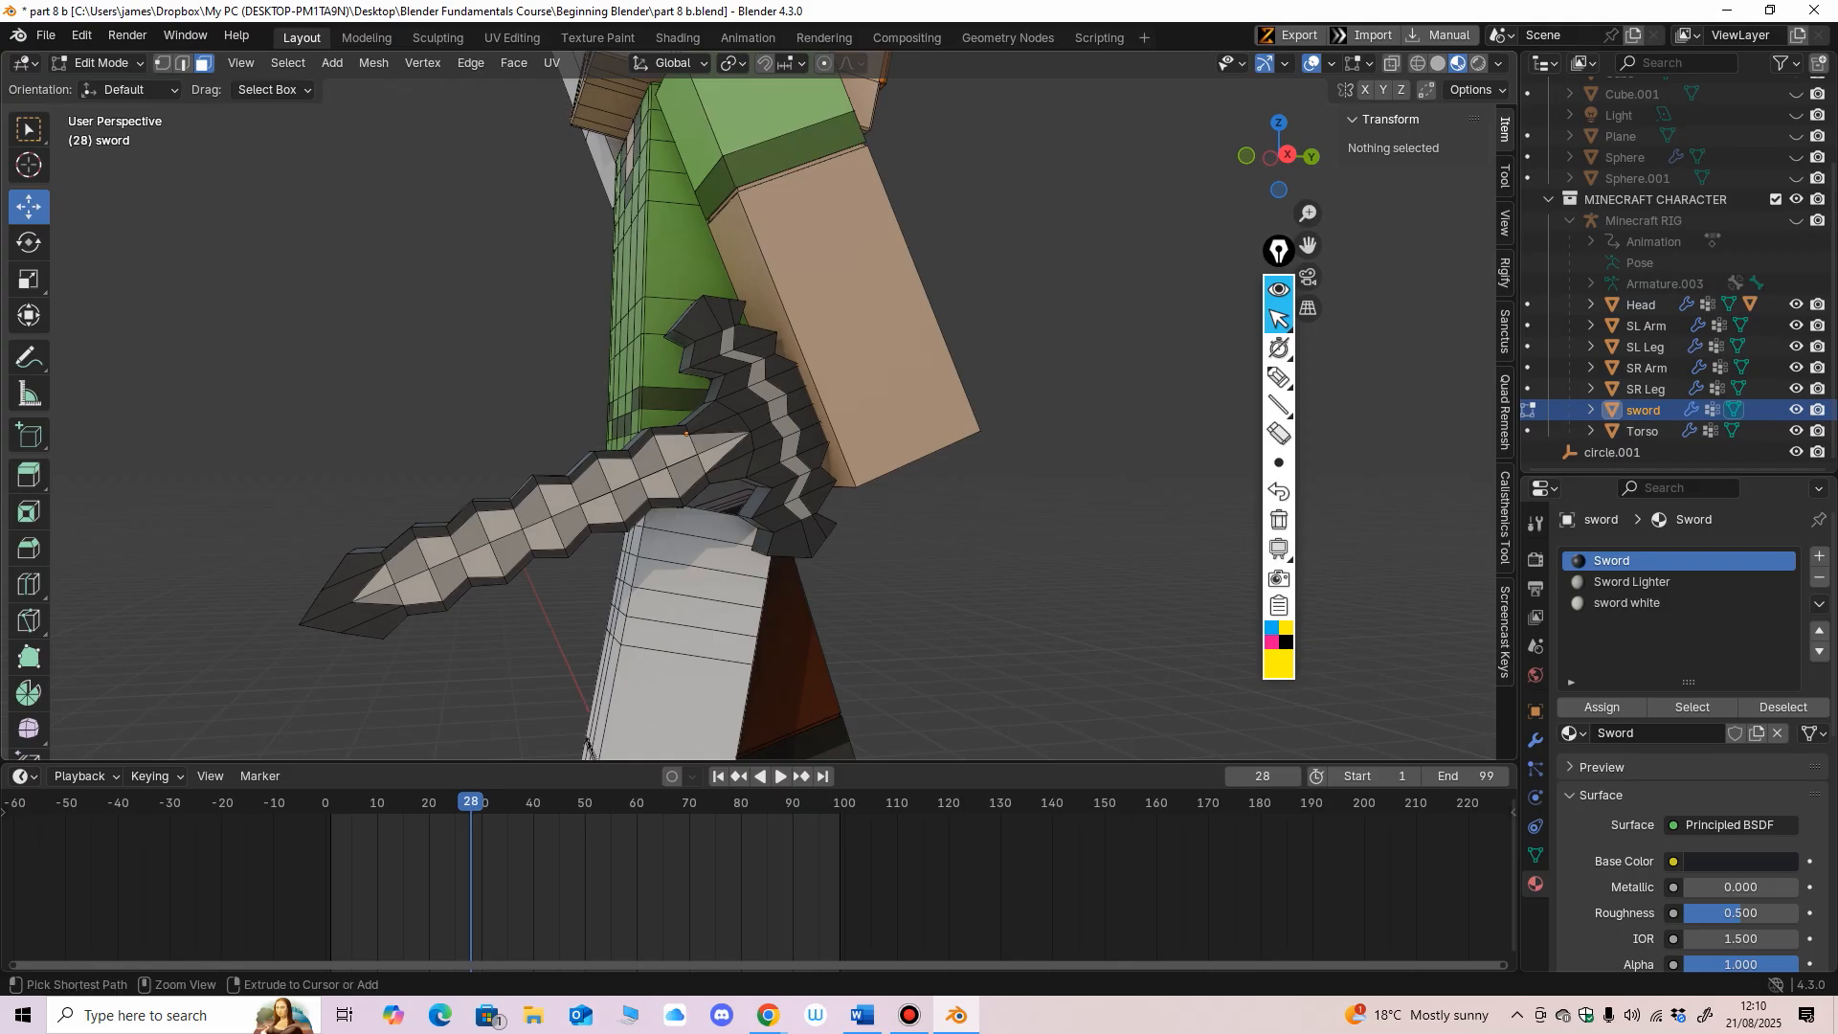
{"action": "scroll", "coordinate": [771, 354], "scroll_direction": "up", "scroll_amount": 2}
{"action": "left_click", "coordinate": [735, 338]}
{"action": "left_click", "coordinate": [770, 385], "text": "shift"}
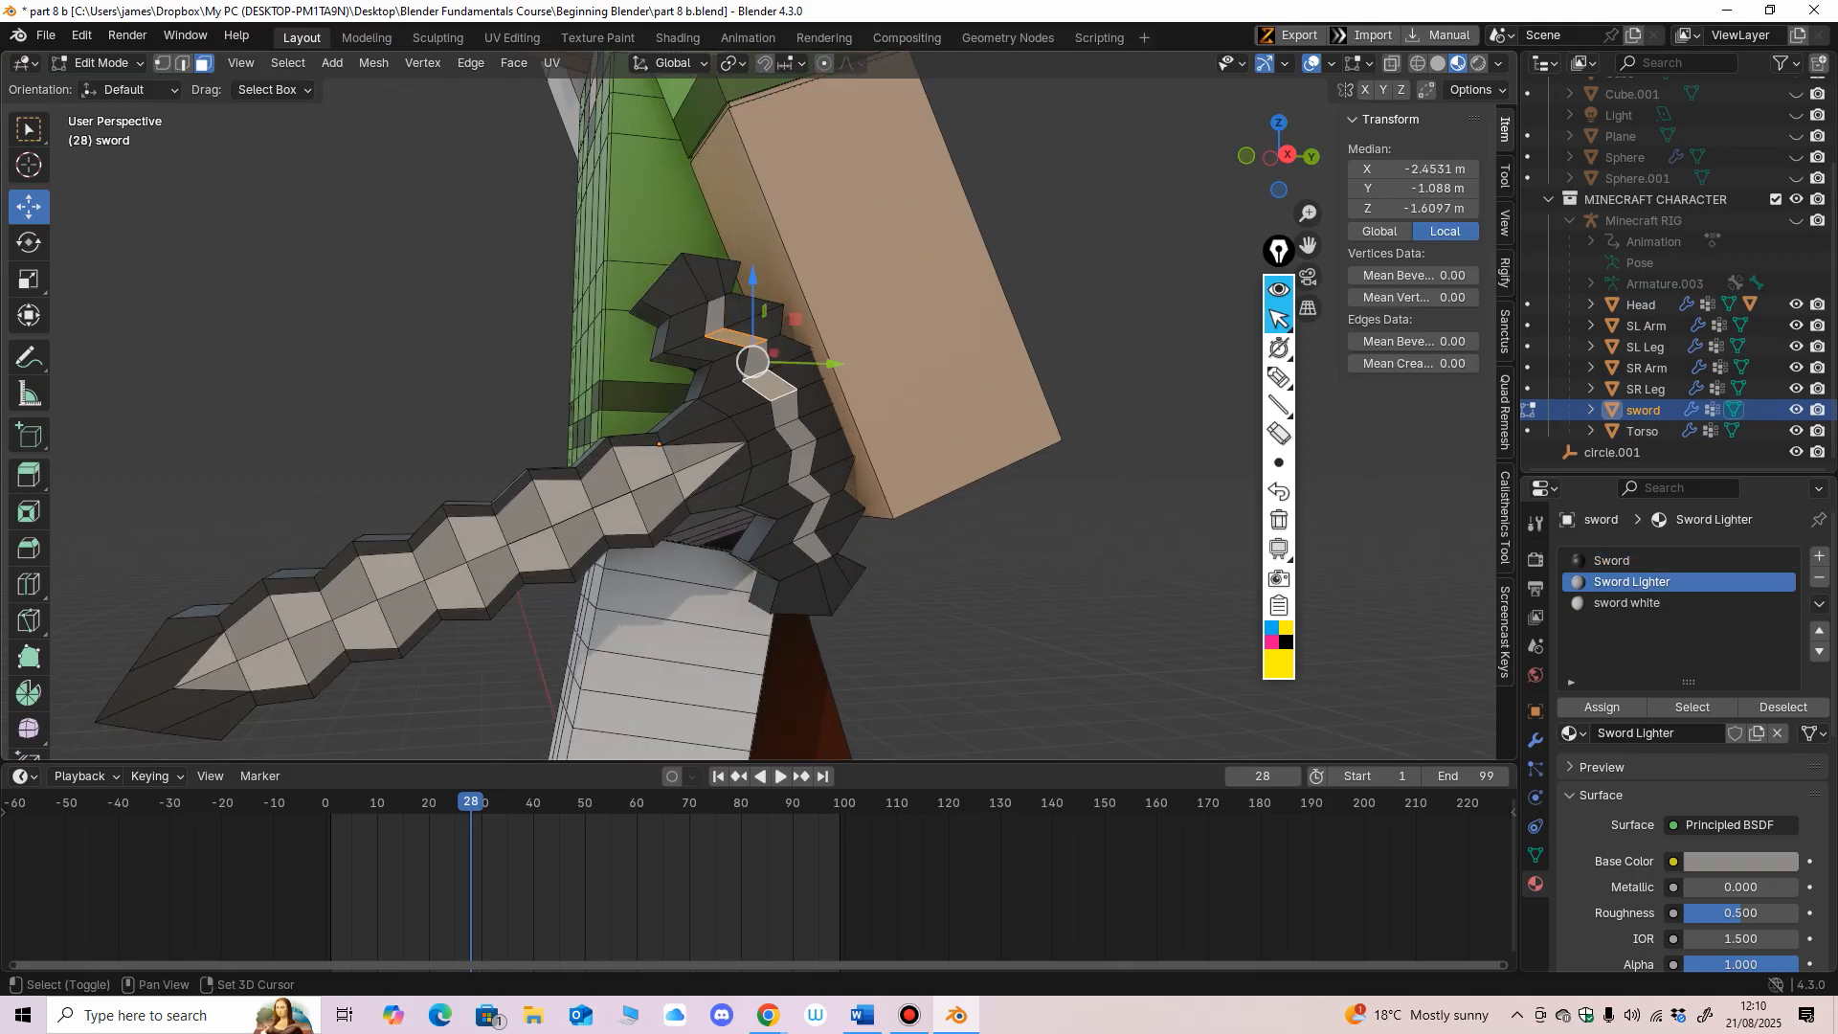
{"action": "left_click", "coordinate": [794, 435], "text": "shift"}
{"action": "left_click", "coordinate": [809, 489], "text": "shift"}
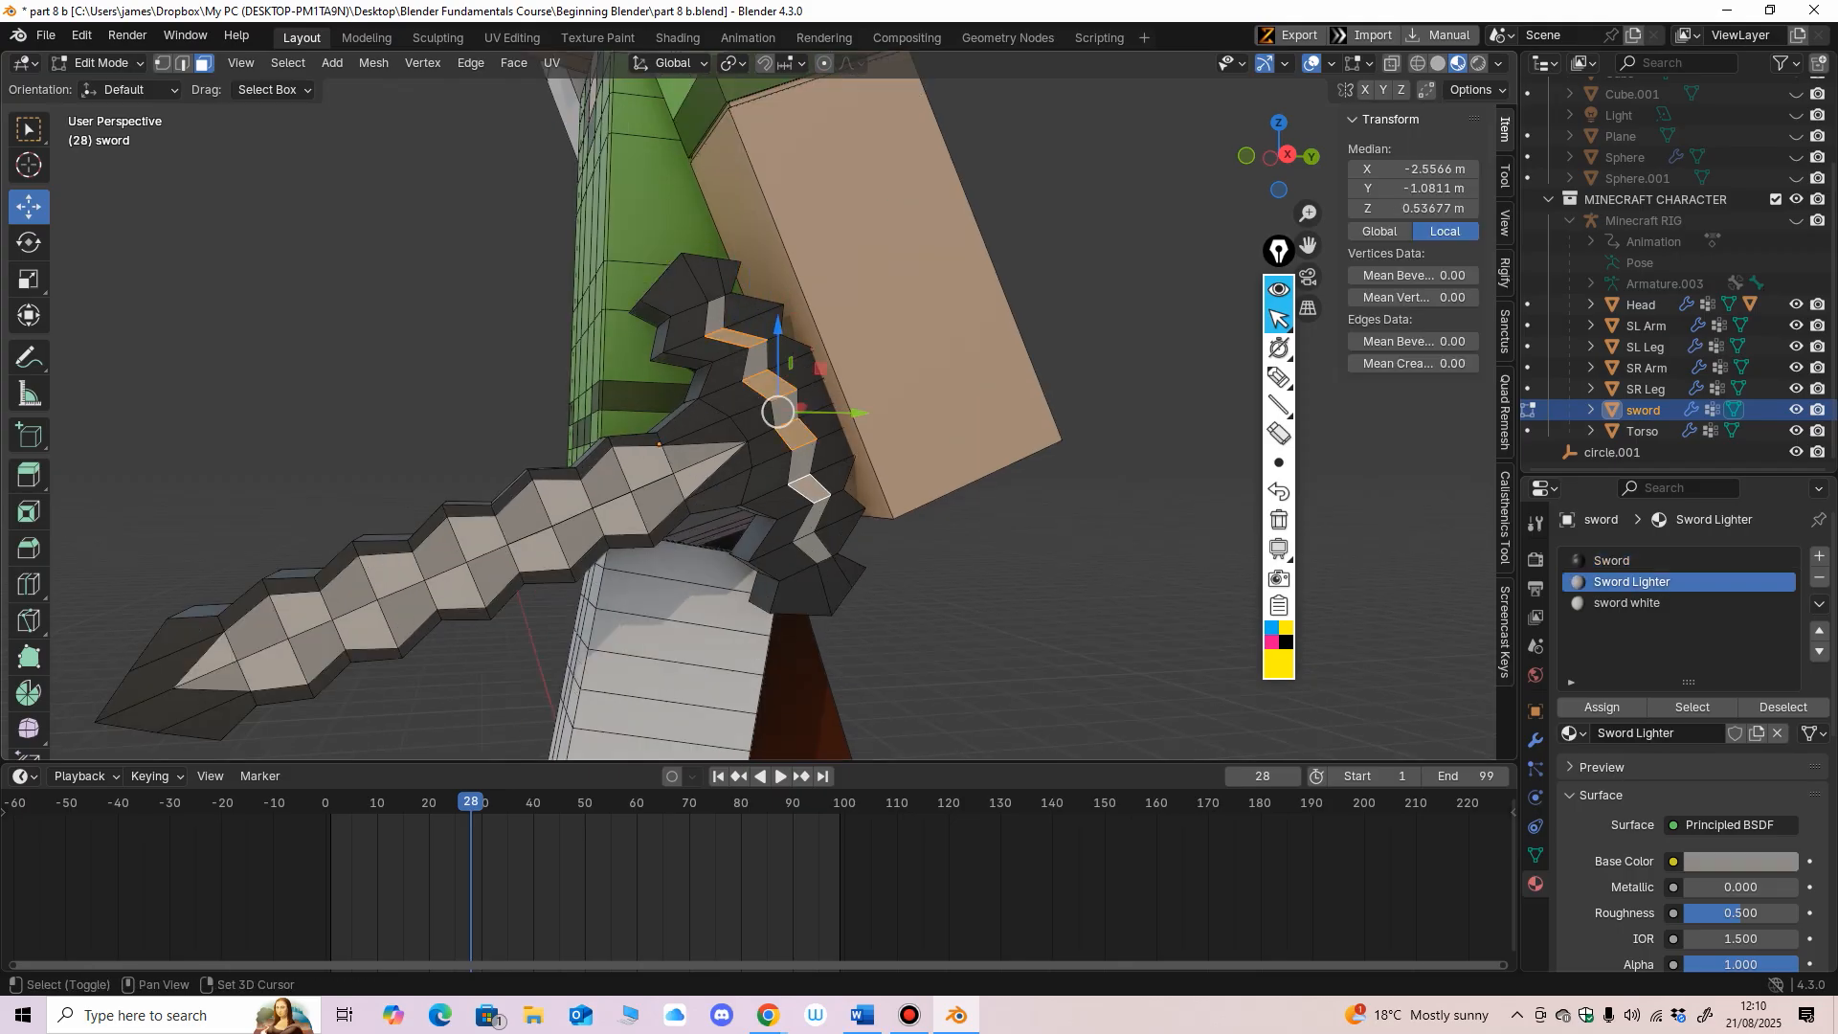
Step: Assign the dark Sword material to four faces of the guard's light central strip, two in each half, and clear the selection
{"action": "left_click", "coordinate": [811, 517]}
{"action": "left_click", "coordinate": [735, 337], "text": "shift"}
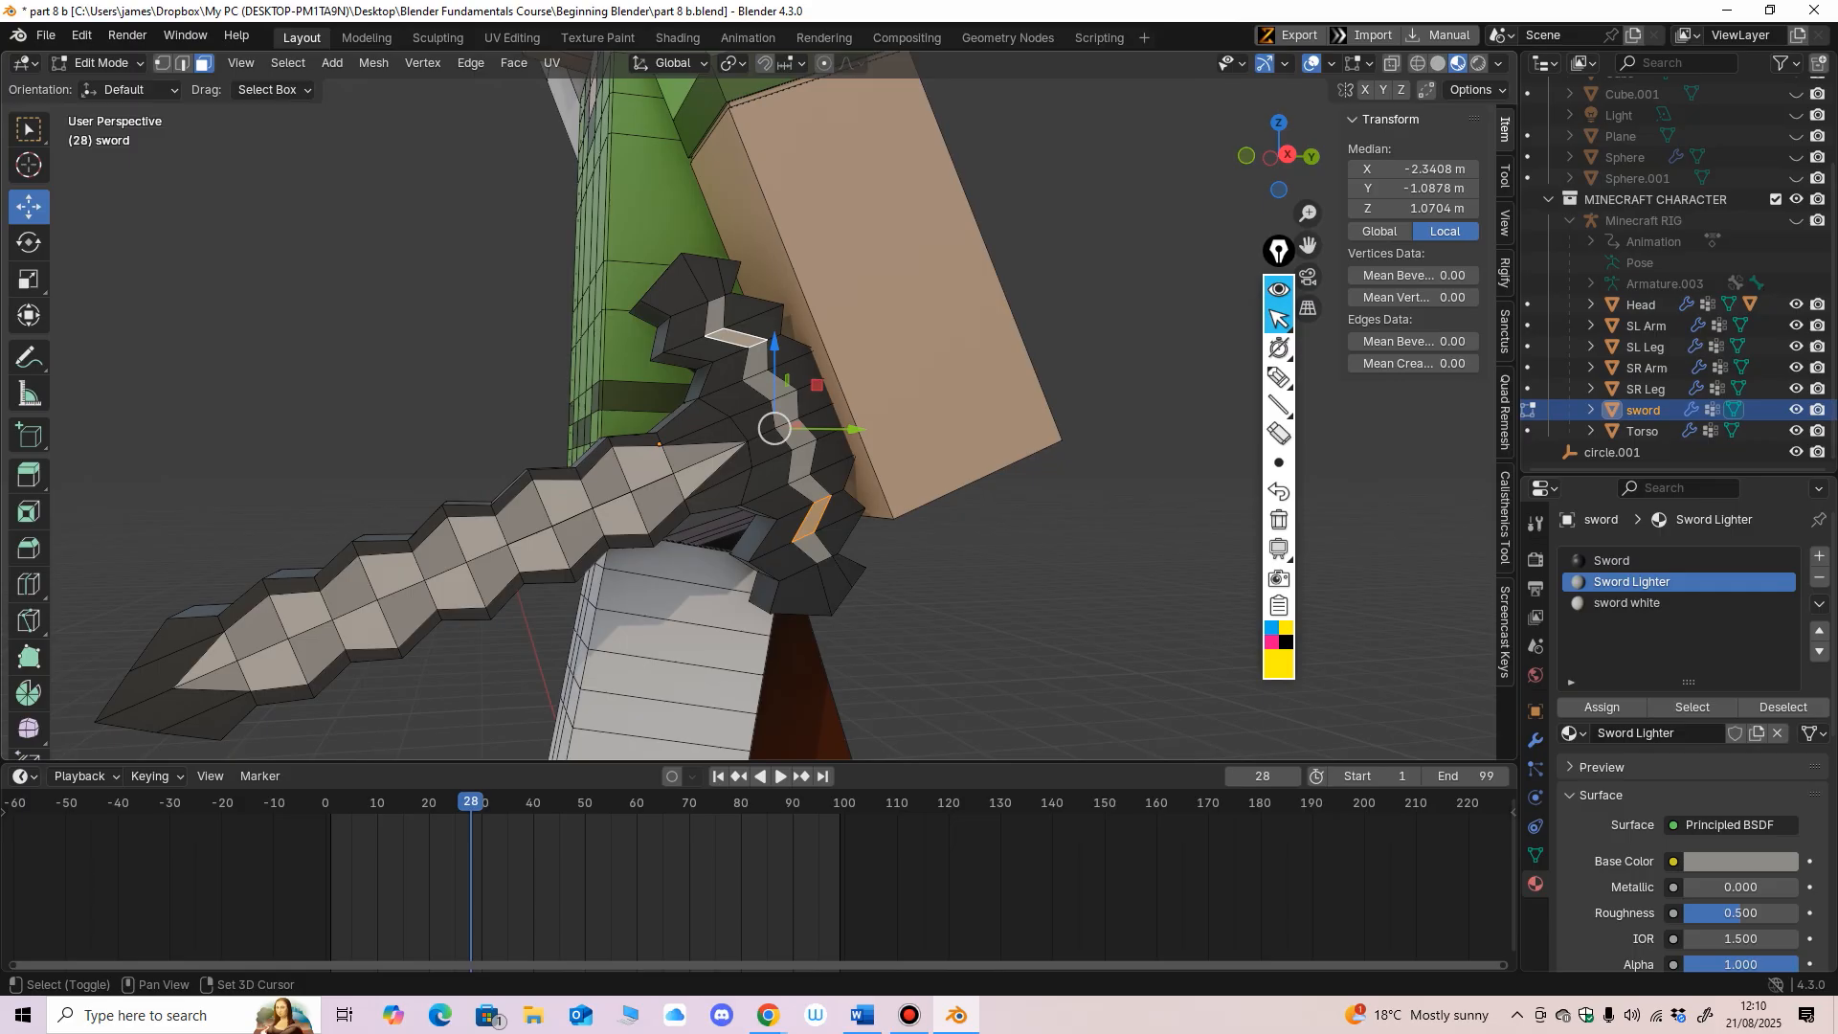
{"action": "left_click", "coordinate": [765, 385], "text": "shift"}
{"action": "left_click", "coordinate": [802, 461], "text": "shift"}
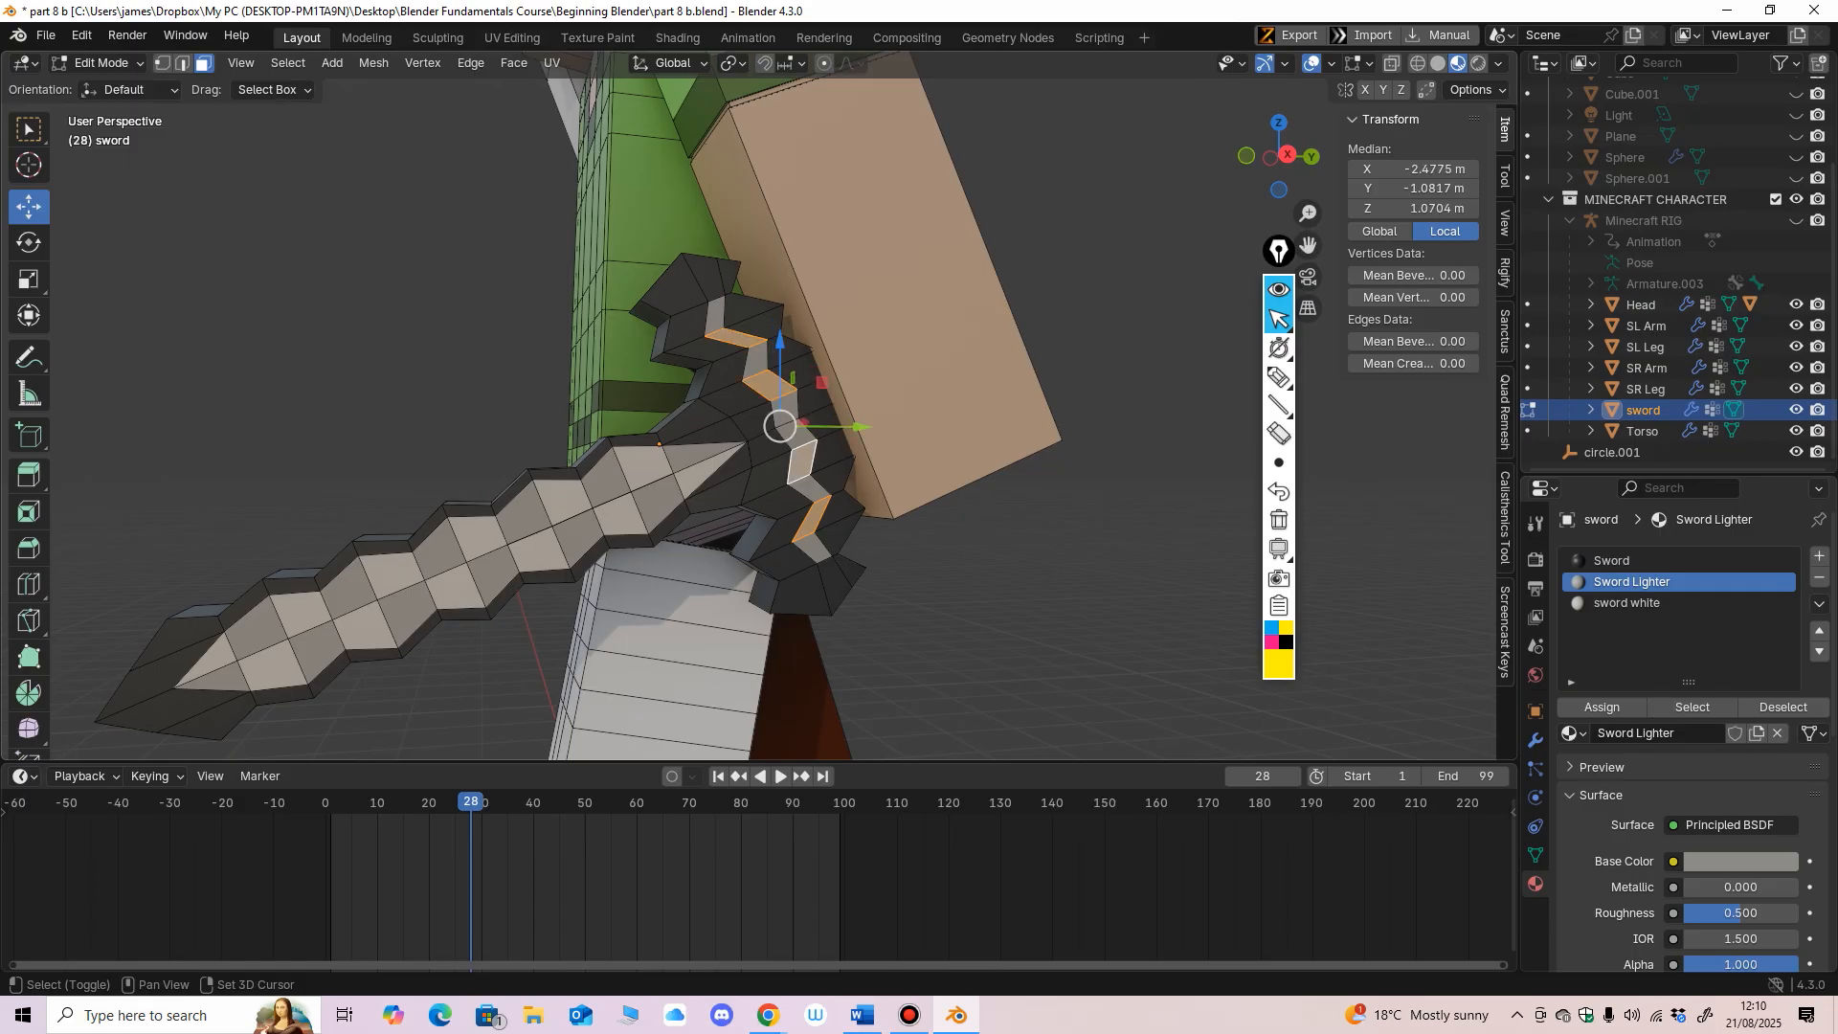
{"action": "left_click", "coordinate": [1611, 561]}
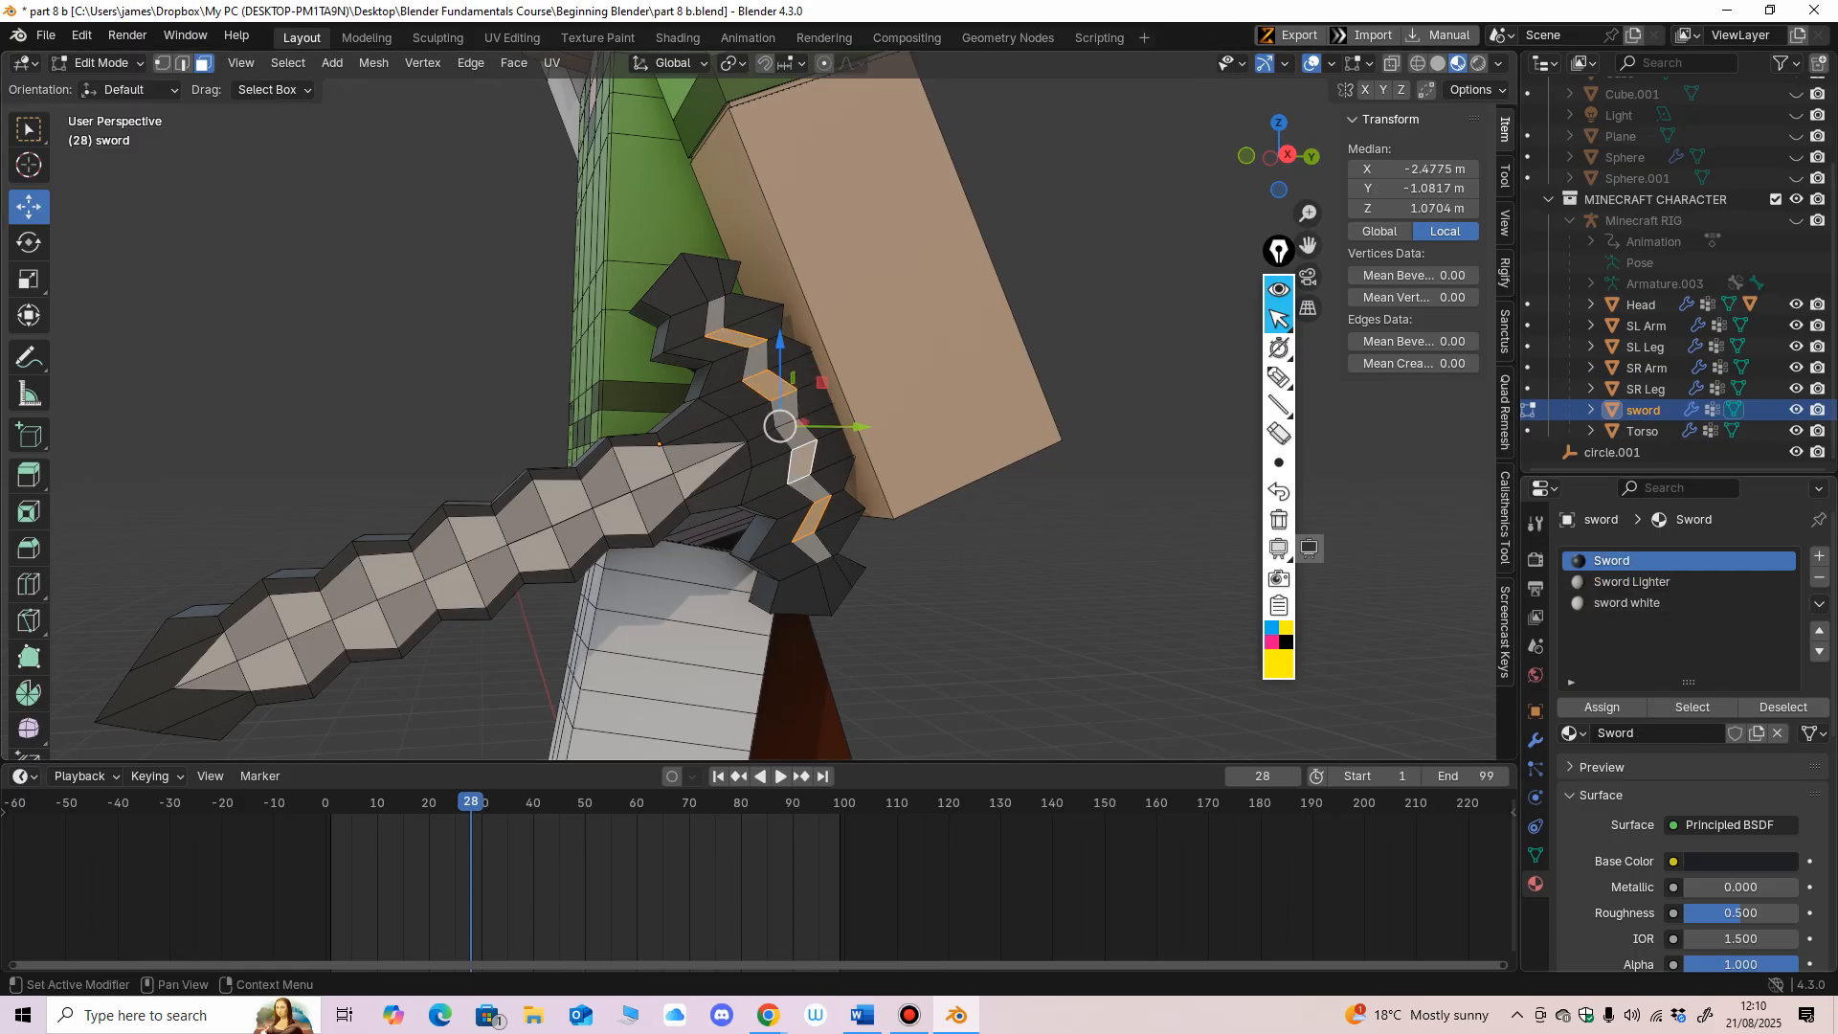
{"action": "left_click", "coordinate": [1601, 707]}
{"action": "left_click", "coordinate": [1081, 584]}
Step: Assign sword white to the outer corner face at each end of the guard's visible side and clear the selection
{"action": "middle_click_drag", "start_coordinate": [1082, 583], "coordinate": [845, 561]}
{"action": "left_click", "coordinate": [689, 317]}
{"action": "left_click", "coordinate": [790, 553], "text": "shift"}
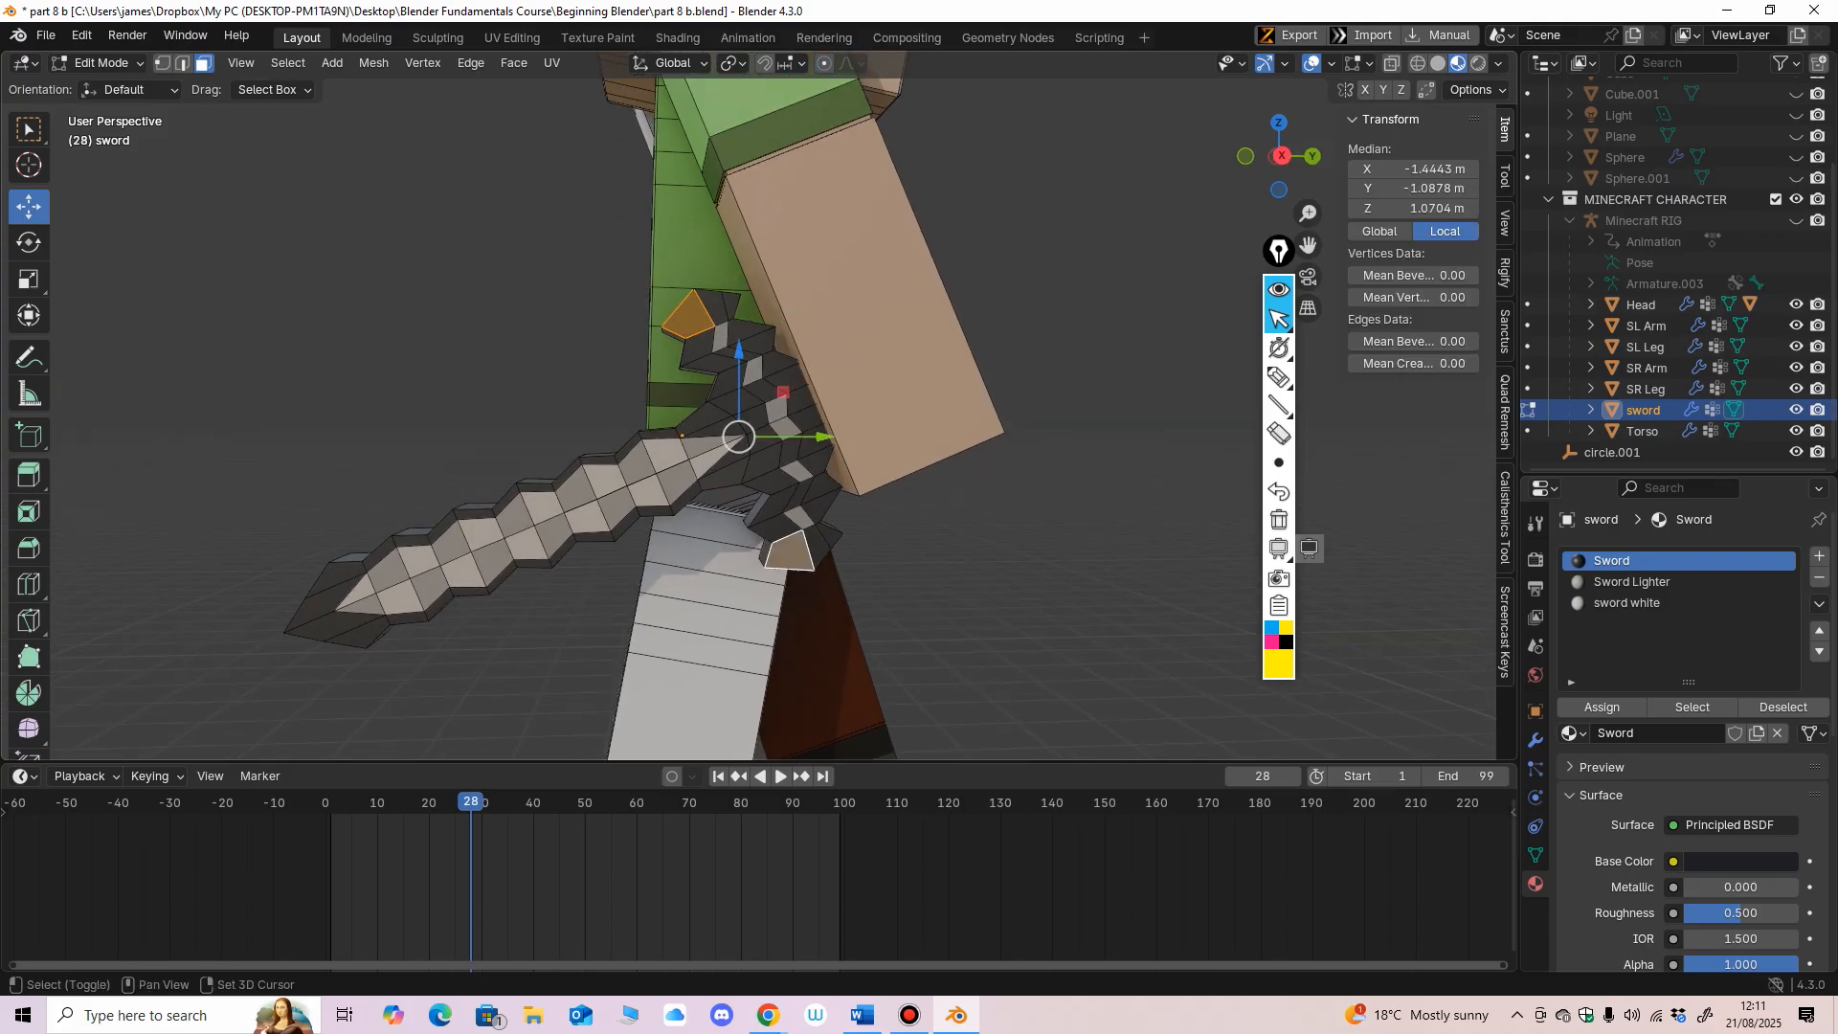
{"action": "left_click", "coordinate": [1644, 603]}
{"action": "left_click", "coordinate": [1601, 707]}
{"action": "left_click", "coordinate": [1062, 583]}
Step: Switch the sword from Edit Mode back to Object Mode
{"action": "middle_click_drag", "start_coordinate": [1005, 575], "coordinate": [1005, 622], "text": "ctrl"}
{"action": "middle_click_drag", "start_coordinate": [1005, 622], "coordinate": [1158, 608]}
{"action": "middle_click_drag", "start_coordinate": [1159, 609], "coordinate": [1148, 663], "text": "ctrl"}
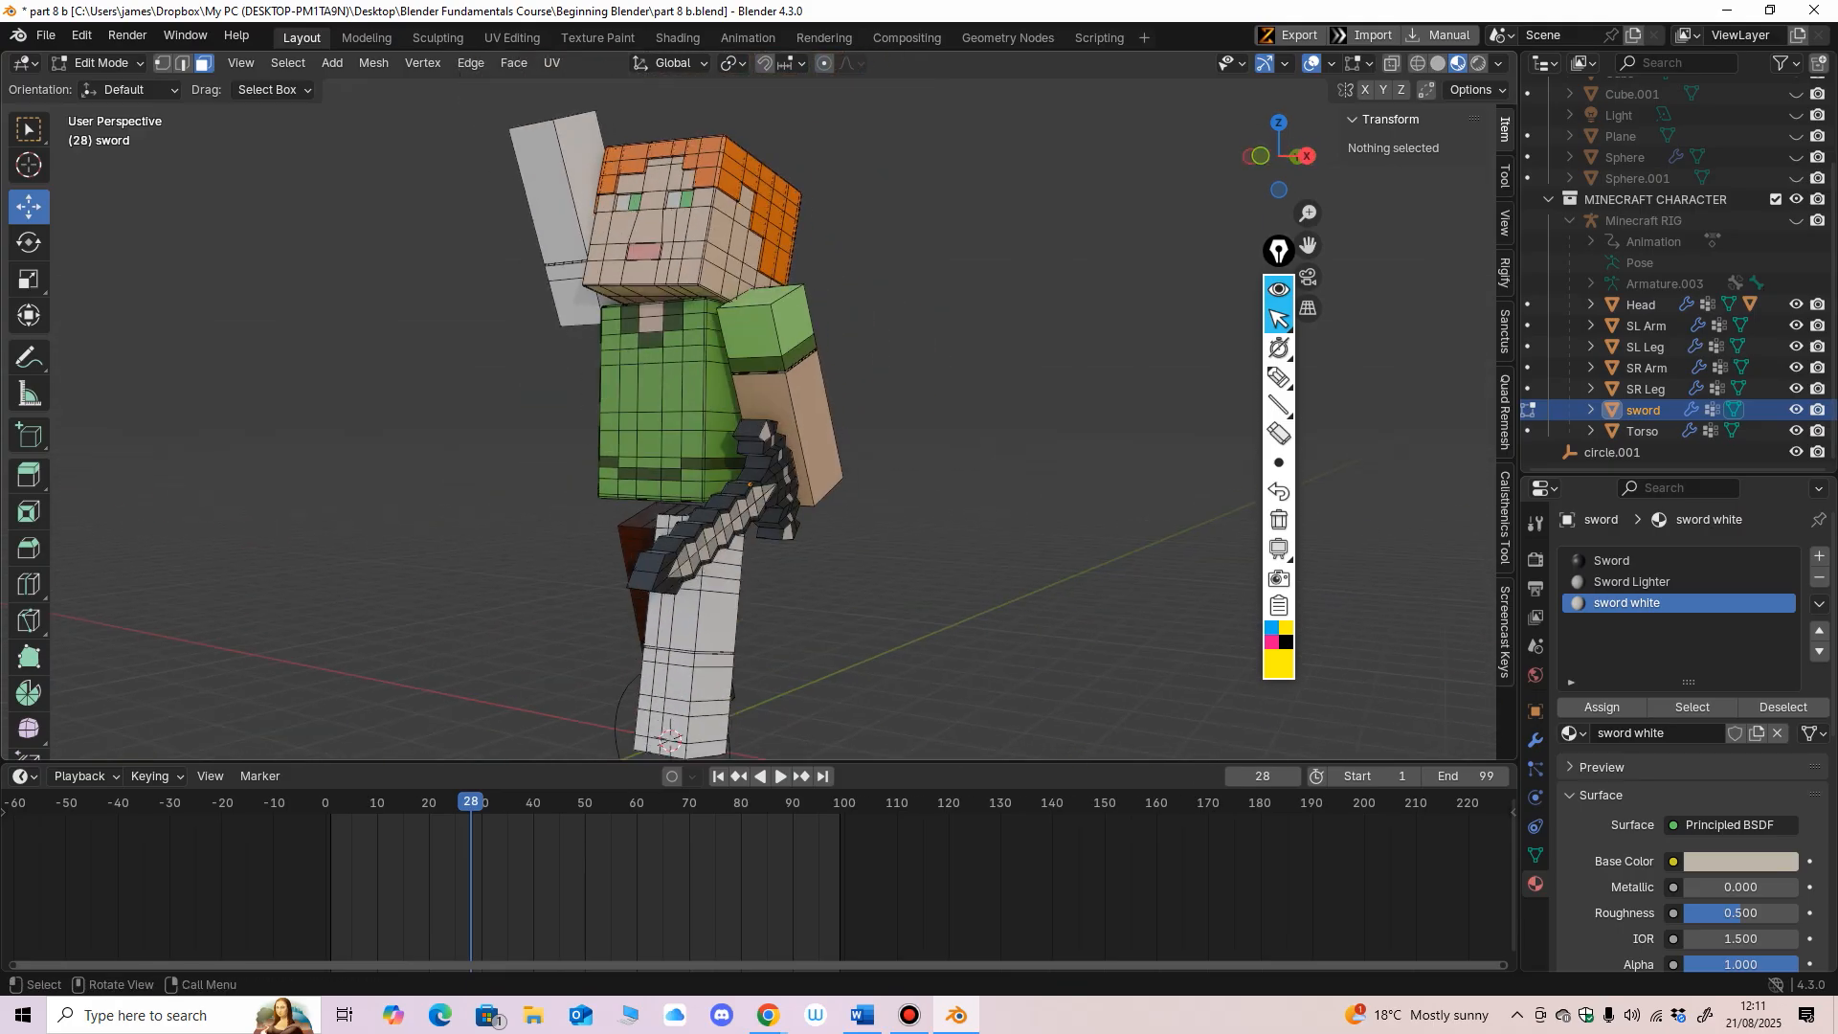
{"action": "left_click", "coordinate": [101, 63]}
{"action": "left_click", "coordinate": [115, 86]}
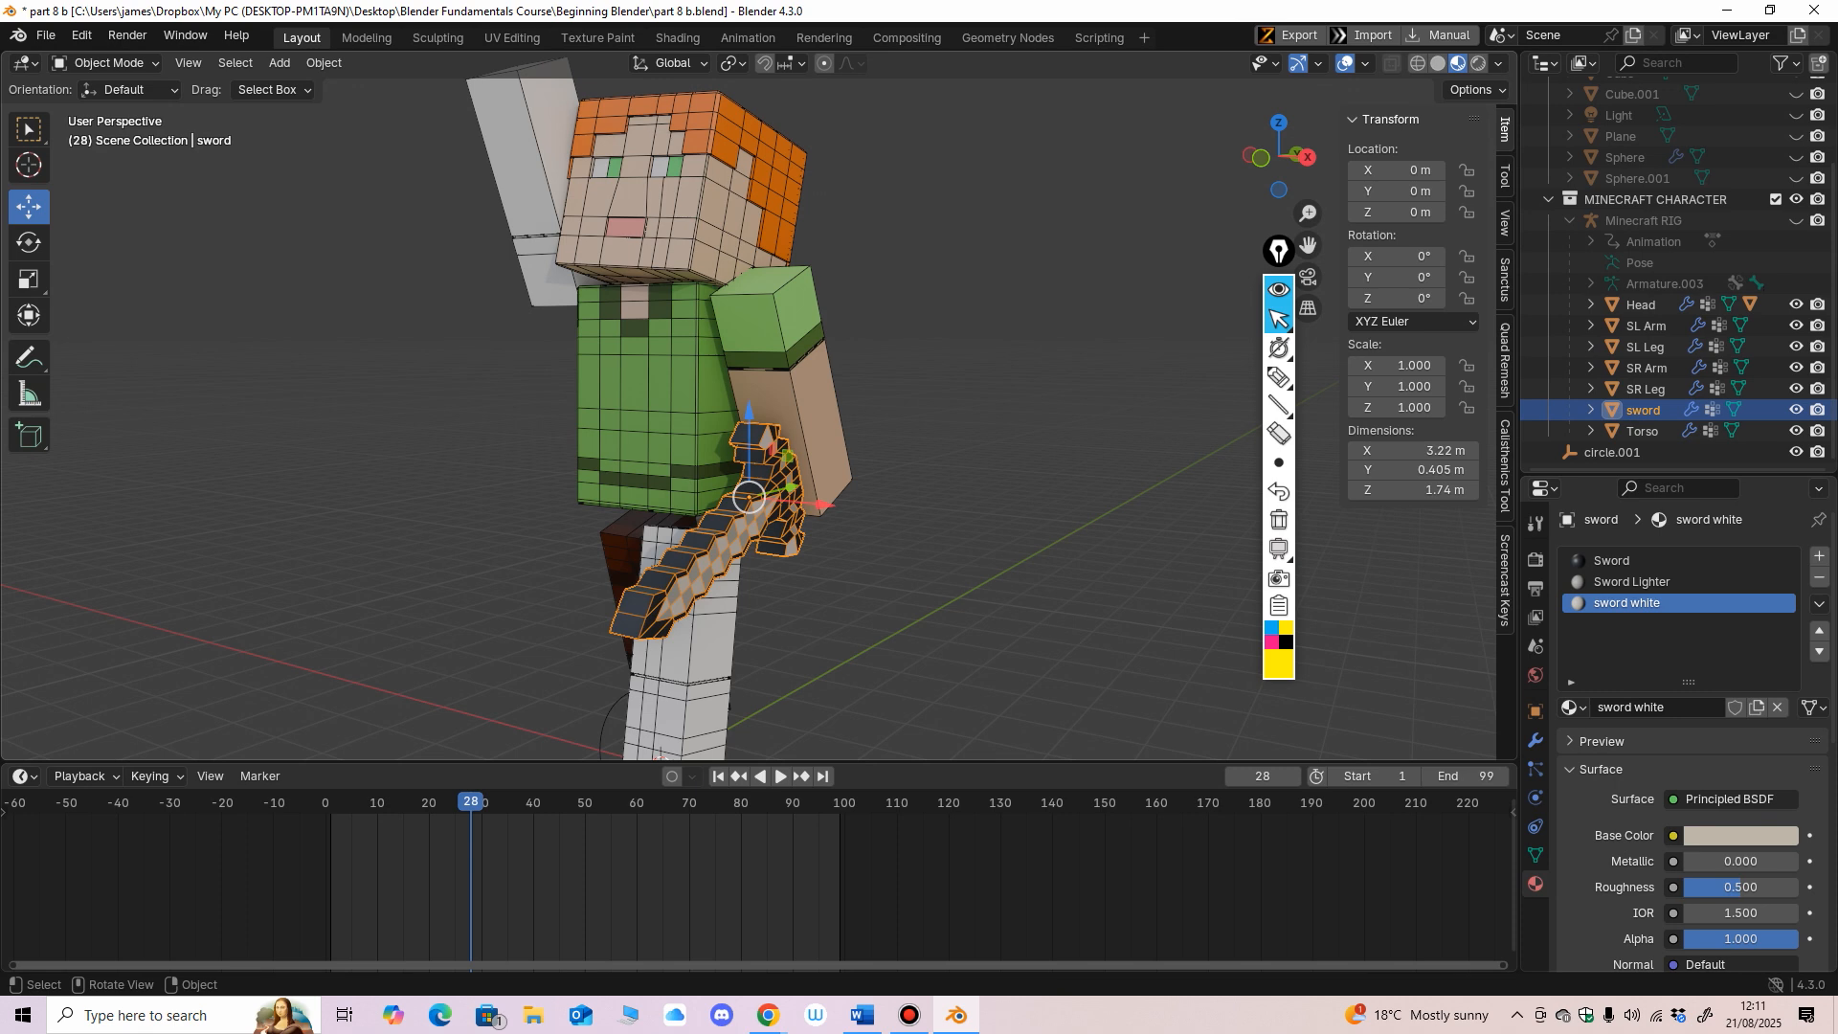
Step: Select the raised SL Arm and switch to the Shading workspace, with the shader editor set to Object and the character in view
{"action": "left_click", "coordinate": [528, 182]}
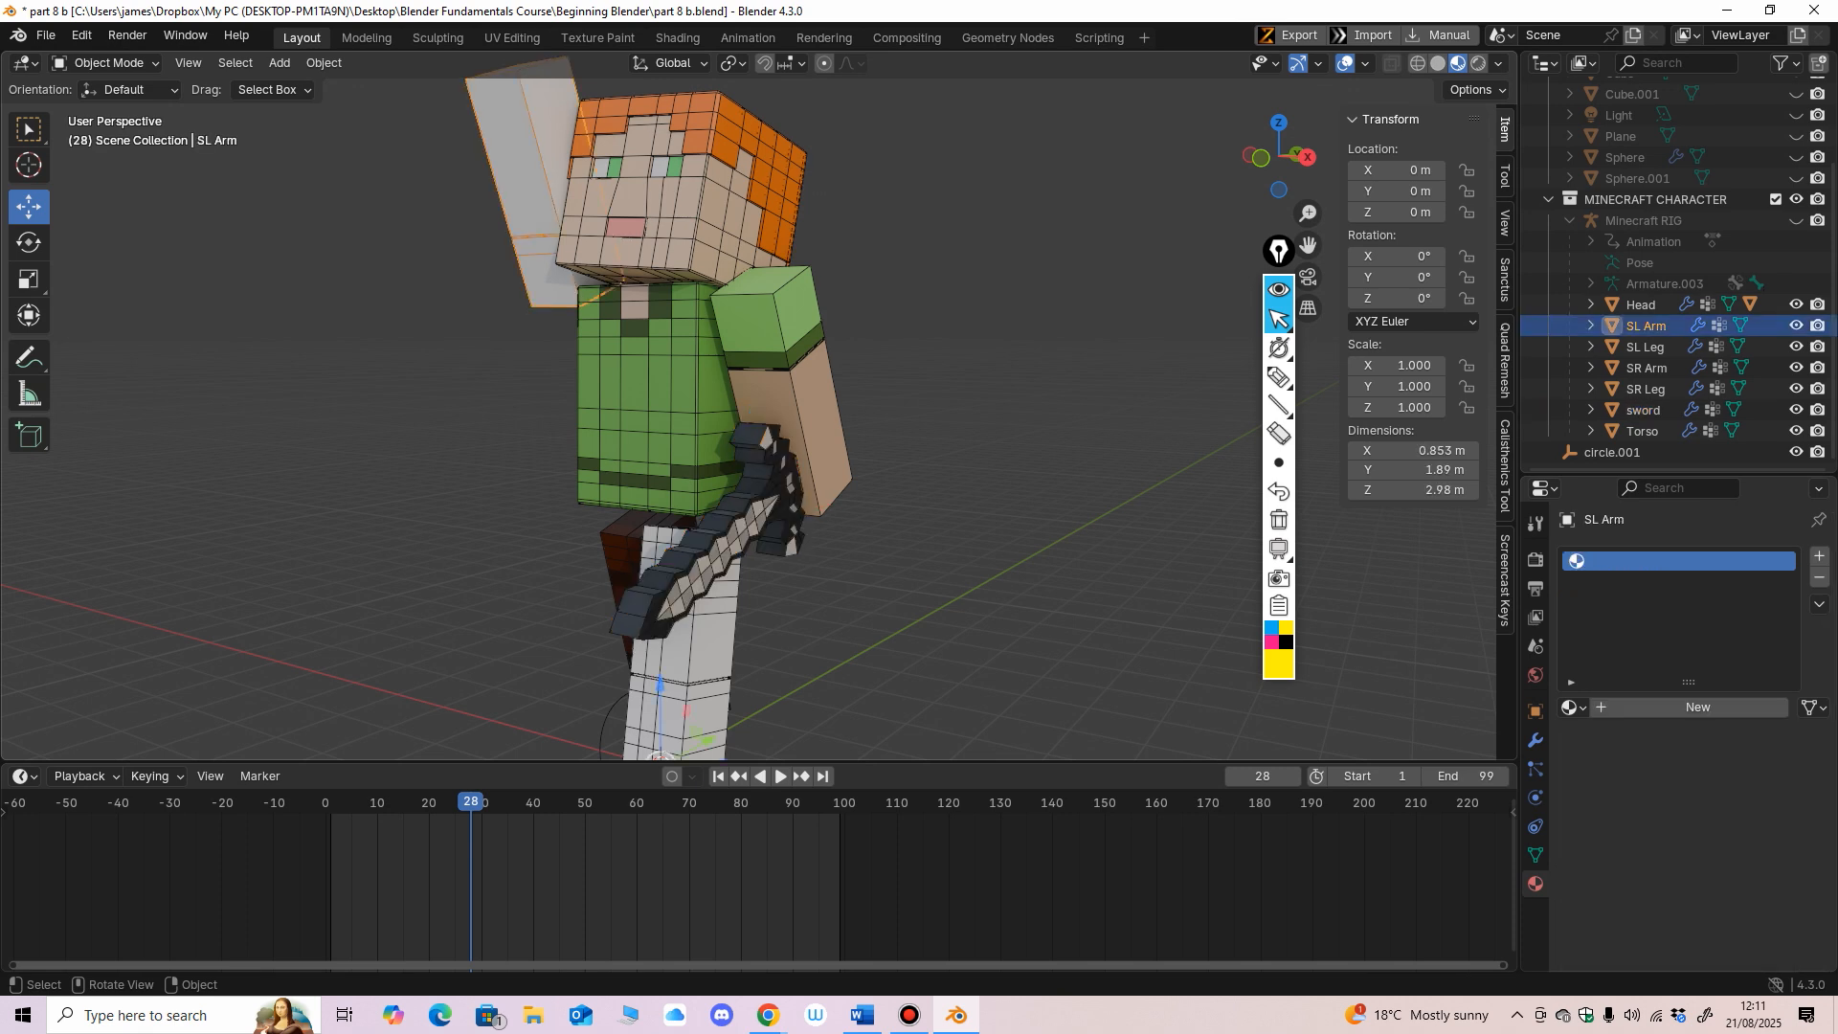
{"action": "scroll", "coordinate": [555, 249], "scroll_direction": "down", "scroll_amount": 2}
{"action": "middle_click_drag", "start_coordinate": [564, 278], "coordinate": [704, 304]}
{"action": "middle_click_drag", "start_coordinate": [704, 305], "coordinate": [751, 371], "text": "shift"}
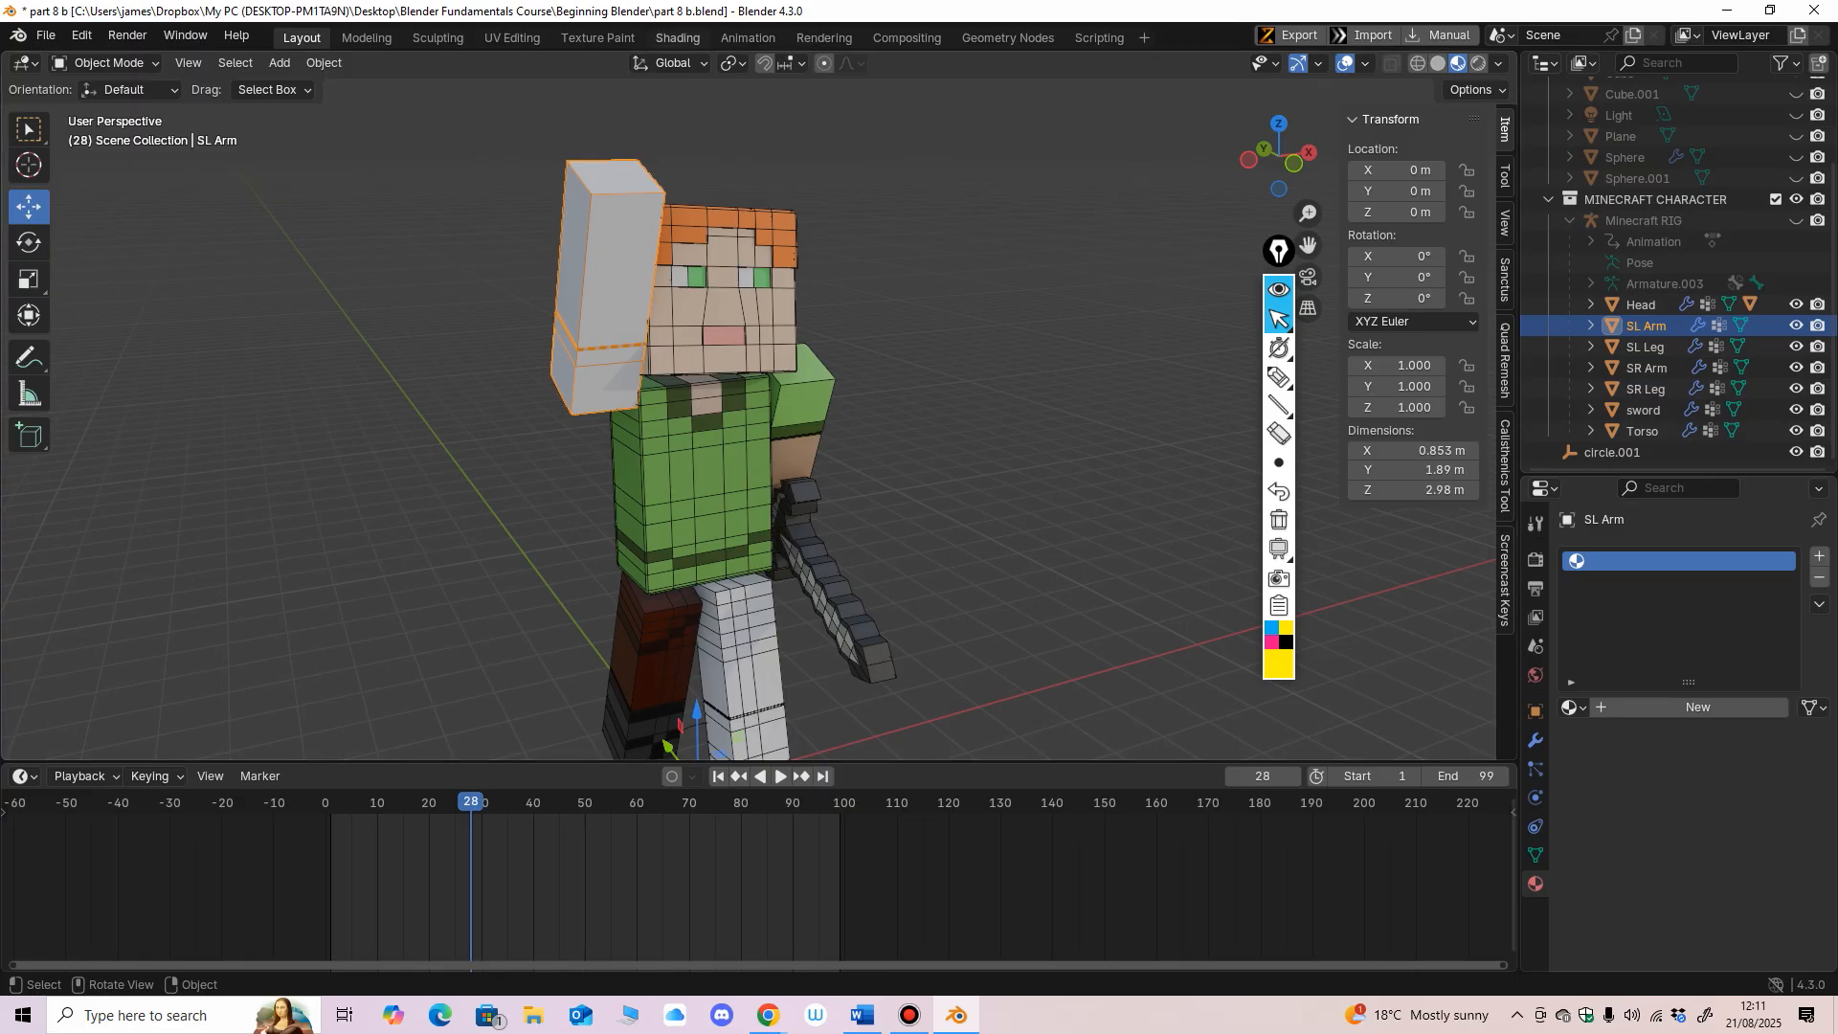
{"action": "left_click", "coordinate": [678, 38]}
{"action": "left_click", "coordinate": [93, 595]}
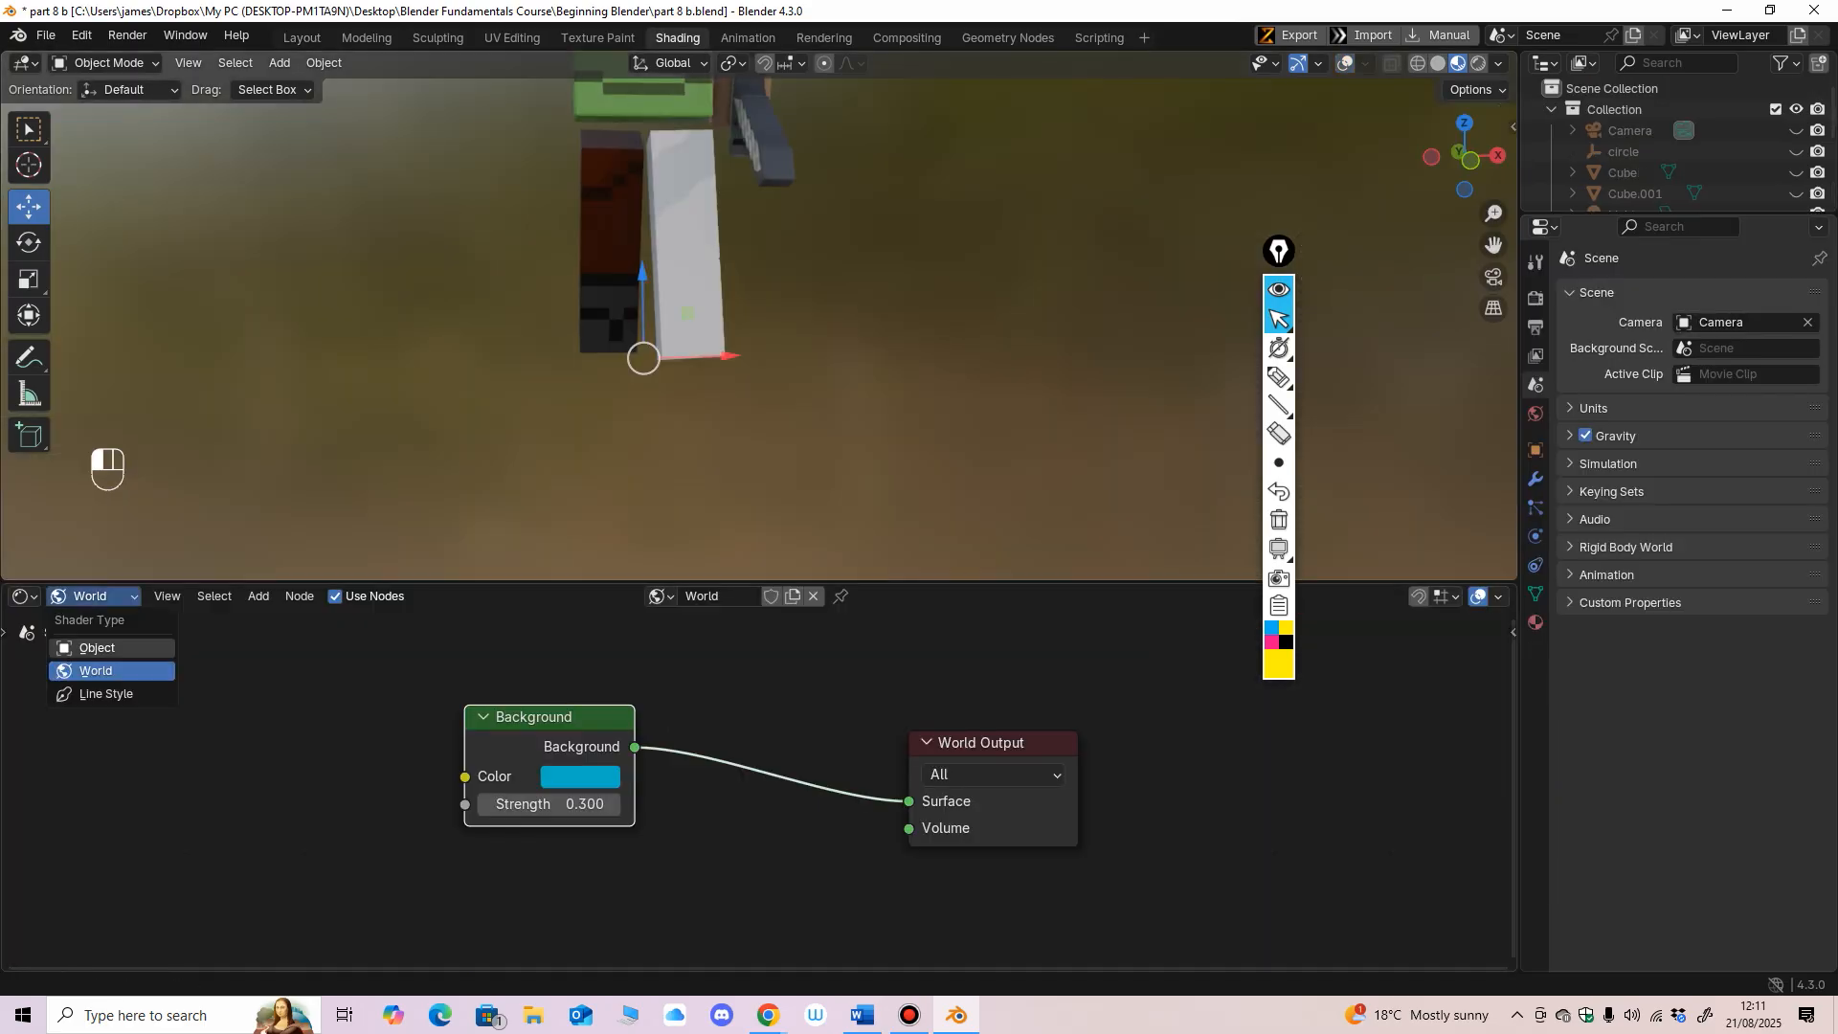
{"action": "left_click", "coordinate": [85, 669]}
{"action": "scroll", "coordinate": [813, 383], "scroll_direction": "down", "scroll_amount": 1}
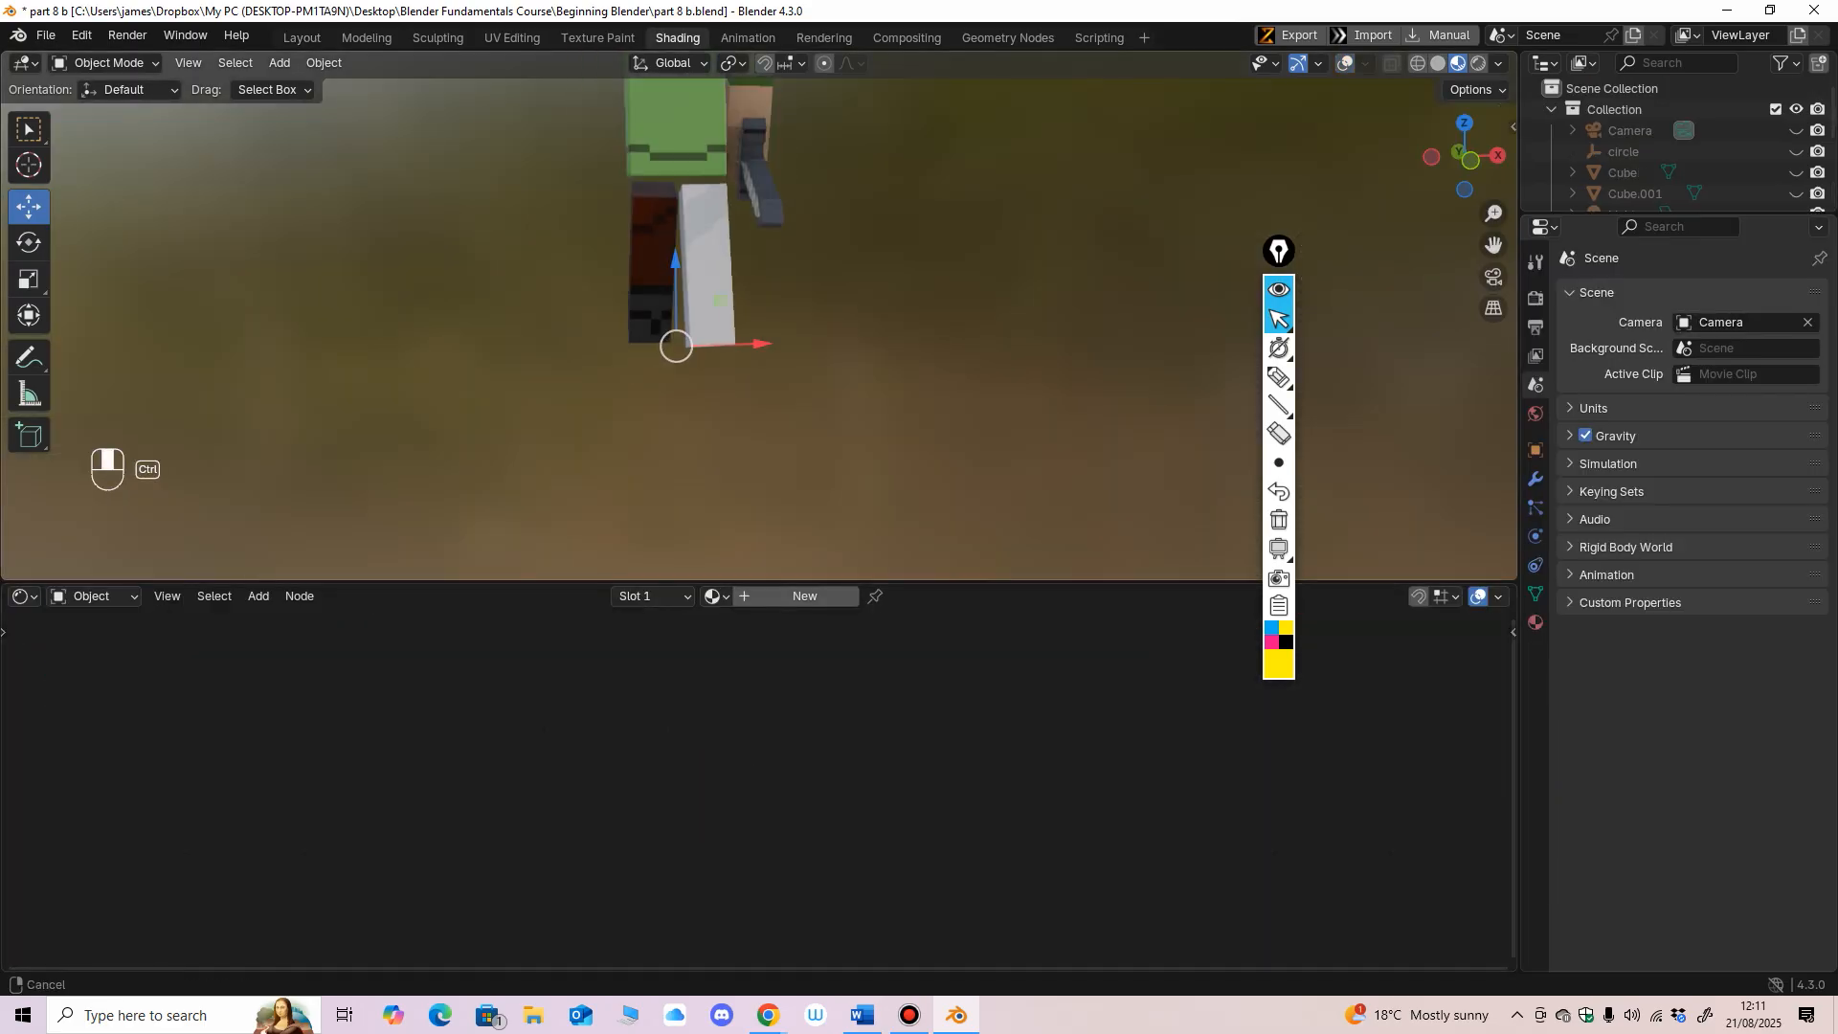
{"action": "middle_click_drag", "start_coordinate": [814, 382], "coordinate": [835, 547], "text": "shift"}
Step: Create a new material for the SL Arm and move its Principled BSDF node farther from the Material Output node
{"action": "left_click", "coordinate": [804, 596]}
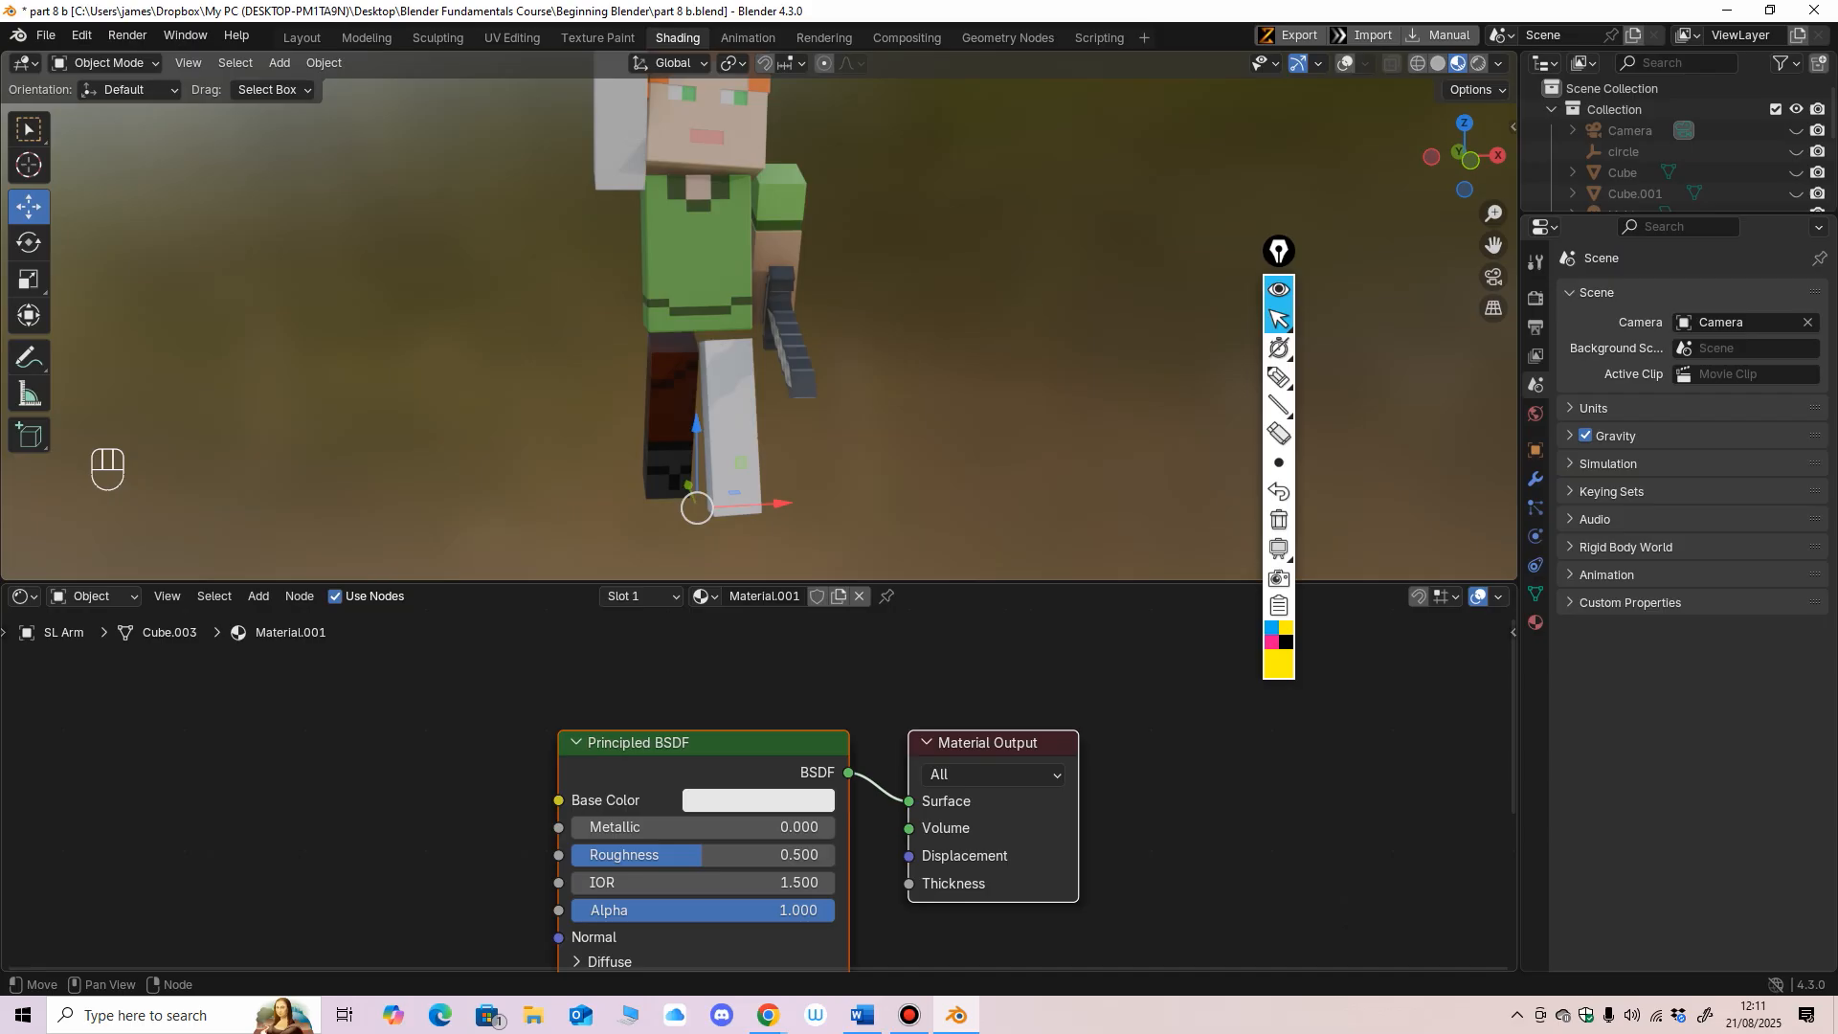
{"action": "middle_click_drag", "start_coordinate": [727, 852], "coordinate": [867, 791], "text": "shift"}
{"action": "left_click_drag", "start_coordinate": [842, 683], "coordinate": [738, 675]}
{"action": "middle_click_drag", "start_coordinate": [741, 679], "coordinate": [866, 667], "text": "shift"}
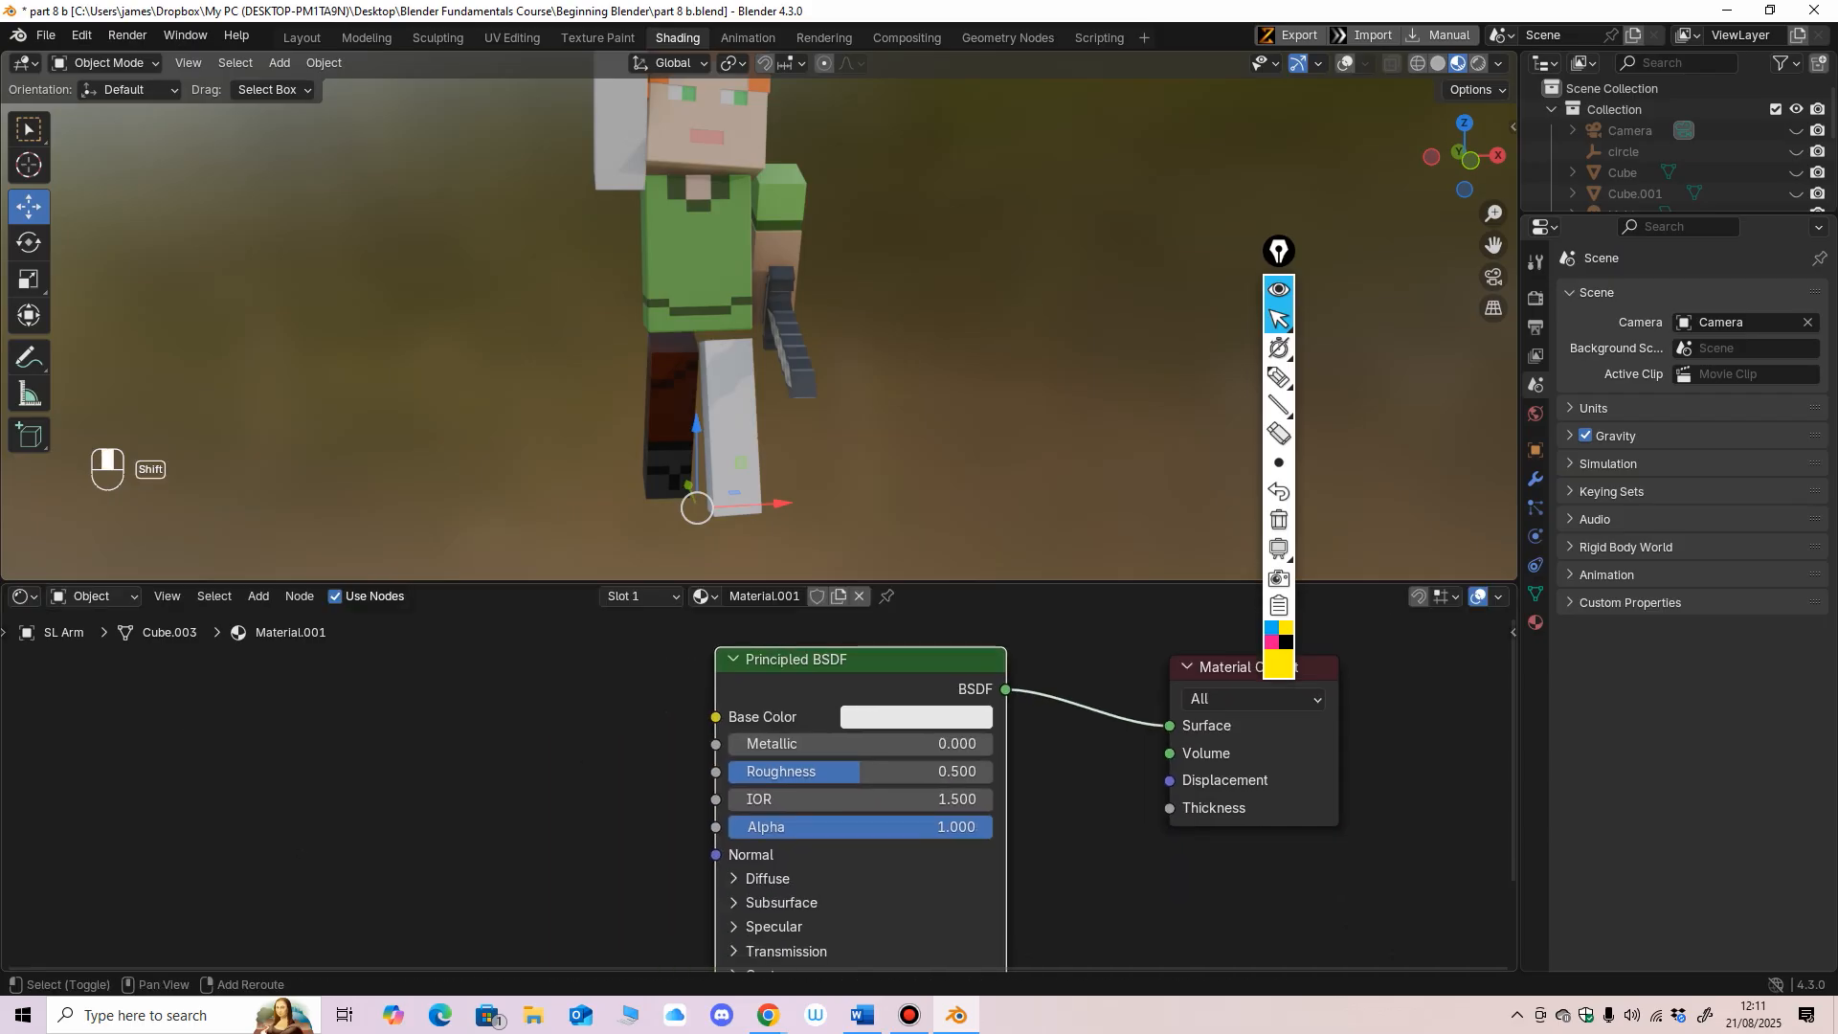
{"action": "middle_click_drag", "start_coordinate": [701, 787], "coordinate": [701, 824], "text": "ctrl"}
Step: Add an RGB input node and connect its Color output to the Principled BSDF's Base Color
{"action": "key", "text": "shift+a"}
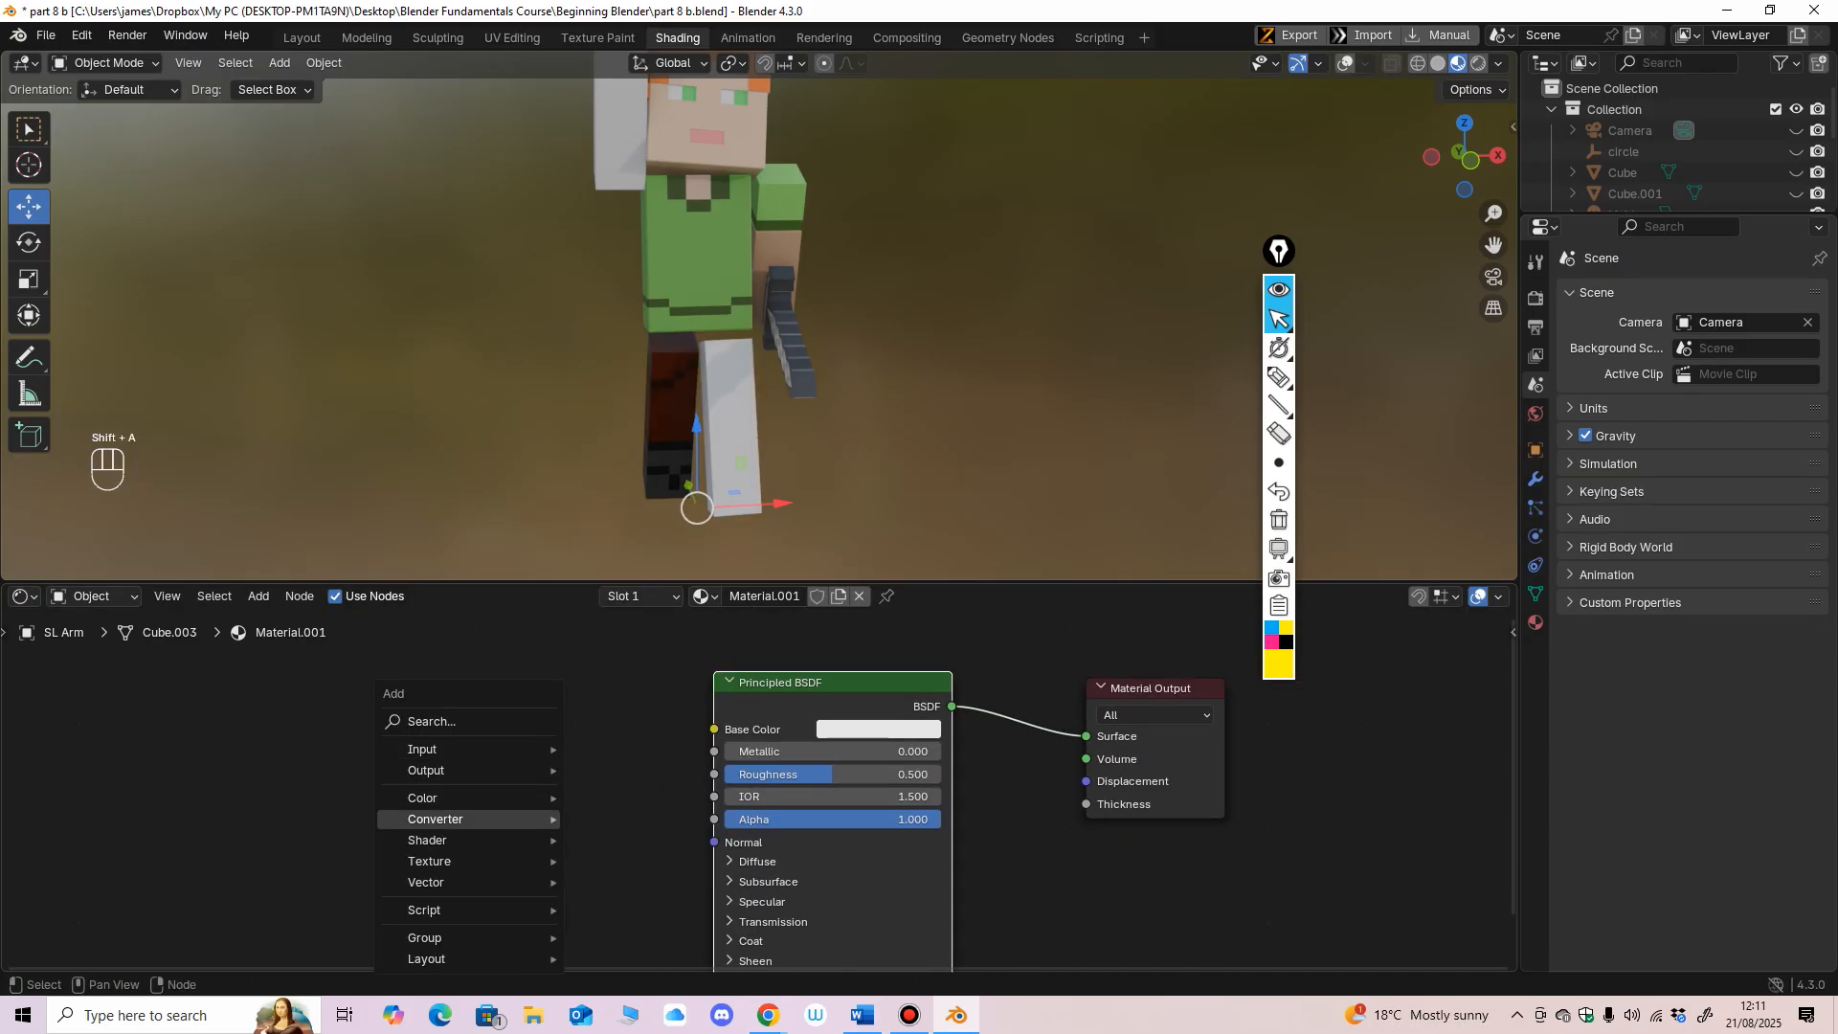
{"action": "mouse_move", "coordinate": [436, 818]}
{"action": "mouse_move", "coordinate": [422, 748]}
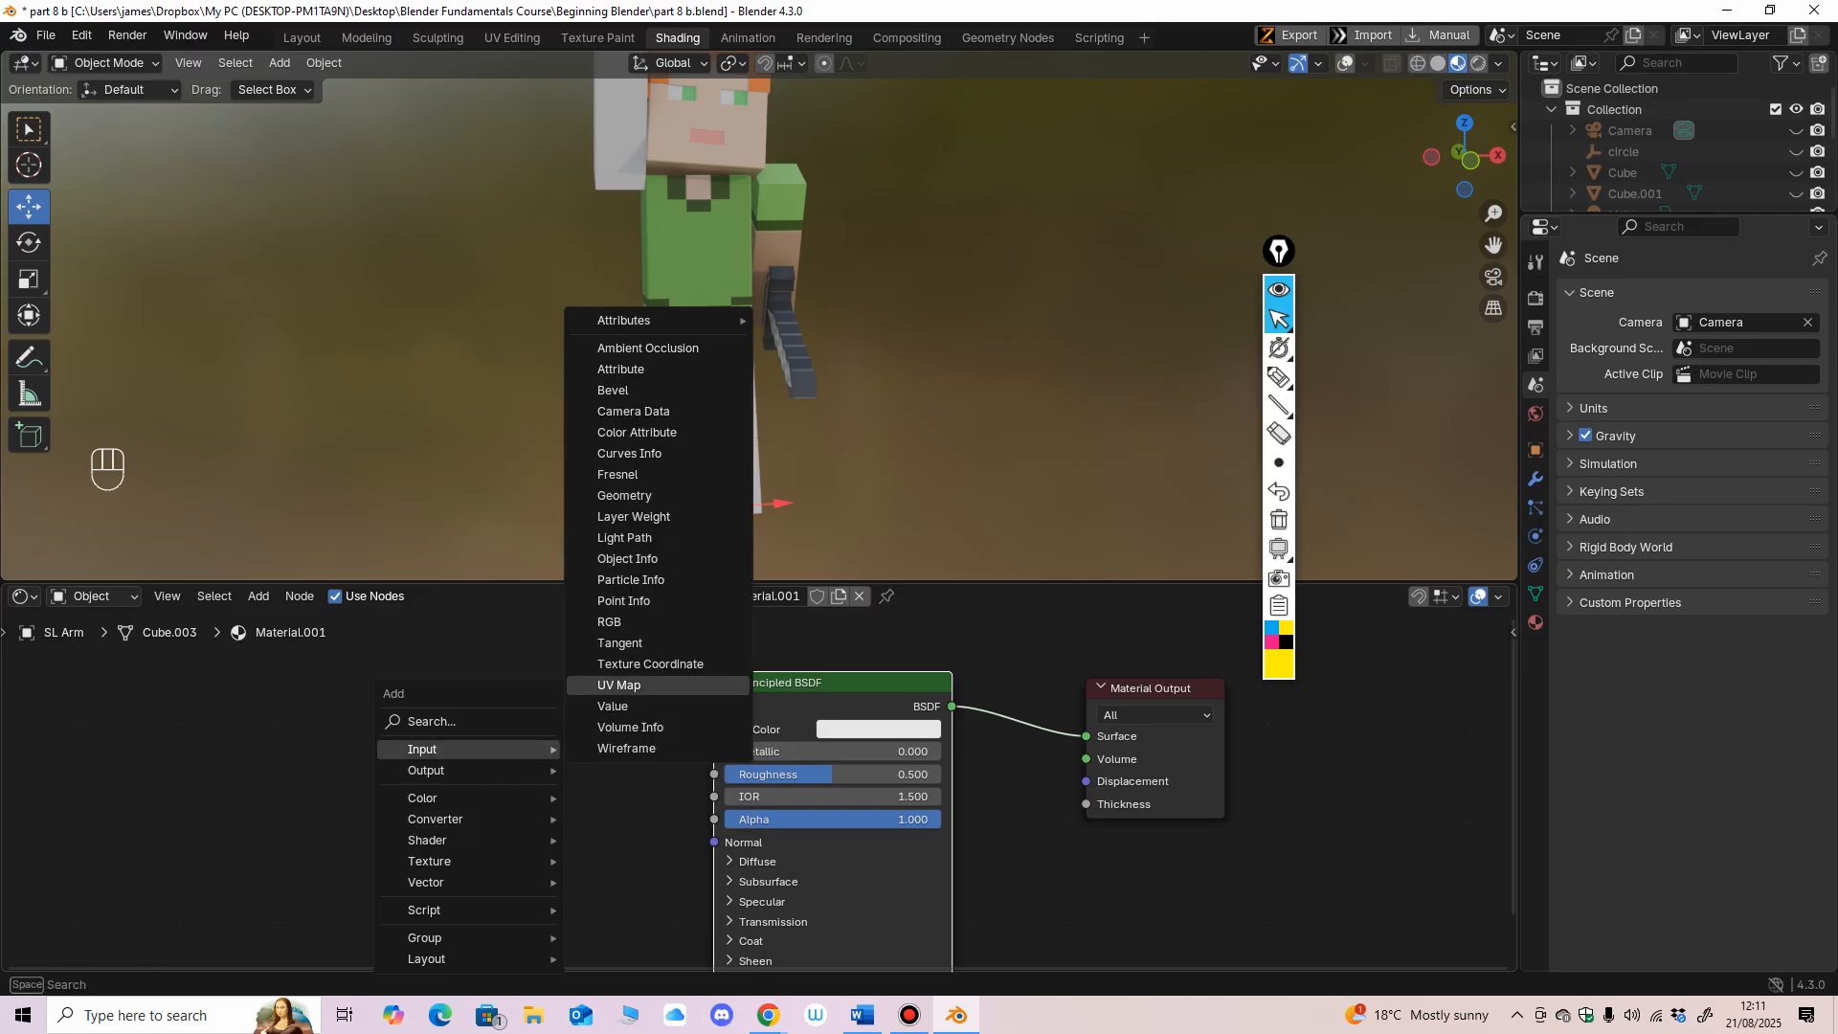
{"action": "left_click", "coordinate": [609, 621]}
{"action": "left_click", "coordinate": [362, 766]}
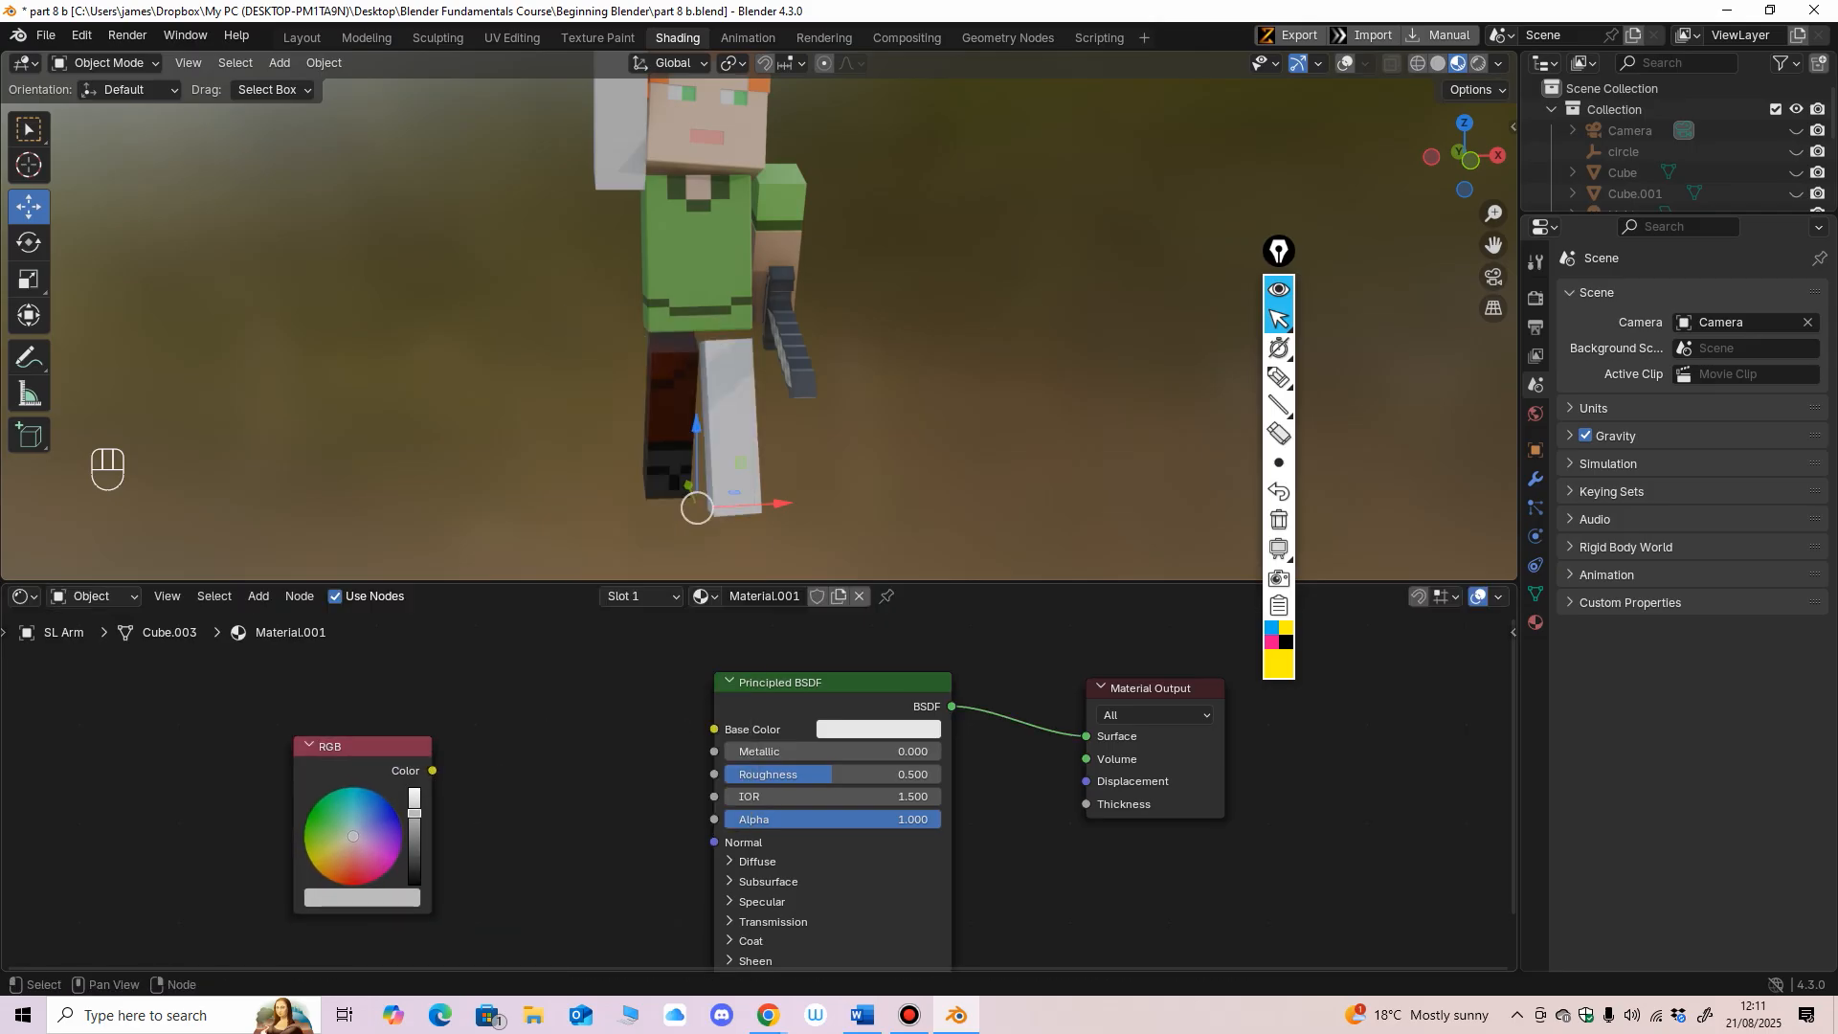
{"action": "left_click_drag", "start_coordinate": [711, 730], "coordinate": [714, 729]}
Step: Move the RGB node farther from the Principled BSDF and set its colour to green
{"action": "scroll", "coordinate": [802, 422], "scroll_direction": "down", "scroll_amount": 2}
{"action": "middle_click_drag", "start_coordinate": [802, 421], "coordinate": [811, 438], "text": "shift"}
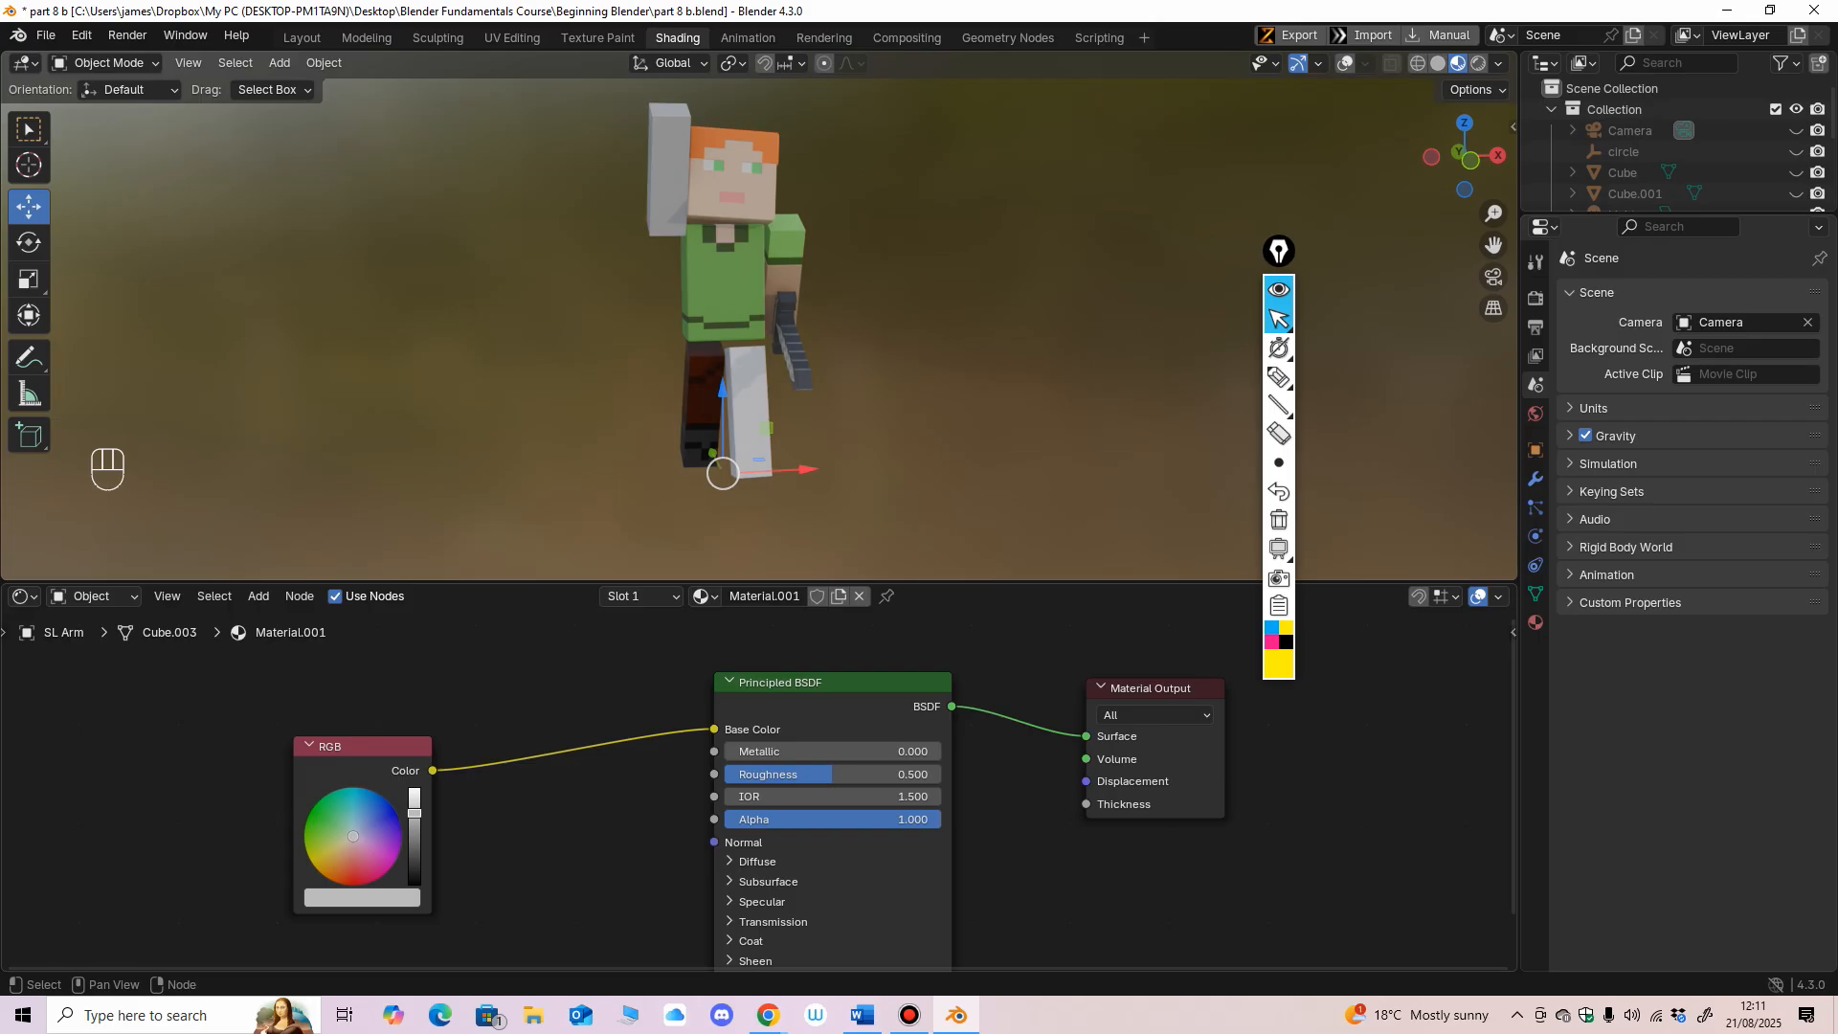
{"action": "left_click_drag", "start_coordinate": [371, 747], "coordinate": [333, 729]}
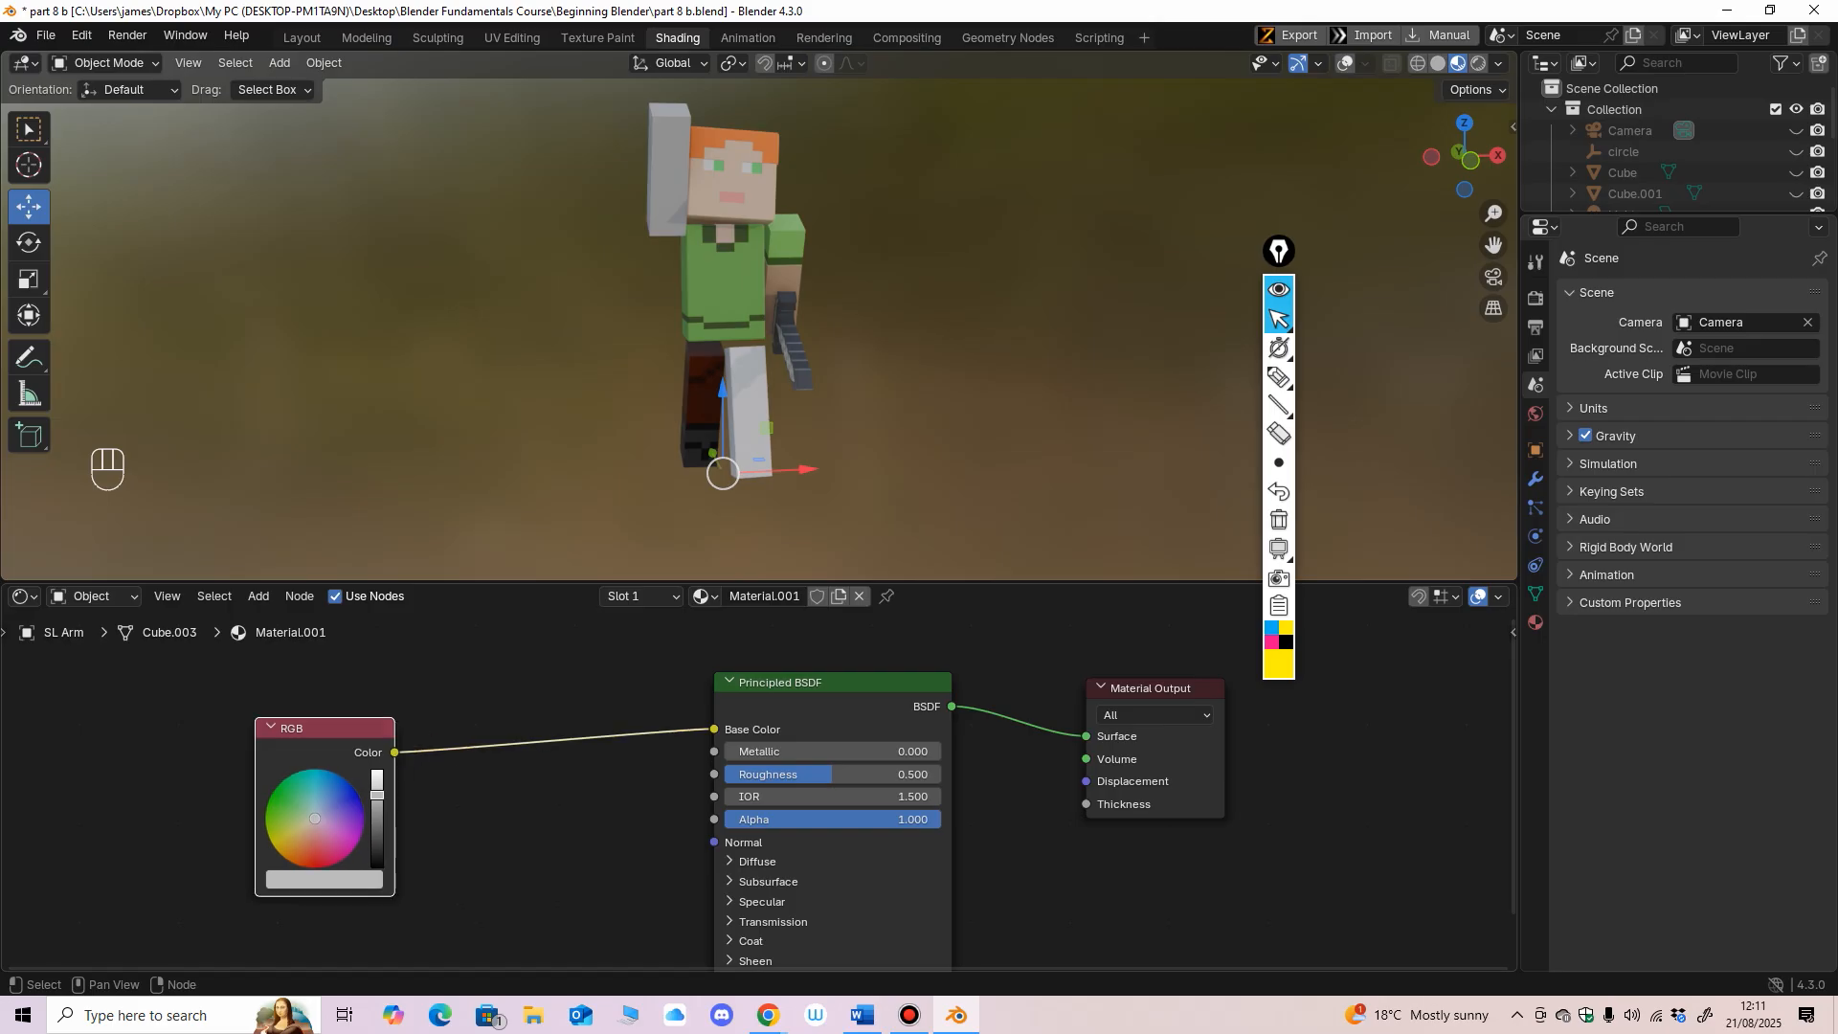
{"action": "mouse_move", "coordinate": [315, 819]}
{"action": "left_mouse_down"}
{"action": "mouse_move", "coordinate": [331, 829]}
{"action": "mouse_move", "coordinate": [291, 823]}
{"action": "left_mouse_up"}
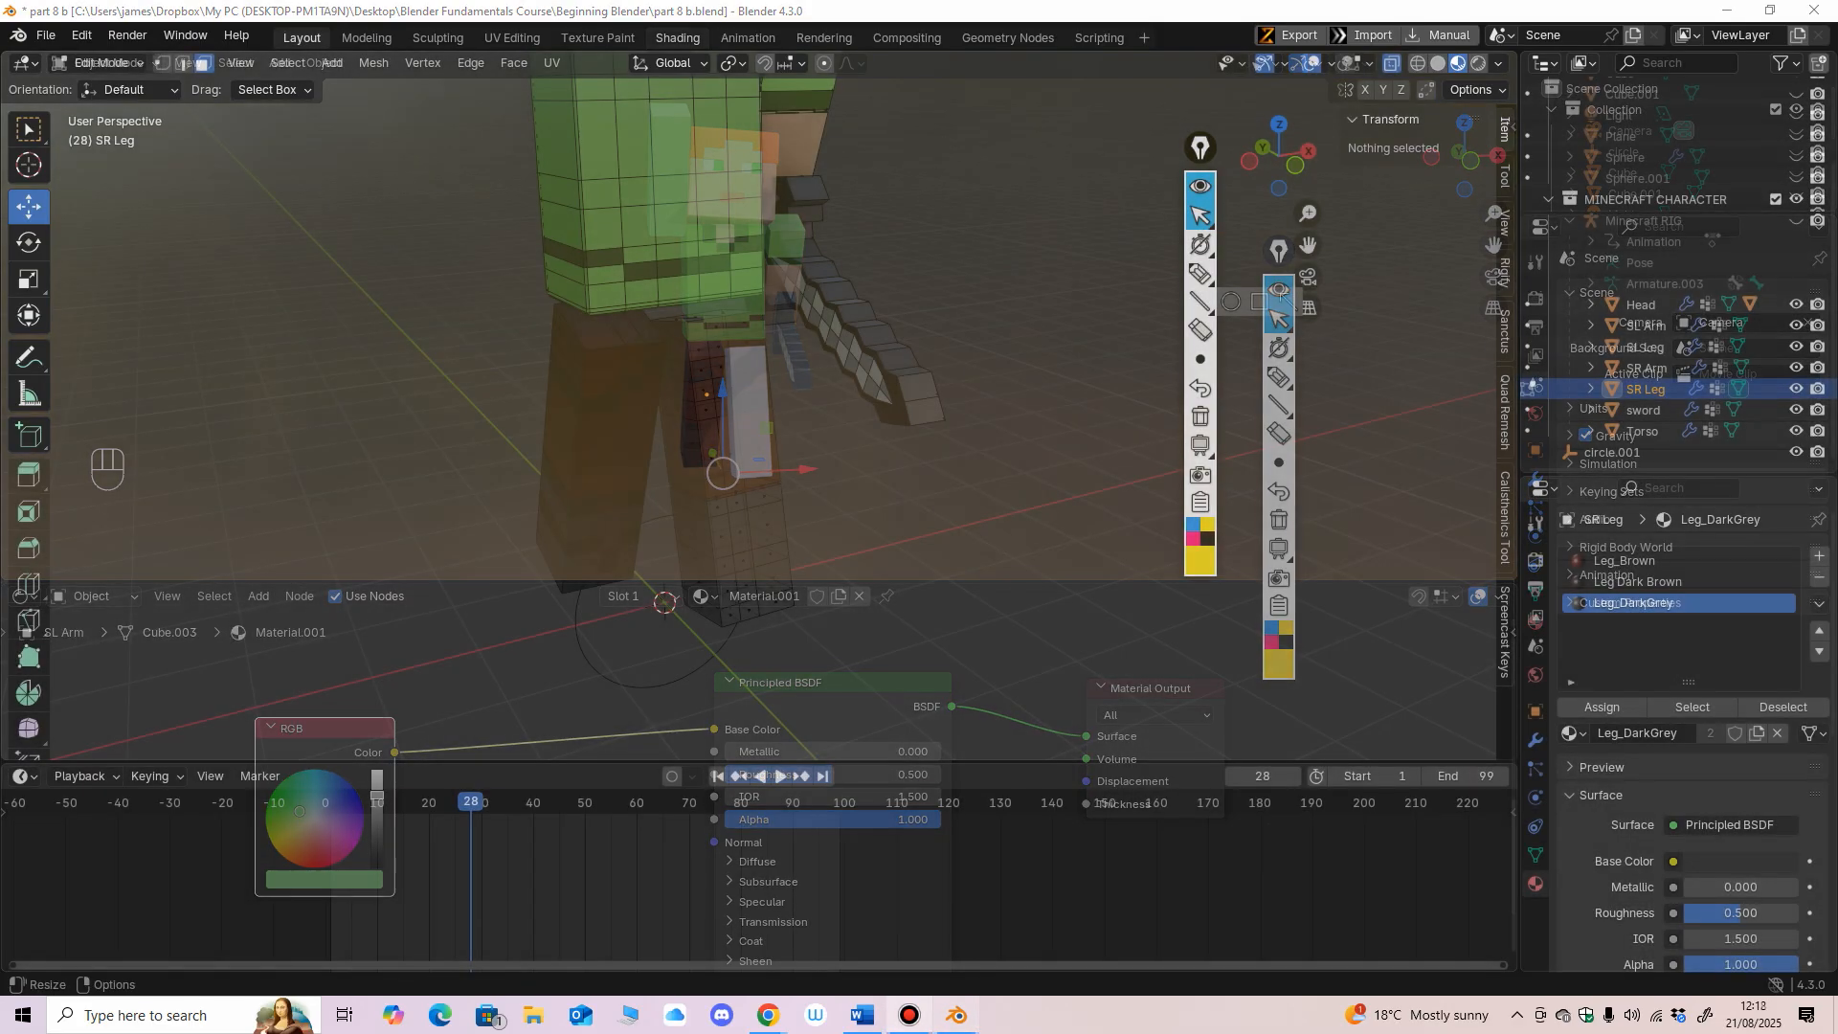
Step: Select the pattern faces around the SR Leg's grey lower section: the outer faces of the middle band and the centre face just below it
{"action": "middle_click_drag", "start_coordinate": [670, 478], "coordinate": [618, 417], "text": "ctrl"}
{"action": "scroll", "coordinate": [674, 416], "scroll_direction": "up", "scroll_amount": 2}
{"action": "middle_click_drag", "start_coordinate": [617, 574], "coordinate": [651, 306], "text": "shift"}
{"action": "scroll", "coordinate": [651, 402], "scroll_direction": "up", "scroll_amount": 4}
{"action": "middle_click_drag", "start_coordinate": [650, 498], "coordinate": [759, 241], "text": "shift"}
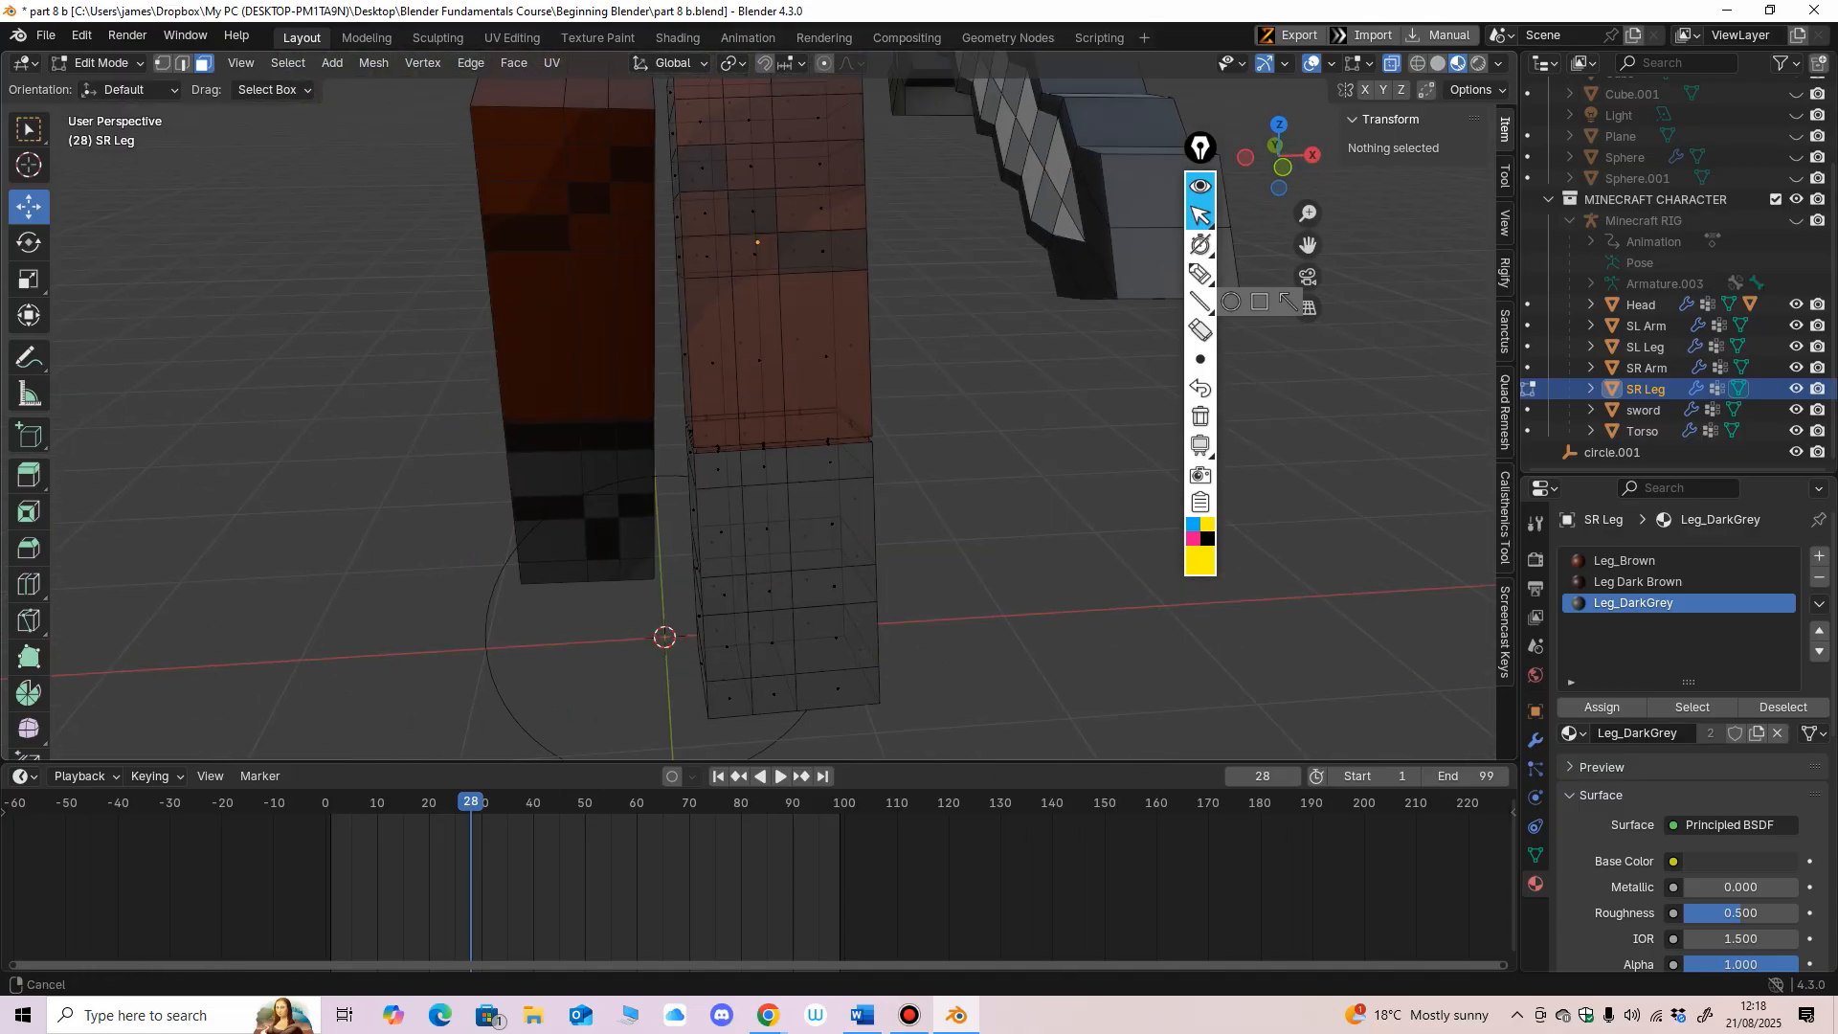
{"action": "scroll", "coordinate": [759, 383], "scroll_direction": "up", "scroll_amount": 2}
{"action": "middle_click_drag", "start_coordinate": [723, 402], "coordinate": [861, 363]}
{"action": "scroll", "coordinate": [770, 388], "scroll_direction": "down", "scroll_amount": 2}
{"action": "scroll", "coordinate": [852, 345], "scroll_direction": "up", "scroll_amount": 1}
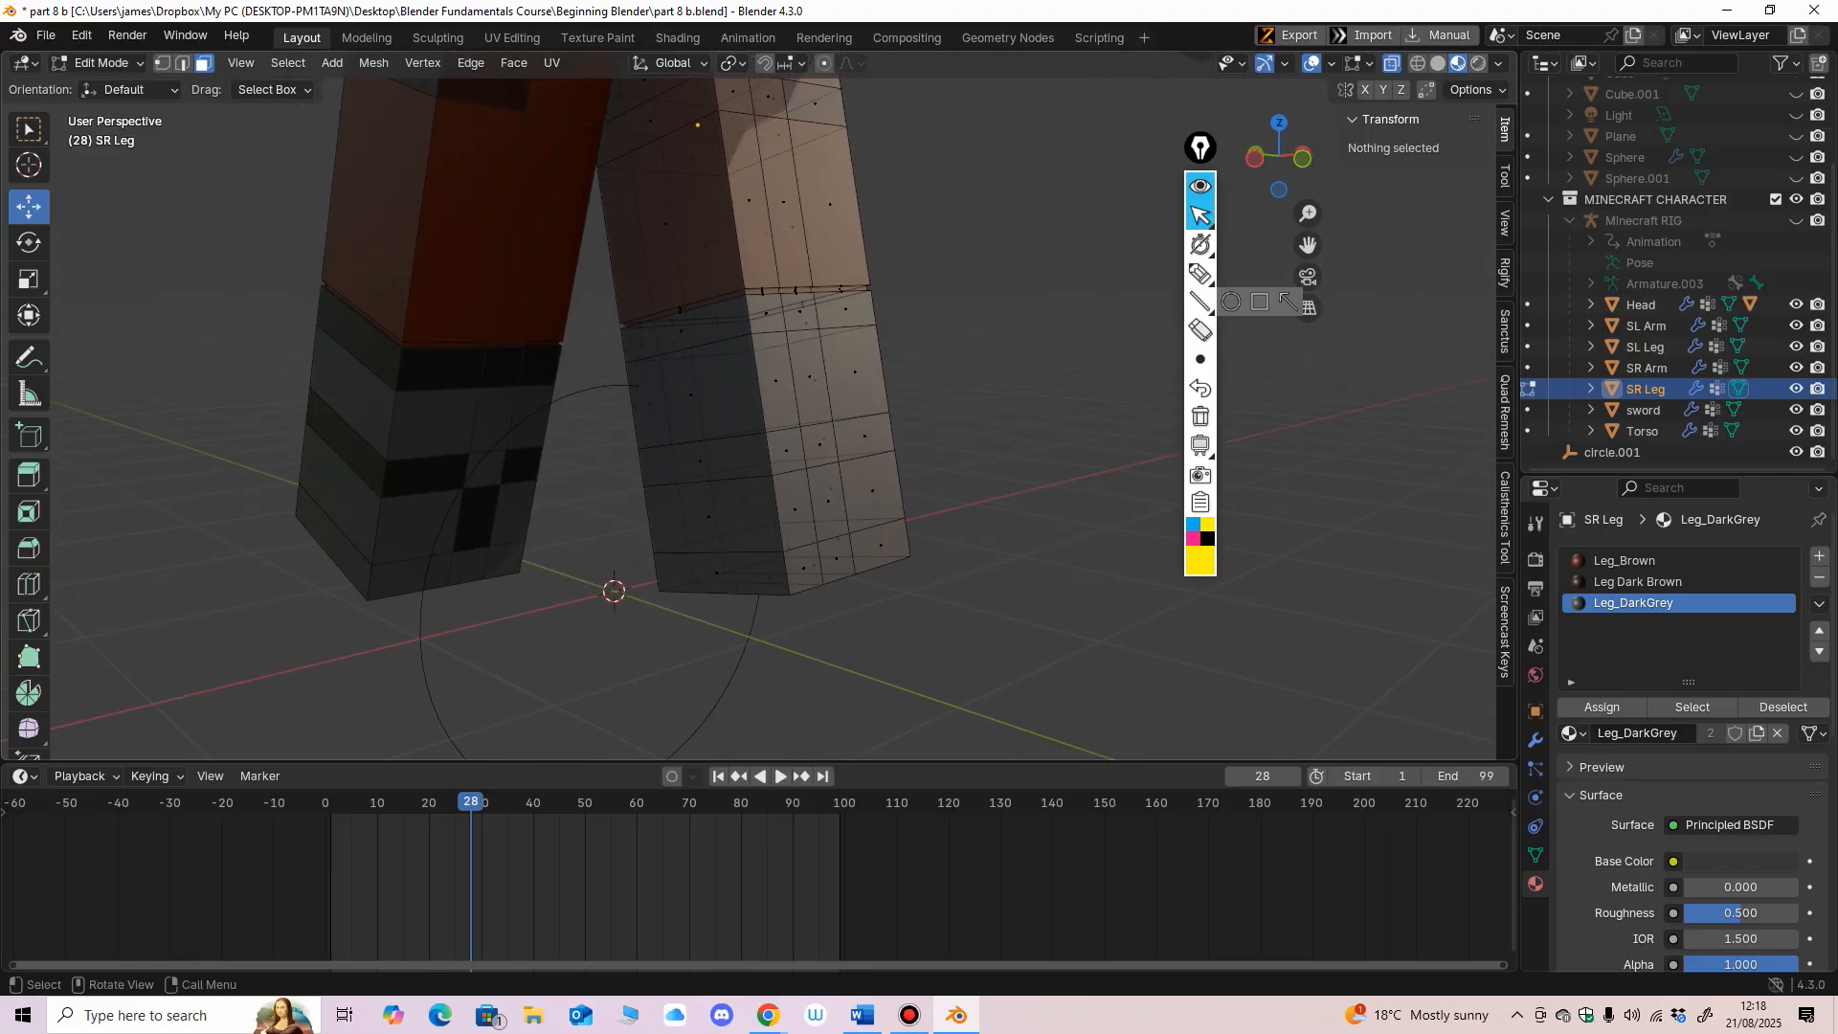
{"action": "left_click", "coordinate": [698, 455]}
{"action": "mouse_move", "coordinate": [697, 456]}
{"action": "middle_mouse_down"}
{"action": "mouse_move", "coordinate": [746, 464]}
{"action": "mouse_move", "coordinate": [714, 466]}
{"action": "middle_mouse_up"}
{"action": "left_click", "coordinate": [731, 469], "text": "shift"}
{"action": "middle_click_drag", "start_coordinate": [789, 526], "coordinate": [718, 469]}
{"action": "left_click", "coordinate": [861, 474], "text": "shift"}
{"action": "left_click", "coordinate": [1020, 505], "text": "shift"}
{"action": "middle_click_drag", "start_coordinate": [1020, 505], "coordinate": [767, 502]}
{"action": "left_click", "coordinate": [593, 509], "text": "shift"}
{"action": "left_click", "coordinate": [731, 519], "text": "shift"}
{"action": "left_click", "coordinate": [770, 518], "text": "shift"}
{"action": "left_click", "coordinate": [719, 518], "text": "shift"}
{"action": "left_click", "coordinate": [784, 517], "text": "shift"}
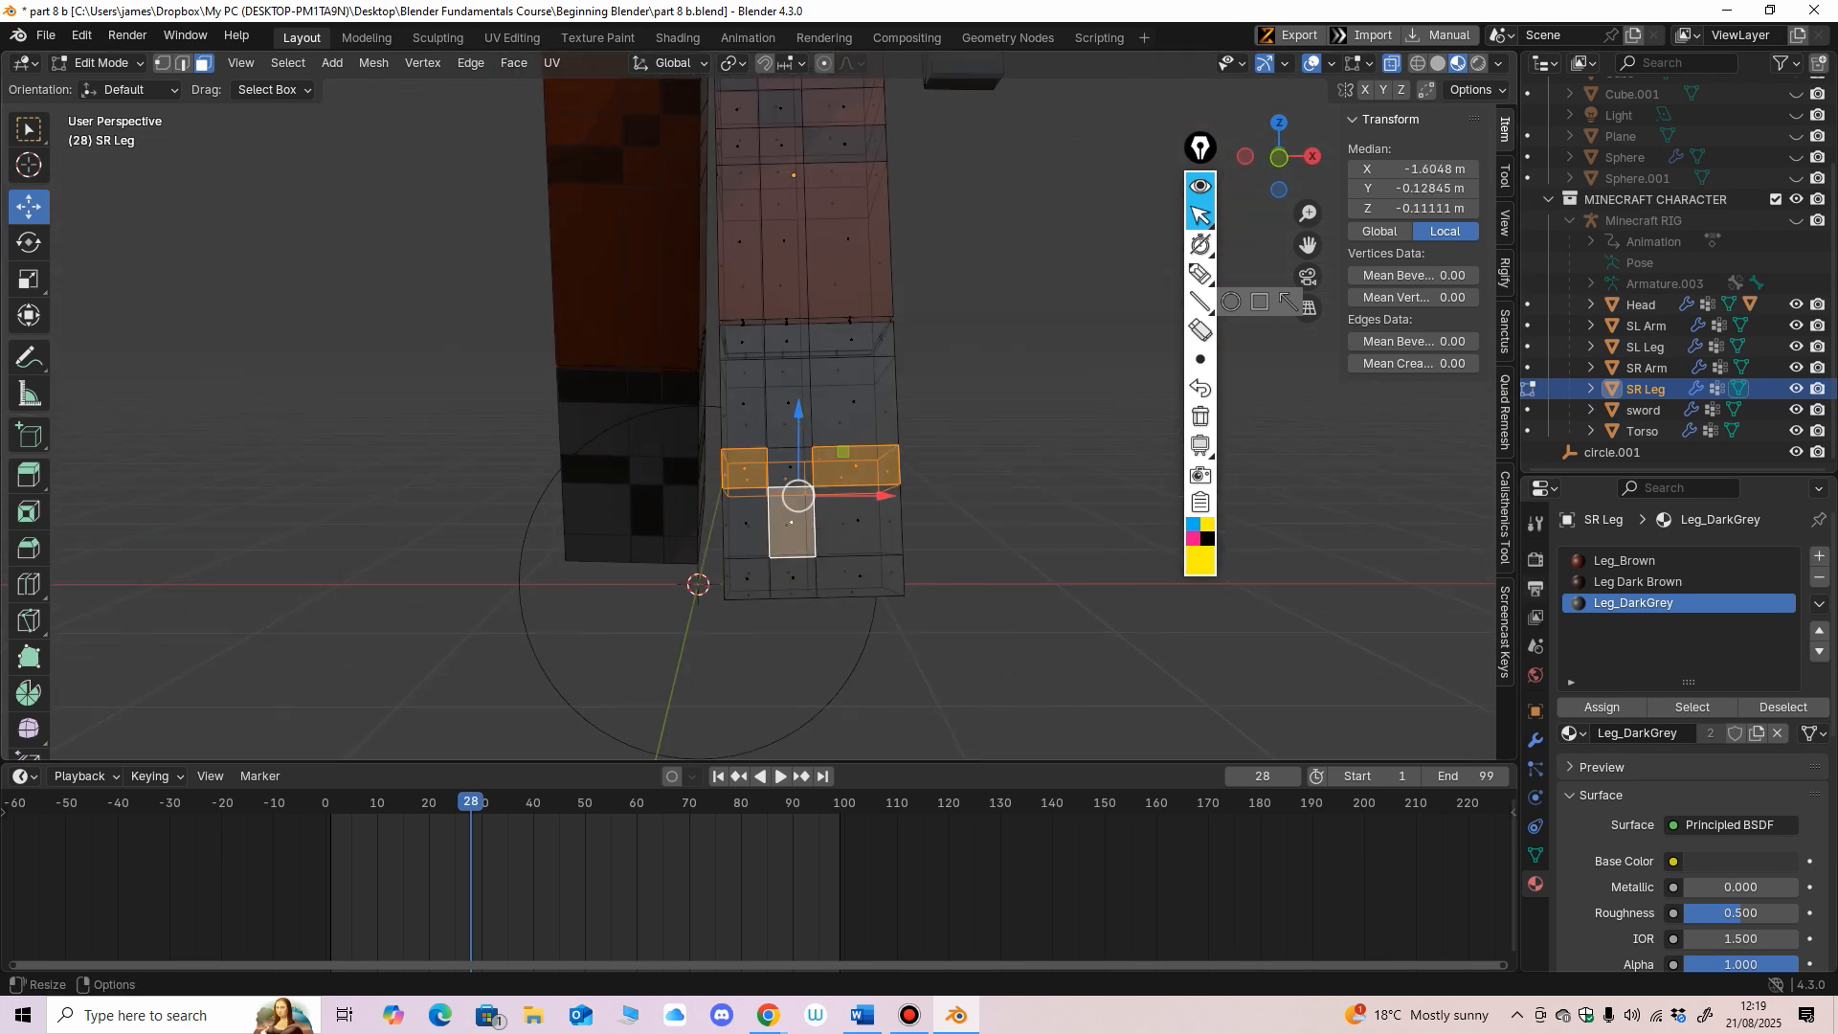
Step: Add a fourth material slot to the SR Leg and fill it with the existing Leg_DarkerGrey material
{"action": "left_click", "coordinate": [1818, 556]}
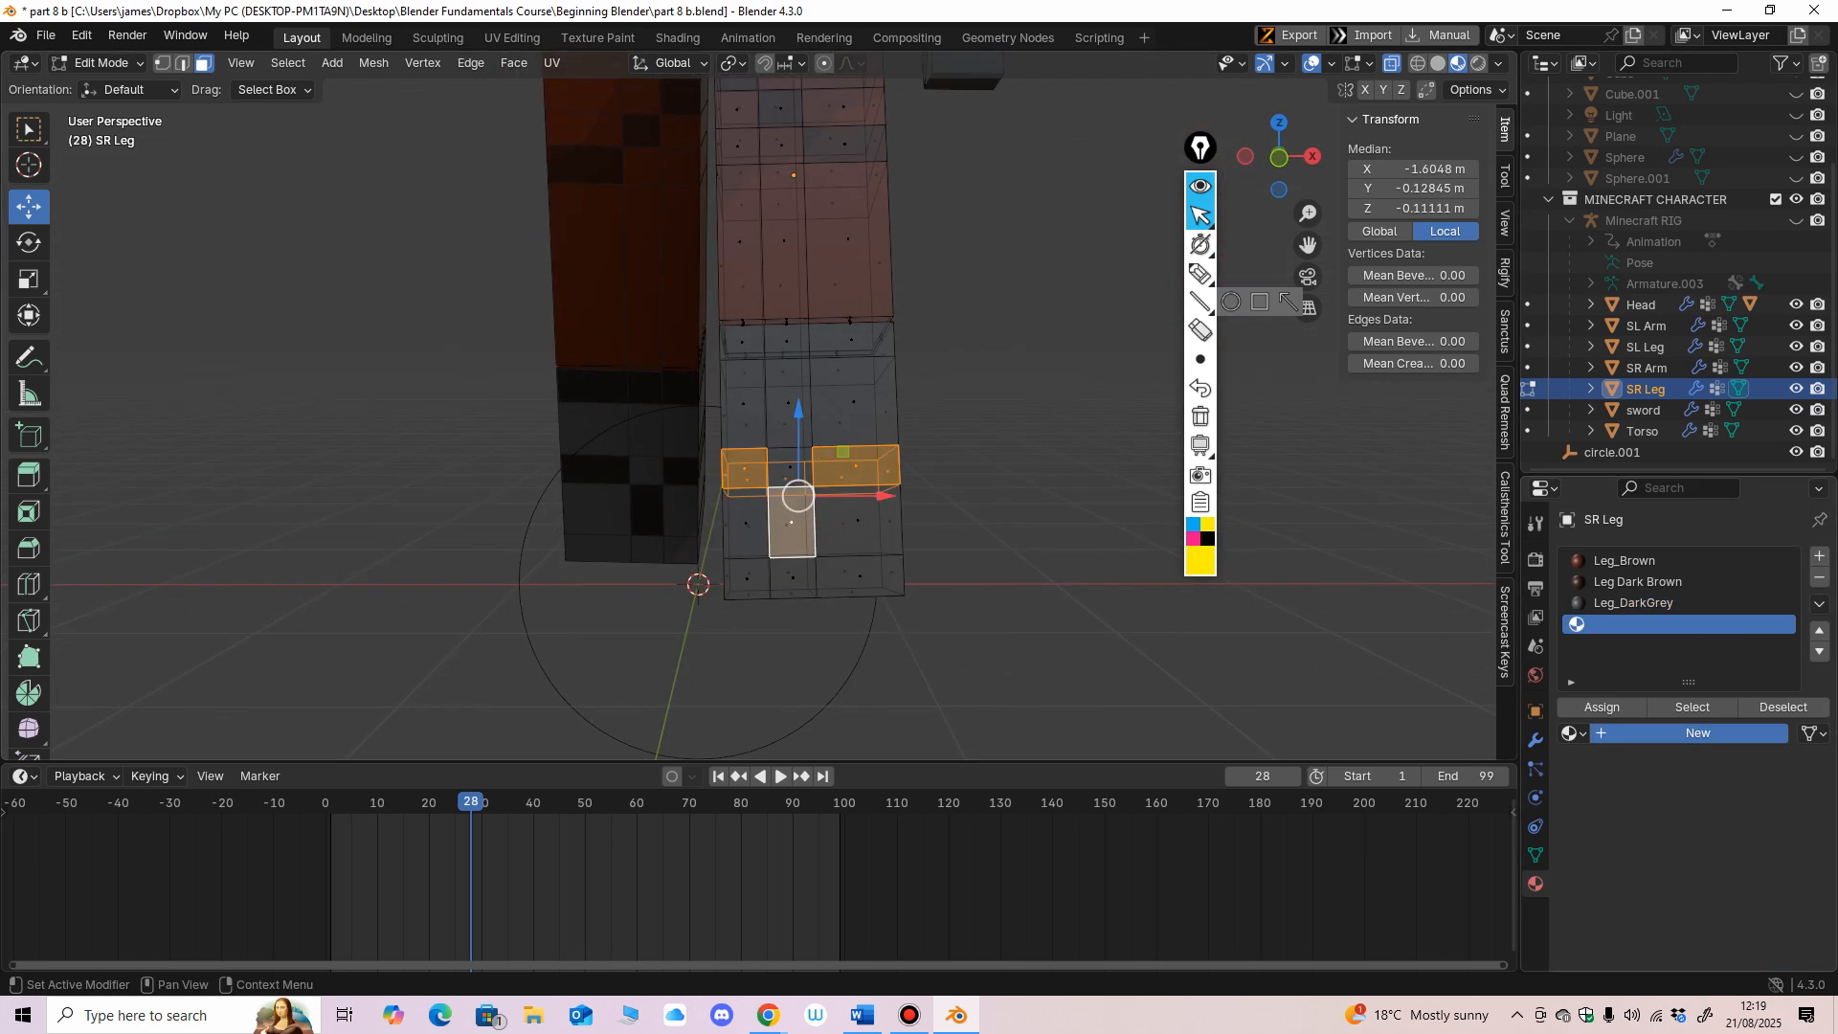
{"action": "left_click", "coordinate": [1697, 732]}
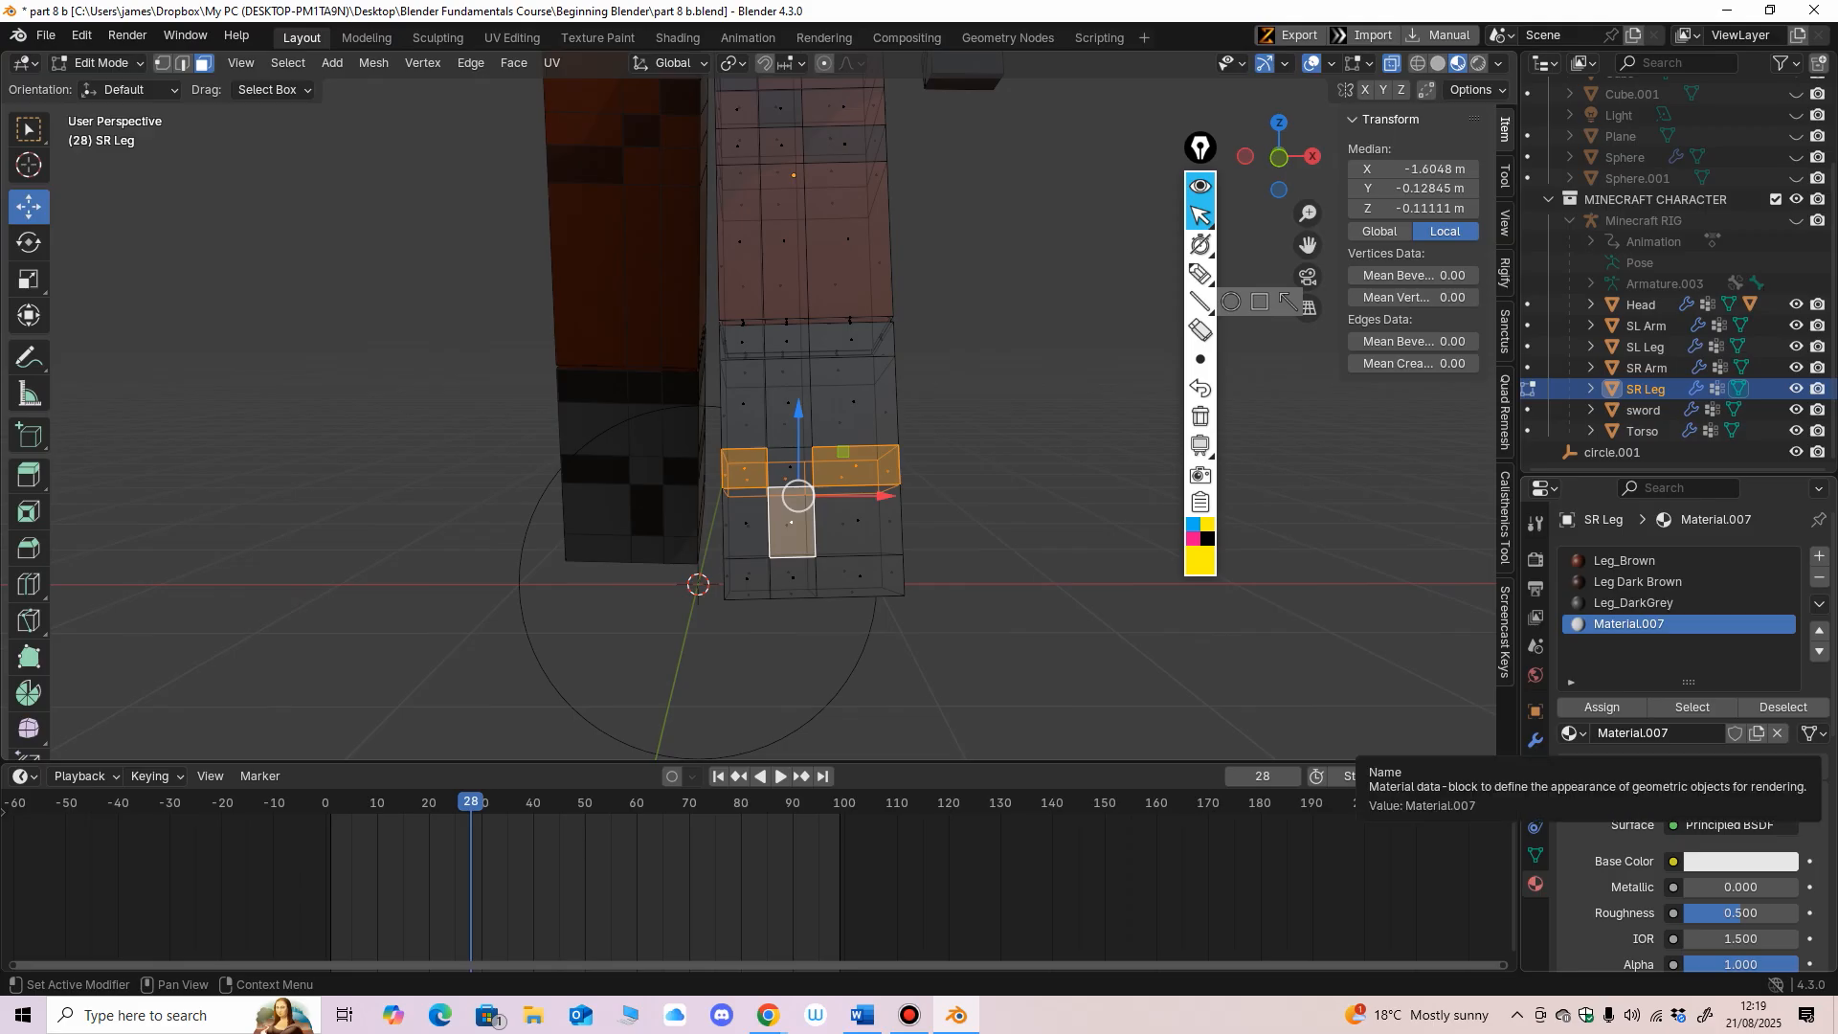
{"action": "left_click", "coordinate": [1570, 732]}
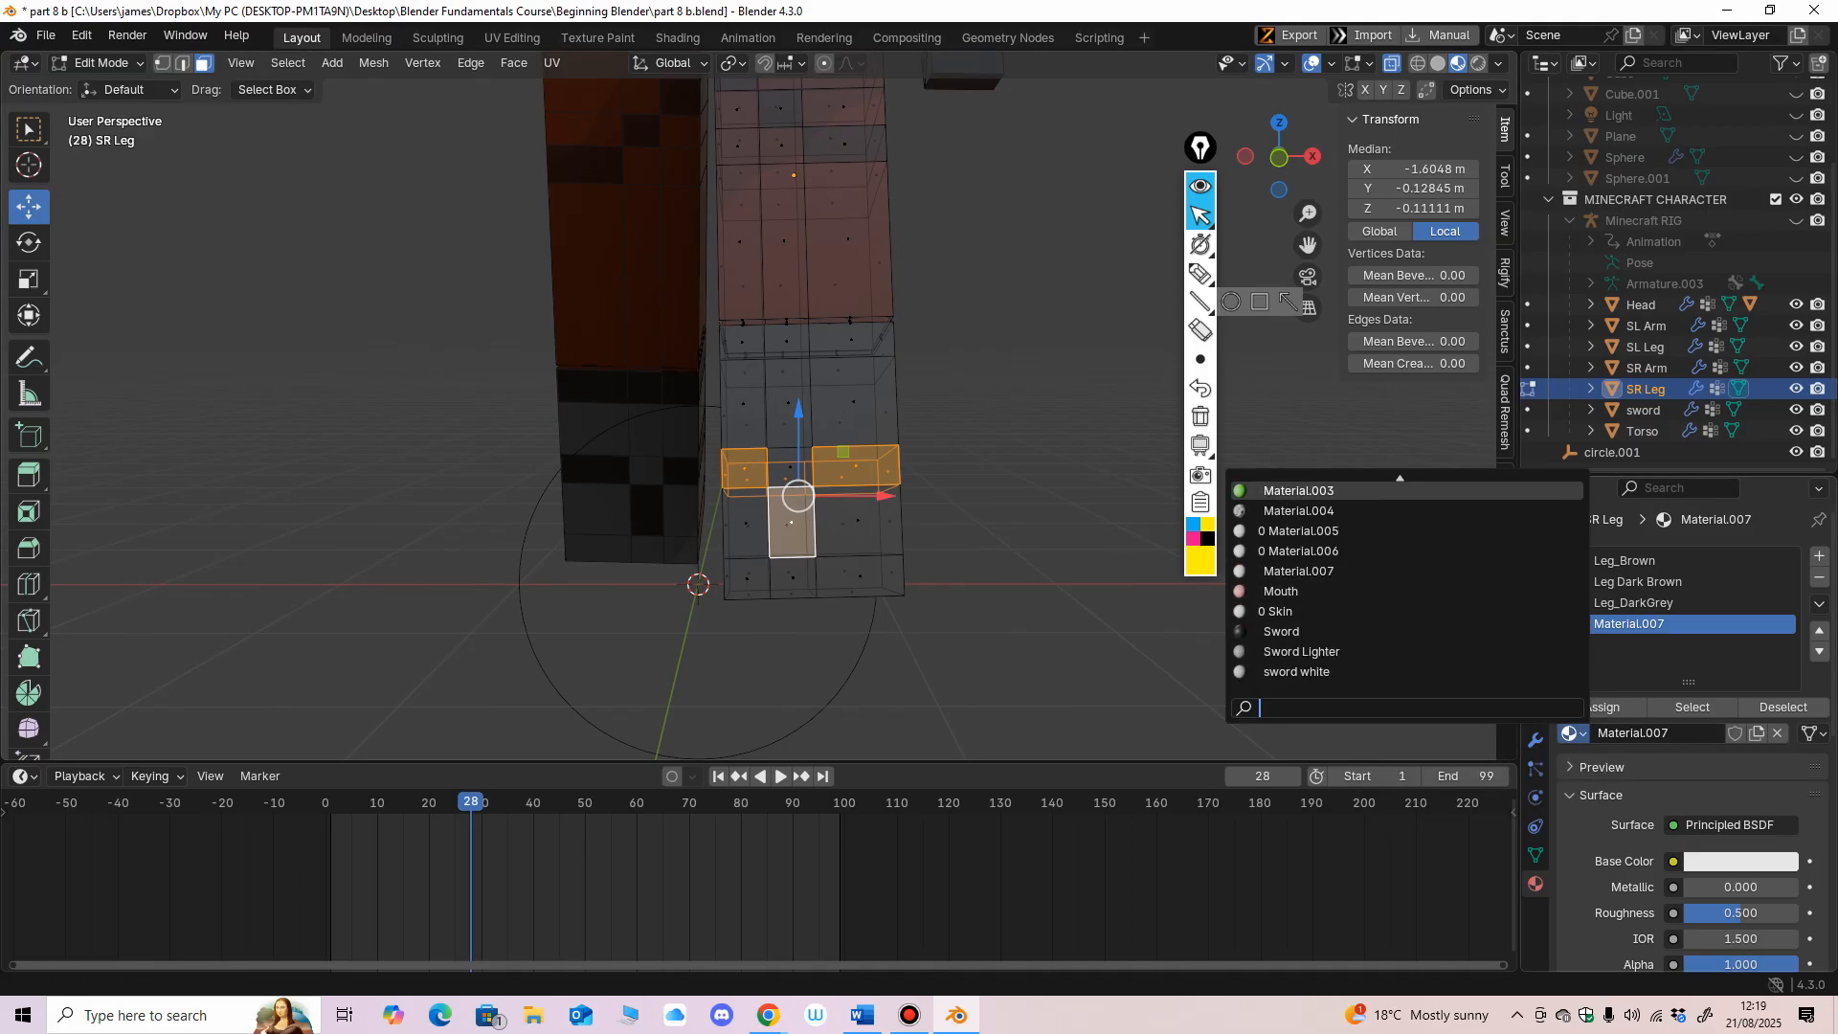
{"action": "scroll", "coordinate": [1407, 580], "scroll_direction": "up", "scroll_amount": 5}
{"action": "key", "text": "Down"}
{"action": "key", "text": "Down"}
{"action": "key", "text": "Down"}
{"action": "key", "text": "Down"}
{"action": "key", "text": "Down"}
{"action": "key", "text": "Down"}
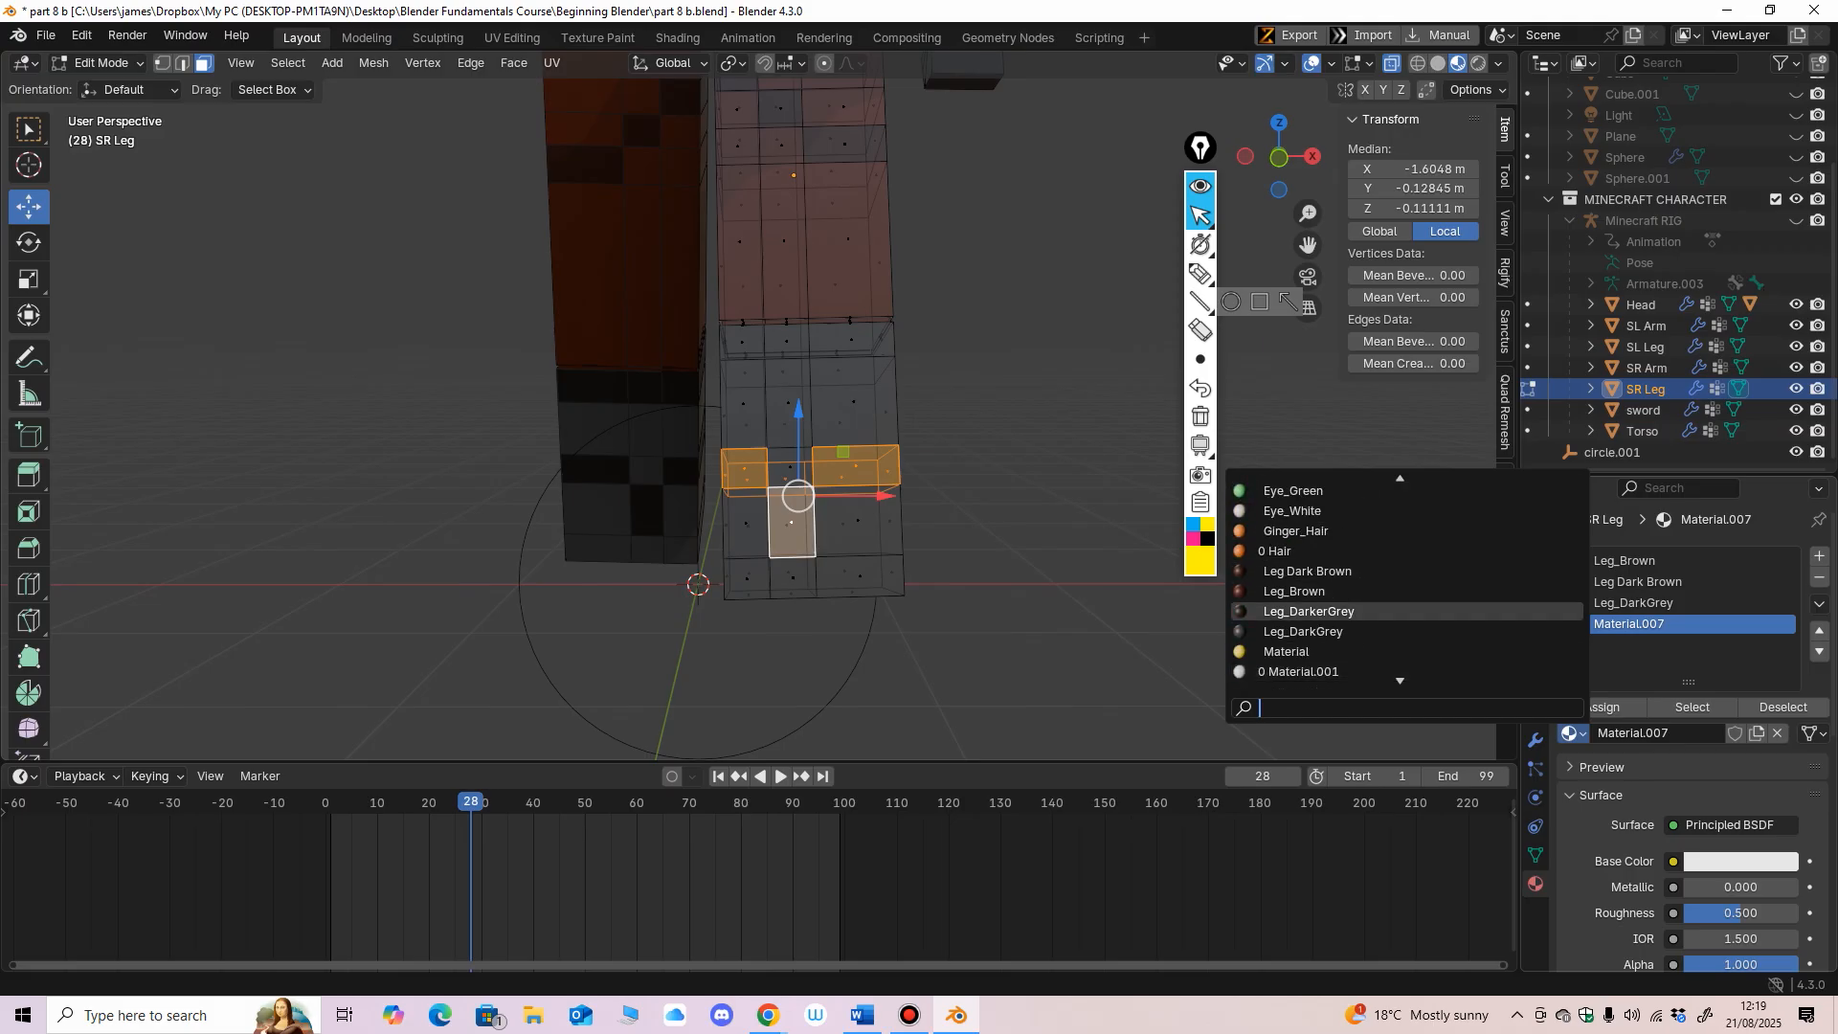
{"action": "key", "text": "Return"}
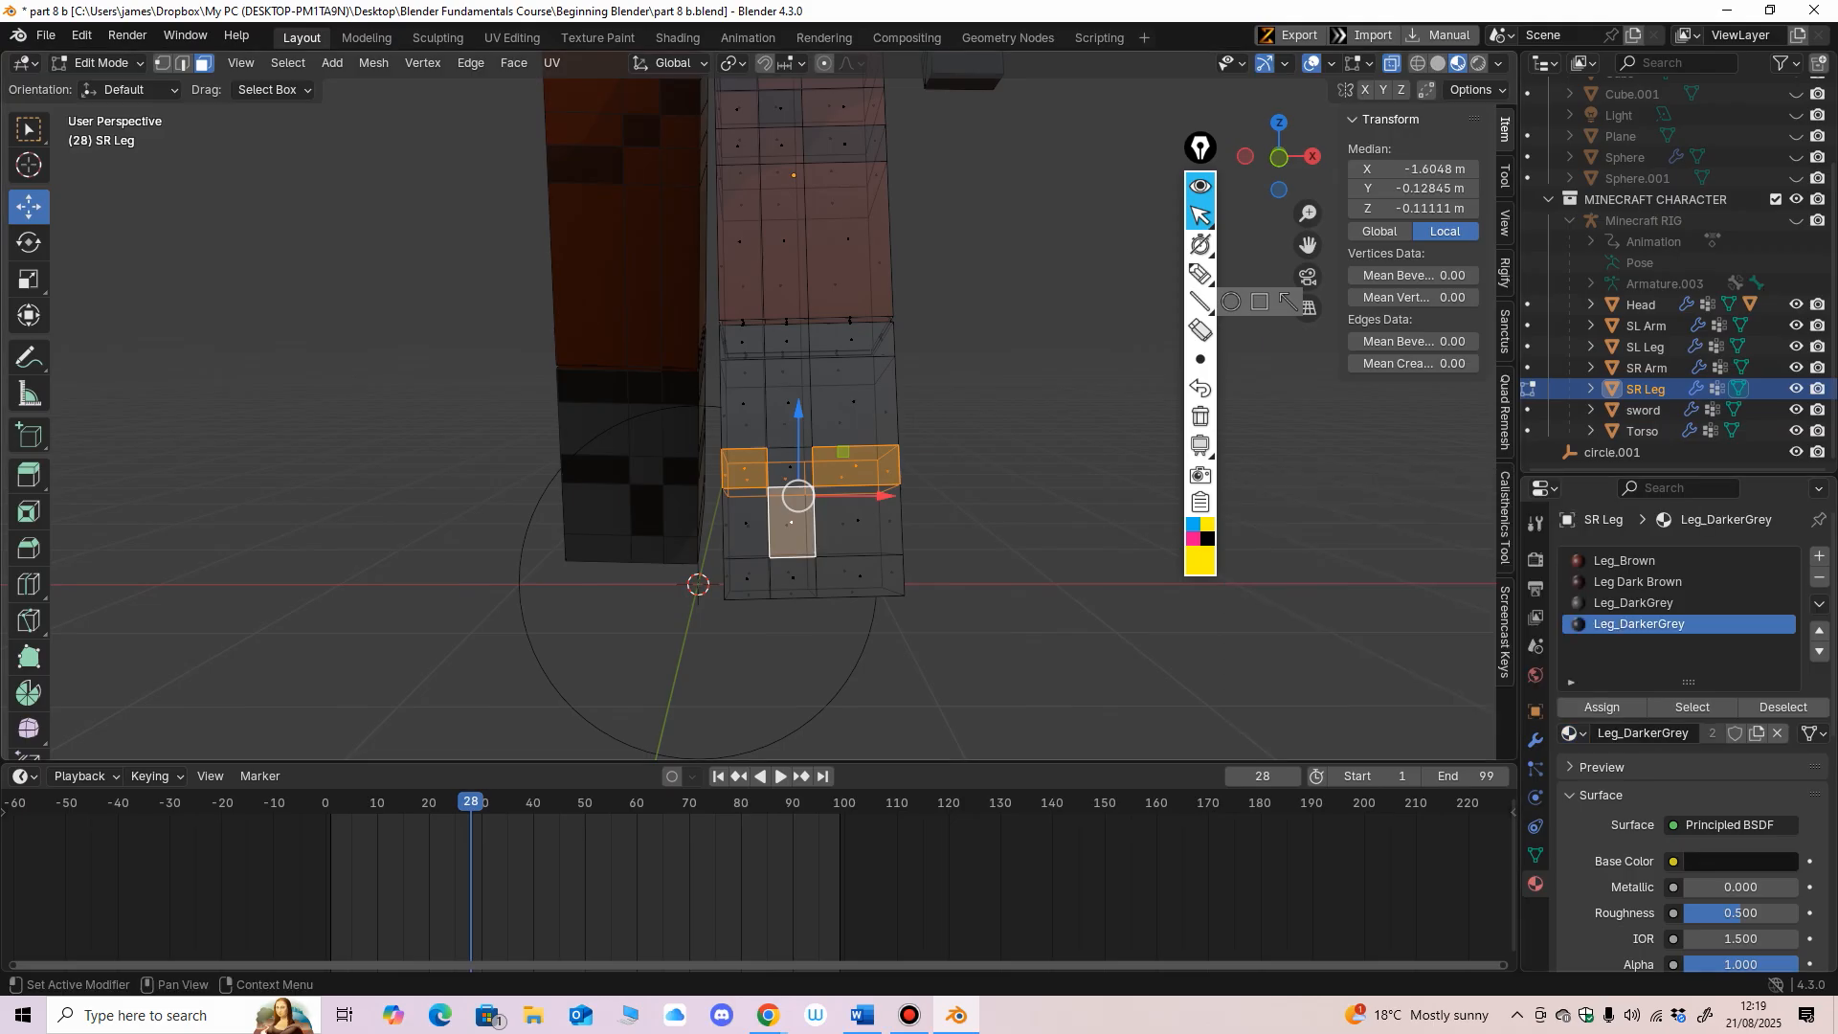
Step: Assign Leg_DarkerGrey to the selected pattern faces on the SR Leg and clear the selection
{"action": "left_click", "coordinate": [1039, 382]}
{"action": "middle_click_drag", "start_coordinate": [1038, 383], "coordinate": [1072, 383]}
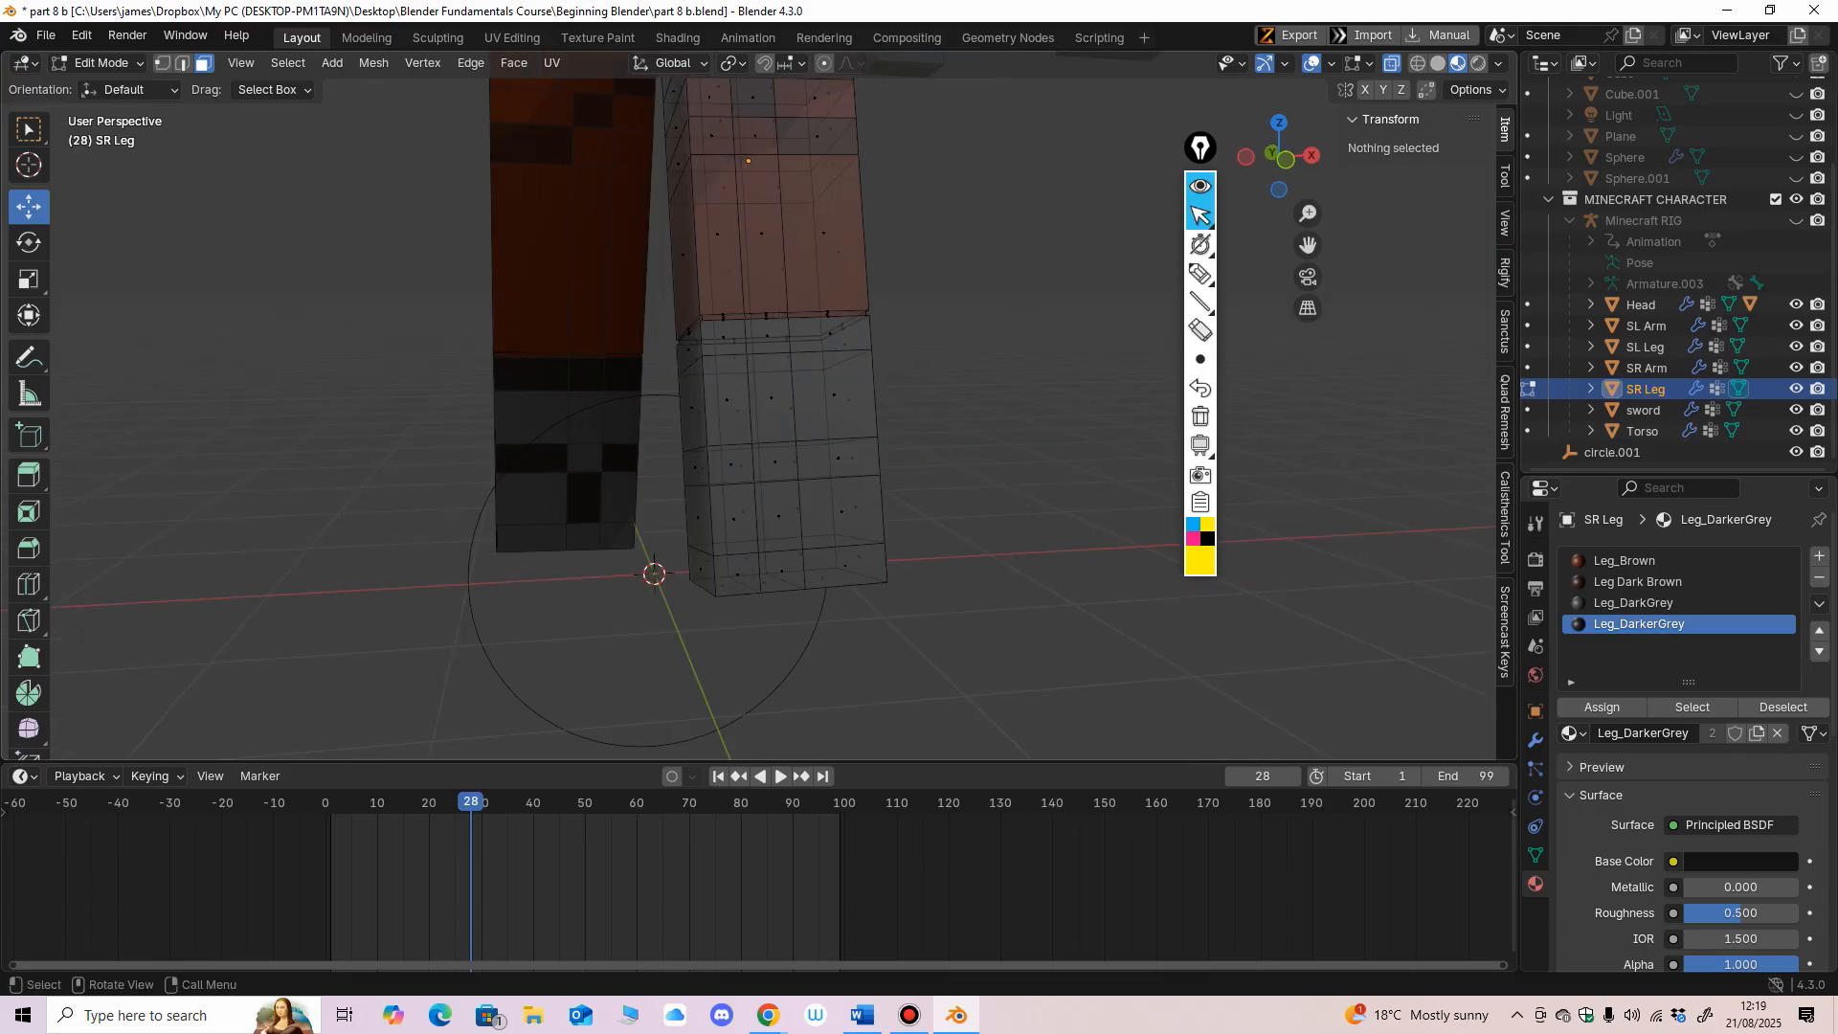
{"action": "key", "text": "ctrl+z"}
{"action": "middle_click_drag", "start_coordinate": [1082, 488], "coordinate": [1047, 483]}
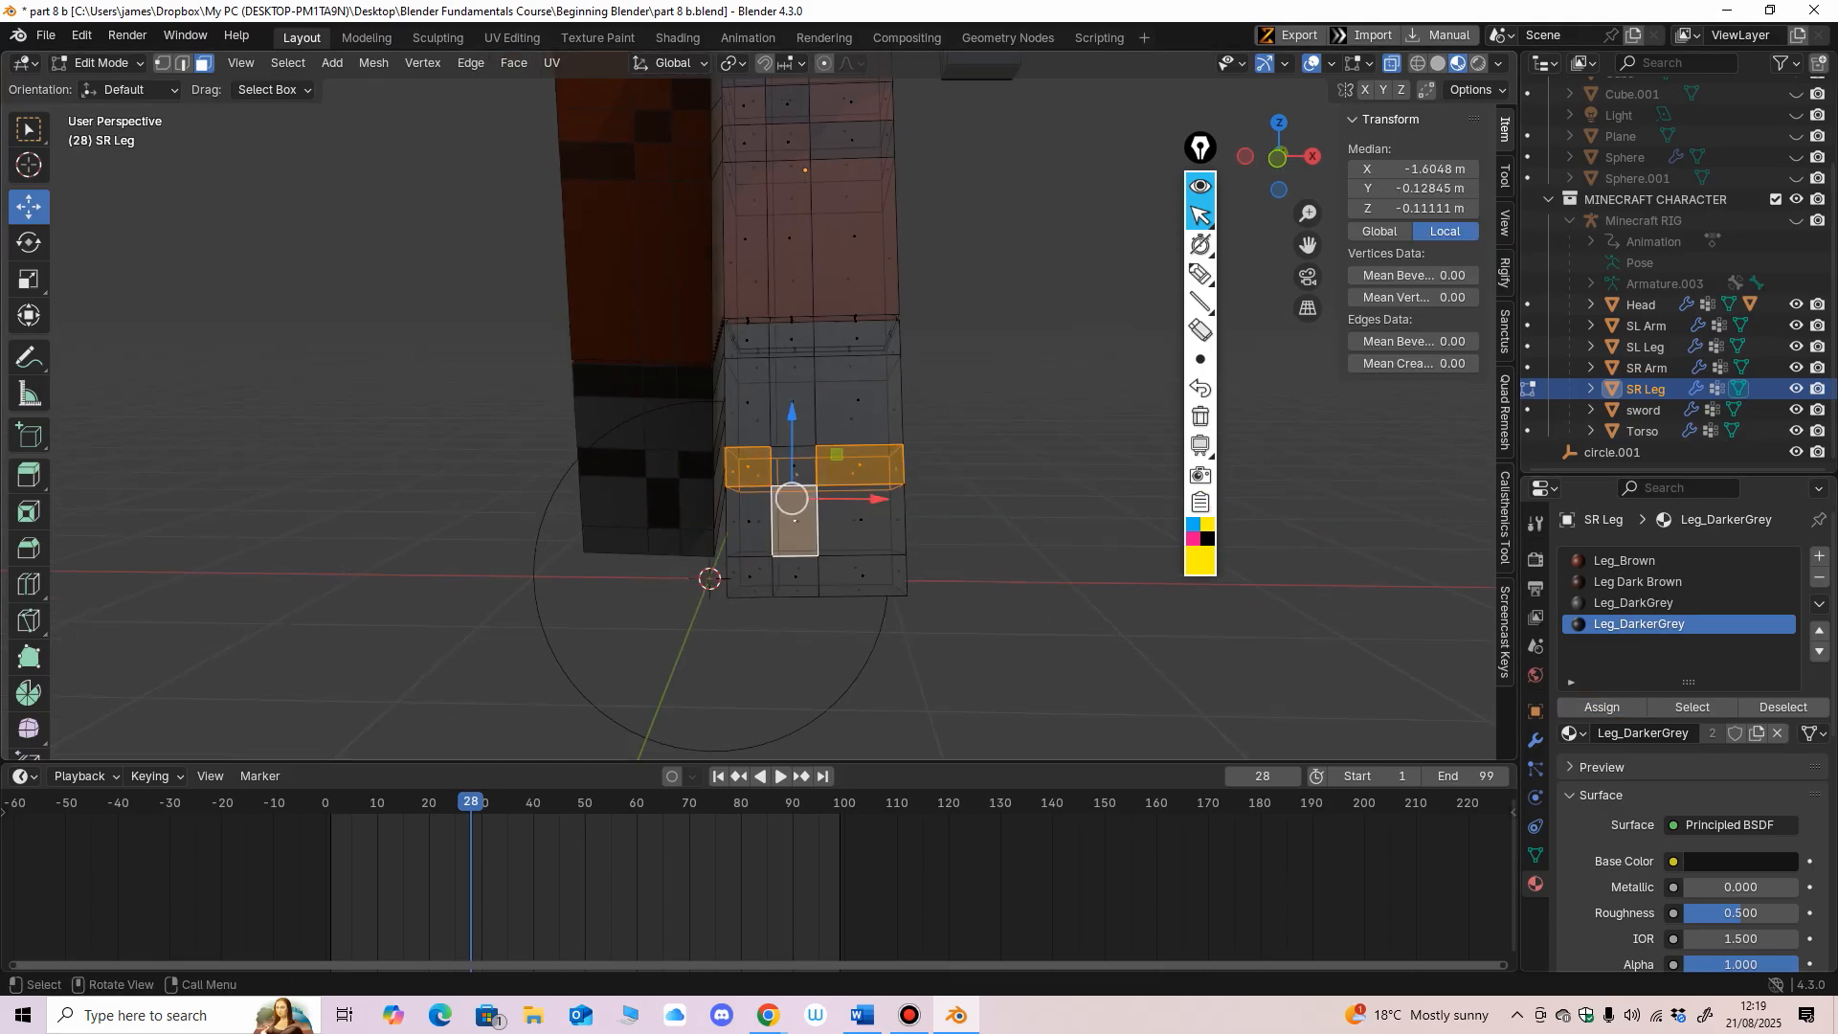
{"action": "key", "text": "alt+a"}
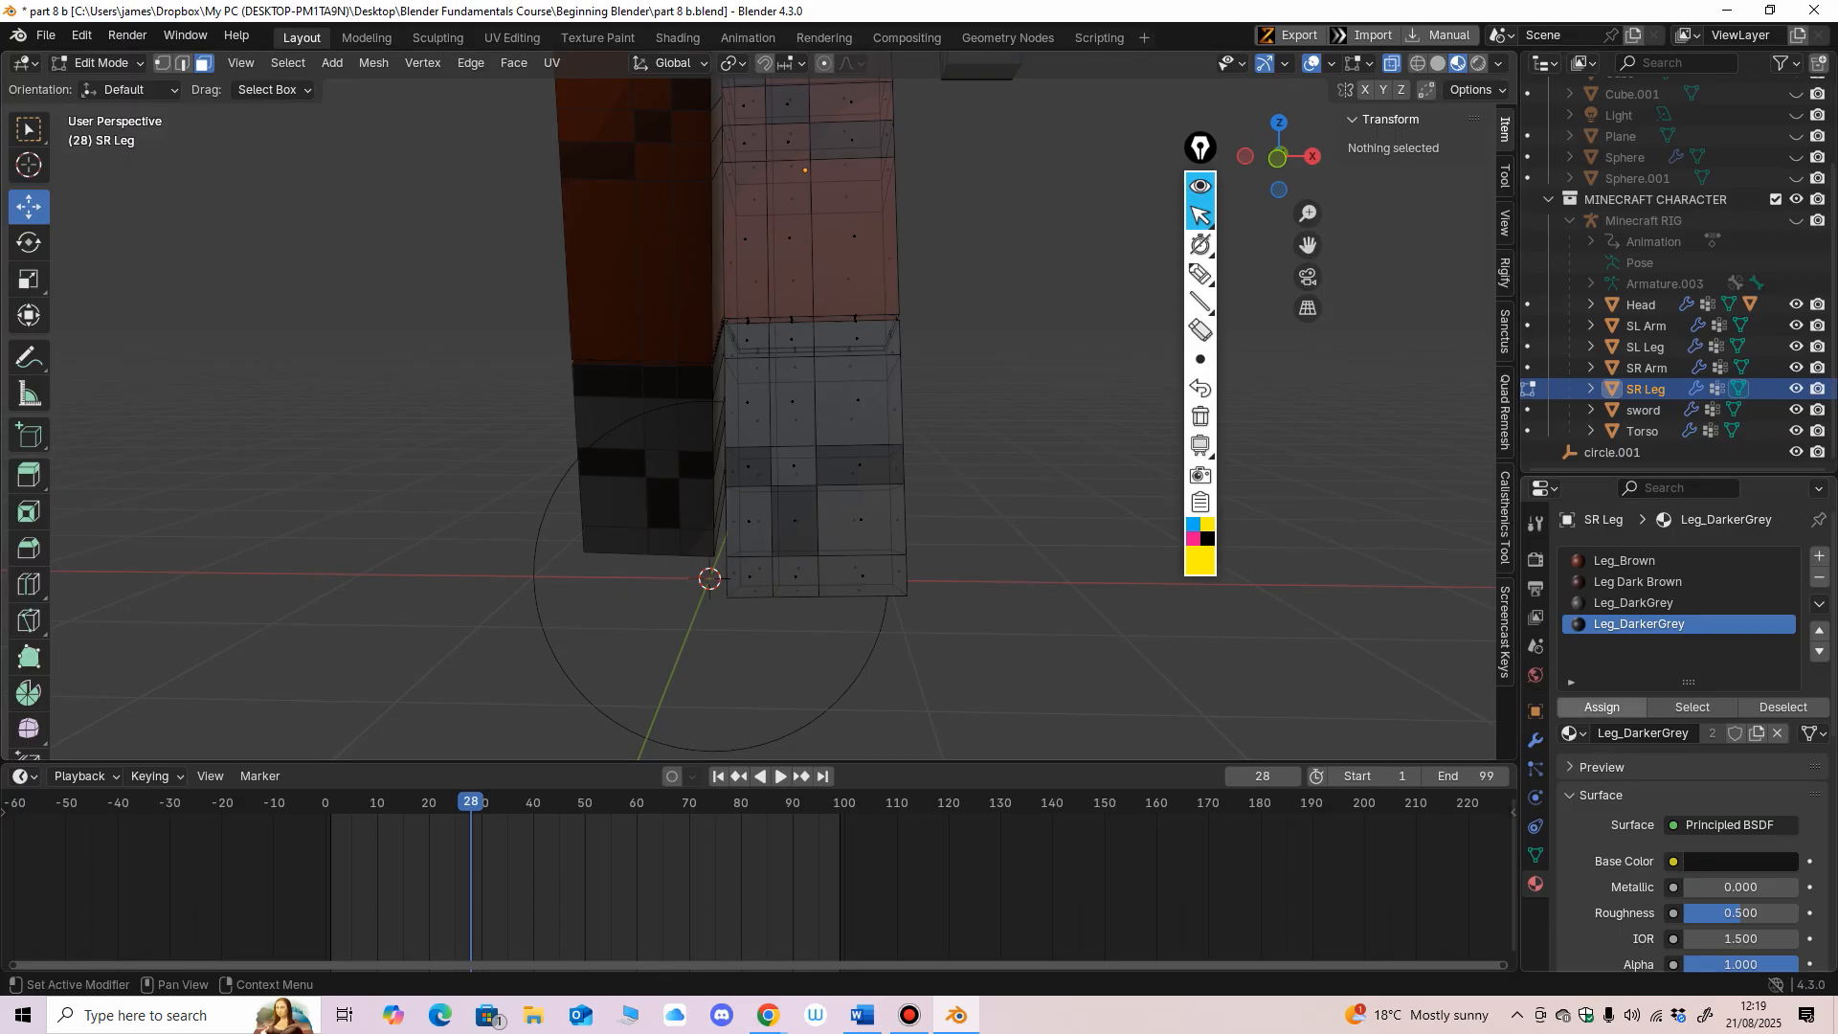
{"action": "left_click", "coordinate": [1570, 733]}
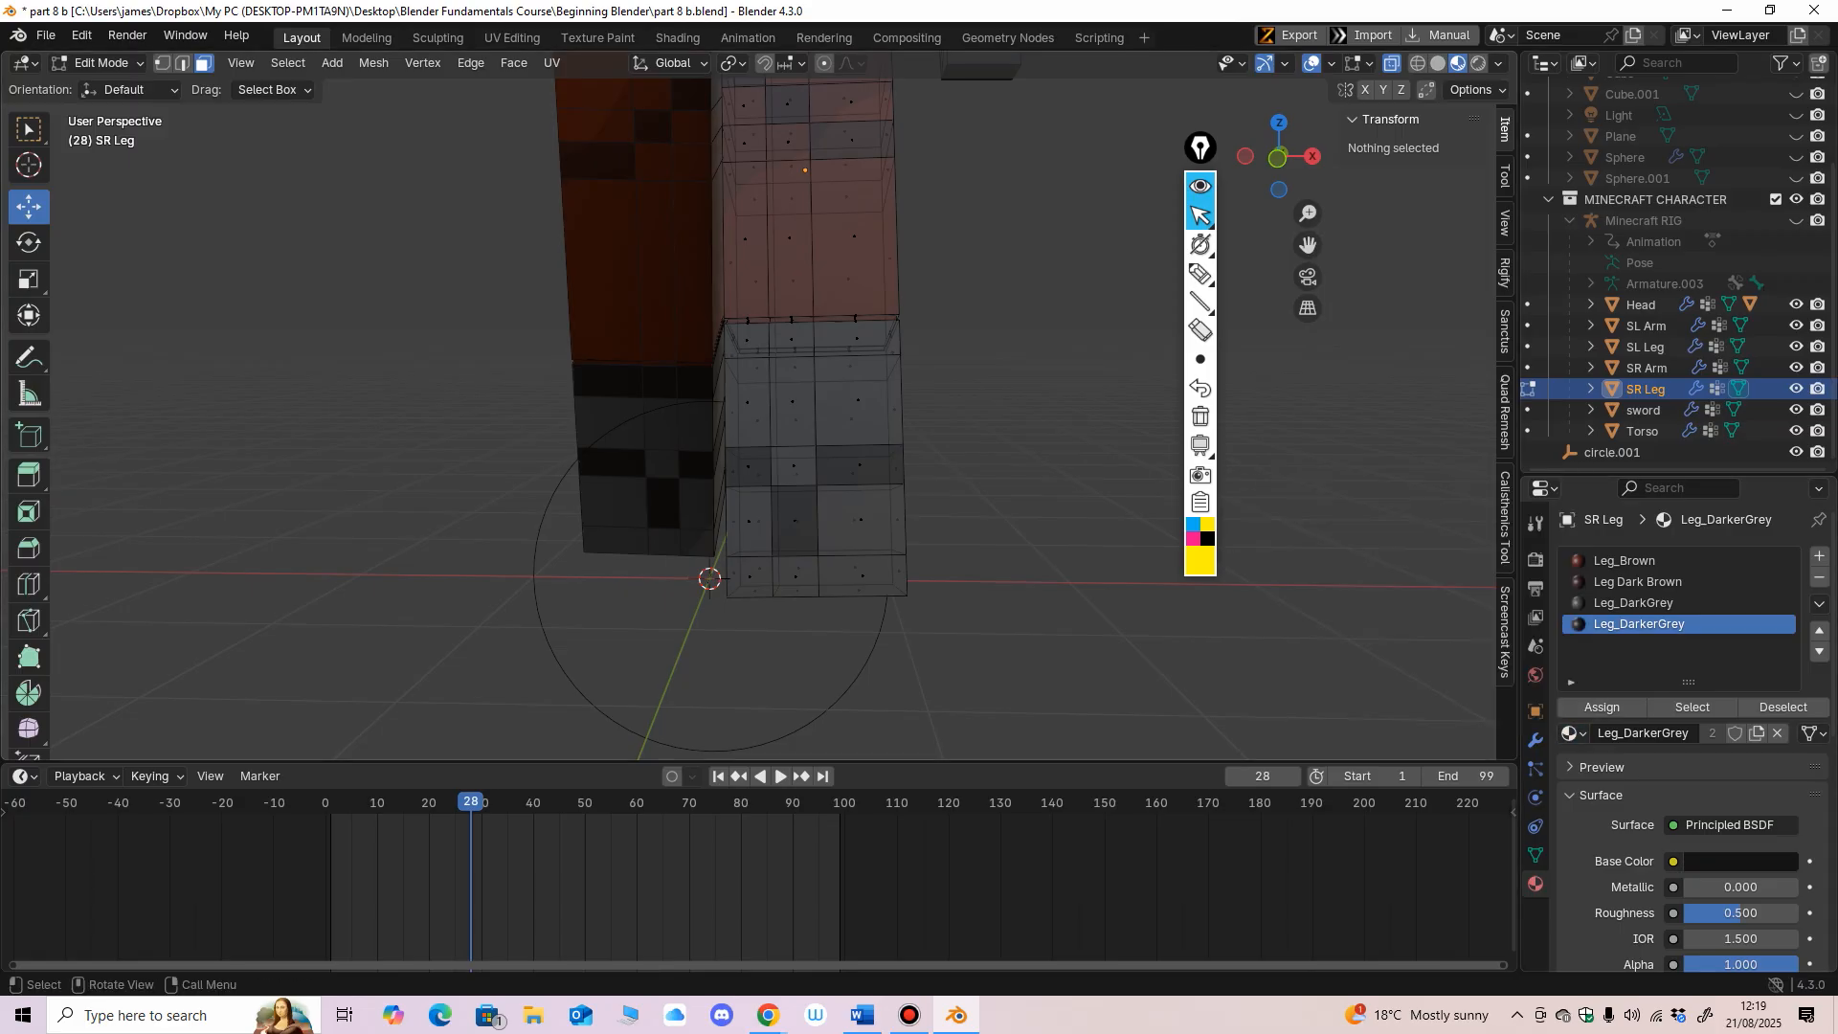
Step: Try to reassign the grey material on the band's wide outer face and the centre face below it, choosing Leg_DarkerGrey
{"action": "mouse_move", "coordinate": [957, 431]}
{"action": "middle_mouse_down"}
{"action": "mouse_move", "coordinate": [1062, 417]}
{"action": "mouse_move", "coordinate": [794, 431]}
{"action": "mouse_move", "coordinate": [1101, 455]}
{"action": "mouse_move", "coordinate": [1024, 423]}
{"action": "mouse_move", "coordinate": [938, 425]}
{"action": "middle_mouse_up"}
{"action": "scroll", "coordinate": [995, 421], "scroll_direction": "down", "scroll_amount": 2}
{"action": "scroll", "coordinate": [996, 423], "scroll_direction": "up", "scroll_amount": 3}
{"action": "left_click", "coordinate": [860, 479]}
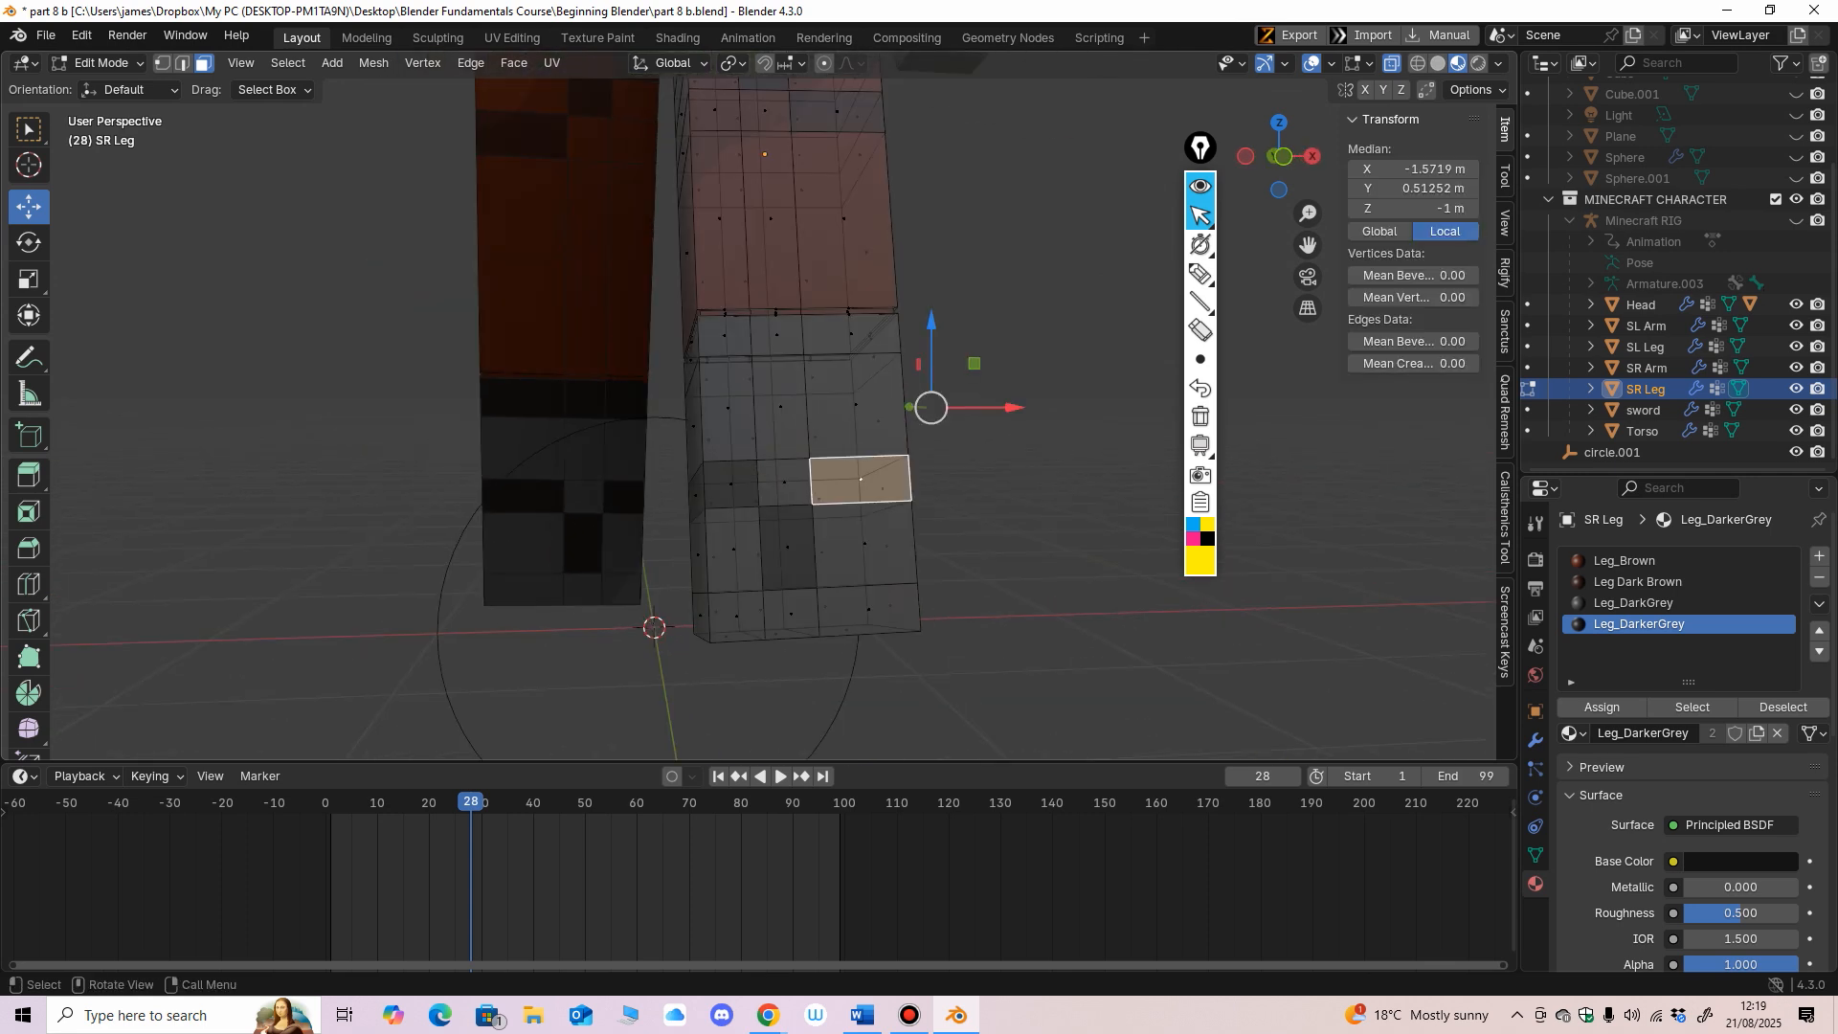
{"action": "left_click", "coordinate": [788, 547], "text": "shift"}
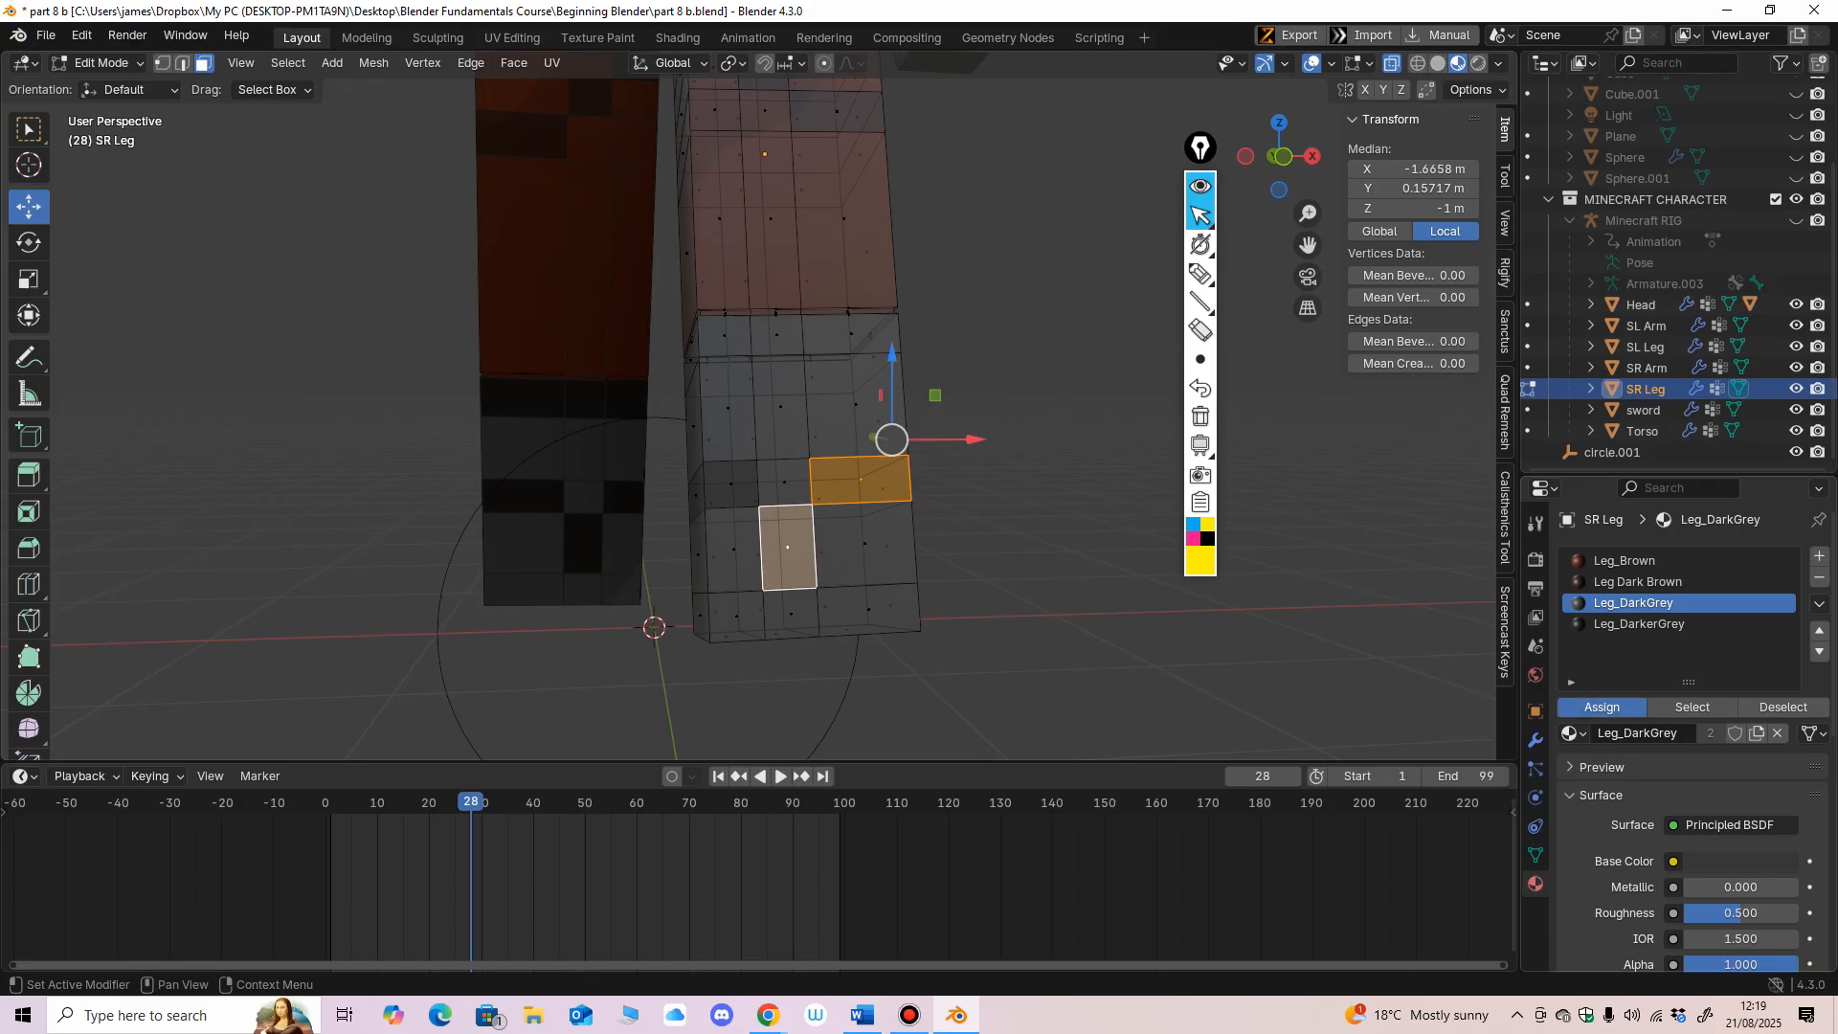
{"action": "key", "text": "alt+a"}
{"action": "scroll", "coordinate": [758, 406], "scroll_direction": "down", "scroll_amount": 1}
{"action": "key", "text": "ctrl+z"}
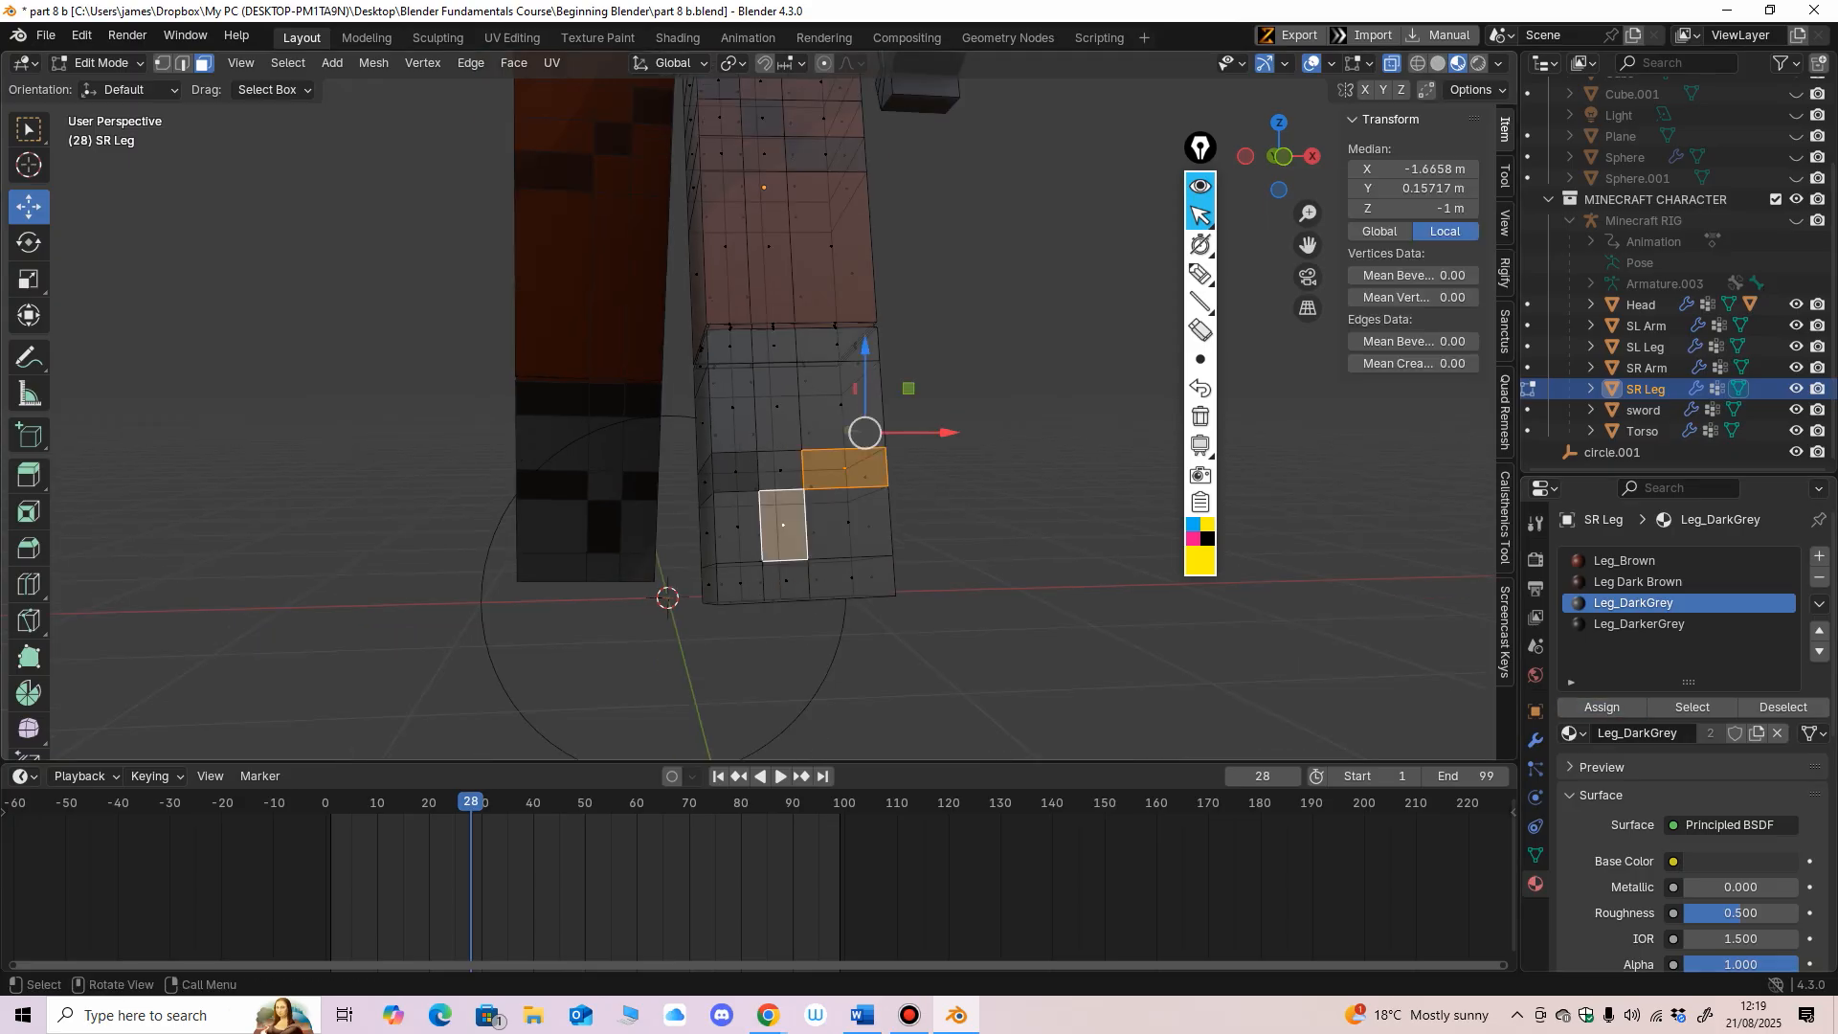
{"action": "left_click", "coordinate": [1638, 623]}
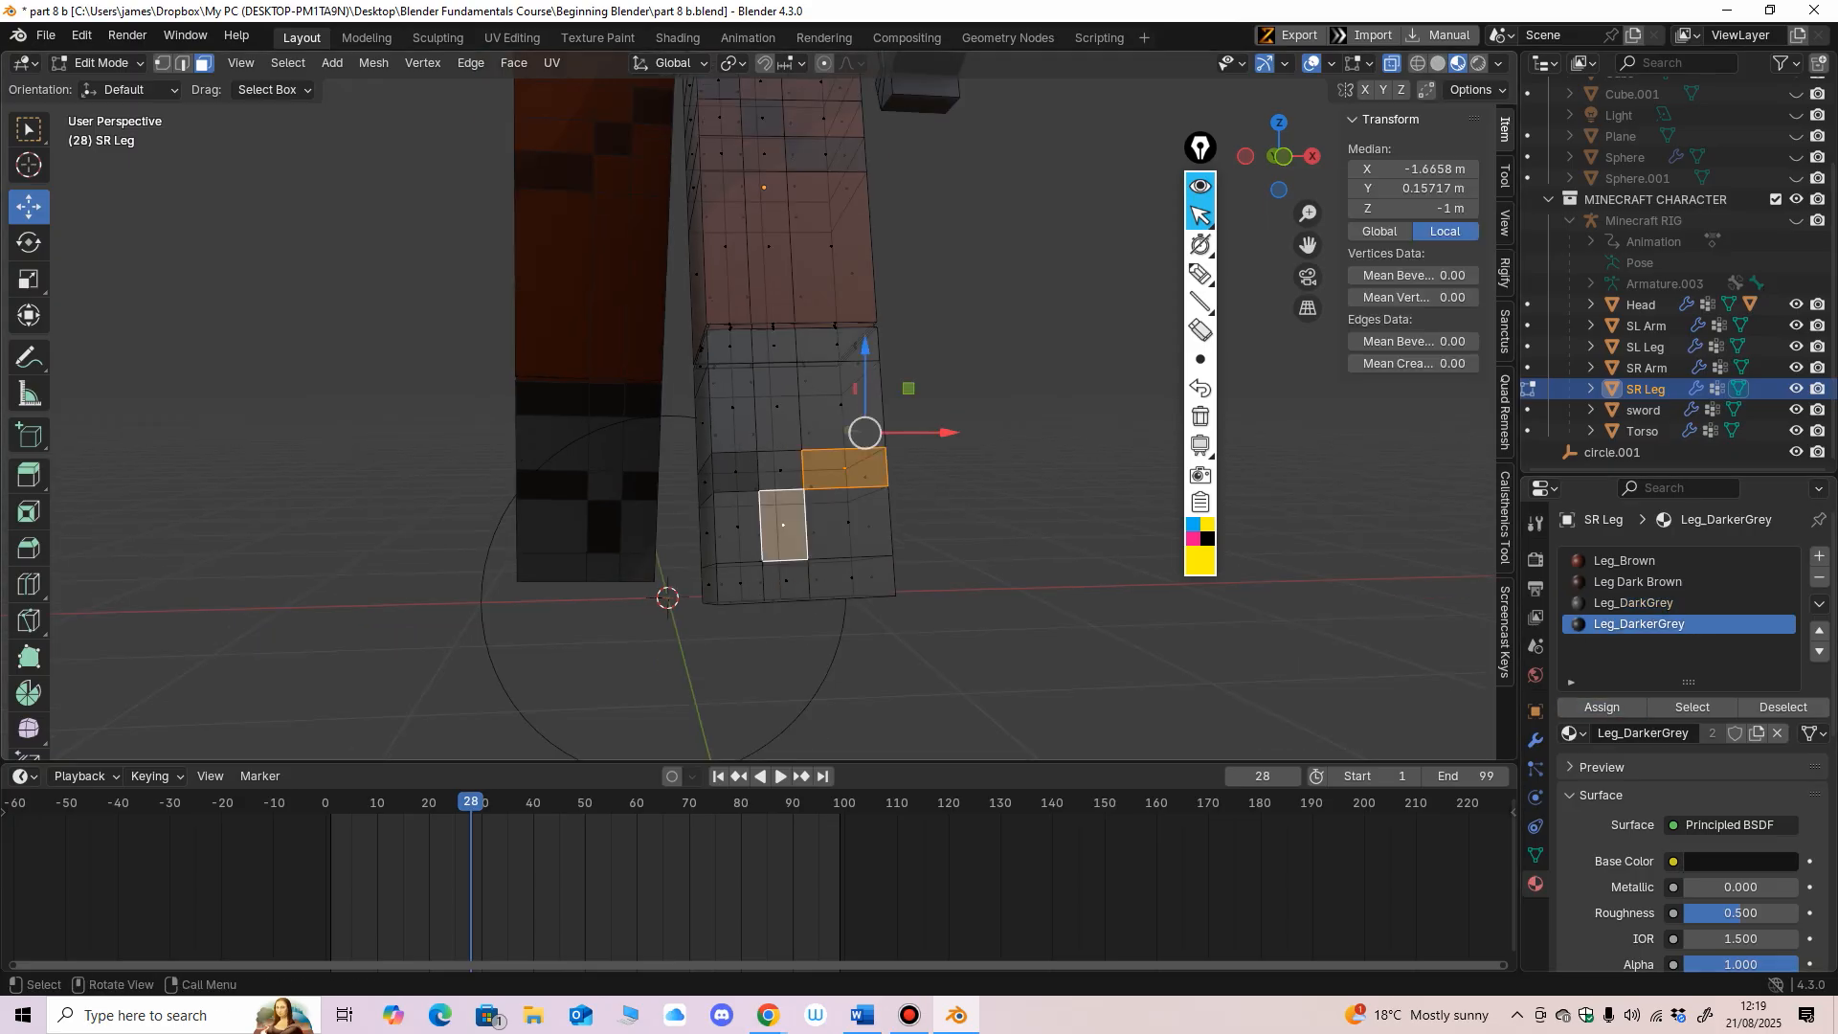
{"action": "key", "text": "alt+a"}
Step: Reselect the band's wide outer face and the centre face below it, assign Leg_DarkerGrey, and clear the selection
{"action": "mouse_move", "coordinate": [813, 507]}
{"action": "middle_mouse_down"}
{"action": "mouse_move", "coordinate": [852, 506]}
{"action": "mouse_move", "coordinate": [793, 515]}
{"action": "middle_mouse_up"}
{"action": "left_click", "coordinate": [787, 521], "text": "shift"}
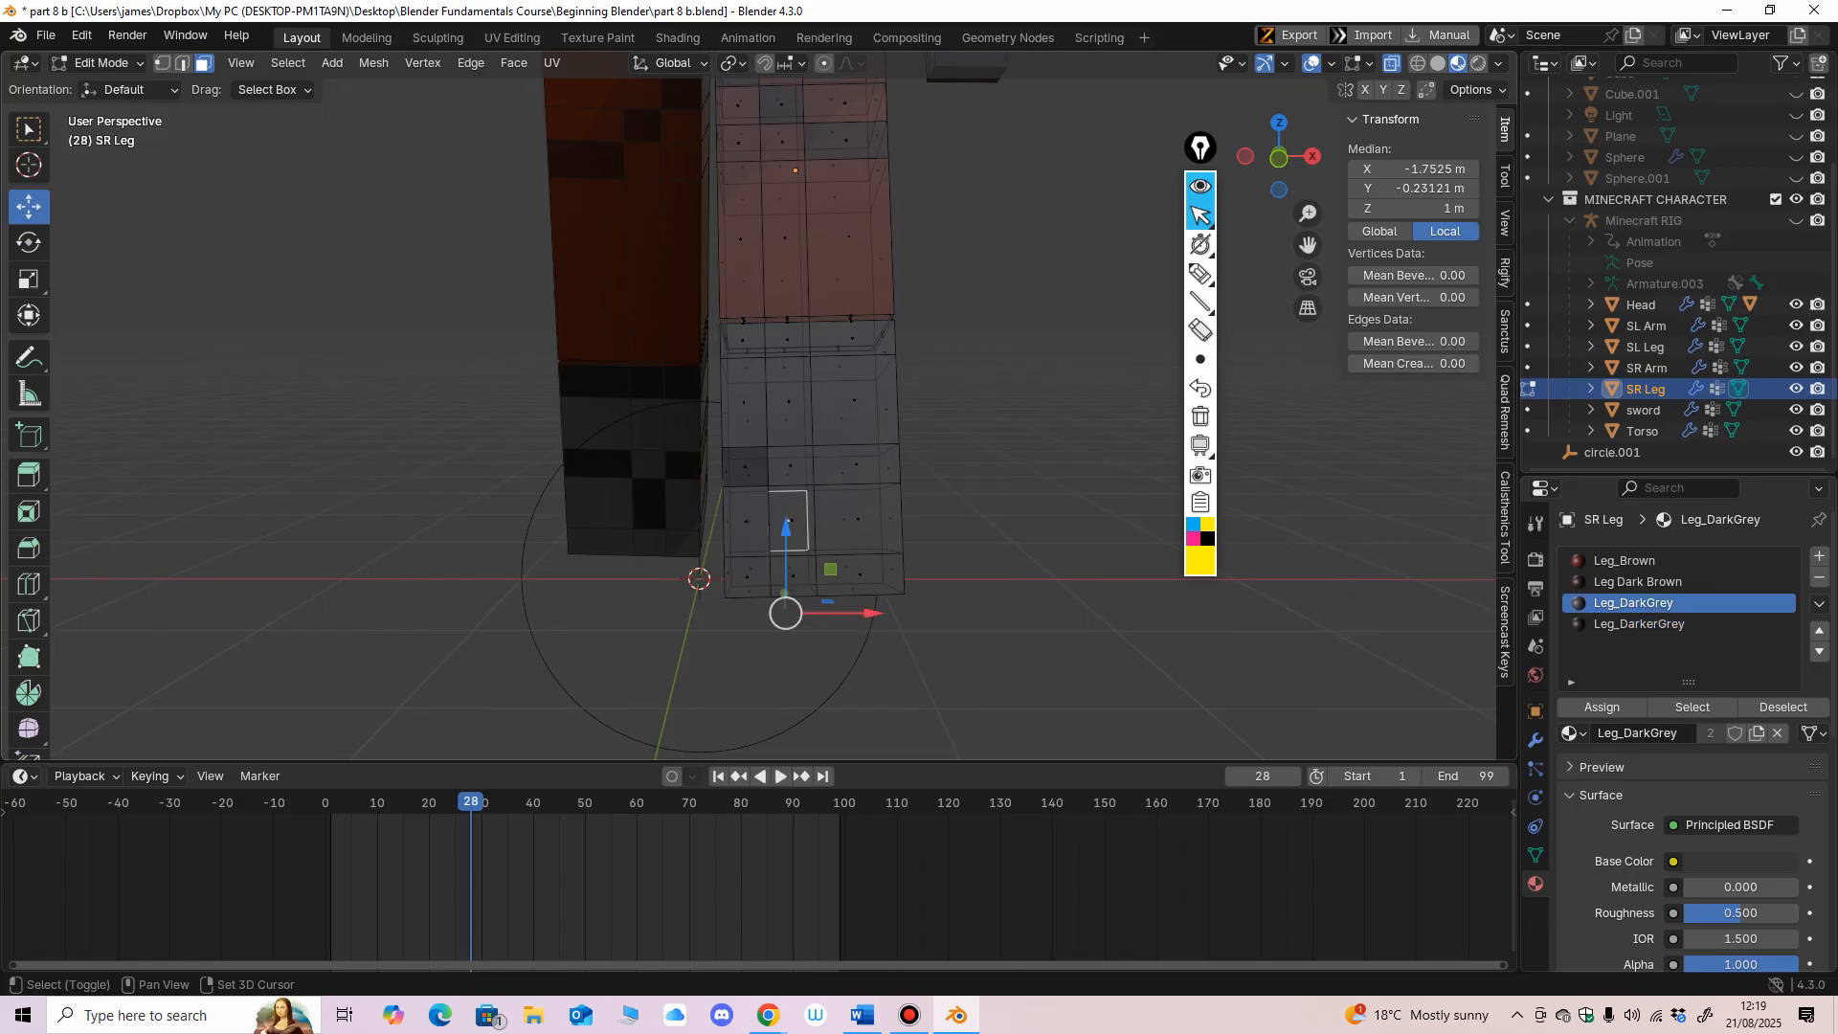
{"action": "left_click", "coordinate": [857, 462], "text": "shift"}
{"action": "middle_click_drag", "start_coordinate": [856, 462], "coordinate": [795, 488]}
{"action": "left_click", "coordinate": [773, 507], "text": "shift"}
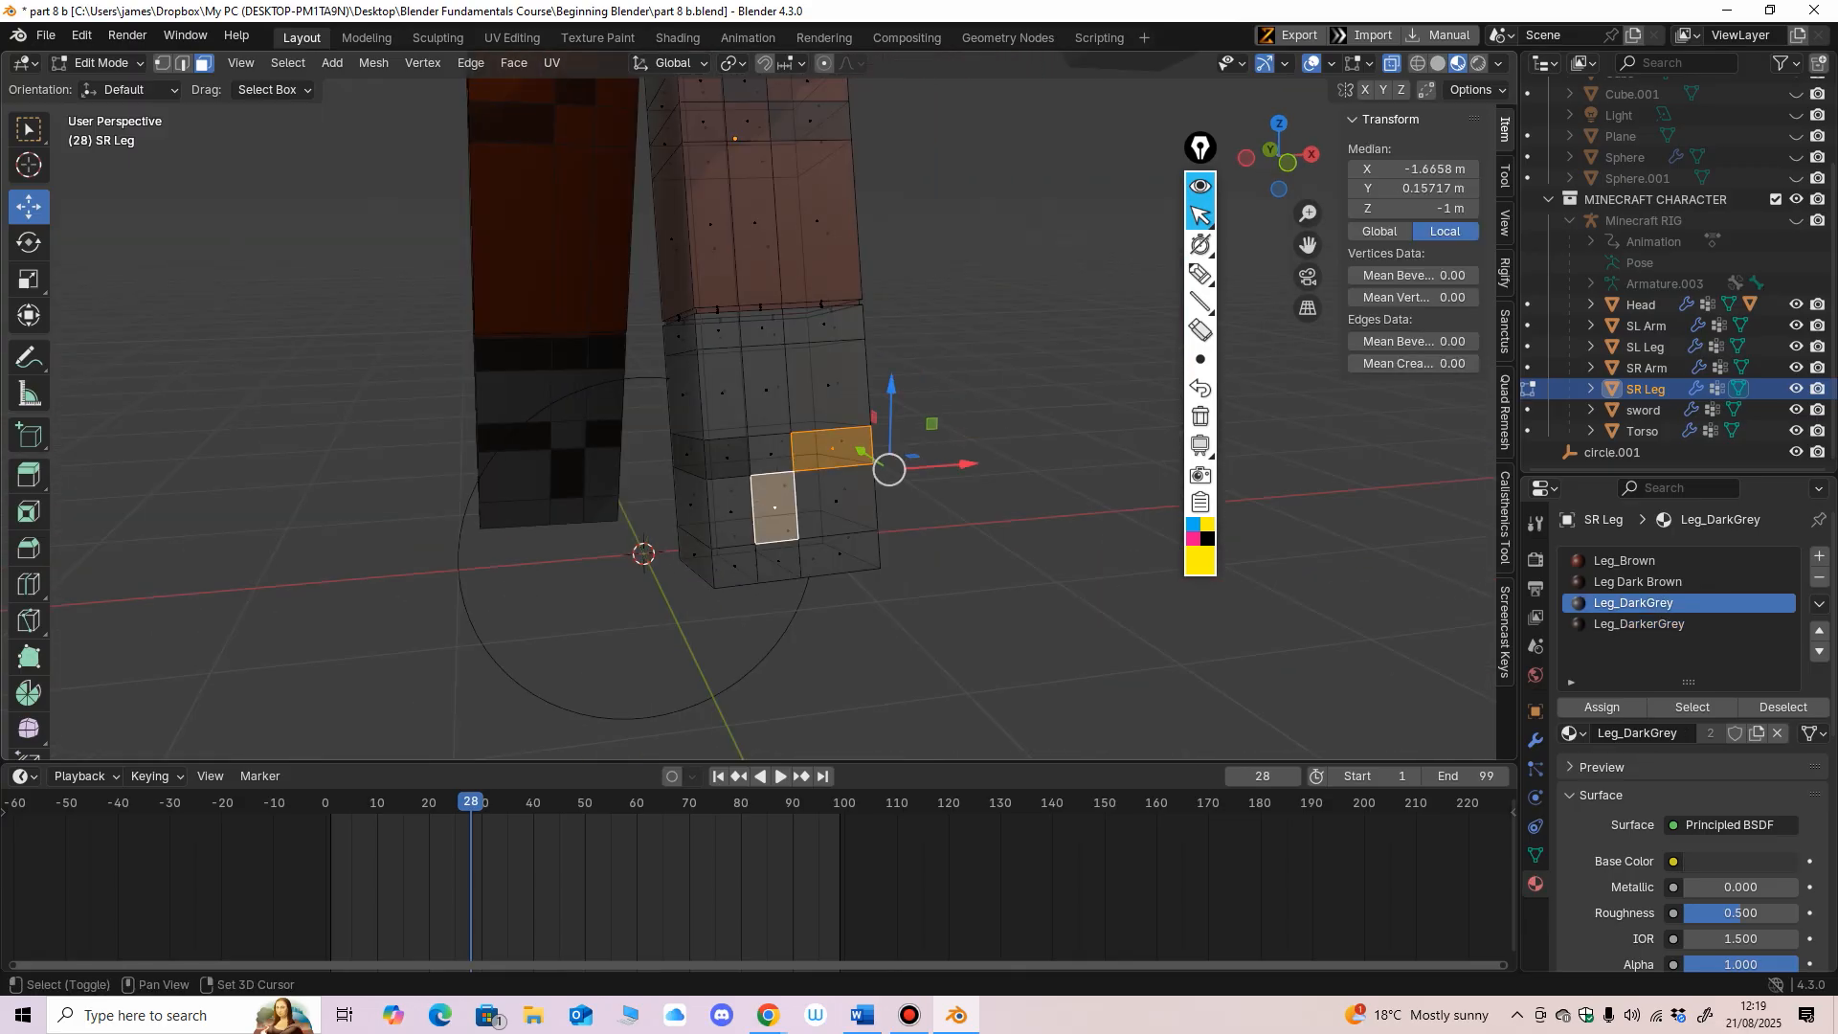
{"action": "left_click", "coordinate": [1639, 624]}
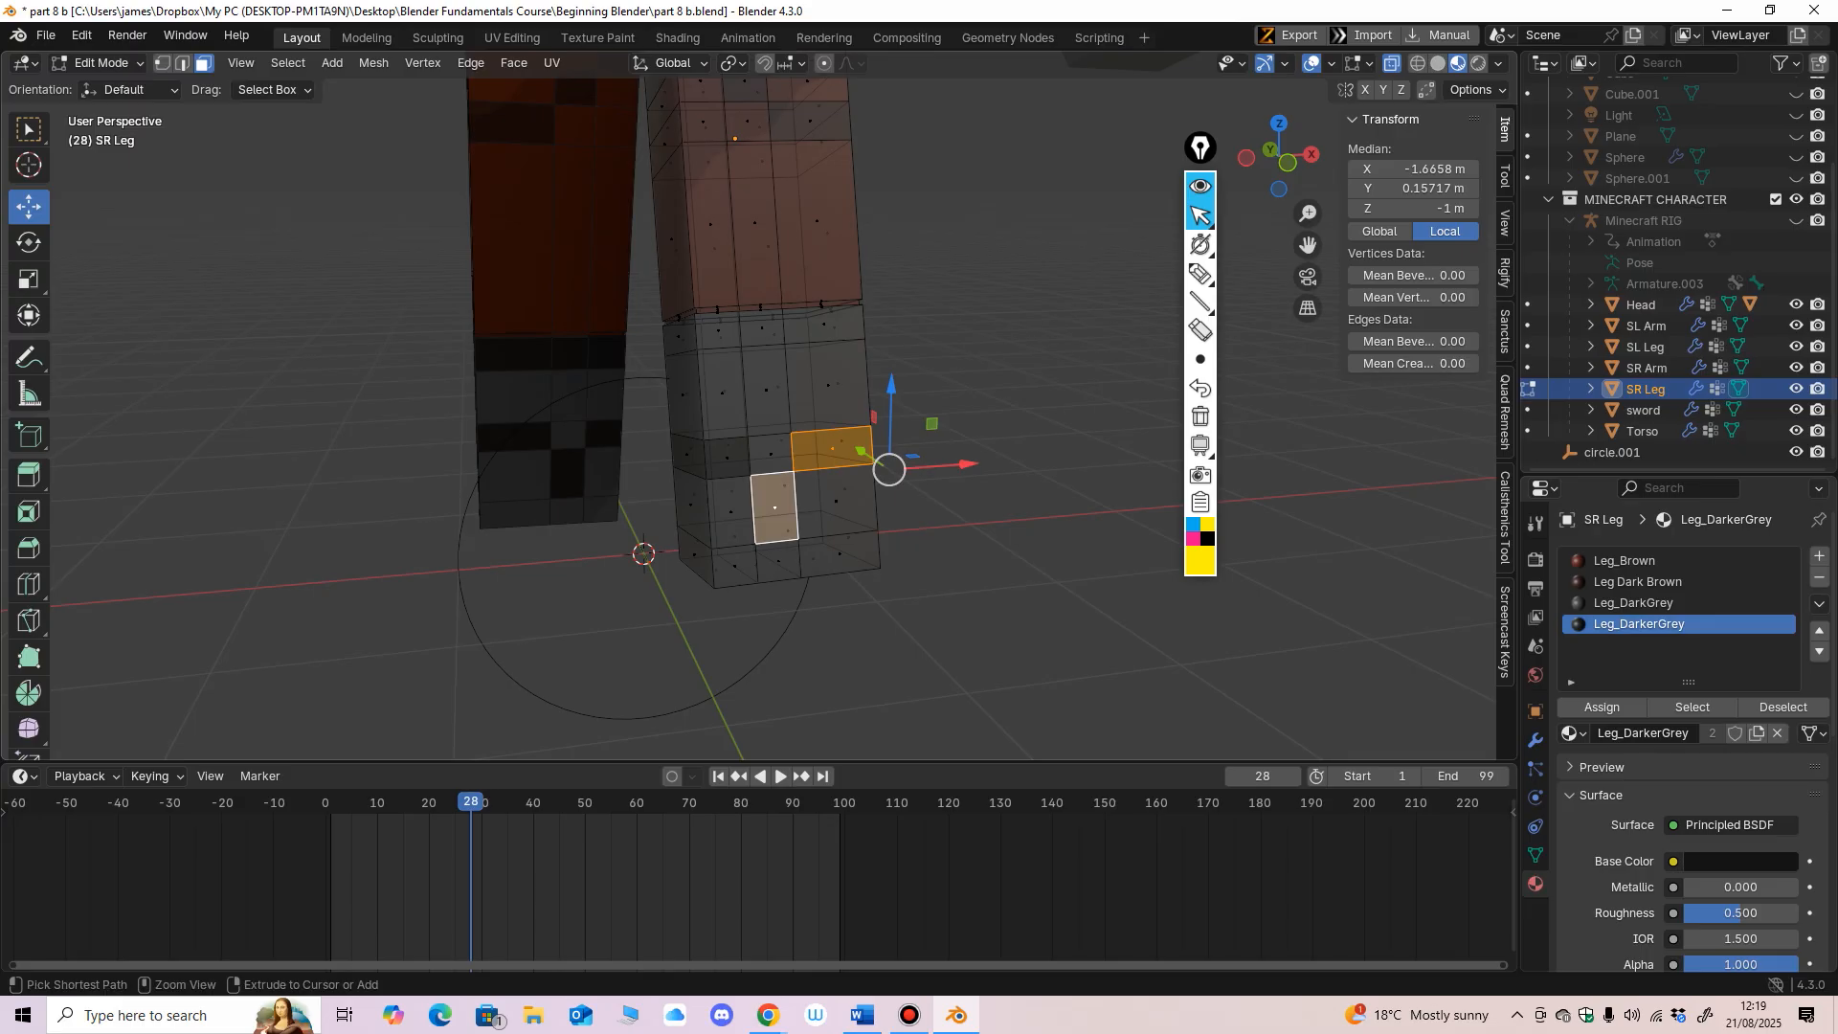
{"action": "scroll", "coordinate": [919, 426], "scroll_direction": "down", "scroll_amount": 2}
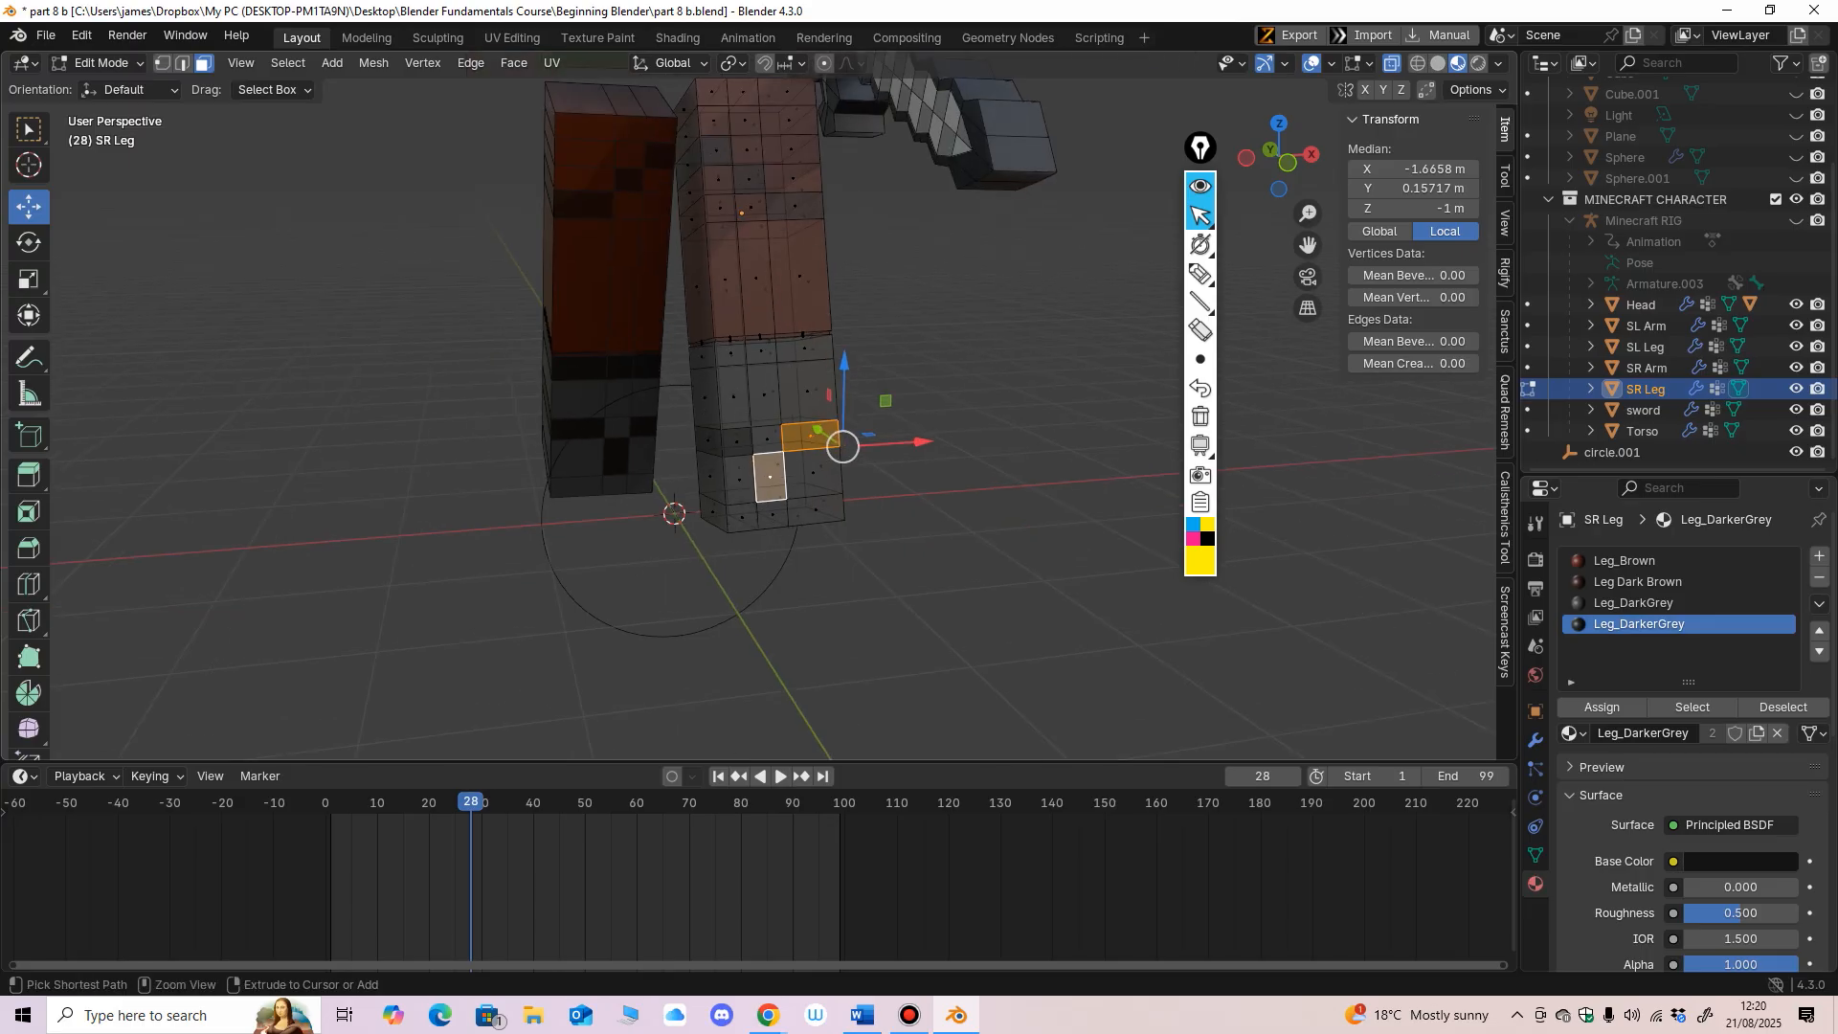
{"action": "key", "text": "alt+a"}
Step: Select the ring of narrow faces around the SR Leg at the top of the grey section, directly below the brown part
{"action": "middle_click_drag", "start_coordinate": [900, 431], "coordinate": [724, 417]}
{"action": "scroll", "coordinate": [842, 383], "scroll_direction": "up", "scroll_amount": 3}
{"action": "scroll", "coordinate": [828, 368], "scroll_direction": "up", "scroll_amount": 1}
{"action": "left_click", "coordinate": [751, 418]}
{"action": "left_click", "coordinate": [815, 415], "text": "shift"}
{"action": "left_click", "coordinate": [1005, 425], "text": "shift"}
{"action": "middle_click_drag", "start_coordinate": [1005, 426], "coordinate": [337, 419]}
{"action": "left_click", "coordinate": [1020, 448], "text": "shift"}
{"action": "left_click", "coordinate": [963, 483], "text": "shift"}
{"action": "left_click", "coordinate": [765, 469], "text": "shift"}
{"action": "left_click", "coordinate": [835, 470], "text": "shift"}
{"action": "left_click", "coordinate": [551, 445], "text": "shift"}
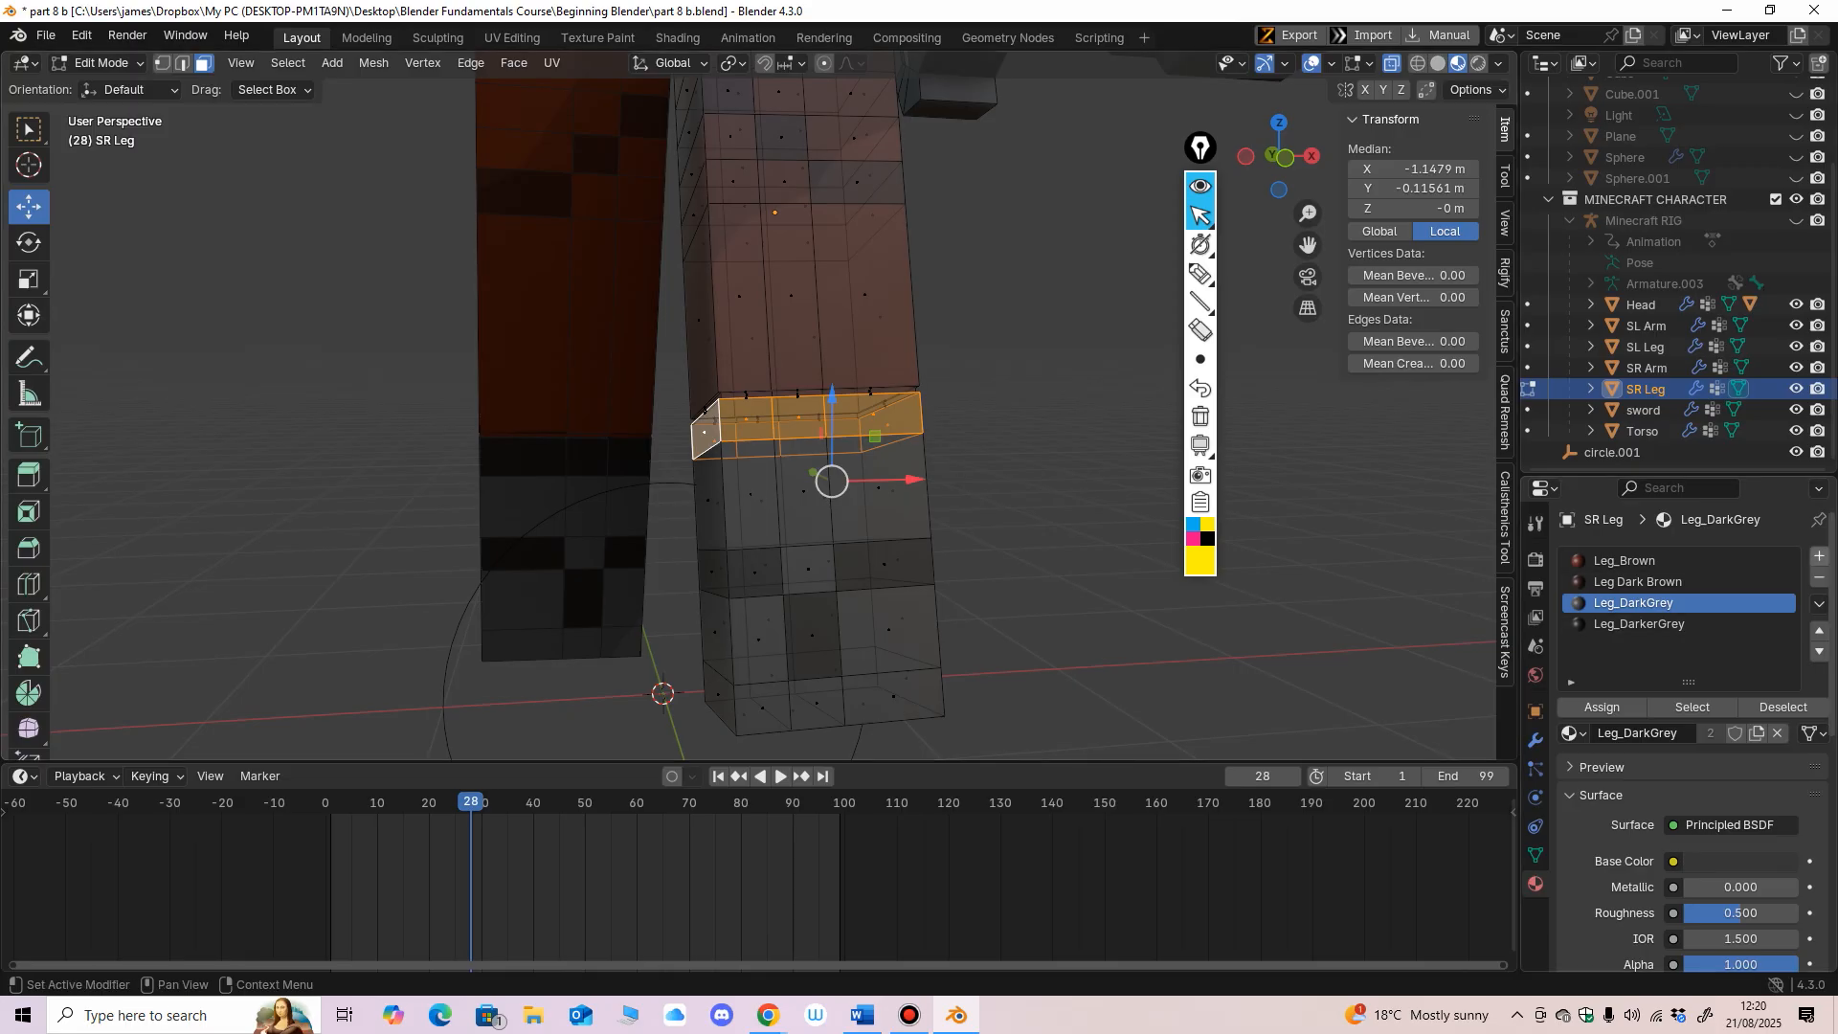
Step: Apply Leg_DarkerGrey to the selected ring of faces through an additional material slot on the SR Leg, and clear the selection
{"action": "left_click", "coordinate": [1818, 556]}
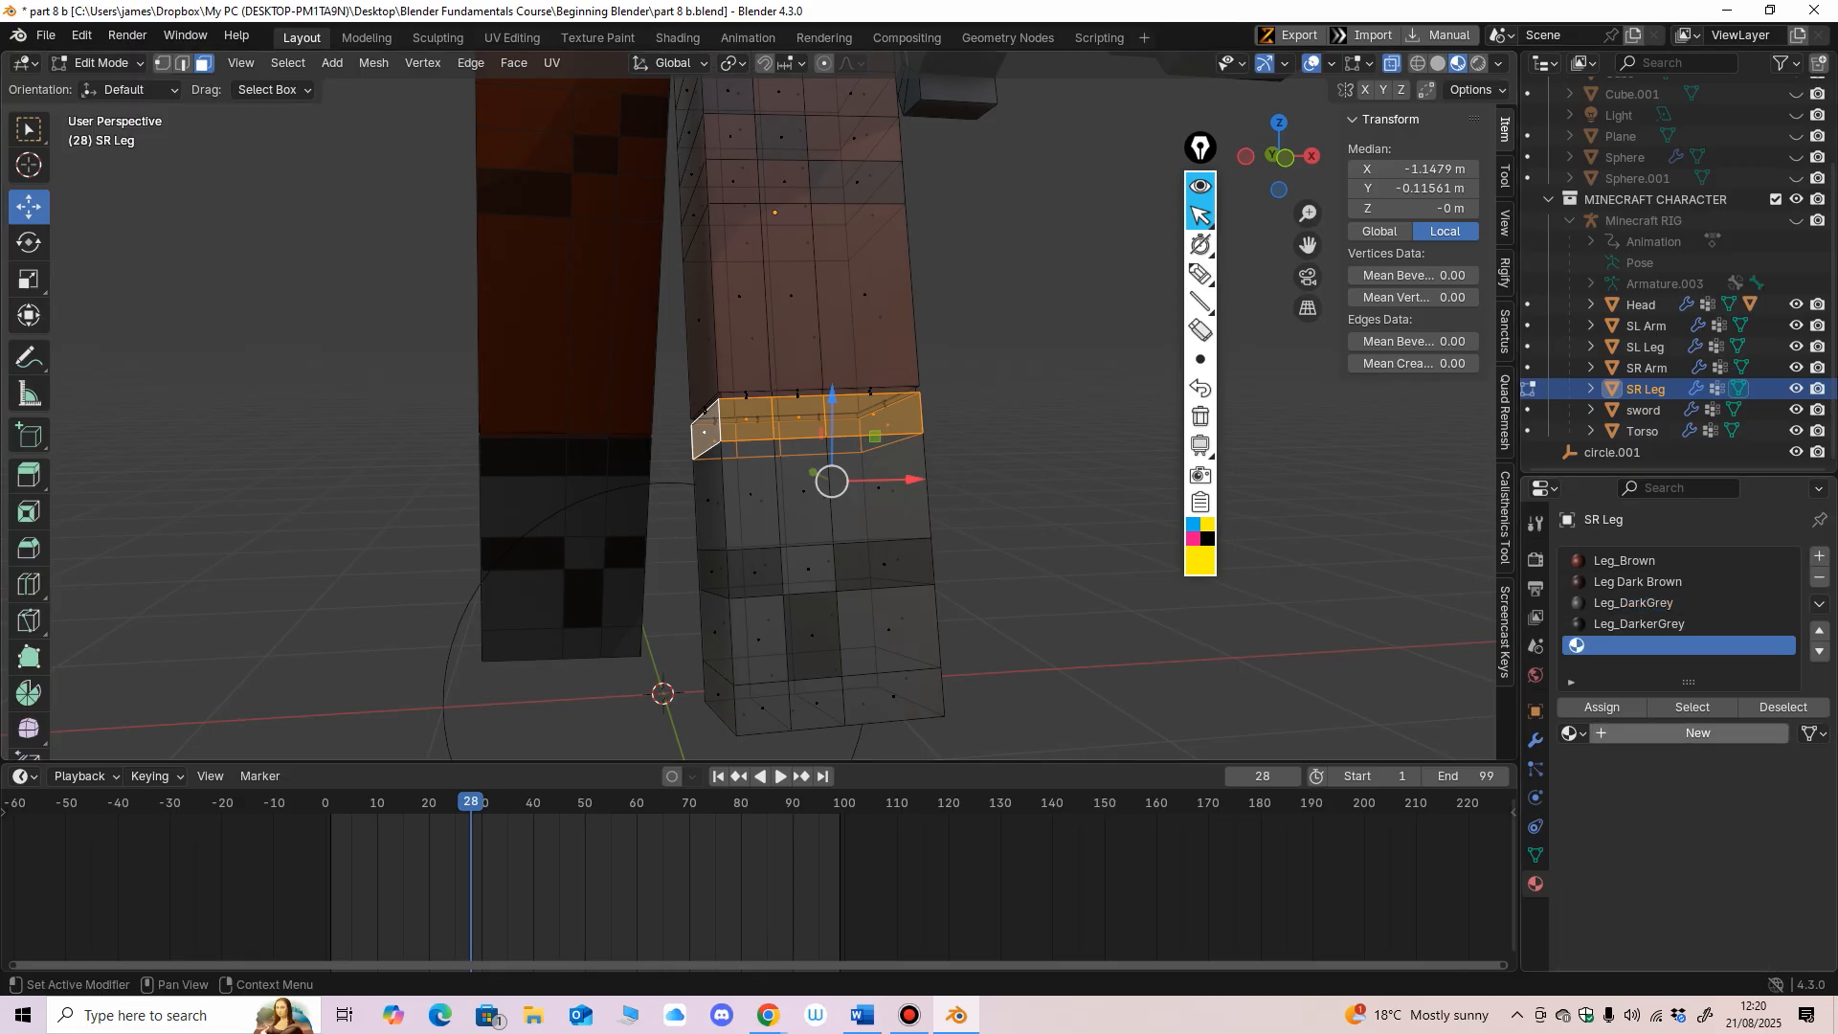
{"action": "left_click", "coordinate": [1697, 732]}
{"action": "left_click", "coordinate": [1571, 732]}
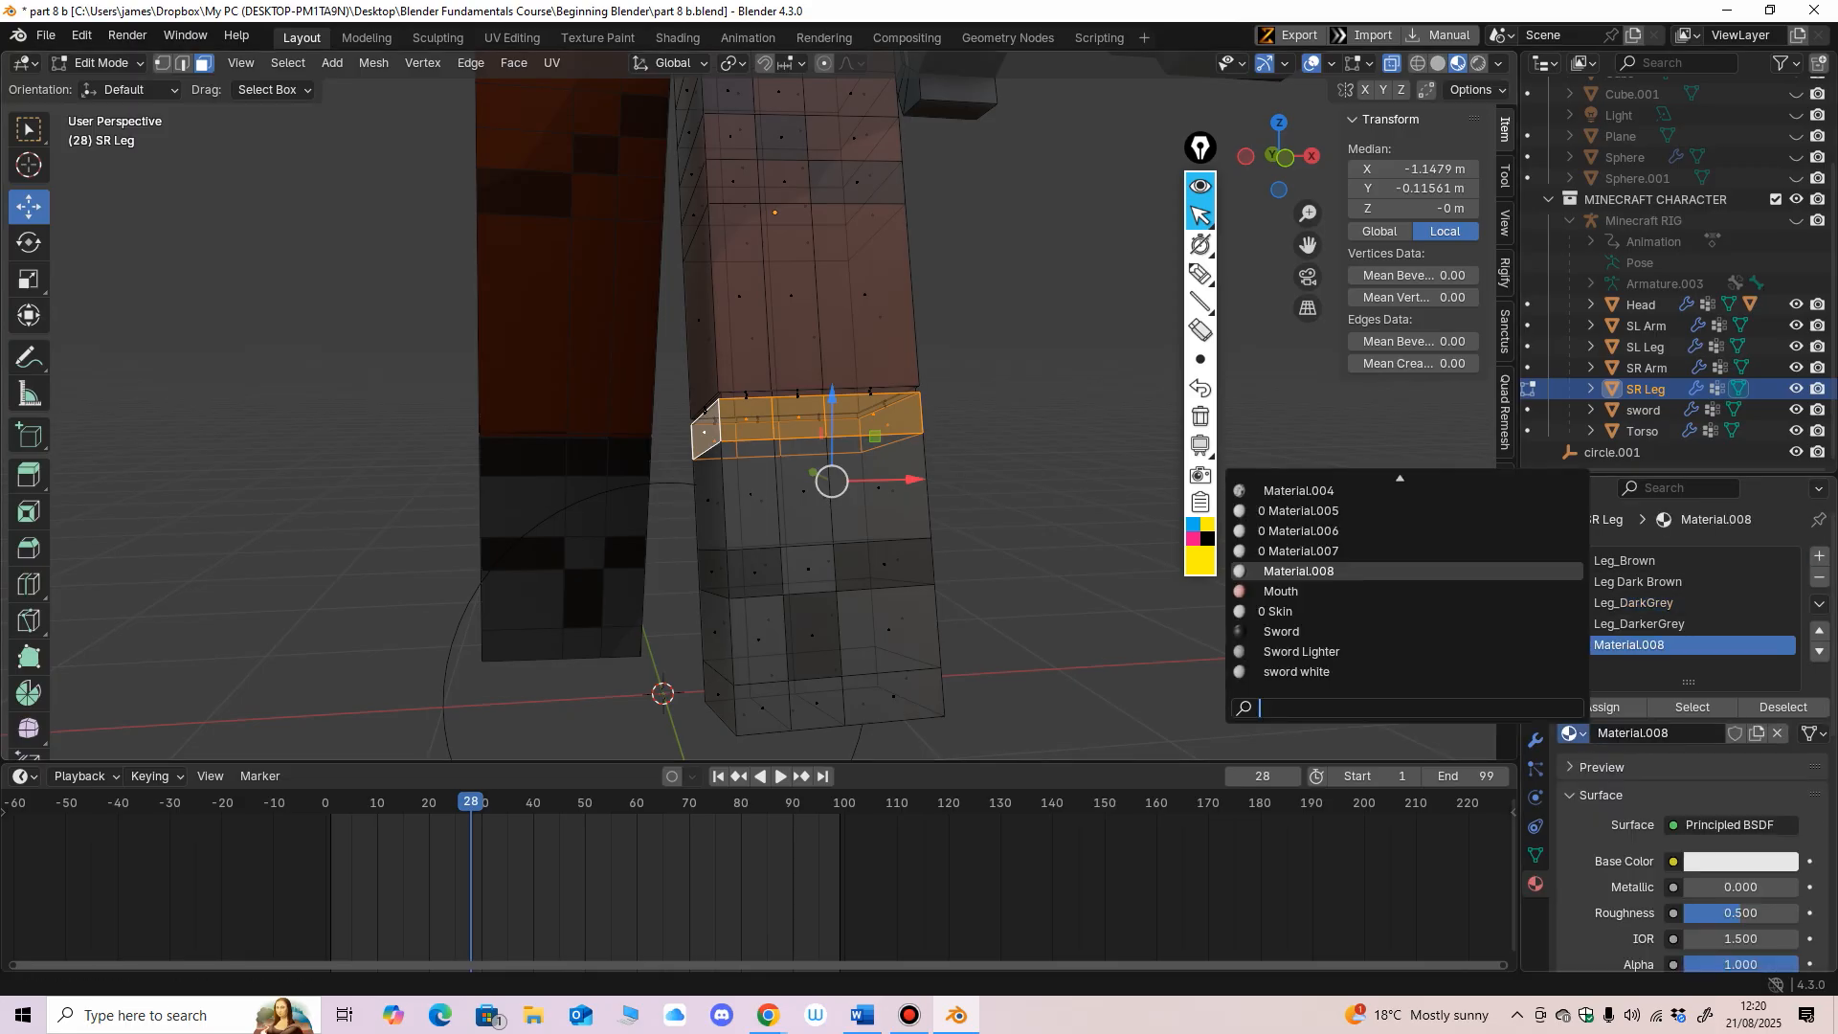
{"action": "type", "text": "dar"}
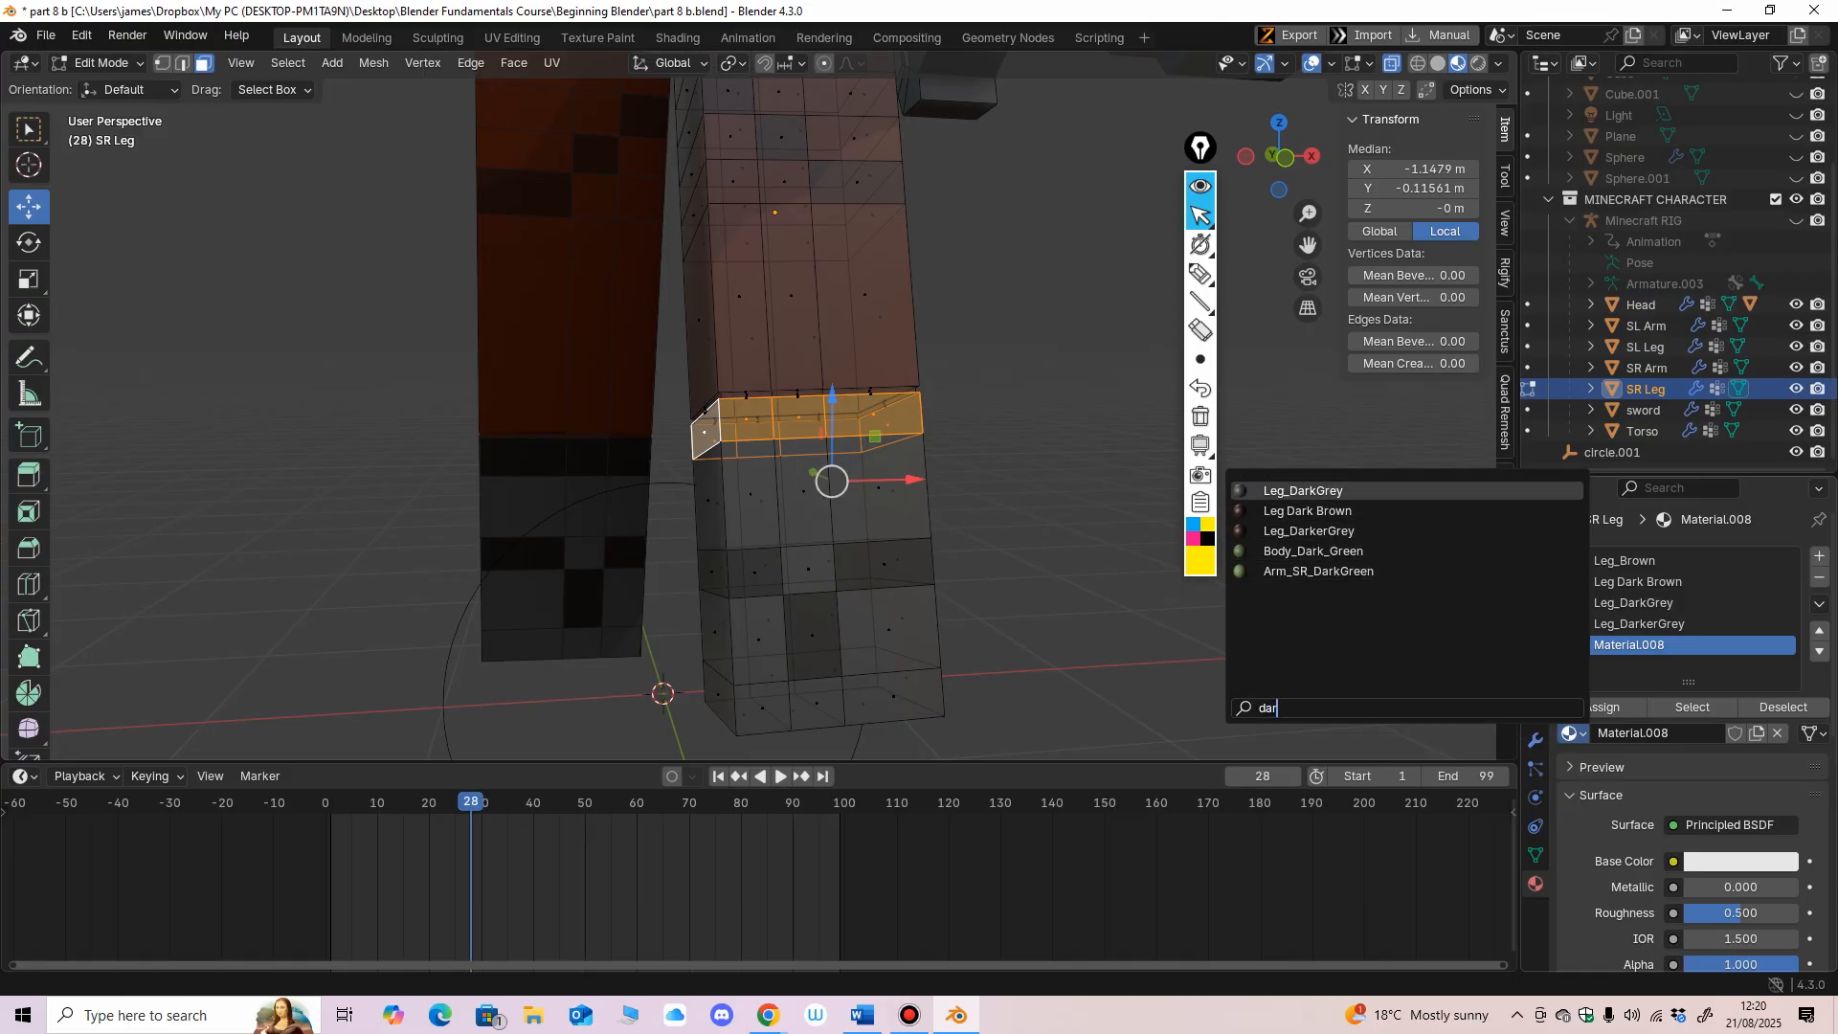
{"action": "key", "text": "Down"}
{"action": "key", "text": "Down"}
{"action": "key", "text": "Return"}
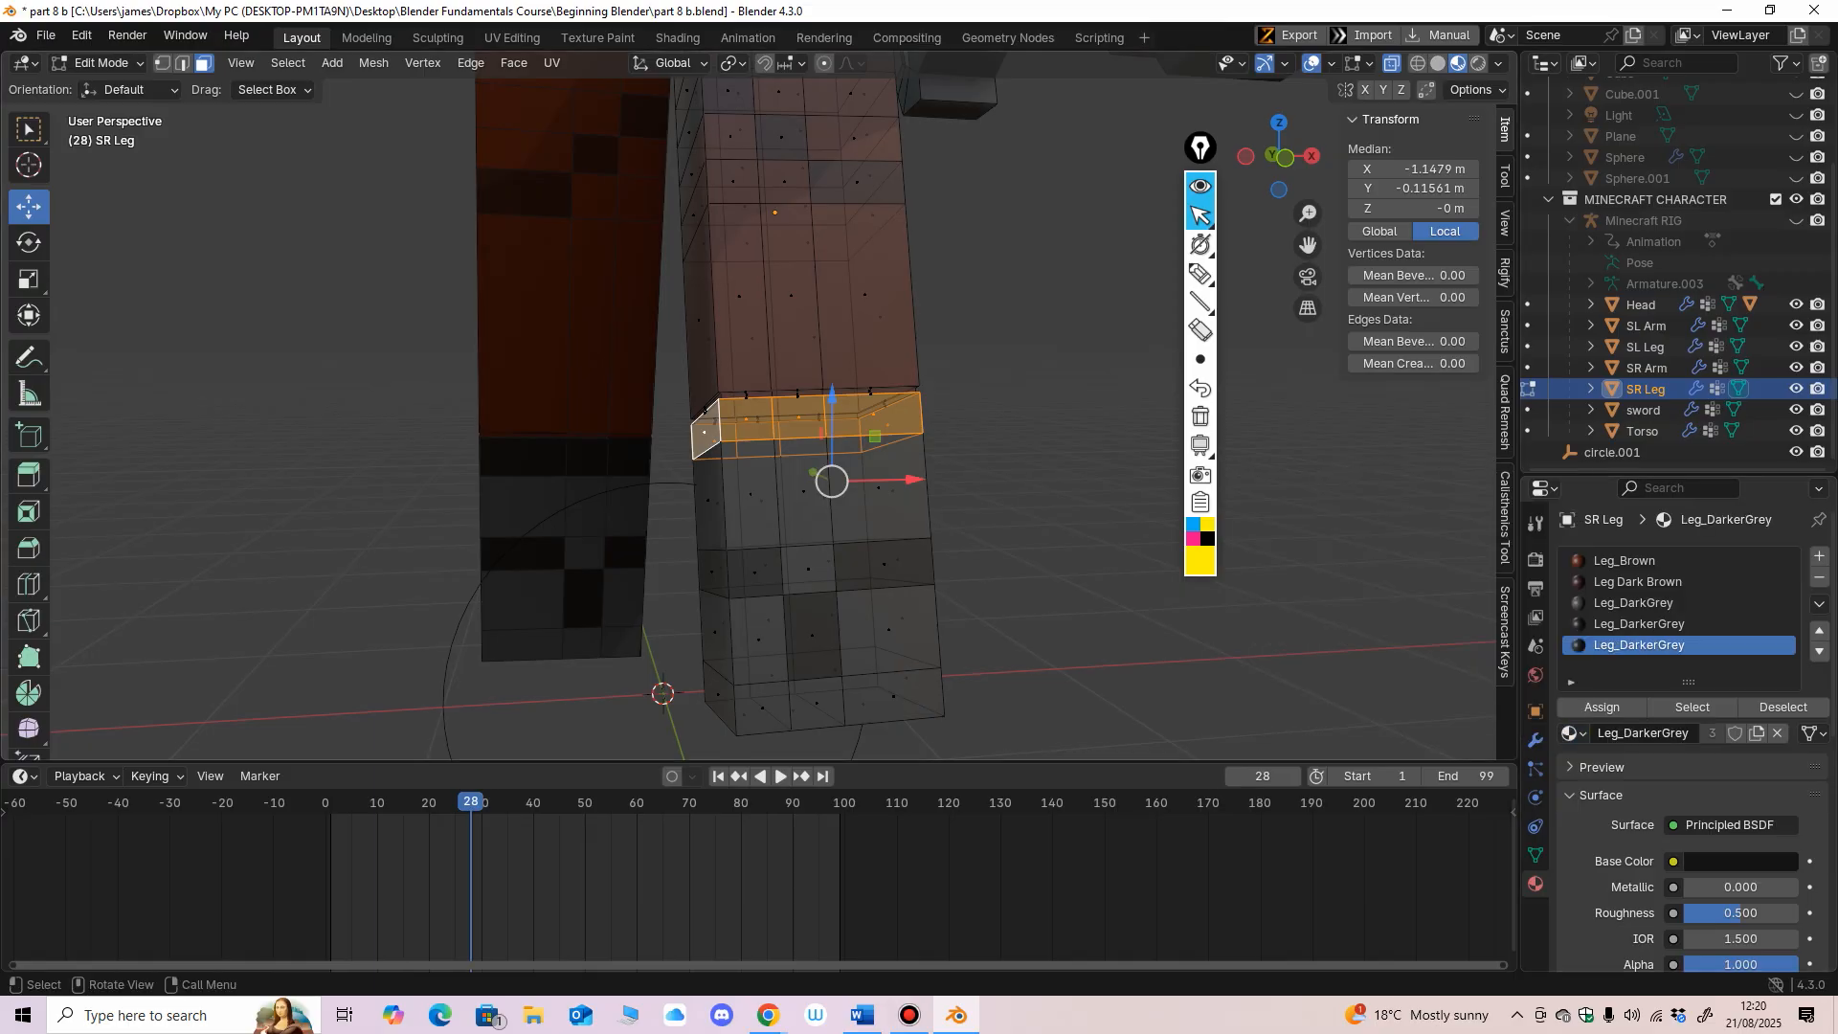
{"action": "key", "text": "alt+a"}
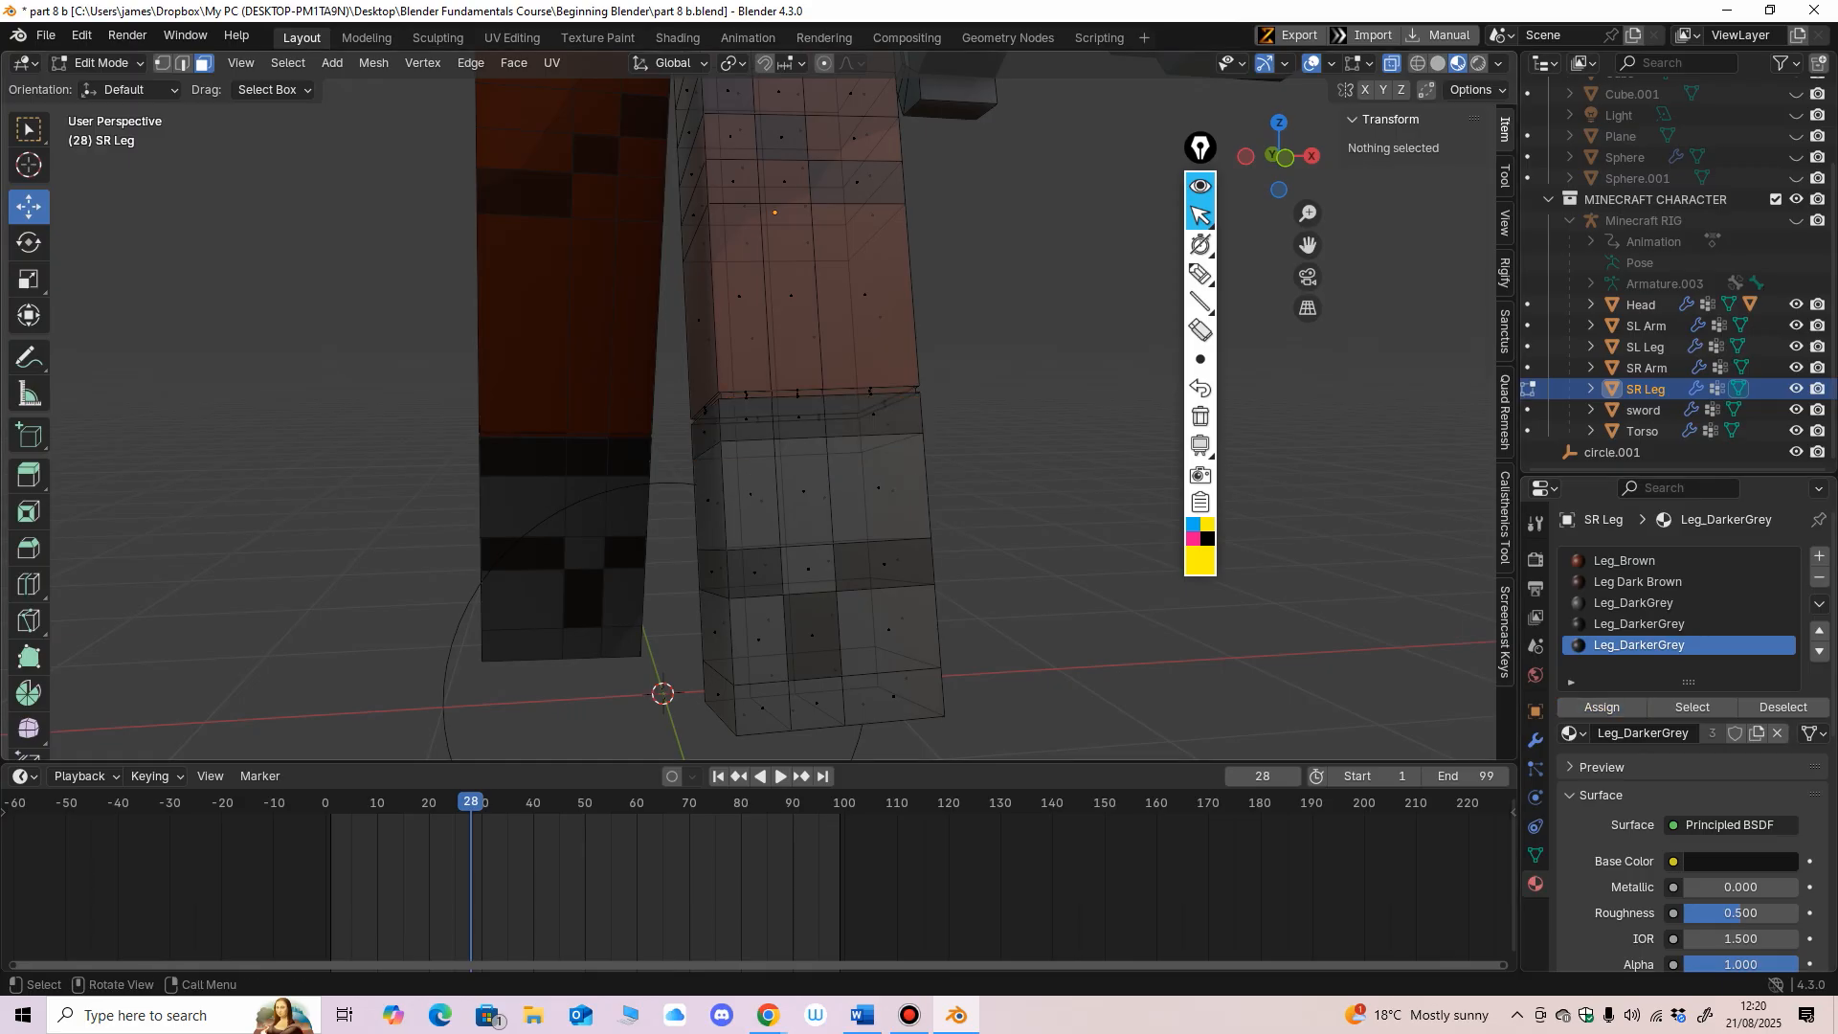
Step: Return to Object Mode and examine the coloured character from the front, side and back
{"action": "scroll", "coordinate": [862, 460], "scroll_direction": "down", "scroll_amount": 4}
{"action": "mouse_move", "coordinate": [862, 459]}
{"action": "middle_mouse_down"}
{"action": "mouse_move", "coordinate": [971, 476]}
{"action": "mouse_move", "coordinate": [885, 469]}
{"action": "middle_mouse_up"}
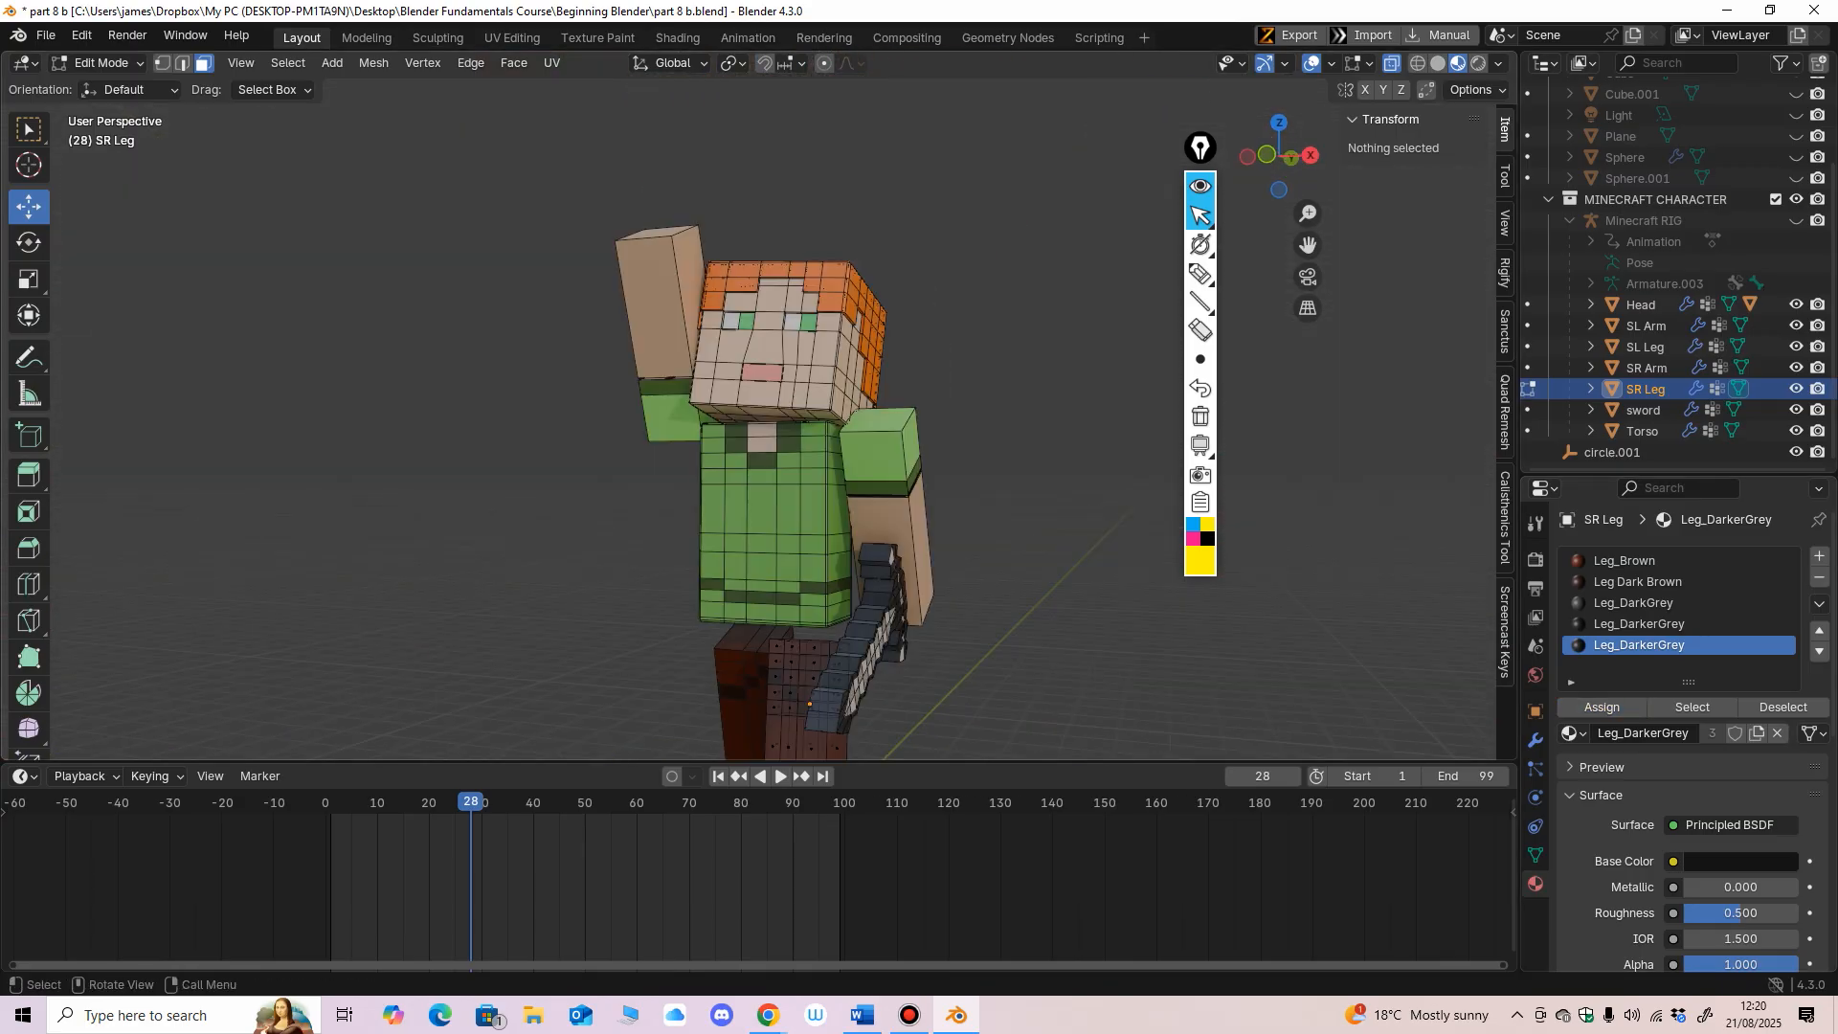
{"action": "scroll", "coordinate": [766, 459], "scroll_direction": "up", "scroll_amount": 2}
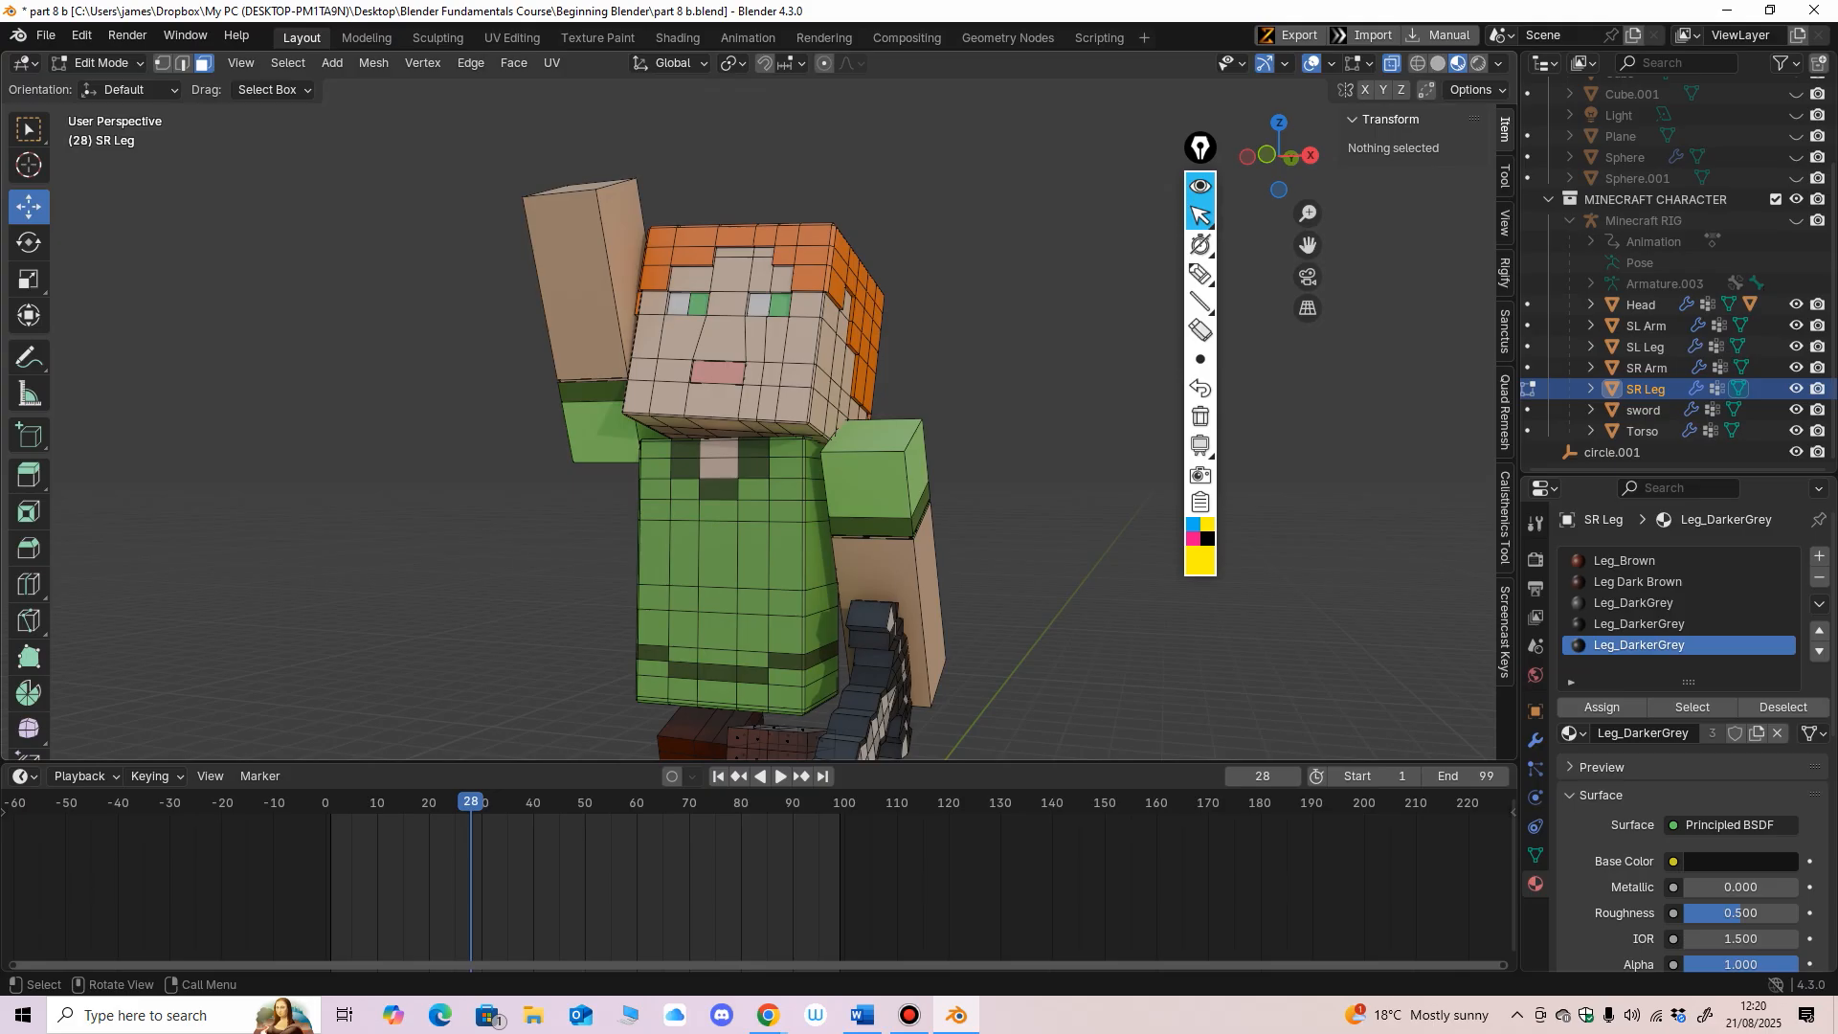
{"action": "middle_click_drag", "start_coordinate": [823, 440], "coordinate": [814, 512], "text": "ctrl"}
{"action": "middle_click_drag", "start_coordinate": [813, 512], "coordinate": [689, 455], "text": "shift"}
{"action": "middle_click_drag", "start_coordinate": [689, 455], "coordinate": [766, 460], "text": "ctrl"}
{"action": "middle_click_drag", "start_coordinate": [766, 460], "coordinate": [479, 461]}
{"action": "key", "text": "Tab"}
{"action": "scroll", "coordinate": [479, 461], "scroll_direction": "up", "scroll_amount": 1}
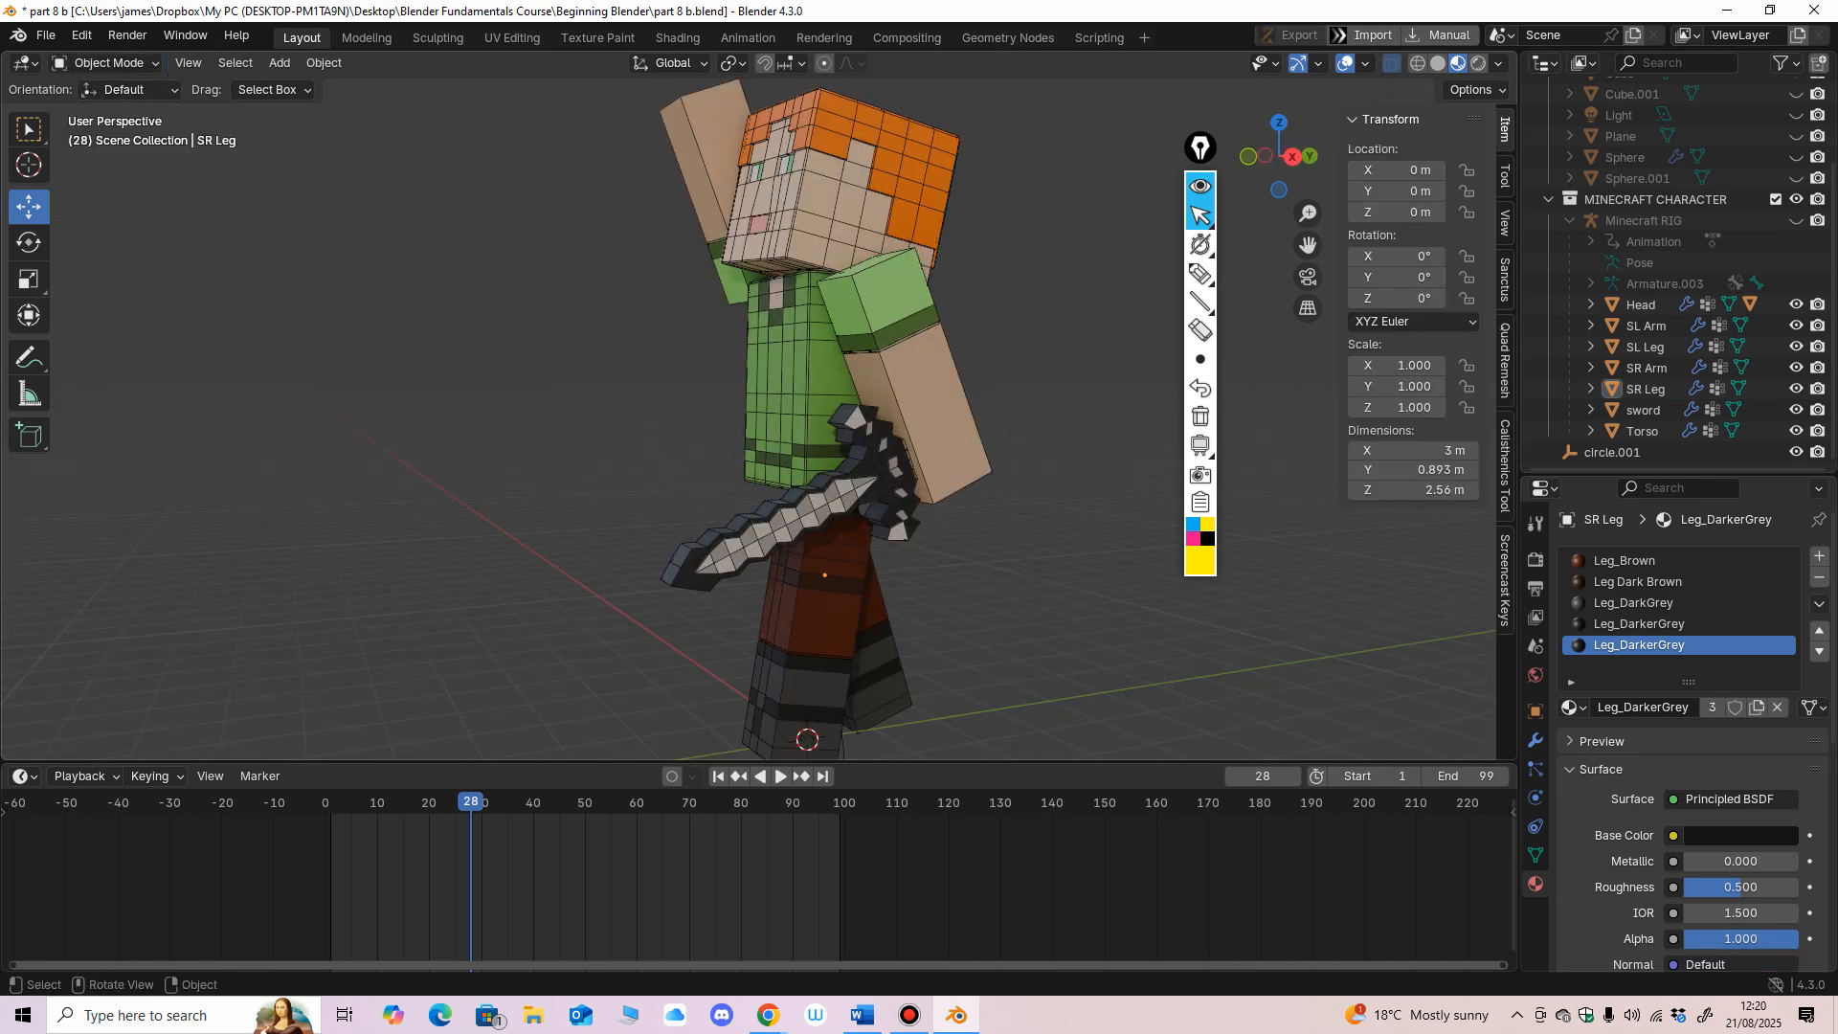
{"action": "mouse_move", "coordinate": [593, 460]}
{"action": "middle_mouse_down"}
{"action": "mouse_move", "coordinate": [440, 454]}
{"action": "mouse_move", "coordinate": [670, 460]}
{"action": "mouse_move", "coordinate": [565, 459]}
{"action": "middle_mouse_up"}
{"action": "scroll", "coordinate": [670, 459], "scroll_direction": "down", "scroll_amount": 2}
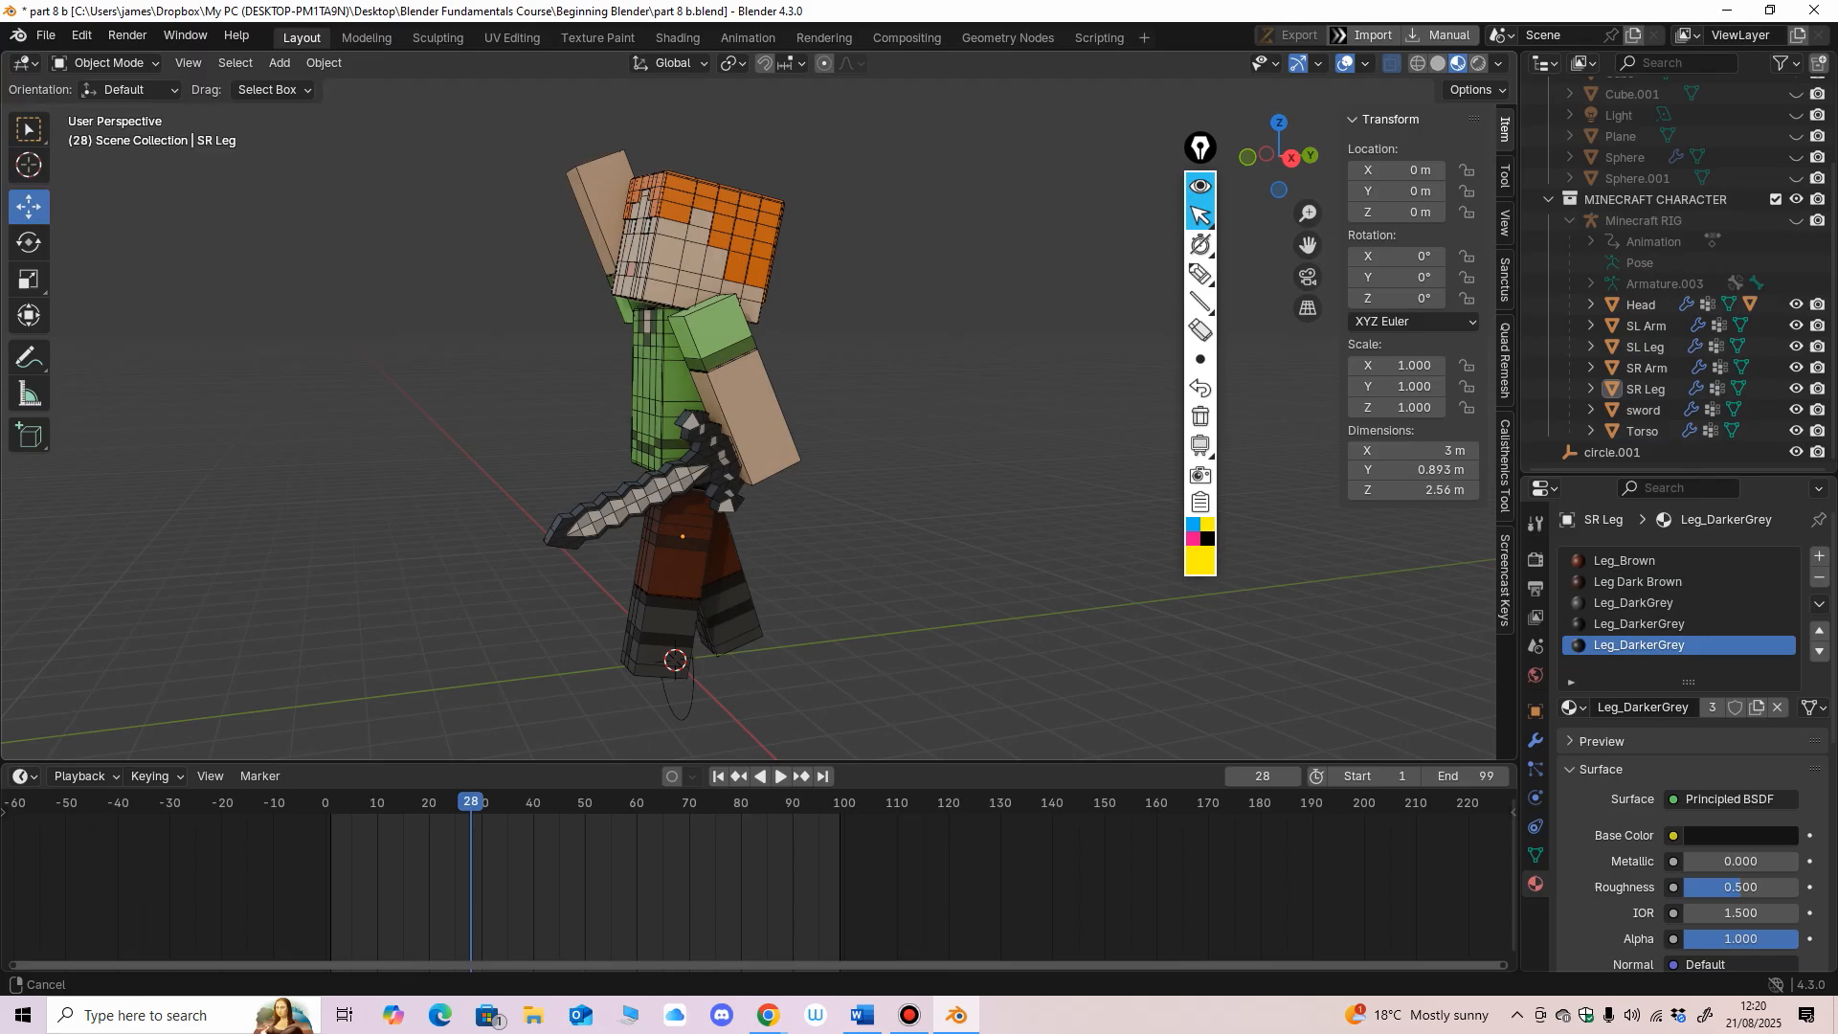
{"action": "scroll", "coordinate": [522, 517], "scroll_direction": "up", "scroll_amount": 2}
{"action": "middle_click_drag", "start_coordinate": [670, 421], "coordinate": [373, 469], "text": "shift"}
{"action": "scroll", "coordinate": [650, 478], "scroll_direction": "down", "scroll_amount": 4}
{"action": "scroll", "coordinate": [747, 430], "scroll_direction": "up", "scroll_amount": 3}
{"action": "scroll", "coordinate": [746, 430], "scroll_direction": "up", "scroll_amount": 1}
Step: Select the Hair object, set the timeline to frame 12, and frame the gap at the back of the hair
{"action": "left_click", "coordinate": [790, 345]}
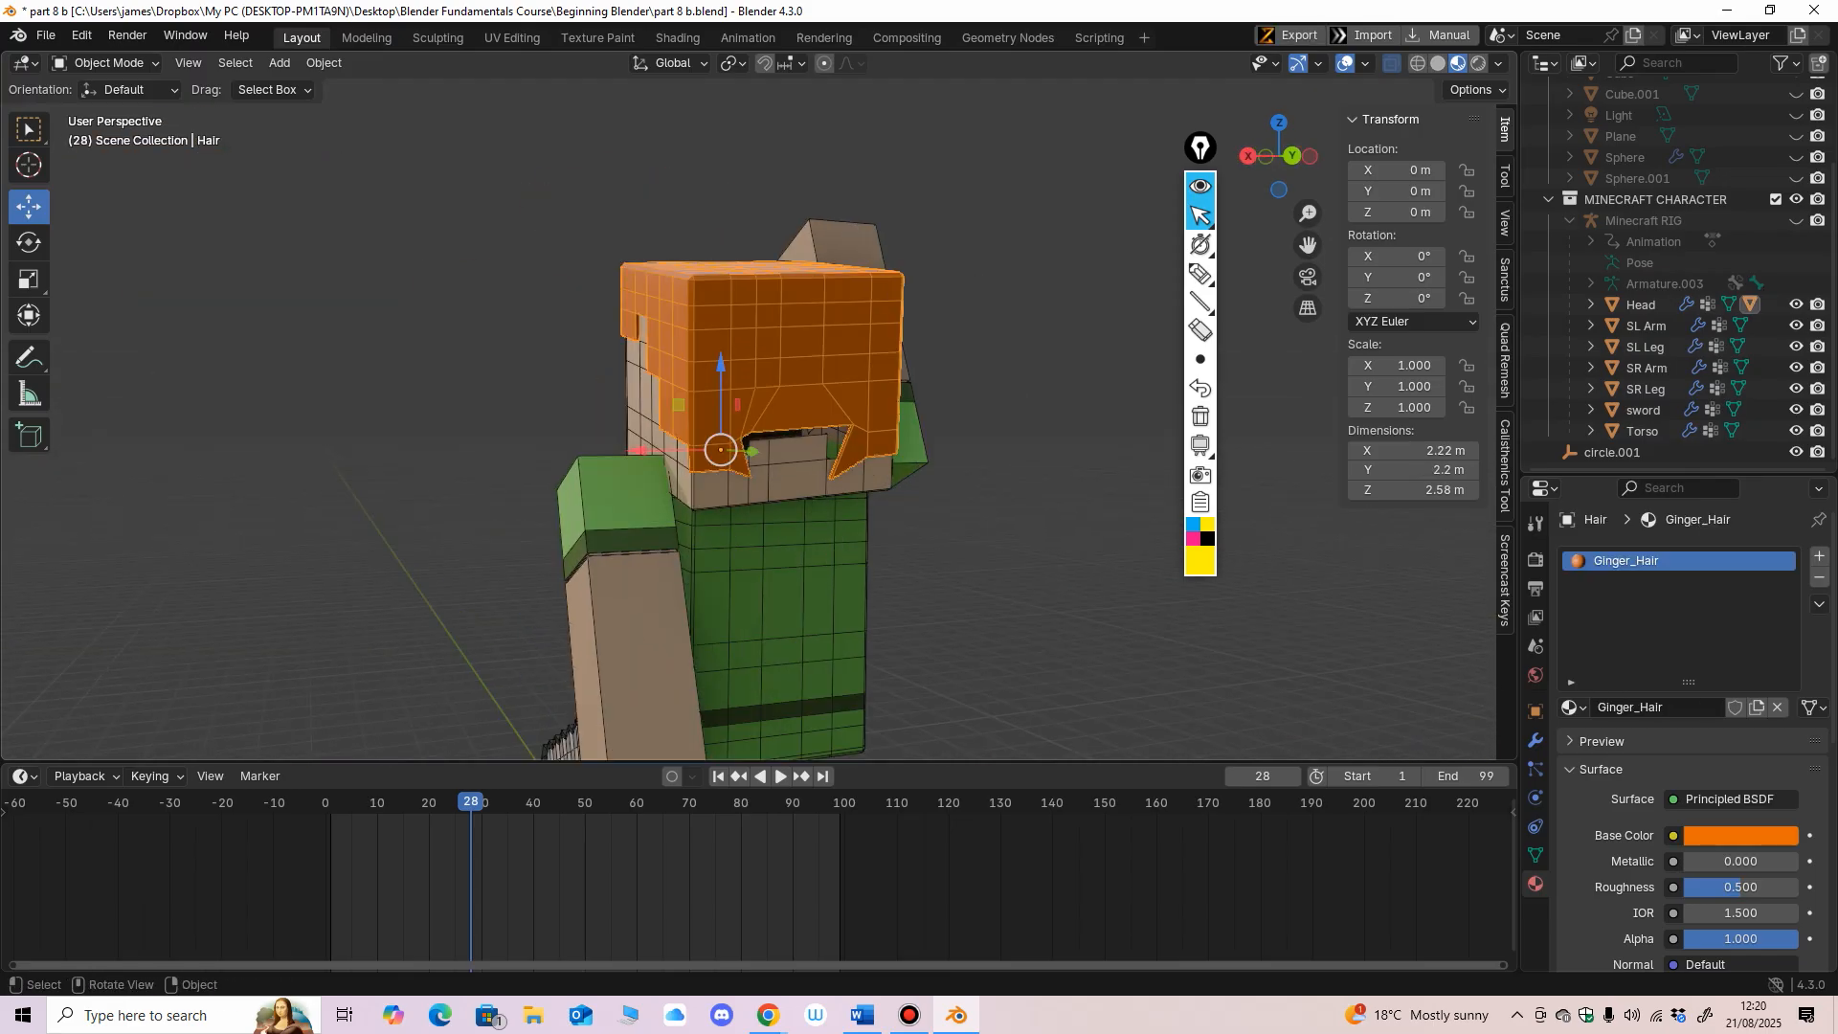
{"action": "scroll", "coordinate": [746, 424], "scroll_direction": "up", "scroll_amount": 3}
{"action": "middle_click_drag", "start_coordinate": [766, 421], "coordinate": [681, 440]}
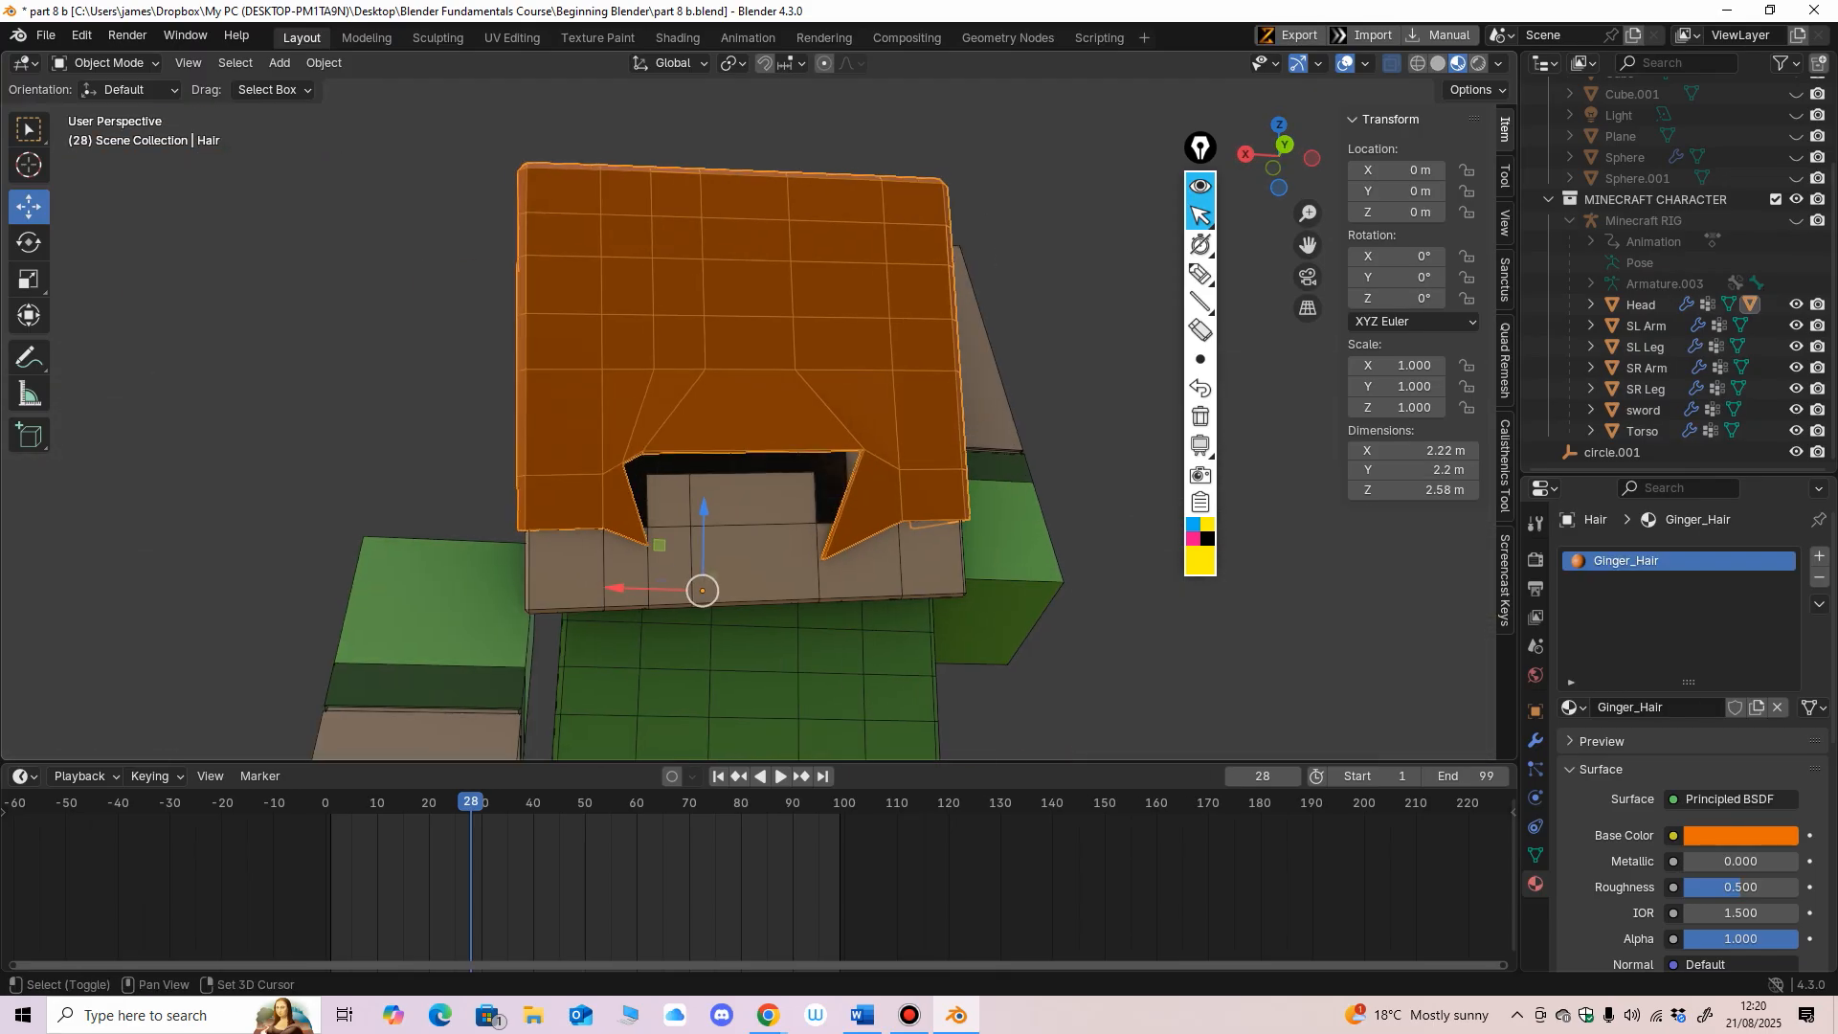
{"action": "left_click_drag", "start_coordinate": [471, 802], "coordinate": [387, 802]}
{"action": "left_click", "coordinate": [1535, 855]}
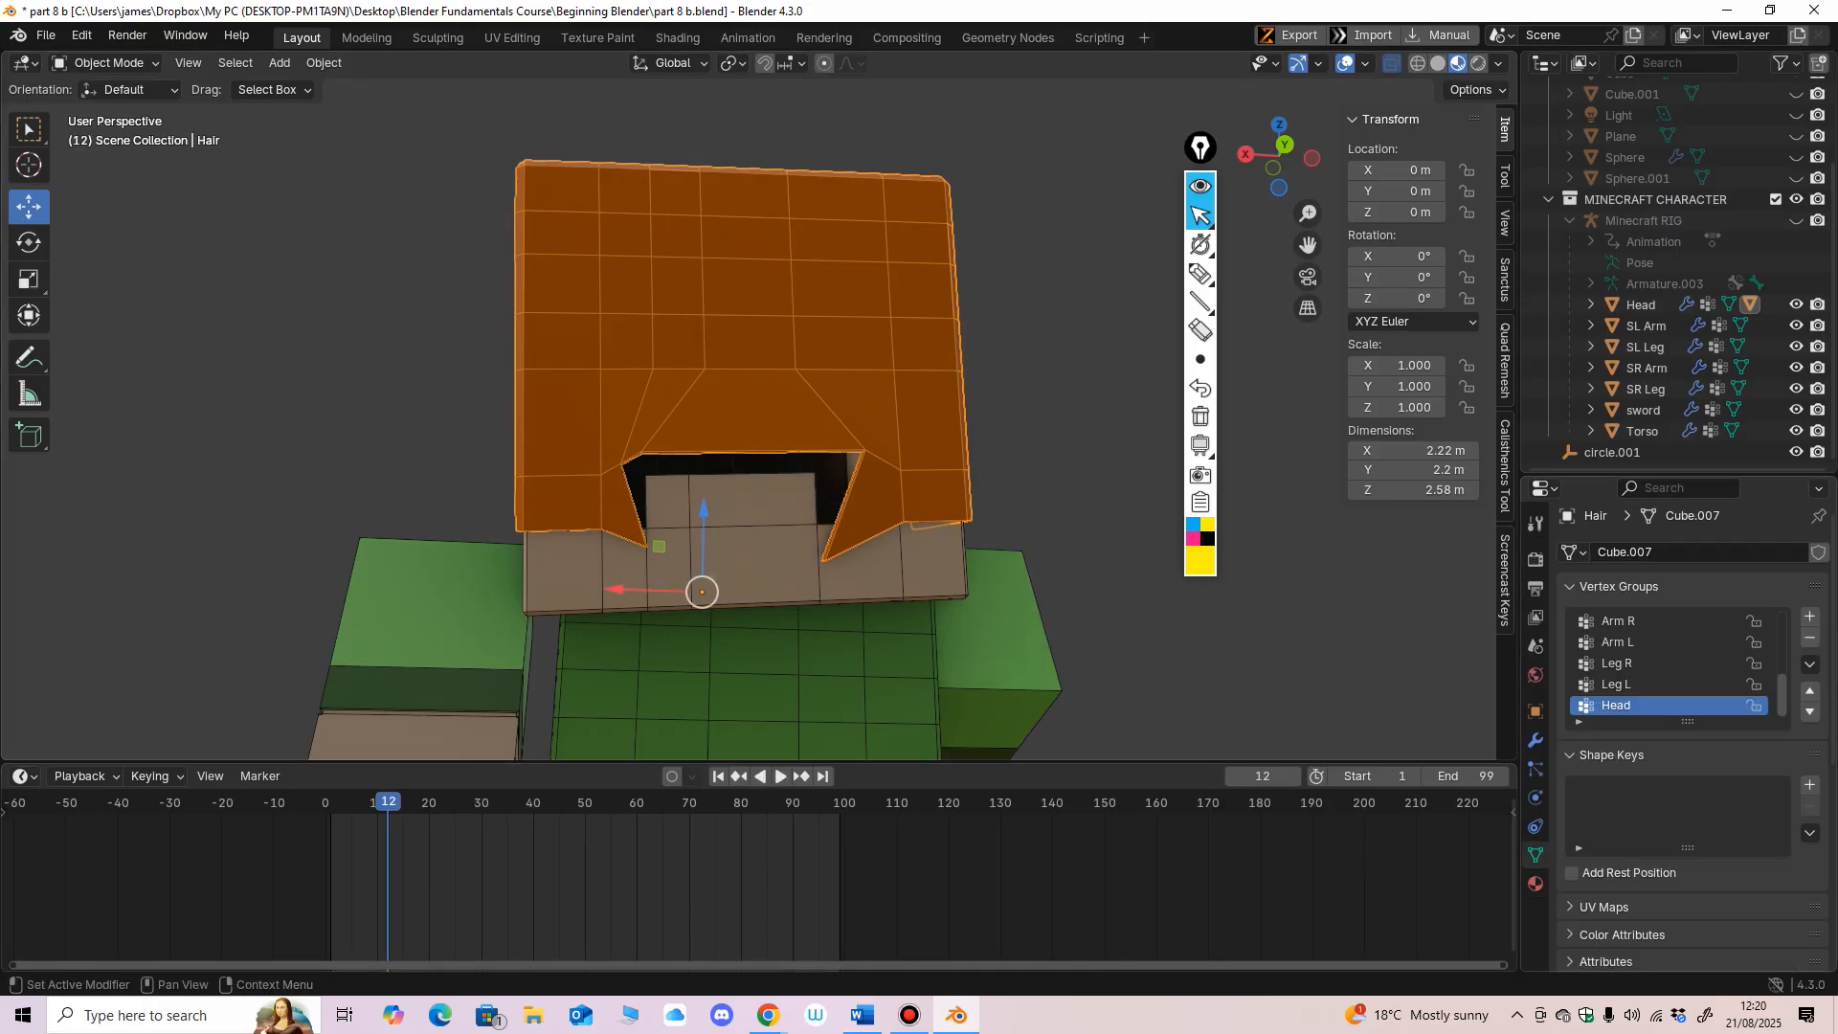
{"action": "mouse_move", "coordinate": [737, 382]}
{"action": "middle_mouse_down"}
{"action": "mouse_move", "coordinate": [742, 449]}
{"action": "mouse_move", "coordinate": [737, 411]}
{"action": "middle_mouse_up"}
{"action": "scroll", "coordinate": [742, 450], "scroll_direction": "up", "scroll_amount": 2}
{"action": "middle_click_drag", "start_coordinate": [737, 411], "coordinate": [742, 345], "text": "shift"}
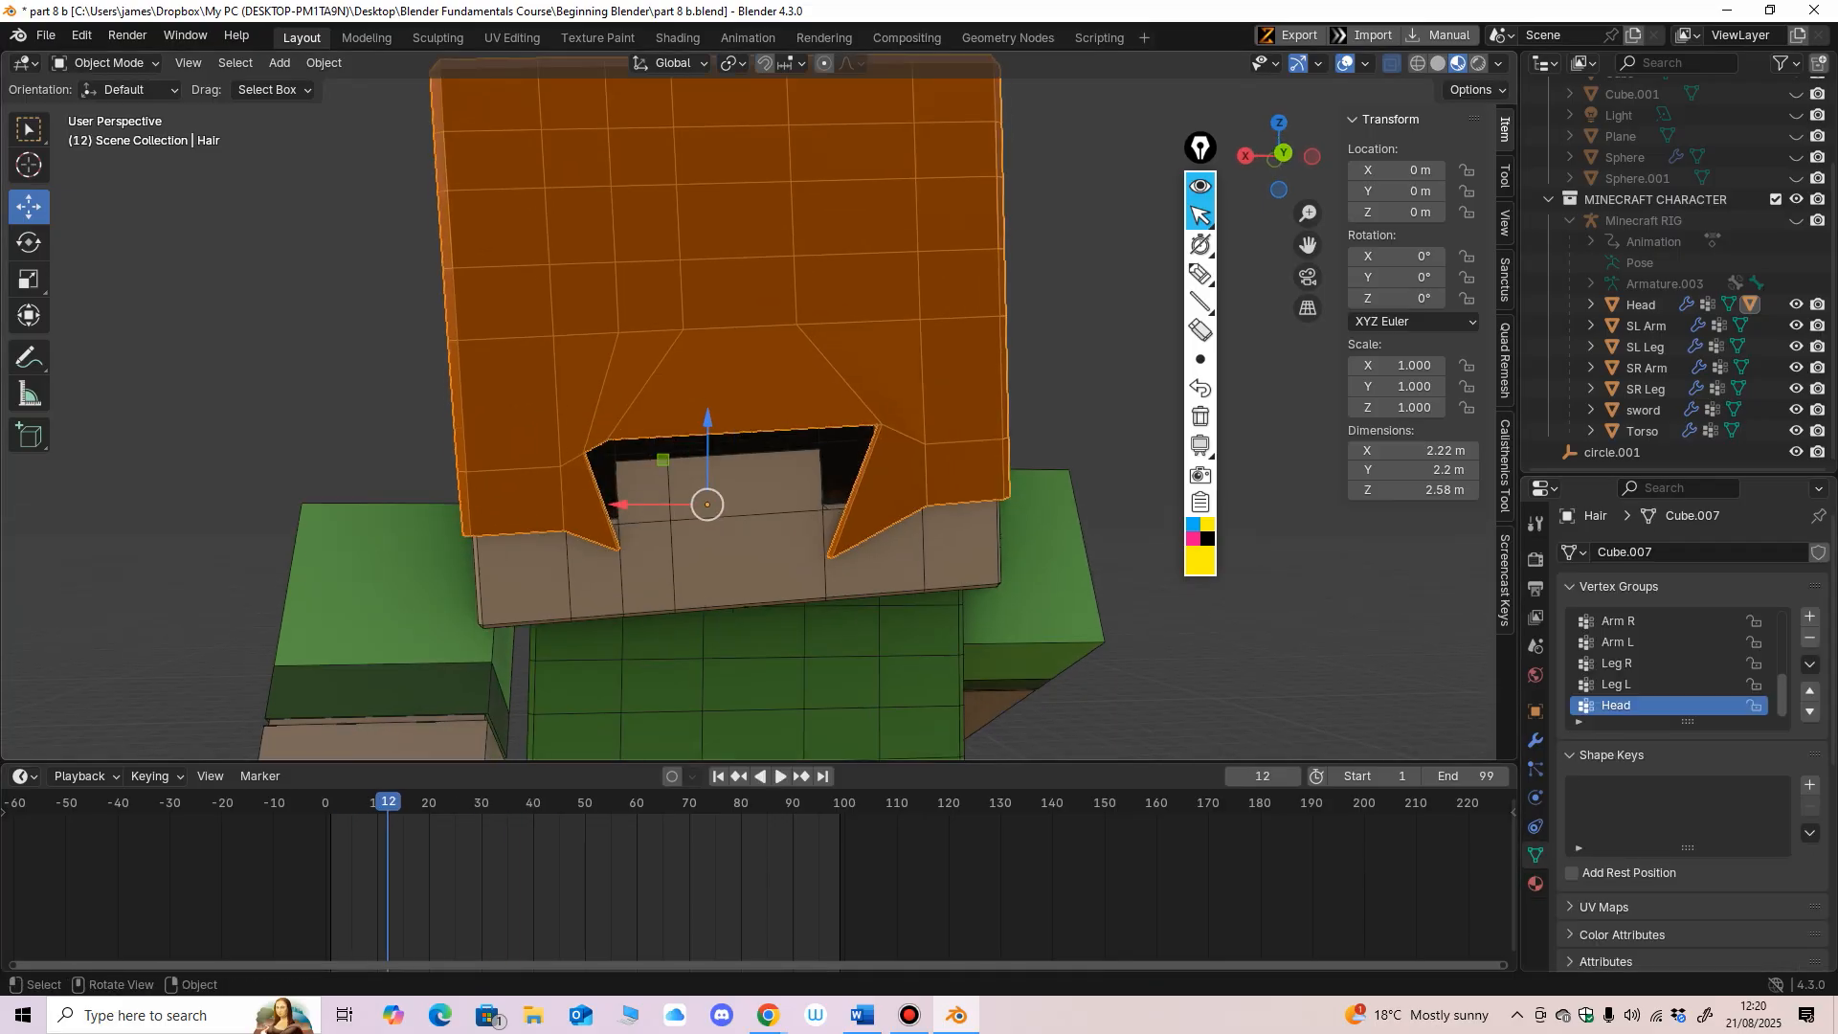
Step: Put the Hair into Edit Mode and enable its Armature modifier's Edit Mode and On Cage display
{"action": "left_click", "coordinate": [105, 62]}
{"action": "left_click", "coordinate": [107, 109]}
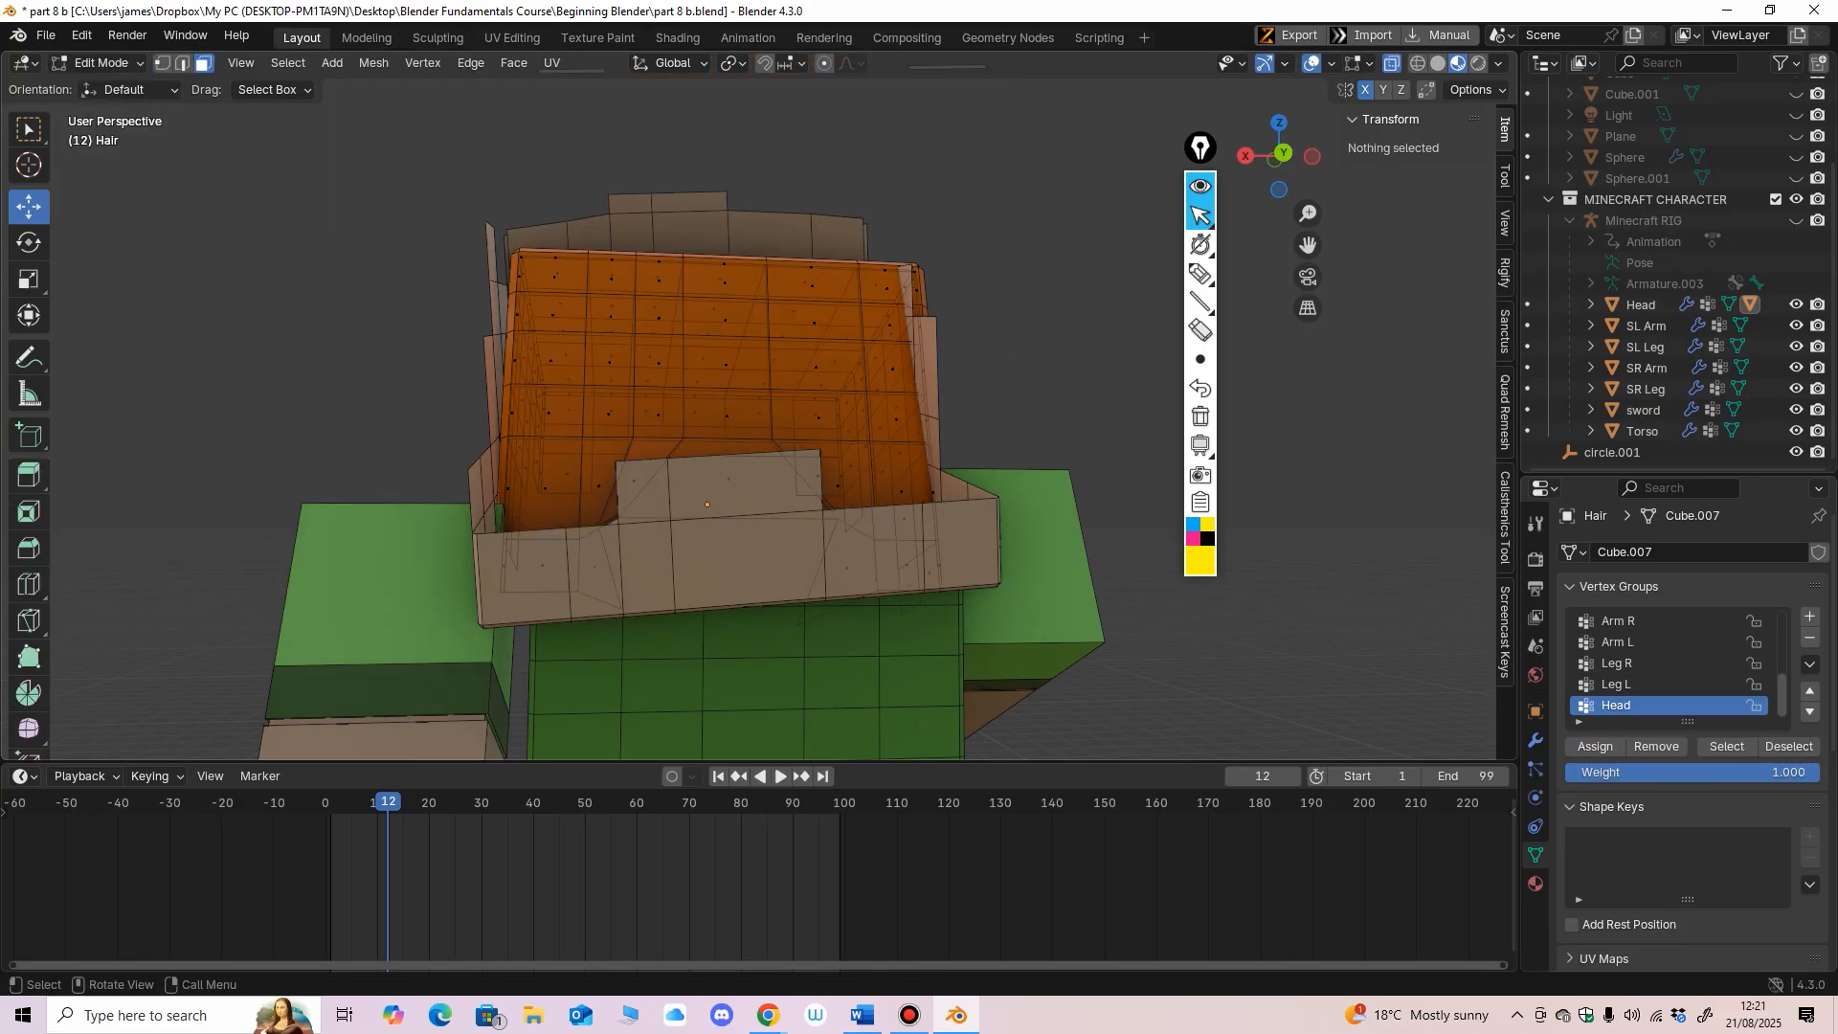
{"action": "left_click", "coordinate": [1535, 740]}
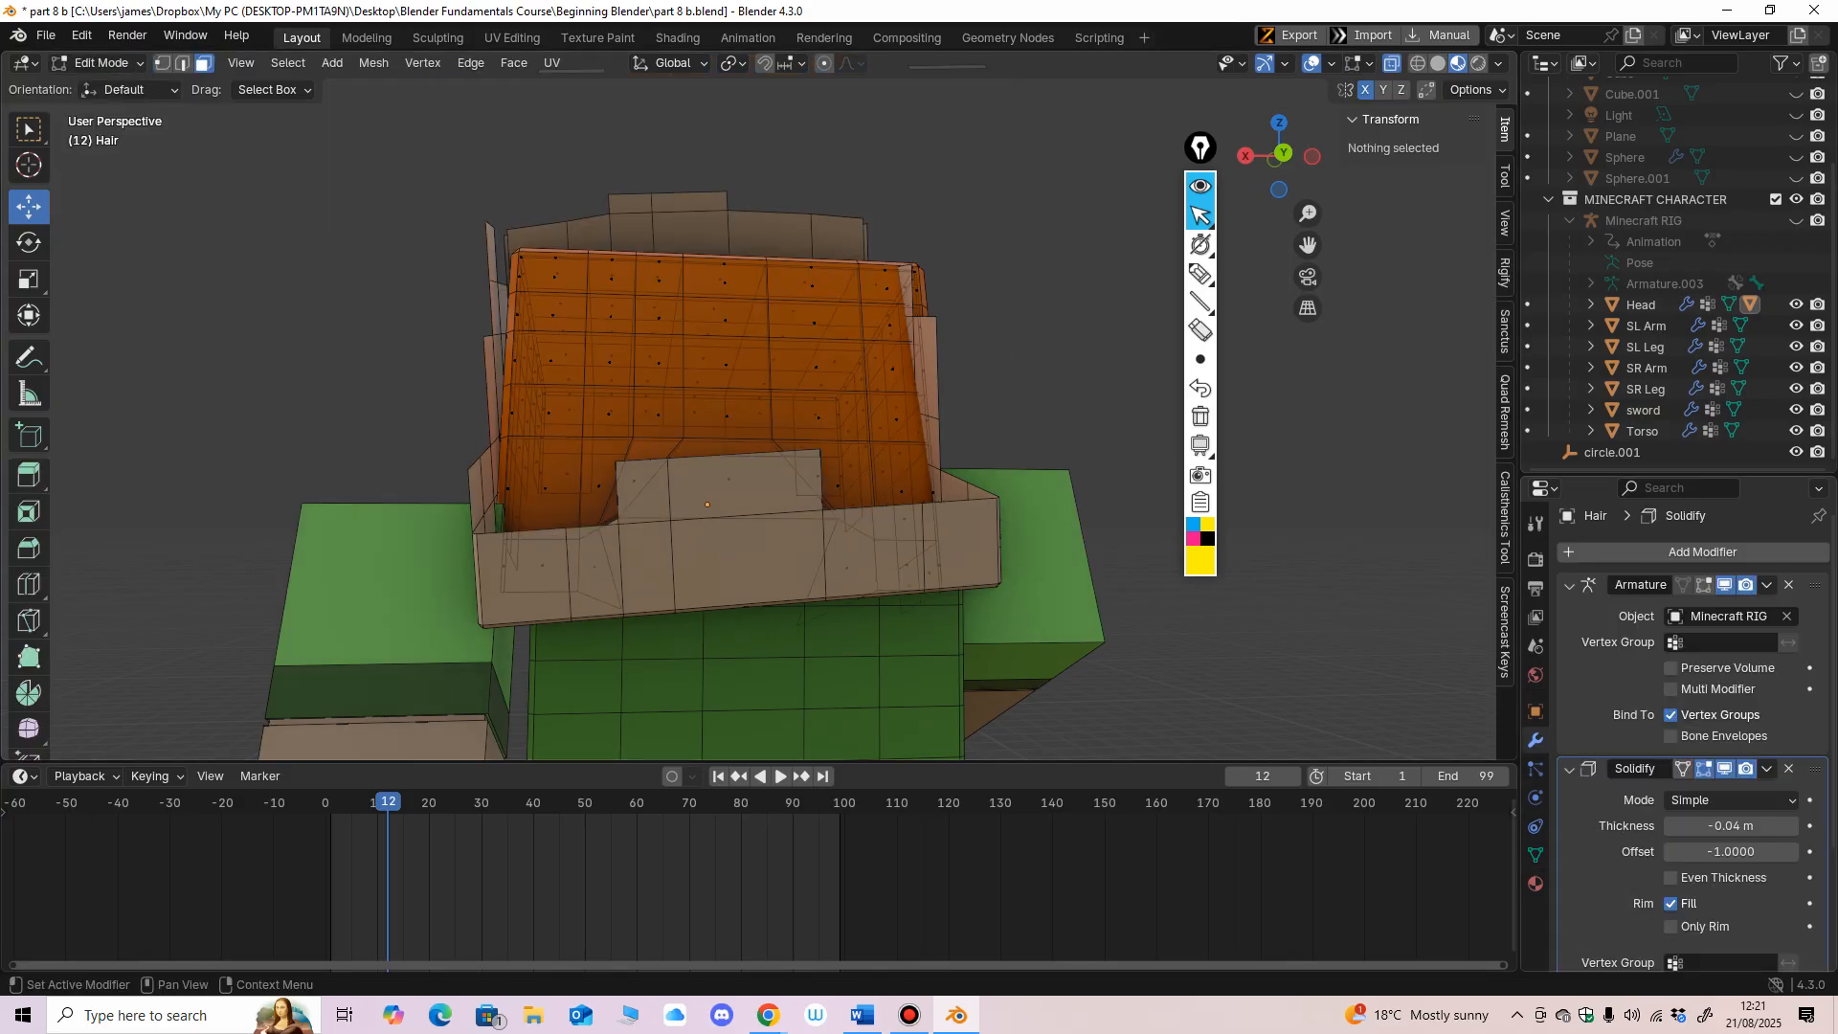
{"action": "left_click", "coordinate": [1682, 584]}
{"action": "middle_click_drag", "start_coordinate": [727, 430], "coordinate": [717, 422]}
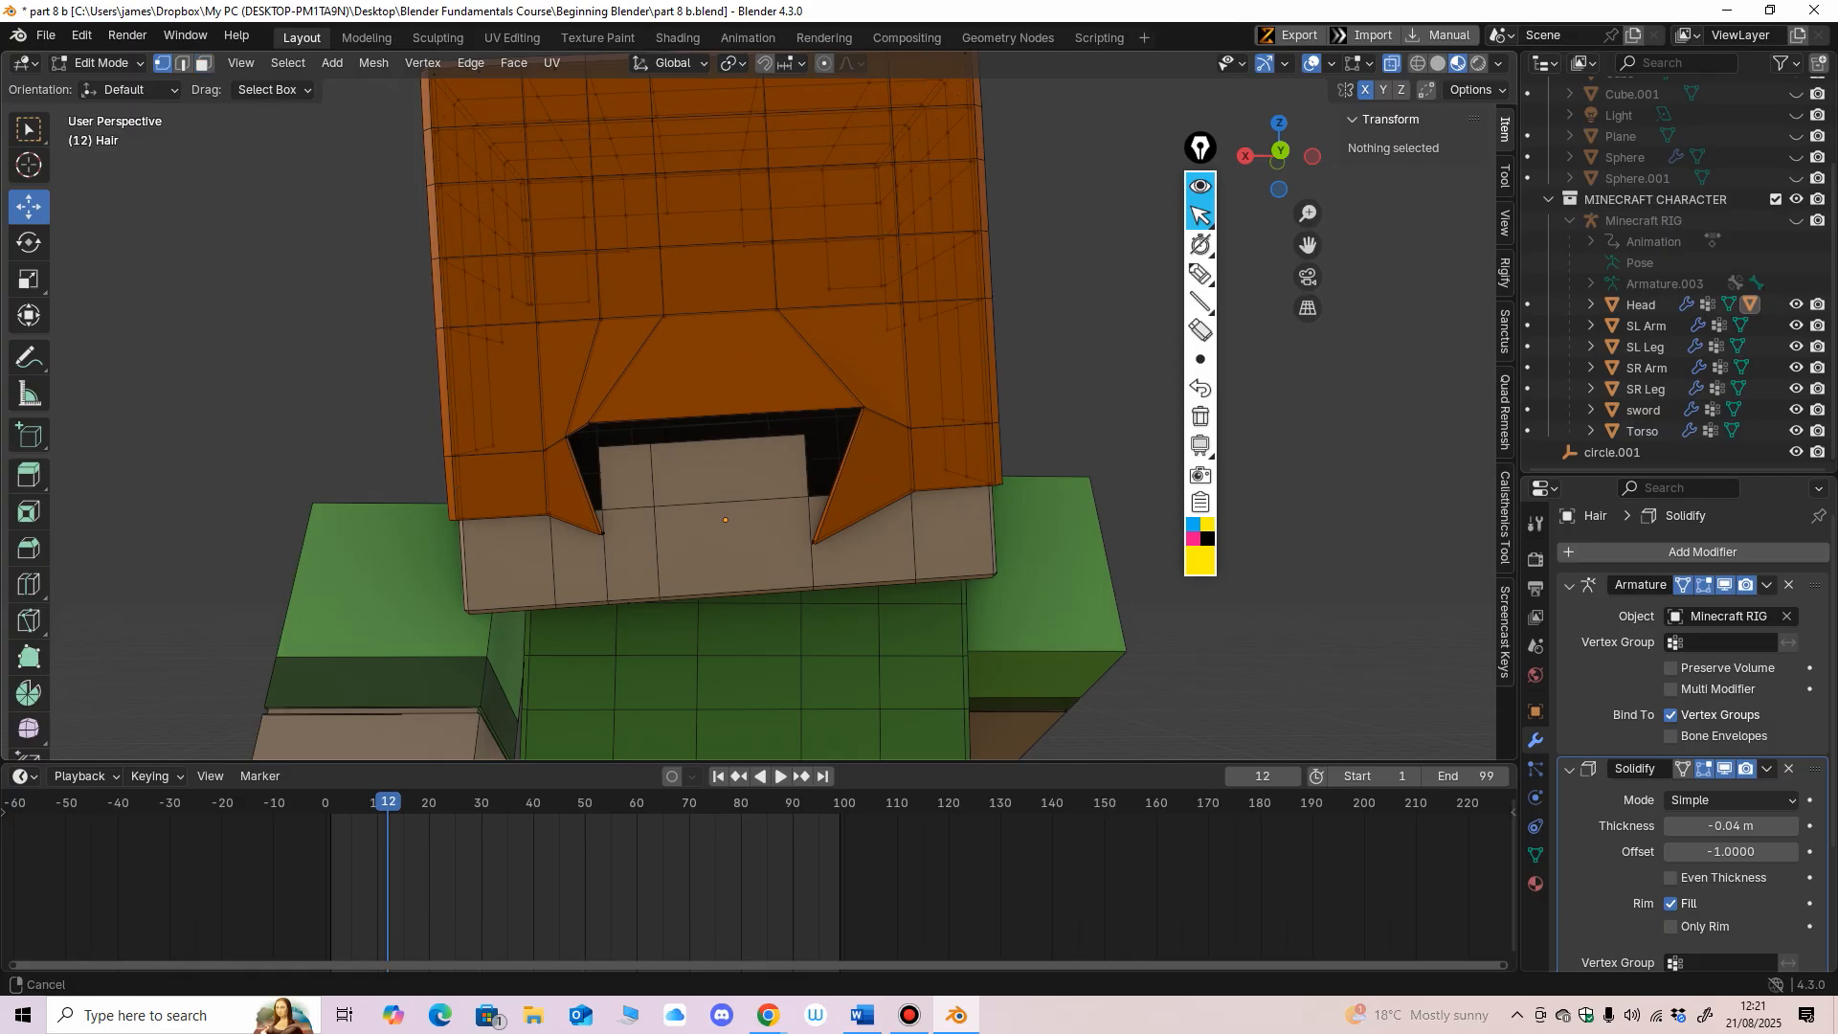
{"action": "scroll", "coordinate": [719, 431], "scroll_direction": "up", "scroll_amount": 2}
{"action": "mouse_move", "coordinate": [719, 430]}
{"action": "middle_mouse_down"}
{"action": "mouse_move", "coordinate": [721, 379]}
{"action": "mouse_move", "coordinate": [720, 402]}
{"action": "middle_mouse_up"}
{"action": "left_click_drag", "start_coordinate": [525, 331], "coordinate": [542, 354]}
{"action": "middle_click_drag", "start_coordinate": [543, 355], "coordinate": [539, 371]}
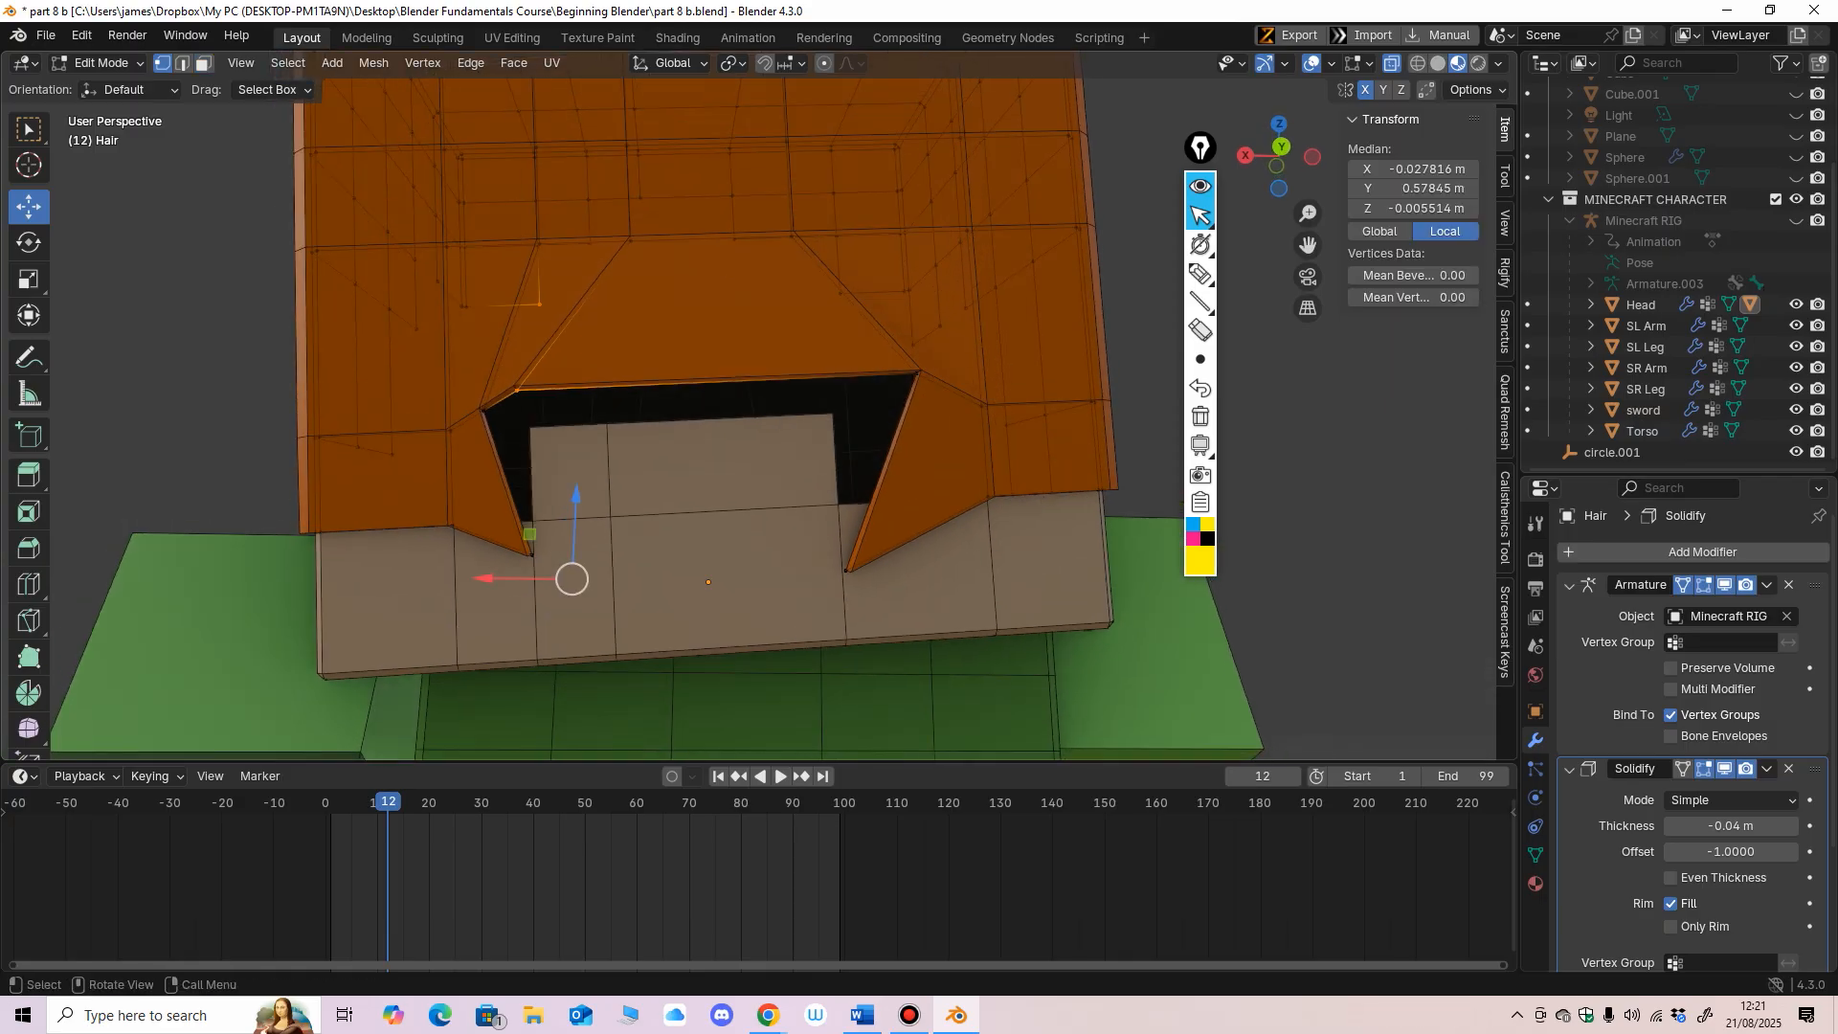
{"action": "left_click", "coordinate": [518, 391]}
{"action": "left_click", "coordinate": [518, 390], "text": "shift"}
{"action": "left_click", "coordinate": [919, 373]}
{"action": "middle_click_drag", "start_coordinate": [919, 372], "coordinate": [924, 329]}
{"action": "left_click", "coordinate": [940, 300], "text": "shift"}
{"action": "left_click", "coordinate": [935, 347]}
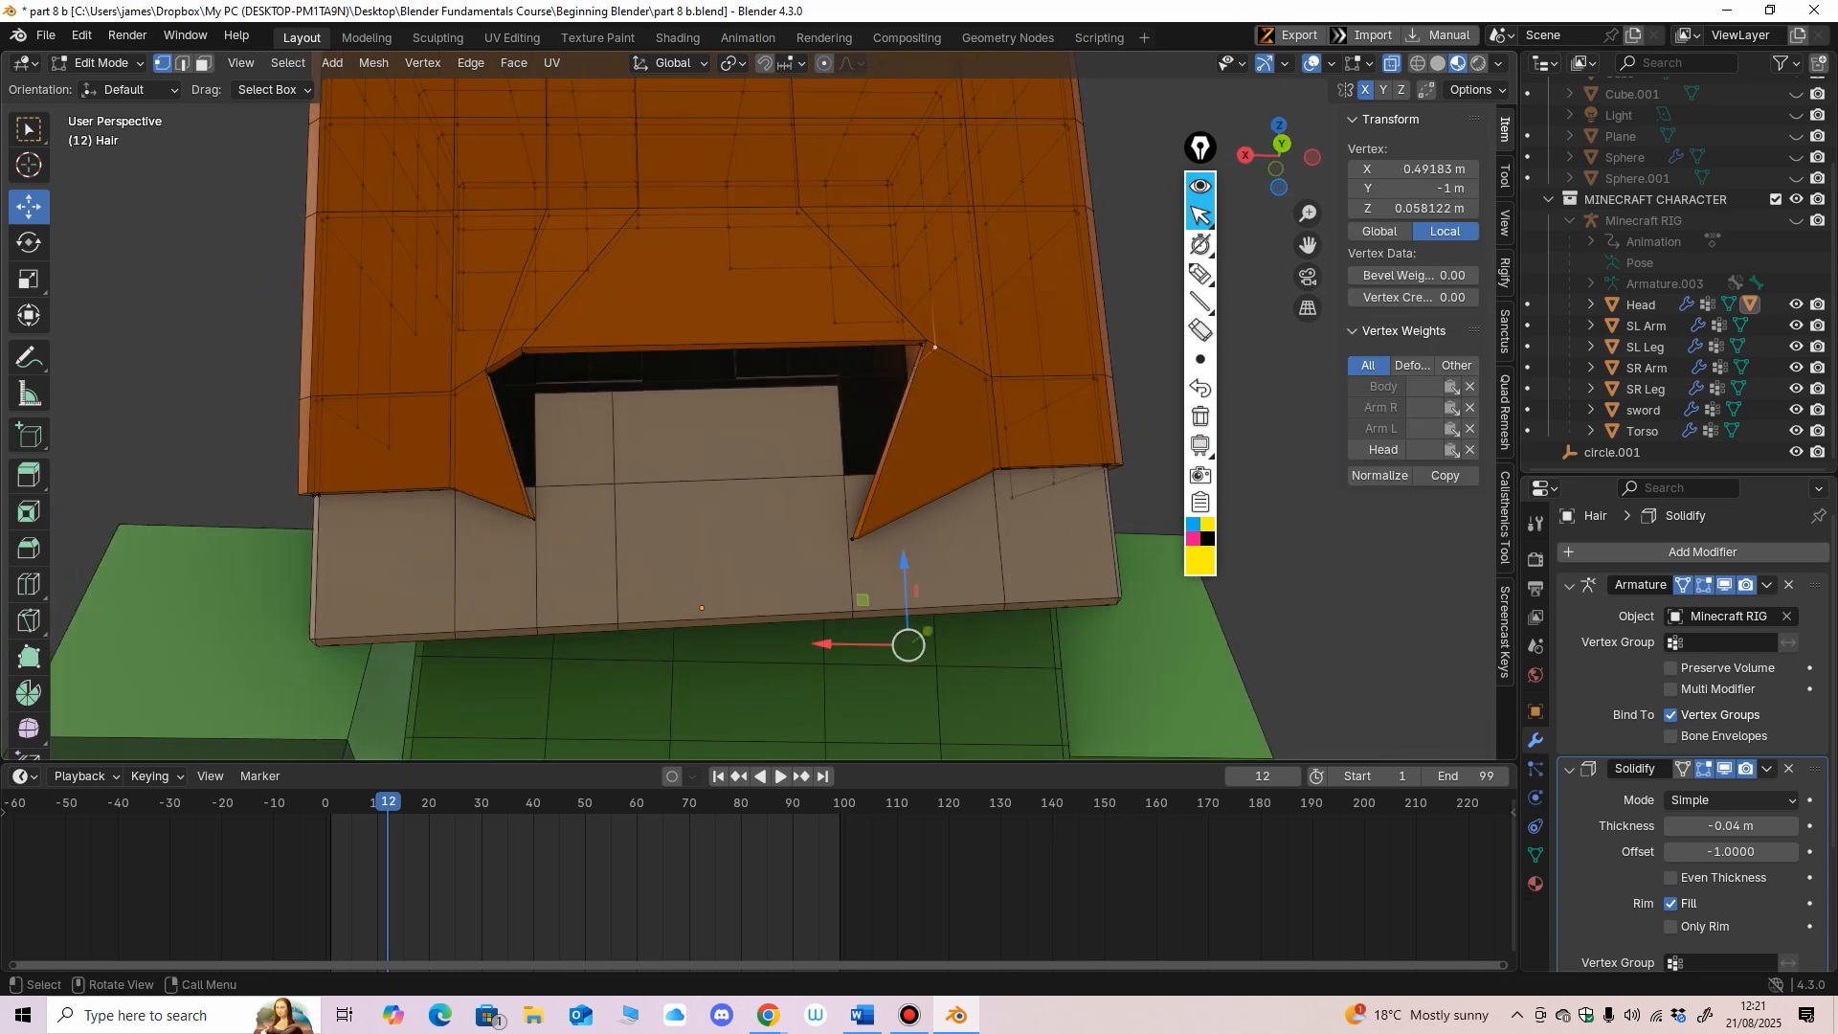
{"action": "left_click_drag", "start_coordinate": [924, 342], "coordinate": [909, 358]}
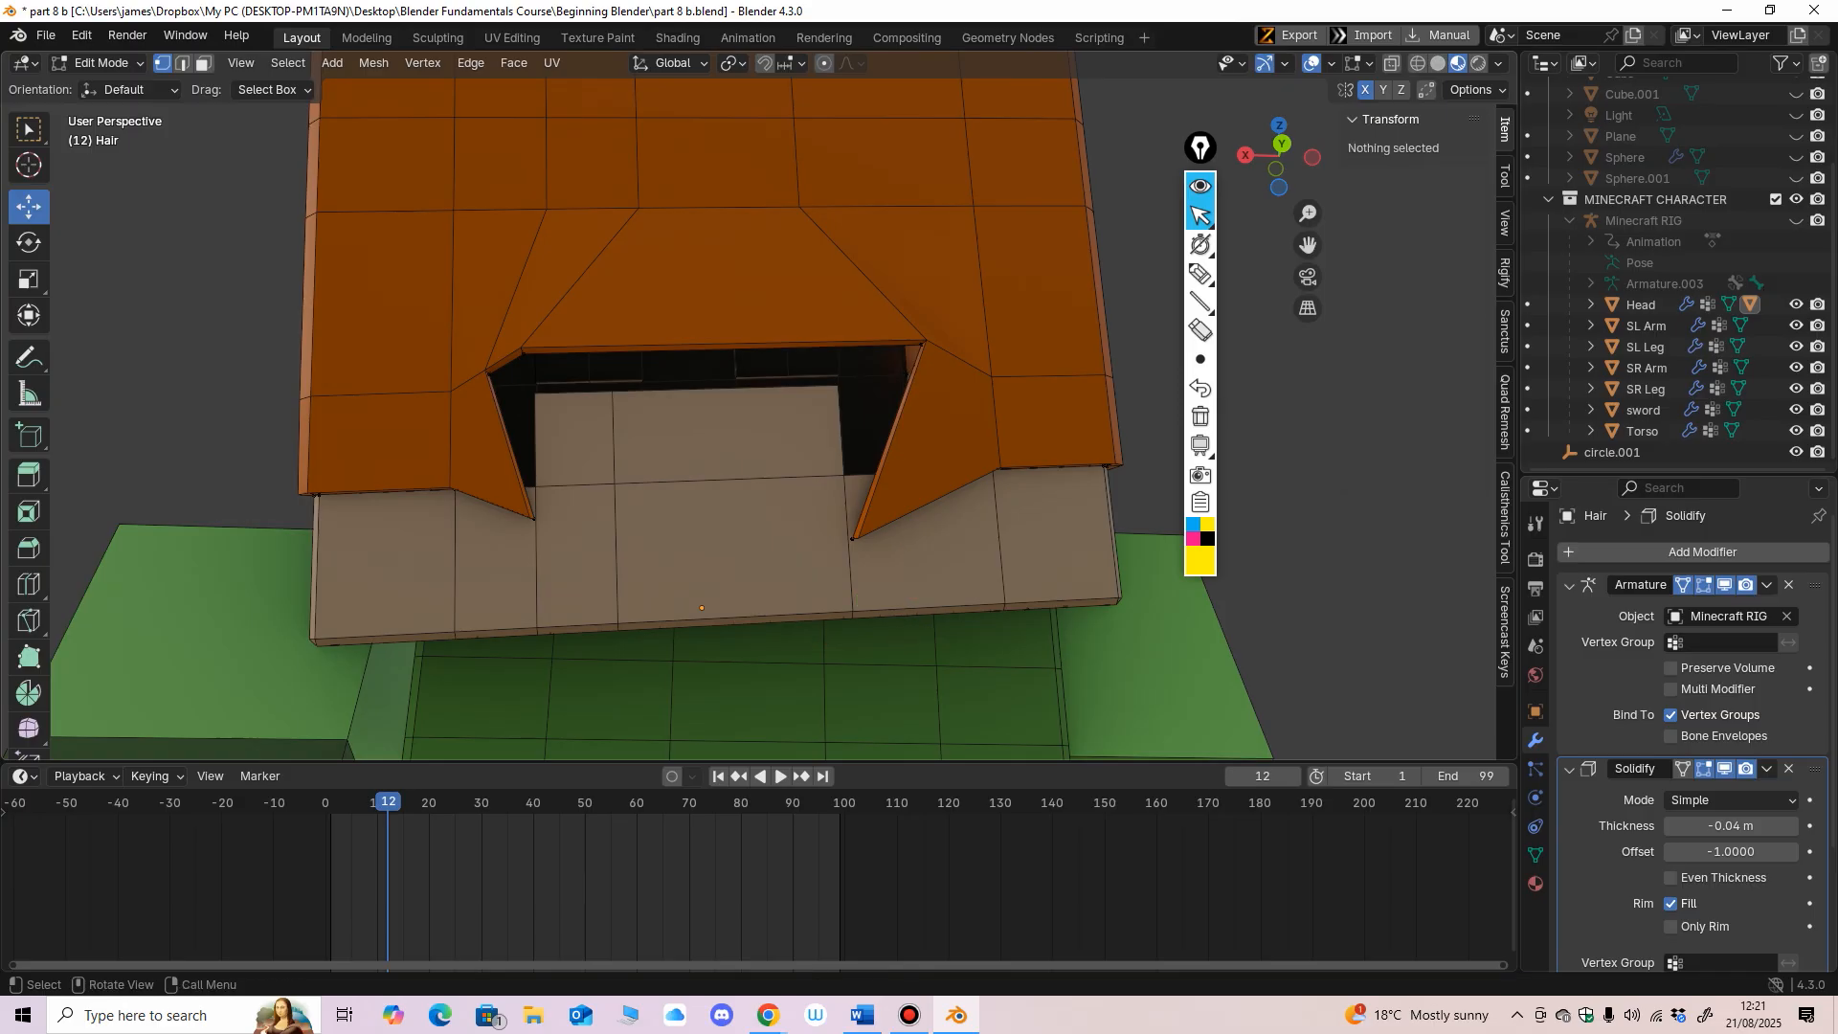
Step: Select the gap's upper right corner vertex, set the transform orientation to Local, and move it about 0.21 m inward along Y
{"action": "middle_click_drag", "start_coordinate": [909, 358], "coordinate": [931, 349]}
{"action": "left_click_drag", "start_coordinate": [947, 331], "coordinate": [925, 358]}
{"action": "middle_click_drag", "start_coordinate": [925, 358], "coordinate": [965, 360]}
{"action": "left_click_drag", "start_coordinate": [1017, 345], "coordinate": [989, 375]}
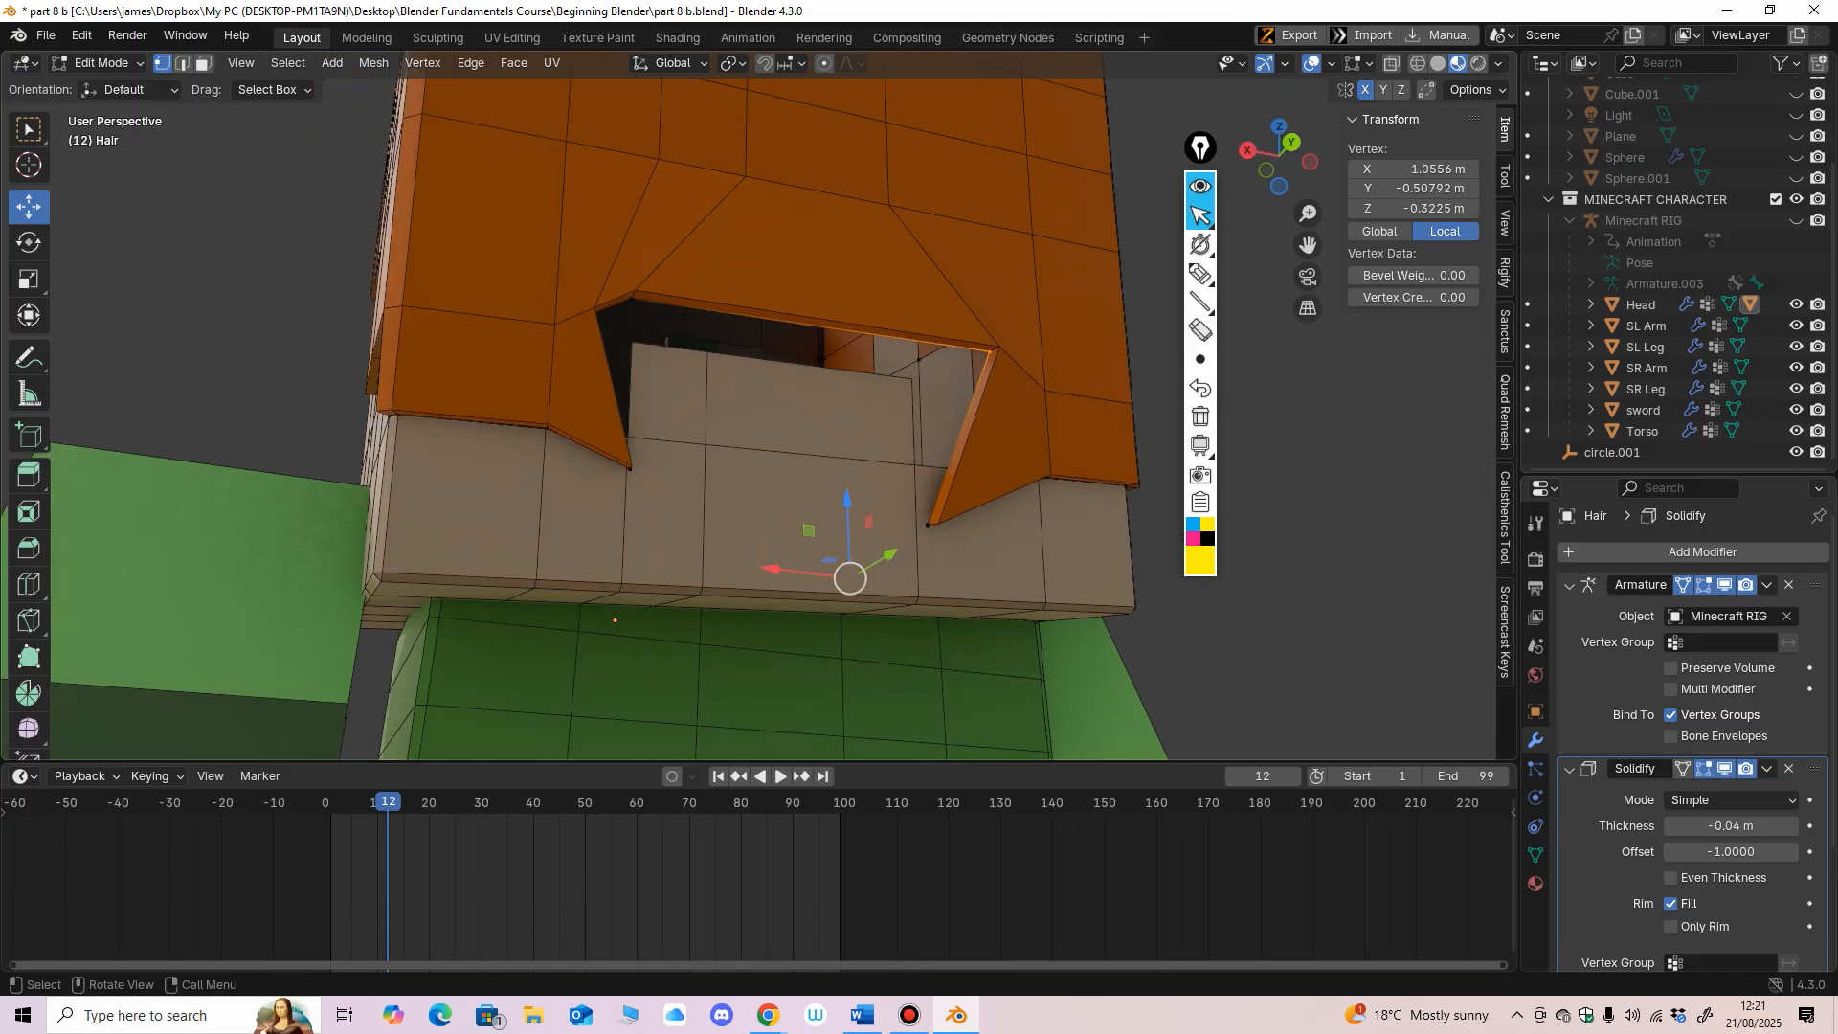
{"action": "middle_click_drag", "start_coordinate": [990, 375], "coordinate": [1034, 439]}
{"action": "left_click", "coordinate": [1000, 355]}
{"action": "scroll", "coordinate": [1039, 382], "scroll_direction": "up", "scroll_amount": 3}
{"action": "middle_click_drag", "start_coordinate": [1034, 438], "coordinate": [919, 430]}
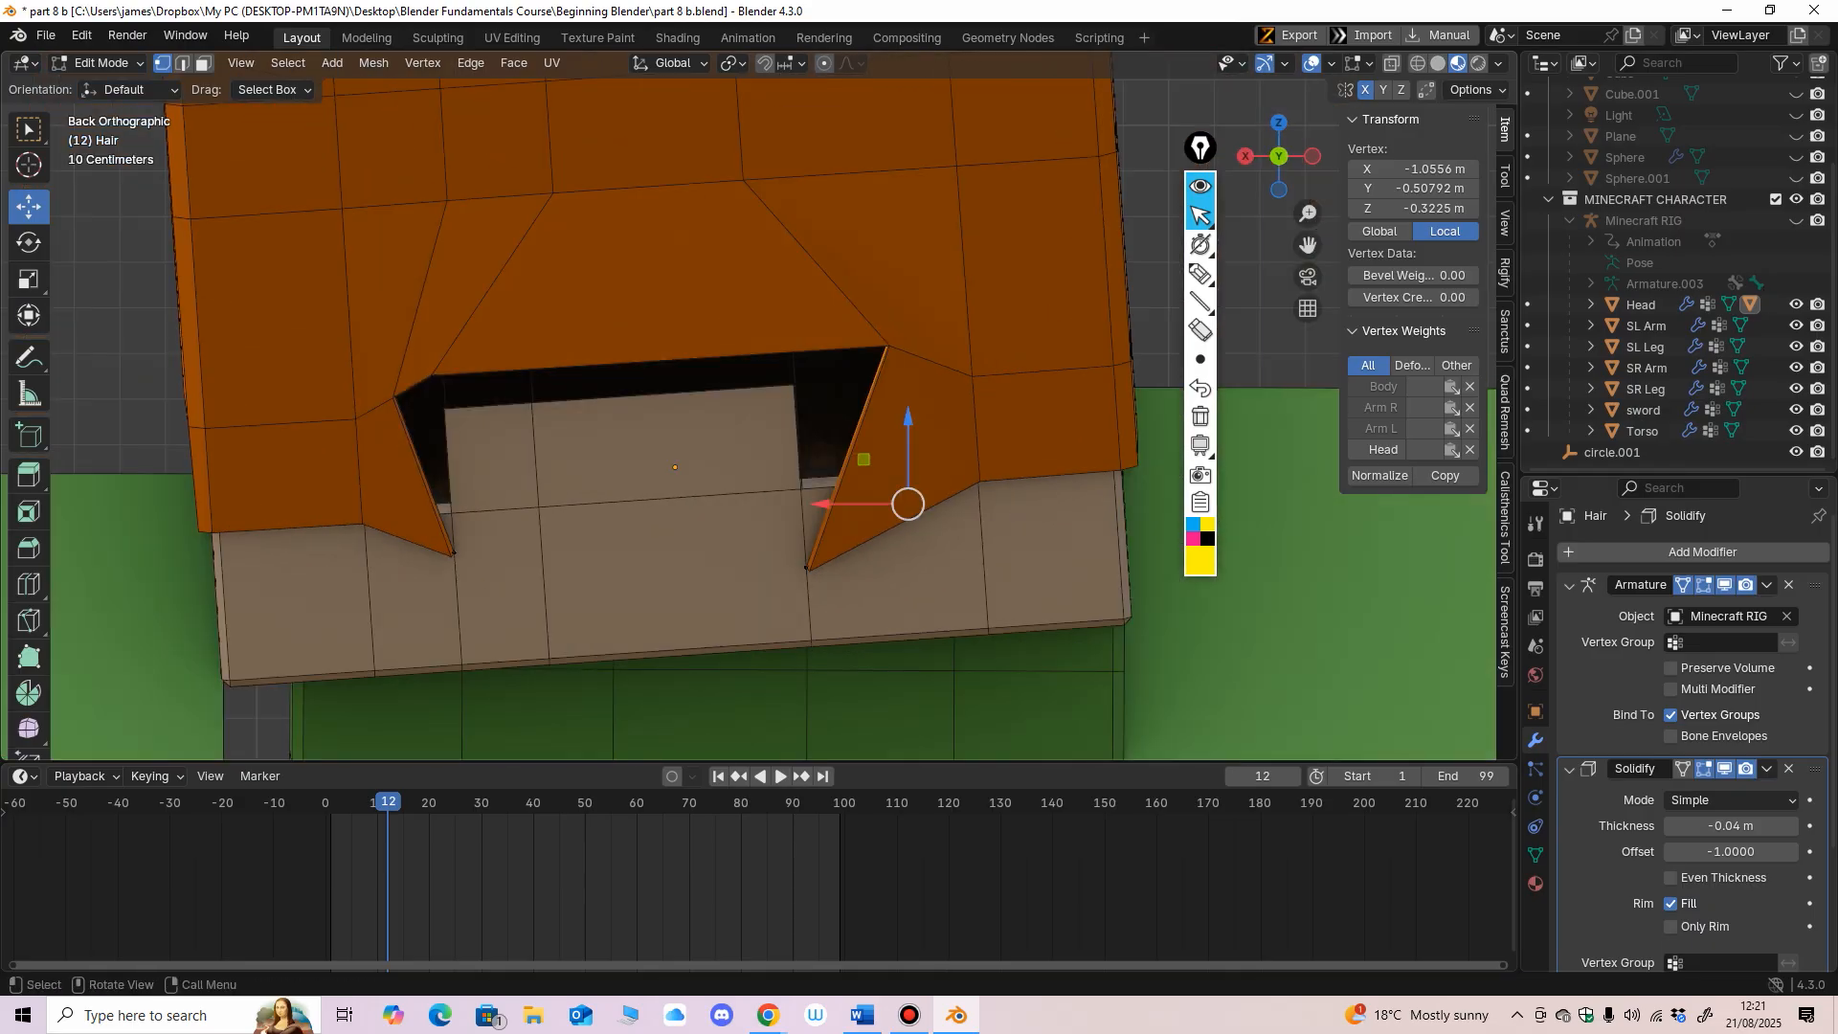
{"action": "left_click", "coordinate": [670, 63]}
{"action": "left_click", "coordinate": [627, 150]}
{"action": "left_click_drag", "start_coordinate": [907, 503], "coordinate": [814, 510]}
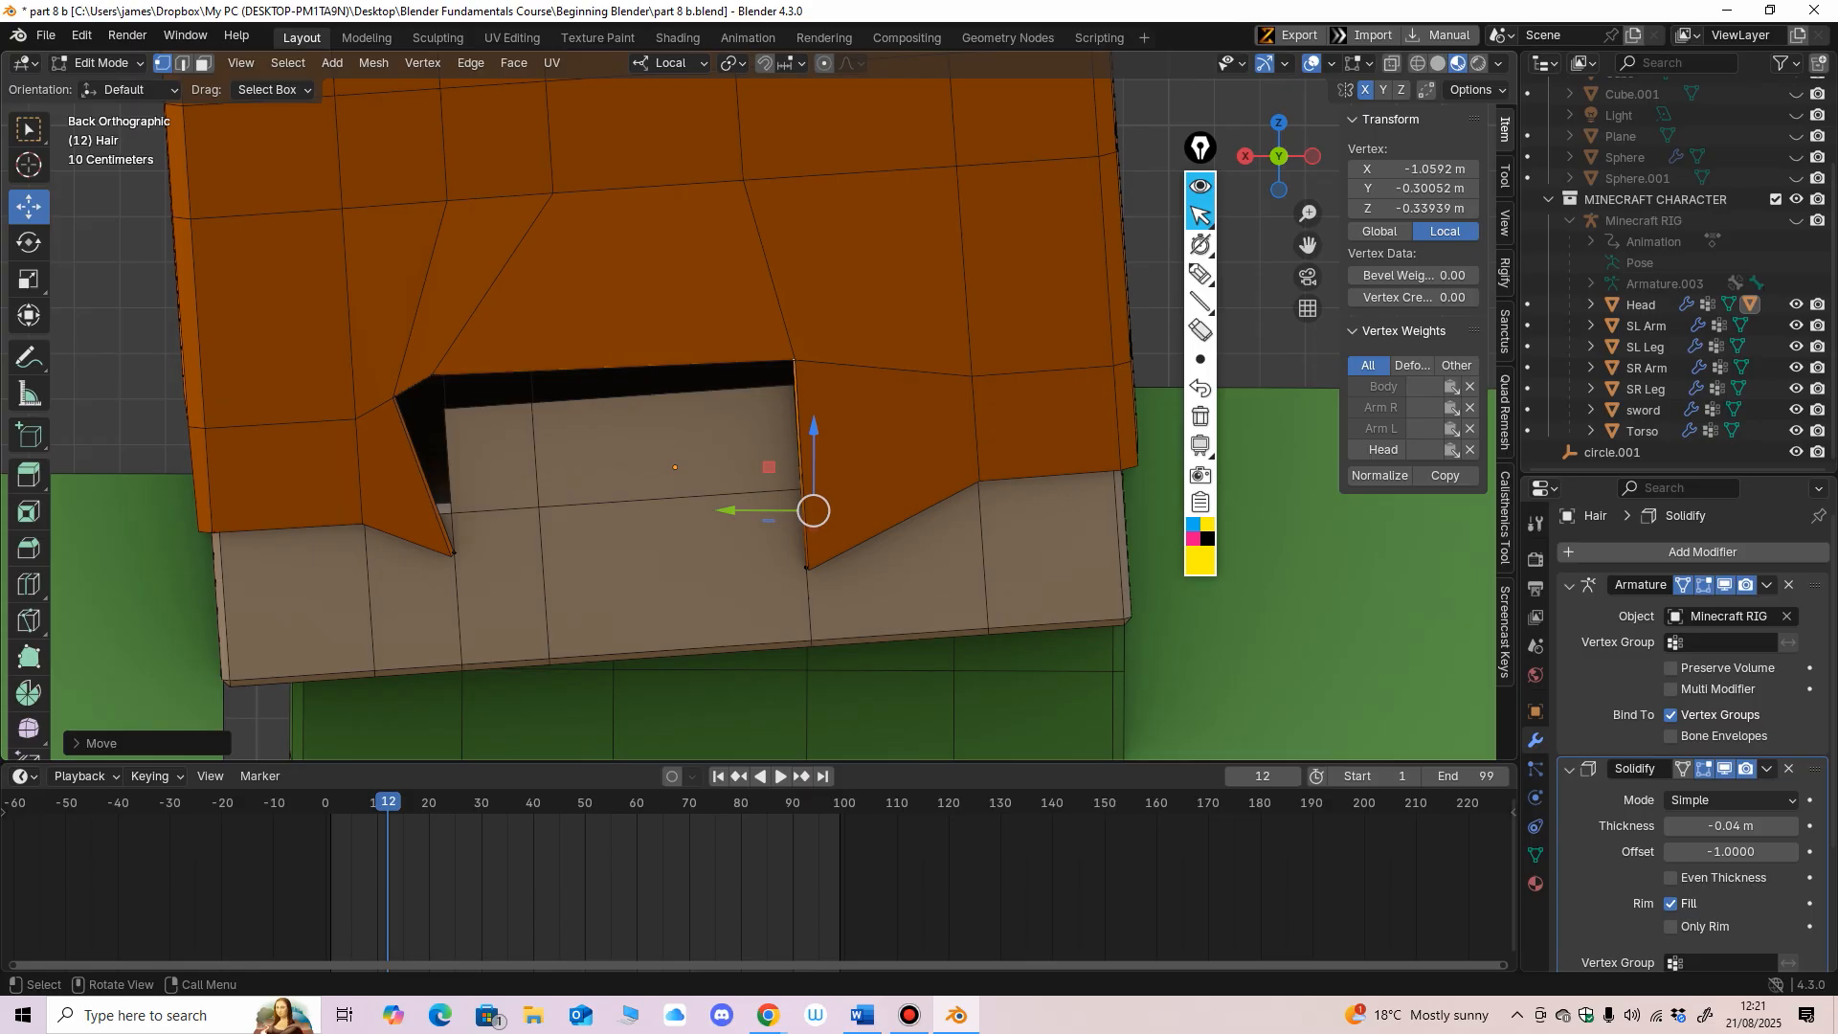
{"action": "left_click", "coordinate": [395, 398]}
{"action": "left_click_drag", "start_coordinate": [413, 524], "coordinate": [448, 523]}
{"action": "key", "text": "ctrl+z"}
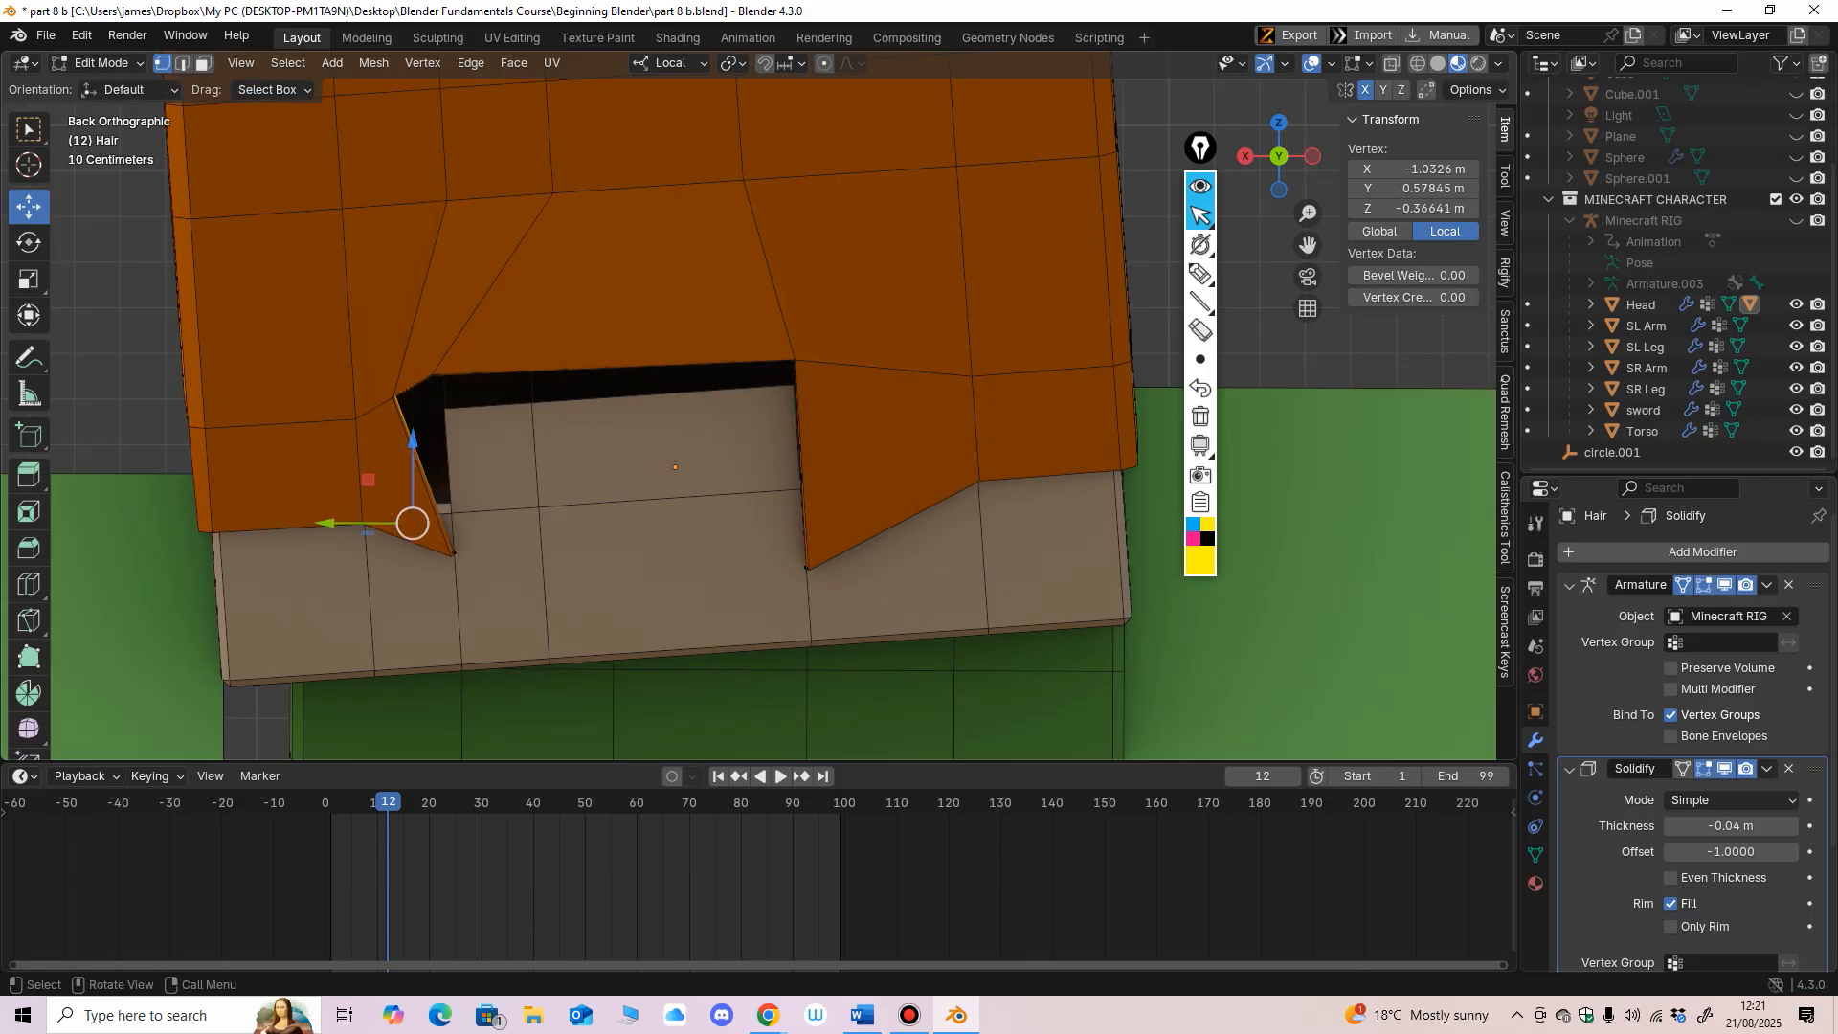
Step: Move the gap's two upper left corner vertices inward along local Y, shifting the outer one about 0.12 m
{"action": "left_click", "coordinate": [452, 500]}
{"action": "middle_click_drag", "start_coordinate": [452, 501], "coordinate": [458, 541]}
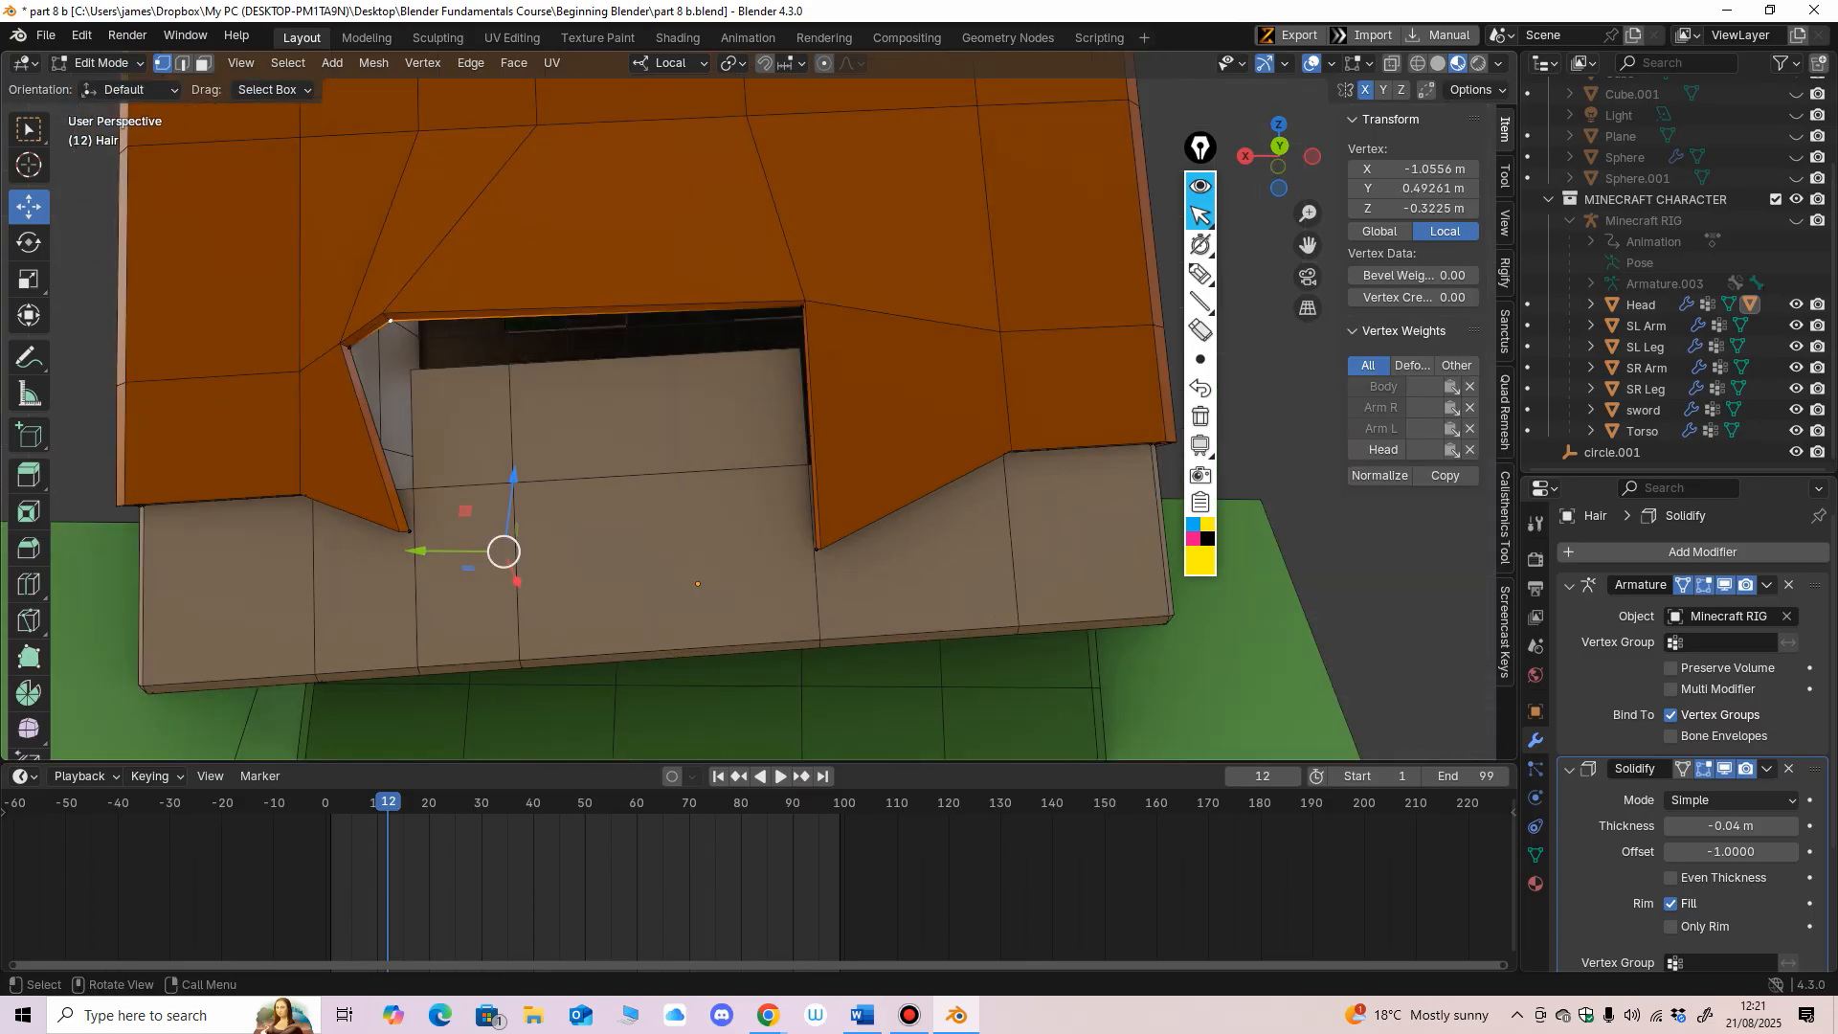
{"action": "left_click_drag", "start_coordinate": [505, 551], "coordinate": [552, 552]}
{"action": "left_click", "coordinate": [350, 346]}
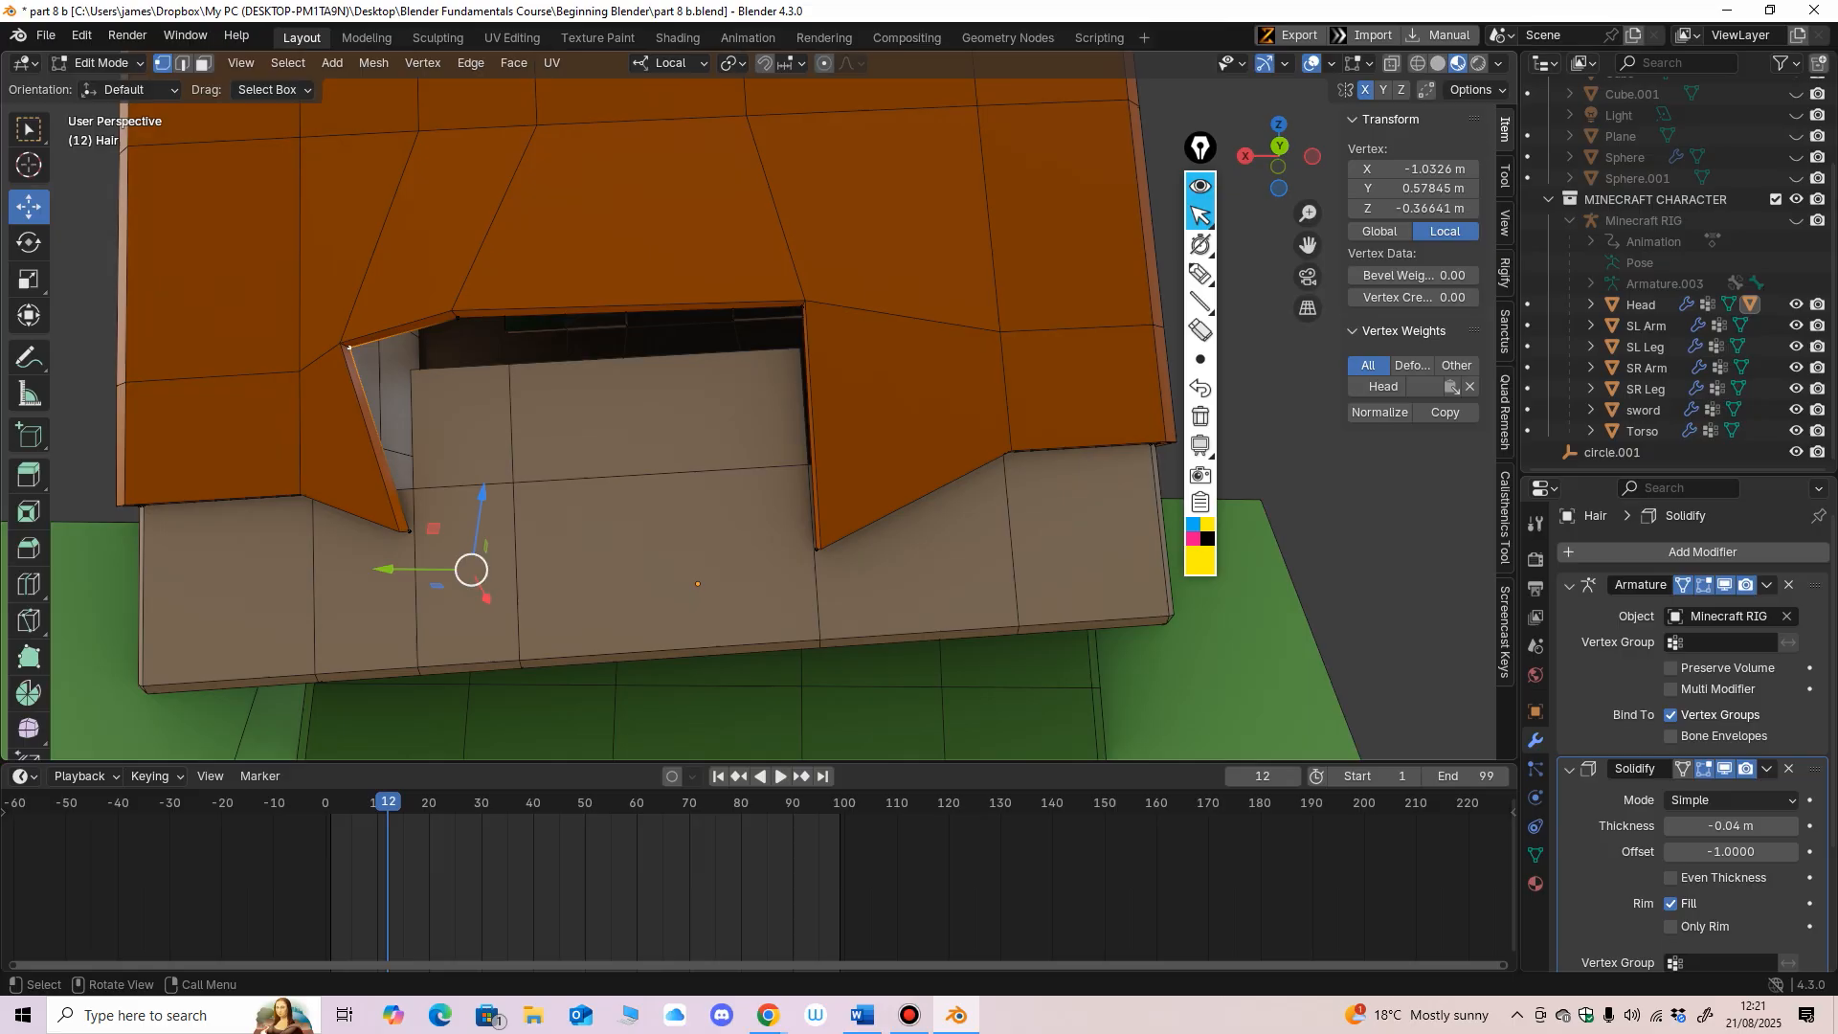
{"action": "left_click_drag", "start_coordinate": [385, 569], "coordinate": [430, 567]}
Step: Nudge the left hair tab's lower tip inward, and shift both vertices at the gap's upper left corner slightly down and inward
{"action": "left_click", "coordinate": [410, 531]}
{"action": "middle_click_drag", "start_coordinate": [411, 534], "coordinate": [334, 553]}
{"action": "left_click_drag", "start_coordinate": [617, 652], "coordinate": [644, 650]}
{"action": "left_click", "coordinate": [451, 399]}
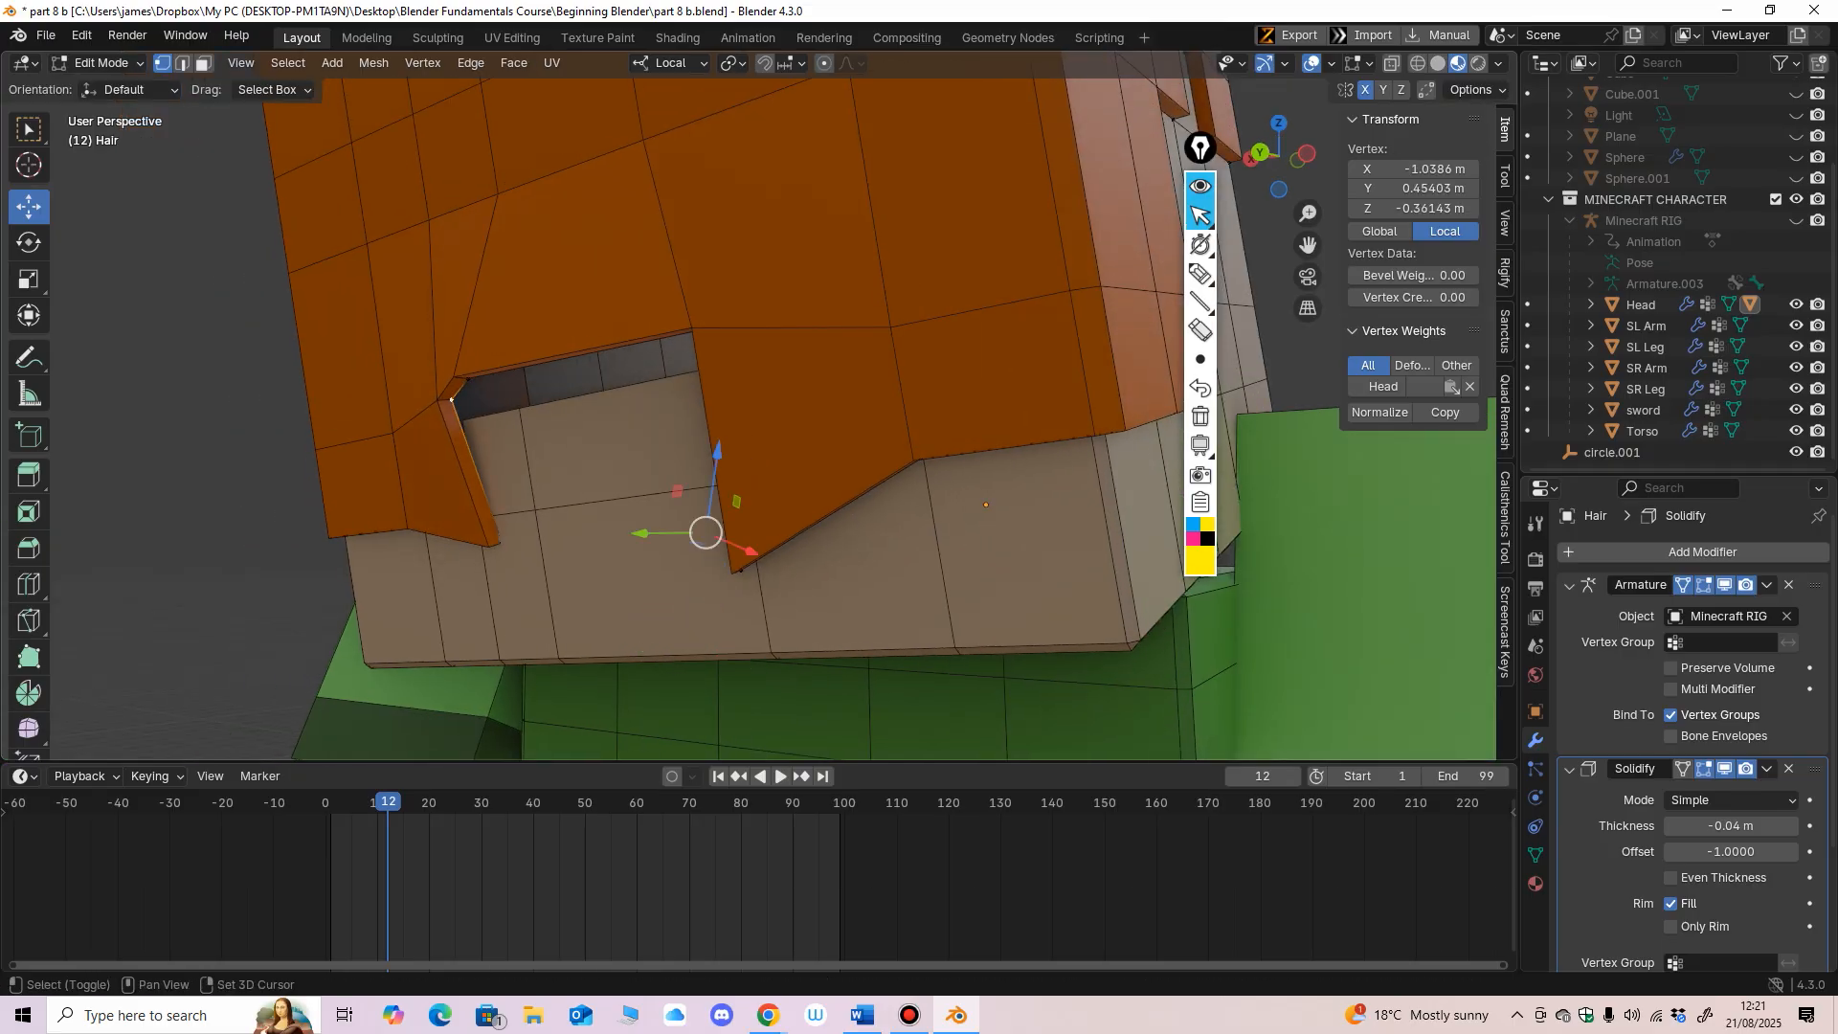
{"action": "left_click", "coordinate": [467, 379], "text": "shift"}
{"action": "left_click_drag", "start_coordinate": [687, 485], "coordinate": [714, 509]}
Step: Move the gap's upper right corner vertex slightly down and inward in the plane of the back hair
{"action": "middle_click_drag", "start_coordinate": [714, 509], "coordinate": [869, 484]}
{"action": "left_click", "coordinate": [872, 323]}
{"action": "left_click_drag", "start_coordinate": [667, 560], "coordinate": [632, 587]}
Step: Reposition the right hair tab's lower tip vertex slightly inward, upward and closer to the head
{"action": "middle_click_drag", "start_coordinate": [632, 587], "coordinate": [682, 576]}
{"action": "left_click", "coordinate": [874, 560]}
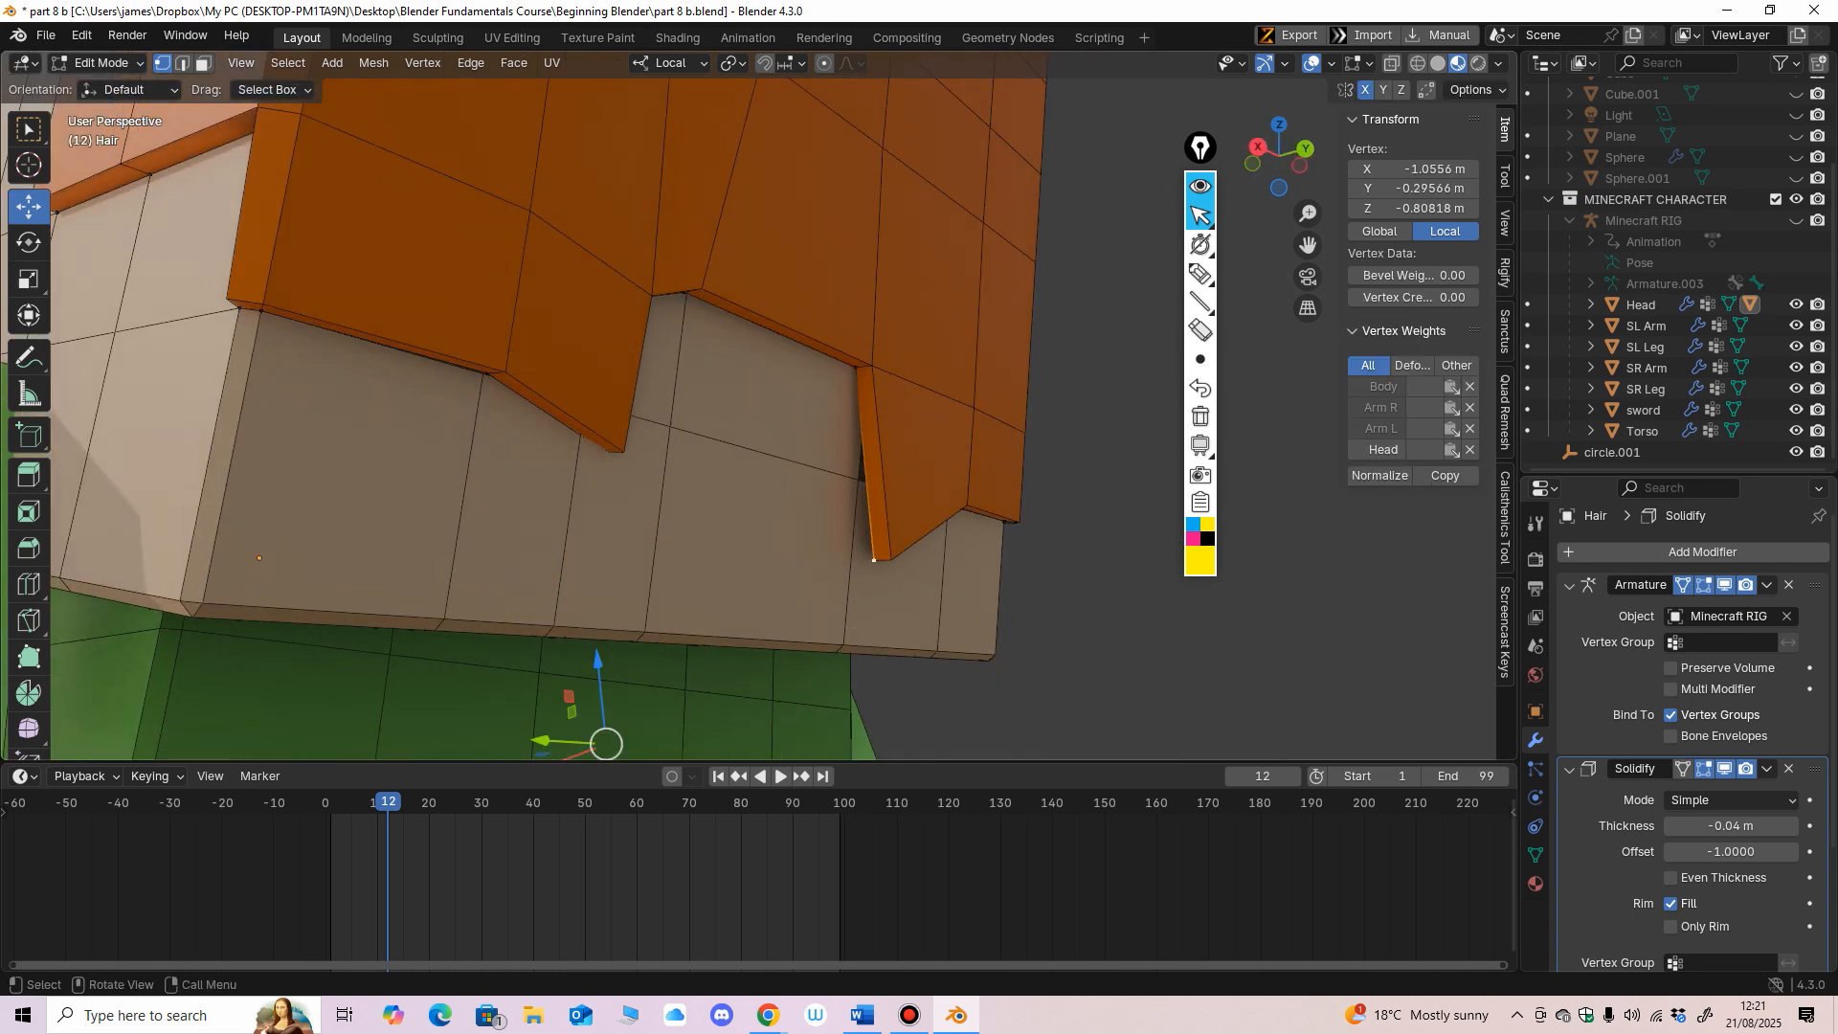
{"action": "left_click_drag", "start_coordinate": [542, 740], "coordinate": [499, 735]}
{"action": "middle_click_drag", "start_coordinate": [499, 735], "coordinate": [584, 736]}
{"action": "left_click_drag", "start_coordinate": [549, 669], "coordinate": [525, 657]}
{"action": "middle_click_drag", "start_coordinate": [526, 656], "coordinate": [421, 658]}
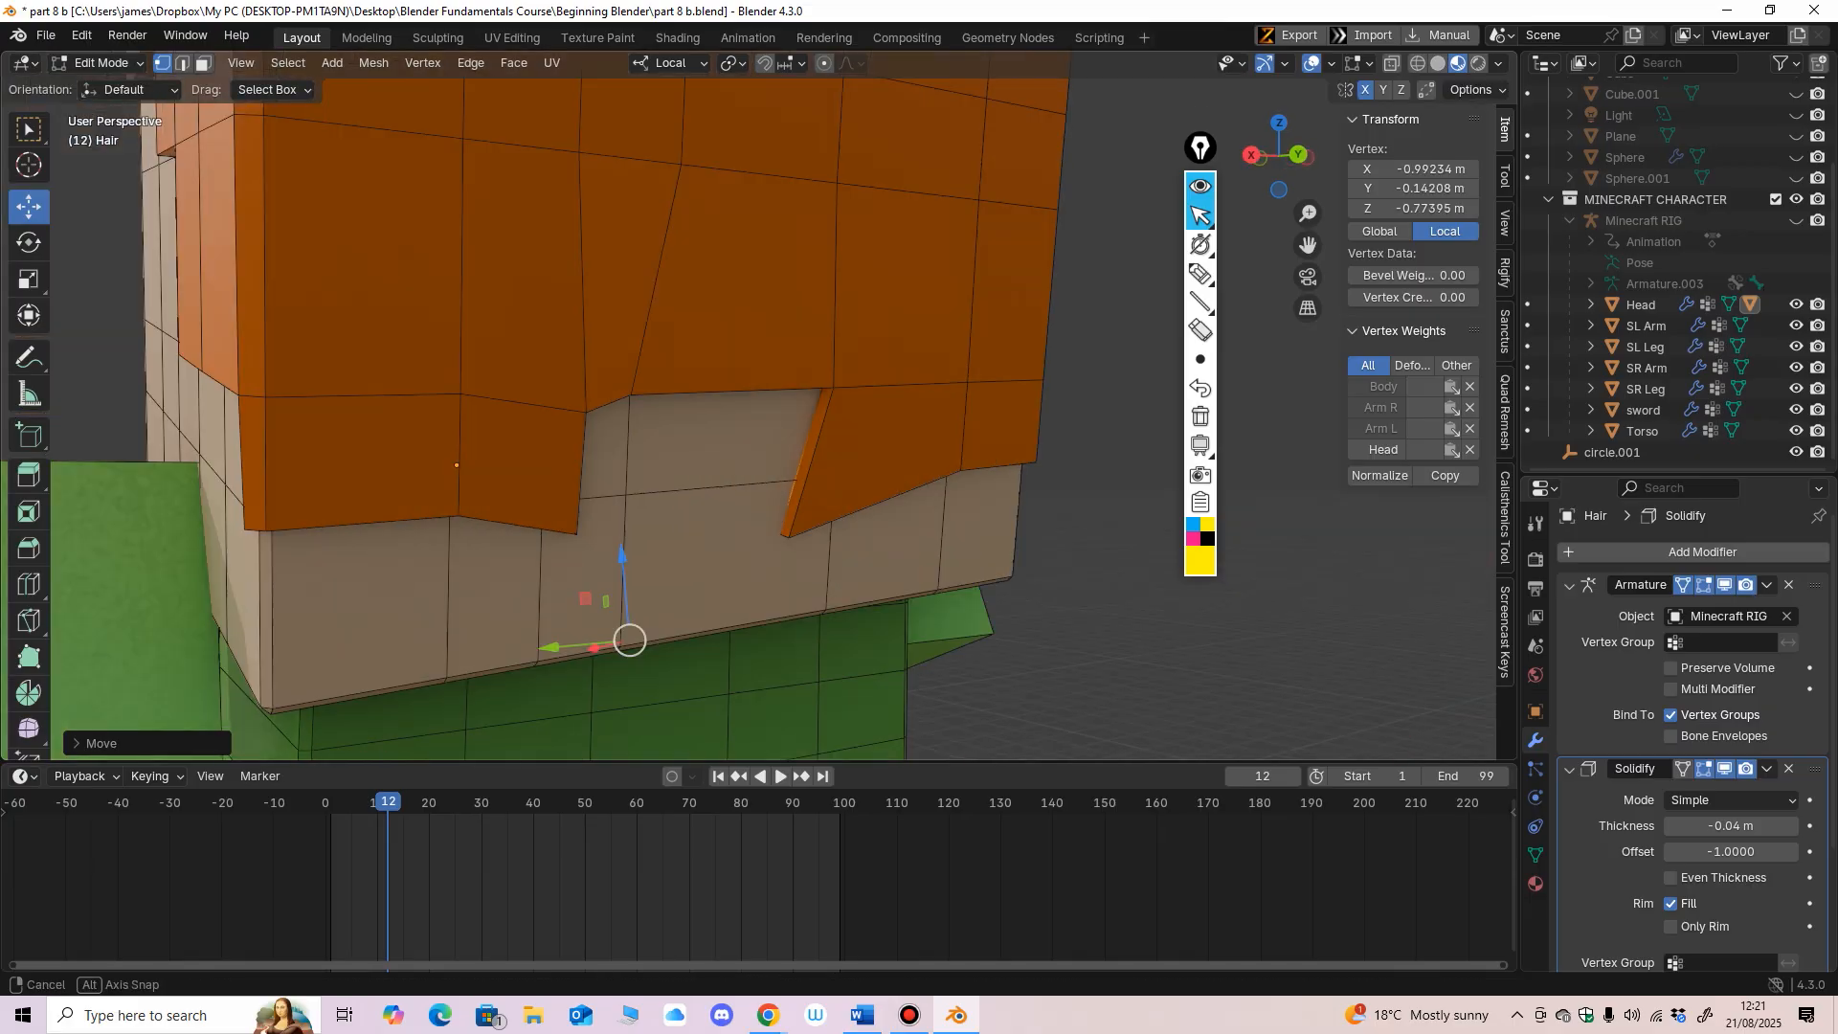
{"action": "middle_click_drag", "start_coordinate": [630, 659], "coordinate": [527, 622]}
{"action": "left_click_drag", "start_coordinate": [786, 688], "coordinate": [828, 678]}
{"action": "middle_click_drag", "start_coordinate": [828, 678], "coordinate": [848, 688]}
{"action": "scroll", "coordinate": [848, 688], "scroll_direction": "down", "scroll_amount": 2}
{"action": "left_click_drag", "start_coordinate": [790, 595], "coordinate": [790, 583]}
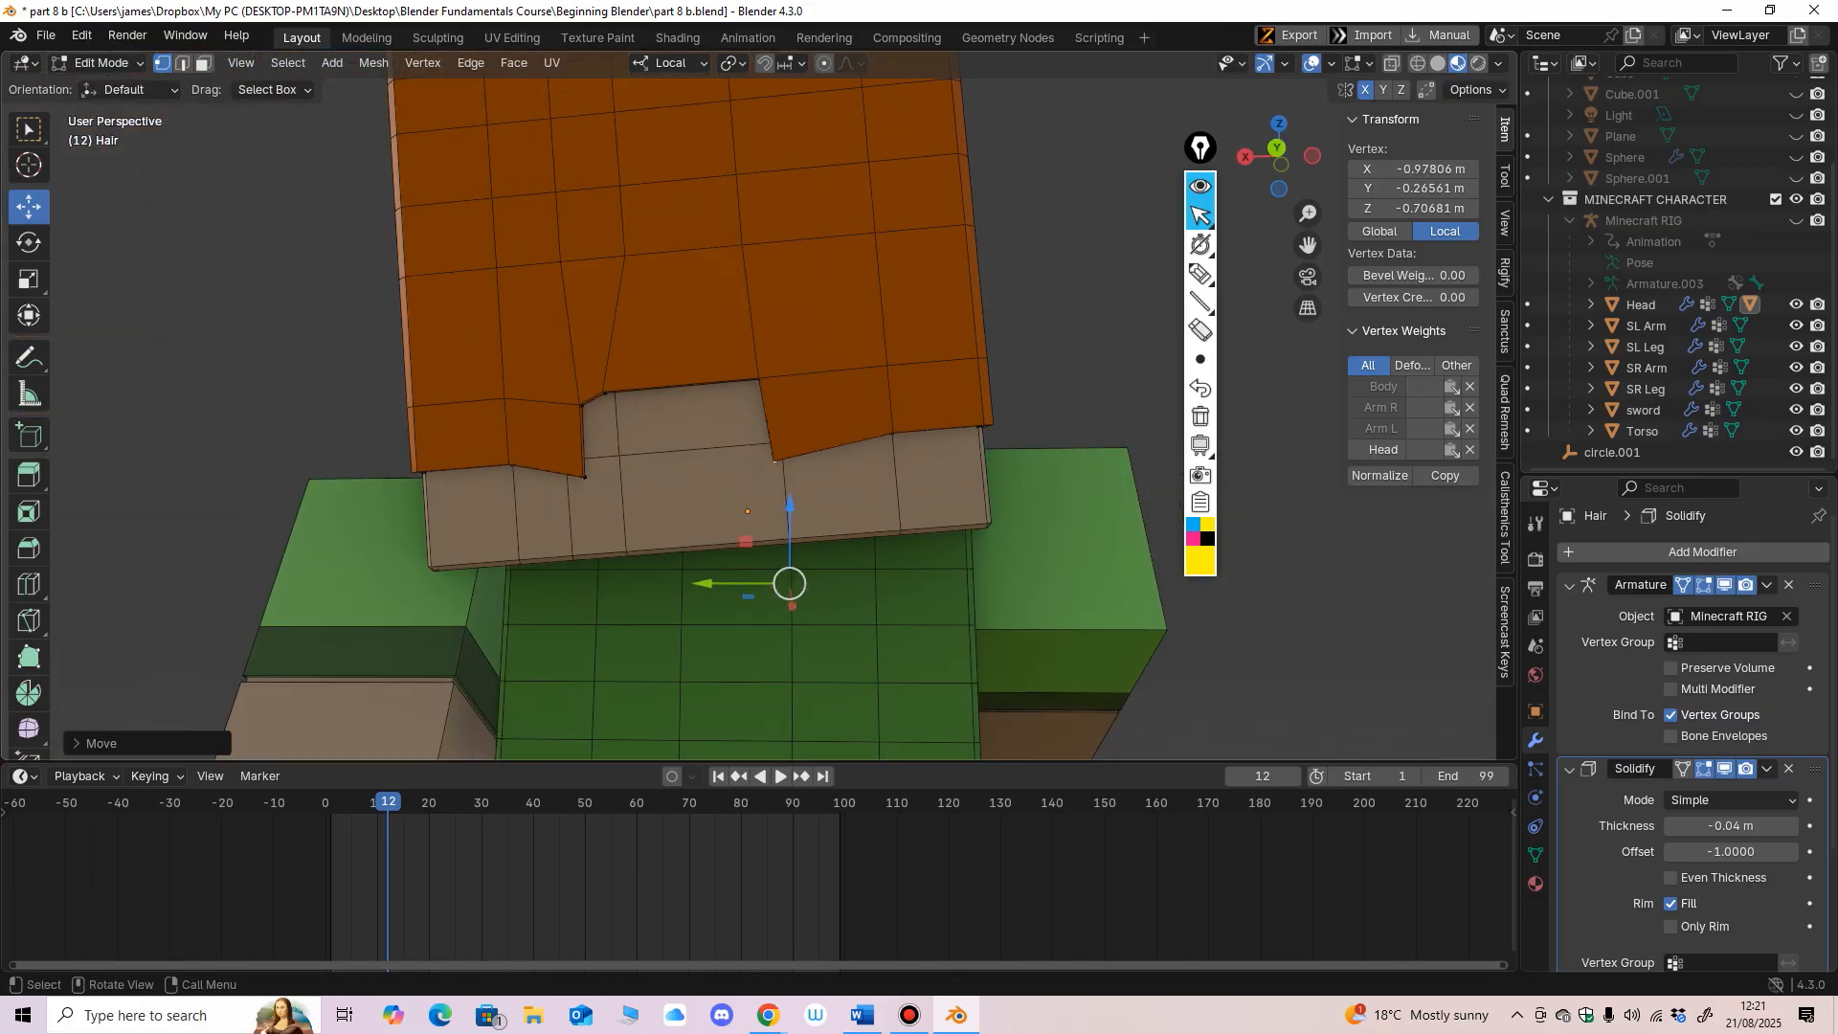
Step: Raise the left hair tab's lower tip slightly, and move the gap's upper left inner vertex about 0.21 m inward along local Y
{"action": "left_click", "coordinate": [585, 477]}
{"action": "left_click_drag", "start_coordinate": [628, 583], "coordinate": [631, 569]}
{"action": "scroll", "coordinate": [631, 568], "scroll_direction": "down", "scroll_amount": 1}
{"action": "left_click", "coordinate": [629, 395]}
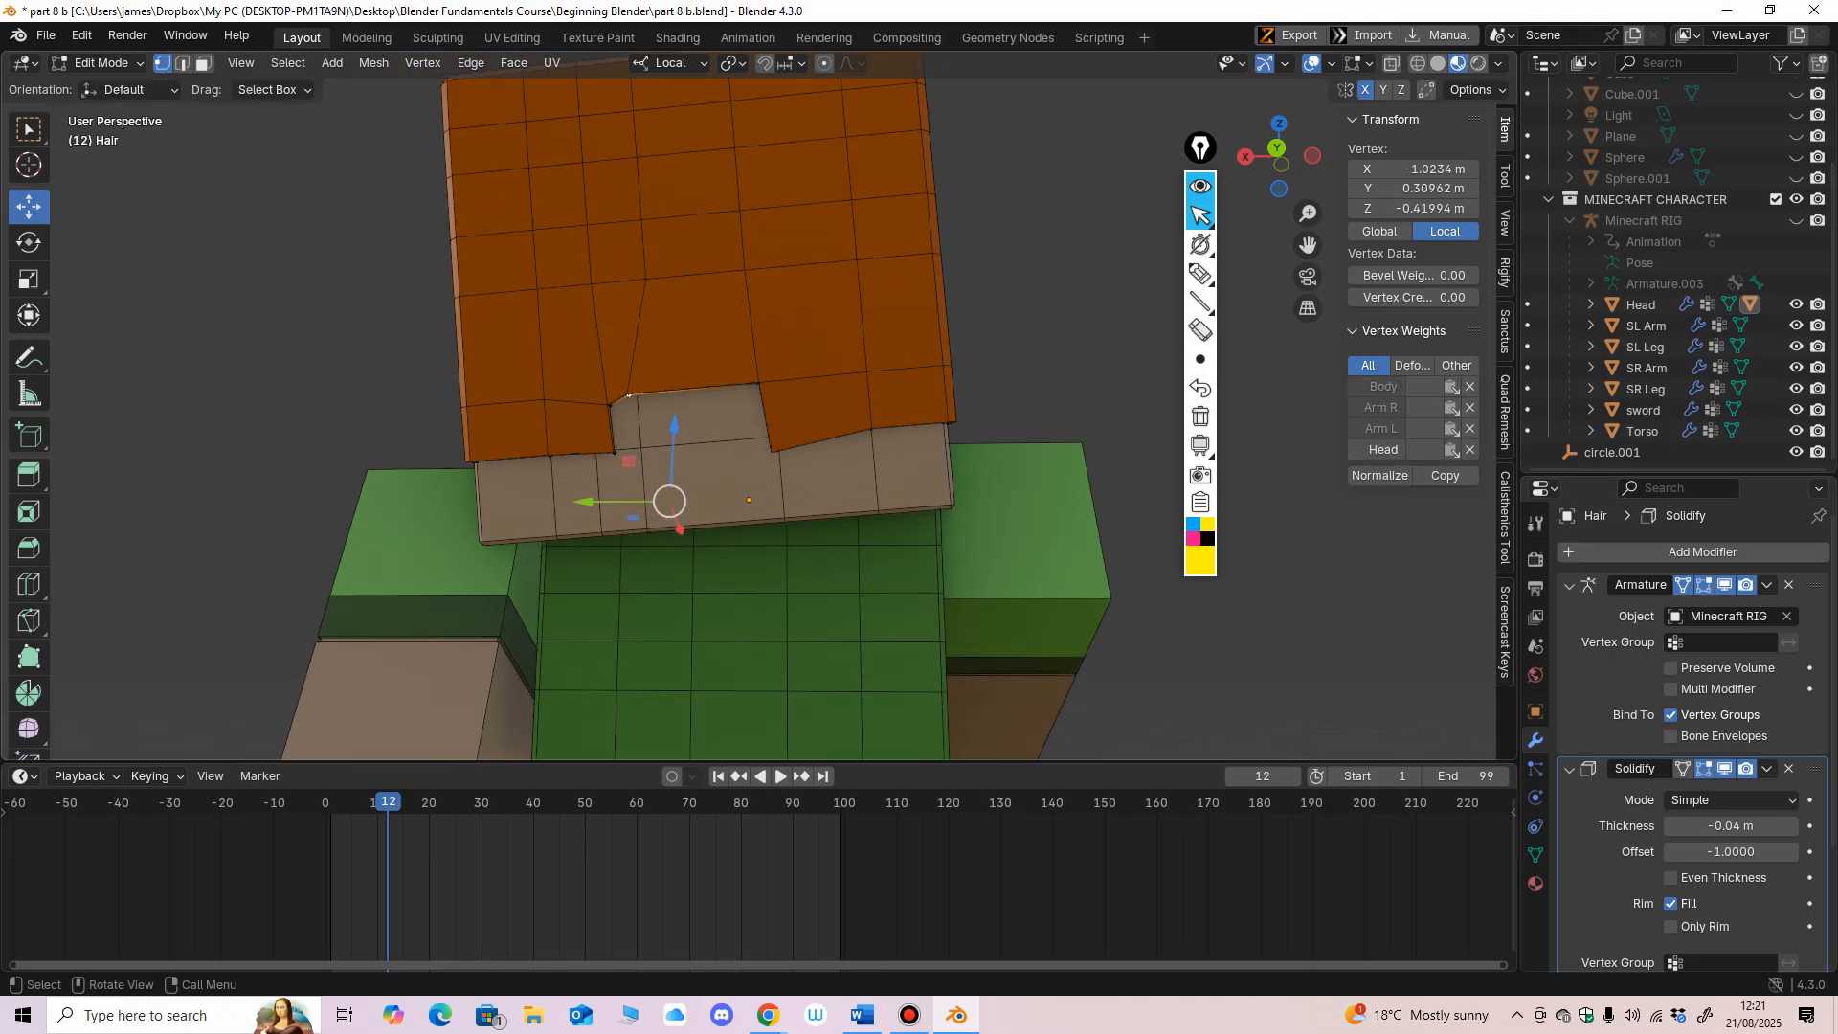
{"action": "left_click_drag", "start_coordinate": [669, 501], "coordinate": [710, 500]}
Step: Check the character from the front at frame 44 and enlarge the 3D viewport by shrinking the timeline
{"action": "middle_click_drag", "start_coordinate": [709, 500], "coordinate": [879, 453]}
{"action": "key", "text": "Escape"}
{"action": "scroll", "coordinate": [761, 452], "scroll_direction": "down", "scroll_amount": 2}
{"action": "scroll", "coordinate": [911, 452], "scroll_direction": "down", "scroll_amount": 3}
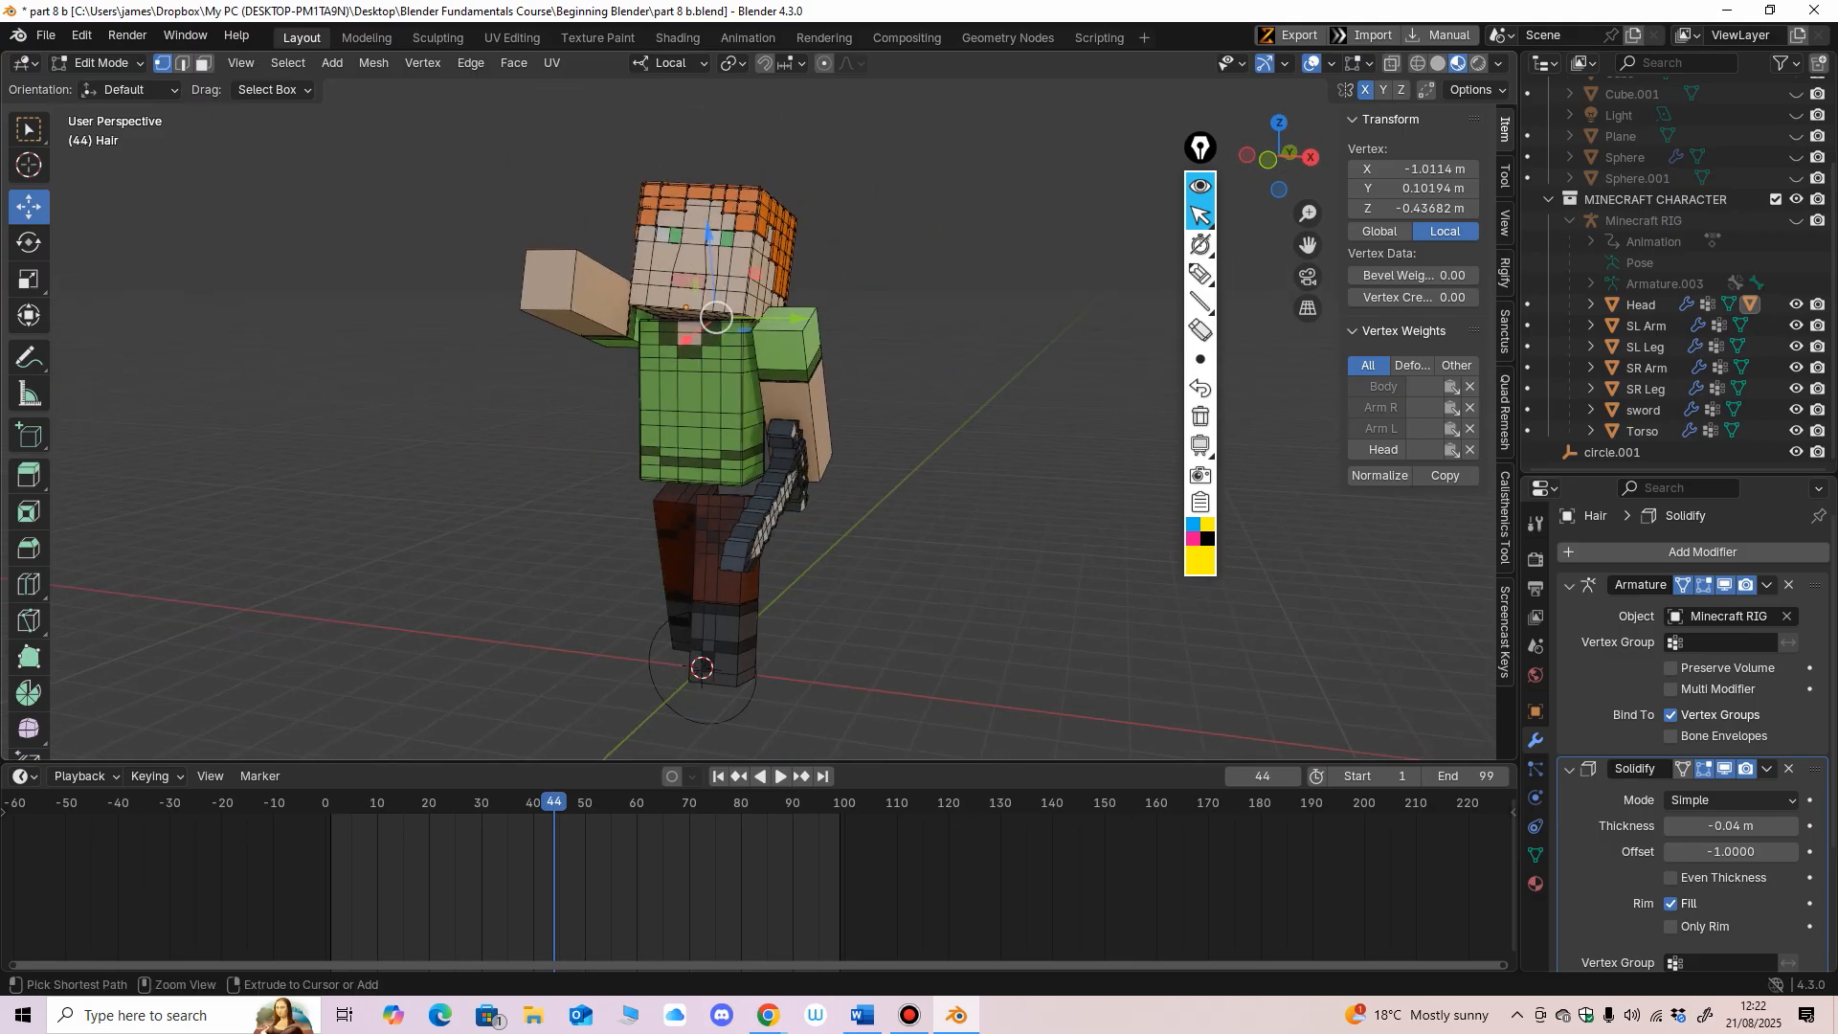
{"action": "scroll", "coordinate": [879, 454], "scroll_direction": "up", "scroll_amount": 1}
{"action": "left_click_drag", "start_coordinate": [879, 762], "coordinate": [878, 799]}
{"action": "scroll", "coordinate": [876, 536], "scroll_direction": "up", "scroll_amount": 1}
{"action": "mouse_move", "coordinate": [875, 536]}
{"action": "middle_mouse_down"}
{"action": "mouse_move", "coordinate": [890, 532]}
{"action": "mouse_move", "coordinate": [851, 536]}
{"action": "middle_mouse_up"}
Step: Return the Hair to Object Mode and save the file
{"action": "left_click", "coordinate": [101, 62]}
{"action": "left_click", "coordinate": [105, 87]}
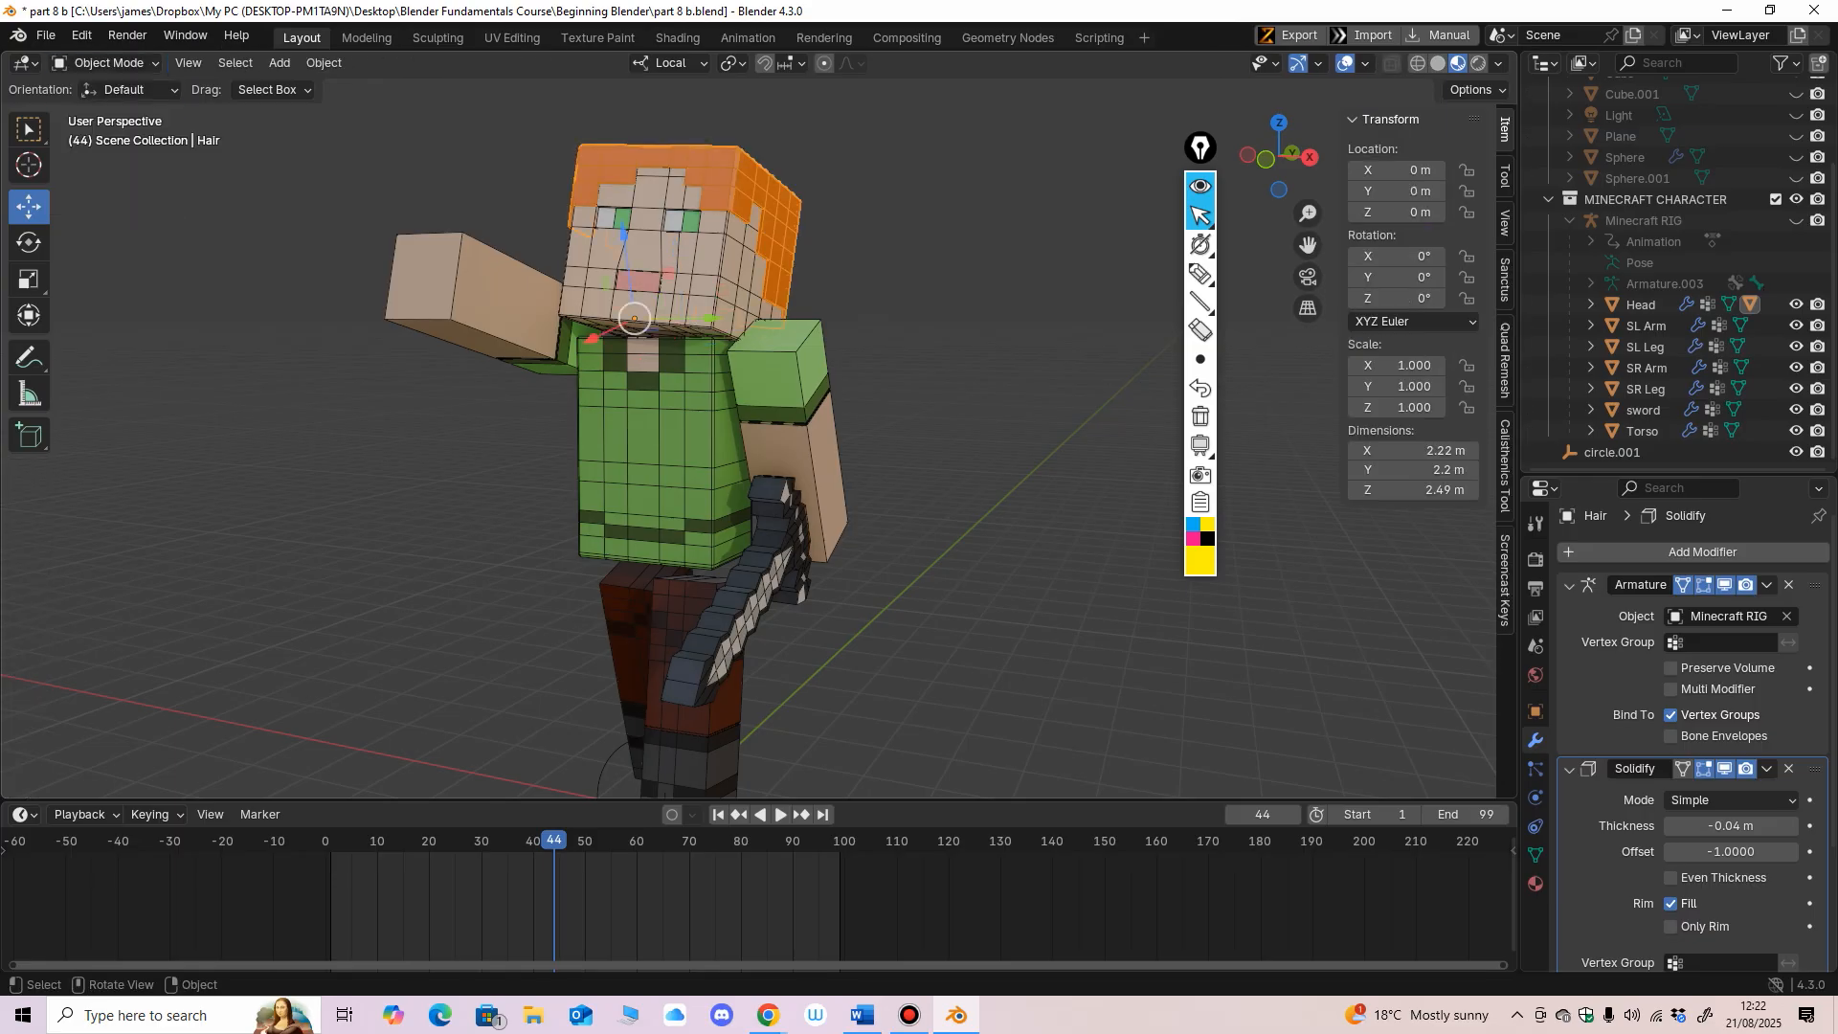
{"action": "key", "text": "ctrl+s"}
{"action": "middle_click_drag", "start_coordinate": [661, 794], "coordinate": [672, 733]}
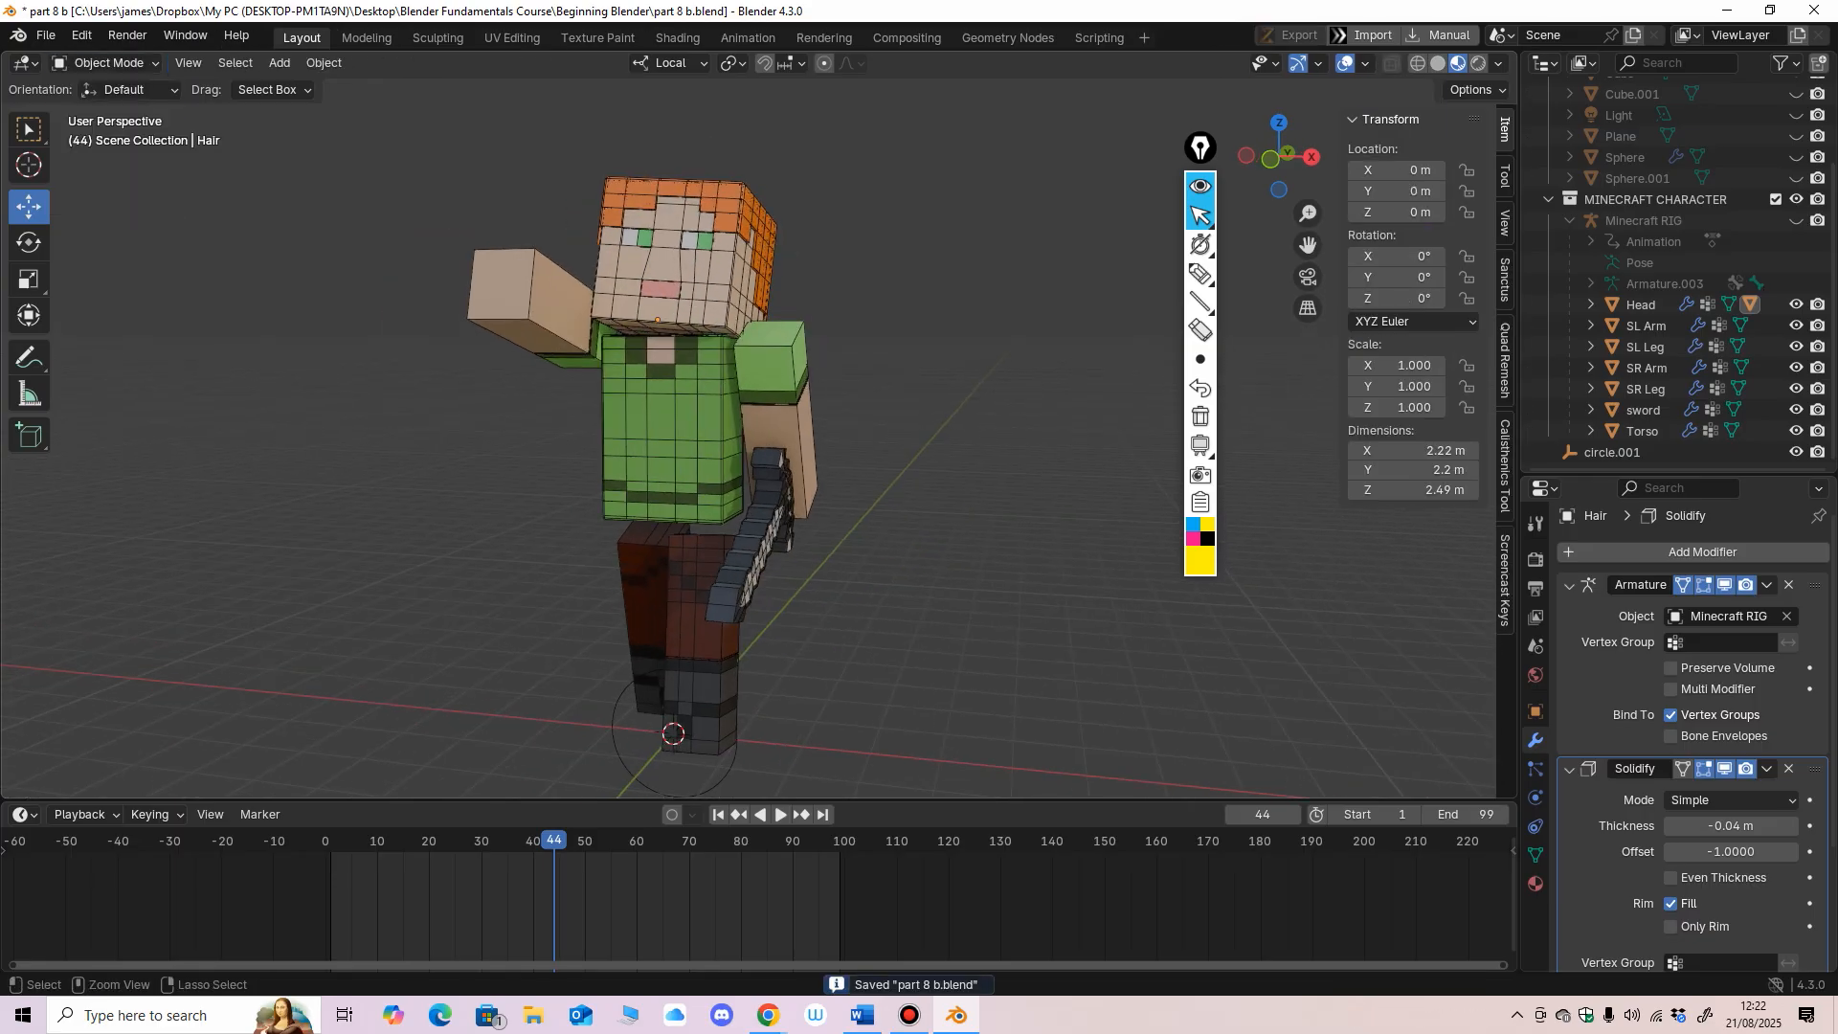
Step: Delete the circle object around the character's feet
{"action": "left_click", "coordinate": [671, 732]}
{"action": "key", "text": "Delete"}
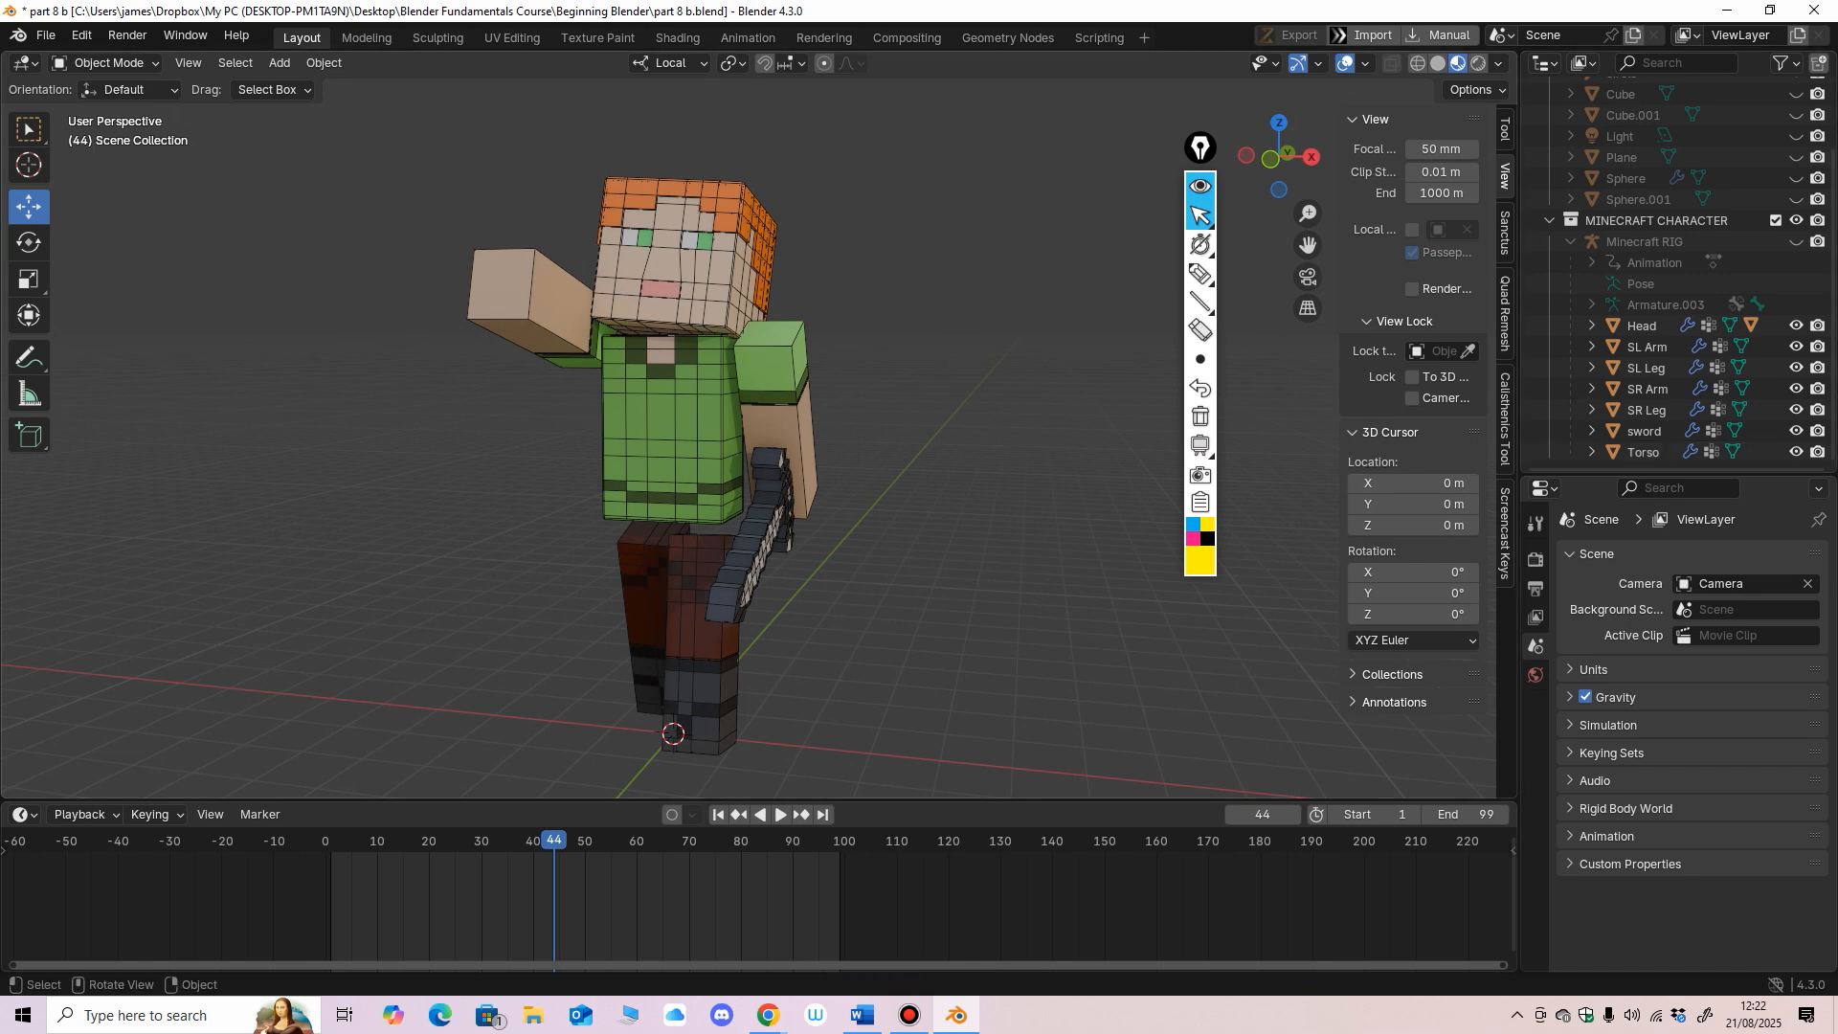
{"action": "middle_click_drag", "start_coordinate": [670, 731], "coordinate": [665, 731]}
{"action": "middle_click_drag", "start_coordinate": [664, 478], "coordinate": [666, 488]}
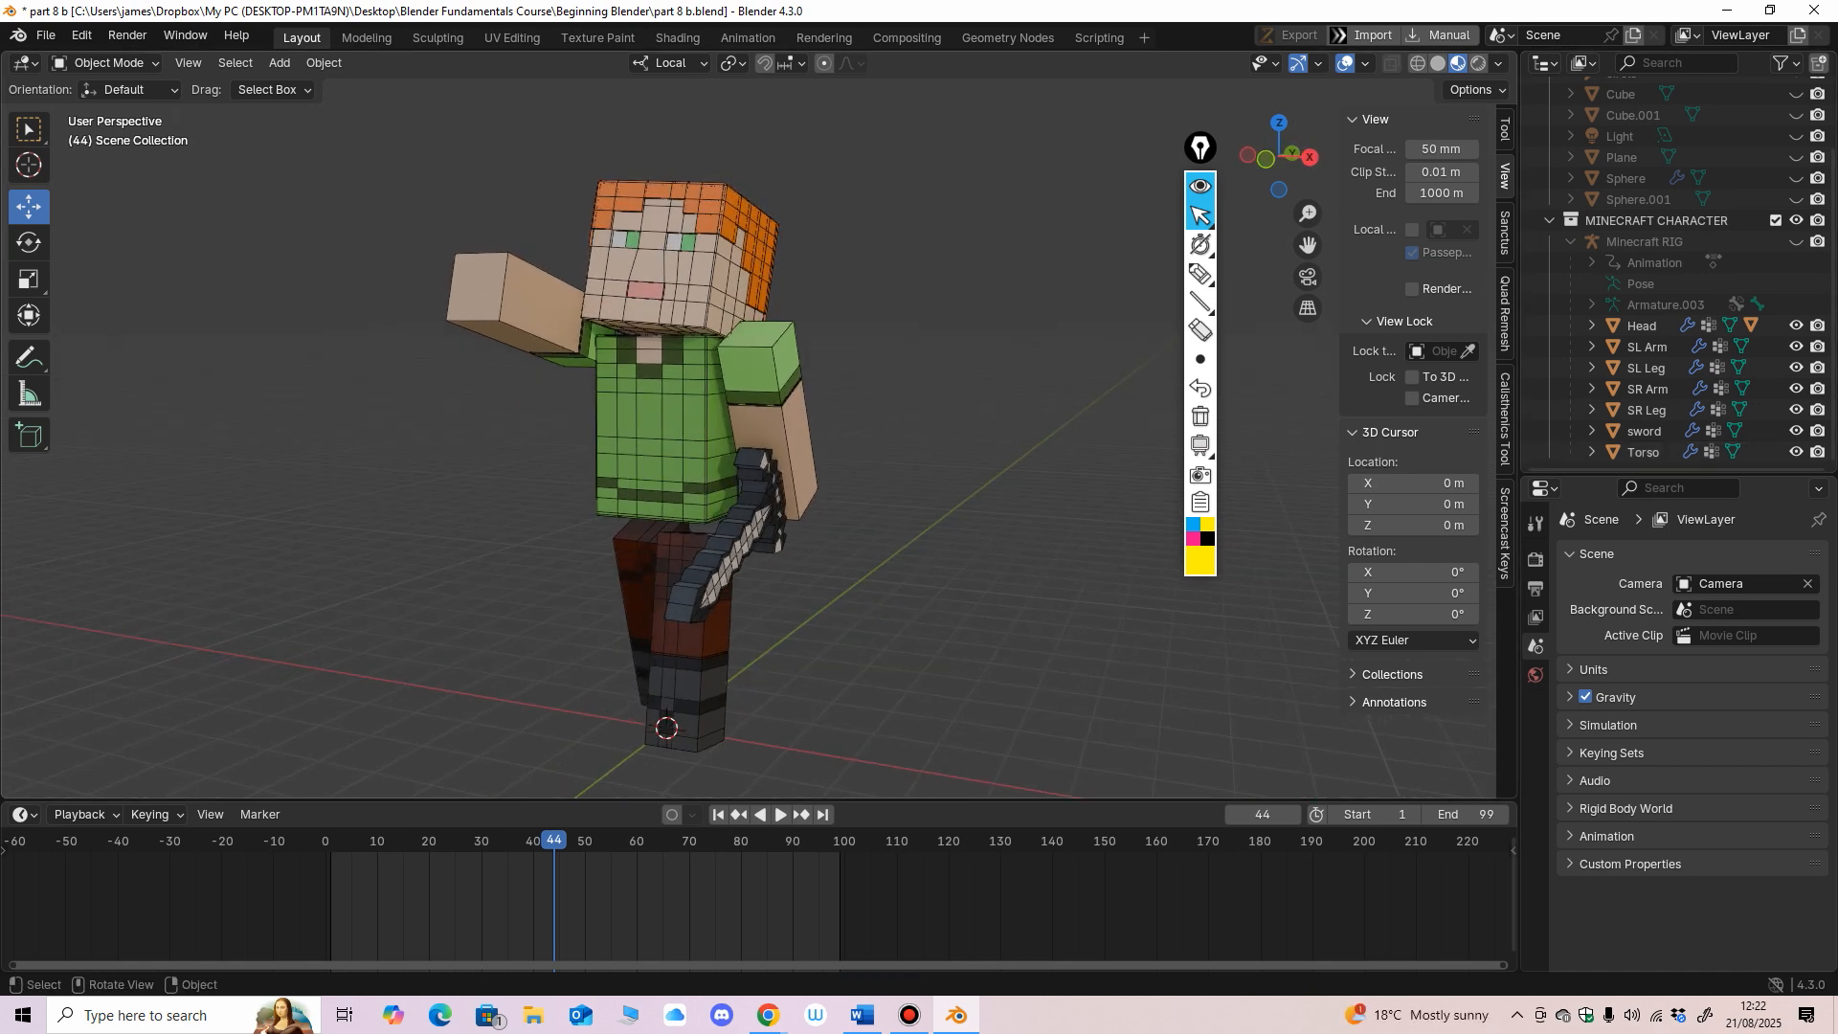
Step: Hide the viewport overlays and slightly darken the base color of the hair's Ginger_Hair material
{"action": "left_click", "coordinate": [1345, 62]}
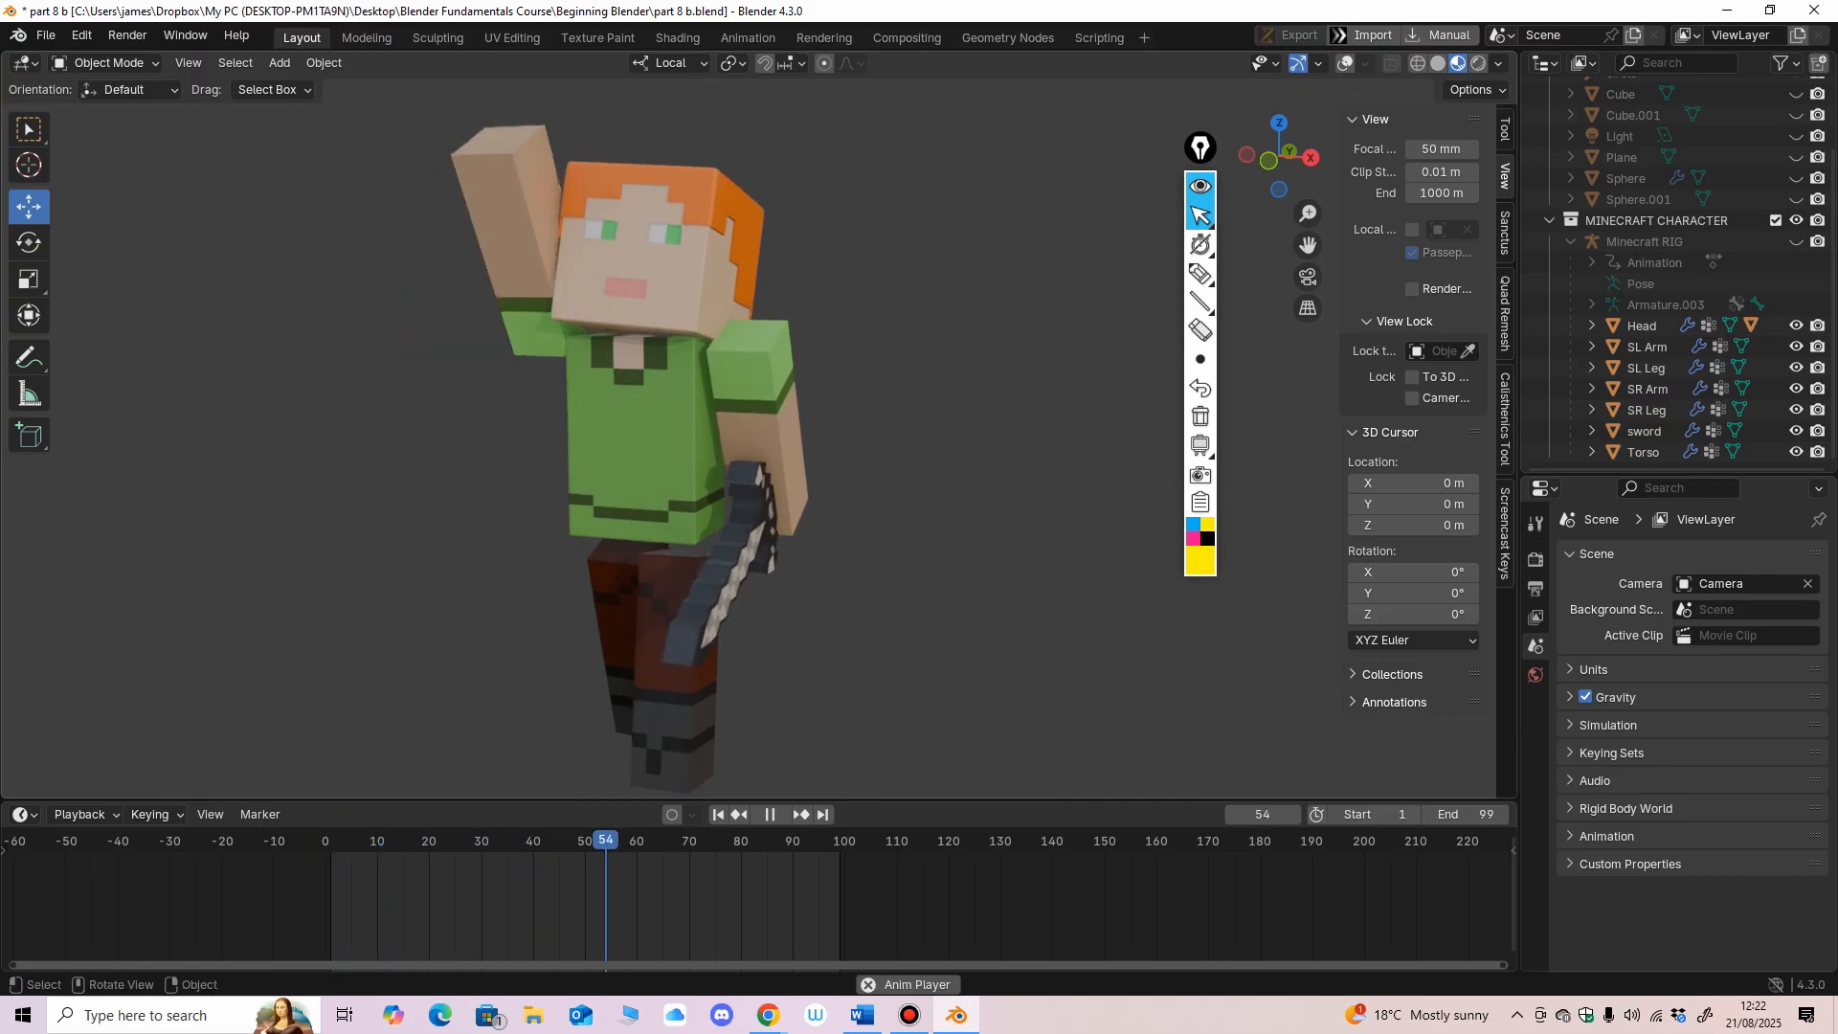
{"action": "left_click", "coordinate": [713, 199]}
{"action": "left_click", "coordinate": [1535, 855]}
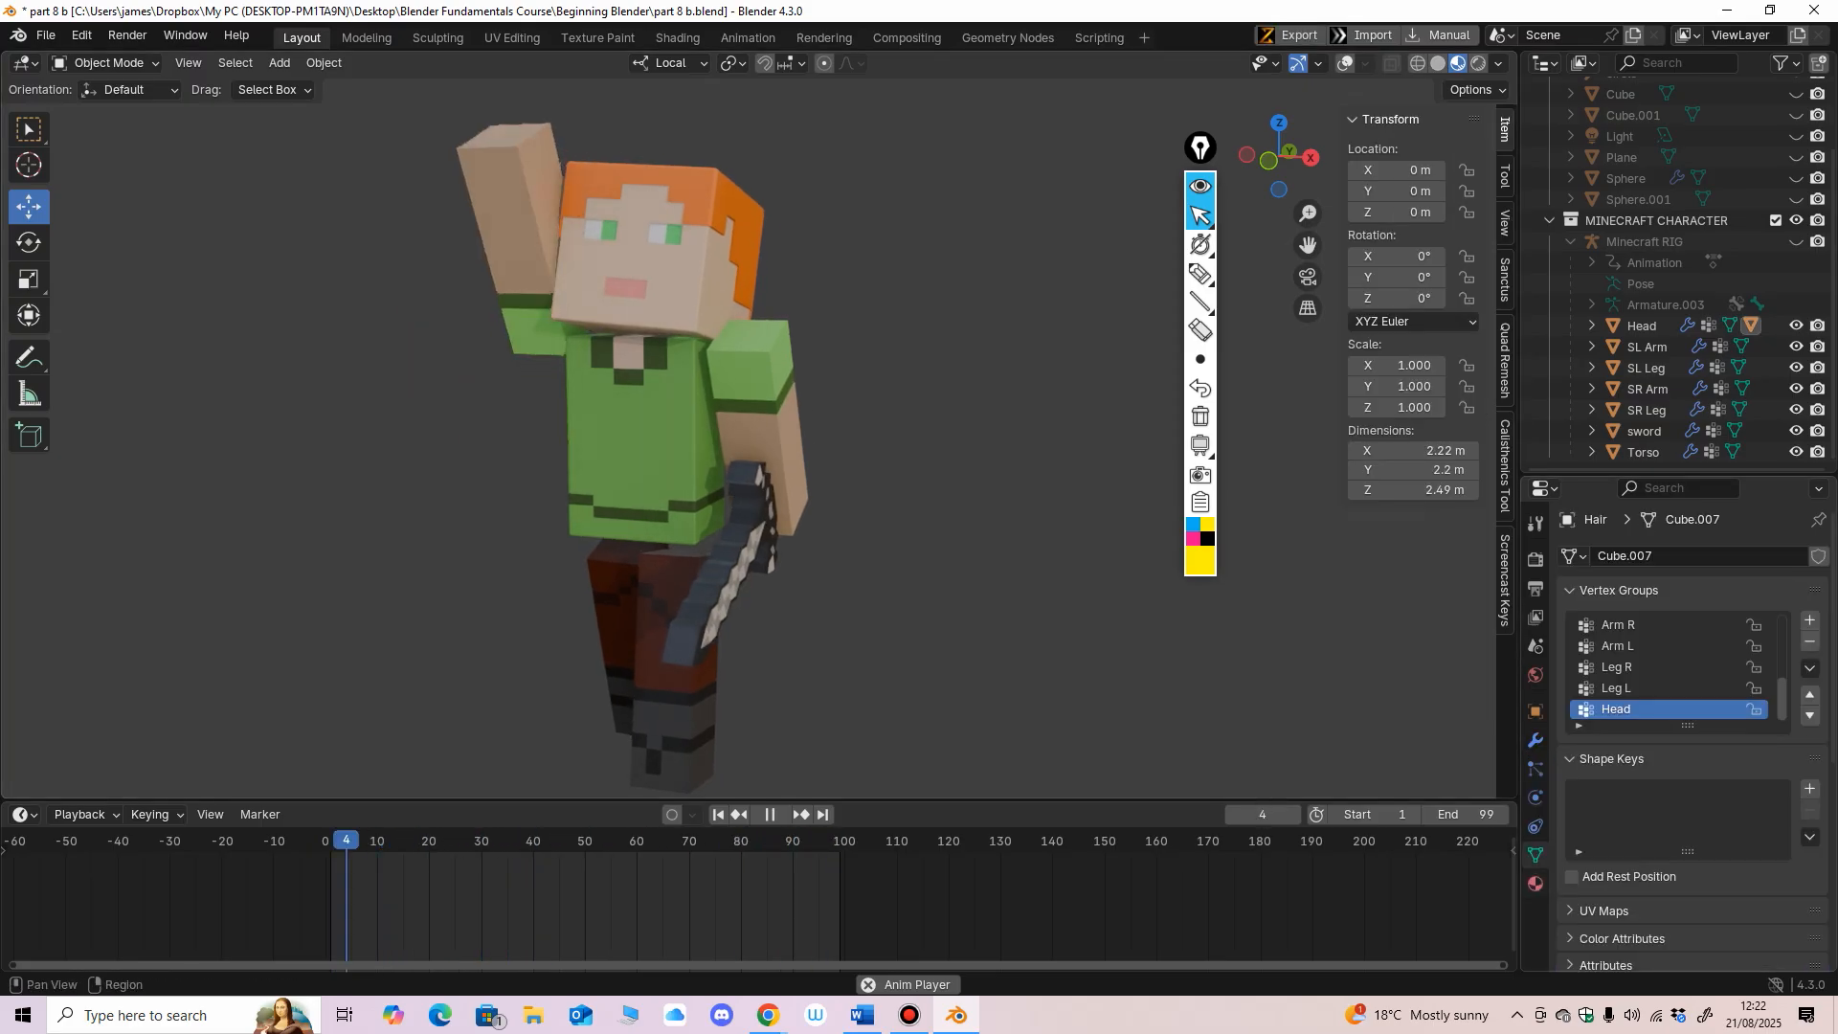
{"action": "left_click", "coordinate": [1535, 883]}
{"action": "left_click", "coordinate": [1740, 835]}
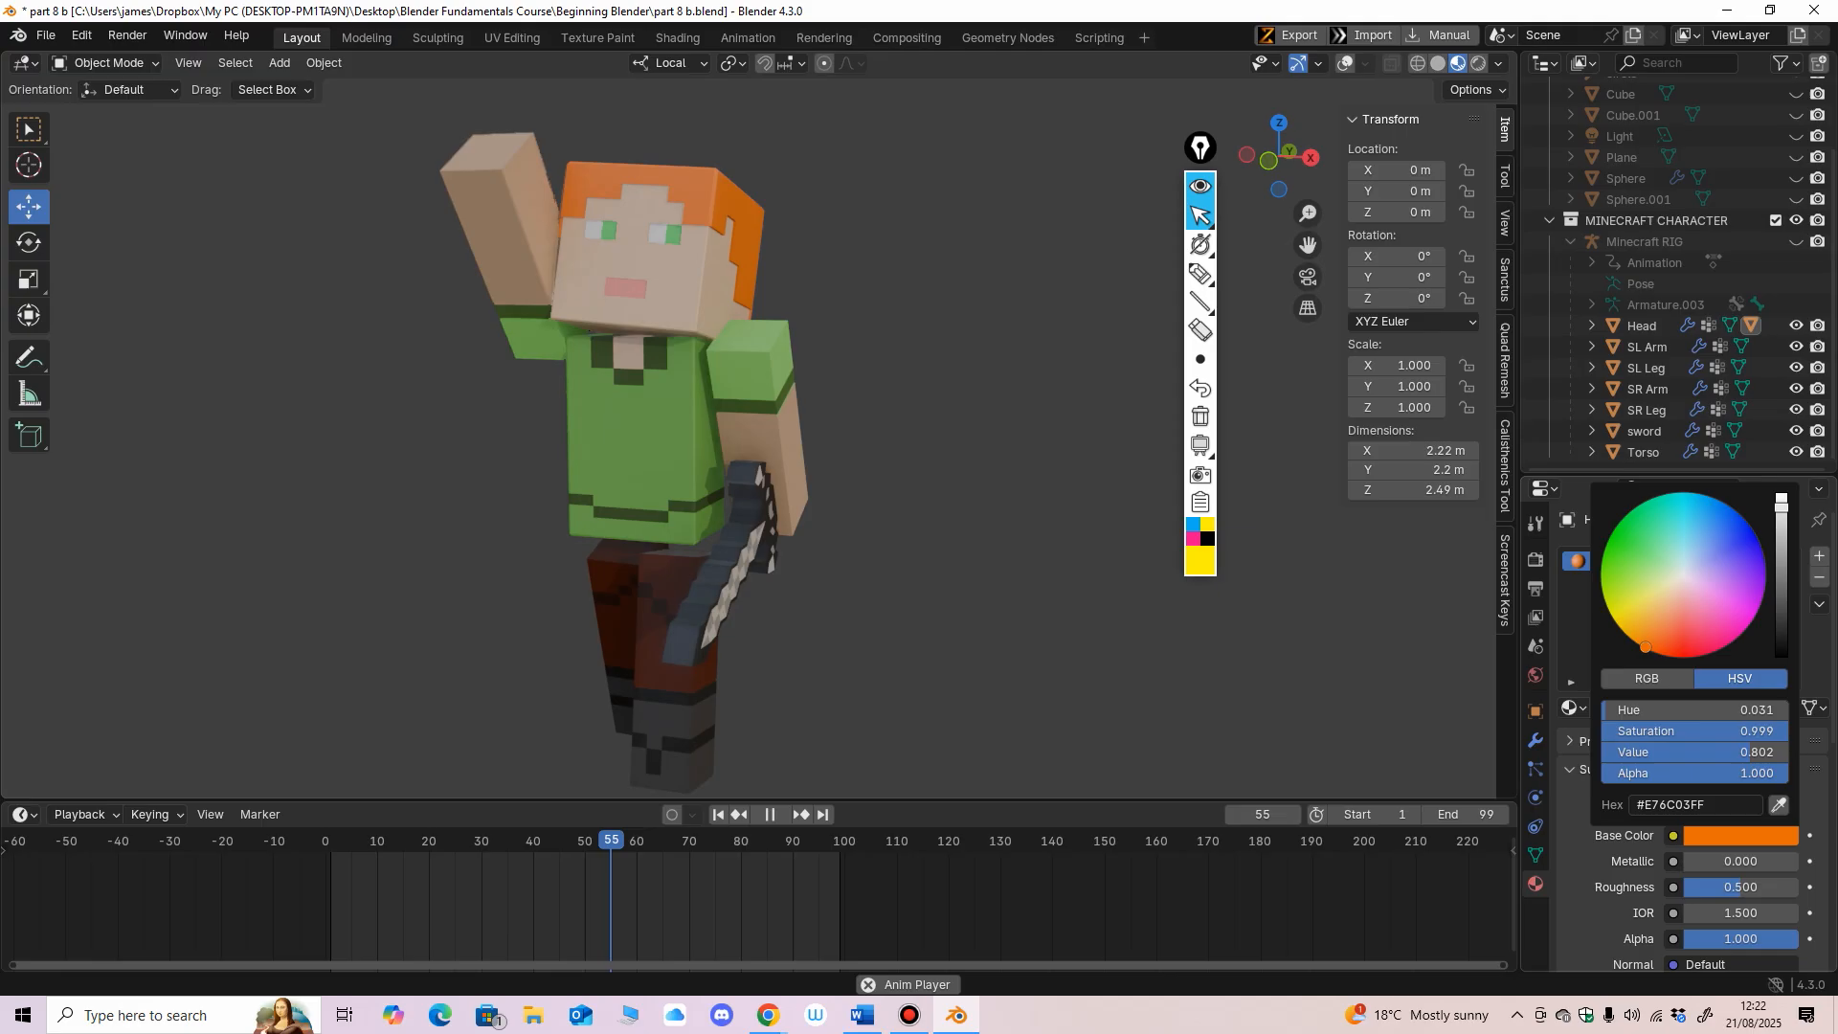
{"action": "left_click_drag", "start_coordinate": [1780, 508], "coordinate": [1780, 523]}
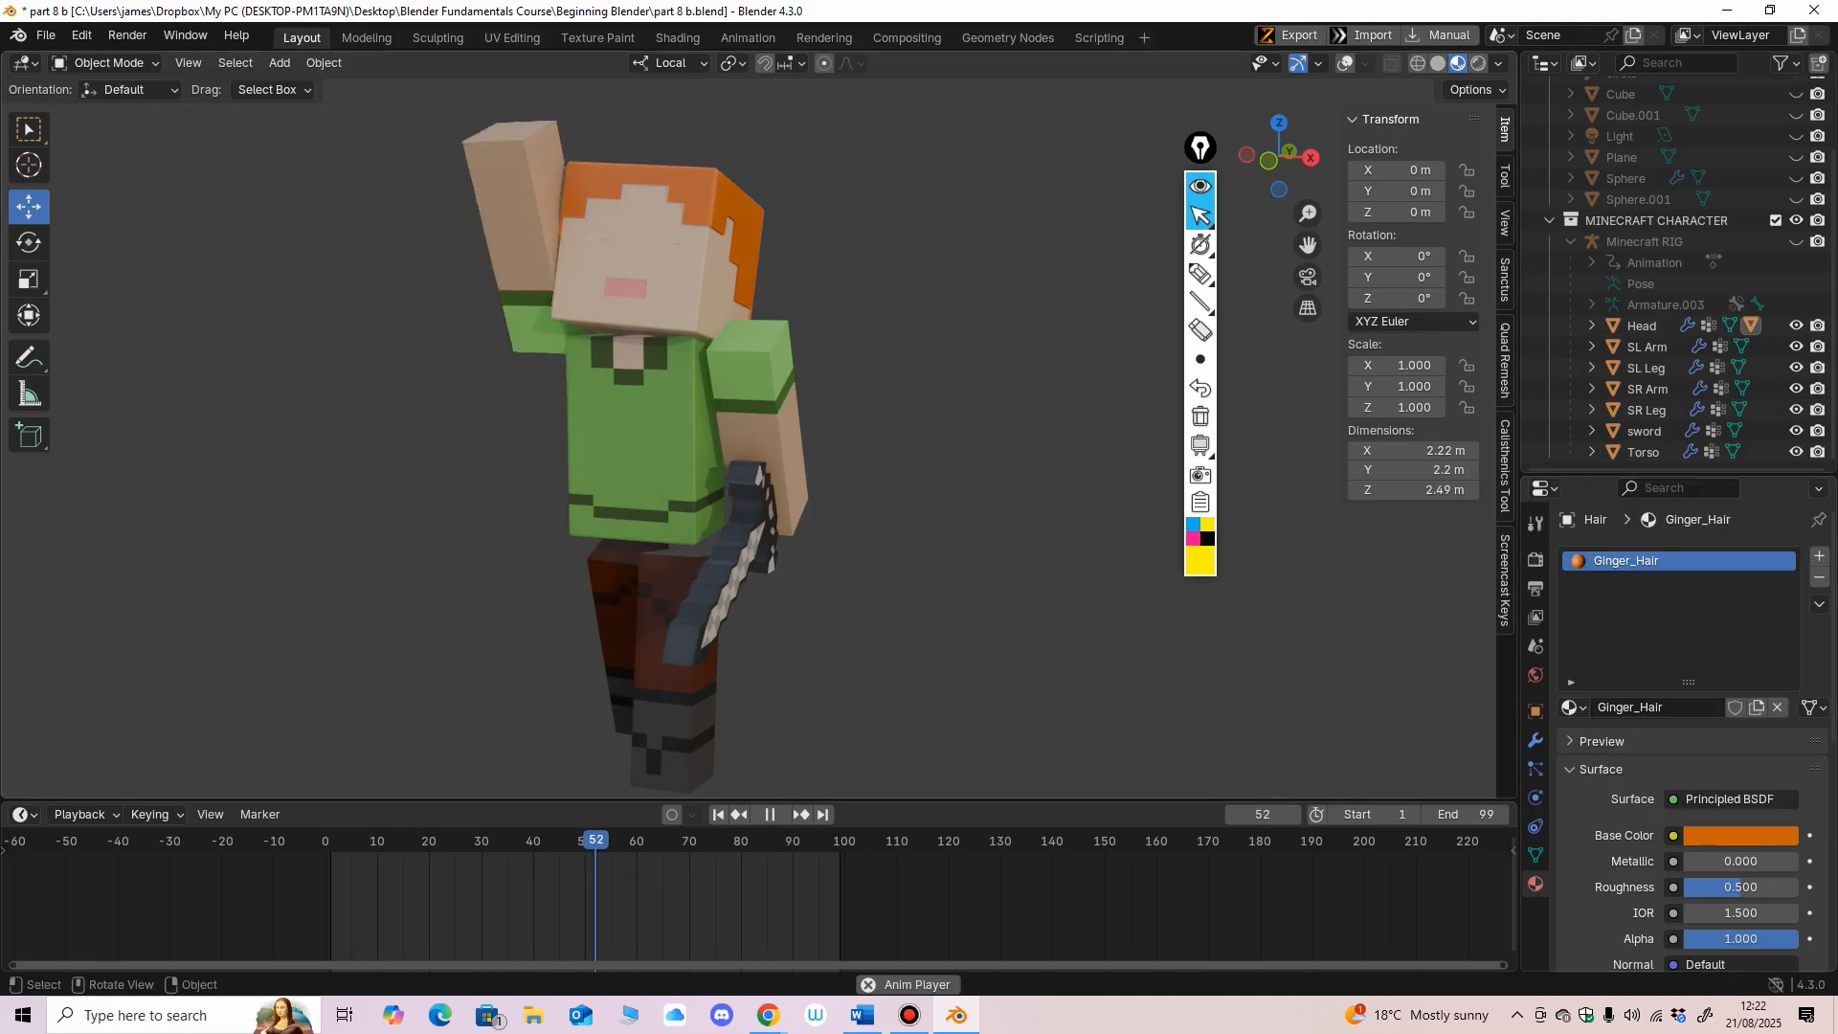
Step: Change the SR Arm's Arm_SR base color to a darker green
{"action": "left_click", "coordinate": [1646, 388]}
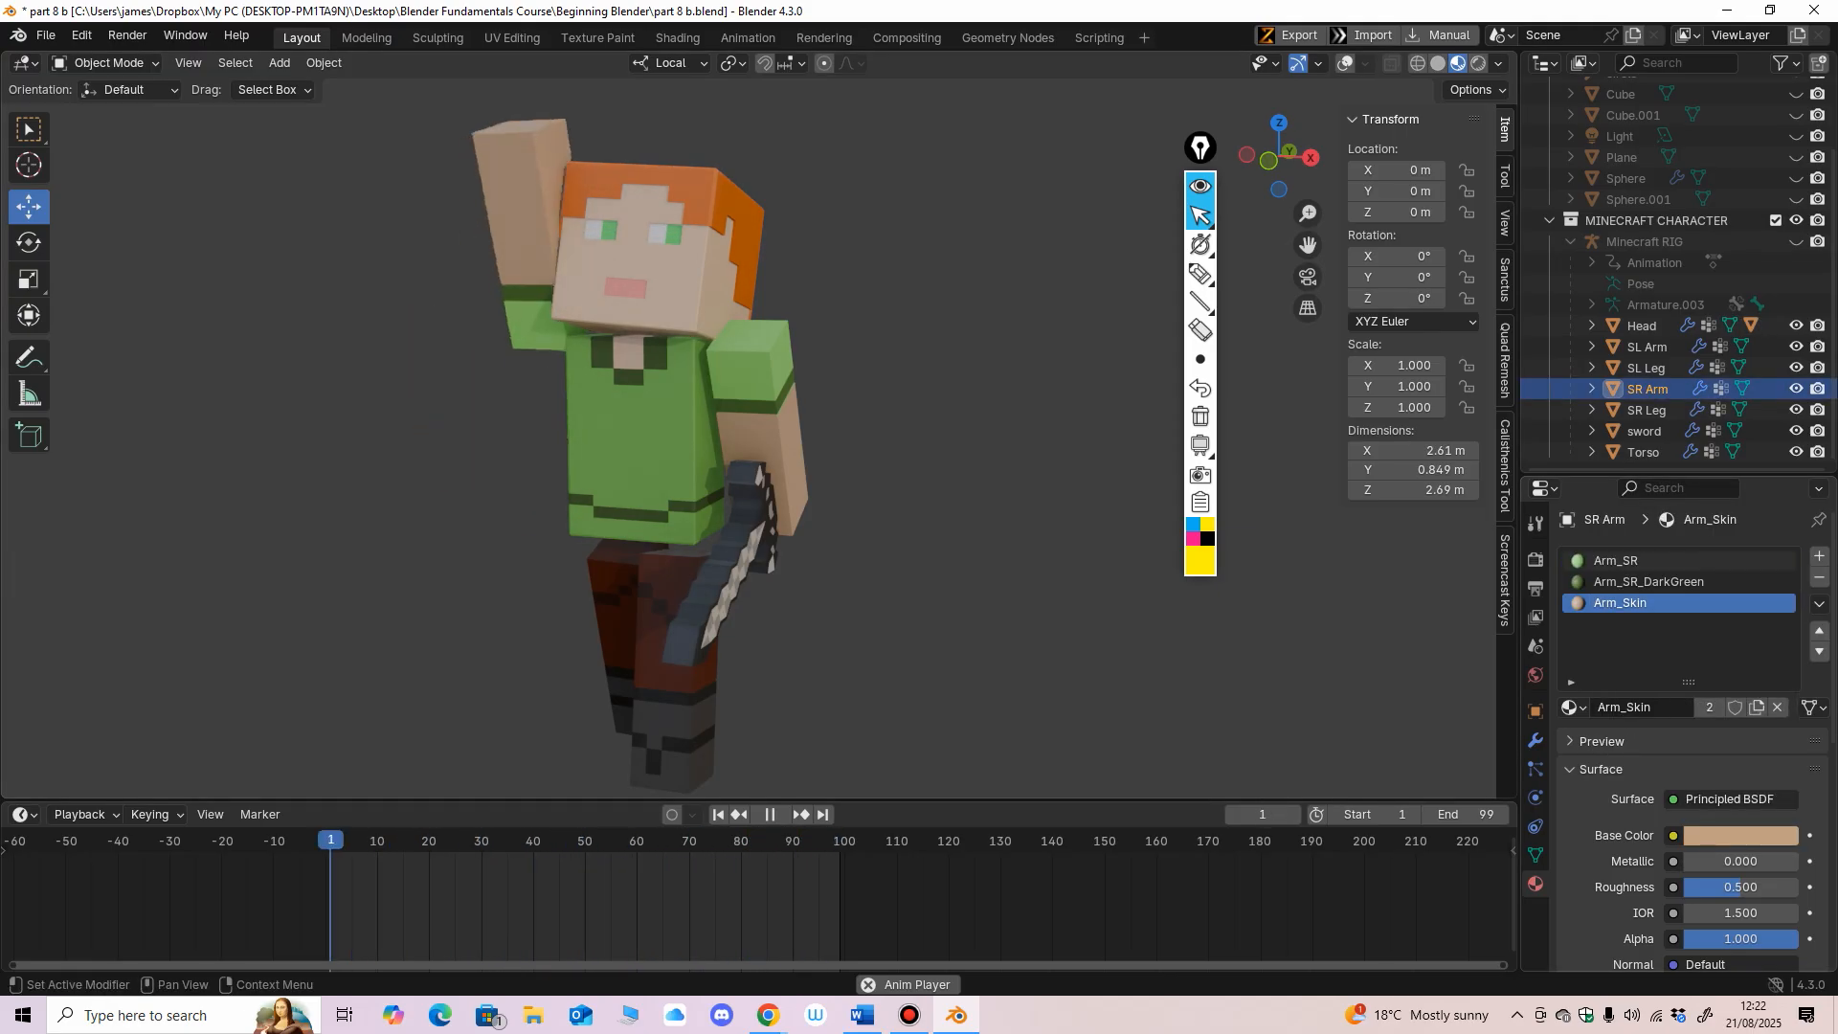
{"action": "left_click", "coordinate": [1627, 560]}
{"action": "left_click", "coordinate": [1740, 834]}
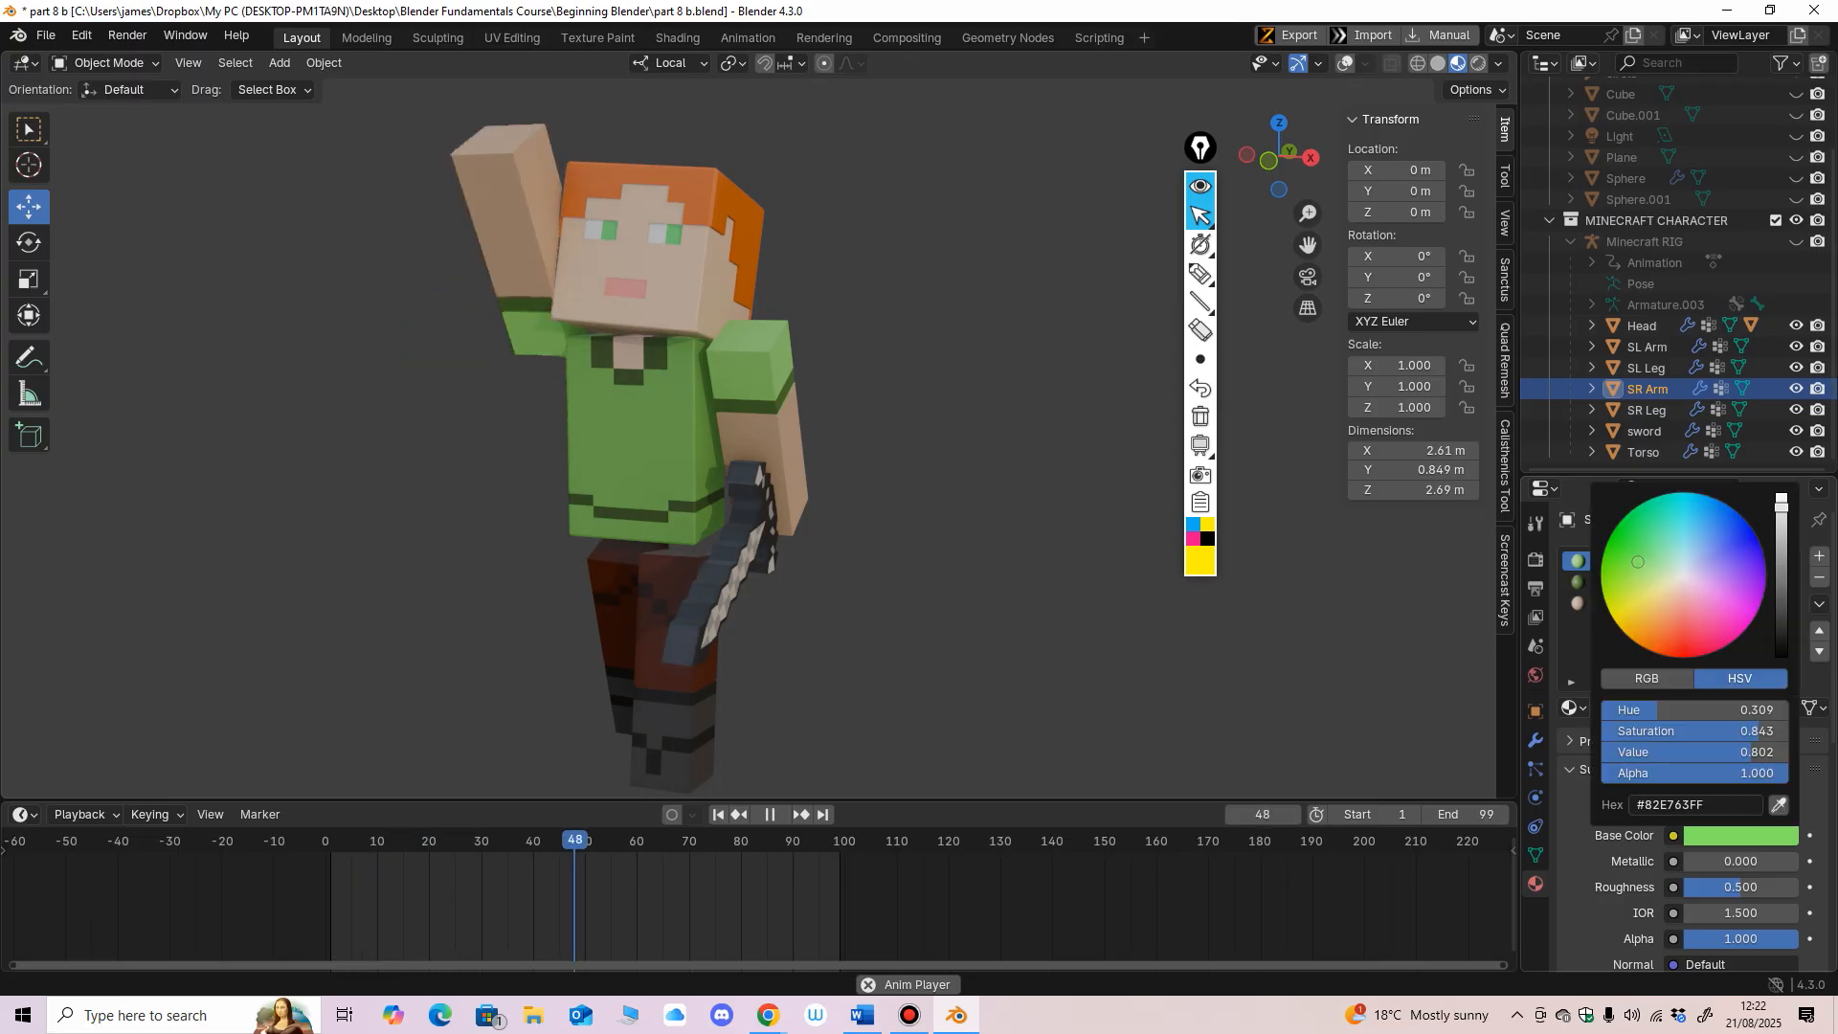
{"action": "left_click_drag", "start_coordinate": [1630, 571], "coordinate": [1632, 557]}
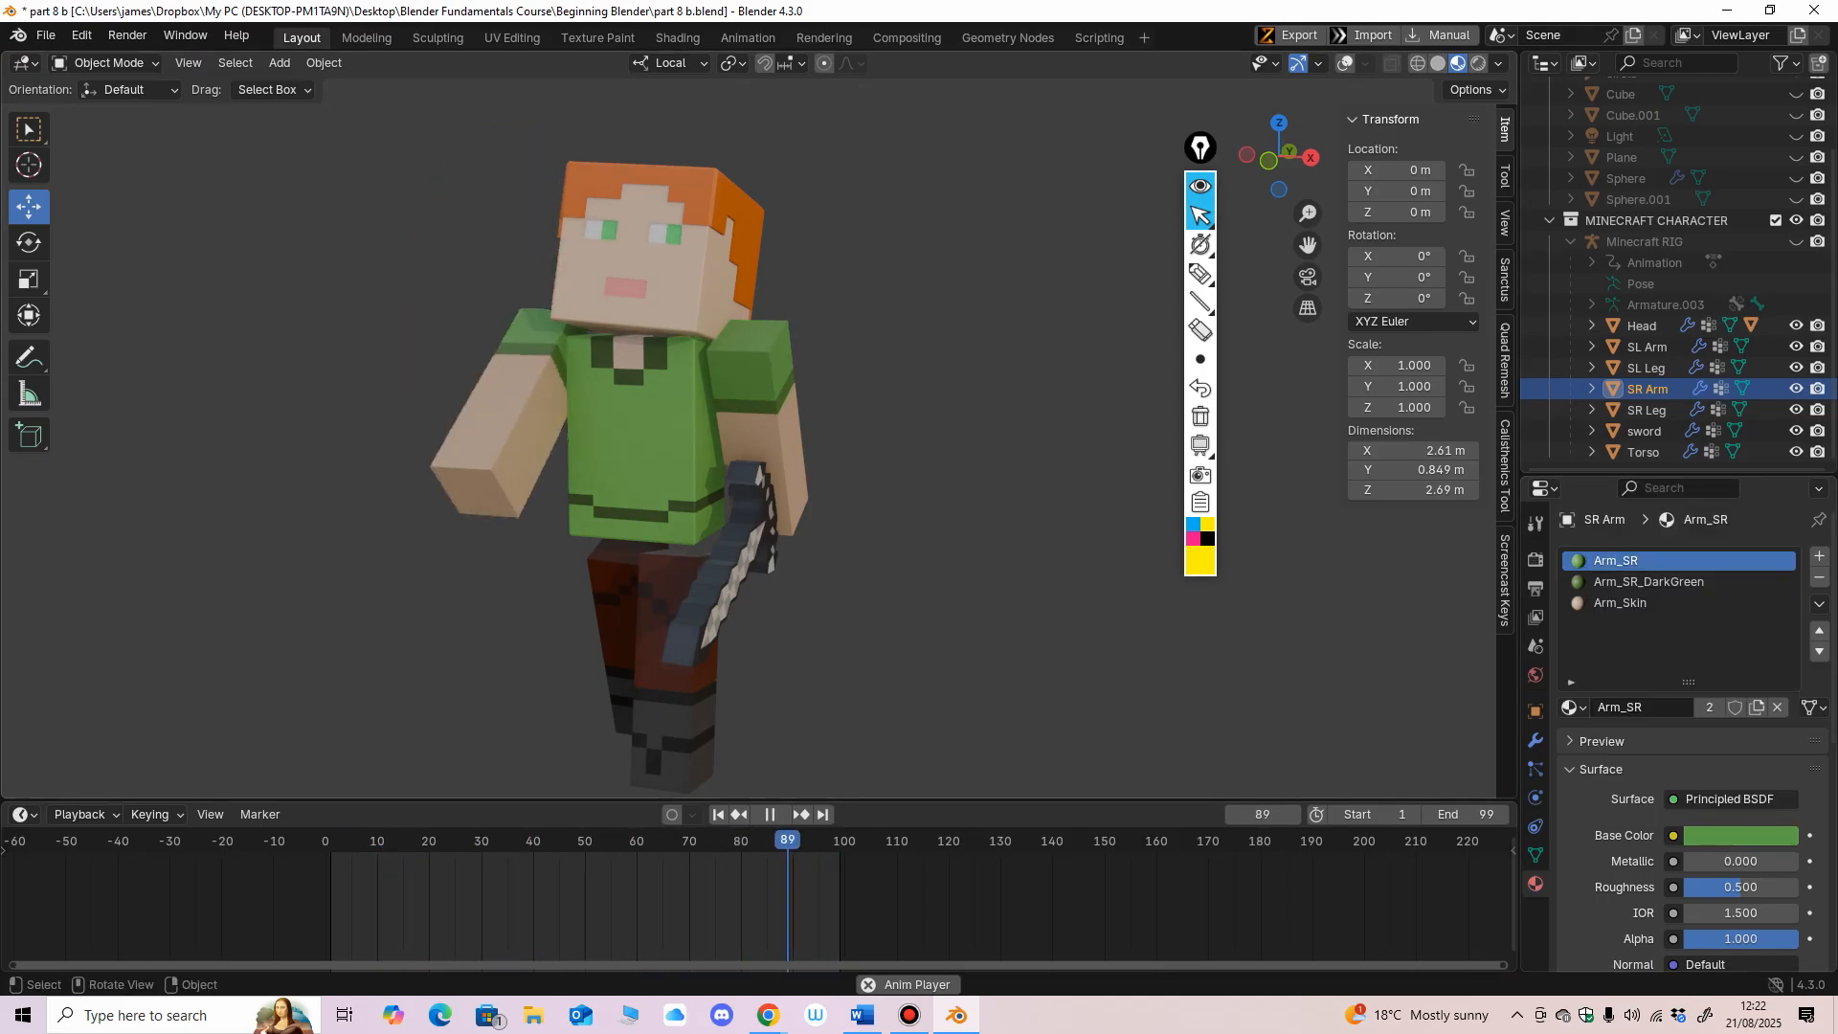
Step: Stop playback at frame 92 and open the base color of the head's Alex_Skin material
{"action": "left_click", "coordinate": [640, 259]}
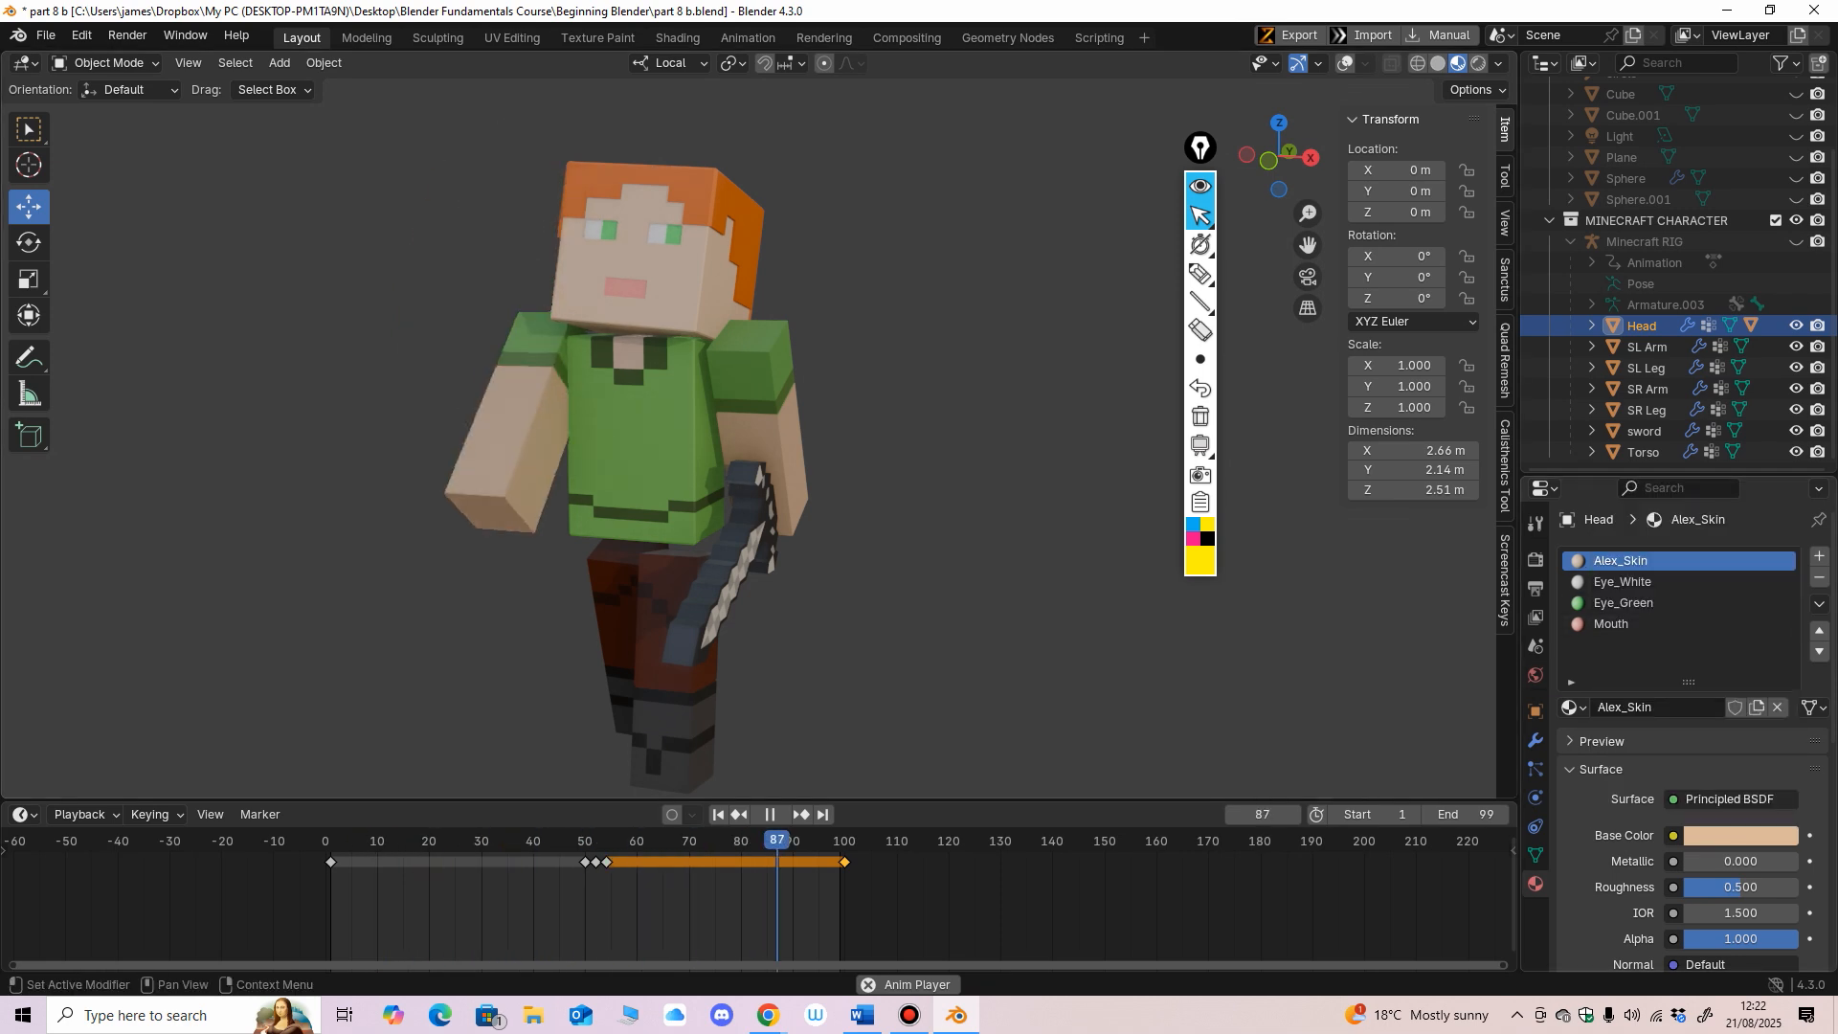
{"action": "key", "text": "space"}
{"action": "left_click", "coordinate": [1740, 834]}
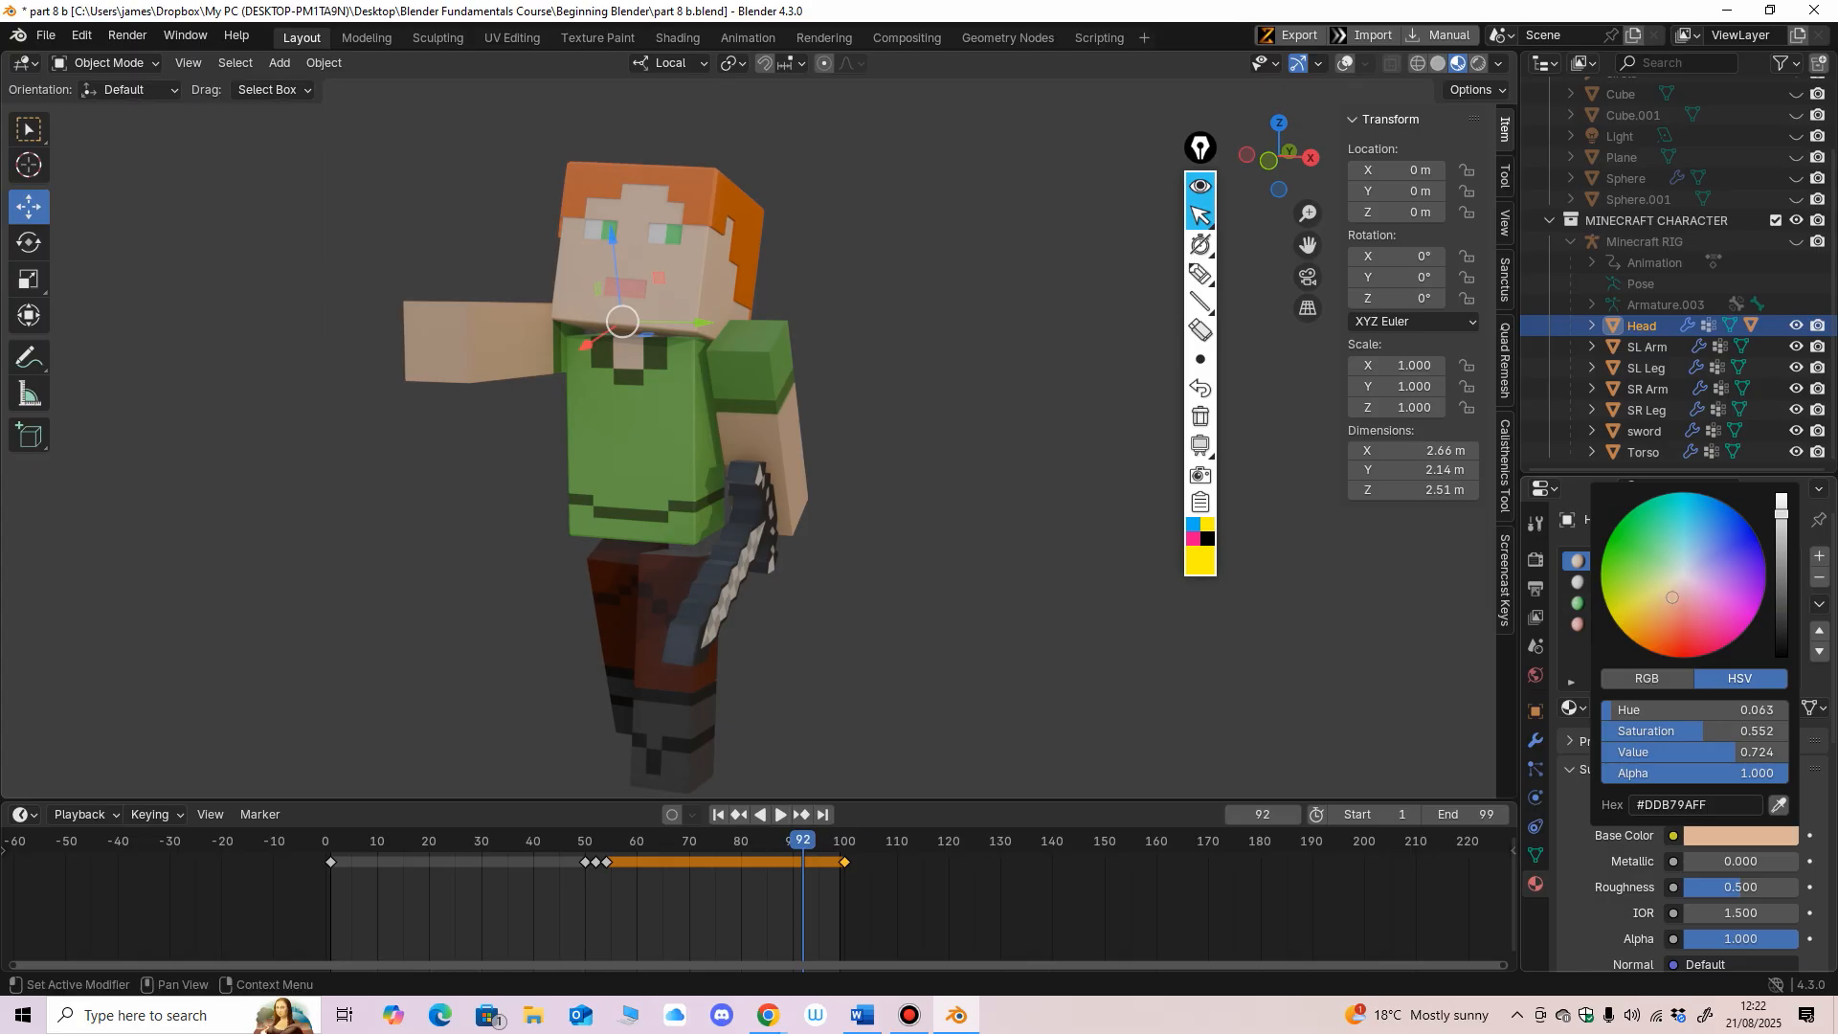
Step: Show the viewport overlays again and open the sword in Edit Mode
{"action": "middle_click_drag", "start_coordinate": [957, 460], "coordinate": [898, 443]}
{"action": "scroll", "coordinate": [942, 456], "scroll_direction": "down", "scroll_amount": 1}
{"action": "scroll", "coordinate": [943, 456], "scroll_direction": "up", "scroll_amount": 2}
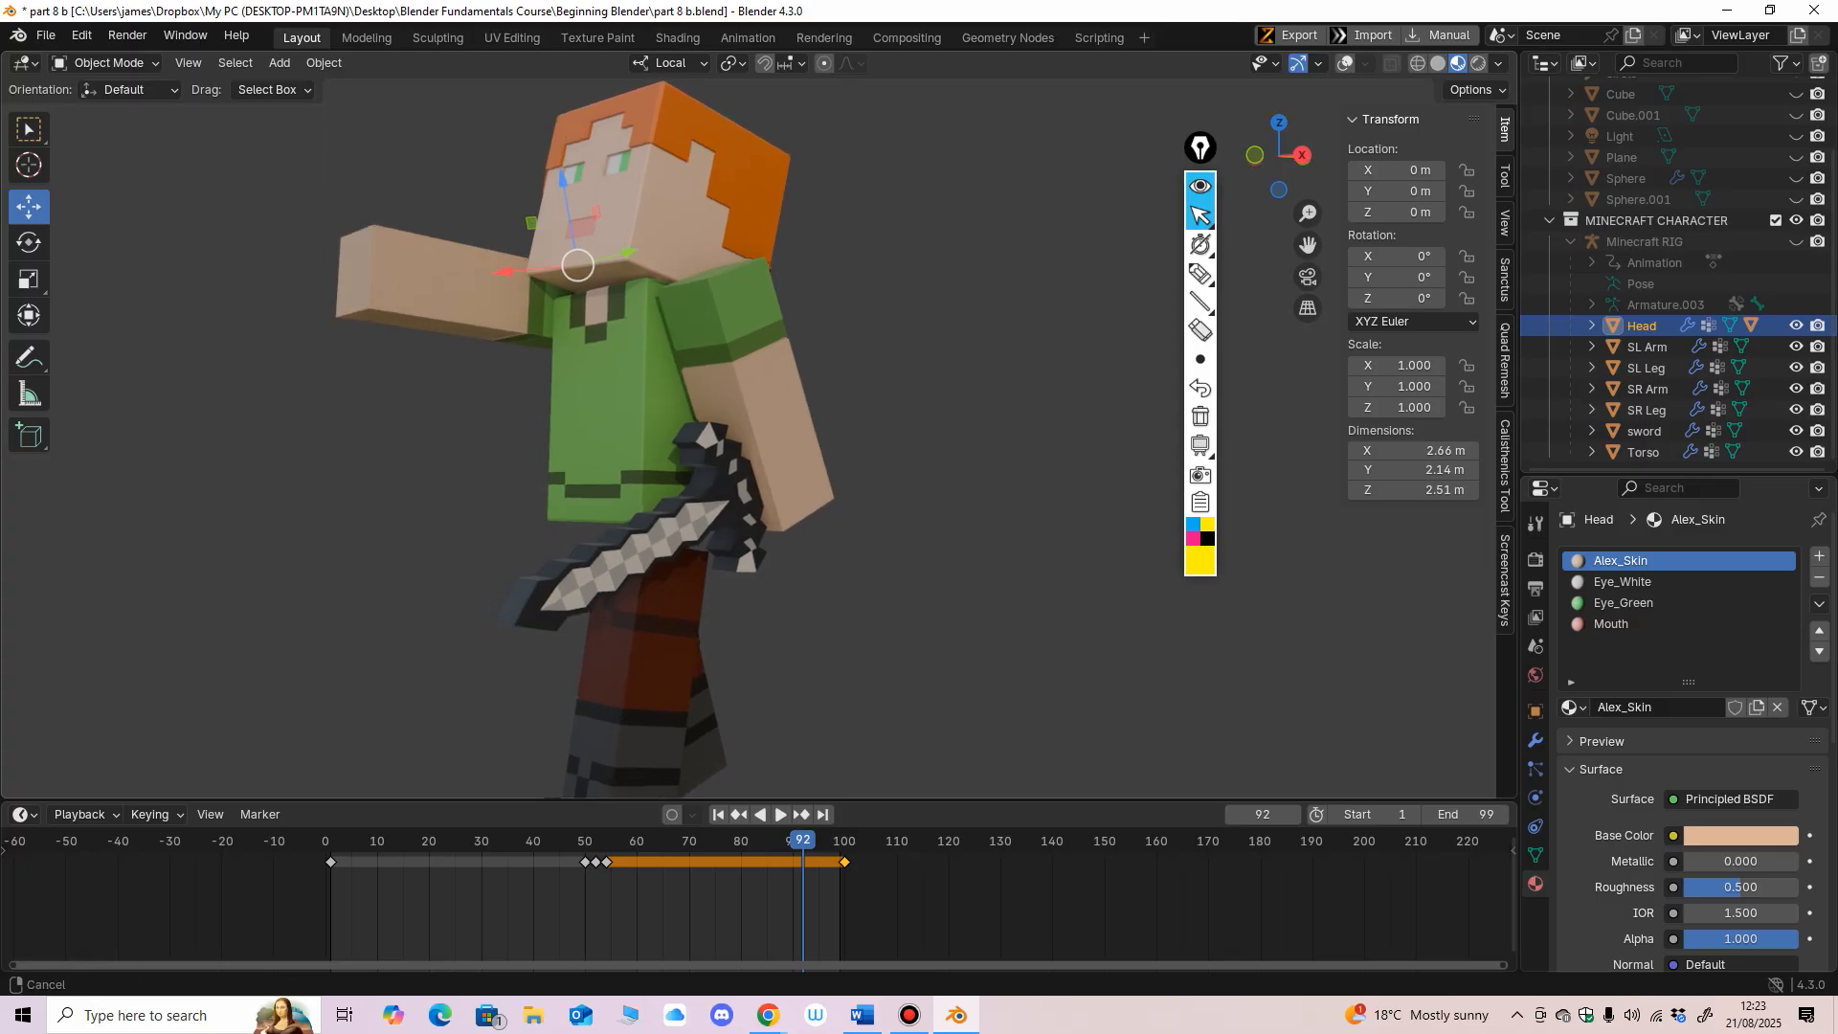
{"action": "scroll", "coordinate": [633, 527], "scroll_direction": "up", "scroll_amount": 1}
{"action": "mouse_move", "coordinate": [643, 521]}
{"action": "middle_mouse_down"}
{"action": "mouse_move", "coordinate": [622, 530]}
{"action": "mouse_move", "coordinate": [685, 534]}
{"action": "mouse_move", "coordinate": [646, 533]}
{"action": "mouse_move", "coordinate": [646, 627]}
{"action": "mouse_move", "coordinate": [710, 605]}
{"action": "mouse_move", "coordinate": [622, 608]}
{"action": "mouse_move", "coordinate": [622, 550]}
{"action": "mouse_move", "coordinate": [647, 520]}
{"action": "mouse_move", "coordinate": [710, 528]}
{"action": "mouse_move", "coordinate": [724, 553]}
{"action": "mouse_move", "coordinate": [618, 532]}
{"action": "middle_mouse_up"}
{"action": "scroll", "coordinate": [646, 533], "scroll_direction": "up", "scroll_amount": 1}
{"action": "scroll", "coordinate": [622, 550], "scroll_direction": "up", "scroll_amount": 2}
{"action": "scroll", "coordinate": [713, 549], "scroll_direction": "down", "scroll_amount": 3}
{"action": "scroll", "coordinate": [682, 549], "scroll_direction": "up", "scroll_amount": 2}
{"action": "left_click", "coordinate": [640, 534]}
{"action": "key", "text": "shift+alt+z"}
{"action": "scroll", "coordinate": [640, 533], "scroll_direction": "up", "scroll_amount": 2}
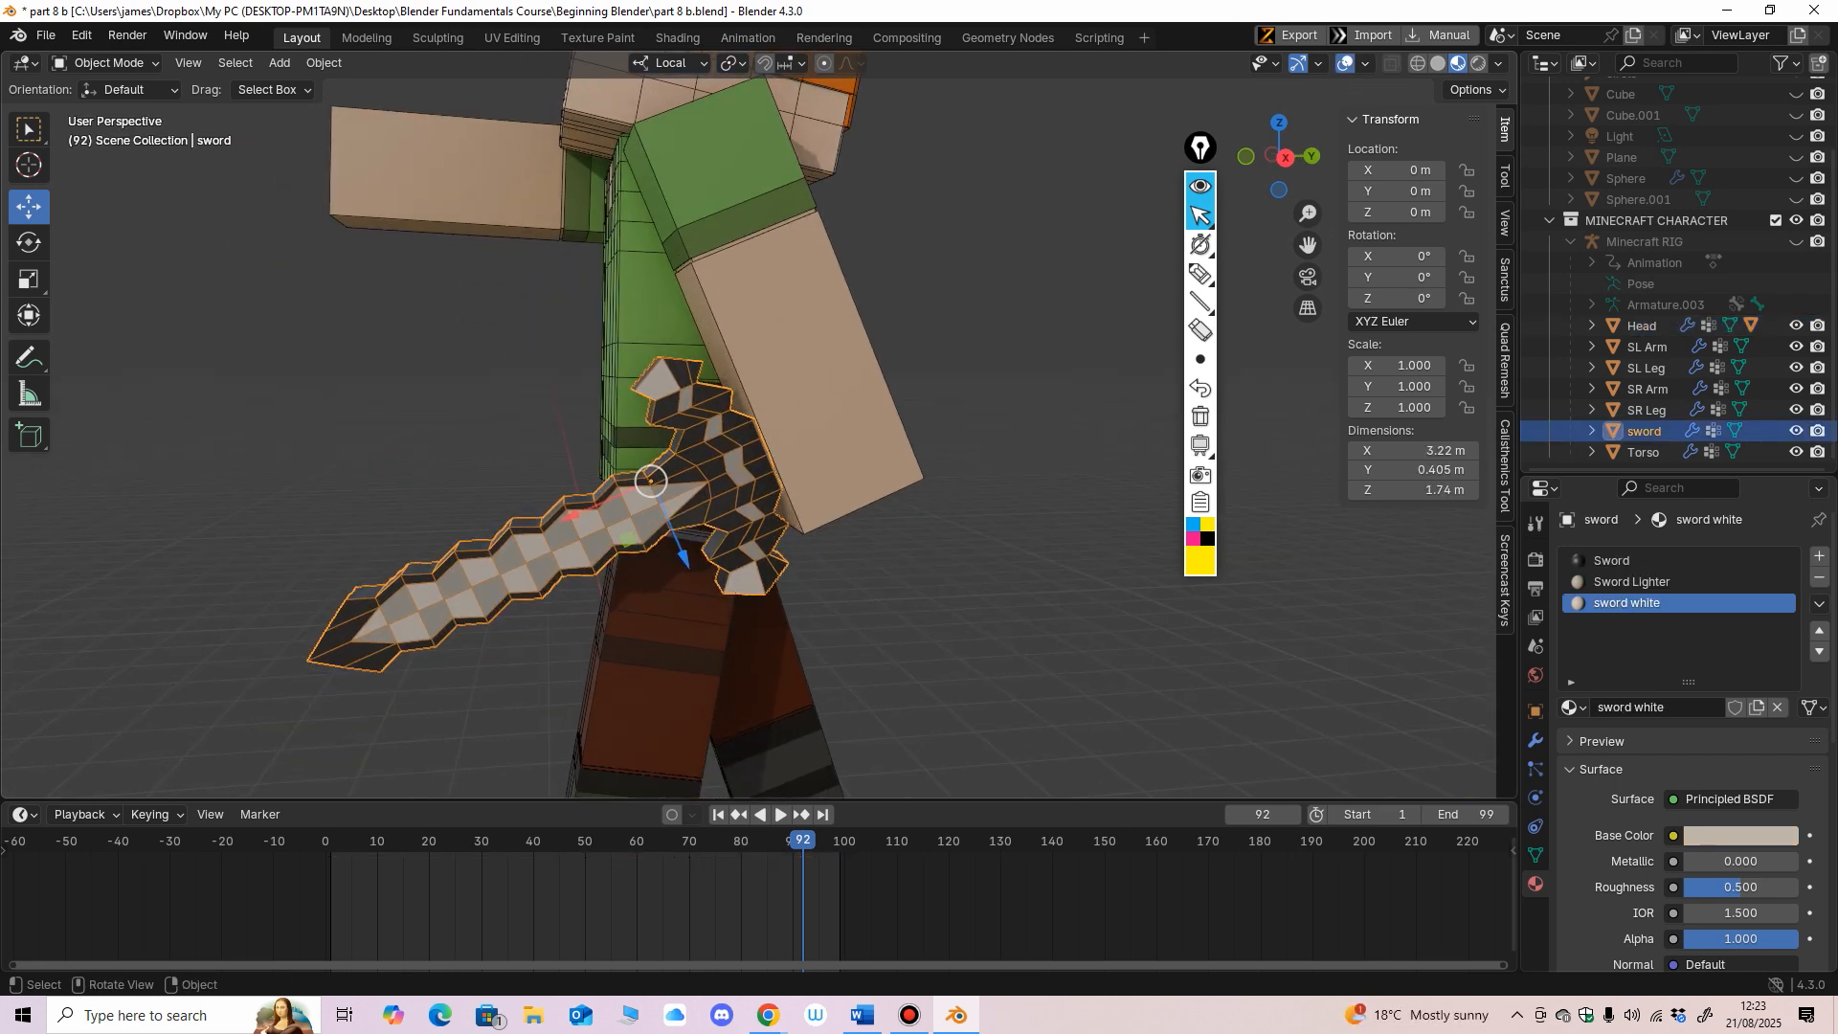
{"action": "left_click", "coordinate": [105, 62]}
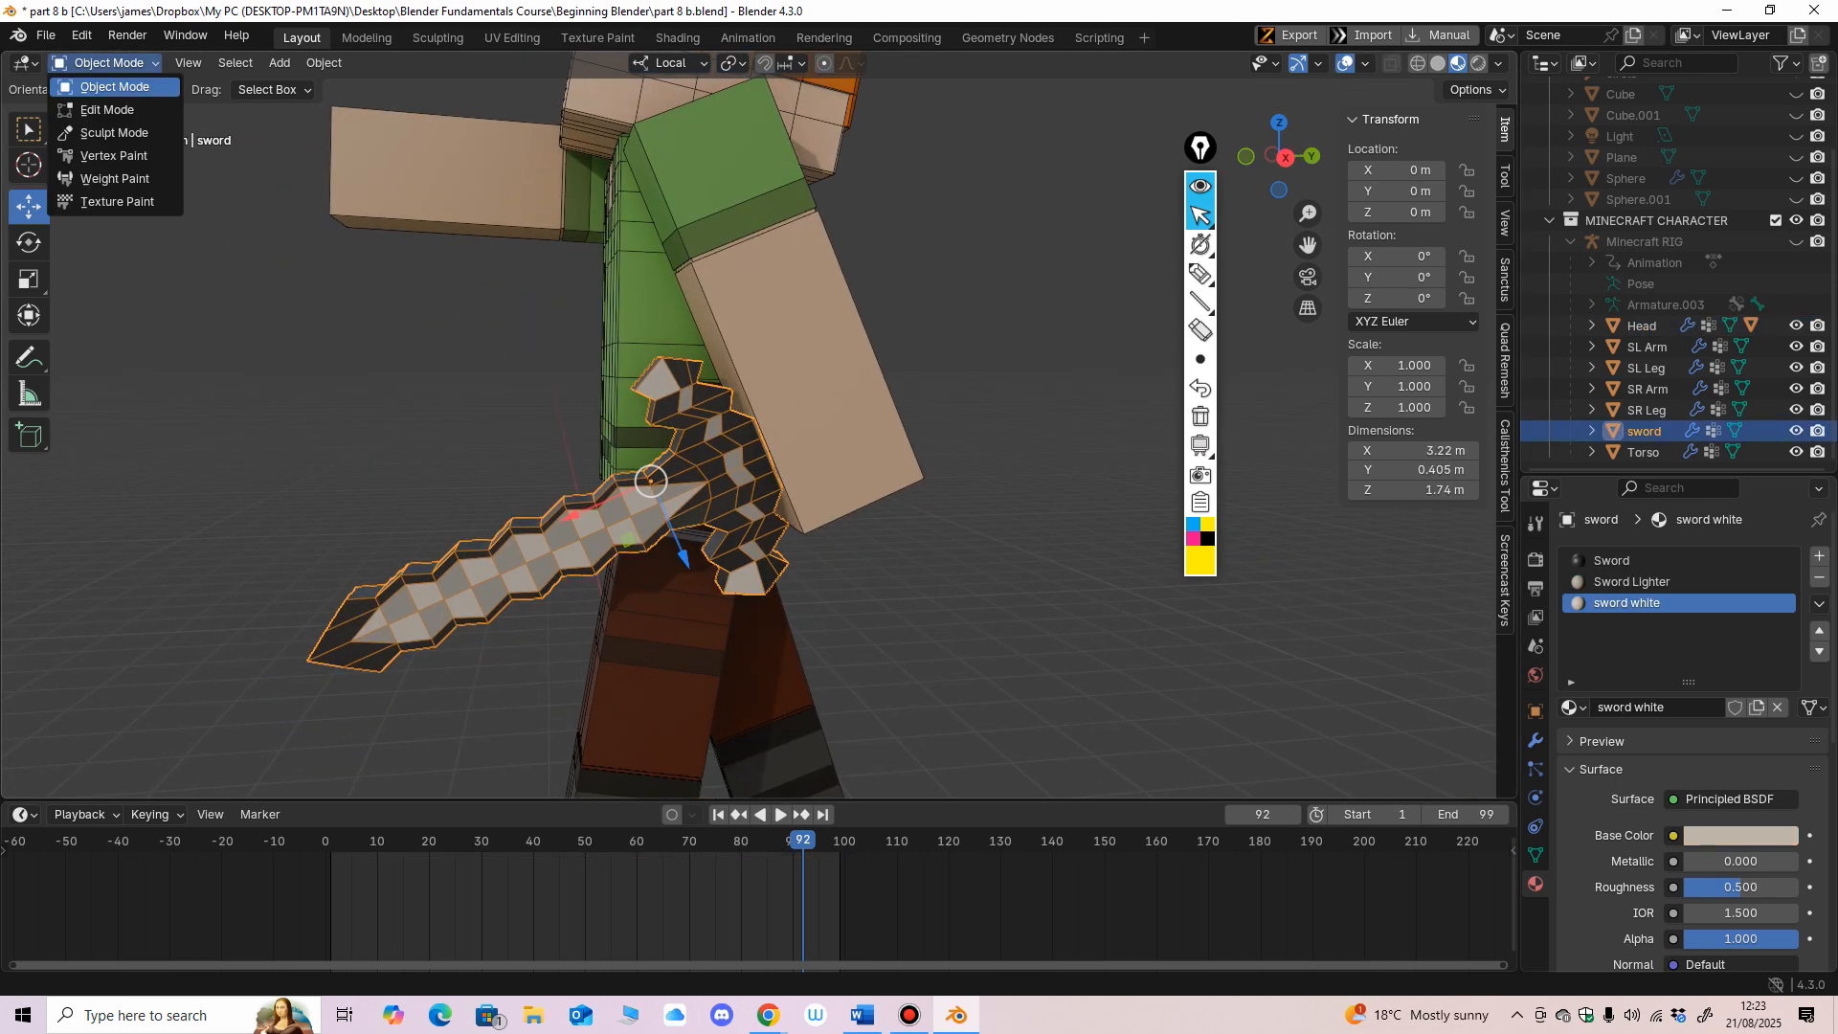
{"action": "left_click", "coordinate": [96, 110]}
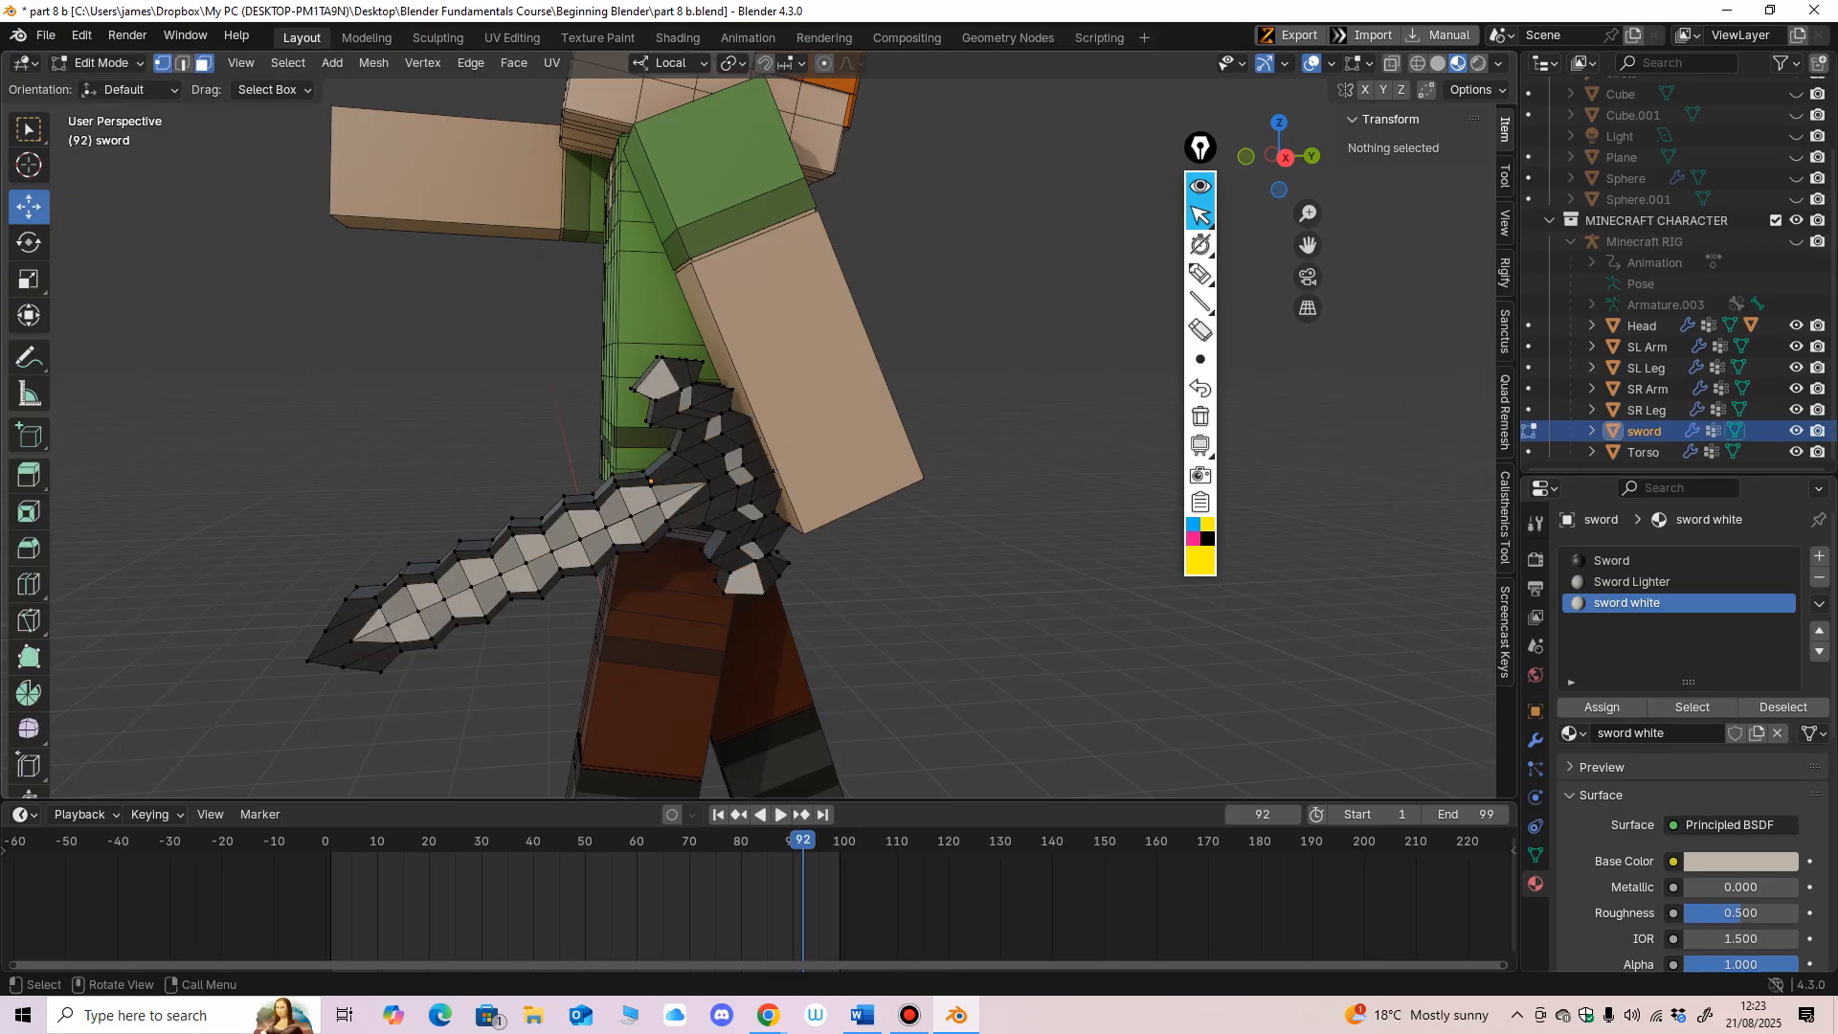
Step: Assign the Sword material to the two light faces at the ends of the sword's guard
{"action": "left_click", "coordinate": [657, 380]}
{"action": "left_click", "coordinate": [745, 579], "text": "shift"}
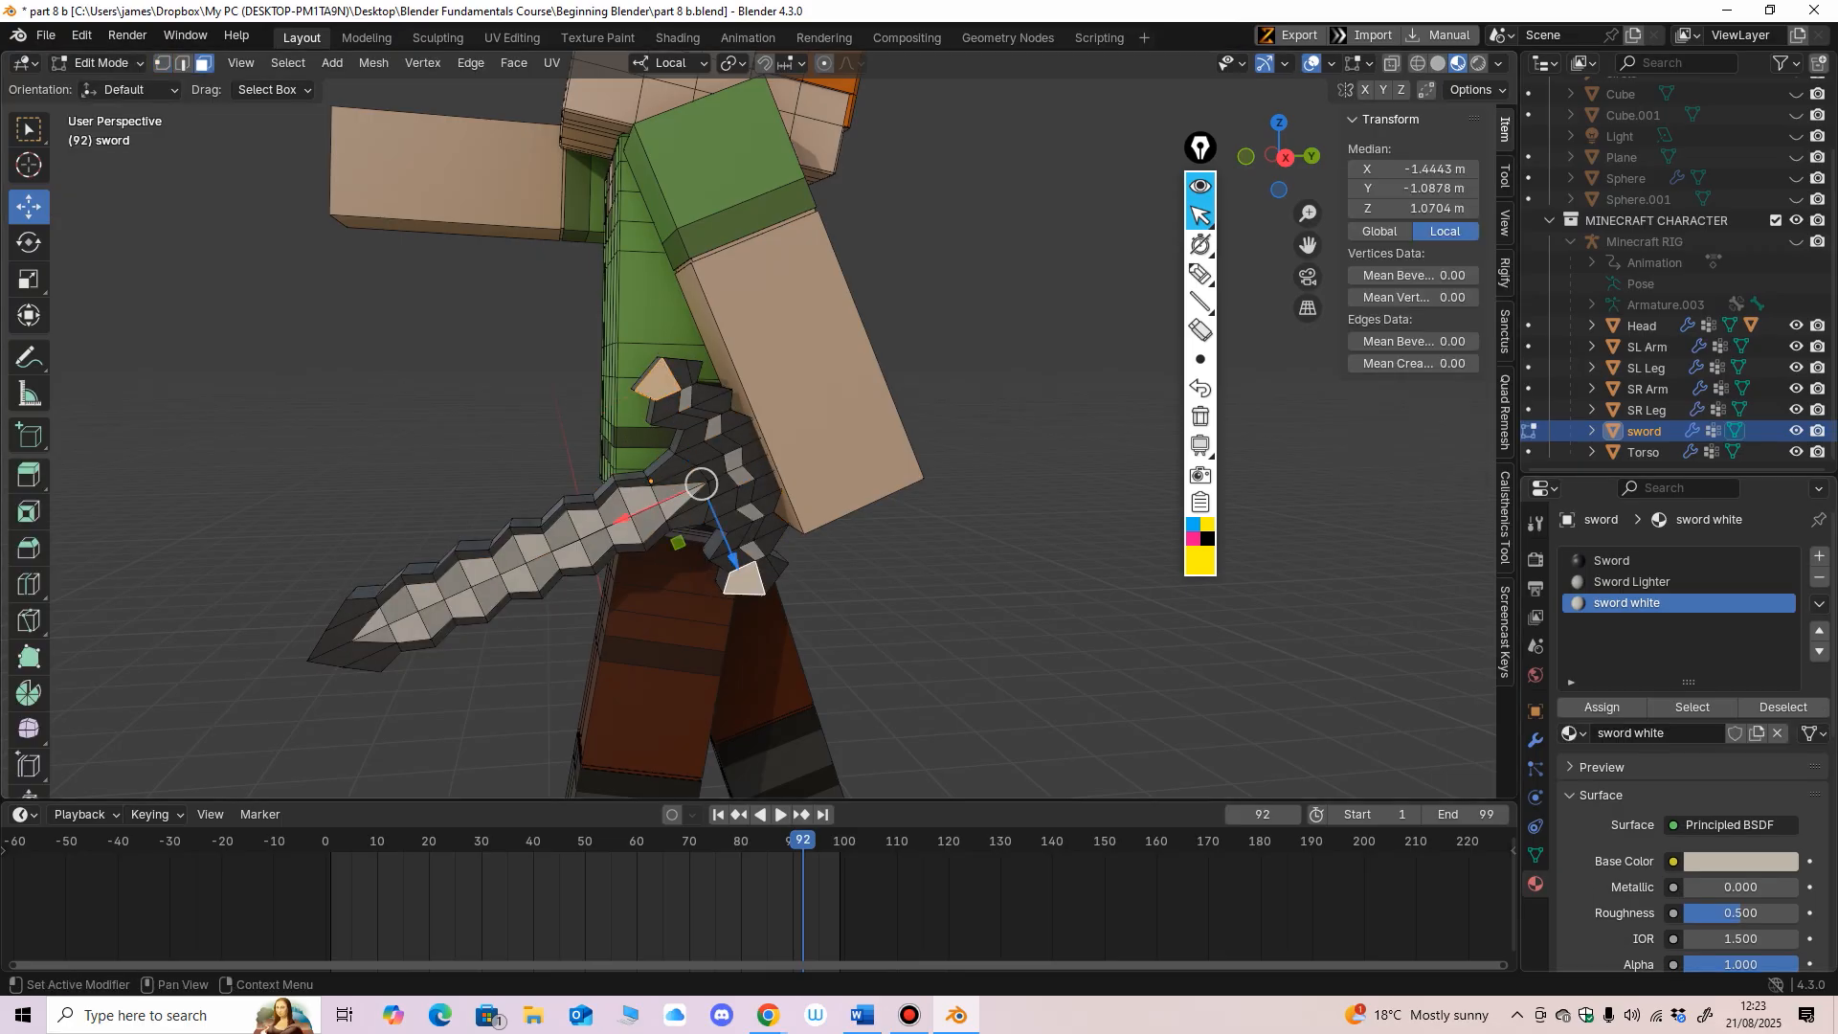
{"action": "left_click", "coordinate": [1627, 561]}
{"action": "left_click", "coordinate": [1602, 708]}
{"action": "left_click", "coordinate": [1005, 584]}
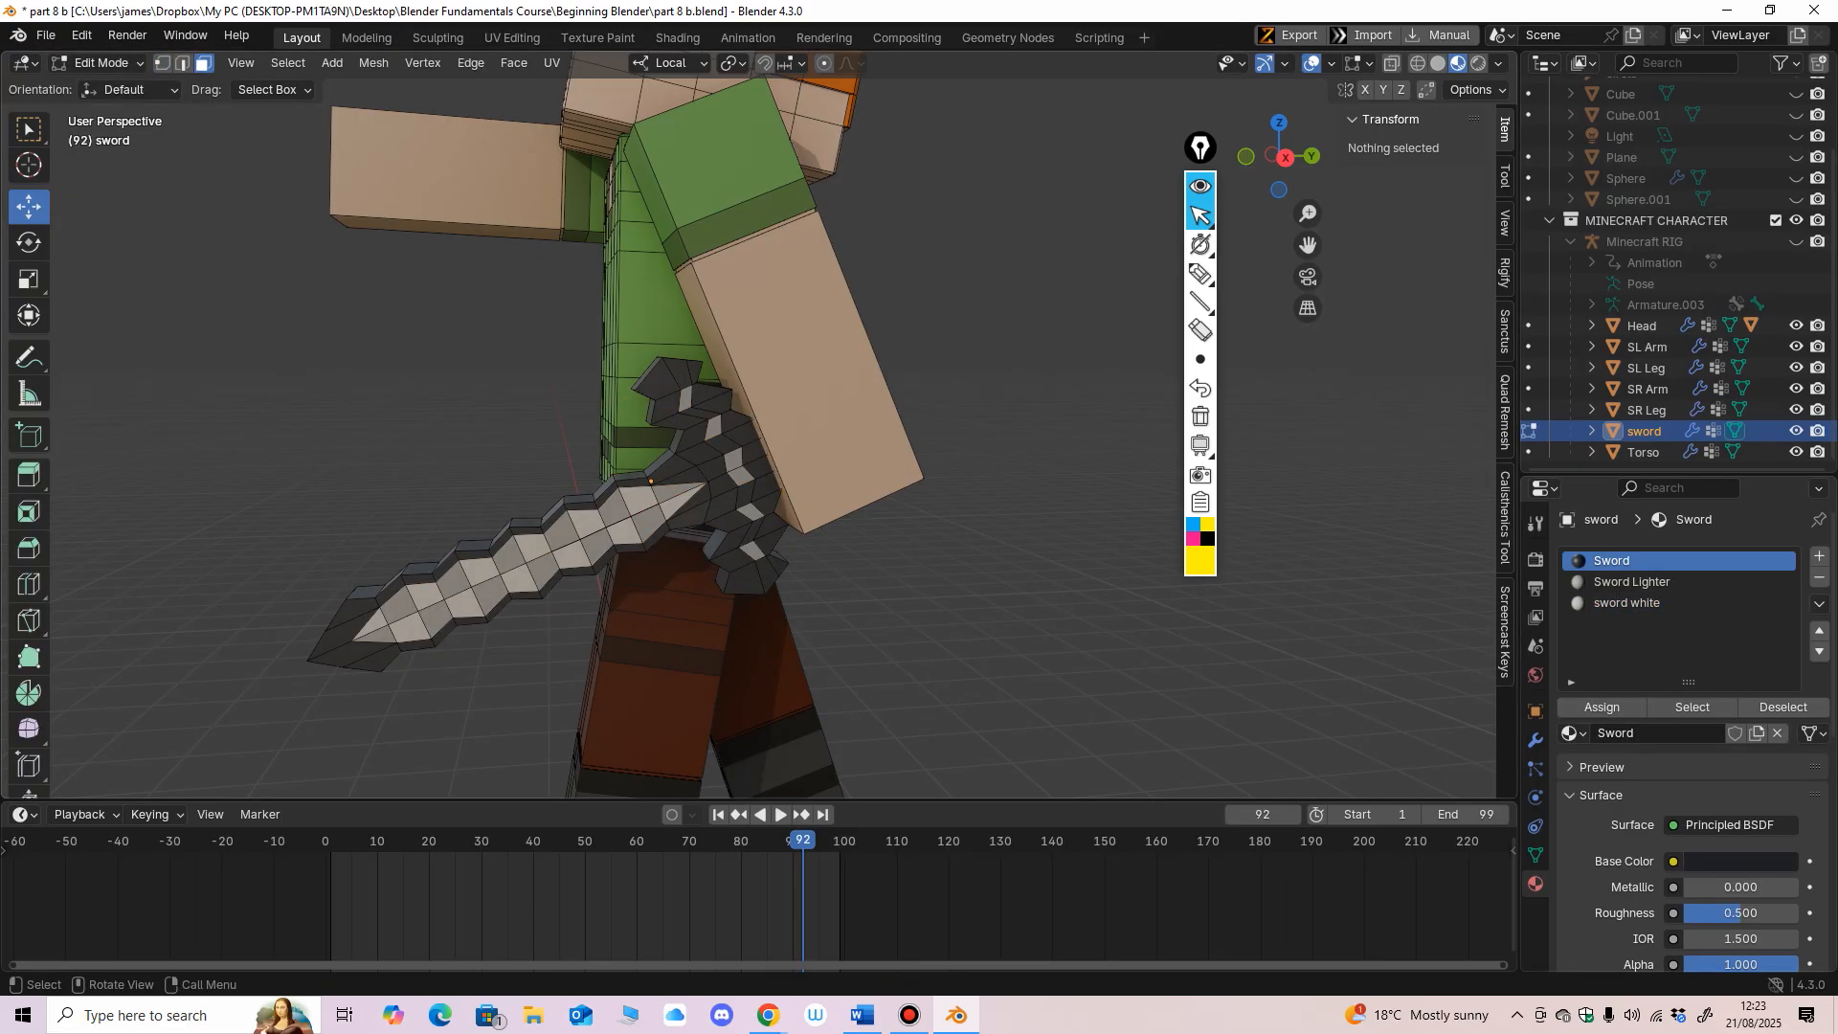
Step: Return the sword to Object Mode and switch to the Shading workspace
{"action": "scroll", "coordinate": [995, 574], "scroll_direction": "down", "scroll_amount": 1}
{"action": "middle_click_drag", "start_coordinate": [985, 574], "coordinate": [842, 557]}
{"action": "scroll", "coordinate": [957, 574], "scroll_direction": "down", "scroll_amount": 1}
{"action": "left_click", "coordinate": [98, 63]}
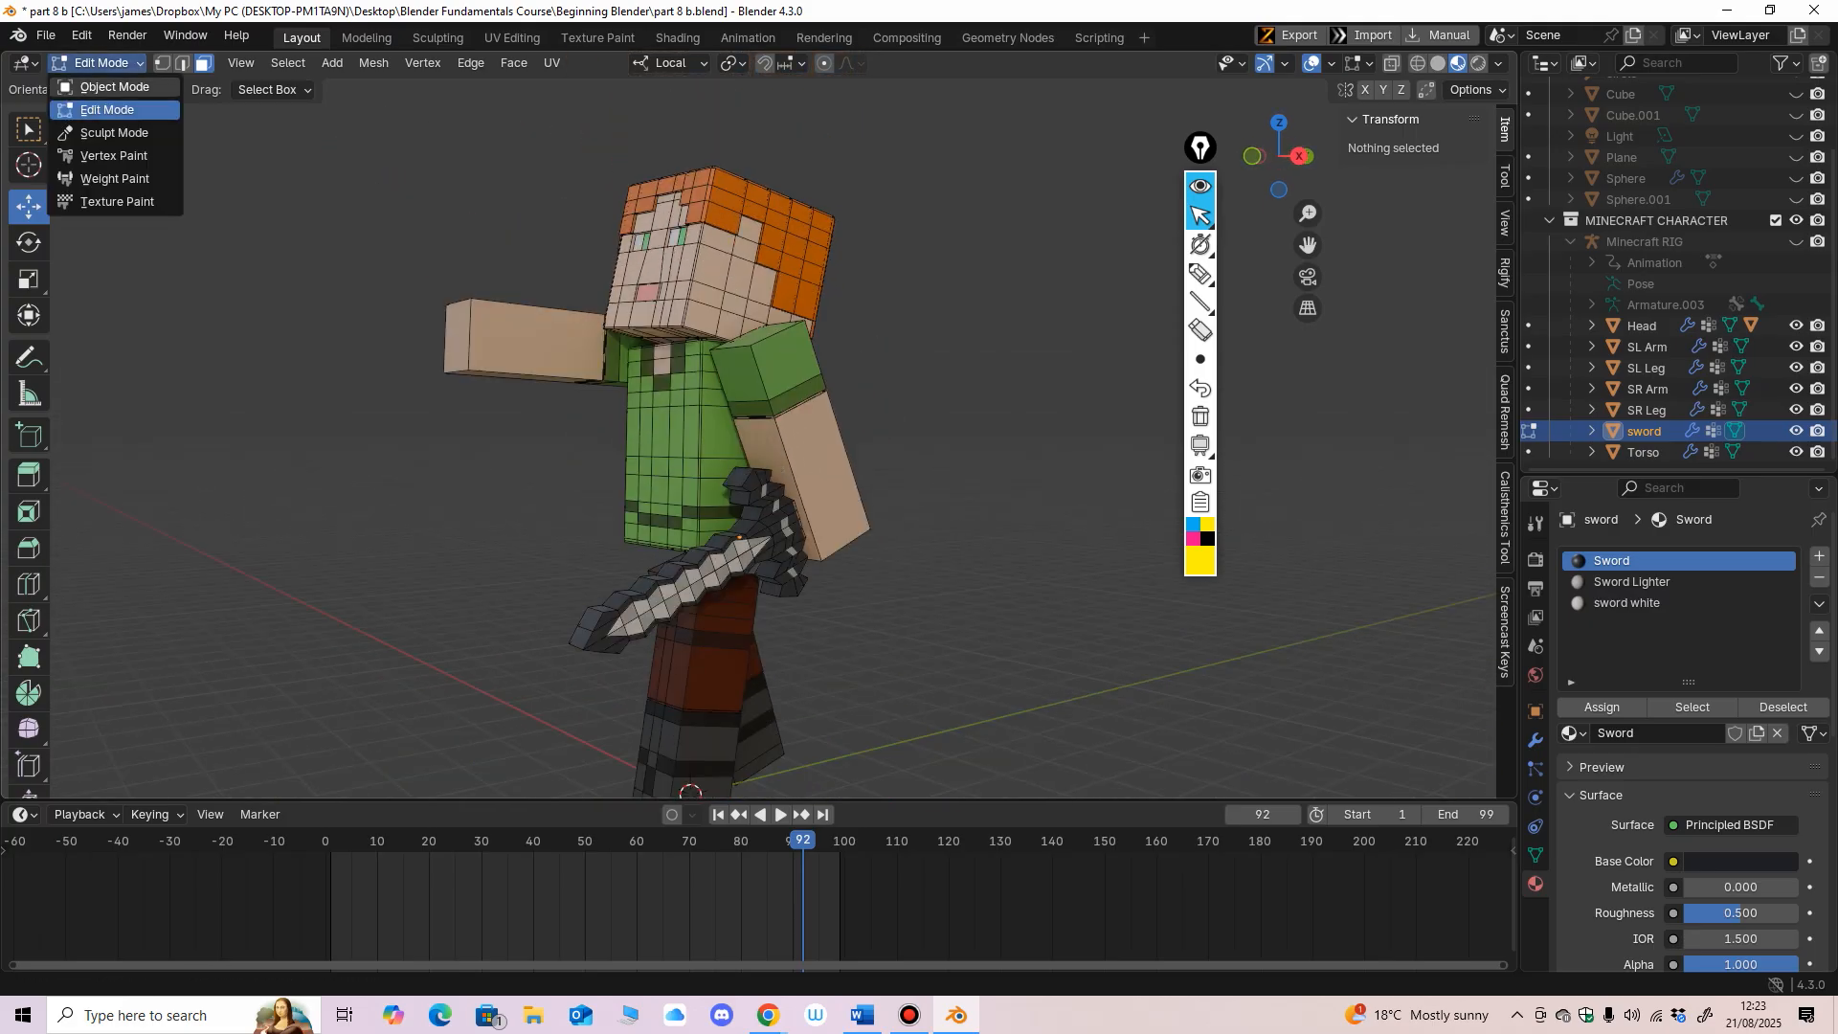
{"action": "left_click", "coordinate": [111, 87]}
{"action": "middle_click_drag", "start_coordinate": [459, 315], "coordinate": [480, 240]}
{"action": "scroll", "coordinate": [488, 327], "scroll_direction": "up", "scroll_amount": 1}
{"action": "scroll", "coordinate": [509, 335], "scroll_direction": "up", "scroll_amount": 1}
{"action": "left_click", "coordinate": [677, 39]}
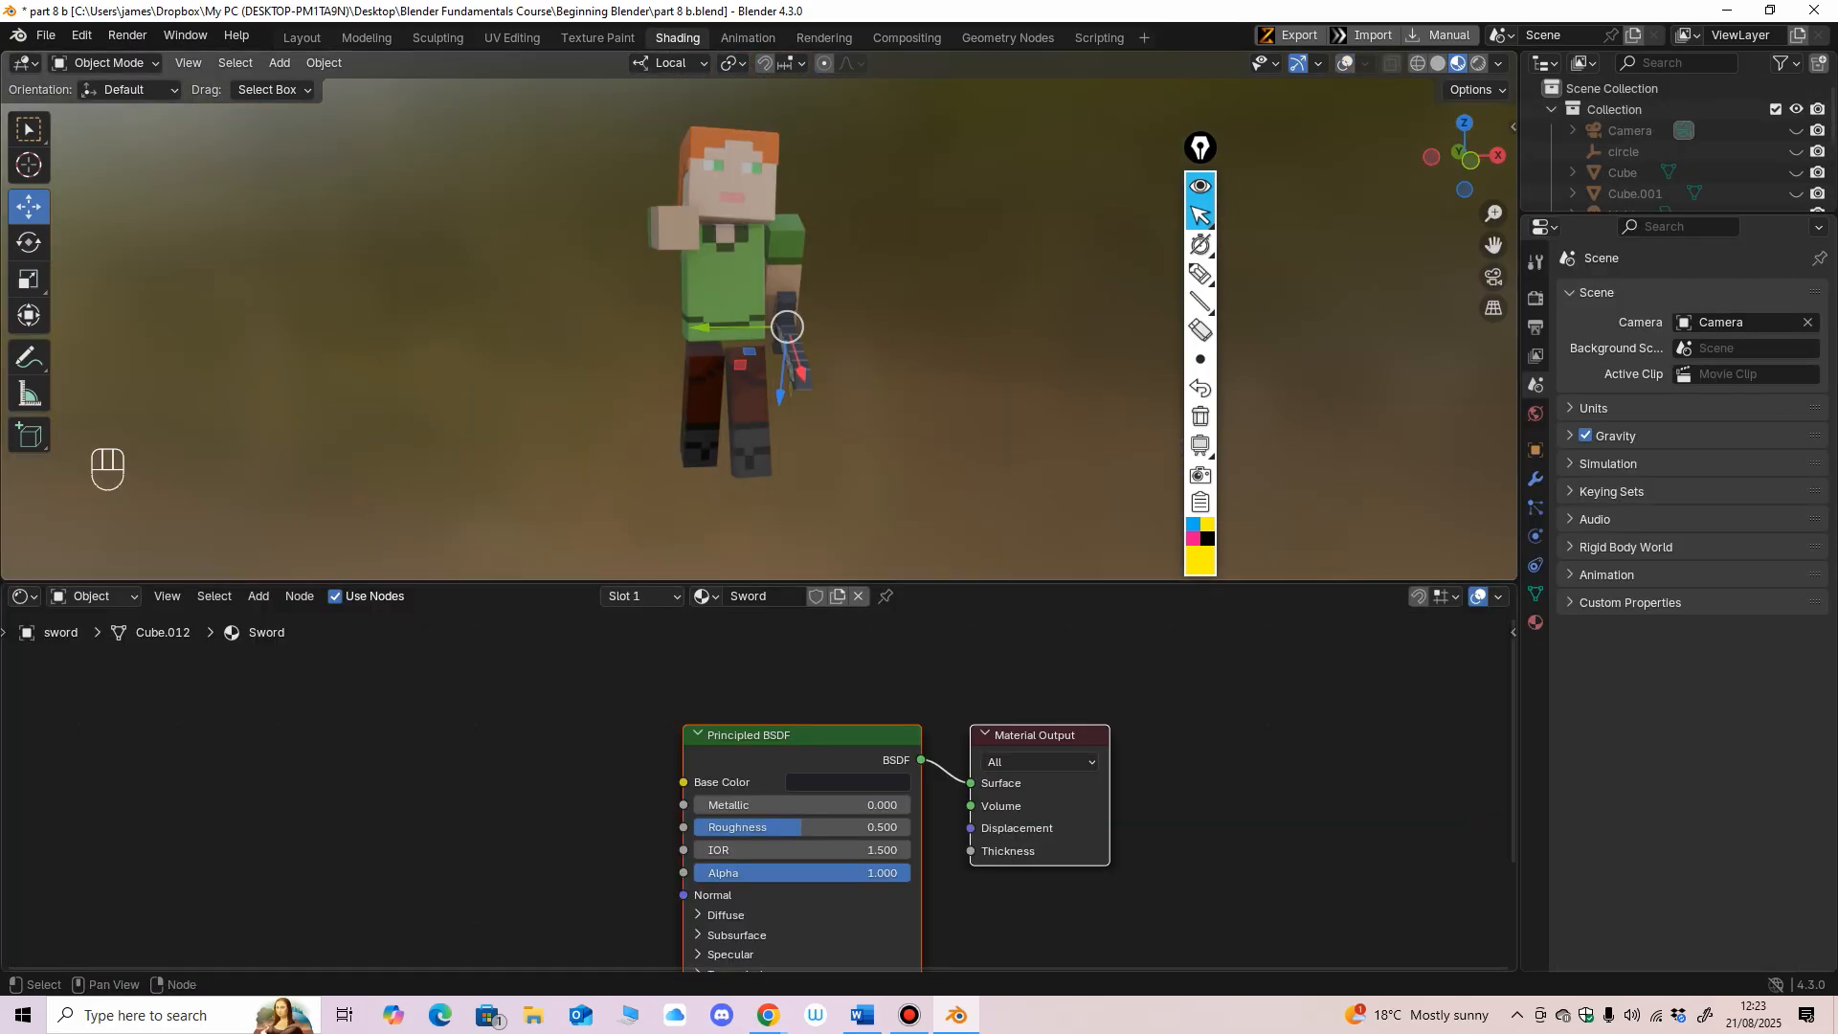
Step: Enlarge the node editor and space out the Sword material's Principled BSDF and Material Output nodes
{"action": "middle_click_drag", "start_coordinate": [986, 900], "coordinate": [822, 826]}
{"action": "left_click", "coordinate": [833, 823]}
{"action": "left_click_drag", "start_coordinate": [873, 662], "coordinate": [1038, 663]}
{"action": "left_click_drag", "start_coordinate": [847, 784], "coordinate": [670, 508]}
{"action": "left_click_drag", "start_coordinate": [651, 625], "coordinate": [576, 623]}
{"action": "left_click_drag", "start_coordinate": [1039, 627], "coordinate": [985, 616]}
{"action": "left_click_drag", "start_coordinate": [584, 622], "coordinate": [604, 623]}
Step: Enlarge the 3D viewport above the node editor and frame the character's upper body and sword
{"action": "middle_click_drag", "start_coordinate": [689, 363], "coordinate": [651, 354]}
{"action": "middle_click_drag", "start_coordinate": [651, 354], "coordinate": [651, 321], "text": "ctrl"}
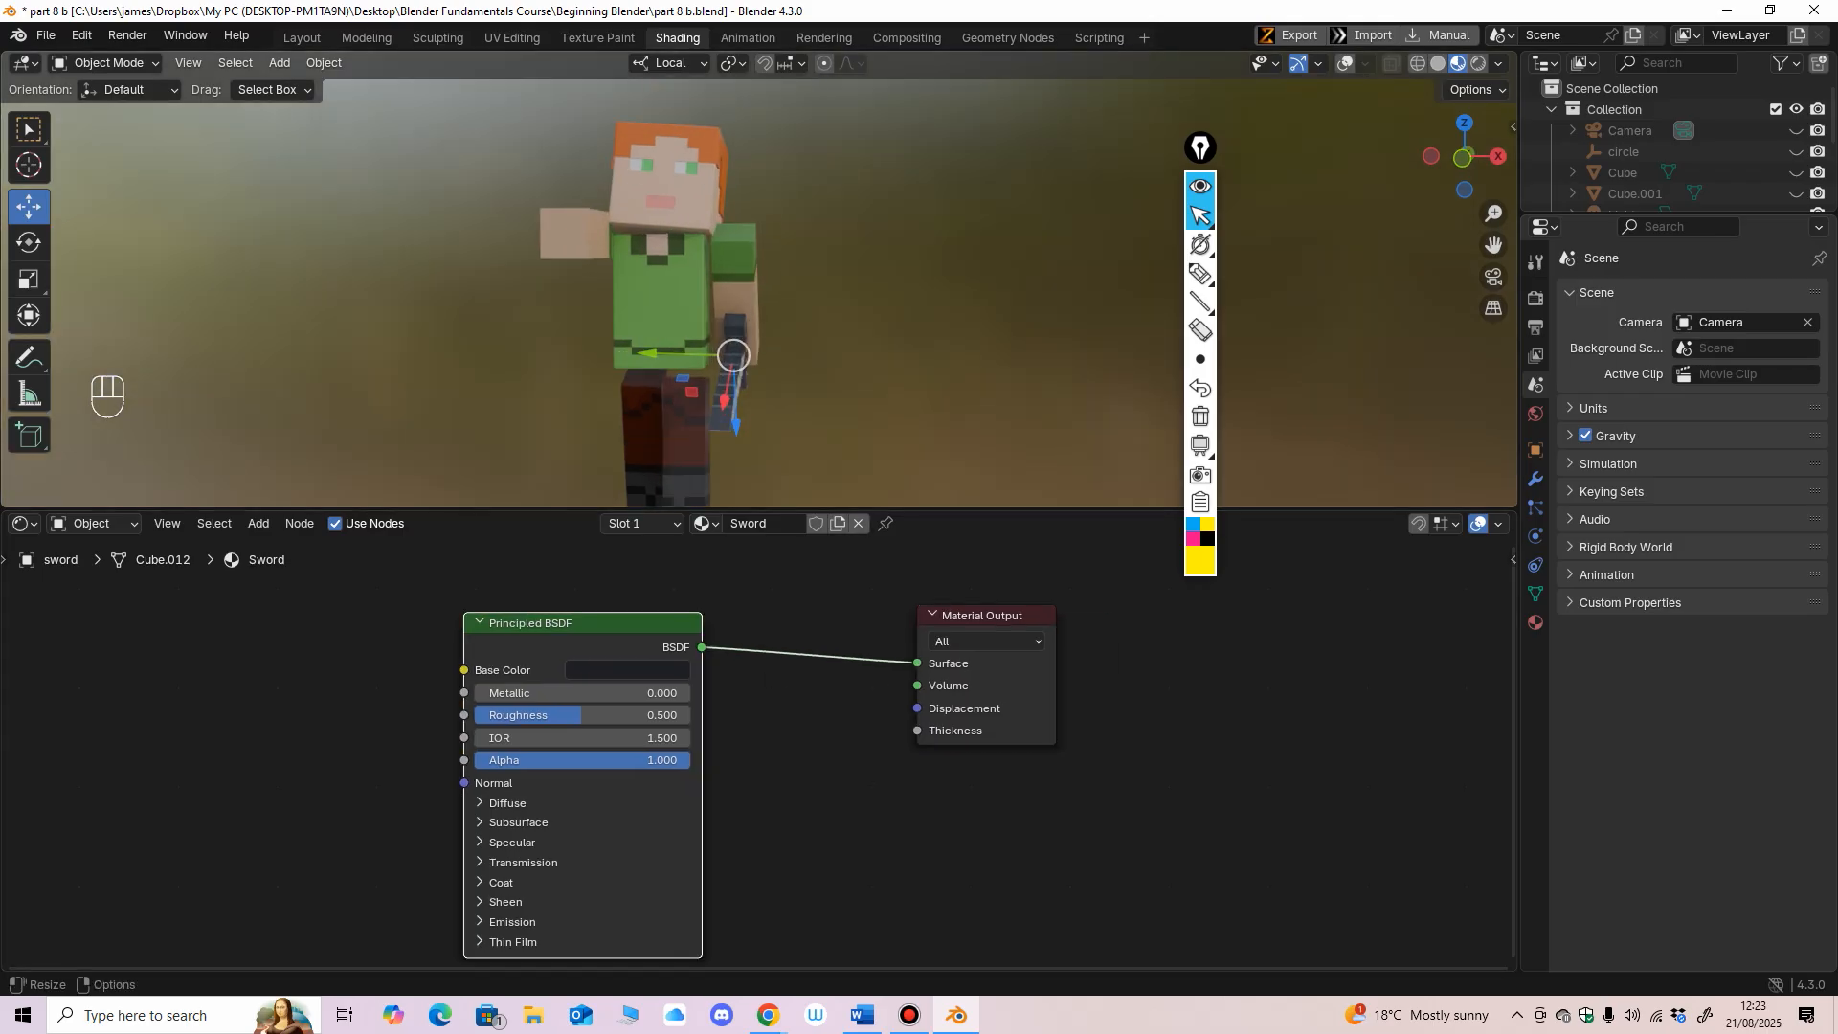
{"action": "left_click_drag", "start_coordinate": [766, 508], "coordinate": [766, 581]}
{"action": "middle_click_drag", "start_coordinate": [804, 747], "coordinate": [827, 728], "text": "shift"}
{"action": "middle_click_drag", "start_coordinate": [852, 382], "coordinate": [806, 383]}
{"action": "middle_click_drag", "start_coordinate": [806, 382], "coordinate": [862, 386], "text": "shift"}
{"action": "scroll", "coordinate": [862, 385], "scroll_direction": "up", "scroll_amount": 2}
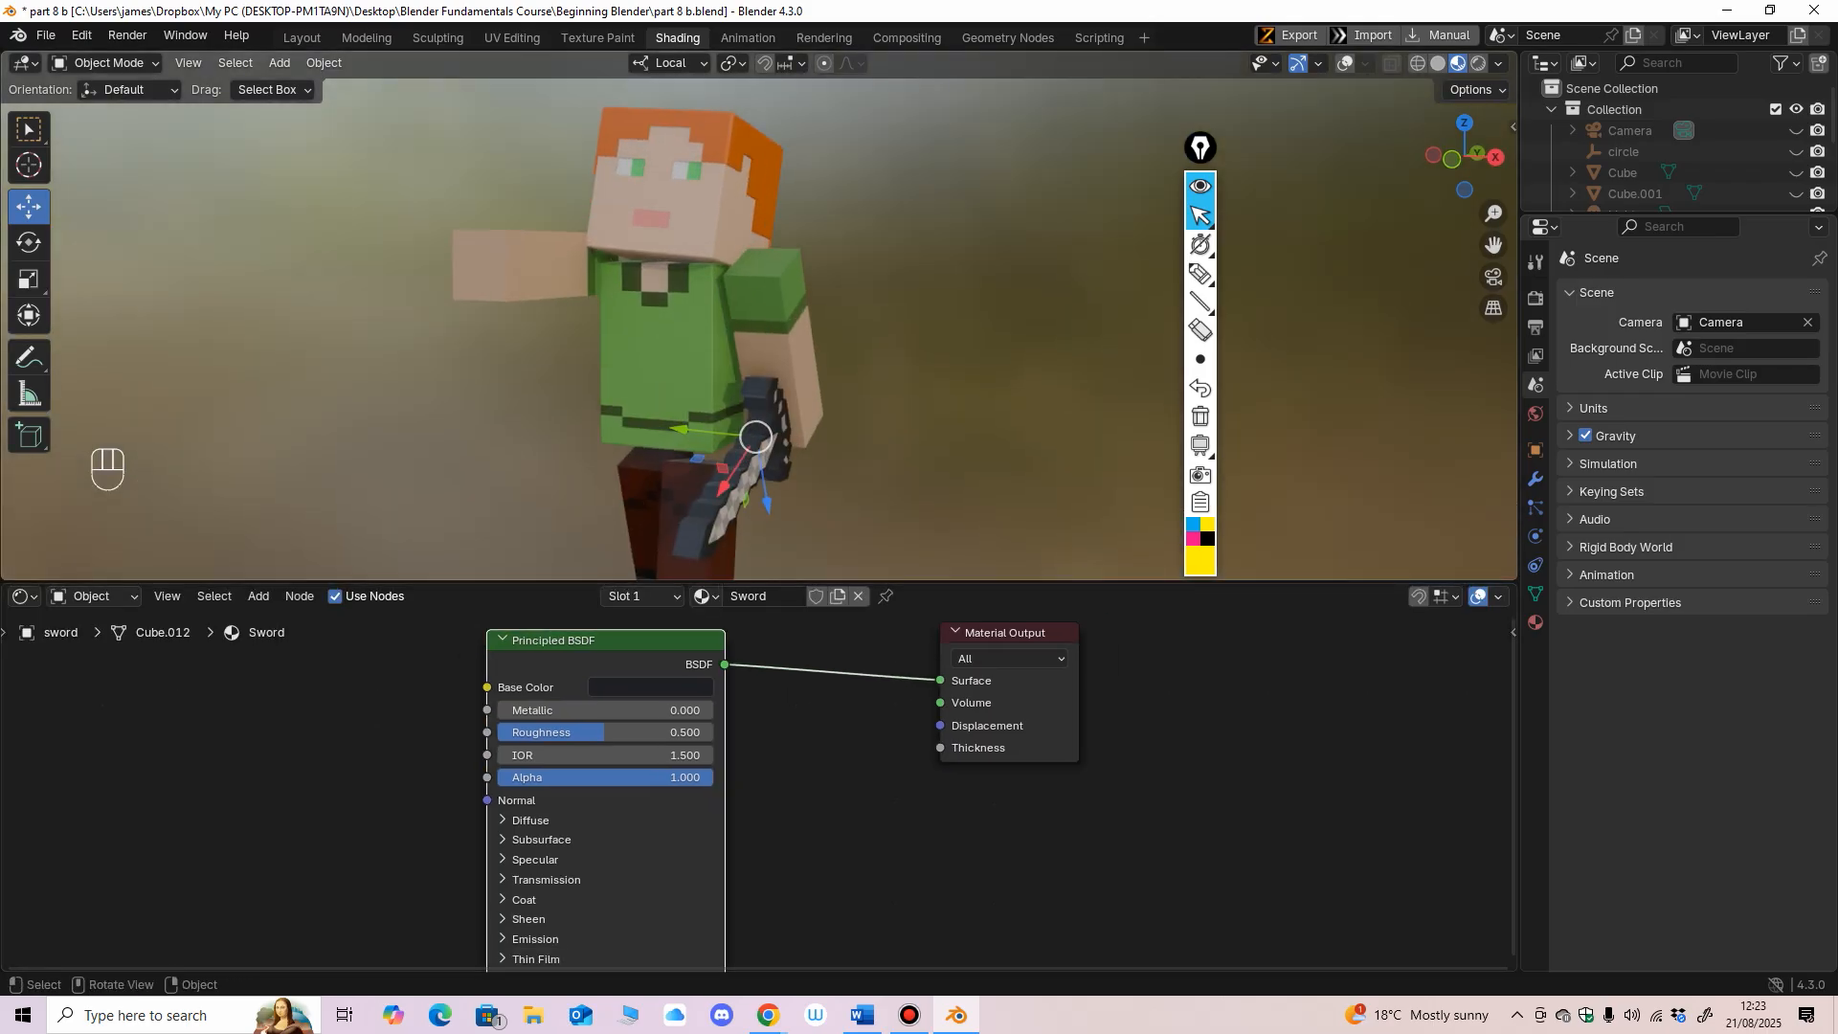
{"action": "left_click_drag", "start_coordinate": [766, 581], "coordinate": [765, 616]}
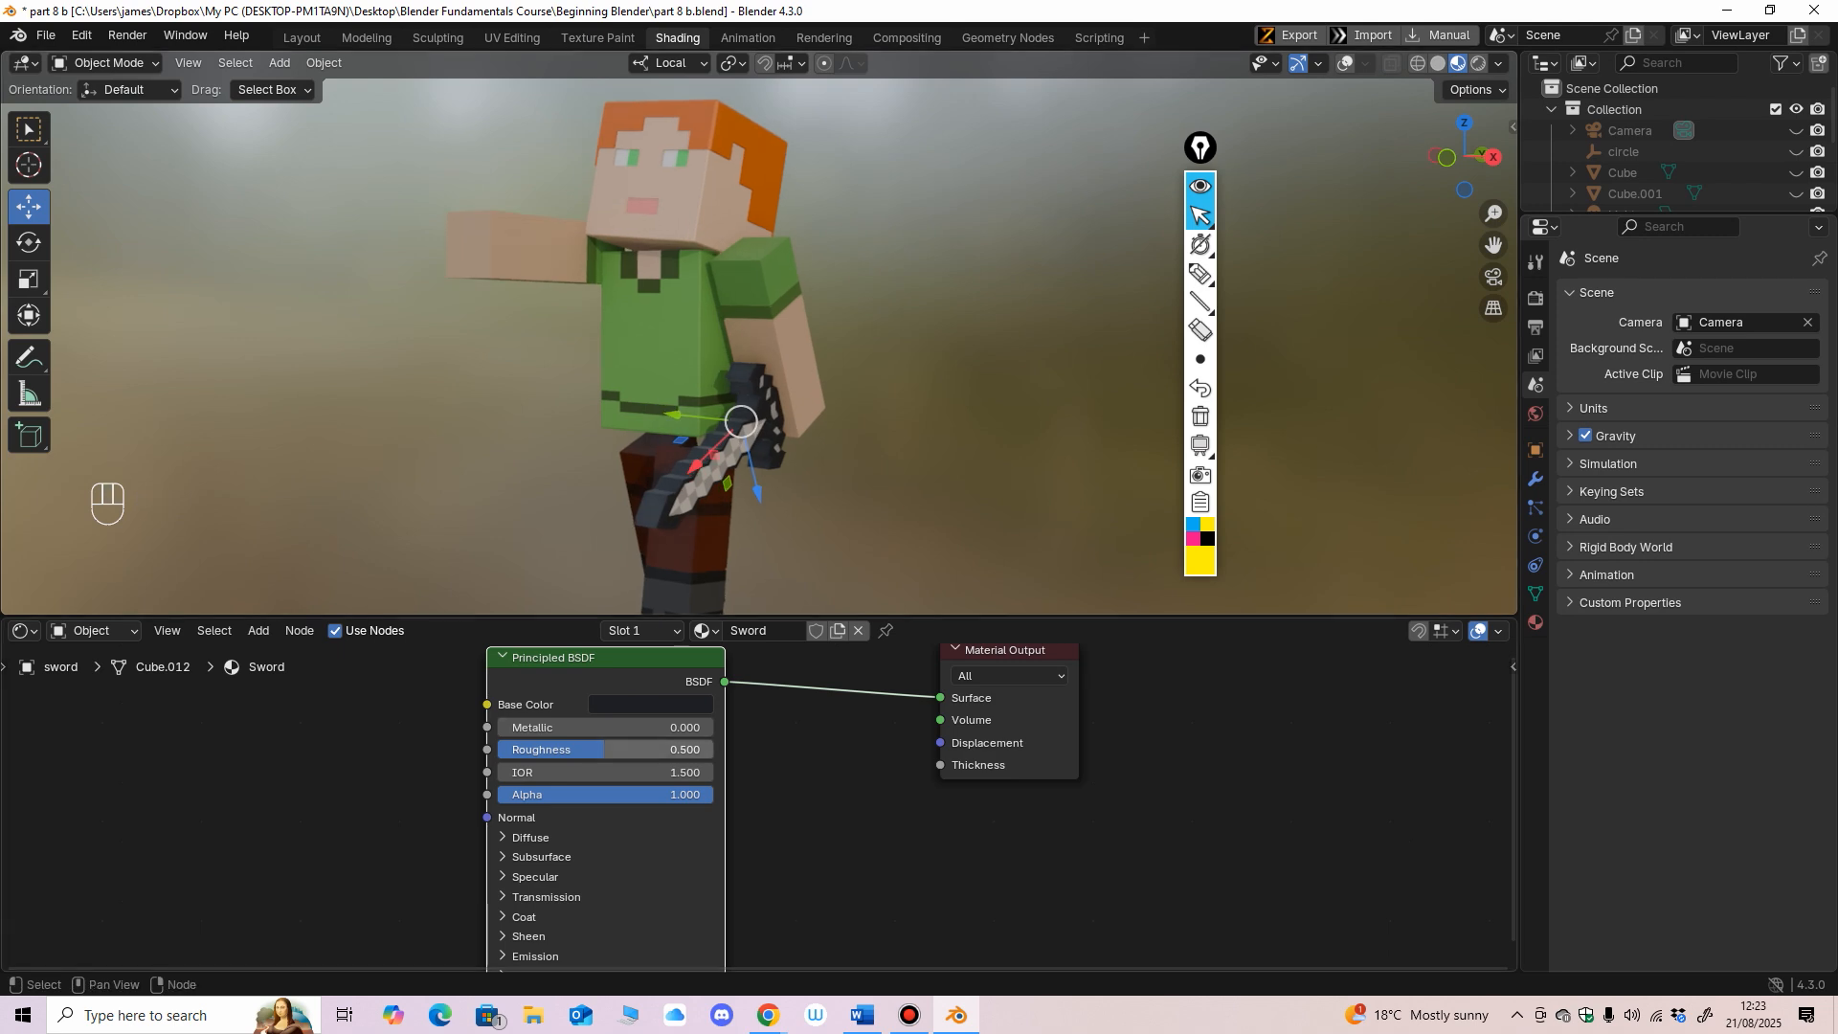
Step: Undo back to the head's Alex_Skin material and spread its Principled BSDF and Material Output nodes apart
{"action": "left_click_drag", "start_coordinate": [623, 749], "coordinate": [624, 750]}
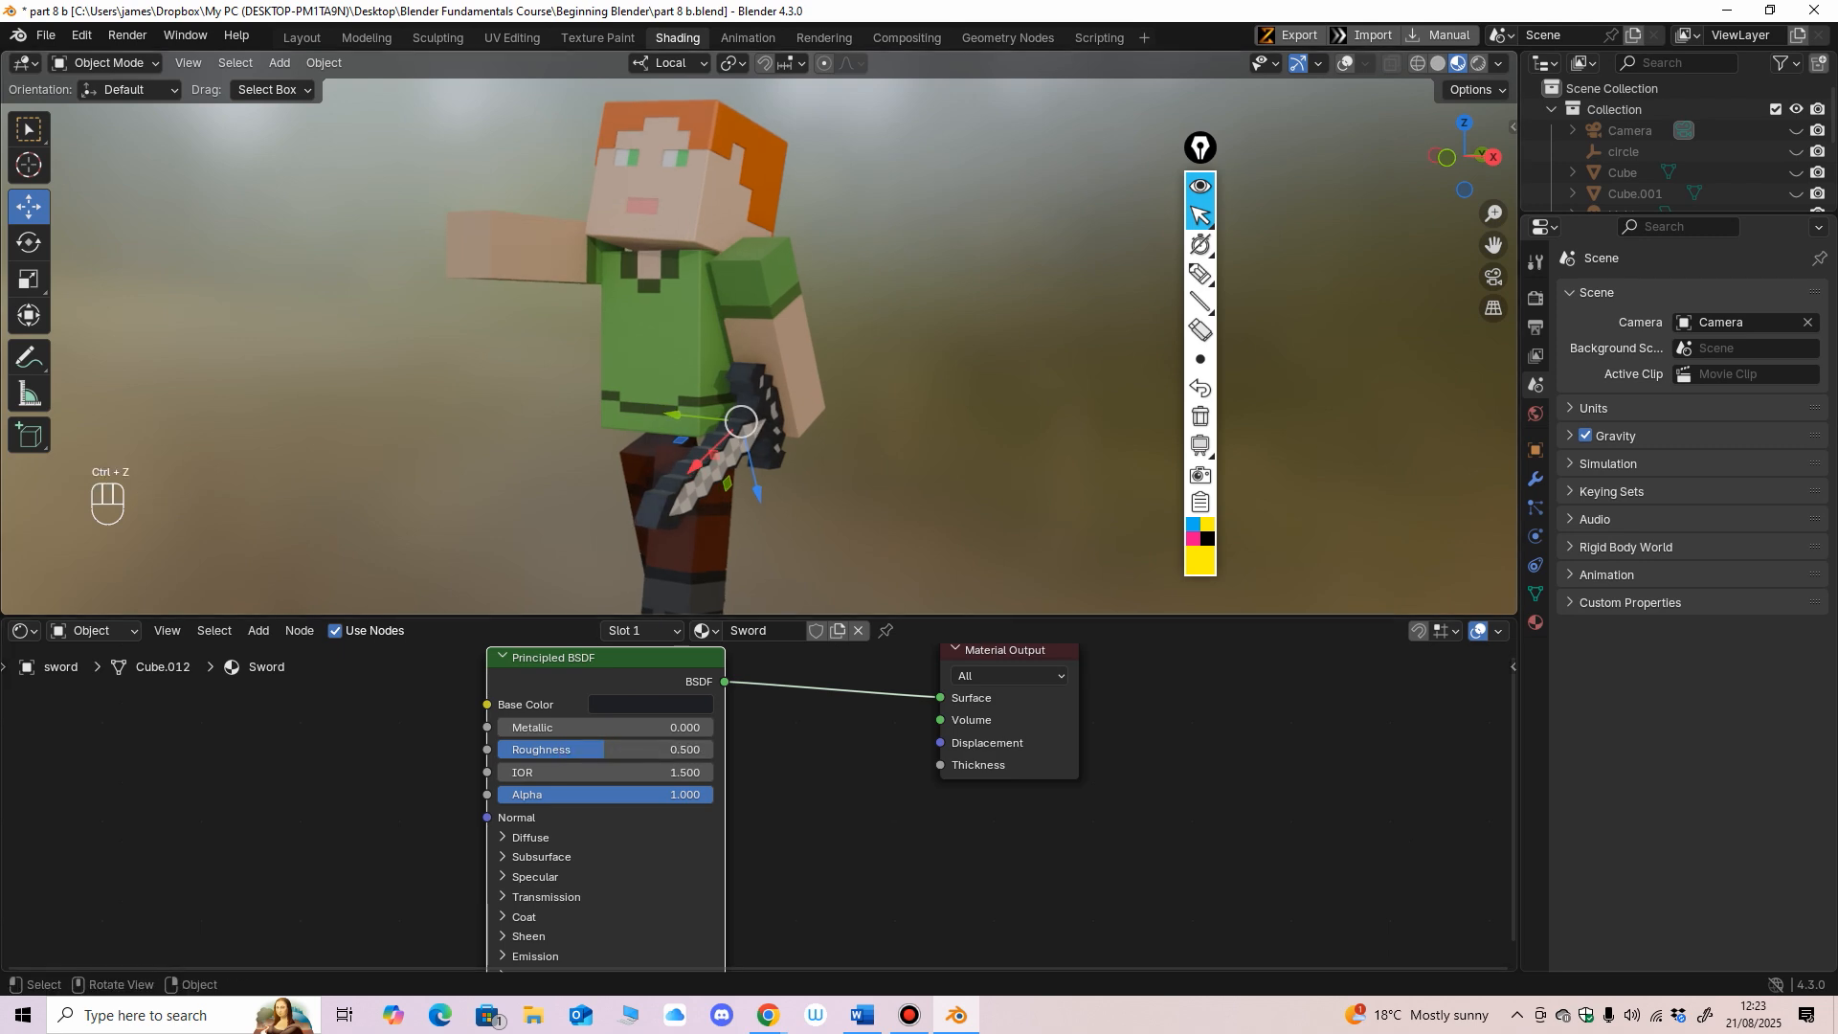
{"action": "key", "text": "ctrl+z"}
{"action": "middle_click_drag", "start_coordinate": [842, 756], "coordinate": [761, 719]}
{"action": "left_click", "coordinate": [742, 700]}
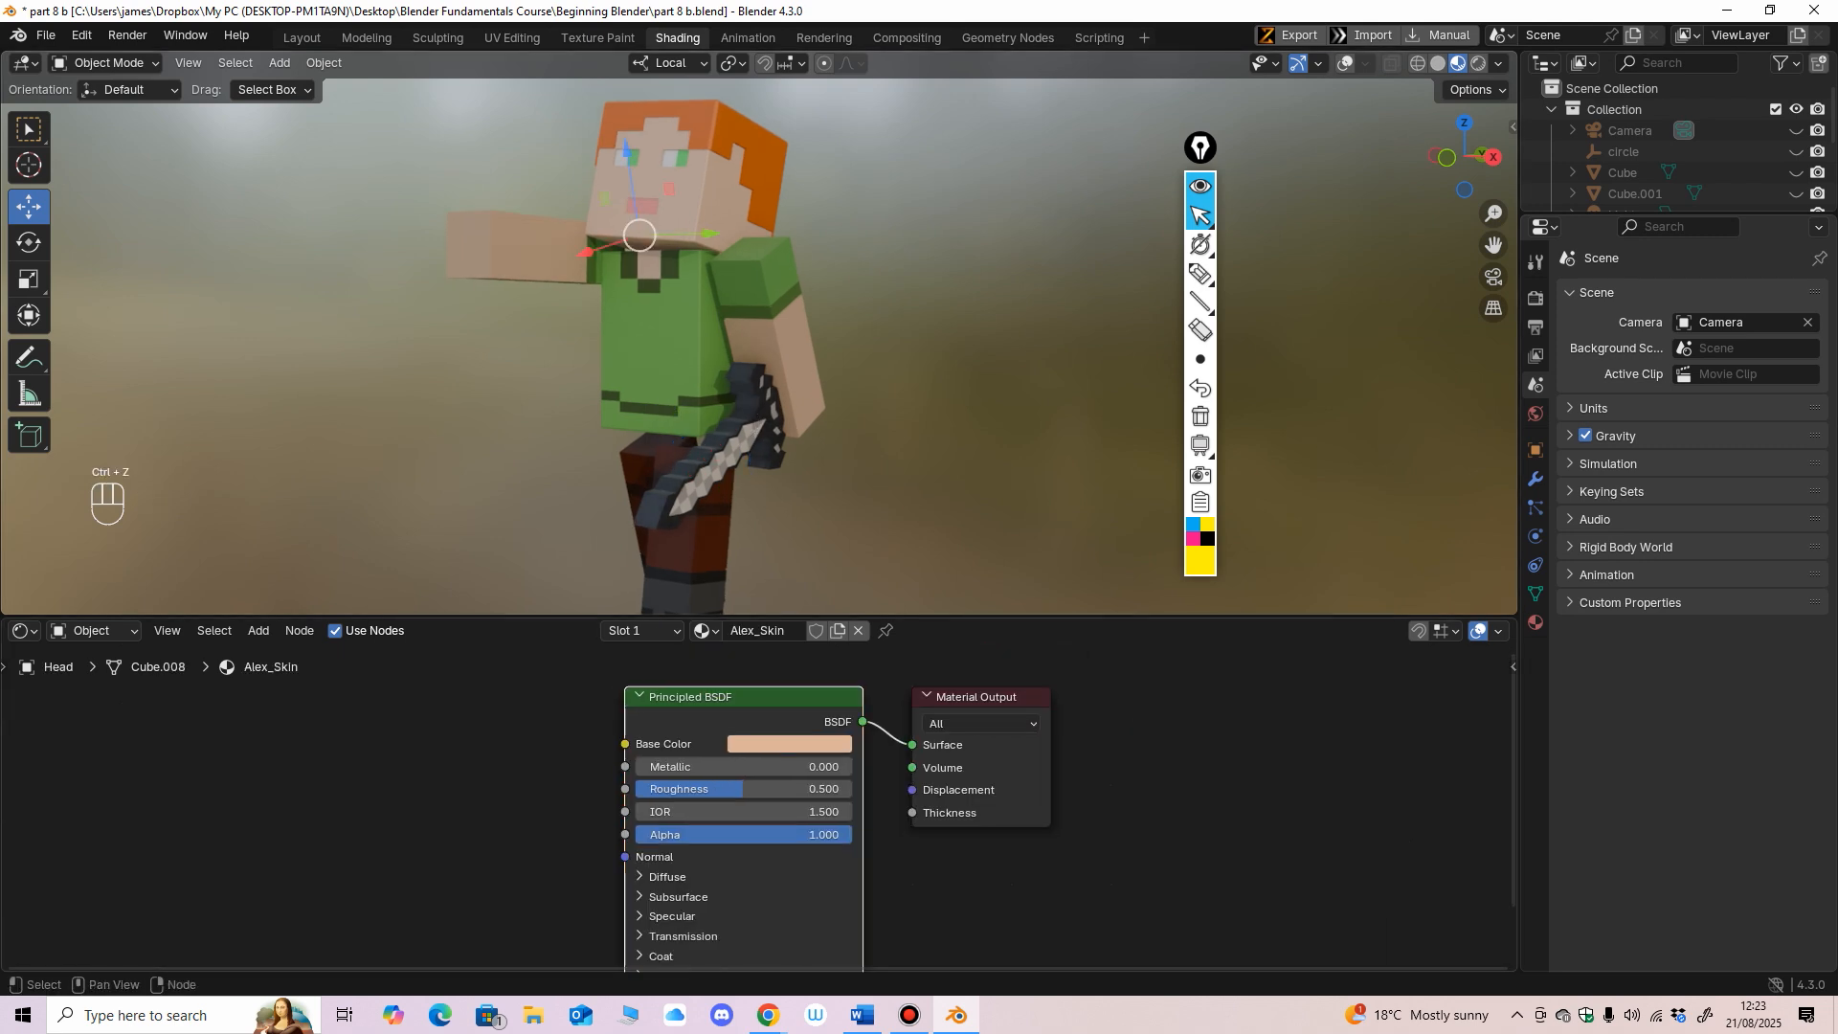
{"action": "left_click_drag", "start_coordinate": [742, 700], "coordinate": [645, 700]}
{"action": "left_click_drag", "start_coordinate": [978, 698], "coordinate": [1002, 686]}
{"action": "left_click_drag", "start_coordinate": [890, 616], "coordinate": [890, 565]}
{"action": "middle_click_drag", "start_coordinate": [814, 742], "coordinate": [870, 697]}
Step: Try Alex_Skin roughness values of 0.587, 1.000 and 0.000 and compare the reflections on the face
{"action": "left_click_drag", "start_coordinate": [703, 720], "coordinate": [704, 720]}
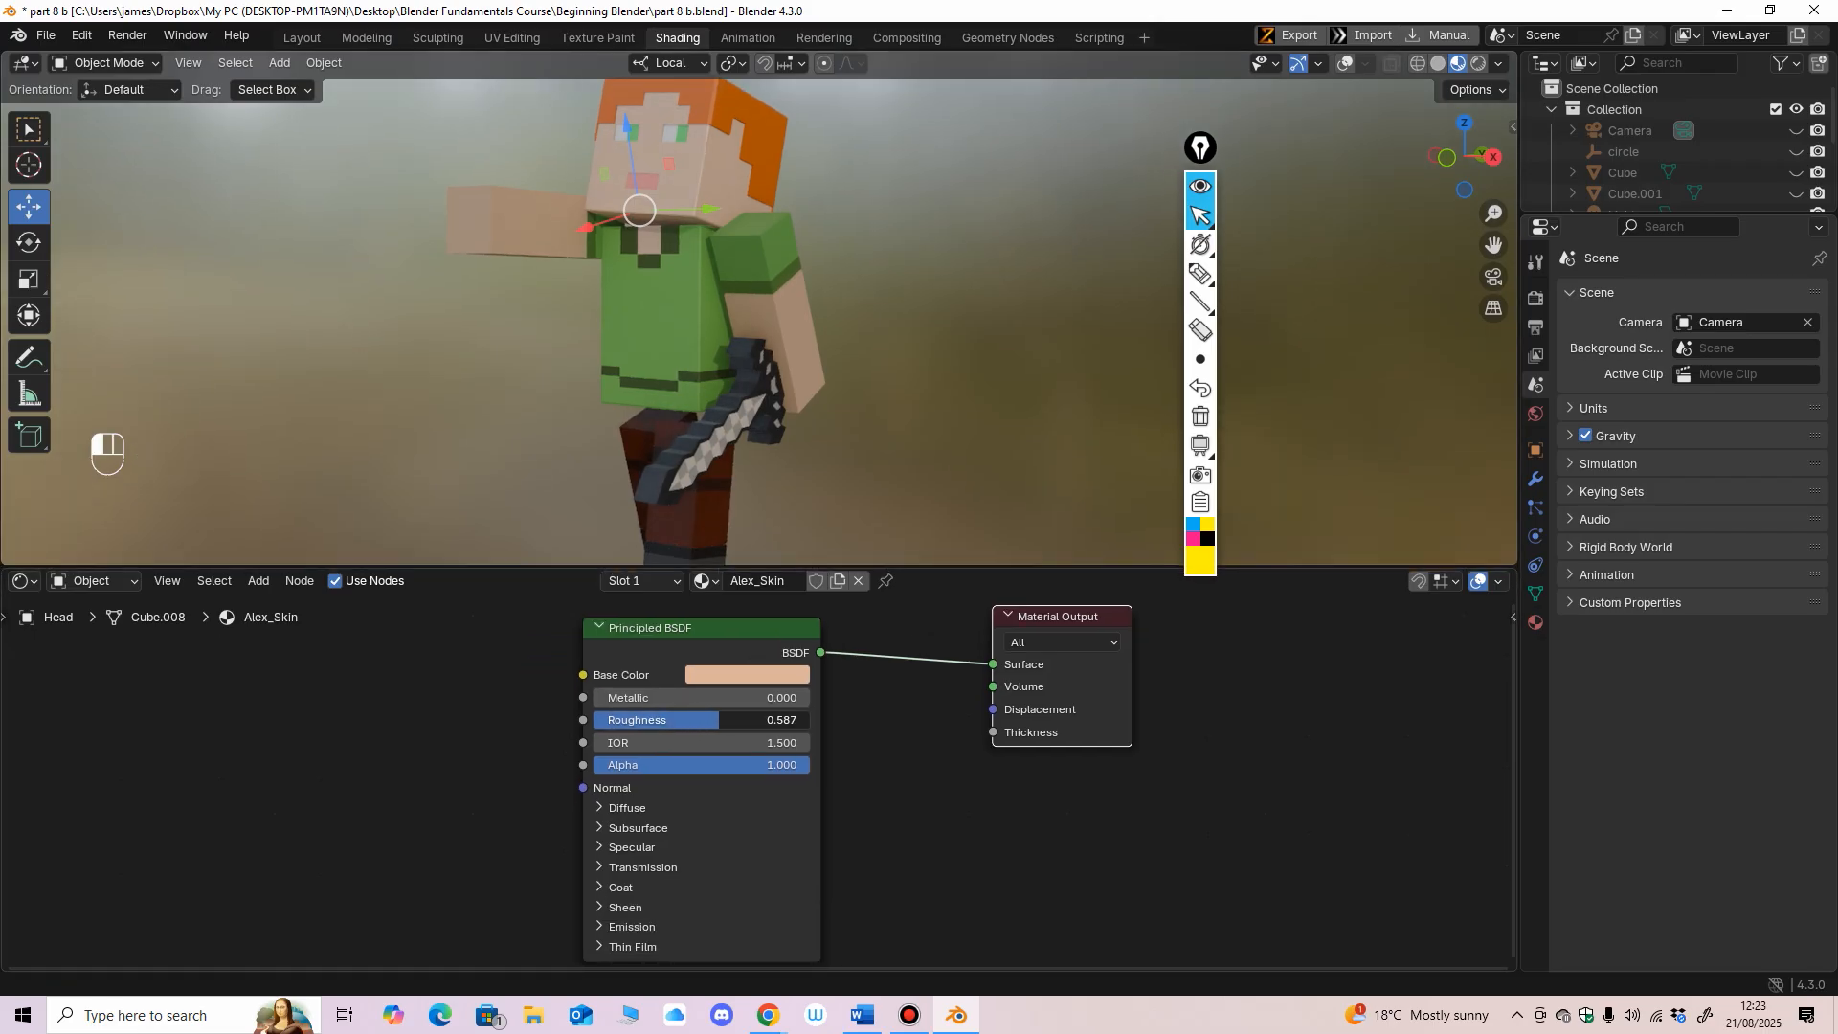
{"action": "middle_click_drag", "start_coordinate": [710, 383], "coordinate": [734, 480], "text": "shift"}
{"action": "scroll", "coordinate": [734, 481], "scroll_direction": "up", "scroll_amount": 3}
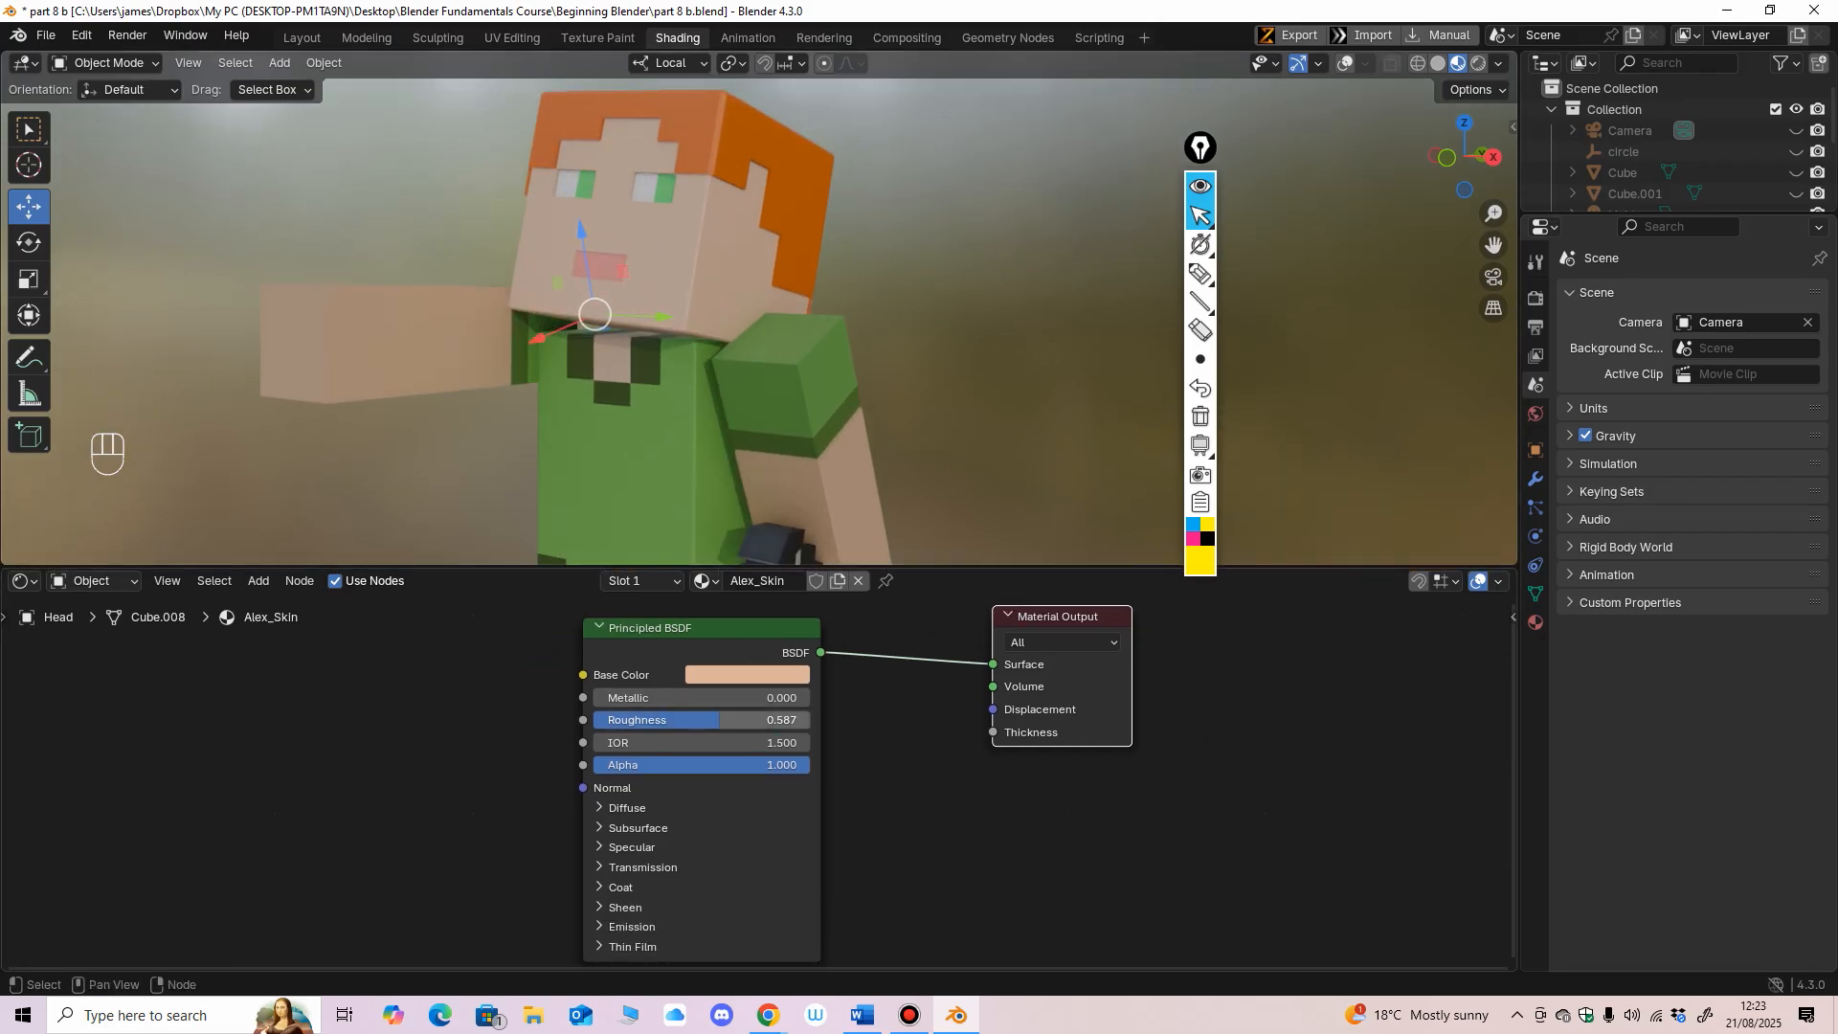
{"action": "left_click_drag", "start_coordinate": [720, 720], "coordinate": [706, 720]}
{"action": "middle_click_drag", "start_coordinate": [710, 411], "coordinate": [747, 465], "text": "shift"}
{"action": "scroll", "coordinate": [747, 465], "scroll_direction": "up", "scroll_amount": 2}
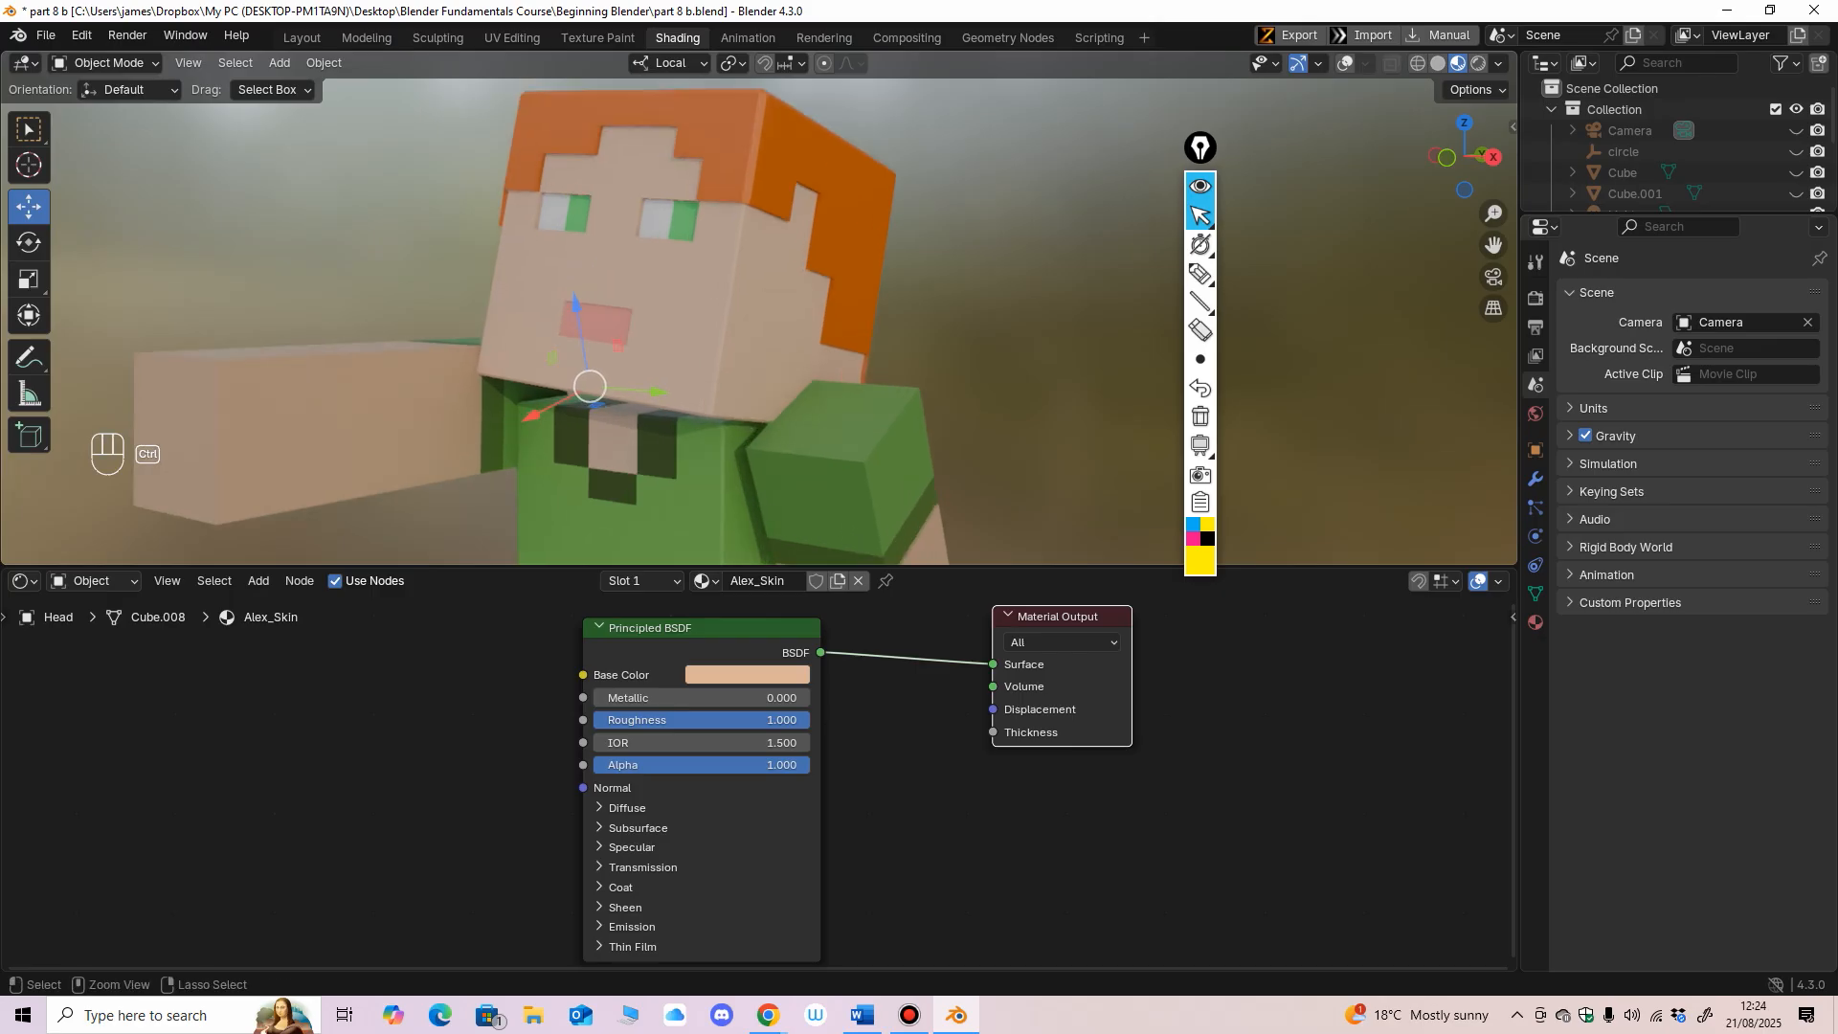
{"action": "left_click_drag", "start_coordinate": [780, 720], "coordinate": [565, 719]}
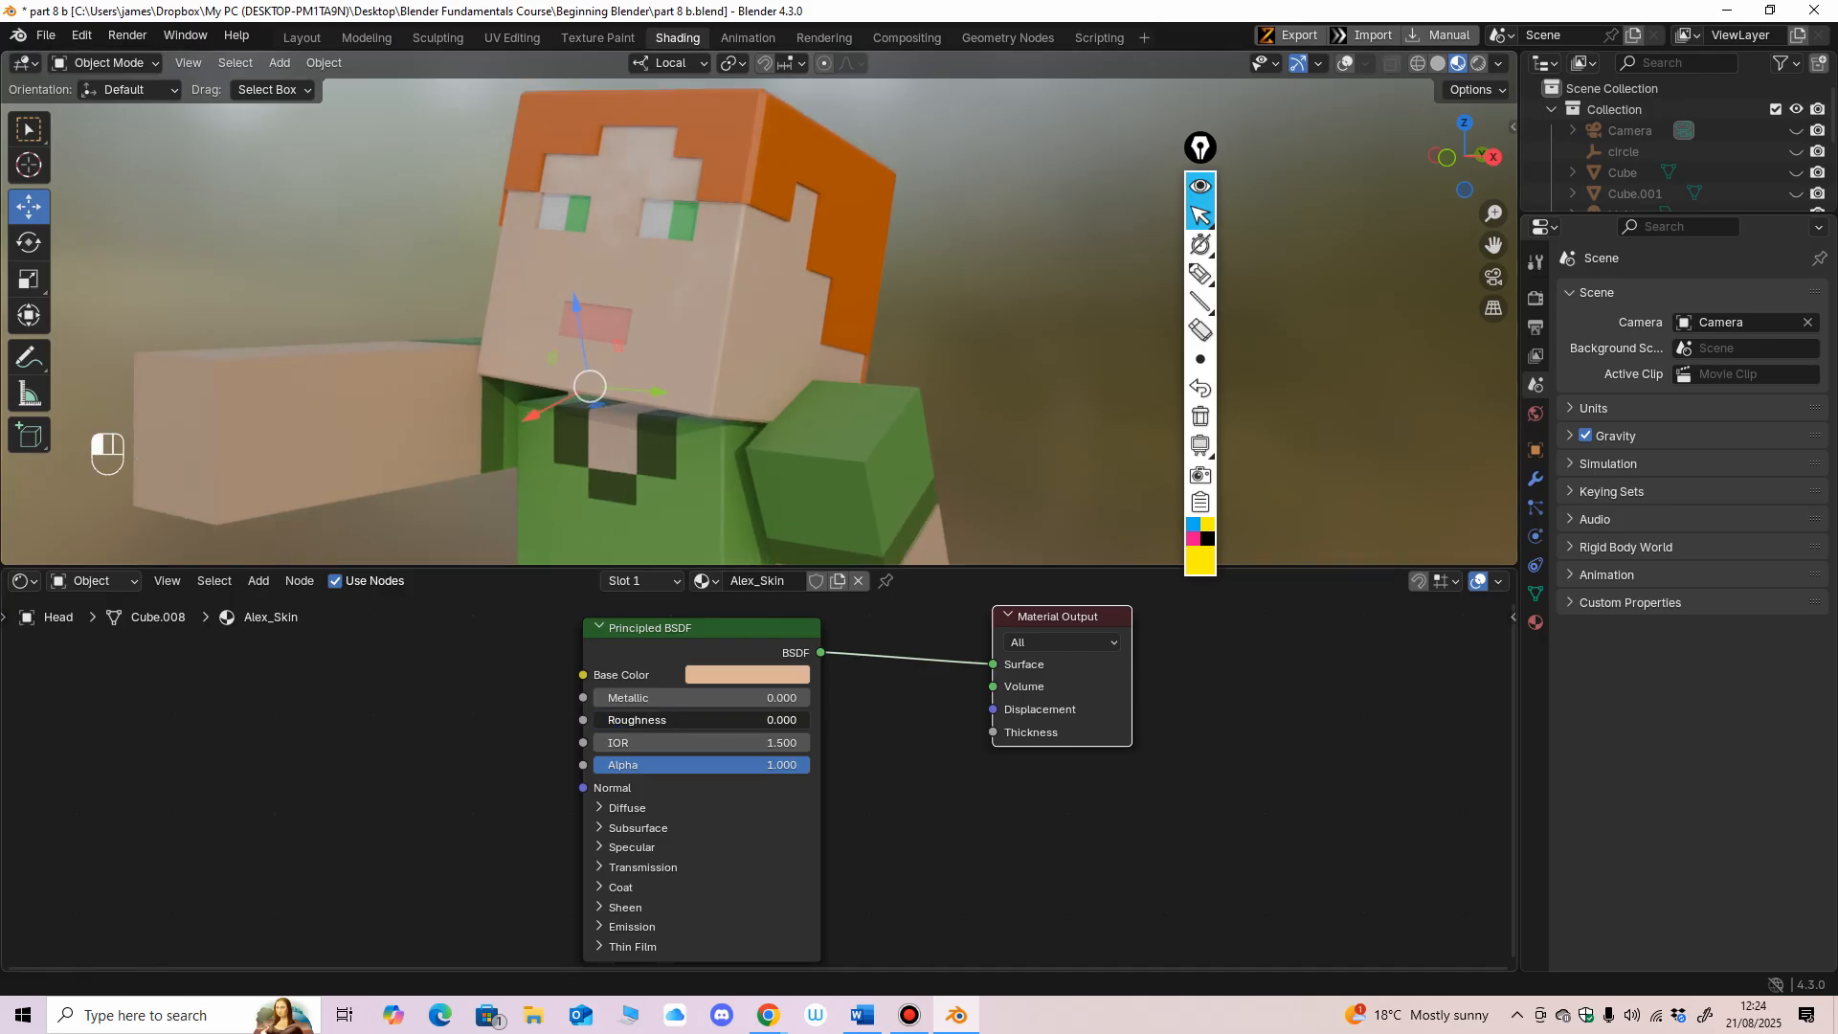
{"action": "mouse_move", "coordinate": [689, 383]}
{"action": "middle_mouse_down"}
{"action": "mouse_move", "coordinate": [726, 388]}
{"action": "mouse_move", "coordinate": [706, 388]}
{"action": "middle_mouse_up"}
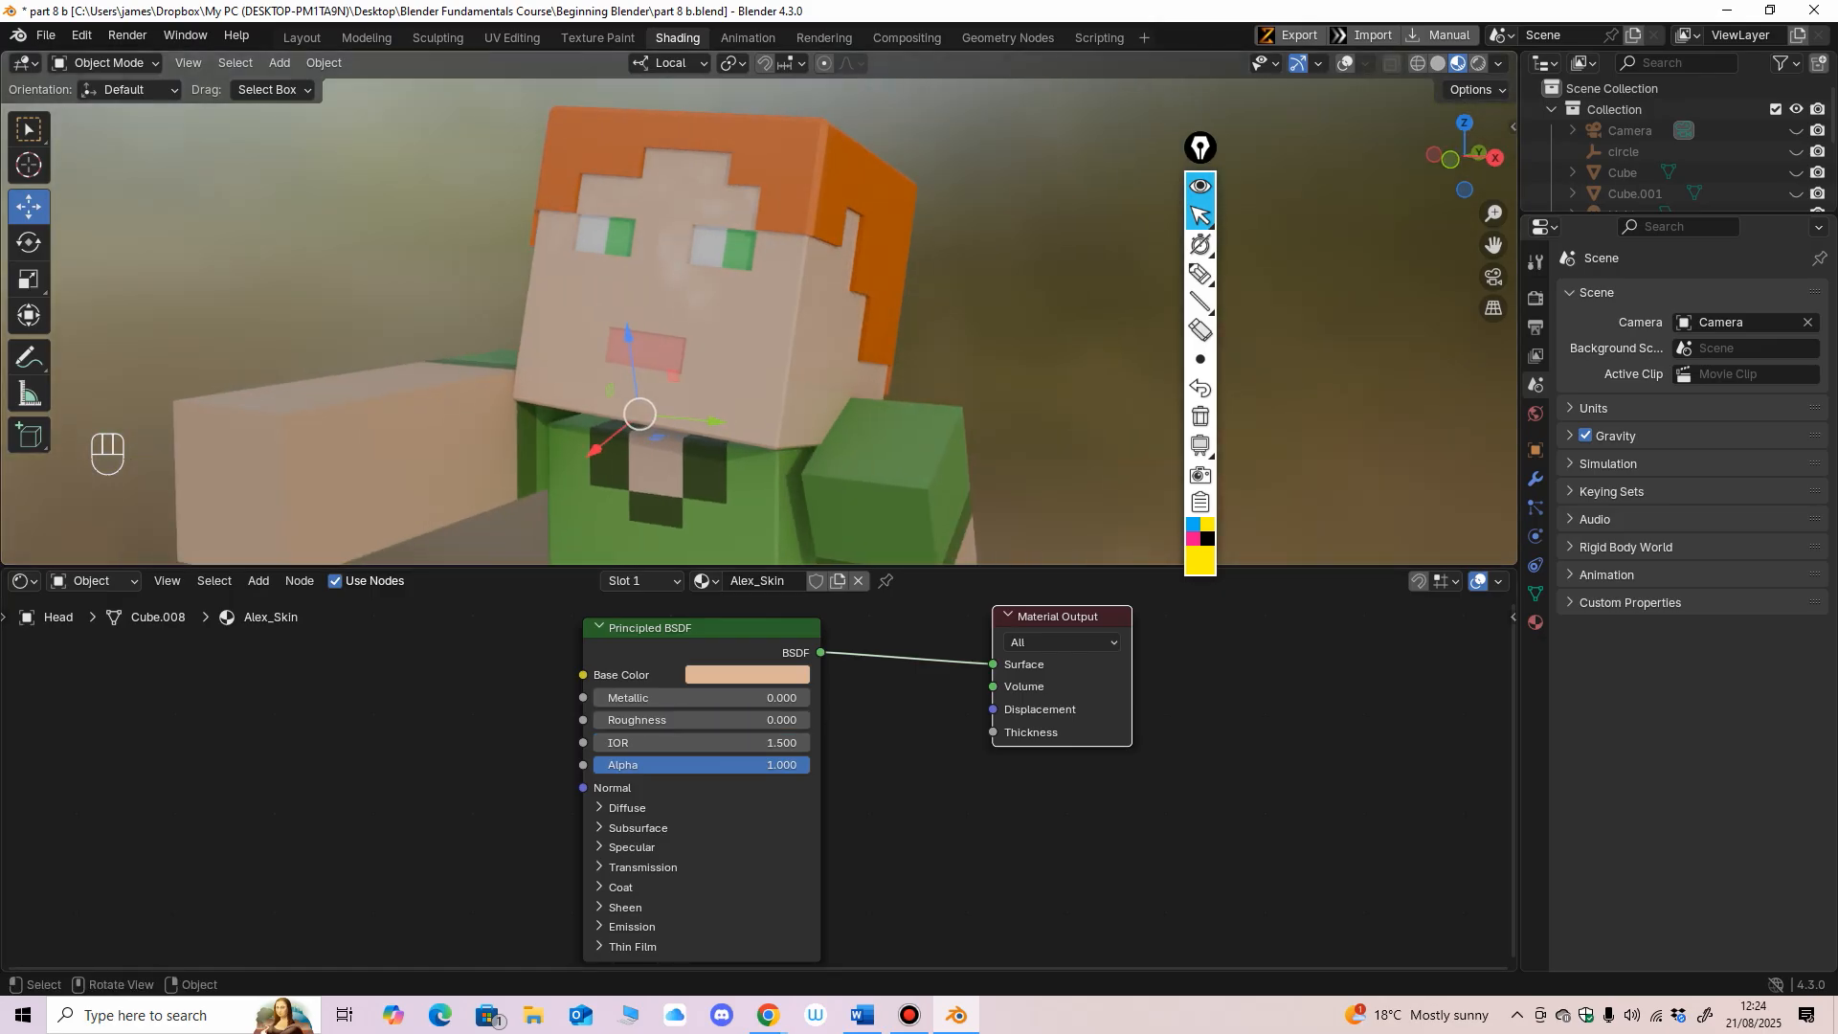
Step: Set the Alex_Skin roughness to 0.5
{"action": "left_click", "coordinate": [701, 720]}
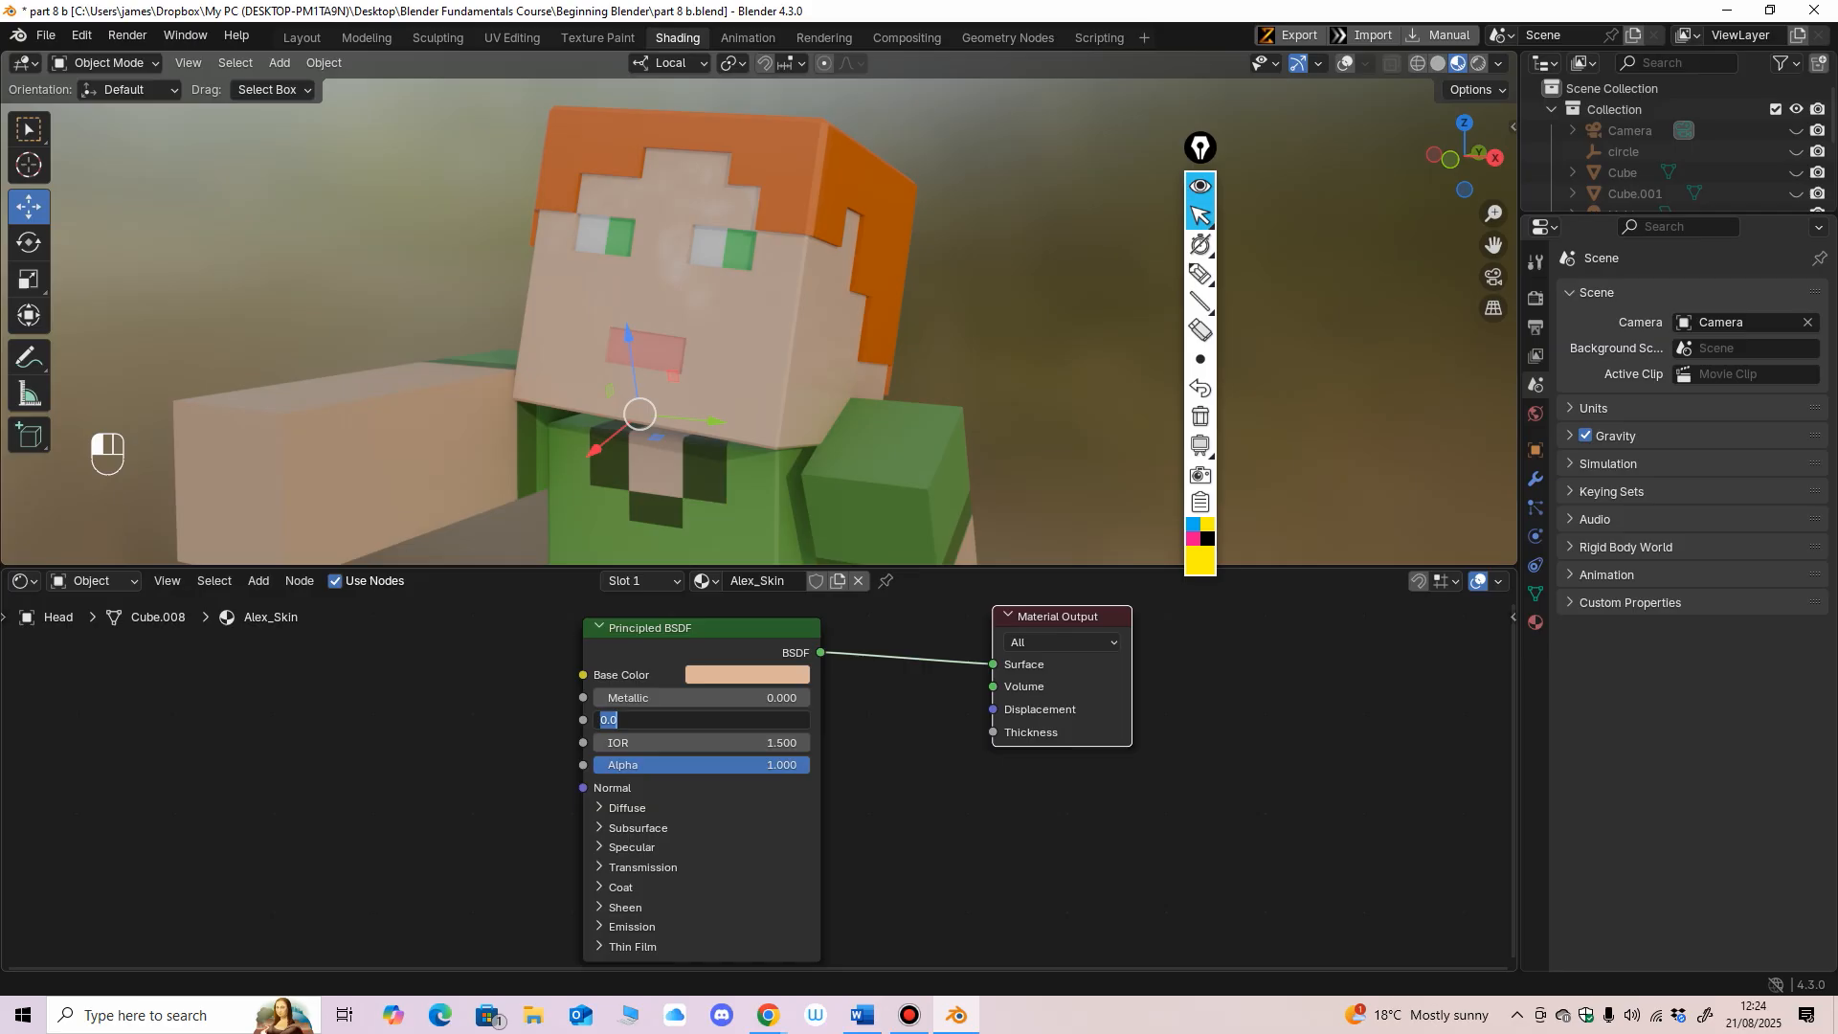
{"action": "type", "text": ".5"}
{"action": "key", "text": "Return"}
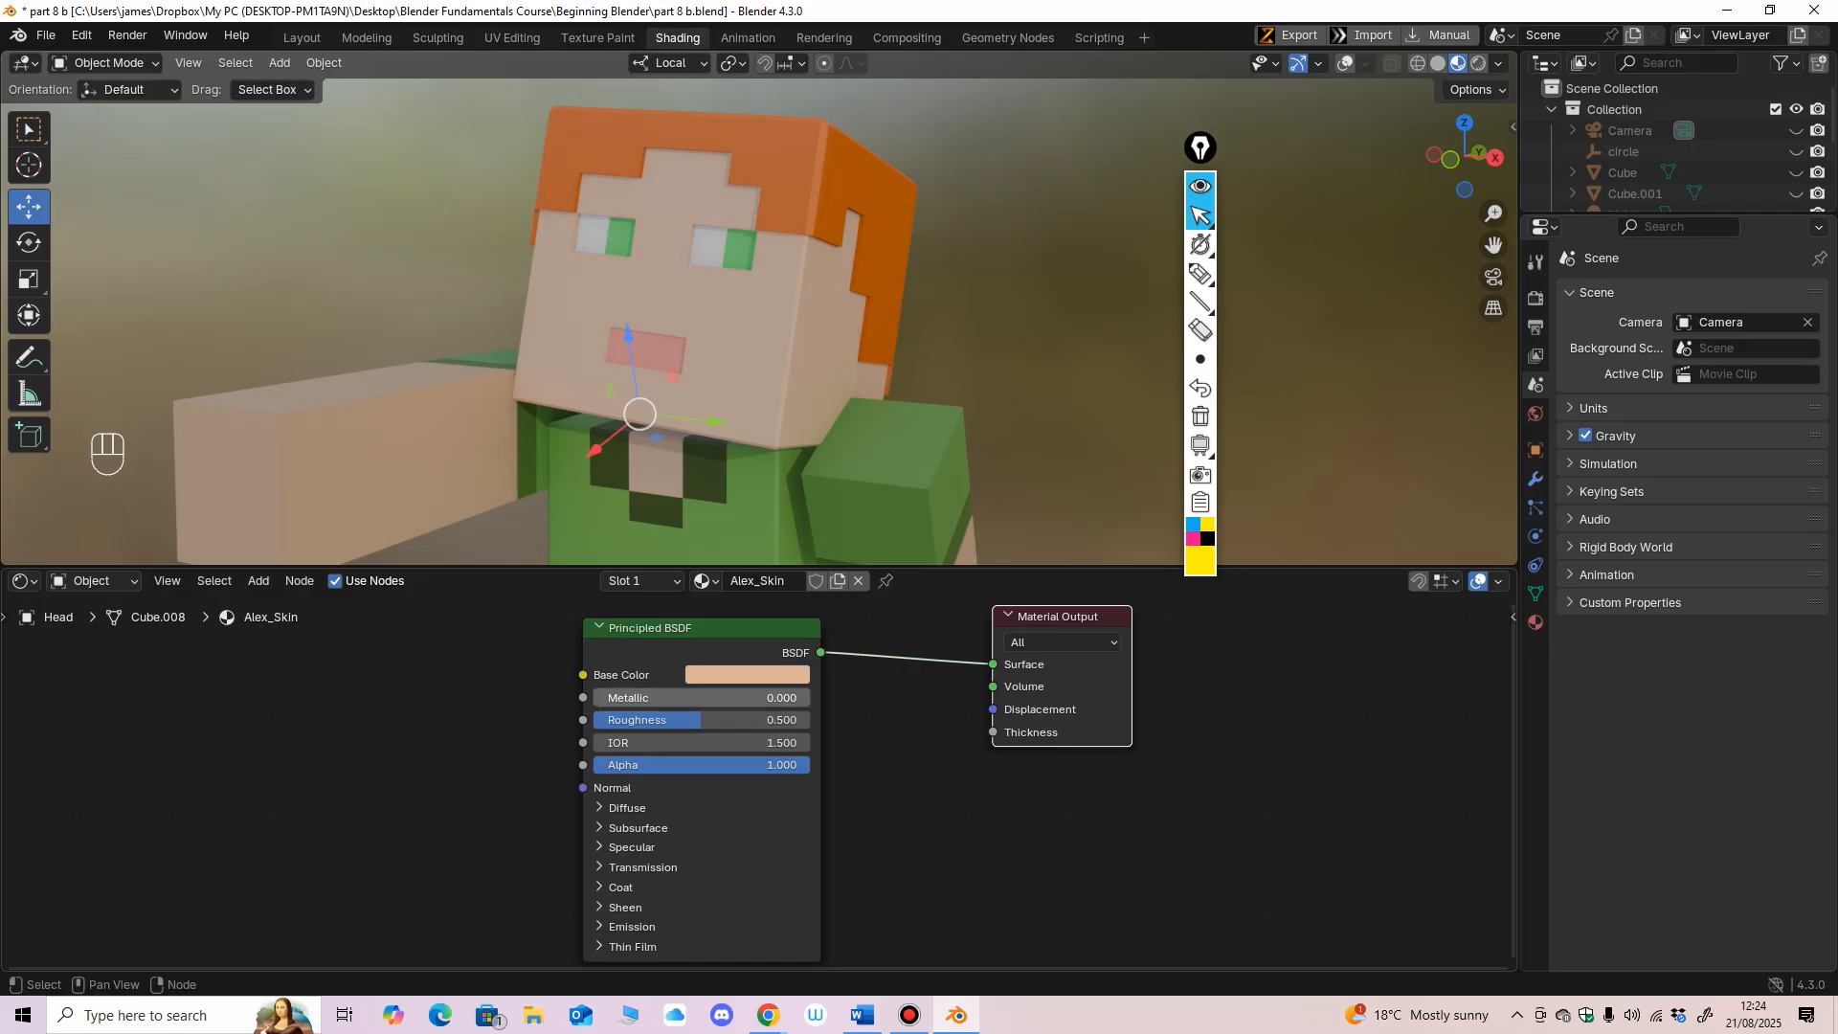
Step: Try a metallic look on Alex_Skin with Metallic 0.938 and Roughness 0.110, and undo both changes
{"action": "left_click_drag", "start_coordinate": [670, 697], "coordinate": [785, 698]}
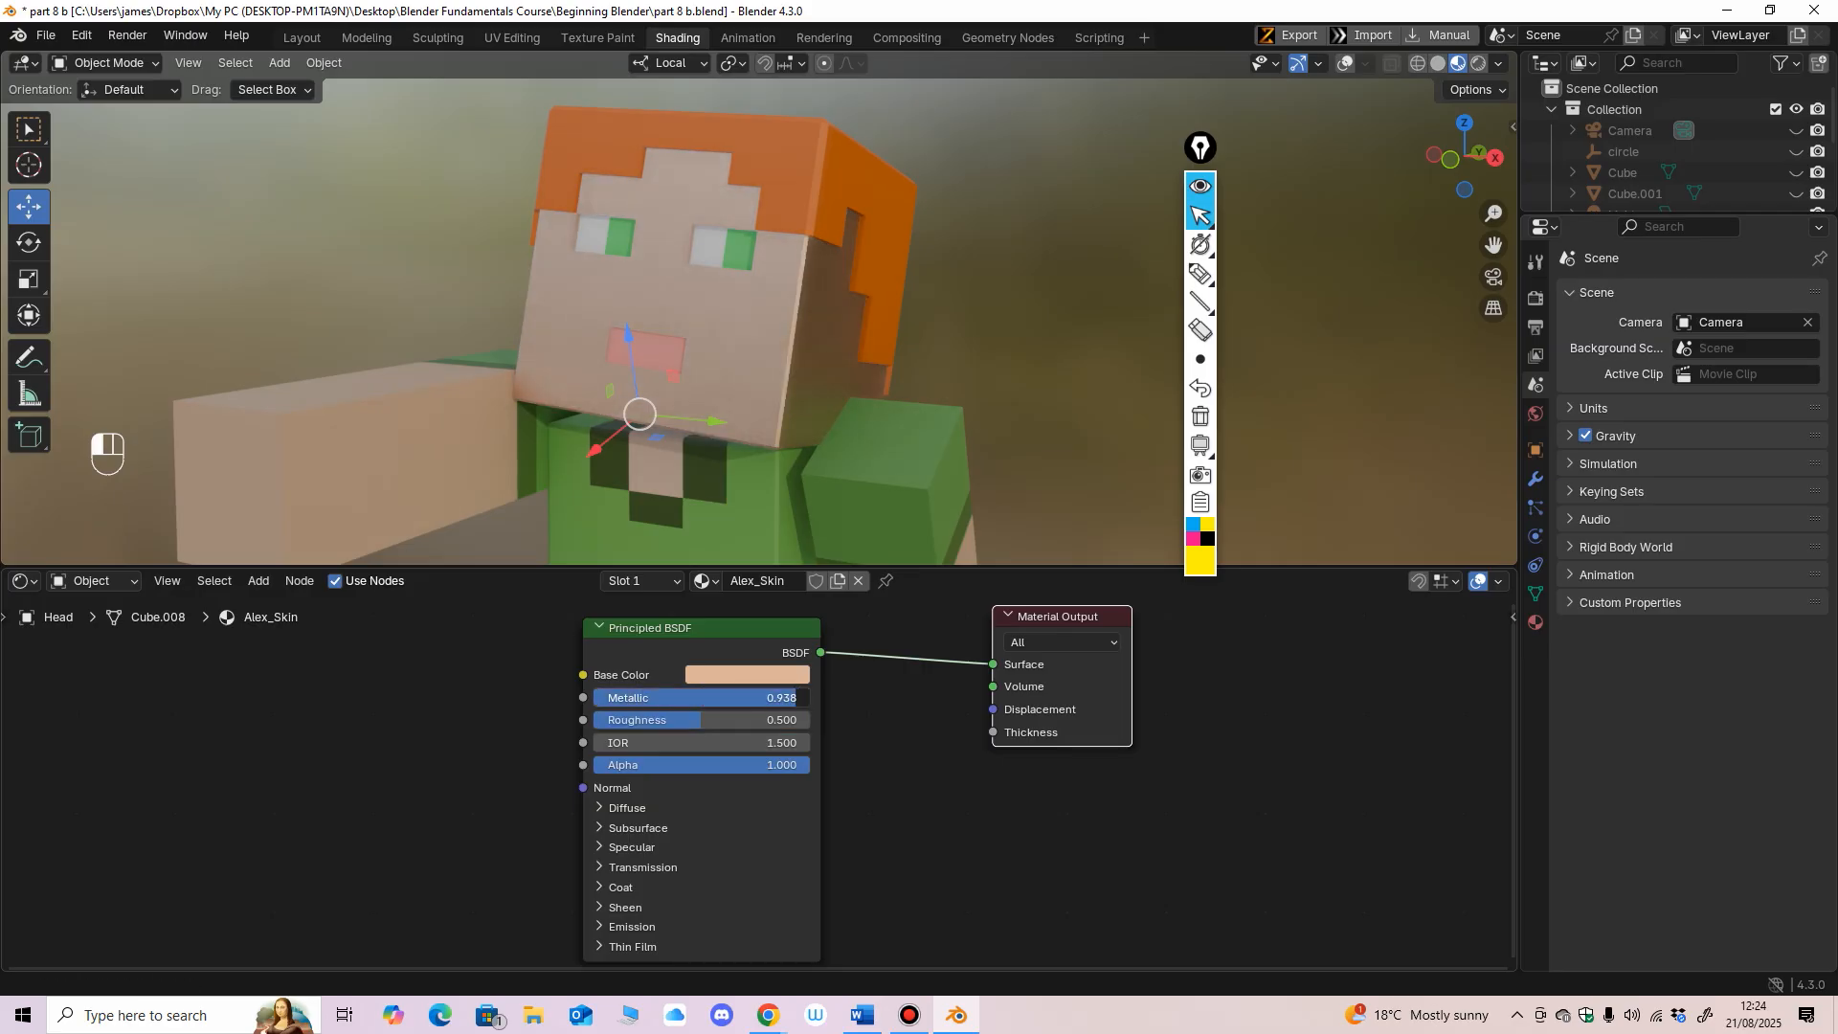
{"action": "middle_click_drag", "start_coordinate": [766, 383], "coordinate": [808, 385]}
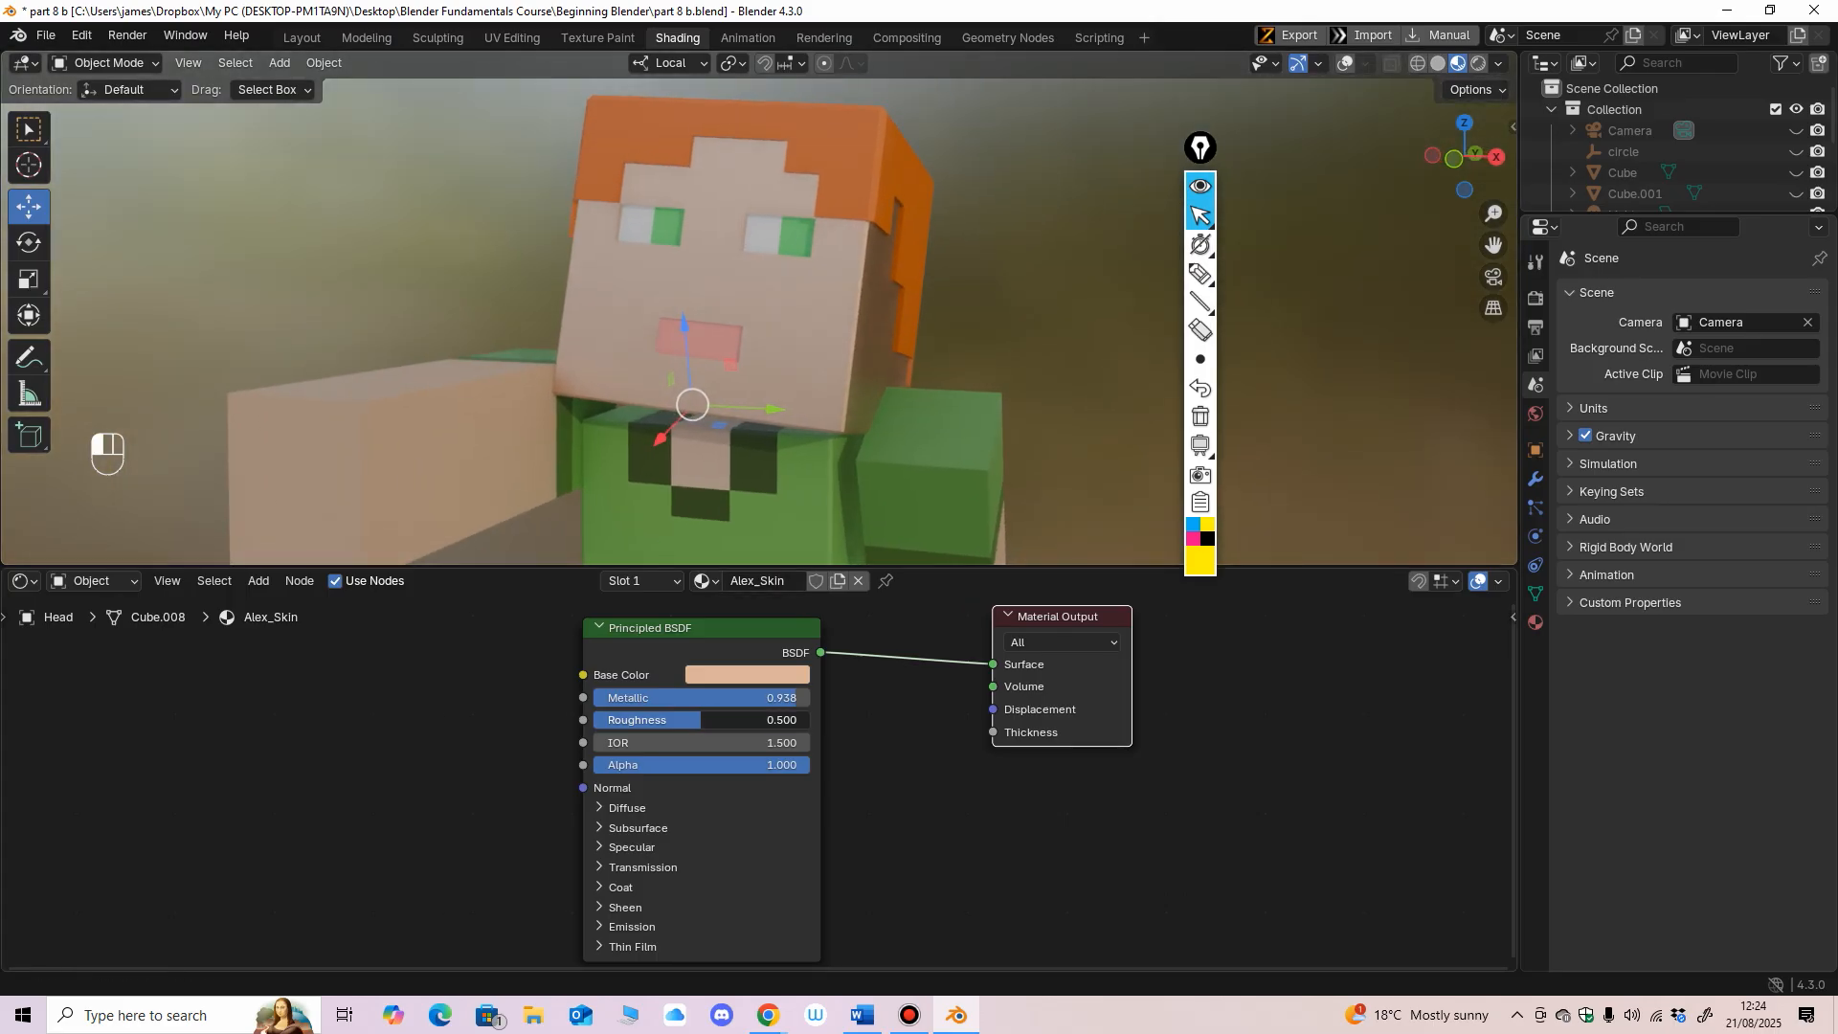
{"action": "left_click_drag", "start_coordinate": [713, 720], "coordinate": [623, 720]}
{"action": "middle_click_drag", "start_coordinate": [747, 402], "coordinate": [697, 450]}
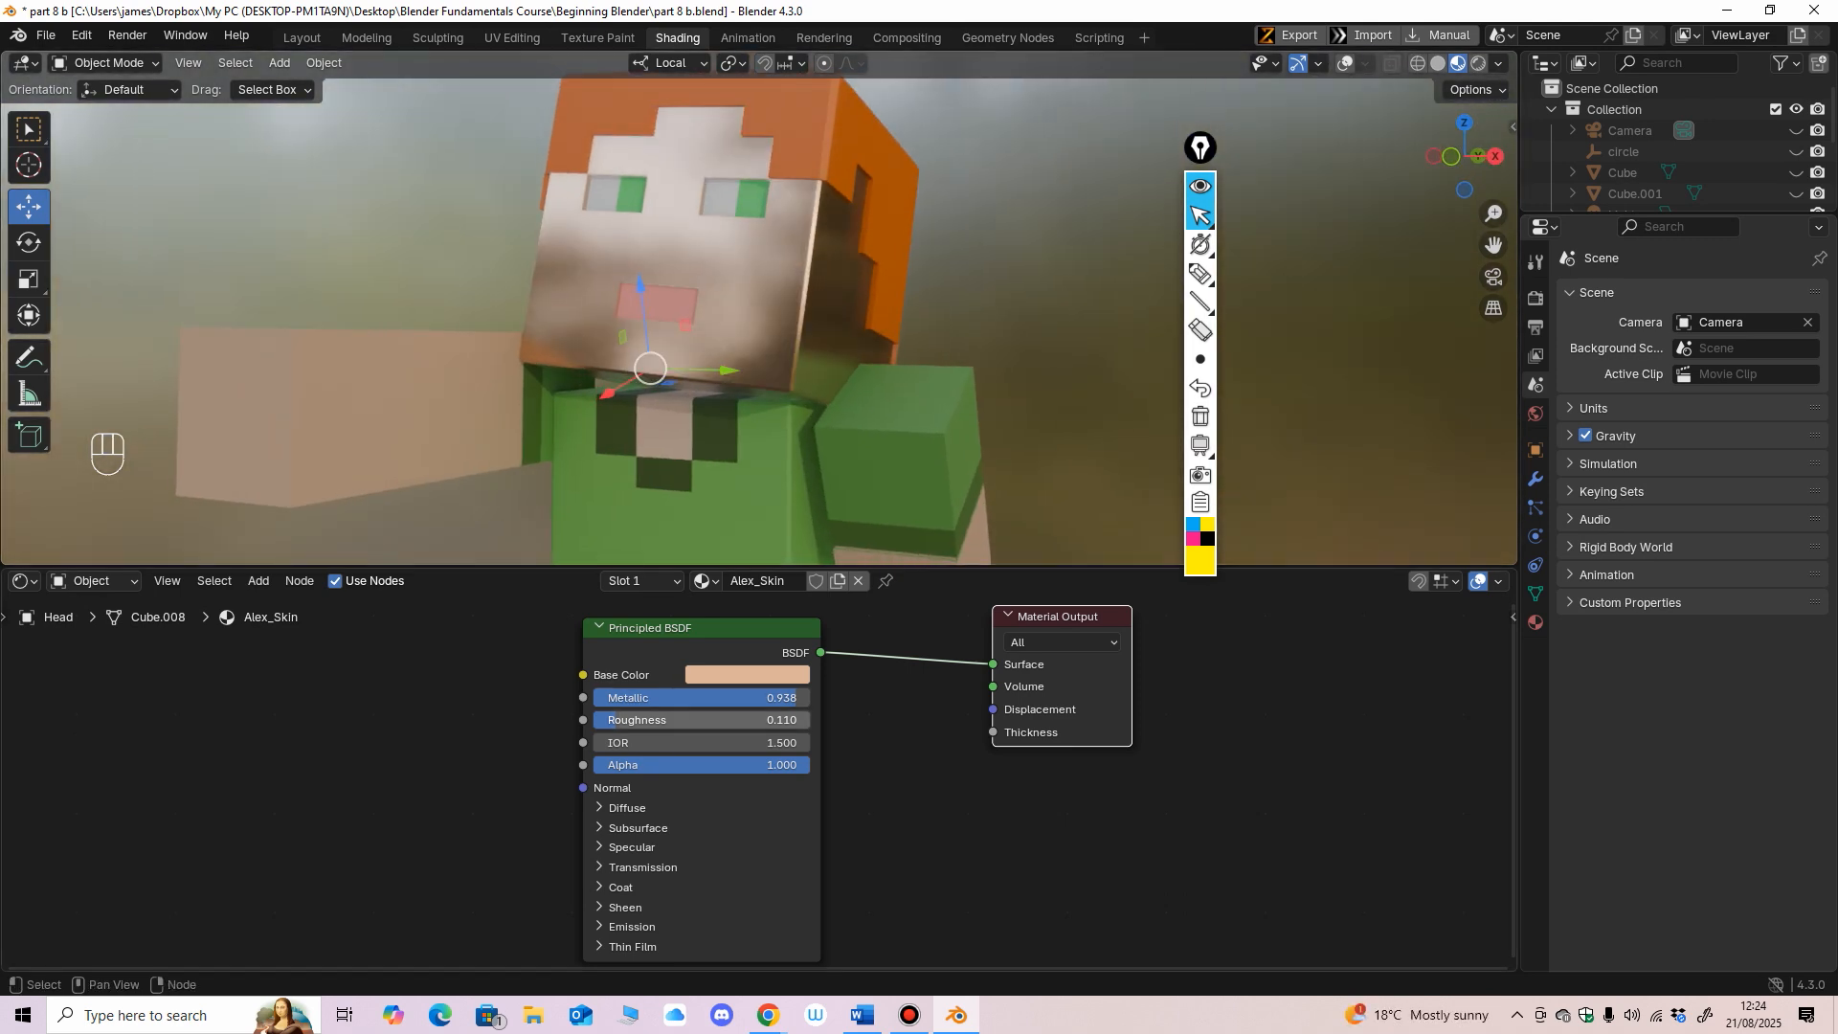
{"action": "key", "text": "ctrl+z"}
{"action": "key", "text": "ctrl+z"}
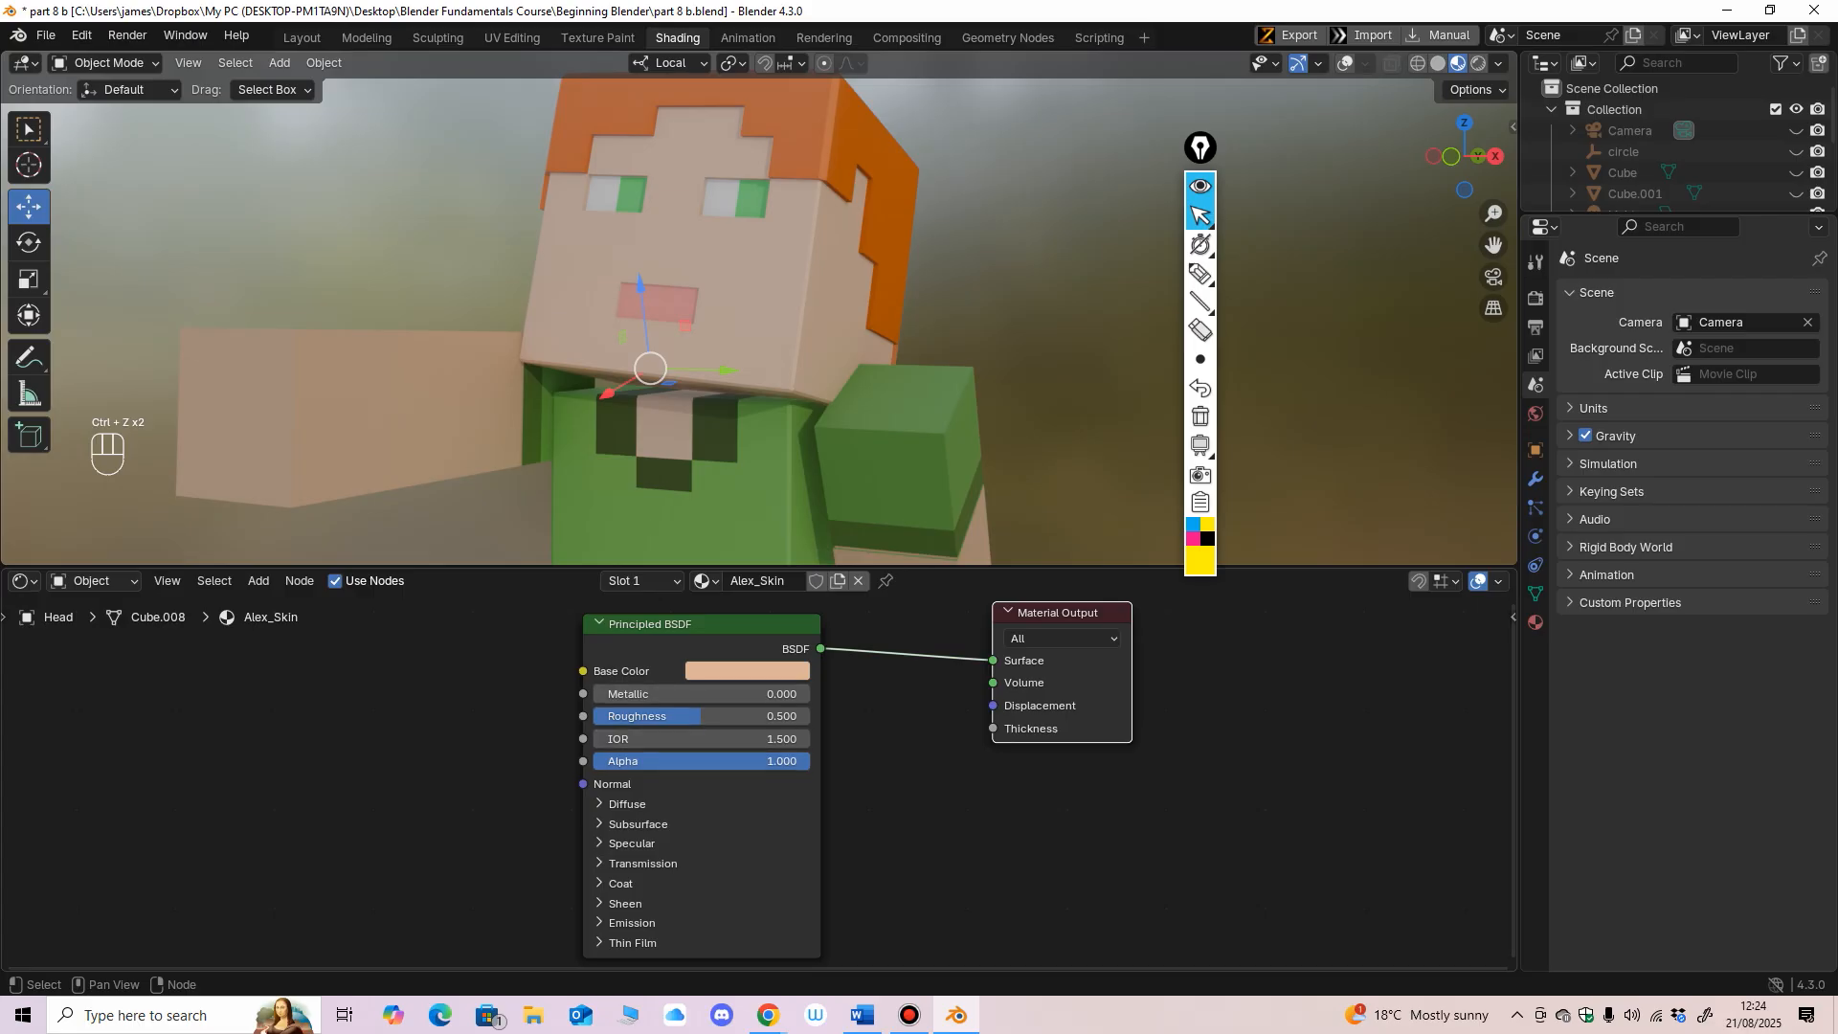
Step: Move the Alex_Skin Material Output node further away from the Principled BSDF node
{"action": "middle_click_drag", "start_coordinate": [842, 727], "coordinate": [847, 743]}
{"action": "left_click_drag", "start_coordinate": [707, 644], "coordinate": [698, 638]}
{"action": "left_click_drag", "start_coordinate": [1064, 633], "coordinate": [1100, 632]}
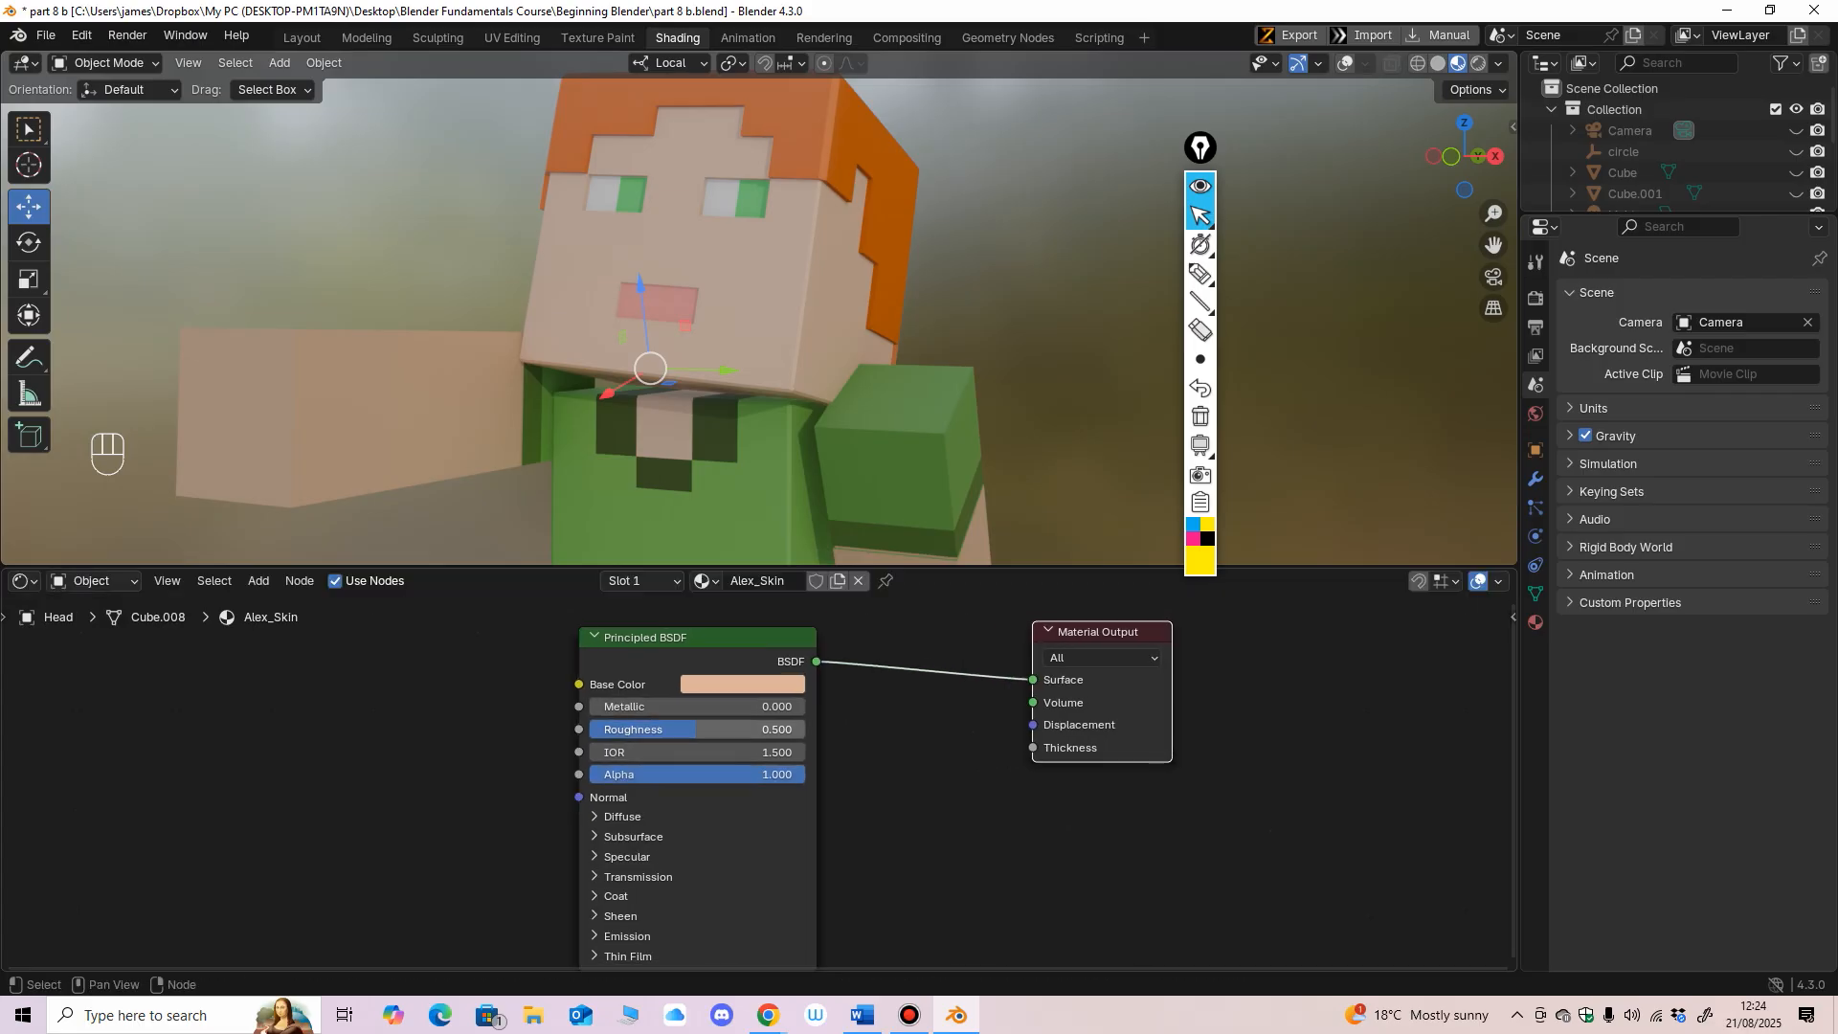
{"action": "middle_click_drag", "start_coordinate": [743, 706], "coordinate": [747, 683]}
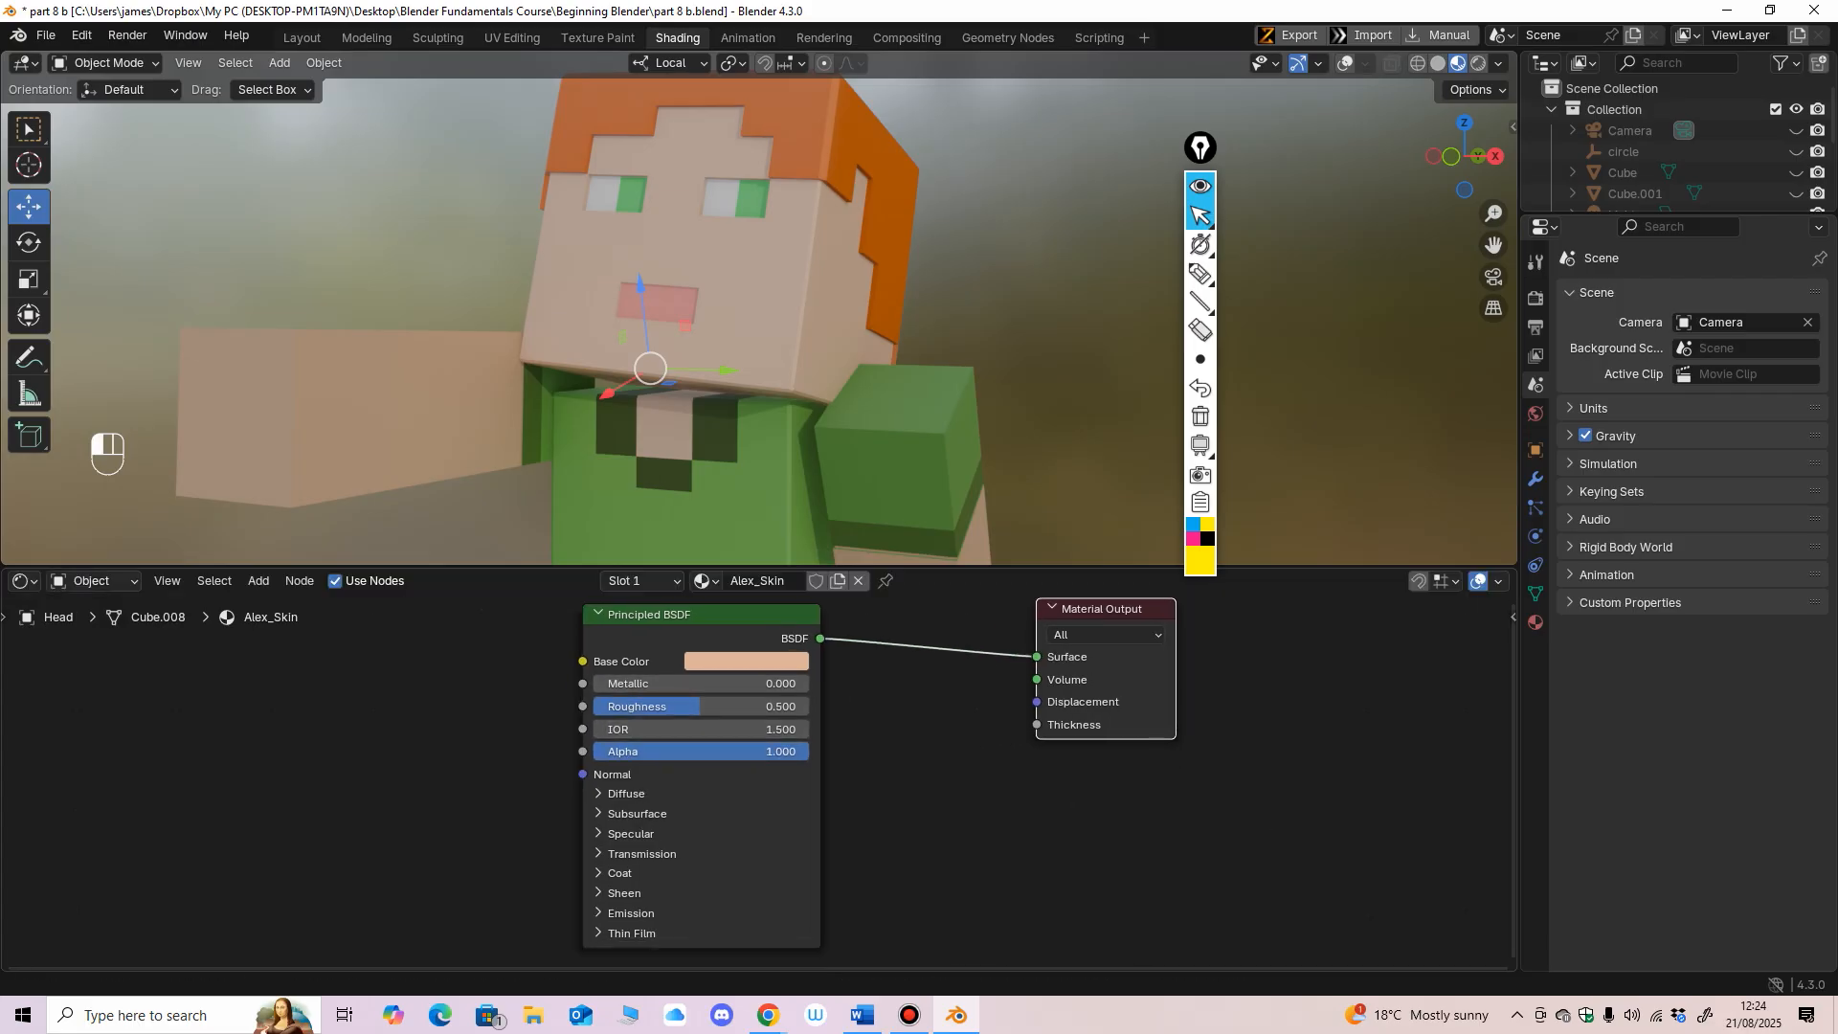
Step: Try Alex_Skin alpha values of 0.008 and 0.207 to make the head see-through, and set Alpha back to 1
{"action": "left_click_drag", "start_coordinate": [784, 750], "coordinate": [571, 750]}
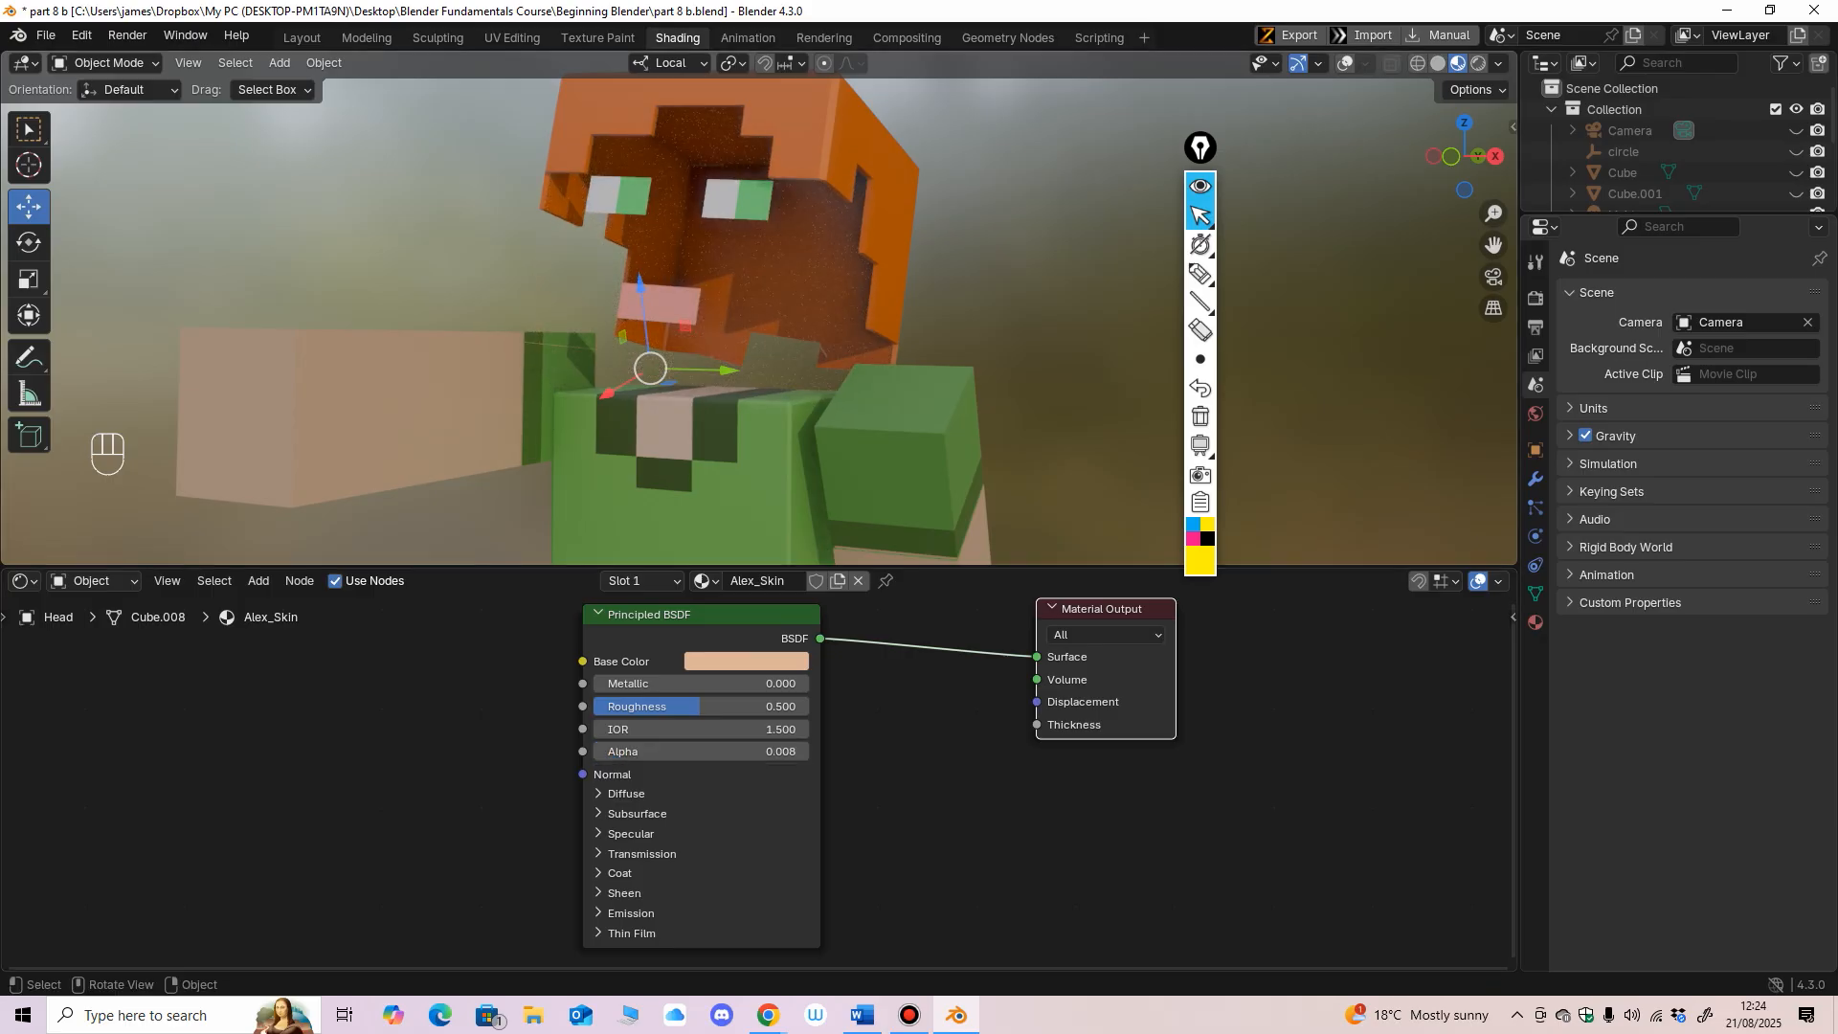
{"action": "middle_click_drag", "start_coordinate": [716, 411], "coordinate": [634, 410]}
{"action": "left_click", "coordinate": [701, 752]}
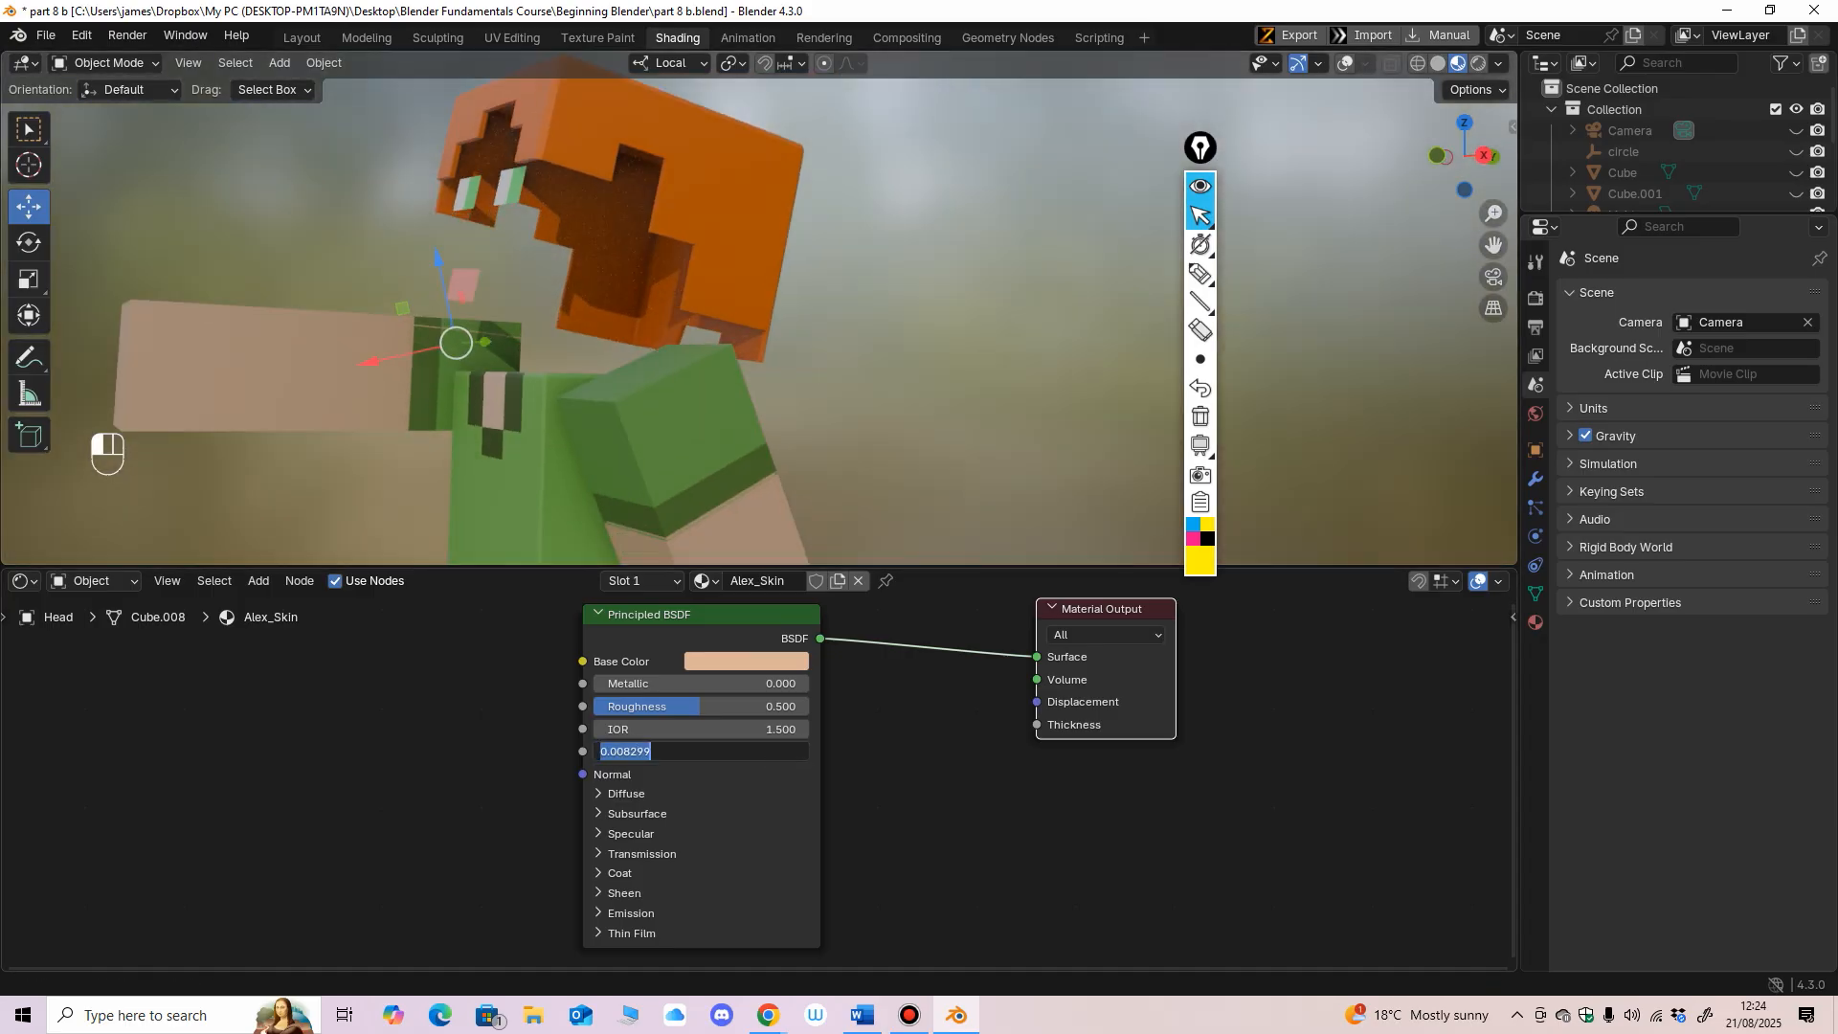
{"action": "type", "text": "0.245"}
{"action": "key", "text": "Return"}
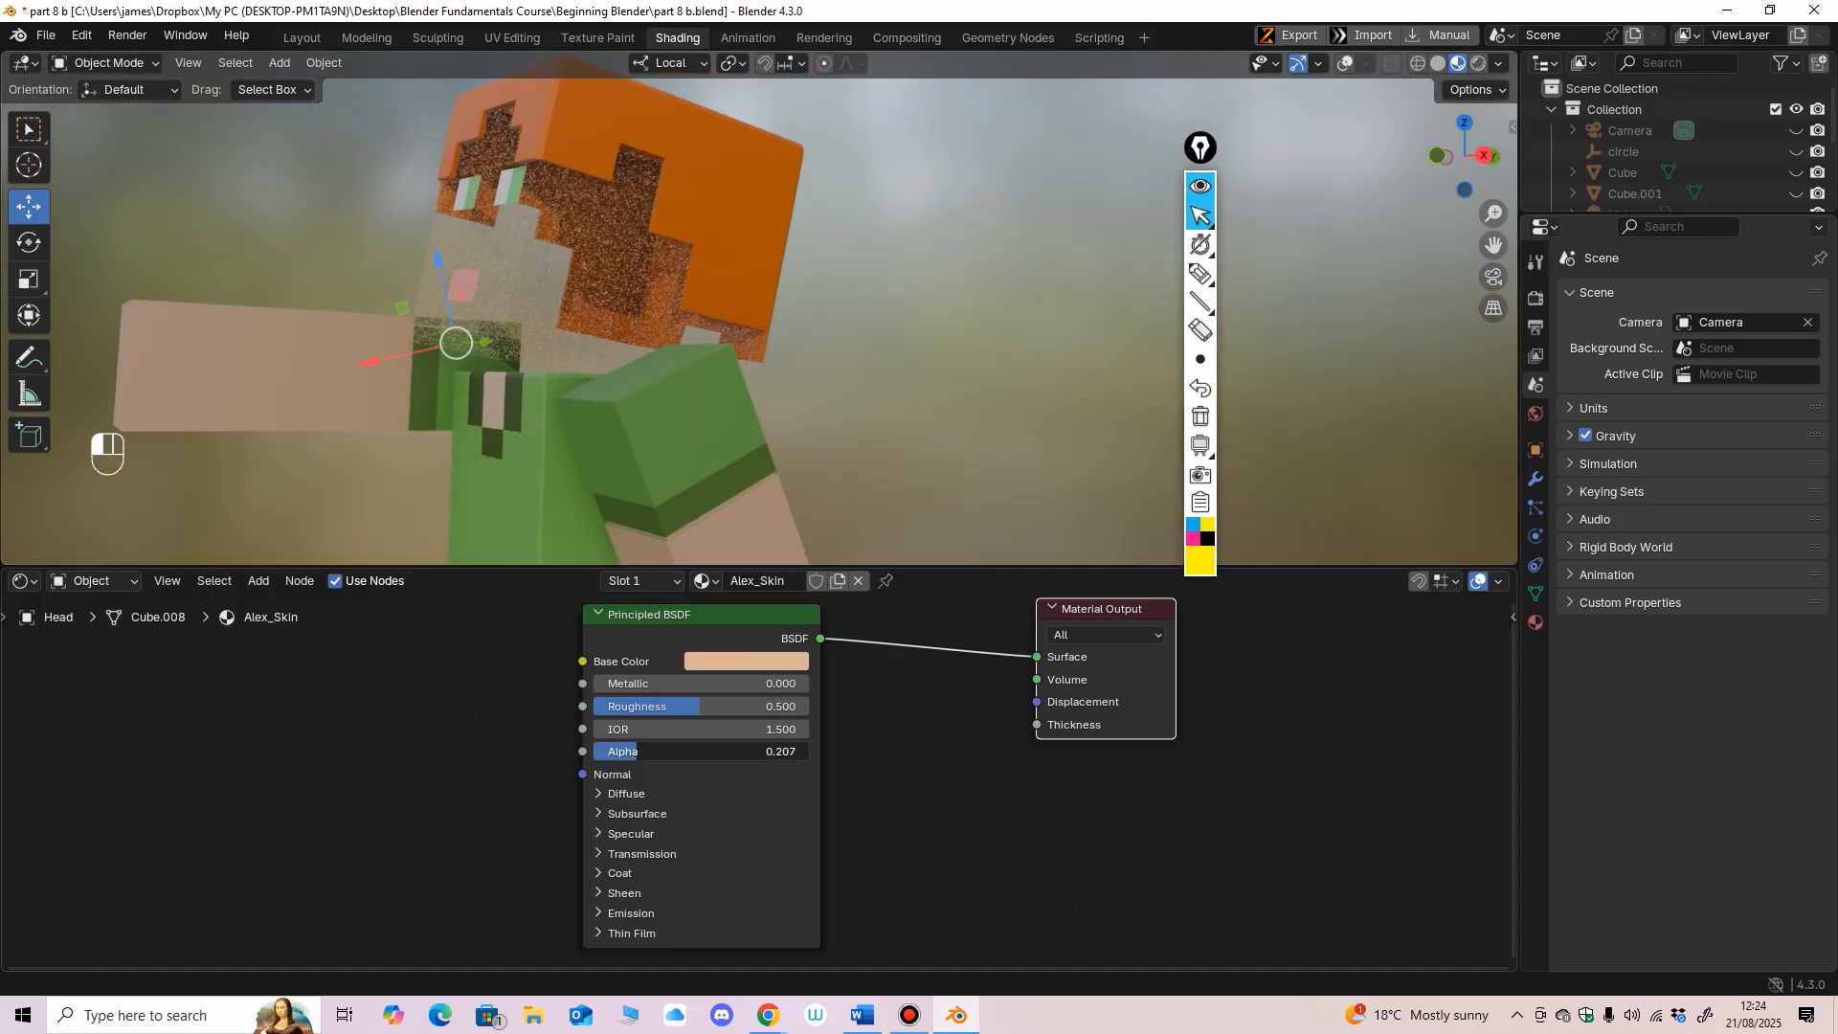
{"action": "middle_click_drag", "start_coordinate": [661, 411], "coordinate": [751, 414]}
{"action": "left_click_drag", "start_coordinate": [675, 751], "coordinate": [735, 751]}
{"action": "left_click", "coordinate": [704, 752]}
{"action": "type", "text": "1"}
{"action": "key", "text": "Return"}
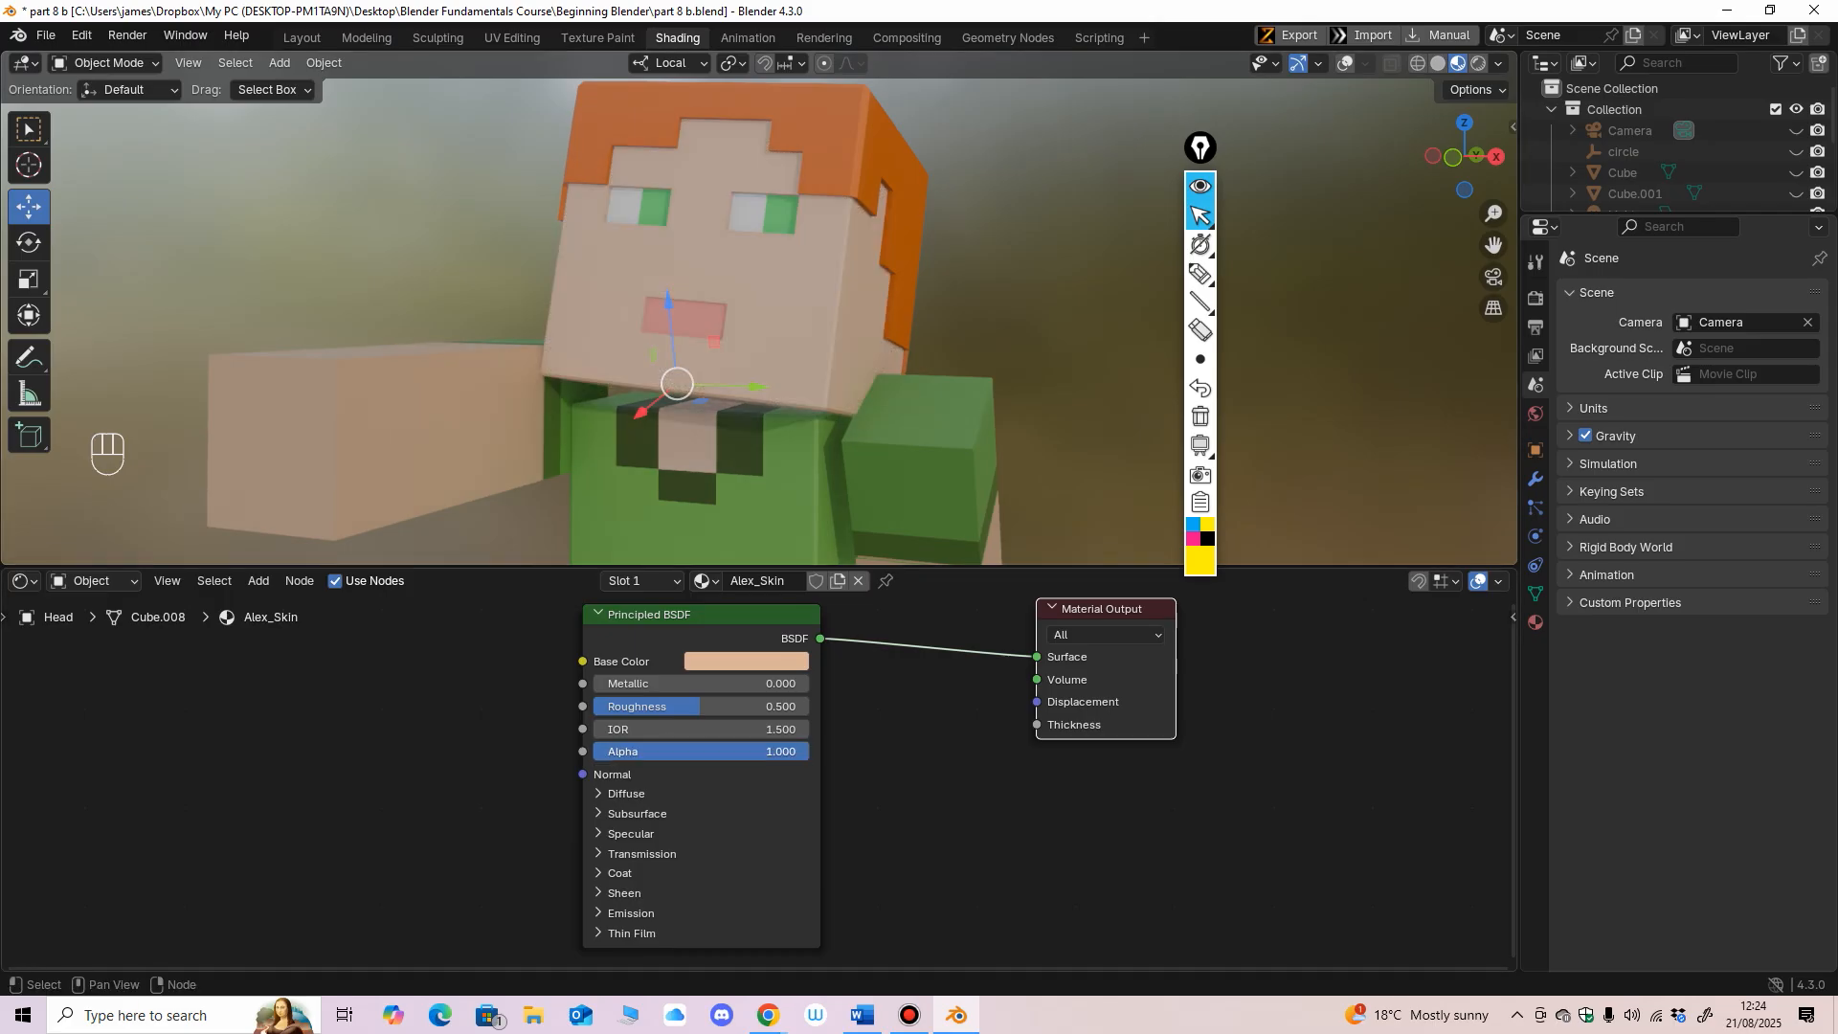
Step: Try a higher transmission on the Alex_Skin Principled BSDF and undo the change
{"action": "middle_click_drag", "start_coordinate": [704, 751], "coordinate": [708, 686]}
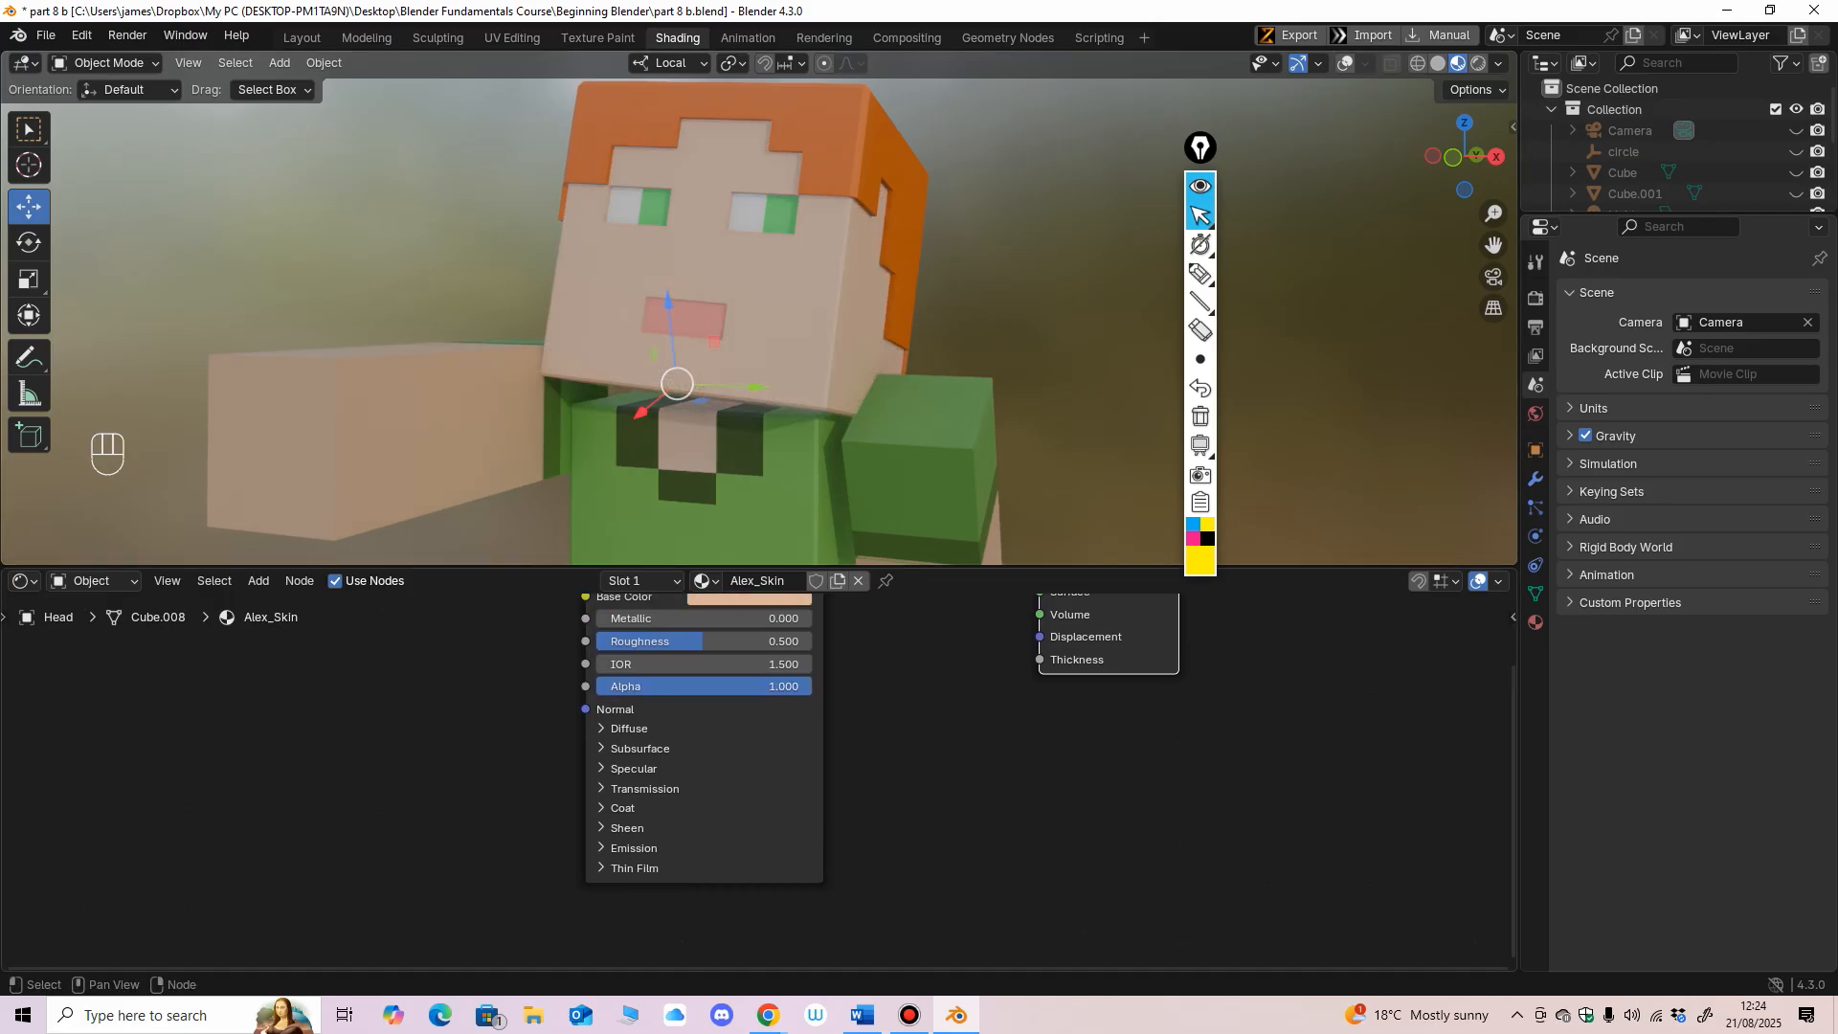
{"action": "left_click", "coordinate": [645, 788]}
{"action": "left_click", "coordinate": [645, 789]}
{"action": "left_click", "coordinate": [645, 789]}
{"action": "left_click_drag", "start_coordinate": [661, 814], "coordinate": [787, 815]}
{"action": "key", "text": "ctrl+z"}
{"action": "key", "text": "ctrl+z"}
{"action": "key", "text": "ctrl+z"}
{"action": "key", "text": "ctrl+z"}
{"action": "key", "text": "ctrl+z"}
Step: Expand the Alex_Skin emission settings, try a higher emission strength and undo it
{"action": "left_click", "coordinate": [634, 848]}
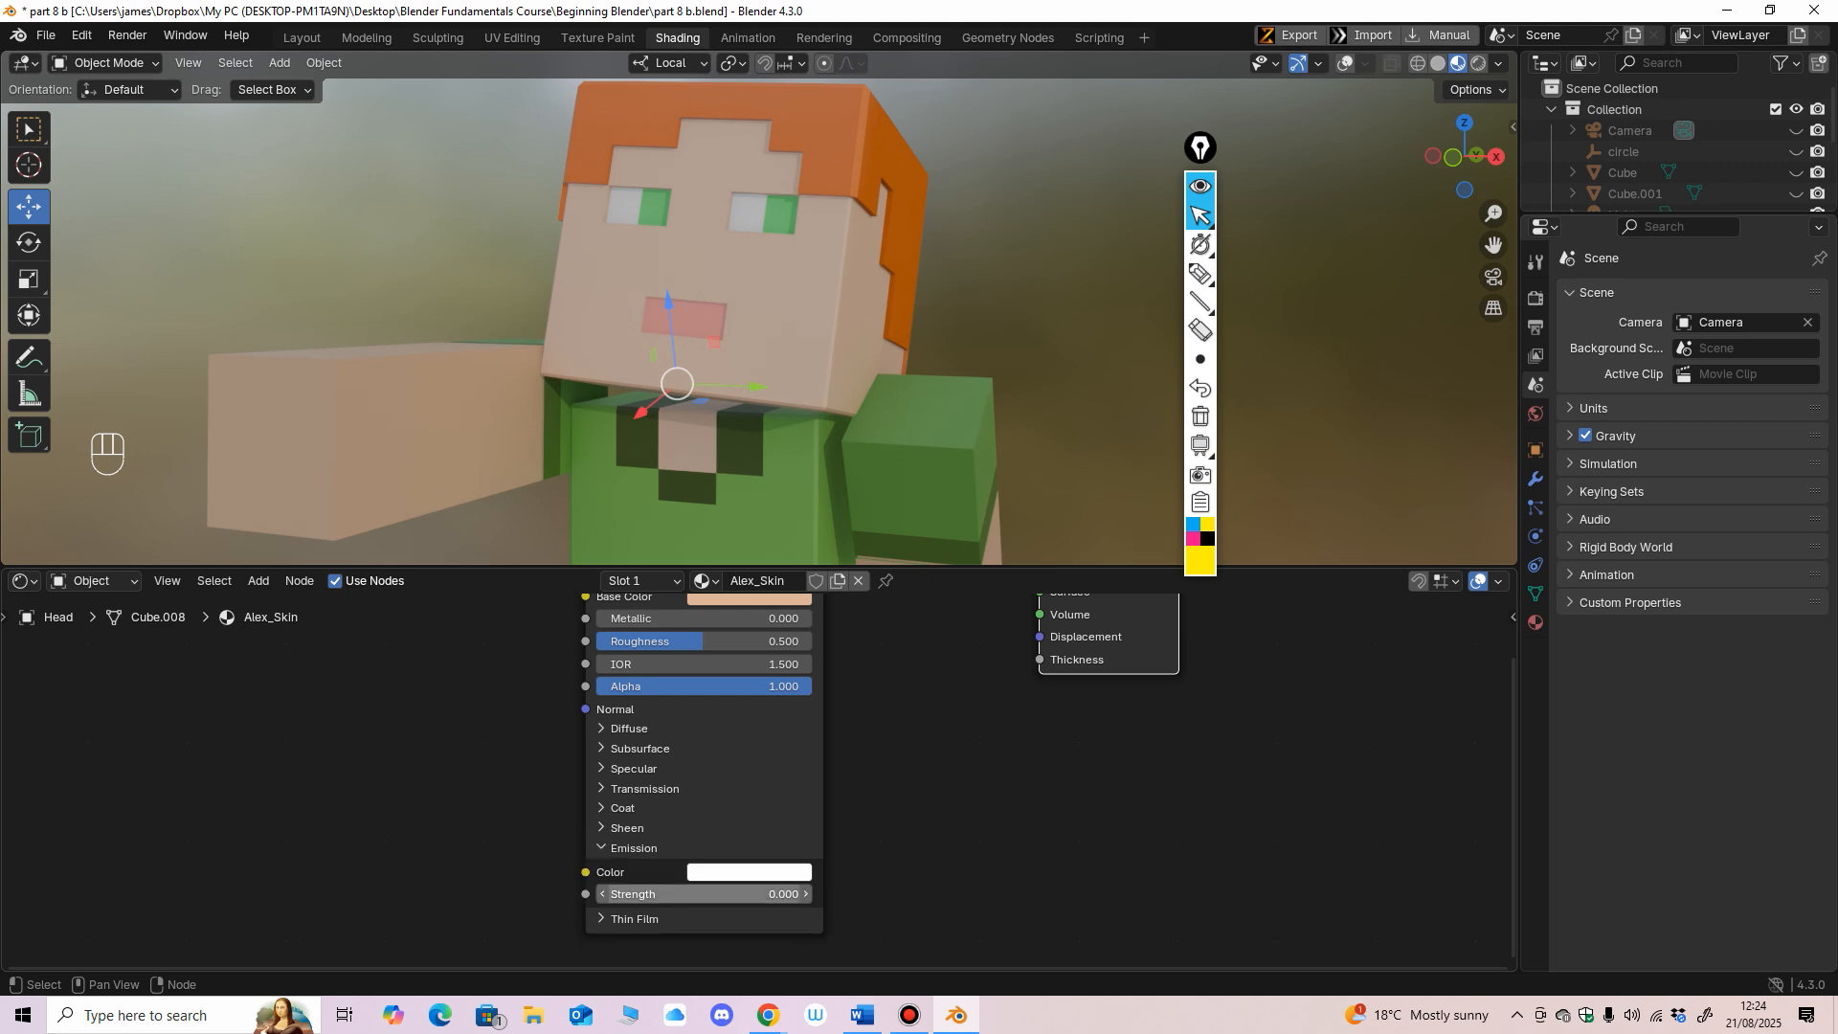
{"action": "left_click_drag", "start_coordinate": [703, 894], "coordinate": [809, 894]}
{"action": "key", "text": "ctrl+z"}
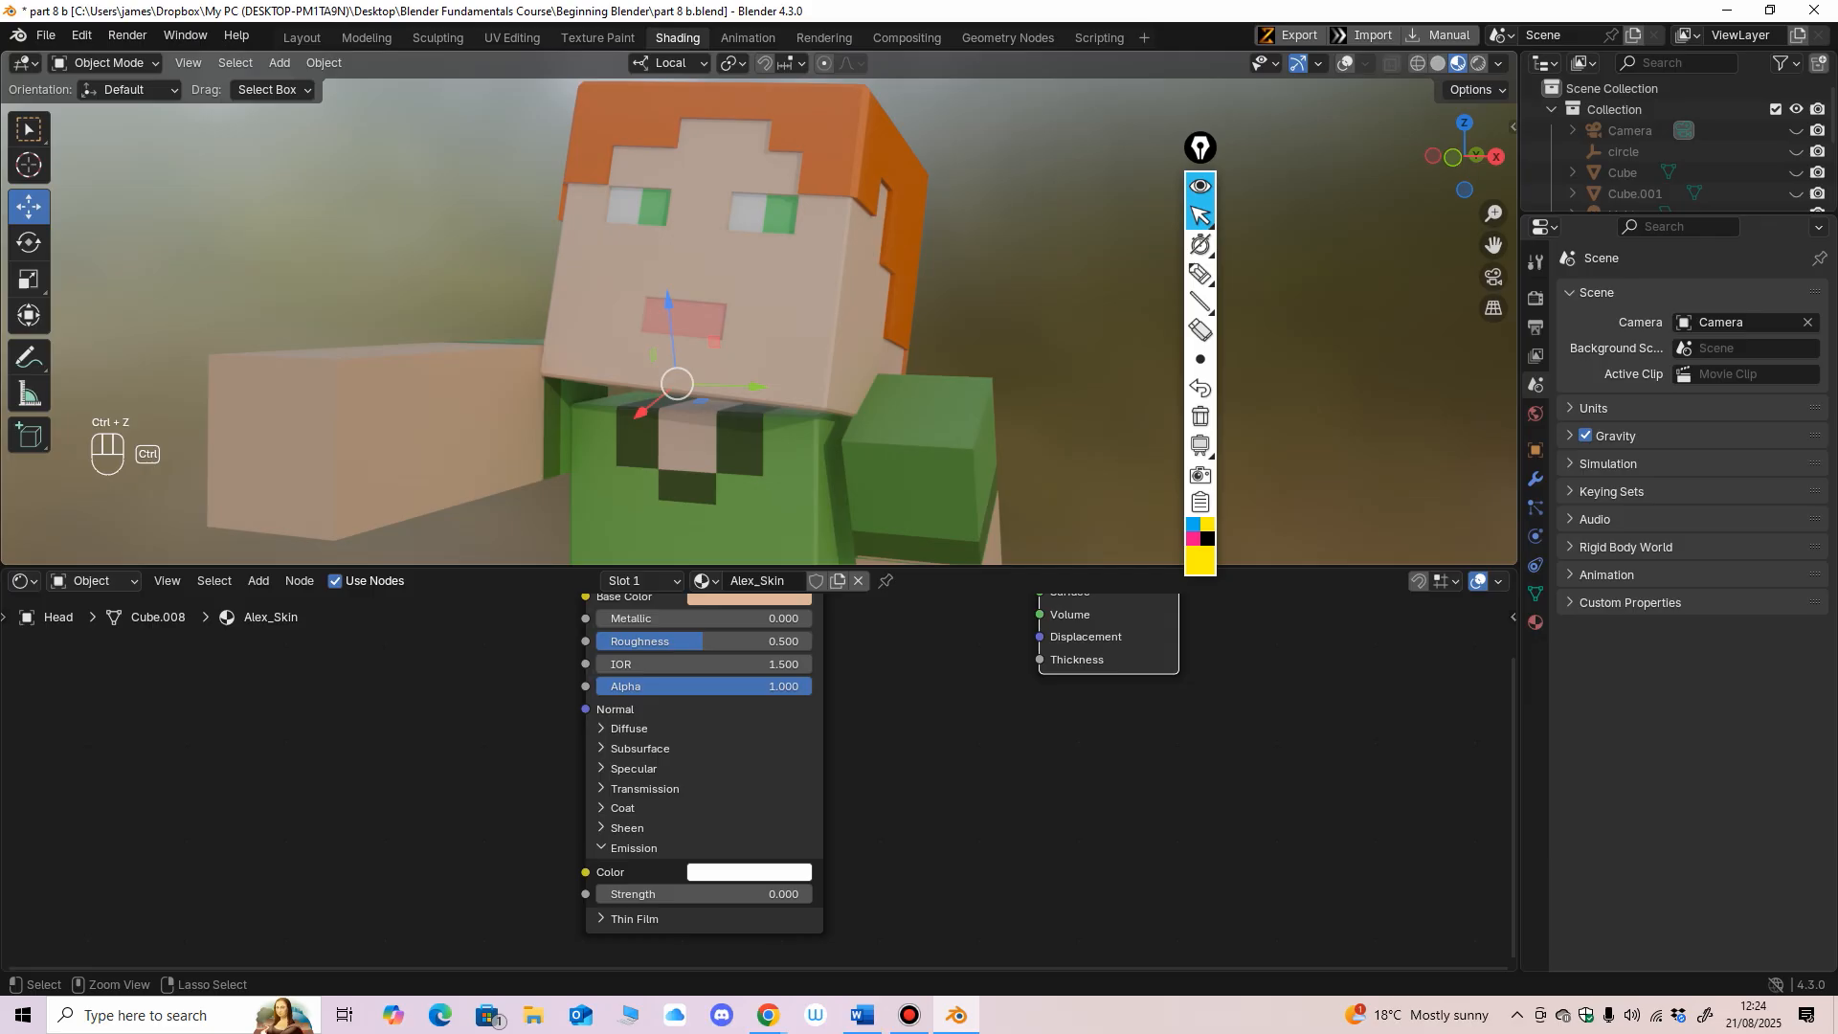
{"action": "middle_click_drag", "start_coordinate": [756, 335], "coordinate": [632, 326], "text": "ctrl"}
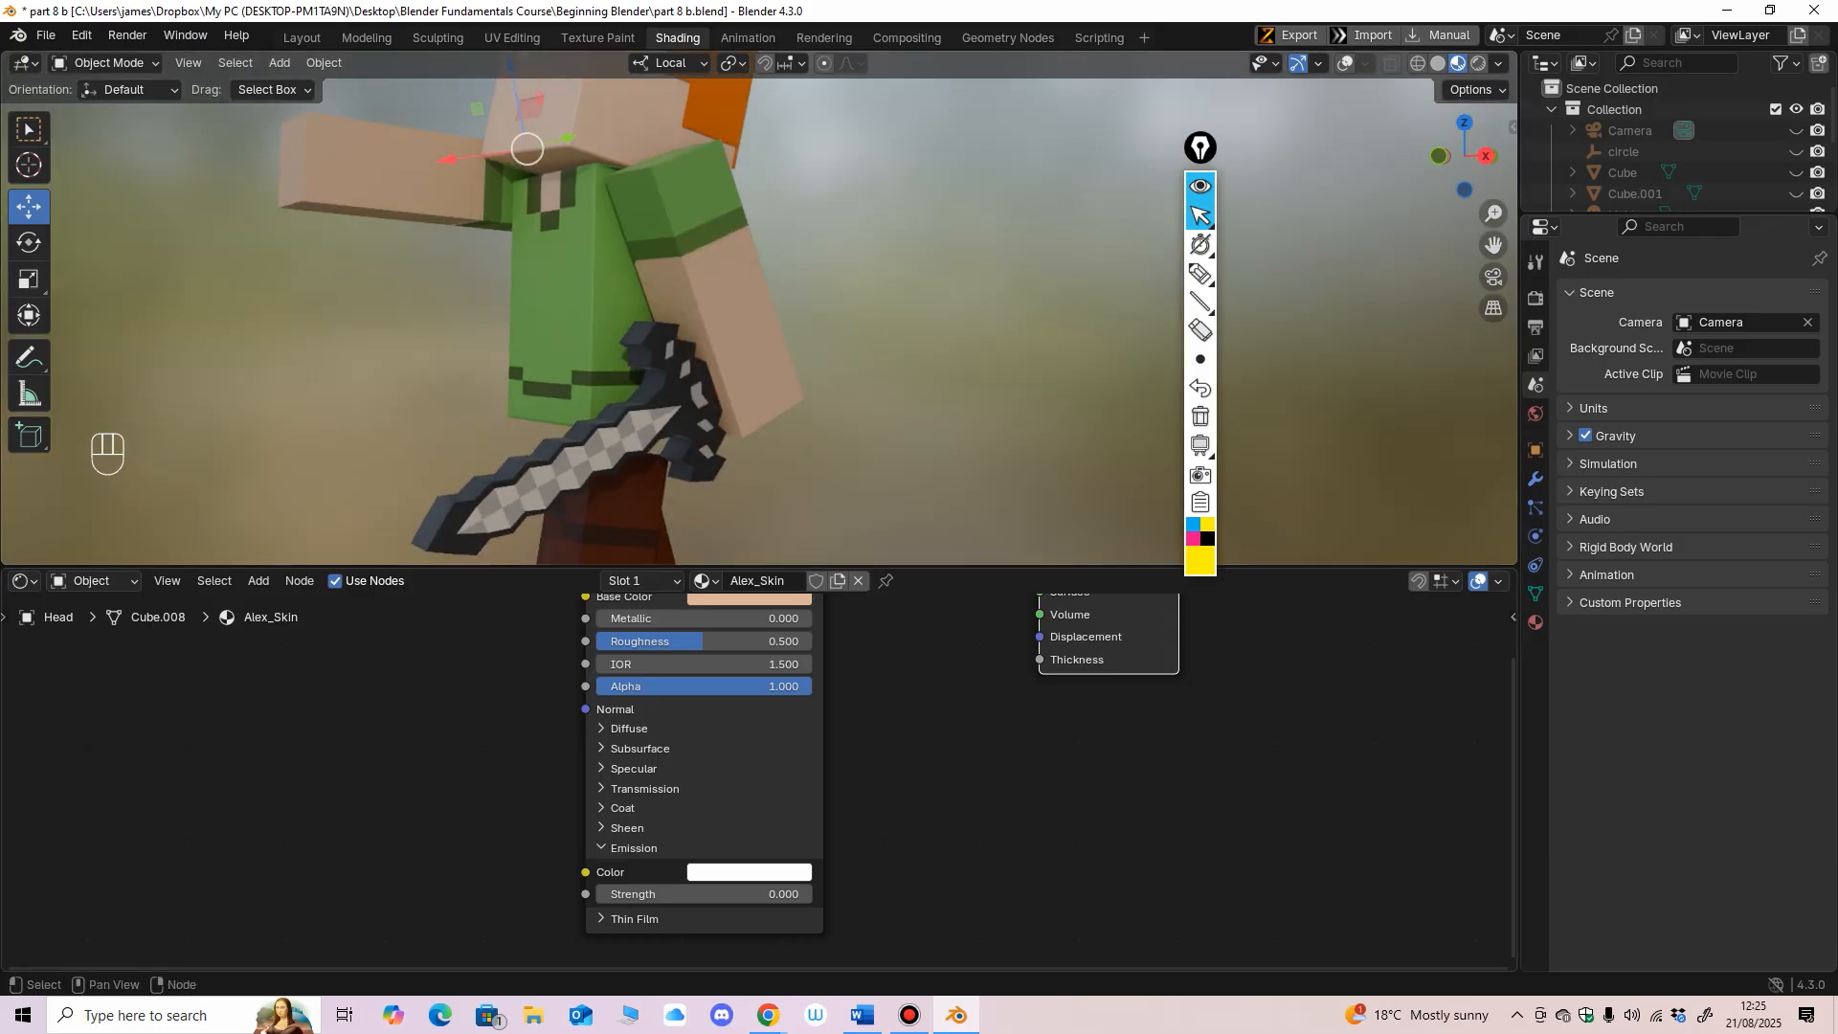
{"action": "middle_click_drag", "start_coordinate": [756, 335], "coordinate": [787, 345]}
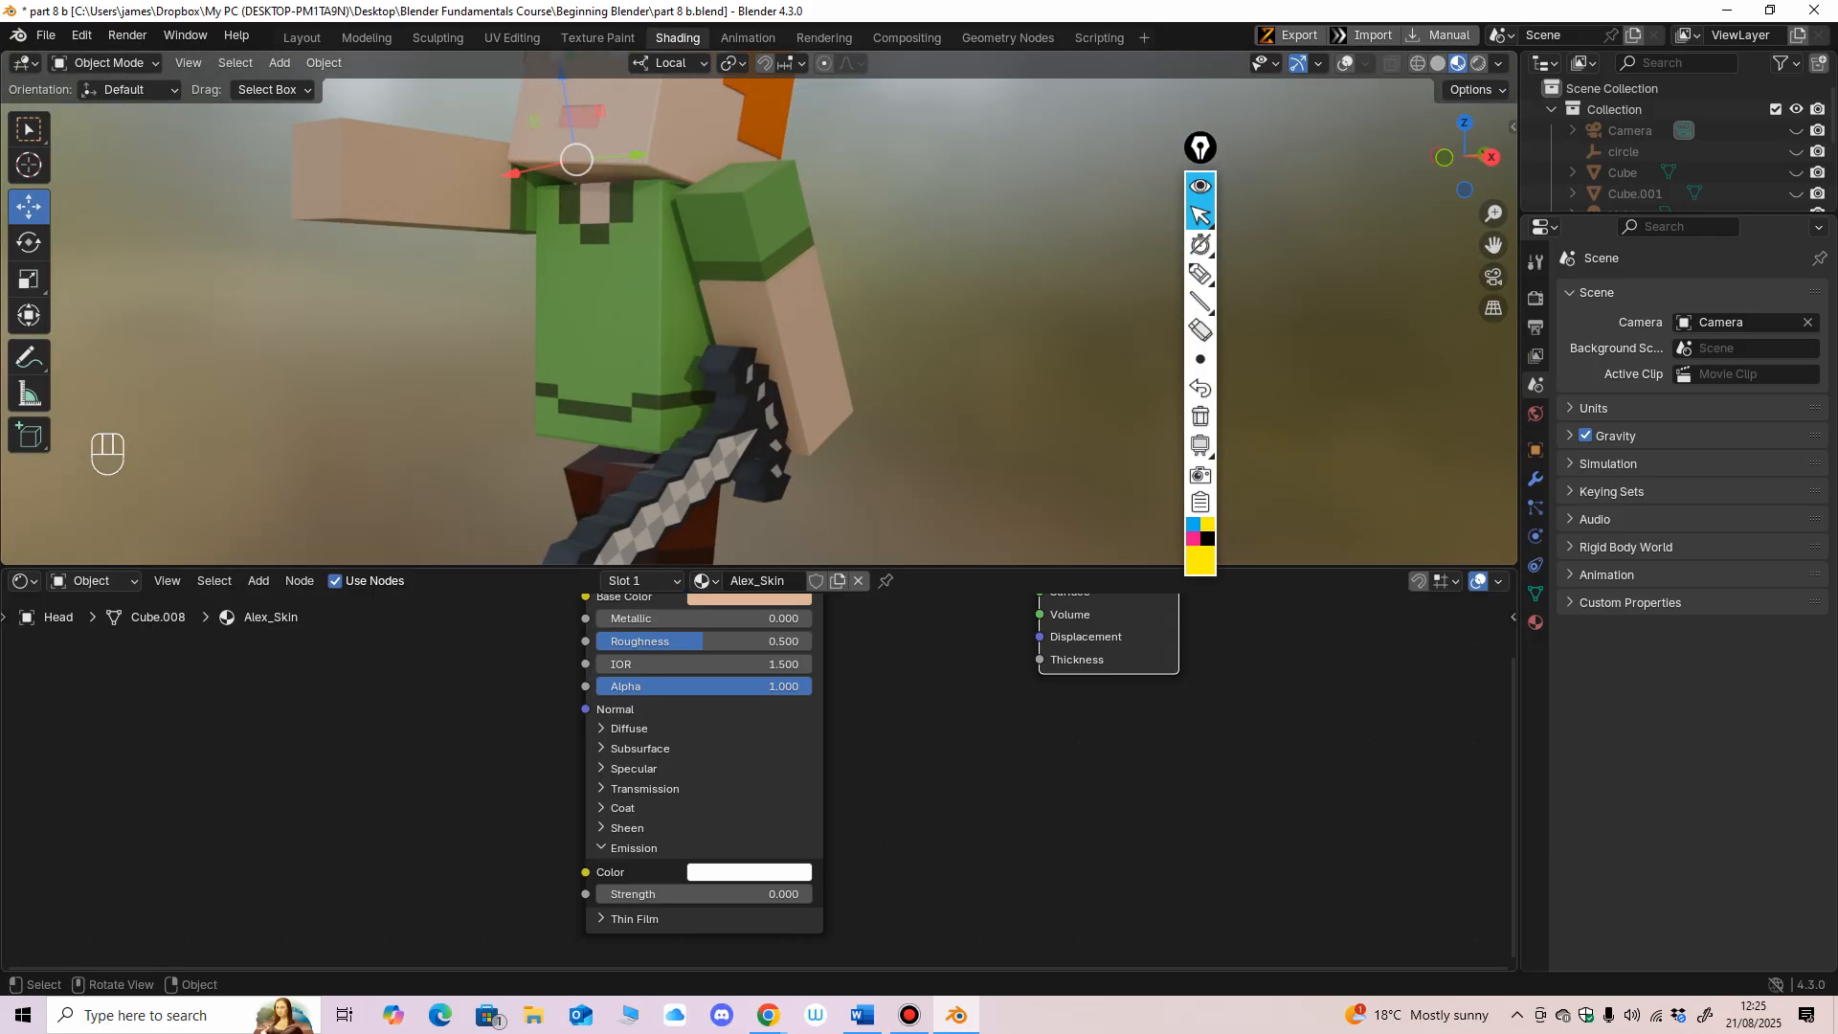
{"action": "left_click_drag", "start_coordinate": [766, 566], "coordinate": [766, 708]}
{"action": "scroll", "coordinate": [832, 589], "scroll_direction": "up", "scroll_amount": 2}
{"action": "middle_click_drag", "start_coordinate": [766, 411], "coordinate": [850, 598], "text": "shift"}
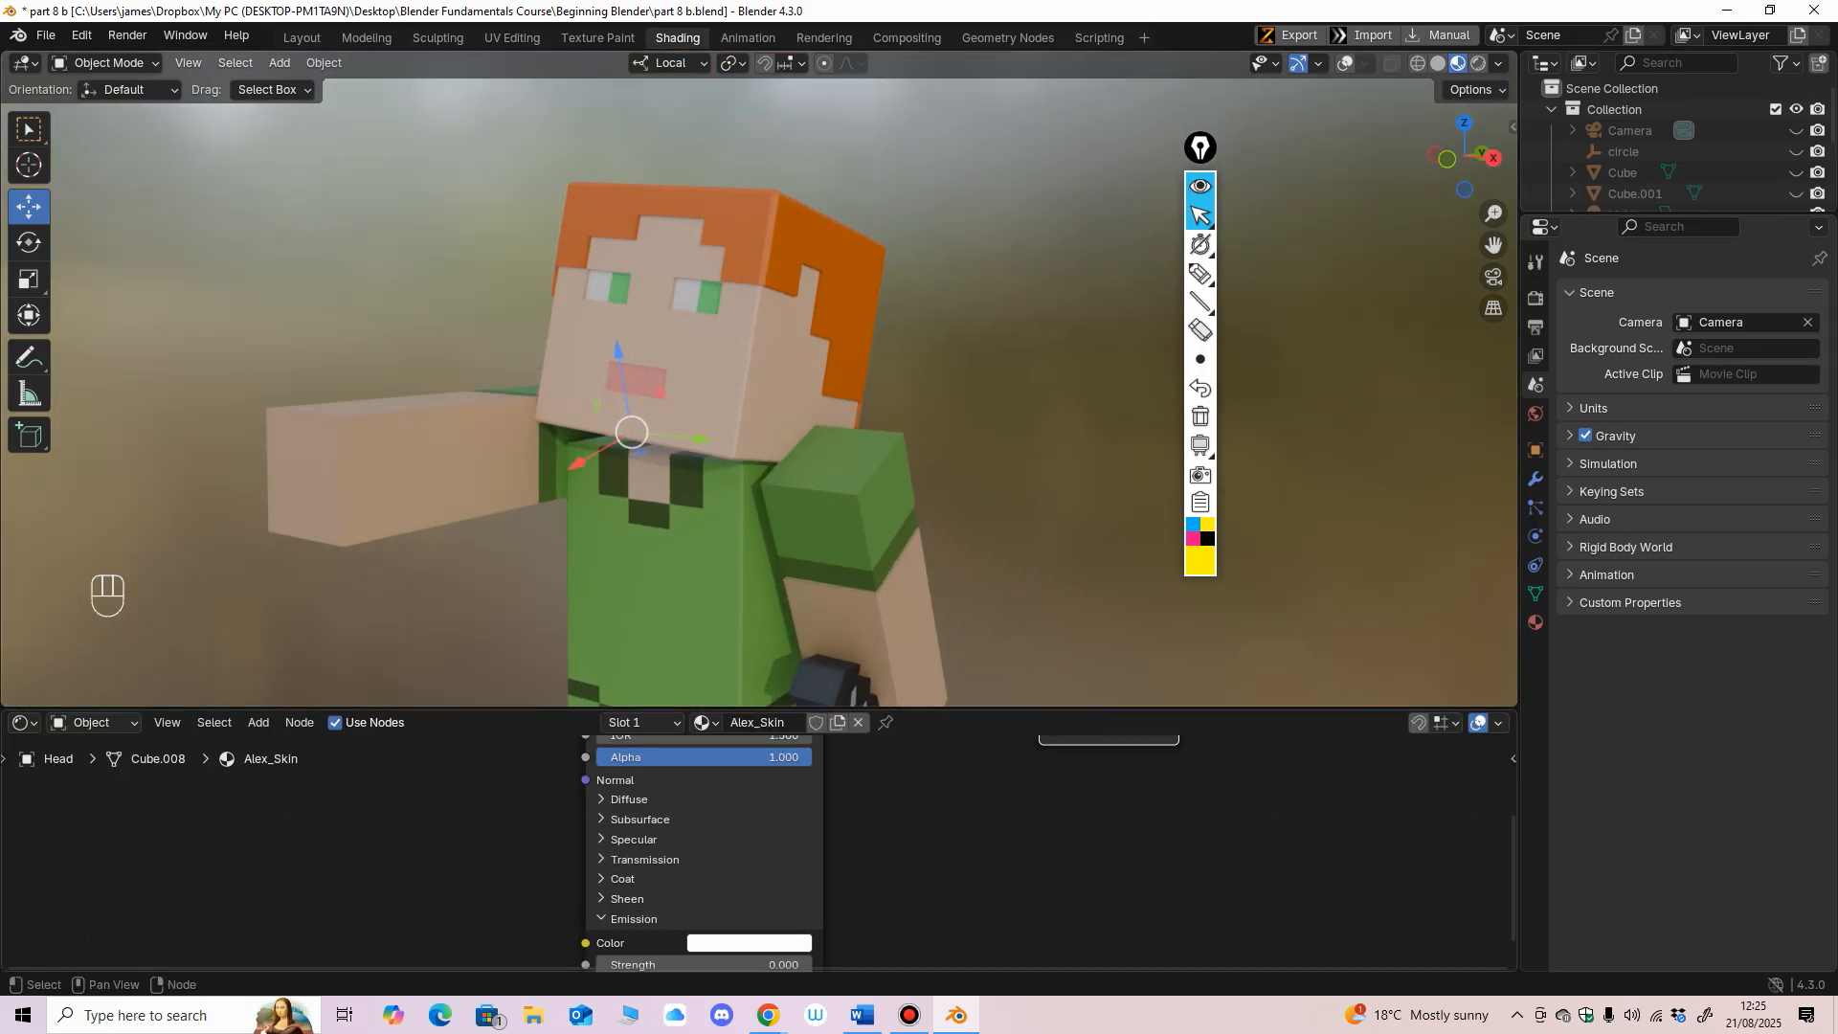
{"action": "left_click_drag", "start_coordinate": [766, 708], "coordinate": [766, 562]}
Step: Spread the Alex_Skin Principled BSDF and Material Output nodes further apart and show the head's material properties
{"action": "key", "text": "Home"}
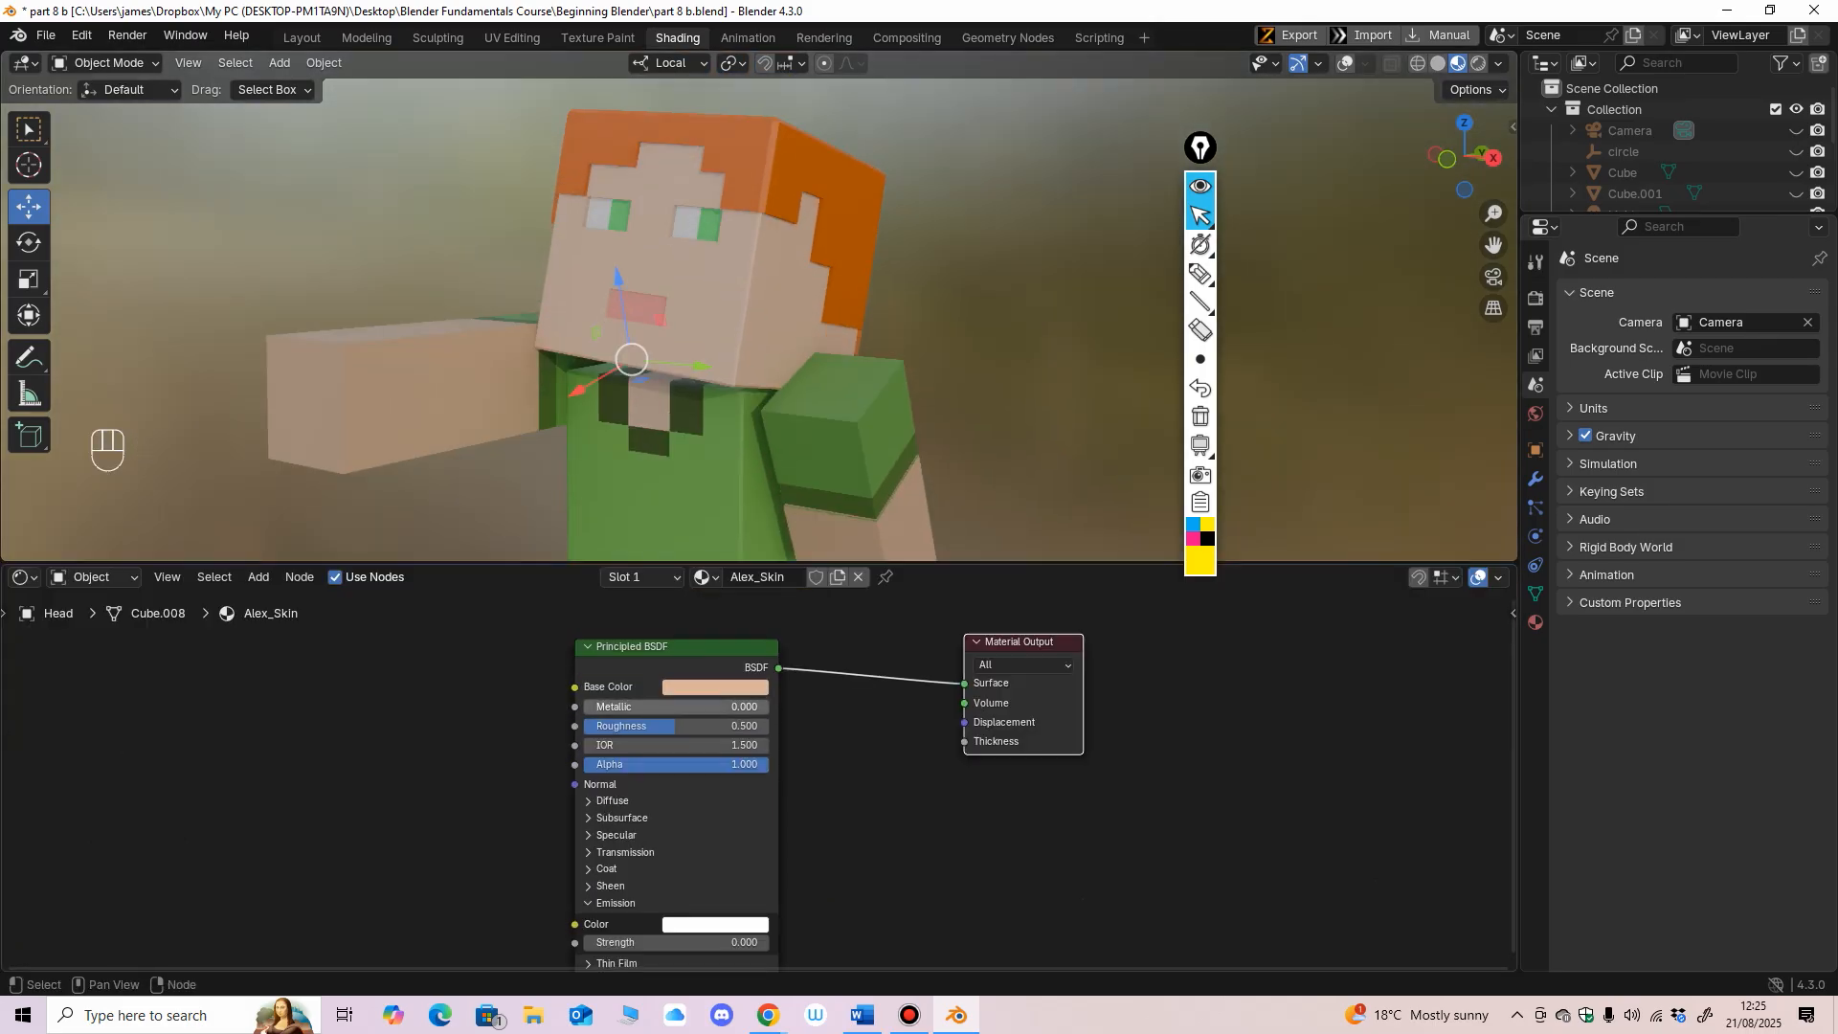
{"action": "left_click_drag", "start_coordinate": [670, 647], "coordinate": [603, 628]}
{"action": "left_click_drag", "start_coordinate": [1021, 642], "coordinate": [1032, 637]}
{"action": "left_click_drag", "start_coordinate": [603, 628], "coordinate": [617, 648]}
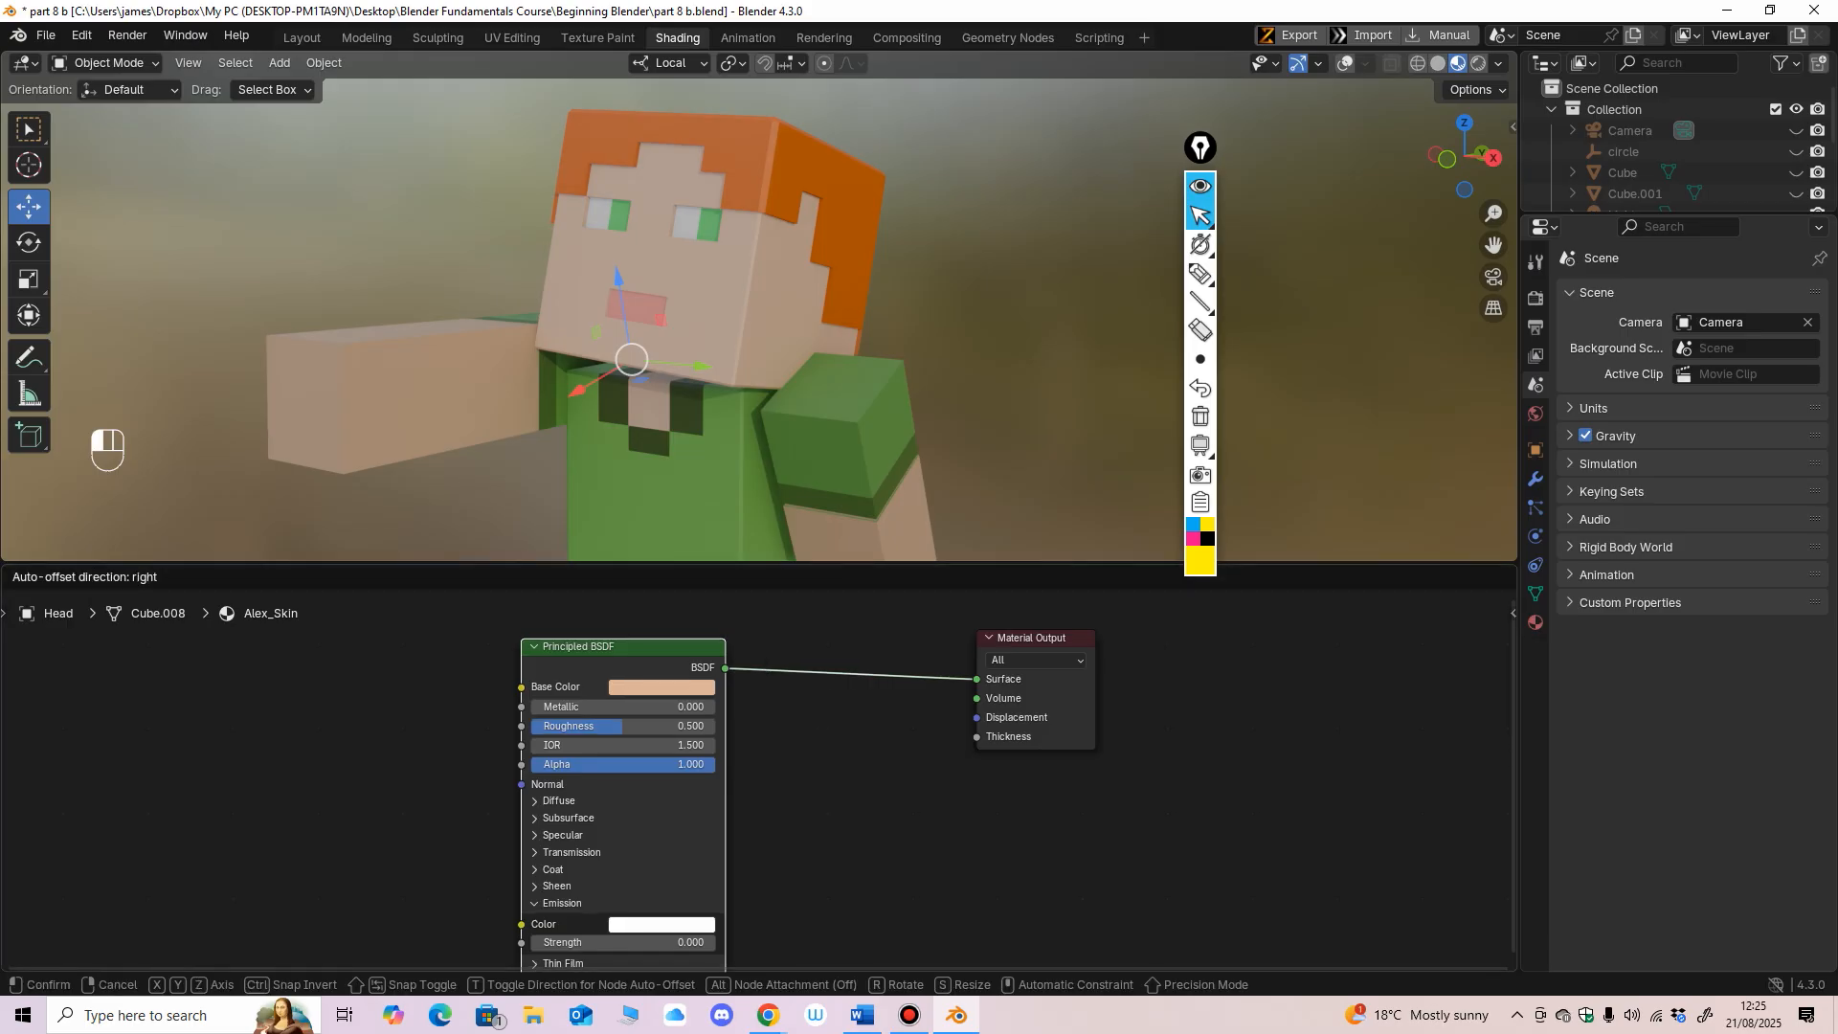
{"action": "left_click", "coordinate": [1535, 622]}
{"action": "scroll", "coordinate": [1695, 607], "scroll_direction": "up", "scroll_amount": 2}
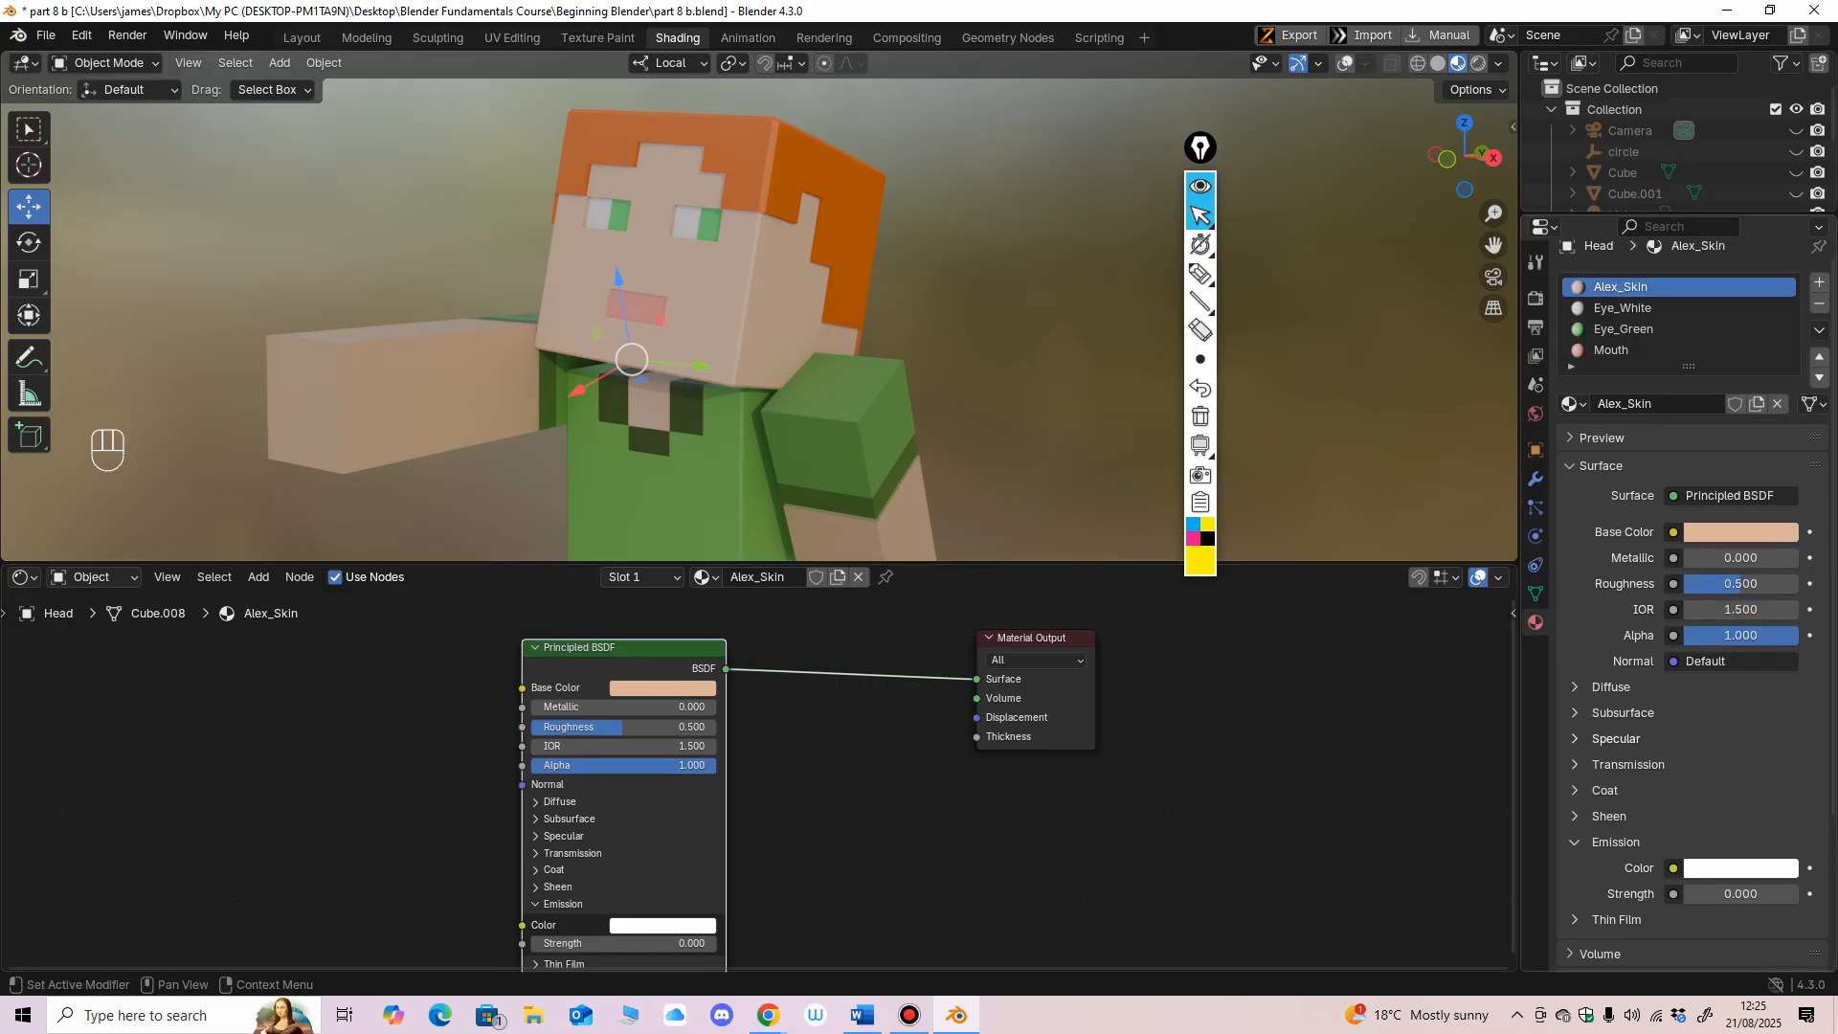
{"action": "left_click_drag", "start_coordinate": [624, 648], "coordinate": [612, 643]}
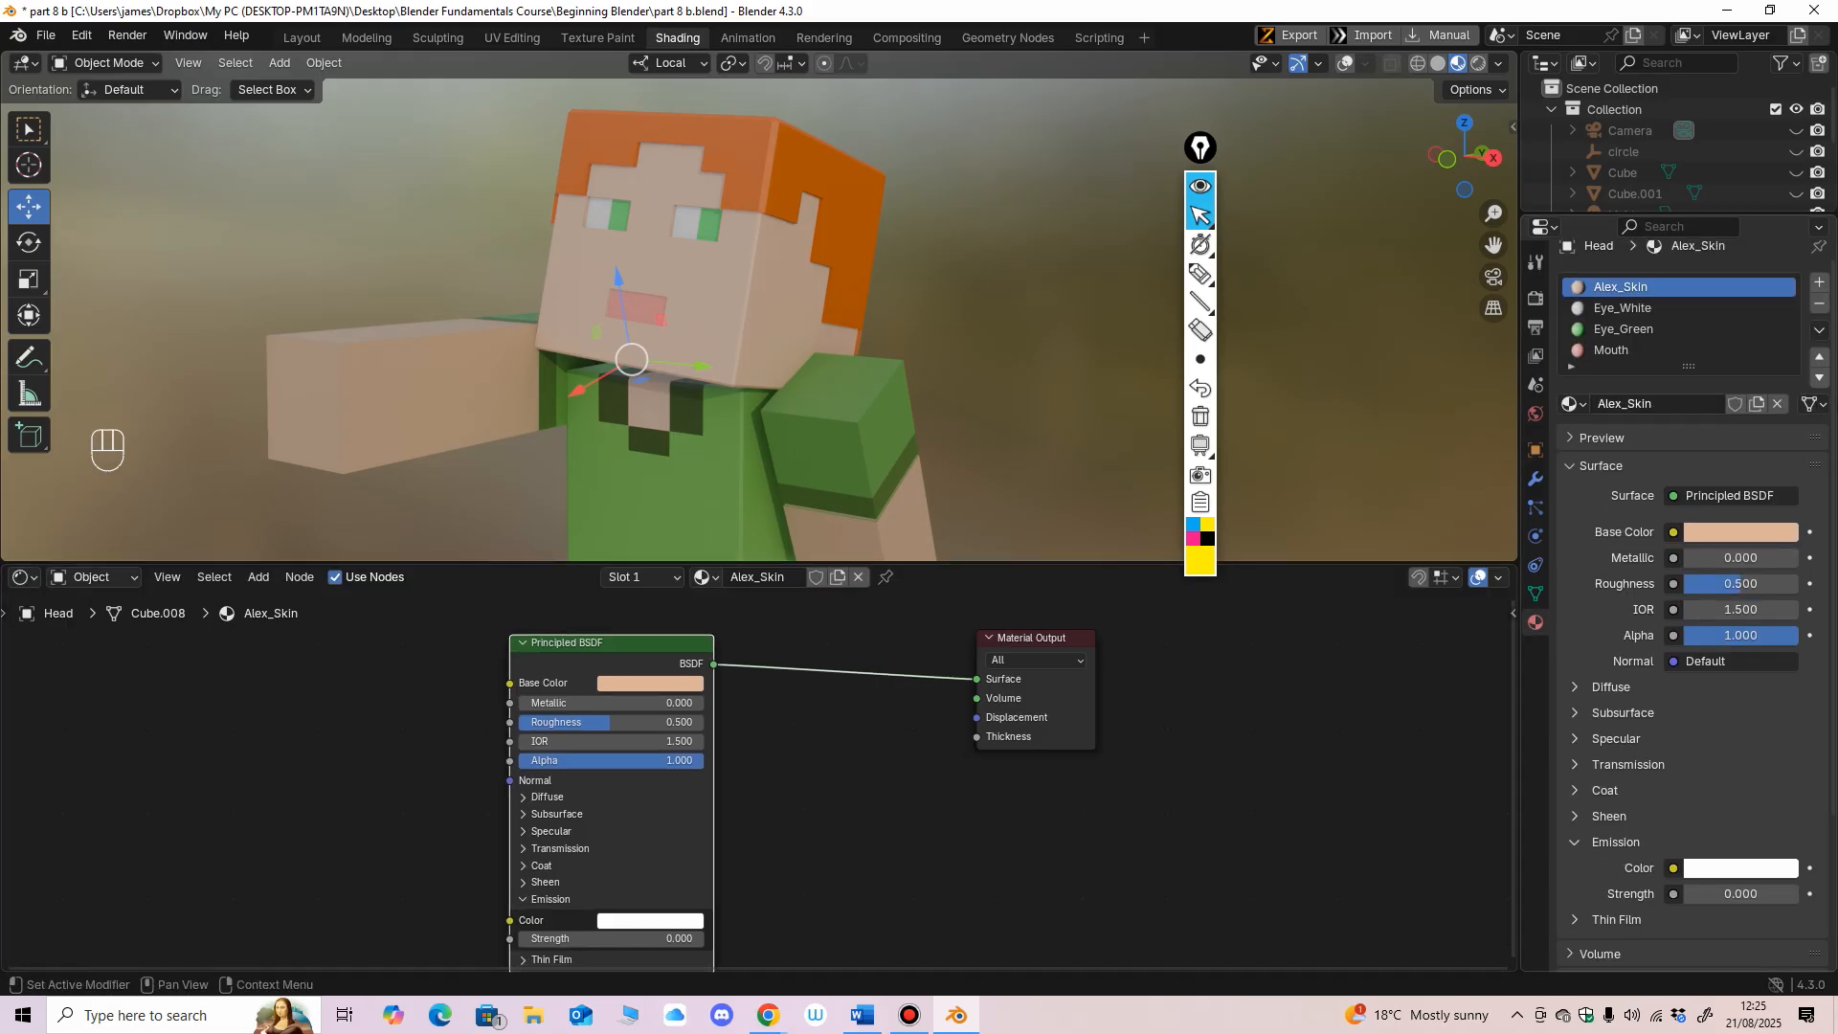
Step: Go through the head's Eye_White, Eye_Green and Mouth materials and move the two Mouth nodes further apart
{"action": "left_click", "coordinate": [1625, 308]}
{"action": "left_click", "coordinate": [1625, 329]}
{"action": "left_click", "coordinate": [1618, 351]}
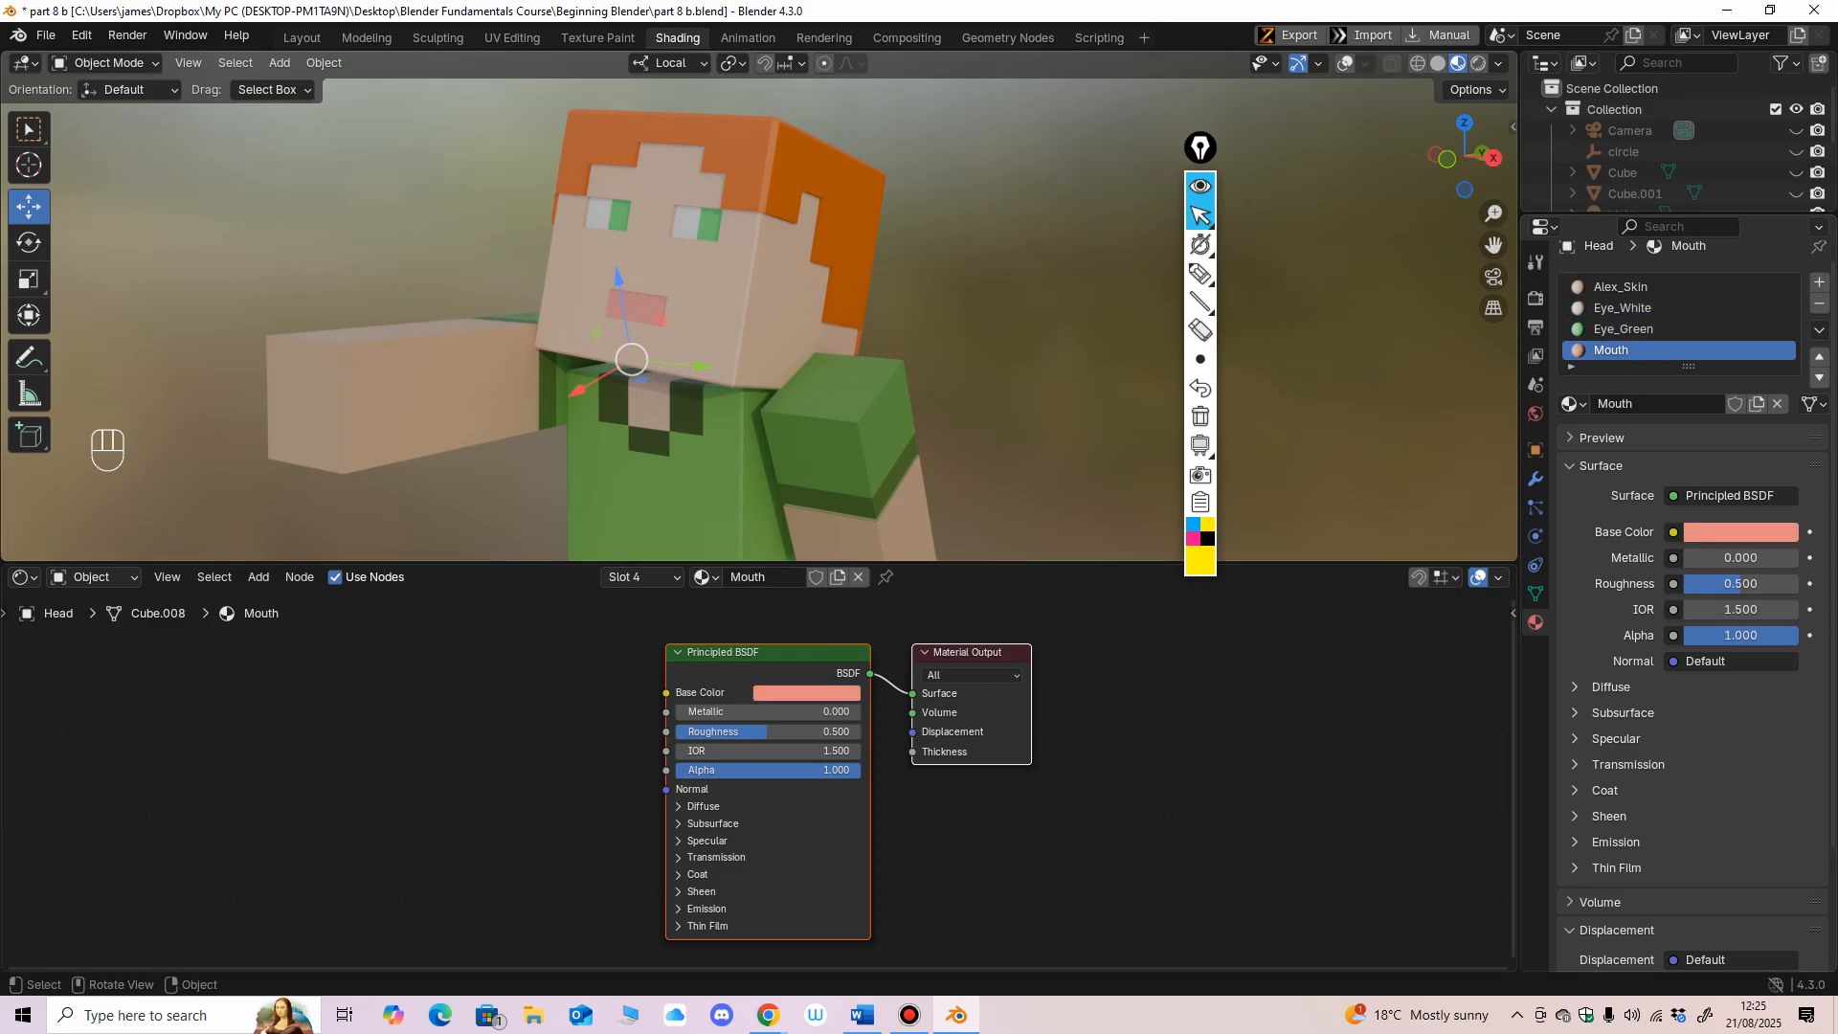
{"action": "left_click_drag", "start_coordinate": [761, 652], "coordinate": [927, 648]}
{"action": "left_click", "coordinate": [728, 624]}
{"action": "left_click_drag", "start_coordinate": [607, 655], "coordinate": [581, 655]}
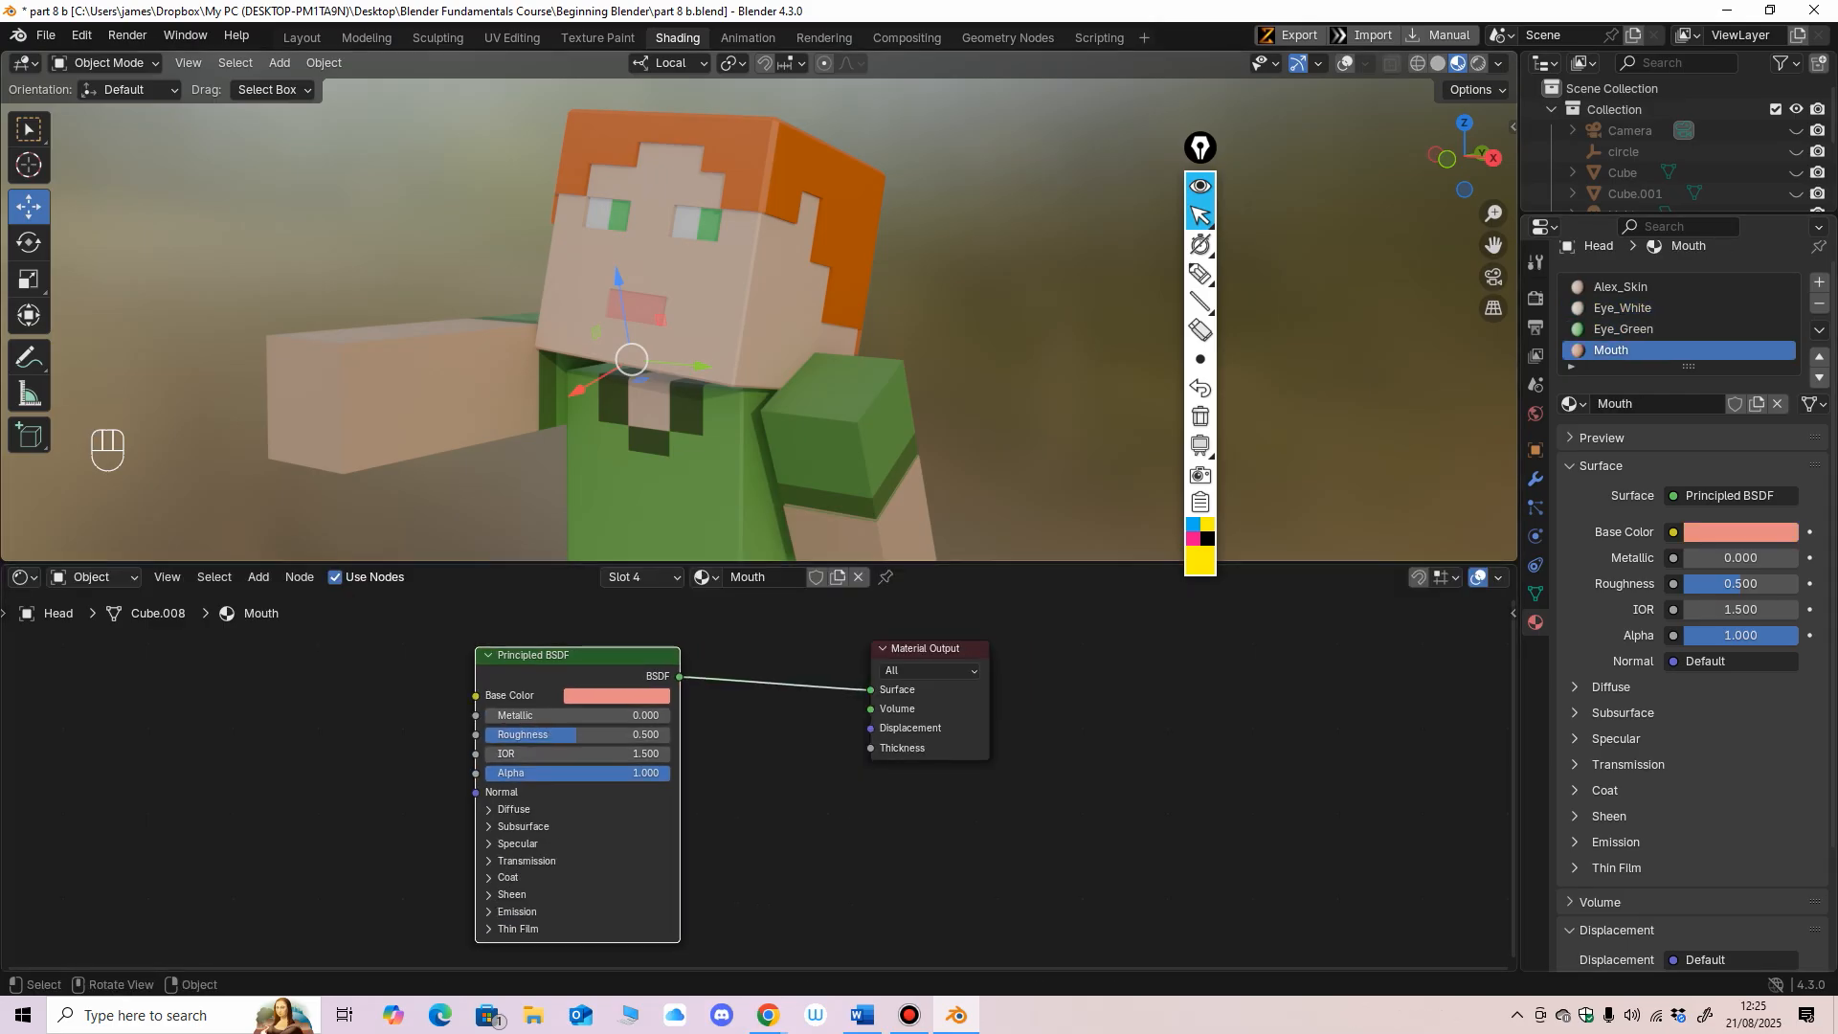
{"action": "left_click_drag", "start_coordinate": [927, 649], "coordinate": [988, 638]}
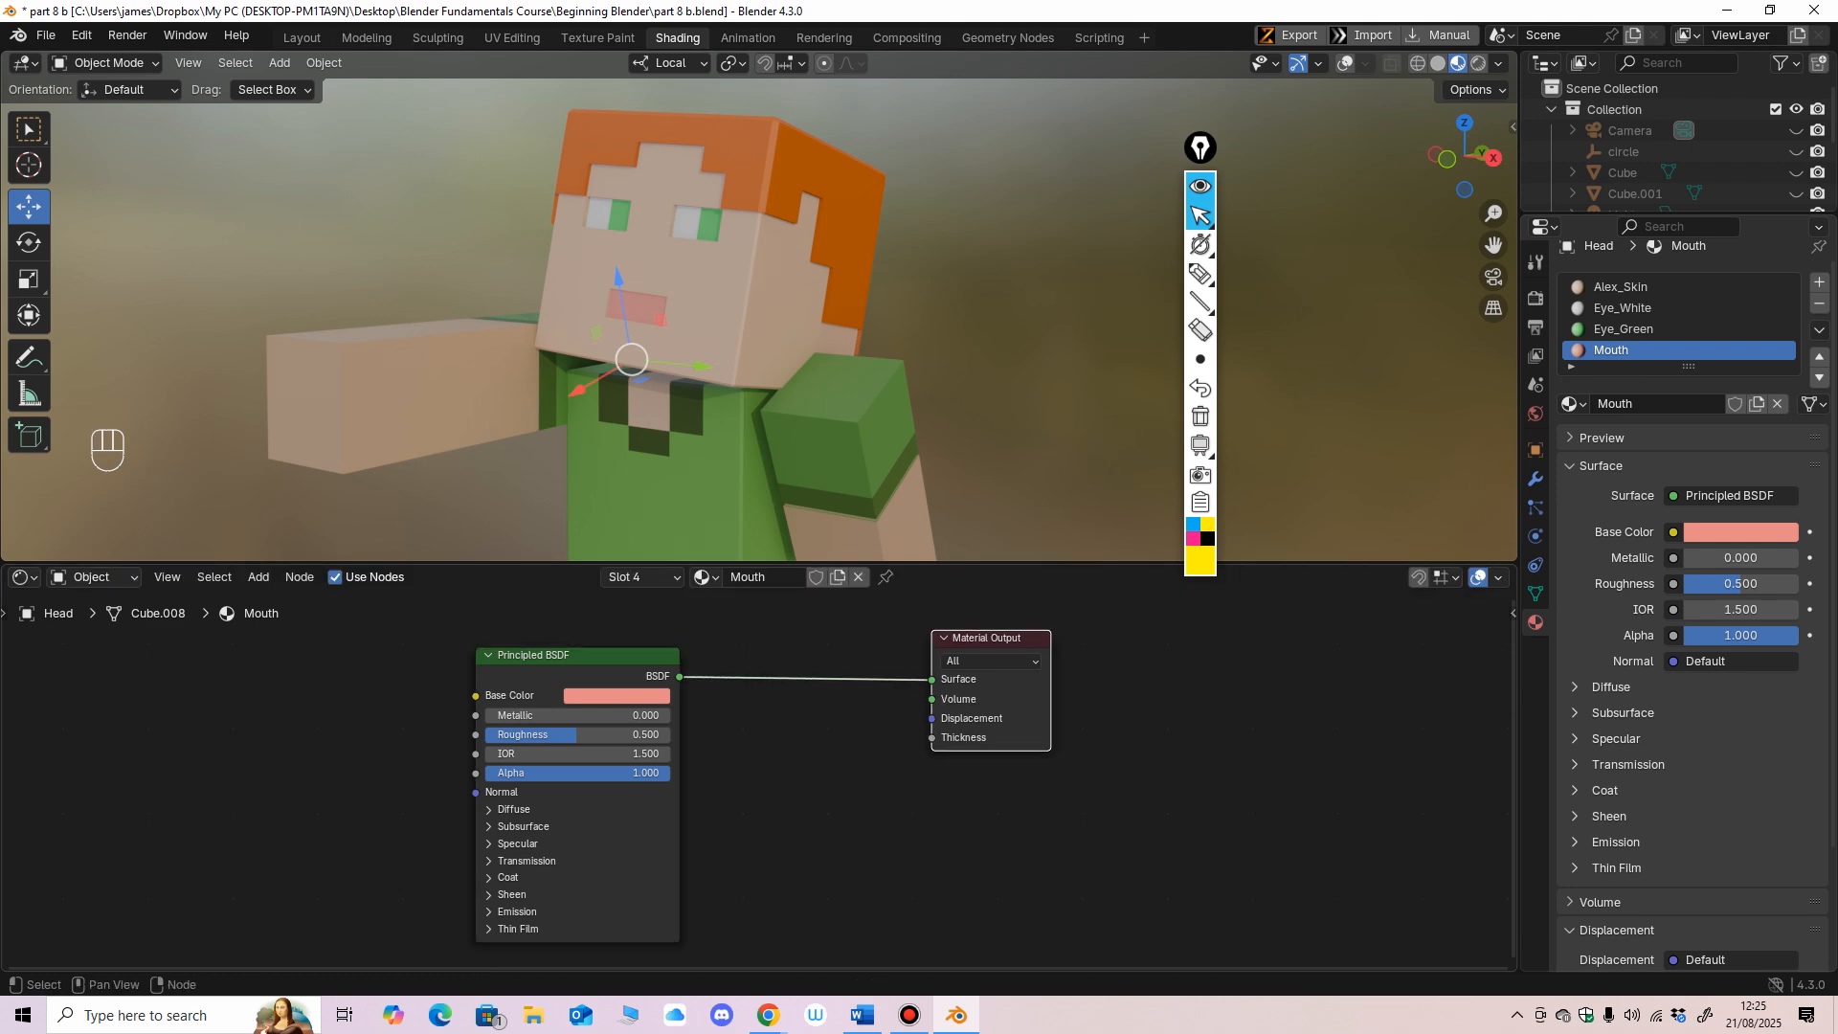
{"action": "left_click_drag", "start_coordinate": [580, 656], "coordinate": [572, 650]}
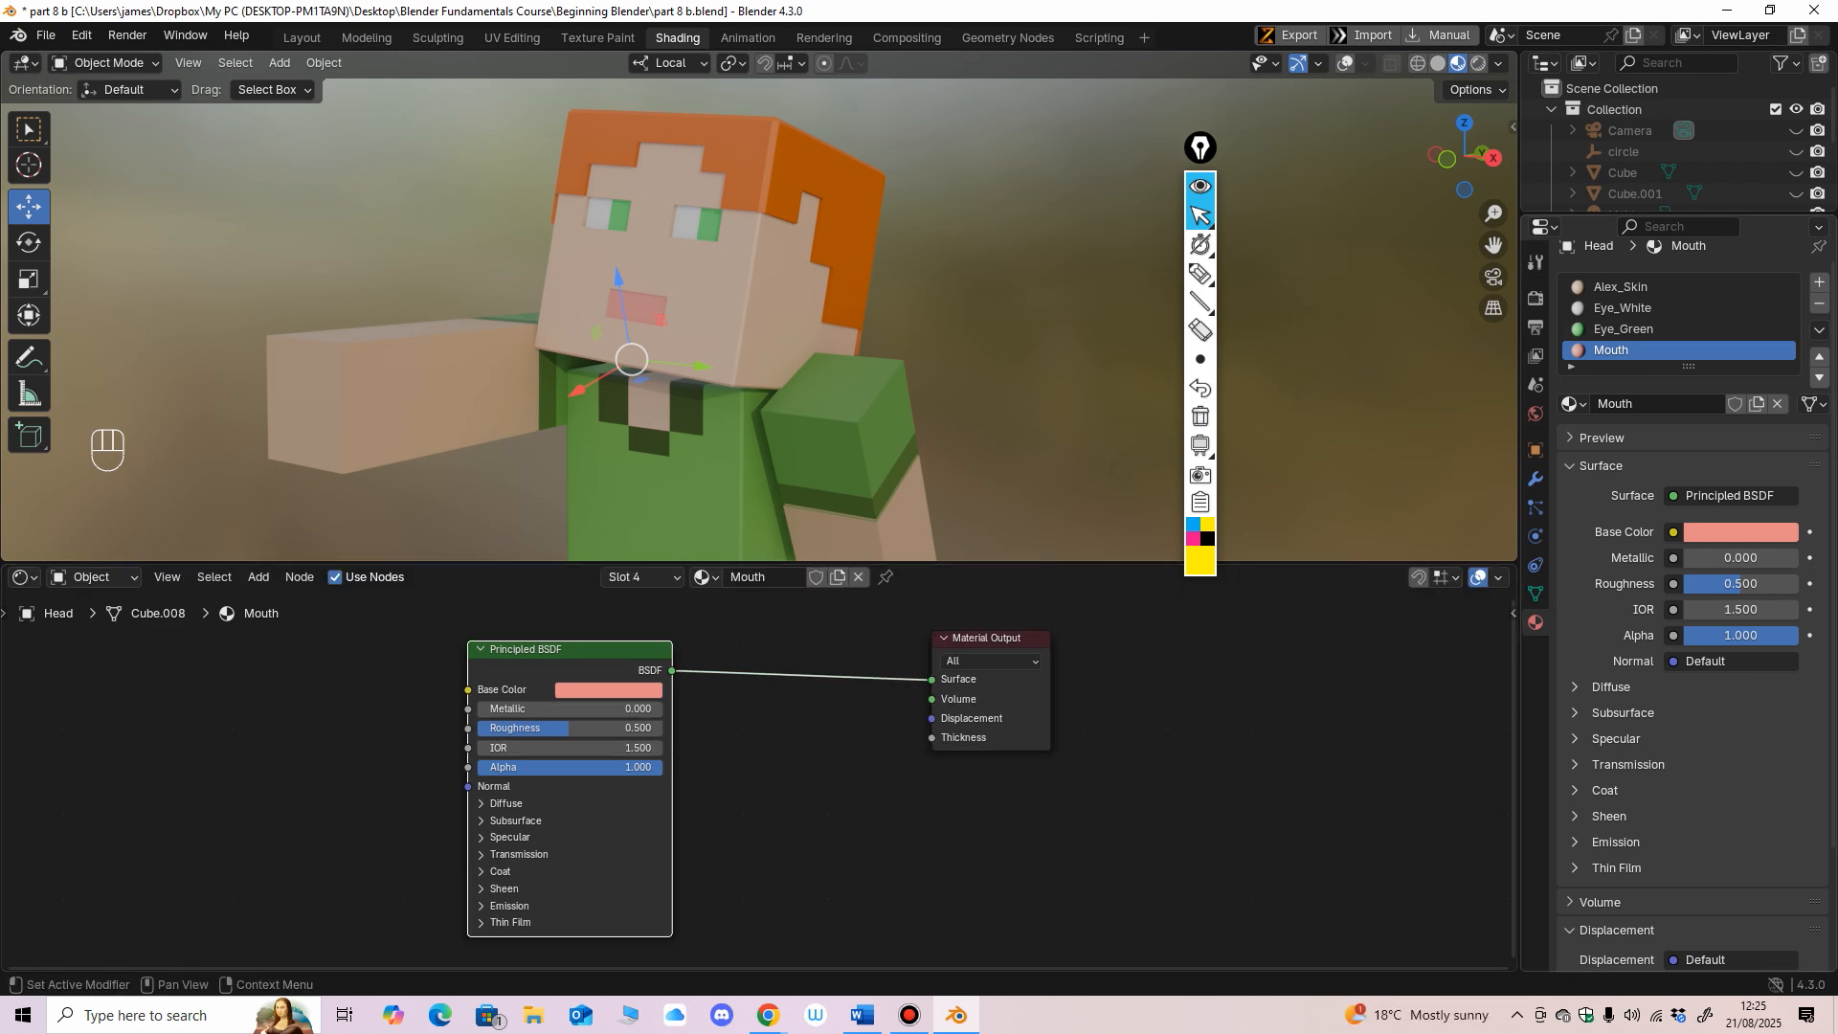
Step: Select the arms and the torso in turn to view the shader nodes of their materials
{"action": "left_click", "coordinate": [1543, 227]}
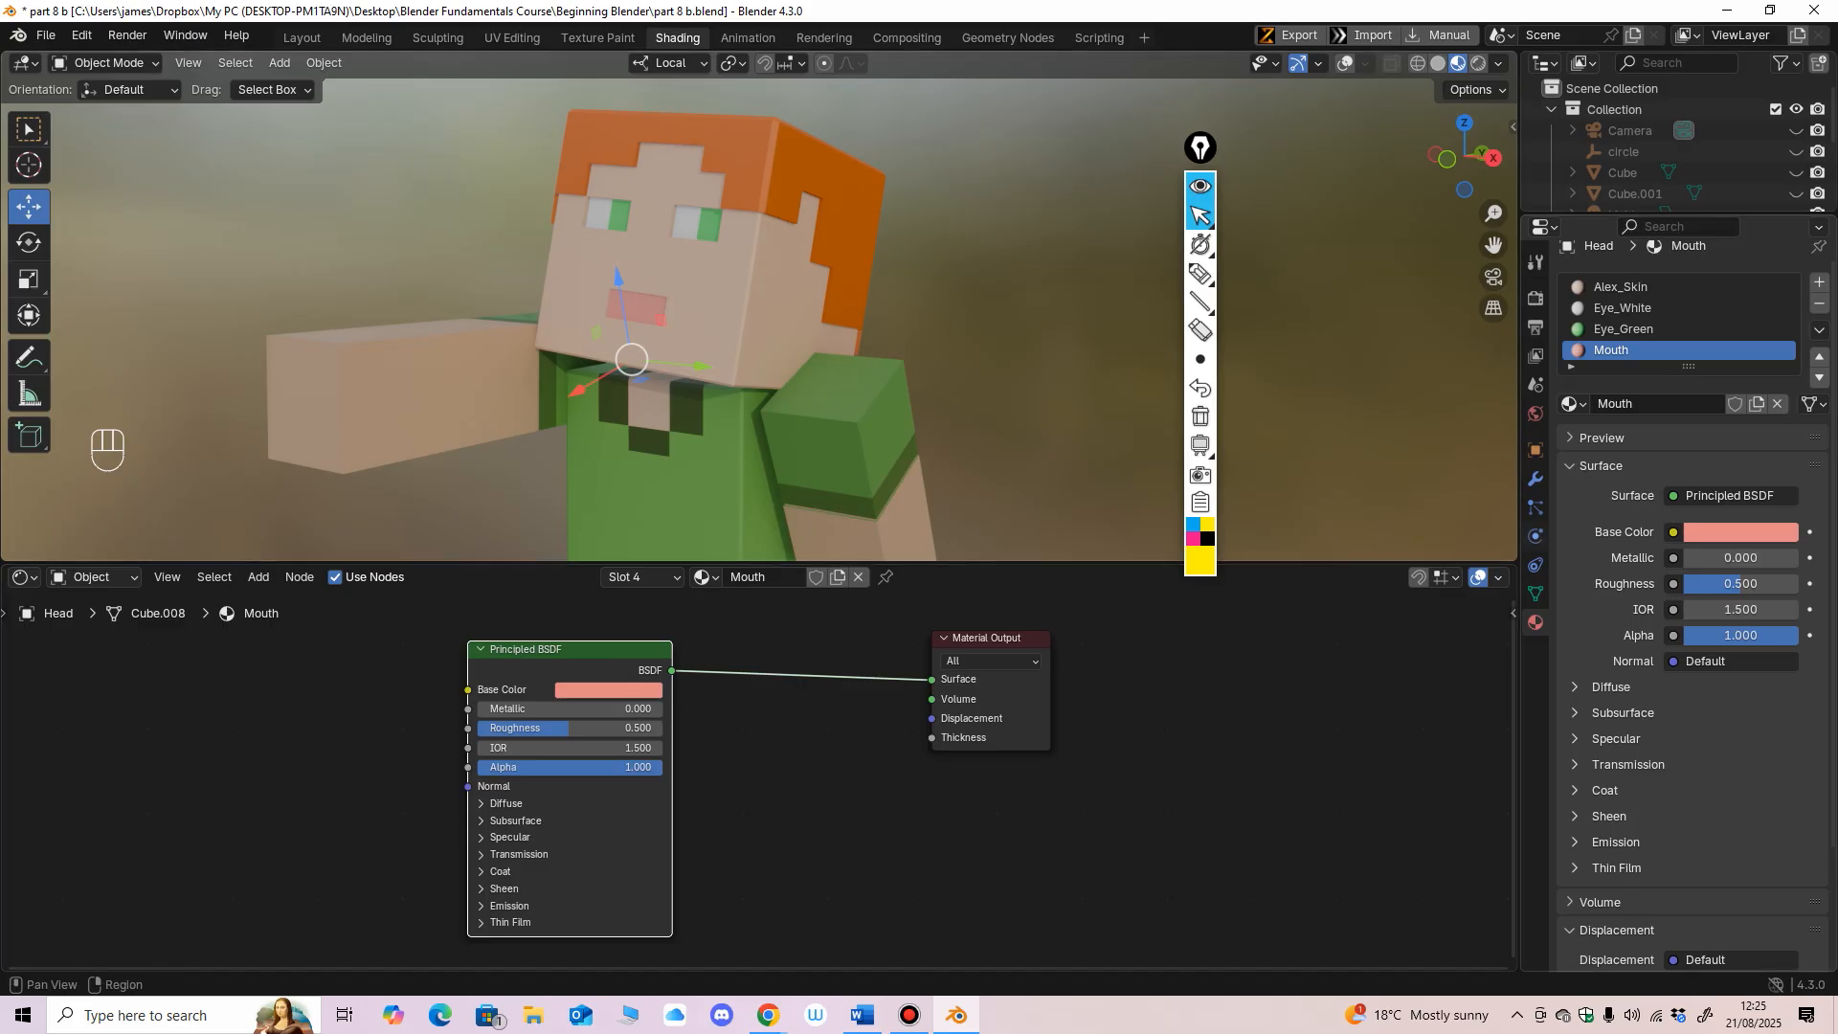
{"action": "left_click", "coordinate": [834, 450]}
{"action": "left_click", "coordinate": [450, 388]}
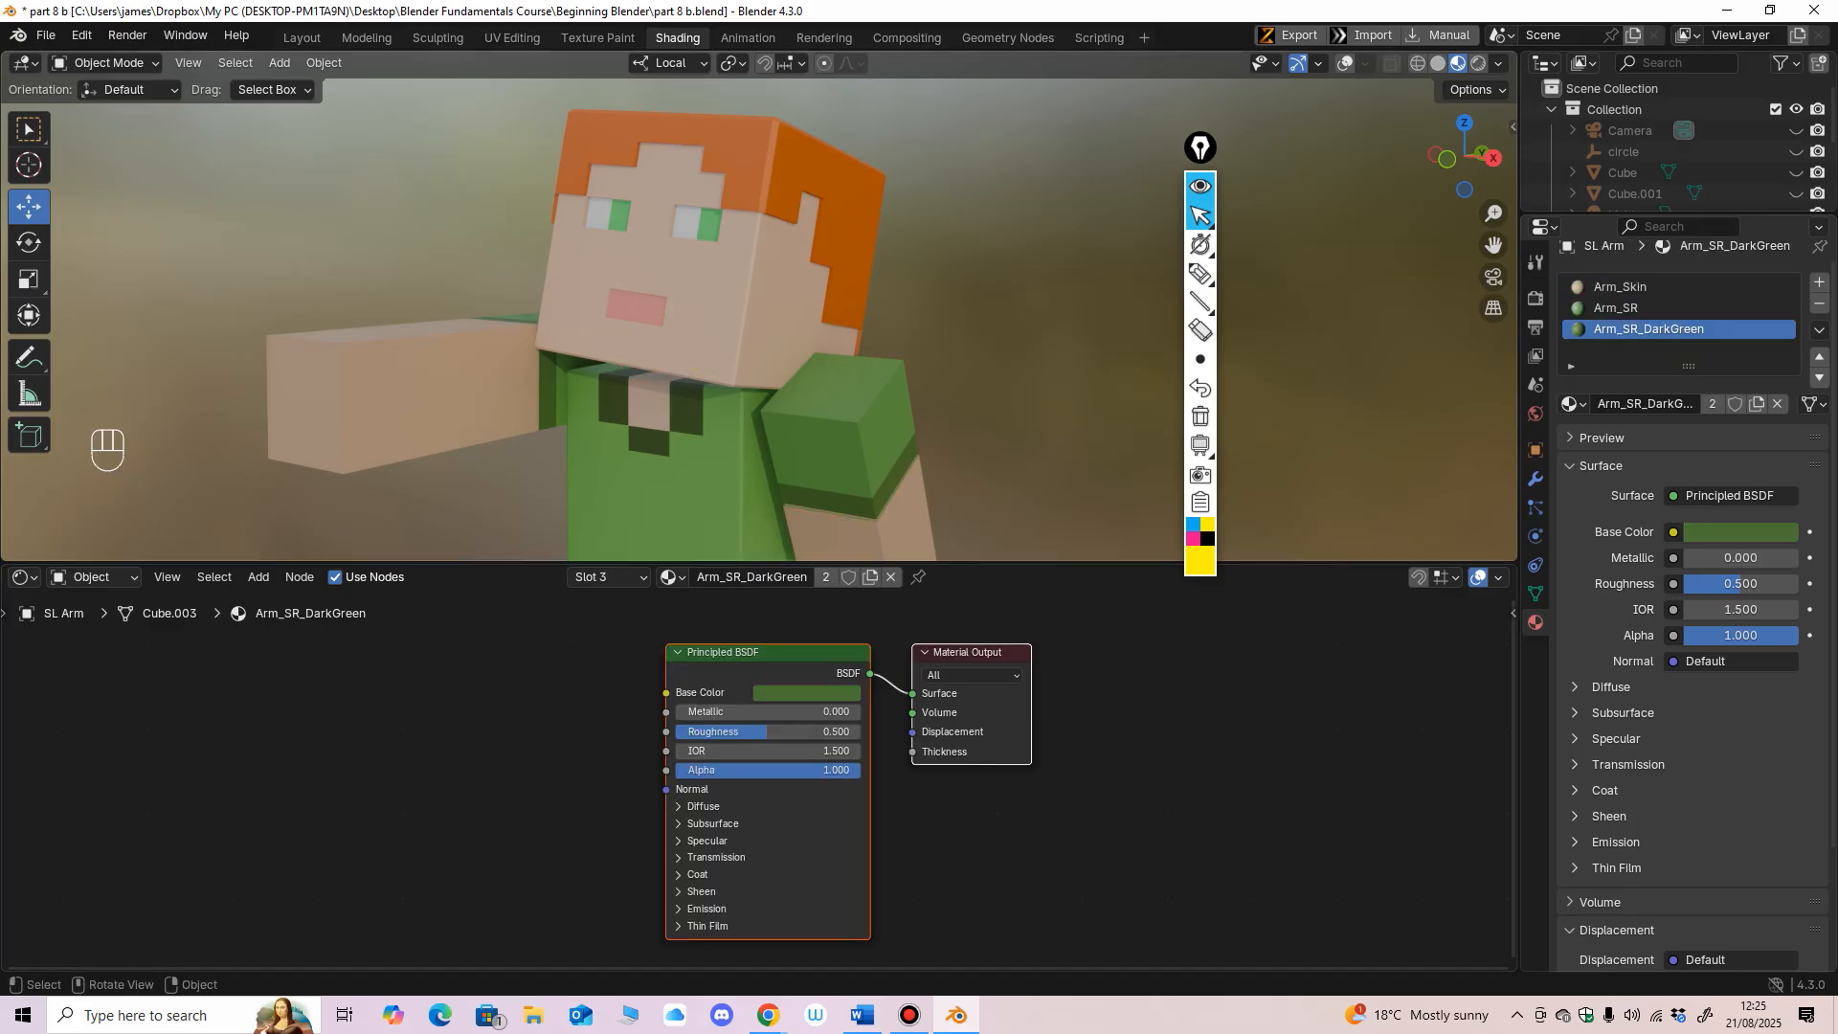
{"action": "left_click", "coordinate": [661, 488]}
{"action": "scroll", "coordinate": [661, 479], "scroll_direction": "down", "scroll_amount": 2}
{"action": "middle_click_drag", "start_coordinate": [660, 479], "coordinate": [682, 402]}
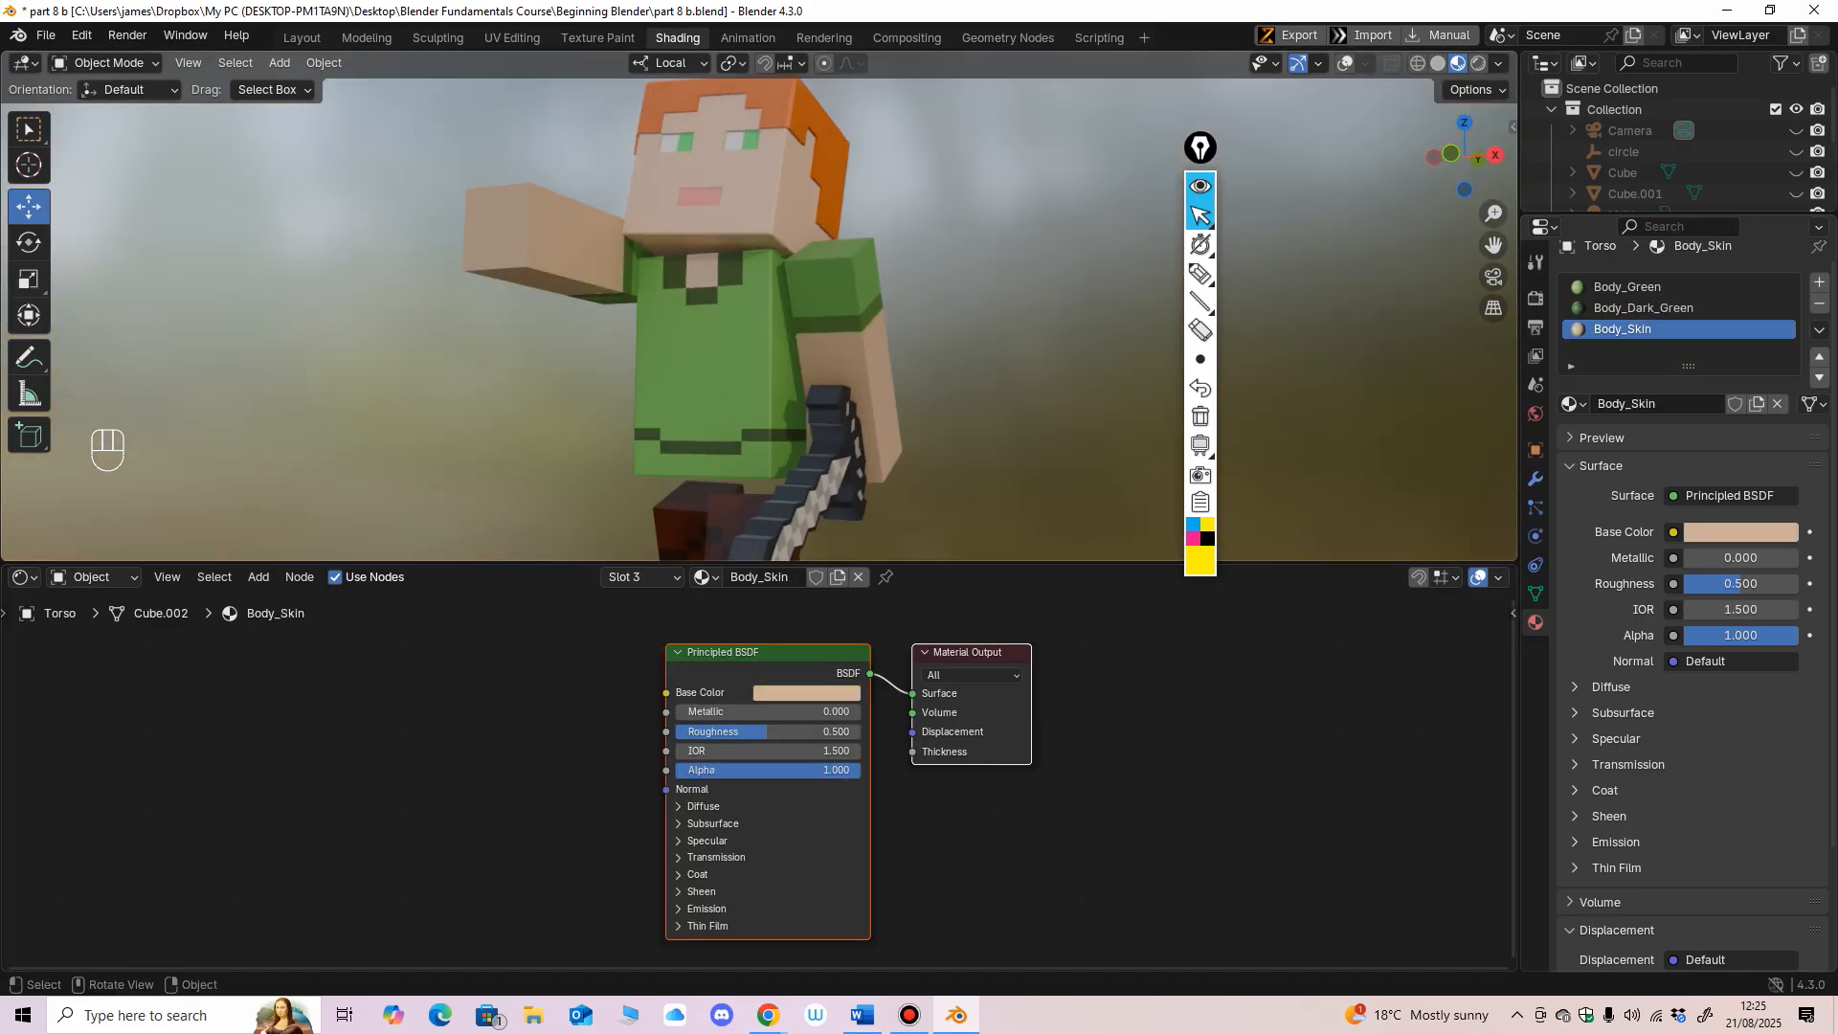
Step: Try a roughness of 0 on the torso's Body_Skin material and set it back to 0.5
{"action": "left_click_drag", "start_coordinate": [766, 661], "coordinate": [695, 667]}
{"action": "scroll", "coordinate": [689, 507], "scroll_direction": "up", "scroll_amount": 2}
{"action": "left_click_drag", "start_coordinate": [695, 738], "coordinate": [603, 738]}
{"action": "scroll", "coordinate": [689, 382], "scroll_direction": "up", "scroll_amount": 3}
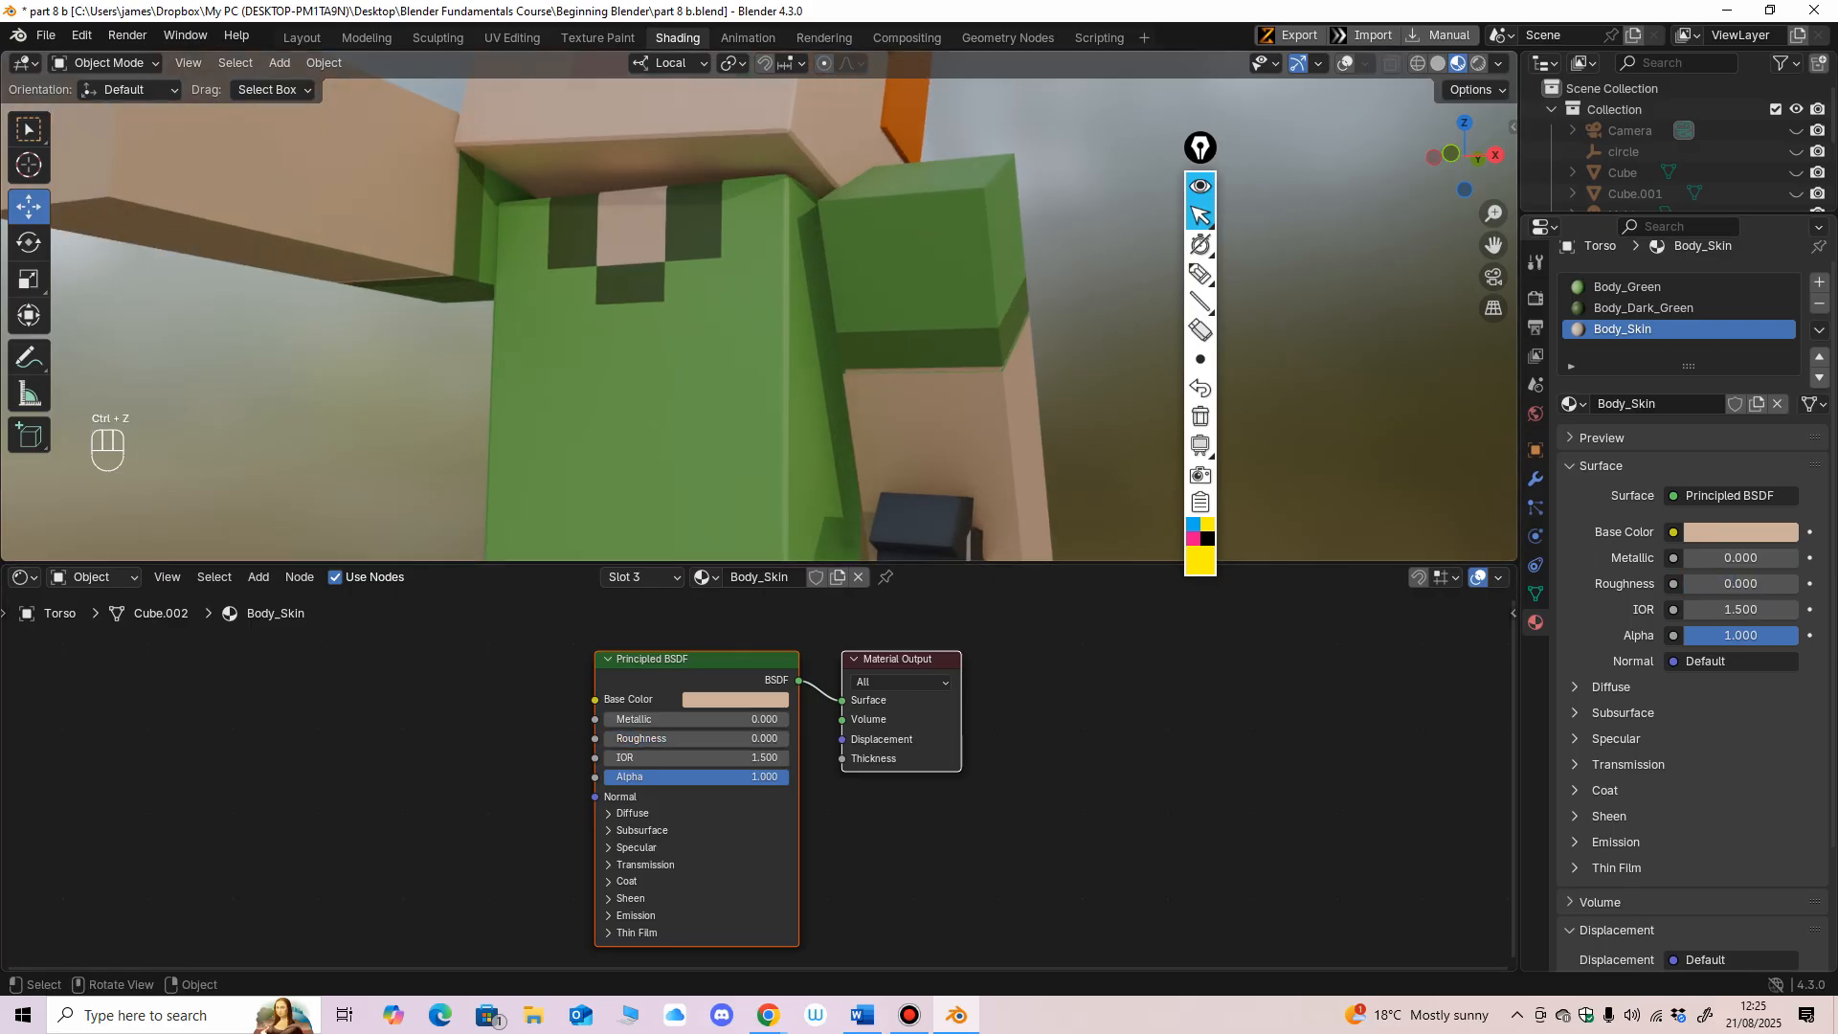
{"action": "middle_click_drag", "start_coordinate": [689, 402], "coordinate": [766, 400]}
{"action": "left_click_drag", "start_coordinate": [765, 400], "coordinate": [755, 401]}
{"action": "middle_click_drag", "start_coordinate": [755, 401], "coordinate": [748, 399]}
{"action": "left_click", "coordinate": [697, 738]}
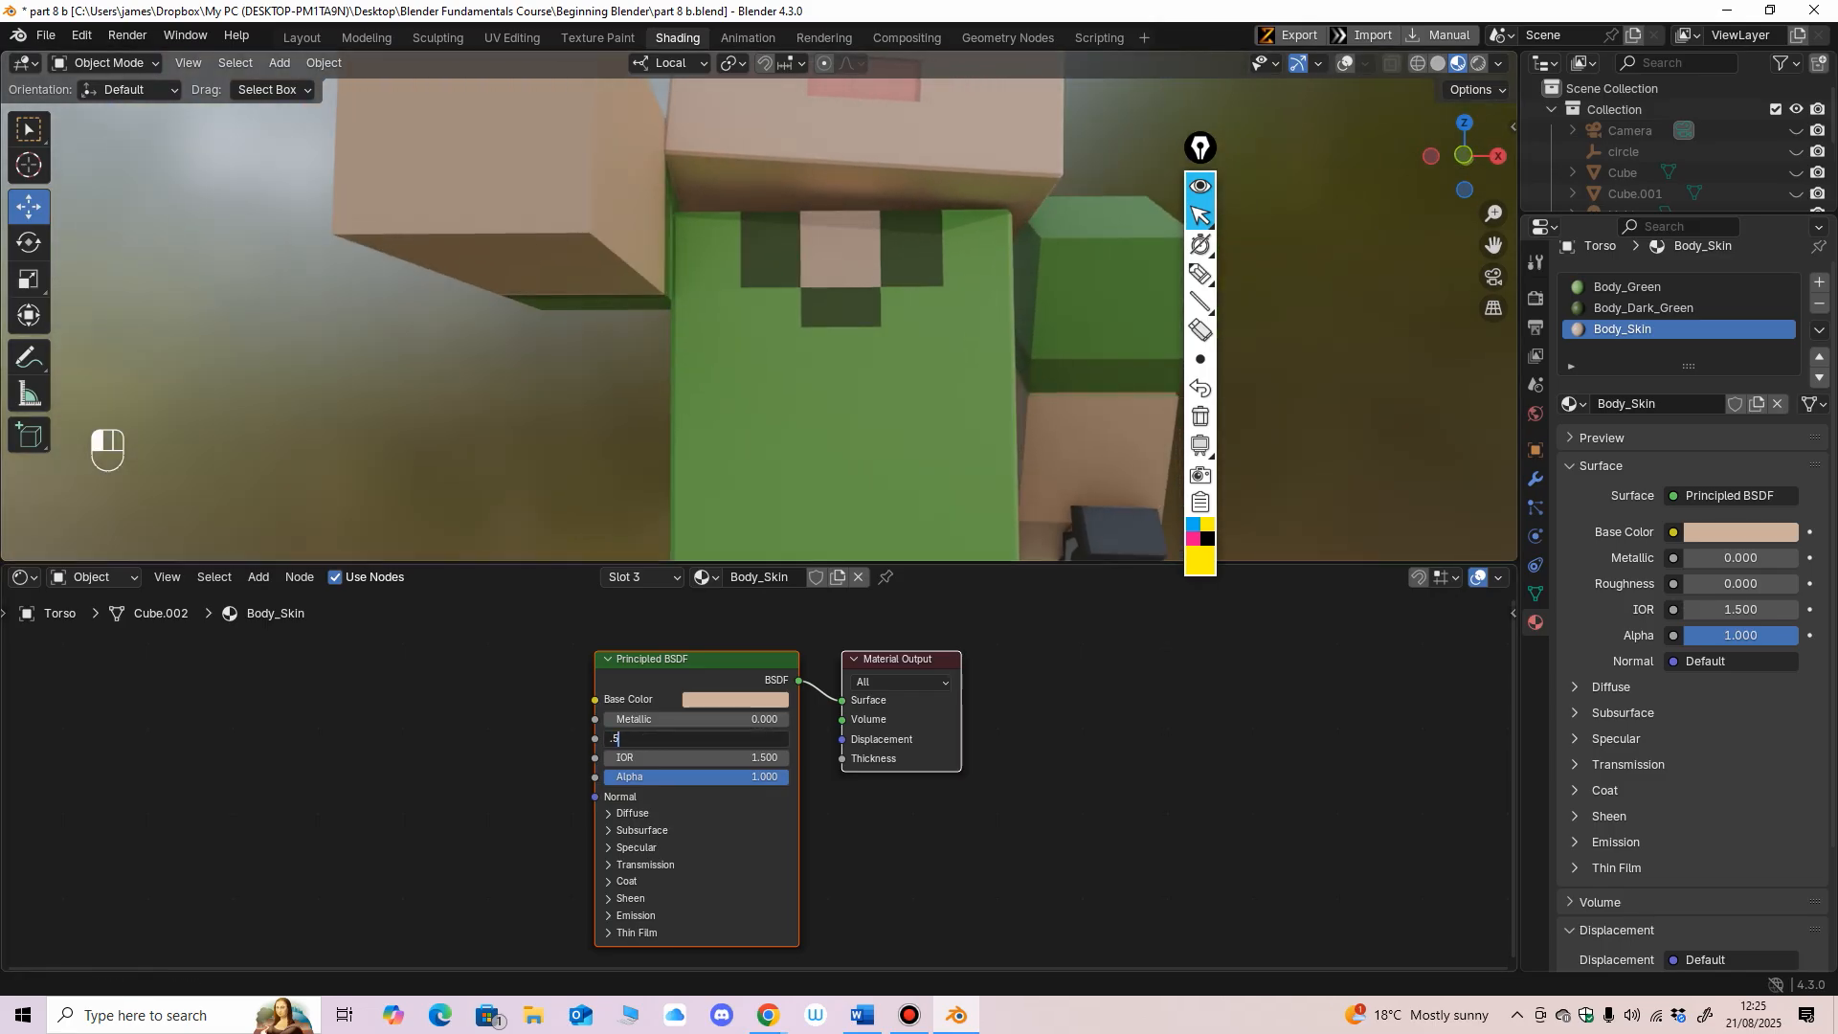
{"action": "key", "text": "Return"}
Step: Switch to the Layout workspace and frame the character in the viewport
{"action": "left_click_drag", "start_coordinate": [728, 562], "coordinate": [728, 688]}
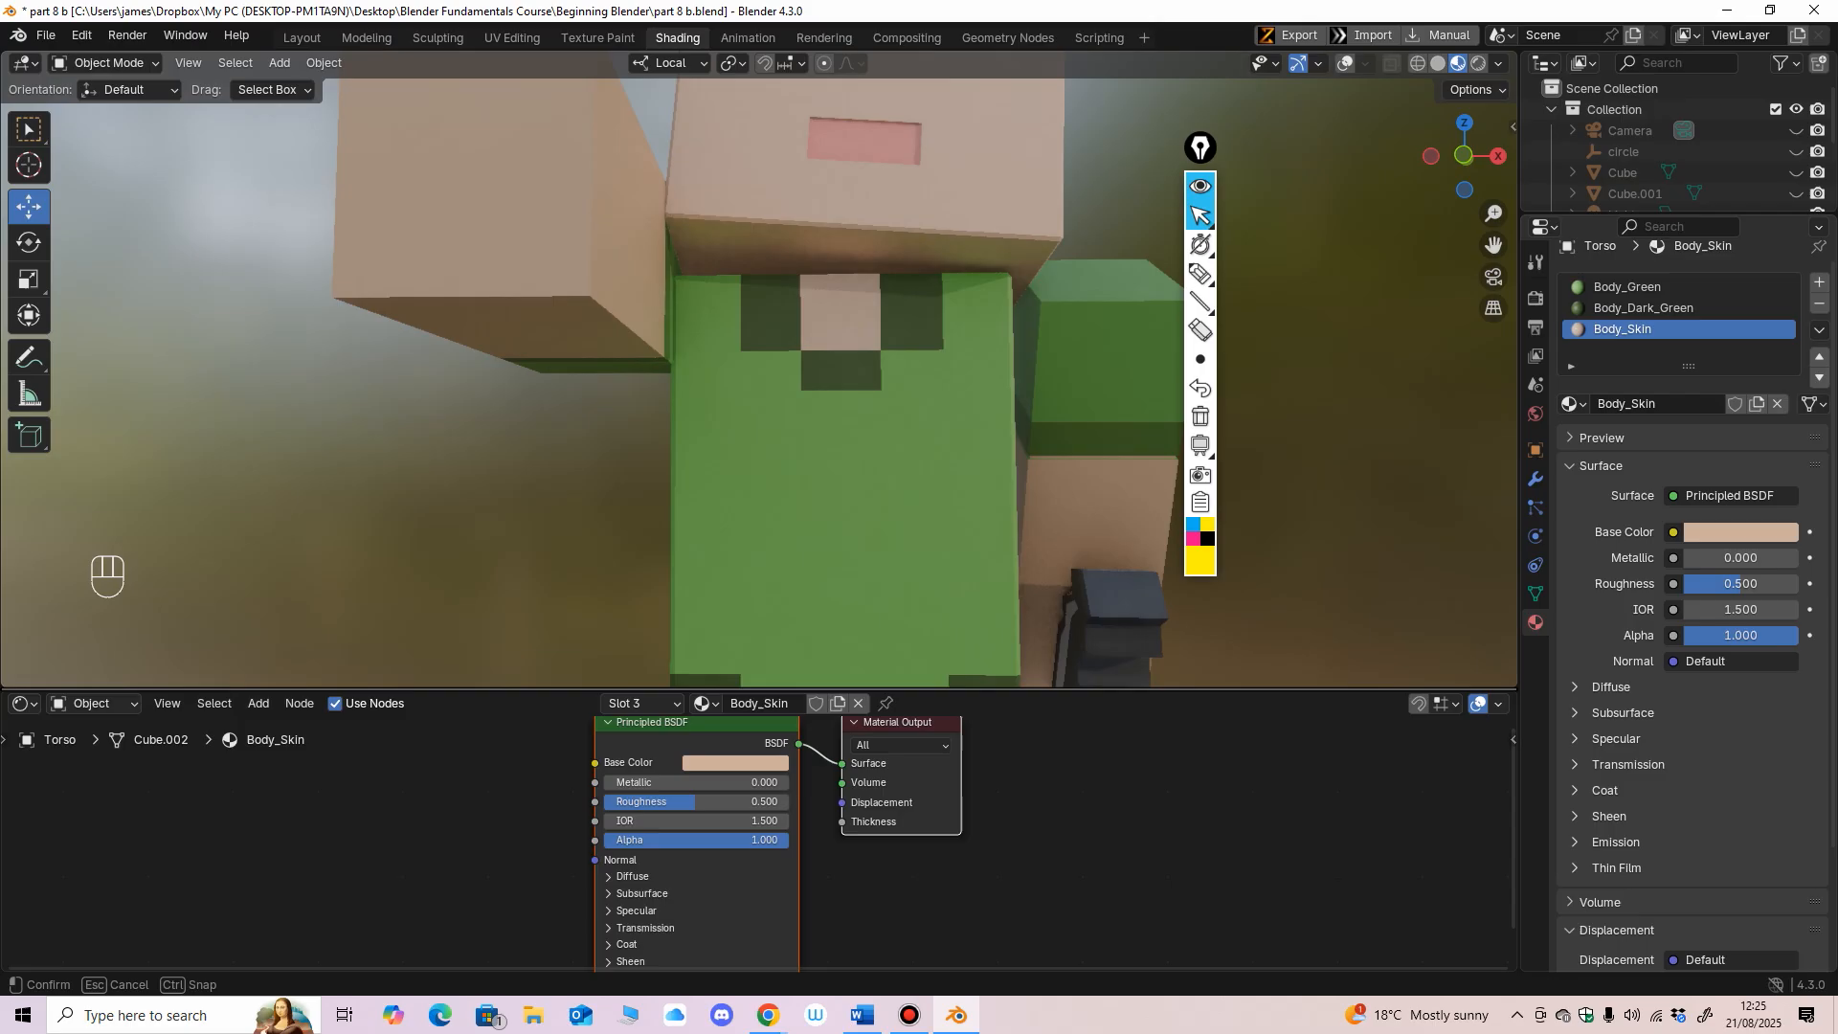
{"action": "scroll", "coordinate": [757, 430], "scroll_direction": "down", "scroll_amount": 5}
{"action": "mouse_move", "coordinate": [756, 430]}
{"action": "middle_mouse_down"}
{"action": "mouse_move", "coordinate": [689, 431]}
{"action": "mouse_move", "coordinate": [770, 422]}
{"action": "mouse_move", "coordinate": [790, 388]}
{"action": "middle_mouse_up"}
{"action": "left_click", "coordinate": [301, 37]}
{"action": "scroll", "coordinate": [756, 430], "scroll_direction": "down", "scroll_amount": 2}
{"action": "scroll", "coordinate": [790, 387], "scroll_direction": "up", "scroll_amount": 2}
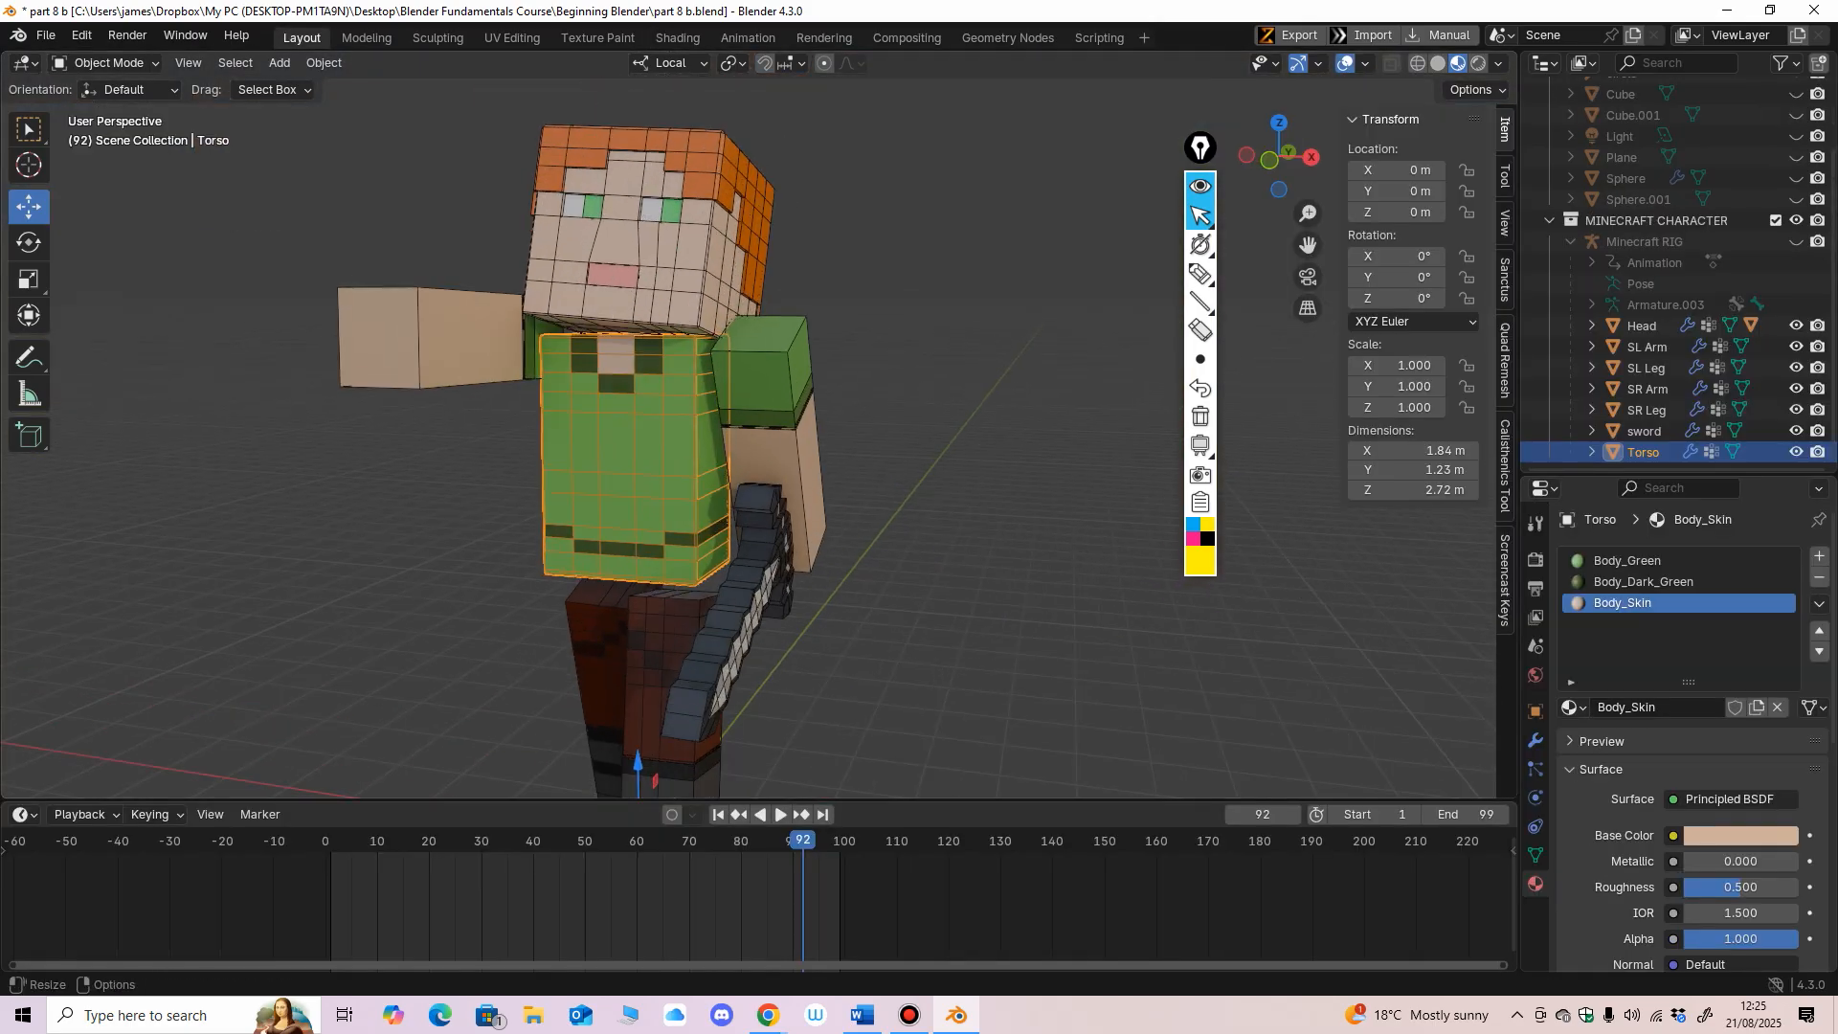
{"action": "left_click_drag", "start_coordinate": [766, 800], "coordinate": [765, 818]}
{"action": "mouse_move", "coordinate": [766, 479]}
{"action": "middle_mouse_down", "text": "shift"}
{"action": "mouse_move", "coordinate": [814, 445]}
{"action": "mouse_move", "coordinate": [761, 445]}
{"action": "middle_mouse_up", "text": "shift"}
{"action": "scroll", "coordinate": [813, 445], "scroll_direction": "down", "scroll_amount": 1}
{"action": "middle_click_drag", "start_coordinate": [761, 445], "coordinate": [777, 485], "text": "shift"}
{"action": "scroll", "coordinate": [759, 479], "scroll_direction": "up", "scroll_amount": 1}
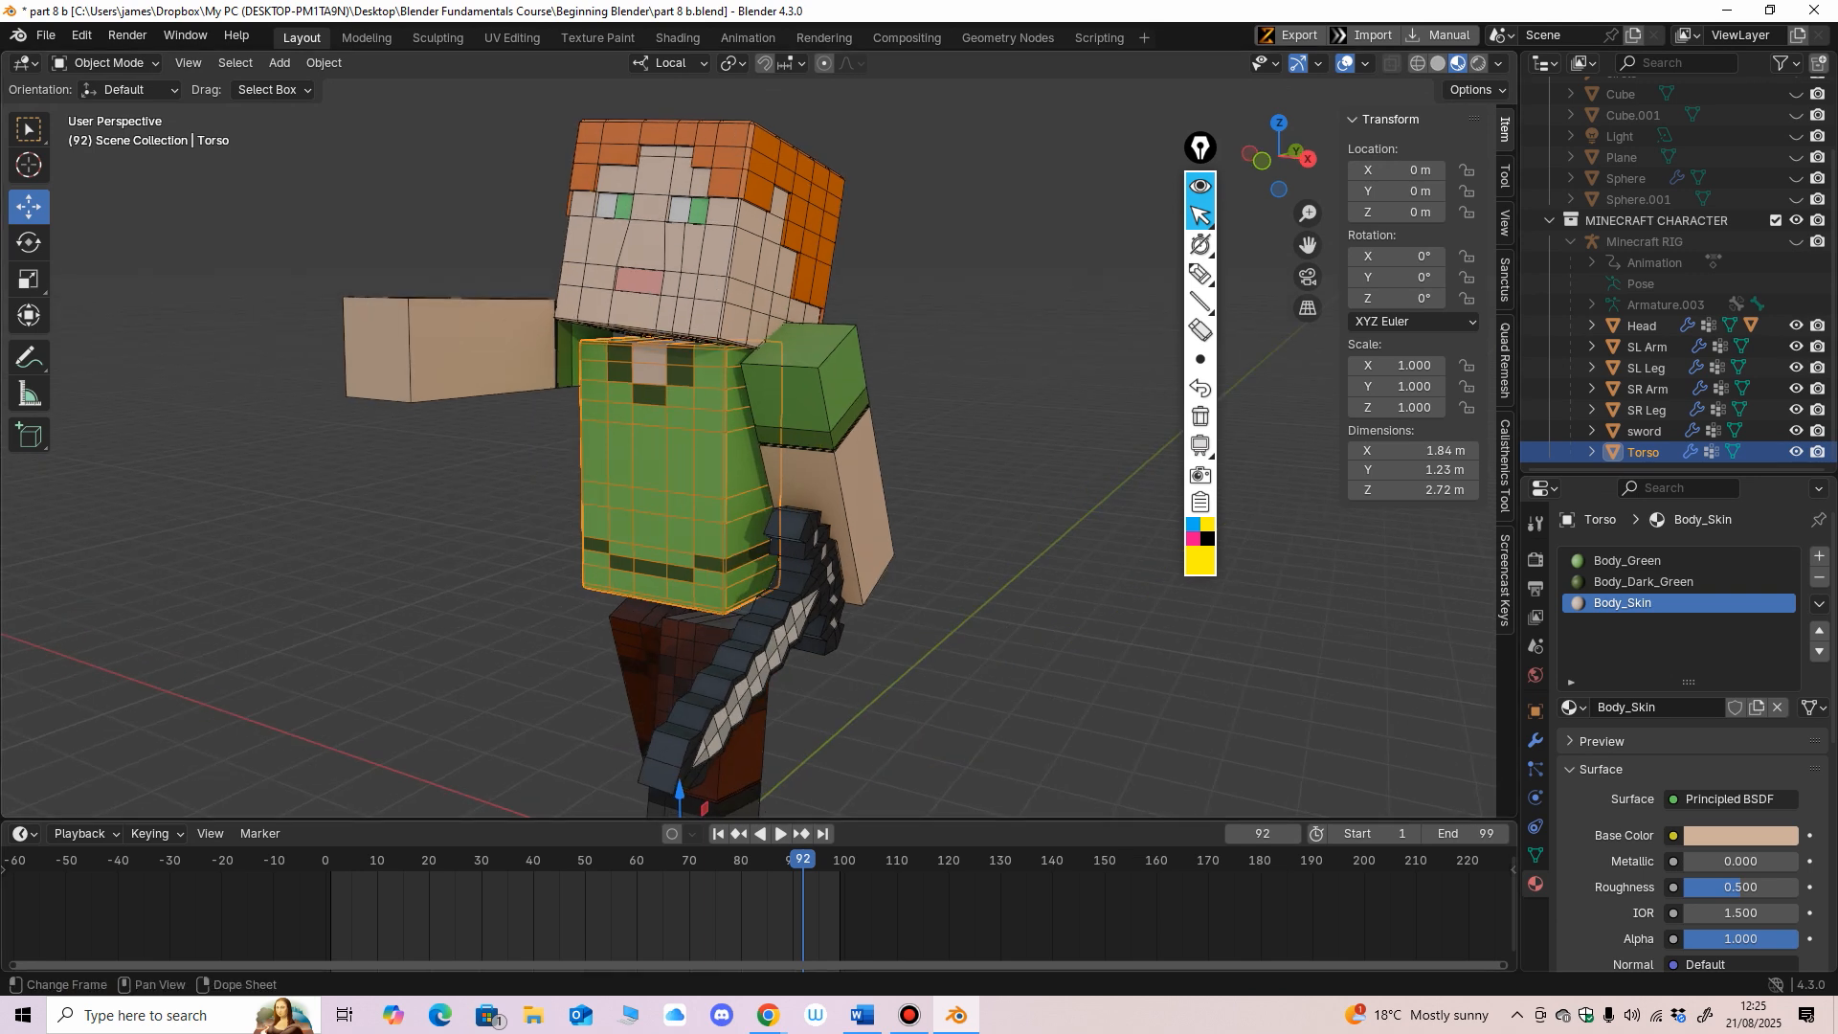
{"action": "scroll", "coordinate": [777, 442], "scroll_direction": "down", "scroll_amount": 2}
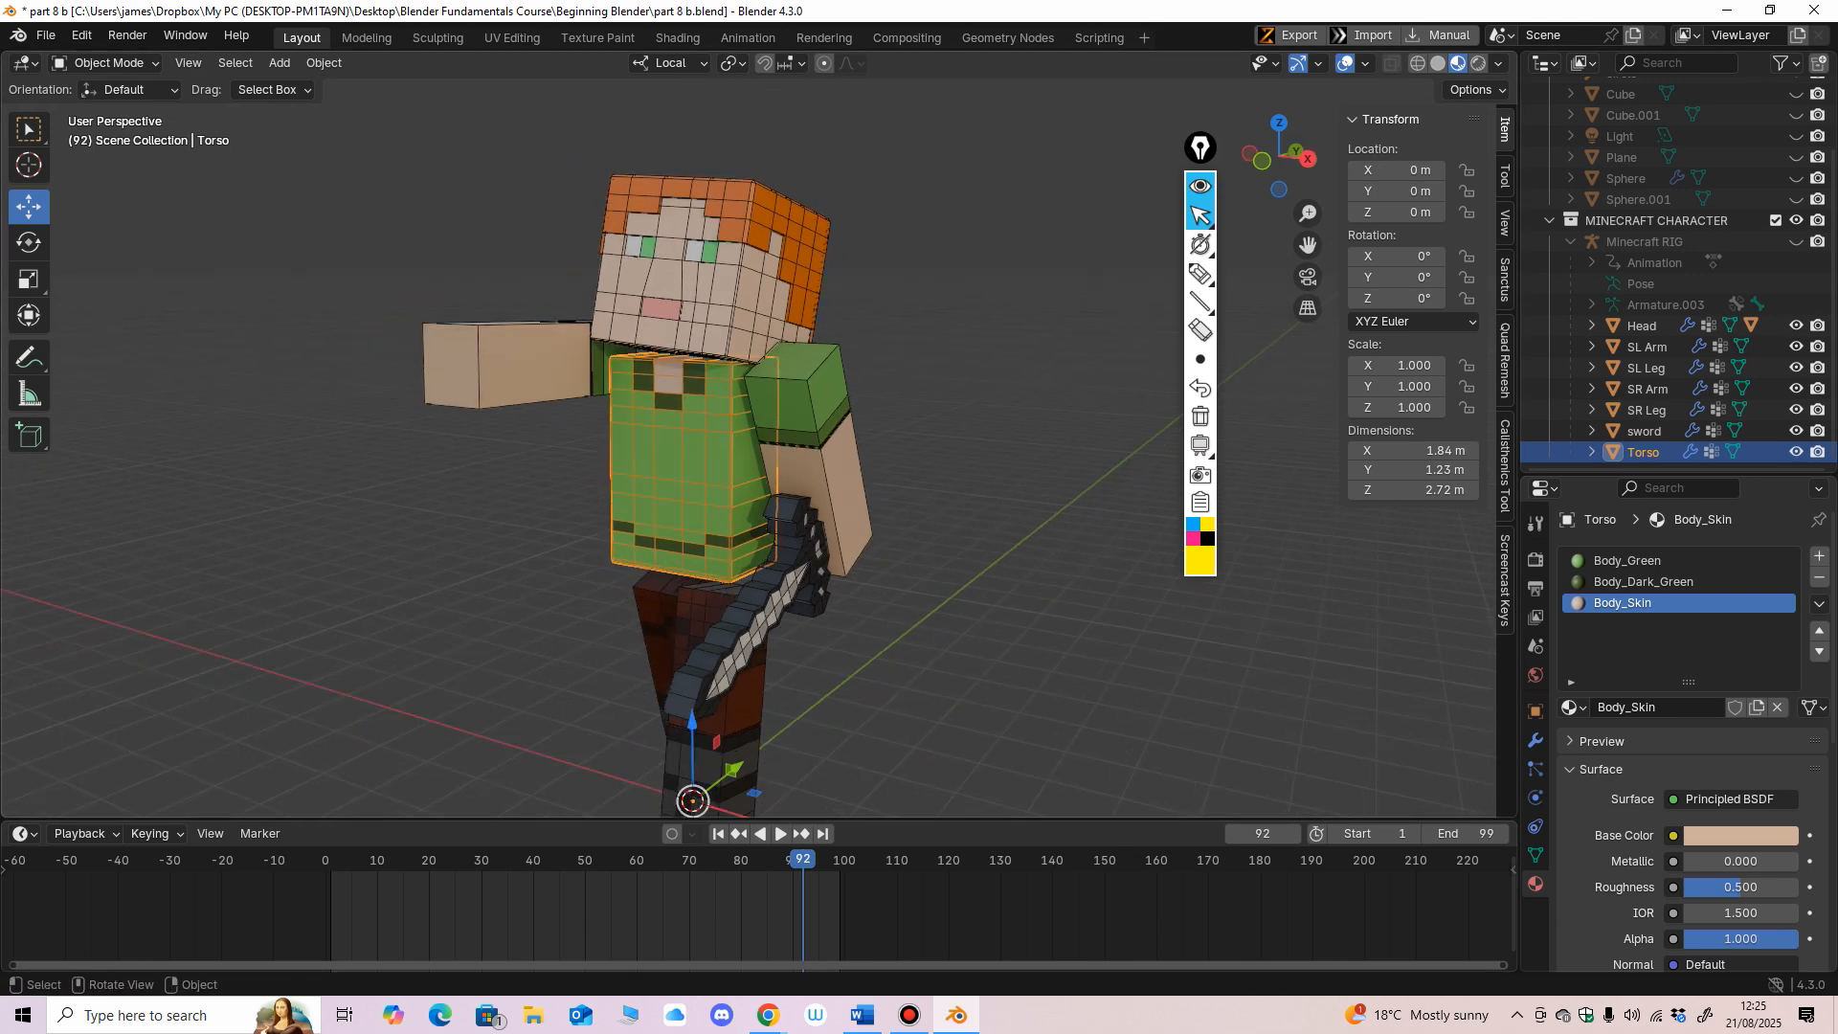
Step: Scrub the timeline to frame 94 and play the character's animation with the viewport overlays hidden
{"action": "left_click_drag", "start_coordinate": [803, 859], "coordinate": [813, 860]}
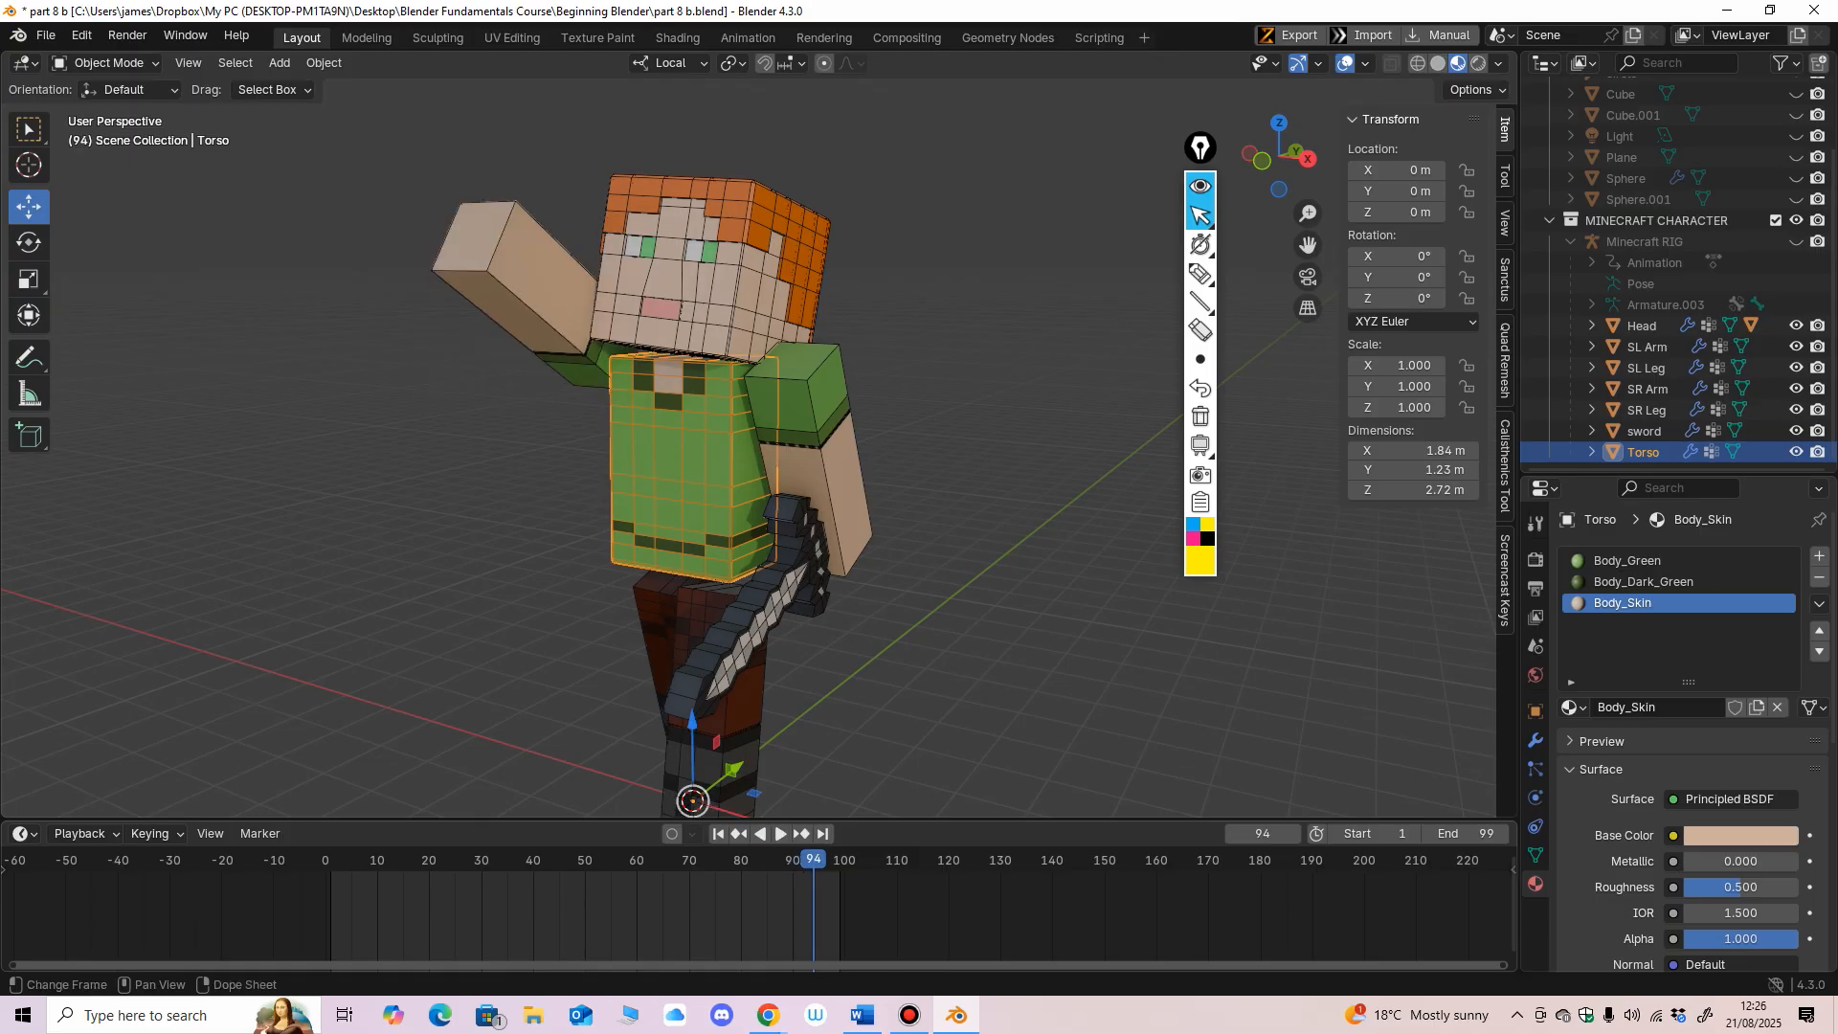
{"action": "scroll", "coordinate": [780, 460], "scroll_direction": "down", "scroll_amount": 2}
{"action": "key", "text": "space"}
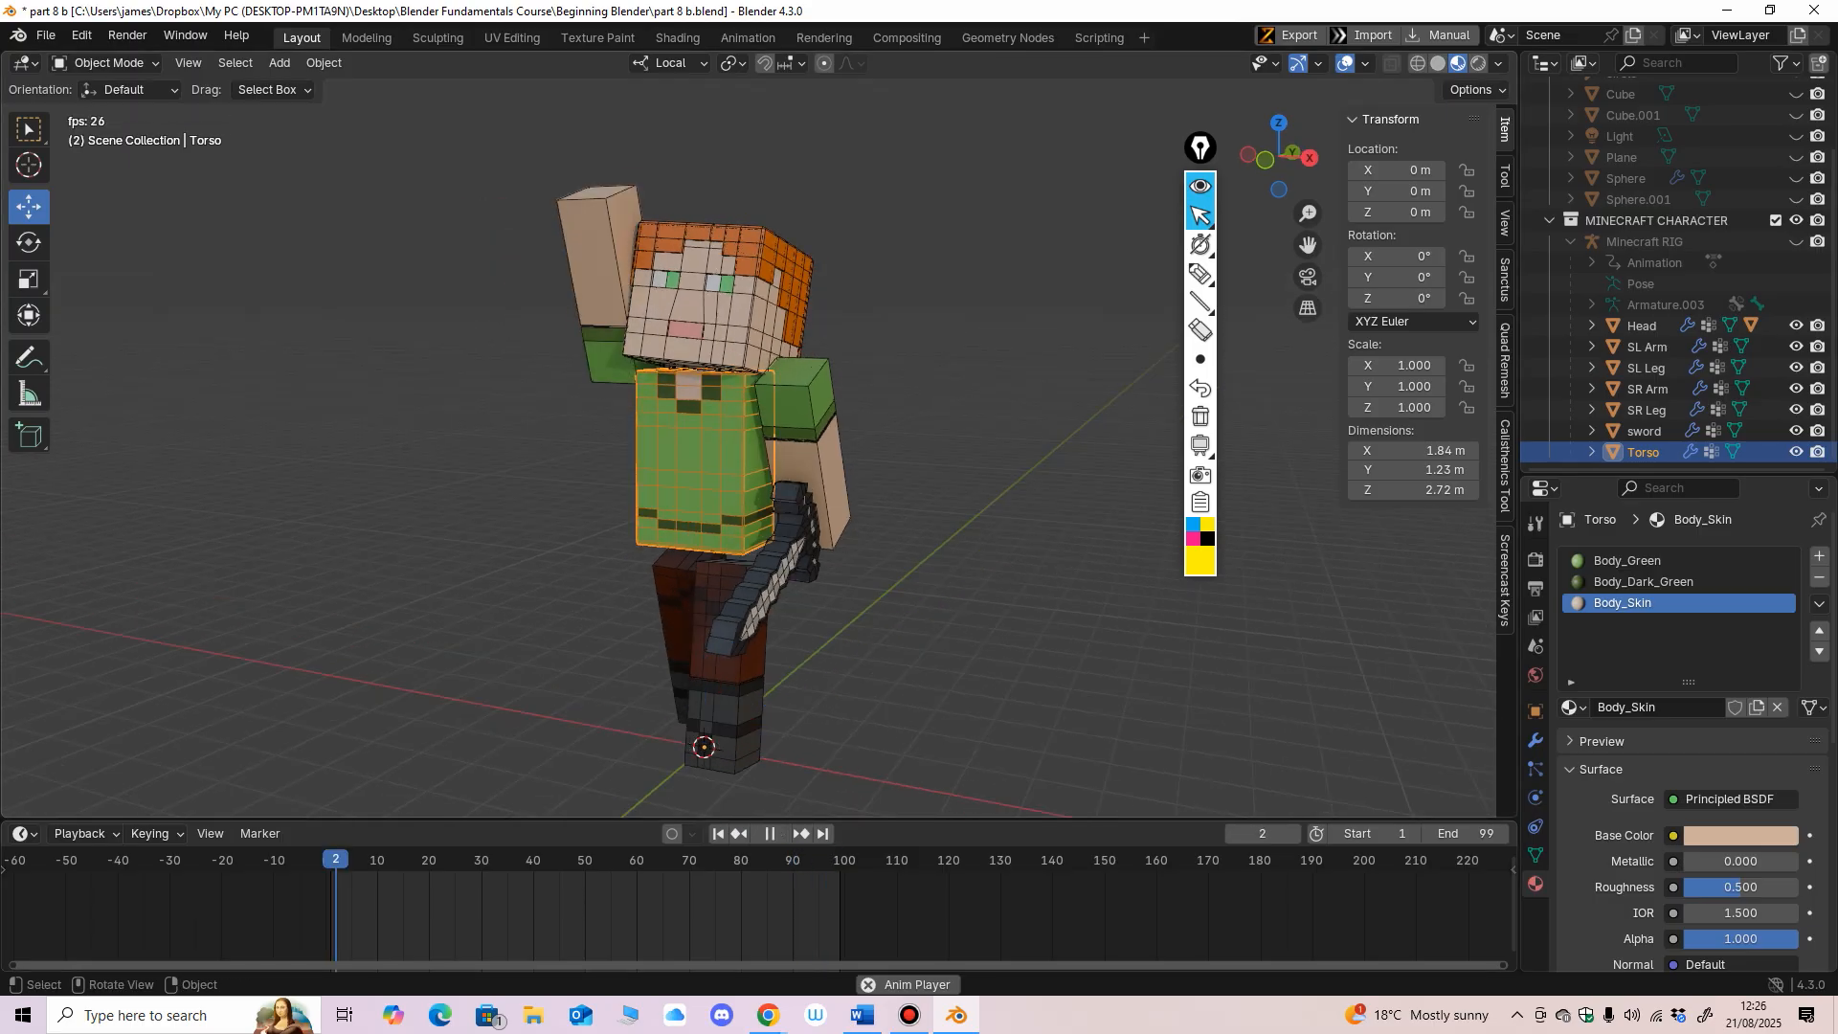
{"action": "mouse_move", "coordinate": [780, 460]}
{"action": "middle_mouse_down"}
{"action": "mouse_move", "coordinate": [807, 447]}
{"action": "mouse_move", "coordinate": [769, 447]}
{"action": "mouse_move", "coordinate": [835, 448]}
{"action": "mouse_move", "coordinate": [777, 448]}
{"action": "middle_mouse_up"}
{"action": "key", "text": "alt+shift+z"}
{"action": "scroll", "coordinate": [778, 448], "scroll_direction": "up", "scroll_amount": 1}
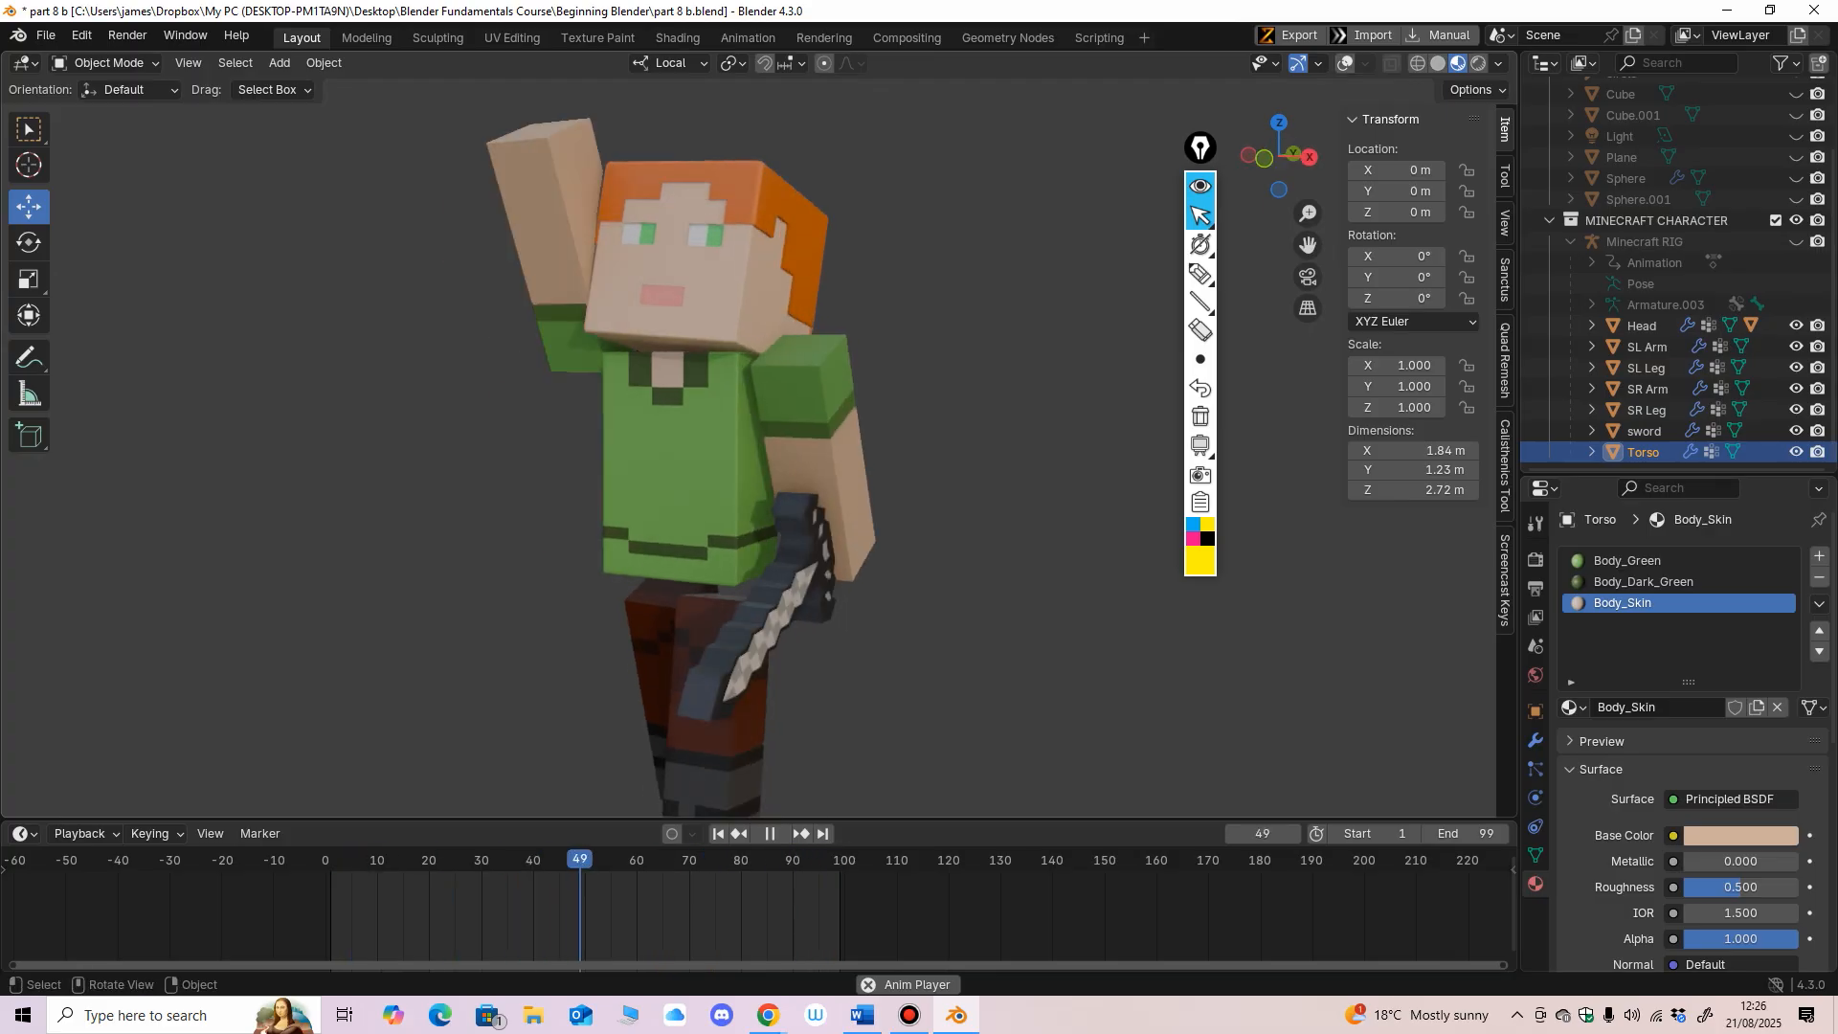